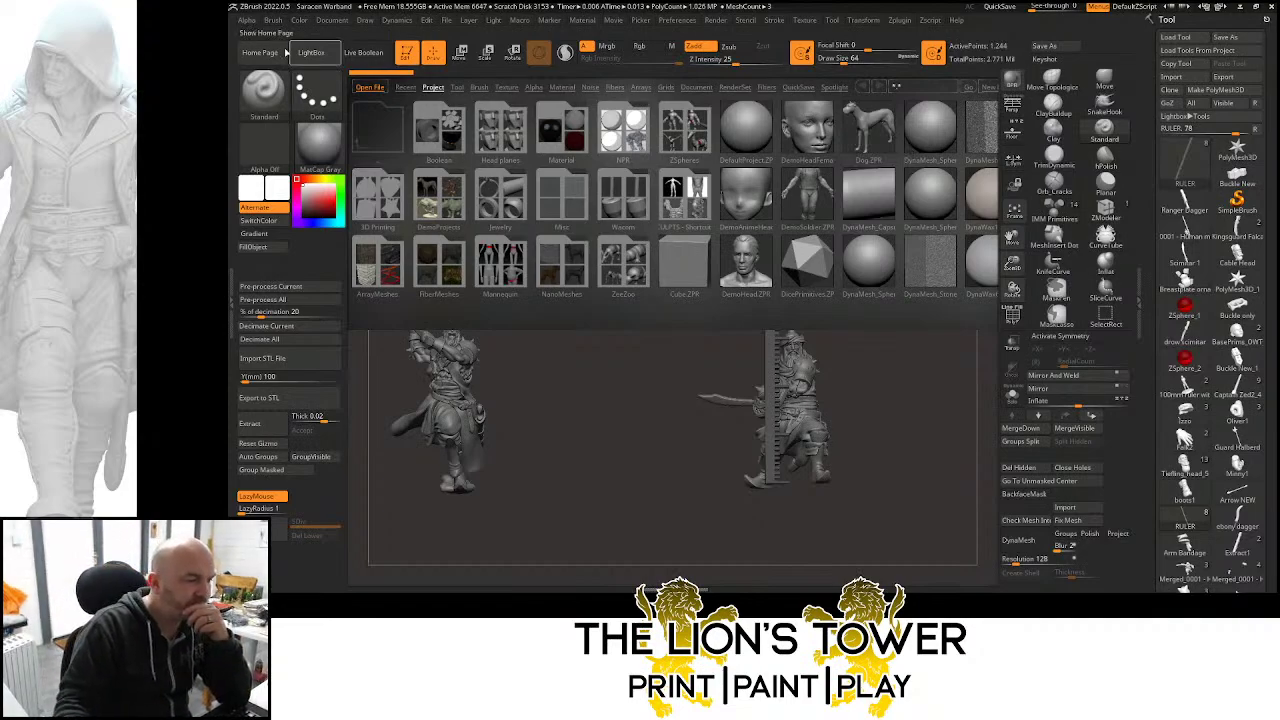
Close the LightBox browser and check the ruler on its own before showing both figures again
left_click(318, 54)
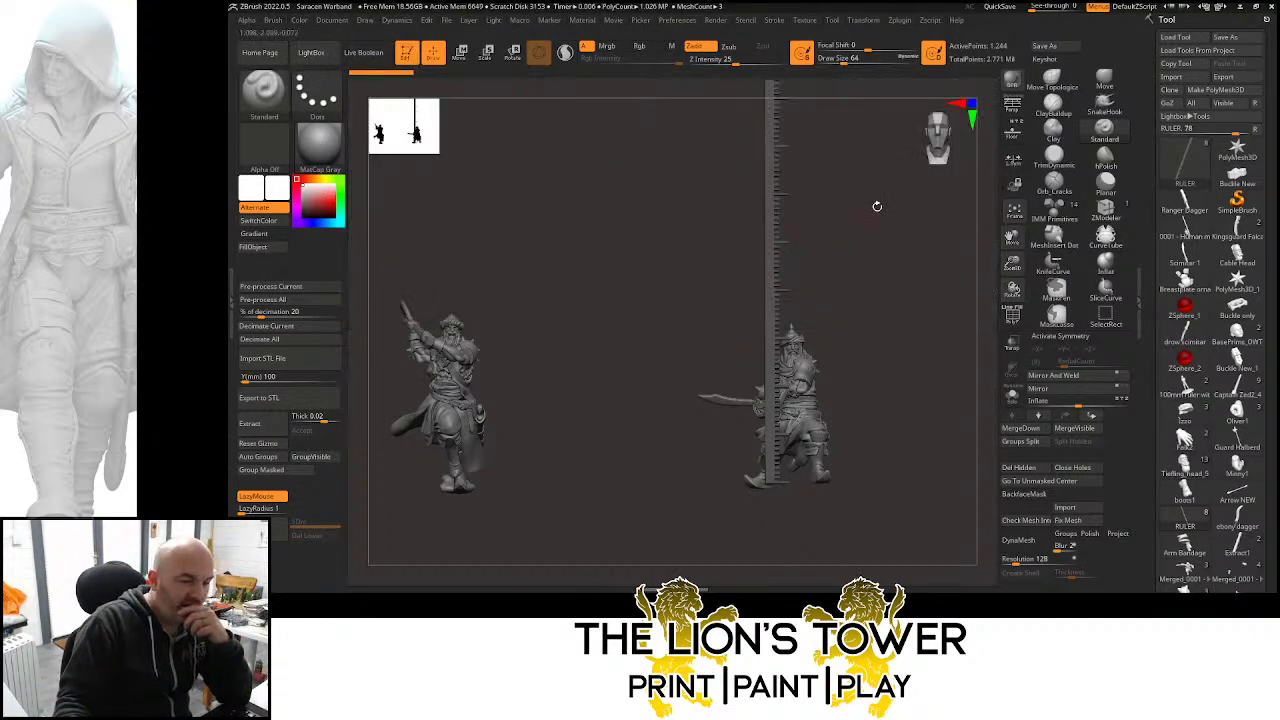
left_click_drag(1012, 264, 1064, 144)
left_click(1015, 403)
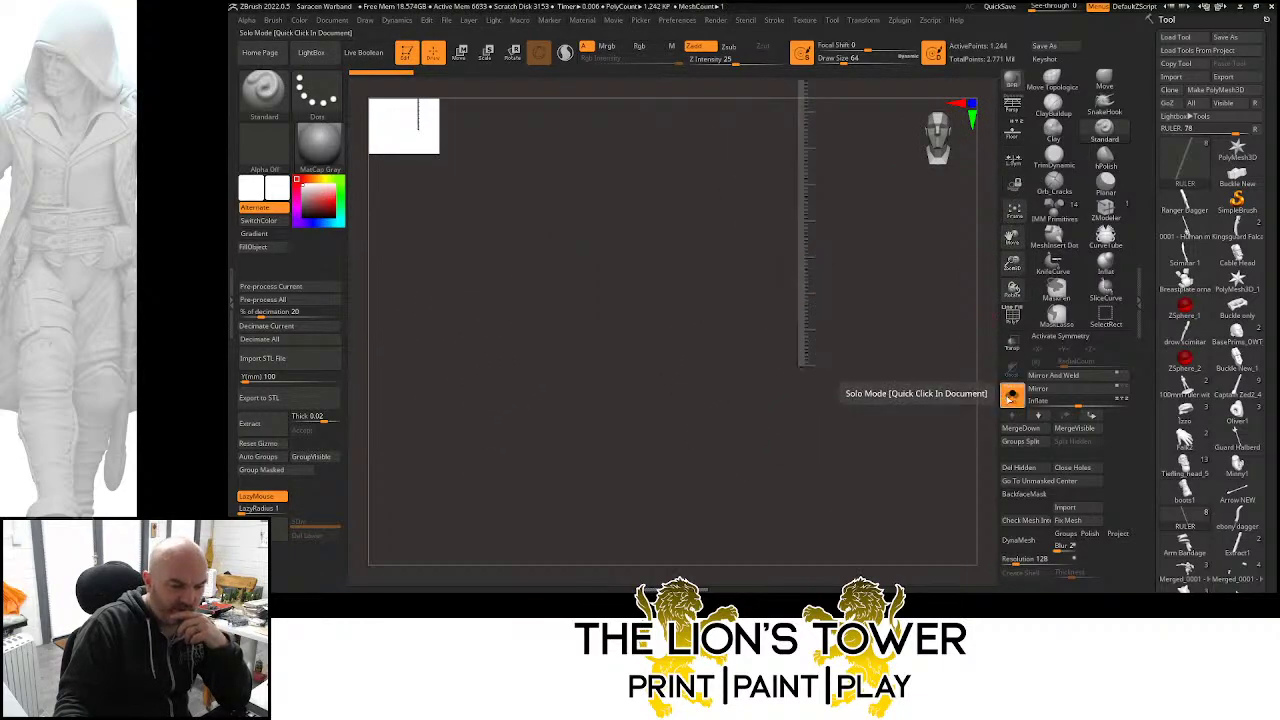
left_click(1014, 402)
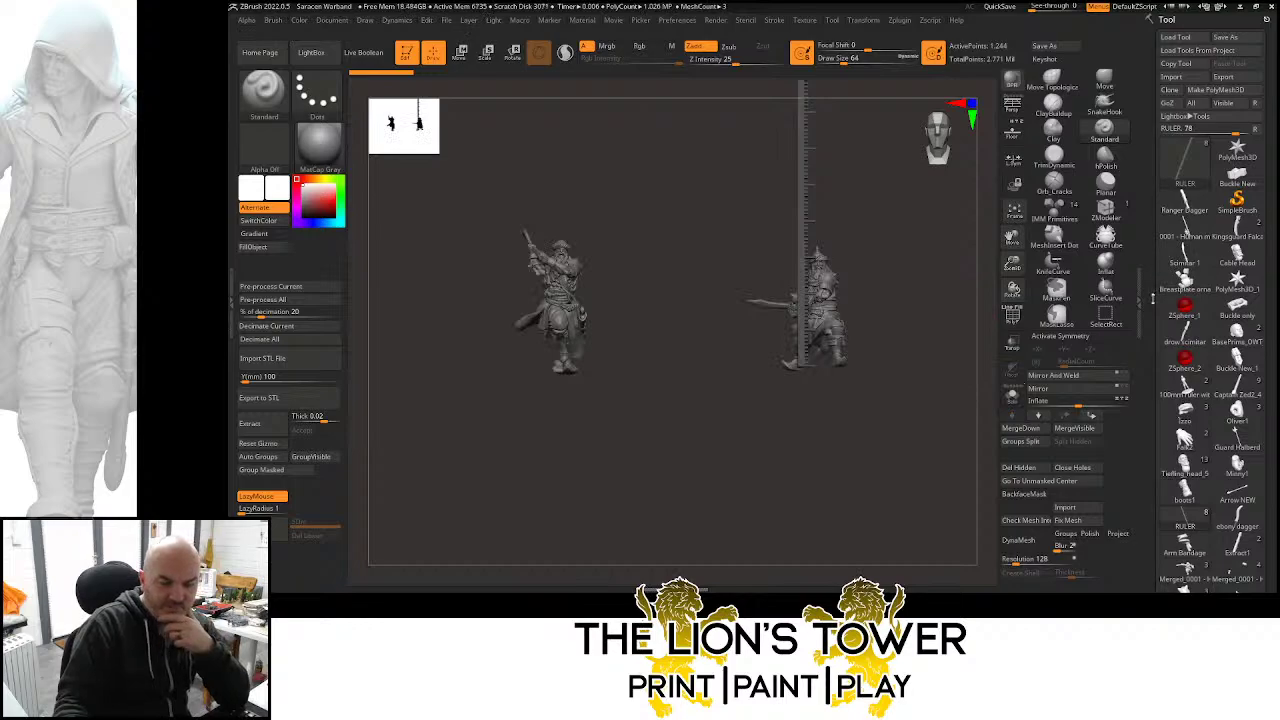
Switch to the three-subtool merged tool containing the scimitar-and-shield fighter
scroll(1150, 320, "down", 3)
scroll(1128, 283, "down", 5)
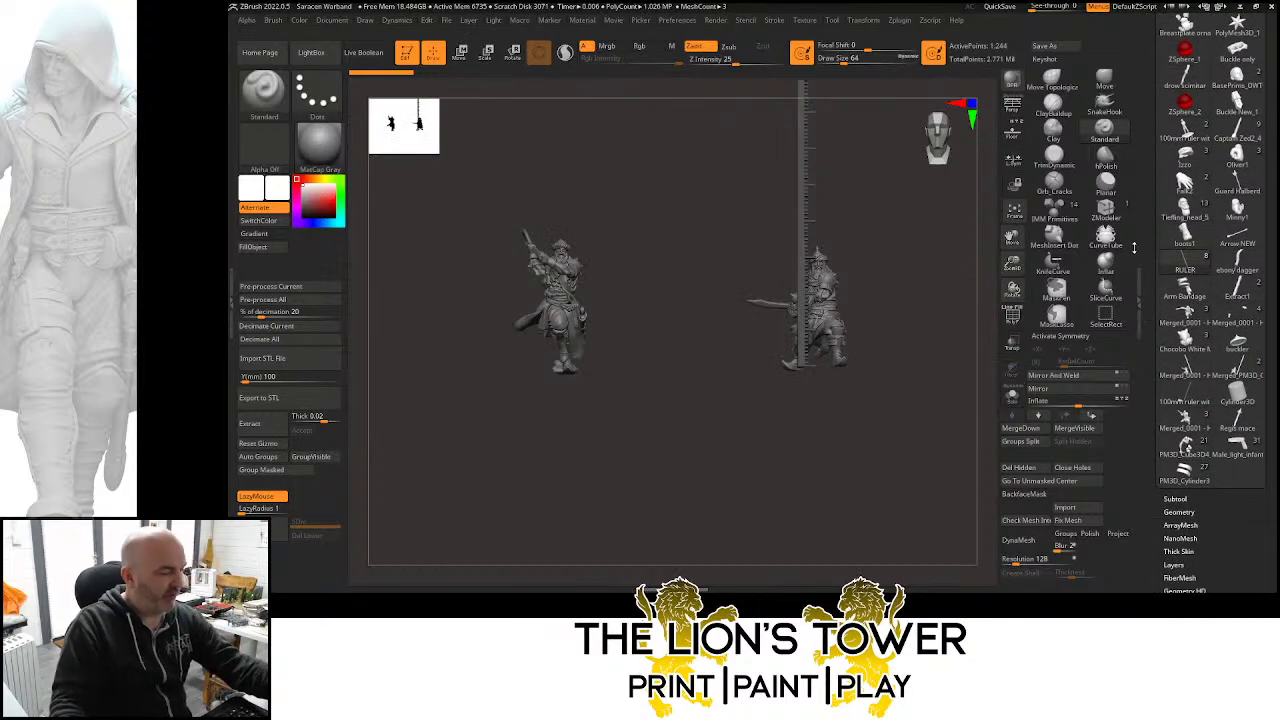
scroll(1150, 250, "up", 2)
mouse_move(1170, 117)
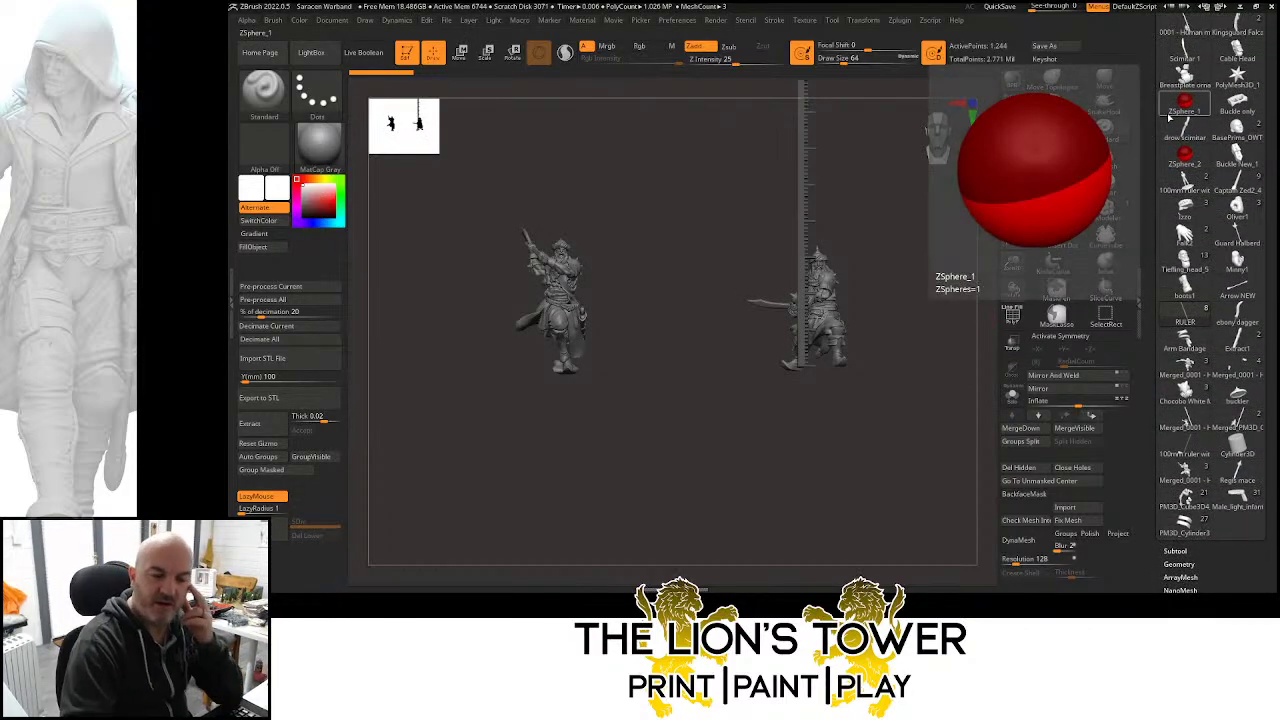
left_click(1188, 366)
mouse_move(1186, 392)
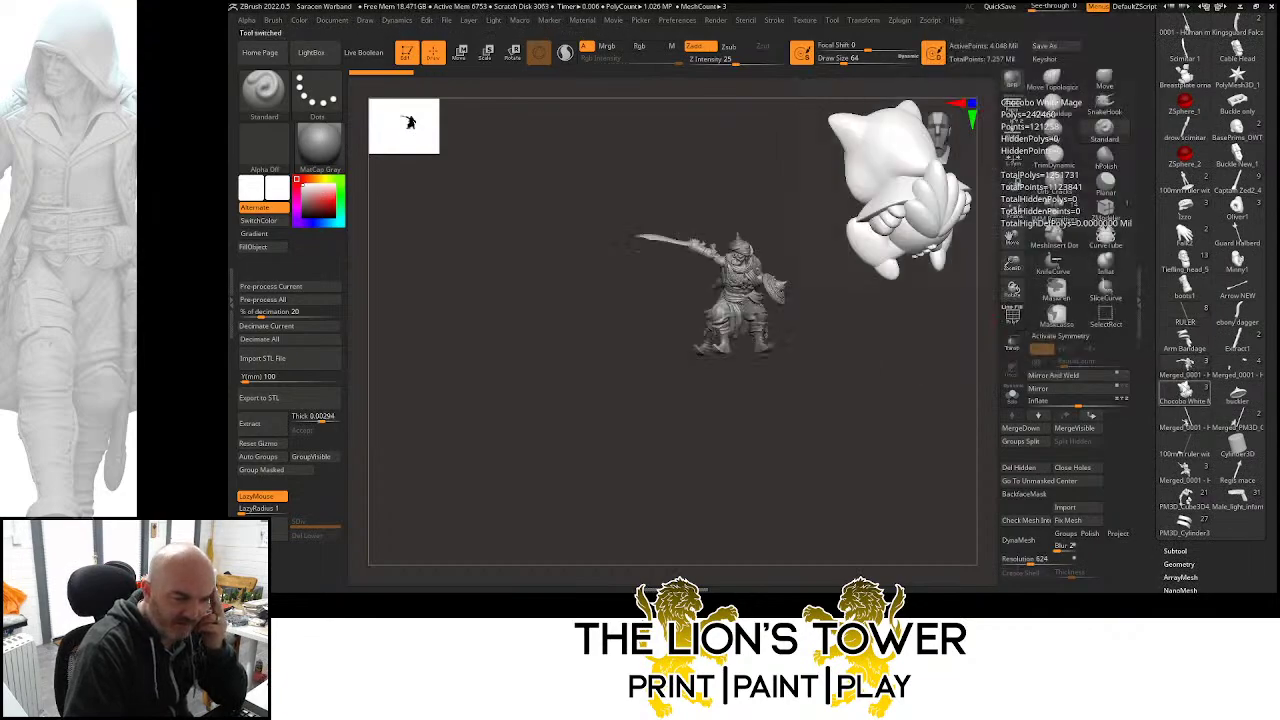
left_click_drag(1012, 264, 1035, 303)
left_click_drag(1013, 235, 996, 221)
mouse_move(1196, 478)
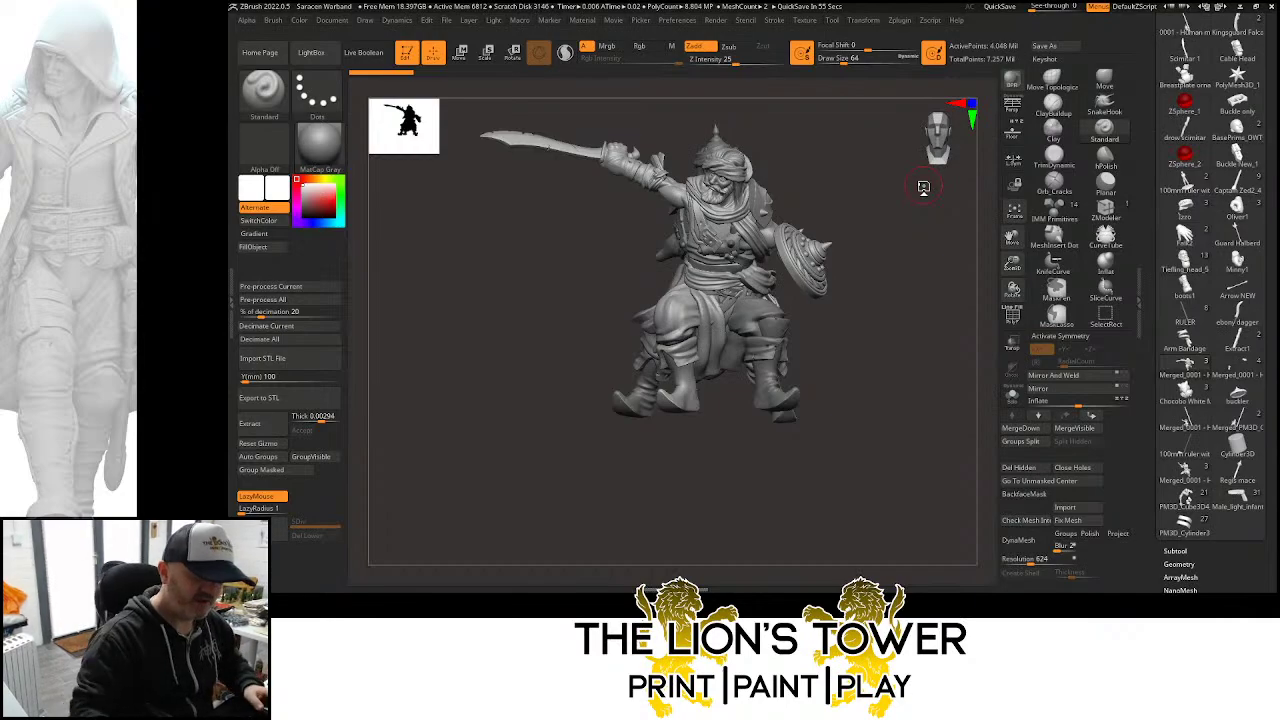
Move the scimitar-and-shield fighter along its depth axis to separate it from the overlapping figure
mouse_move(1012, 289)
left_mouse_down()
mouse_move(1010, 264)
mouse_move(930, 292)
mouse_move(967, 338)
mouse_move(974, 288)
mouse_move(955, 300)
mouse_move(848, 277)
mouse_move(929, 264)
mouse_move(870, 190)
left_mouse_up()
key("w")
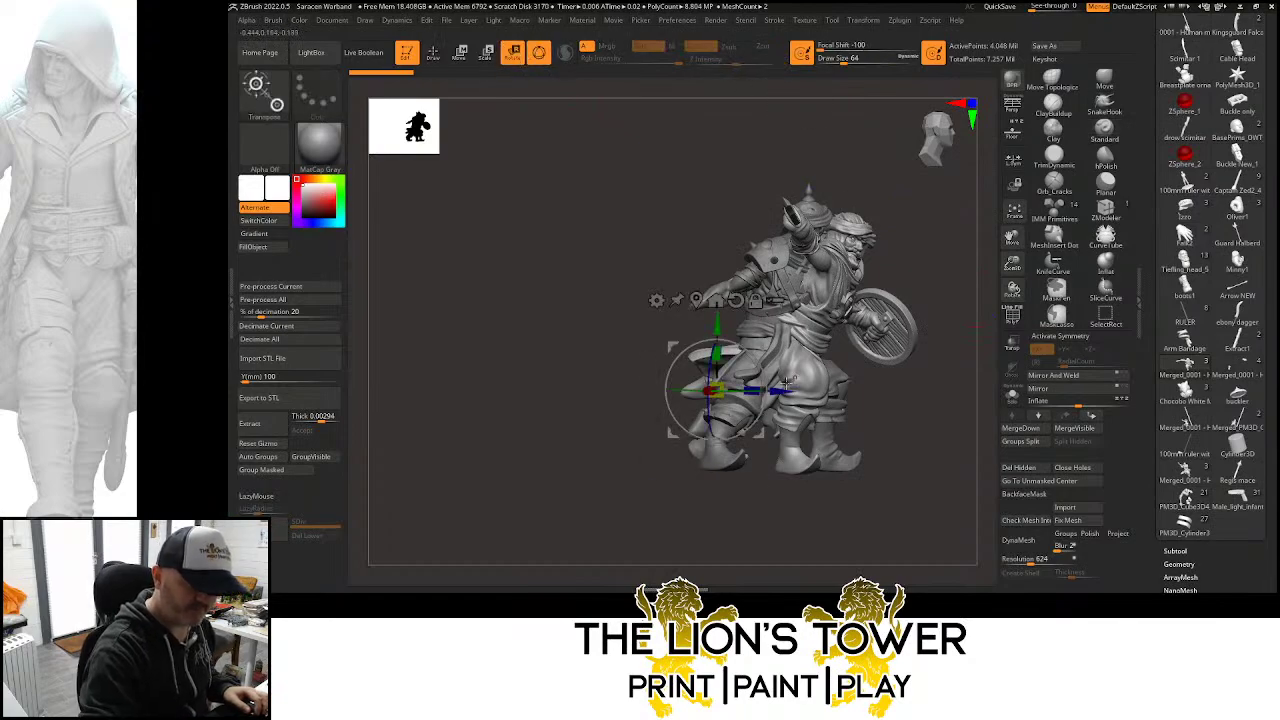
left_click_drag(784, 390, 889, 390)
left_click_drag(1010, 235, 857, 241)
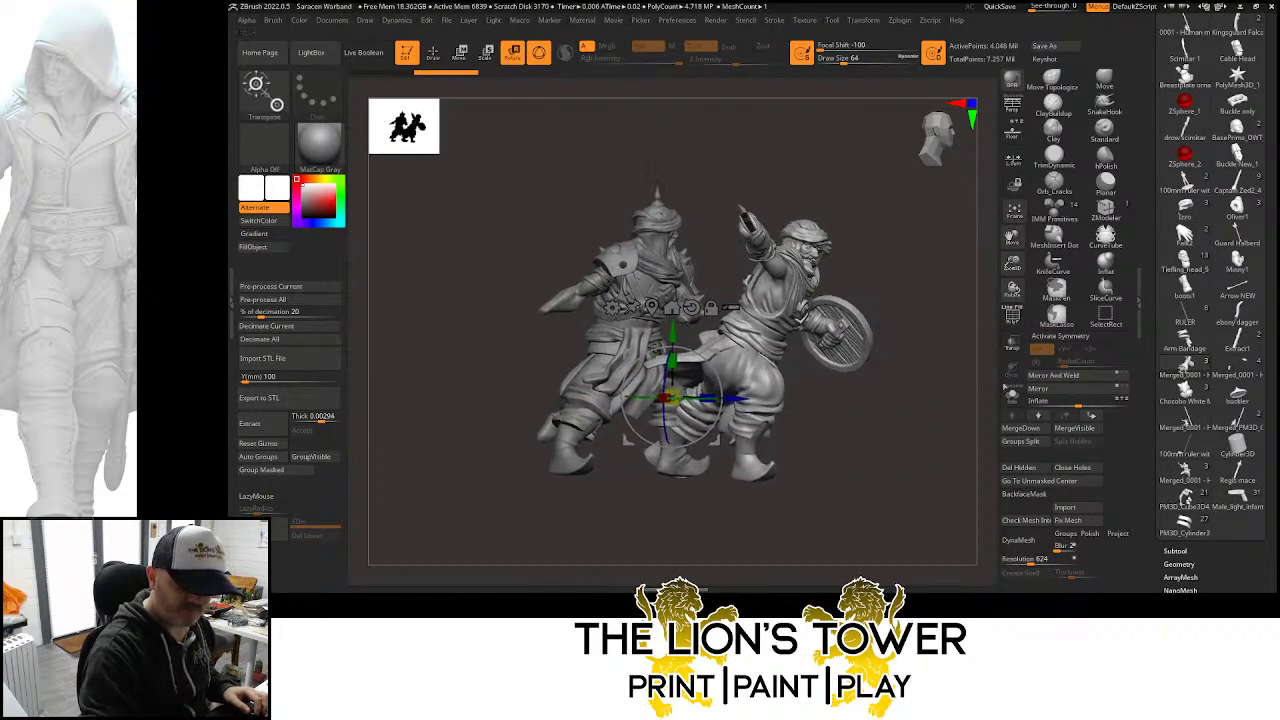
Inspect the scimitar fighter and the second figure, the one in the spiked helmet, each in solo mode
left_click(1010, 394)
left_click_drag(886, 405, 903, 403, "shift")
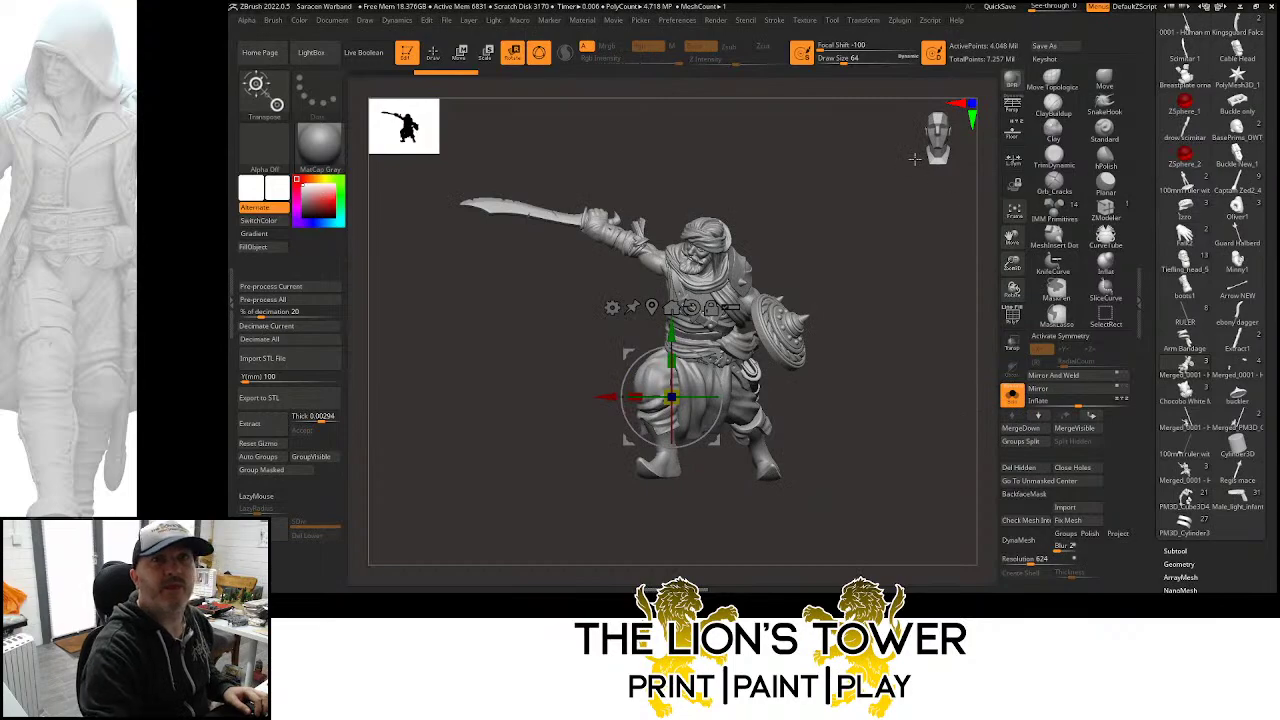
scroll(1160, 390, "down", 5)
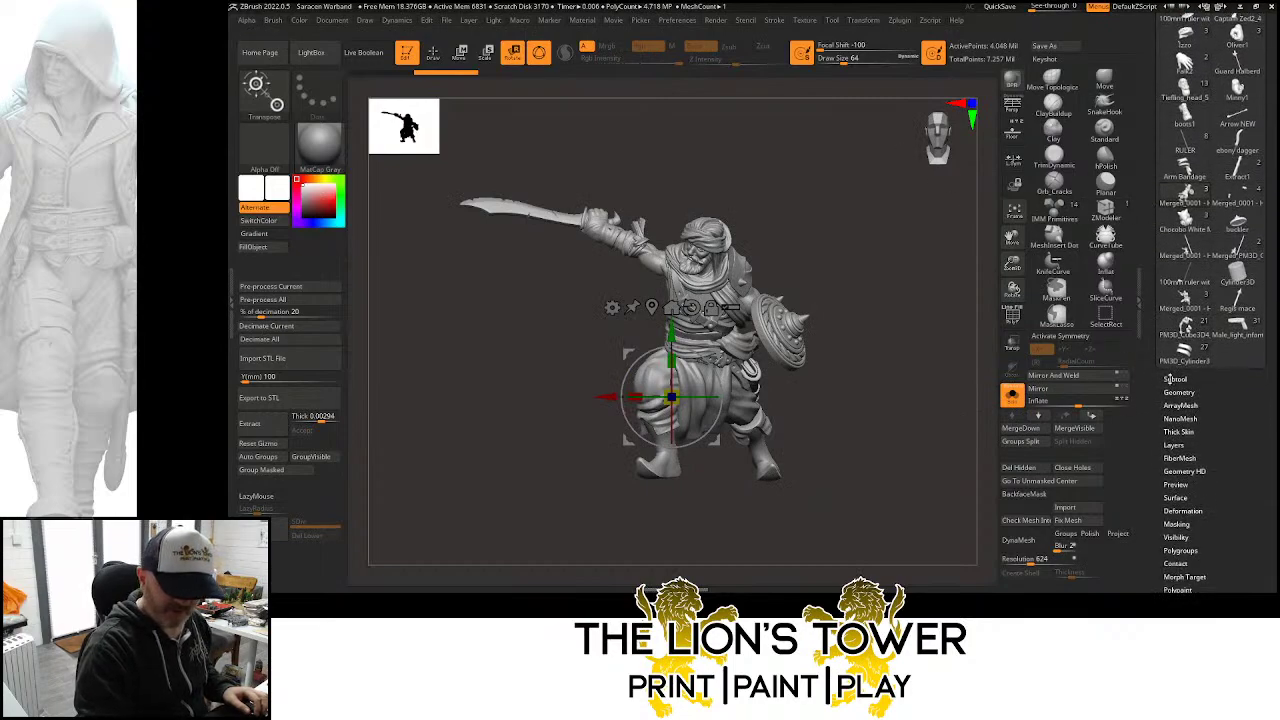
scroll(1173, 380, "down", 2)
mouse_move(1190, 172)
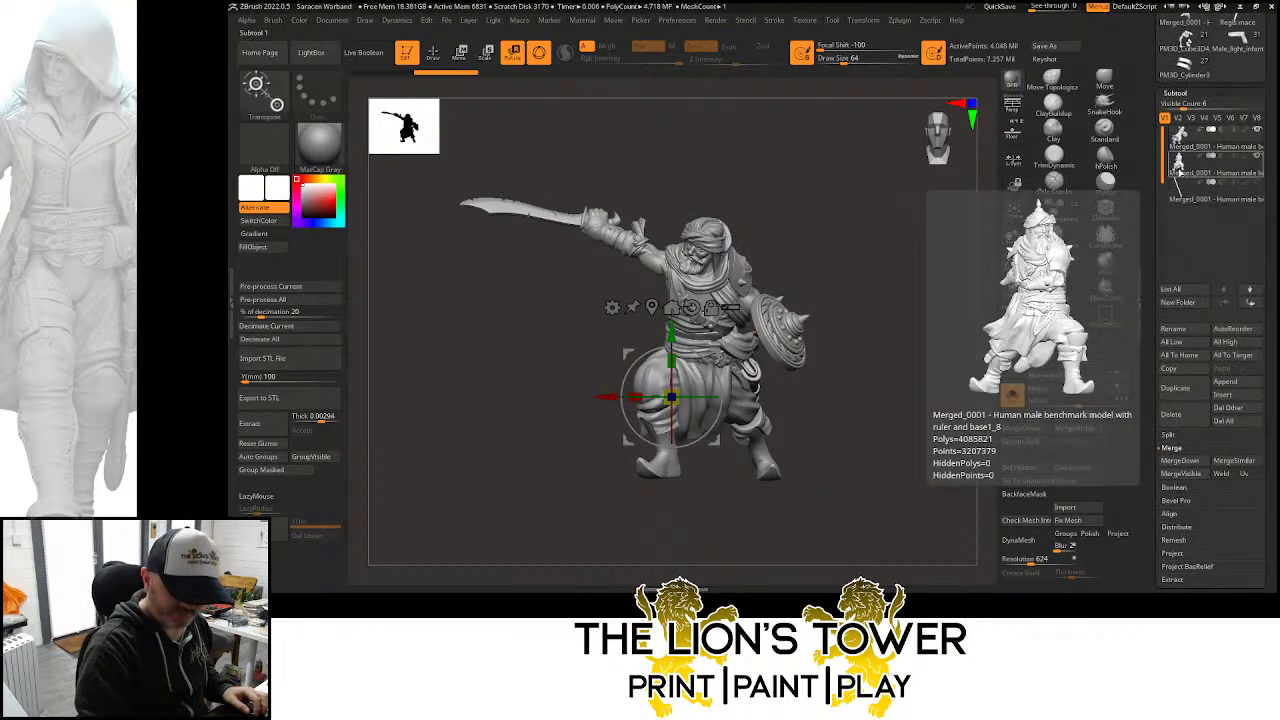
left_click(1183, 177)
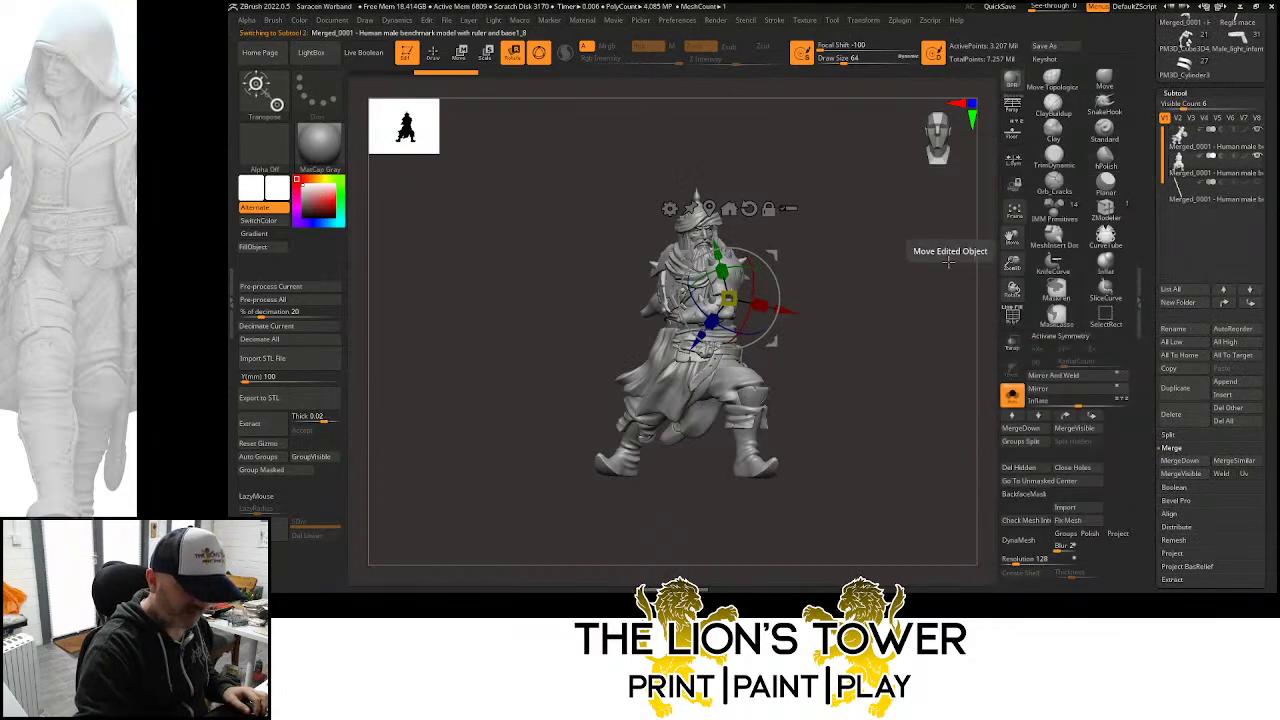
left_click_drag(908, 262, 931, 300)
Switch to the Male_light_infantry tool and turn off solo mode to show the full figure beside its ruler
left_click_drag(1150, 193, 1151, 367)
mouse_move(1238, 142)
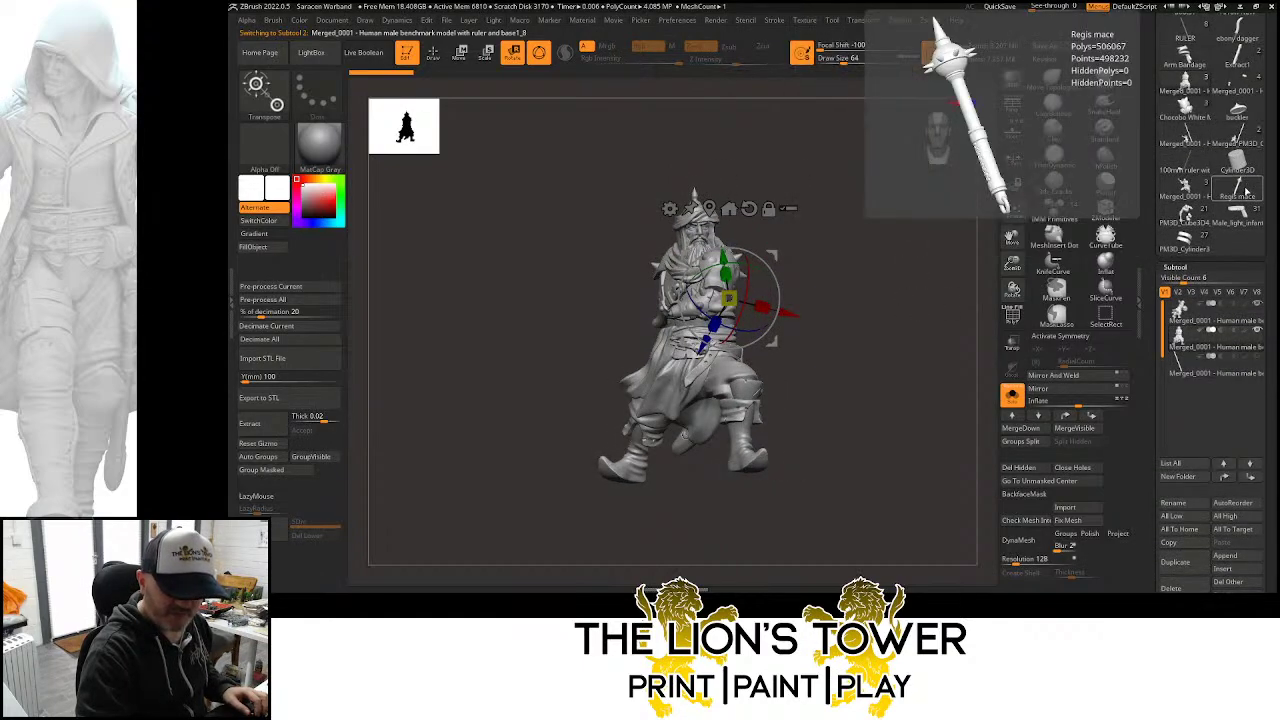
left_click(1243, 218)
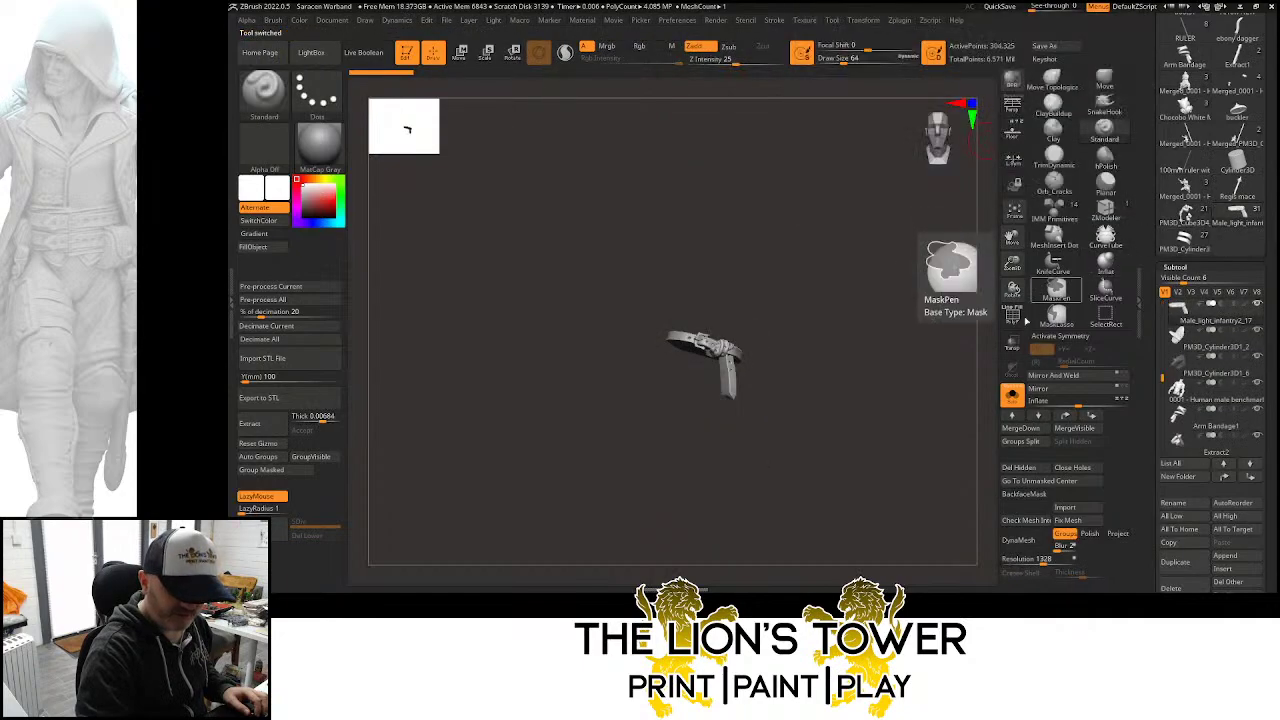
left_click_drag(937, 366, 945, 352)
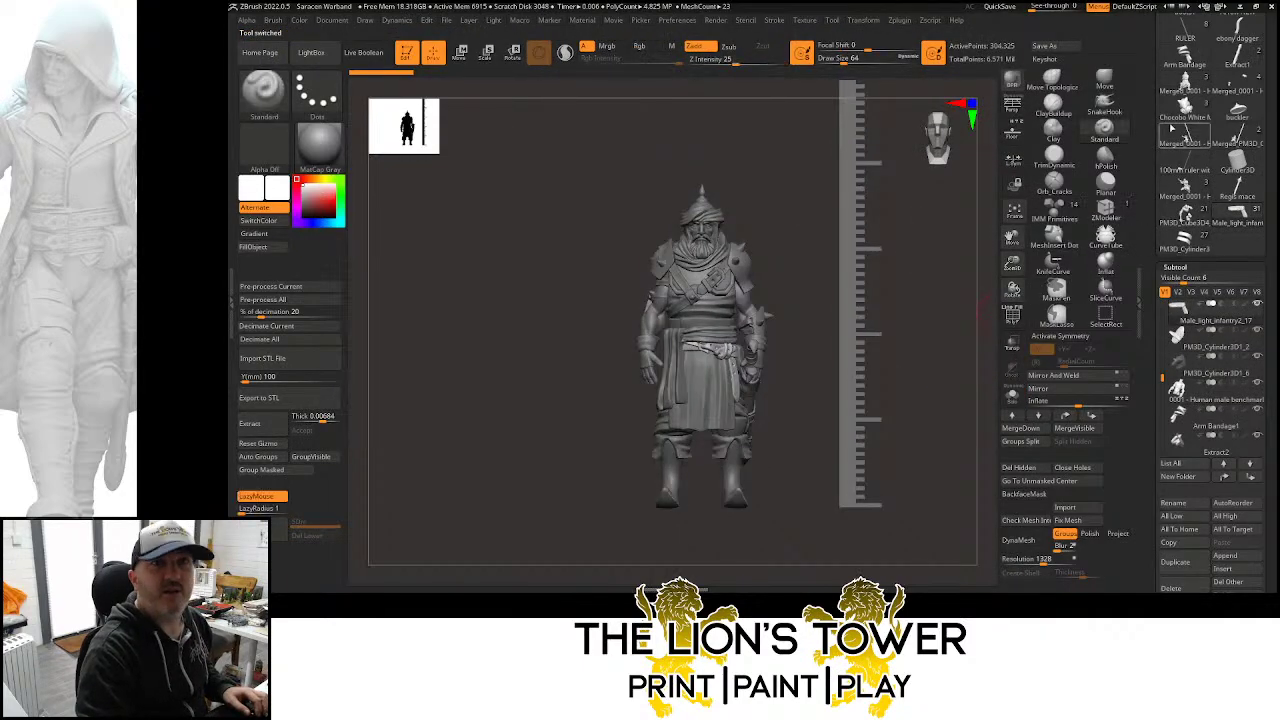
left_click_drag(1012, 263, 1011, 257)
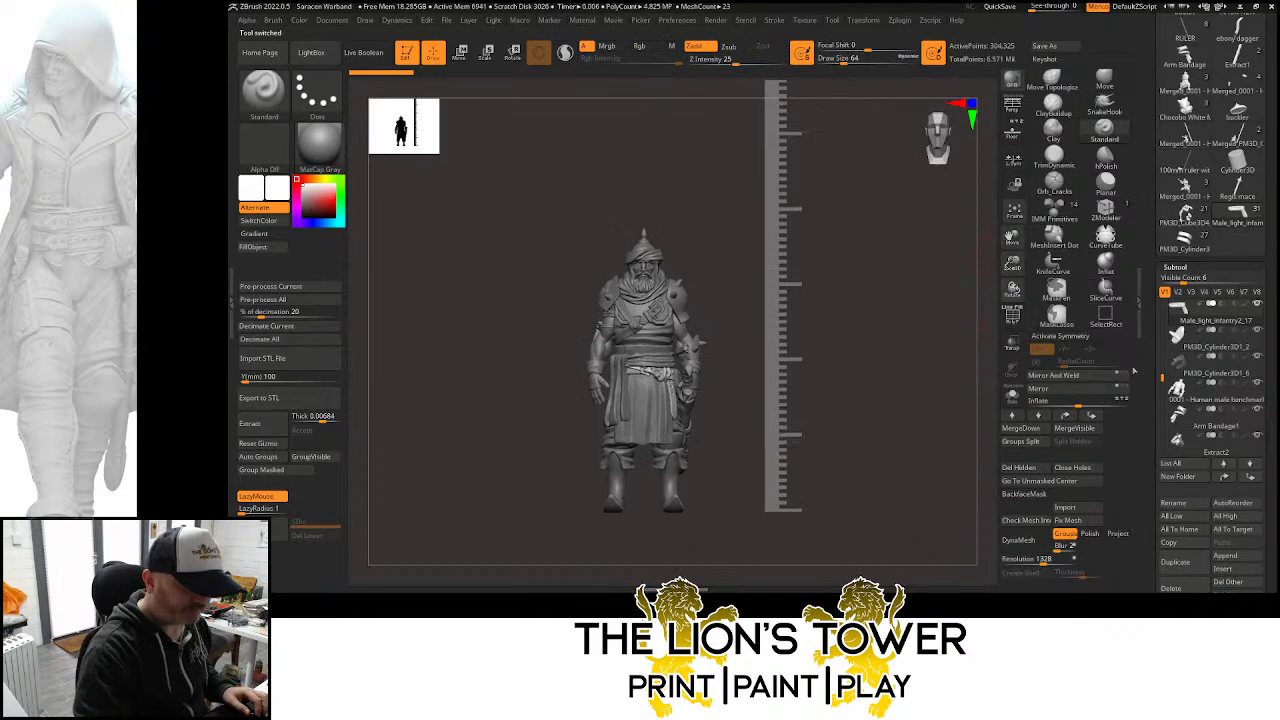
left_click_drag(1012, 263, 1050, 240)
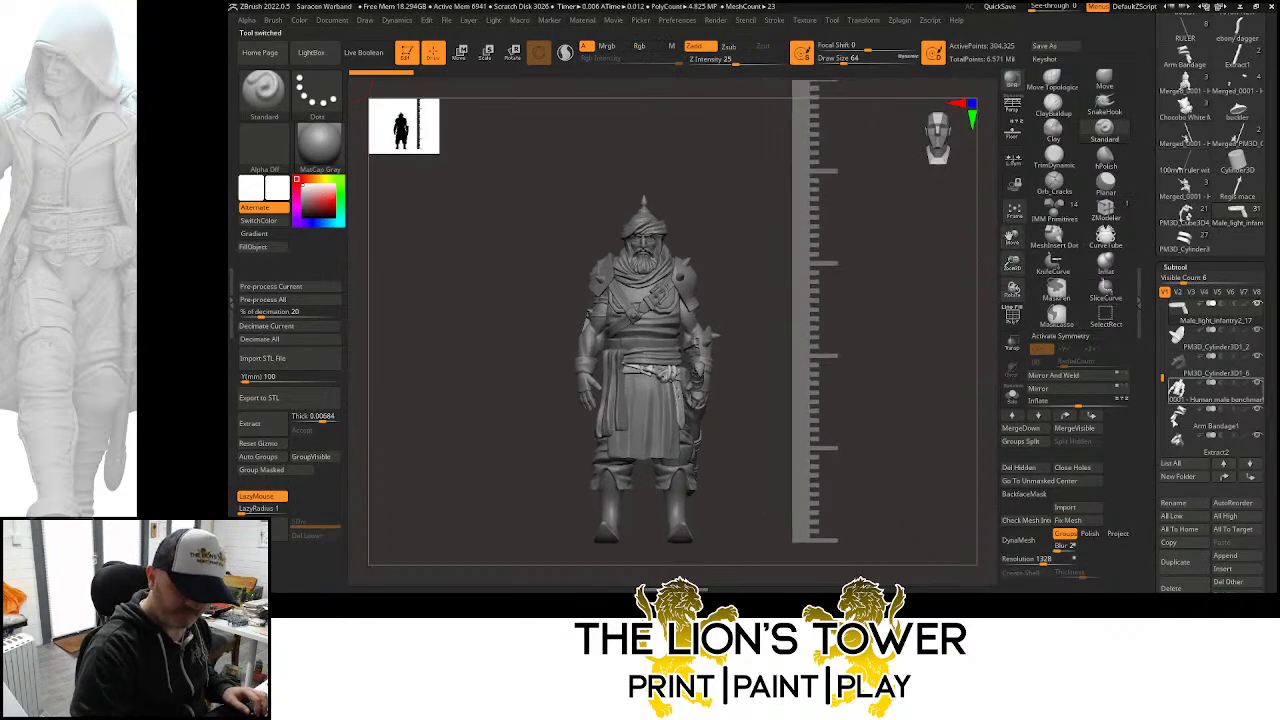
Merge the visible light infantry subtools into a new tool and split the ruler off as its own subtool
left_click_drag(1155, 460, 1152, 413)
scroll(1160, 430, "down", 2)
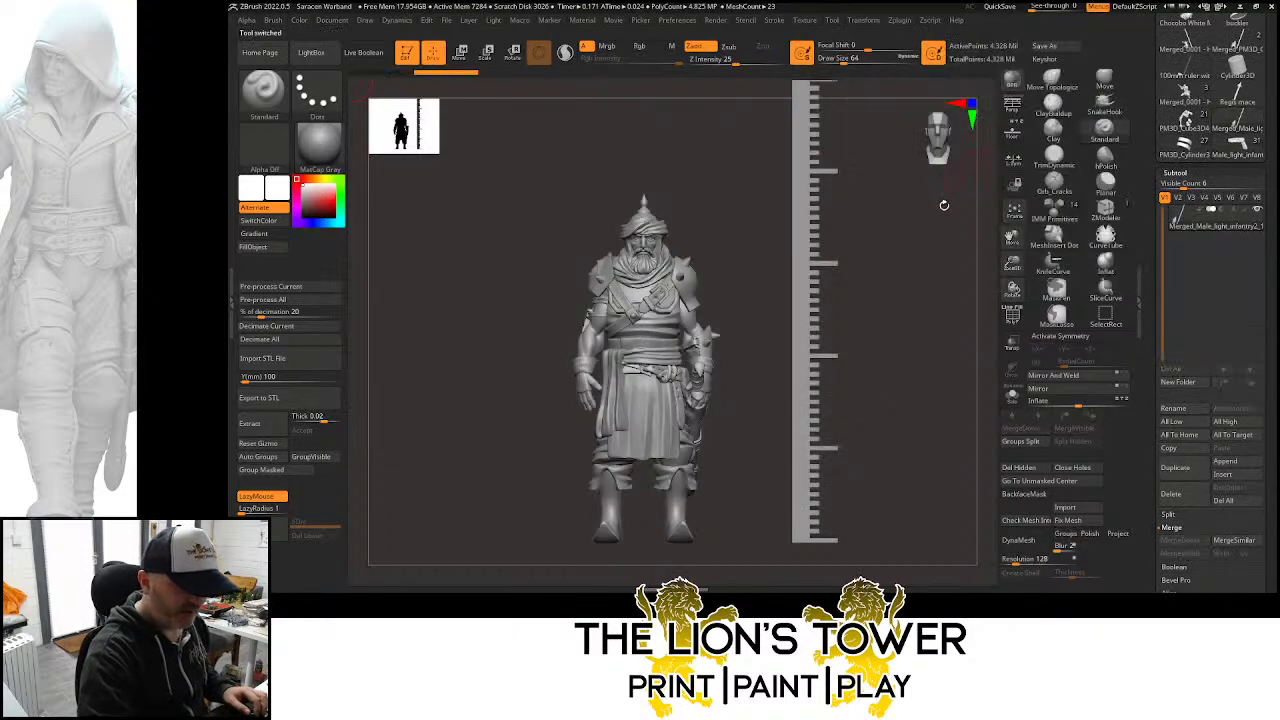
left_click(800, 322, "ctrl+shift")
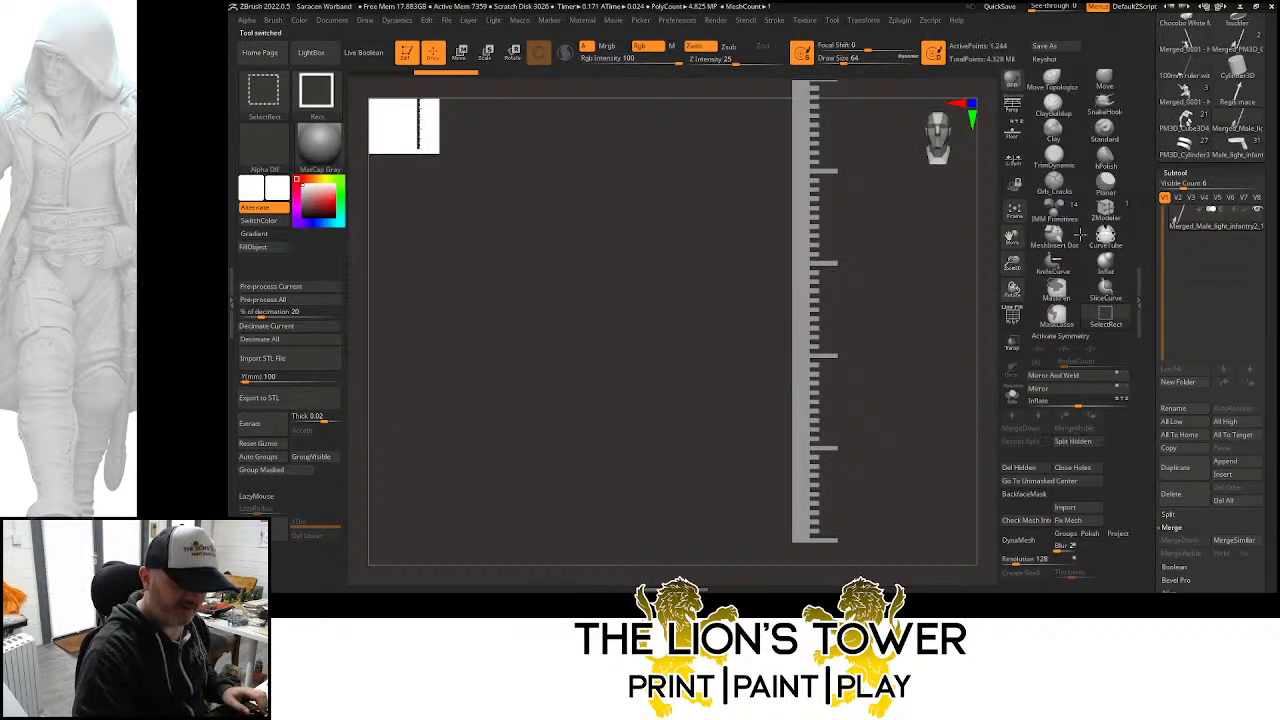
left_click(1168, 514)
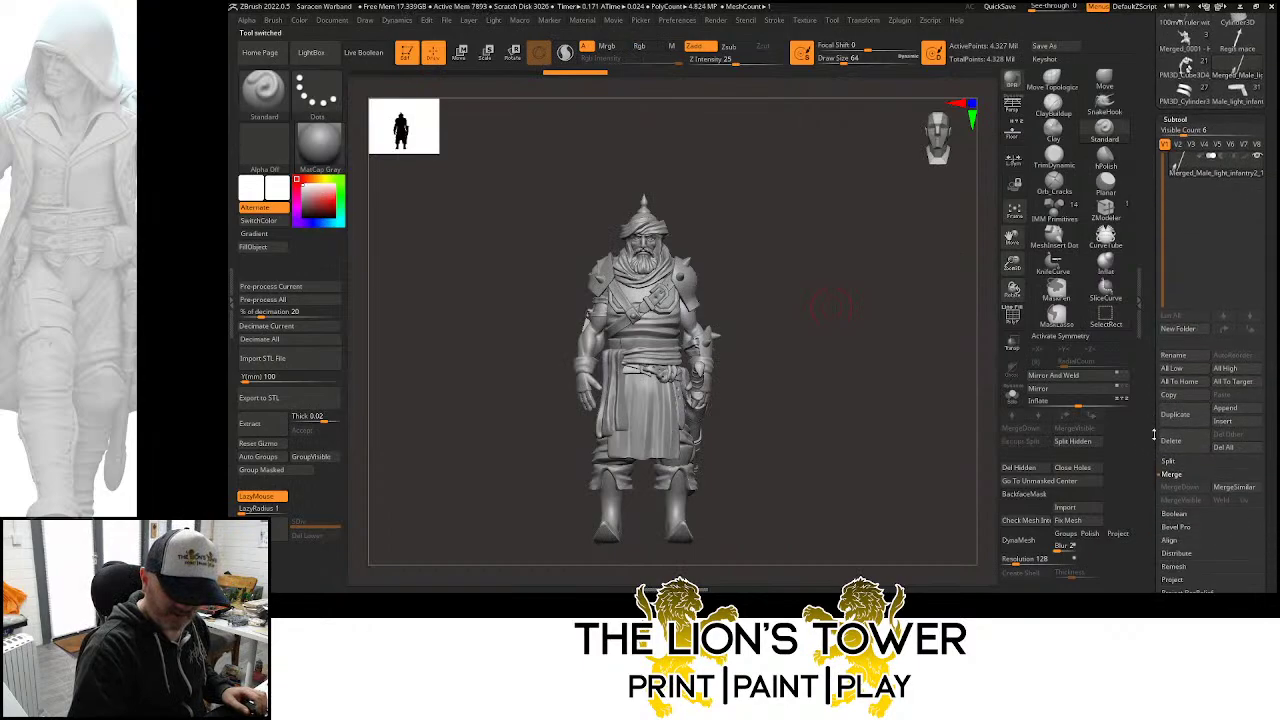
left_click(1107, 374)
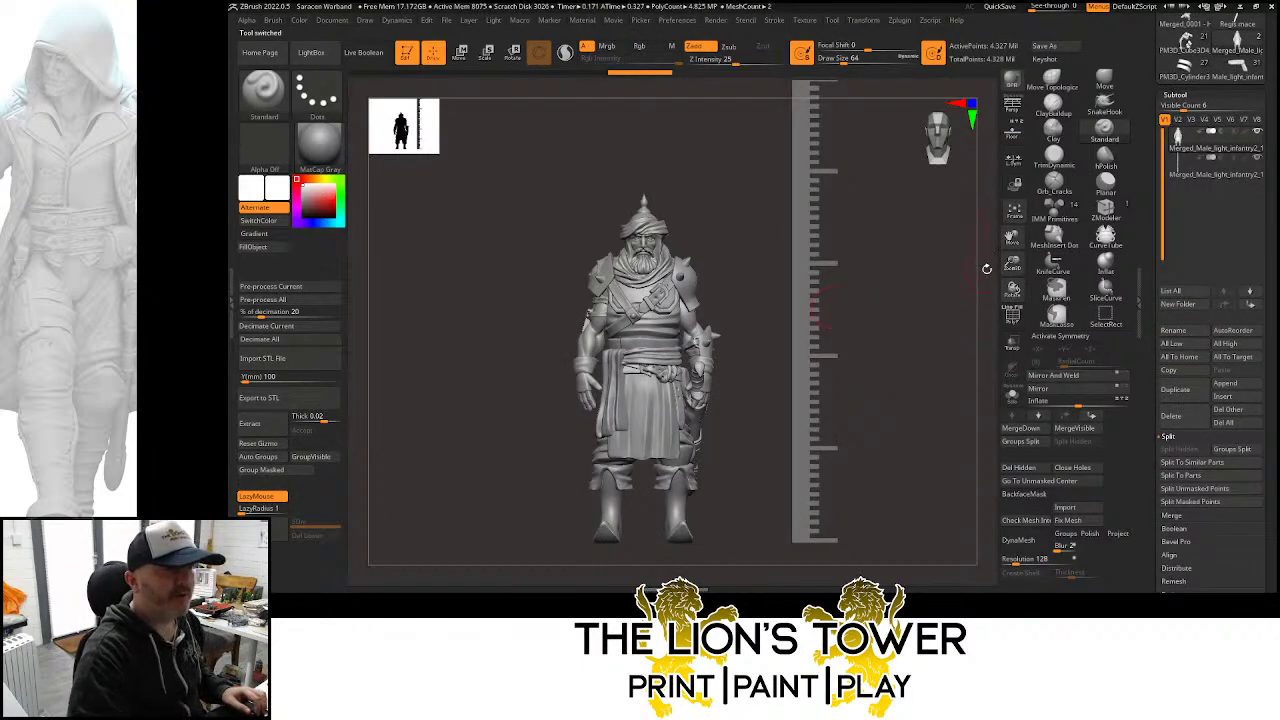
Hide the ruler subtool, leaving only the merged light infantry figure displayed
left_click(1062, 268)
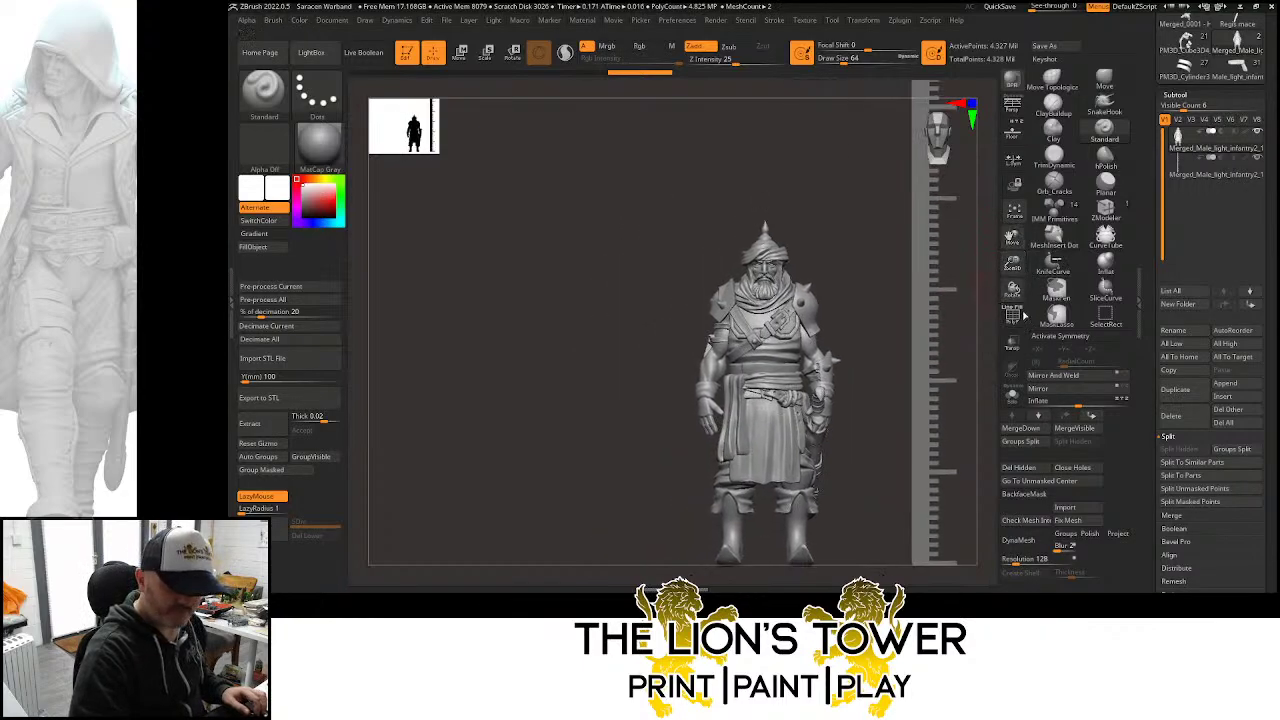
left_click(1257, 158)
left_click_drag(1014, 264, 994, 243)
Switch the active tool to the PolyMesh3D star as the placeholder for an imported mesh
left_click_drag(1149, 210, 1150, 340)
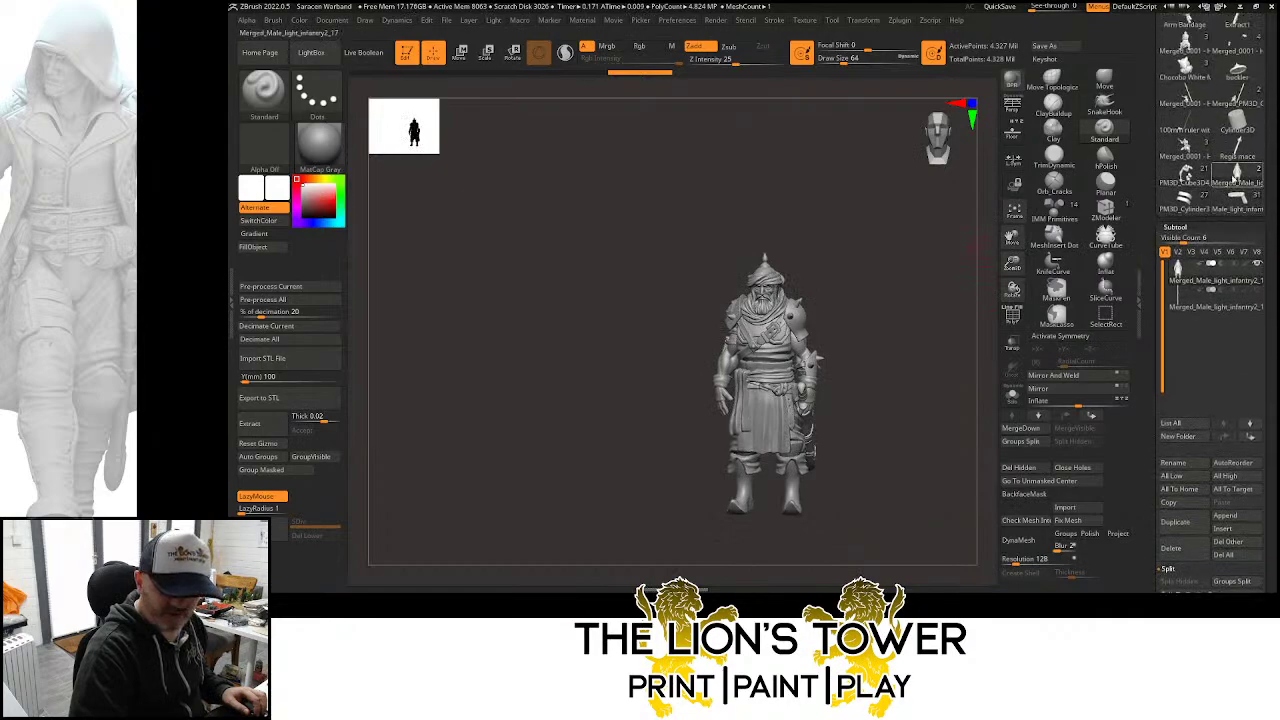
mouse_move(1239, 152)
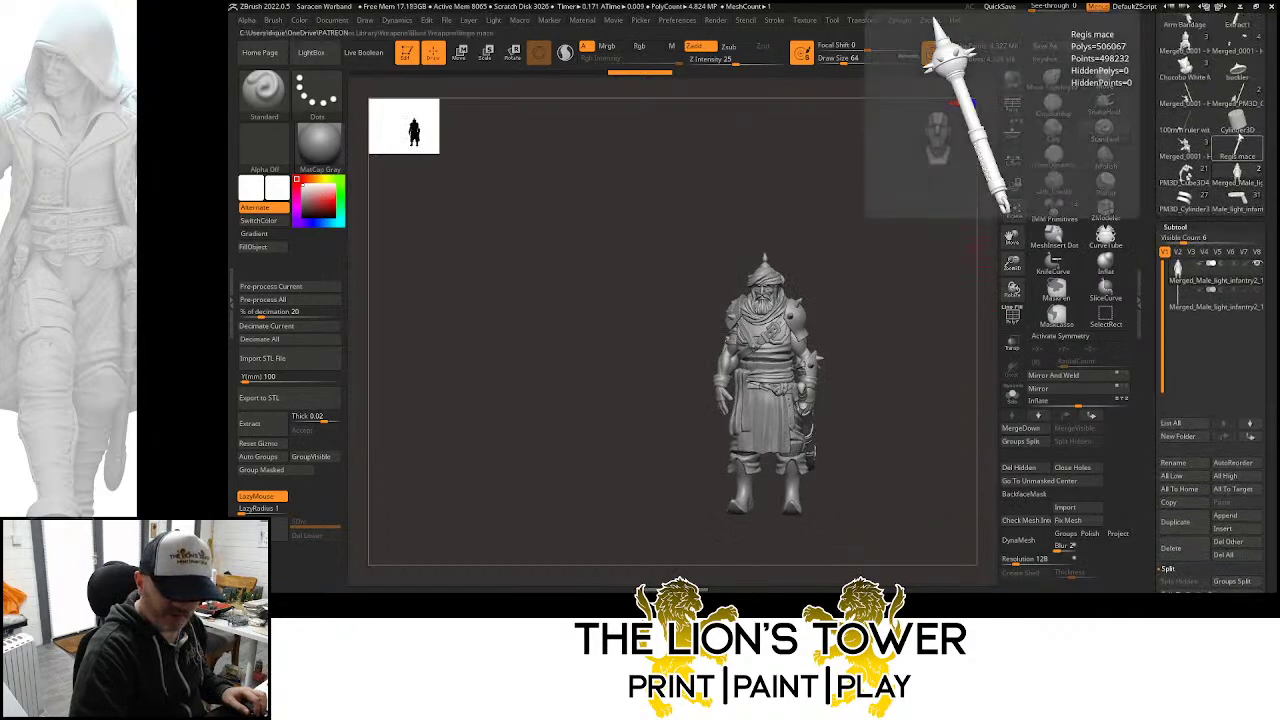
left_click(1237, 128)
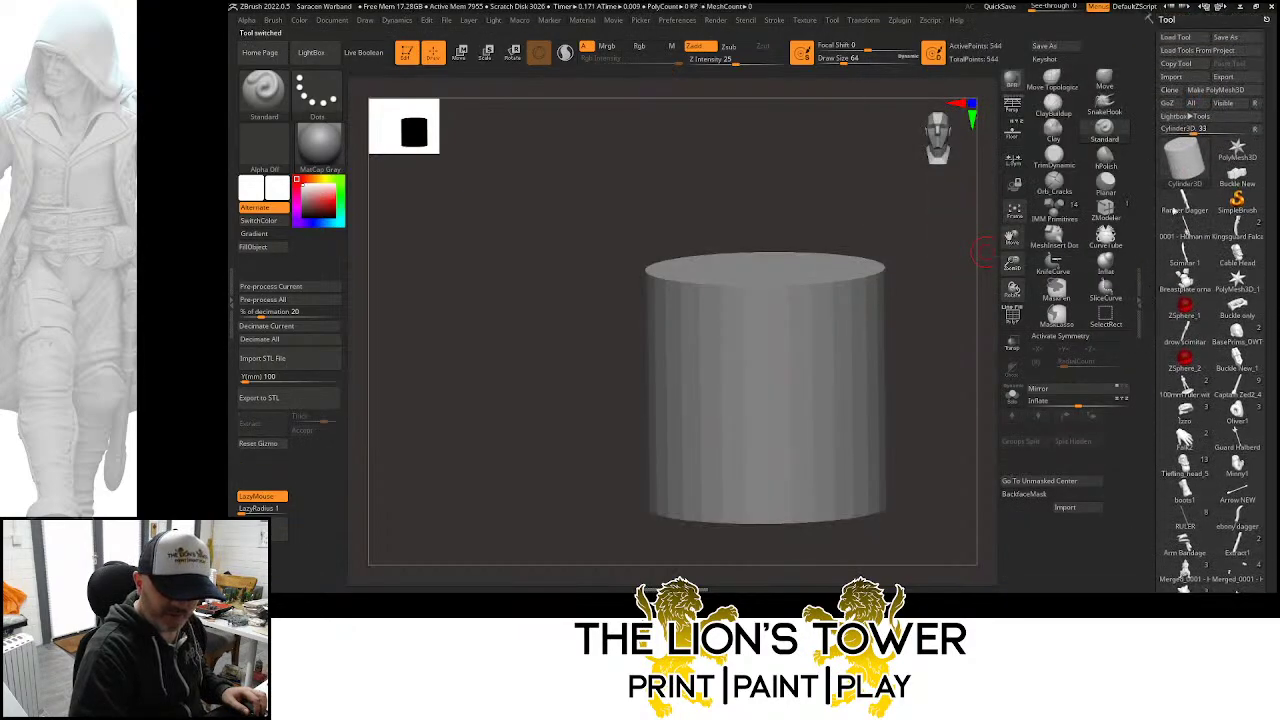
Import Light crossbow.obj from the Component Library's Weapons > Missile folder and view the mesh from above
left_click(1170, 76)
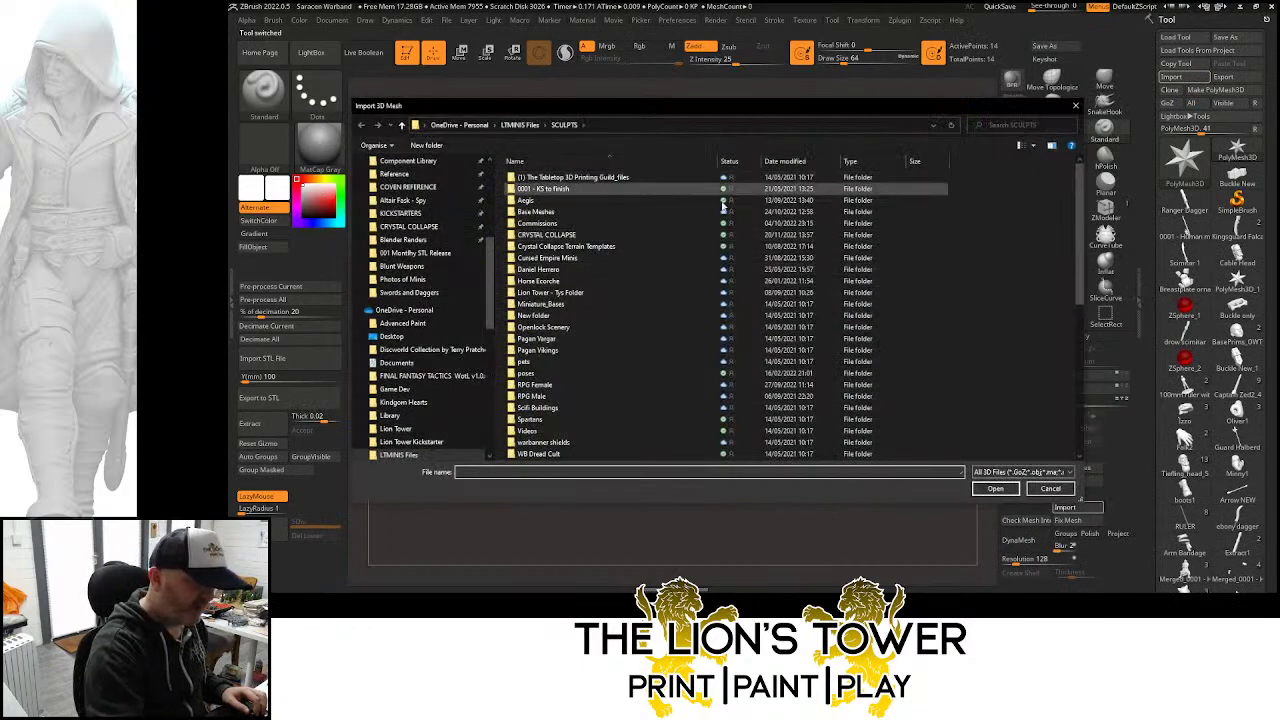
scroll(486, 230, "up", 5)
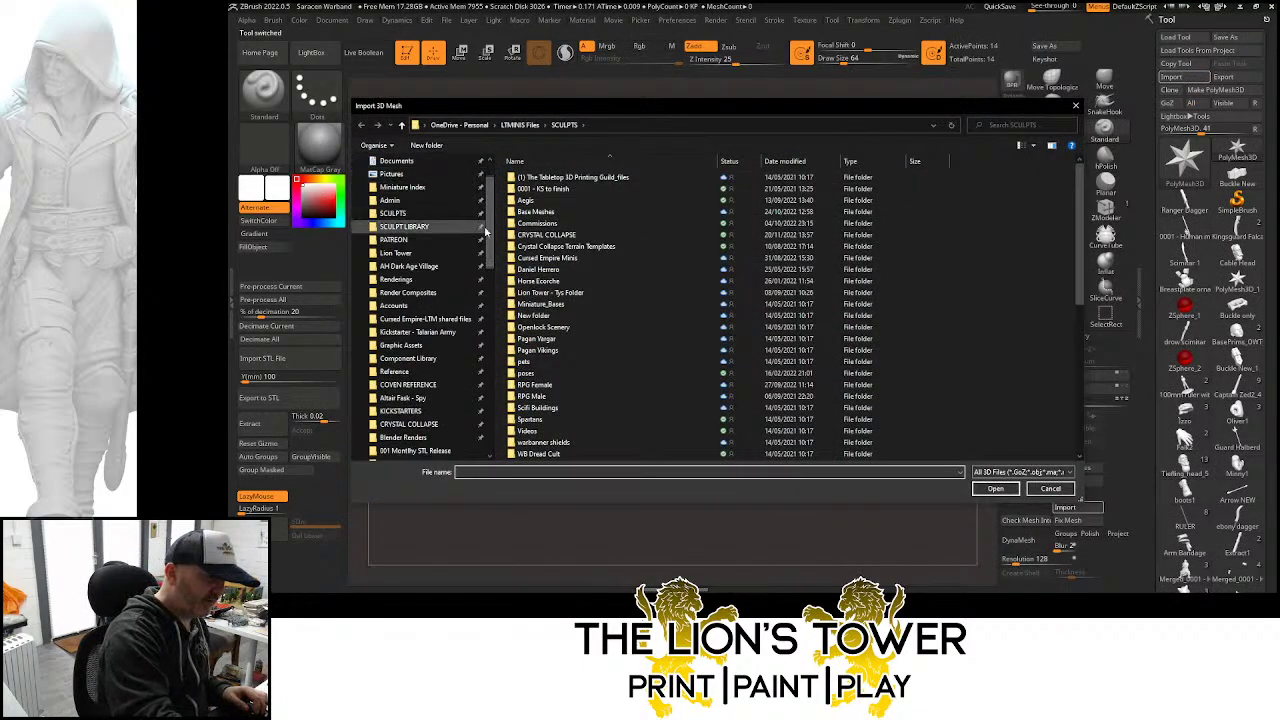
scroll(486, 230, "up", 1)
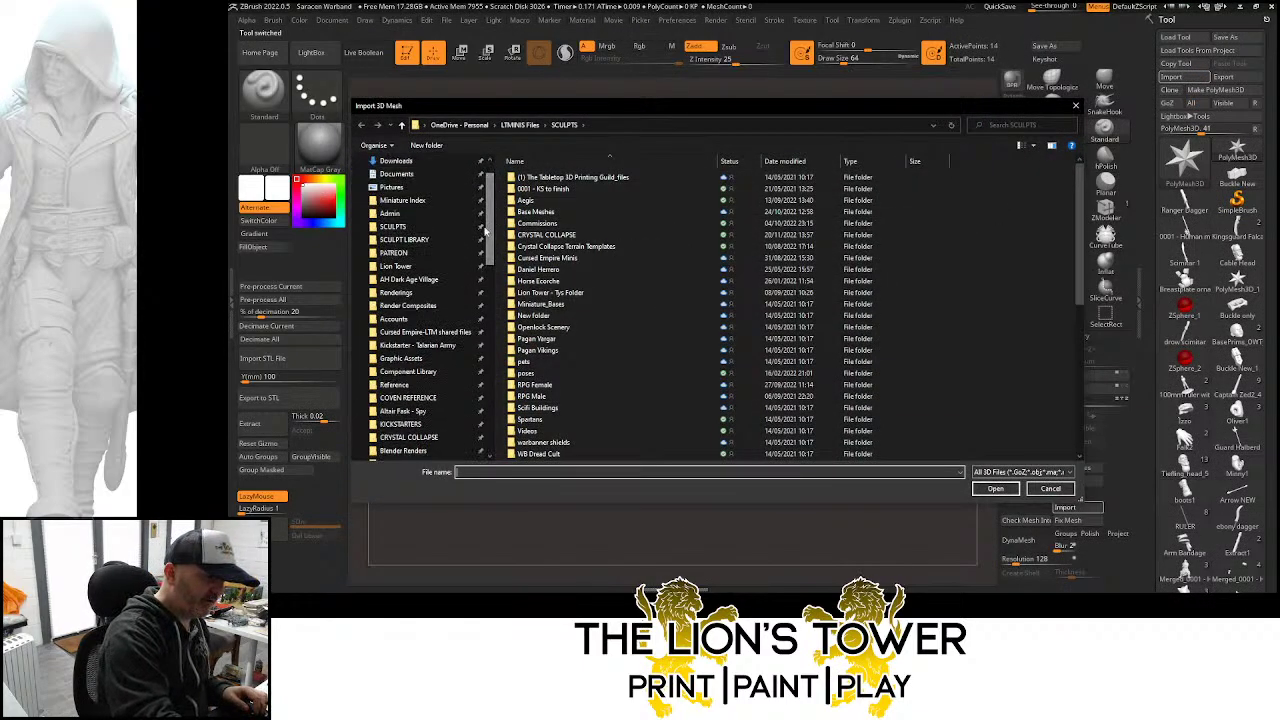
left_click(428, 372)
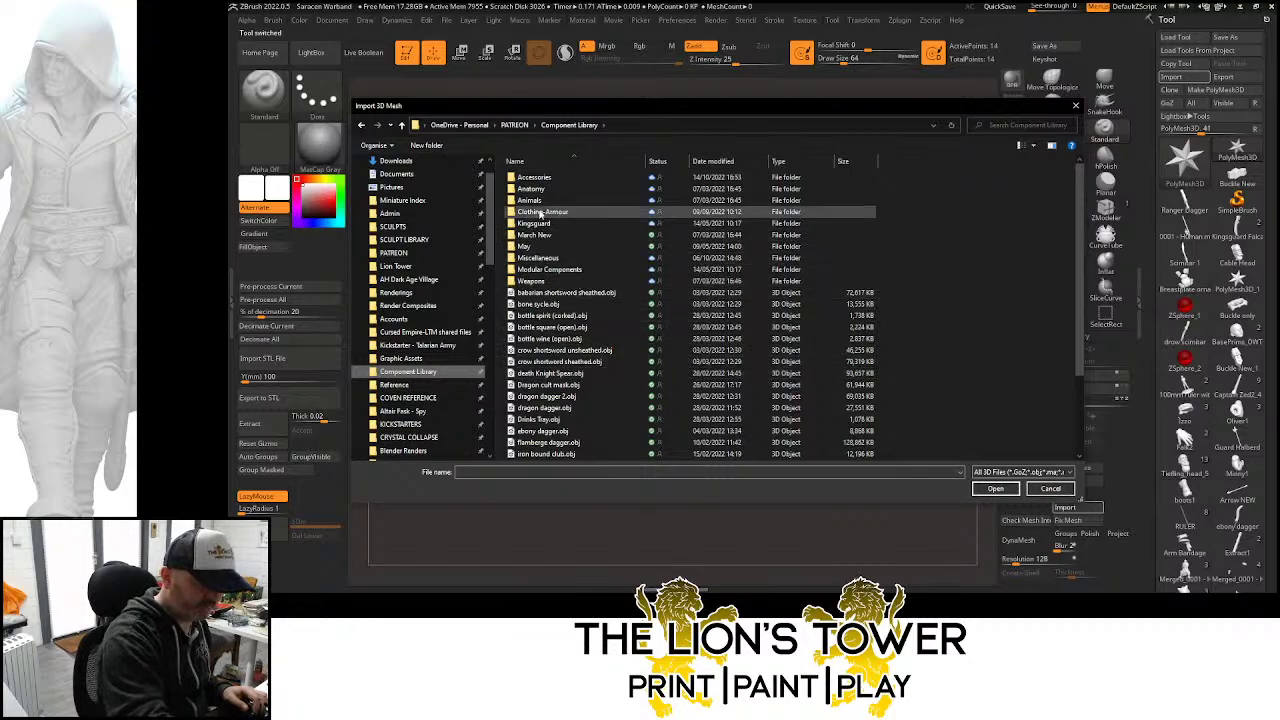
double_click(562, 282)
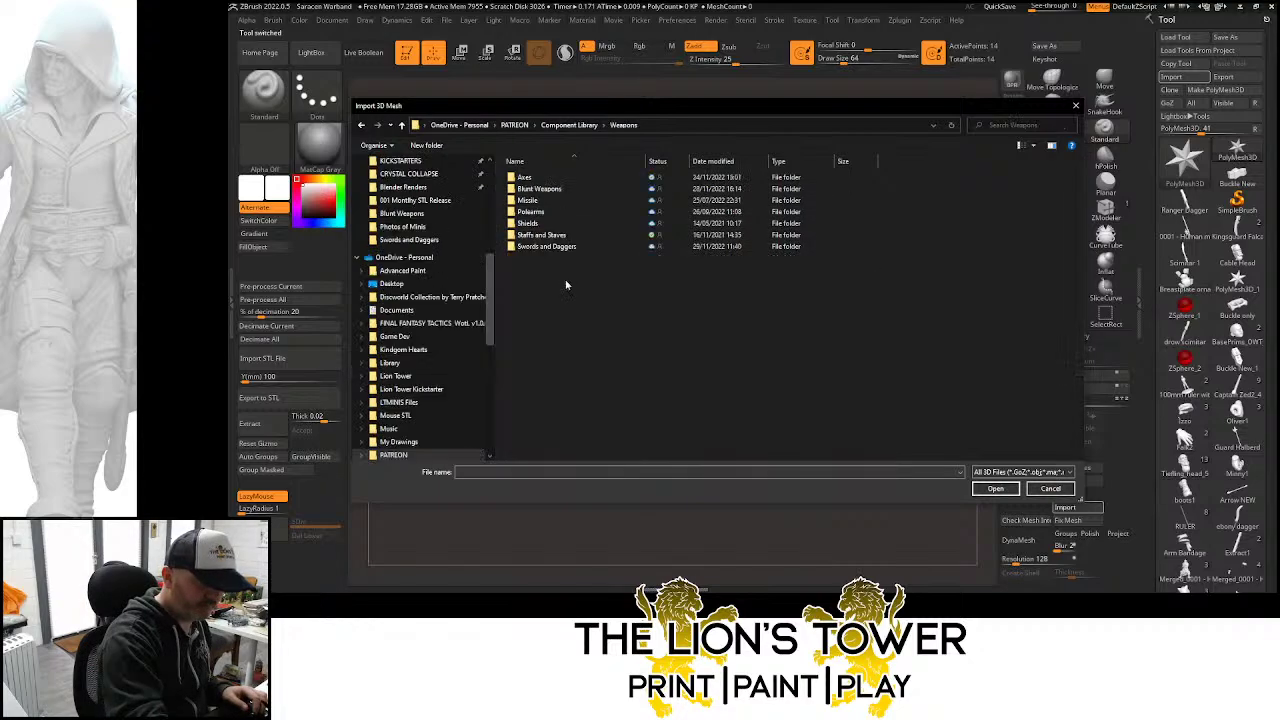
double_click(540, 201)
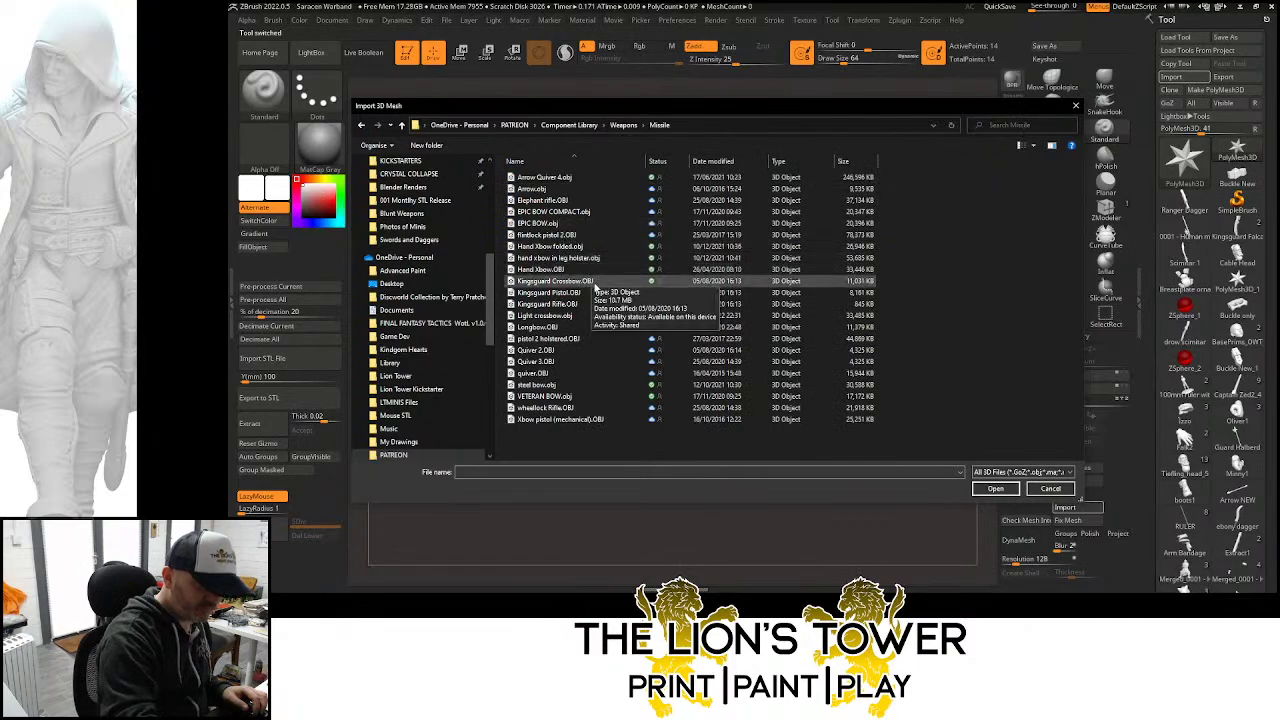
left_click(556, 316)
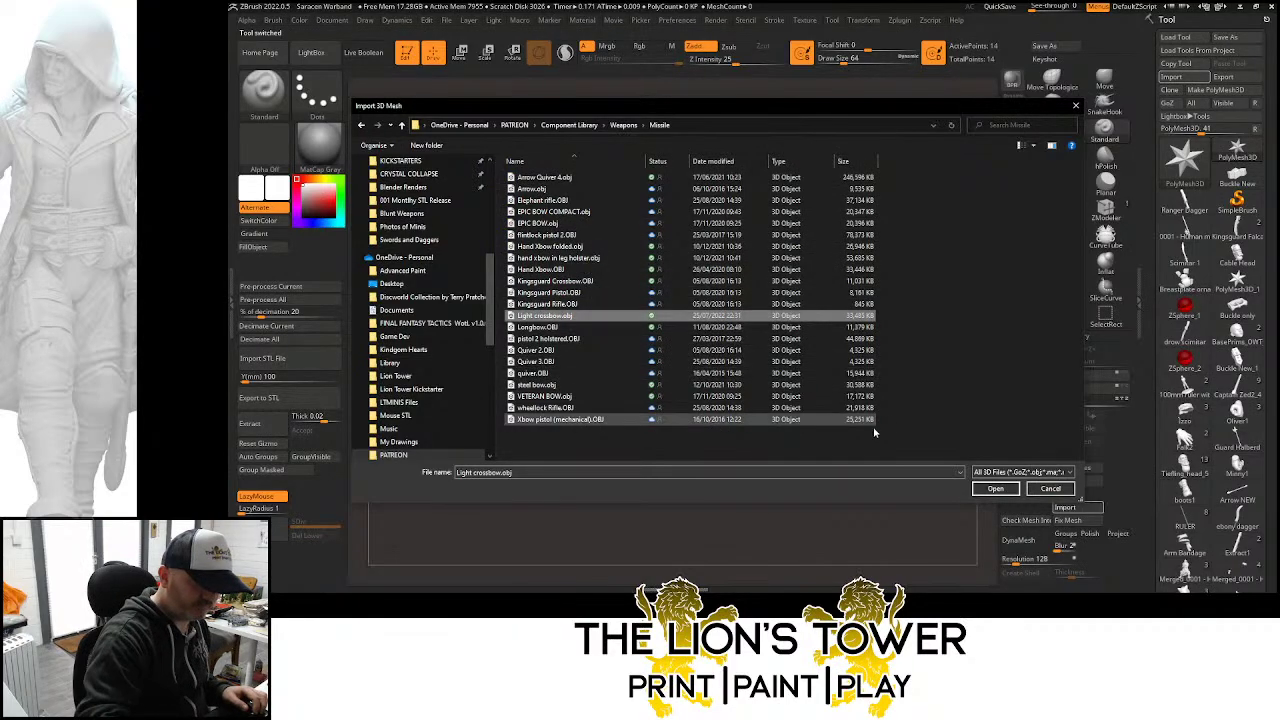
left_click(996, 489)
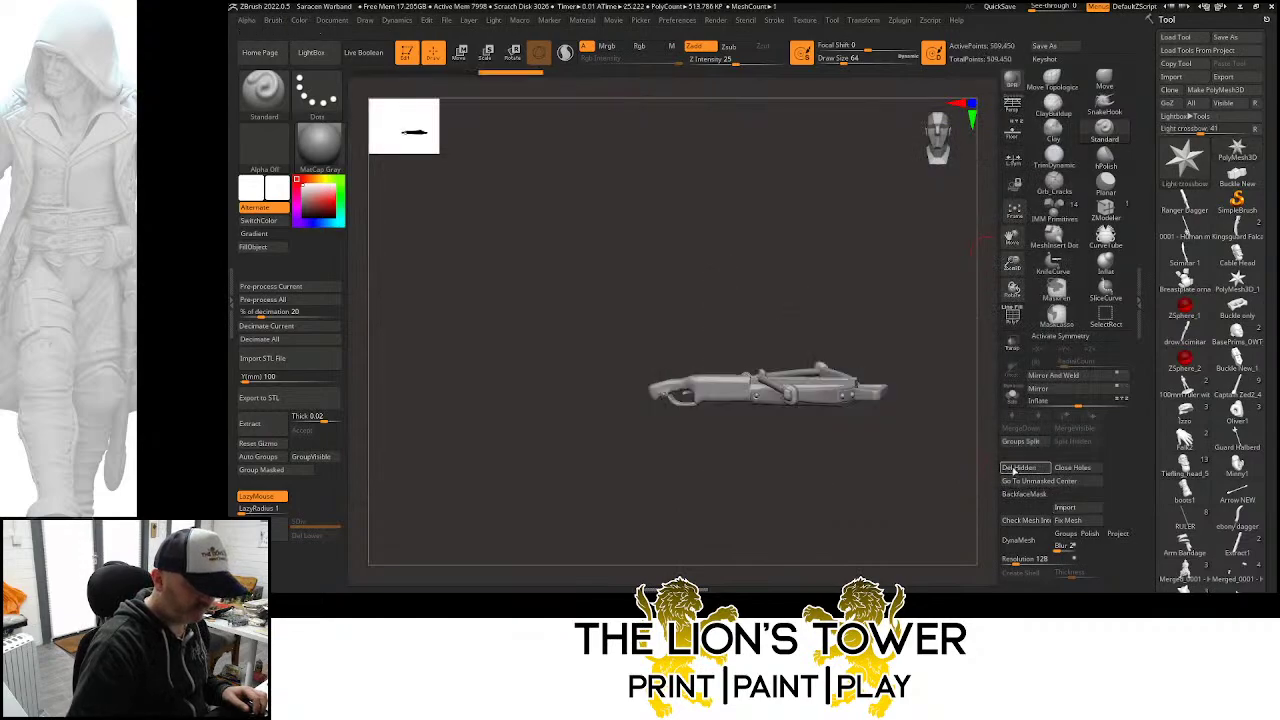
left_click_drag(923, 303, 943, 400)
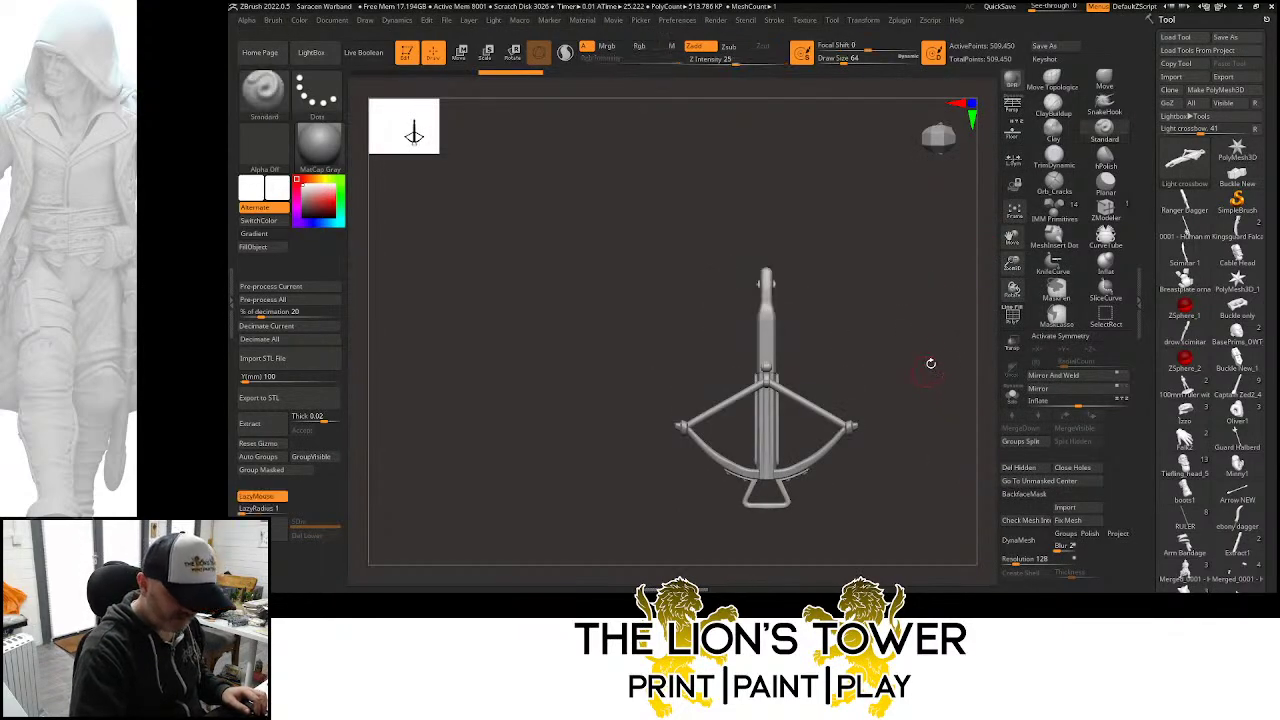
Turn on the polyframe display to distinguish the crossbow's polygroups
left_click_drag(1006, 260, 1010, 292)
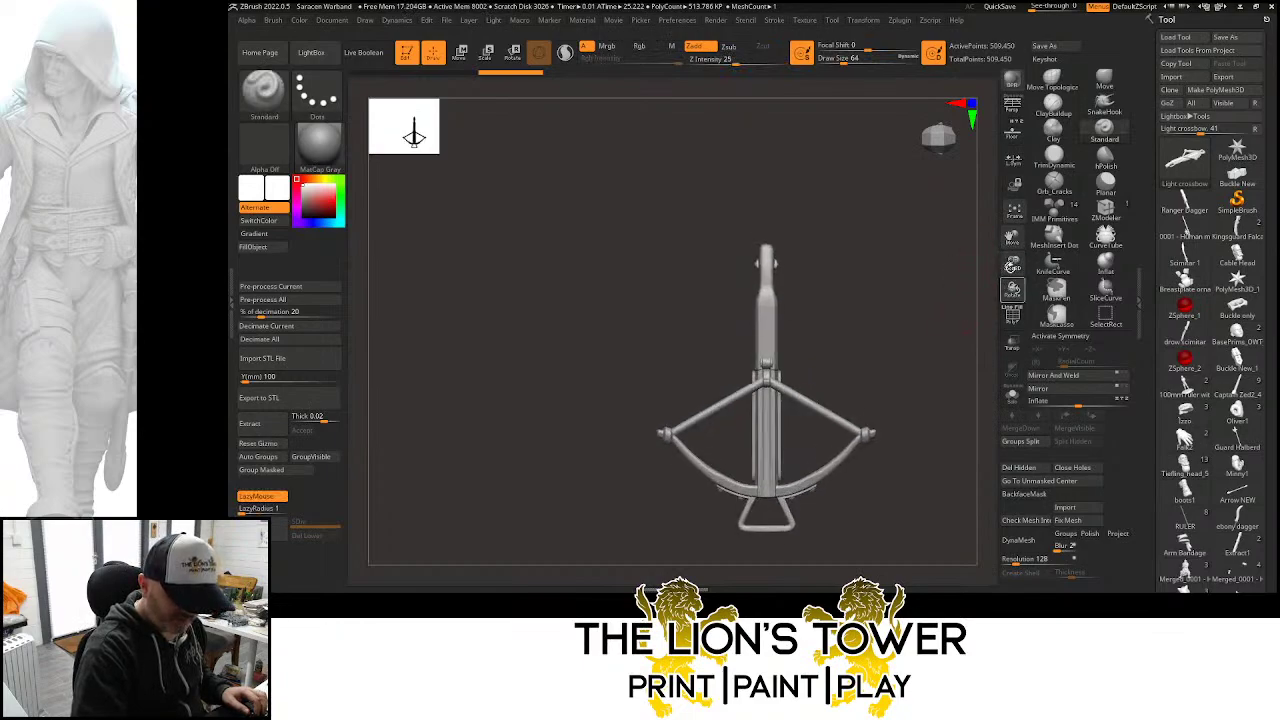
left_click_drag(1012, 238, 989, 198)
left_click_drag(937, 302, 903, 361)
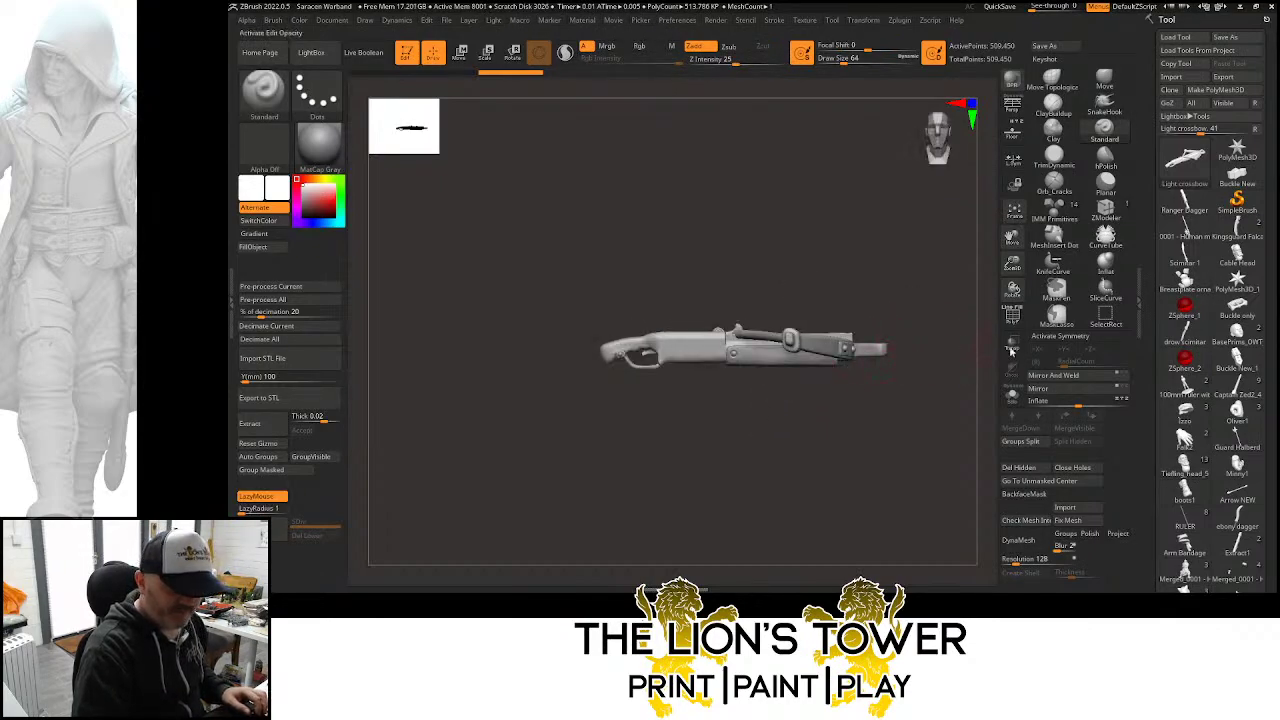
left_click(1012, 315)
left_click_drag(937, 363, 912, 409)
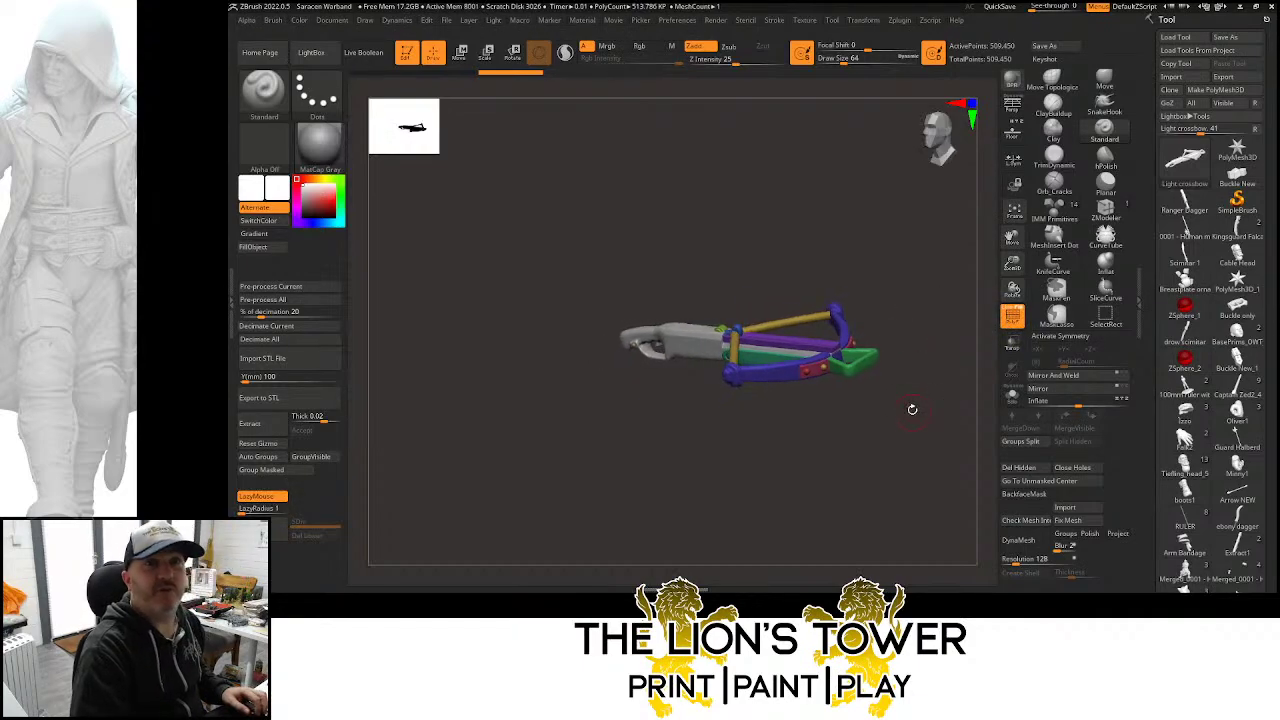
Isolate the curved bow's polygroup for inspection and bring the whole crossbow back into view
left_click_drag(922, 321, 938, 385)
left_click_drag(1013, 263, 984, 268)
left_click(879, 229, "ctrl")
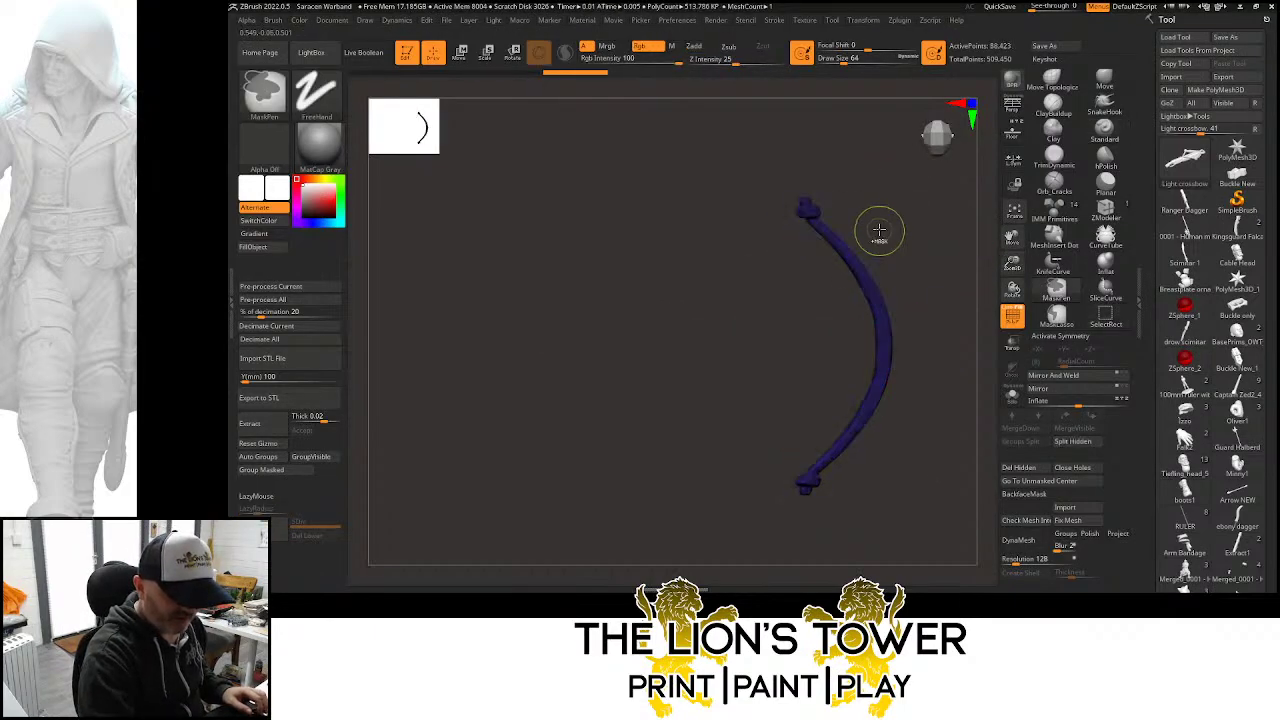
left_click(892, 226, "ctrl")
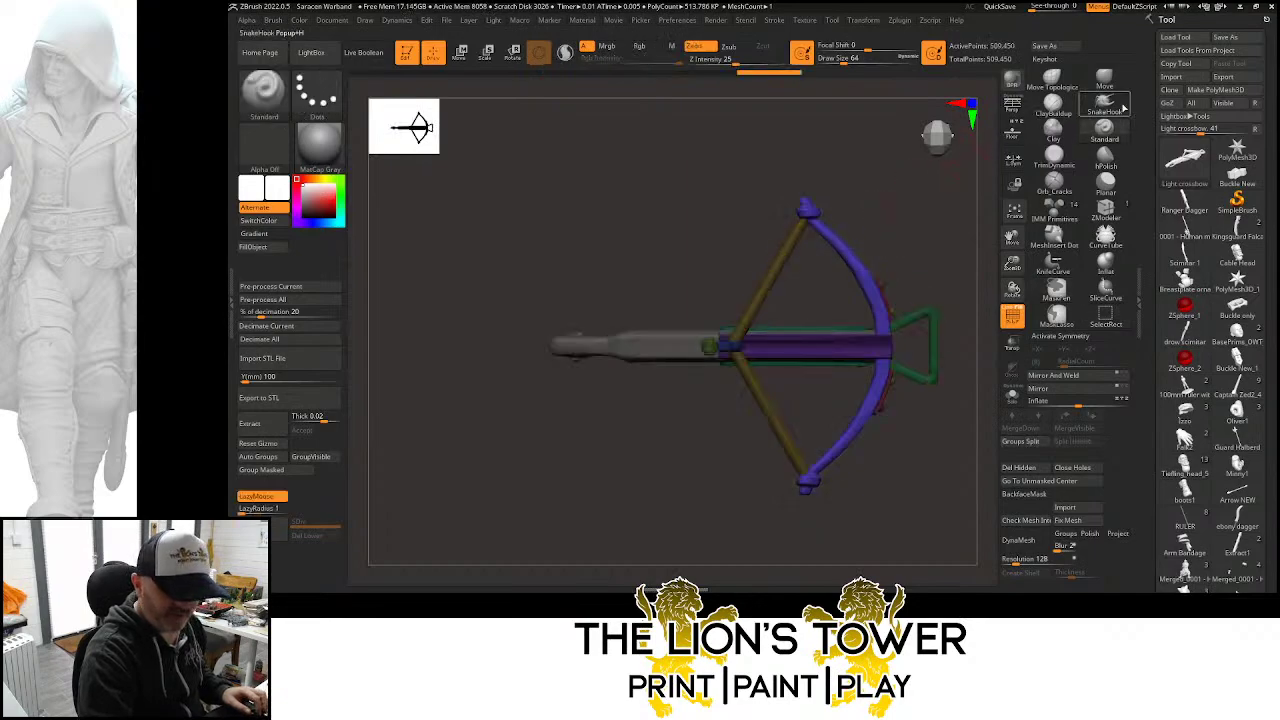
Enlarge the Move brush, activate Z symmetry, and pull both bow tips outward while pushing the limbs inward
left_click_drag(843, 58, 868, 58)
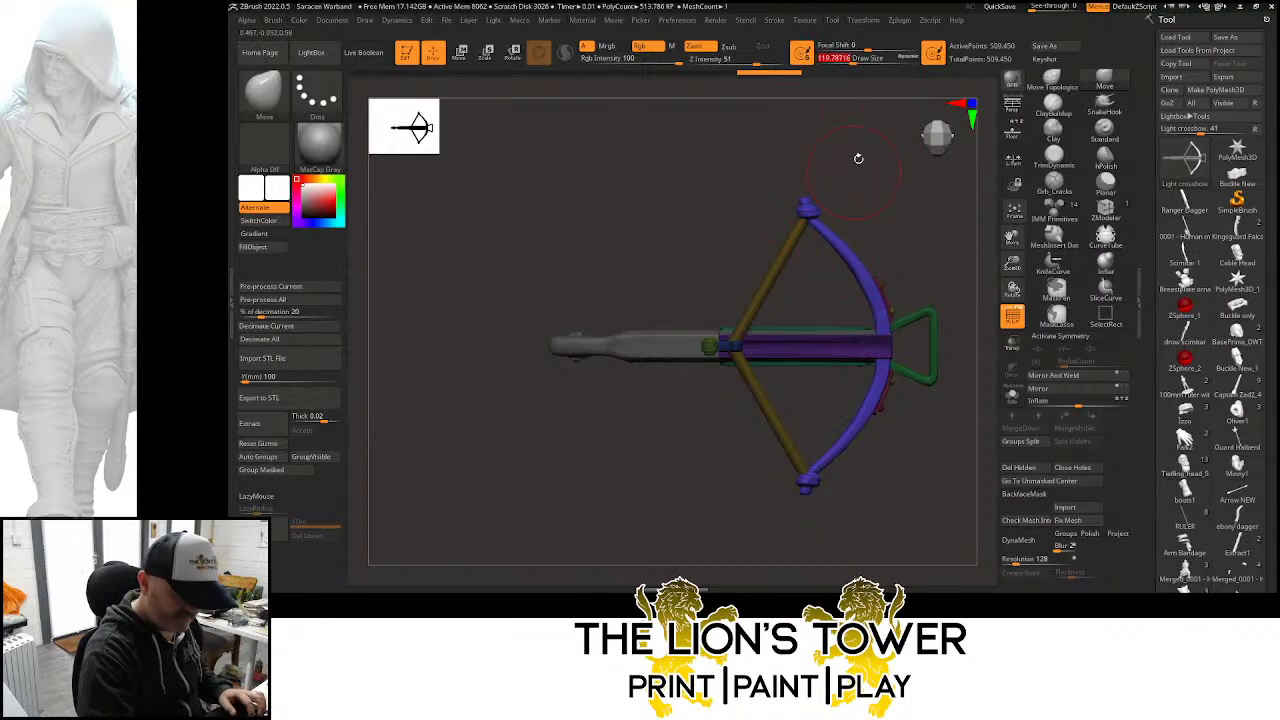
key("x")
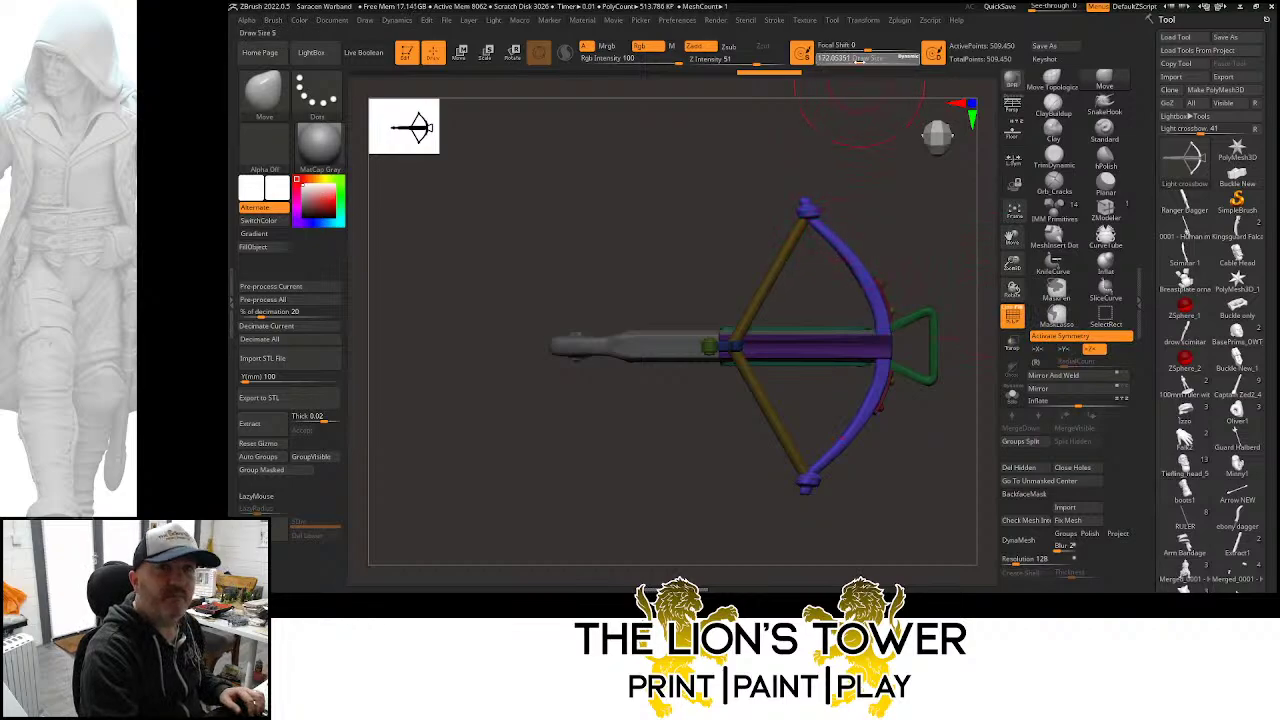
left_click_drag(850, 58, 847, 126)
left_click_drag(843, 252, 835, 247)
mouse_move(802, 200)
left_mouse_down()
mouse_move(814, 180)
mouse_move(831, 186)
mouse_move(811, 170)
left_mouse_up()
Refine the bow limbs into a recurve shape using the Move brush at a draw size of about 108
left_click(862, 58)
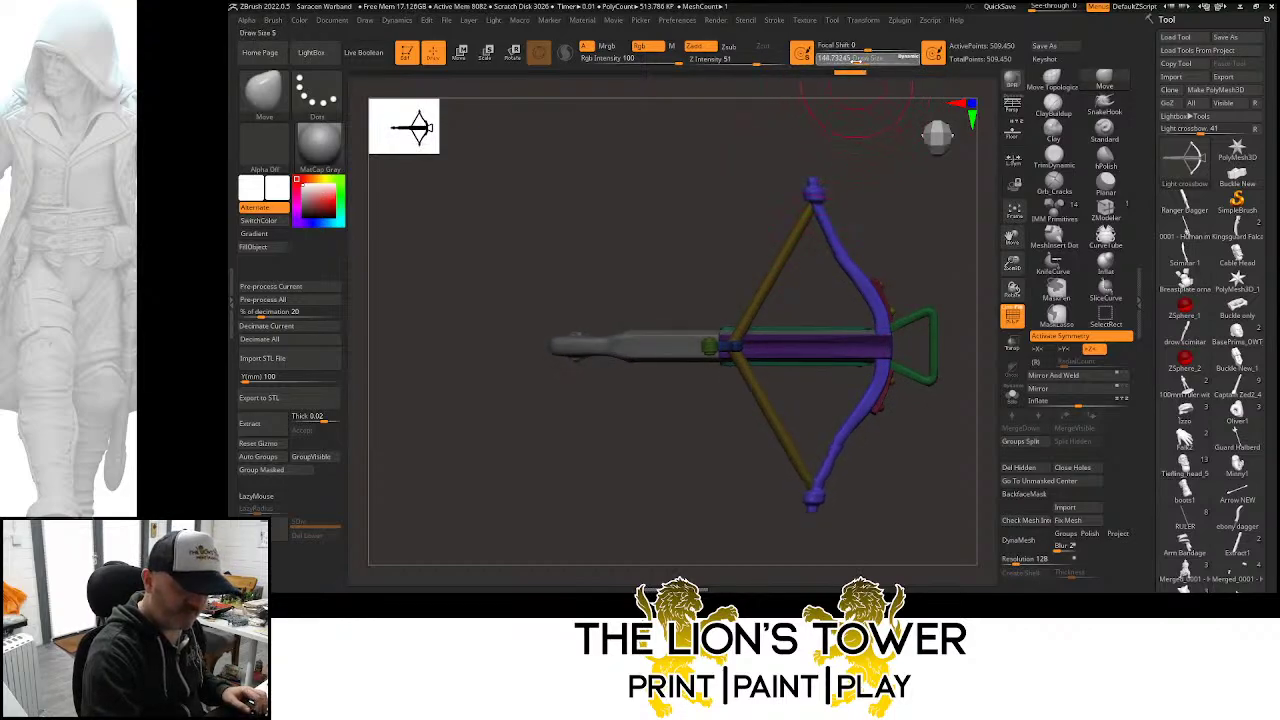
left_click_drag(852, 58, 840, 80)
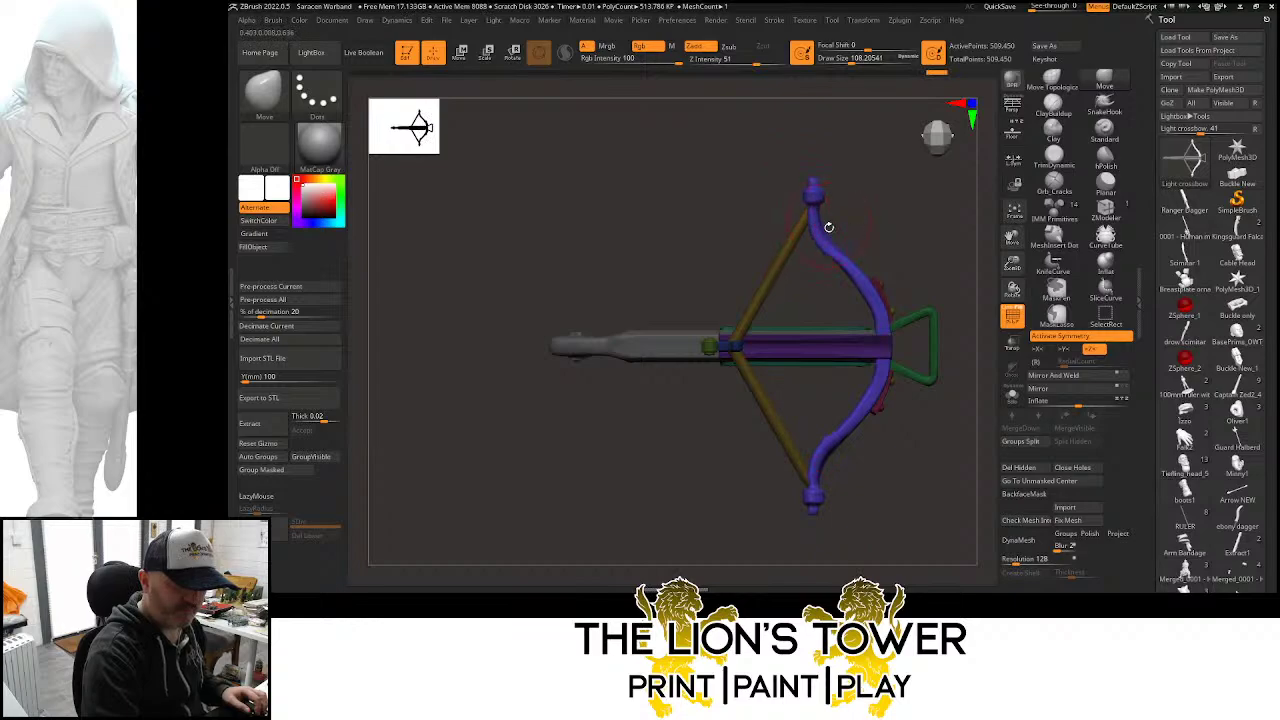
left_click_drag(906, 200, 800, 203)
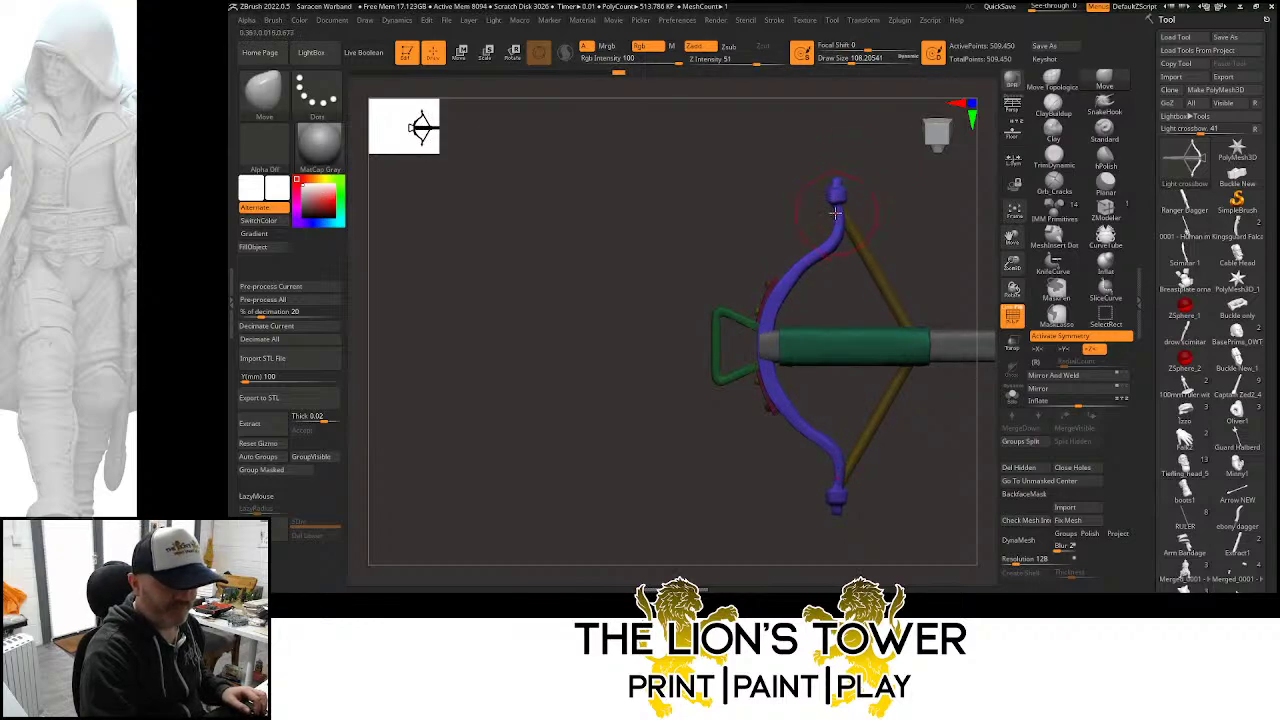
left_click_drag(834, 204, 911, 177)
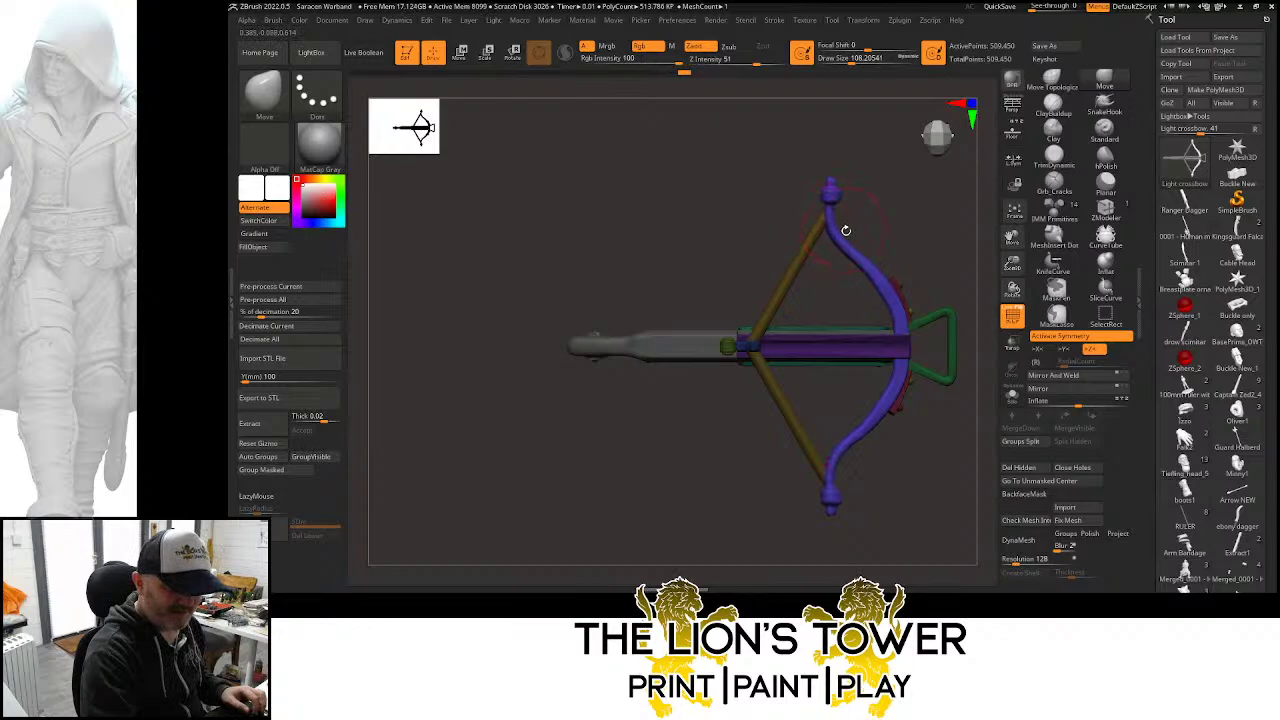
Pull the ends of both bow limbs into hooked points using the SnakeHook brush with symmetry
mouse_move(1014, 247)
left_mouse_down("alt")
mouse_move(972, 231)
mouse_move(937, 240)
mouse_move(920, 180)
mouse_move(924, 298)
mouse_move(877, 234)
mouse_move(894, 340)
left_mouse_up("alt")
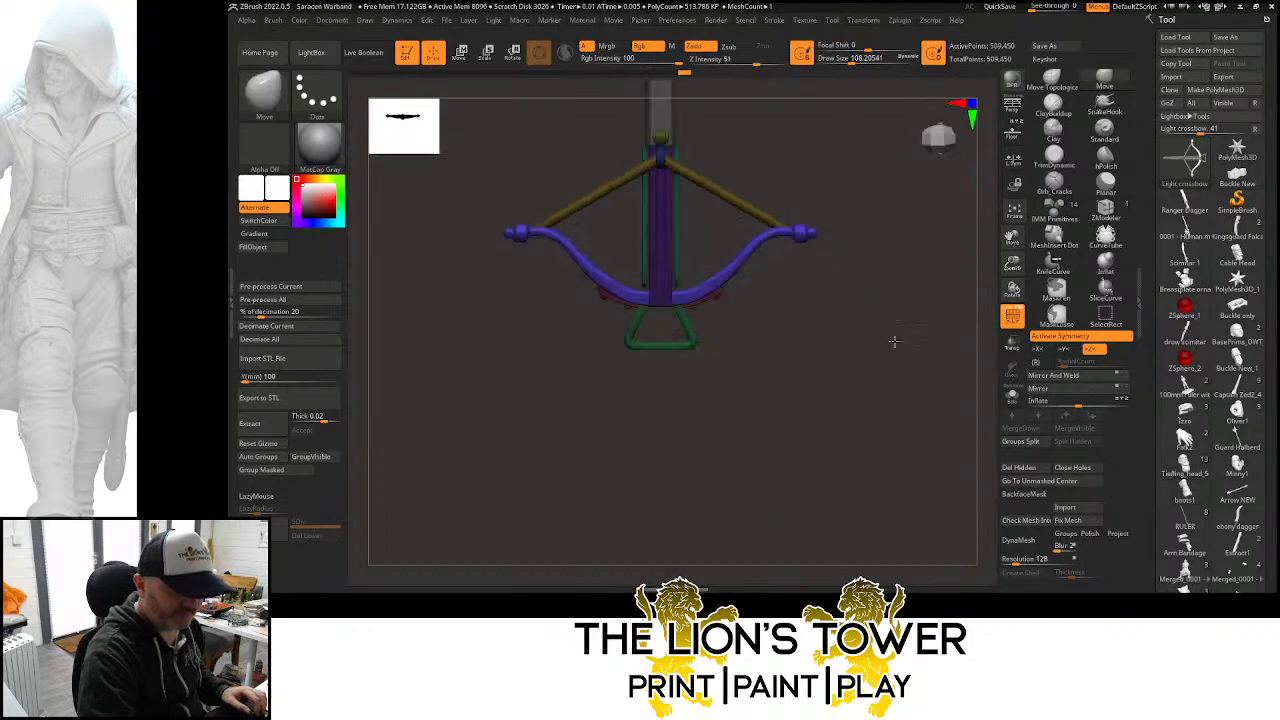
left_click(1125, 105)
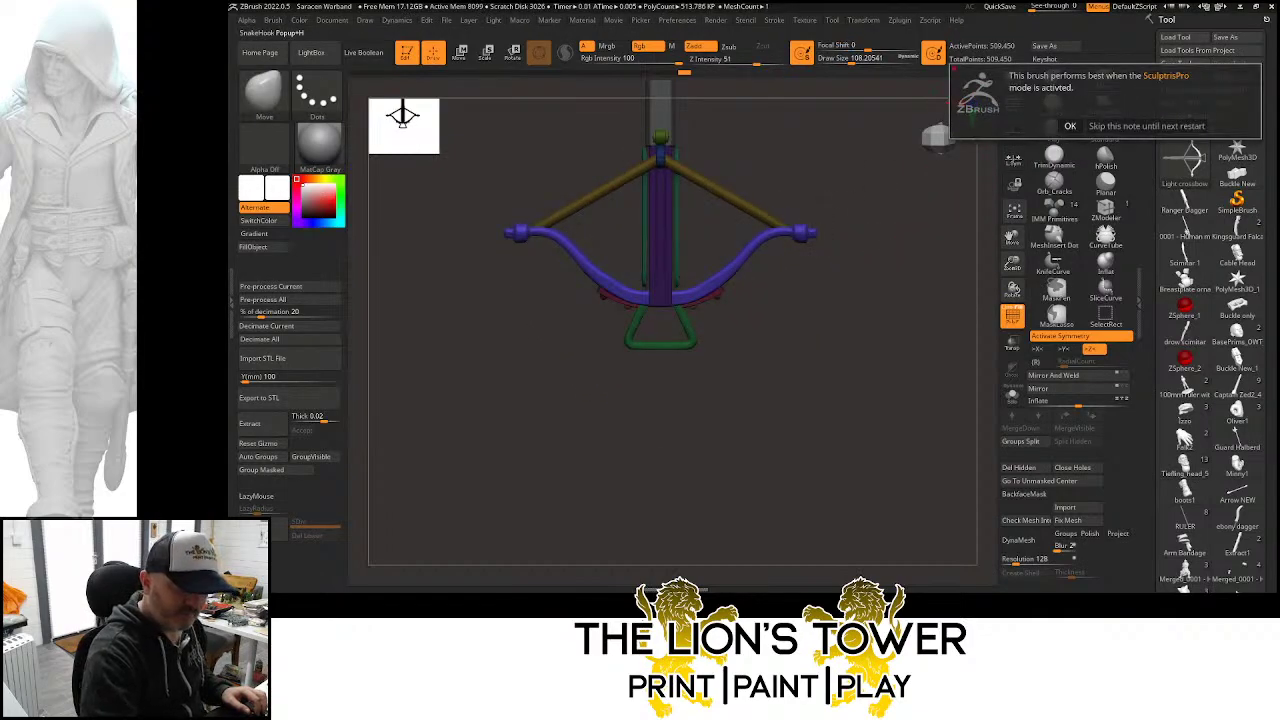
left_click(1070, 126)
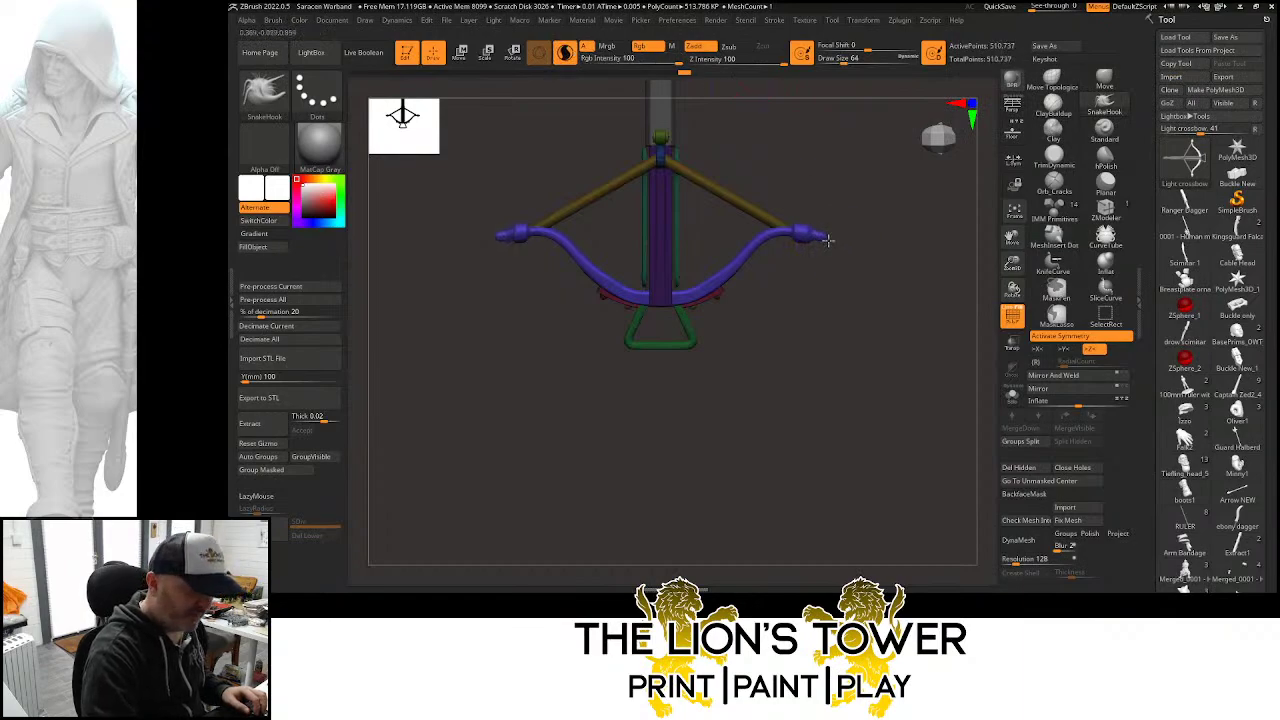
left_click_drag(830, 244, 818, 249)
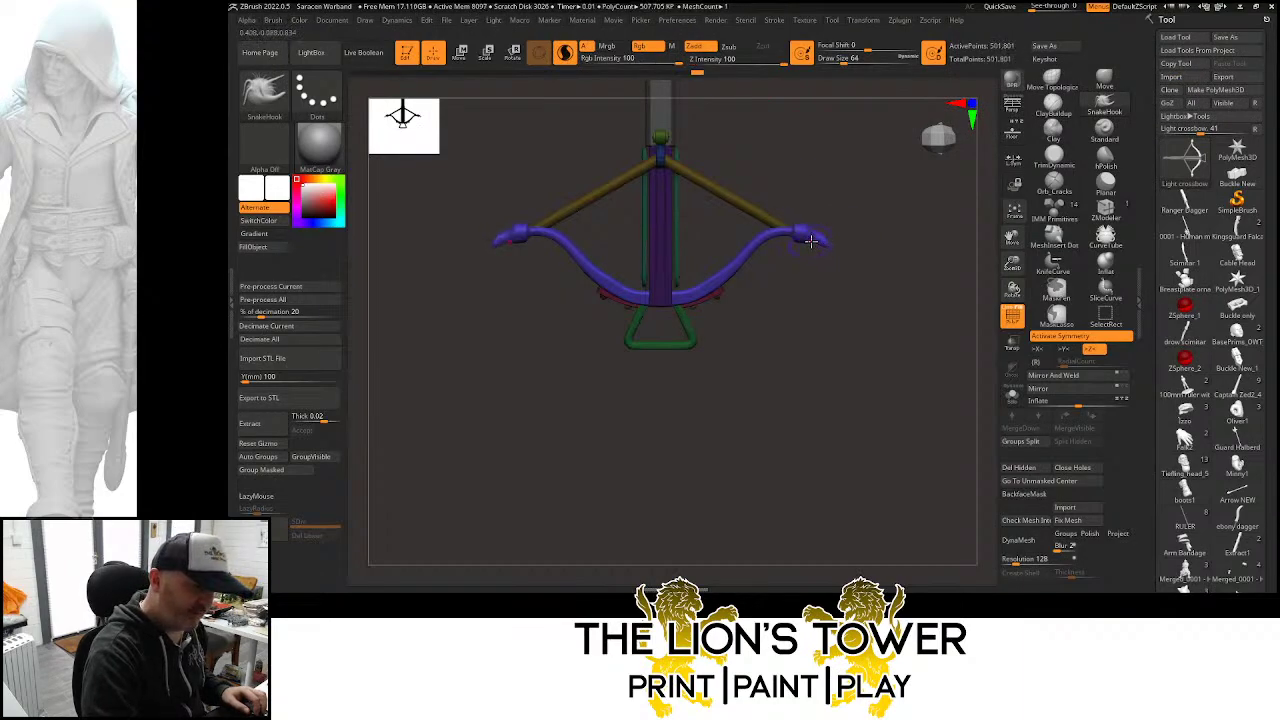
mouse_move(845, 185)
left_mouse_down()
mouse_move(857, 171)
mouse_move(863, 194)
mouse_move(837, 192)
left_mouse_up()
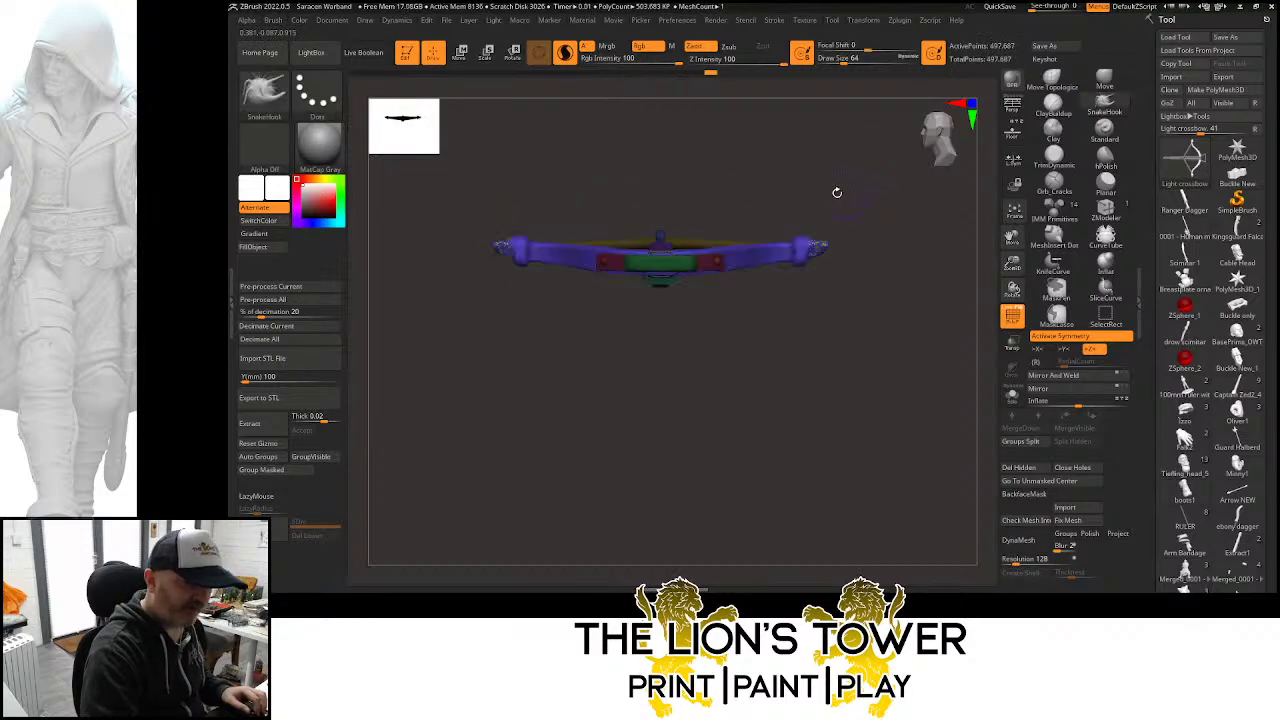
Regroup the crossbow parts with Auto Groups and refine the pointed limb tips with SnakeHook from the front
left_click(258, 456)
left_click_drag(923, 245, 975, 299, "alt")
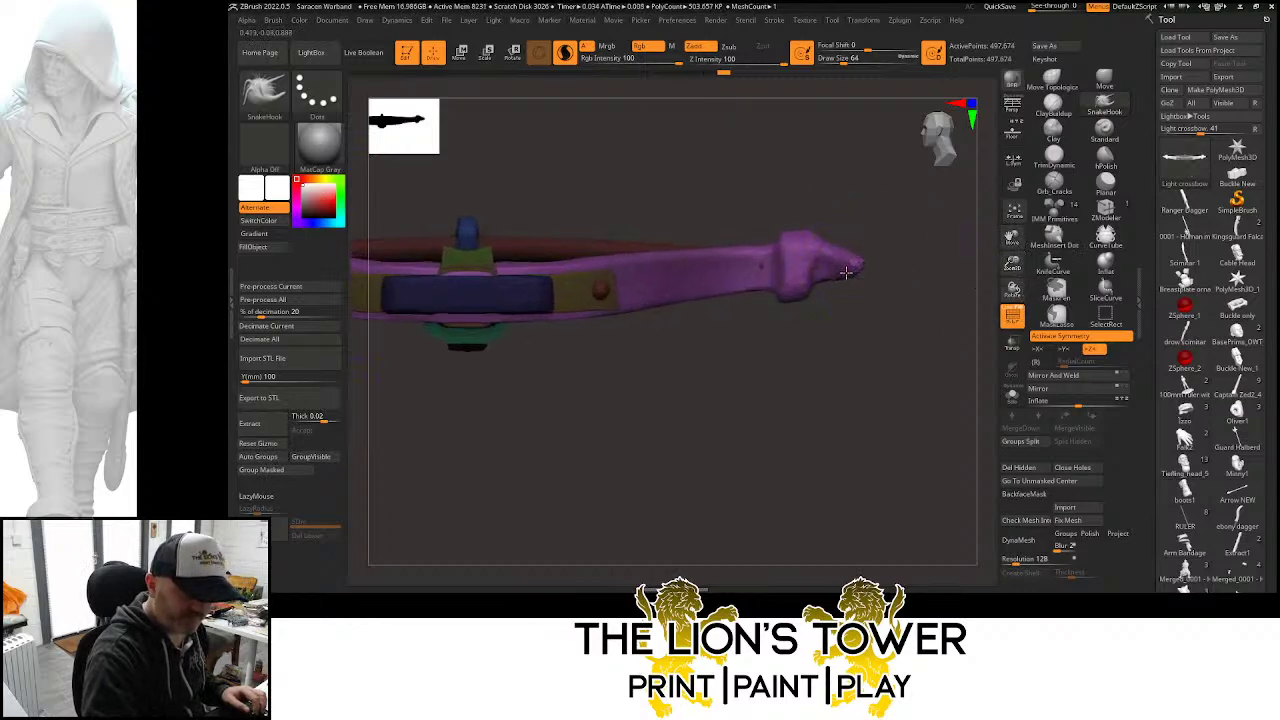
left_click_drag(902, 207, 942, 206)
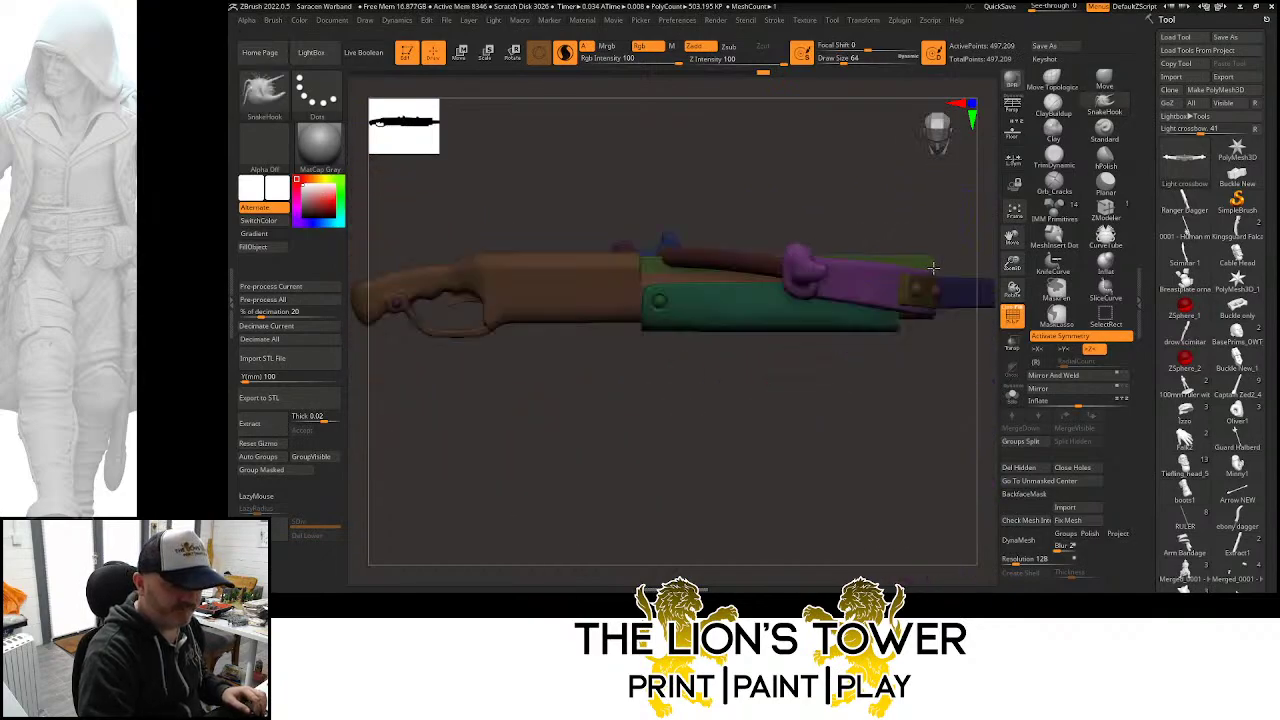
Isolate the crossbow's stock polygroup in a straight side view
mouse_move(1012, 262)
left_mouse_down()
mouse_move(986, 194)
mouse_move(955, 316)
mouse_move(957, 223)
mouse_move(959, 246)
mouse_move(1014, 290)
left_mouse_up()
left_click_drag(1013, 238, 1110, 238)
left_click_drag(935, 200, 916, 198, "shift")
key("shift")
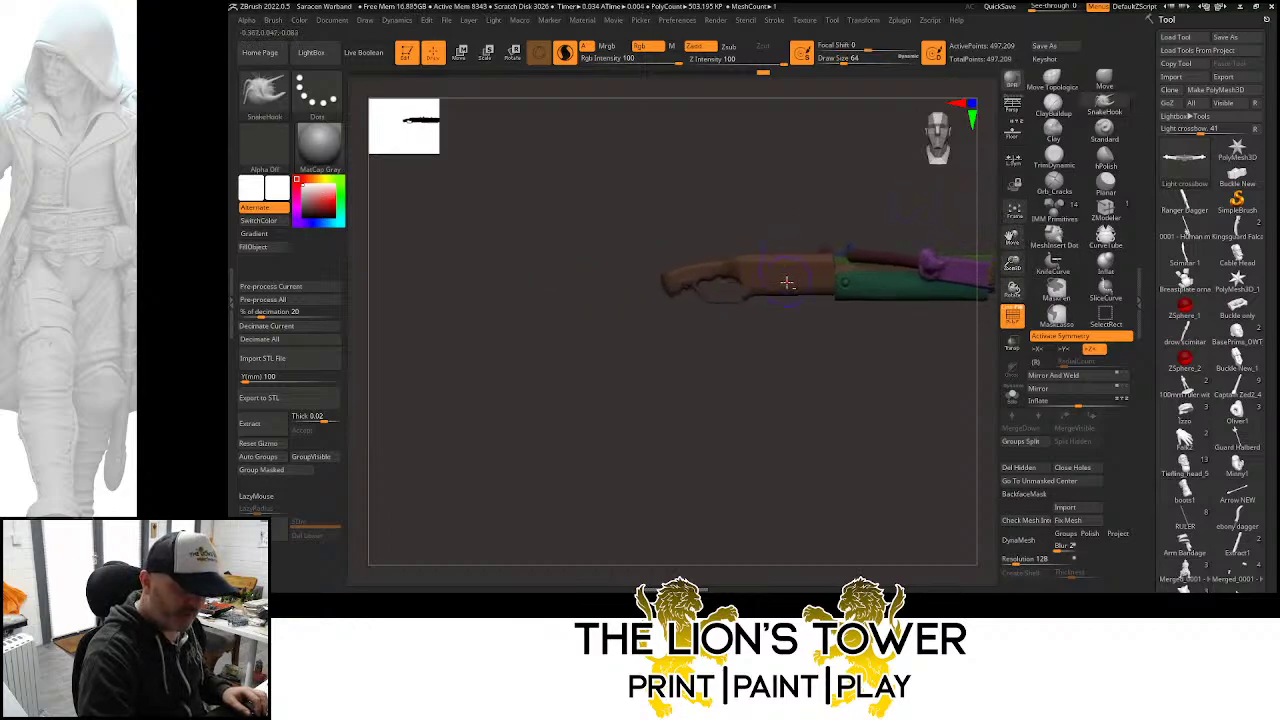
left_click_drag(827, 318, 818, 284)
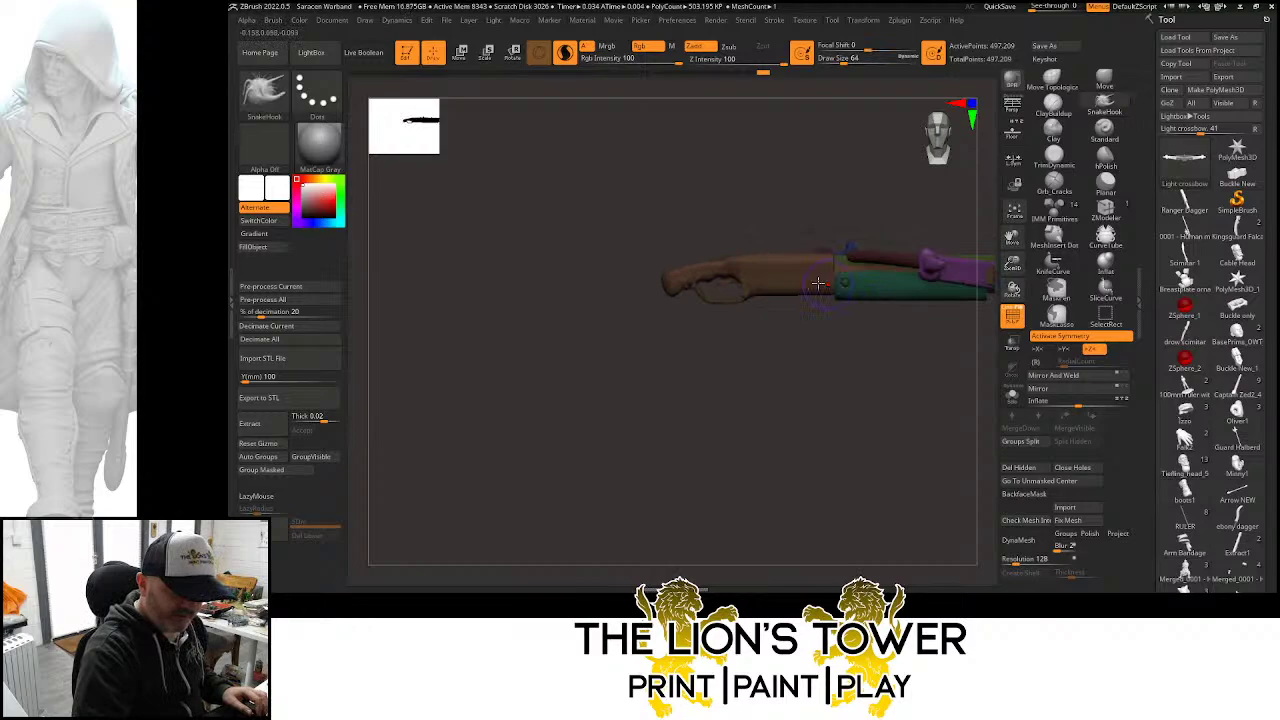
left_click(814, 337, "ctrl")
left_click(804, 282, "ctrl+shift")
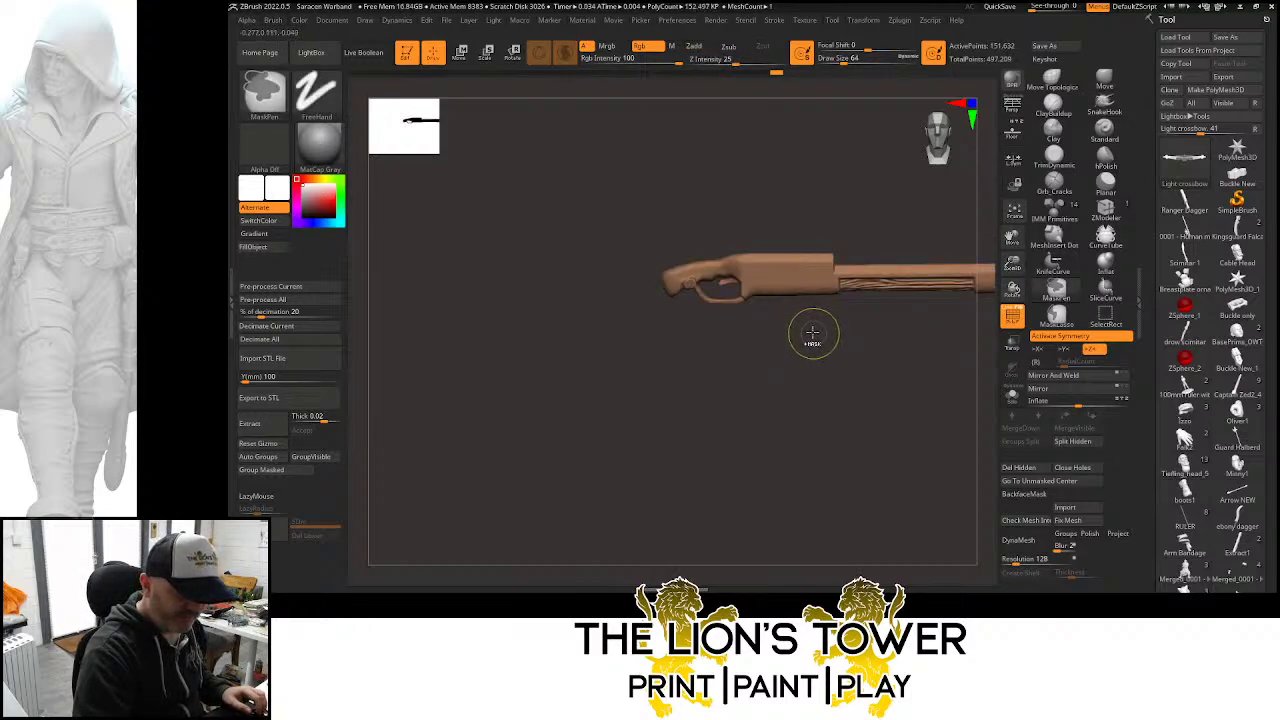
key("ctrl")
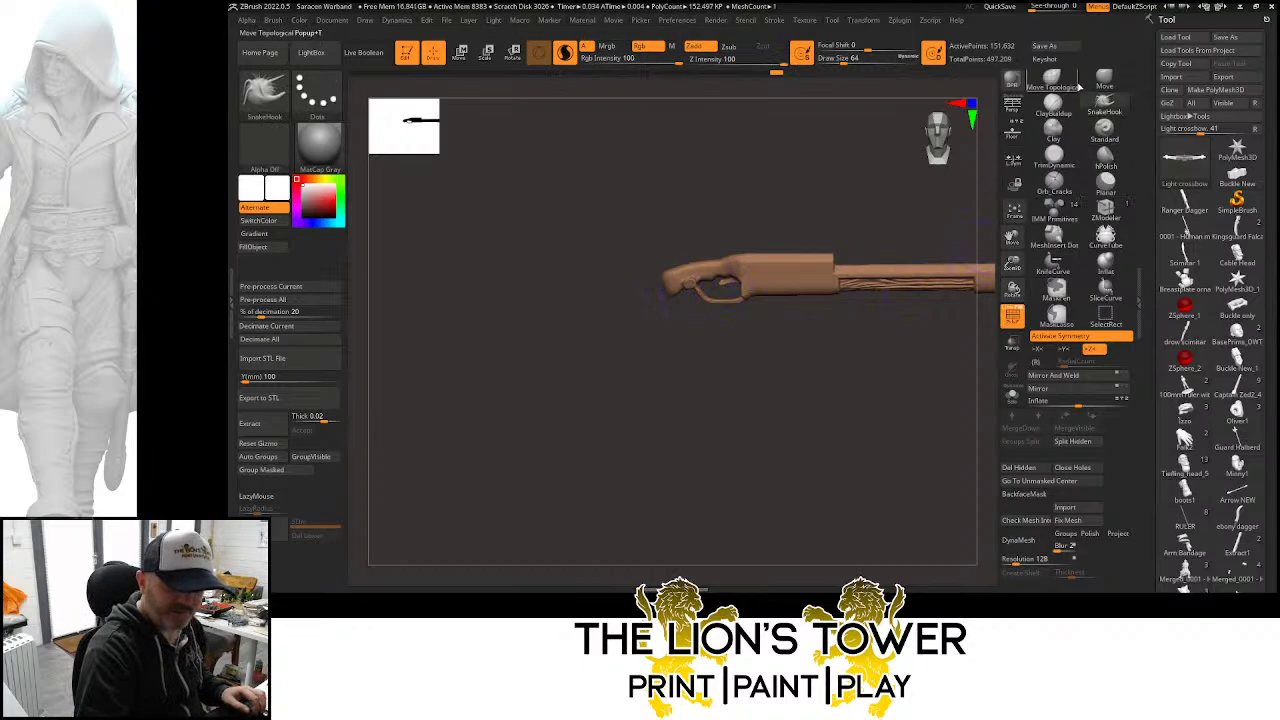
Slice the stock lengthwise with SliceCurve from the grip past its front end, separating the trigger guard side
left_click(1106, 294)
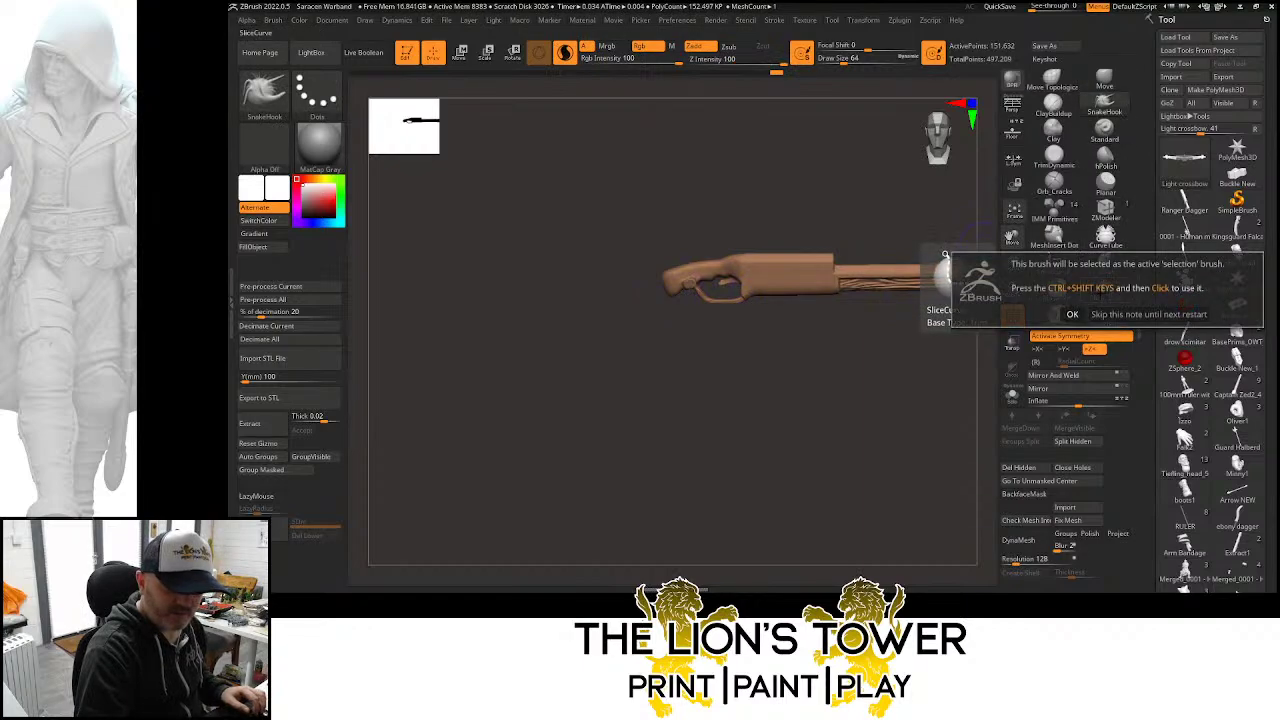
key("ctrl+shift")
left_click_drag(670, 297, 706, 283, "ctrl+shift")
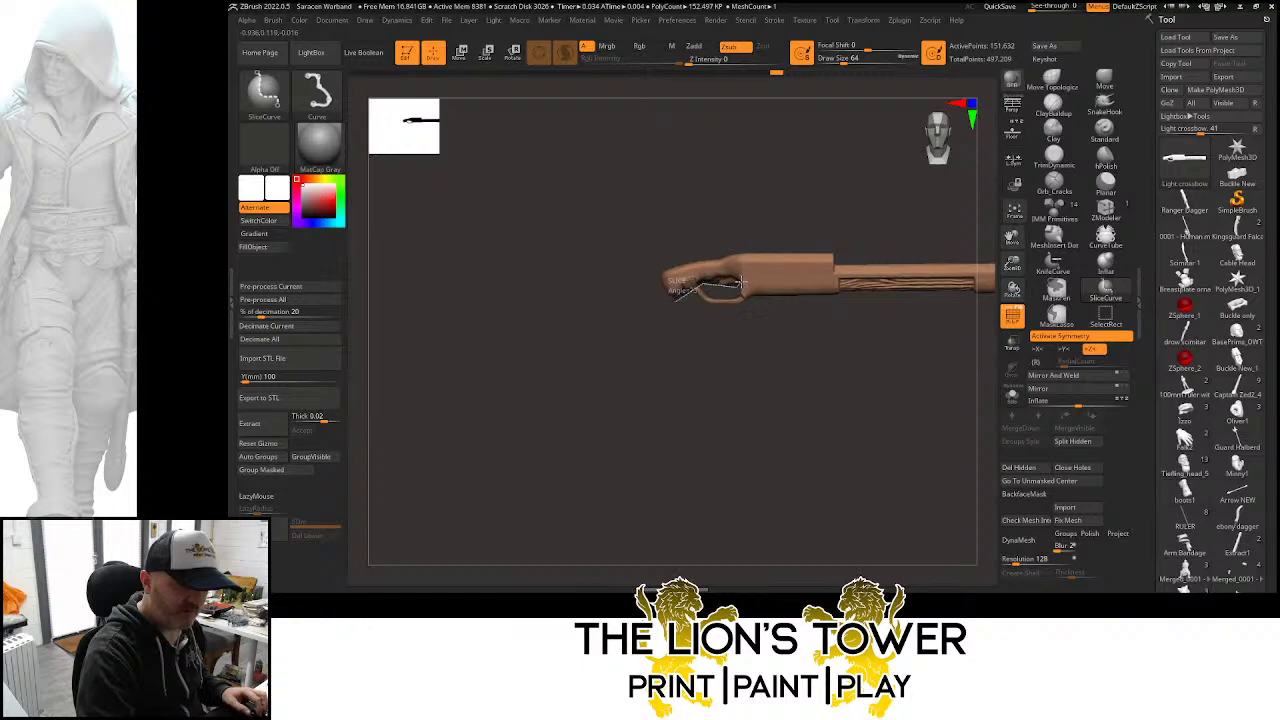
mouse_move(755, 283)
left_mouse_down("ctrl+shift")
mouse_move(1003, 285)
mouse_move(951, 297)
left_mouse_up("ctrl+shift")
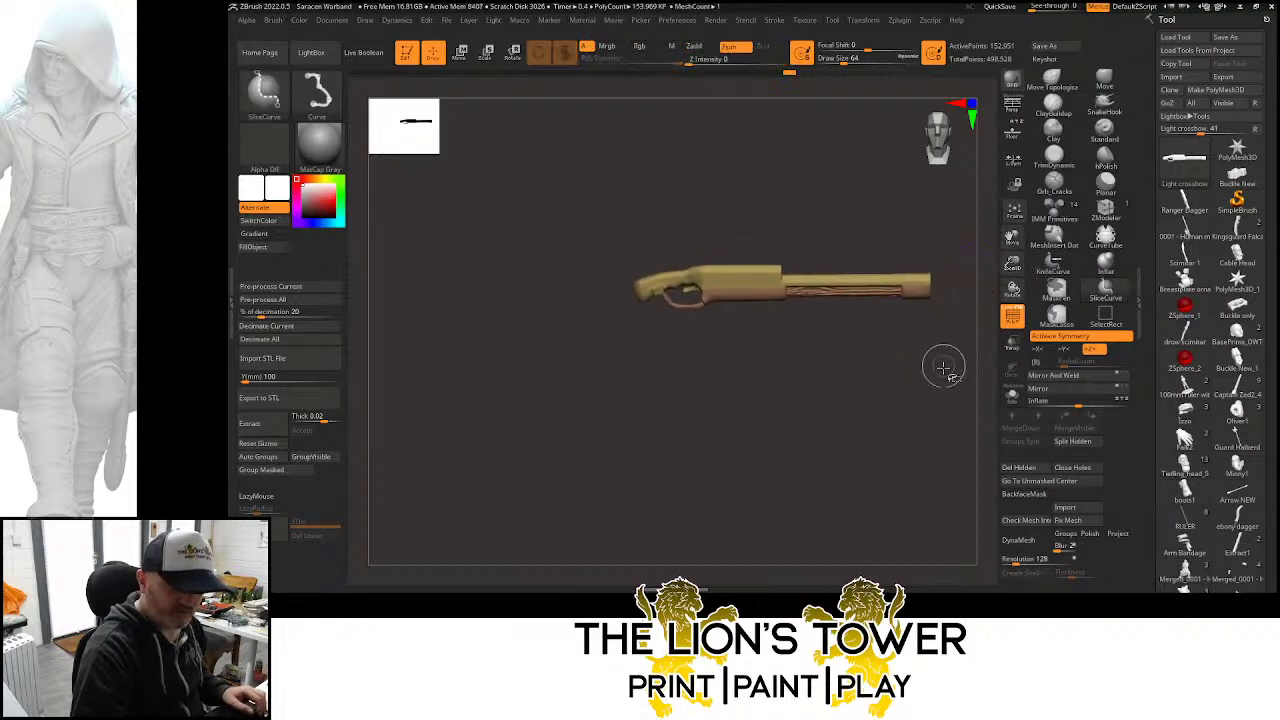
Show the whole crossbow and DynaMesh it with Groups enabled at a resolution of 488
left_click(944, 367, "ctrl+shift")
mouse_move(969, 384)
left_mouse_down()
mouse_move(972, 420)
mouse_move(929, 400)
mouse_move(960, 372)
left_mouse_up()
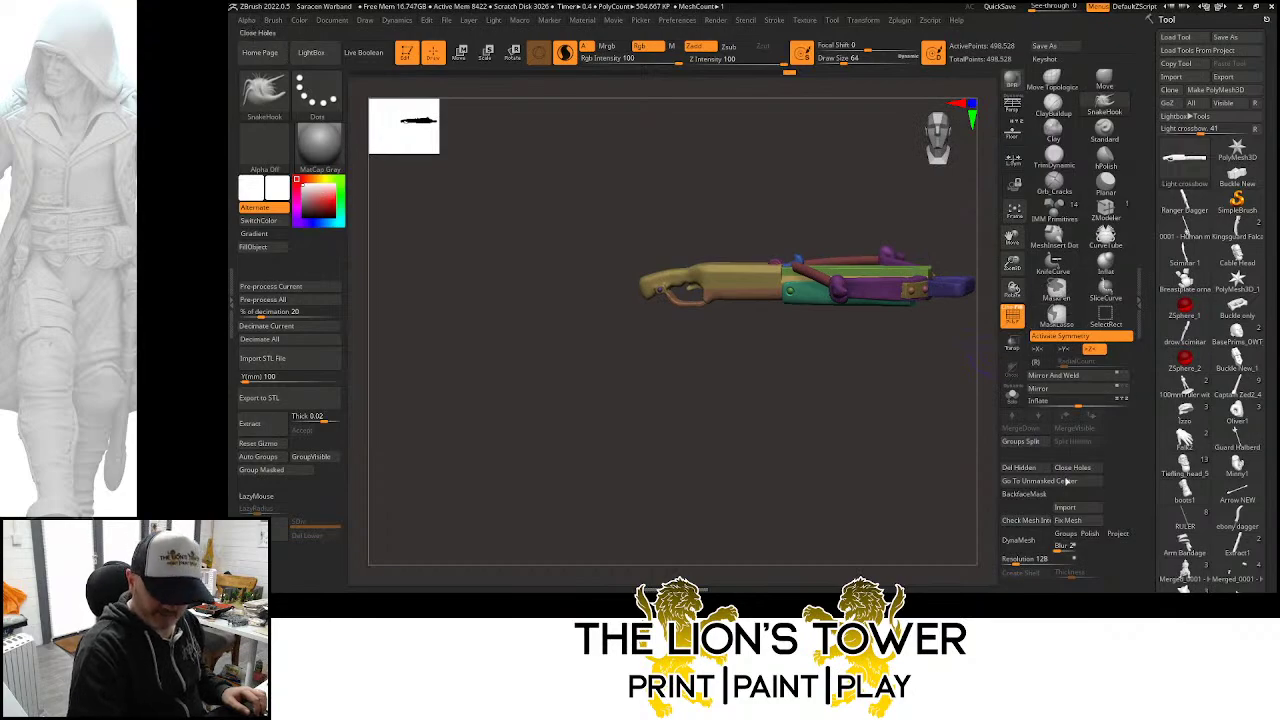
left_click(1065, 533)
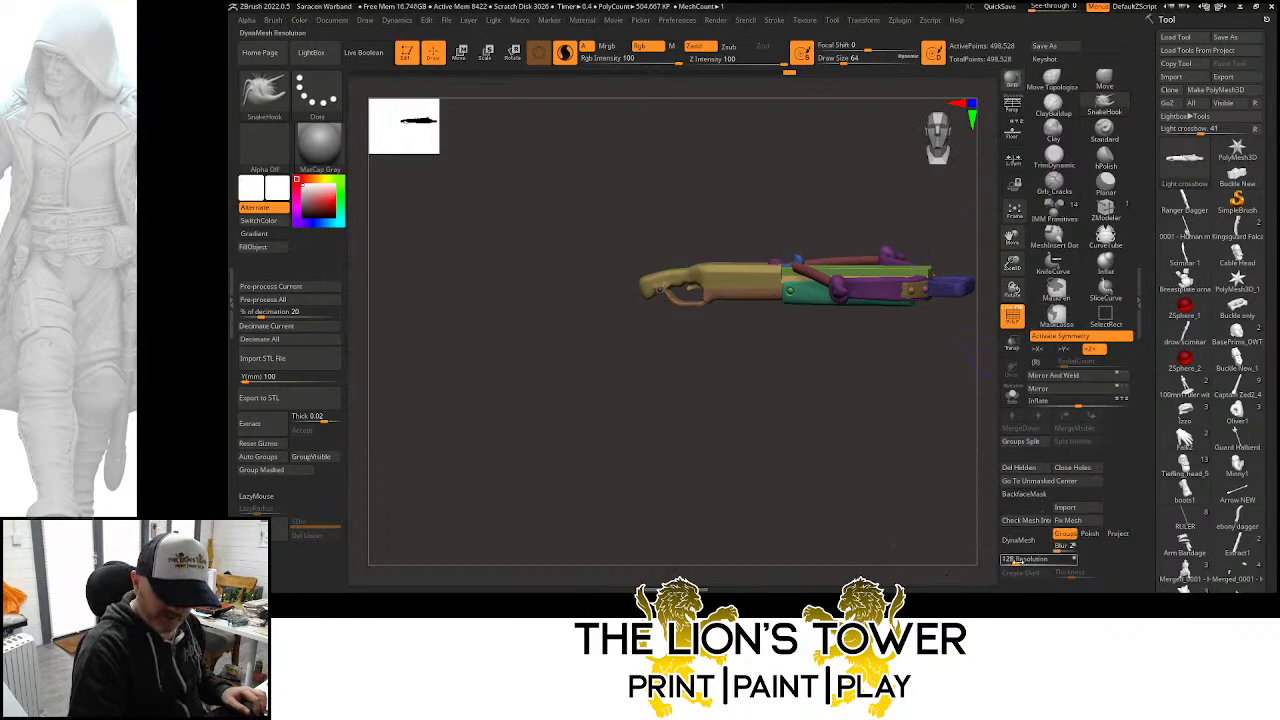
left_click(1022, 540)
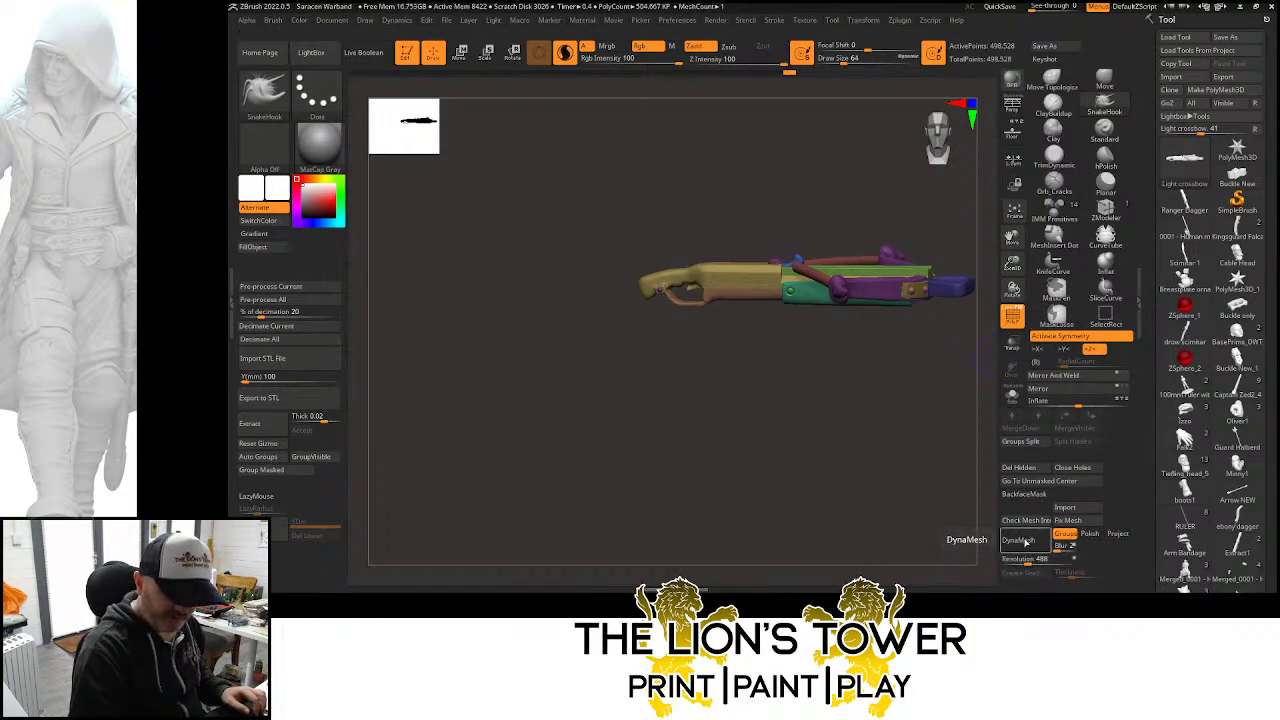
Hide the stock's lower polygroup with the trigger guard and delete the hidden geometry
left_click(758, 297, "ctrl+shift")
left_click(759, 298, "ctrl+shift")
mouse_move(872, 390)
left_mouse_down()
mouse_move(868, 357)
mouse_move(930, 330)
mouse_move(880, 366)
left_mouse_up()
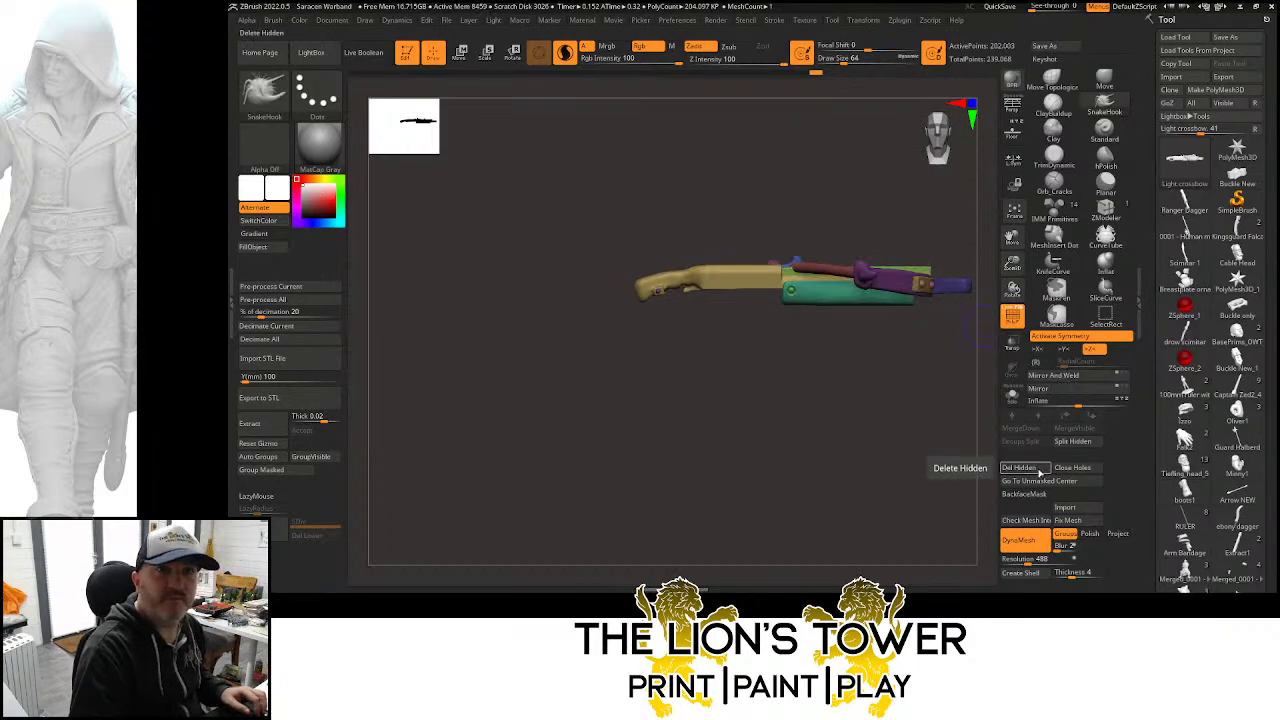
left_click(1038, 473)
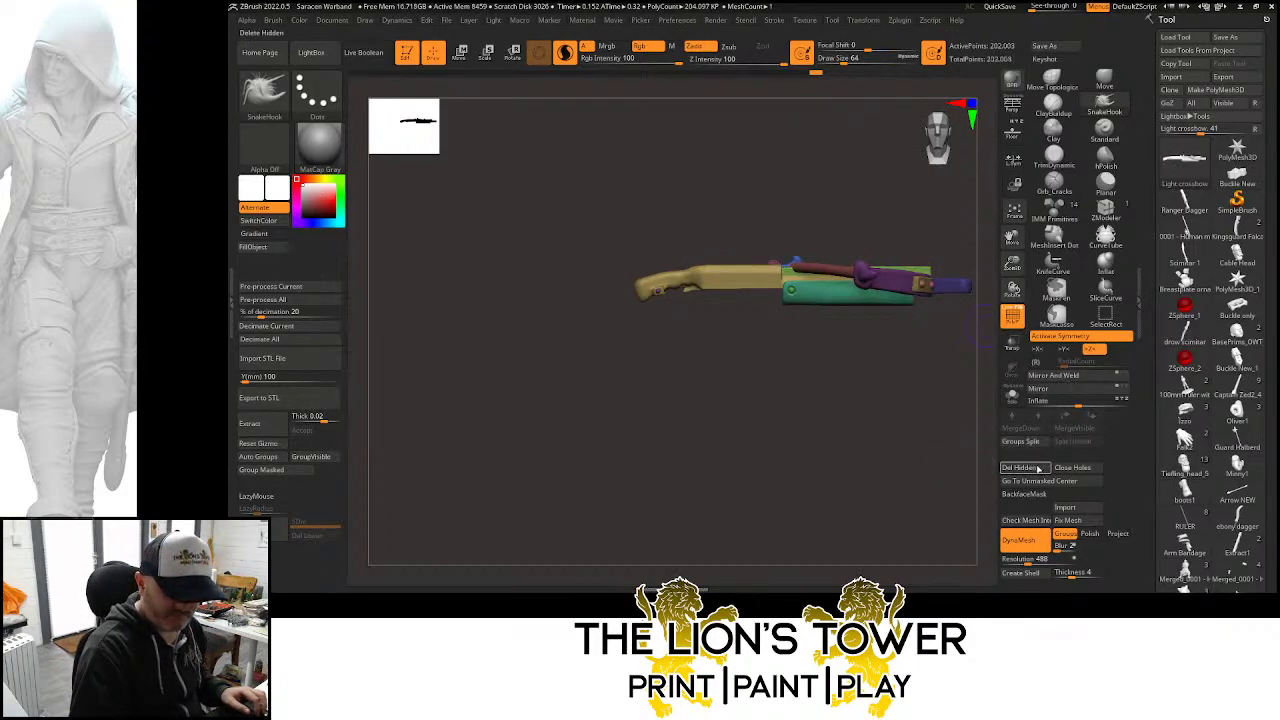
Isolate the crossbow's stock polygroup in a close view of the grip and its cut underside
left_click_drag(1012, 262, 1013, 288)
left_click_drag(1018, 232, 988, 248)
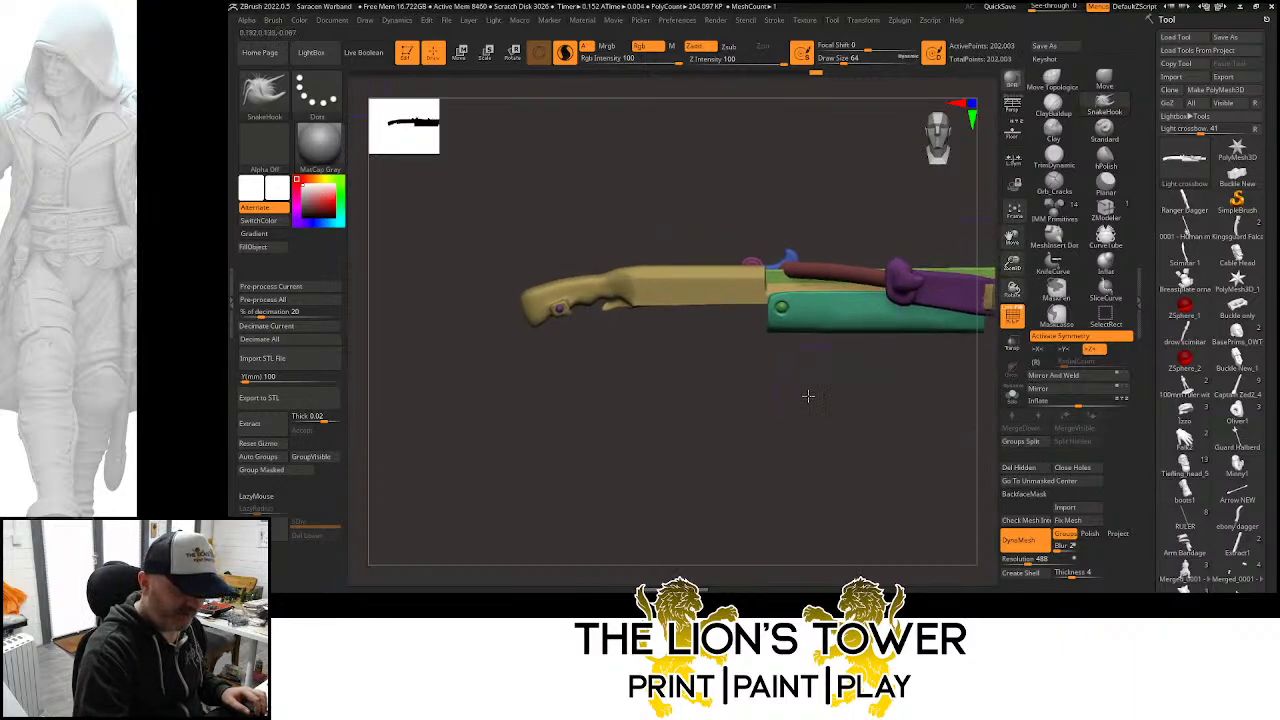
left_click_drag(809, 394, 798, 340)
left_click(735, 298, "ctrl+shift")
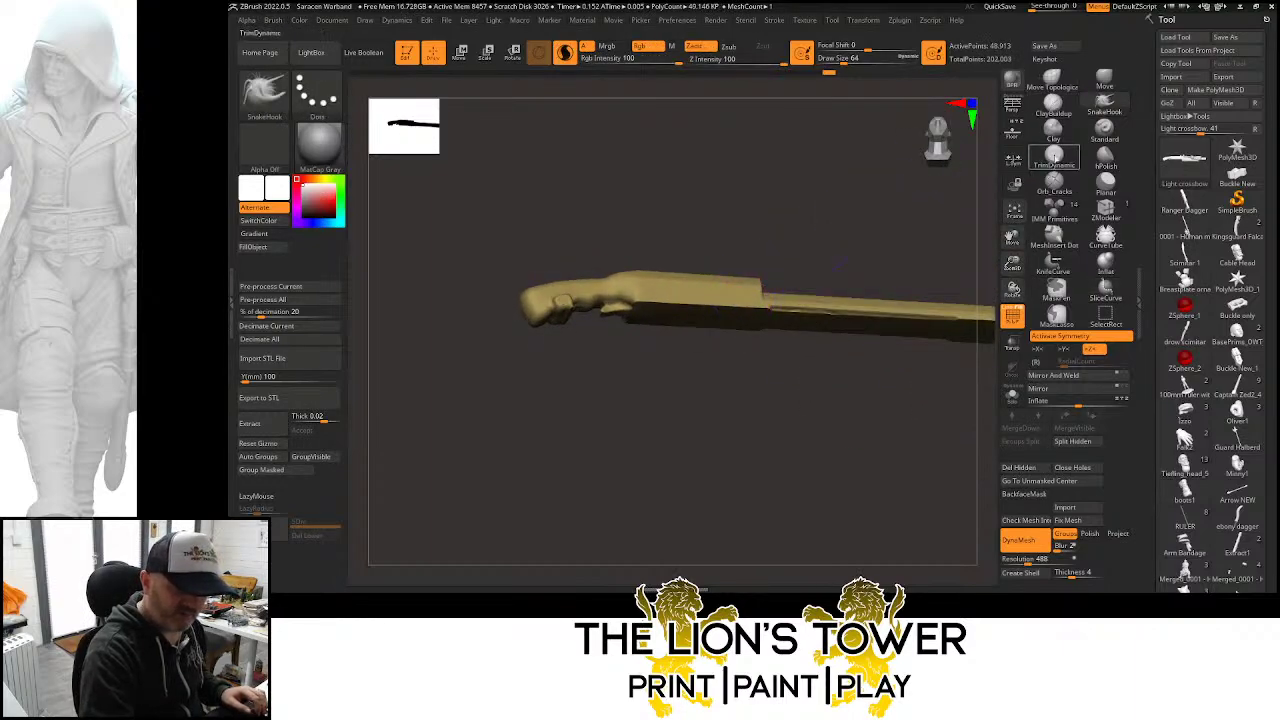
Trim the hard edges of the thick stock section with TrimDynamic at a draw size of about 31 and smooth them
left_click(1054, 155)
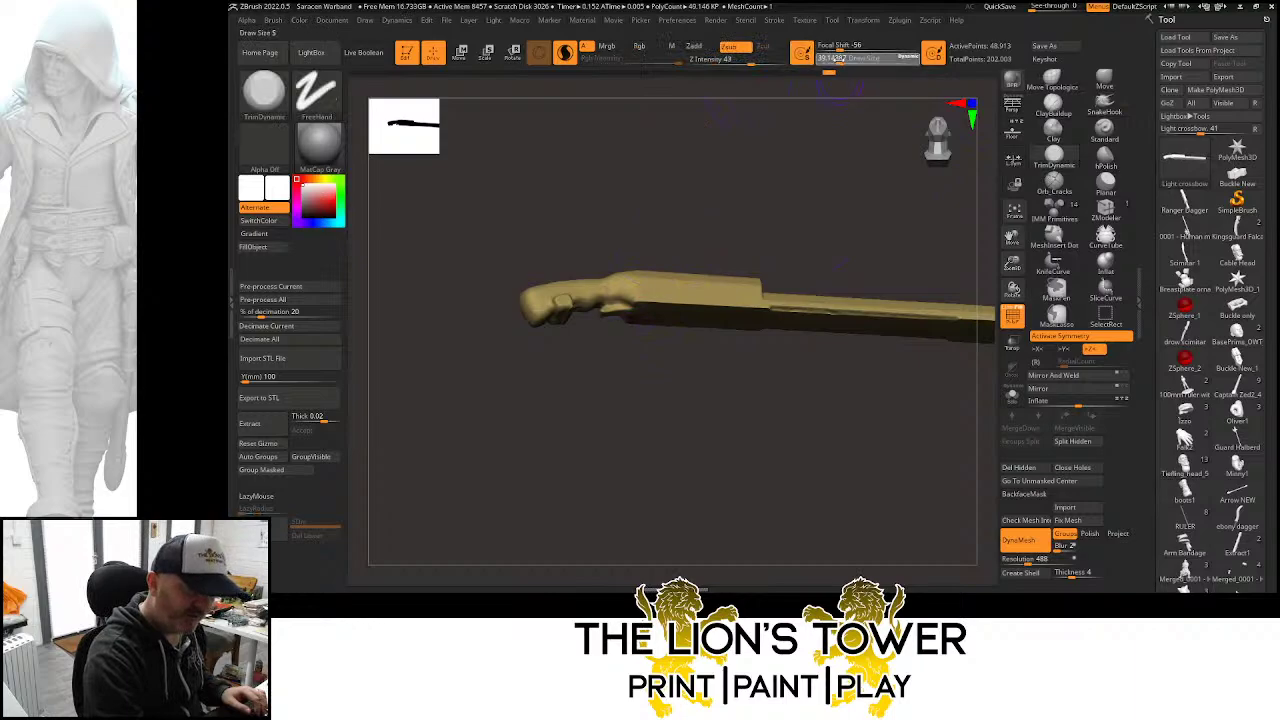
left_click(832, 60)
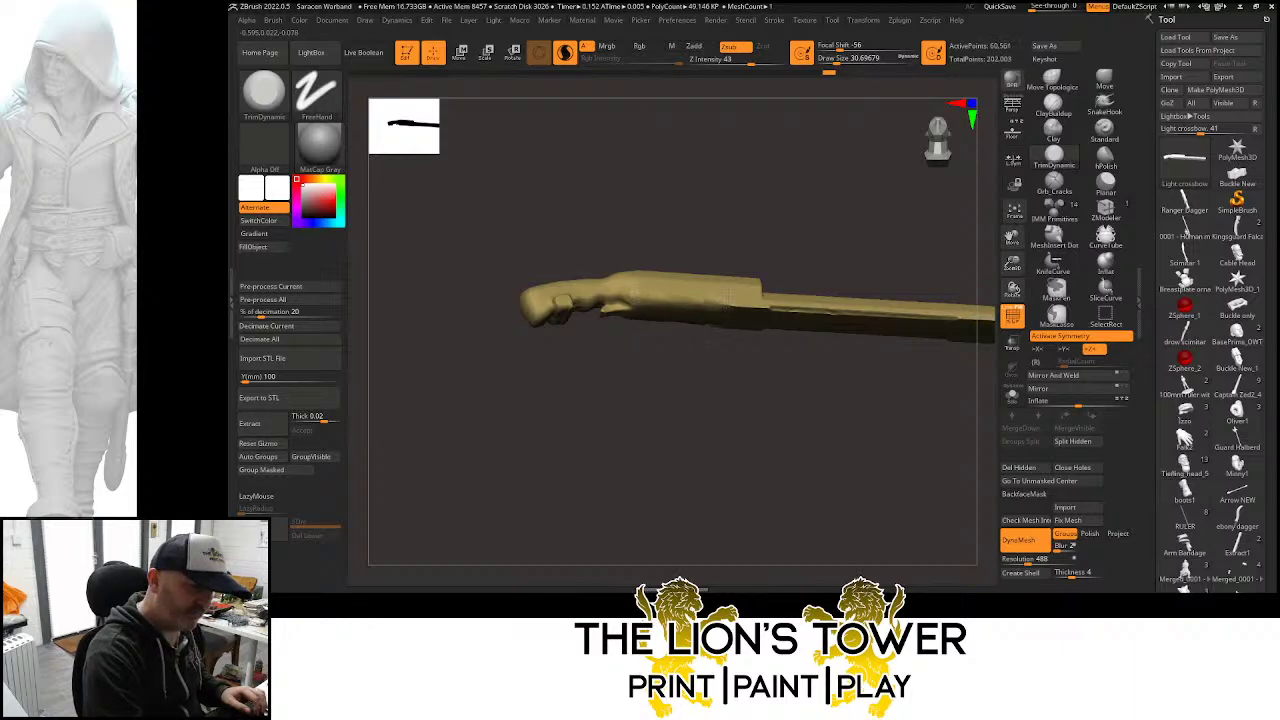
left_click_drag(745, 312, 752, 268)
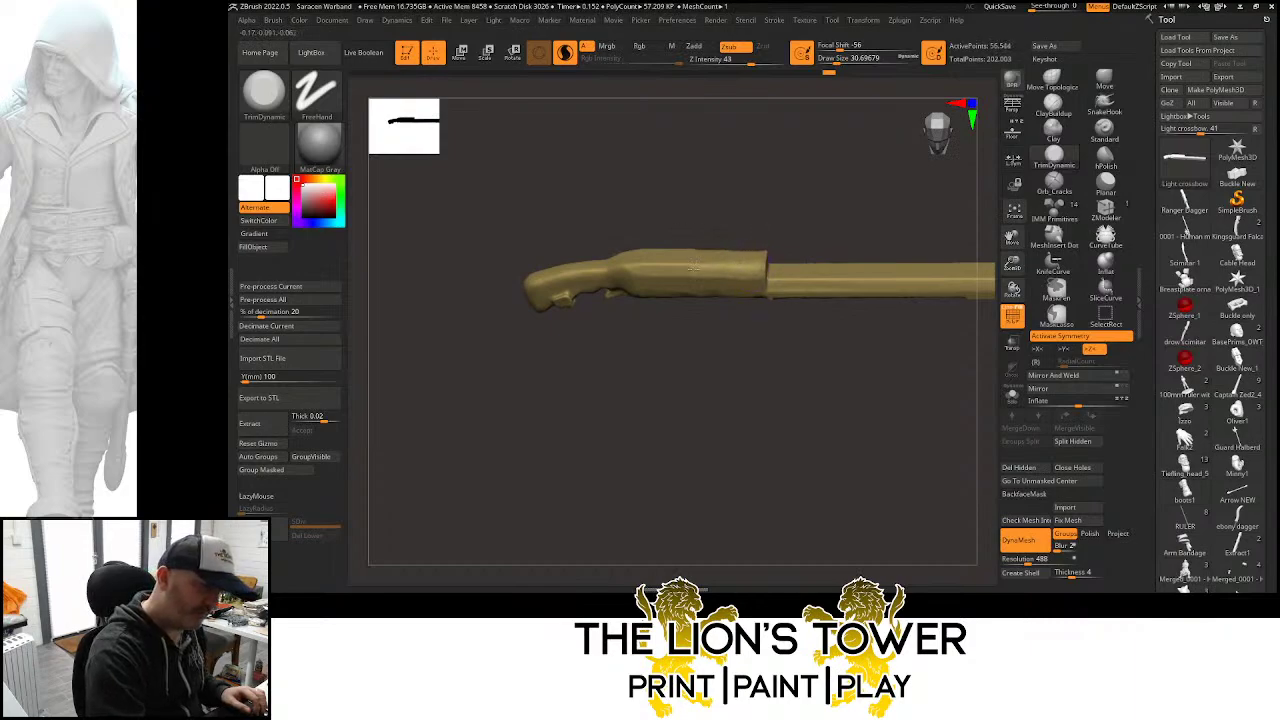
key("shift")
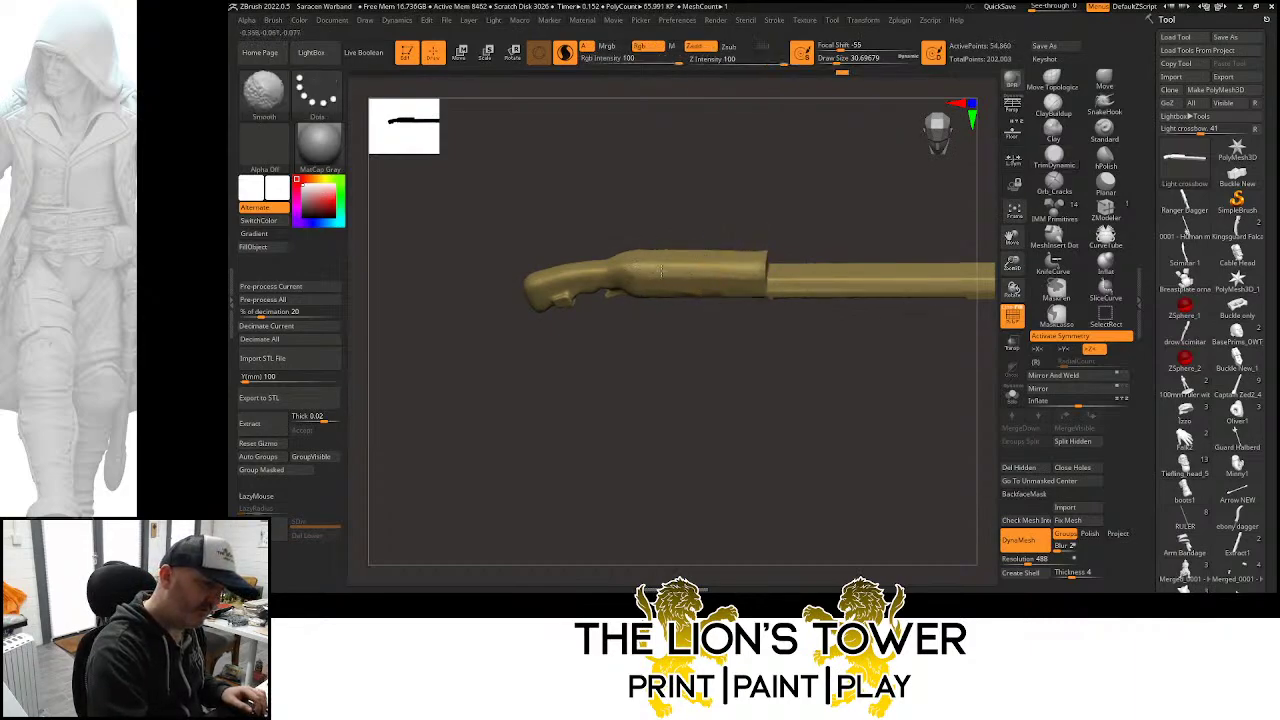
mouse_move(649, 285)
left_mouse_down()
mouse_move(811, 326)
mouse_move(798, 280)
mouse_move(823, 294)
mouse_move(794, 294)
left_mouse_up()
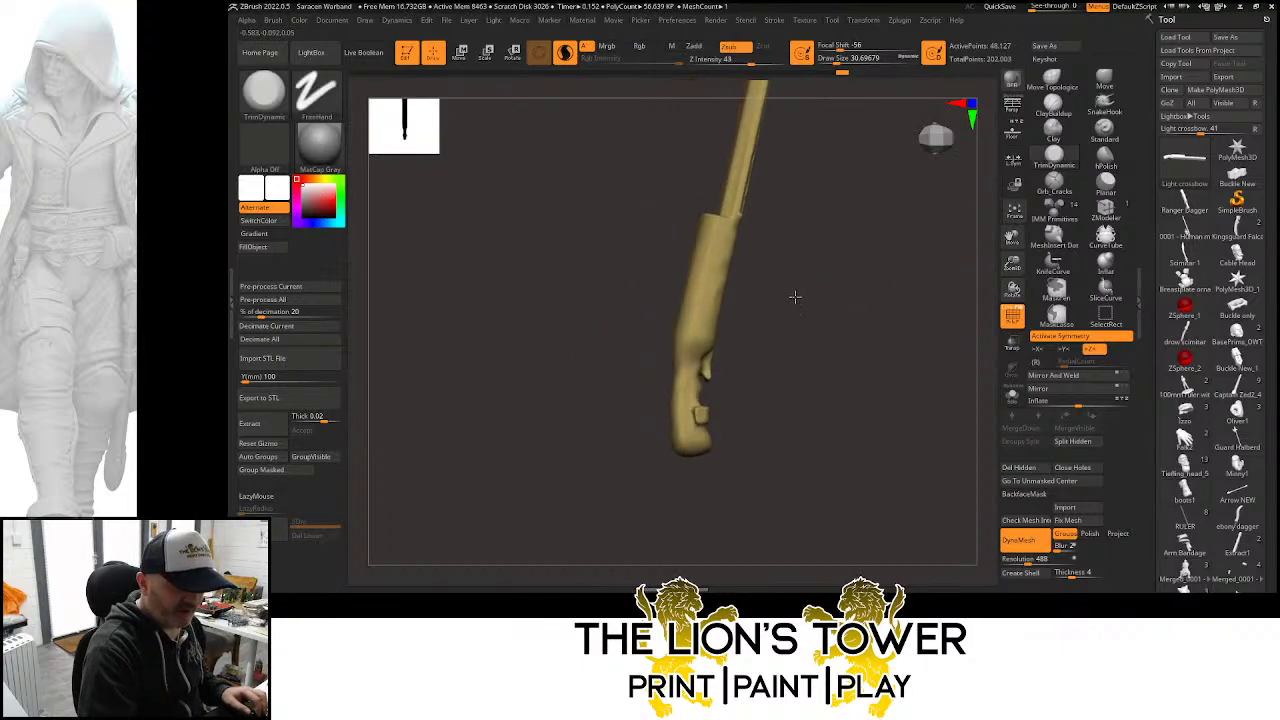
Flatten the raised bump on the side of the grip with hPolish at a draw size of about 44
left_click(1105, 160)
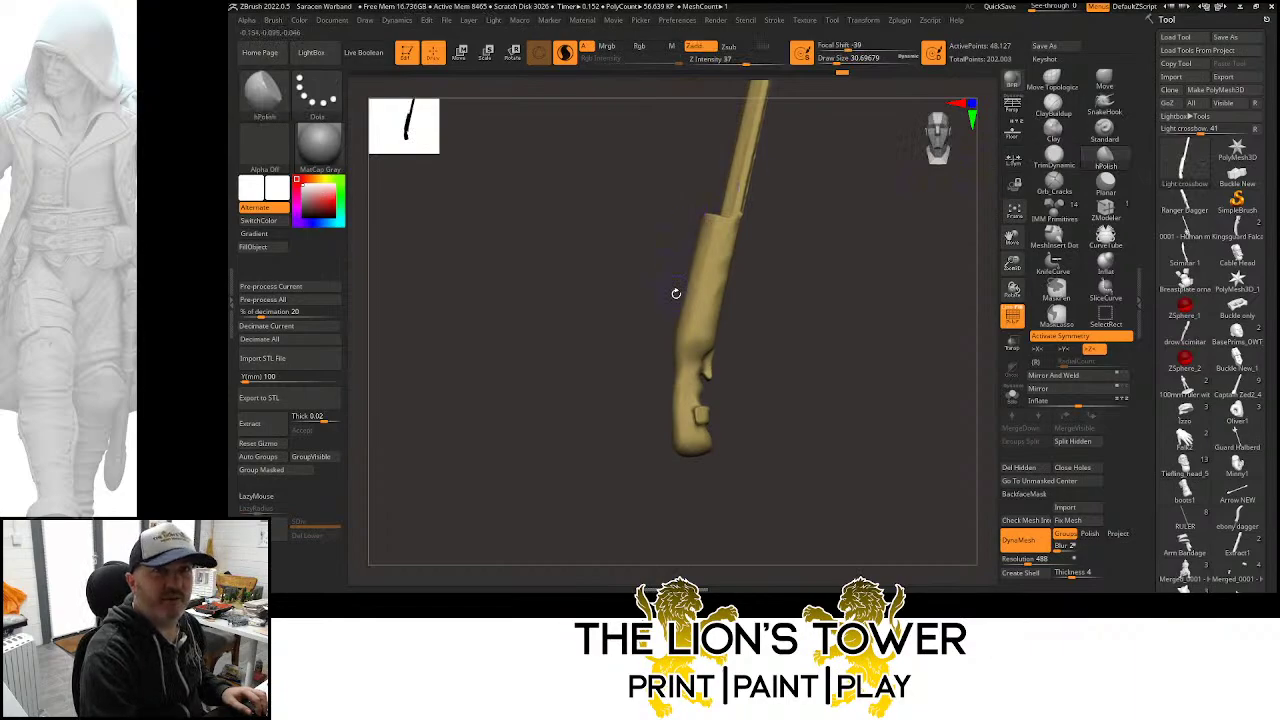
left_click_drag(838, 75, 843, 75)
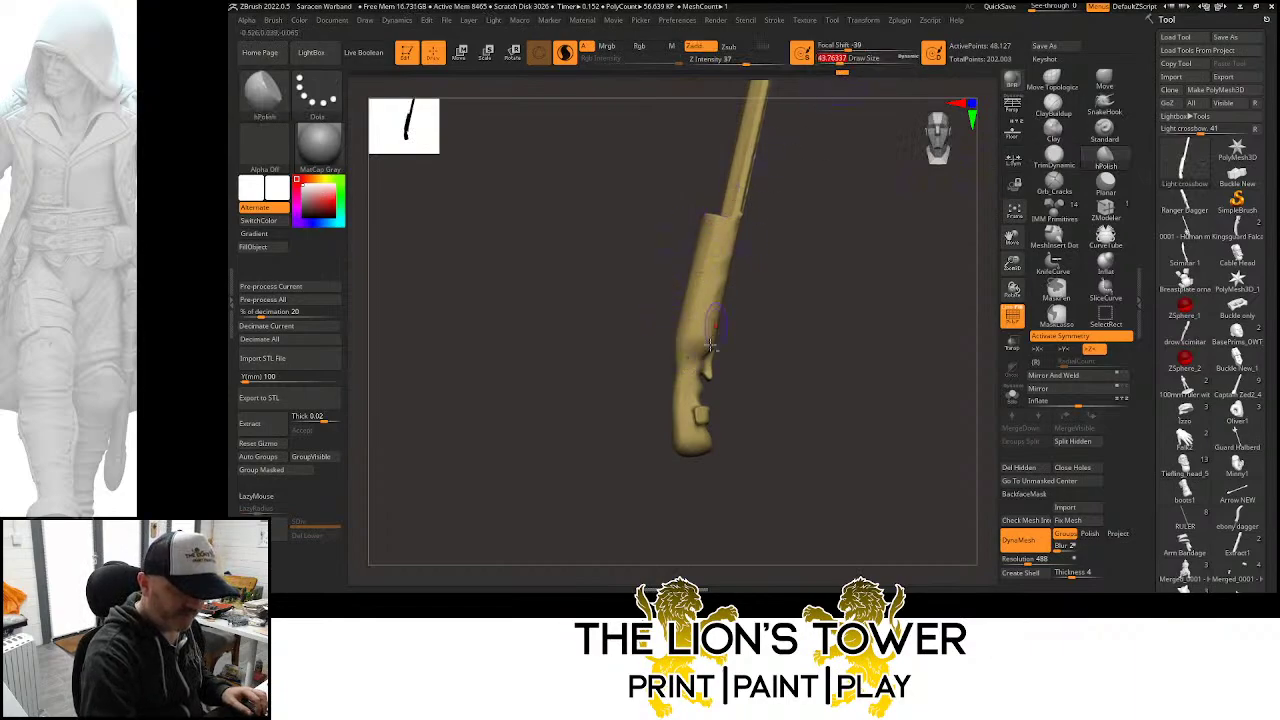
left_click_drag(687, 376, 690, 360)
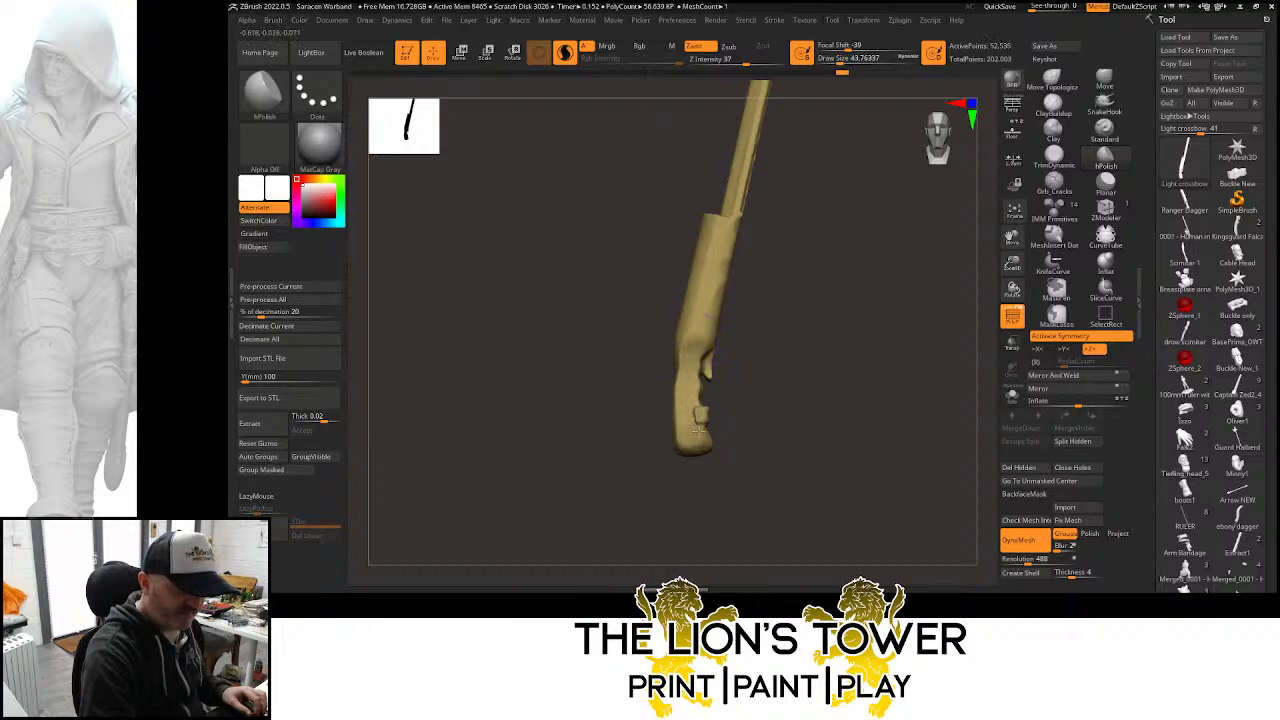
left_click_drag(700, 428, 696, 412)
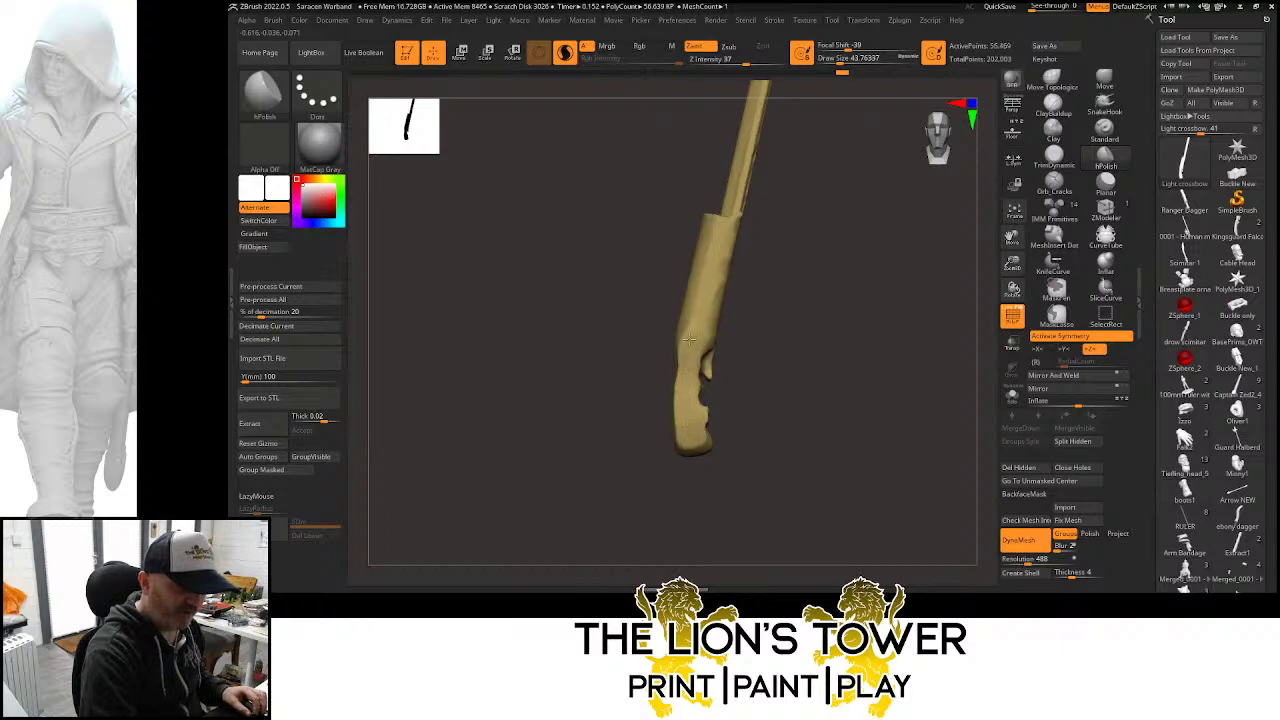
Polish the long edges of the stock with hPolish from the step at its front down to the grip end
right_click_drag(689, 340, 786, 334)
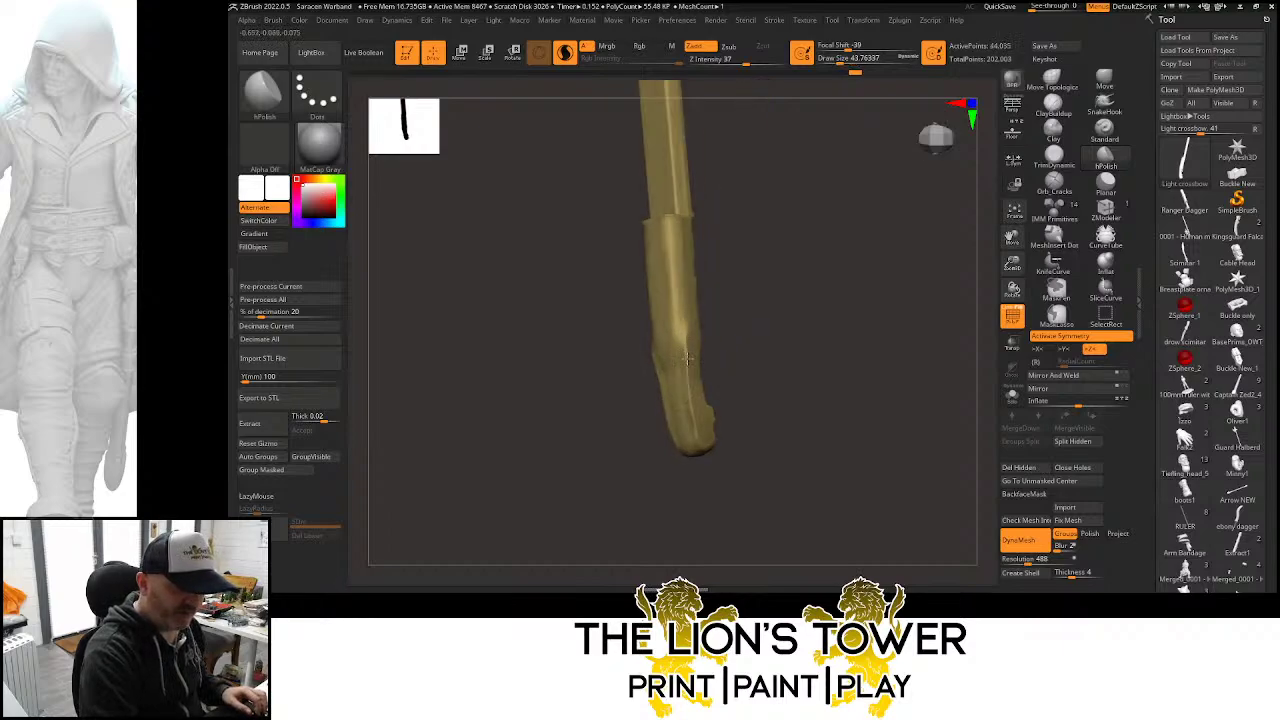
left_click_drag(689, 329, 680, 228)
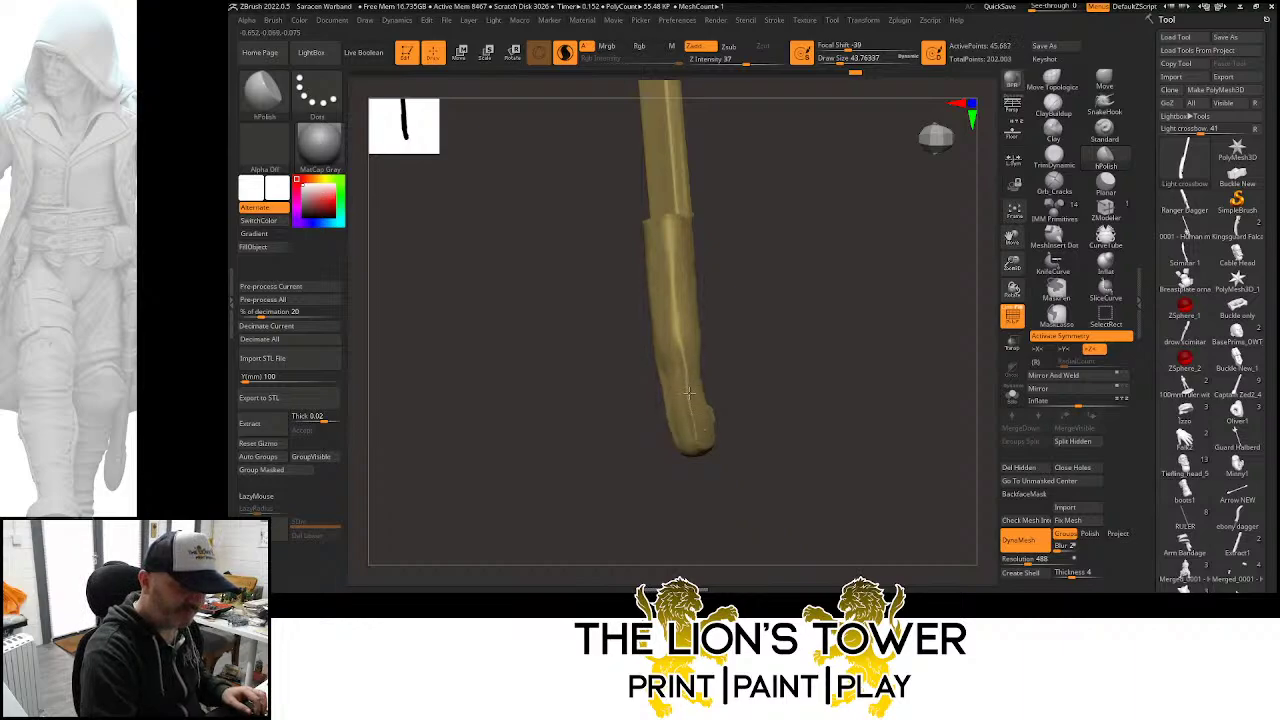
left_click_drag(689, 394, 678, 360)
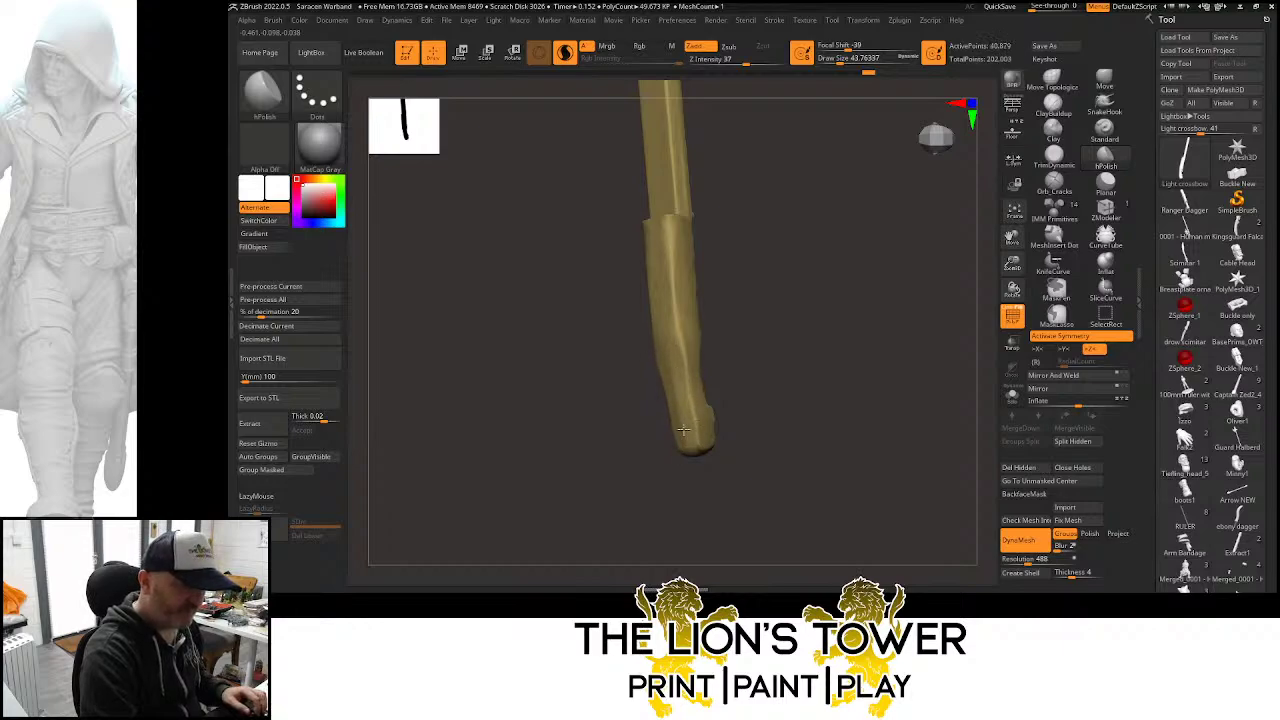
left_click_drag(672, 366, 665, 259)
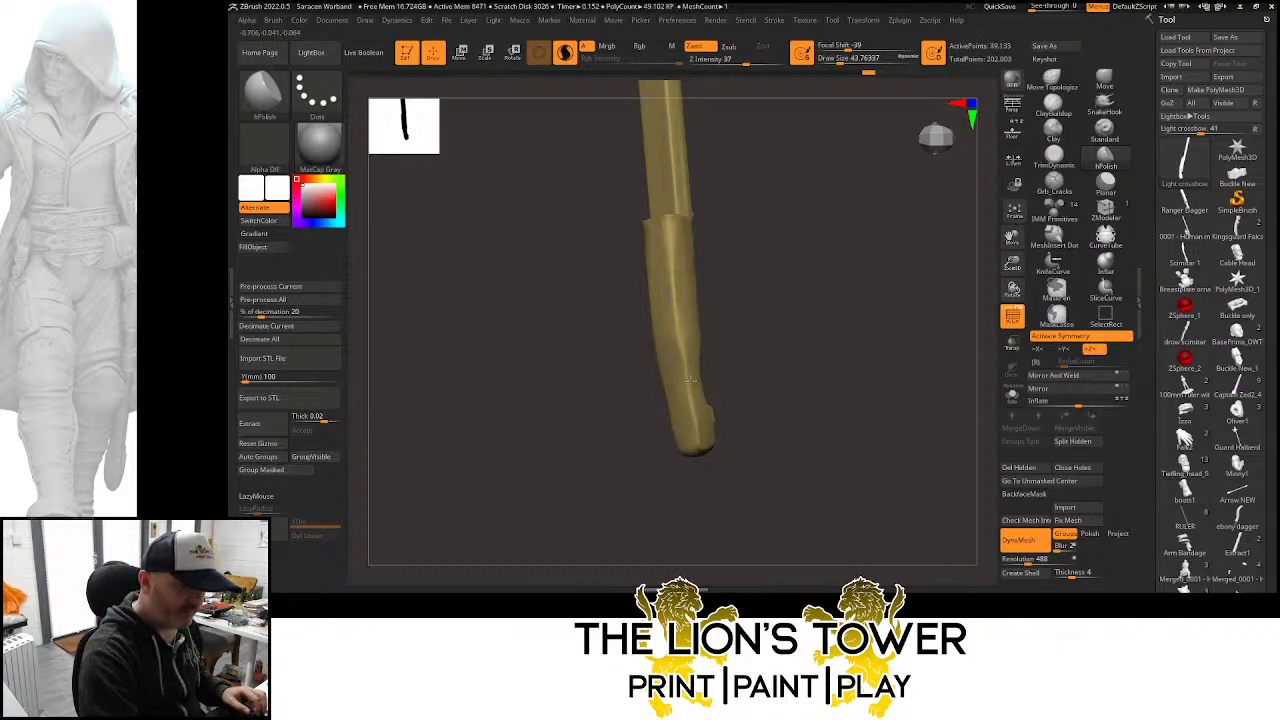
left_click_drag(762, 352, 774, 297)
left_click_drag(687, 356, 674, 305)
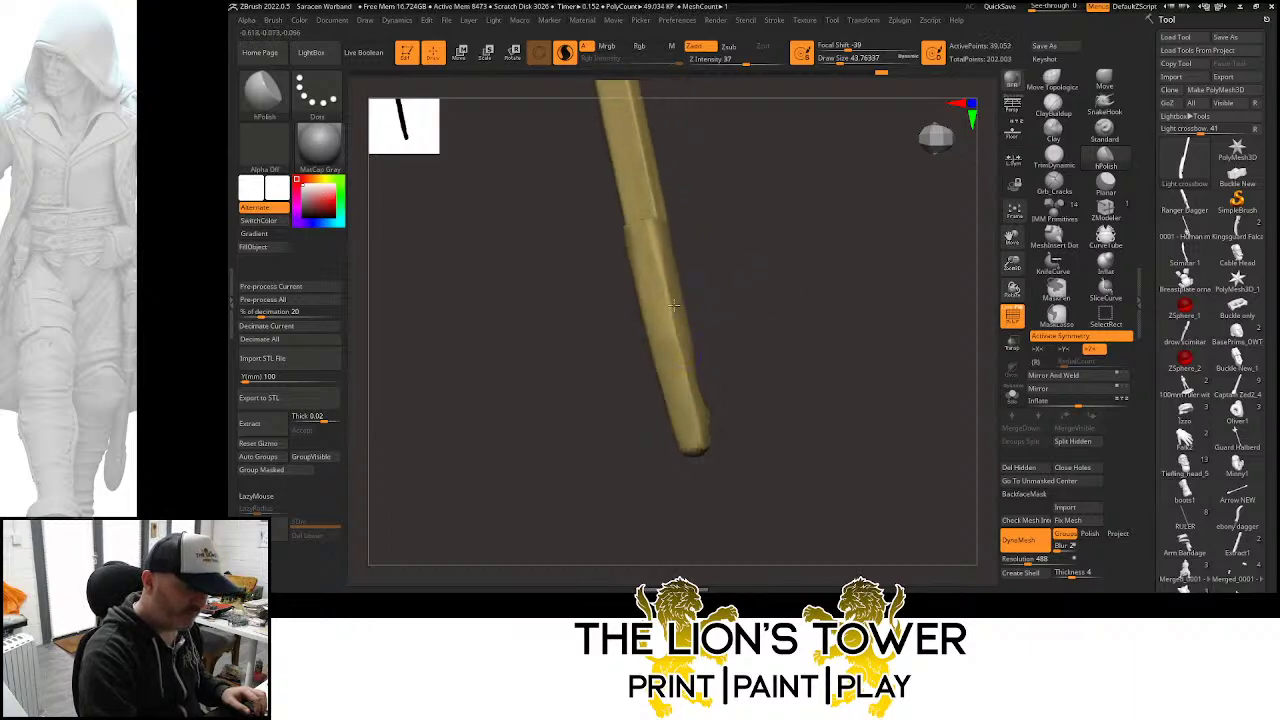
left_click_drag(763, 329, 643, 263)
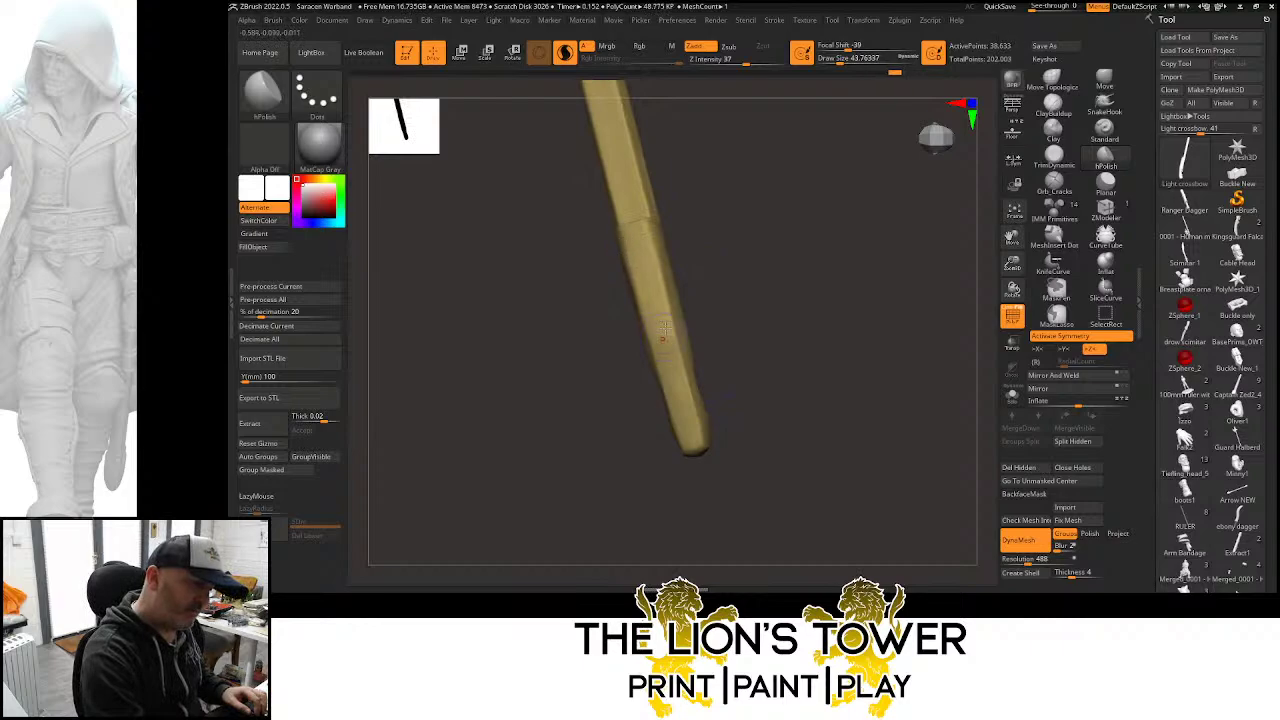
right_click_drag(662, 330, 662, 252)
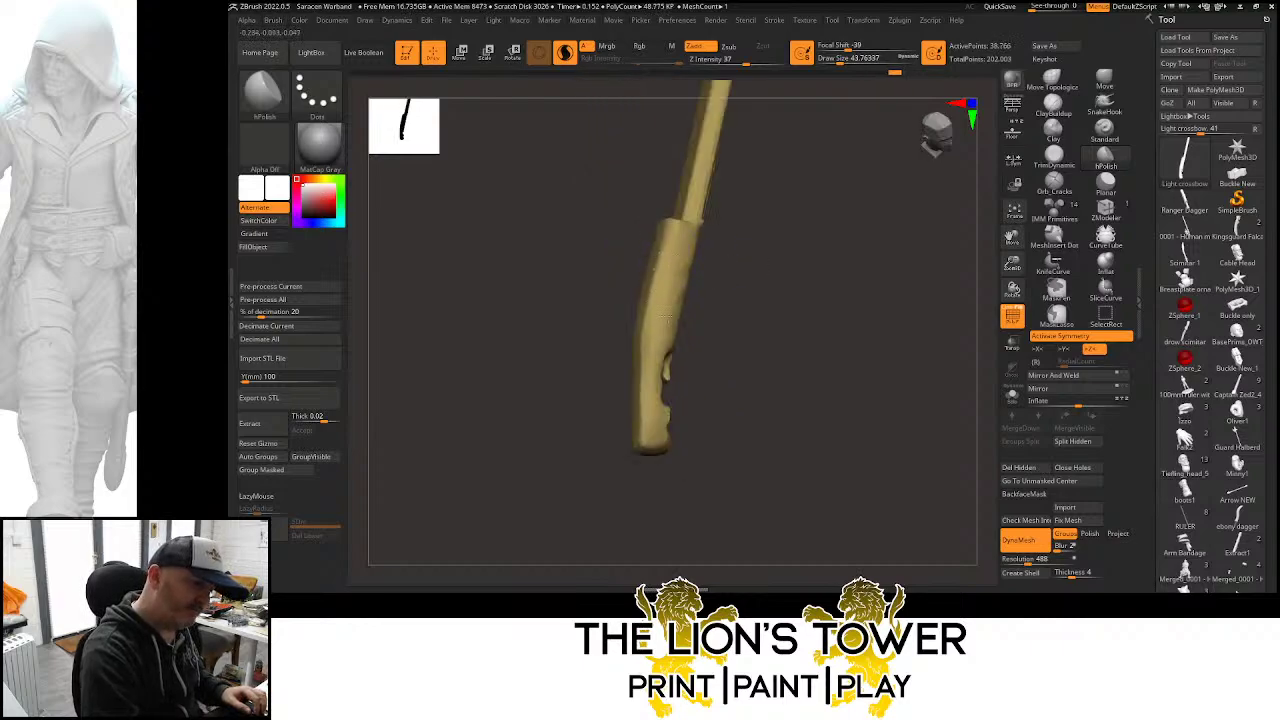
Polish the grip's butt end and smooth the finger notch on its underside
left_click_drag(746, 424, 692, 377)
left_click_drag(629, 424, 620, 412)
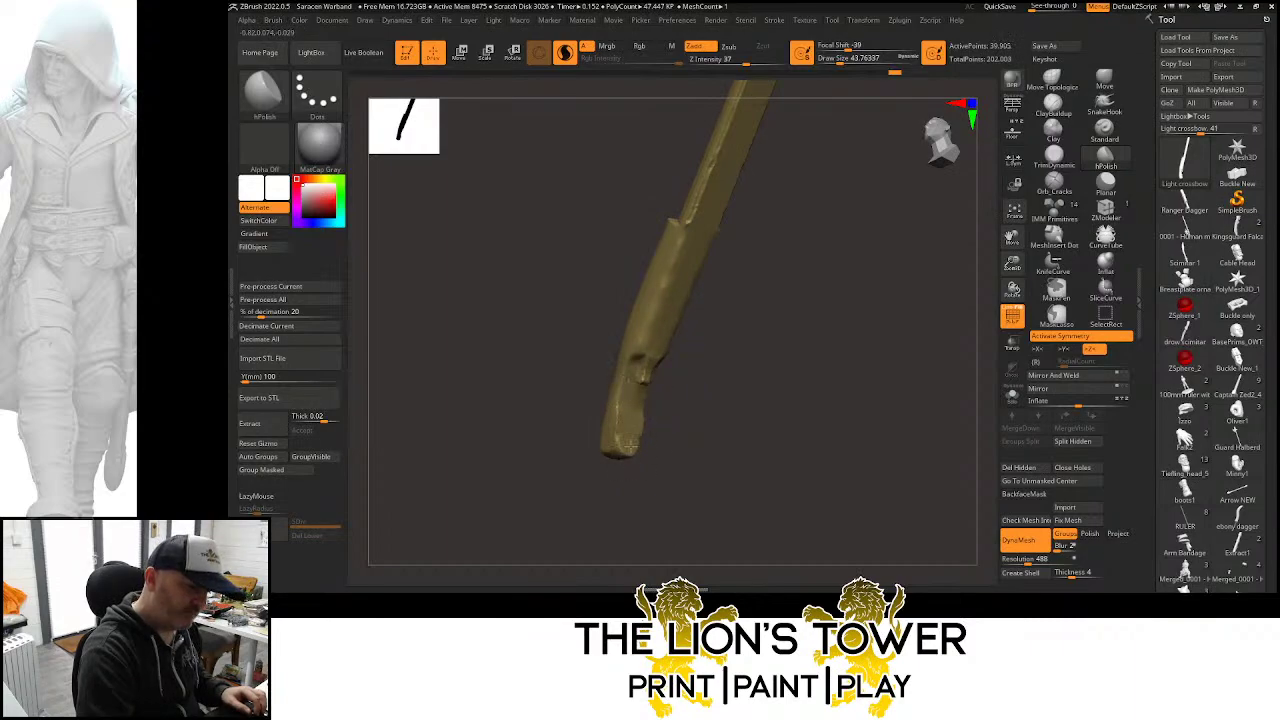
right_click_drag(620, 447, 633, 384)
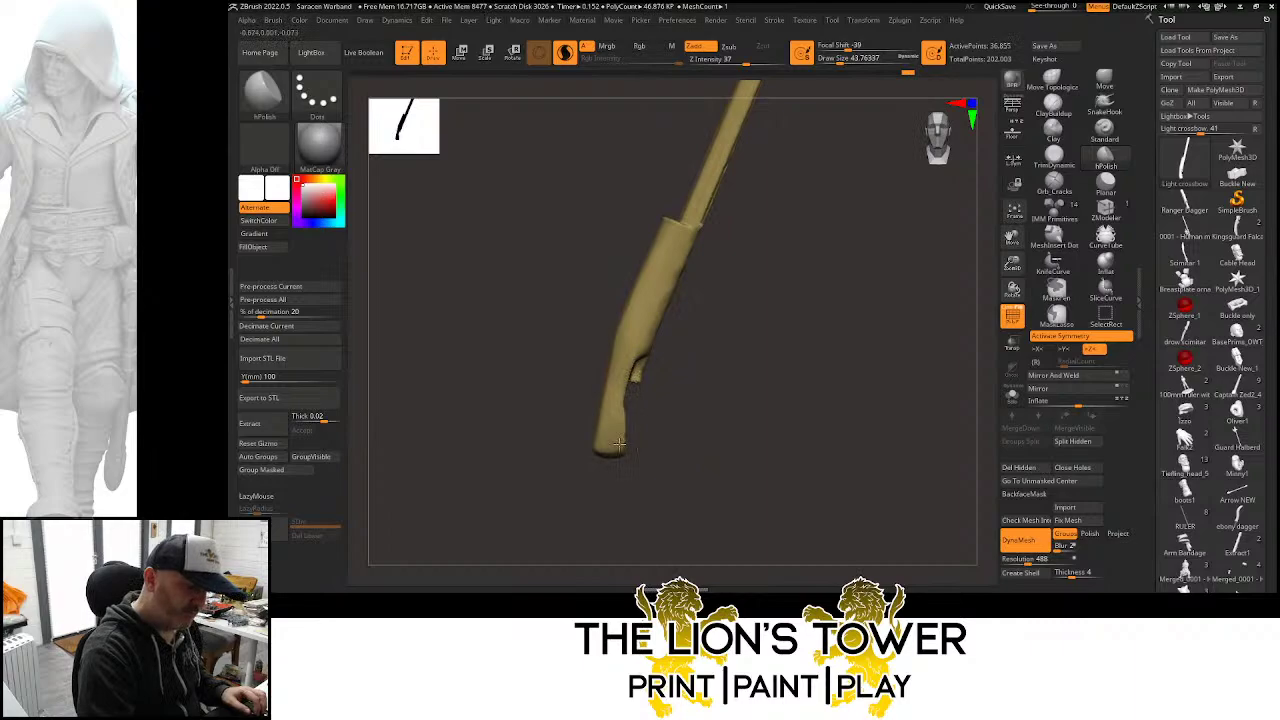
right_click_drag(619, 445, 640, 440)
left_click_drag(623, 434, 631, 397, "shift")
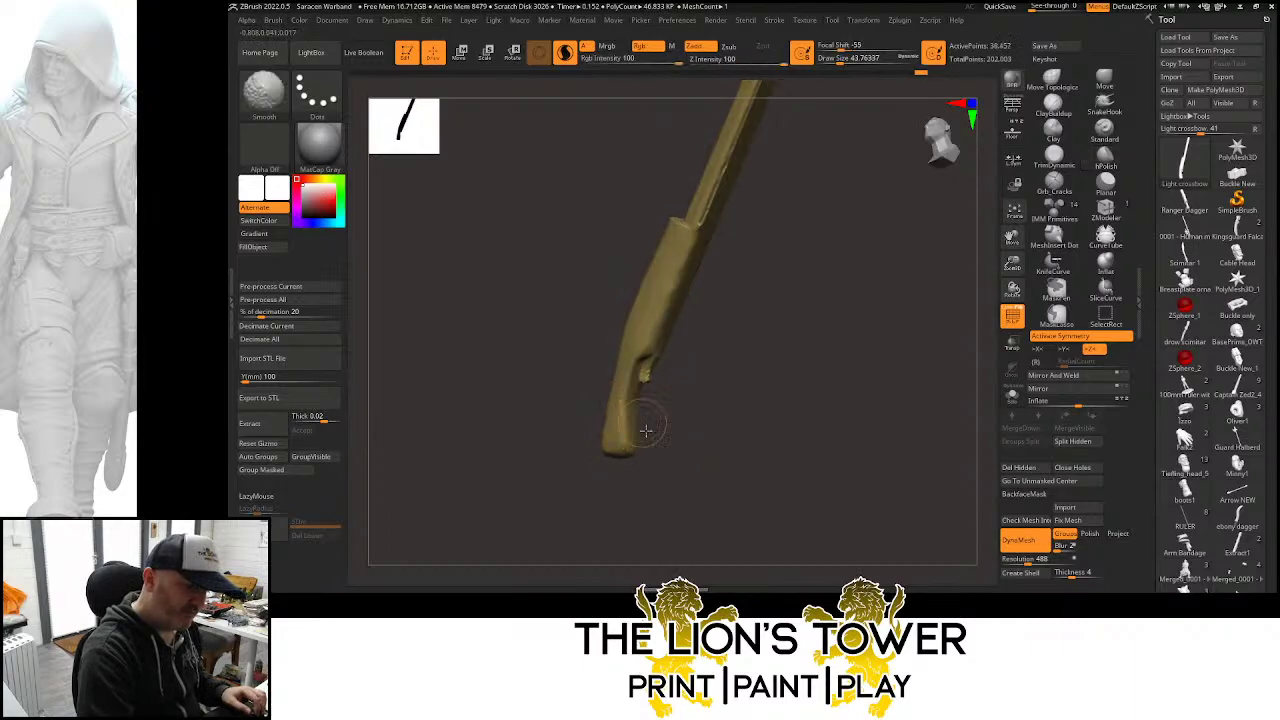
right_click_drag(646, 430, 623, 435, "shift")
Polish away the leftover trigger stub and blend the underside between the stock and grip
left_click_drag(618, 412, 625, 387)
left_click_drag(684, 322, 678, 278, "shift")
right_click_drag(706, 320, 653, 356)
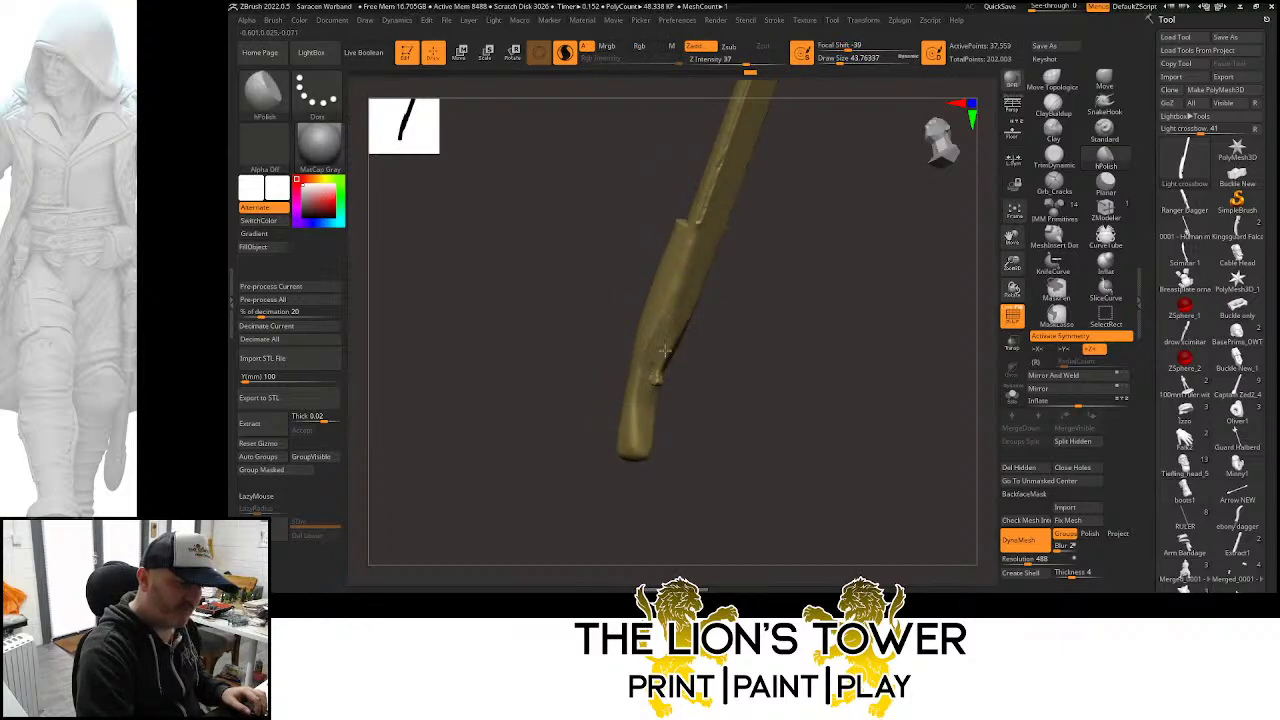
mouse_move(663, 349)
left_mouse_down()
mouse_move(652, 385)
mouse_move(670, 323)
mouse_move(718, 355)
left_mouse_up()
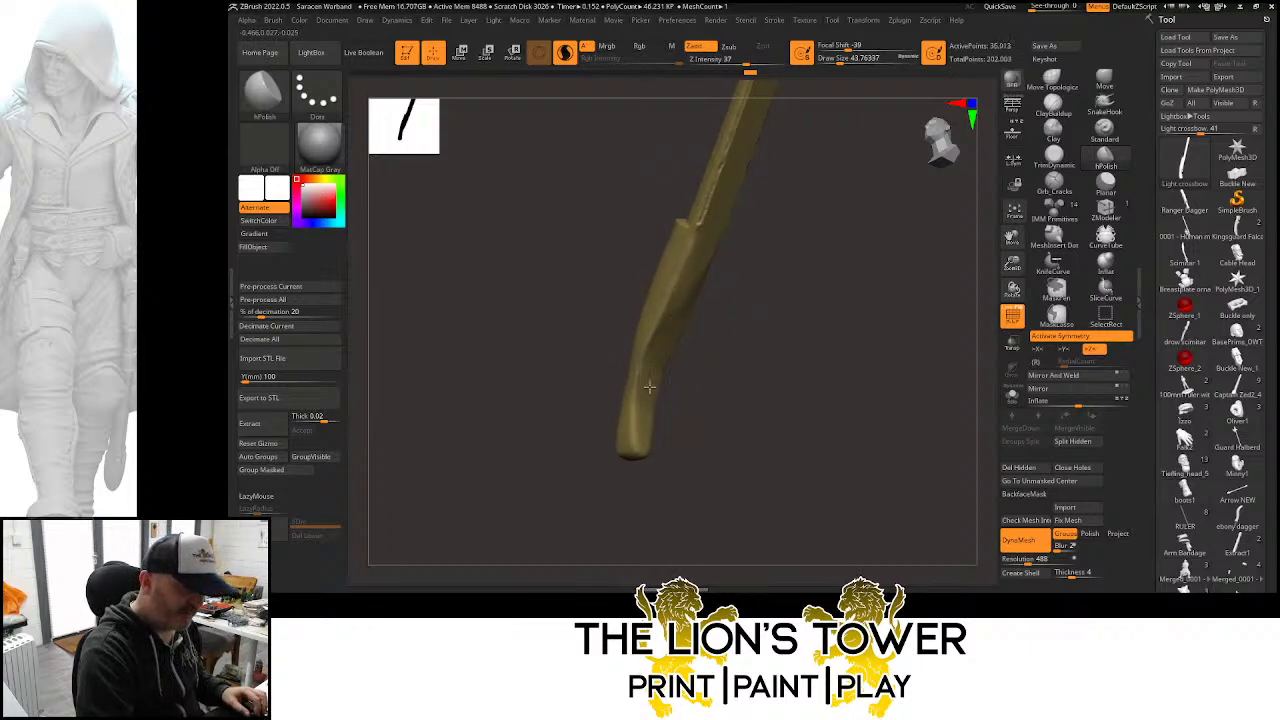
mouse_move(650, 395)
left_mouse_down()
mouse_move(659, 337)
mouse_move(686, 390)
mouse_move(641, 378)
left_mouse_up()
left_click_drag(690, 398, 722, 400)
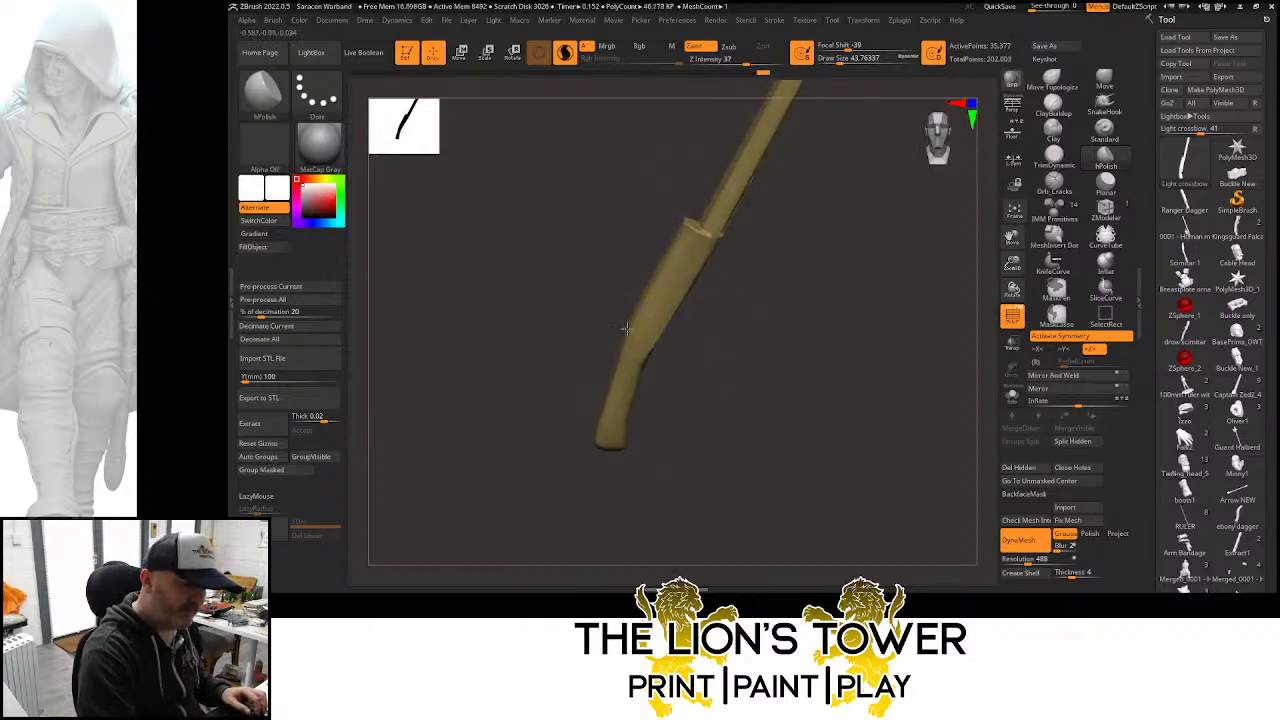
Refine the curve and rounded edges of the grip with hPolish from several sides
left_click_drag(643, 296, 612, 392)
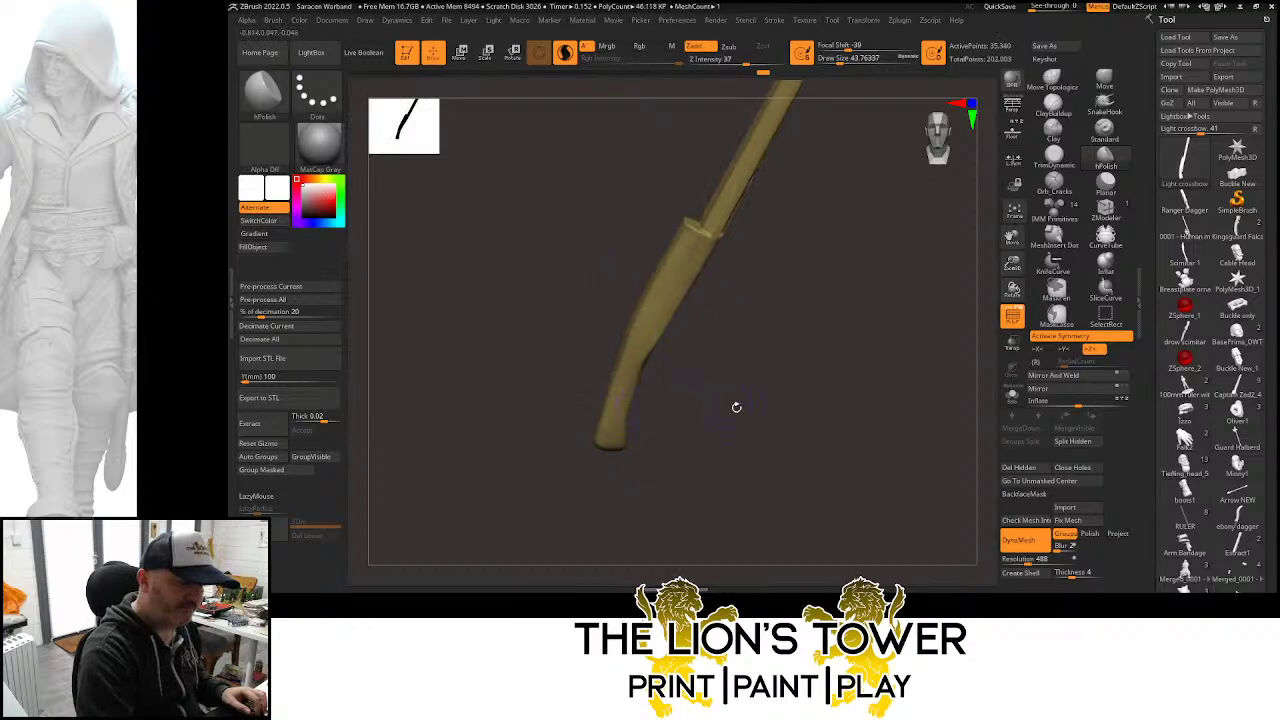
left_click_drag(734, 407, 762, 381)
right_click_drag(595, 432, 617, 393)
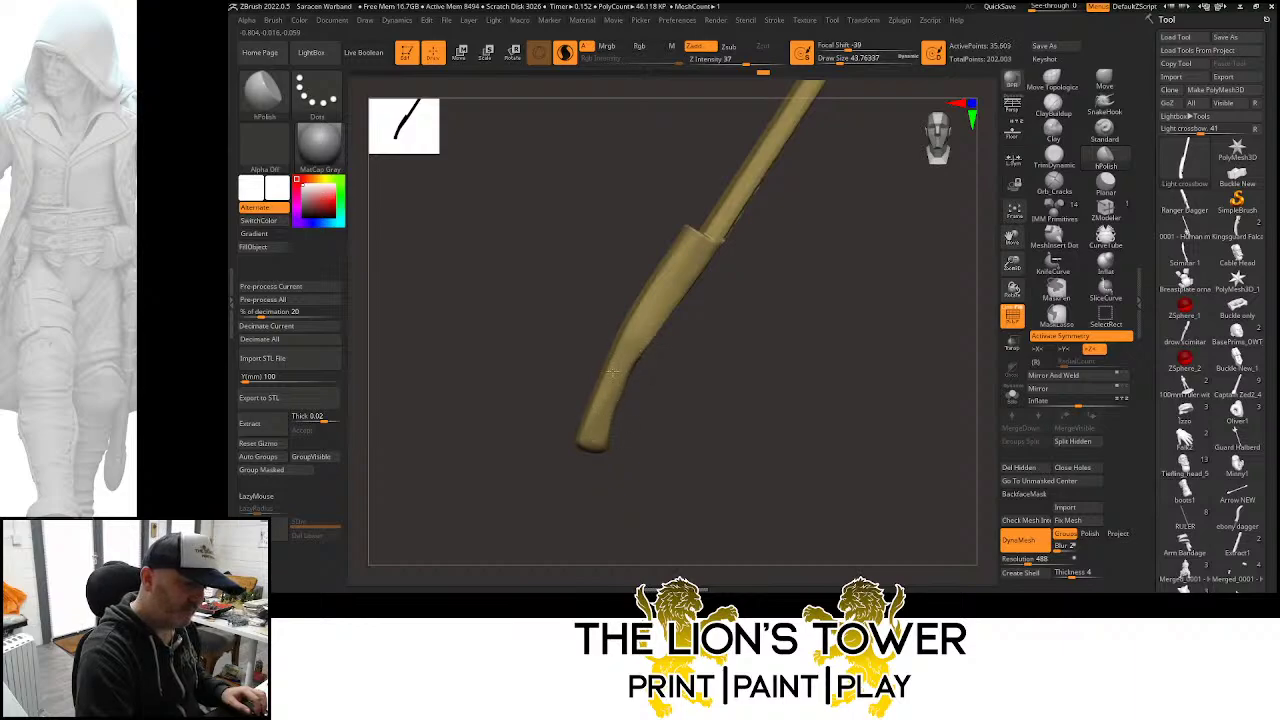
right_click_drag(683, 426, 604, 441)
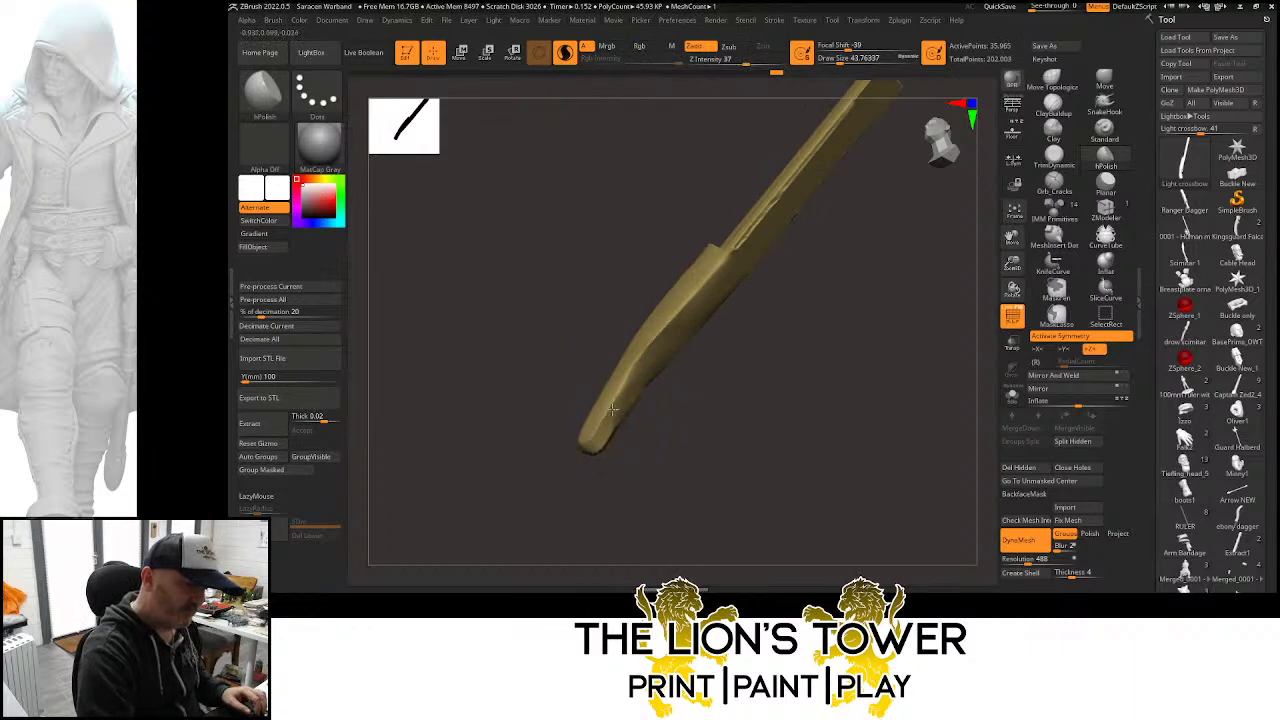
right_click_drag(610, 424, 594, 317)
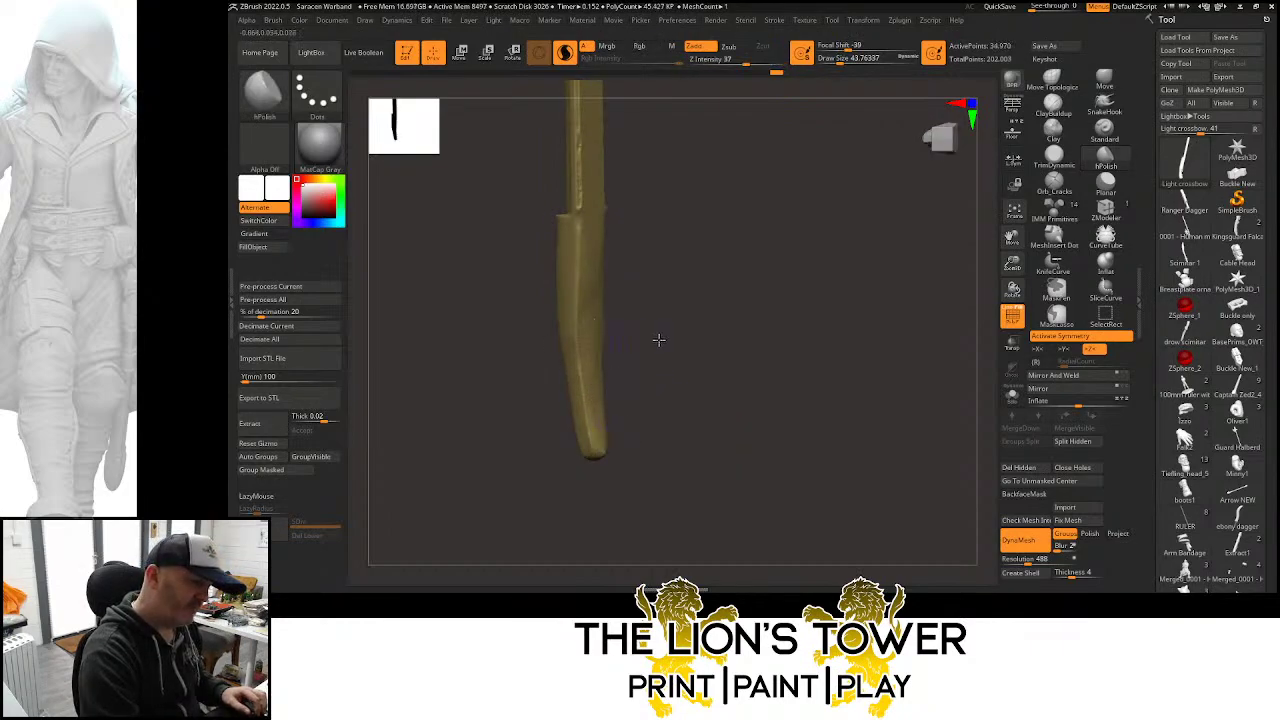
right_click_drag(657, 340, 610, 320)
right_click_drag(645, 387, 618, 460)
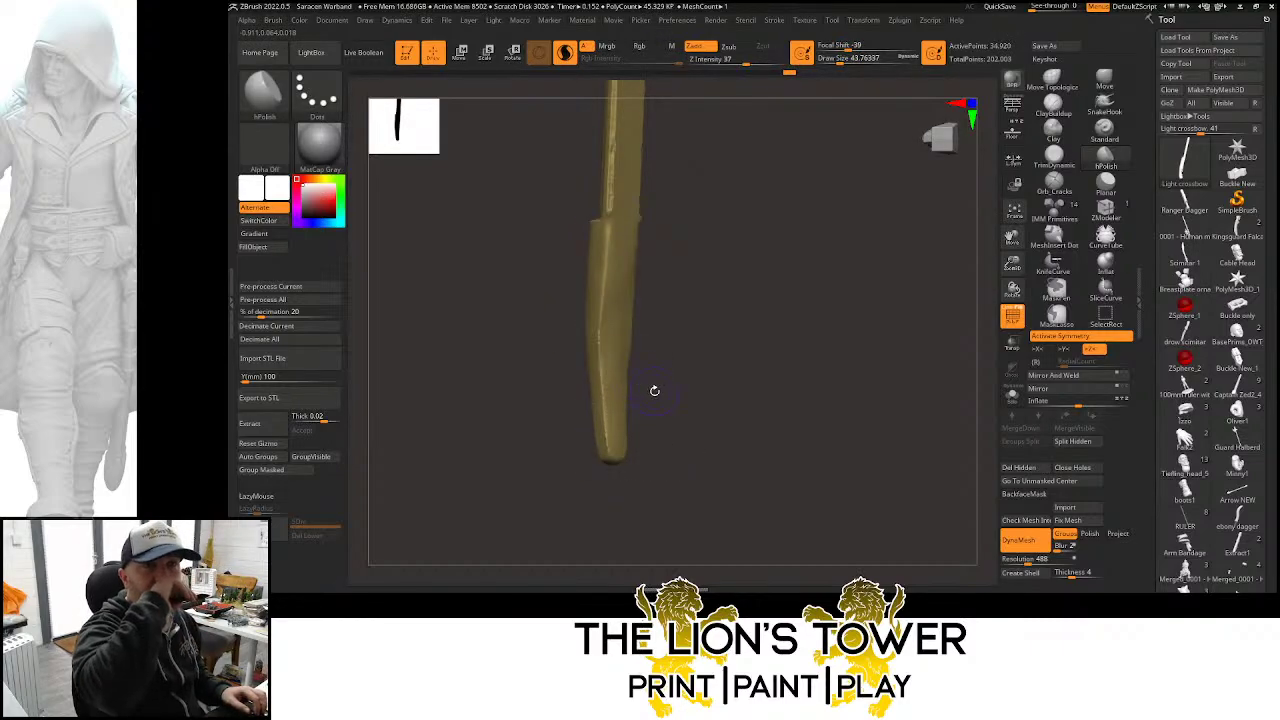
right_click_drag(654, 390, 934, 373)
Show the whole crossbow, then hide the two small pins beside the grip and delete the hidden geometry
left_click(1012, 395)
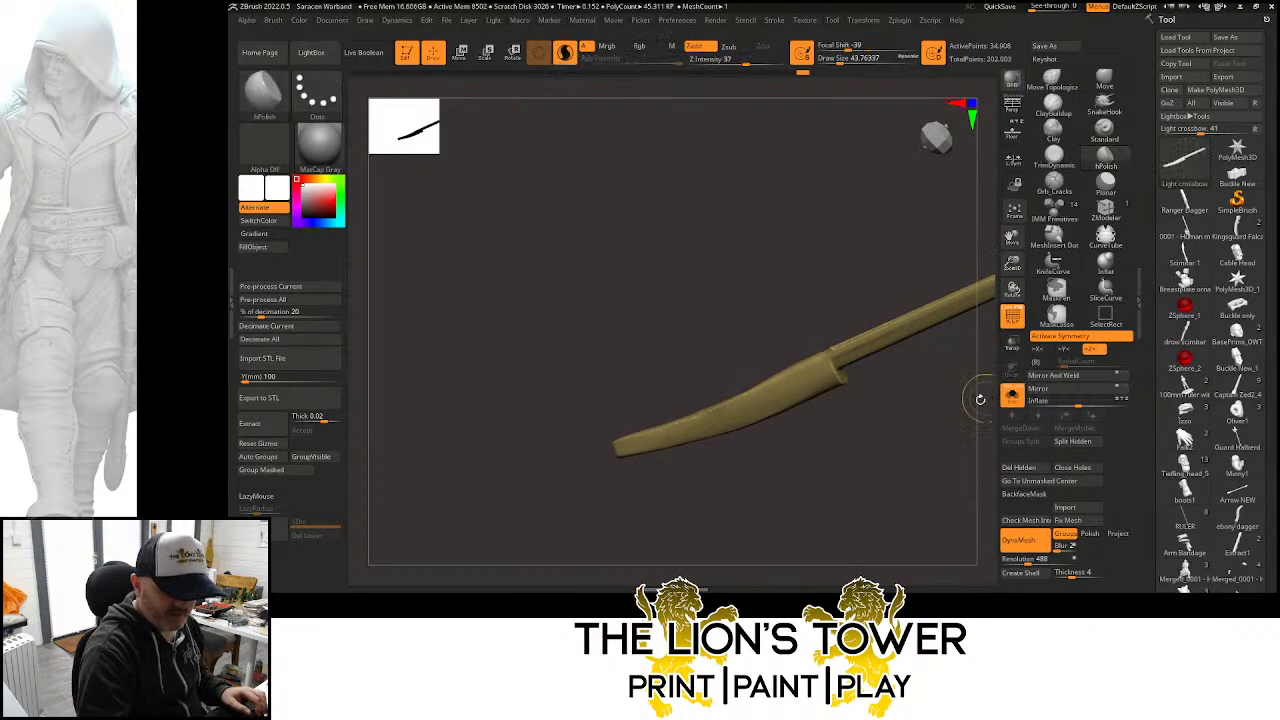
left_click(1014, 400)
left_click_drag(880, 218, 888, 315)
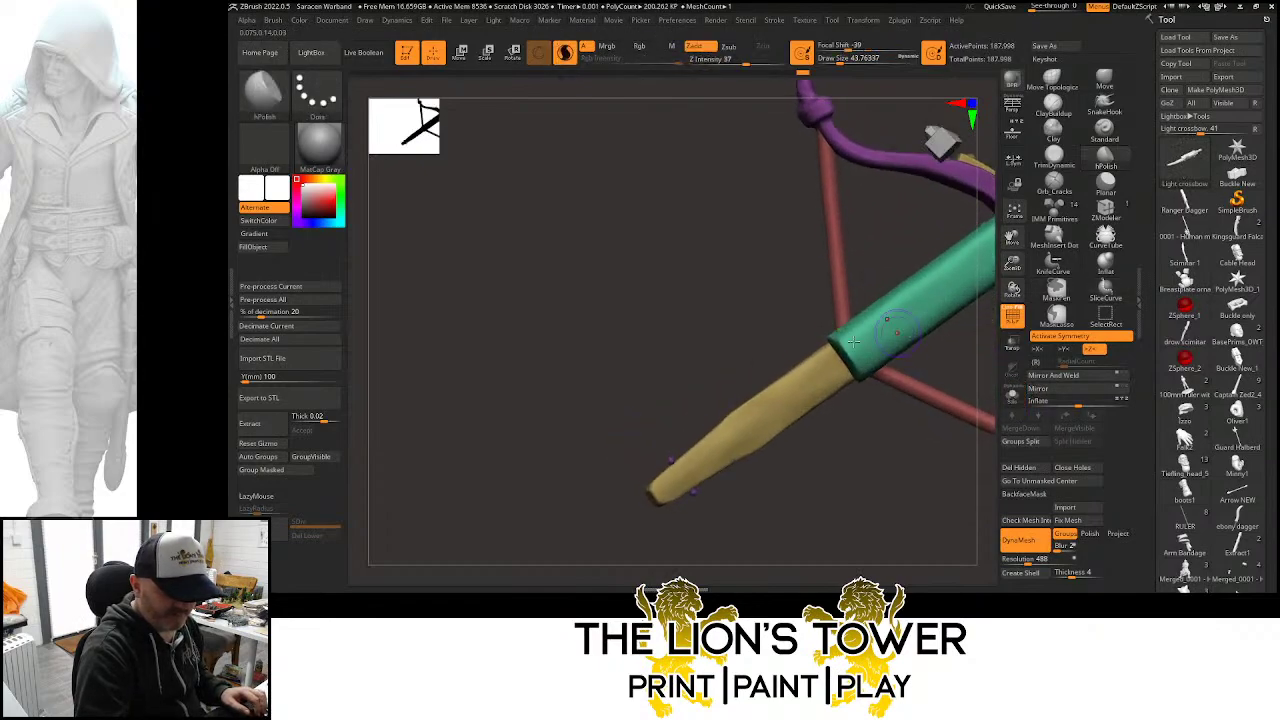
left_click(669, 461, "ctrl+shift")
left_click(671, 461, "ctrl+shift")
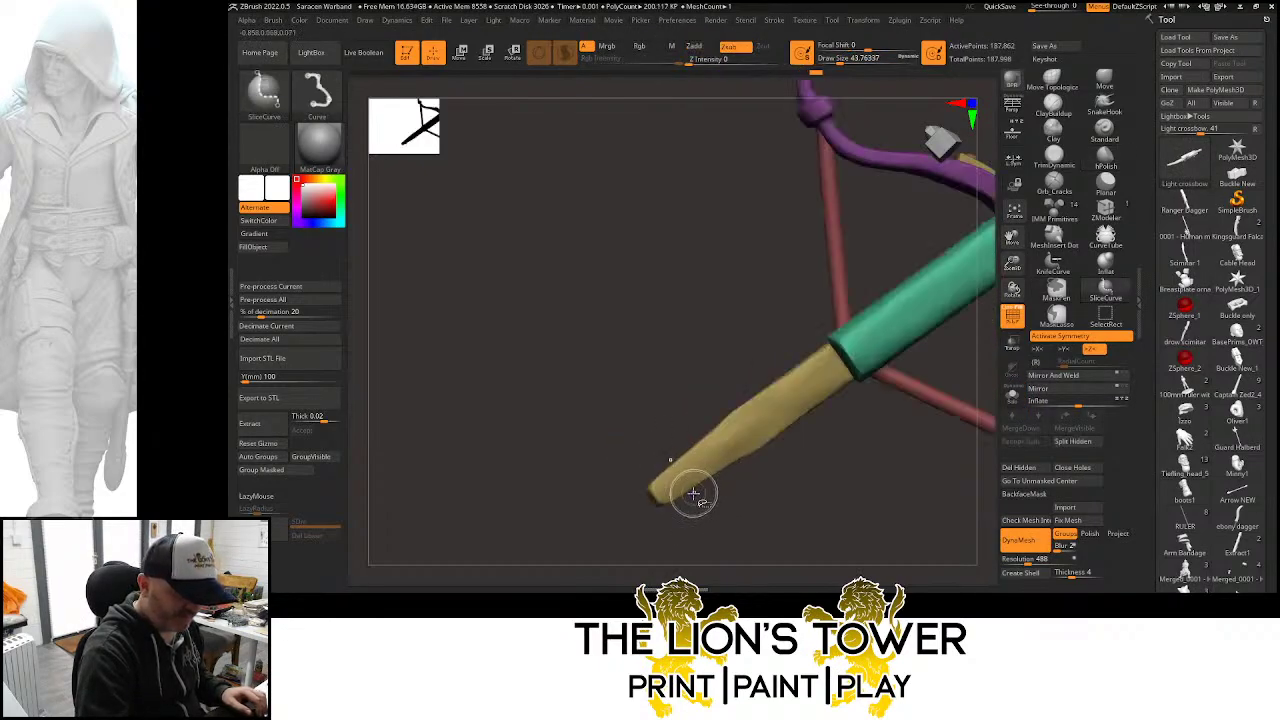
right_click_drag(905, 382, 1030, 225, "ctrl")
right_click_drag(1030, 225, 956, 245, "alt")
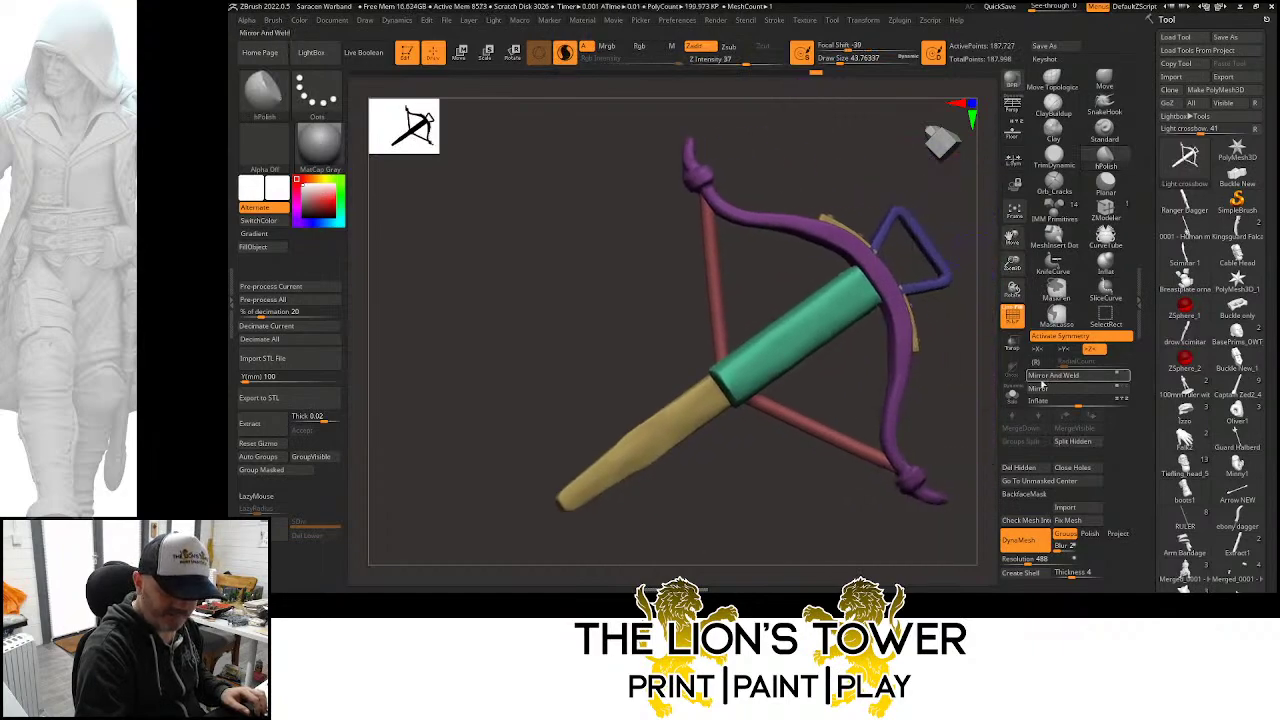
left_click(1030, 467)
Inspect the whole crossbow from its side, underside and front, checking the limbs, stirrup and stock up close
right_click_drag(960, 366, 868, 350)
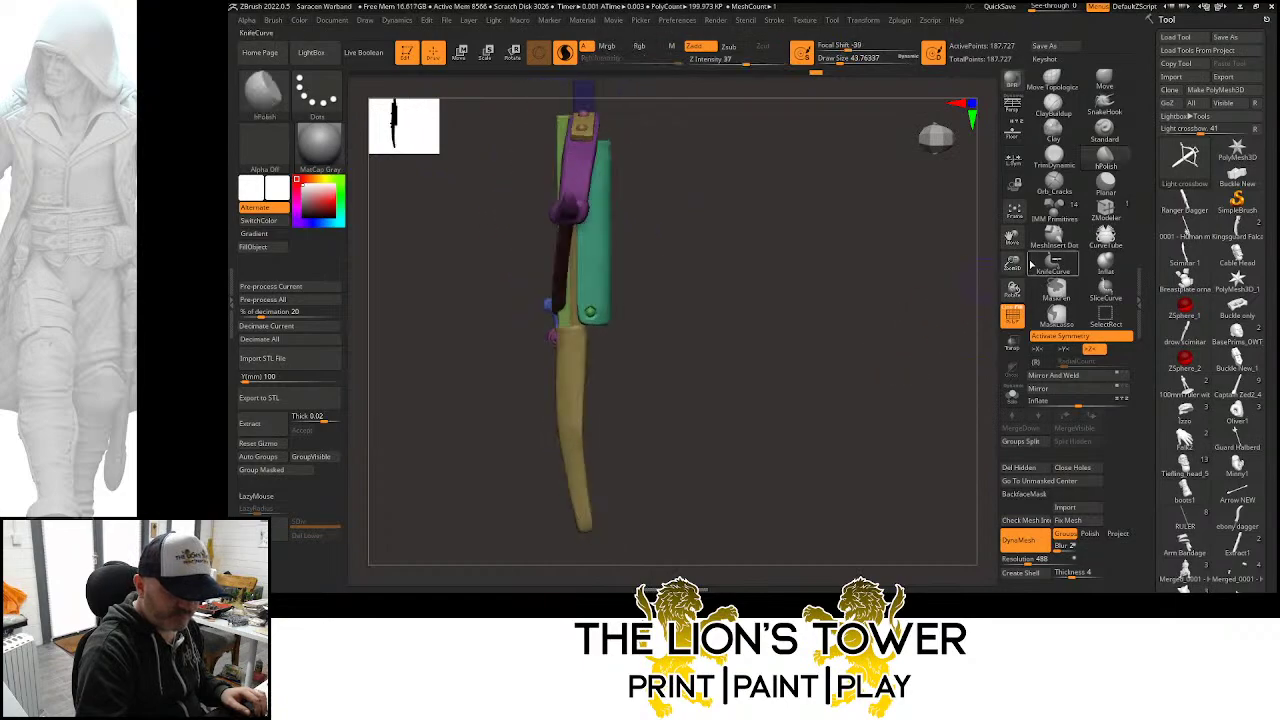
right_click_drag(1012, 266, 1010, 237, "ctrl")
left_click_drag(1010, 237, 1056, 385)
left_click_drag(925, 380, 828, 372)
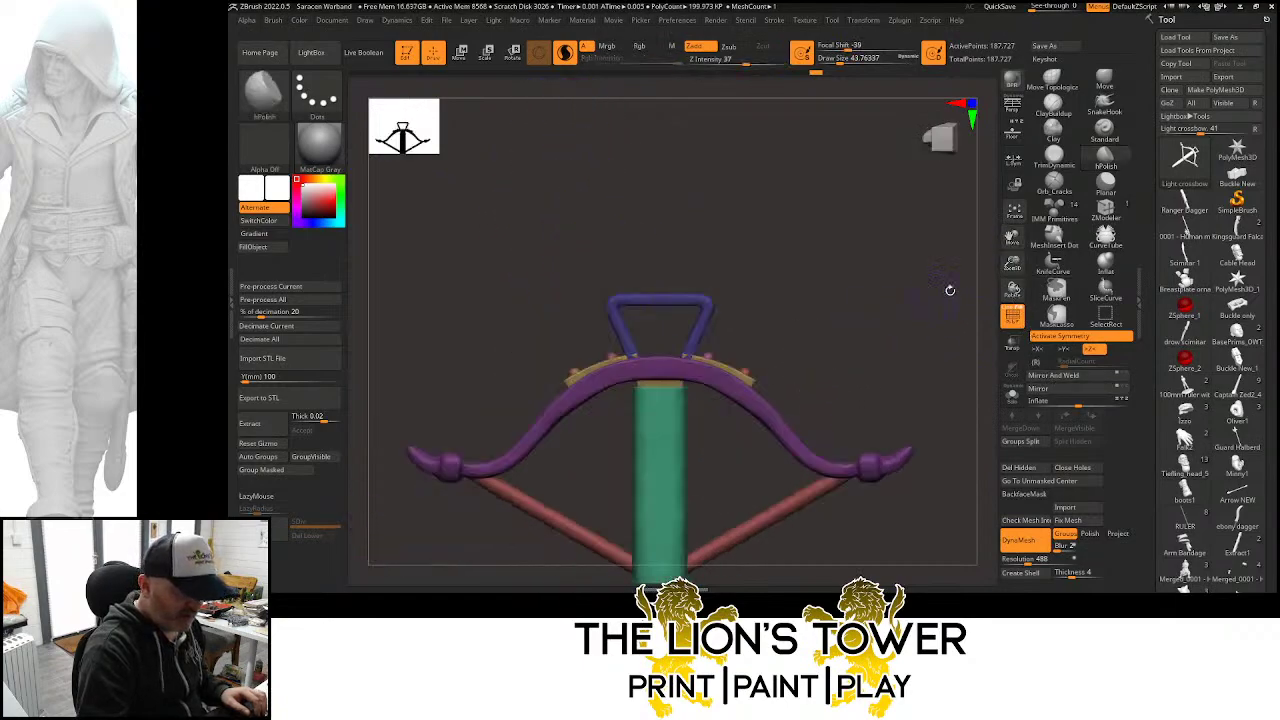
left_click_drag(1010, 237, 1133, 319)
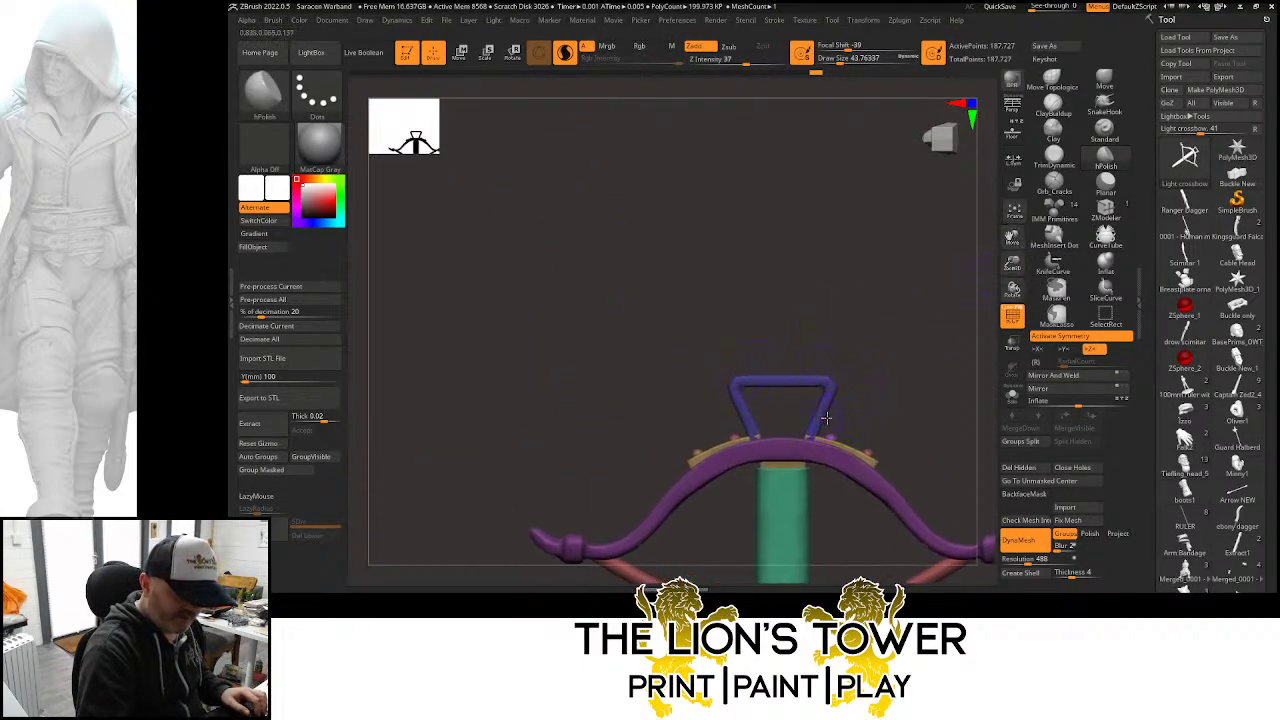
left_click_drag(1012, 268, 1015, 228)
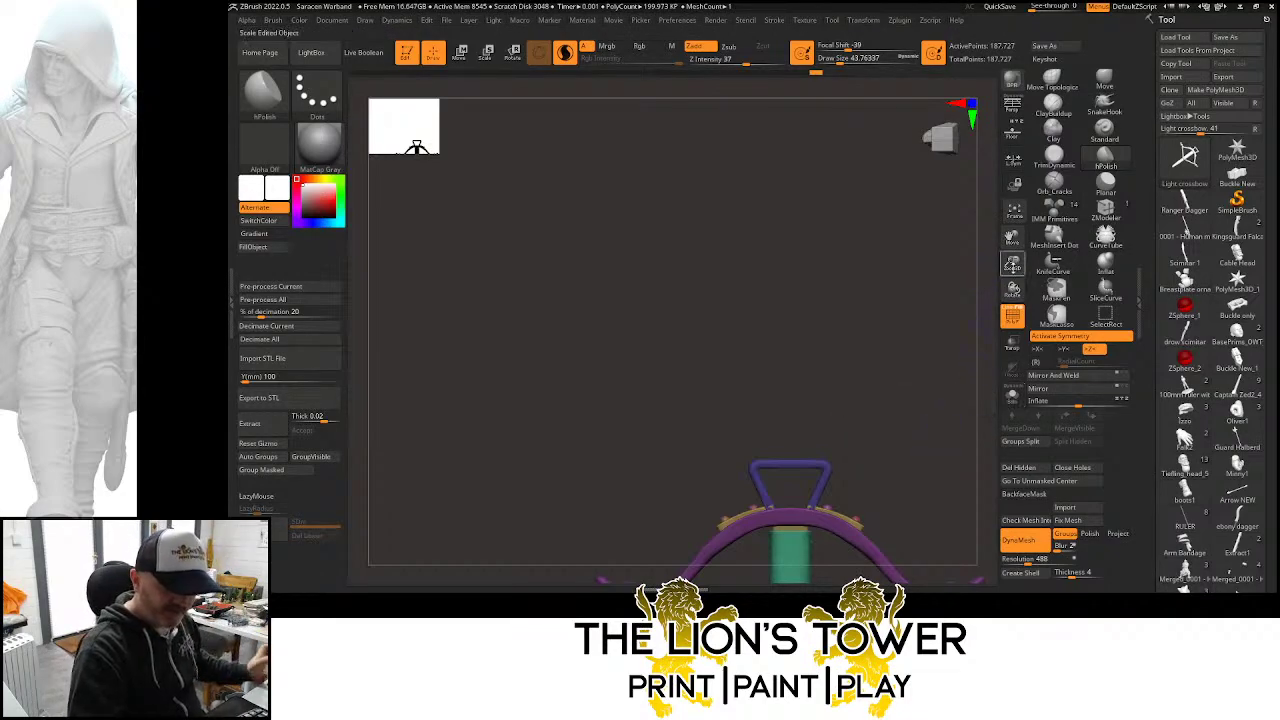
left_click_drag(1012, 266, 1012, 236)
left_click_drag(1012, 238, 985, 92)
left_click_drag(915, 295, 789, 429)
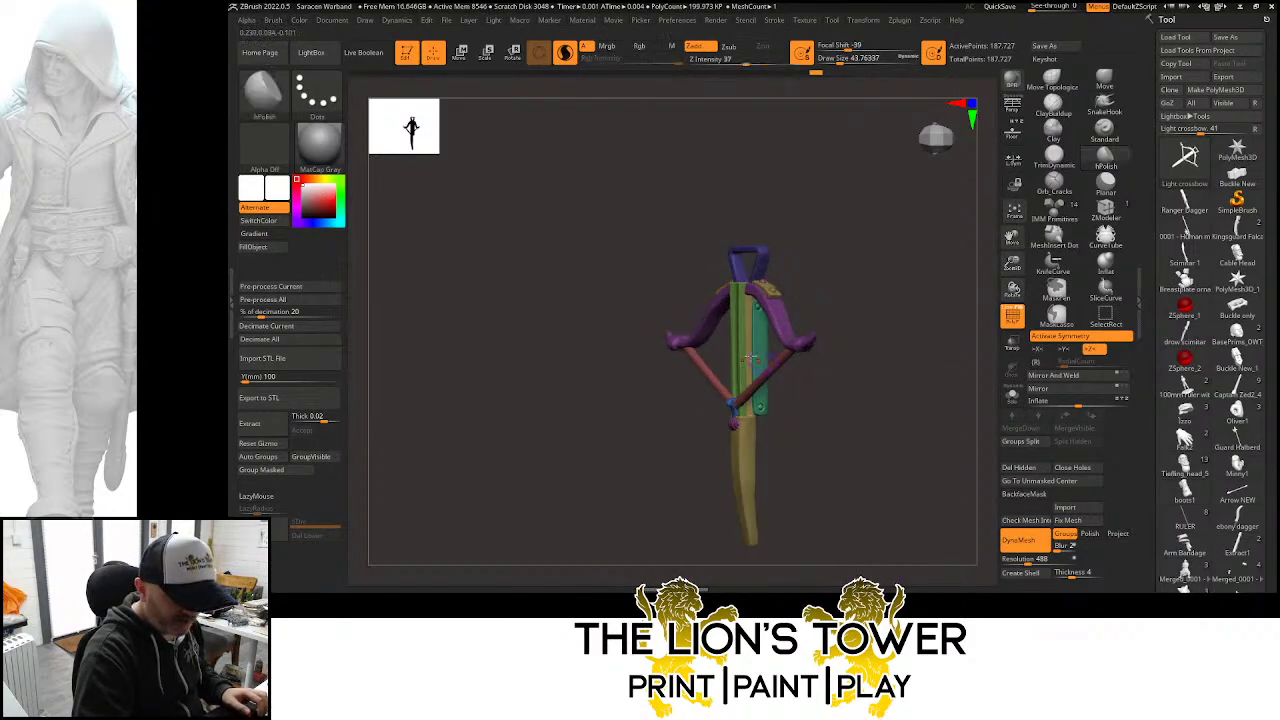
Hide the round rivets on both sides of the green fore-stock block and delete the hidden geometry
mouse_move(752, 358)
left_mouse_down()
mouse_move(760, 412)
mouse_move(892, 398)
mouse_move(872, 248)
mouse_move(900, 449)
mouse_move(757, 357)
mouse_move(745, 310)
left_mouse_up()
key("ctrl+shift")
left_click(740, 304, "ctrl+shift")
left_click(740, 304, "ctrl+shift")
left_click(741, 404, "ctrl+shift")
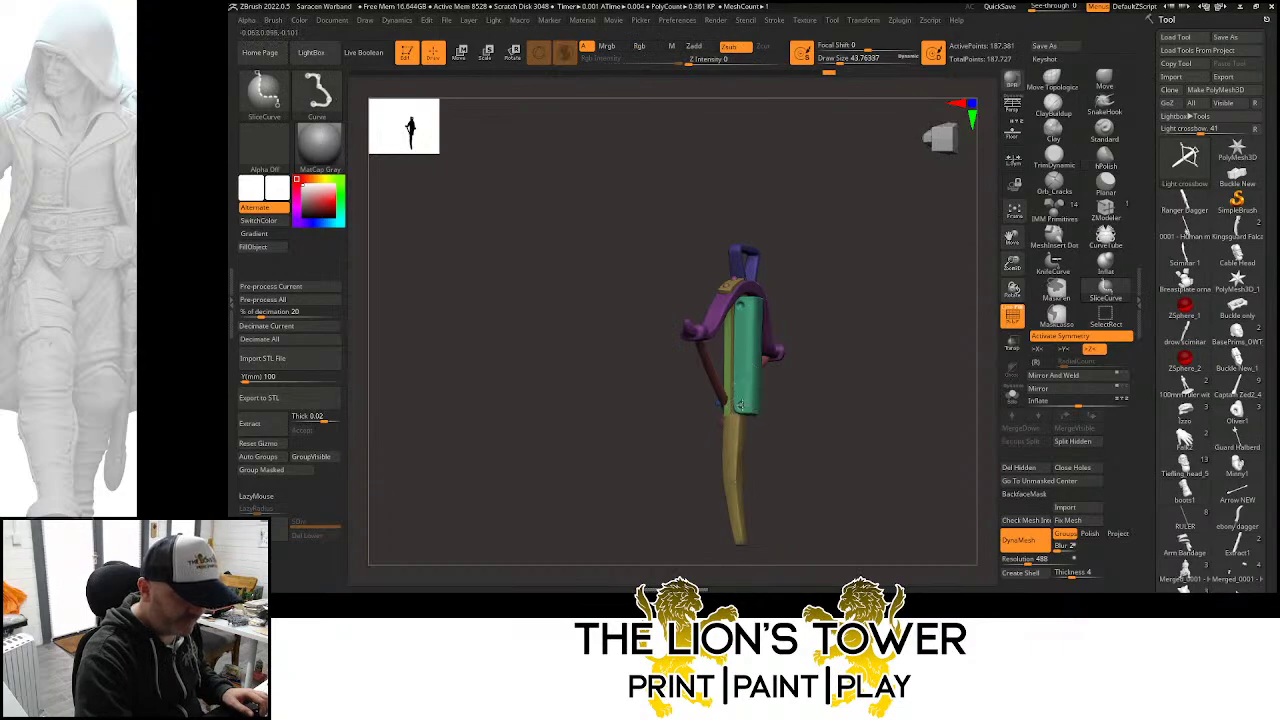
mouse_move(781, 410)
left_mouse_down()
mouse_move(827, 421)
mouse_move(760, 405)
left_mouse_up()
key("ctrl+shift")
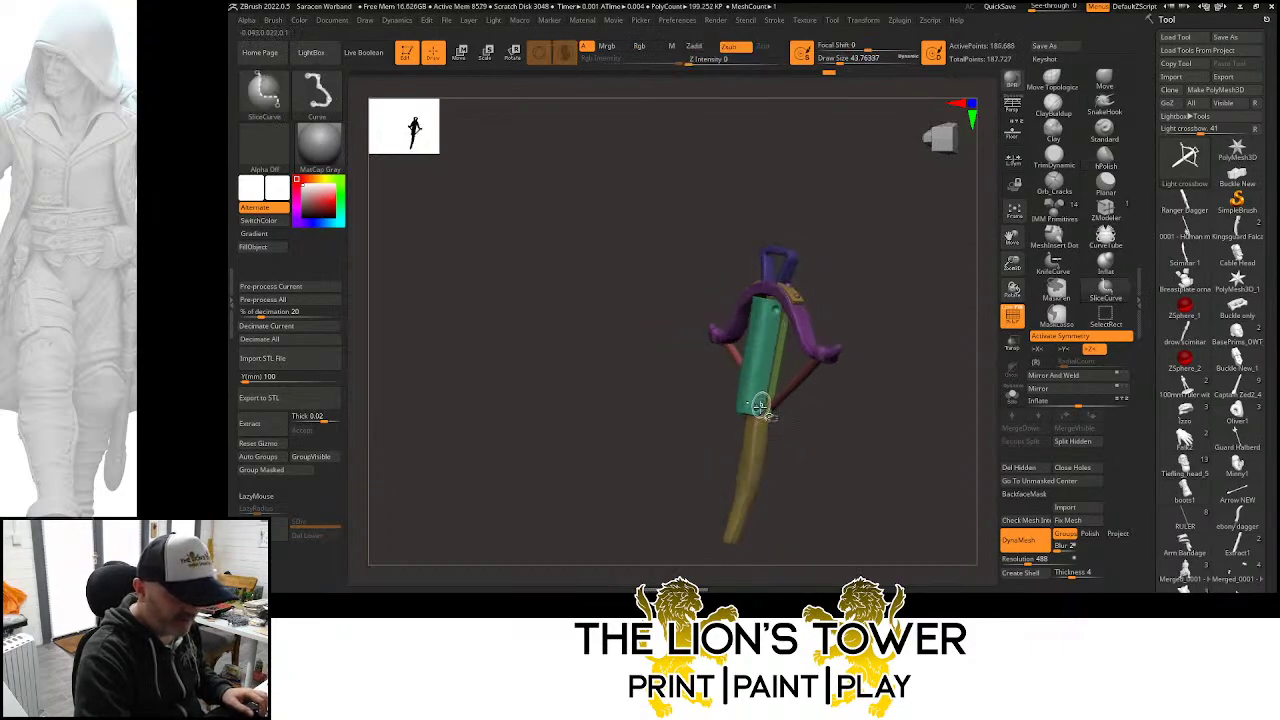
left_click(1019, 467)
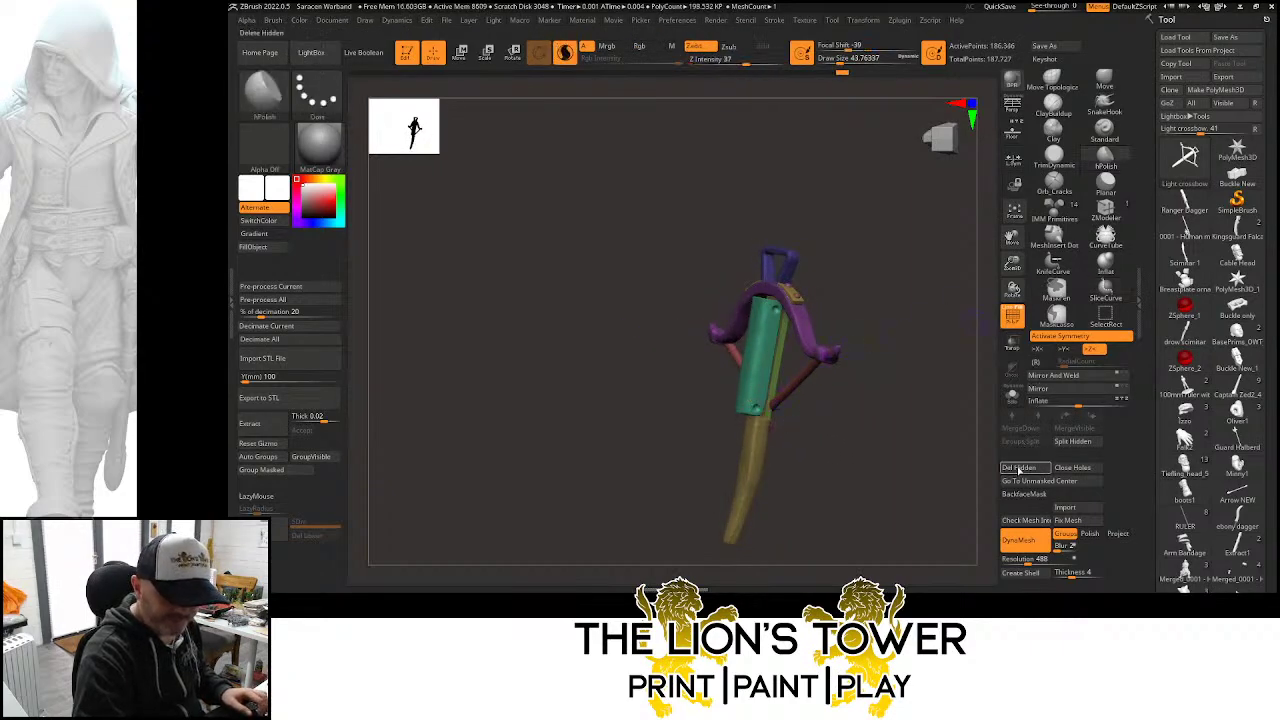
Hide the limbs with their side plates to reach the bowstring, and mask the crossbow except for the string
mouse_move(929, 380)
left_mouse_down()
mouse_move(863, 331)
mouse_move(966, 302)
left_mouse_up()
left_click_drag(840, 289, 843, 317)
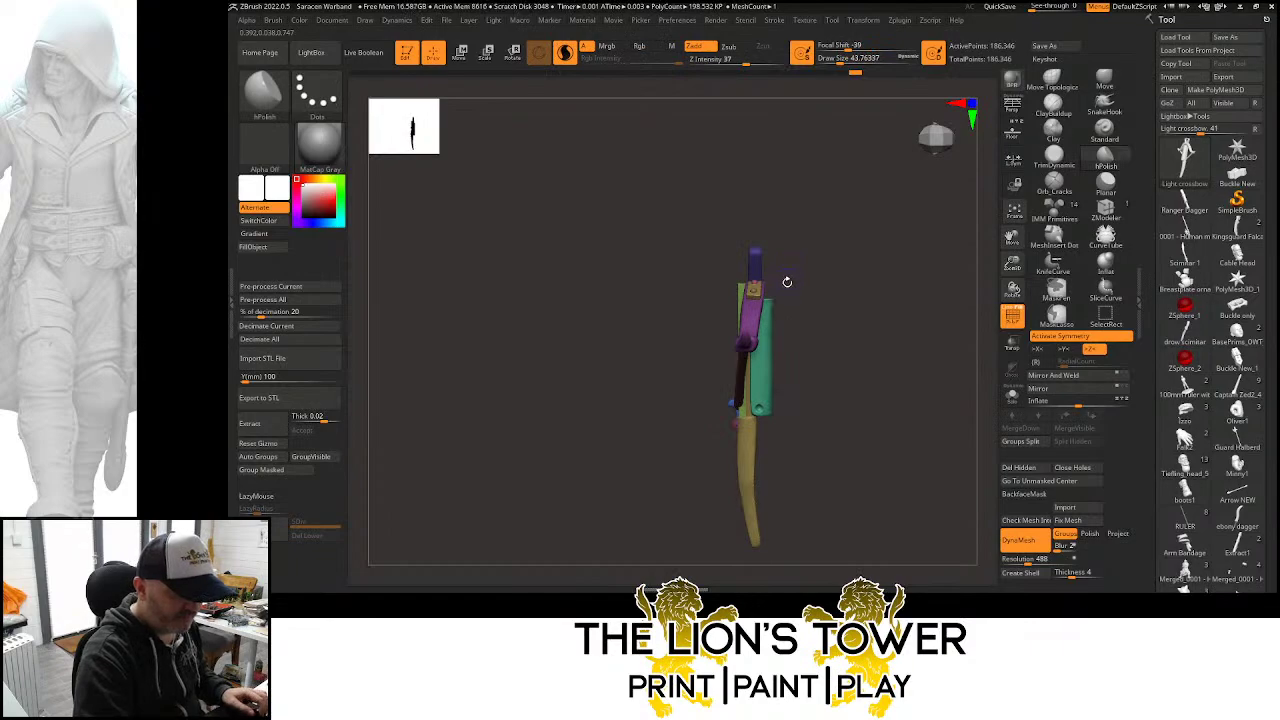
left_click(754, 298, "ctrl+shift")
left_click(752, 305, "ctrl+shift")
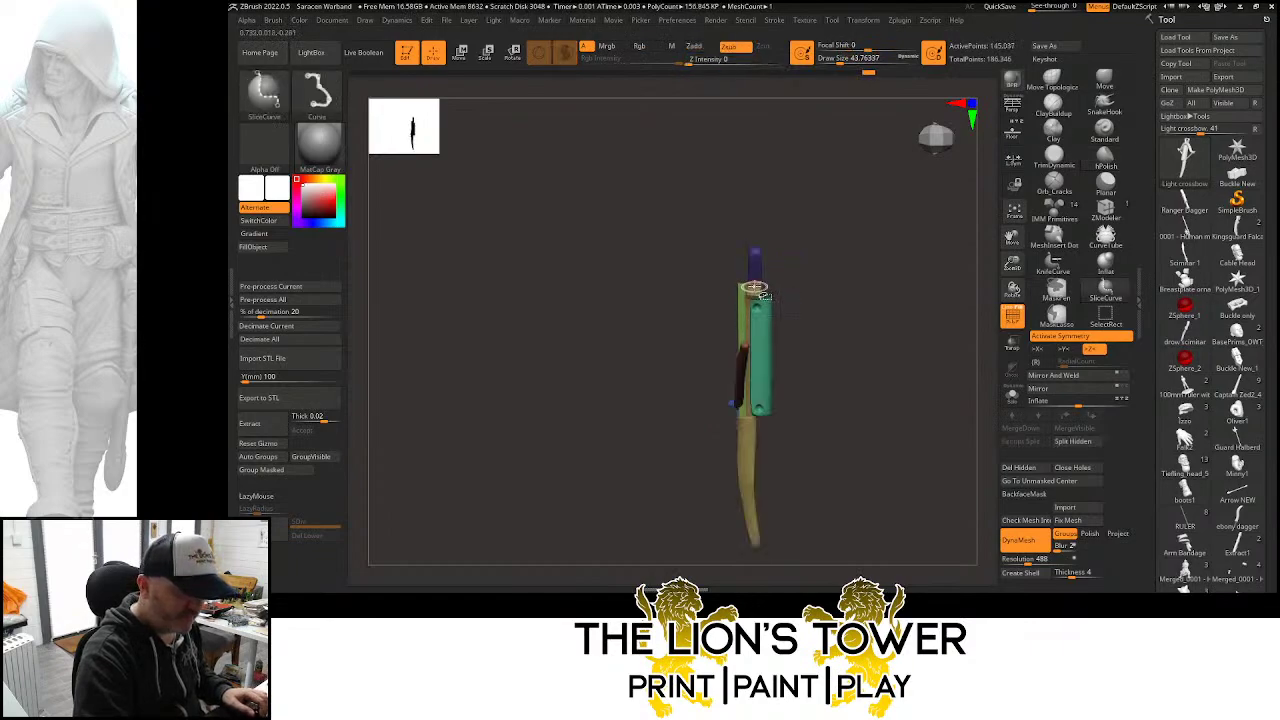
left_click_drag(754, 287, 854, 241)
left_click(820, 257, "ctrl")
left_click(825, 247, "ctrl+shift")
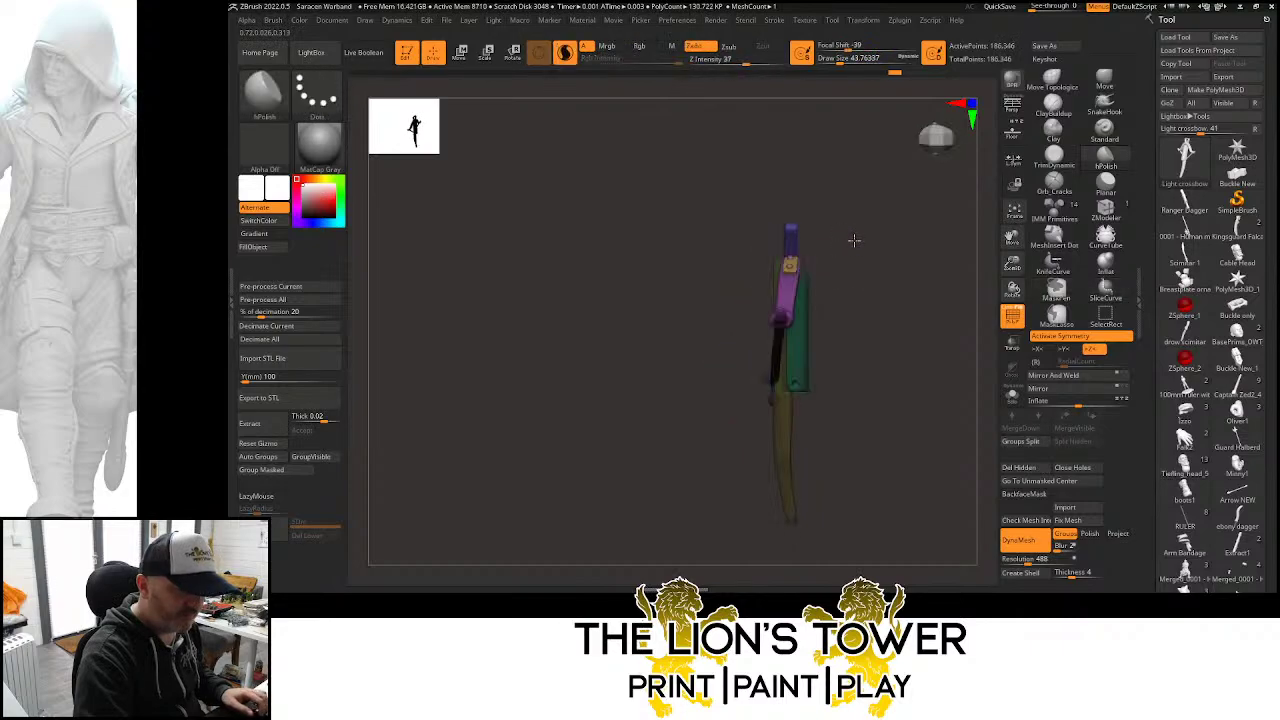
Centre the transform gizmo on the unmasked bowstring and scale the string wider towards both limb ends
left_click(488, 52)
left_click_drag(866, 291, 875, 297)
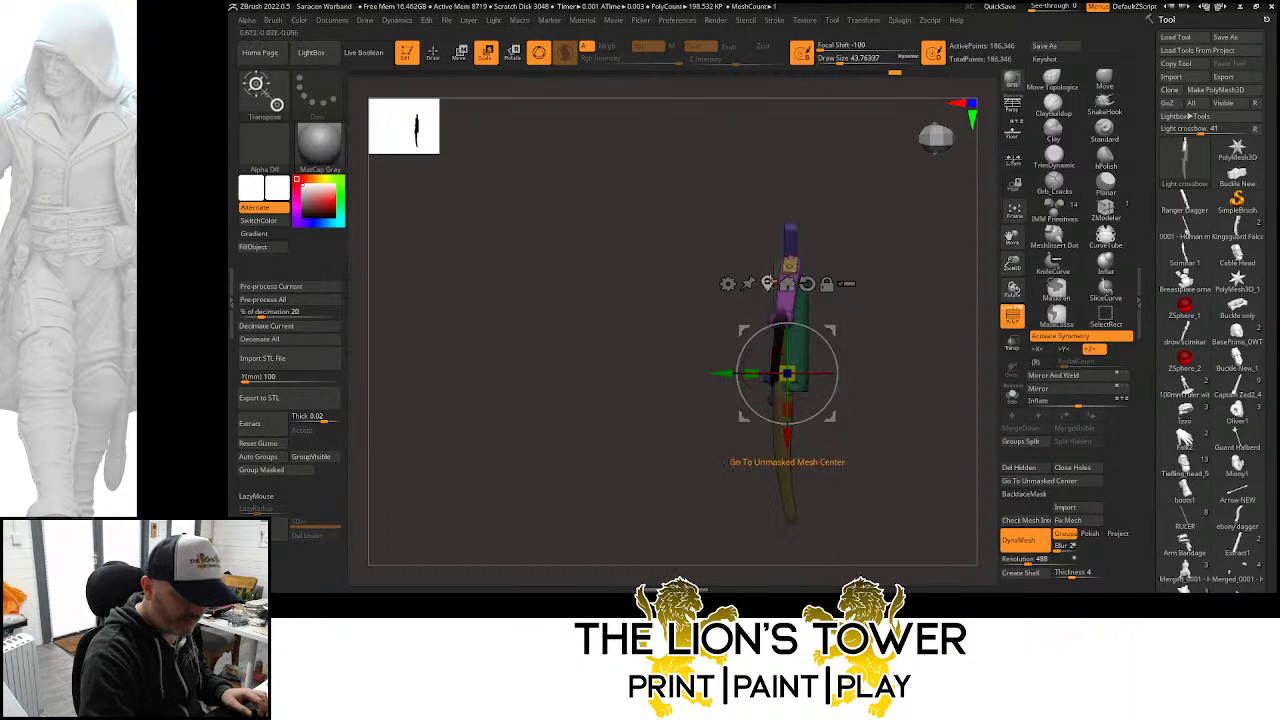
left_click(768, 284)
left_click(823, 186)
left_click_drag(719, 275, 711, 275)
left_click_drag(821, 250, 858, 240)
left_click(683, 268, "ctrl")
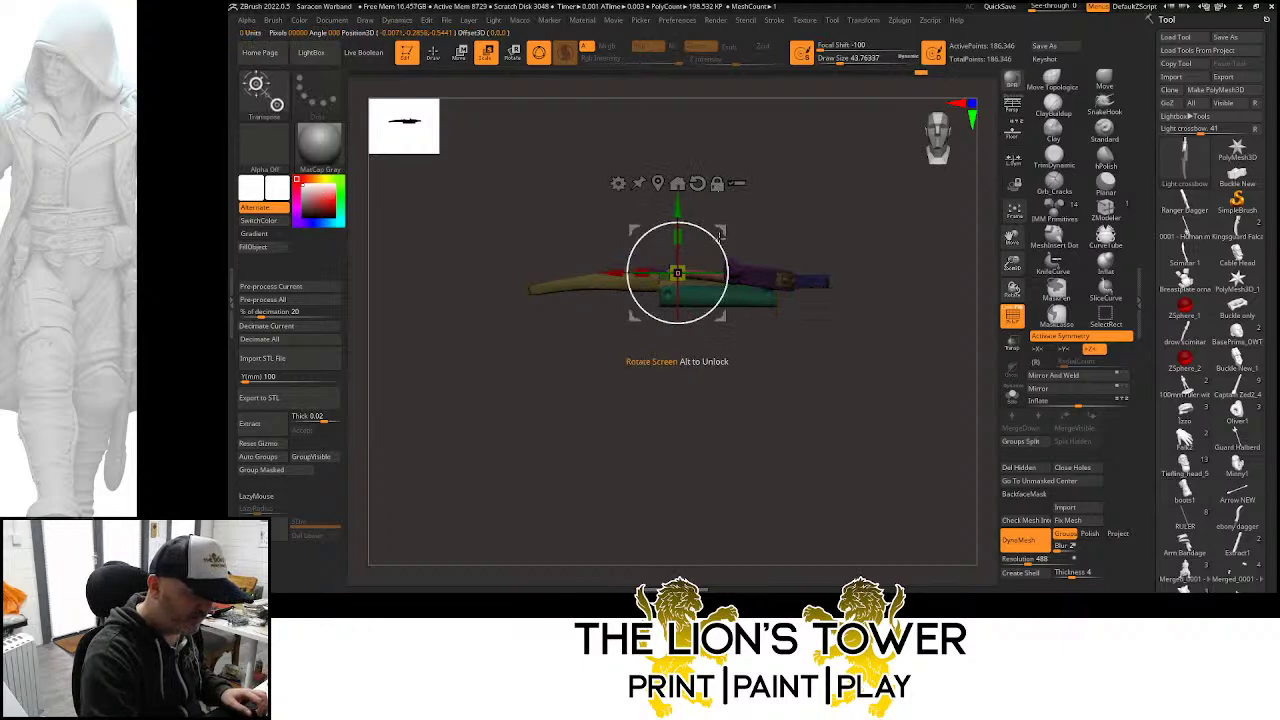
left_click_drag(716, 228, 719, 231)
left_click_drag(803, 214, 853, 282)
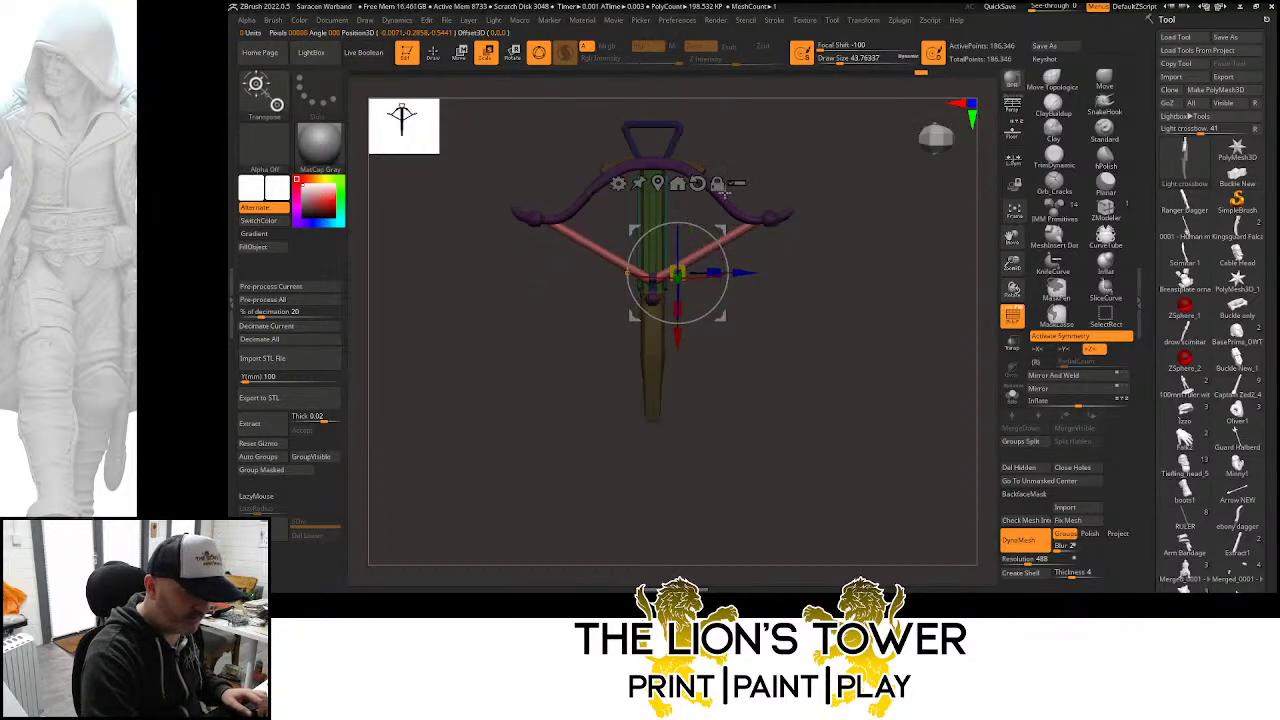
left_click_drag(742, 268, 701, 251)
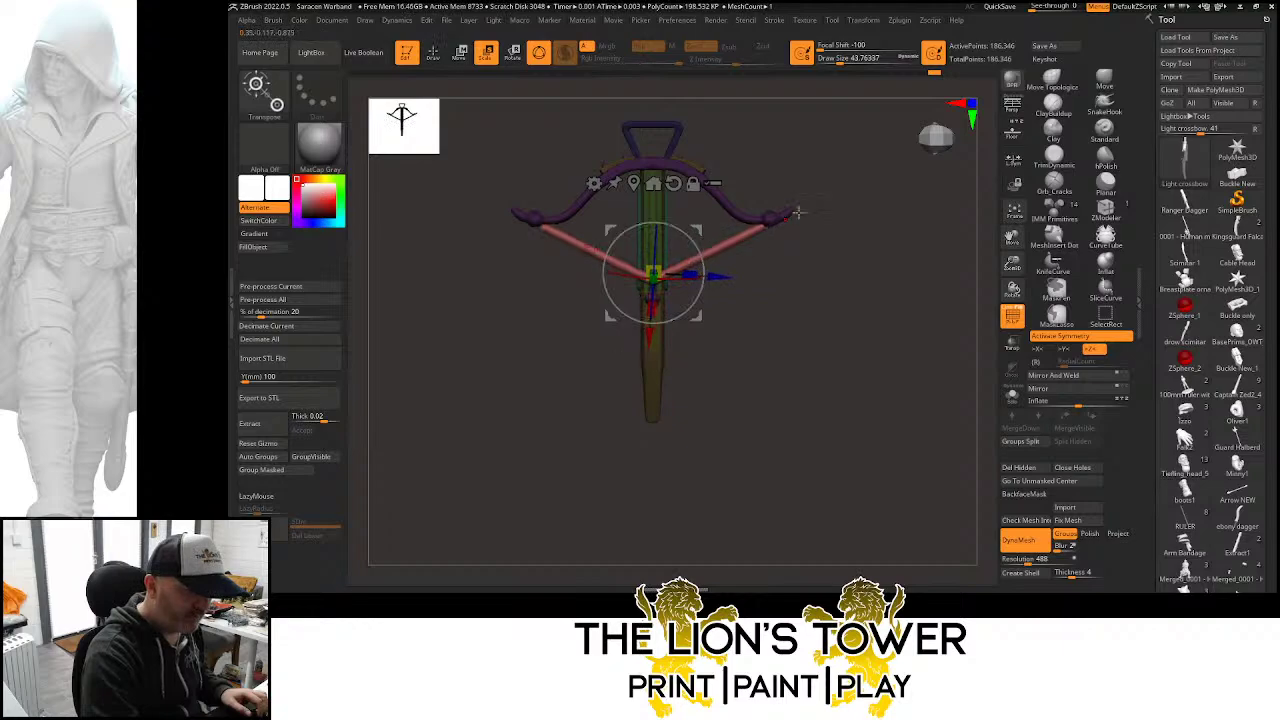
Adjust the bowstring's ends at the limb tips with the Move brush at draw size about 163, and clear the mask
key("q")
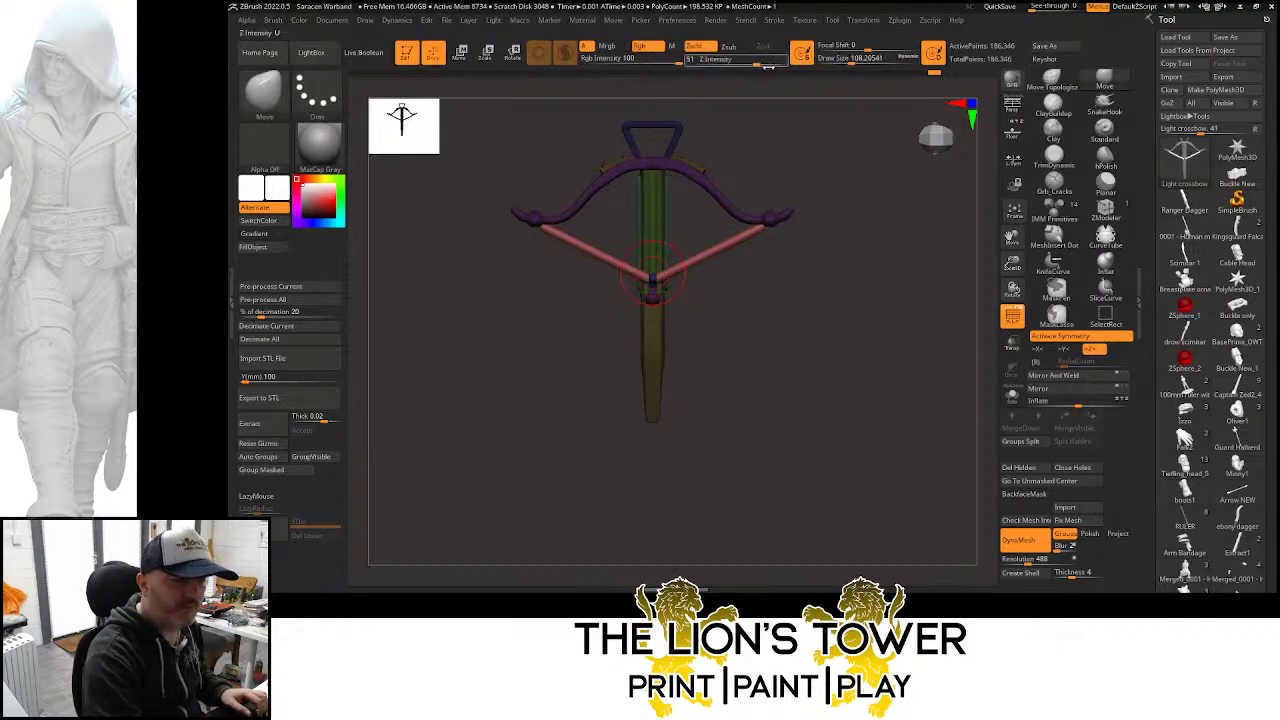
left_click_drag(851, 62, 859, 62)
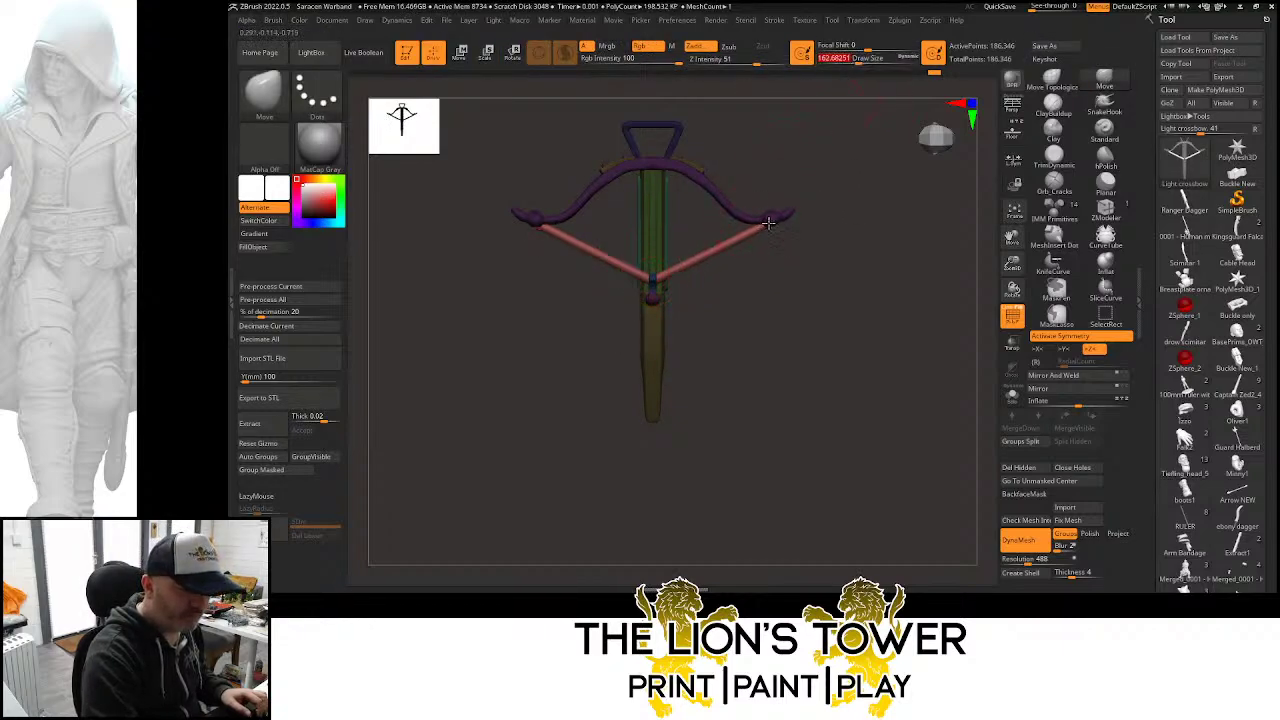
mouse_move(825, 263)
left_mouse_down()
mouse_move(780, 166)
mouse_move(903, 215)
mouse_move(849, 234)
mouse_move(871, 297)
mouse_move(866, 204)
left_mouse_up()
left_click_drag(884, 311, 849, 240)
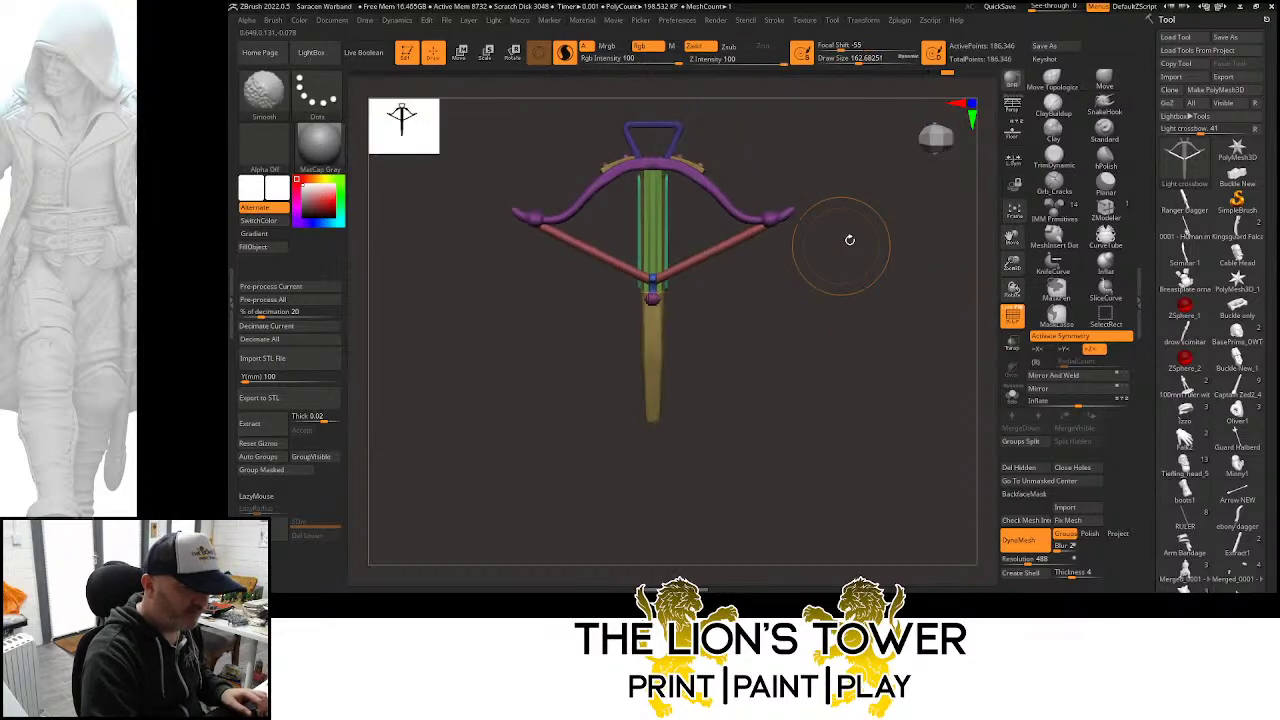
Check the string and limbs up close from several sides, and mask everything except the green fore-stock block
left_click_drag(1012, 263, 1012, 310)
left_click_drag(1010, 236, 1153, 316)
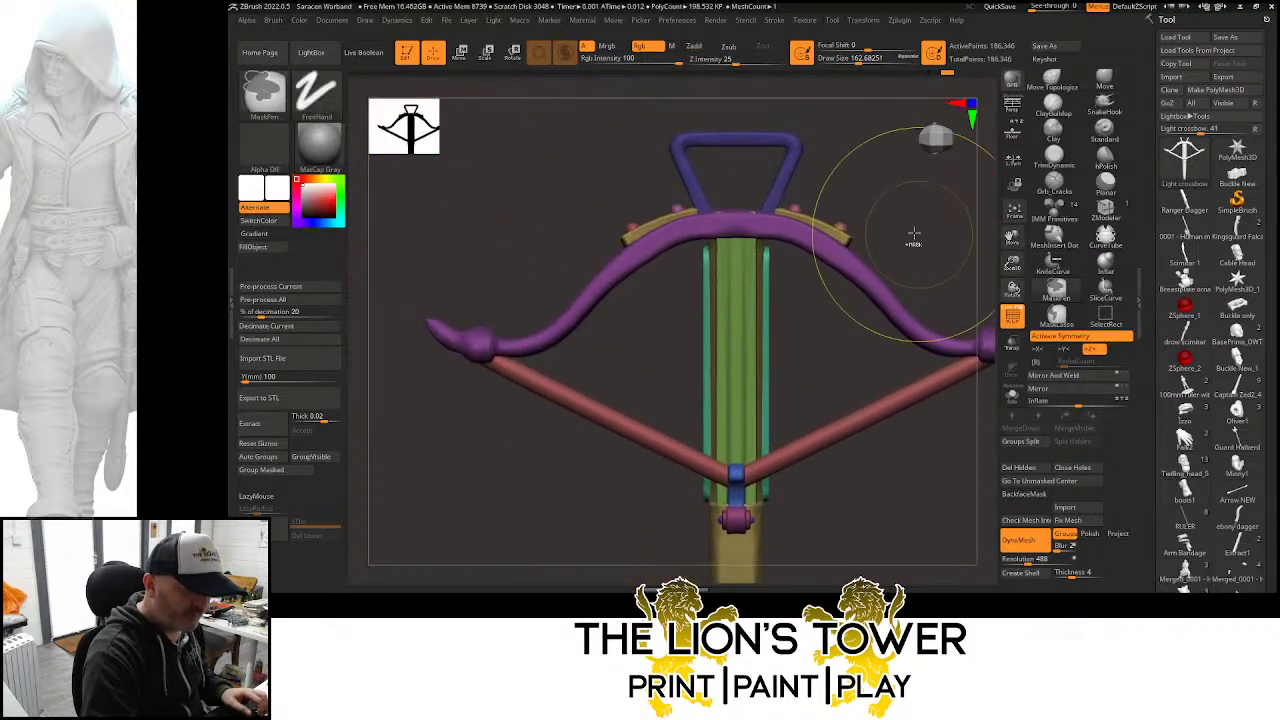
mouse_move(916, 237)
left_mouse_down()
mouse_move(943, 257)
mouse_move(954, 301)
mouse_move(921, 275)
mouse_move(914, 223)
left_mouse_up()
left_click_drag(1010, 243, 914, 182)
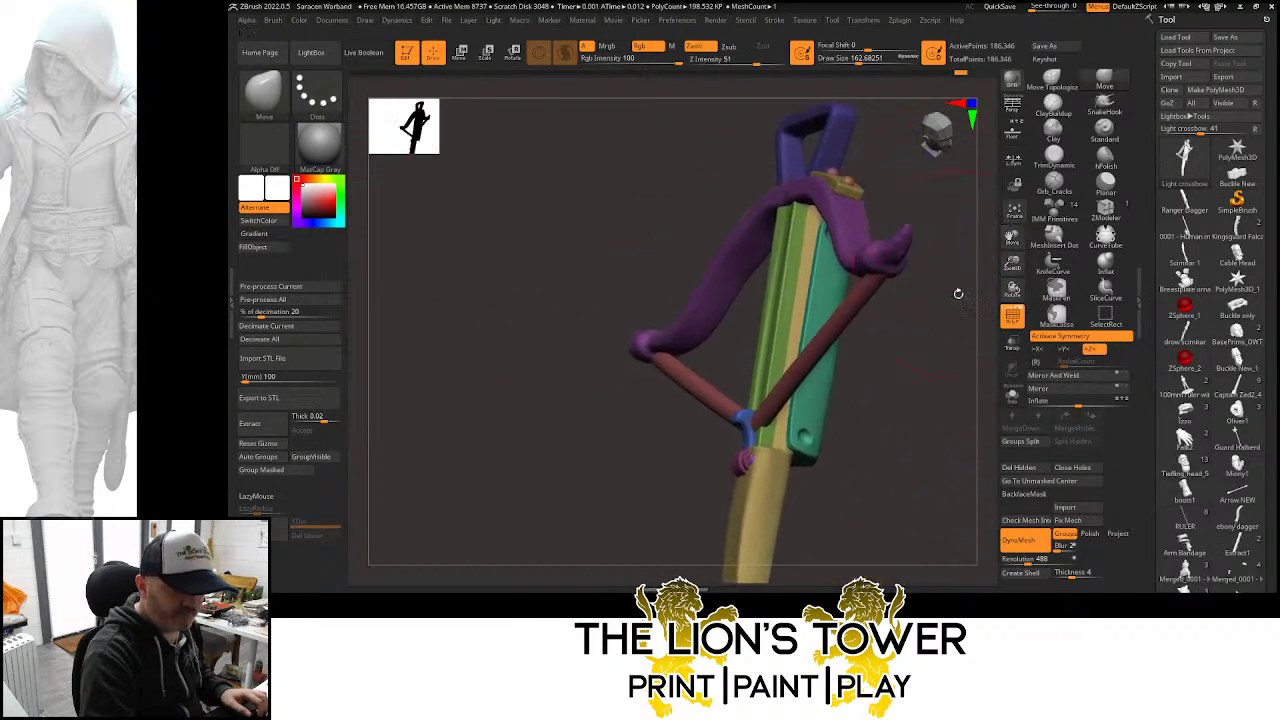
left_click_drag(957, 291, 912, 265)
left_click_drag(1012, 237, 929, 229)
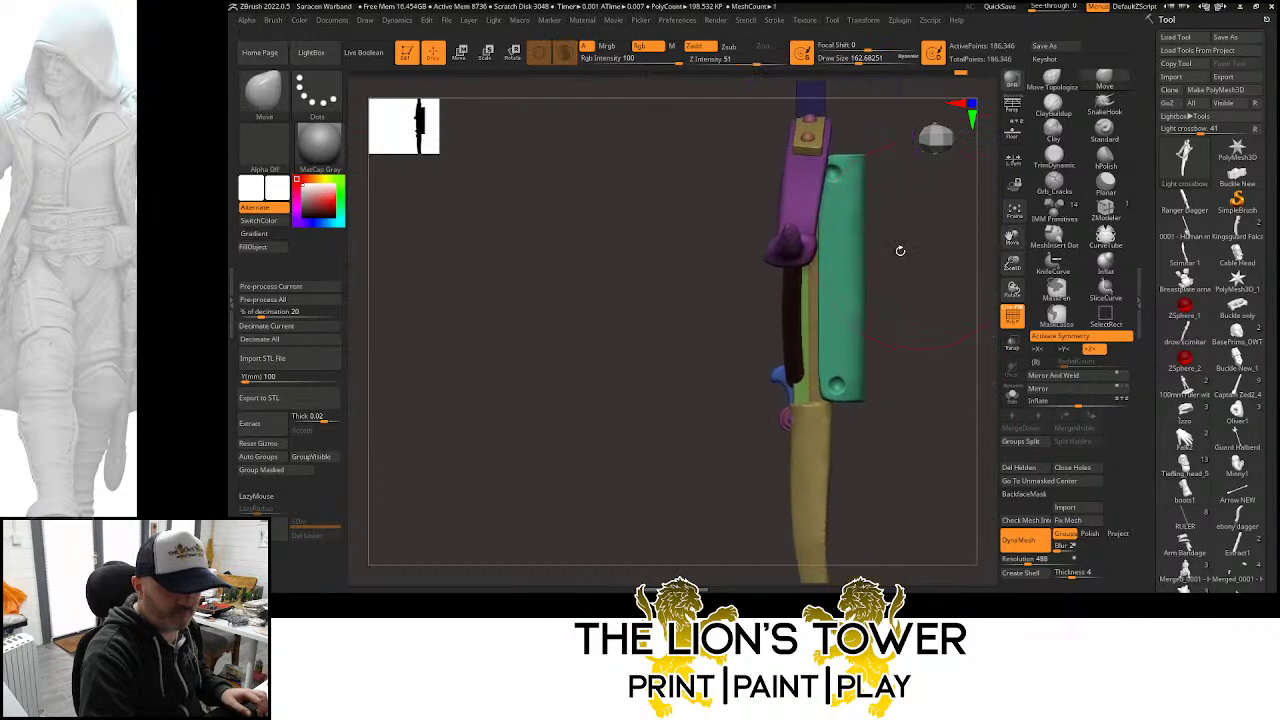
left_click(860, 284, "ctrl+shift")
left_click(905, 268, "ctrl+shift")
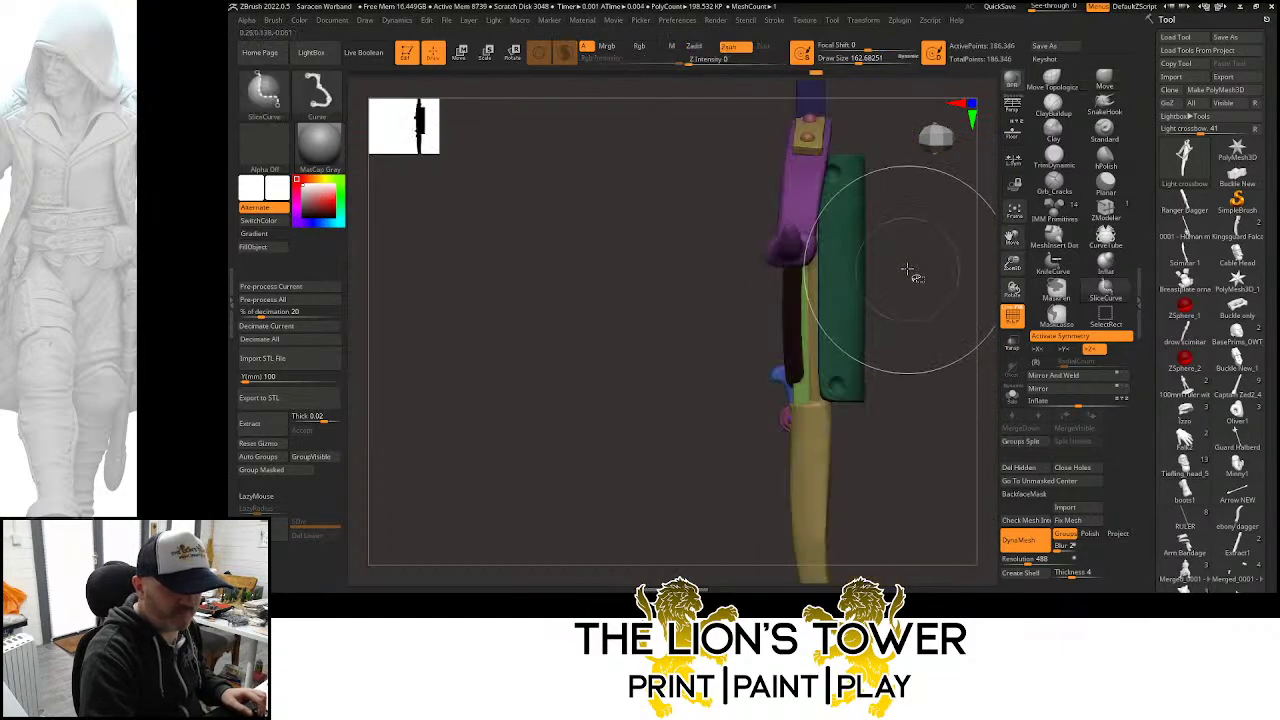
Centre the gizmo on the green fore-stock block, move it in against the stock and scale it thinner
left_click(497, 55)
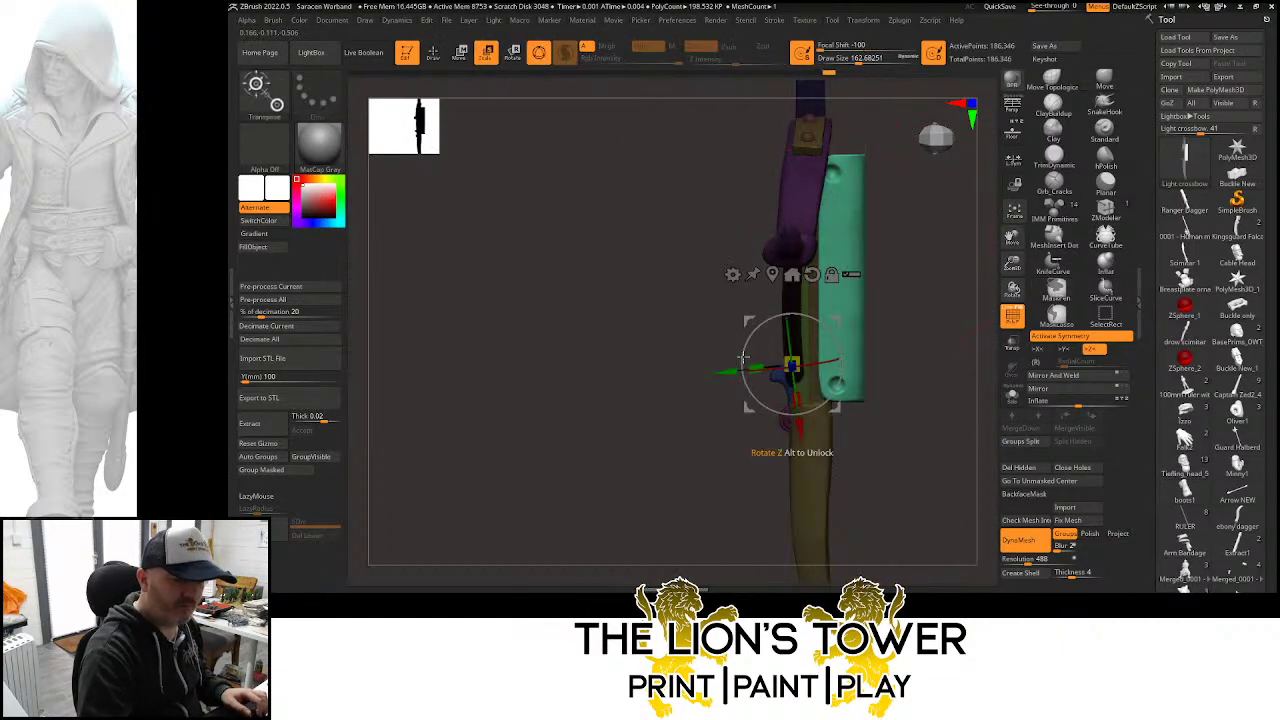
left_click(773, 274)
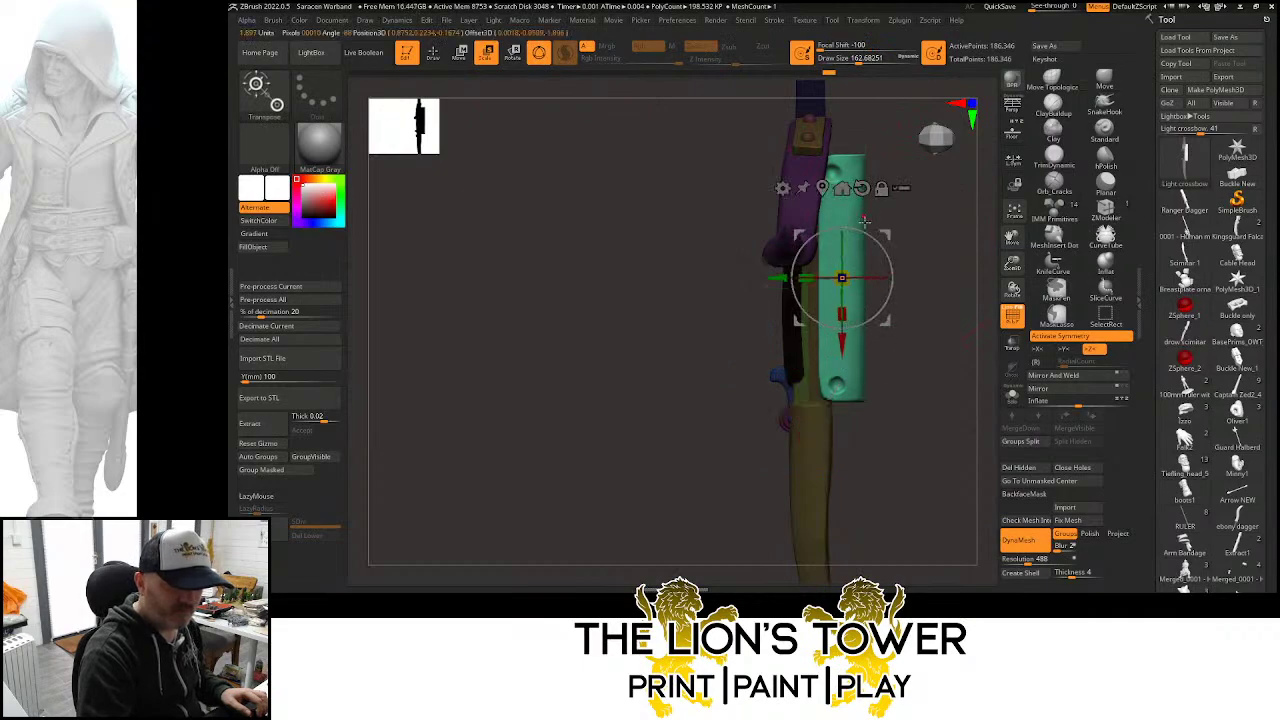
left_click_drag(864, 220, 914, 281)
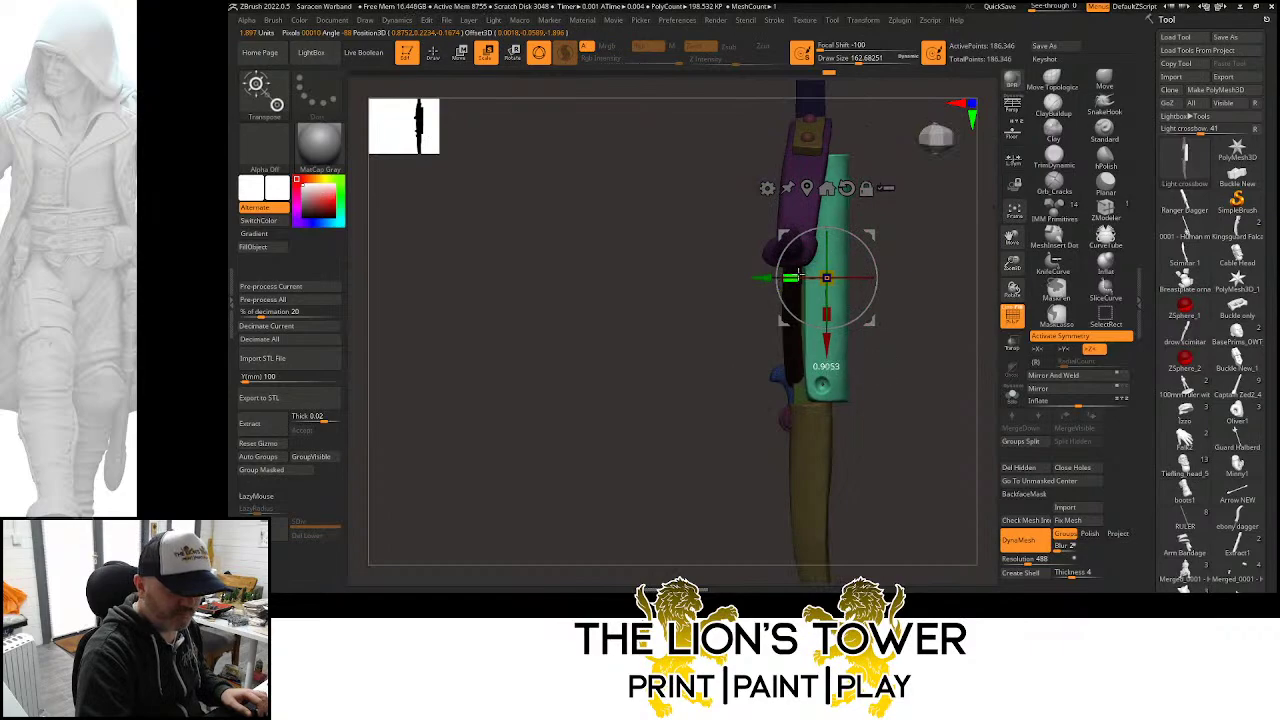
left_click_drag(767, 277, 764, 277)
left_click_drag(939, 249, 911, 255)
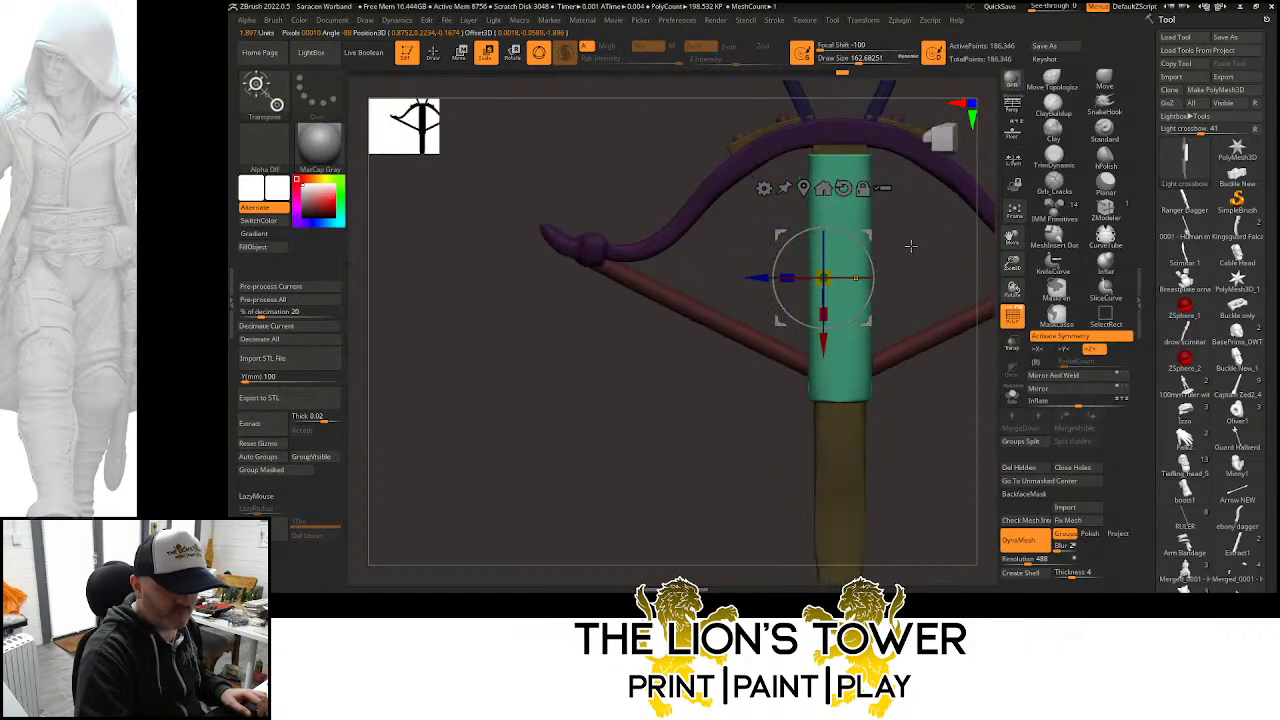
left_click_drag(825, 313, 824, 316)
left_click(1013, 262)
left_click_drag(978, 242, 953, 257, "alt")
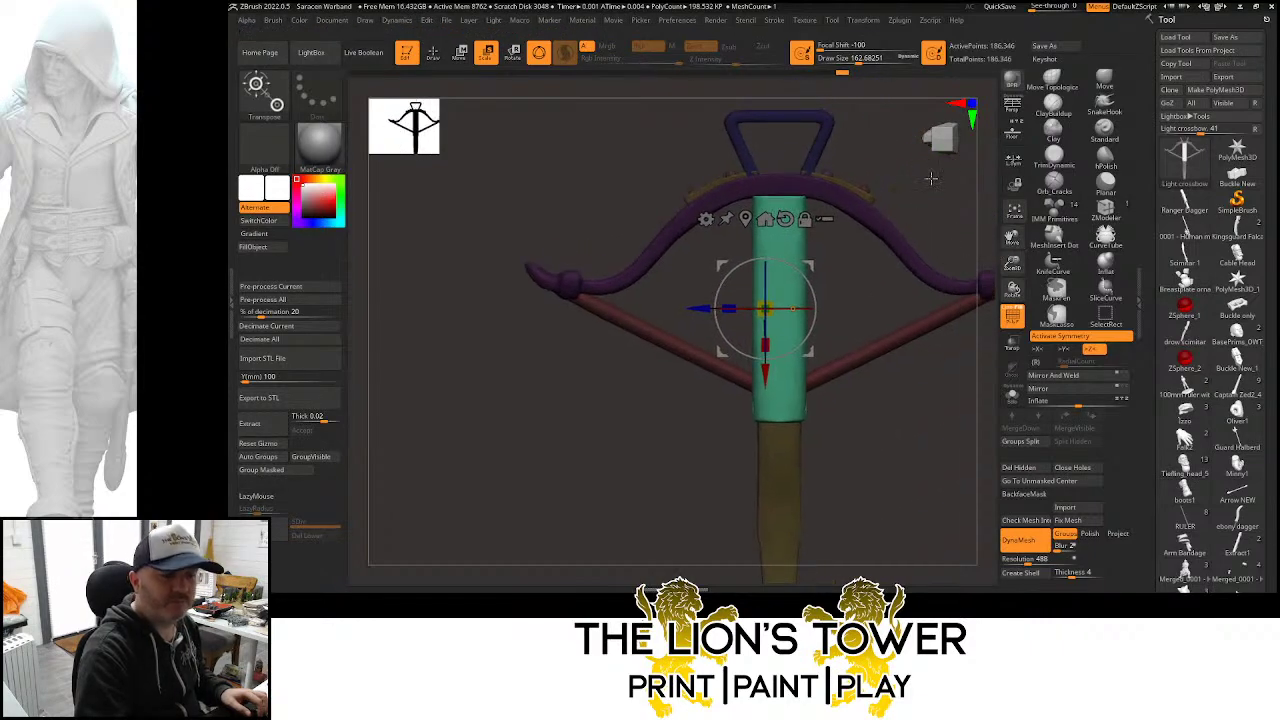
mouse_move(930, 178)
left_mouse_down()
mouse_move(951, 206)
mouse_move(937, 306)
left_mouse_up()
Fill the rivet holes at both ends of the green block using the Clay brush at draw size about 35
left_click(1047, 137)
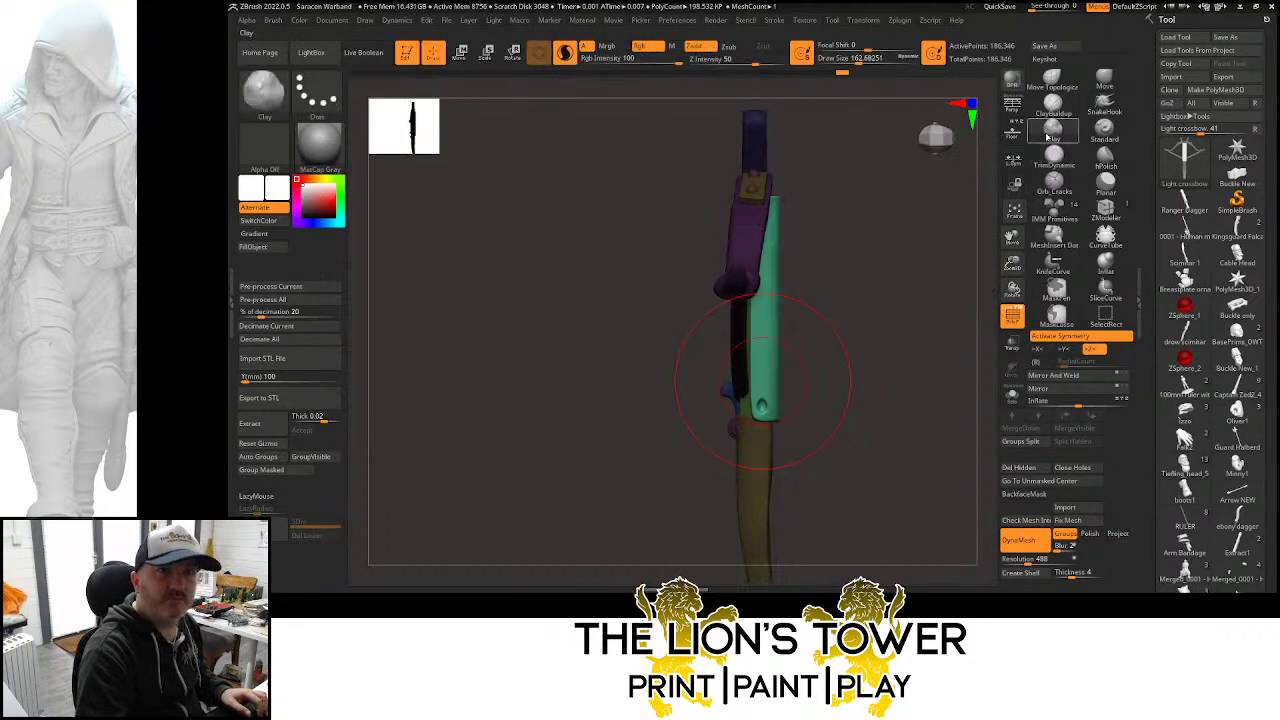
left_click_drag(914, 348, 890, 330)
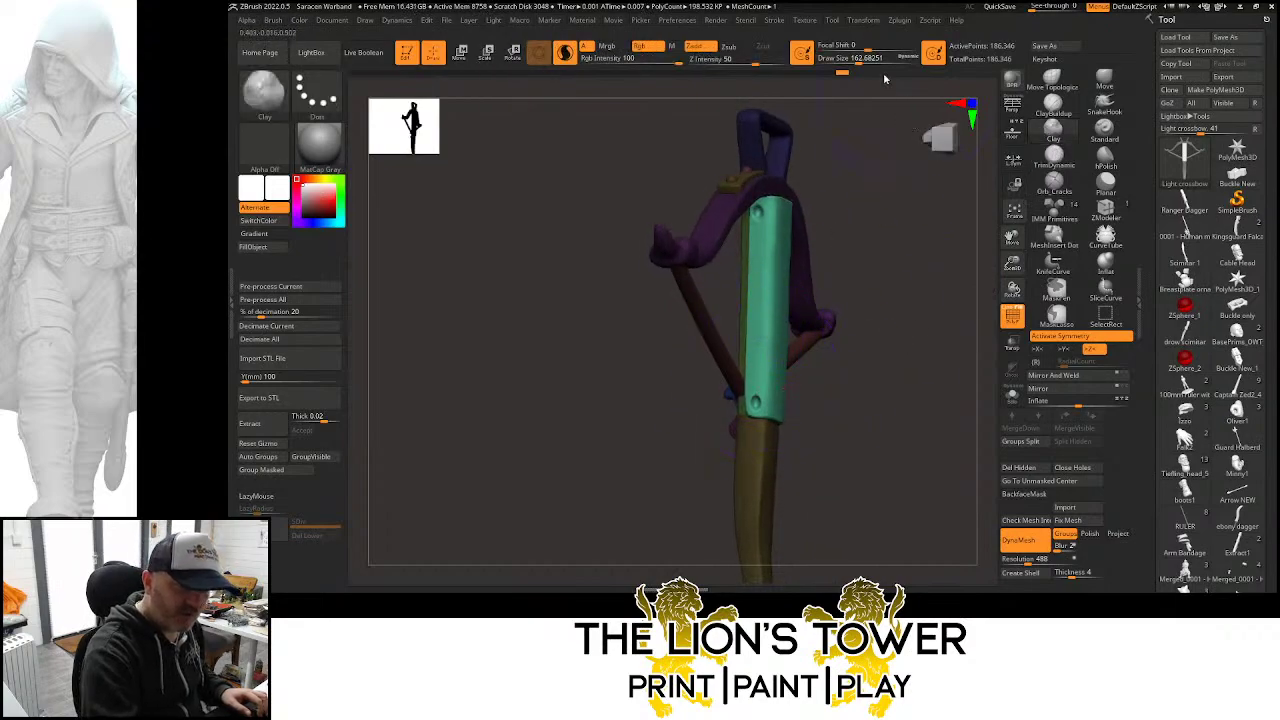
left_click_drag(866, 57, 836, 61)
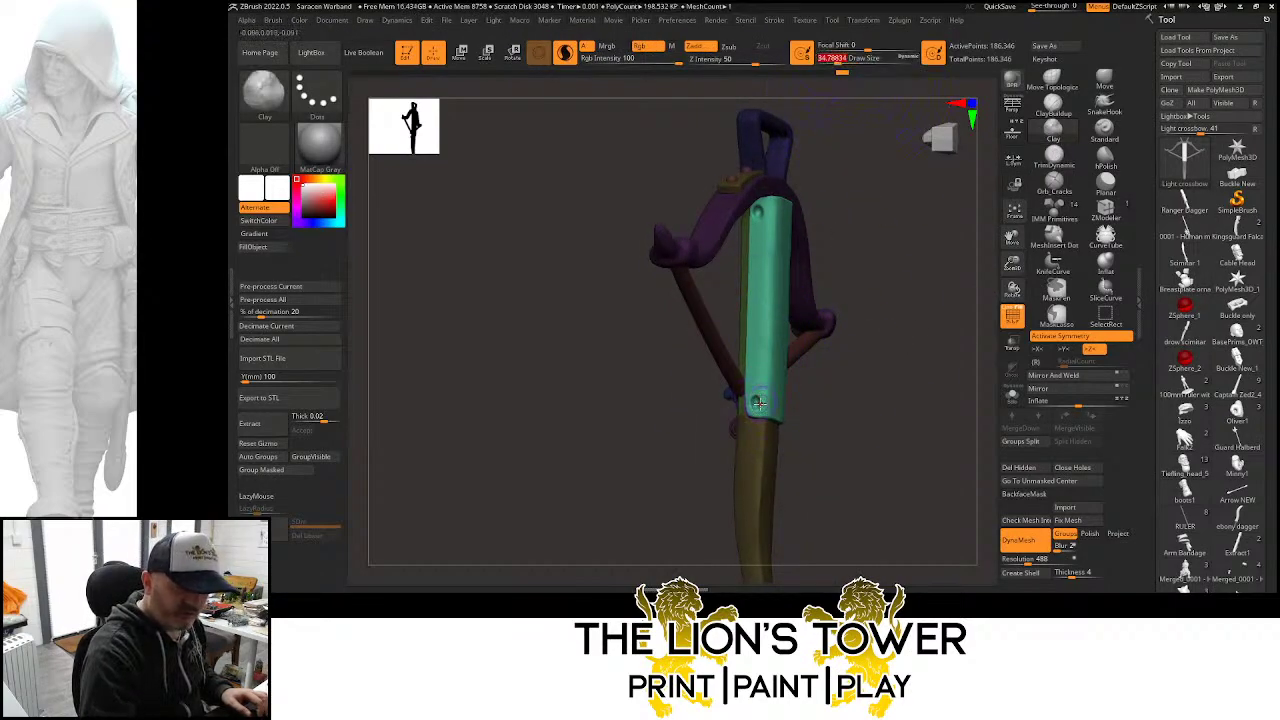
left_click_drag(815, 414, 763, 388)
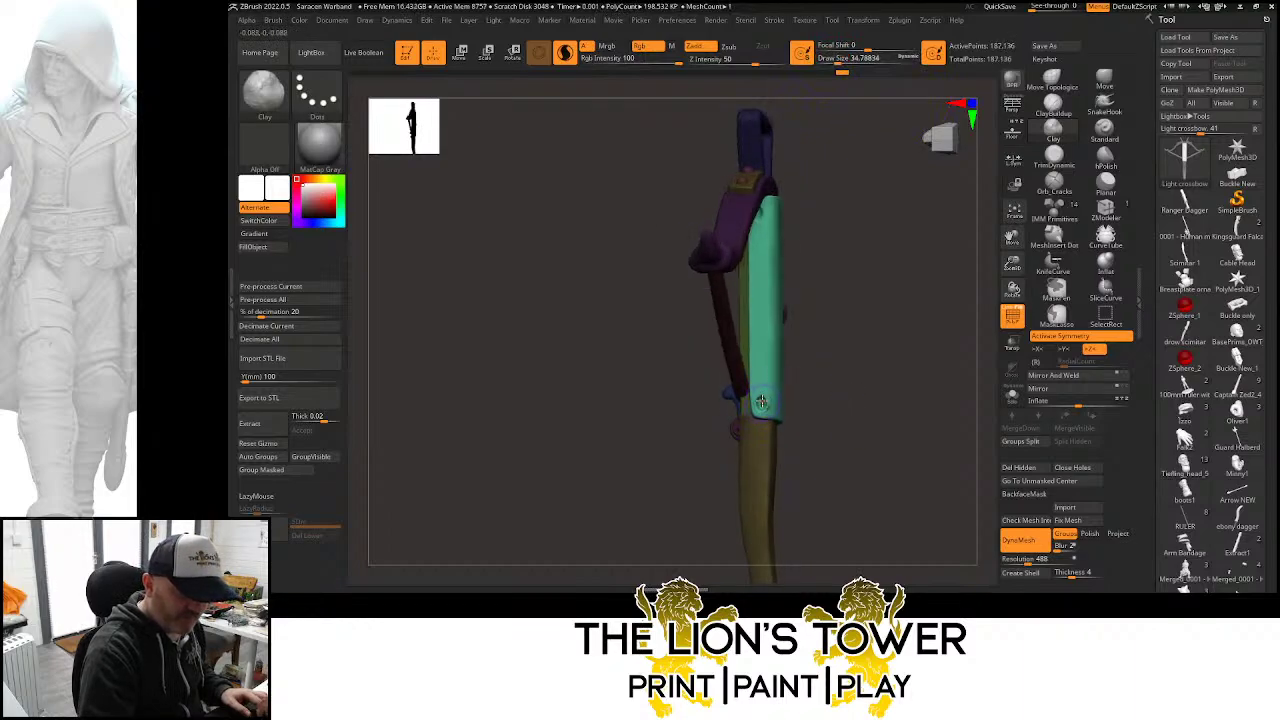
left_click_drag(830, 294, 836, 224)
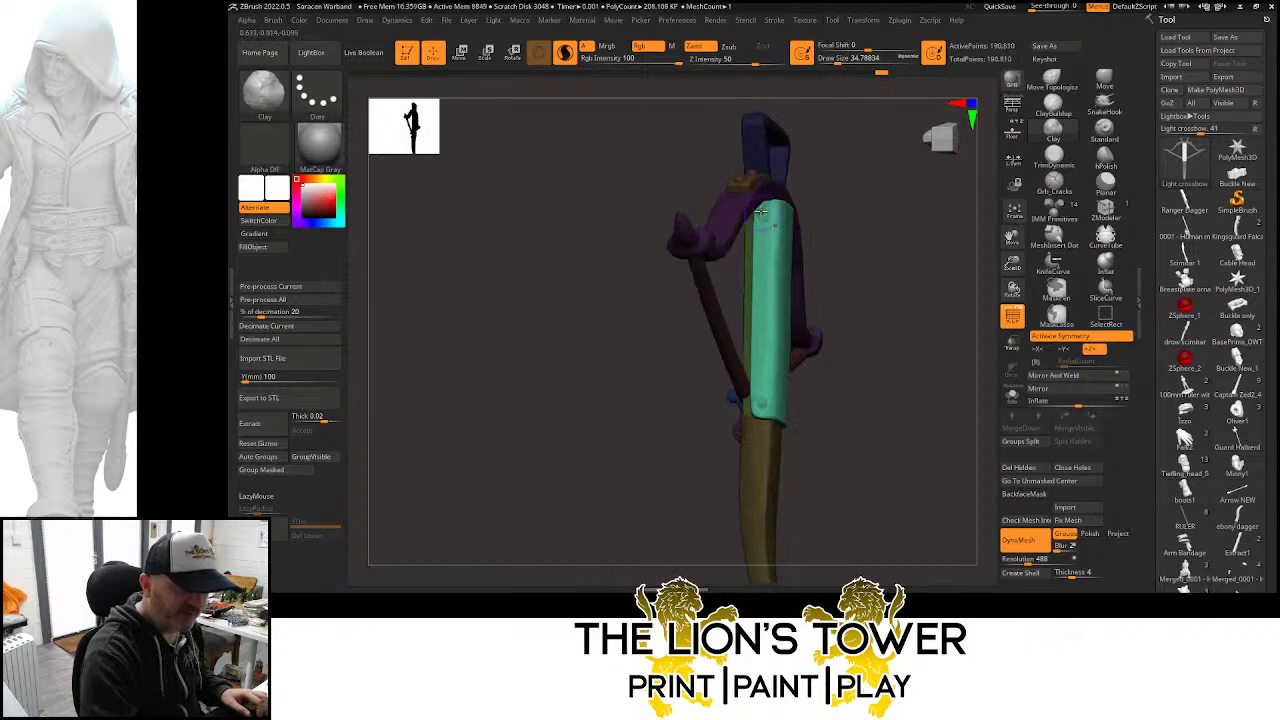
Flatten the filled rivet area at the upper end of the green fore-stock block using the hPolish brush at draw size about 31
left_click(1105, 157)
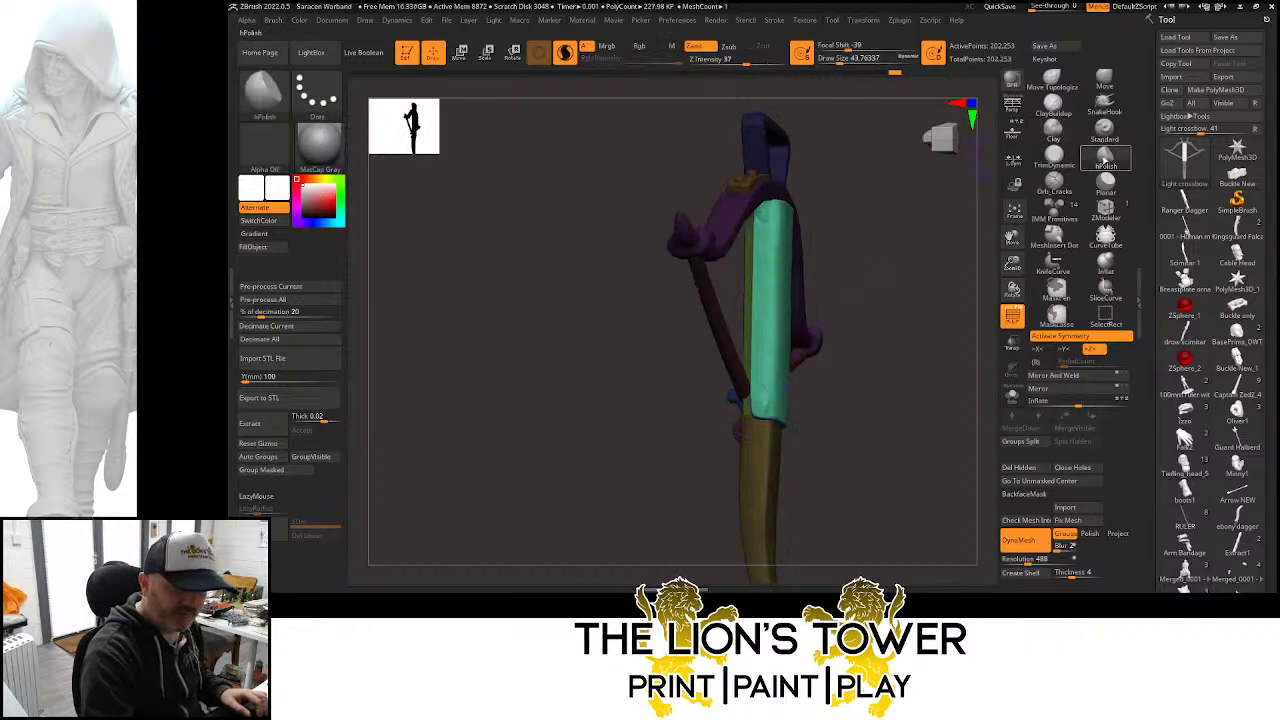
left_click(836, 59)
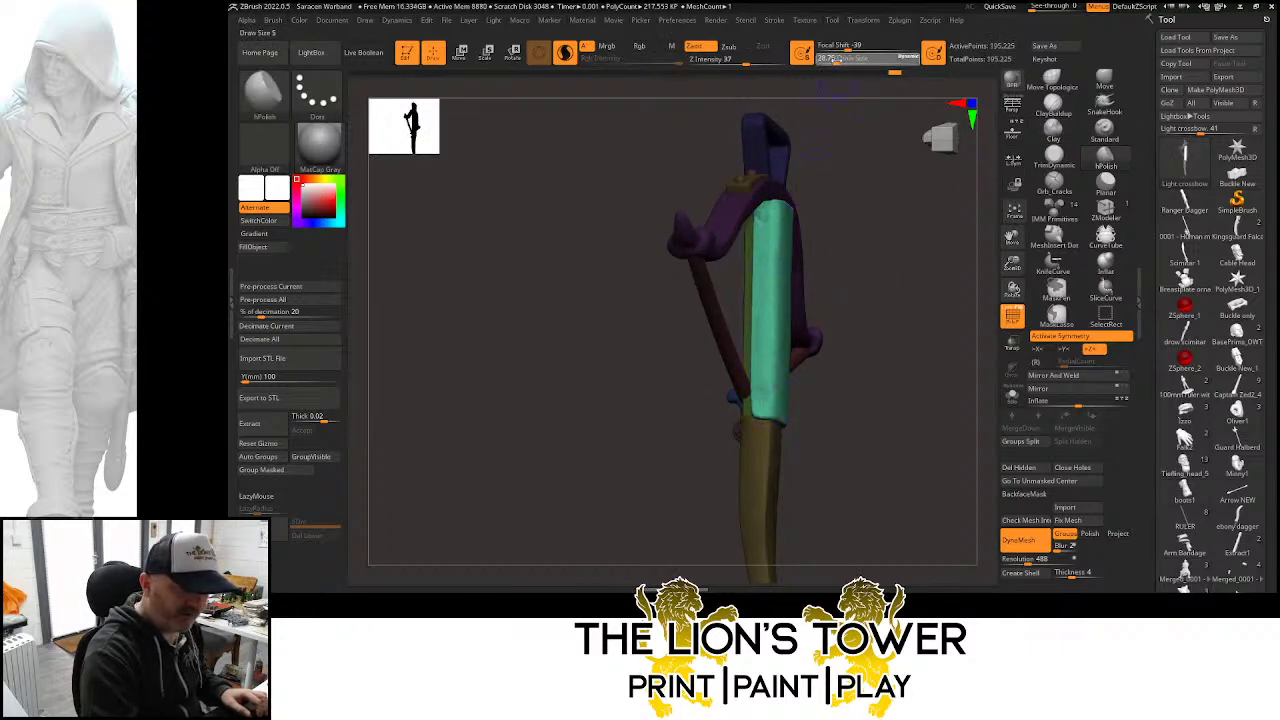
left_click_drag(761, 218, 760, 245)
left_click_drag(890, 232, 869, 266, "shift")
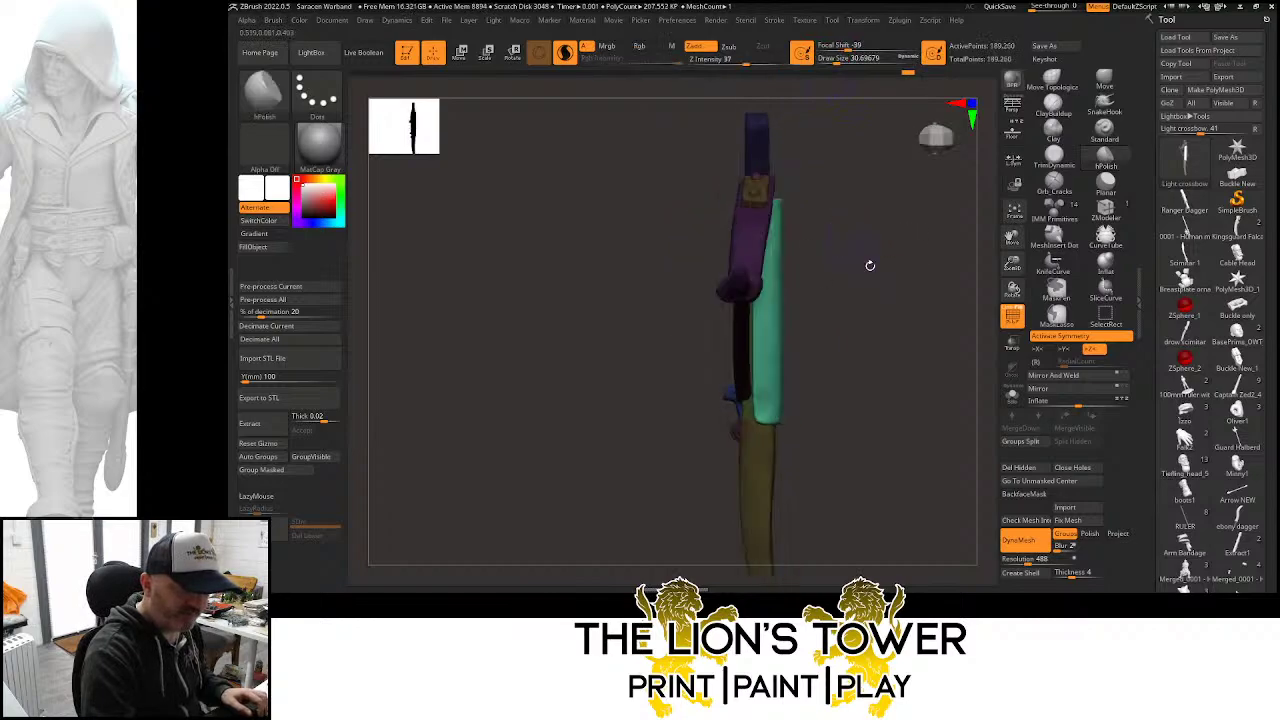
key("shift")
Mask everything except the rear stock, centre the gizmo on it and stretch it lengthwise, then clear the mask
mouse_move(787, 430)
left_mouse_down()
mouse_move(857, 337)
mouse_move(875, 280)
mouse_move(814, 309)
mouse_move(877, 309)
mouse_move(878, 320)
mouse_move(914, 277)
mouse_move(904, 351)
mouse_move(990, 272)
mouse_move(946, 228)
left_mouse_up()
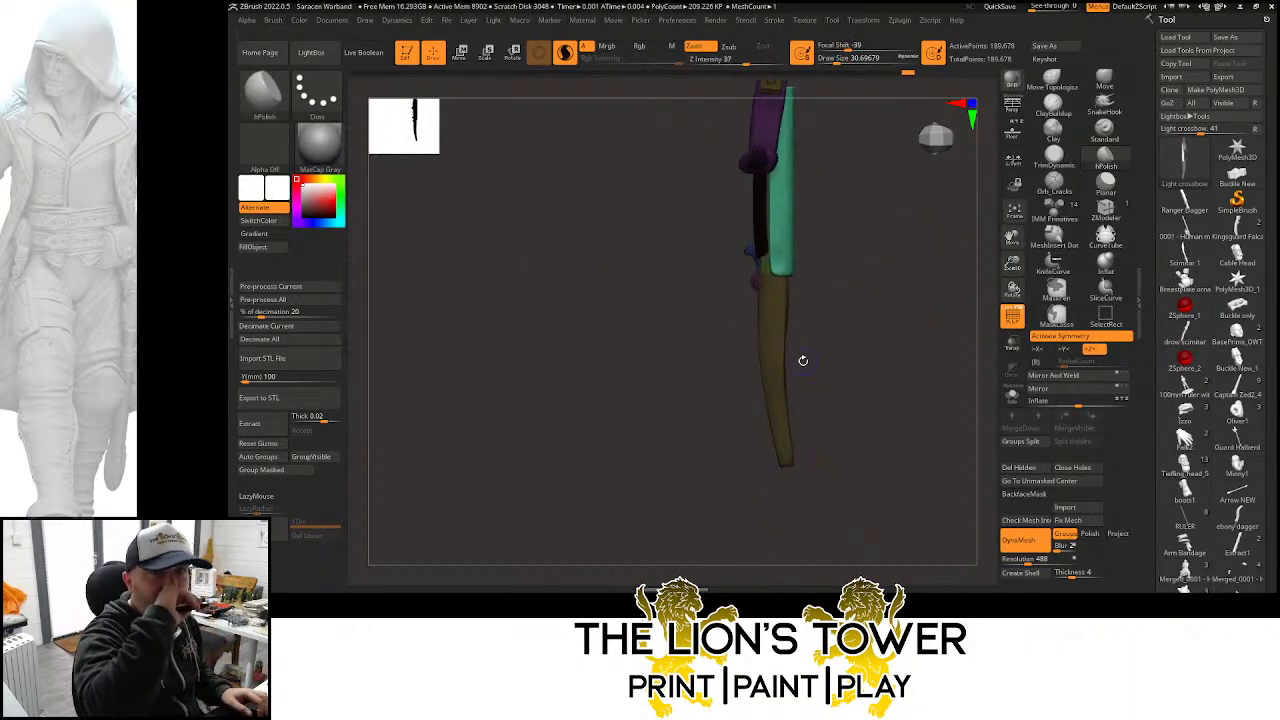
left_click(736, 440, "ctrl")
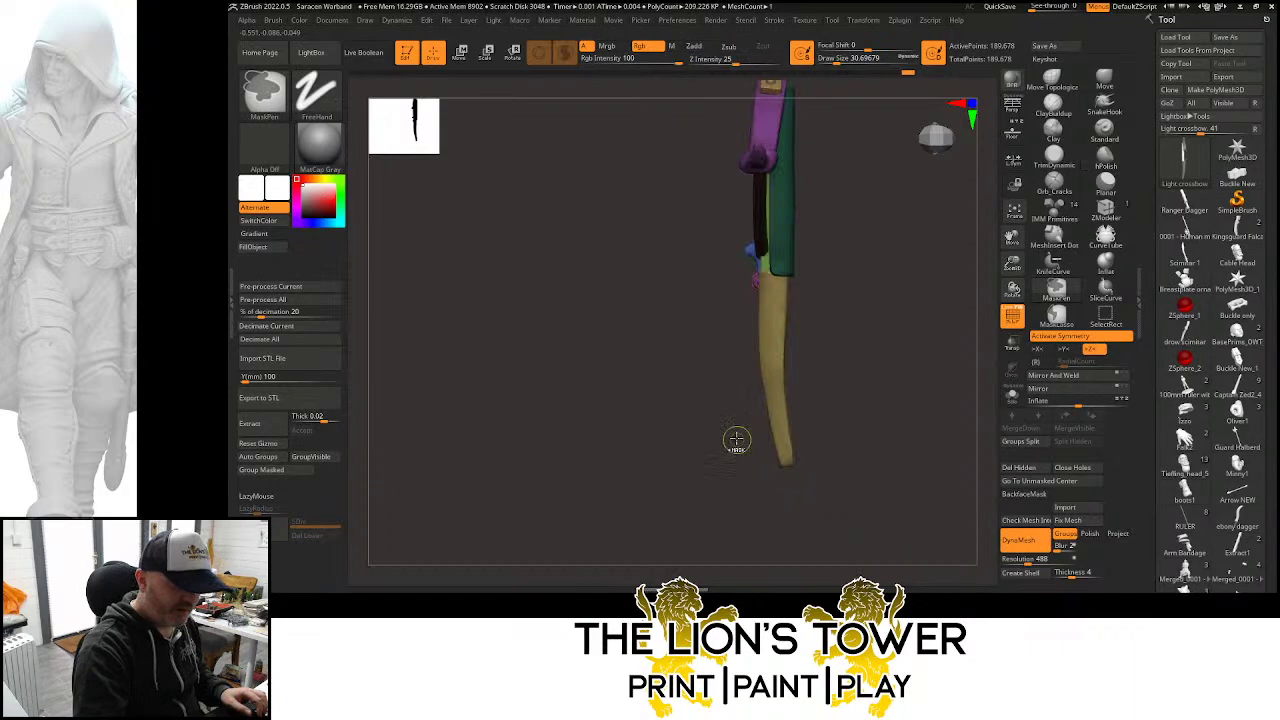
left_click(726, 494, "ctrl")
left_click_drag(722, 505, 826, 298, "ctrl")
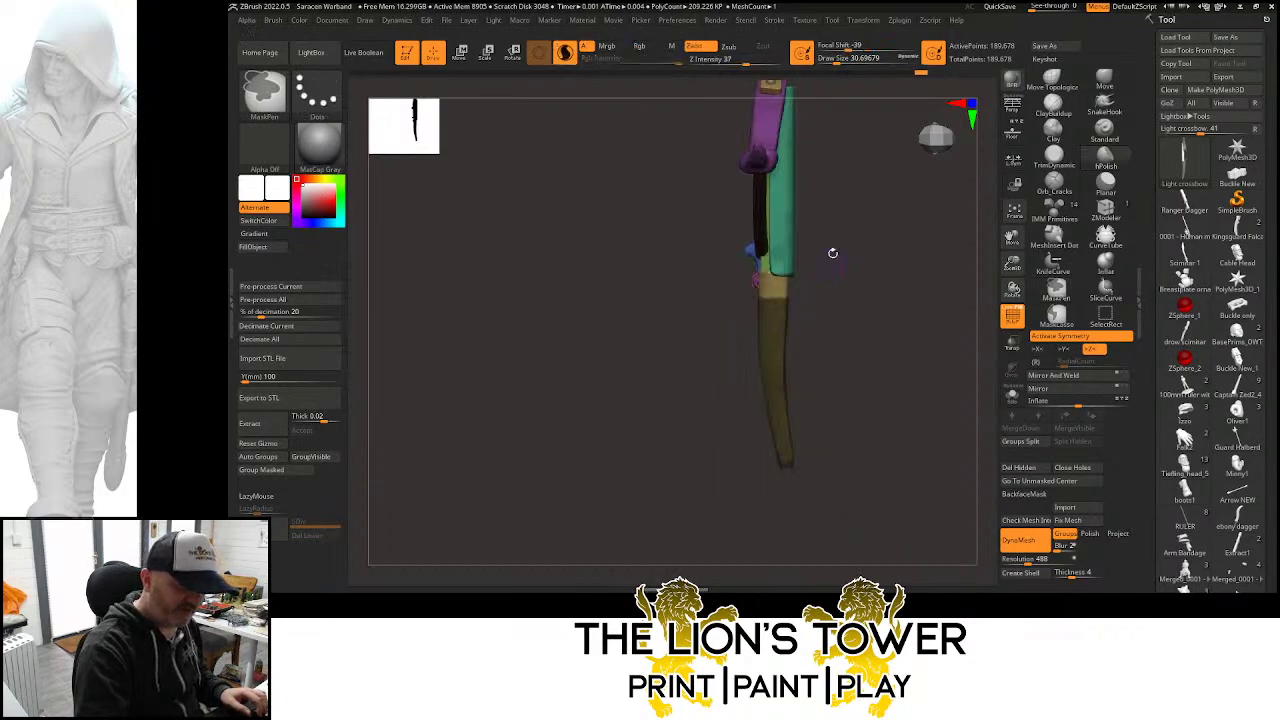
left_click(836, 308, "ctrl")
key("e")
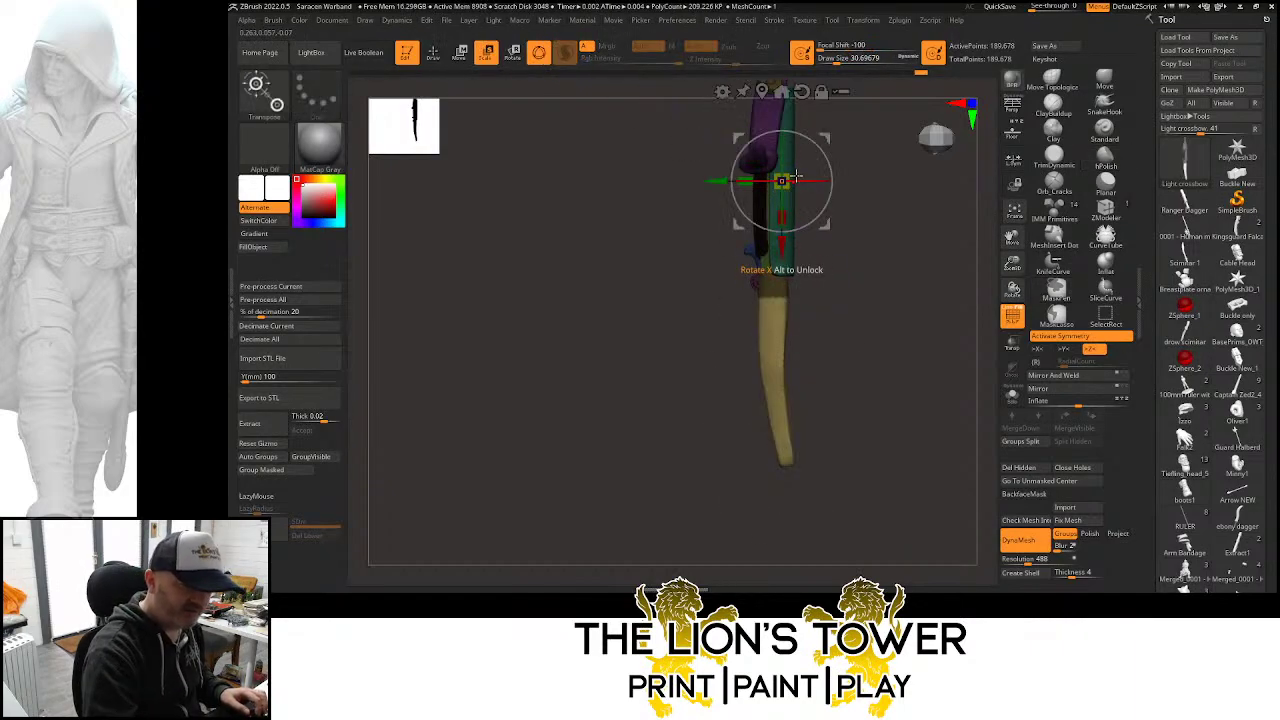
left_click(762, 92)
left_click_drag(785, 417, 785, 471)
left_click_drag(882, 365, 812, 225, "shift")
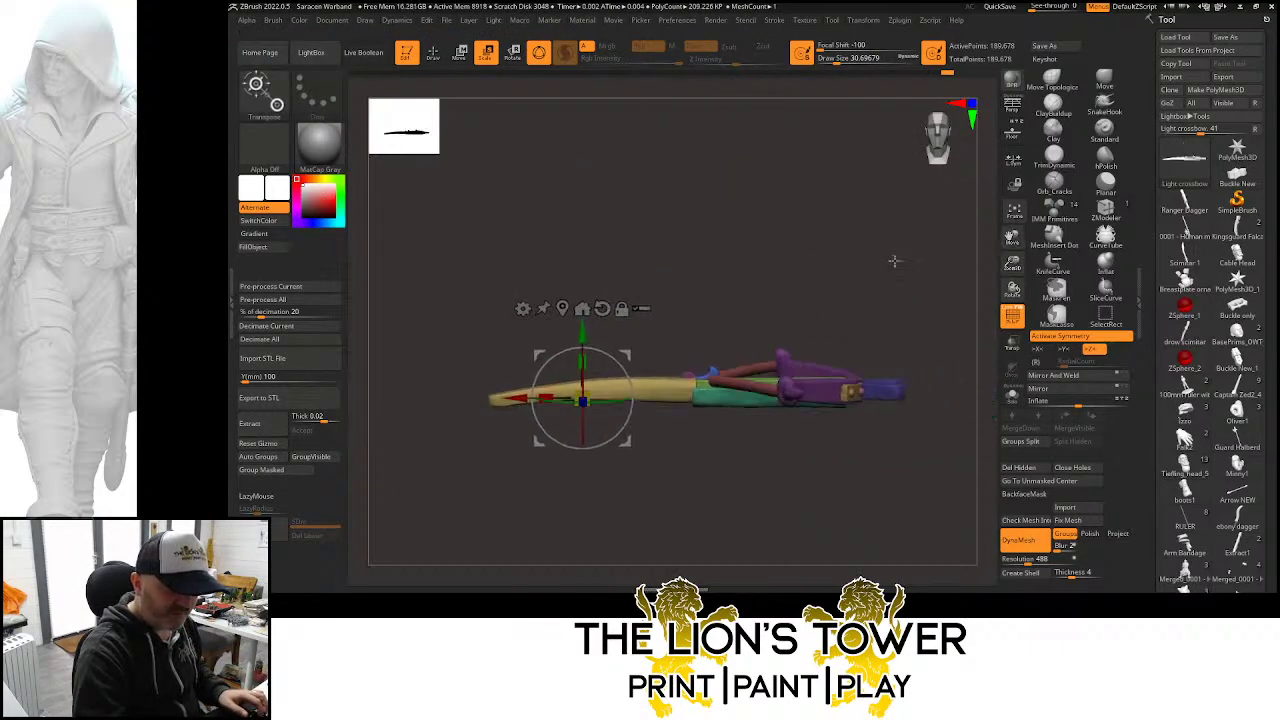
left_click_drag(894, 260, 870, 212, "shift")
left_click(892, 290, "ctrl")
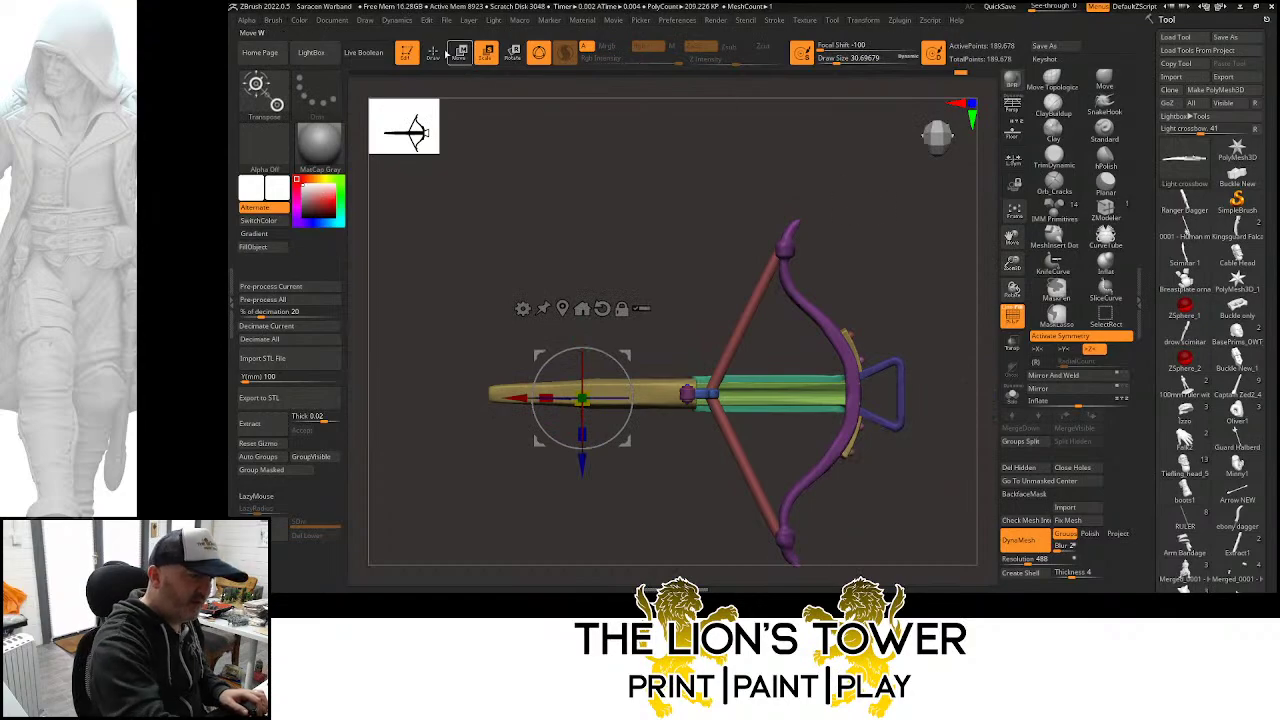
left_click(838, 343, "ctrl+shift")
left_click(871, 289, "ctrl+shift")
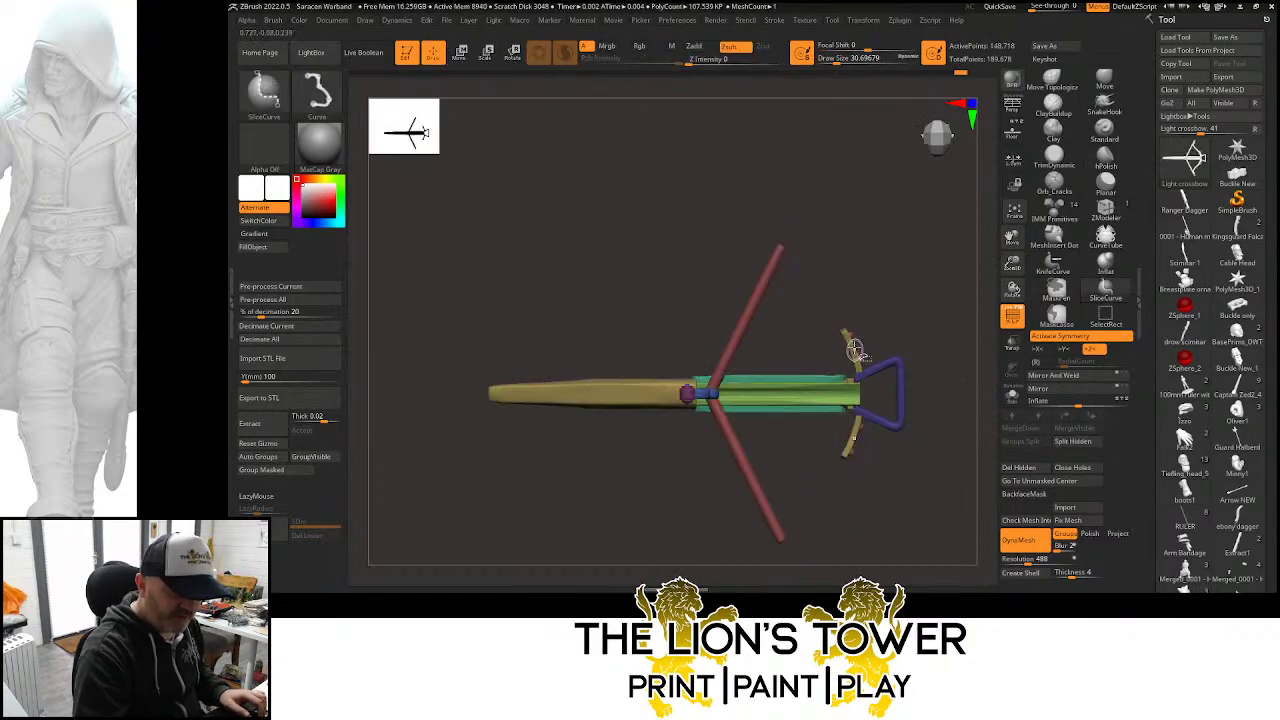
left_click(871, 289, "ctrl+shift")
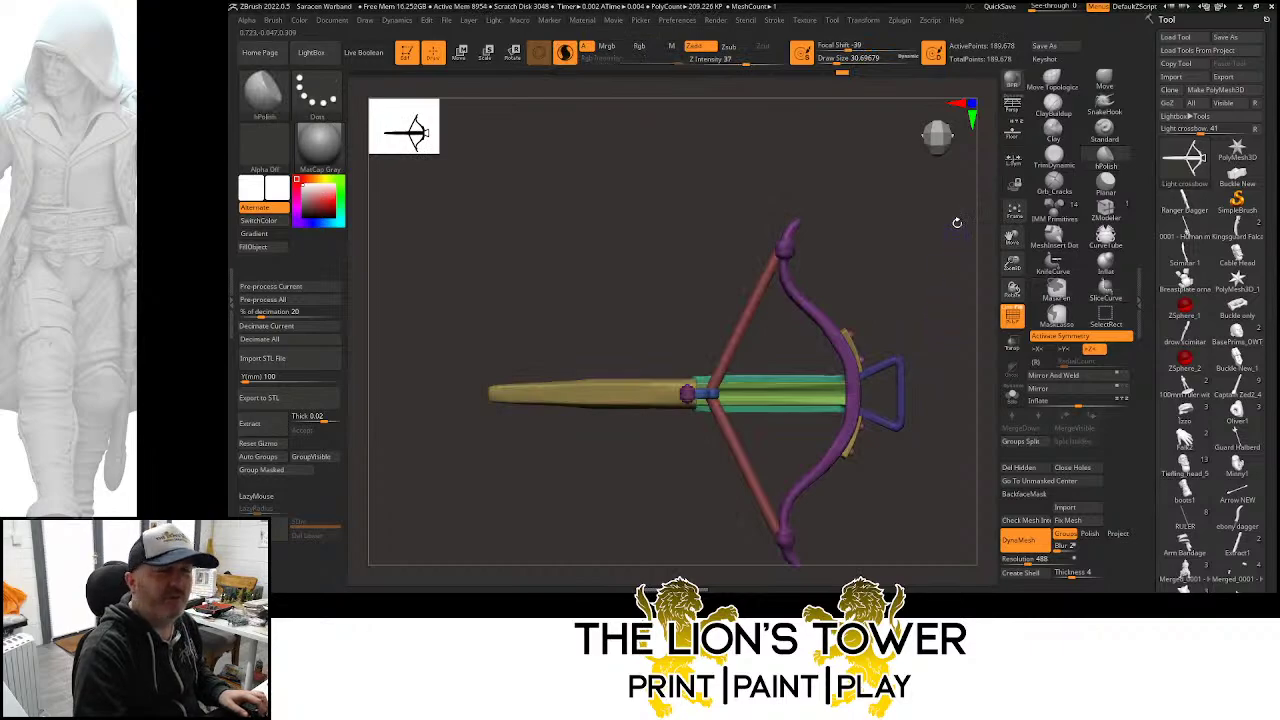
left_click_drag(937, 269, 926, 358)
mouse_move(909, 308)
left_mouse_down()
mouse_move(905, 362)
mouse_move(897, 317)
left_mouse_up()
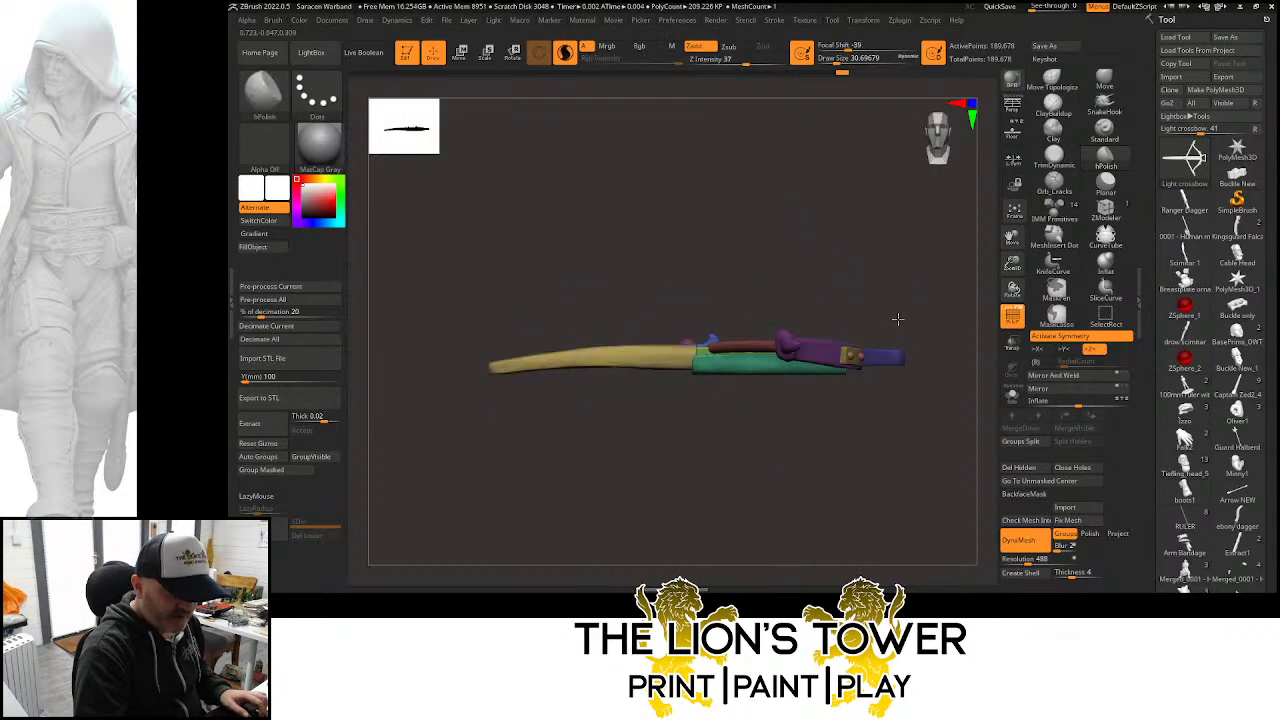
left_click_drag(1014, 265, 1012, 304)
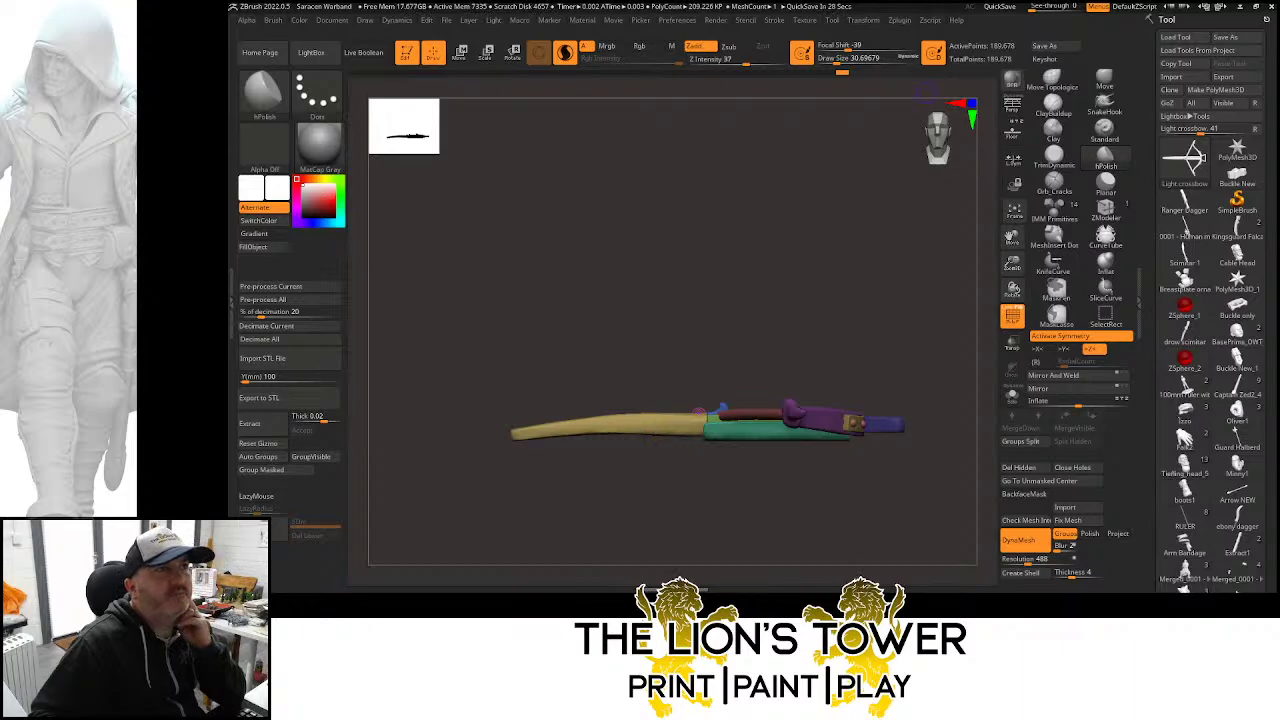
Switch to the browser and examine the medieval crossbow pictures among the "wind up crossbow" image results for stock and bow shapes
left_click_drag(718, 2, 699, 46)
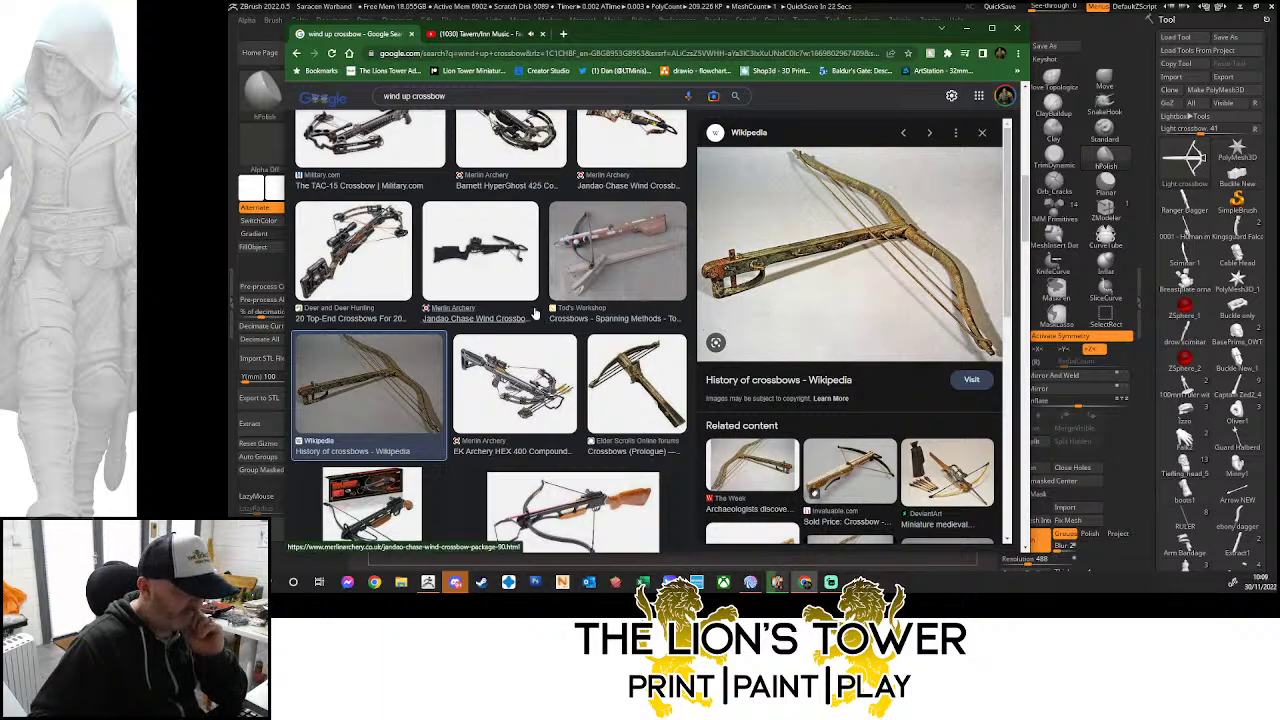
scroll(535, 315, "down", 10)
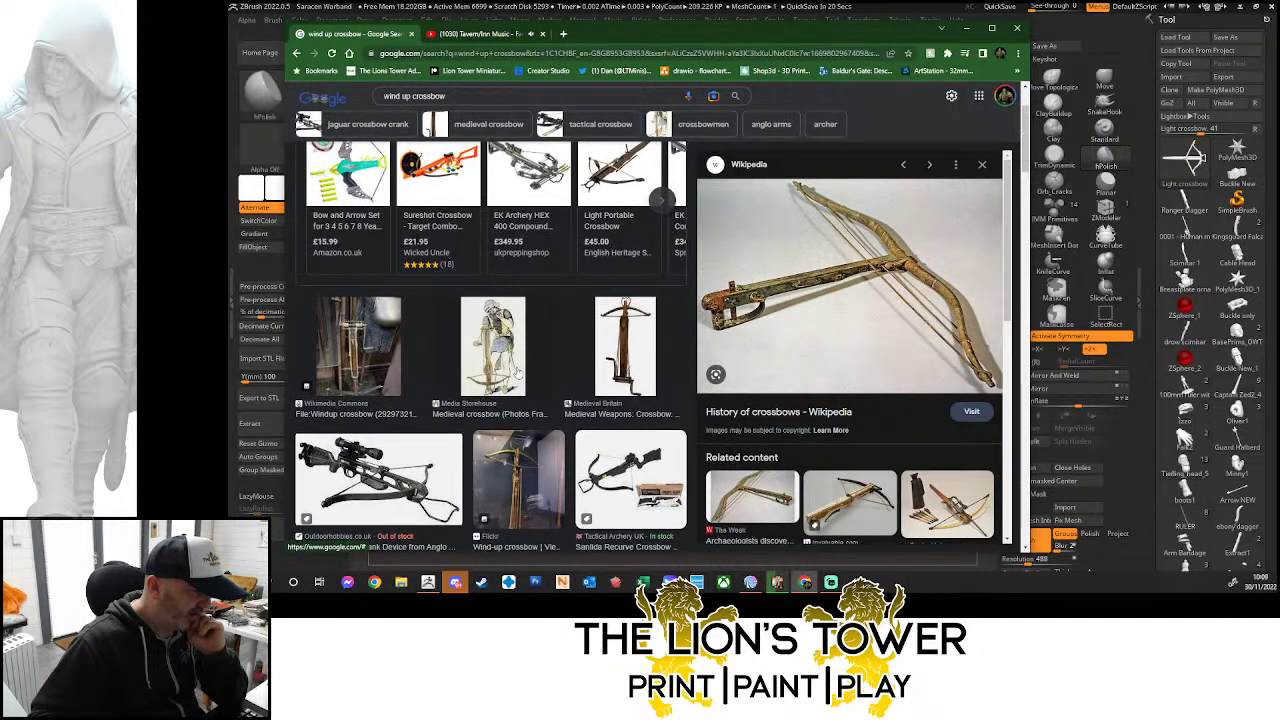
left_click(612, 358)
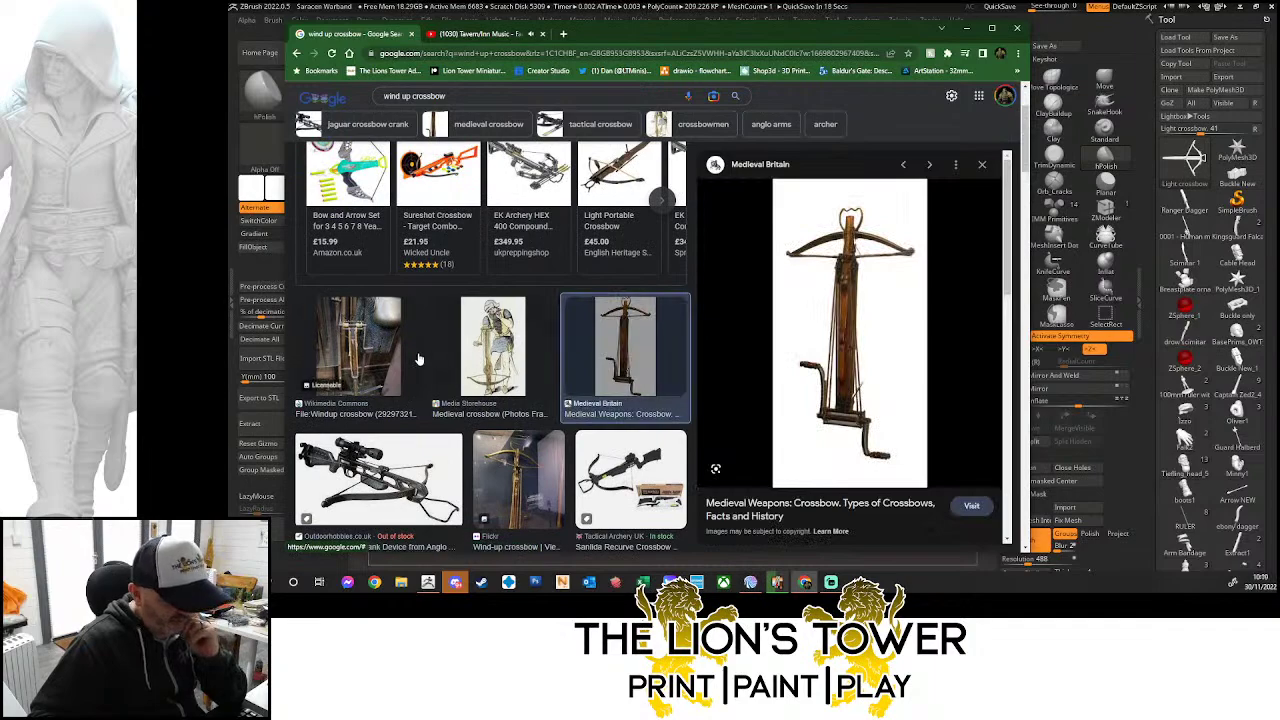
left_click(340, 372)
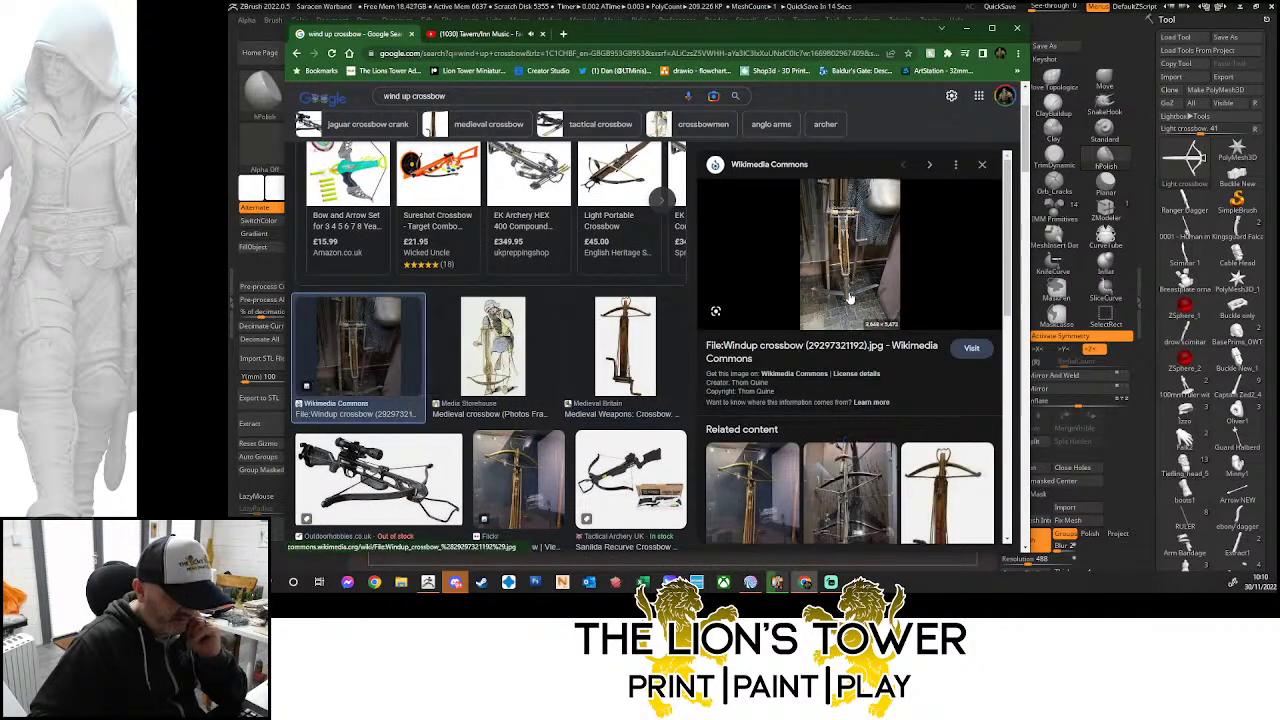
scroll(840, 322, "down", 3)
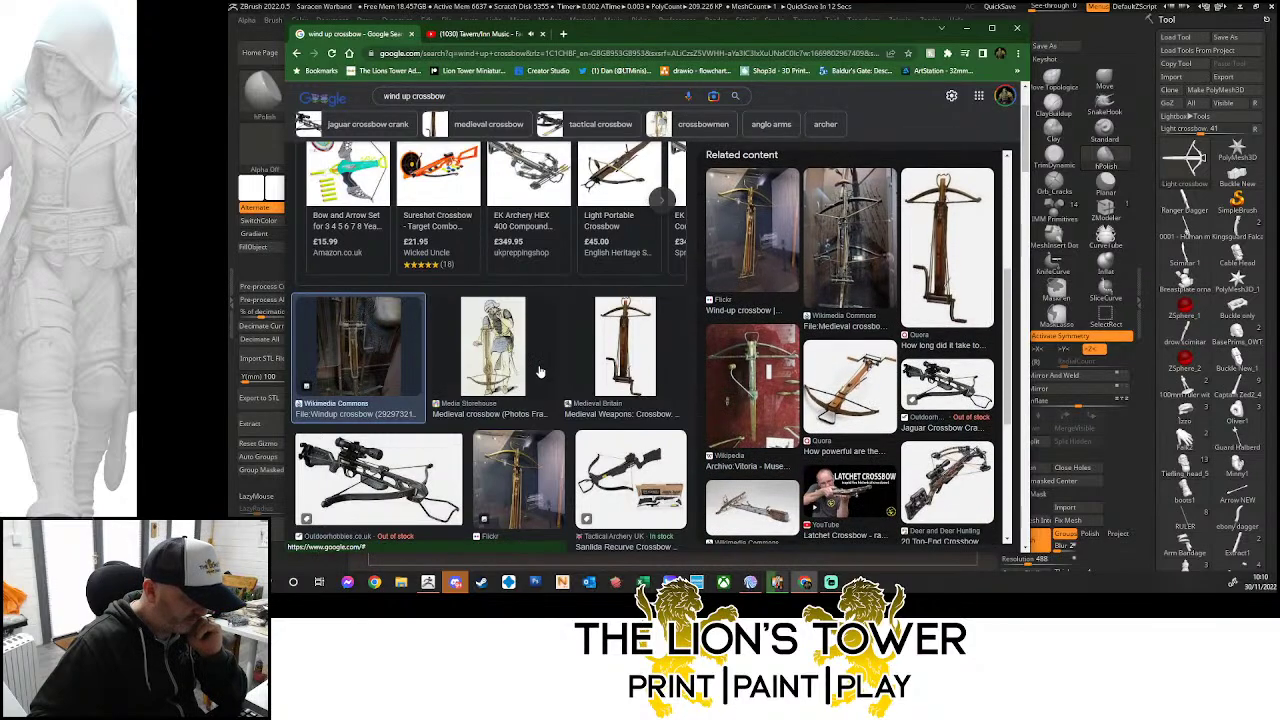
left_click(516, 345)
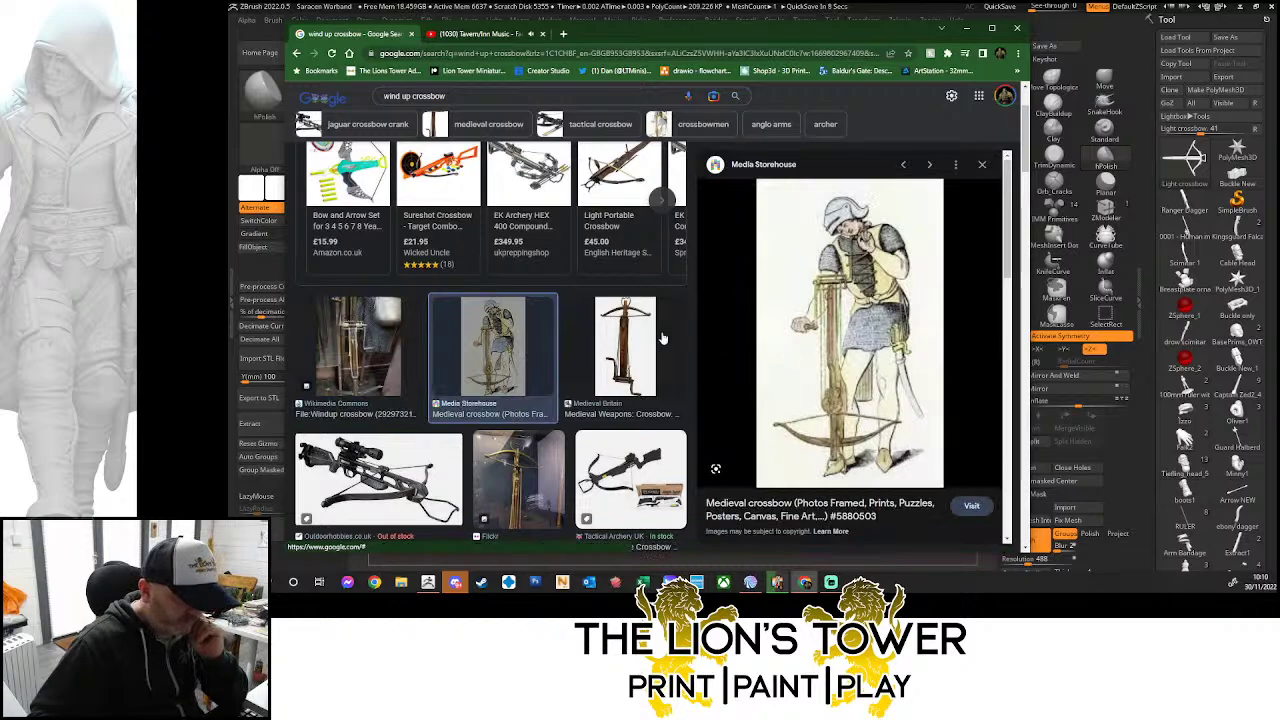
scroll(687, 317, "down", 5)
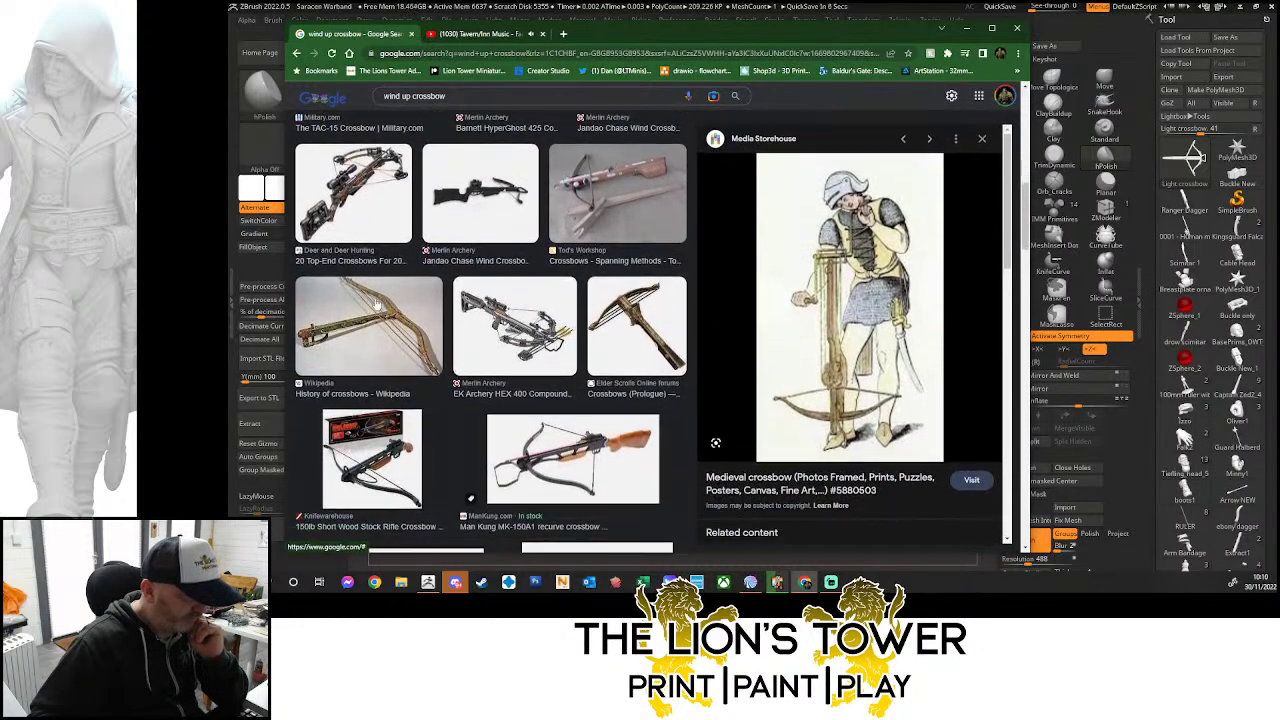
scroll(650, 380, "down", 1)
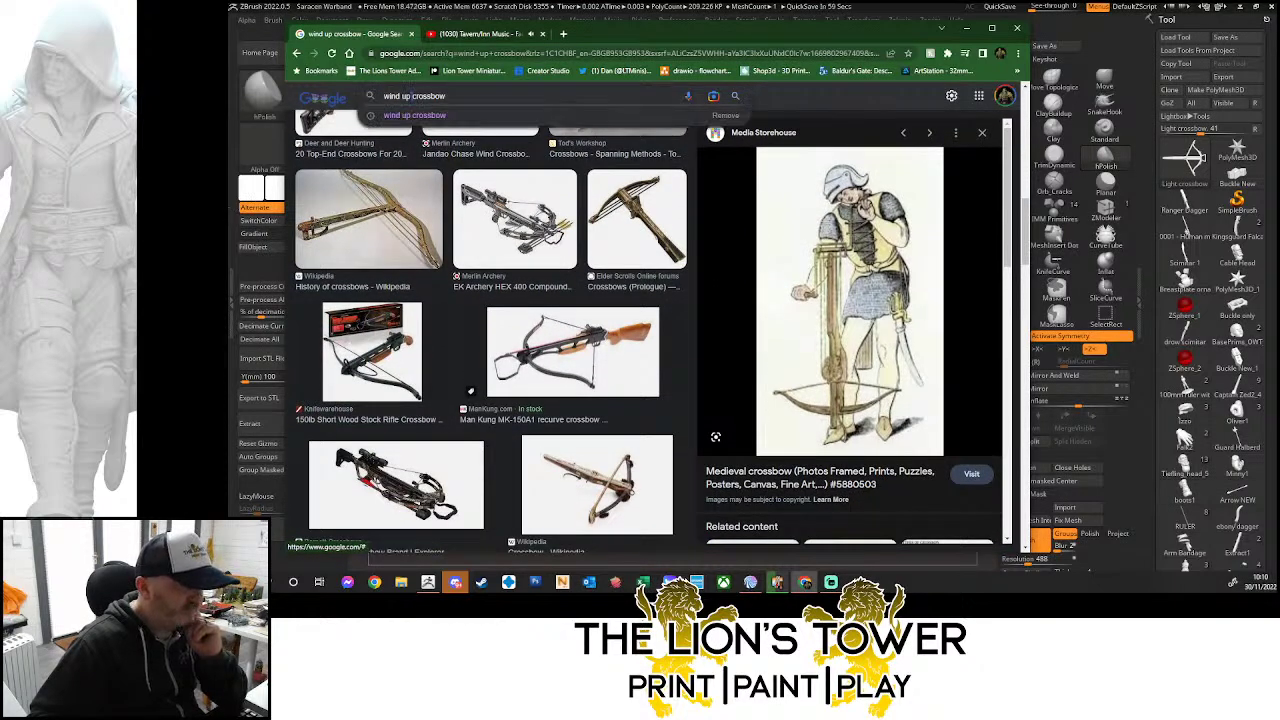
Search the web images for "Saracen crossbow"
left_click_drag(413, 96, 384, 96)
type("Sarracen")
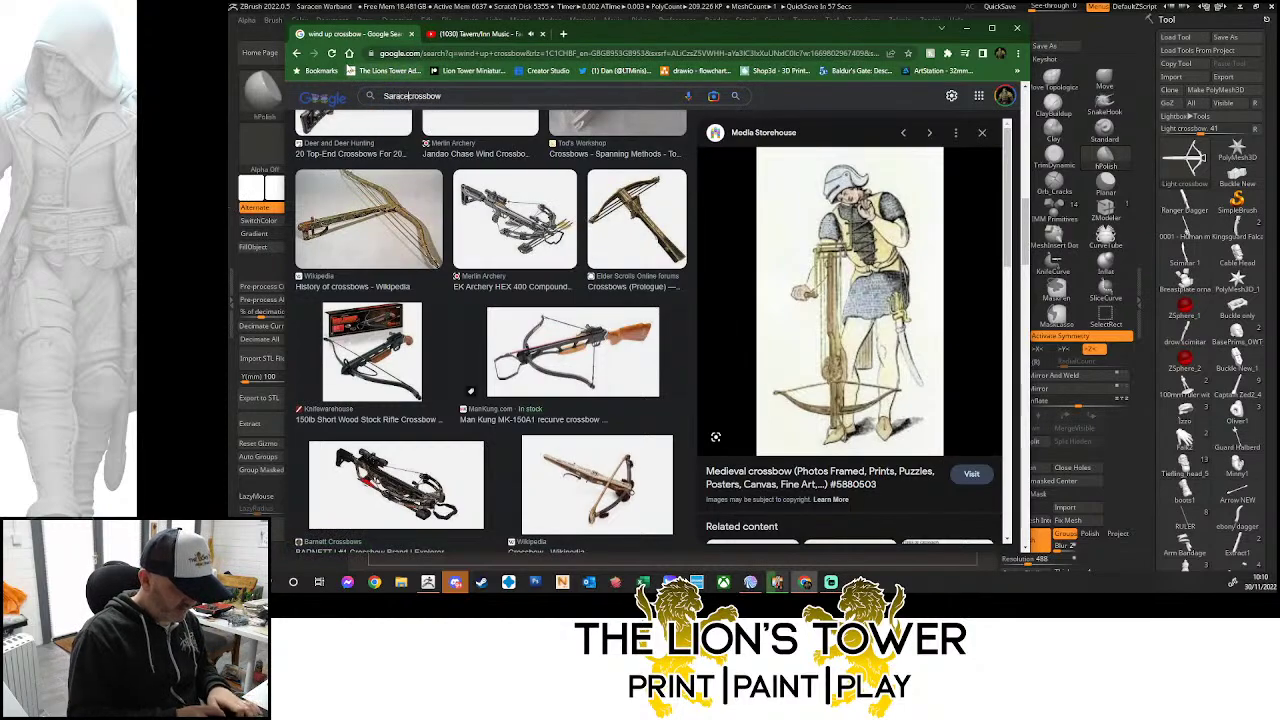
key("Return")
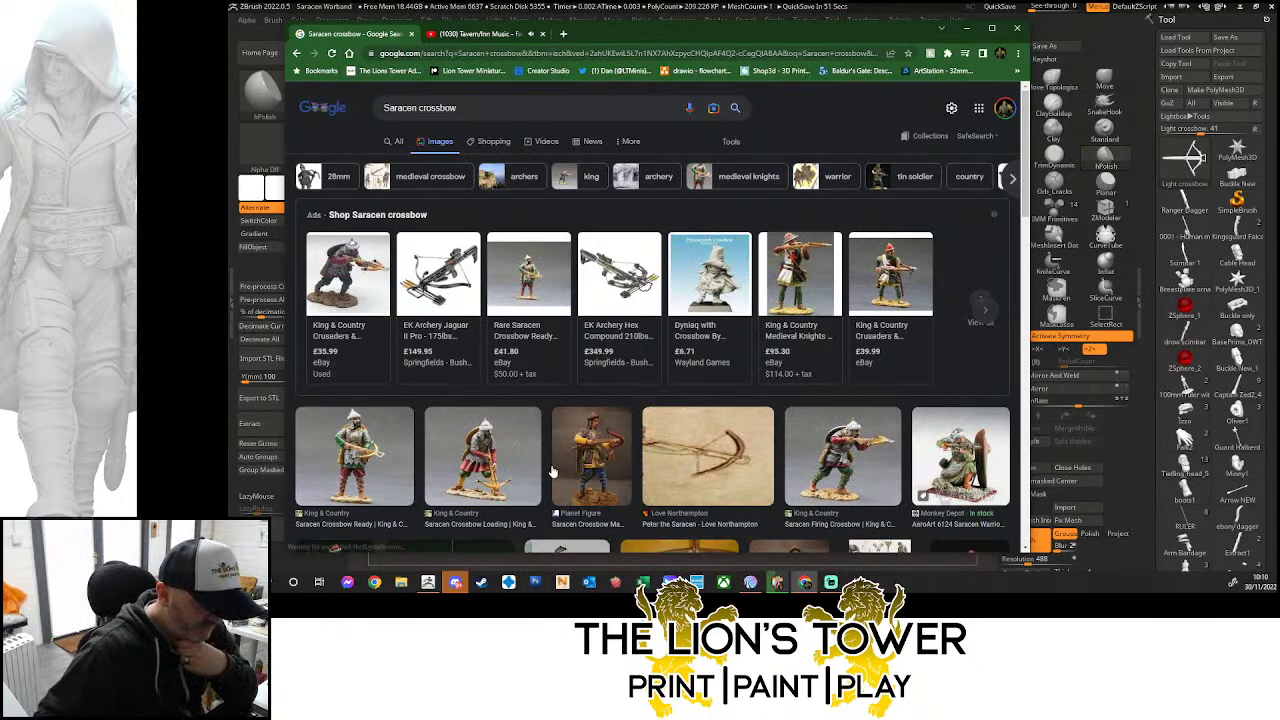
Examine the crossbows held by the loading, firing and standing Saracen figures in enlarged image previews
left_click(481, 478)
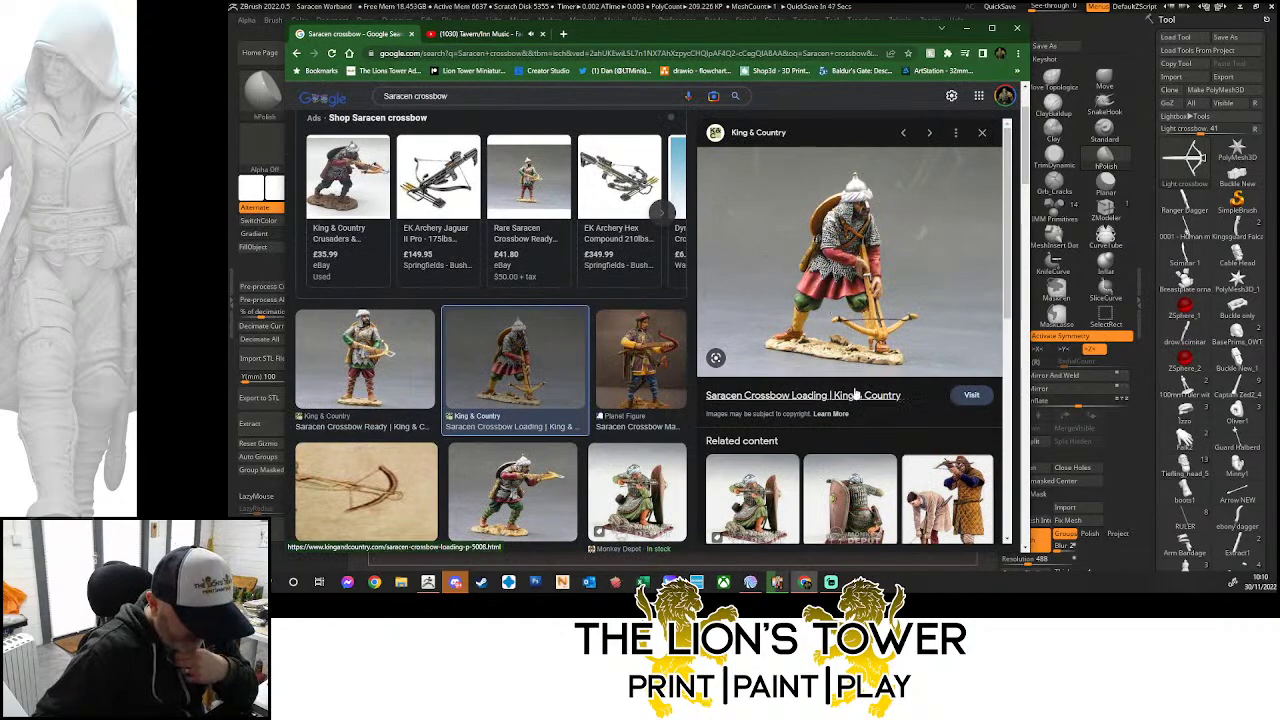
scroll(788, 489, "down", 2)
left_click(558, 487)
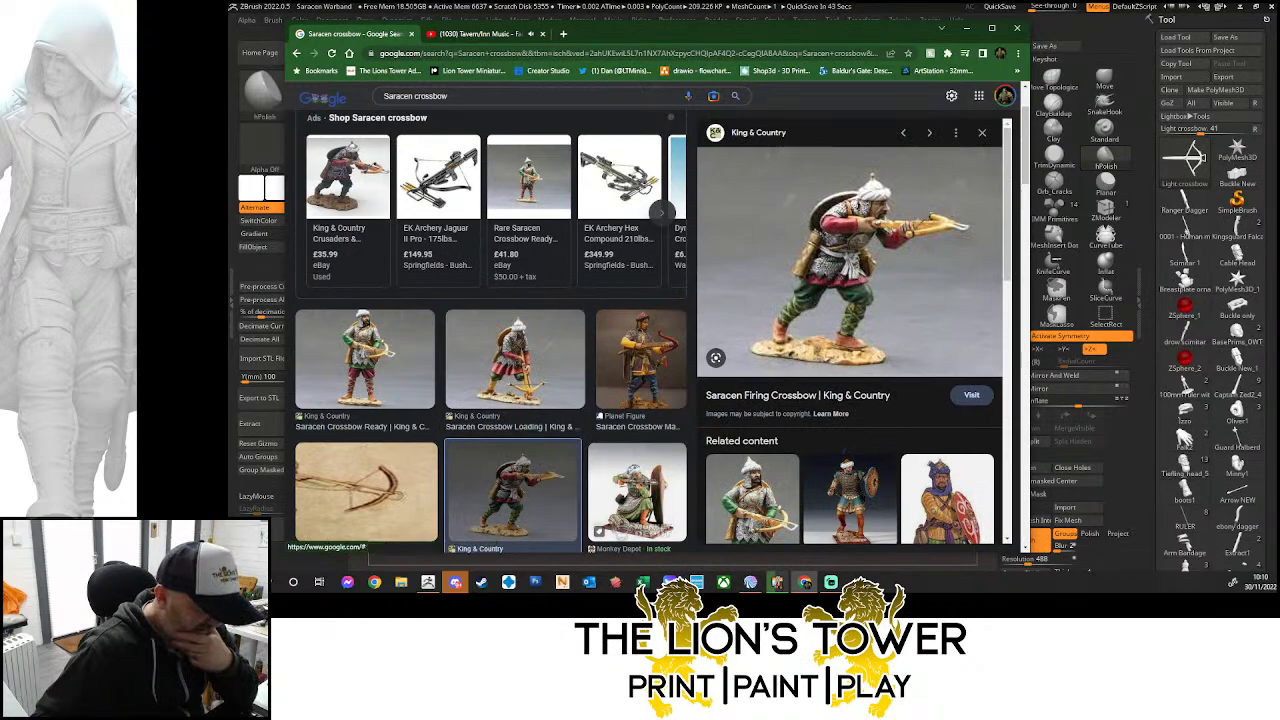
scroll(800, 422, "down", 1)
left_click(770, 463)
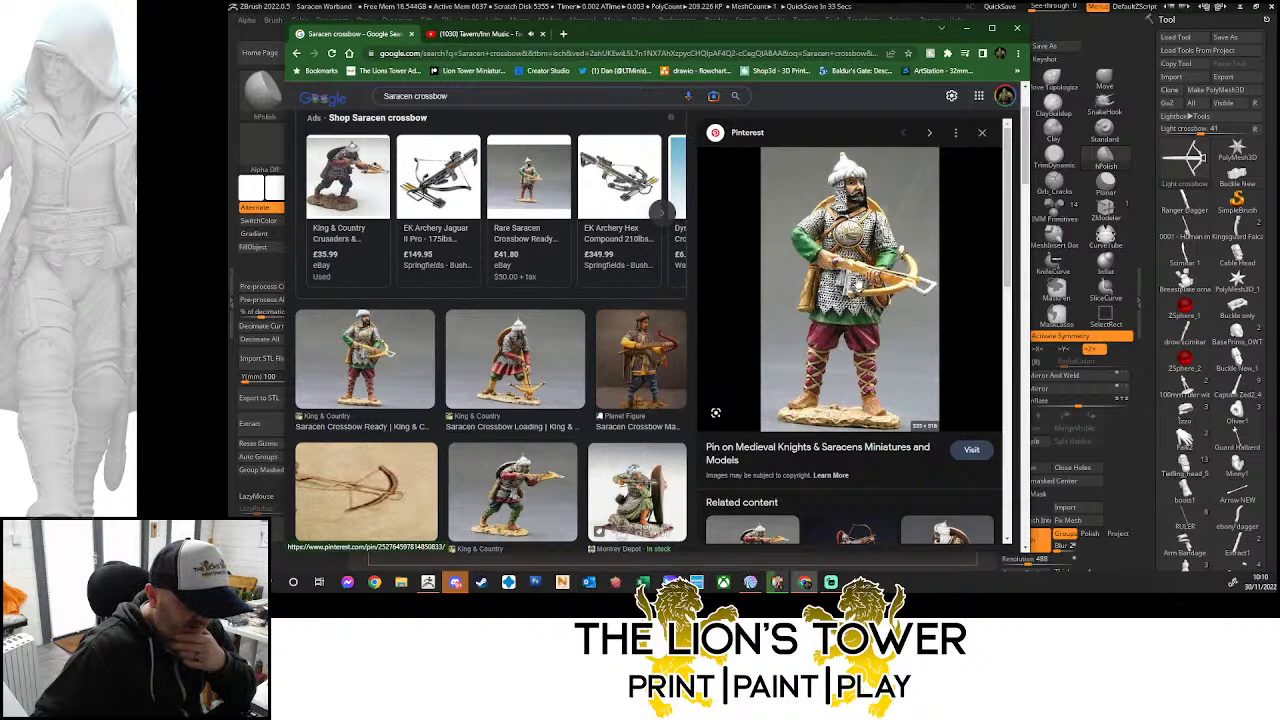
scroll(705, 330, "down", 2)
scroll(686, 410, "down", 2)
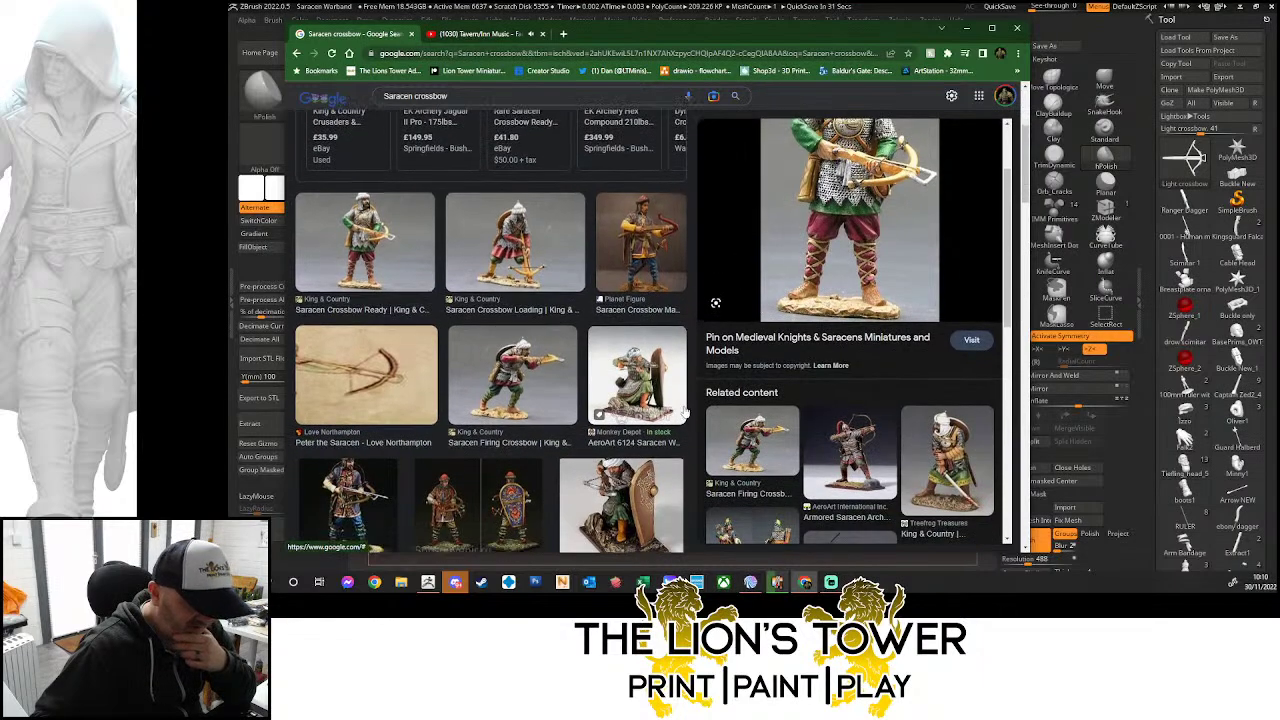
scroll(686, 410, "down", 4)
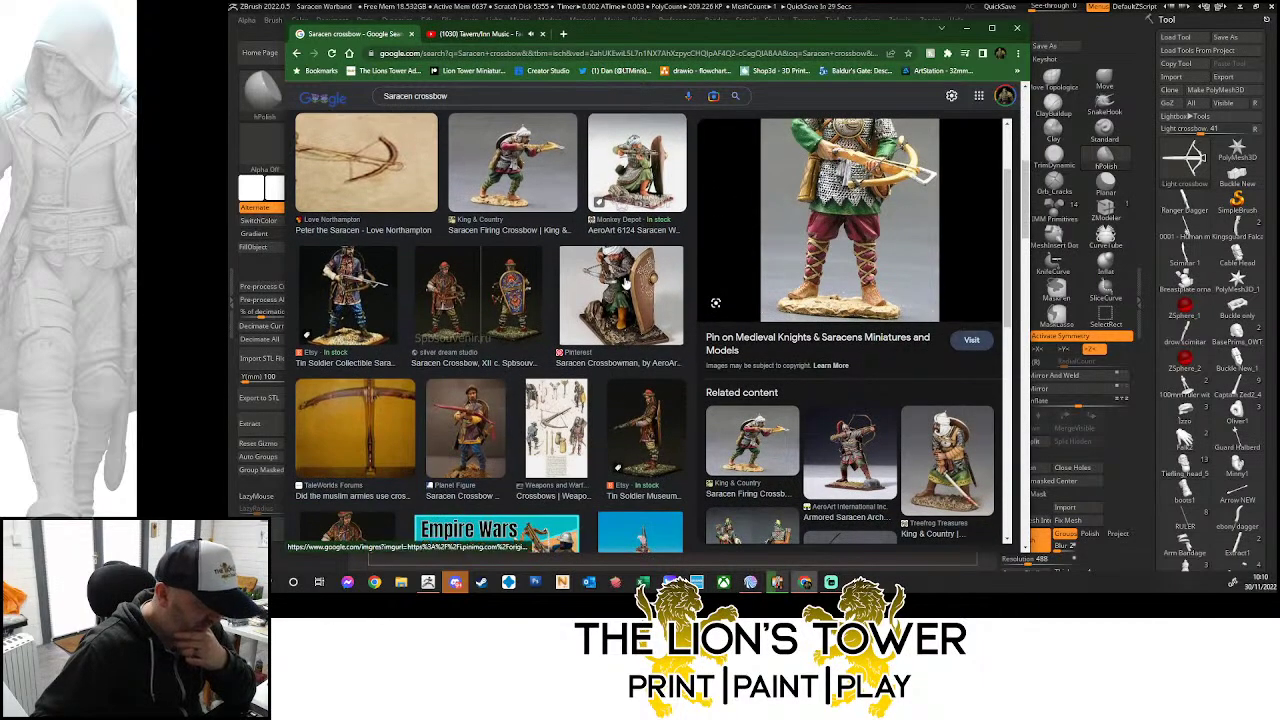
Compare the crossbow designs on further Saracen pictures, including the AeroArt crossbowman, the Etsy tin soldier and the 54 mm Elite Miniatures figure
left_click(624, 283)
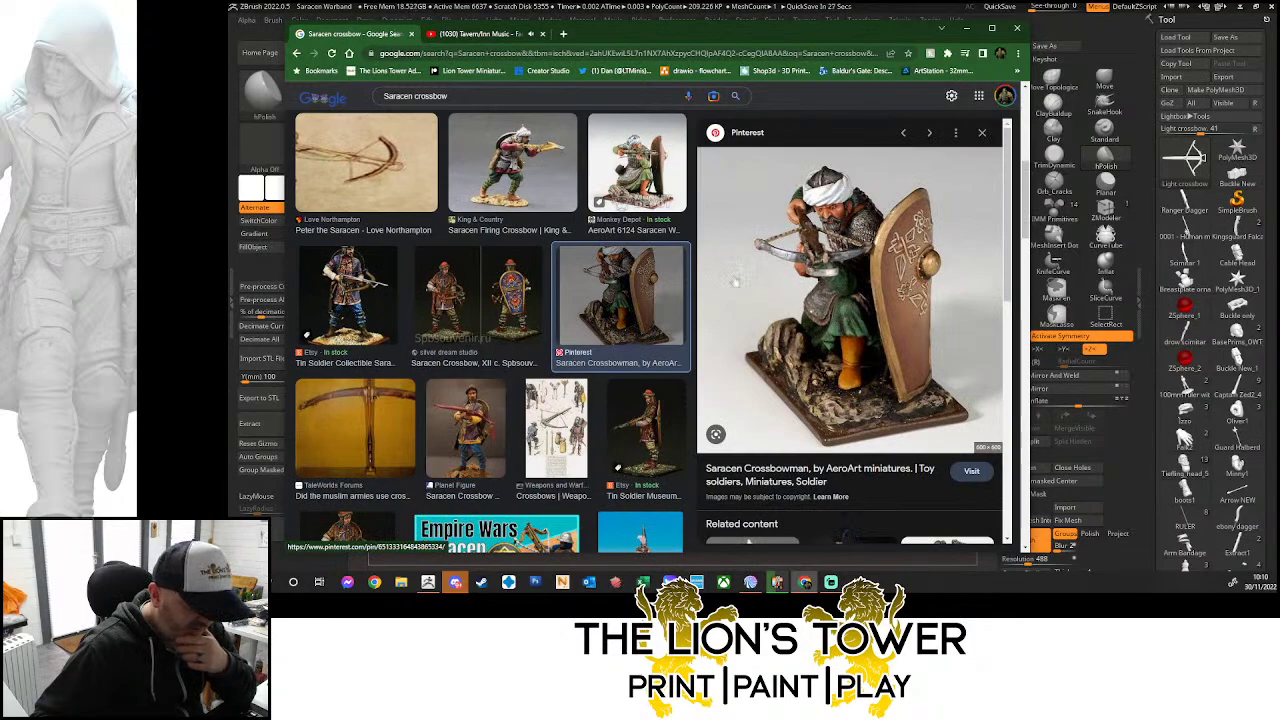
left_click(370, 292)
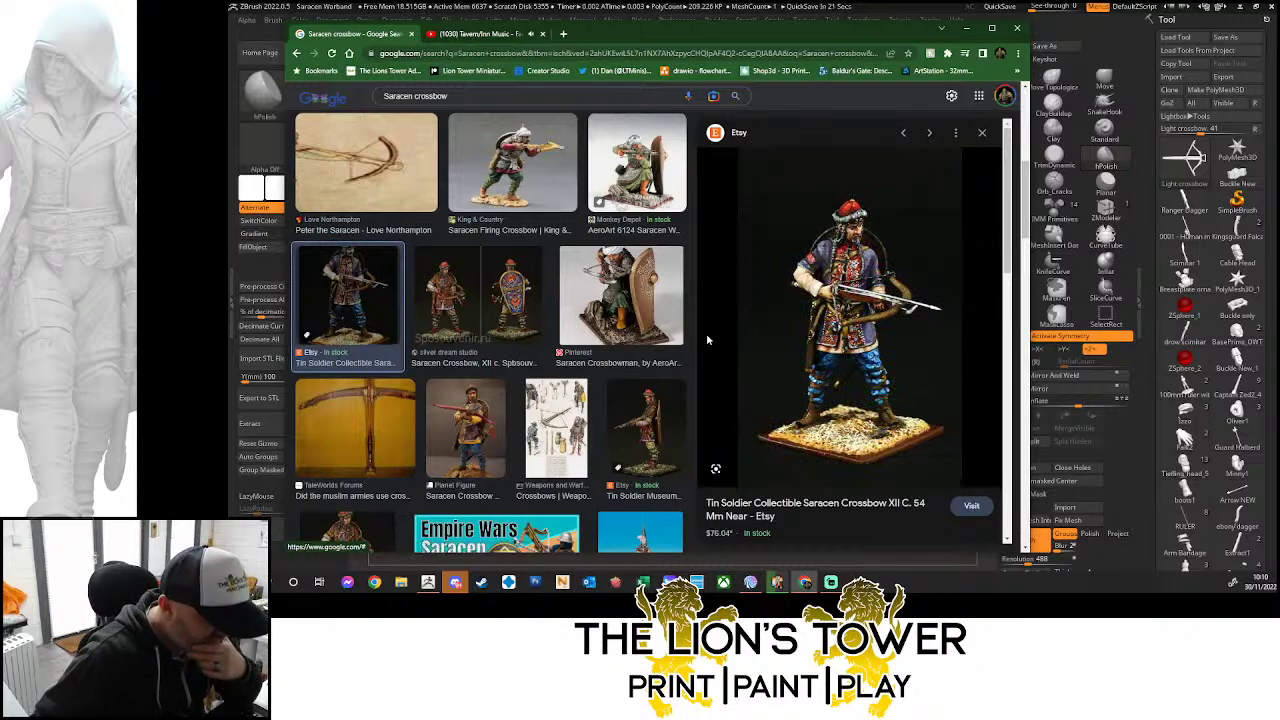
scroll(500, 415, "down", 1)
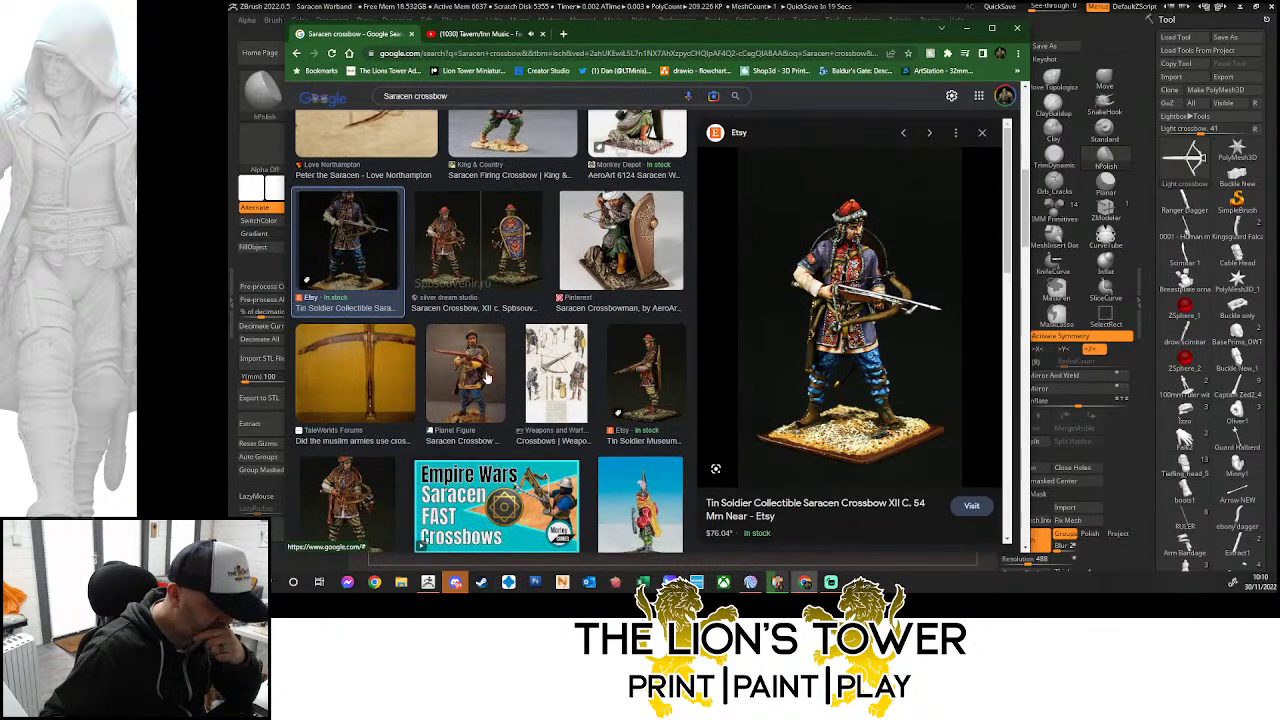
scroll(488, 378, "down", 2)
scroll(508, 440, "down", 2)
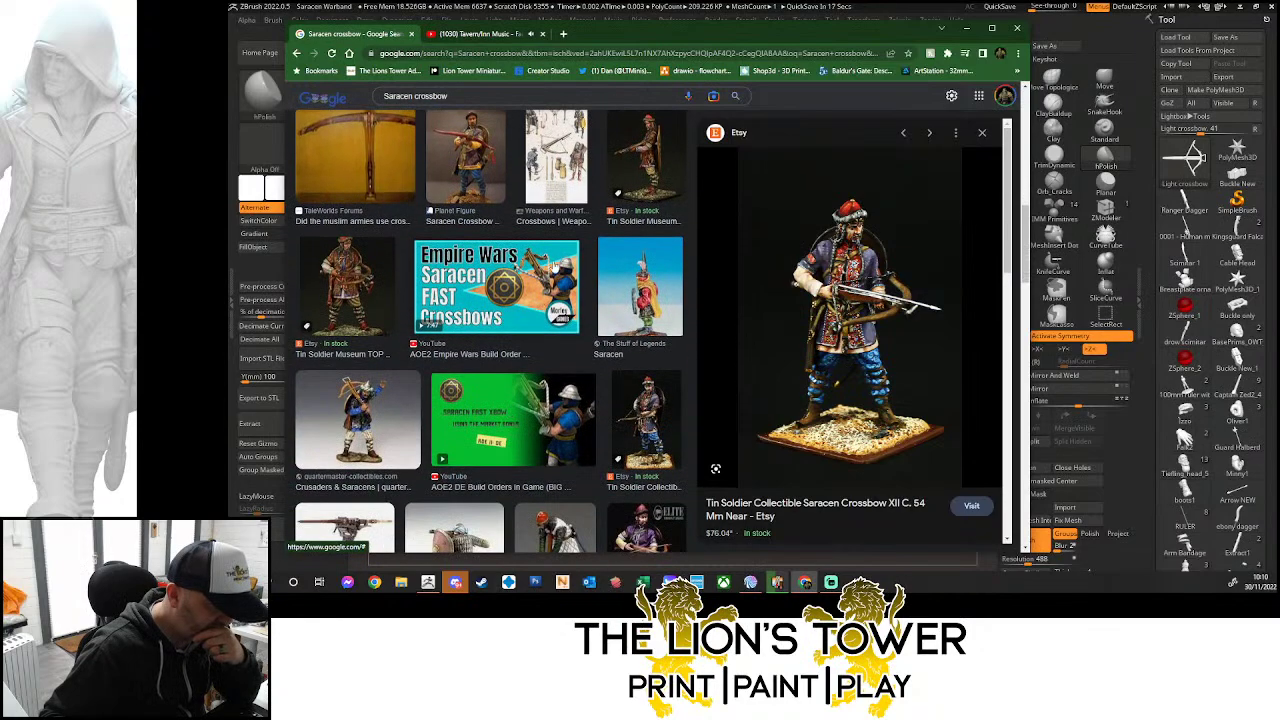
left_click(500, 295)
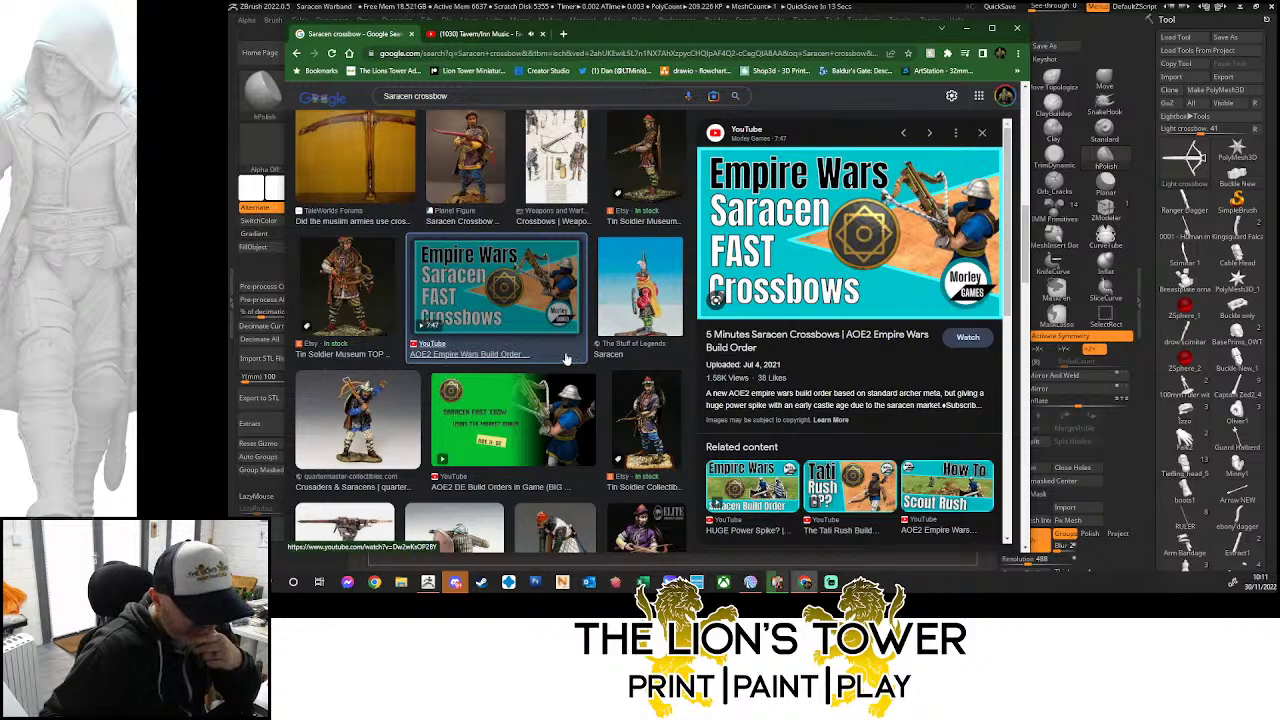
scroll(575, 368, "down", 3)
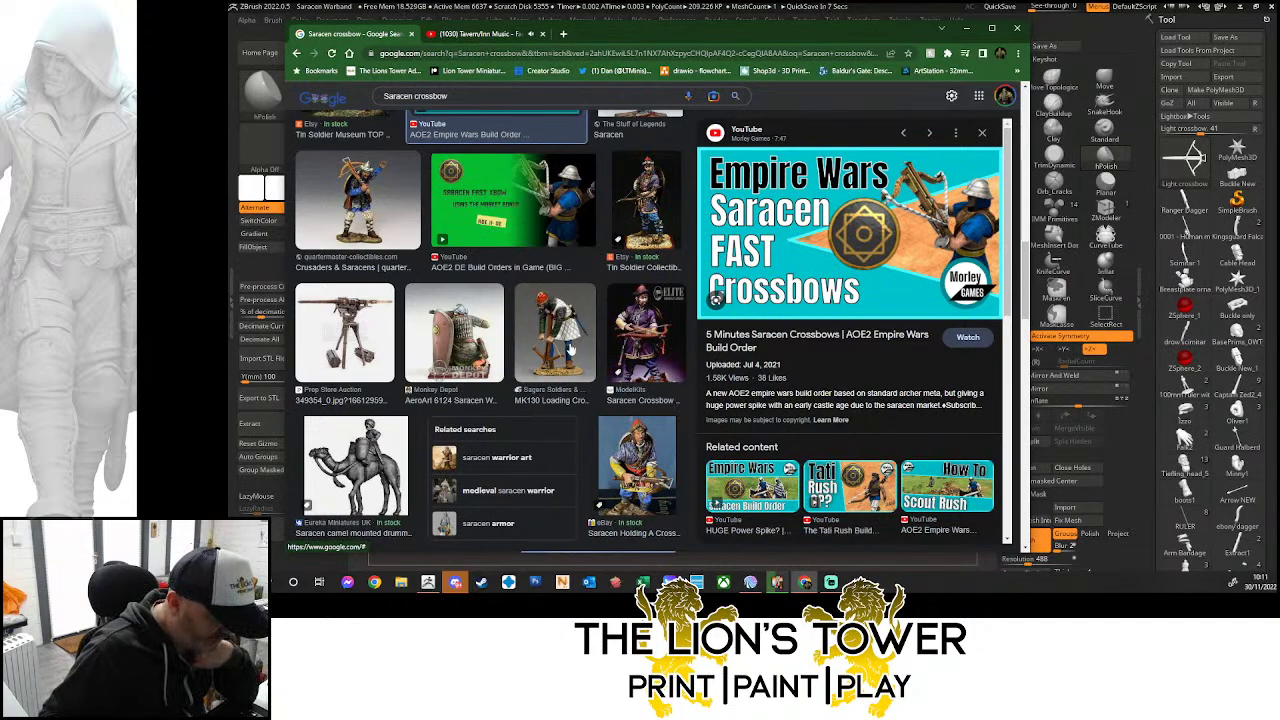
left_click(570, 350)
left_click(638, 345)
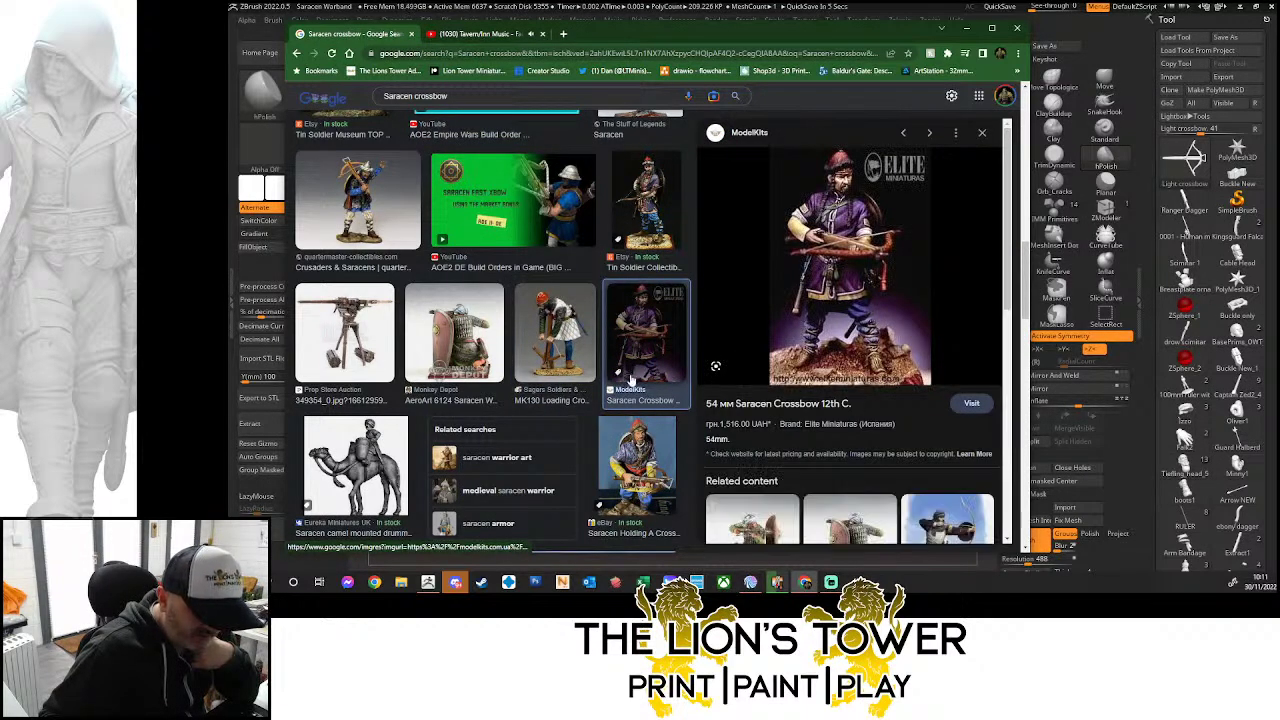
Browse more "Saracen crossbow" image results and examine the 15th-century larp crossbow picture and its related images
scroll(624, 379, "down", 3)
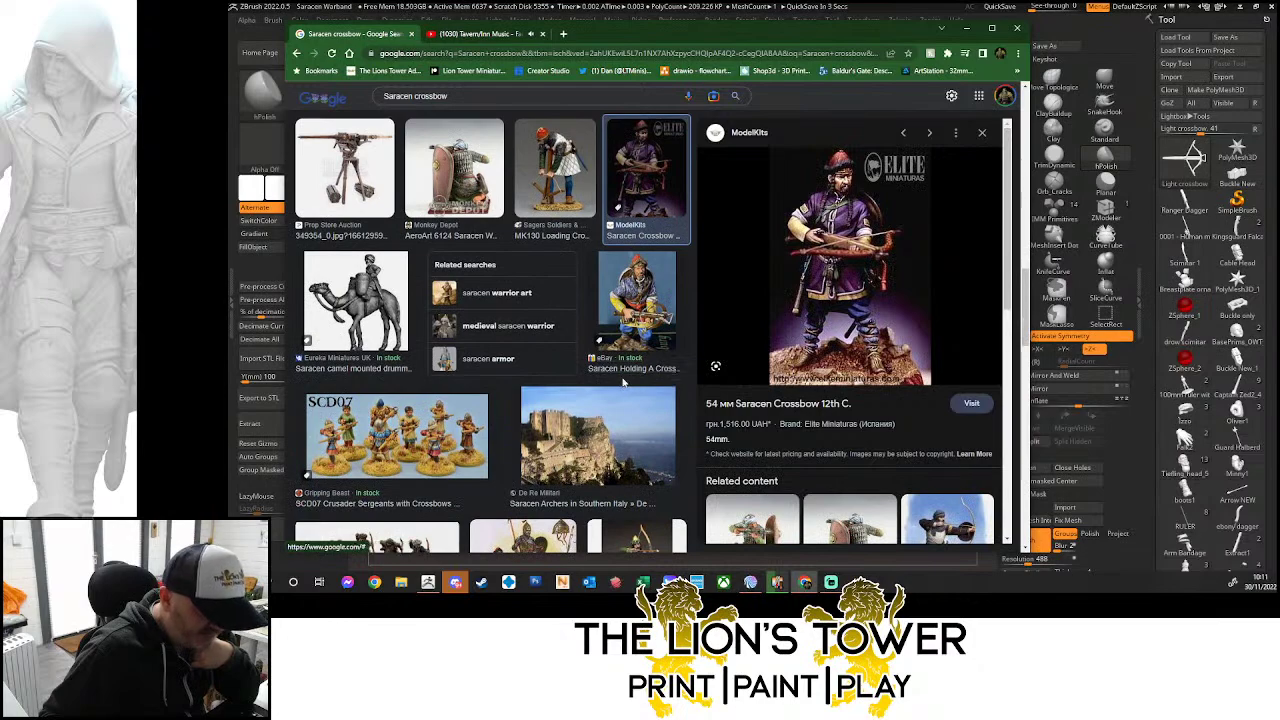
scroll(624, 382, "down", 3)
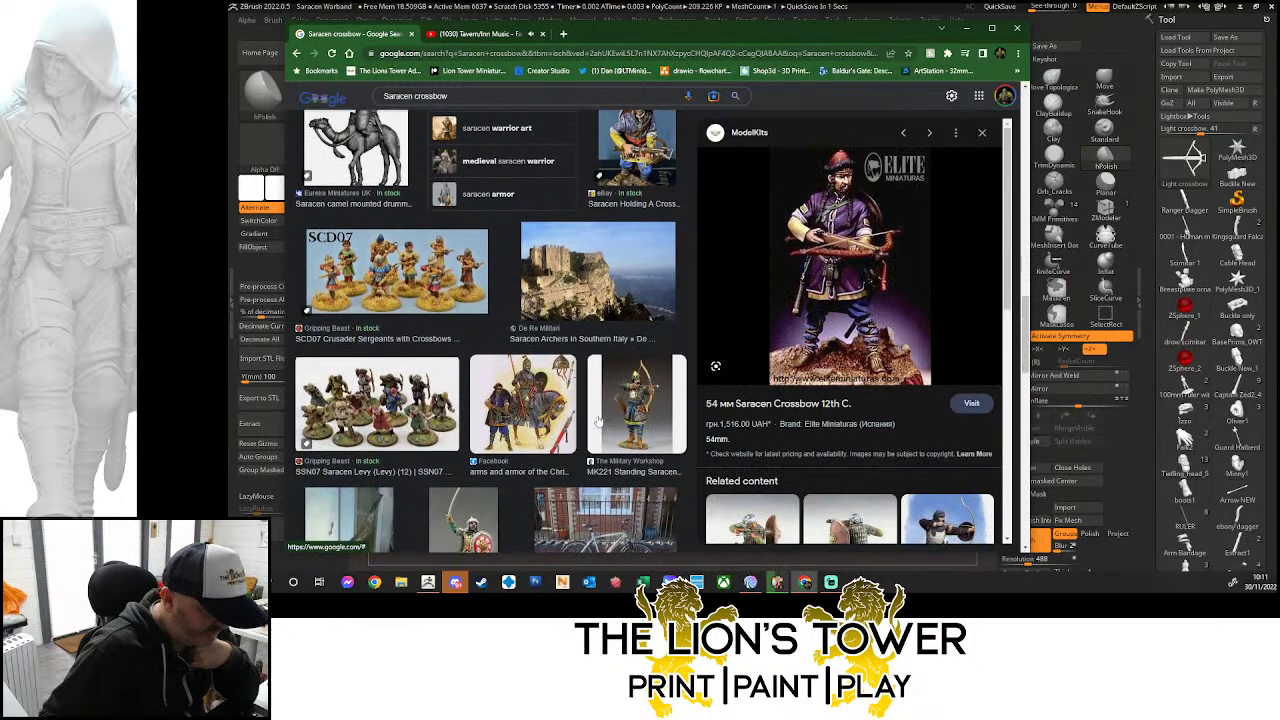
scroll(598, 420, "down", 4)
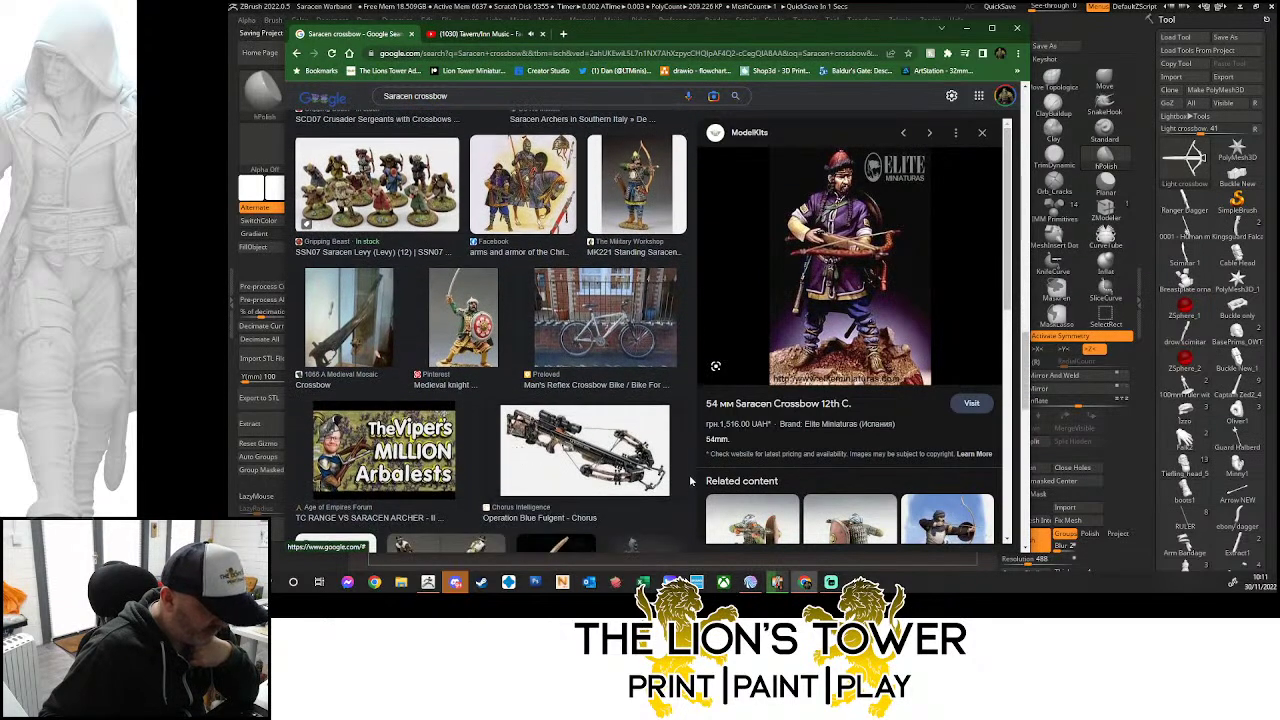
scroll(690, 481, "down", 5)
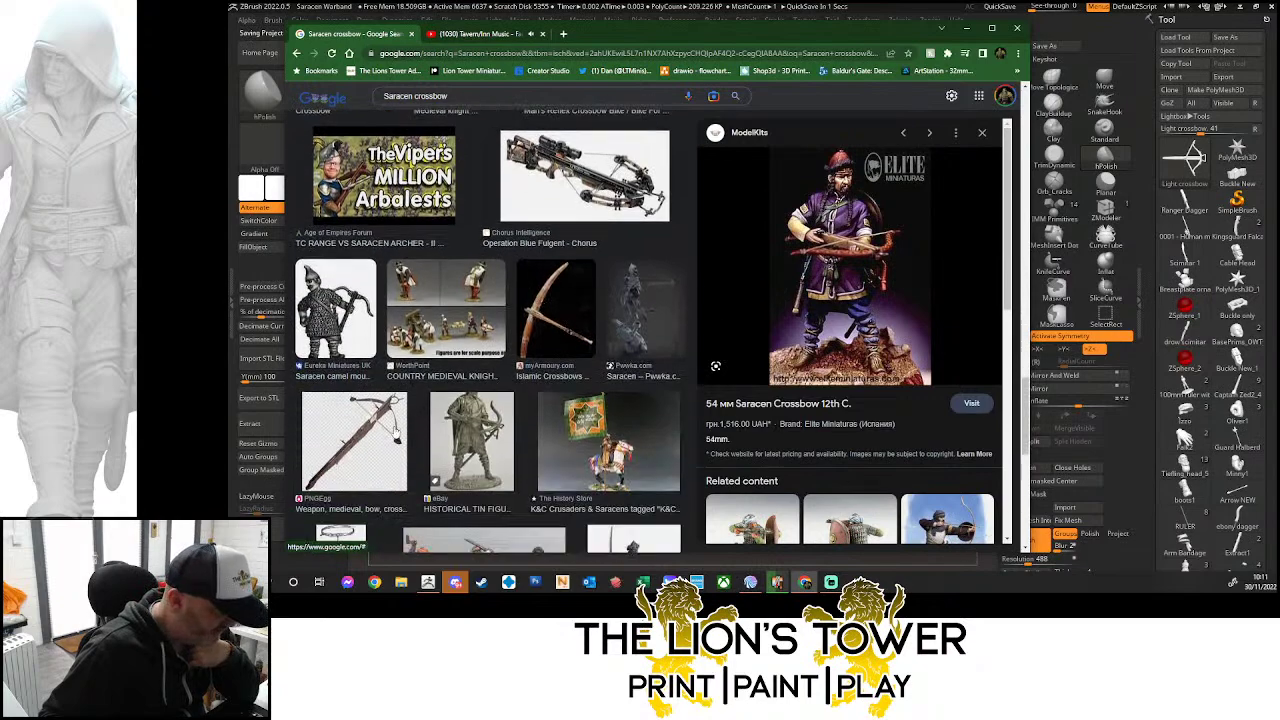
left_click(395, 429)
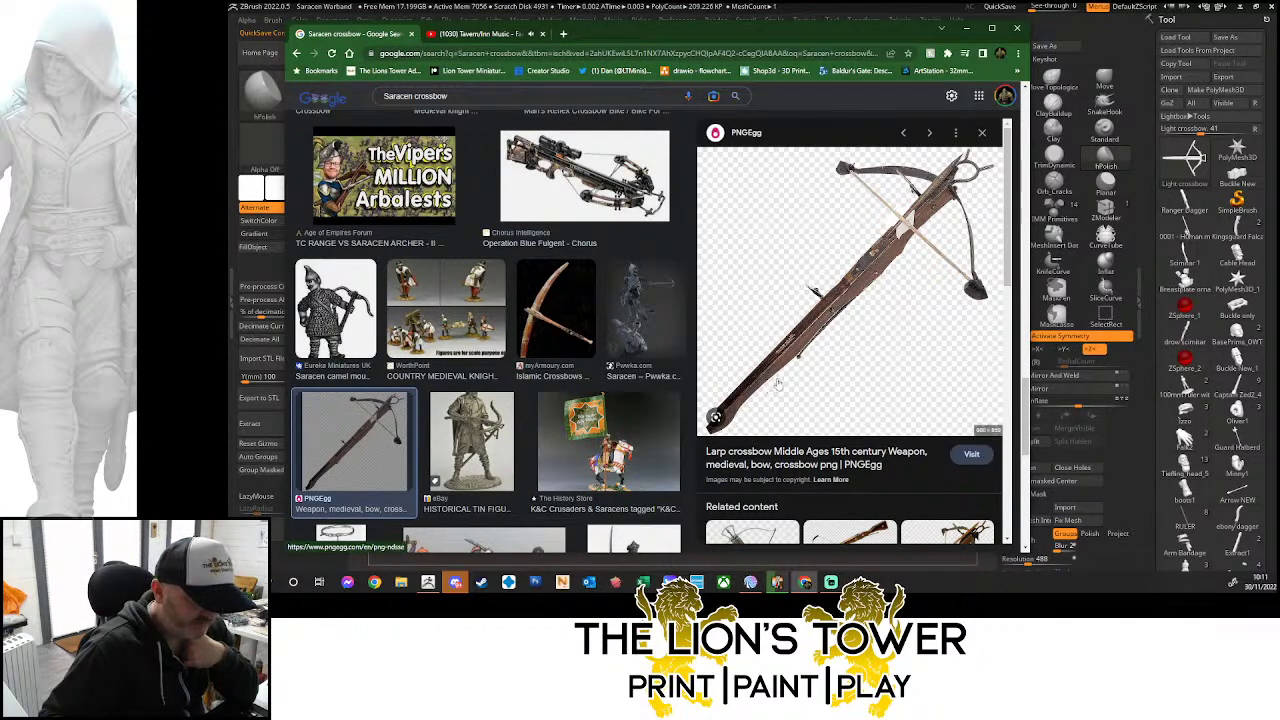
scroll(778, 384, "down", 4)
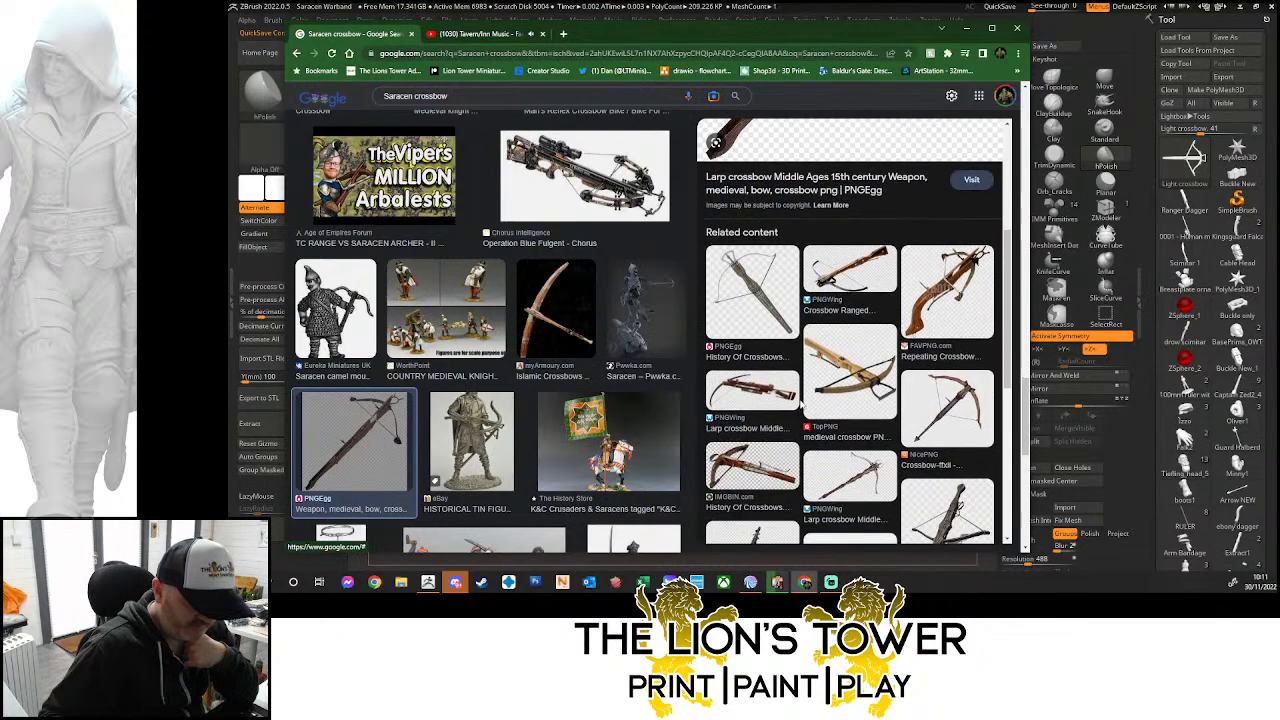
Compare stock shapes in the related medieval crossbow pictures, including the wooden TopPNG crossbow and the side view from PngFind
left_click(830, 357)
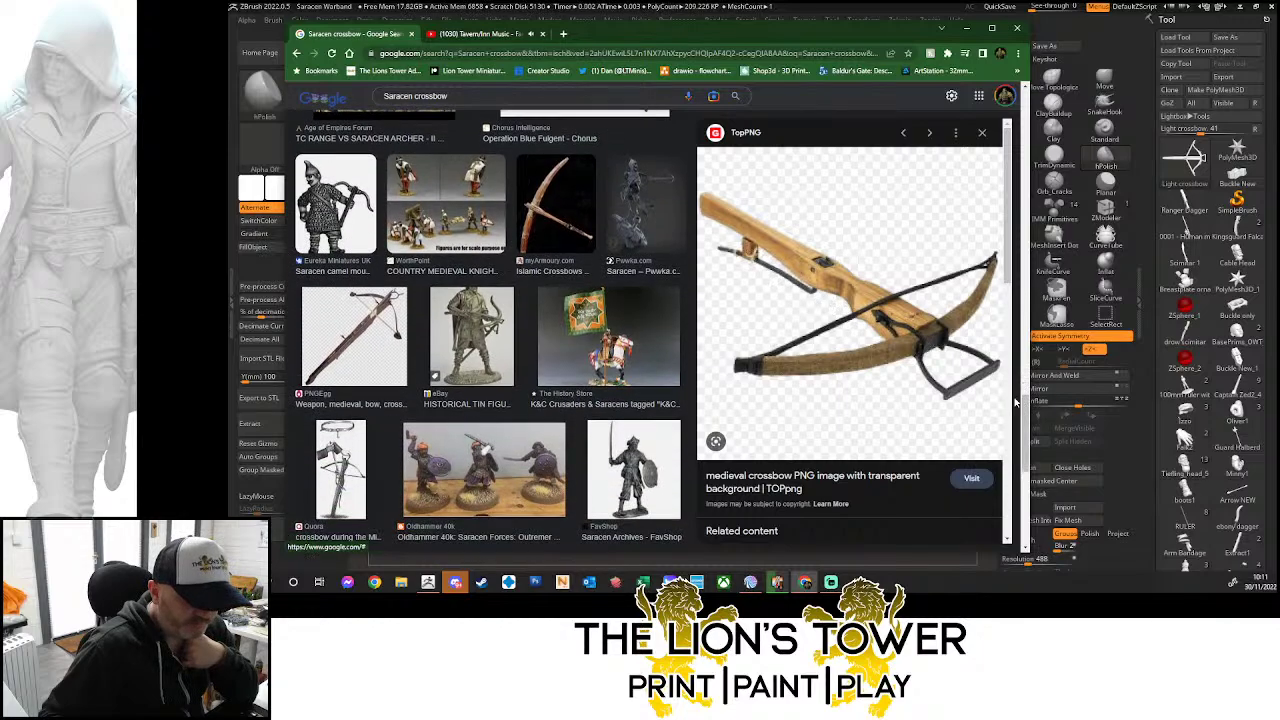
scroll(906, 360, "down", 5)
scroll(905, 395, "down", 3)
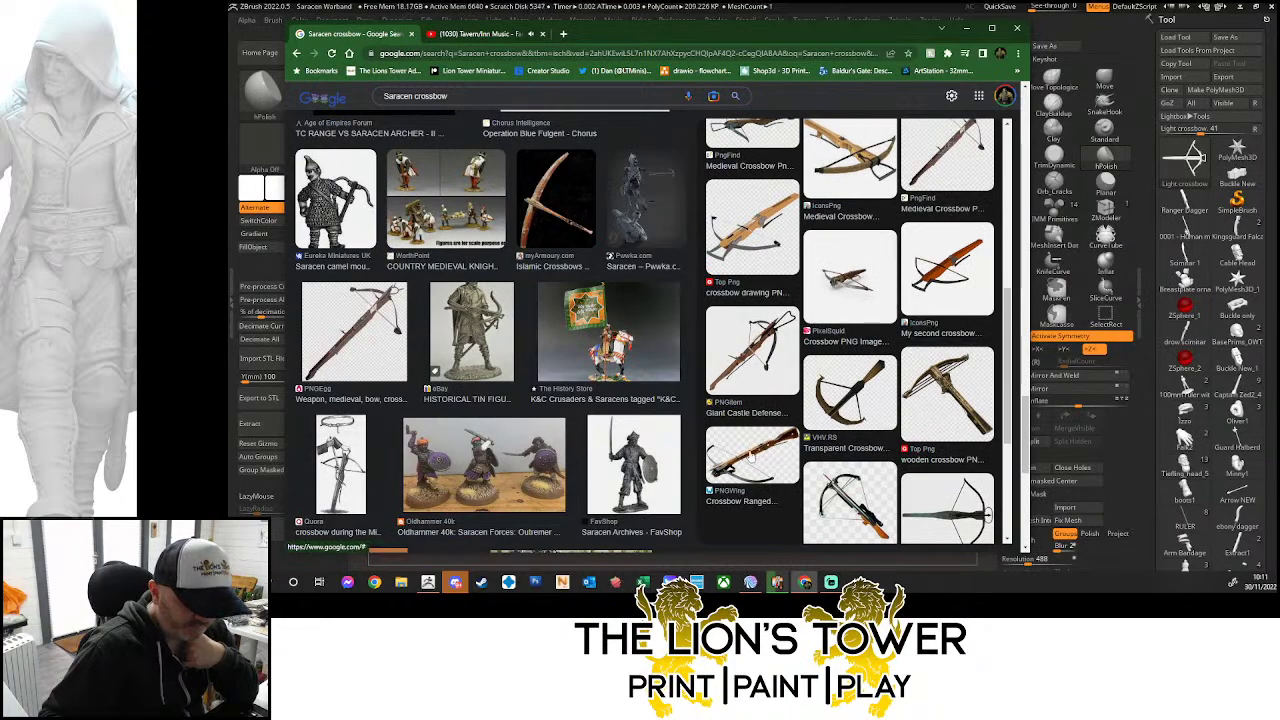
scroll(880, 420, "down", 3)
scroll(886, 413, "up", 5)
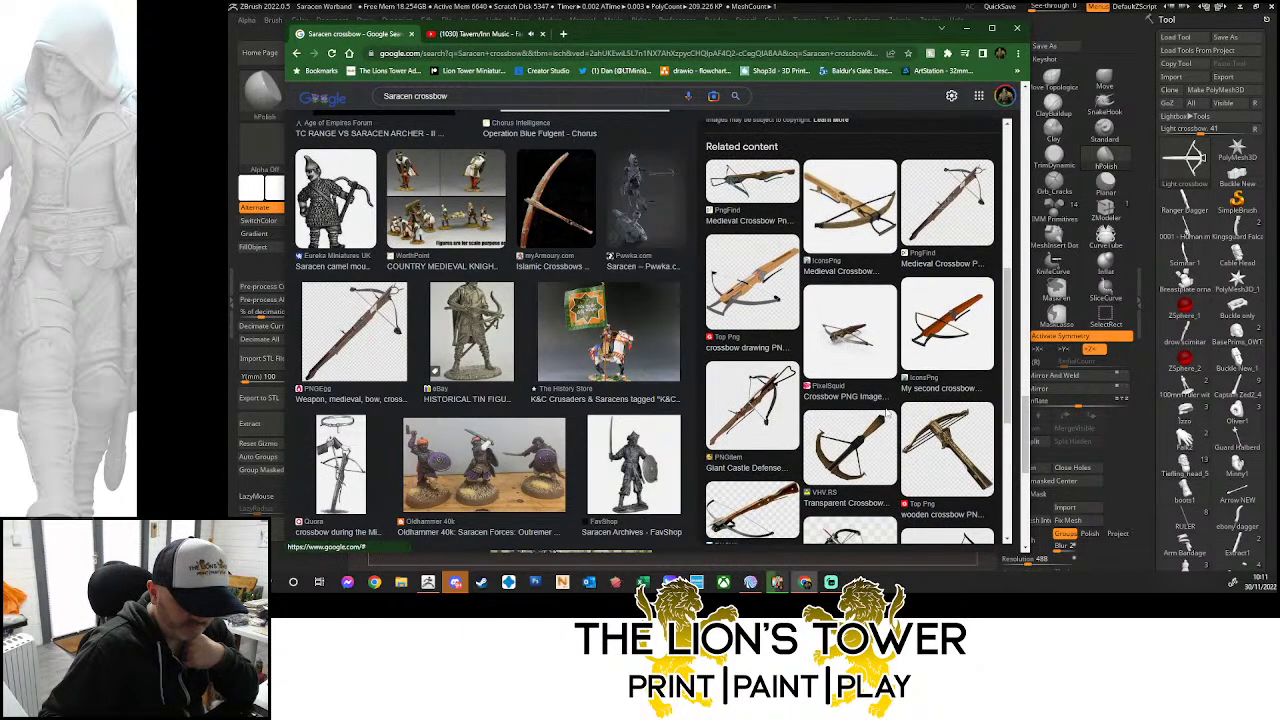
scroll(888, 413, "up", 1)
scroll(887, 433, "down", 1)
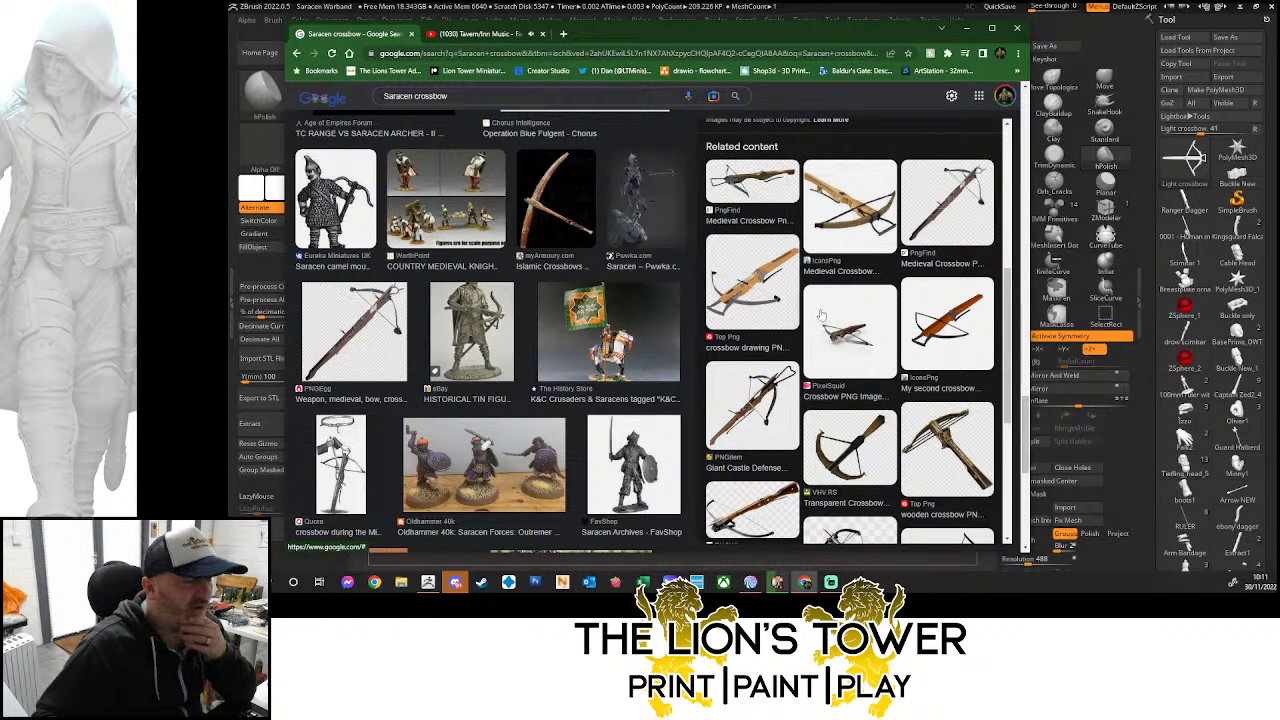
left_click(750, 190)
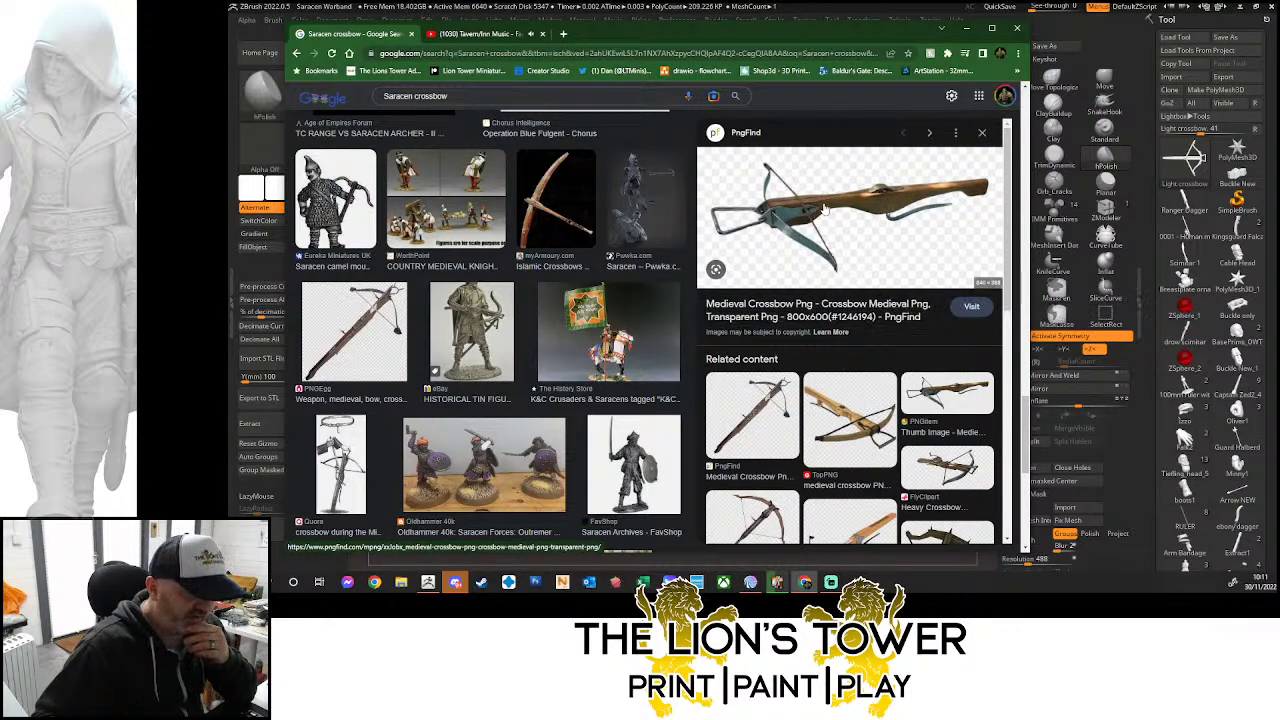
Move the reference browser aside, switch back to ZBrush and remove the teal block beneath the crossbow's stock
left_click_drag(779, 33, 755, 0)
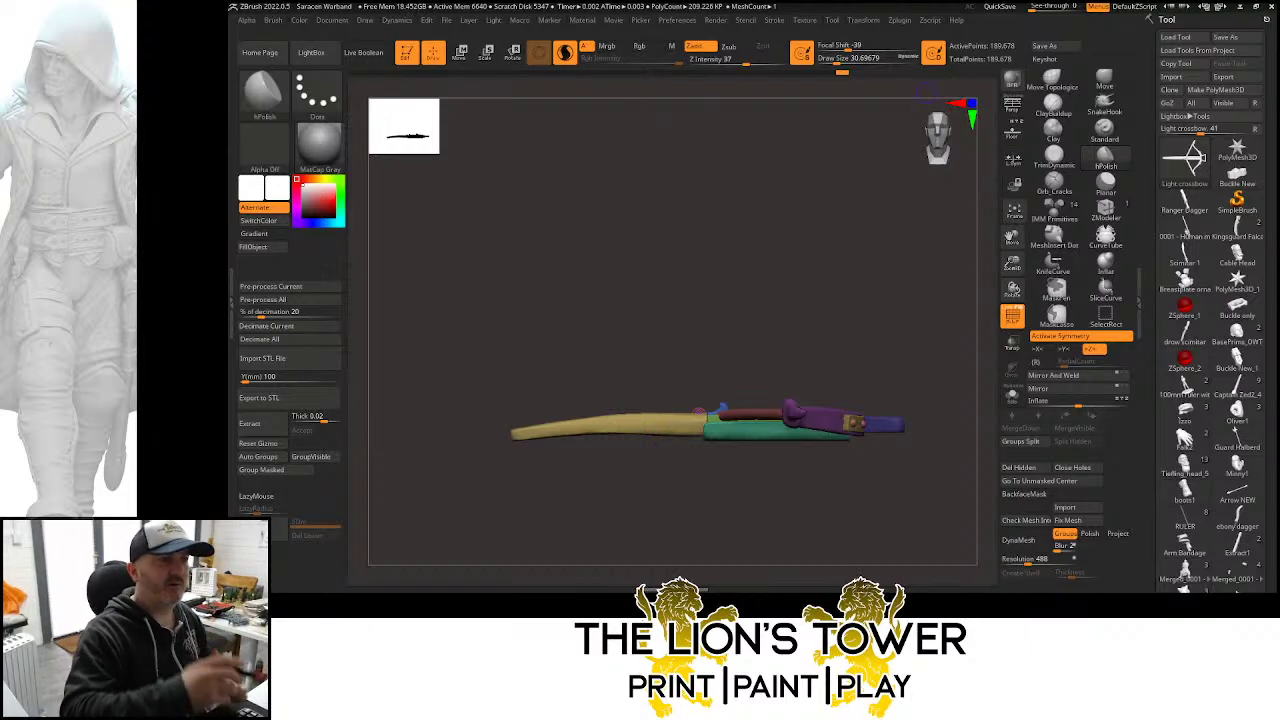
key("f")
left_click_drag(1014, 242, 994, 251)
left_click_drag(928, 390, 906, 355)
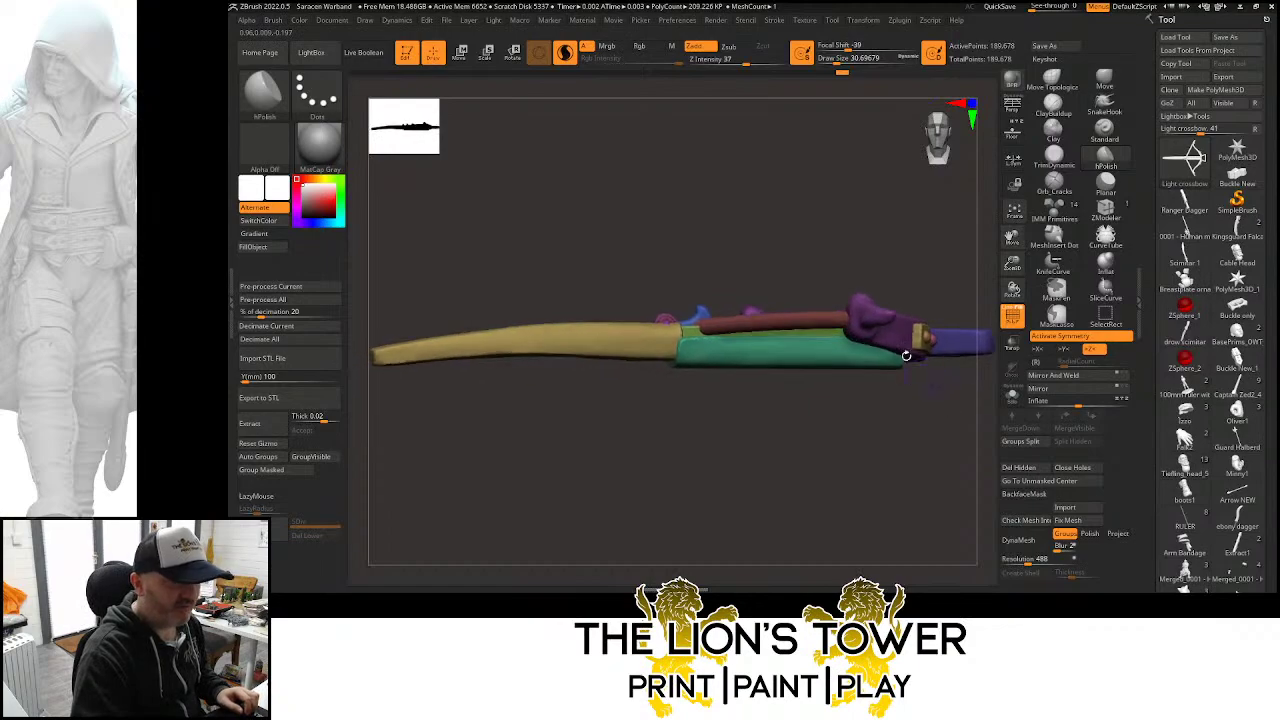
left_click(786, 353, "ctrl+shift")
left_click(788, 352, "ctrl+shift")
left_click_drag(977, 422, 963, 423, "shift")
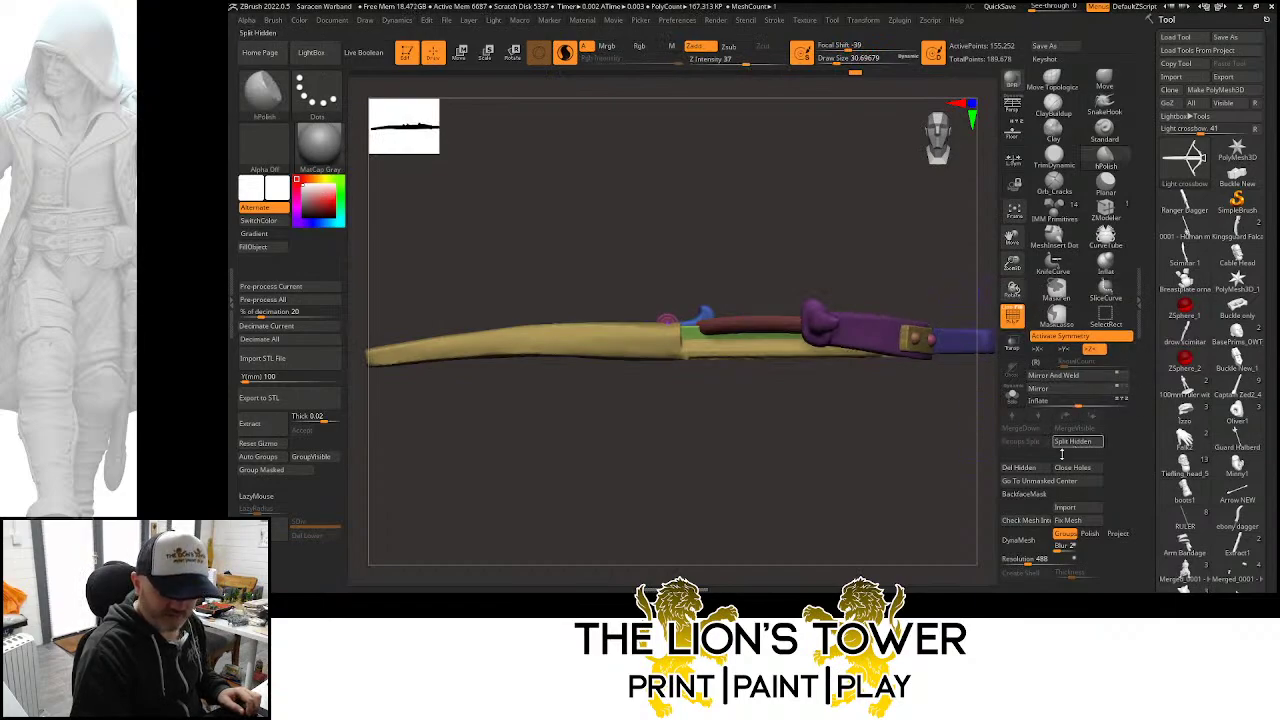
Isolate the tan stock, mask its upper edge and flatten the unmasked lower sides into an even strip with the Planar brush
left_click(771, 345, "ctrl+shift")
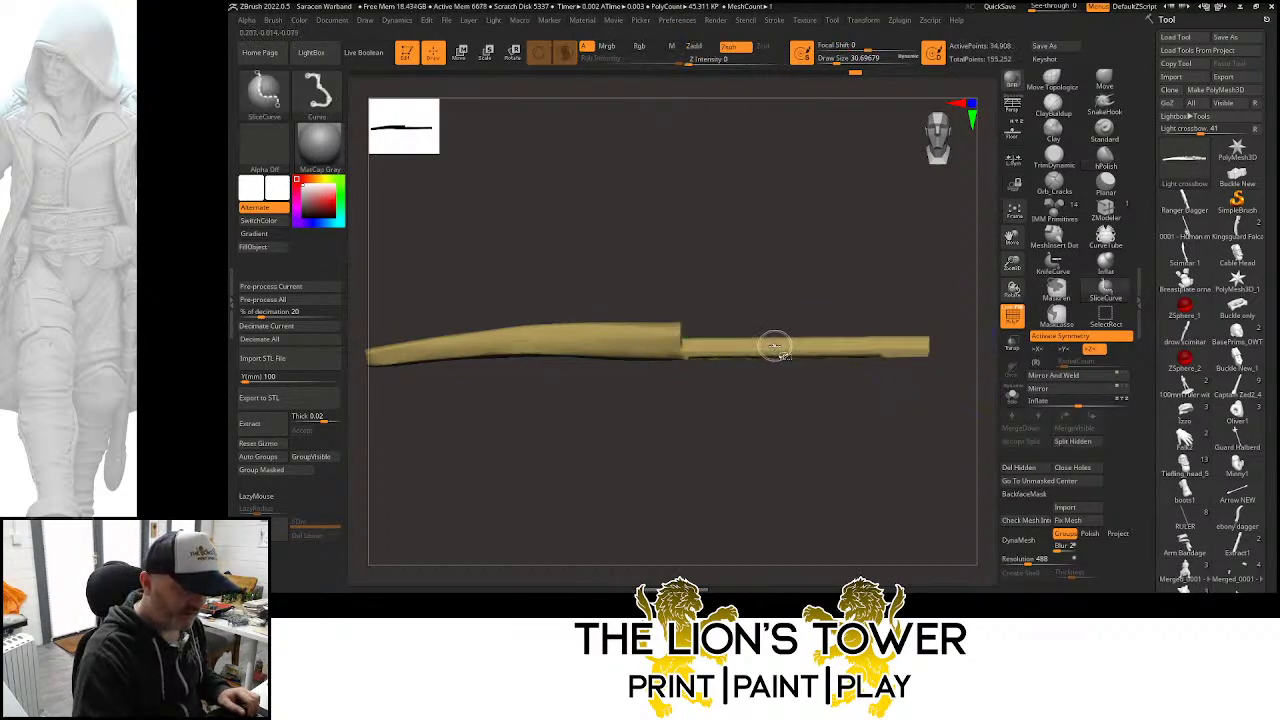
left_click_drag(941, 402, 906, 394)
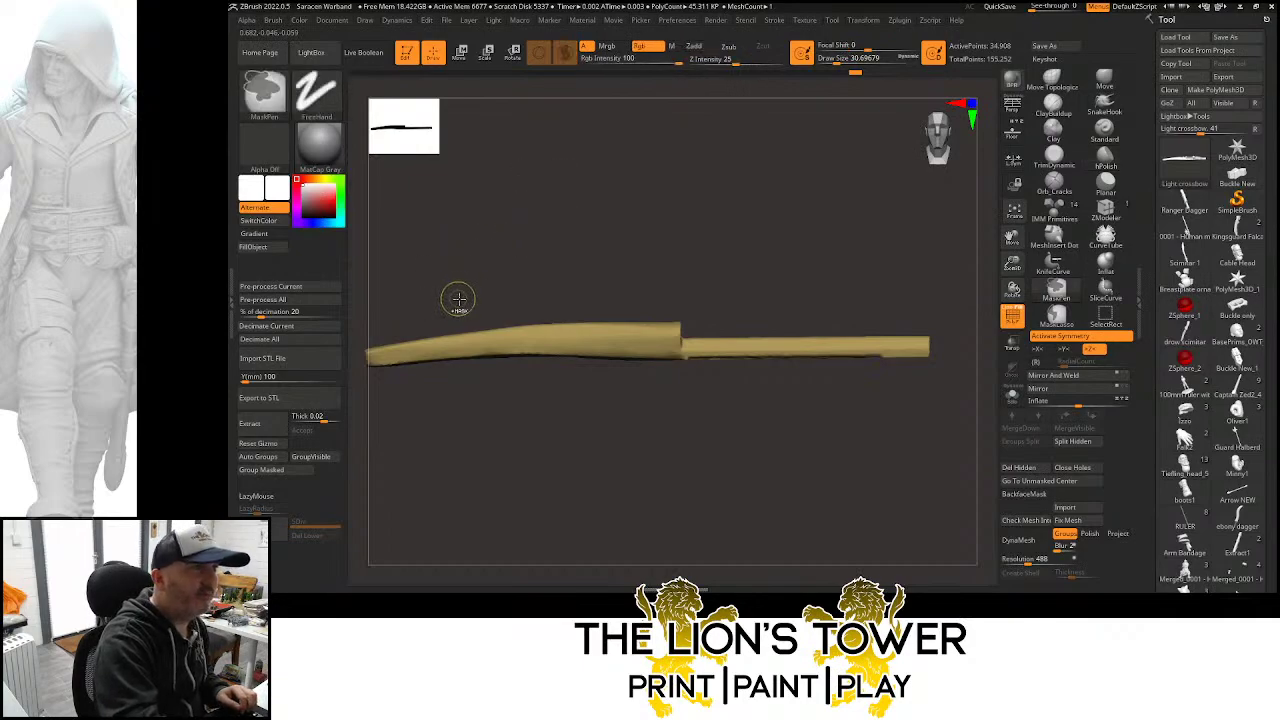
mouse_move(492, 272)
left_mouse_down("ctrl")
mouse_move(640, 338)
mouse_move(975, 342)
left_mouse_up("ctrl")
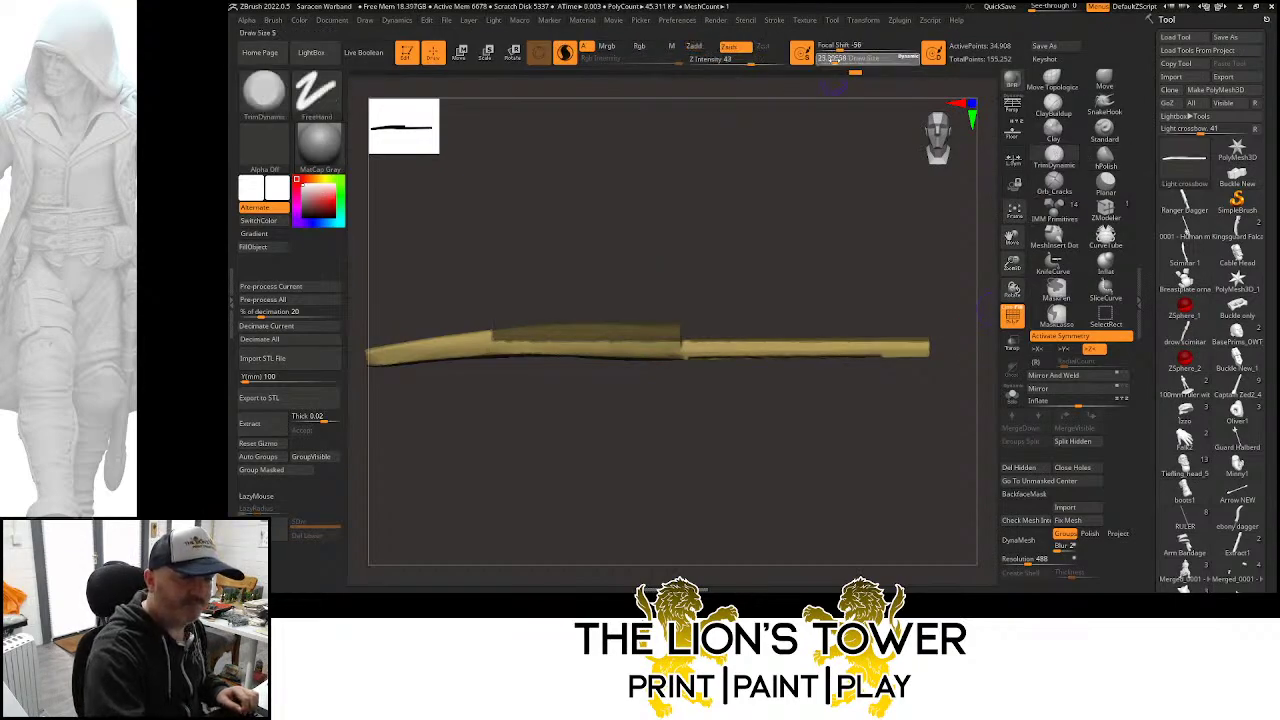
left_click(1105, 182)
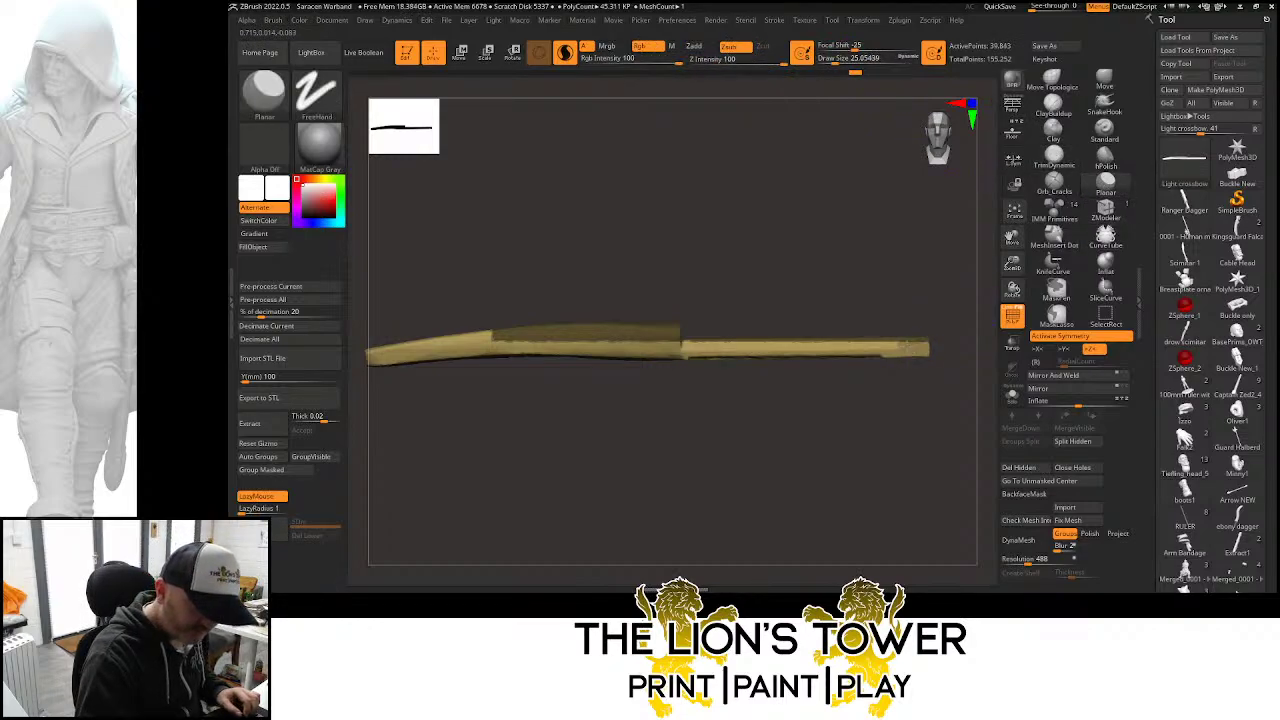
left_click_drag(842, 349, 492, 344)
mouse_move(951, 301)
left_mouse_down()
mouse_move(938, 231)
mouse_move(948, 223)
mouse_move(931, 334)
mouse_move(939, 389)
left_mouse_up()
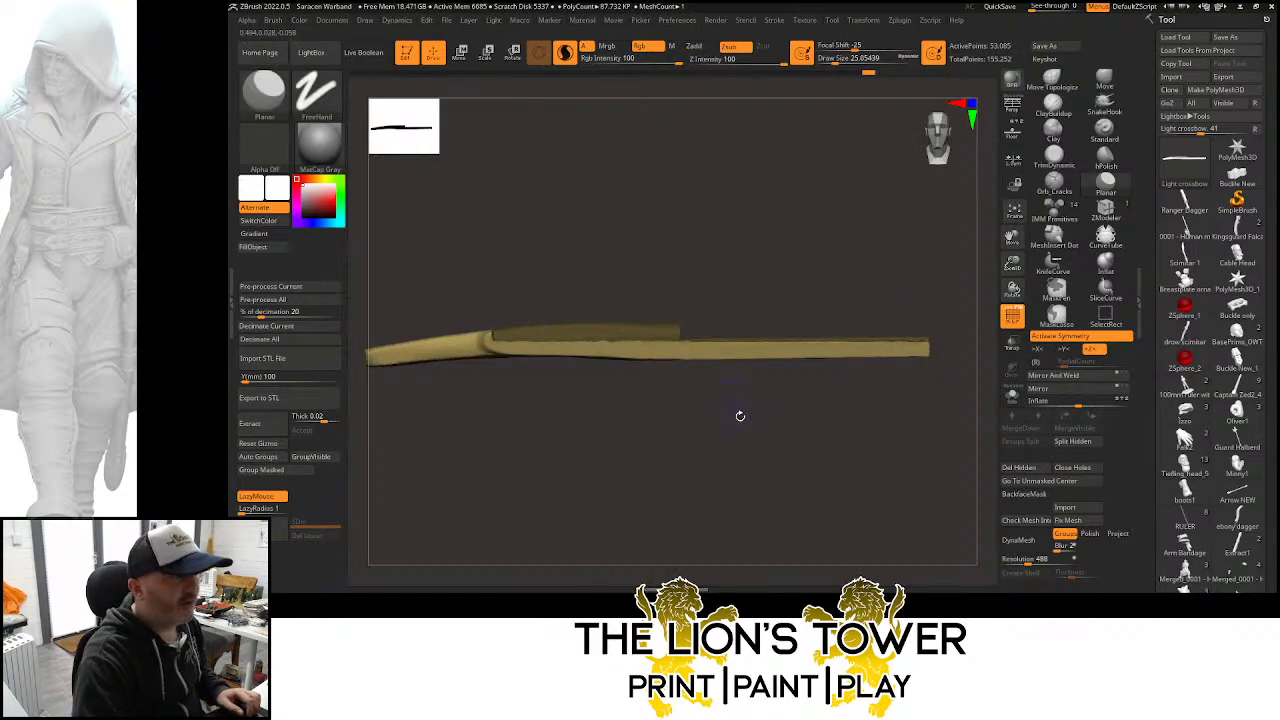
Mask all but the lower strip of the stock's front end and pull that strip down into a deeper block
mouse_move(943, 349)
left_mouse_down("ctrl")
mouse_move(794, 394)
mouse_move(815, 406)
left_mouse_up("ctrl")
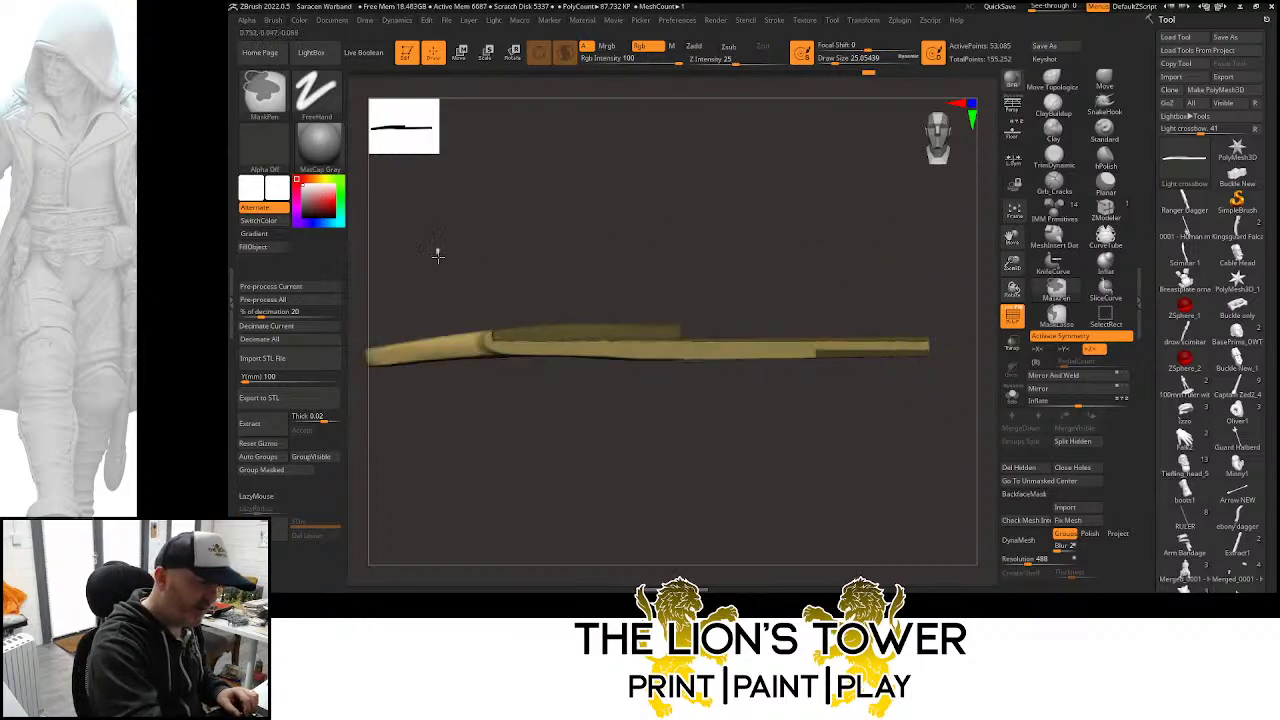
left_click_drag(438, 249, 962, 345, "ctrl")
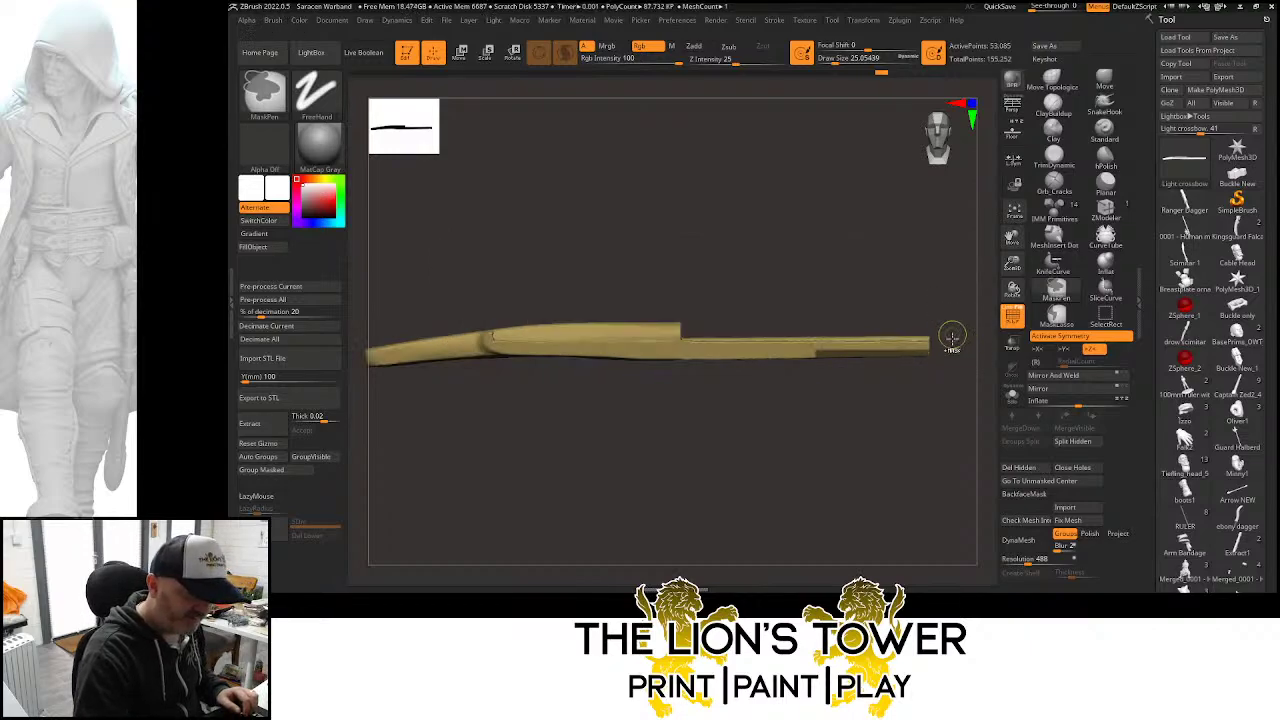
left_click(924, 314, "ctrl")
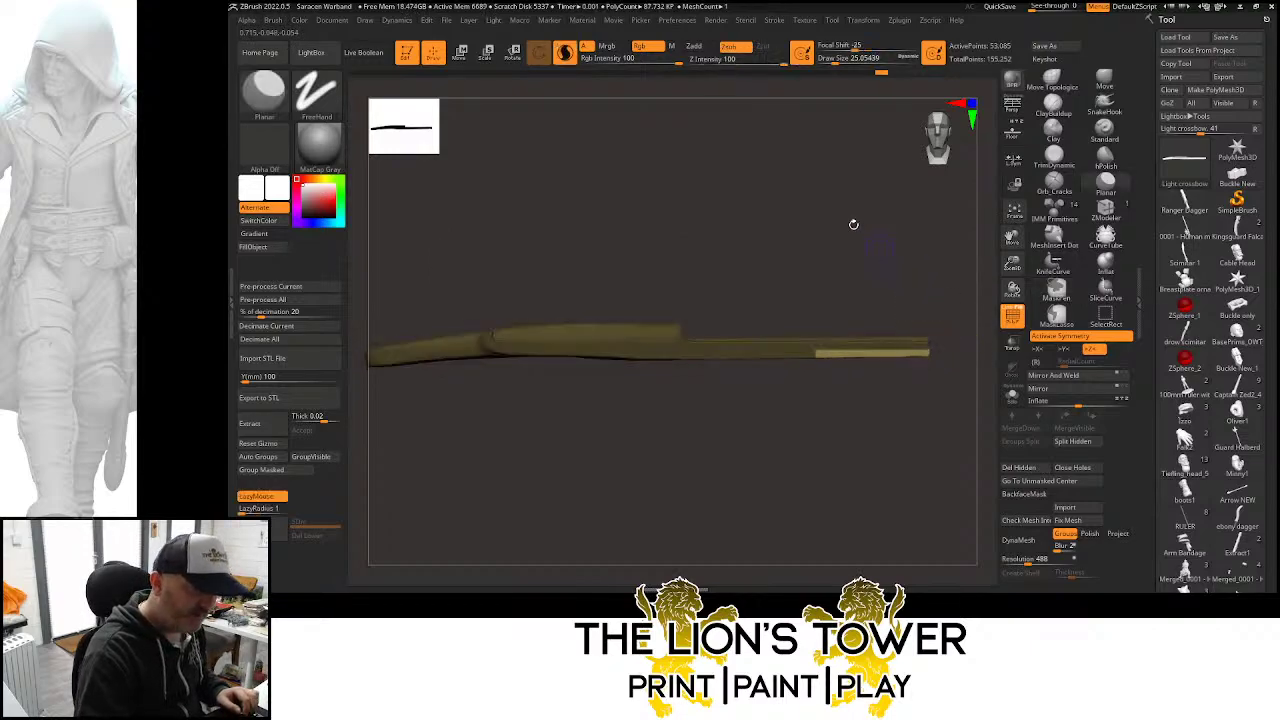
left_click(486, 53)
left_click(488, 264)
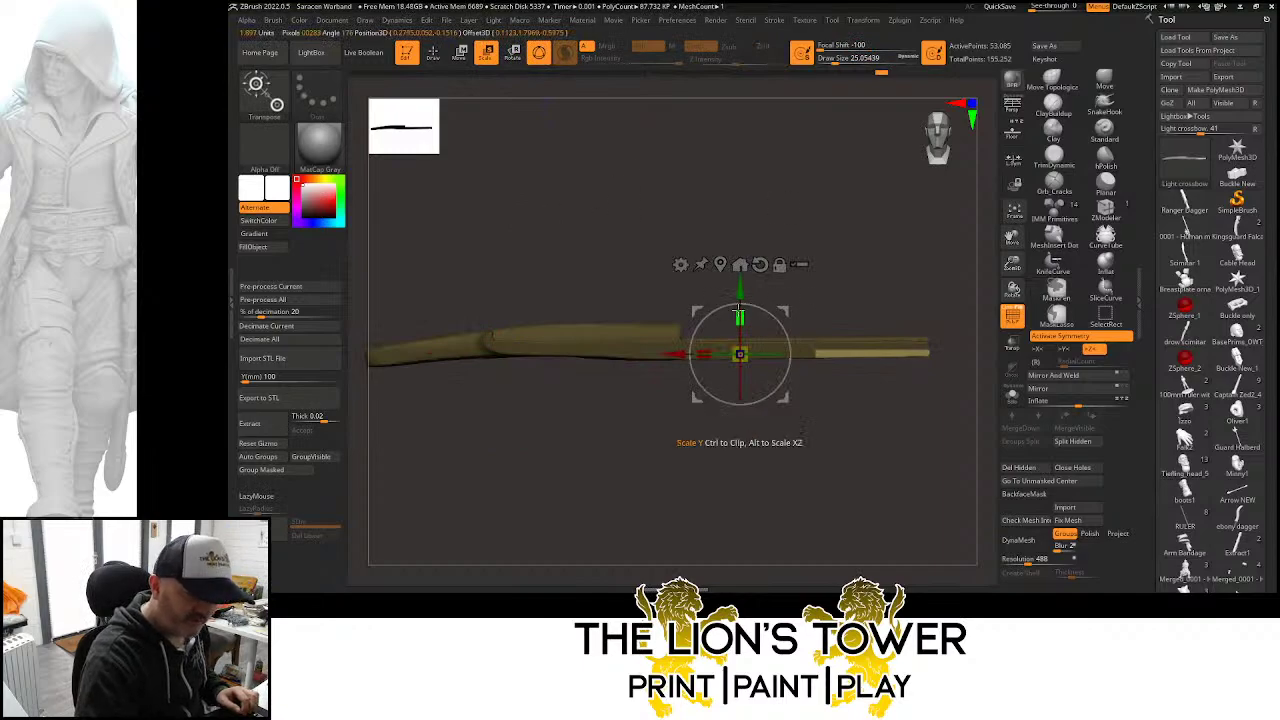
left_click_drag(740, 293, 740, 325)
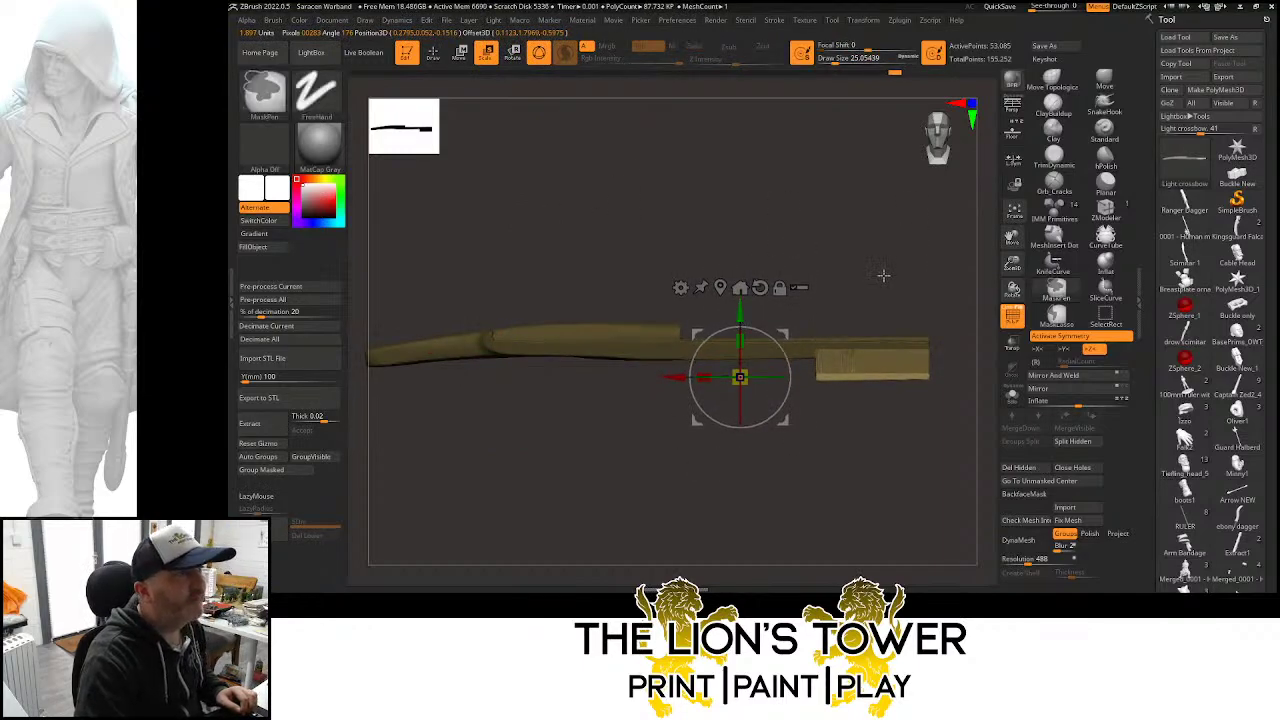
left_click_drag(882, 277, 890, 277, "ctrl")
Mask all but the underside at the middle of the stock and pull it down into a tapered bulge
left_click_drag(634, 416, 772, 352, "ctrl")
left_click(814, 246, "ctrl")
key("w")
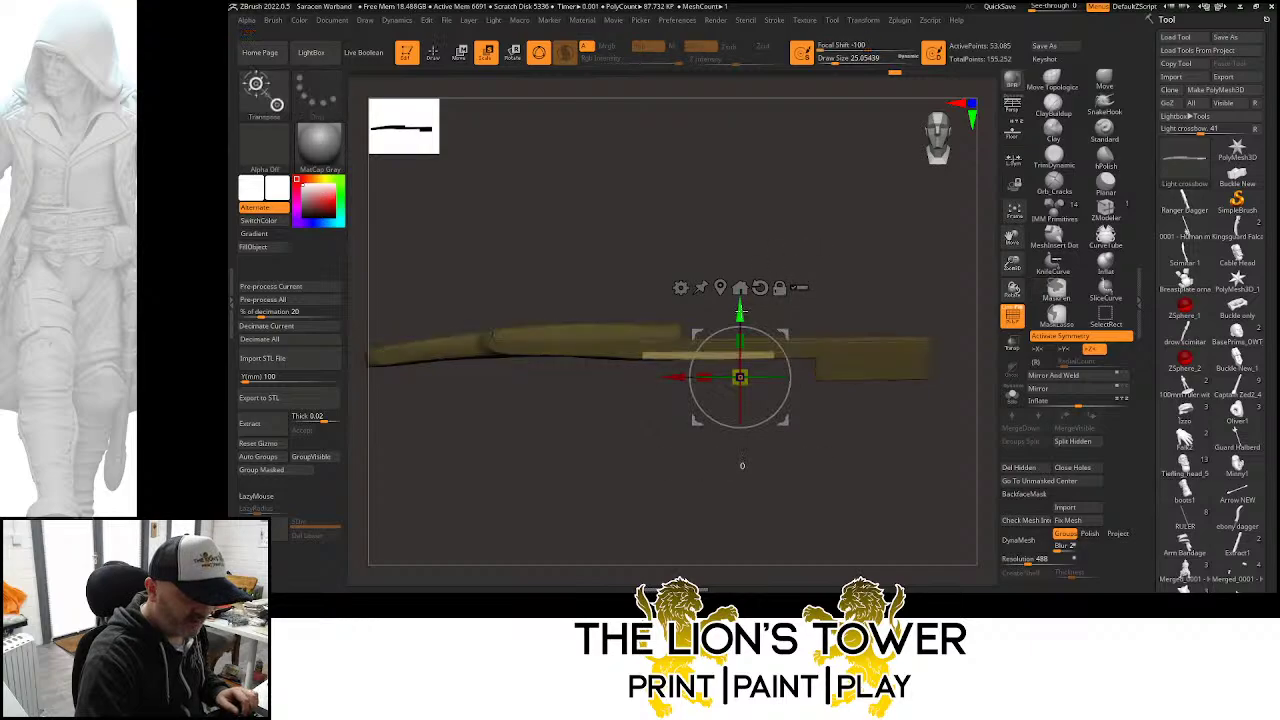
left_click_drag(740, 309, 741, 333)
mouse_move(705, 402)
left_mouse_down()
mouse_move(720, 401)
mouse_move(673, 405)
mouse_move(720, 401)
mouse_move(678, 403)
mouse_move(700, 402)
left_mouse_up()
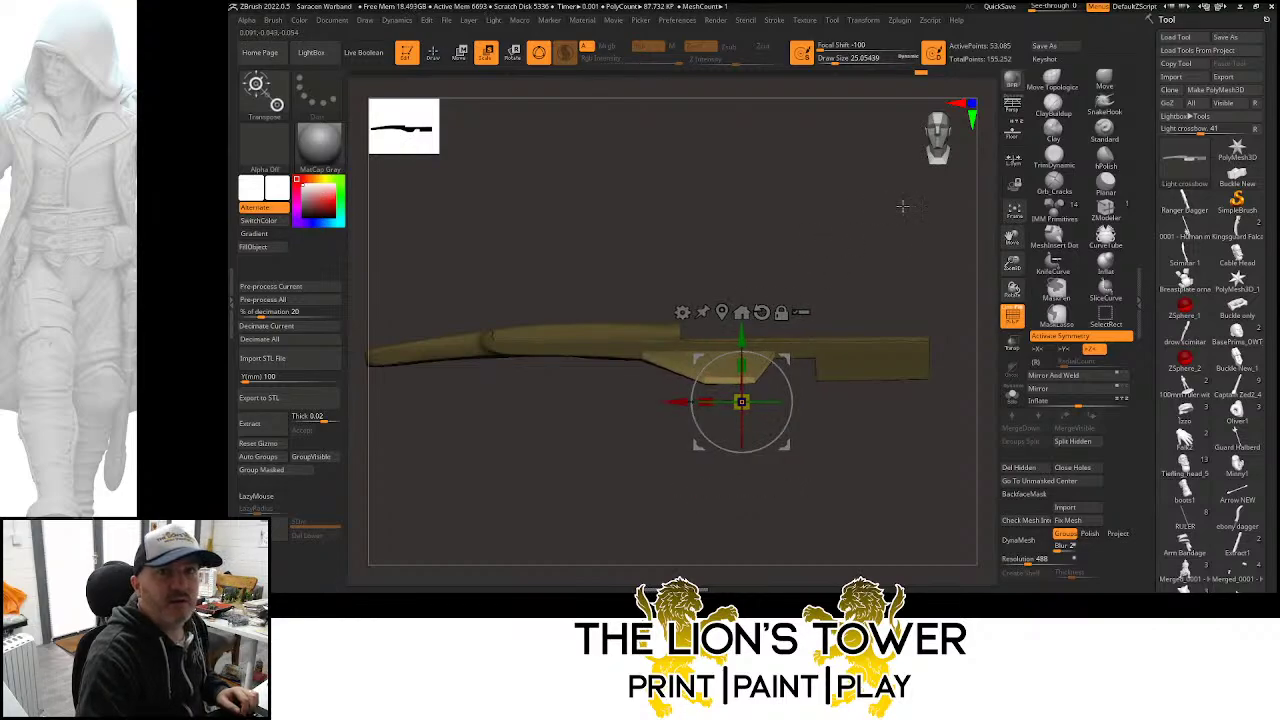
Mask all but the underside of the stock's rear end and move it down to deepen the butt
mouse_move(1013, 238)
left_mouse_down()
mouse_move(1086, 246)
mouse_move(1136, 234)
left_mouse_up()
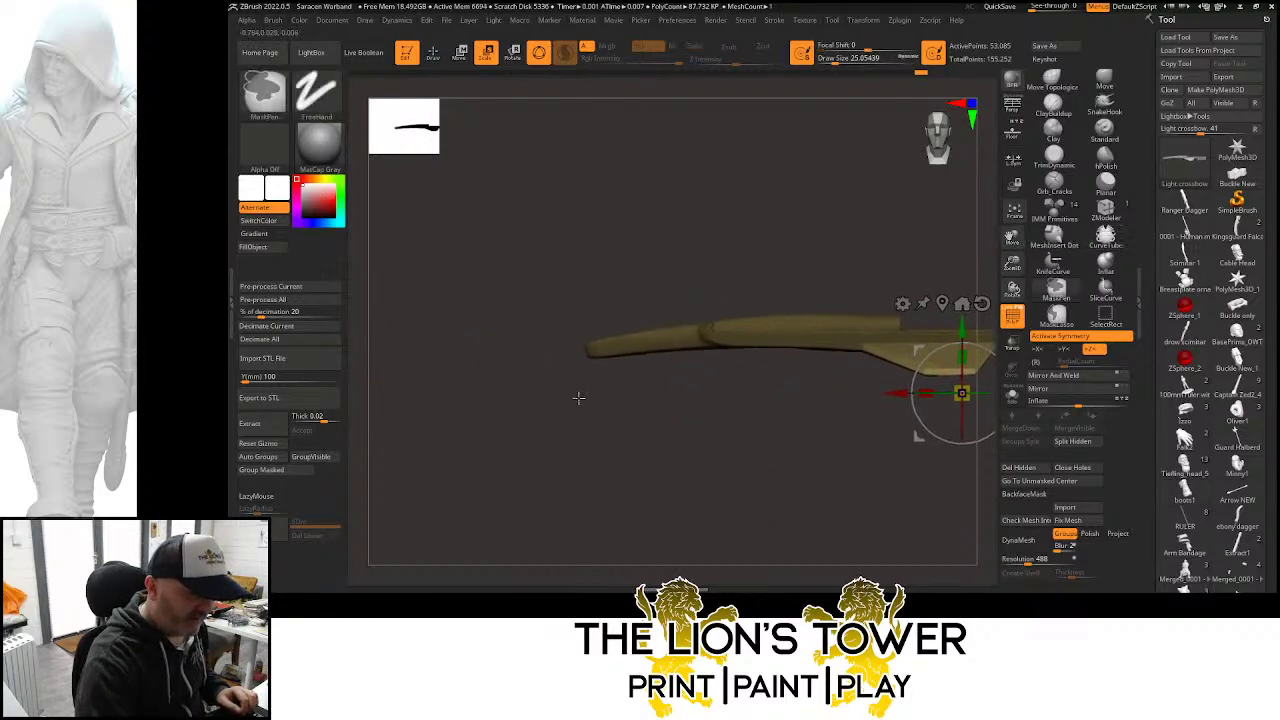
left_click_drag(566, 397, 688, 342, "ctrl")
left_click(673, 387, "ctrl")
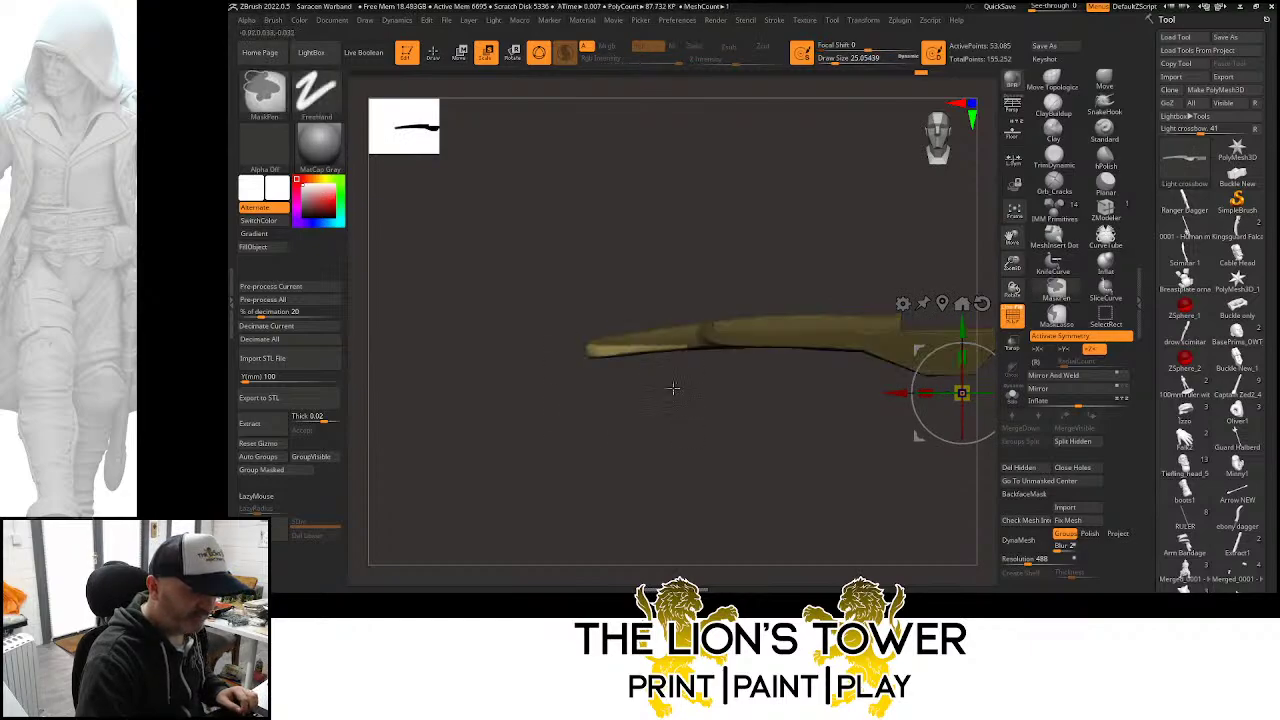
key("w")
left_click_drag(962, 329, 962, 350)
Center the gizmo on the lowered butt underside, shorten it lengthwise and tilt it slightly to shape the heel, clearing the mask
left_click(942, 324)
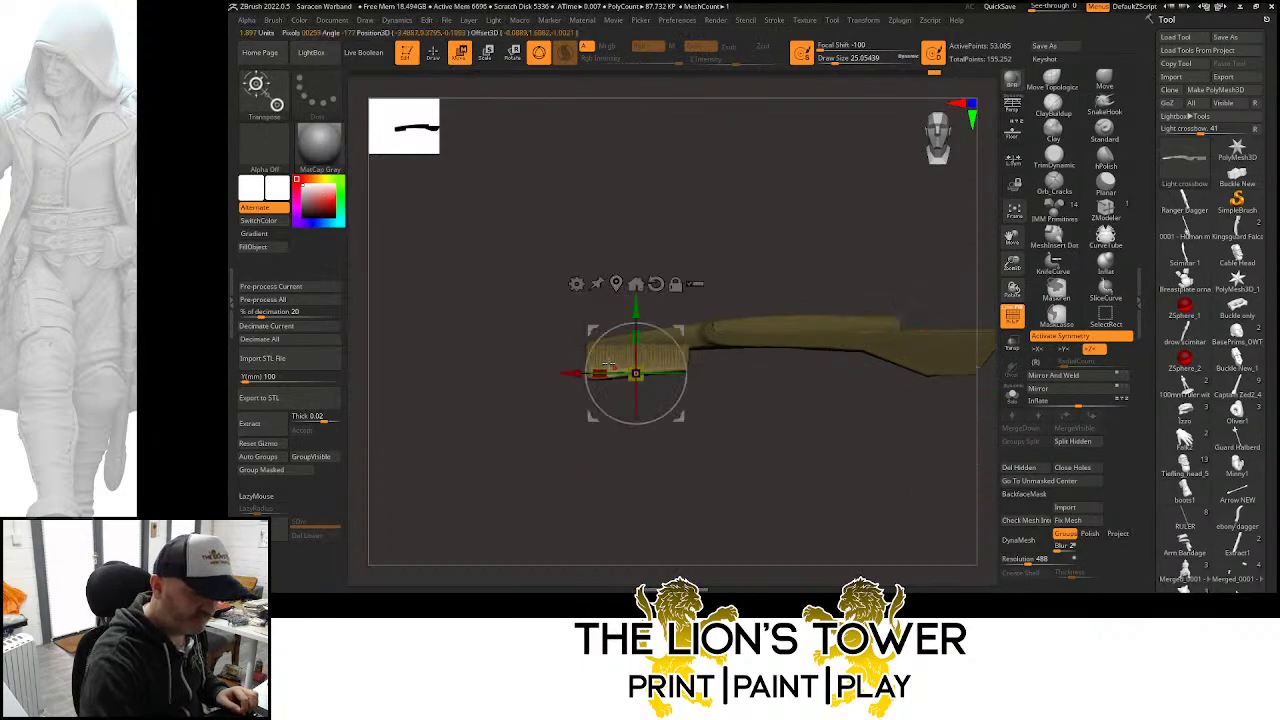
left_click_drag(600, 373, 552, 376)
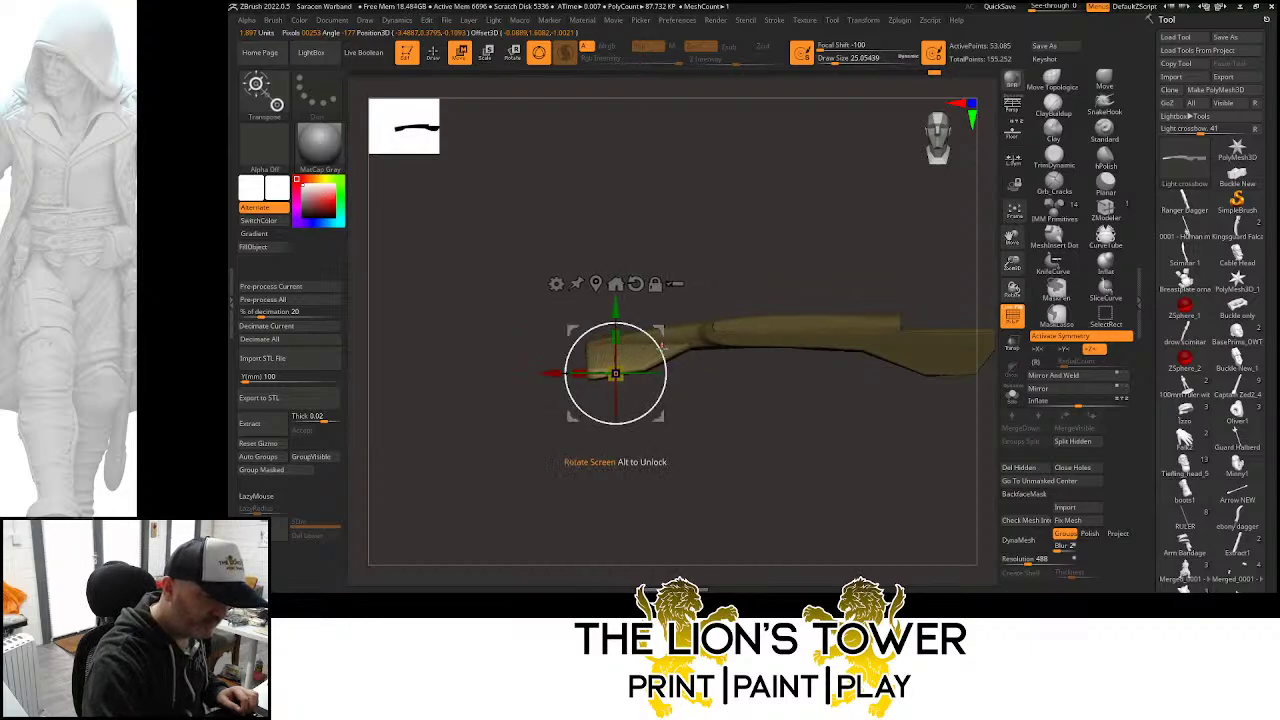
left_click_drag(662, 347, 664, 353)
left_click_drag(658, 331, 658, 335)
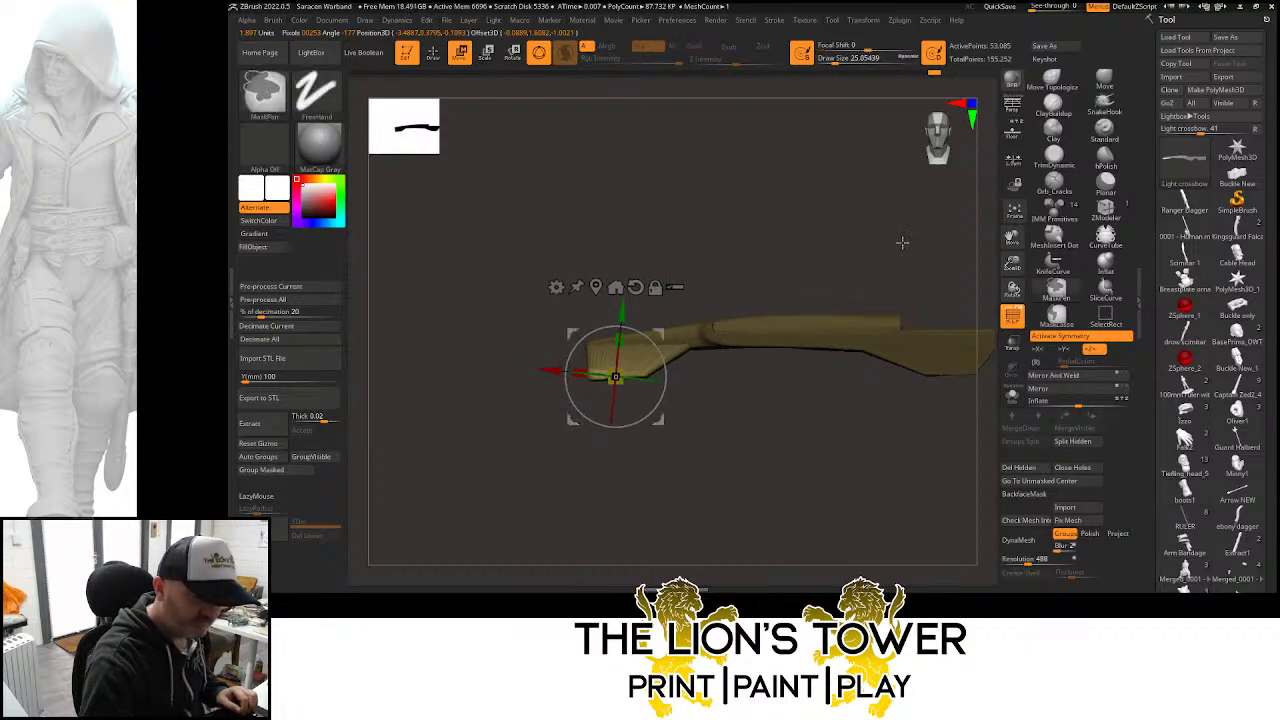
left_click_drag(902, 242, 913, 199, "ctrl")
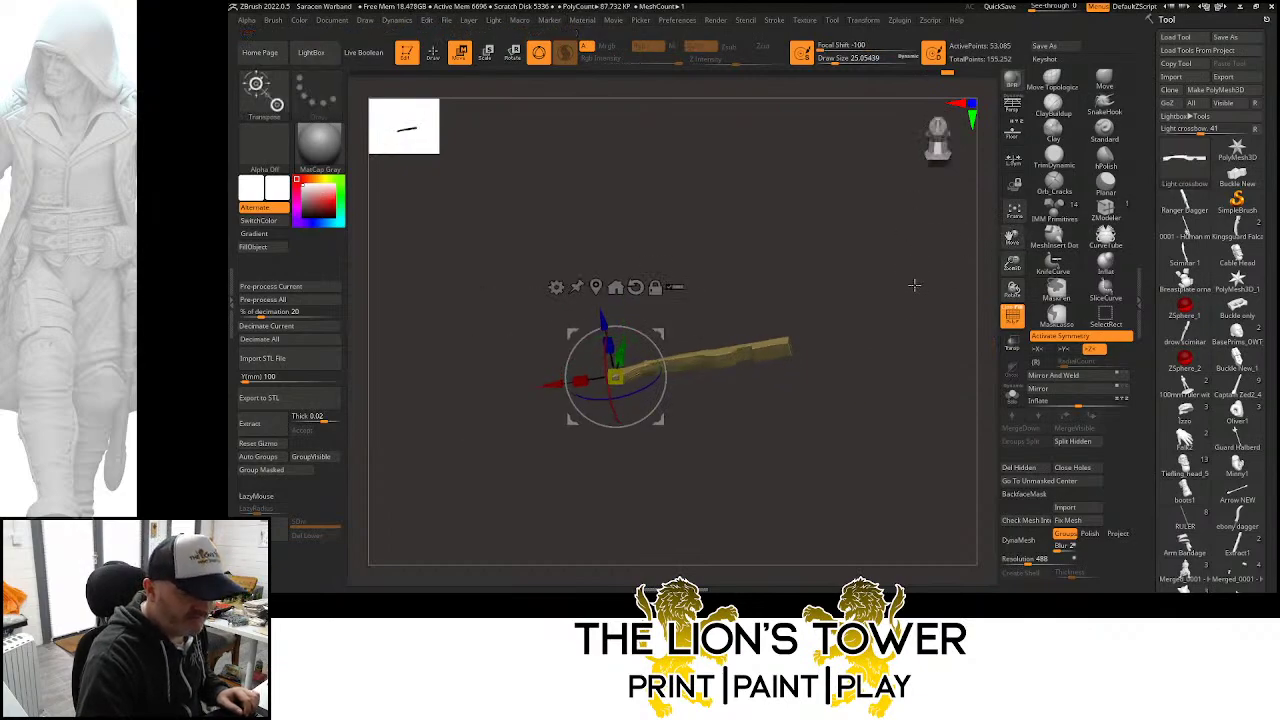
Reveal the remaining crossbow parts around the reshaped stock in side view and return to Draw mode
mouse_move(903, 250)
right_mouse_down("shift")
mouse_move(920, 306)
mouse_move(891, 270)
right_mouse_up("shift")
left_click(890, 268, "ctrl")
left_click_drag(885, 252, 927, 316, "ctrl")
left_click_drag(887, 263, 928, 311, "ctrl")
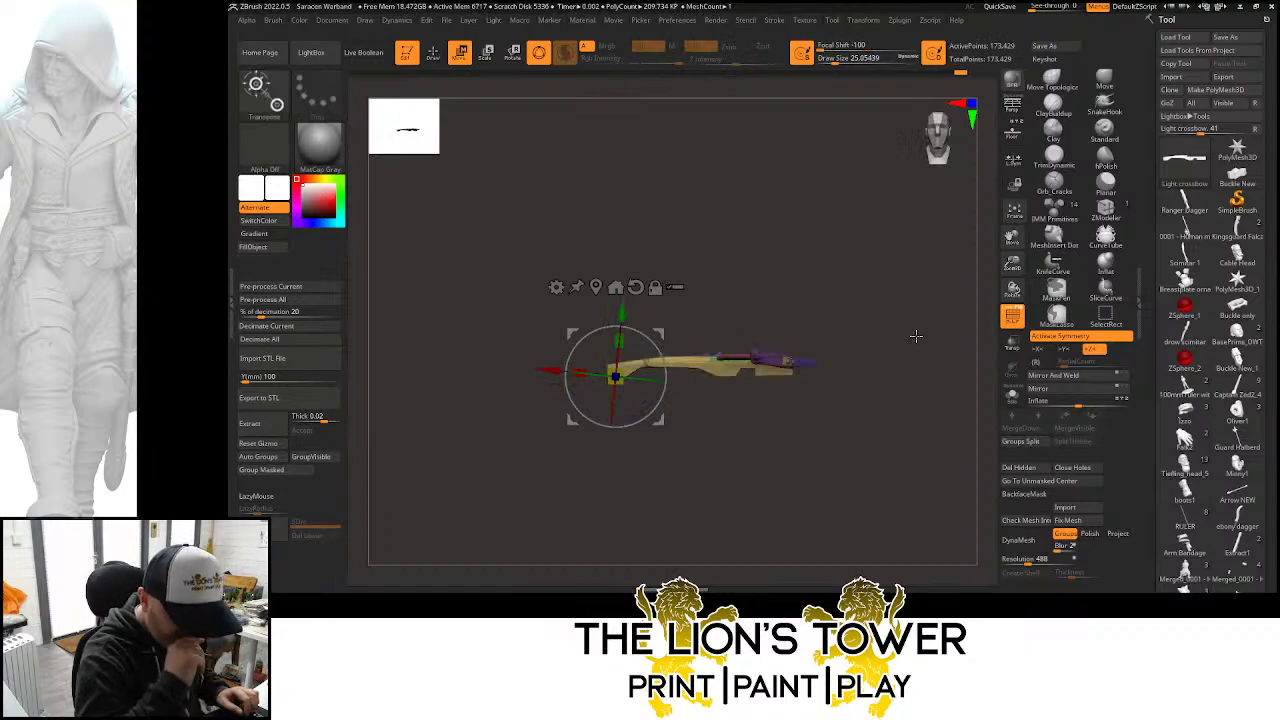
key("ctrl")
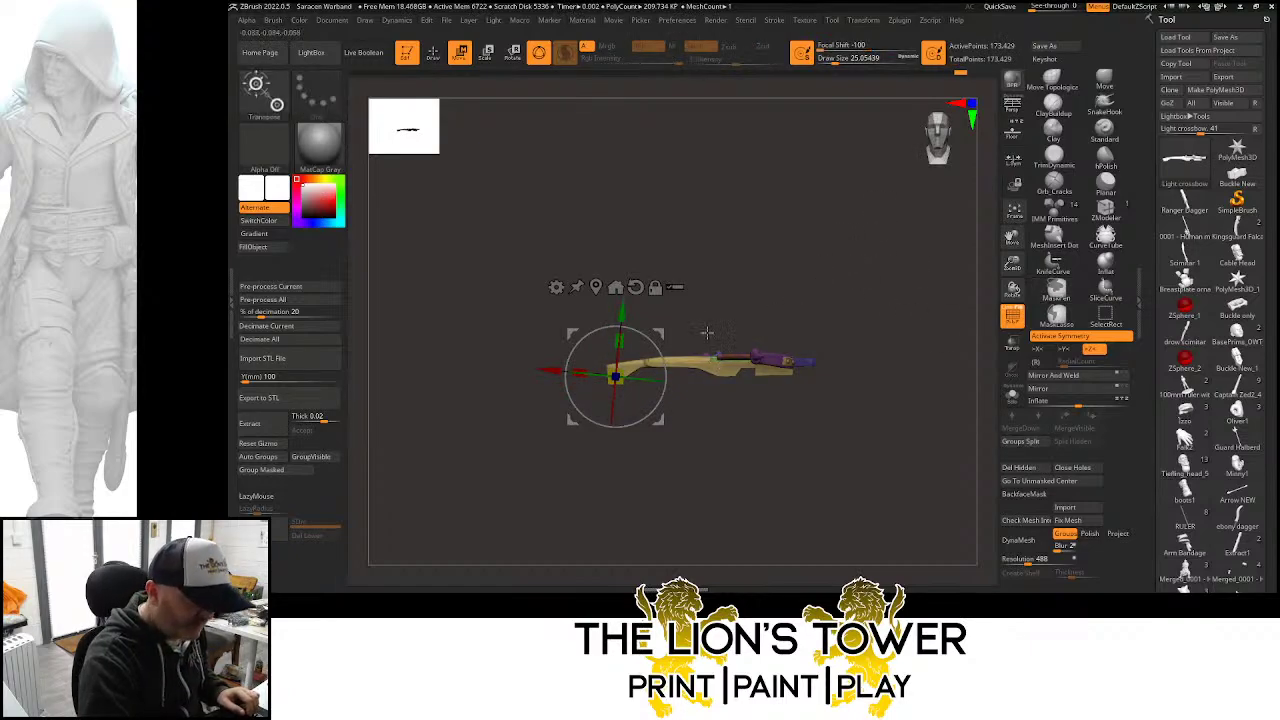
key("q")
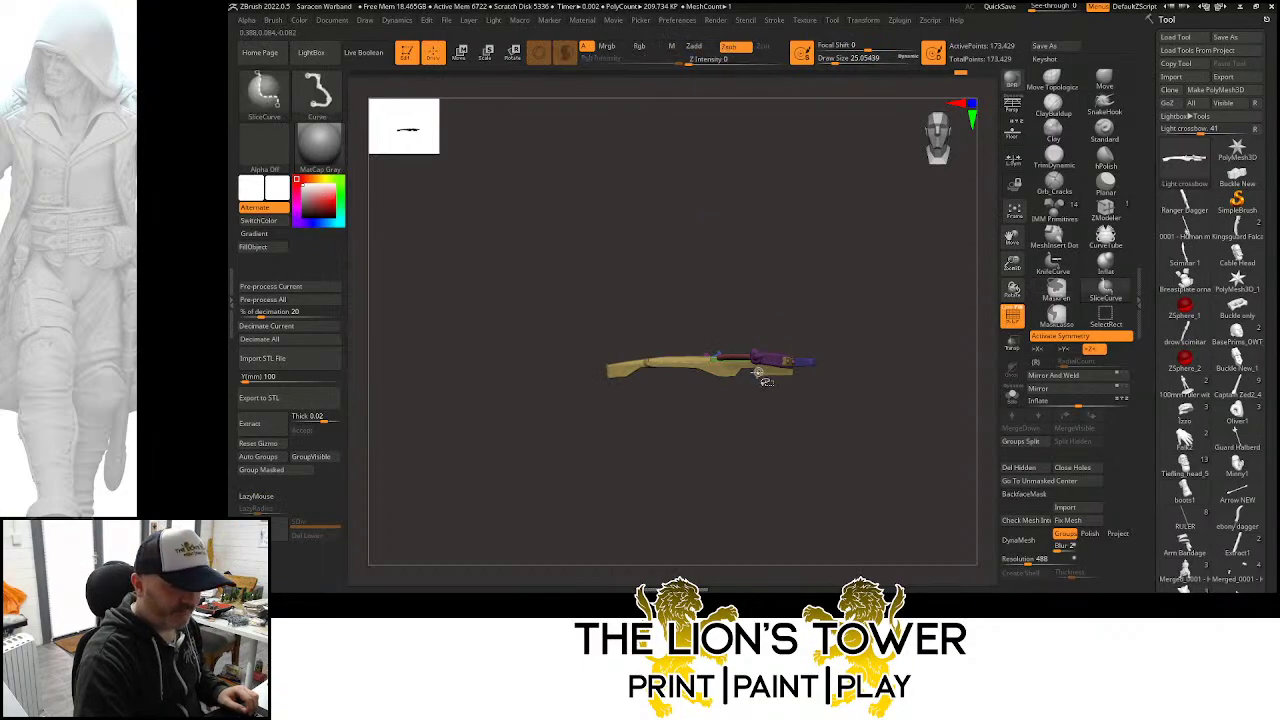
Isolate the stock, turn off Sculptris Pro and polish away the ridge ahead of the butt with hPolish at draw size about 77
left_click(733, 373, "ctrl+shift")
left_click_drag(1012, 263, 960, 302)
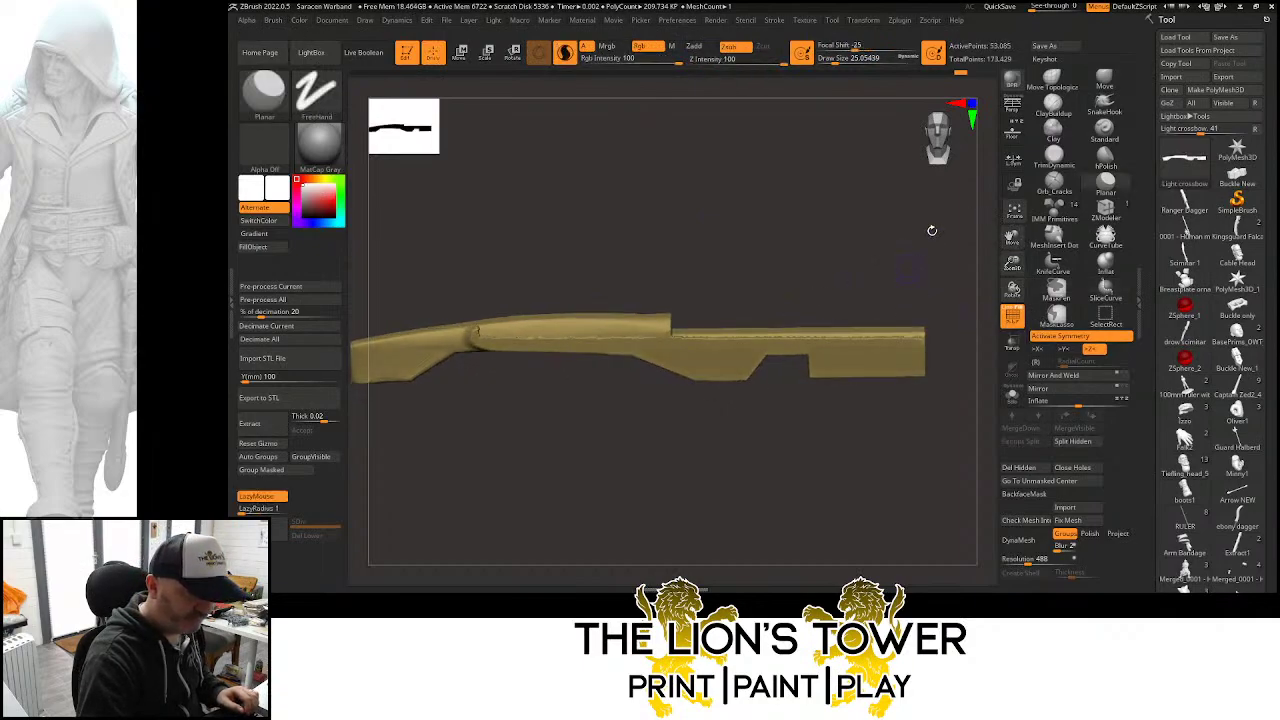
left_click(1105, 155)
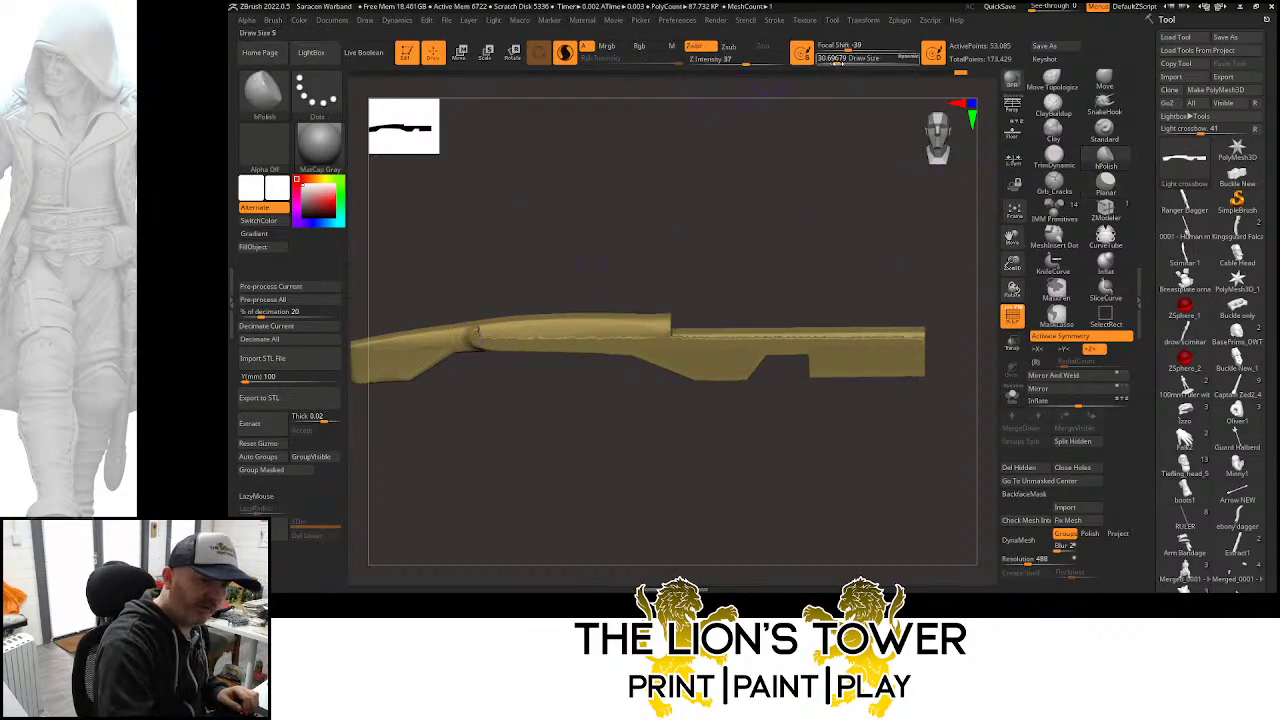
left_click(847, 60)
left_click_drag(1012, 238, 1170, 136)
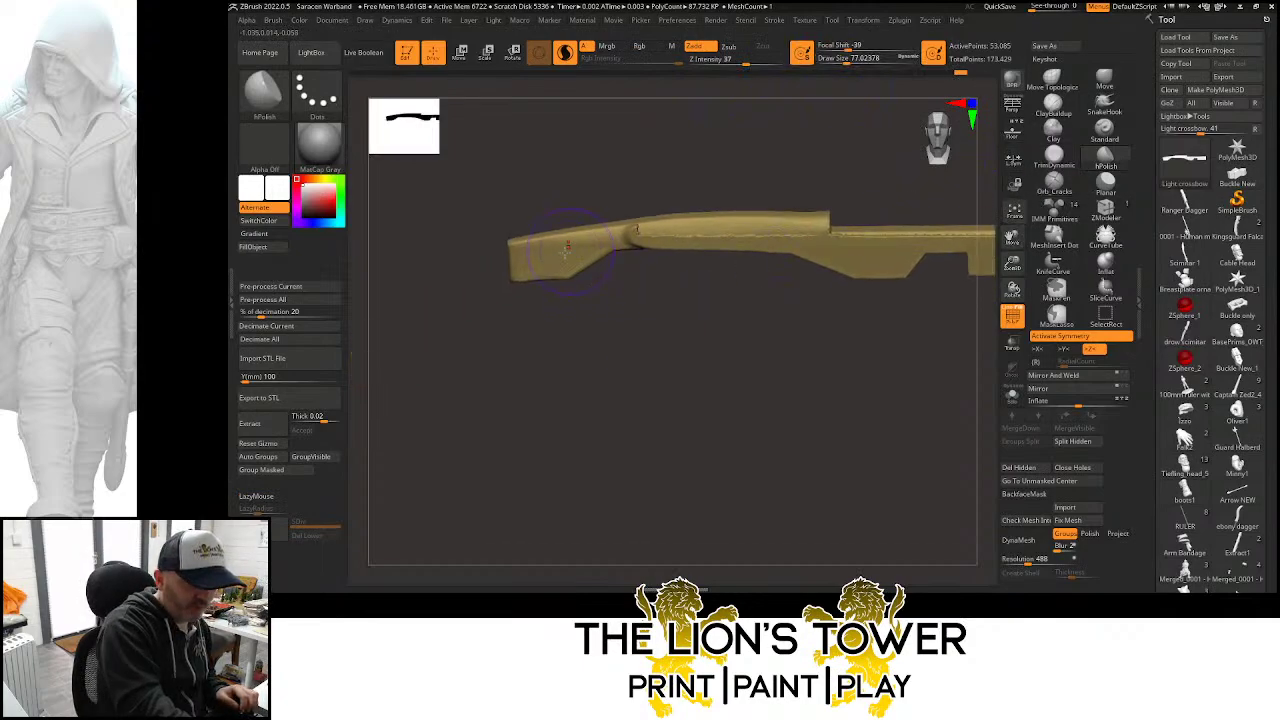
key("ctrl+z")
left_click(566, 54)
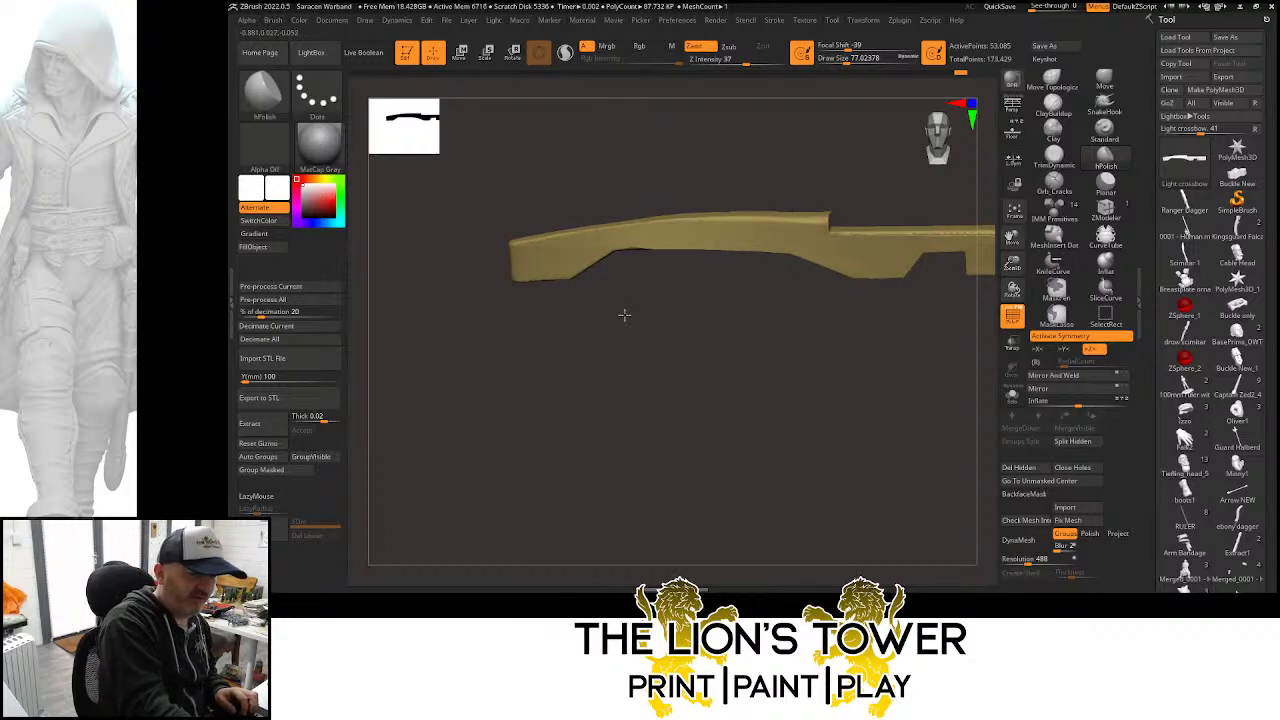
Clear the mask, isolate the stock again and polish the underside and edges of the butt with draw size about 44
left_click(585, 366, "ctrl+shift")
mouse_move(581, 369)
left_mouse_down("ctrl")
mouse_move(608, 440)
mouse_move(610, 427)
left_mouse_up("ctrl")
left_click(590, 264, "ctrl+shift")
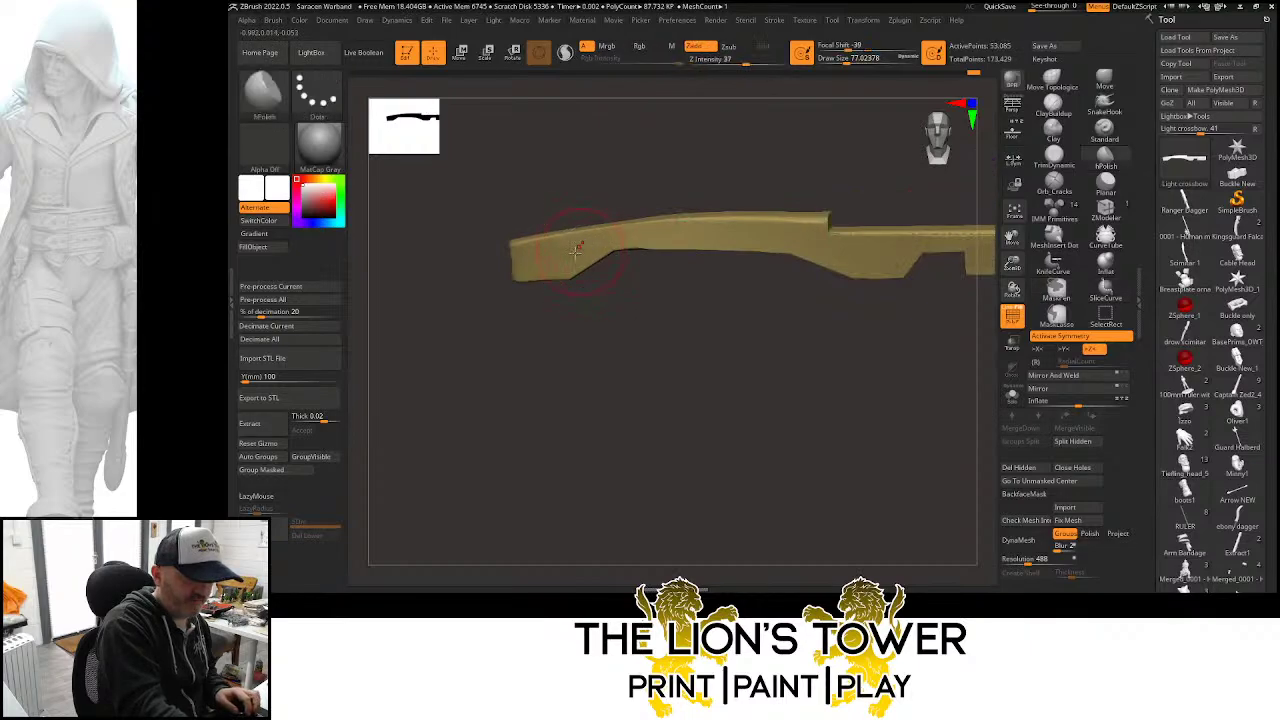
mouse_move(544, 289)
left_mouse_down()
mouse_move(654, 289)
mouse_move(670, 208)
left_mouse_up()
left_click_drag(845, 60, 839, 60)
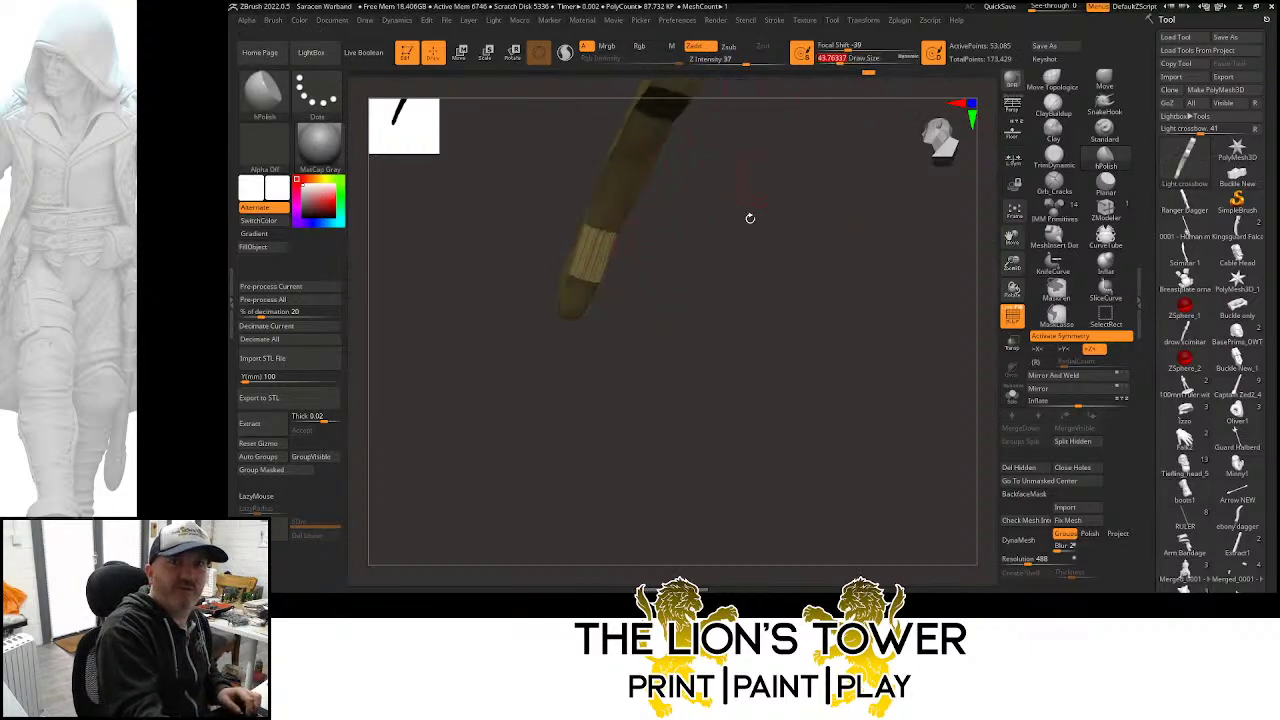
left_click_drag(749, 217, 628, 215)
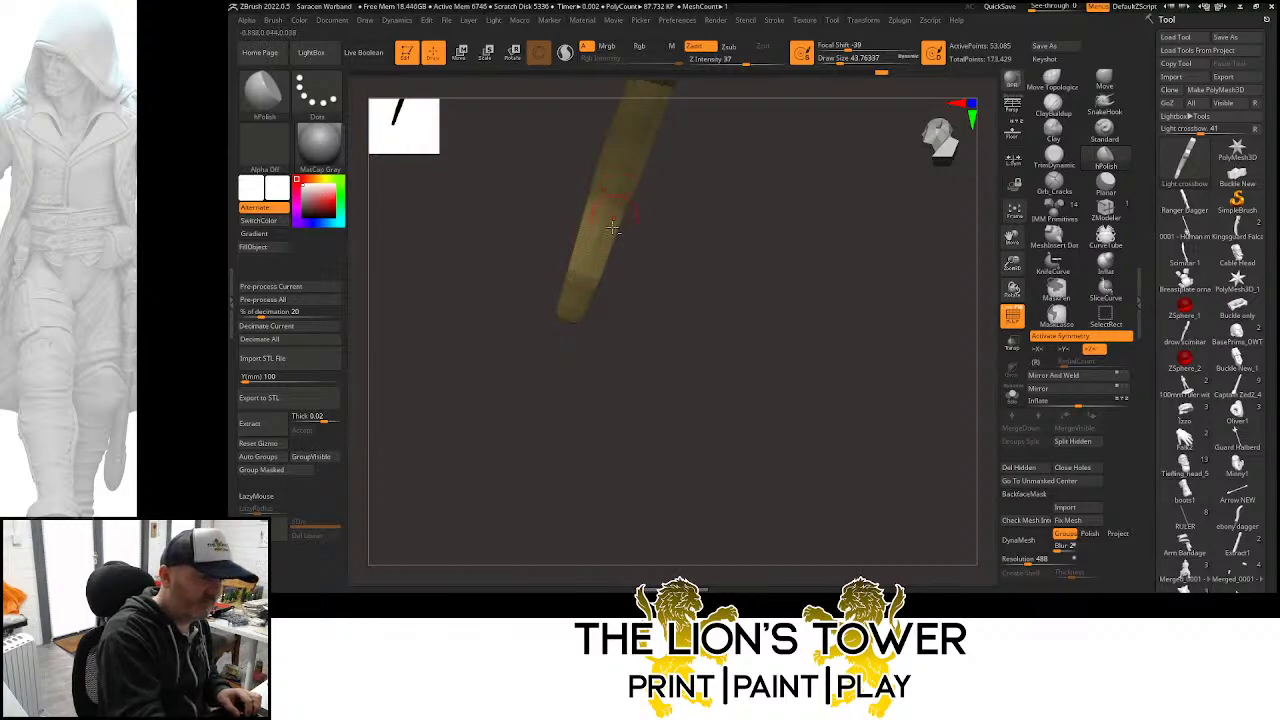
mouse_move(735, 240)
left_mouse_down()
mouse_move(651, 271)
mouse_move(640, 230)
mouse_move(583, 227)
left_mouse_up()
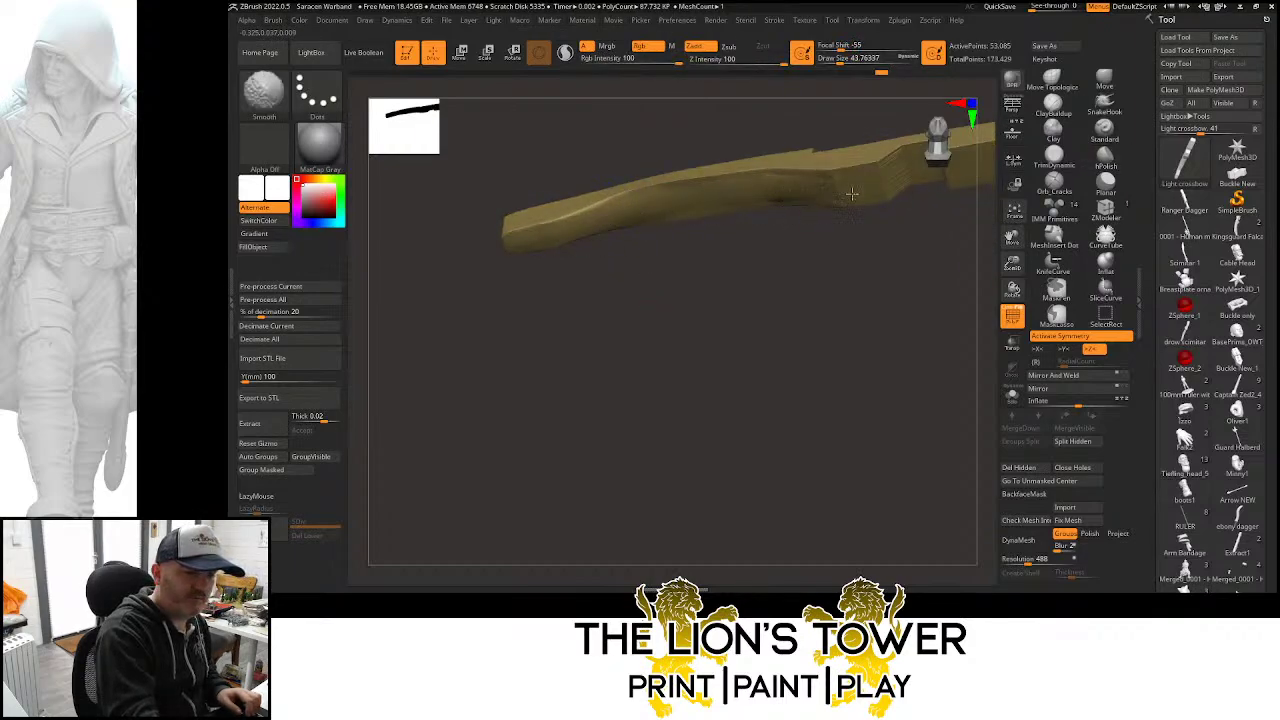
Smooth the underside bulge at the middle of the stock and polish the edges around the butt's rear end
mouse_move(884, 171)
left_mouse_down("shift")
mouse_move(914, 175)
mouse_move(890, 178)
left_mouse_up("shift")
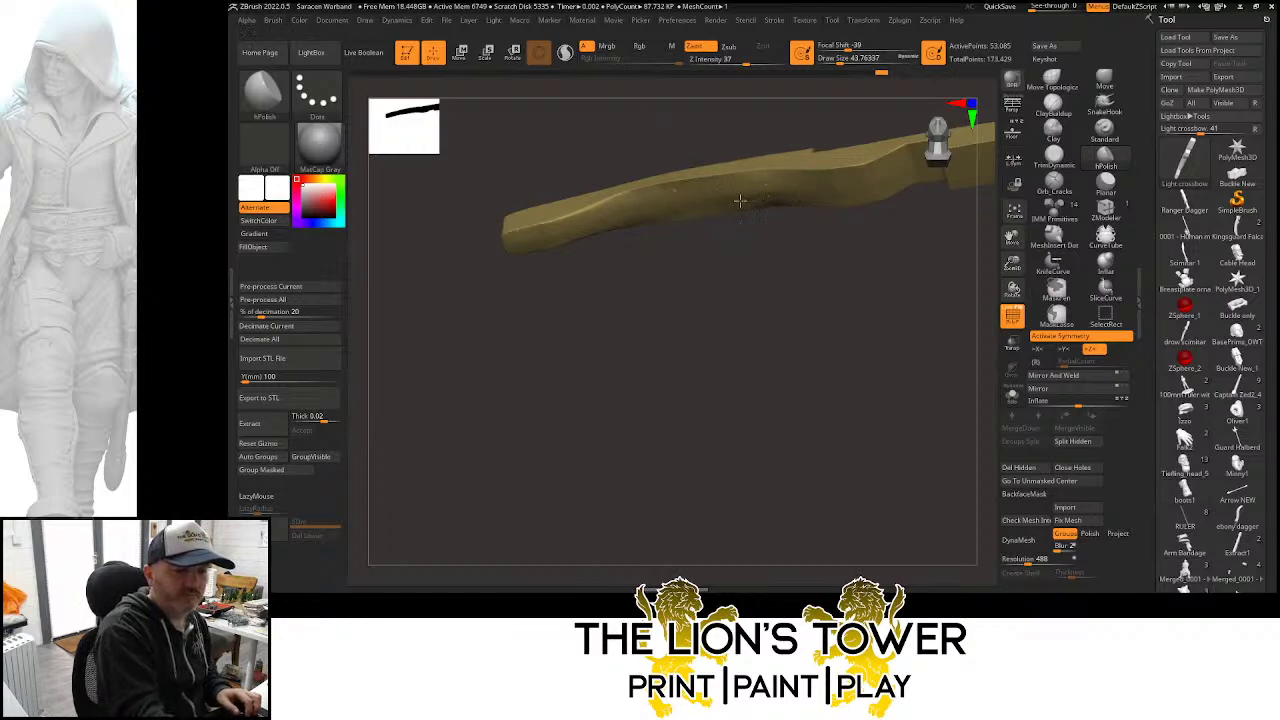
left_click_drag(700, 260, 783, 172)
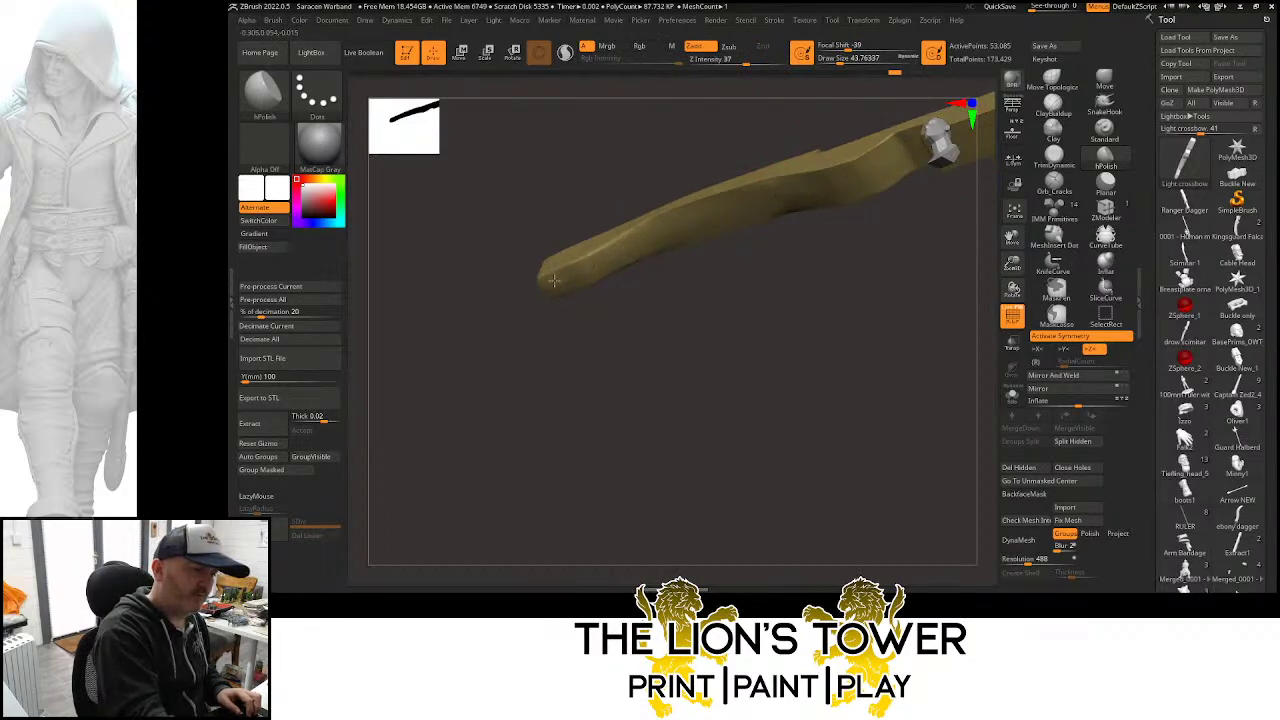
mouse_move(544, 278)
left_mouse_down()
mouse_move(531, 282)
mouse_move(608, 245)
left_mouse_up()
Reveal all crossbow parts, DynaMesh the model at resolution 488 with groups kept, and isolate the stock
mouse_move(805, 311)
left_mouse_down()
mouse_move(826, 366)
mouse_move(820, 320)
left_mouse_up()
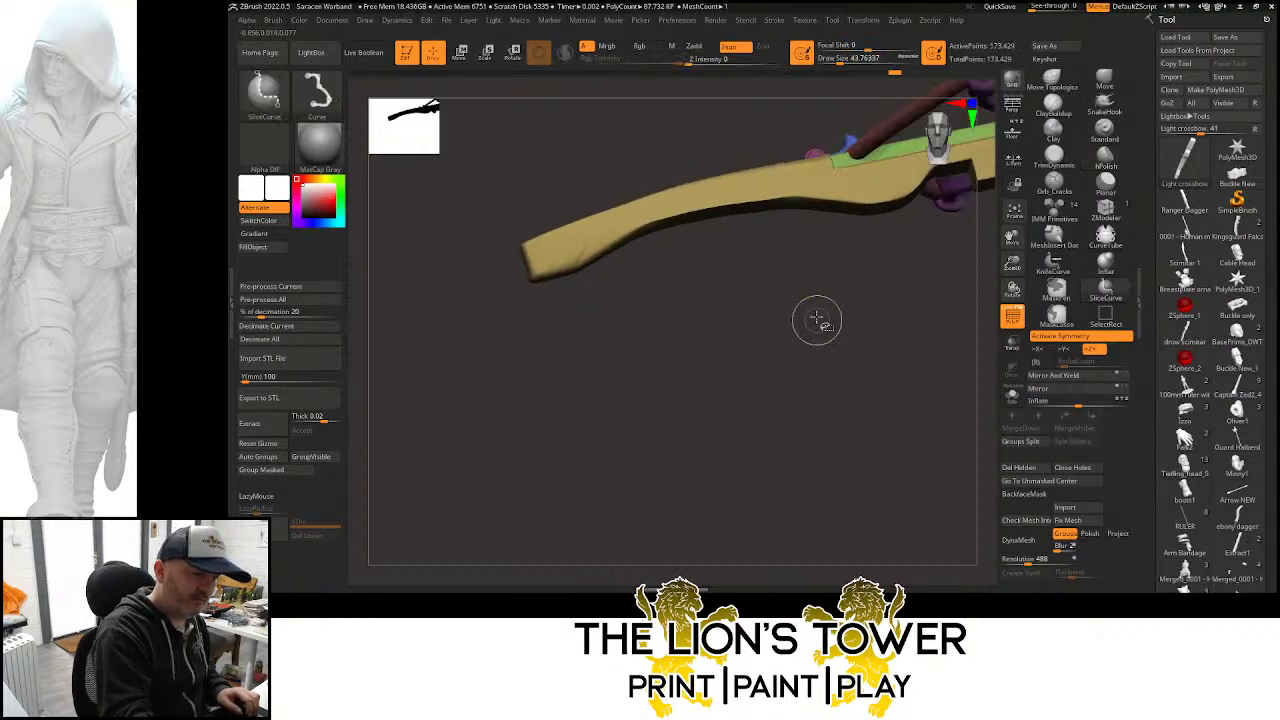
key("ctrl")
left_click(1018, 540)
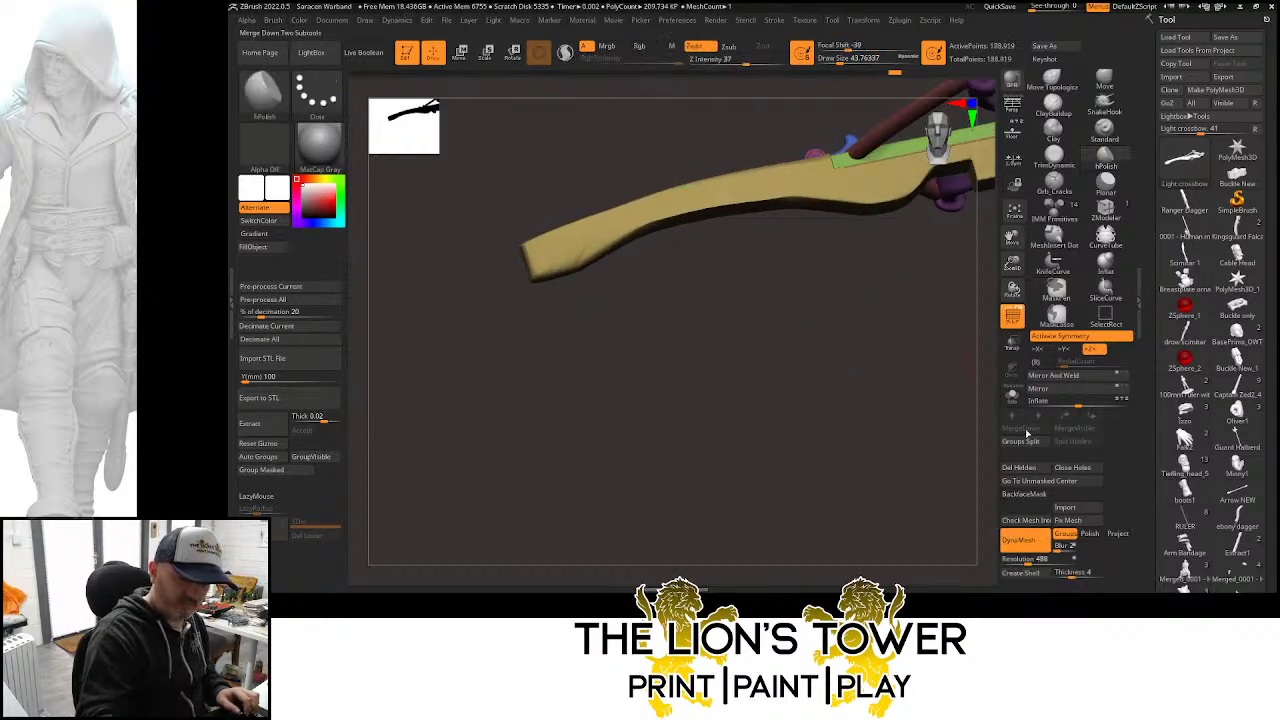
left_click_drag(757, 394, 757, 378)
left_click(600, 232, "ctrl+shift")
Smooth the side of the remeshed butt and polish the stock's underside from the butt to the middle bulge
left_click_drag(612, 310, 612, 290)
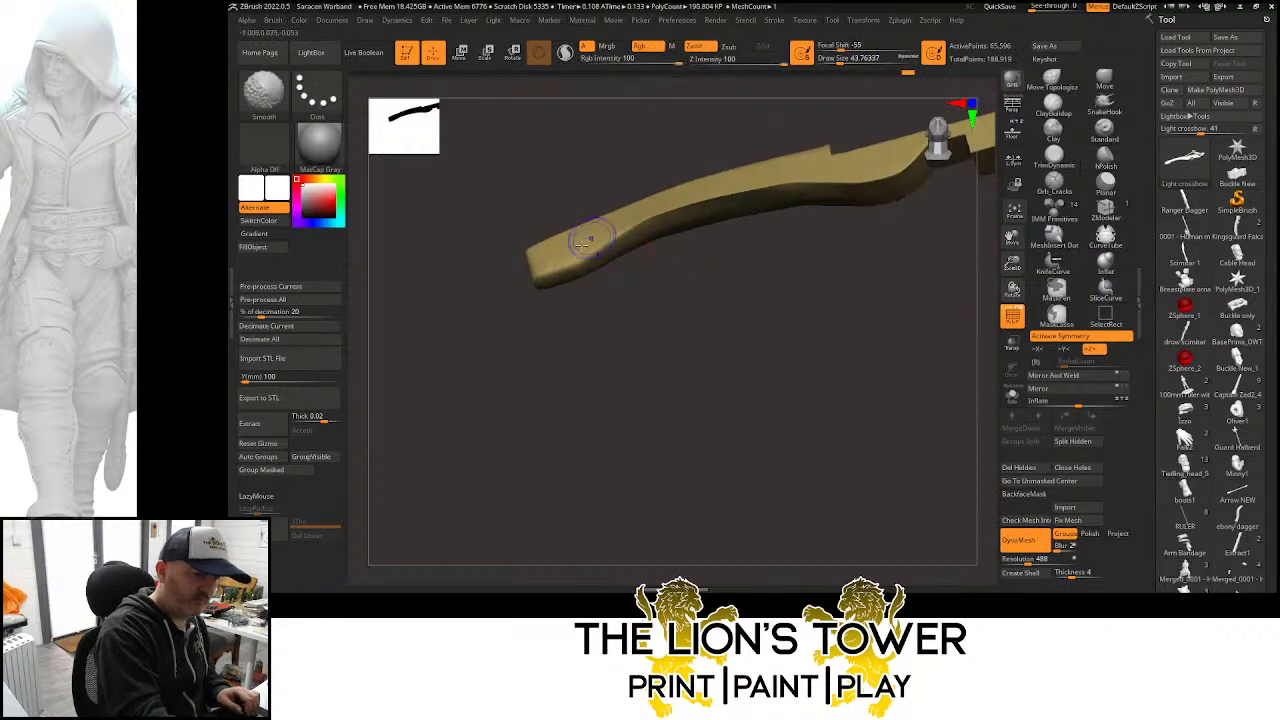
left_click_drag(580, 240, 555, 262, "shift")
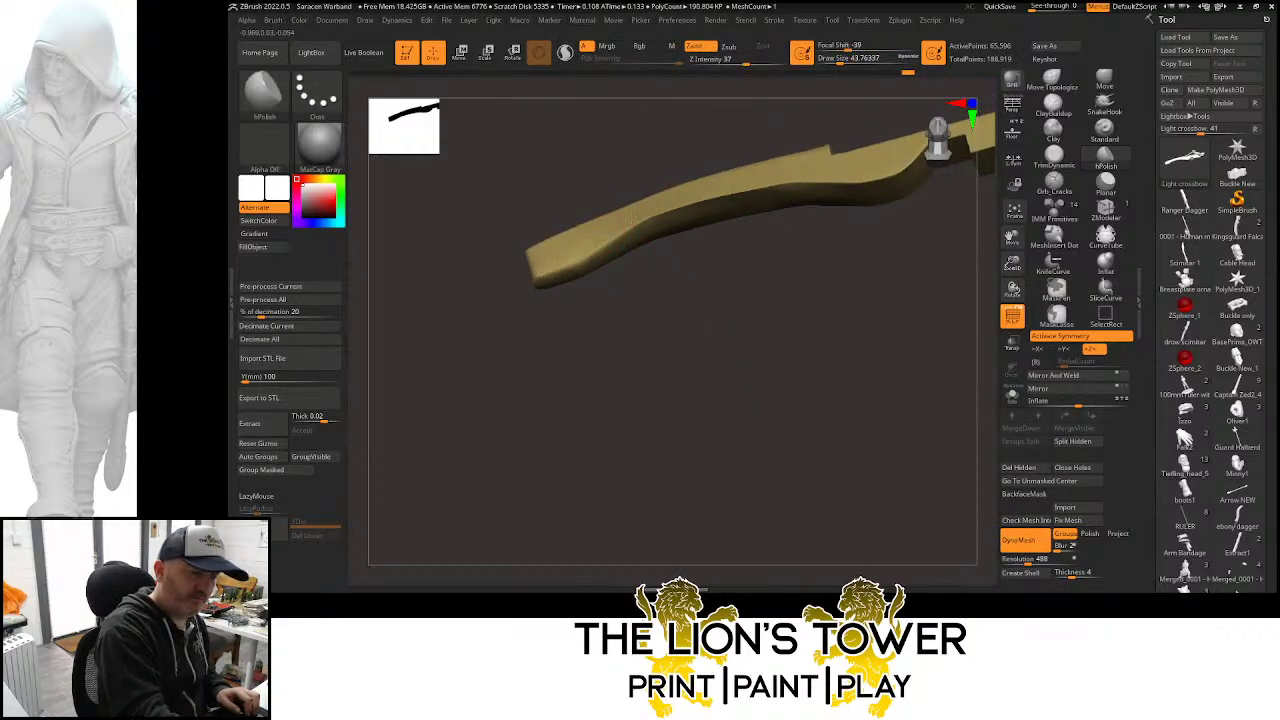
left_click_drag(792, 279, 594, 266)
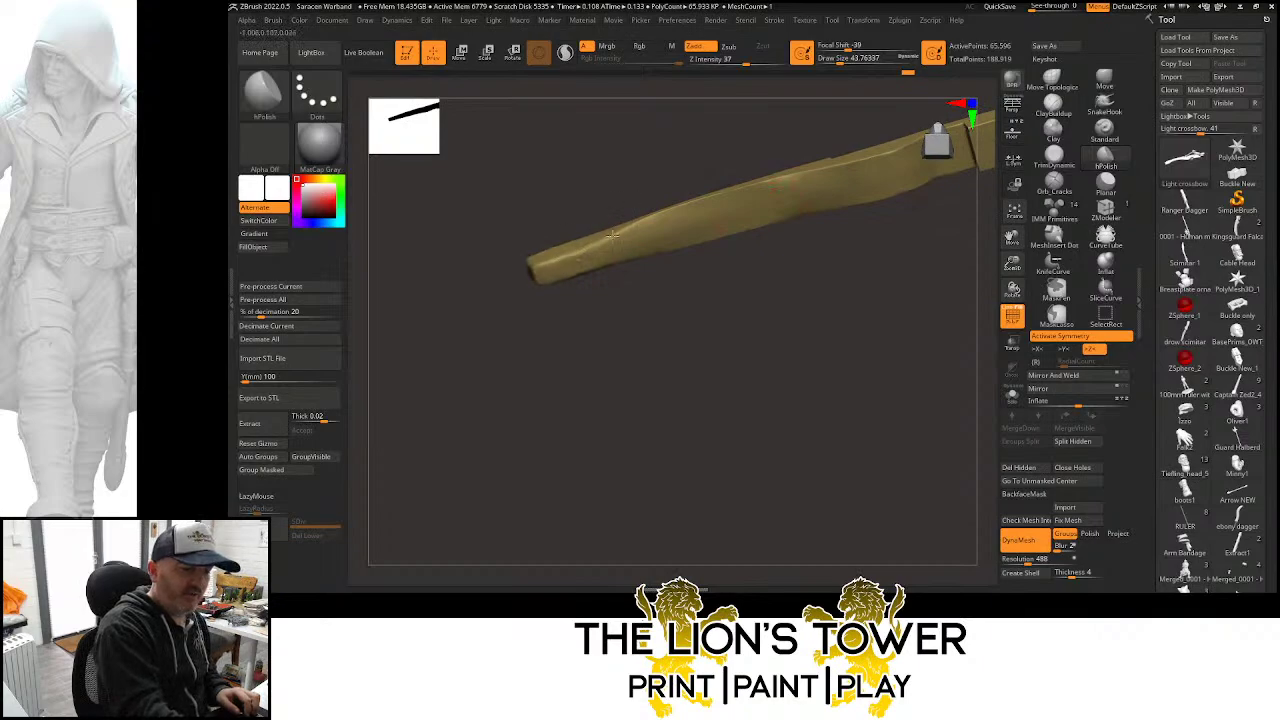
left_click_drag(880, 240, 707, 235)
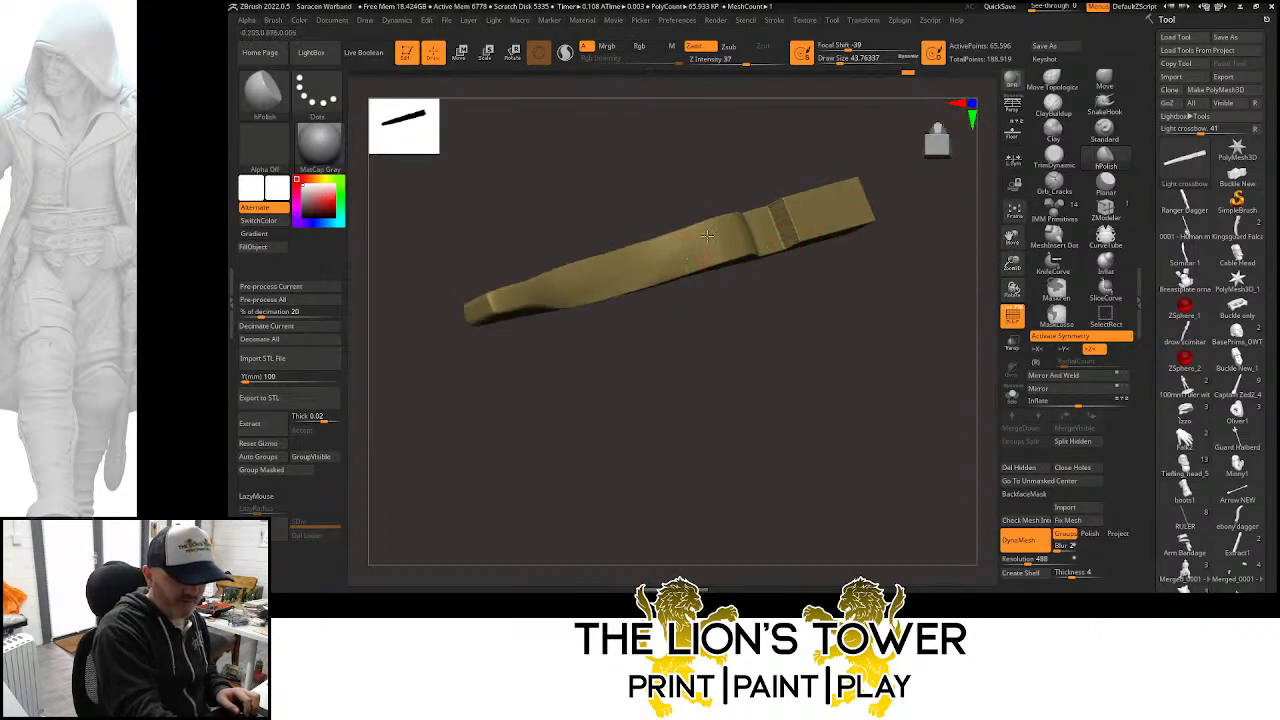
mouse_move(812, 276)
left_mouse_down()
mouse_move(880, 268)
mouse_move(868, 282)
left_mouse_up()
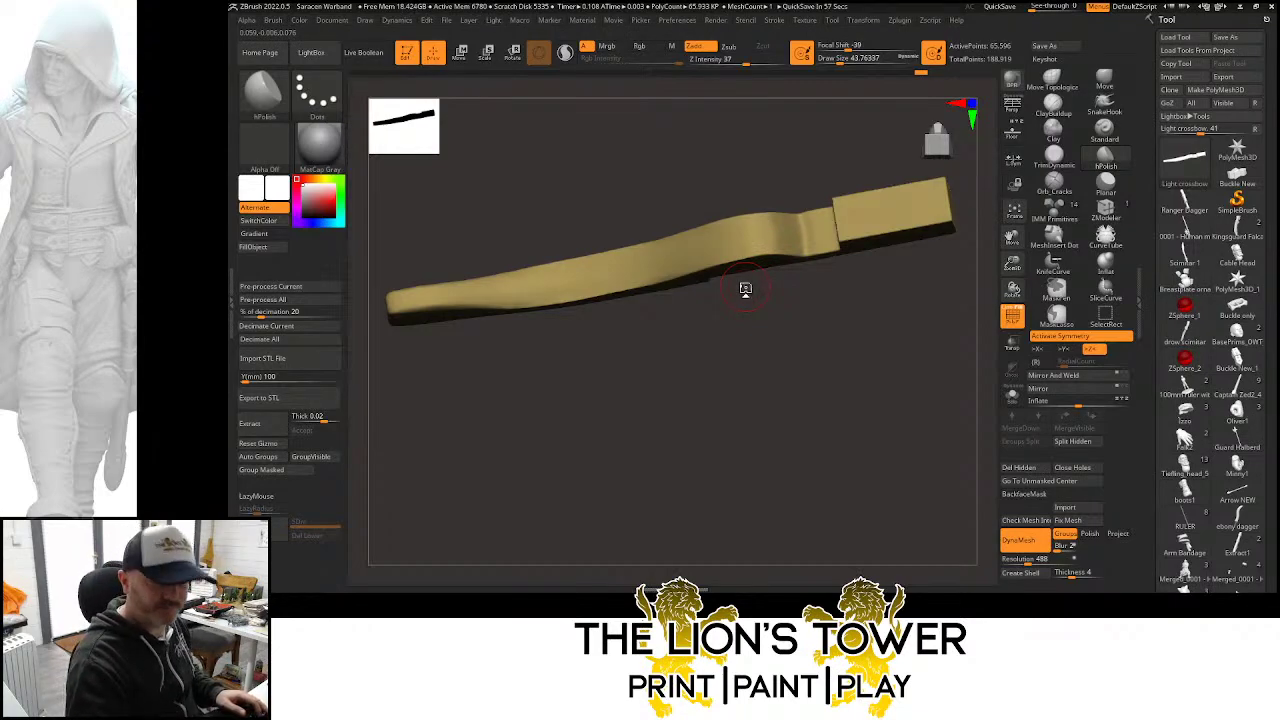
Flatten the hard step at the underside notch near the stock's front with the TrimDynamic brush
left_click_drag(1012, 237, 985, 259)
left_click(1054, 157)
left_click_drag(914, 317, 945, 324)
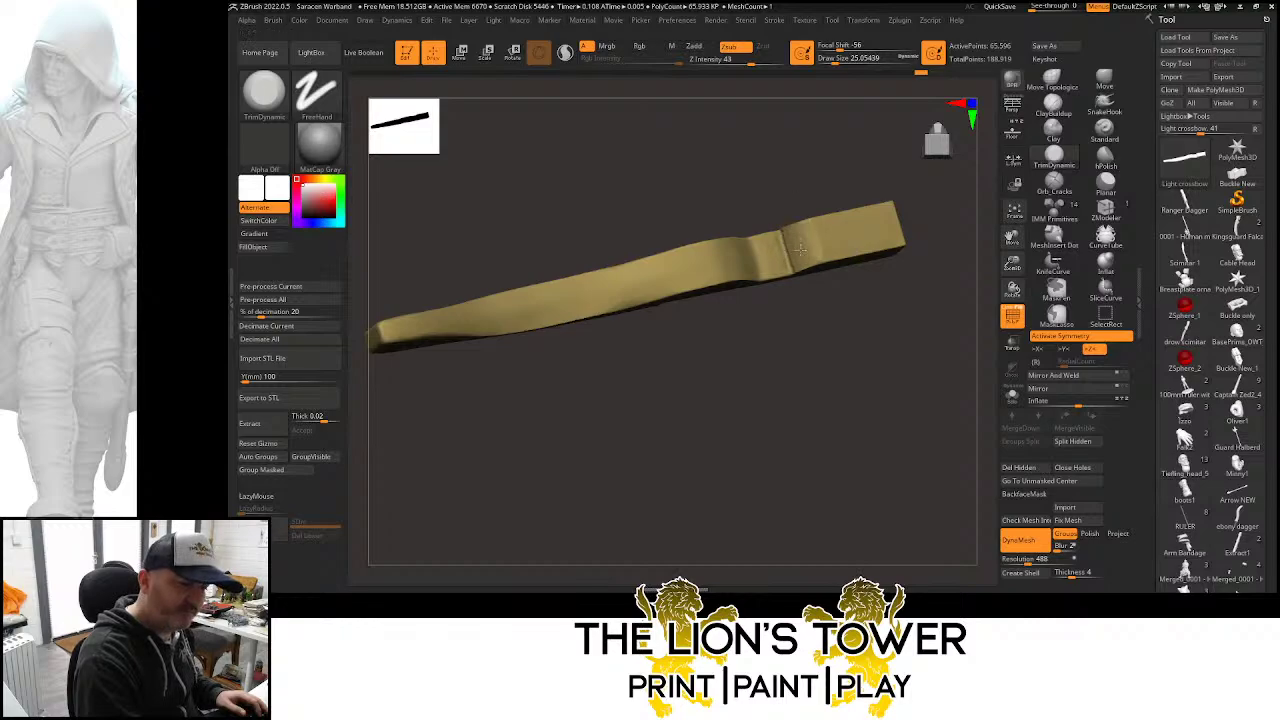
mouse_move(831, 175)
left_mouse_down()
mouse_move(826, 123)
mouse_move(857, 106)
left_mouse_up()
Round the underside notch and its sloping sides into a flowing curve with the hPolish brush
left_click(1105, 158)
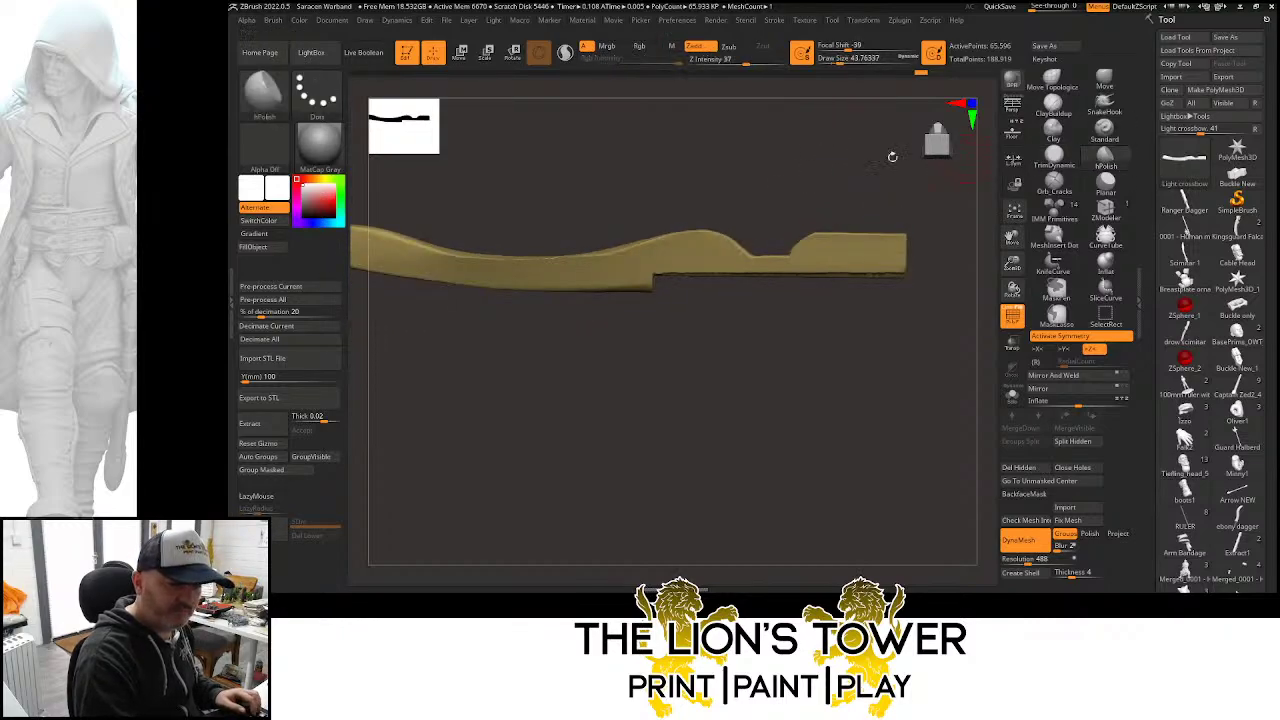
left_click_drag(892, 157, 809, 220)
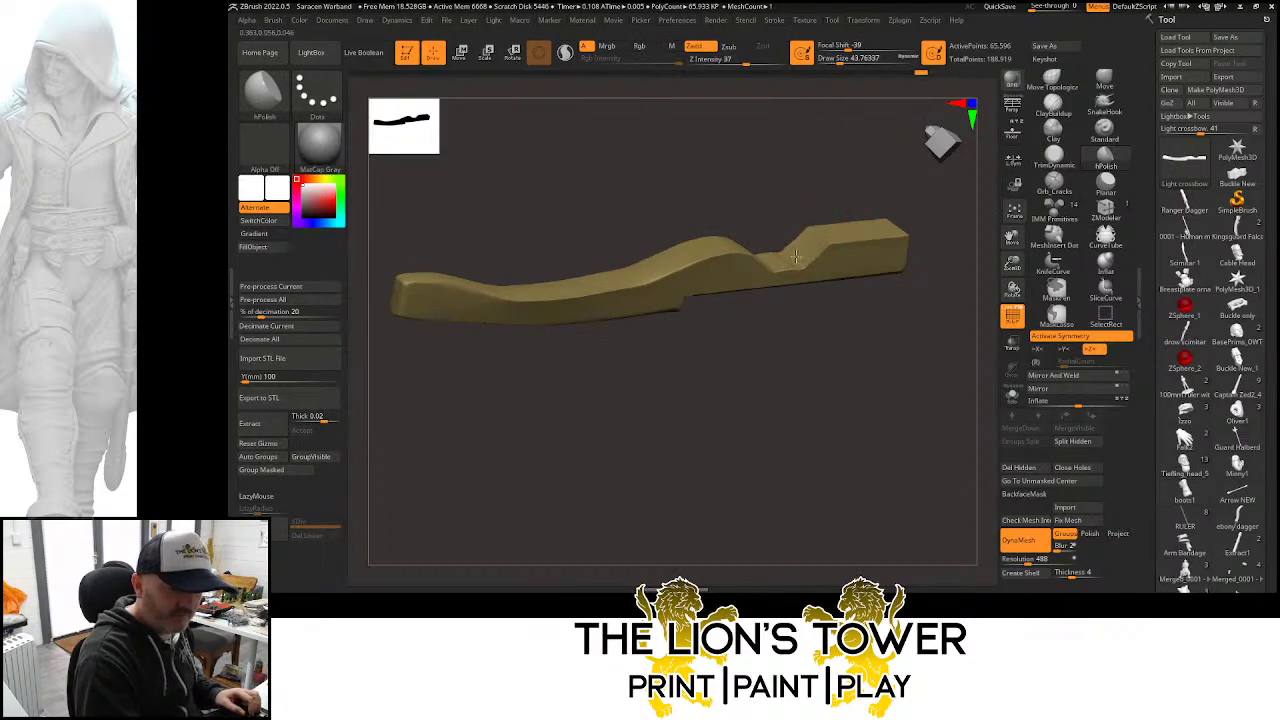
left_click_drag(781, 250, 771, 244)
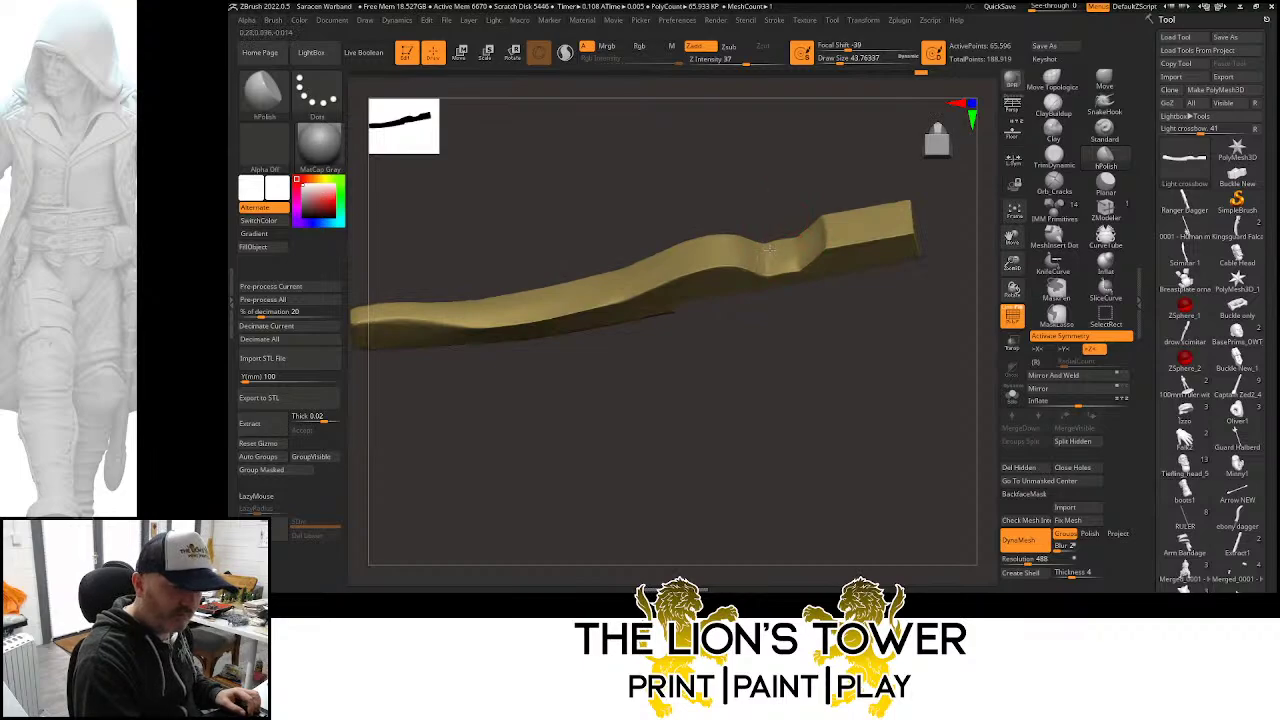
left_click_drag(834, 183, 800, 258)
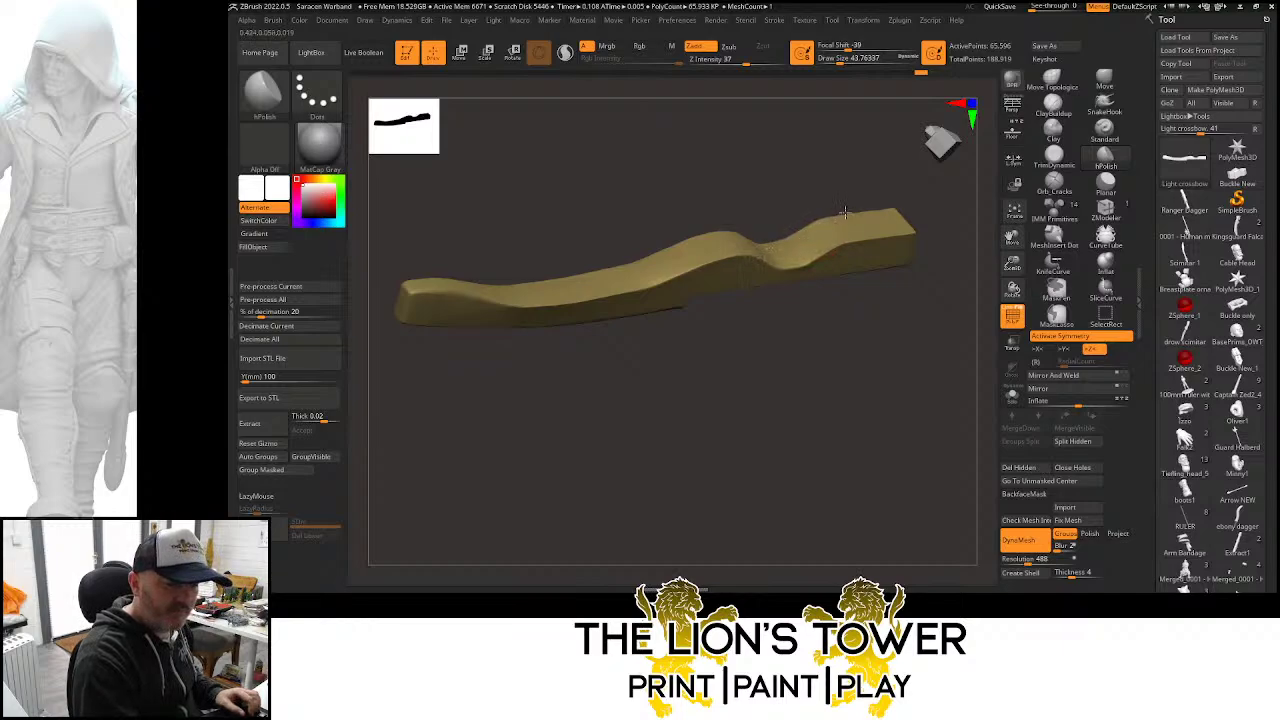
left_click_drag(844, 212, 773, 243)
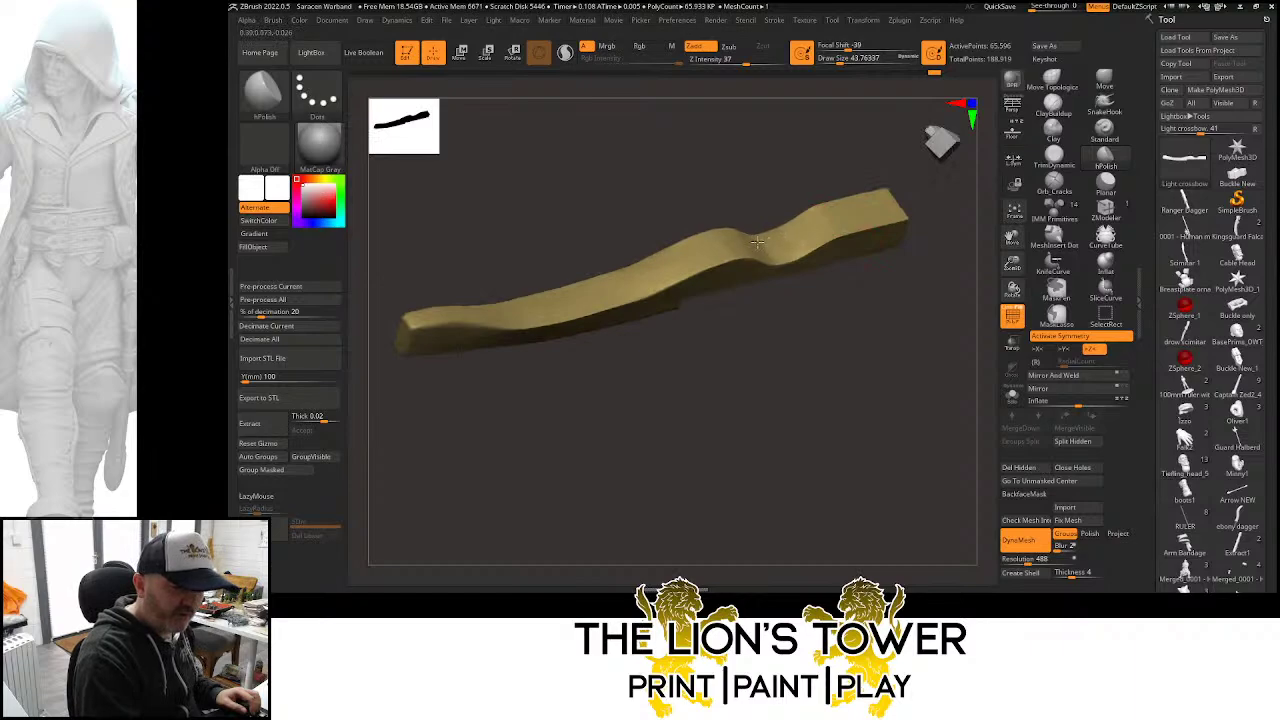
left_click_drag(837, 149, 748, 249)
left_click_drag(803, 153, 796, 231)
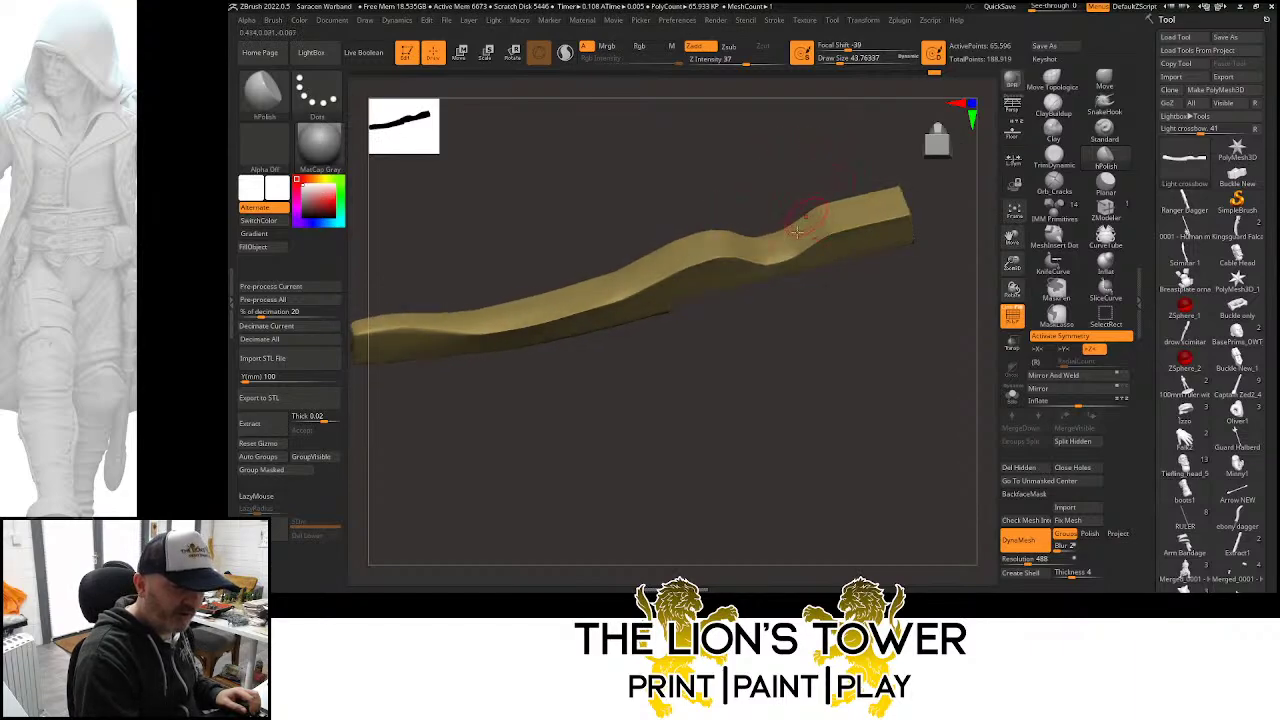
Smooth the lower side edge of the stock from the grip area up to the middle bulge
mouse_move(889, 306)
left_mouse_down("shift")
mouse_move(823, 363)
mouse_move(819, 400)
mouse_move(686, 309)
left_mouse_up("shift")
key("shift")
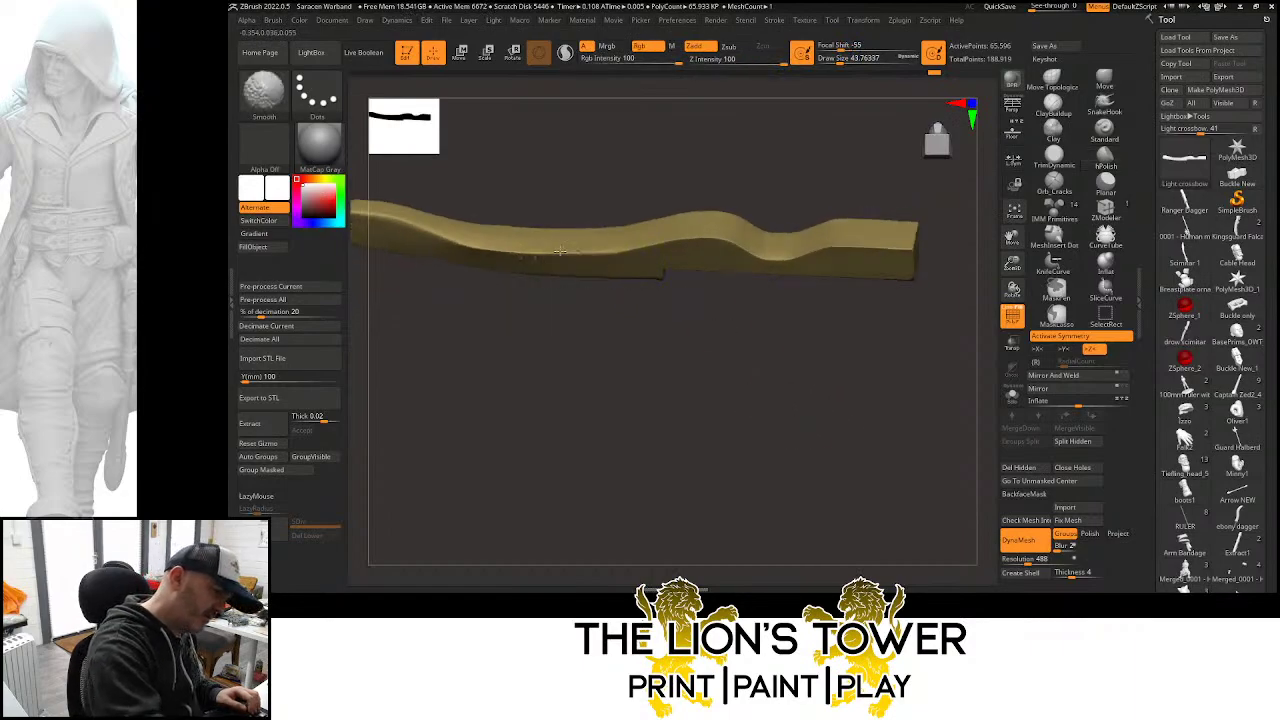
left_click_drag(611, 244, 686, 222, "shift")
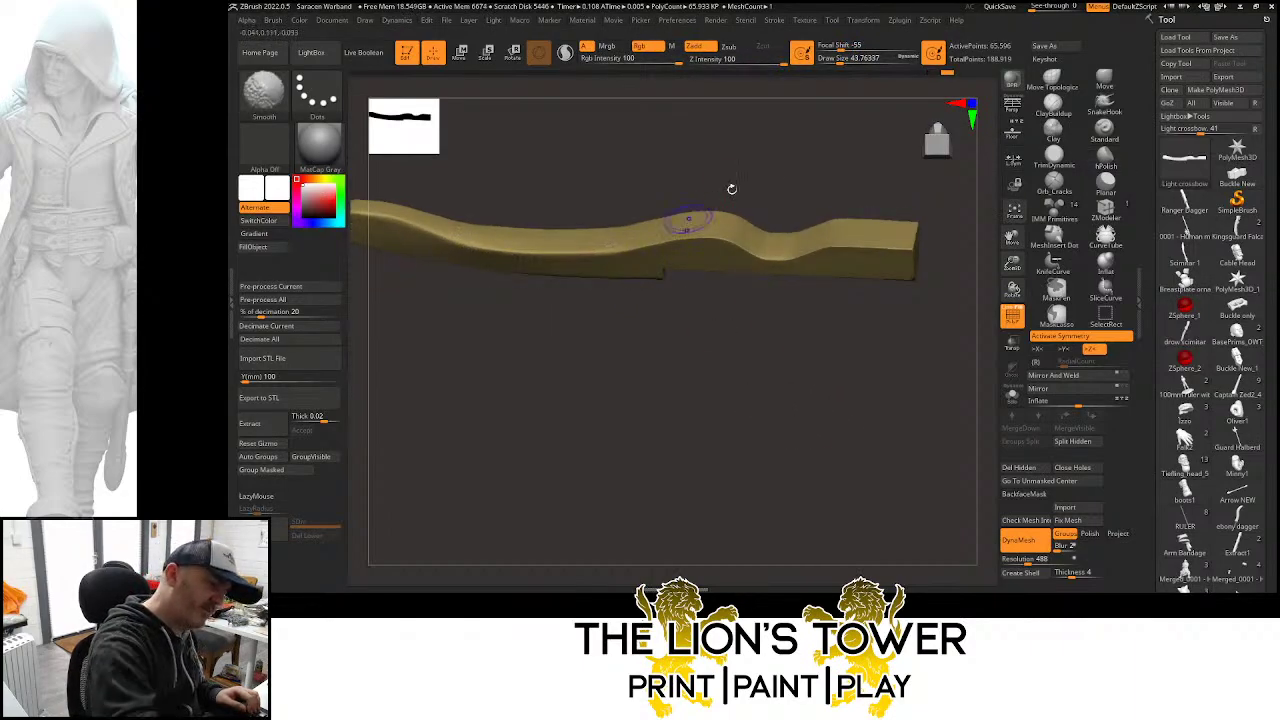
Examine the reshaped stock from several angles, alone and together with the other crossbow parts
left_click_drag(874, 191, 886, 132)
mouse_move(1012, 263)
left_mouse_down()
mouse_move(1008, 240)
mouse_move(1112, 255)
left_mouse_up()
left_click_drag(923, 357, 904, 244, "shift")
left_click_drag(851, 364, 848, 298)
mouse_move(866, 455)
left_mouse_down()
mouse_move(887, 380)
mouse_move(884, 238)
left_mouse_up()
left_click_drag(1012, 263, 1015, 342)
left_click_drag(893, 395, 950, 474)
left_click_drag(1013, 262, 982, 254)
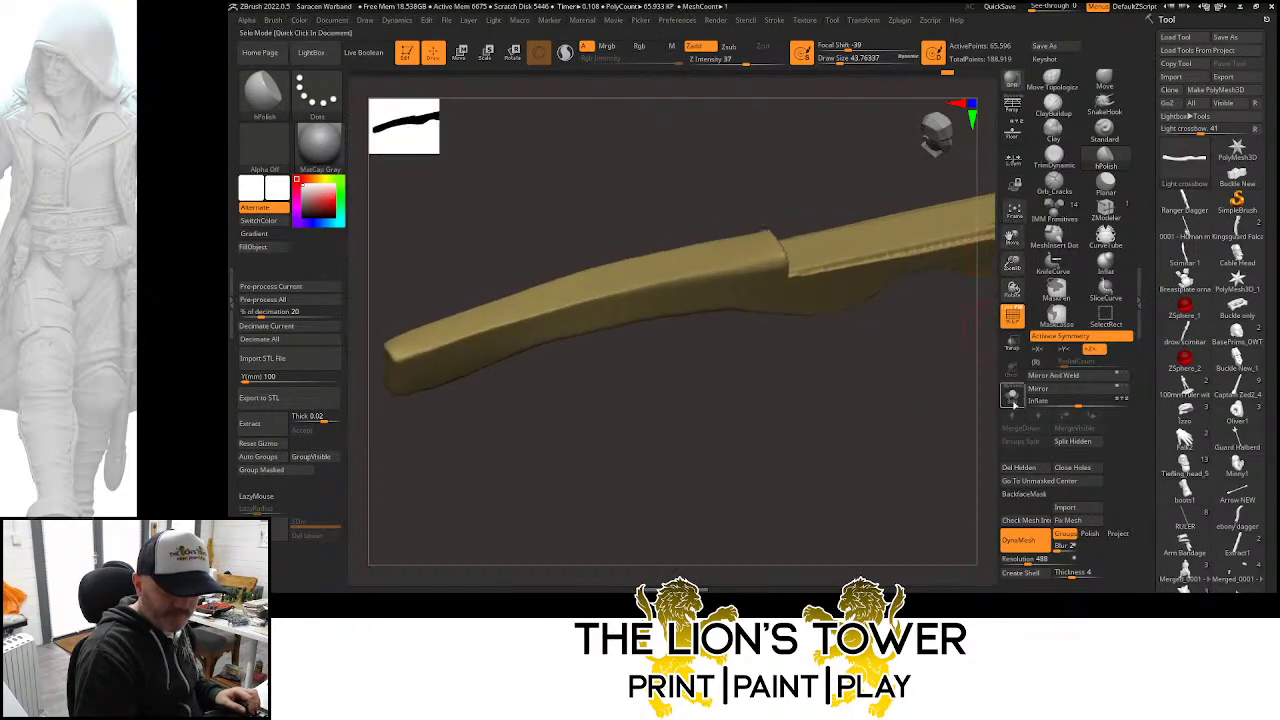
left_click(963, 391, "ctrl+shift")
mouse_move(954, 383)
left_mouse_down()
mouse_move(934, 436)
mouse_move(996, 350)
left_mouse_up()
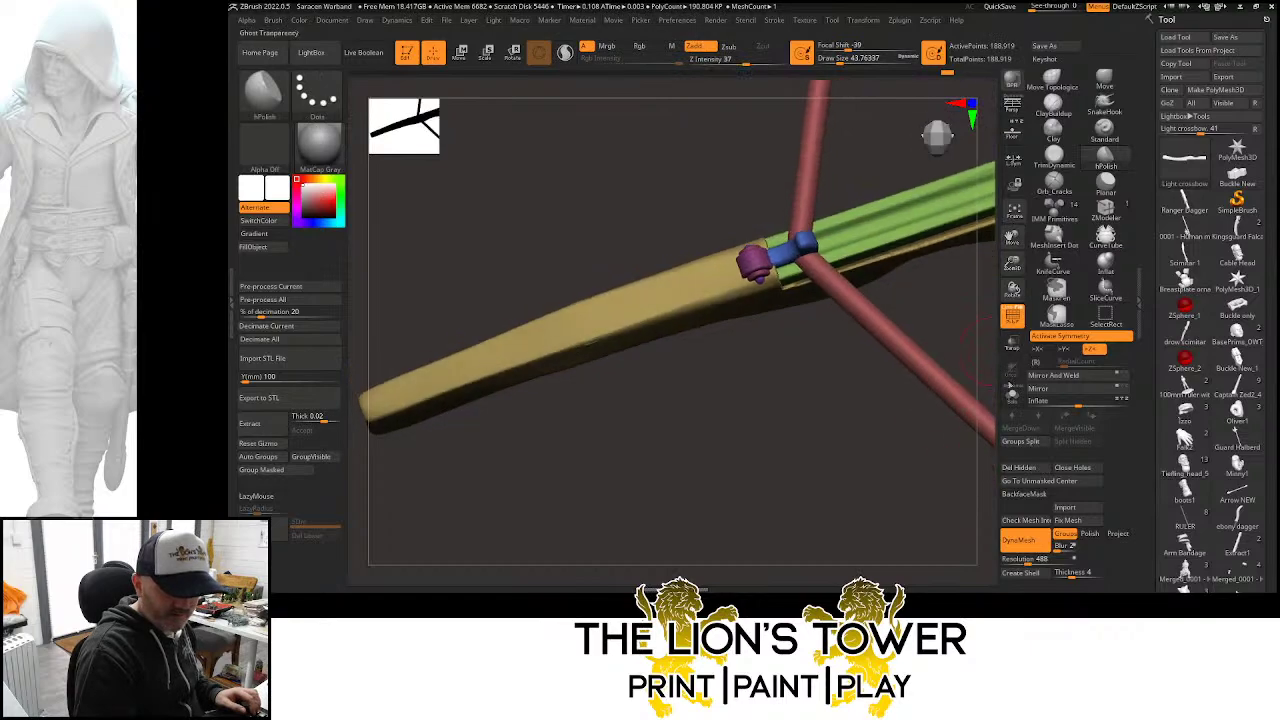
Isolate the stock and polish the top edges of its forward section and the step where it meets the rear section
left_click(940, 250, "ctrl+shift")
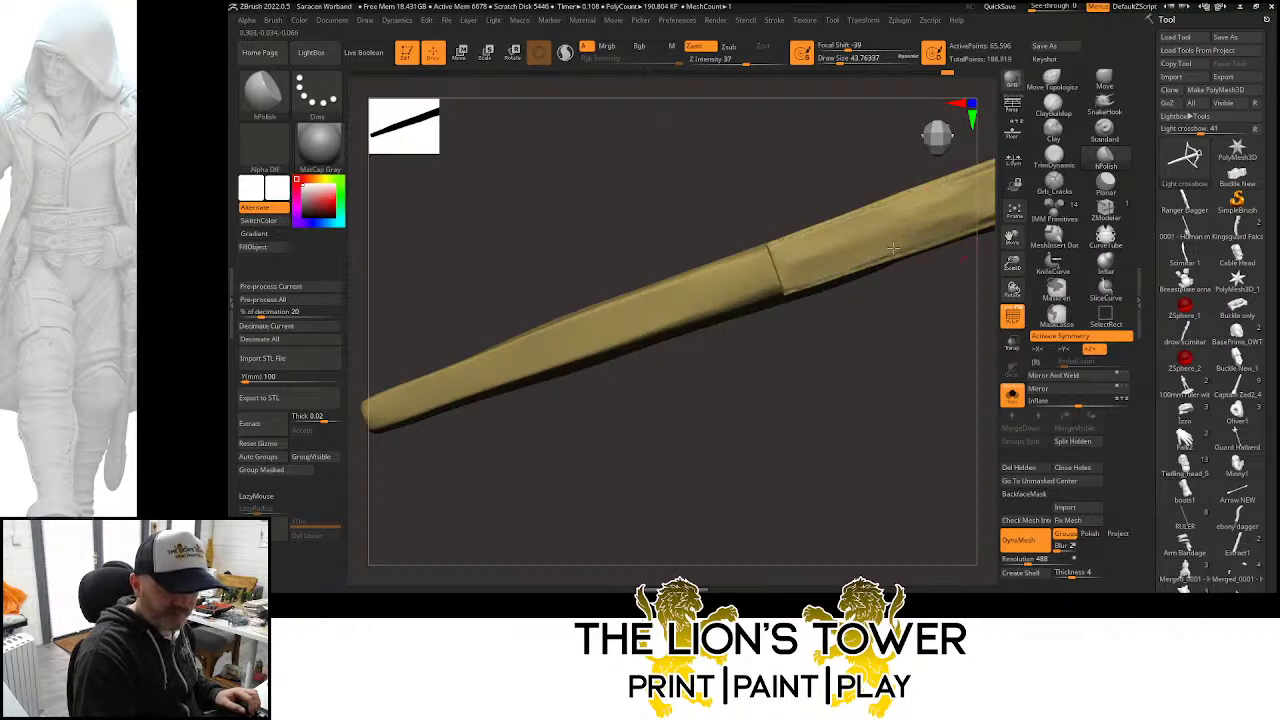
left_click_drag(1012, 238, 870, 255)
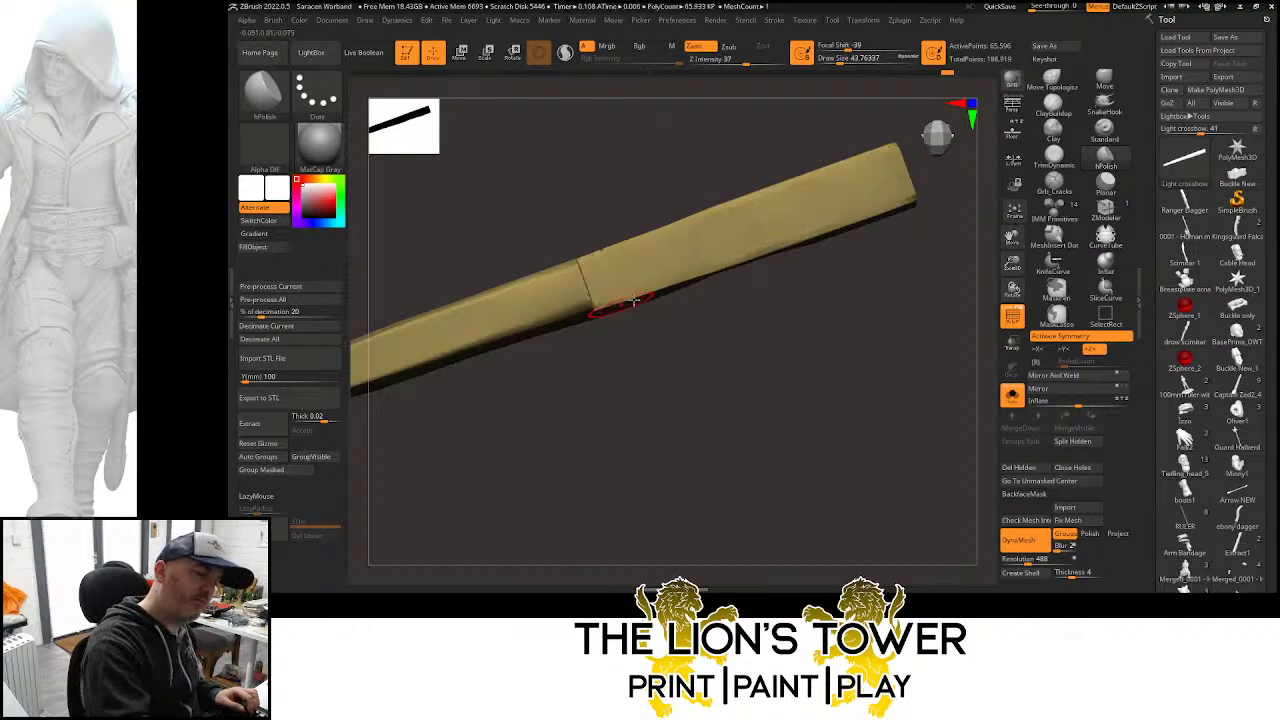
left_click_drag(805, 392, 819, 401)
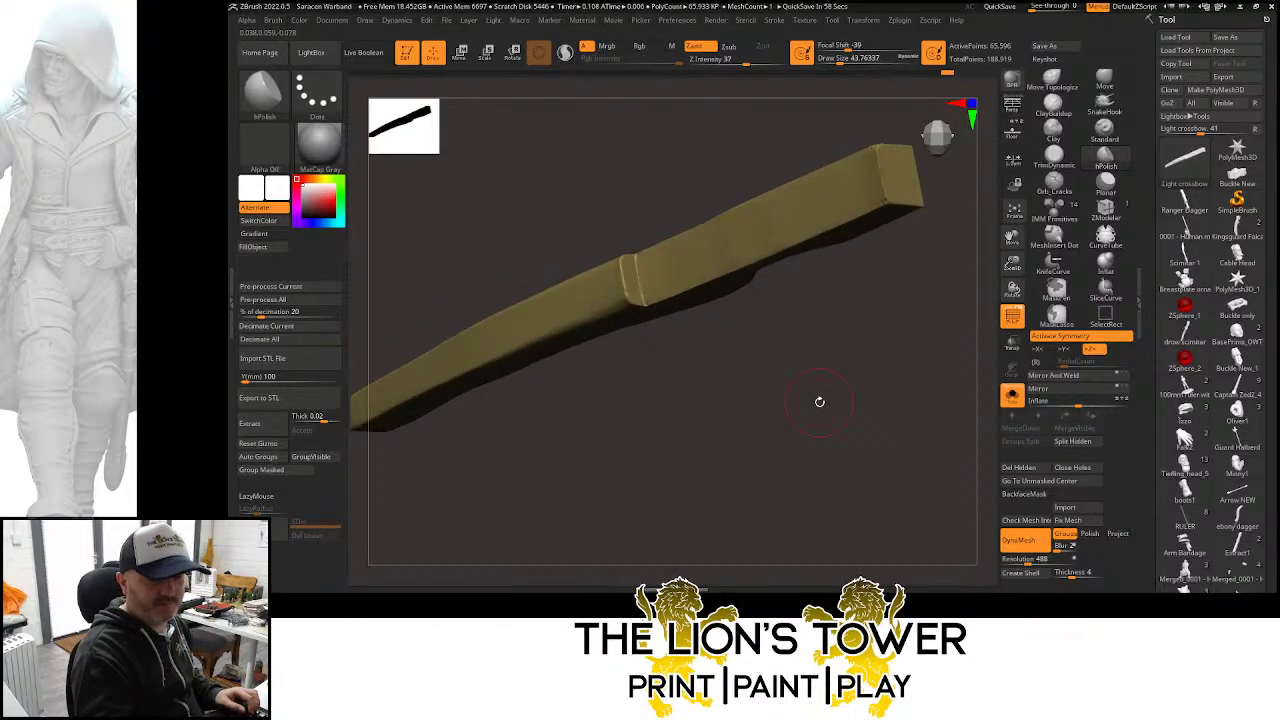
left_click_drag(819, 401, 689, 231)
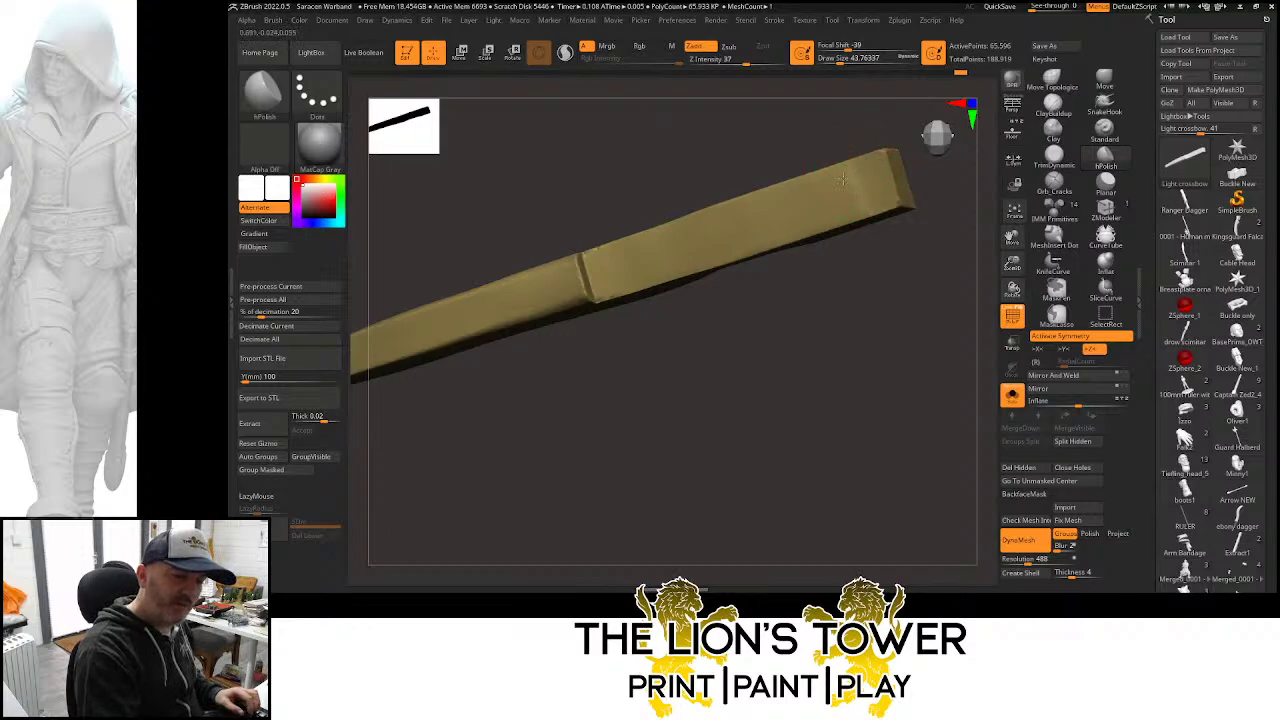
Bevel the side edges and front end of the stock's forward section and polish the upper edges behind the step
mouse_move(888, 289)
left_mouse_down()
mouse_move(914, 277)
mouse_move(900, 320)
mouse_move(766, 250)
left_mouse_up()
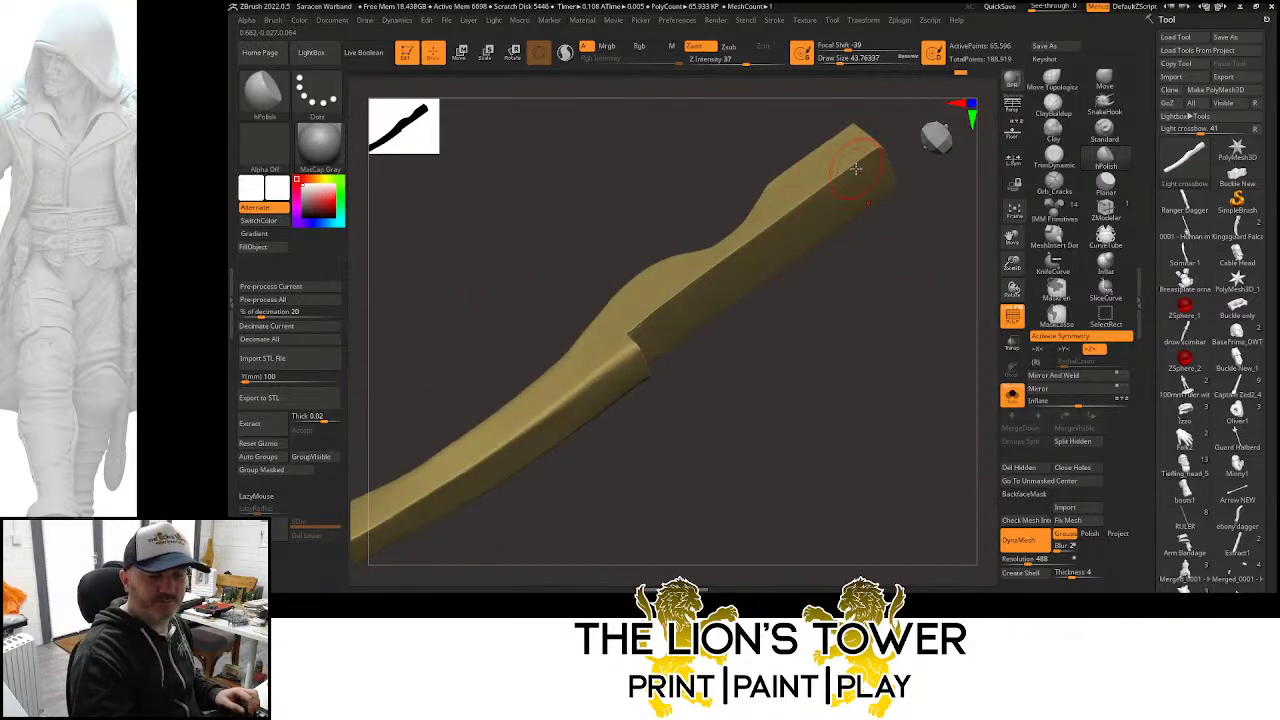
left_click_drag(855, 168, 607, 197)
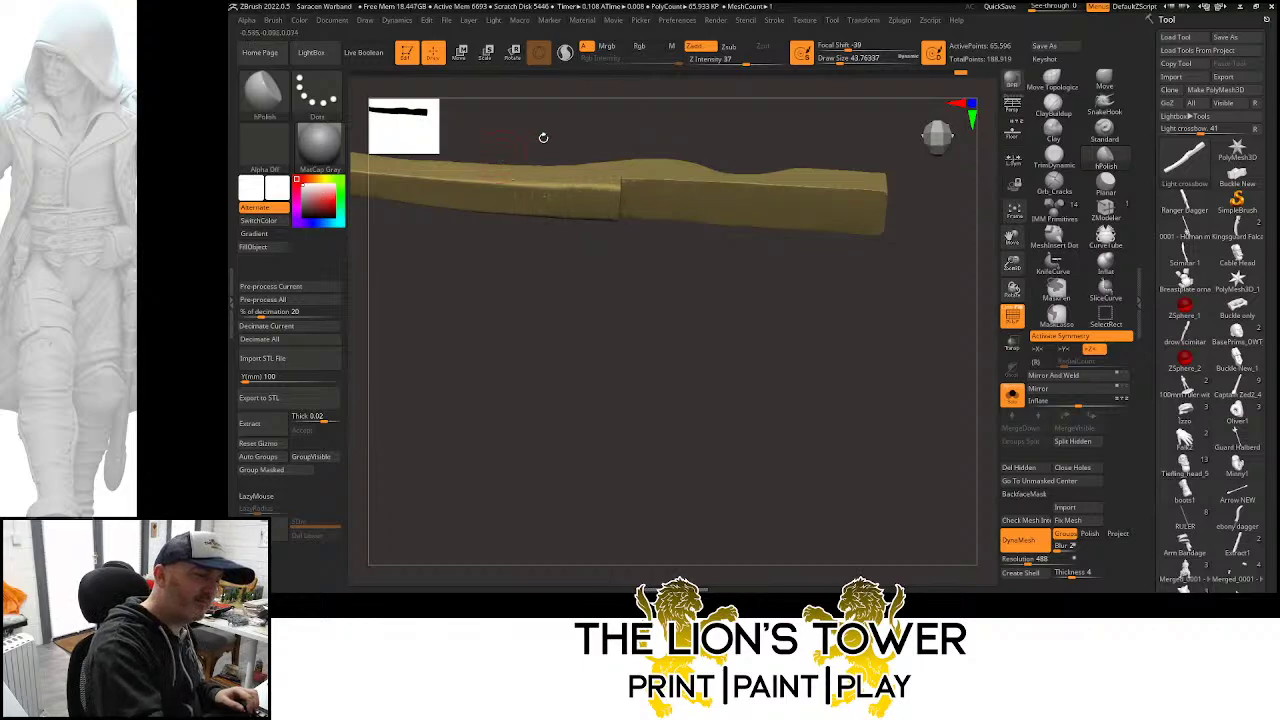
left_click_drag(540, 134, 702, 175)
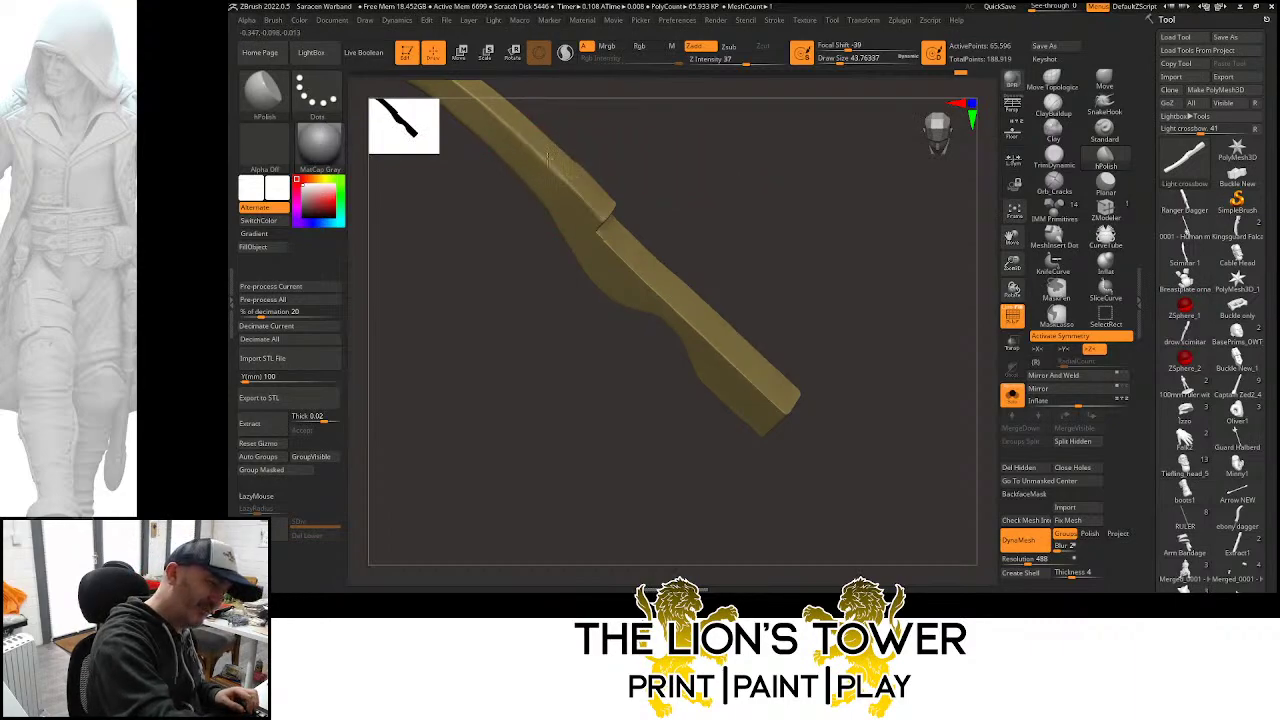
Enlarge the hPolish draw size to about 73.9 and polish the side faces of the stock
left_click_drag(994, 232, 677, 243)
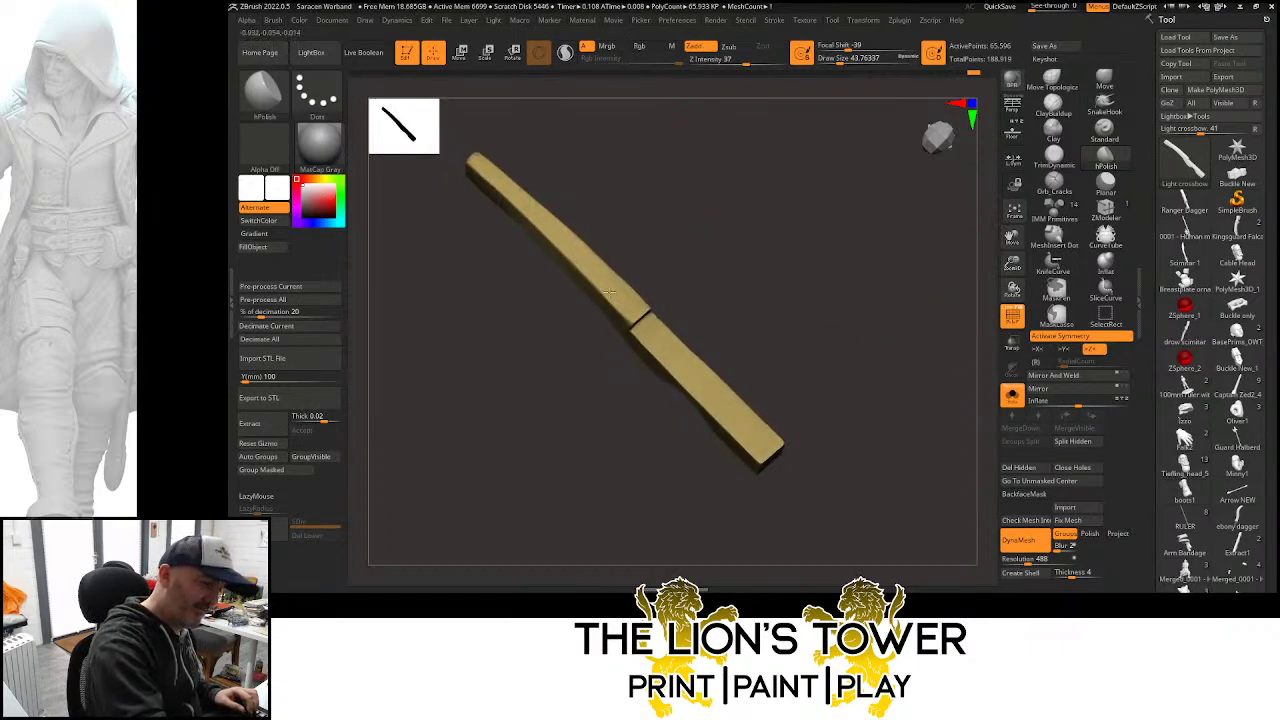
left_click_drag(672, 262, 689, 229, "shift")
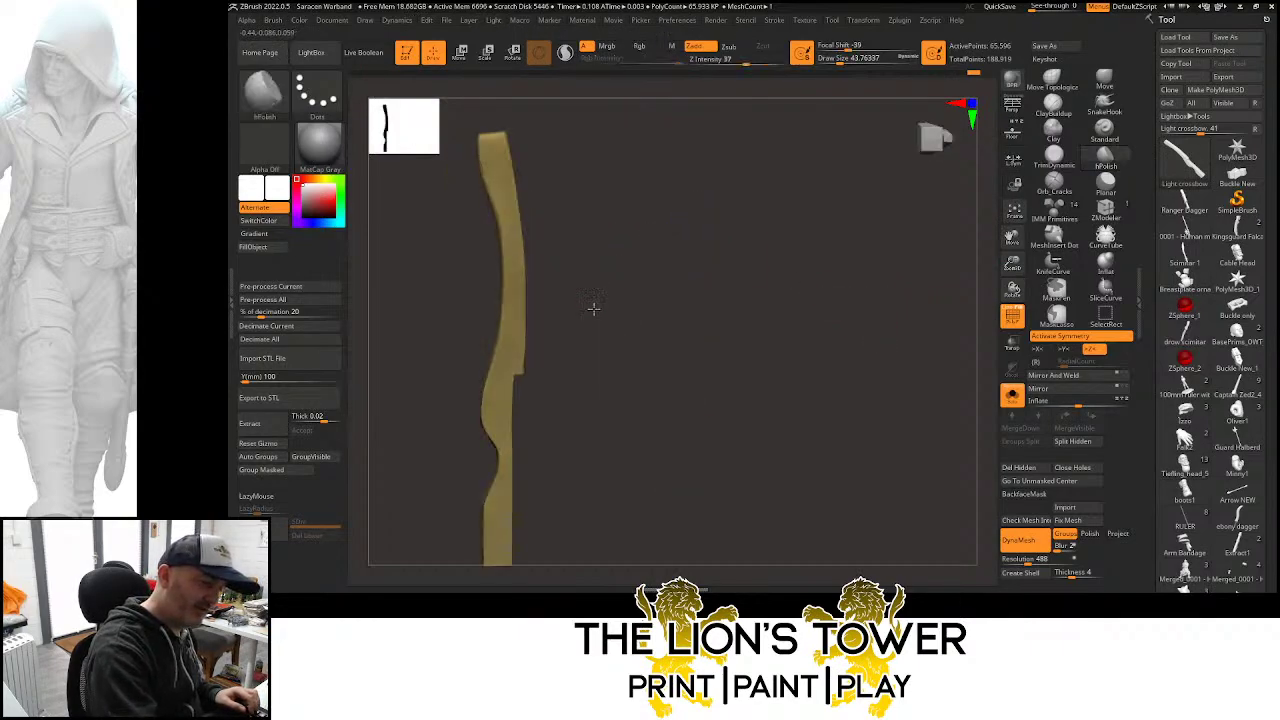
left_click_drag(594, 306, 540, 338)
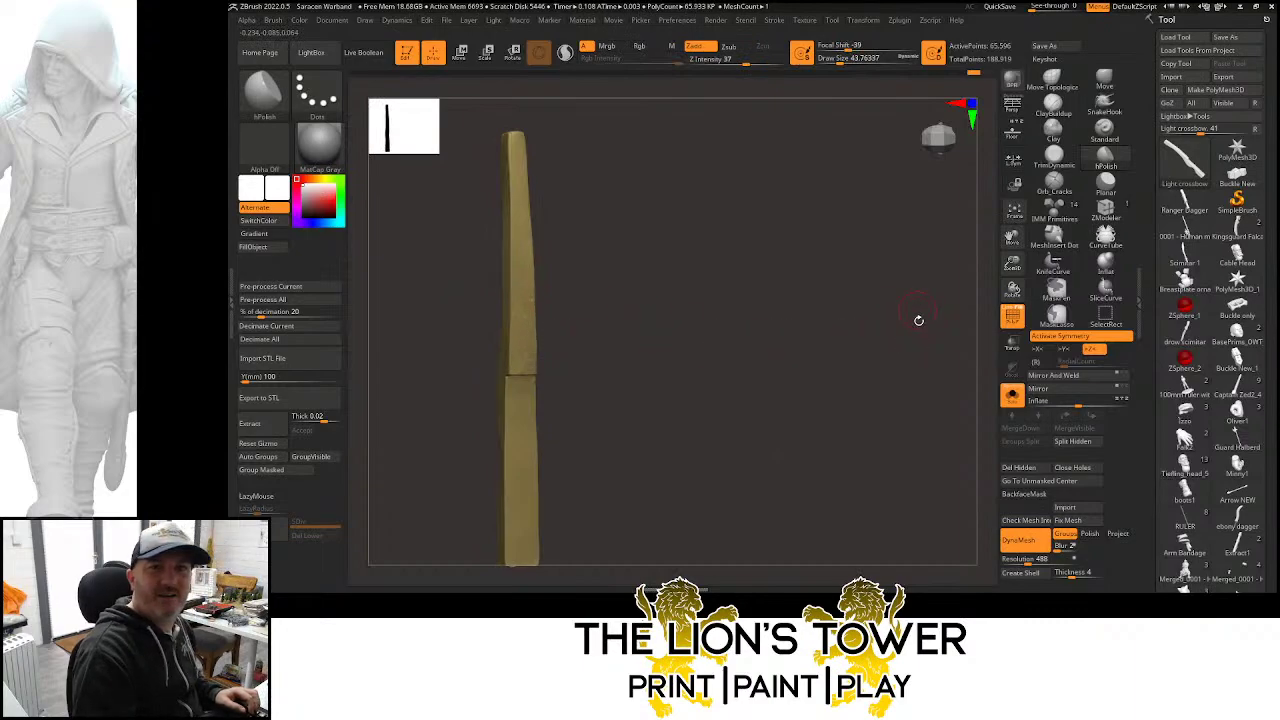
mouse_move(918, 320)
left_mouse_down()
mouse_move(907, 372)
mouse_move(838, 358)
mouse_move(877, 343)
mouse_move(869, 411)
mouse_move(914, 389)
mouse_move(891, 330)
mouse_move(884, 400)
mouse_move(898, 465)
mouse_move(875, 314)
mouse_move(914, 374)
mouse_move(814, 343)
left_mouse_up()
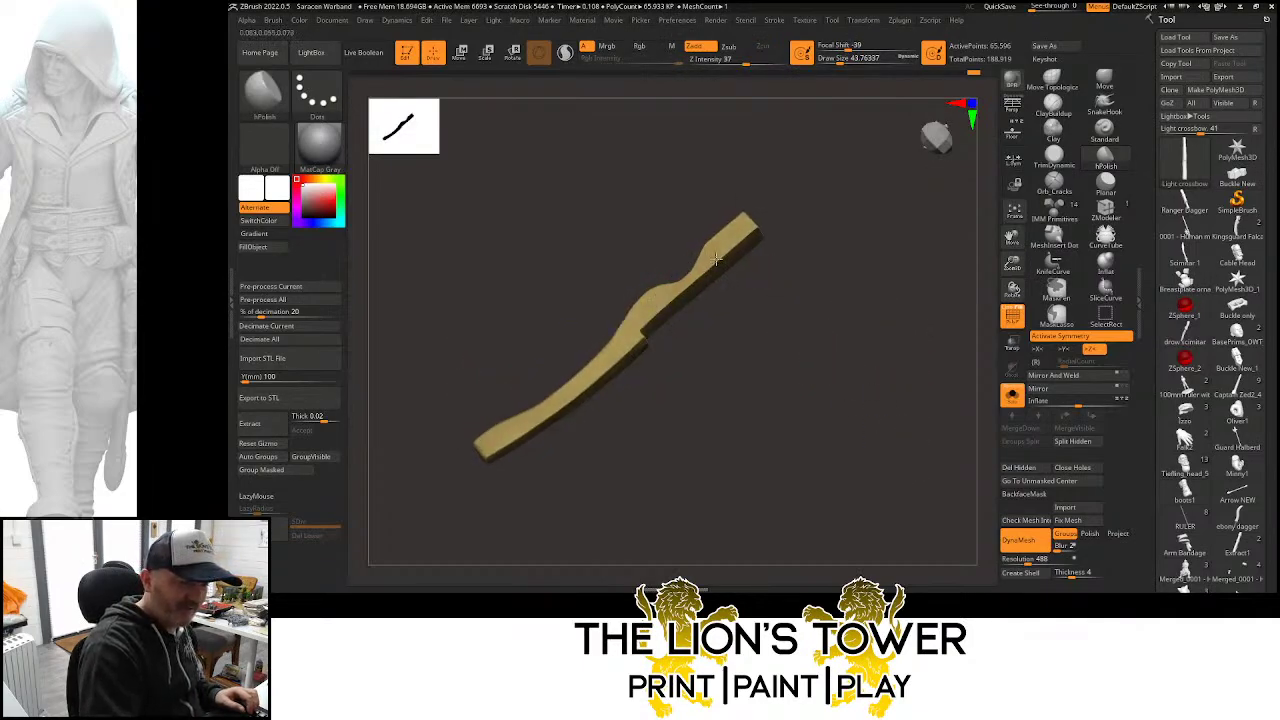
mouse_move(785, 205)
left_mouse_down()
mouse_move(803, 200)
mouse_move(740, 204)
mouse_move(771, 206)
mouse_move(783, 180)
left_mouse_up()
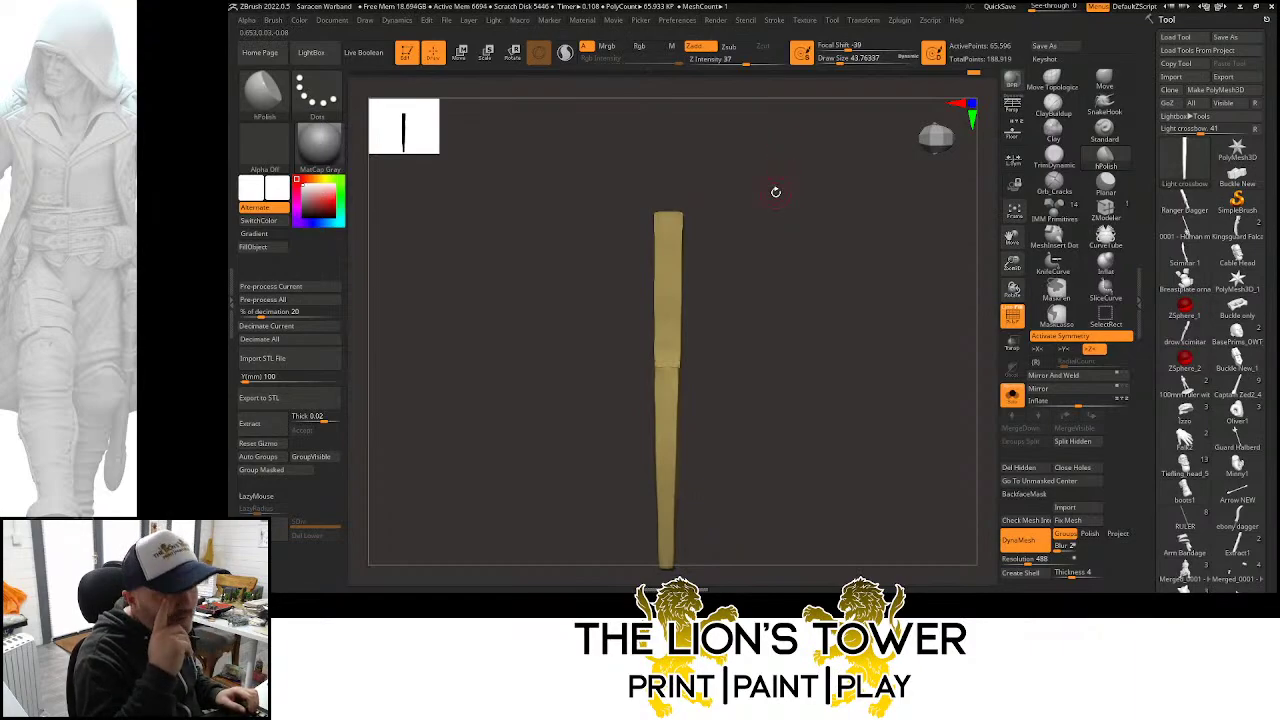
mouse_move(771, 191)
left_mouse_down()
mouse_move(890, 288)
mouse_move(828, 352)
mouse_move(814, 294)
mouse_move(814, 343)
mouse_move(833, 303)
mouse_move(851, 317)
mouse_move(756, 211)
left_mouse_up()
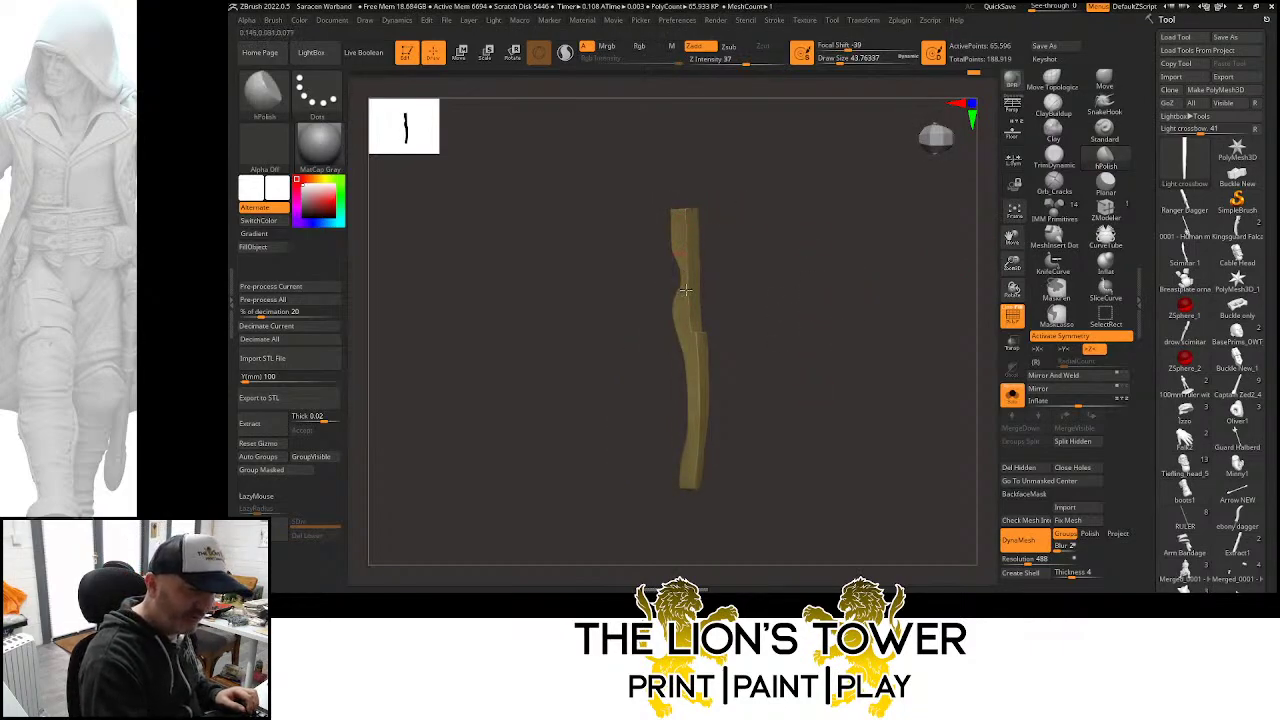
left_click(846, 61)
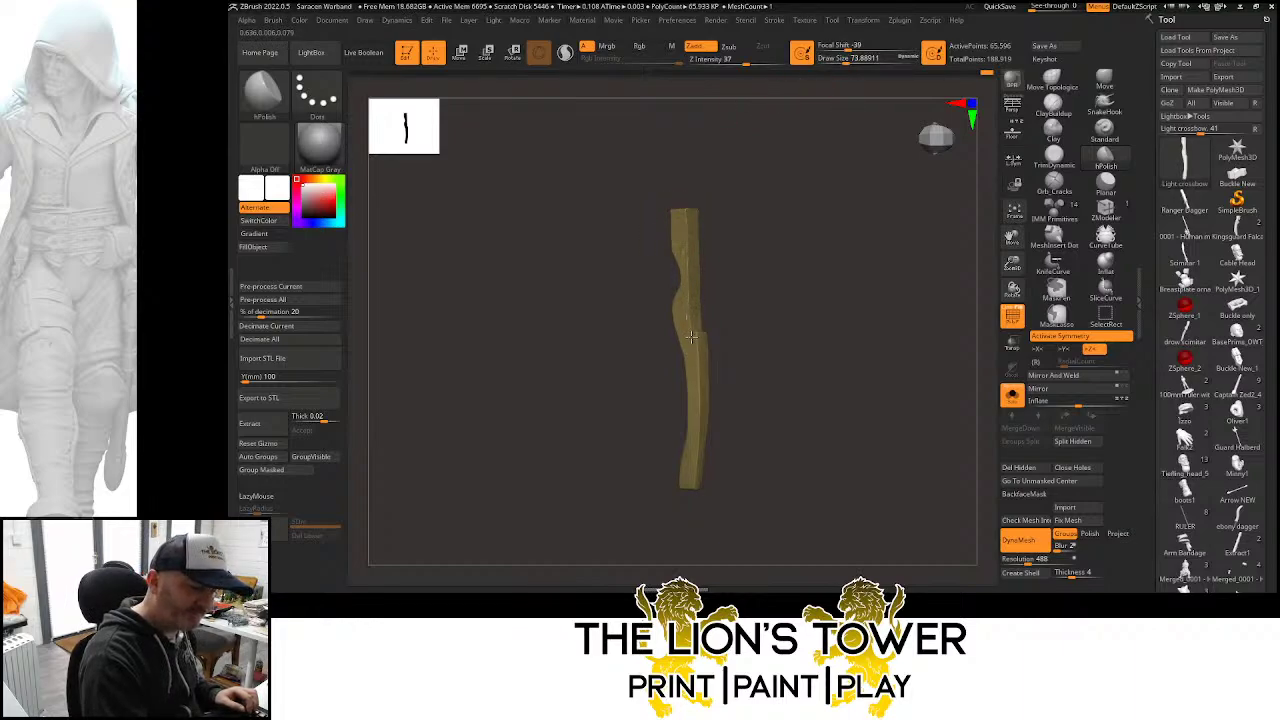
left_click_drag(794, 360, 762, 360)
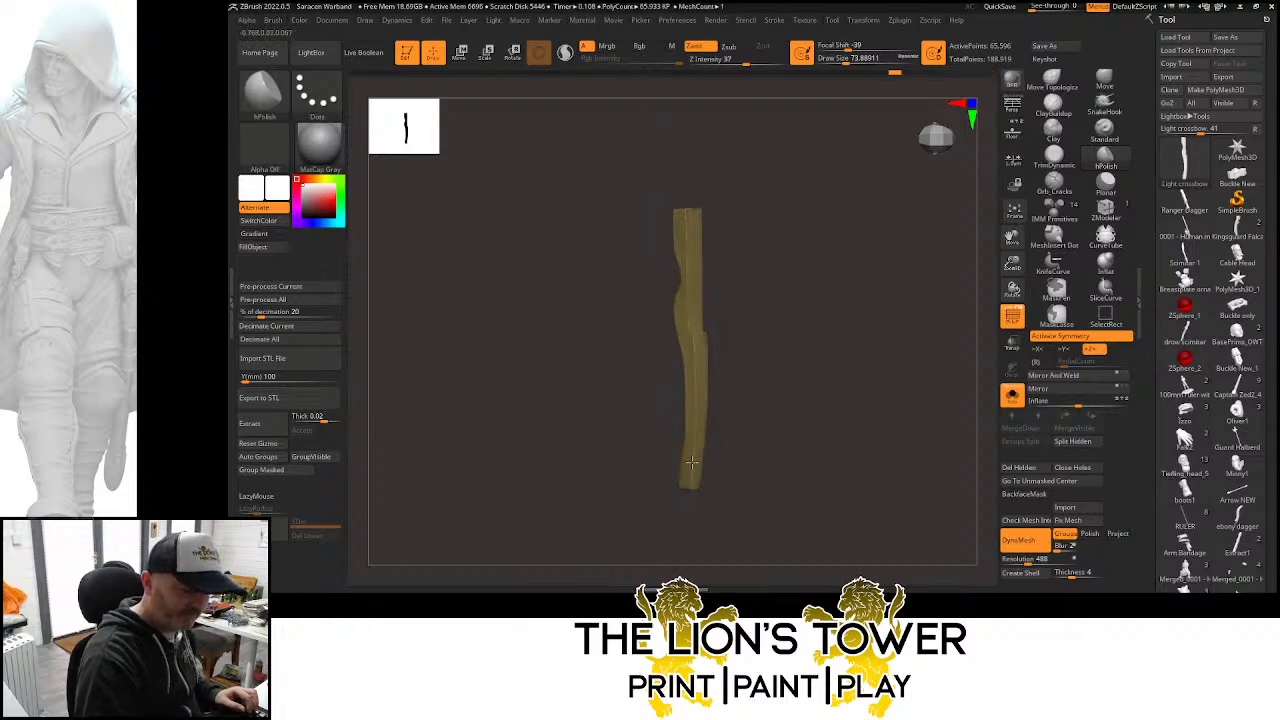
mouse_move(822, 391)
left_mouse_down("shift")
mouse_move(779, 371)
mouse_move(829, 363)
mouse_move(715, 380)
left_mouse_up("shift")
left_click_drag(731, 208, 769, 220, "shift")
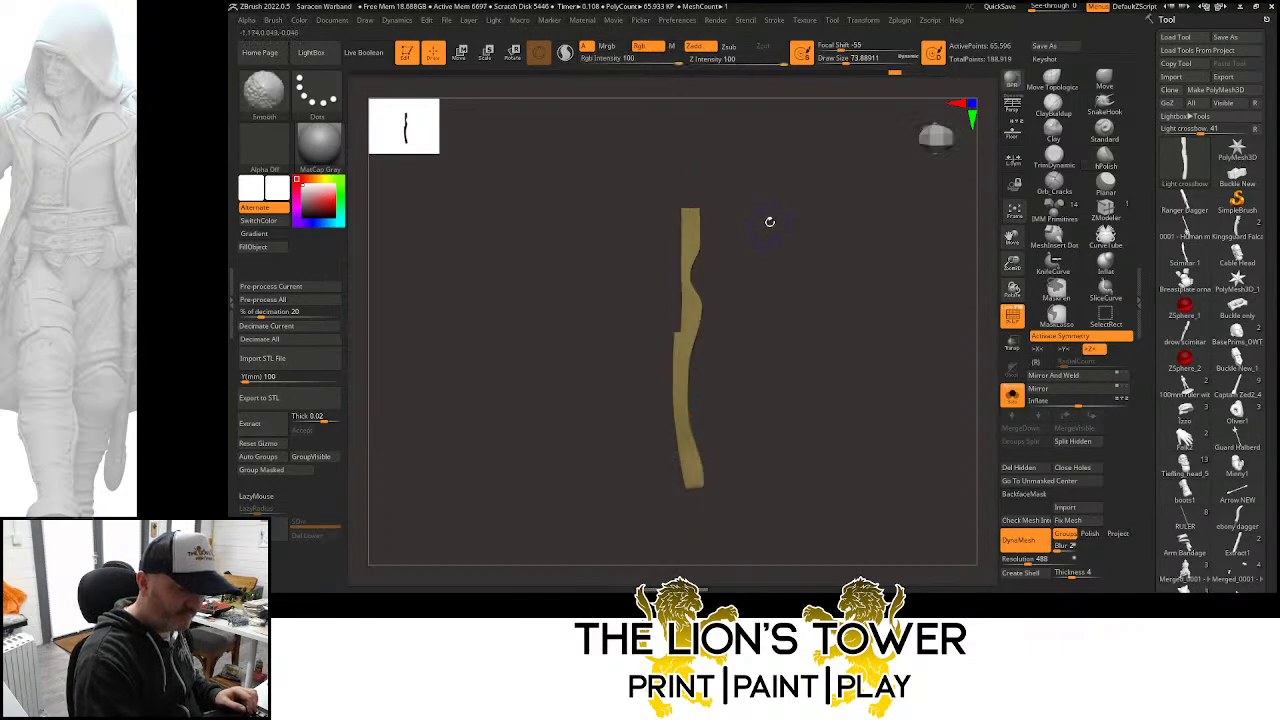
Bring back all crossbow parts and mask everything except the grooved bolt rail on top of the stock
left_click(1012, 396)
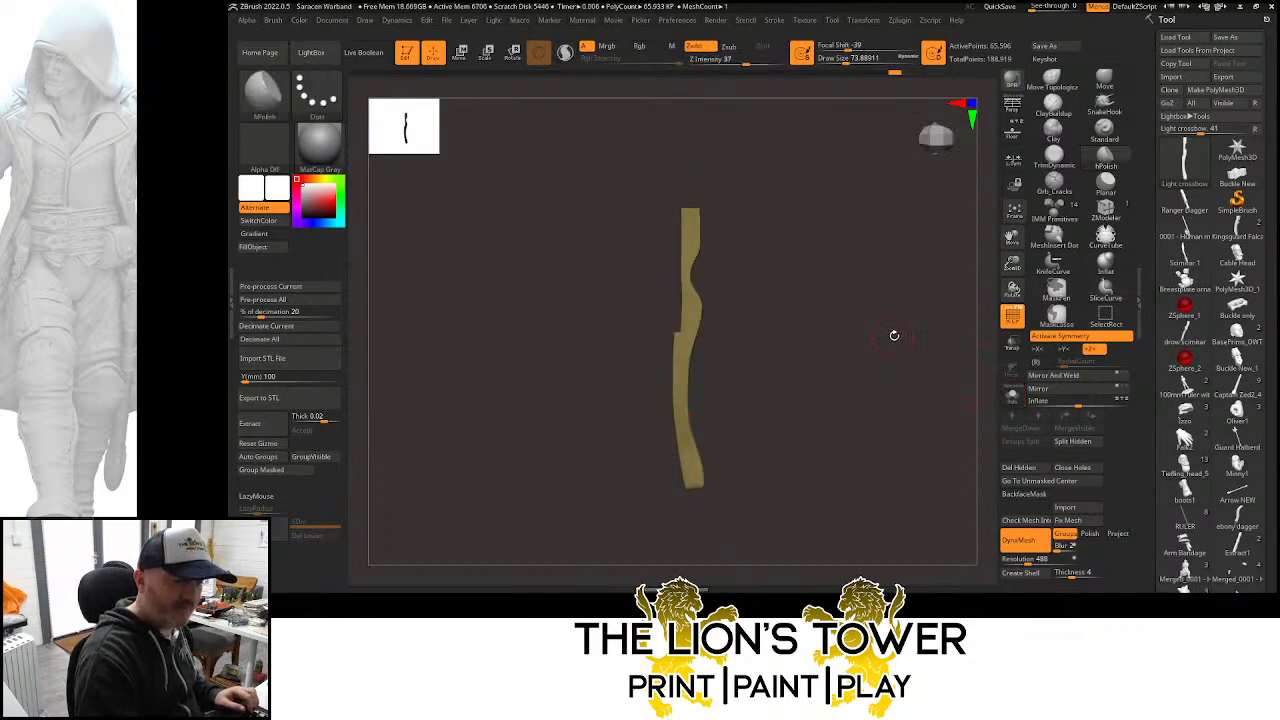
left_click(1013, 396)
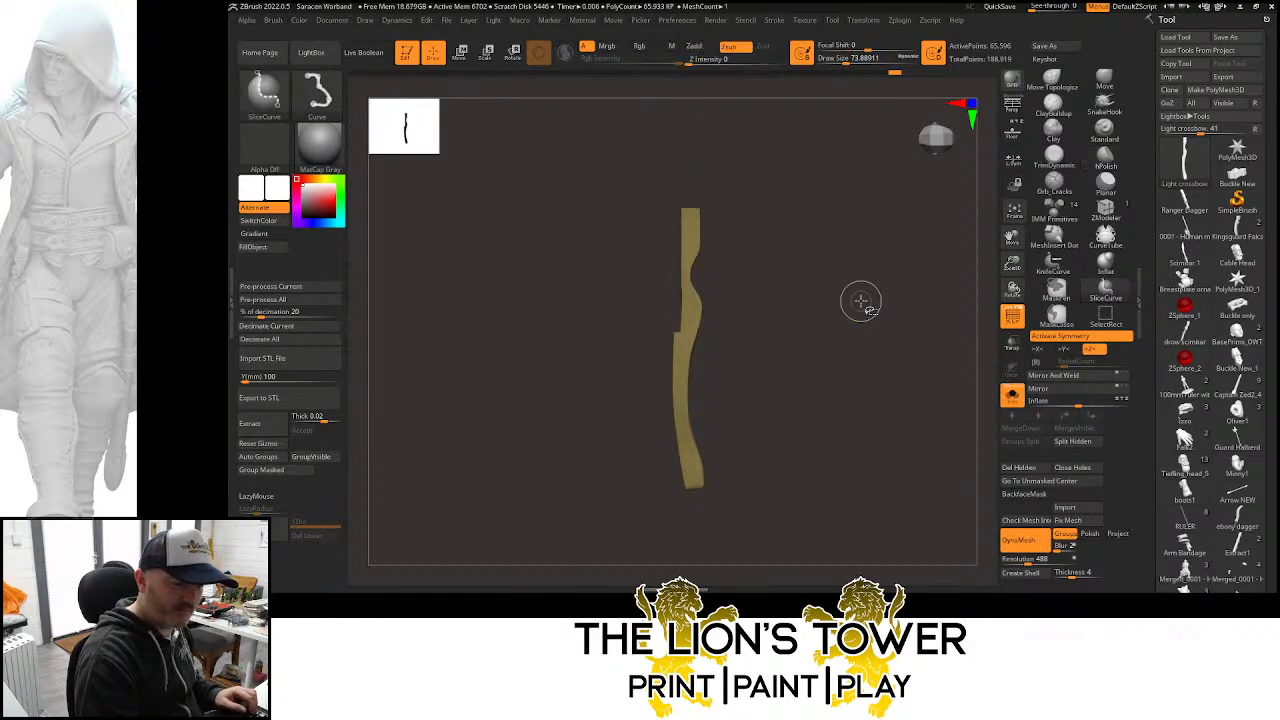
left_click_drag(874, 312, 866, 291, "shift")
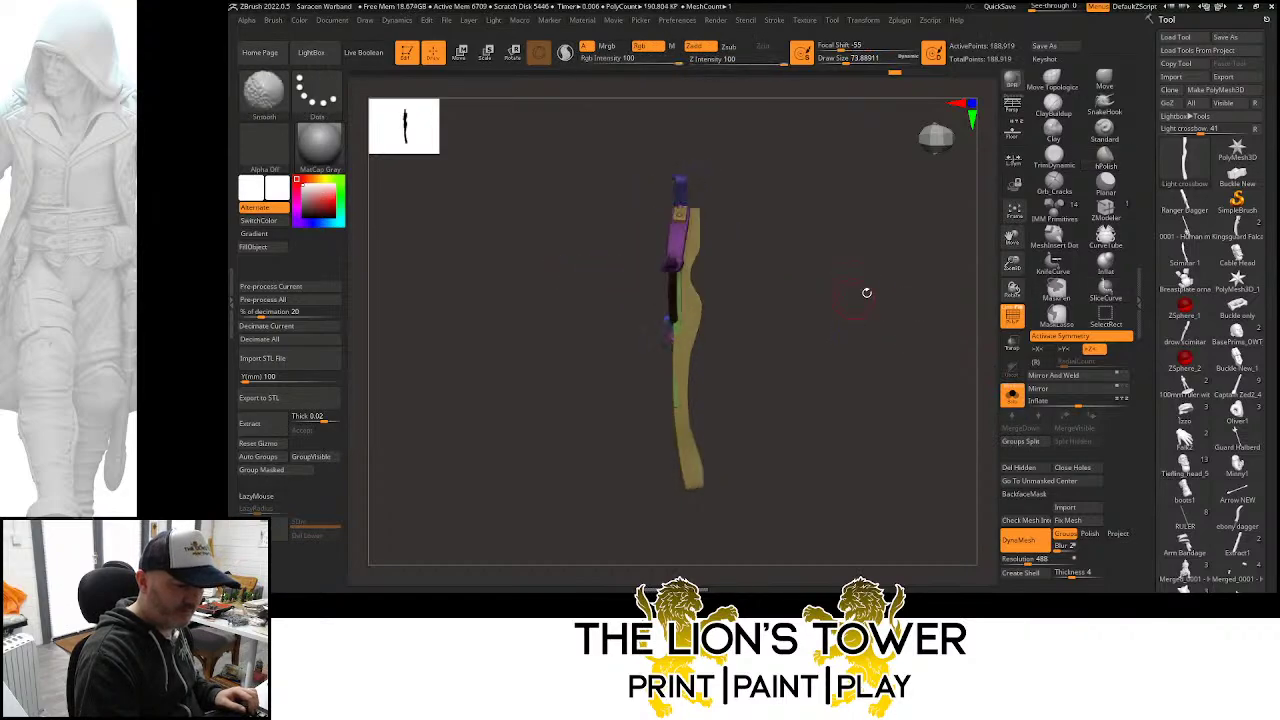
left_click_drag(1012, 264, 1012, 295)
left_click_drag(891, 317, 940, 315, "shift")
left_click(703, 198, "ctrl+shift")
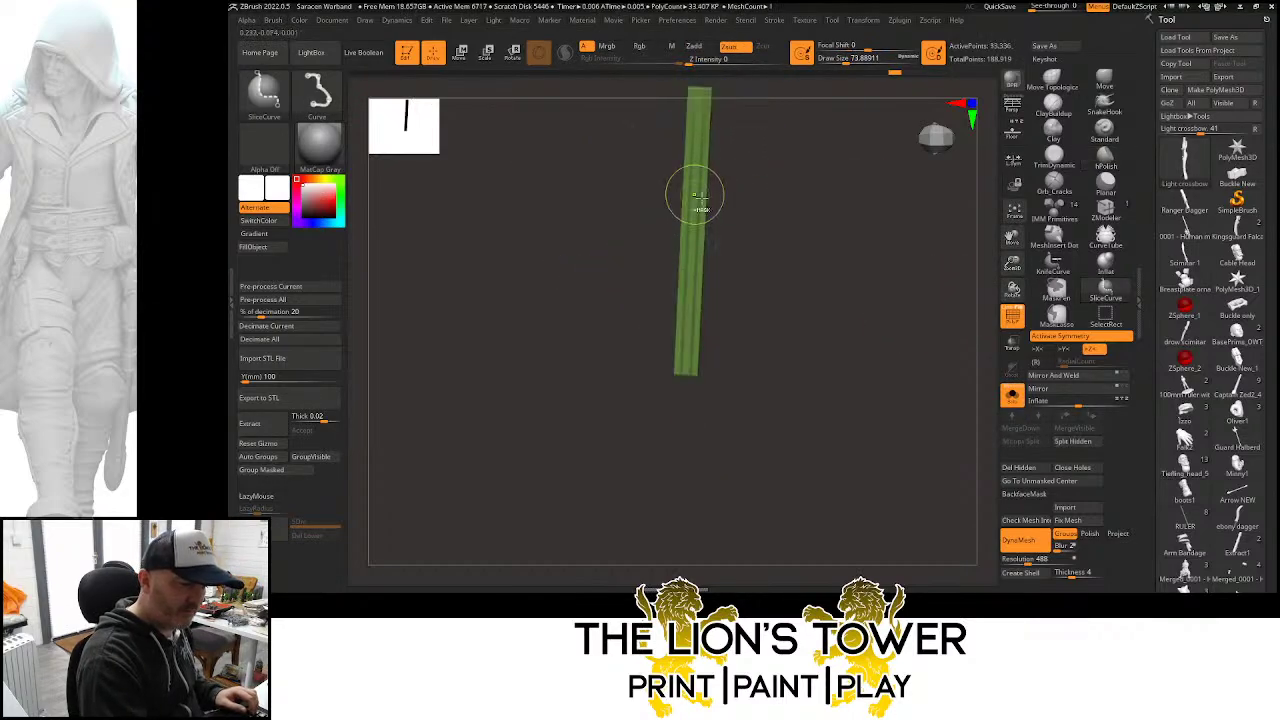
left_click(778, 296, "ctrl")
left_click(793, 285, "ctrl+shift")
left_click_drag(1010, 245, 886, 369)
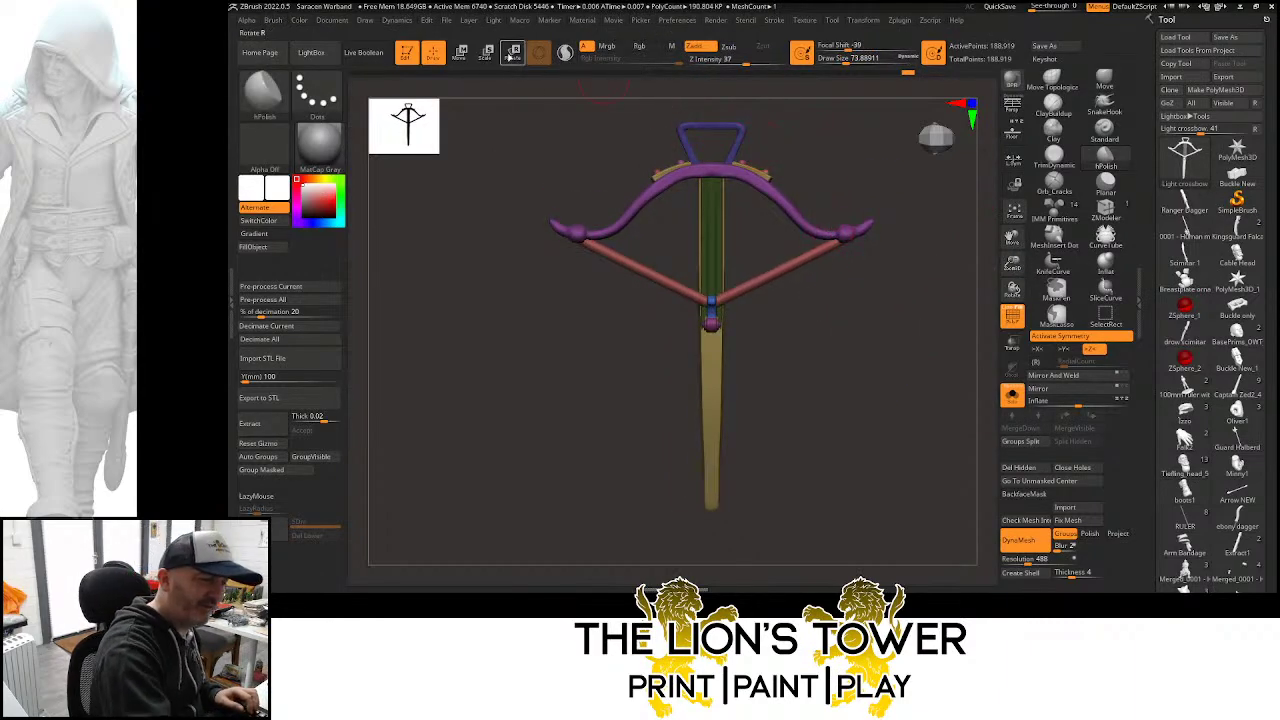
Shift the bolt rail slightly backward along the stock, clear of the bow limbs, and clear the mask
key("w")
left_click(716, 287)
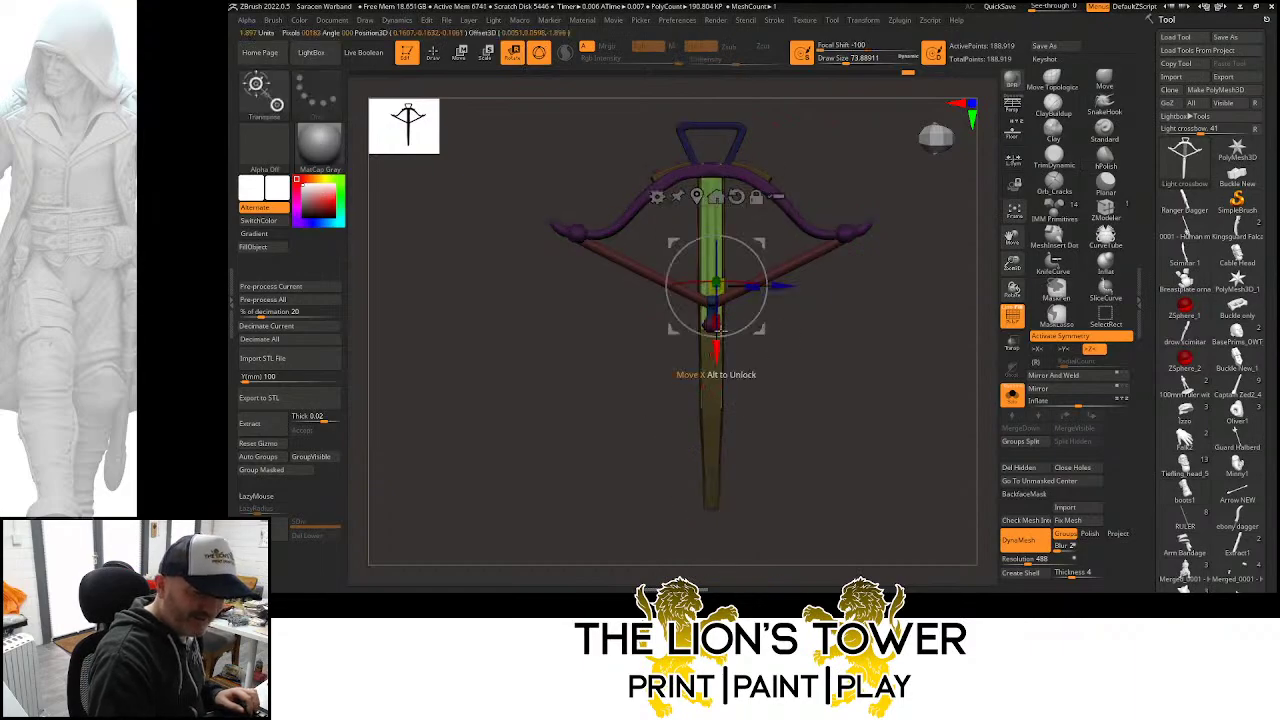
left_click_drag(766, 241, 762, 129, "alt")
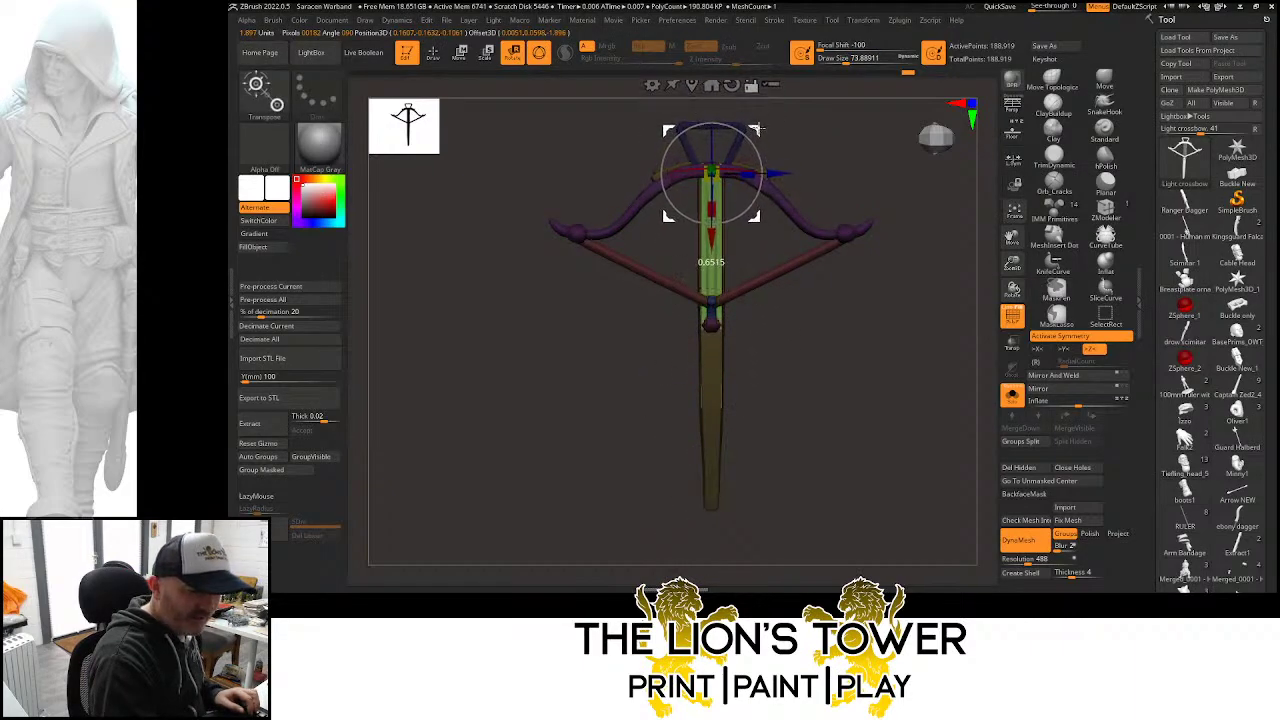
left_click_drag(1010, 238, 1020, 321)
left_click(750, 182)
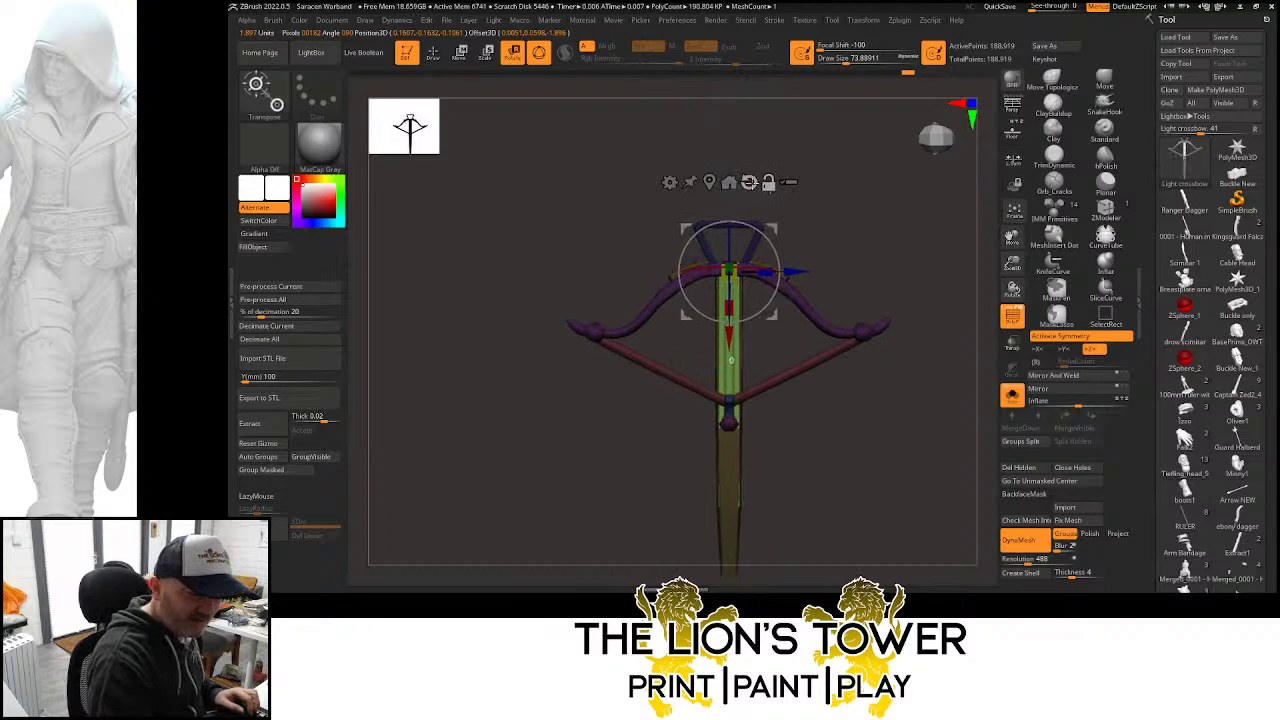
left_click_drag(729, 323, 728, 329)
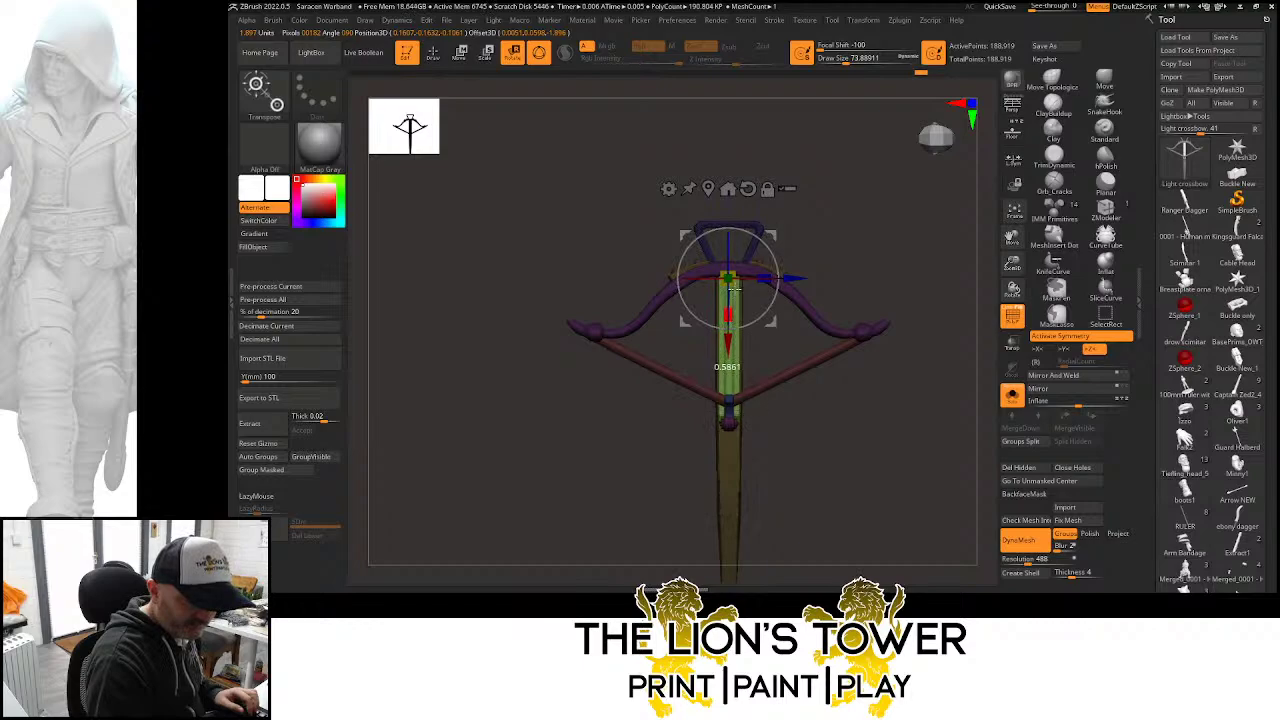
left_click_drag(736, 285, 805, 395)
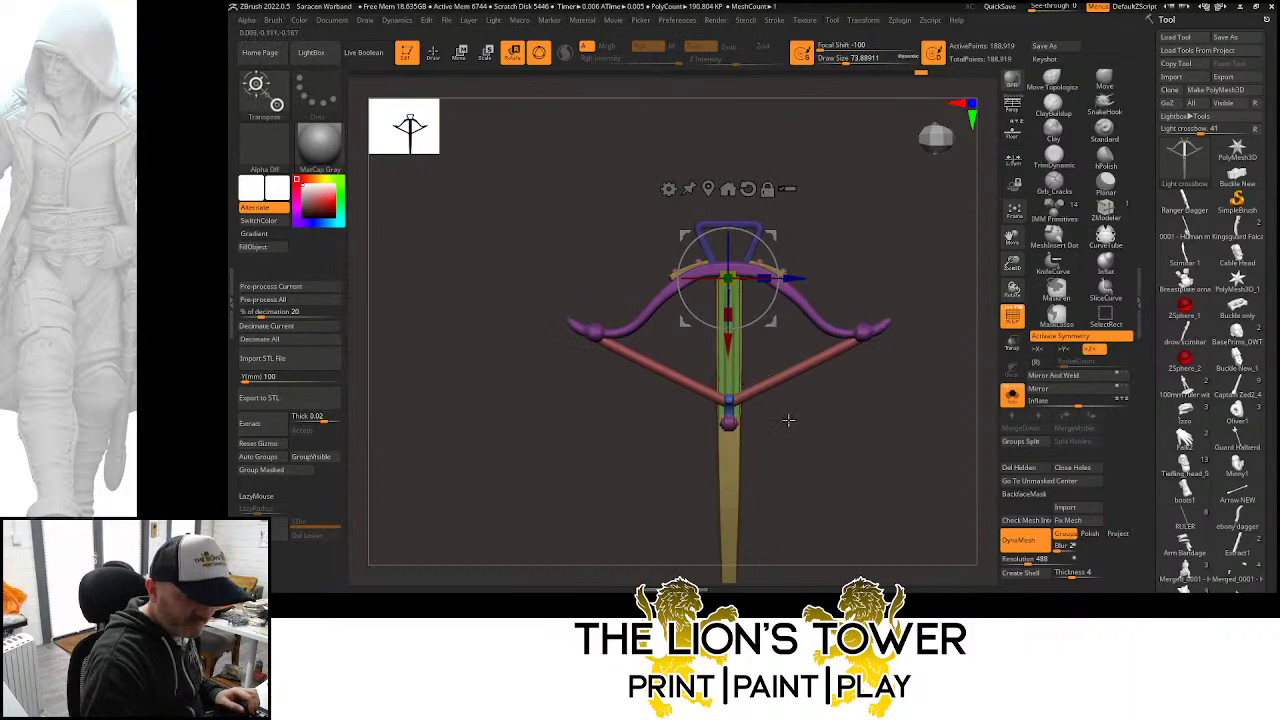
left_click(731, 424)
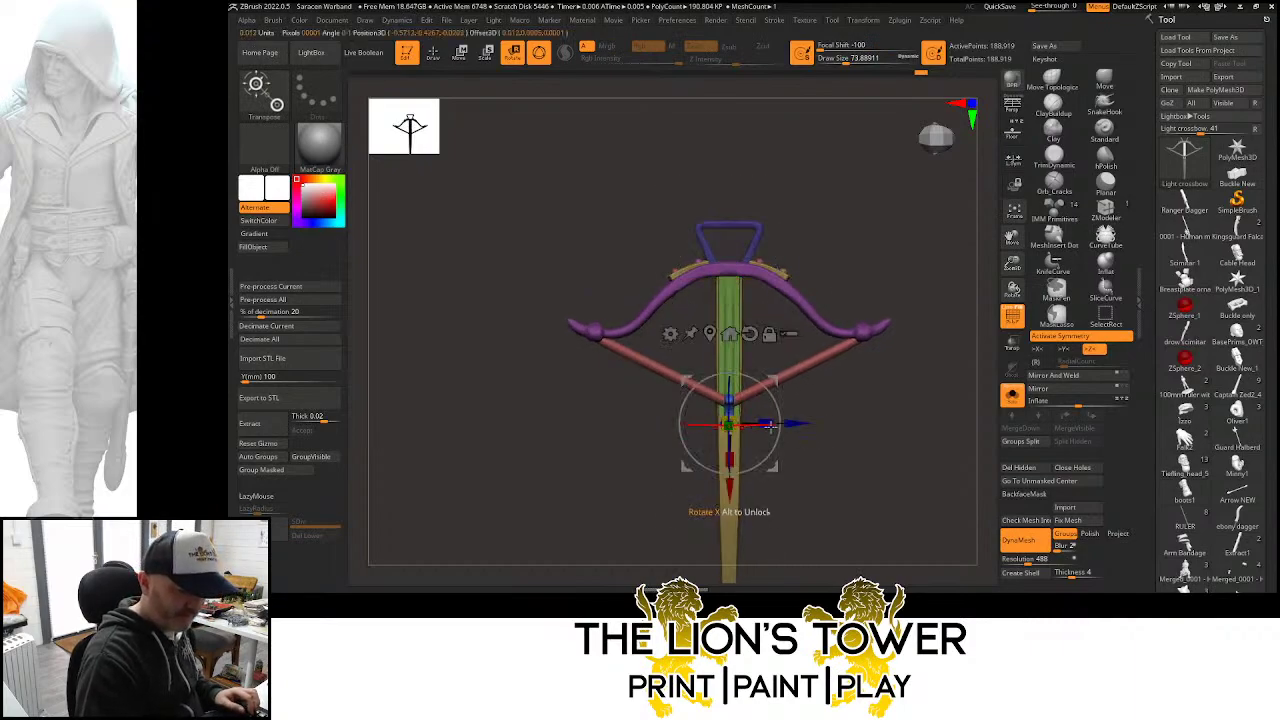
left_click_drag(826, 400, 932, 384)
key("q")
left_click_drag(920, 335, 800, 320)
left_click(729, 423, "ctrl+shift")
left_click(729, 423, "ctrl+shift")
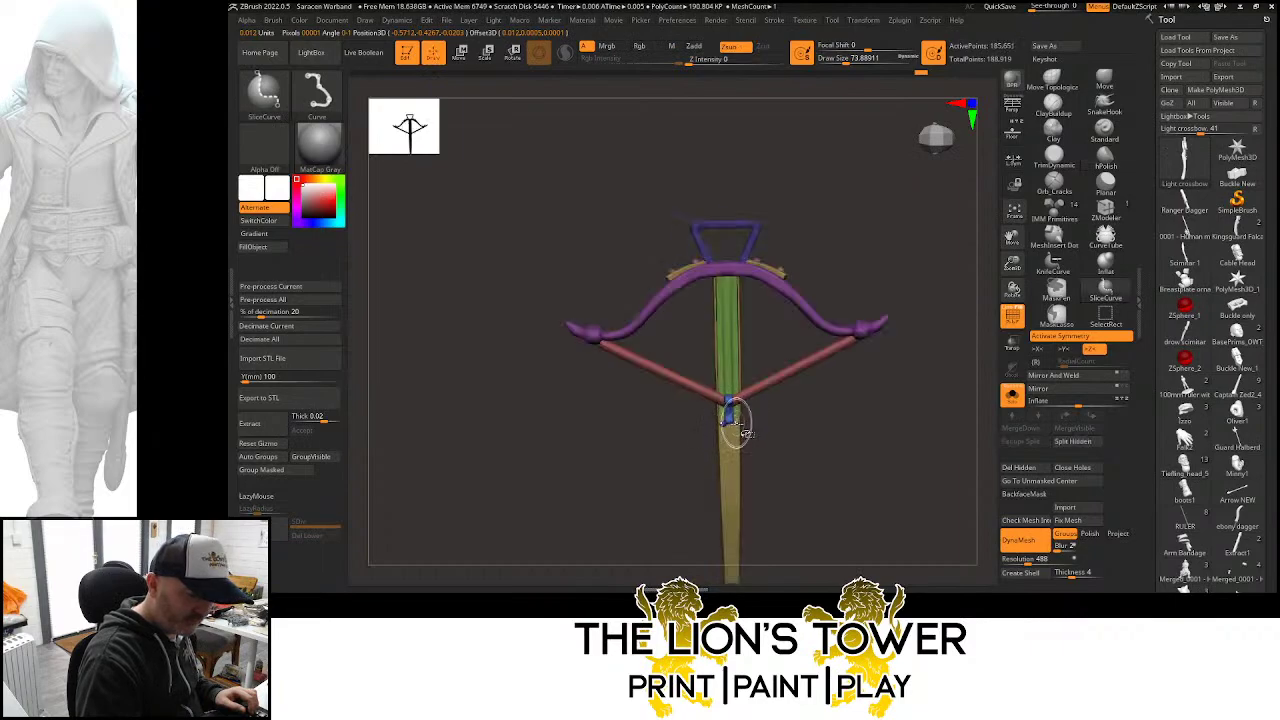
left_click(729, 418, "ctrl+shift")
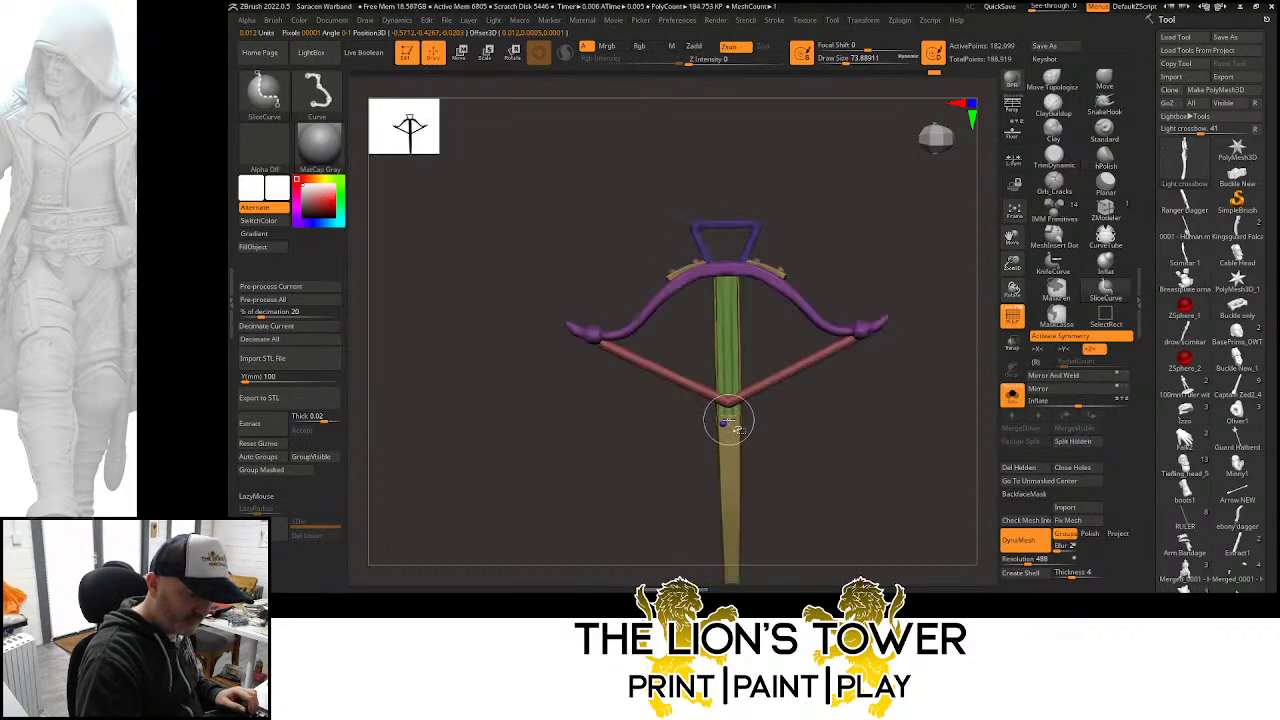
left_click(901, 416, "ctrl+shift")
Hide the small round knob behind the string catch and delete its hidden geometry
left_click(731, 424, "ctrl+shift")
left_click(731, 424, "ctrl+shift")
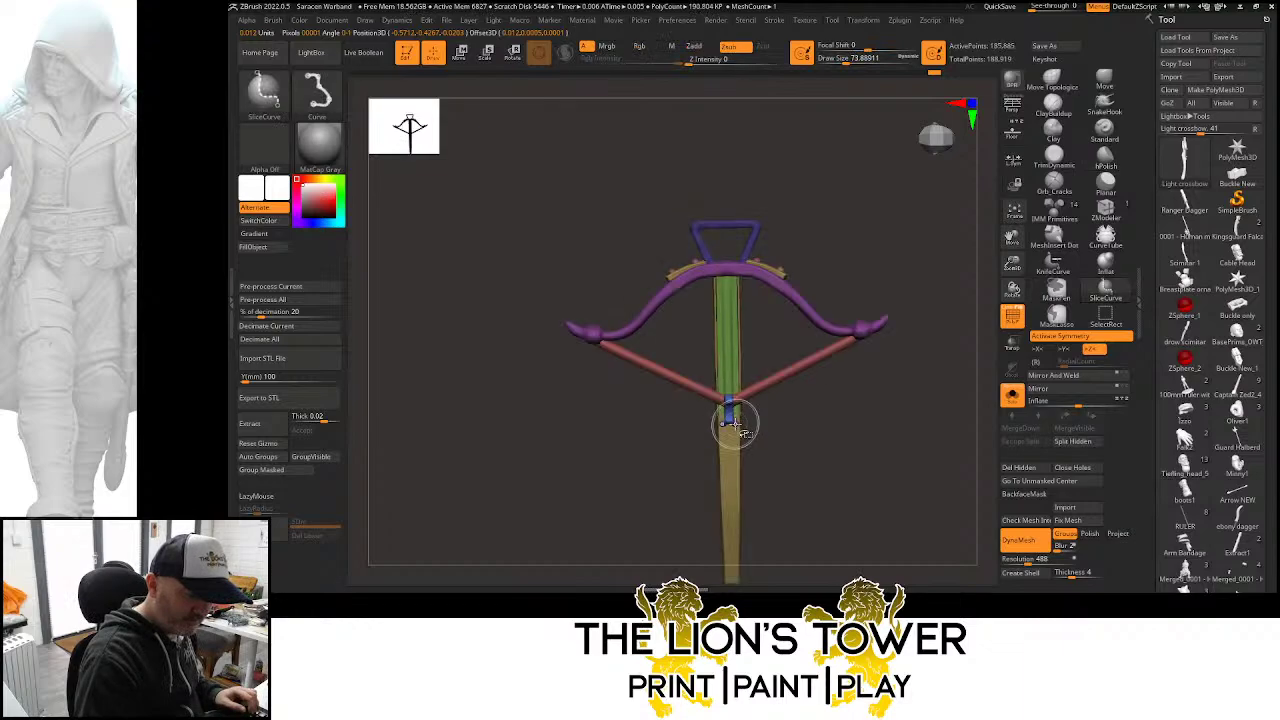
left_click(735, 425, "ctrl+shift")
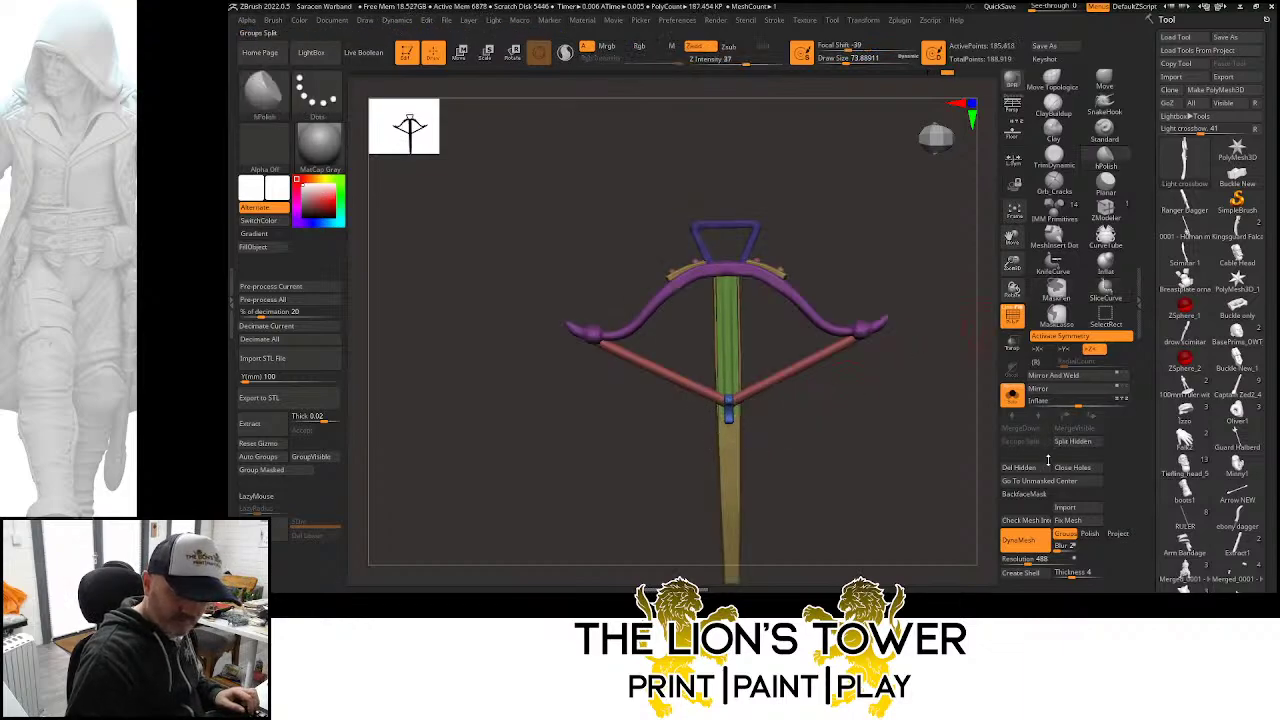
left_click(1022, 467)
left_click_drag(886, 439, 852, 437)
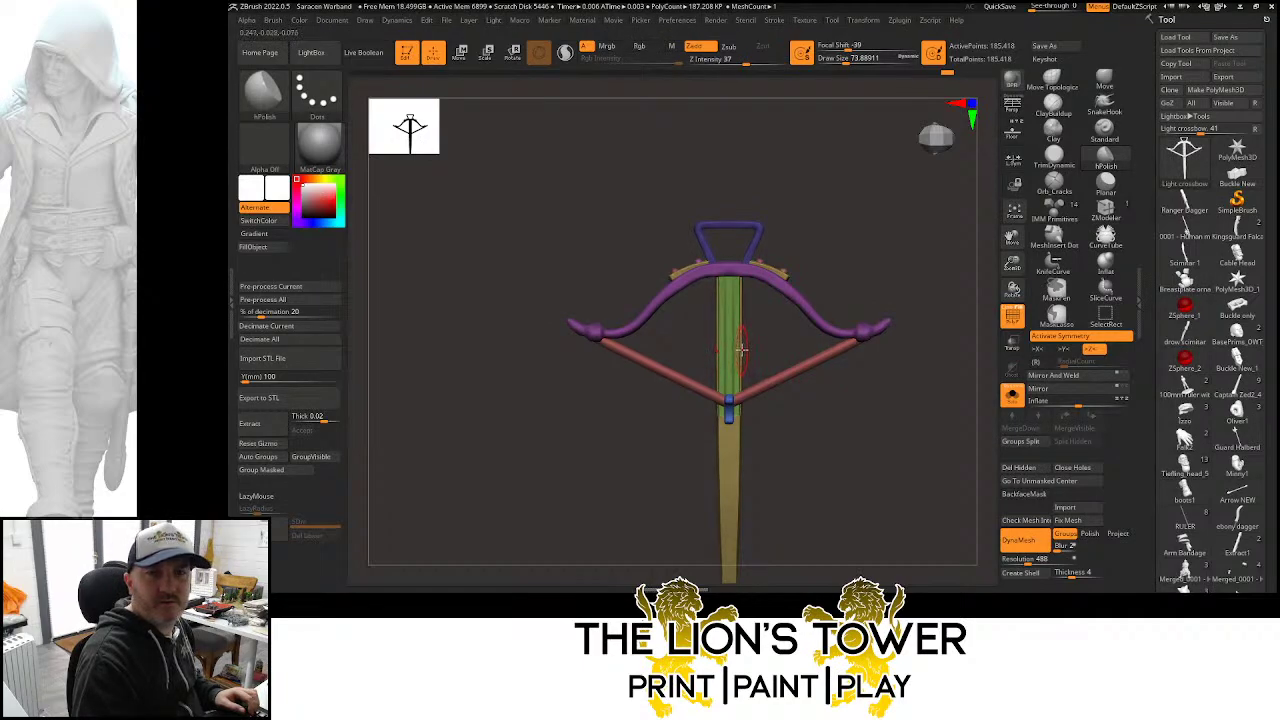
Mask the whole crossbow except the string catch at the rear end of the bolt rail
left_click(731, 405, "ctrl+shift")
left_click(801, 423, "ctrl")
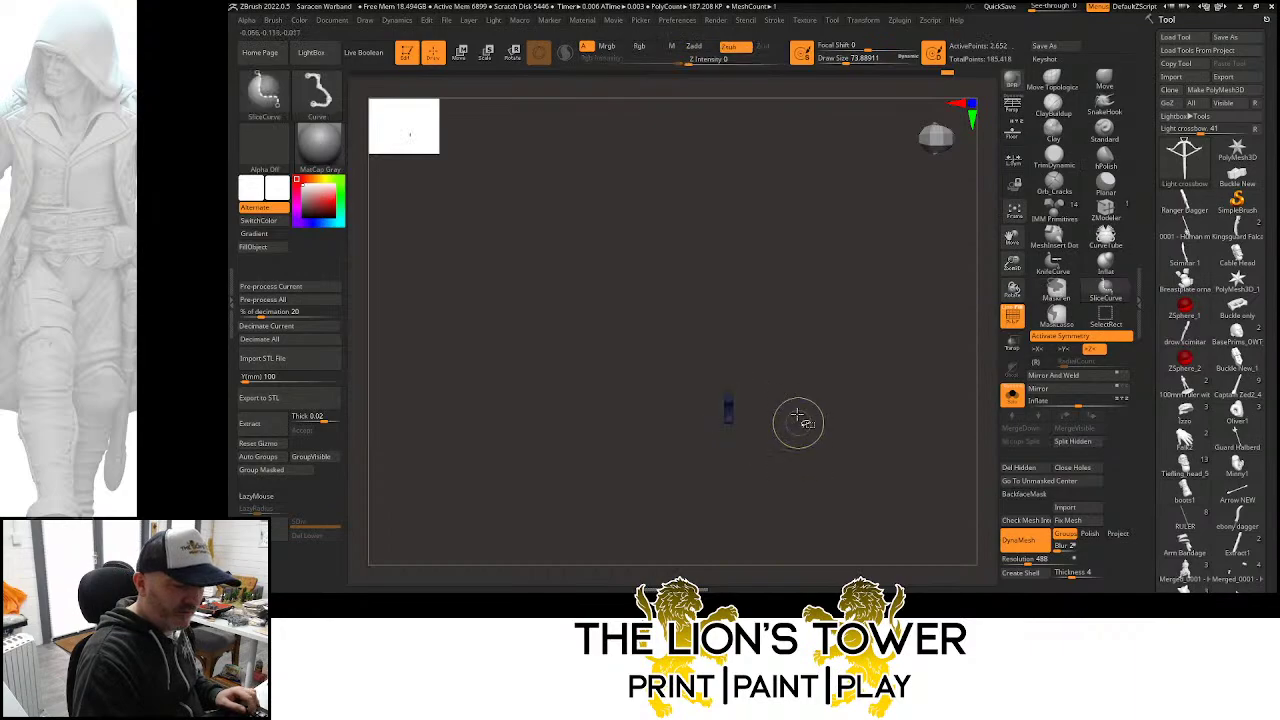
left_click(803, 423, "ctrl+shift")
left_click_drag(847, 431, 823, 437, "shift")
left_click(841, 405, "ctrl")
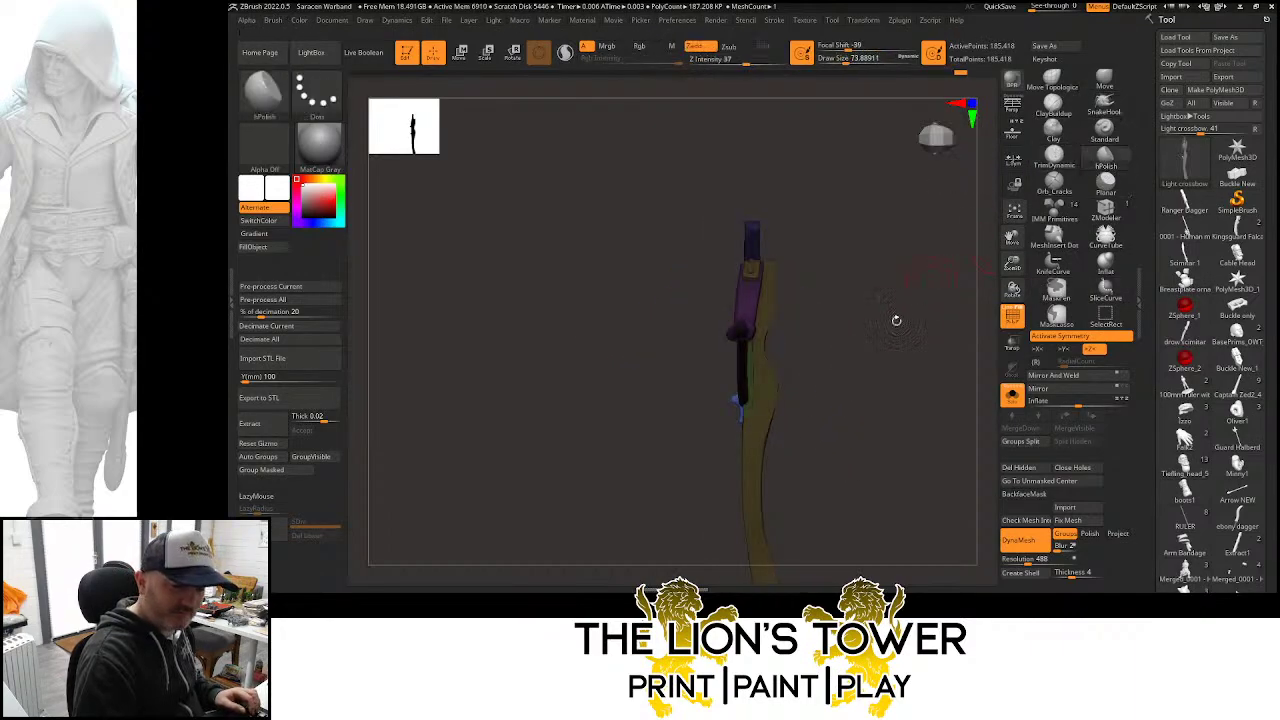
left_click_drag(897, 317, 749, 377)
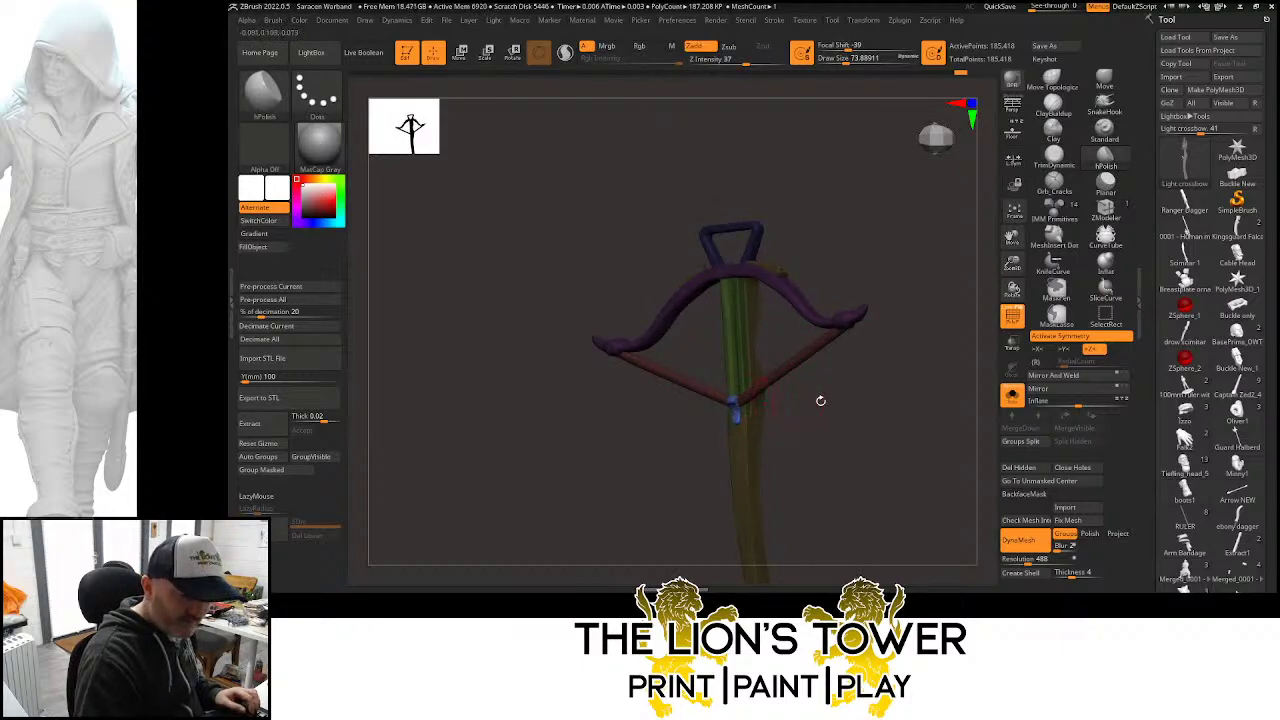
mouse_move(820, 401)
left_mouse_down()
mouse_move(935, 425)
mouse_move(952, 317)
left_mouse_up()
left_click_drag(952, 317, 920, 272)
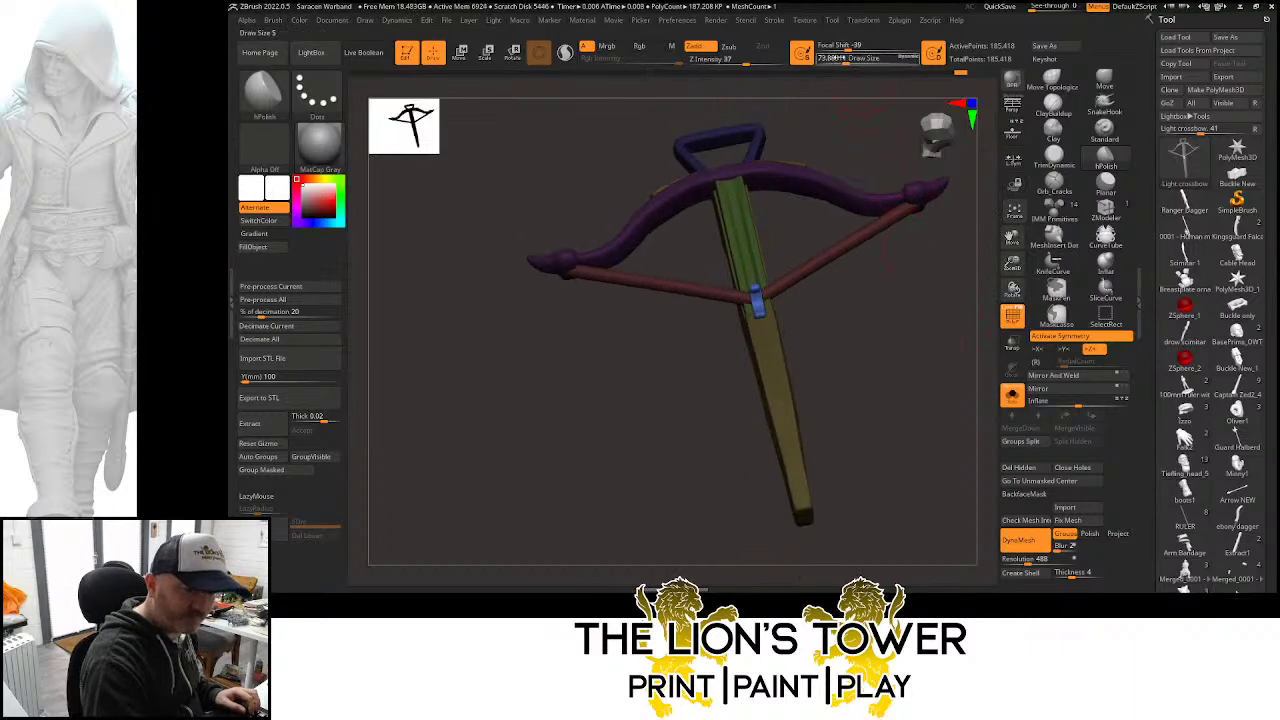
Thicken the string catch with the Inflat brush at draw size about 43.8, and smooth it in isolation
left_click(839, 58)
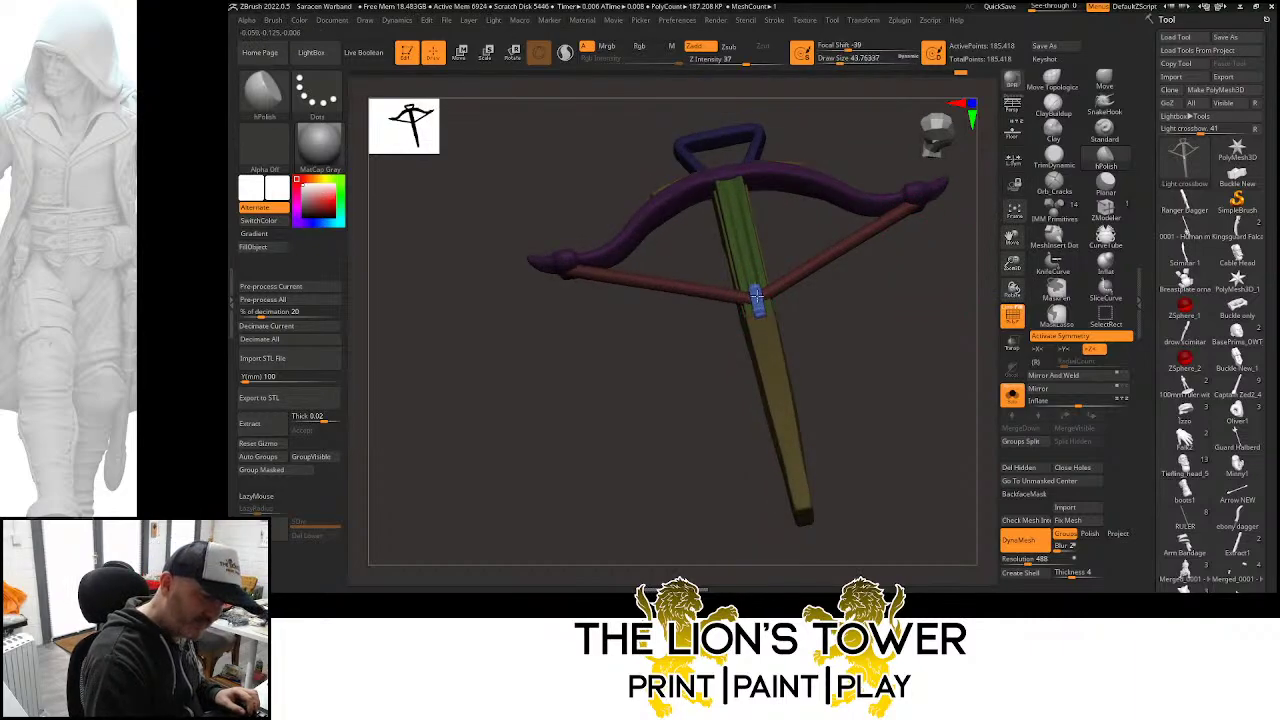
mouse_move(771, 342)
left_mouse_down()
mouse_move(860, 317)
mouse_move(783, 286)
left_mouse_up()
key("ctrl")
left_click(813, 275, "ctrl")
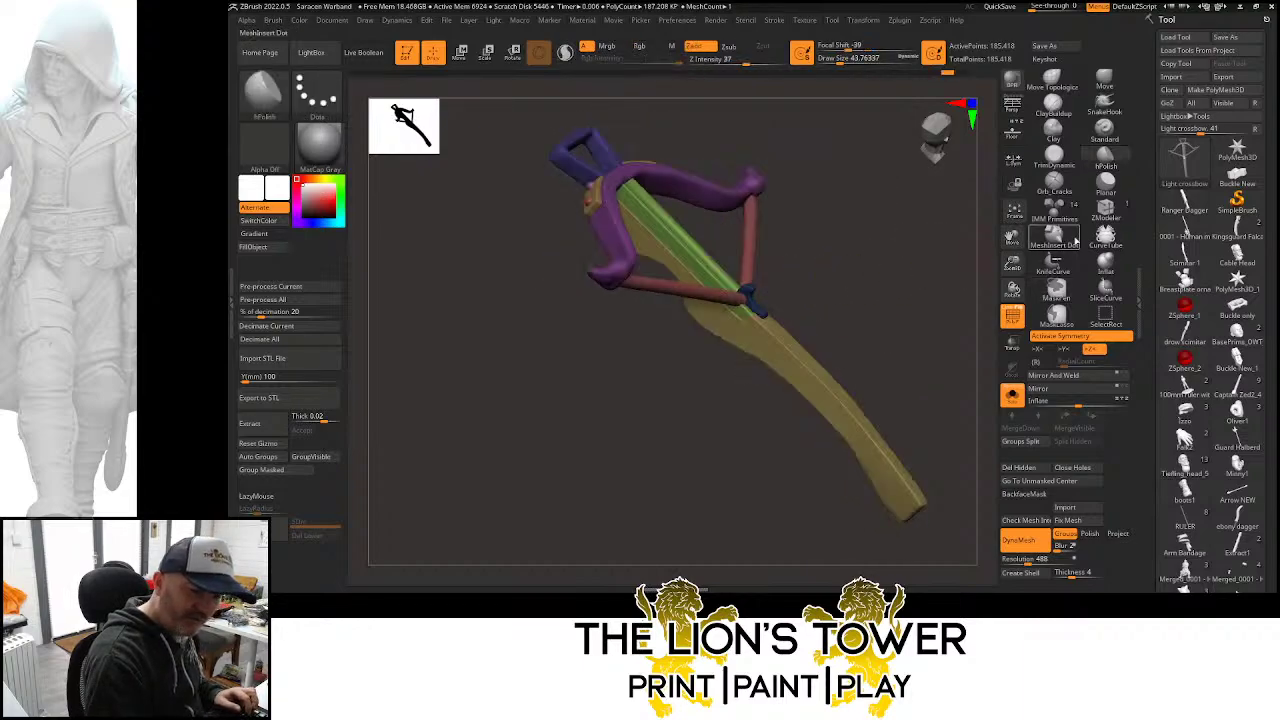
left_click(873, 273, "ctrl")
left_click(1105, 262)
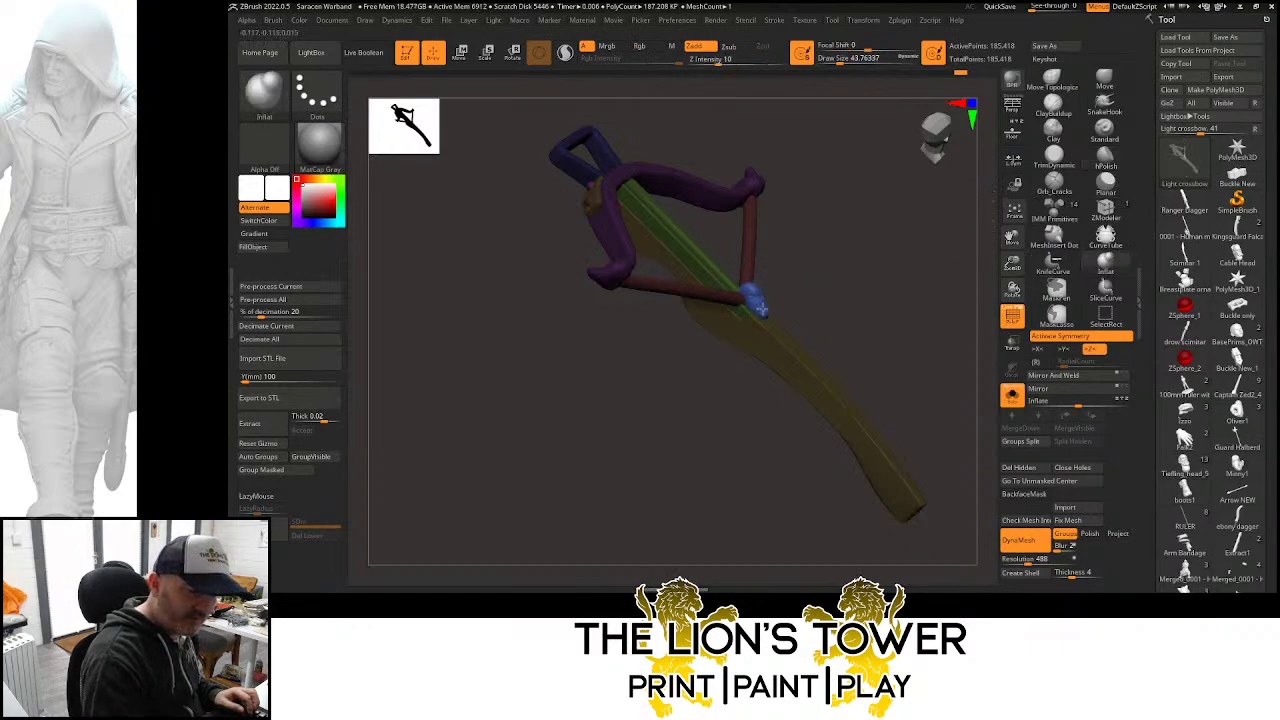
mouse_move(760, 310)
left_mouse_down()
mouse_move(800, 258)
mouse_move(797, 277)
left_mouse_up()
key("ctrl")
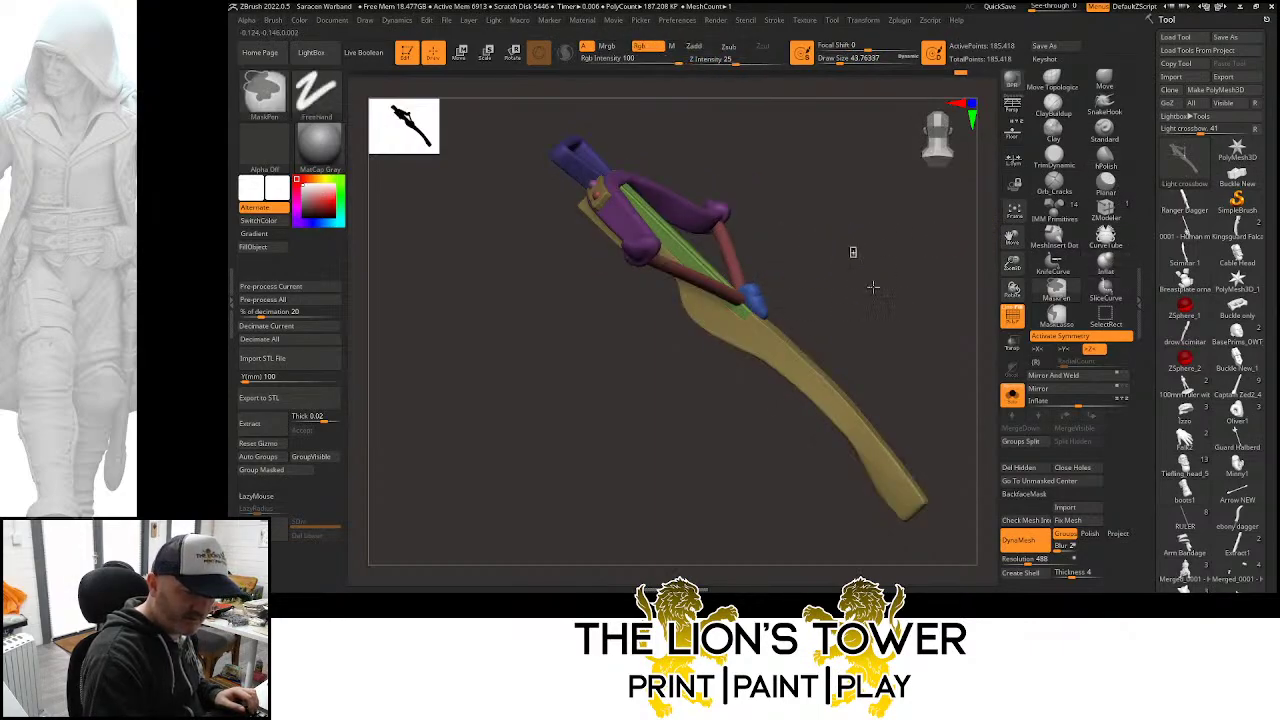
left_click(757, 300, "ctrl+shift")
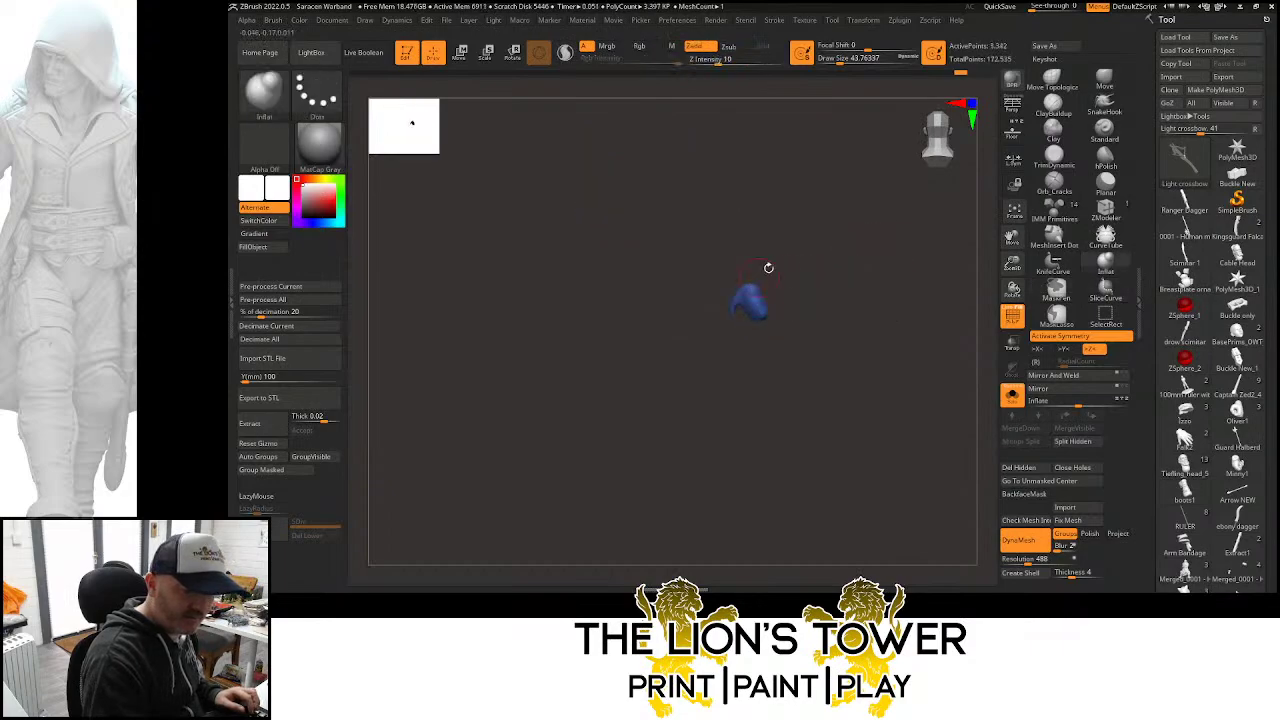
left_click_drag(768, 268, 735, 305, "shift")
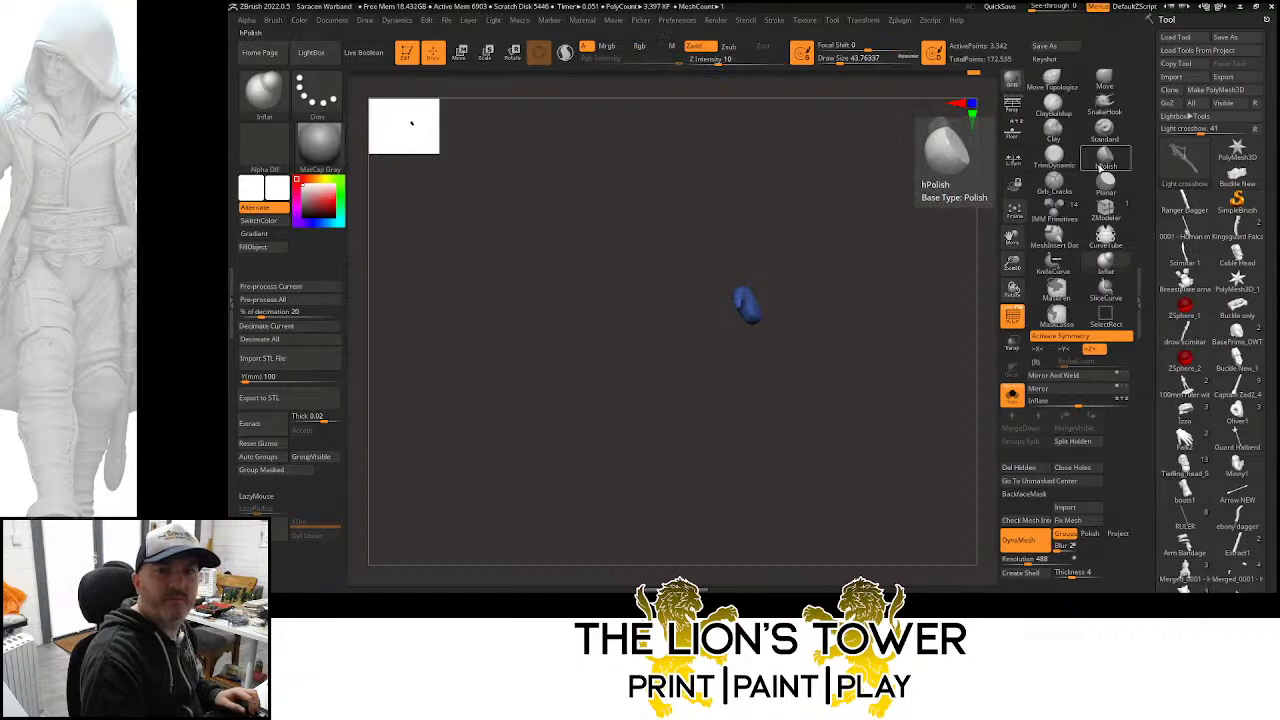
Hide the string catch behind the bolt rail, keeping the rest of the crossbow visible for a check from above
mouse_move(926, 268)
left_mouse_down()
mouse_move(883, 297)
mouse_move(950, 309)
left_mouse_up()
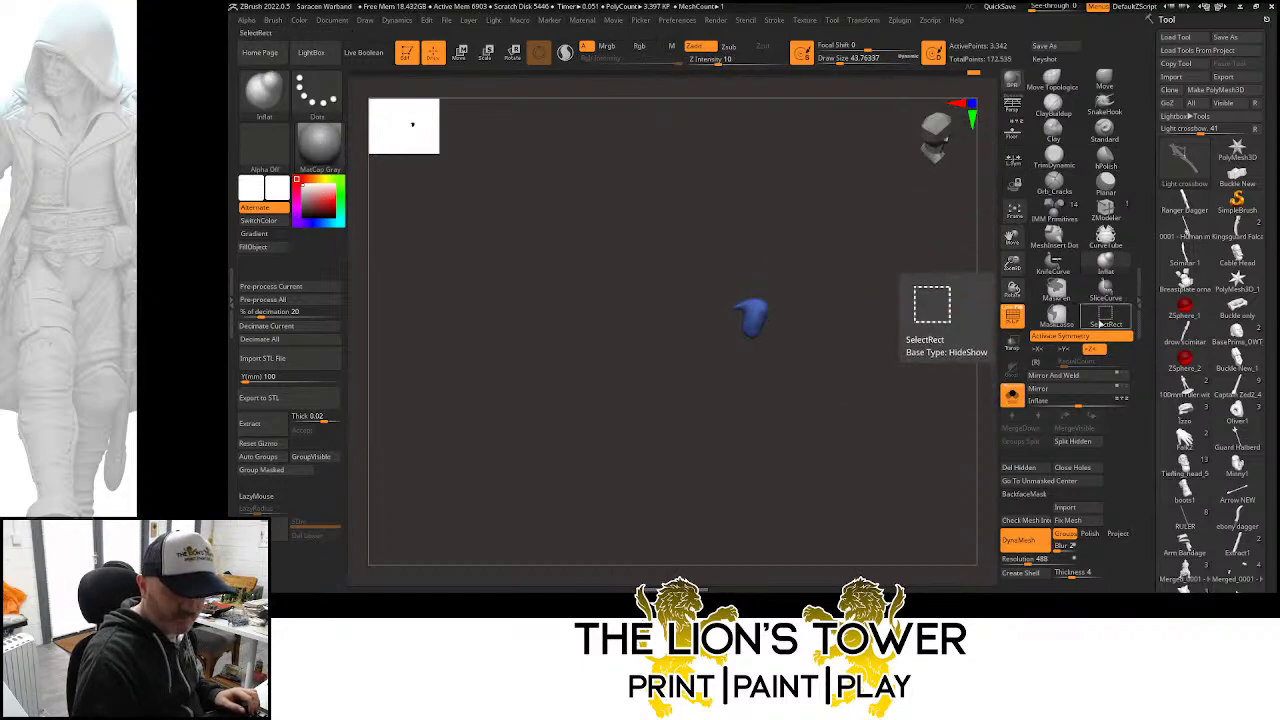
left_click(1105, 297)
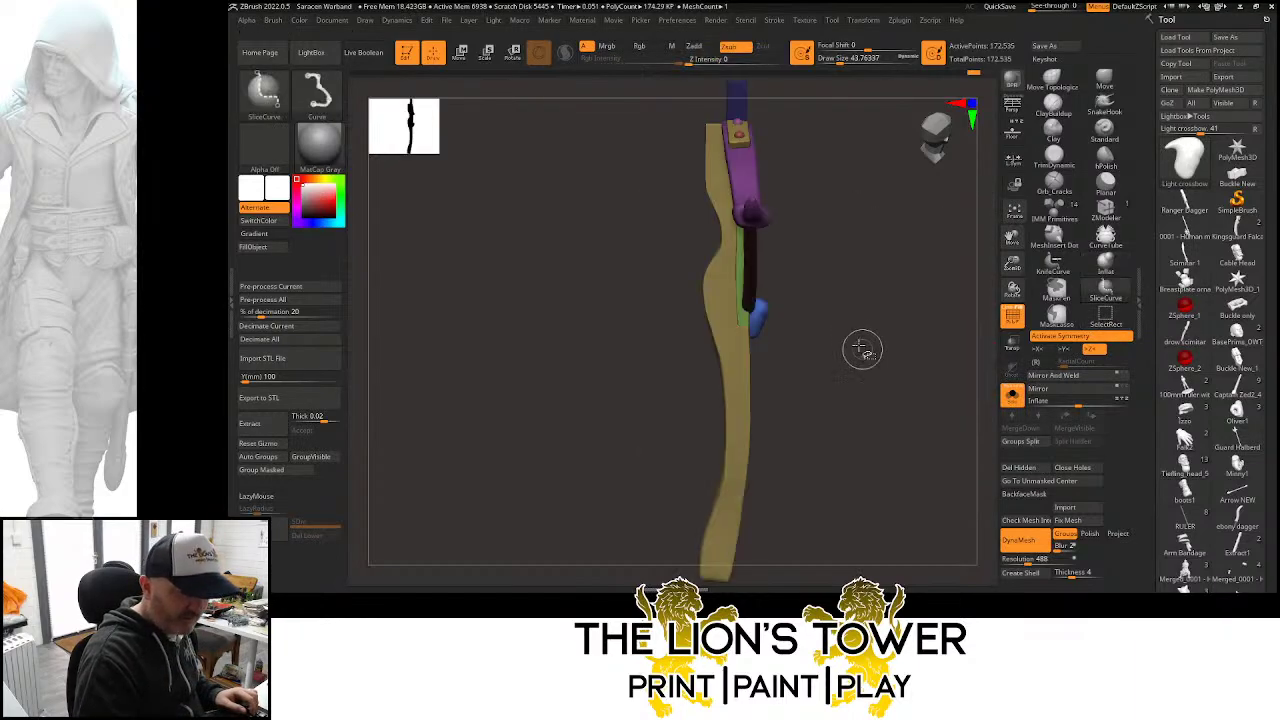
left_click(920, 300, "ctrl+shift")
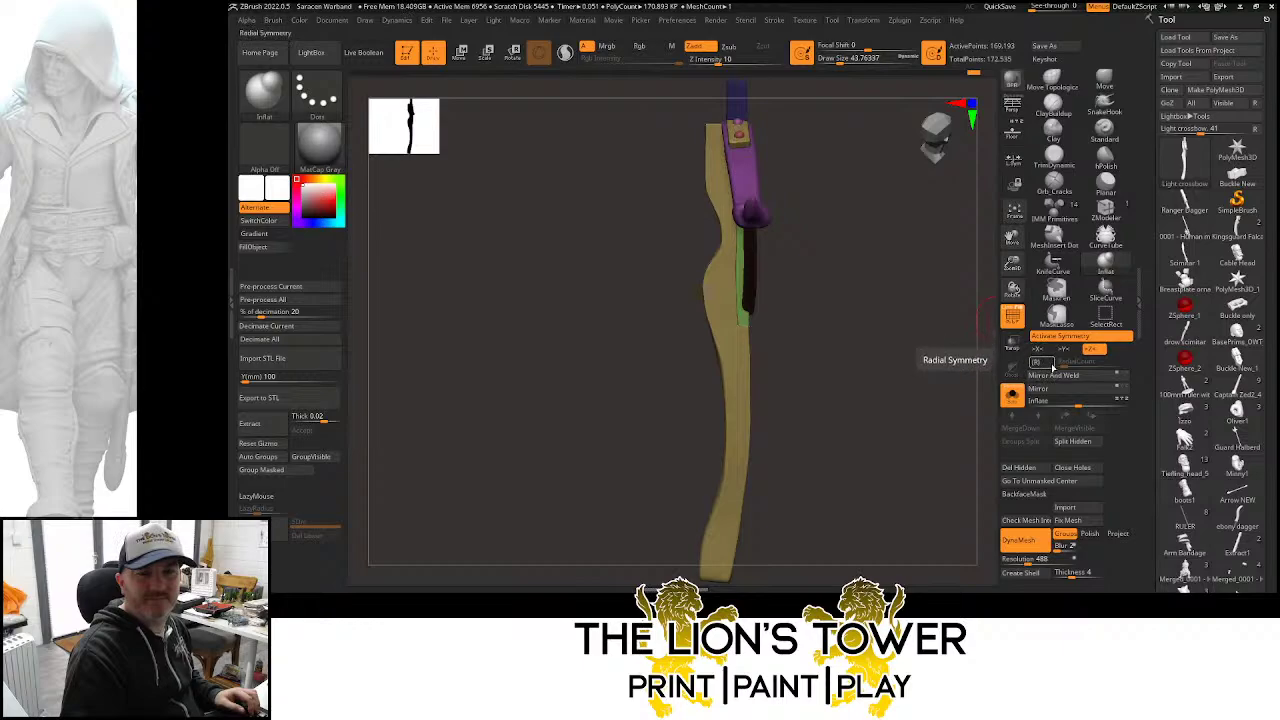
left_click_drag(934, 403, 891, 414, "shift")
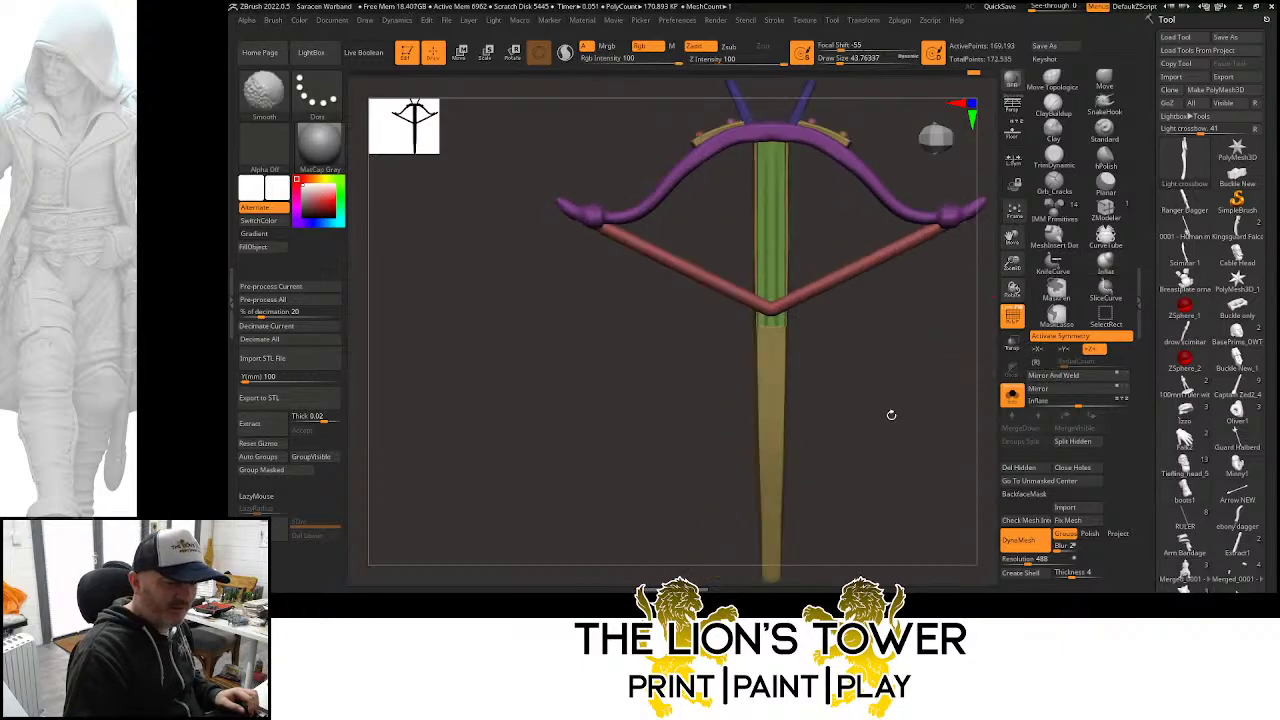
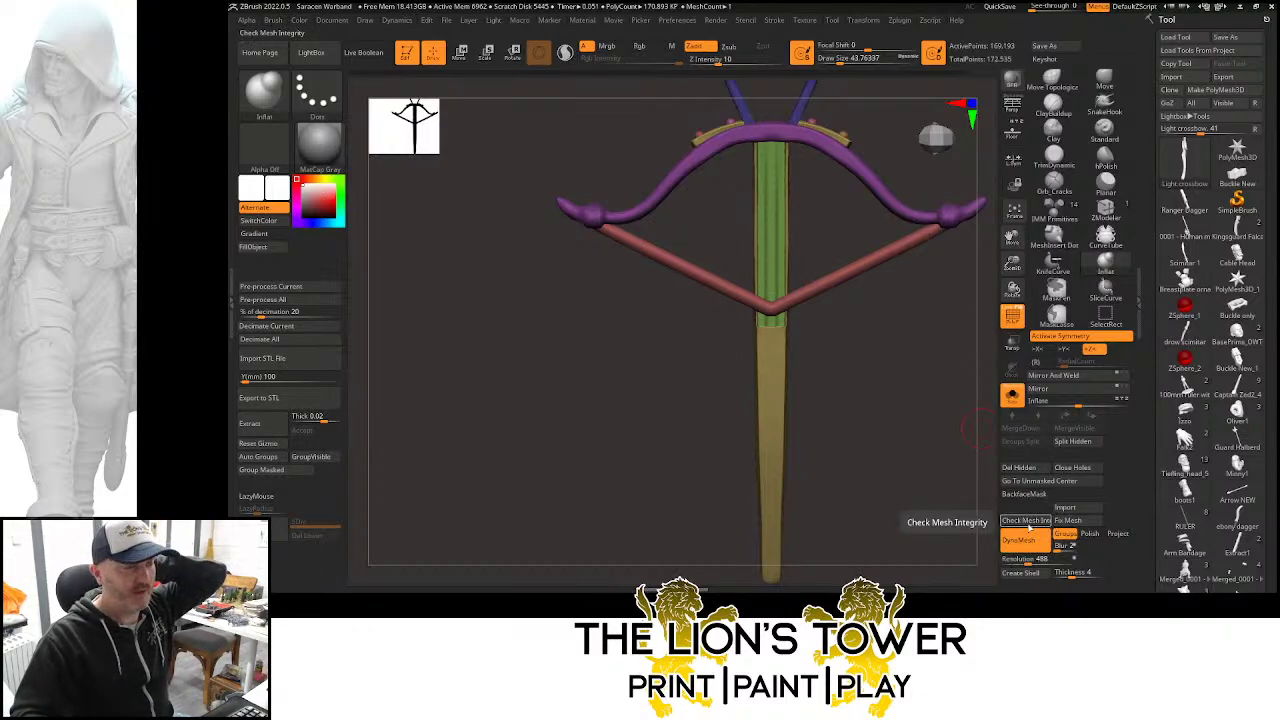
left_click(1012, 538)
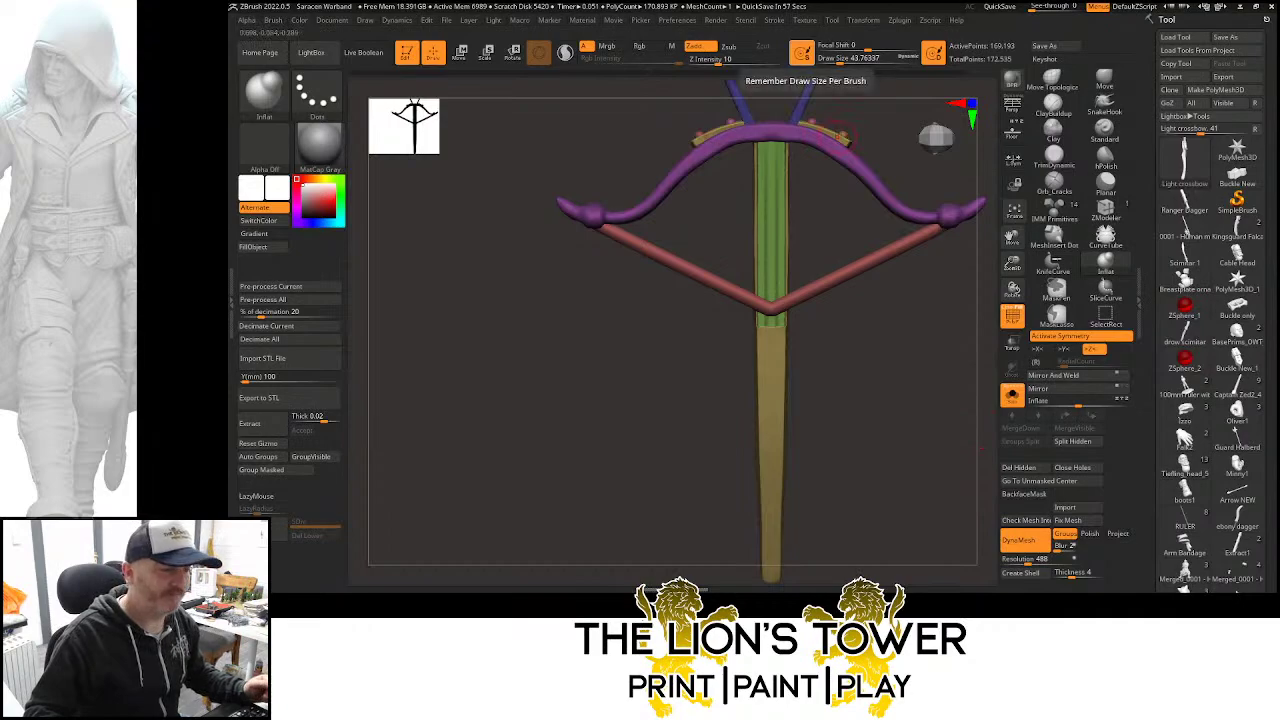
Switch to File Explorer, browse the Renderings folder and view bouncers.jpg
key("super+e")
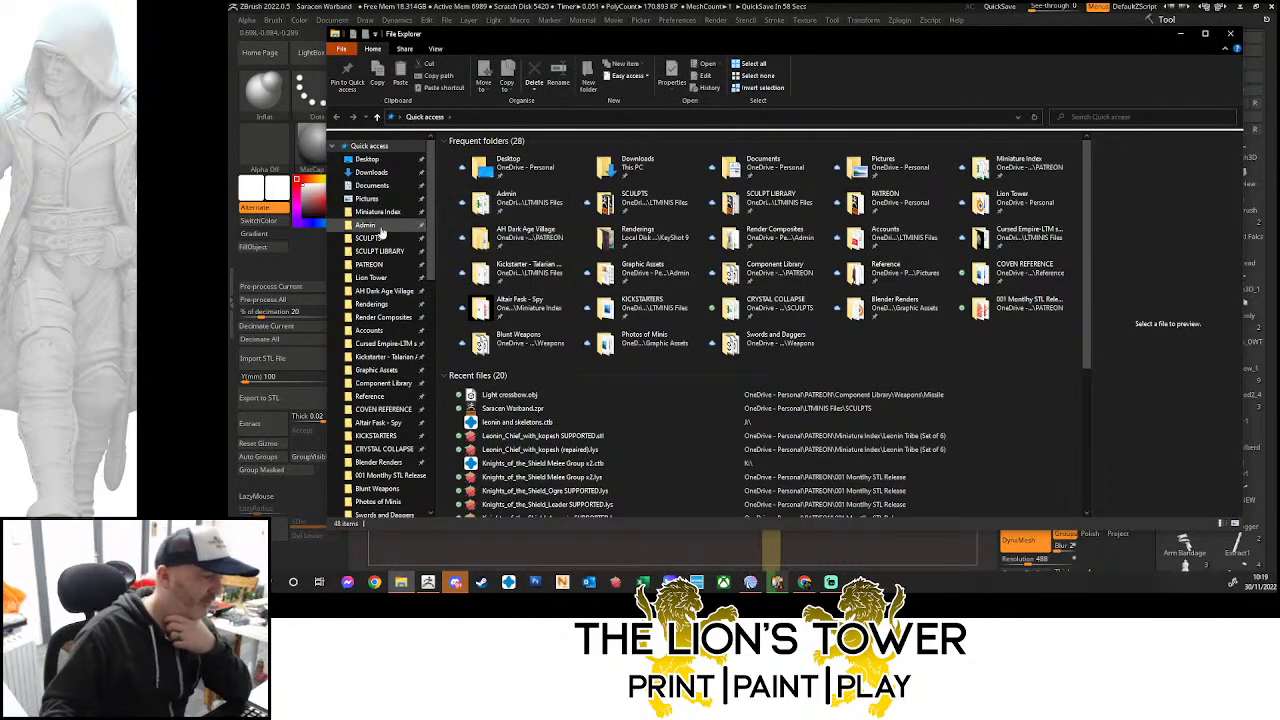
left_click(376, 306)
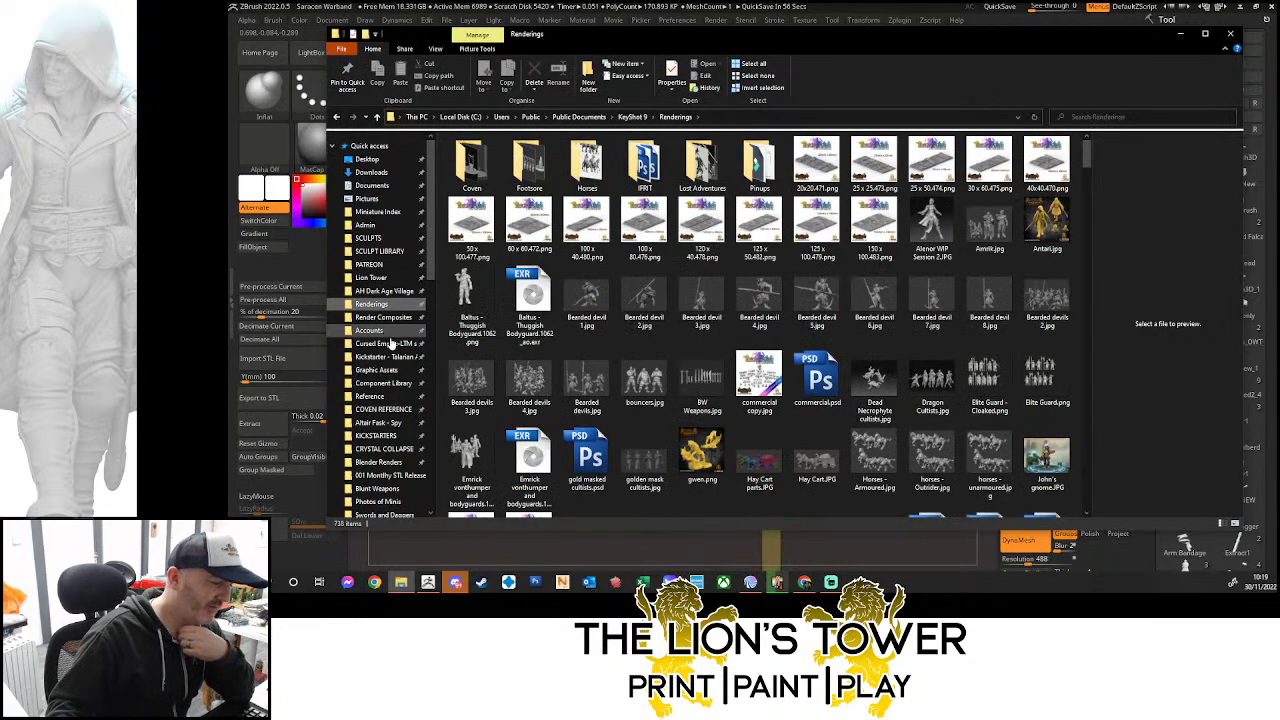
scroll(400, 295, "down", 2)
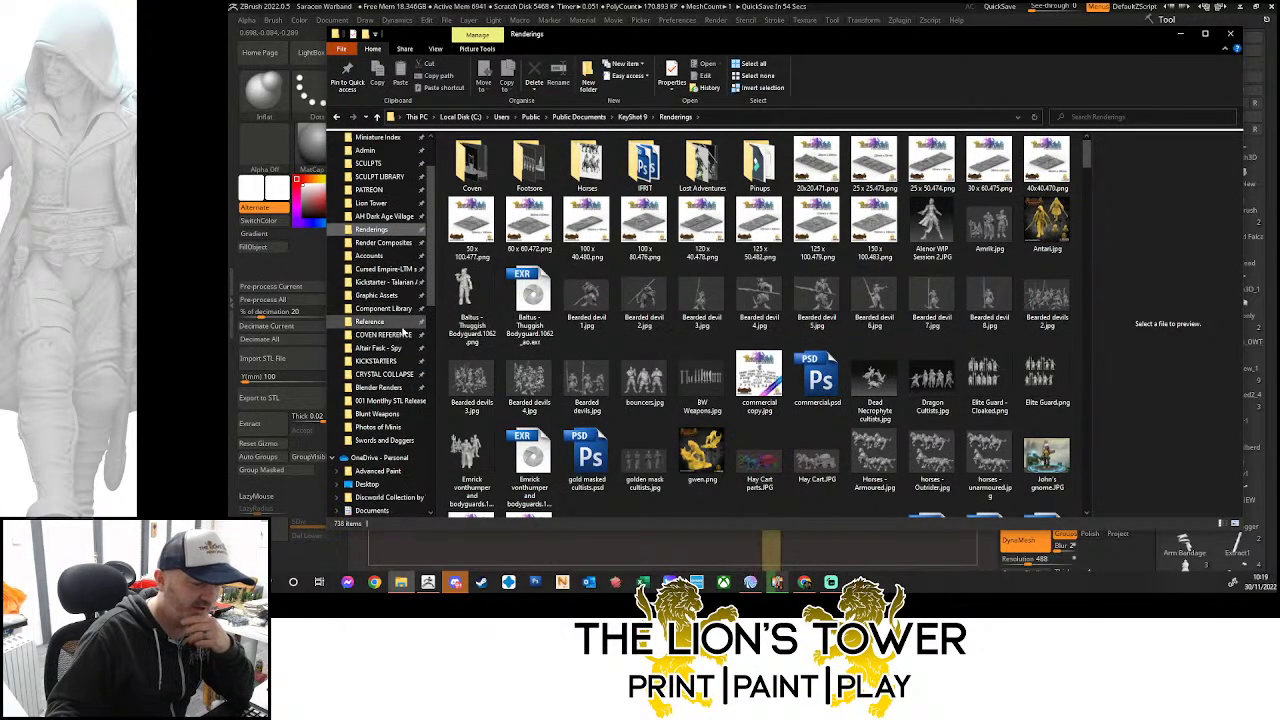
left_click(640, 378)
double_click(636, 378)
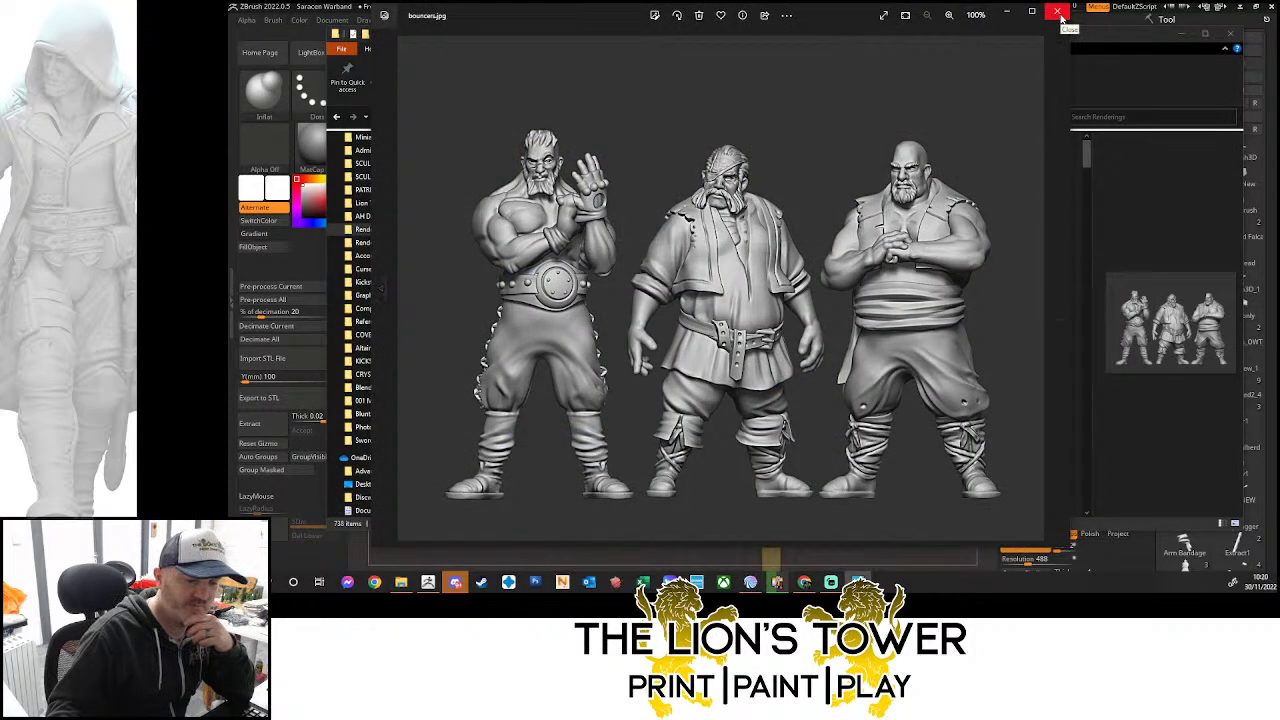
left_click(1058, 13)
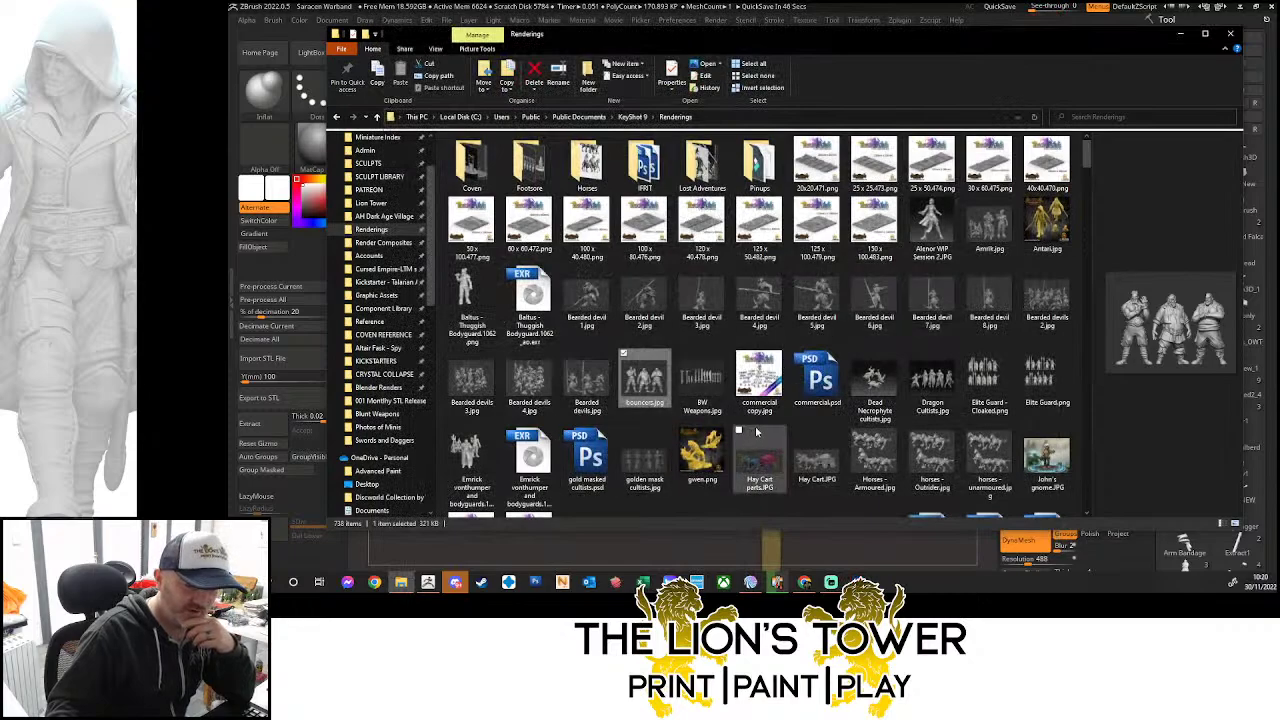
scroll(757, 432, "down", 3)
scroll(757, 432, "up", 3)
scroll(396, 344, "up", 2)
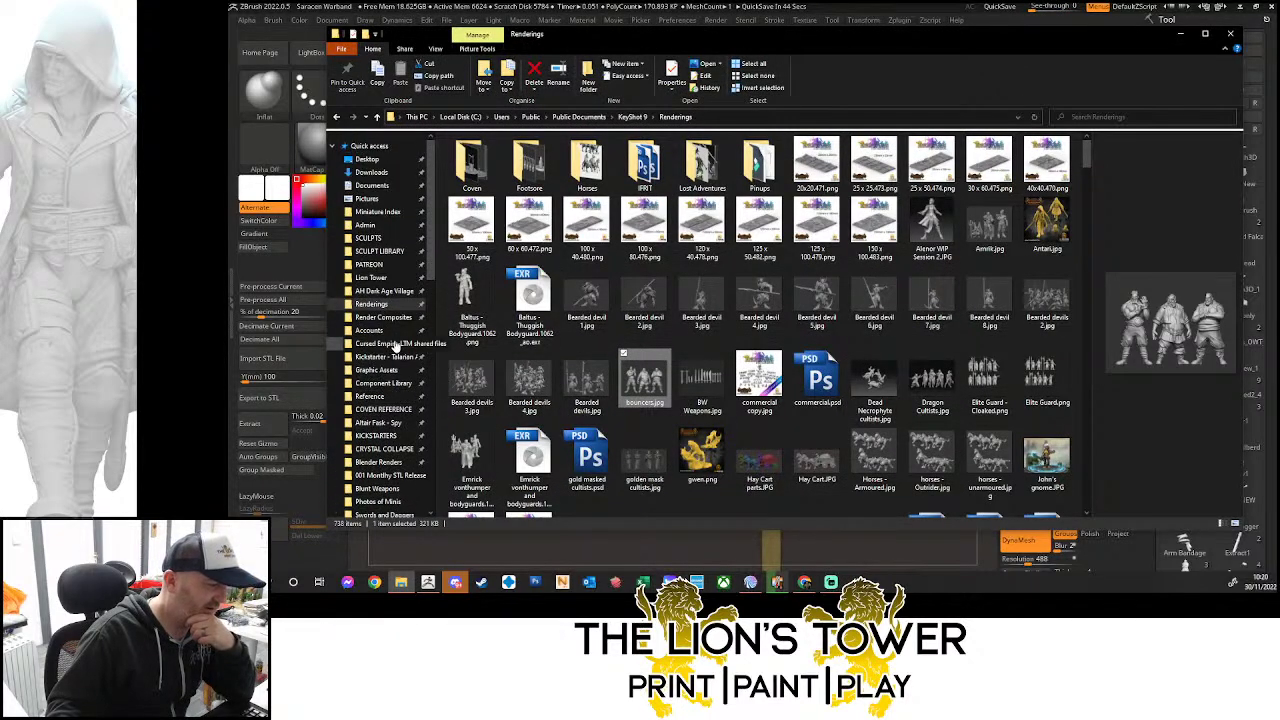
Browse the Render Composites folder, search it for "captain" and view the female pirate captain's render
left_click(389, 318)
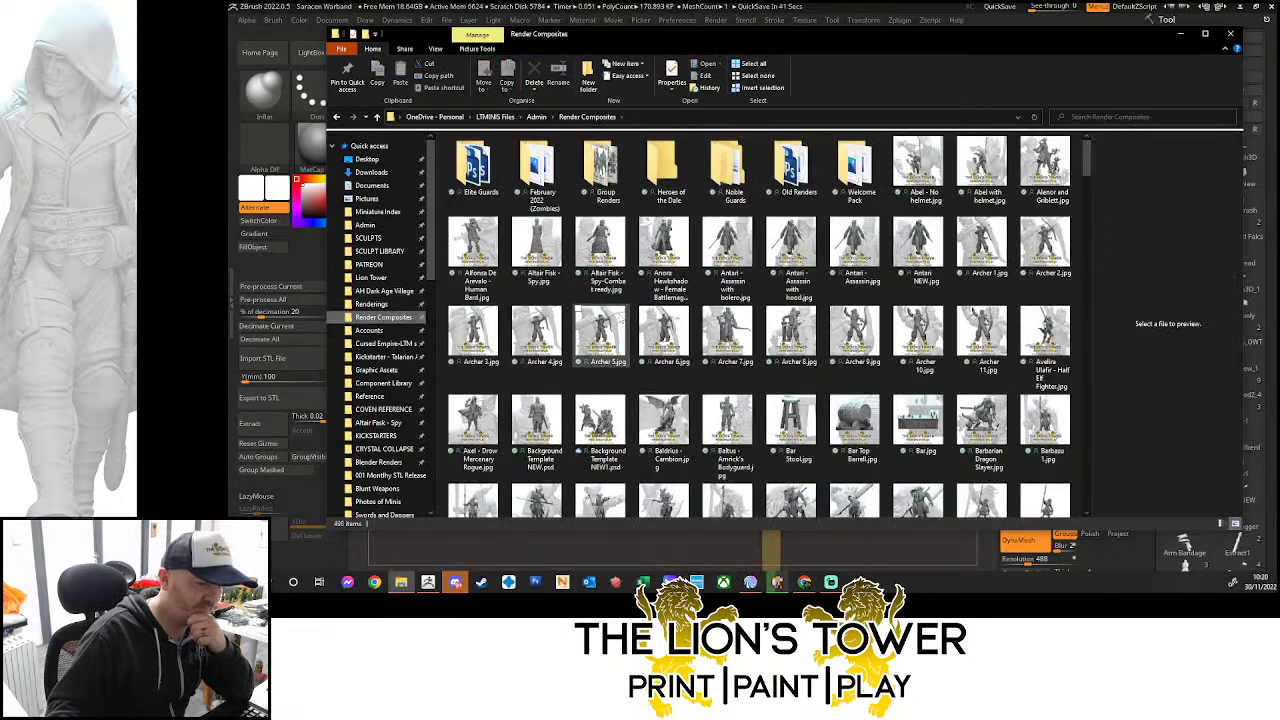
scroll(700, 345, "down", 5)
scroll(703, 352, "down", 5)
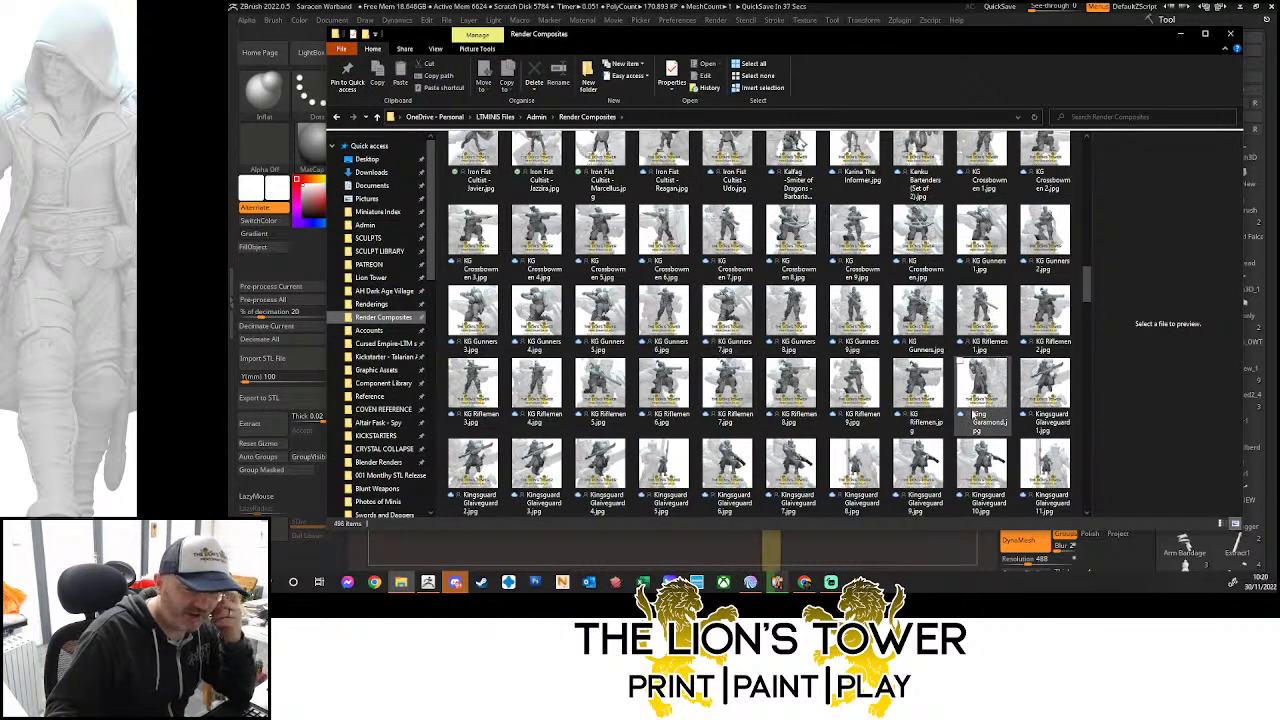
scroll(902, 405, "up", 3)
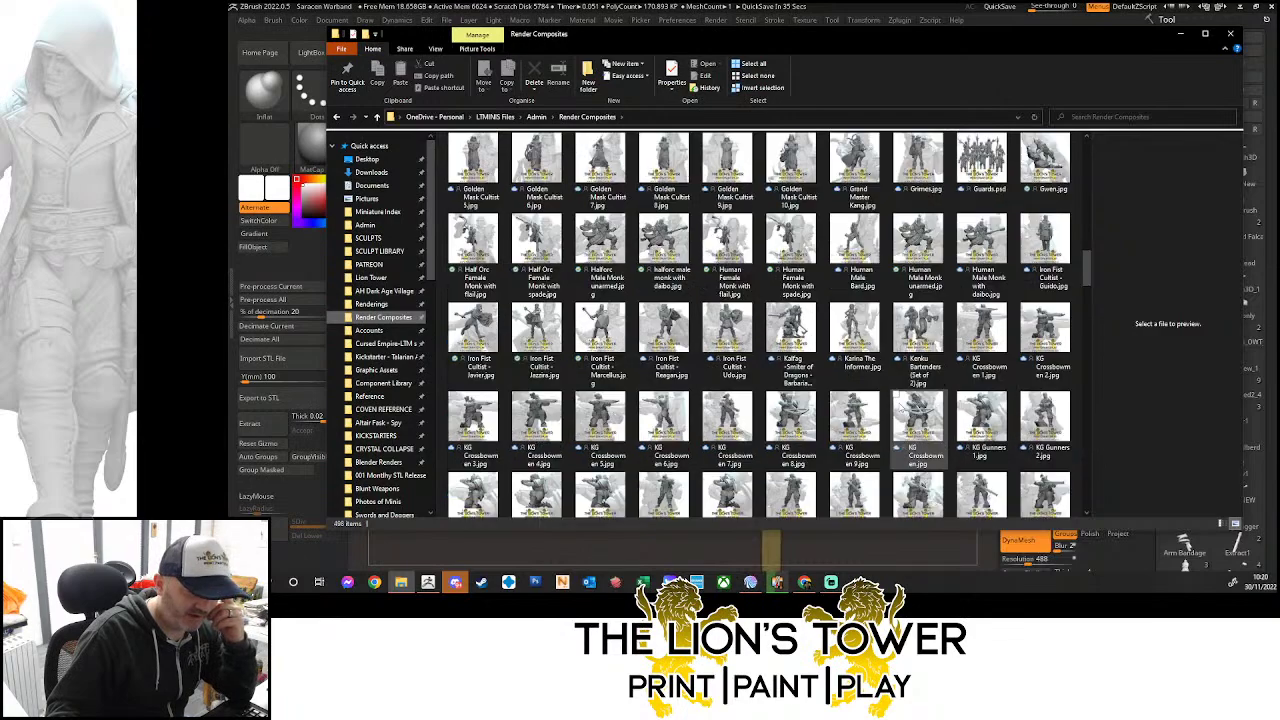
scroll(900, 405, "down", 5)
scroll(851, 420, "down", 3)
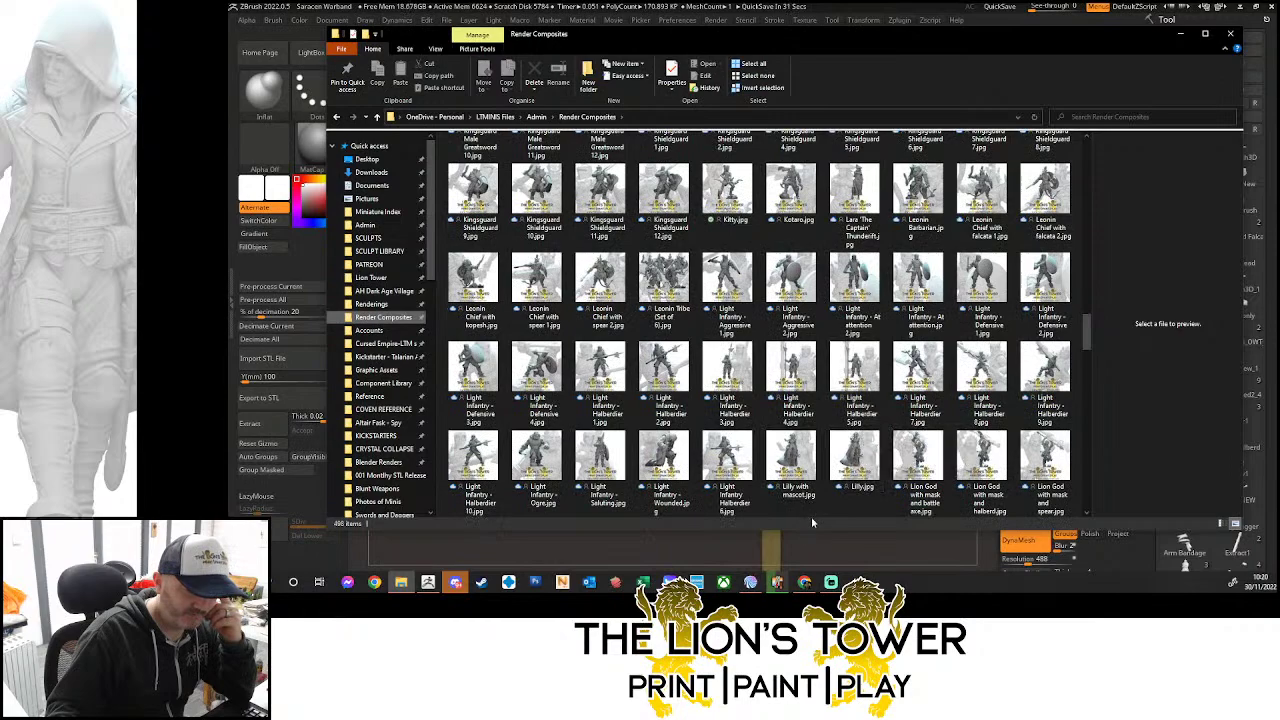
scroll(810, 510, "down", 10)
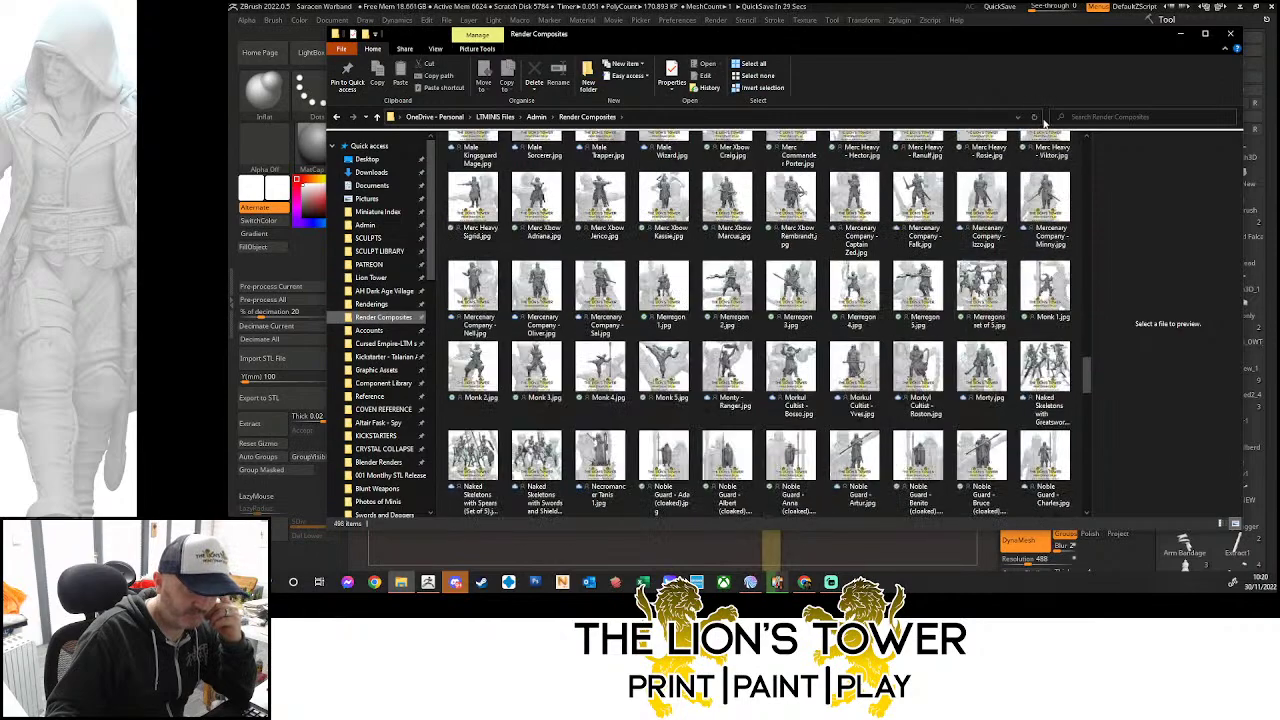
left_click(1092, 118)
type("captain")
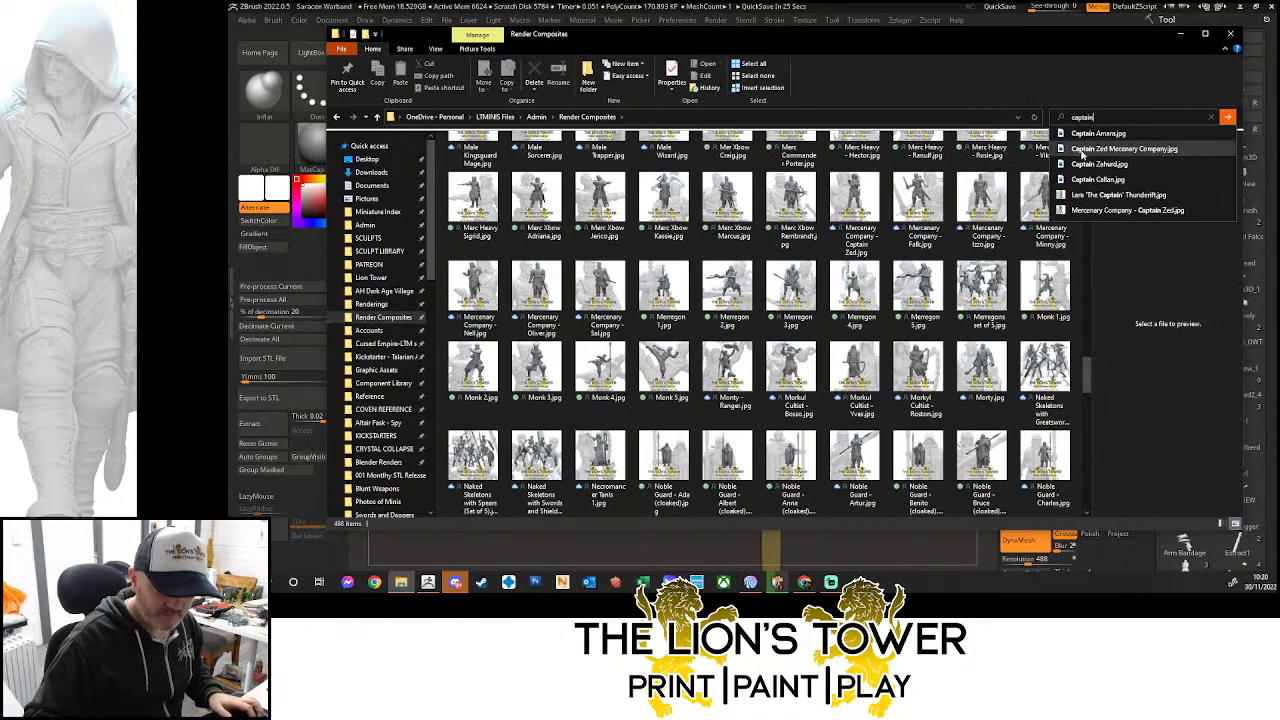
left_click(1135, 196)
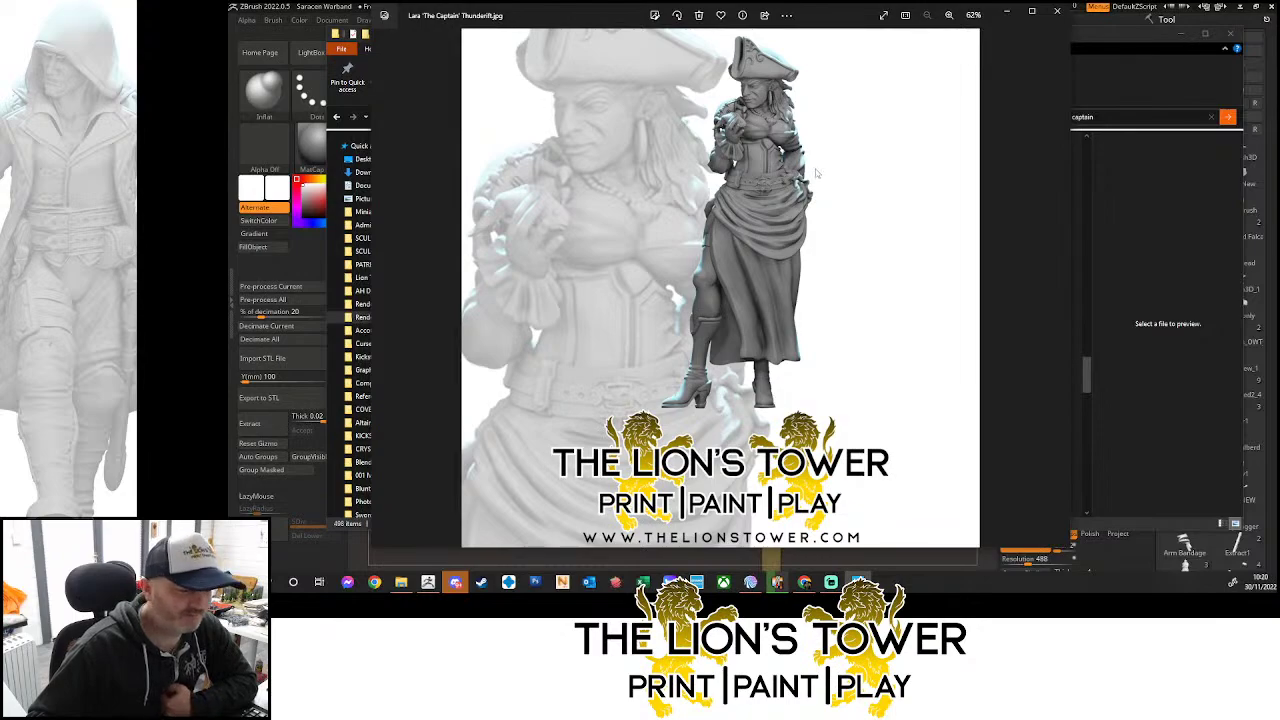
left_click(1056, 13)
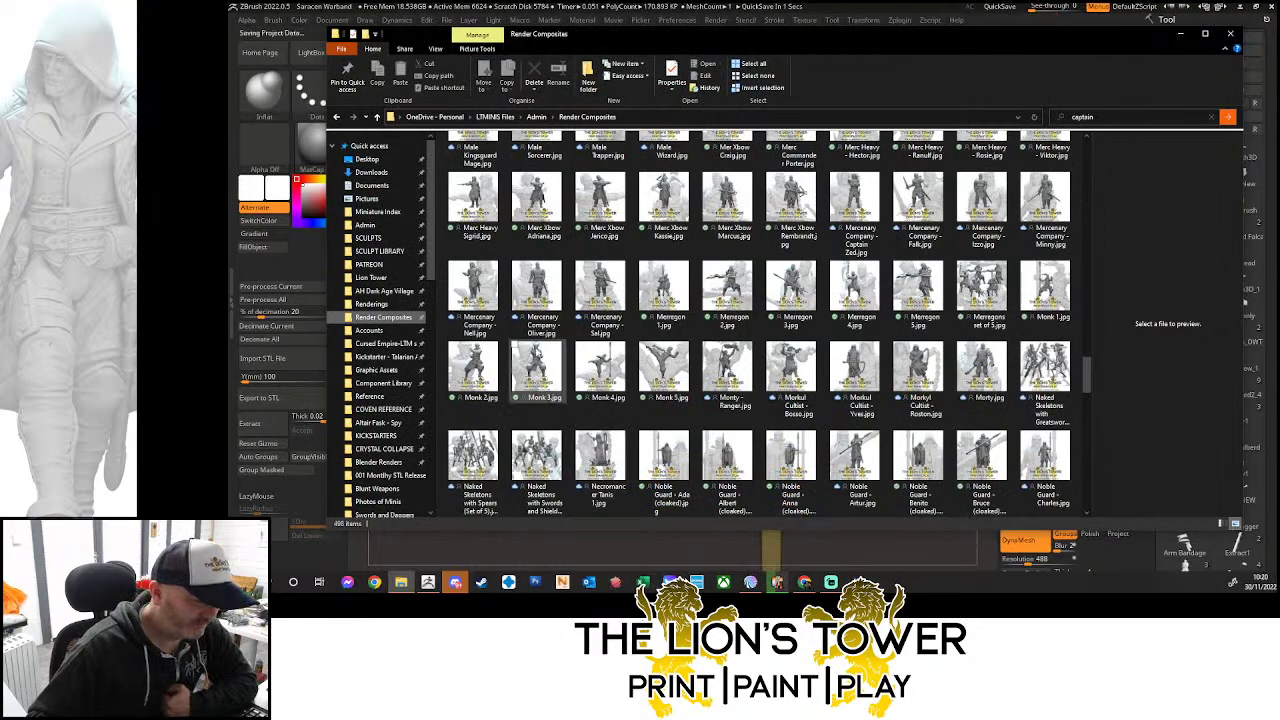
Look through the Naked Skeletons set renders and their neighbouring images, and return to ZBrush
left_click(478, 472)
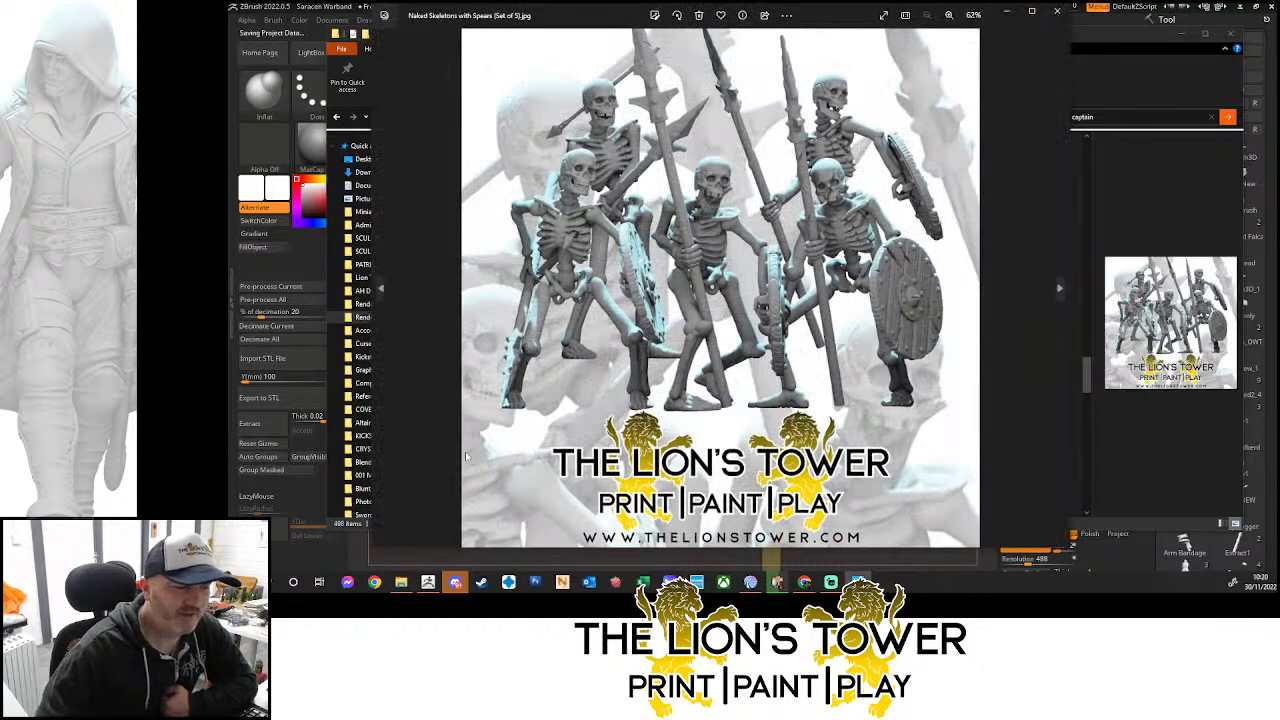
key("Right")
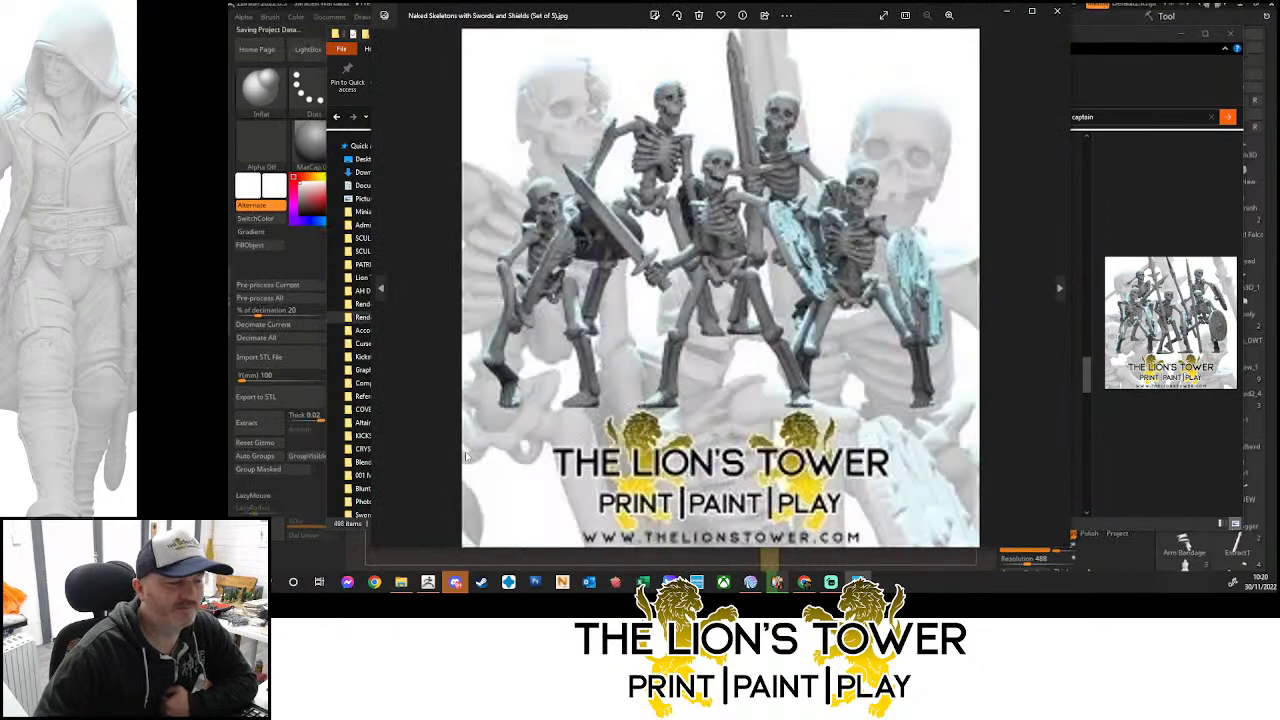
key("Right")
key("Left")
key("Left")
key("Left")
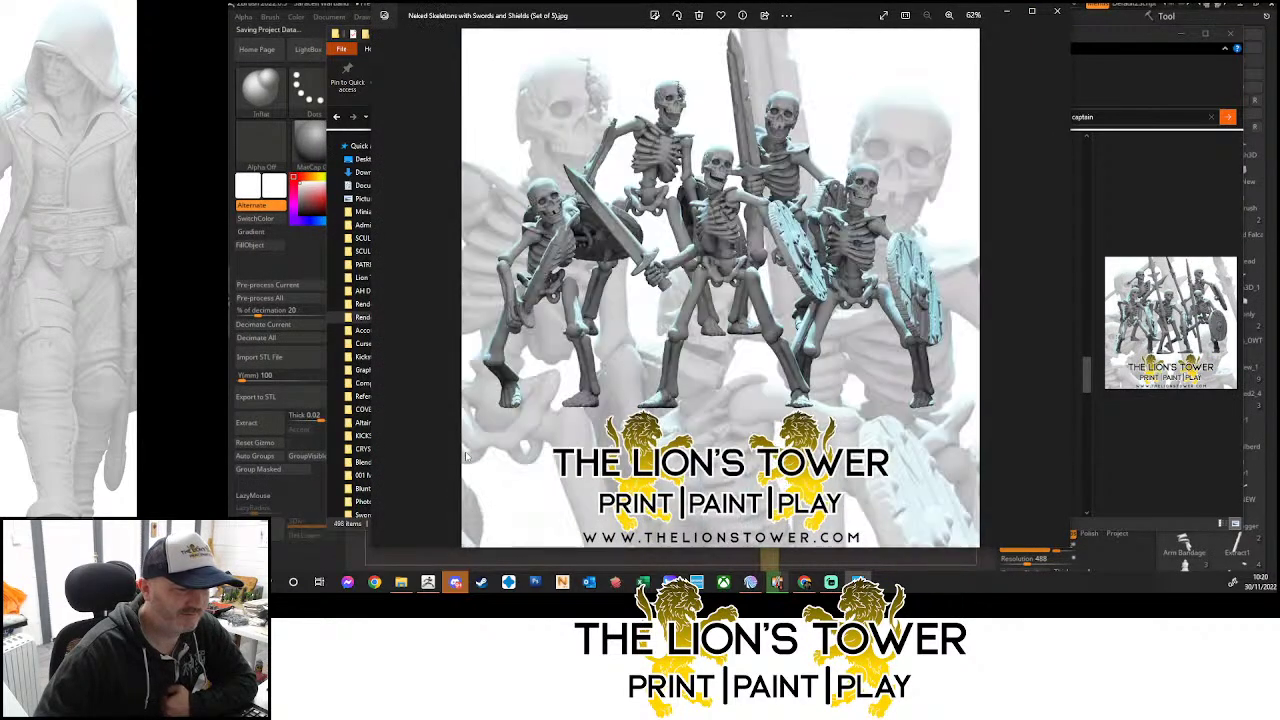
key("Right")
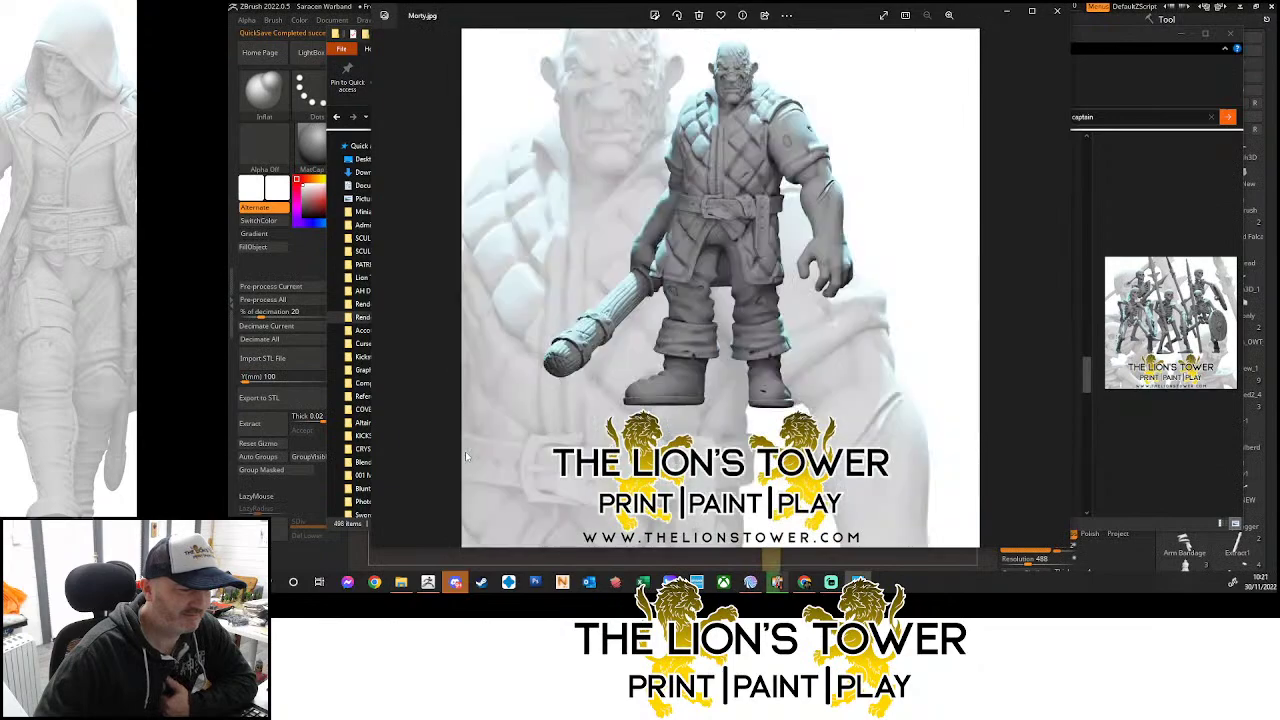
key("Left")
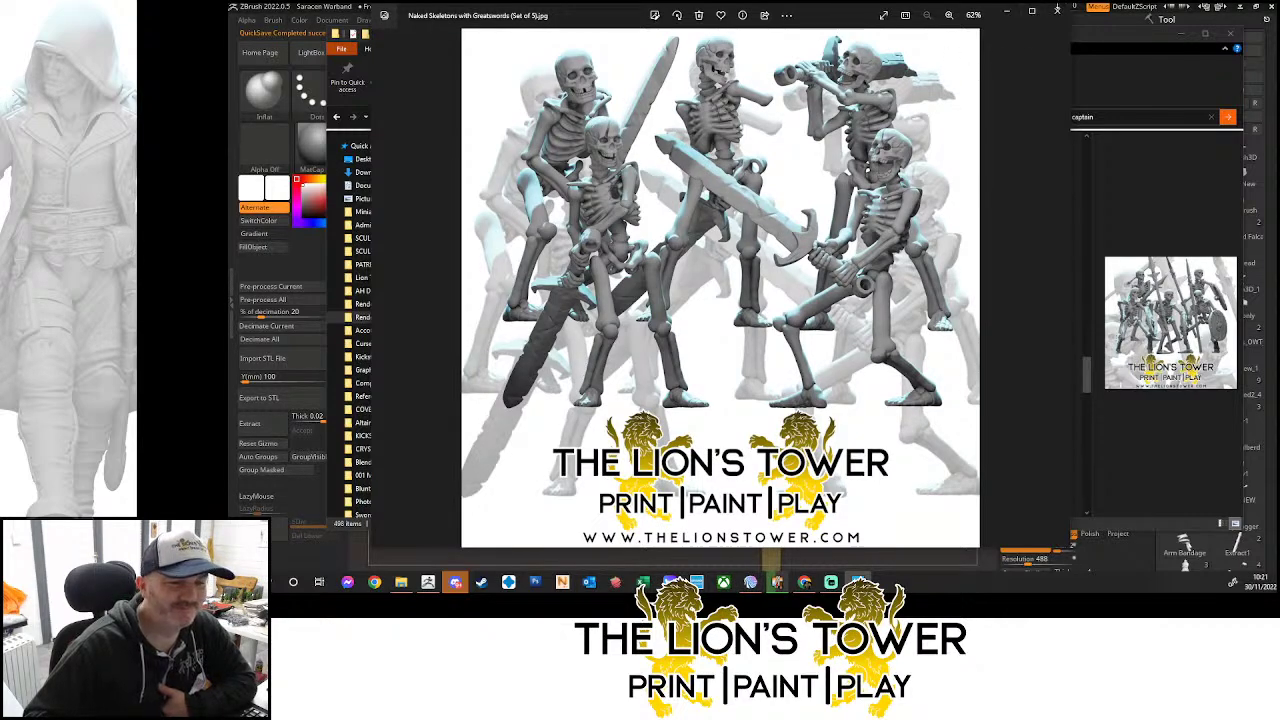
left_click(1060, 14)
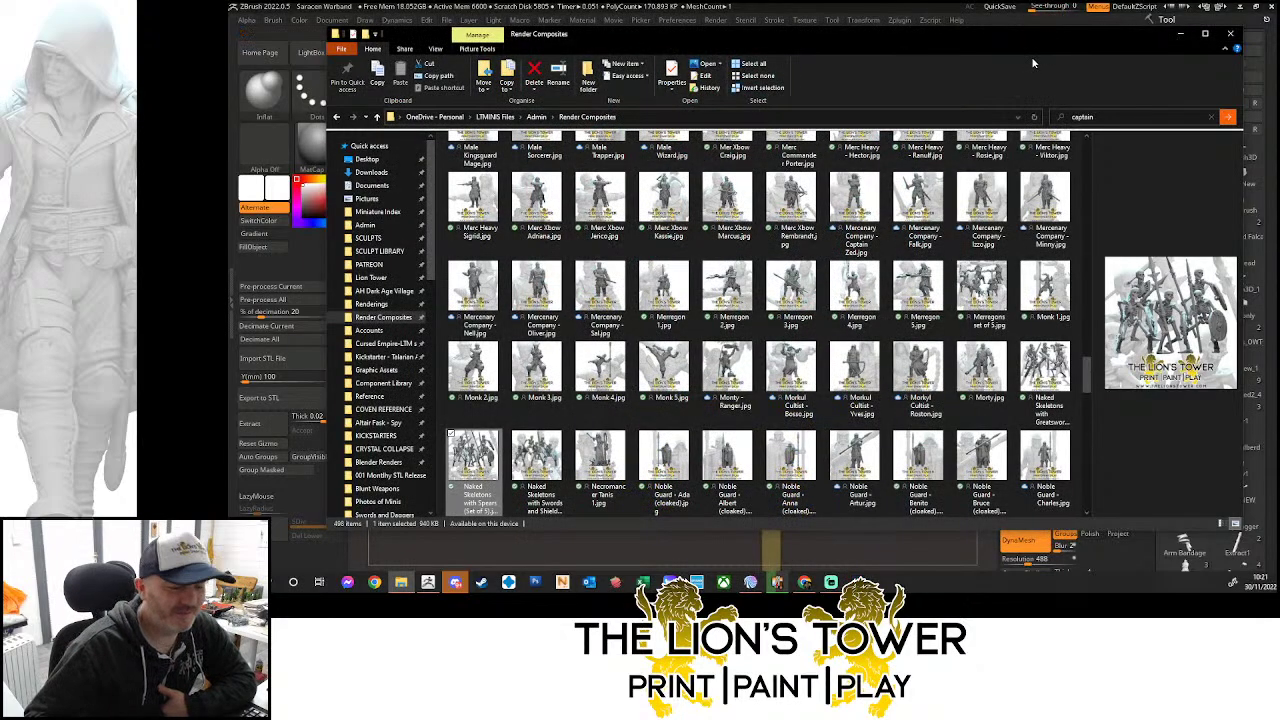
left_click(1179, 35)
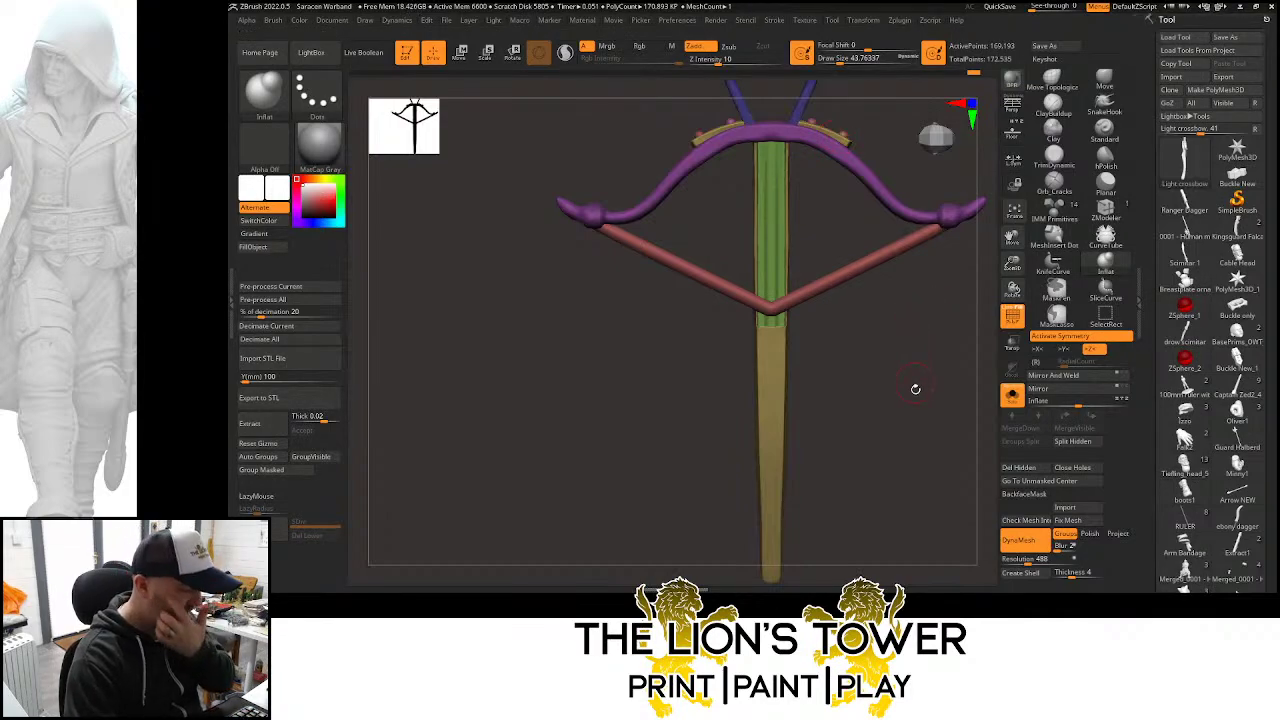
Mask everything except the bowstring and stretch the string backward along the stock, past the rear end of the bolt rail
left_click_drag(914, 386, 886, 414)
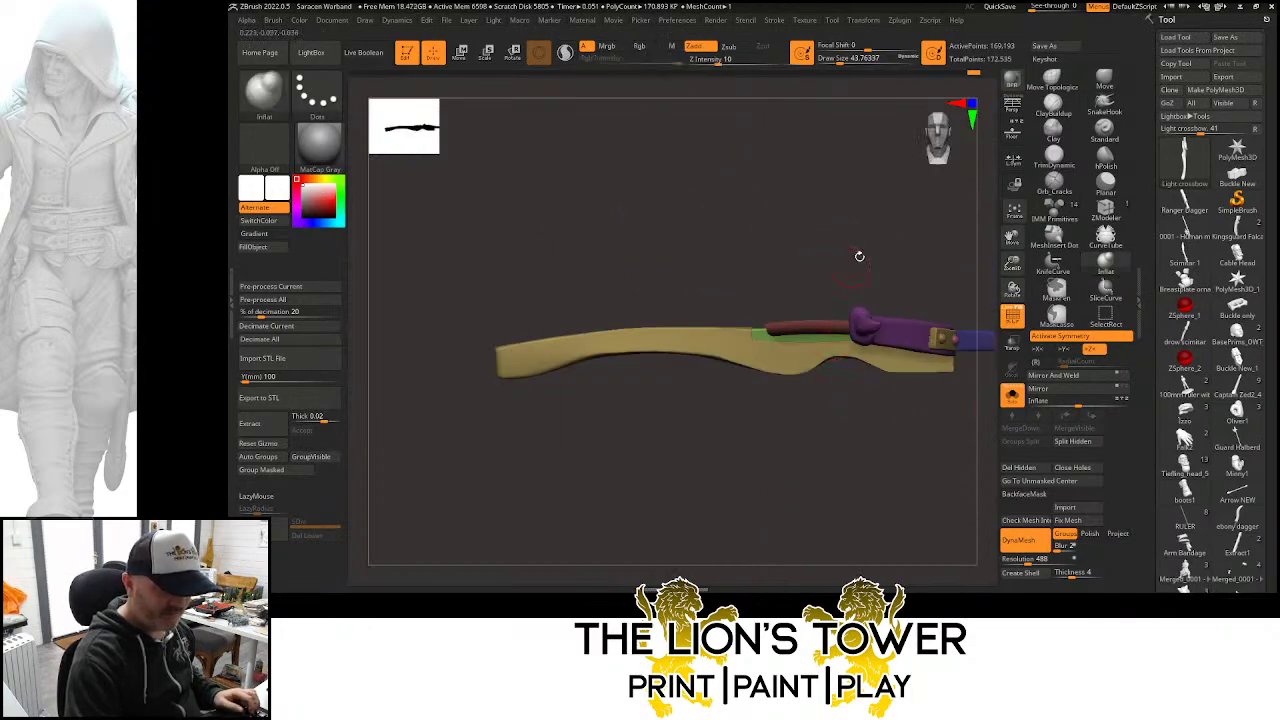
left_click_drag(857, 257, 852, 212)
key("w")
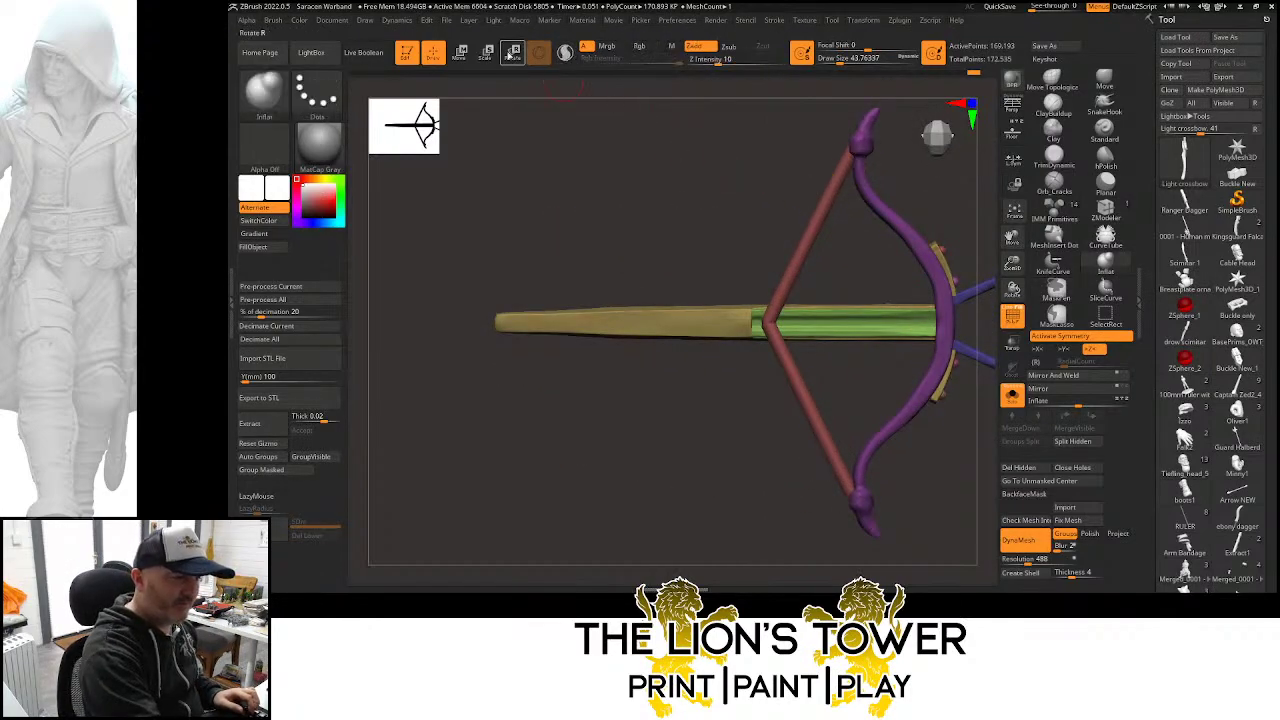
left_click(793, 268, "ctrl")
left_click(774, 179)
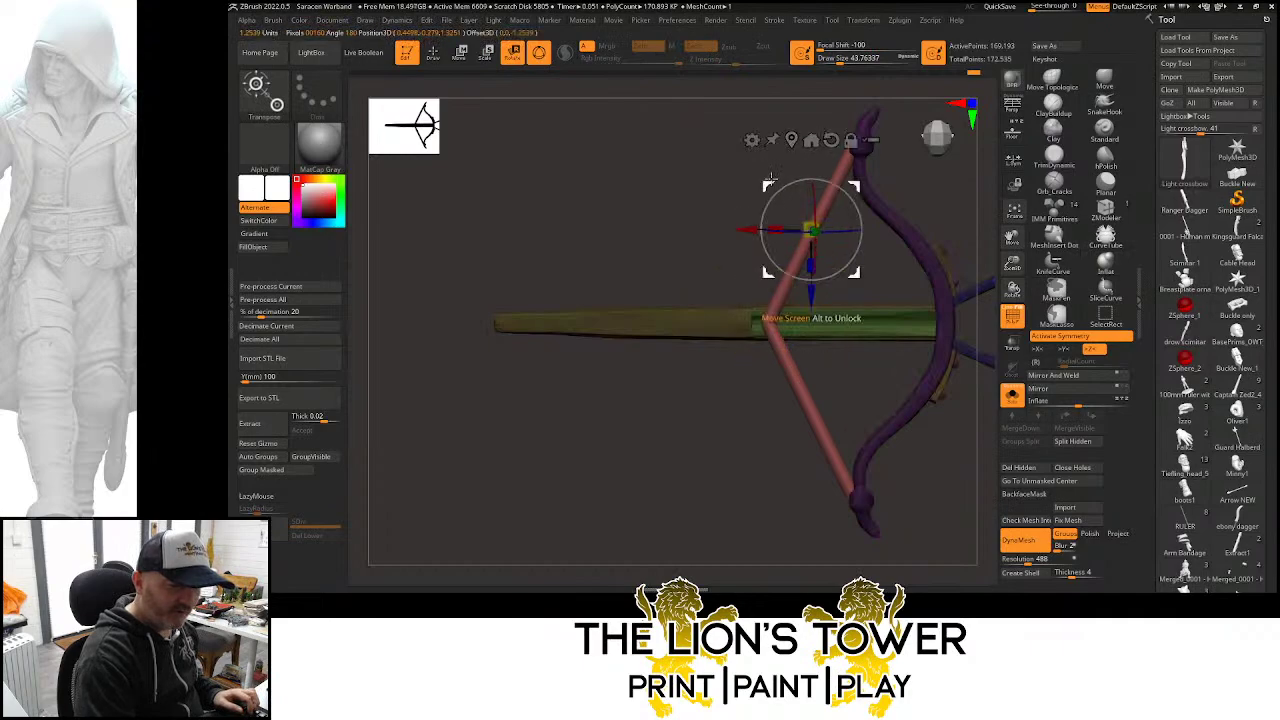
left_click(850, 140)
left_click_drag(778, 228, 776, 226)
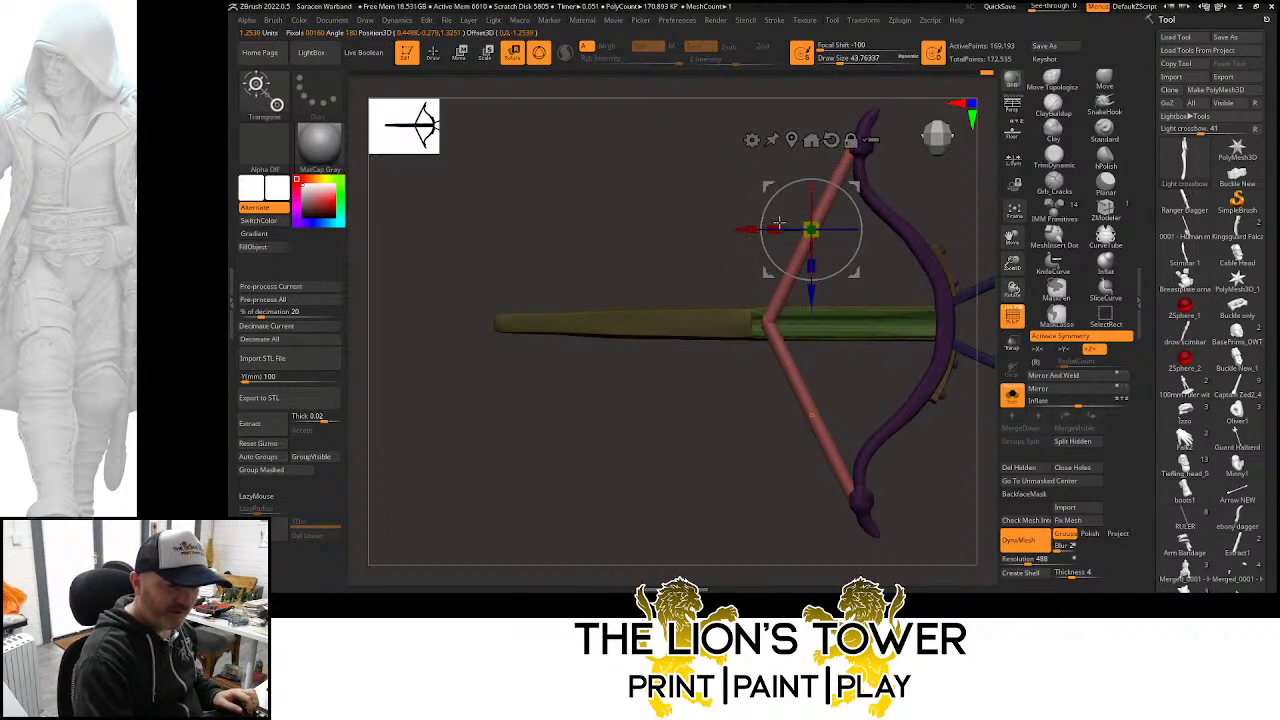
mouse_move(773, 228)
left_mouse_down()
mouse_move(727, 230)
mouse_move(760, 228)
left_mouse_up()
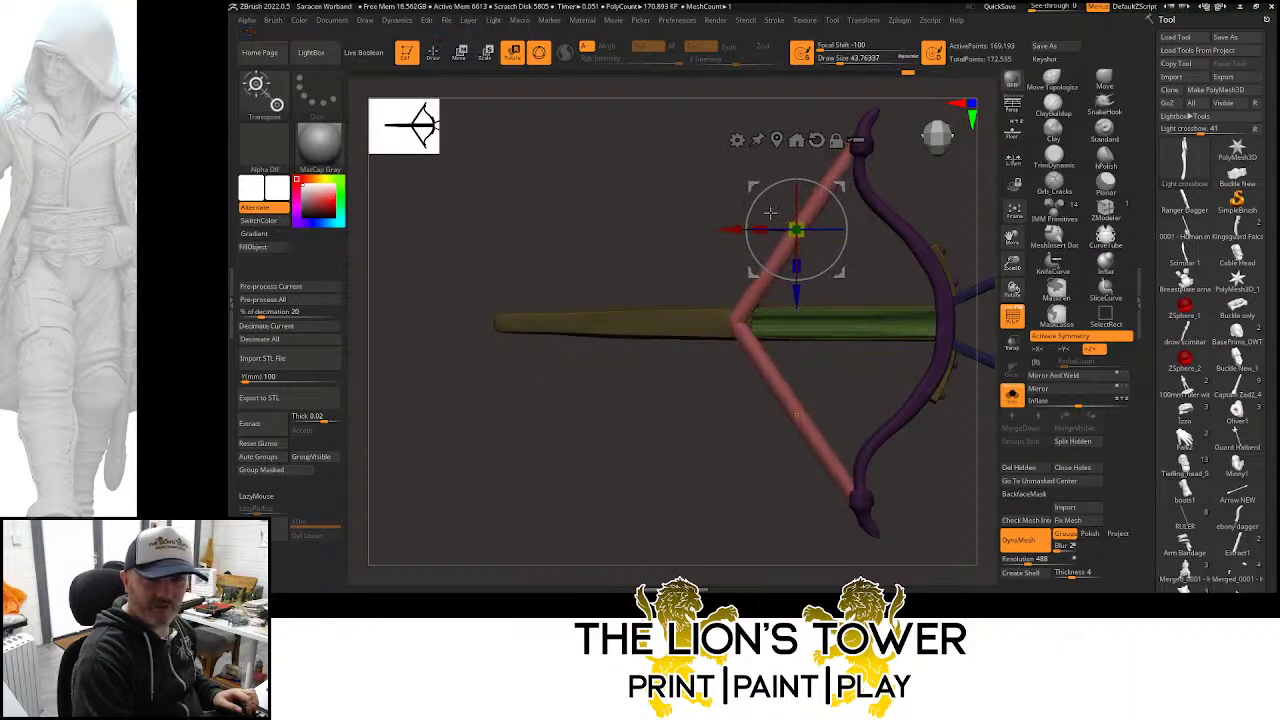
Reposition the unlocked gizmo pivot at the bowstring's rear bend and lower the string slightly toward the stock
left_click_drag(947, 213, 881, 188)
left_click(839, 146)
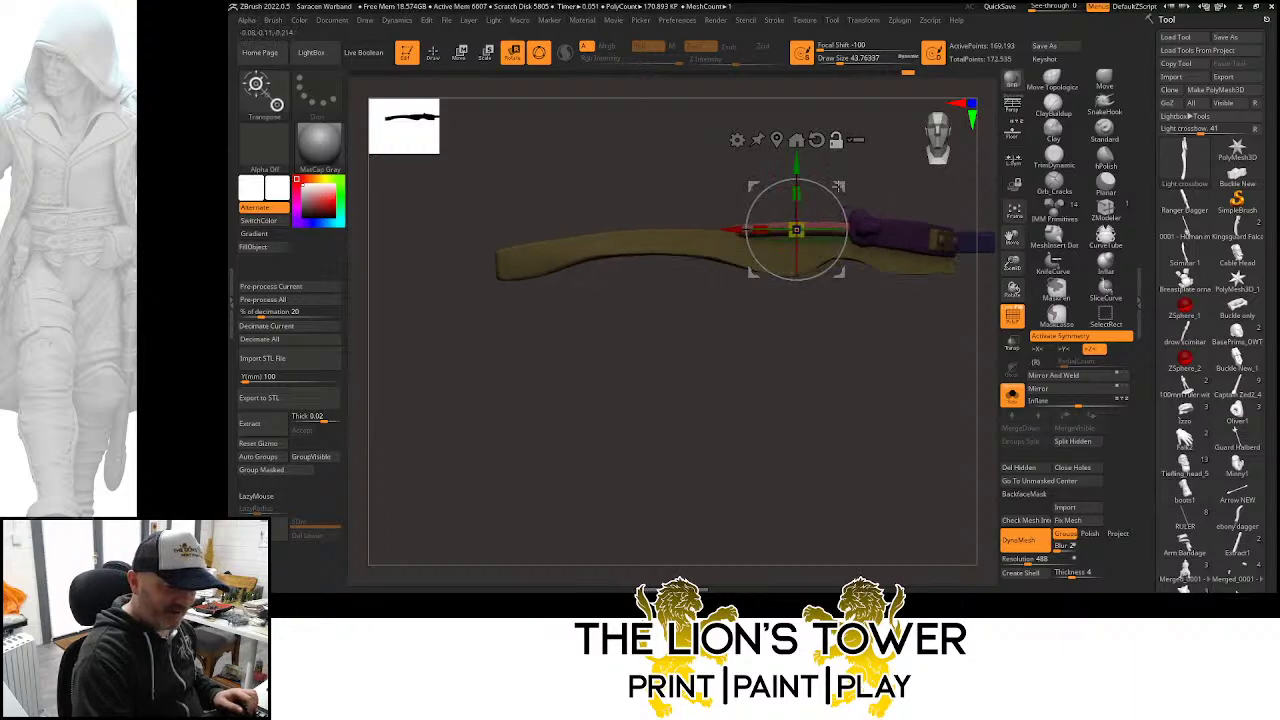
left_click_drag(737, 230, 681, 230)
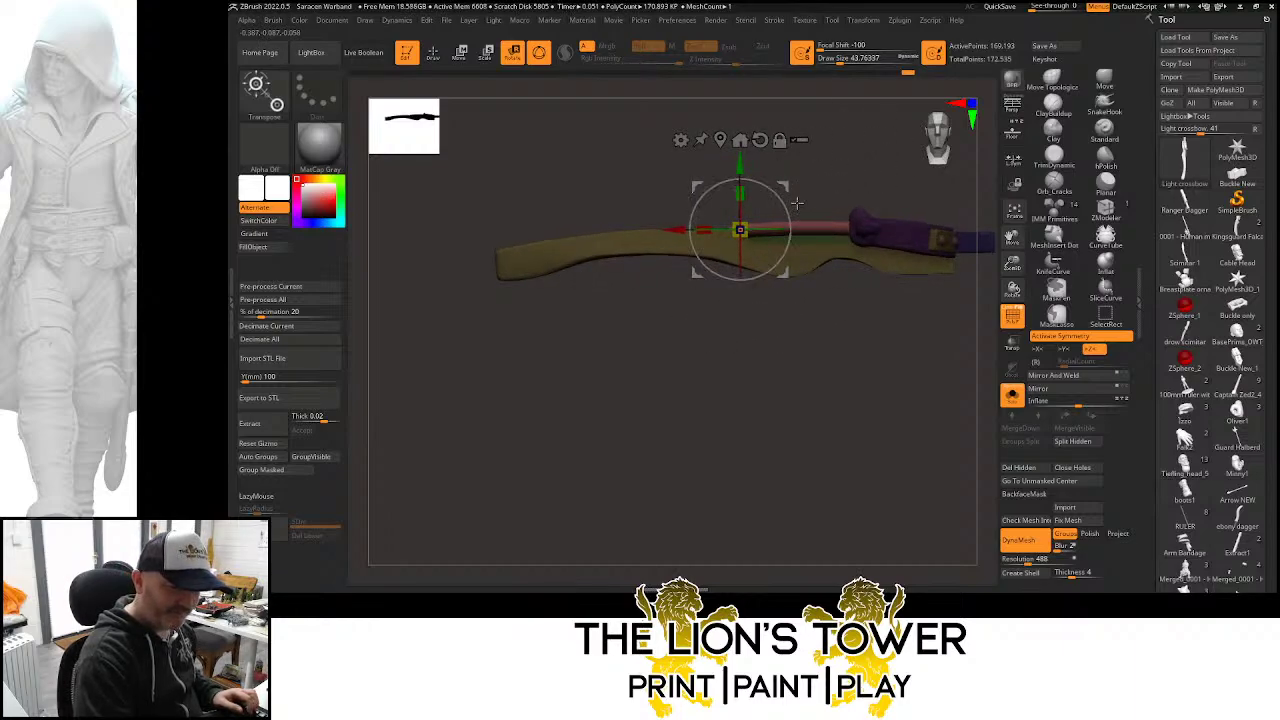
left_click_drag(855, 173, 889, 173)
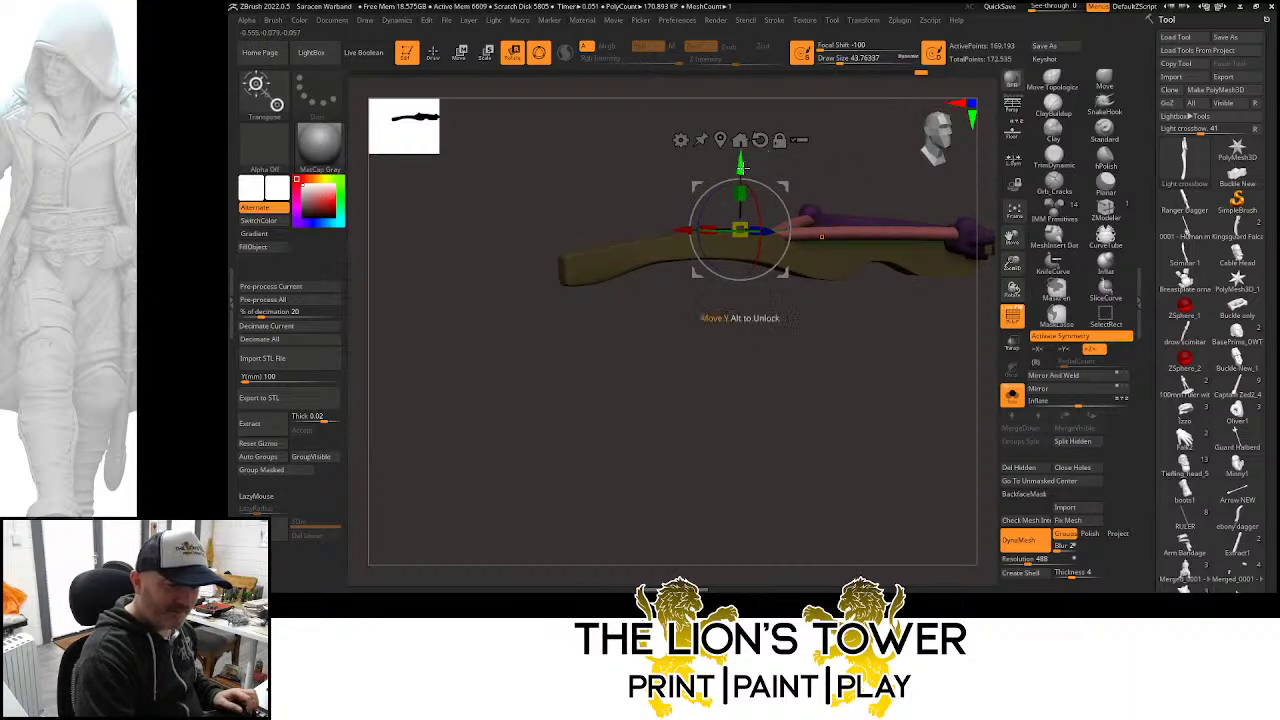
left_click_drag(909, 164, 880, 188)
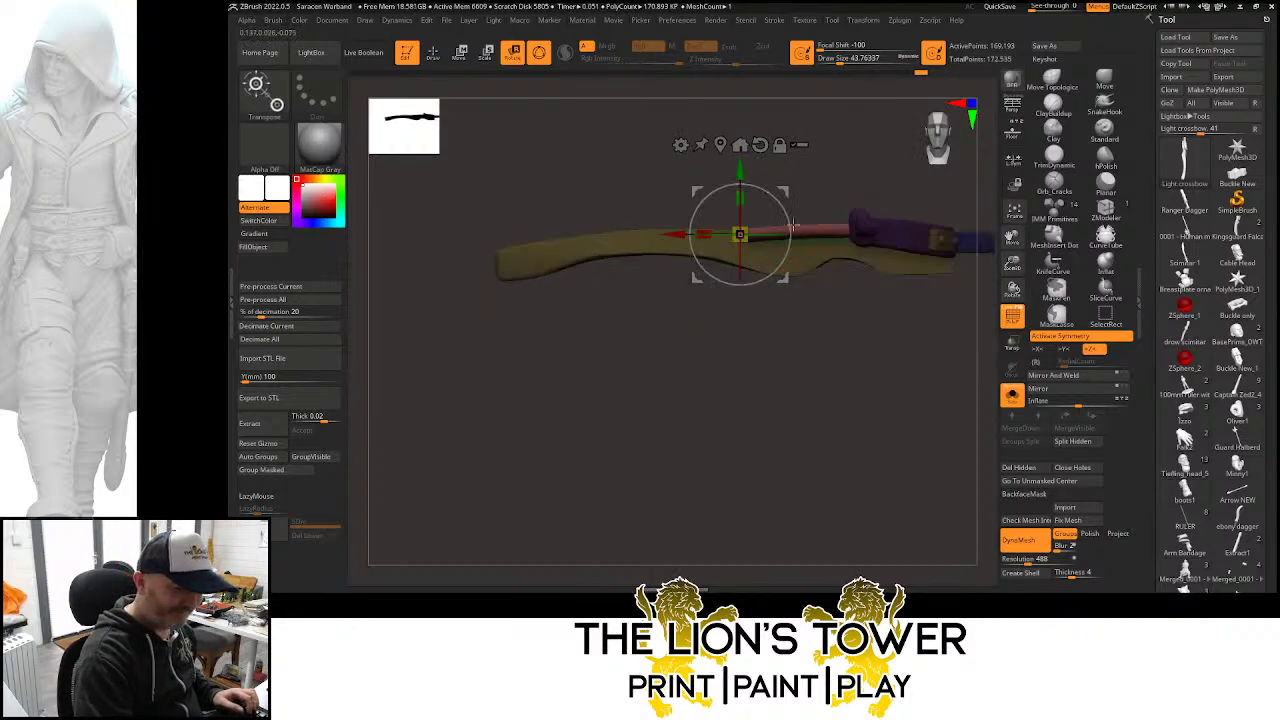
key("q")
Bring the stock back into view with the other crossbow parts and delete the remaining hidden geometry
left_click(771, 257, "ctrl+alt+shift")
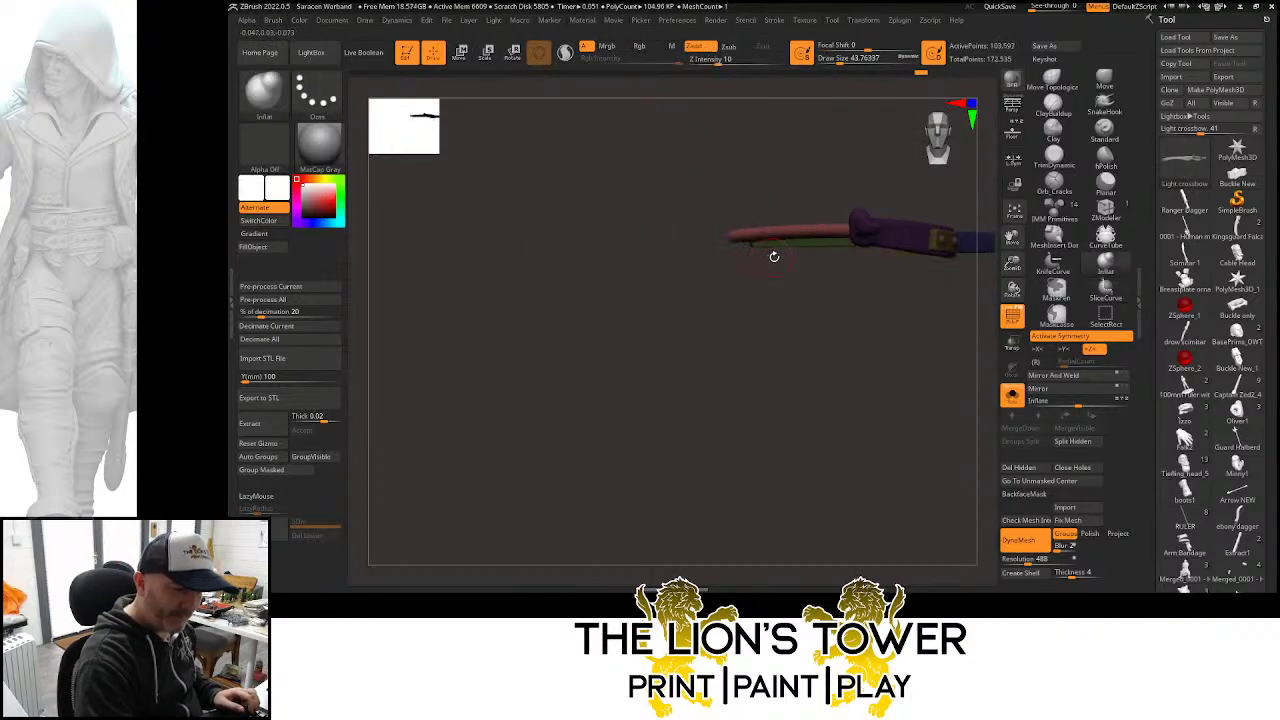
left_click(800, 299, "ctrl")
left_click(804, 301, "ctrl+shift")
left_click_drag(797, 301, 777, 283)
left_click(760, 218, "ctrl+shift")
left_click(760, 218, "ctrl+shift")
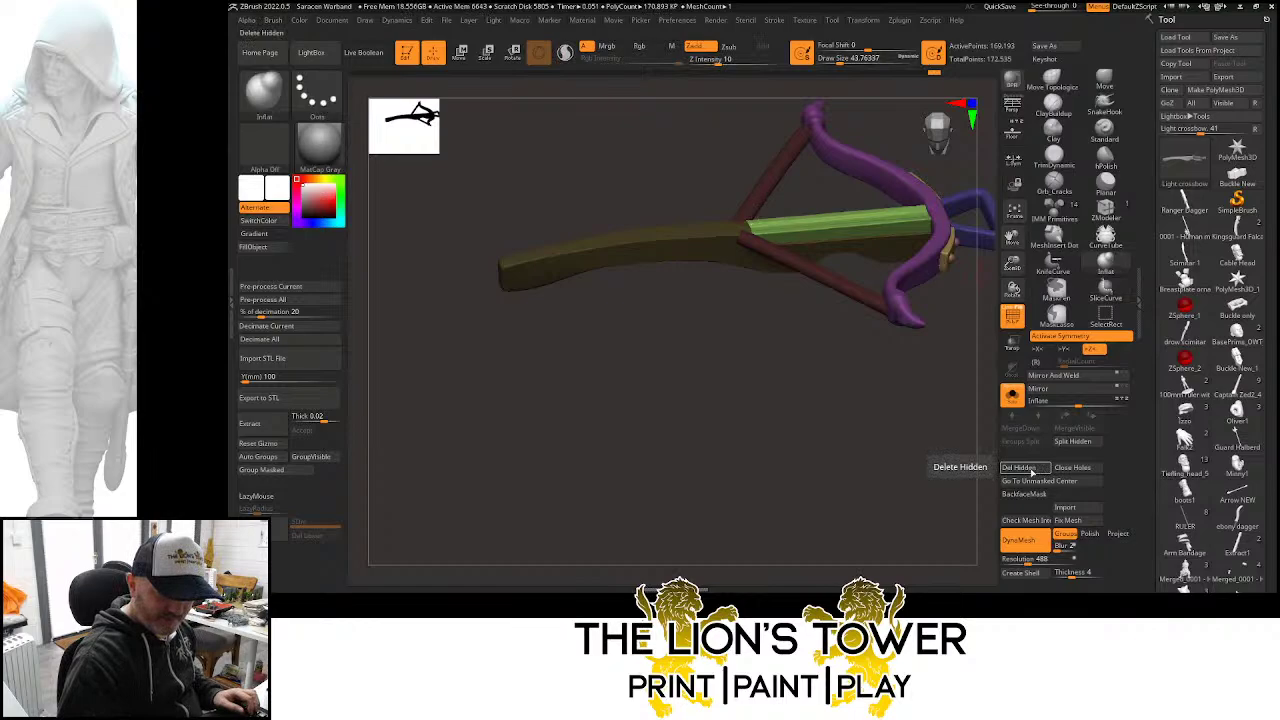
left_click(1020, 467)
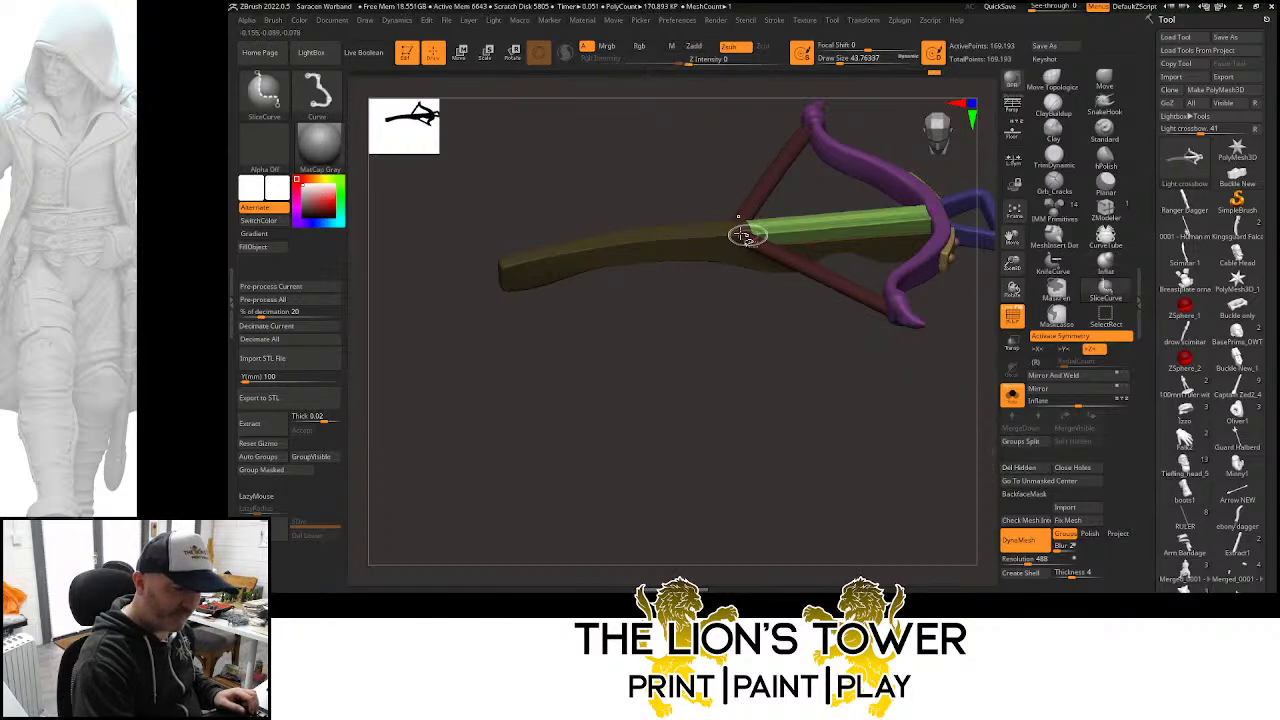
Isolate the stock and flatten the raised step behind the bolt rail with the TrimDynamic and hPolish brushes
left_click(737, 250, "ctrl+shift")
mouse_move(797, 343)
left_mouse_down()
mouse_move(803, 178)
mouse_move(754, 191)
left_mouse_up()
left_click(1056, 158)
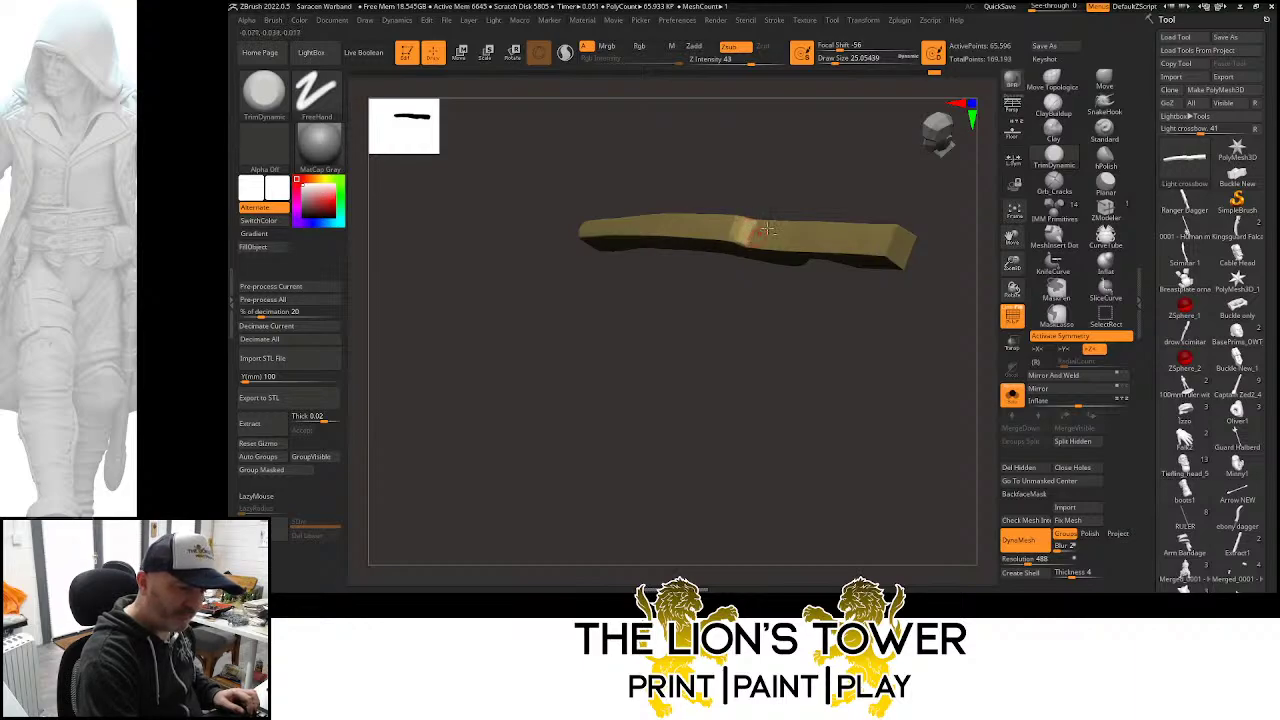
left_click(1105, 160)
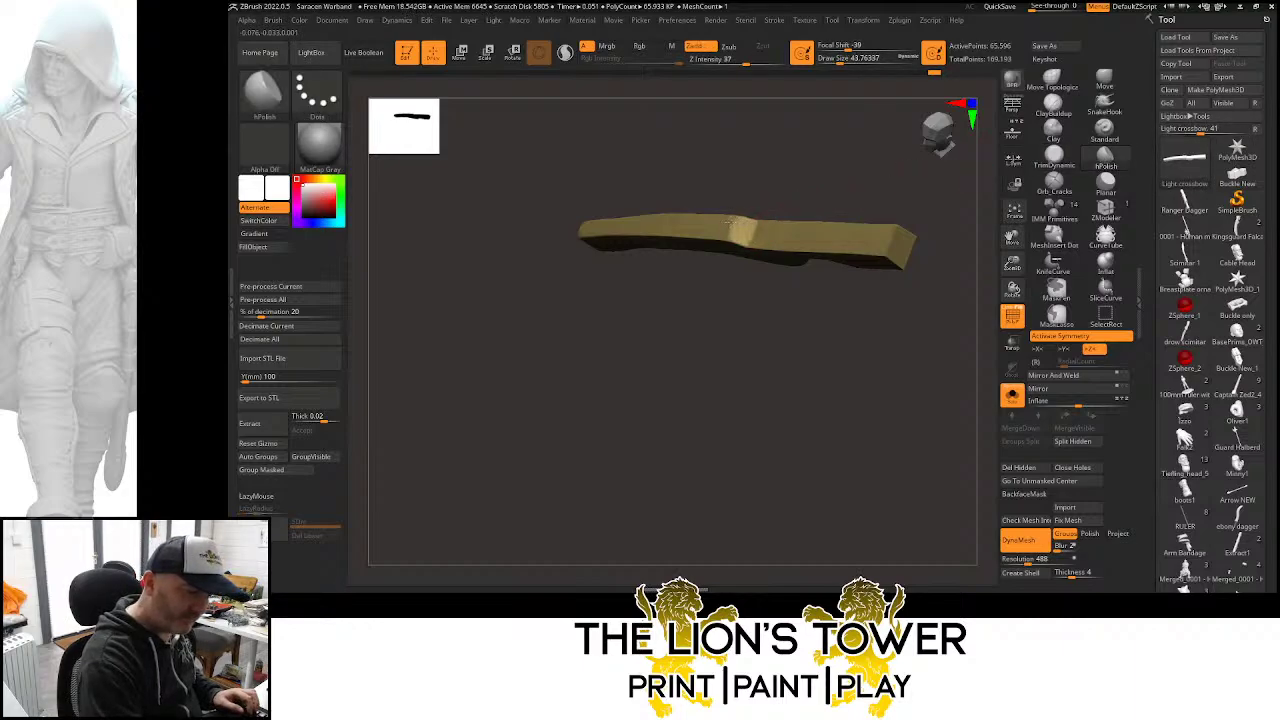
mouse_move(727, 231)
right_mouse_down()
mouse_move(762, 229)
mouse_move(757, 186)
mouse_move(759, 207)
mouse_move(777, 158)
mouse_move(815, 190)
mouse_move(727, 237)
mouse_move(743, 183)
mouse_move(783, 166)
mouse_move(779, 238)
right_mouse_up()
right_click_drag(807, 169, 752, 242)
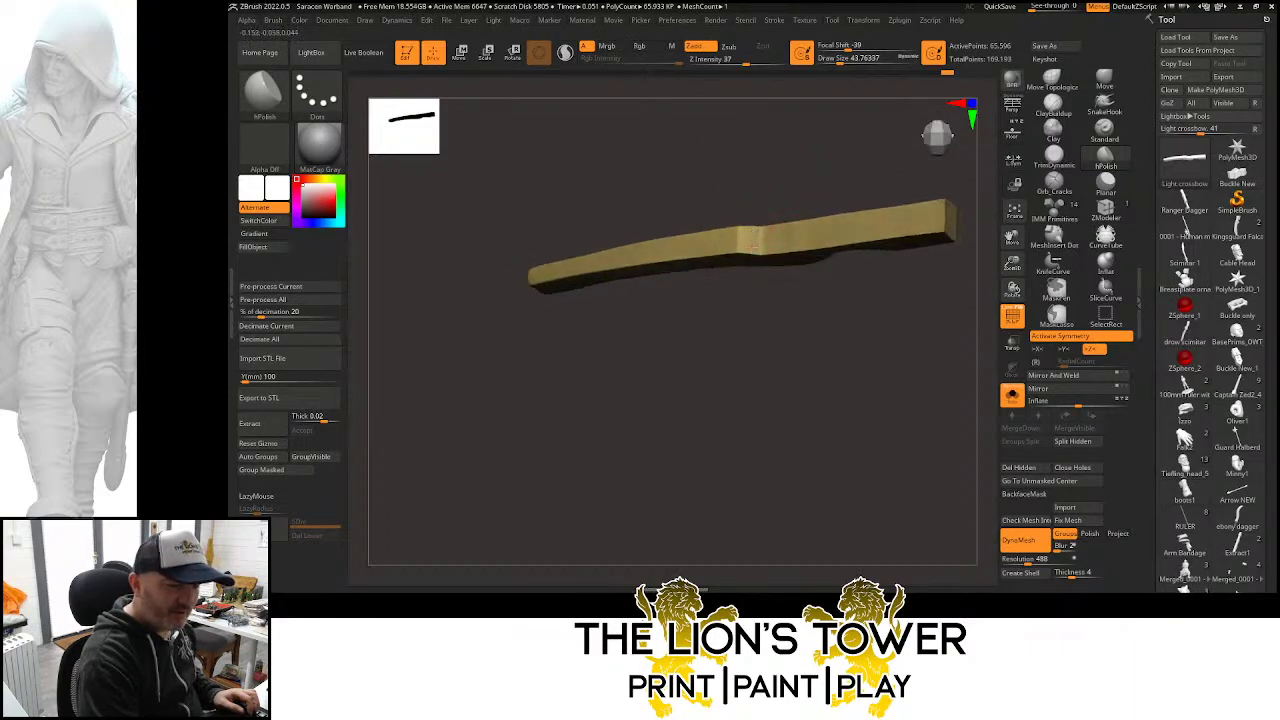
right_click_drag(764, 178, 822, 168)
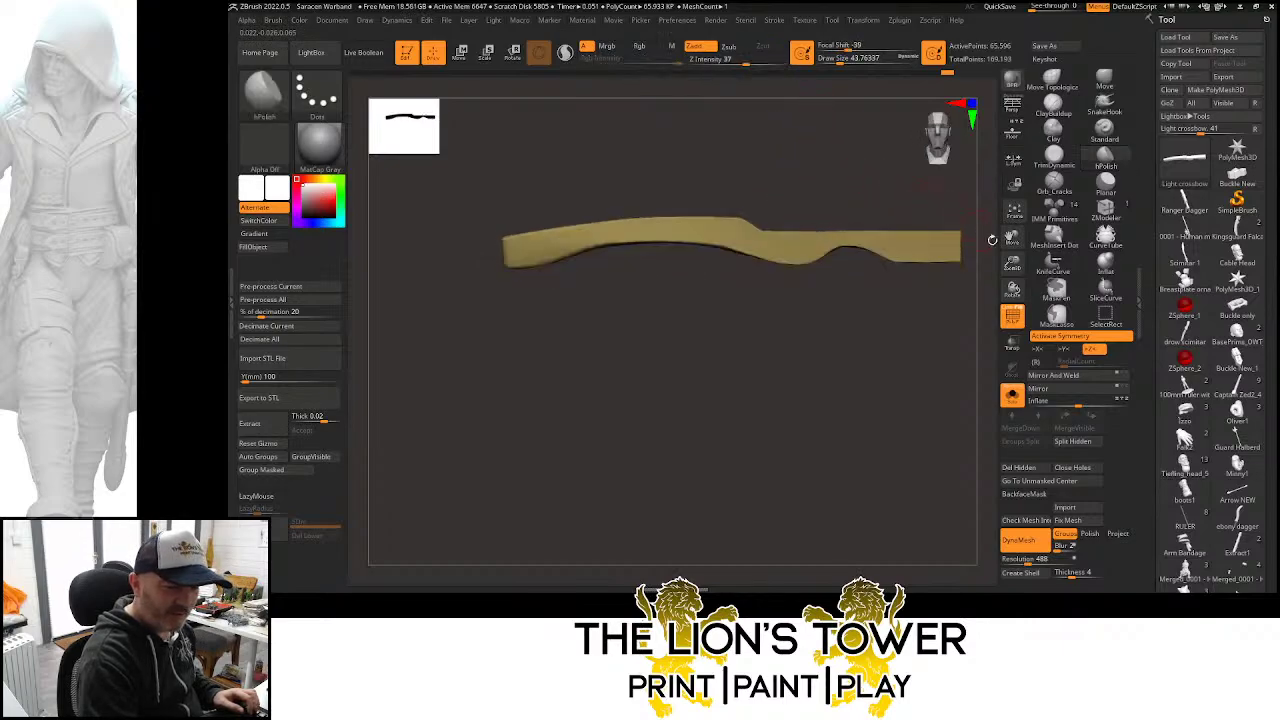
right_click_drag(992, 240, 982, 262)
left_click(893, 201, "ctrl+shift")
Isolate the bowstring, push its rear bend inward with the Move brush and smooth the sharp corner
mouse_move(854, 159)
right_mouse_down()
mouse_move(831, 203)
mouse_move(736, 258)
right_mouse_up()
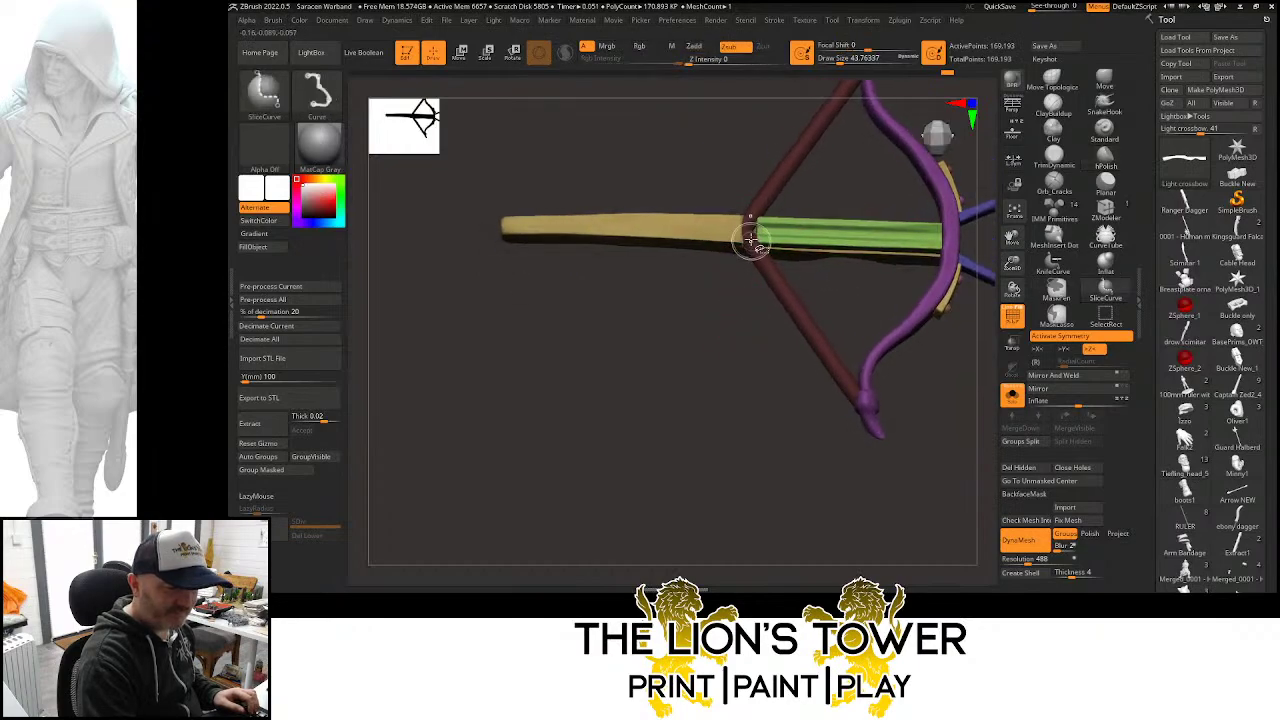
left_click(752, 240, "ctrl+shift")
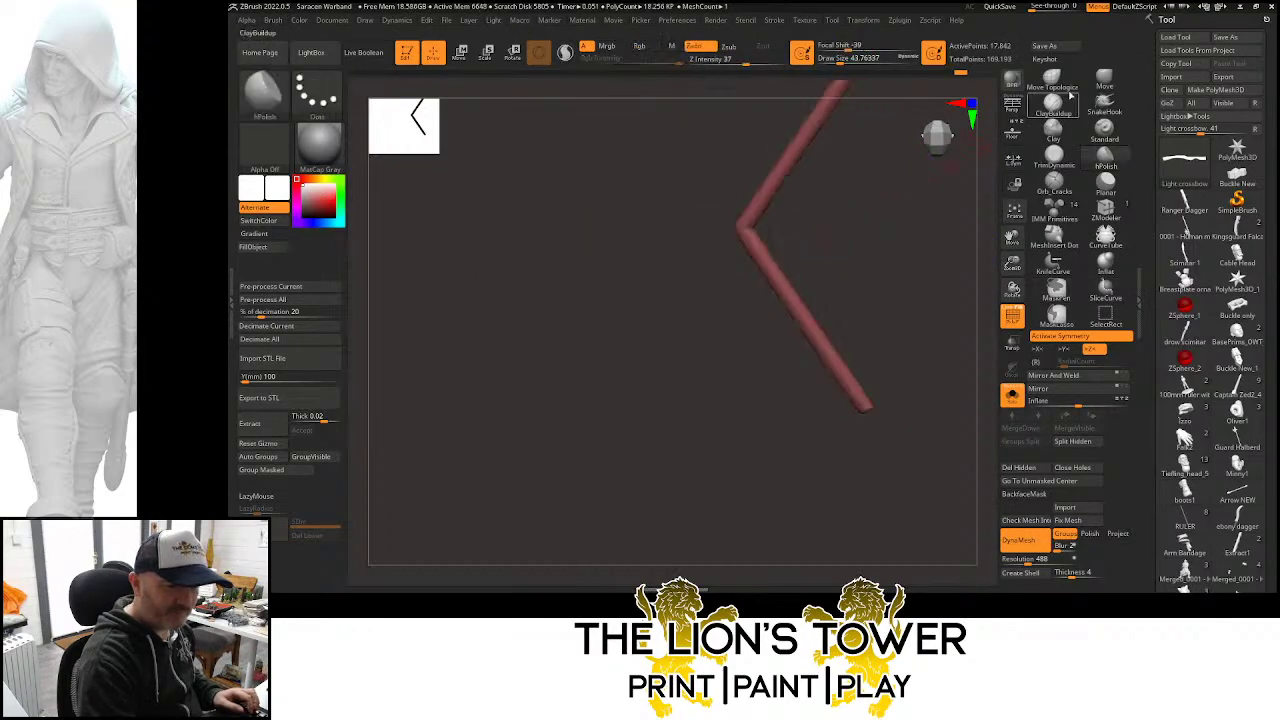
left_click(1101, 82)
left_click_drag(844, 60, 845, 60)
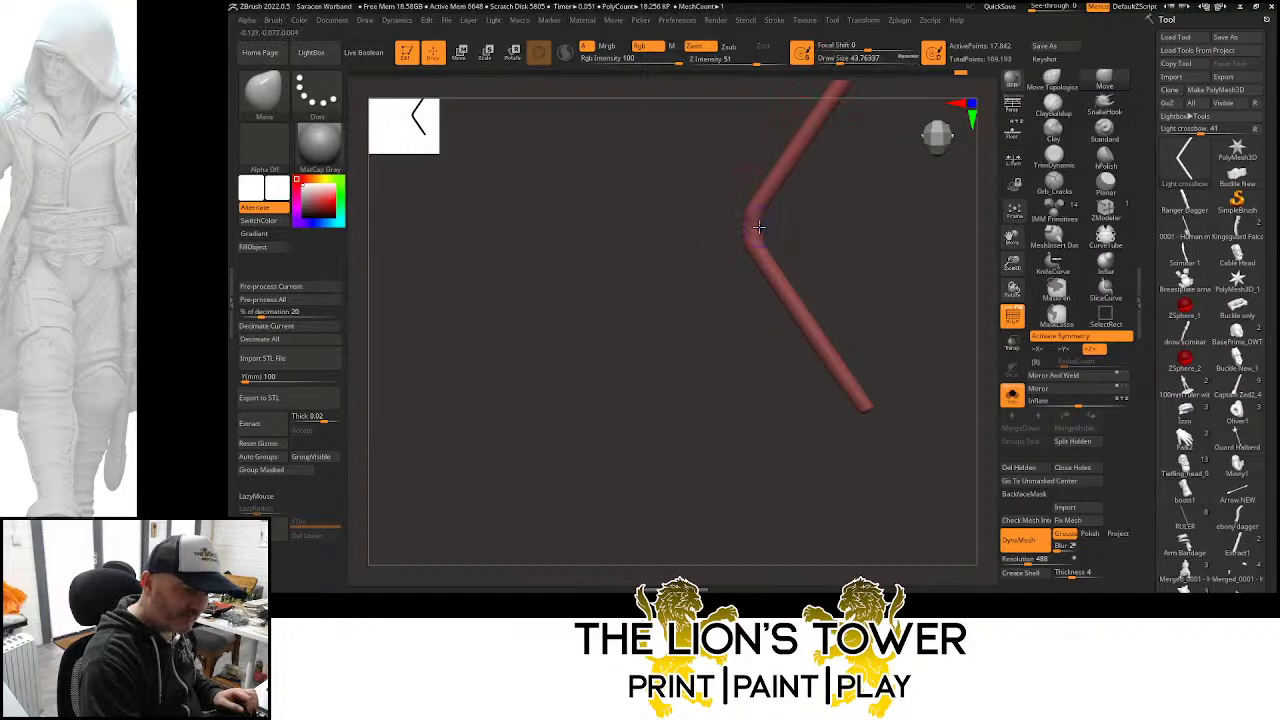
key("shift")
left_click_drag(741, 224, 777, 227, "shift")
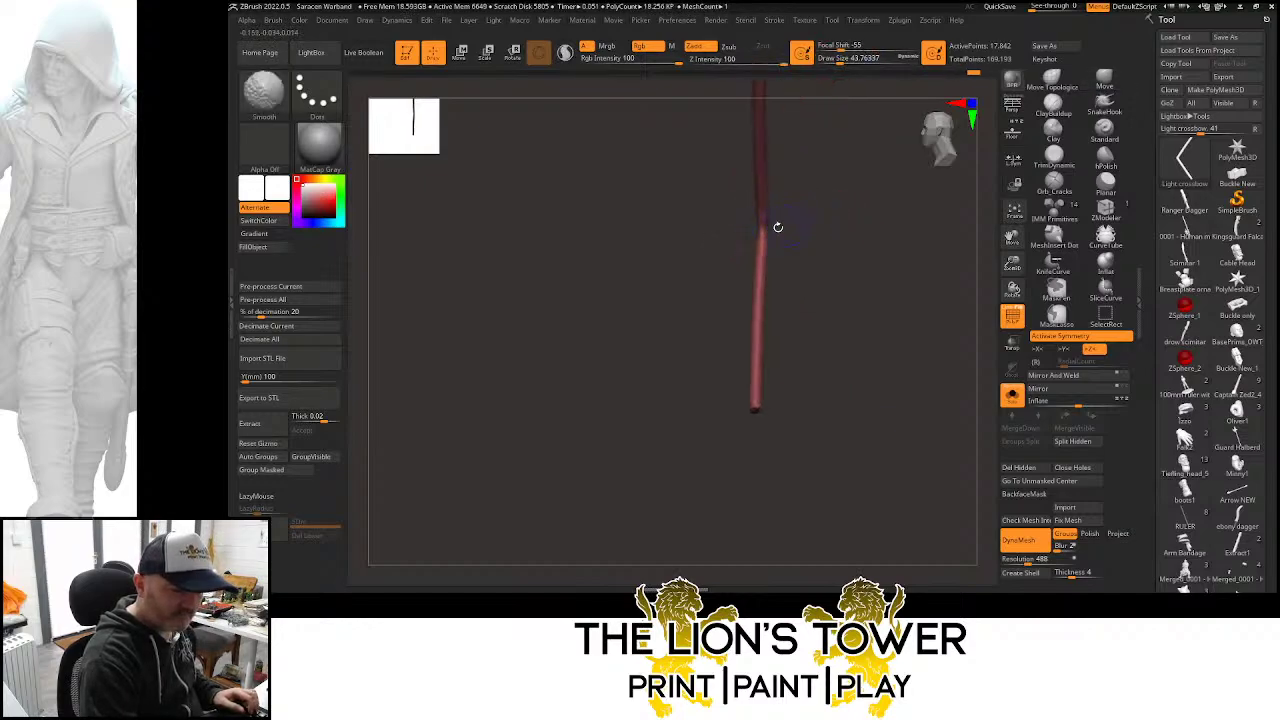
Thicken the bowstring's bend with the Inflat brush, turn off the polyframe display and show the whole crossbow
left_click(1105, 262)
left_click_drag(764, 229, 820, 226)
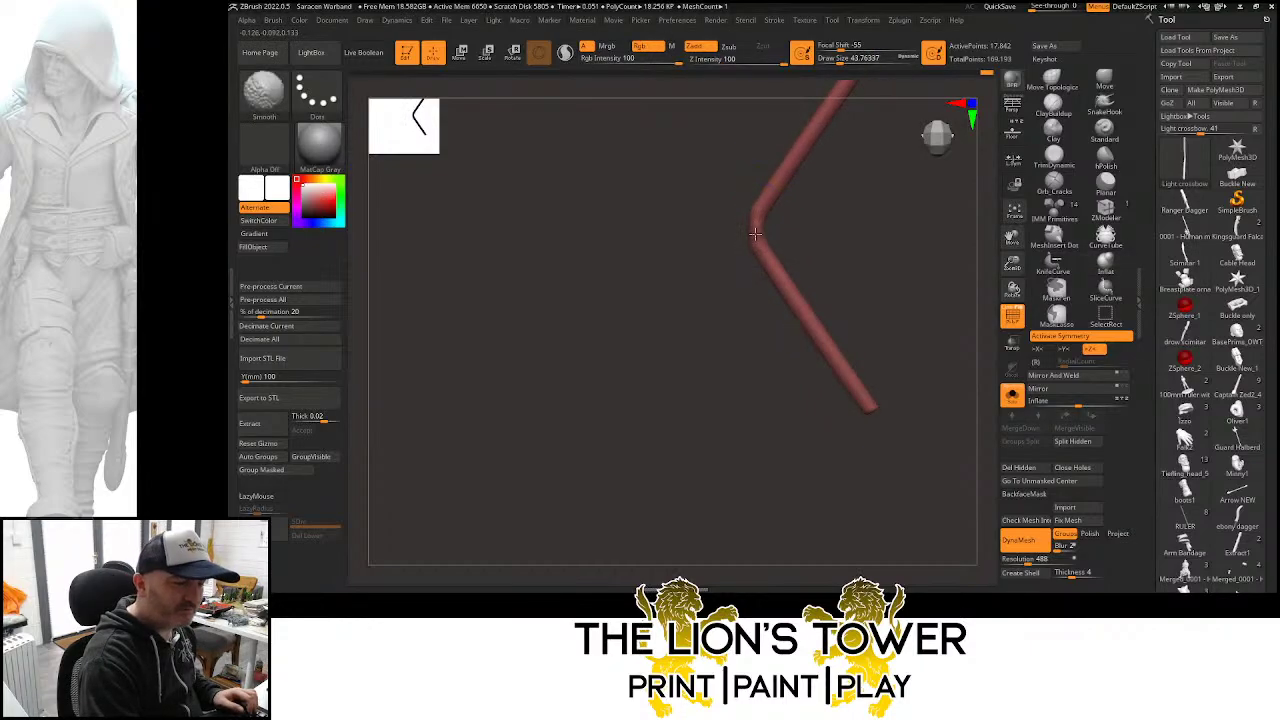
left_click(1012, 395)
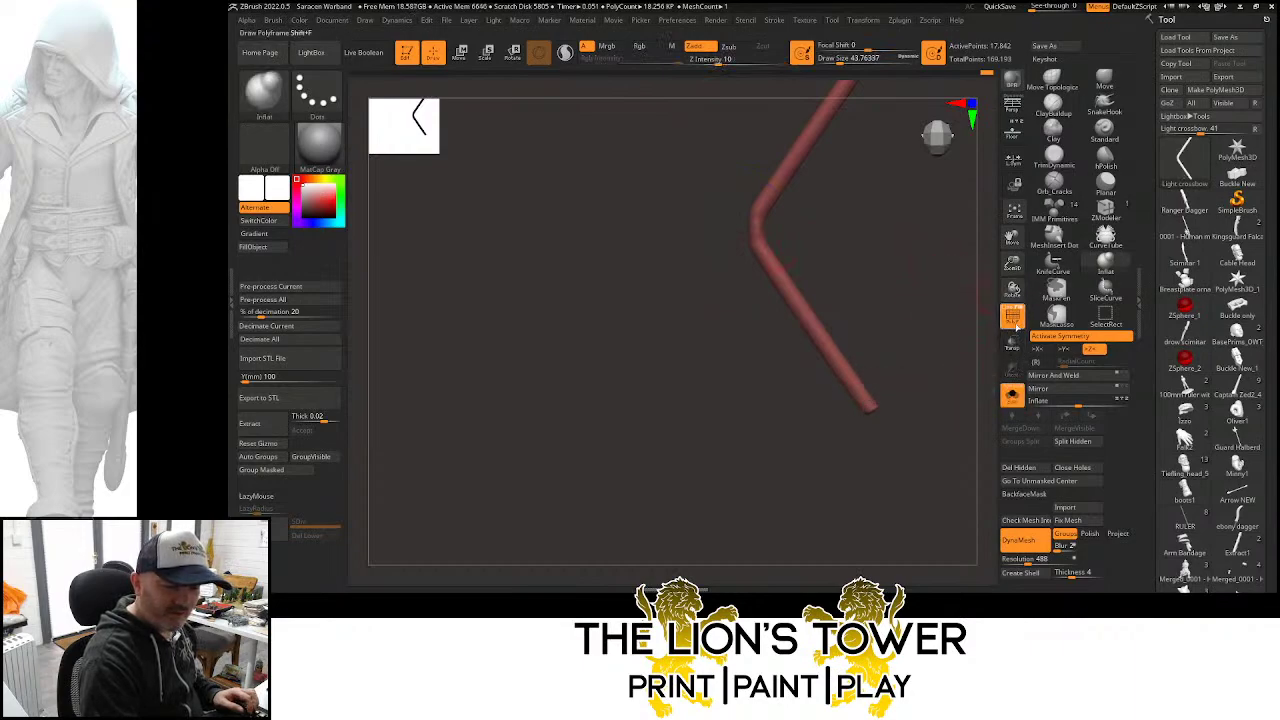
left_click(1012, 316)
left_click(840, 263, "ctrl+shift")
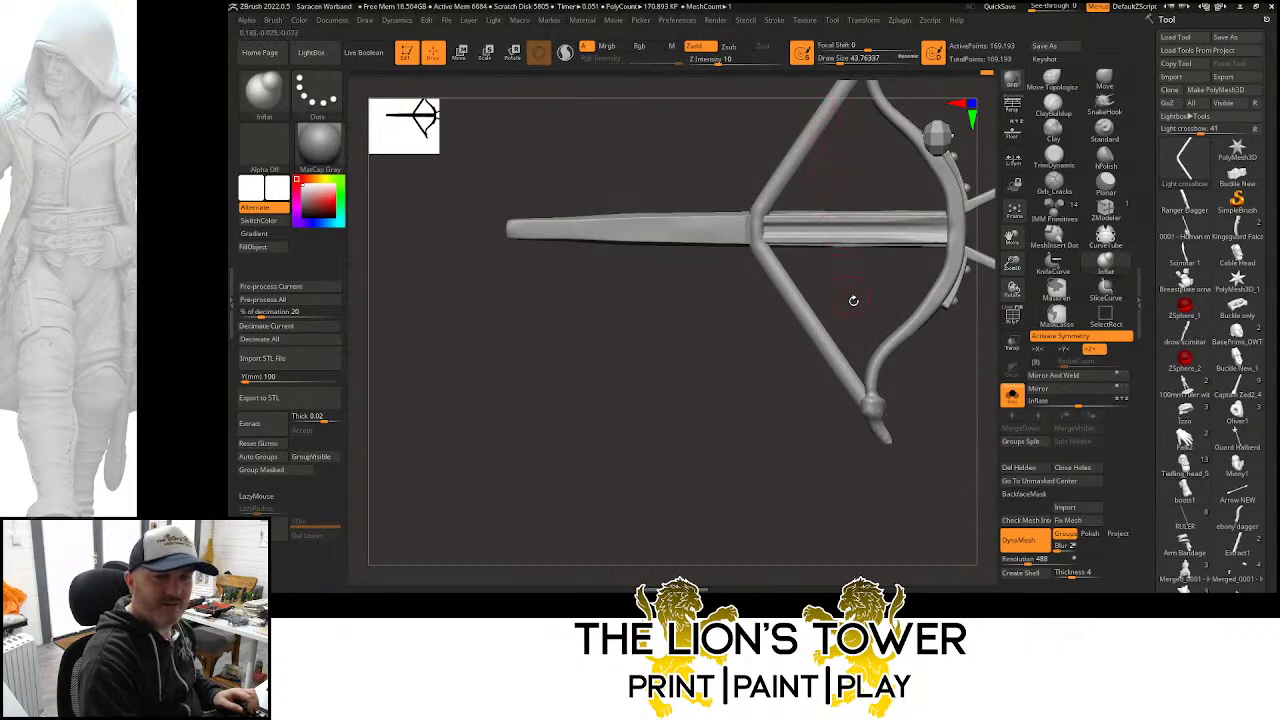
Isolate the stock again and soften the edges of its sloped step with the hPolish brush
left_click_drag(853, 300, 803, 208)
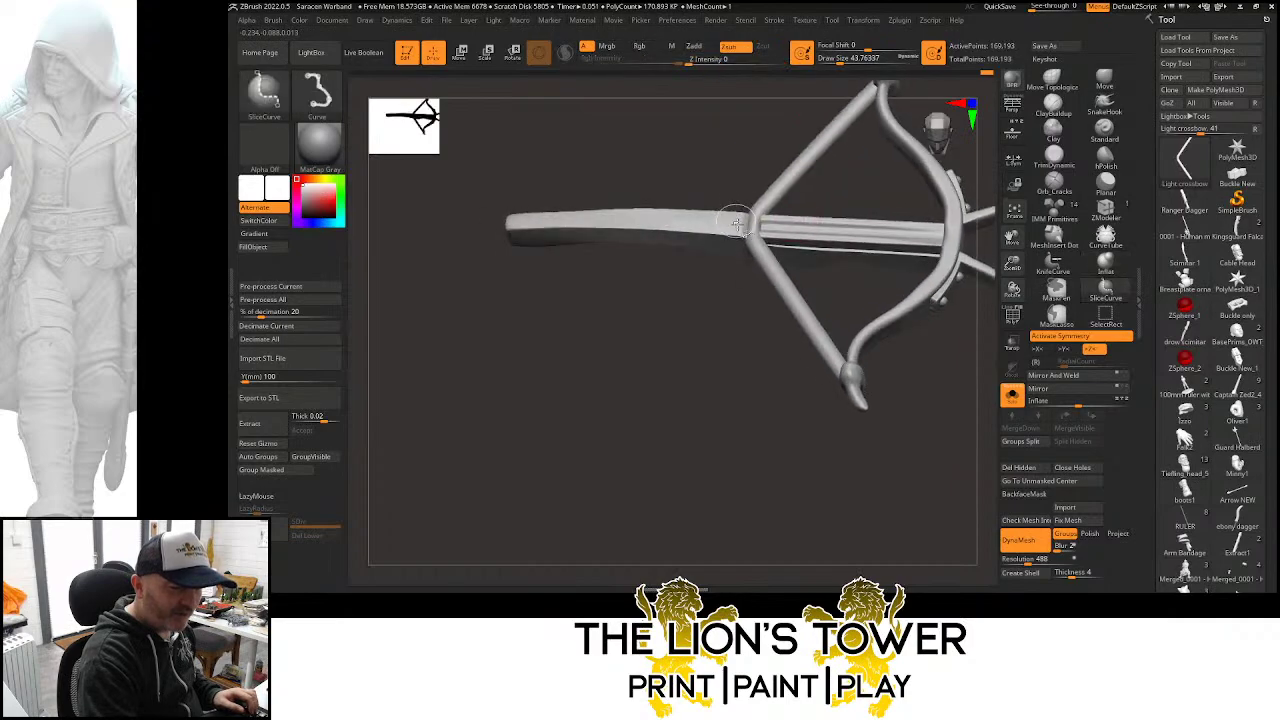
left_click(735, 222, "ctrl+shift")
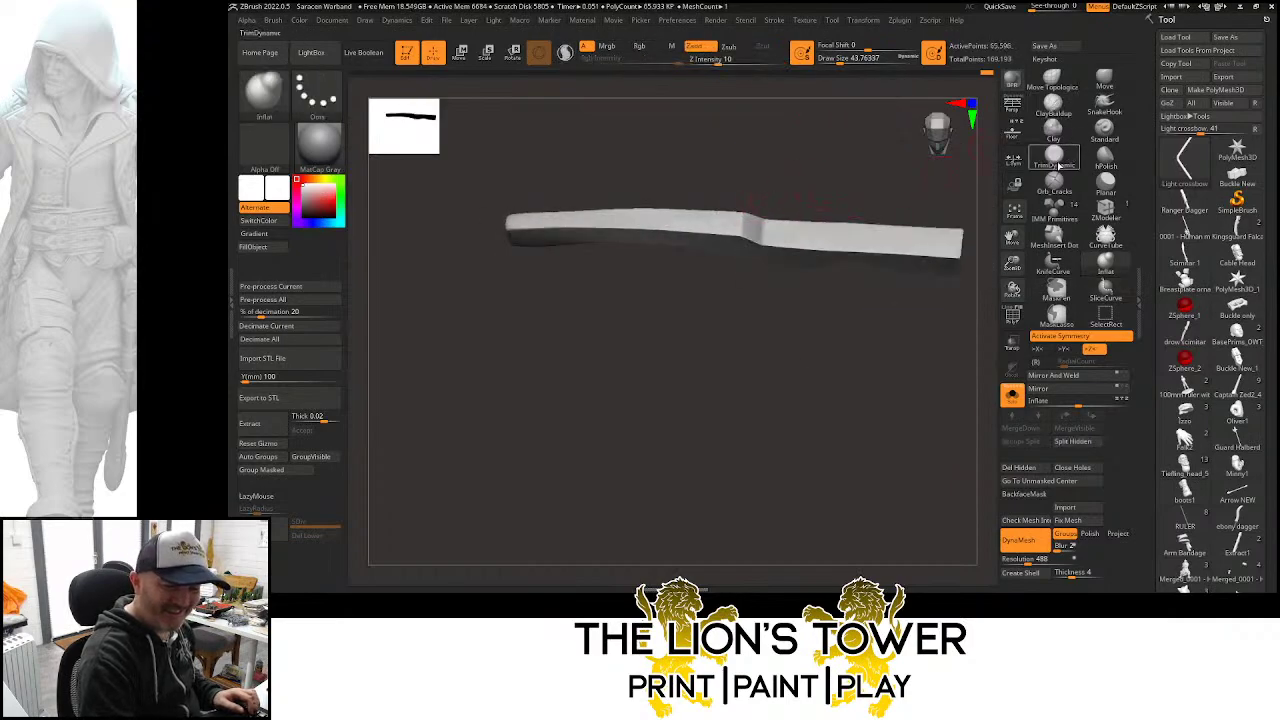
left_click(1105, 165)
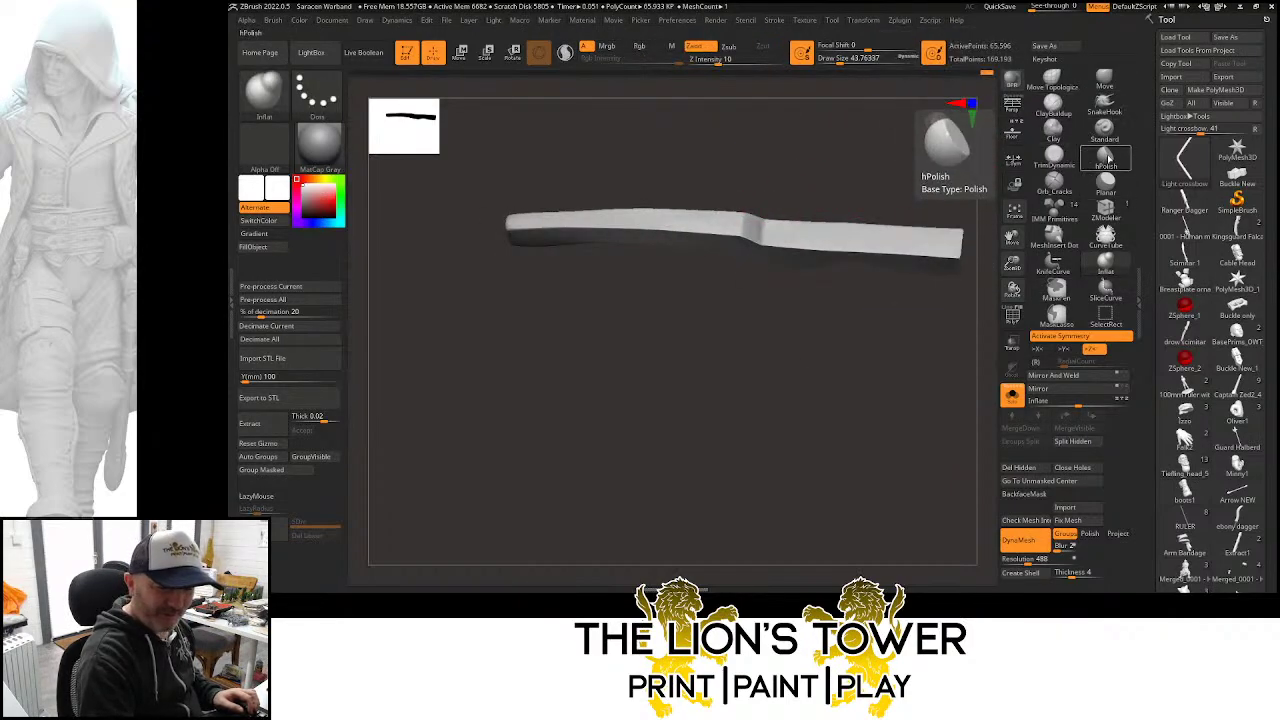
left_click_drag(784, 172, 754, 189)
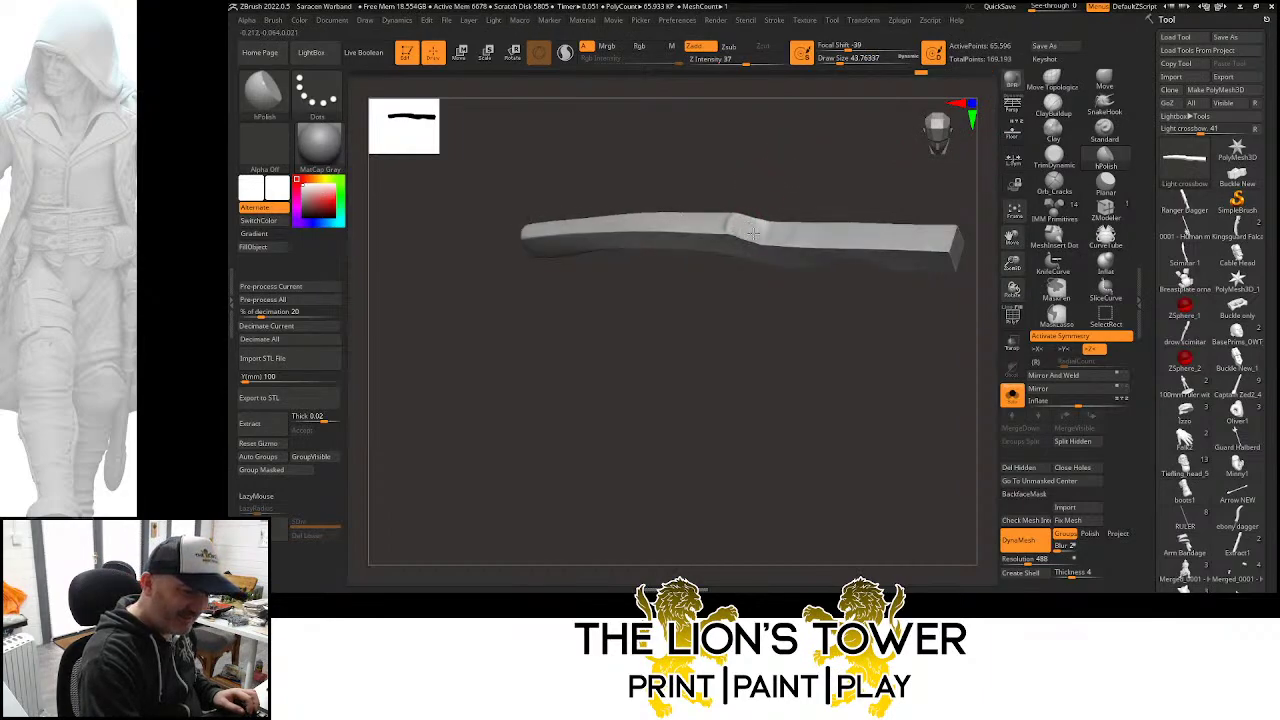
left_click_drag(793, 181, 779, 233)
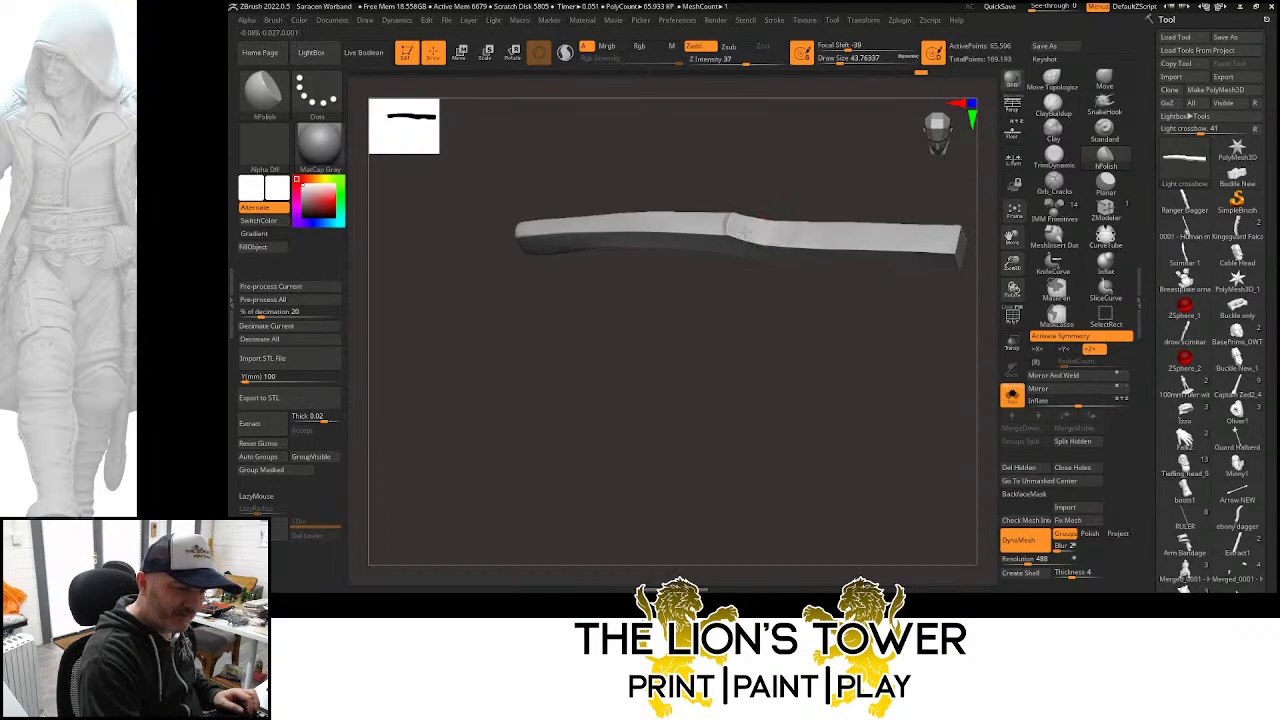
mouse_move(782, 180)
left_mouse_down()
mouse_move(769, 157)
mouse_move(723, 214)
mouse_move(786, 123)
mouse_move(803, 137)
mouse_move(791, 191)
mouse_move(712, 222)
left_mouse_up()
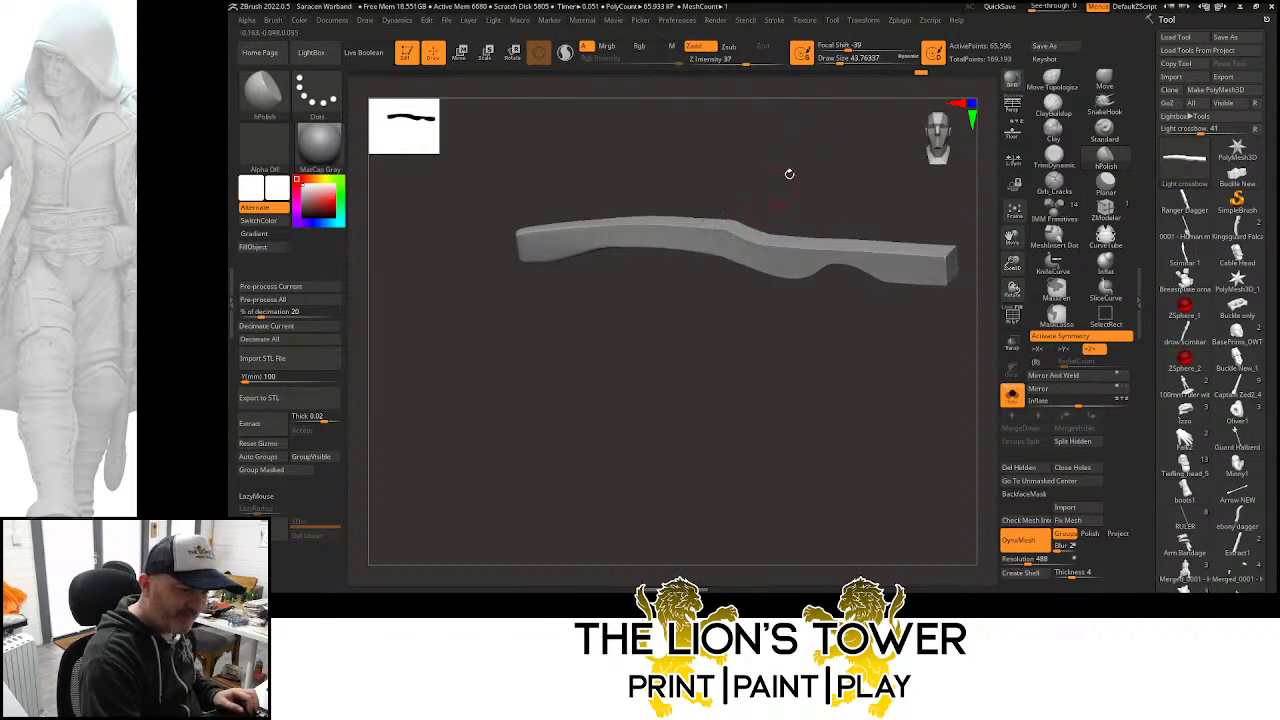
mouse_move(789, 174)
left_mouse_down()
mouse_move(811, 166)
mouse_move(794, 161)
mouse_move(797, 215)
mouse_move(834, 274)
mouse_move(773, 225)
left_mouse_up()
left_click(822, 168, "ctrl+shift")
Isolate the bolt rail, bevel the edges of its rear end with TrimDynamic and show all parts again
left_click(795, 215, "ctrl+shift")
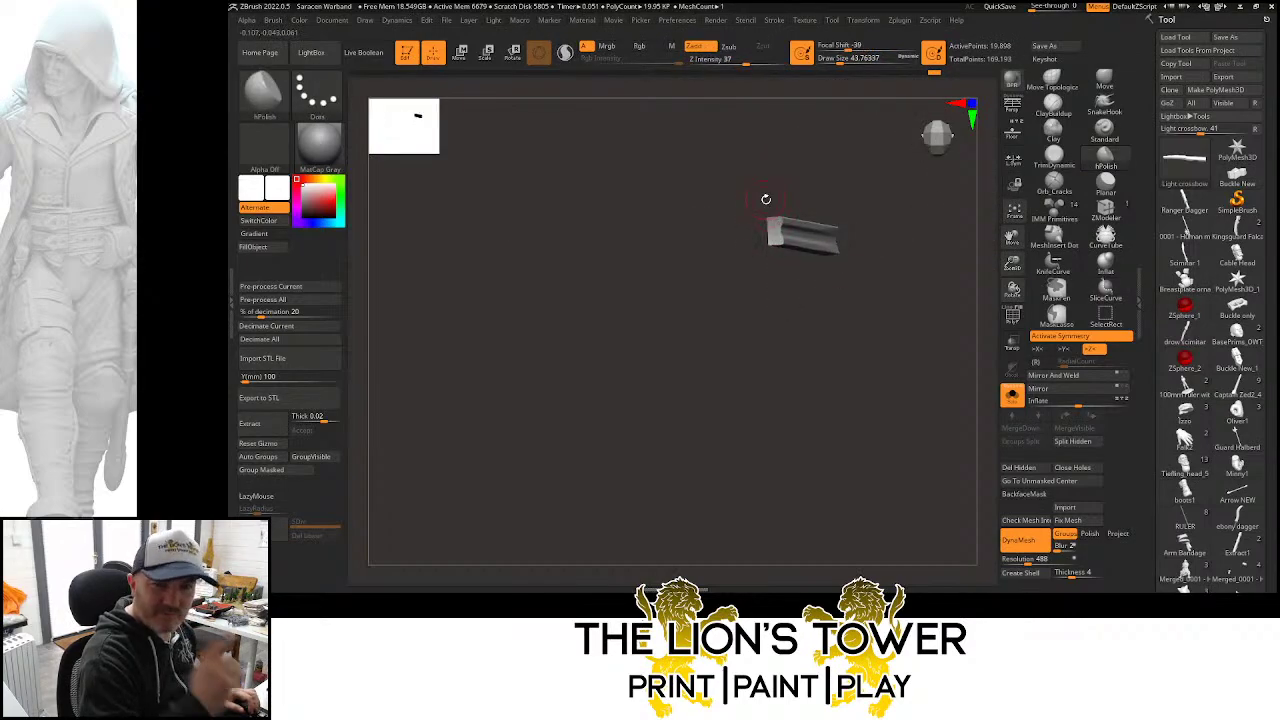
mouse_move(791, 183)
left_mouse_down("shift")
mouse_move(787, 156)
mouse_move(800, 185)
left_mouse_up("shift")
left_click(1054, 160)
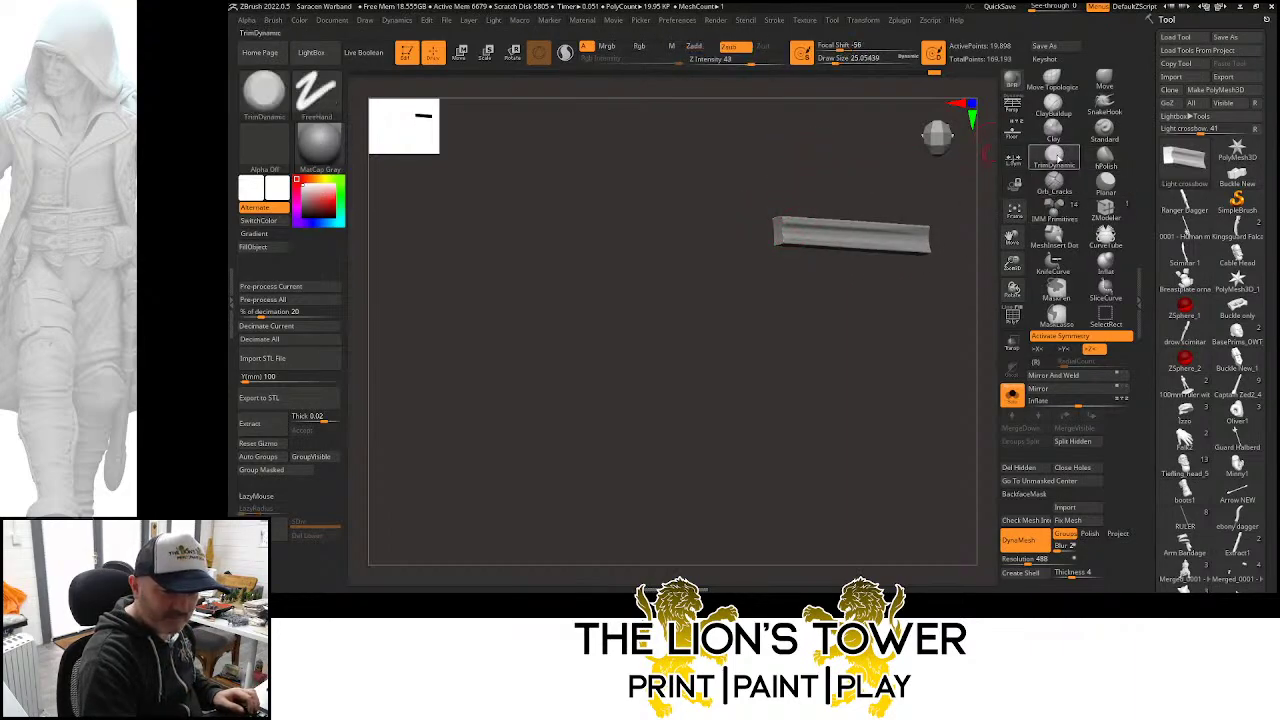
left_click_drag(1012, 263, 1008, 290)
left_click_drag(800, 172, 793, 198)
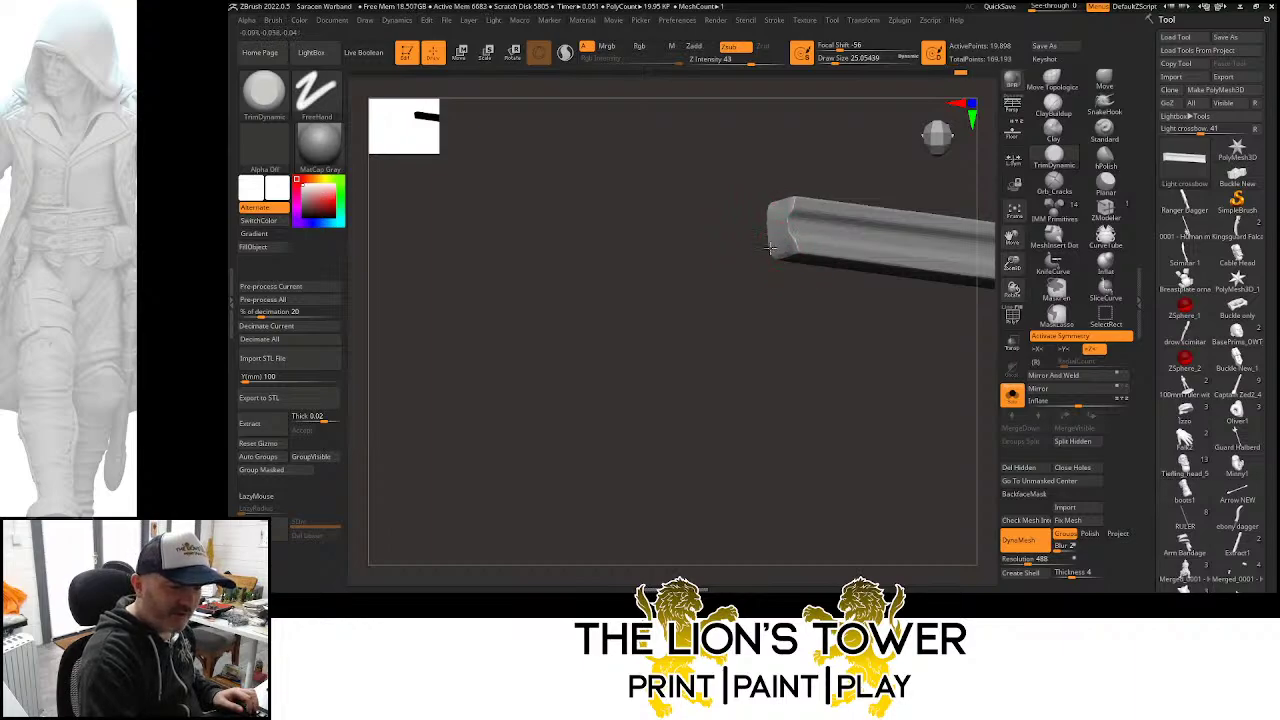
key("shift")
left_click(875, 163, "ctrl+shift")
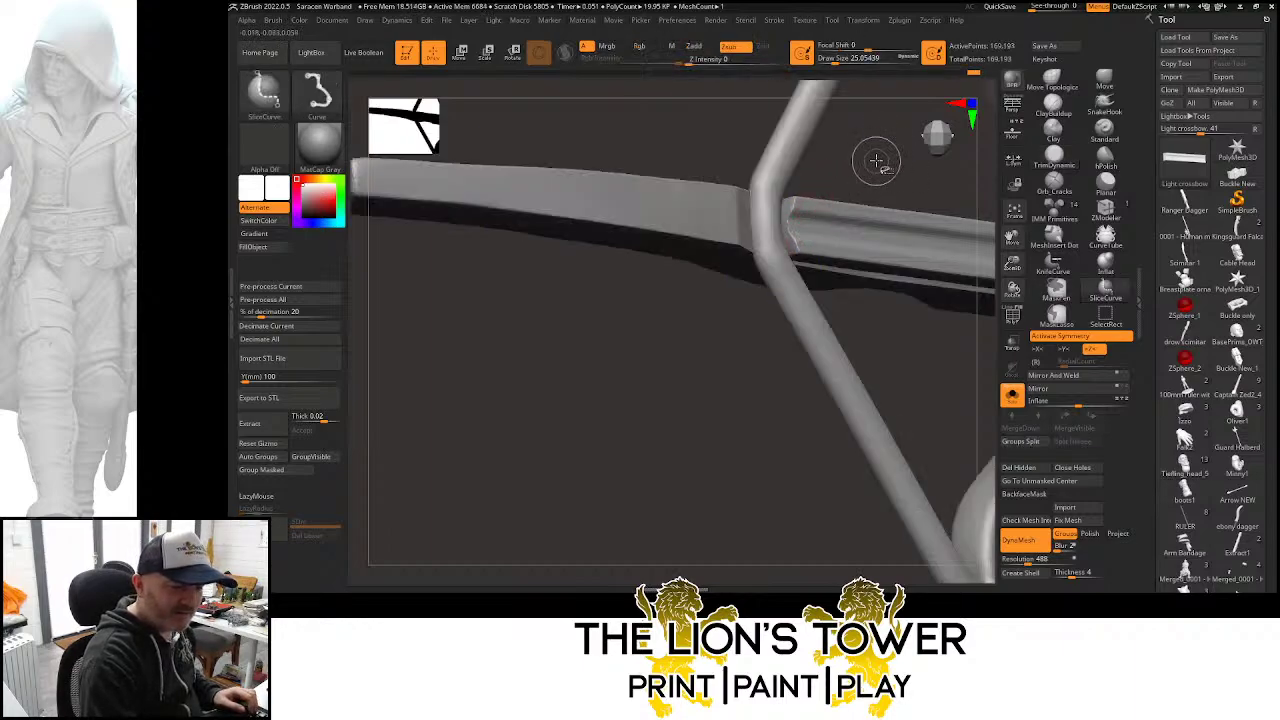
Mask everything except the bowstring, nudge the string slightly forward along the stock and clear the mask
left_click_drag(875, 163, 978, 233, "alt")
mouse_move(978, 233)
right_mouse_down()
mouse_move(857, 294)
mouse_move(823, 246)
right_mouse_up()
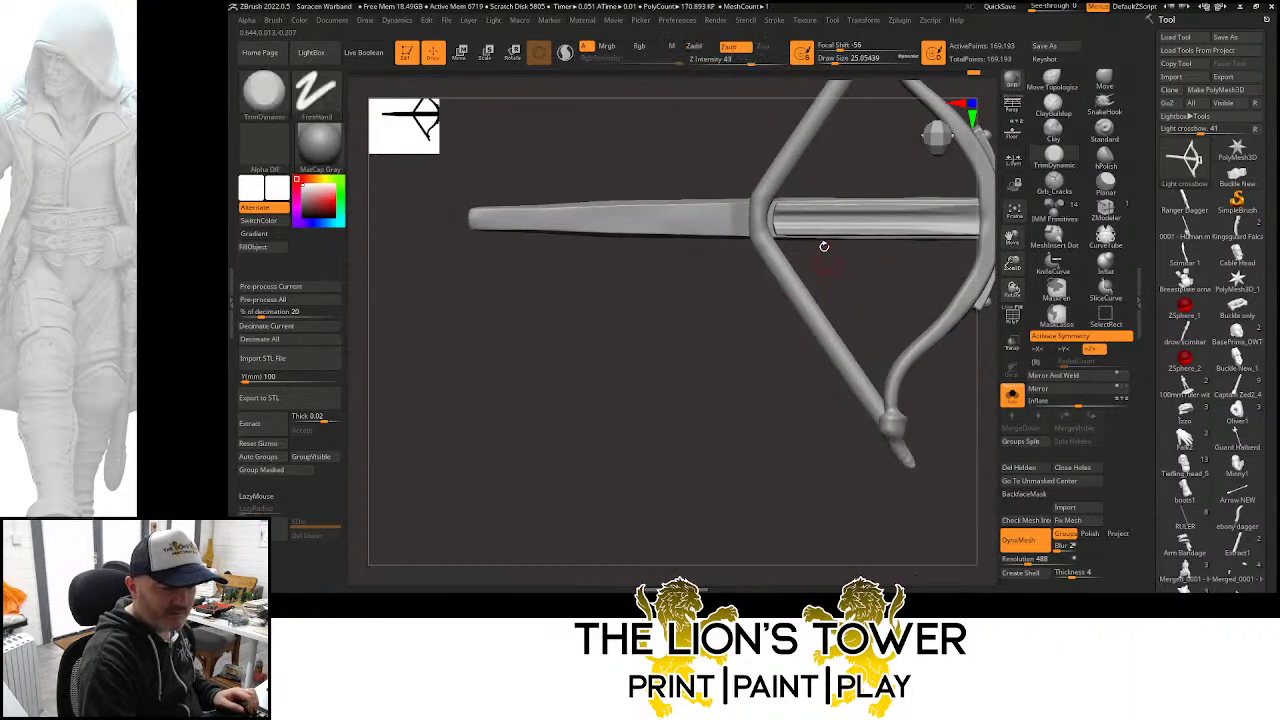
left_click_drag(839, 61, 838, 88)
mouse_move(1012, 262)
left_mouse_down()
mouse_move(1012, 238)
mouse_move(1012, 265)
left_mouse_up()
key("r")
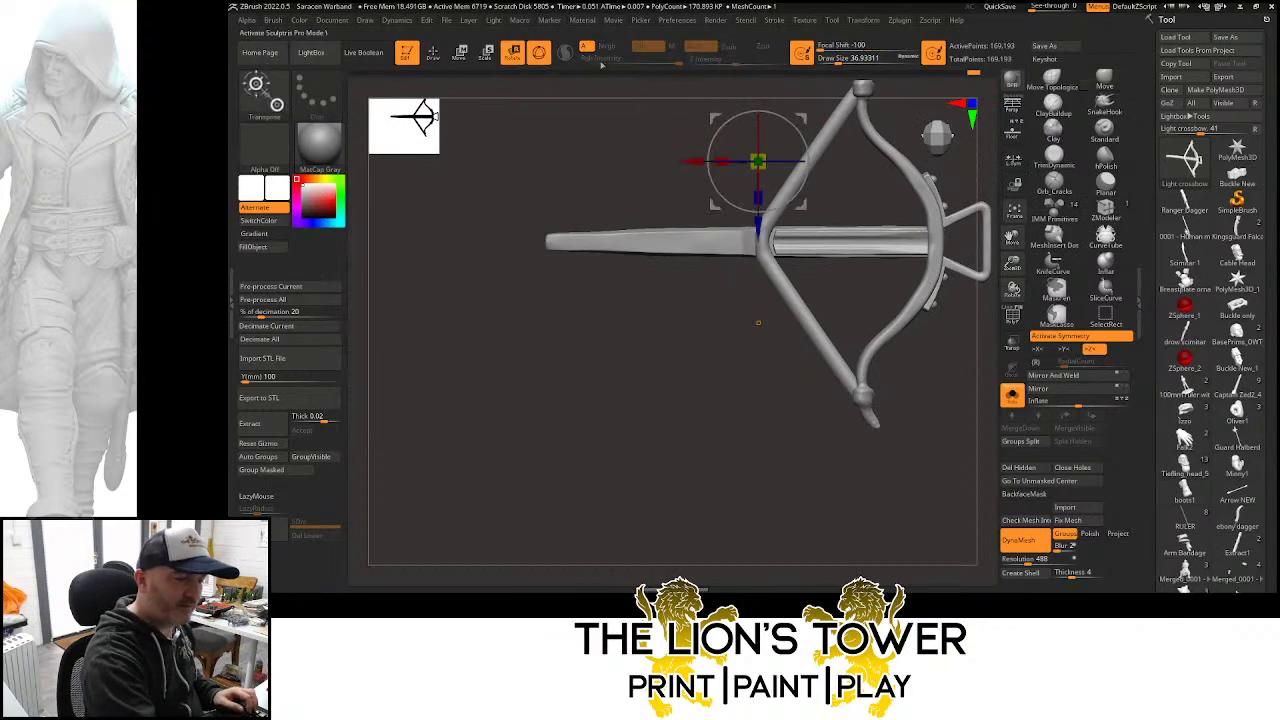
left_click(762, 248, "ctrl")
left_click_drag(831, 251, 836, 251)
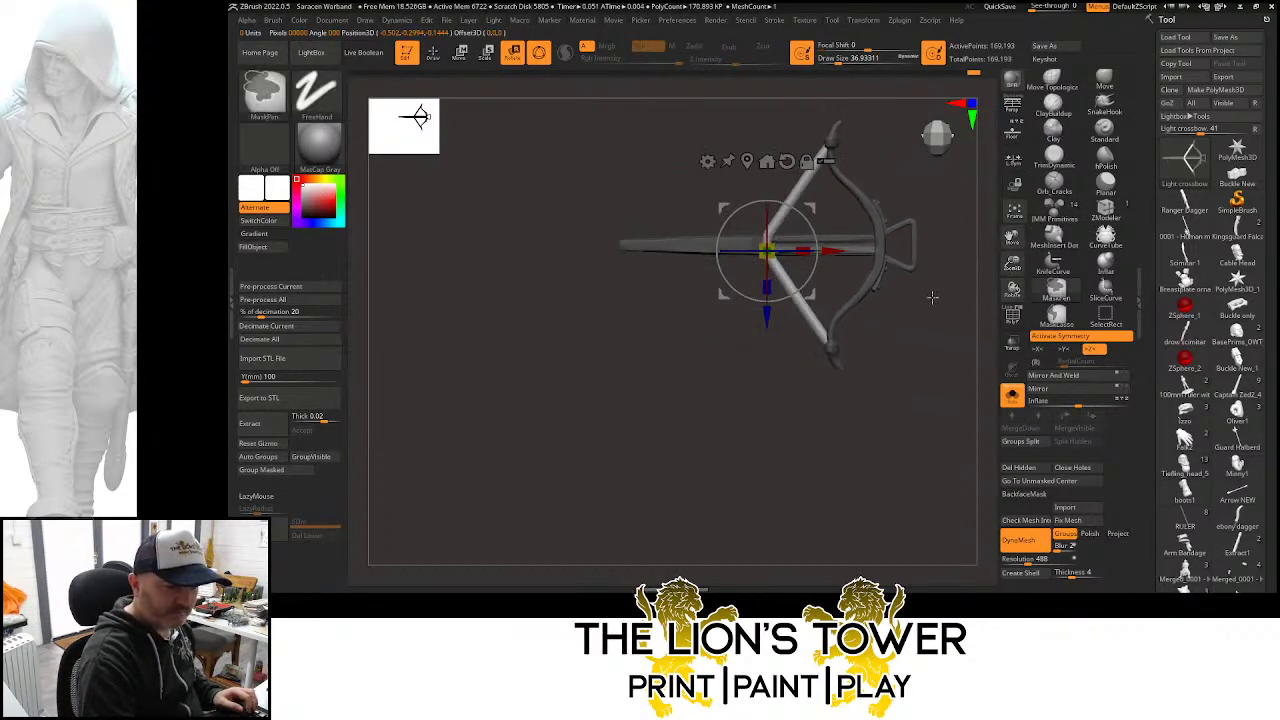
left_click_drag(967, 303, 958, 252)
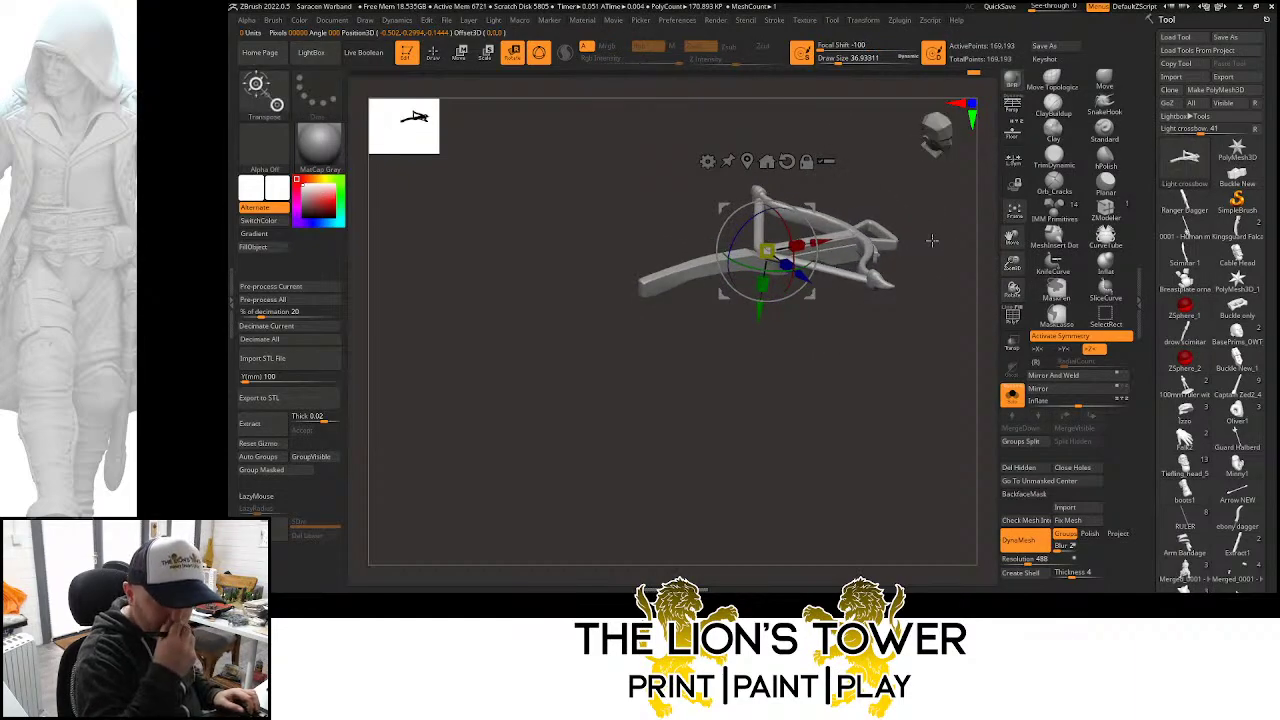
left_click_drag(920, 326, 915, 284)
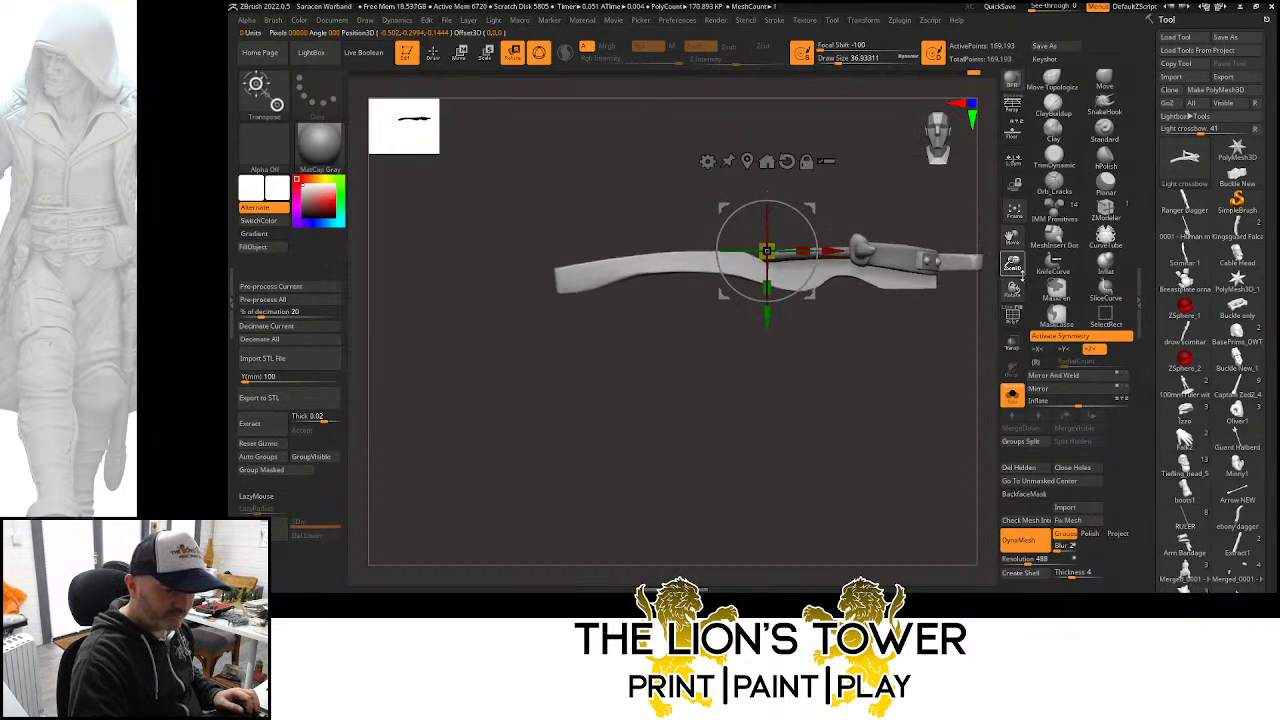
left_click_drag(1025, 284, 971, 331)
left_click_drag(1013, 240, 989, 254)
mouse_move(901, 374)
left_mouse_down()
mouse_move(924, 360)
mouse_move(880, 385)
left_mouse_up()
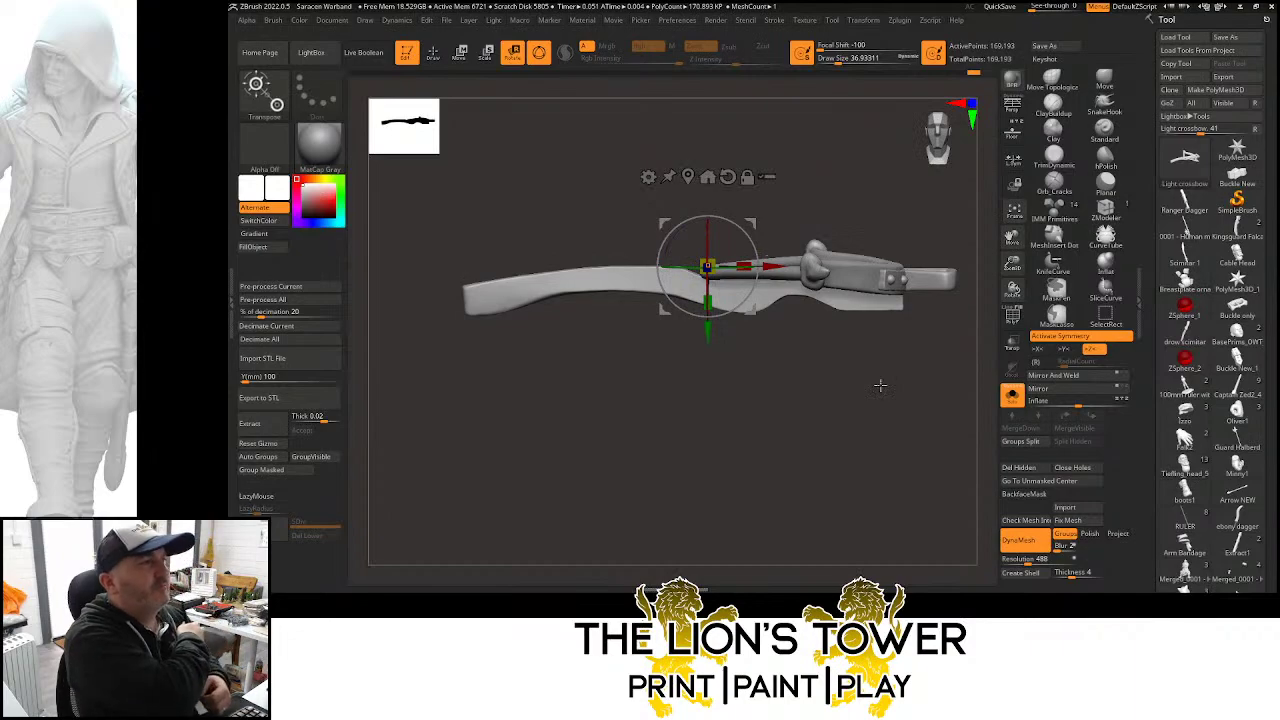
left_click_drag(930, 336, 913, 436)
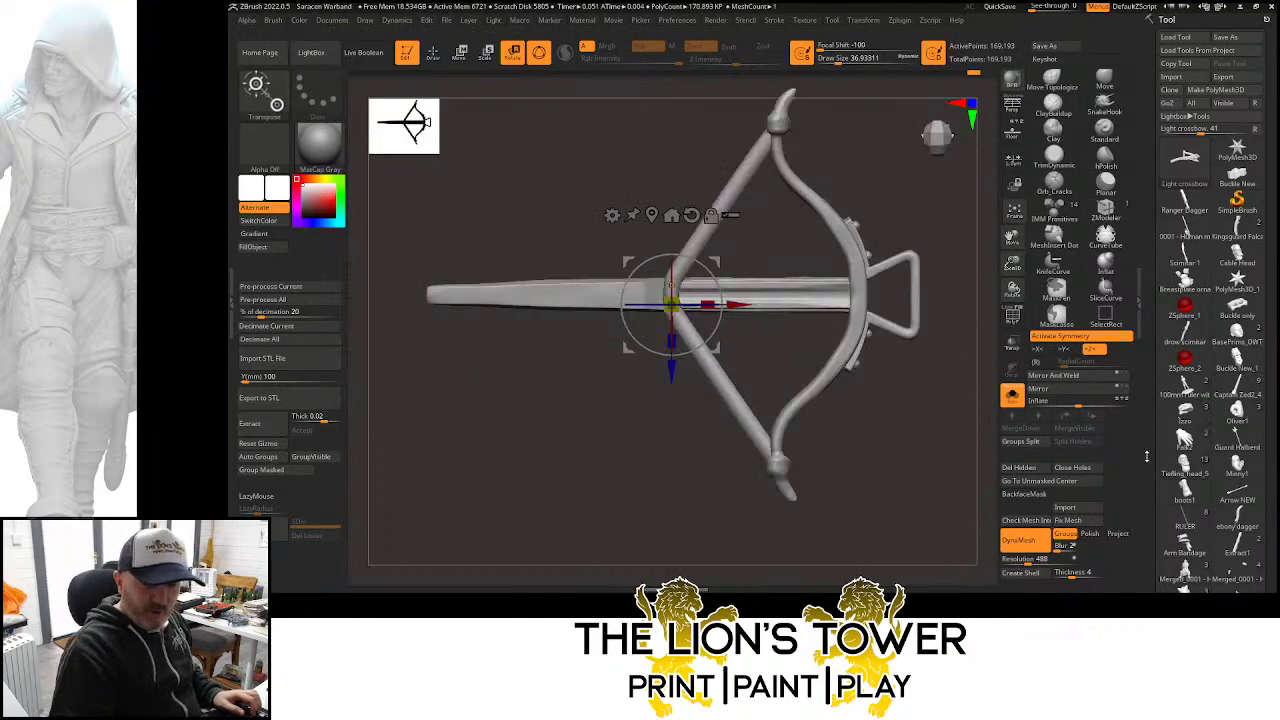
Isolate the bolt rail, slice it crosswise about two-thirds of the way towards the bow with SliceCurve and show all parts again
left_click_drag(1147, 457, 1142, 398)
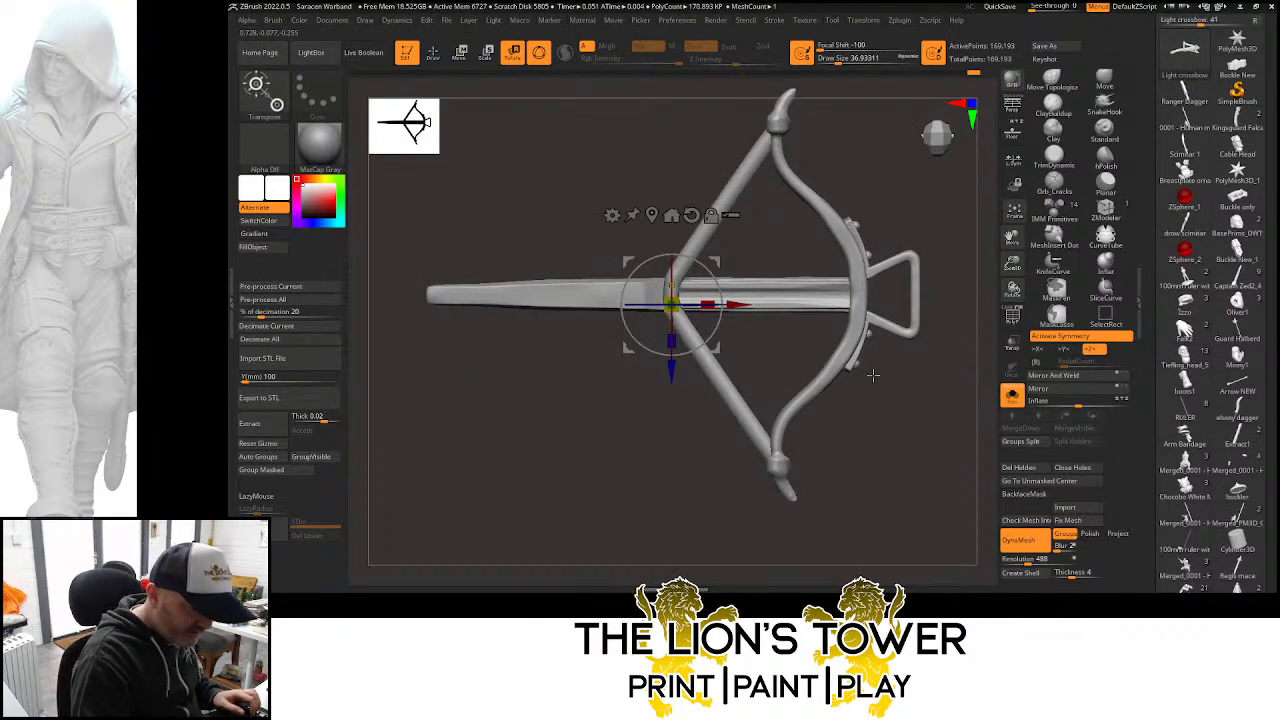
left_click_drag(873, 375, 886, 335)
left_click(830, 306, "ctrl")
left_click_drag(897, 403, 905, 445)
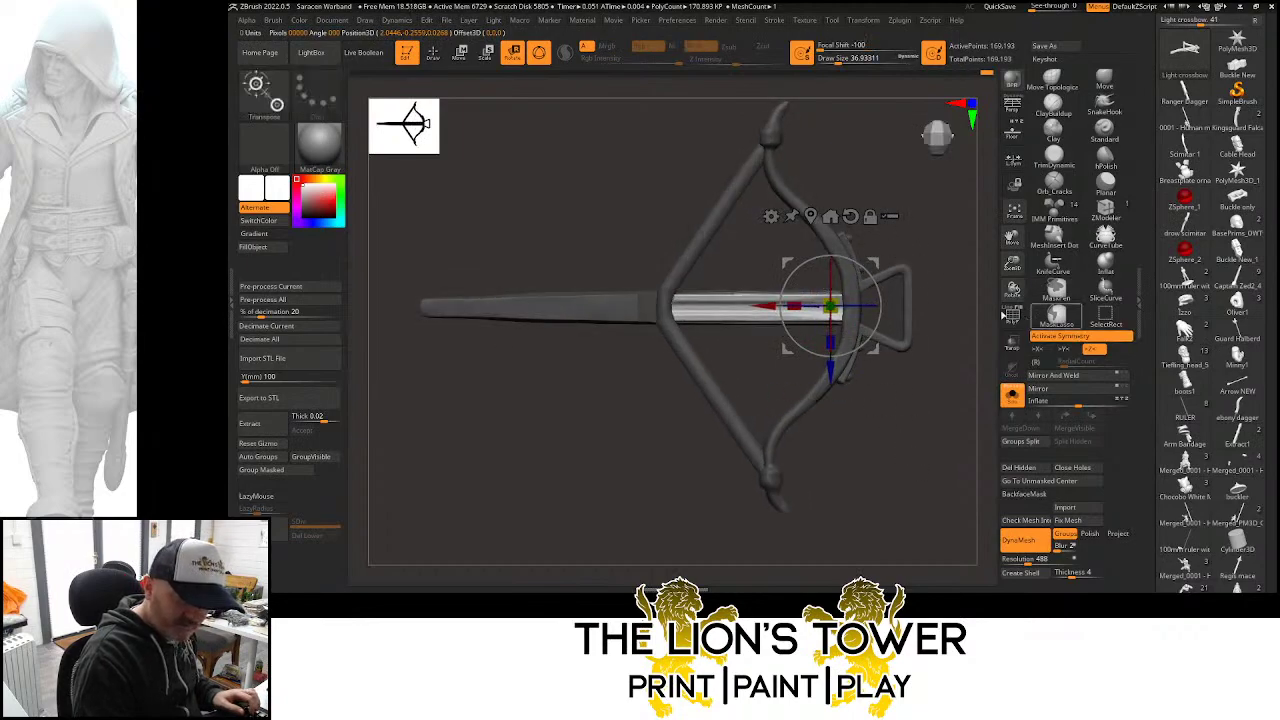
key("q")
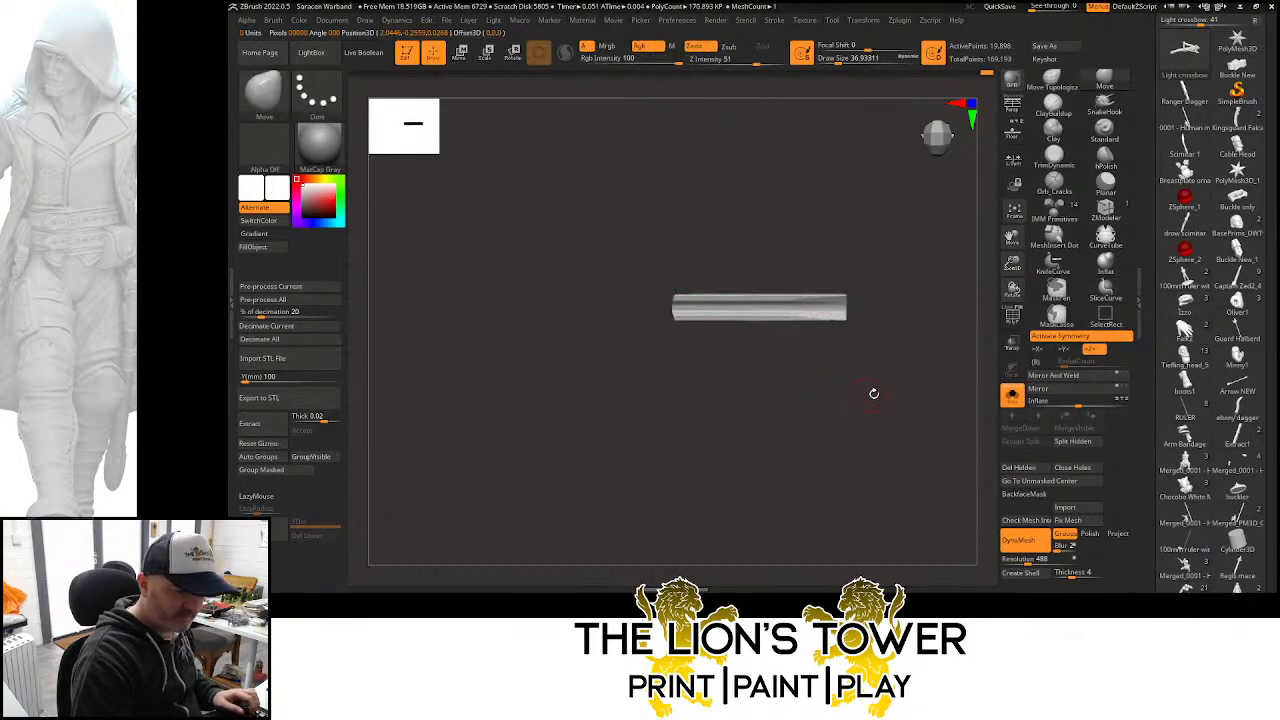
left_click_drag(873, 393, 856, 331)
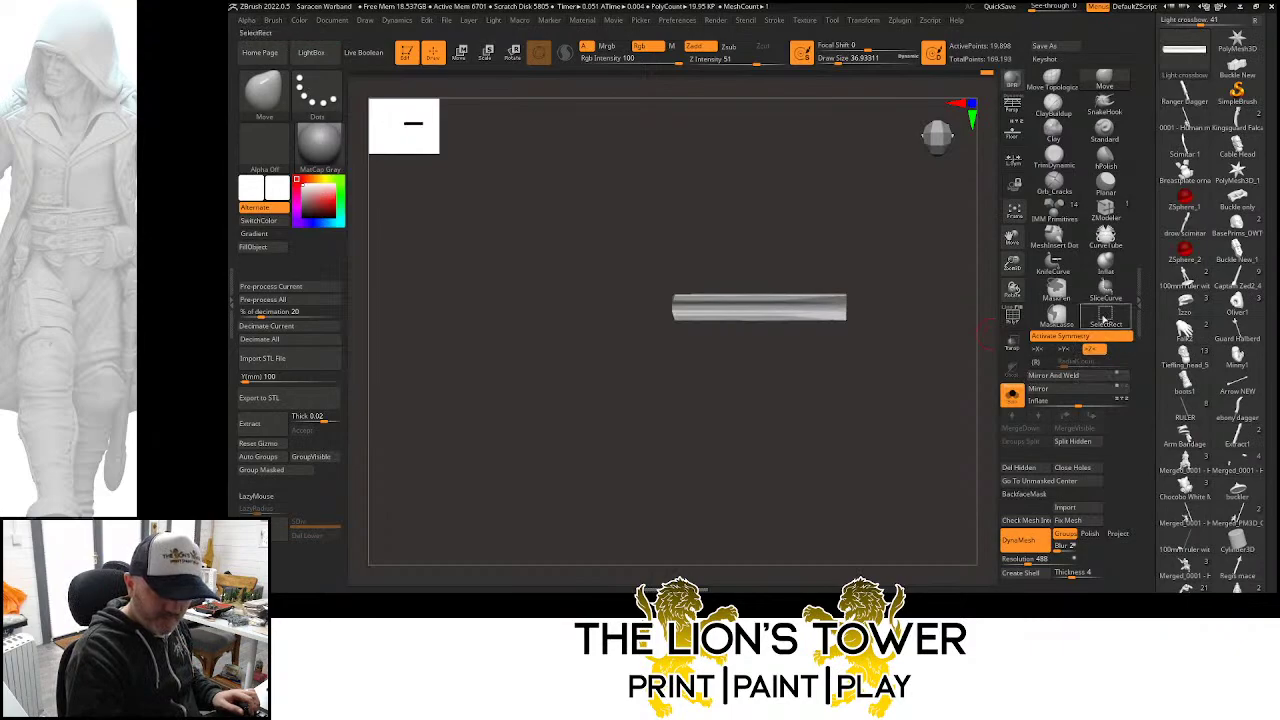
key("ctrl+shift")
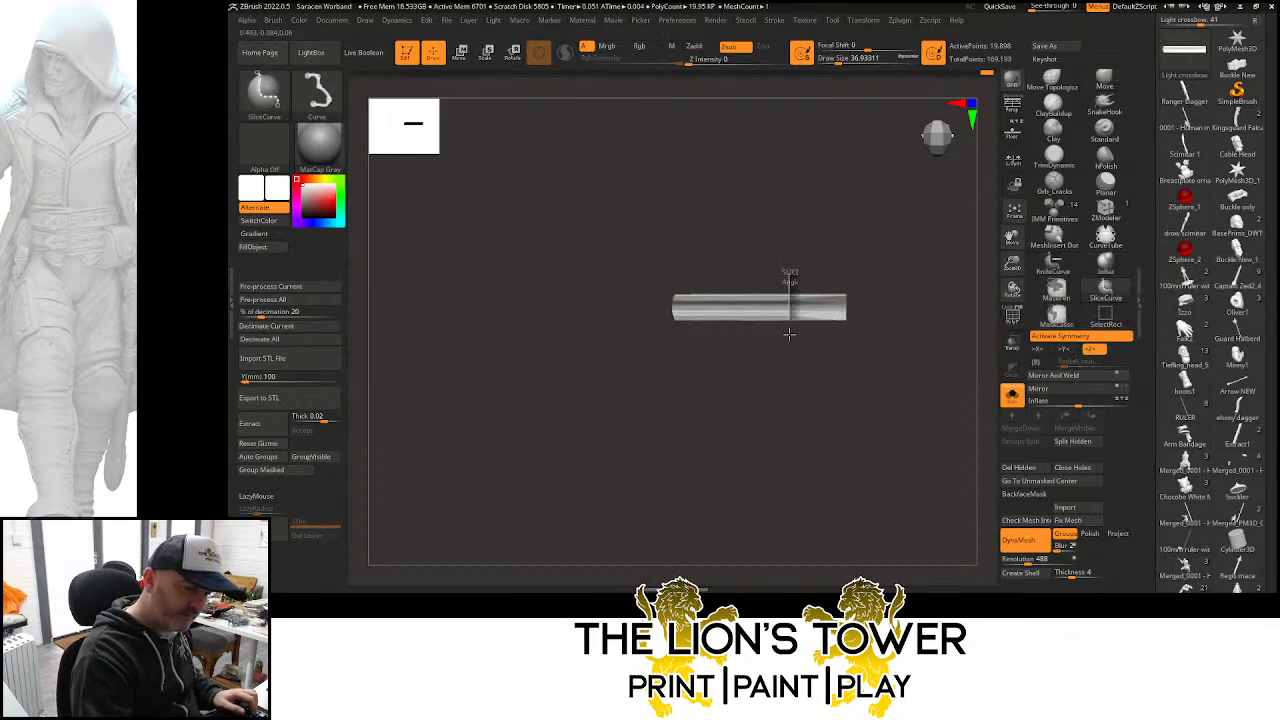
left_click(930, 376, "ctrl+shift")
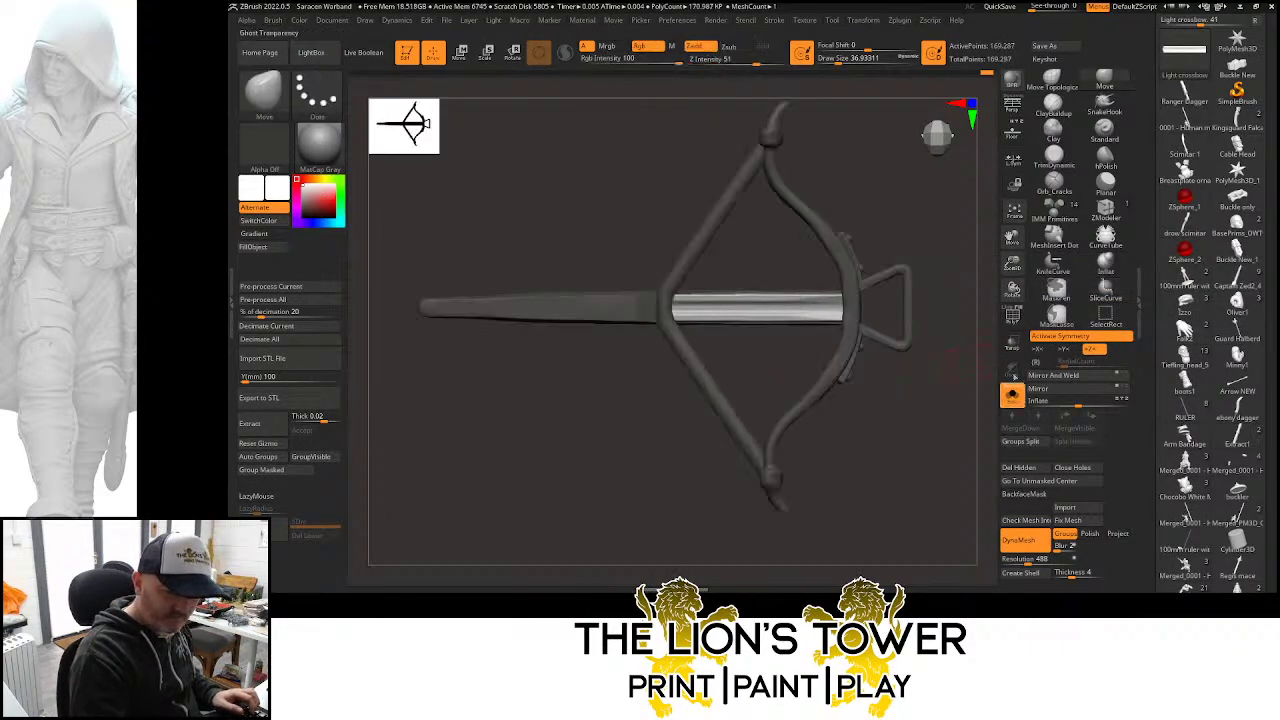
Turn on the polyframe display, clear the mask and delete the sliced-off front section of the bolt rail
left_click(1012, 316)
left_click(934, 383, "ctrl")
left_click_drag(934, 383, 957, 401, "ctrl")
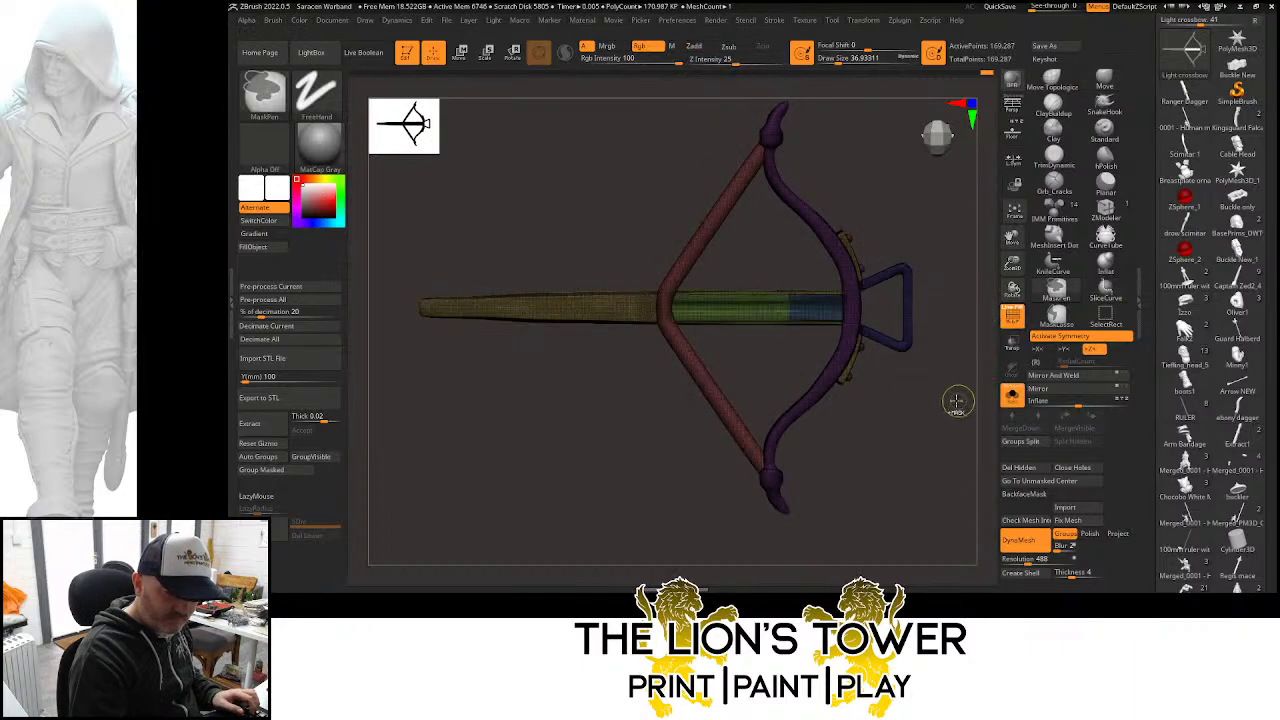
left_click(822, 308, "ctrl+shift")
left_click(829, 307, "ctrl+shift")
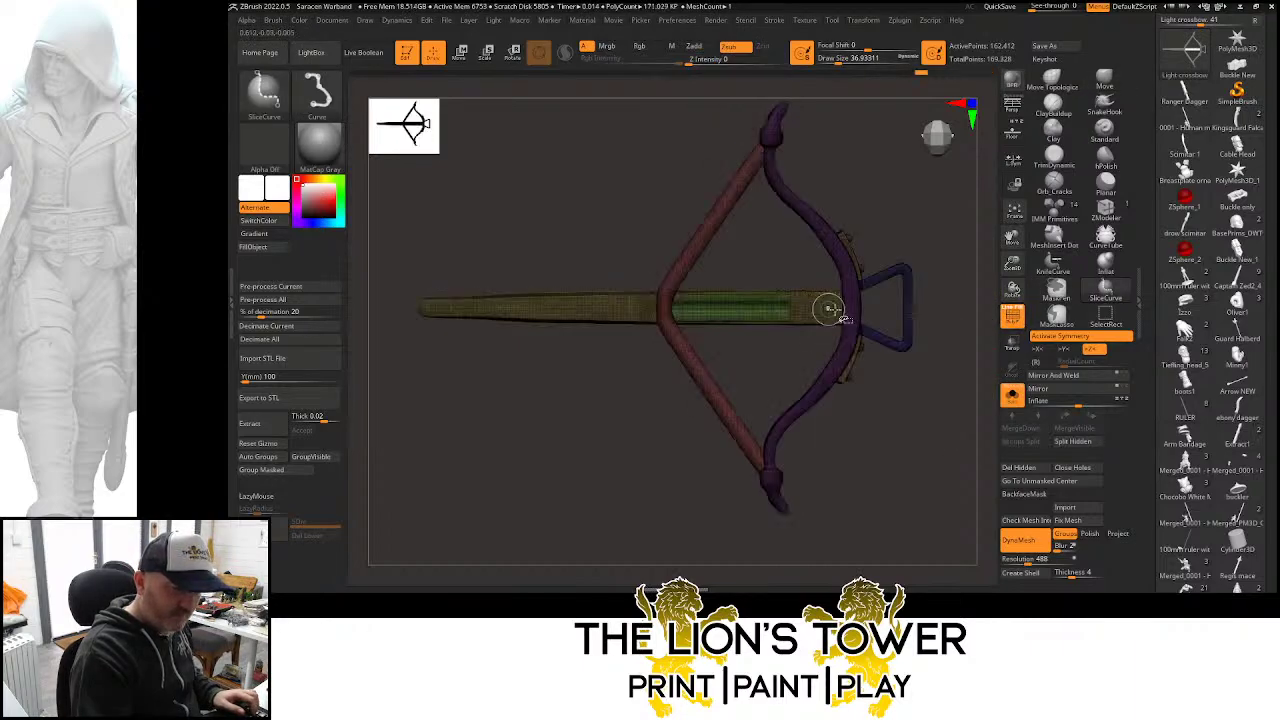
Mask everything except the front end of the shortened bolt rail, extend that end forward to the bow and clear the mask
left_click(766, 314, "ctrl+shift")
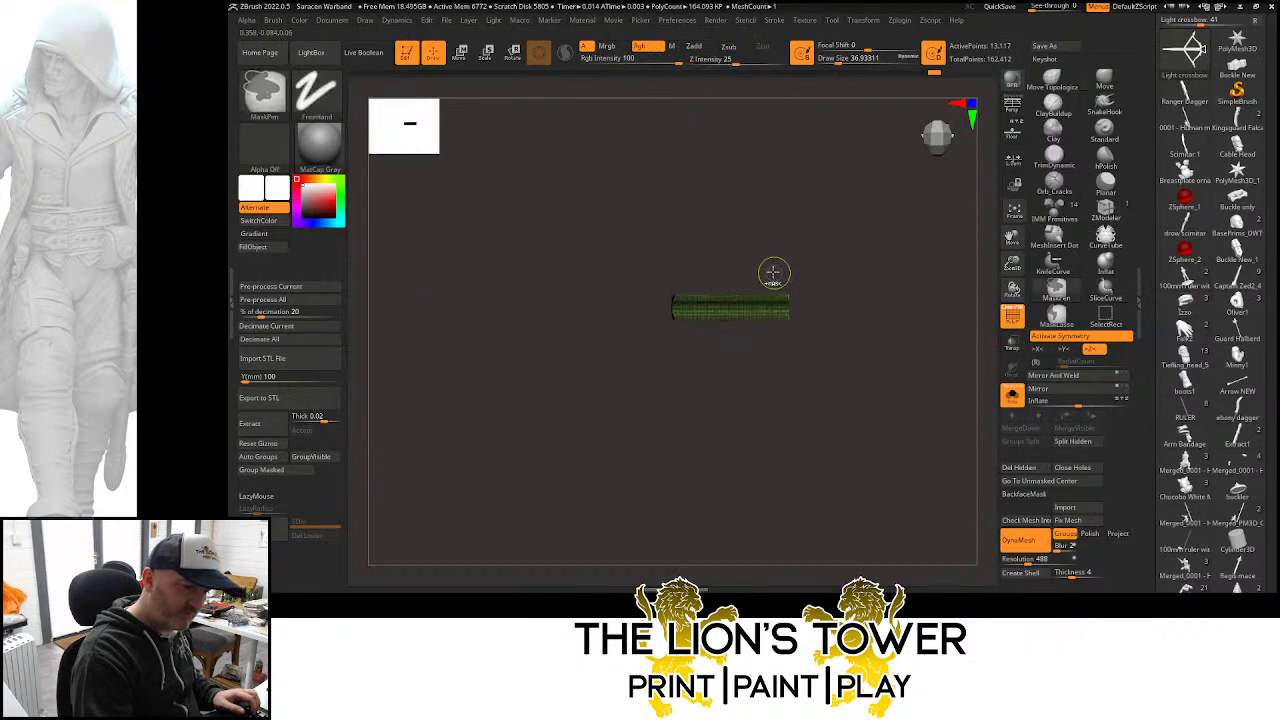
left_click_drag(772, 274, 814, 376, "ctrl")
left_click(912, 270, "ctrl+shift")
left_click(920, 237, "ctrl")
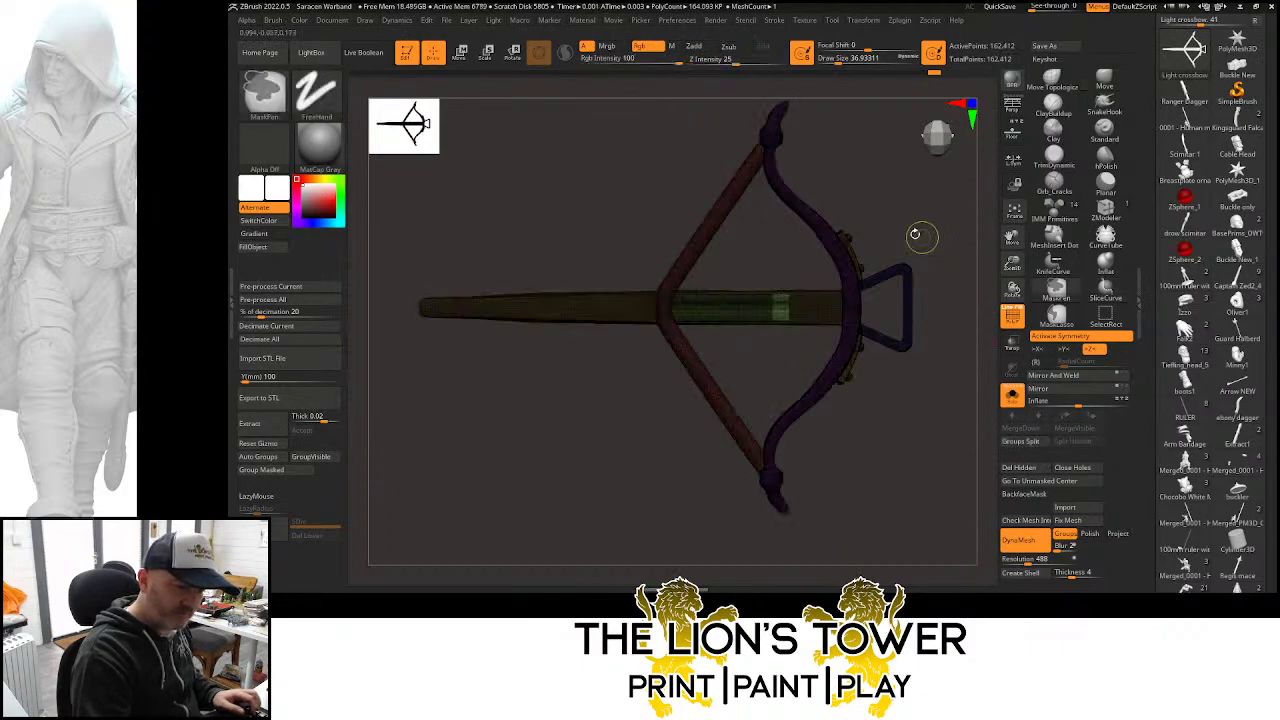
left_click(488, 56)
left_click_drag(765, 308, 817, 330)
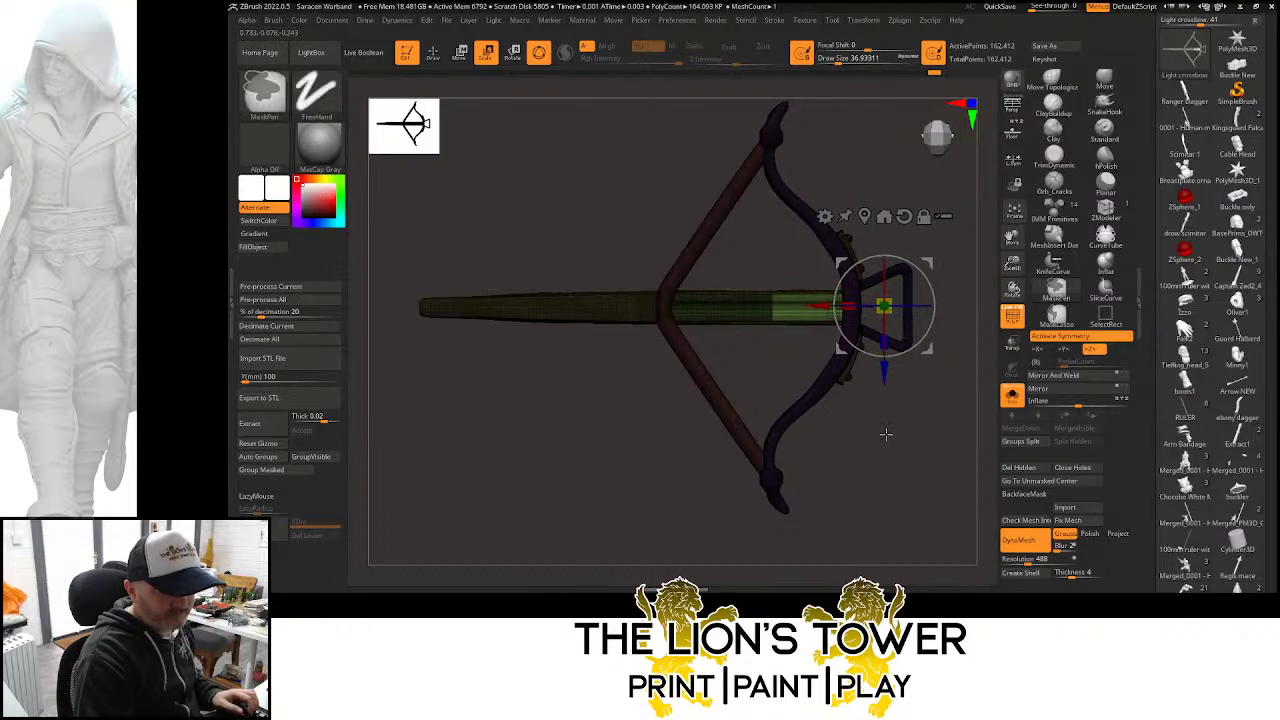
left_click_drag(886, 434, 889, 341, "ctrl")
Hide the metal brackets that hold the bow to the front of the stock
left_click_drag(866, 397, 774, 300)
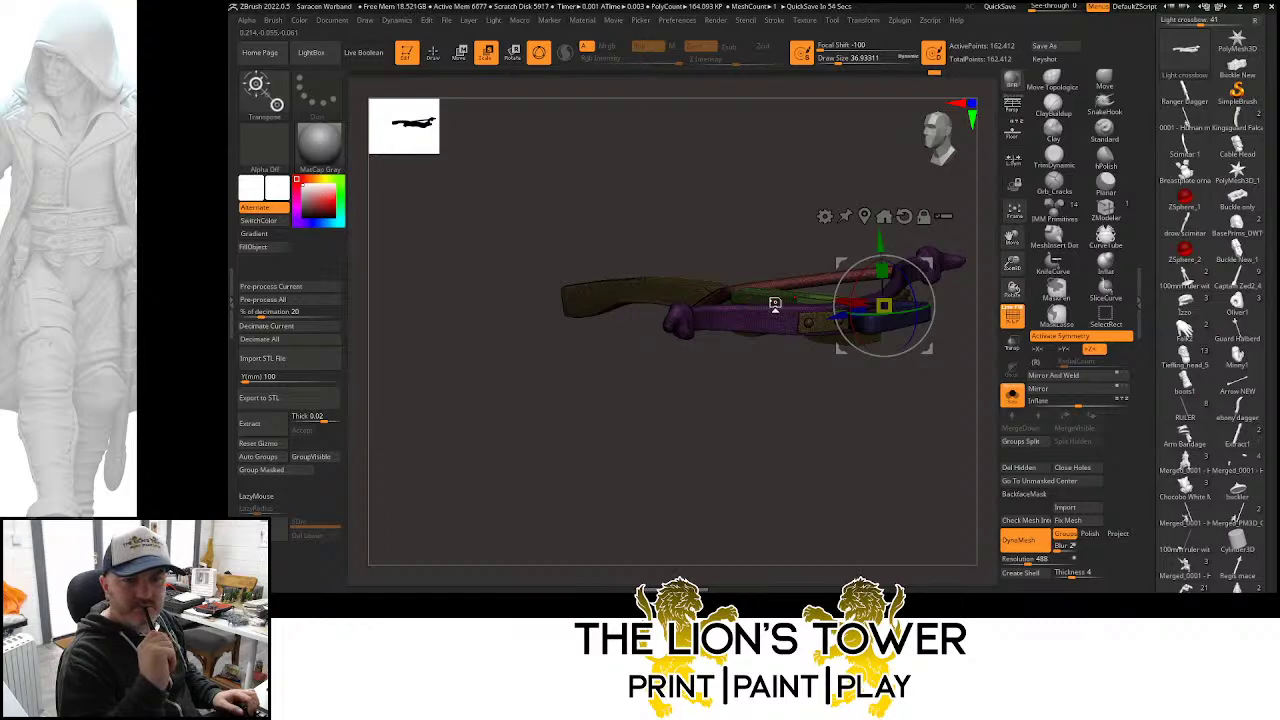
mouse_move(949, 374)
left_mouse_down()
mouse_move(1000, 243)
mouse_move(938, 312)
mouse_move(895, 330)
left_mouse_up()
left_click(433, 52)
left_click(891, 271, "ctrl")
left_click(892, 271, "ctrl")
left_click(806, 366, "ctrl+shift")
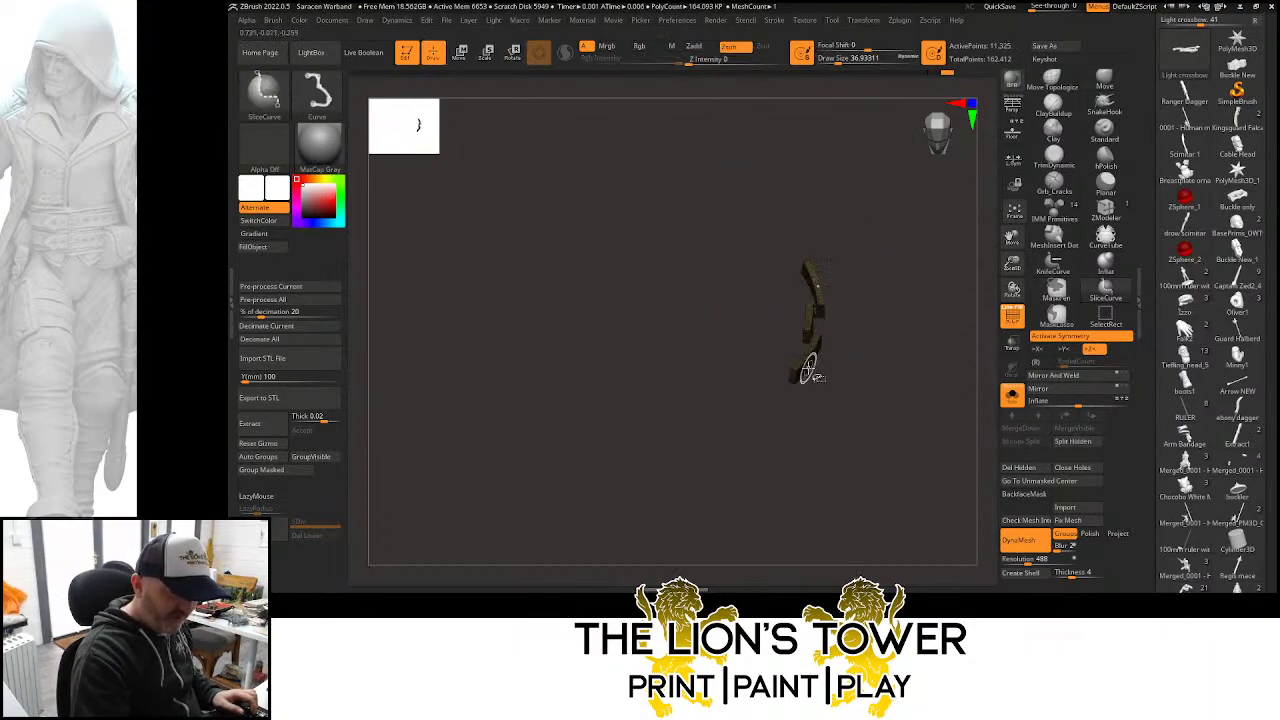
left_click(806, 368, "ctrl+shift")
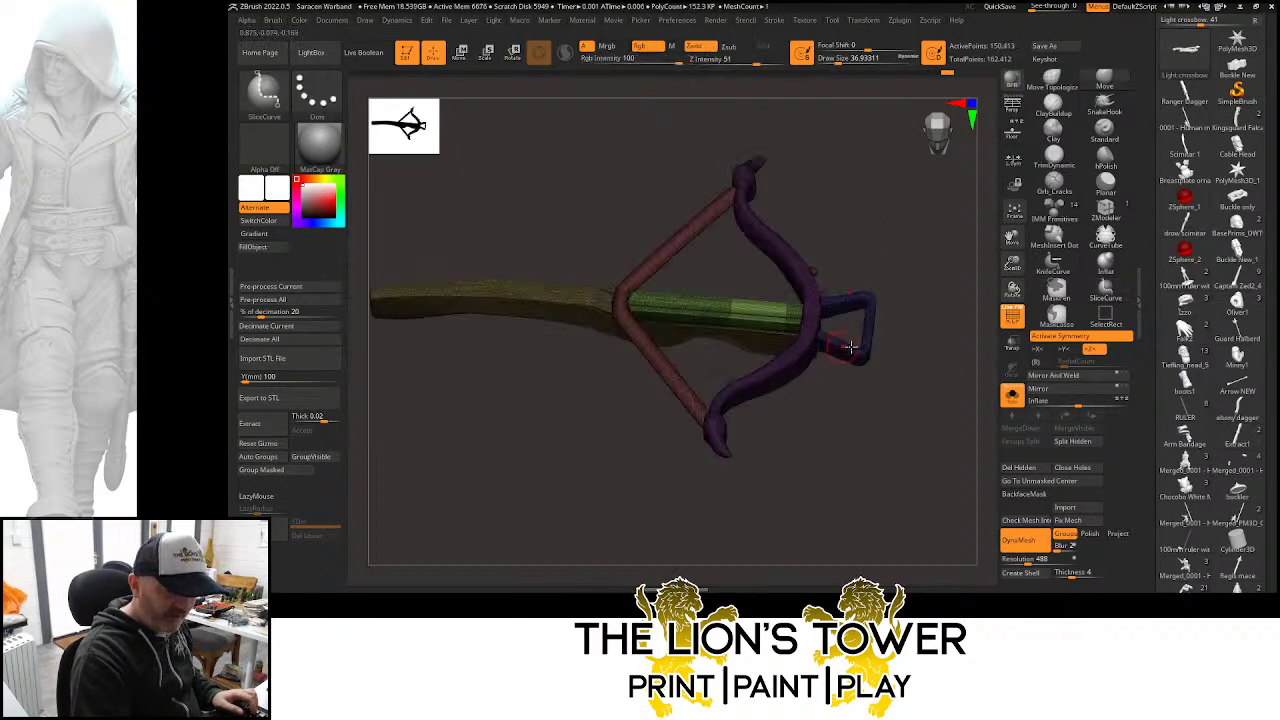
Examine from the side and above how the bow, string and bolt rail sit on the stock
left_click_drag(880, 395, 913, 378)
left_click_drag(870, 270, 995, 236)
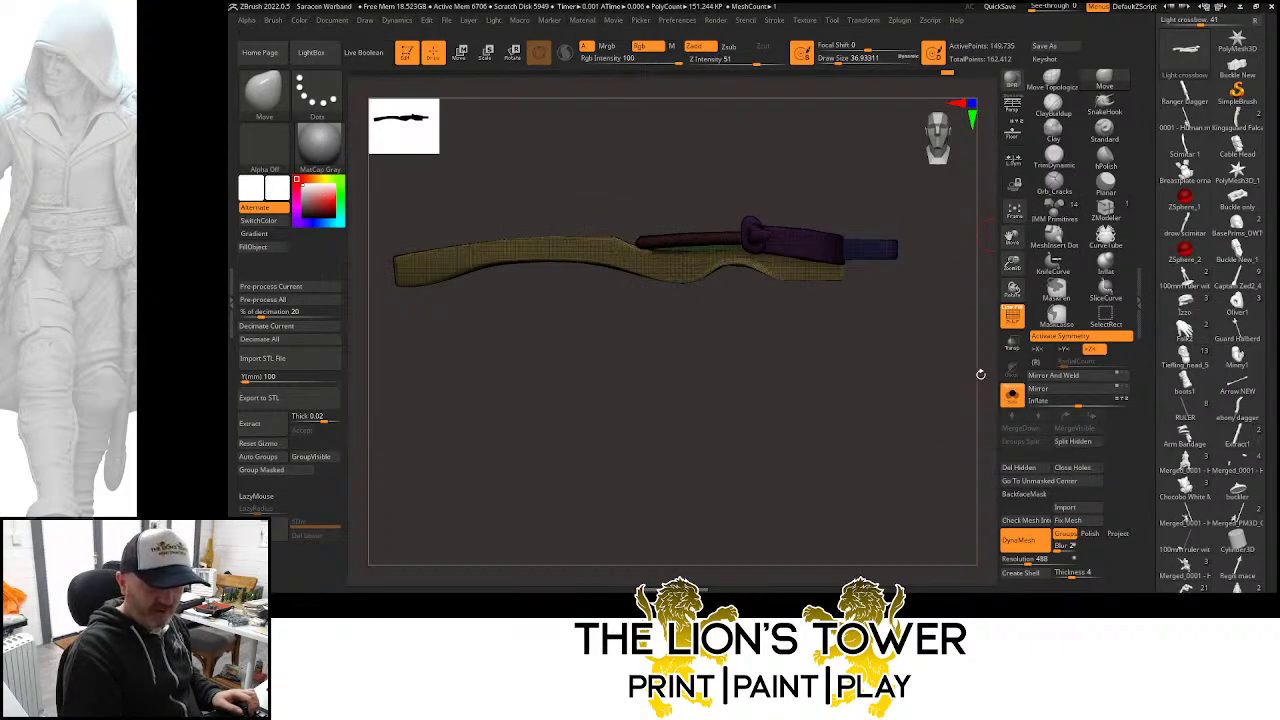
mouse_move(980, 374)
left_mouse_down()
mouse_move(963, 484)
mouse_move(960, 418)
mouse_move(966, 529)
mouse_move(953, 496)
left_mouse_up()
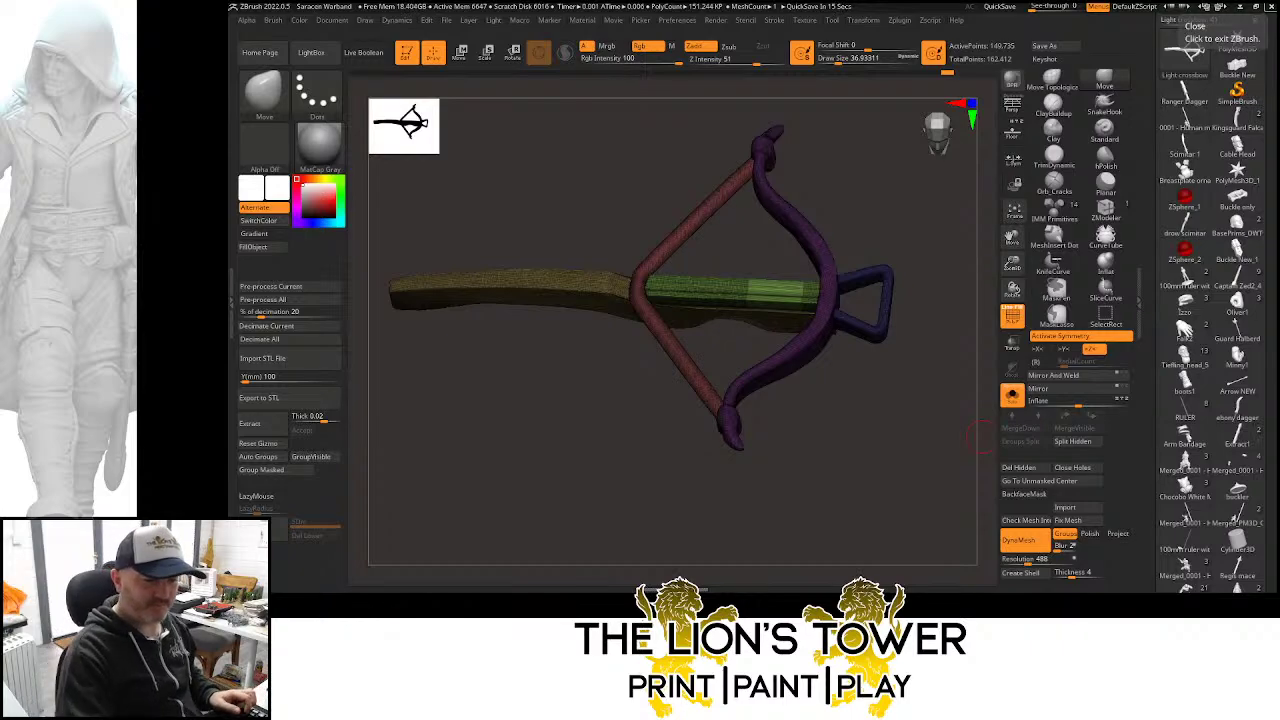
mouse_move(906, 389)
left_mouse_down("ctrl")
mouse_move(924, 426)
mouse_move(923, 389)
left_mouse_up("ctrl")
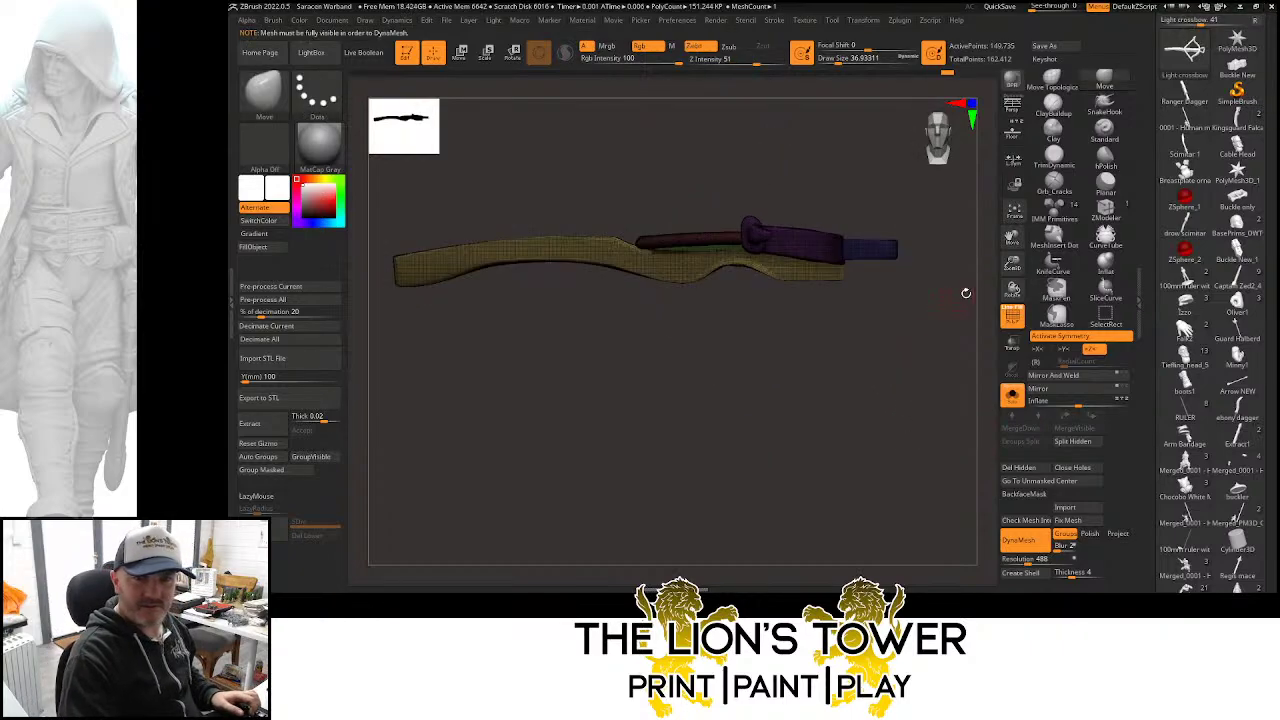
mouse_move(1014, 265)
left_mouse_down()
mouse_move(1011, 278)
mouse_move(1008, 268)
left_mouse_up()
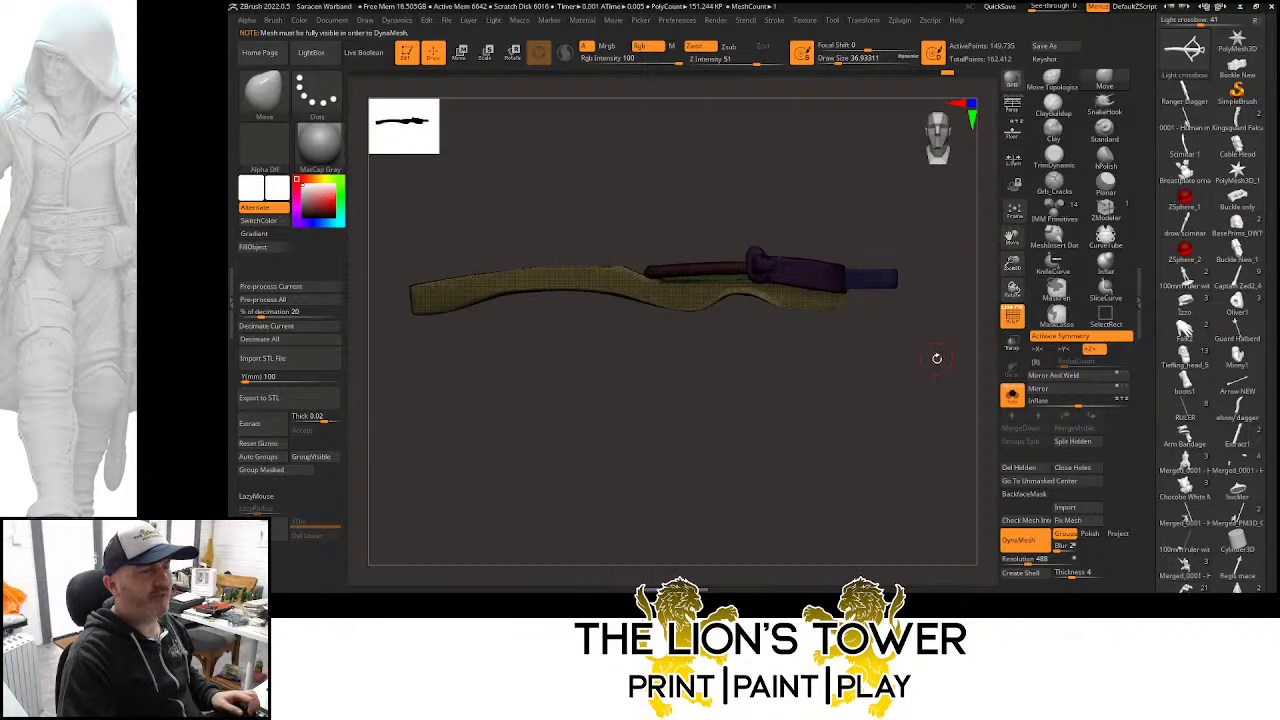
left_click_drag(1013, 262, 971, 306)
left_click_drag(1005, 266, 995, 250)
left_click_drag(929, 334, 944, 340)
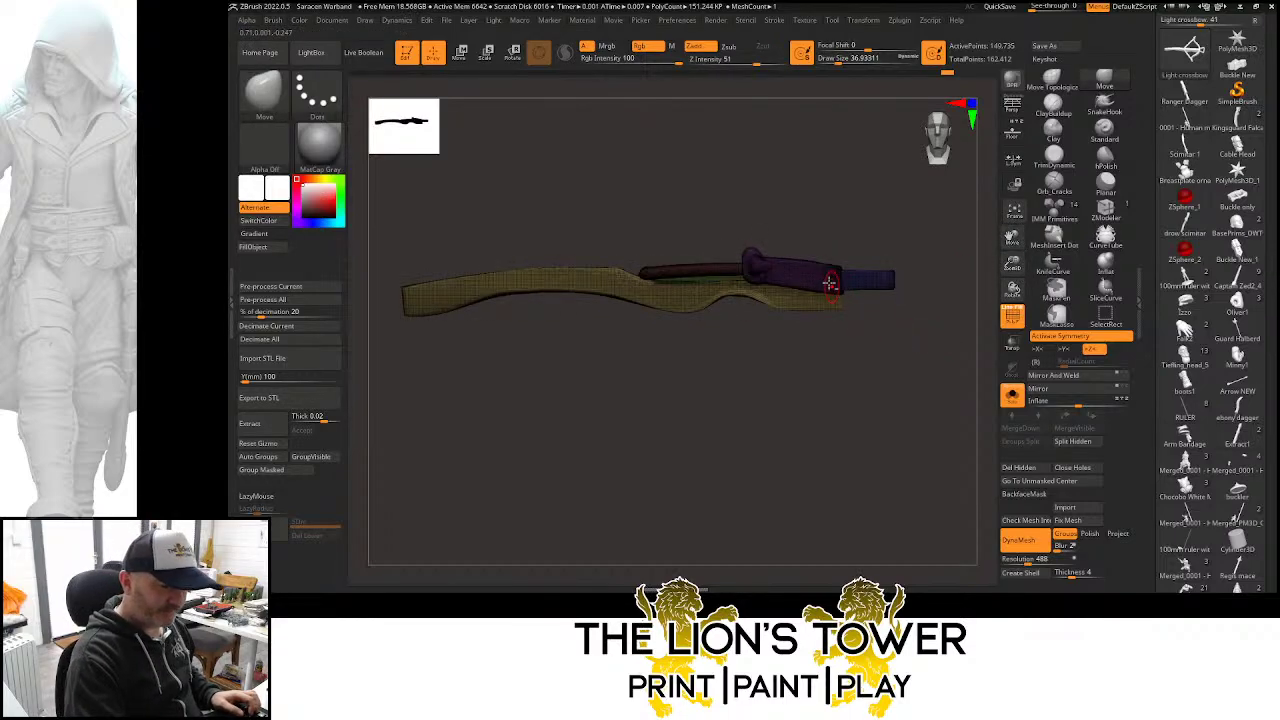
Mask the stock, bolt rail and string, show all parts and lower the bow slightly together with its brackets and stirrup
left_click(831, 279, "ctrl+shift")
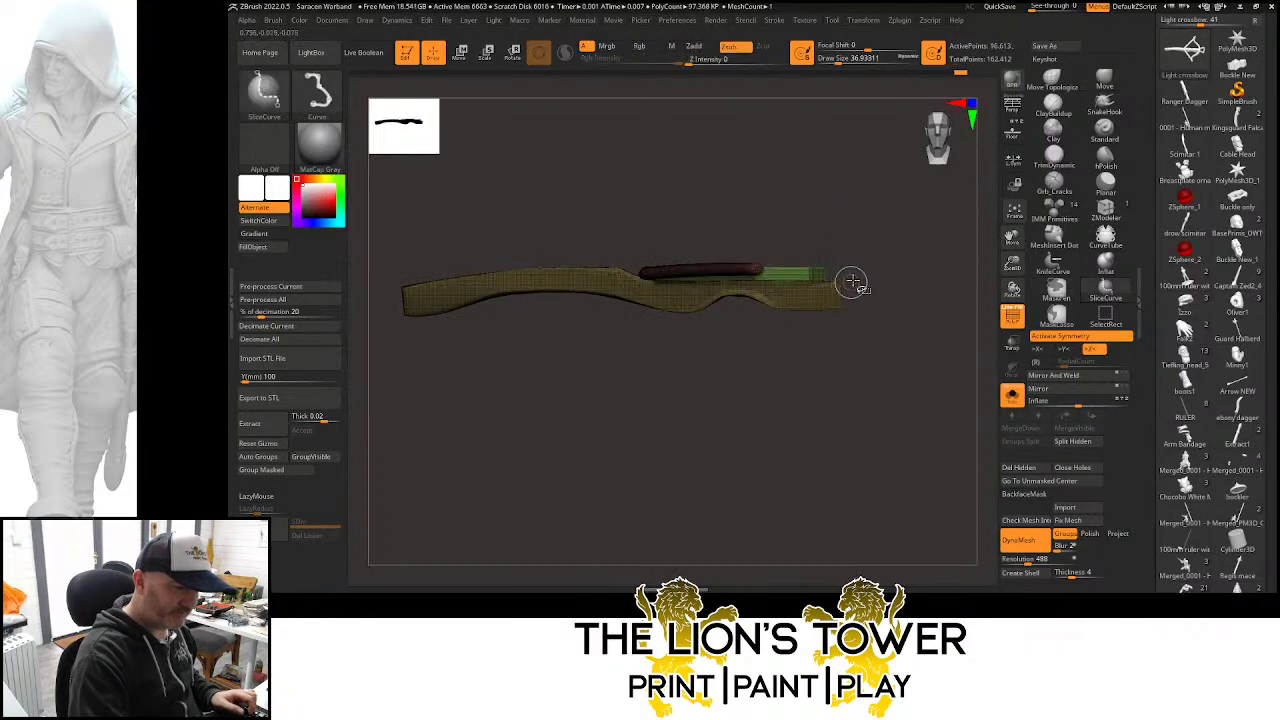
left_click(883, 246, "ctrl+shift")
key("r")
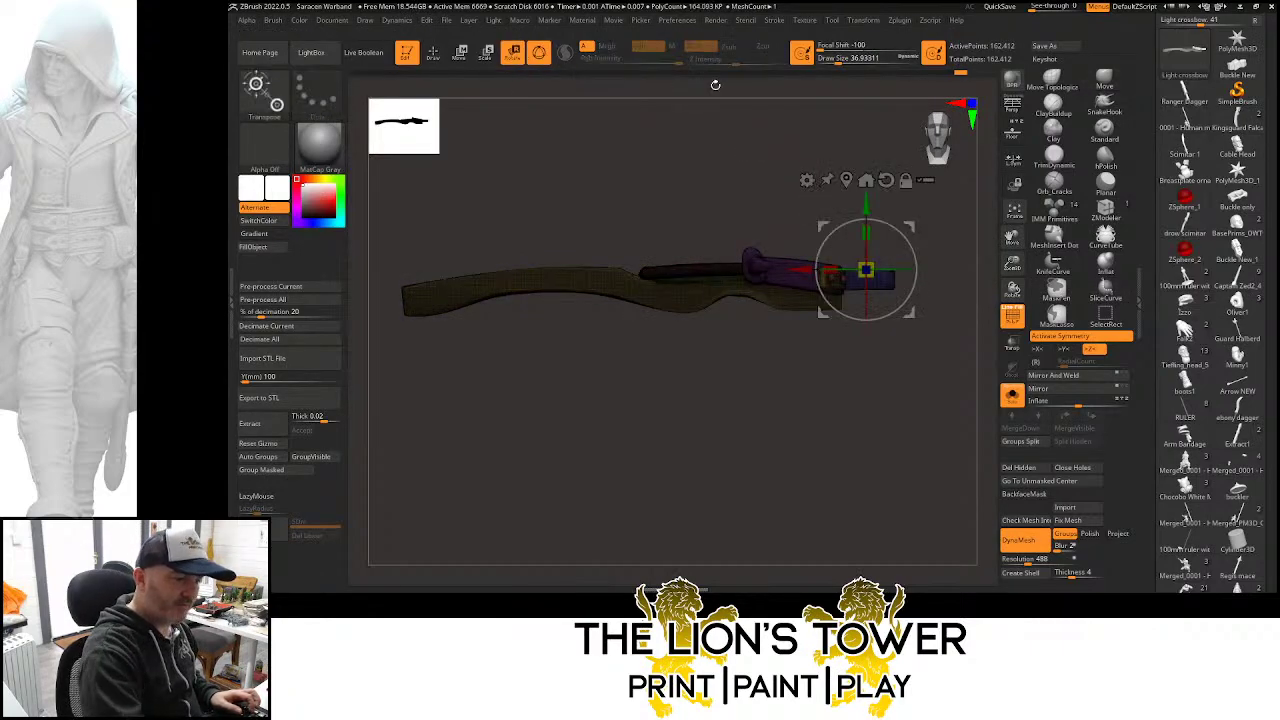
left_click_drag(866, 205, 868, 212)
left_click_drag(948, 186, 962, 279)
left_click_drag(868, 250, 866, 239)
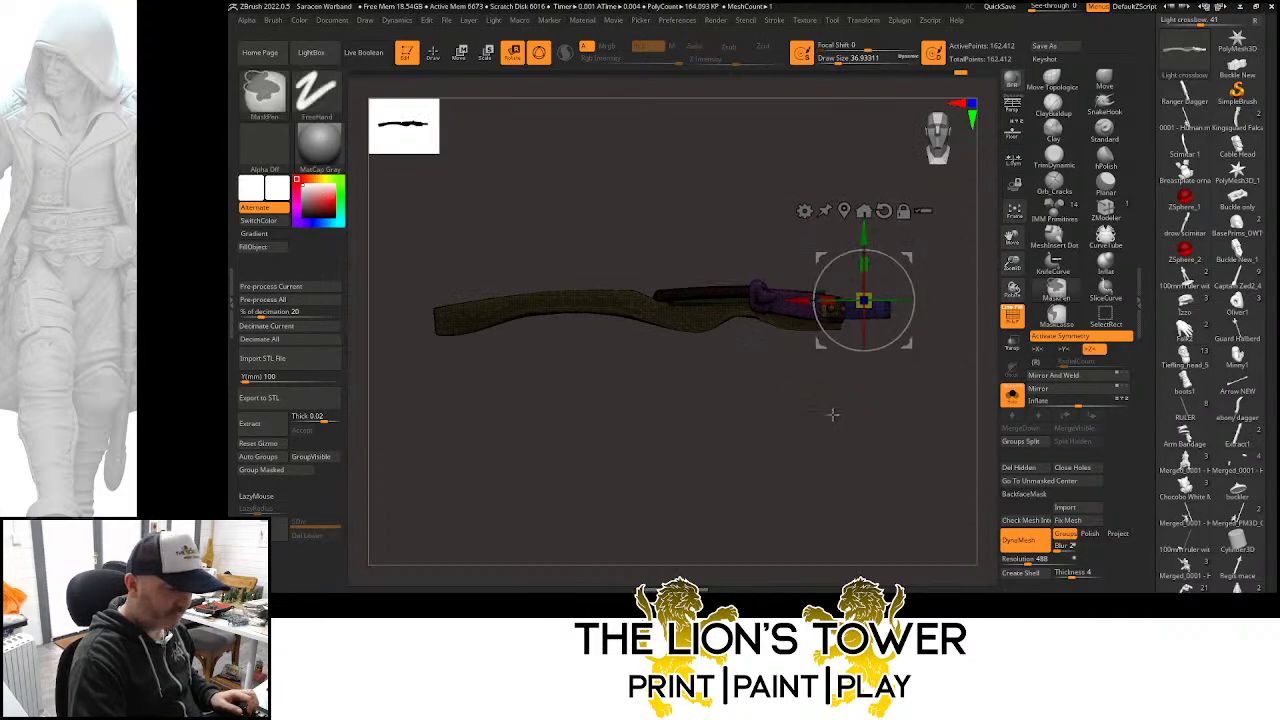
Mask everything except the stock, make the stock taller and slightly lower in side view, and clear the mask
left_click(705, 314)
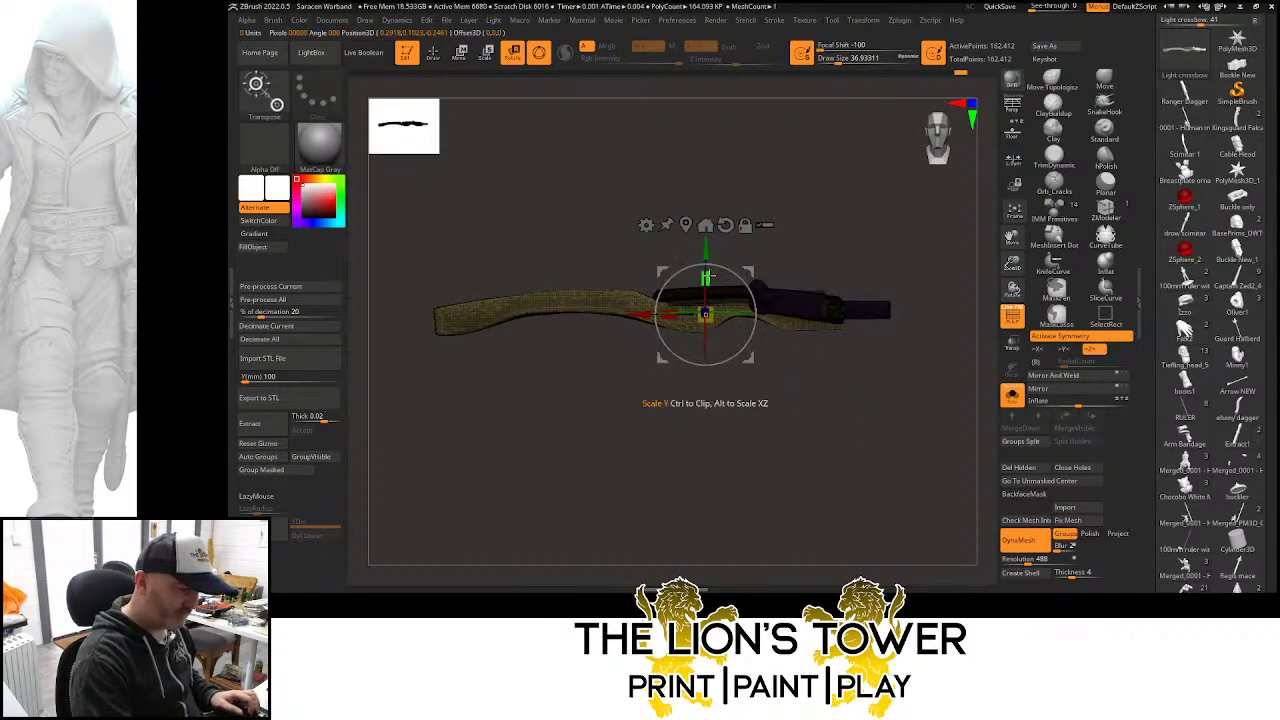
left_click_drag(708, 275, 705, 251)
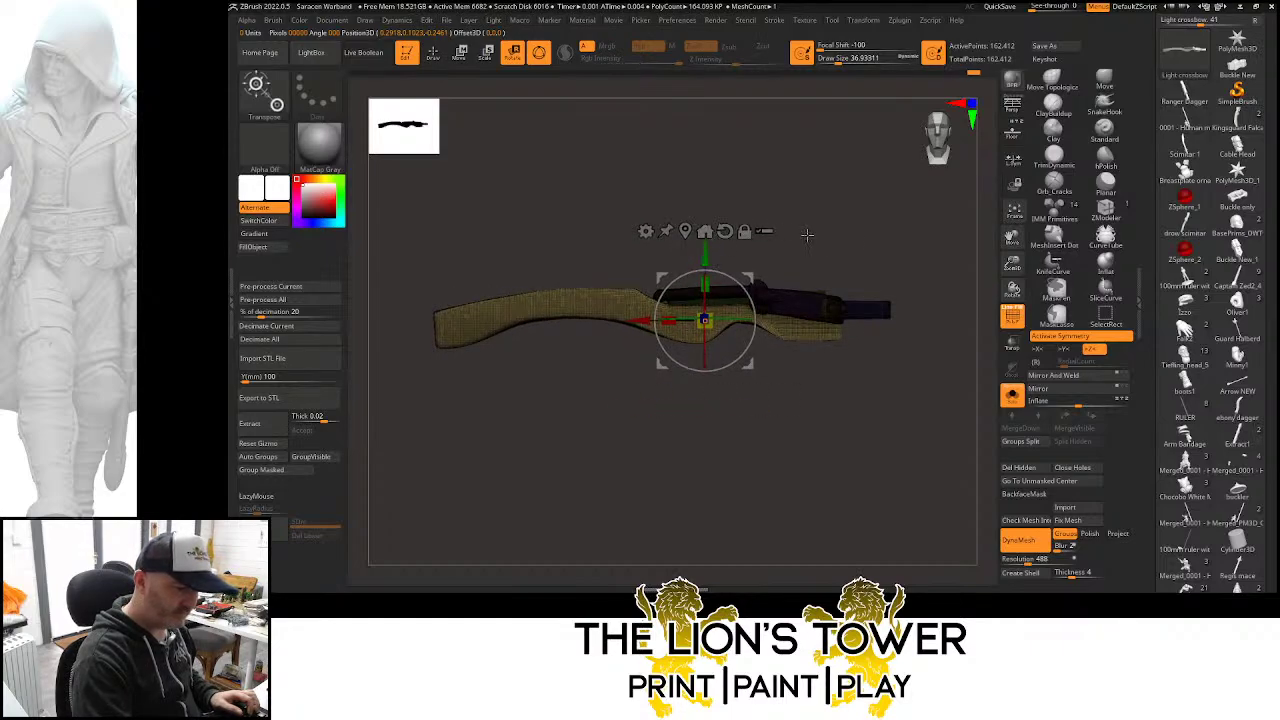
mouse_move(807, 234)
left_mouse_down()
mouse_move(934, 260)
mouse_move(866, 256)
left_mouse_up()
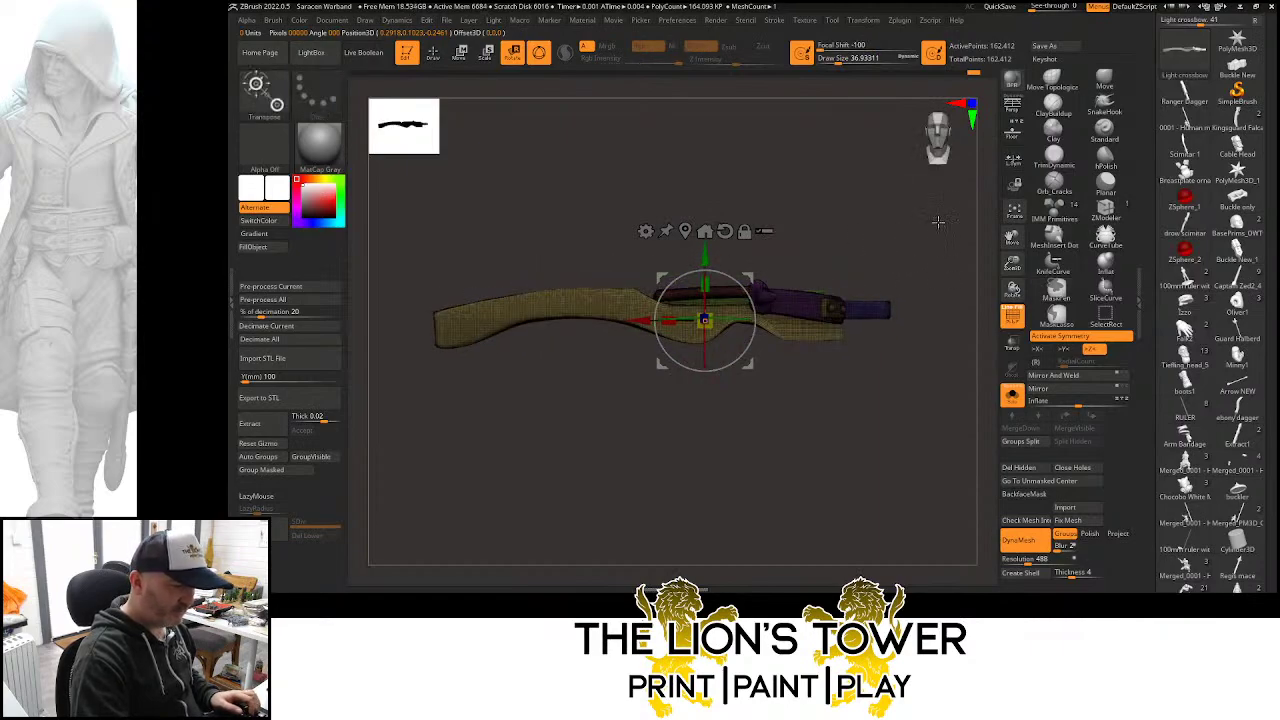
Hide the two tan fittings where the bow meets the stock and delete the hidden geometry
mouse_move(938, 221)
left_mouse_down()
mouse_move(1000, 235)
mouse_move(967, 212)
mouse_move(975, 266)
mouse_move(925, 213)
left_mouse_up()
left_click(985, 220, "ctrl")
left_click(985, 220, "ctrl")
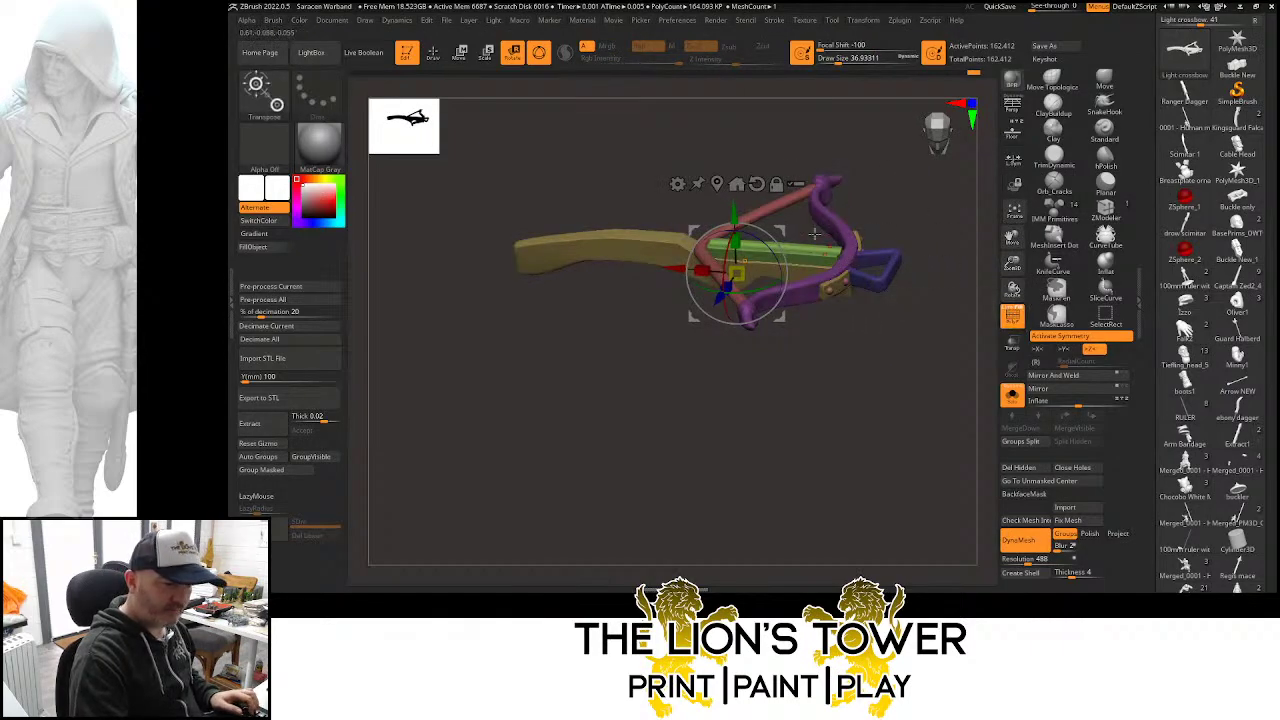
key("ctrl+shift")
left_click(831, 289, "ctrl+alt+shift")
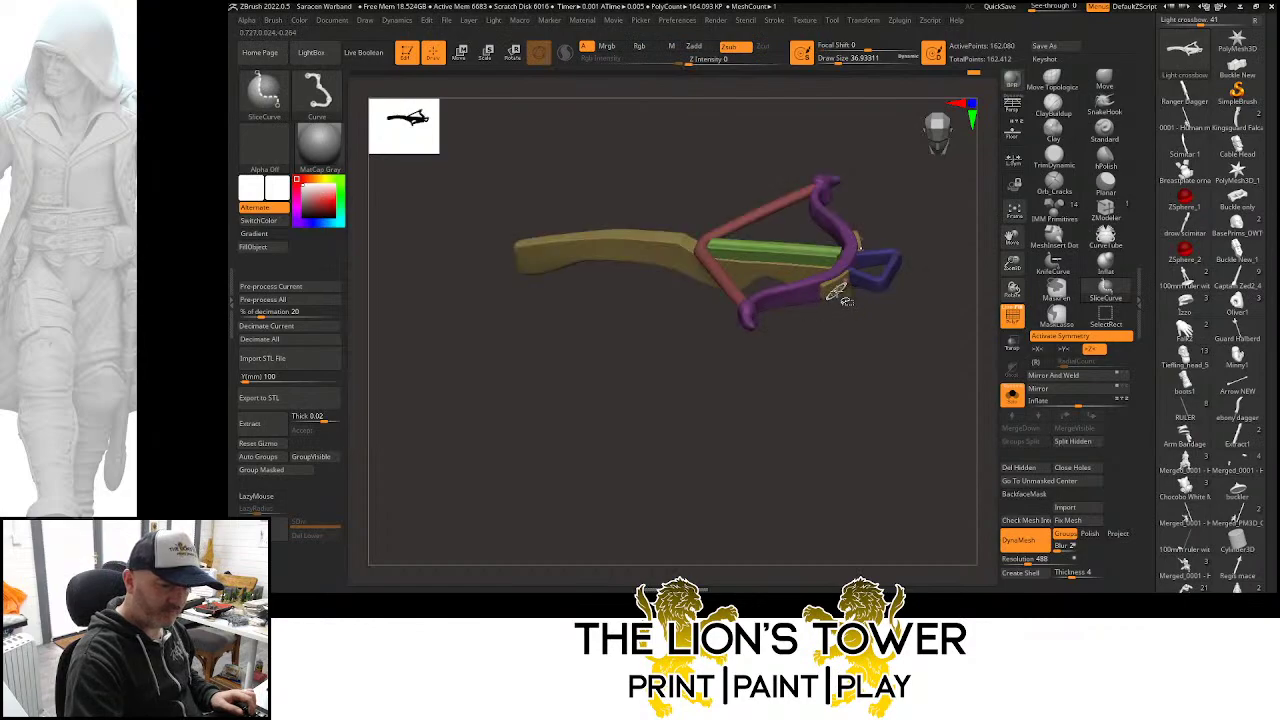
right_click_drag(860, 240, 863, 290)
left_click(863, 257, "ctrl+alt+shift")
left_click(1019, 467)
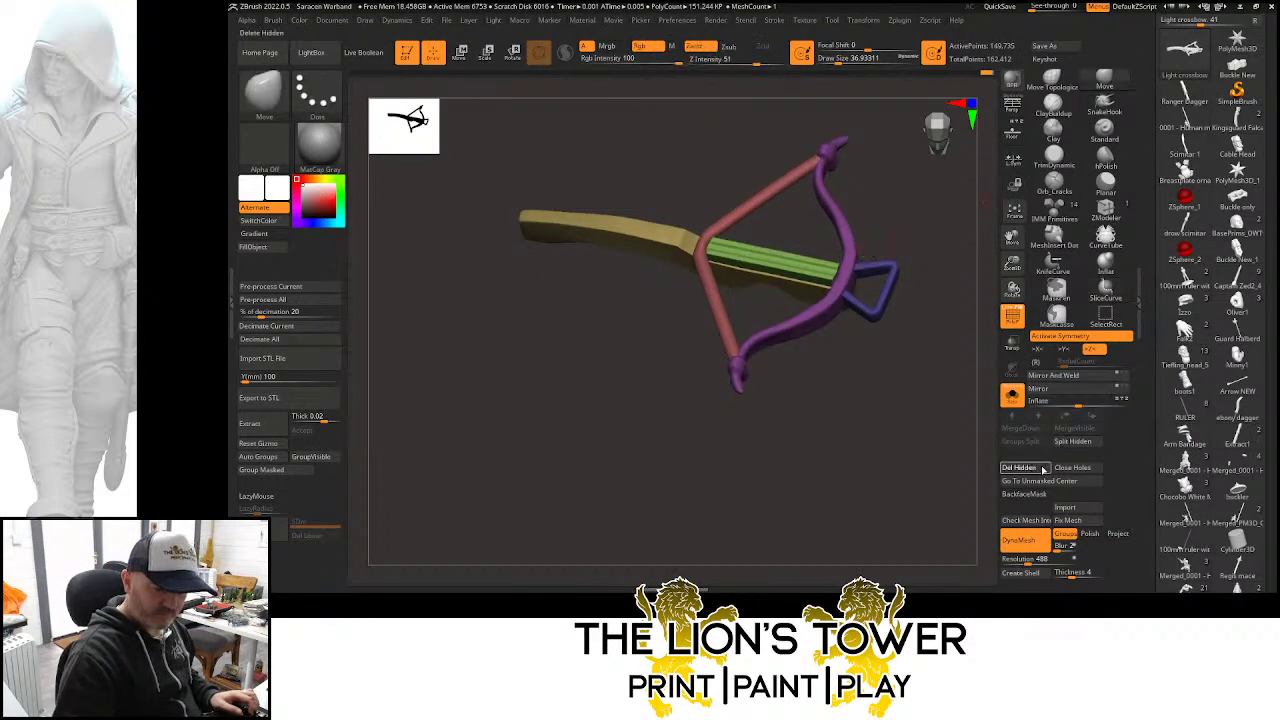
Isolate the purple bow and build up wrapped bands along its front face with the ClayBuildup brush
left_click_drag(958, 460, 909, 396)
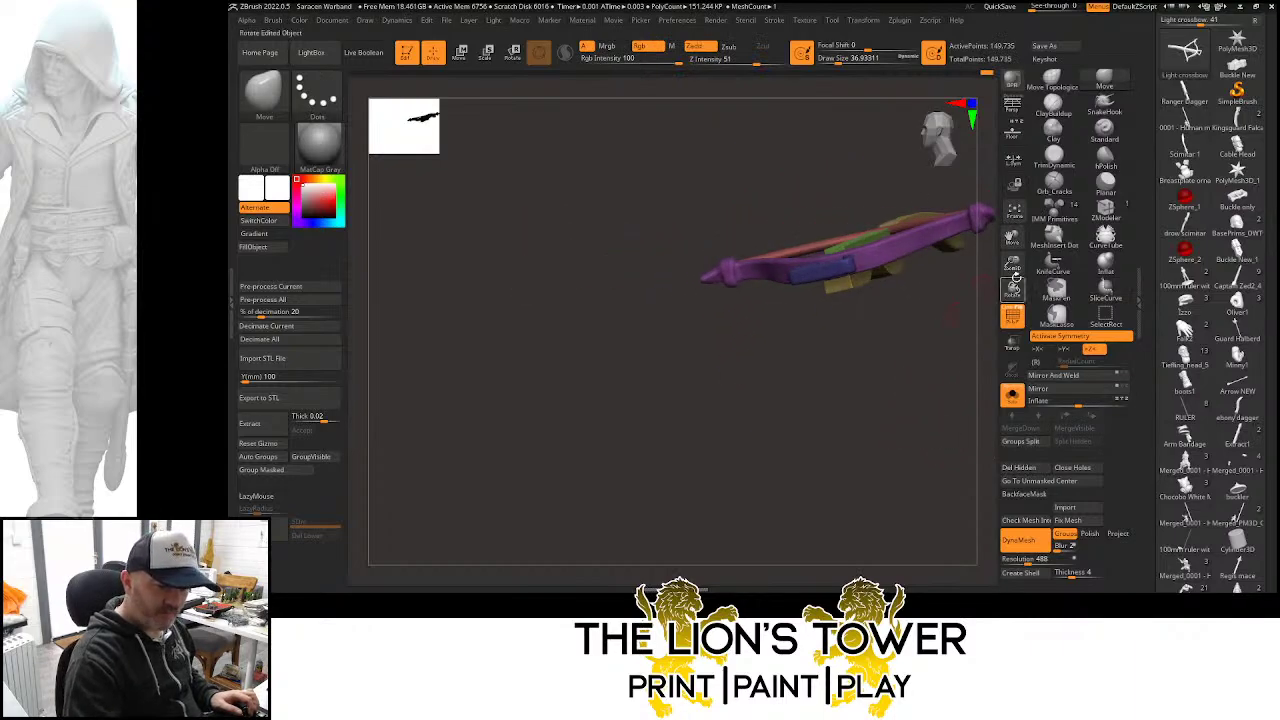
mouse_move(1013, 265)
left_mouse_down()
mouse_move(1012, 249)
mouse_move(976, 286)
mouse_move(1012, 300)
left_mouse_up()
left_click(834, 301, "ctrl+shift")
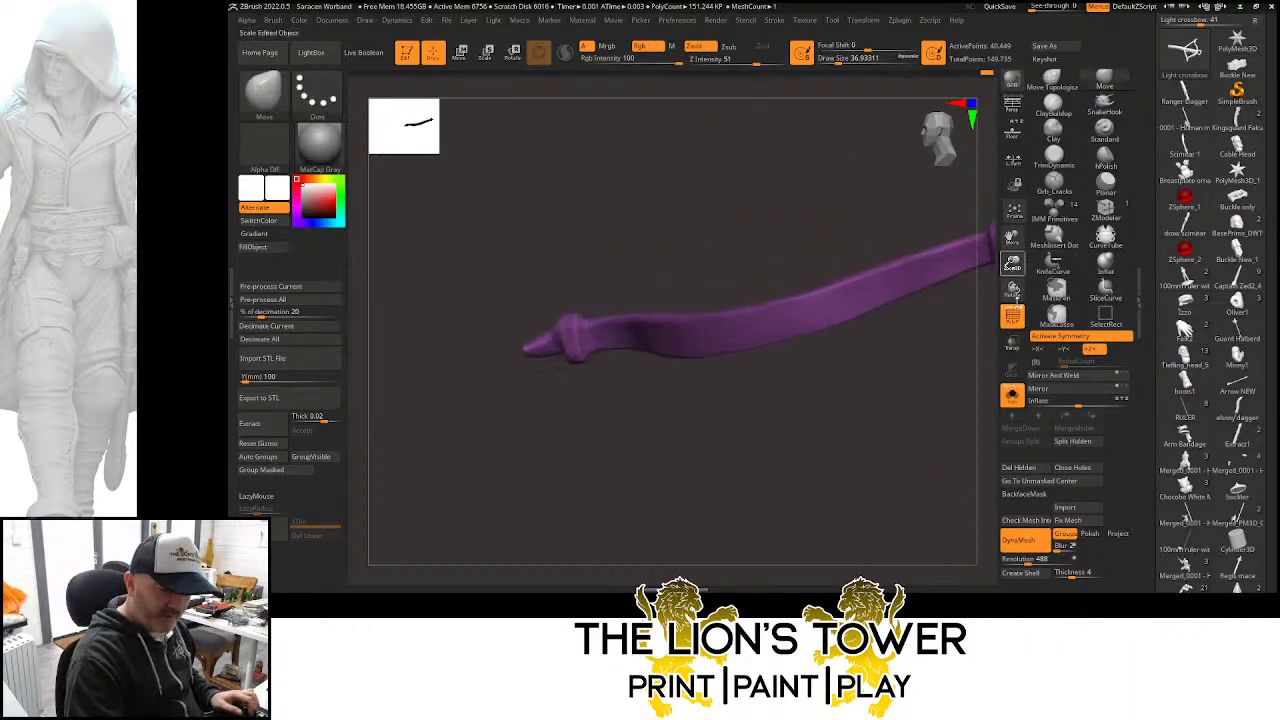
left_click_drag(1012, 238, 977, 273)
left_click(1053, 105)
right_click_drag(800, 332, 786, 346, "shift")
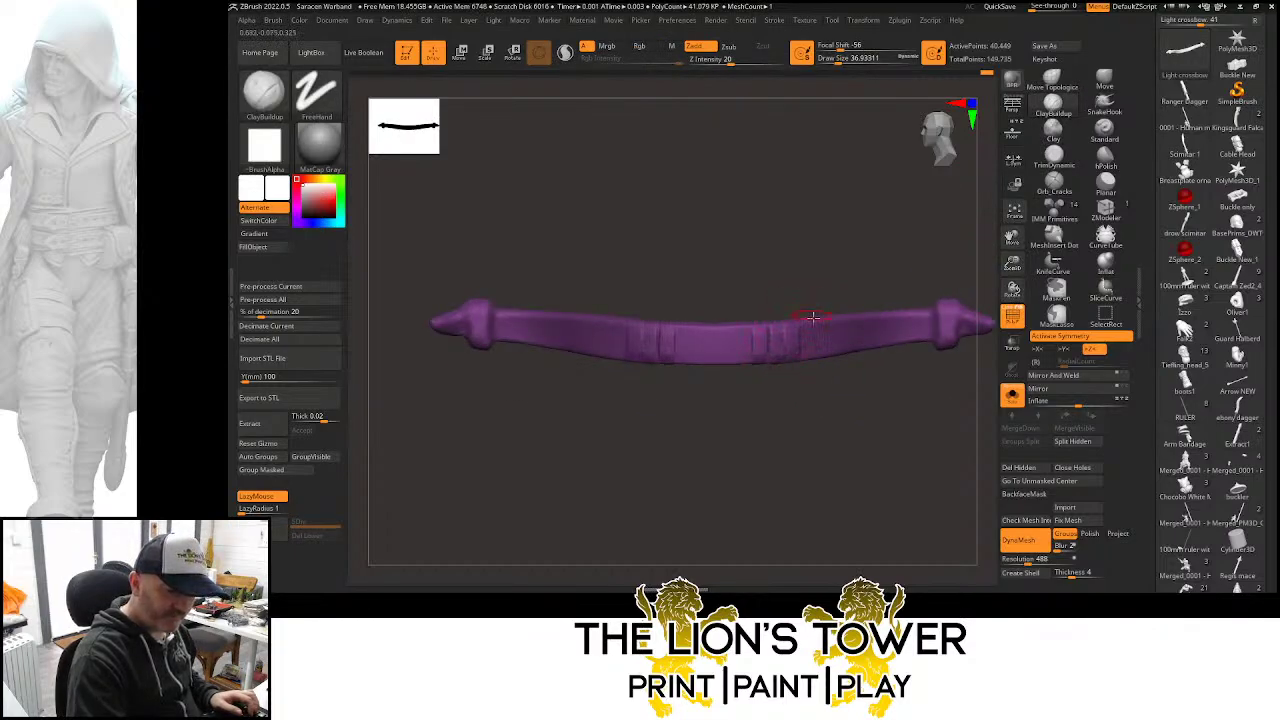
right_click_drag(834, 363, 854, 374)
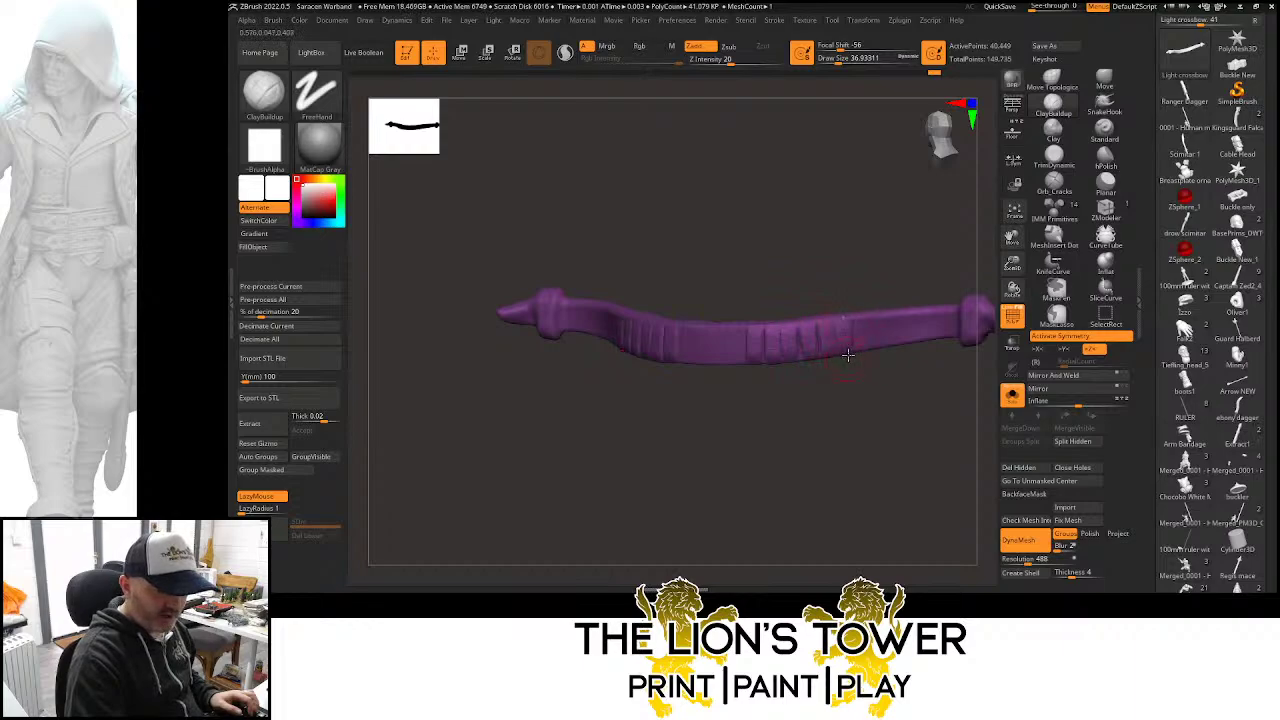
right_click_drag(929, 294, 793, 347)
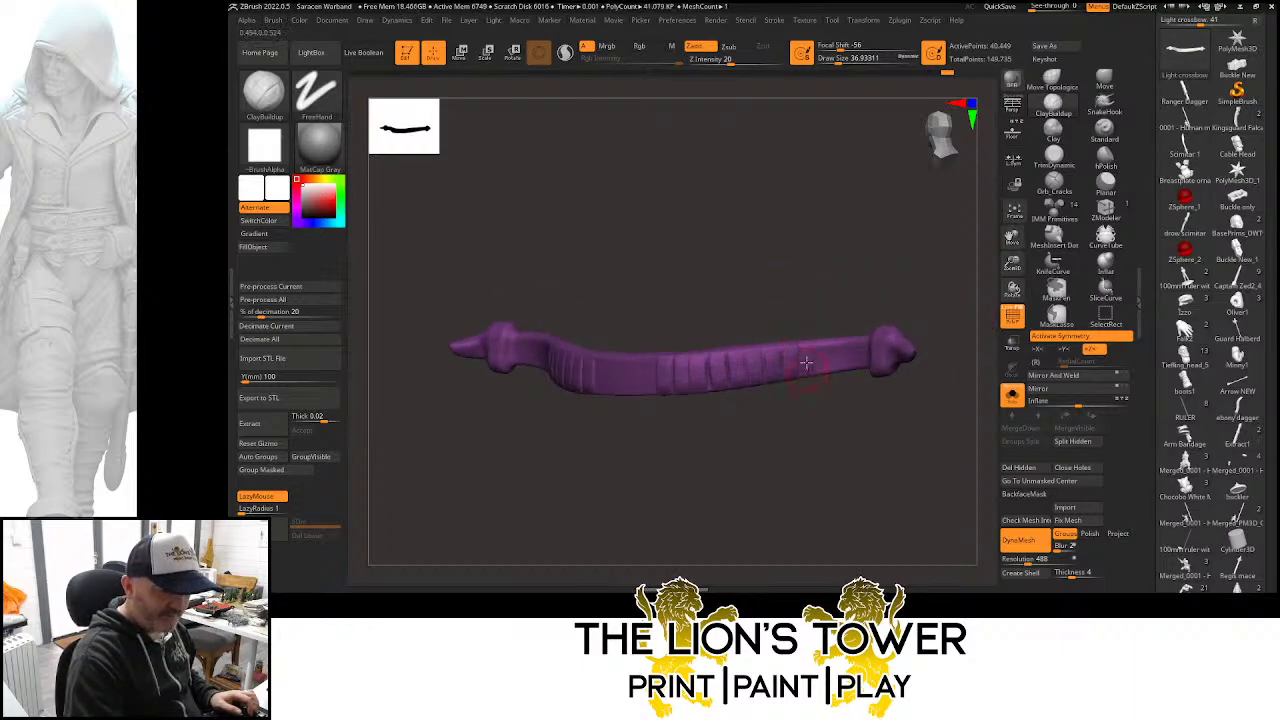
right_click_drag(854, 303, 852, 350)
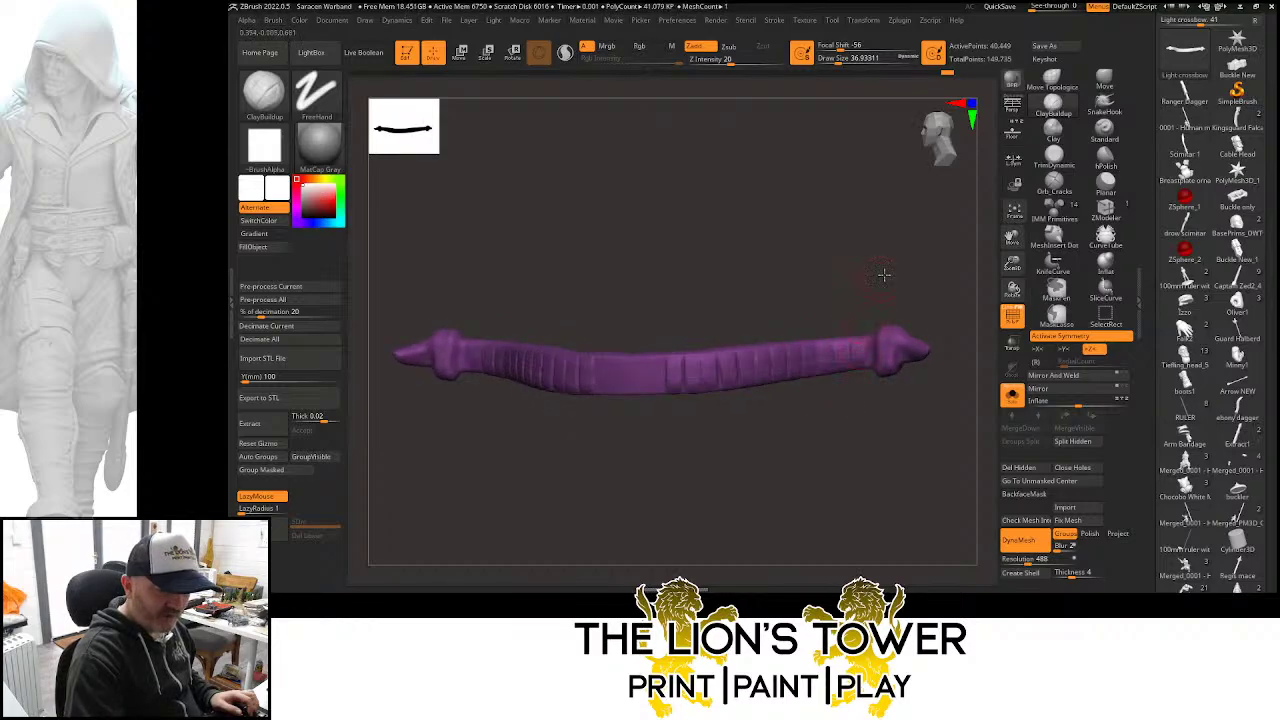
Continue the ClayBuildup wrap bands over the upper side of the bow, including around its centre
right_click_drag(884, 274, 861, 341)
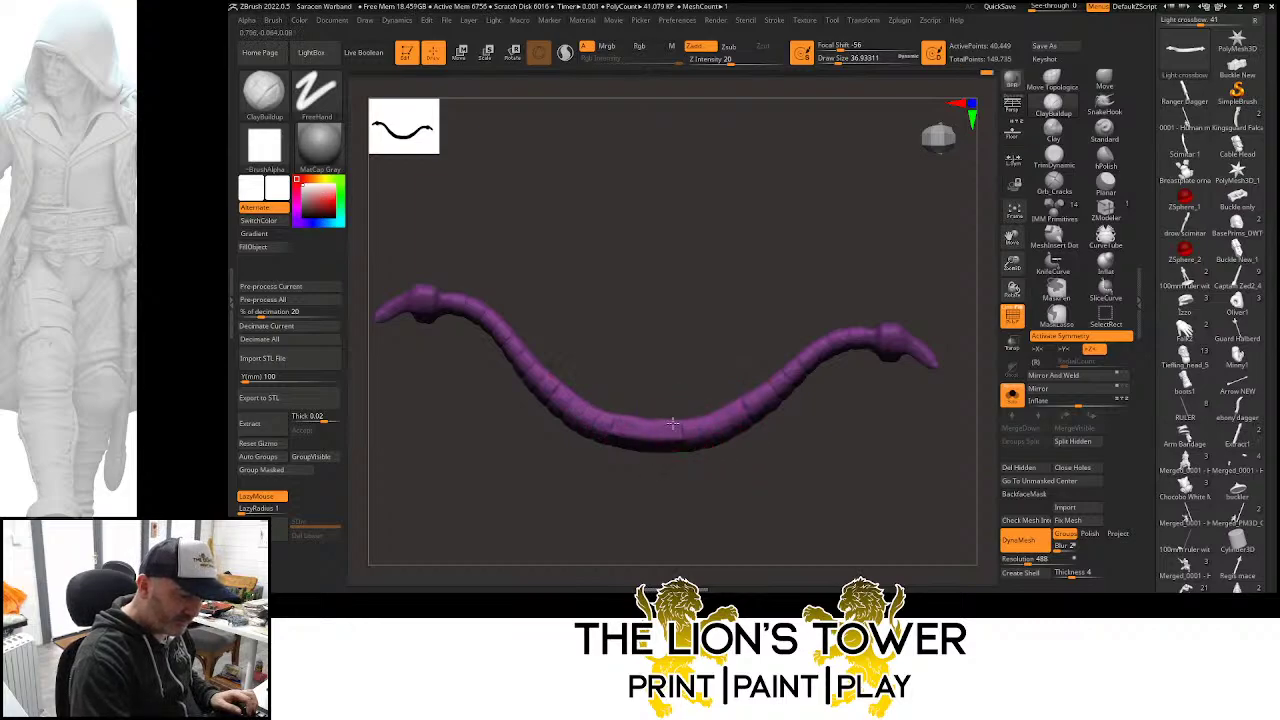
left_click_drag(692, 382, 672, 406)
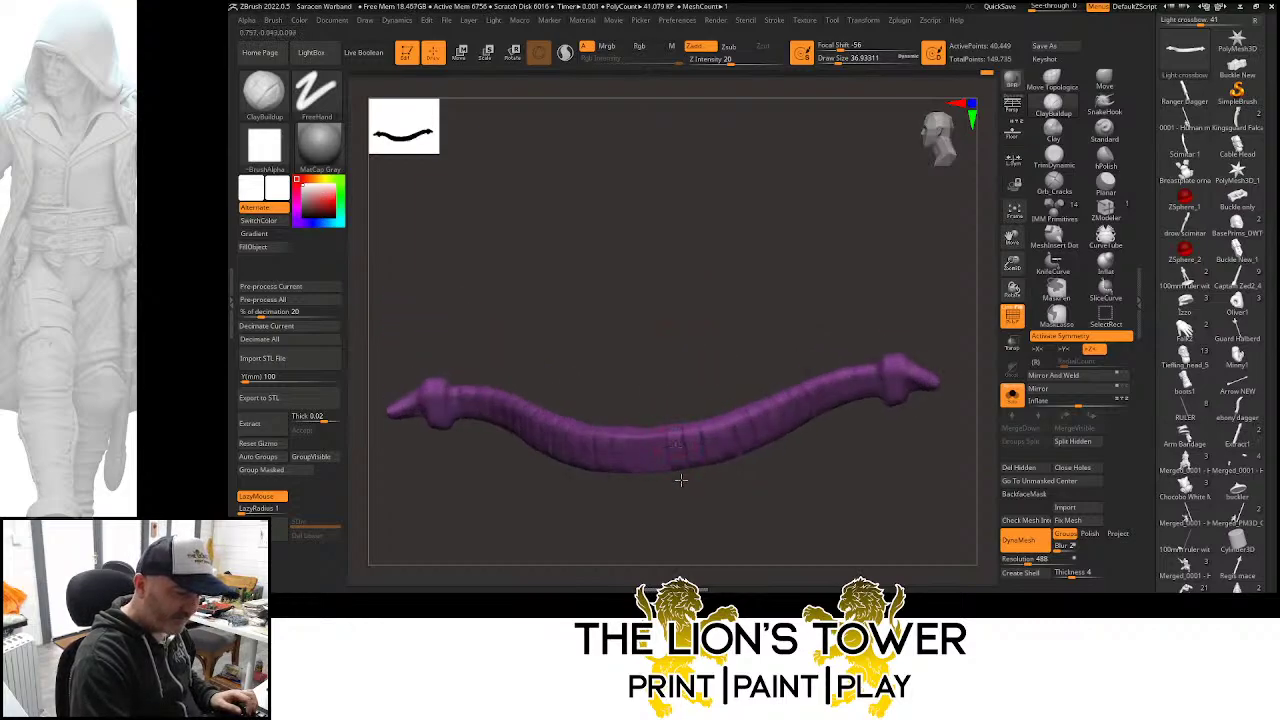
left_click_drag(680, 480, 680, 450)
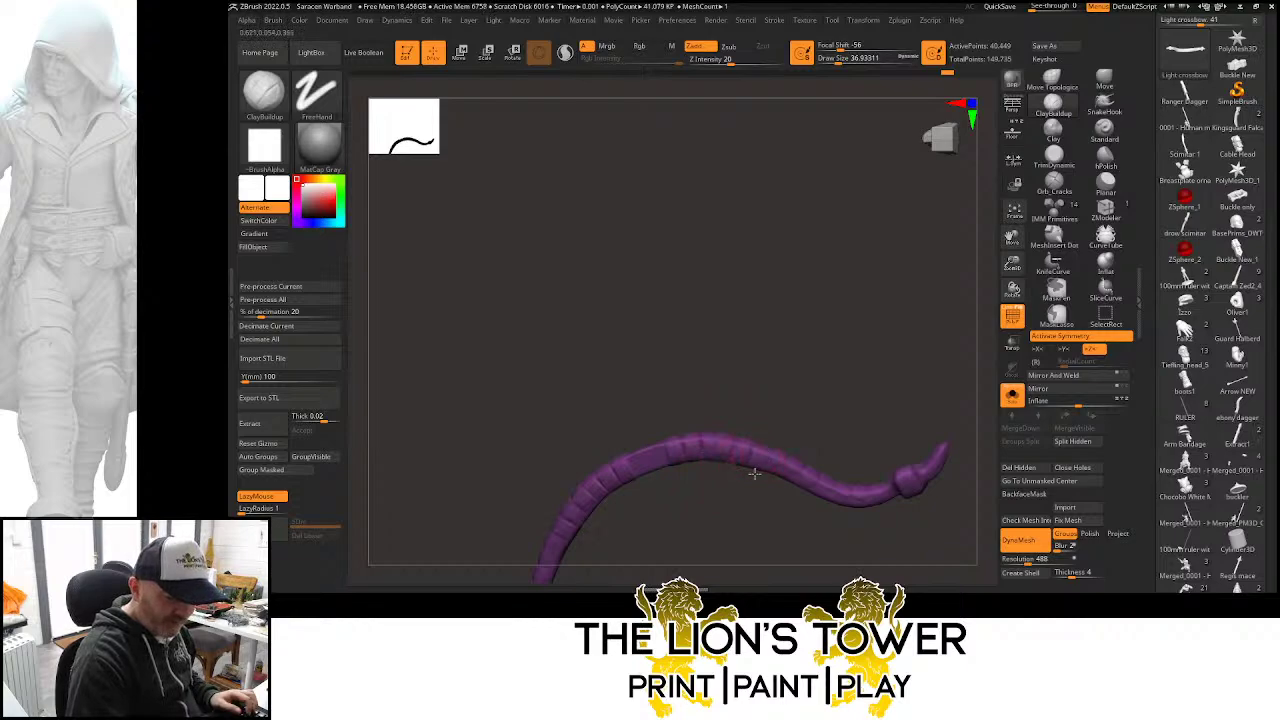
Build up matching wrap bands on the underside of the bow, from the centre out to the tip collar
left_click_drag(889, 405, 835, 338)
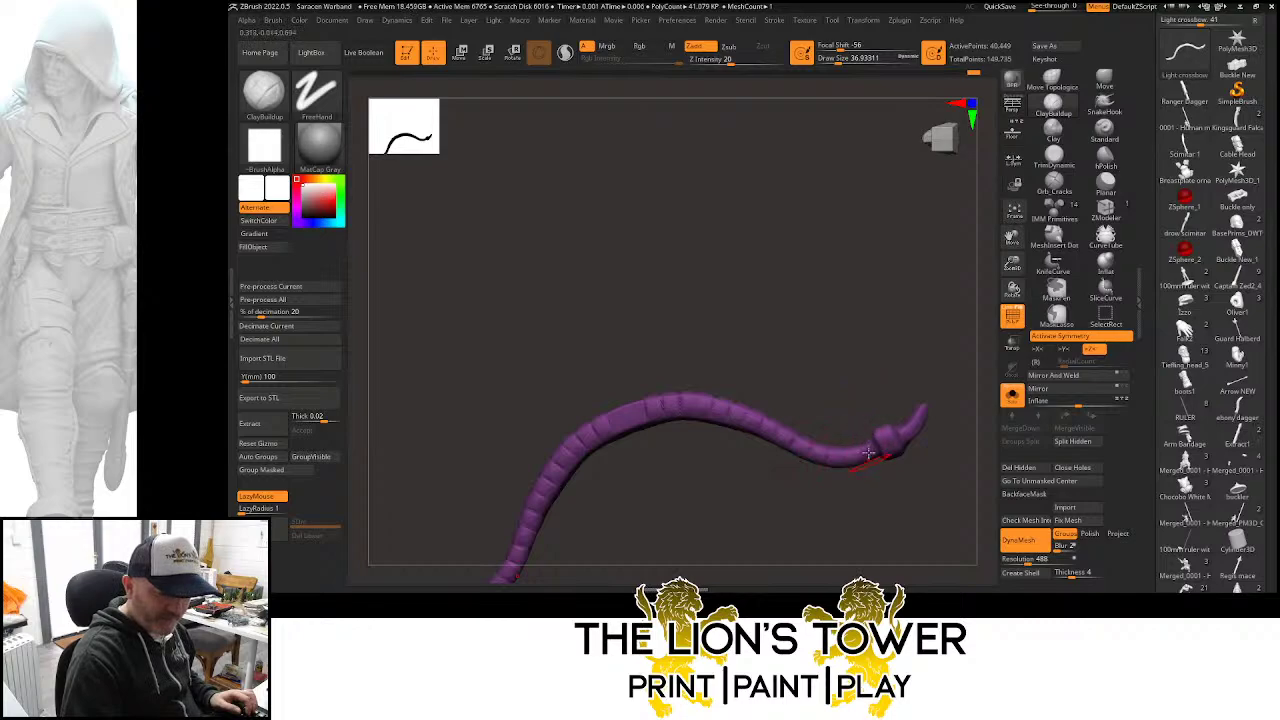
left_click_drag(870, 396, 864, 392)
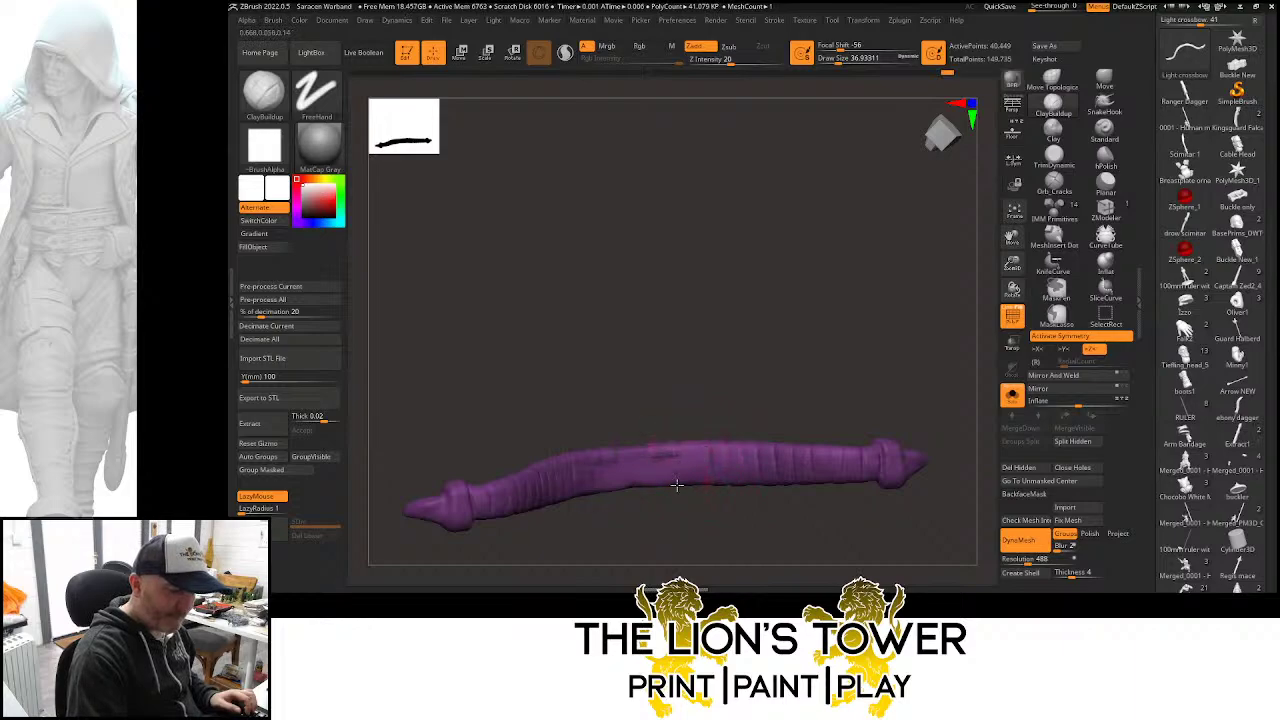
left_click_drag(655, 439, 653, 454)
left_click_drag(789, 366, 823, 491, "shift")
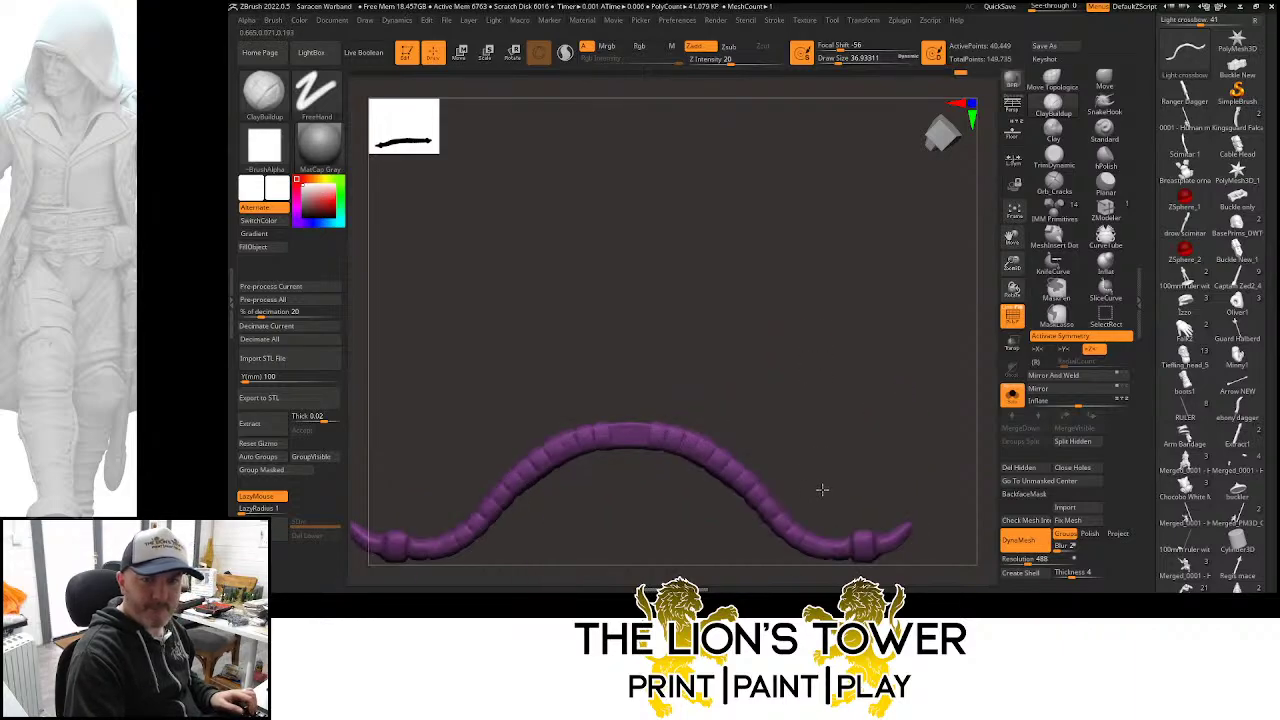
left_click_drag(827, 357, 829, 434)
Unhide and re-DynaMesh the whole crossbow, and choose the Orb_Cracks brush
key("ctrl")
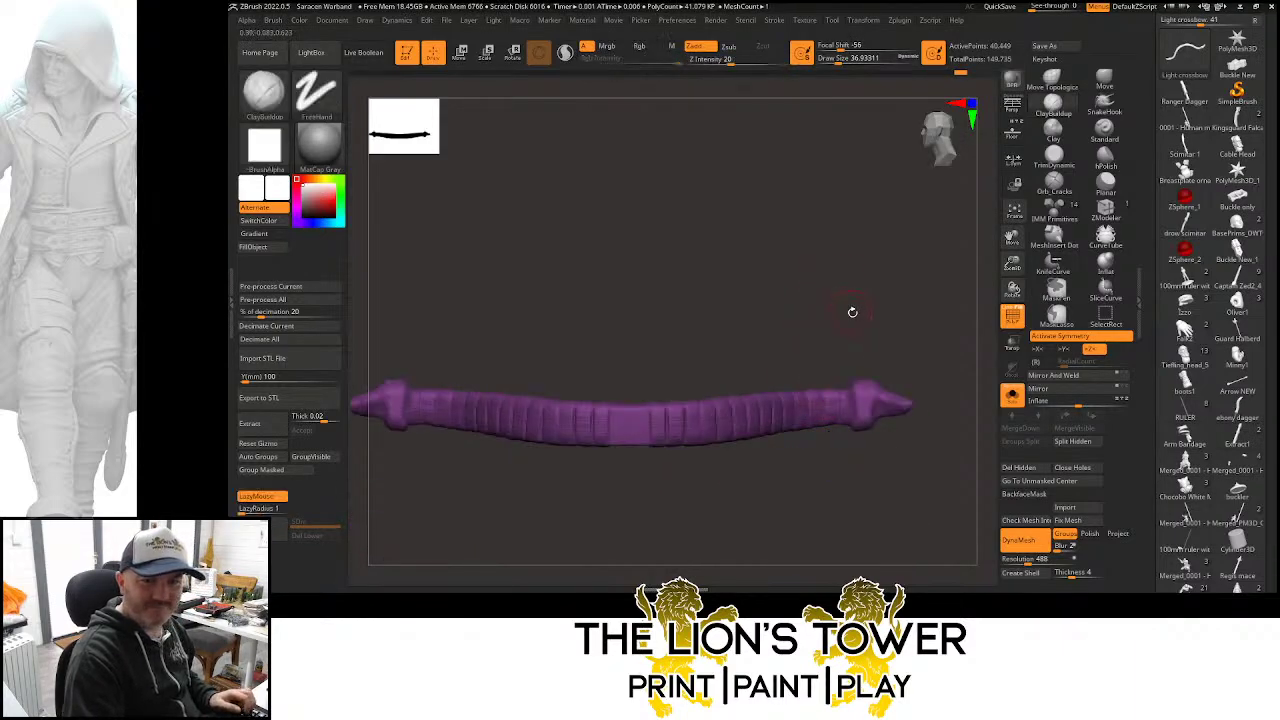
left_click(906, 280, "ctrl+shift")
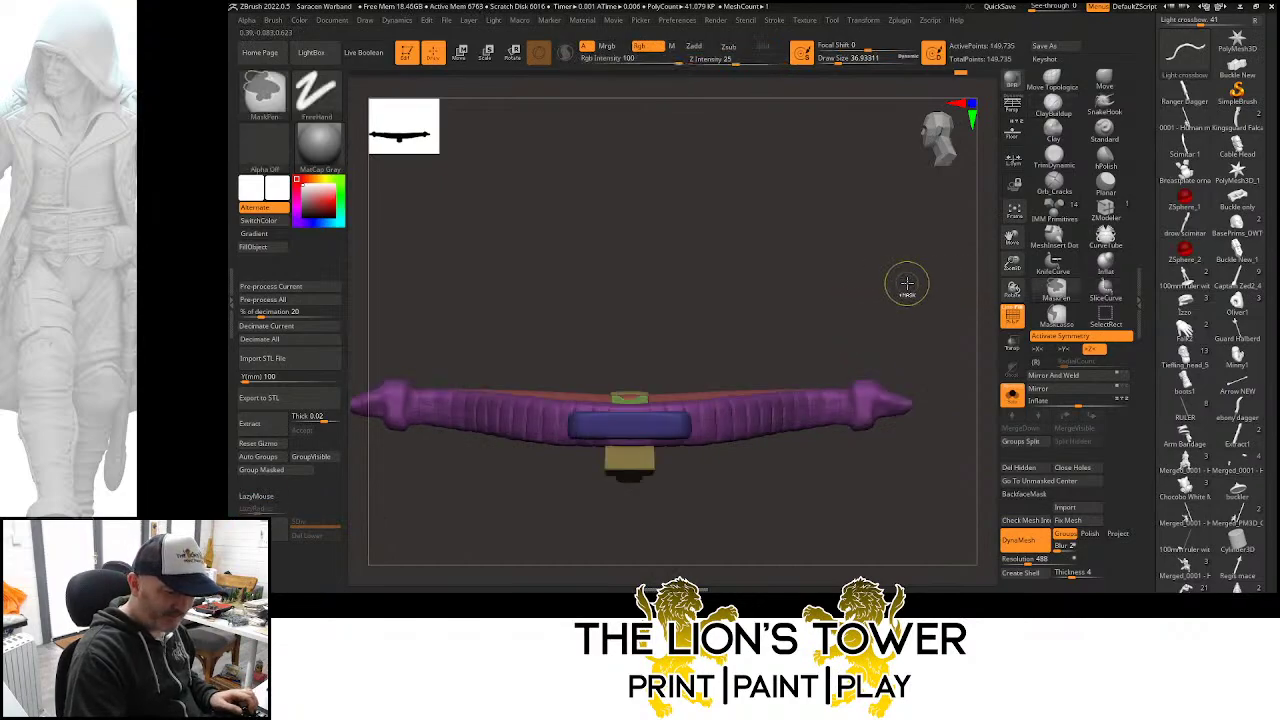
mouse_move(931, 297)
left_mouse_down("shift")
mouse_move(900, 289)
mouse_move(949, 339)
left_mouse_up("shift")
left_click(1054, 180)
mouse_move(896, 438)
left_mouse_down()
mouse_move(871, 443)
mouse_move(877, 400)
left_mouse_up()
Isolate the bow again and set the Orb_Cracks brush to Z Intensity 30 and a draw size of about 13
left_click(740, 403, "ctrl+shift")
mouse_move(1012, 268)
left_mouse_down()
mouse_move(997, 214)
mouse_move(837, 346)
left_mouse_up()
key("bracketleft")
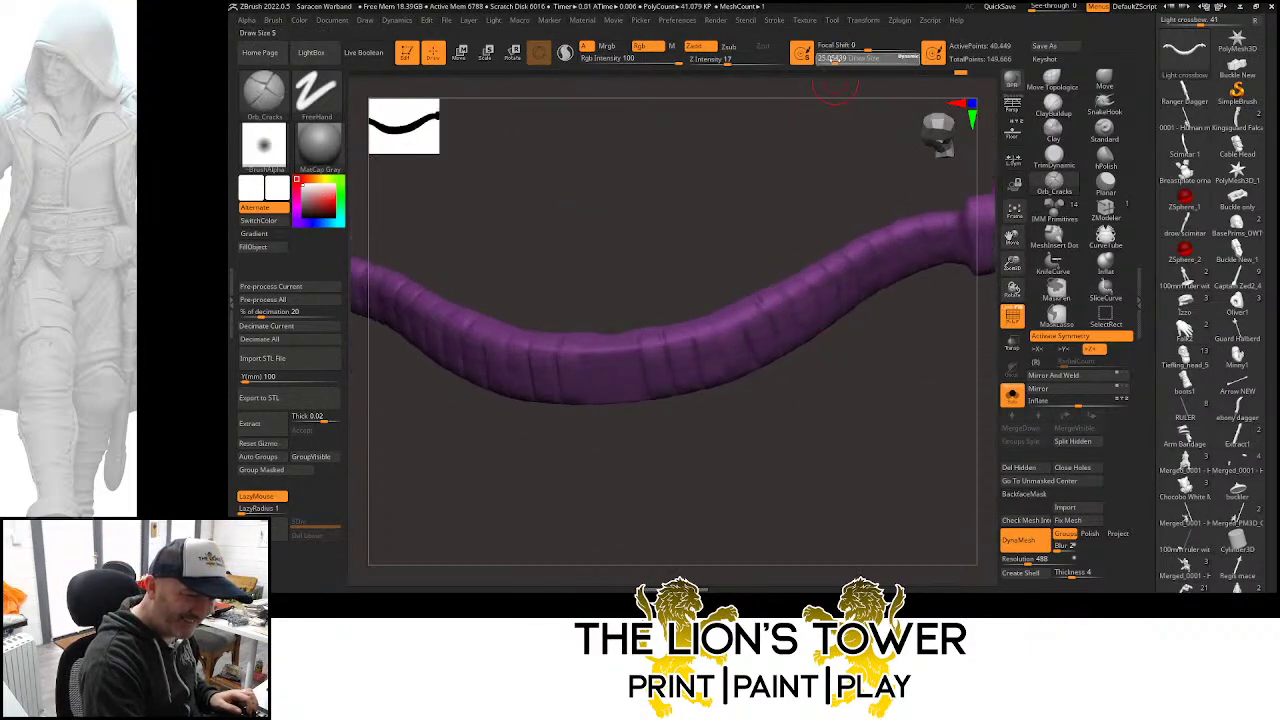
left_click_drag(739, 242, 670, 340)
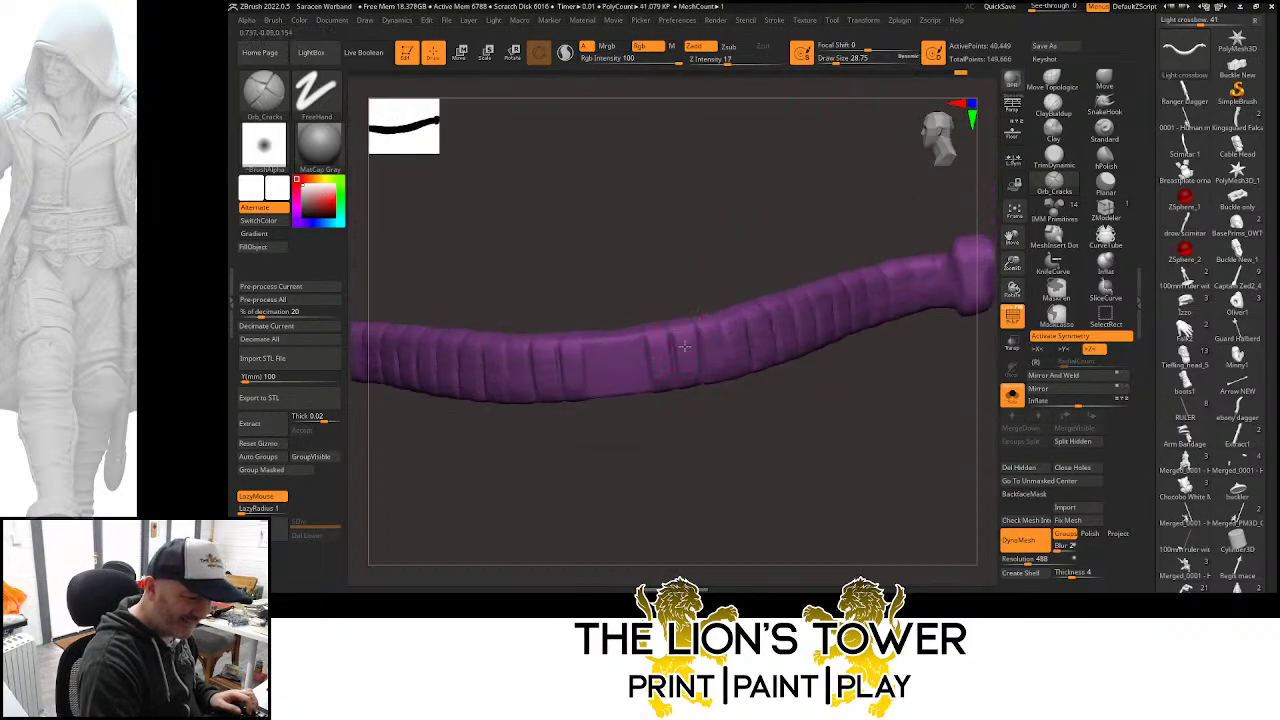
left_click(740, 61)
left_click(832, 60)
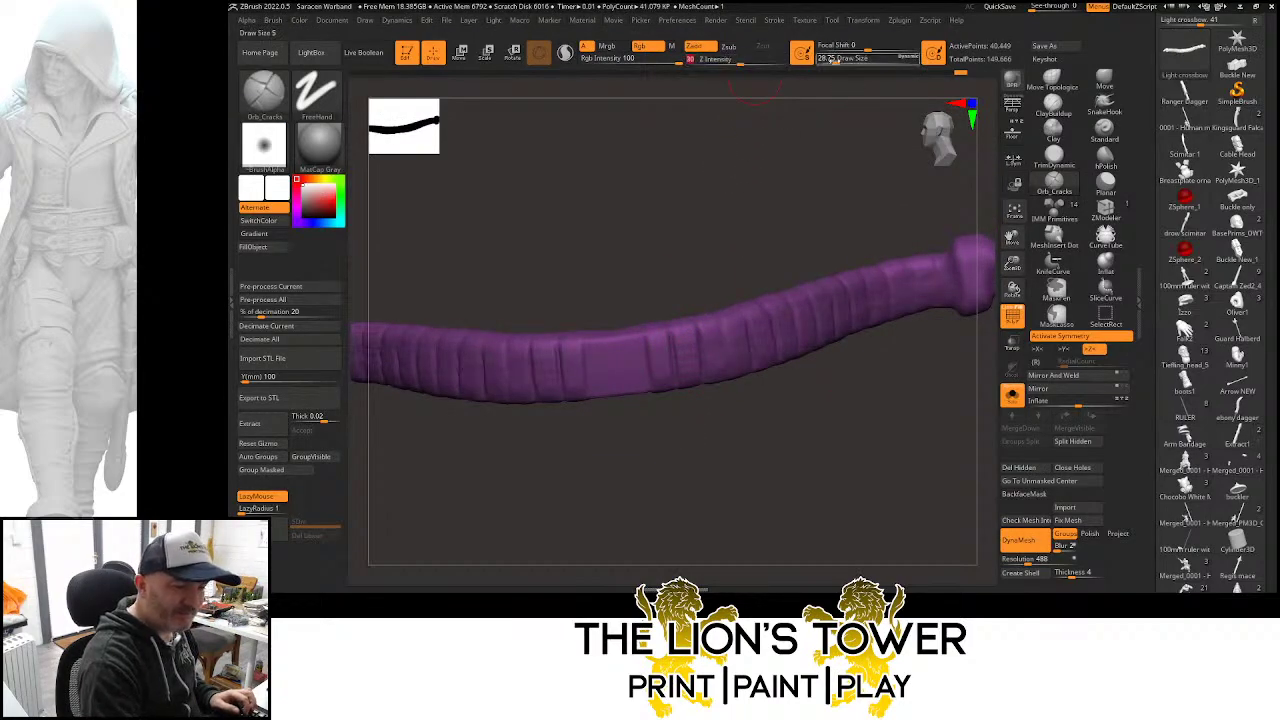
Carve grooves between the wrap bands on the bow's front face, working outward from the plain centre section
mouse_move(757, 209)
left_mouse_down()
mouse_move(686, 337)
mouse_move(702, 371)
left_mouse_up()
left_click_drag(710, 317, 716, 366)
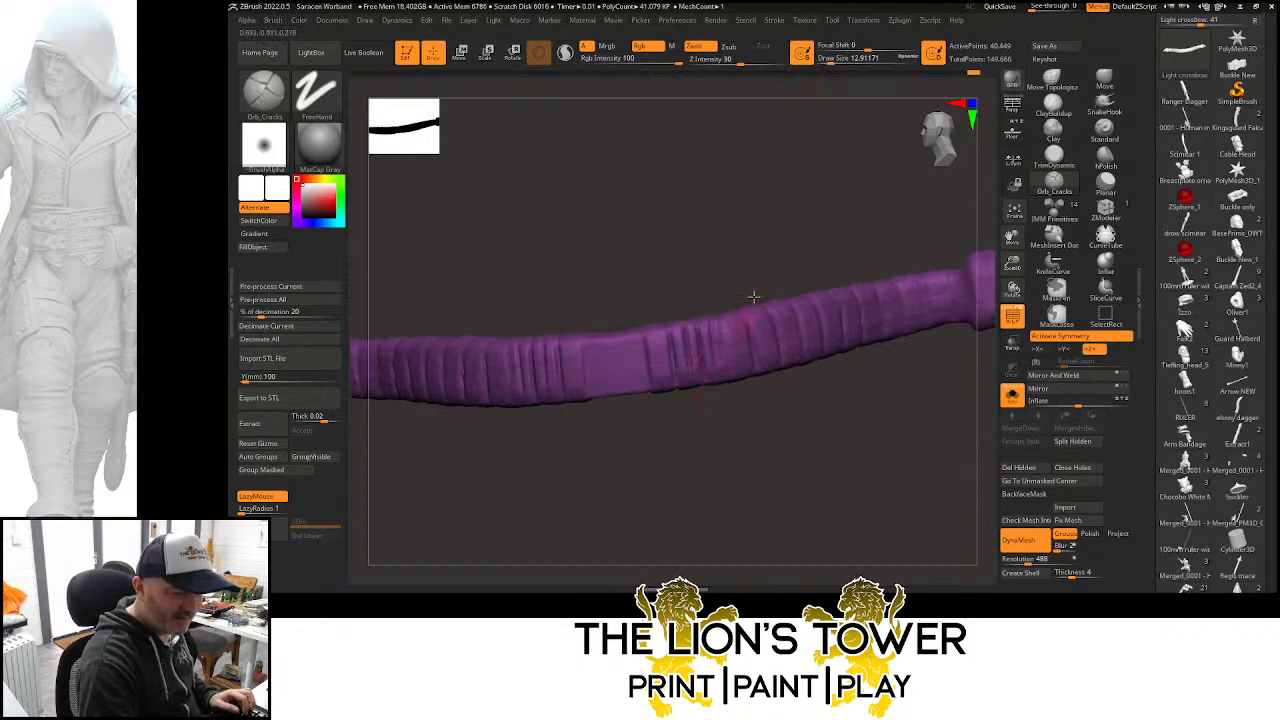
mouse_move(754, 294)
left_mouse_down()
mouse_move(741, 287)
mouse_move(728, 372)
left_mouse_up()
mouse_move(732, 312)
left_mouse_down()
mouse_move(743, 372)
mouse_move(797, 266)
left_mouse_up()
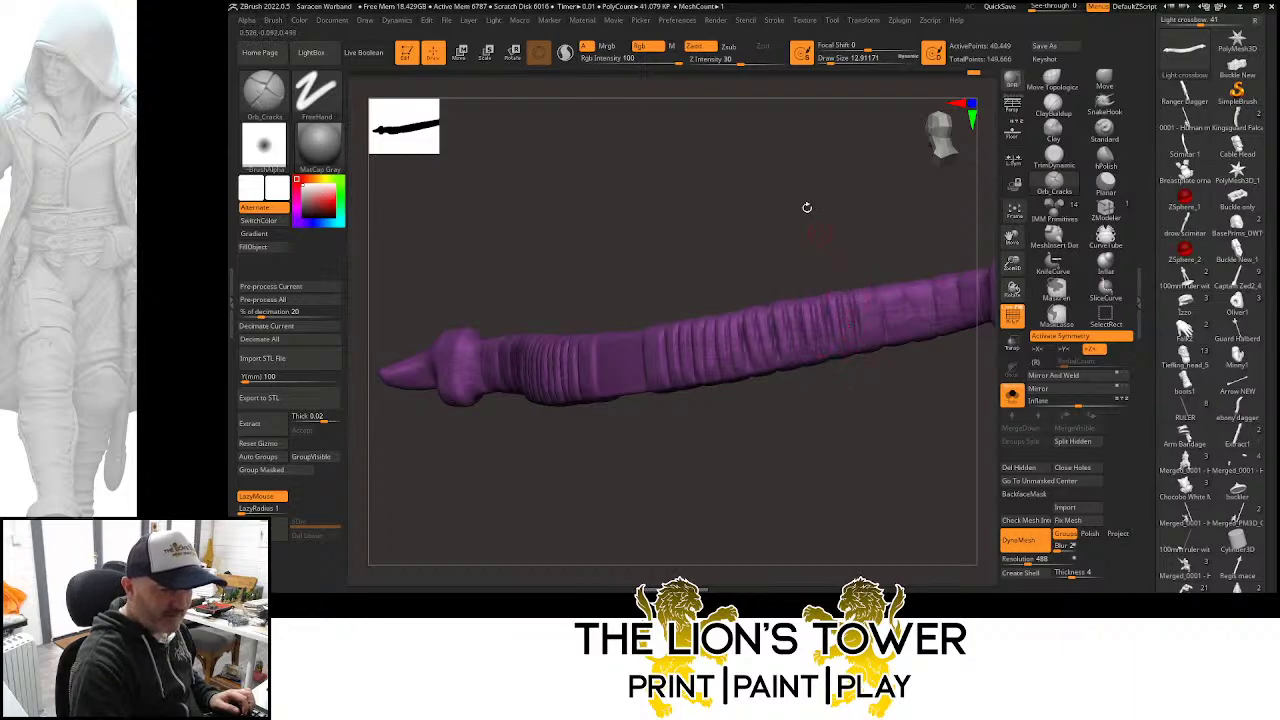
Enable Sculptris Pro and carve finer Orb_Cracks grooves along the bow's front face up to the tip collar
left_click(566, 52)
left_click_drag(950, 240, 892, 222)
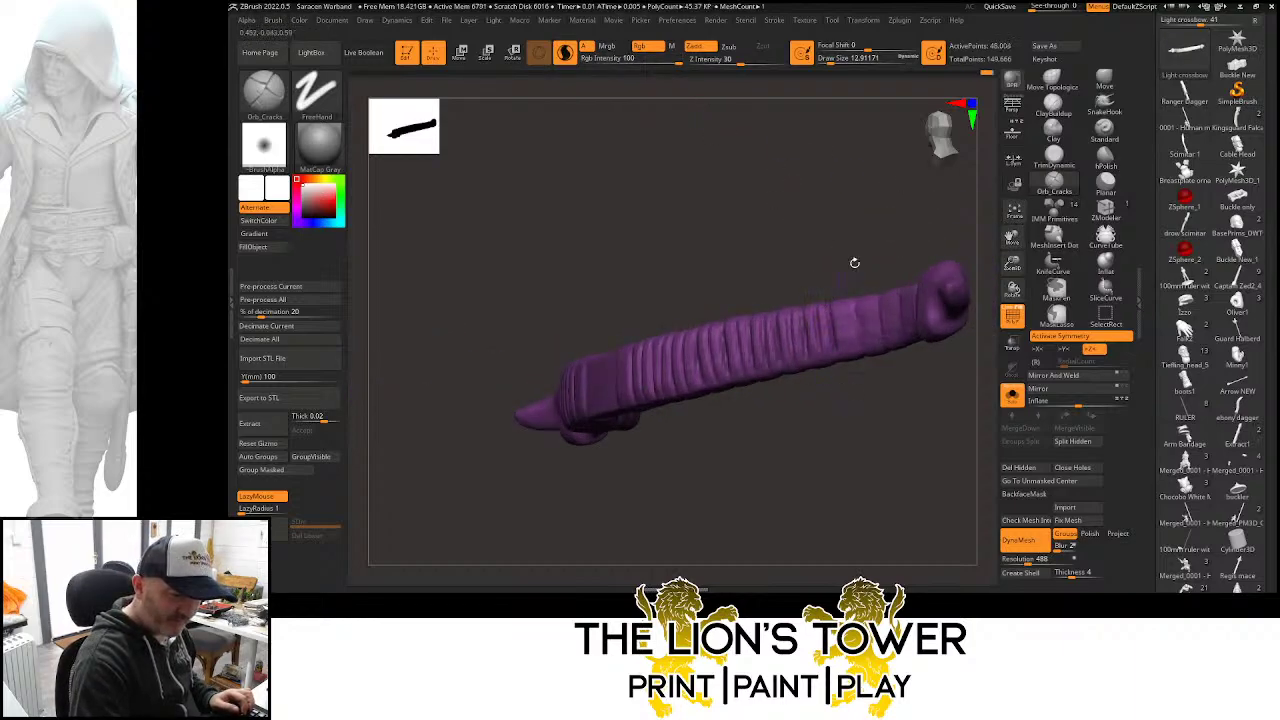
mouse_move(851, 263)
left_mouse_down()
mouse_move(838, 299)
mouse_move(878, 300)
mouse_move(890, 345)
left_mouse_up()
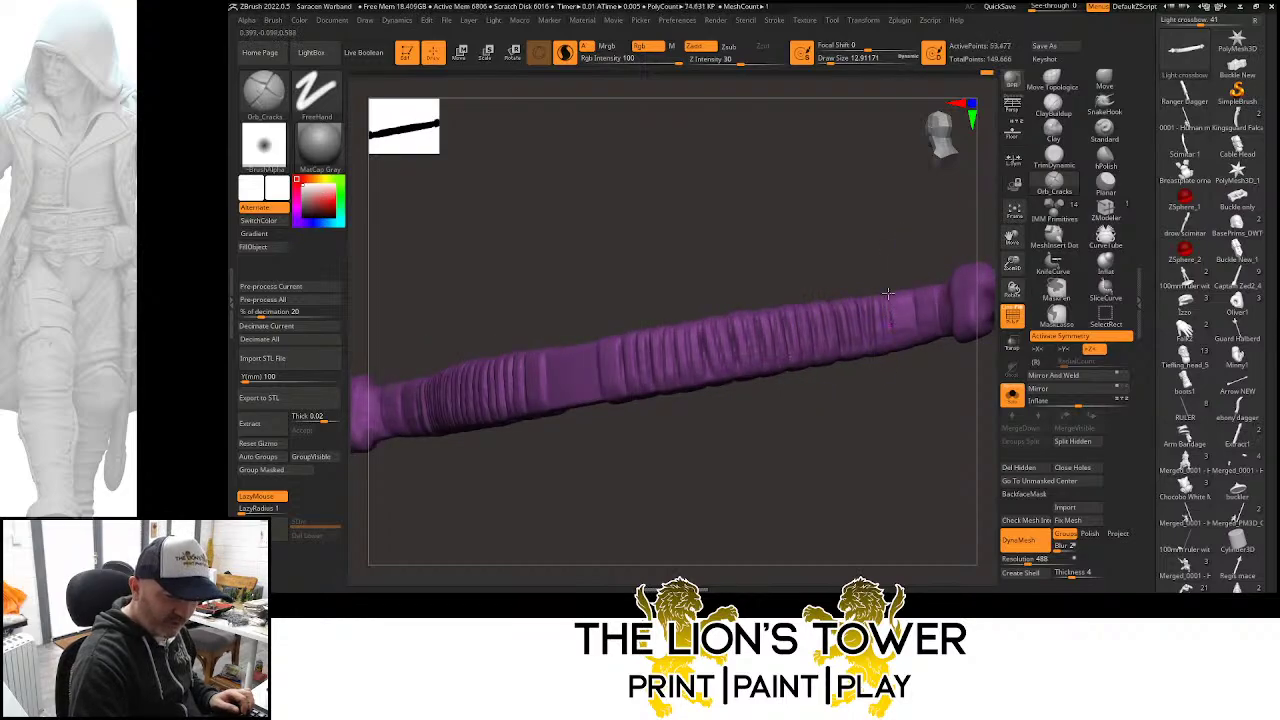
mouse_move(888, 293)
left_mouse_down()
mouse_move(897, 364)
mouse_move(908, 346)
mouse_move(920, 368)
left_mouse_up()
mouse_move(939, 245)
left_mouse_down()
mouse_move(923, 351)
mouse_move(936, 290)
left_mouse_up()
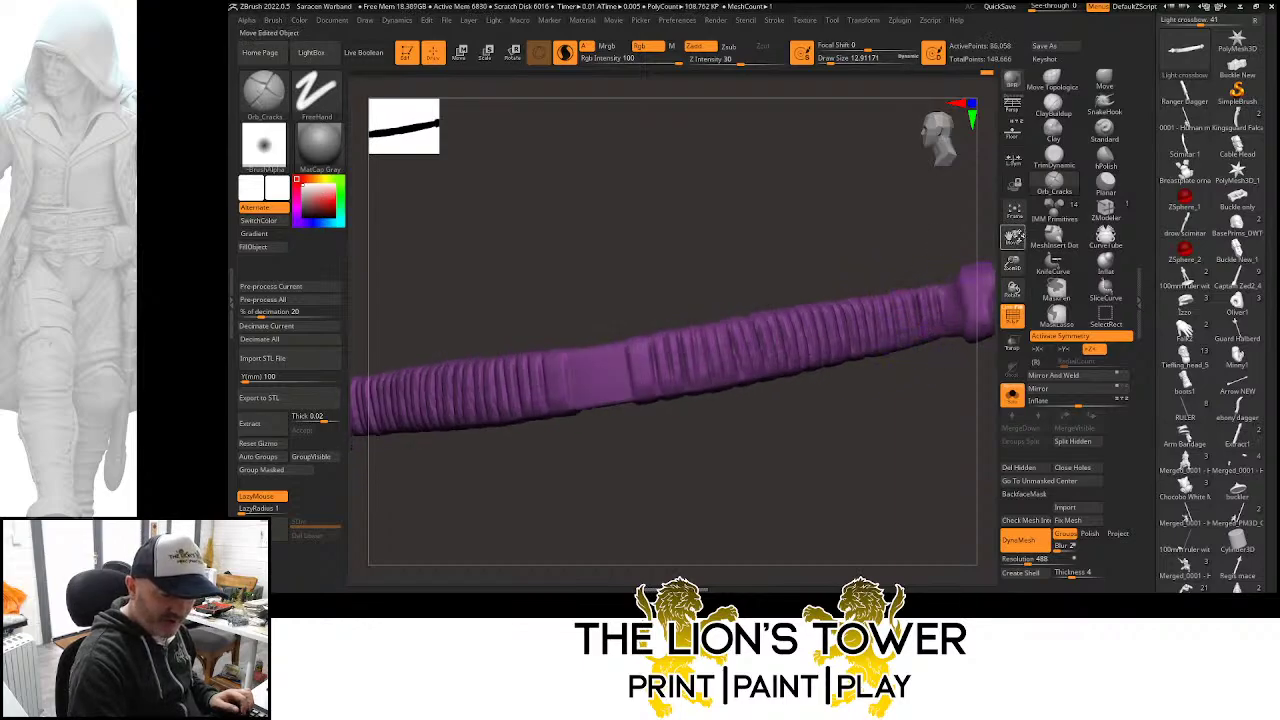
Carve wrap grooves around the bow's upper edge near the tip collar
mouse_move(1013, 236)
left_mouse_down()
mouse_move(906, 226)
mouse_move(894, 209)
mouse_move(876, 242)
left_mouse_up()
left_click_drag(861, 293, 872, 356)
left_click_drag(880, 229, 854, 311)
left_click_drag(838, 278, 834, 310)
mouse_move(817, 280)
left_mouse_down()
mouse_move(822, 301)
mouse_move(807, 253)
left_mouse_up()
mouse_move(811, 309)
left_mouse_down()
mouse_move(780, 277)
mouse_move(800, 322)
mouse_move(779, 321)
mouse_move(740, 271)
left_mouse_up()
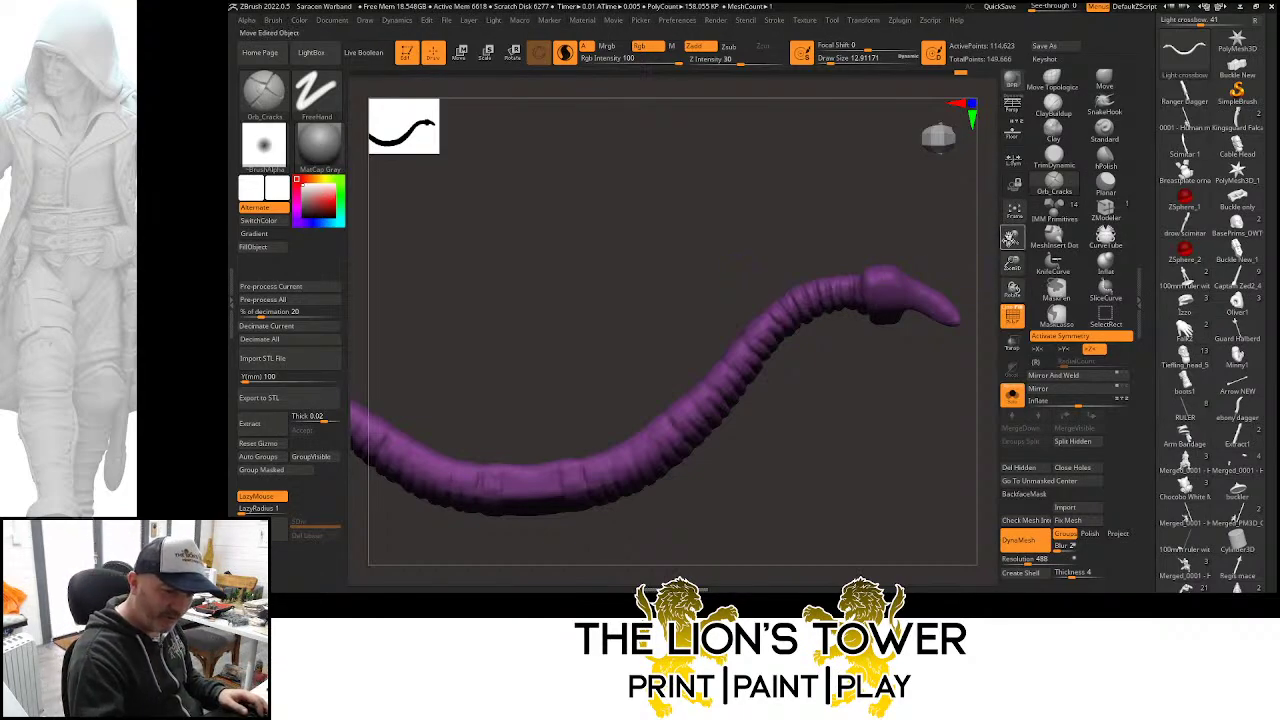
Extend the wrap grooves across the upper side of the bow limb, from the outer curve toward the centre
left_click_drag(846, 350, 866, 323, "alt")
mouse_move(777, 235)
left_mouse_down()
mouse_move(791, 240)
mouse_move(777, 229)
left_mouse_up()
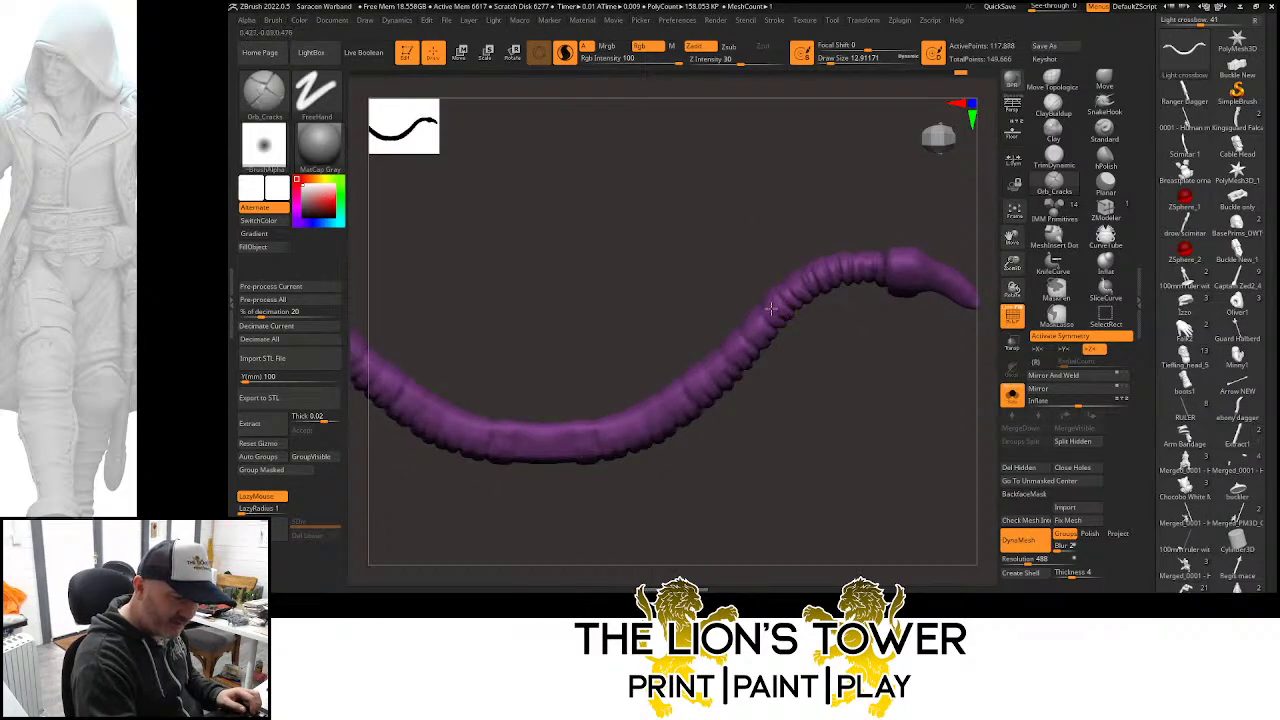
mouse_move(797, 335)
left_mouse_down()
mouse_move(755, 261)
mouse_move(762, 308)
mouse_move(800, 363)
mouse_move(761, 366)
mouse_move(781, 391)
left_mouse_up()
mouse_move(725, 354)
left_mouse_down()
mouse_move(768, 397)
mouse_move(730, 384)
mouse_move(738, 420)
mouse_move(711, 449)
mouse_move(691, 443)
mouse_move(689, 469)
mouse_move(665, 452)
mouse_move(653, 464)
mouse_move(624, 421)
left_mouse_up()
left_click_drag(1012, 240, 1071, 200)
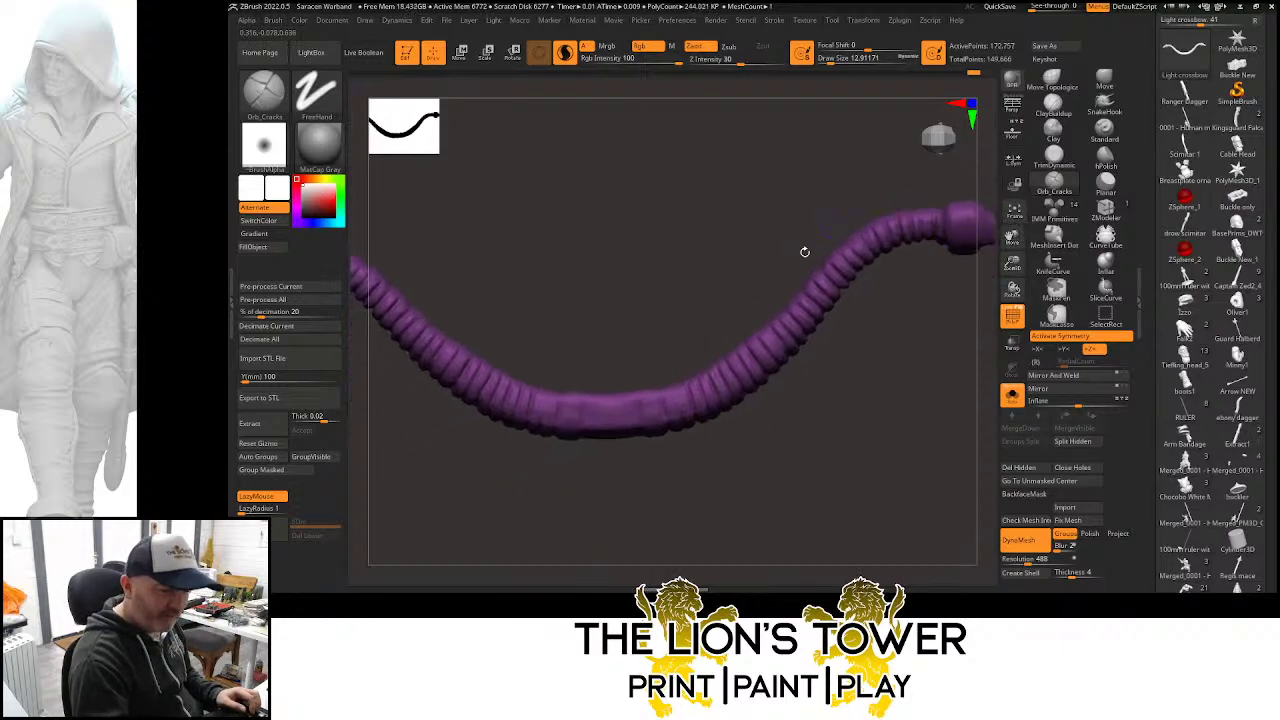
Carve the last upper-side grooves beside the plain centre section of the bow
left_click_drag(671, 387, 673, 397)
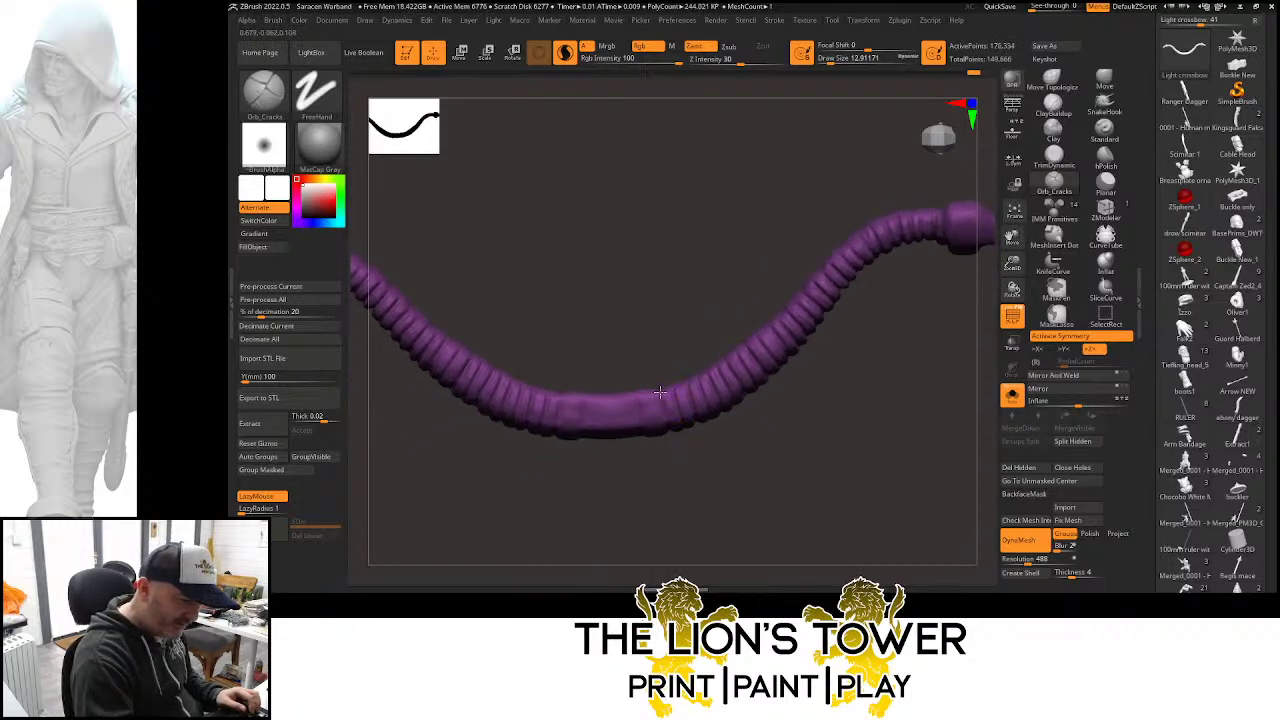
mouse_move(694, 476)
left_mouse_down()
mouse_move(663, 372)
mouse_move(683, 472)
left_mouse_up()
mouse_move(668, 326)
left_mouse_down()
mouse_move(683, 380)
mouse_move(676, 392)
mouse_move(646, 372)
left_mouse_up()
left_click_drag(624, 316, 636, 336)
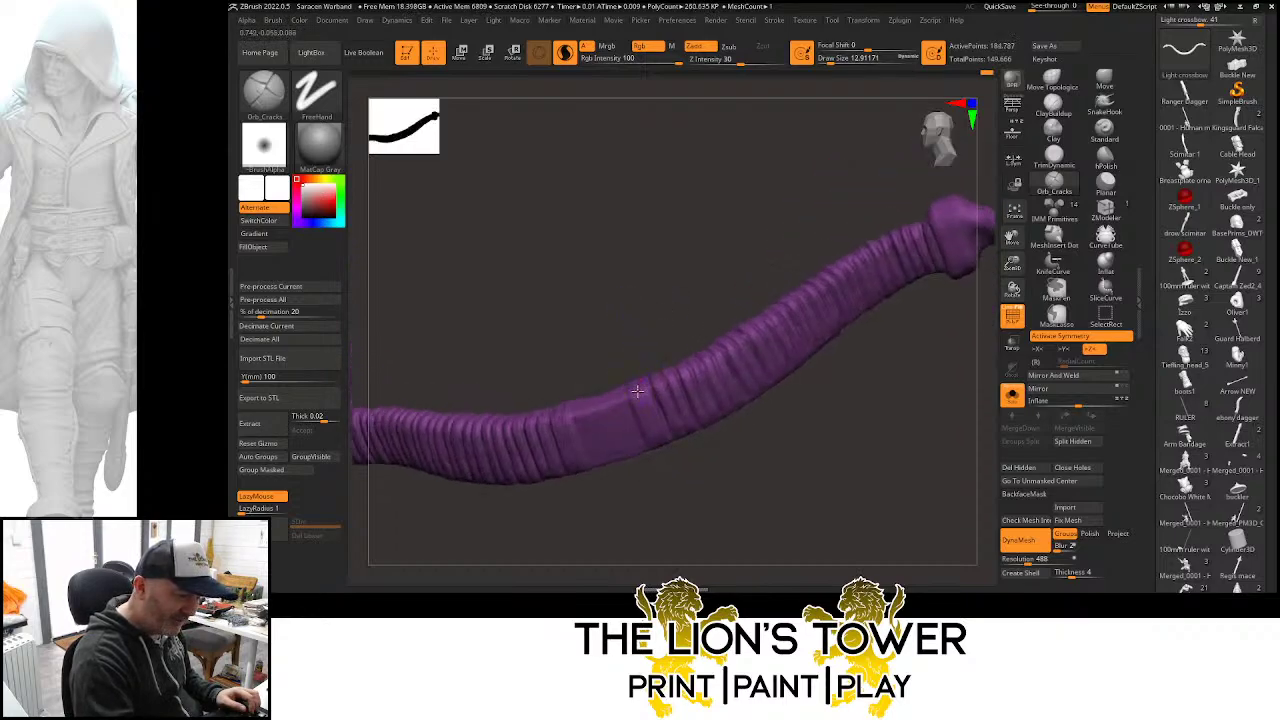
mouse_move(637, 391)
right_mouse_down()
mouse_move(651, 334)
mouse_move(642, 397)
right_mouse_up()
Carve wrap grooves across the underside of the bow, from the centre section along the limb
right_click_drag(697, 496, 662, 400)
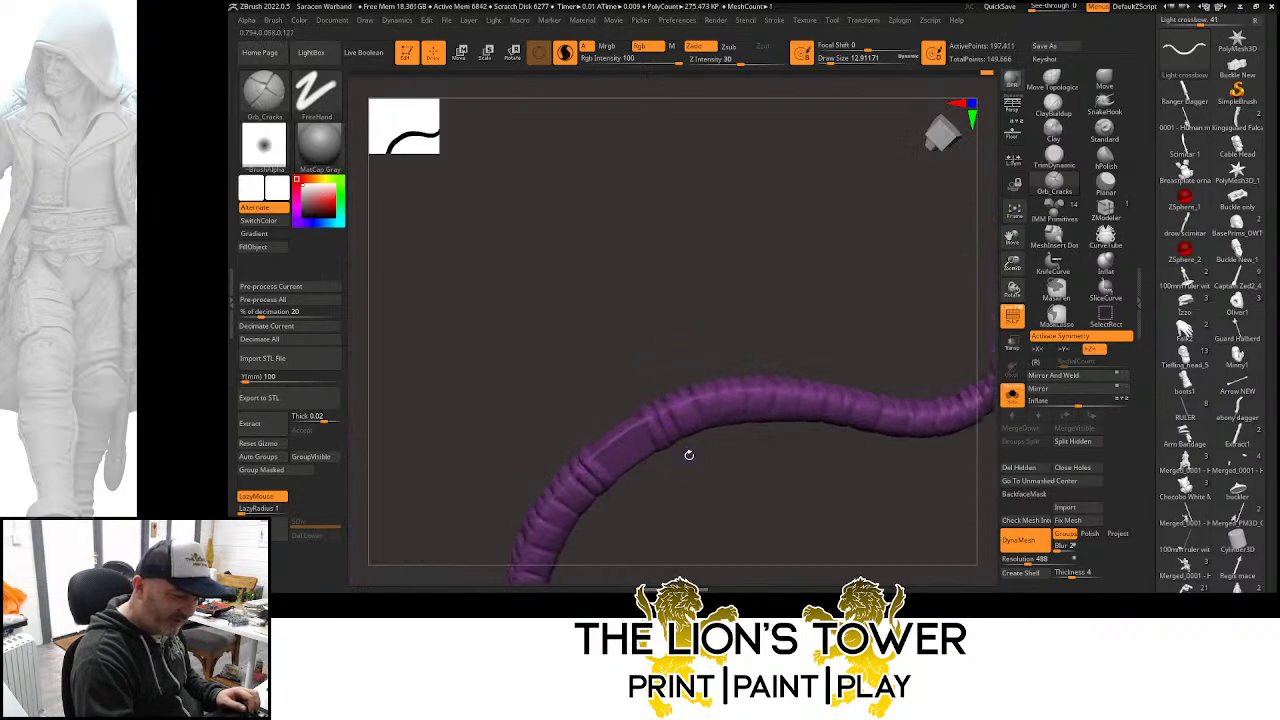
mouse_move(677, 396)
left_mouse_down()
mouse_move(698, 448)
mouse_move(711, 449)
left_mouse_up()
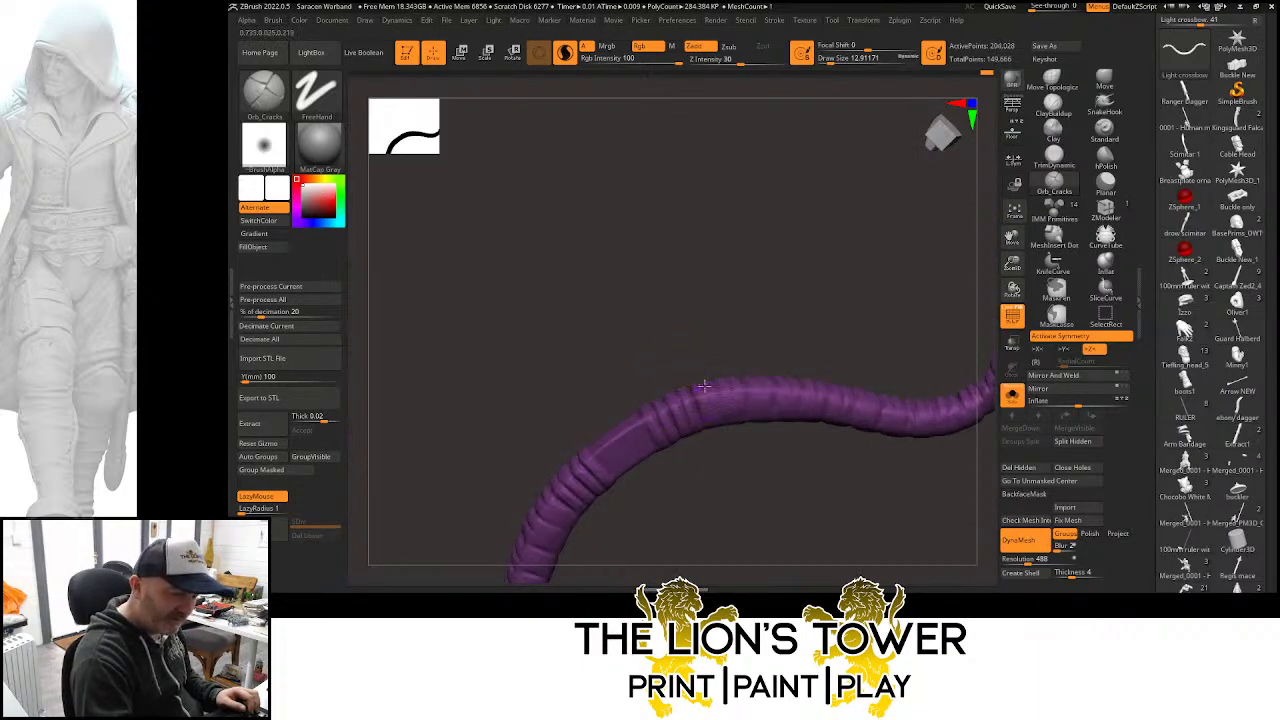
left_click_drag(703, 385, 720, 442)
right_click_drag(723, 431, 737, 368)
left_click_drag(733, 374, 734, 448)
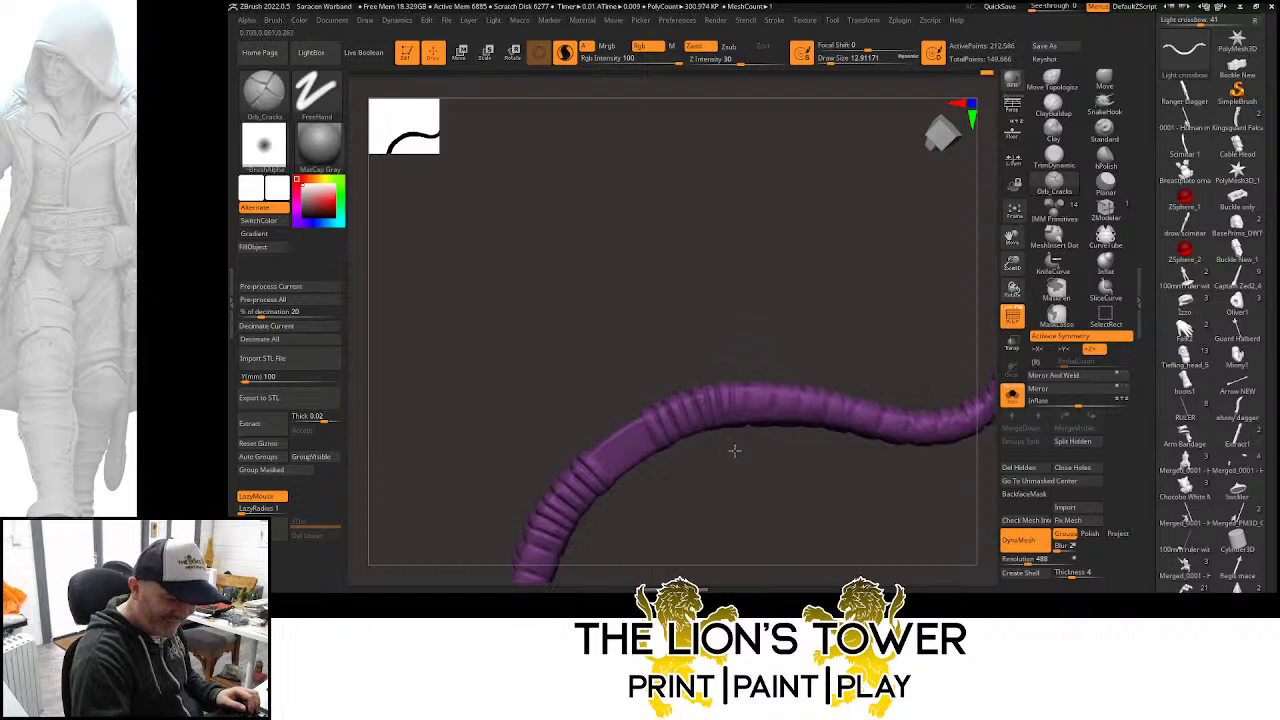
mouse_move(748, 381)
left_mouse_down()
mouse_move(752, 459)
mouse_move(770, 385)
mouse_move(775, 443)
left_mouse_up()
mouse_move(792, 381)
left_mouse_down()
mouse_move(789, 451)
mouse_move(832, 392)
mouse_move(834, 447)
left_mouse_up()
mouse_move(853, 401)
left_mouse_down()
mouse_move(851, 440)
mouse_move(873, 427)
mouse_move(890, 469)
left_mouse_up()
Continue the wrap grooves across the underside of the bow limb, from mid-limb out to the tip collar
left_click_drag(1013, 238, 901, 240)
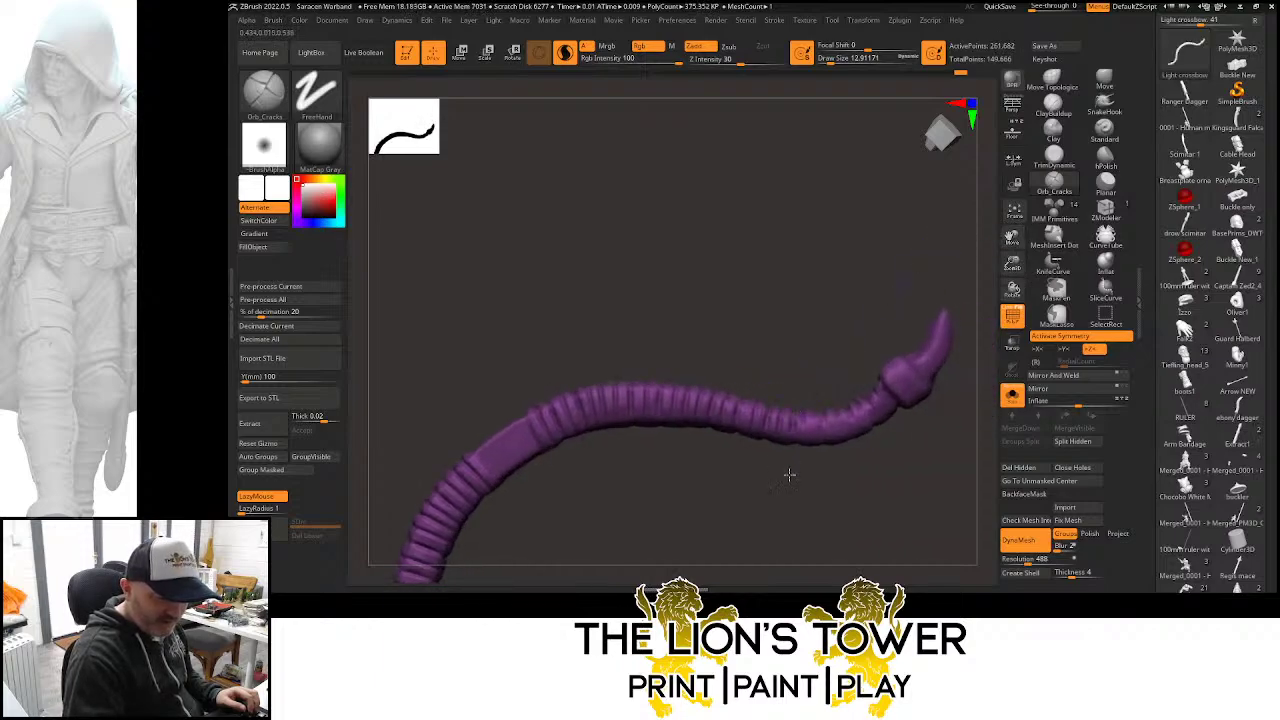
left_click_drag(799, 412, 800, 463)
mouse_move(813, 415)
left_mouse_down()
mouse_move(813, 452)
mouse_move(843, 453)
left_mouse_up()
mouse_move(849, 405)
left_mouse_down()
mouse_move(864, 457)
mouse_move(865, 398)
mouse_move(918, 443)
left_mouse_up()
left_click_drag(914, 346, 862, 418)
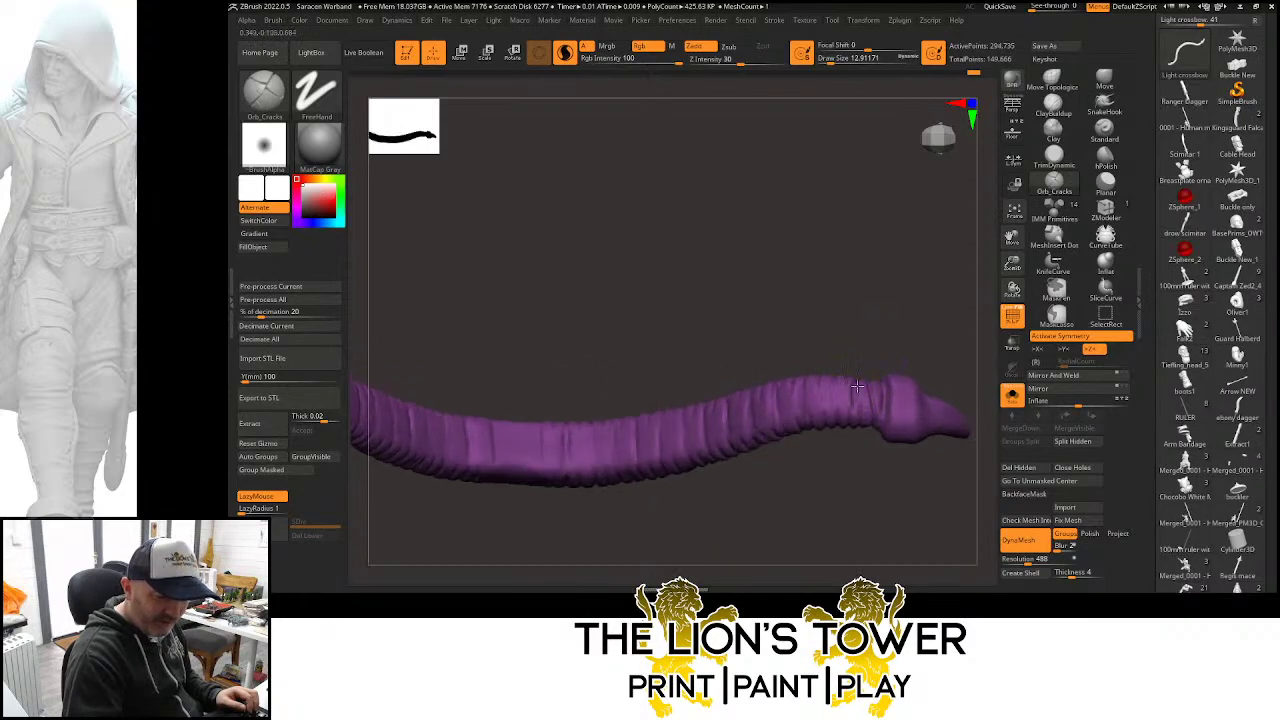
Carve wrap grooves across the outer front face of the bow limb, from the tip collar inward
left_click_drag(853, 356, 848, 383)
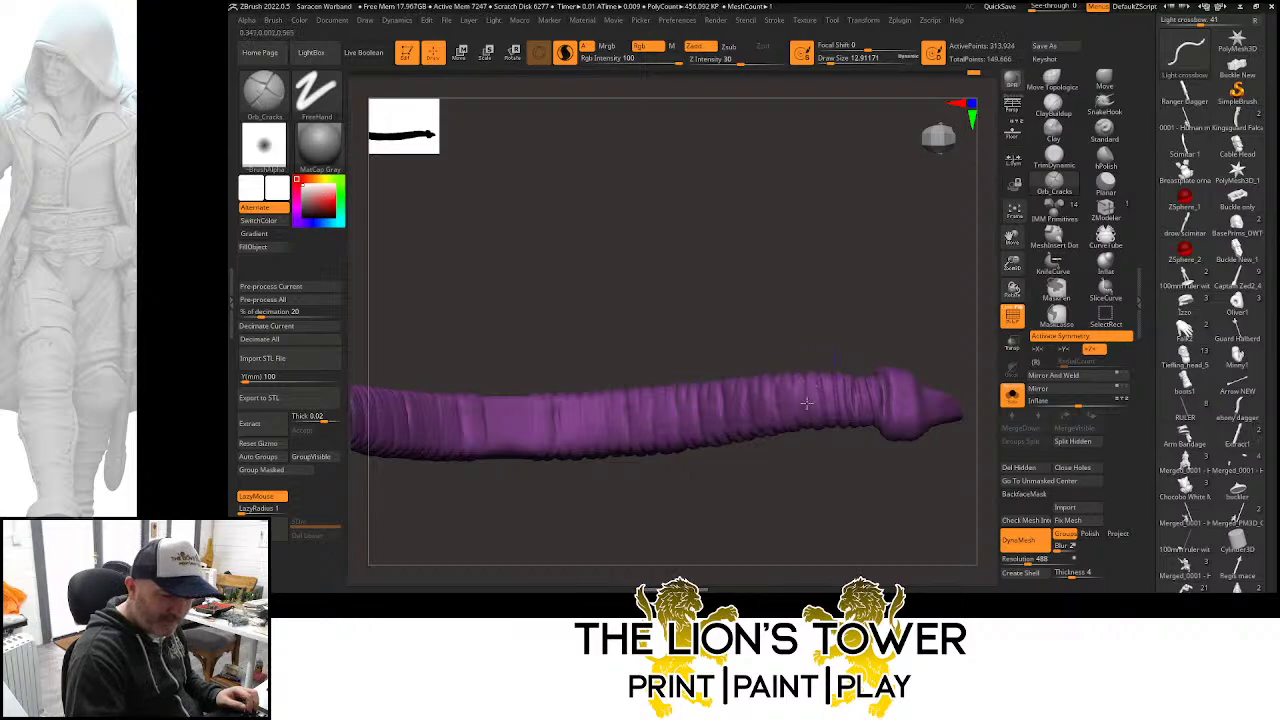
left_click_drag(820, 326, 790, 386)
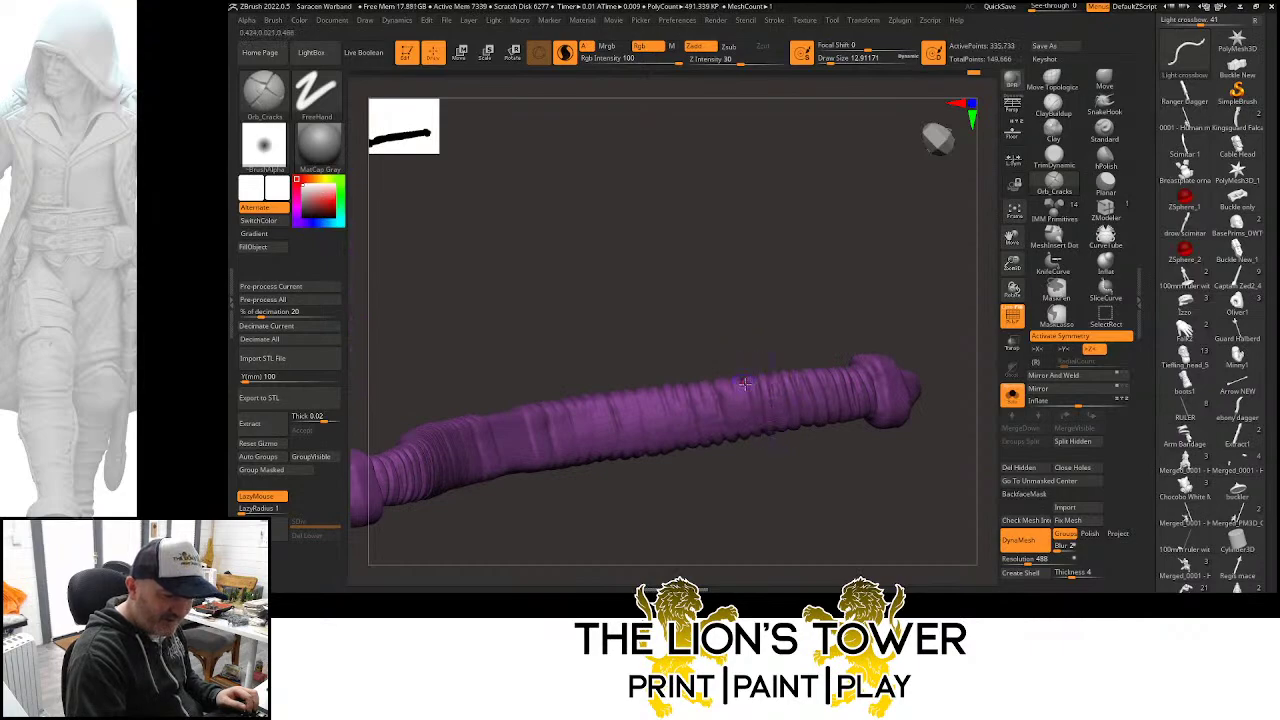
left_click_drag(753, 443, 718, 447)
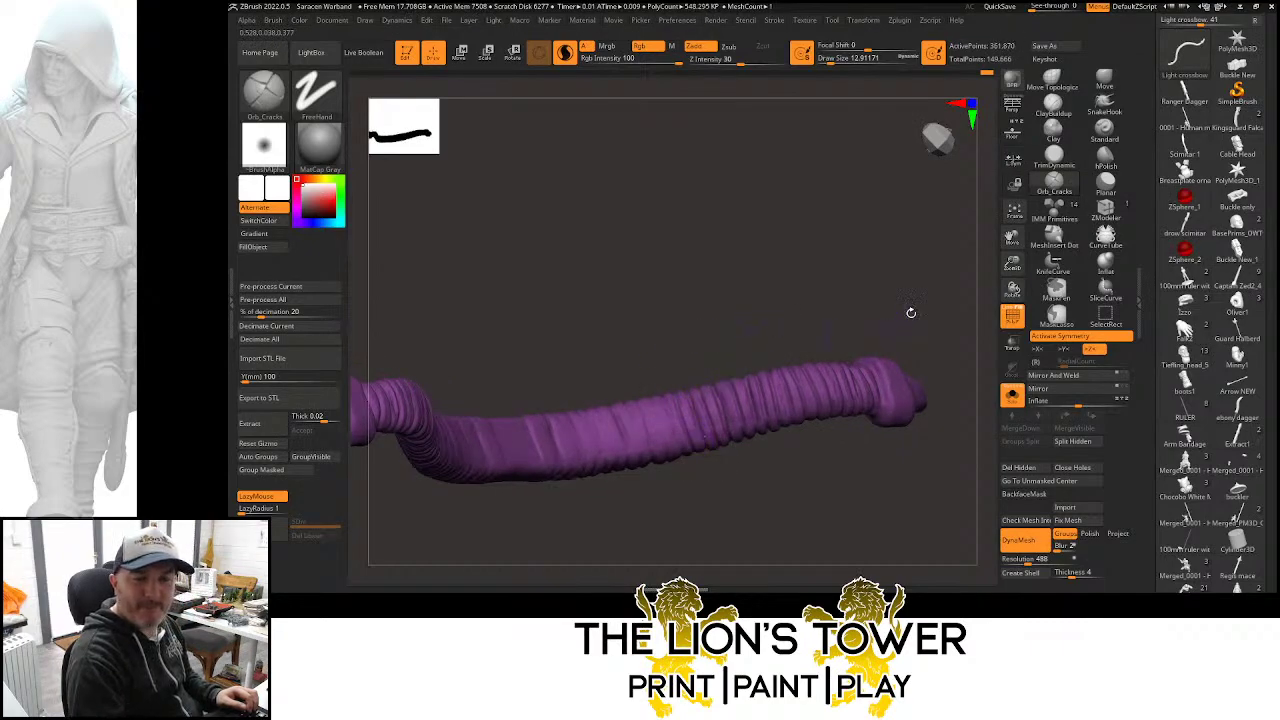
left_click_drag(968, 249, 889, 203)
left_click_drag(815, 225, 694, 263)
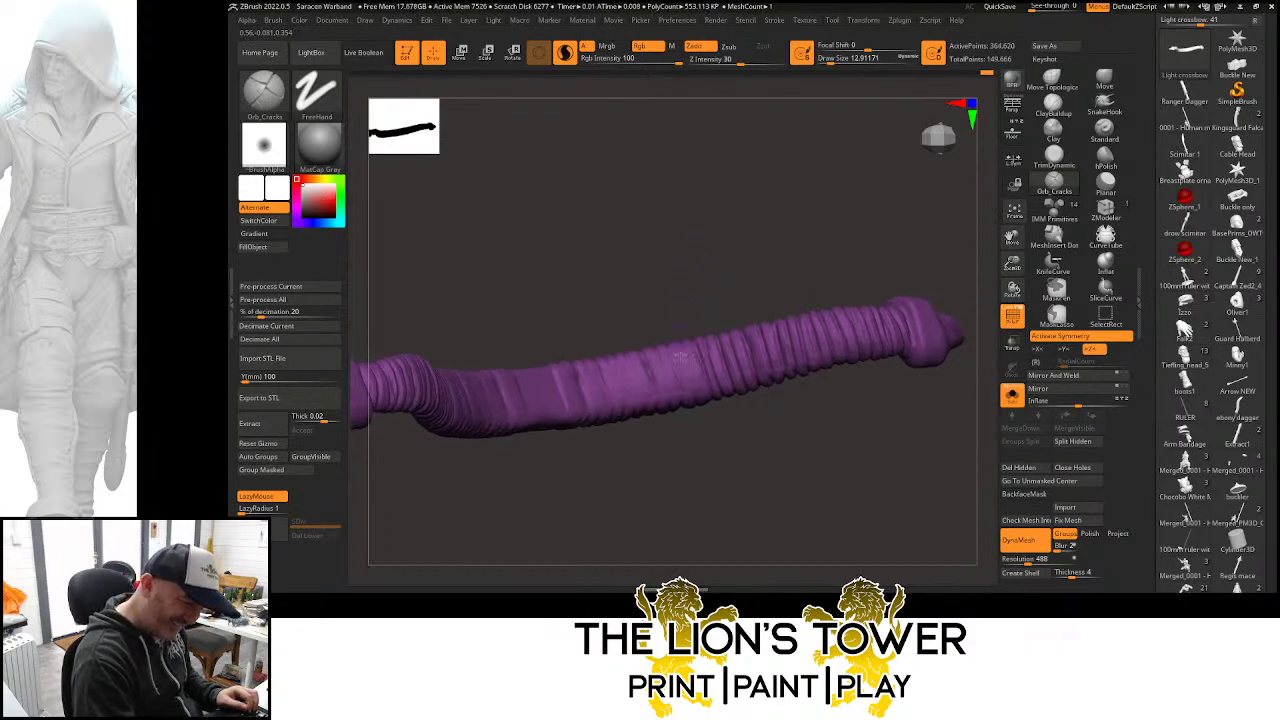
Carve the remaining front-face grooves along the limb up to the plain centre section of the bow
left_click_drag(680, 357, 833, 420)
mouse_move(791, 311)
left_mouse_down()
mouse_move(791, 266)
mouse_move(733, 298)
left_mouse_up()
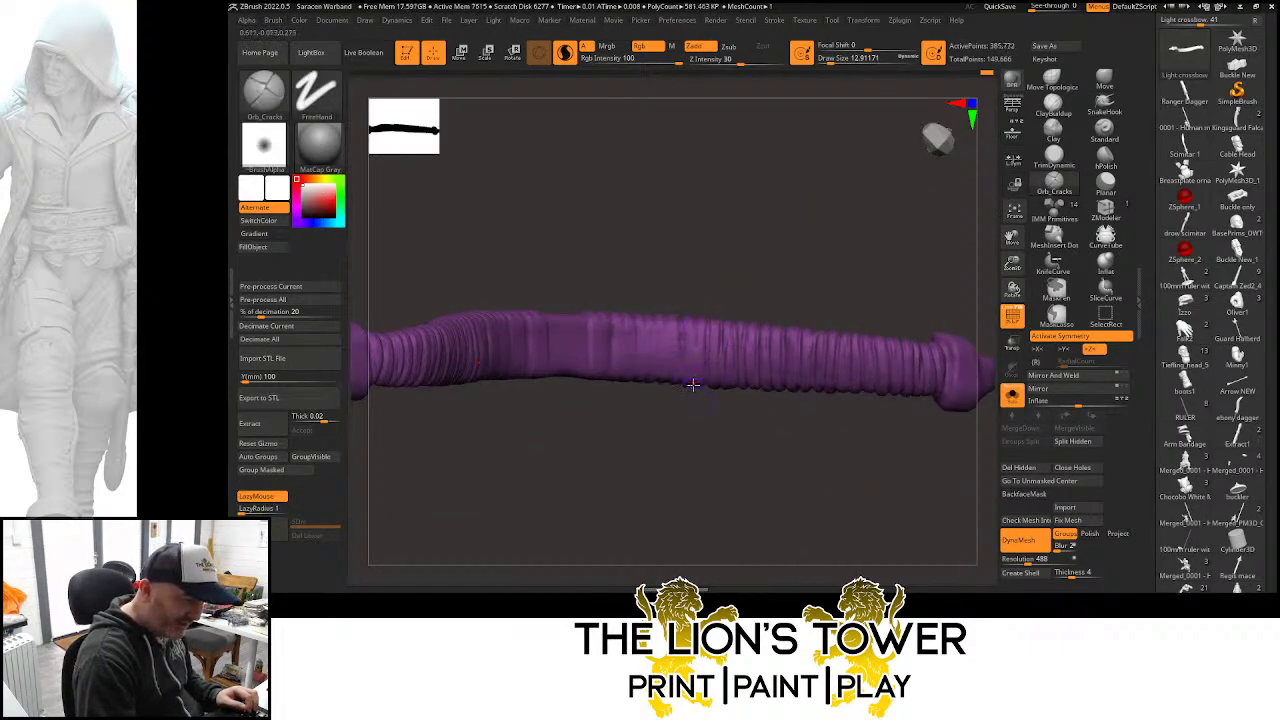
mouse_move(680, 300)
left_mouse_down()
mouse_move(680, 284)
mouse_move(654, 314)
left_mouse_up()
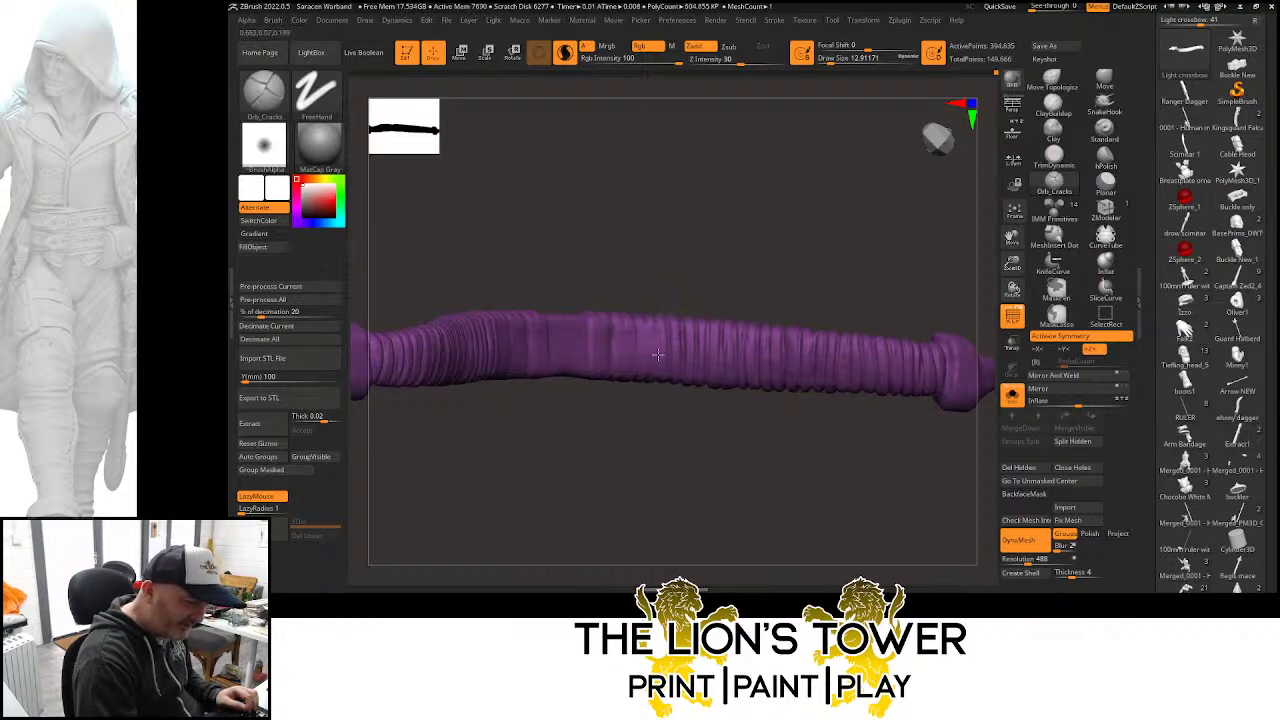
mouse_move(657, 354)
right_mouse_down()
mouse_move(674, 294)
mouse_move(668, 312)
right_mouse_up()
left_click_drag(650, 377, 665, 276)
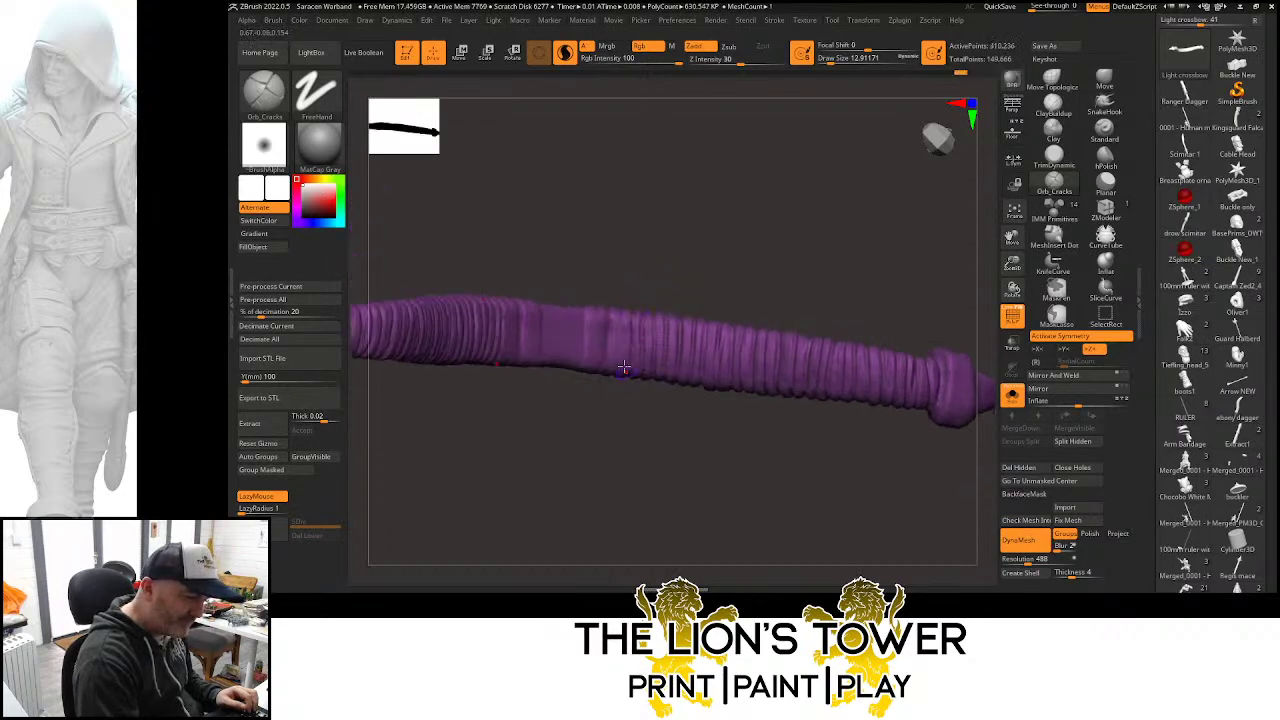
left_click_drag(624, 367, 619, 296)
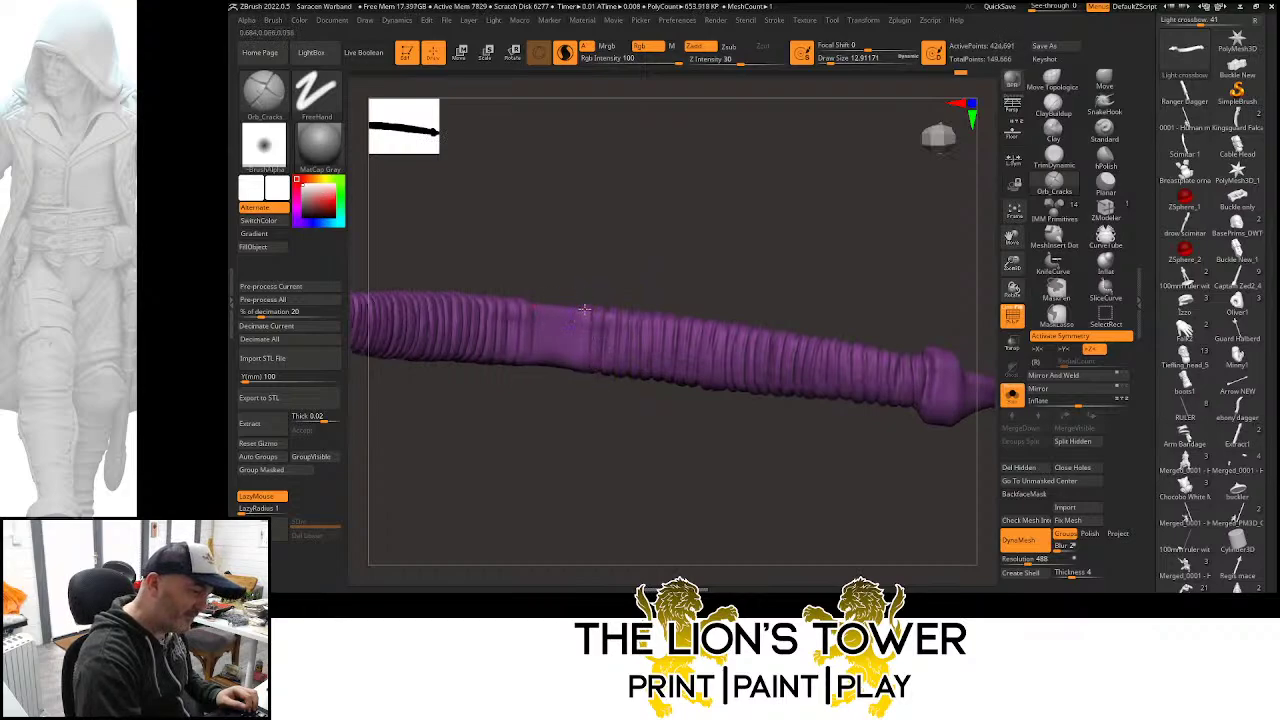
Show all the crossbow parts again and examine the wrapped bow from the front, top and side
left_click_drag(648, 310, 943, 327)
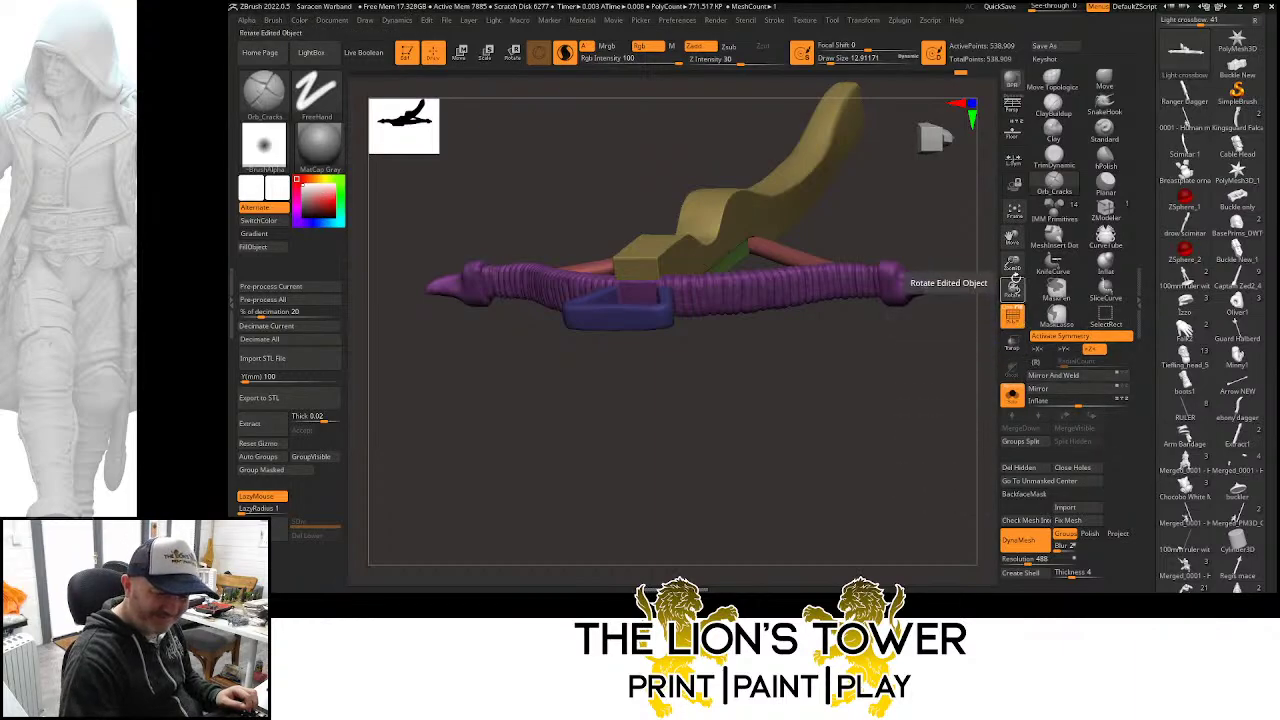
left_click_drag(1012, 238, 909, 423)
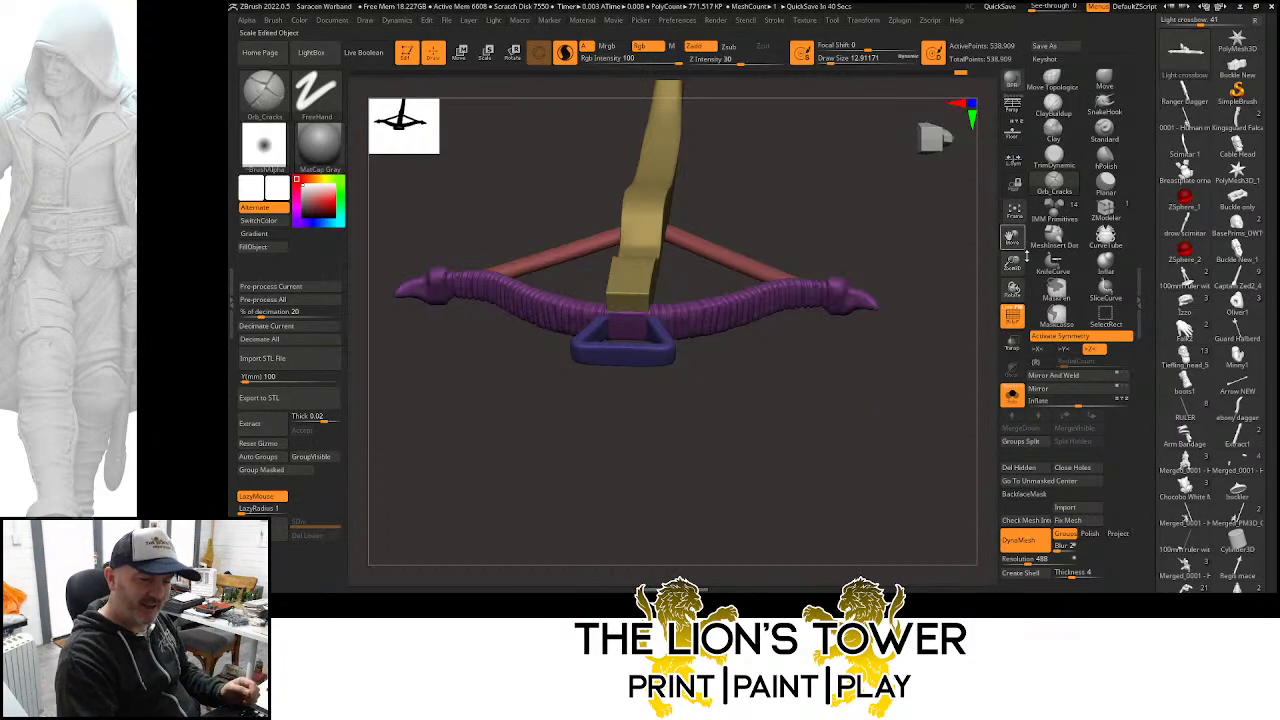
mouse_move(1025, 258)
left_mouse_down()
mouse_move(929, 306)
mouse_move(906, 258)
mouse_move(931, 300)
mouse_move(910, 315)
mouse_move(932, 378)
left_mouse_up()
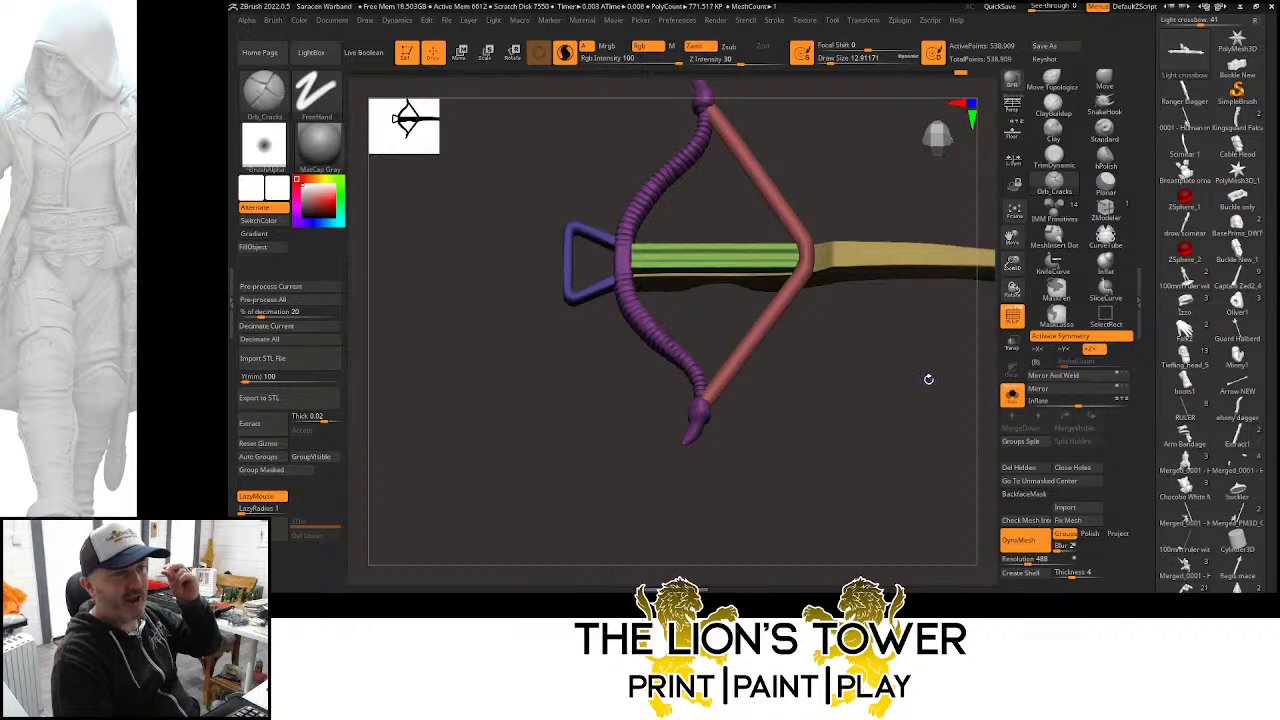
left_click_drag(1013, 263, 1012, 242)
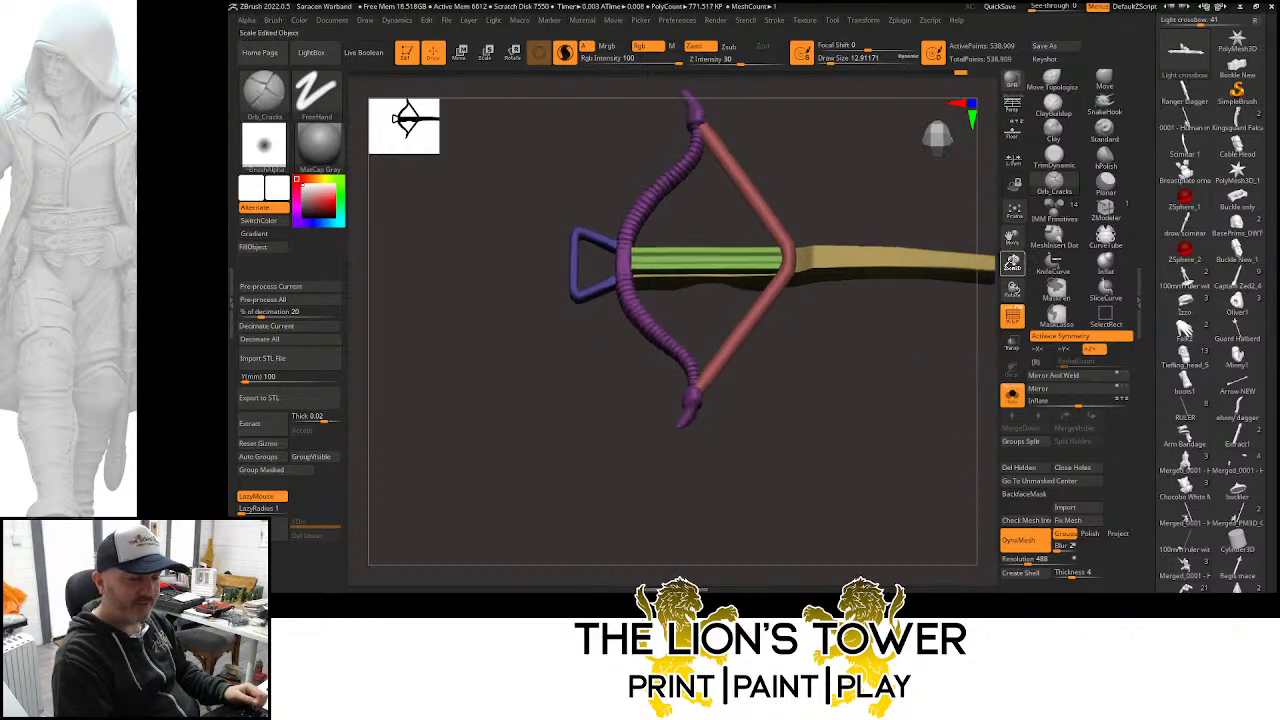
mouse_move(952, 342)
left_mouse_down()
mouse_move(889, 354)
mouse_move(934, 337)
mouse_move(931, 354)
mouse_move(923, 297)
mouse_move(906, 360)
mouse_move(946, 371)
mouse_move(923, 374)
mouse_move(929, 383)
mouse_move(982, 341)
mouse_move(871, 400)
left_mouse_up()
left_click_drag(1018, 276, 750, 350)
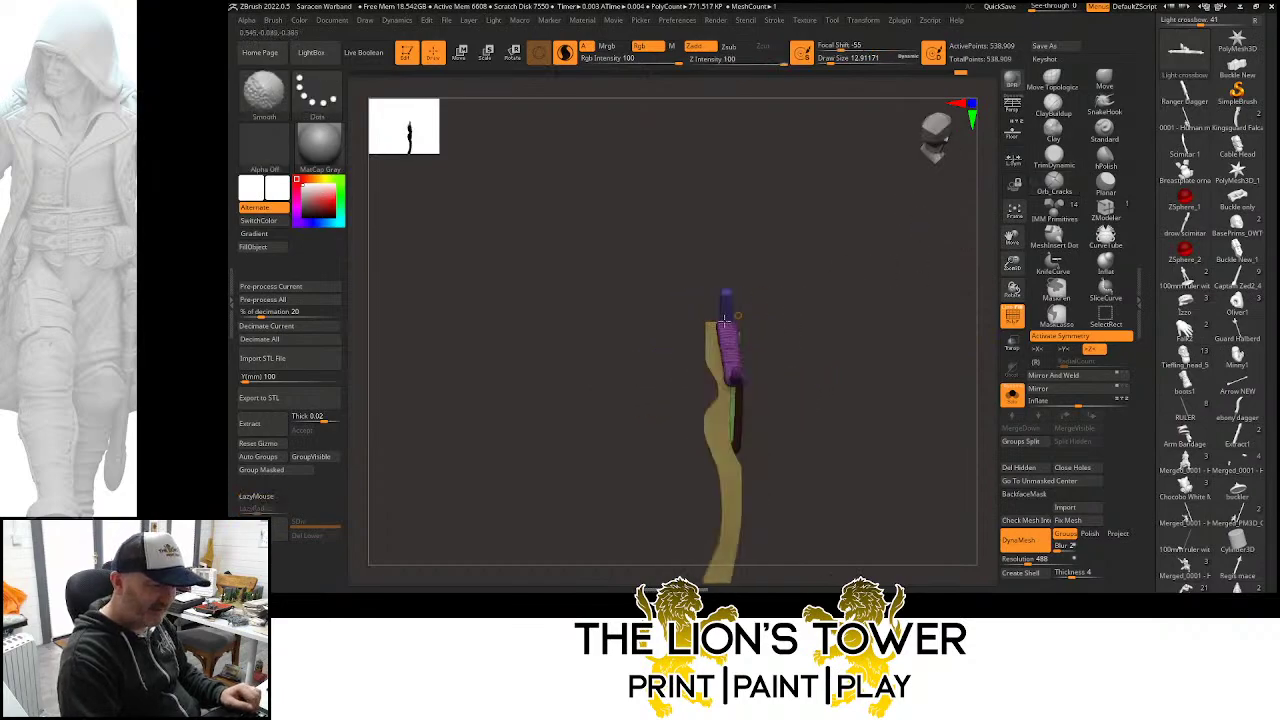
Isolate the stock, slice a thin strip across its front end with SliceCurve, and show all parts again
left_click(724, 385, "ctrl+shift")
left_click_drag(880, 334, 907, 332, "ctrl")
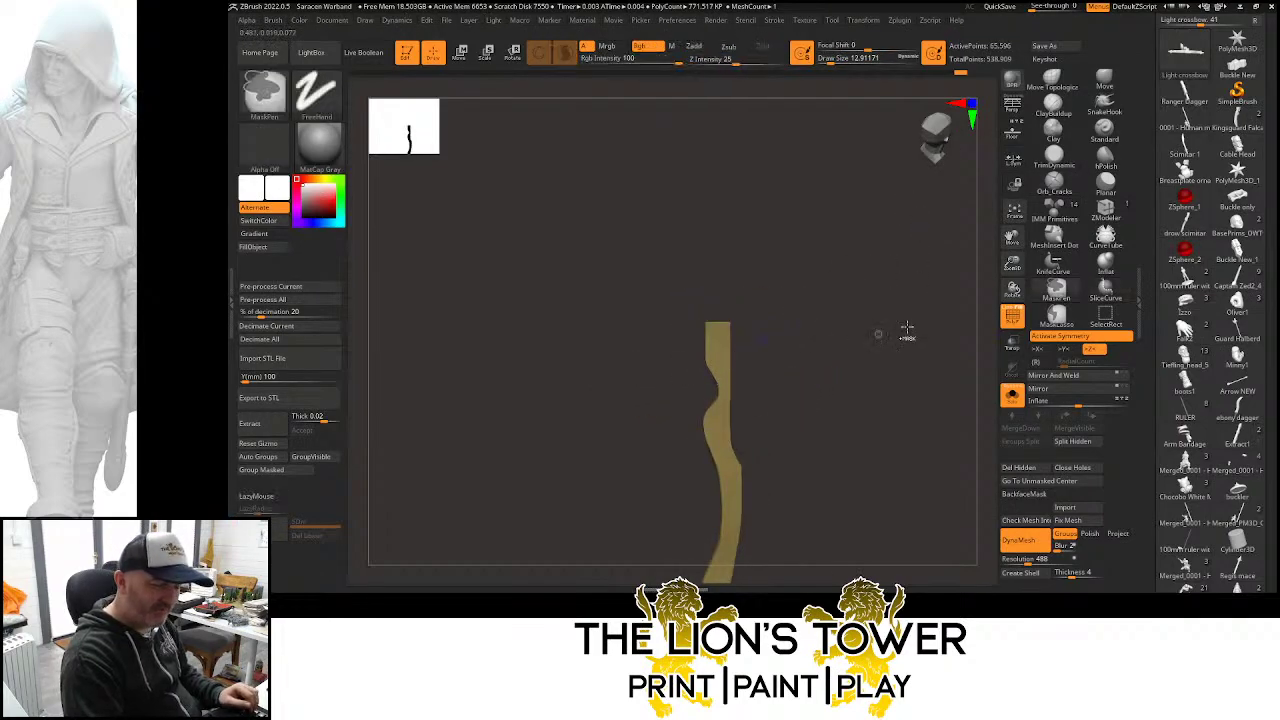
left_click_drag(1012, 237, 1038, 275)
left_click(1106, 289)
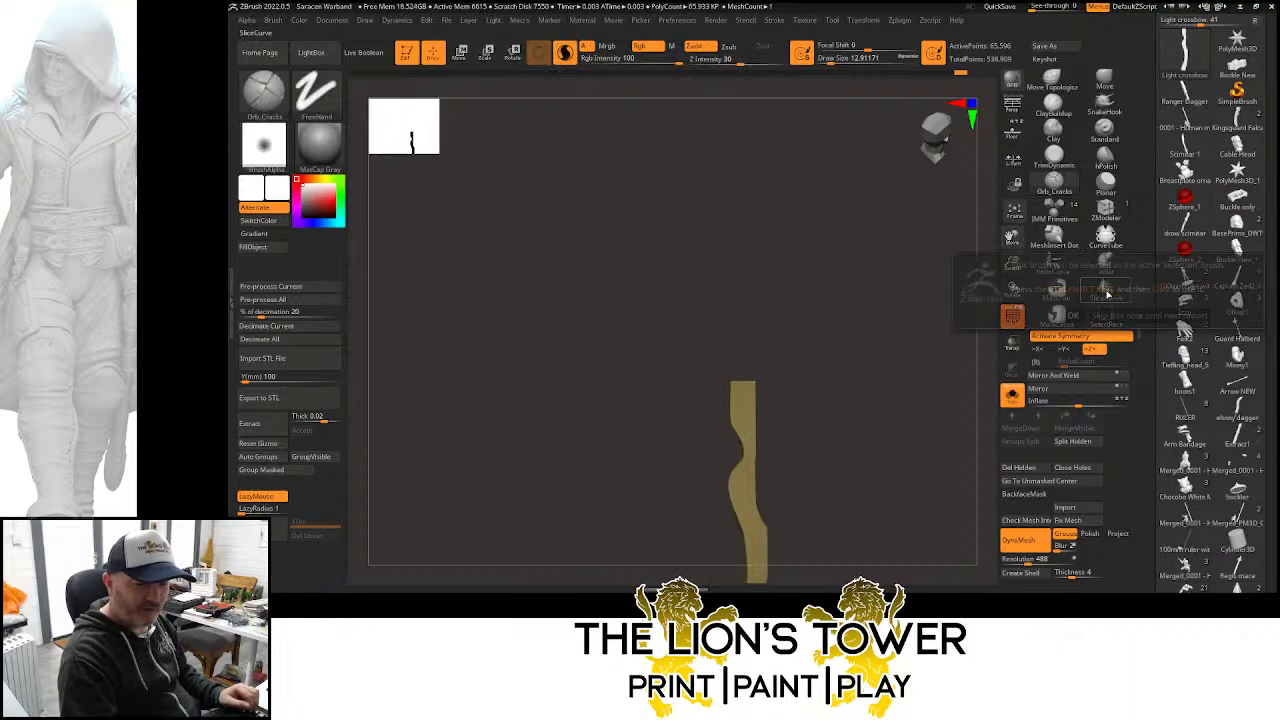
left_click(1073, 315)
left_click_drag(710, 386, 816, 389, "ctrl+shift")
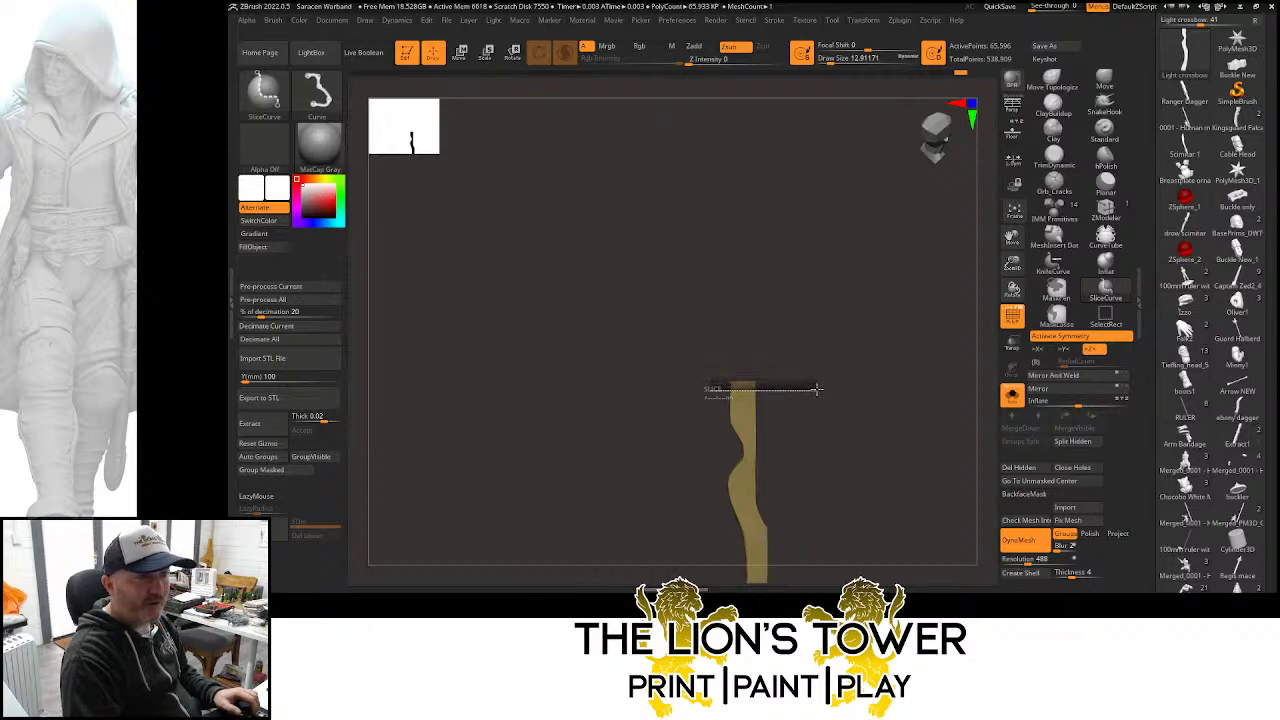
left_click_drag(818, 388, 820, 388, "ctrl+shift")
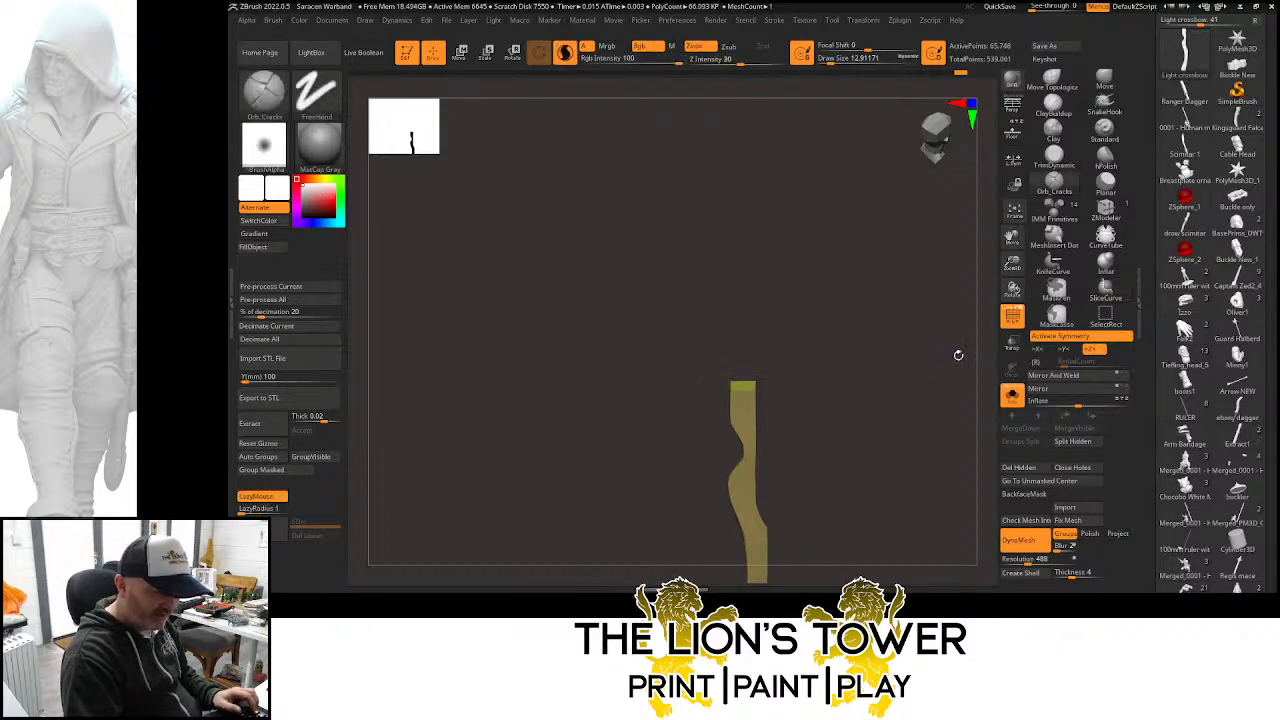
left_click(926, 352, "ctrl+shift")
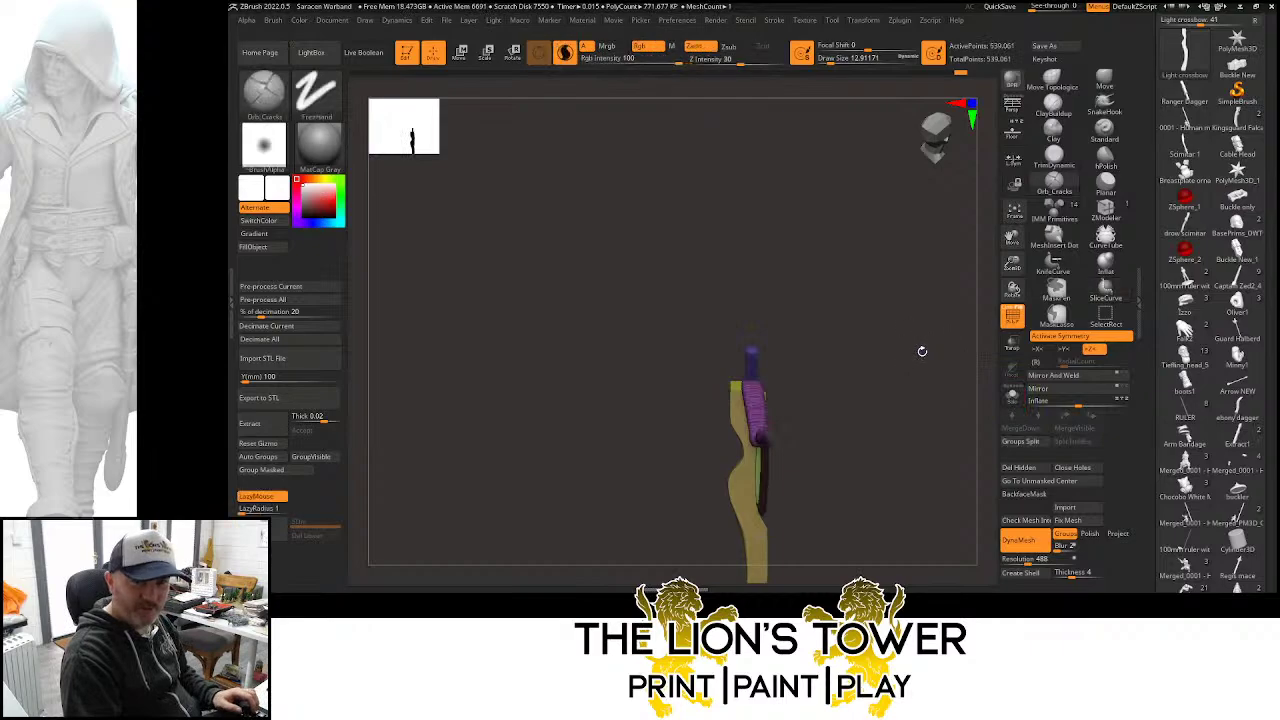
mouse_move(892, 365)
left_mouse_down()
mouse_move(915, 383)
mouse_move(895, 375)
left_mouse_up()
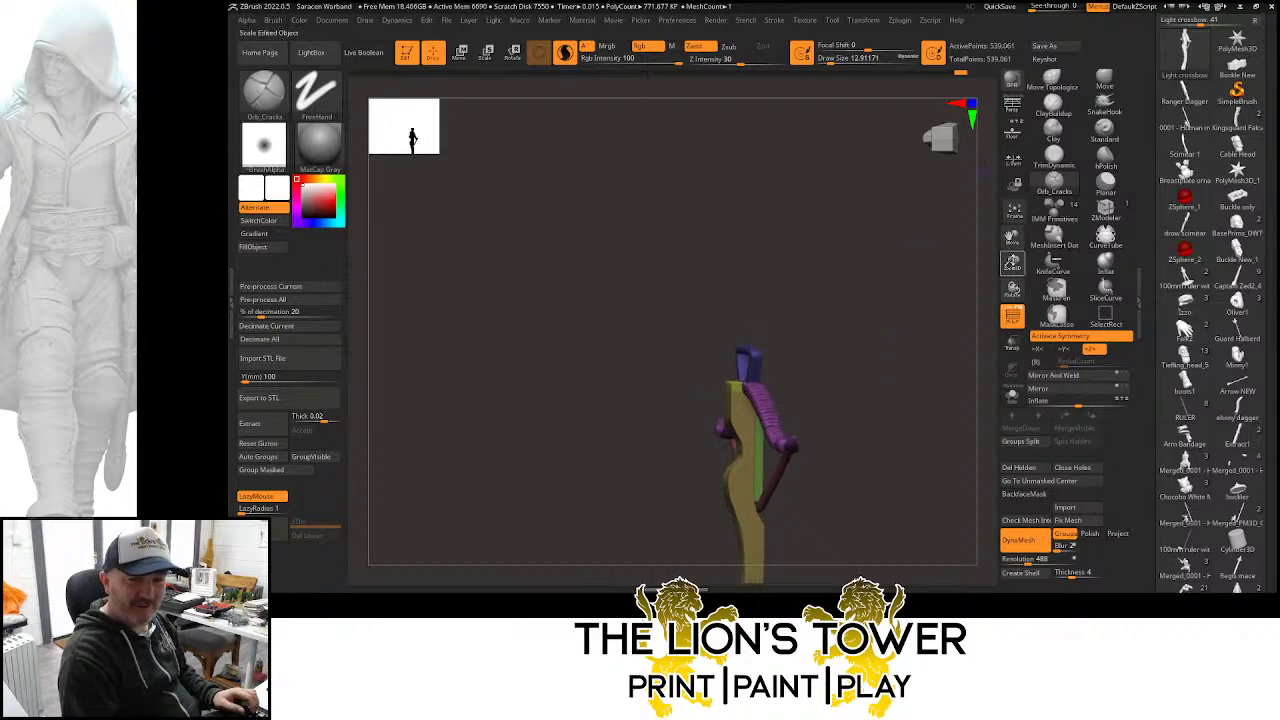
left_click_drag(1012, 240, 1030, 223)
left_click_drag(899, 329, 908, 334)
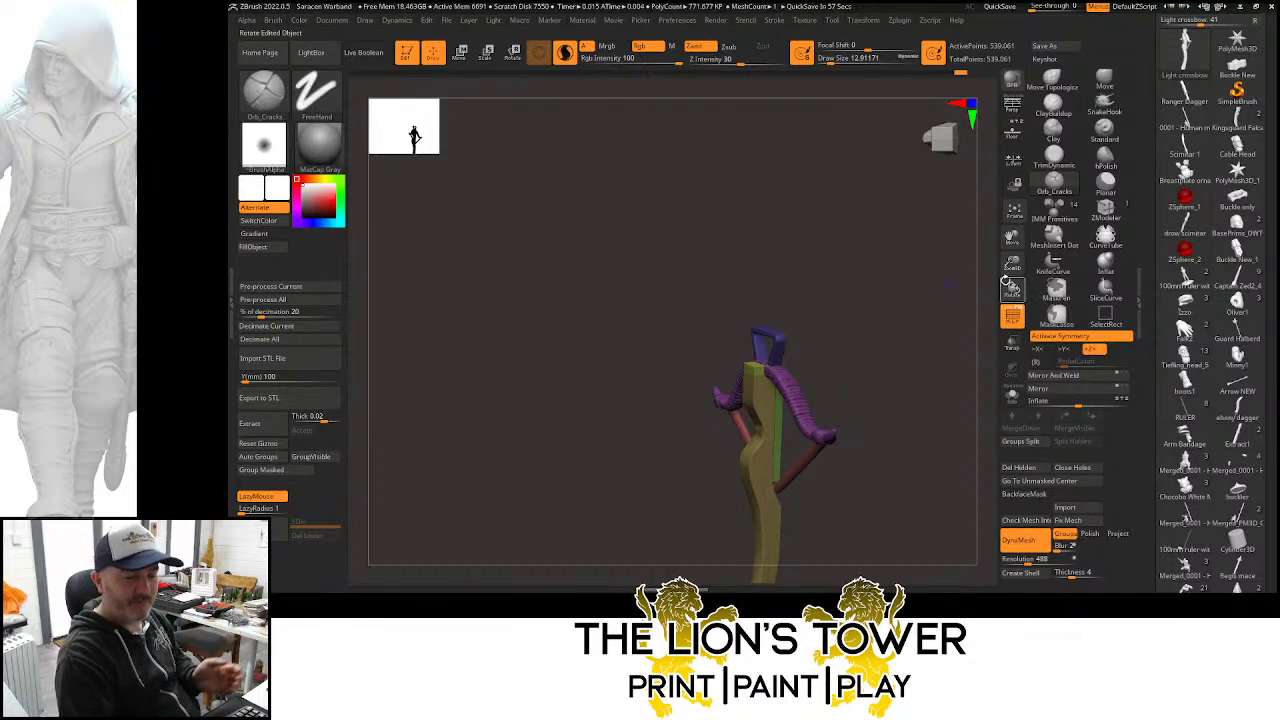
left_click_drag(1008, 280, 1010, 240)
left_click_drag(923, 314, 796, 221)
key("w")
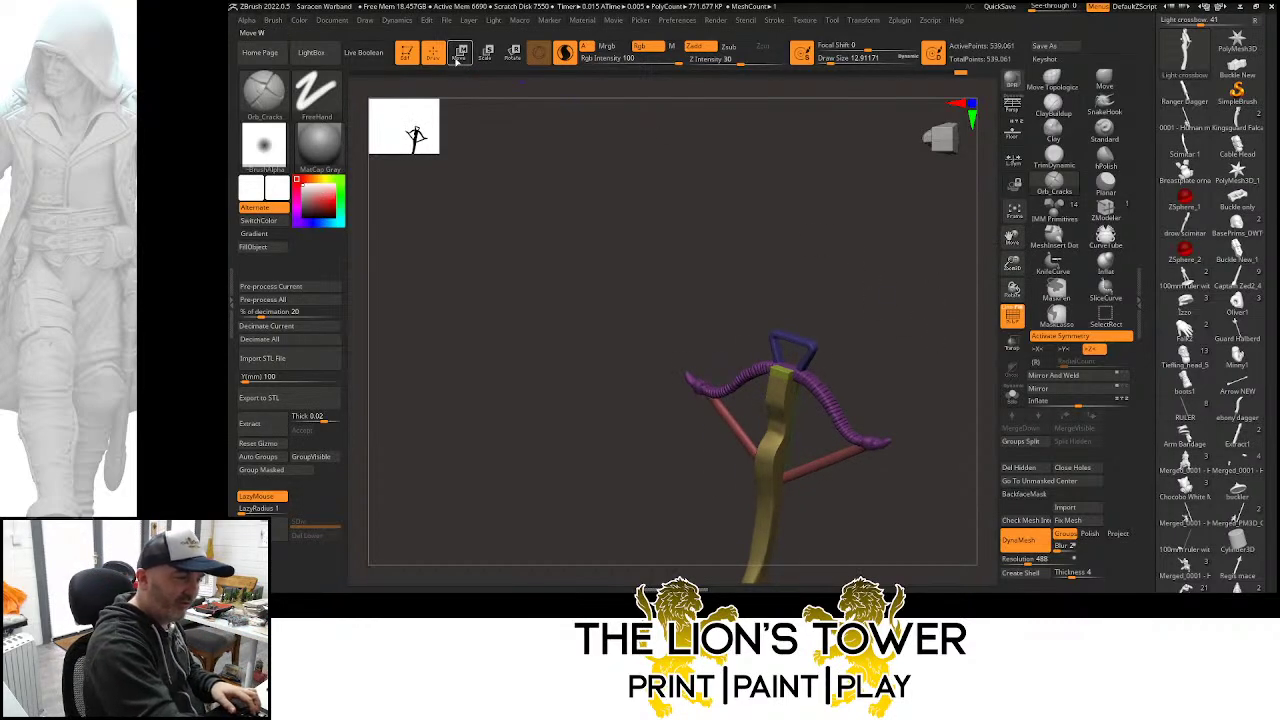
key("q")
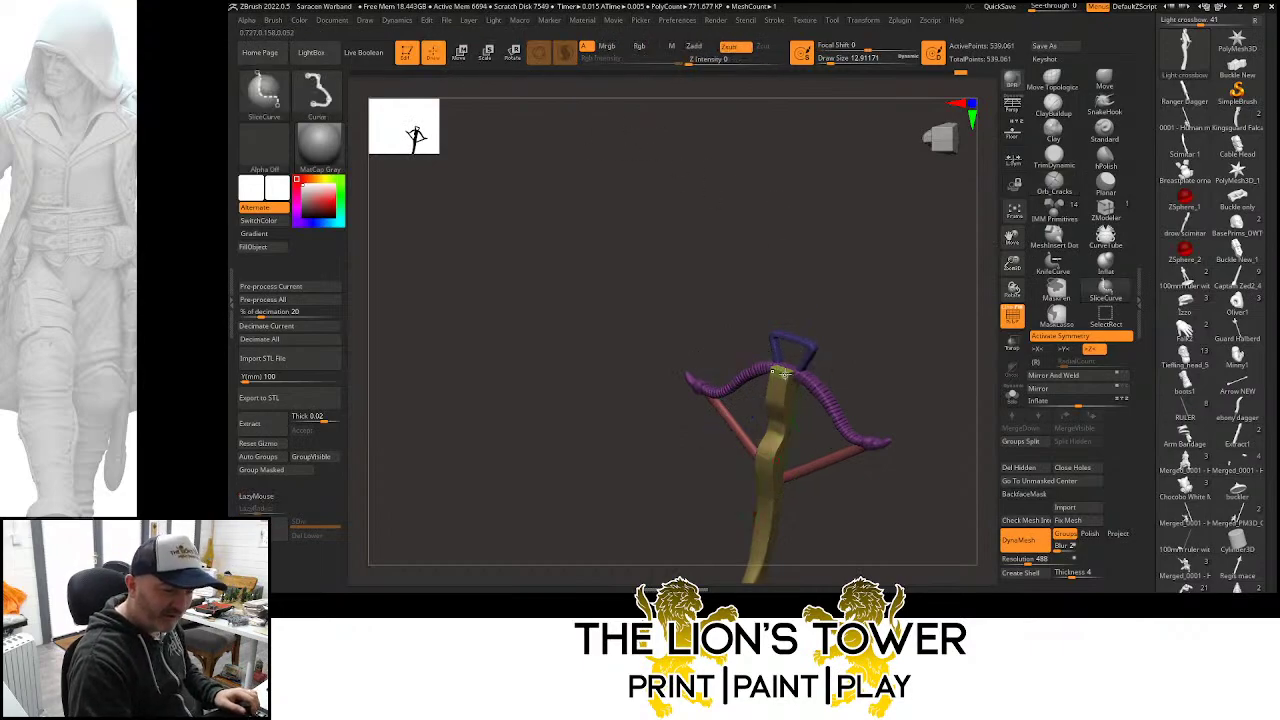
Remesh the whole crossbow with DynaMesh after checking the sliced strip's visibility at the stock's front end
left_click(783, 372, "ctrl+shift")
left_click(783, 372, "ctrl+shift")
left_click_drag(1012, 272, 965, 390)
left_click(958, 342, "ctrl+shift")
left_click_drag(957, 338, 982, 368, "ctrl")
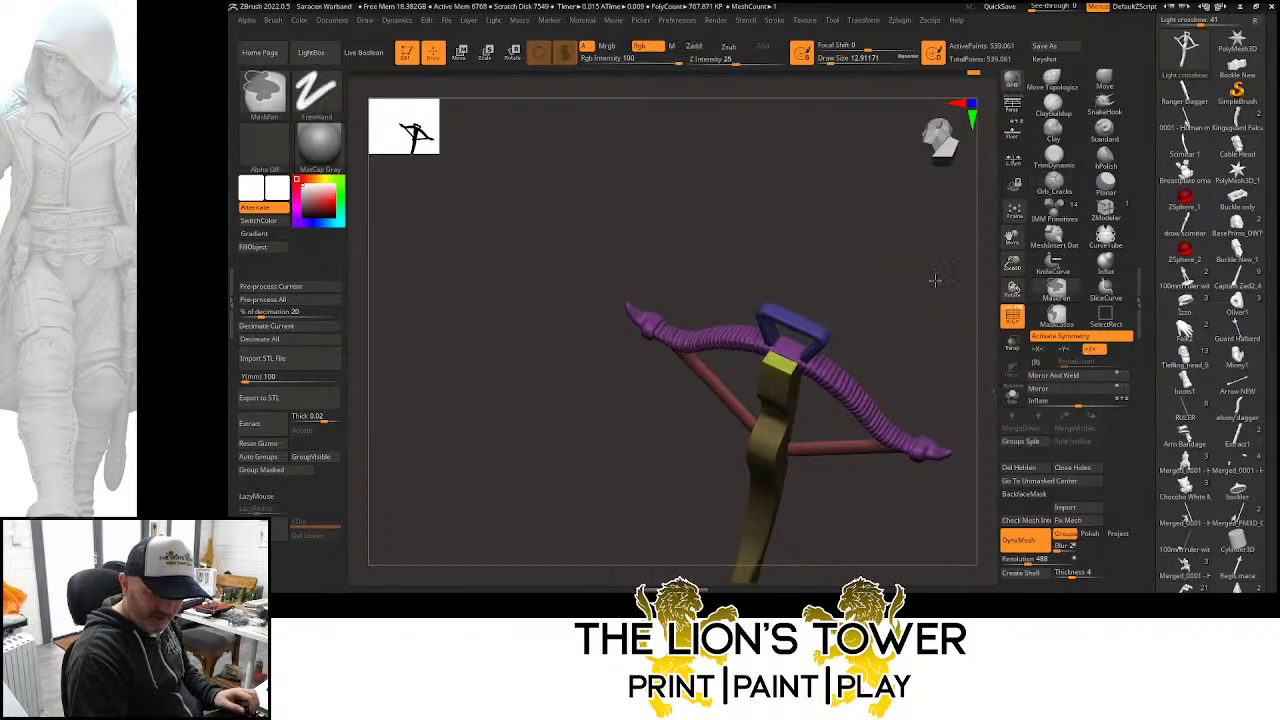
left_click_drag(885, 300, 914, 350, "ctrl")
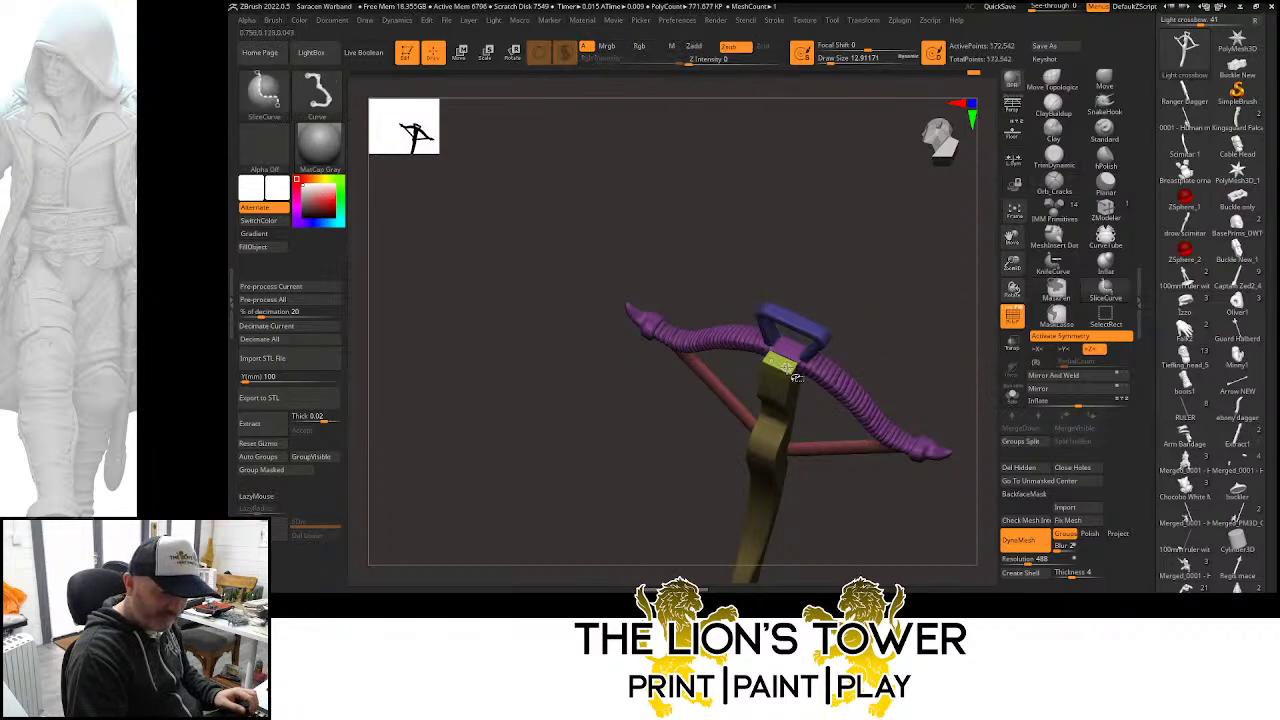
Hide the sliced strip at the stock's front end and delete the hidden geometry
left_click(790, 366, "ctrl+shift")
left_click(966, 329, "ctrl+shift")
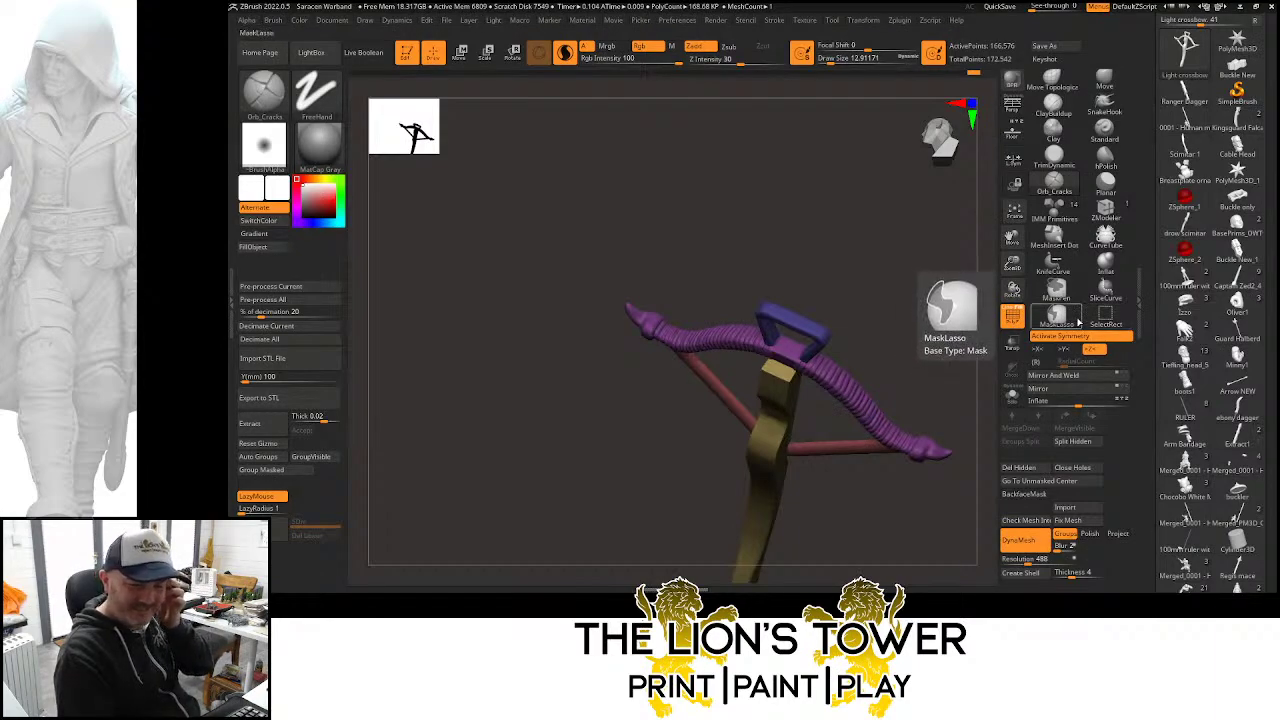
left_click(1036, 470)
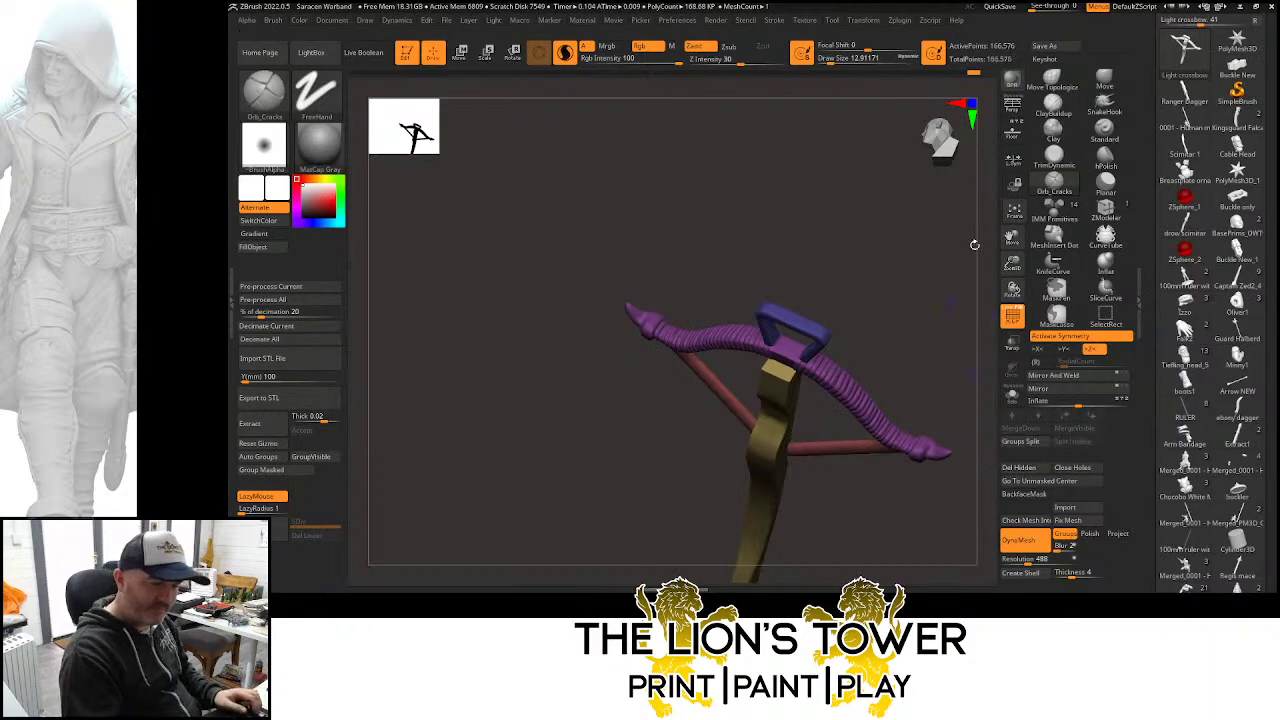
Trim the edges of the stock's front end with the TrimDynamic brush
left_click_drag(1013, 263, 1016, 280)
left_click(1104, 160)
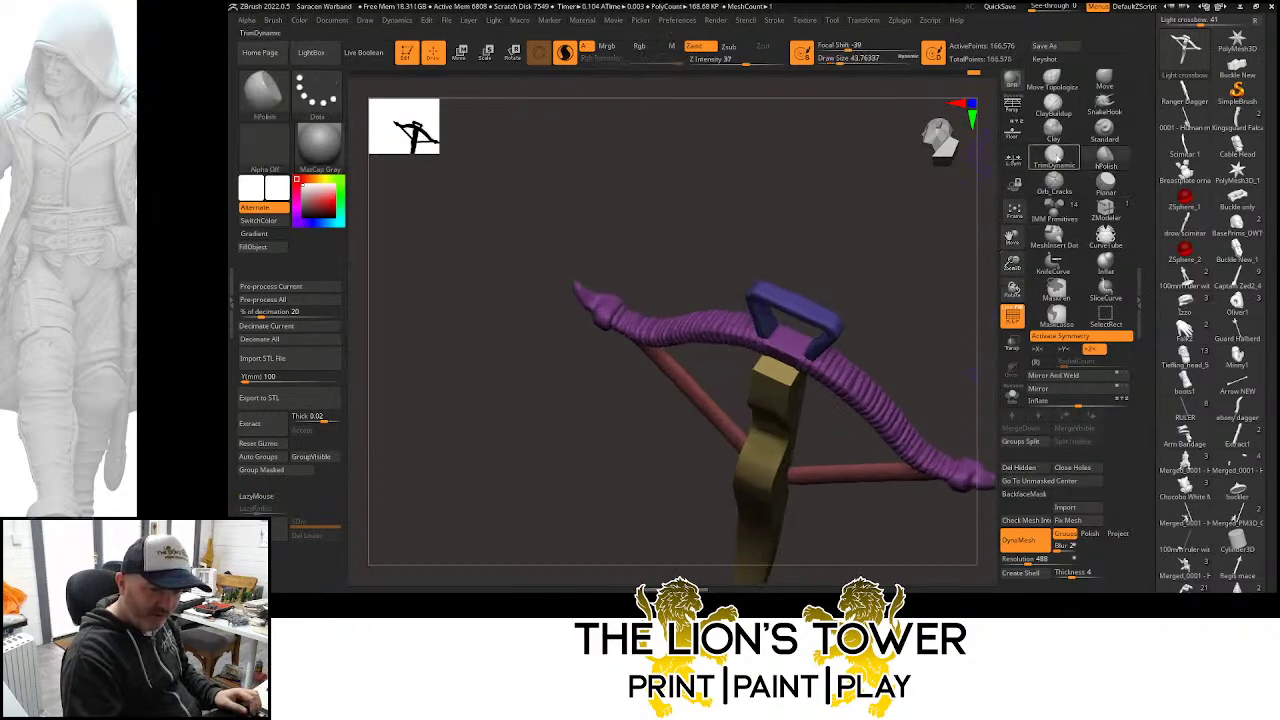
left_click(1054, 155)
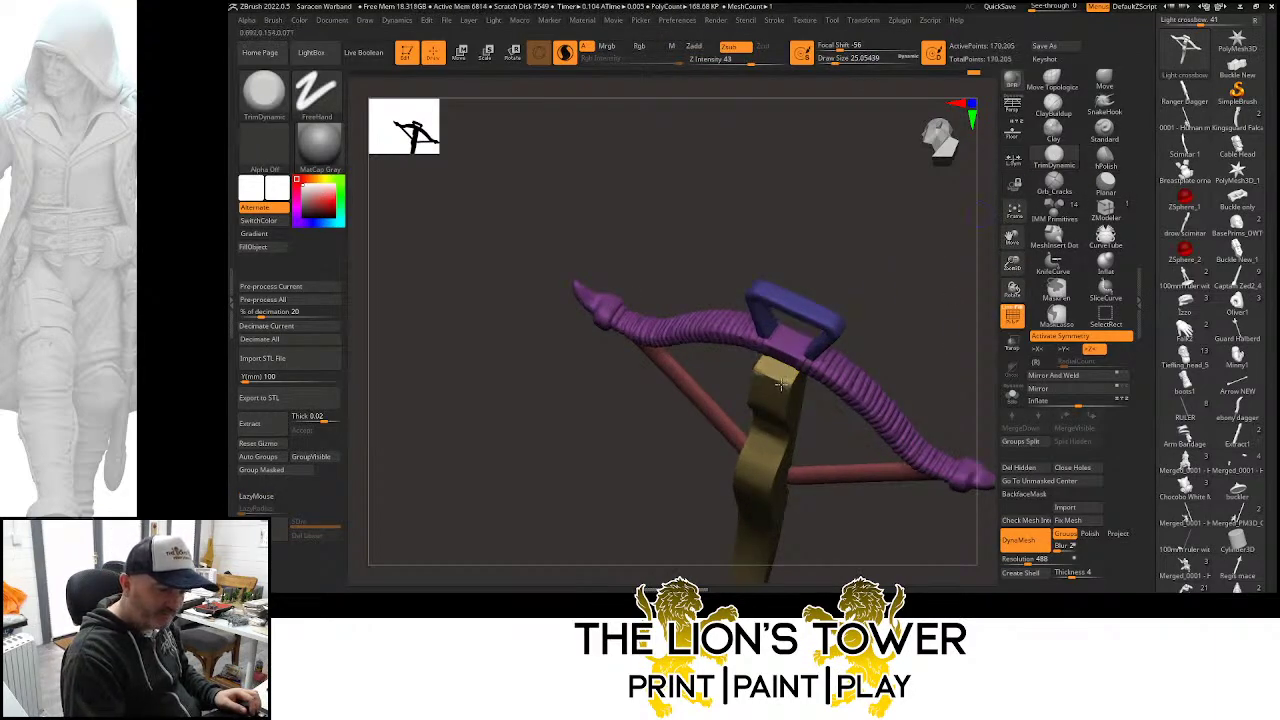
mouse_move(871, 297)
left_mouse_down()
mouse_move(837, 271)
mouse_move(892, 289)
mouse_move(865, 295)
mouse_move(878, 296)
left_mouse_up()
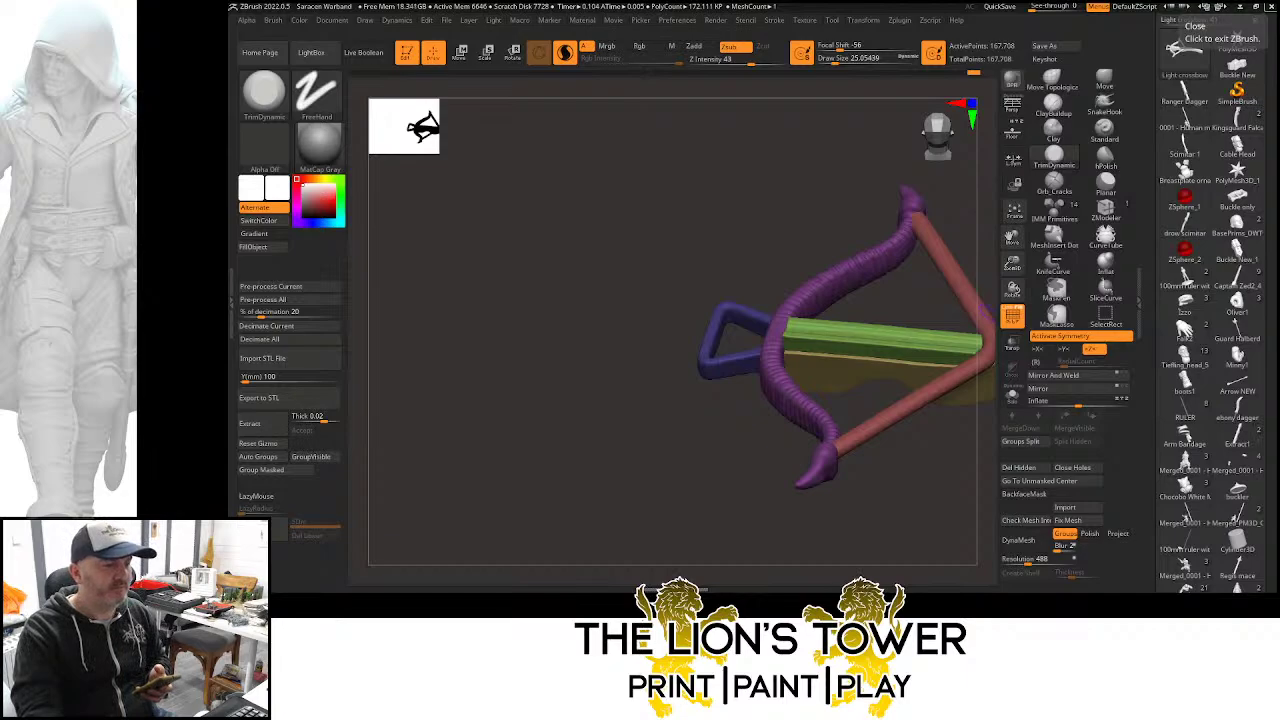
left_click_drag(566, 143, 620, 168)
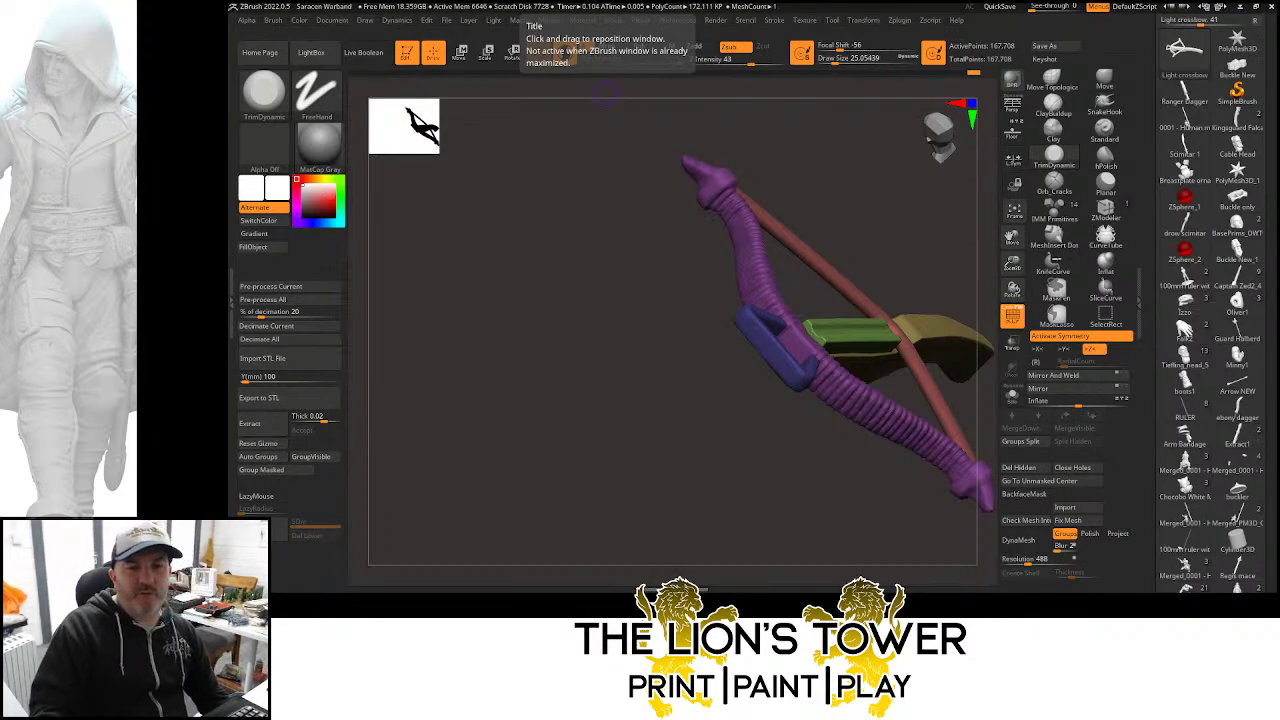
mouse_move(1203, 396)
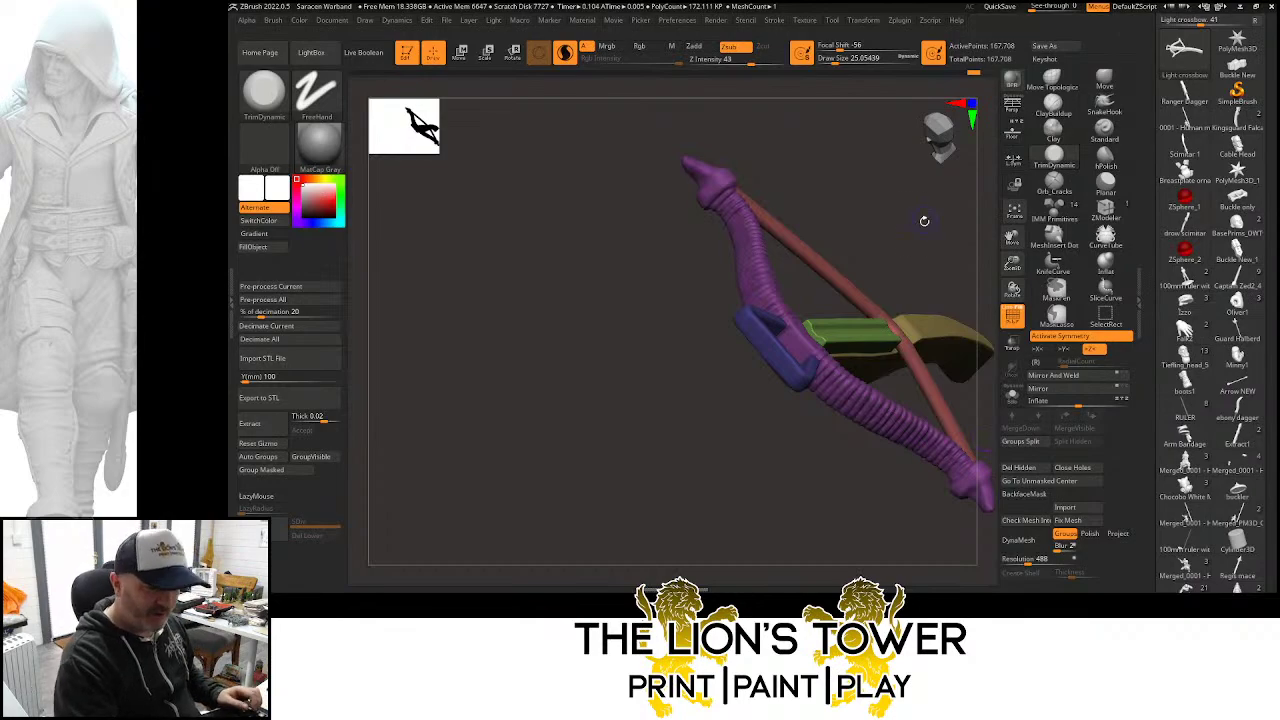
mouse_move(924, 220)
left_mouse_down()
mouse_move(914, 194)
mouse_move(929, 251)
mouse_move(915, 240)
mouse_move(887, 335)
left_mouse_up()
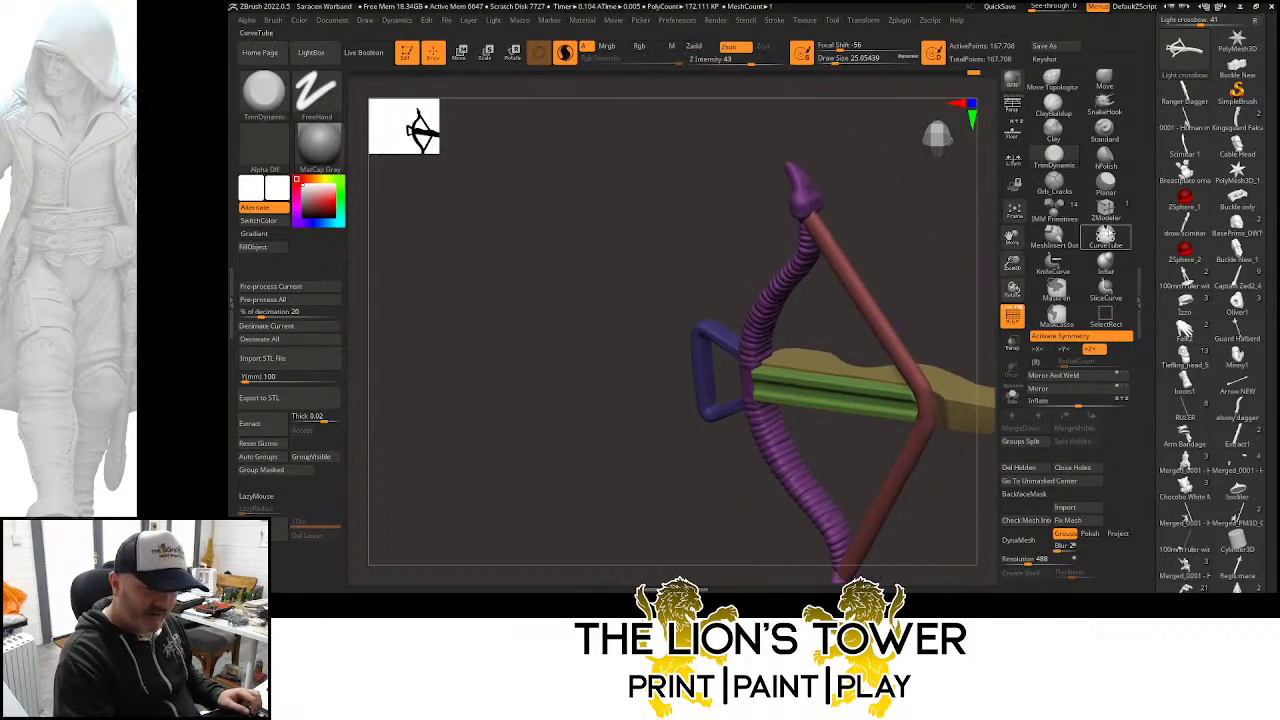
left_click_drag(990, 260, 937, 260)
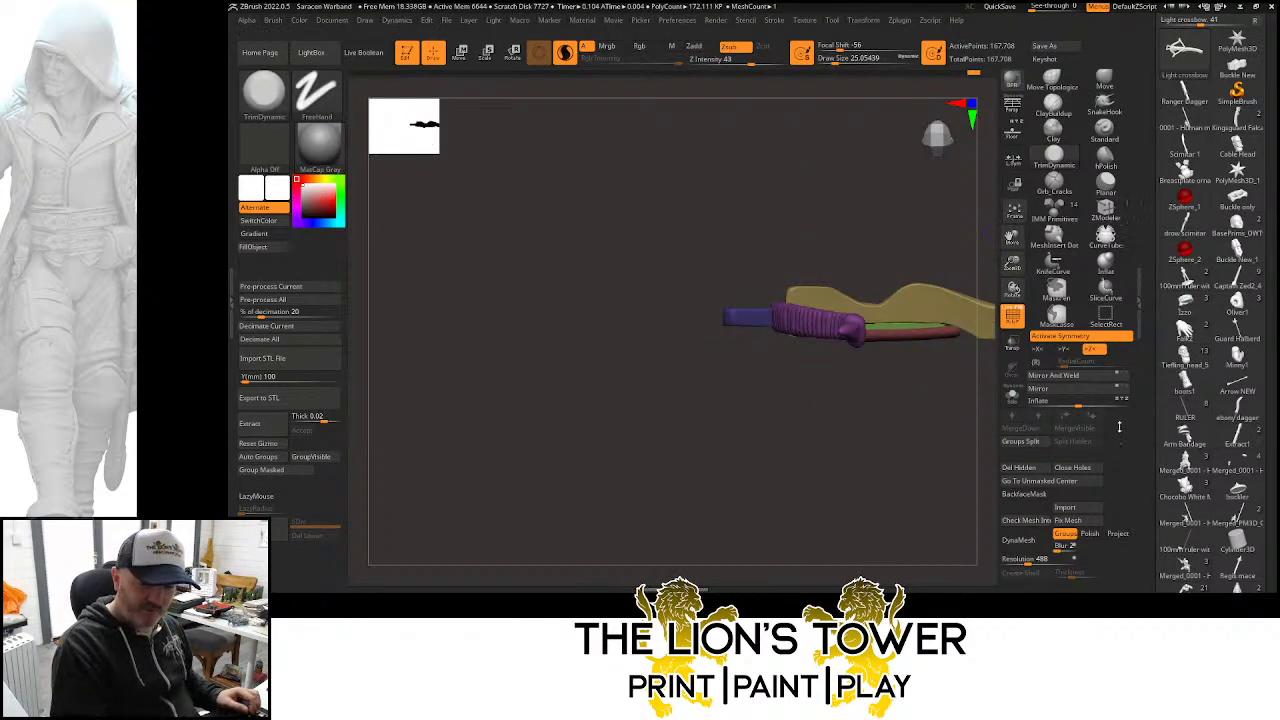
Append a cube to the light crossbow as a new subtool
scroll(1220, 440, "down", 5)
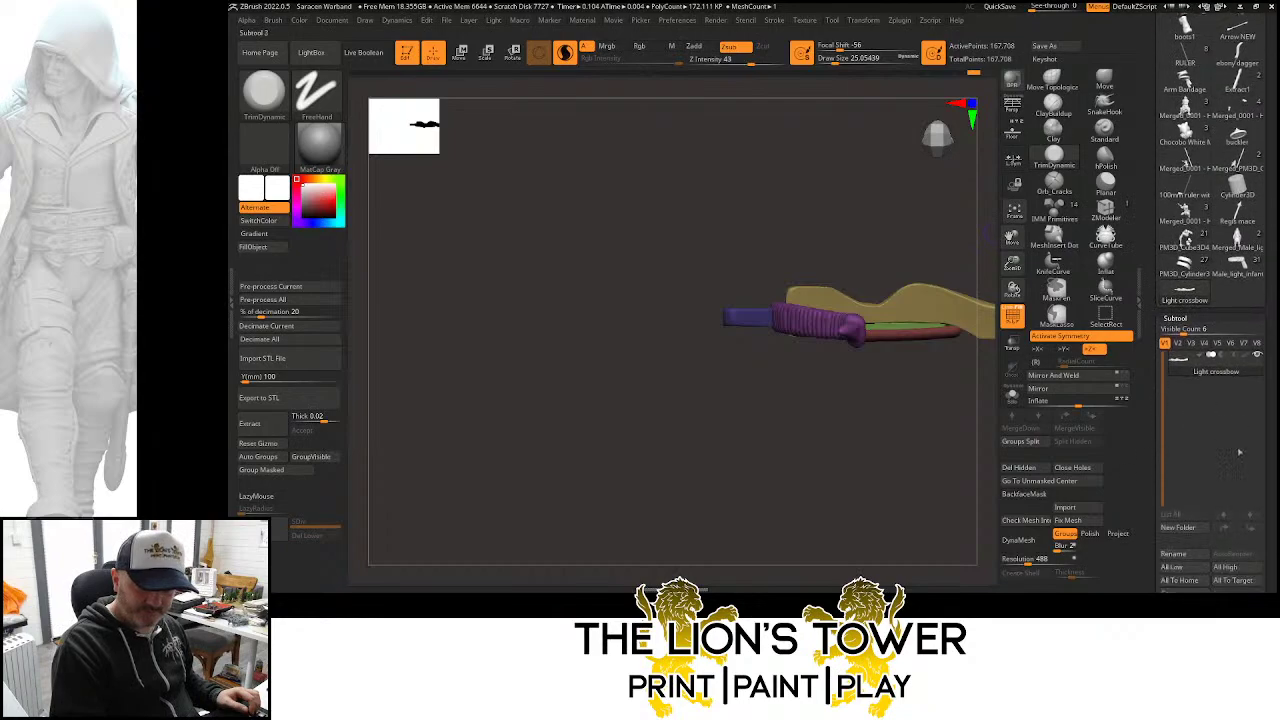
scroll(1239, 452, "down", 2)
left_click(1226, 479)
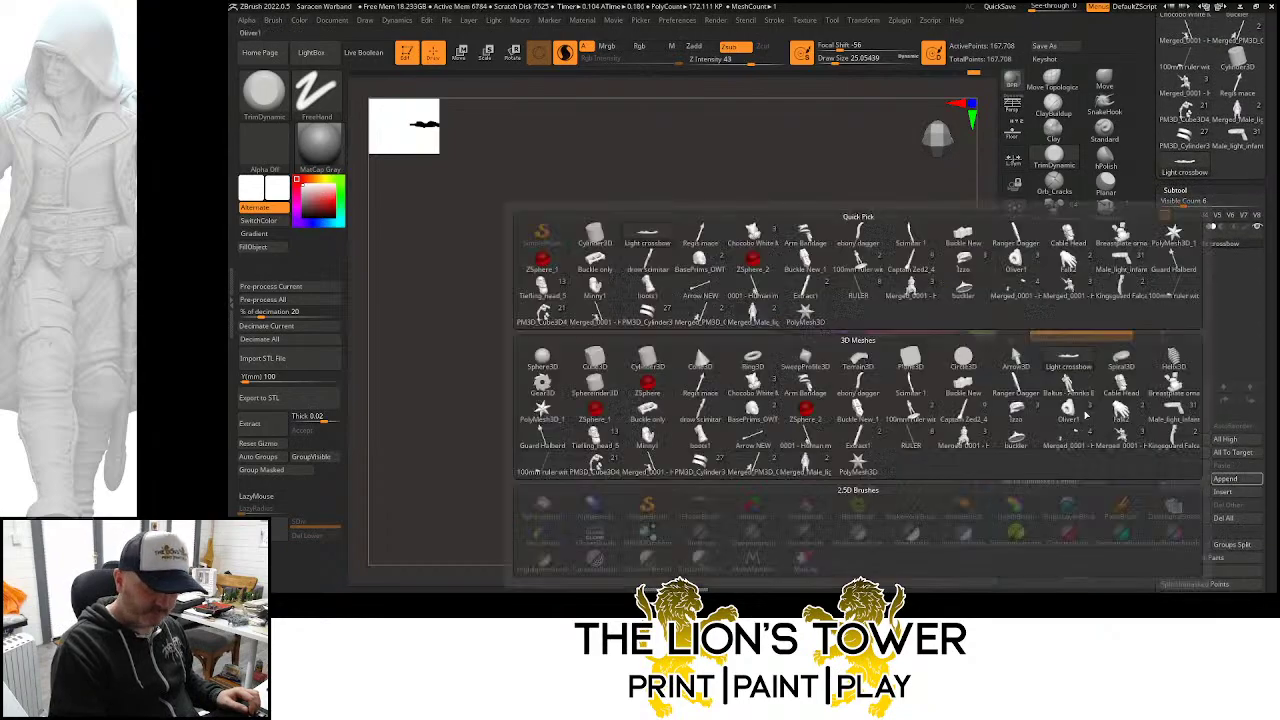
left_click(595, 360)
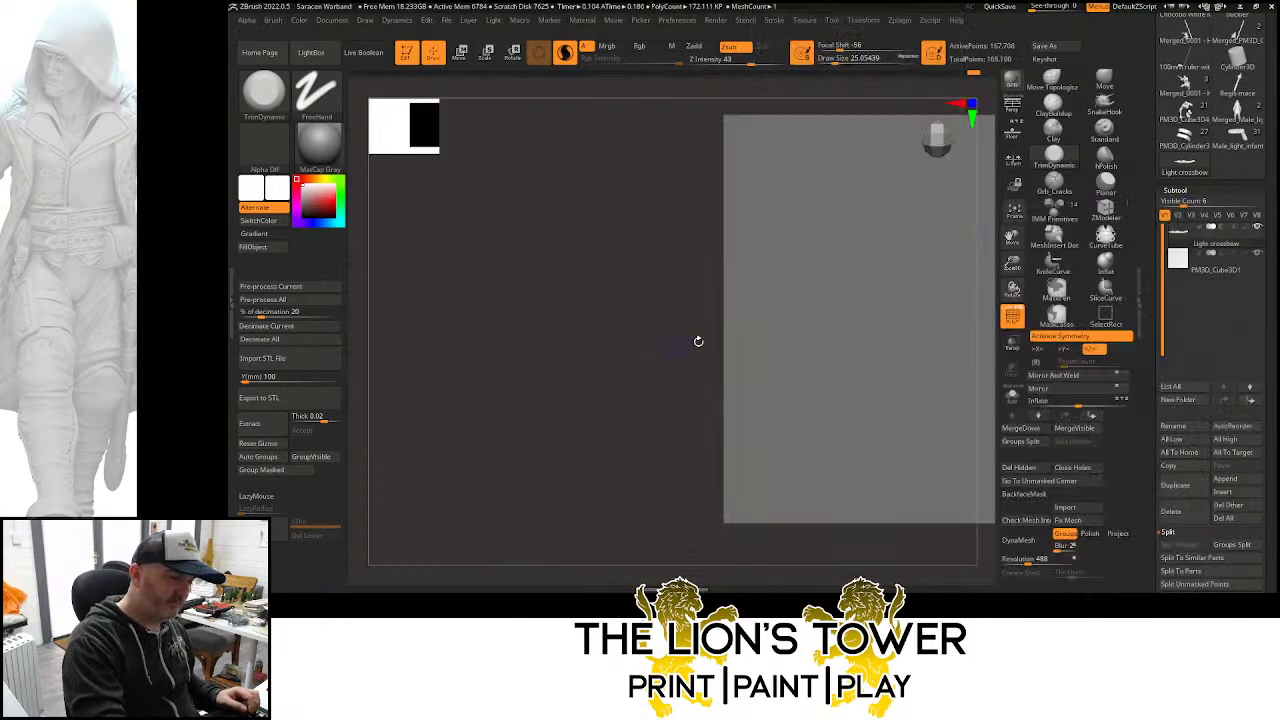
Scale the appended cube's thickness to 0.1, shrink it overall, and move it against the side of the stock
left_click(840, 301, "alt")
left_click_drag(708, 407, 680, 434)
left_click(492, 57)
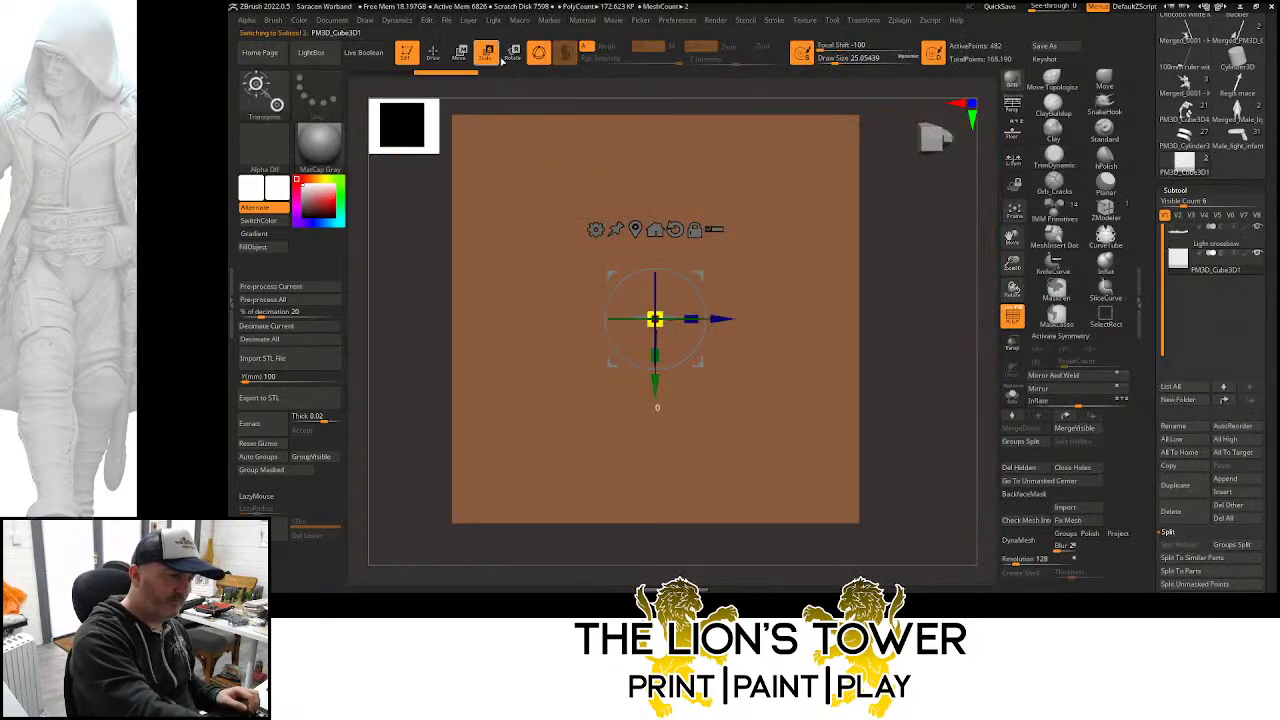
left_click_drag(690, 318, 446, 380)
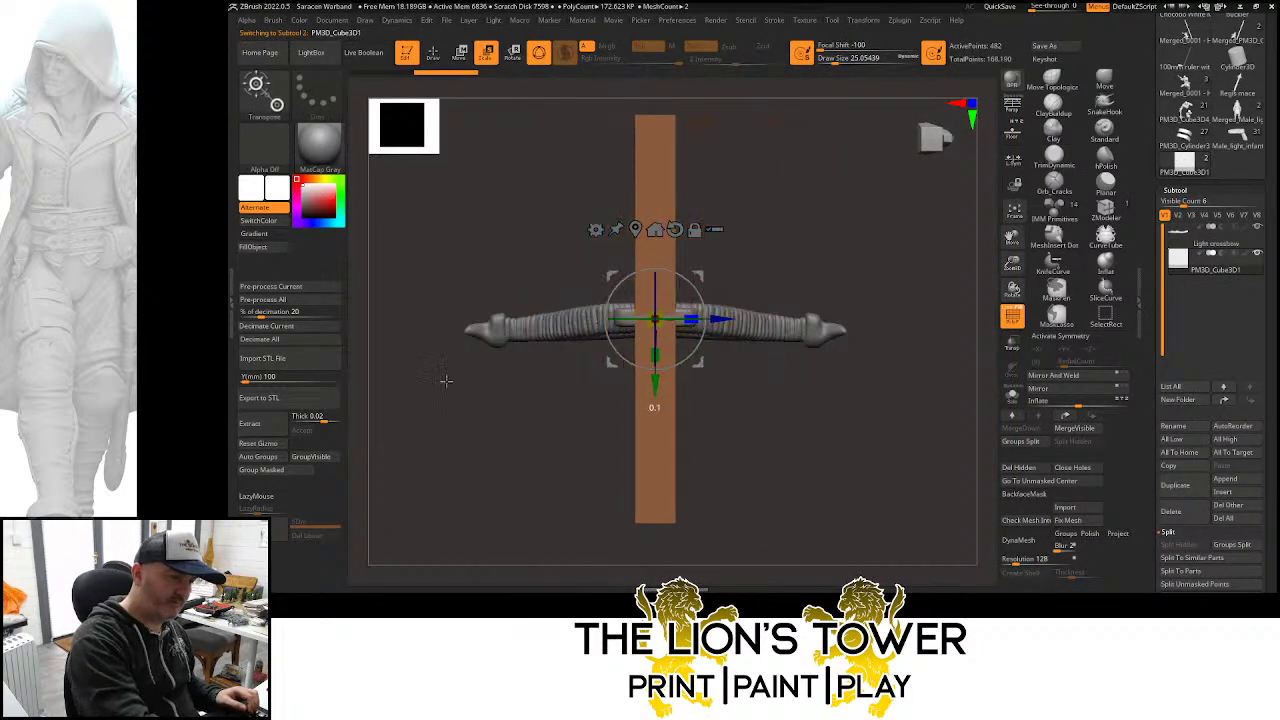
left_click_drag(654, 320, 627, 484)
left_click_drag(717, 319, 697, 319)
Reduce the plate's height and length and place it at the stock's front end, beside the bow
left_click_drag(730, 262, 758, 264)
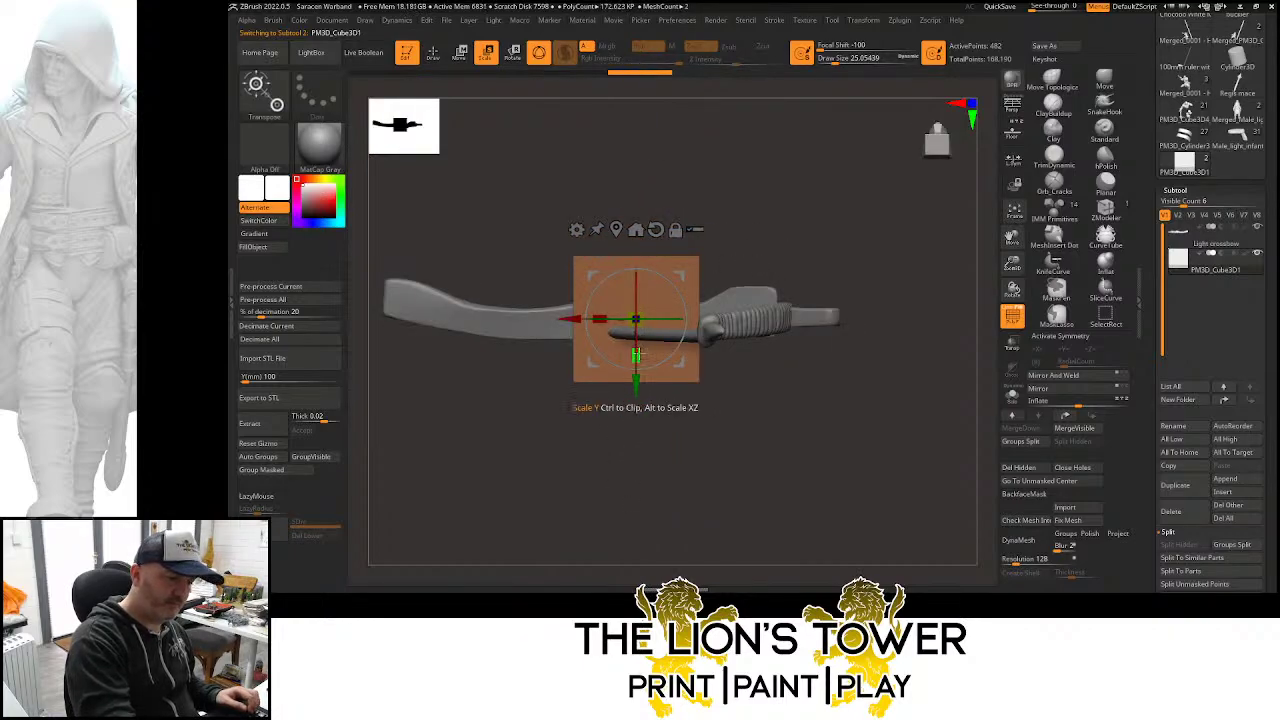
left_click_drag(636, 355, 698, 373)
left_click_drag(898, 292, 886, 260)
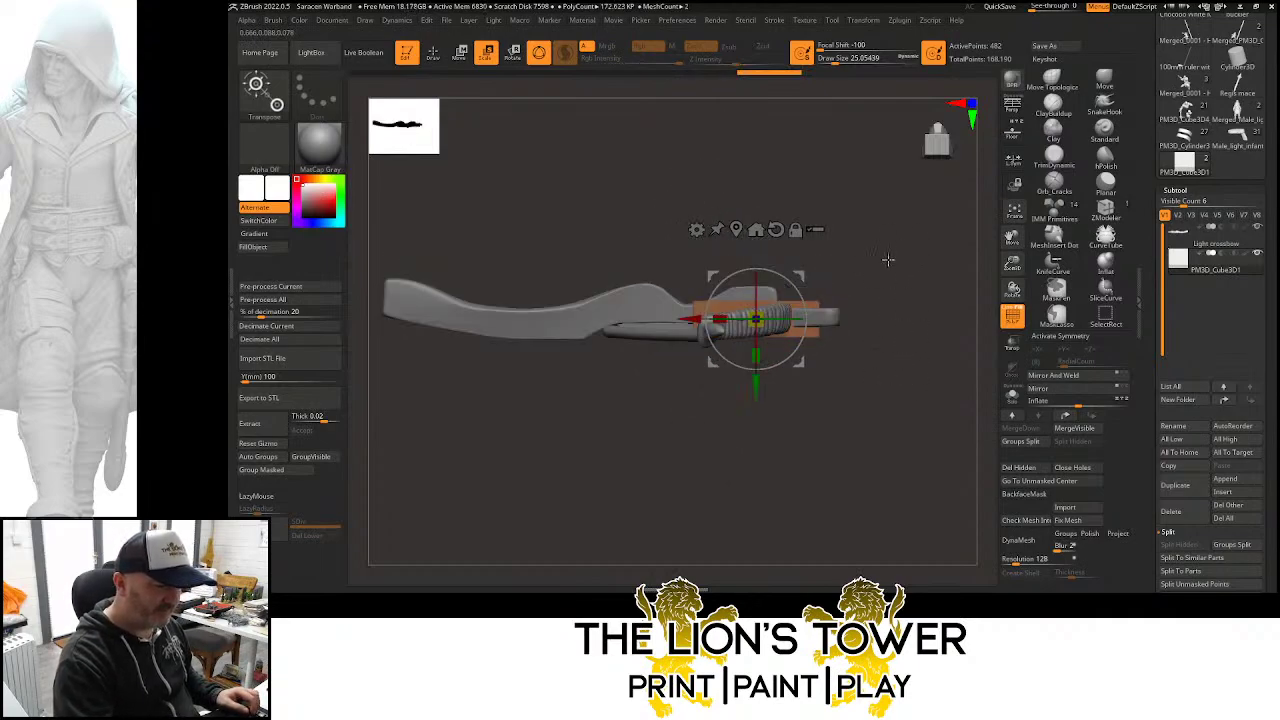
left_click_drag(720, 320, 731, 316)
left_click_drag(877, 241, 890, 267)
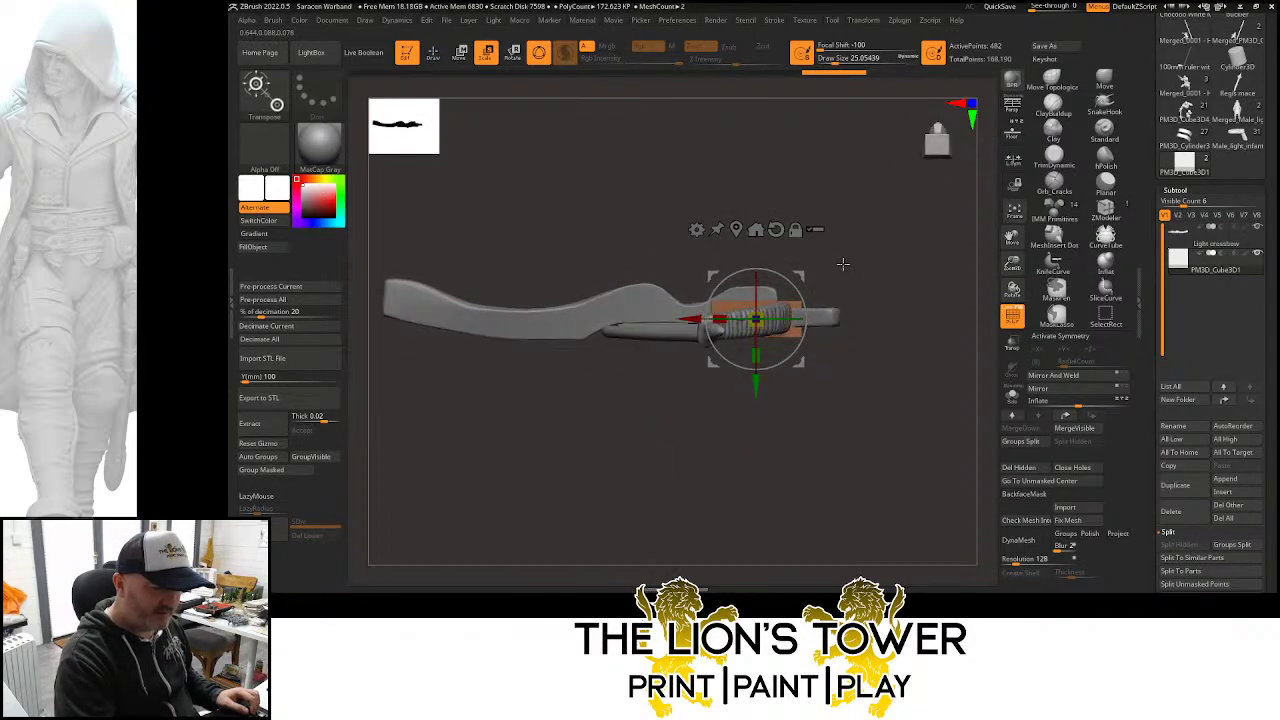
left_click_drag(756, 356, 757, 360)
Mask every part of the crossbow except the wrapped bow and check the plate's placement from above
left_click(778, 327, "alt")
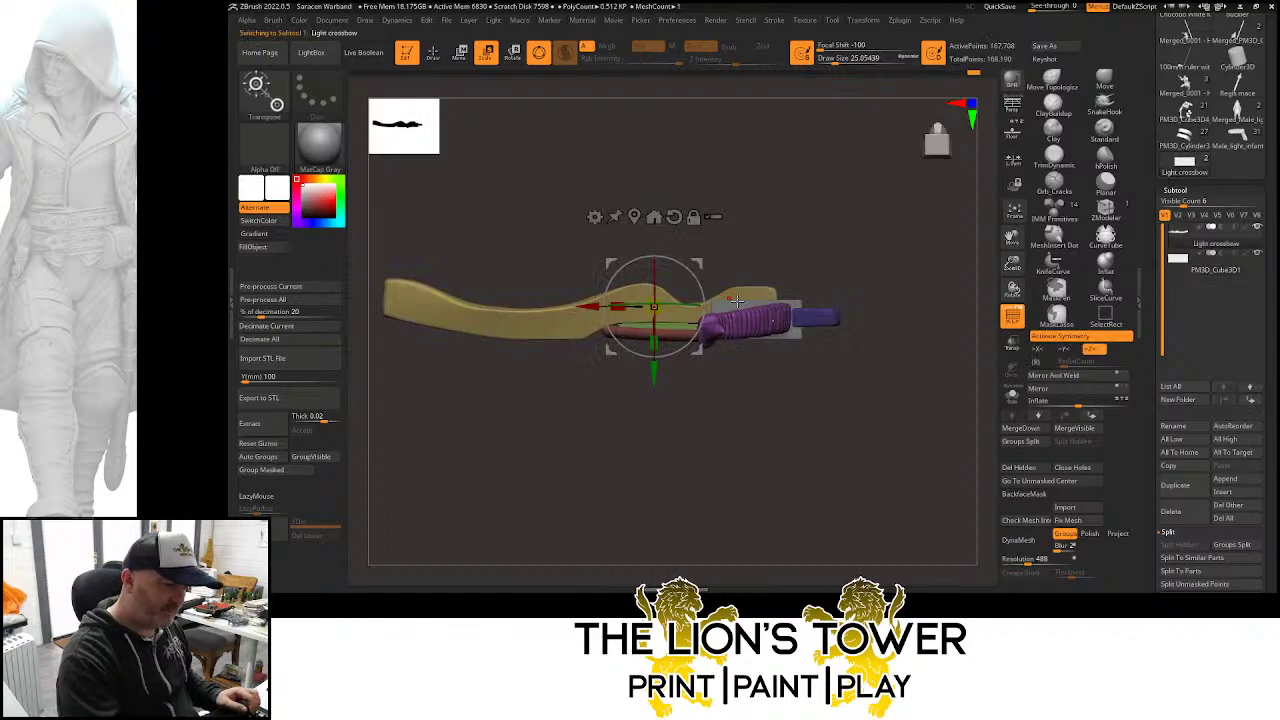
left_click(778, 326, "ctrl")
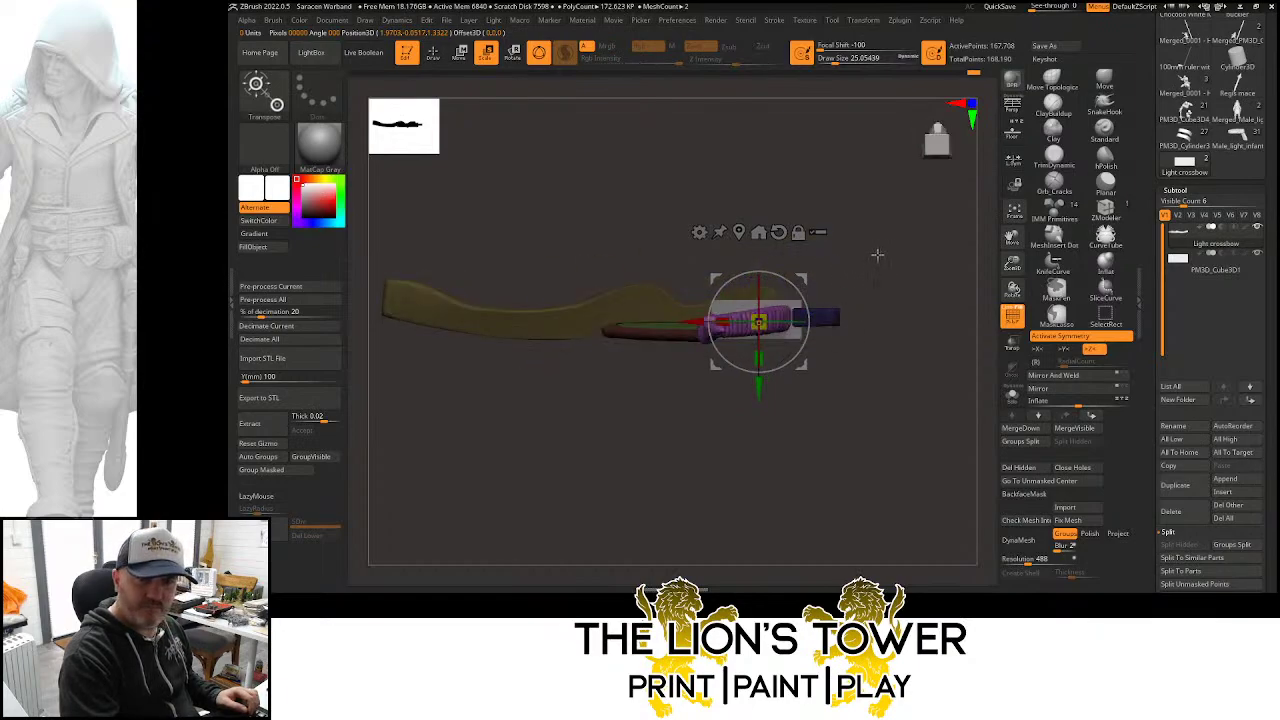
left_click_drag(877, 255, 913, 278, "shift")
left_click_drag(1012, 238, 1031, 260)
left_click_drag(959, 318, 860, 406)
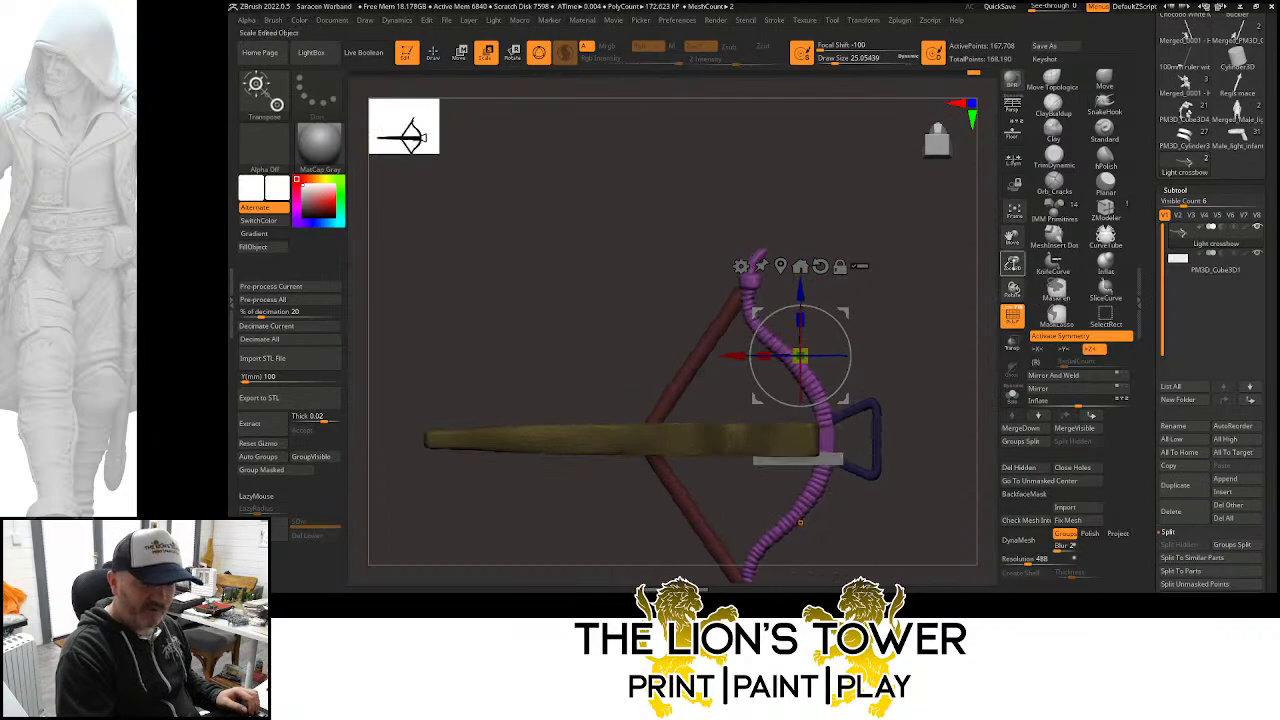
left_click_drag(1012, 240, 1019, 221)
mouse_move(934, 323)
left_mouse_down()
mouse_move(911, 337)
mouse_move(991, 291)
mouse_move(951, 357)
mouse_move(953, 317)
left_mouse_up()
Adjust the plate's thickness beside the stock and convert it to a DynaMesh at resolution 848
left_click(830, 420, "alt")
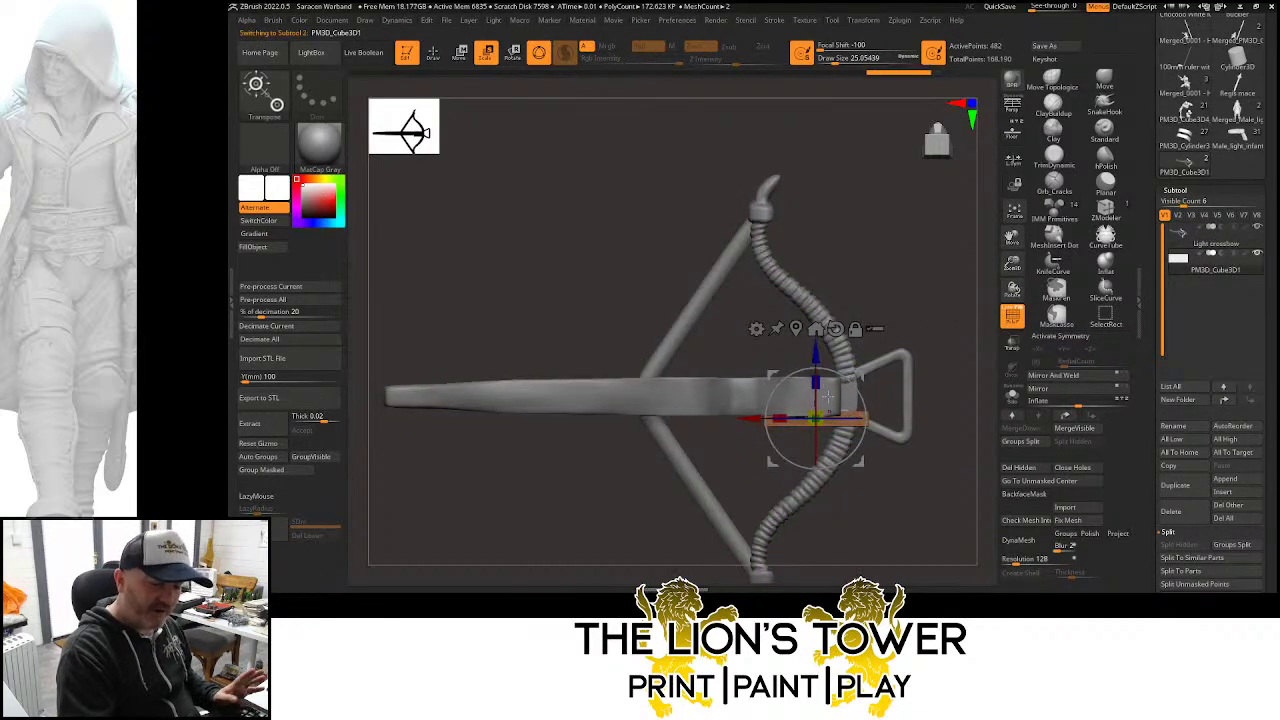
left_click_drag(816, 378, 817, 351)
left_click_drag(936, 318, 952, 229, "shift")
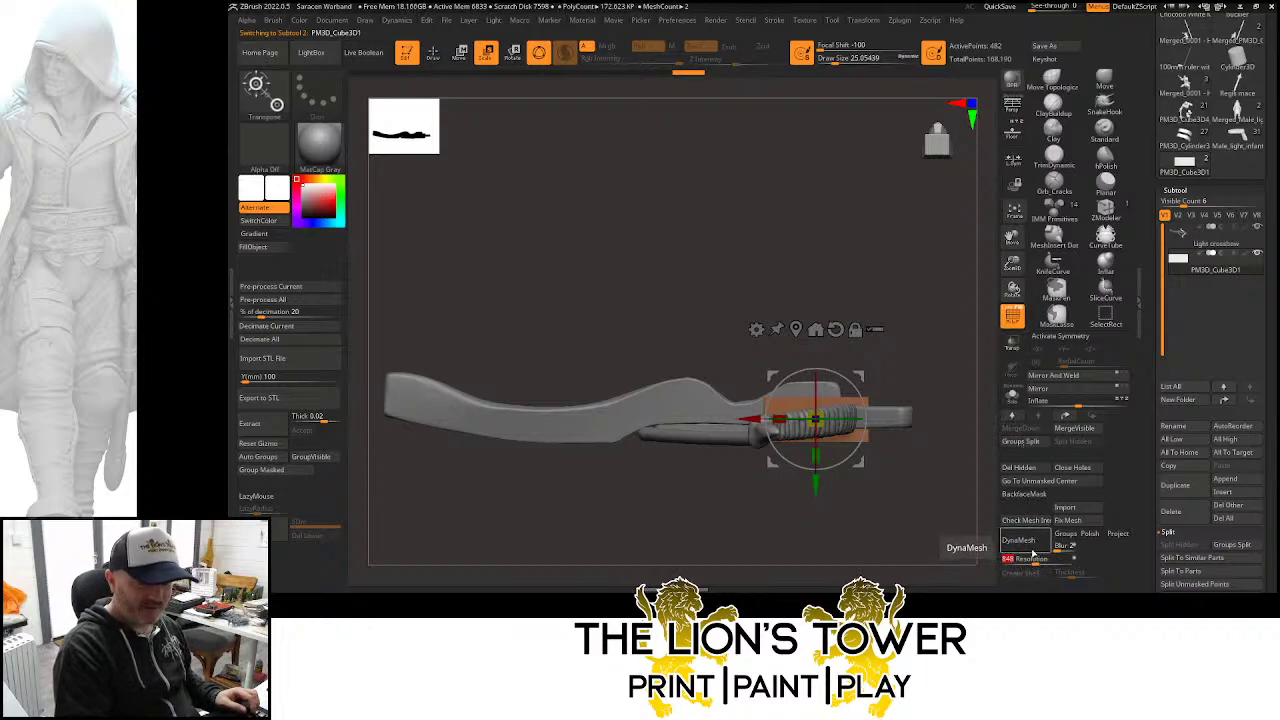
left_click(1031, 545)
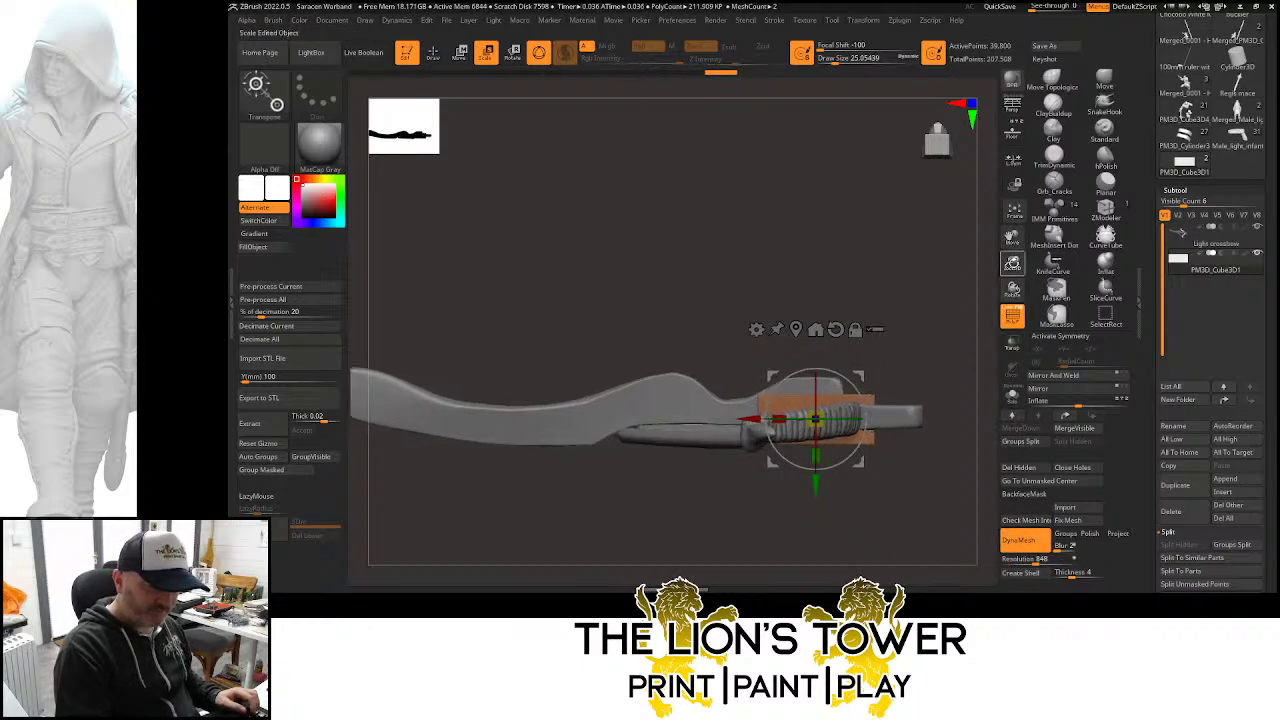
Shift the plate slightly forward along the stock's front end
mouse_move(968, 295)
left_mouse_down()
mouse_move(964, 363)
mouse_move(949, 377)
mouse_move(953, 293)
left_mouse_up()
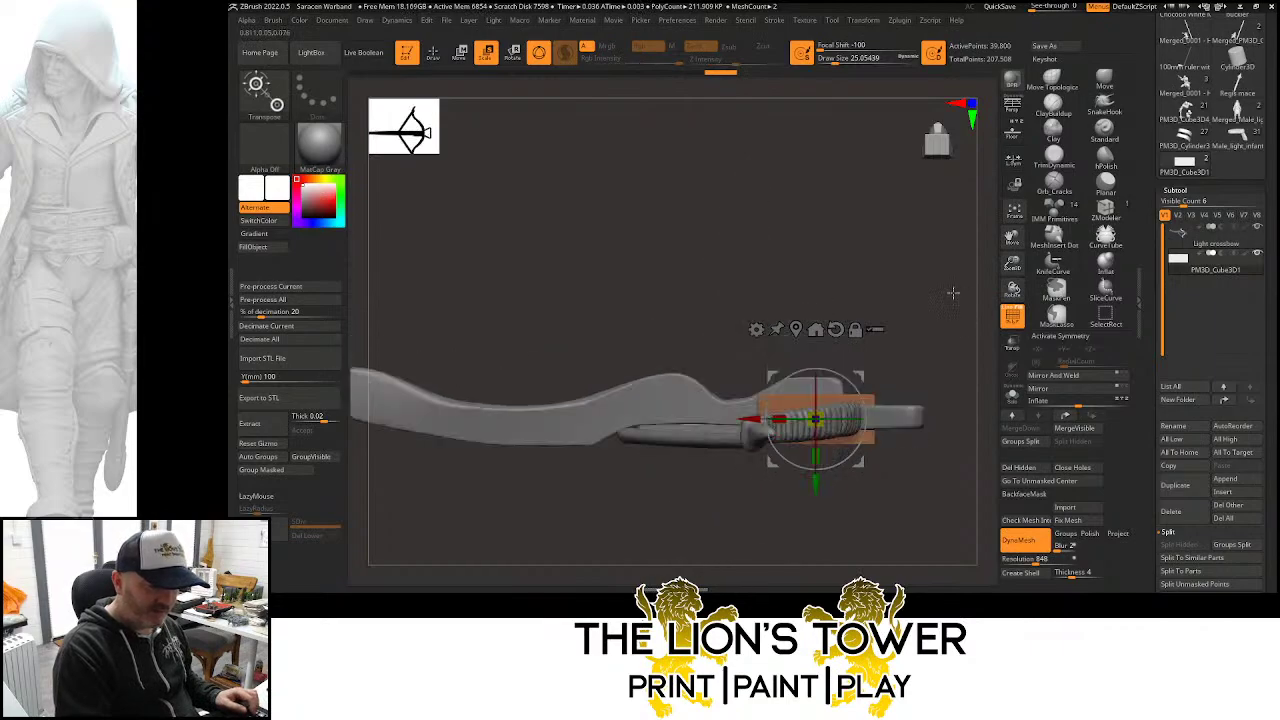
left_click_drag(768, 413, 778, 413)
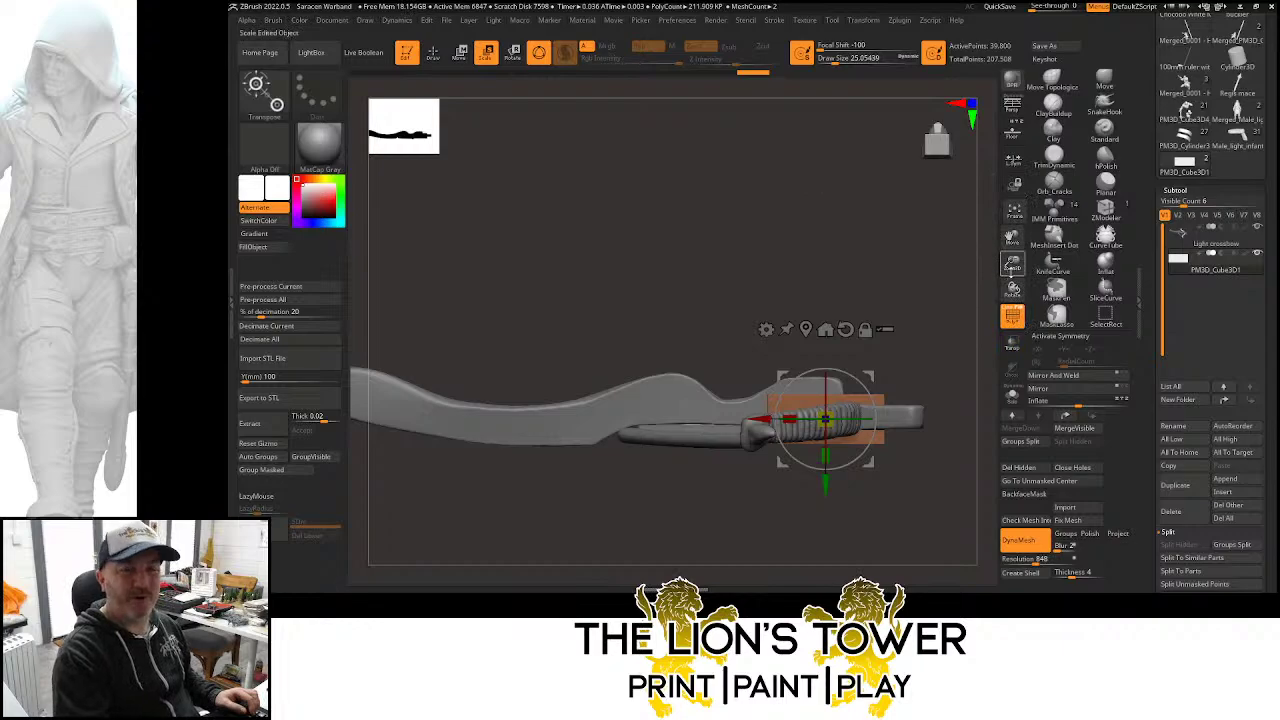
left_click_drag(970, 330, 940, 237)
Isolate the plate and slice both corners of its rear end diagonally with SliceCurve to form a point
left_click(1013, 397)
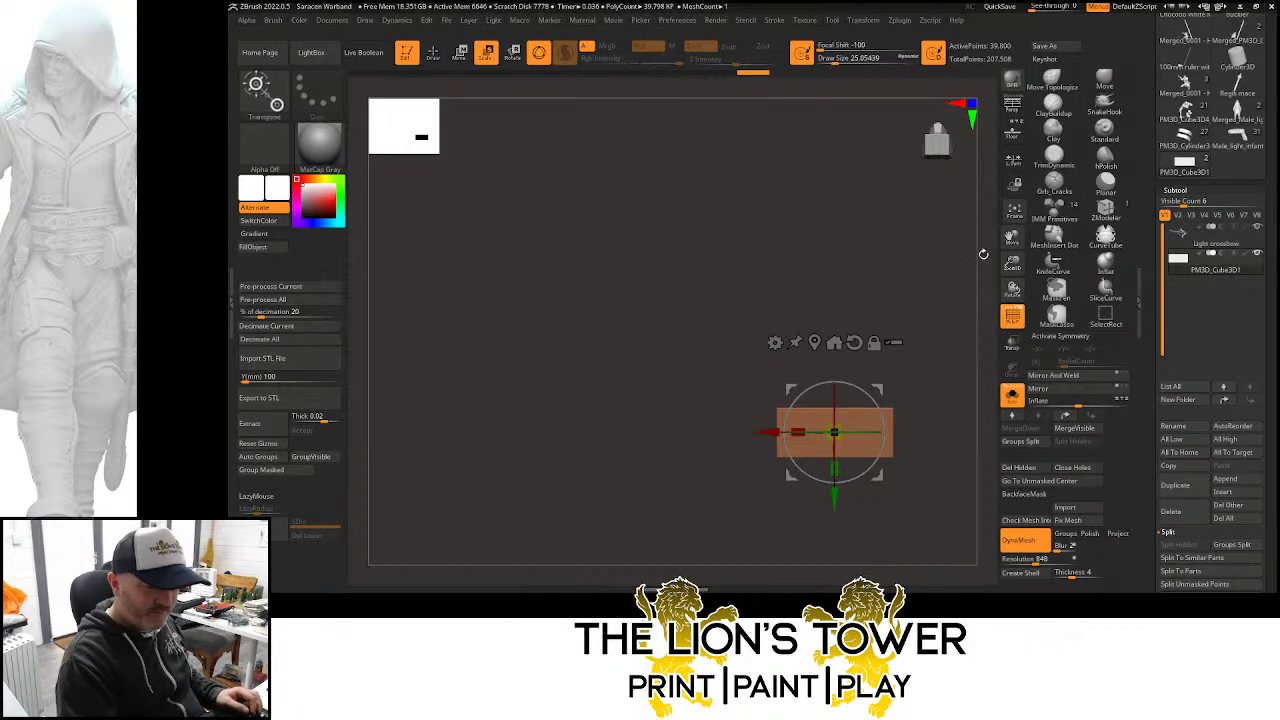
left_click_drag(1011, 240, 1005, 207)
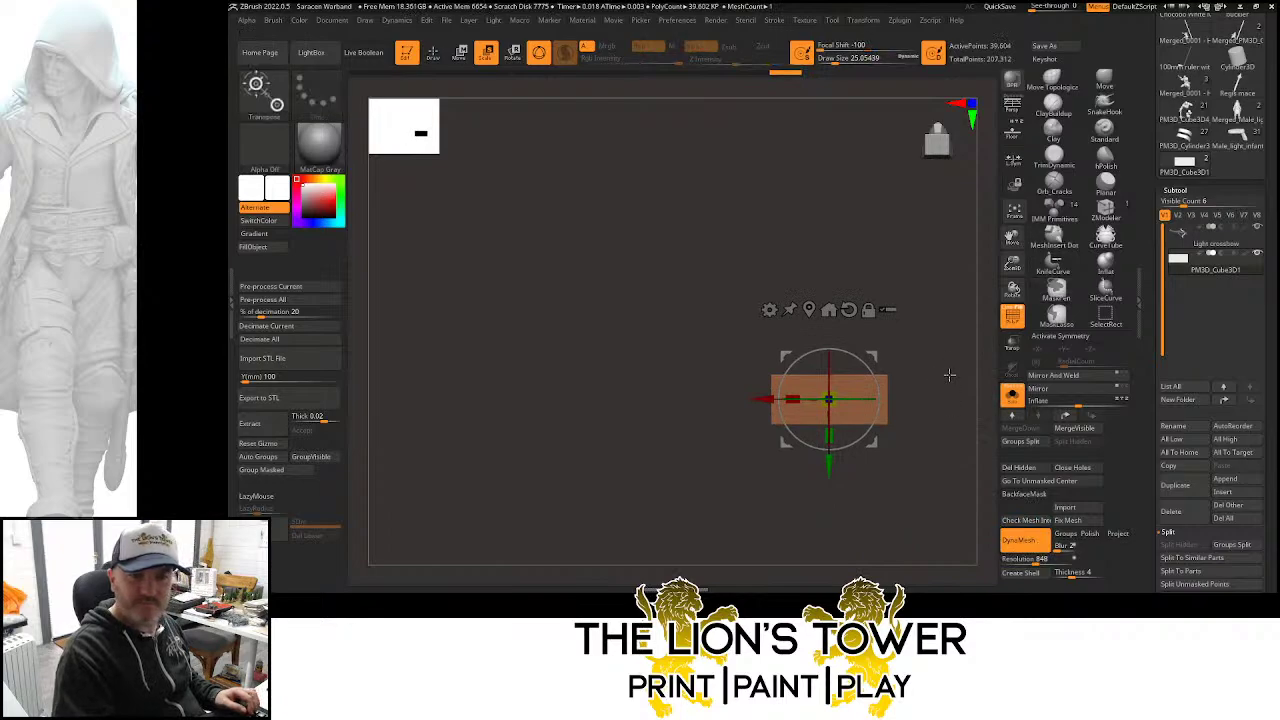
left_click_drag(1016, 242, 1055, 207)
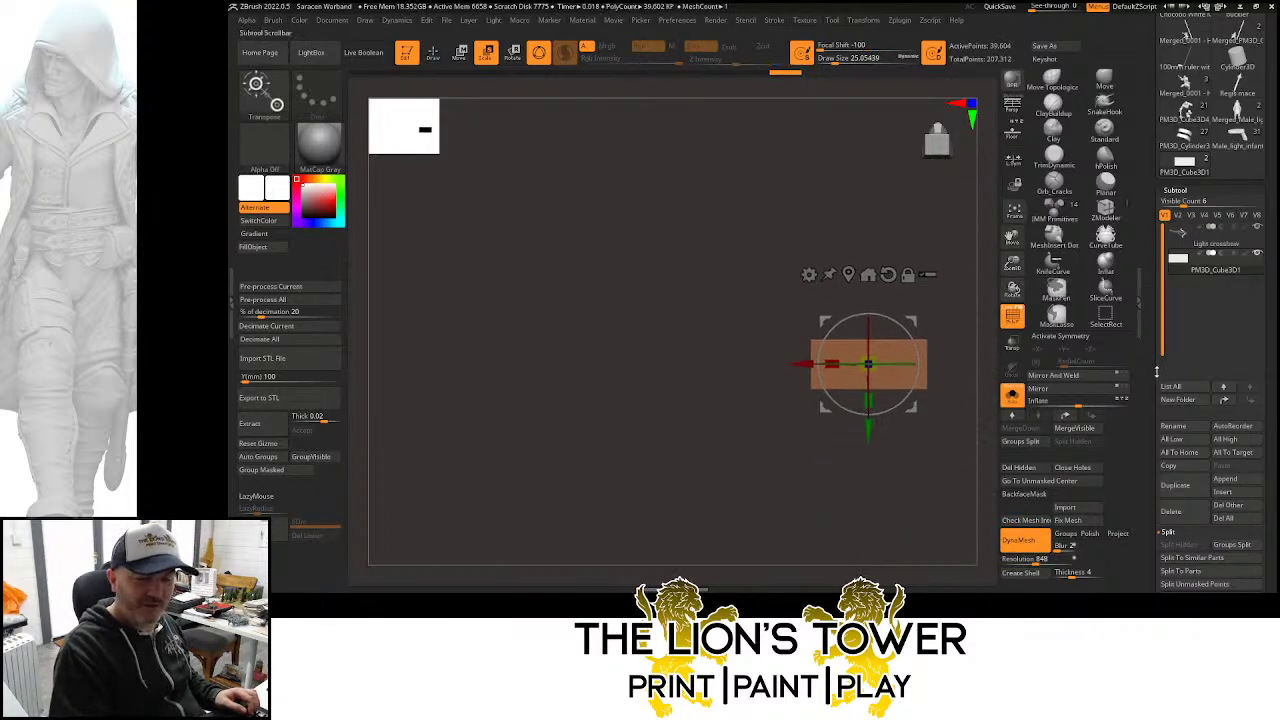
left_click_drag(1158, 390, 1163, 343)
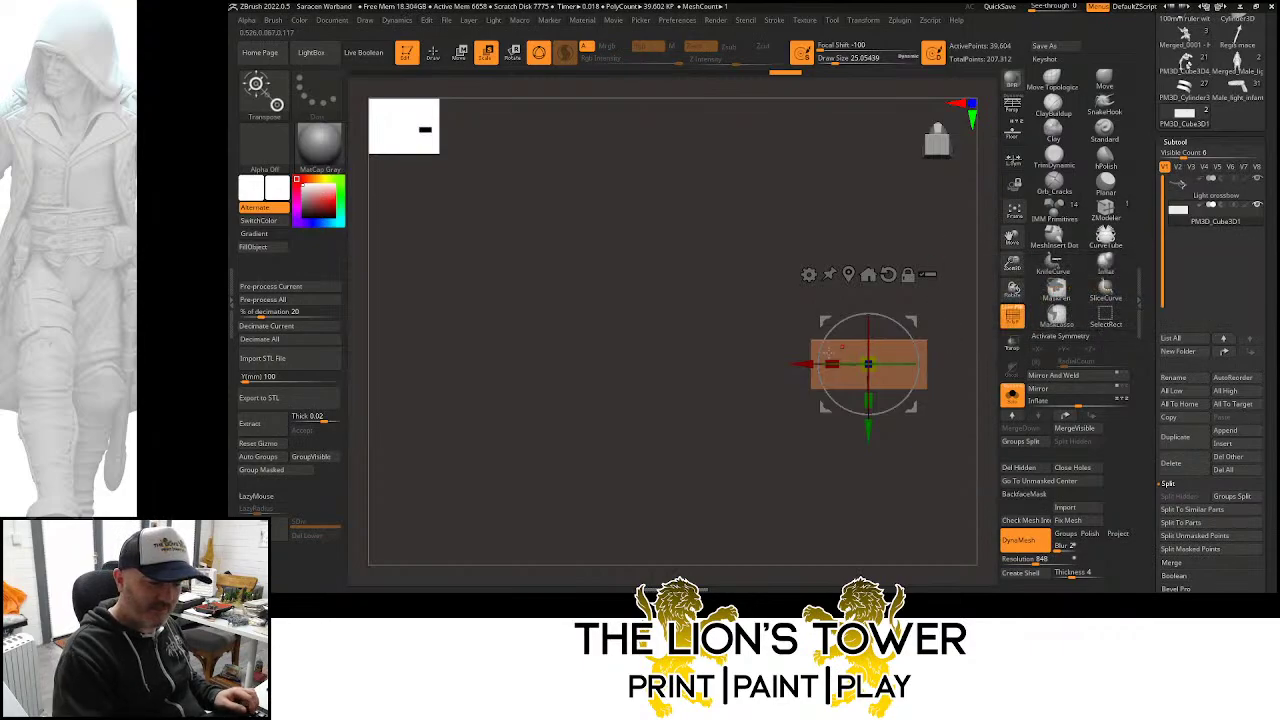
left_click(1105, 288)
mouse_move(803, 365)
left_mouse_down("ctrl+shift")
mouse_move(853, 365)
mouse_move(858, 323)
left_mouse_up("ctrl+shift")
key("ctrl+z")
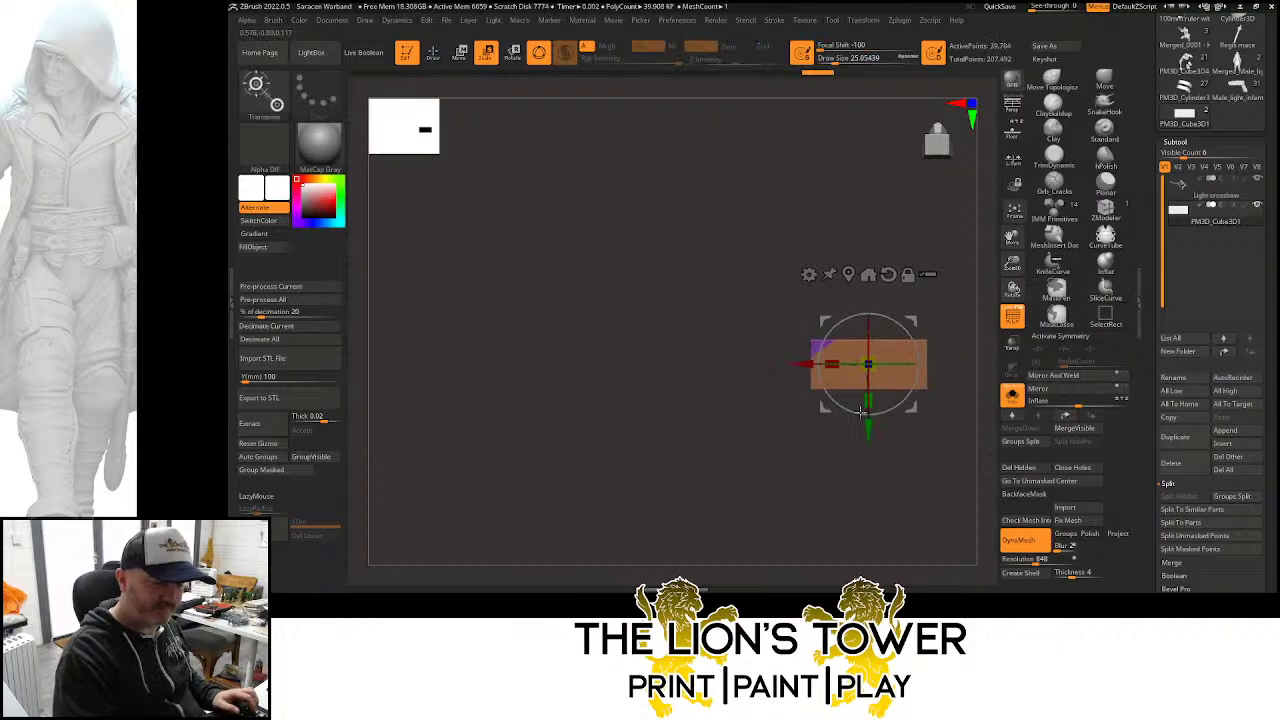
mouse_move(891, 450)
left_mouse_down("ctrl+shift")
mouse_move(818, 362)
mouse_move(790, 350)
left_mouse_up("ctrl+shift")
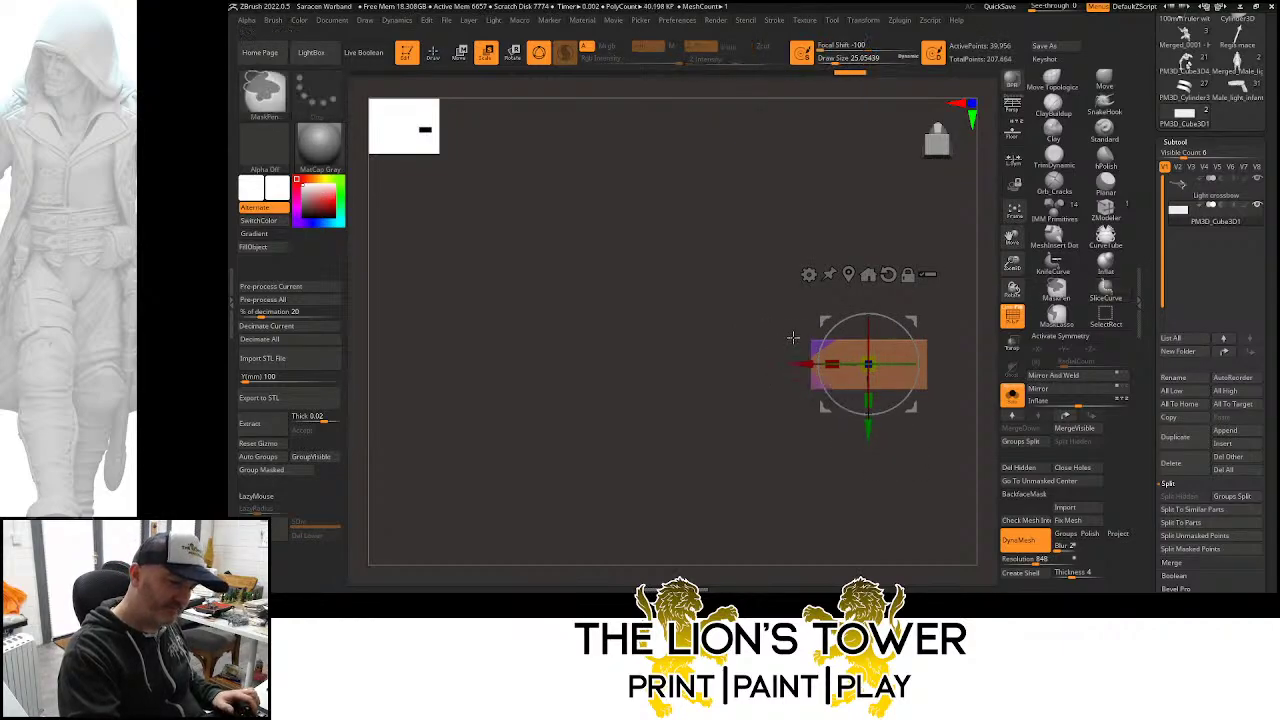
Clear the plate's mask and remesh it with DynaMesh using the Groups and Polish options
left_click(933, 446, "ctrl")
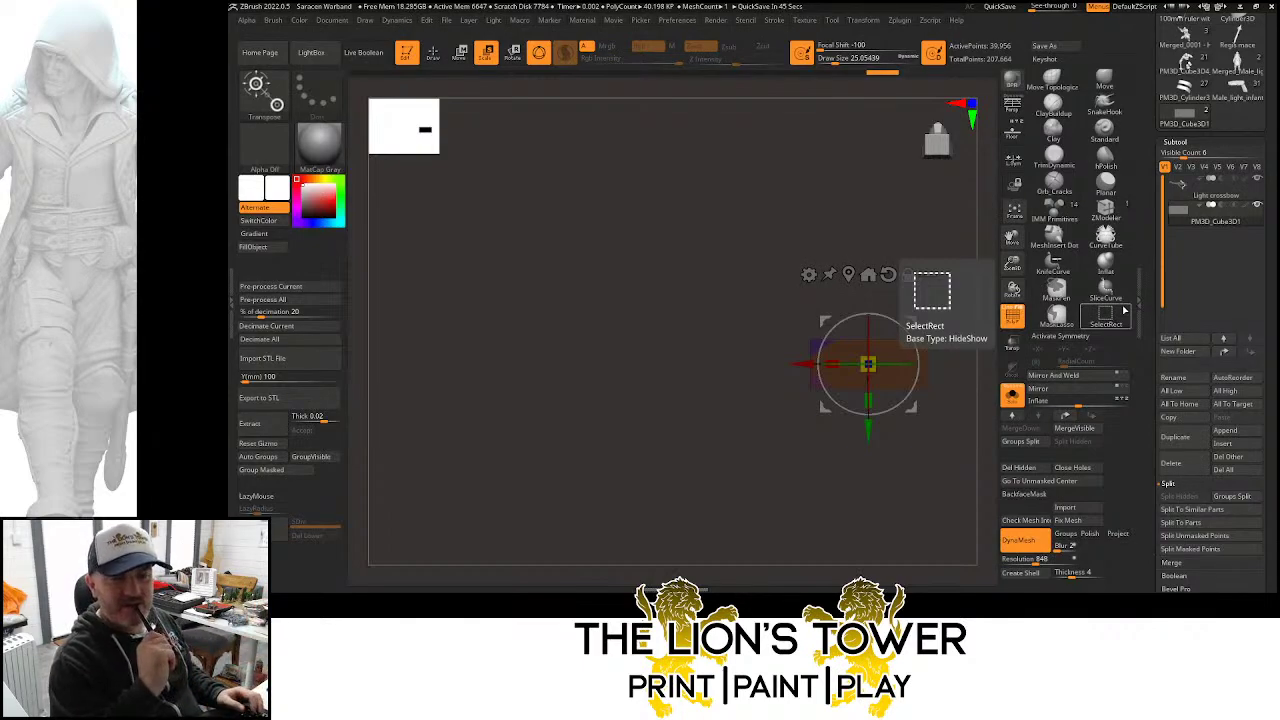
left_click_drag(1012, 238, 963, 248)
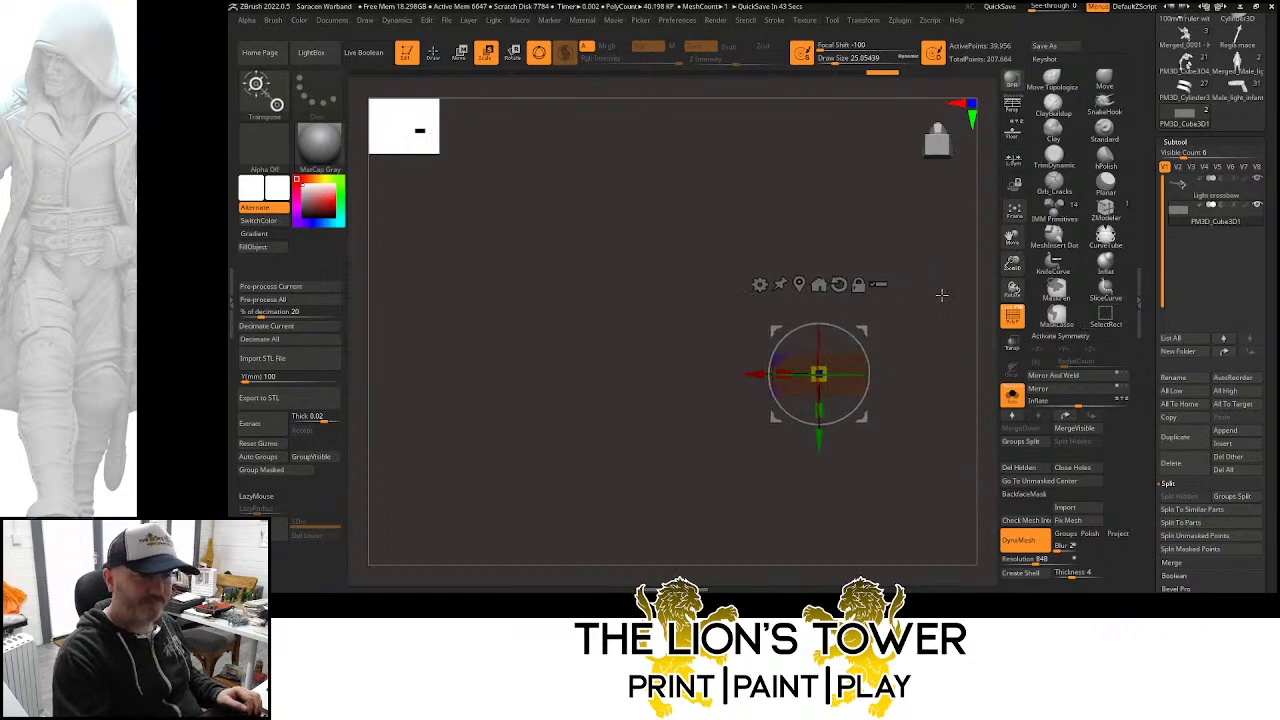
left_click_drag(941, 296, 975, 298, "shift")
left_click_drag(945, 355, 911, 360)
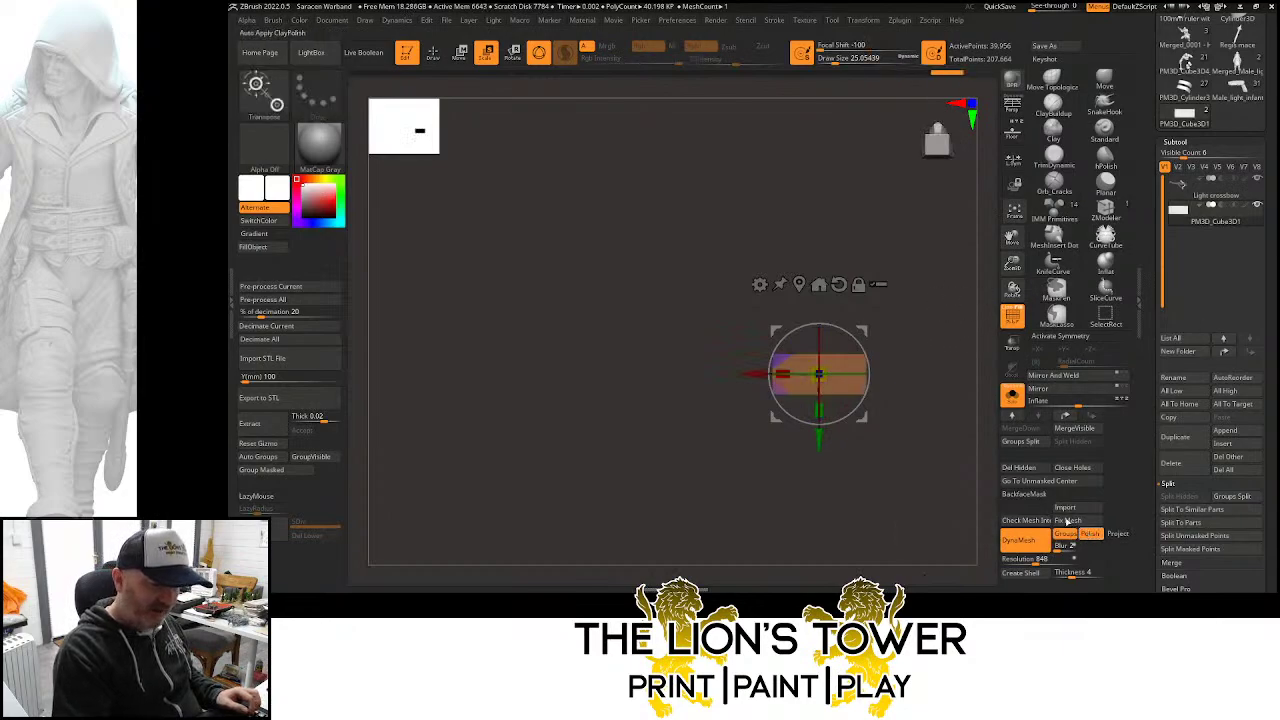
key("ctrl")
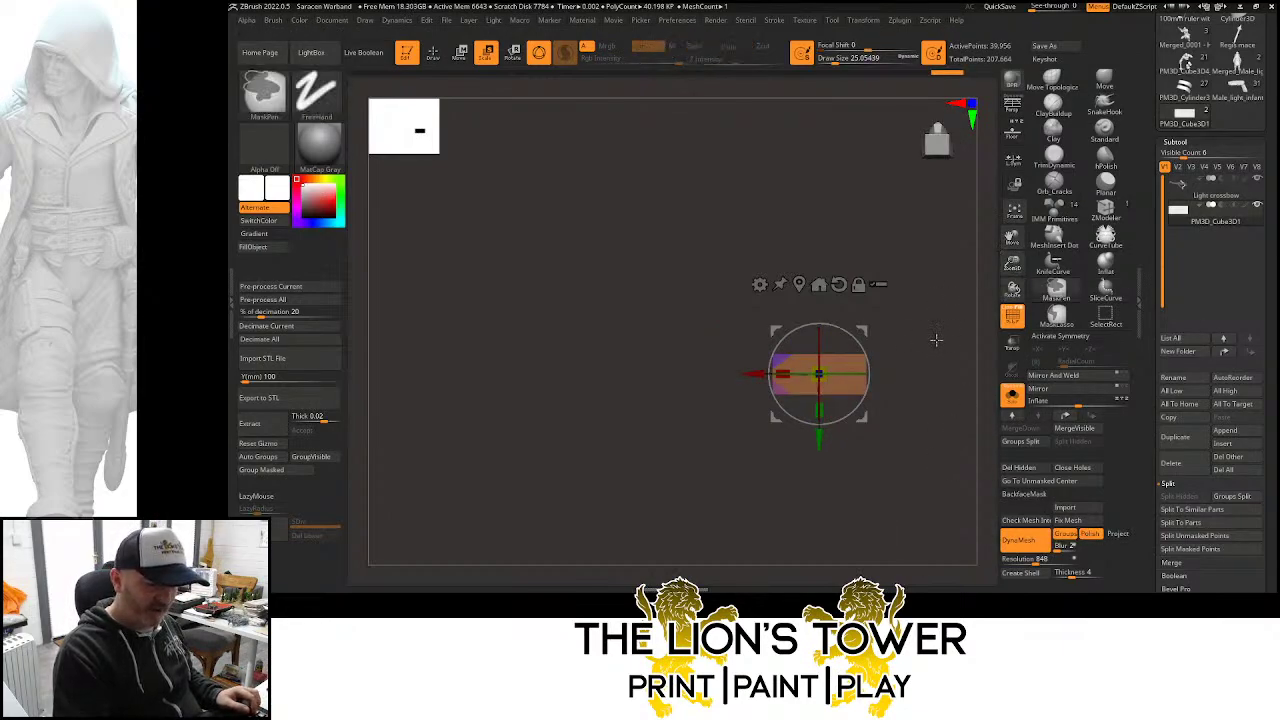
left_click(930, 342, "ctrl")
left_click_drag(930, 342, 938, 382, "ctrl")
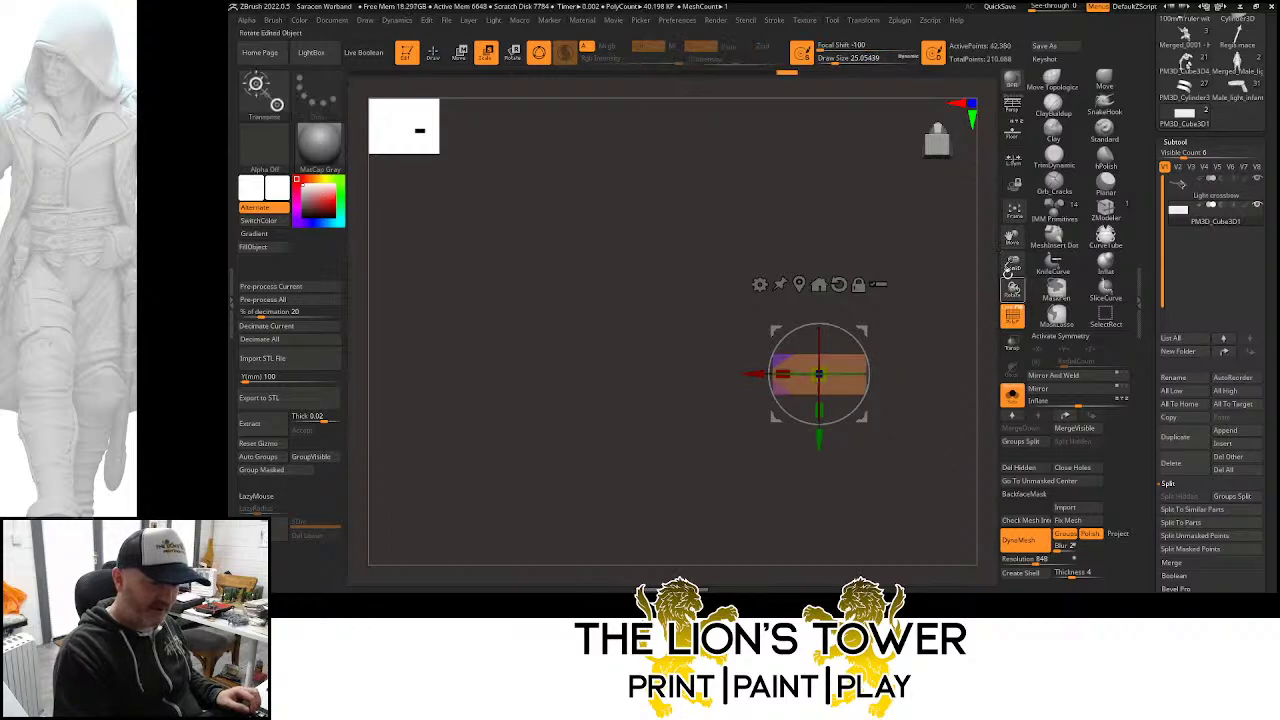
Hide the two sliced corner pieces of the plate and delete the hidden geometry
mouse_move(1012, 264)
left_mouse_down()
mouse_move(1012, 246)
mouse_move(1043, 240)
mouse_move(1020, 240)
left_mouse_up()
left_click_drag(1012, 239, 964, 268)
left_click(433, 62)
key("ctrl+shift")
left_click(849, 353, "ctrl+shift")
left_click(849, 352, "ctrl+shift")
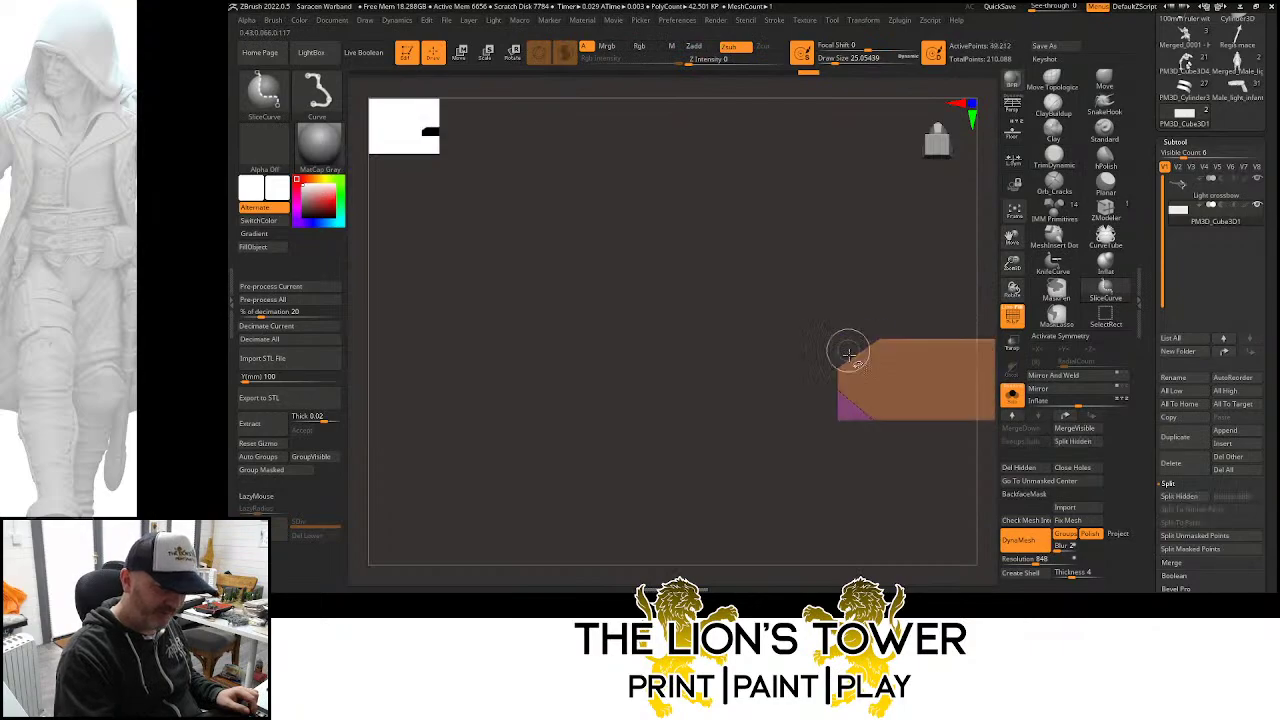
left_click(851, 412, "ctrl+shift")
left_click(1036, 470)
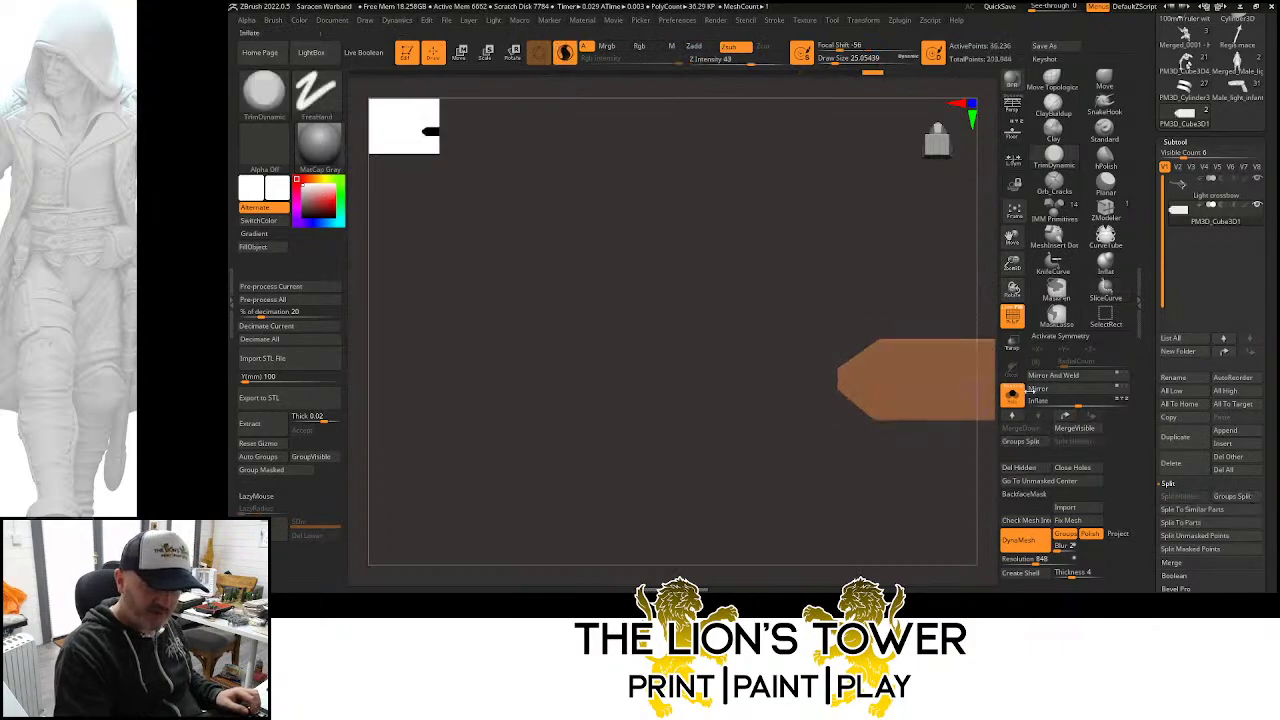
Show the crossbow again and examine how the pointed plate sits against the stock from above and the side
left_click_drag(1012, 238, 909, 314)
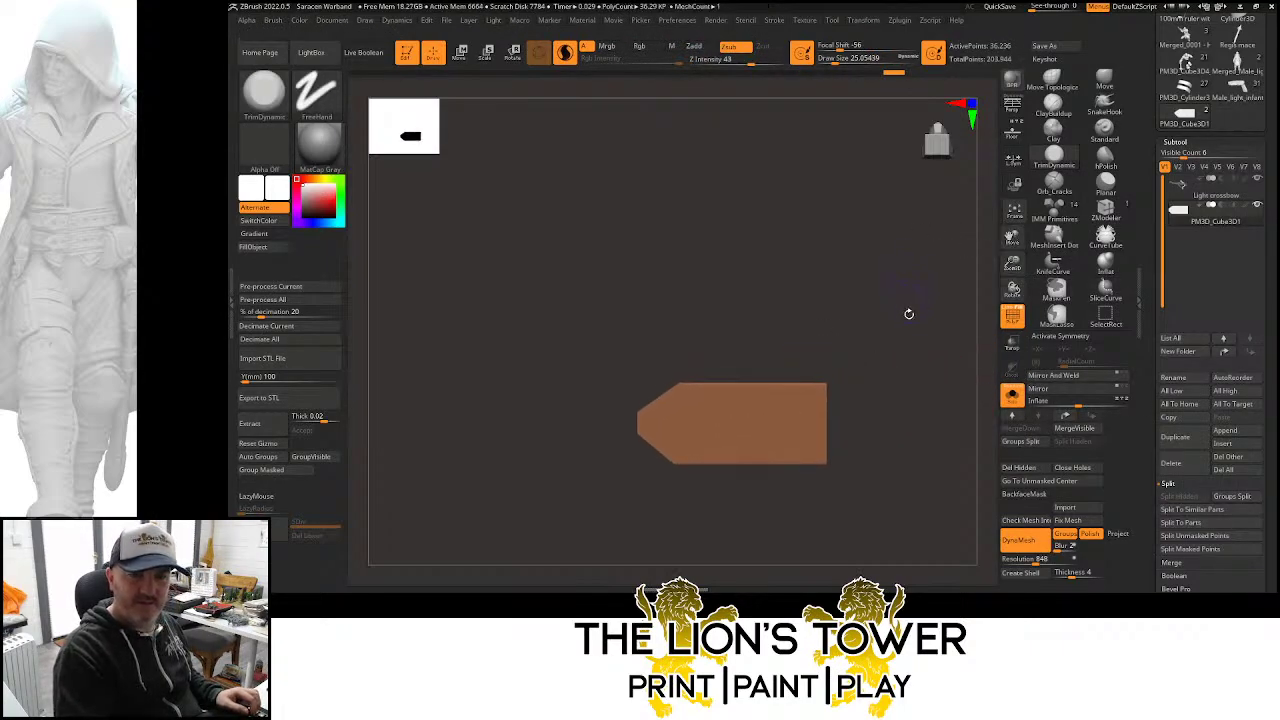
left_click(1011, 404)
left_click_drag(914, 388, 932, 477)
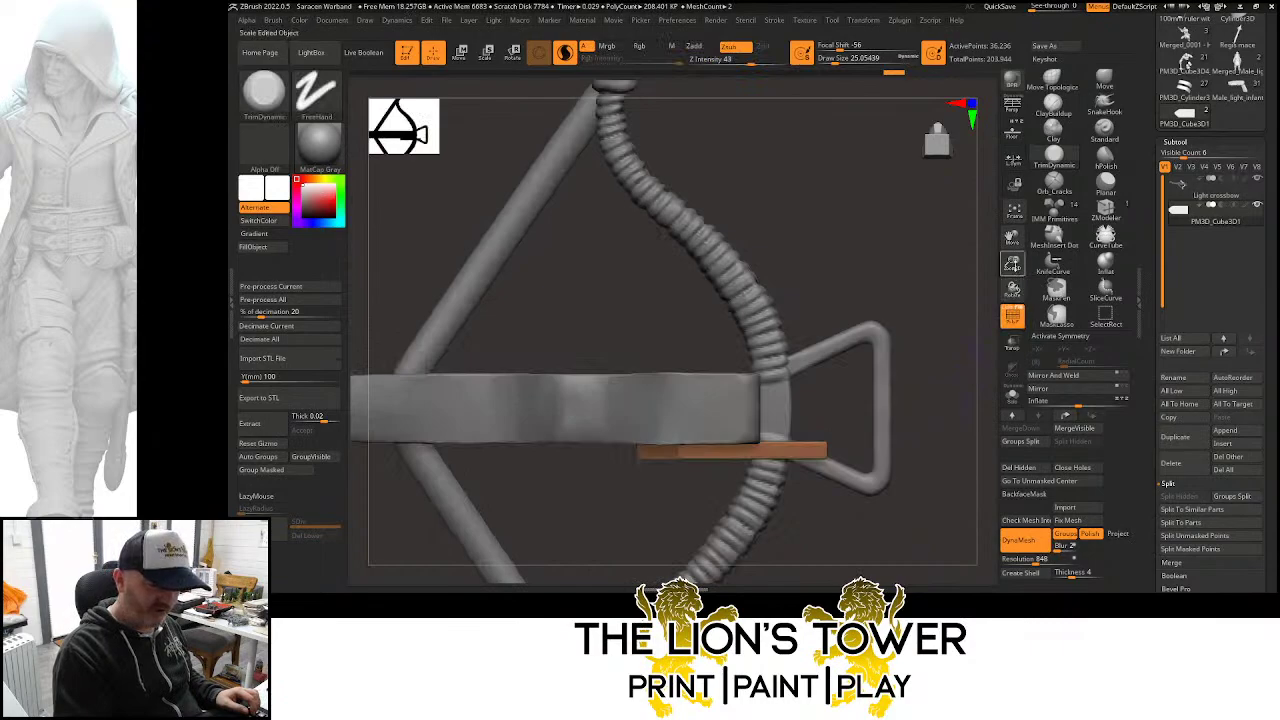
left_click_drag(1013, 264, 1012, 240)
left_click_drag(822, 342, 792, 300)
left_click_drag(697, 298, 812, 384)
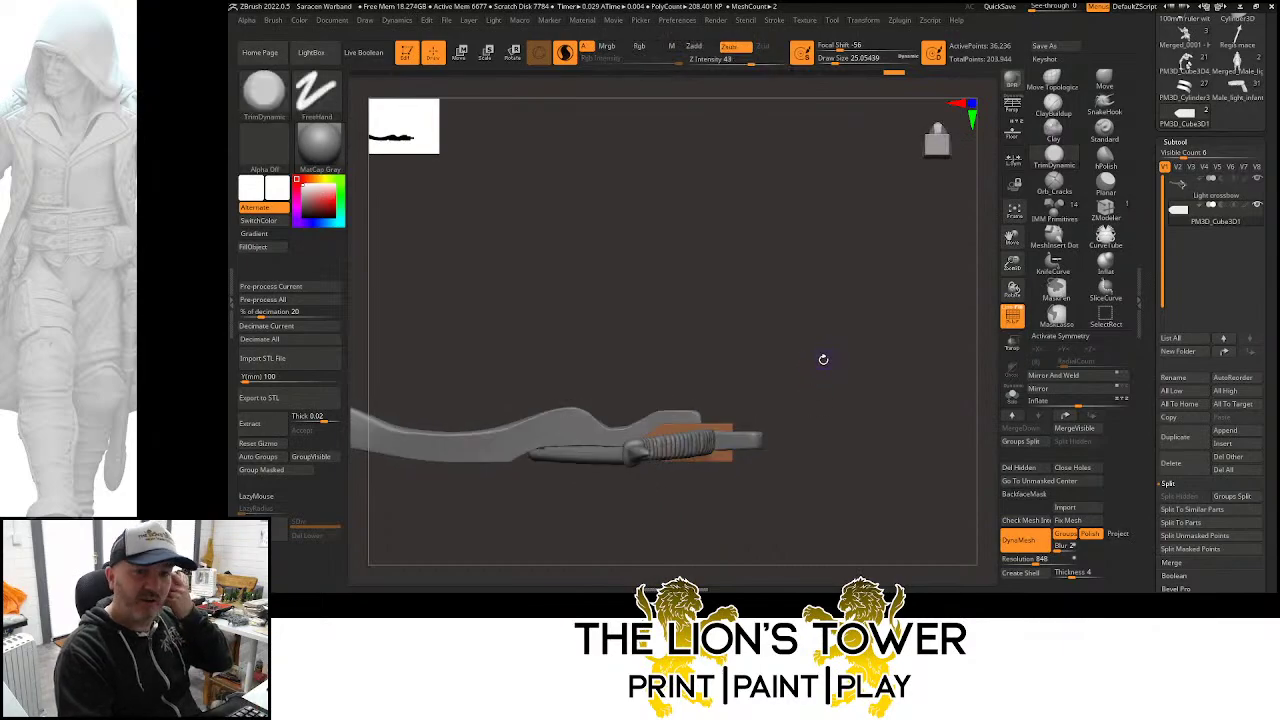
left_click_drag(867, 413, 857, 383)
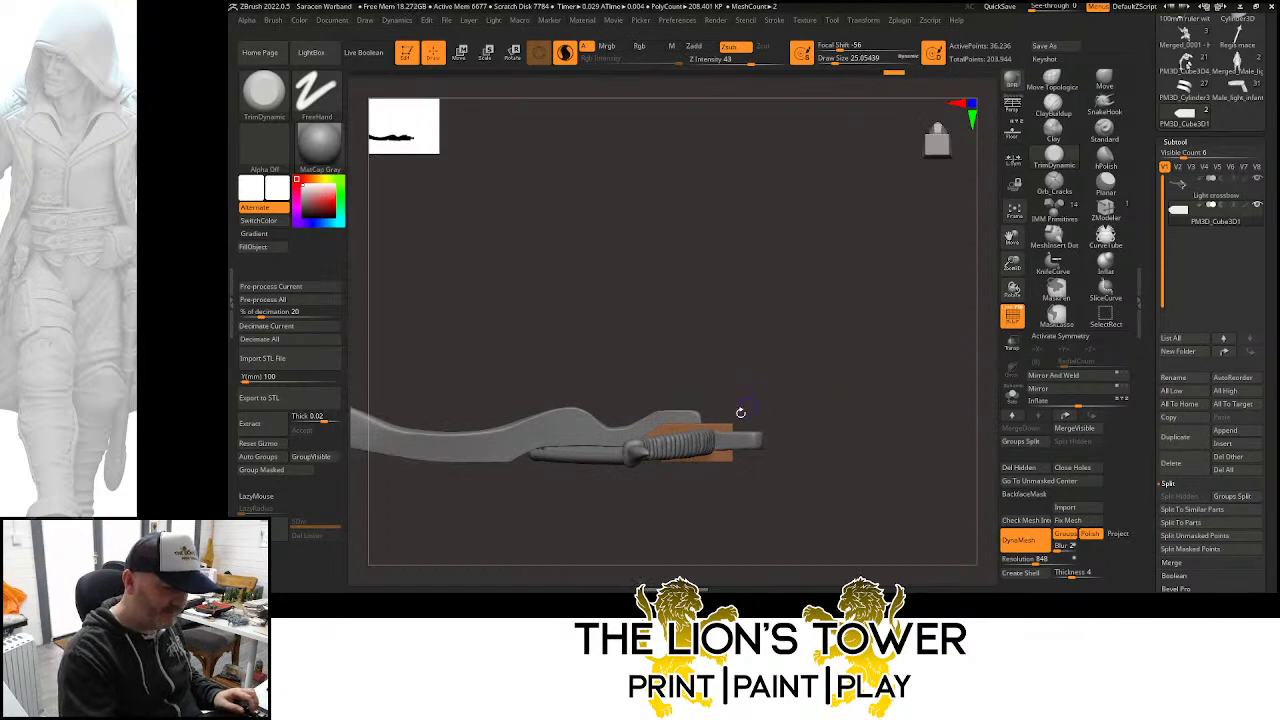
Move the side plate slightly forward along the stock toward the front stirrup
key("ctrl")
key("w")
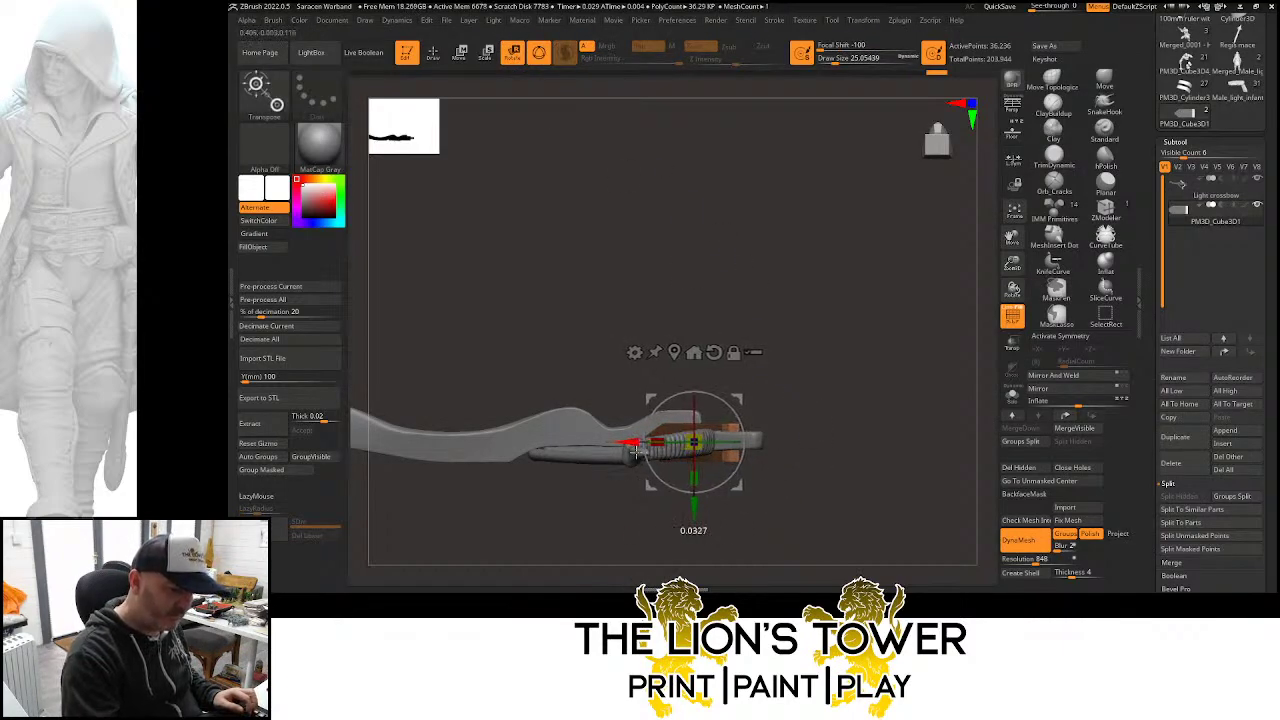
left_click_drag(871, 323, 907, 450)
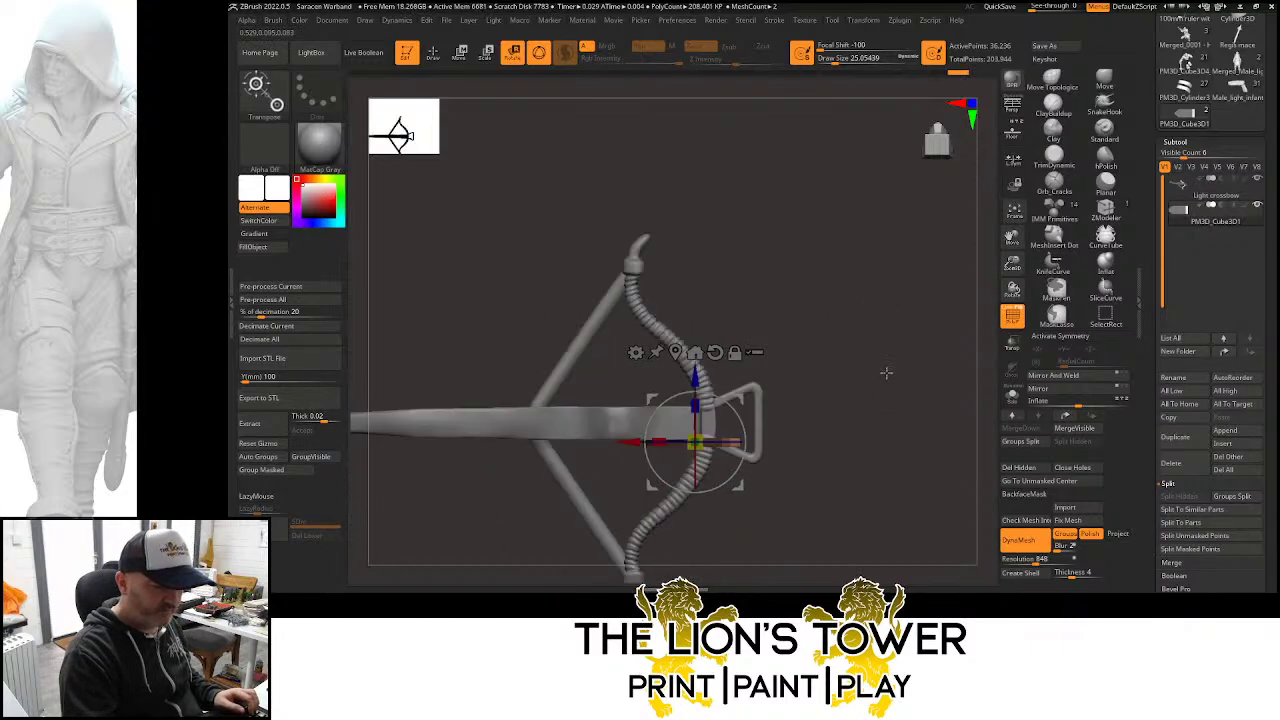
left_click_drag(887, 370, 917, 363)
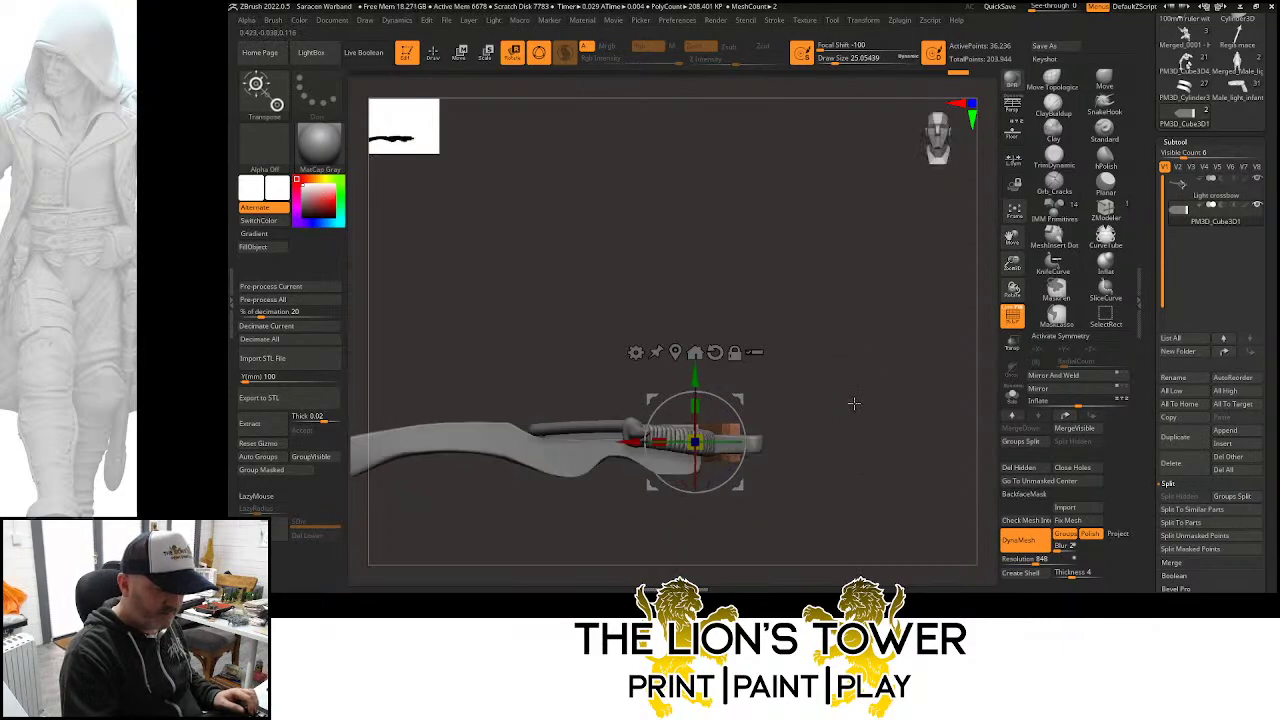
Slice both corners of the plate's front end diagonally with SliceCurve to give it a taper
key("ctrl")
key("shift")
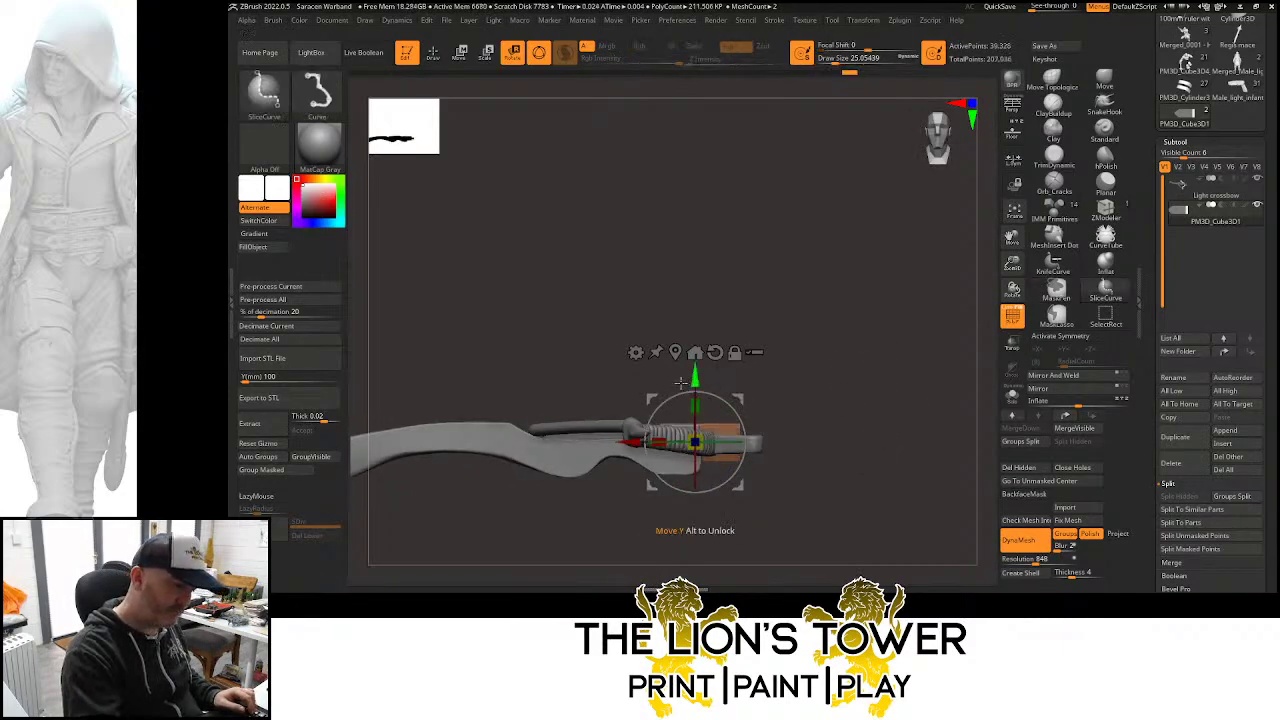
left_click_drag(638, 372, 772, 464, "ctrl+shift")
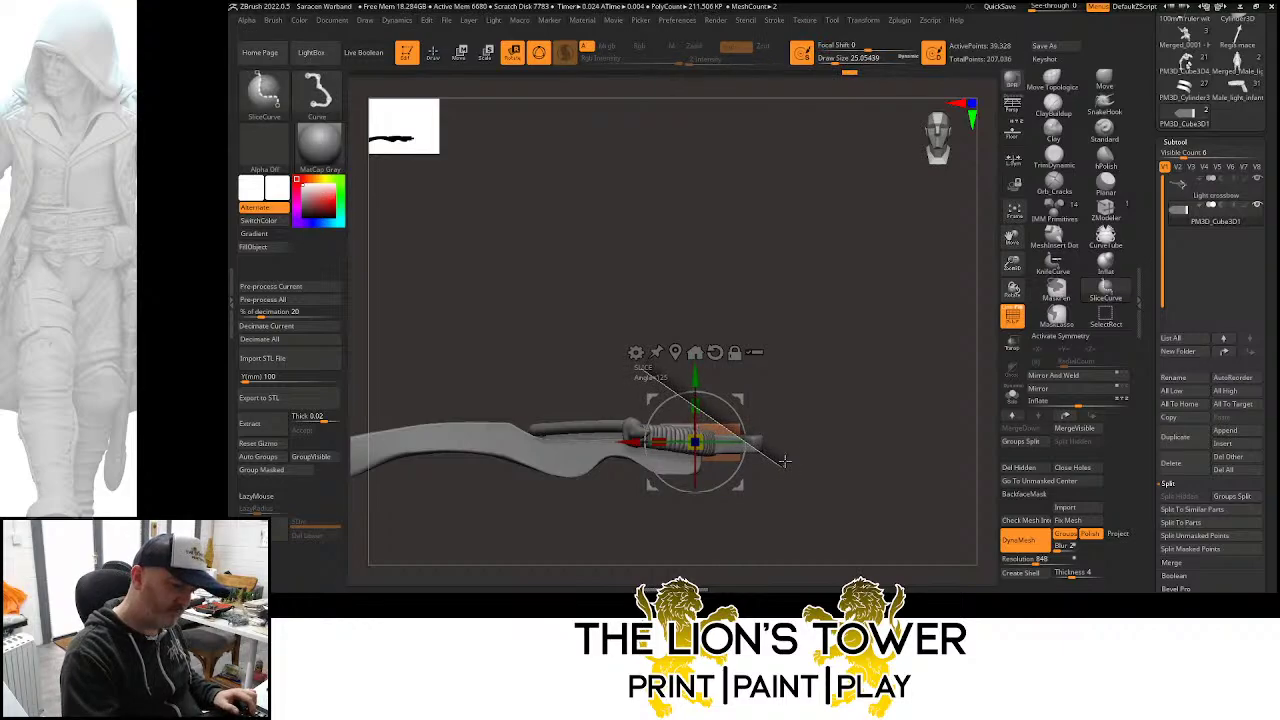
left_click_drag(785, 461, 780, 458, "ctrl+shift")
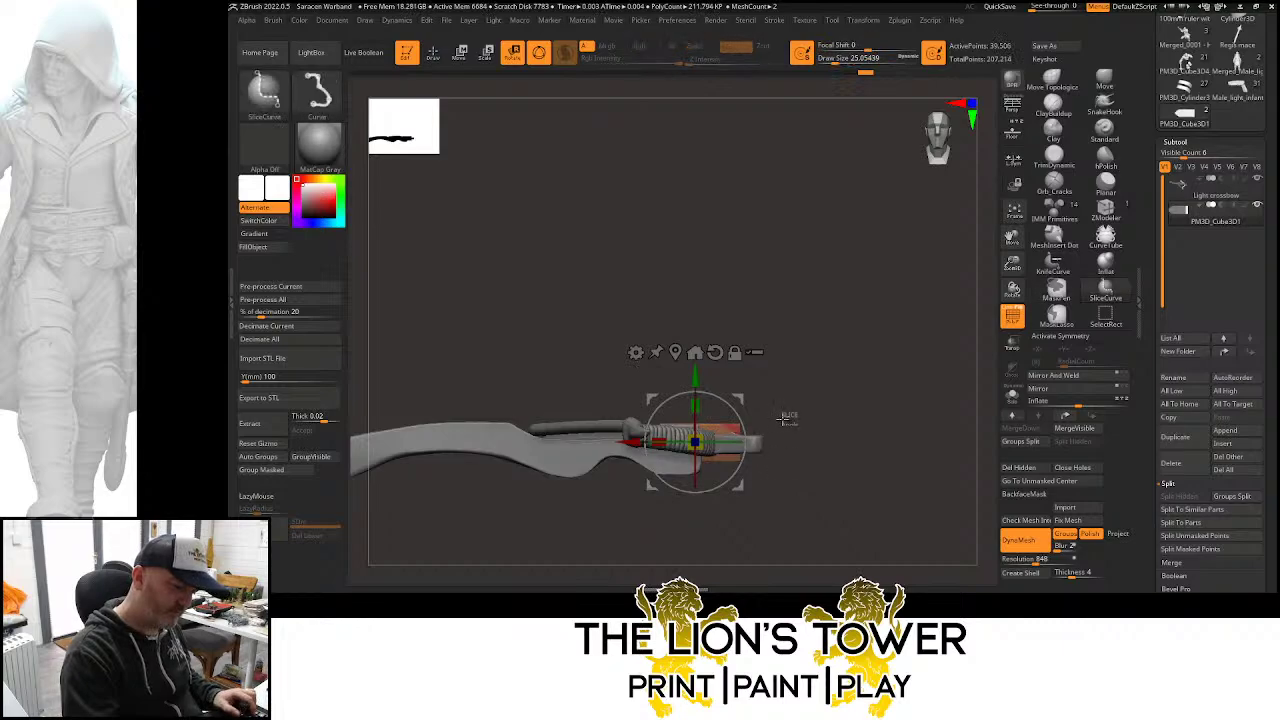
left_click_drag(705, 480, 704, 480, "ctrl+shift")
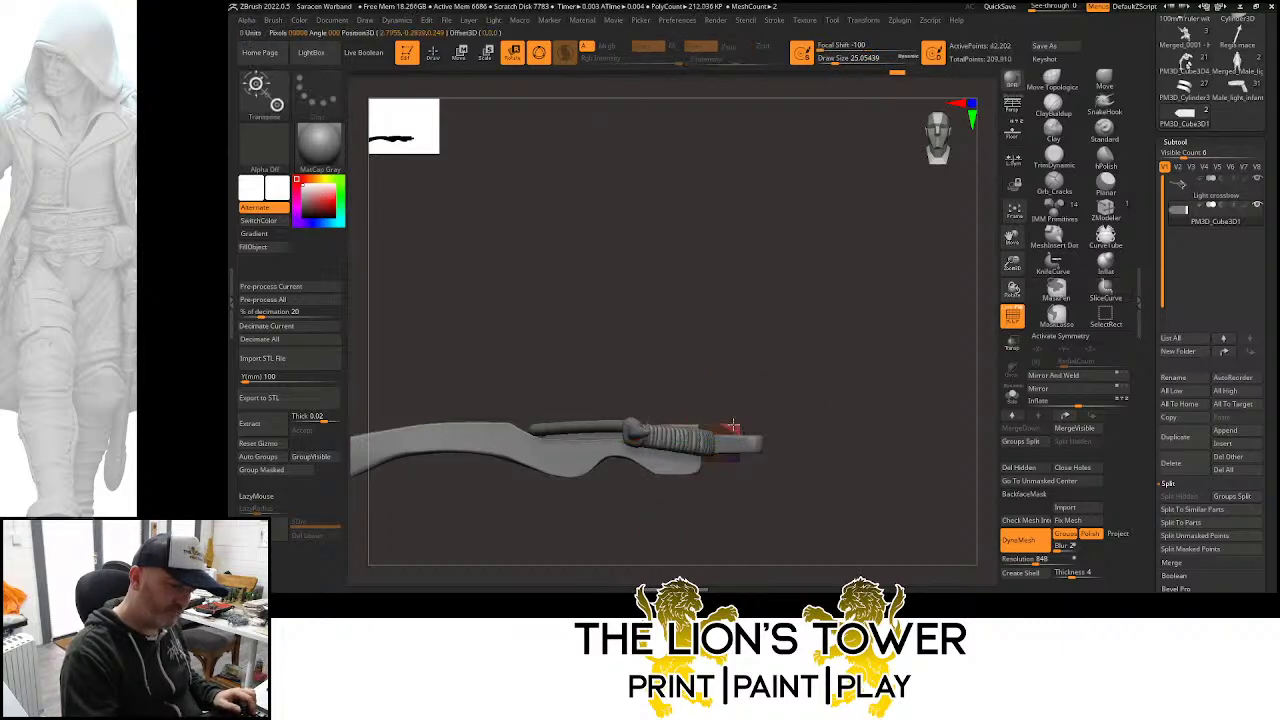
Hide the two sliced front corner pieces of the plate and delete the hidden geometry
key("q")
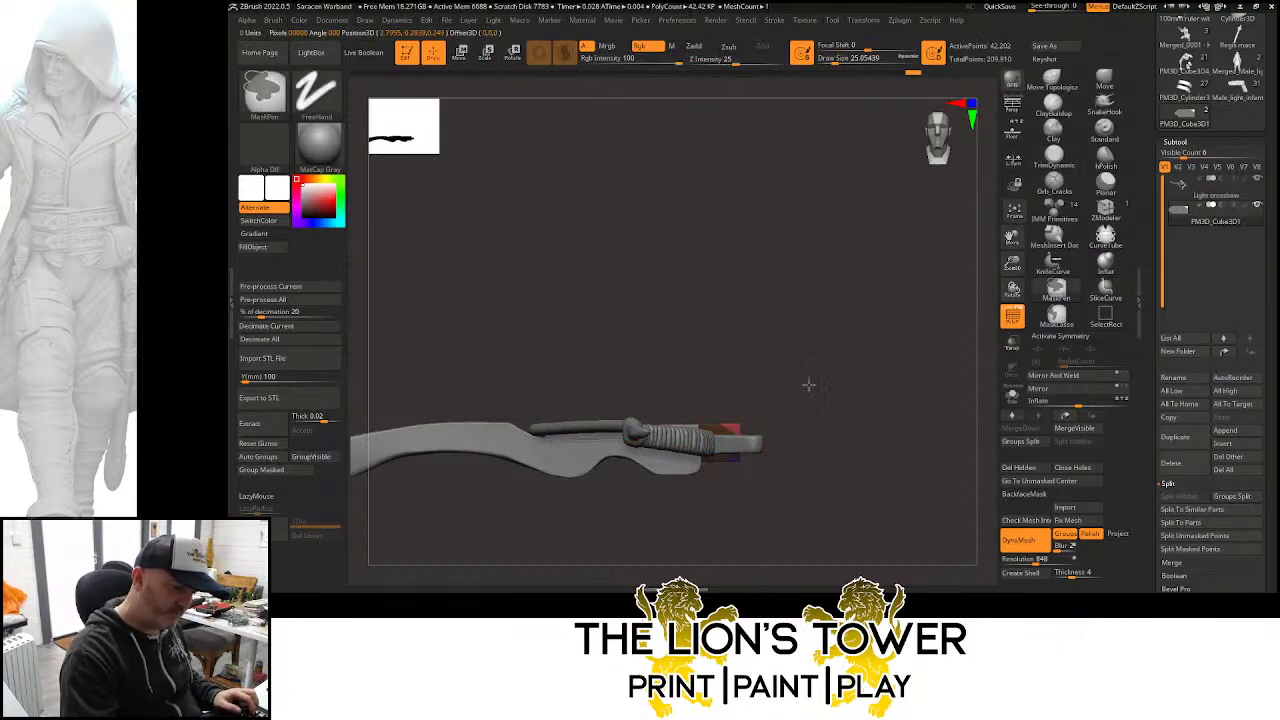
left_click(737, 430, "ctrl+shift")
left_click(737, 430, "ctrl+shift")
left_click(737, 458, "ctrl+shift")
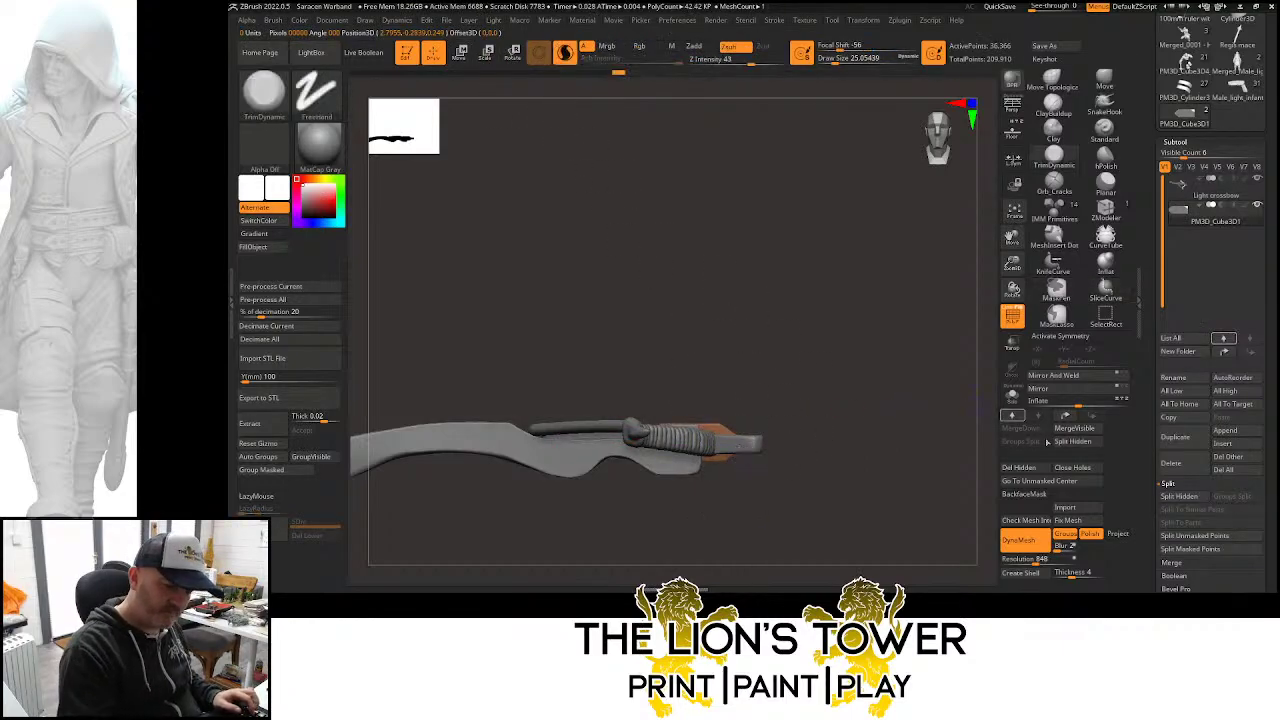
left_click(1020, 471)
Insert two round rivets on the plate's outer face with the MeshInsert Dot brush at a draw size of about 20
left_click_drag(962, 474, 869, 512)
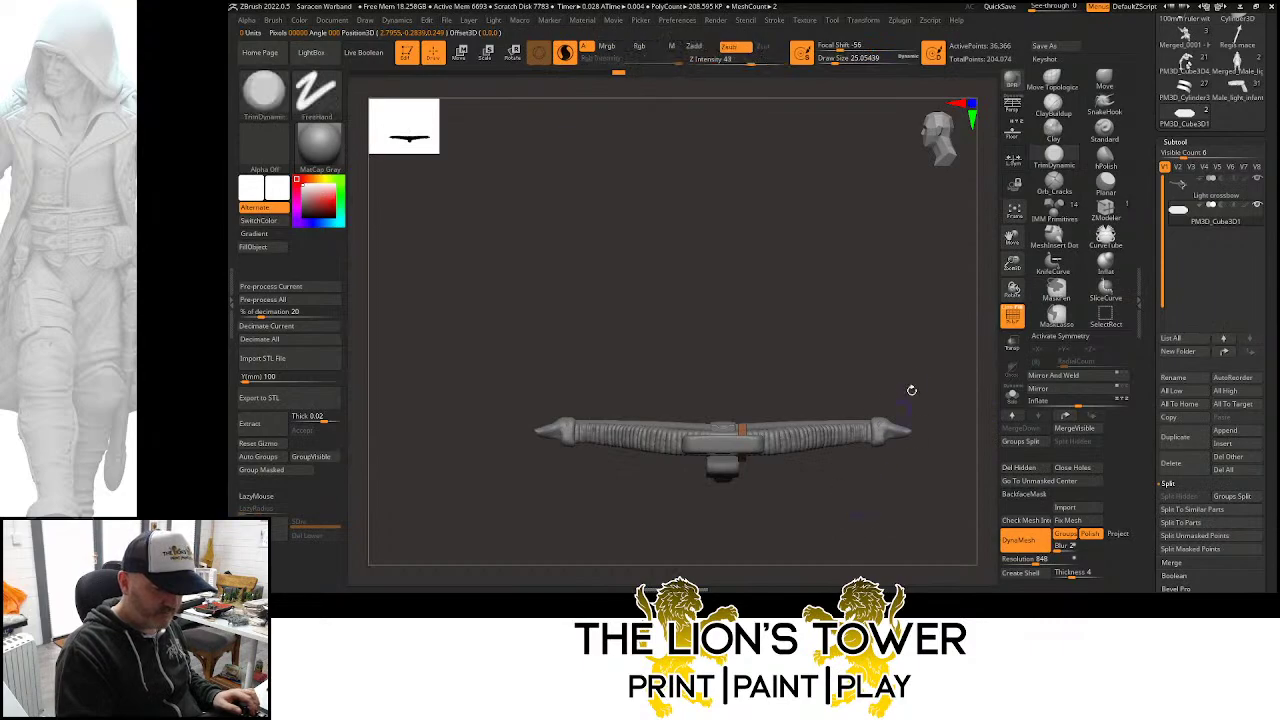
mouse_move(912, 391)
left_mouse_down("shift")
mouse_move(920, 477)
mouse_move(905, 490)
left_mouse_up("shift")
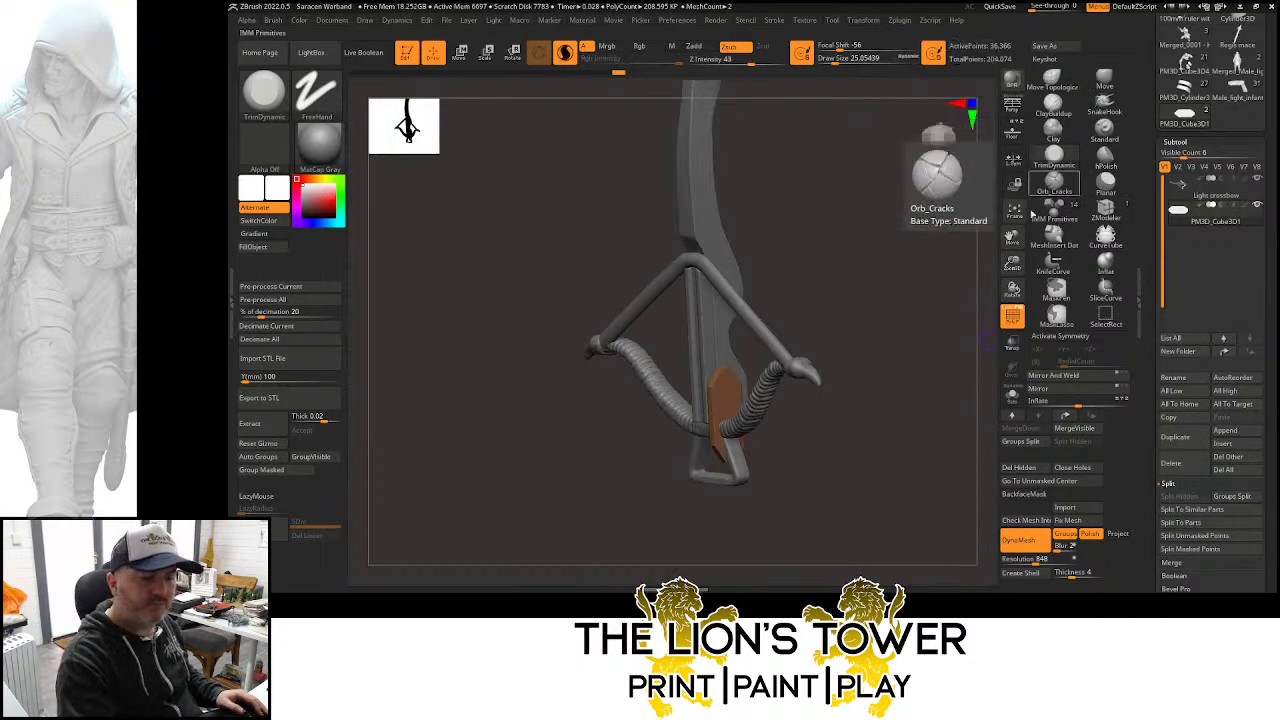
mouse_move(945, 262)
left_mouse_down()
mouse_move(957, 297)
mouse_move(947, 305)
mouse_move(975, 290)
mouse_move(944, 314)
mouse_move(933, 293)
left_mouse_up()
left_click(1072, 238)
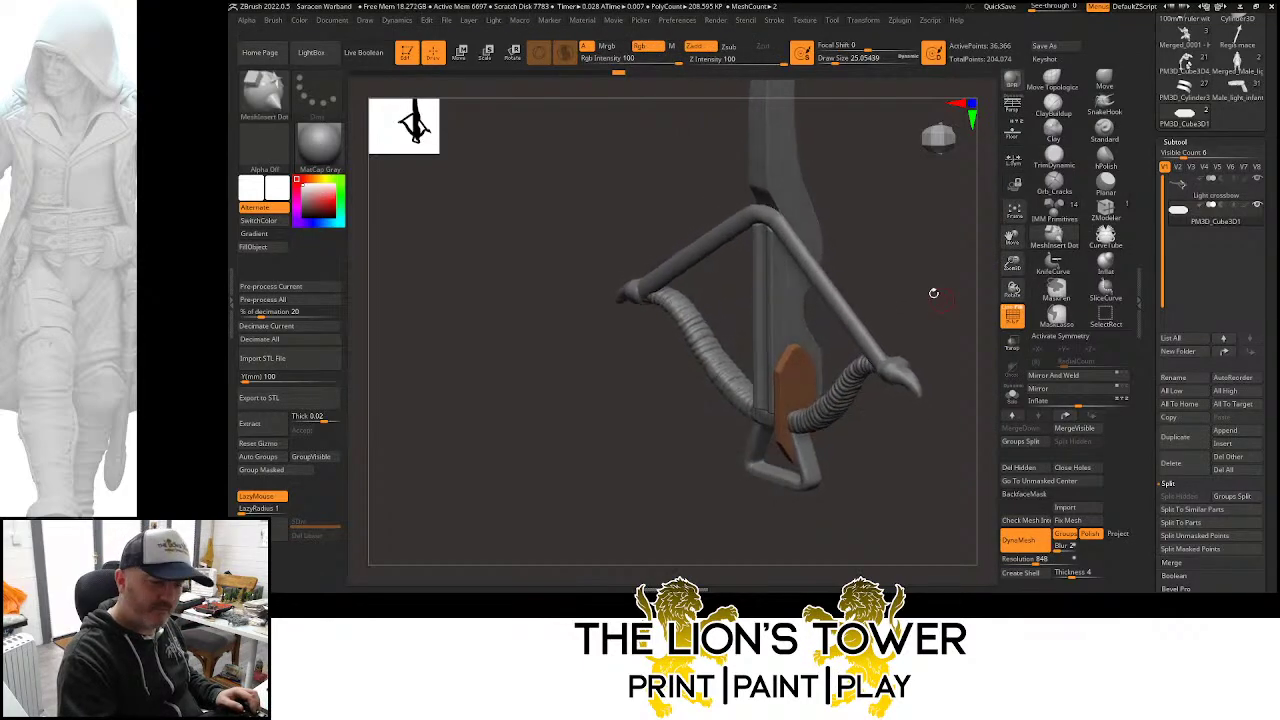
left_click_drag(835, 62, 832, 62)
mouse_move(894, 114)
left_mouse_down("alt")
mouse_move(918, 269)
mouse_move(892, 402)
mouse_move(791, 312)
mouse_move(908, 394)
mouse_move(893, 407)
mouse_move(790, 350)
mouse_move(909, 423)
mouse_move(926, 380)
mouse_move(951, 363)
mouse_move(966, 431)
mouse_move(958, 422)
left_mouse_up("alt")
key("ctrl")
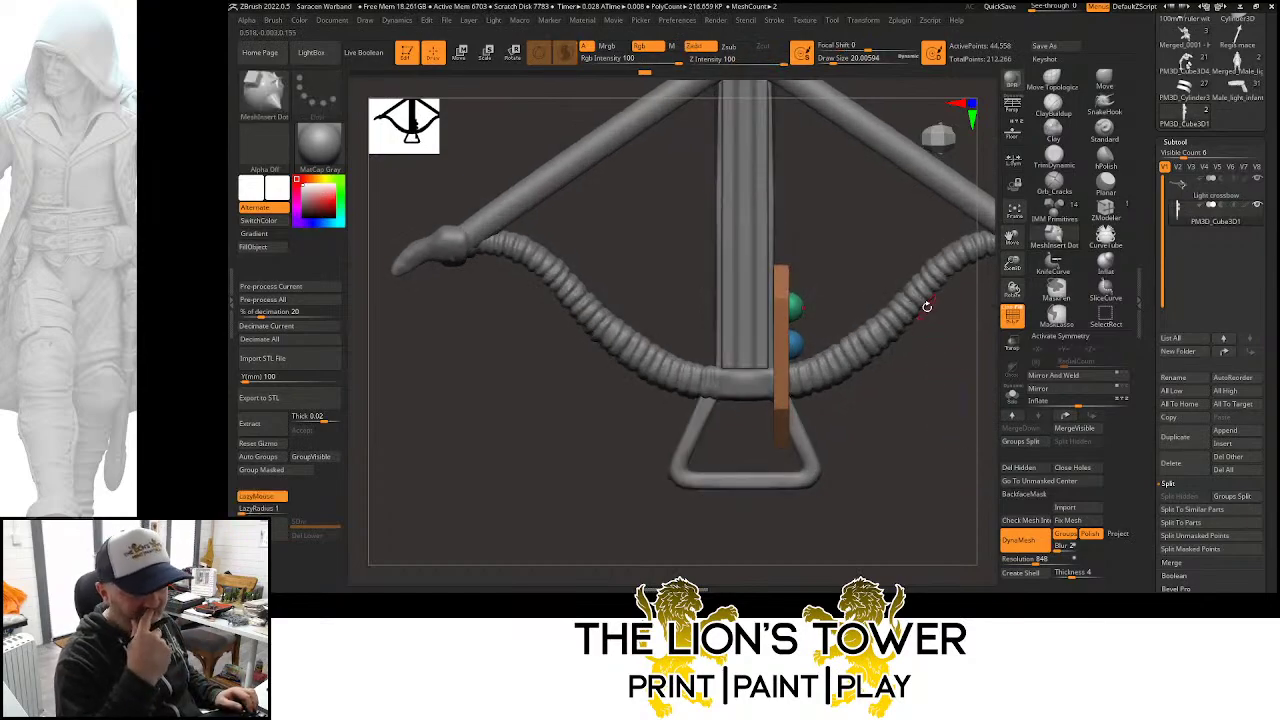
Clear the mask, recentre the gizmo on the plate and nudge the riveted plate inward against the stock
key("w")
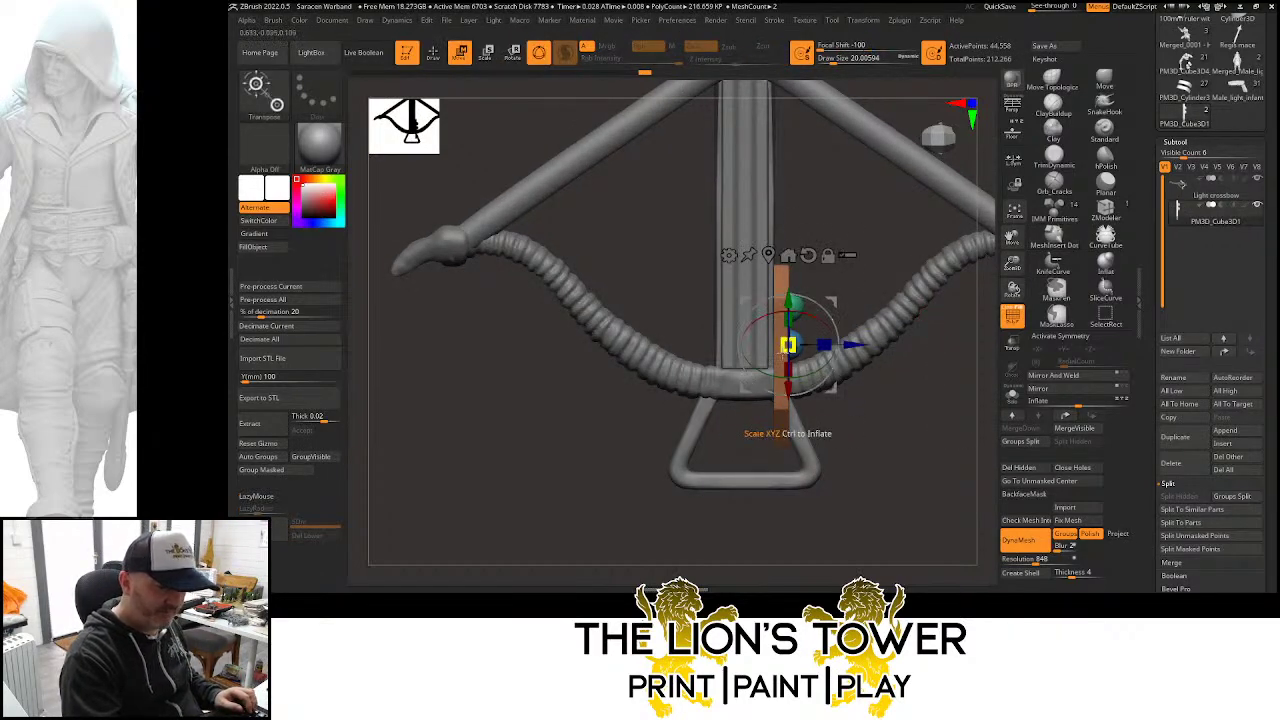
left_click(777, 279, "alt")
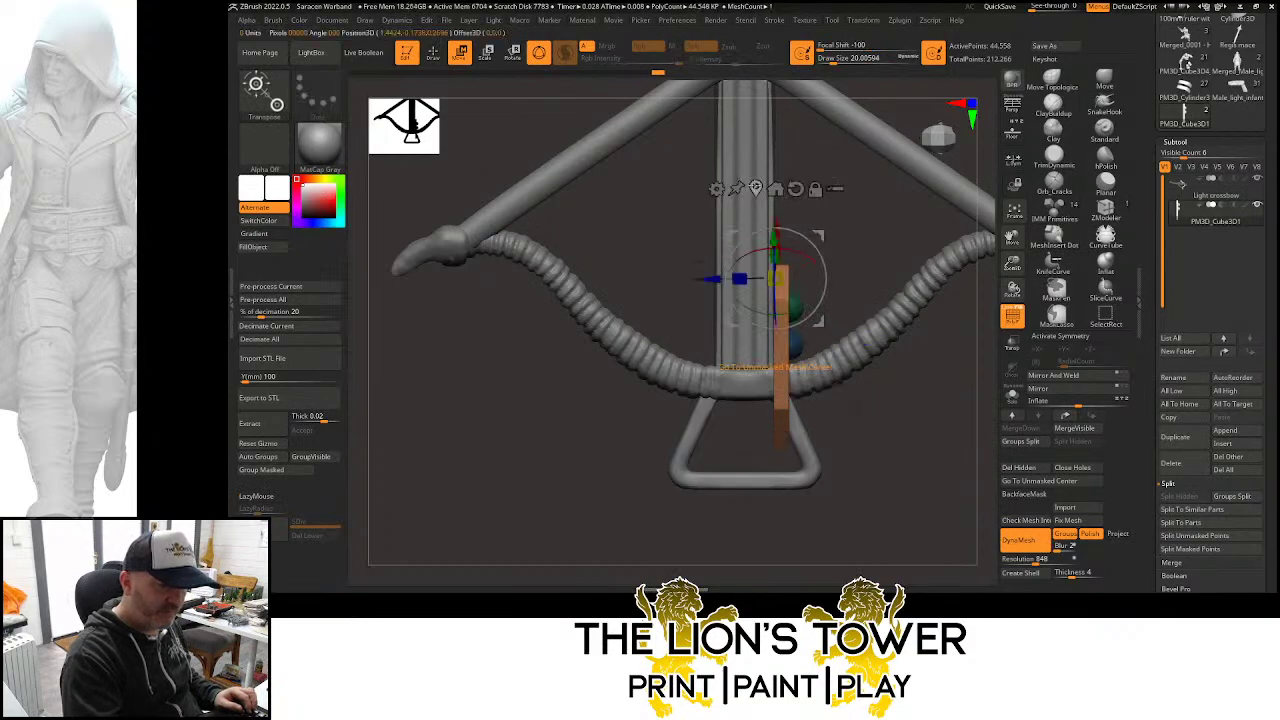
left_click(755, 188)
left_click(857, 241, "ctrl")
left_click(857, 241, "ctrl")
left_click(850, 248, "ctrl")
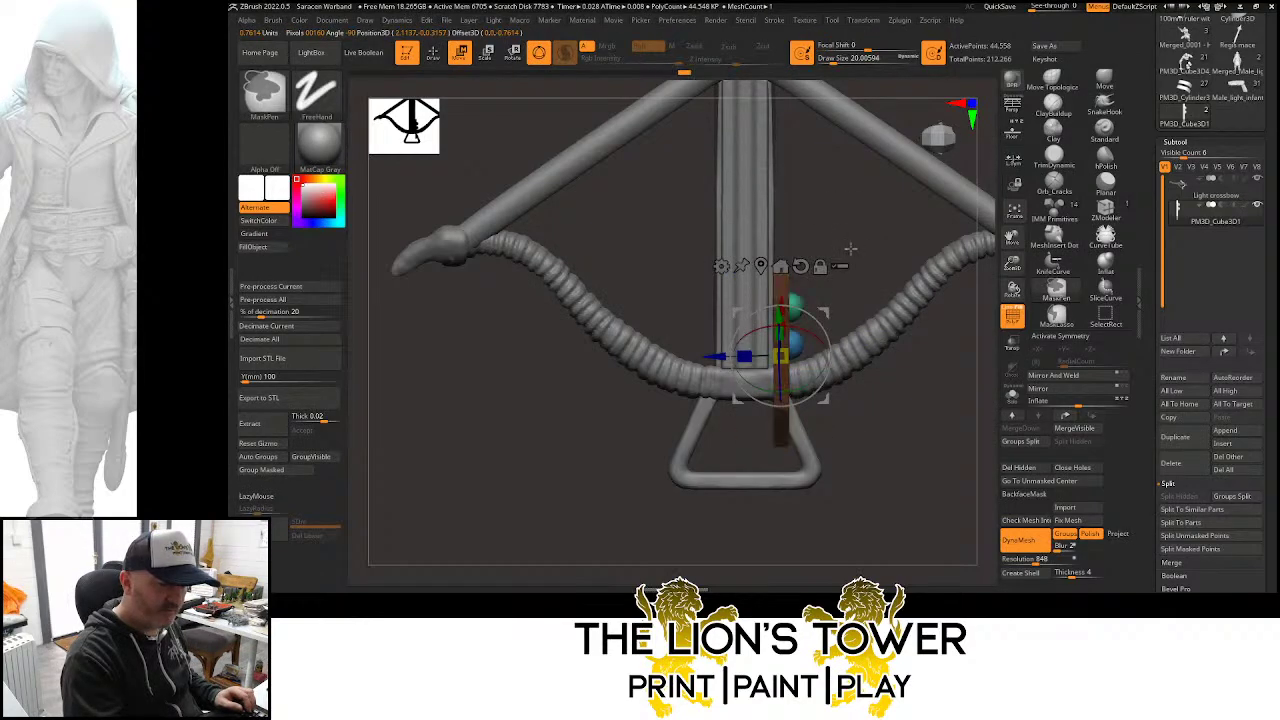
left_click(761, 266)
left_click(808, 238, "alt")
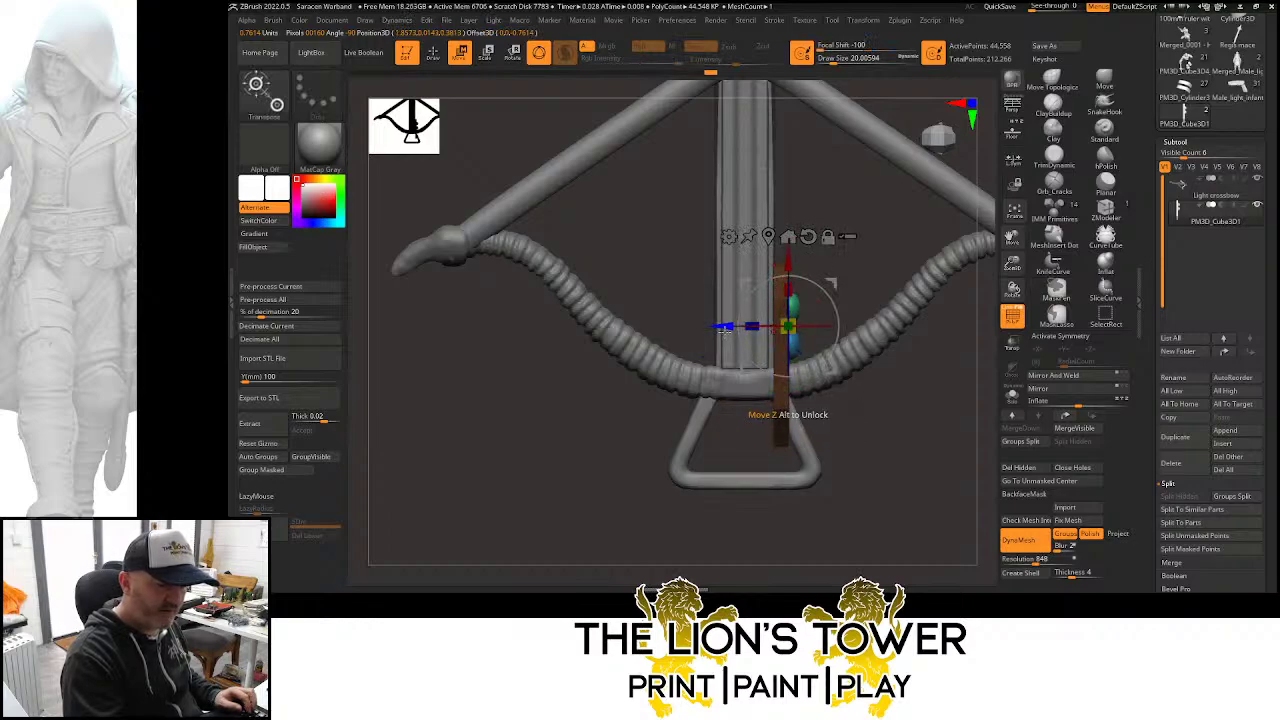
left_click_drag(725, 330, 722, 330, "alt")
left_click_drag(876, 246, 856, 245)
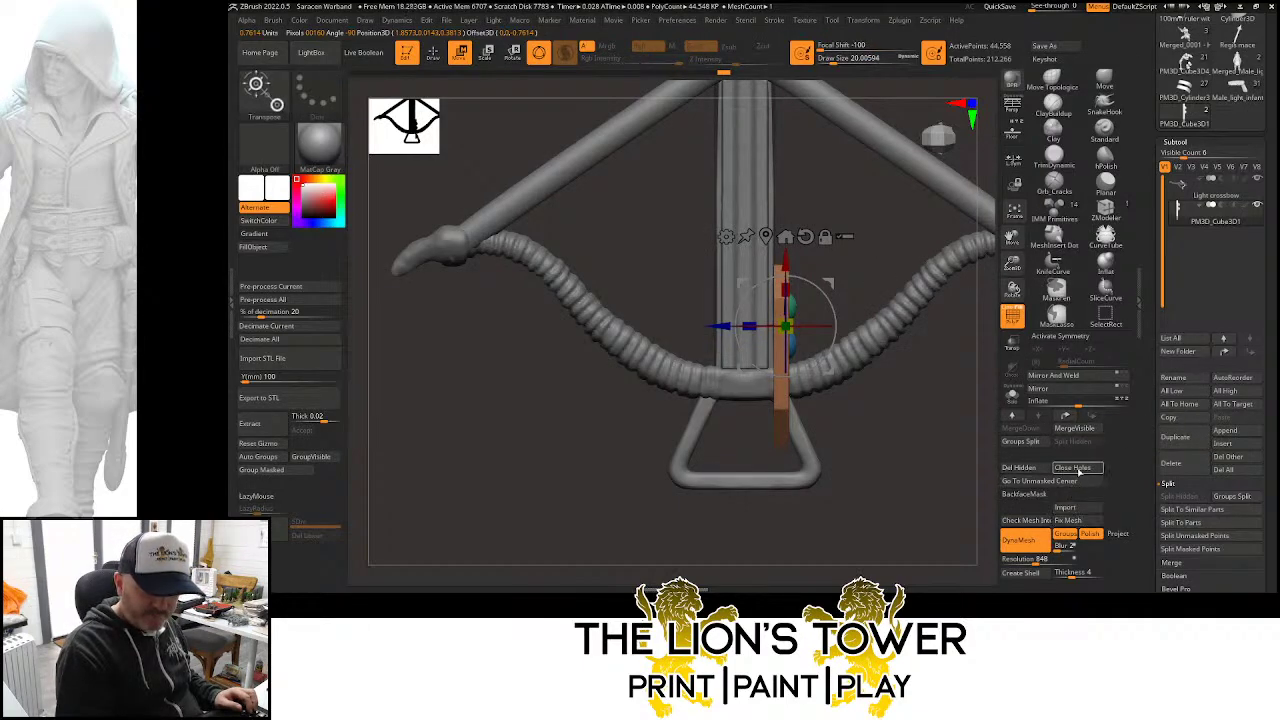
left_click(1066, 378)
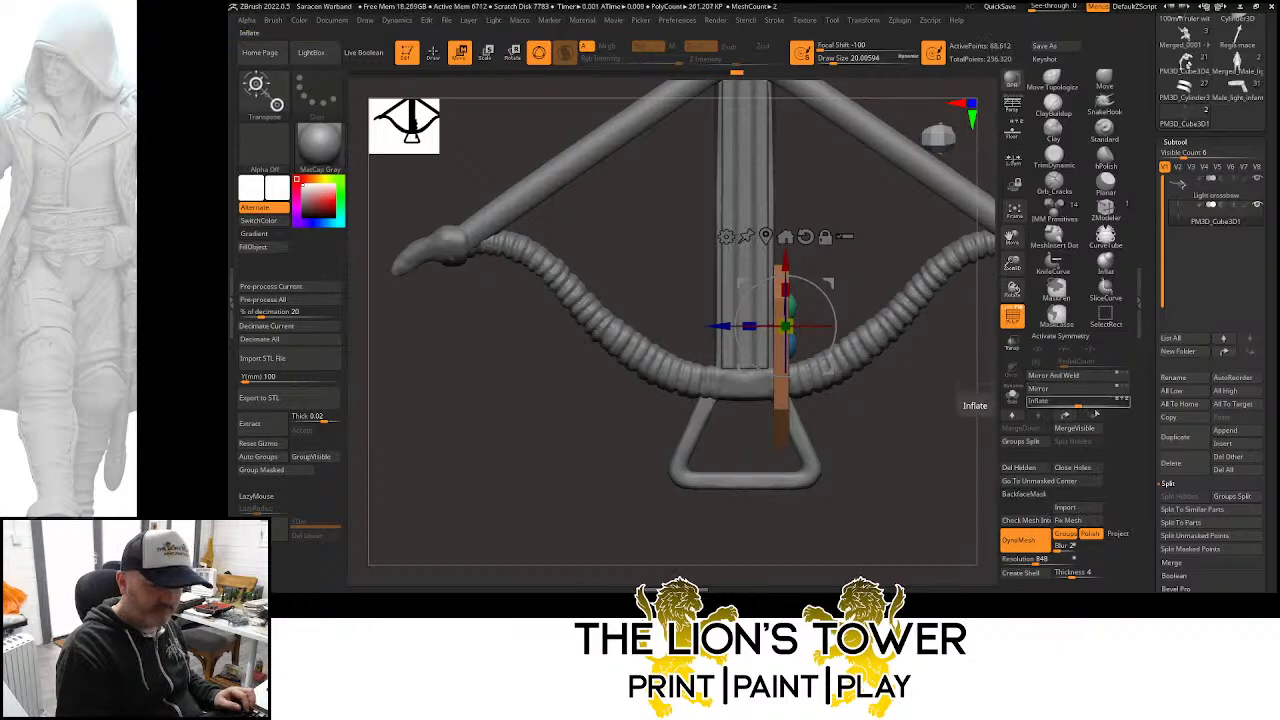
left_click_drag(956, 437, 957, 349)
key("ctrl+z")
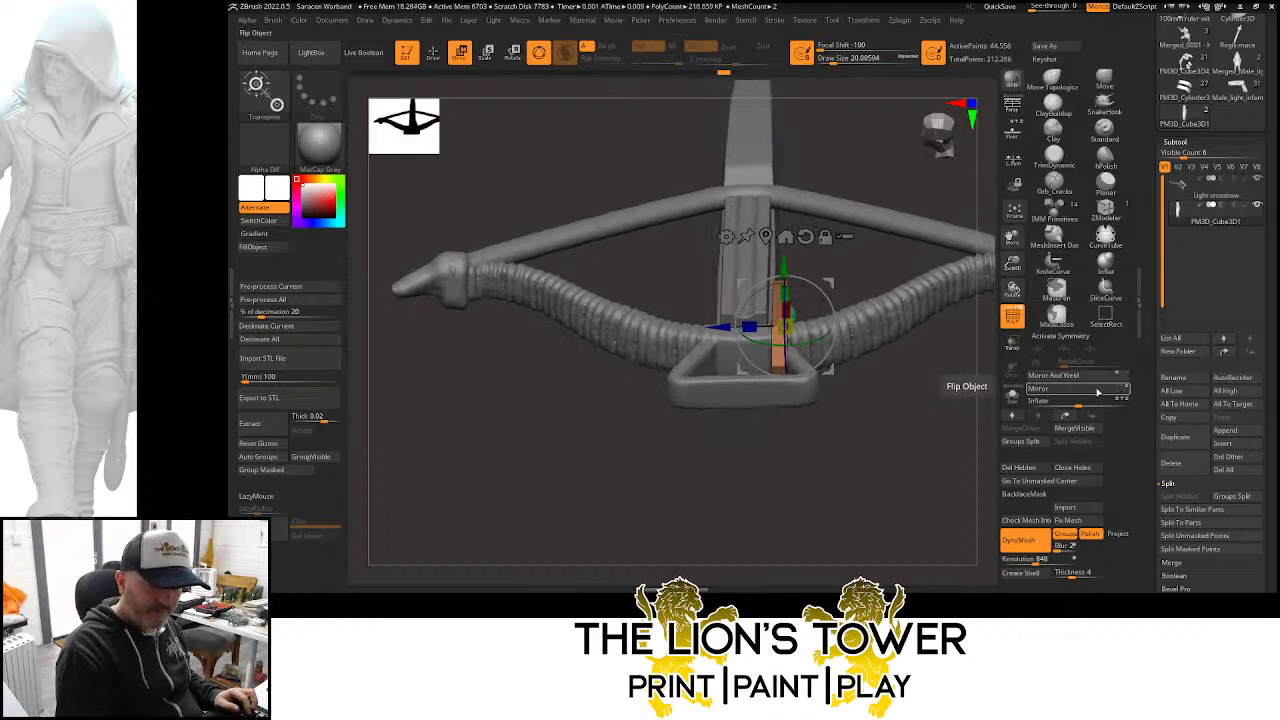
Flip the riveted plate to the opposite side of the stock and apply Mirror And Weld to get a matching pair
left_click(1098, 393)
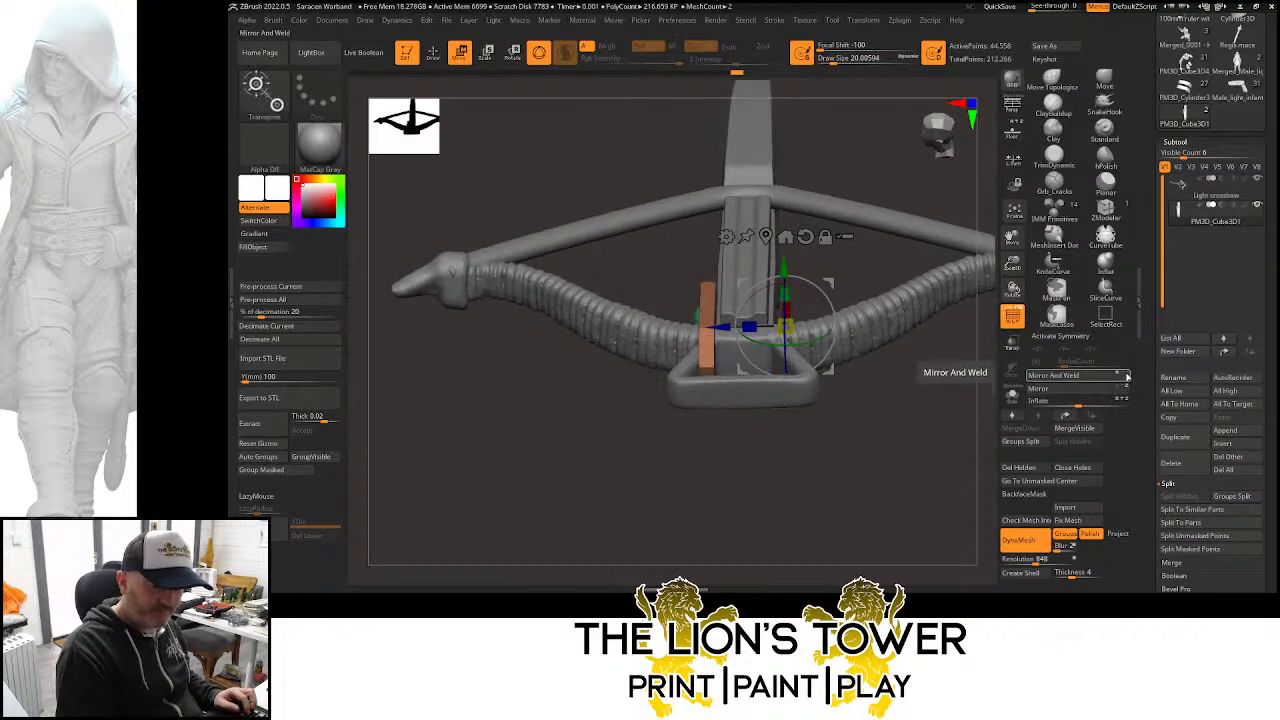
left_click(1115, 376)
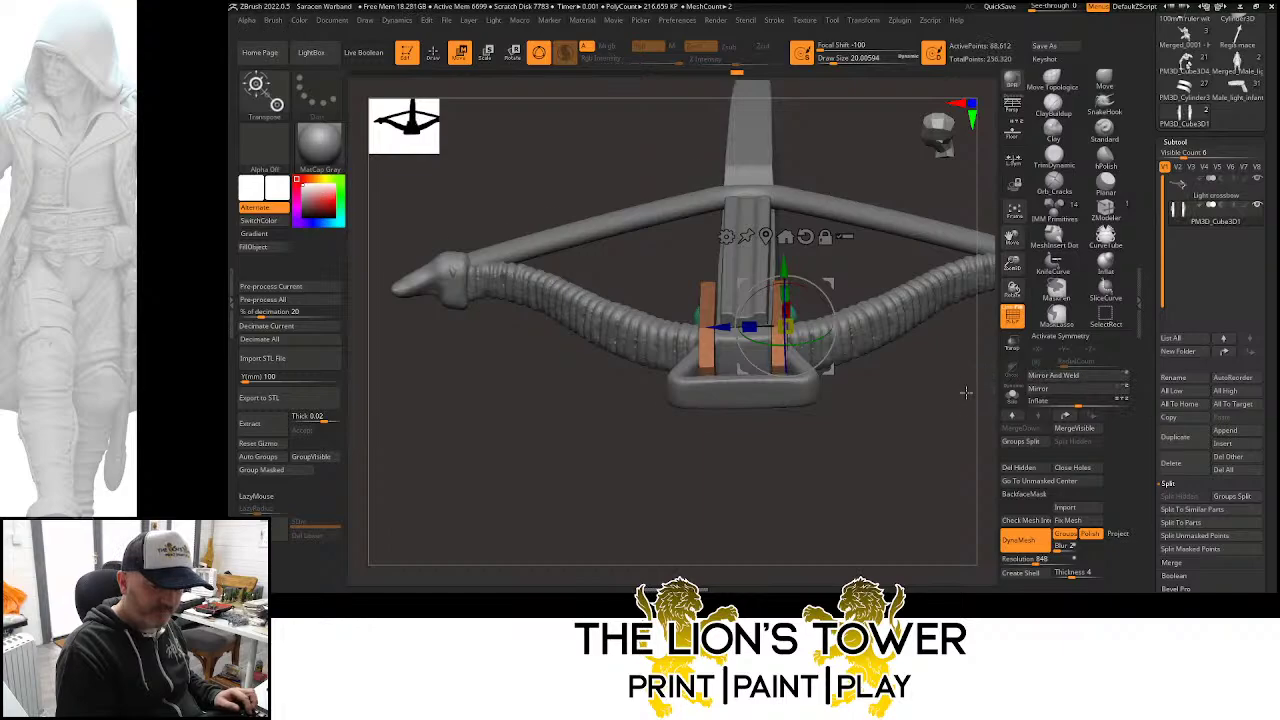
left_click_drag(966, 391, 966, 457)
left_click(951, 440, "ctrl")
Select the crossbow, mask everything except the front stirrup, and move the stirrup forward to the tips of the plates
left_click(808, 470, "alt")
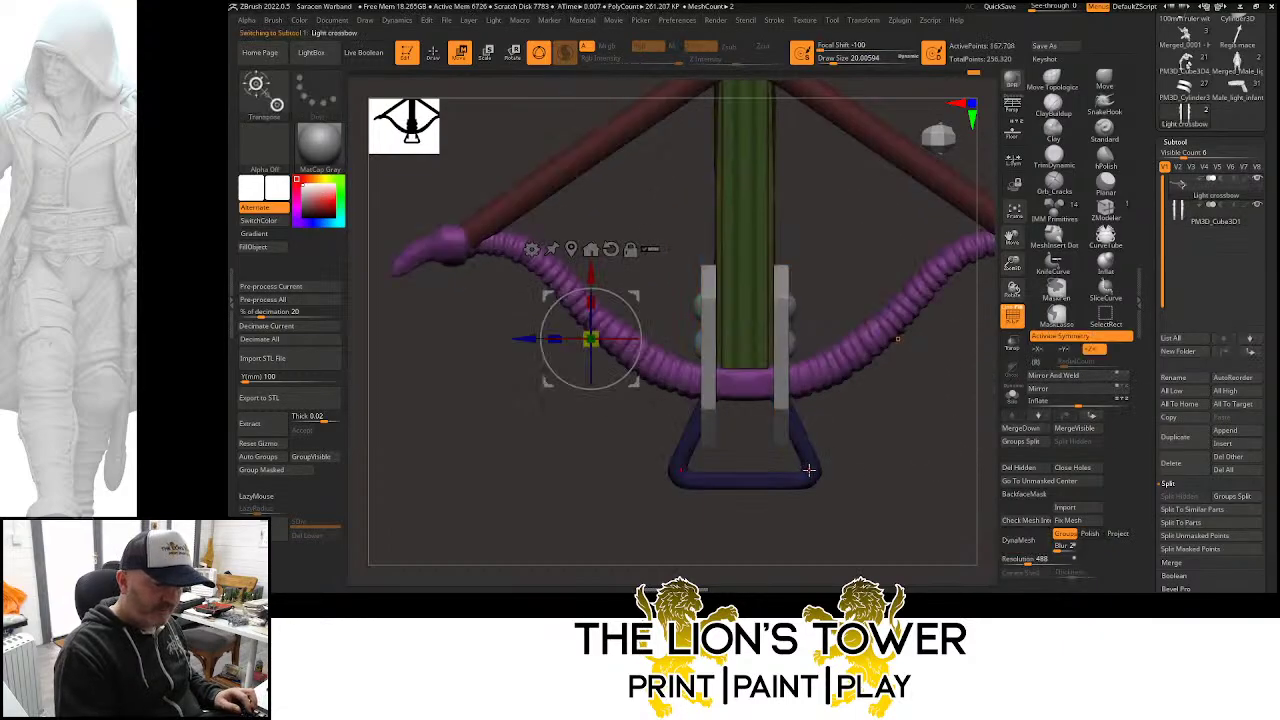
left_click(812, 480, "ctrl")
left_click(793, 391)
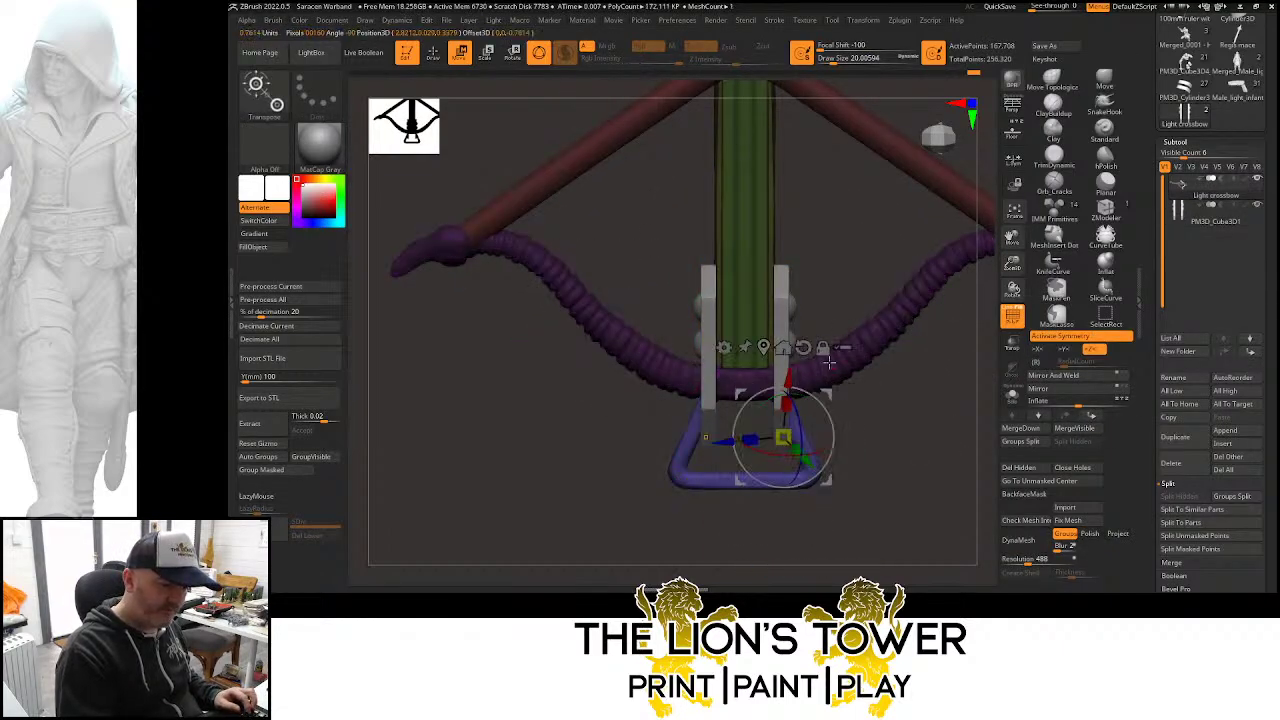
left_click(809, 349)
left_click_drag(783, 375, 788, 398)
left_click_drag(894, 449, 944, 352)
left_click_drag(853, 327, 857, 343)
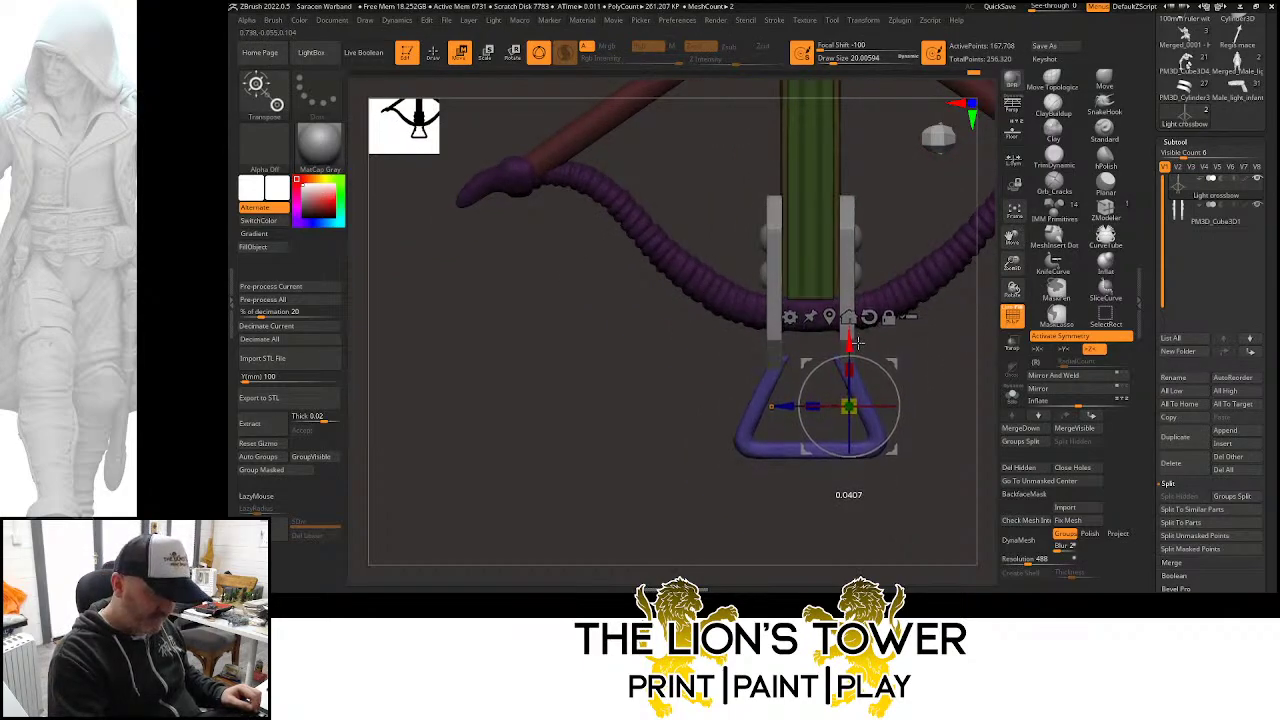
left_click_drag(1005, 267, 1012, 315)
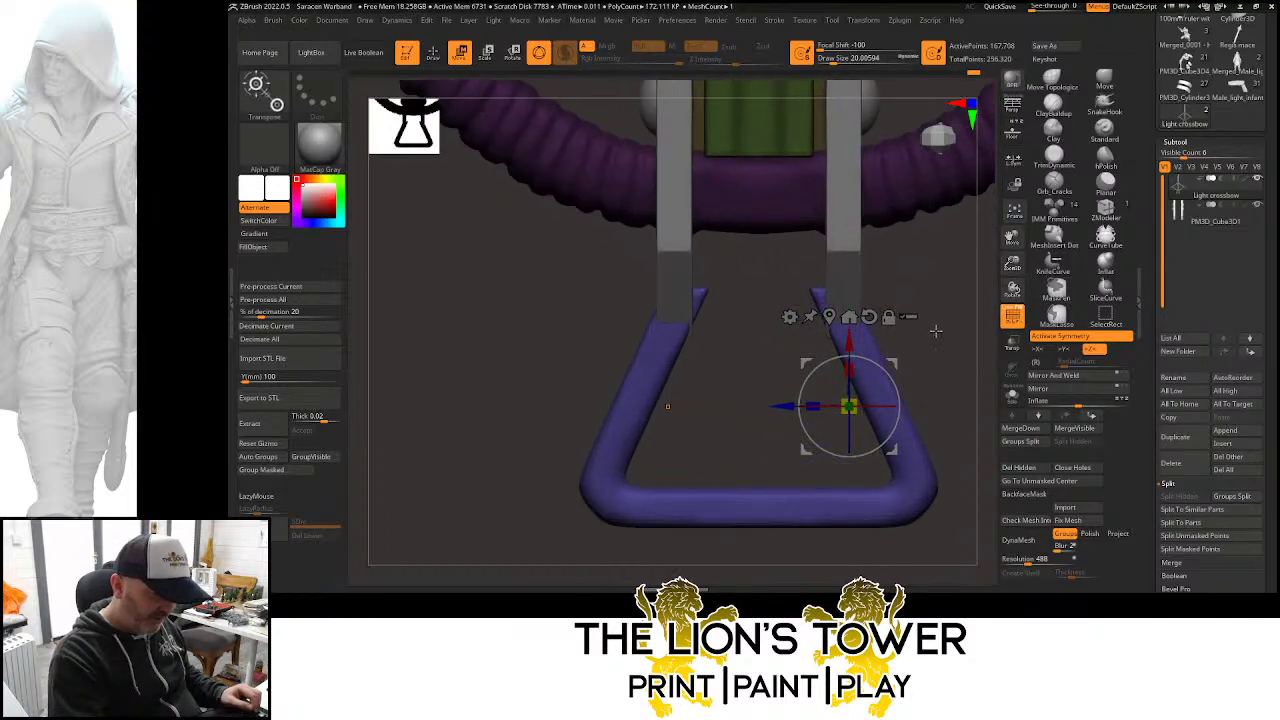
mouse_move(934, 330)
left_mouse_down()
mouse_move(872, 336)
mouse_move(932, 342)
left_mouse_up()
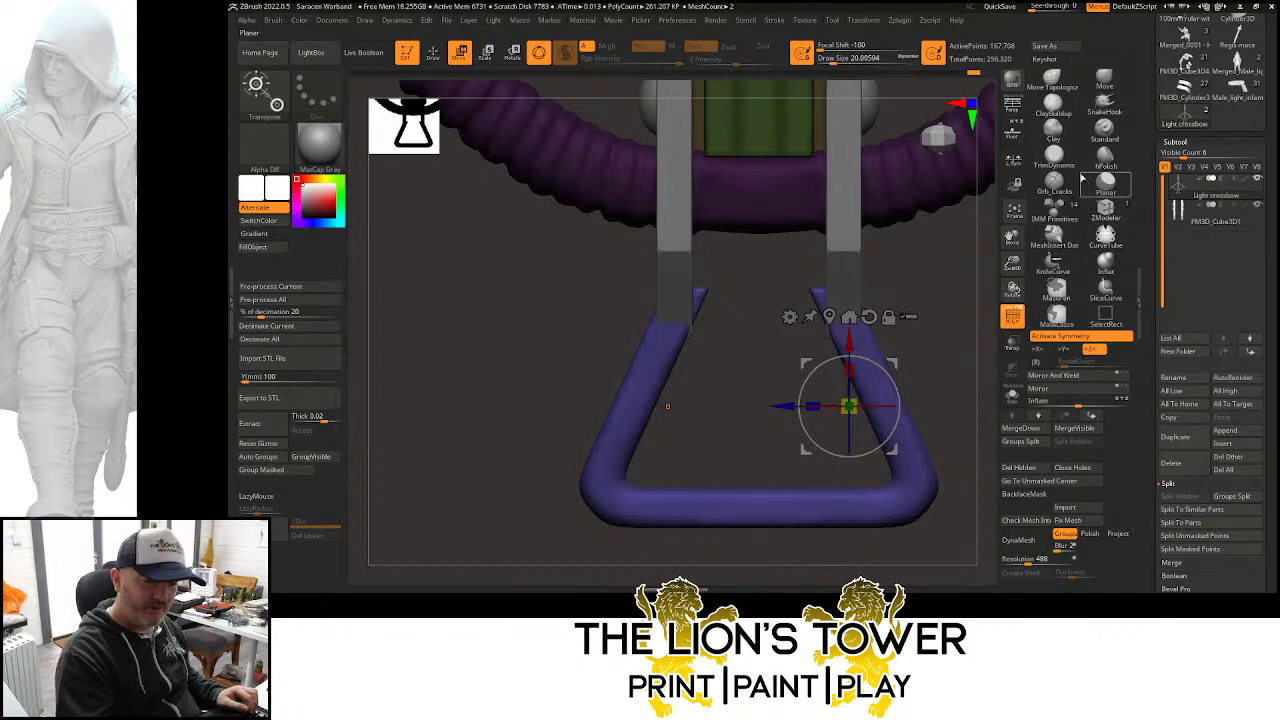
Trim the stirrup's protruding ends back against the plates with the TrimDynamic brush
left_click(1056, 158)
mouse_move(893, 298)
left_mouse_down()
mouse_move(932, 297)
mouse_move(810, 296)
left_mouse_up()
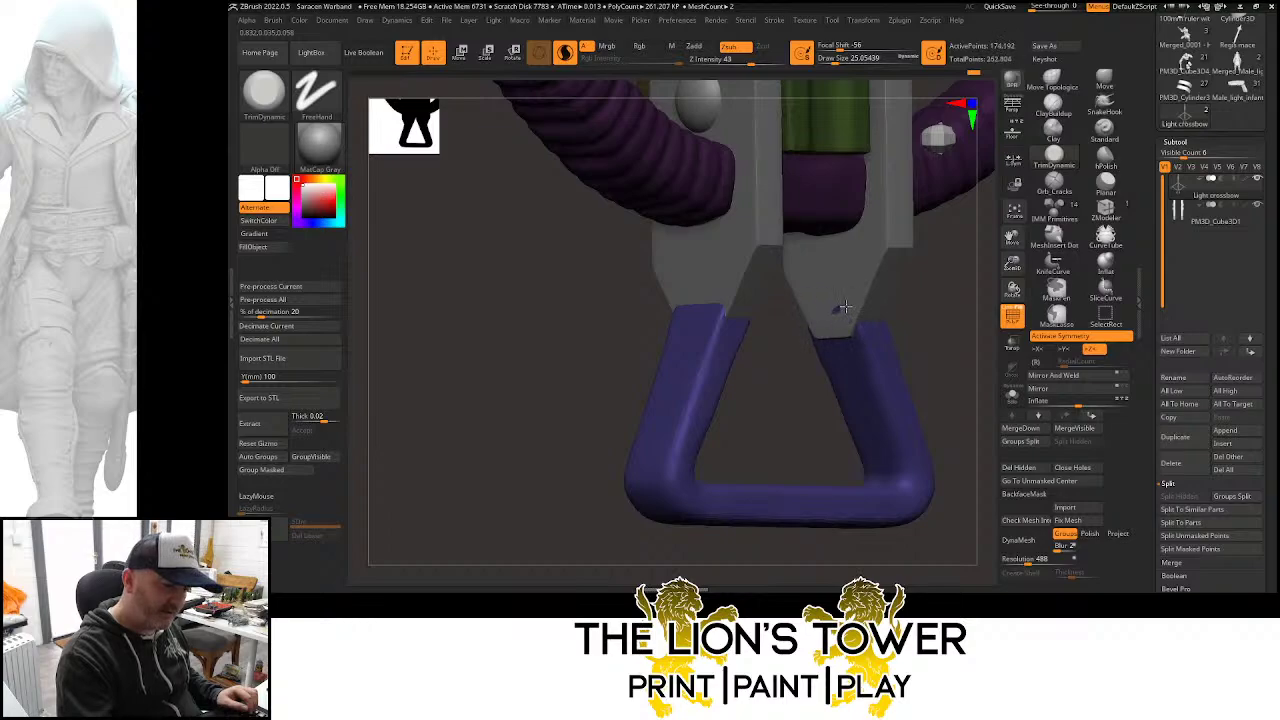
mouse_move(903, 294)
left_mouse_down()
mouse_move(931, 300)
mouse_move(900, 311)
mouse_move(924, 332)
mouse_move(968, 346)
mouse_move(933, 381)
mouse_move(931, 463)
left_mouse_up()
Pull the stirrup's ends over the inner faces of the plate tips with the Move brush at a draw size of about 35
key("b")
key("m")
key("v")
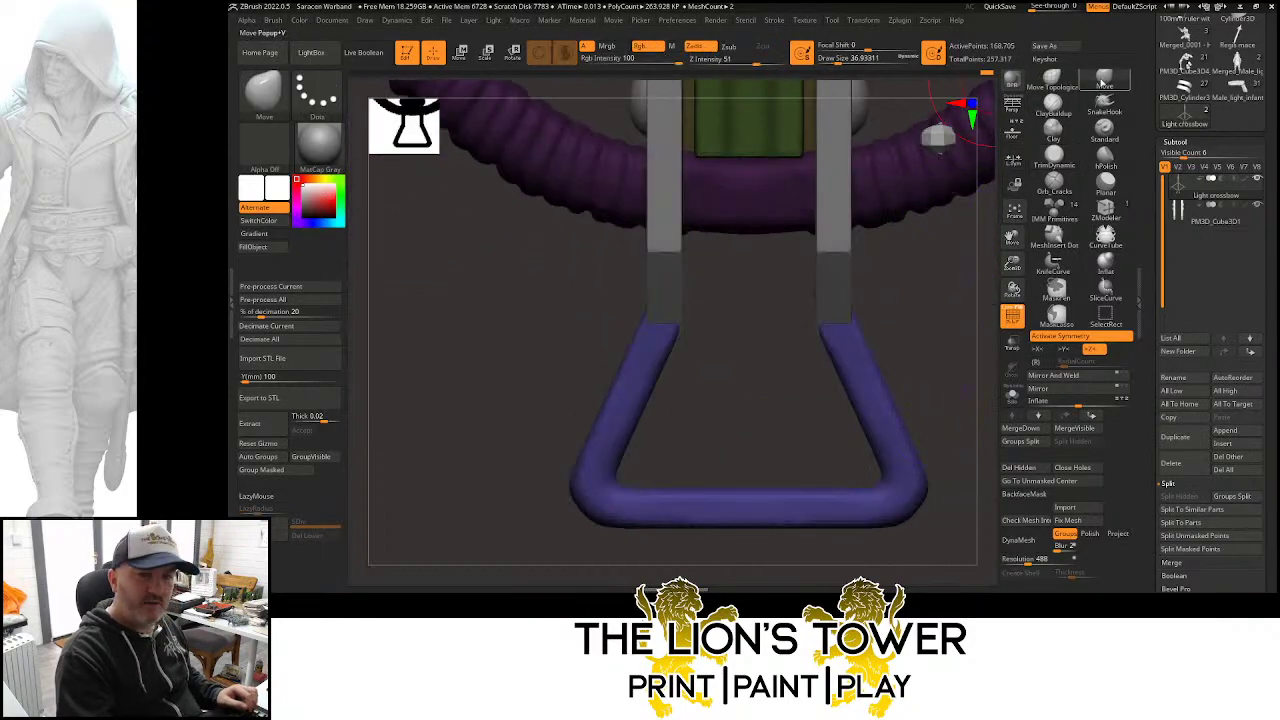
left_click(837, 60)
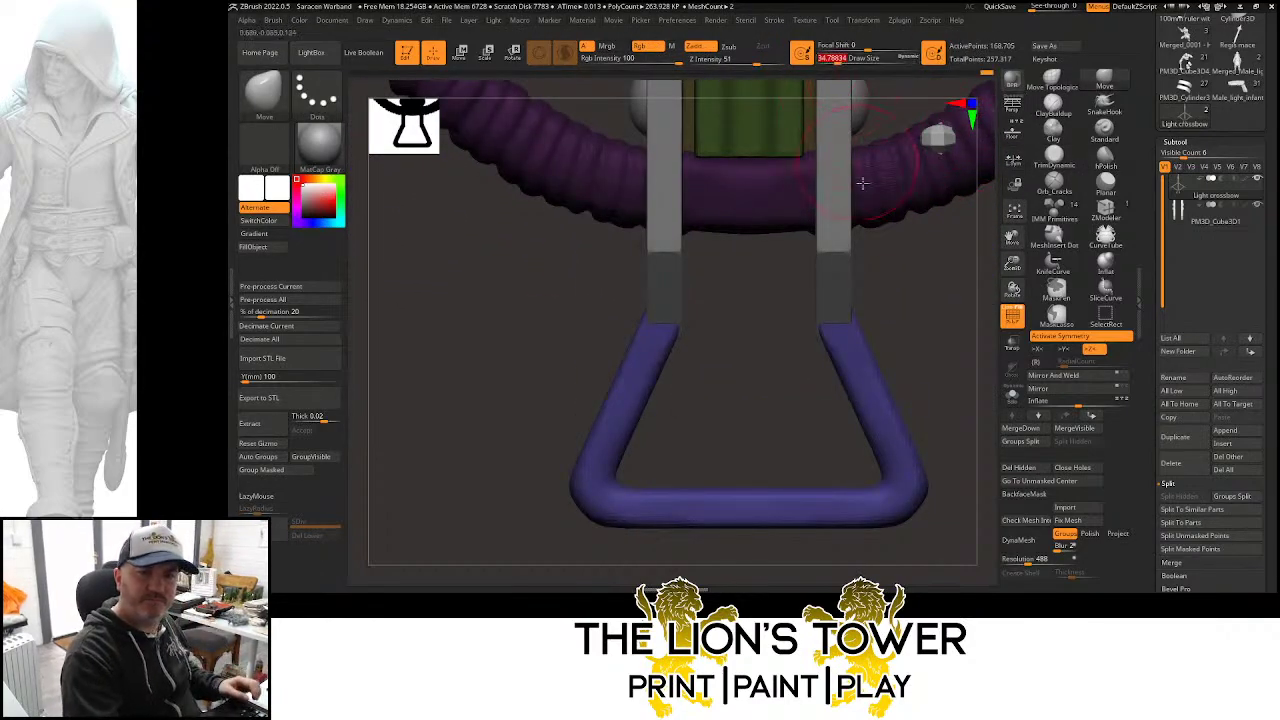
left_click_drag(920, 329, 912, 312)
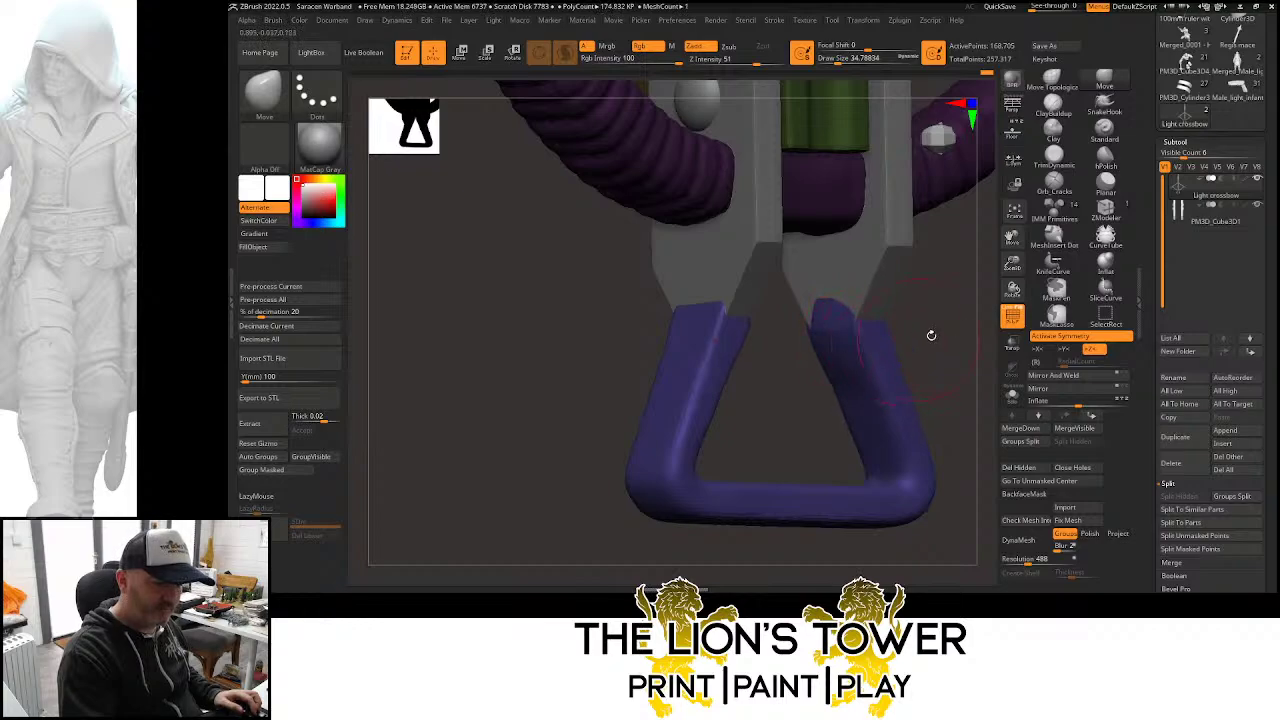
mouse_move(931, 335)
left_mouse_down()
mouse_move(957, 323)
mouse_move(957, 297)
left_mouse_up()
Flatten the stirrup's ends with the hPolish brush at a draw size of about 31 and smooth its inner sides
left_click(1105, 158)
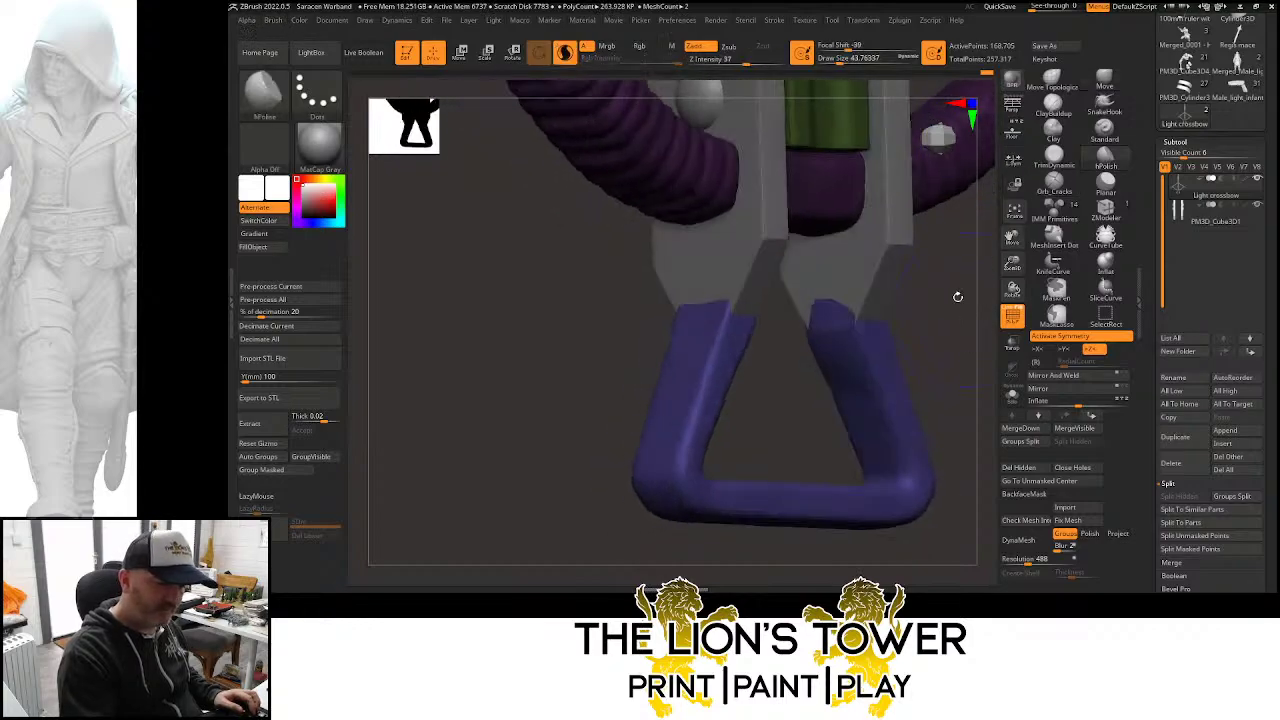
key("bracketleft")
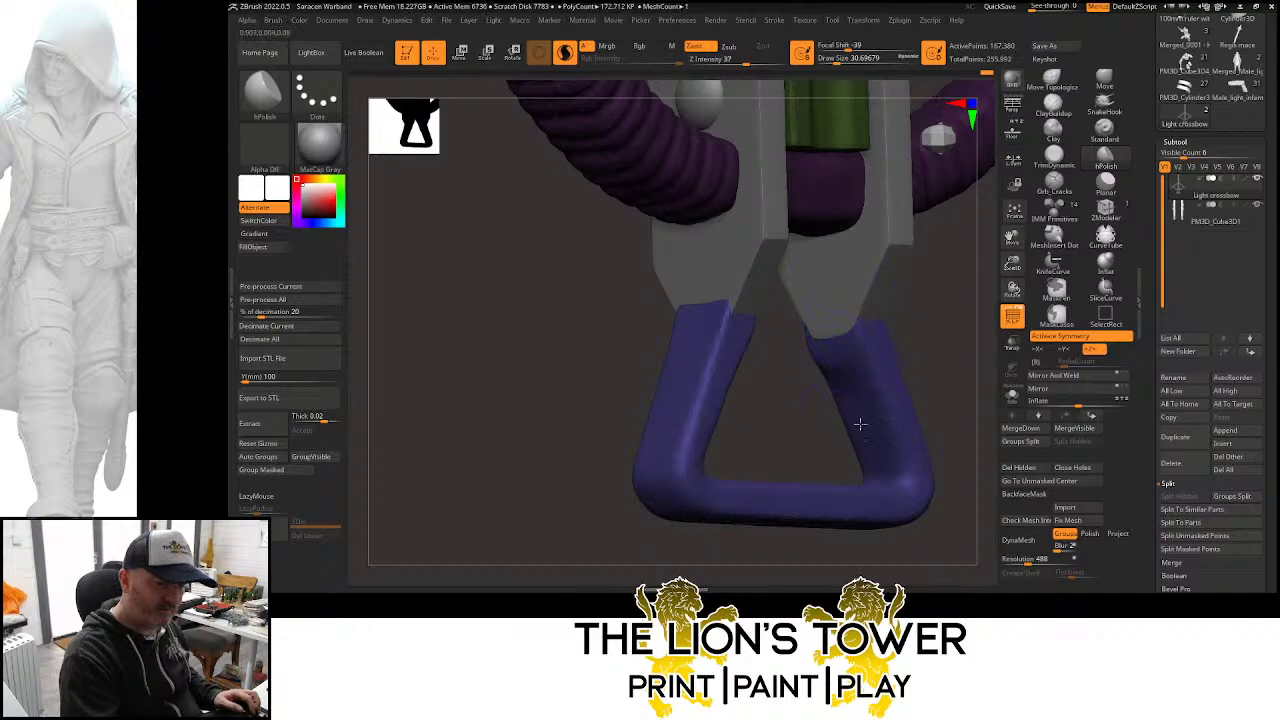
left_click_drag(962, 356, 908, 358)
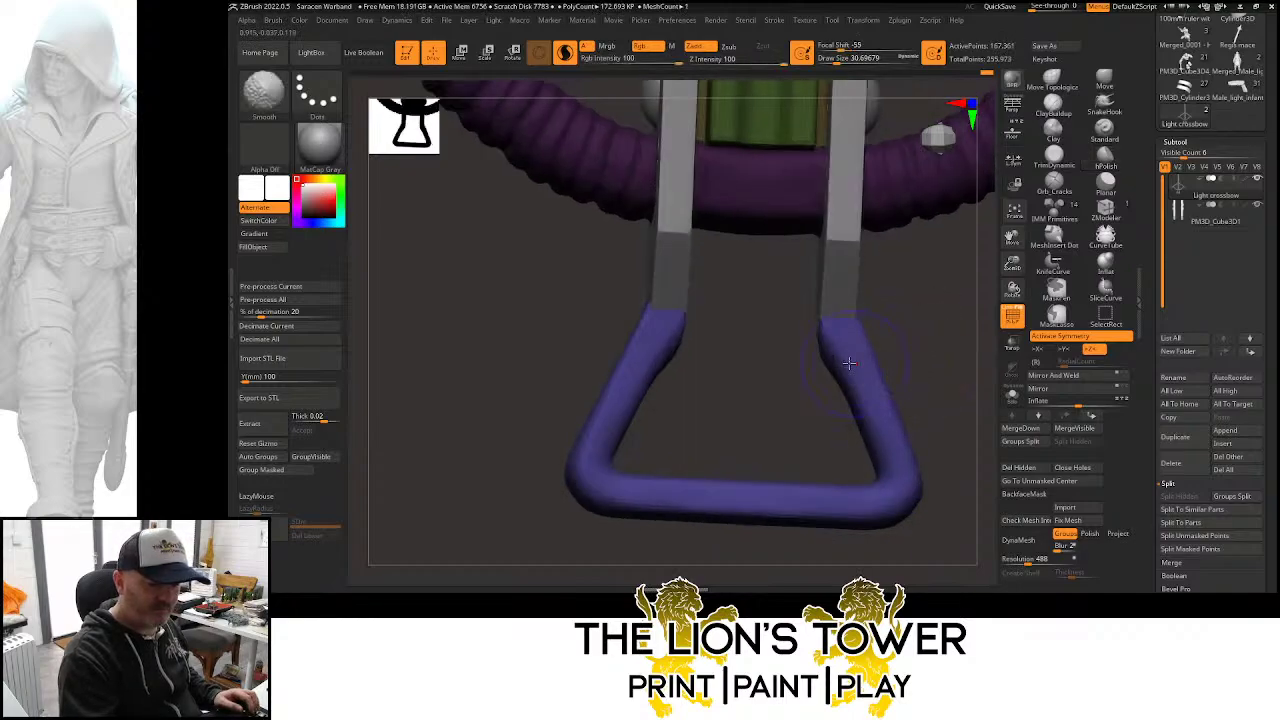
left_click_drag(852, 428, 822, 355)
left_click_drag(909, 357, 950, 362)
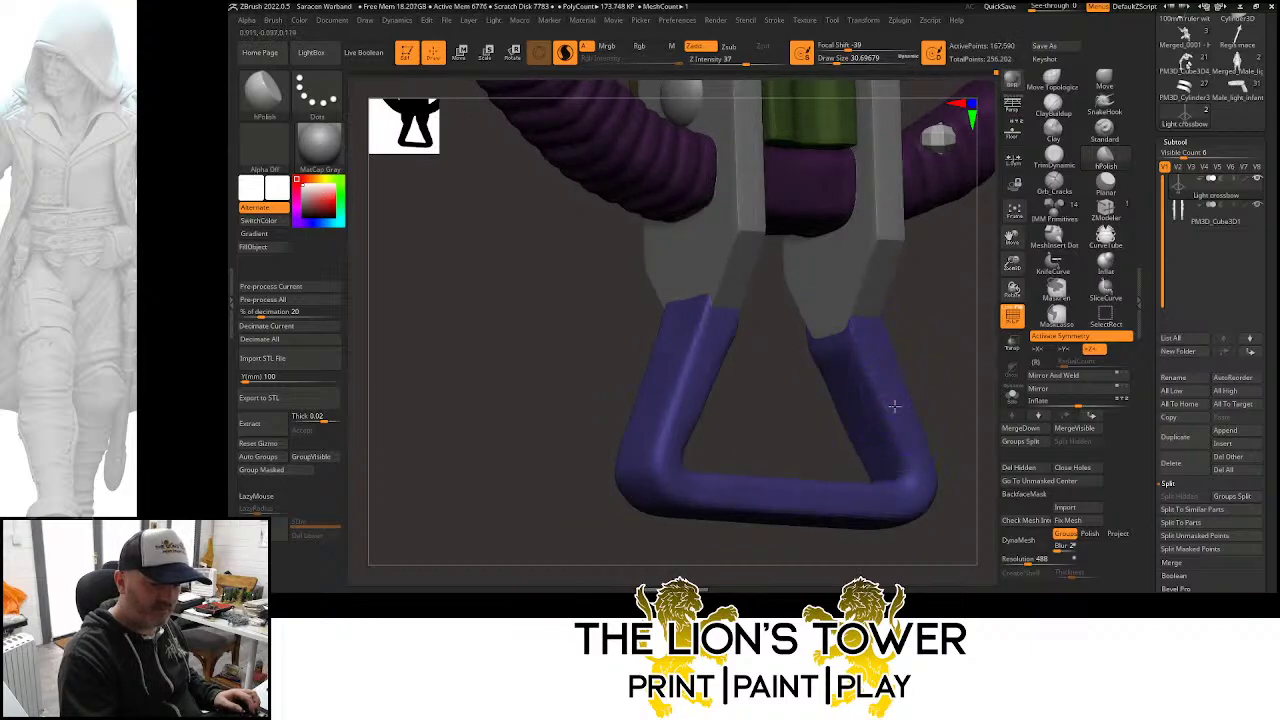
Examine the whole crossbow from above, from the side and at an angle to judge the fitted stirrup and the stock
left_click_drag(1012, 262, 1010, 226)
mouse_move(962, 318)
left_mouse_down()
mouse_move(929, 329)
mouse_move(977, 309)
left_mouse_up()
left_click_drag(1012, 270, 1009, 228)
left_click_drag(951, 259, 922, 312, "ctrl")
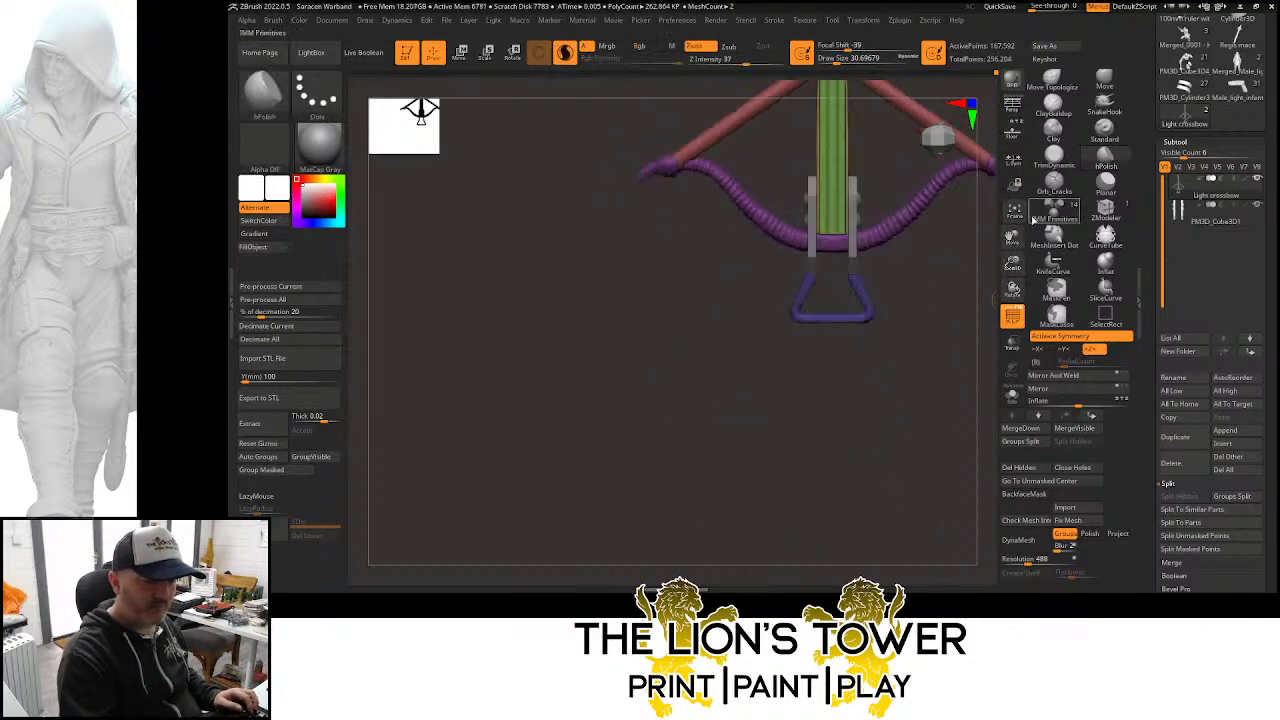
left_click_drag(1012, 260, 1010, 246)
left_click_drag(1010, 238, 1009, 341)
left_click_drag(1012, 264, 957, 212)
left_click_drag(973, 283, 926, 283)
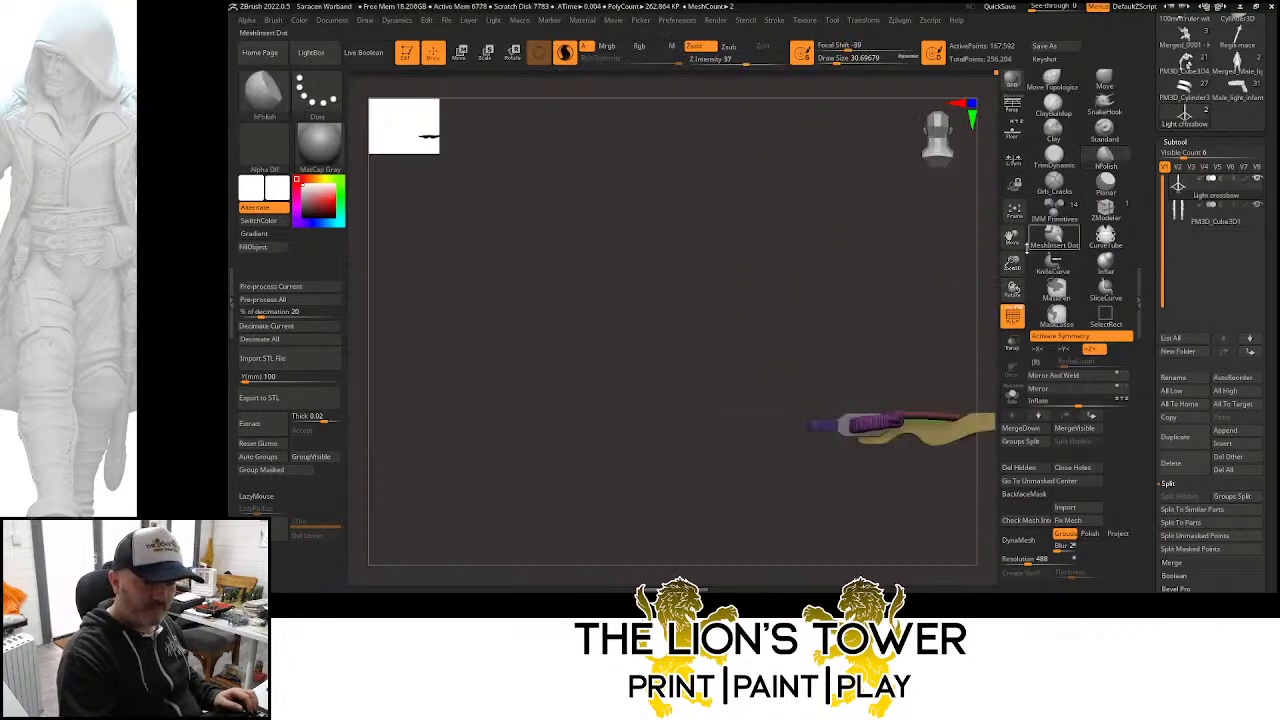
left_click_drag(1013, 258, 930, 231)
left_click_drag(957, 287, 936, 285)
left_click_drag(1013, 262, 1012, 230)
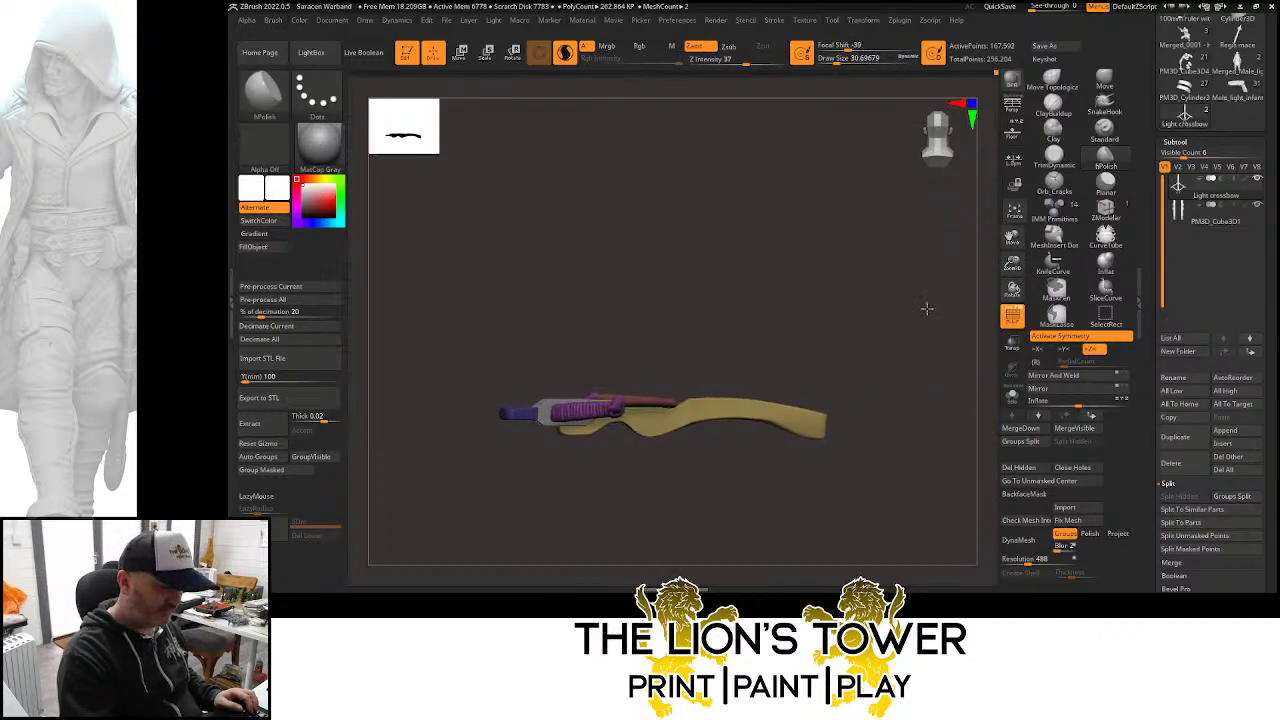
mouse_move(927, 308)
left_mouse_down()
mouse_move(914, 306)
mouse_move(918, 318)
left_mouse_up()
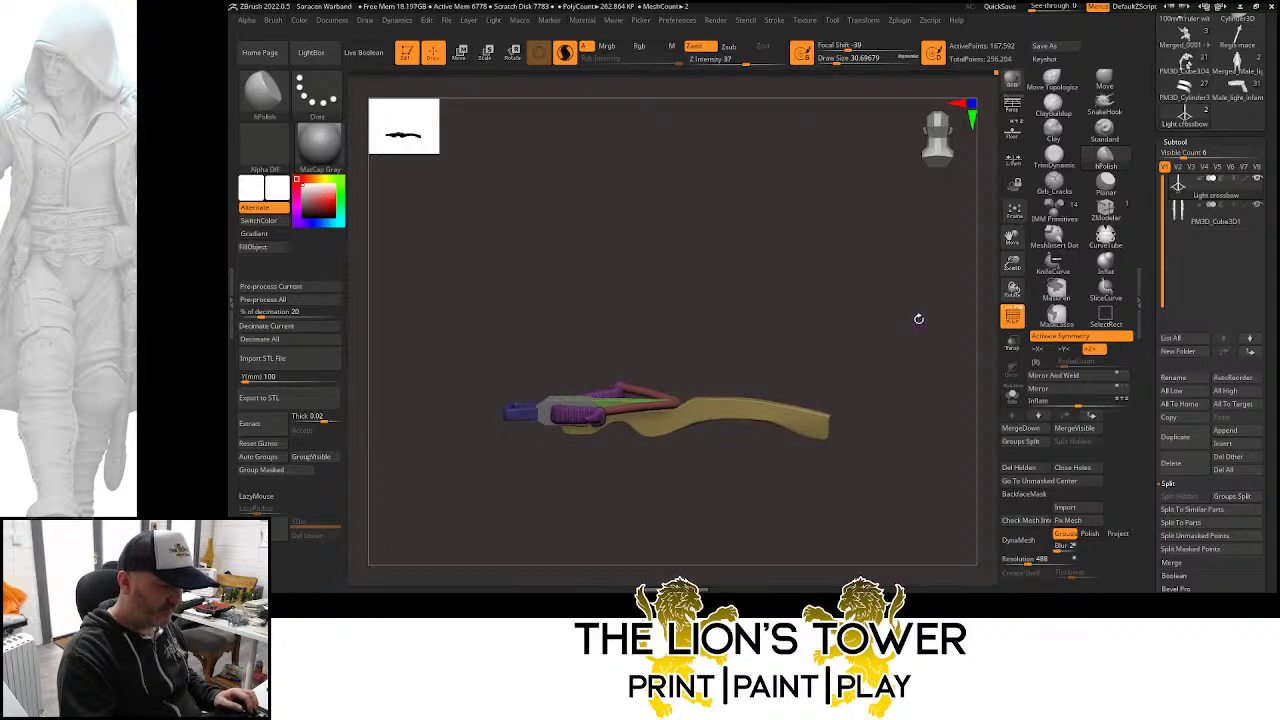
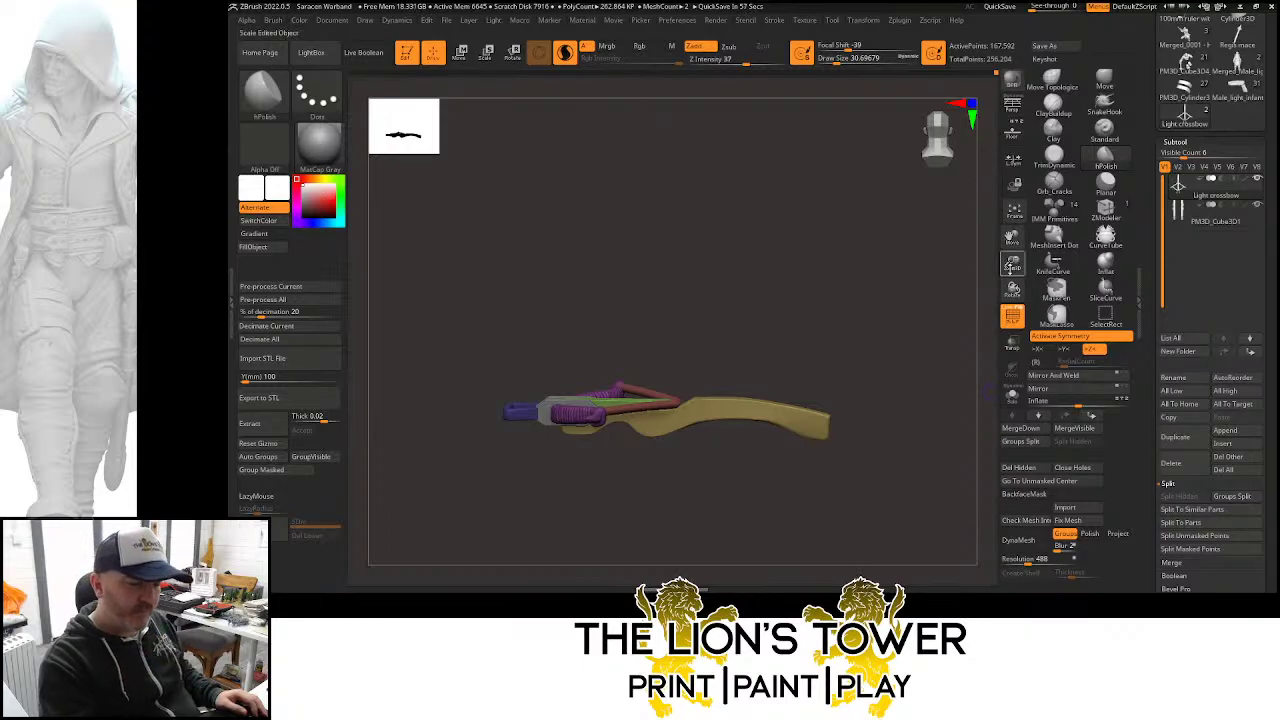
left_click_drag(1012, 264, 1012, 252)
left_click_drag(1012, 239, 1080, 186)
left_click_drag(948, 340, 942, 350, "shift")
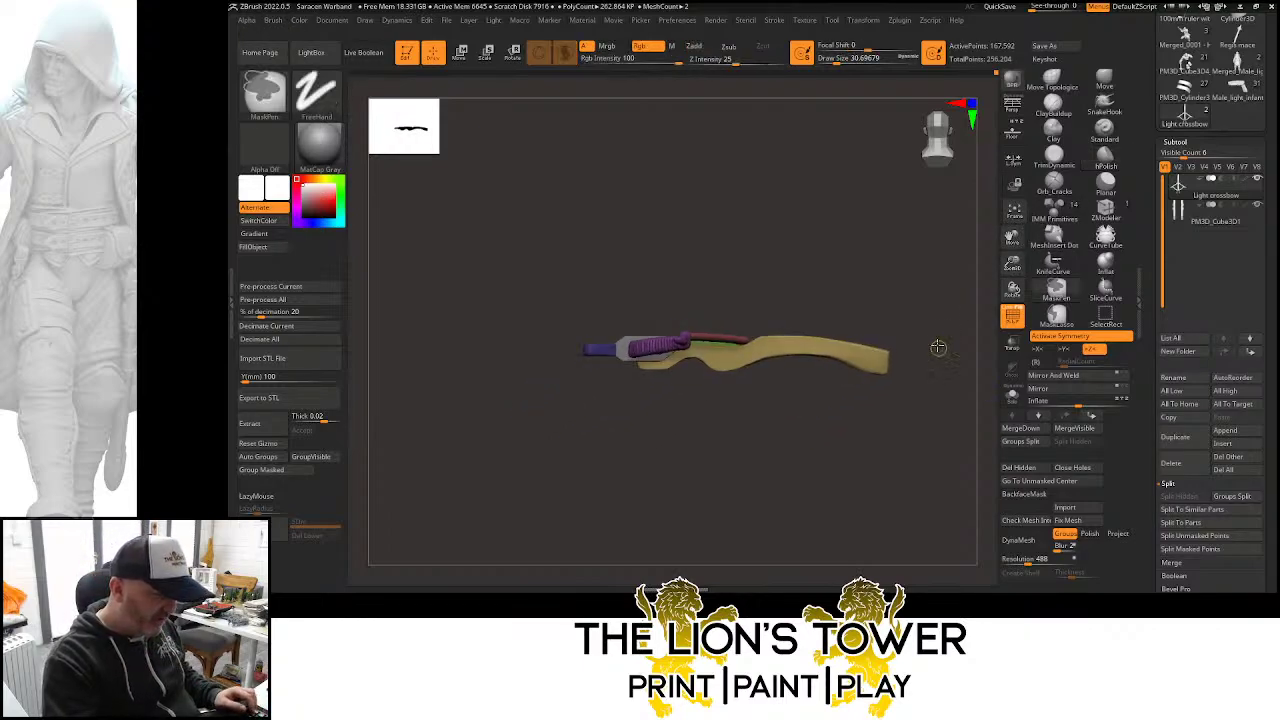
left_click(937, 347, "ctrl")
left_click(937, 346, "ctrl")
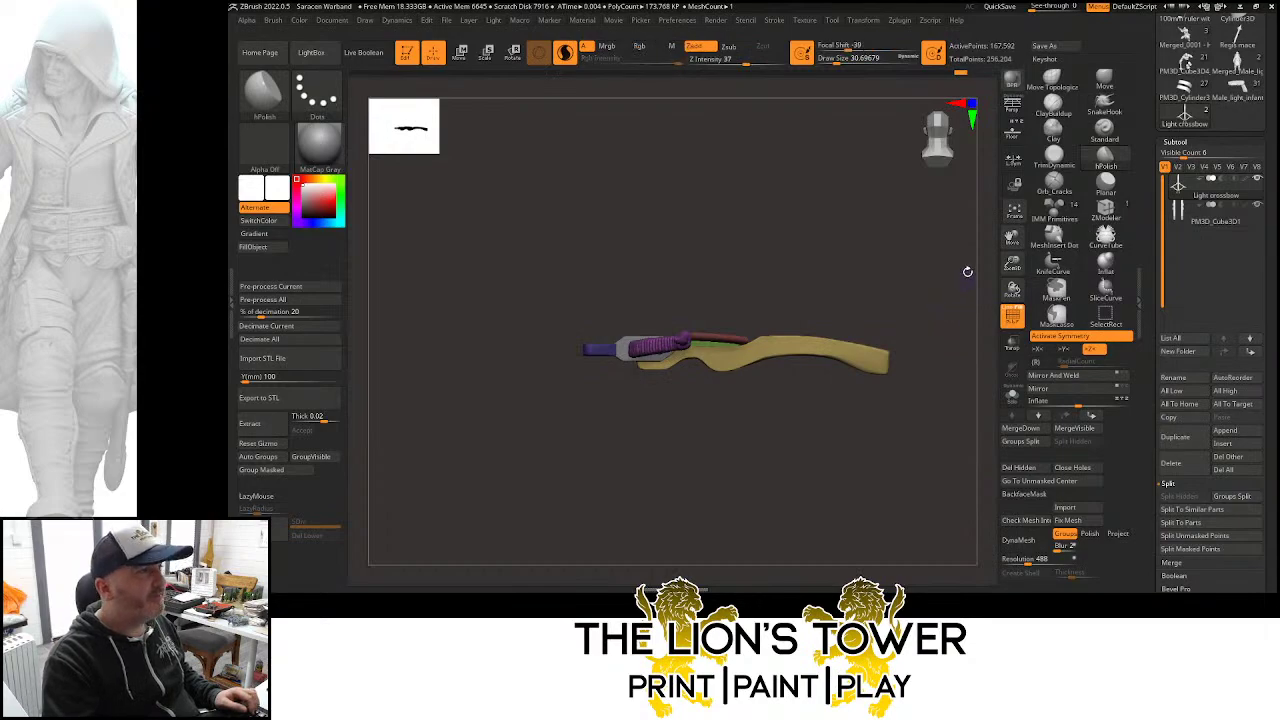
left_click_drag(1011, 237, 1013, 286)
left_click_drag(1012, 239, 962, 234)
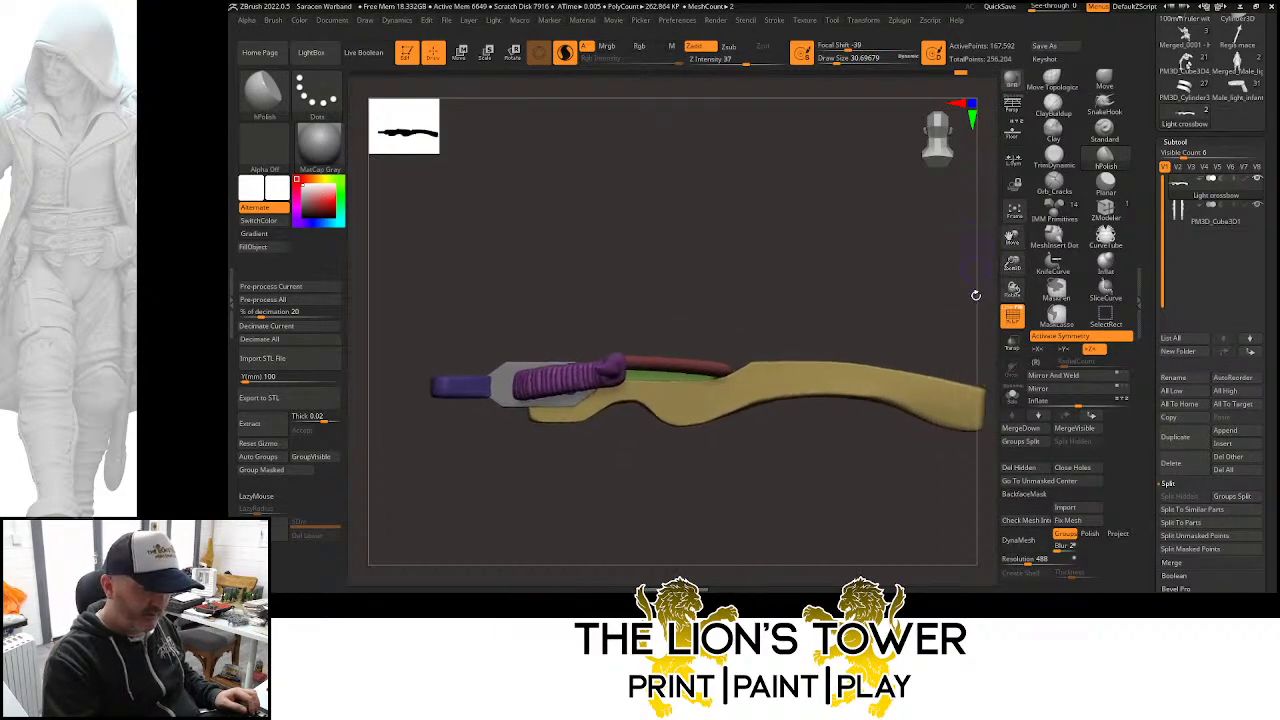
key("ctrl")
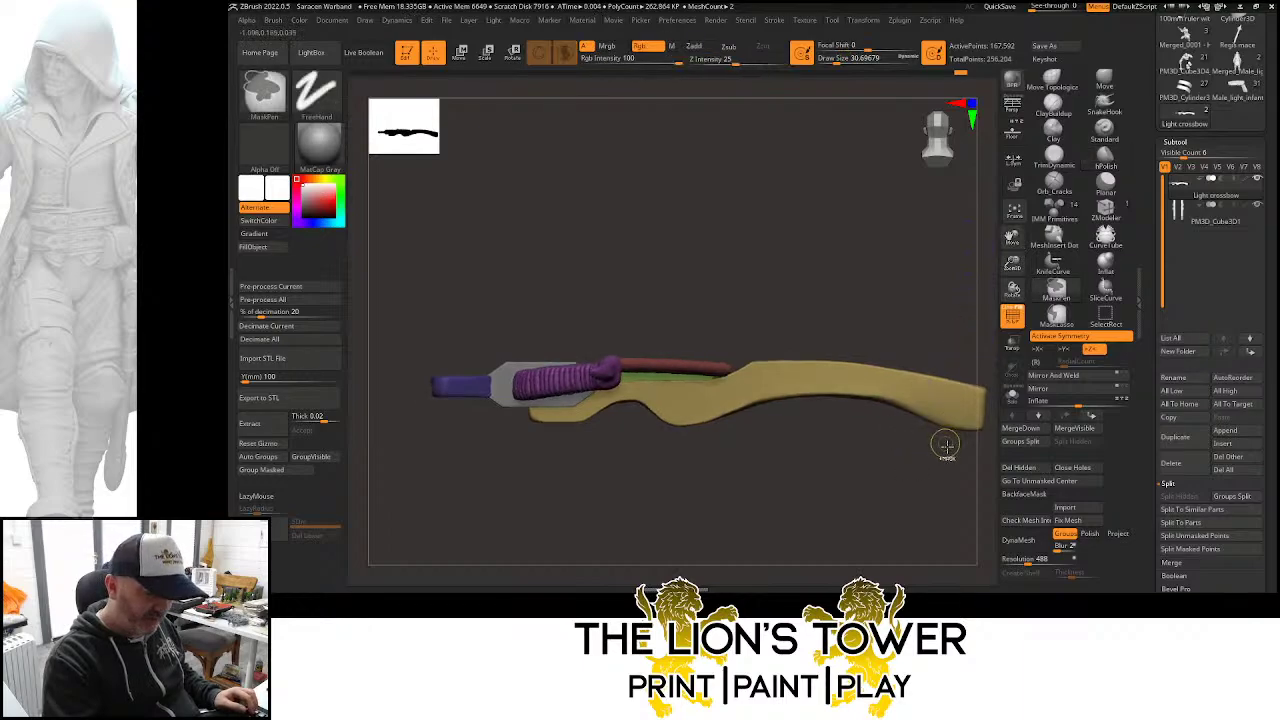
left_click_drag(943, 444, 770, 393, "ctrl")
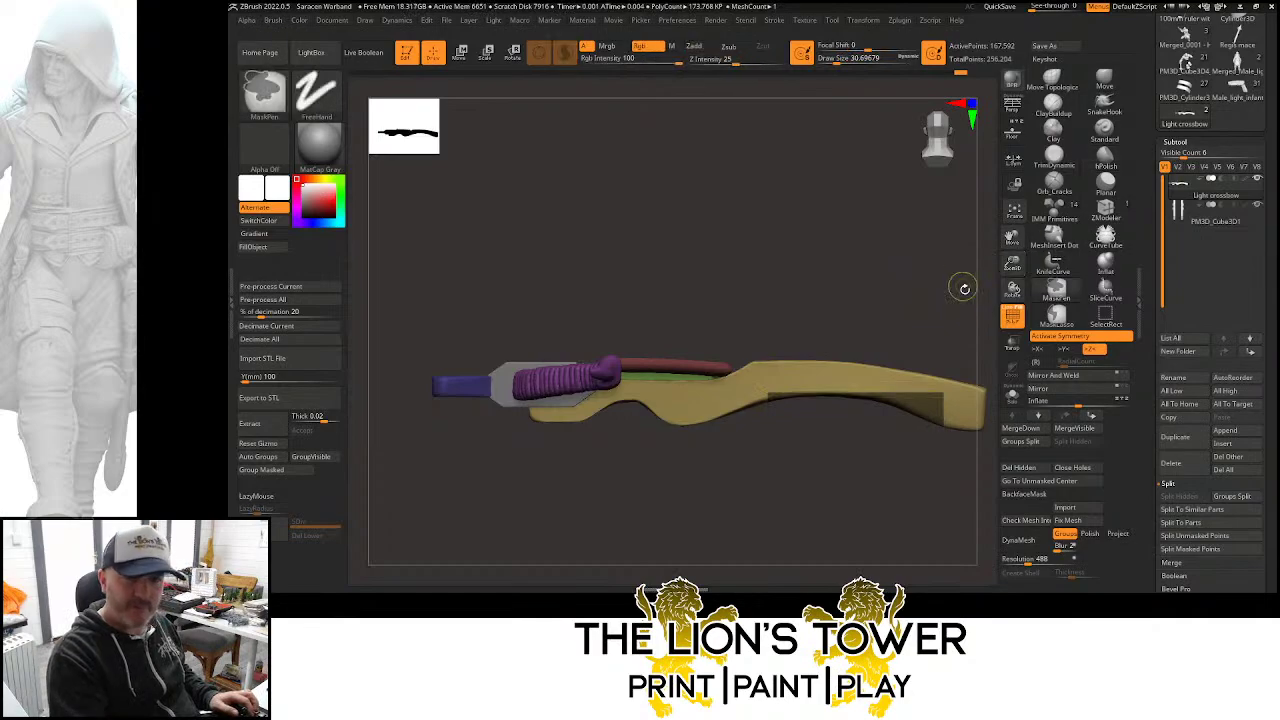
left_click(958, 315, "ctrl")
left_click_drag(958, 315, 960, 318, "ctrl")
Carve a recess into the stock's underside just ahead of the butt with the ClayBuildup brush at a draw size of about 37
left_click(1054, 100)
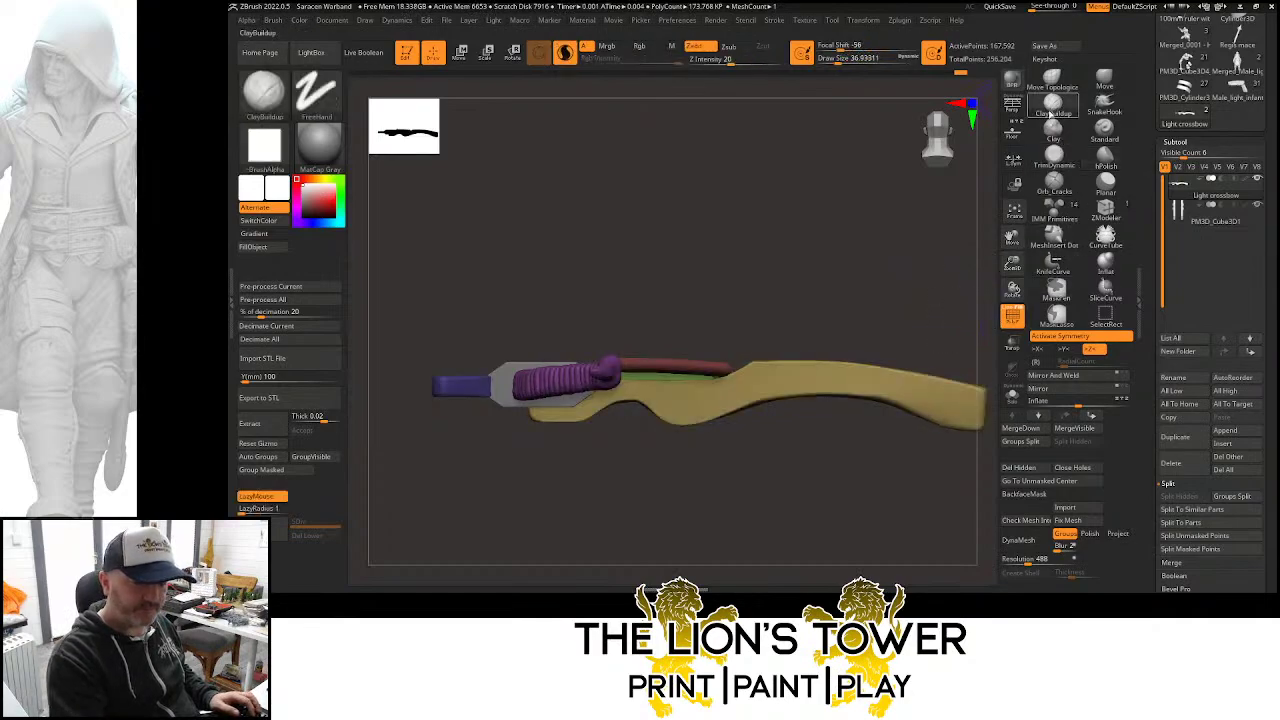
left_click_drag(972, 242, 892, 378)
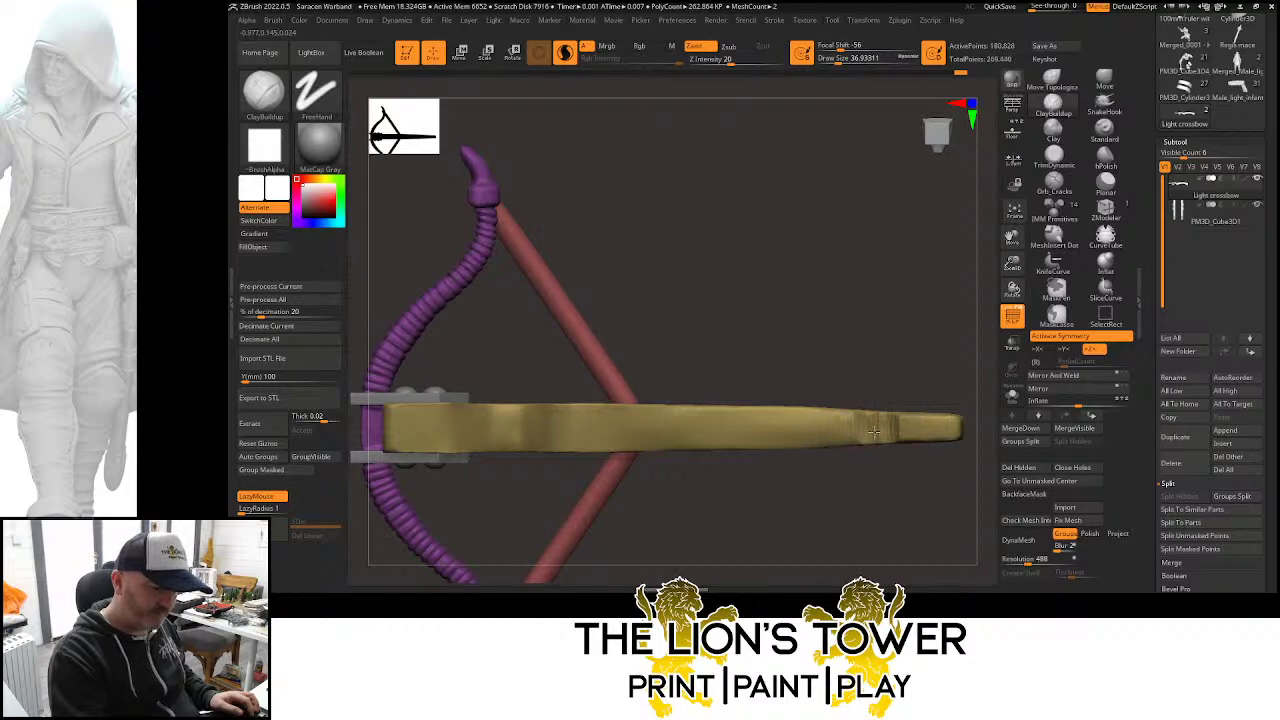
right_click_drag(873, 432, 892, 420)
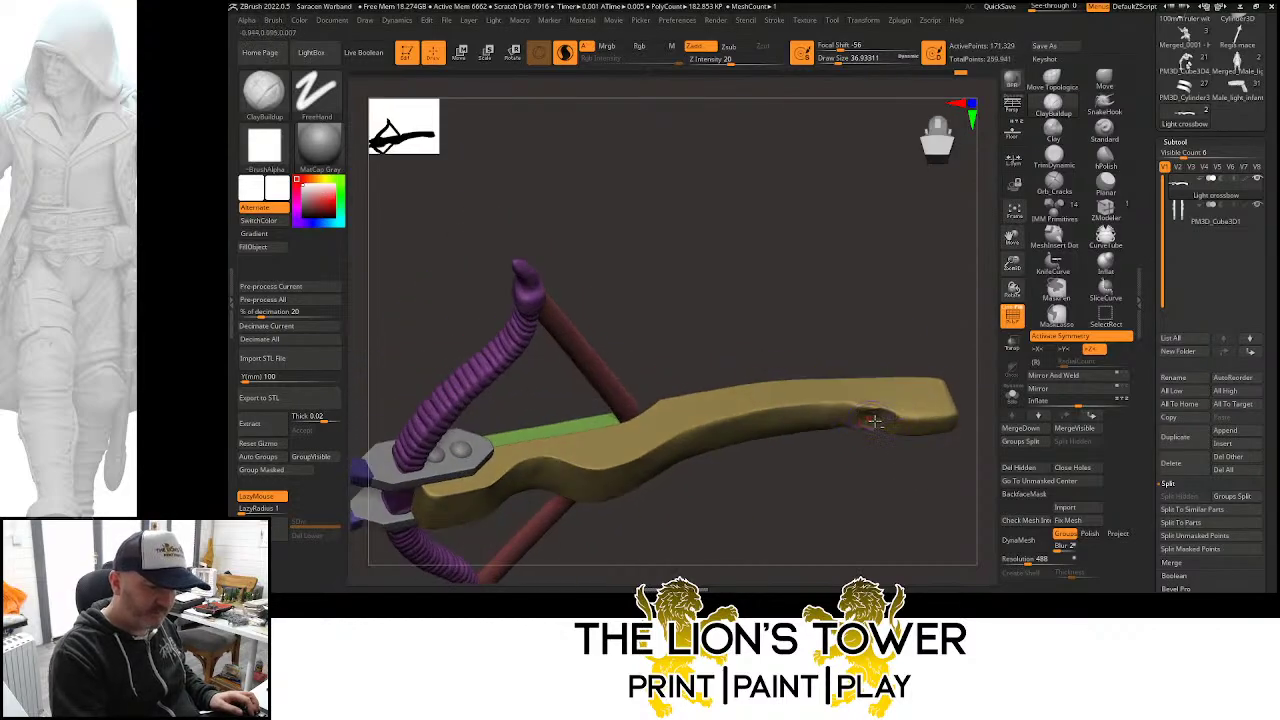
left_click_drag(884, 415, 766, 421)
mouse_move(808, 381)
right_mouse_down()
mouse_move(887, 343)
mouse_move(872, 366)
right_mouse_up()
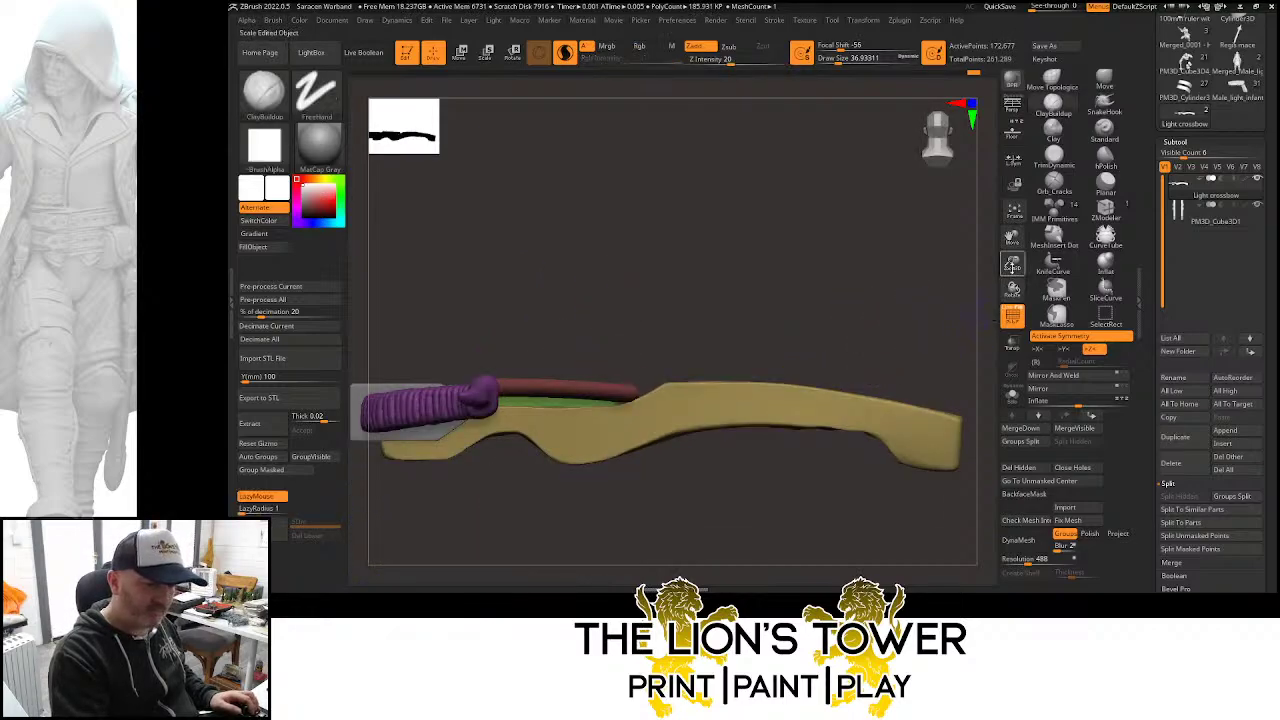
left_click_drag(1012, 264, 1012, 240)
left_click_drag(1012, 237, 1032, 213)
mouse_move(1030, 215)
right_mouse_down()
mouse_move(926, 266)
mouse_move(866, 338)
right_mouse_up()
Flatten the carved underside of the stock with the hPolish brush at a draw size of about 31 and smooth its transition into the butt
left_click(1105, 157)
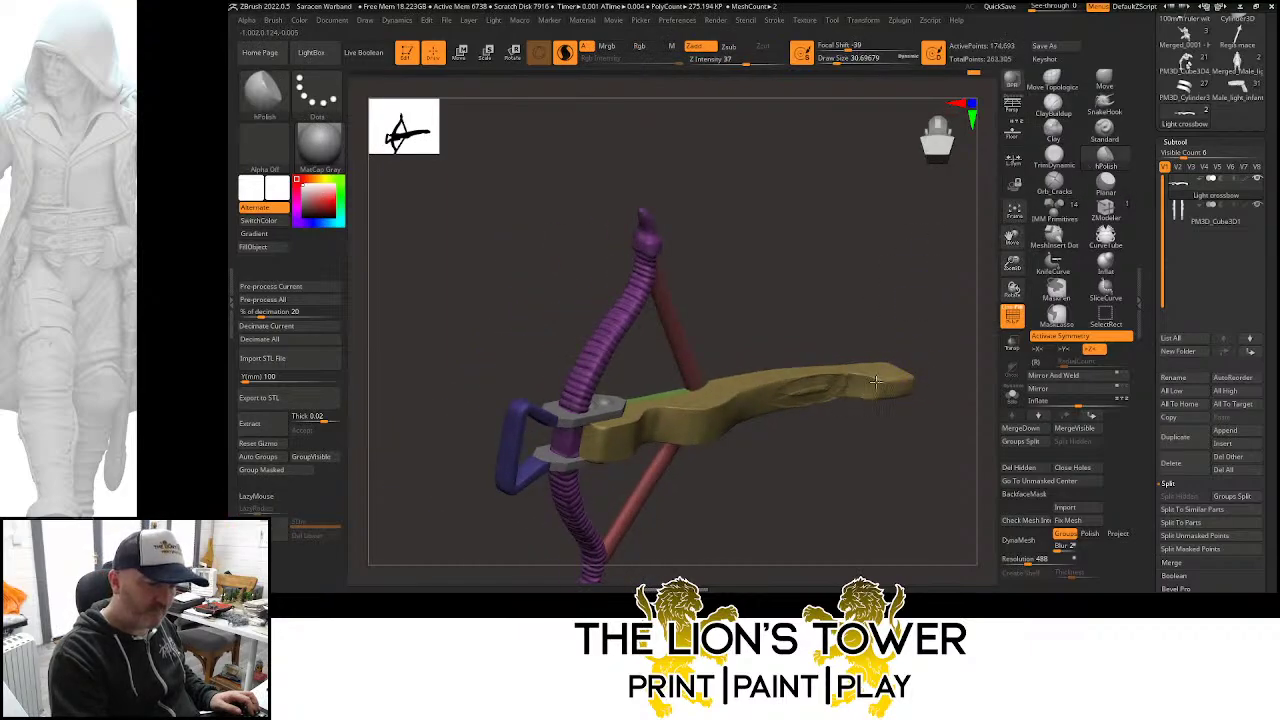
right_click_drag(889, 387, 806, 364)
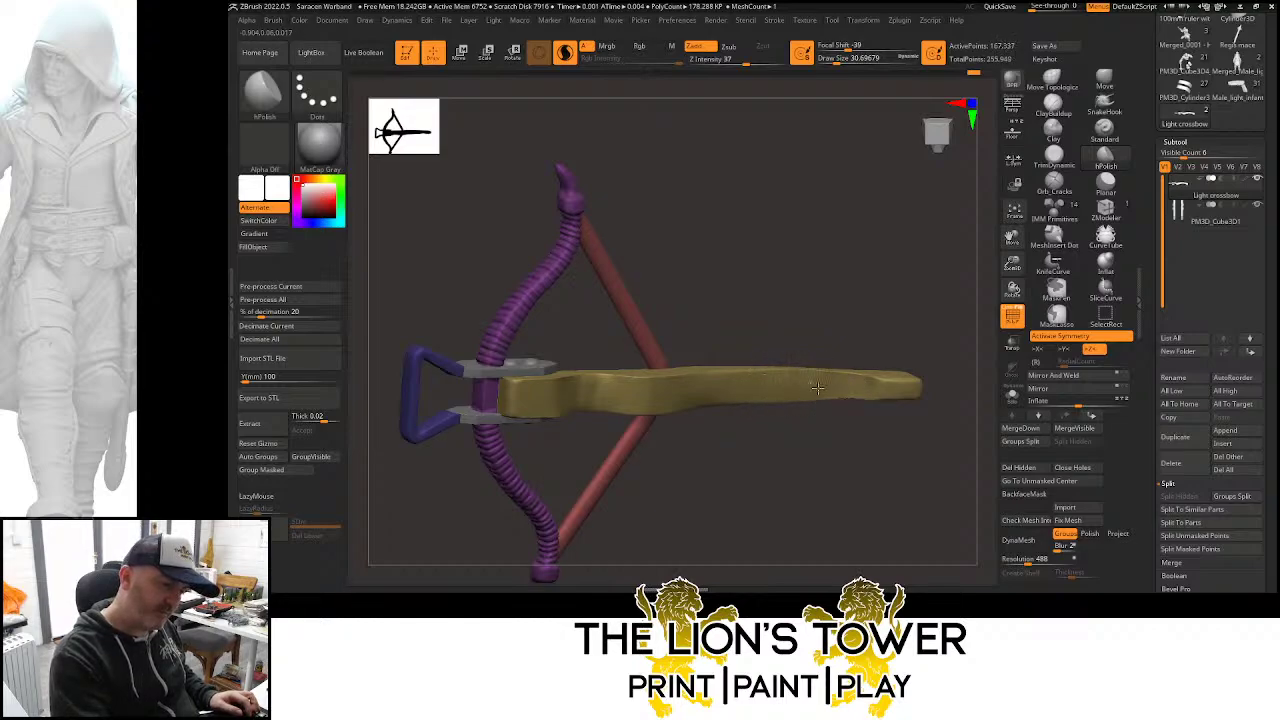
mouse_move(892, 345)
left_mouse_down()
mouse_move(836, 385)
mouse_move(854, 338)
mouse_move(880, 346)
mouse_move(813, 390)
mouse_move(905, 448)
left_mouse_up()
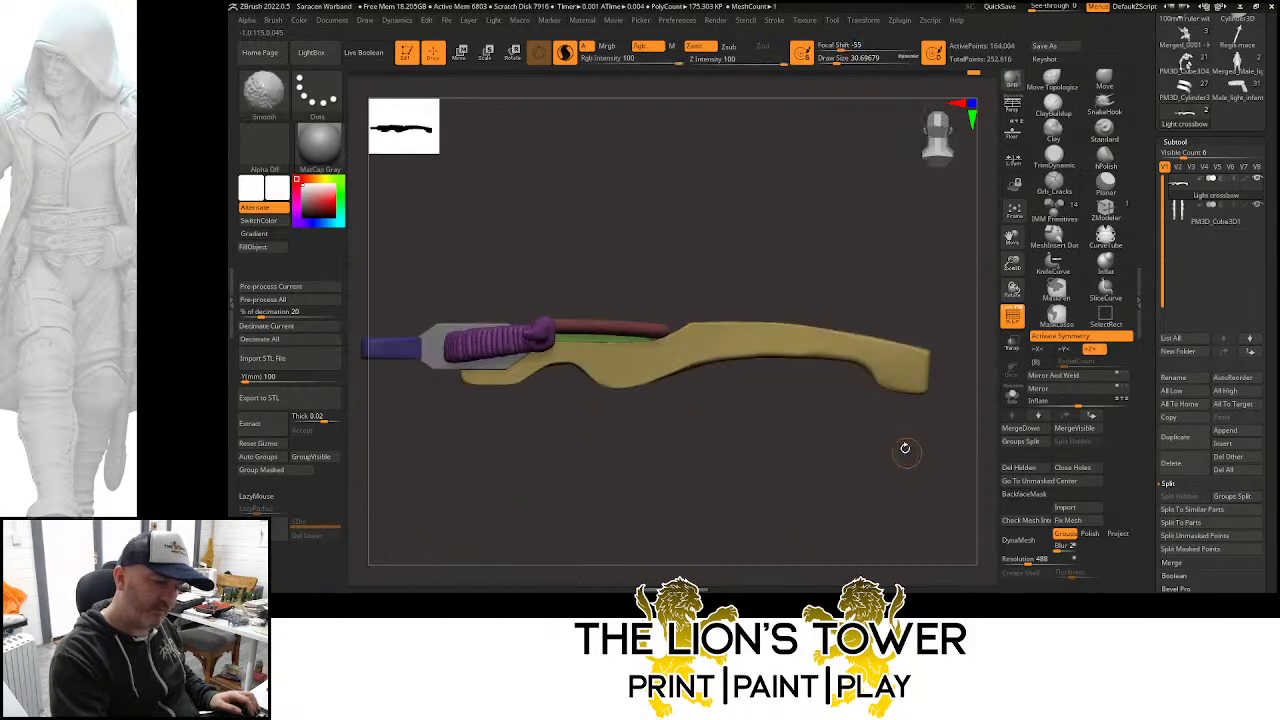
left_click_drag(682, 393, 695, 421)
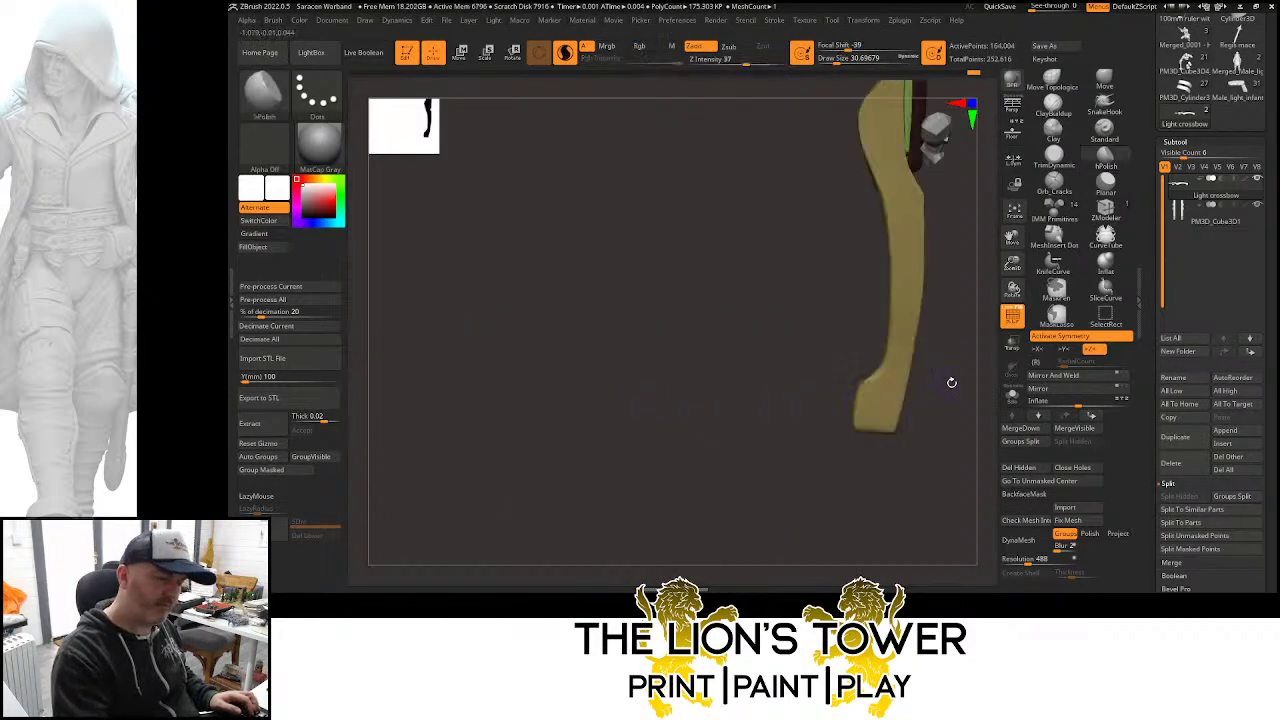
mouse_move(951, 383)
left_mouse_down()
mouse_move(946, 397)
mouse_move(968, 377)
left_mouse_up()
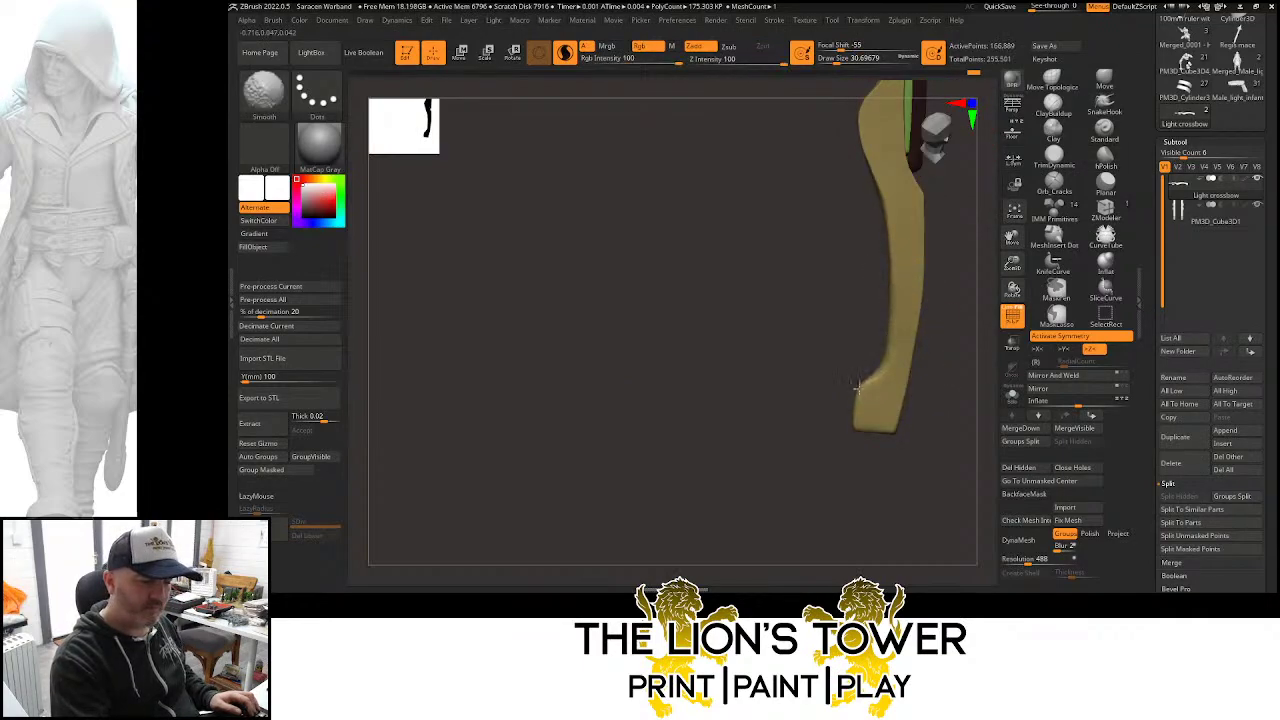
mouse_move(975, 330)
left_mouse_down()
mouse_move(966, 349)
mouse_move(931, 317)
mouse_move(900, 325)
mouse_move(906, 286)
mouse_move(806, 254)
mouse_move(788, 316)
mouse_move(869, 320)
mouse_move(909, 303)
left_mouse_up()
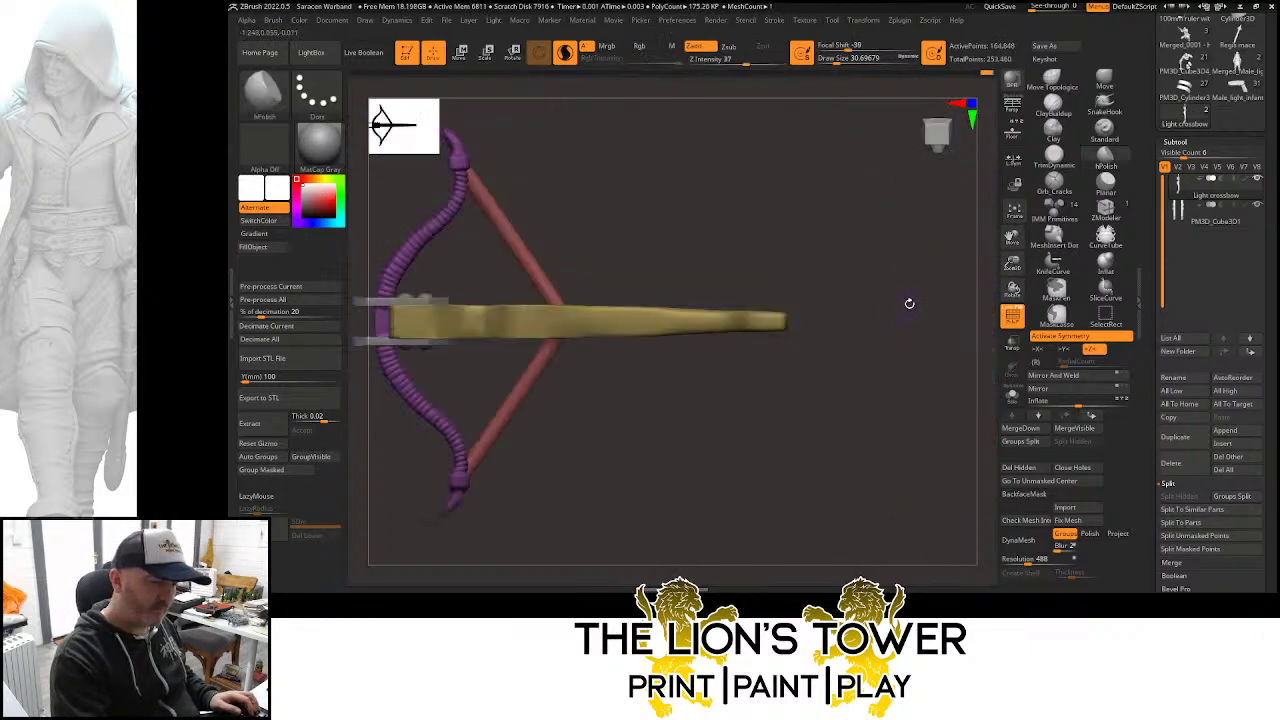
mouse_move(1010, 245)
left_mouse_down()
mouse_move(986, 260)
mouse_move(962, 210)
mouse_move(942, 367)
left_mouse_up()
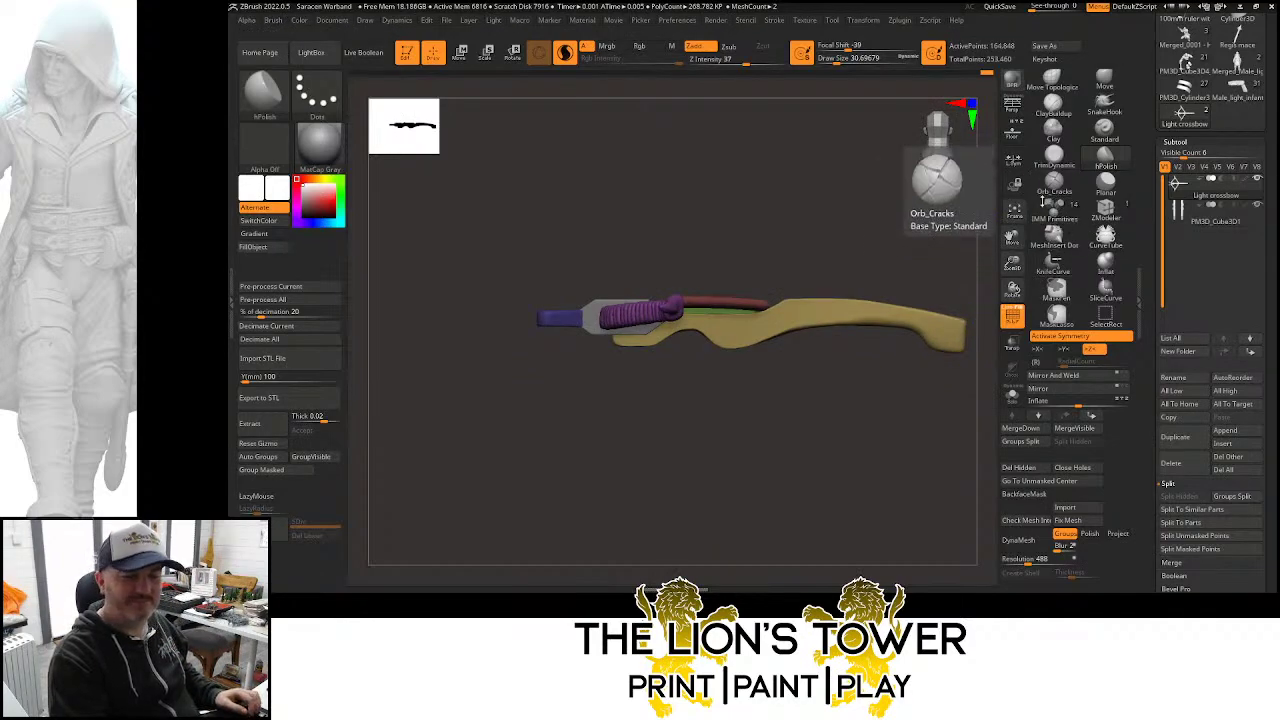
left_click_drag(1012, 264, 1020, 223)
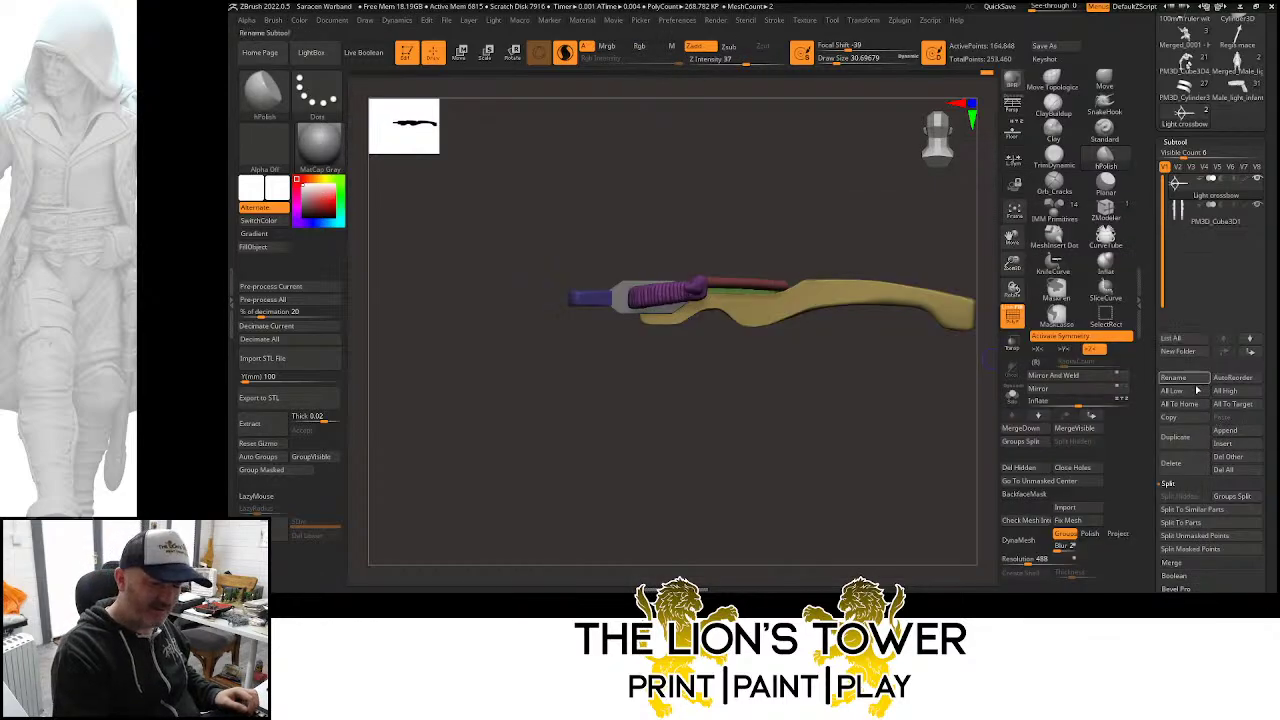
Append a Cube3D as a new subtool and make it the active one
left_click(1228, 432)
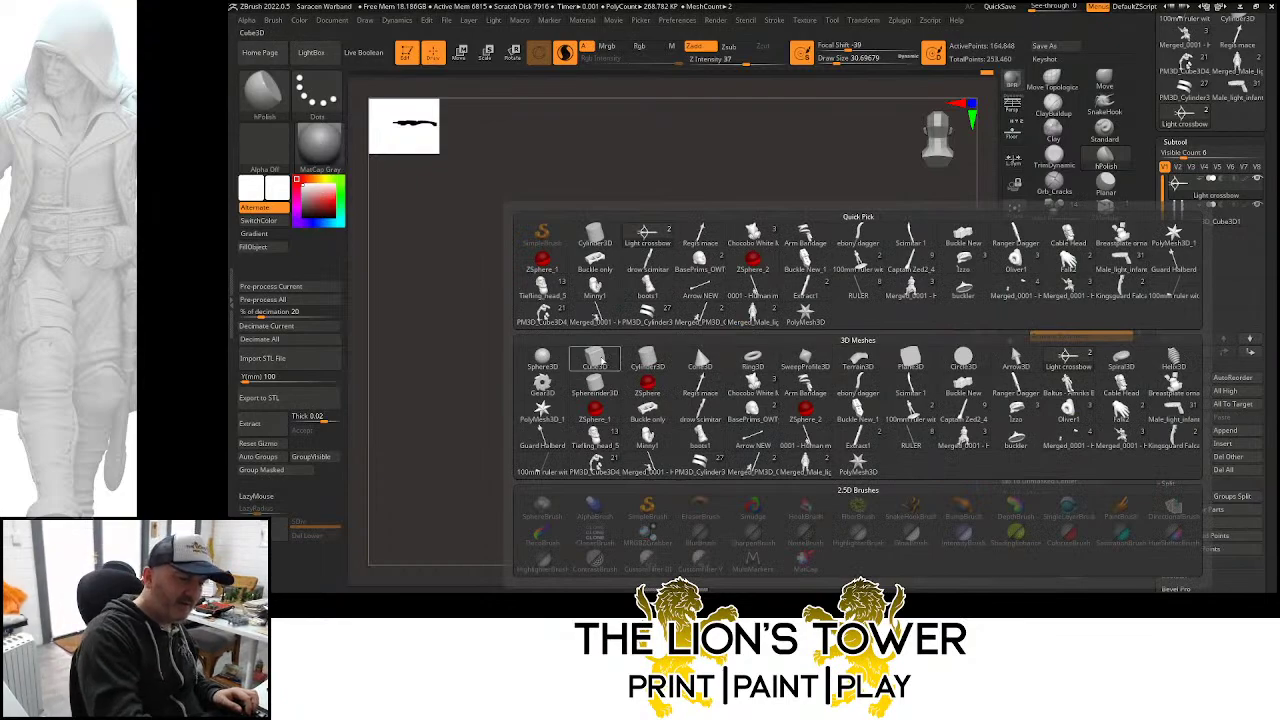
left_click(592, 358)
left_click(800, 243, "alt")
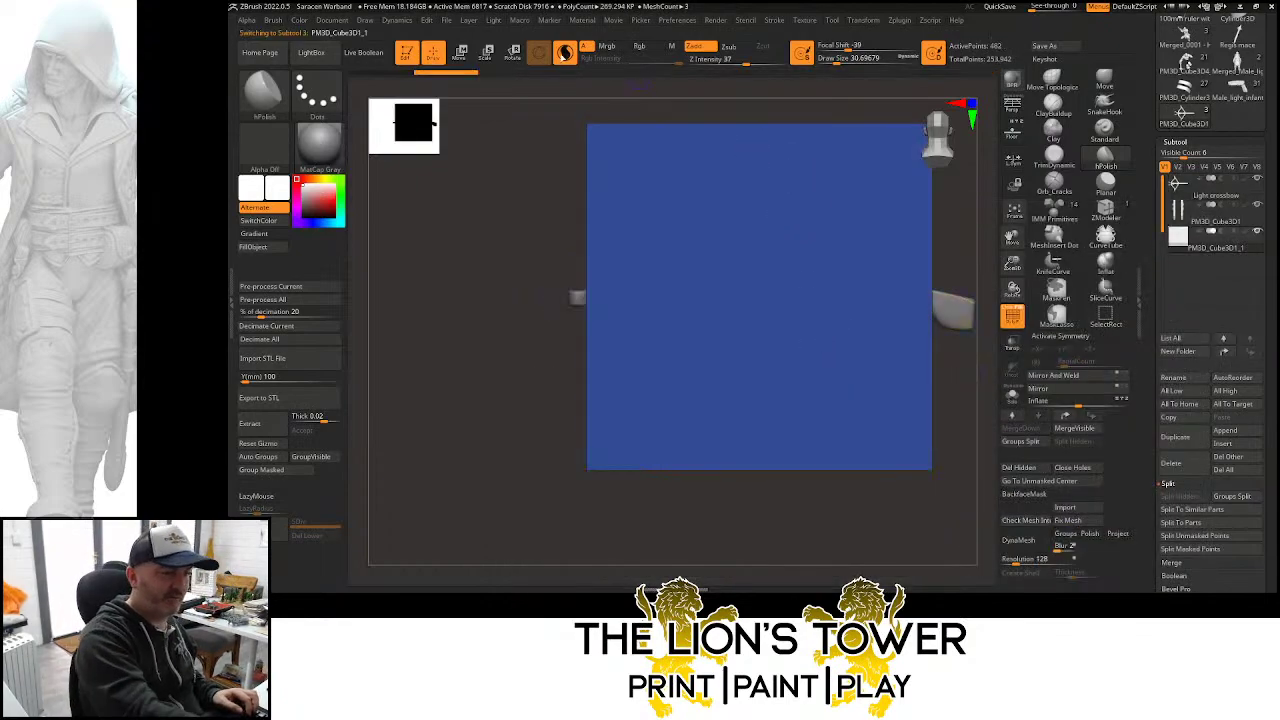
Scale the cube down in height and depth into a long, thin bar narrower than the stock
left_click(486, 53)
left_click_drag(759, 261, 771, 440)
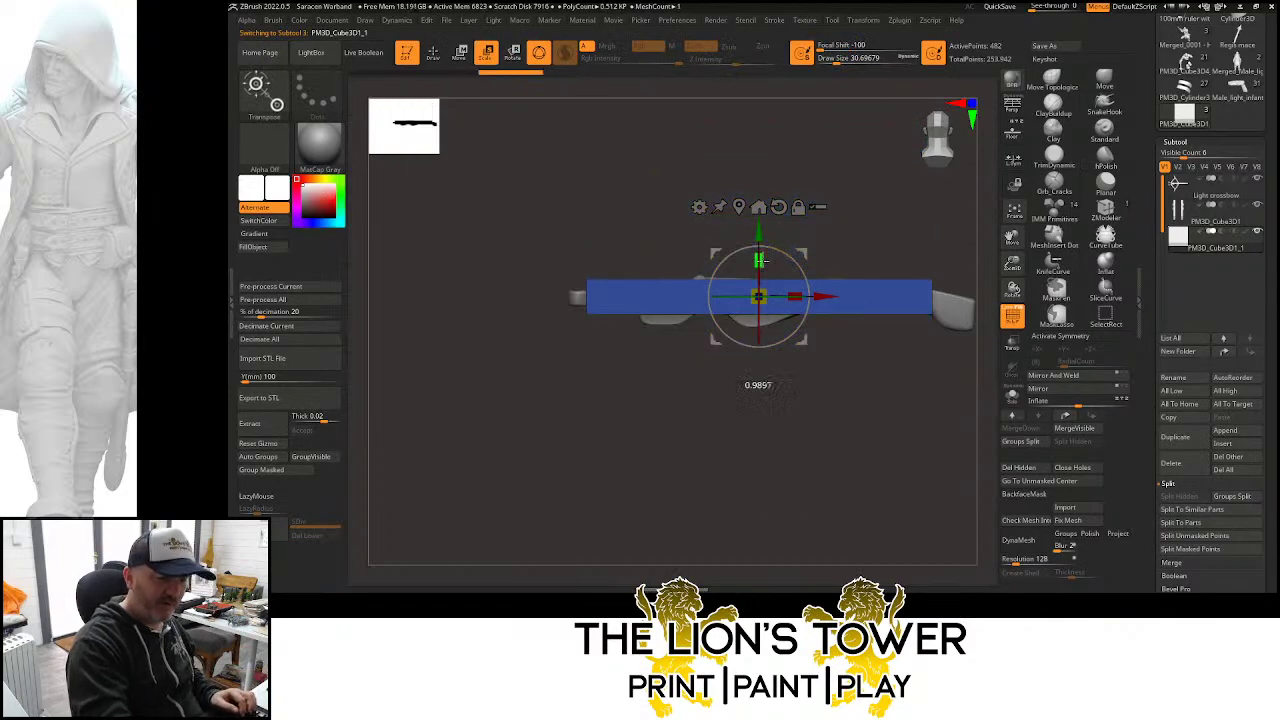
left_click_drag(762, 261, 766, 388)
left_click_drag(805, 168, 777, 409)
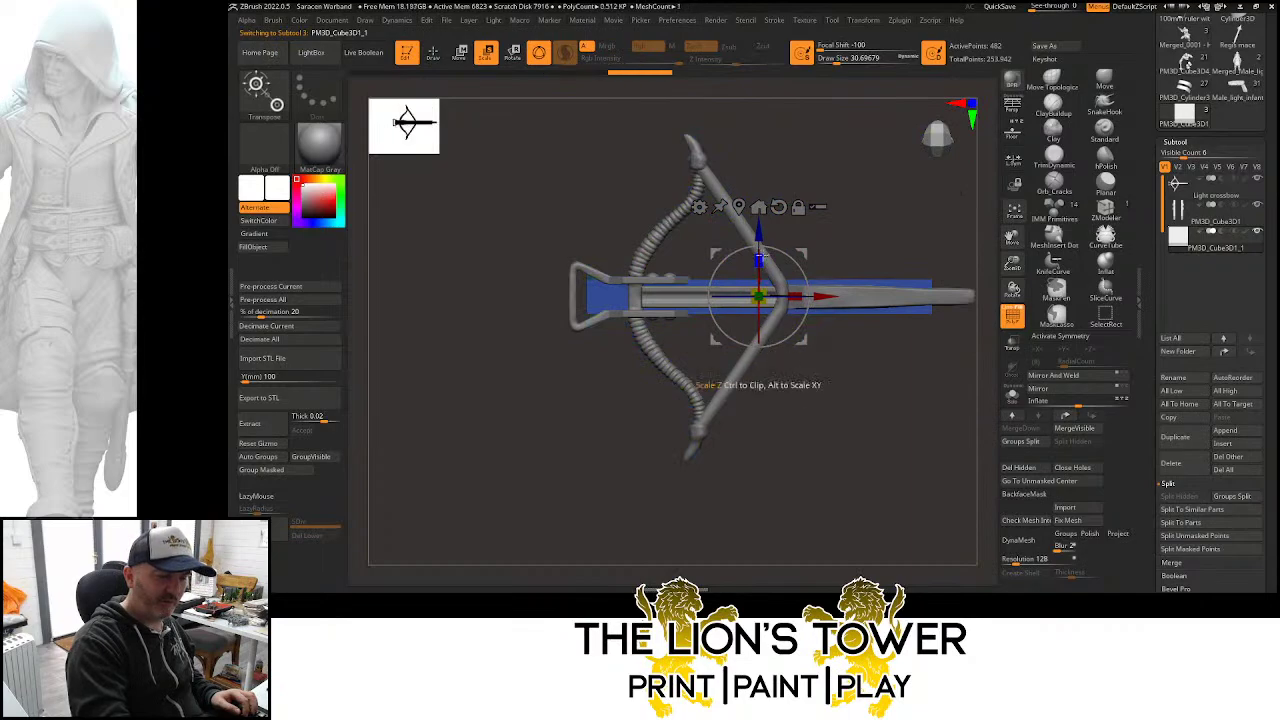
left_click_drag(762, 259, 770, 314)
left_click_drag(925, 445, 915, 340)
Scale the bar down and place it beneath the rear half of the stock, tilted upward toward the butt
left_click_drag(826, 262, 903, 328)
left_click_drag(1012, 262, 1004, 240)
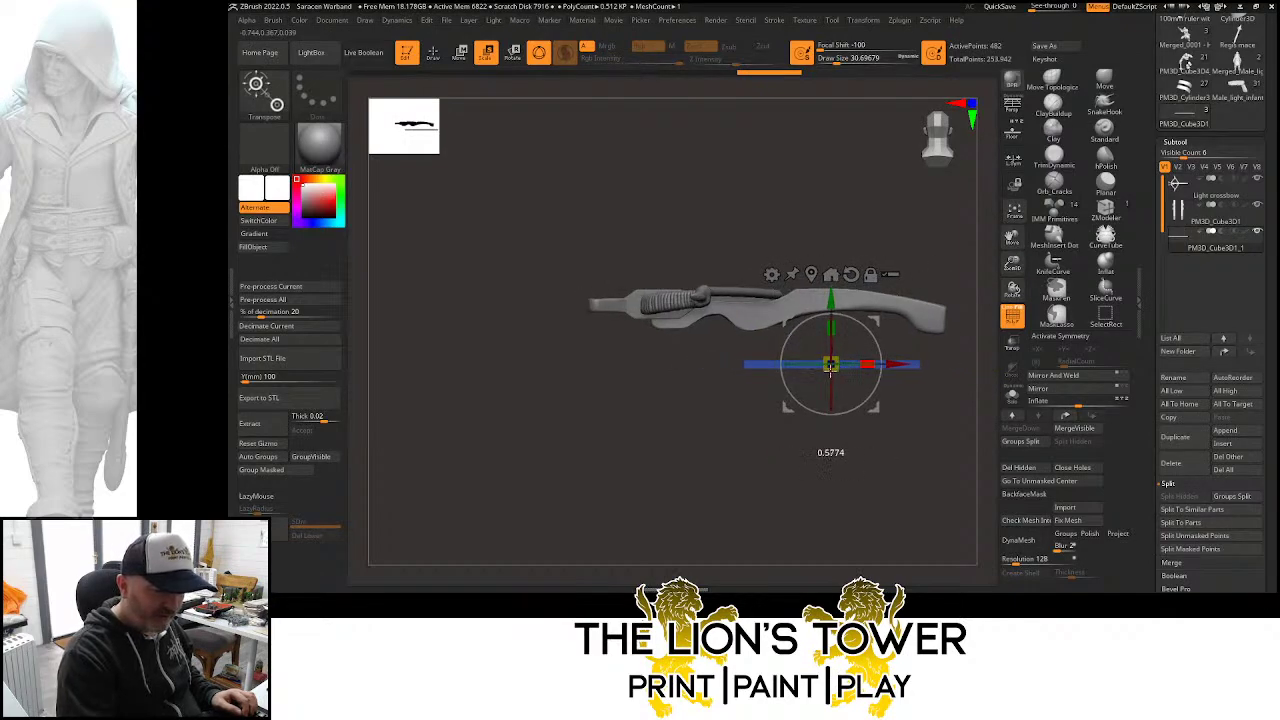
left_click_drag(822, 375, 822, 376)
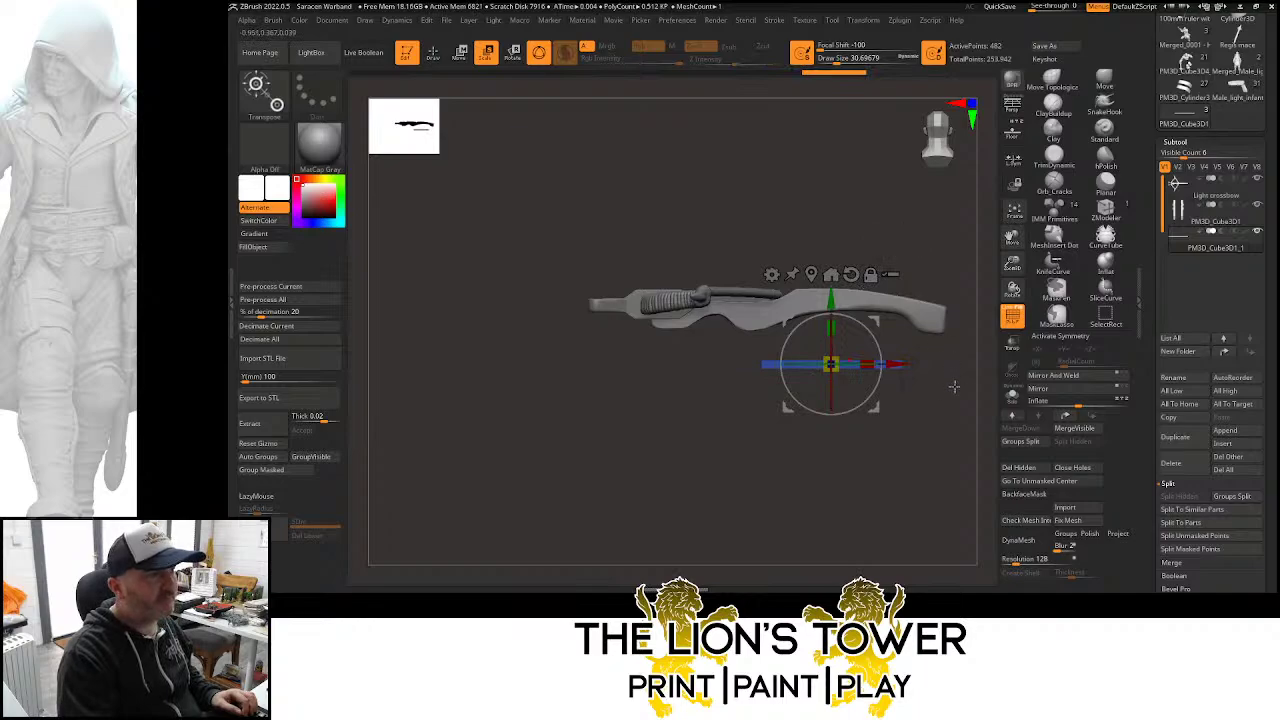
left_click_drag(1012, 263, 1009, 296)
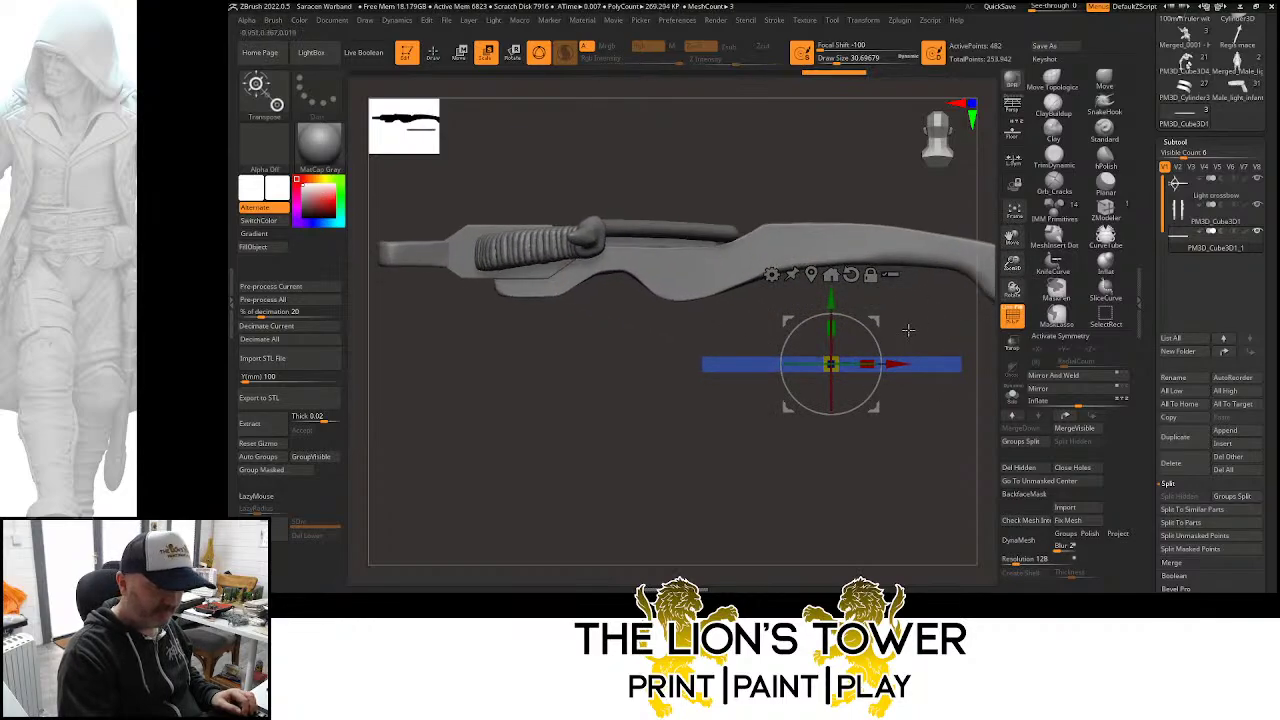
mouse_move(875, 321)
left_mouse_down()
mouse_move(871, 267)
mouse_move(874, 291)
left_mouse_up()
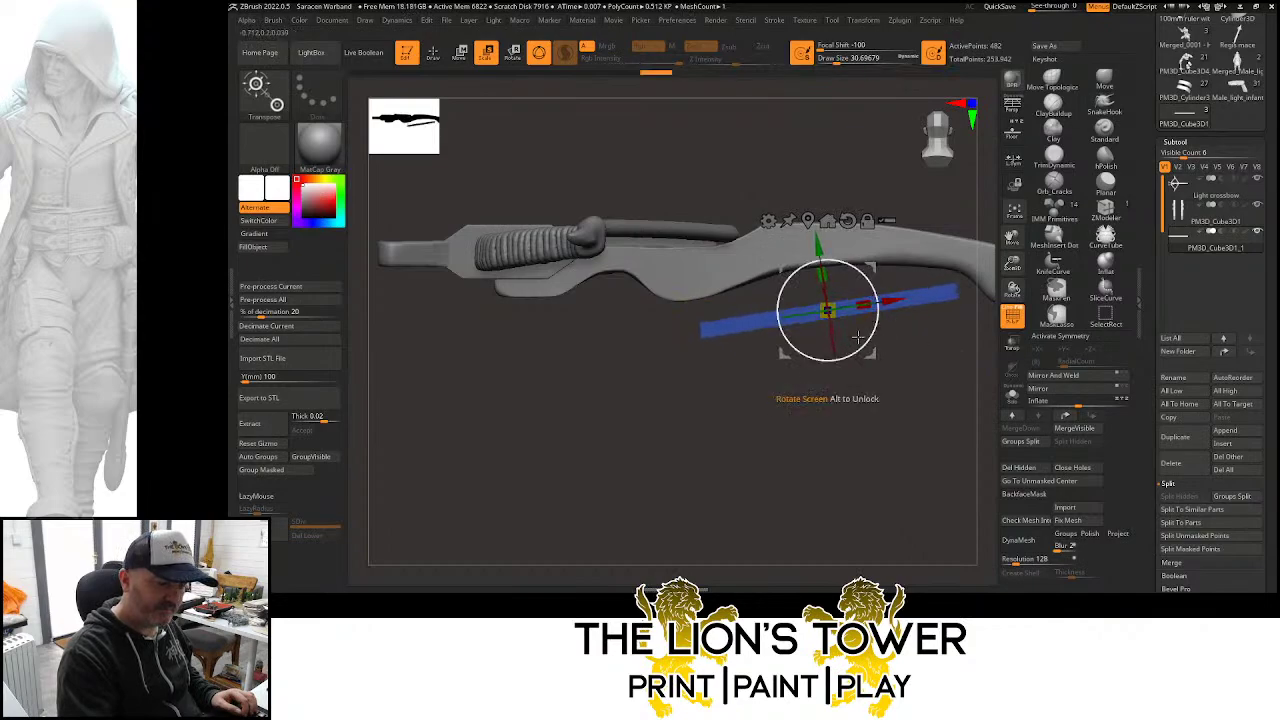
Mask the bar except for its front end, and extend that end up to the underside of the stock to form a bend
left_click_drag(731, 308, 684, 372, "ctrl")
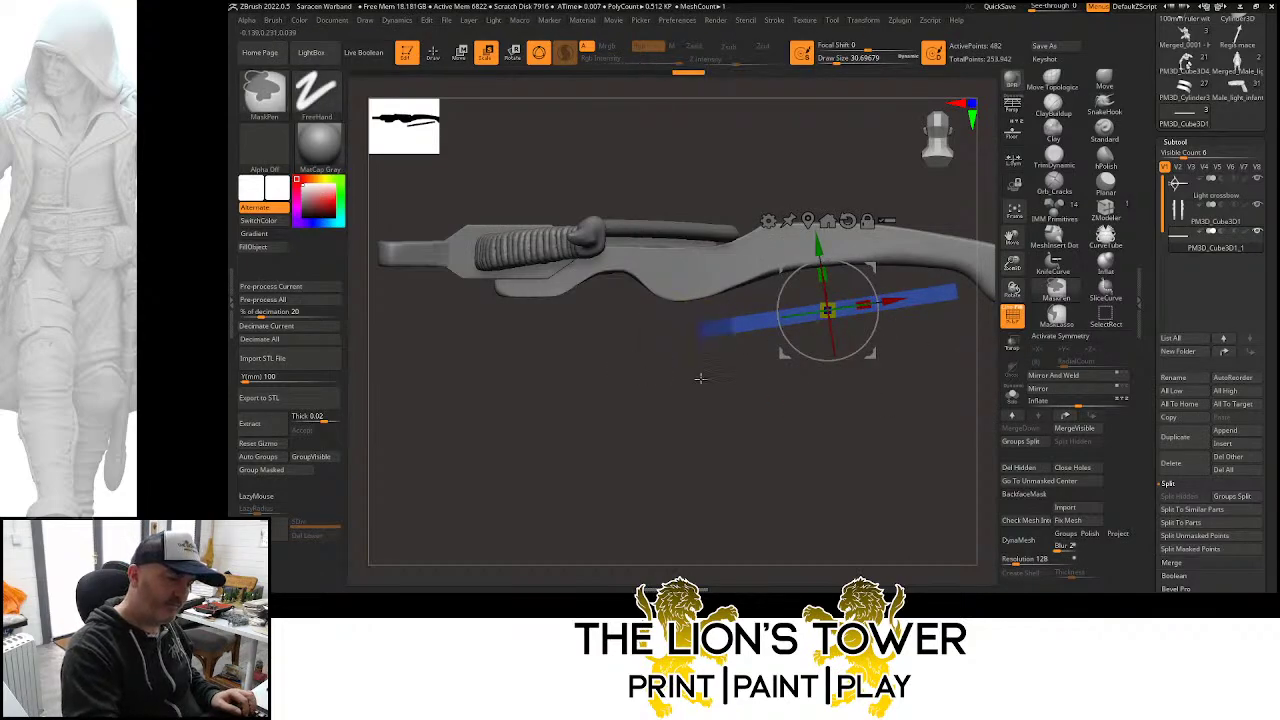
left_click(701, 375, "ctrl")
left_click(808, 221)
left_click_drag(740, 298, 717, 341)
left_click(738, 241)
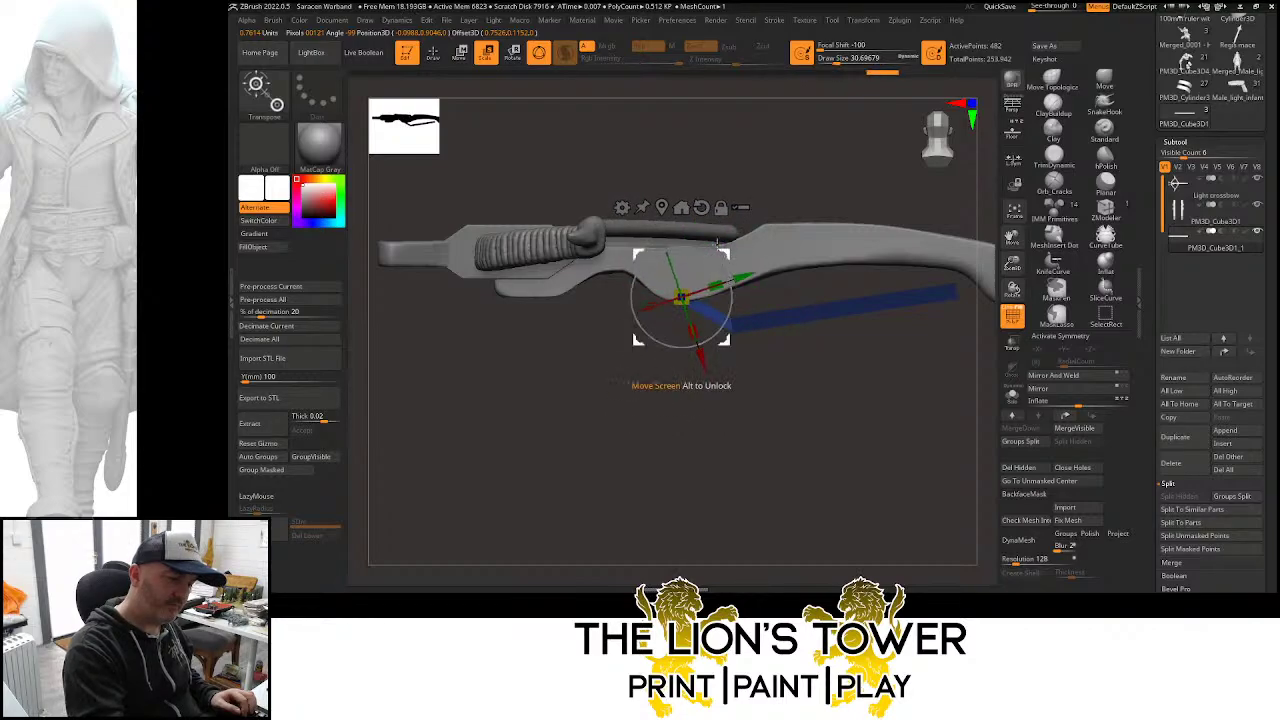
mouse_move(730, 255)
left_mouse_down()
mouse_move(756, 237)
mouse_move(730, 263)
left_mouse_up()
Clear the bar's mask, subdivide it once, and turn its front section more steeply up toward the stock with the rear masked
left_click_drag(894, 377, 888, 384, "ctrl")
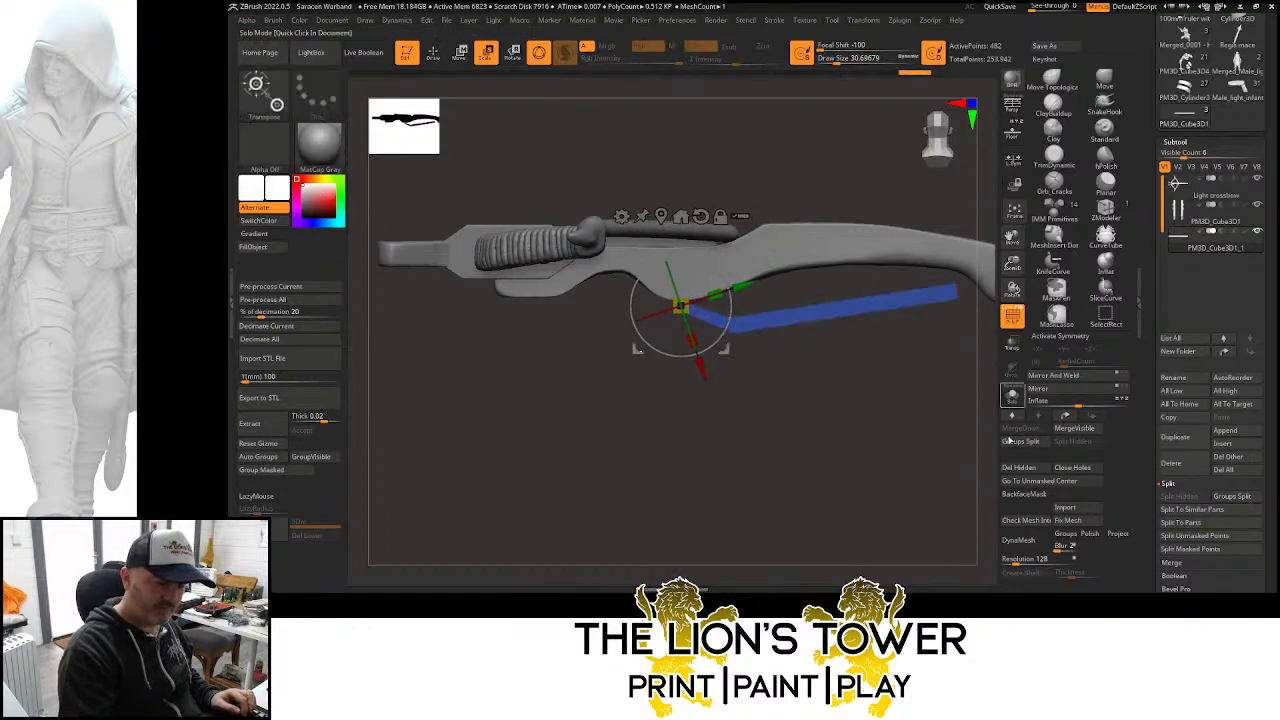
key("ctrl+d")
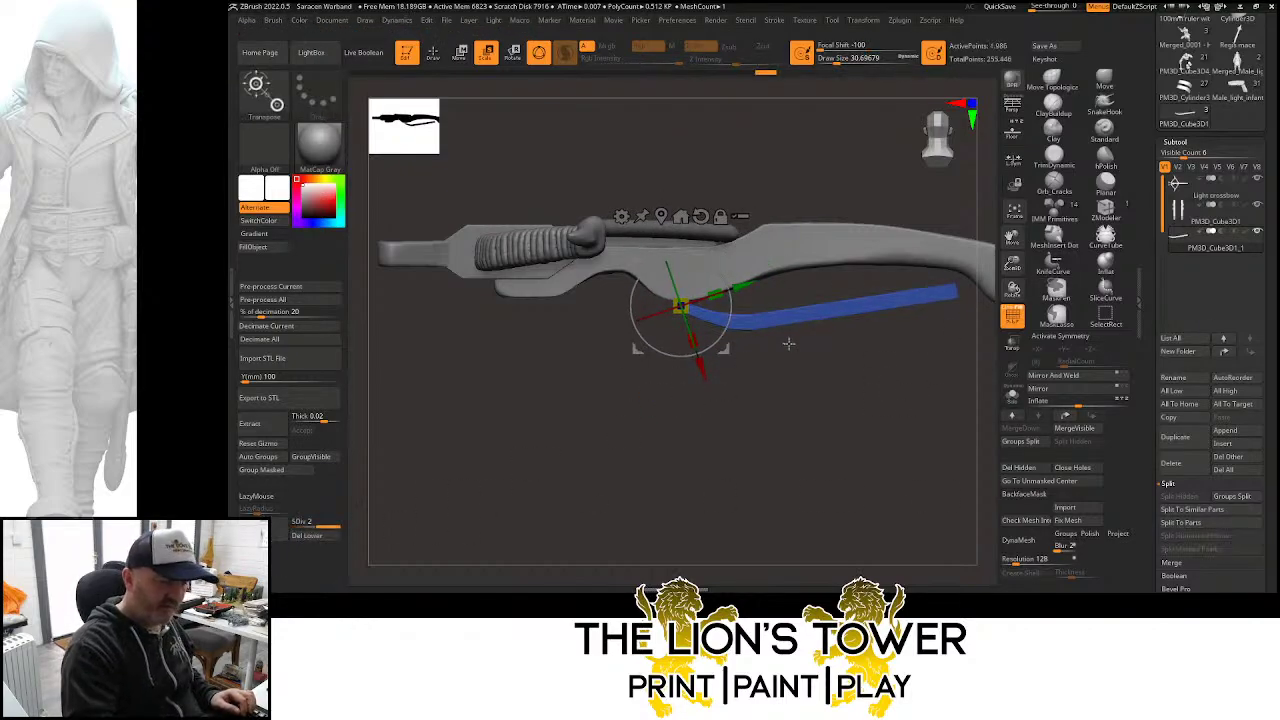
left_click_drag(752, 302, 646, 360, "ctrl")
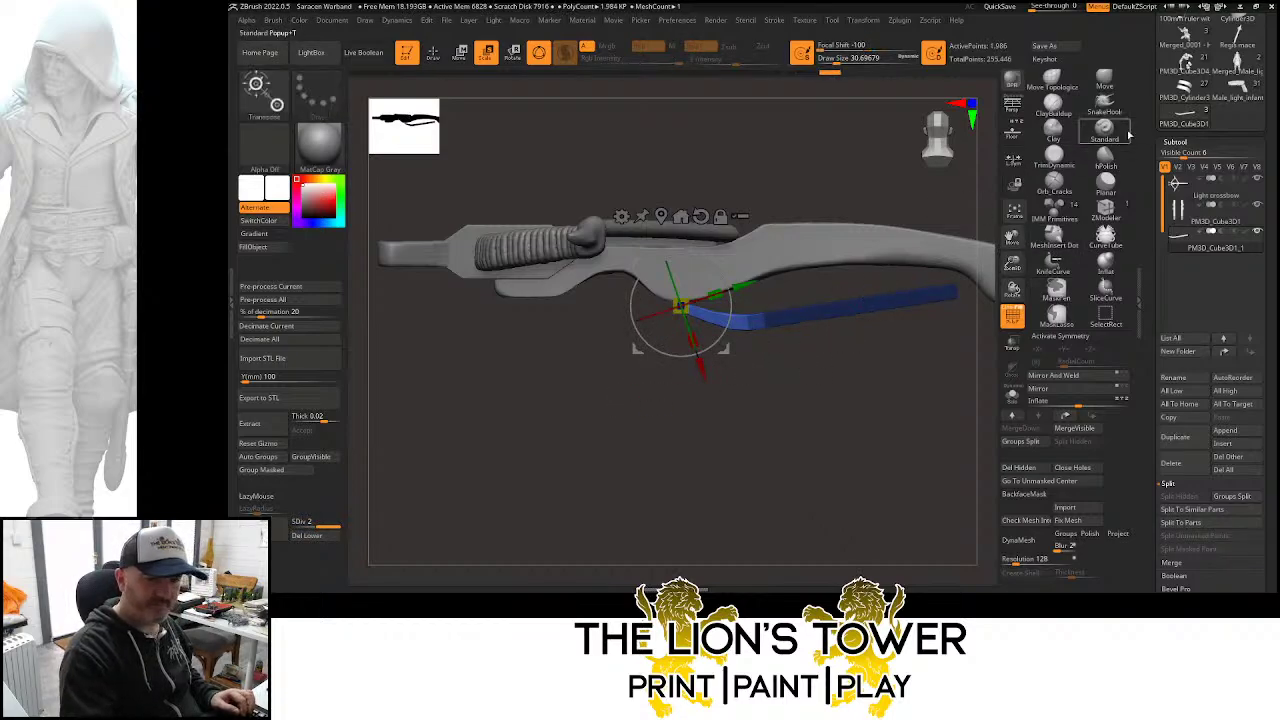
left_click(767, 299, "ctrl")
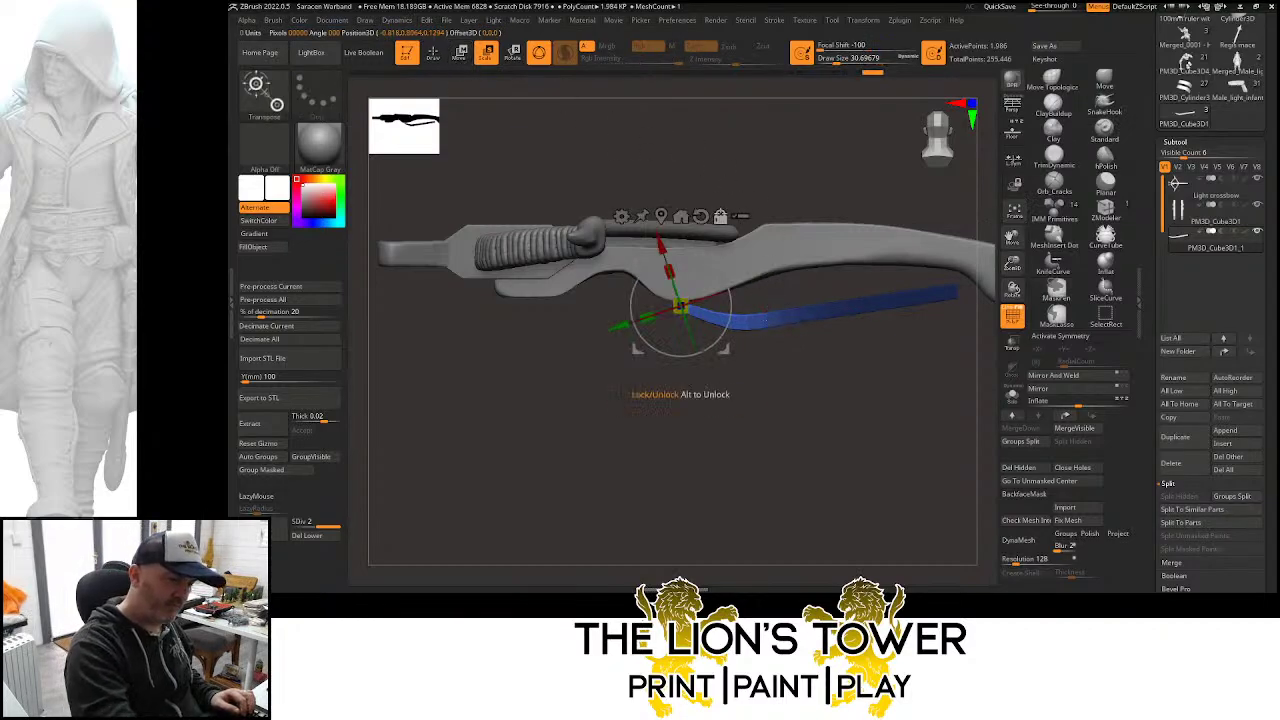
mouse_move(729, 258)
left_mouse_down()
mouse_move(782, 273)
mouse_move(791, 320)
left_mouse_up()
Isolate the lever, mask all but its upper front tip, and turn the tip more upright so it runs into the stock
key("ctrl")
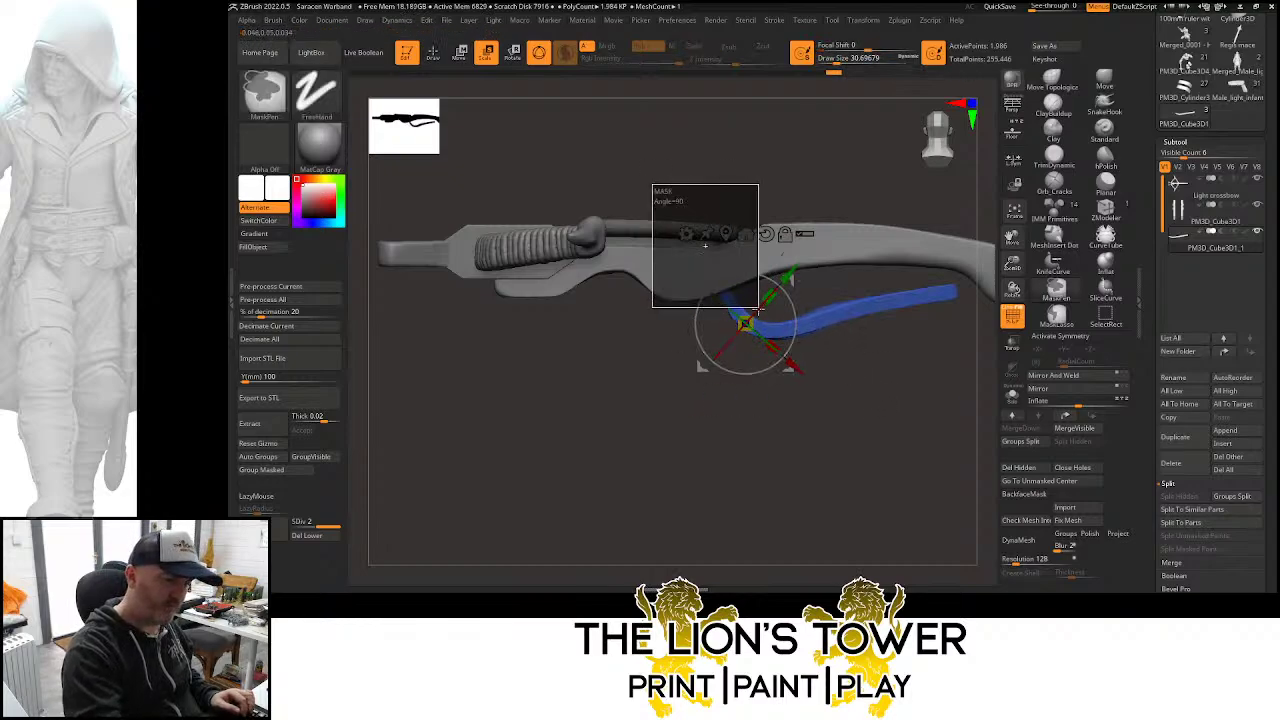
key("y")
key("y")
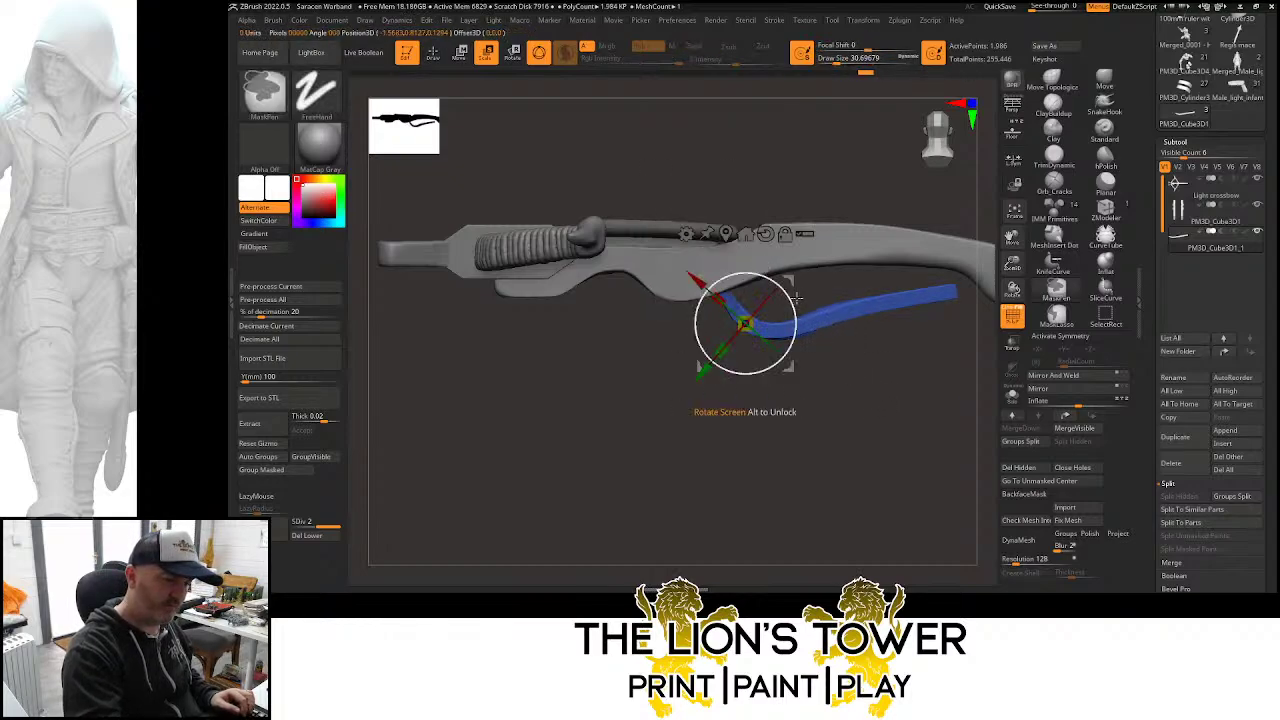
left_click(813, 283, "ctrl")
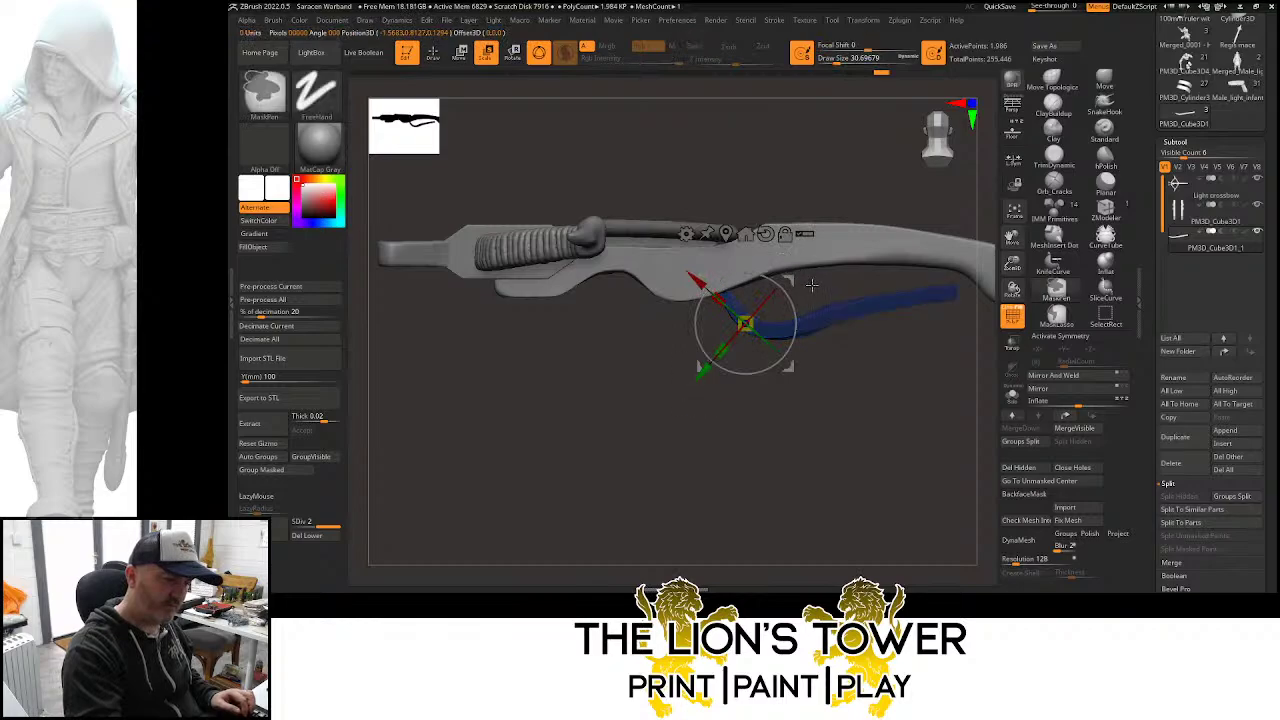
left_click(1012, 396)
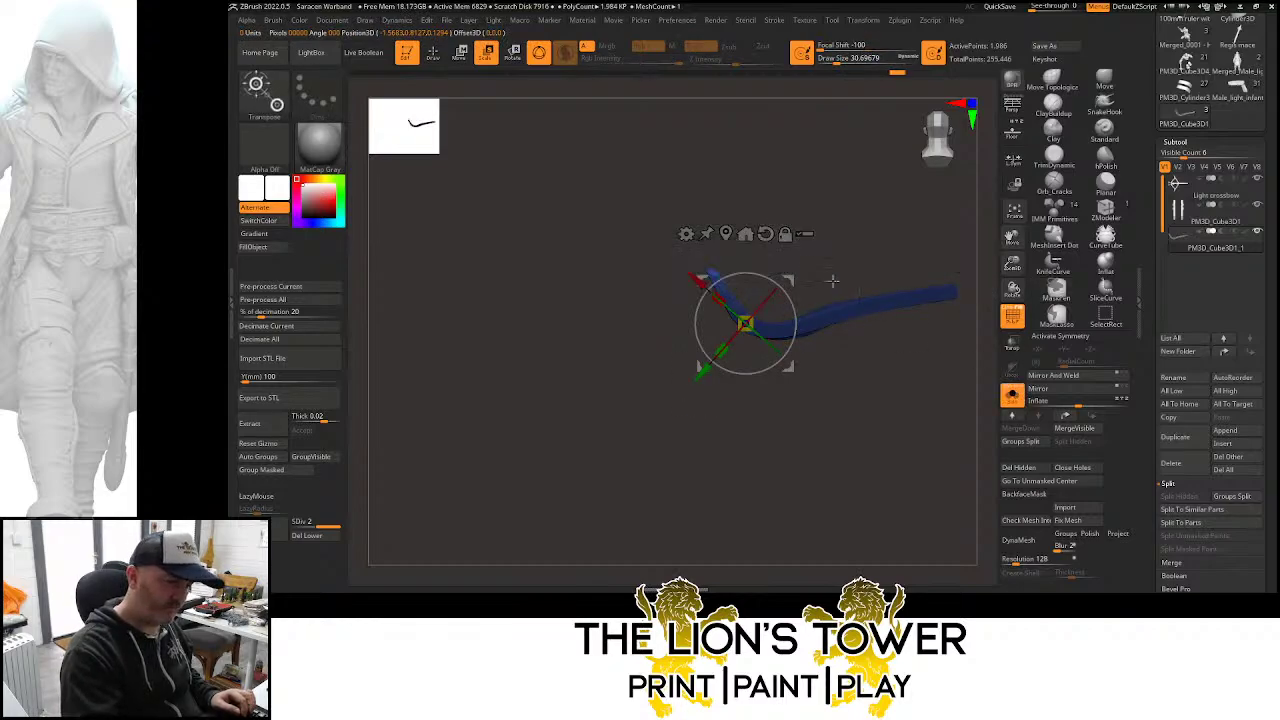
key("ctrl")
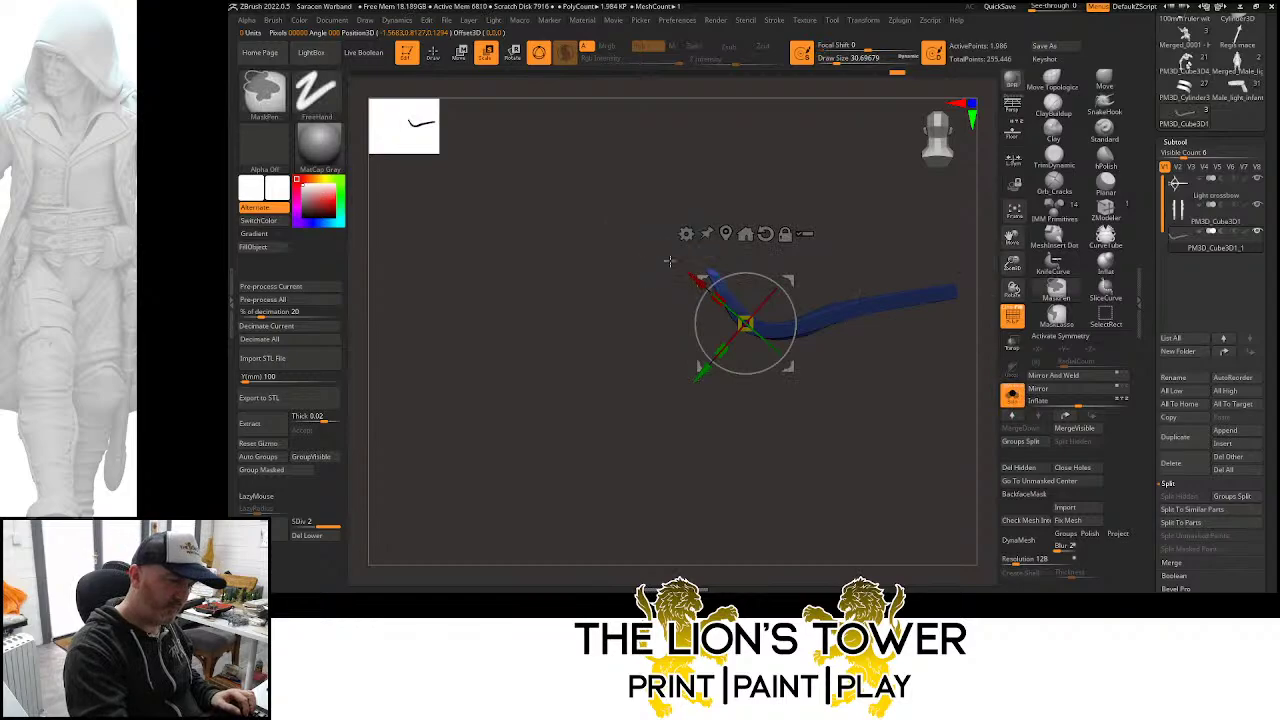
left_click_drag(617, 191, 843, 276, "ctrl")
left_click_drag(1012, 263, 1008, 248)
left_click_drag(1011, 240, 937, 274)
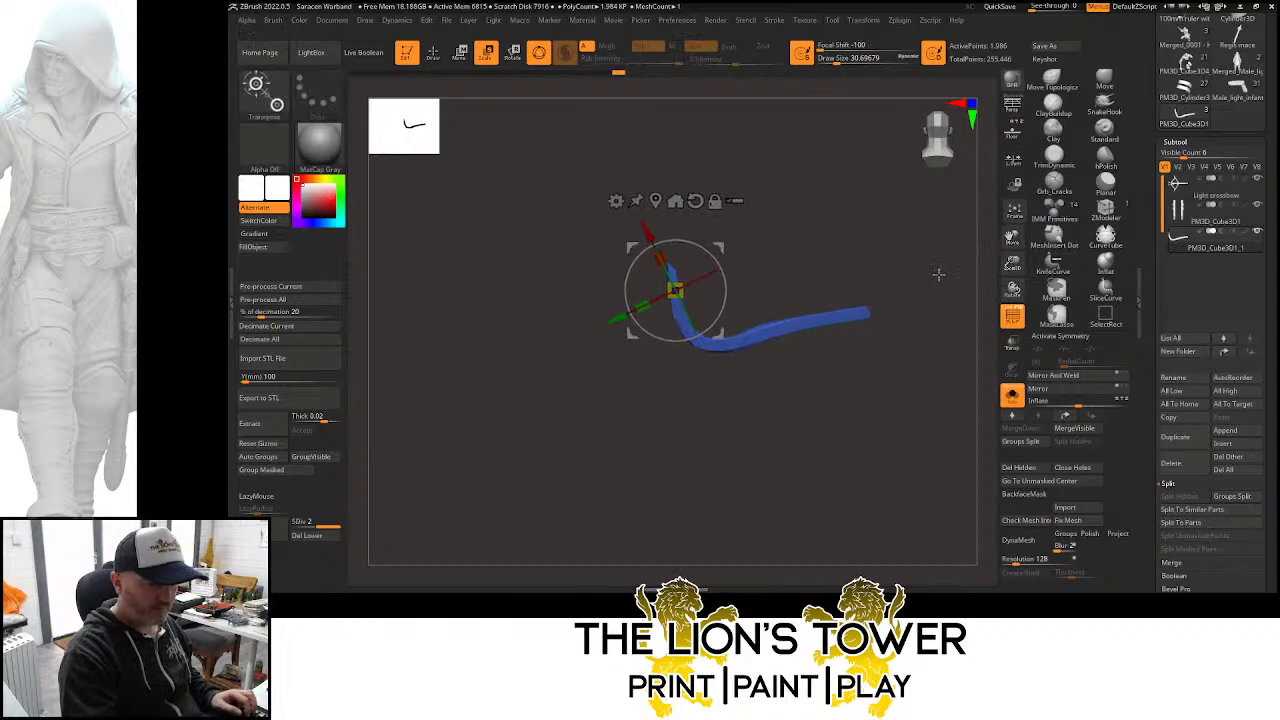
left_click(1012, 394)
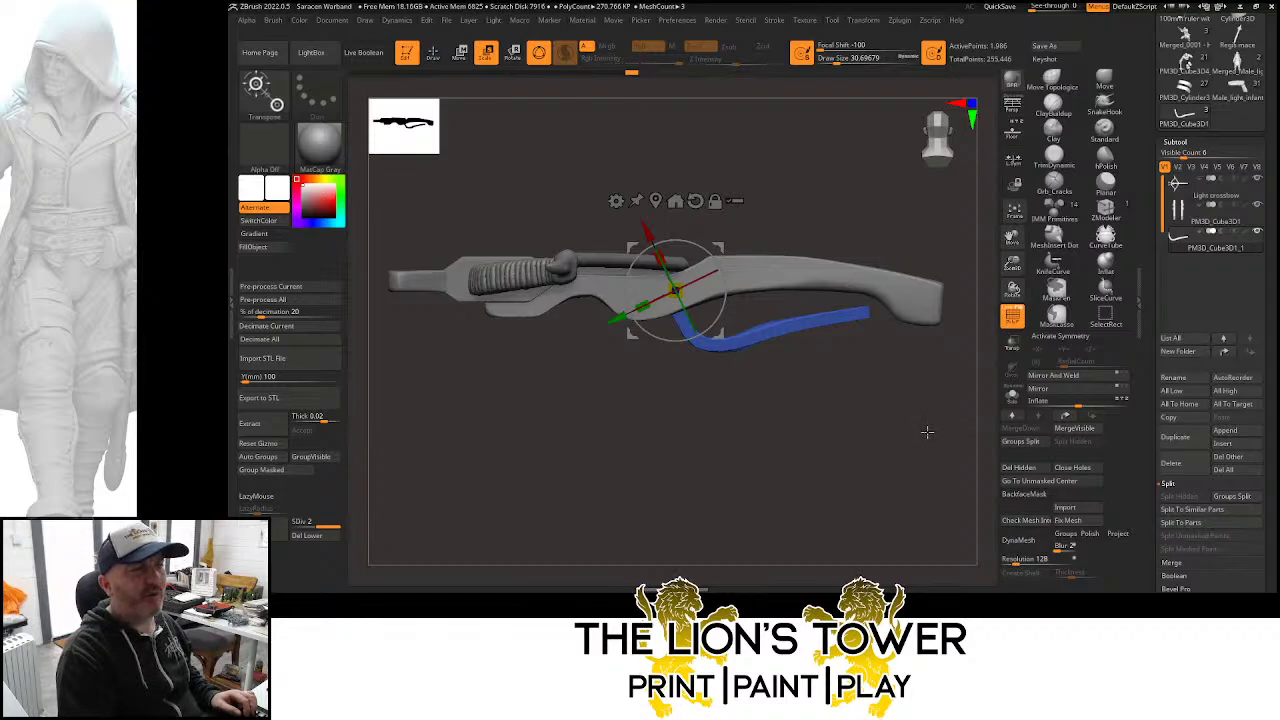
Remesh the lever with DynaMesh at resolution 256 with Polish enabled
left_click_drag(1013, 263, 1060, 232)
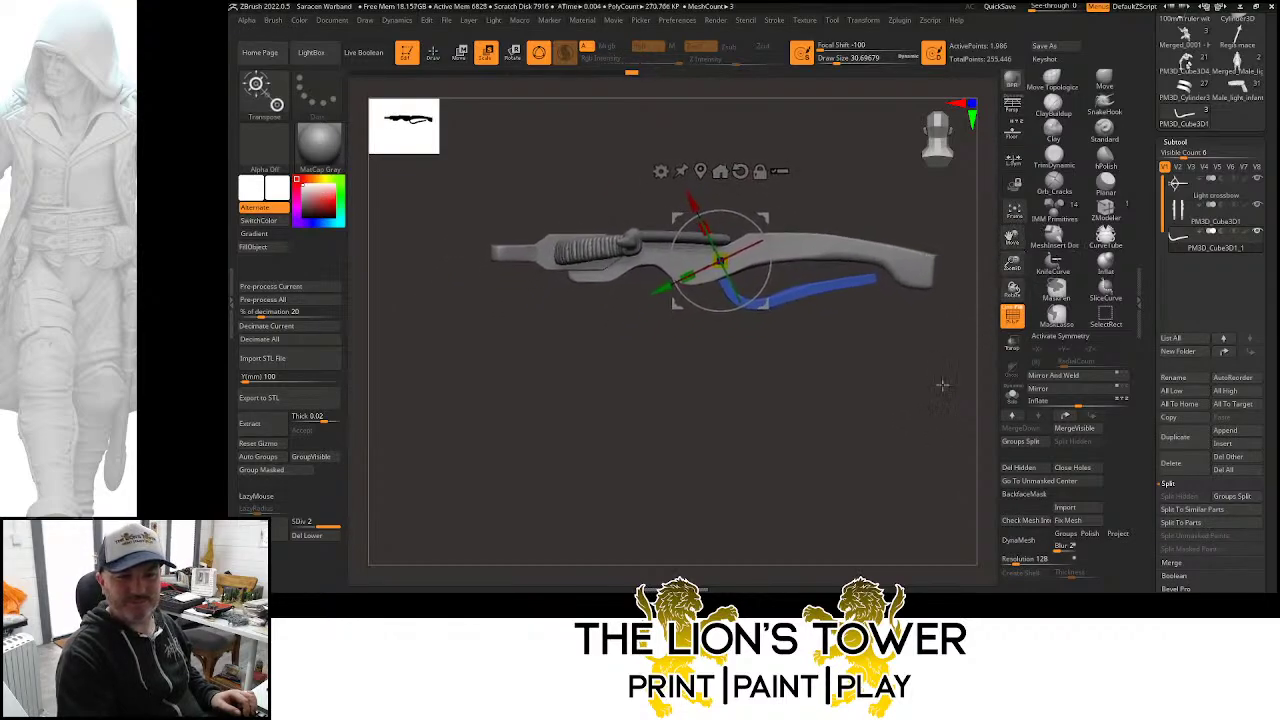
mouse_move(942, 385)
left_mouse_down()
mouse_move(931, 391)
mouse_move(926, 377)
left_mouse_up()
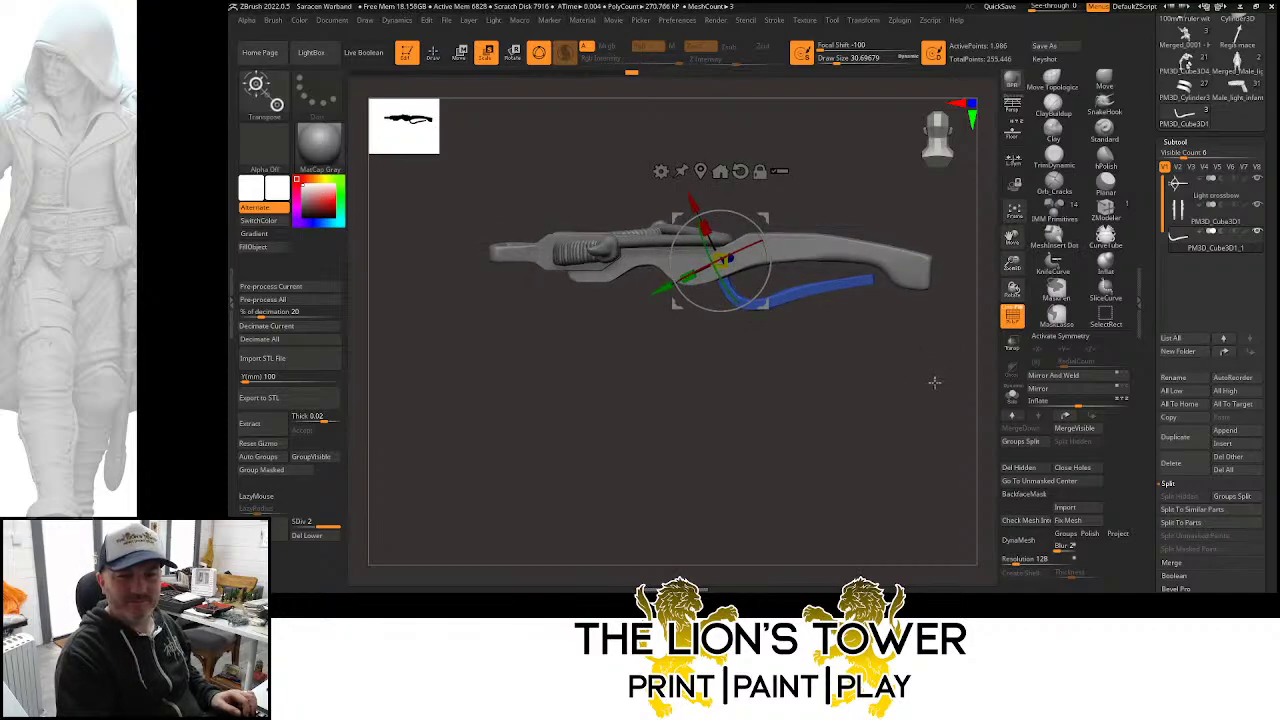
left_click_drag(933, 377, 1000, 236)
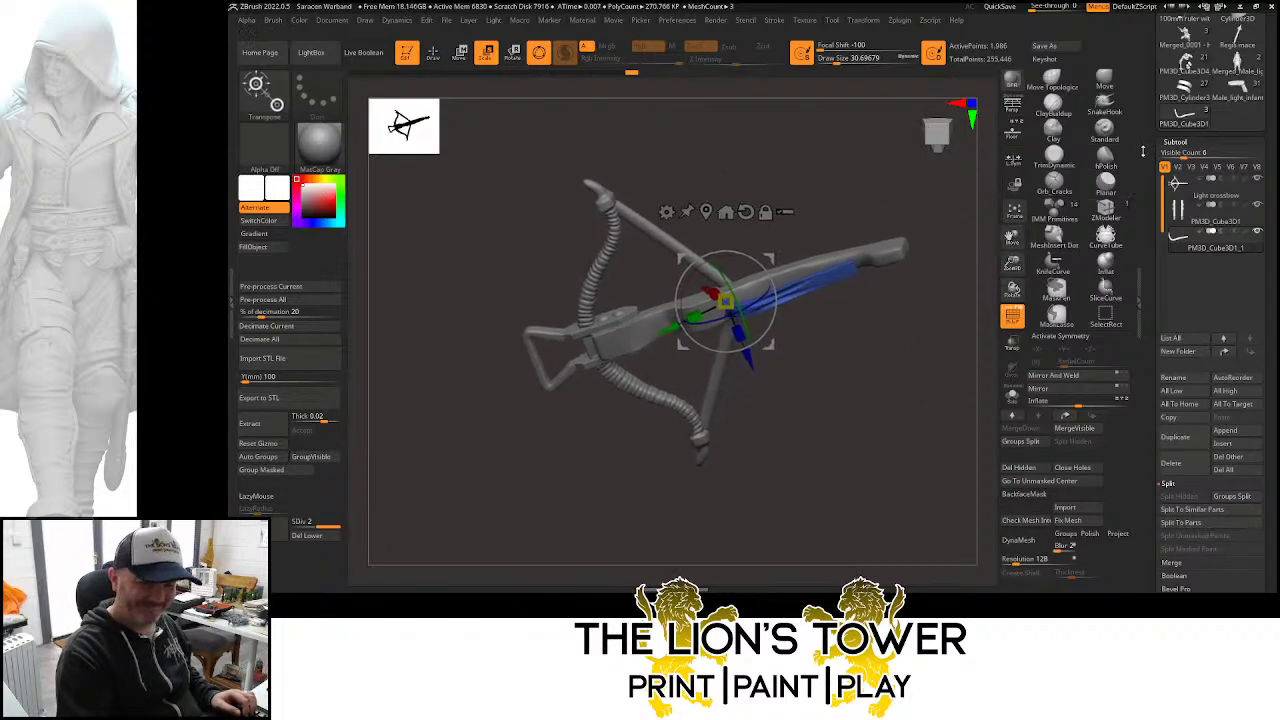
left_click(1053, 106)
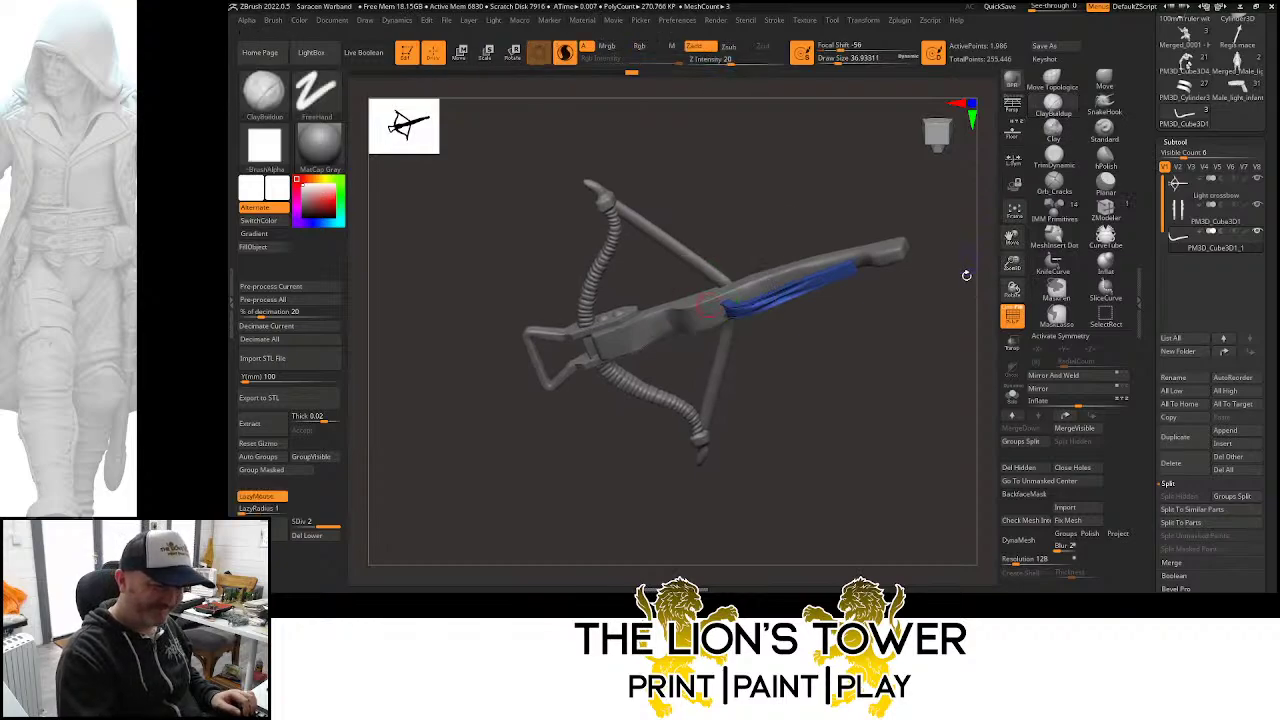
left_click_drag(1012, 264, 1011, 305)
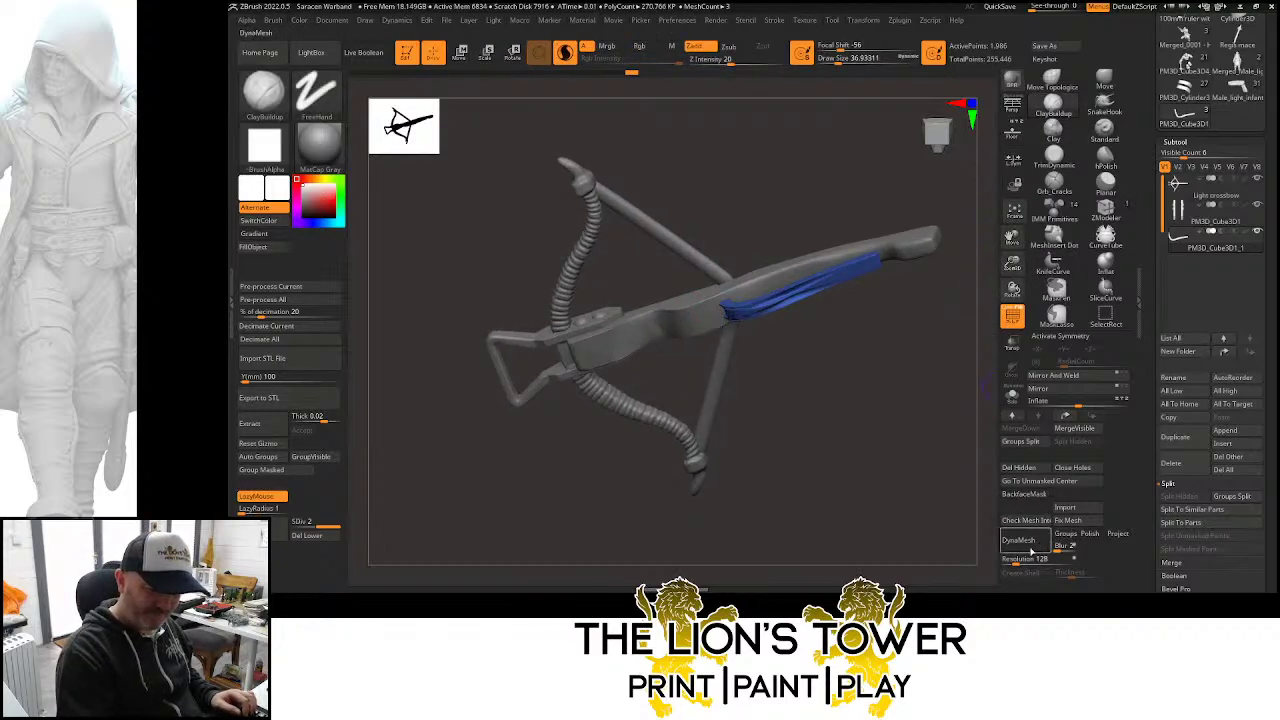
left_click(1034, 559)
type("256")
left_click(1018, 540)
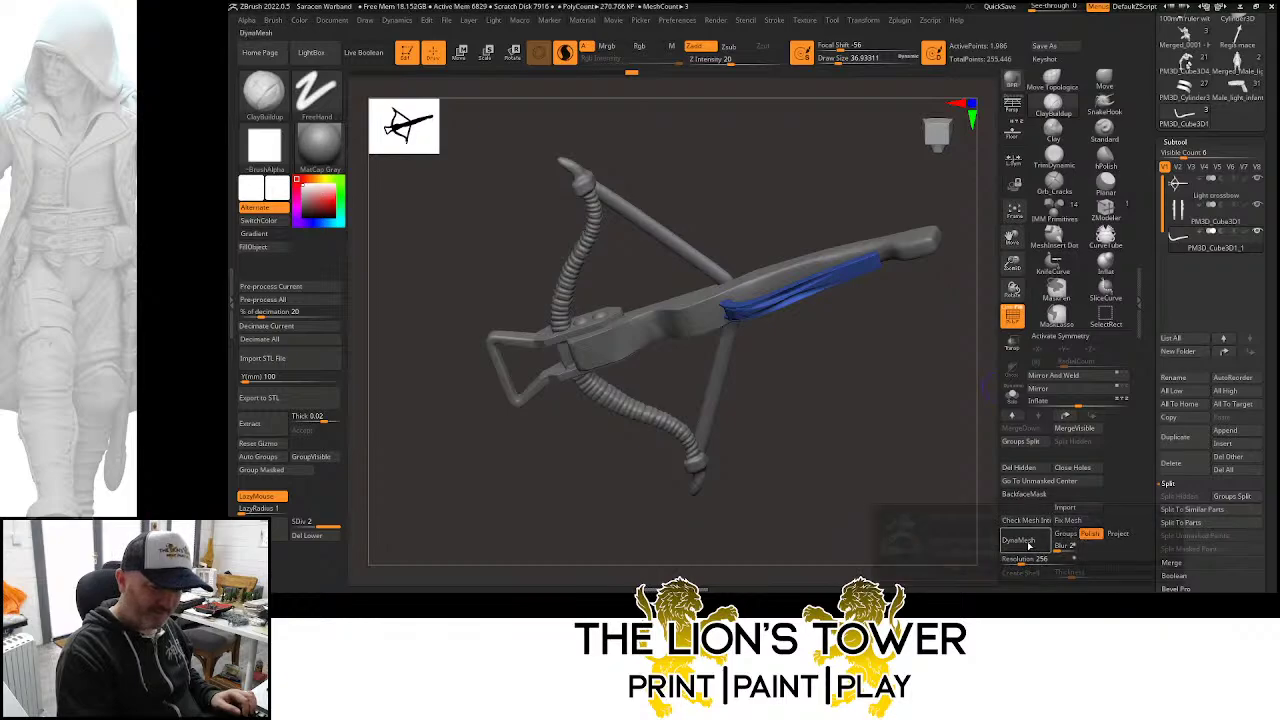
left_click(984, 567)
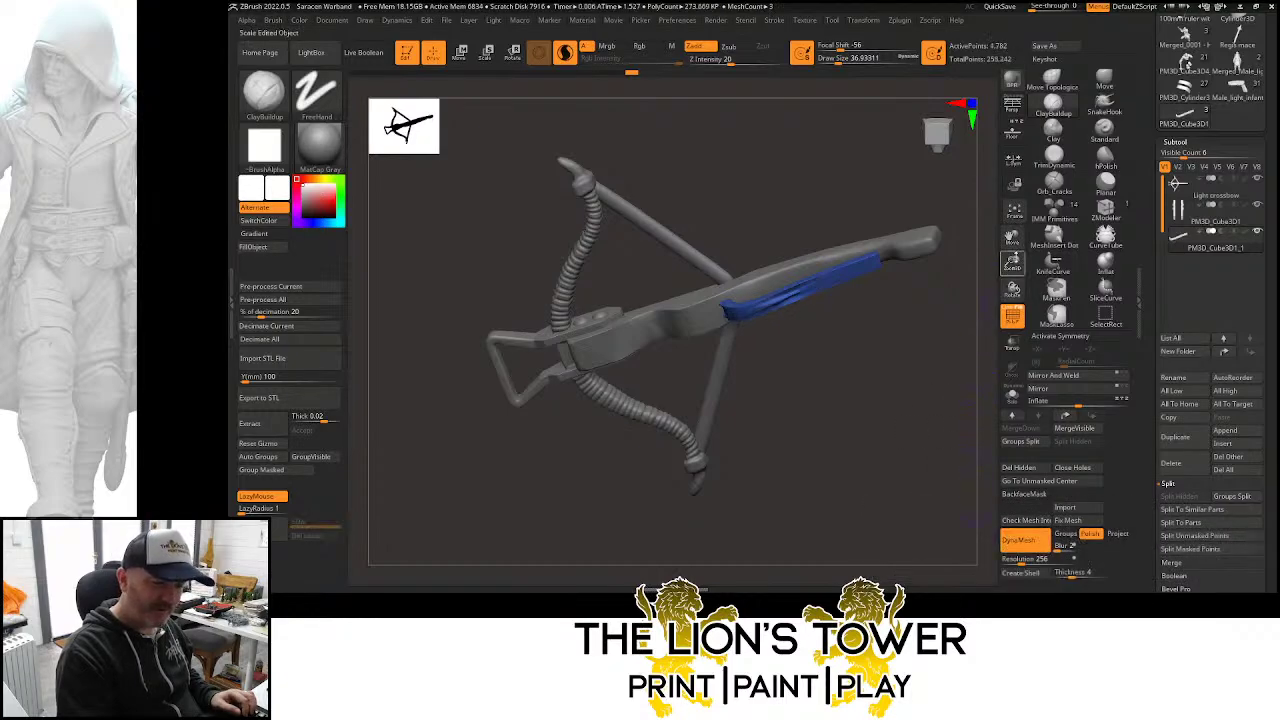
Smooth the remeshed lever and even out its faces with the hPolish brush
left_click_drag(1012, 264, 1012, 280)
left_click_drag(806, 297, 789, 300, "shift")
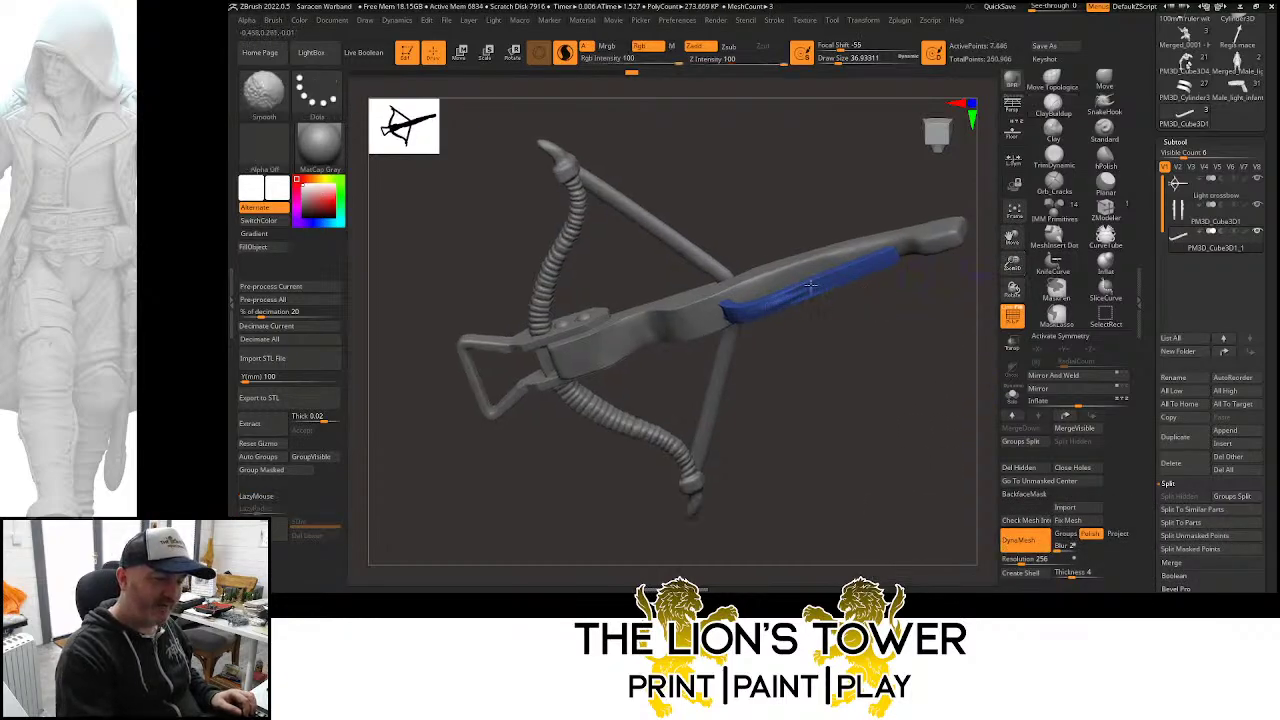
left_click(1105, 158)
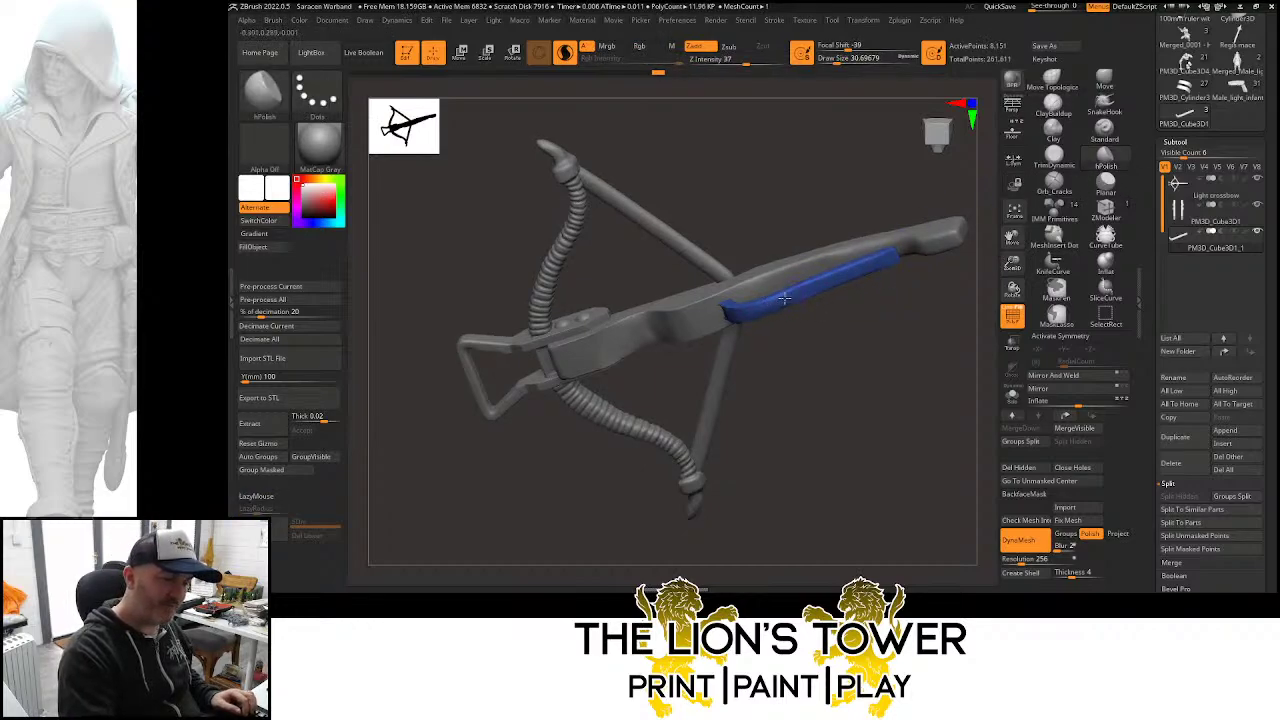
key("shift")
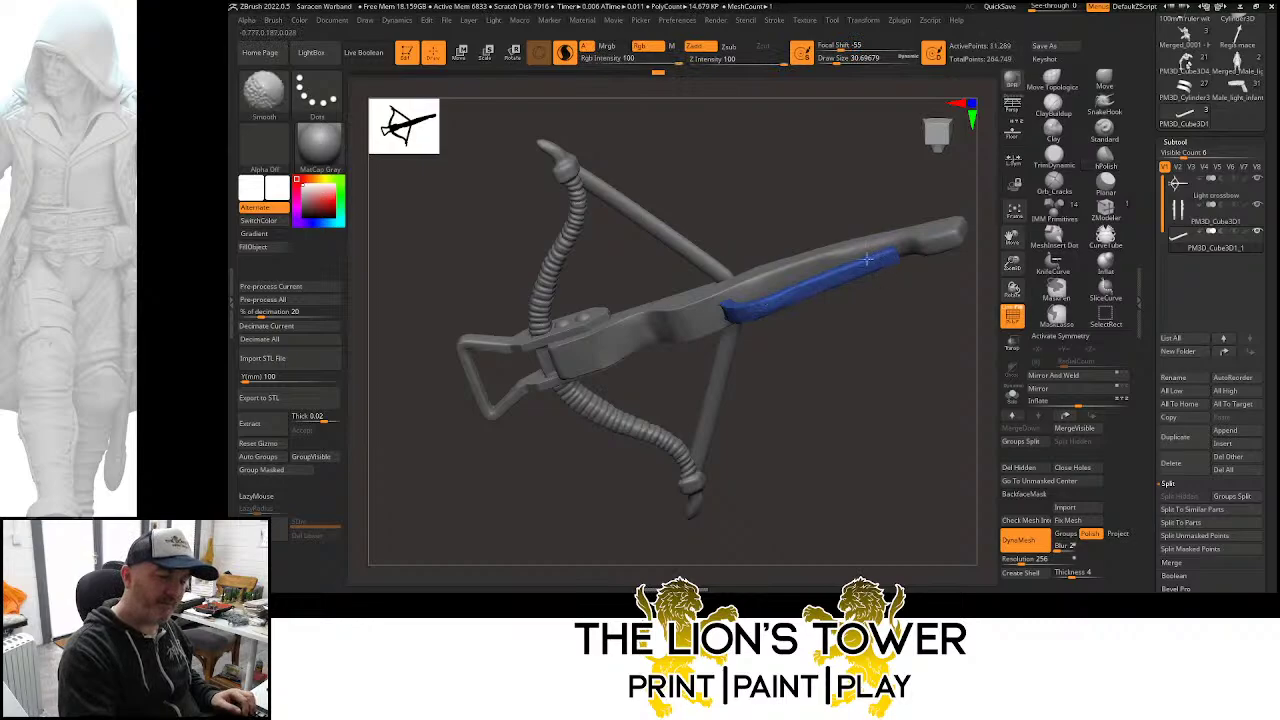
right_click_drag(867, 268, 882, 268)
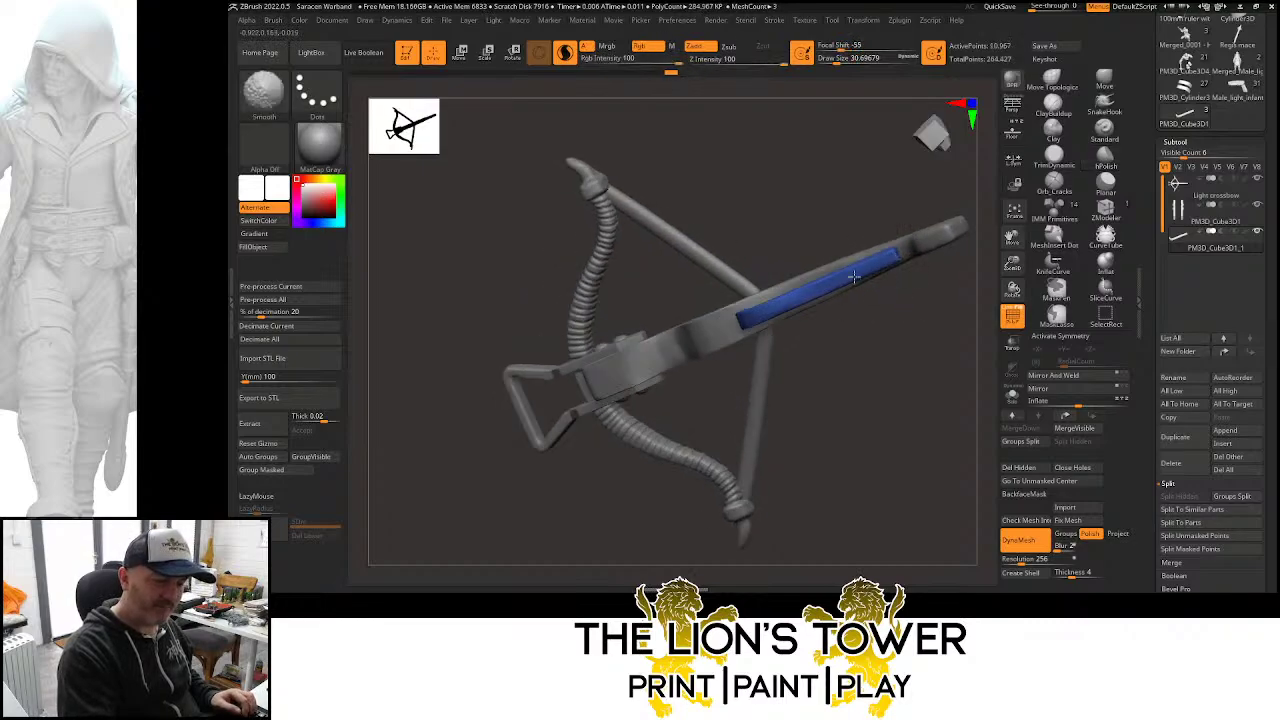
Activate symmetry across the Z axis and round off the lever's long edges by polishing and smoothing both sides
key("x")
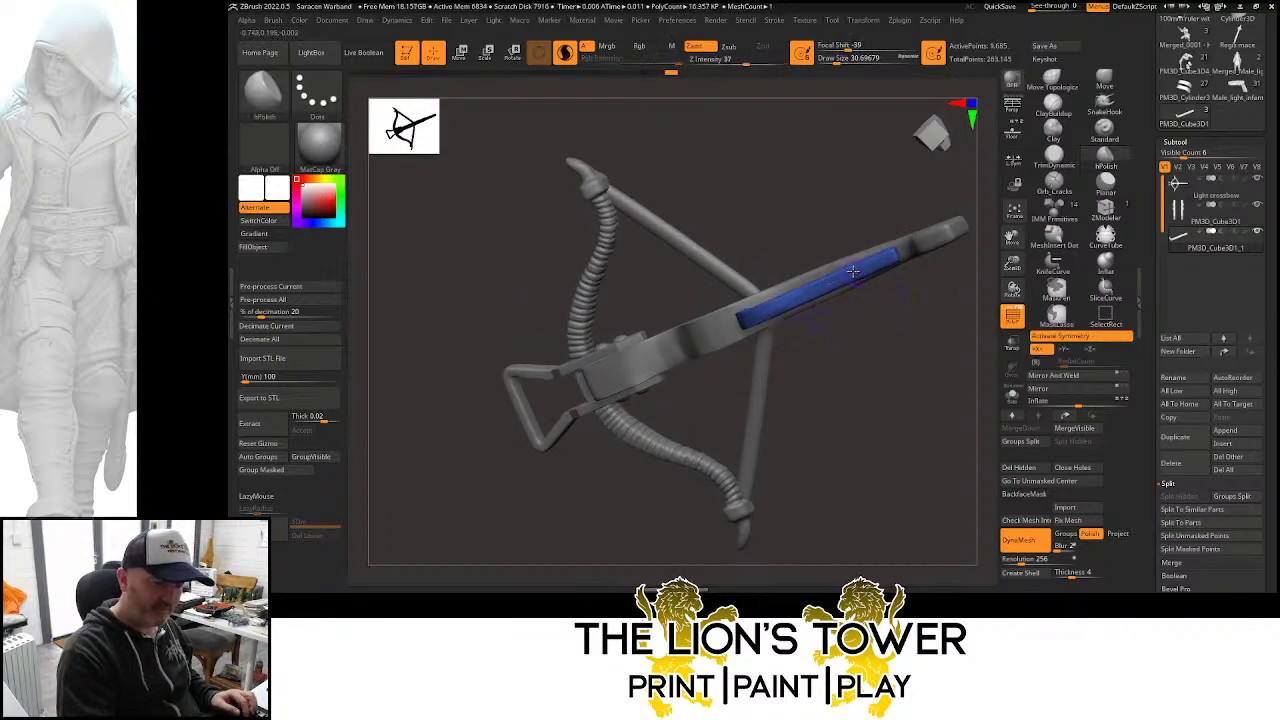
left_click(1095, 353)
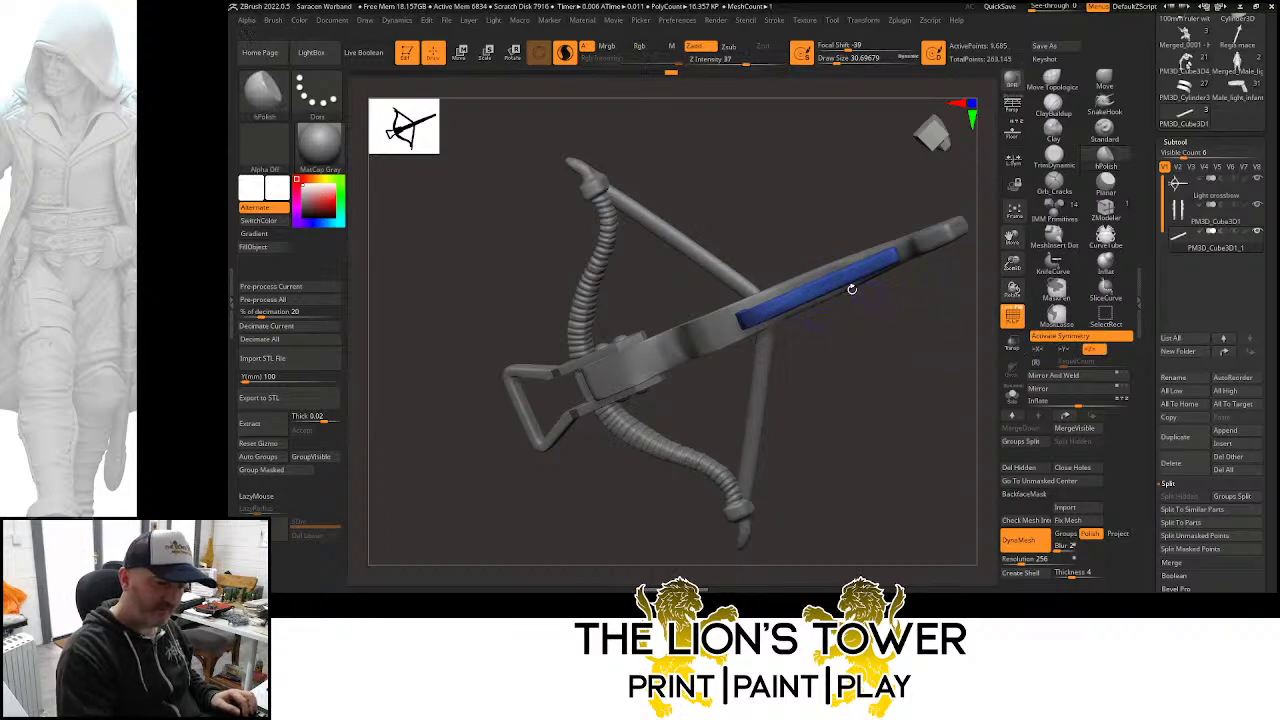
key("shift")
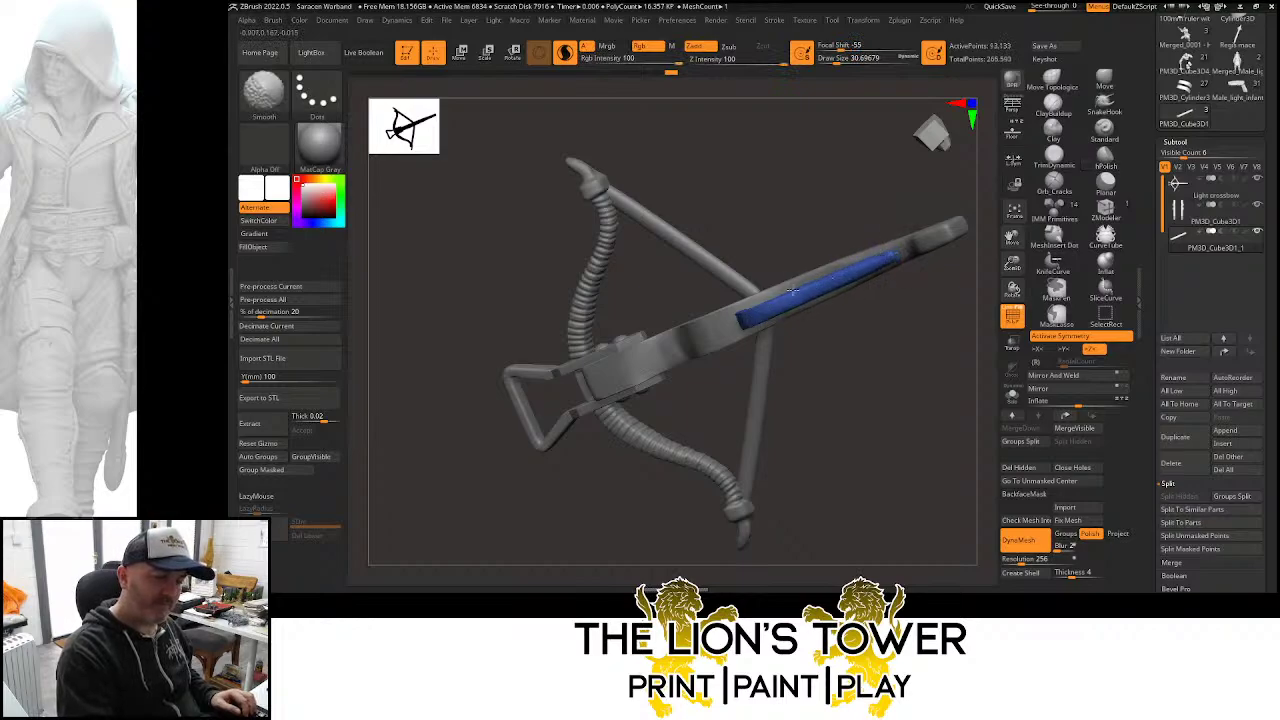
left_click_drag(842, 269, 866, 261, "shift")
right_click_drag(866, 261, 841, 266)
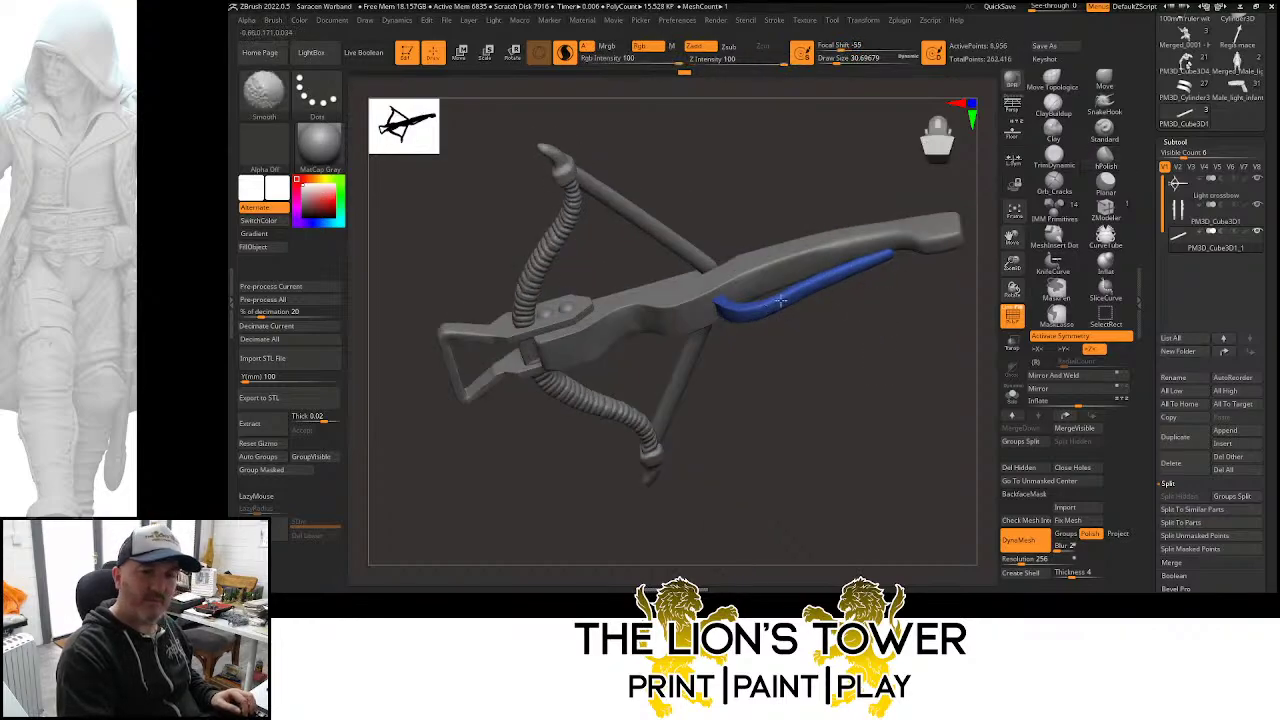
left_click_drag(781, 300, 789, 295, "shift")
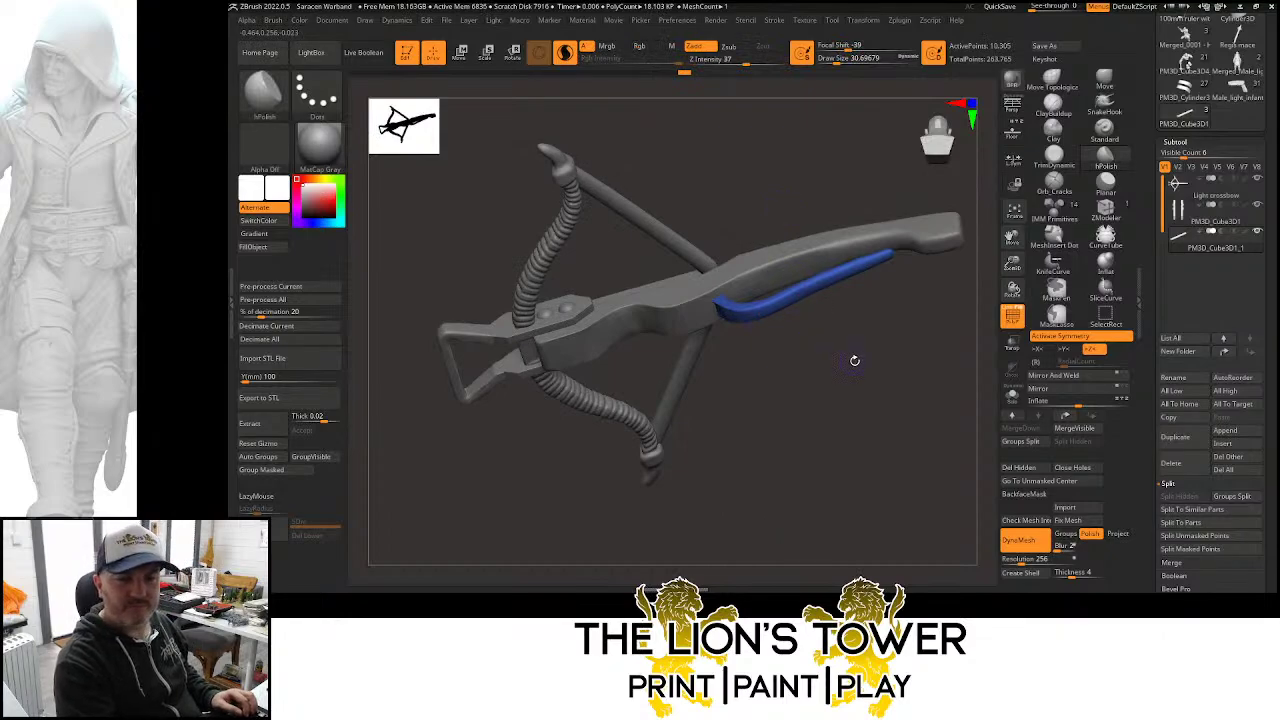
Refine the lever's side profile by smoothing along its length and around the front bend
mouse_move(855, 357)
left_mouse_down()
mouse_move(866, 394)
mouse_move(860, 385)
left_mouse_up()
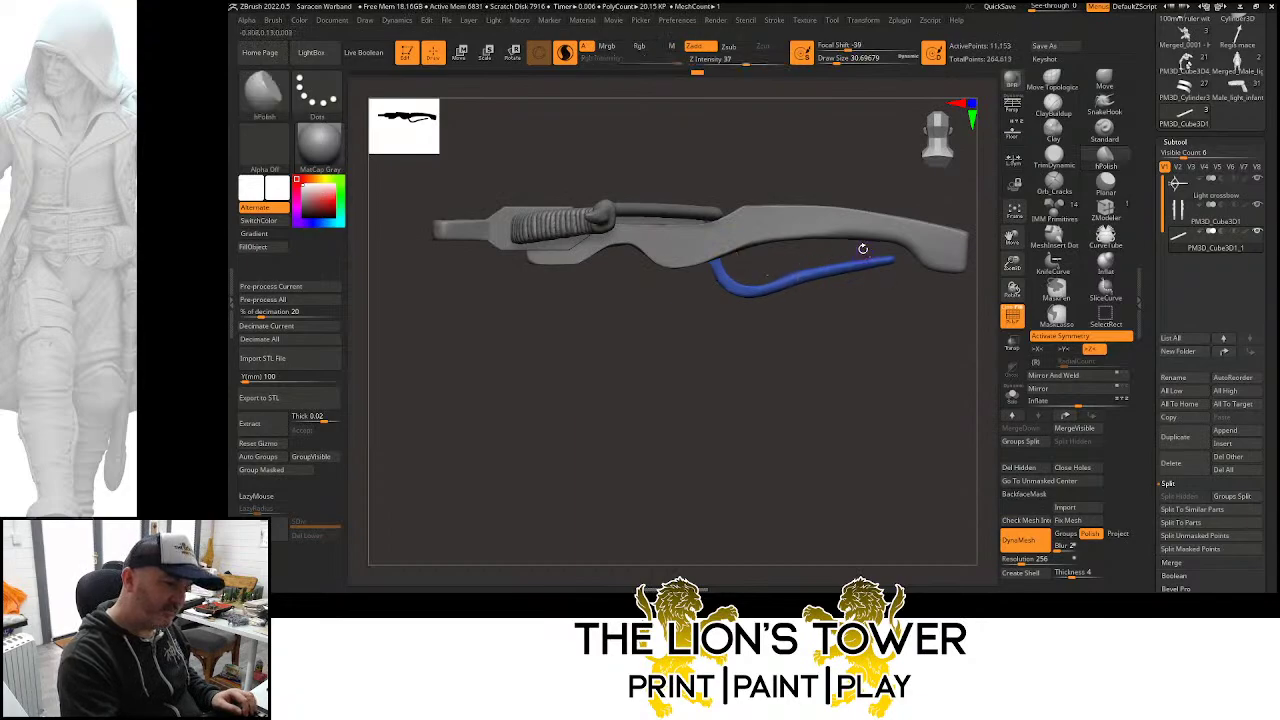
key("ctrl+z")
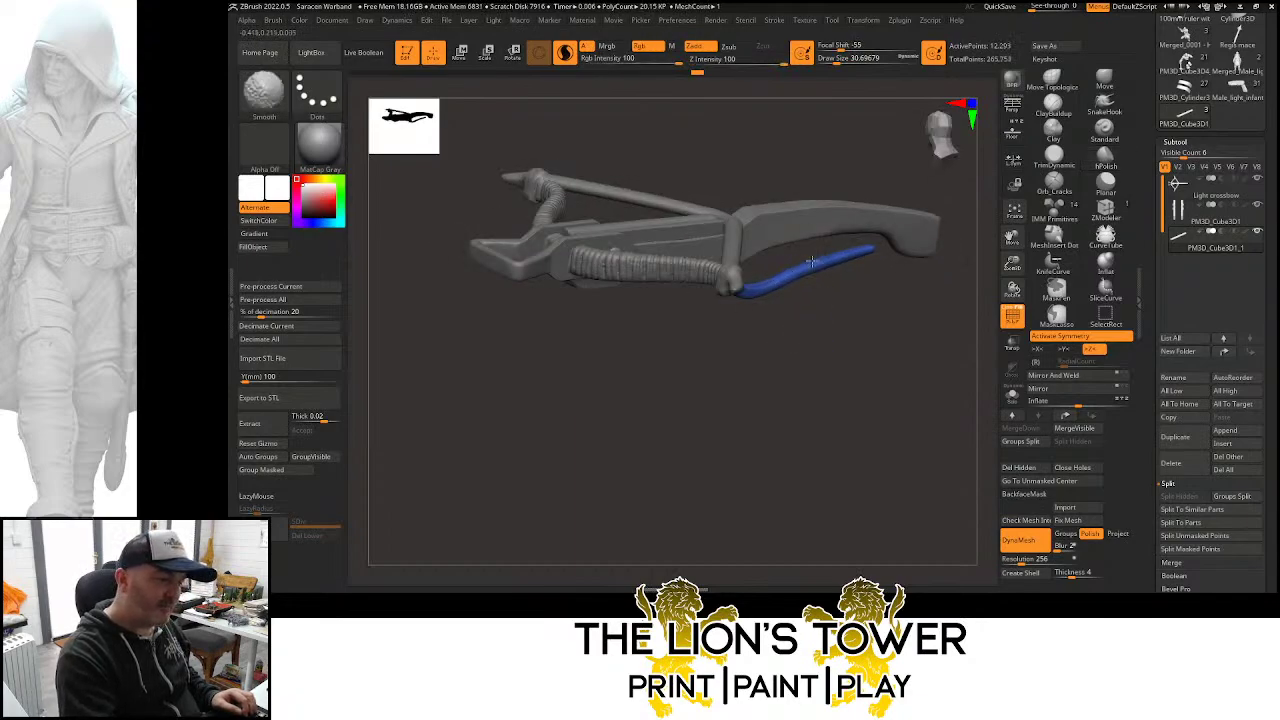
key("ctrl+z")
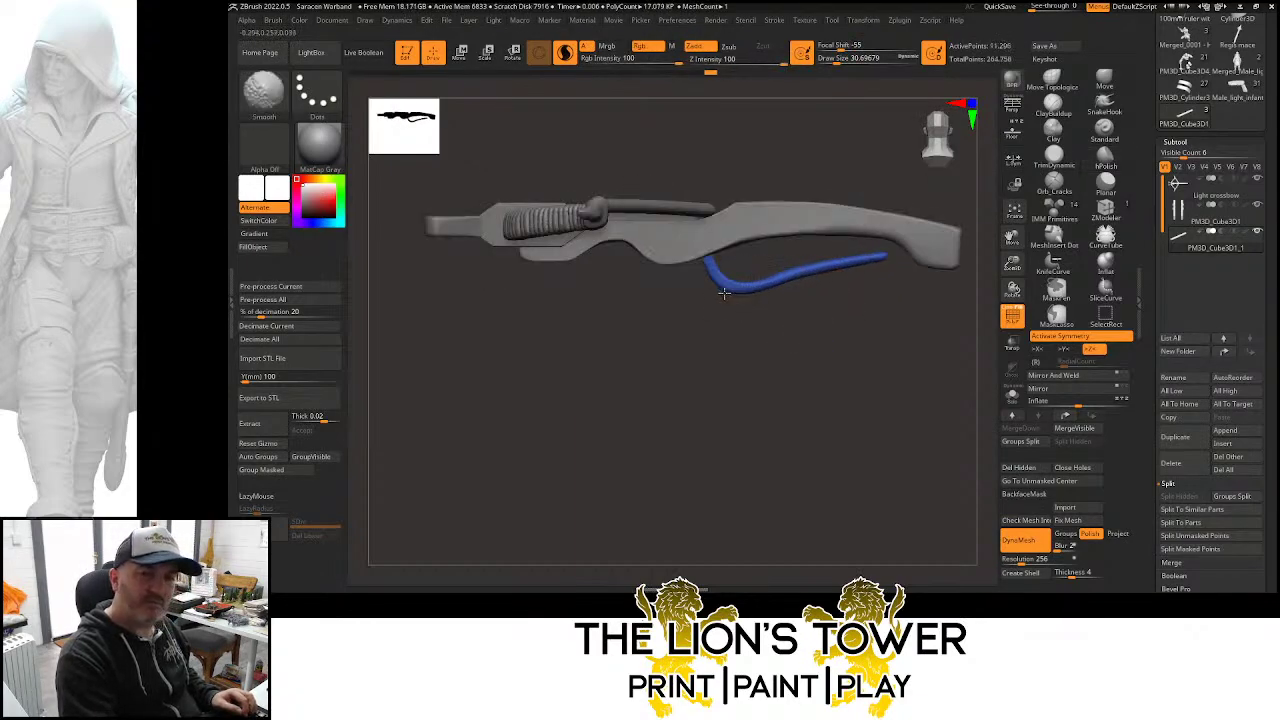
left_click_drag(724, 293, 803, 282, "shift")
Rotate the whole lever to lie flatter and raise it closer to the stock, pushing its front end deeper into the body
key("b")
key("m")
key("v")
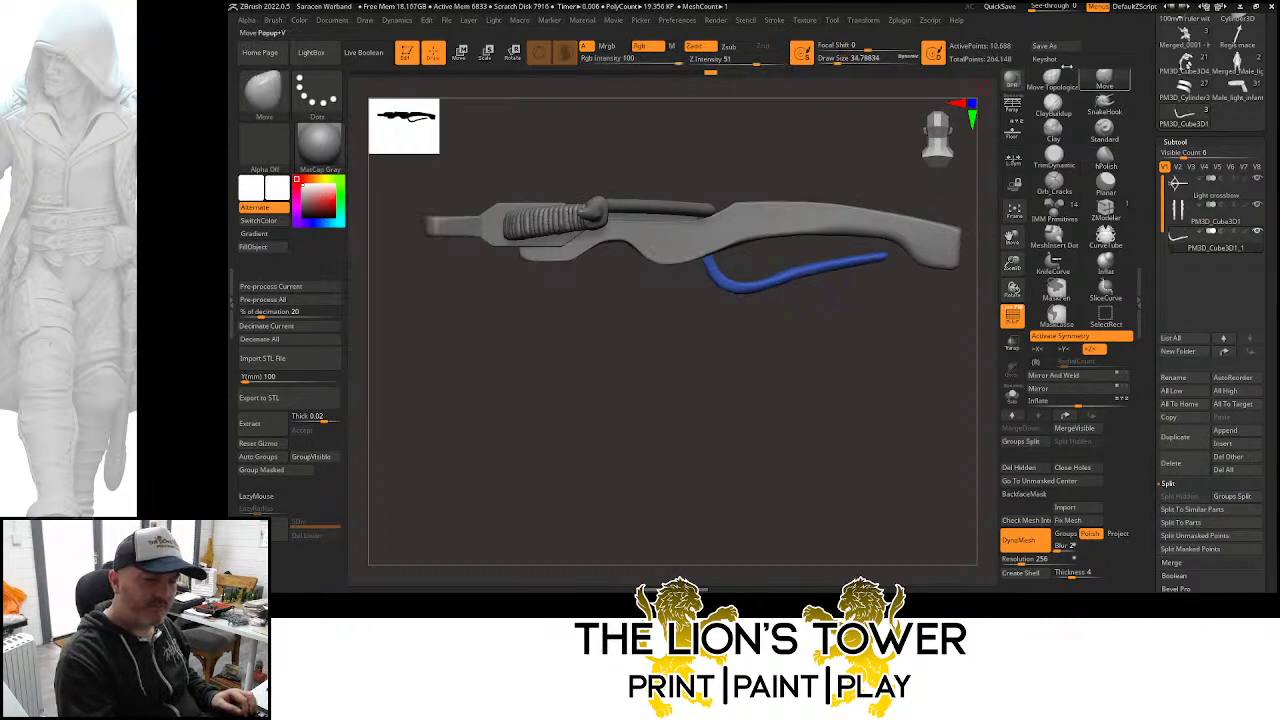
left_click(856, 61)
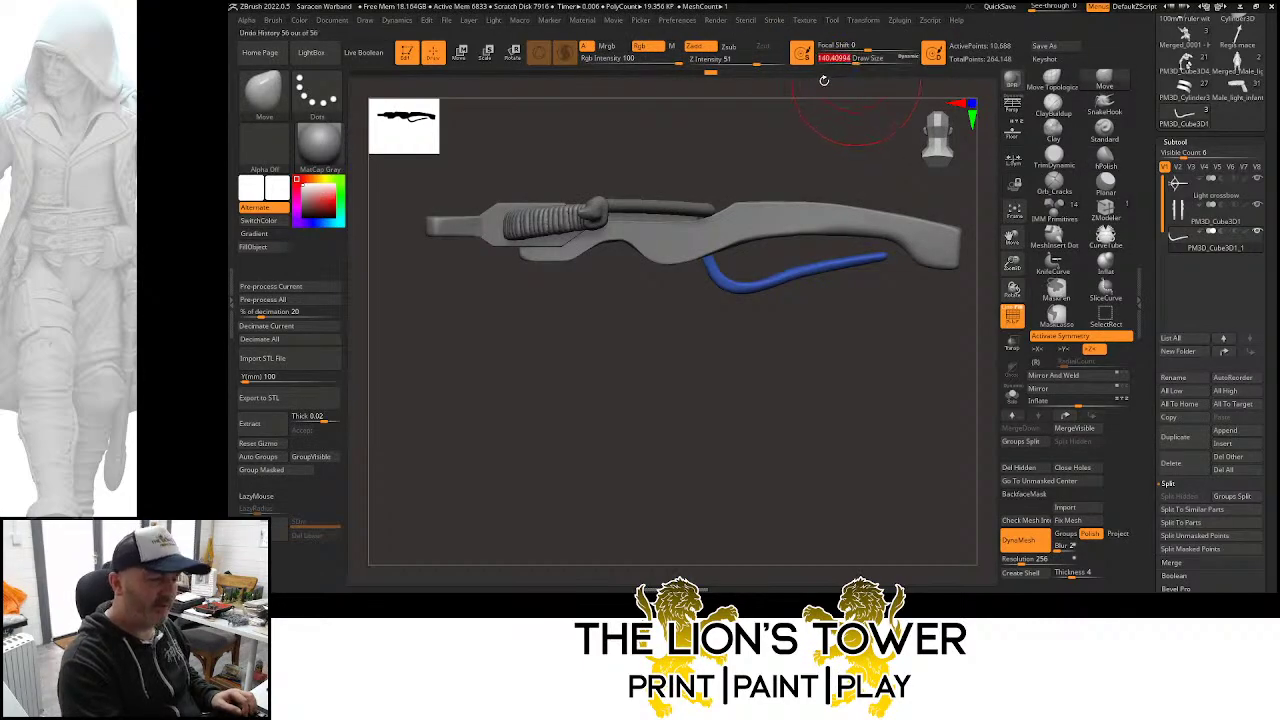
left_click(854, 62)
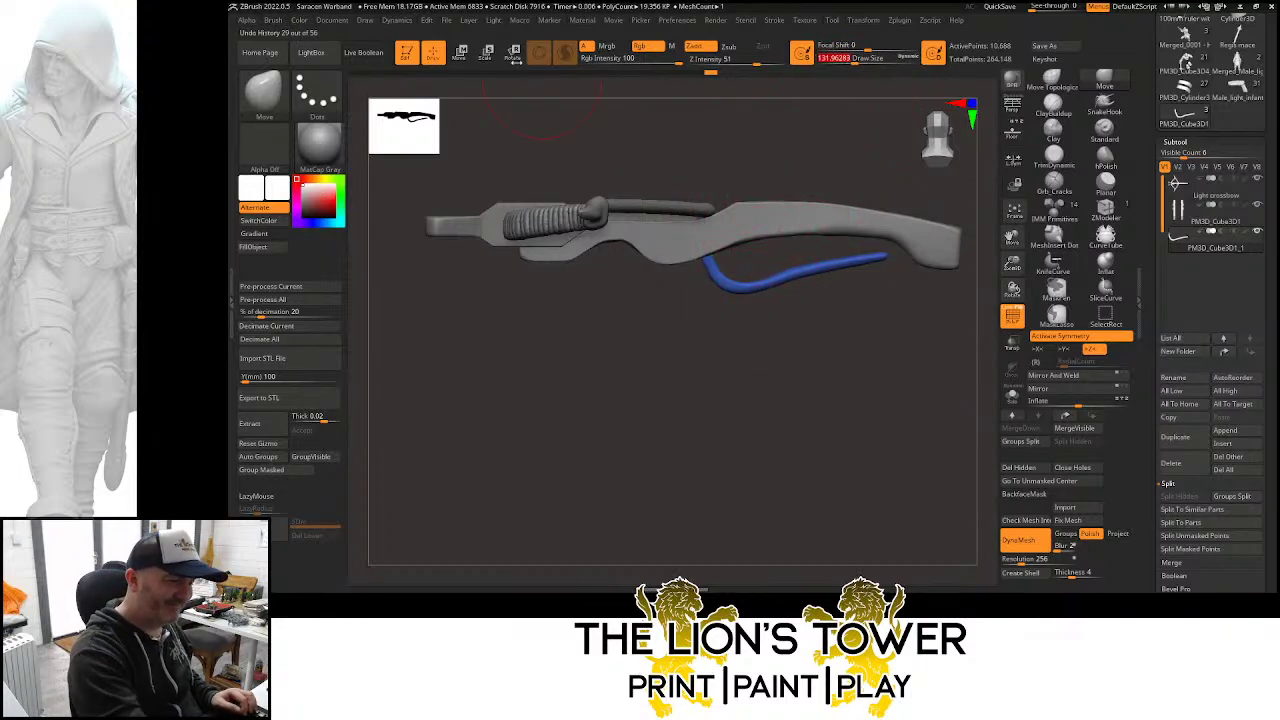
left_click(514, 54)
left_click_drag(744, 189, 772, 151)
left_click_drag(750, 204, 755, 209)
Bow the rear half of the lever upward with the Move brush so it follows the curve of the stock's underside
left_click(852, 61)
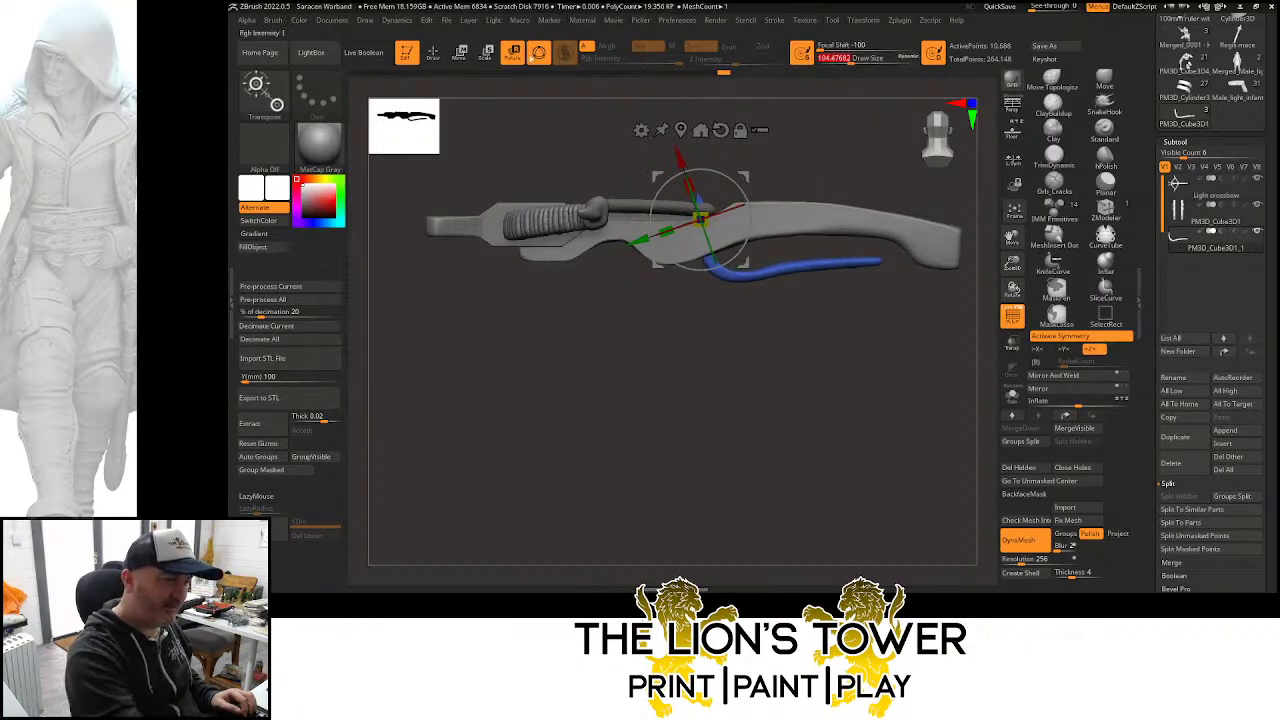
key("q")
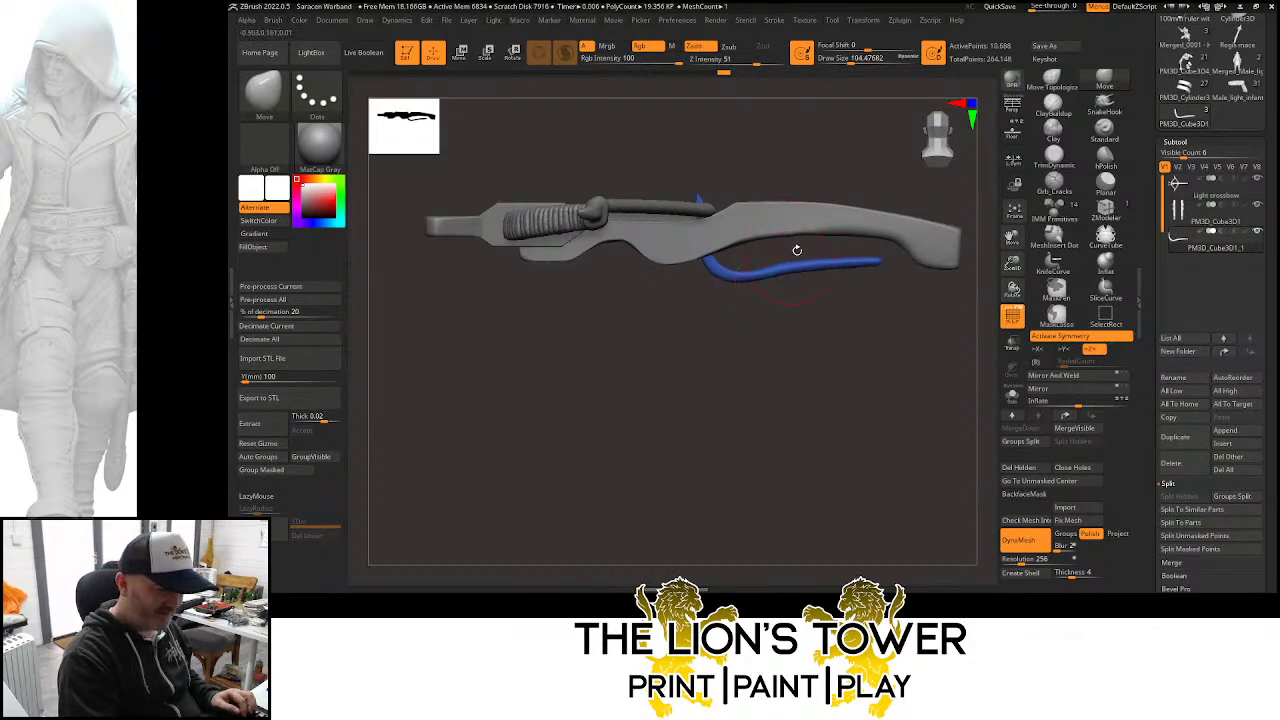
left_click_drag(779, 270, 782, 262)
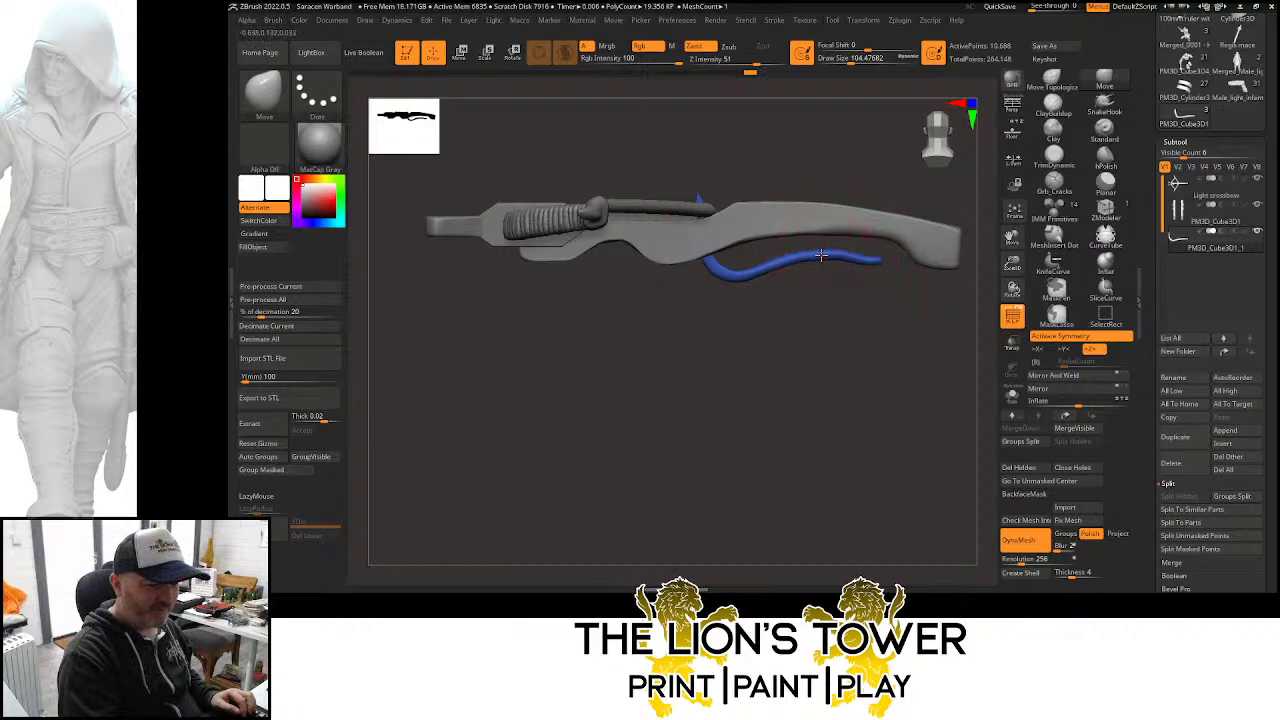
Append a cube as a new subtool, scale it down and move it to the rear of the stock over the lever
left_click(877, 235, "alt")
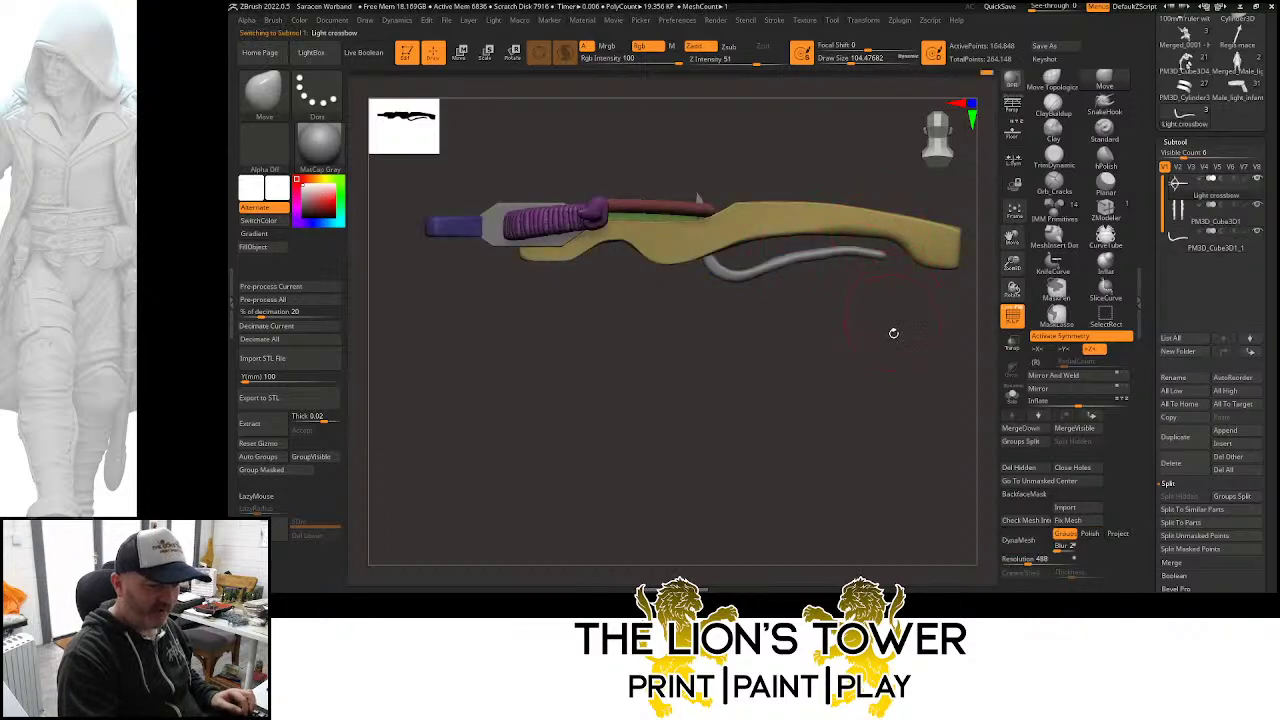
left_click(1226, 430)
left_click(808, 268)
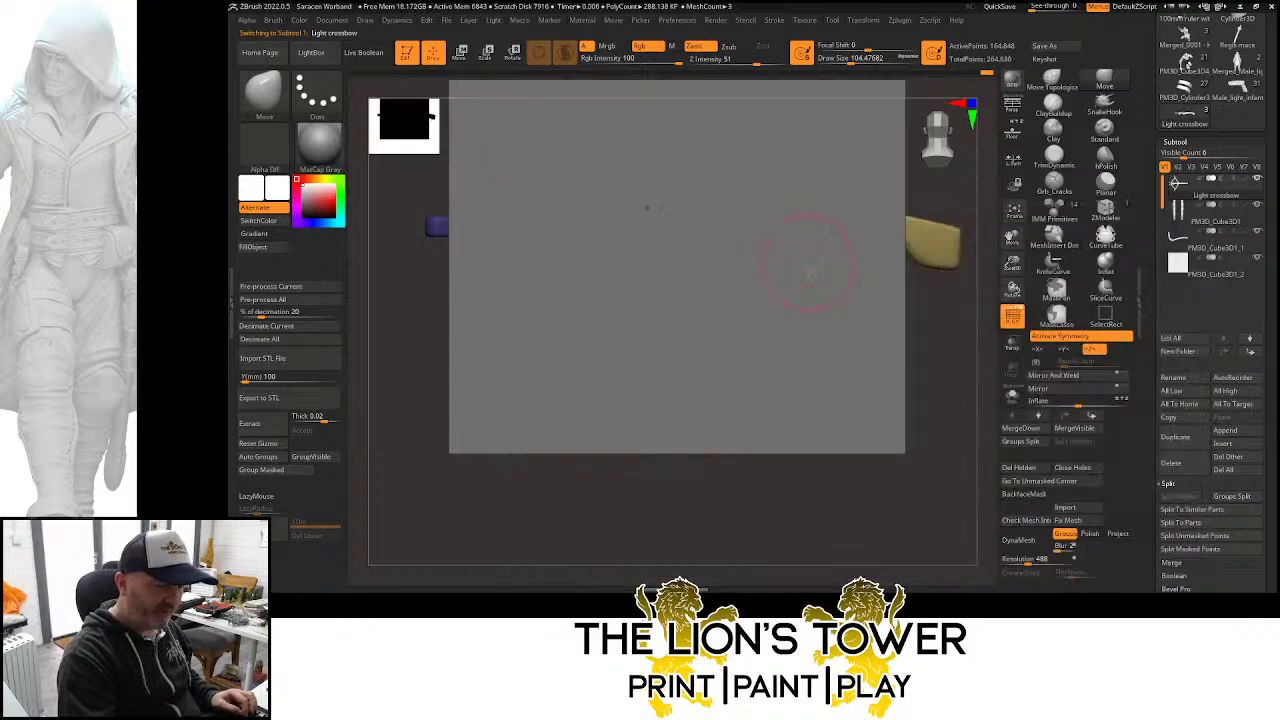
key("r")
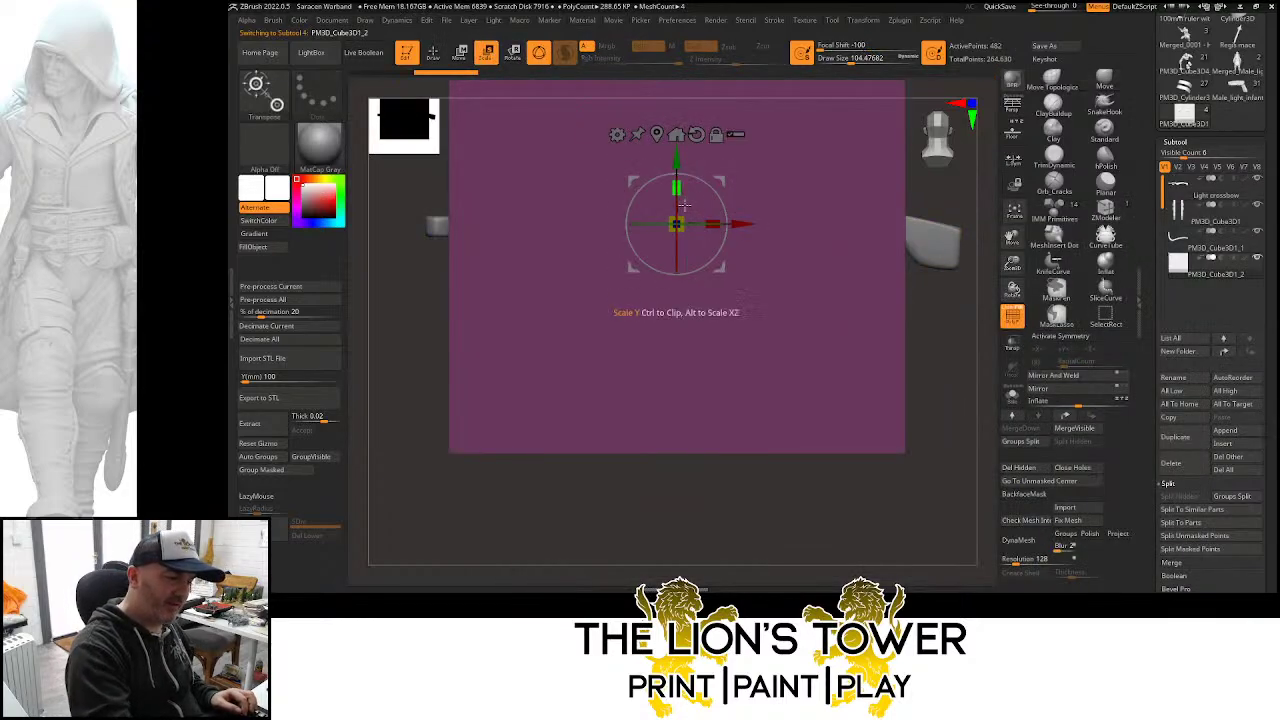
left_click_drag(677, 224, 677, 519)
left_click_drag(722, 180, 925, 185)
Narrow, shorten and flatten the cube into a small block, and place it around the lever's rear end beneath the stock
left_click_drag(925, 176, 835, 190)
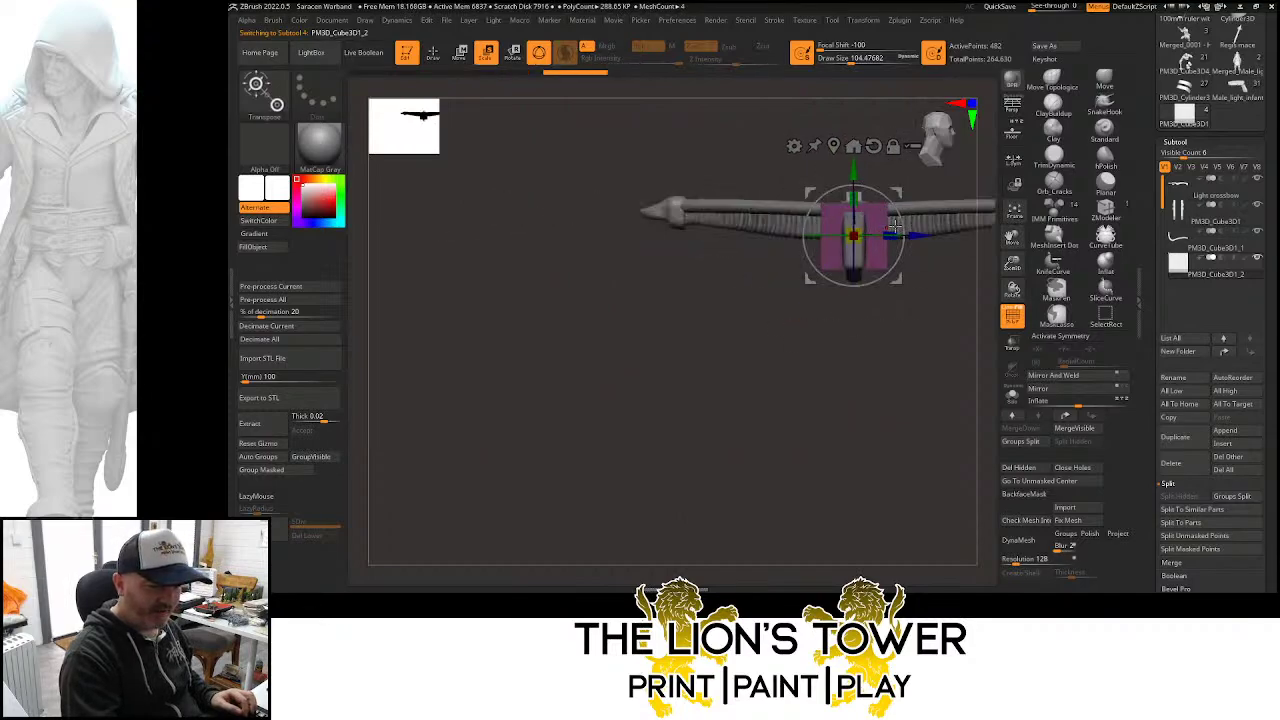
left_click_drag(890, 235, 866, 238)
left_click_drag(900, 334, 972, 313, "shift")
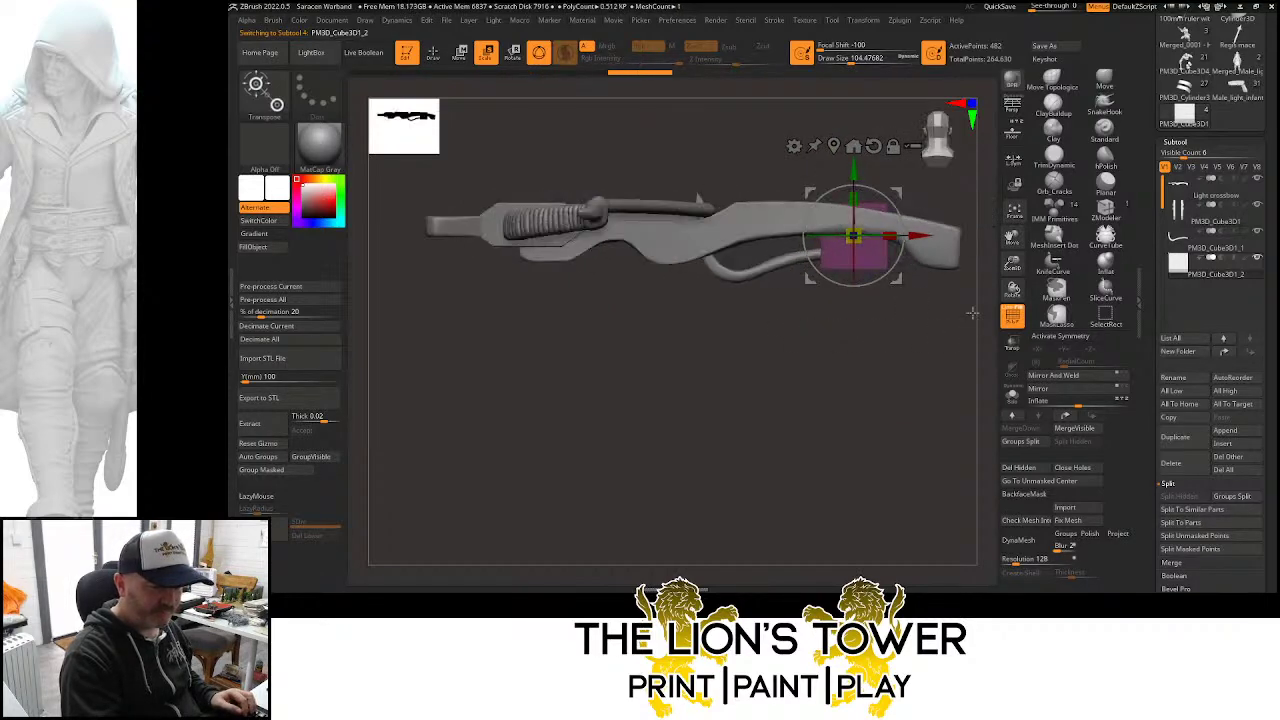
left_click_drag(890, 236, 867, 237)
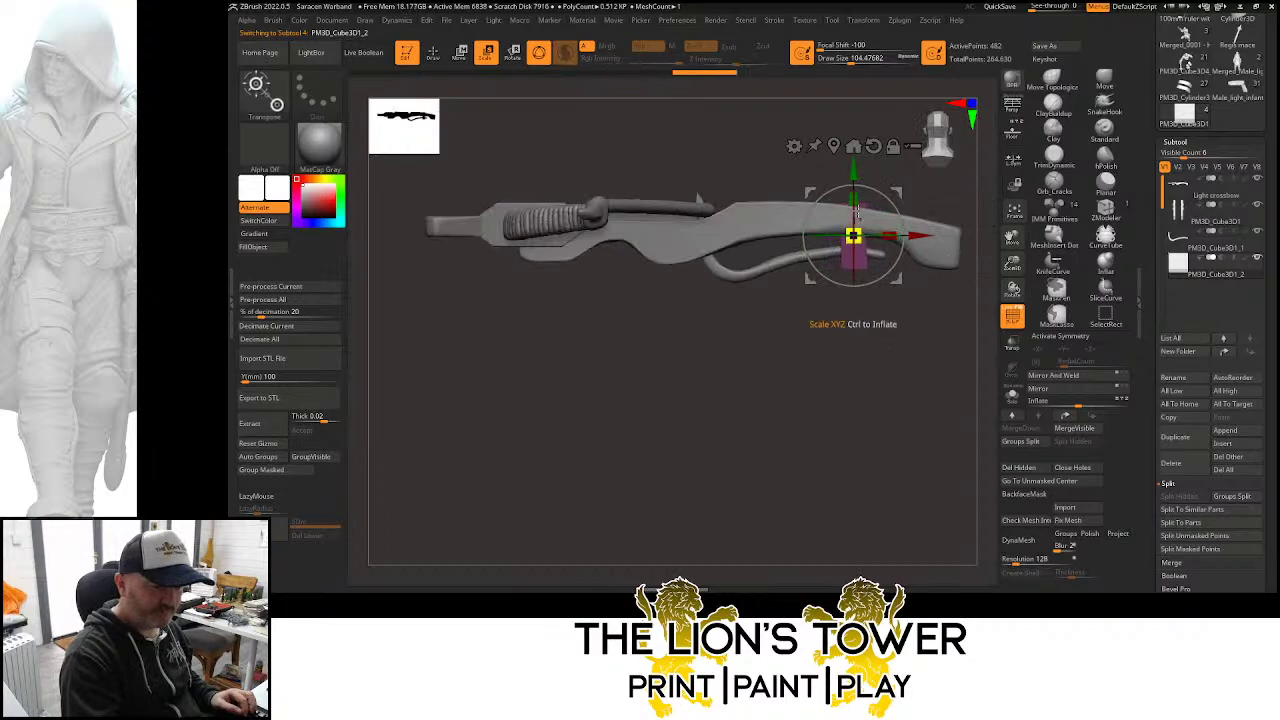
left_click_drag(857, 191, 857, 192)
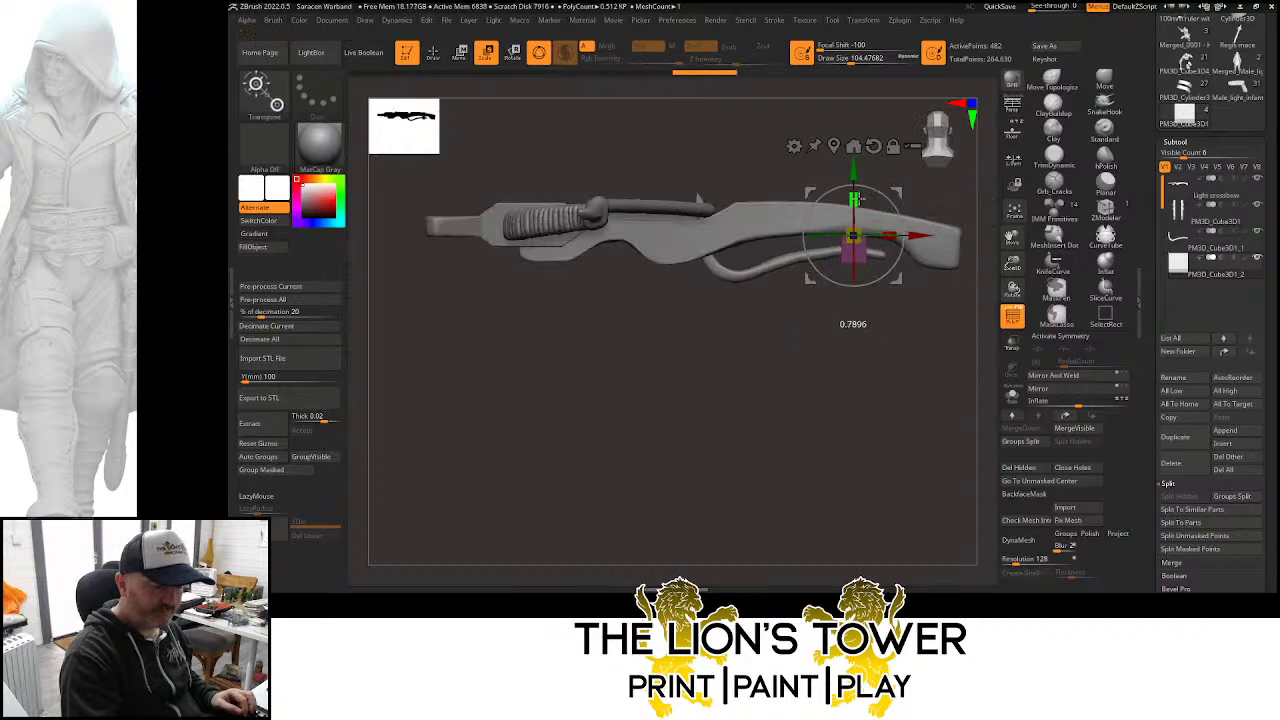
left_click_drag(1012, 262, 995, 310)
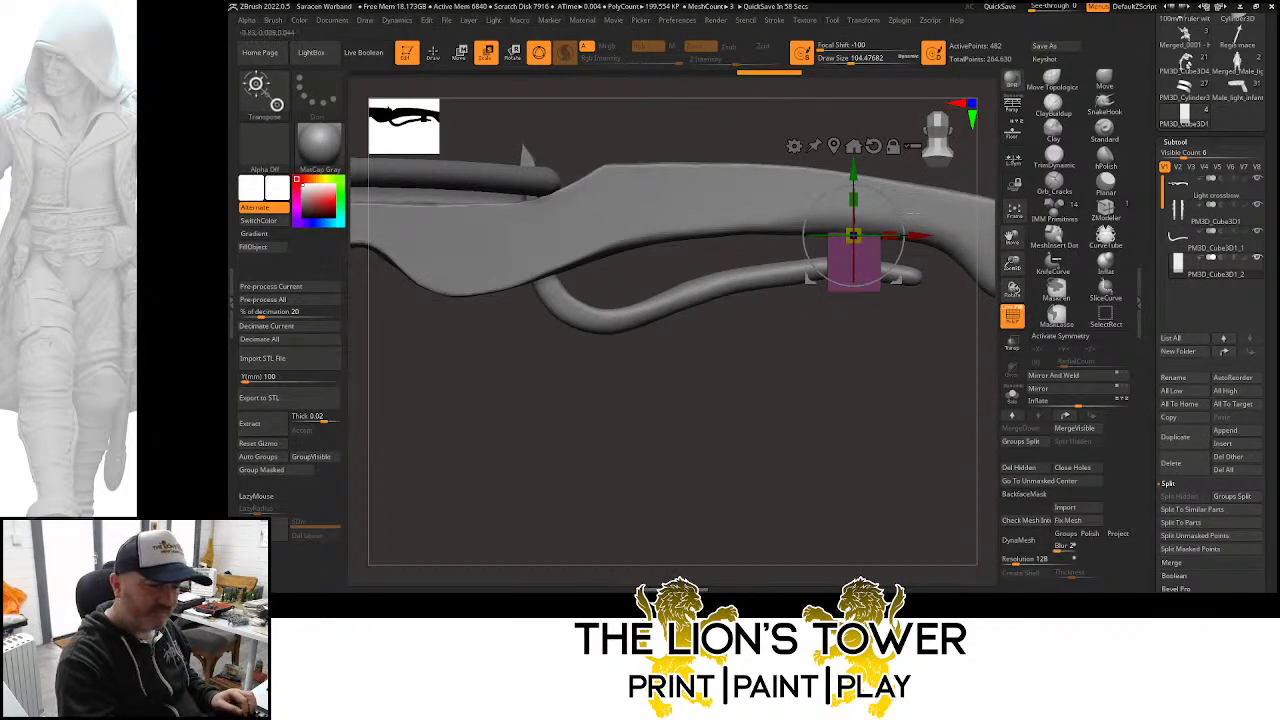
left_click_drag(912, 236, 960, 255)
mouse_move(895, 199)
left_mouse_down()
mouse_move(895, 210)
mouse_move(897, 183)
left_mouse_up()
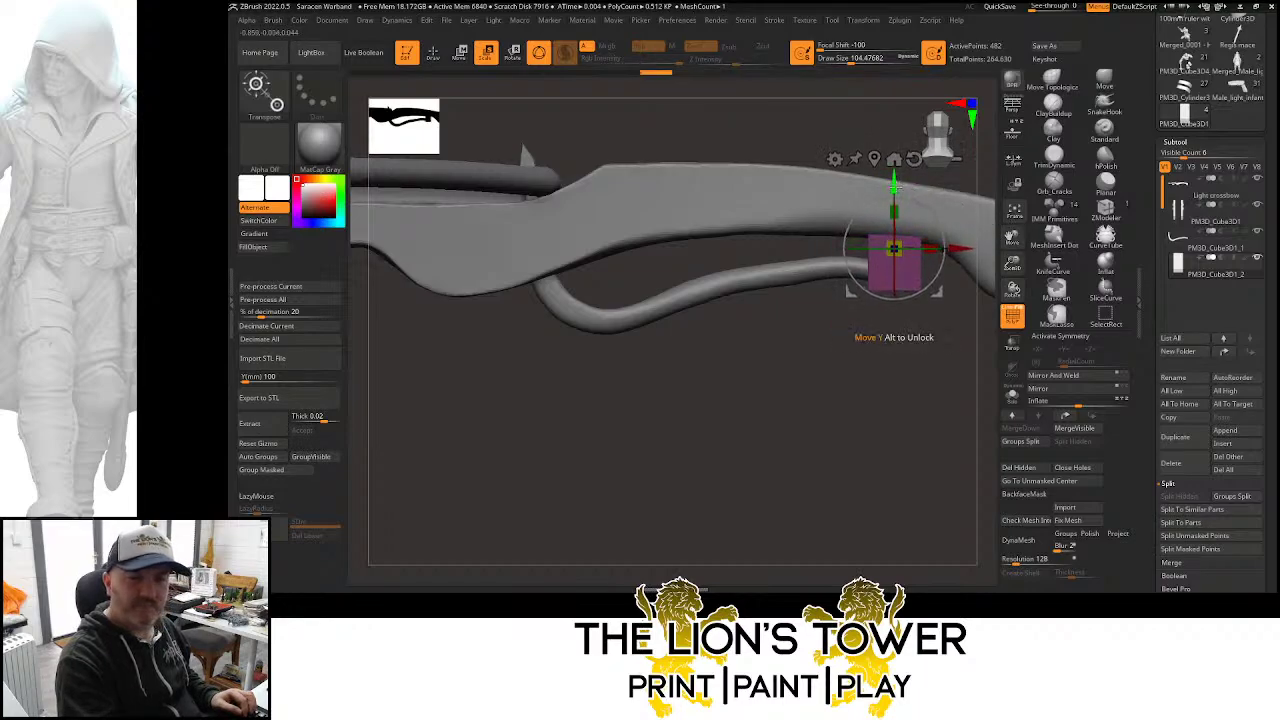
Mask all of the lever except its rear tip, extend and tilt the tip backward past the block, and clear the mask
left_click(836, 260, "alt")
key("ctrl")
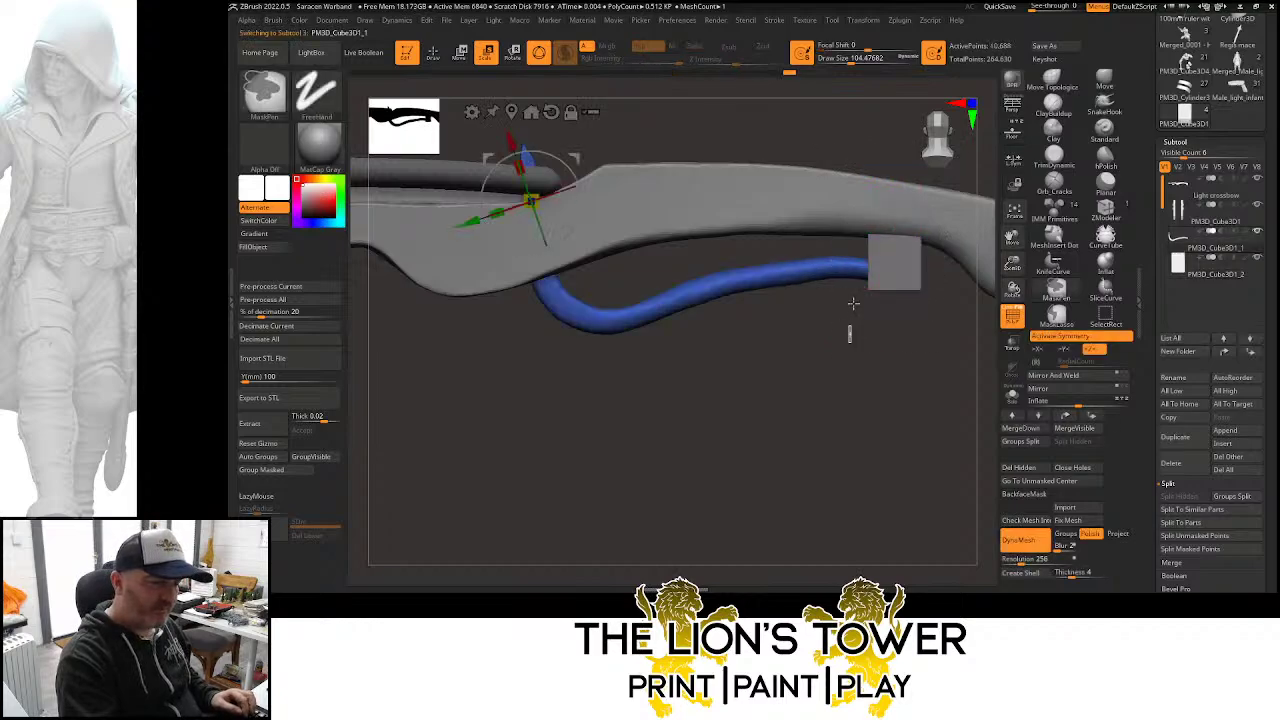
left_click_drag(853, 303, 973, 191, "ctrl")
left_click(807, 328, "ctrl")
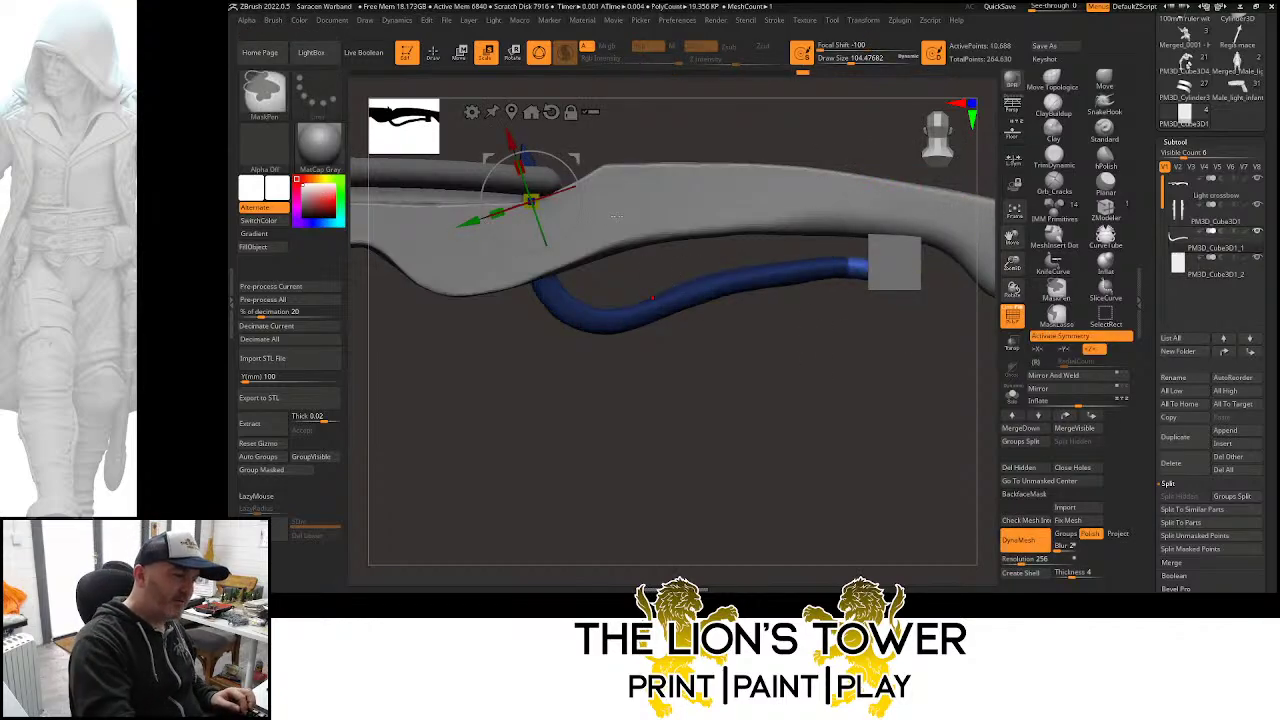
left_click(511, 112)
left_click(905, 182, "alt")
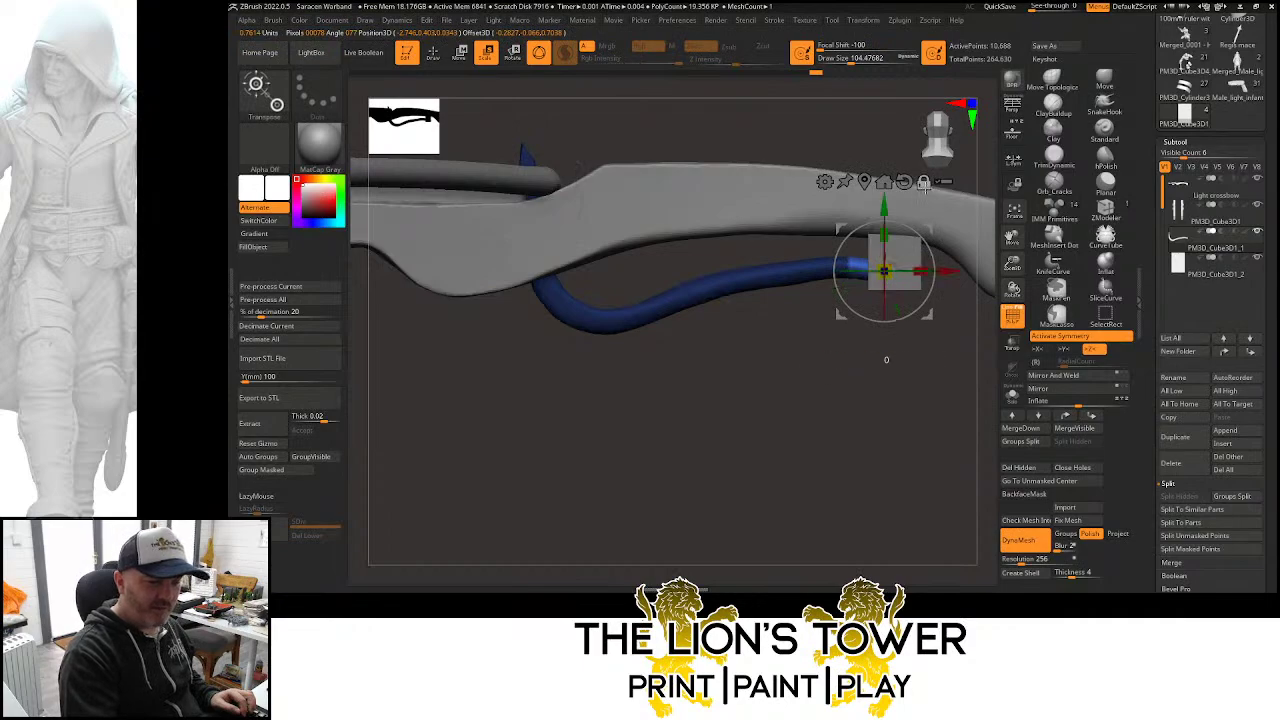
left_click_drag(945, 279, 981, 235)
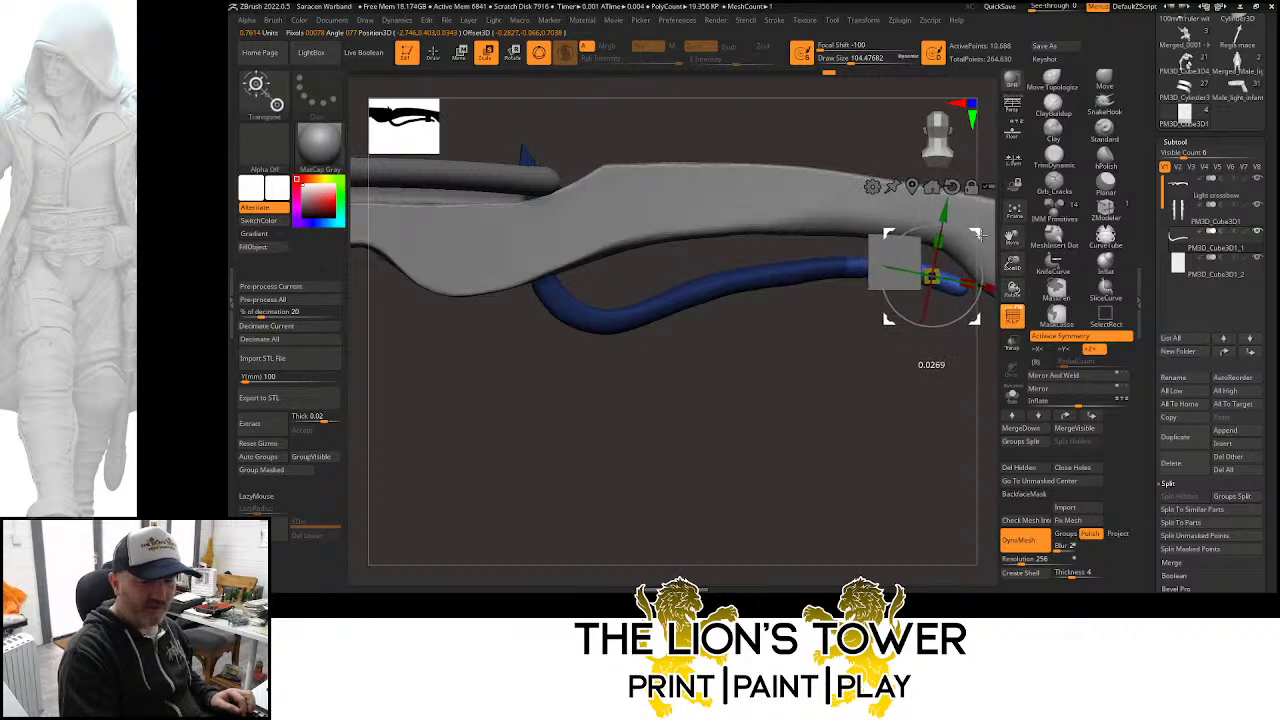
key("ctrl")
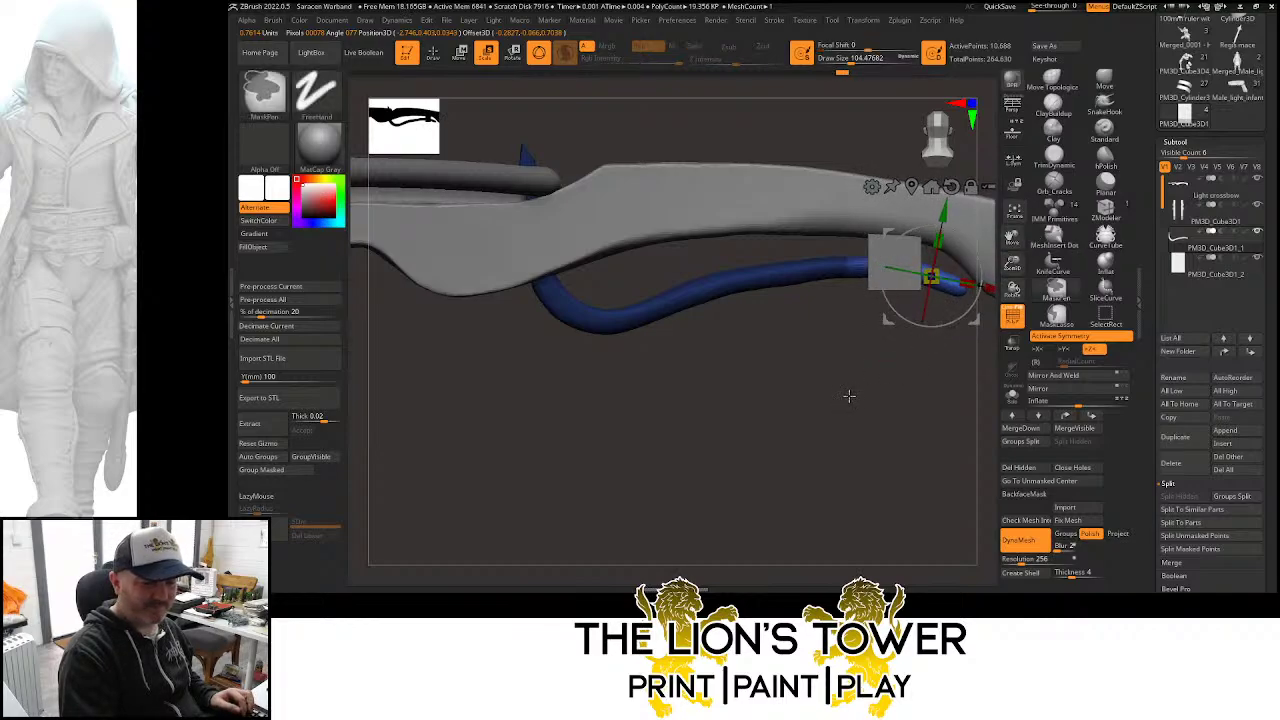
mouse_move(849, 396)
left_mouse_down("ctrl")
mouse_move(856, 417)
mouse_move(841, 399)
left_mouse_up("ctrl")
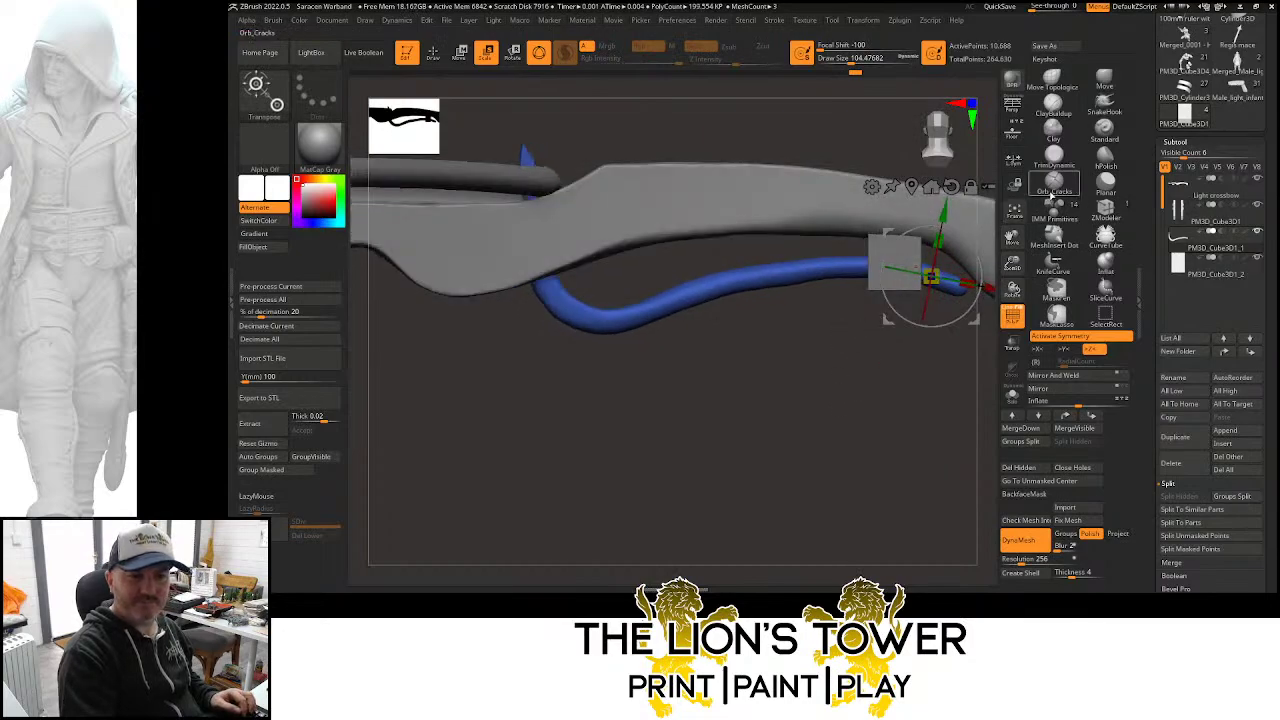
Slice the lever's front end along the stock with SliceCurve and remesh it using DynaMesh with Groups enabled
left_click_drag(1012, 263, 1053, 262)
mouse_move(863, 364)
left_mouse_down()
mouse_move(868, 419)
mouse_move(854, 370)
left_mouse_up()
left_click(1053, 158)
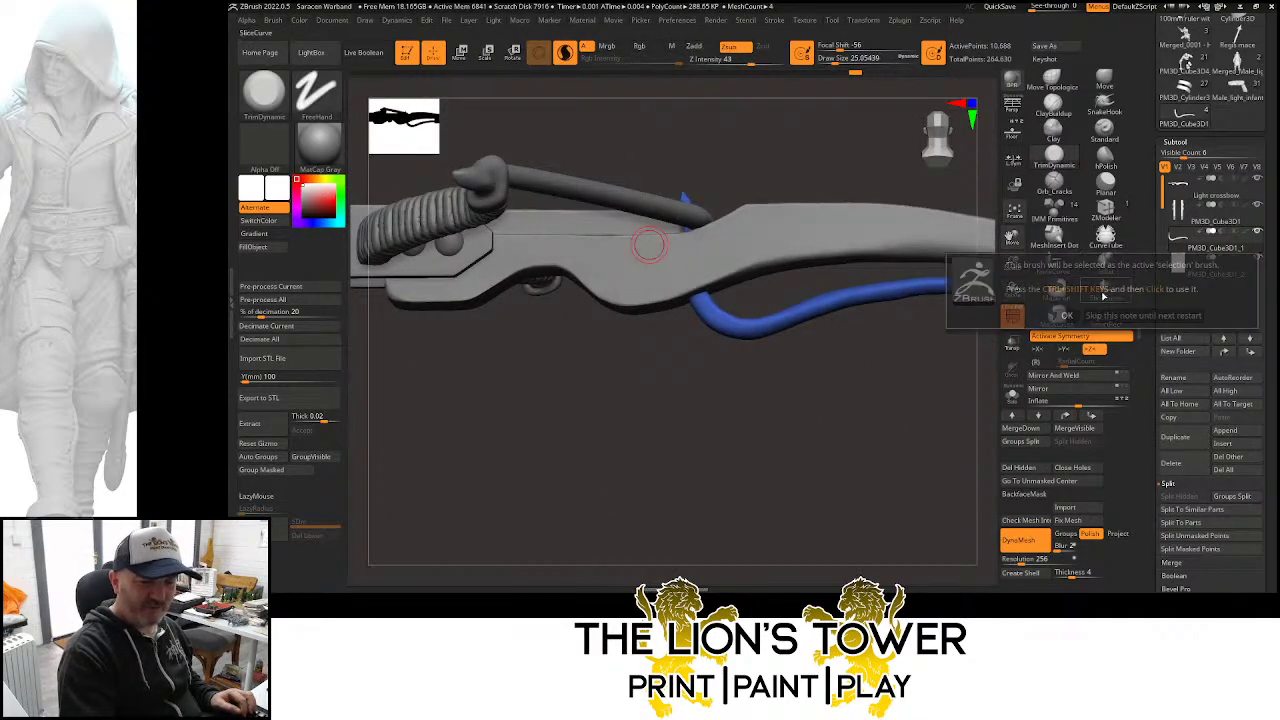
mouse_move(880, 432)
left_mouse_down()
mouse_move(872, 450)
mouse_move(694, 274)
left_mouse_up()
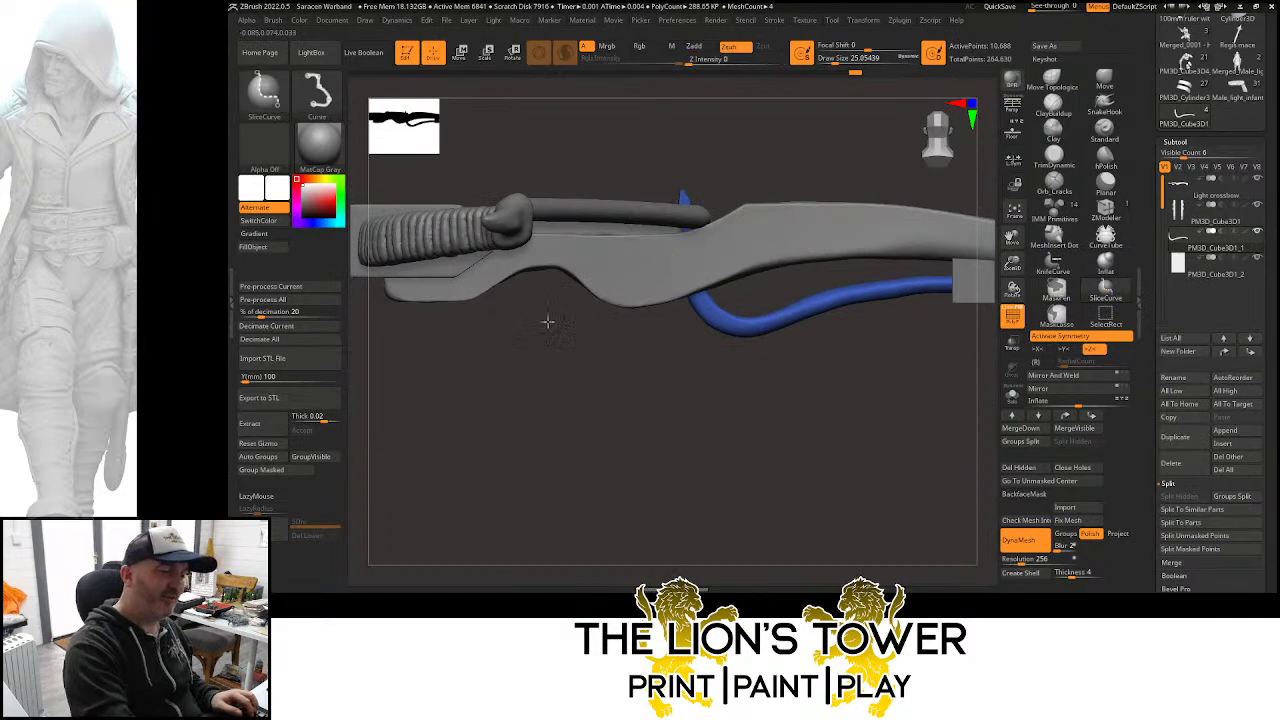
mouse_move(548, 318)
left_mouse_down("ctrl+shift")
mouse_move(830, 157)
mouse_move(850, 172)
left_mouse_up("ctrl+shift")
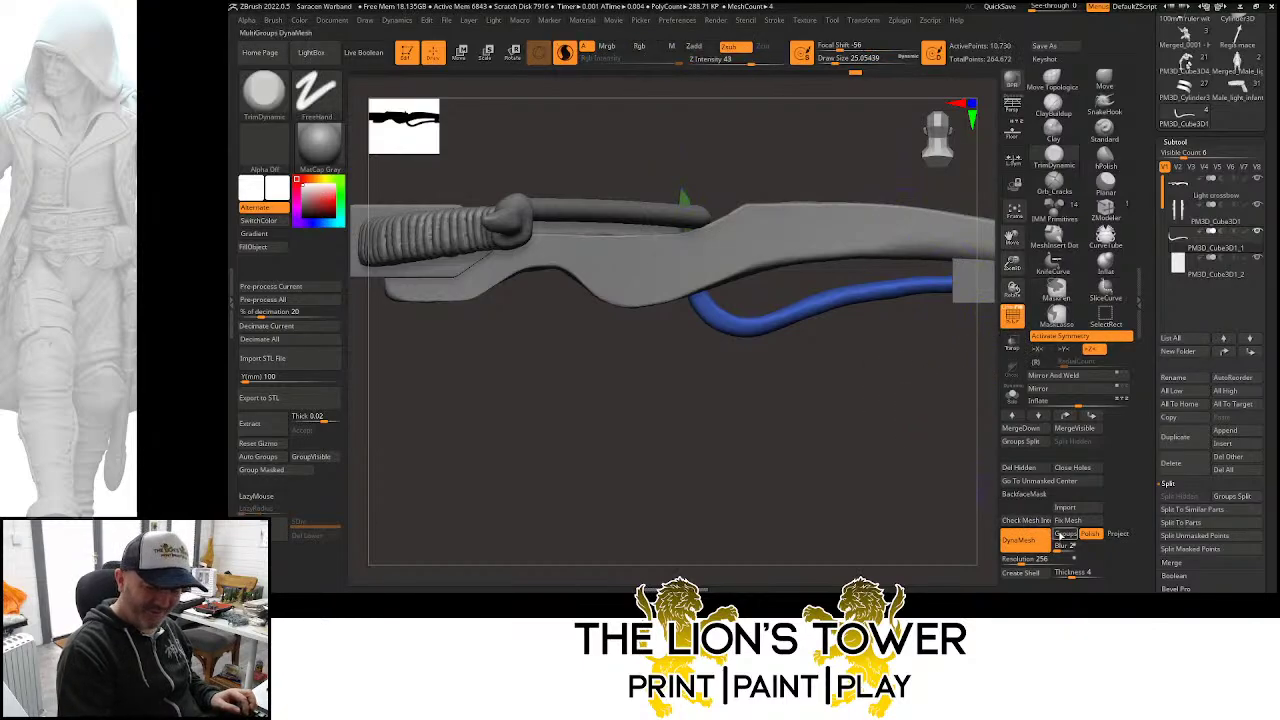
left_click(1067, 535)
left_click_drag(811, 424, 888, 505, "ctrl")
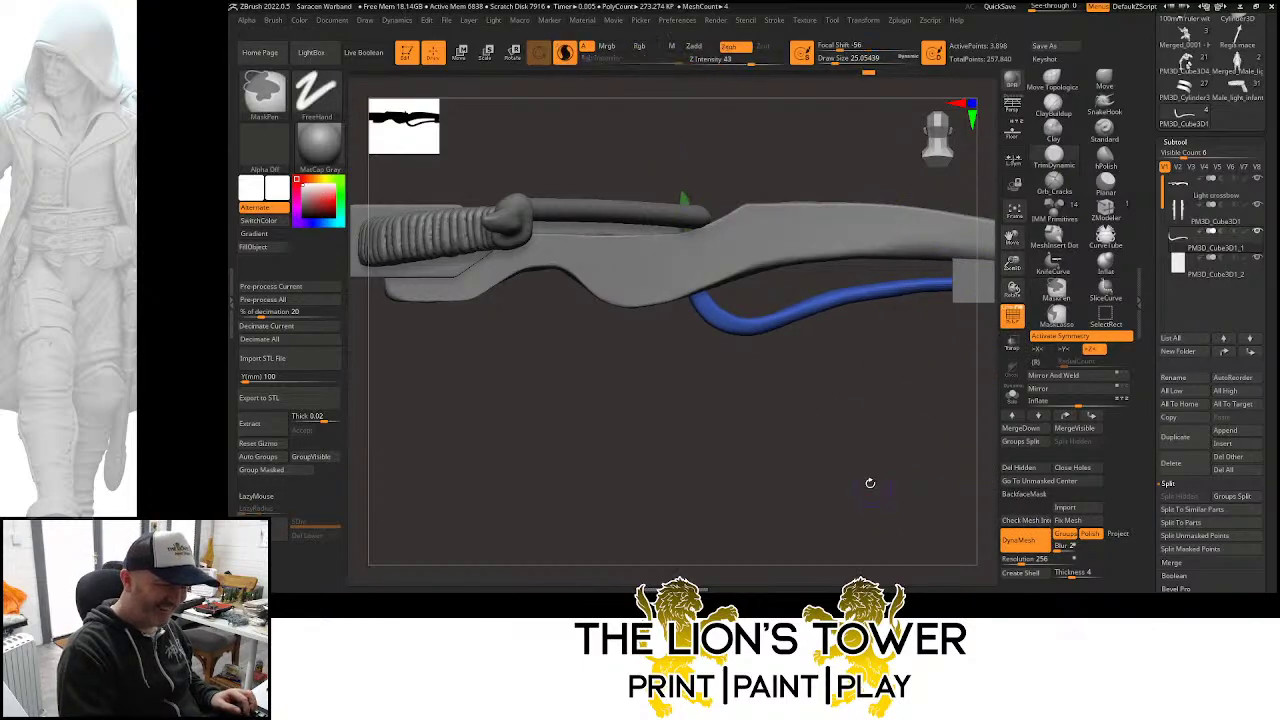
Hide the sliced-off lever piece sticking out above the stock and try to remesh the remaining lever
left_click(685, 197, "ctrl+shift")
left_click(684, 197, "ctrl+shift")
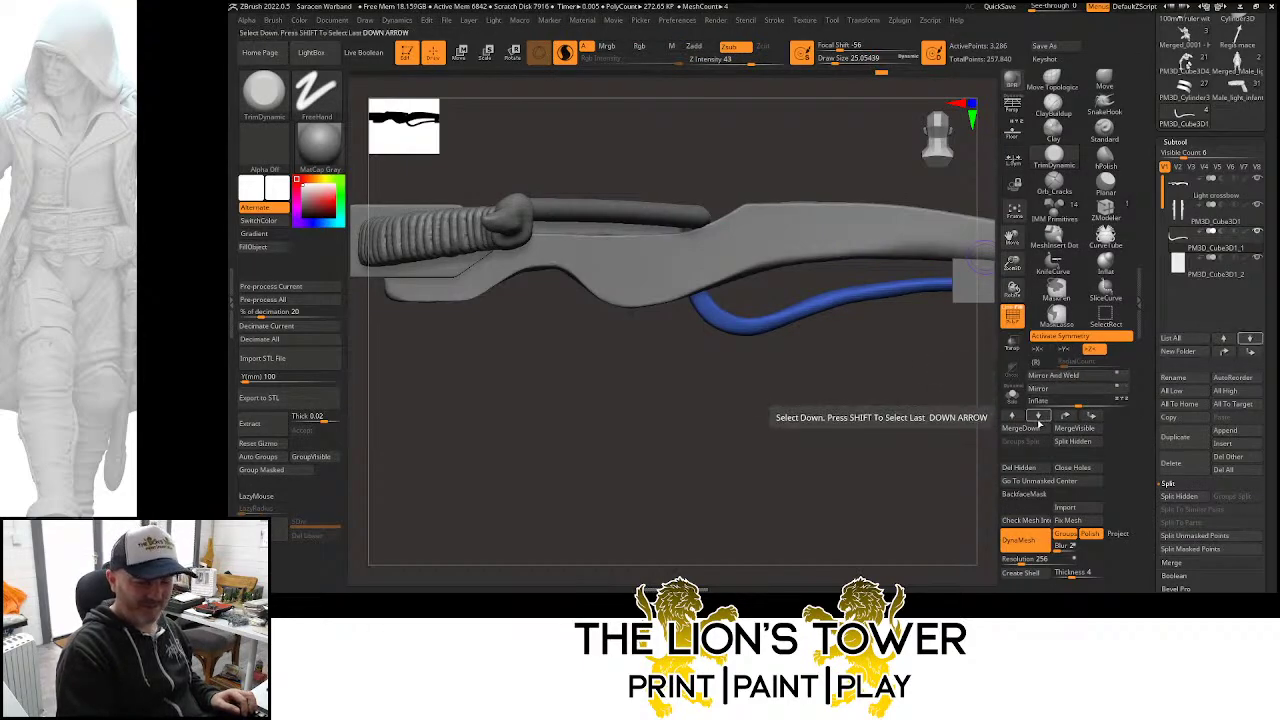
left_click_drag(895, 398, 940, 369)
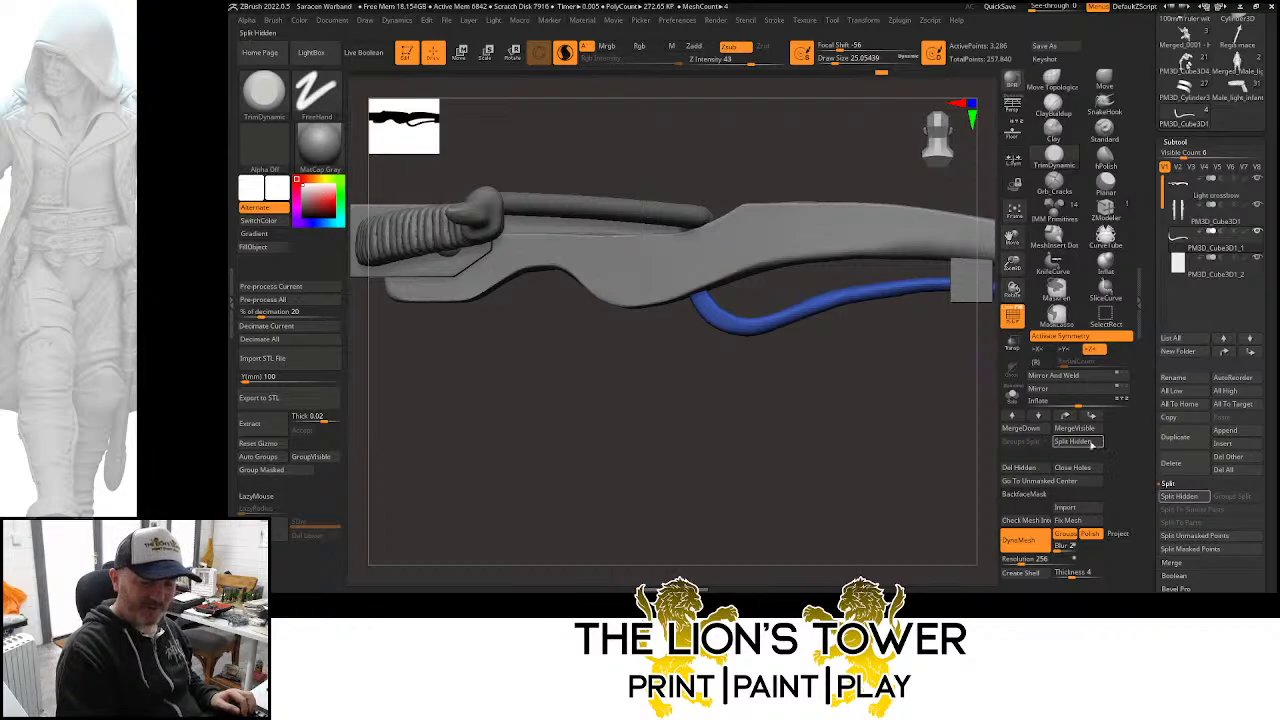
left_click_drag(946, 420, 916, 443)
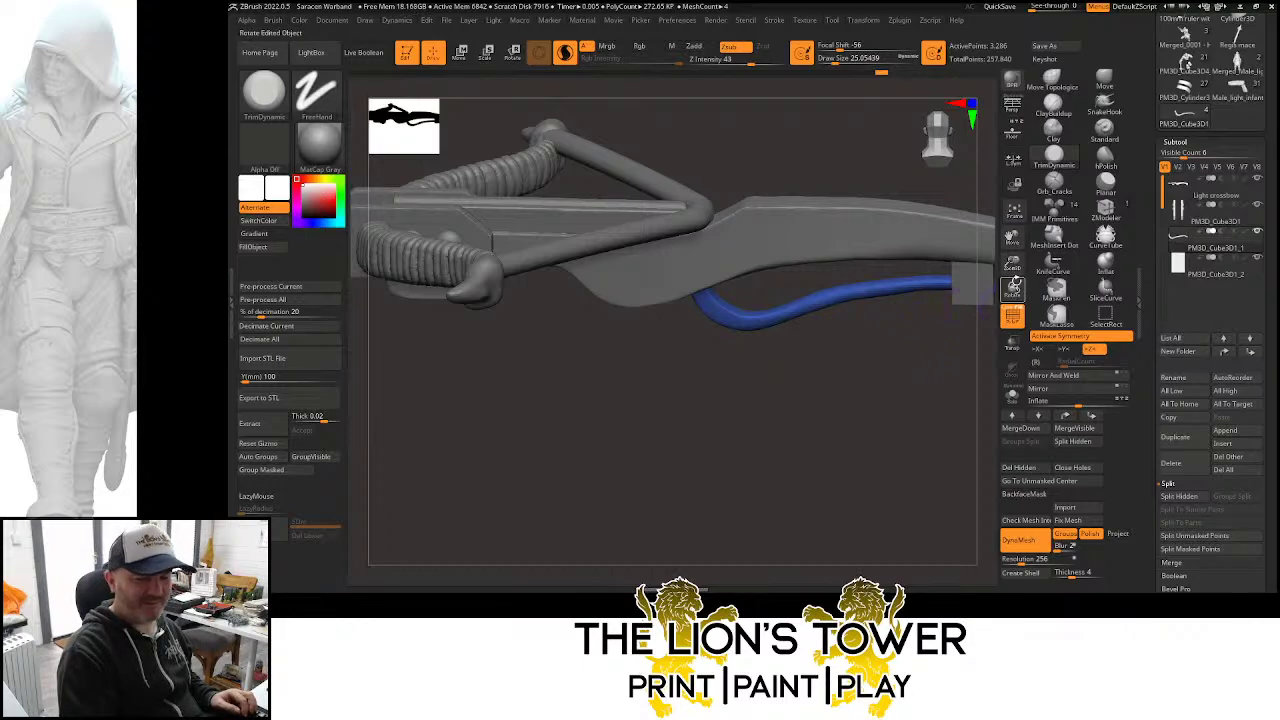
left_click_drag(1012, 290, 941, 292)
mouse_move(876, 425)
left_mouse_down()
mouse_move(871, 383)
mouse_move(909, 338)
mouse_move(943, 349)
mouse_move(959, 333)
mouse_move(920, 317)
mouse_move(900, 320)
mouse_move(889, 369)
mouse_move(943, 443)
left_mouse_up()
left_click(896, 371, "ctrl")
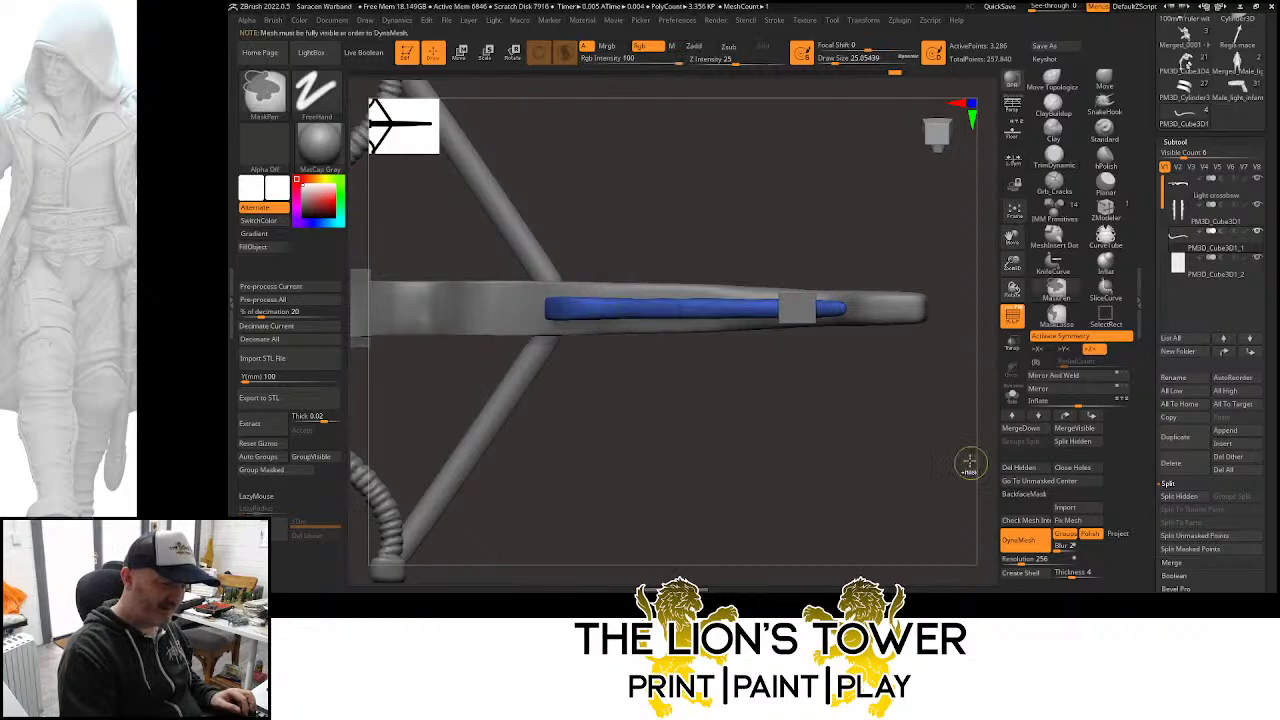
Make the small block the active subtool and remesh it with DynaMesh at resolution 872
left_click_drag(1012, 265, 1000, 278)
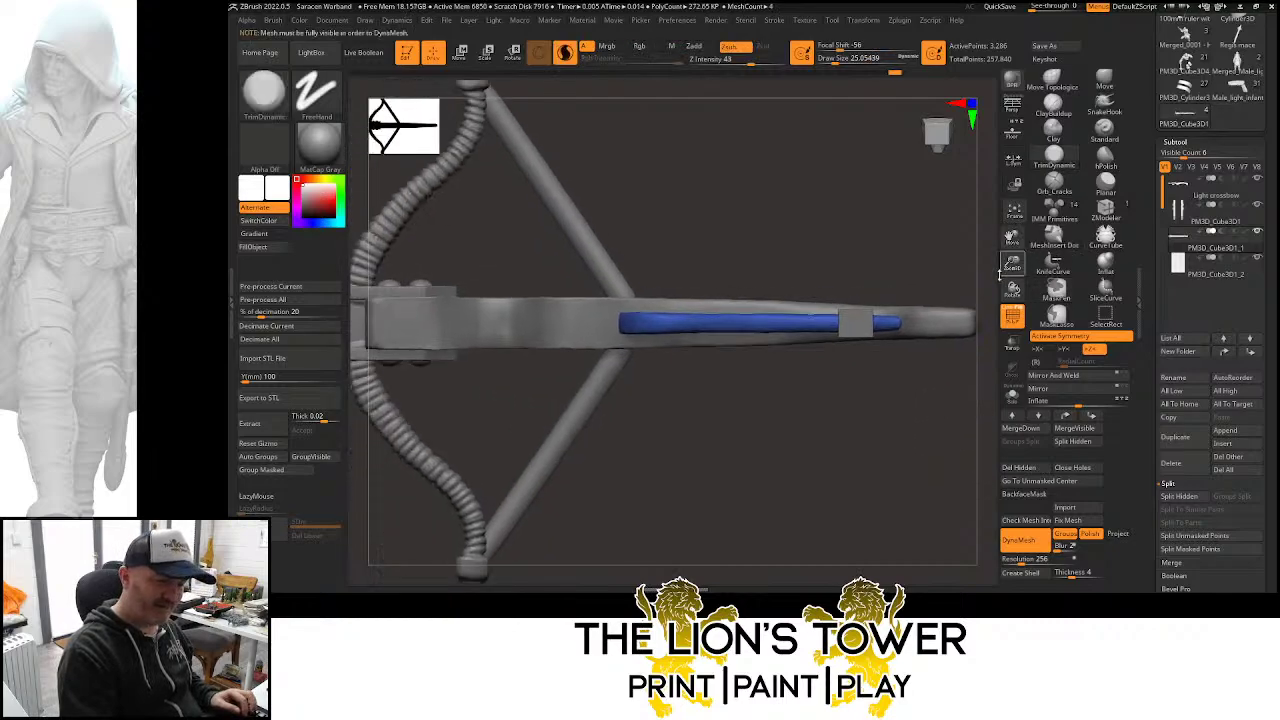
left_click(870, 319, "alt")
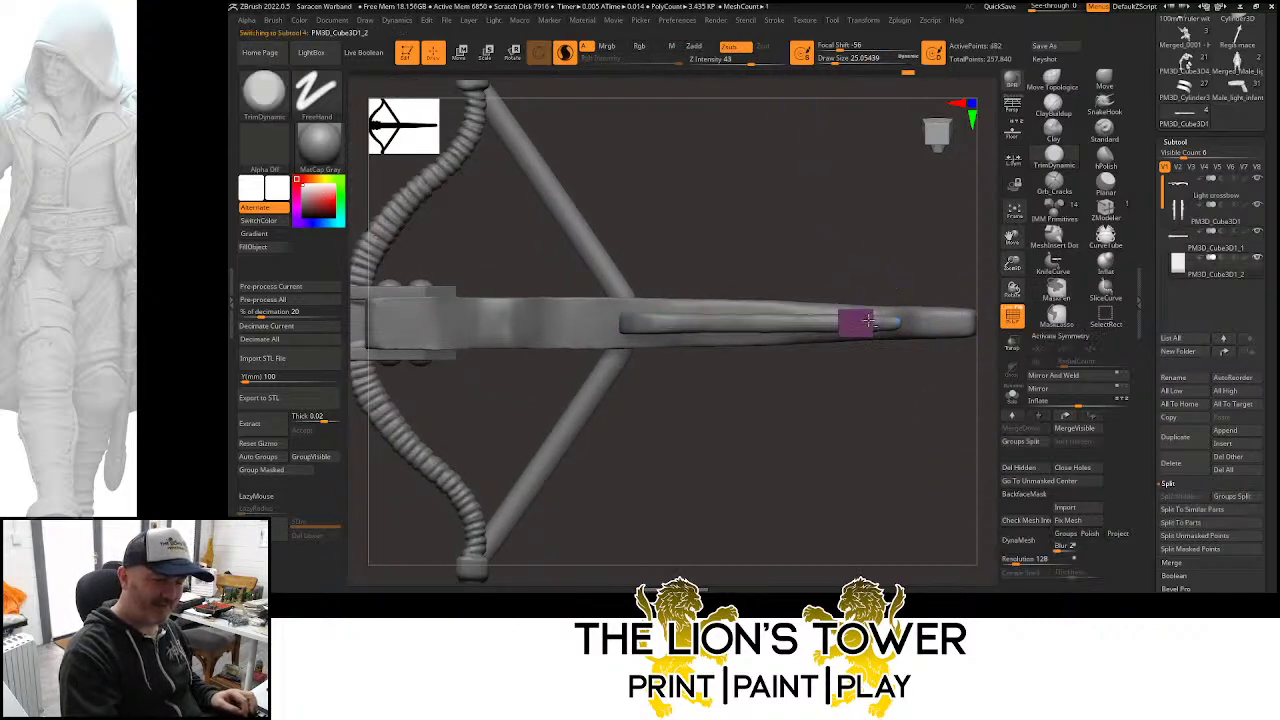
left_click_drag(1018, 562, 1036, 561)
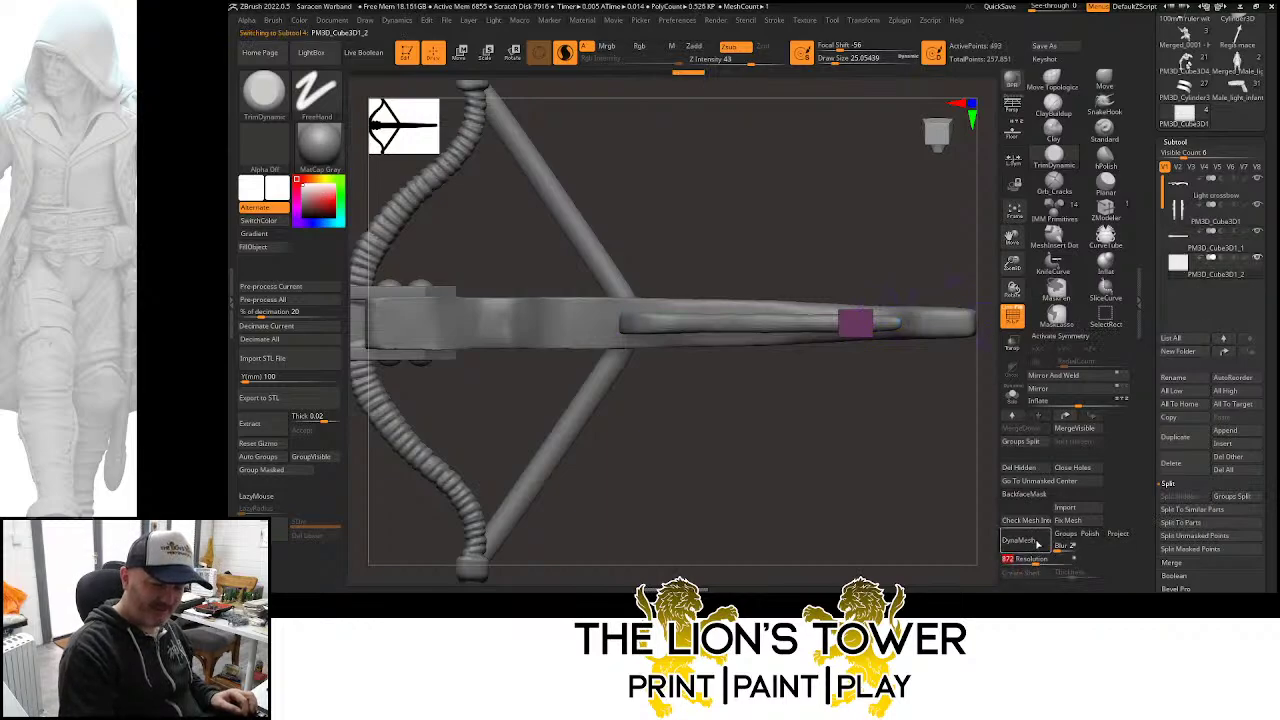
left_click(1035, 542)
left_click_drag(950, 392, 958, 467)
Activate Z symmetry and round off the block's edges using the hPolish brush at a draw size of about 18
left_click_drag(1012, 265, 1046, 135)
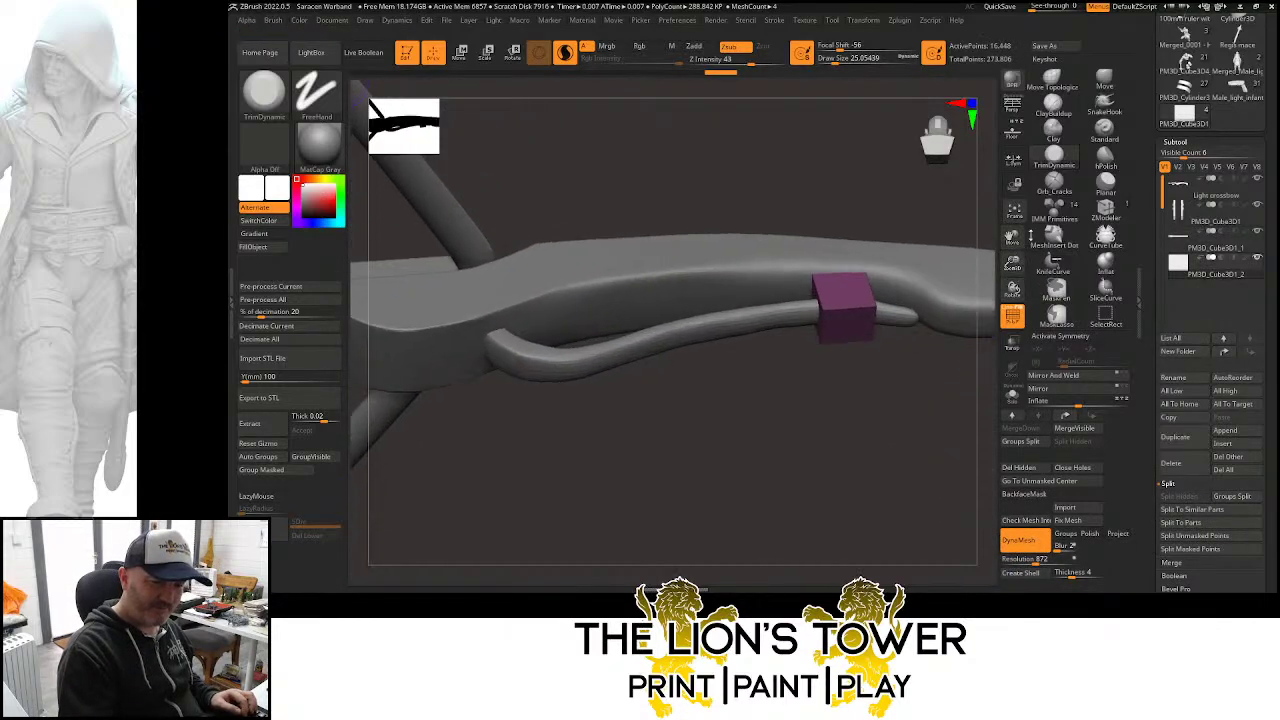
mouse_move(968, 256)
left_mouse_down("shift")
mouse_move(966, 213)
mouse_move(860, 95)
left_mouse_up("shift")
left_click(1105, 155)
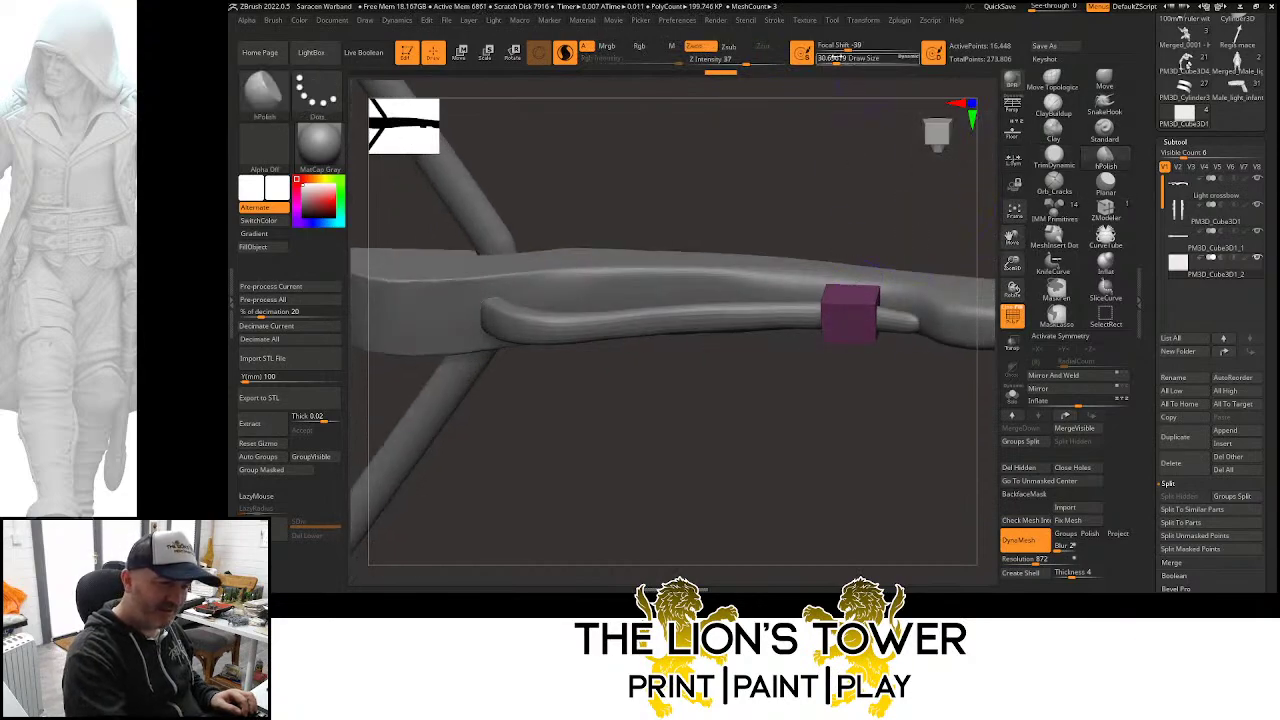
left_click(832, 60)
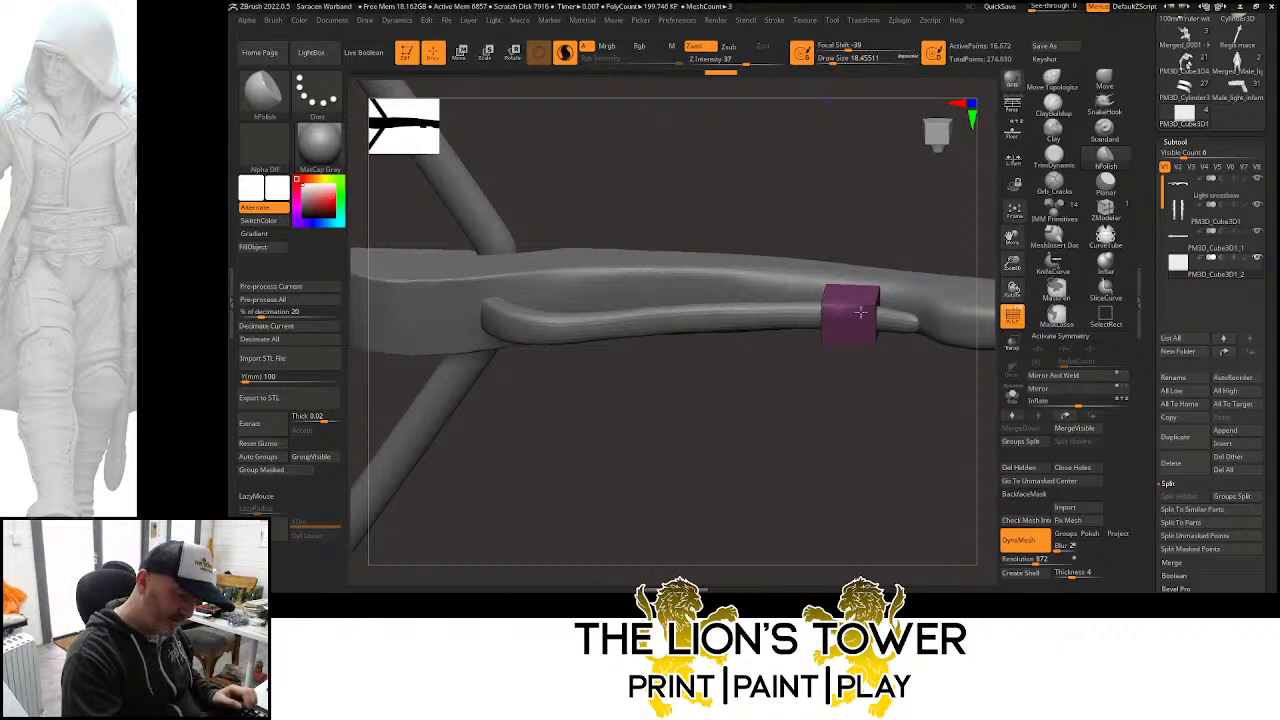
left_click_drag(874, 257, 992, 271)
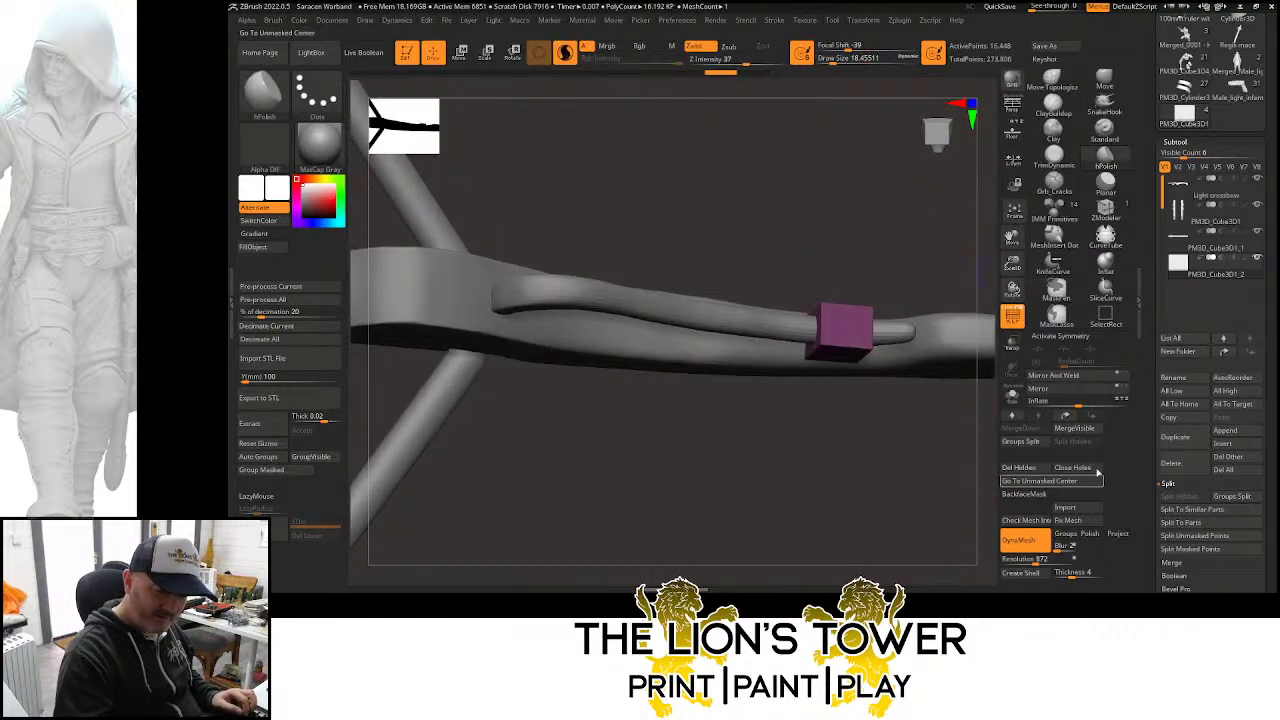
left_click(1075, 336)
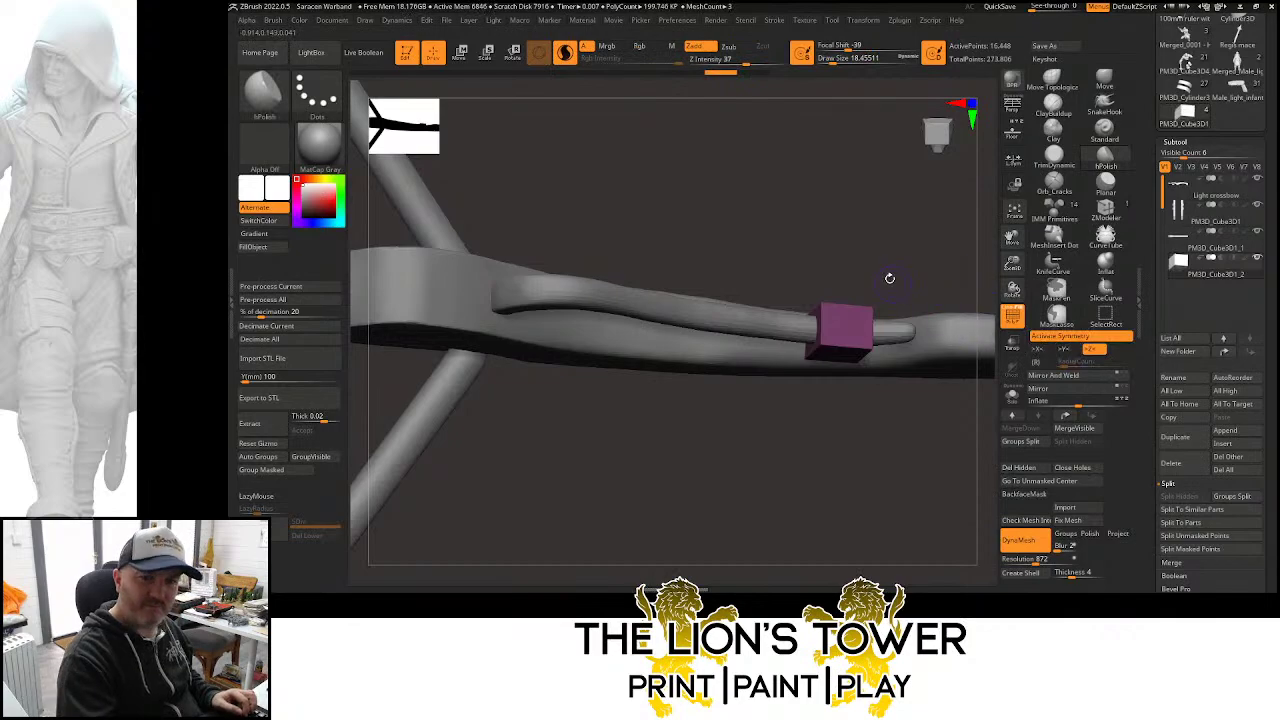
left_click_drag(889, 277, 869, 309)
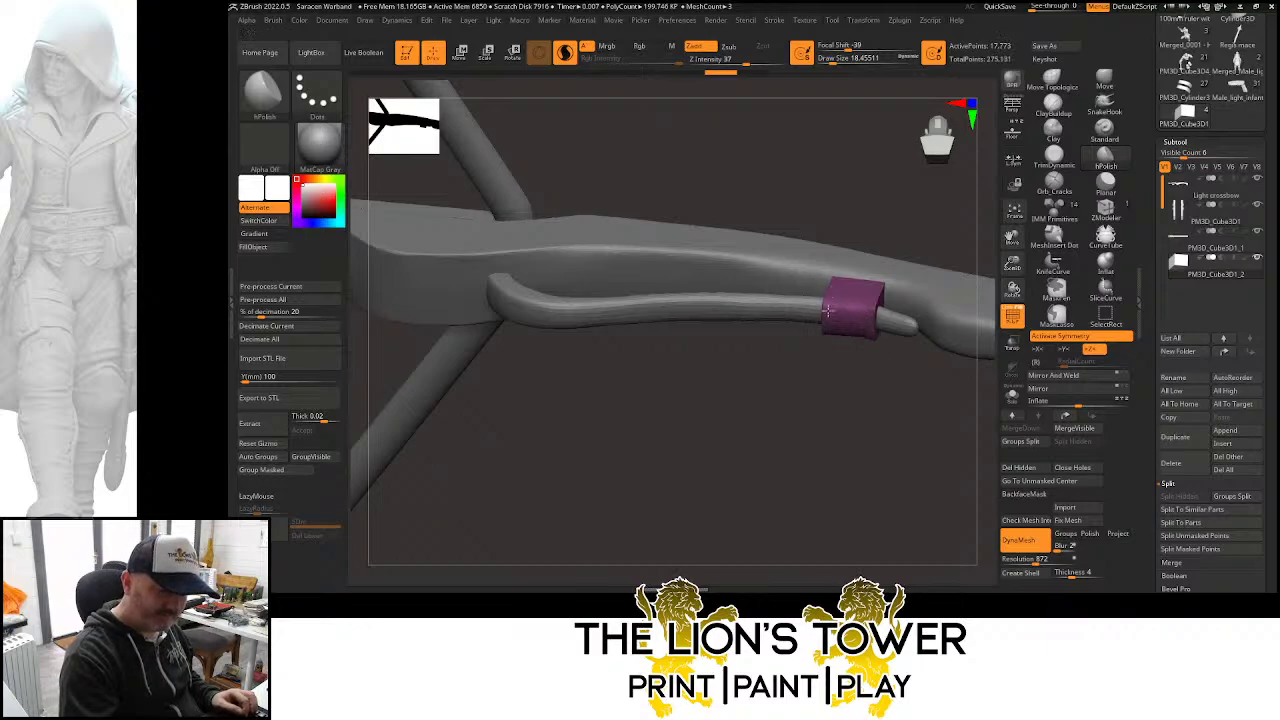
Remesh the rounded block at the lever's rear end with DynaMesh
left_click_drag(870, 400, 907, 194, "ctrl")
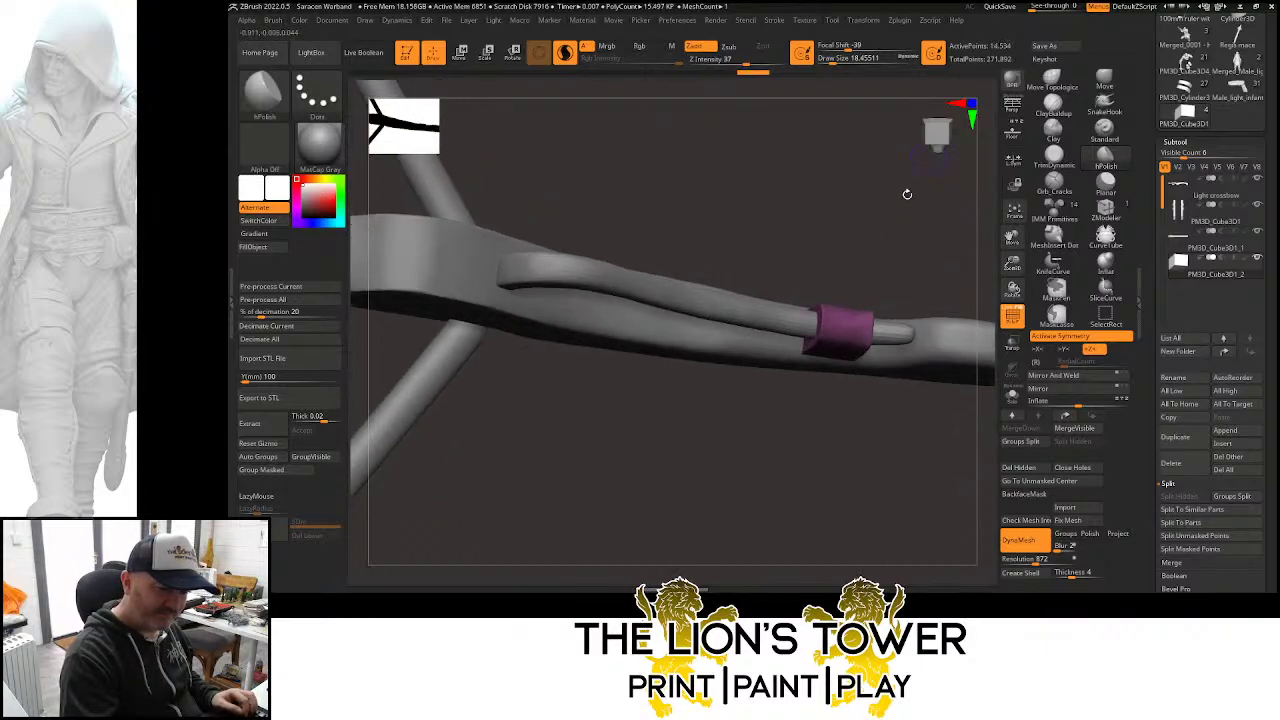
mouse_move(867, 340)
right_mouse_down()
mouse_move(894, 349)
mouse_move(866, 313)
right_mouse_up()
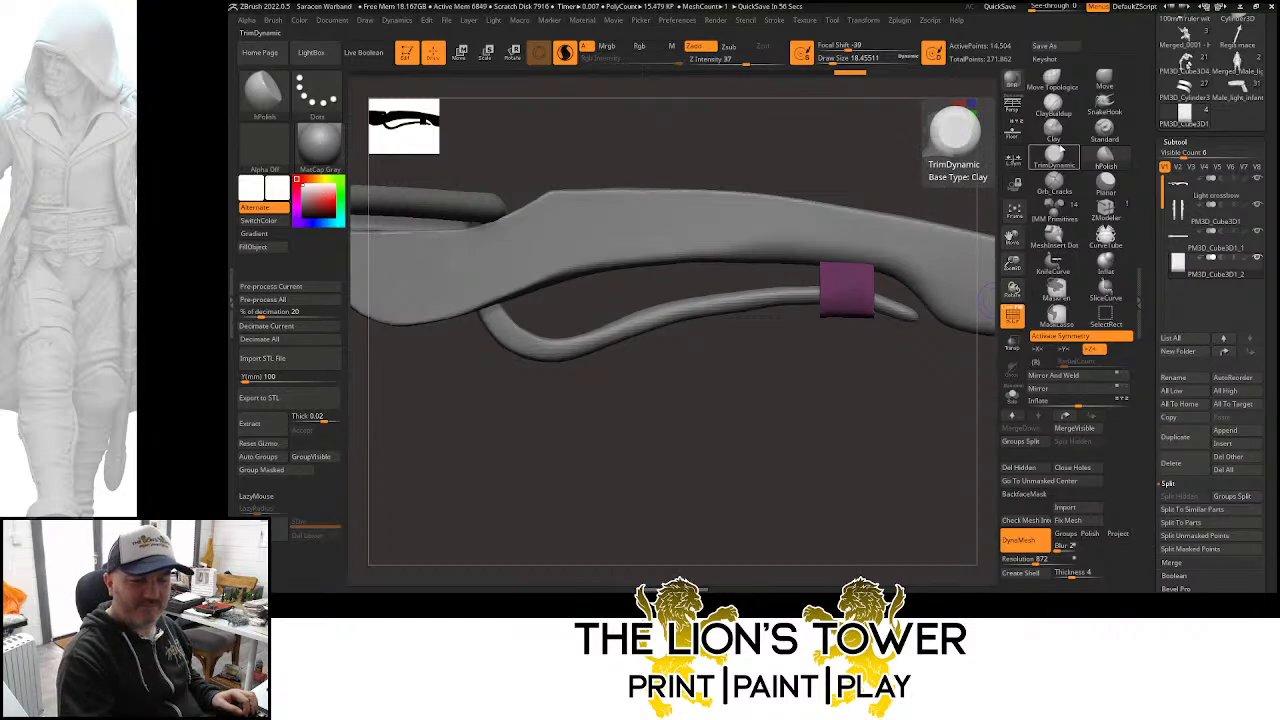
Examine the side profile of the whole crossbow, checking the lever and its holding block from both sides
mouse_move(1012, 265)
left_mouse_down()
mouse_move(1009, 230)
mouse_move(940, 277)
mouse_move(944, 226)
mouse_move(926, 277)
mouse_move(911, 254)
mouse_move(903, 266)
mouse_move(974, 362)
left_mouse_up()
left_click_drag(942, 312, 948, 320)
left_click_drag(1012, 258, 916, 325)
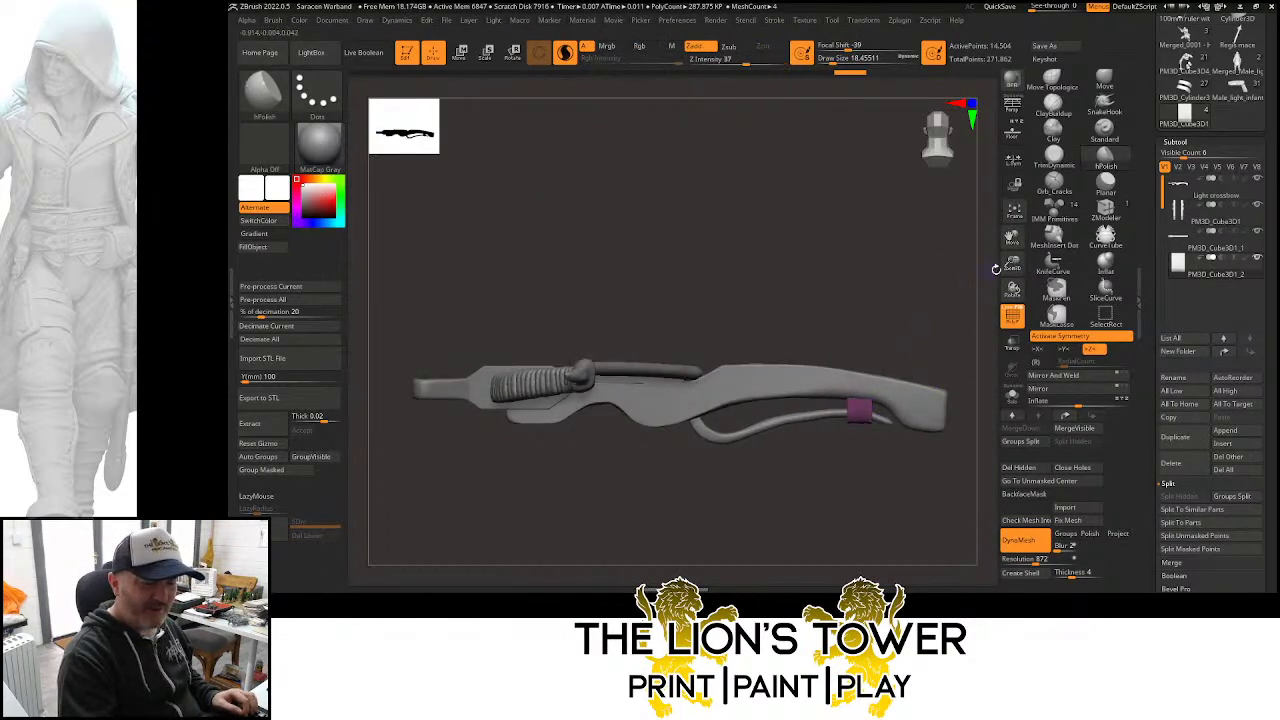
left_click_drag(1012, 264, 1076, 199)
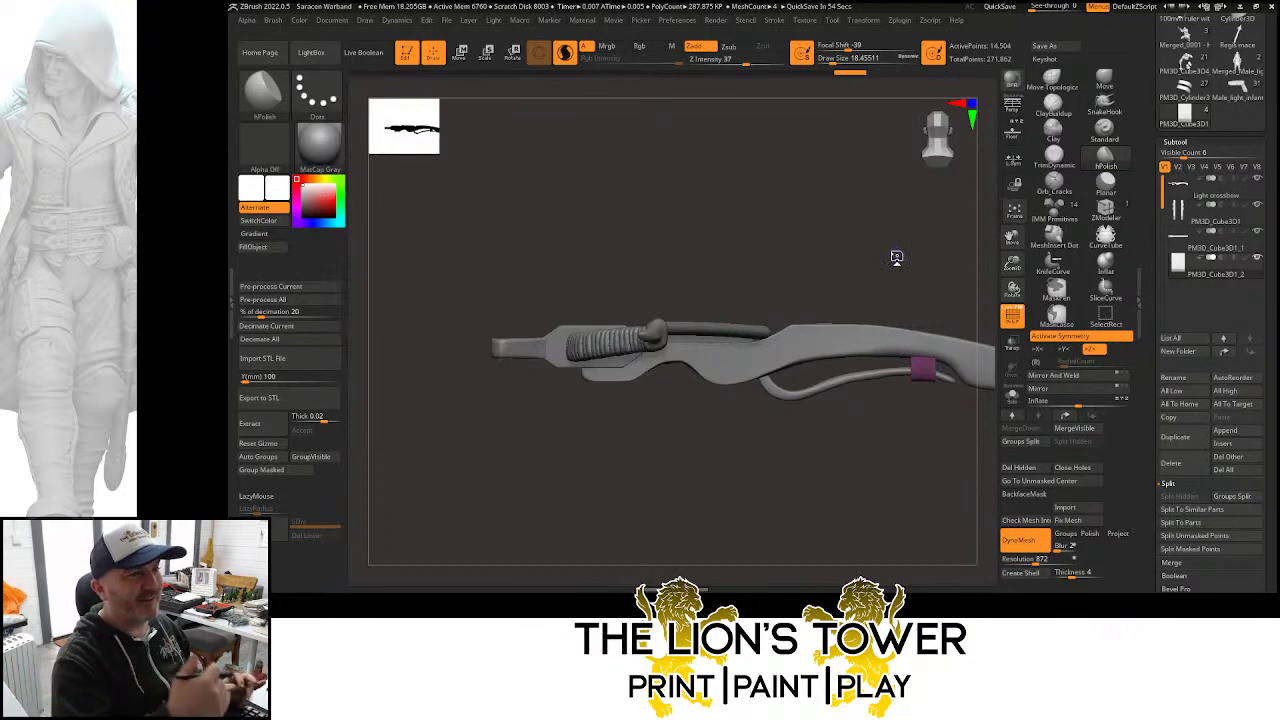
left_click_drag(1012, 264, 942, 238)
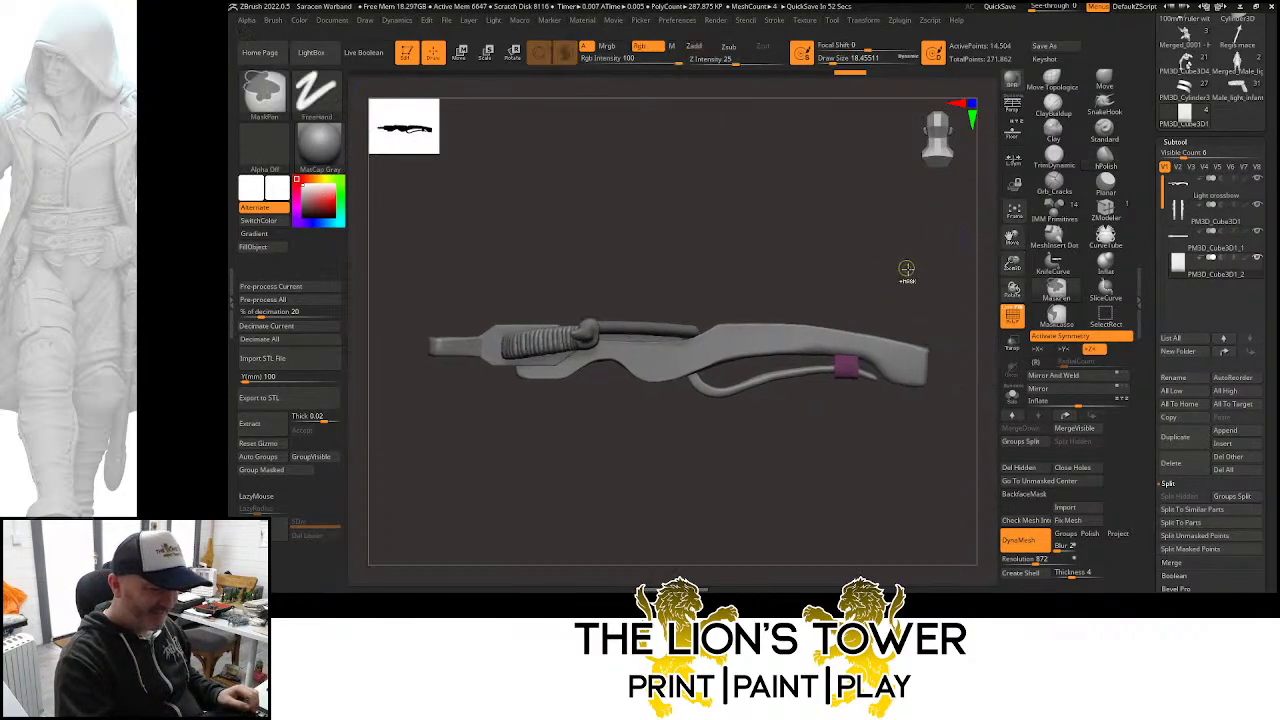
left_click_drag(952, 284, 968, 246)
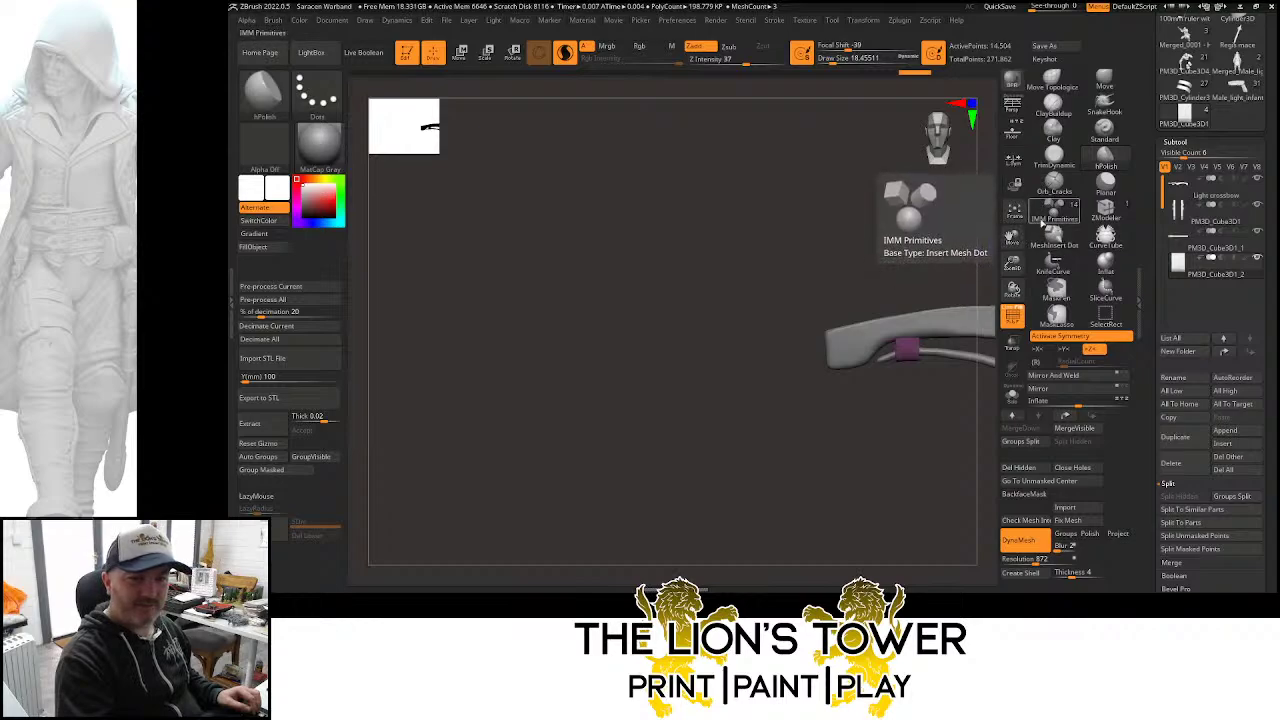
left_click_drag(1014, 239, 936, 320)
left_click(916, 258, "ctrl")
left_click_drag(1012, 264, 931, 231)
Make the Light crossbow subtool active and reset its unlocked gizmo's orientation to the model's axes
left_click(755, 338, "alt")
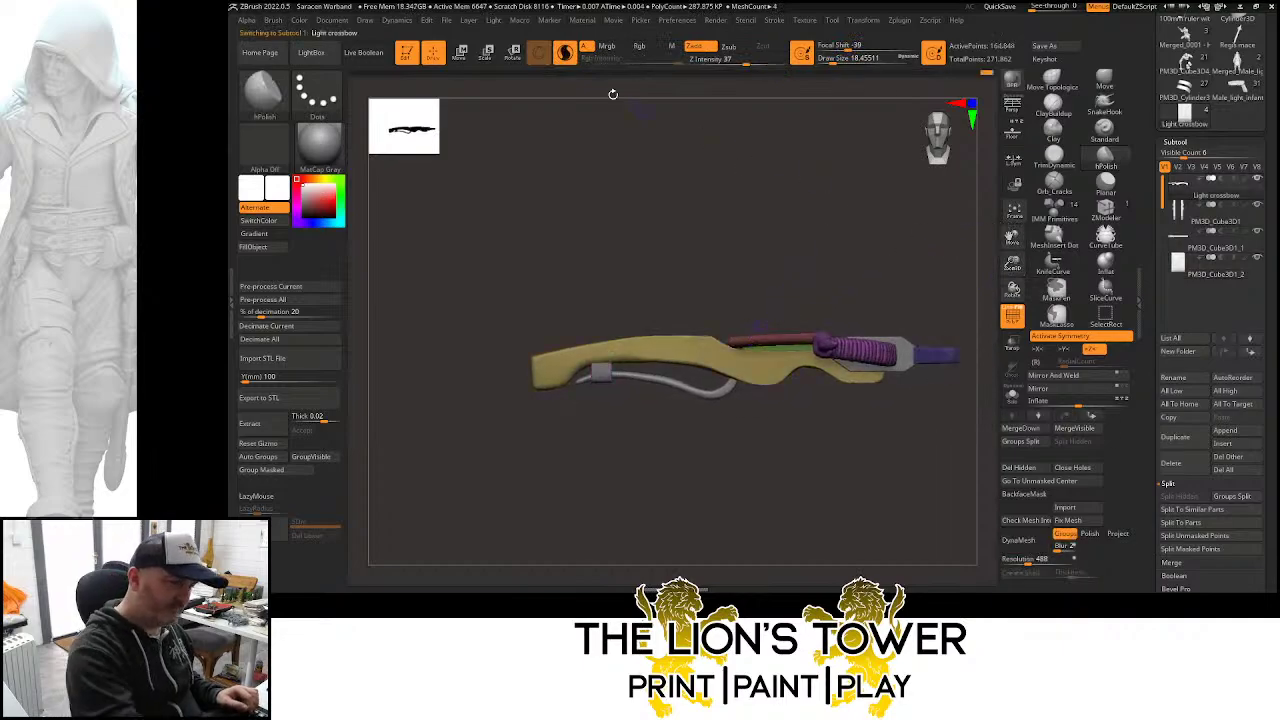
left_click(512, 53)
left_click(736, 341, "ctrl")
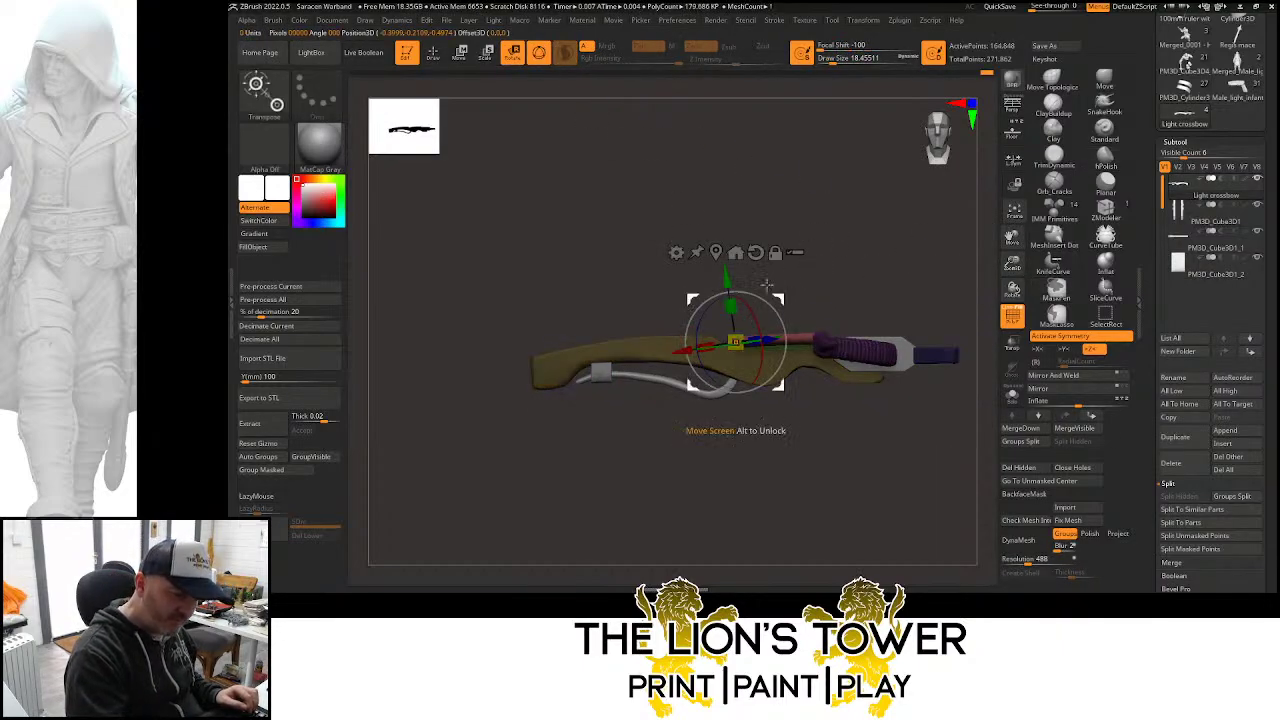
left_click(775, 253)
left_click(756, 253)
left_click_drag(775, 309, 772, 314)
left_click_drag(894, 246, 896, 303)
left_click_drag(960, 250, 945, 167)
key("ctrl")
mouse_move(949, 257)
left_mouse_down("ctrl")
mouse_move(961, 289)
mouse_move(1012, 254)
mouse_move(880, 266)
mouse_move(860, 256)
mouse_move(923, 226)
mouse_move(929, 277)
mouse_move(954, 286)
mouse_move(903, 226)
mouse_move(934, 283)
mouse_move(874, 296)
left_mouse_up("ctrl")
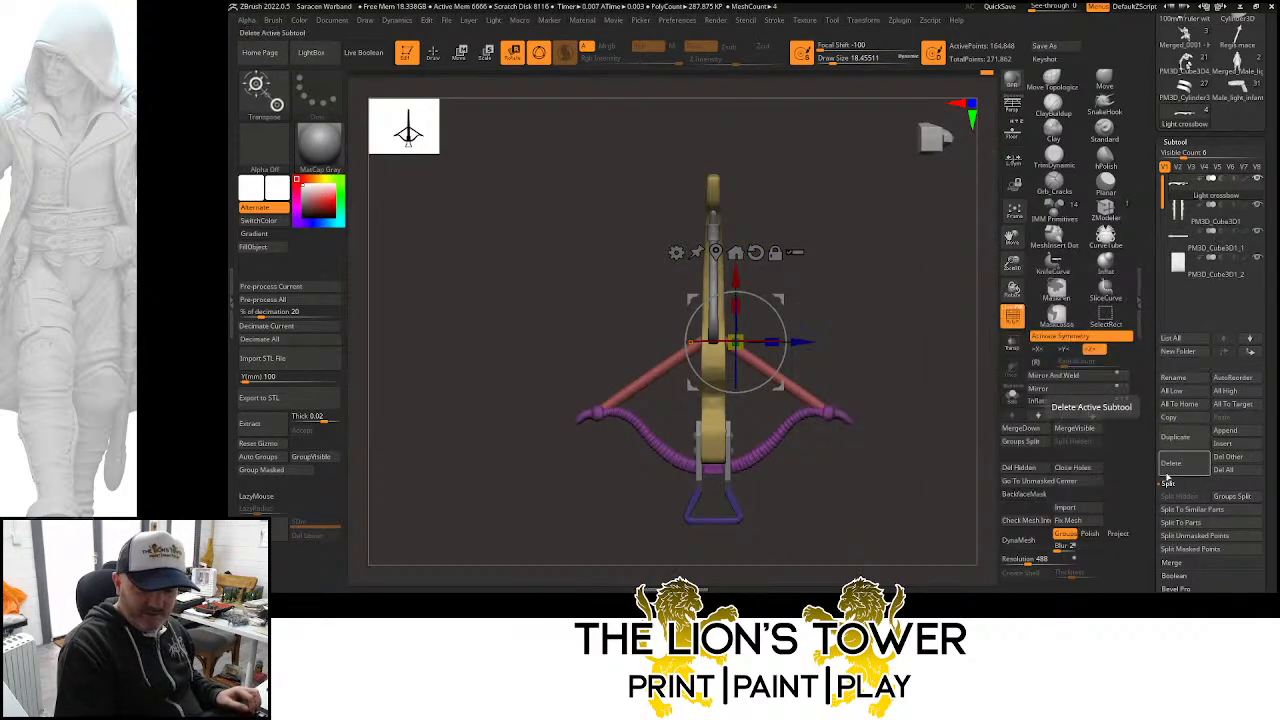
Merge the Light crossbow subtool with the PM3D_Cube3D1 subtool directly below it
left_click_drag(1152, 502, 1154, 364)
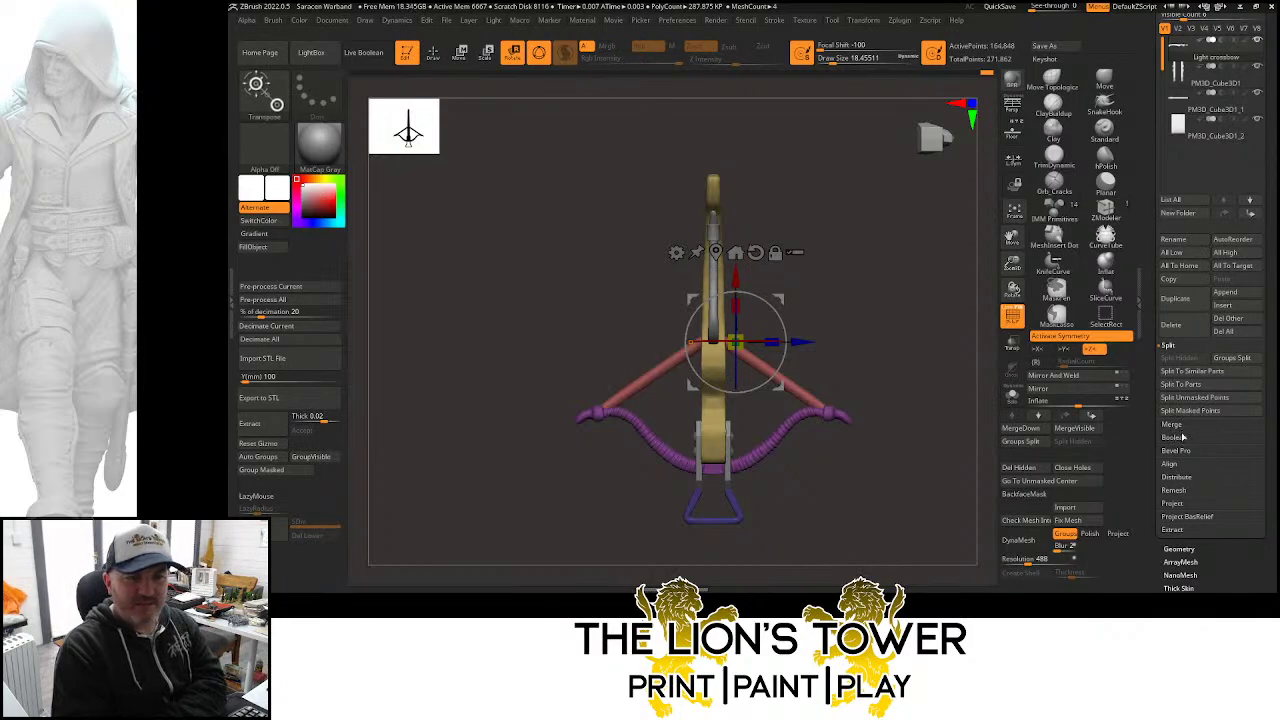
left_click(1174, 426)
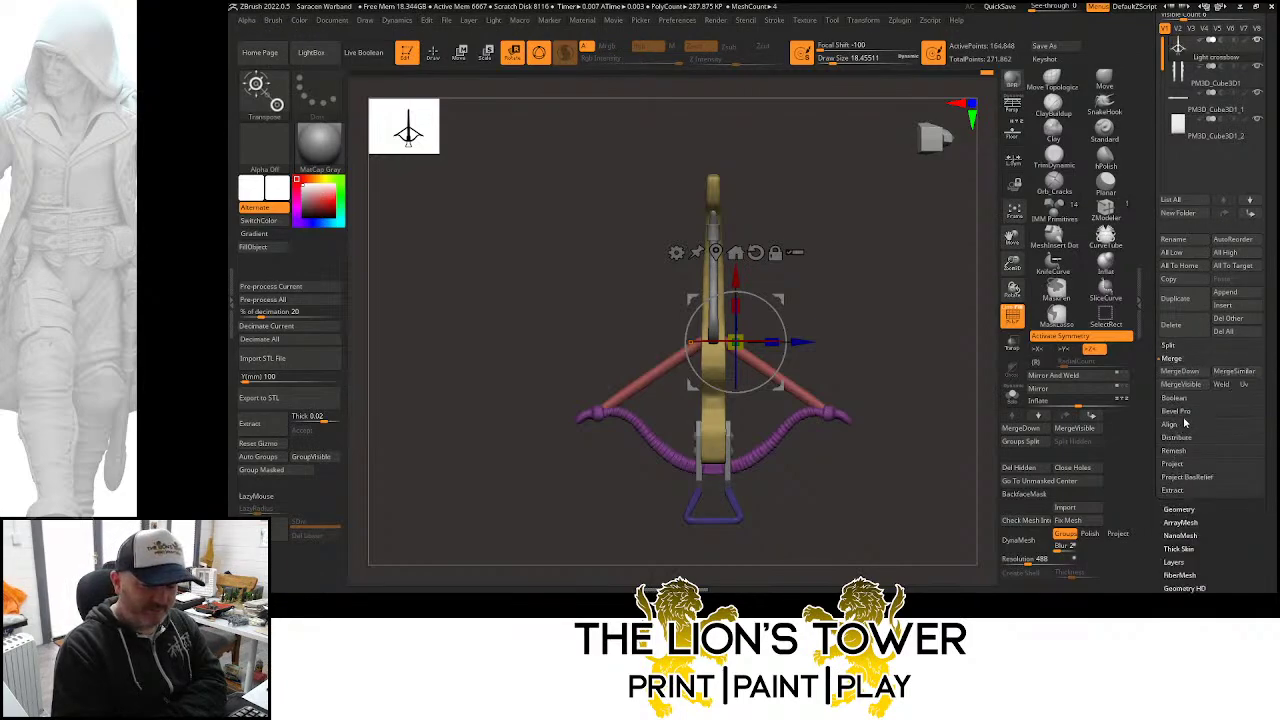
left_click(1020, 428)
left_click(1083, 396)
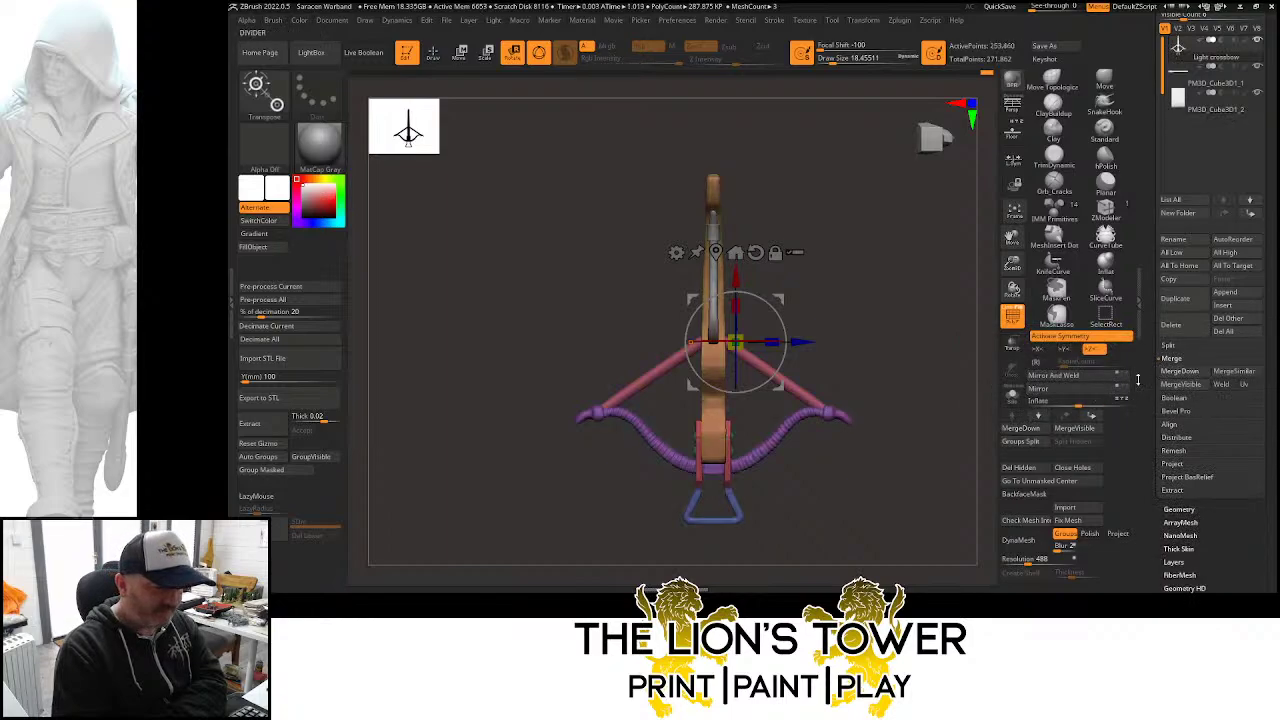
Try to merge the lever subtool PM3D_Cube3D1_1 into the Light crossbow subtool
left_click(1188, 375)
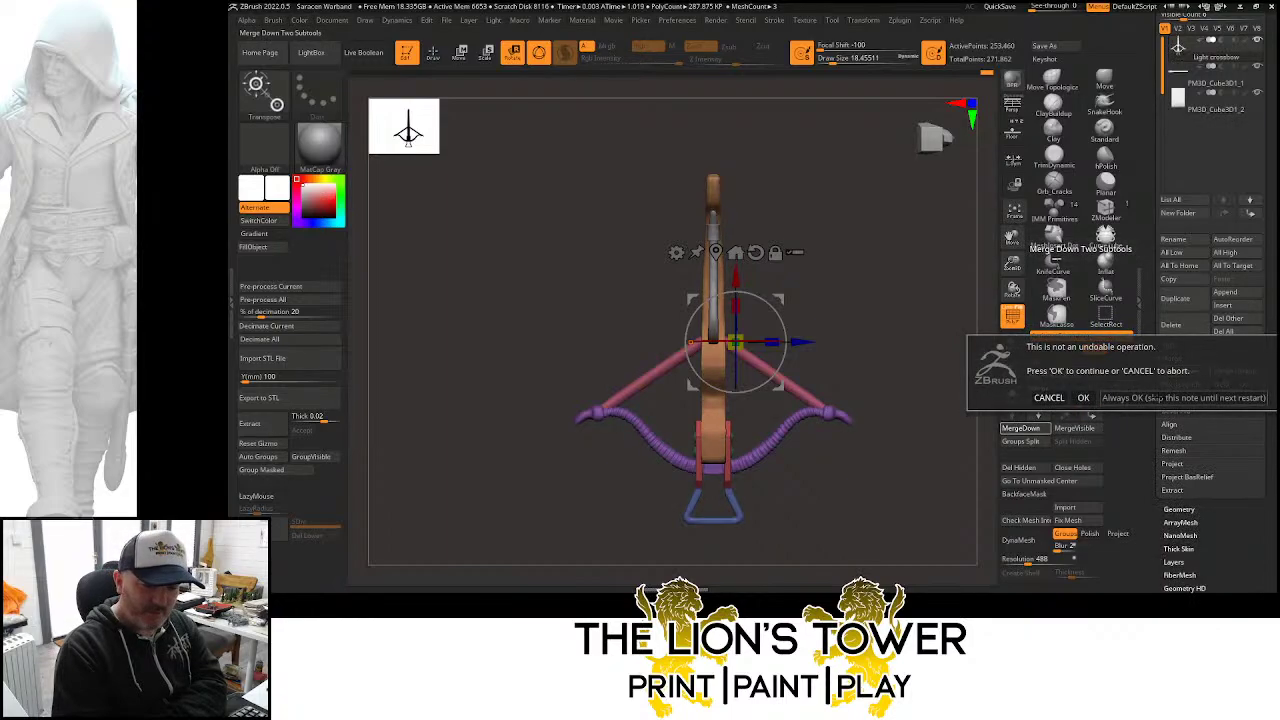
left_click(1081, 397)
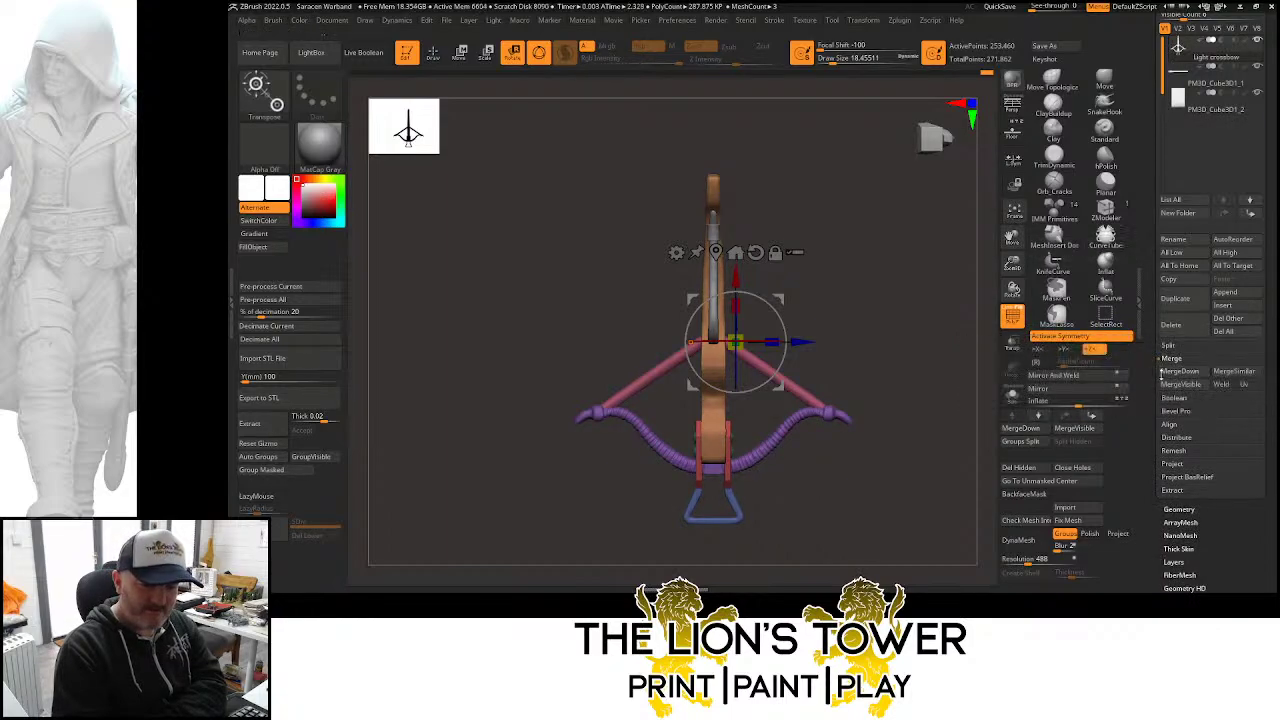
left_click(1184, 374)
left_click(1083, 398)
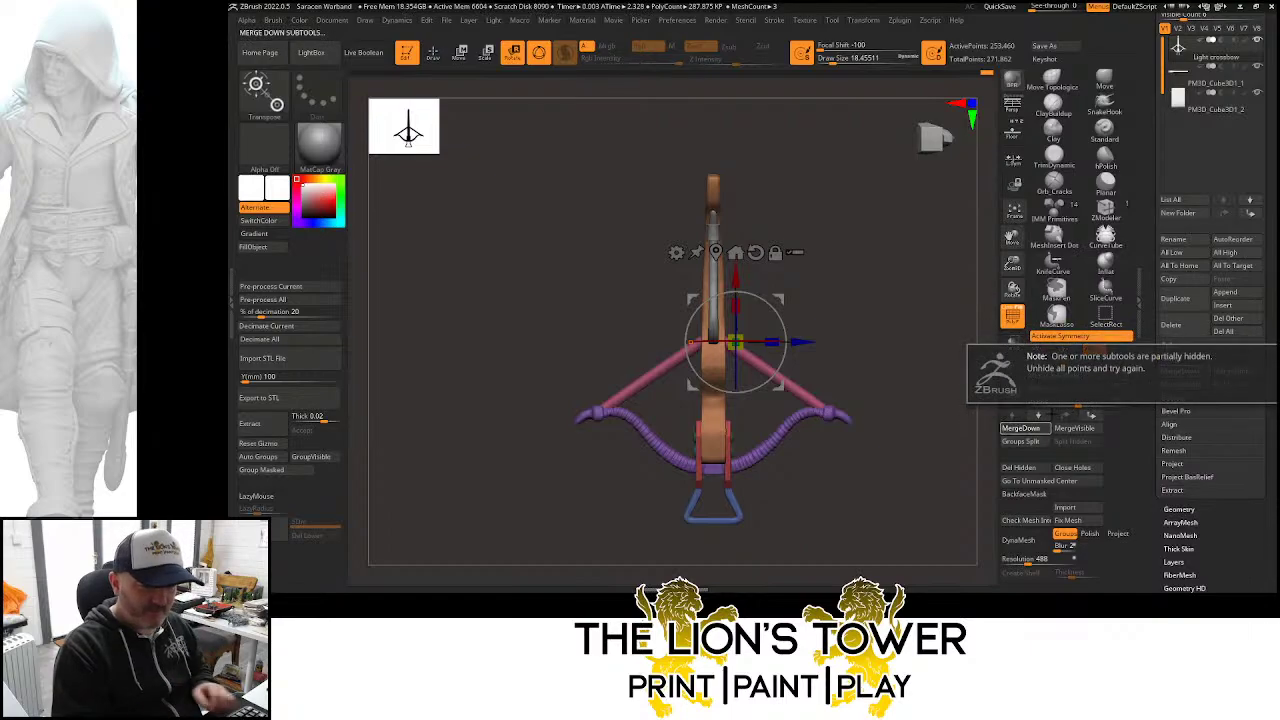
left_click(1090, 381)
Make the lever subtool active, isolate the lever from its sliced-off piece and delete the hidden geometry
mouse_move(880, 414)
left_mouse_down()
mouse_move(974, 414)
mouse_move(920, 423)
left_mouse_up()
left_click(443, 58)
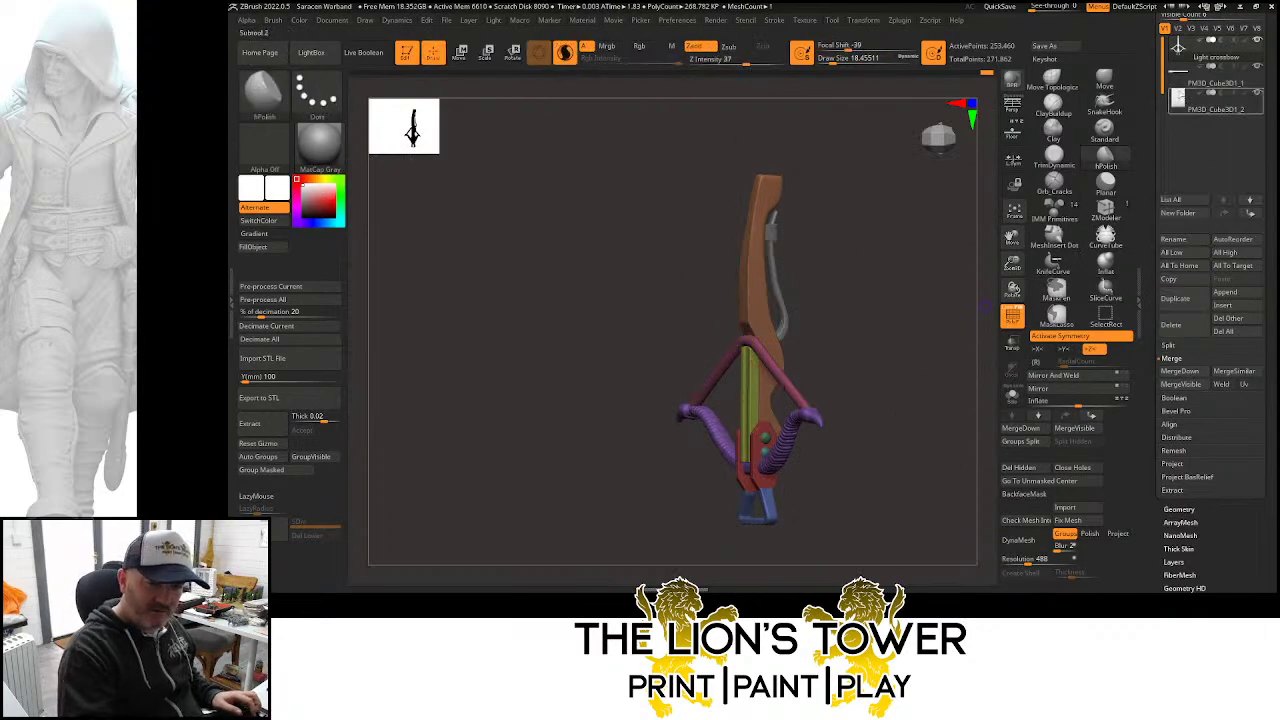
left_click(1188, 80)
left_click(915, 371, "ctrl+shift")
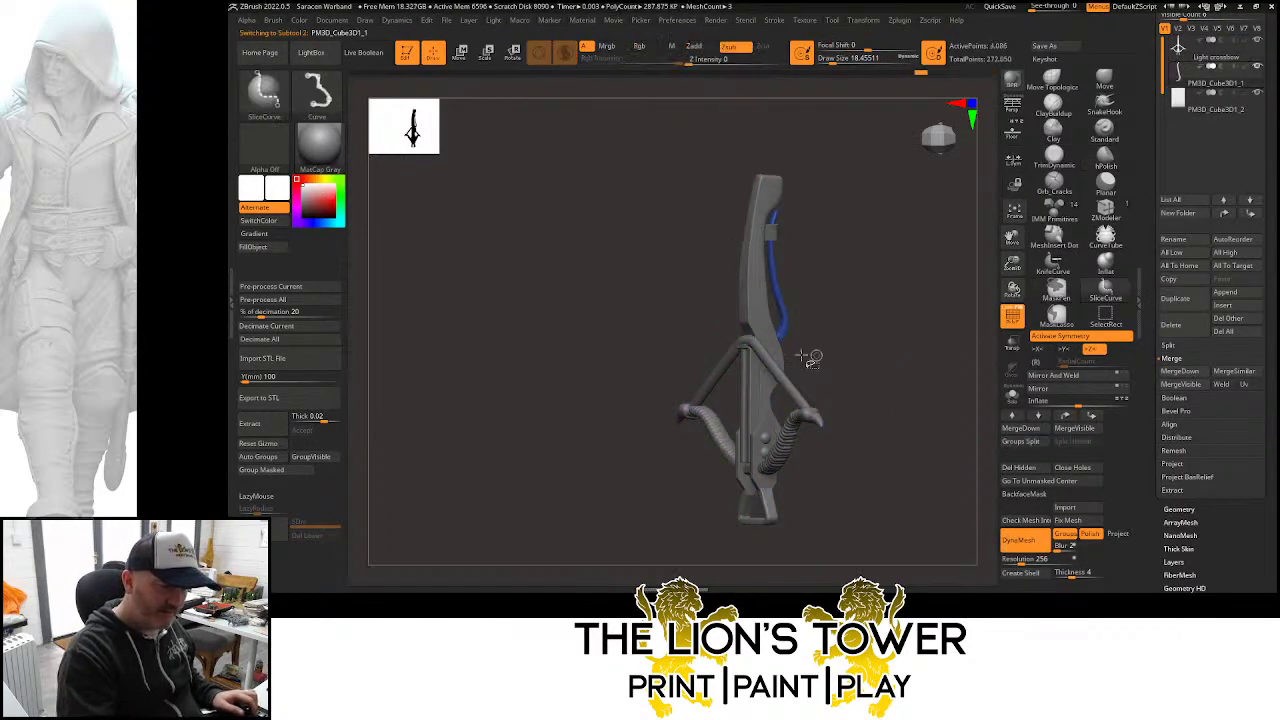
left_click(748, 345, "ctrl+shift")
left_click(748, 345, "ctrl+shift")
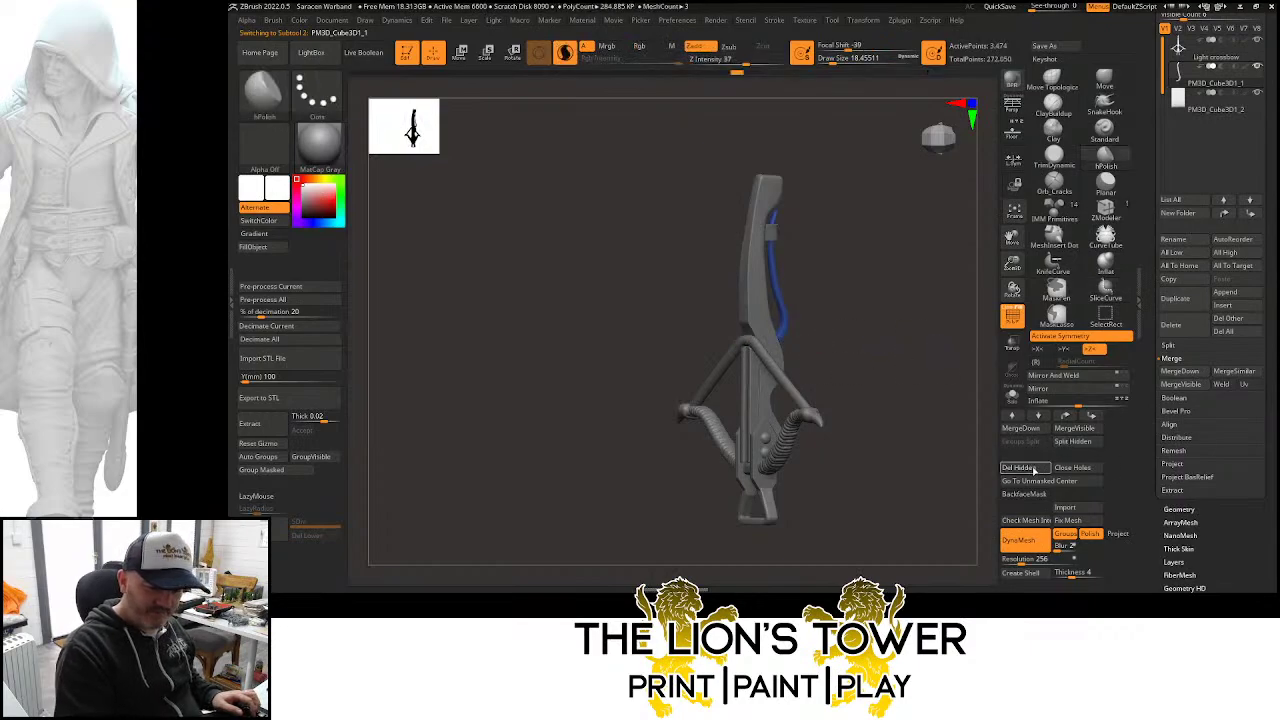
left_click(1034, 470)
Merge the lever and the holding block down into the Light crossbow subtool
left_click(1192, 52)
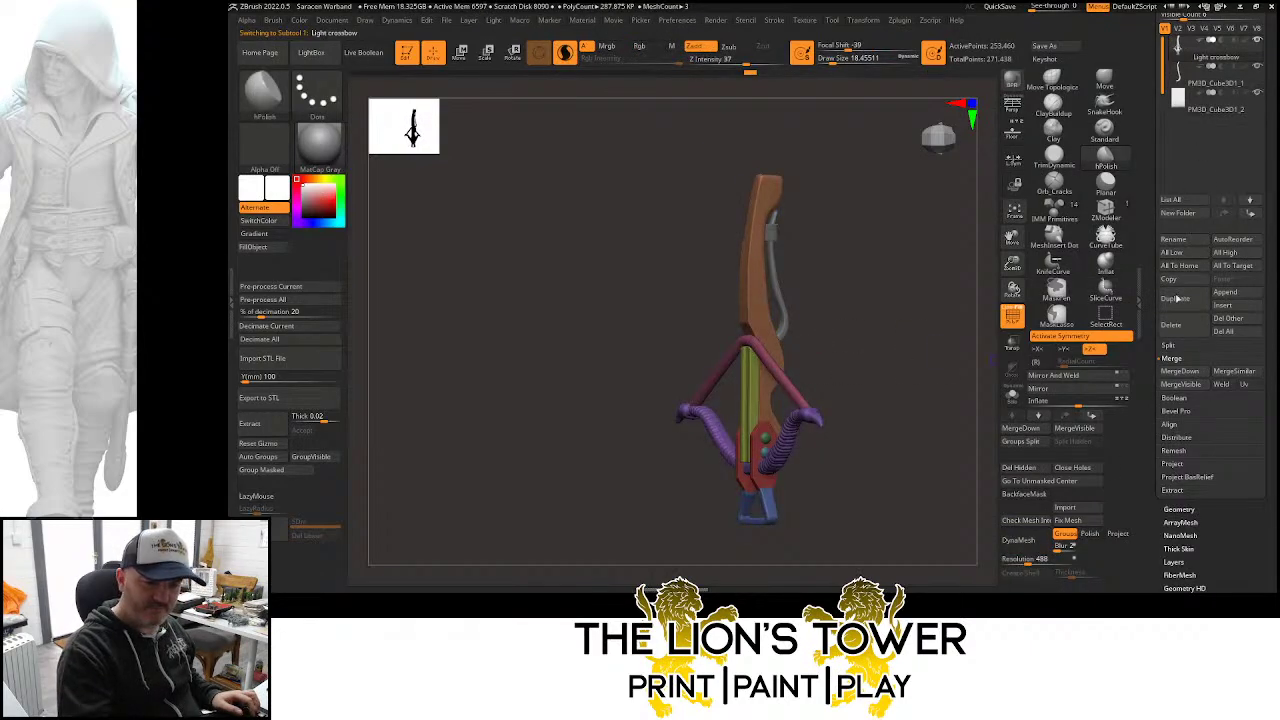
left_click(1180, 371)
left_click(1080, 395)
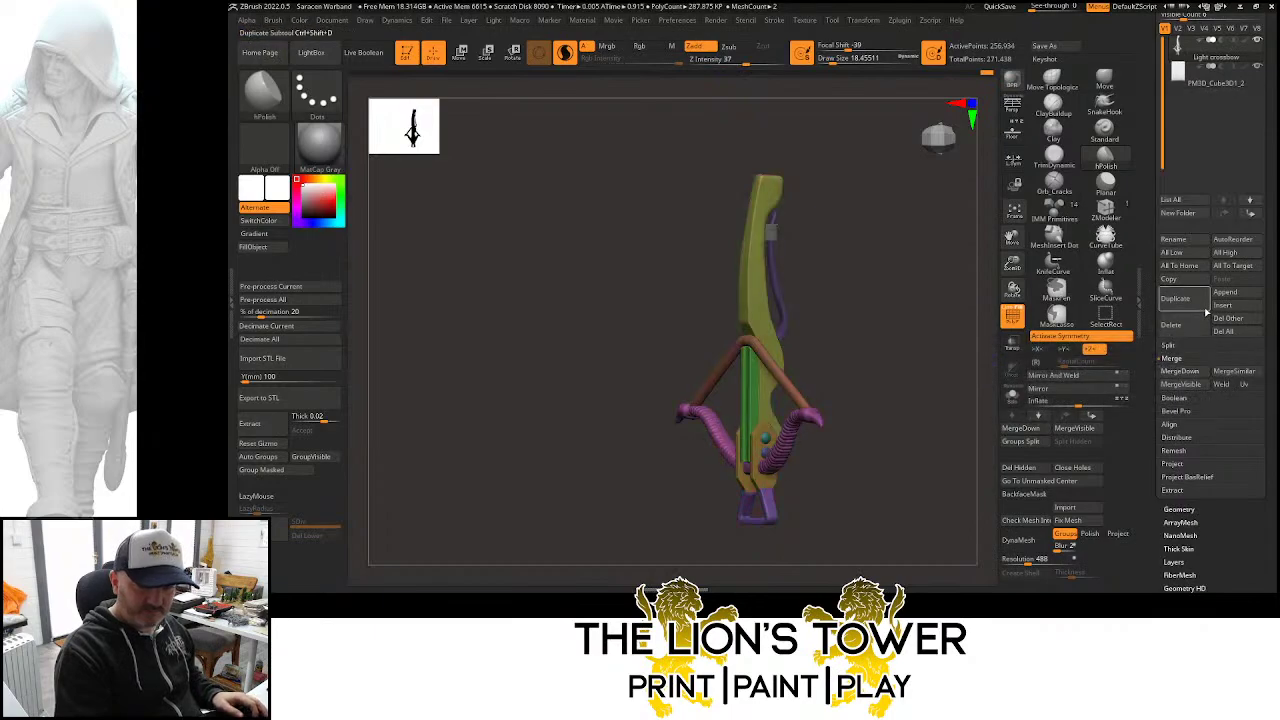
left_click(1180, 371)
left_click(1080, 395)
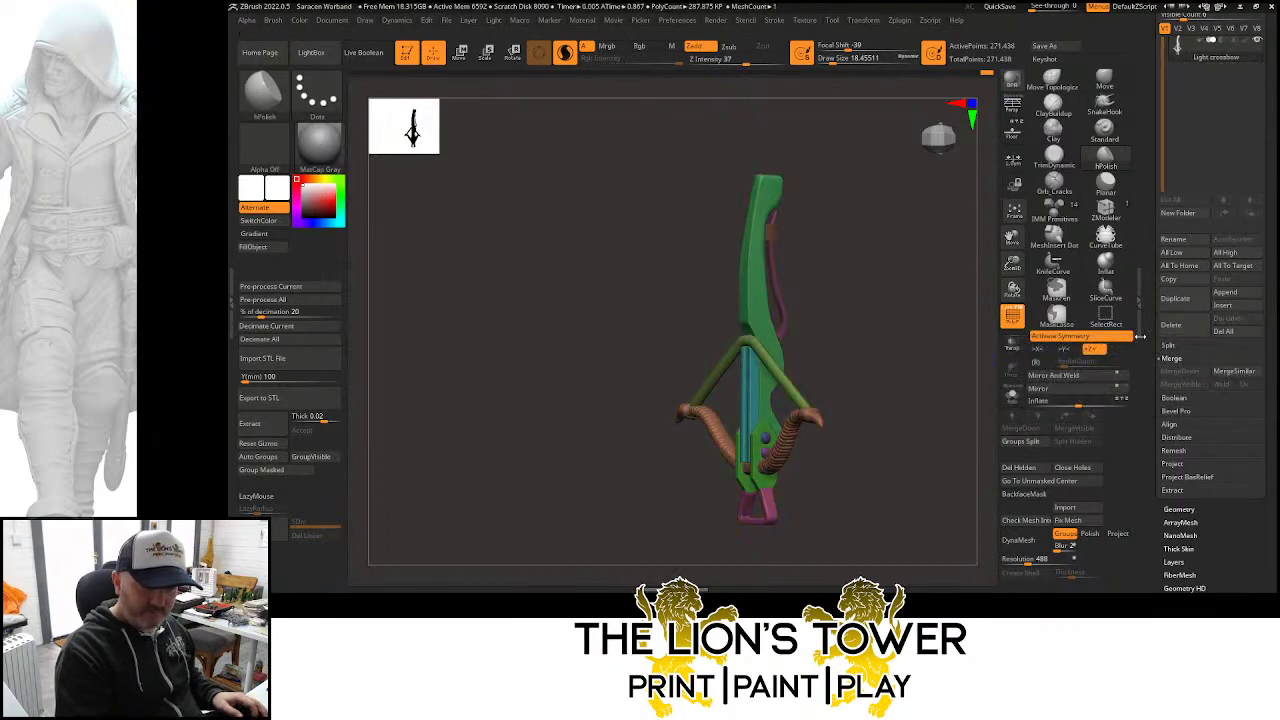
Export the merged crossbow as Light crossbow.obj in OBJ format to the Weapons > Missile folder
scroll(1151, 313, "up", 5)
scroll(1150, 315, "up", 5)
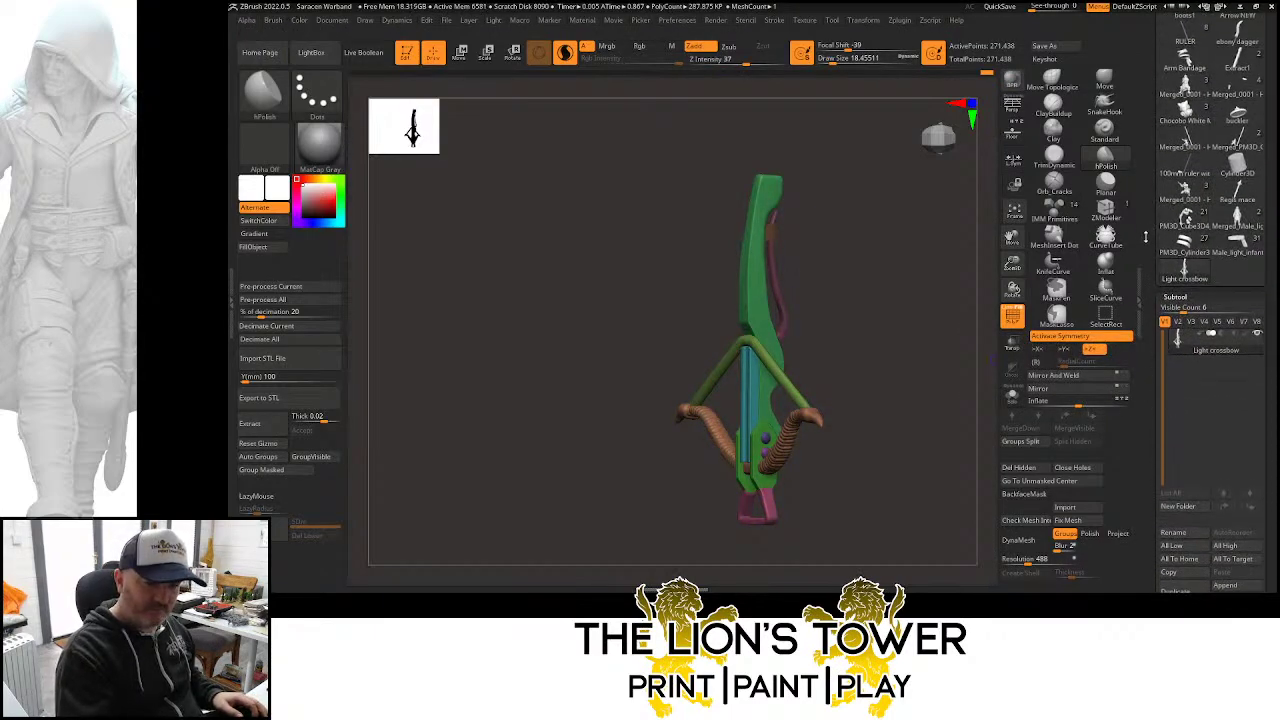
scroll(1150, 315, "up", 5)
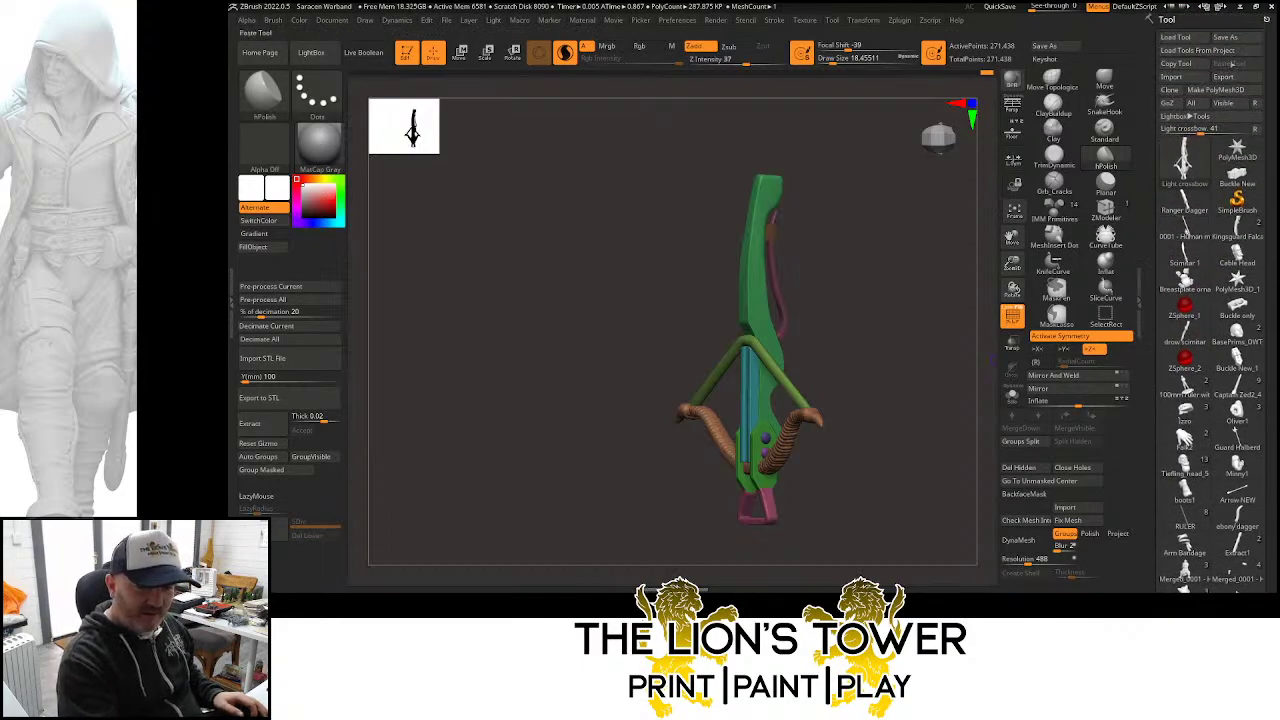
left_click_drag(940, 170, 961, 325)
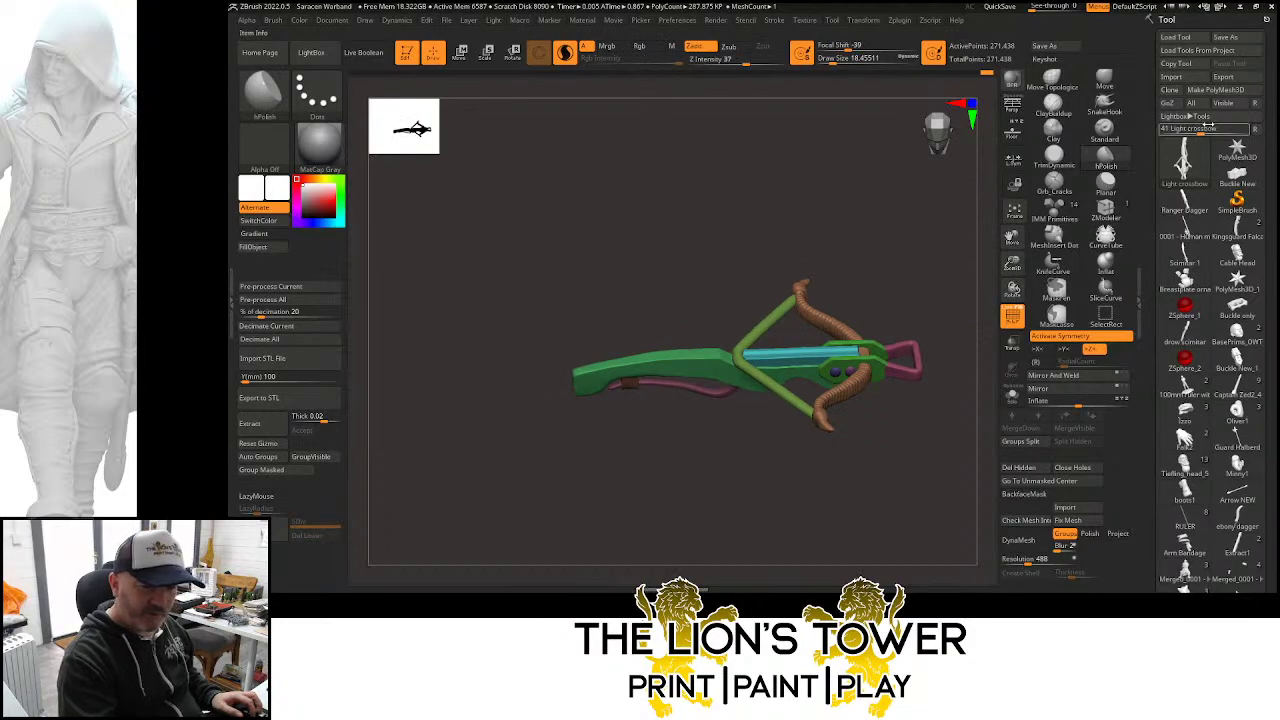
left_click(1238, 80)
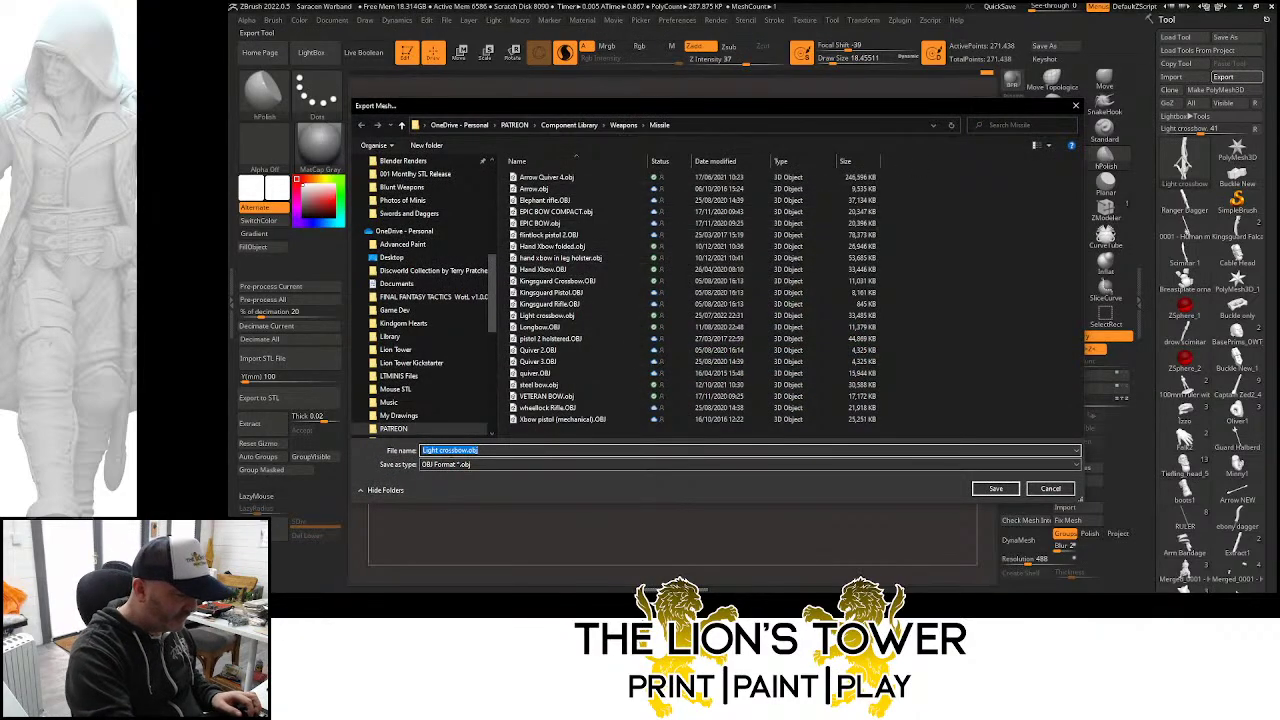
key("Return")
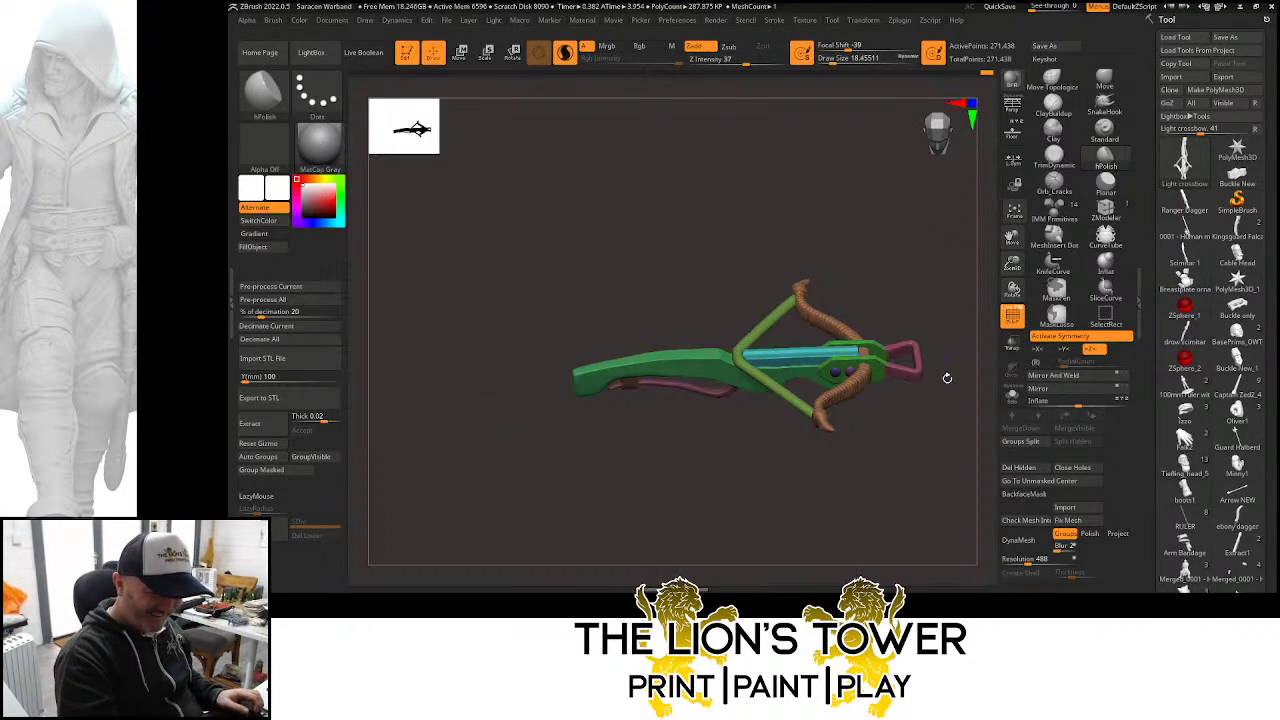
Look over the merged crossbow from several angles and browse the loaded tools and subtool list
mouse_move(947, 378)
left_mouse_down()
mouse_move(957, 451)
mouse_move(933, 330)
mouse_move(946, 371)
mouse_move(931, 423)
mouse_move(985, 405)
left_mouse_up()
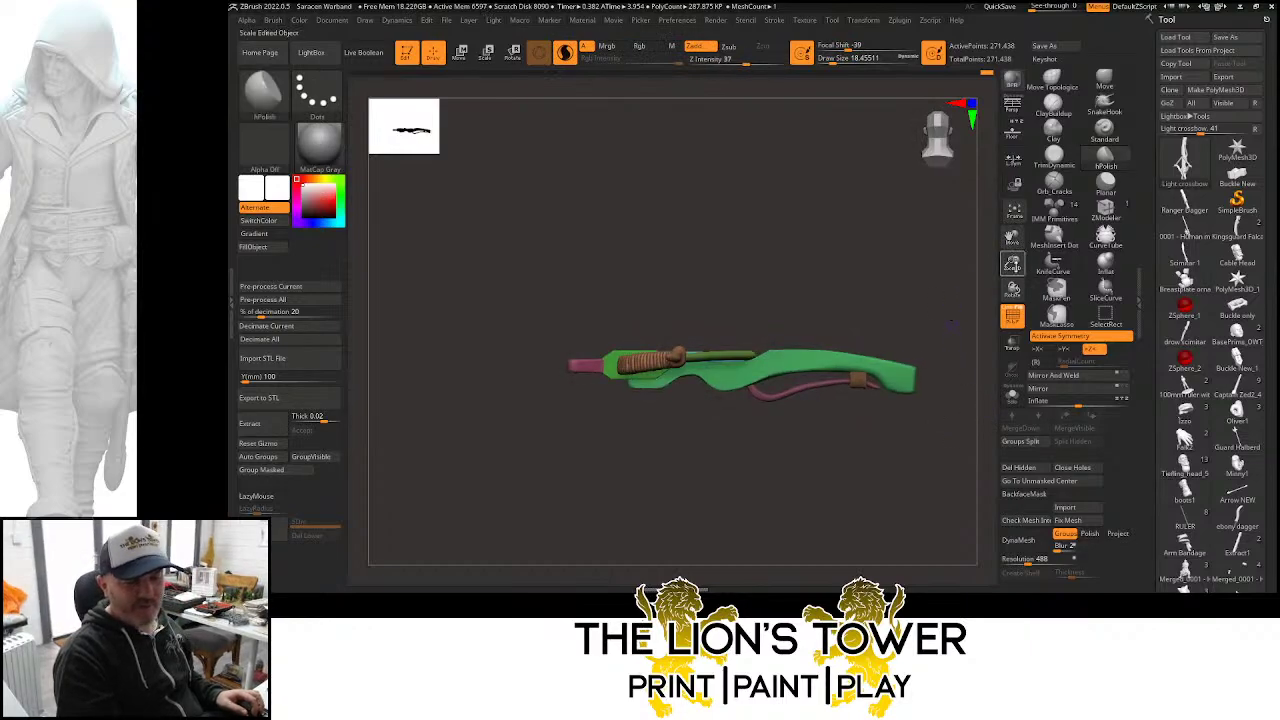
mouse_move(1012, 264)
left_mouse_down()
mouse_move(1010, 241)
mouse_move(1022, 273)
left_mouse_up()
left_click(921, 323, "ctrl")
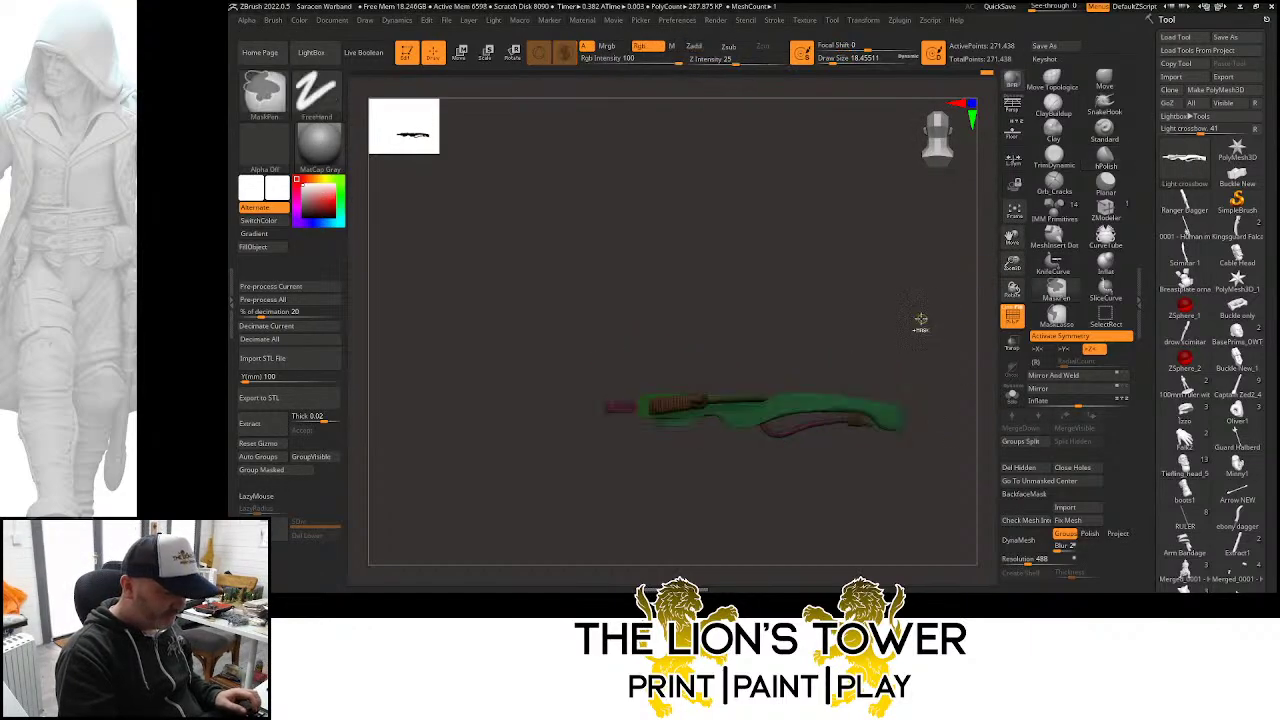
left_click_drag(921, 323, 934, 360, "ctrl")
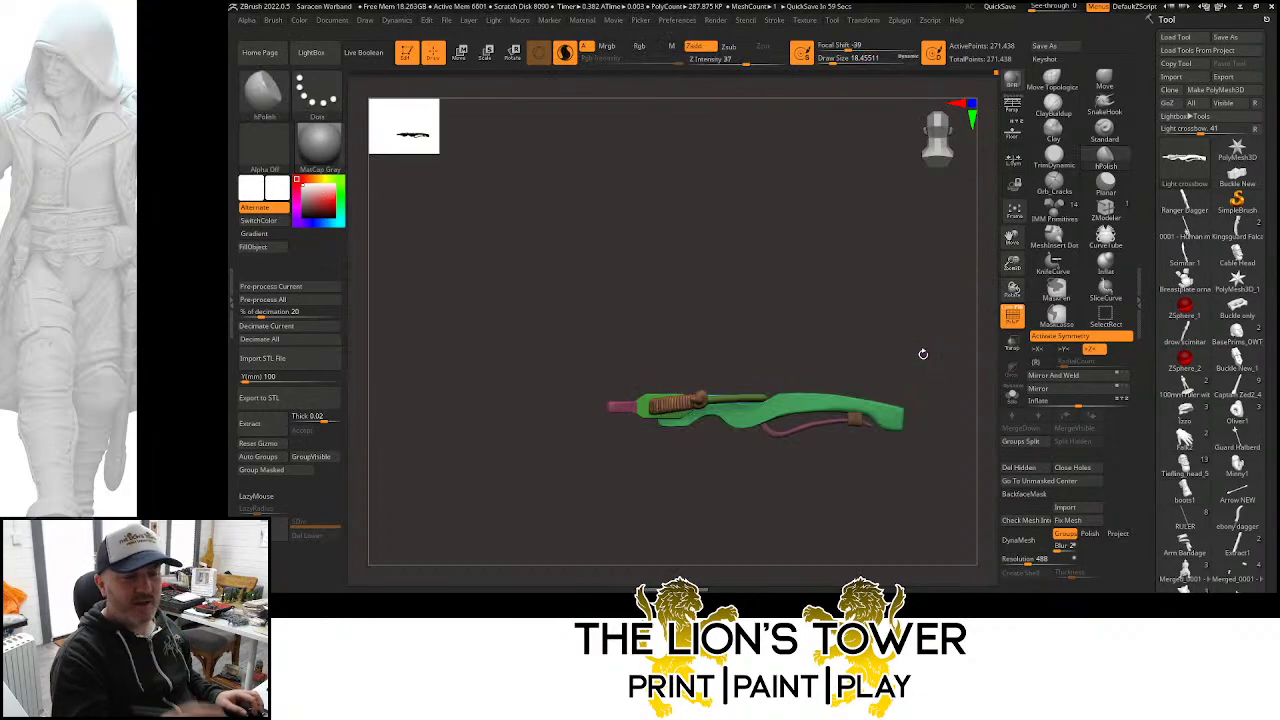
left_click_drag(958, 296, 1010, 300)
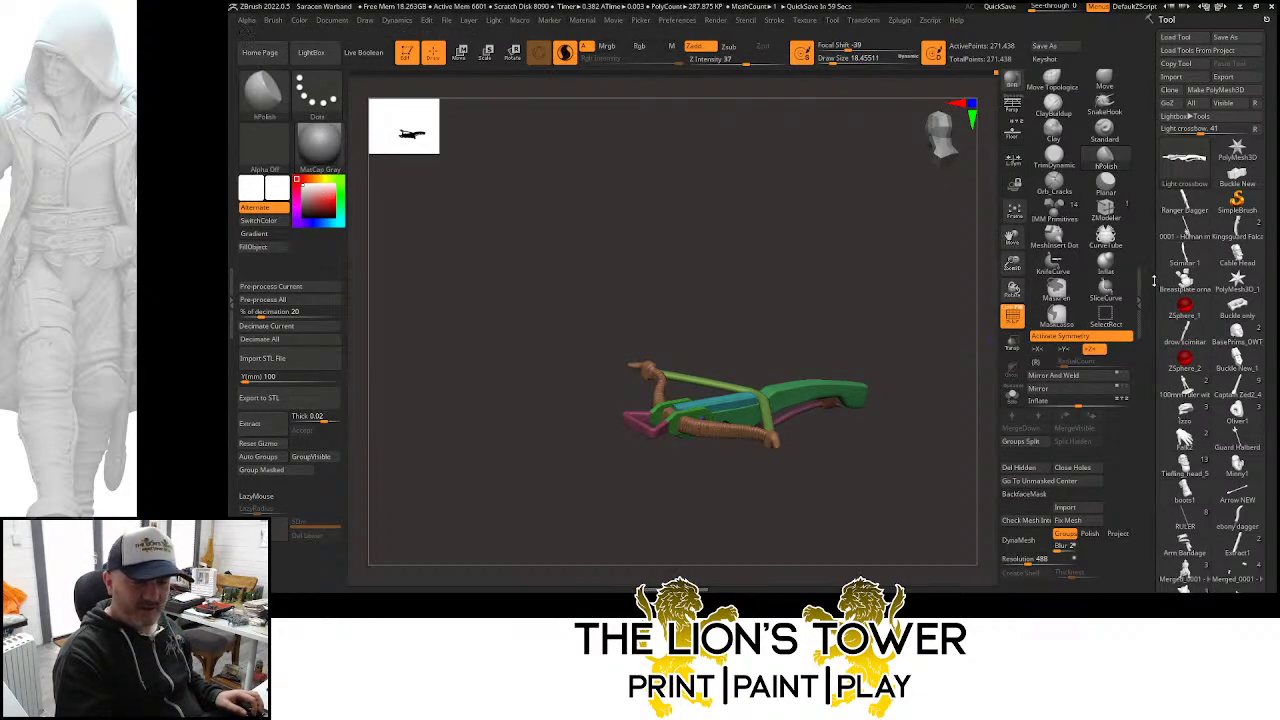
scroll(1153, 318, "down", 3)
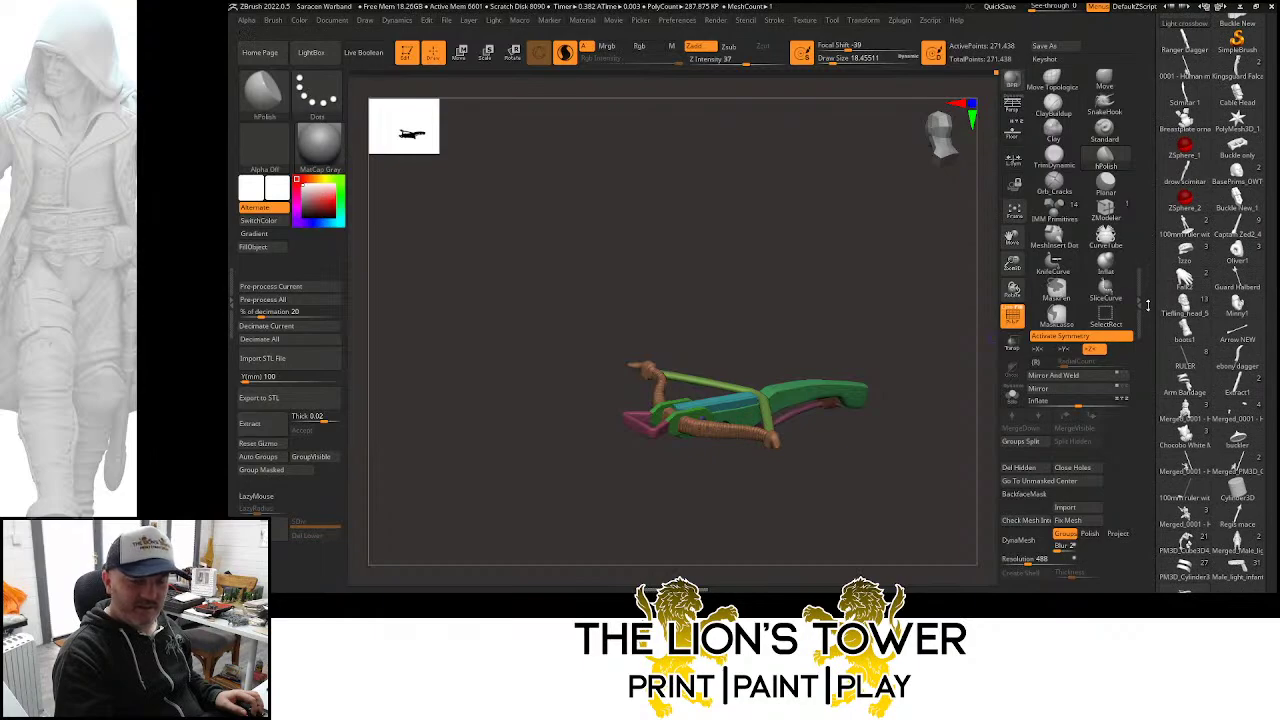
scroll(1148, 290, "down", 4)
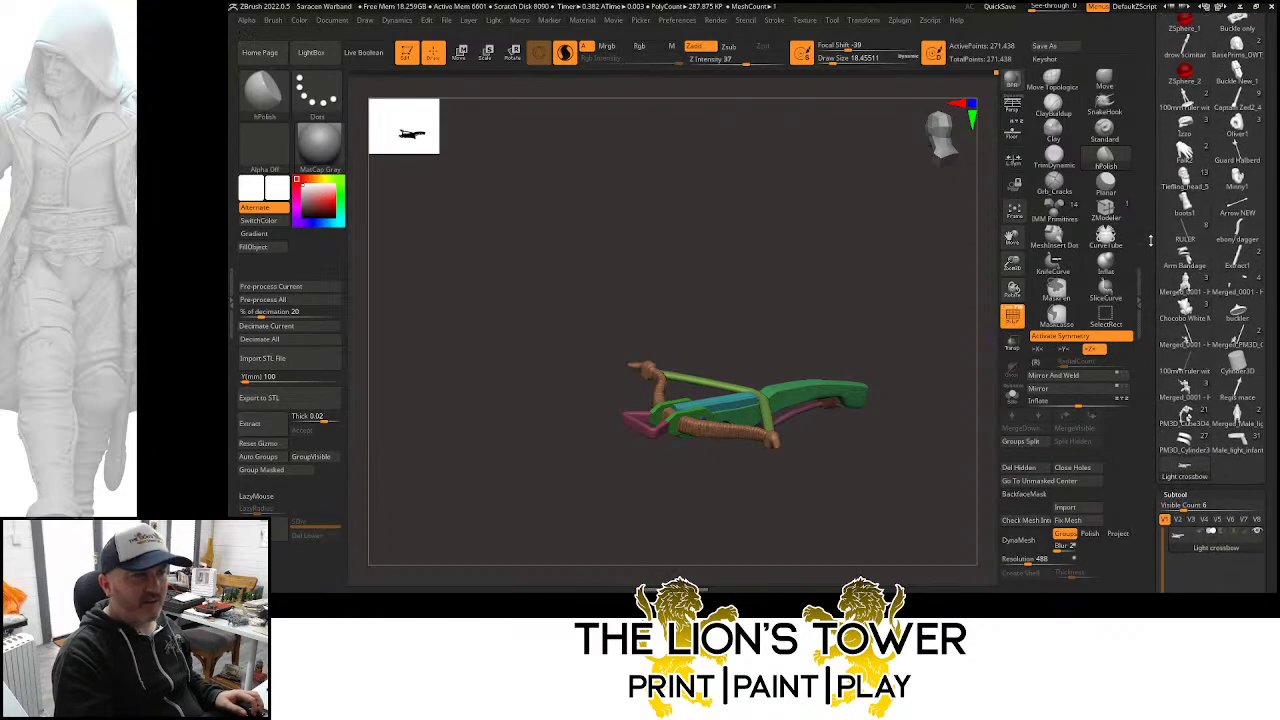
scroll(1150, 240, "down", 3)
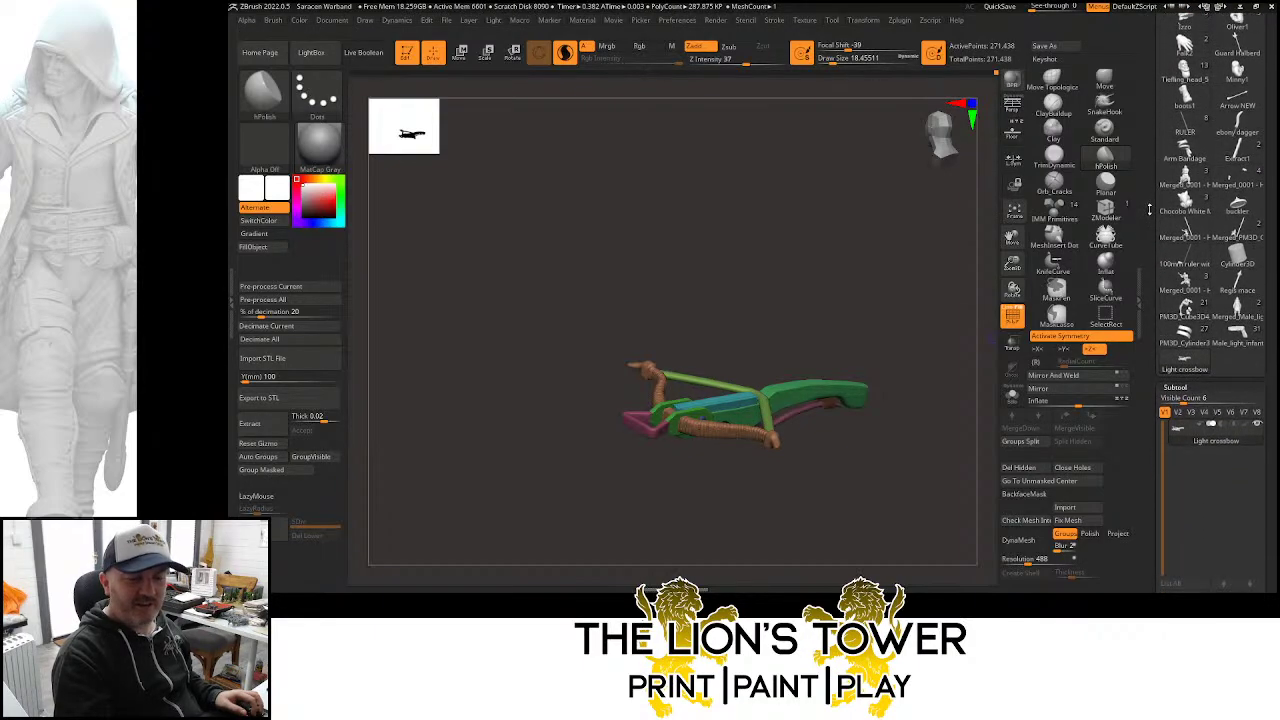
scroll(1147, 205, "down", 2)
scroll(1144, 210, "up", 4)
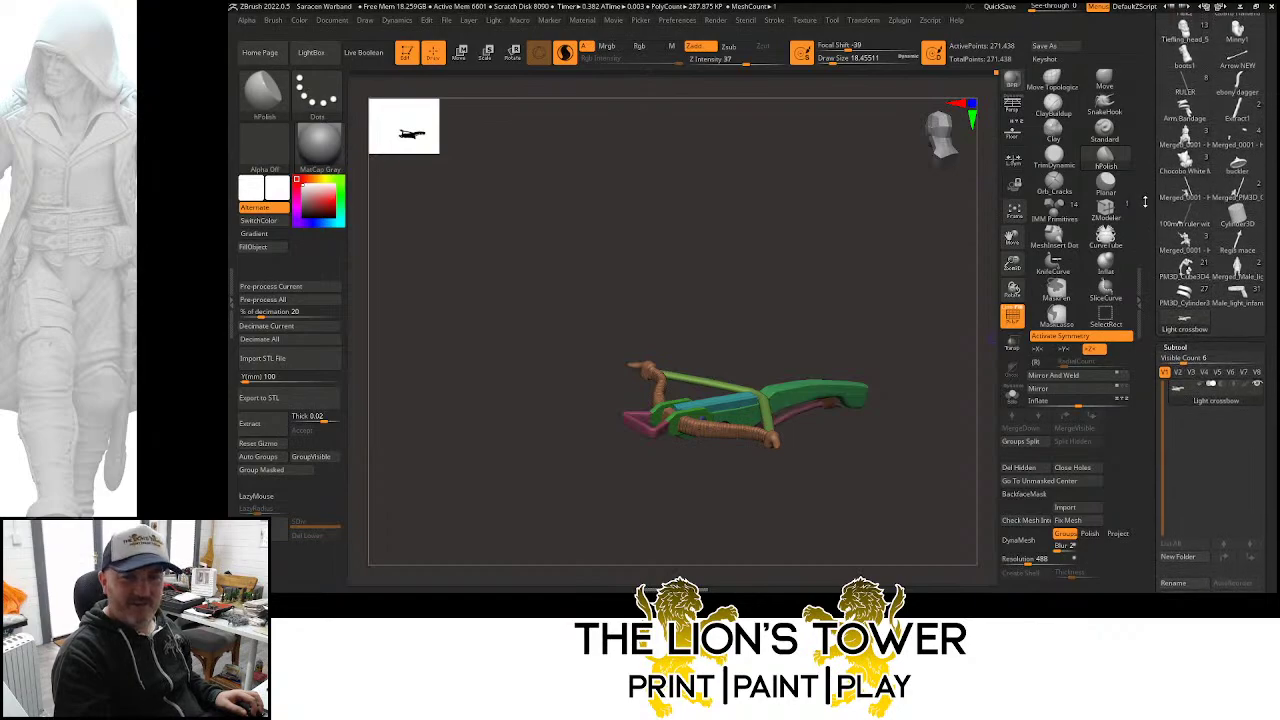
scroll(1145, 260, "up", 5)
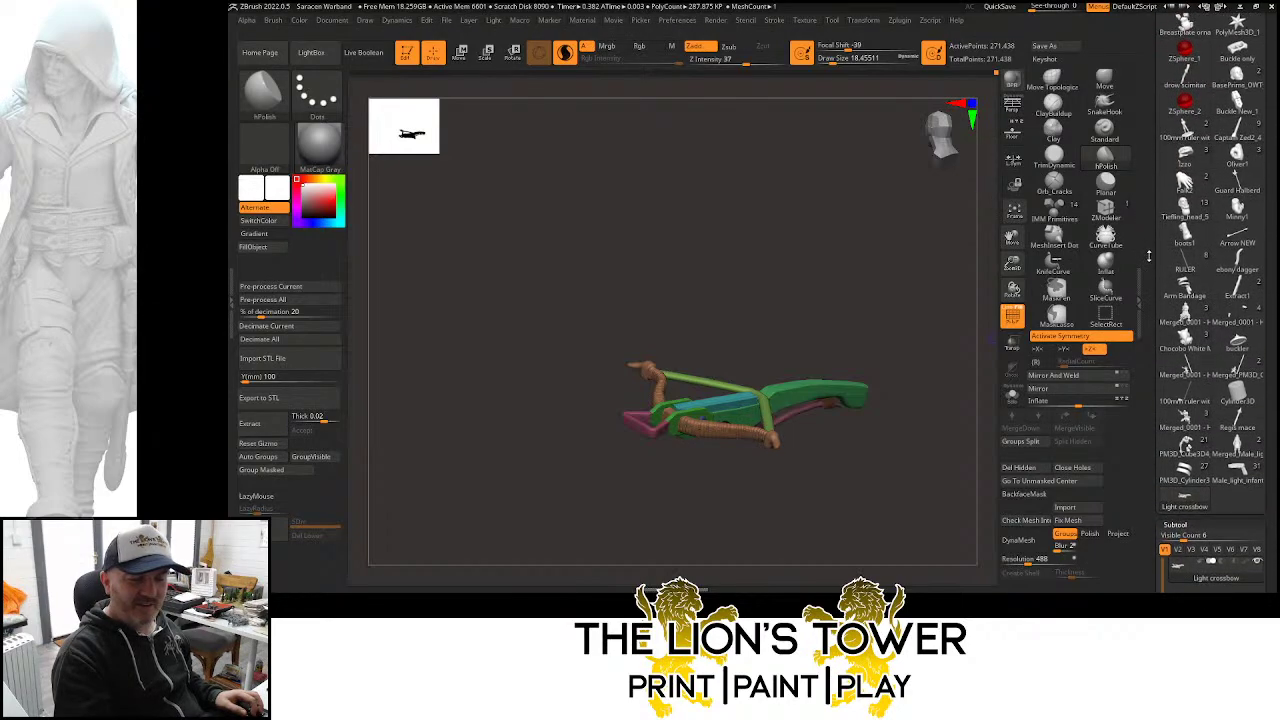
Switch to the Merged_Male_light_infantry2 tool and frame the figure in front view
scroll(1149, 323, "up", 15)
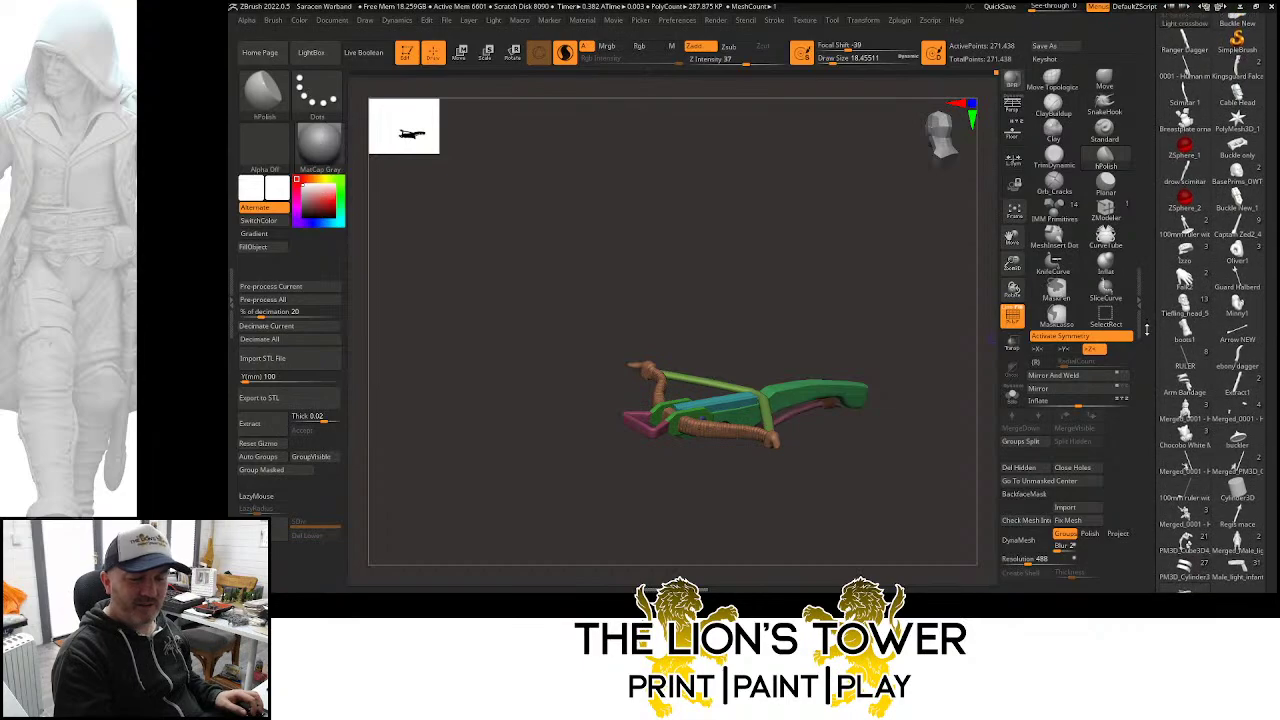
scroll(1147, 366, "up", 1)
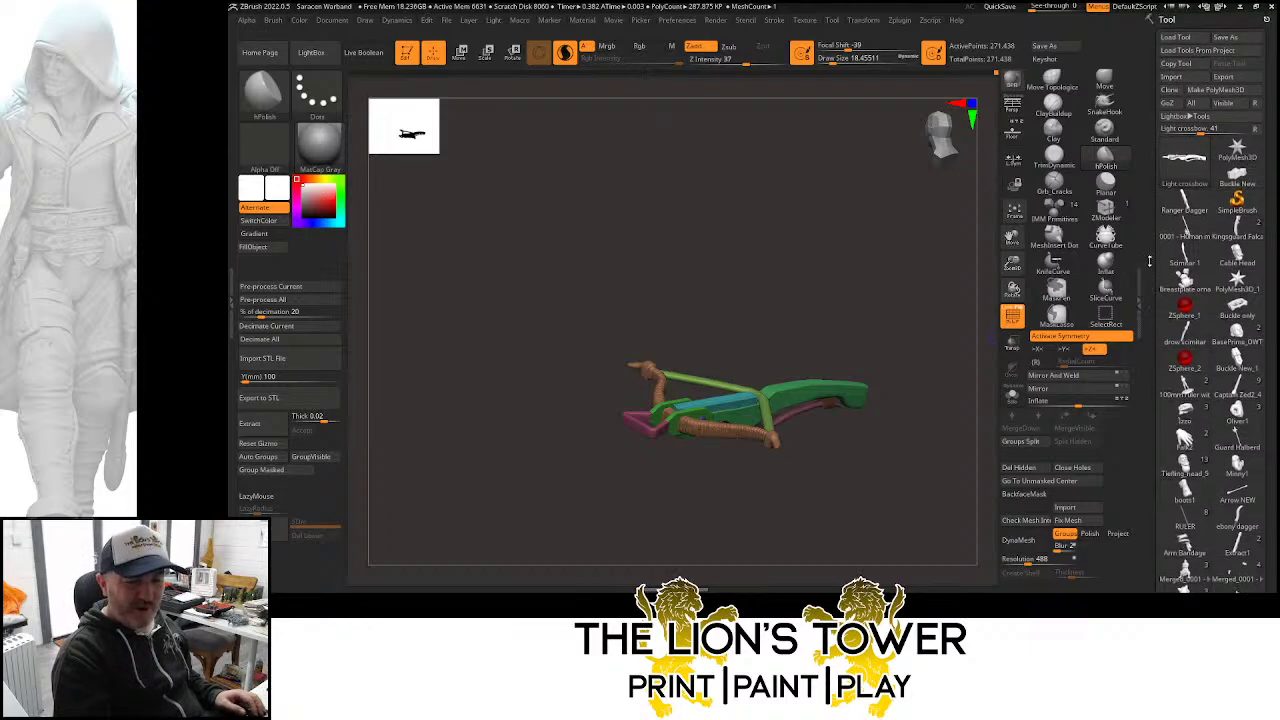
left_click_drag(1149, 261, 1155, 176)
left_click_drag(1152, 290, 1155, 229)
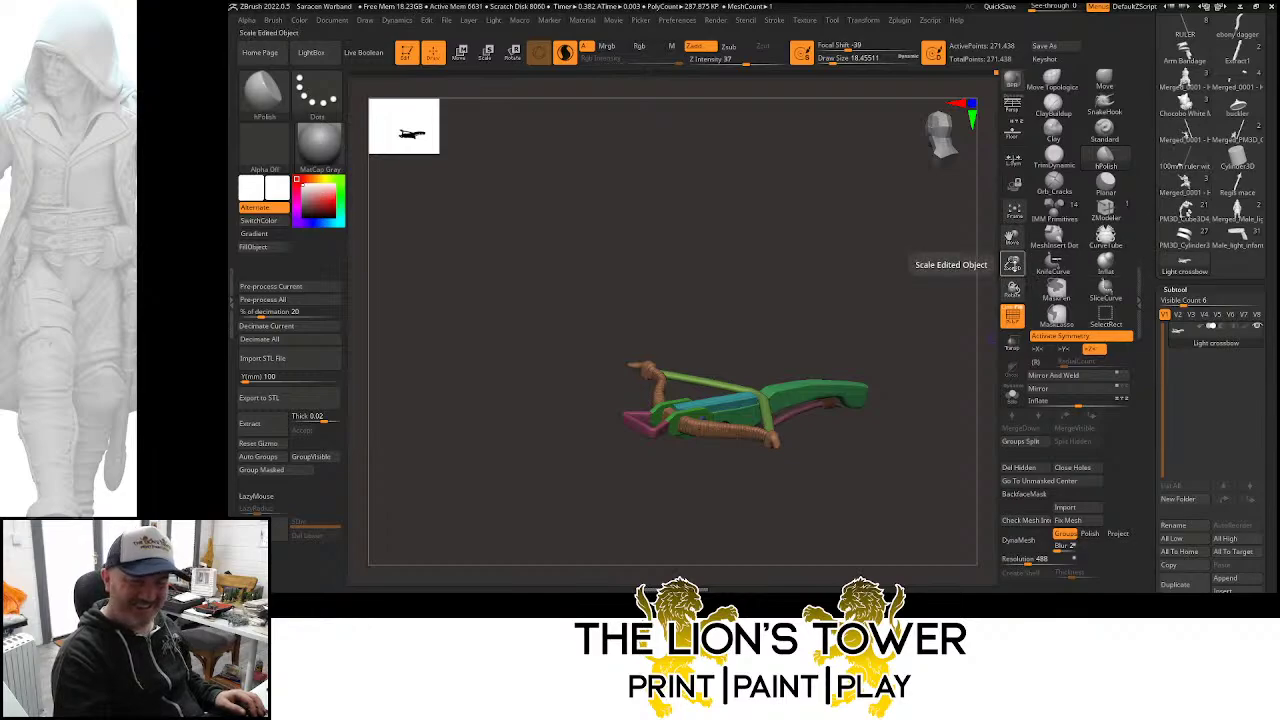
left_click_drag(1012, 264, 979, 266)
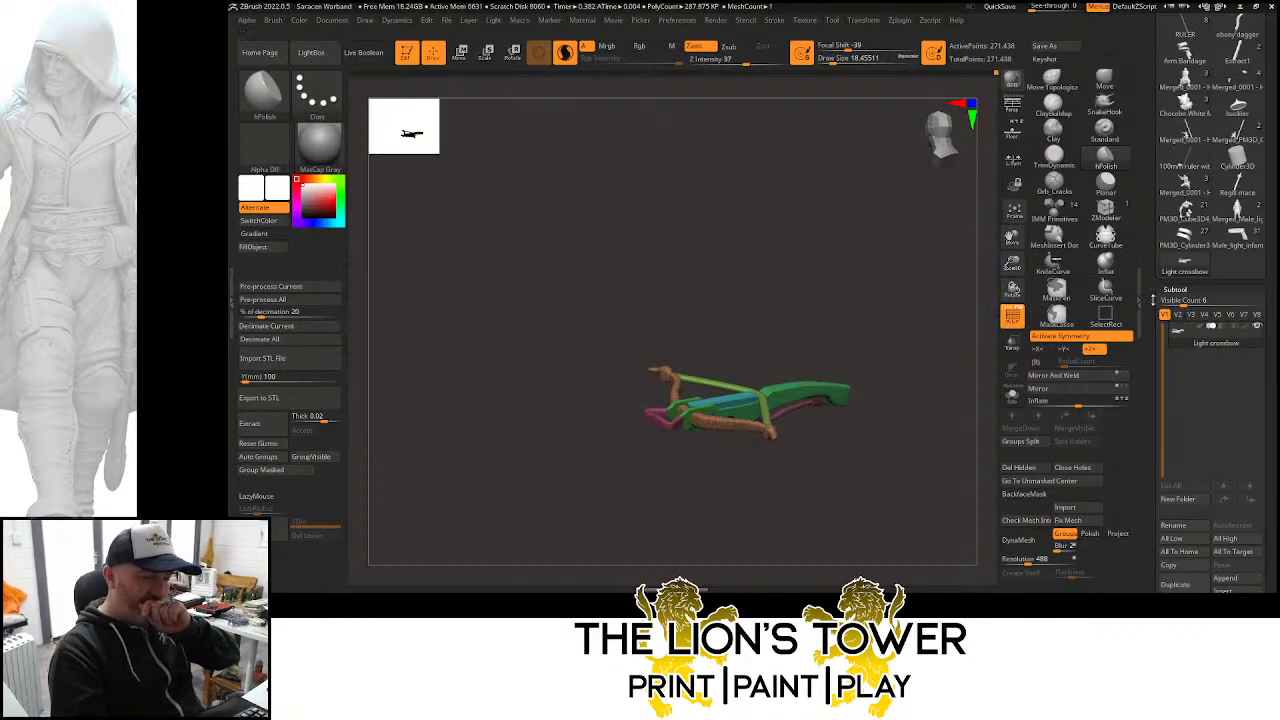
left_click(1237, 213)
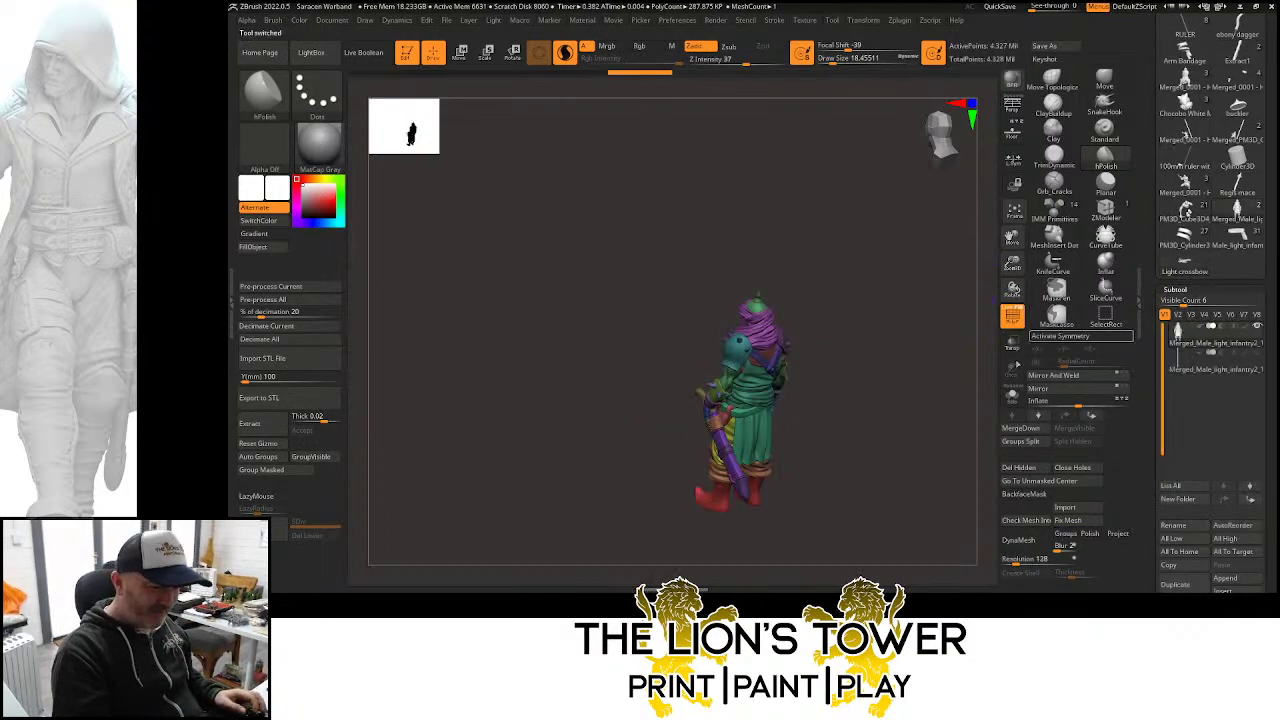
left_click_drag(852, 388, 909, 397)
left_click_drag(1012, 266, 960, 360)
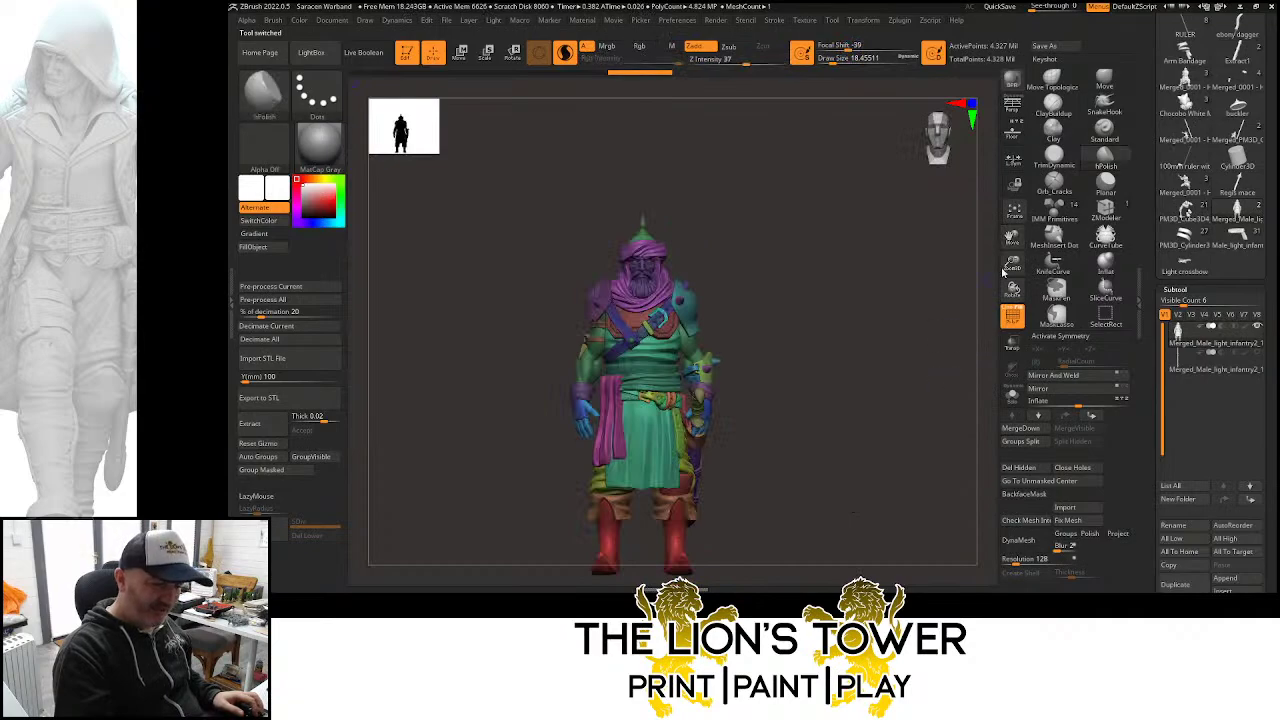
left_click_drag(1011, 240, 1190, 237)
left_click_drag(957, 329, 1012, 326)
left_click_drag(904, 371, 846, 362)
left_click_drag(966, 314, 966, 325, "shift")
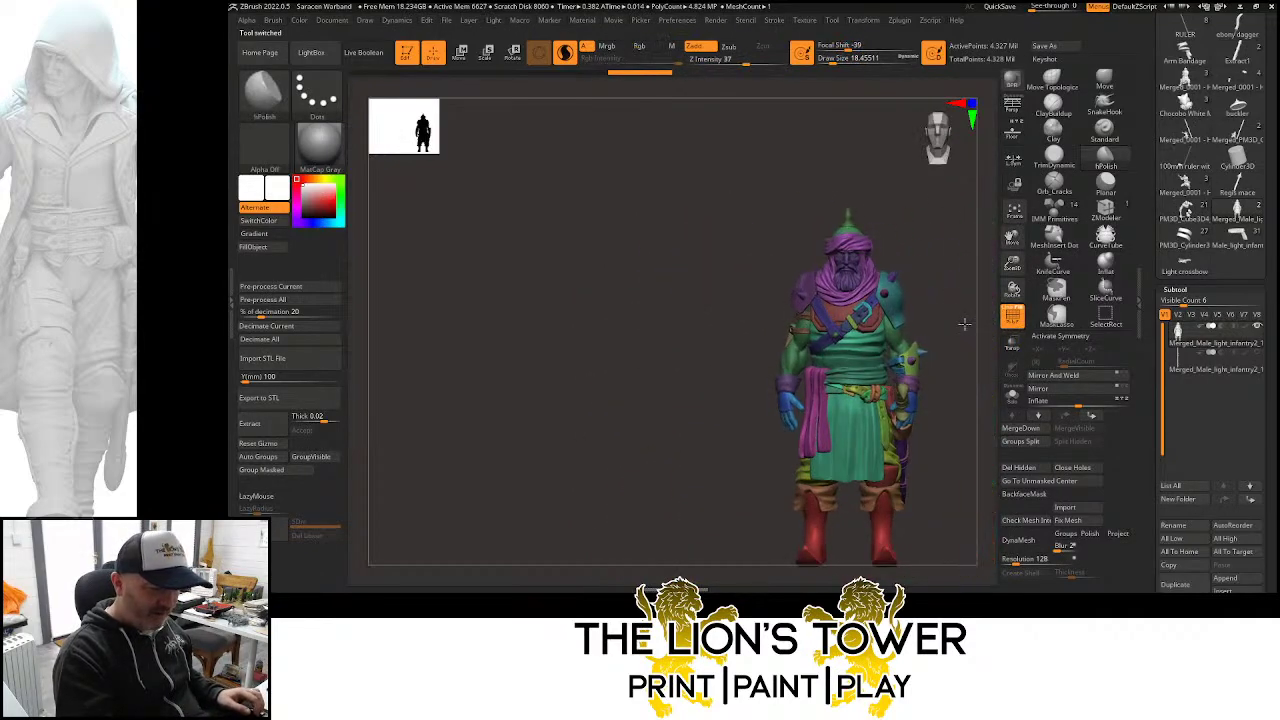
Hide the figure's left shoulder pad and delete the hidden geometry
left_click(888, 290, "ctrl+shift")
left_click(890, 292, "ctrl+shift")
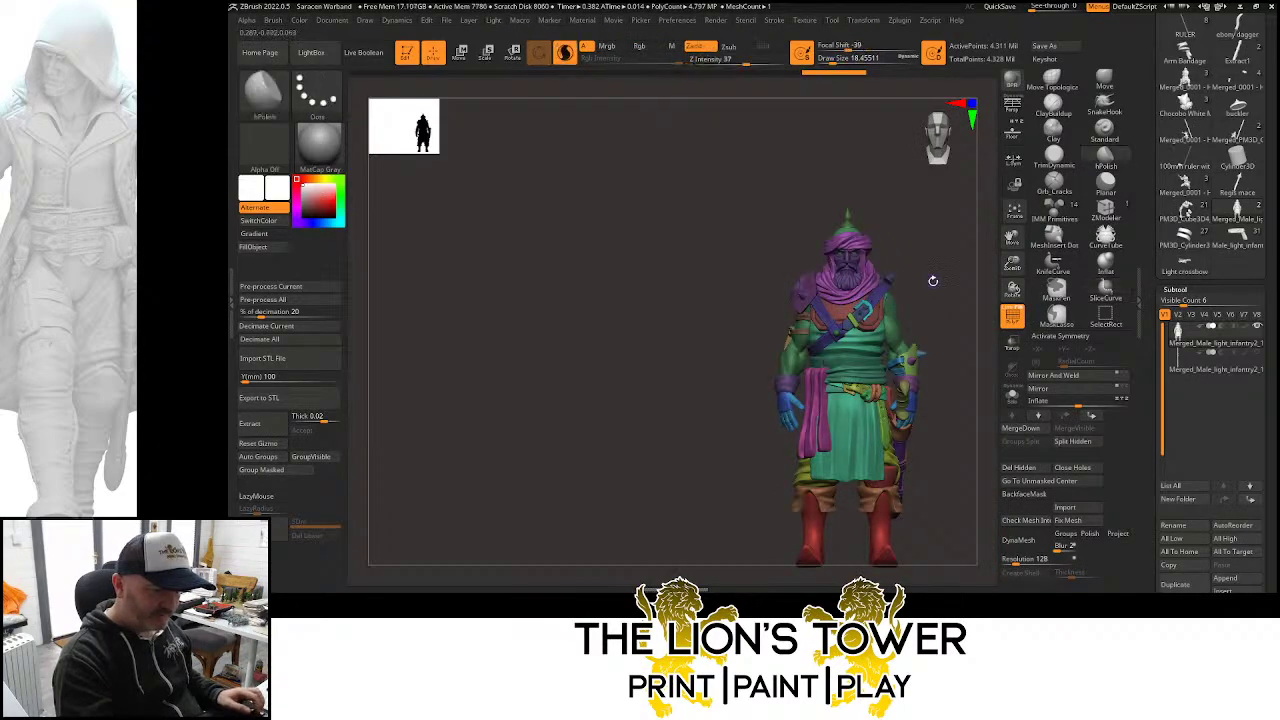
left_click_drag(931, 280, 910, 278)
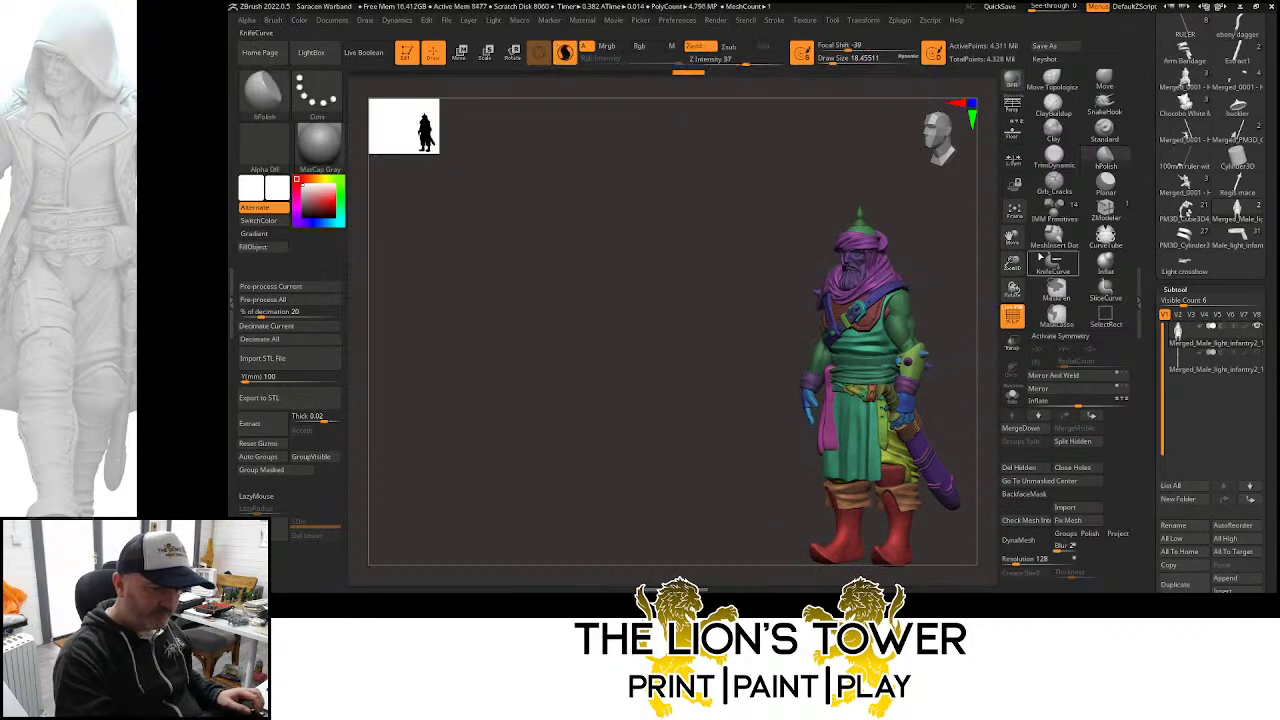
left_click(1019, 468)
Hide the green spiked helmet top above the turban, including its point
left_click_drag(960, 371, 968, 322)
left_click(870, 218, "ctrl+shift")
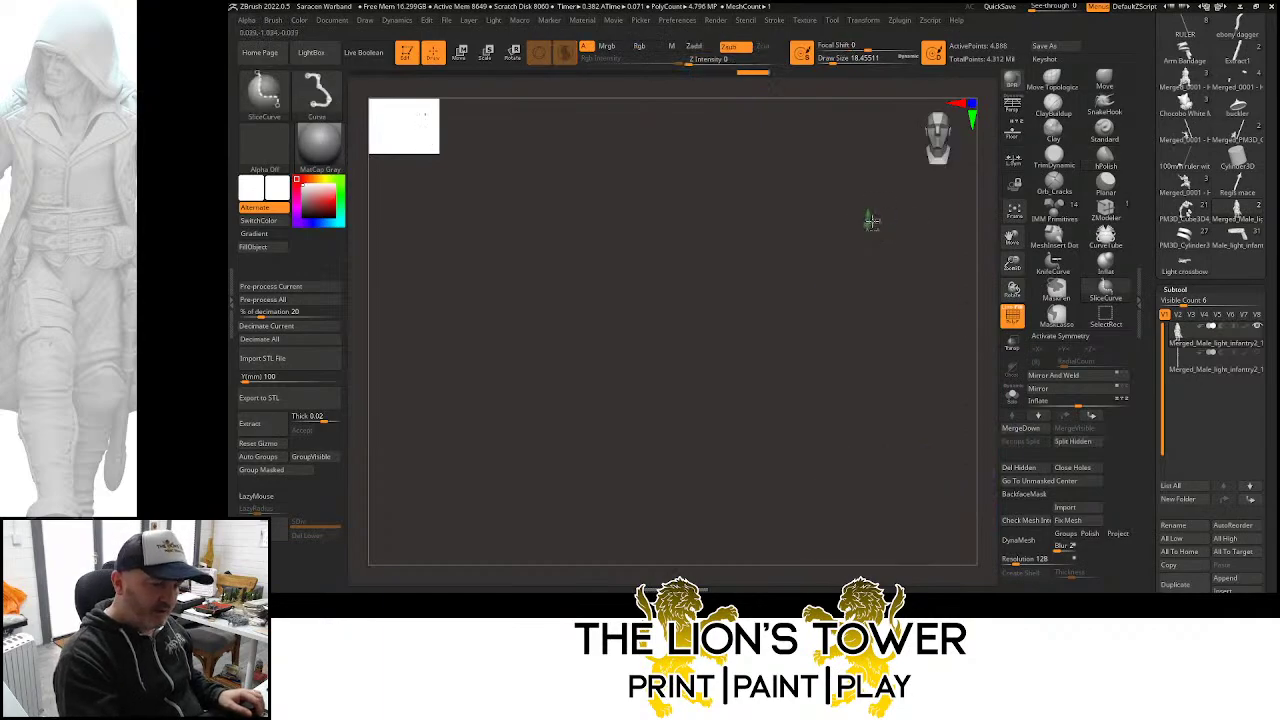
left_click(873, 228, "ctrl+shift")
left_click(873, 228, "ctrl+shift")
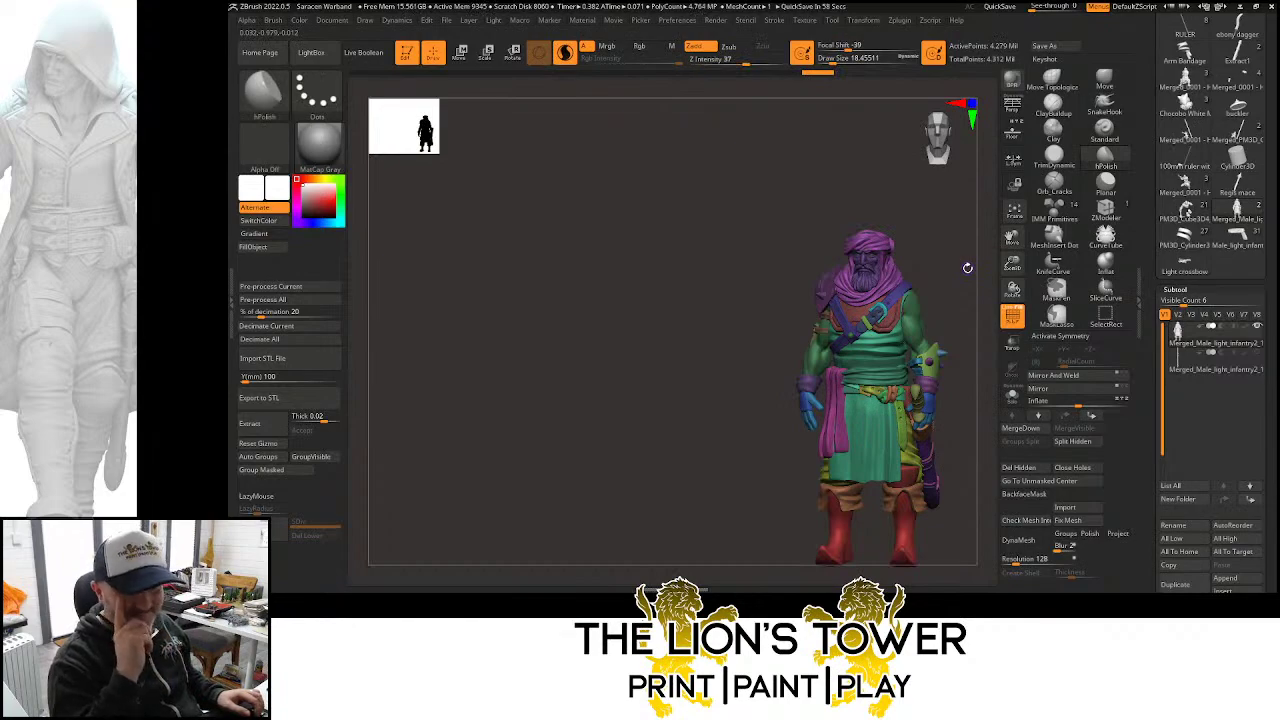
Hide the spiked guard on the figure's left forearm and delete all hidden geometry, including the helmet parts
mouse_move(966, 270)
left_mouse_down()
mouse_move(949, 287)
mouse_move(985, 291)
mouse_move(962, 335)
mouse_move(990, 345)
mouse_move(969, 369)
mouse_move(940, 340)
left_mouse_up()
key("ctrl+shift")
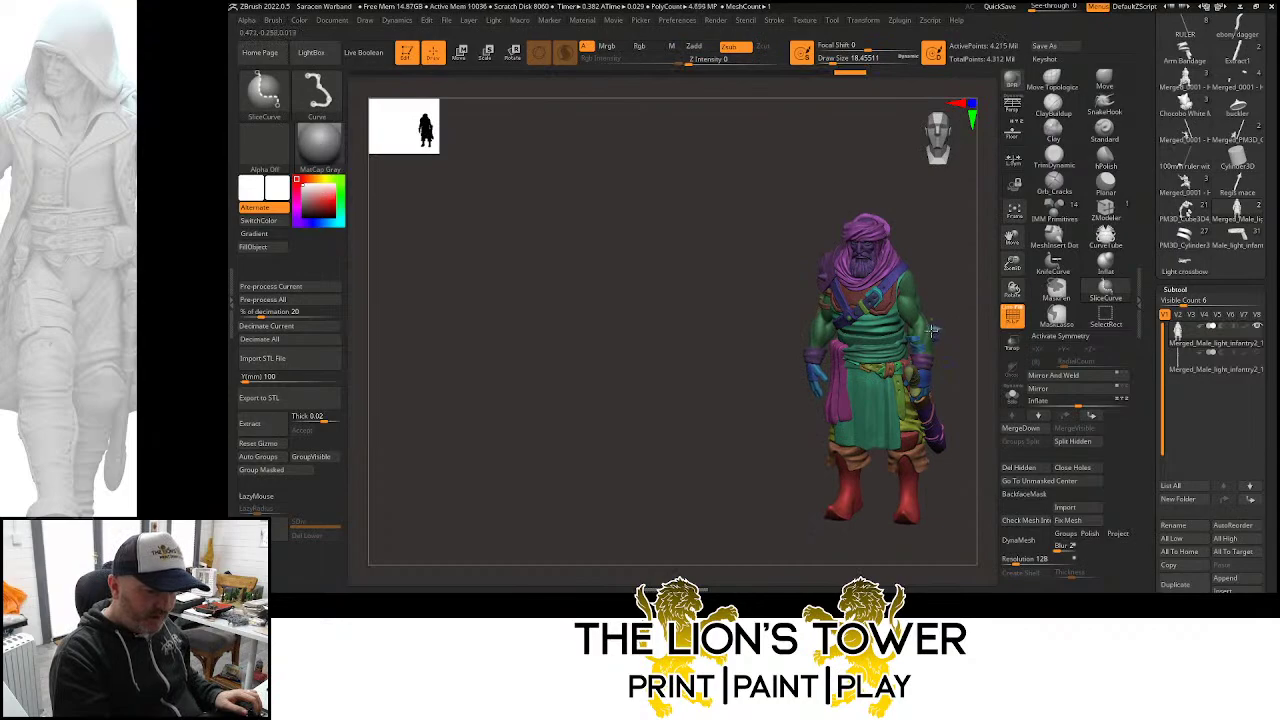
left_click(913, 341, "ctrl+shift")
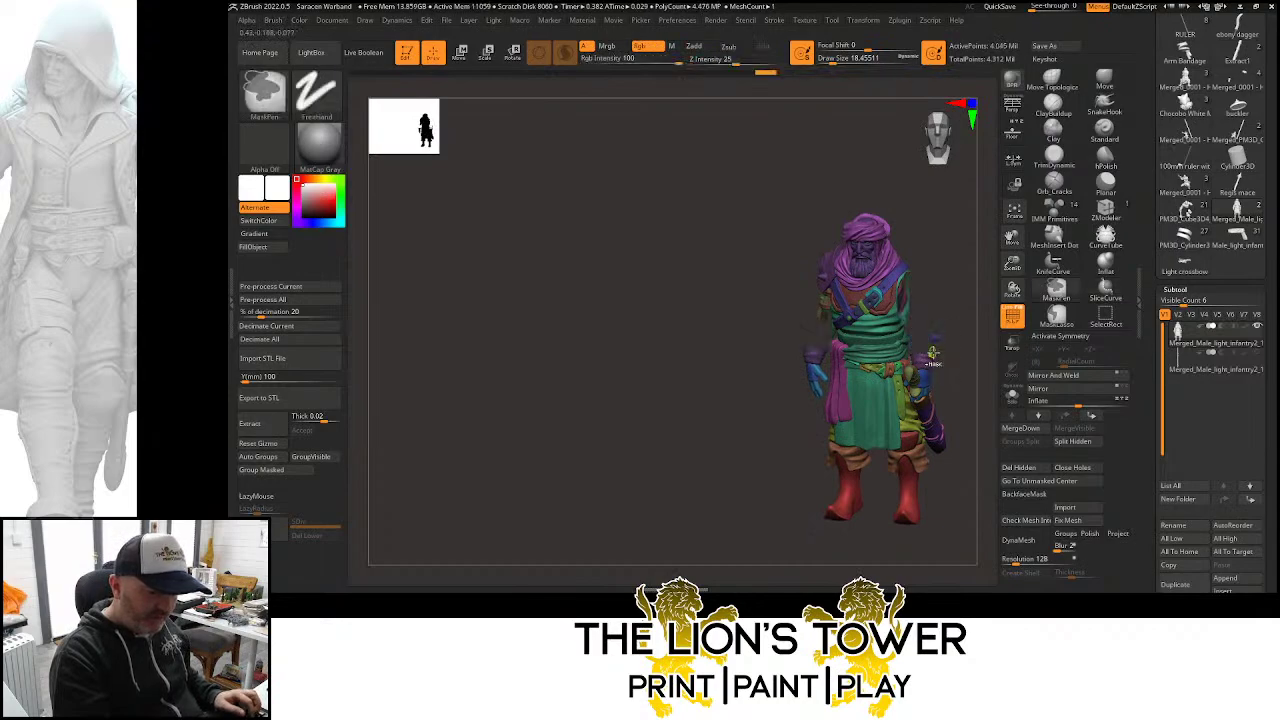
key("ctrl+z")
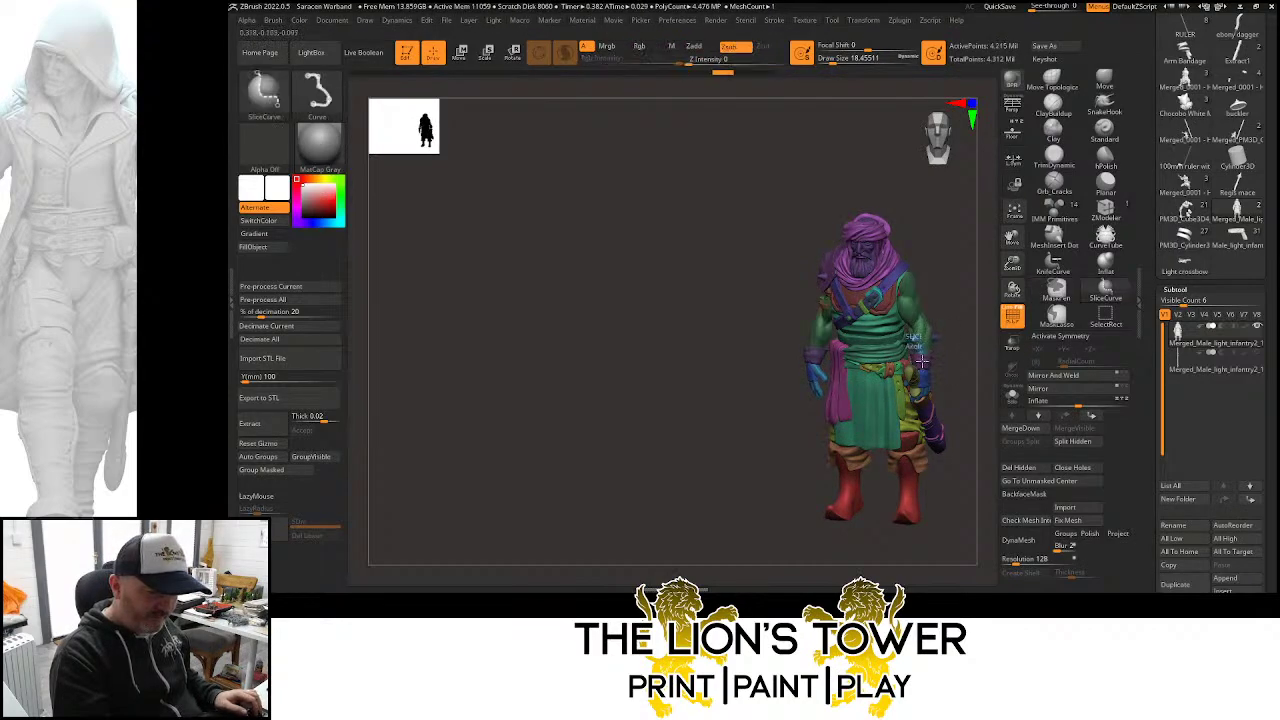
left_click(923, 361, "ctrl+shift")
left_click(937, 341, "ctrl+shift")
mouse_move(964, 378)
left_mouse_down()
mouse_move(911, 389)
mouse_move(997, 341)
left_mouse_up()
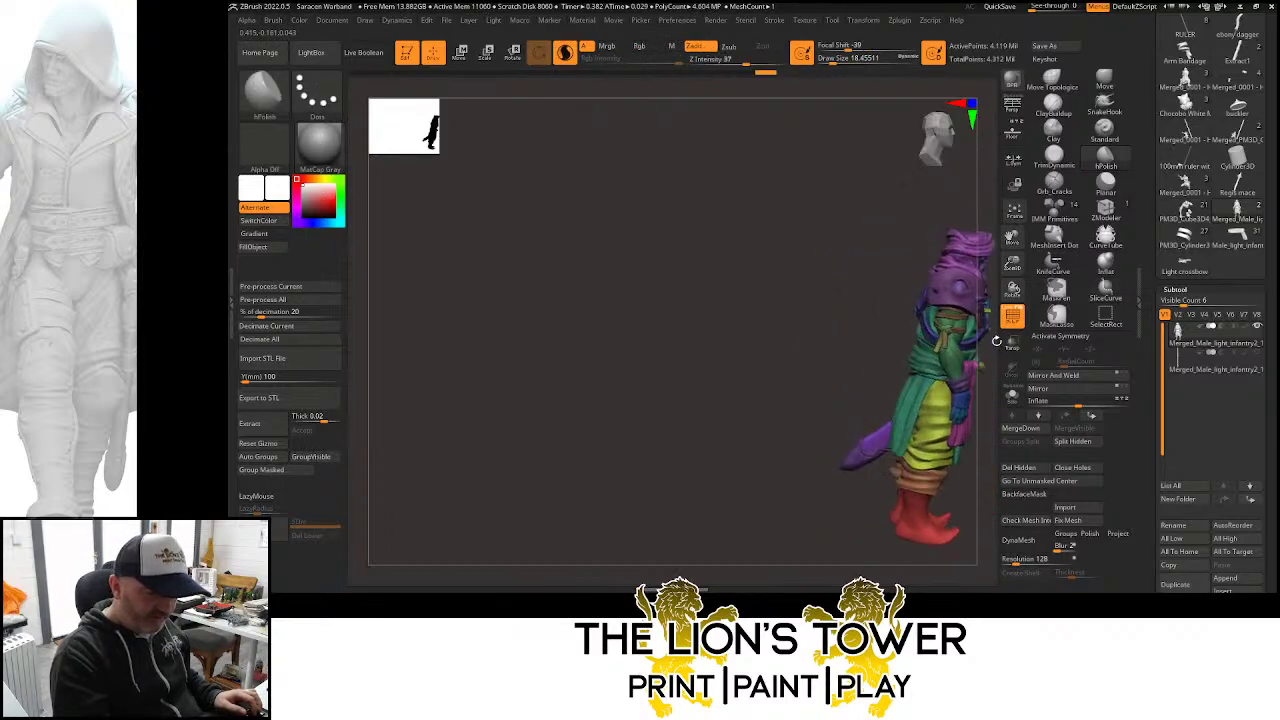
mouse_move(990, 256)
left_mouse_down()
mouse_move(968, 237)
mouse_move(929, 317)
mouse_move(945, 328)
mouse_move(892, 350)
mouse_move(948, 296)
mouse_move(956, 262)
mouse_move(1058, 231)
mouse_move(1011, 240)
mouse_move(957, 311)
mouse_move(934, 314)
mouse_move(952, 318)
left_mouse_up()
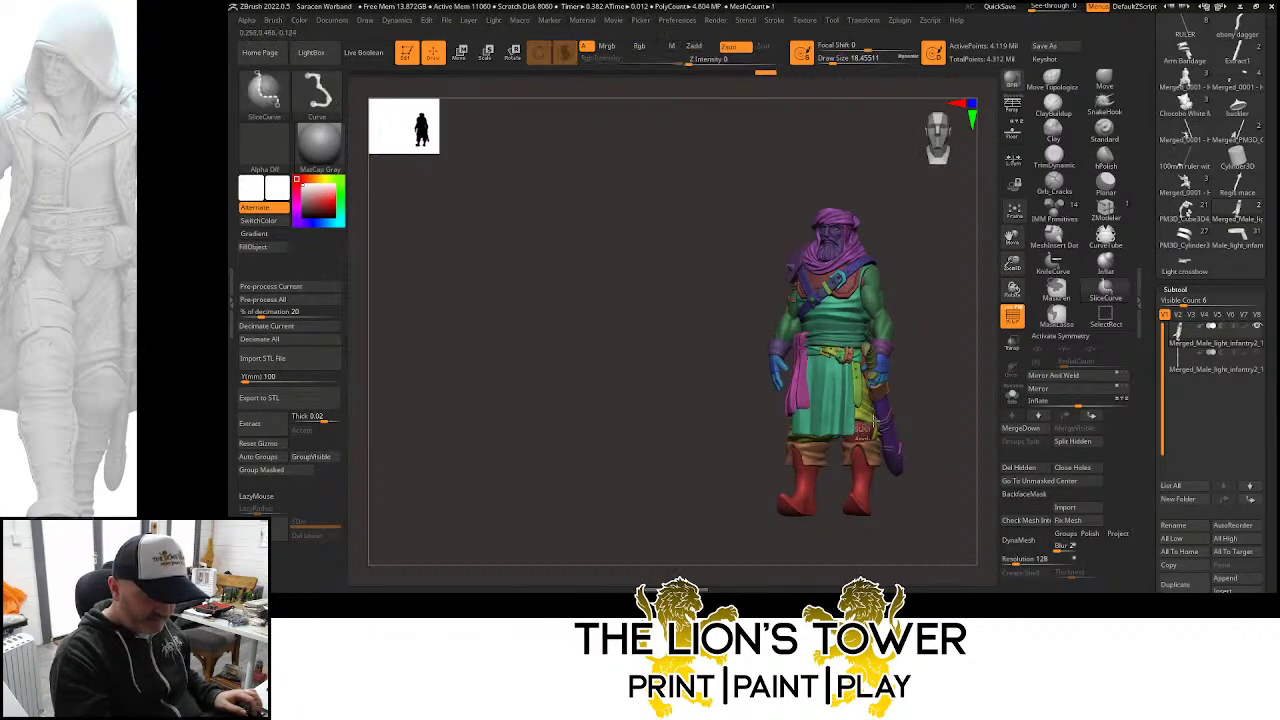
left_click(874, 421, "ctrl+shift")
mouse_move(966, 371)
left_mouse_down()
mouse_move(946, 371)
mouse_move(926, 397)
mouse_move(950, 377)
left_mouse_up()
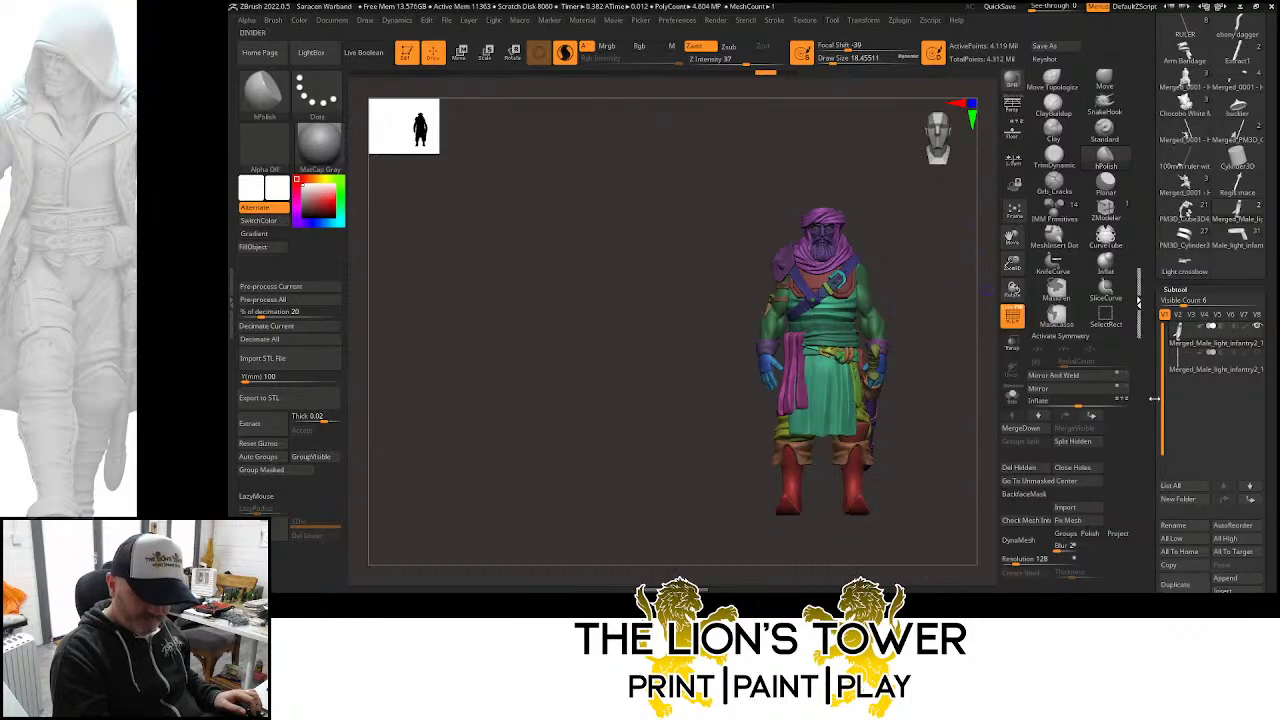
left_click_drag(1152, 417, 1152, 294)
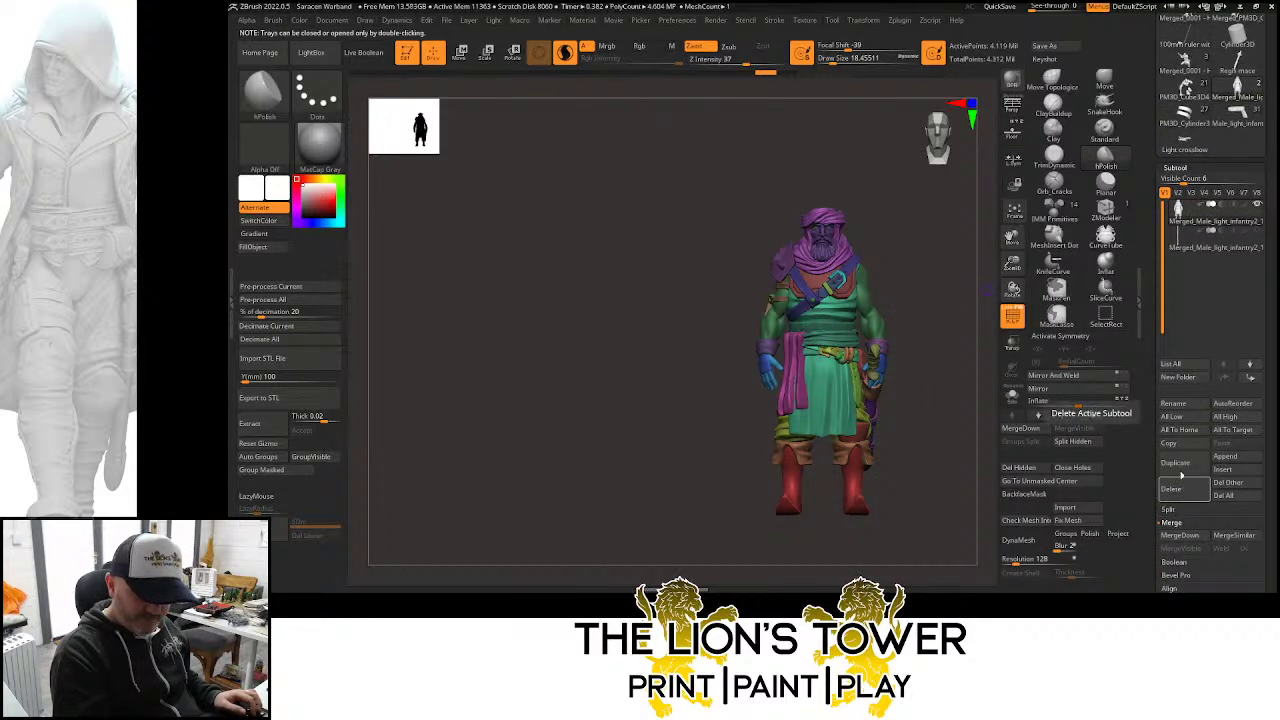
left_click(1034, 470)
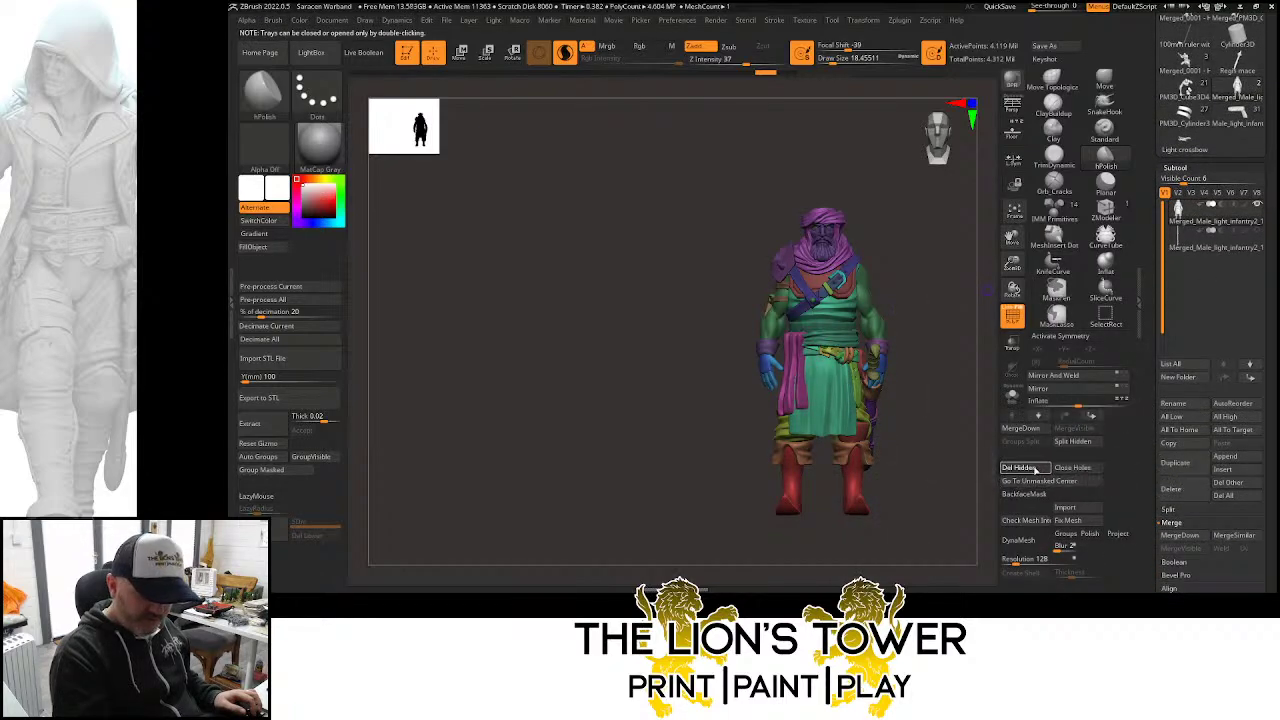
Hide the hanging pink sash, the waist wraps and the front belt with its buckle
left_click(795, 350, "ctrl+shift")
left_click(828, 339, "ctrl+shift")
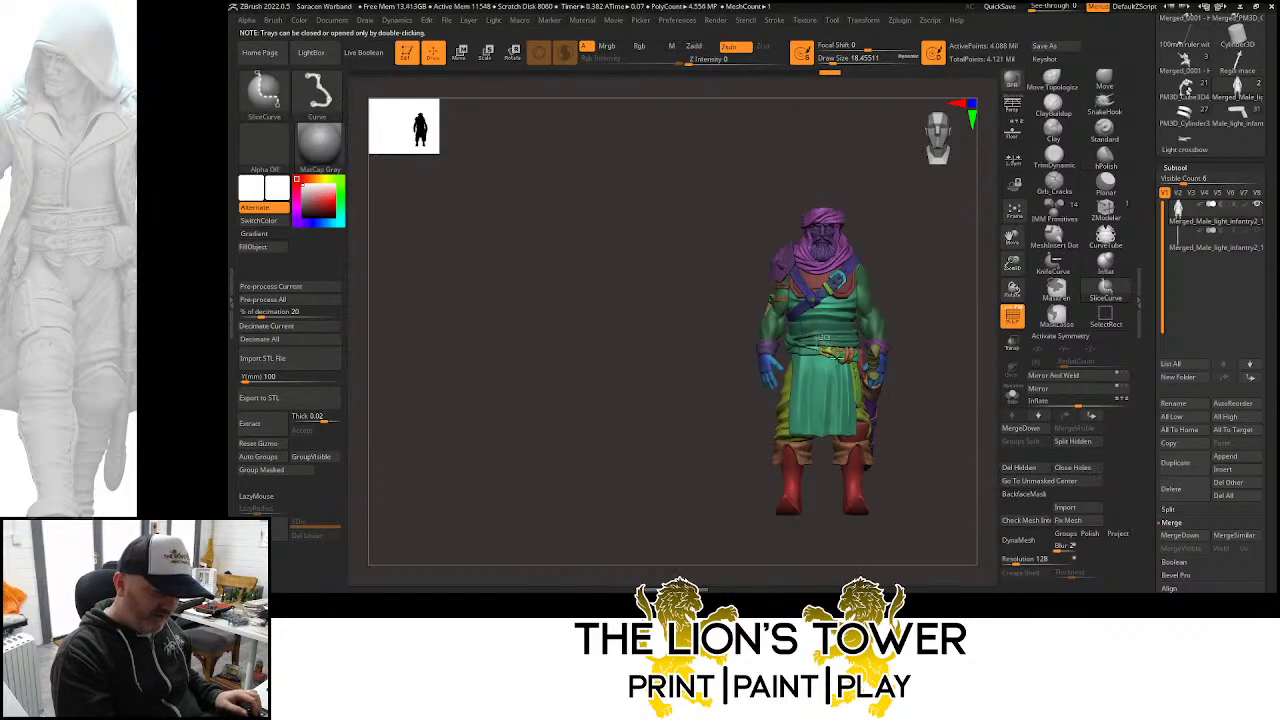
left_click(822, 340, "ctrl+shift")
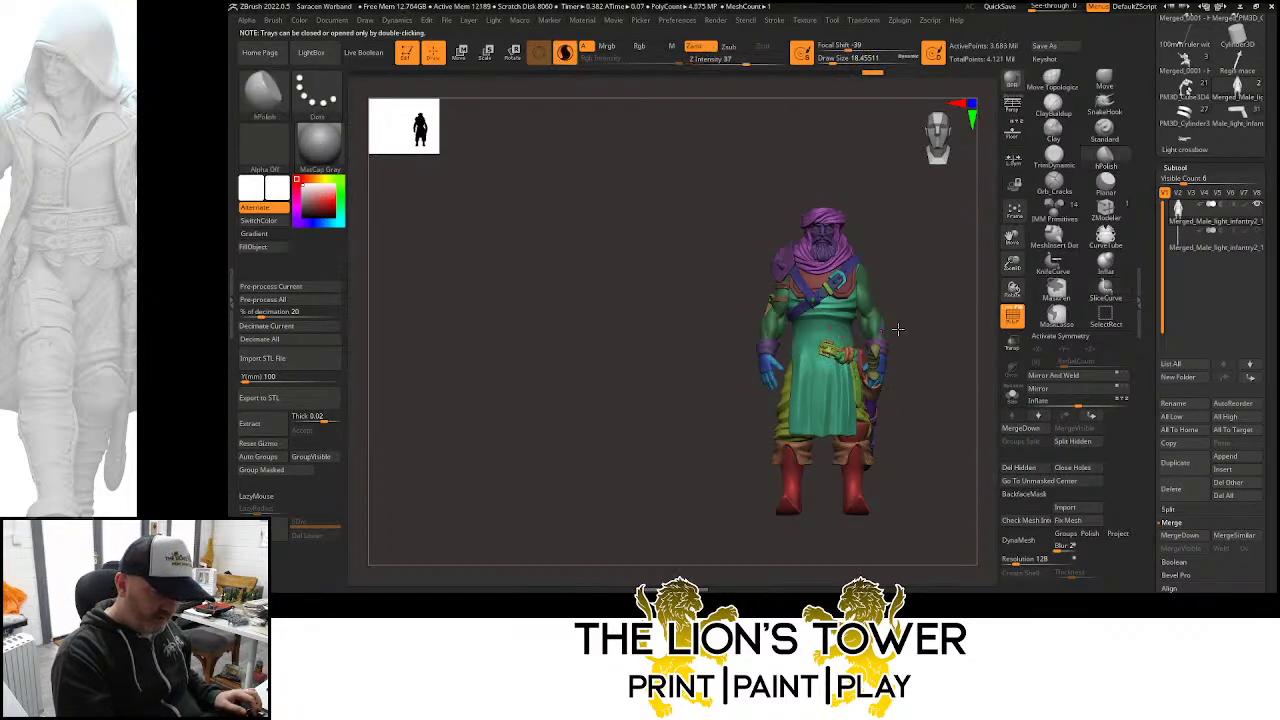
left_click_drag(1013, 262, 1032, 330)
key("ctrl+shift")
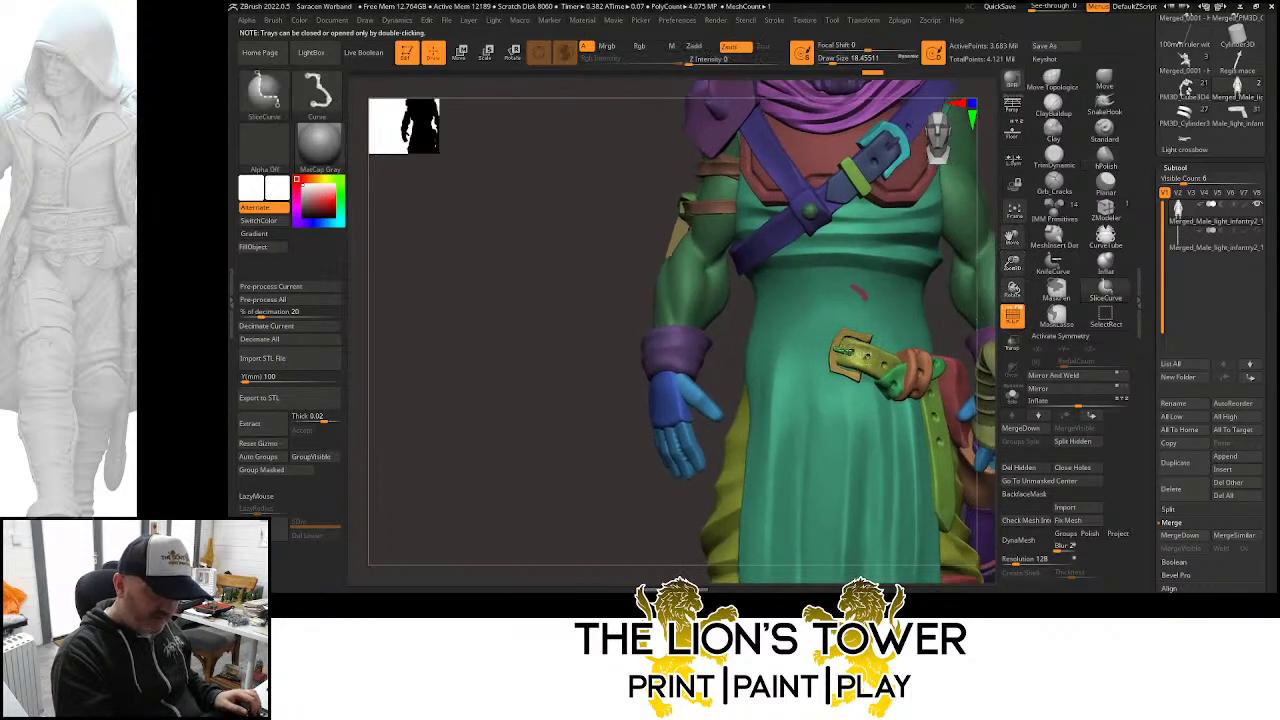
left_click(868, 356, "ctrl+shift")
left_click(843, 351, "ctrl+shift")
left_click(838, 345, "ctrl+shift")
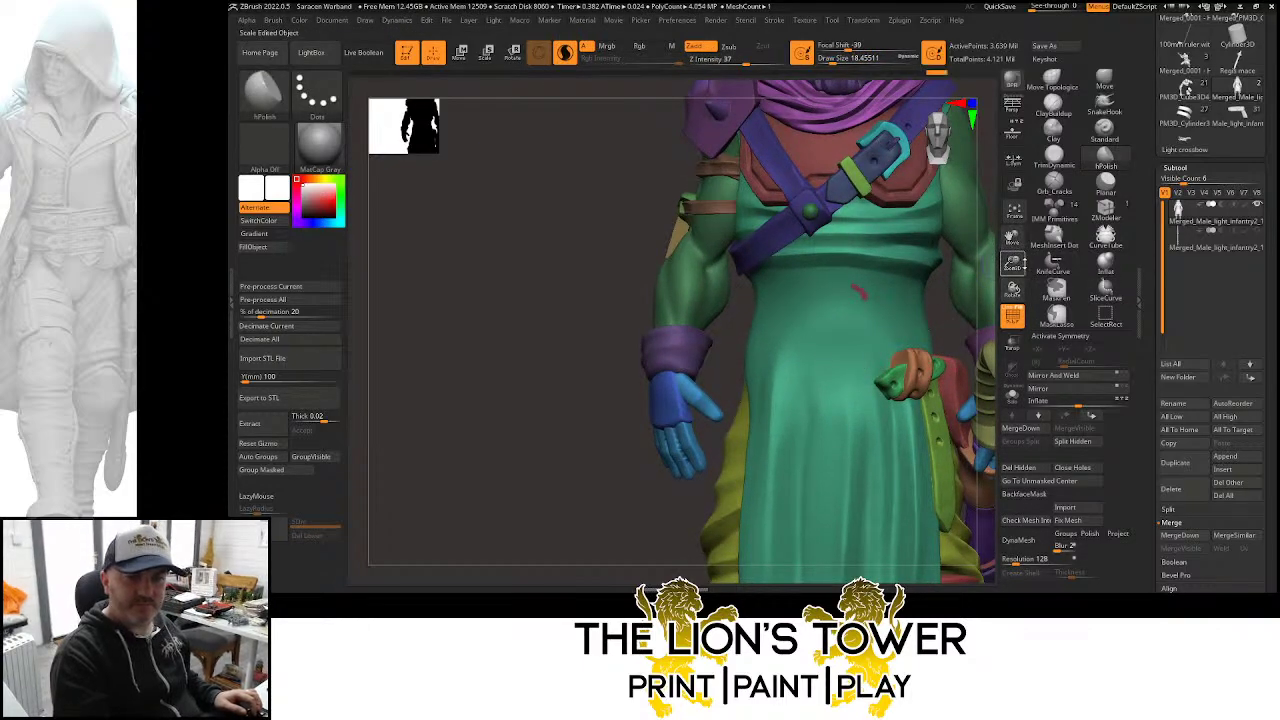
Hide the knotted belt wrap, the remaining belt pieces and hanging strap, and the hip pouch behind them
left_click_drag(1015, 264, 1009, 244)
left_click_drag(1012, 237, 954, 240)
key("ctrl+shift")
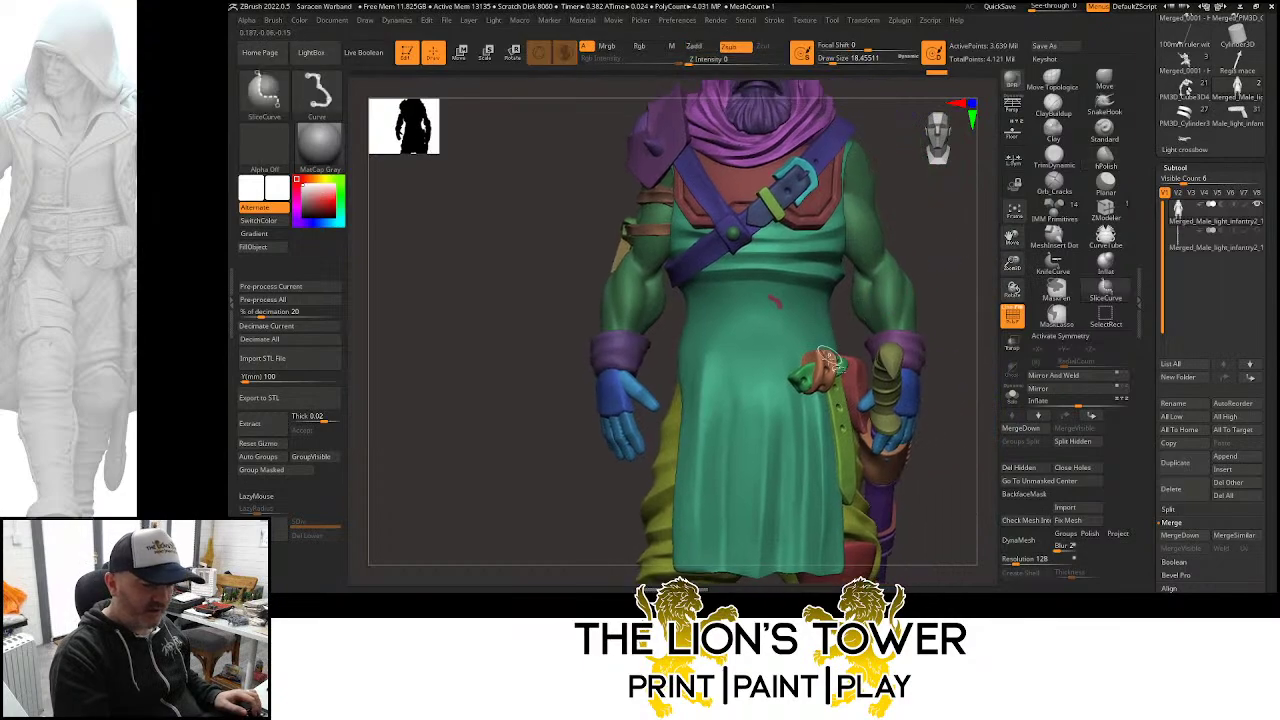
left_click(822, 370, "ctrl+alt+shift")
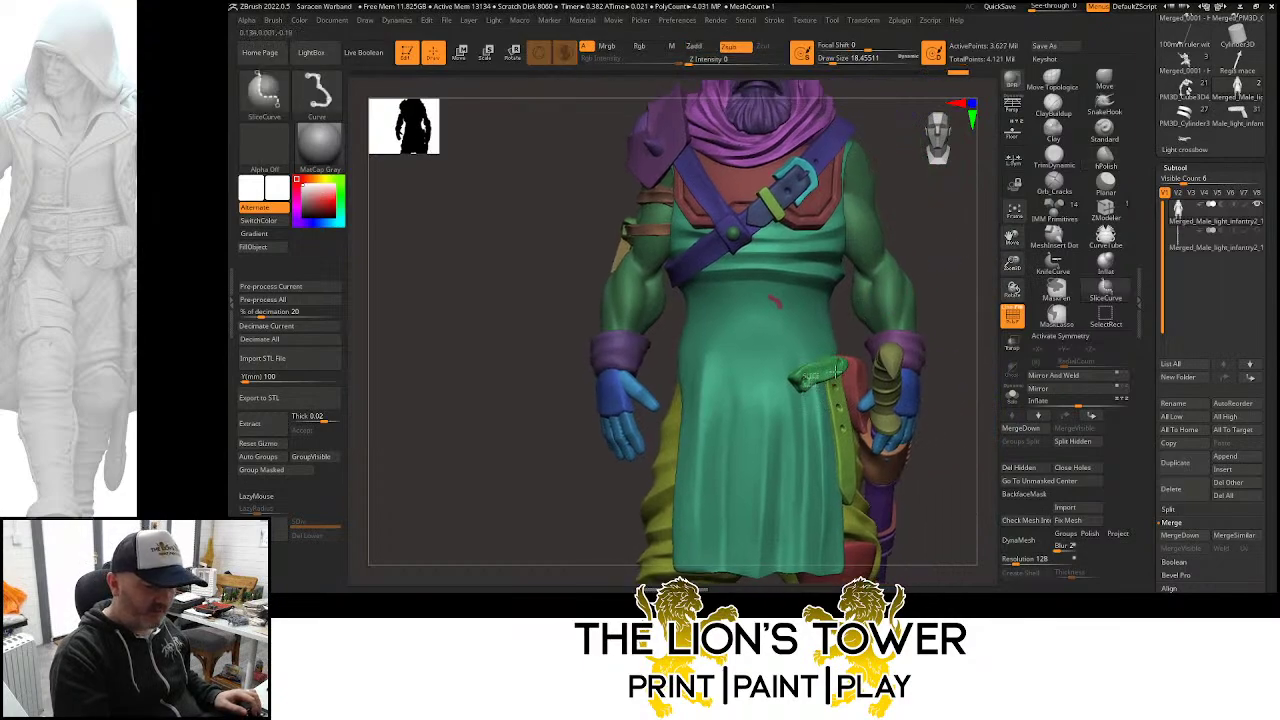
left_click(838, 378, "ctrl+shift")
left_click_drag(968, 314, 980, 328)
left_click(854, 372, "ctrl+shift")
left_click(861, 430, "ctrl+shift")
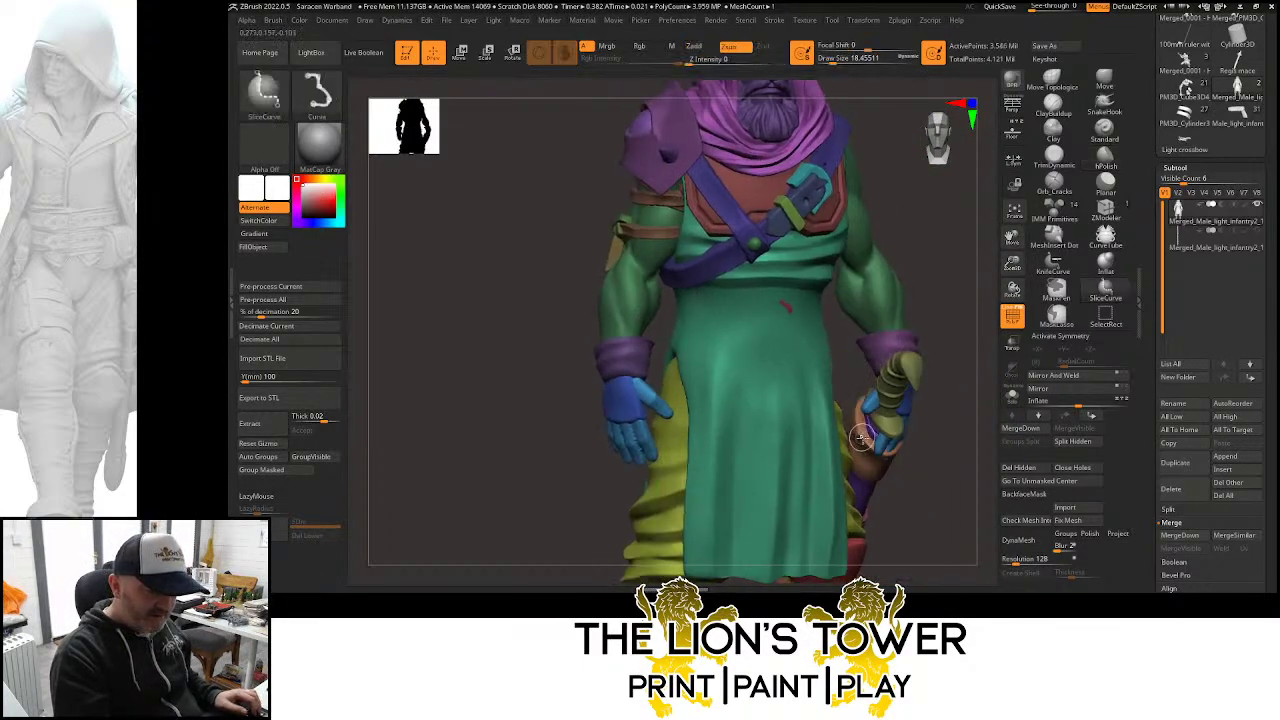
Hide the sword hilt and scabbard parts beside the figure's left hand
left_click(862, 440, "ctrl+alt+shift")
left_click(873, 428, "ctrl+alt+shift")
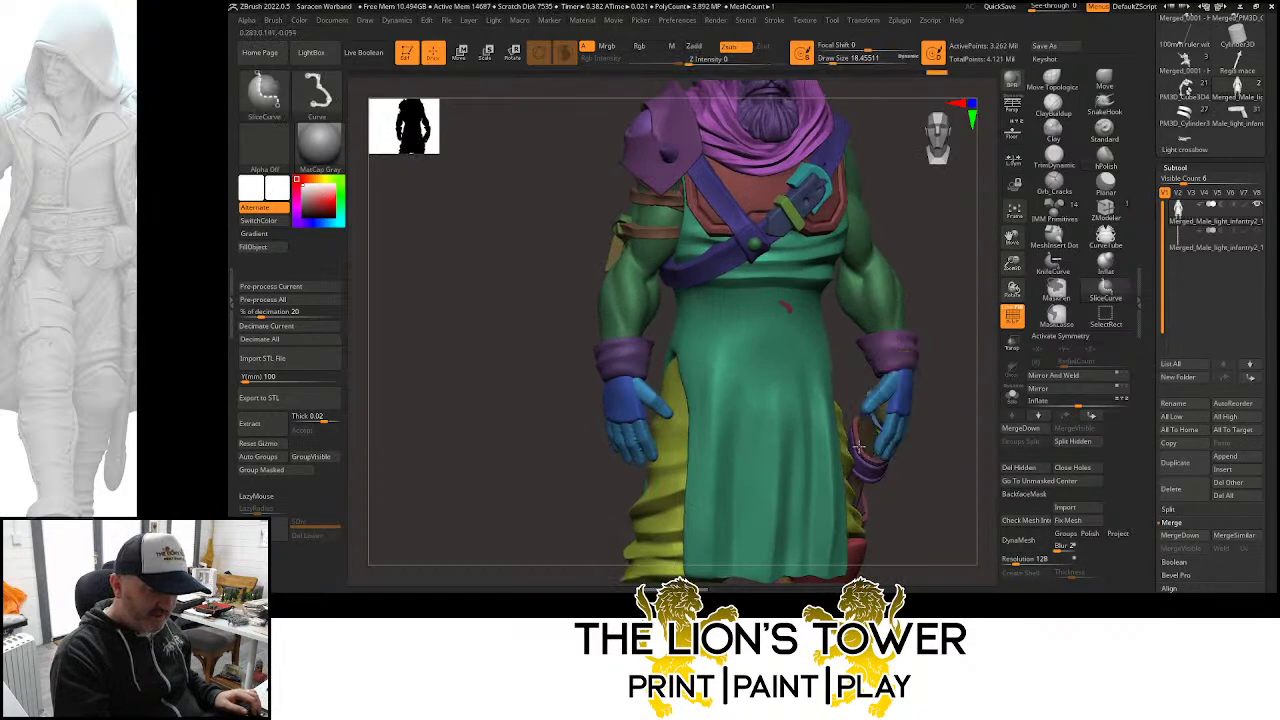
left_click(862, 462, "ctrl+alt+shift")
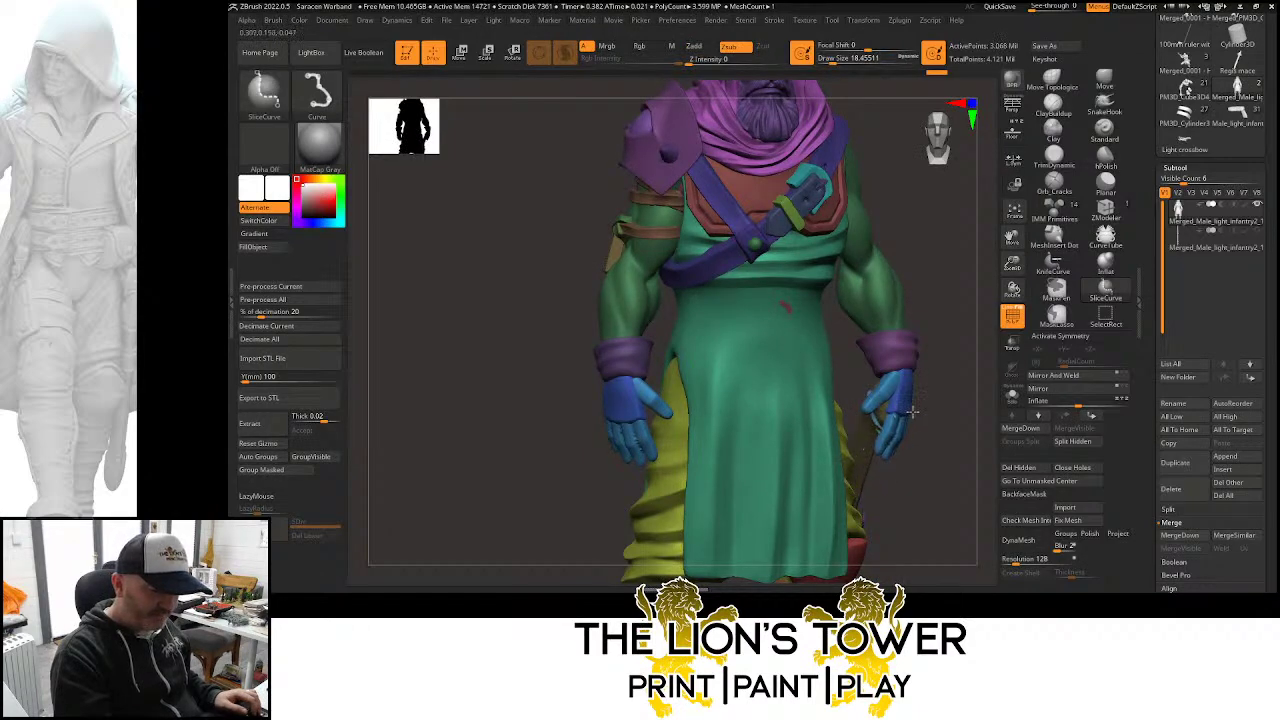
left_click(877, 422, "ctrl+alt+shift")
left_click(876, 423, "ctrl+alt+shift")
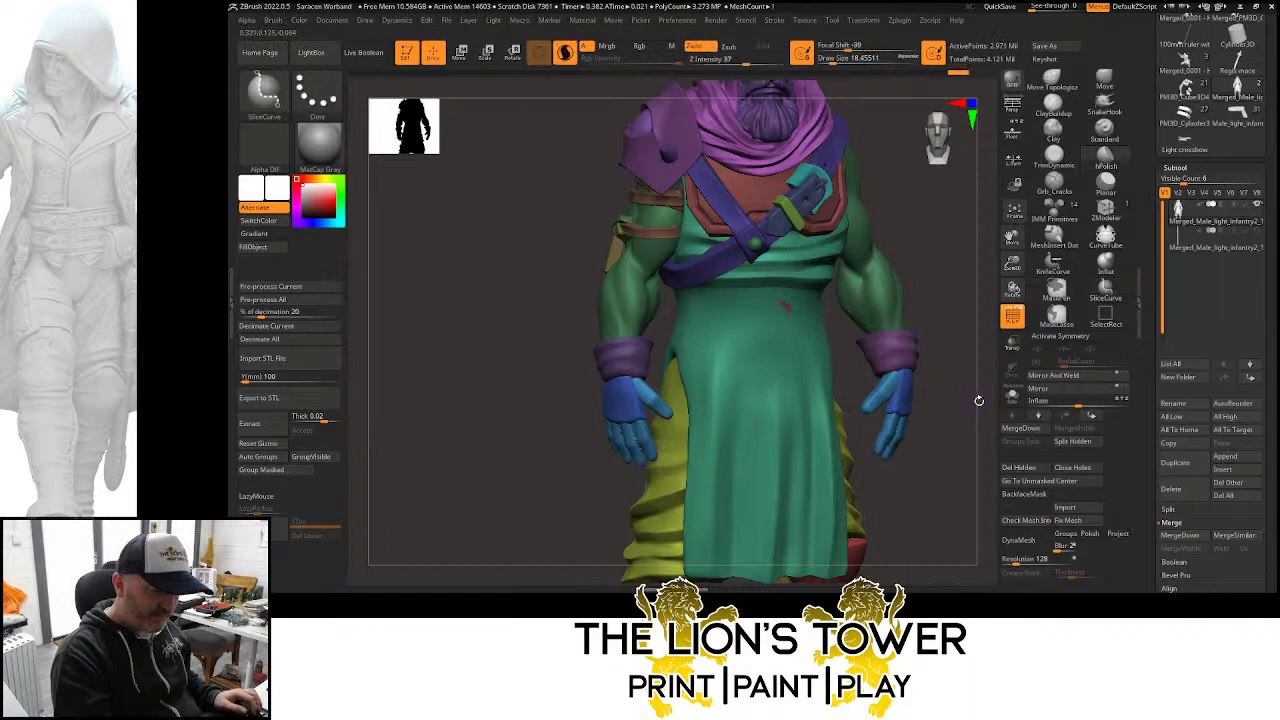
Mask the shoulder pad, sash, belt, pouch and scabbard with the whole figure shown, and mirror the unmasked body
left_click_drag(977, 402, 951, 371)
left_click_drag(1012, 260, 1010, 232)
left_click_drag(1012, 237, 950, 216)
left_click_drag(866, 460, 943, 382)
key("ctrl+shift")
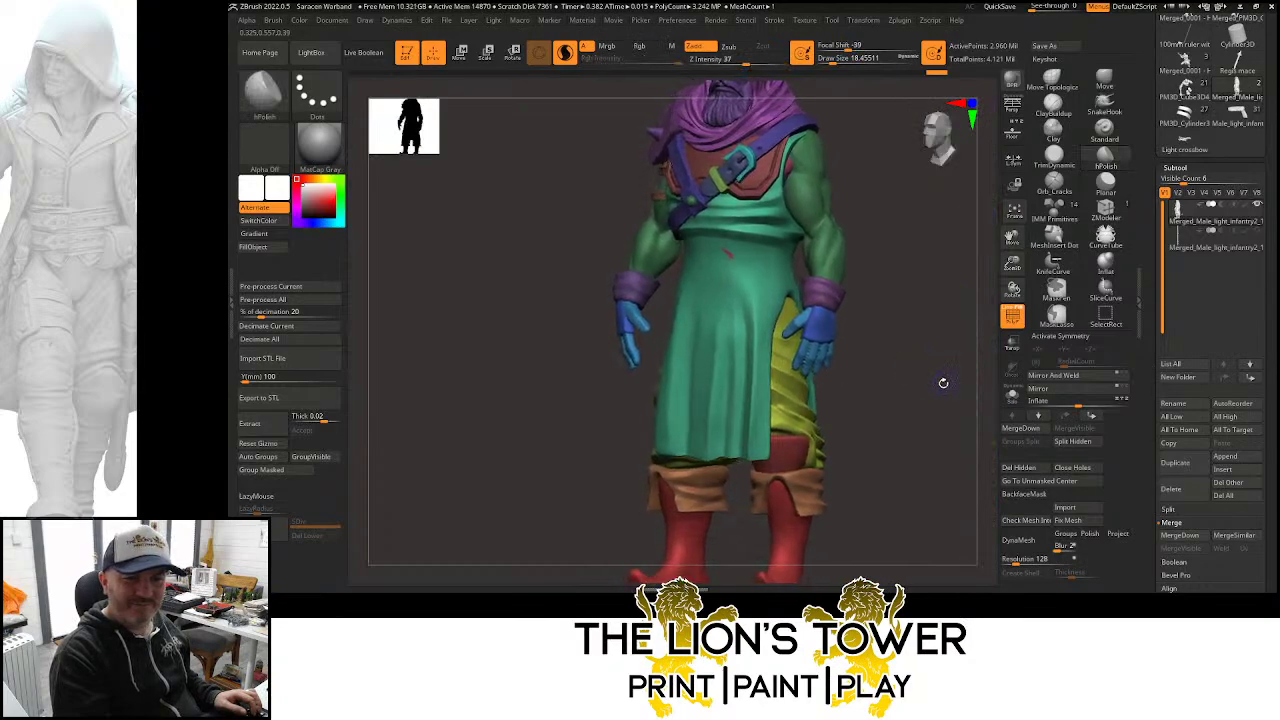
left_click_drag(1013, 285, 950, 348)
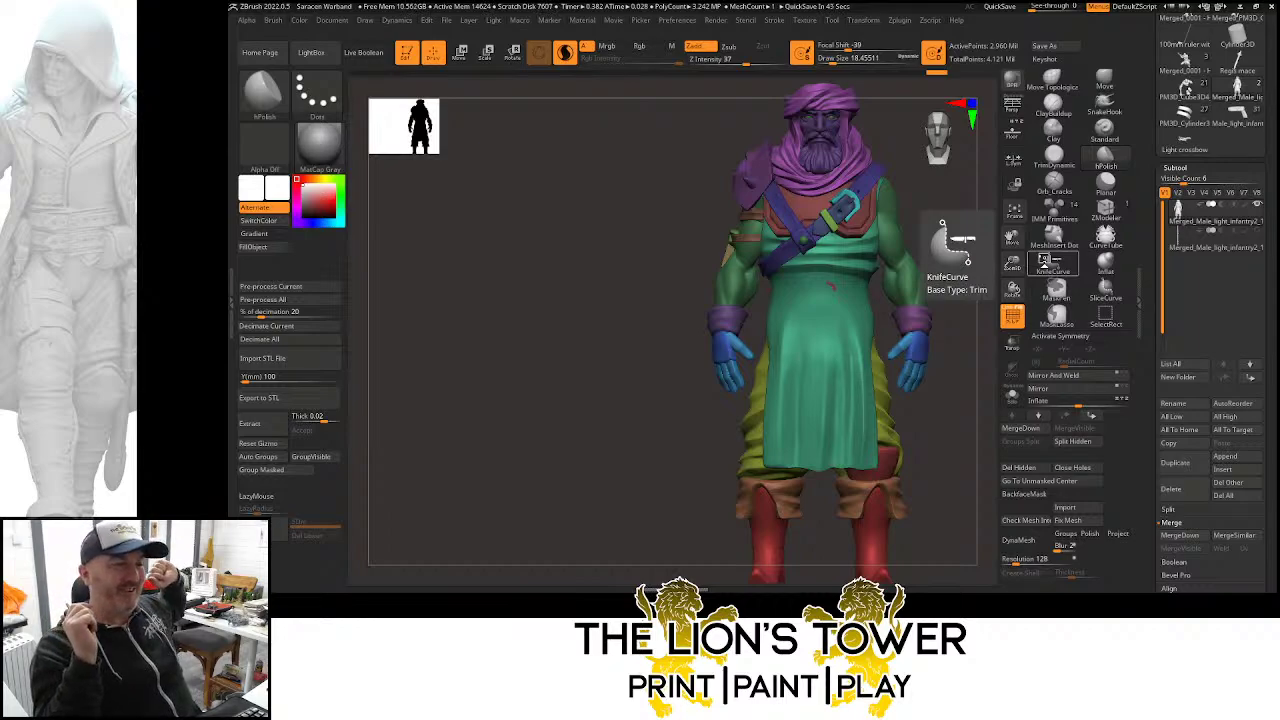
mouse_move(955, 380)
left_mouse_down()
mouse_move(940, 390)
mouse_move(972, 410)
mouse_move(918, 389)
mouse_move(943, 371)
left_mouse_up()
left_click(932, 375, "ctrl")
left_click(933, 376, "ctrl+shift")
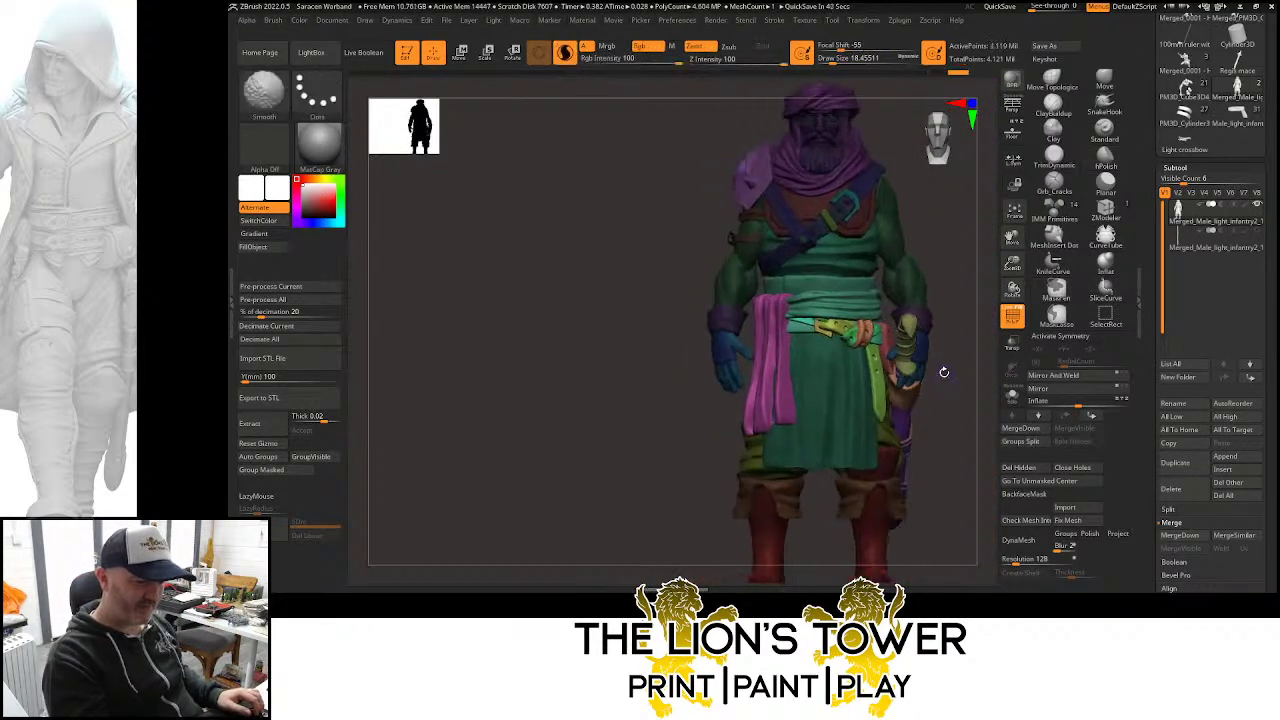
left_click(956, 240, "ctrl")
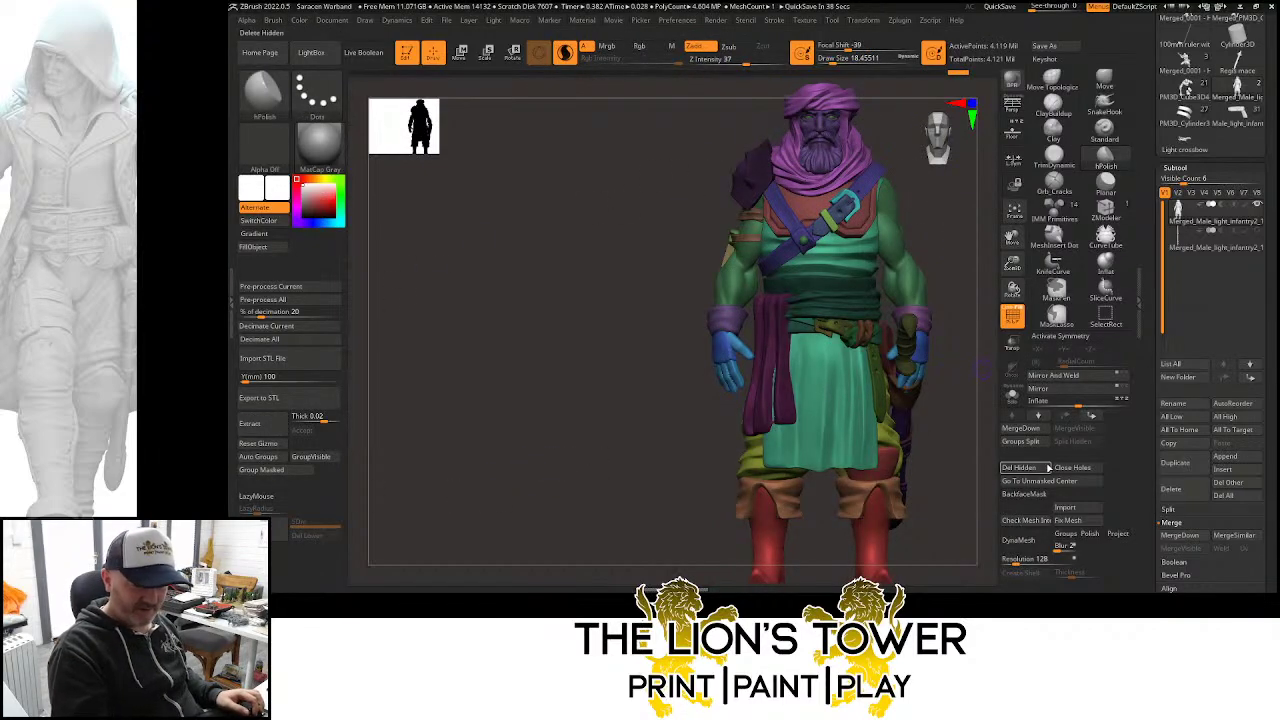
left_click(1072, 391)
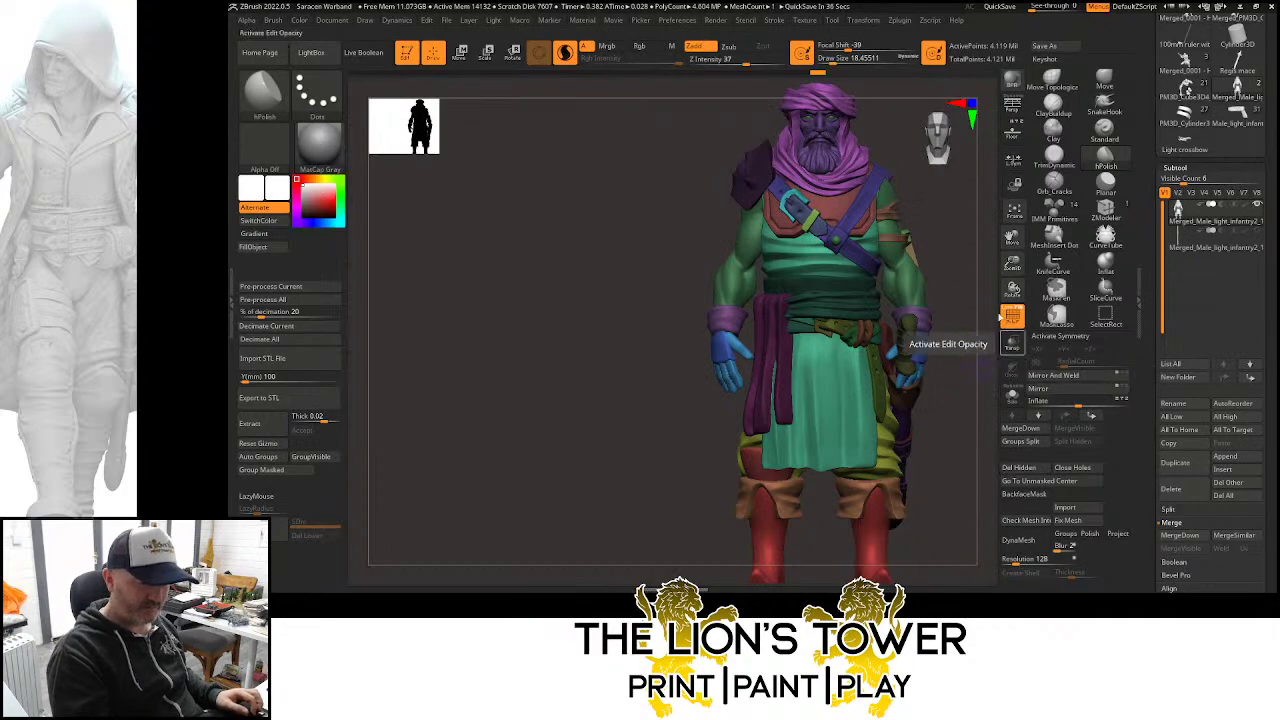
Clear the mask from the mirrored figure and bring its upper body and head into view
left_click(952, 240, "ctrl")
left_click_drag(952, 240, 1013, 212, "ctrl")
left_click_drag(1012, 264, 1012, 306)
mouse_move(937, 292)
left_mouse_down()
mouse_move(848, 386)
mouse_move(949, 291)
mouse_move(963, 325)
left_mouse_up()
left_click(952, 294, "ctrl")
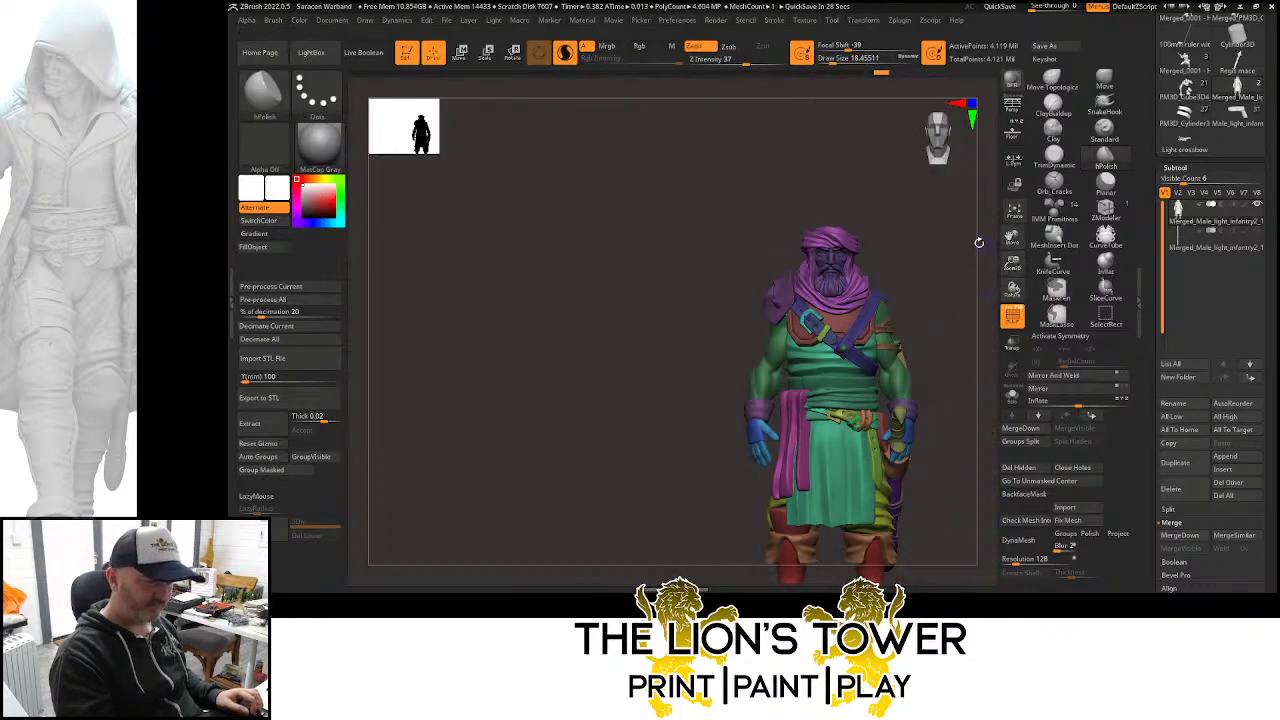
Mask the whole figure except the crossed chest straps, mirror the straps, and clear the mask
left_click(860, 328, "ctrl+shift")
left_click(862, 326, "ctrl+shift")
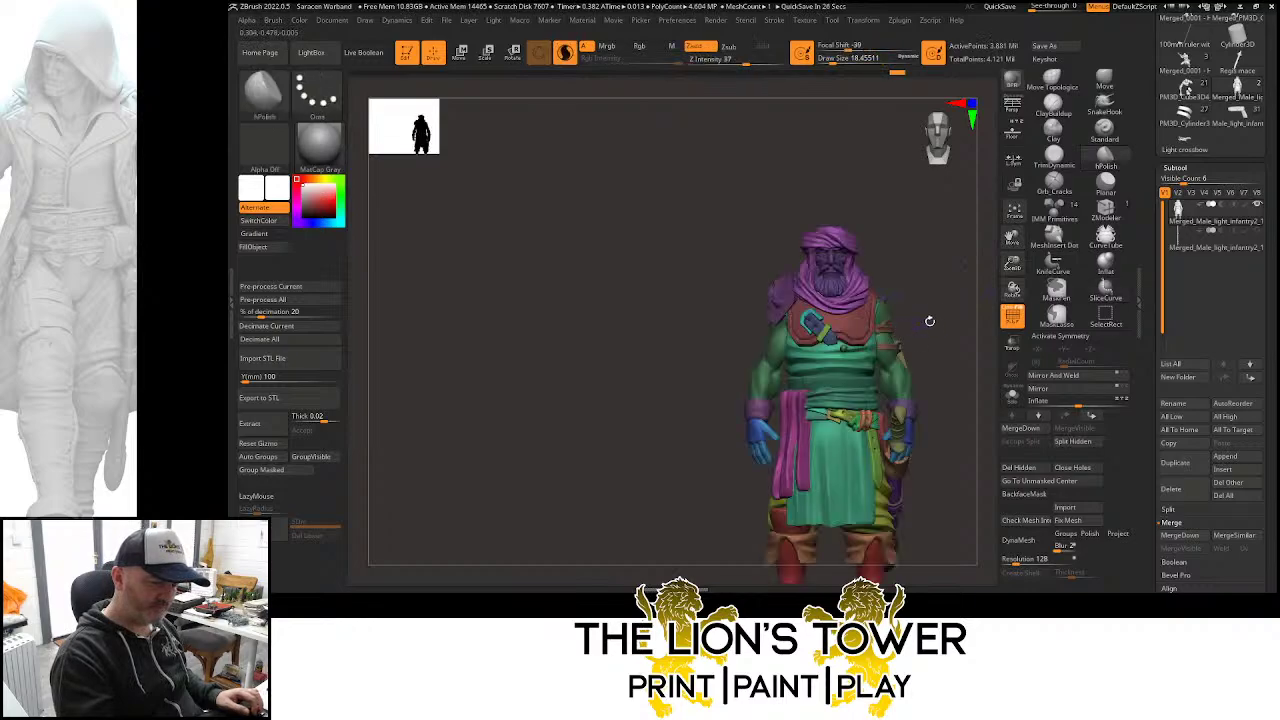
left_click(947, 330, "ctrl")
left_click(960, 318, "ctrl+shift")
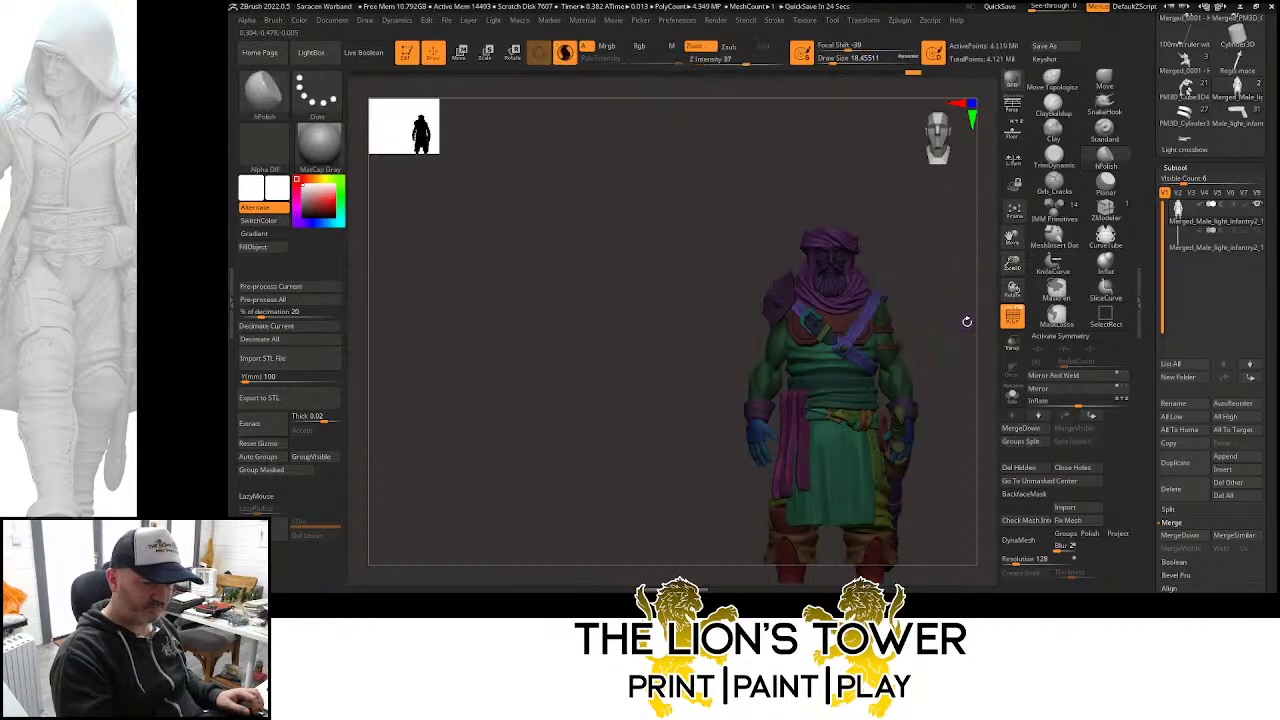
left_click_drag(966, 320, 929, 334)
left_click(956, 281, "ctrl")
mouse_move(955, 279)
left_mouse_down()
mouse_move(990, 335)
mouse_move(954, 314)
mouse_move(983, 320)
mouse_move(933, 329)
mouse_move(976, 311)
mouse_move(937, 330)
mouse_move(845, 314)
left_mouse_up()
Isolate the tiny leftover fragments of the strap hardware, hiding the rest of the figure
left_click(853, 309, "ctrl+shift")
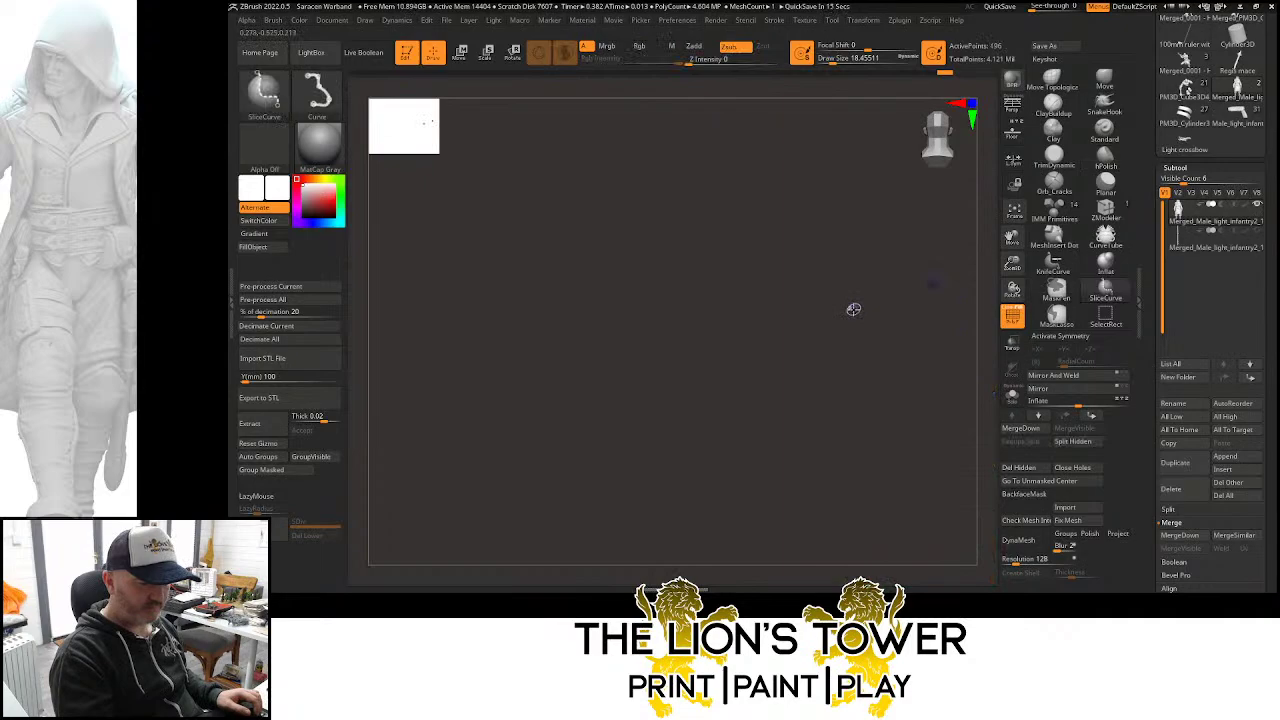
left_click(984, 286, "ctrl+shift")
left_click_drag(971, 286, 866, 374)
left_click(866, 374, "ctrl+shift")
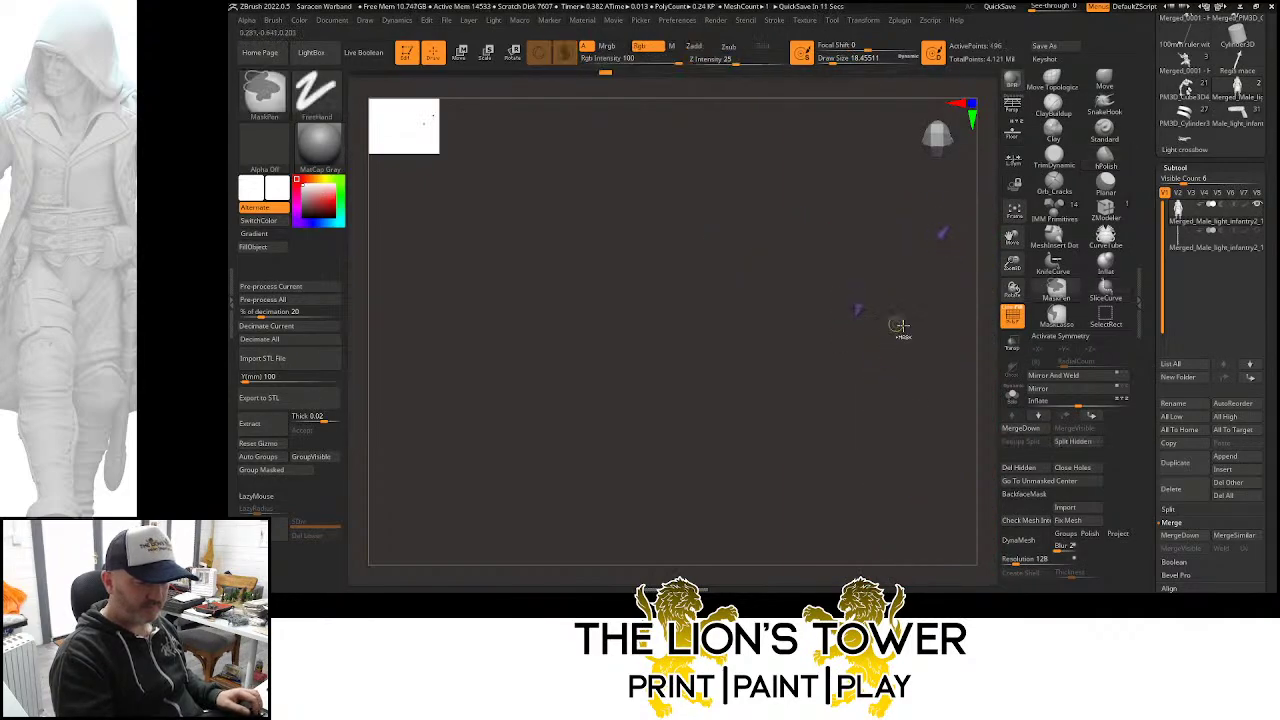
left_click_drag(902, 325, 911, 321)
left_click_drag(1012, 264, 986, 246)
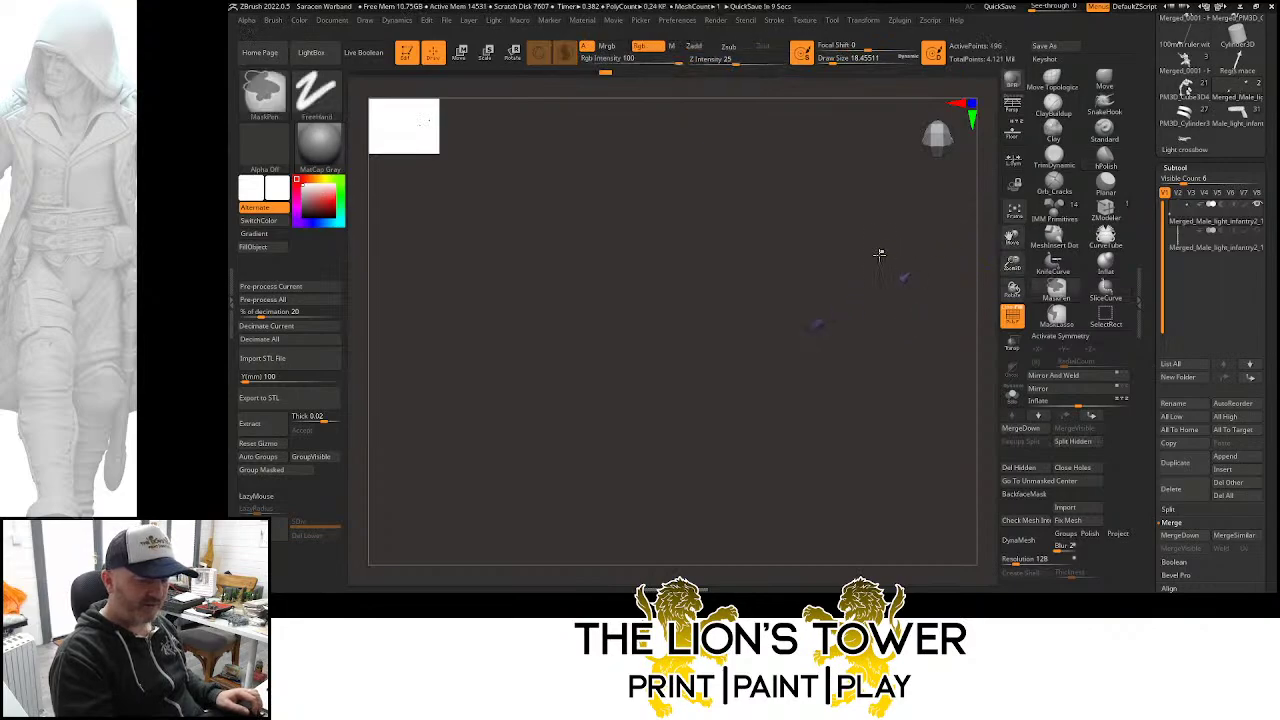
Show the whole figure again, mask everything except the small fragments, mirror them, and clear the mask
left_click(940, 306, "ctrl+shift")
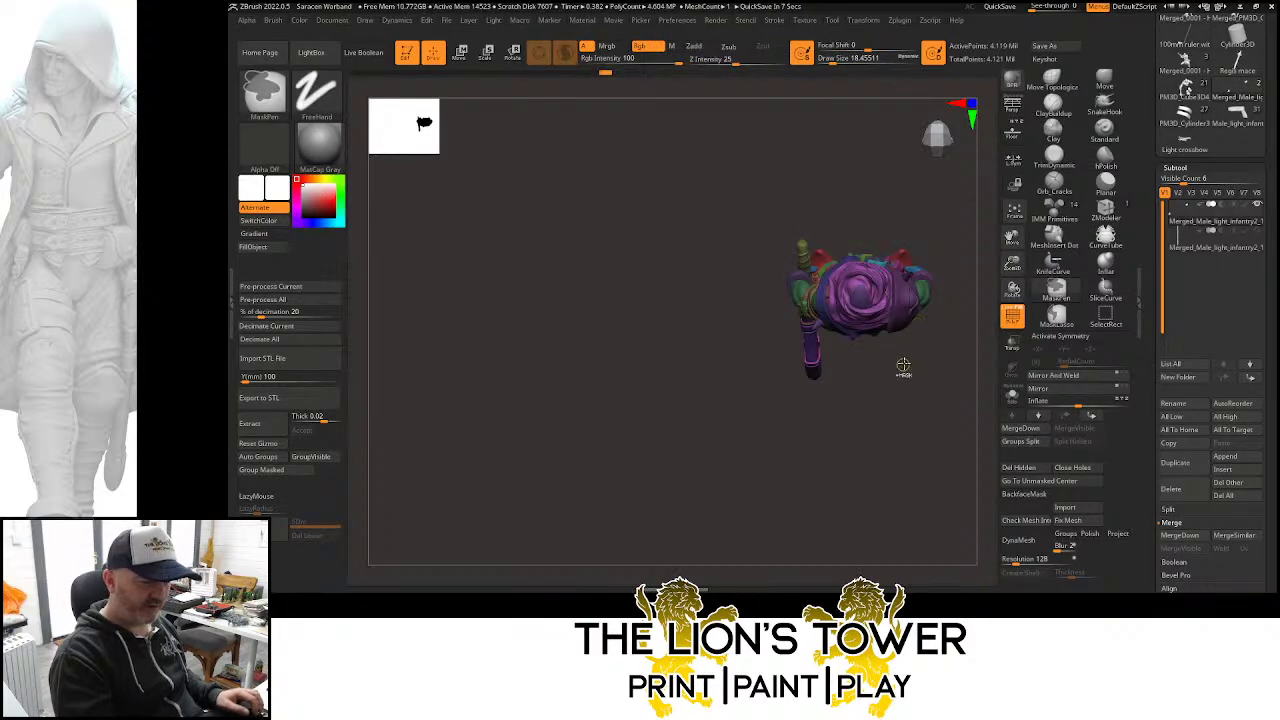
key("ctrl+z")
left_click(912, 356, "ctrl+shift")
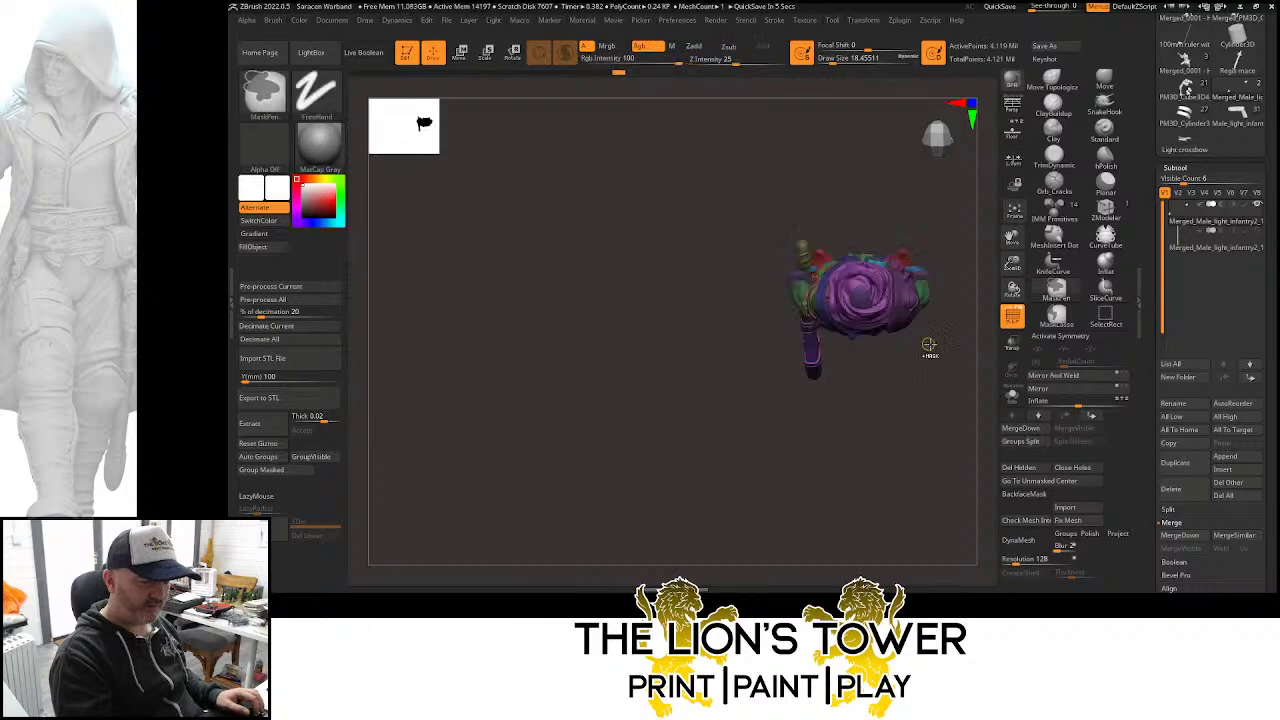
left_click(932, 345, "ctrl")
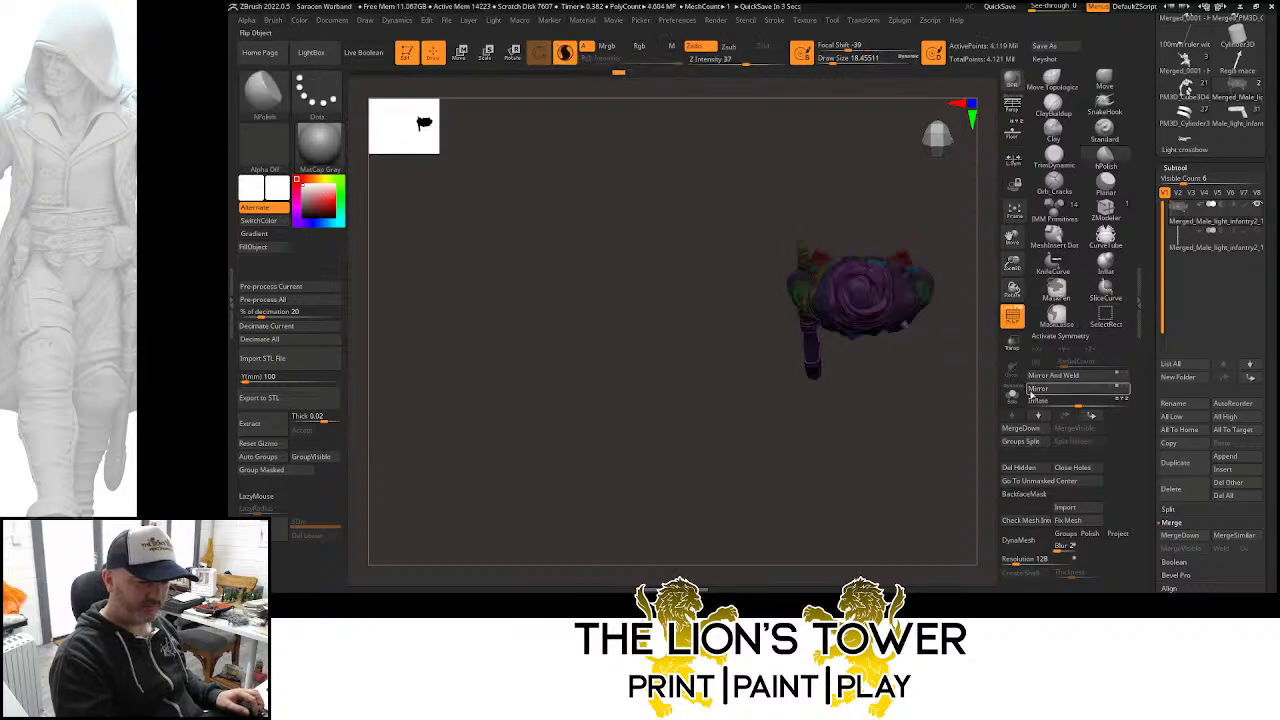
left_click(936, 402, "ctrl")
Append the light crossbow as a new subtool to the male light infantry figure
left_click_drag(957, 423, 945, 297, "shift")
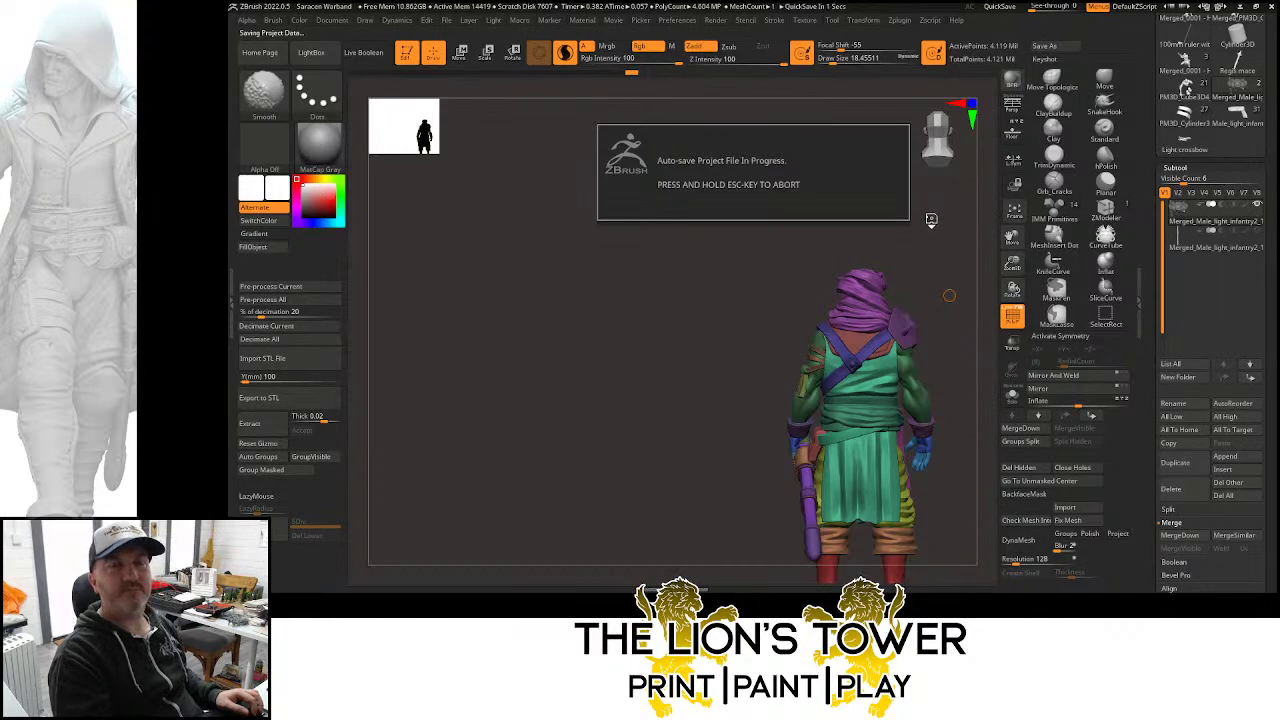
left_click_drag(930, 241, 938, 174)
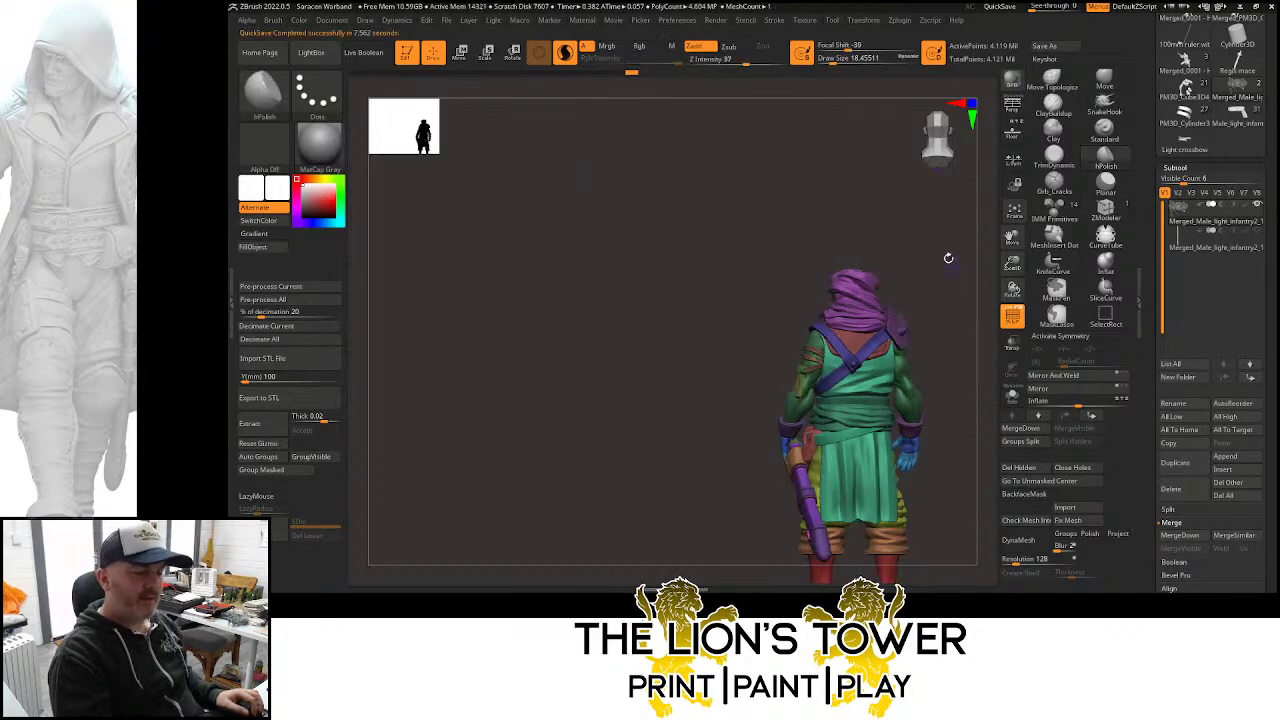
mouse_move(948, 258)
left_mouse_down()
mouse_move(1008, 262)
mouse_move(985, 330)
mouse_move(975, 252)
mouse_move(943, 294)
mouse_move(966, 282)
mouse_move(959, 272)
mouse_move(1012, 262)
mouse_move(1010, 290)
mouse_move(972, 326)
mouse_move(990, 327)
mouse_move(1012, 245)
mouse_move(970, 286)
mouse_move(946, 289)
left_mouse_up()
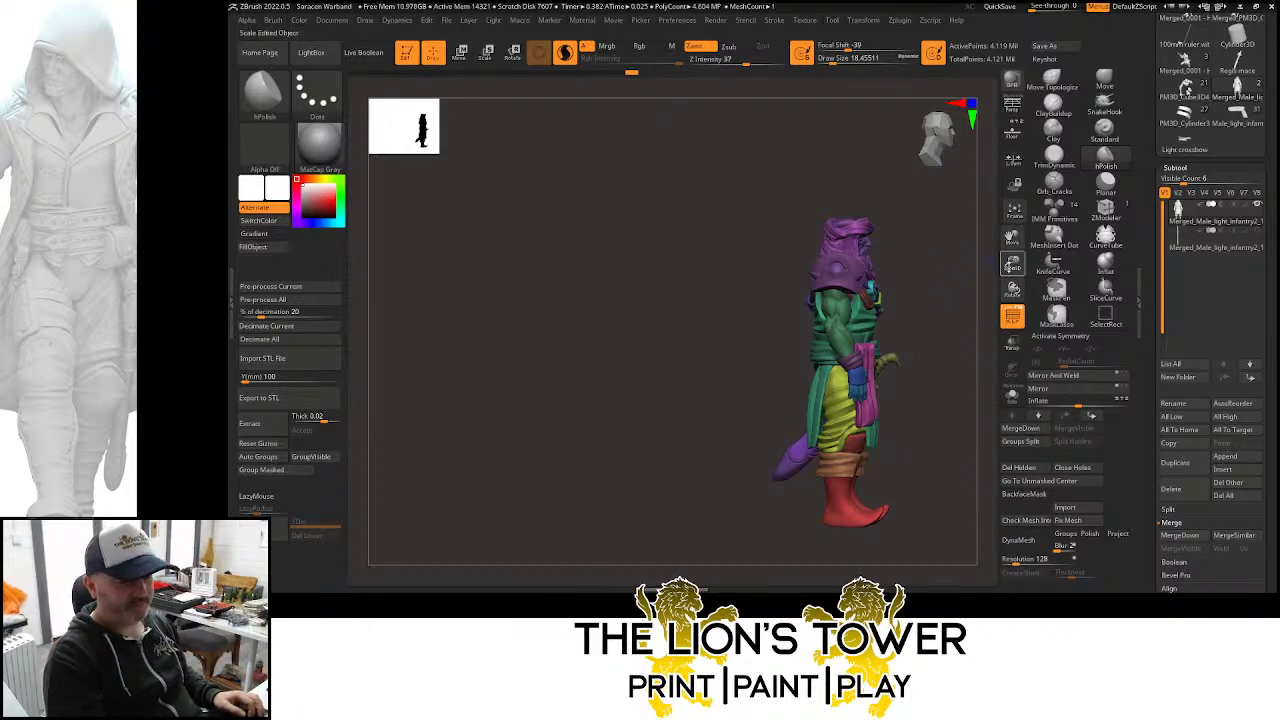
left_click_drag(1013, 264, 935, 285)
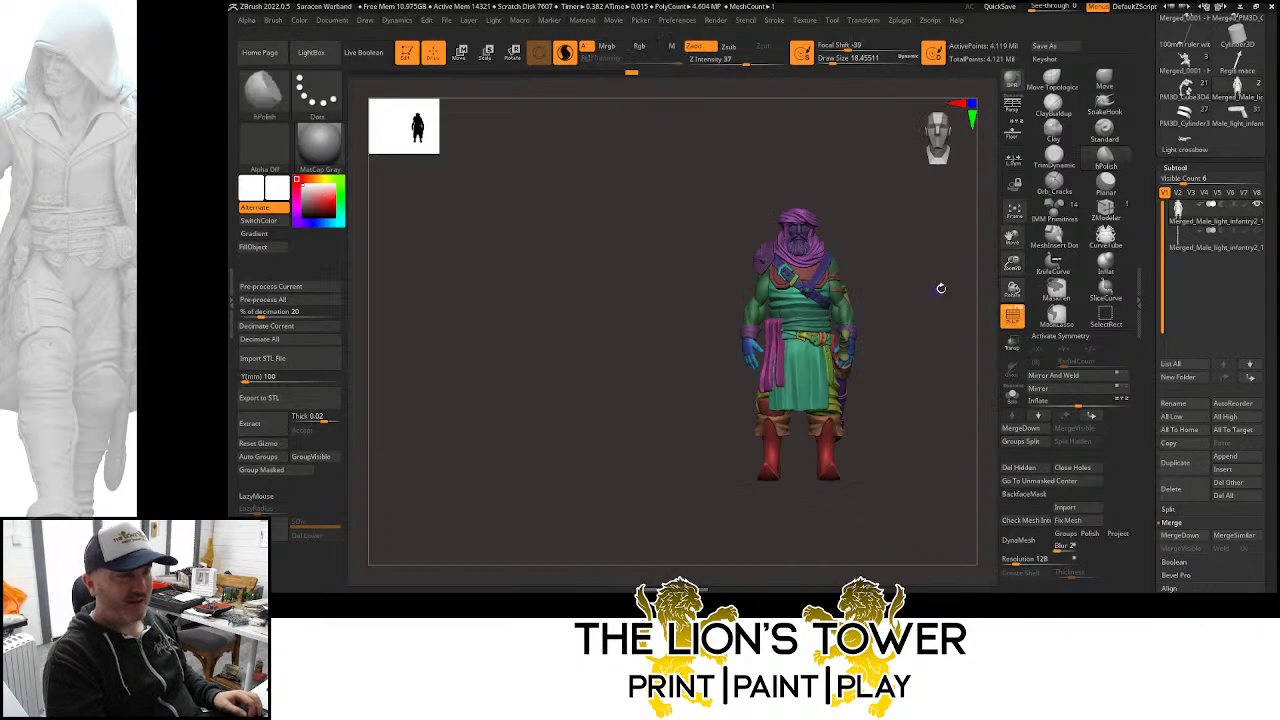
left_click_drag(1013, 264, 1056, 190)
left_click_drag(977, 237, 971, 313)
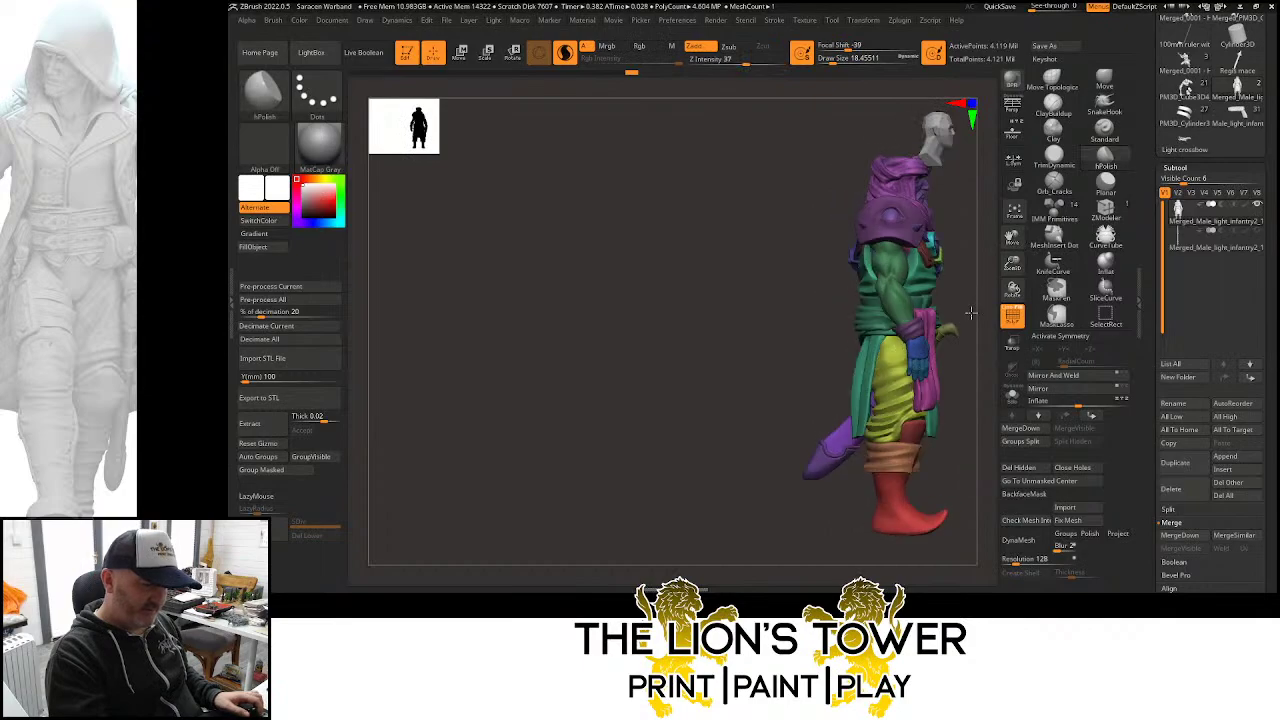
left_click(1226, 456)
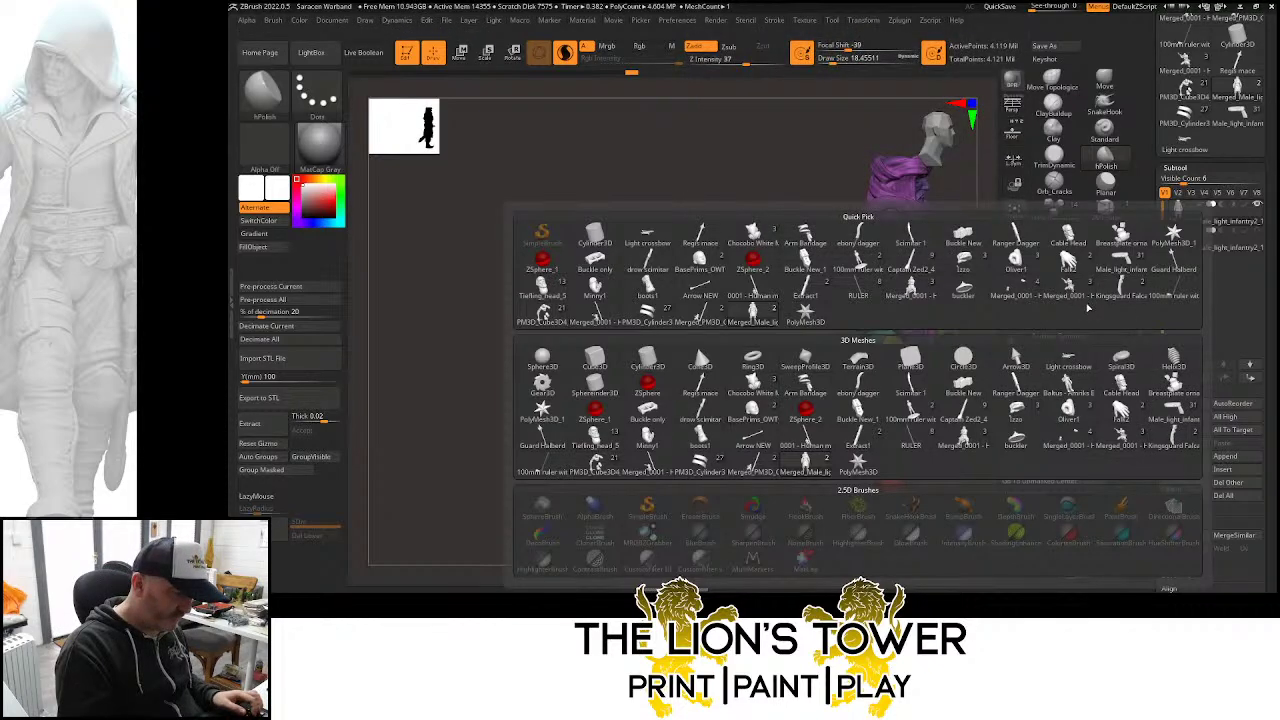
left_click(662, 233)
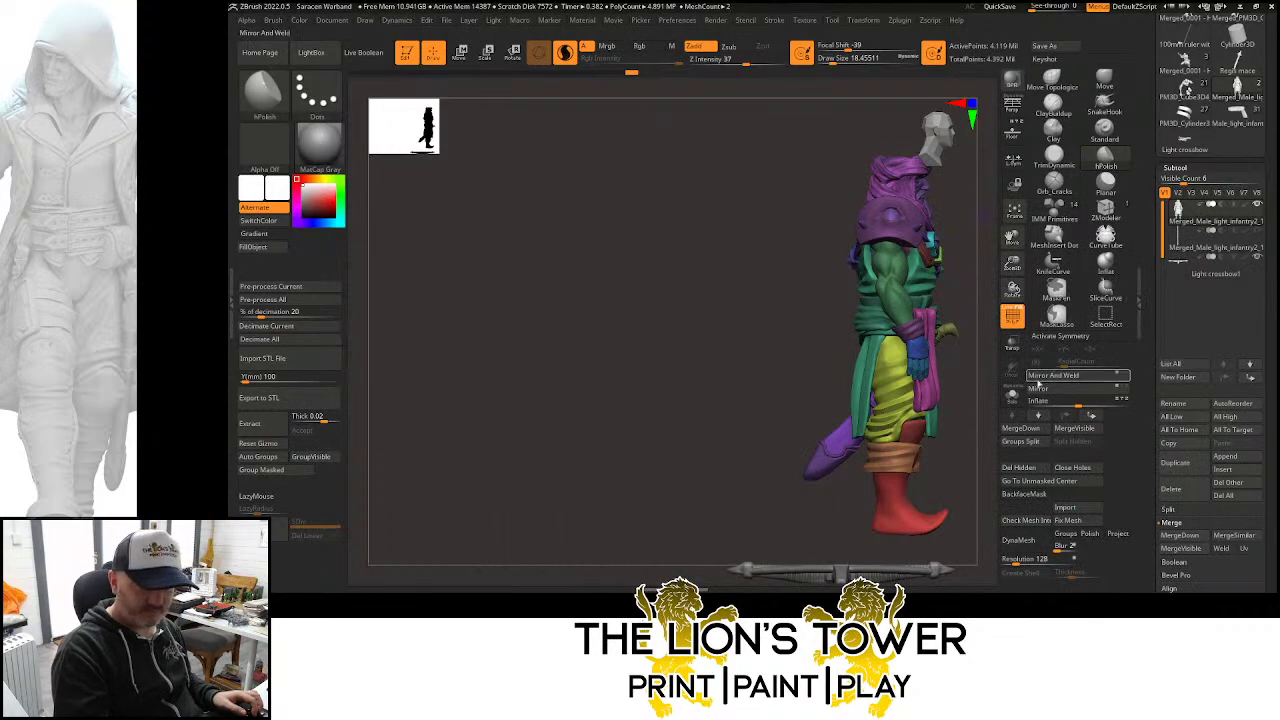
Select the appended crossbow, centre the gizmo on it, and move it to the figure's waist
left_click_drag(972, 443, 930, 434, "shift")
left_click_drag(1013, 265, 1012, 240)
left_click_drag(1012, 240, 1105, 152)
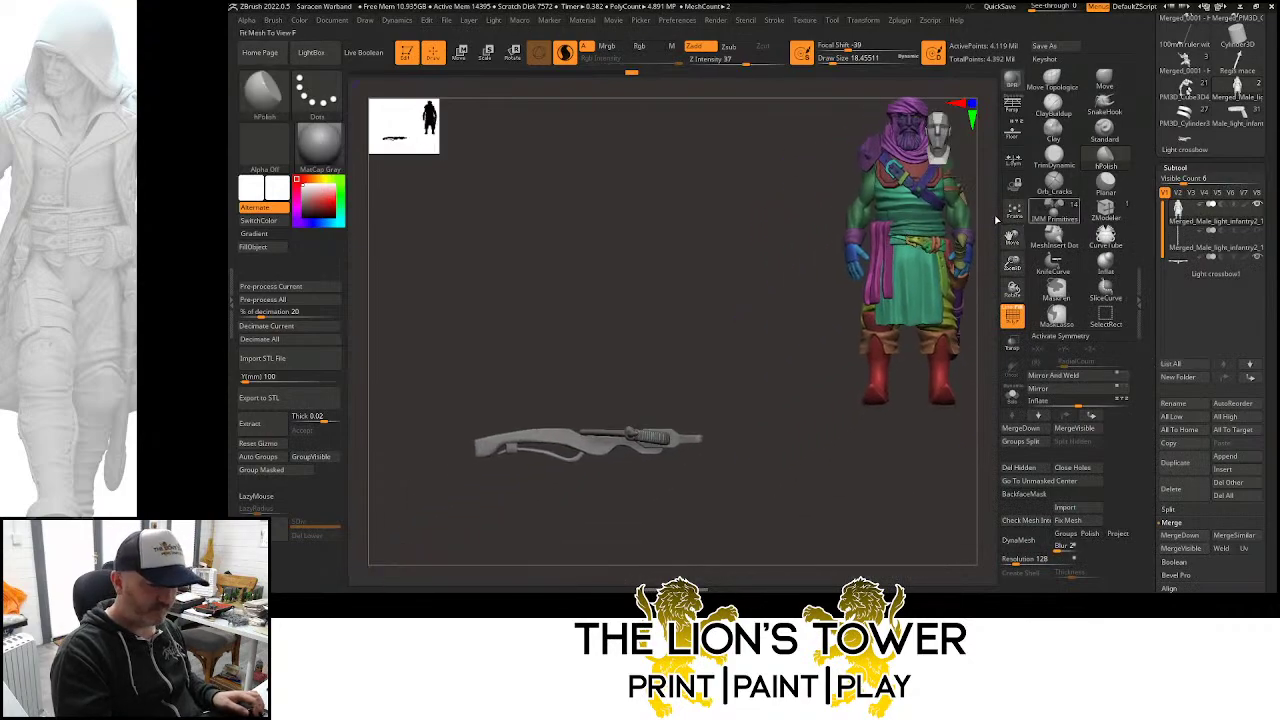
left_click(660, 436, "alt")
left_click(487, 52)
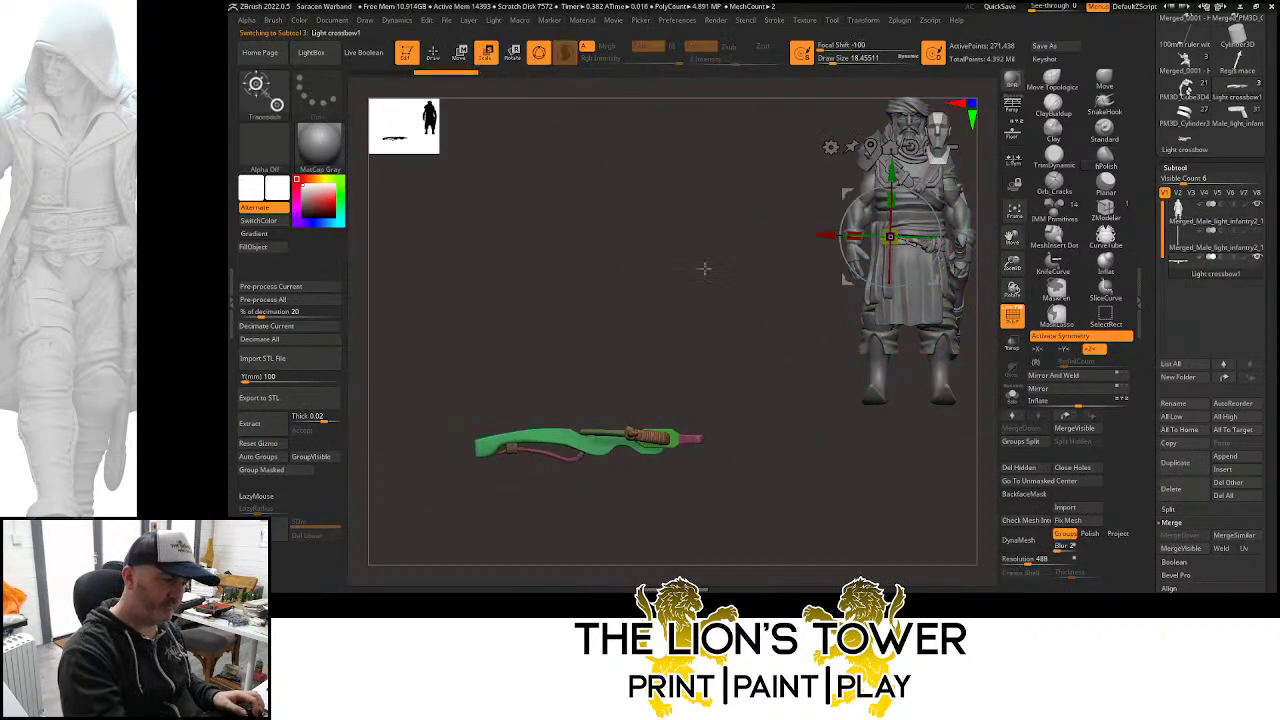
left_click(870, 147)
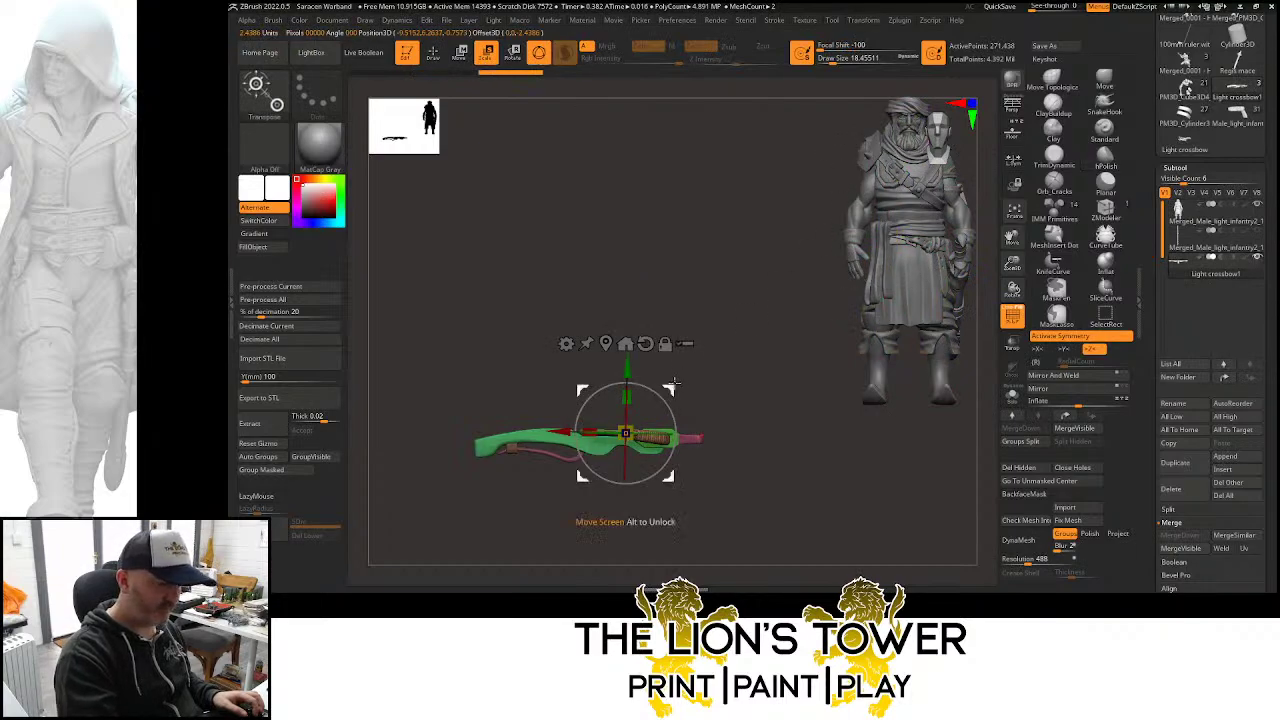
left_click_drag(669, 390, 927, 305)
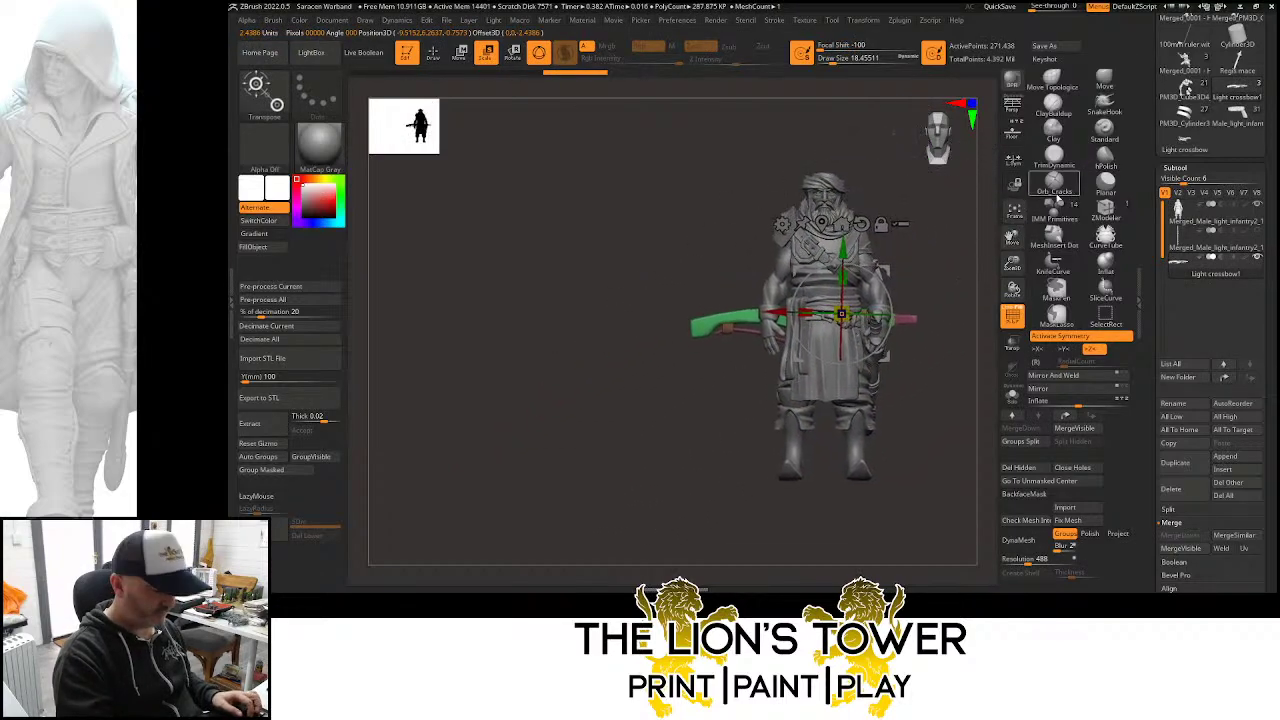
Turn off symmetry, place the crossbow in front of the body, and scale it to about 0.84
key("x")
left_click_drag(940, 257, 949, 374, "shift")
left_click_drag(890, 271, 924, 358)
left_click_drag(877, 398, 873, 402)
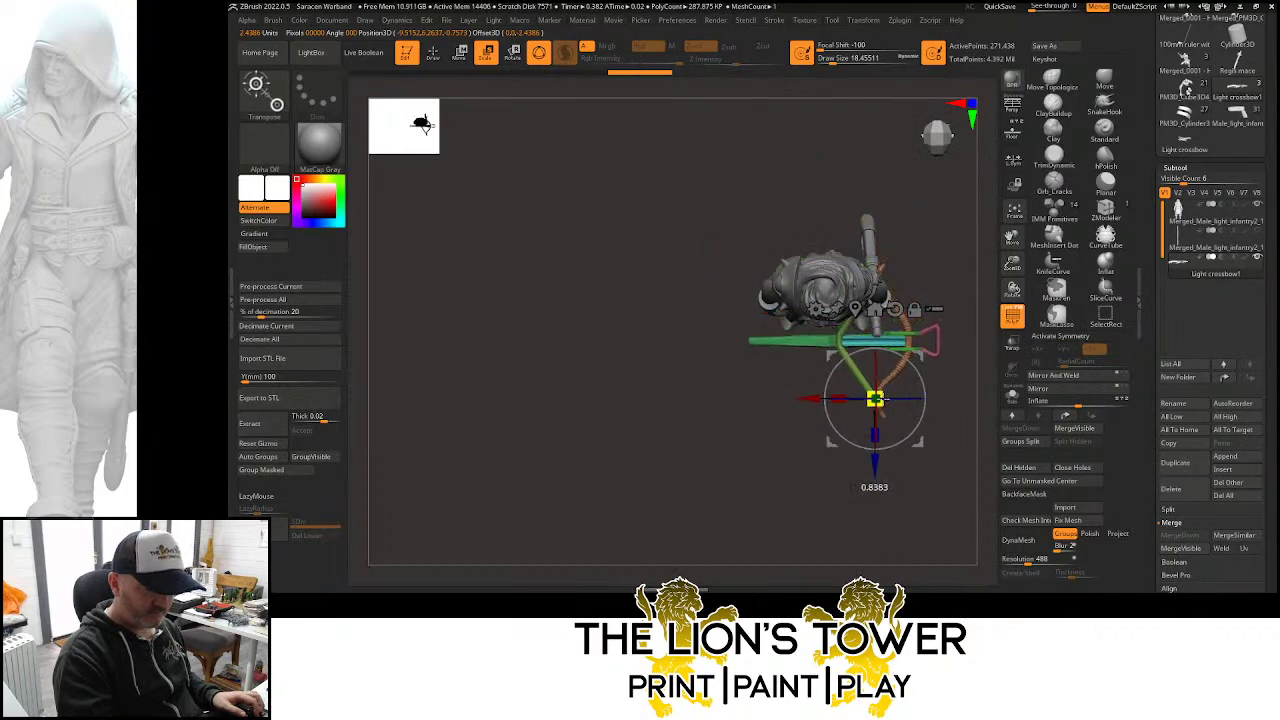
Rotate the crossbow diagonally in front of the chest and shift it so the stock sits near the figure's right shoulder
left_click_drag(966, 374, 972, 262)
left_click_drag(954, 352, 918, 292)
left_click_drag(873, 380, 821, 357)
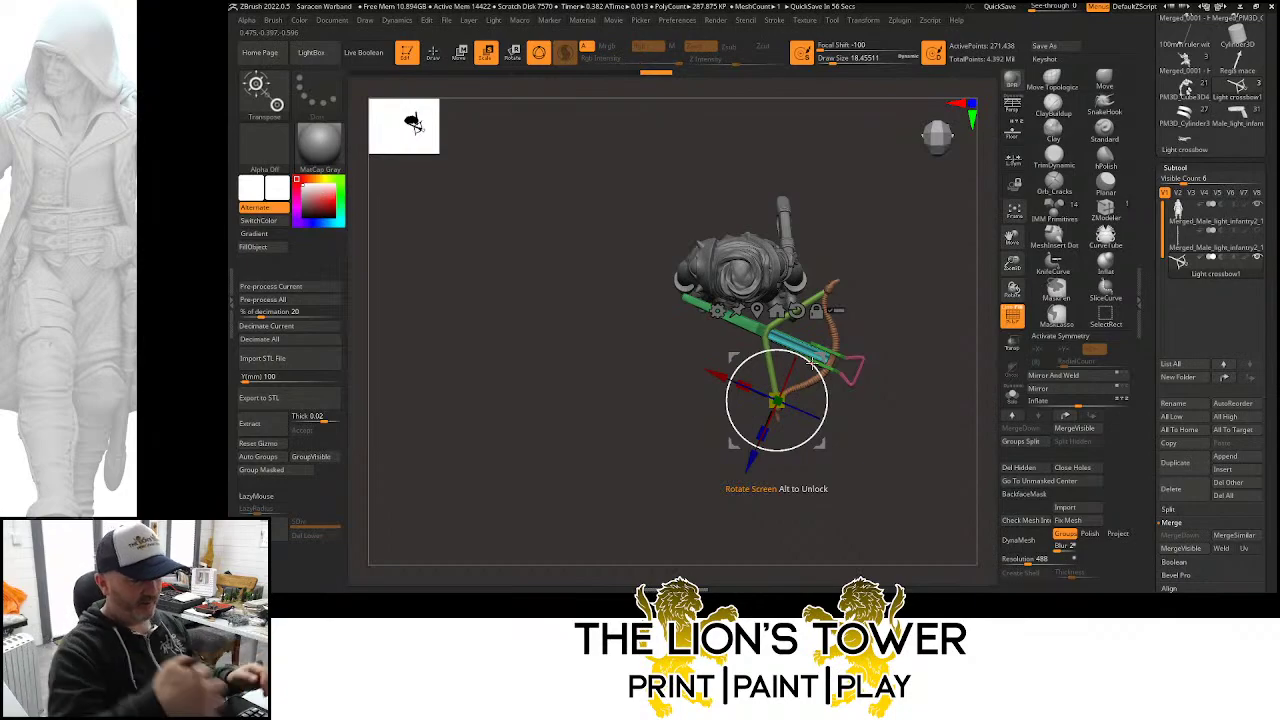
left_click_drag(908, 289, 912, 262)
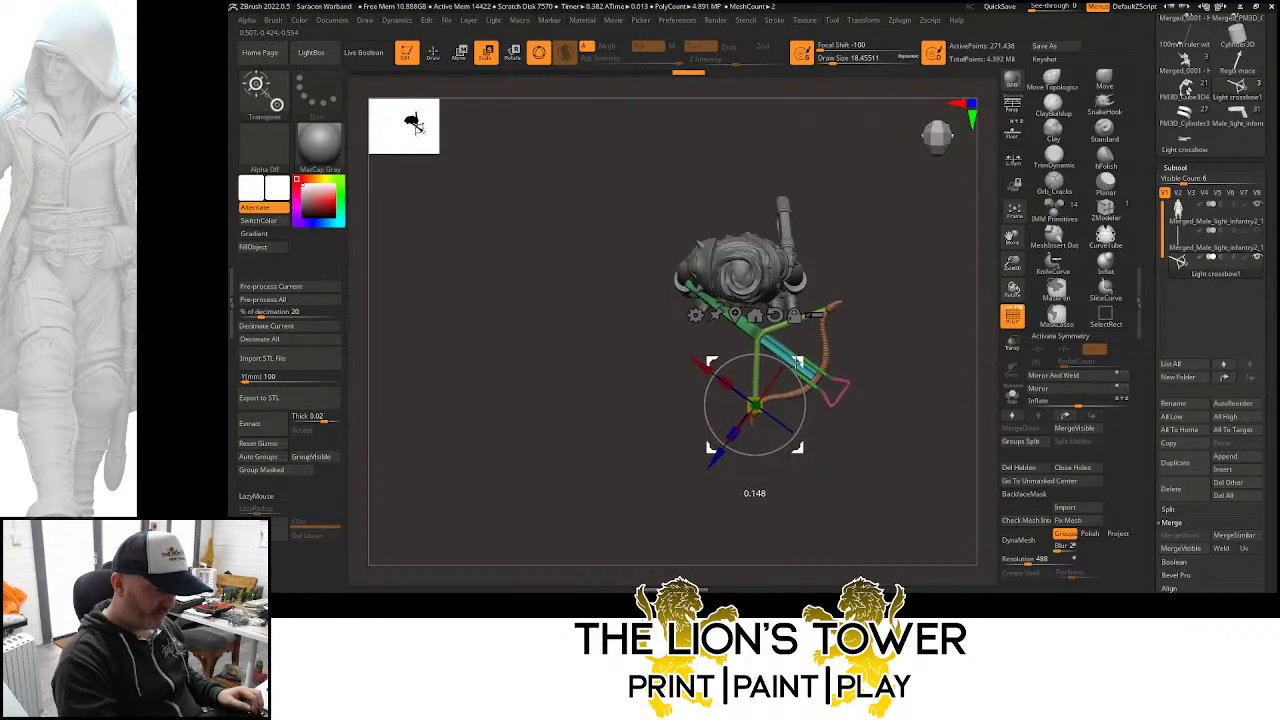
left_click_drag(912, 262, 849, 350)
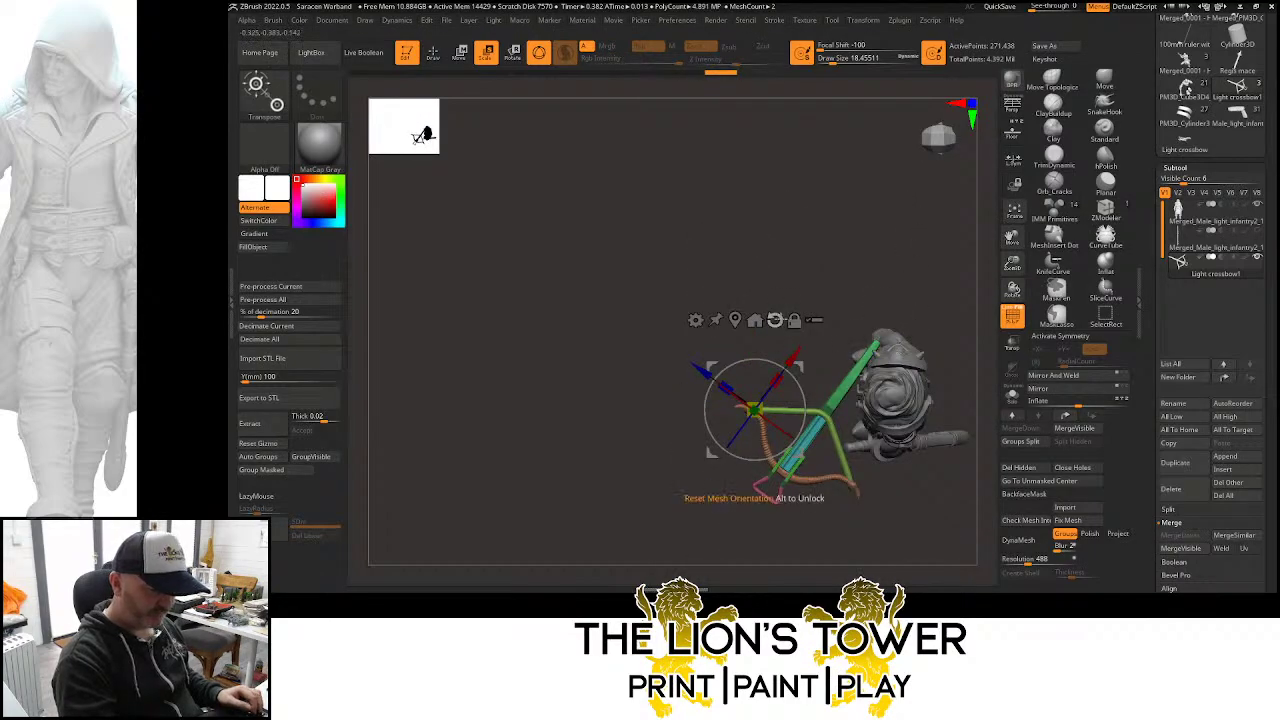
Recentre the gizmo on the crossbow and fine-tune its angle against the figure's right shoulder
left_click(735, 320)
left_click_drag(1012, 264, 881, 258)
left_click_drag(838, 363, 835, 349)
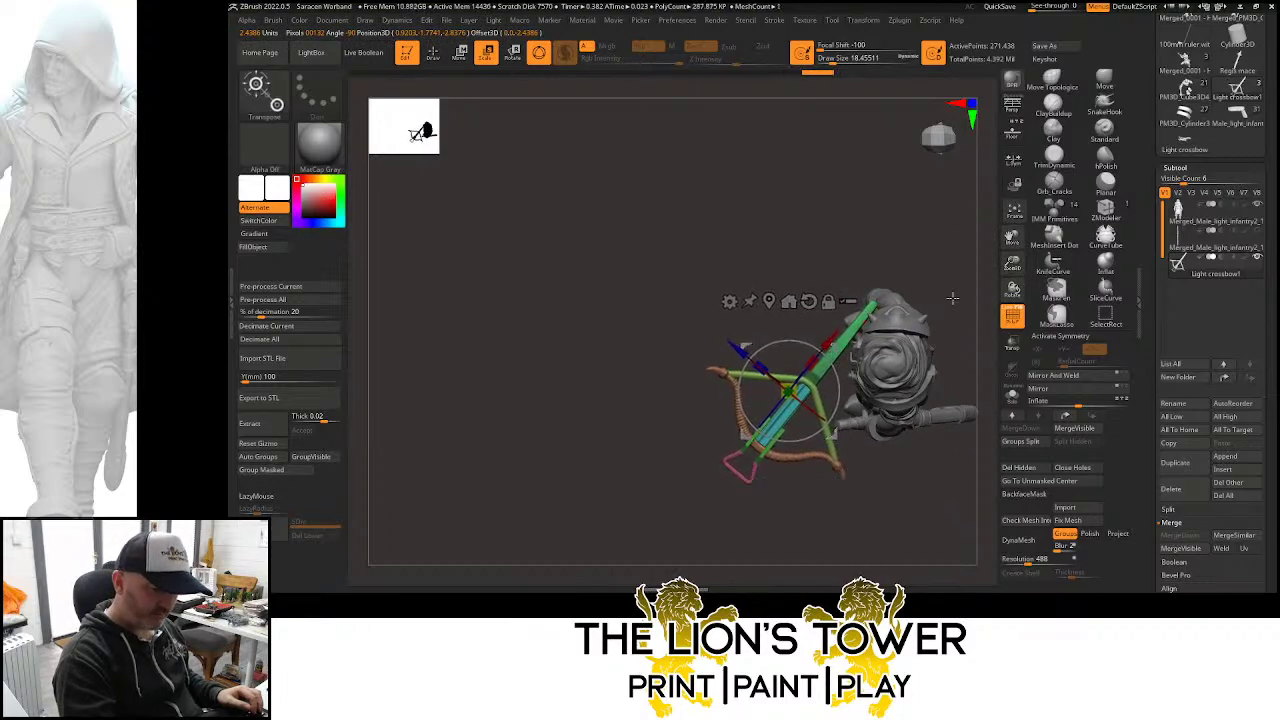
left_click_drag(953, 298, 983, 345)
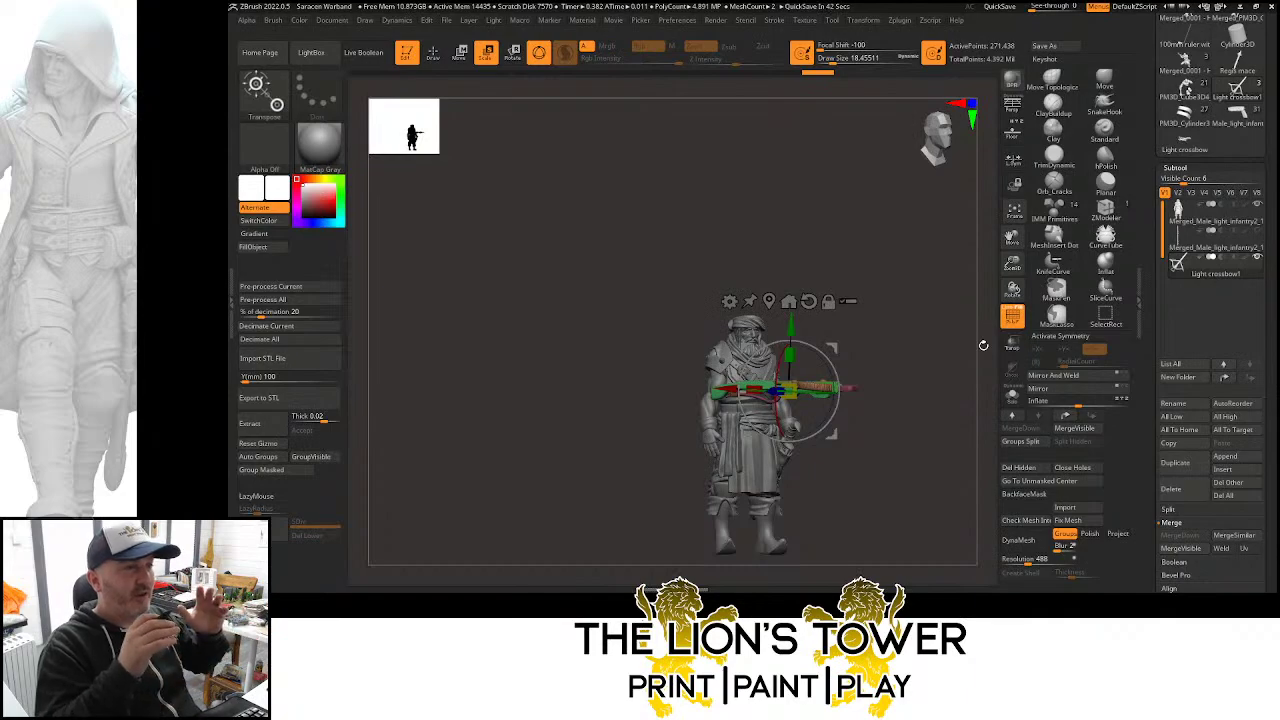
Select the figure's body and hide its hands, wrist wraps, arms and upper-arm bandages
left_click_drag(1013, 264, 1021, 277)
left_click_drag(954, 280, 941, 320)
left_click(952, 250, "ctrl")
left_click(960, 257, "ctrl")
left_click_drag(964, 262, 908, 262, "shift")
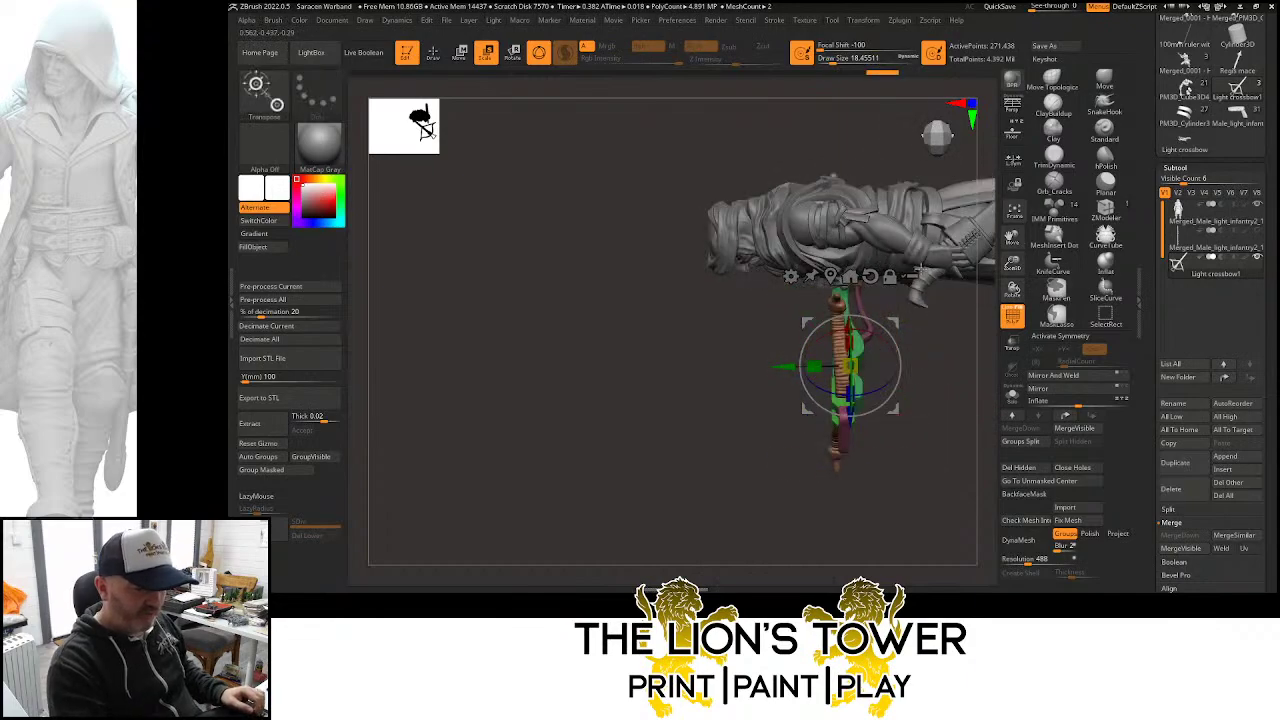
left_click(905, 215, "alt")
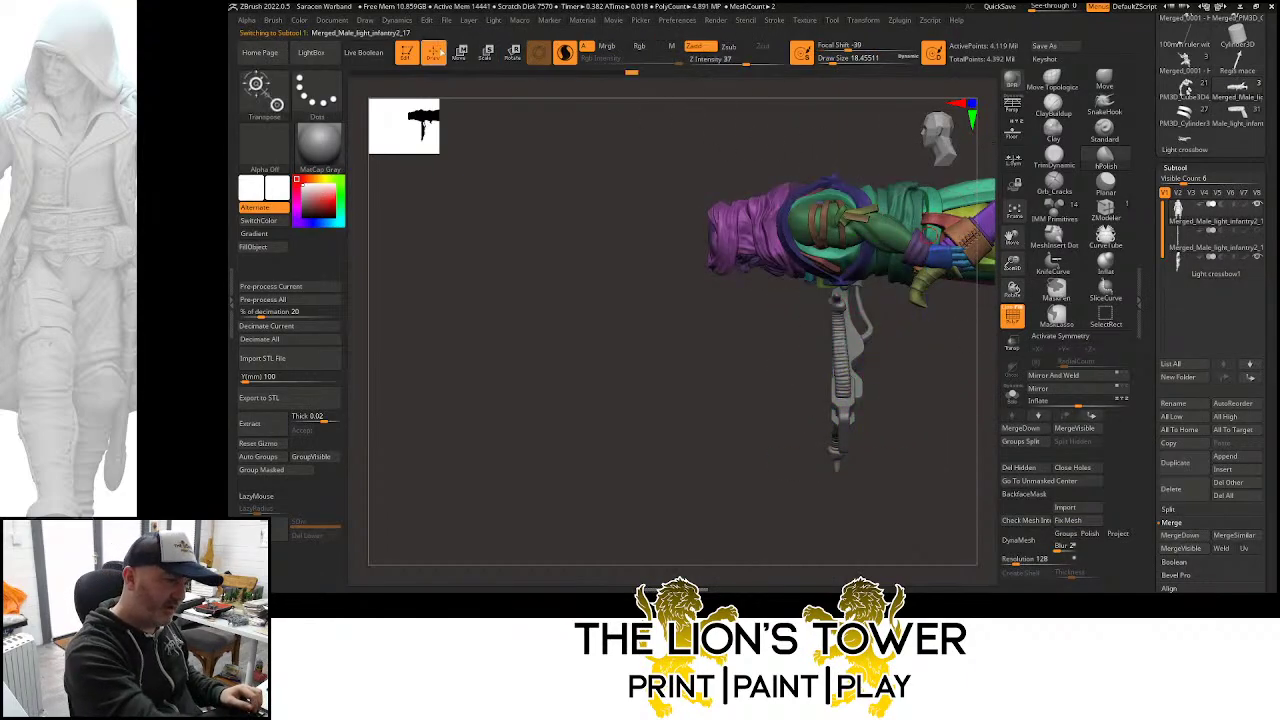
left_click(945, 258, "ctrl+shift")
left_click(958, 255, "ctrl+shift")
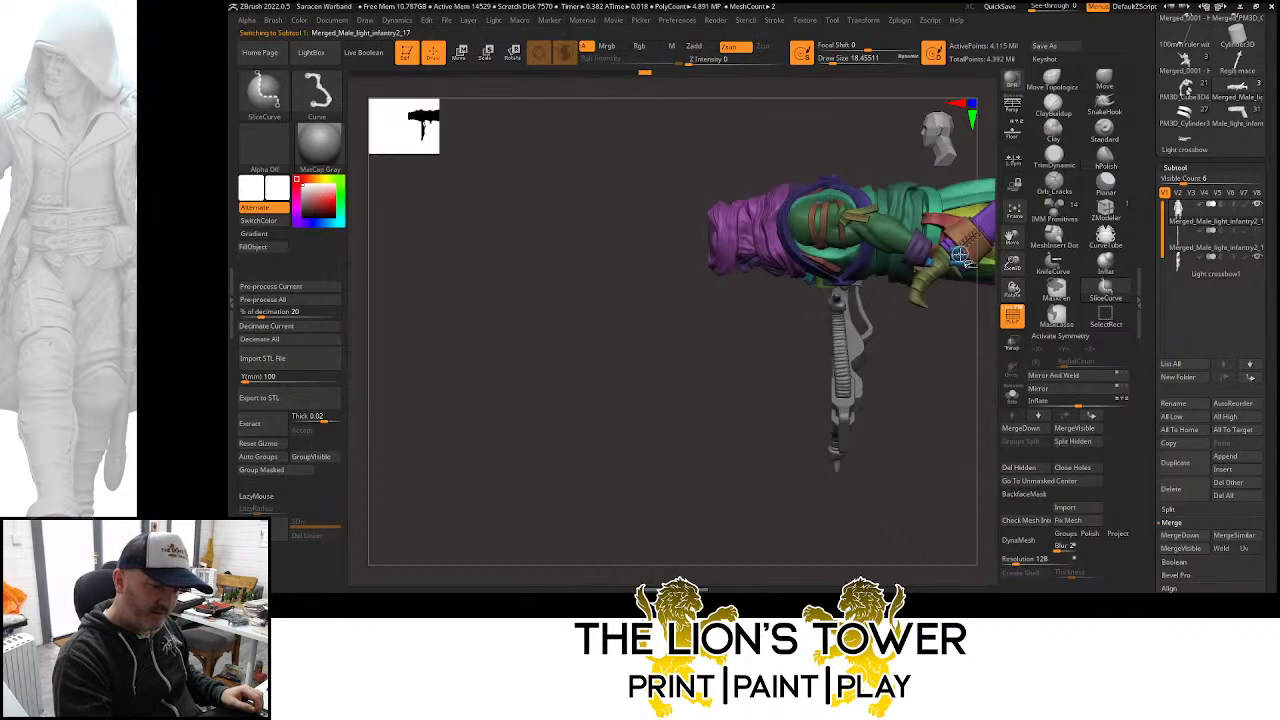
left_click(958, 258, "ctrl+shift")
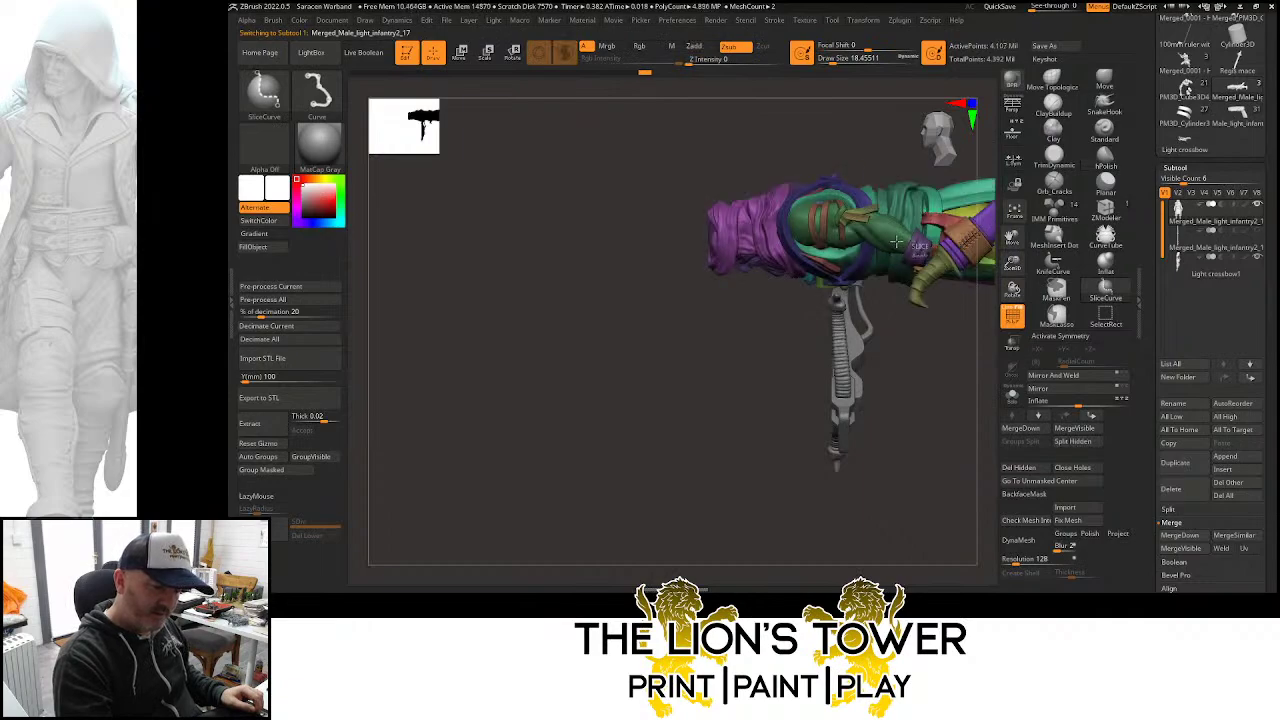
left_click(852, 216, "ctrl+alt+shift")
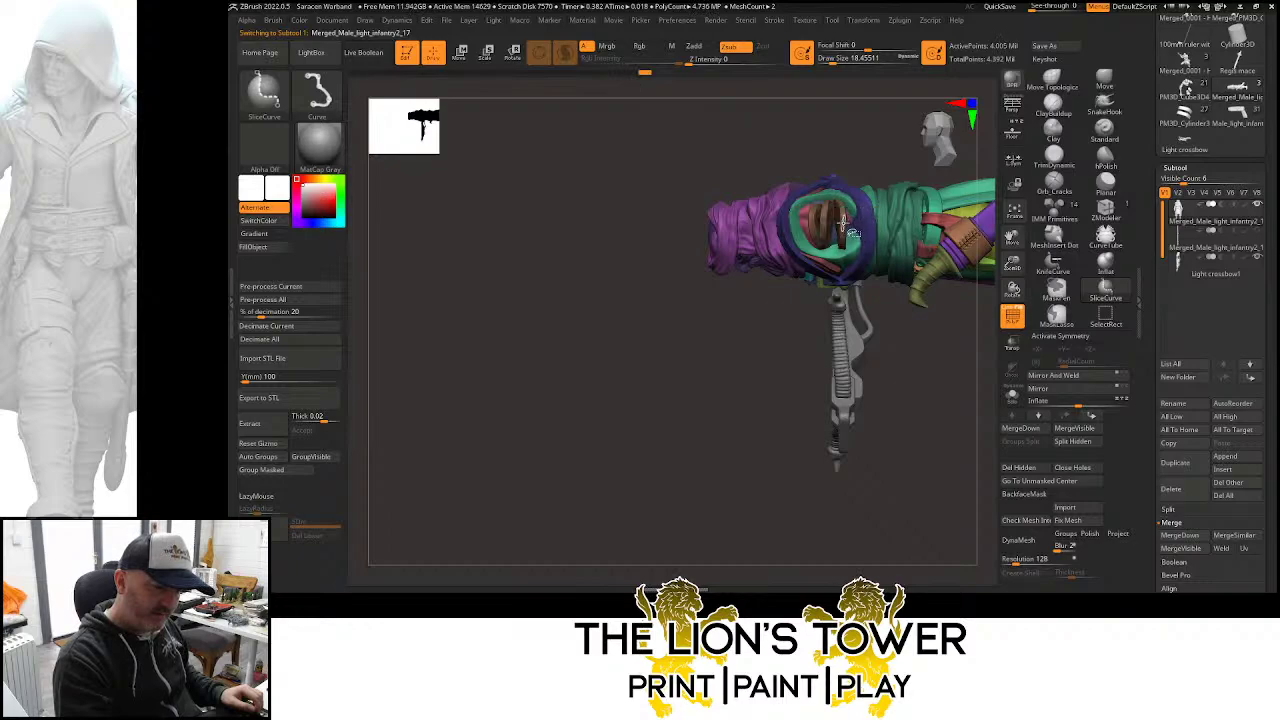
left_click(829, 221, "ctrl+shift")
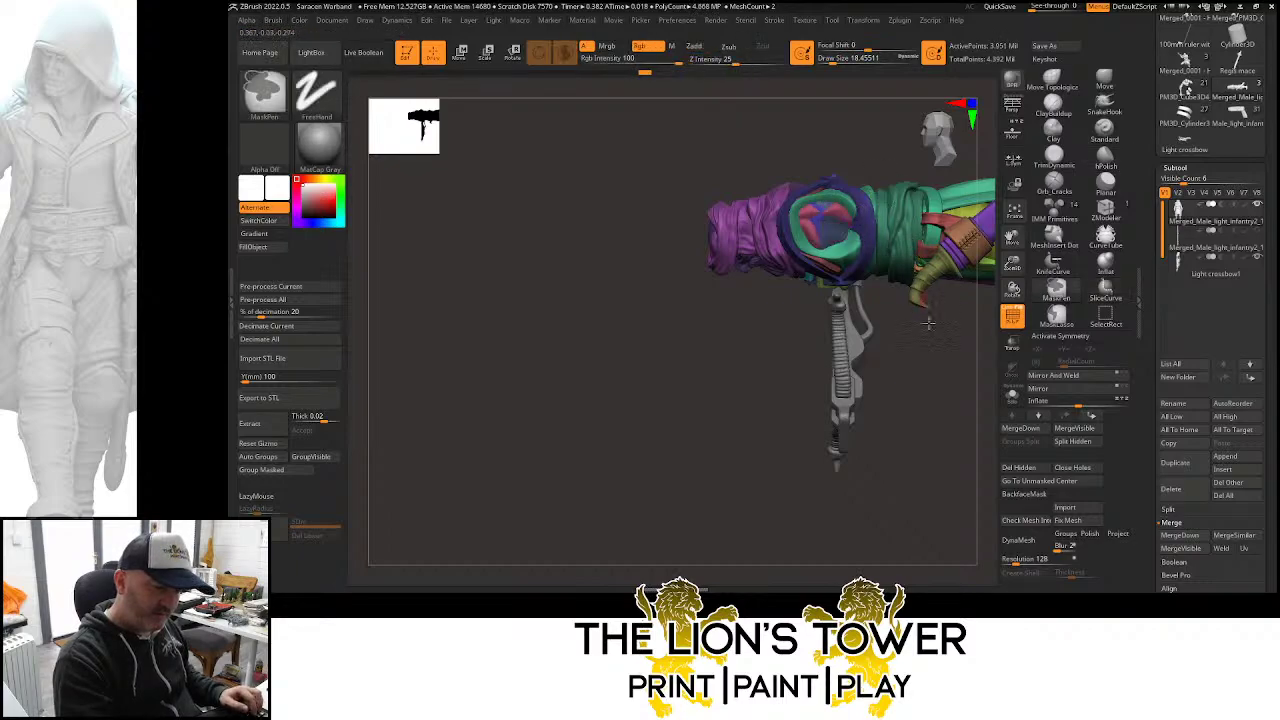
mouse_move(938, 372)
left_mouse_down()
mouse_move(963, 349)
mouse_move(946, 283)
mouse_move(970, 240)
mouse_move(971, 323)
mouse_move(956, 290)
left_mouse_up()
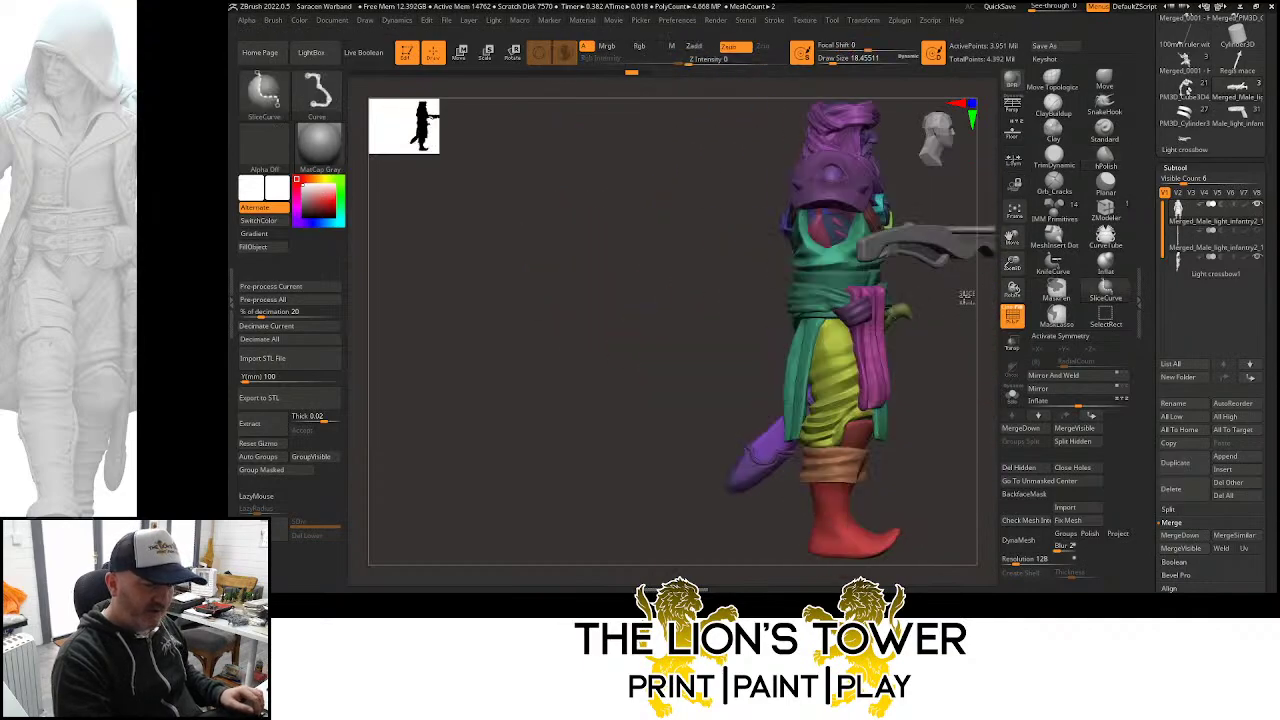
Save the project as Saracen Warband in the SCULPTS folder, replacing the existing file
key("ctrl+s")
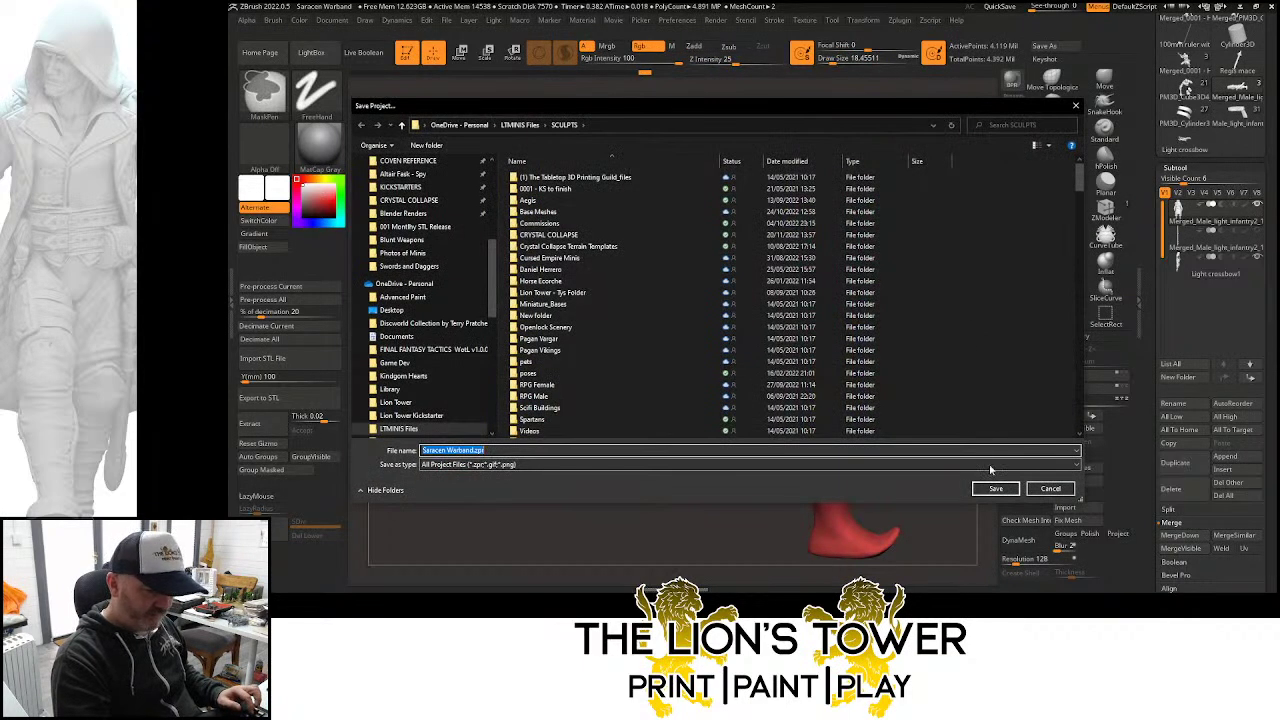
left_click(995, 488)
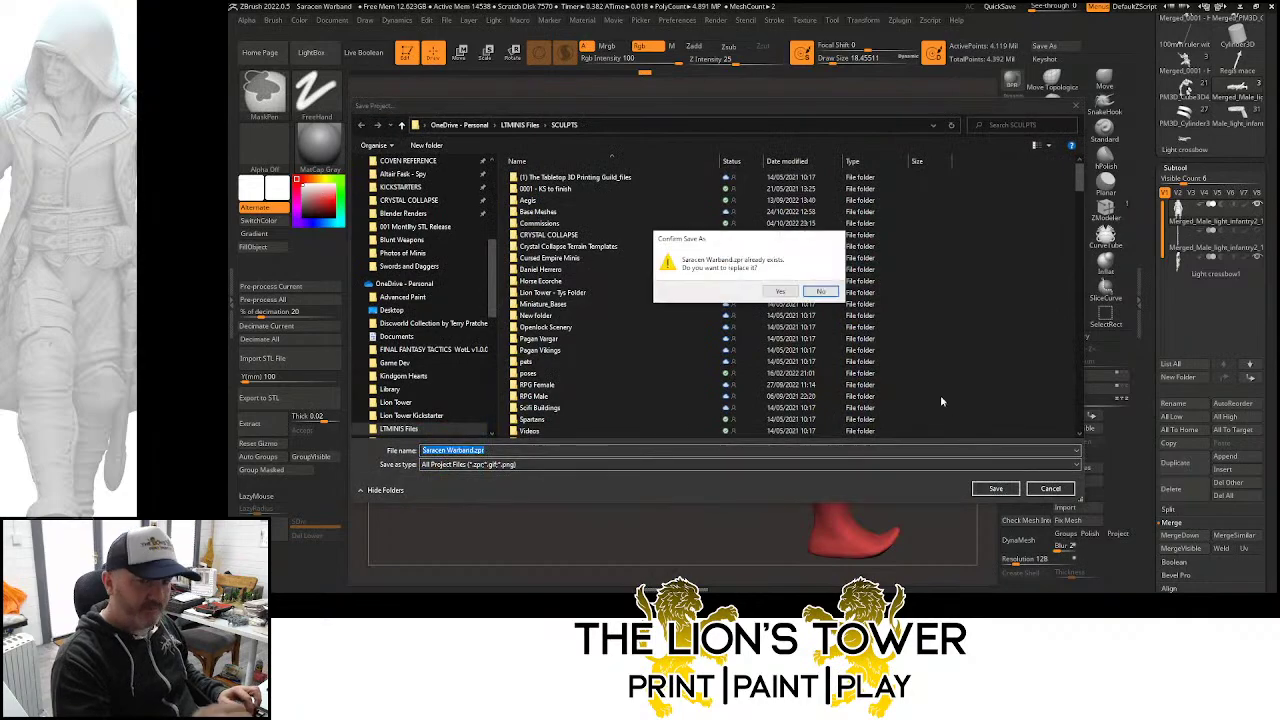
left_click(781, 291)
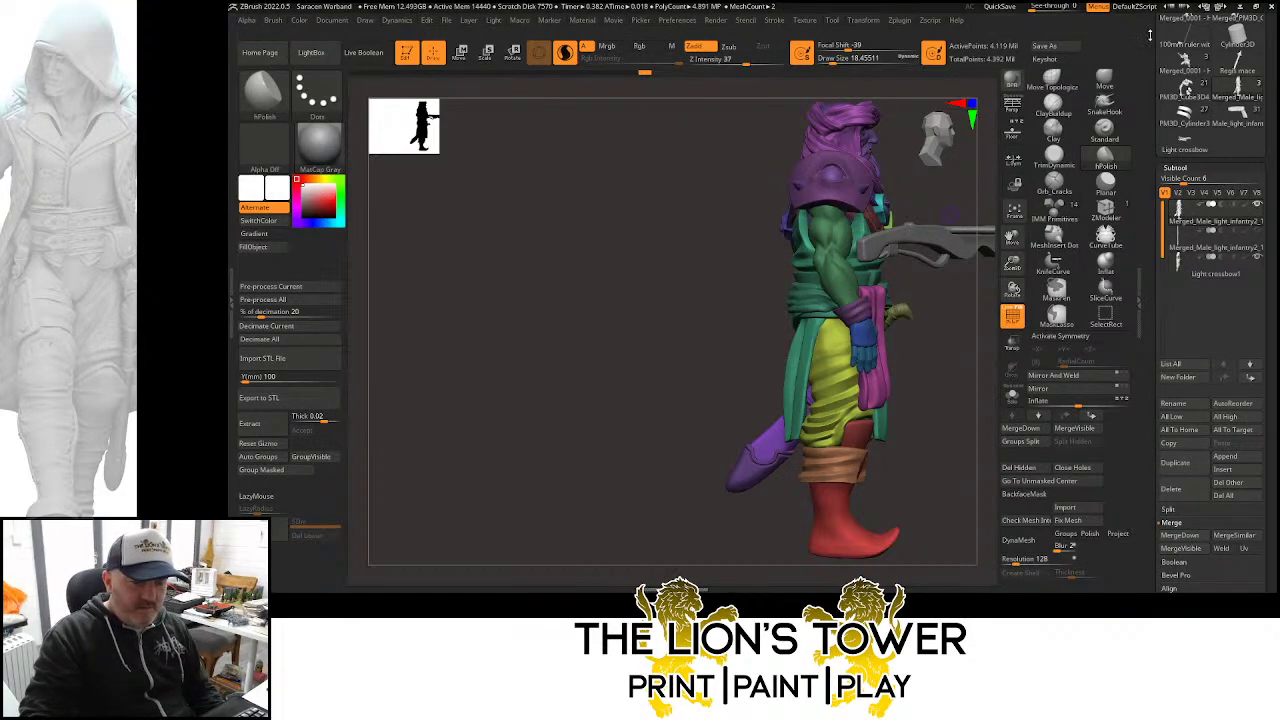
Load the tools from the Mercenary Company project in the SCULPTS folder, sorting the files by date modified to find it
left_click_drag(1150, 35, 1156, 200)
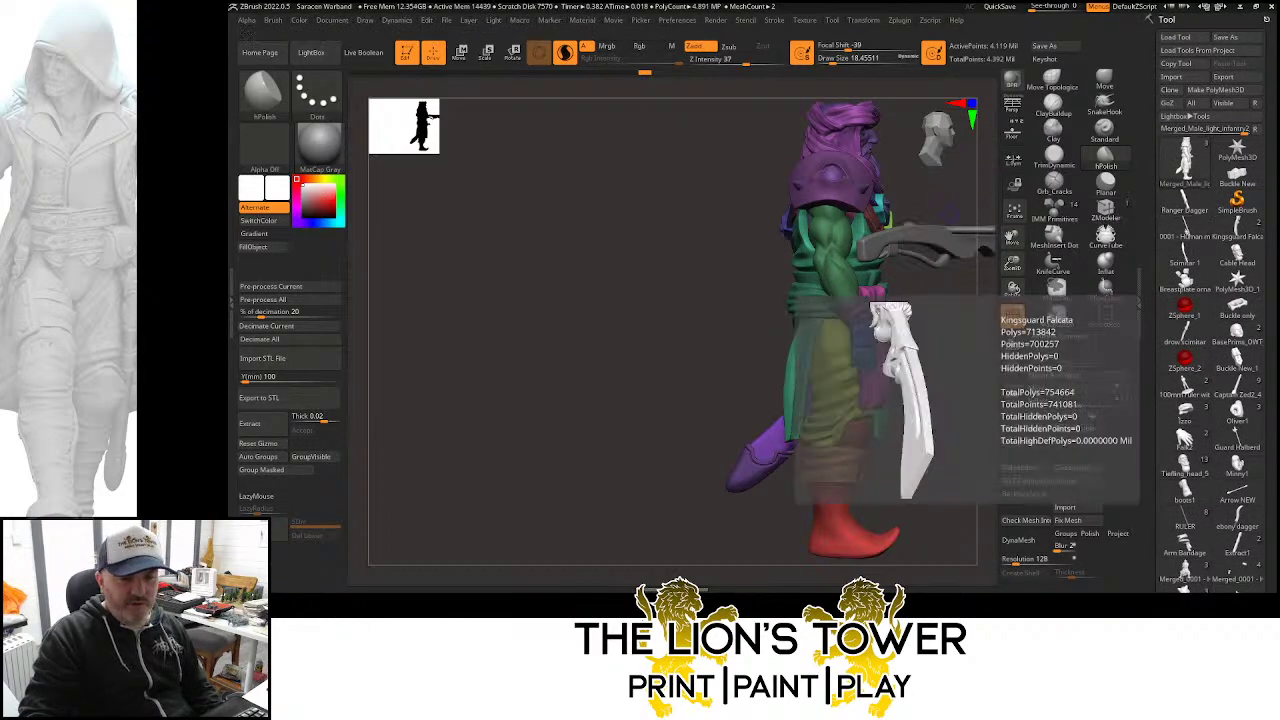
left_click(1197, 50)
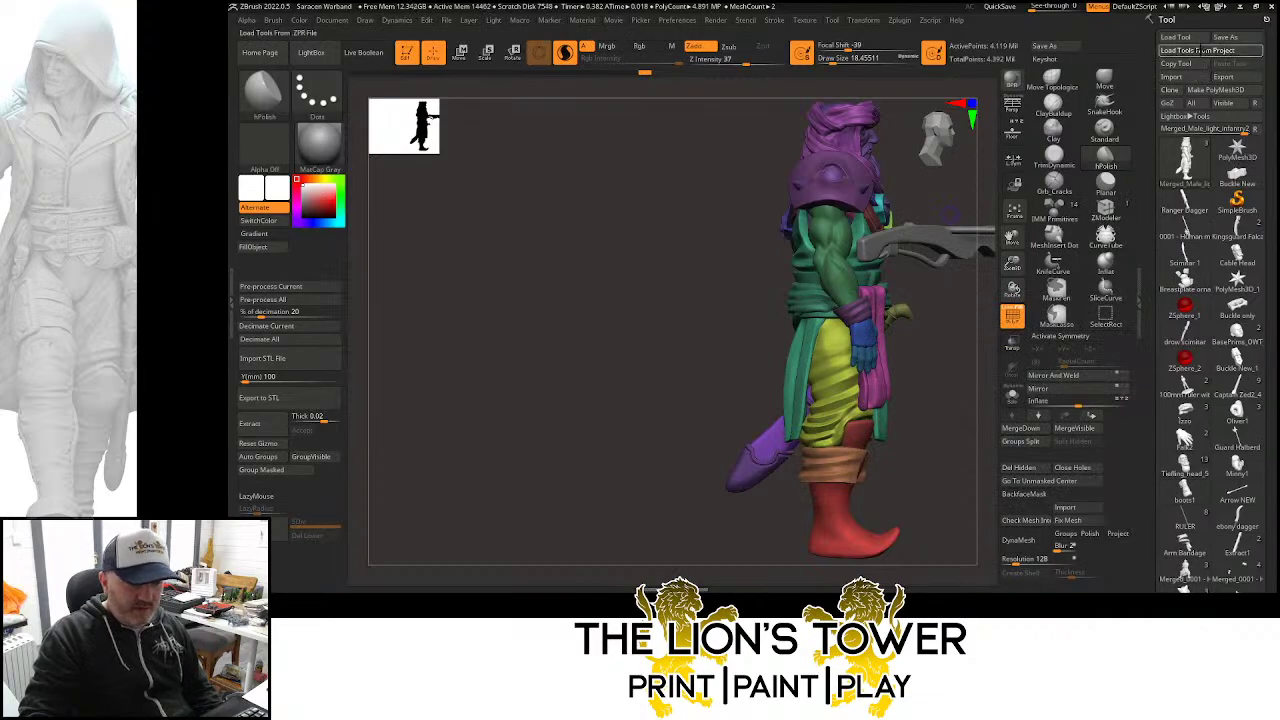
scroll(613, 242, "down", 7)
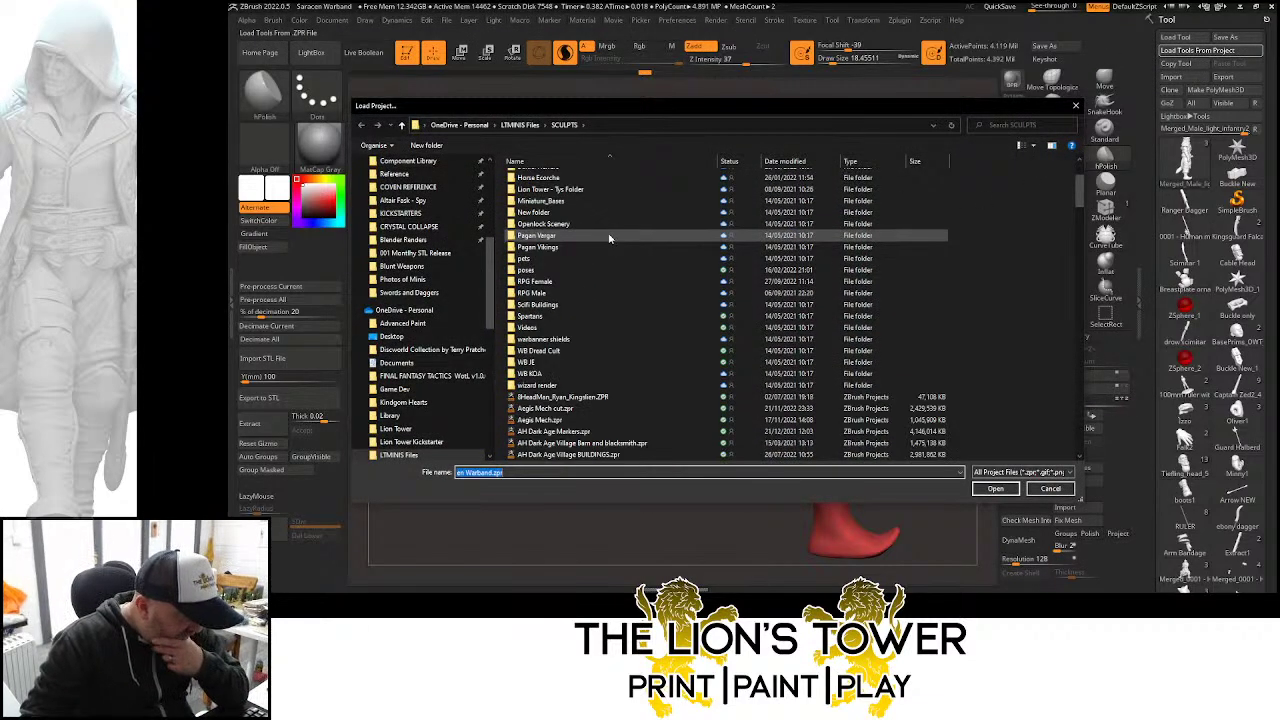
scroll(612, 236, "down", 8)
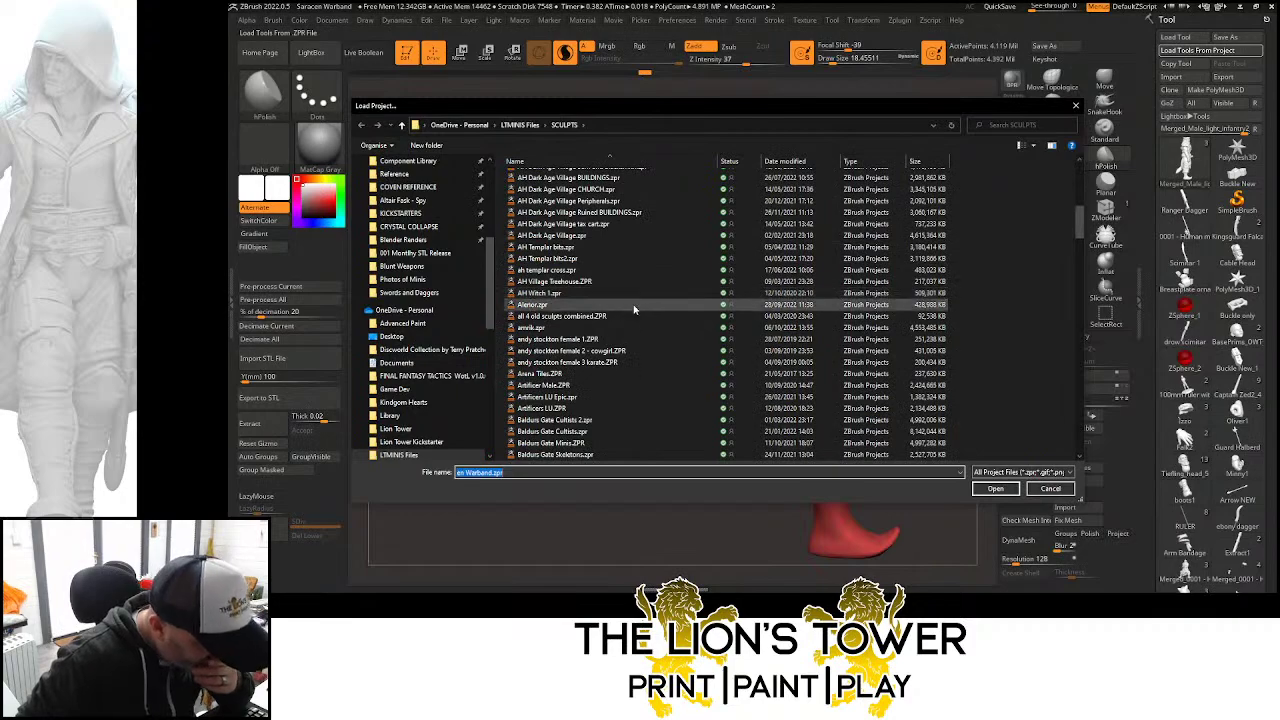
scroll(630, 310, "down", 10)
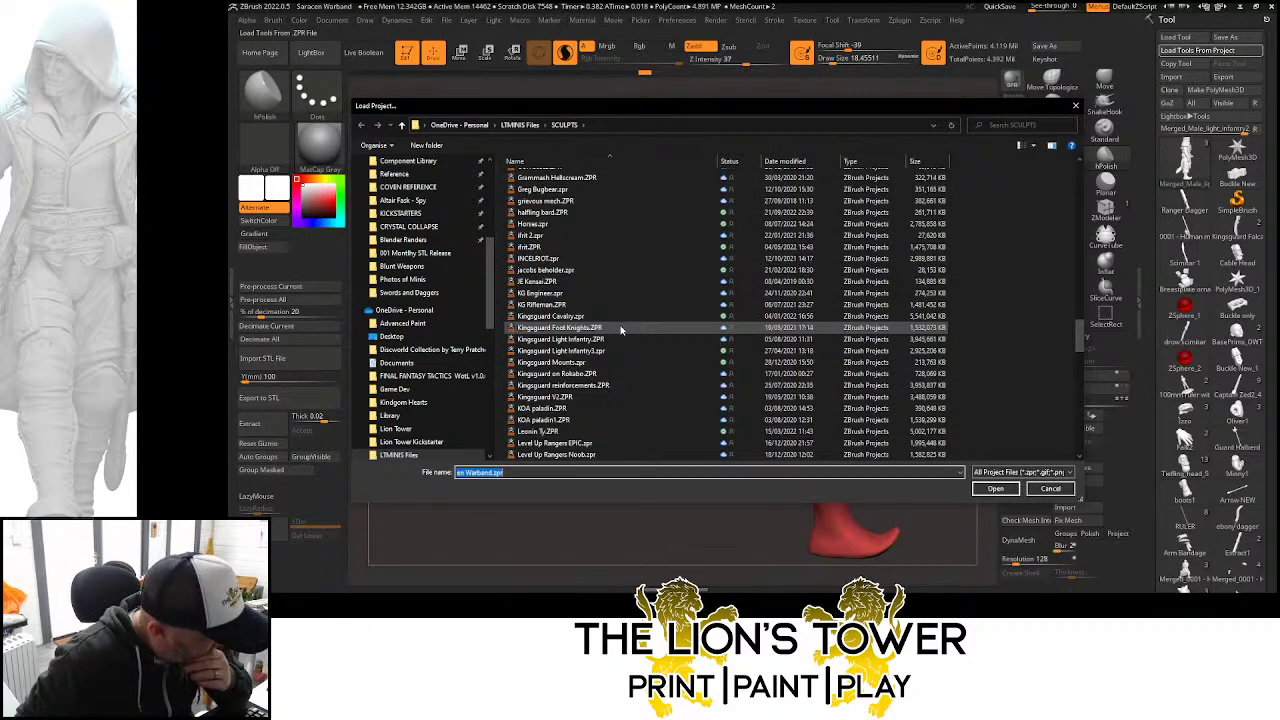
scroll(620, 330, "down", 3)
scroll(622, 337, "down", 3)
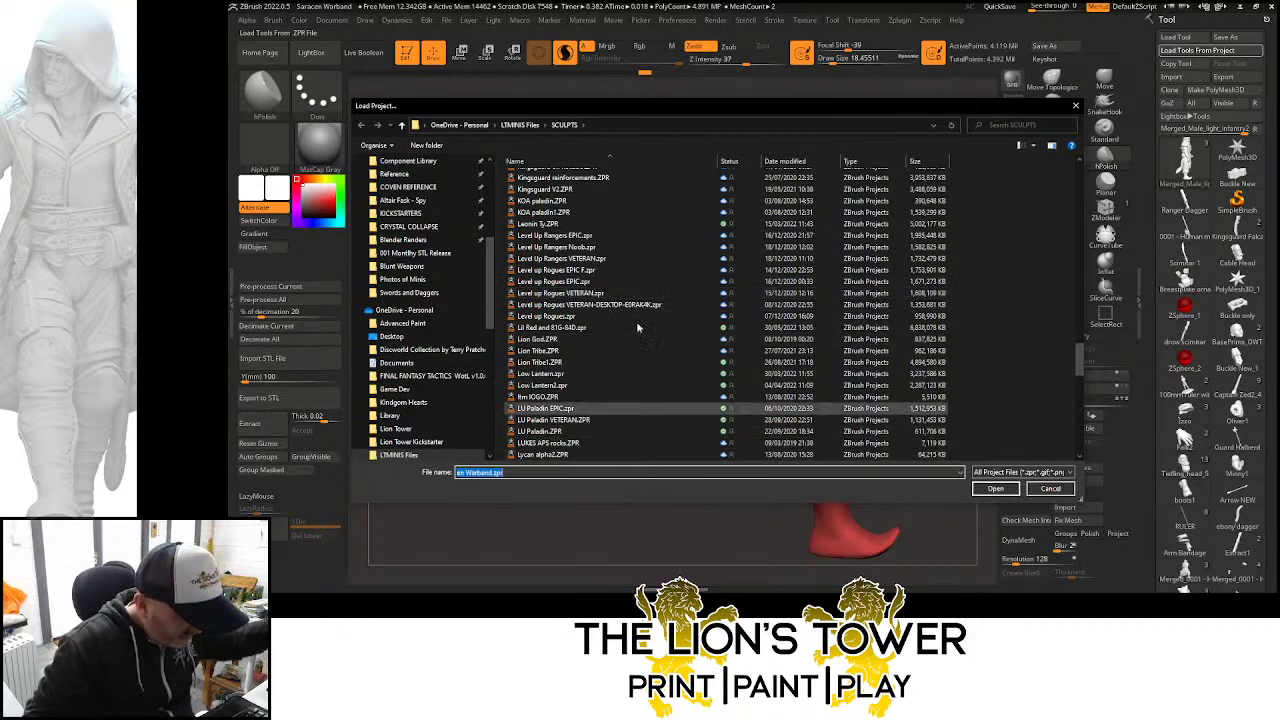
scroll(630, 321, "down", 6)
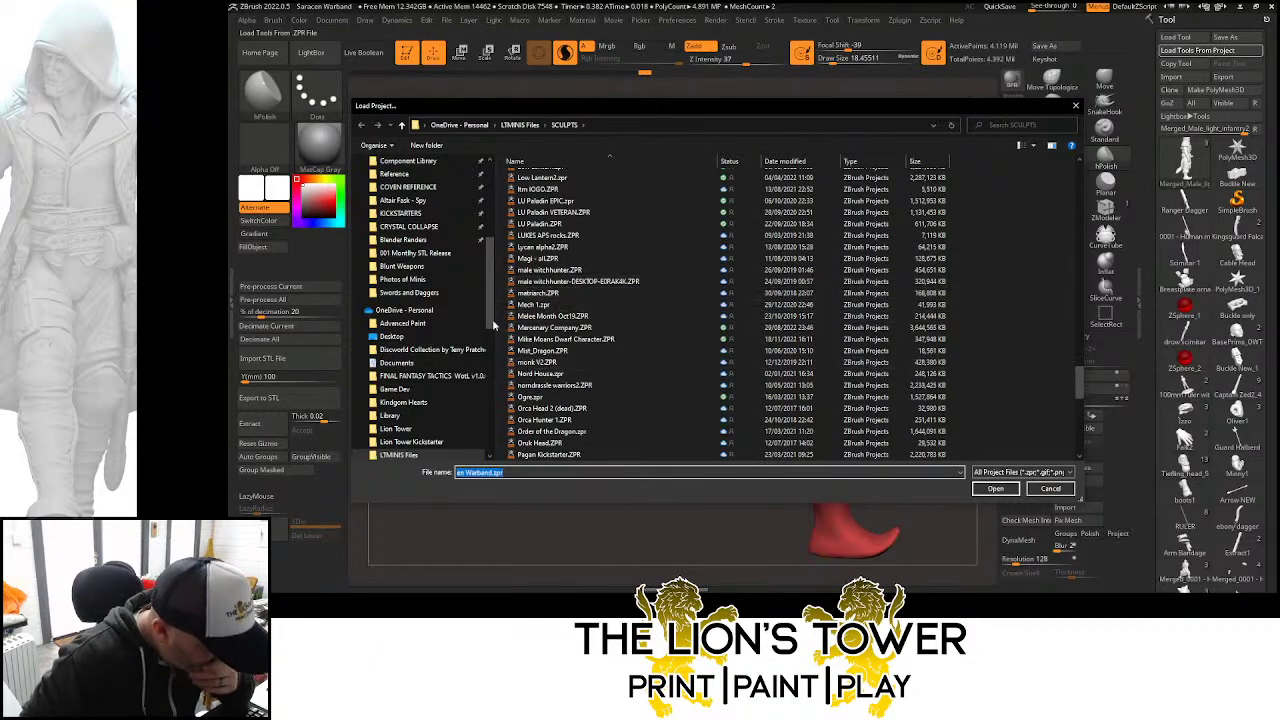
left_click(622, 327)
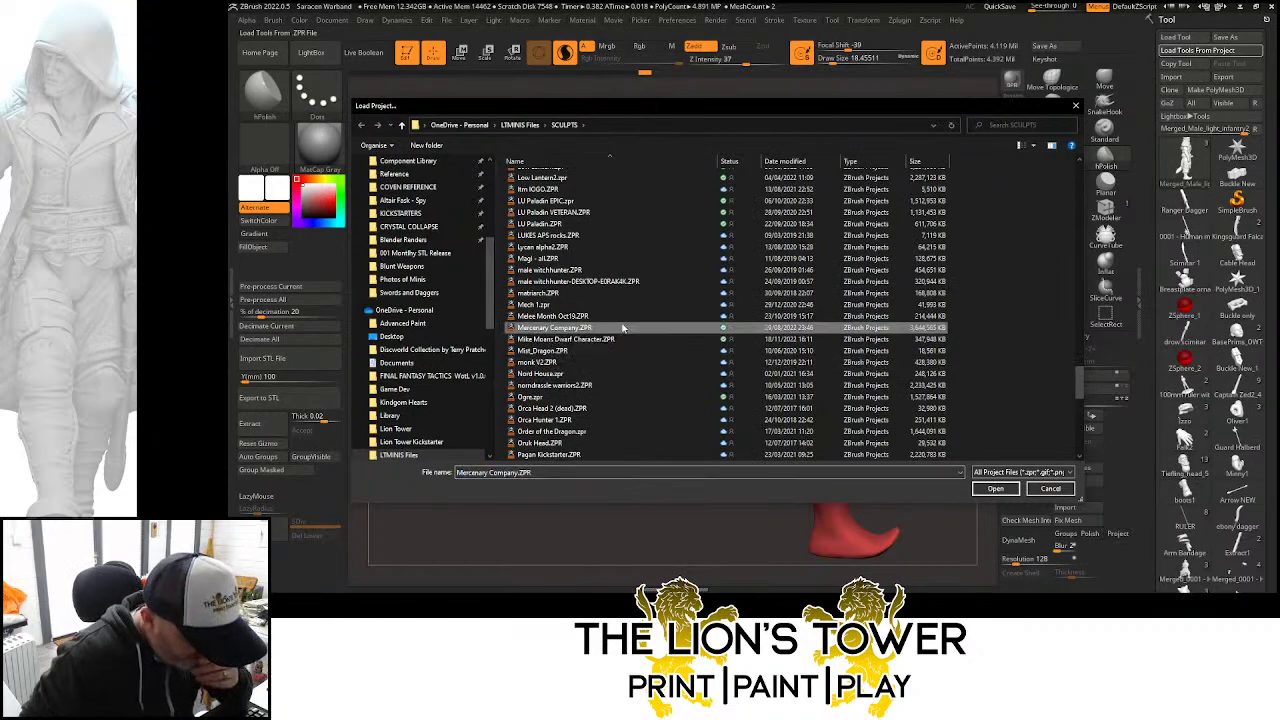
left_click(800, 162)
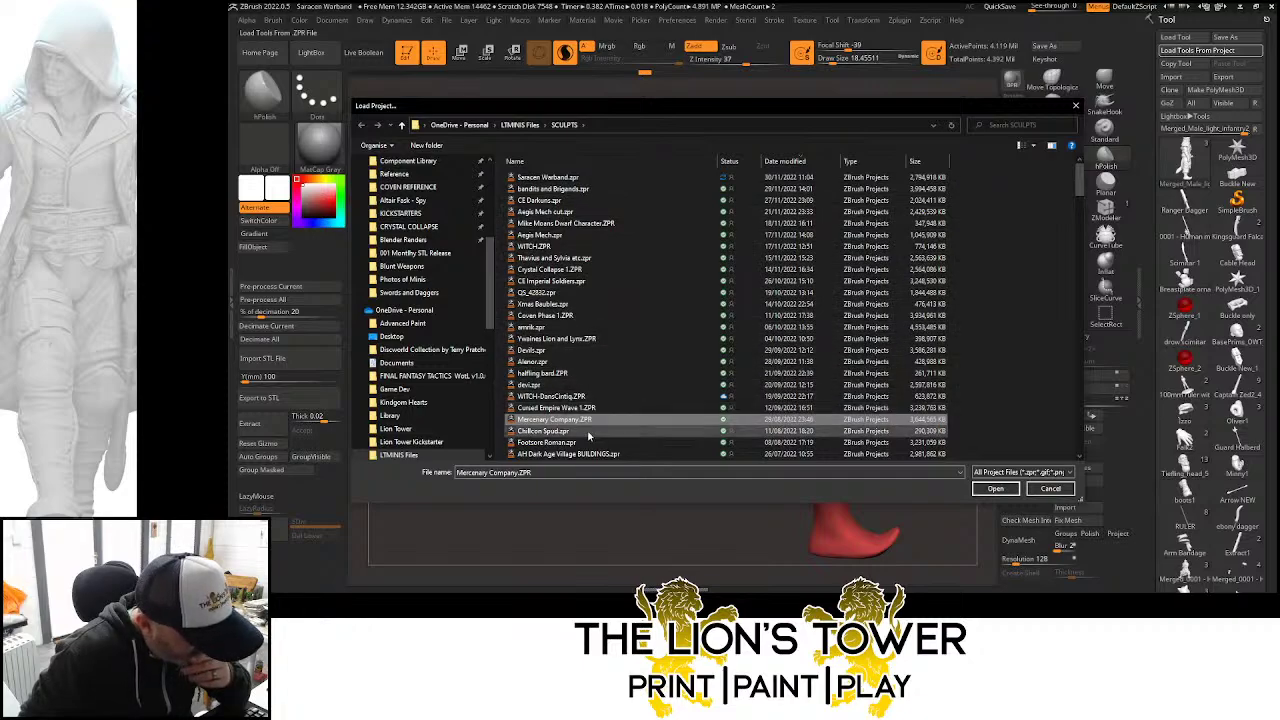
double_click(557, 420)
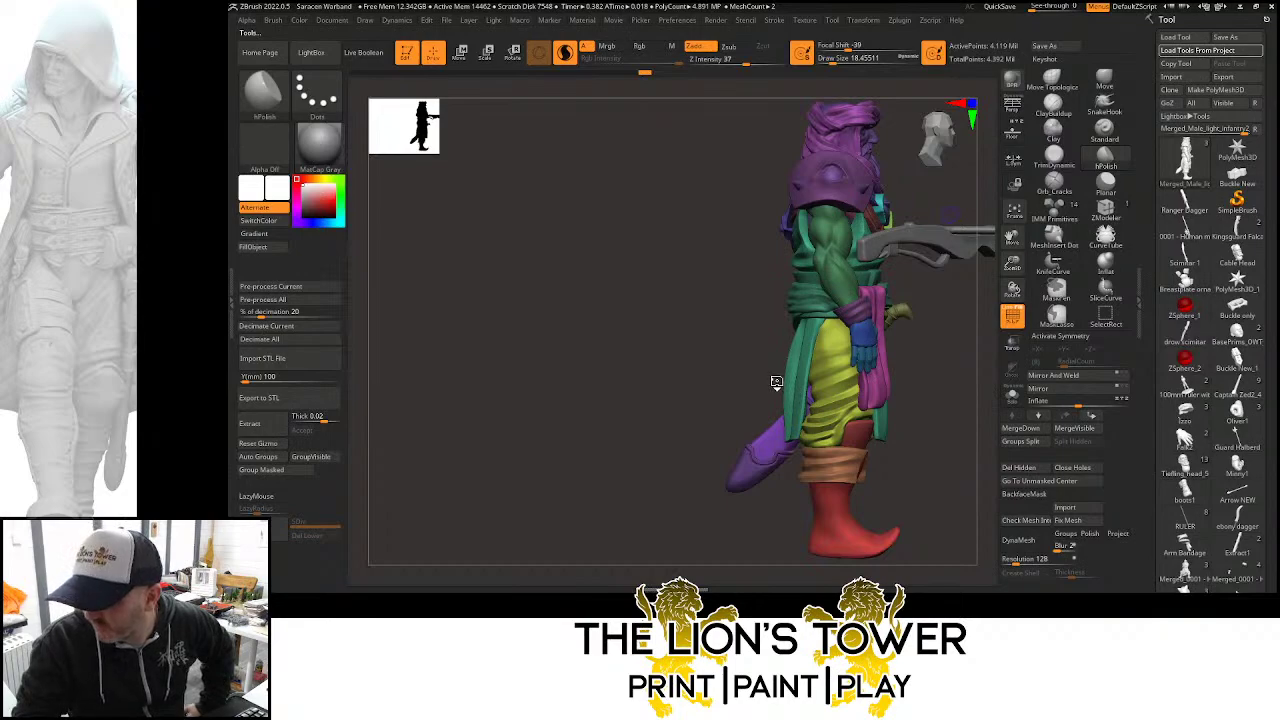
key("alt+Tab")
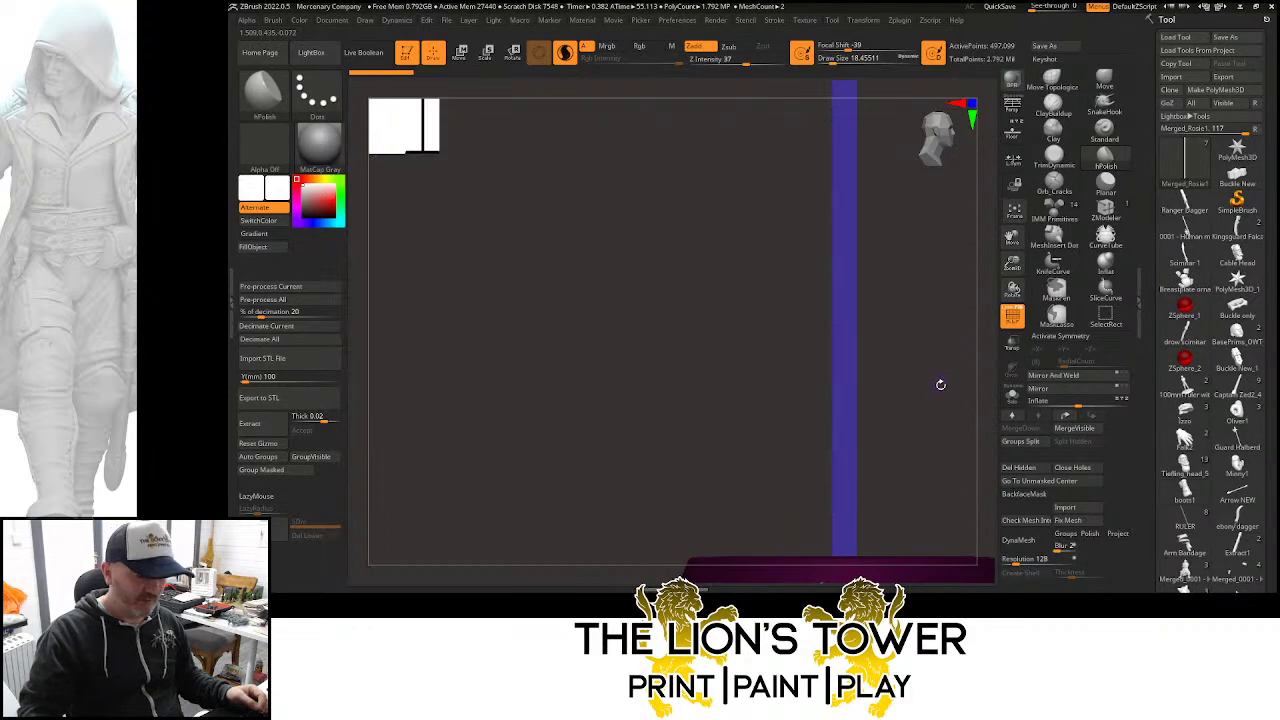
Select the Longsword tool and delete all its subtools, accepting that this cannot be undone
mouse_move(1161, 365)
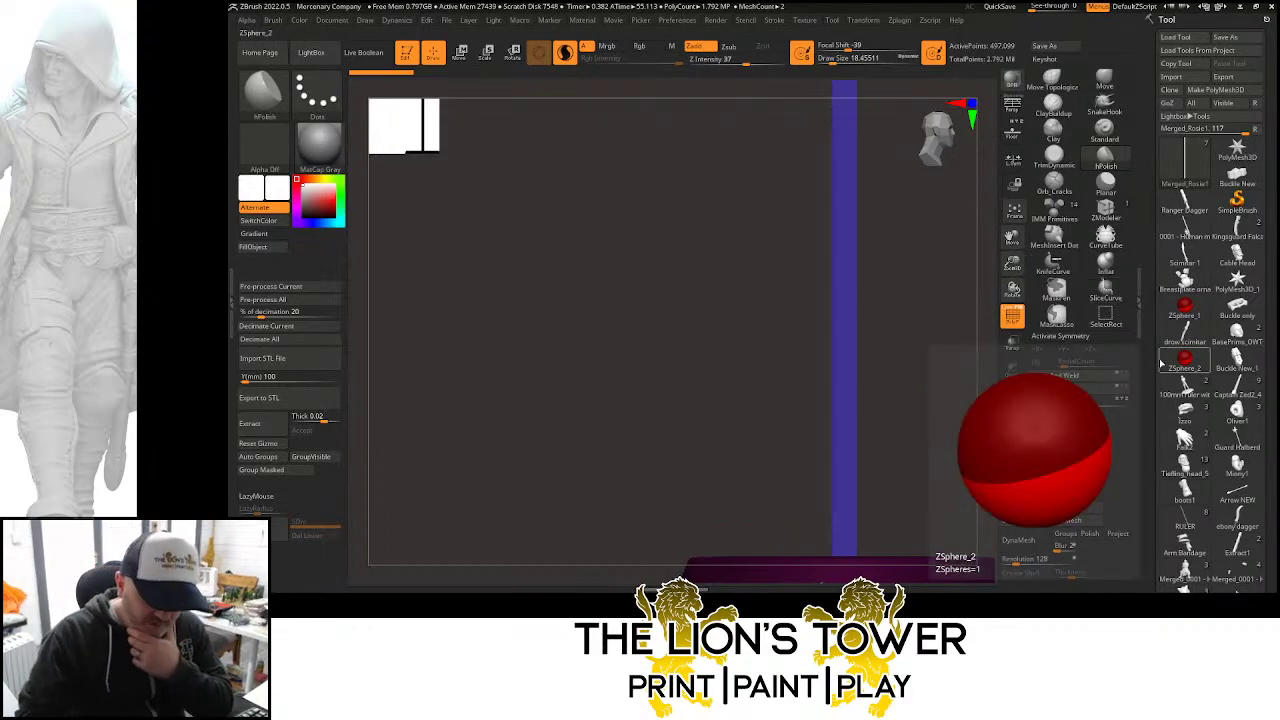
scroll(1150, 240, "down", 10)
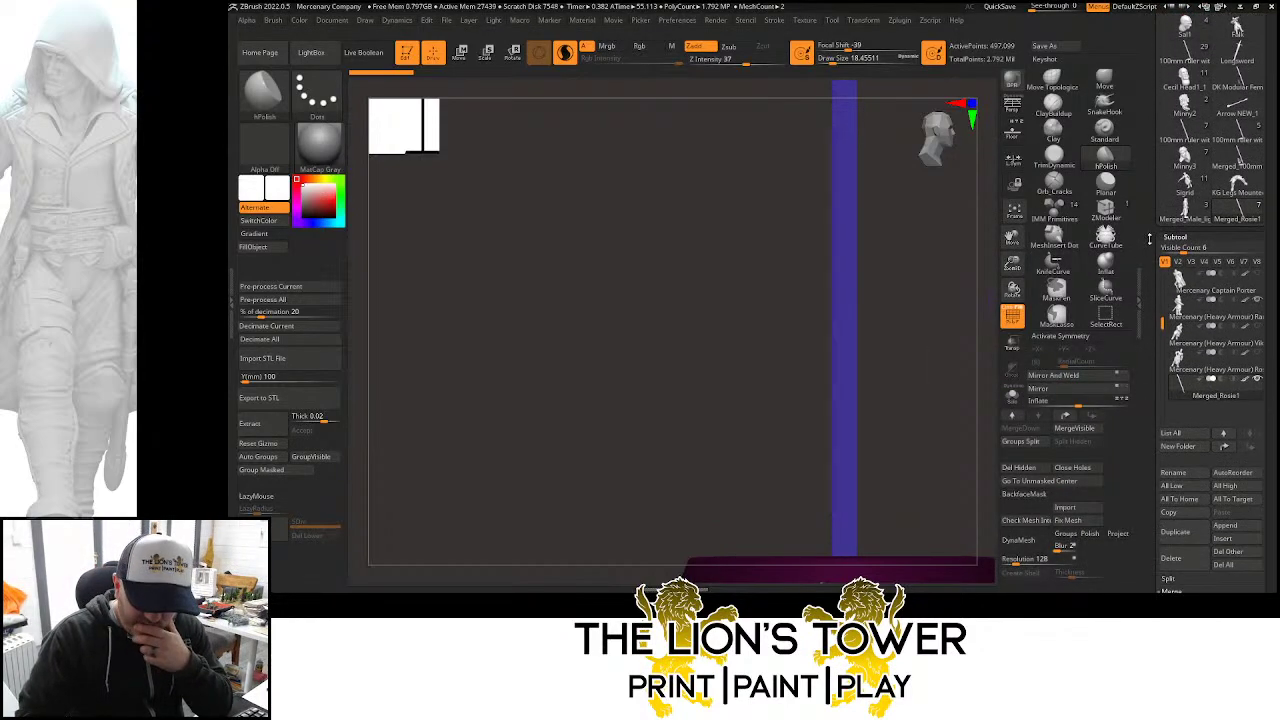
scroll(1150, 240, "up", 10)
mouse_move(1237, 420)
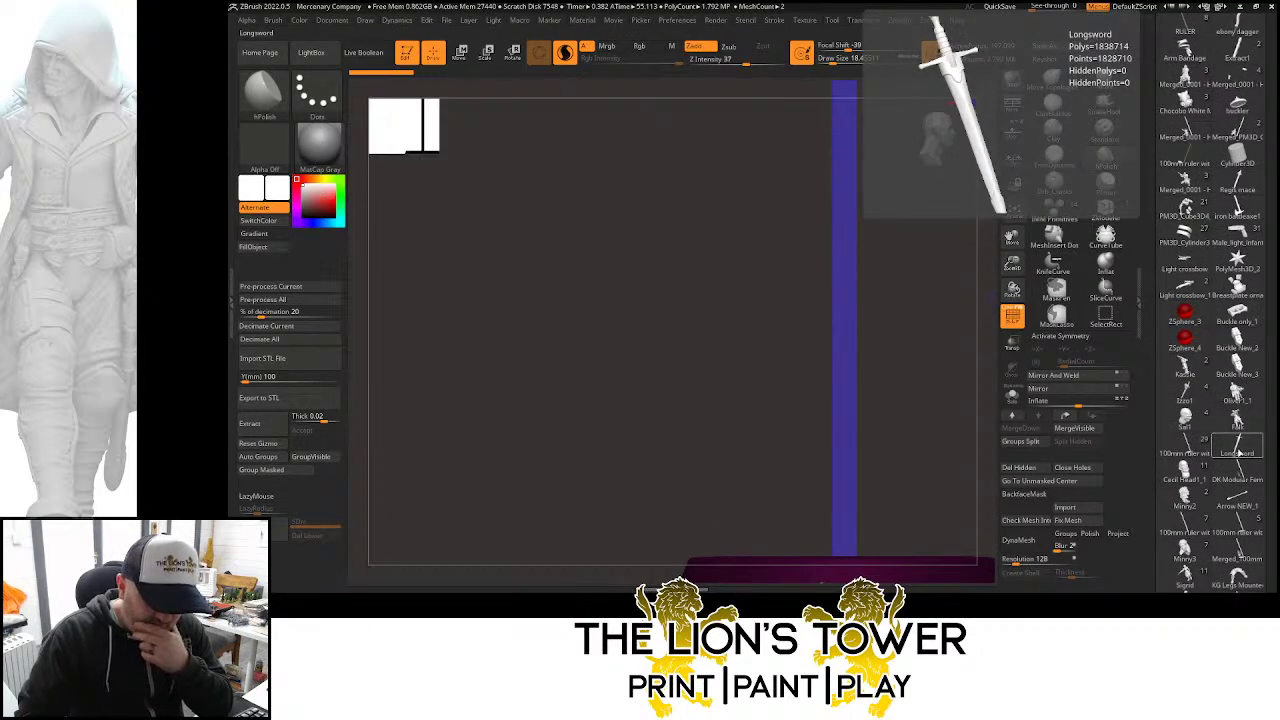
left_click(1238, 452)
scroll(1150, 441, "down", 10)
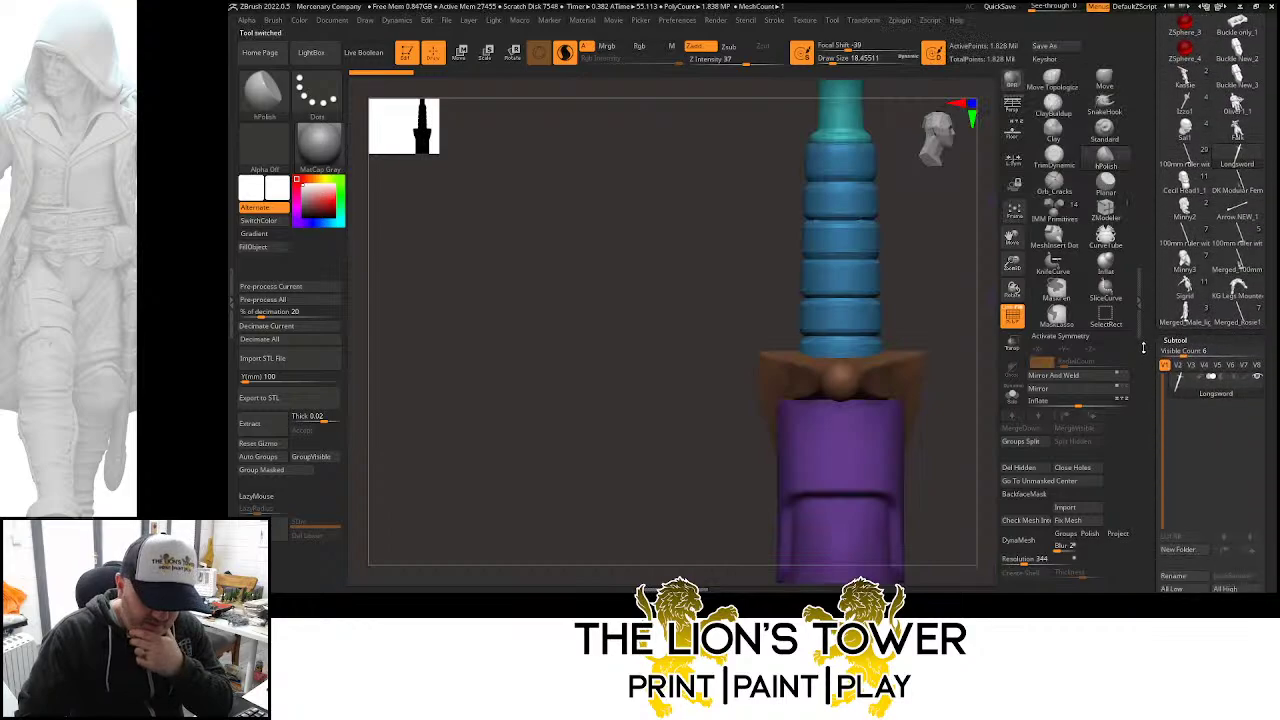
left_click(1226, 519)
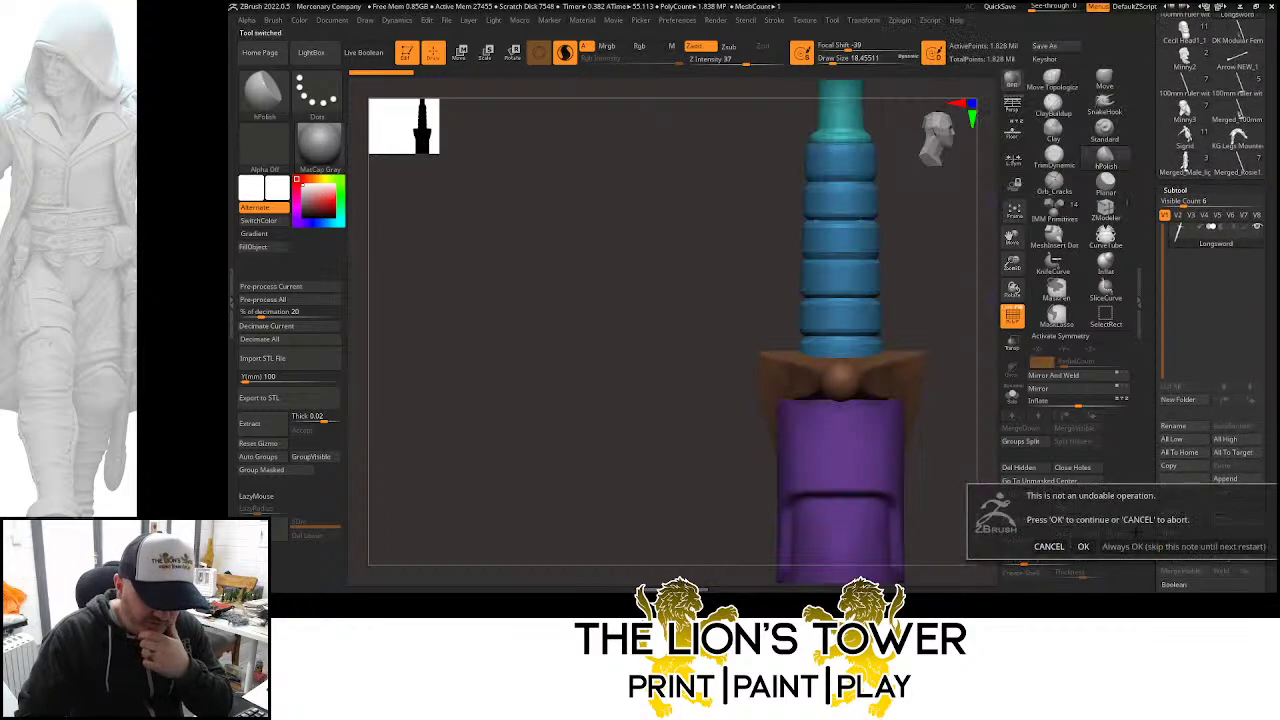
left_click(1083, 546)
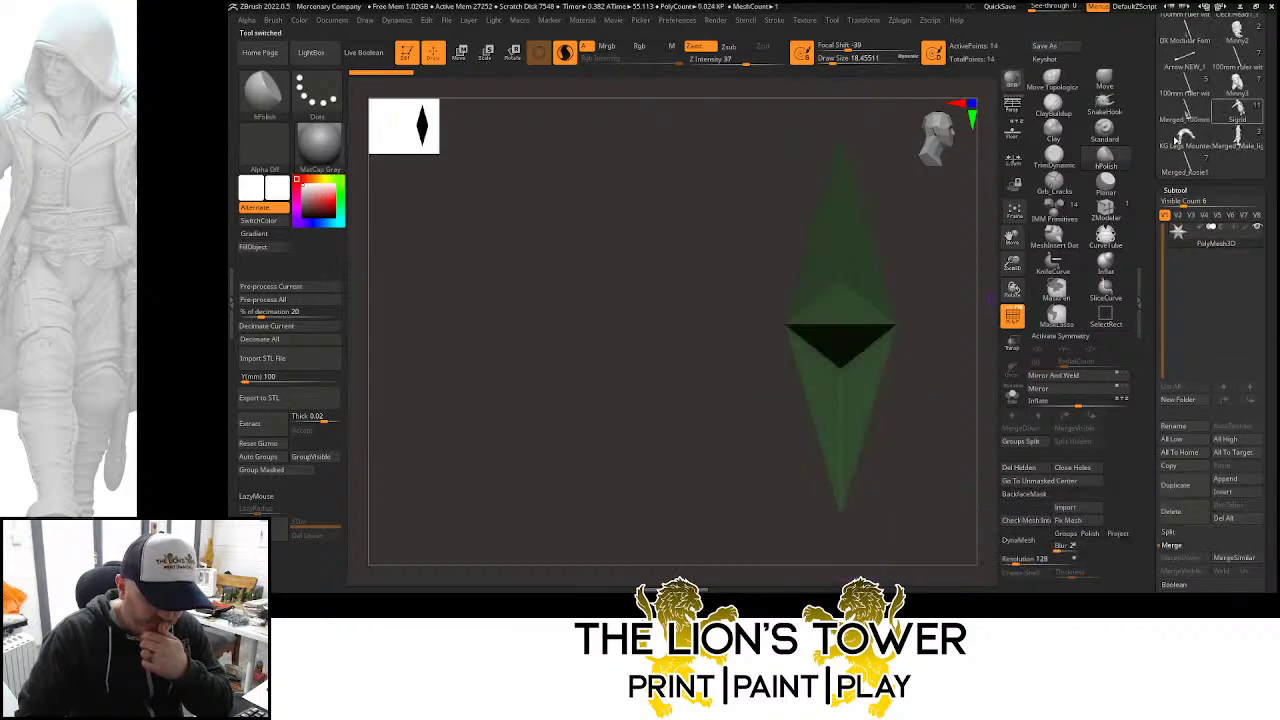
Check the KG Legs Mounted and crossbowman tools, and switch to the Sigrid tool with its lineup of figures in view
left_click(1174, 146)
left_click_drag(808, 371, 754, 377)
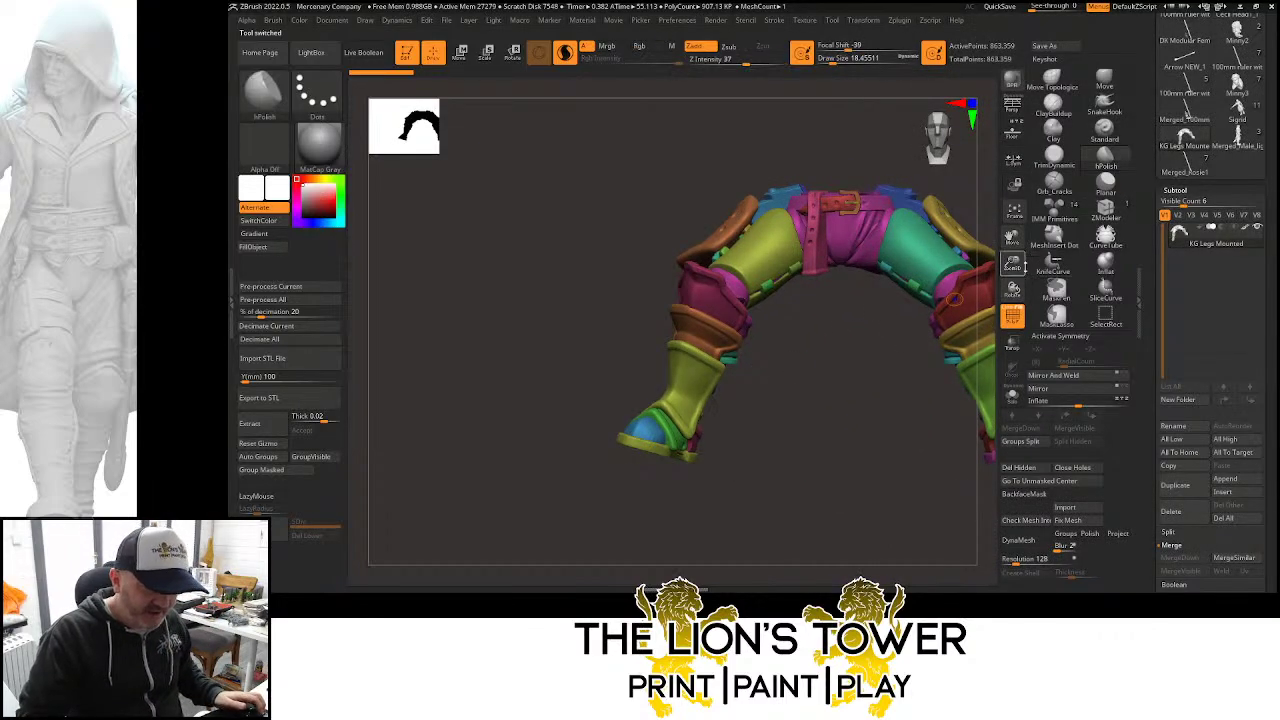
left_click_drag(1014, 265, 1012, 233)
left_click_drag(1012, 237, 893, 252)
left_click(1238, 140)
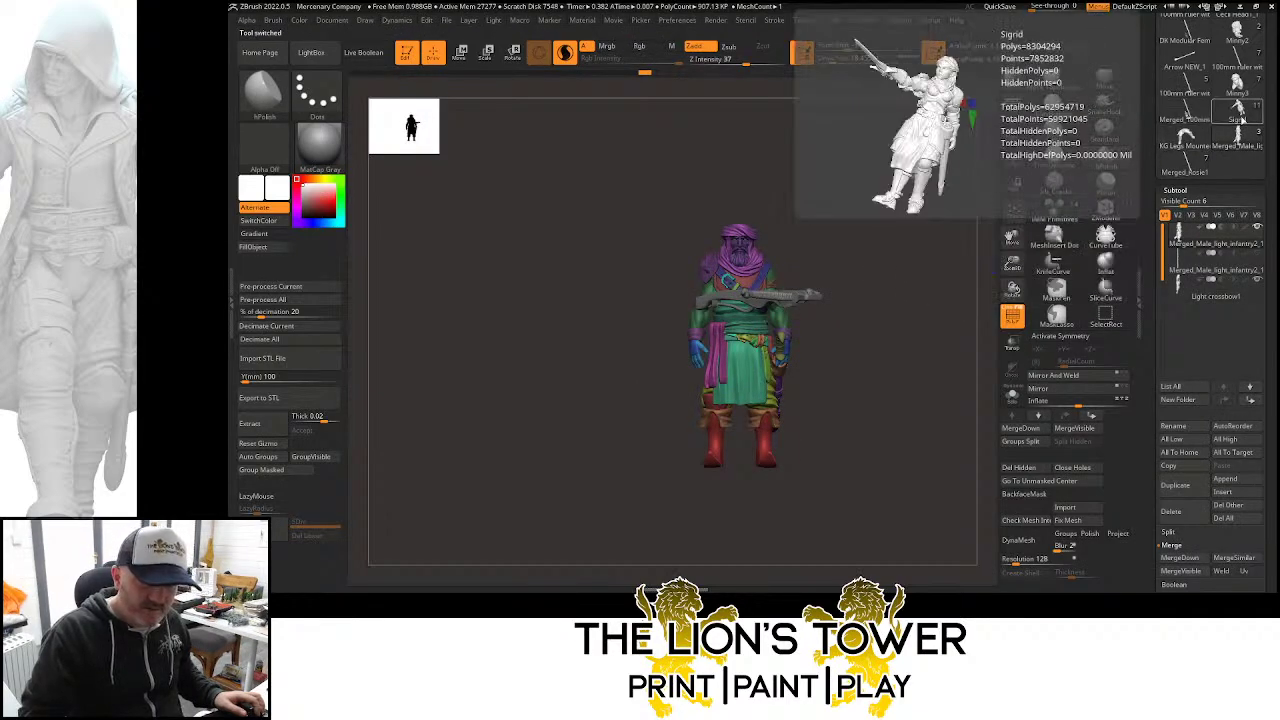
left_click(1238, 118)
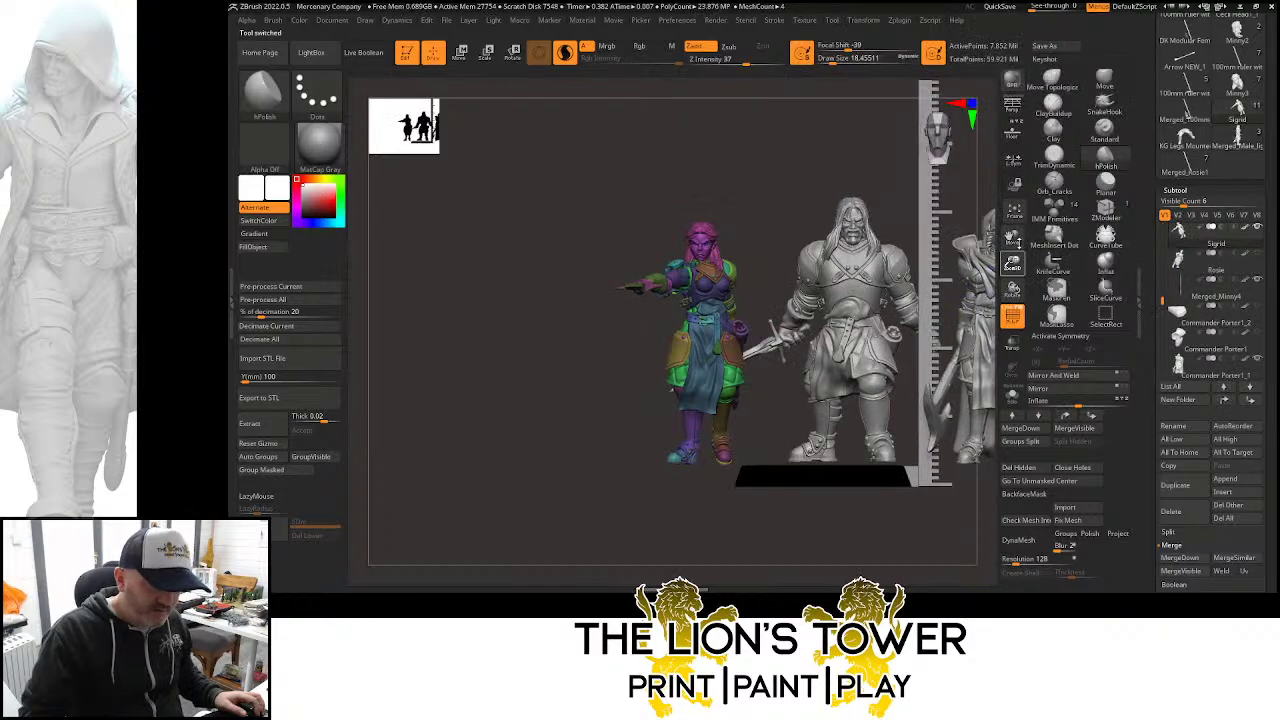
left_click_drag(1013, 262, 931, 237)
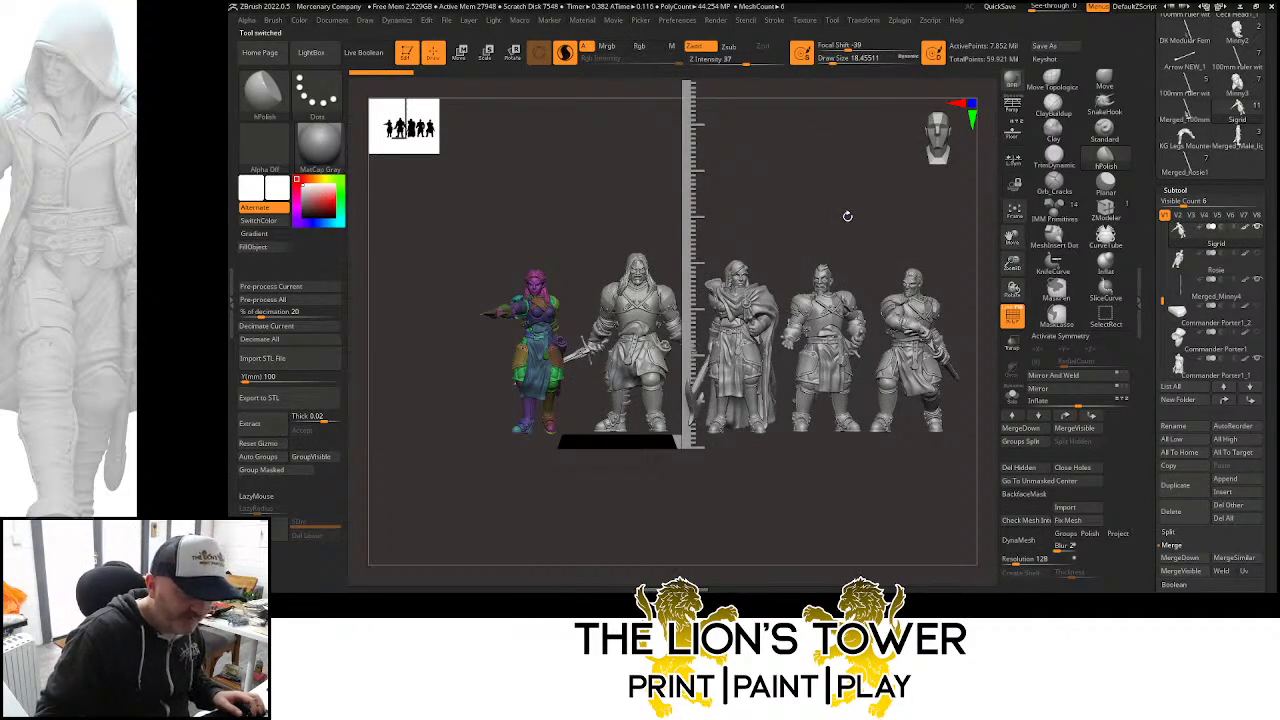
Turn off the polyframe display and hide the Merged_Minny4 ruler subtool to view the figure line-up alone
left_click_drag(847, 216, 848, 240)
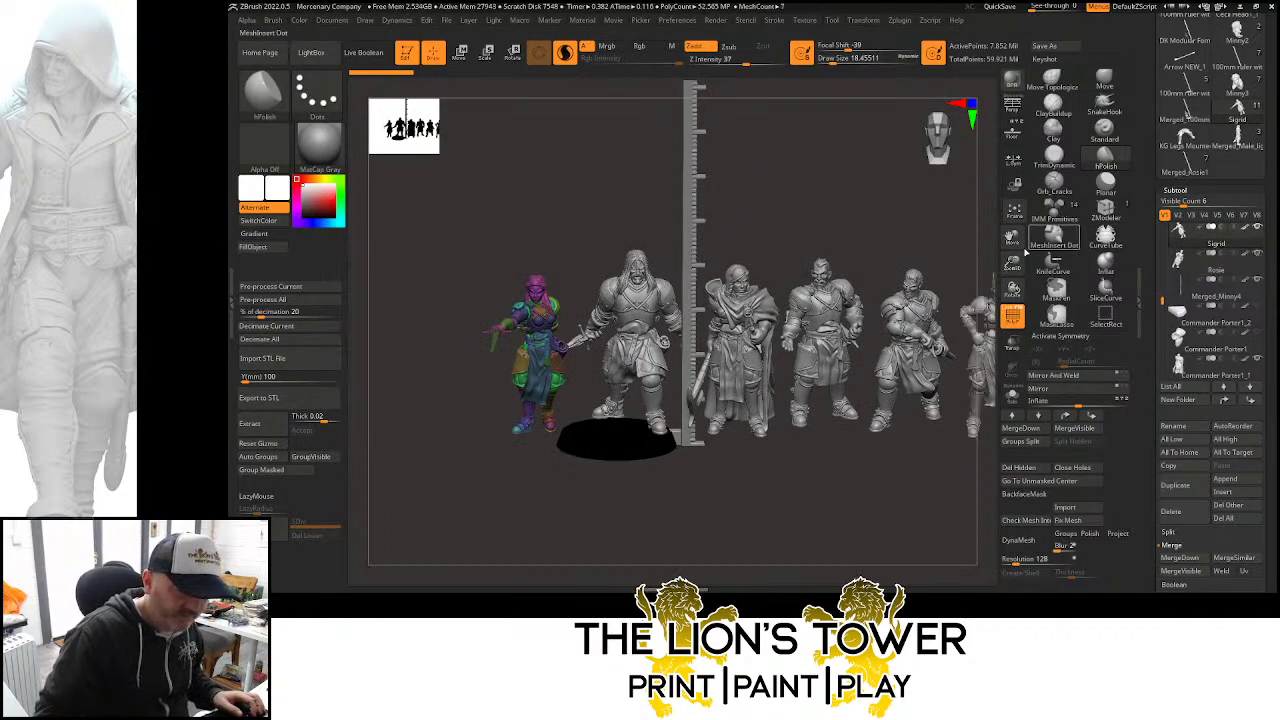
left_click_drag(1012, 237, 962, 210)
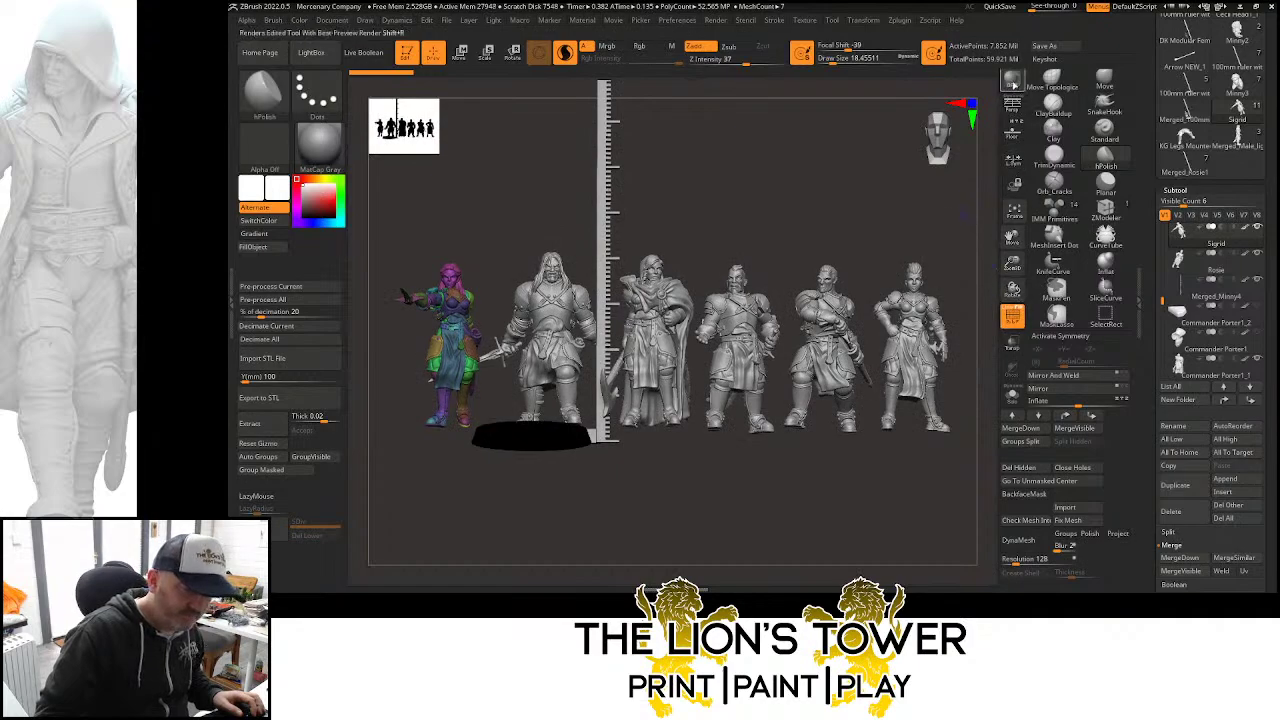
left_click(1012, 316)
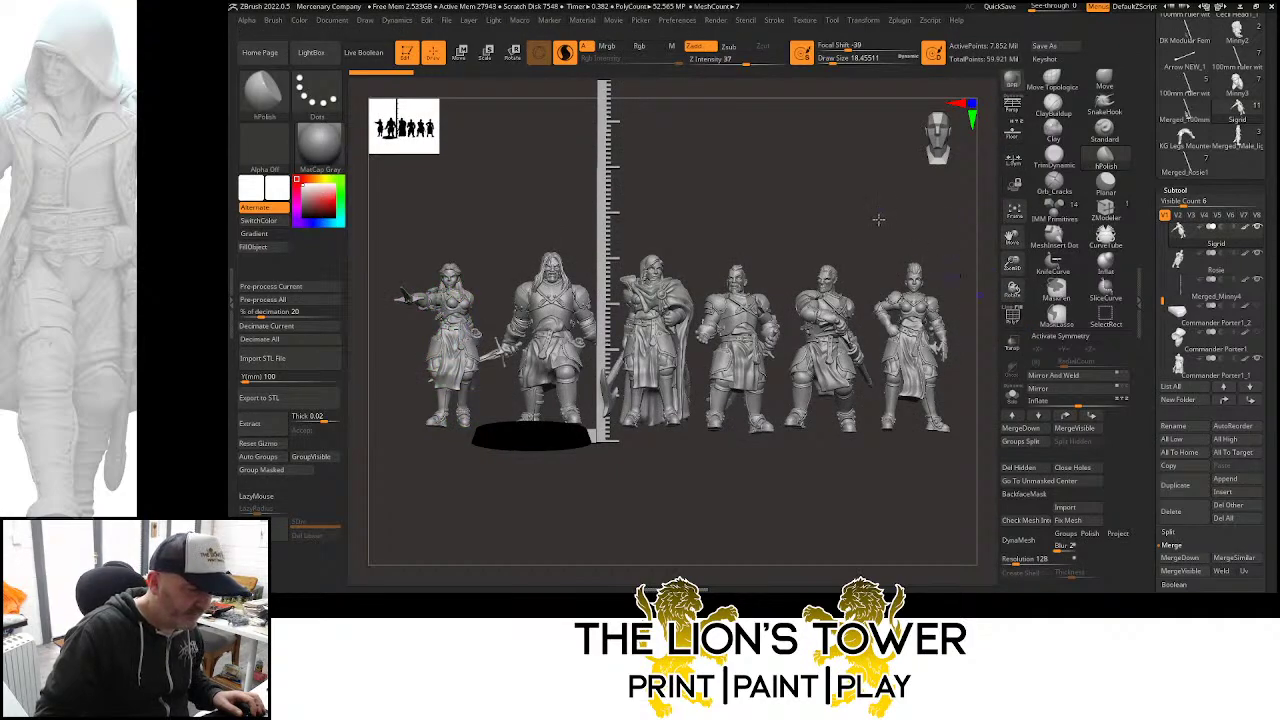
left_click_drag(878, 219, 850, 221)
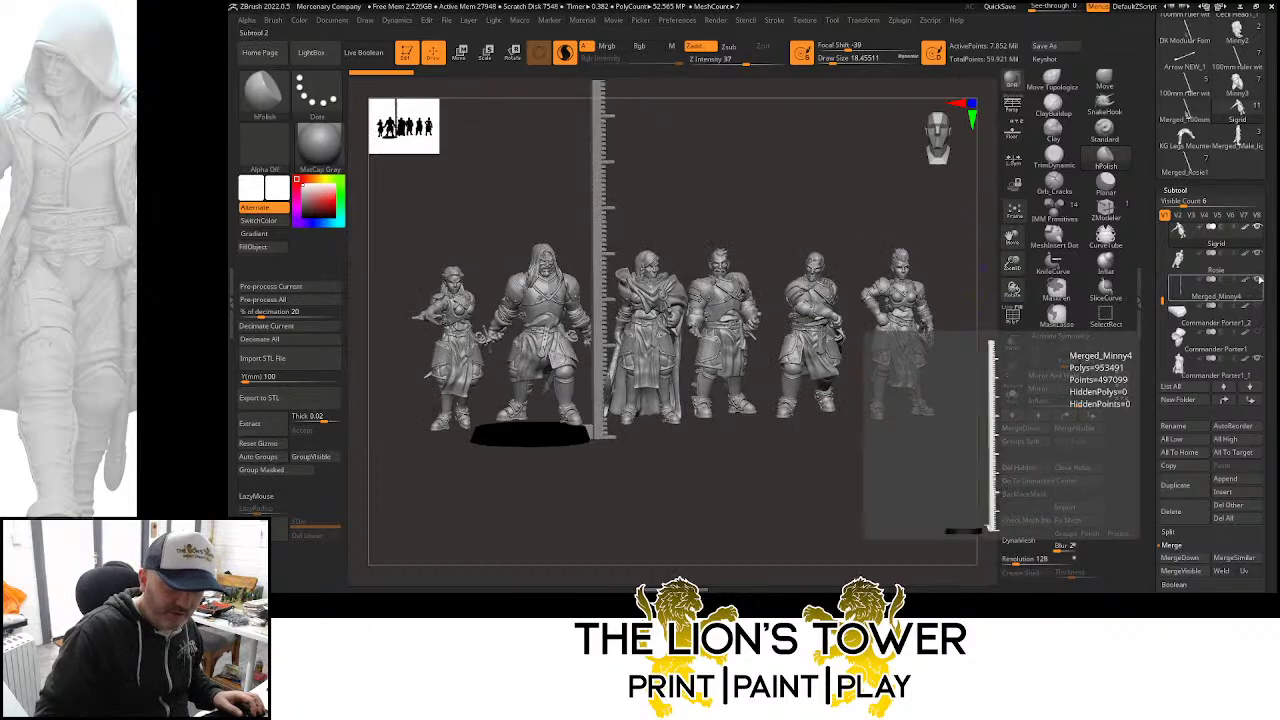
mouse_move(851, 211)
left_mouse_down()
mouse_move(793, 227)
mouse_move(851, 226)
mouse_move(836, 221)
left_mouse_up()
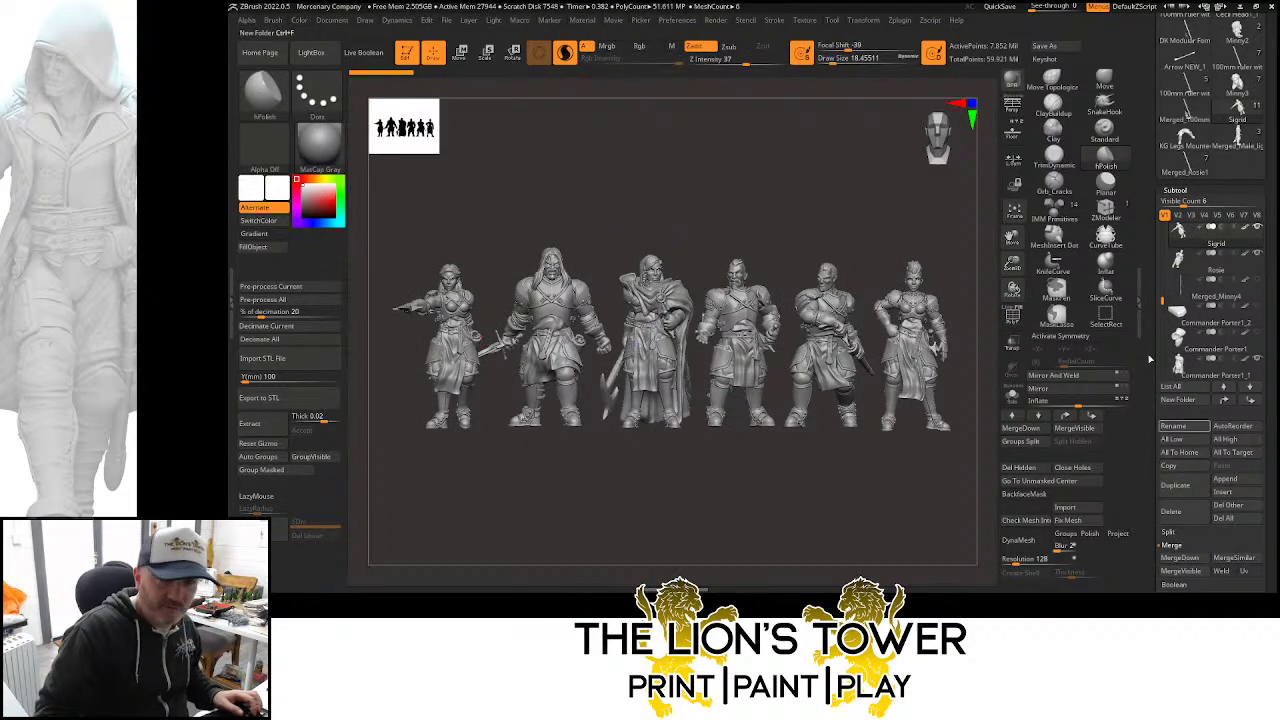
Delete all subtools of the Sigrid line-up tool, and do the same for the Merged_Rosie1 tool
left_click(1224, 518)
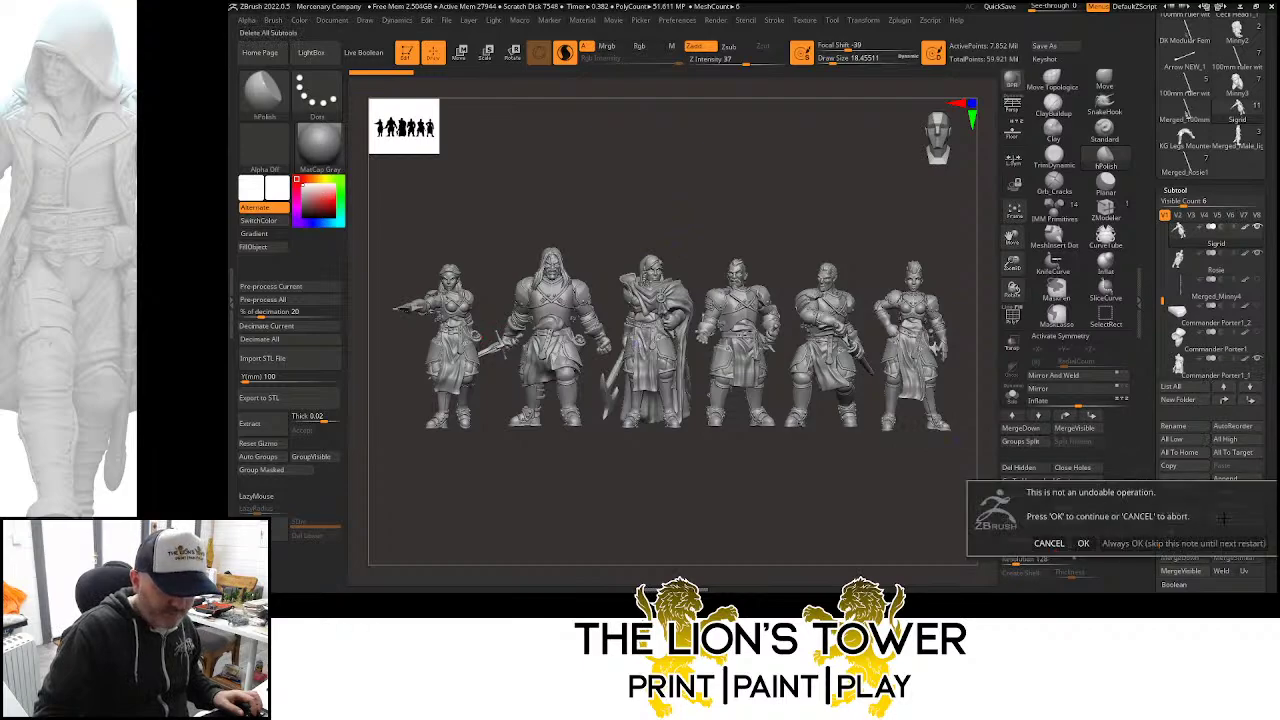
left_click(1083, 543)
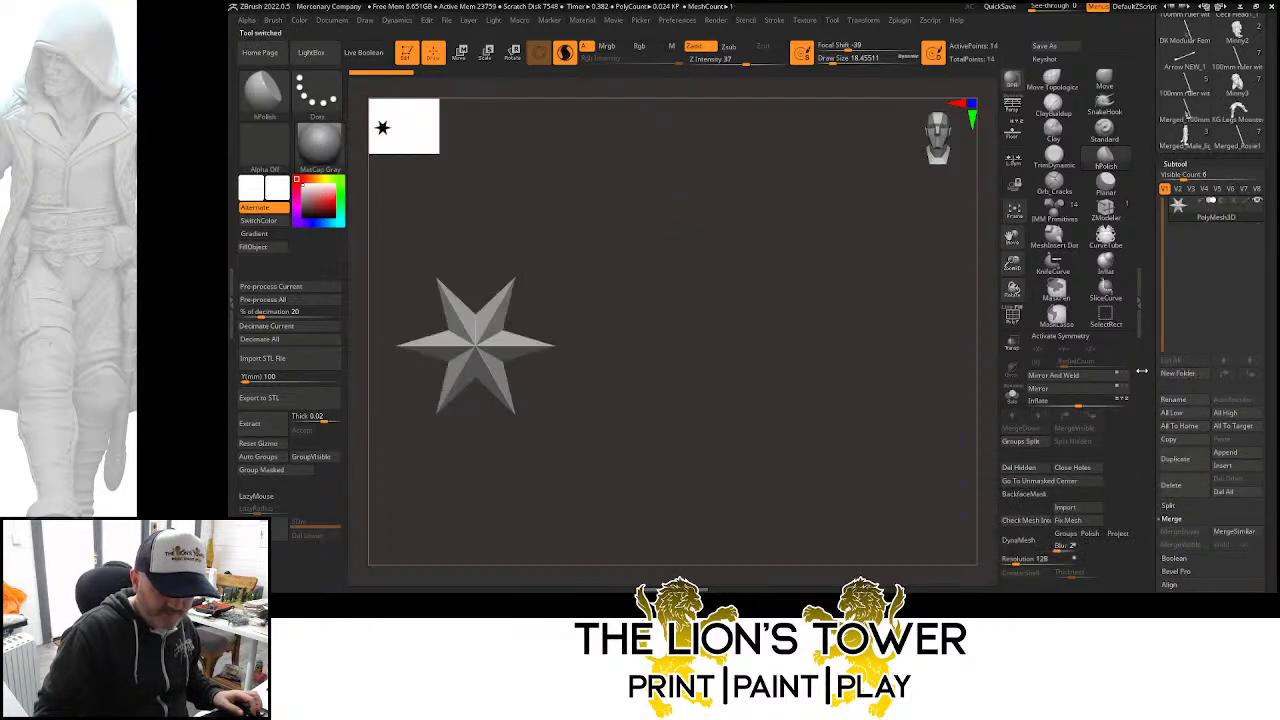
left_click(1240, 140)
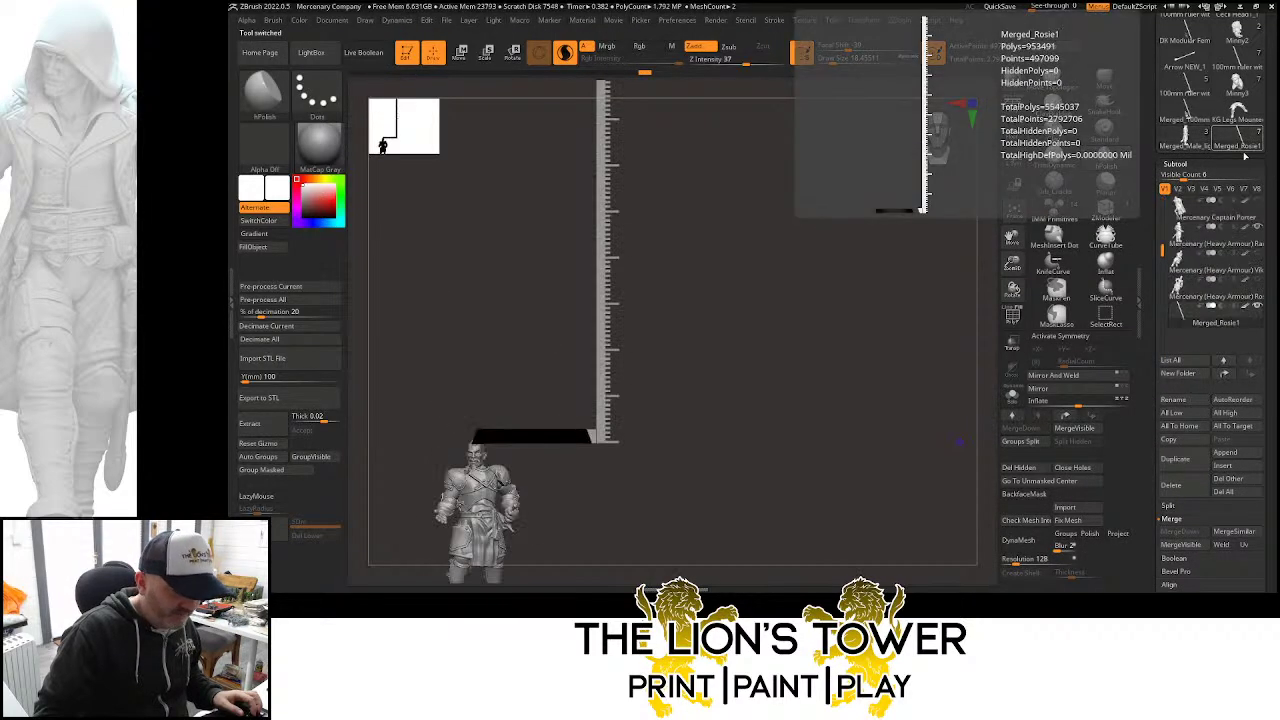
left_click(1228, 494)
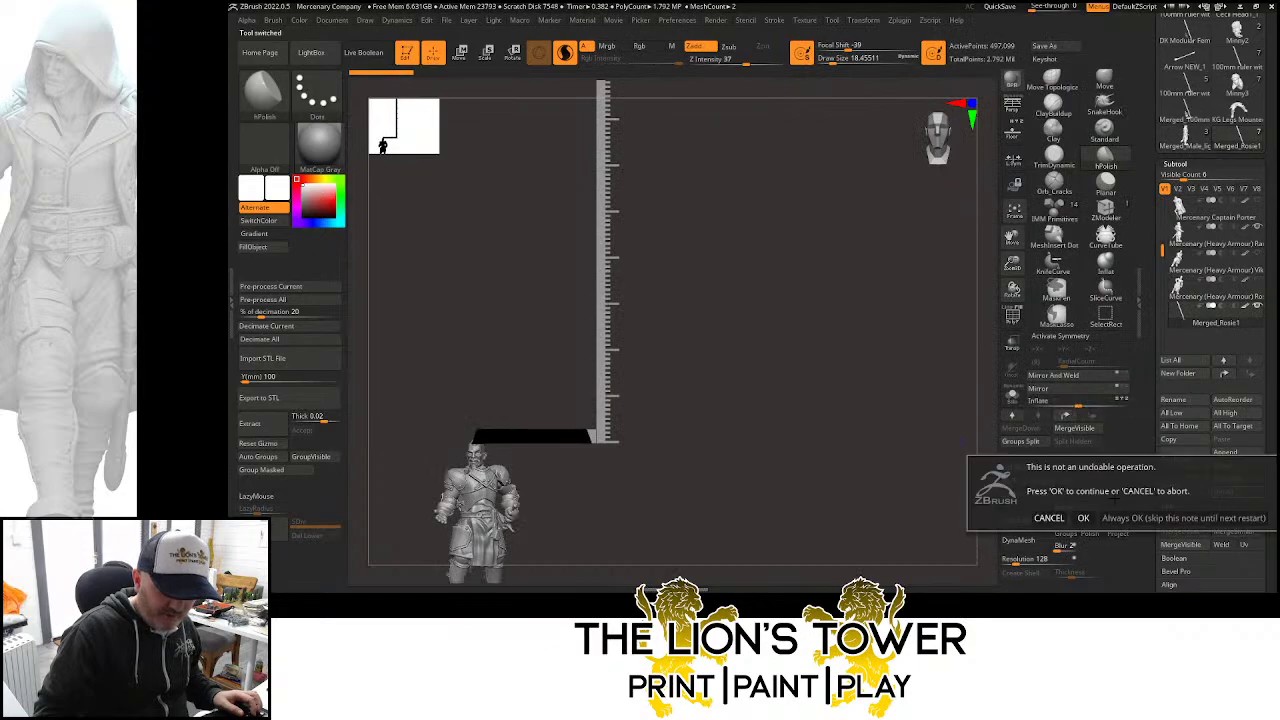
left_click(1083, 518)
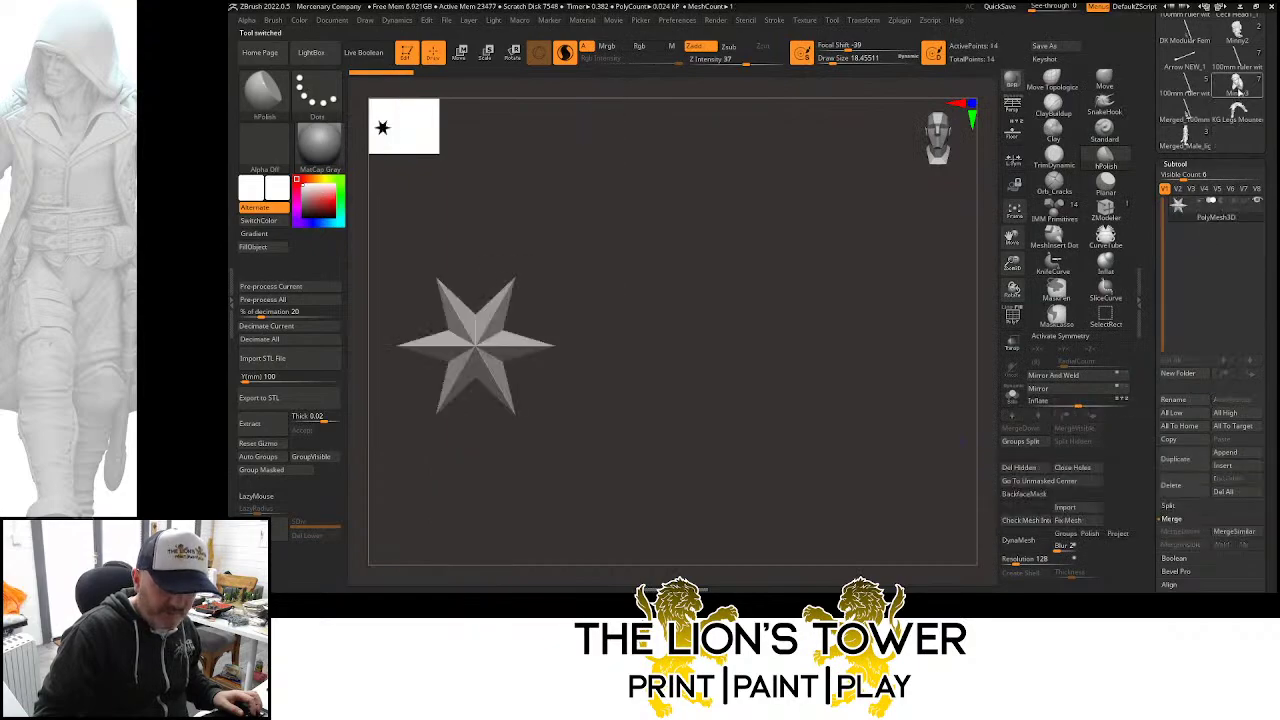
Load the Minny3 tool, check its two armoured figures and delete all of its subtools
left_click(1237, 86)
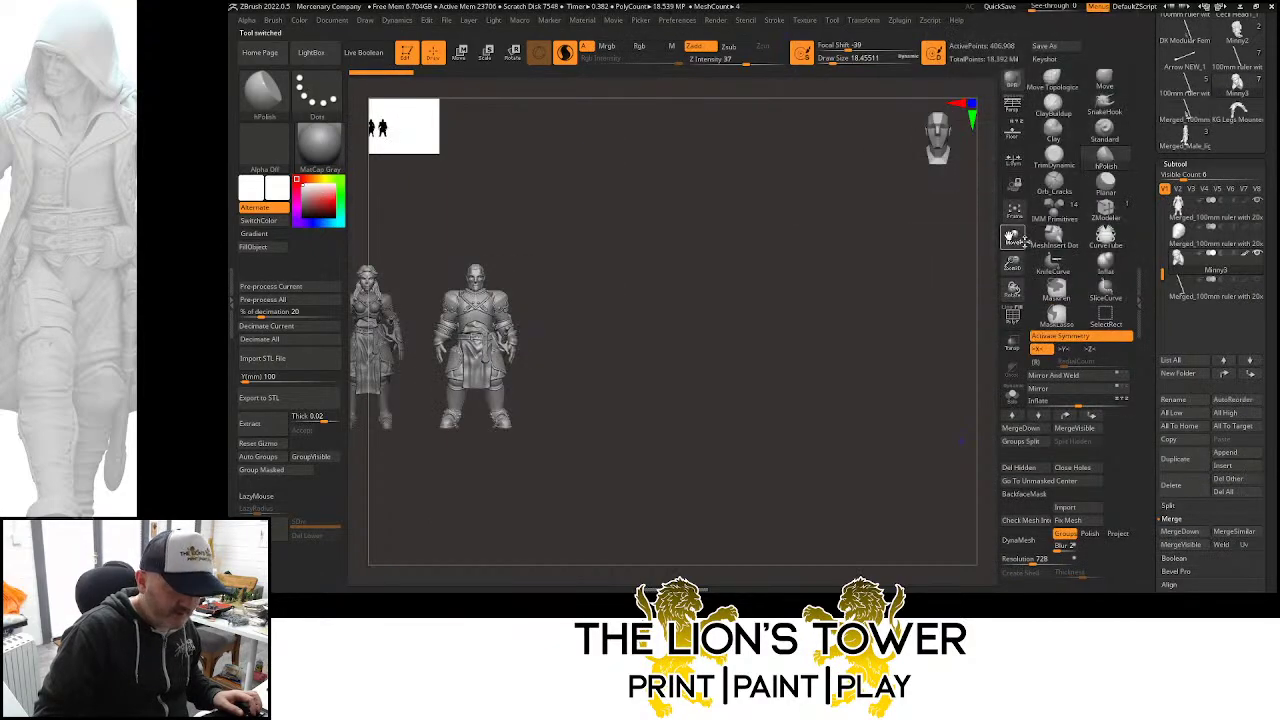
left_click_drag(1012, 238, 1155, 235)
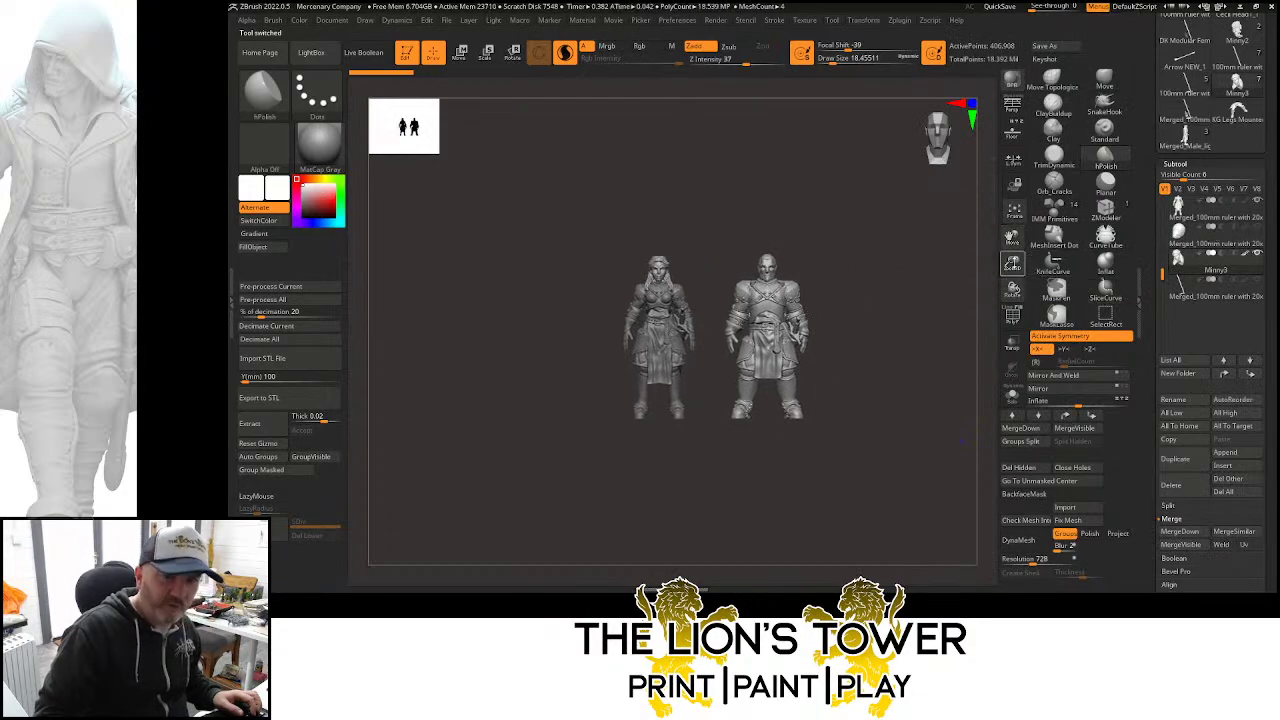
left_click_drag(1013, 263, 1052, 233)
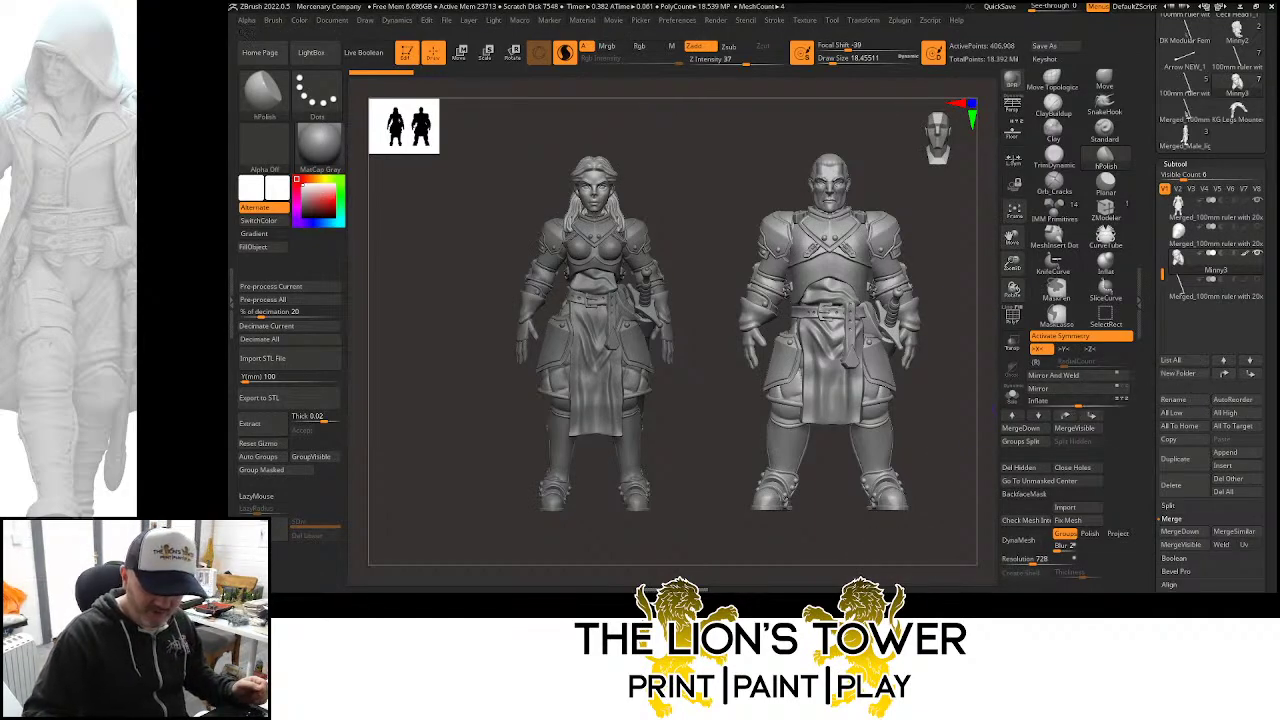
left_click(1237, 493)
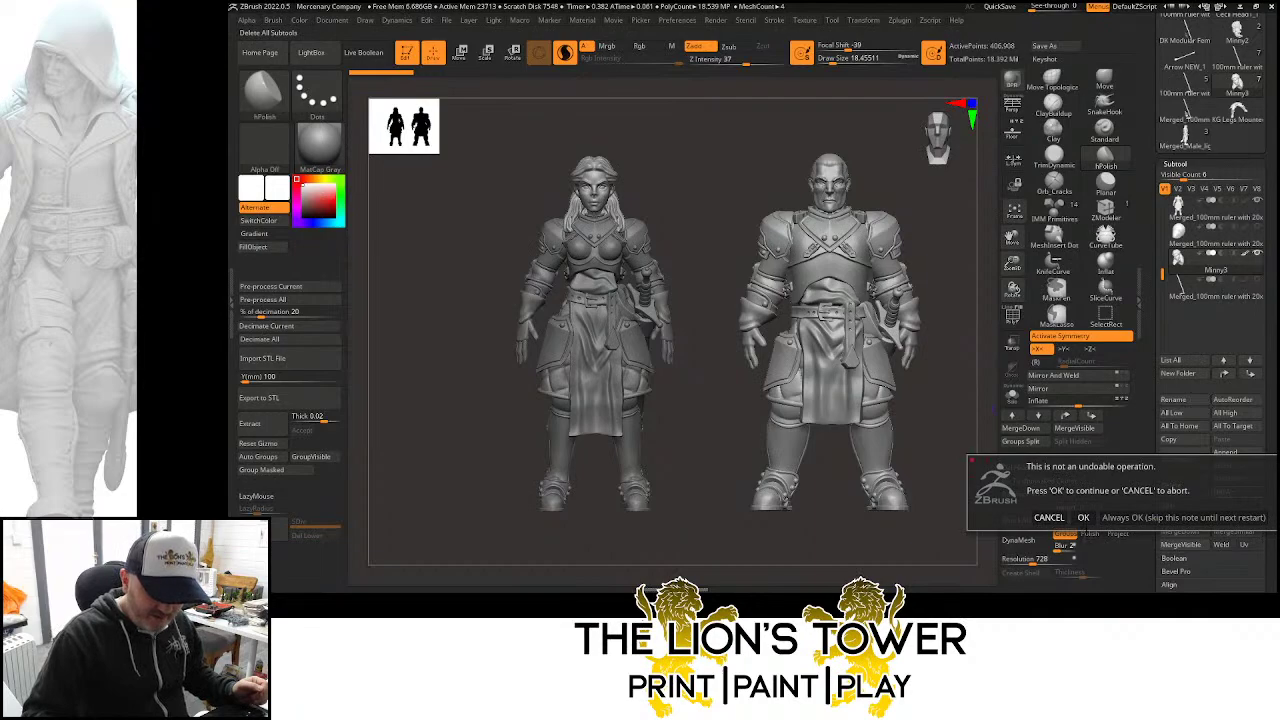
left_click(1083, 517)
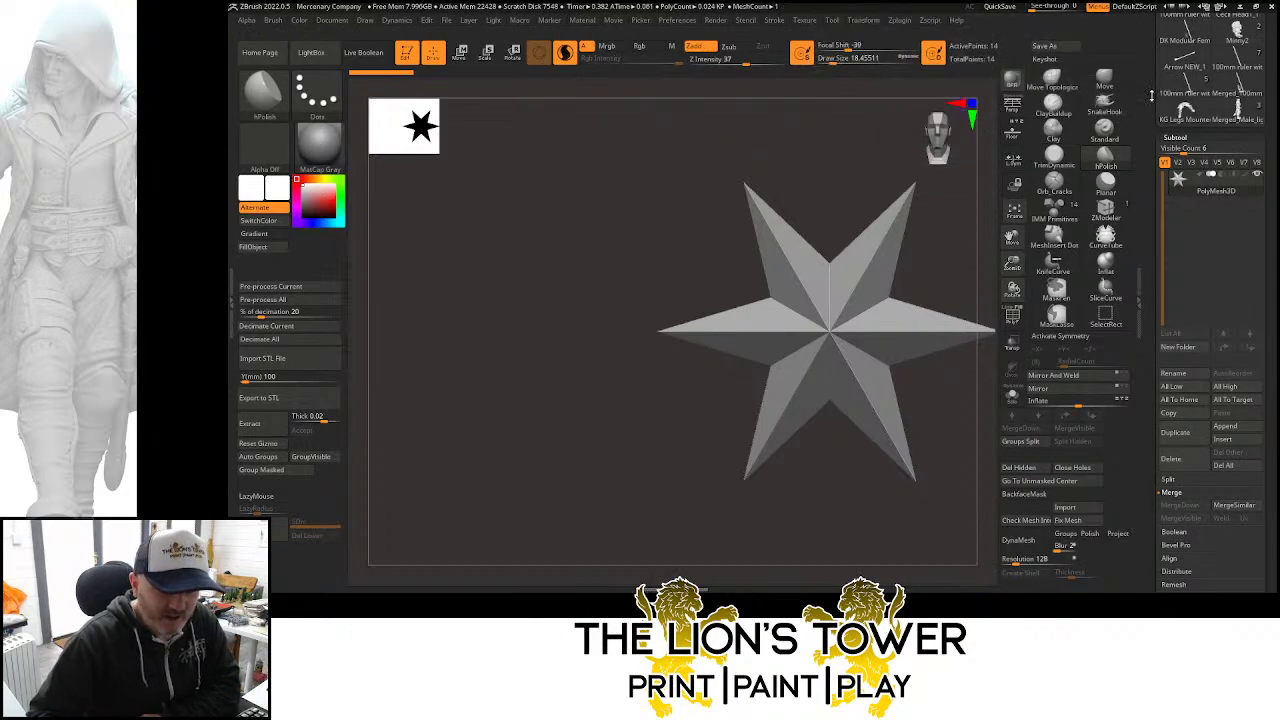
Look through the loaded tools, load the Kassie crossbow figure and view it from the front
left_click_drag(1151, 95, 1160, 184)
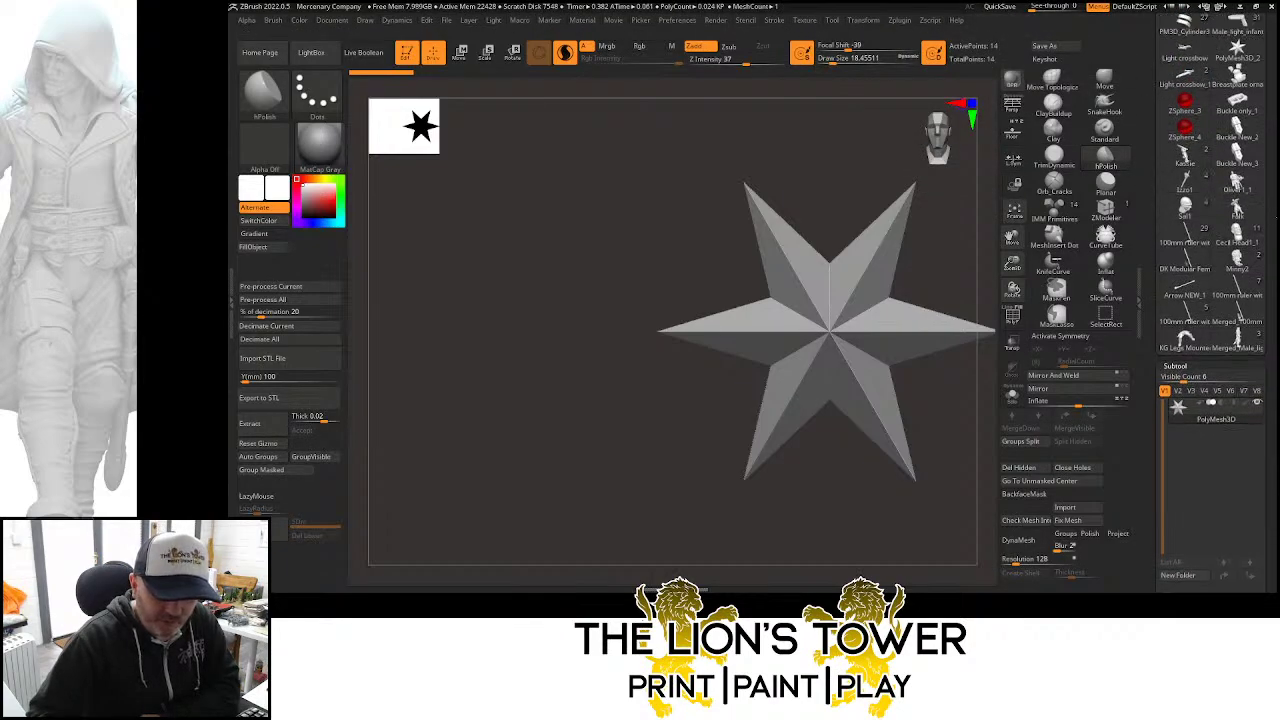
mouse_move(1188, 207)
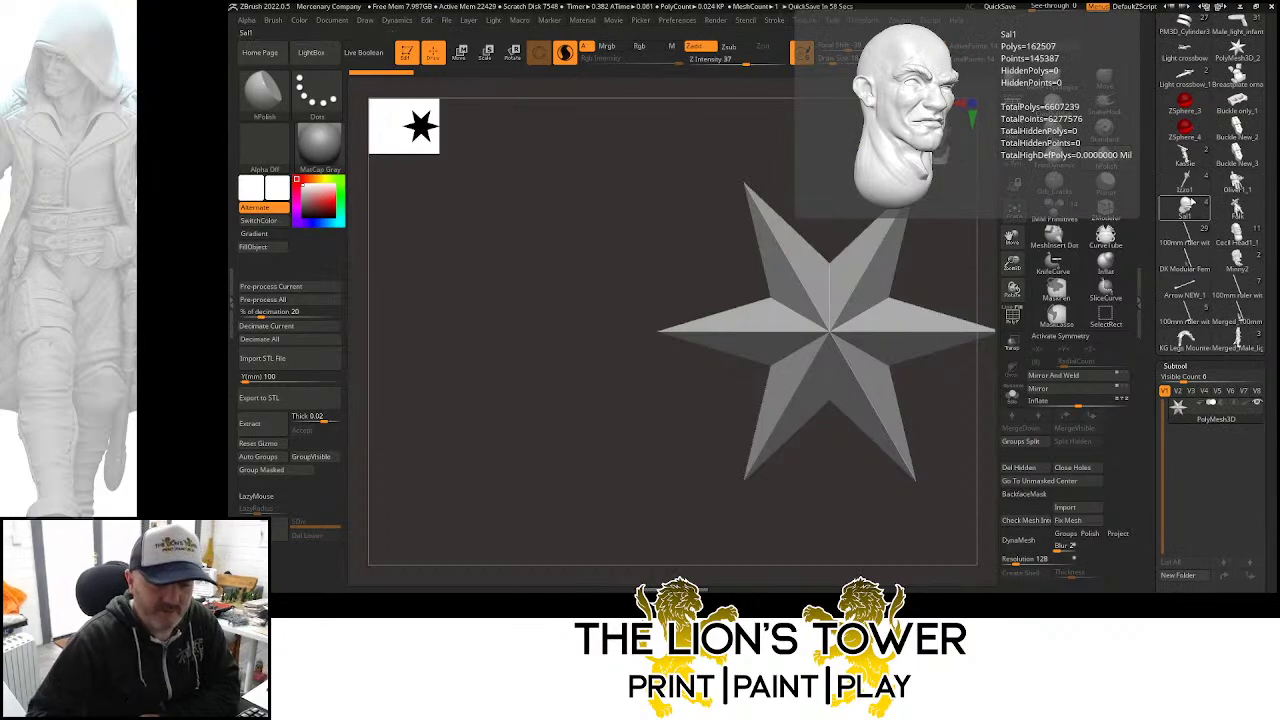
mouse_move(1235, 204)
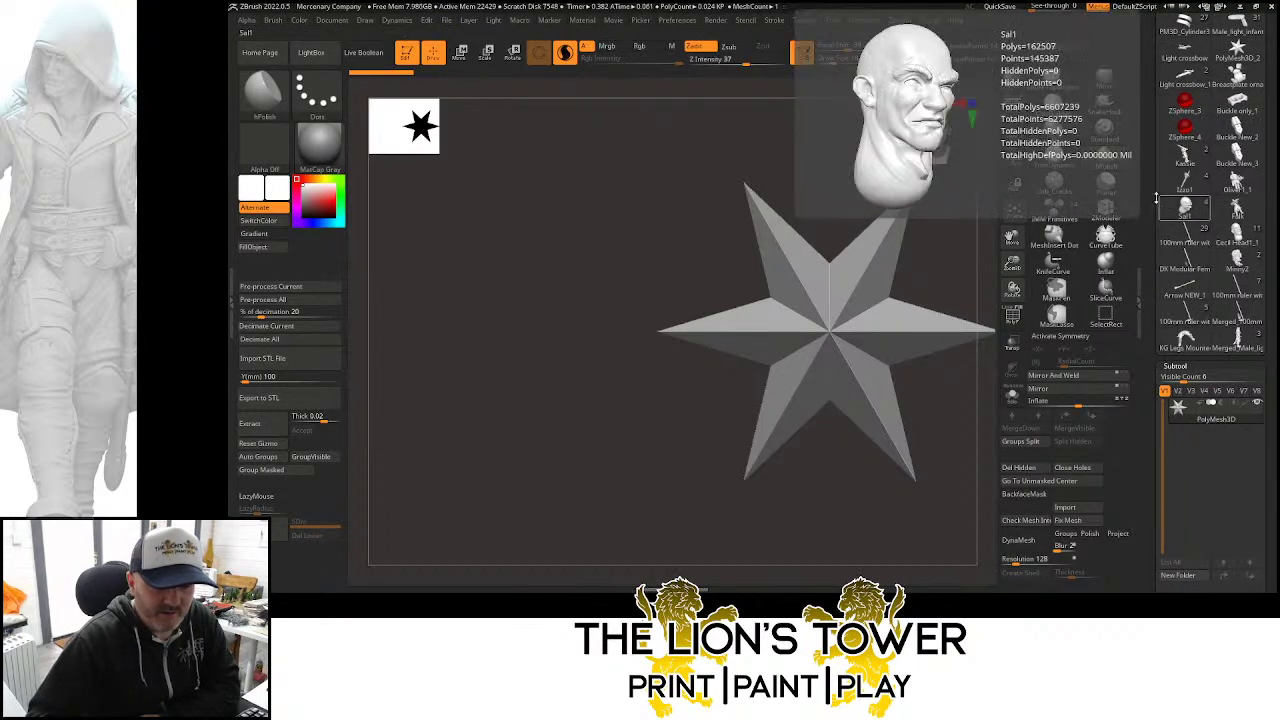
left_click_drag(1147, 193, 1148, 242)
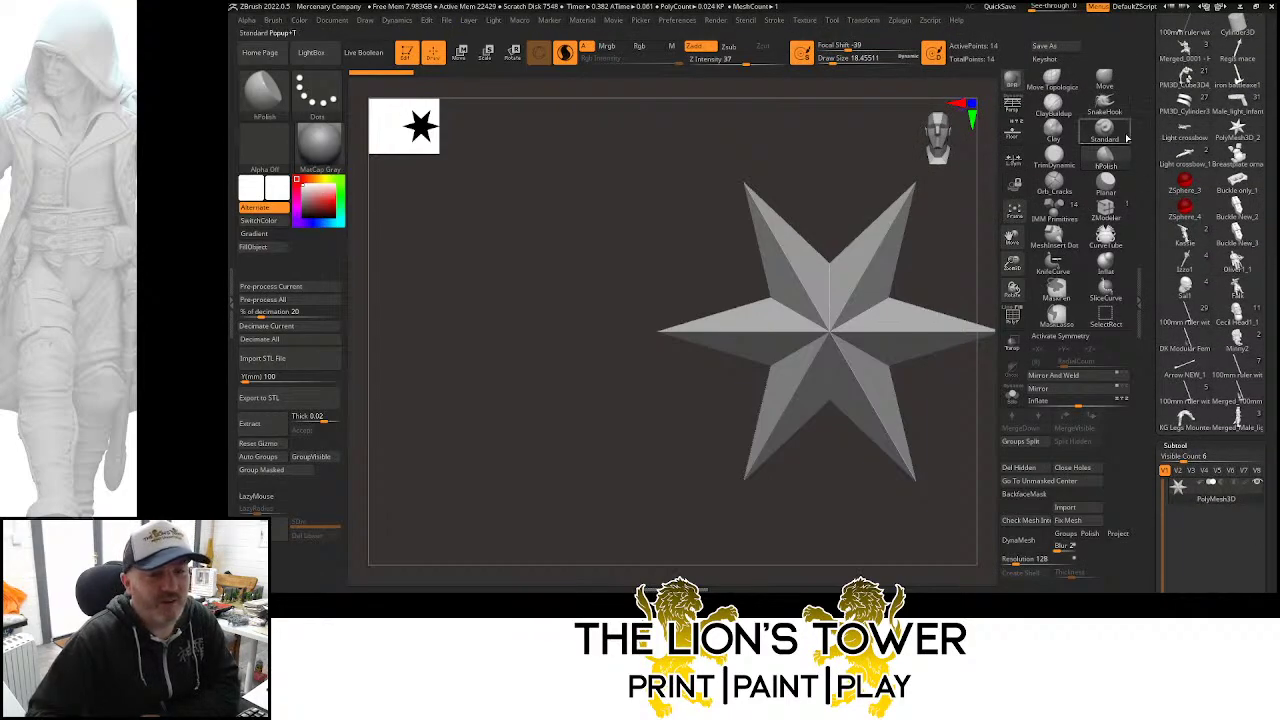
mouse_move(1127, 138)
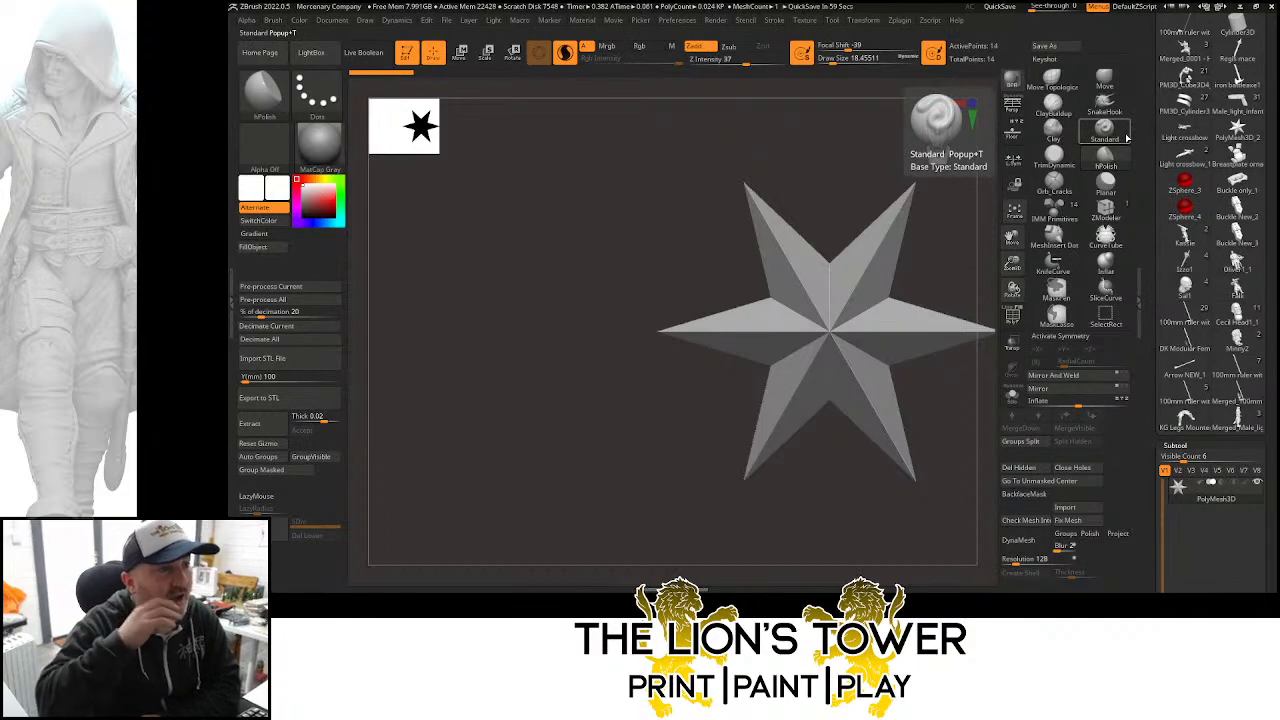
mouse_move(1184, 130)
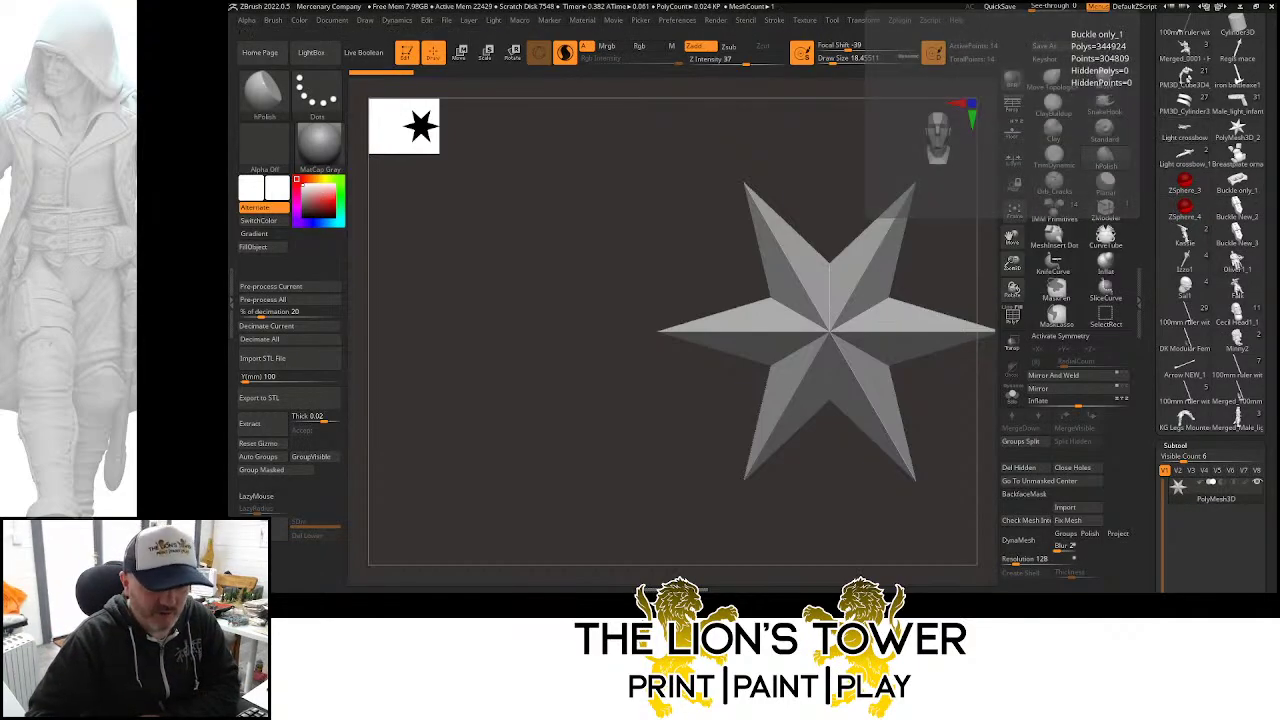
mouse_move(1237, 262)
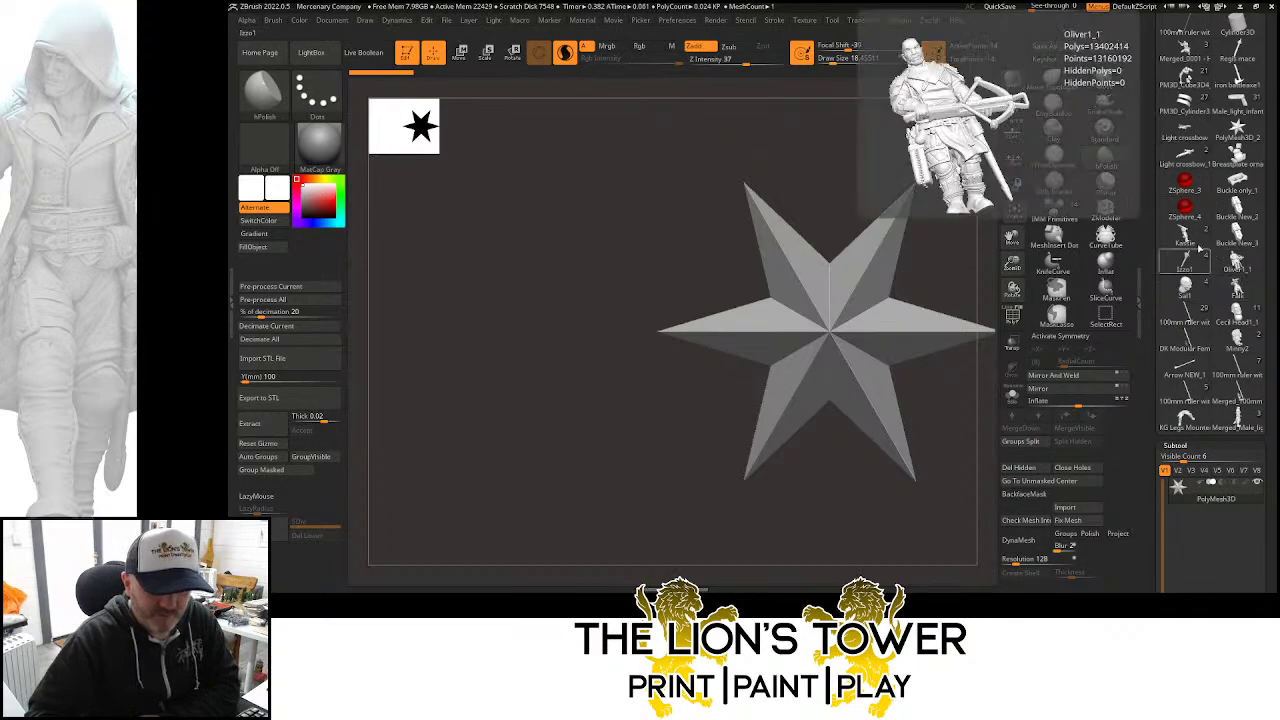
mouse_move(1184, 240)
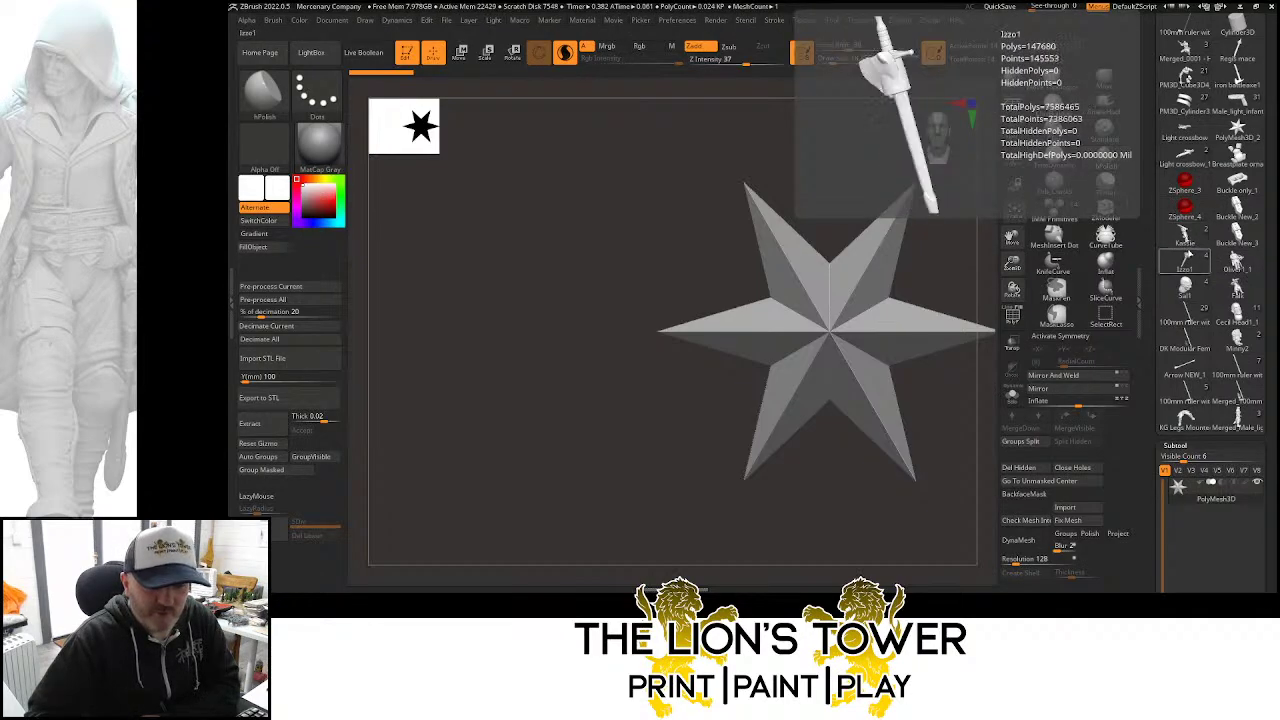
left_click(1184, 240)
left_click_drag(953, 323, 942, 263)
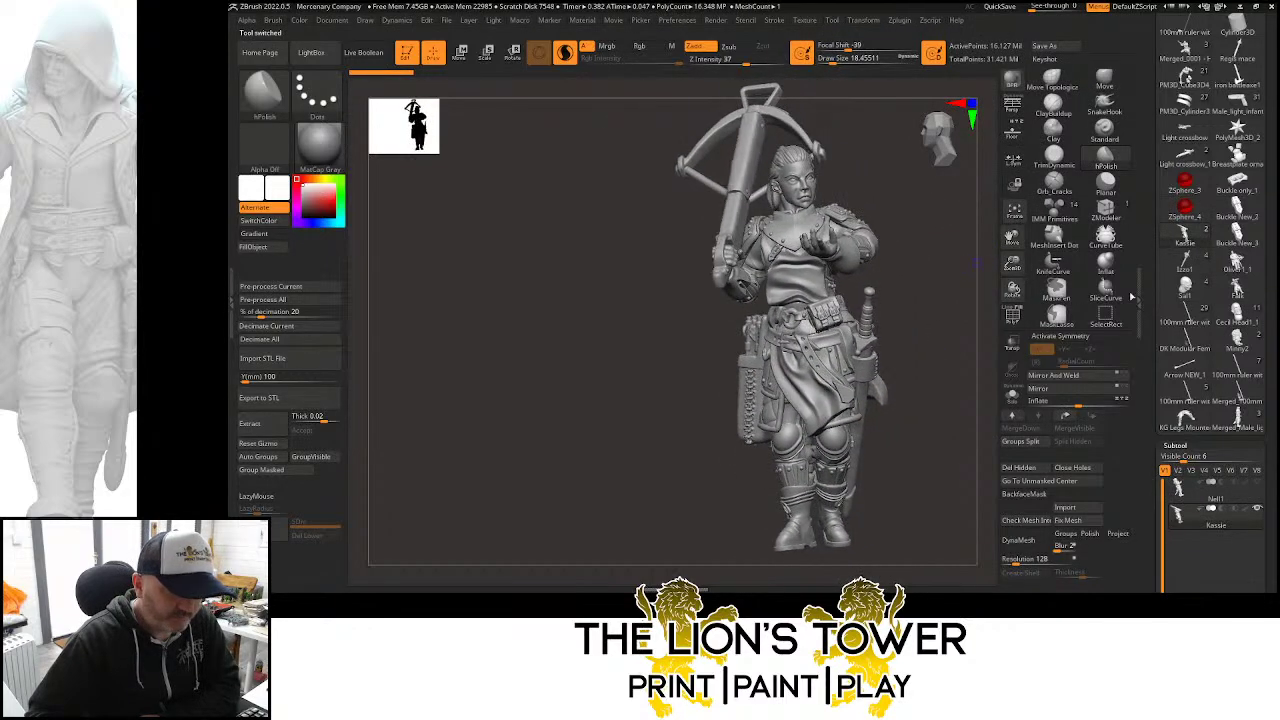
Delete all subtools of the Kassie tool
left_click_drag(1151, 481, 1147, 395)
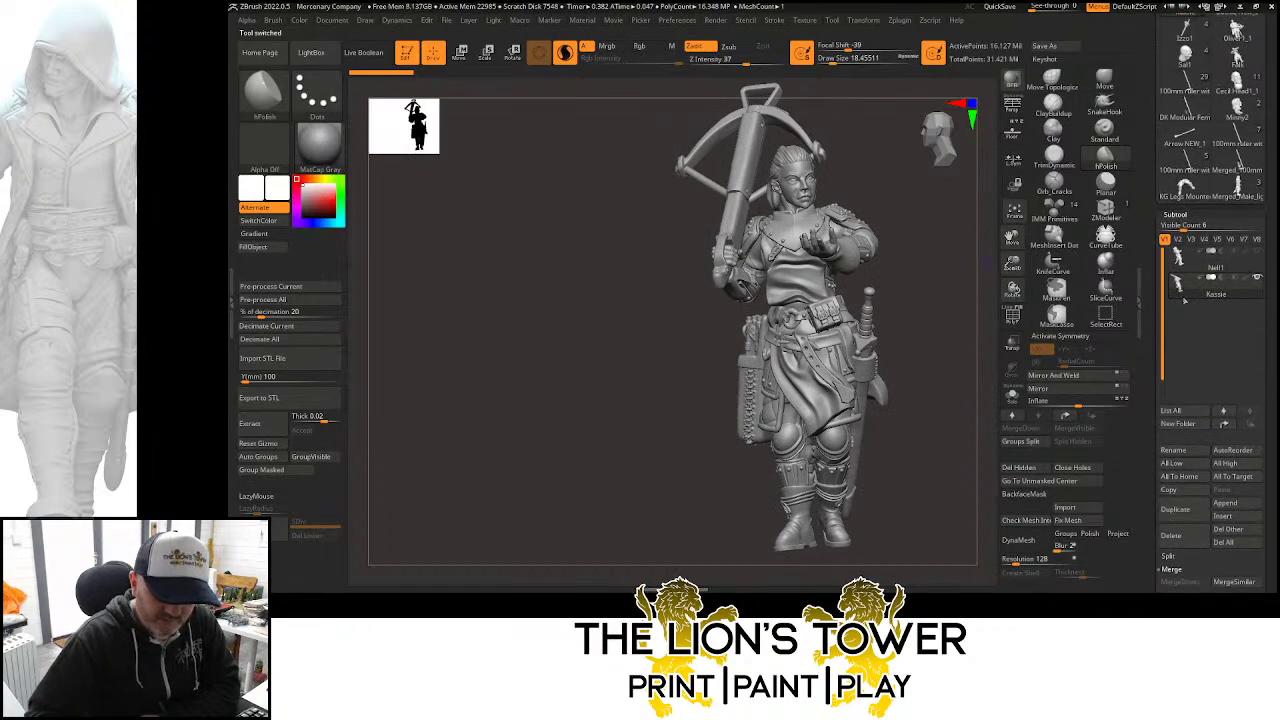
left_click(1224, 542)
left_click(1084, 568)
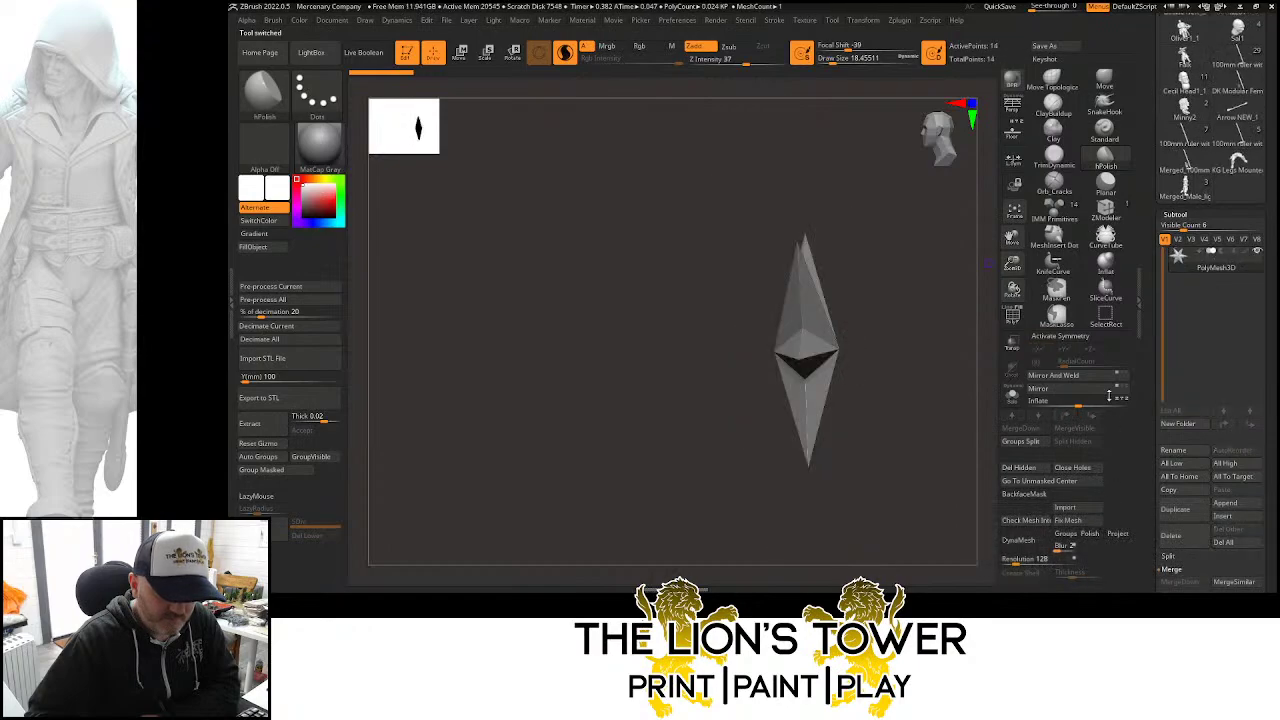
Load the Minny2 tool and examine its figure aiming a crossbow
scroll(1149, 196, "up", 5)
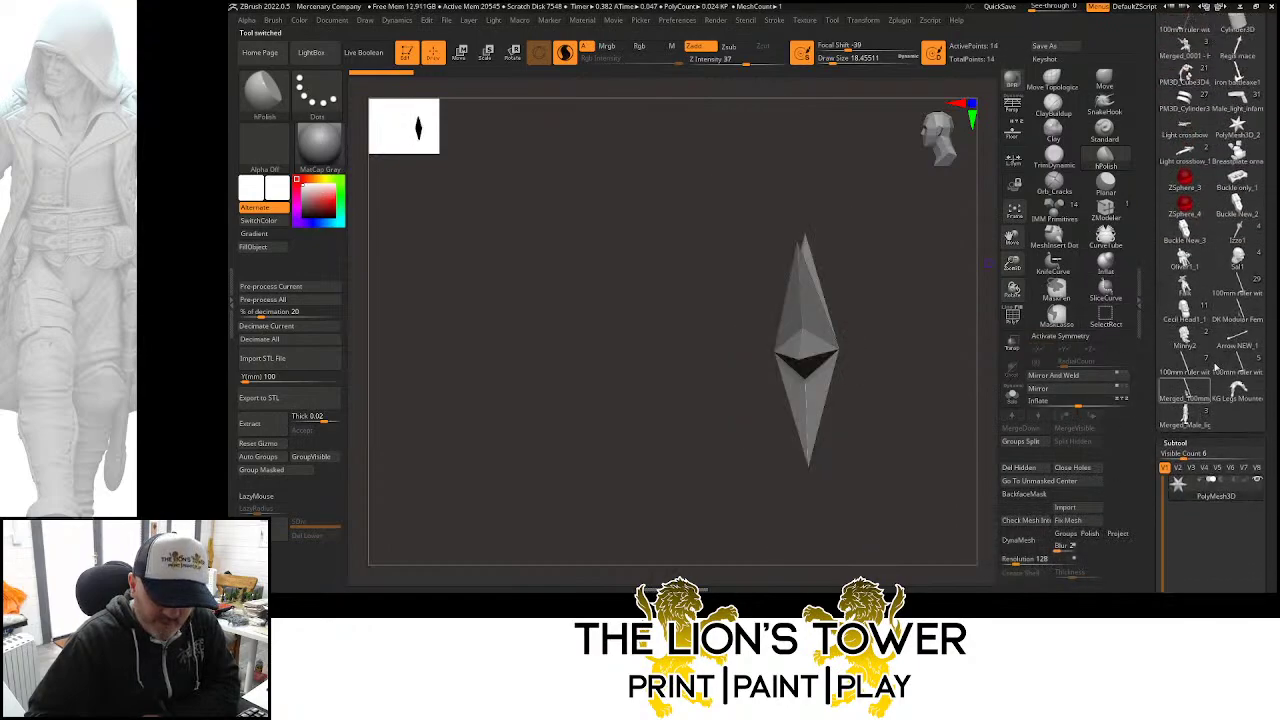
left_click(1185, 340)
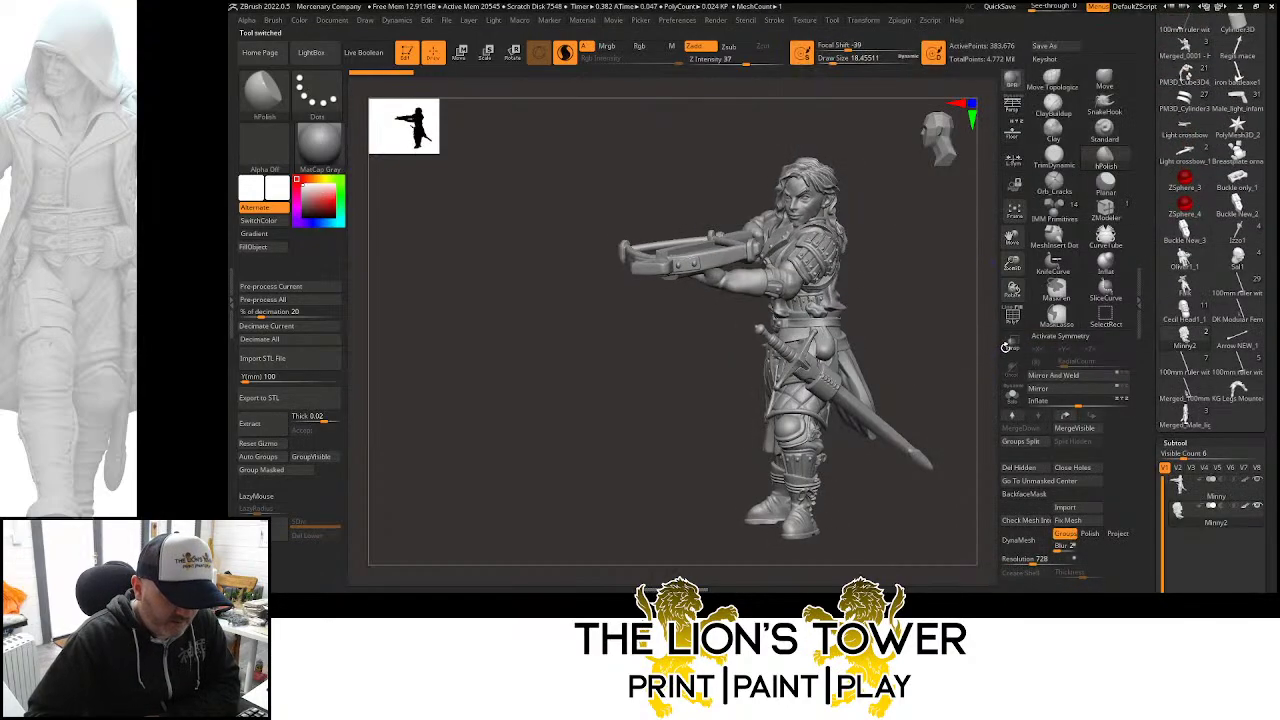
left_click_drag(1047, 352, 1016, 361)
scroll(1146, 440, "down", 2)
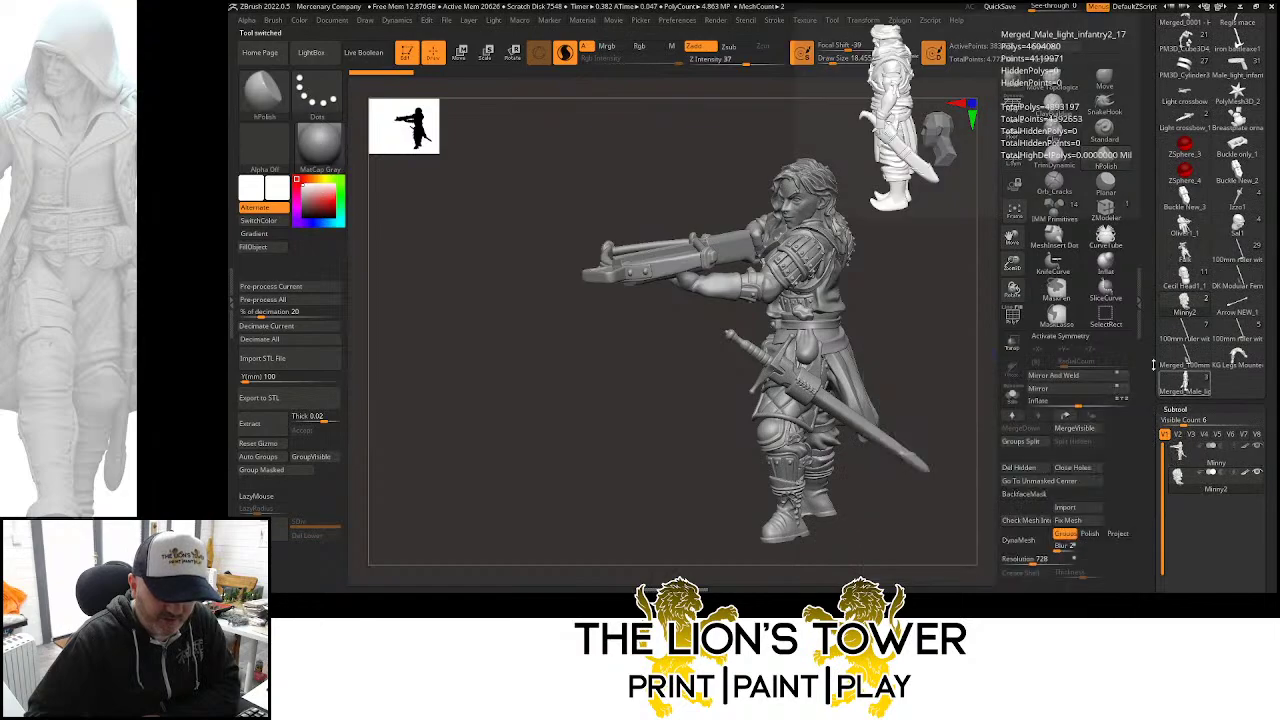
scroll(1148, 332, "up", 5)
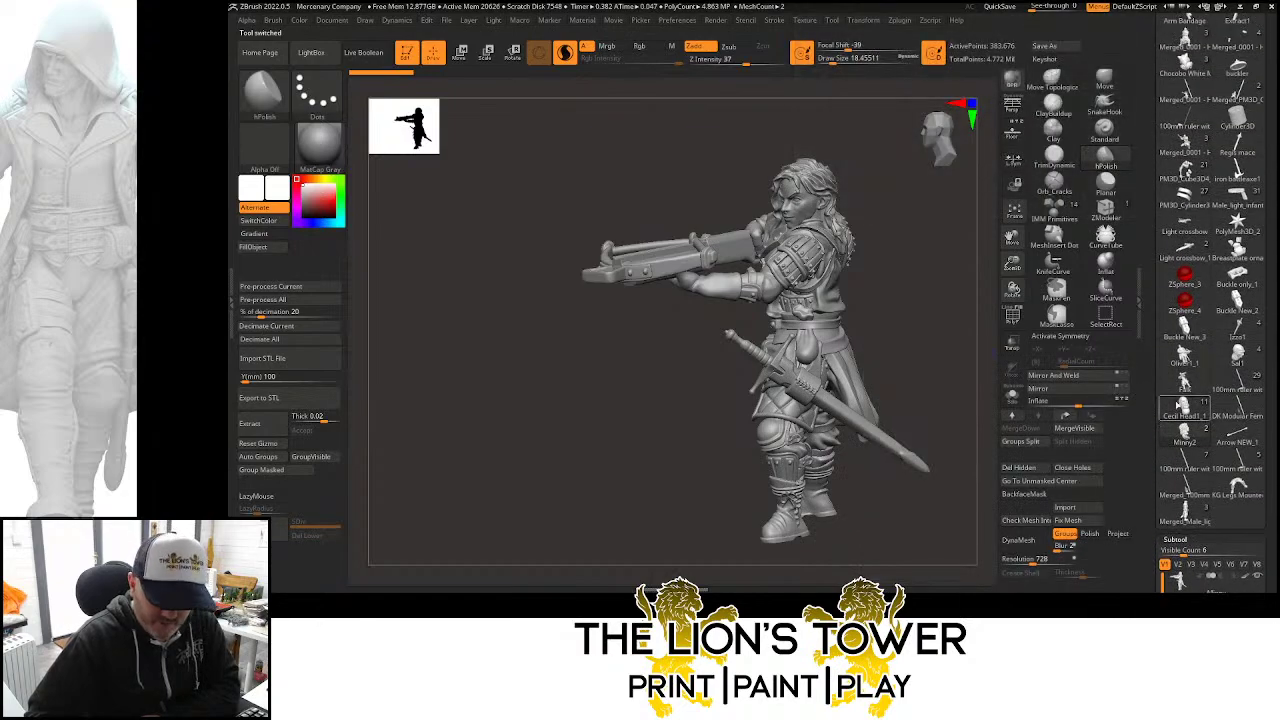
Check the spiky-haired crossbowman tool, load Oliver1_1 instead and turn the figure to face front
left_click(1197, 384)
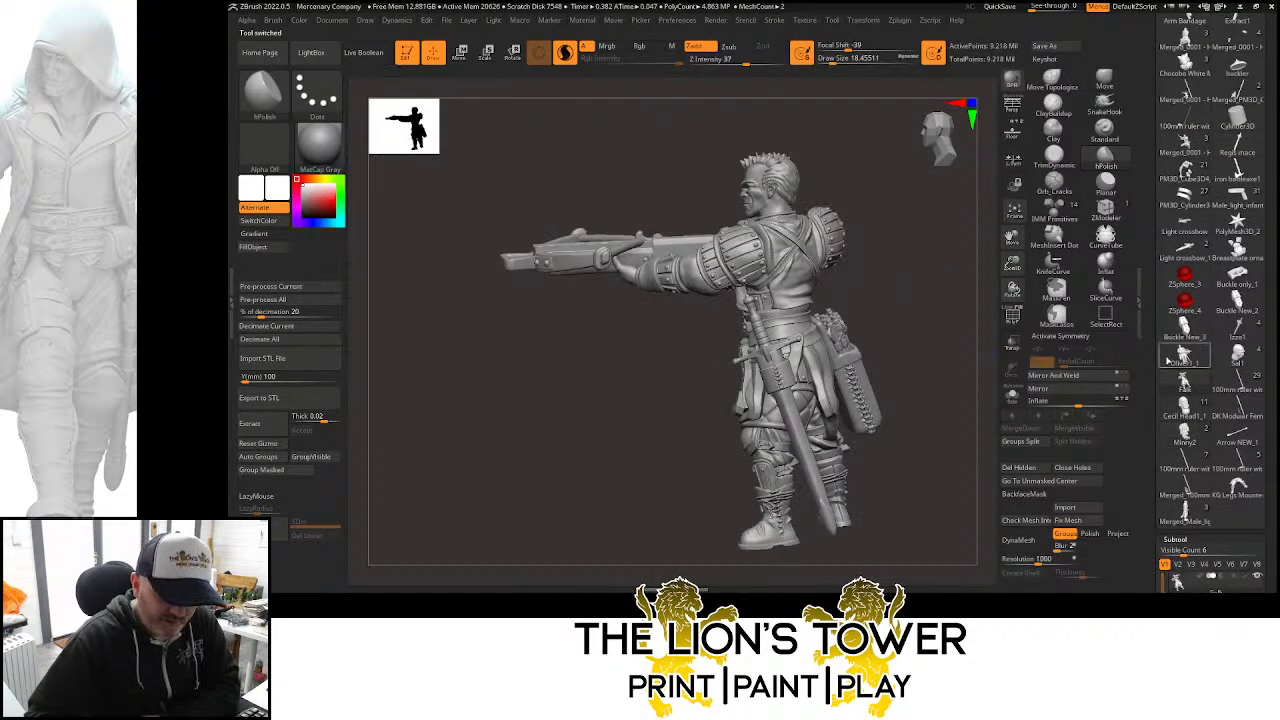
left_click(1184, 358)
left_click_drag(900, 334, 968, 332)
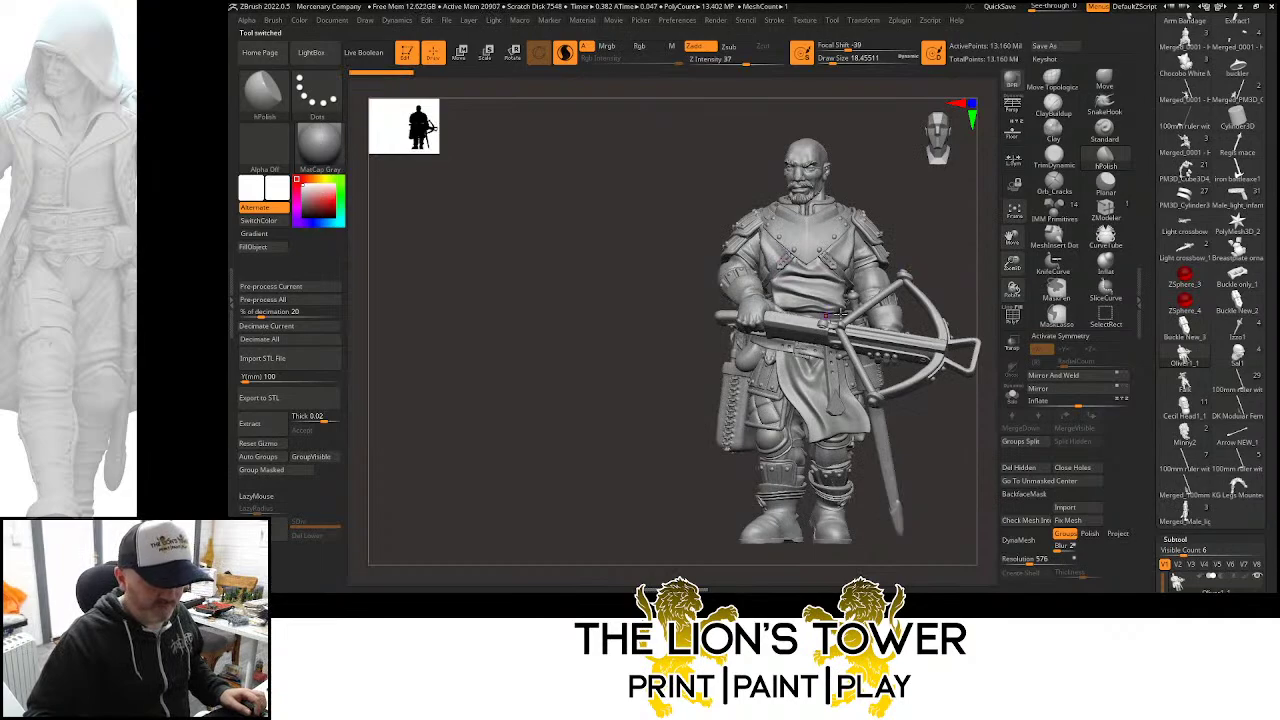
Hide the polygroups of both upper arms on the Oliver1_1 figure
key("ctrl+shift")
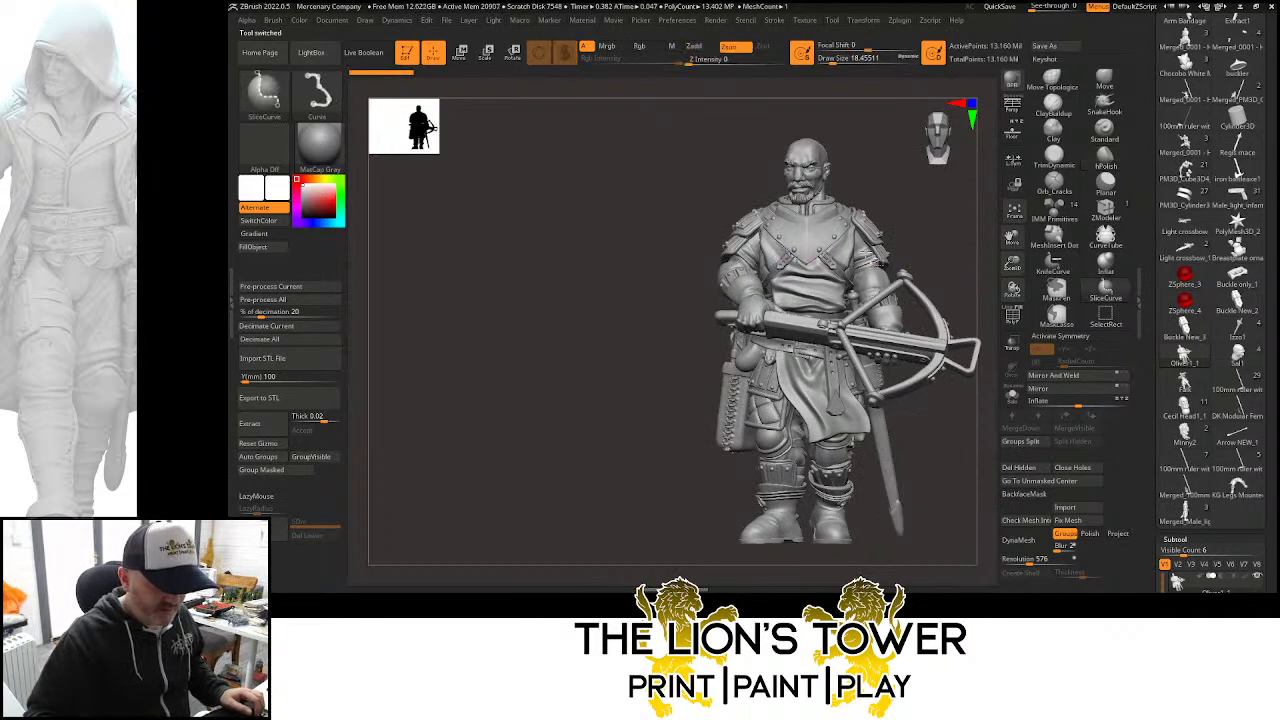
left_click(872, 258, "ctrl+shift")
left_click(876, 289, "ctrl+shift")
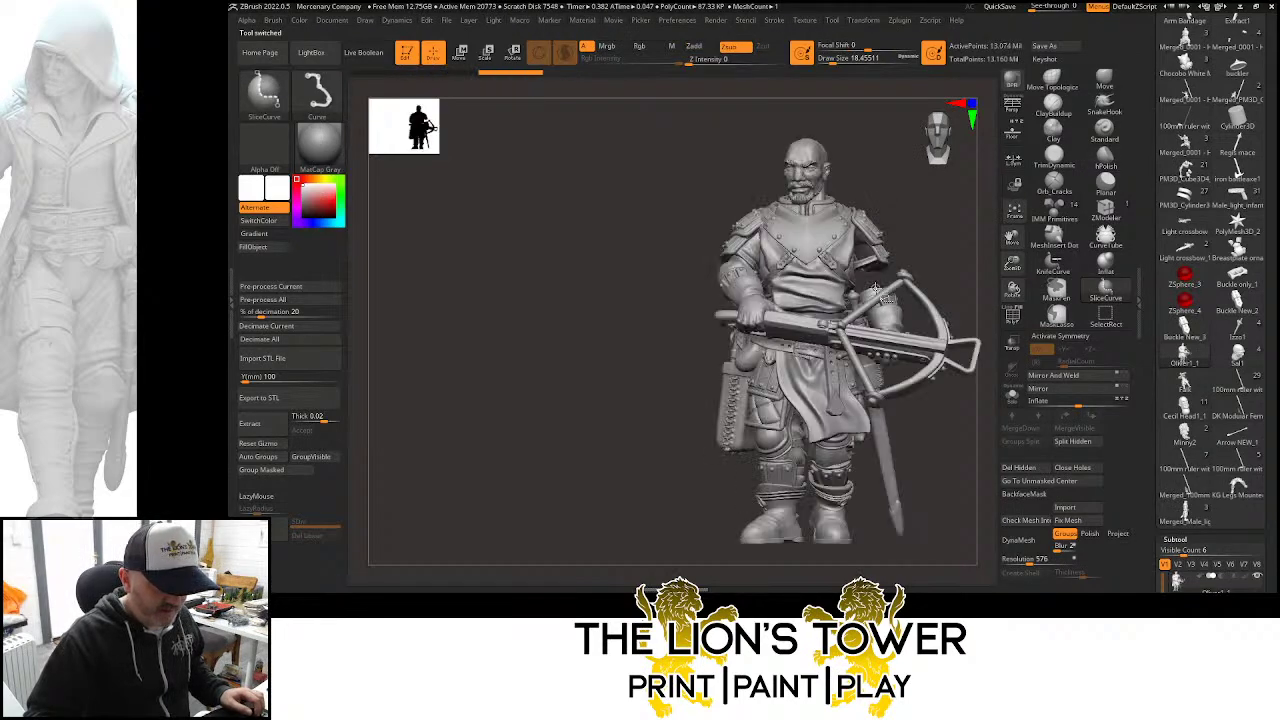
mouse_move(911, 231)
left_mouse_down()
mouse_move(815, 246)
mouse_move(912, 261)
left_mouse_up()
key("ctrl+shift")
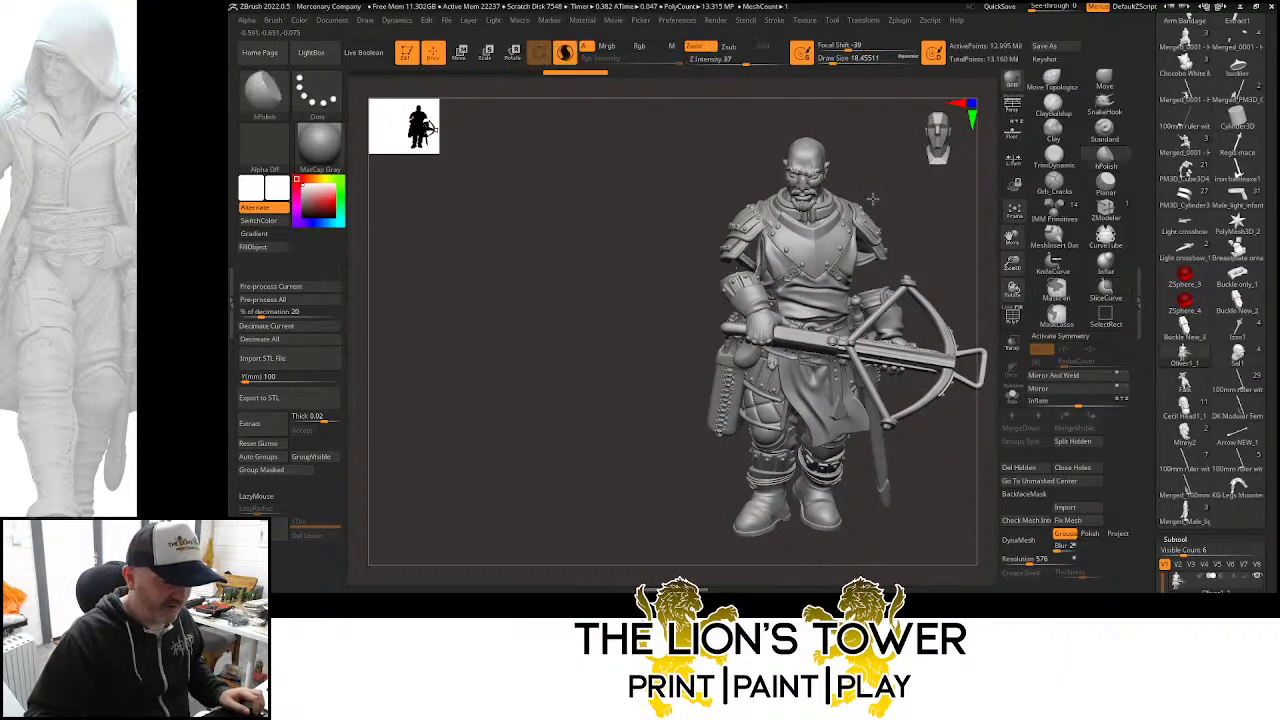
Unhide all polygroups of the figure and turn it to face the front squarely
mouse_move(873, 199)
left_mouse_down()
mouse_move(960, 190)
mouse_move(930, 220)
mouse_move(960, 215)
mouse_move(934, 216)
left_mouse_up()
key("ctrl+shift")
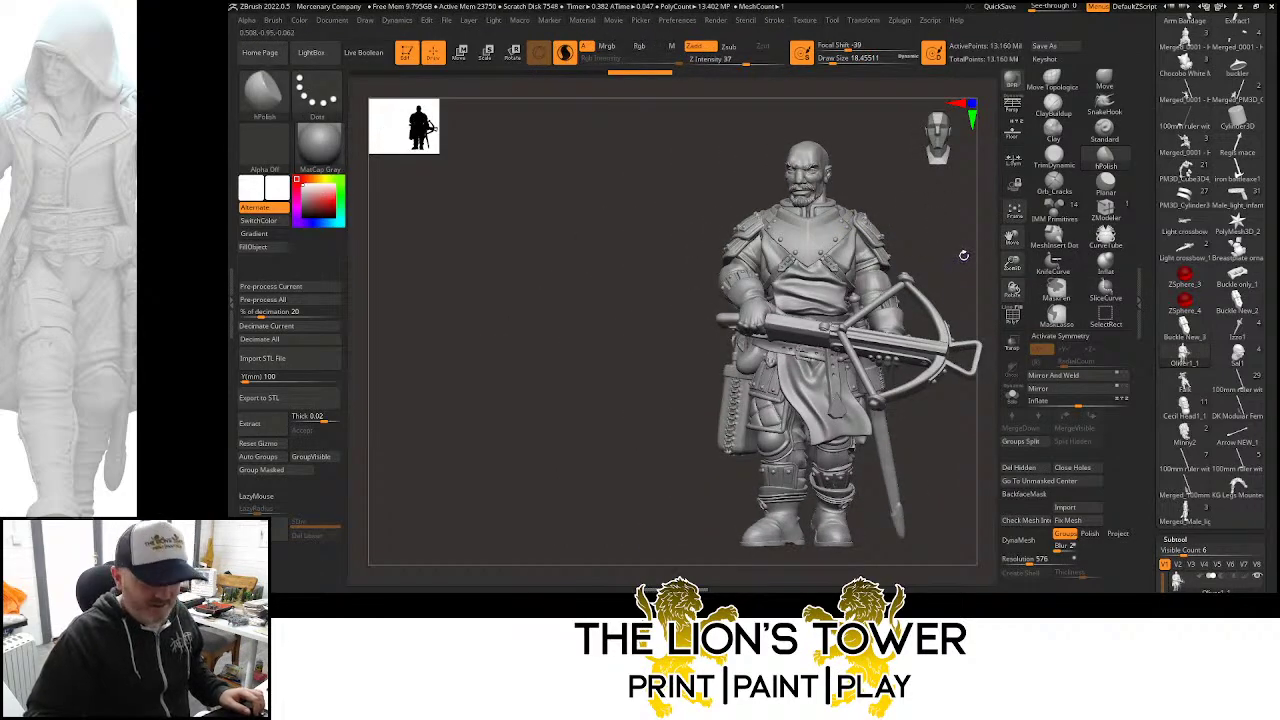
mouse_move(963, 255)
left_mouse_down()
mouse_move(937, 285)
mouse_move(962, 286)
mouse_move(975, 265)
mouse_move(964, 268)
left_mouse_up()
key("ctrl+shift")
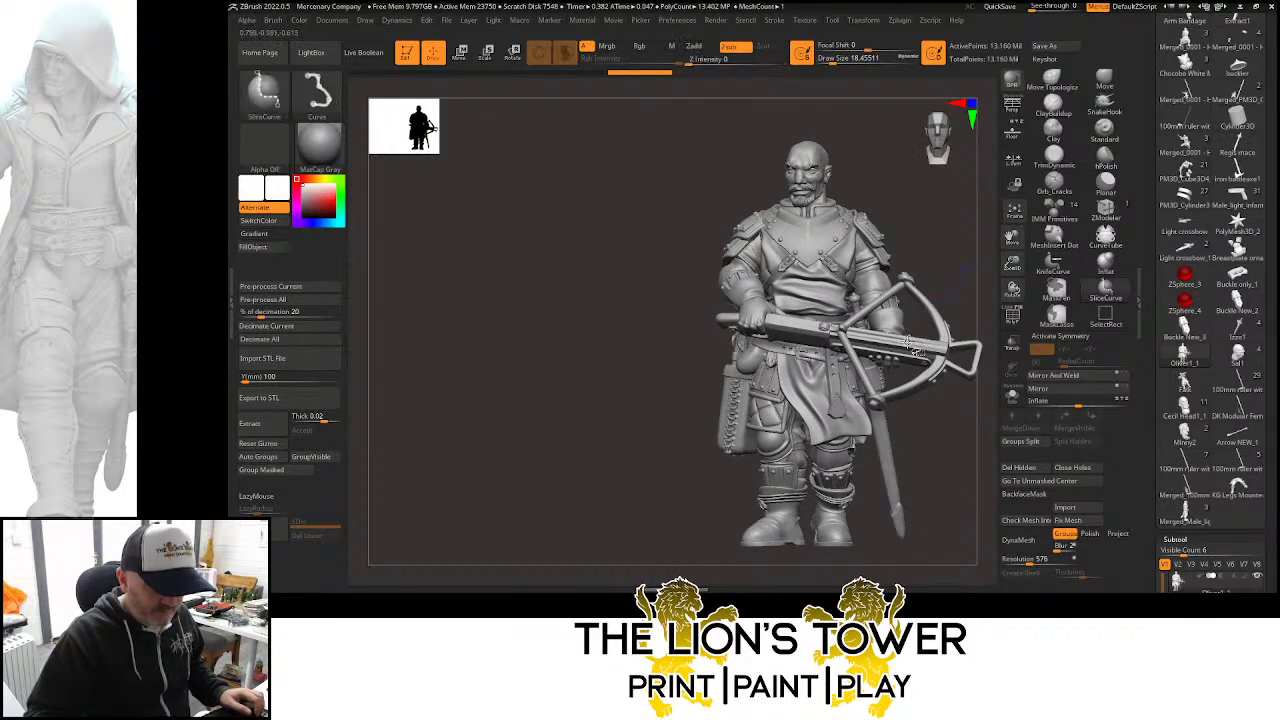
Hide the polygroups of the crossbow's rail and stock, leaving its bow limbs and stirrup shown
left_click(907, 341, "ctrl+shift")
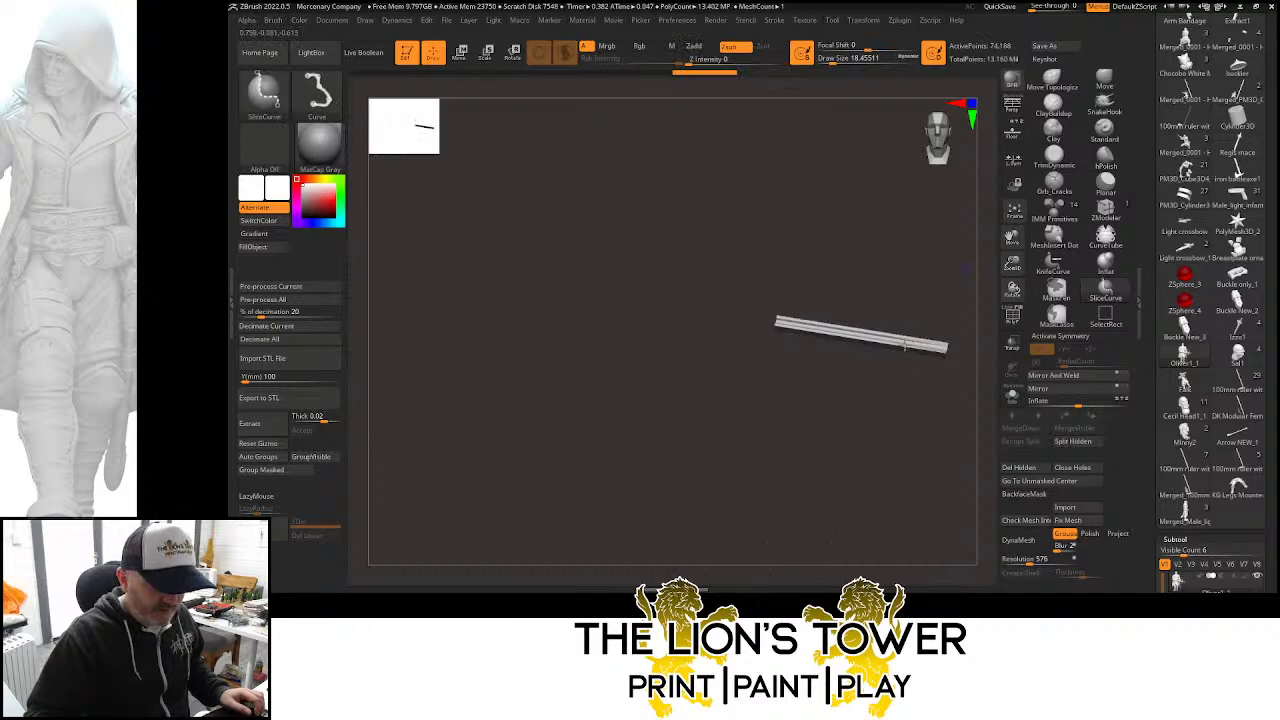
left_click(907, 345, "ctrl+shift")
left_click(903, 346, "ctrl+alt+shift")
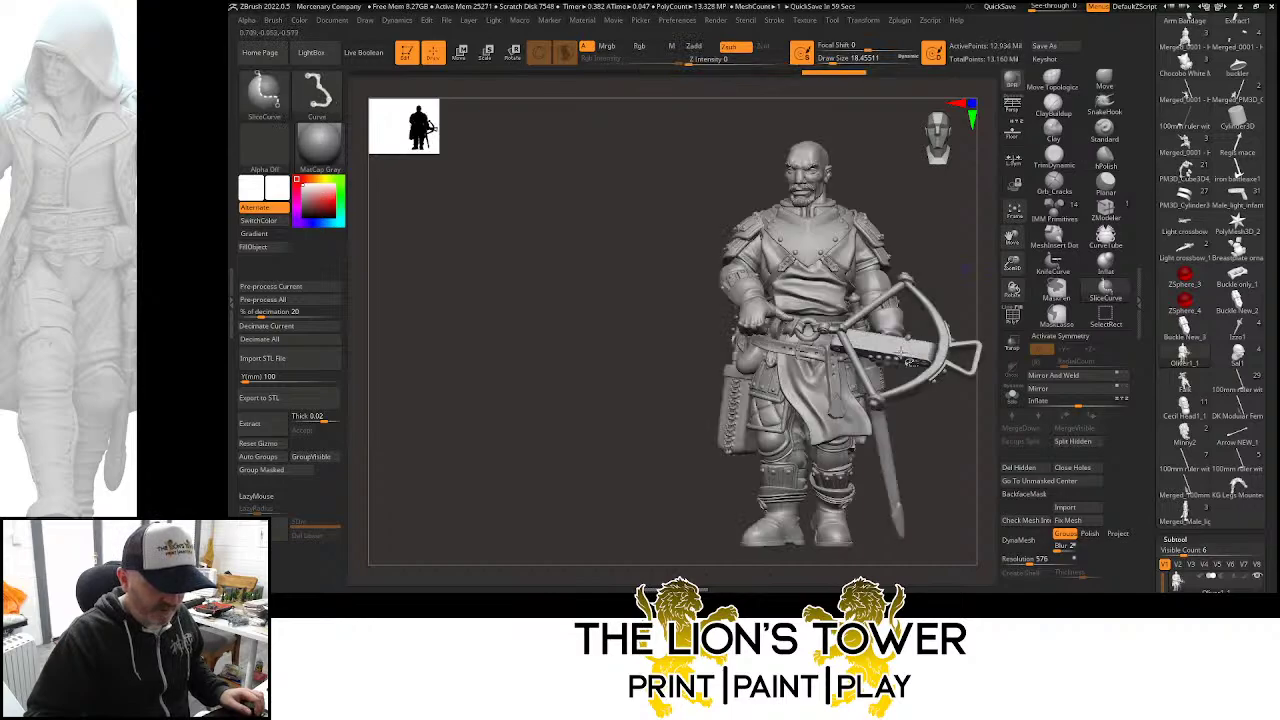
left_click(902, 352, "ctrl+shift")
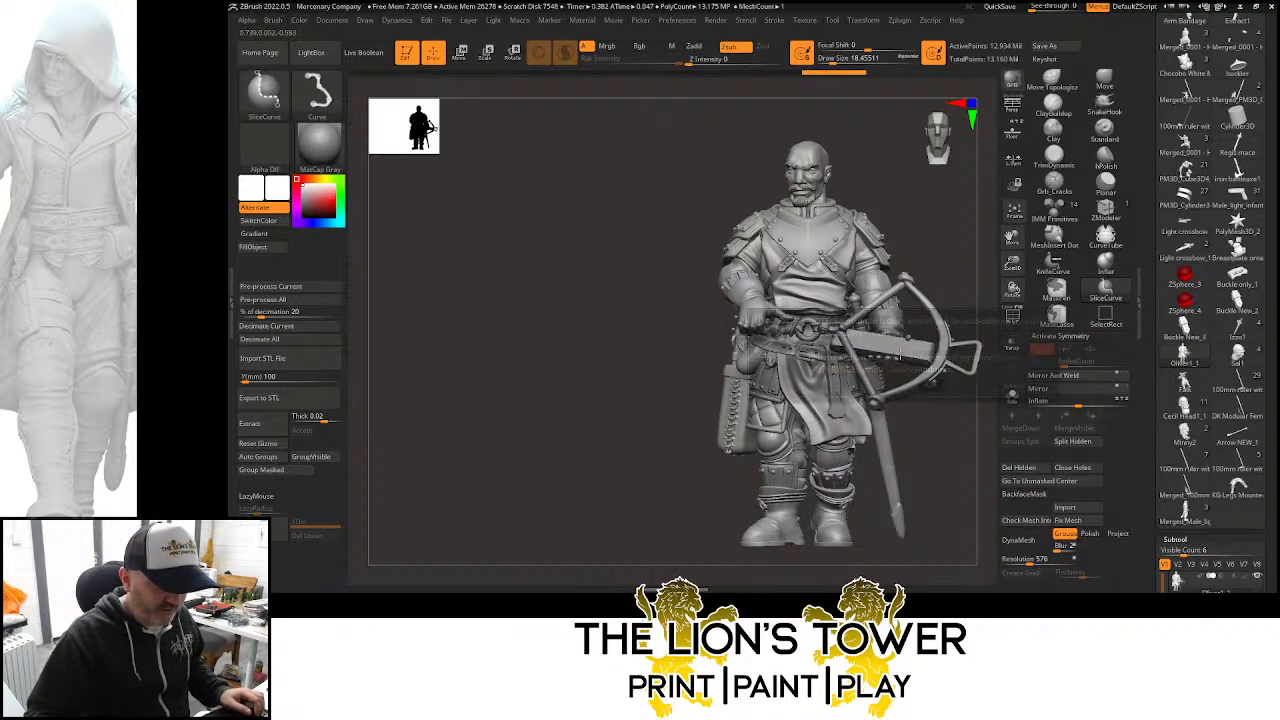
left_click(933, 382)
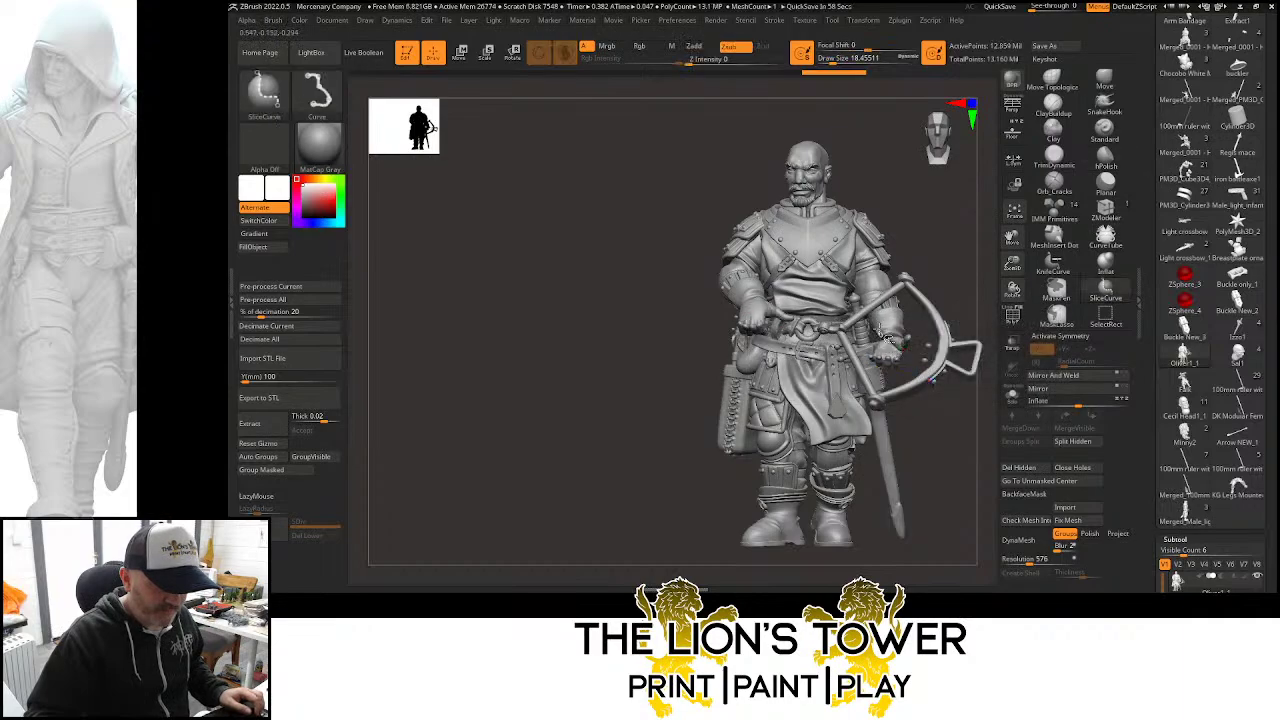
Hide the first small polygroups on the figure's left hand behind the crossbow
left_click(905, 347, "ctrl+alt+shift")
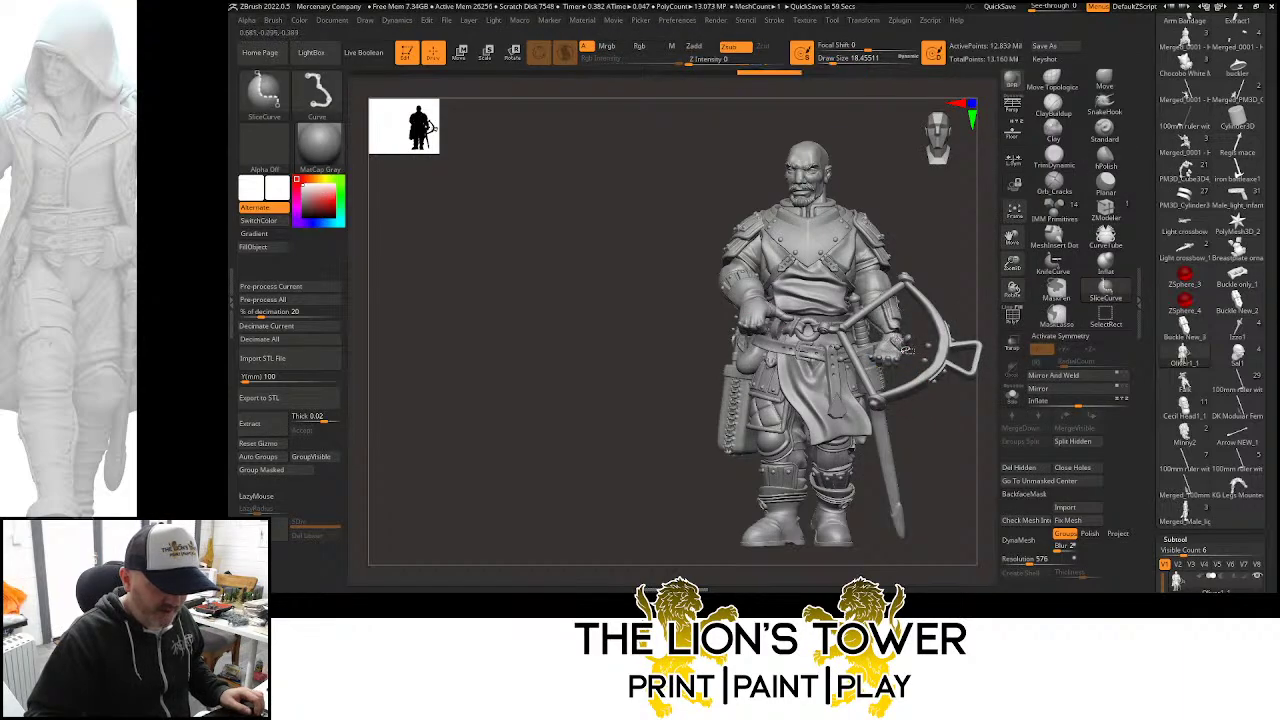
left_click(904, 342, "ctrl+alt+shift")
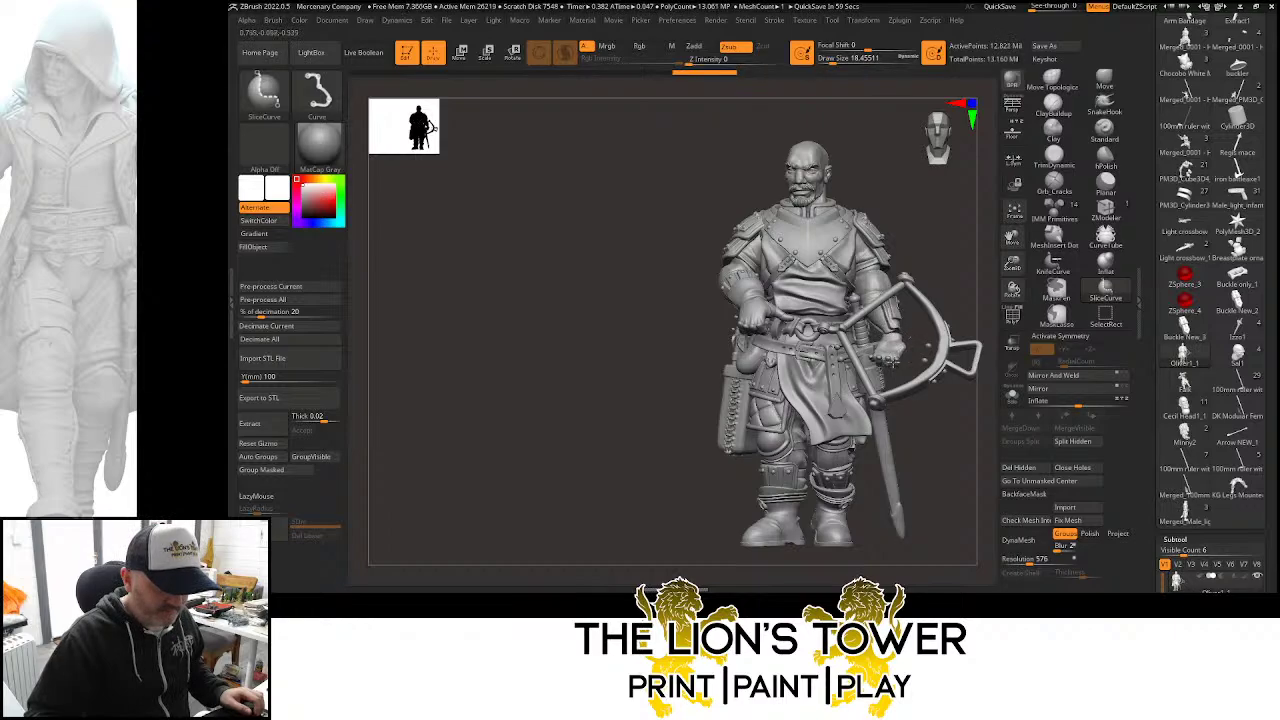
left_click(880, 360, "ctrl+alt+shift")
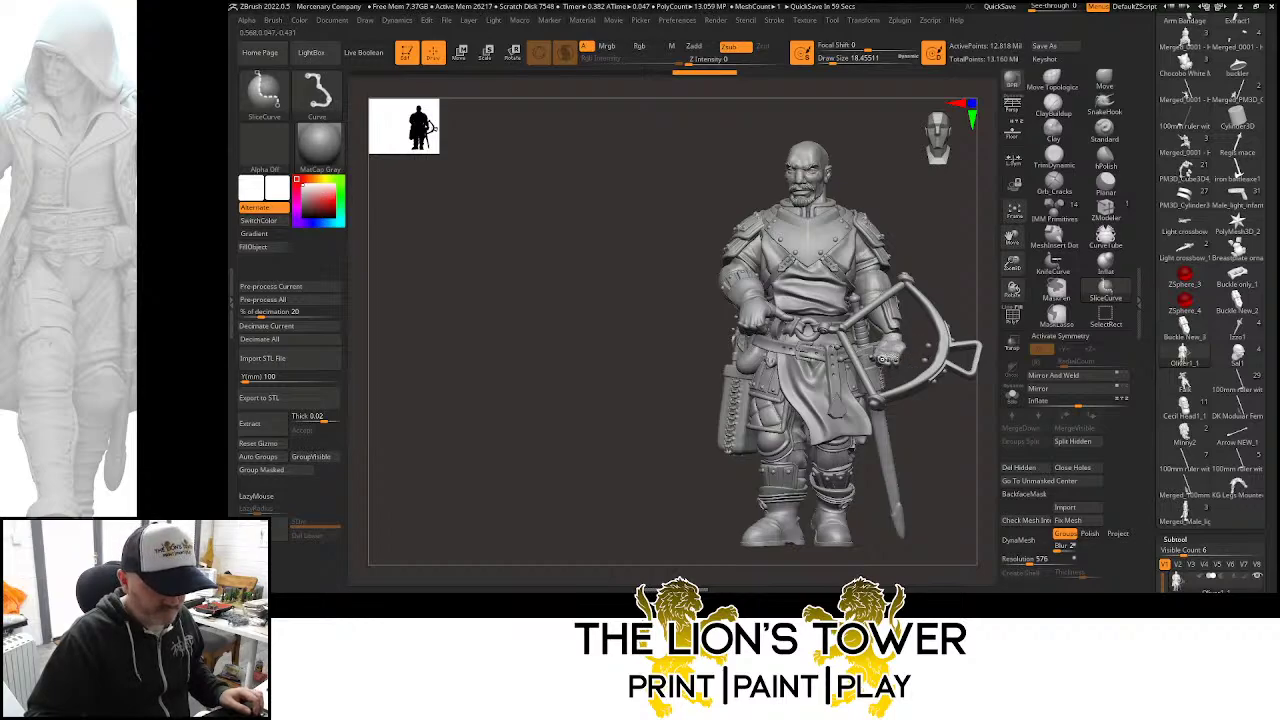
left_click(889, 349, "ctrl+alt+shift")
mouse_move(1017, 268)
left_mouse_down()
mouse_move(1020, 311)
mouse_move(1014, 250)
left_mouse_up()
key("ctrl+shift")
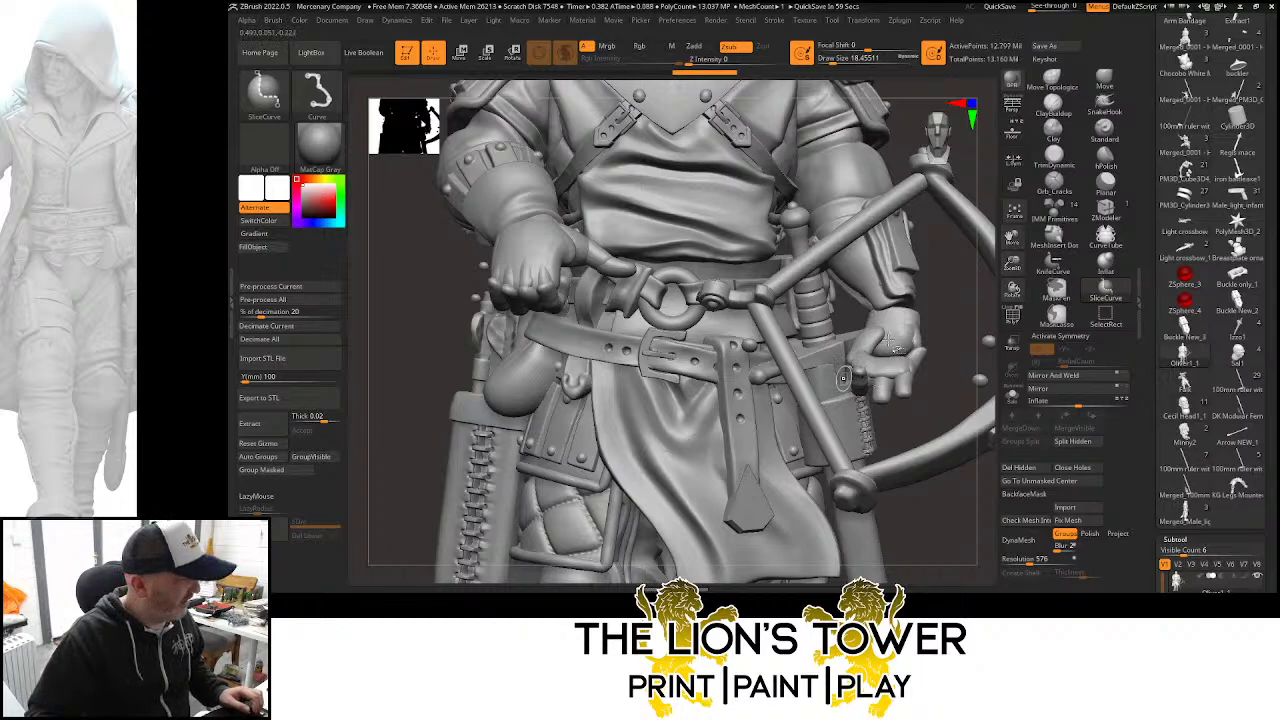
key("ctrl+z")
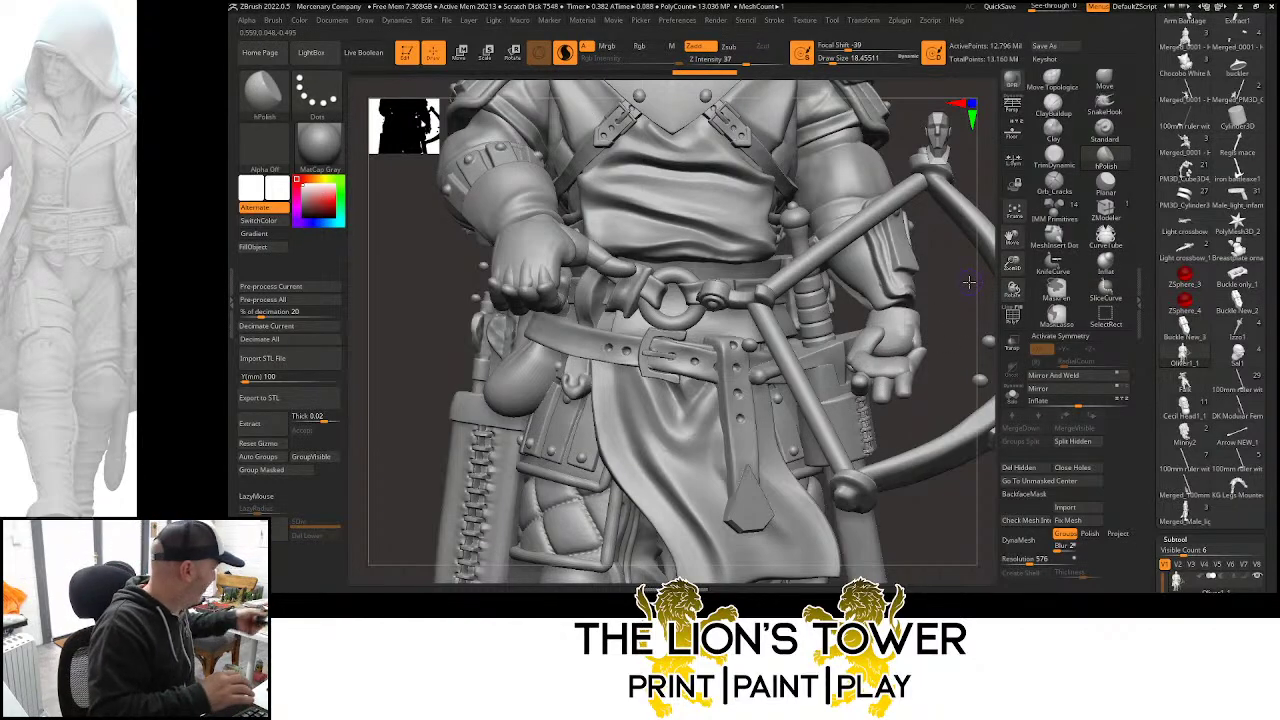
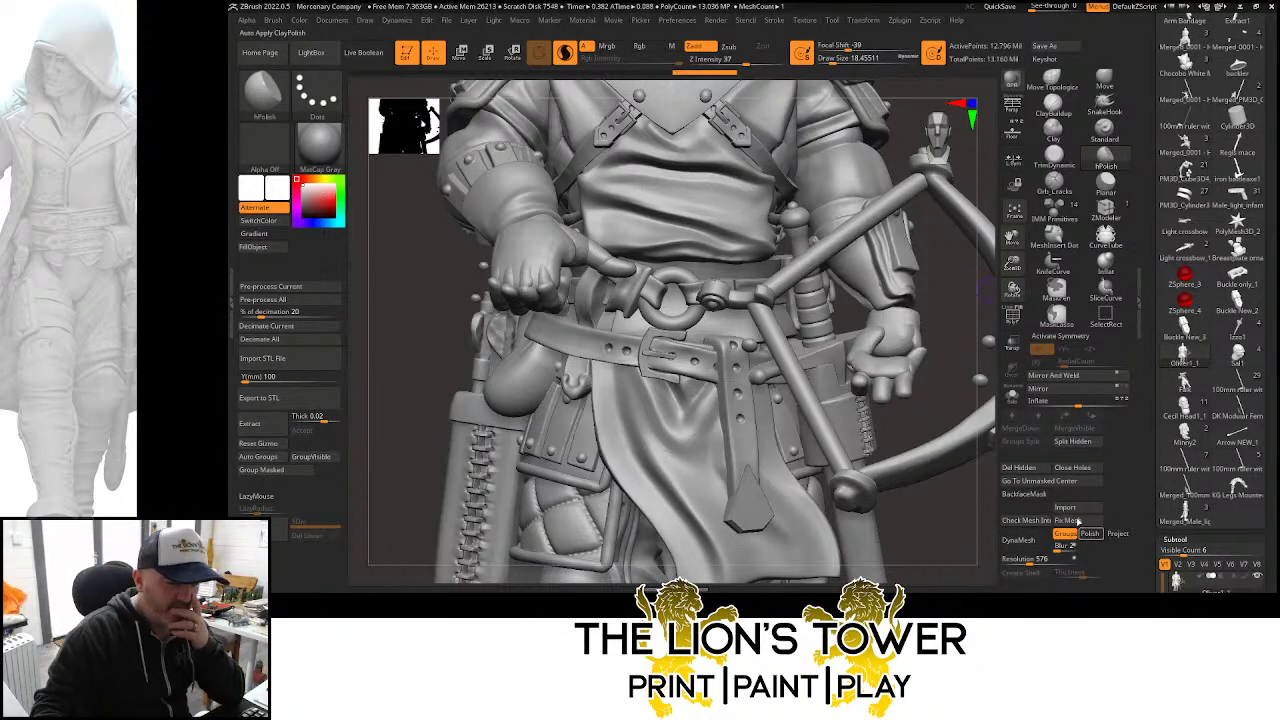
Hide the palm and wrist polygroups of the figure's left hand
key("ctrl")
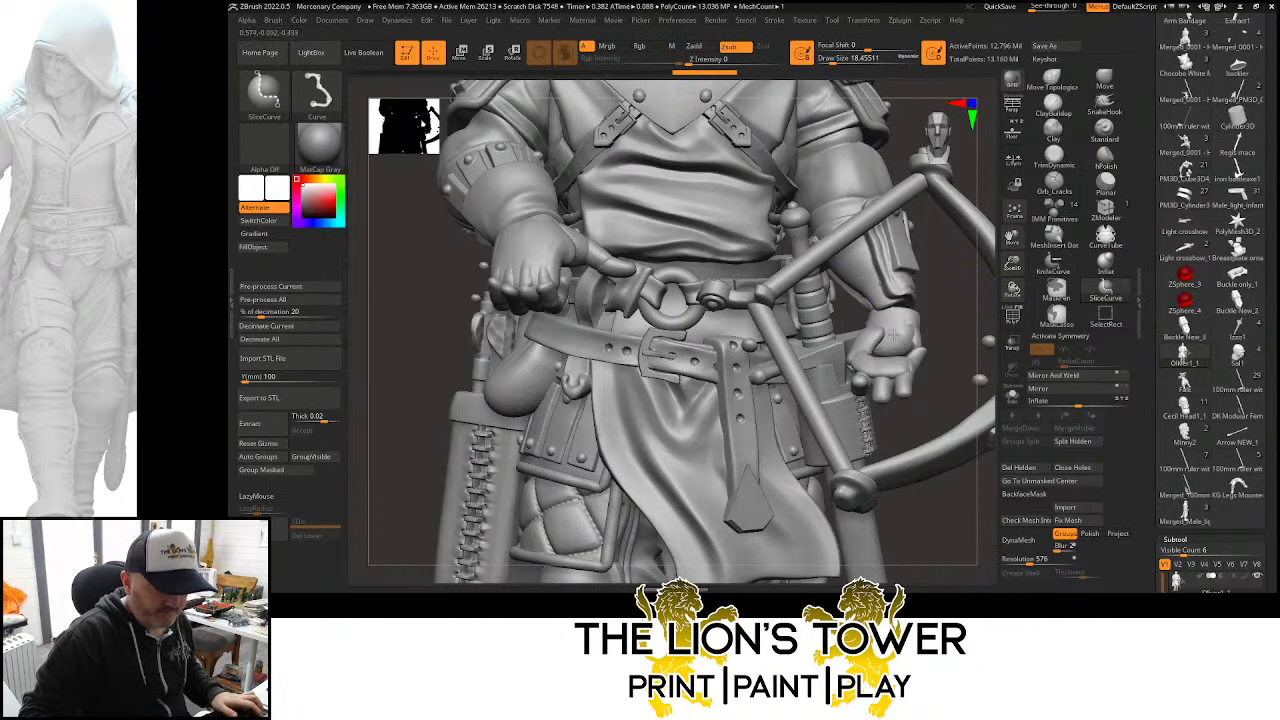
left_click(872, 344, "ctrl+shift")
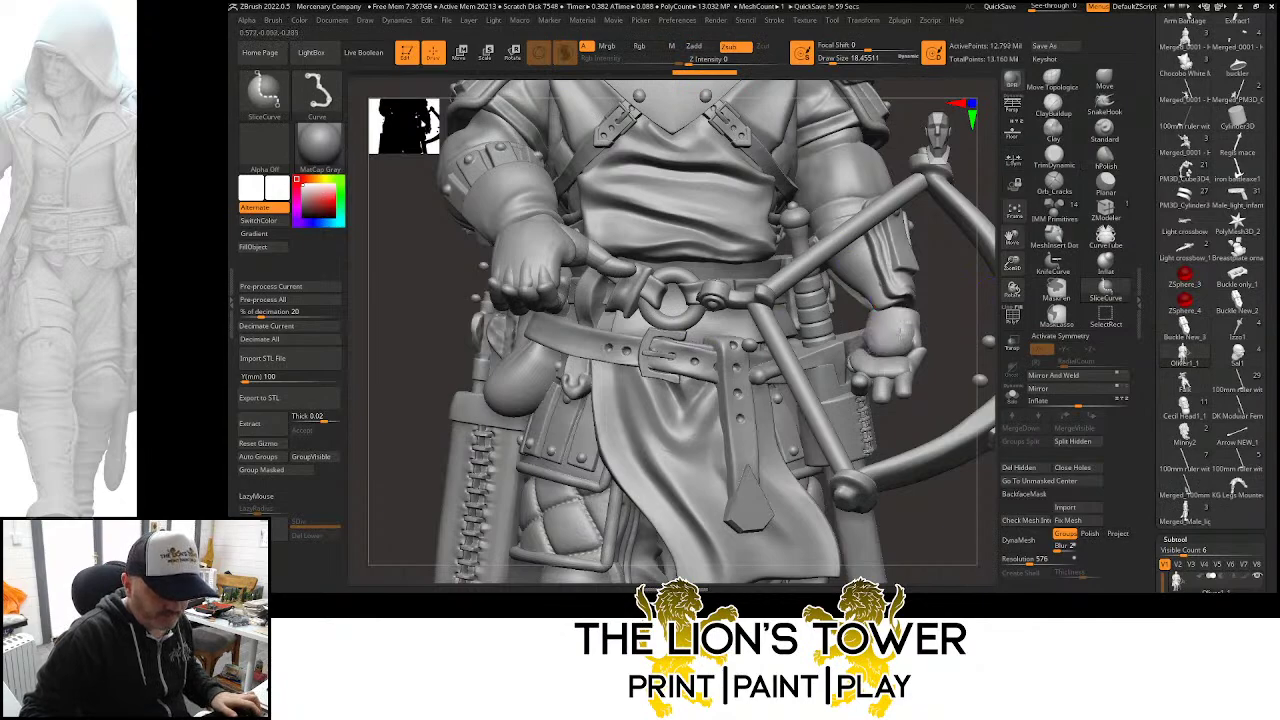
left_click(908, 328, "ctrl+shift")
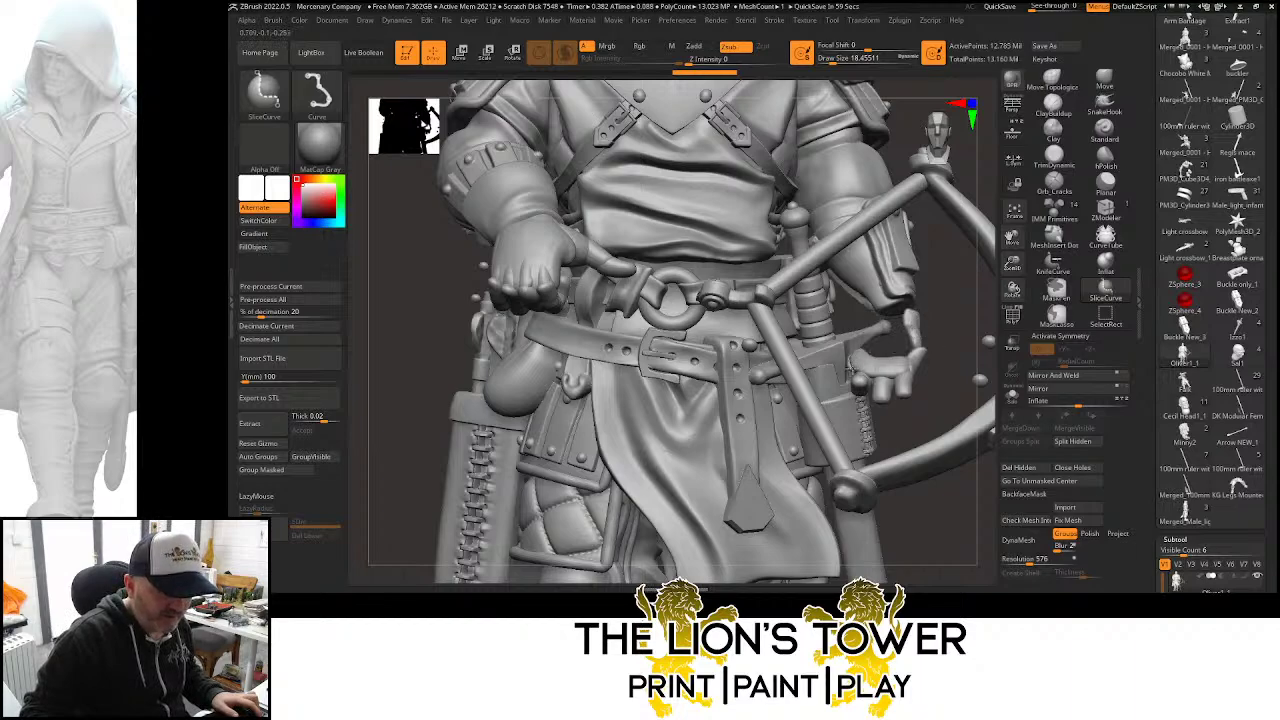
left_click(915, 325, "ctrl+shift")
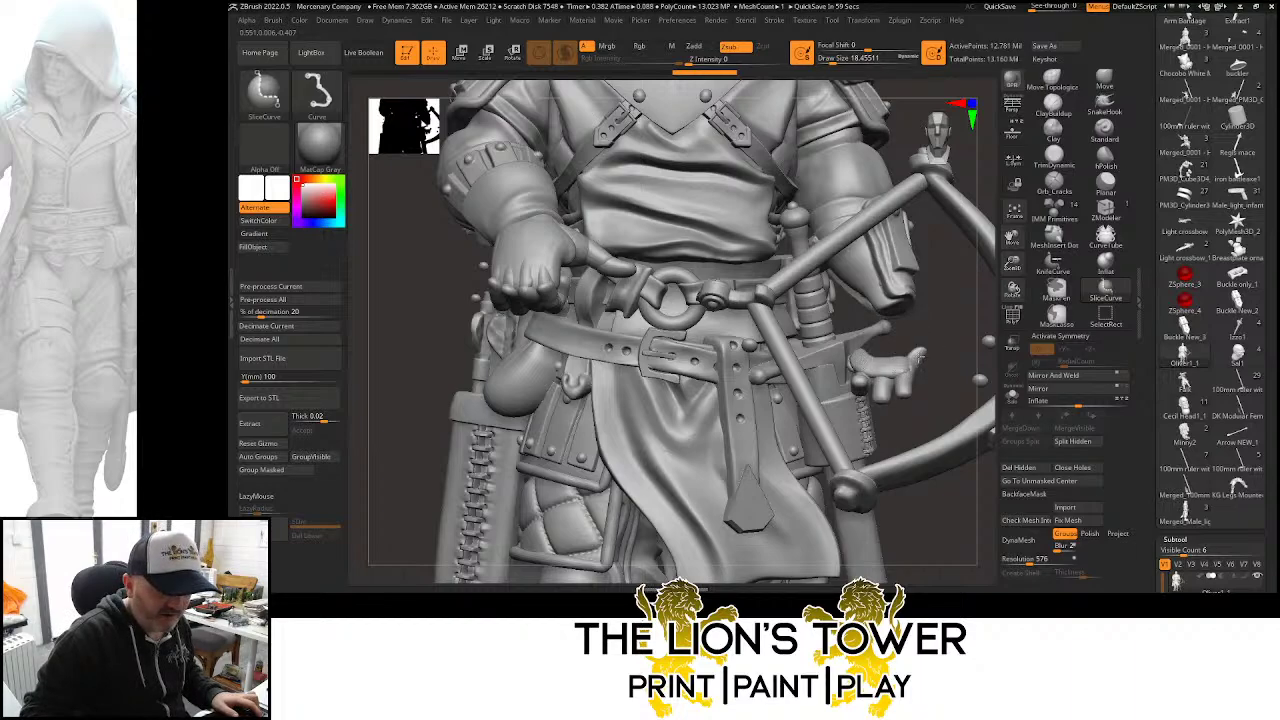
Hide the remaining finger polygroups of the figure's left hand
left_click(908, 372, "ctrl+alt+shift")
left_click(904, 383, "ctrl+shift")
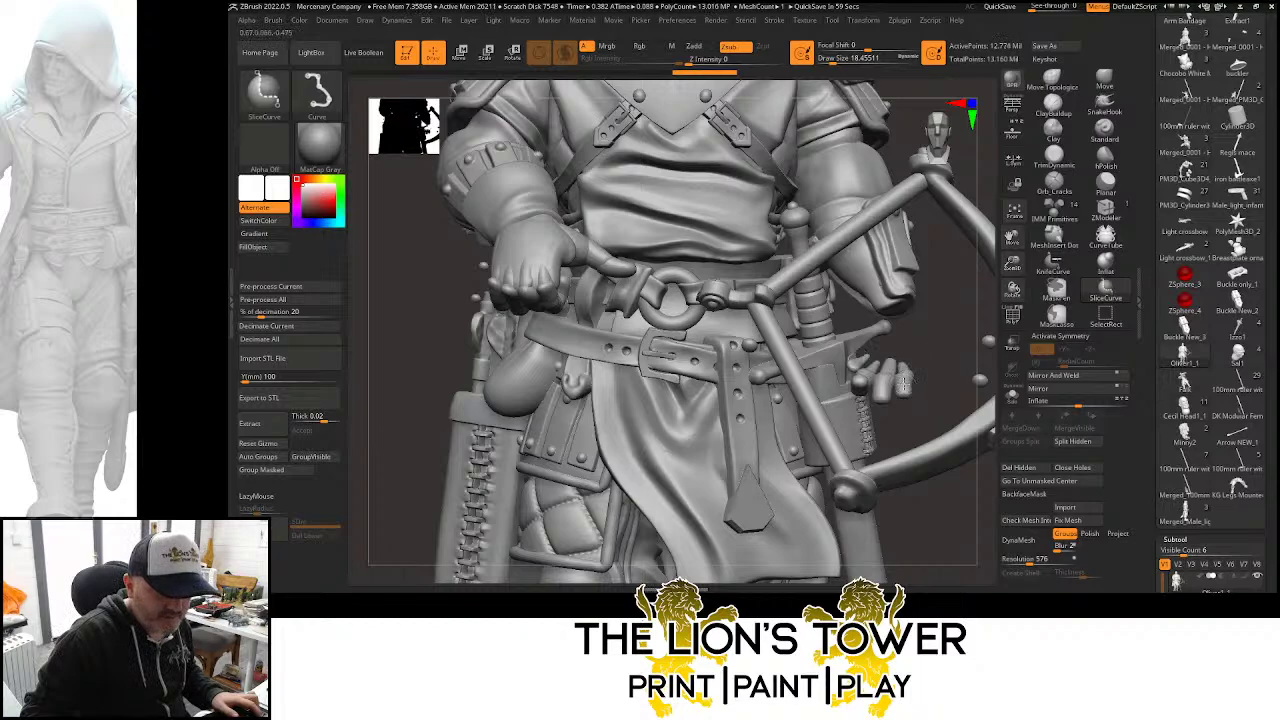
left_click(882, 372, "ctrl+shift")
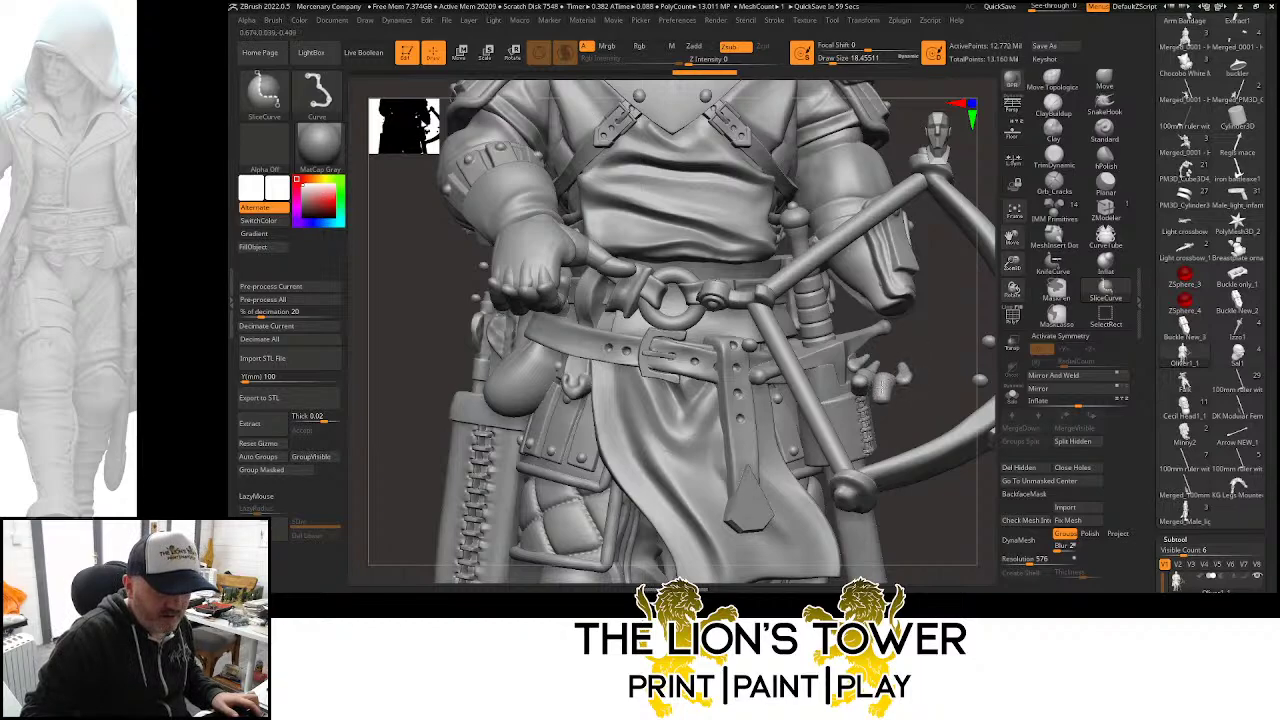
left_click(884, 390, "ctrl+alt+shift")
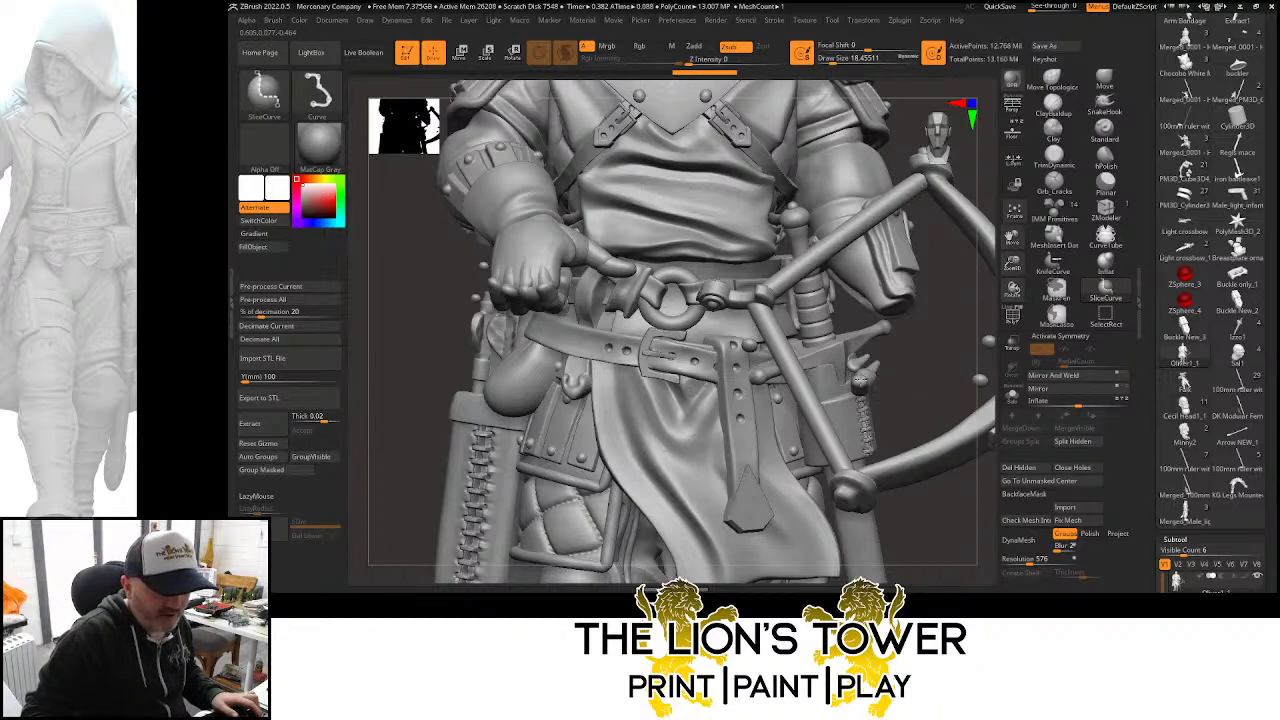
left_click(864, 372, "ctrl+alt+shift")
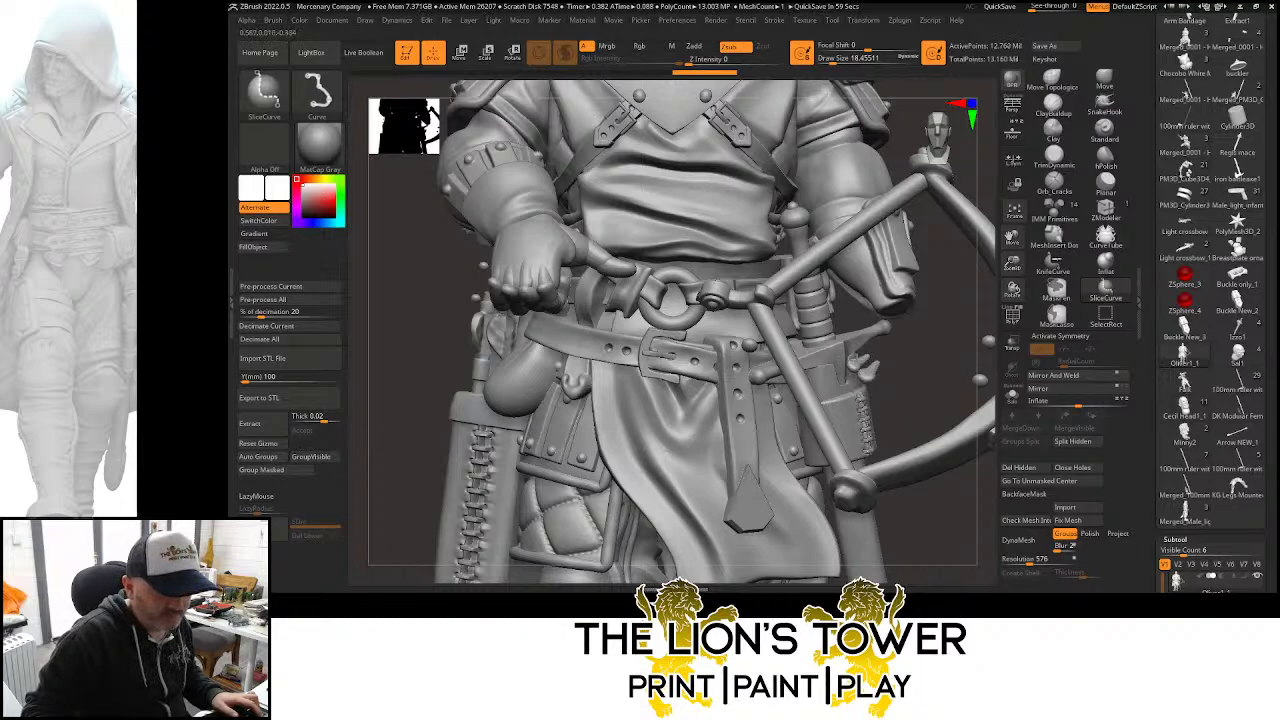
left_click(862, 370, "ctrl+alt+shift")
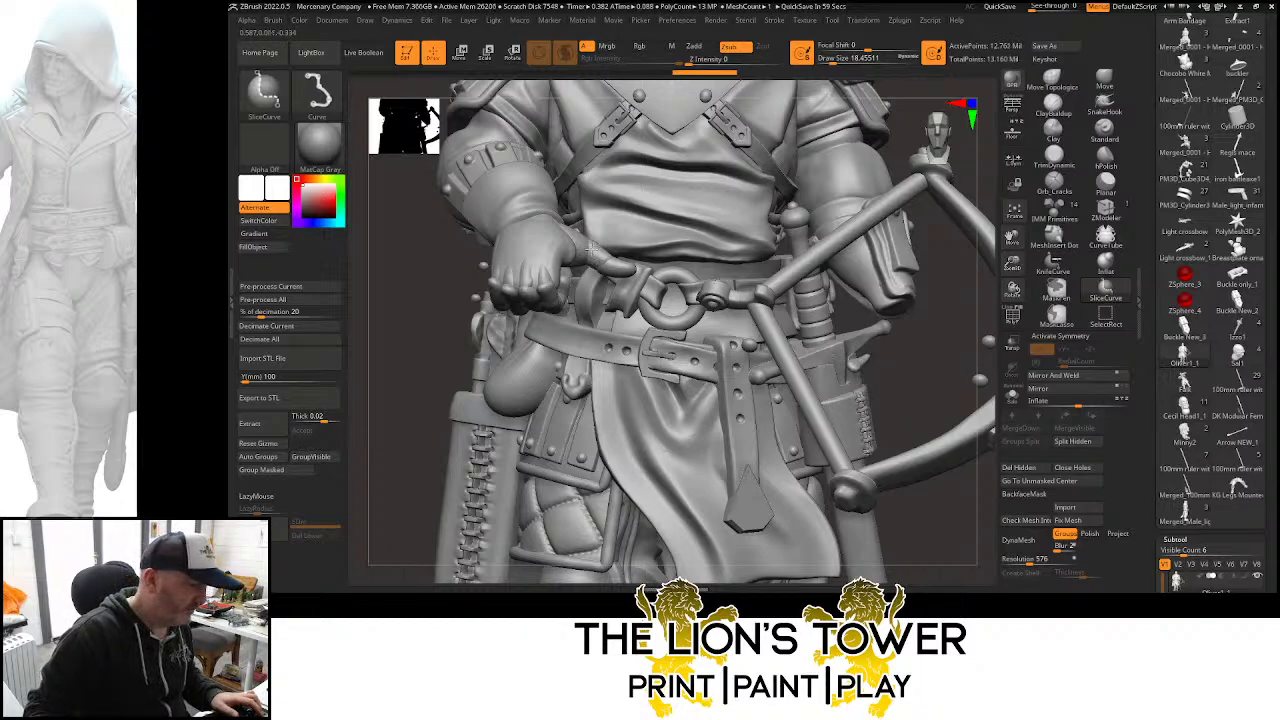
Hide the thumb polygroups of the figure's right hand above the belt
left_click(620, 267, "ctrl+shift")
left_click(597, 260, "ctrl+shift")
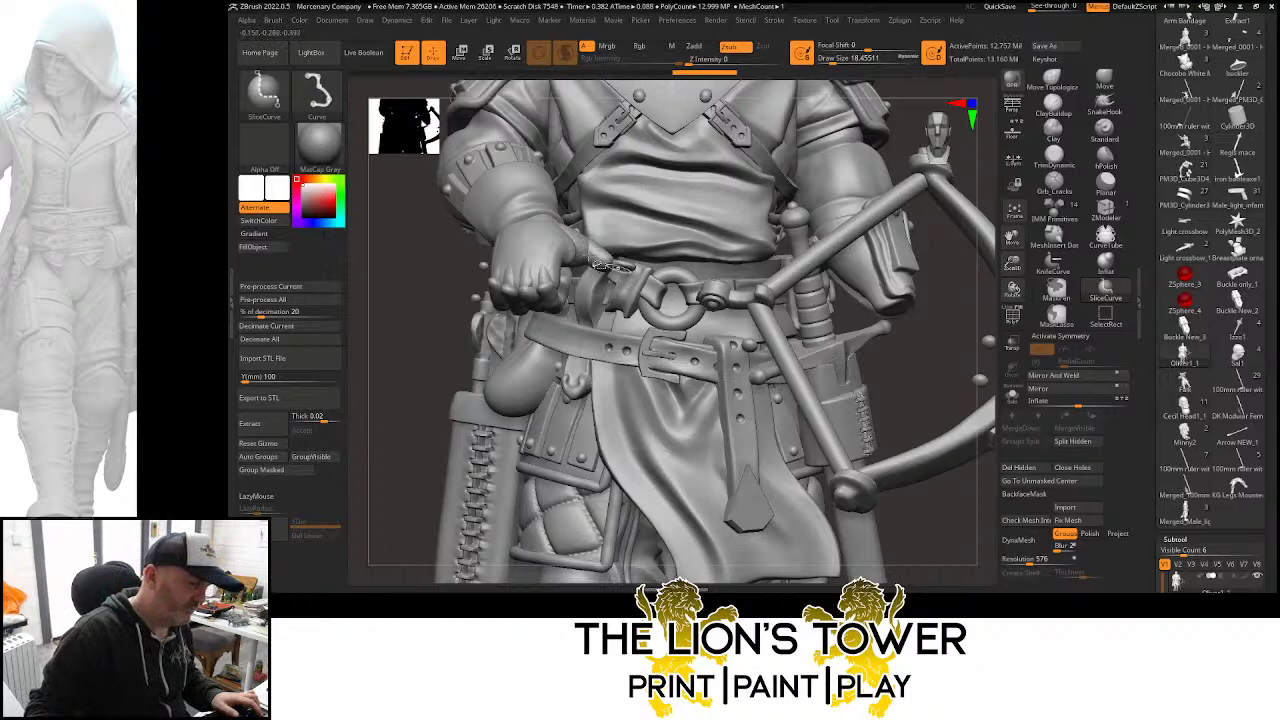
left_click(590, 252, "ctrl+alt+shift")
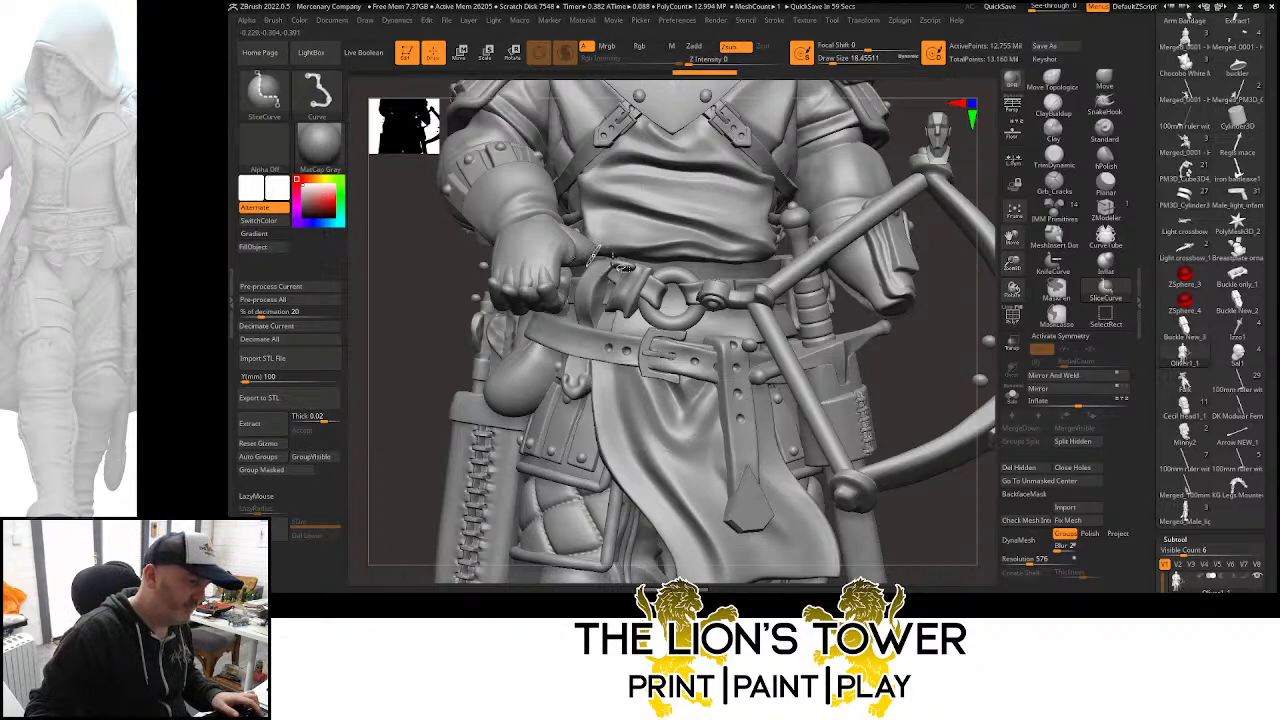
left_click(612, 267, "ctrl+alt+shift")
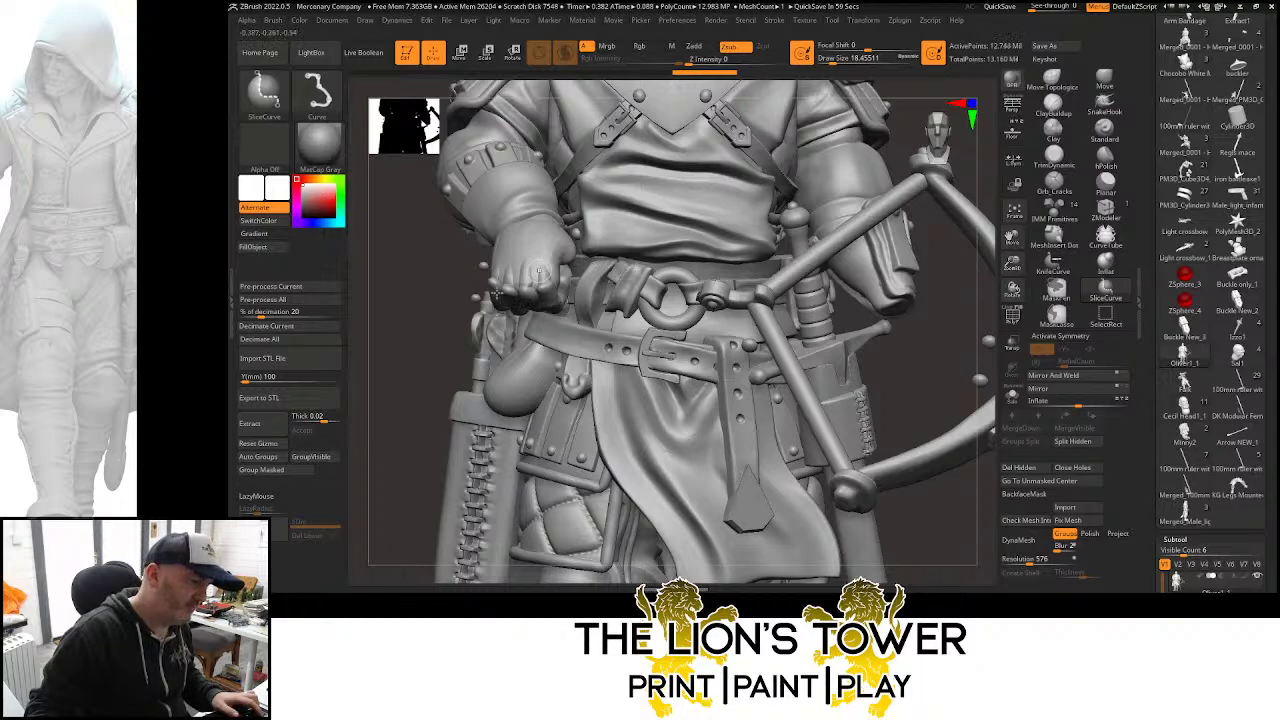
Hide the knuckle, back-of-hand, wrist and lower sleeve polygroups of the figure's right hand and forearm
left_click(508, 274, "ctrl+alt+shift")
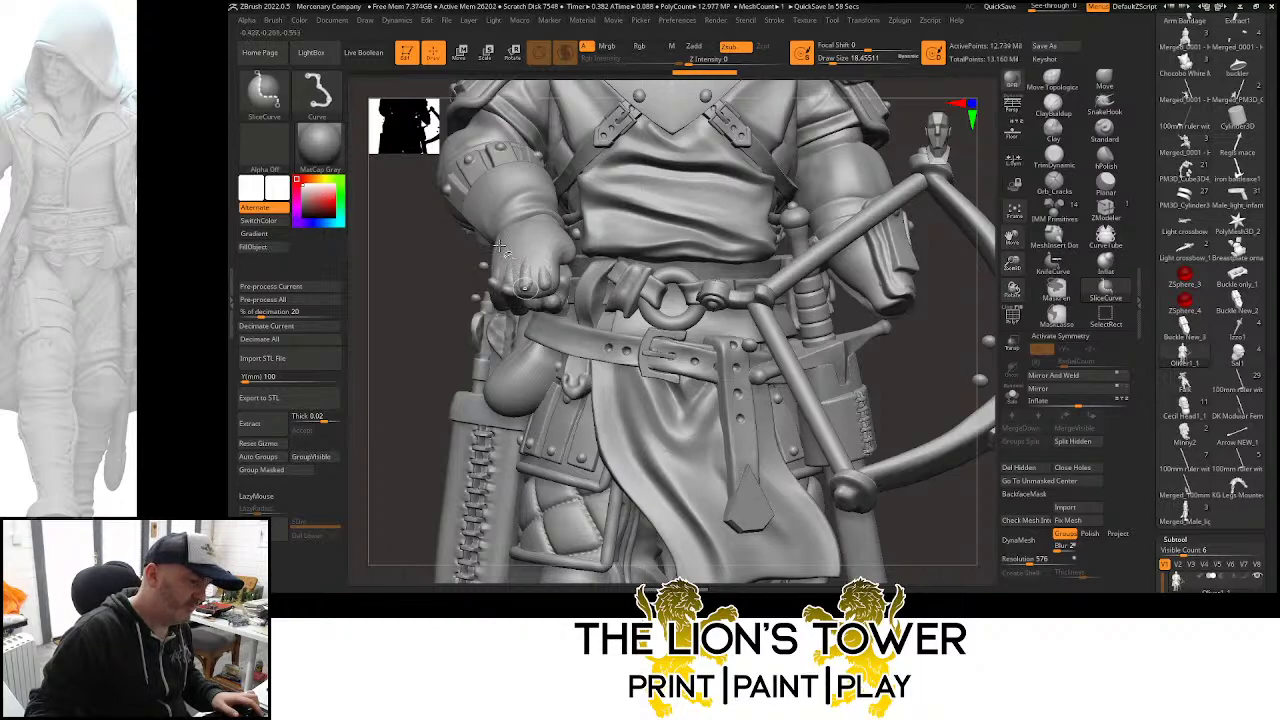
left_click(555, 279, "ctrl+alt+shift")
left_click(507, 273, "ctrl+alt+shift")
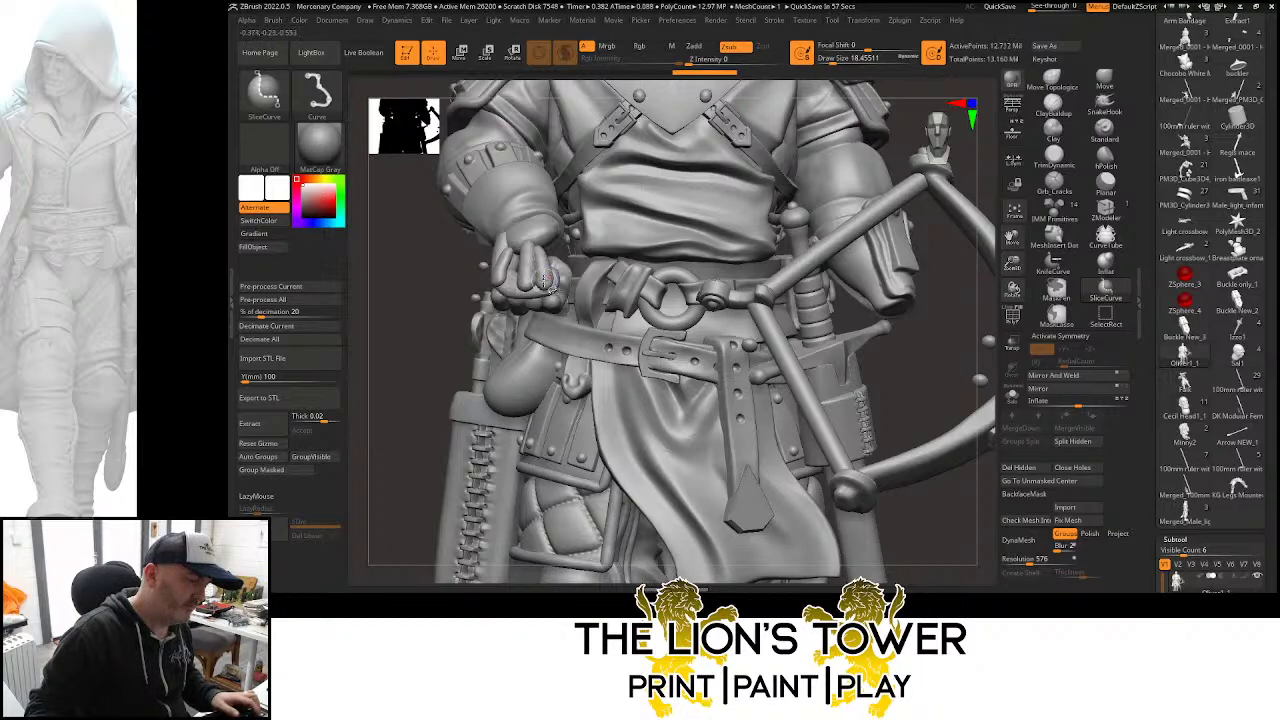
left_click(535, 274, "ctrl+alt+shift")
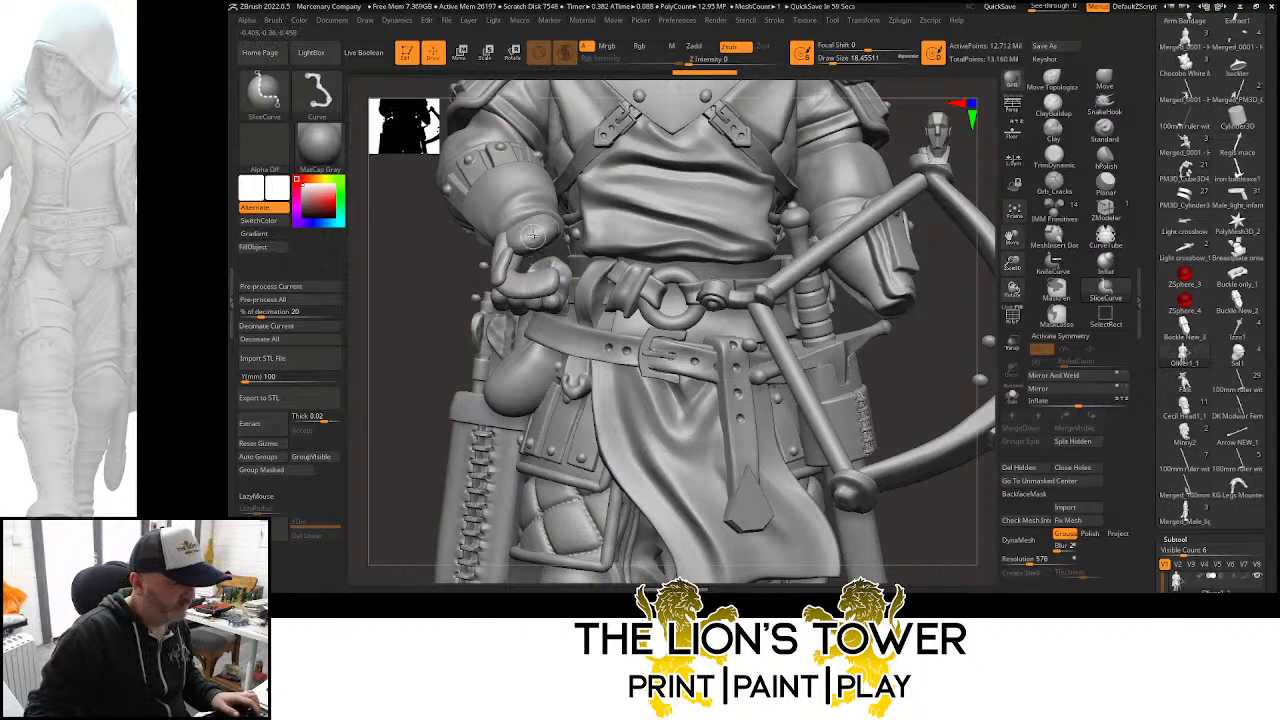
left_click(507, 262, "ctrl+alt+shift")
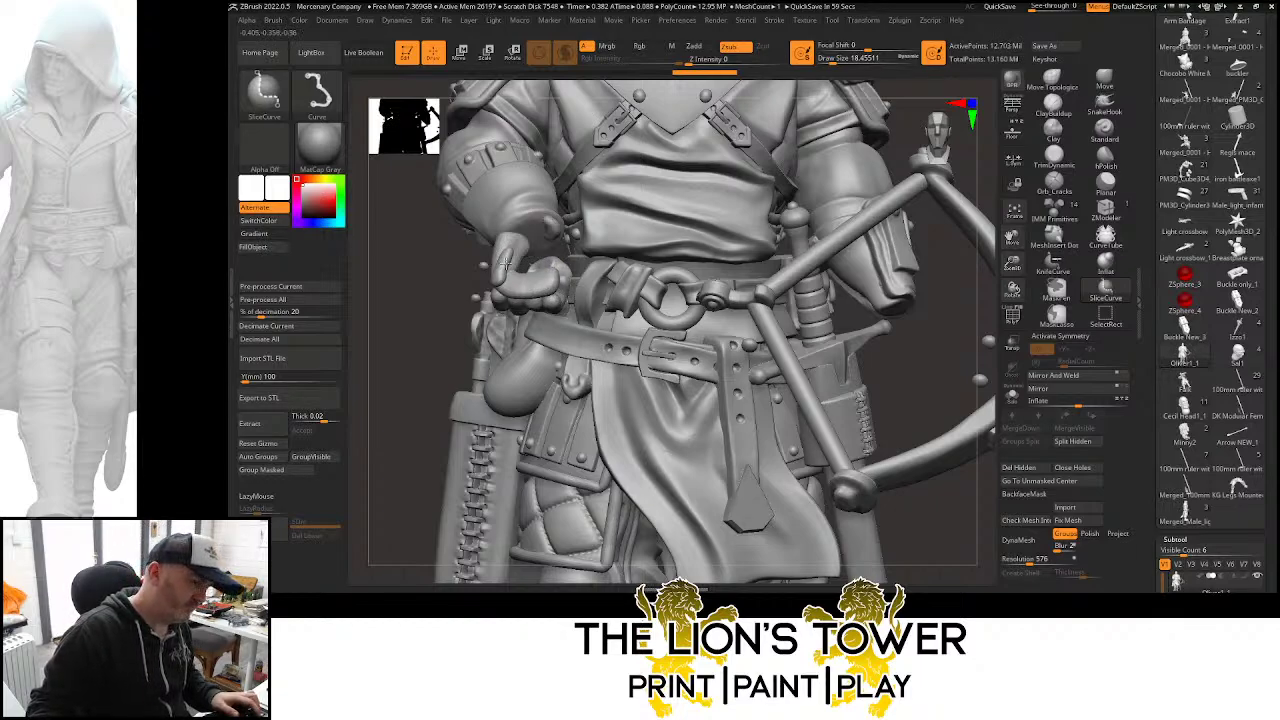
left_click(510, 260, "ctrl+alt+shift")
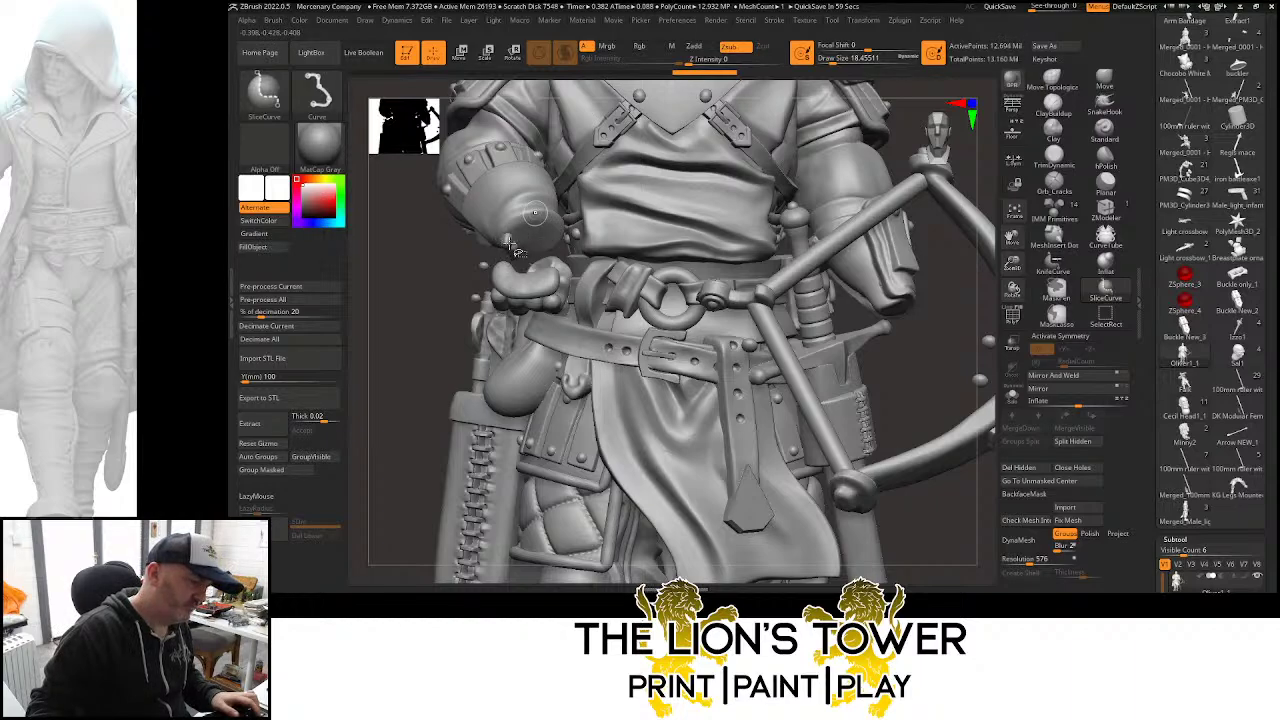
left_click(508, 245, "ctrl+alt+shift")
left_click(507, 238, "ctrl+alt+shift")
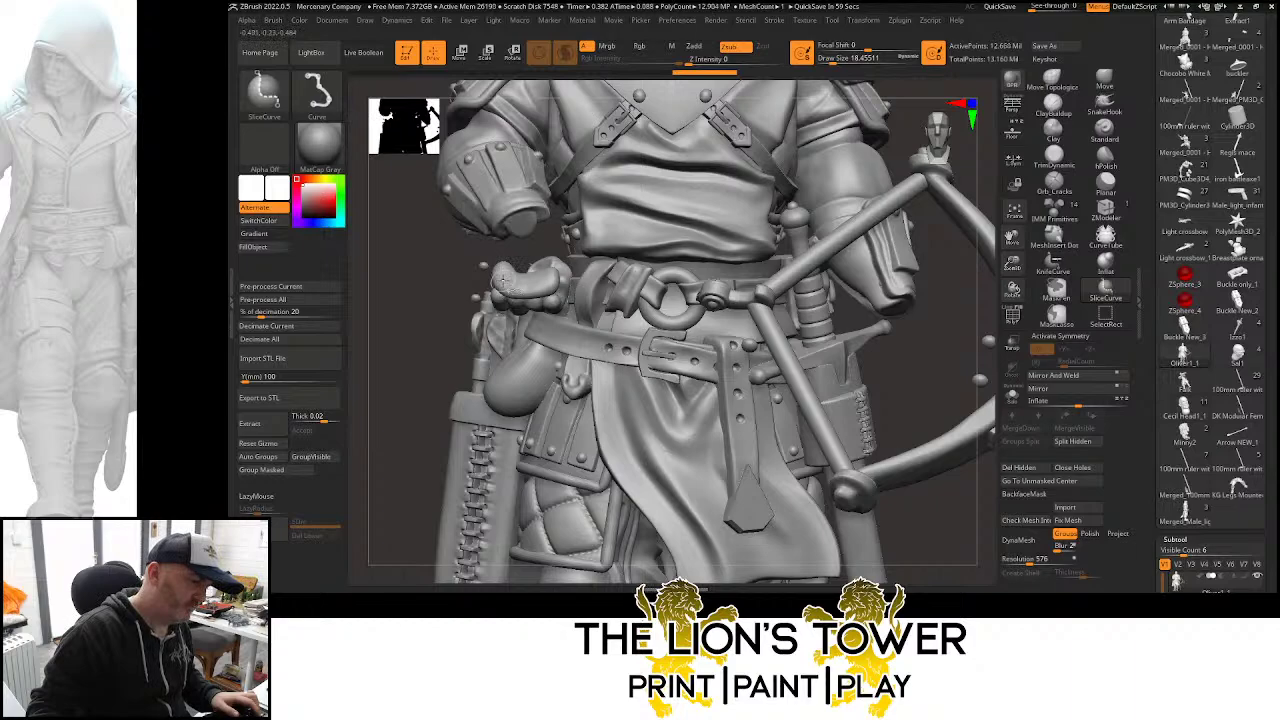
Hide the curled finger polygroups of the figure's right hand beside the belt, undoing any accidental hiding of neighbouring parts
left_click(535, 285, "ctrl+alt+shift")
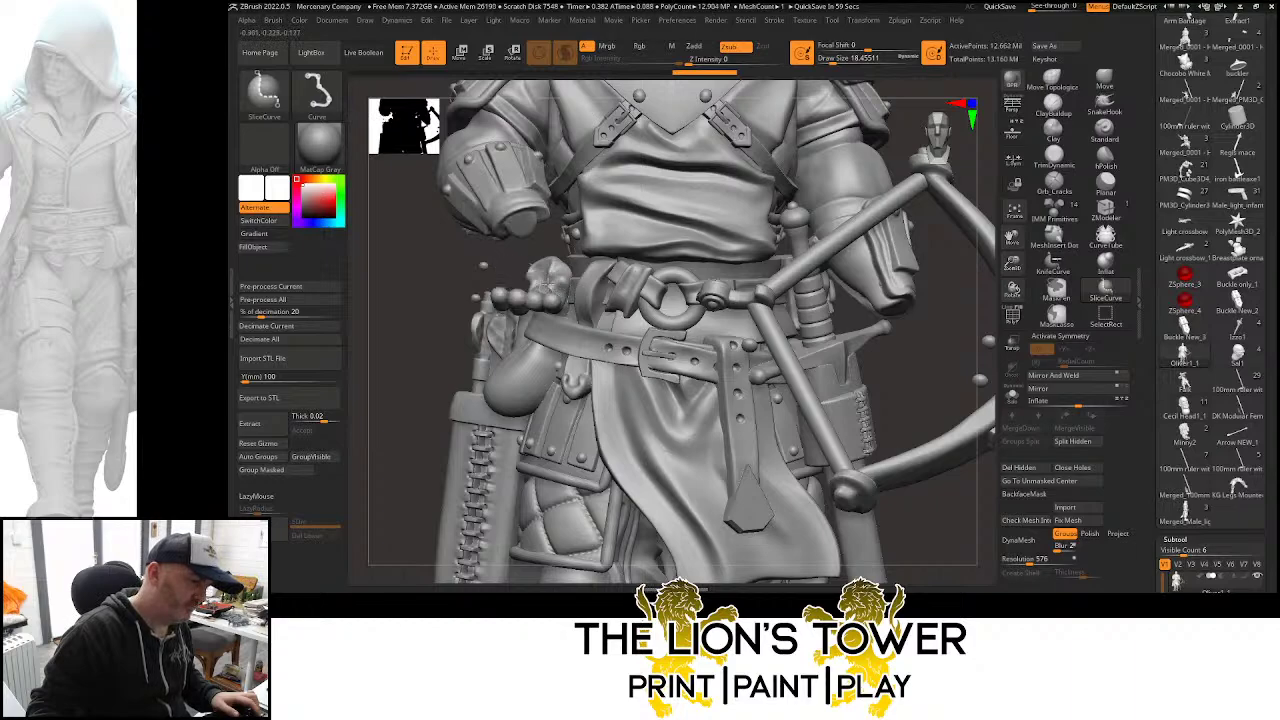
left_click(540, 343, "ctrl+alt+shift")
key("ctrl+z")
key("ctrl+z")
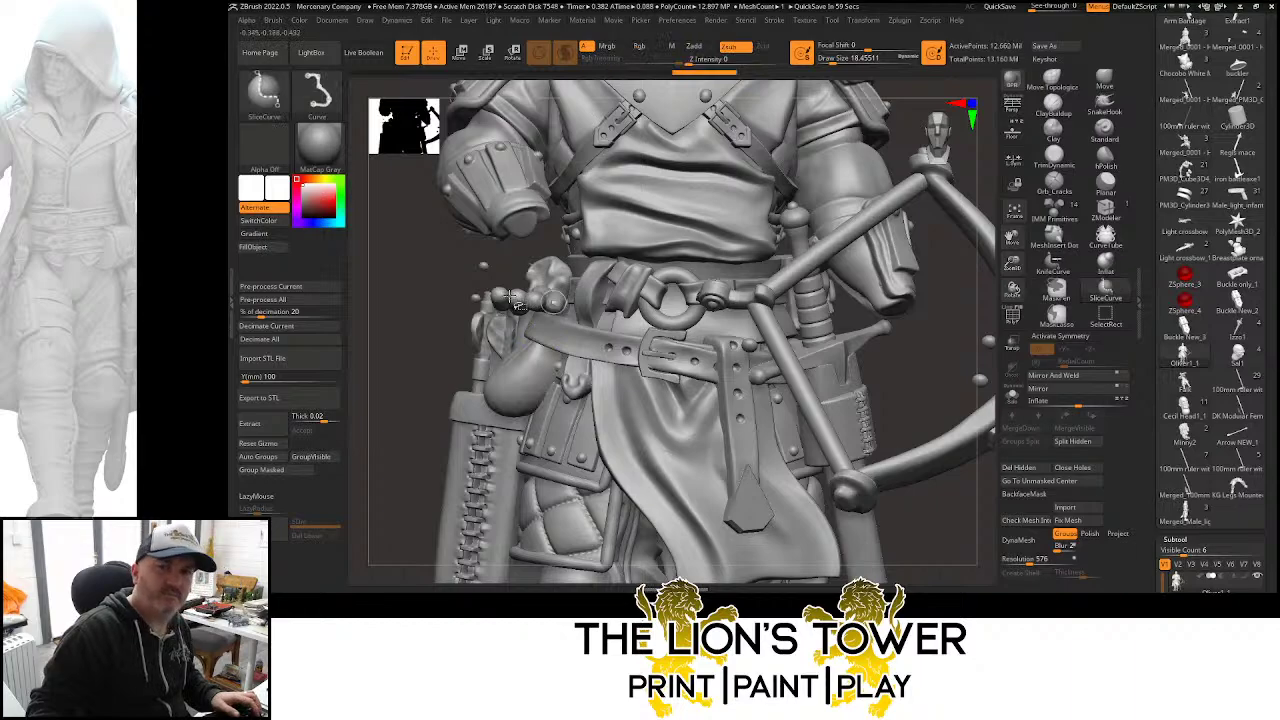
left_click(550, 300, "ctrl+alt+shift")
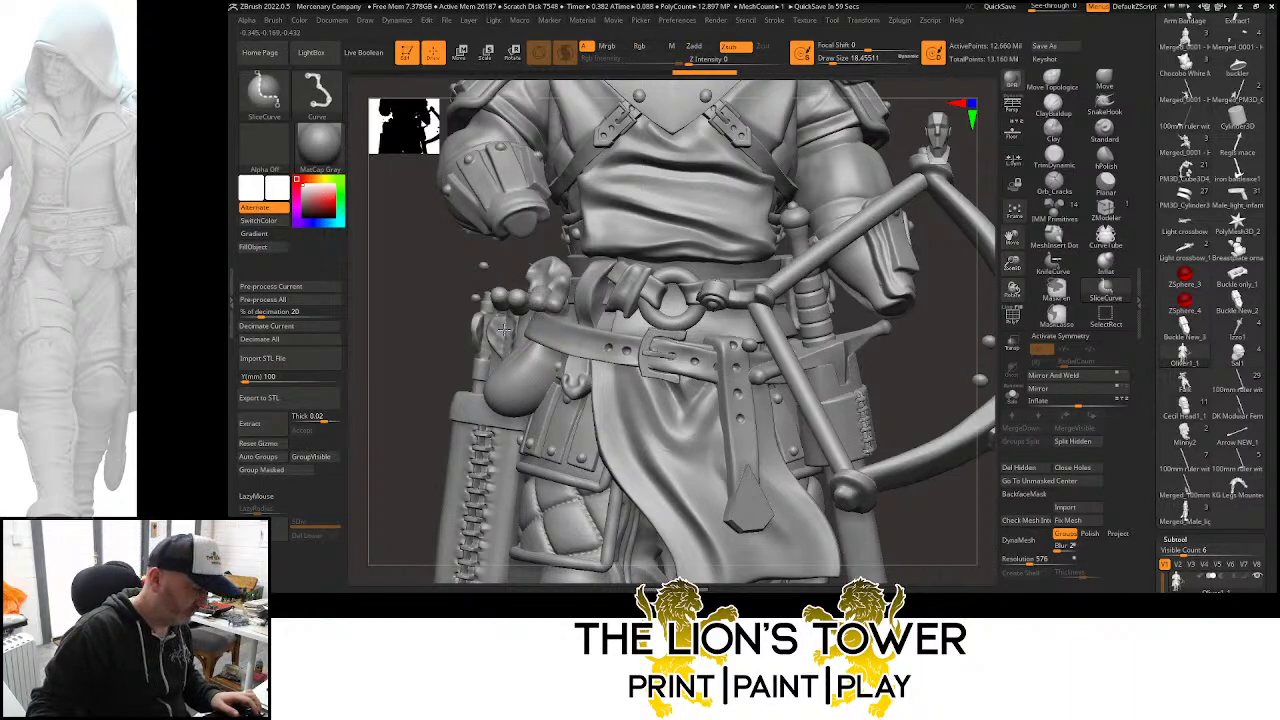
Hide the small rounded fingertip polygroups left over from the right hand in front of the belt
left_click_drag(512, 257, 445, 272)
left_click(512, 303, "ctrl+alt+shift")
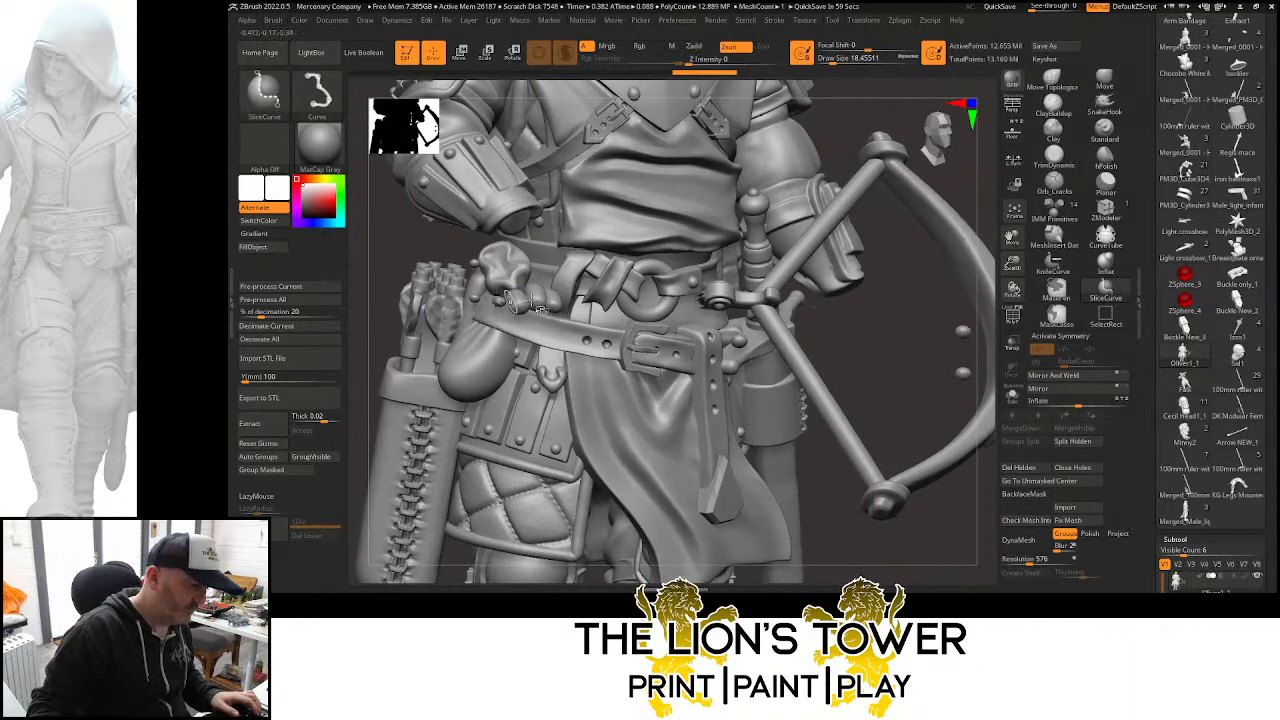
left_click(551, 301, "ctrl+alt+shift")
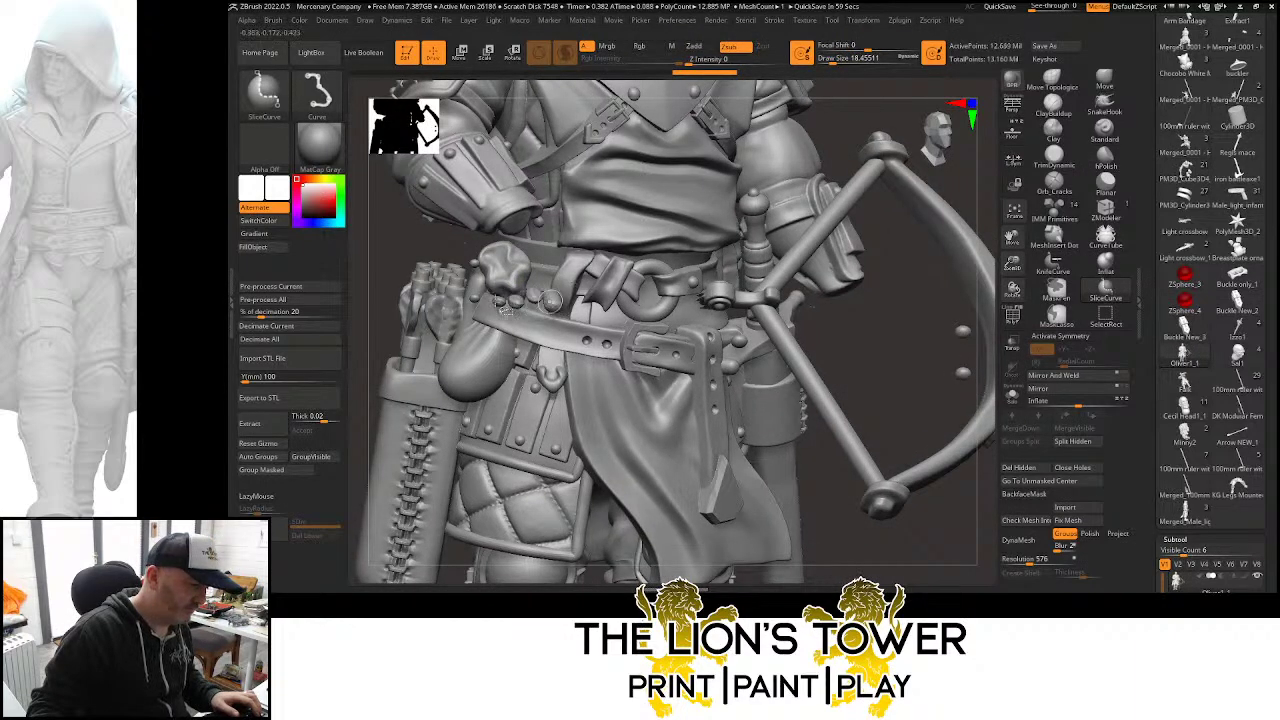
left_click(498, 303, "ctrl+alt+shift")
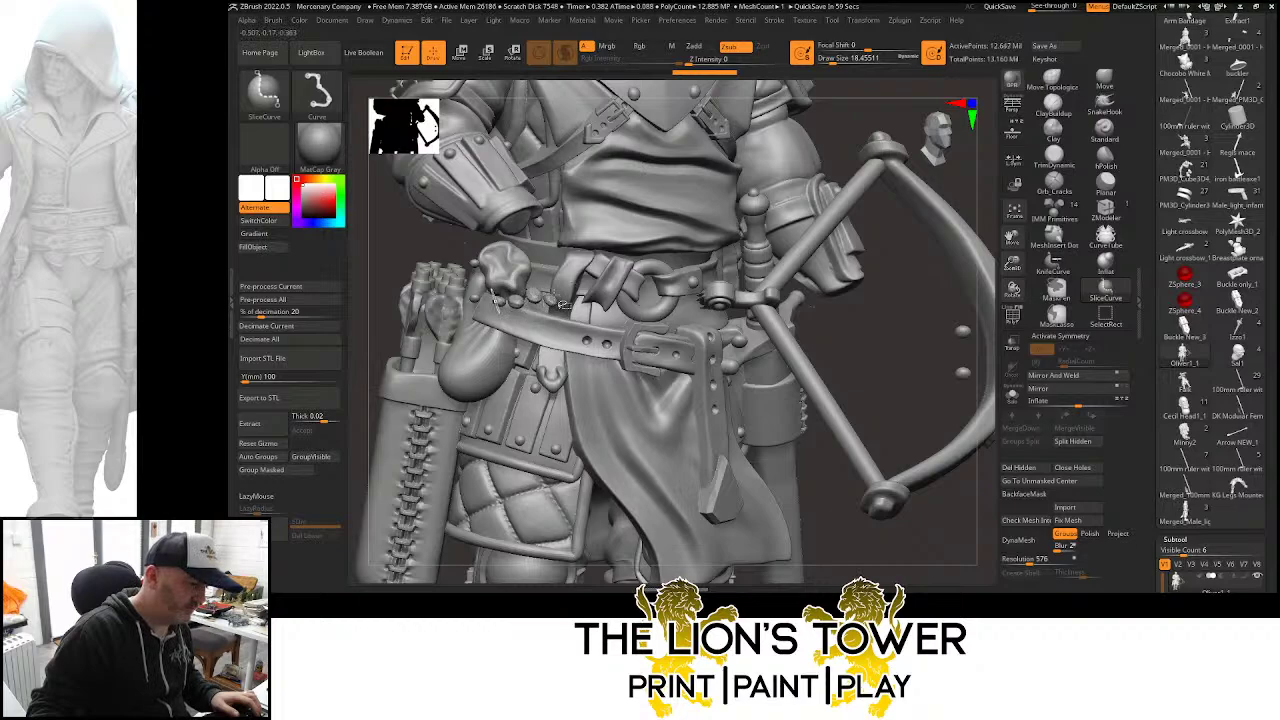
left_click(519, 299, "ctrl+alt+shift")
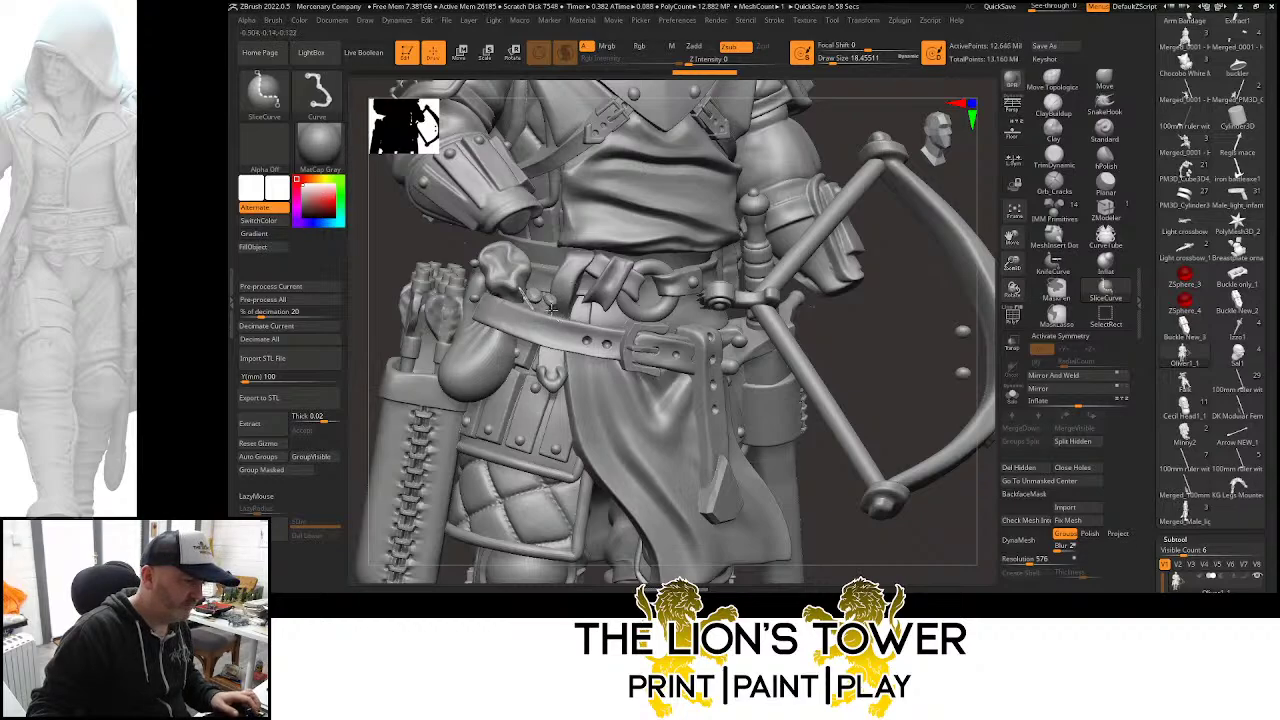
left_click(552, 297, "ctrl+alt+shift")
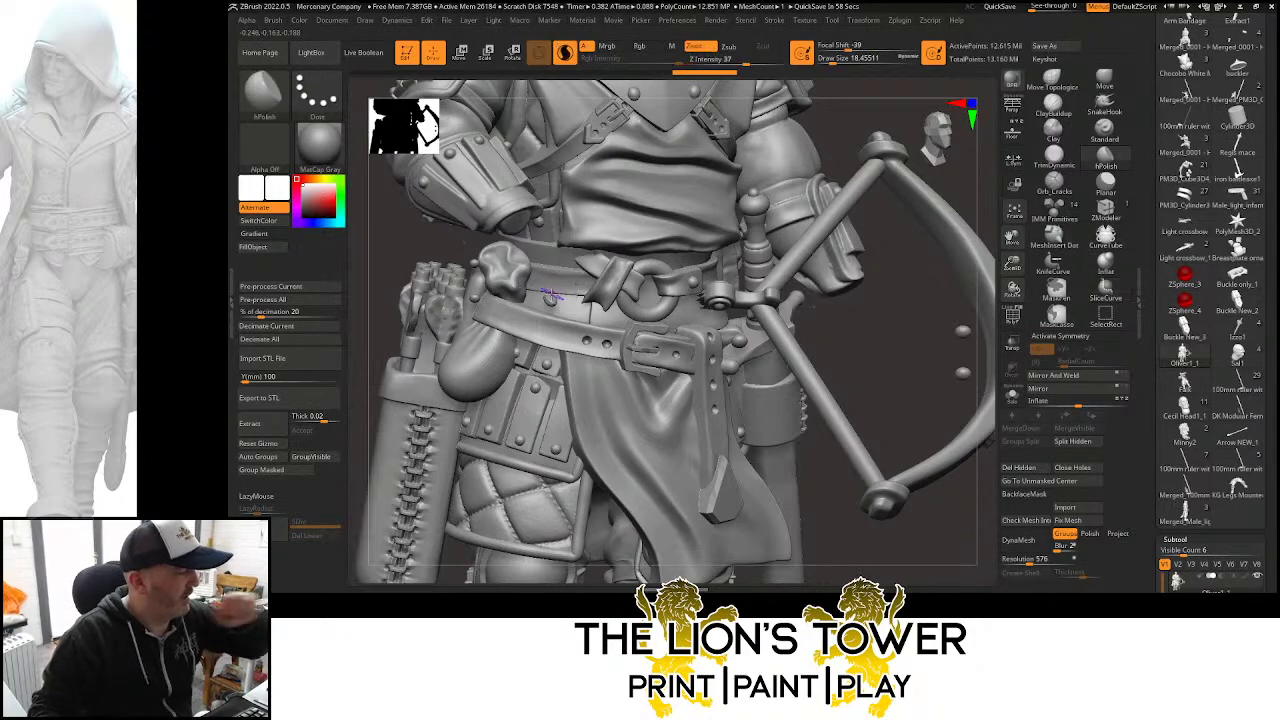
Hide the front row of crossbow bolts in the quiver on the figure's right hip
key("ctrl+shift")
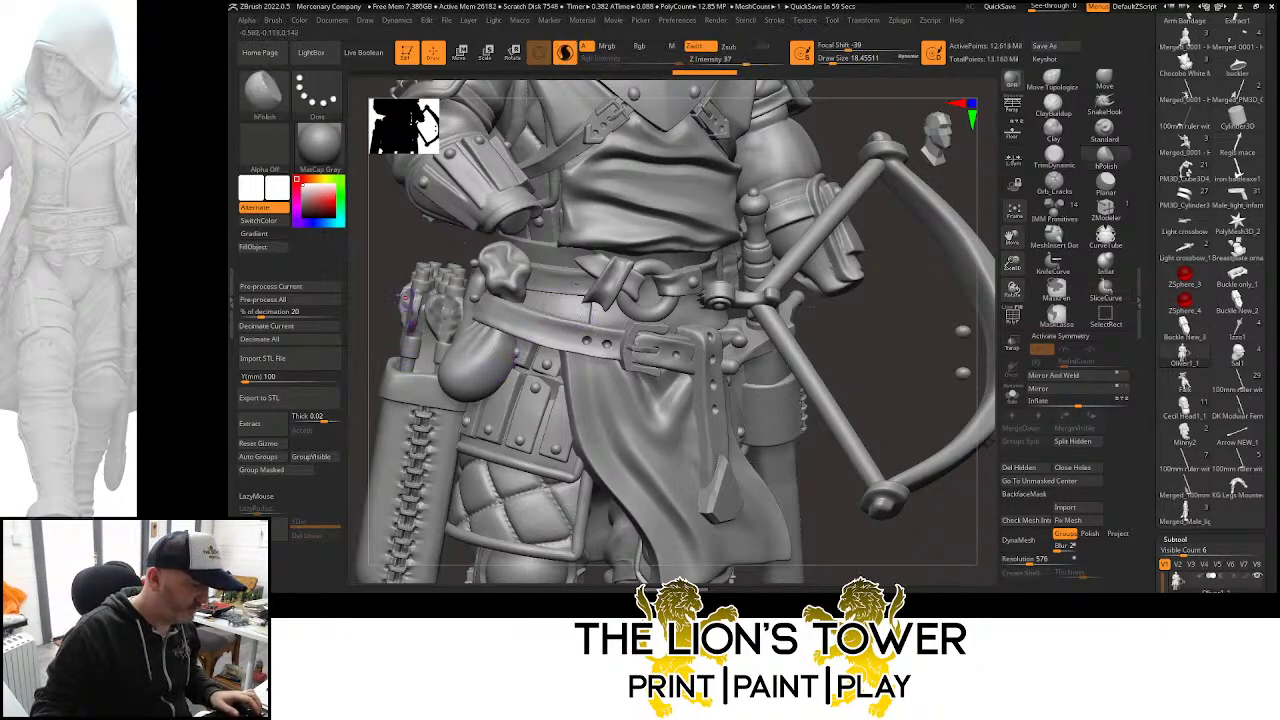
left_click_drag(385, 298, 667, 335)
left_click(1045, 240)
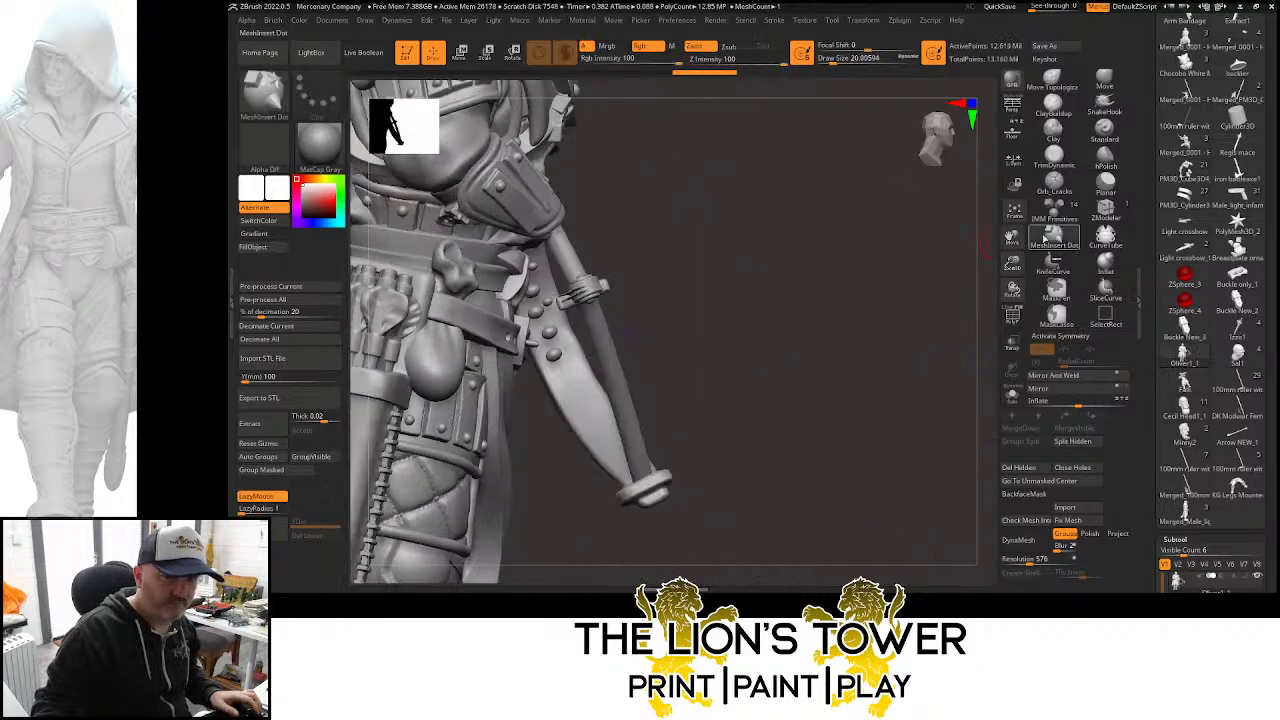
left_click_drag(1013, 239, 1252, 156)
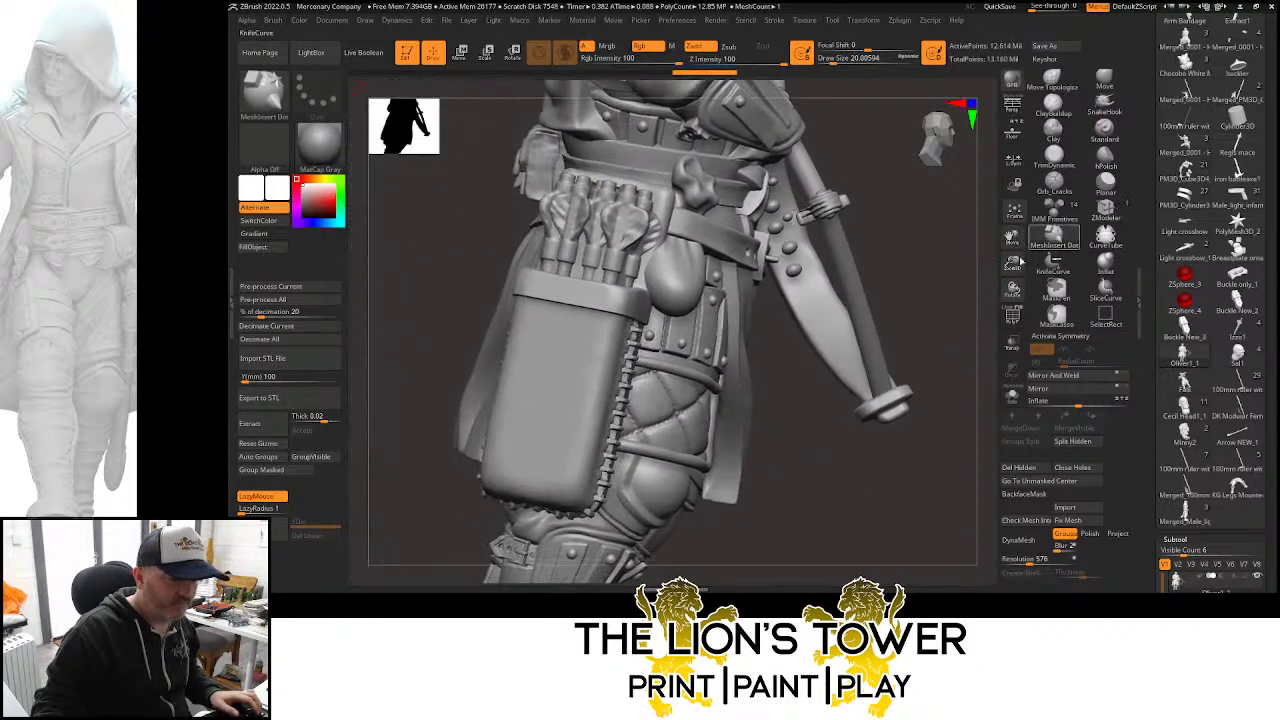
key("ctrl+shift")
left_click_drag(908, 246, 640, 258)
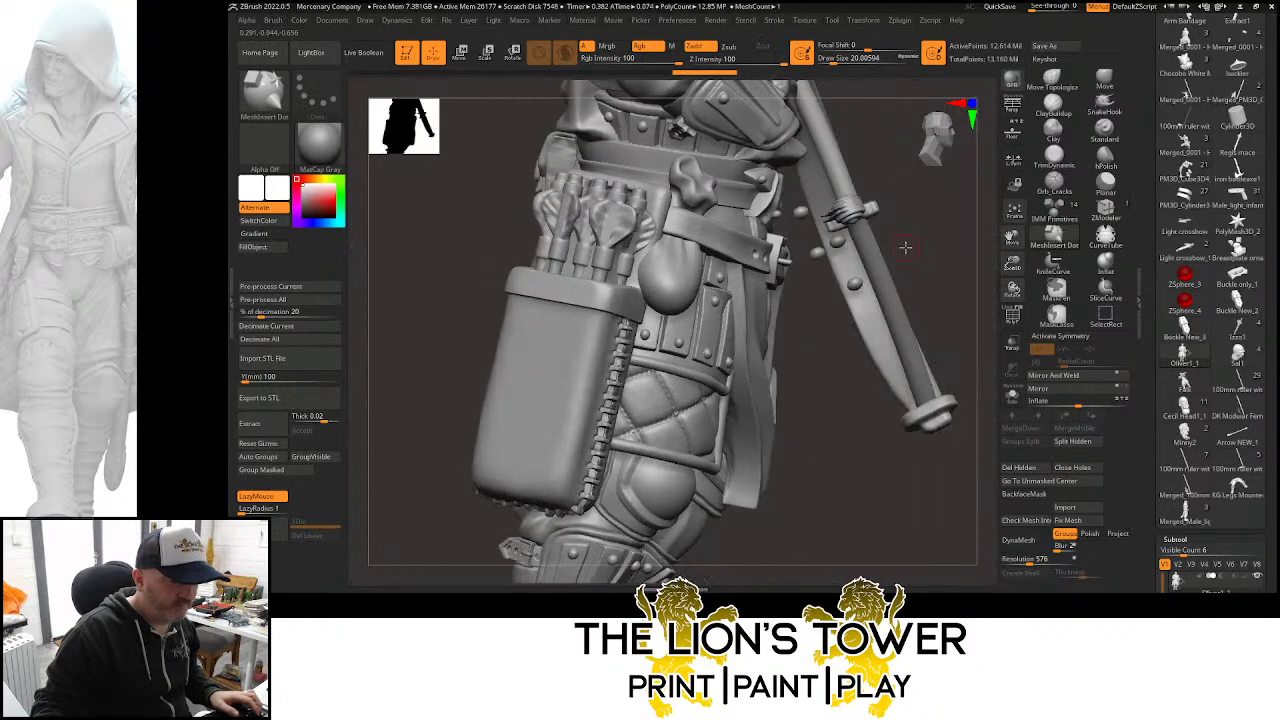
key("ctrl+shift")
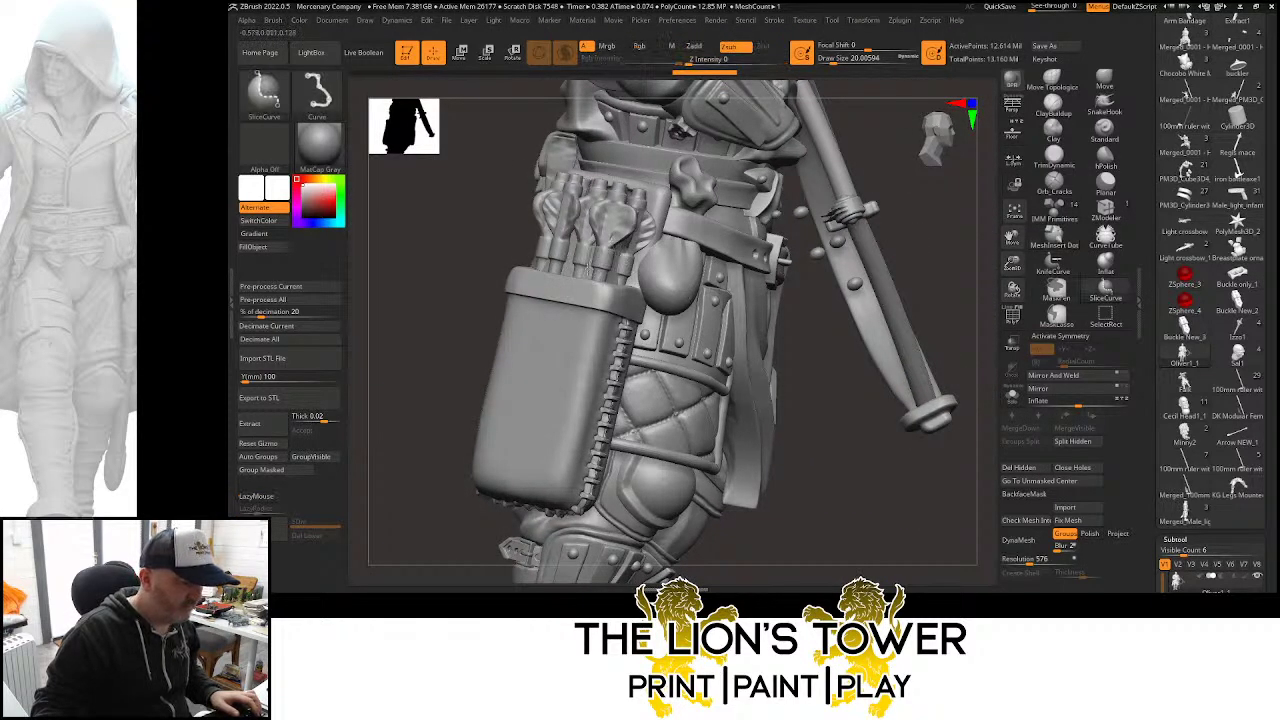
left_click(598, 266, "ctrl+shift")
left_click(574, 263, "ctrl+shift")
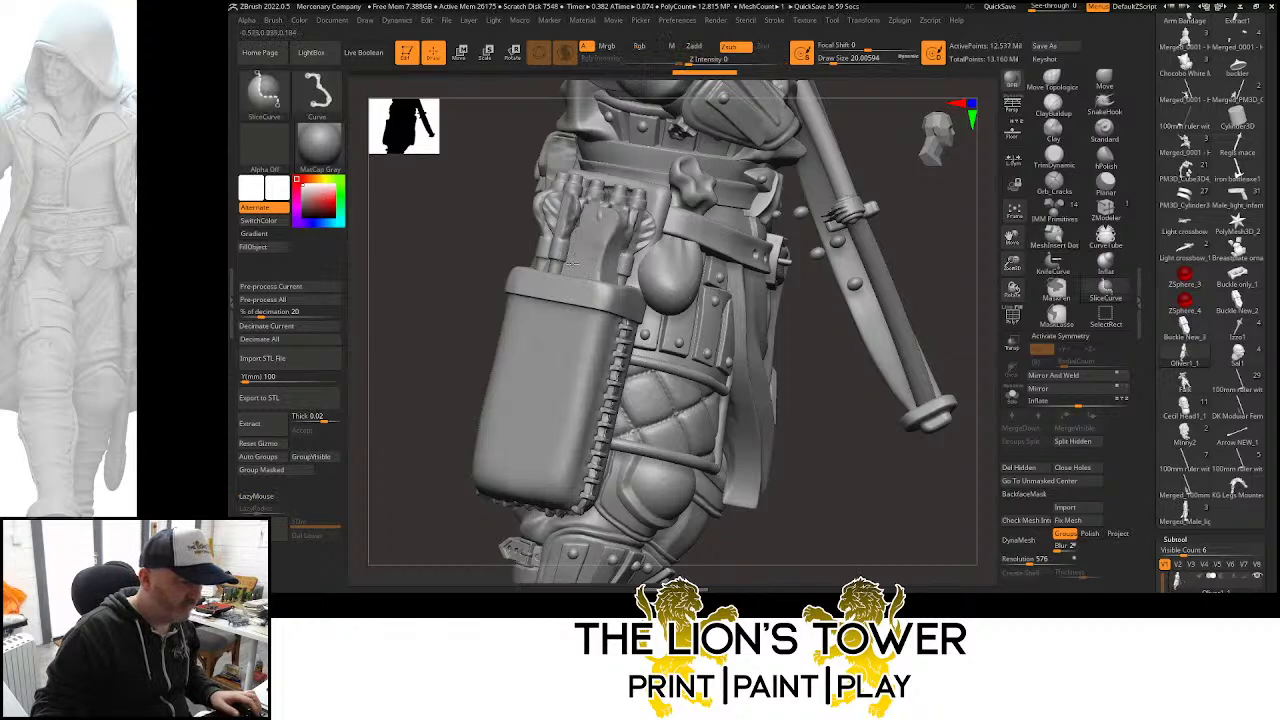
left_click(560, 258, "ctrl+alt+shift")
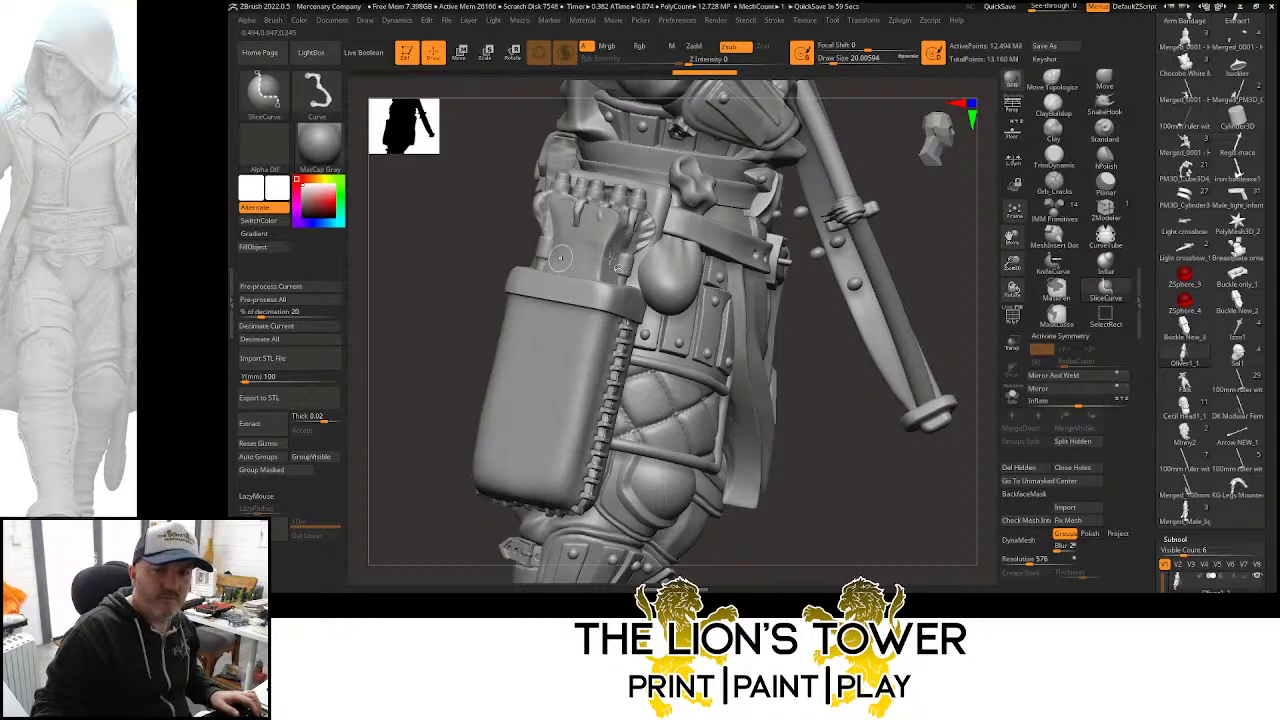
left_click(610, 262, "ctrl+alt+shift")
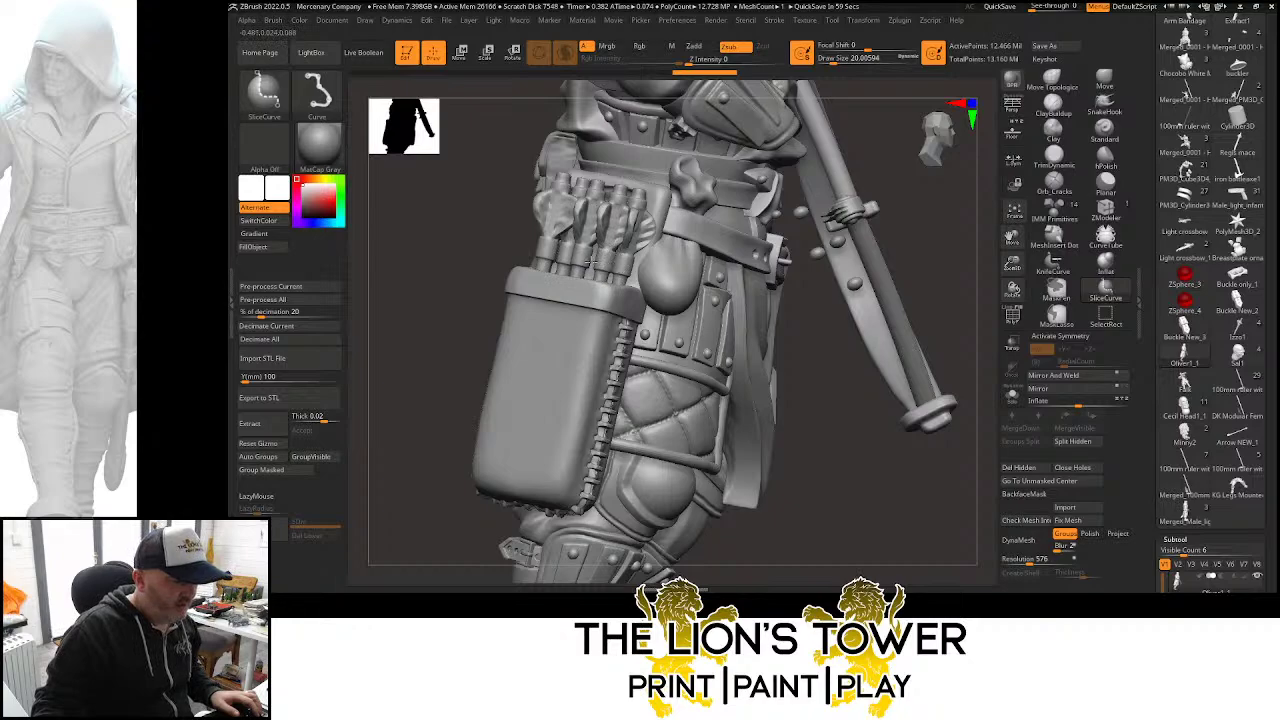
Hide the remaining crossbow bolts and the quiver itself on the figure's right hip
left_click(590, 262, "ctrl+alt+shift")
left_click(590, 264, "ctrl+alt+shift")
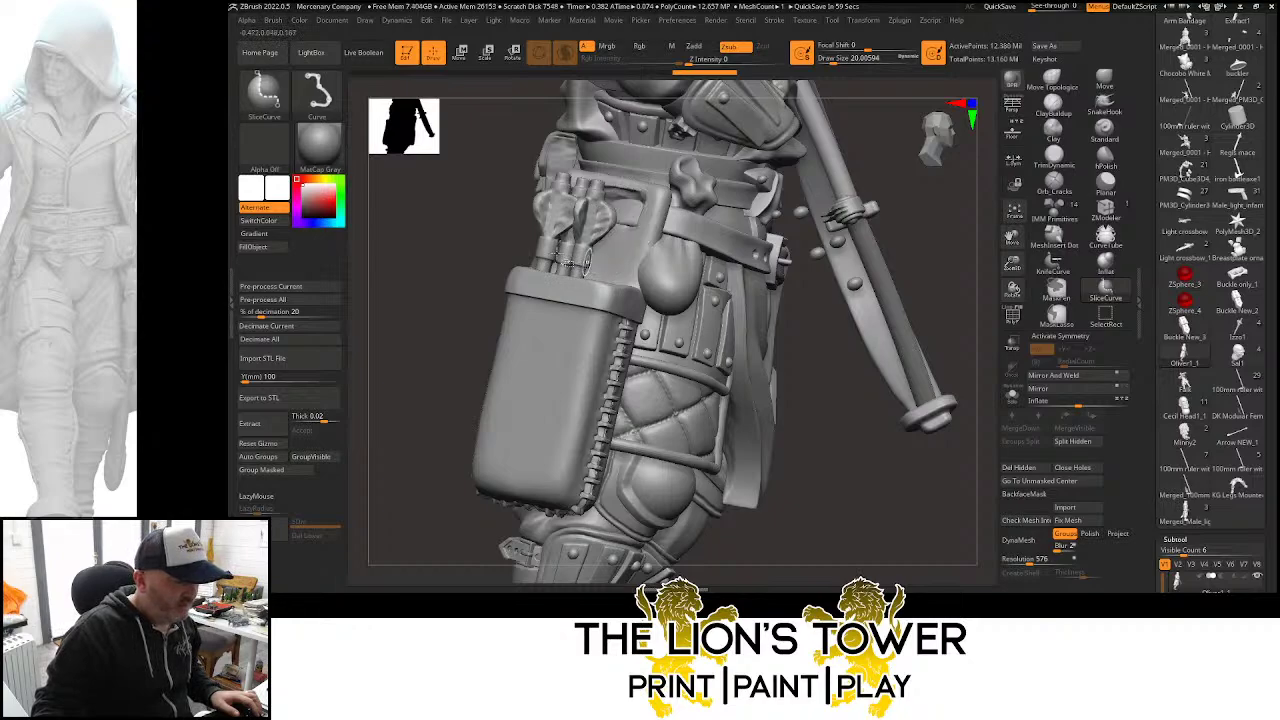
left_click(556, 258, "ctrl+alt+shift")
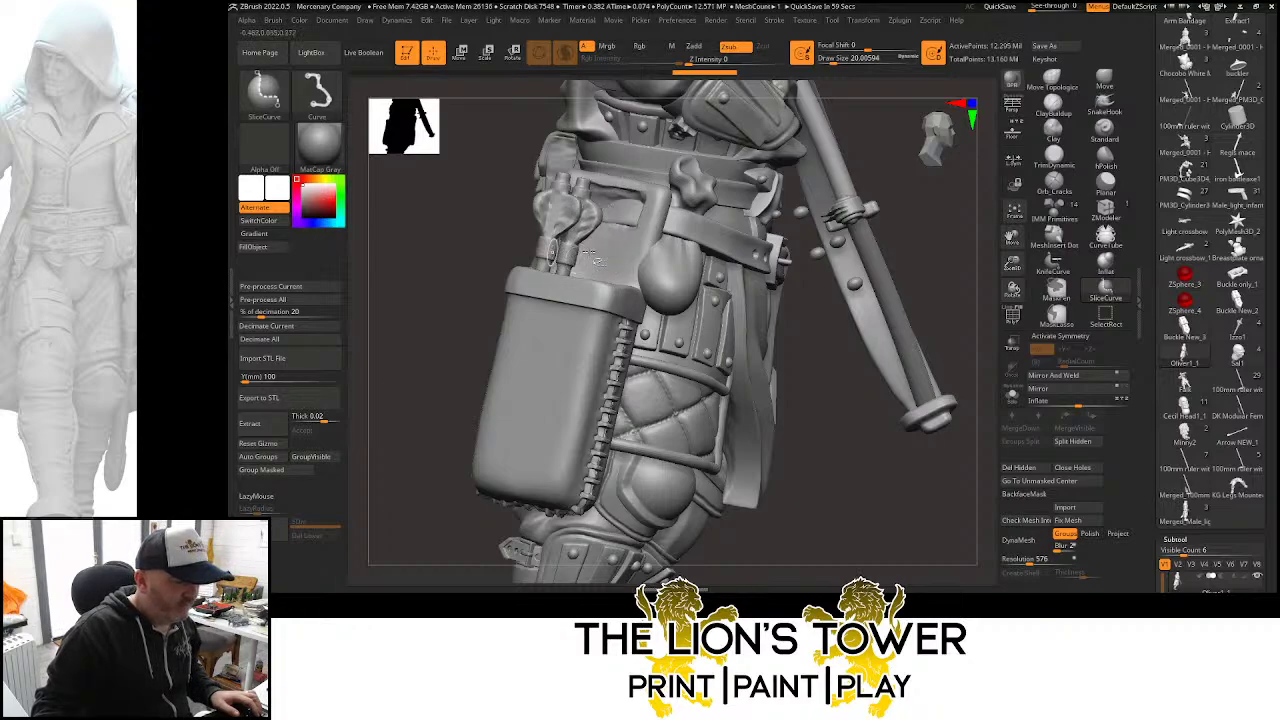
left_click(567, 255, "ctrl+alt+shift")
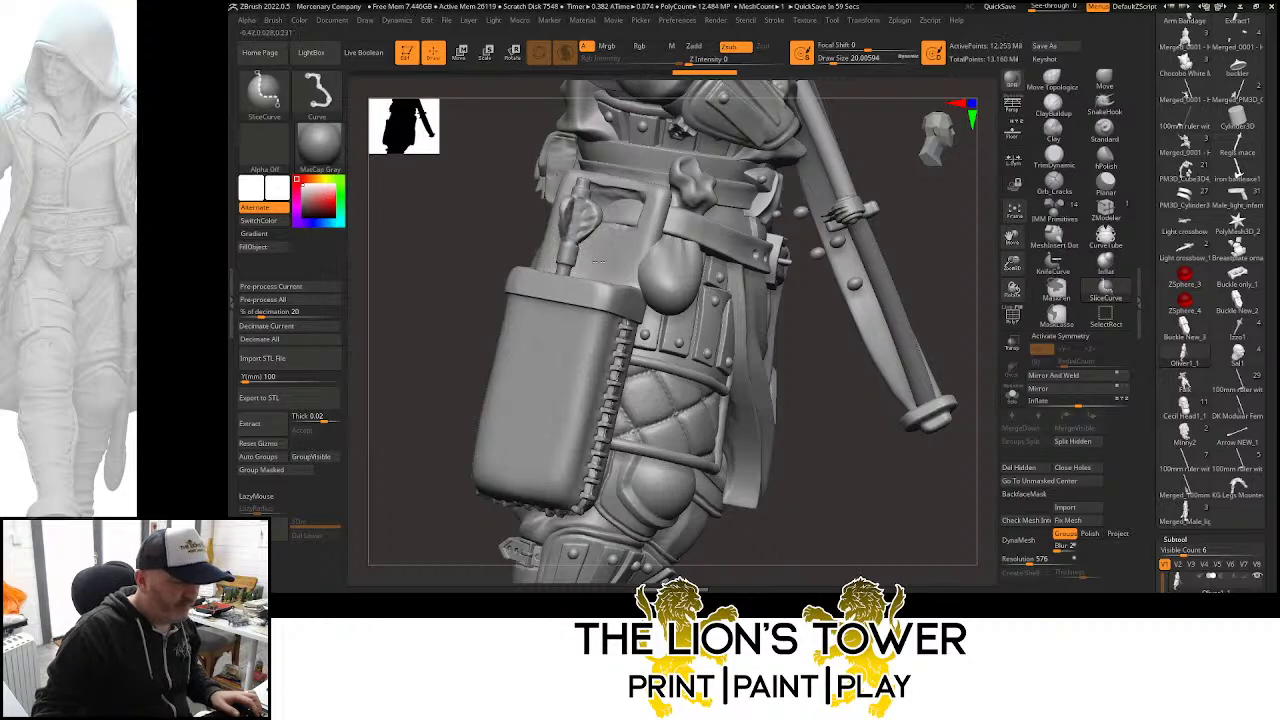
left_click(567, 252, "ctrl+alt+shift")
left_click(599, 261, "ctrl+alt+shift")
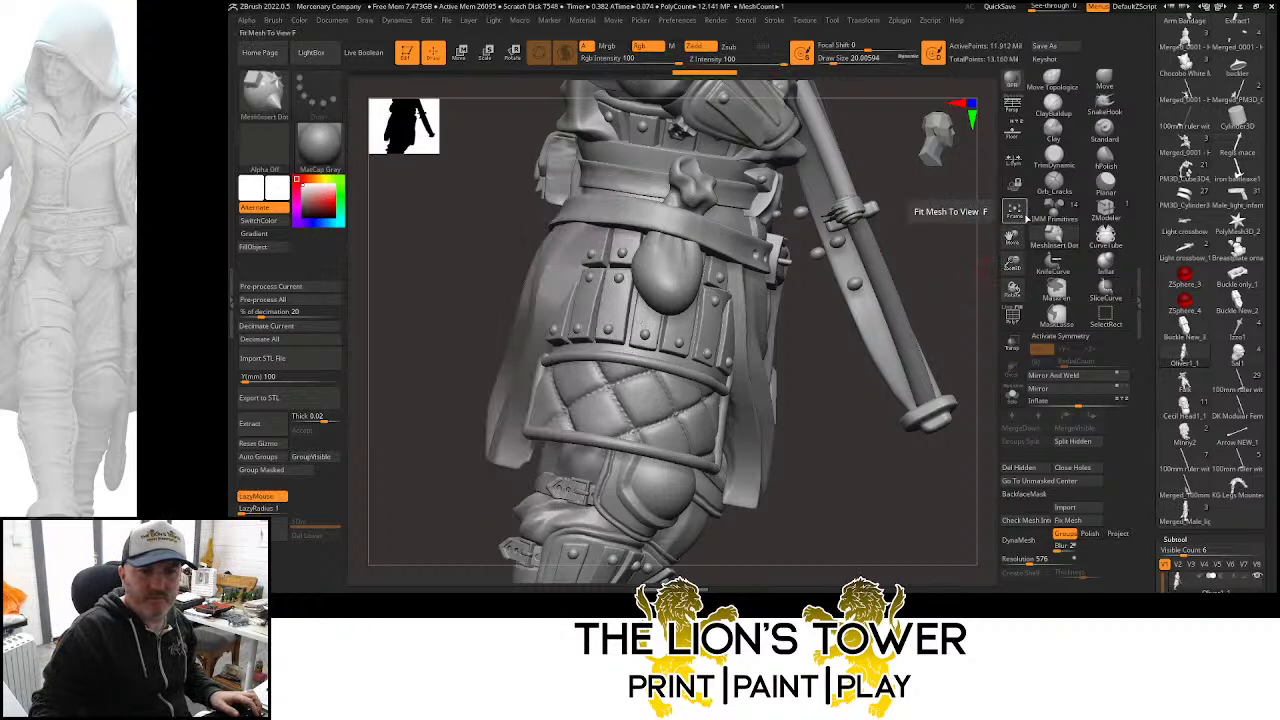
Set the selection brush to SelectRect and invert the visibility to show only the hands, crossbow stock and quiver
left_click_drag(1012, 268, 992, 230)
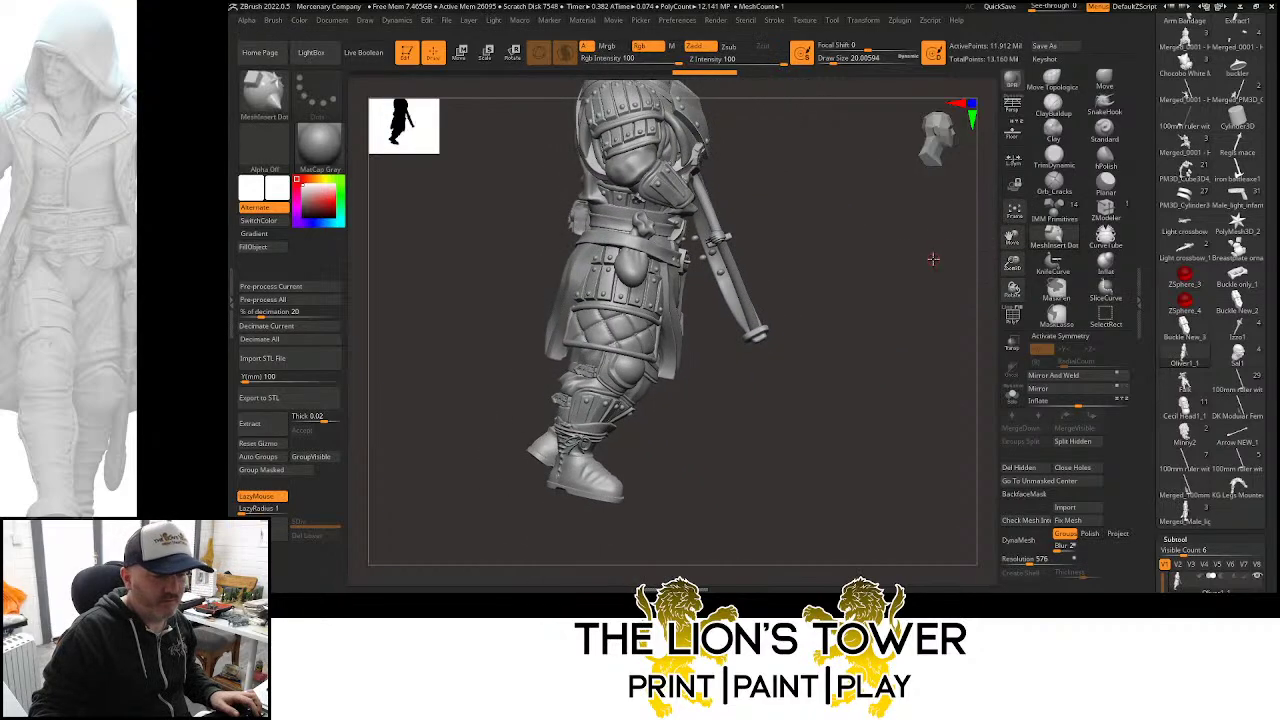
left_click_drag(932, 258, 896, 252)
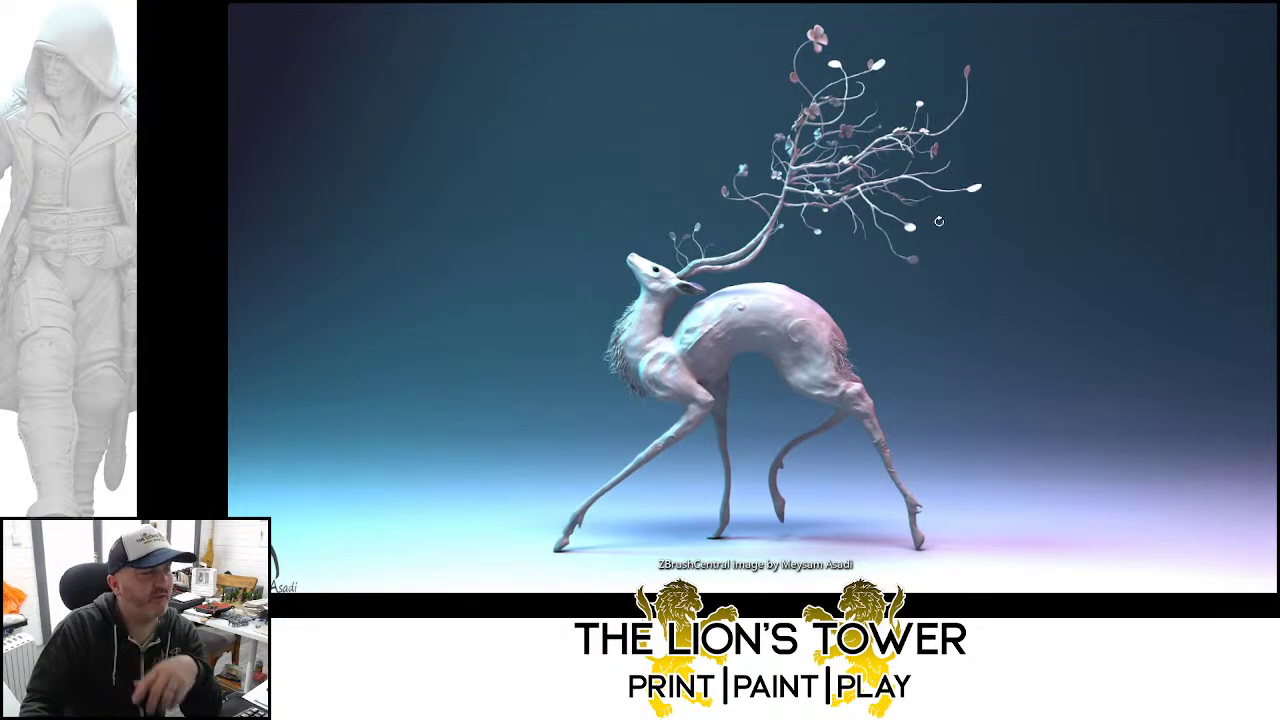
key("Escape")
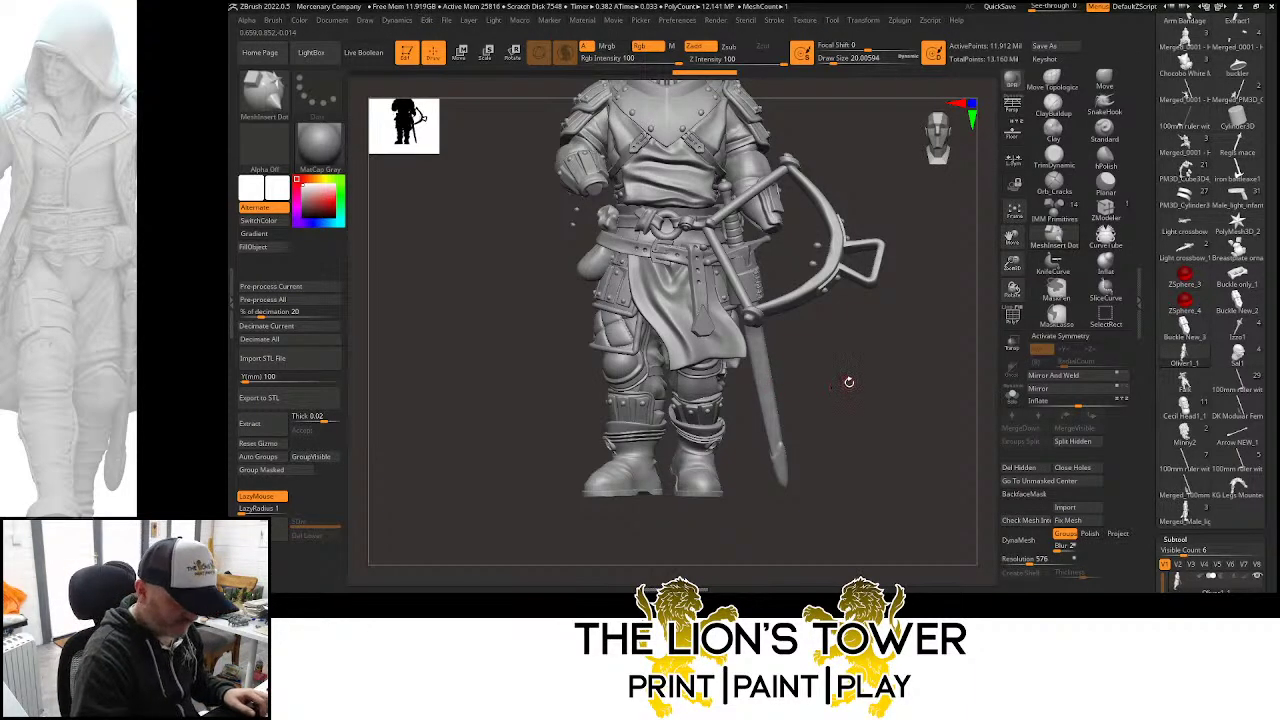
mouse_move(848, 381)
left_mouse_down()
mouse_move(824, 375)
mouse_move(850, 373)
left_mouse_up()
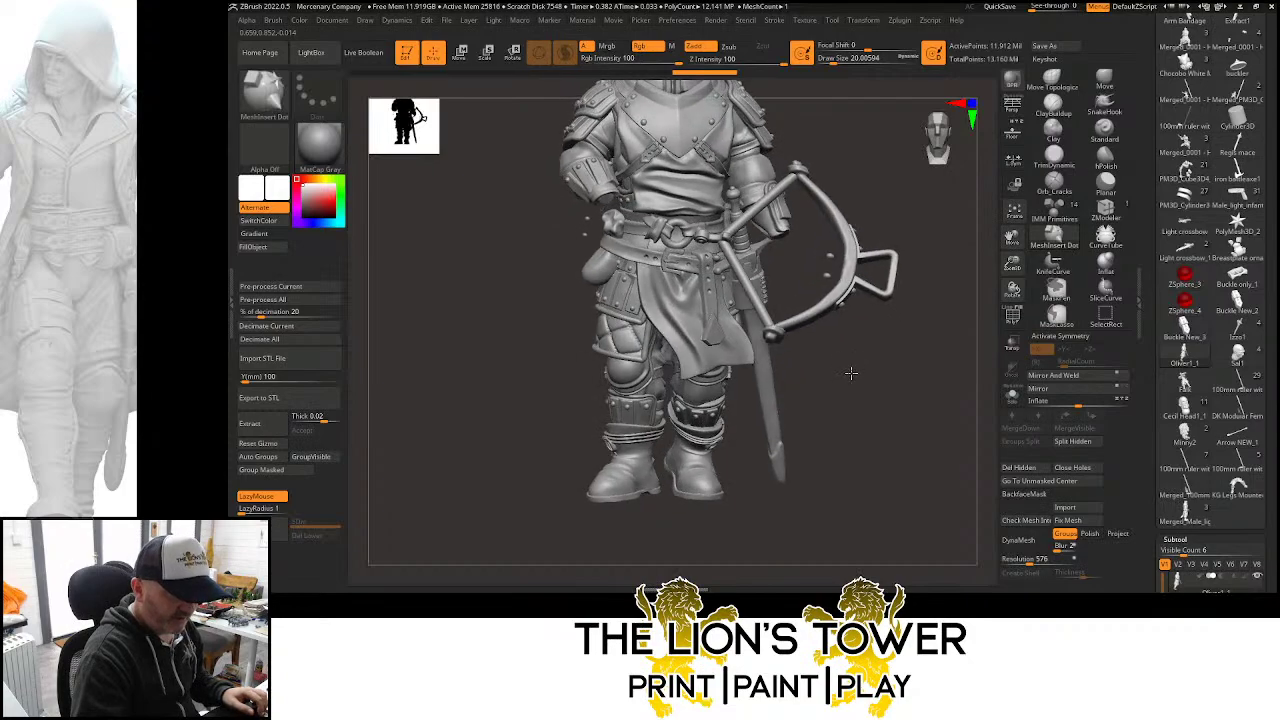
key("ctrl+shift")
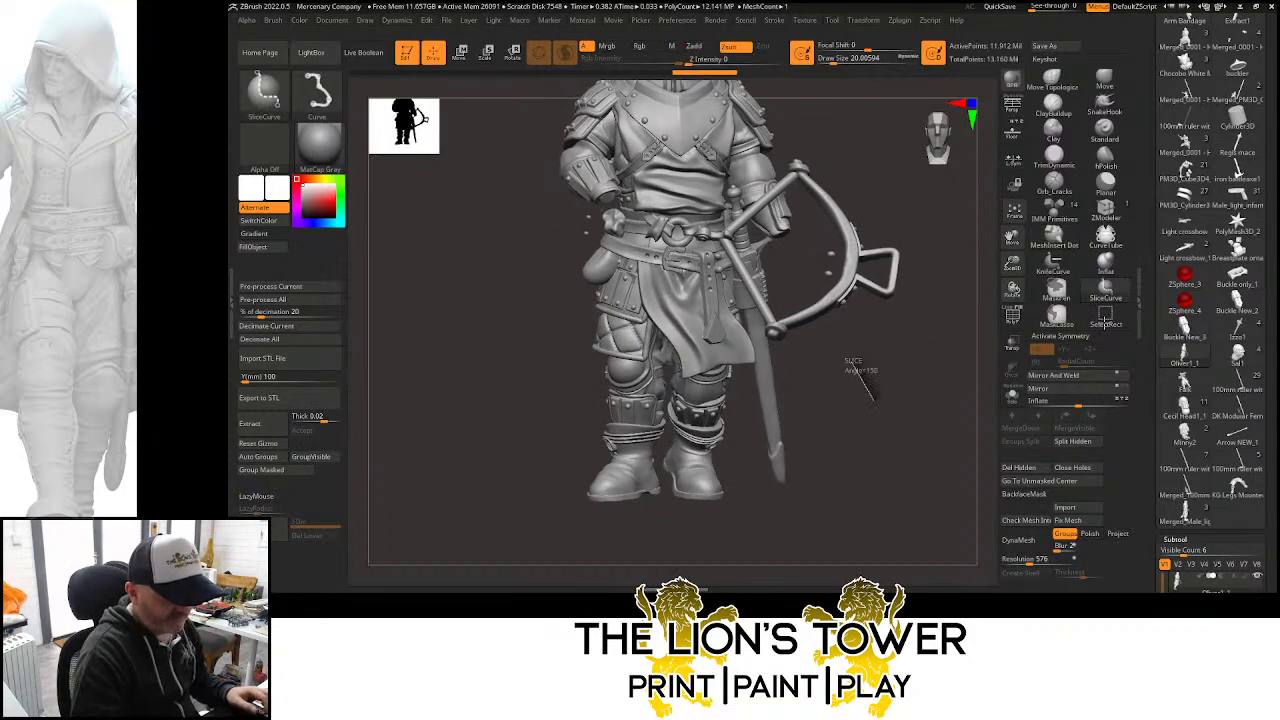
left_click(1104, 321, "ctrl+shift")
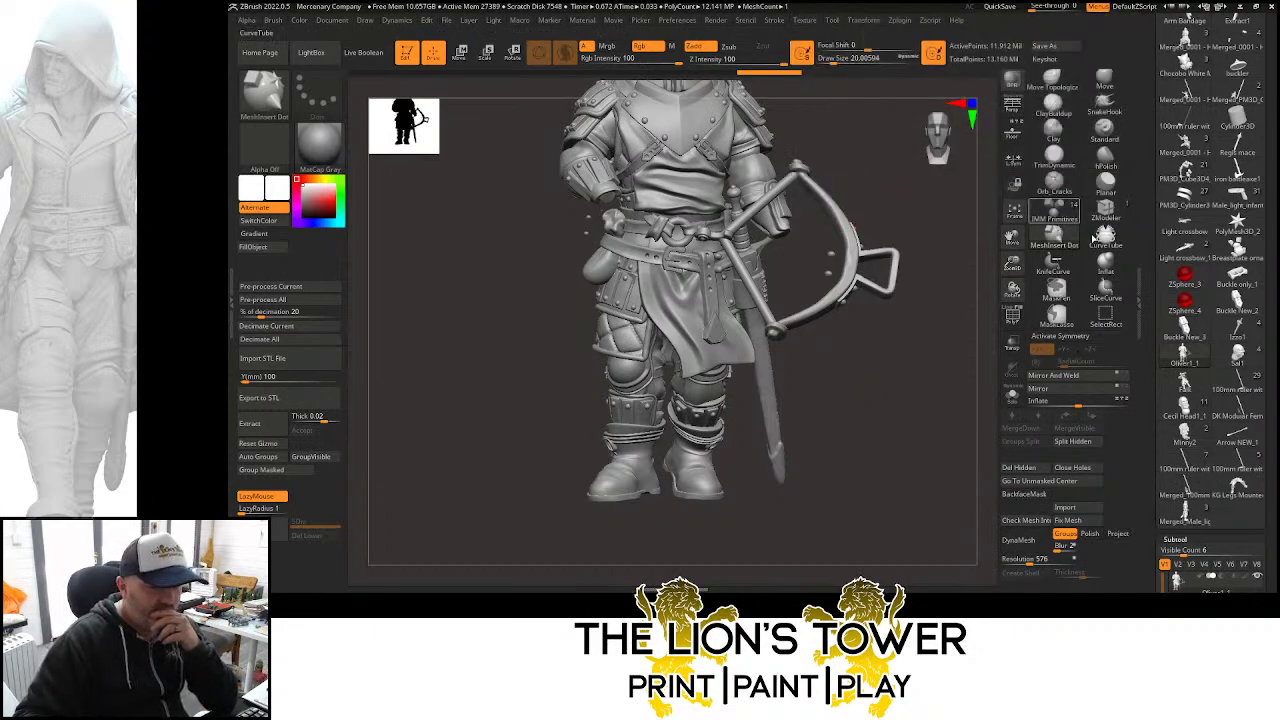
left_click(1105, 316)
left_click(1075, 345)
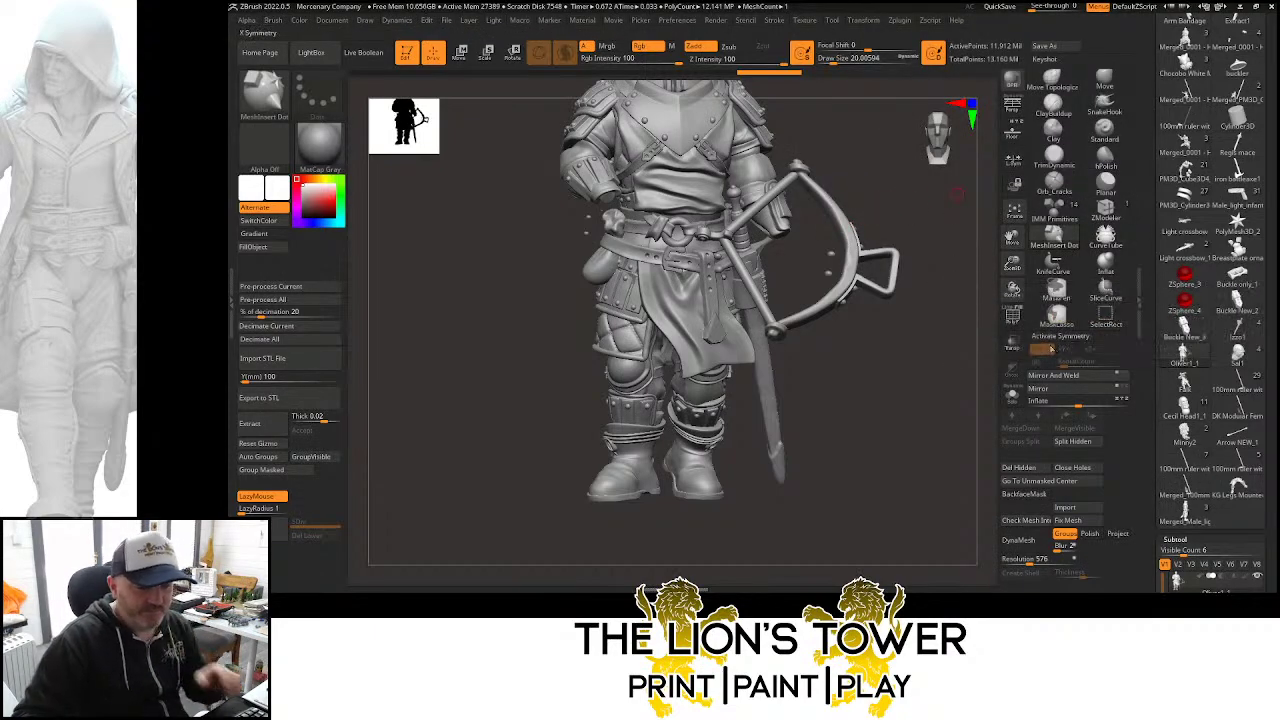
left_click_drag(918, 226, 931, 336, "ctrl+shift")
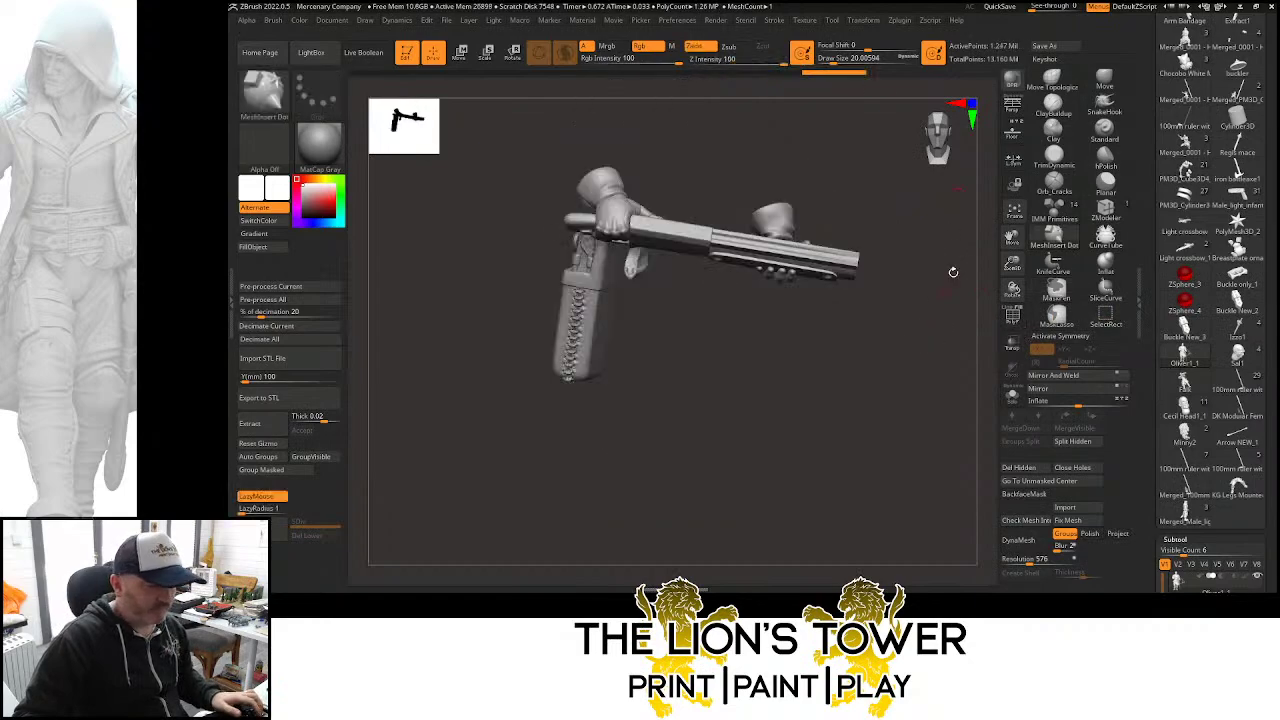
Delete the hidden body geometry, keeping only the hands, crossbow stock and quiver
left_click_drag(1012, 238, 1025, 242)
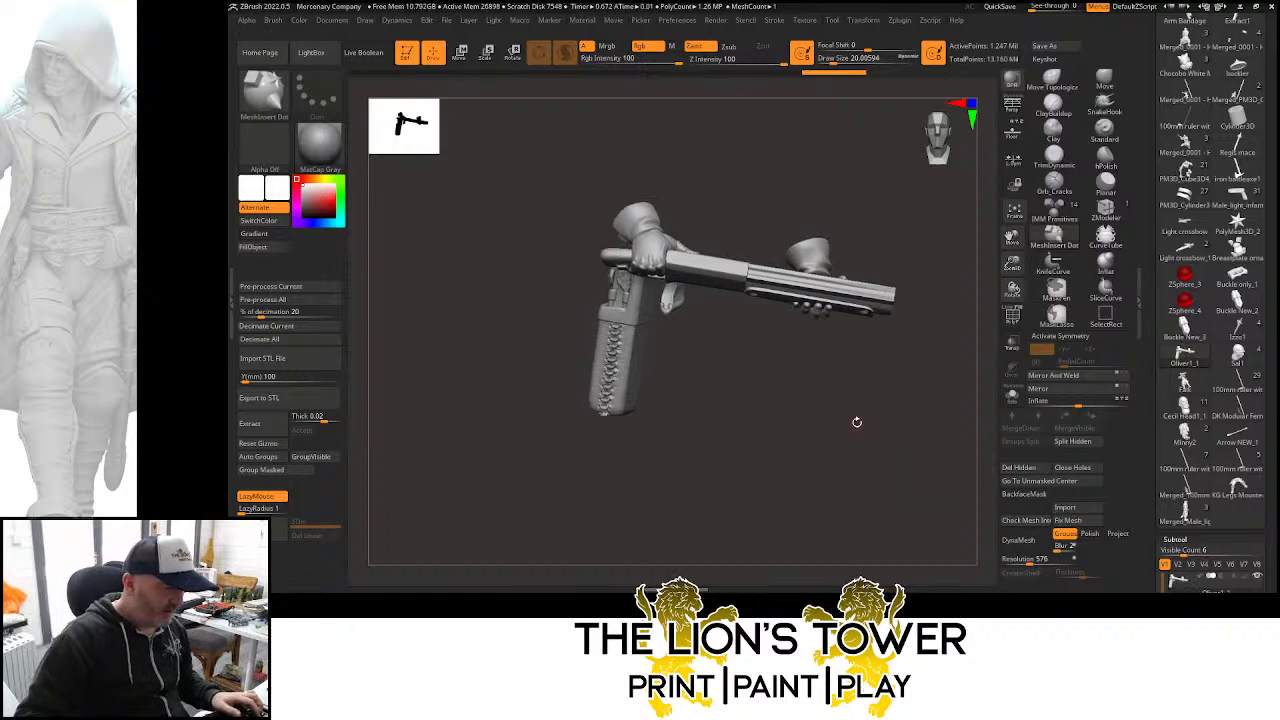
mouse_move(854, 420)
left_mouse_down()
mouse_move(872, 422)
mouse_move(845, 422)
left_mouse_up()
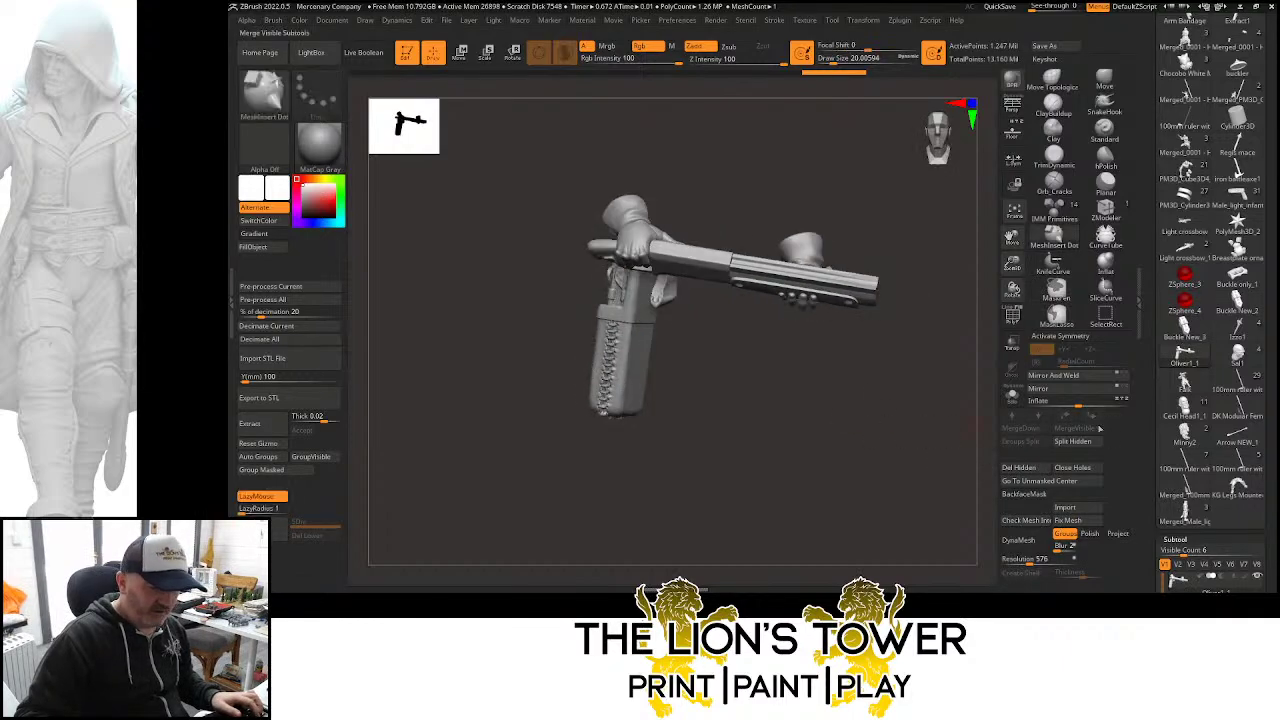
left_click(1028, 468)
Copy the Oliver1_1 subtool with the hands, stock and quiver and paste it into the Merged_Male_light_infantry tool
scroll(1148, 490, "down", 3)
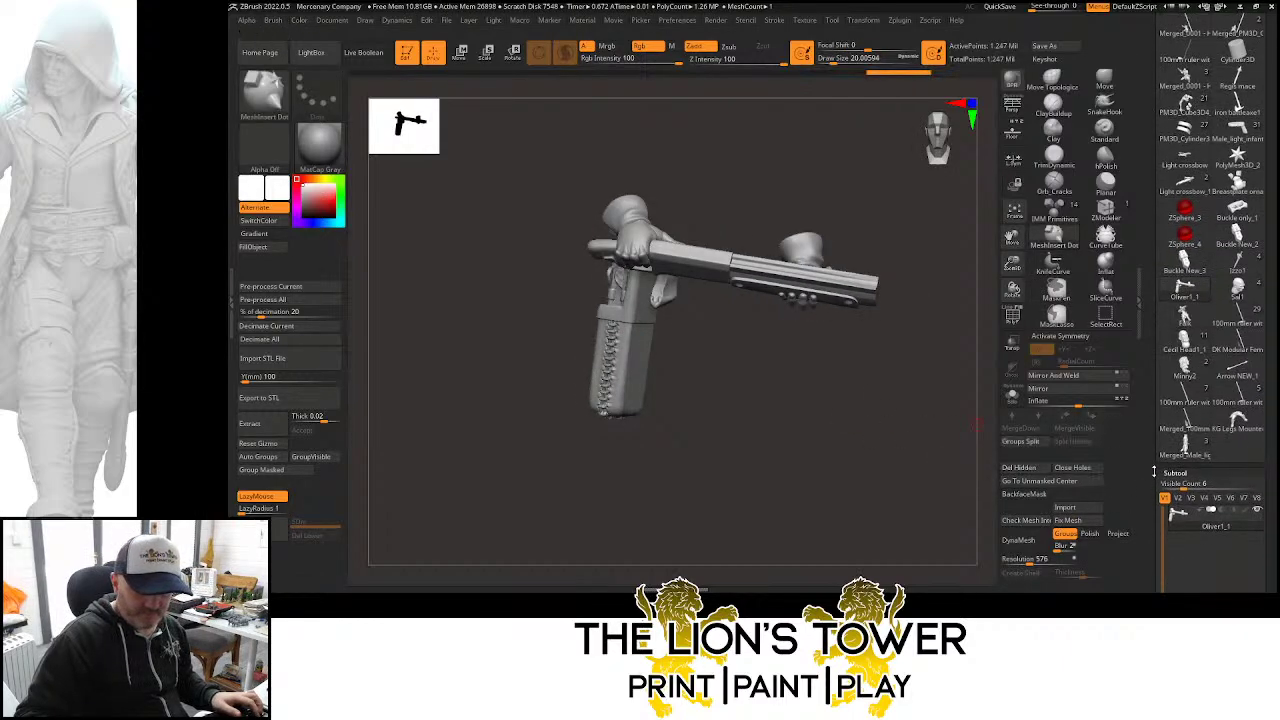
scroll(1148, 490, "down", 8)
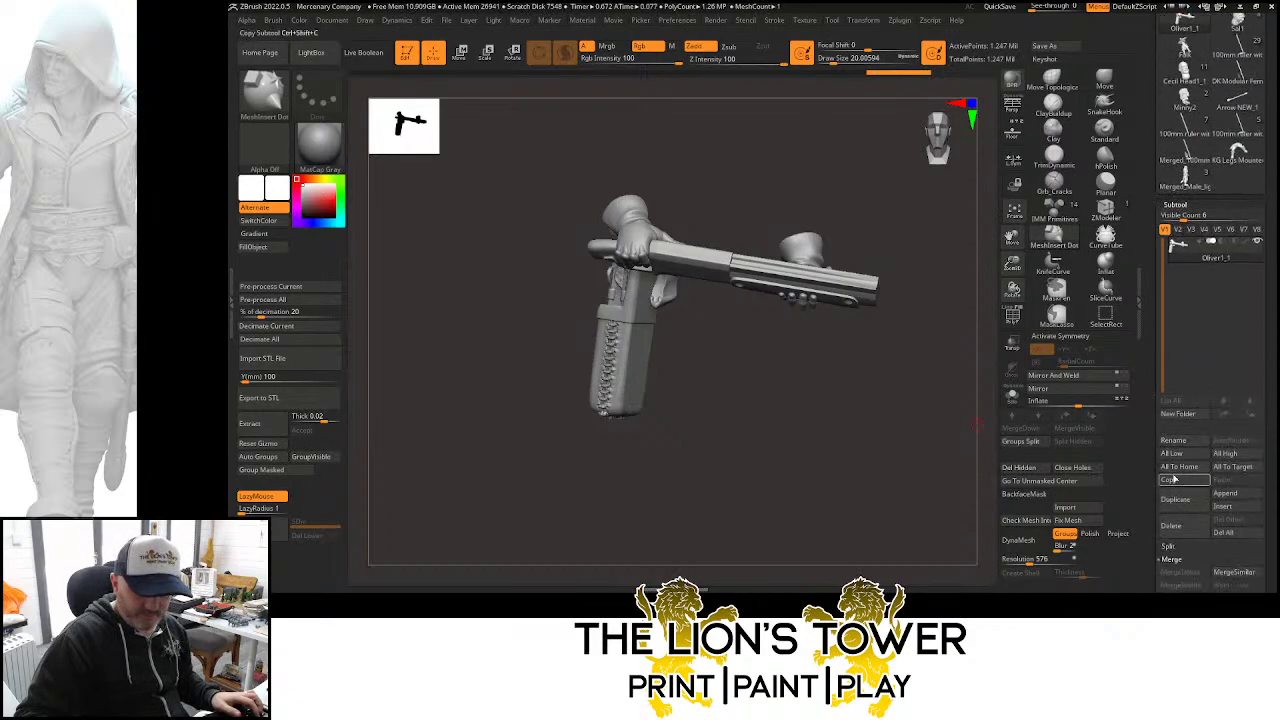
left_click(1185, 177)
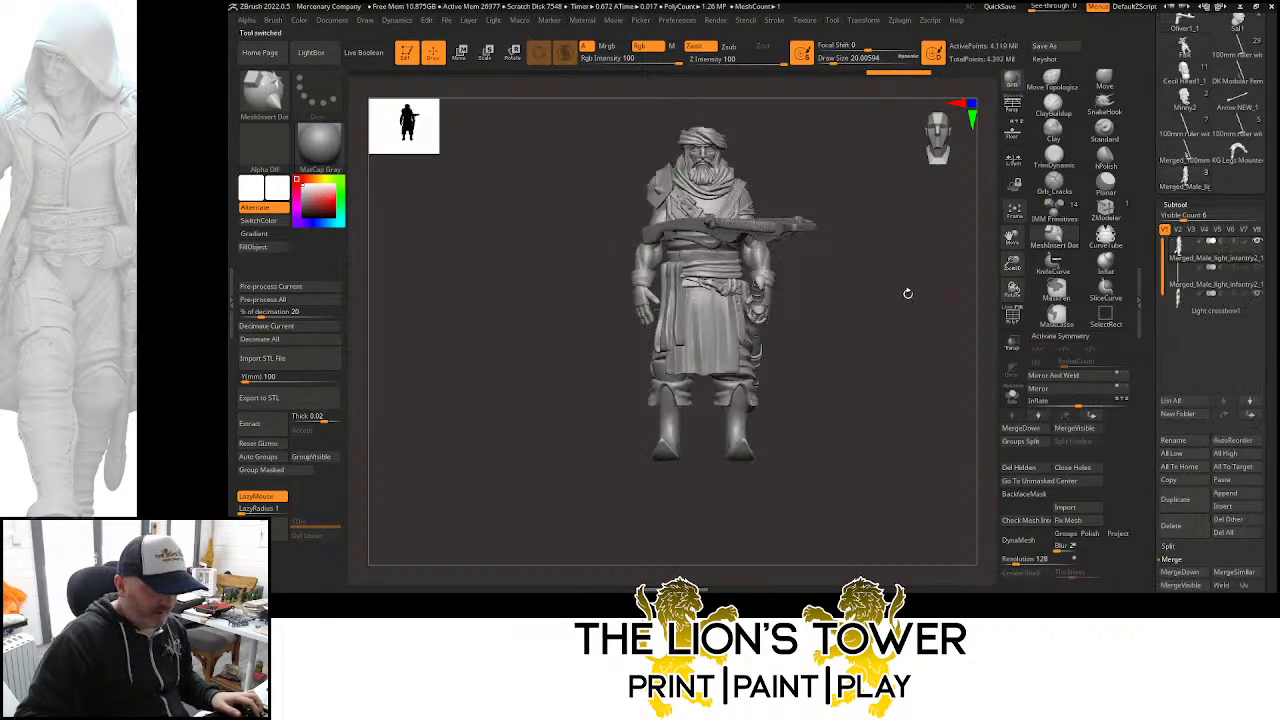
left_click(1222, 480)
Scale the pasted hands, stock and quiver down to match the proportions of the light infantry figure
left_click(487, 52)
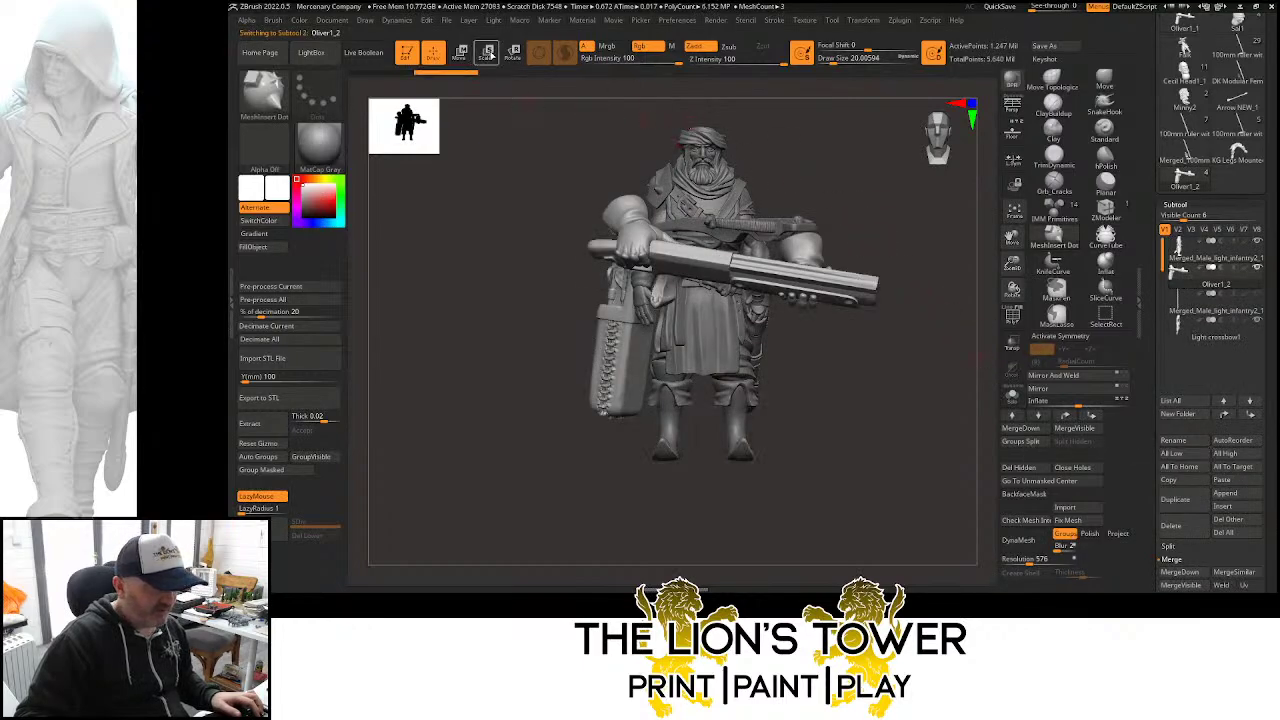
left_click(764, 274)
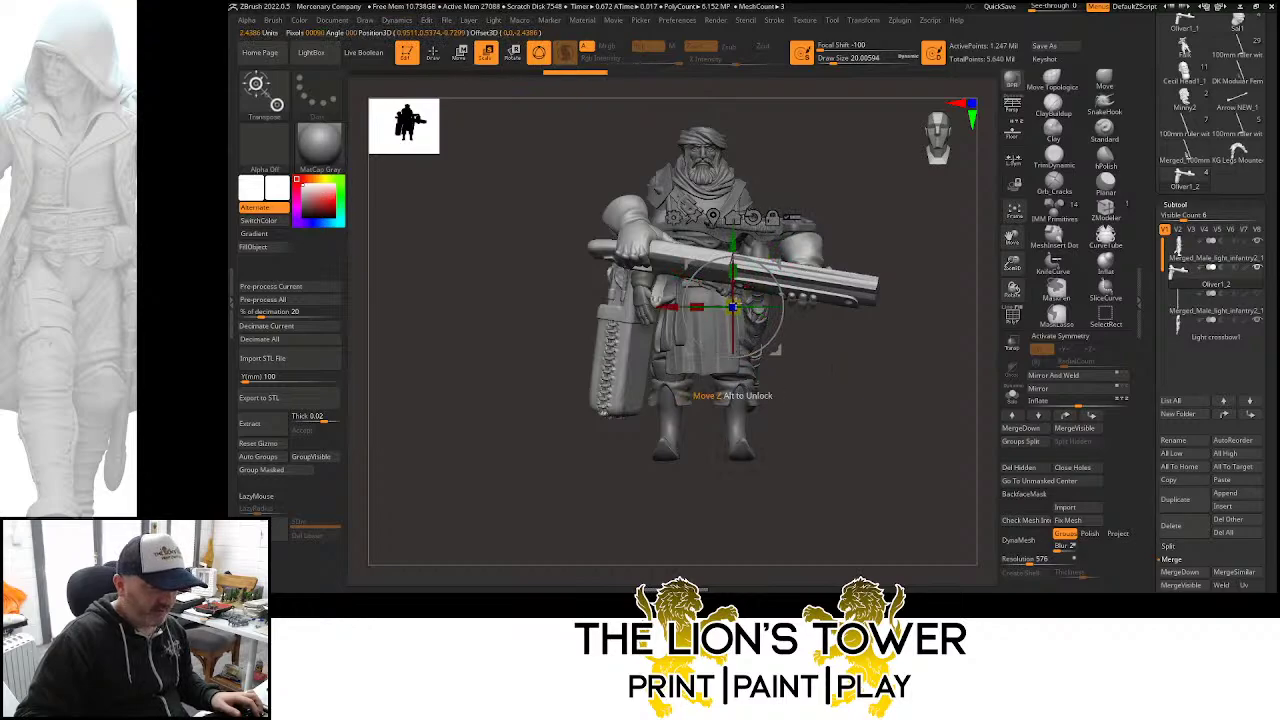
left_click_drag(733, 308, 711, 322)
mouse_move(869, 250)
left_mouse_down()
mouse_move(897, 258)
mouse_move(891, 243)
left_mouse_up()
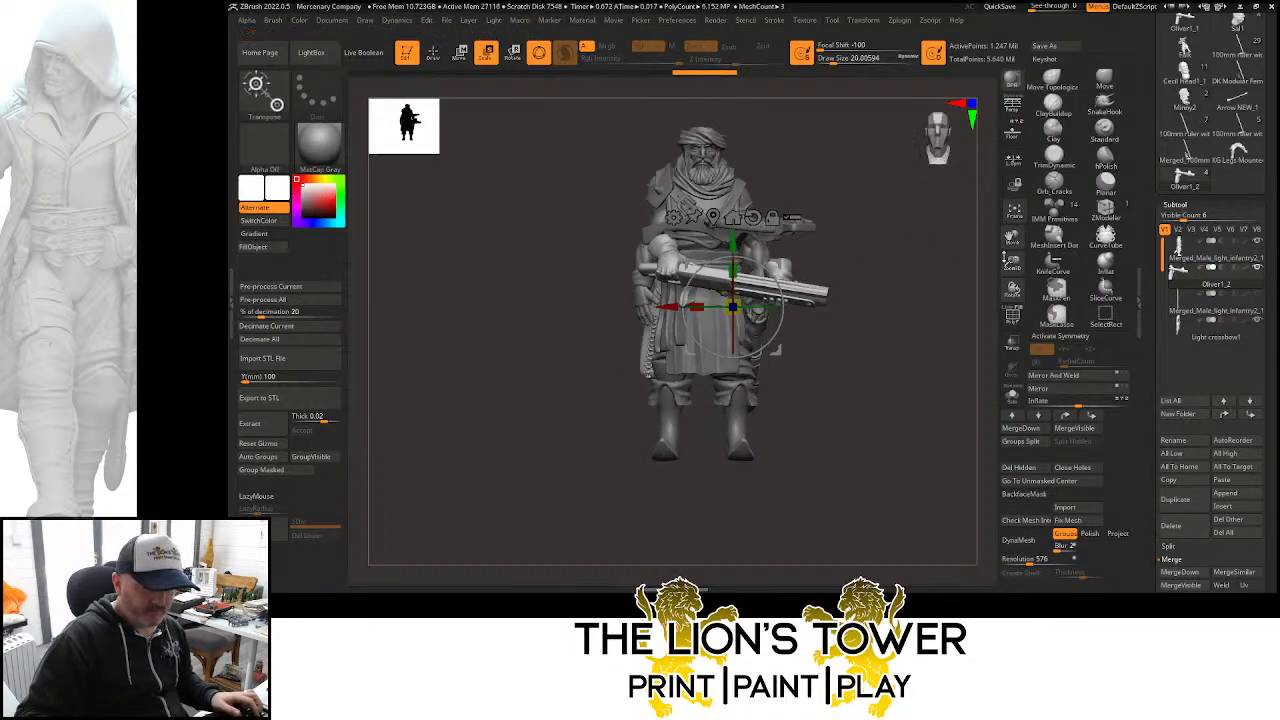
Move the scaled hands, stock and quiver down and sideways so the hands line up with the figure's forearms
left_click_drag(1008, 260, 960, 278)
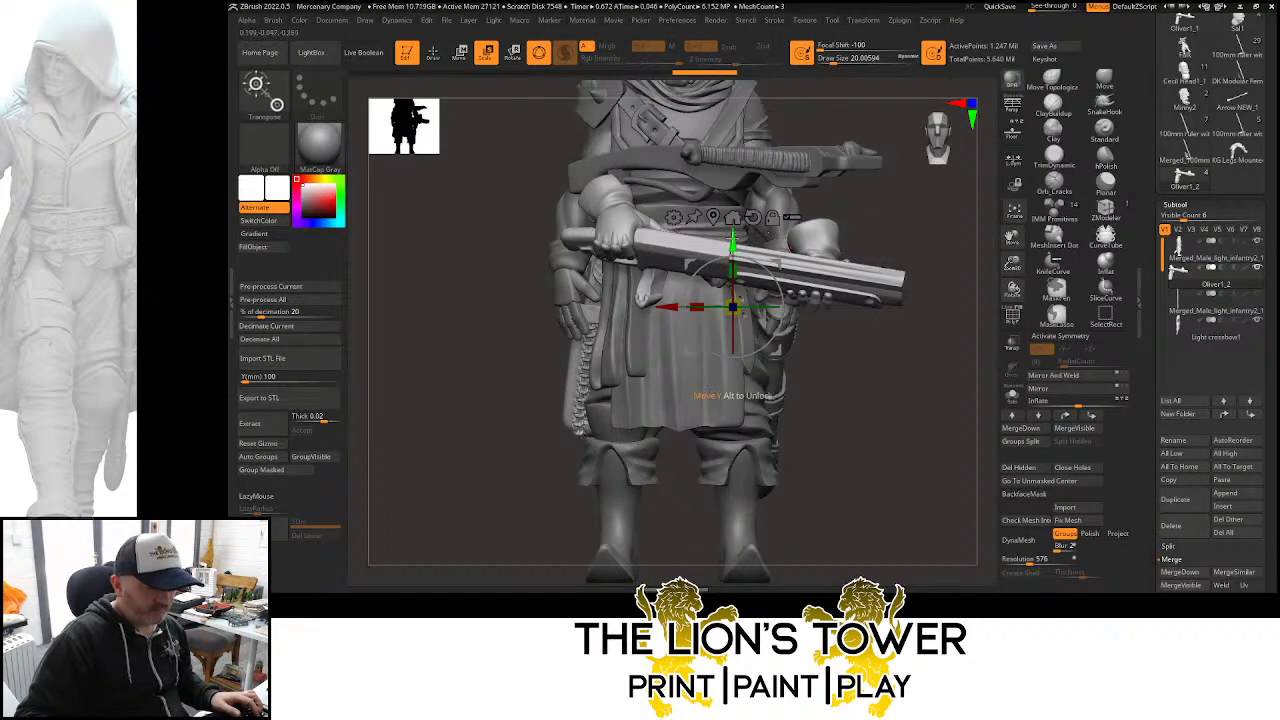
mouse_move(733, 242)
left_mouse_down()
mouse_move(731, 270)
mouse_move(731, 258)
left_mouse_up()
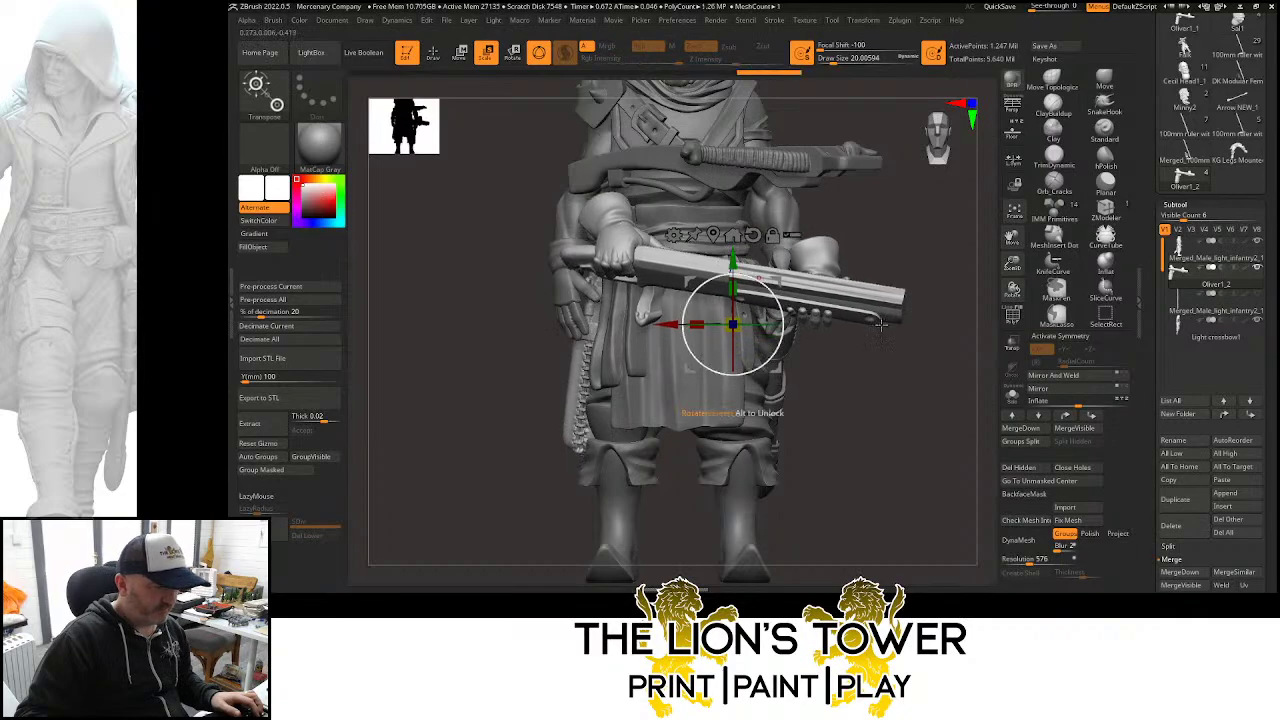
left_click_drag(945, 414, 1073, 409)
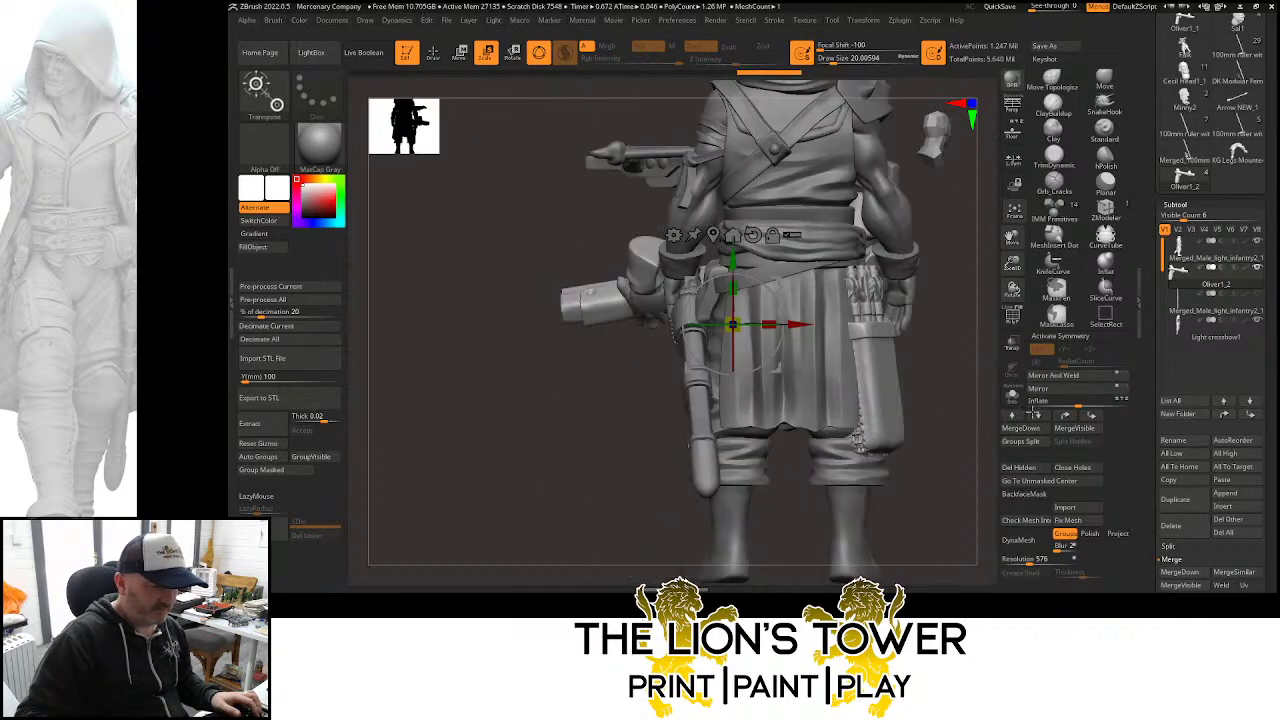
left_click_drag(981, 323, 862, 341)
left_click_drag(778, 283, 748, 279)
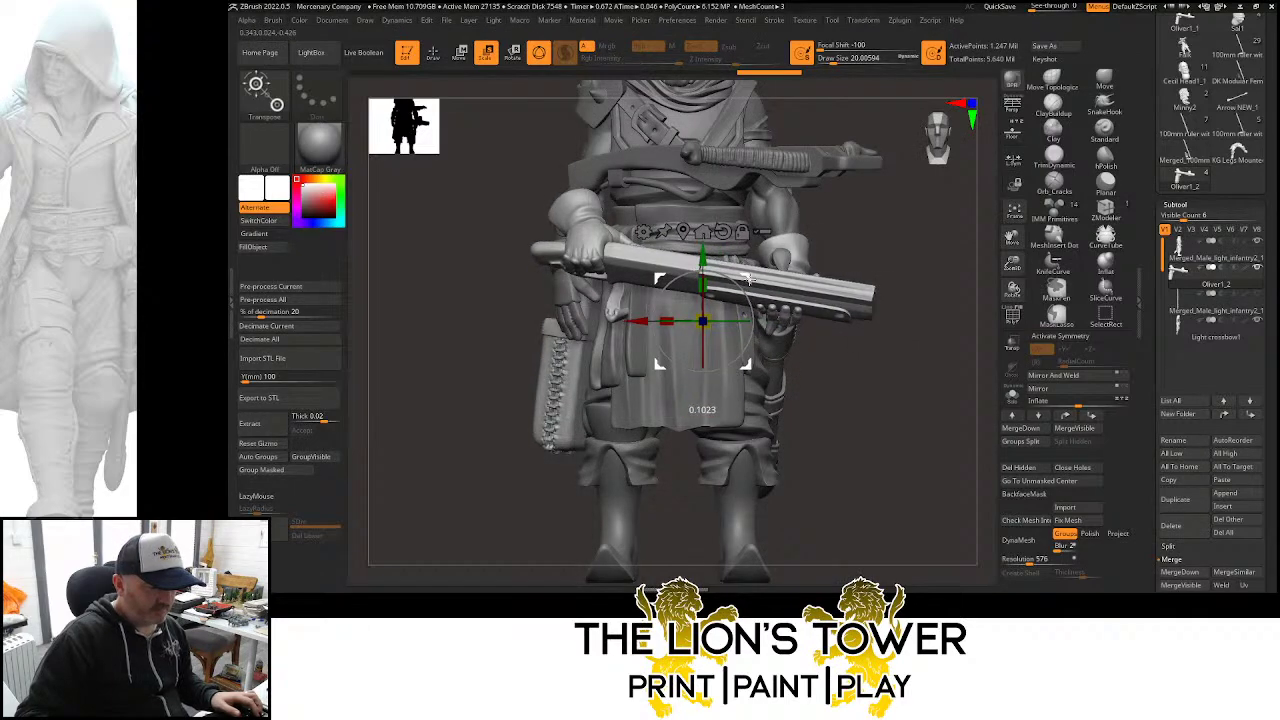
left_click_drag(949, 232, 832, 264)
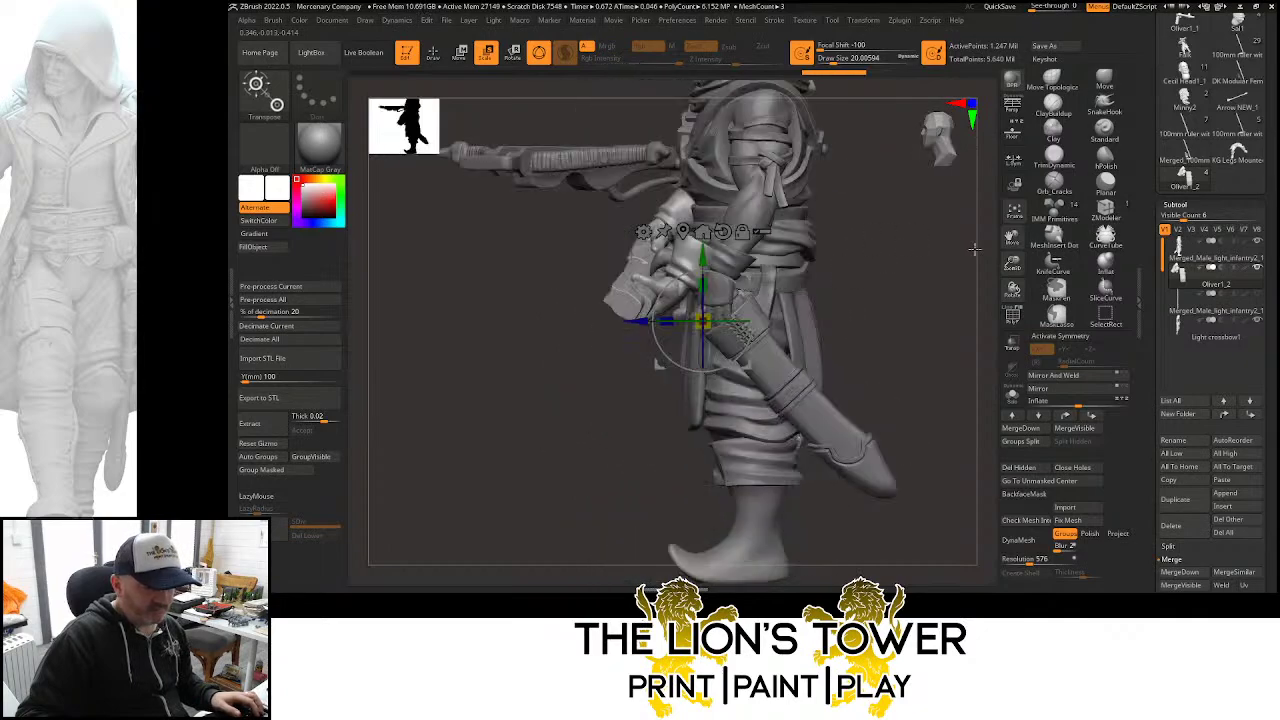
left_click_drag(1010, 267, 1022, 322)
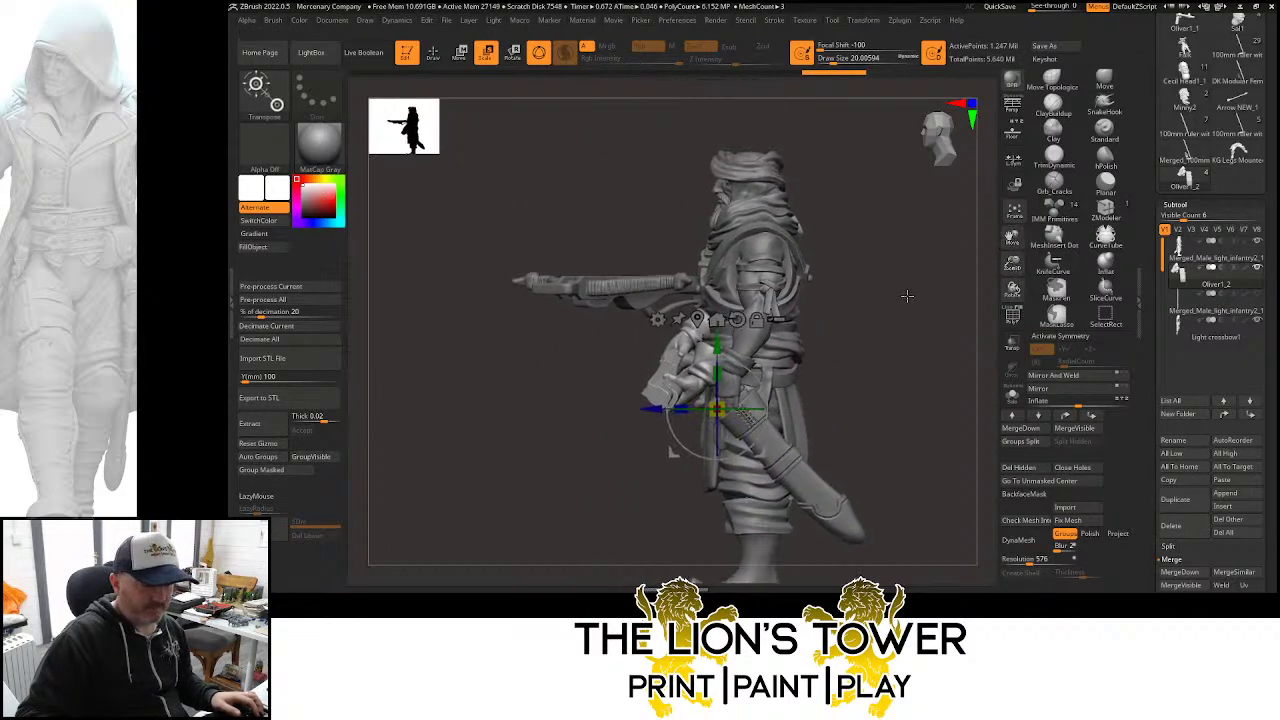
left_click_drag(908, 295, 894, 337)
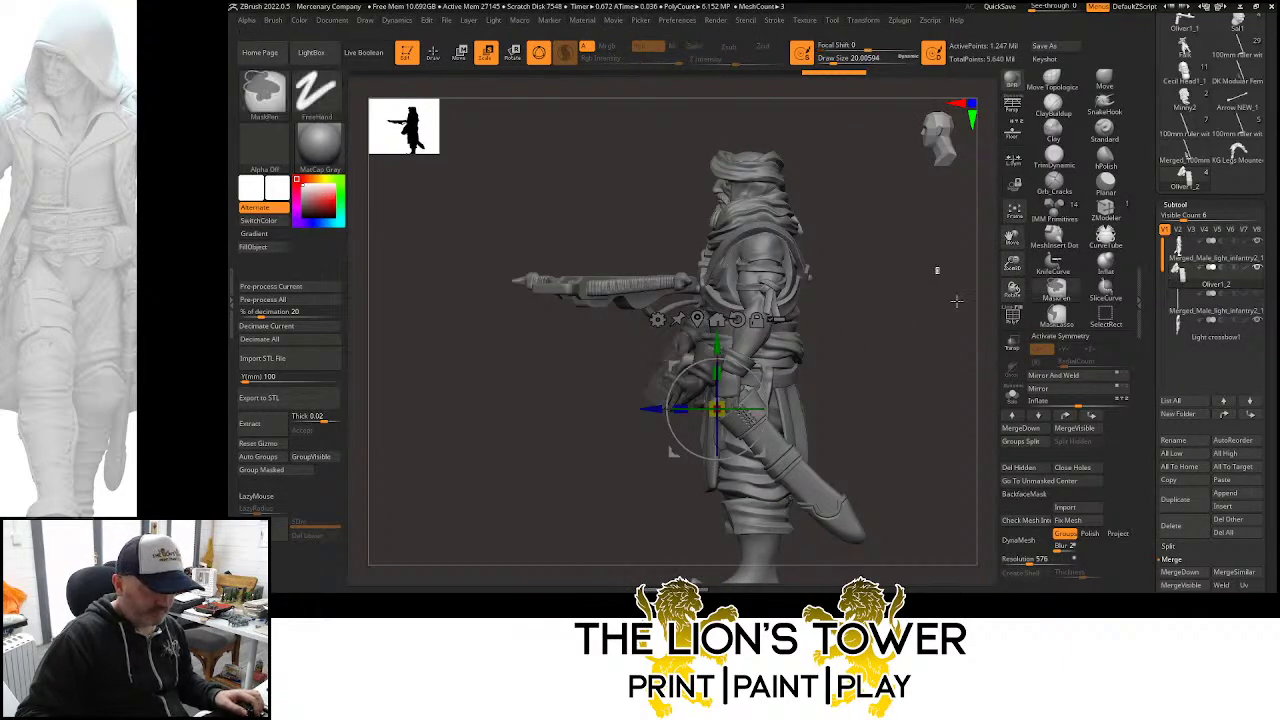
Select the Light crossbow1 subtool, then rotate and lower it from the chest onto the stock held in the hands
left_click_drag(934, 271, 813, 285)
left_click(724, 287, "alt")
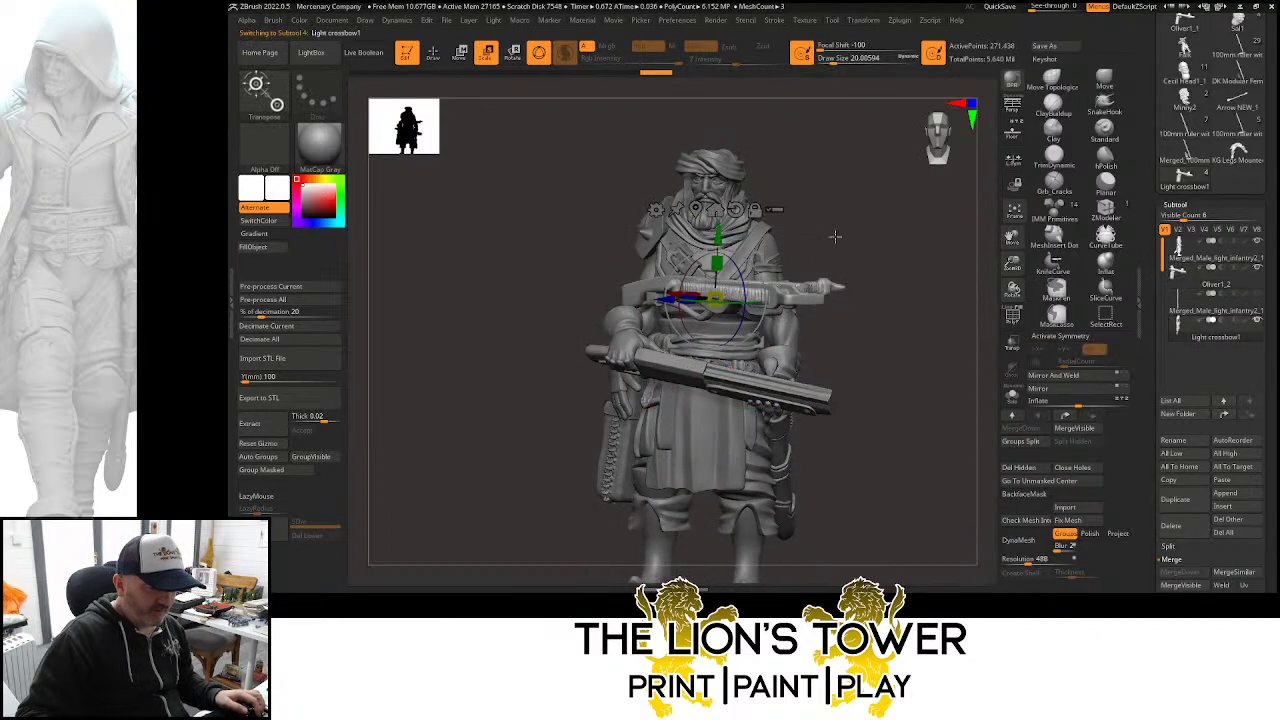
left_click_drag(835, 237, 867, 240)
left_click_drag(696, 271, 685, 291)
left_click_drag(715, 298, 734, 350)
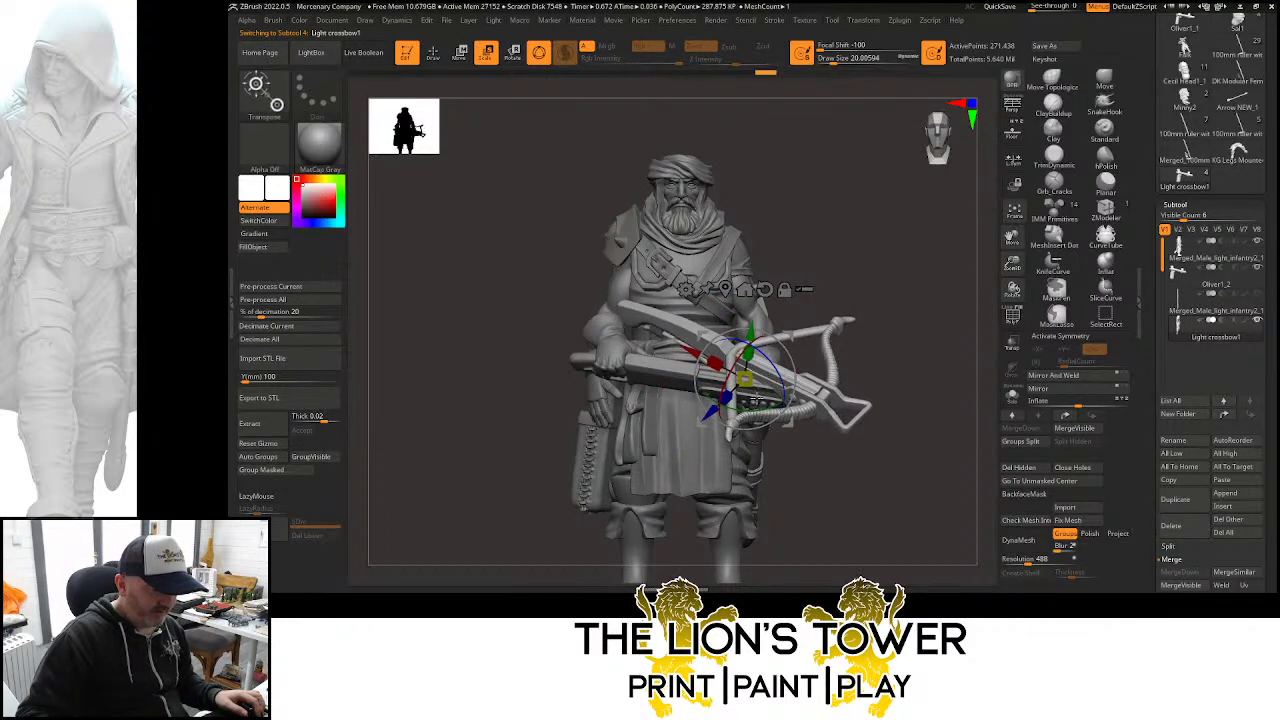
left_click_drag(748, 412, 780, 414)
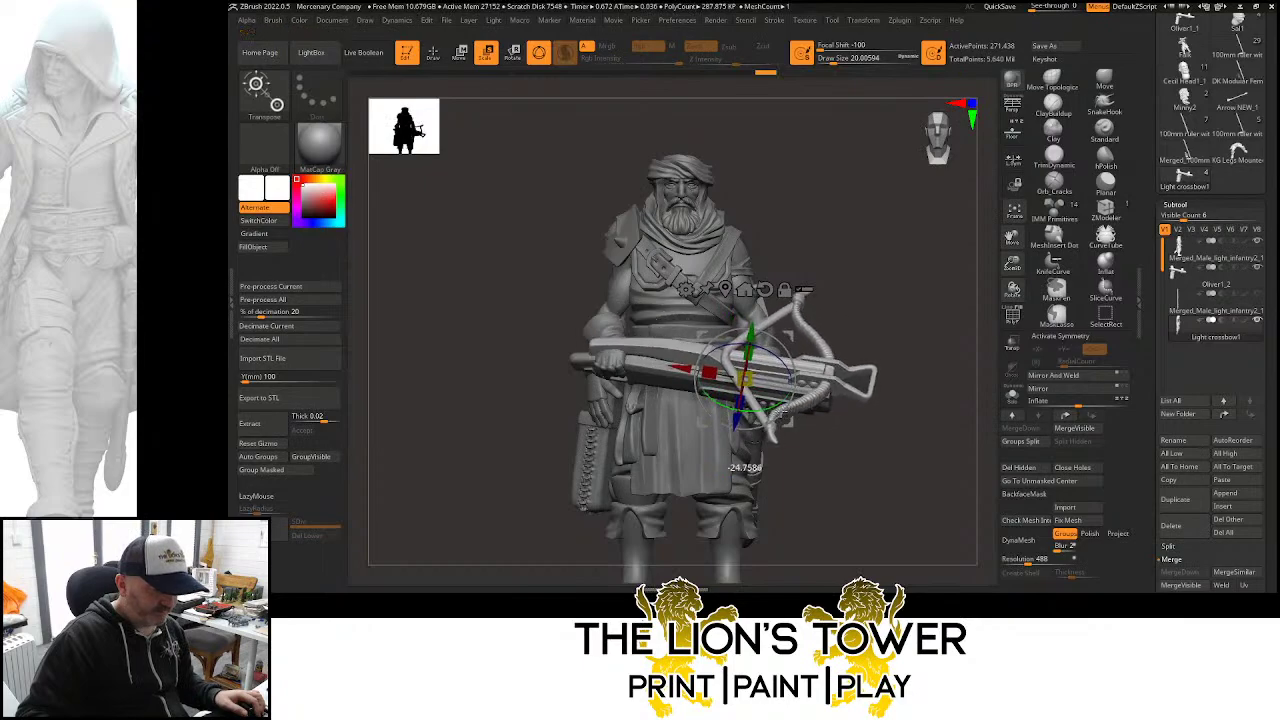
left_click_drag(742, 372, 773, 357)
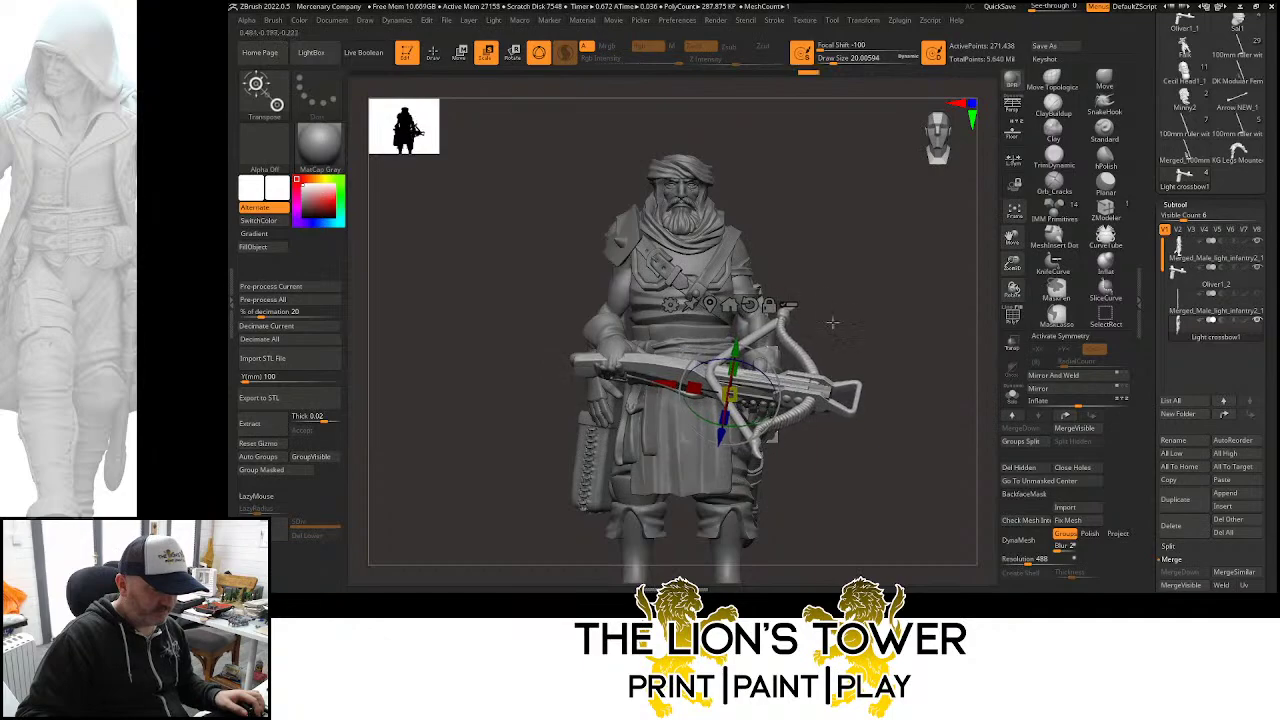
Adjust the light crossbow's tilt and shift it alongside the held stock, judging the fit from the side and below
left_click_drag(860, 322, 799, 339)
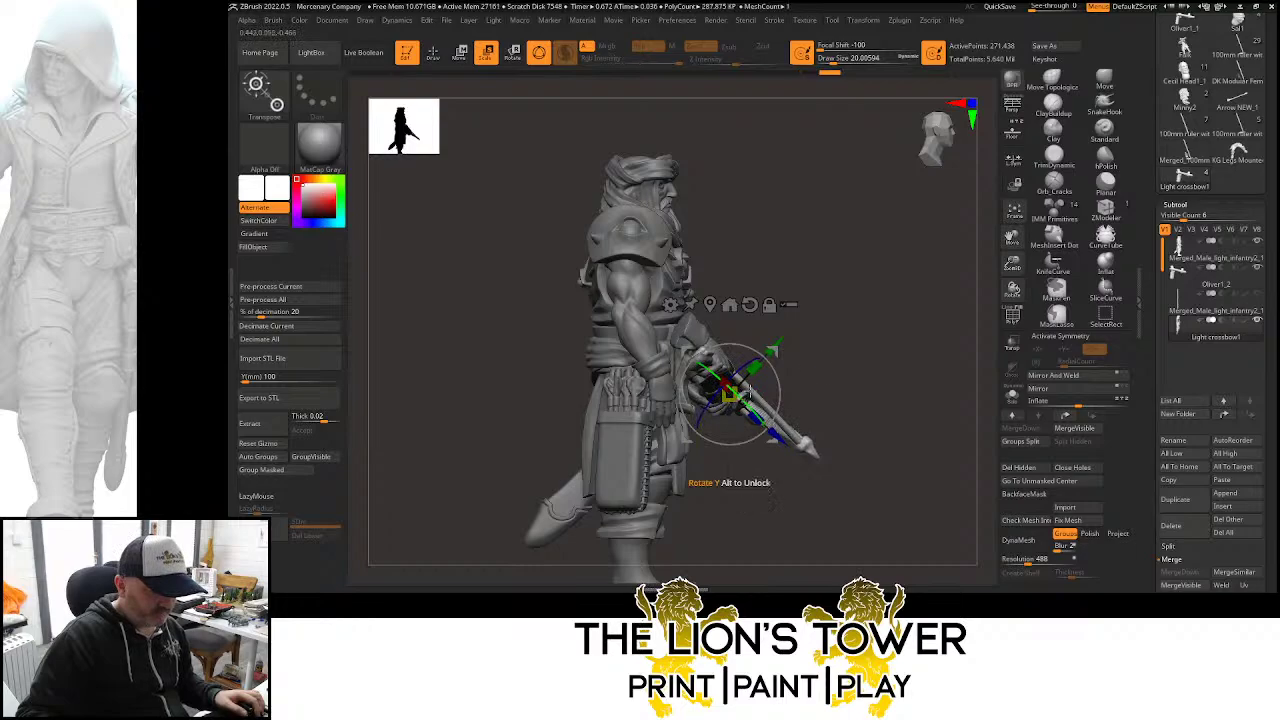
left_click_drag(850, 356, 790, 305)
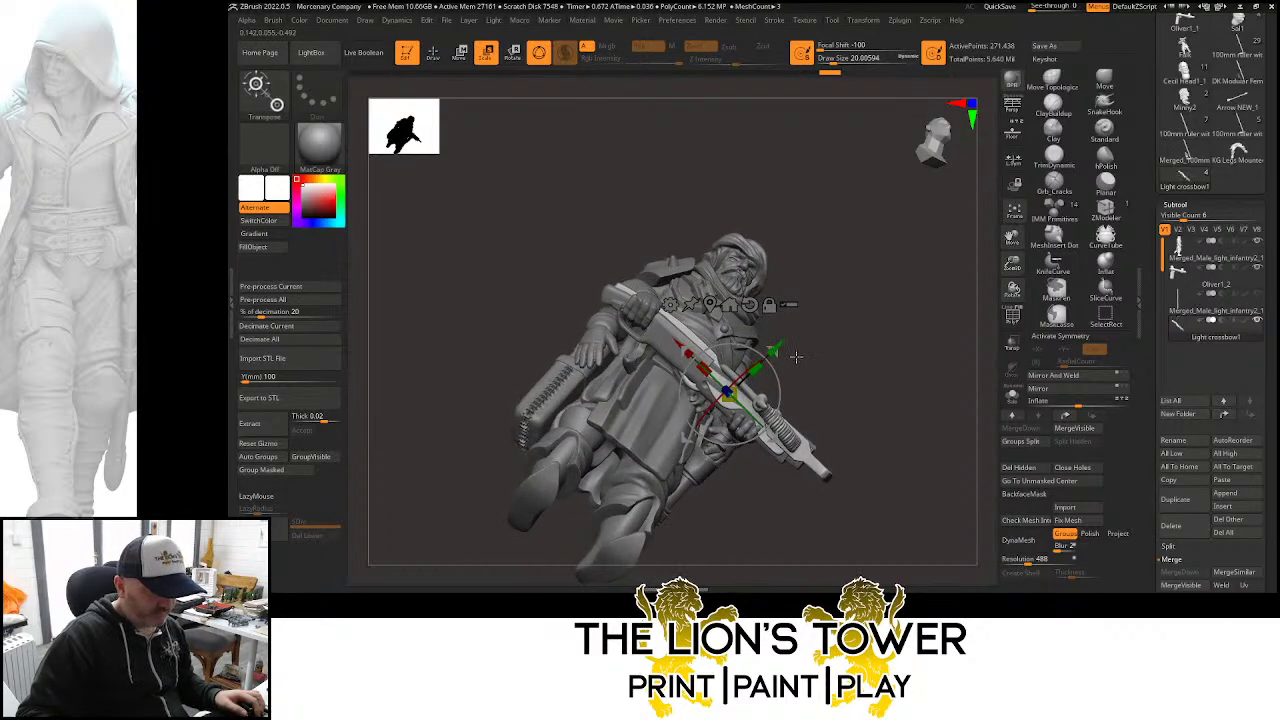
left_click_drag(730, 393, 705, 370)
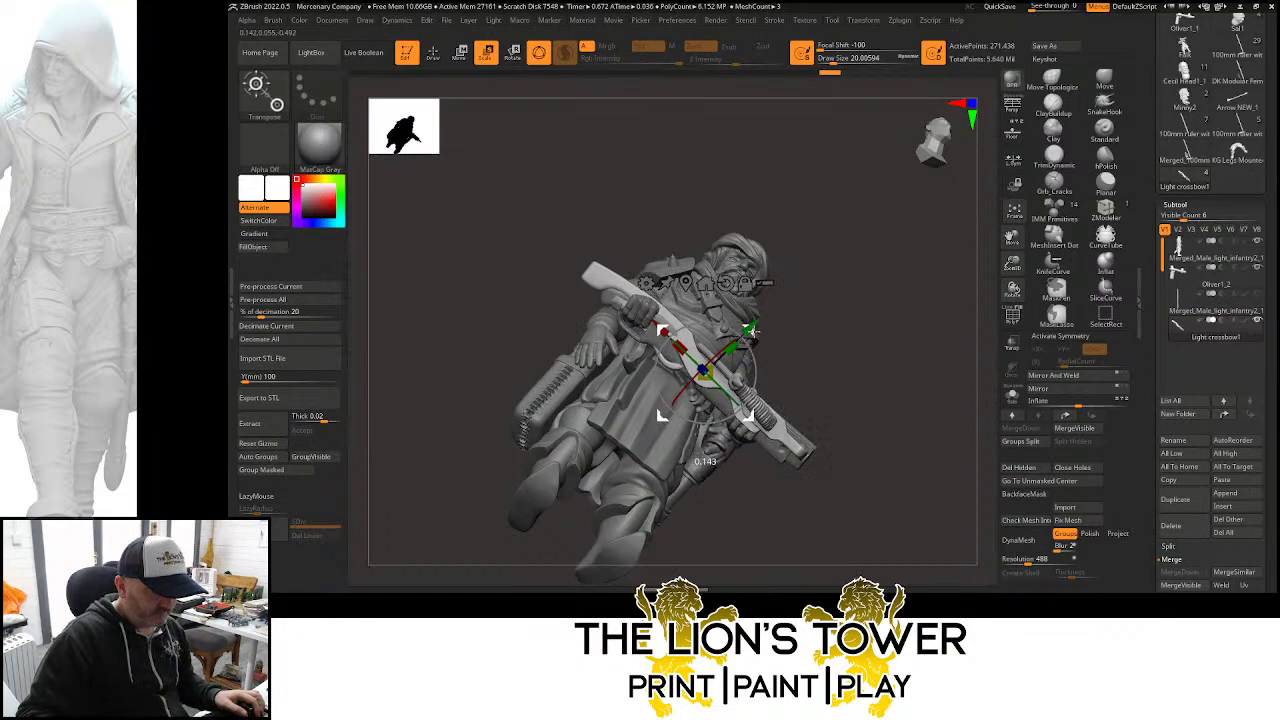
left_click_drag(754, 331, 750, 341)
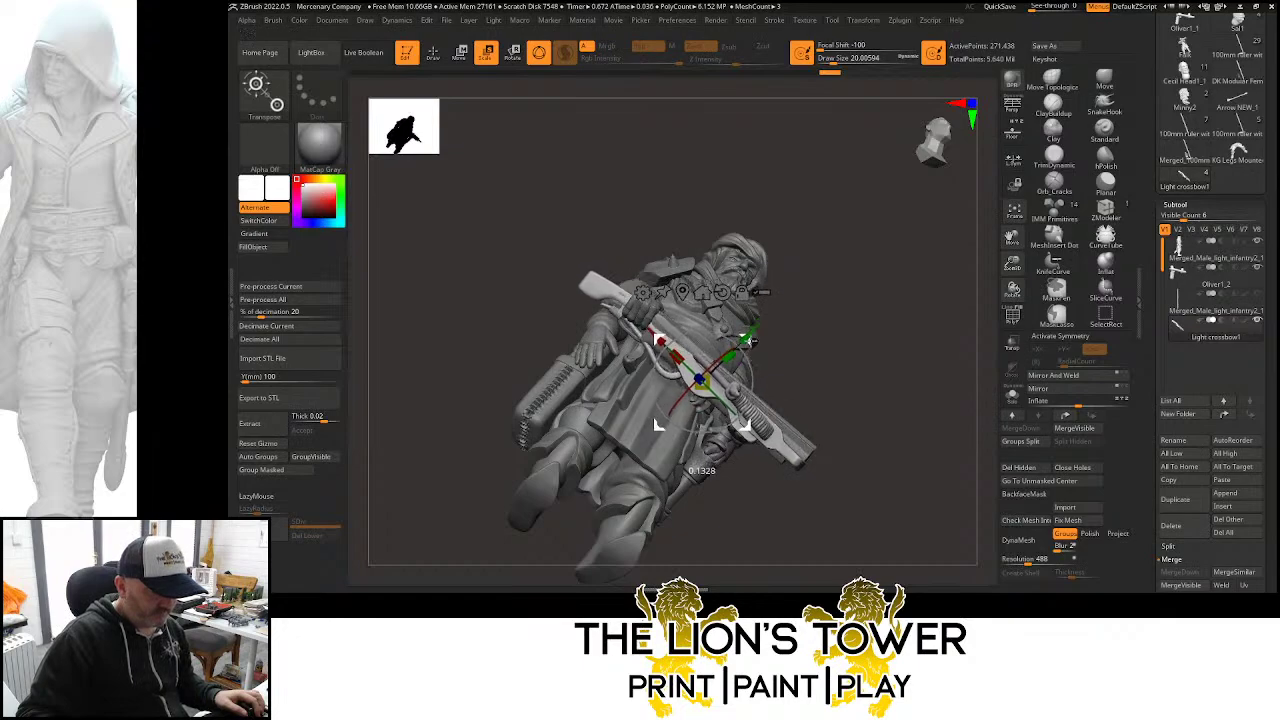
left_click_drag(700, 380, 703, 381)
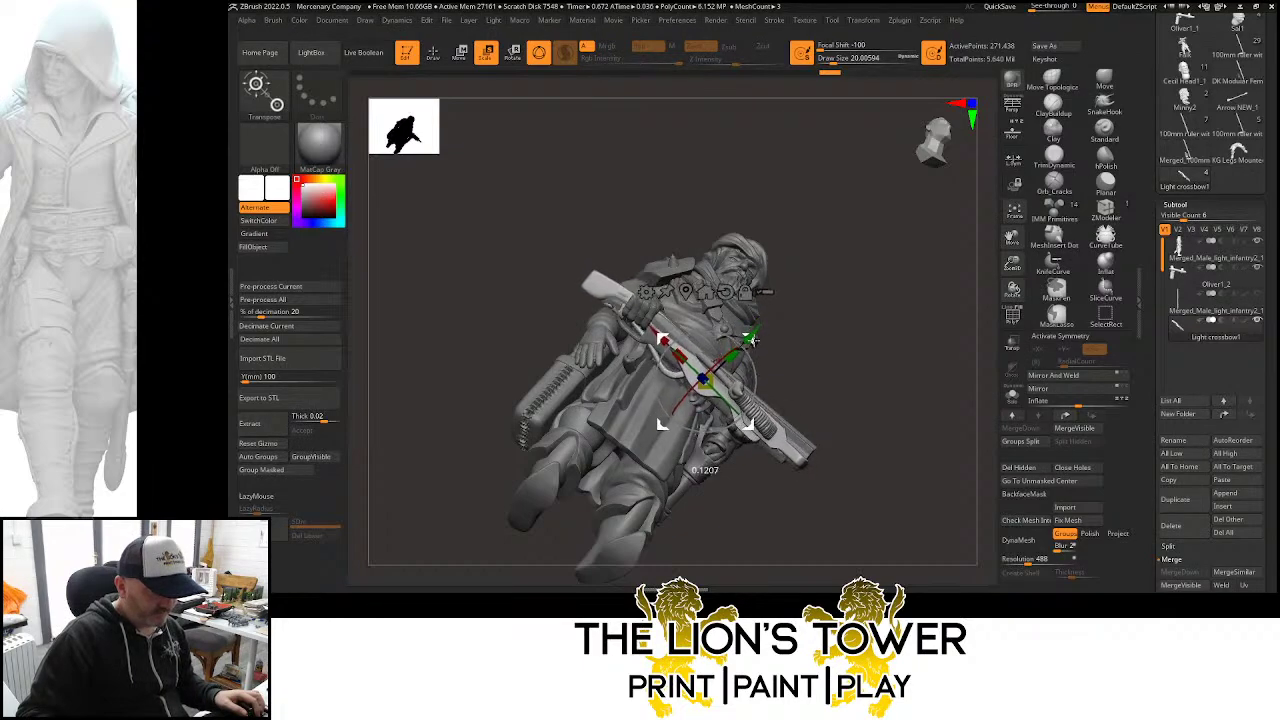
left_click_drag(885, 310, 896, 410)
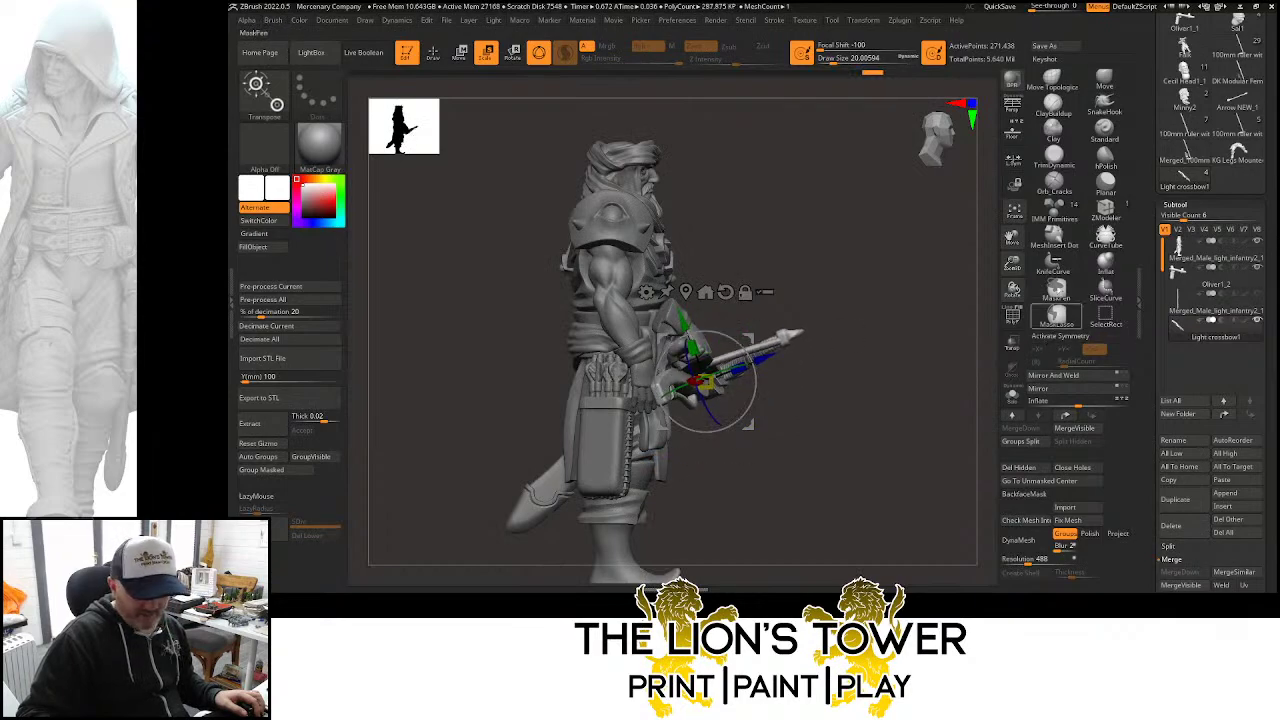
Rotate and raise the light crossbow to run parallel to the held stock, then roll it about its long axis
left_click_drag(1013, 264, 1013, 312)
left_click_drag(946, 437, 904, 442)
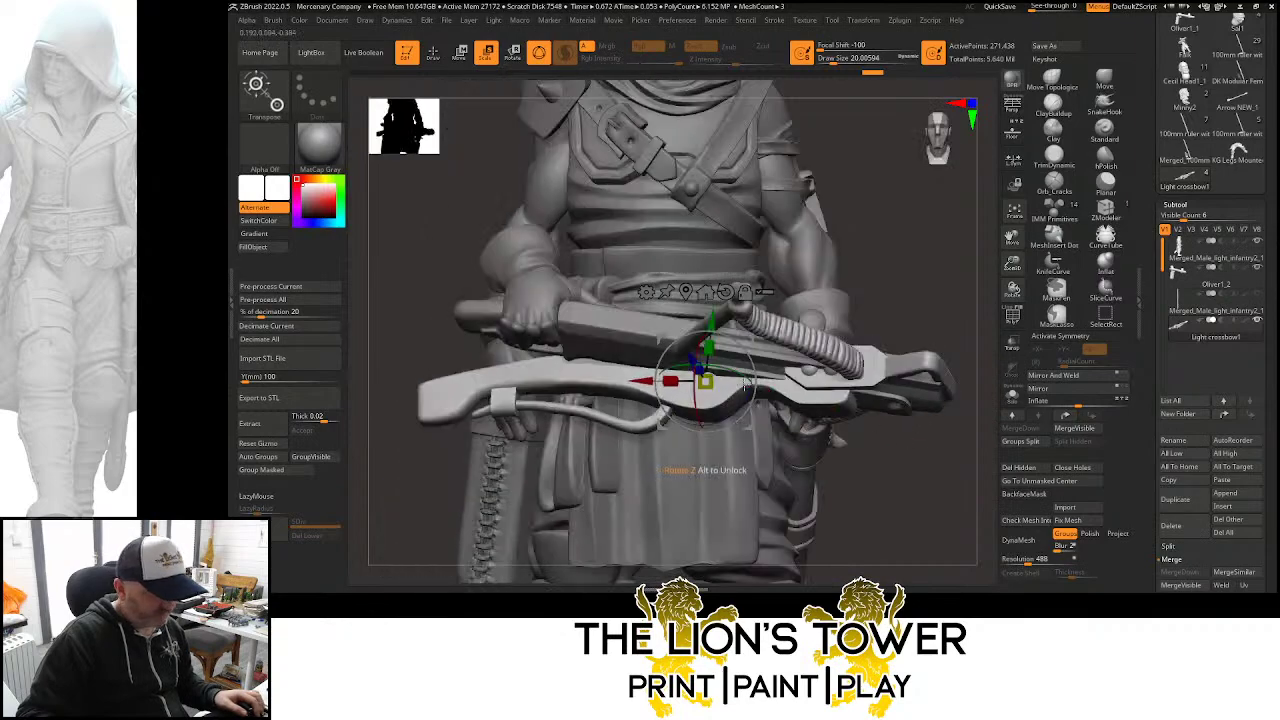
left_click_drag(744, 373, 758, 385)
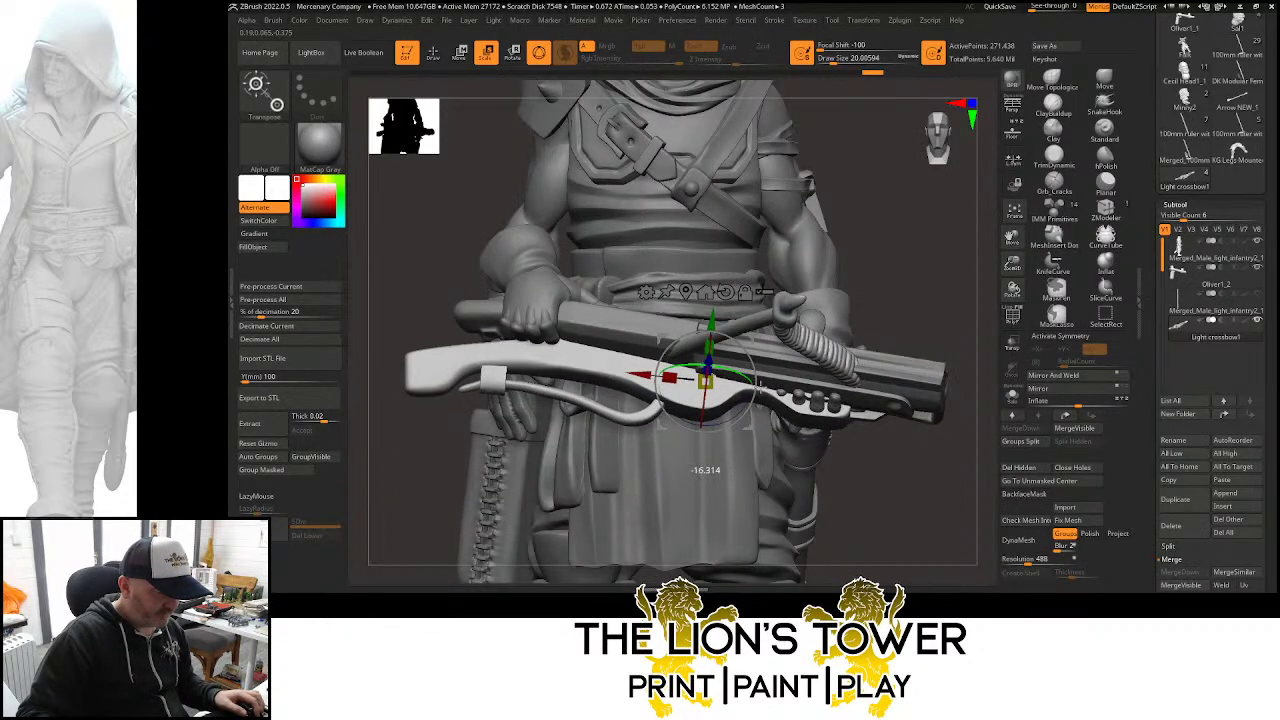
left_click_drag(760, 338, 787, 297)
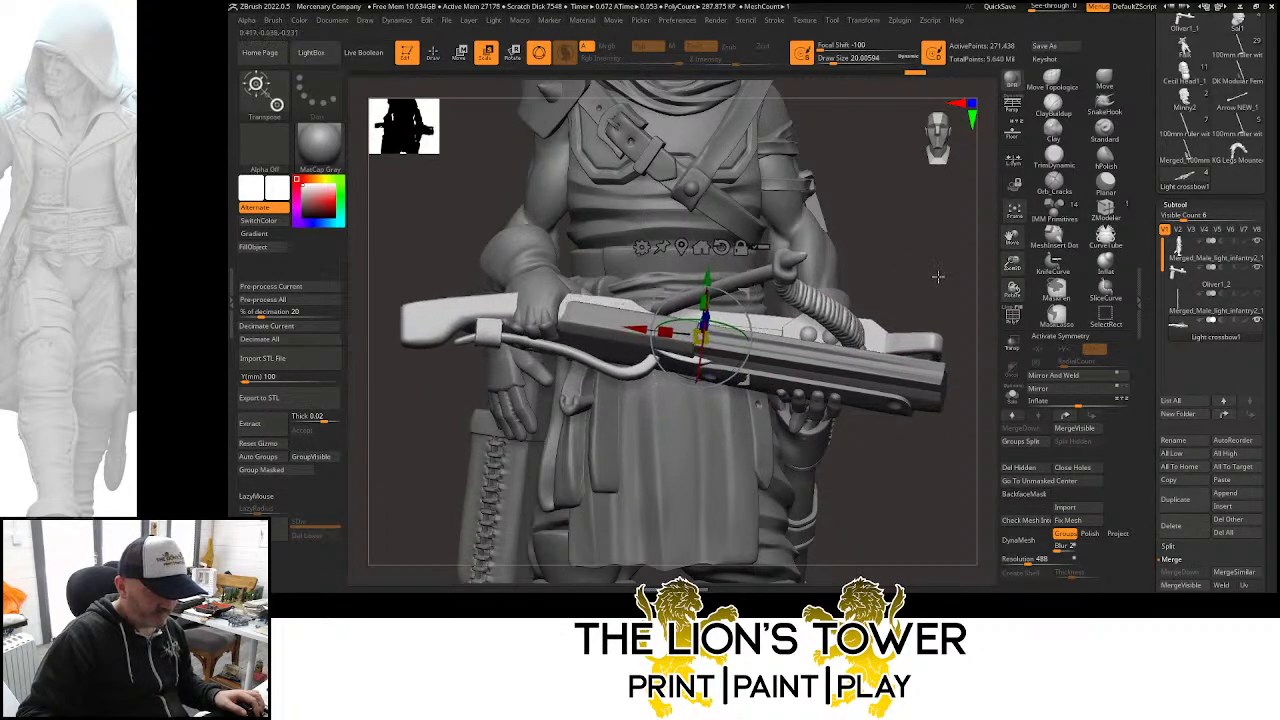
left_click_drag(937, 276, 932, 304)
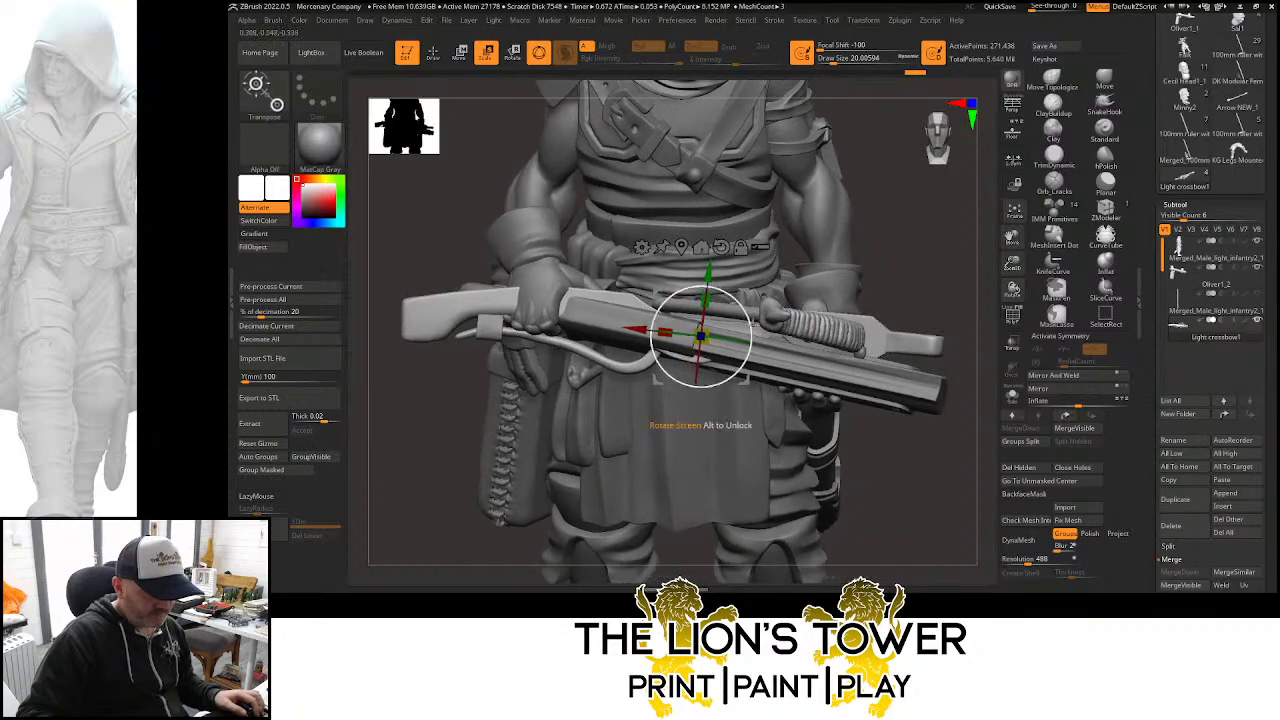
mouse_move(751, 328)
left_mouse_down()
mouse_move(757, 348)
mouse_move(746, 310)
left_mouse_up()
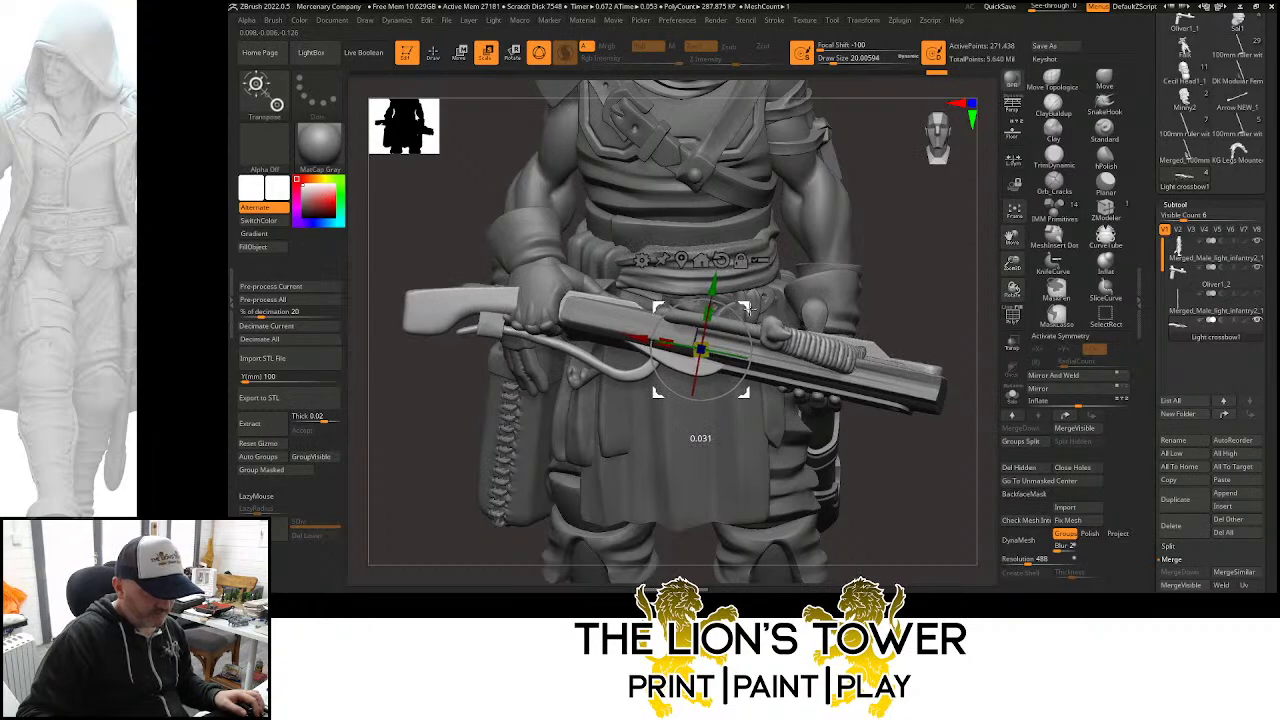
left_click_drag(992, 294, 891, 299)
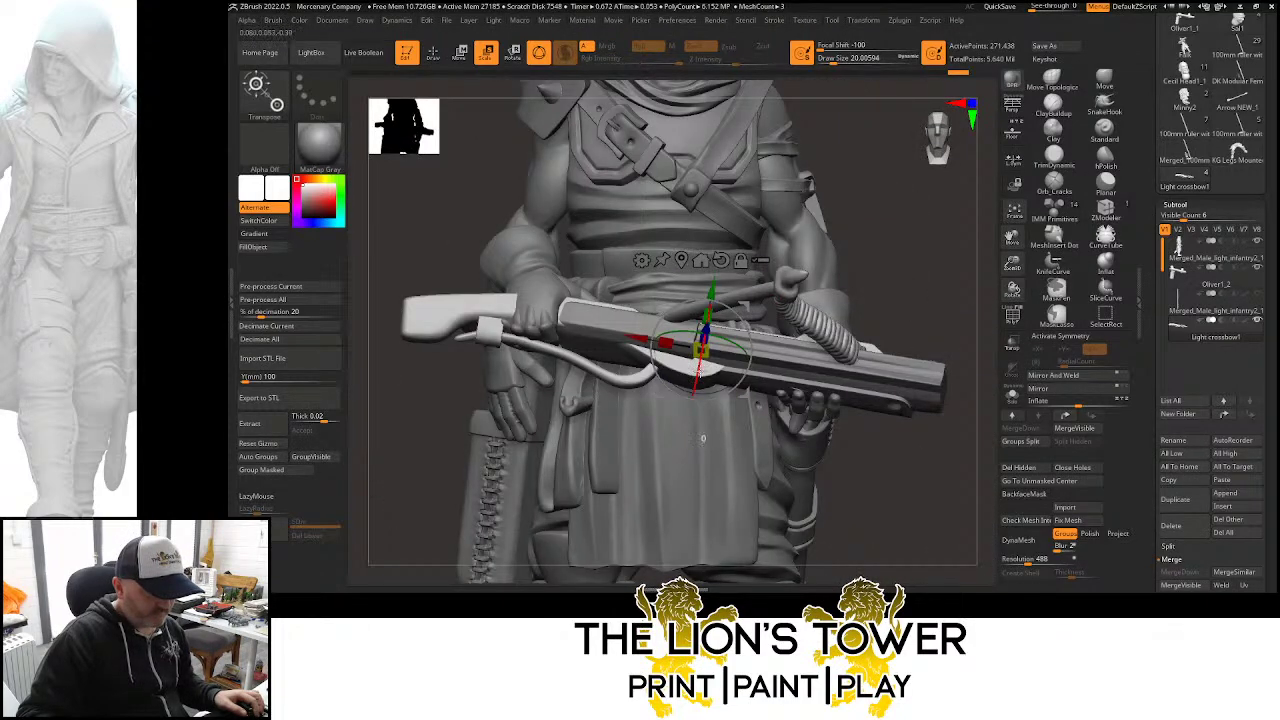
left_click_drag(703, 432, 700, 414)
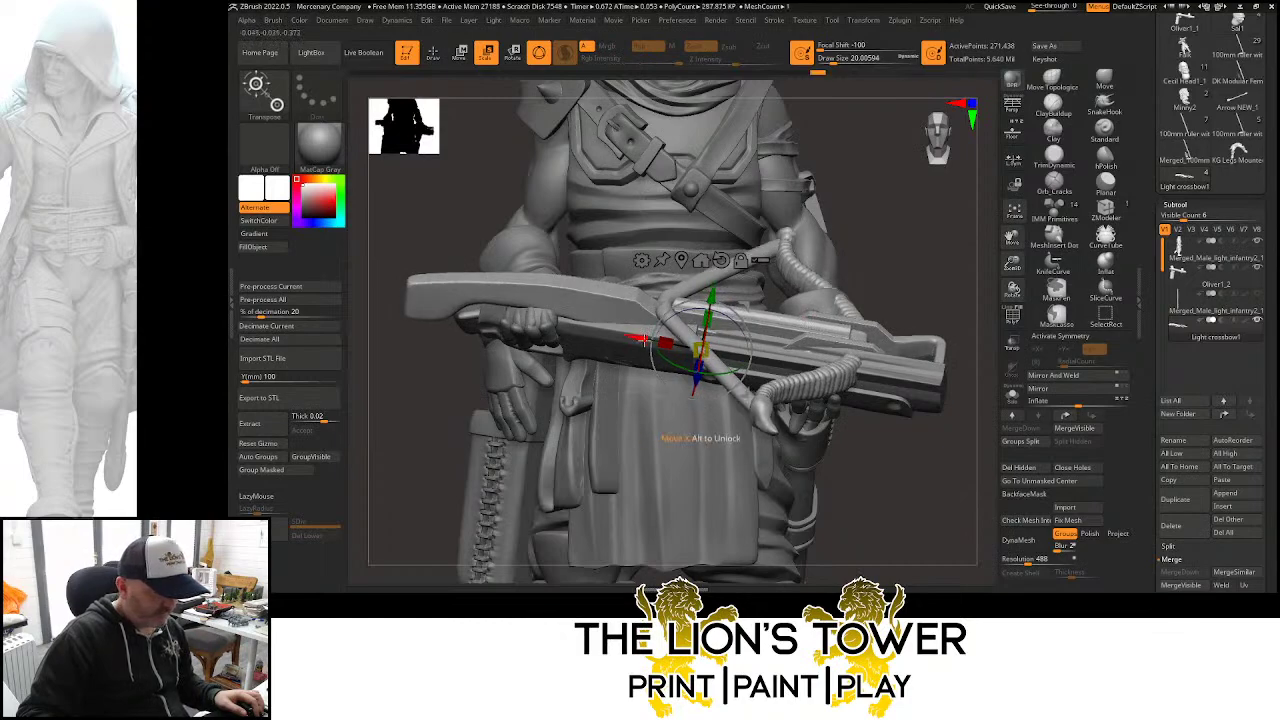
Slide the light crossbow forward along the held stock, roll its bow further upright and nudge it into line with the stock
left_click_drag(640, 338, 750, 398)
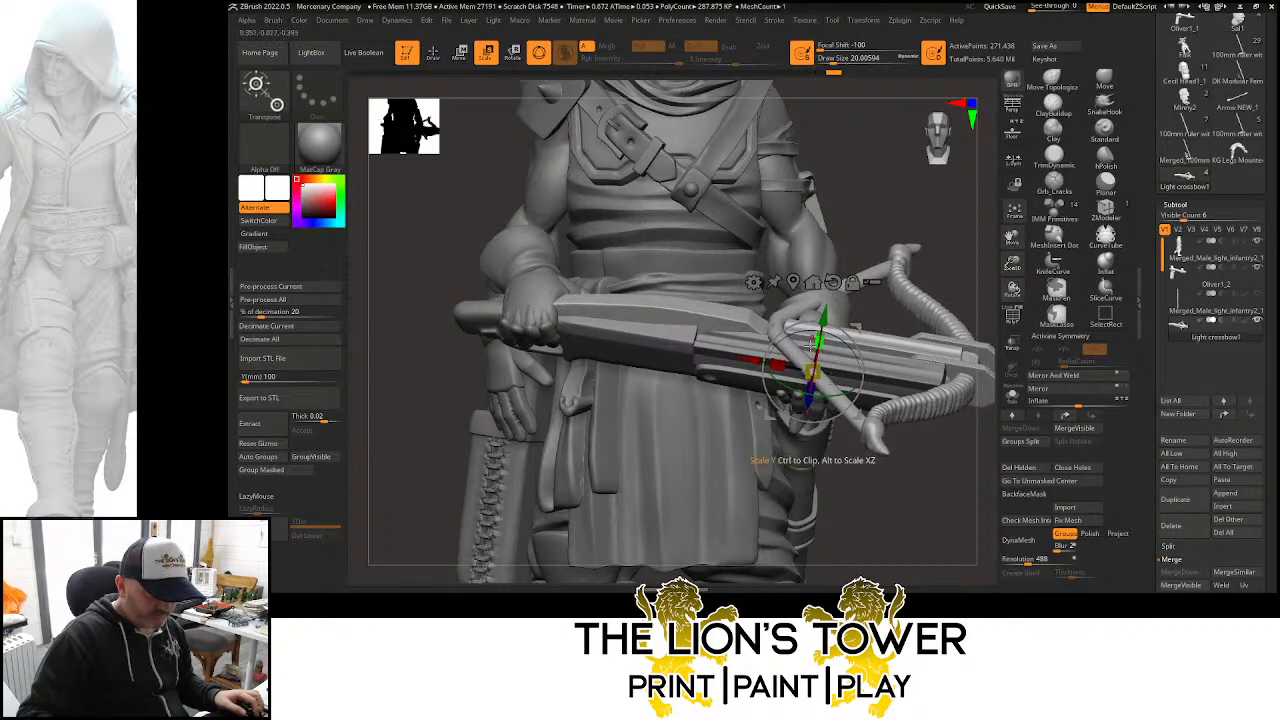
left_click_drag(816, 362, 803, 436)
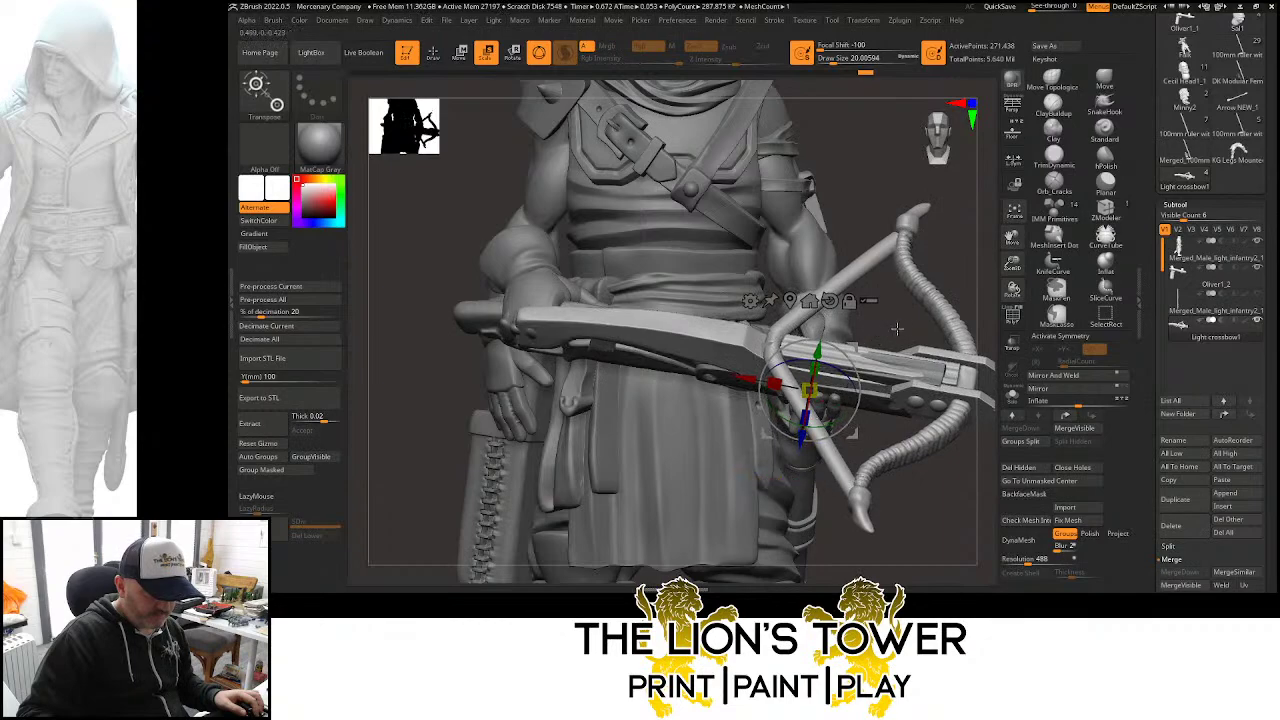
left_click_drag(897, 328, 856, 328)
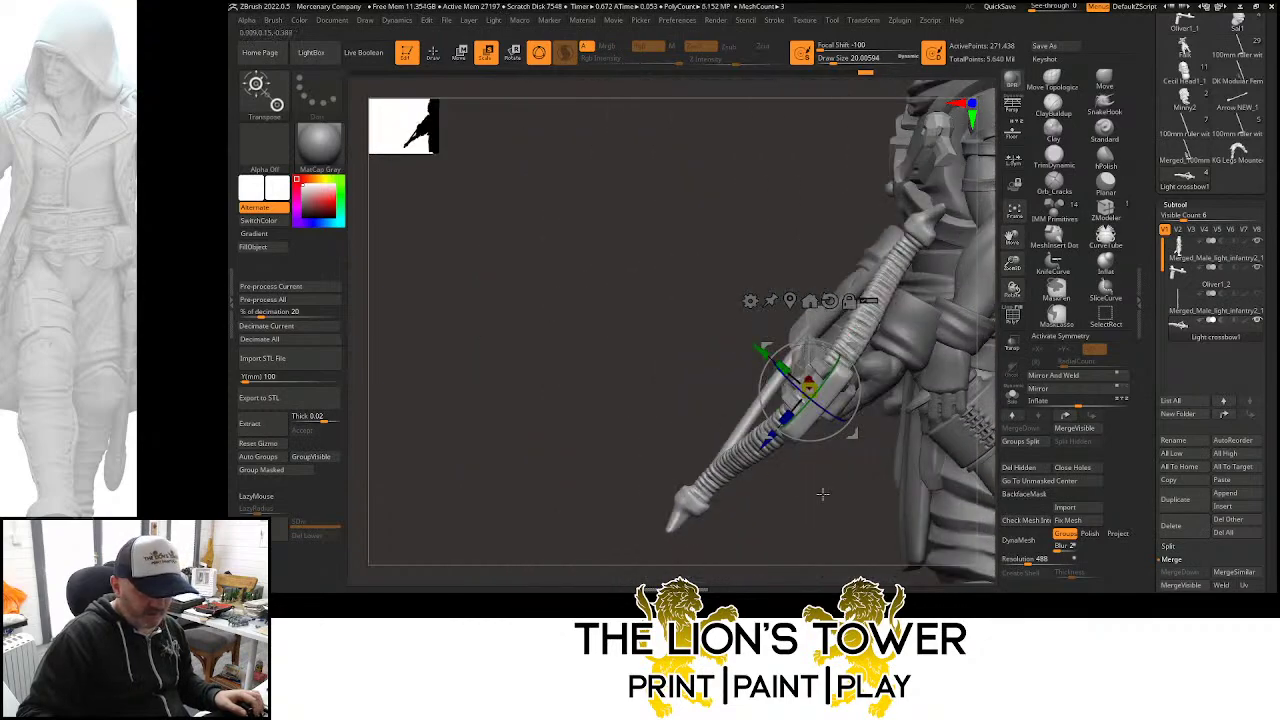
left_click_drag(822, 493, 877, 560)
left_click_drag(857, 384, 850, 343)
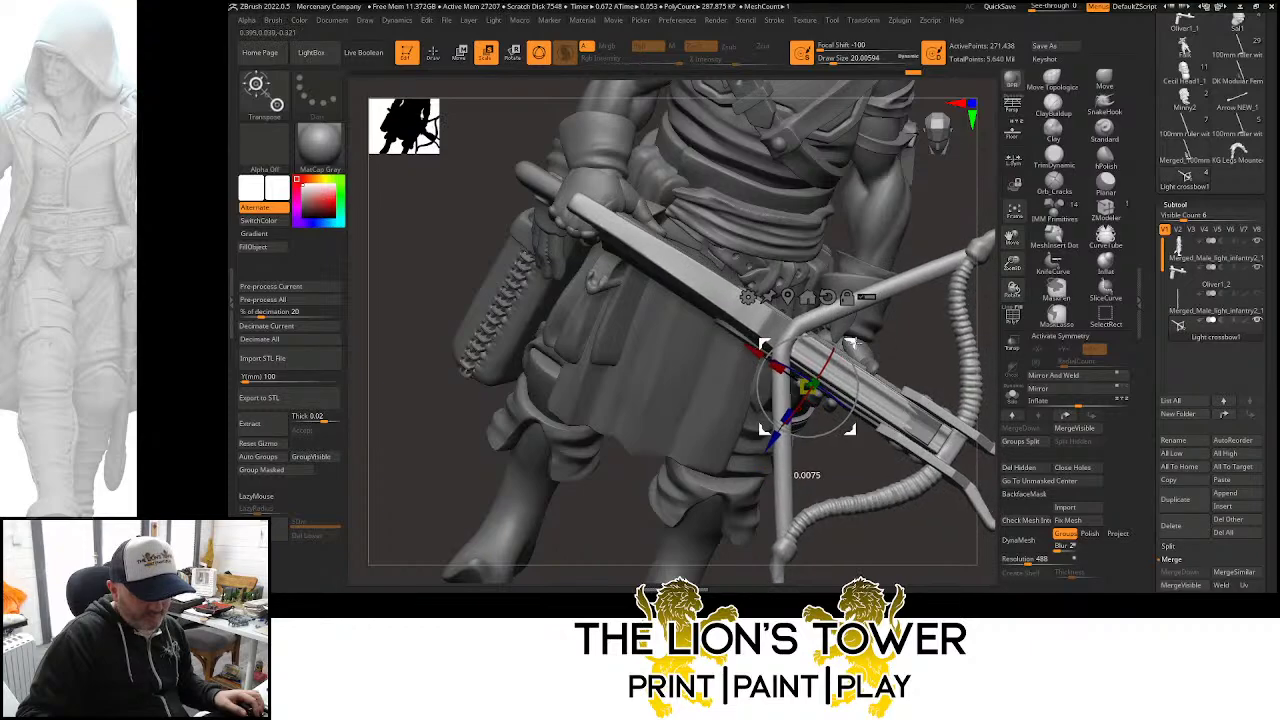
Shift the light crossbow back so its butt extends past the rear hand, and make Oliver1_2 the active subtool in Draw mode
left_click_drag(927, 575, 760, 548)
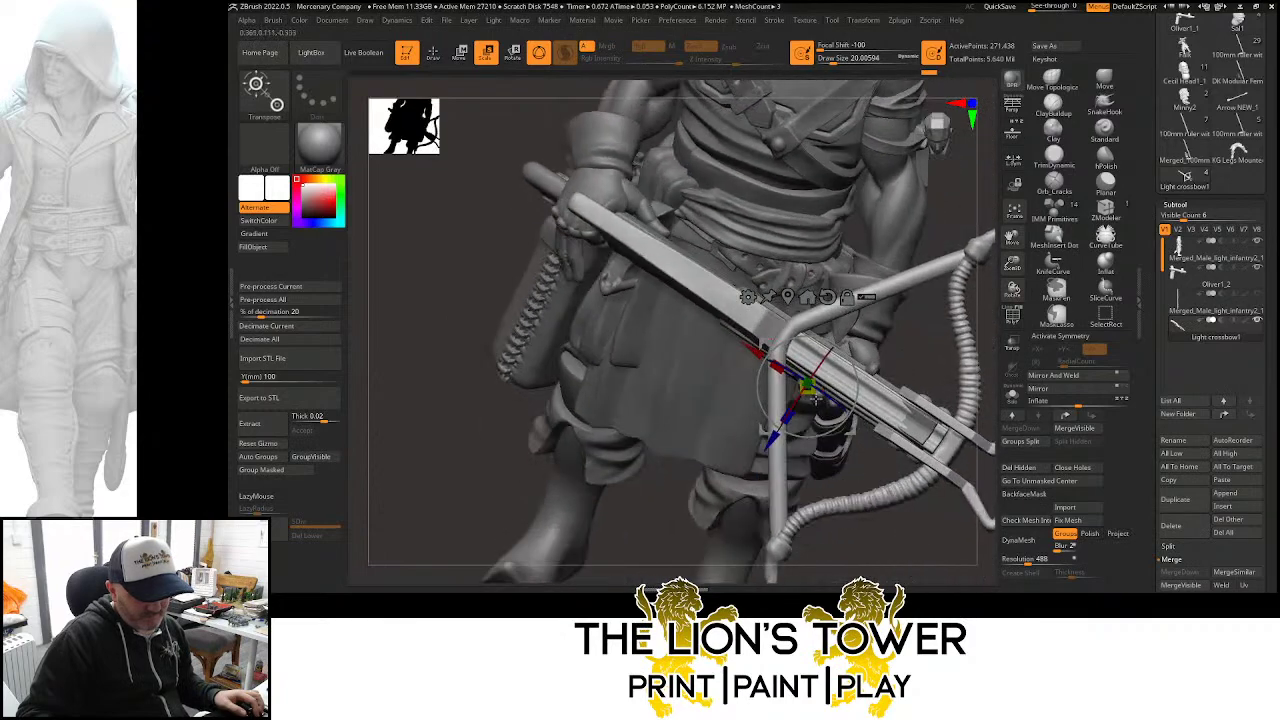
left_click_drag(752, 372, 681, 329)
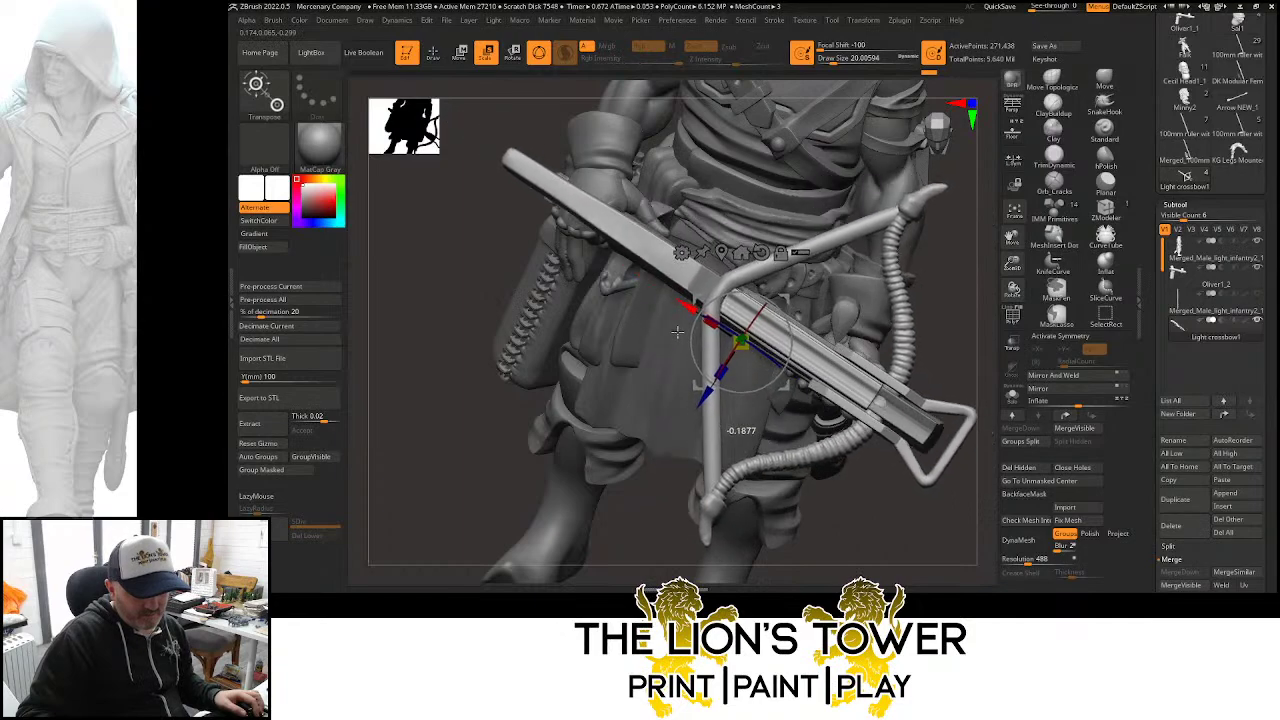
left_click_drag(882, 525, 540, 260)
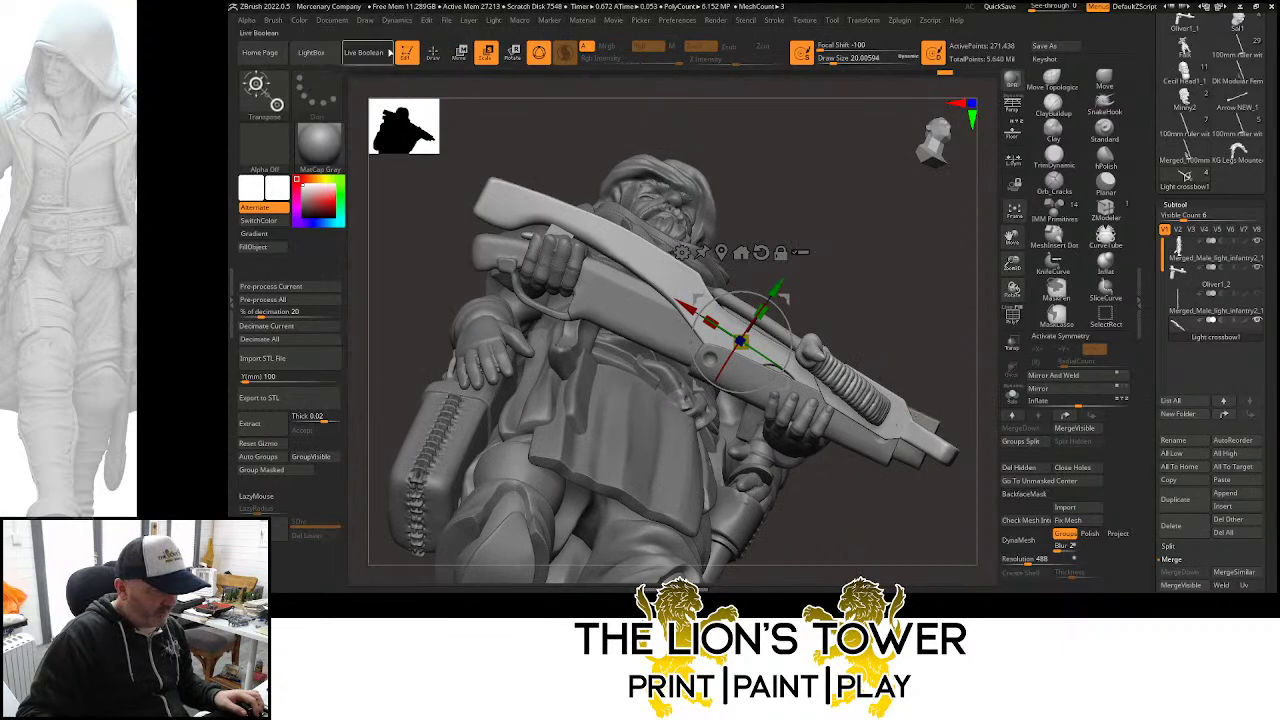
left_click(428, 56)
left_click(634, 323, "alt")
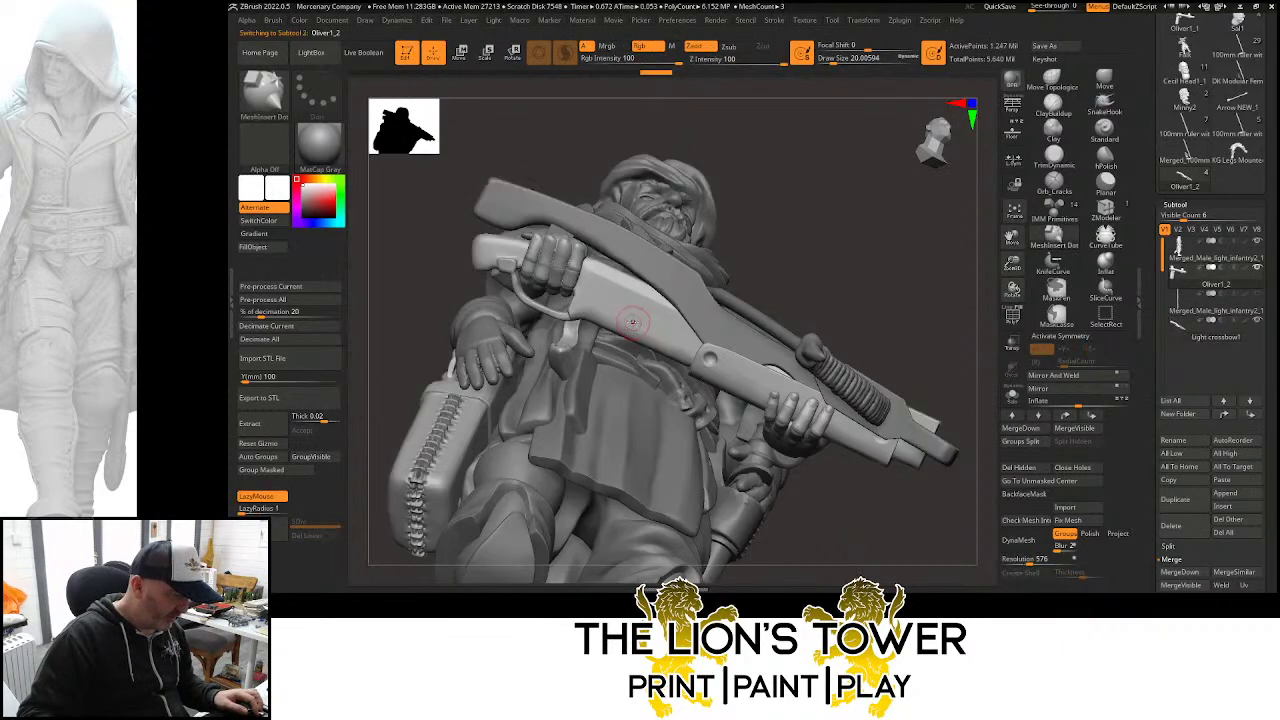
Hide the held stock pieces of Oliver1_2 and delete the hidden geometry, keeping the hands and other parts
left_click(632, 323, "ctrl+shift")
left_click(634, 326, "ctrl+shift")
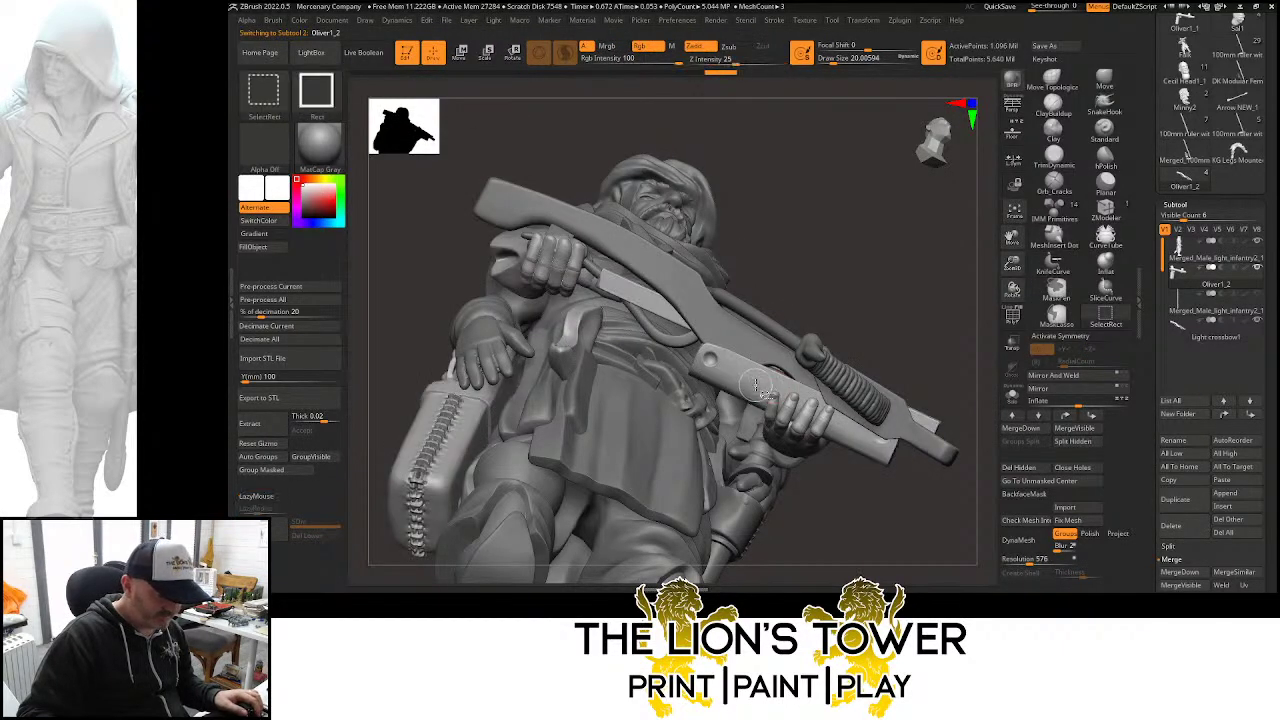
mouse_move(903, 274)
left_mouse_down()
mouse_move(866, 395)
mouse_move(916, 443)
mouse_move(944, 438)
mouse_move(931, 487)
left_mouse_up()
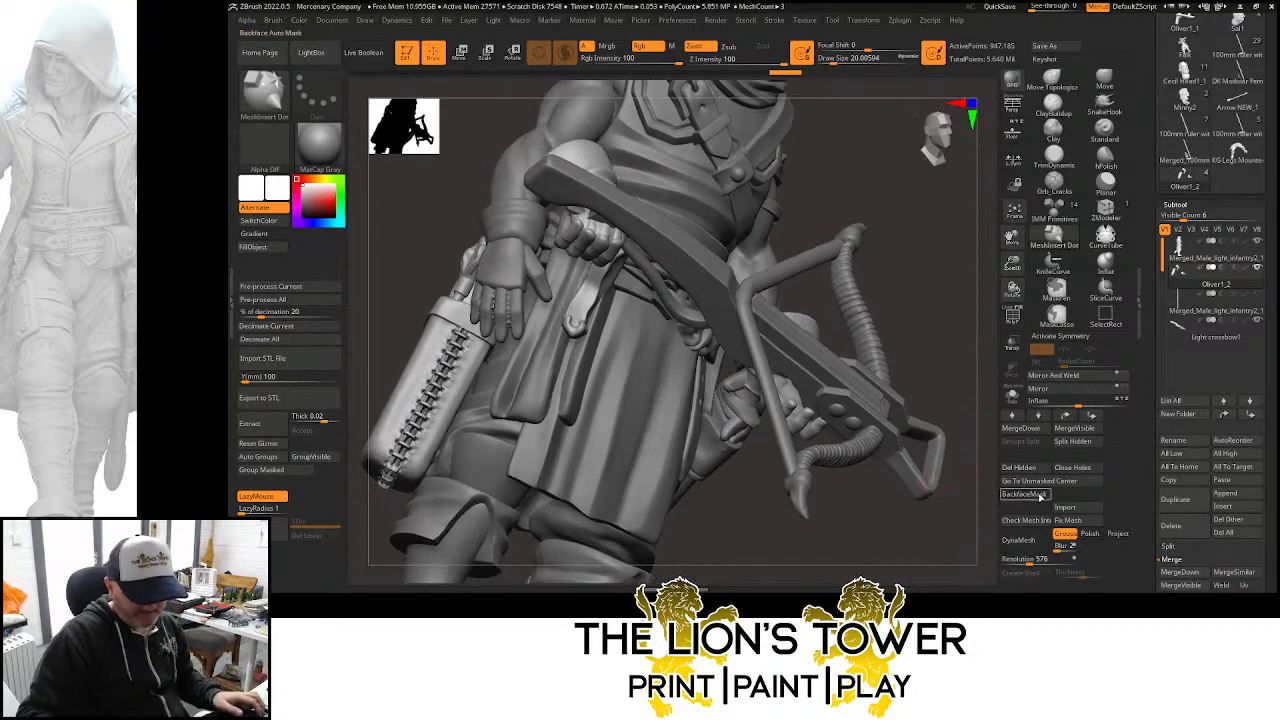
left_click(1036, 469)
left_click(926, 348, "ctrl")
mouse_move(926, 347)
left_mouse_down()
mouse_move(923, 363)
mouse_move(923, 291)
mouse_move(865, 214)
mouse_move(871, 223)
mouse_move(877, 180)
mouse_move(930, 200)
left_mouse_up()
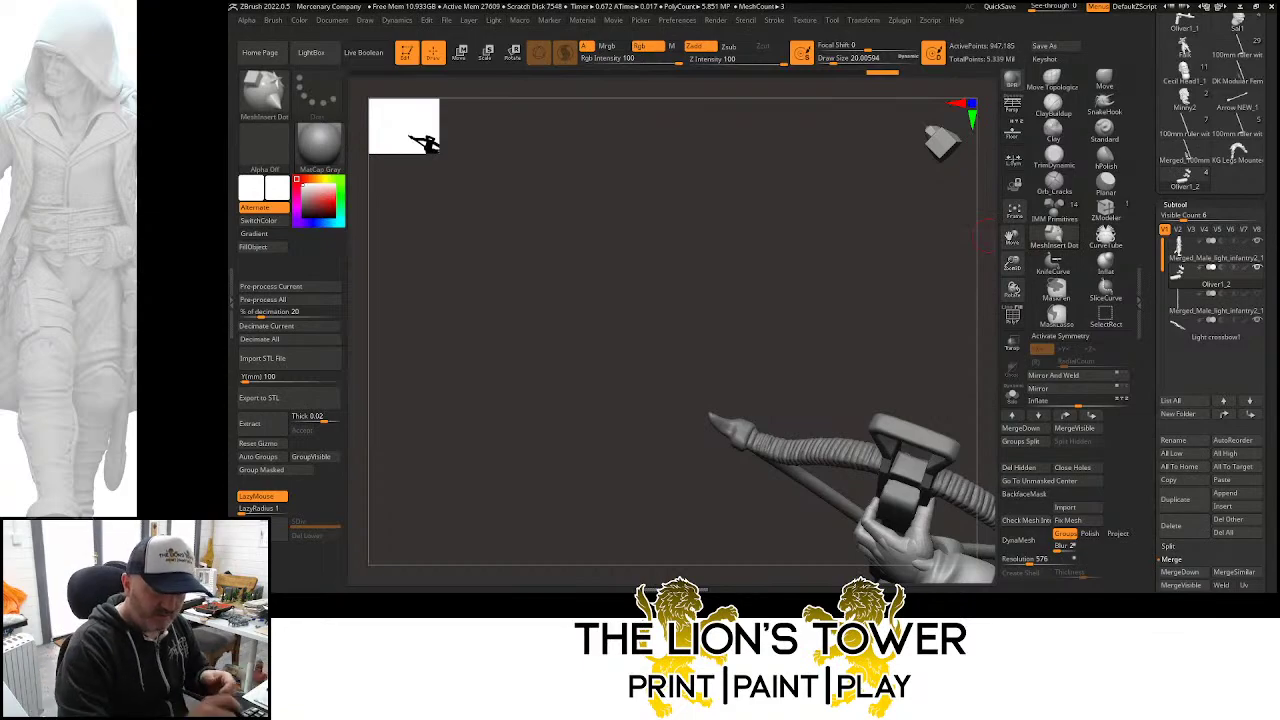
Mask the rest of Oliver1_2 and set up the rotate gizmo on the front supporting hand
left_click_drag(1012, 237, 775, 140)
left_click_drag(856, 422, 977, 137, "ctrl")
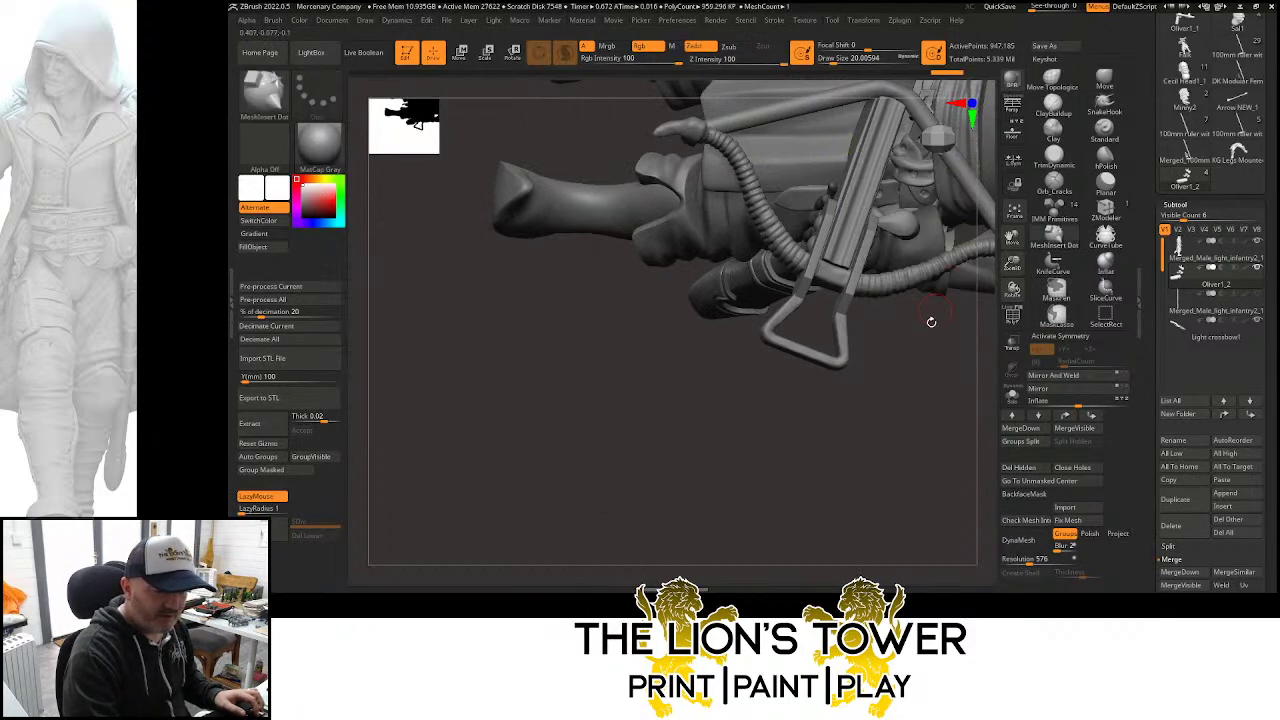
mouse_move(932, 362)
left_mouse_down()
mouse_move(906, 166)
mouse_move(853, 168)
left_mouse_up()
left_click(515, 58)
left_click_drag(903, 257, 960, 292)
left_click(759, 352)
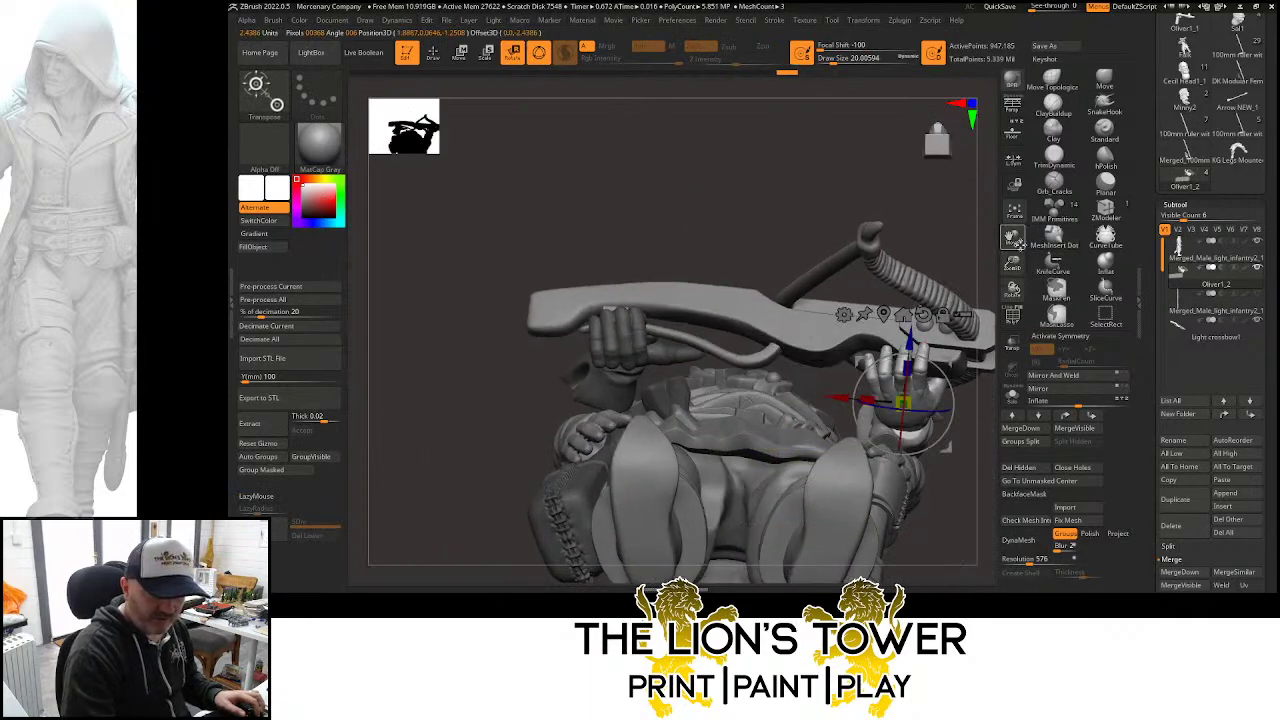
Move and rotate the front hand so it sits under the light crossbow's fore-stock, judging the fit from several sides
left_click_drag(1018, 243, 965, 227)
key("q")
mouse_move(938, 391)
left_mouse_down()
mouse_move(945, 430)
mouse_move(608, 117)
left_mouse_up()
key("r")
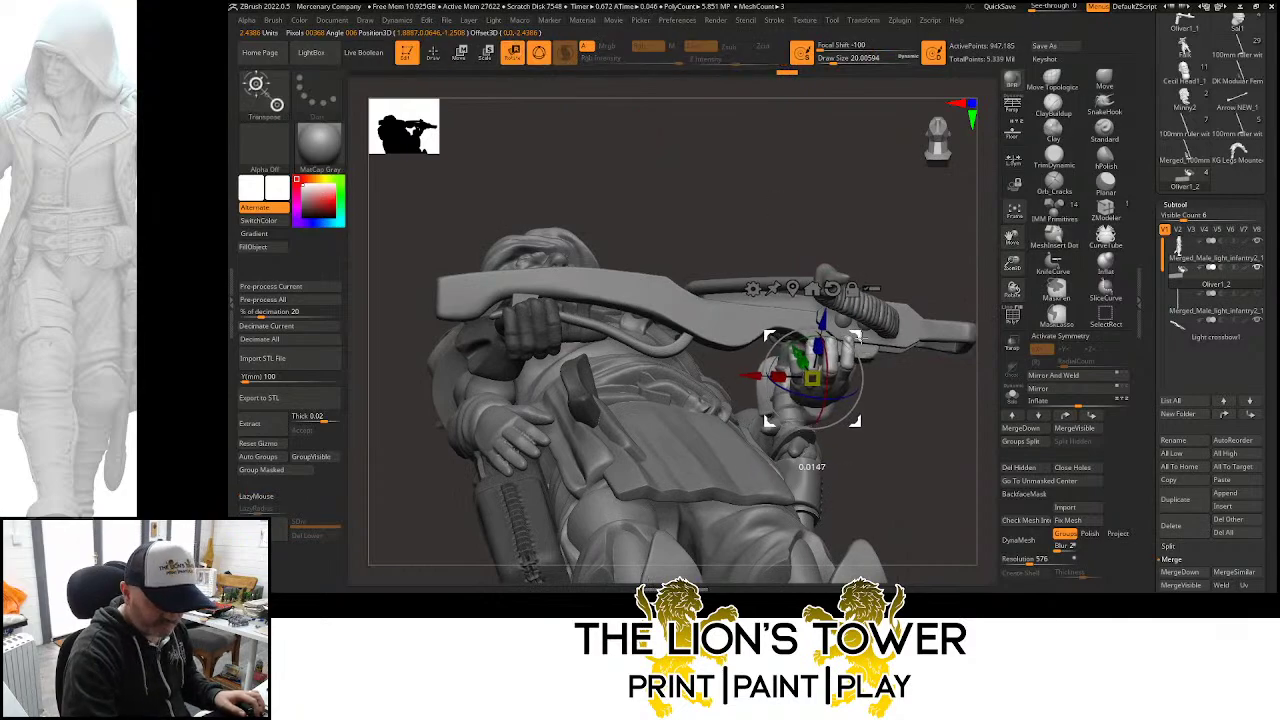
left_click_drag(923, 379, 786, 403)
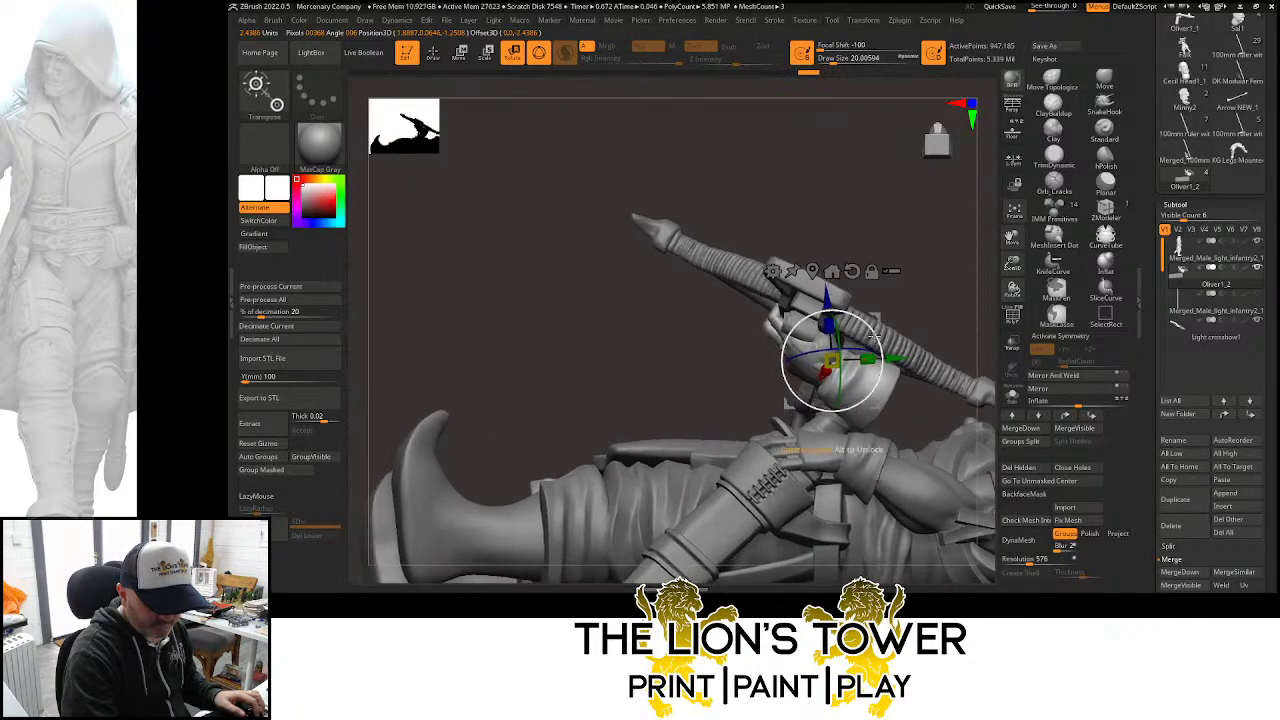
mouse_move(875, 328)
left_mouse_down()
mouse_move(866, 306)
mouse_move(878, 328)
left_mouse_up()
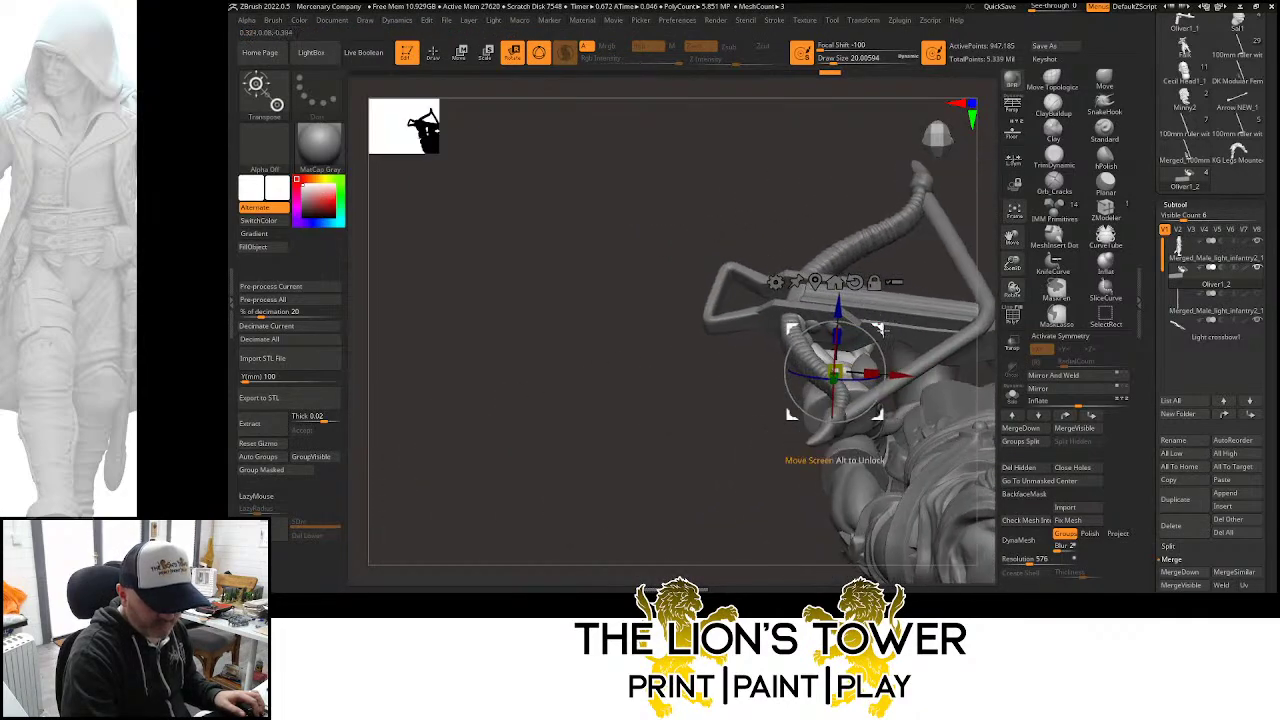
mouse_move(894, 282)
left_mouse_down()
mouse_move(940, 184)
mouse_move(905, 207)
mouse_move(966, 200)
mouse_move(640, 110)
left_mouse_up()
Mask everything in Oliver1_2 except the front hand's little finger and set the gizmo's pivot at the finger's base
key("q")
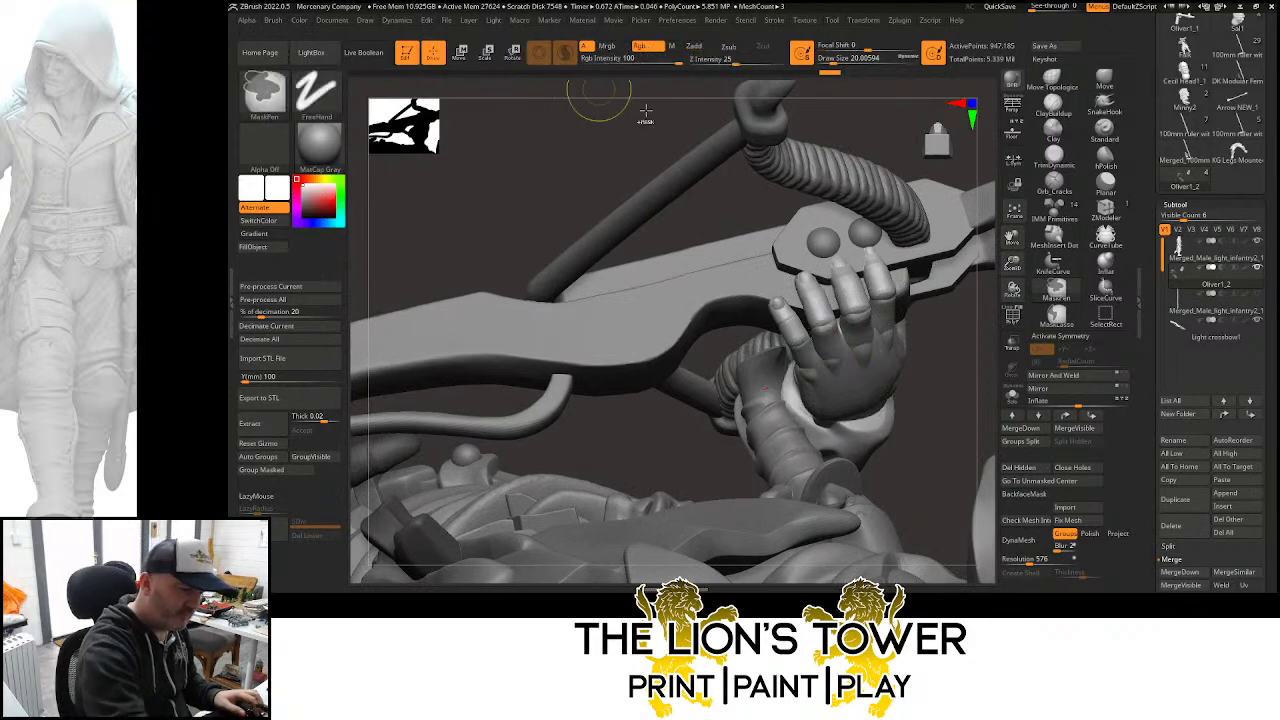
key("ctrl+shift")
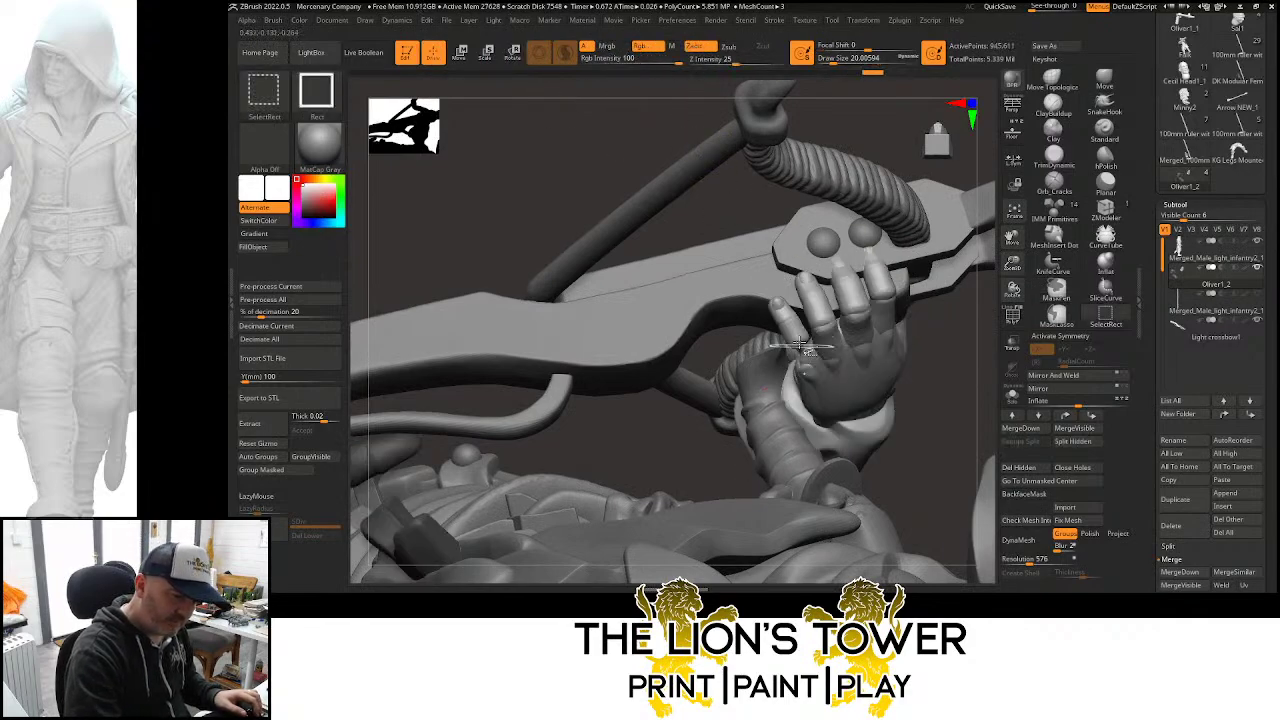
left_click(963, 346, "ctrl")
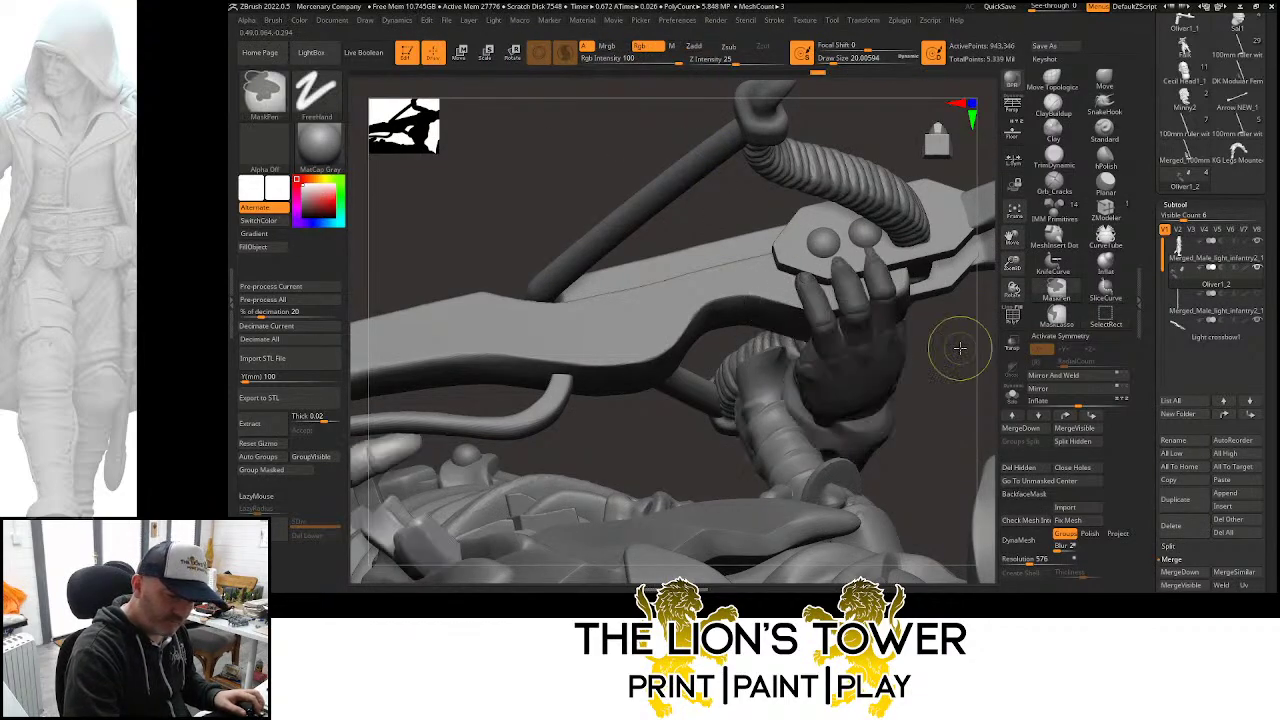
left_click(962, 345, "ctrl+shift")
left_click(538, 55)
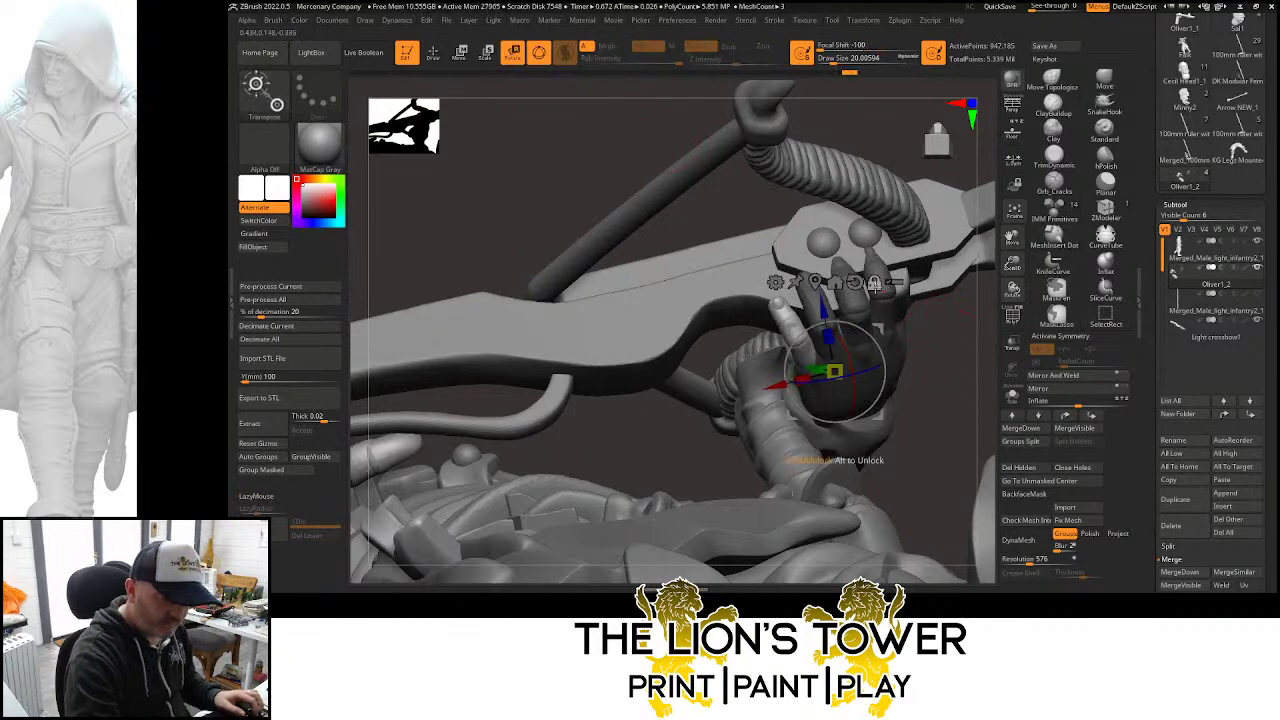
left_click(876, 285)
left_click_drag(857, 323, 859, 321)
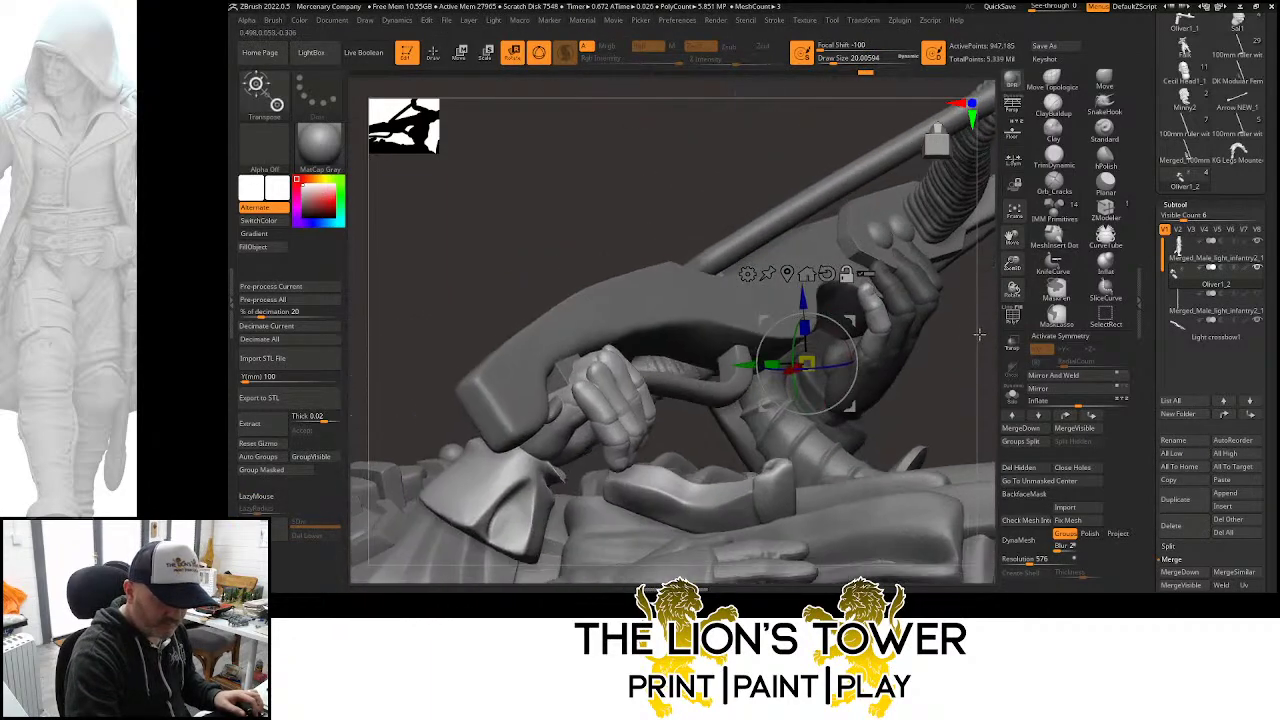
Rotate and shift the front hand's little finger so it curls toward the crossbow stock
left_click_drag(953, 305, 919, 314)
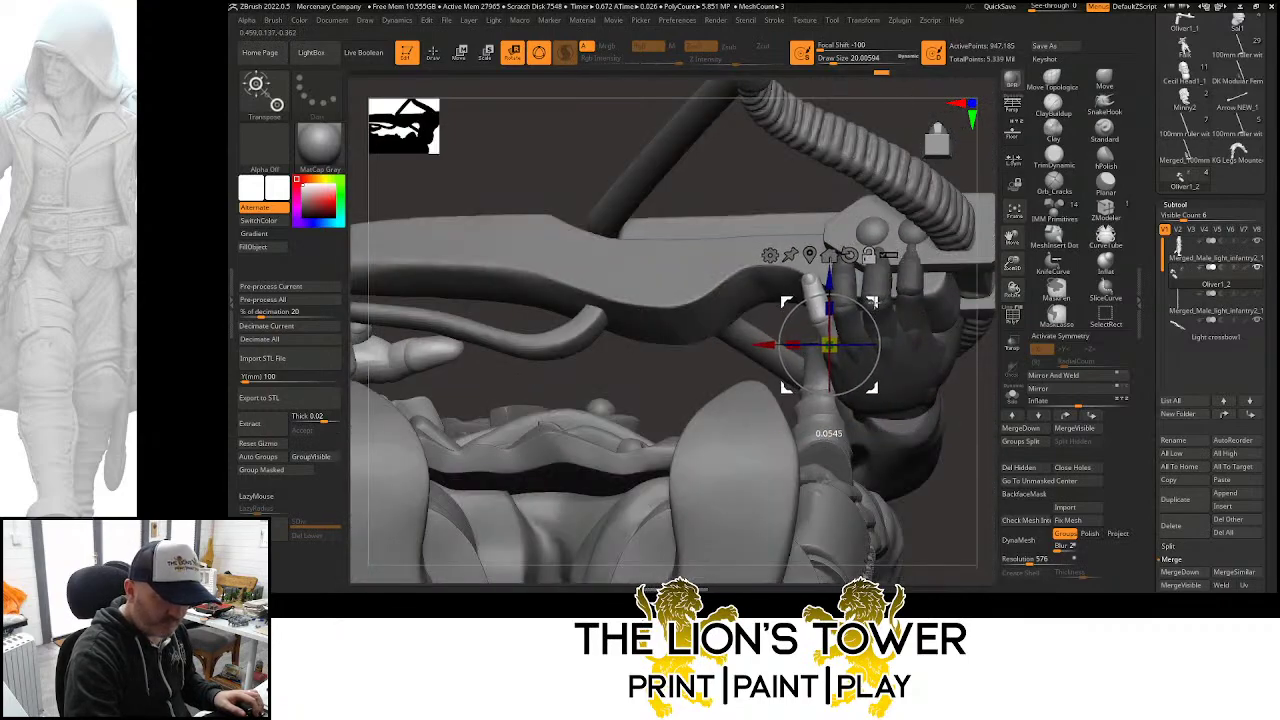
left_click_drag(962, 172, 955, 320)
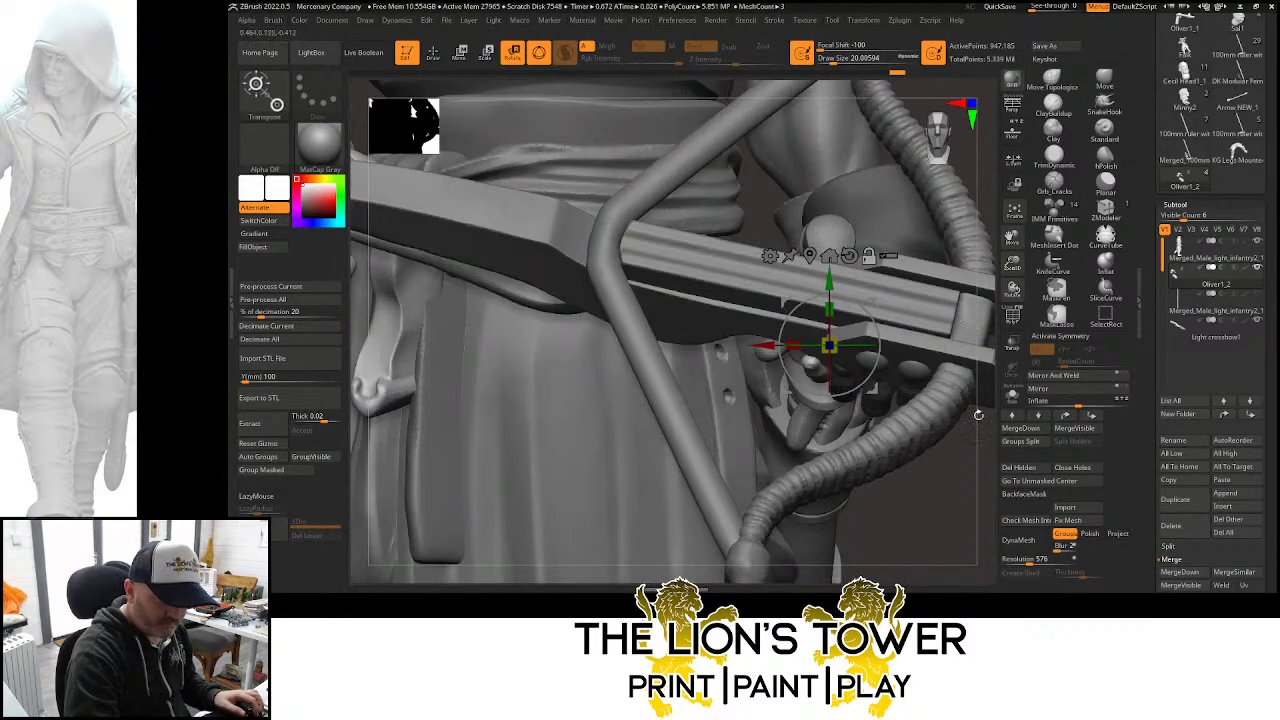
left_click_drag(978, 415, 1003, 445)
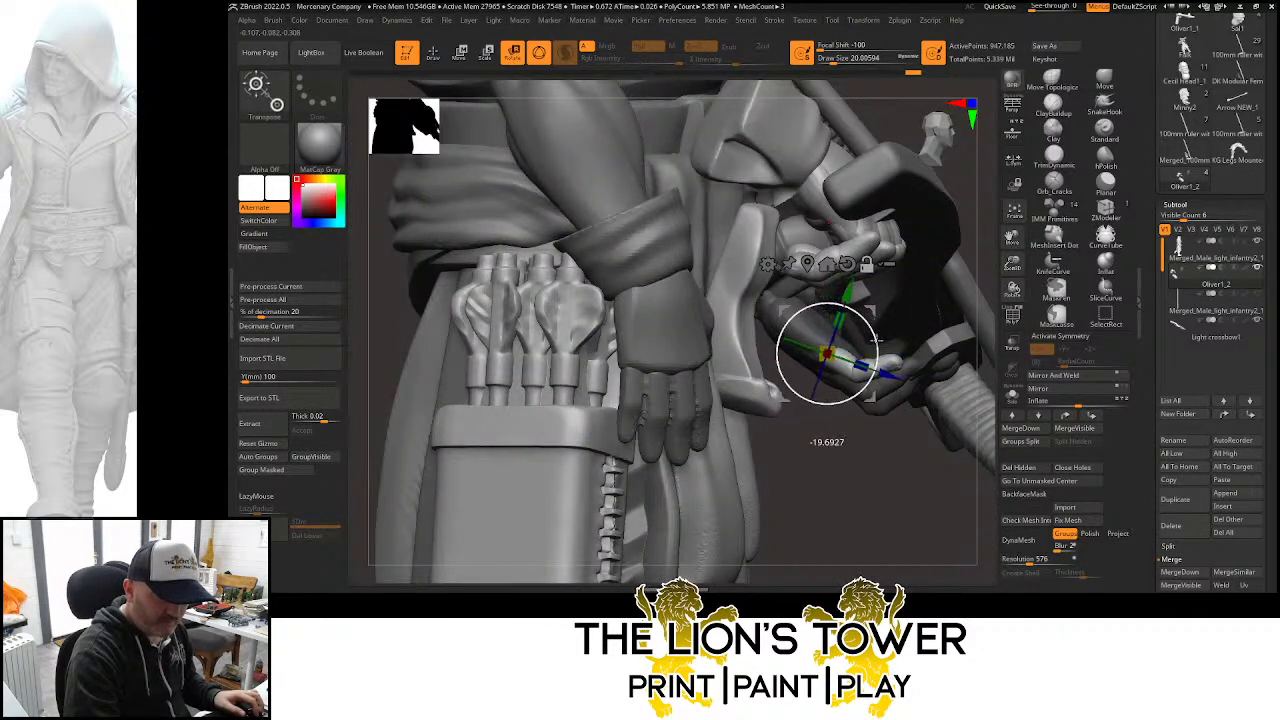
left_click_drag(864, 380, 870, 396)
mouse_move(897, 466)
left_mouse_down()
mouse_move(870, 487)
mouse_move(770, 455)
mouse_move(650, 330)
mouse_move(594, 265)
mouse_move(662, 199)
left_mouse_up()
Judge the pose on the whole figure and refine the little finger's angle against the stock
left_click_drag(593, 162, 845, 514, "ctrl")
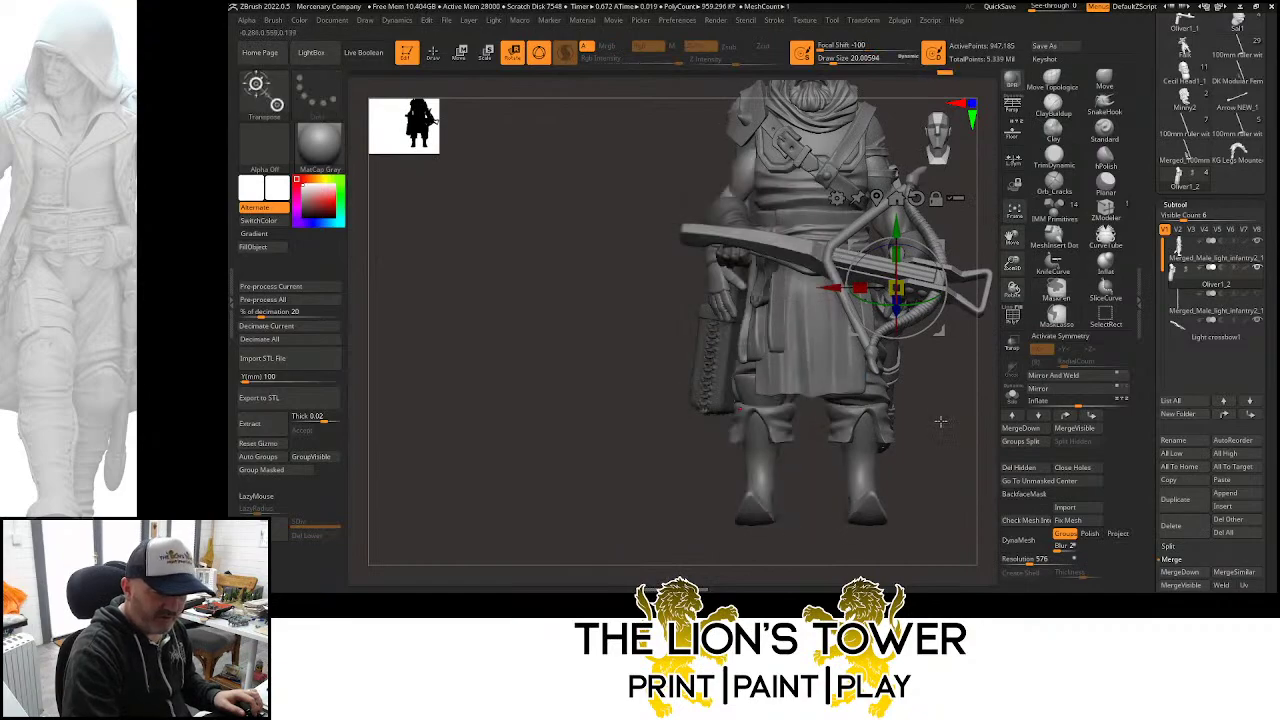
left_click_drag(940, 420, 1012, 400)
left_click_drag(1012, 264, 1072, 415)
left_click_drag(915, 298, 915, 298)
left_click_drag(953, 437, 956, 323)
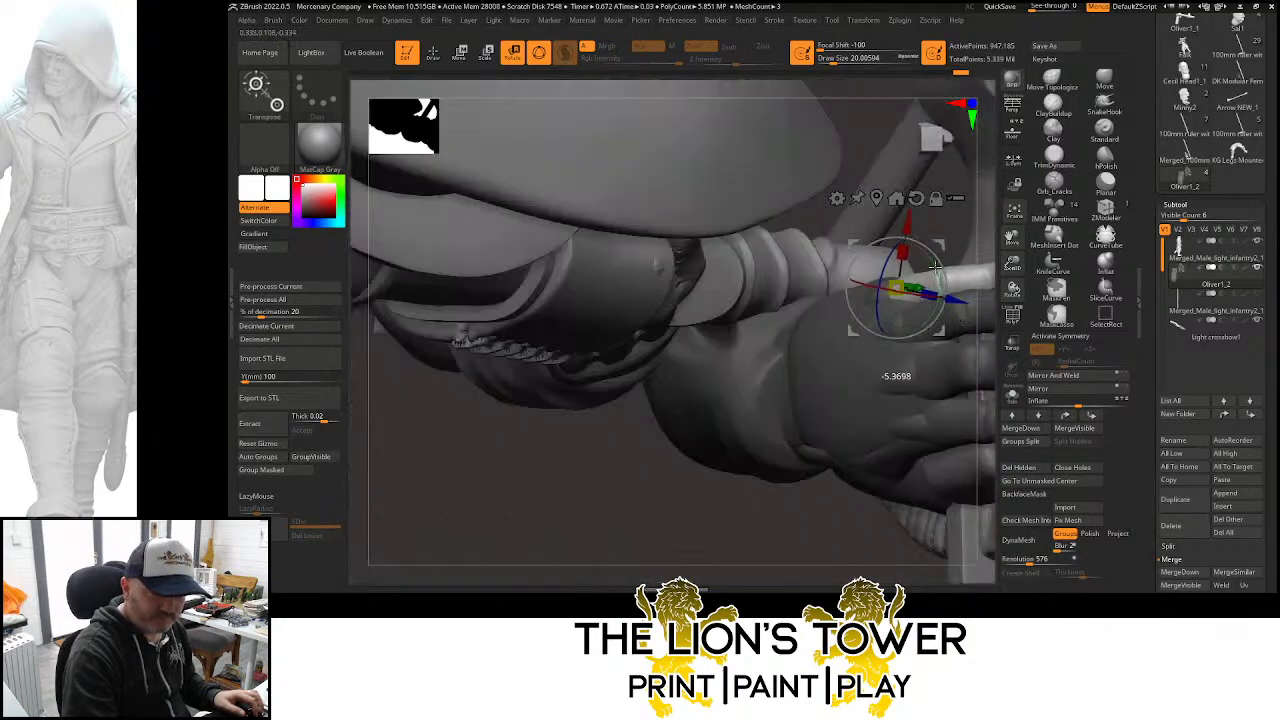
left_click_drag(1012, 240, 866, 318)
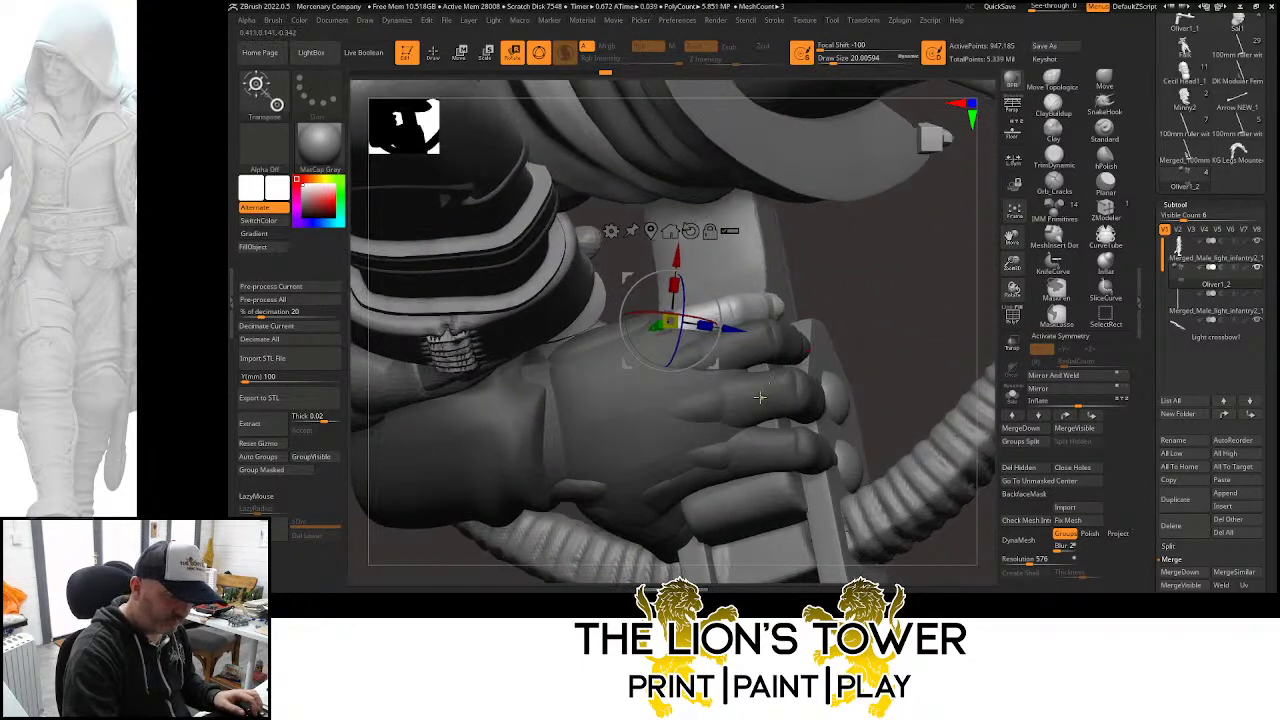
Mask the hand except the middle segment and tip of the front hand's middle finger
left_click(760, 397)
left_click(434, 54)
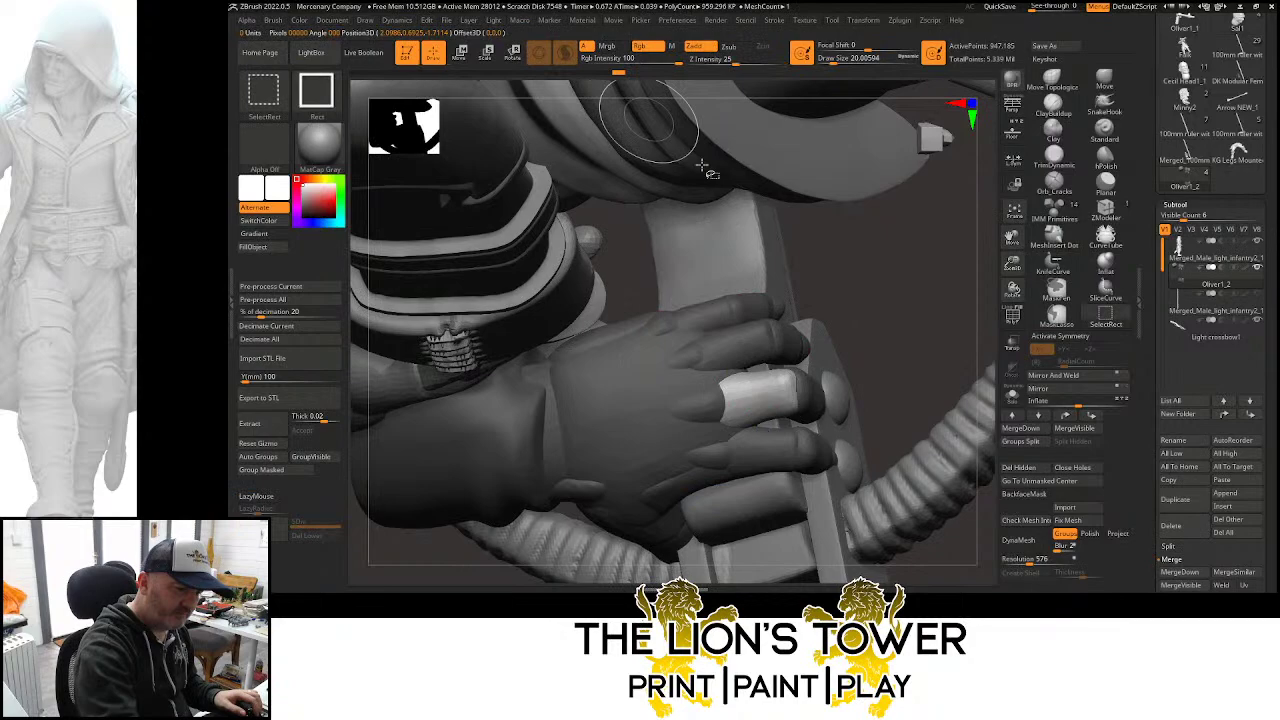
left_click(816, 398, "ctrl+shift")
left_click(816, 398, "ctrl+shift")
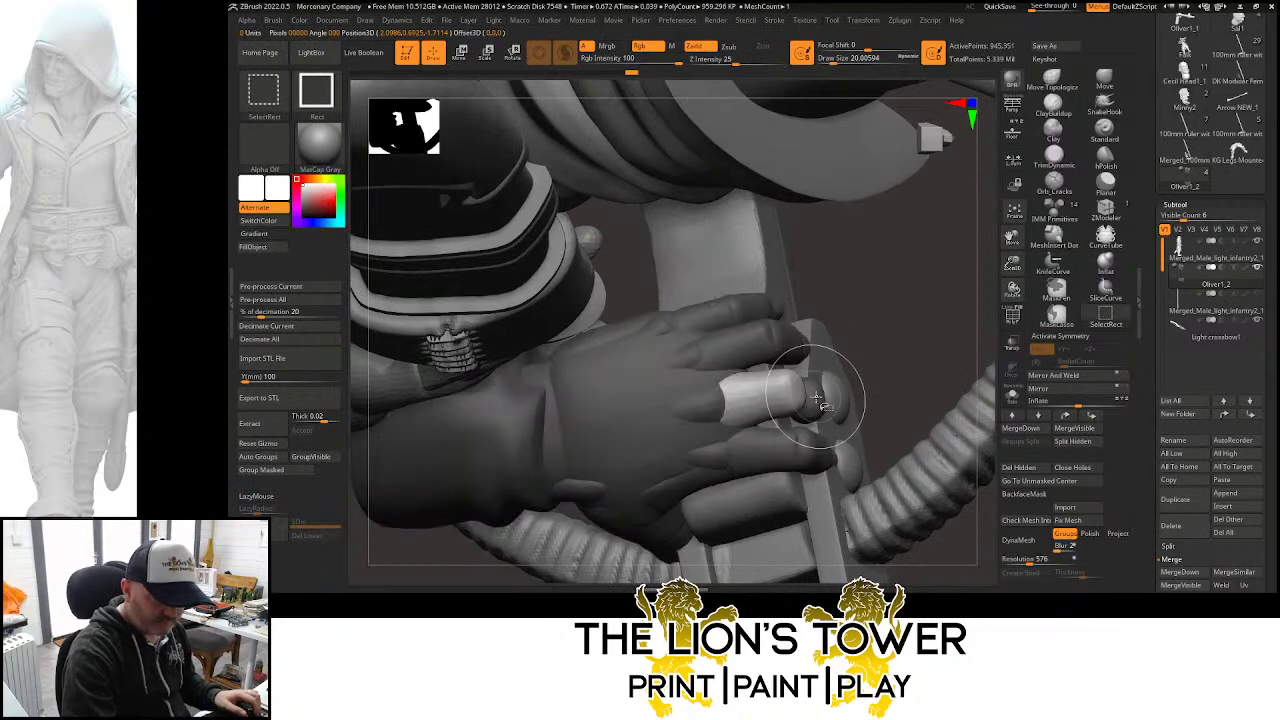
left_click_drag(893, 317, 908, 348, "ctrl+shift")
left_click(905, 328, "ctrl+shift")
key("b")
key("m")
key("i")
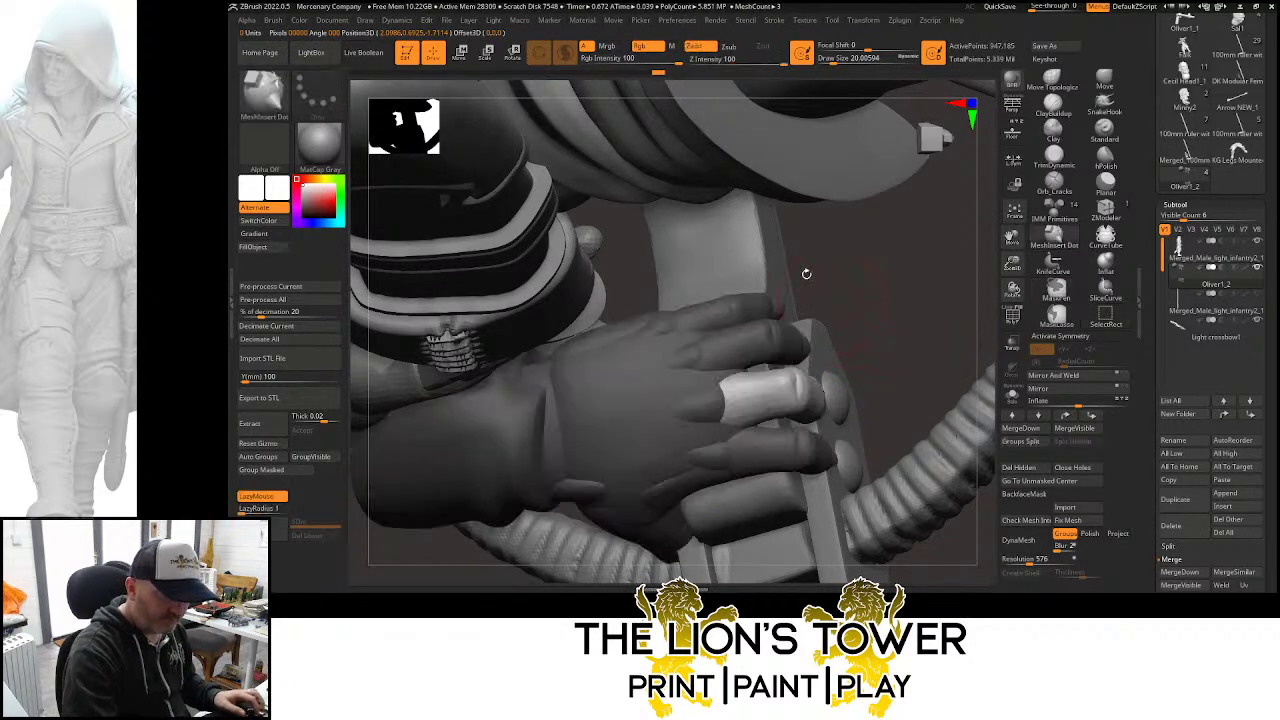
Adjust the unmasked middle finger segments with the rotate gizmo so they follow the crossbow stock
left_click(513, 53)
left_click_drag(889, 300, 880, 290)
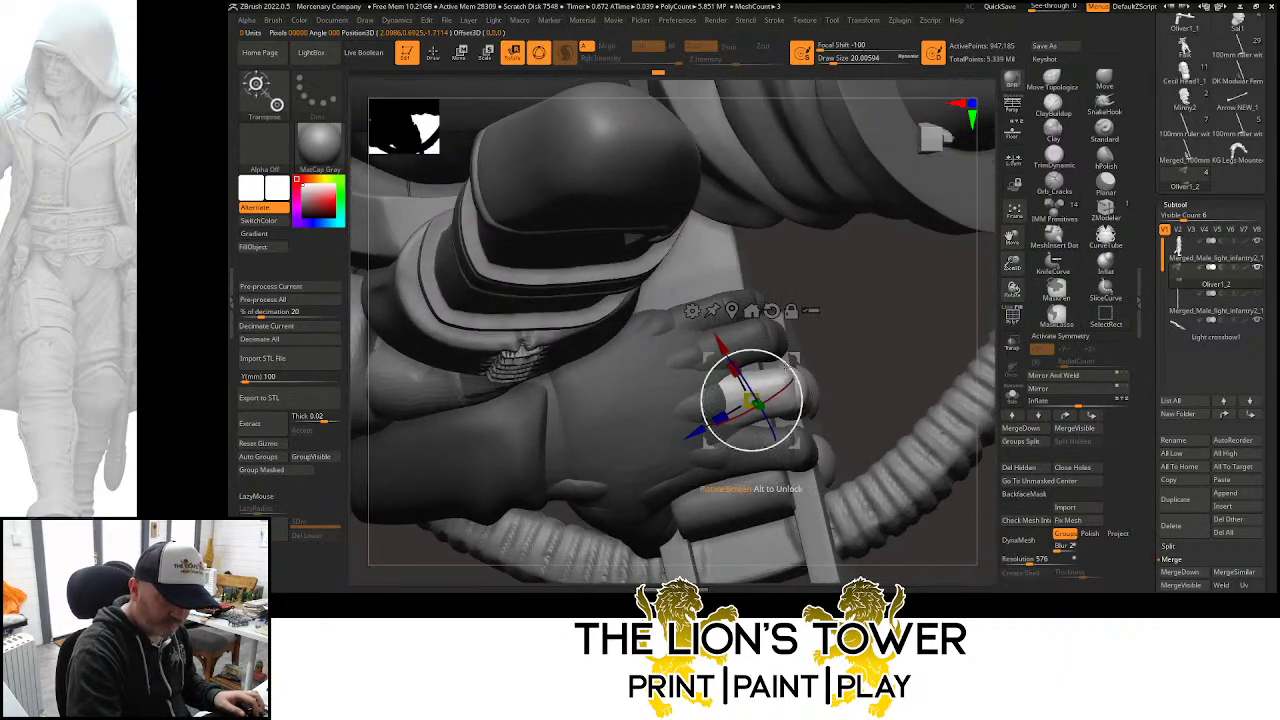
left_click_drag(790, 351, 789, 349)
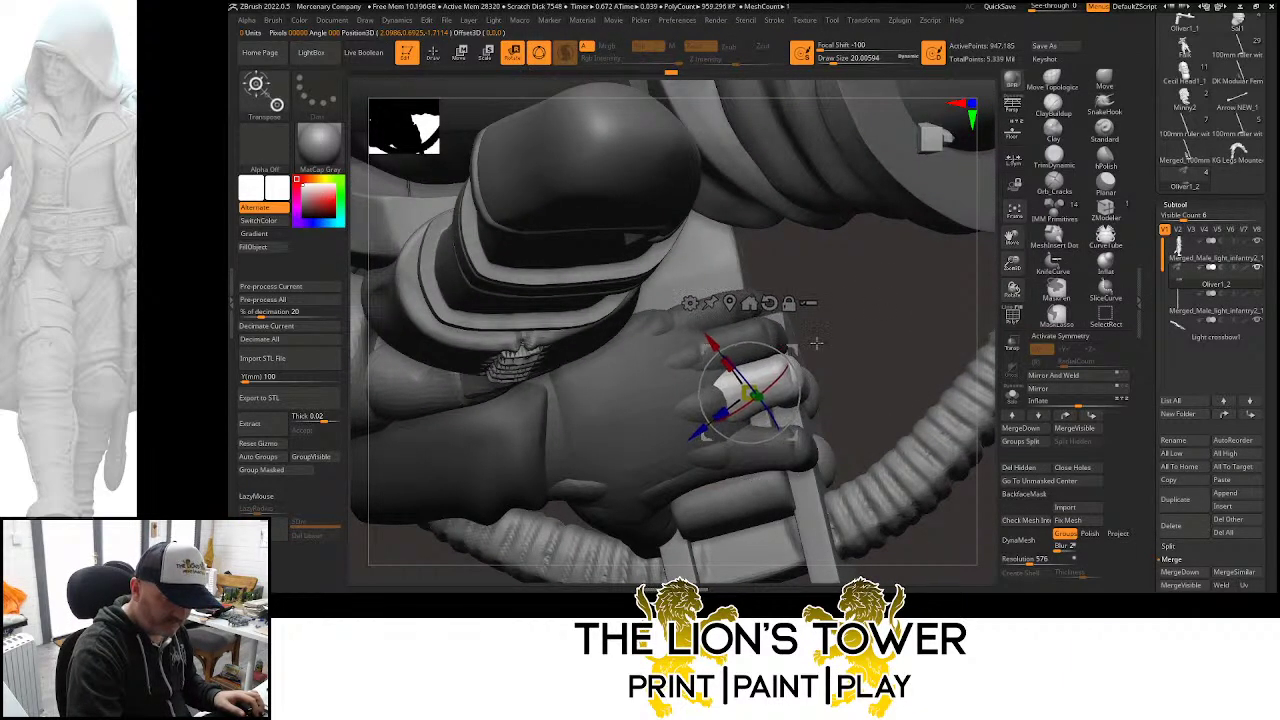
Clear the mask, isolate the front hand's index finger segments and mask everything except that finger
left_click(433, 52)
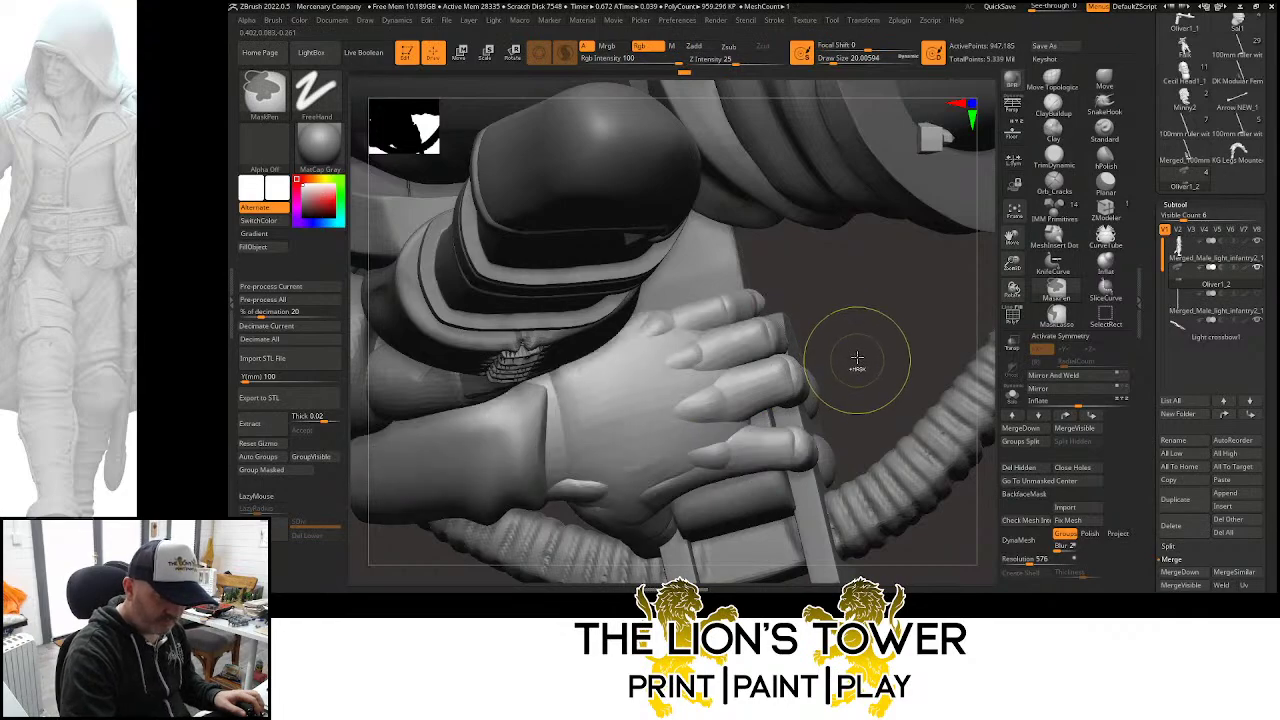
key("ctrl+shift")
left_click(776, 452, "ctrl+shift")
left_click(806, 451, "ctrl+shift")
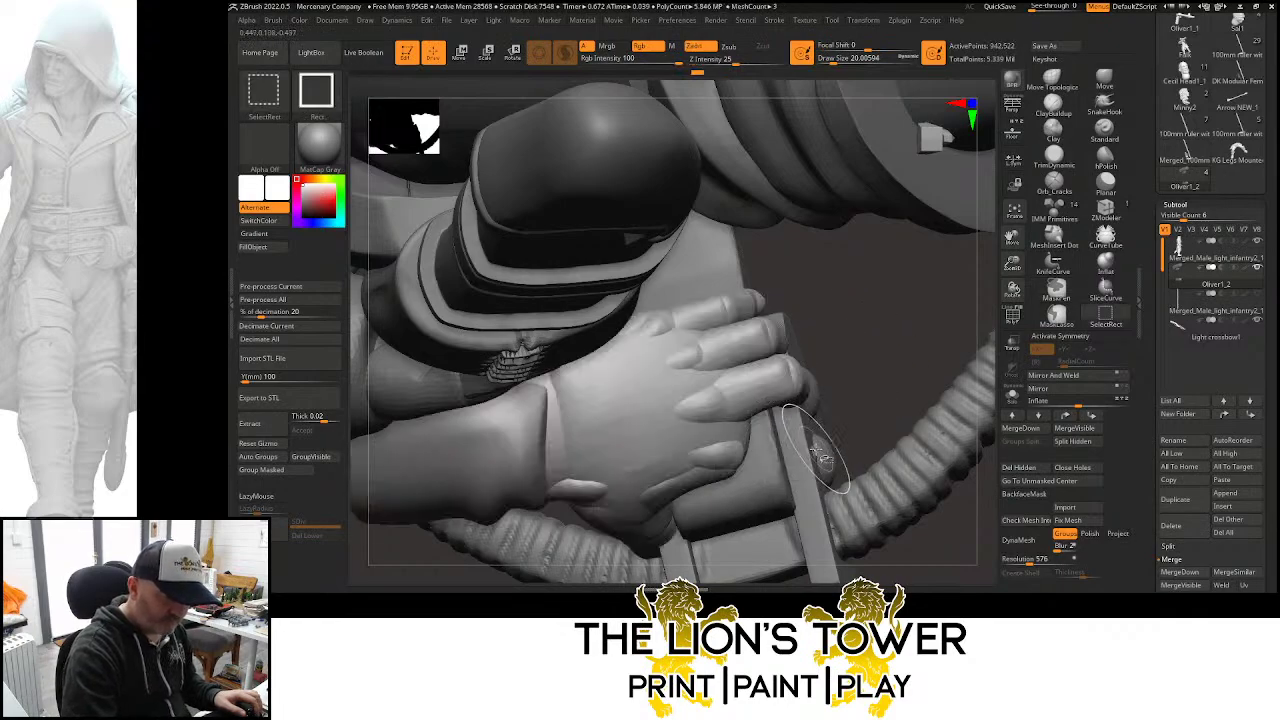
left_click_drag(868, 377, 876, 383, "ctrl+shift")
left_click(877, 377, "ctrl")
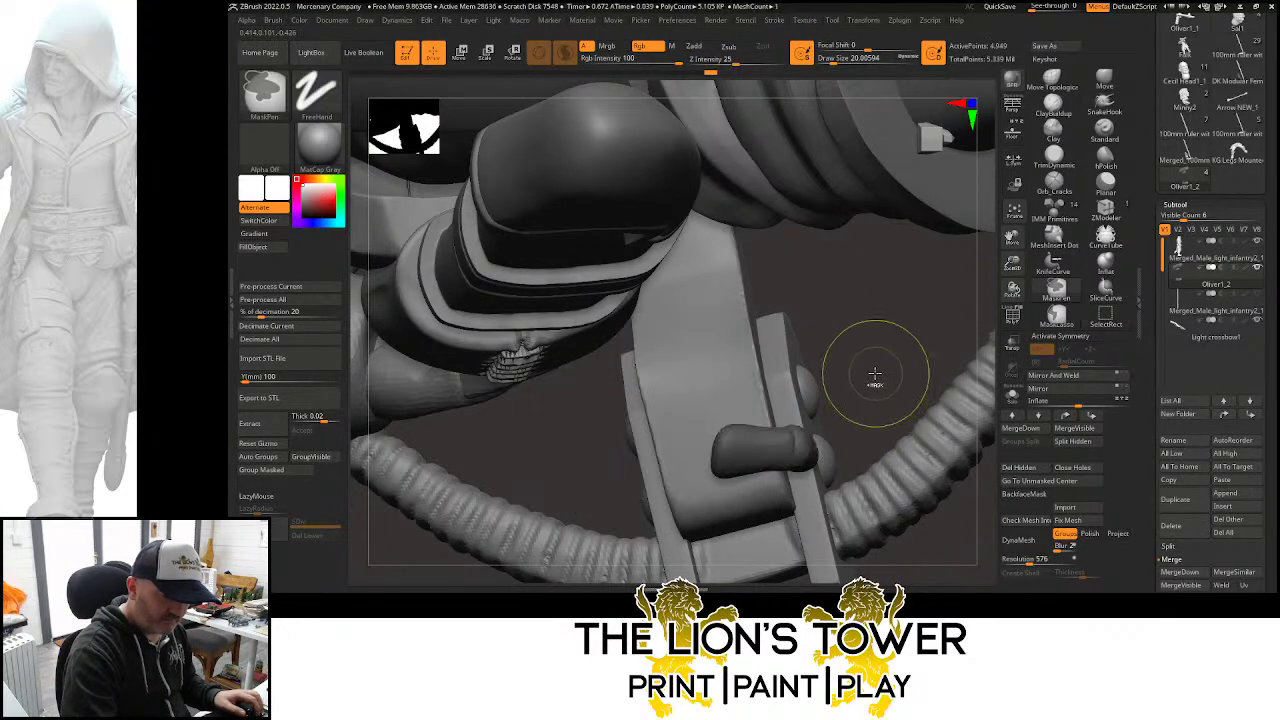
left_click(875, 374, "ctrl+shift")
left_click(875, 373, "ctrl")
Place the gizmo's pivot at the index finger's base and rotate the finger against the crossbow stock
left_click(513, 52)
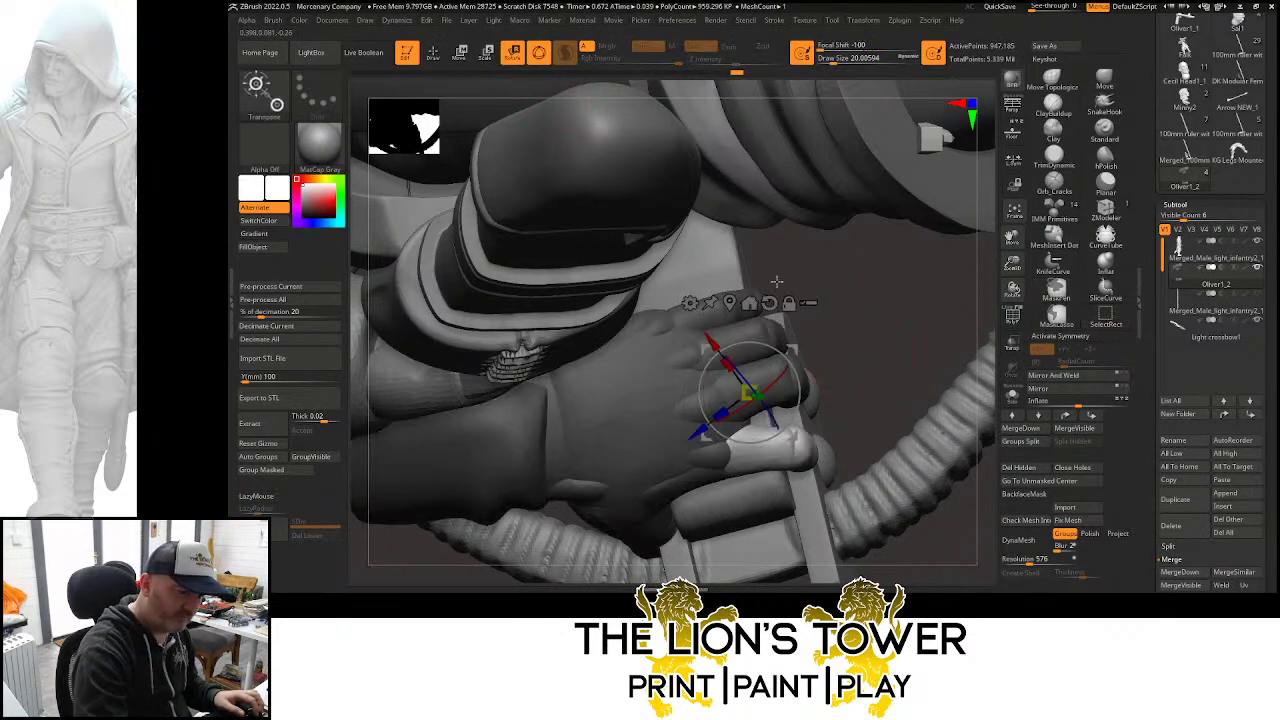
left_click_drag(794, 350, 784, 445, "alt")
left_click_drag(781, 400, 849, 374)
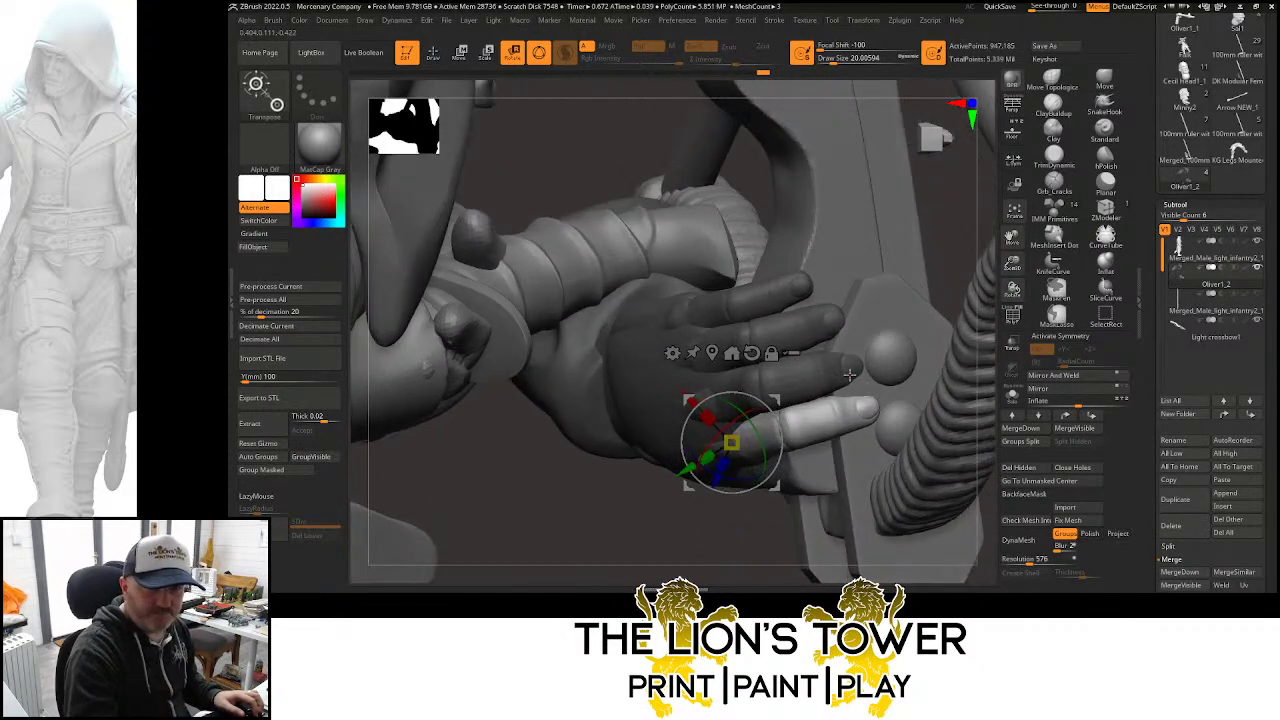
Mask the front hand again, leaving only the middle finger's outer segments unmasked
left_click(878, 281, "ctrl")
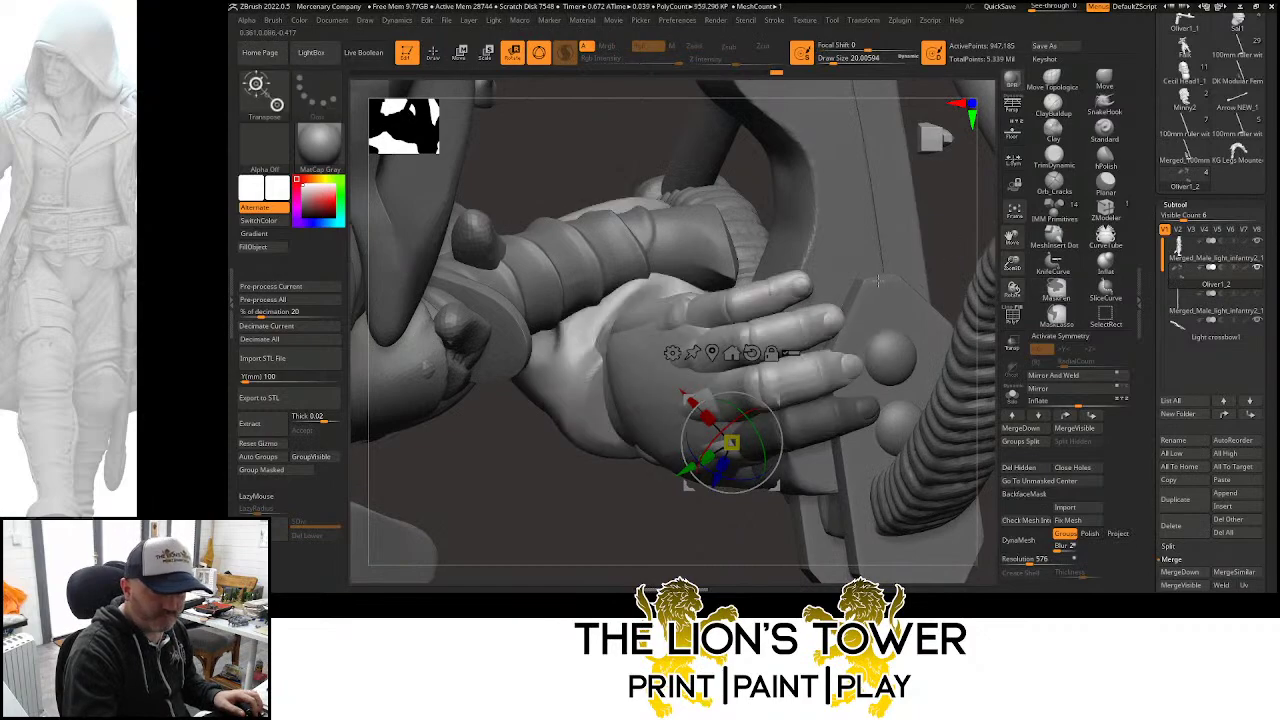
left_click(832, 376)
key("q")
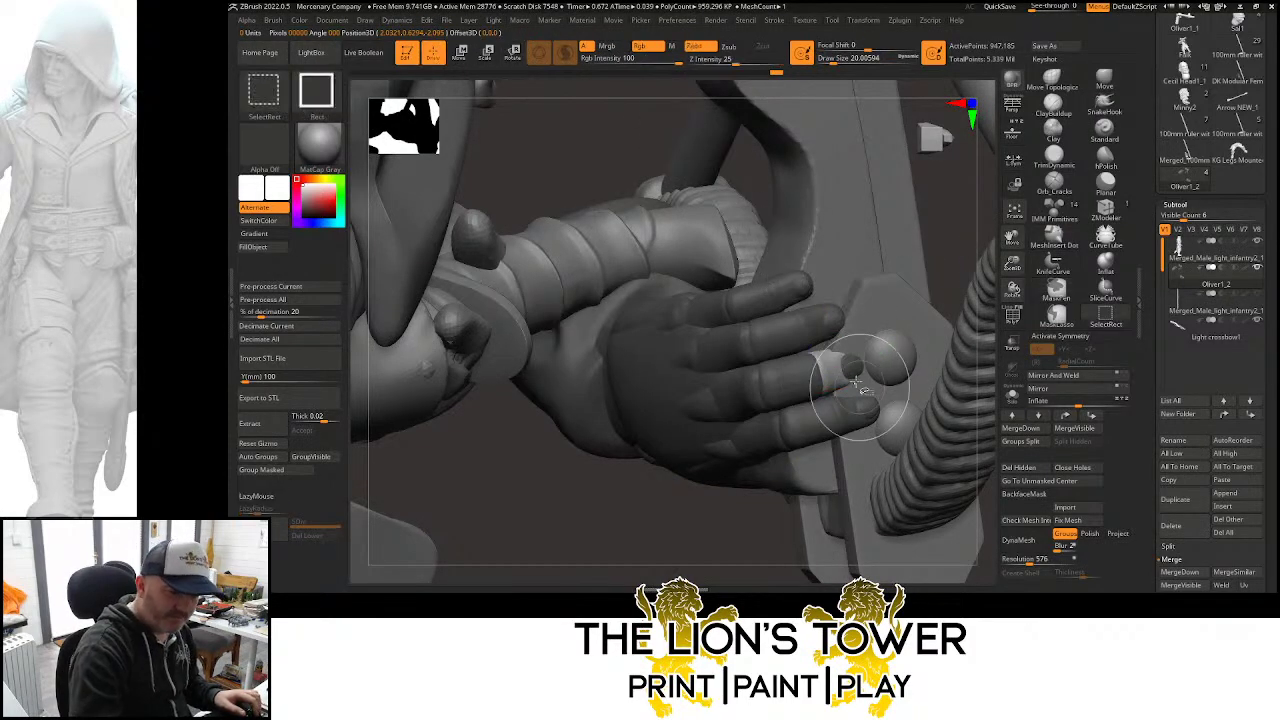
left_click(850, 368, "ctrl+shift")
left_click(944, 256, "ctrl+shift")
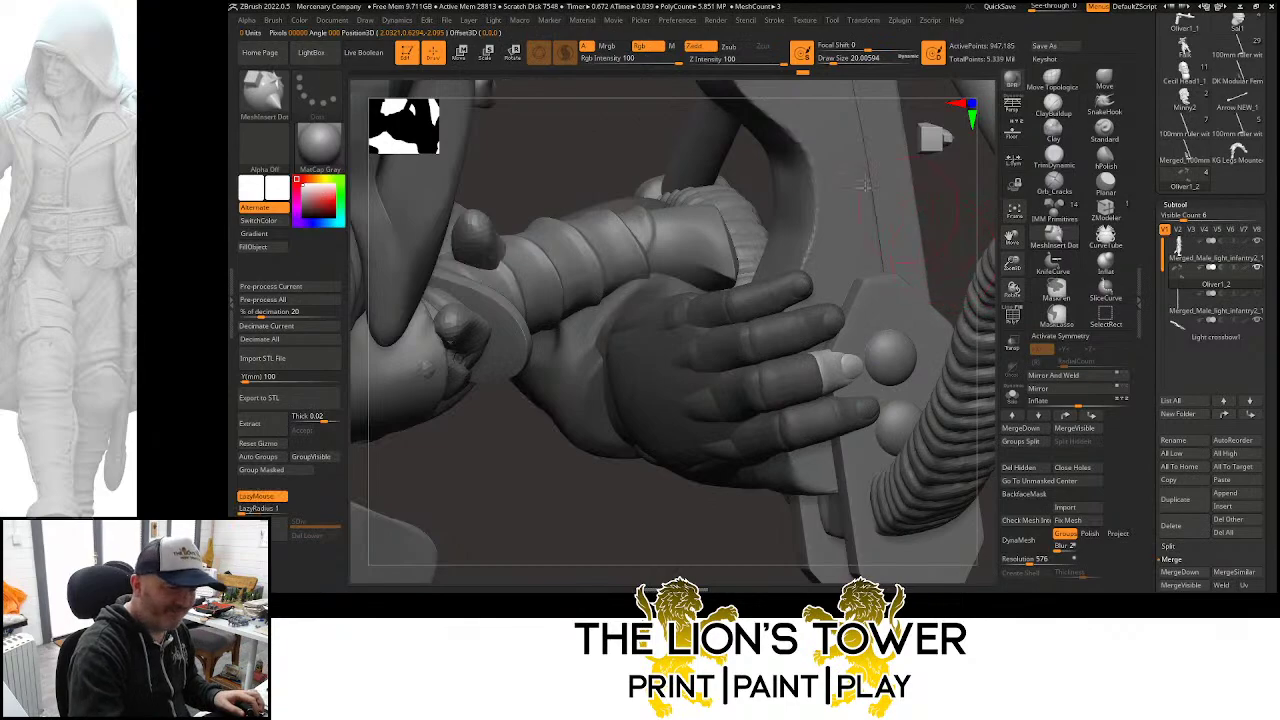
Bend the middle finger's outer segments inward around the crossbow stock, judging the grip from the side and below
key("r")
left_click_drag(928, 262, 878, 325)
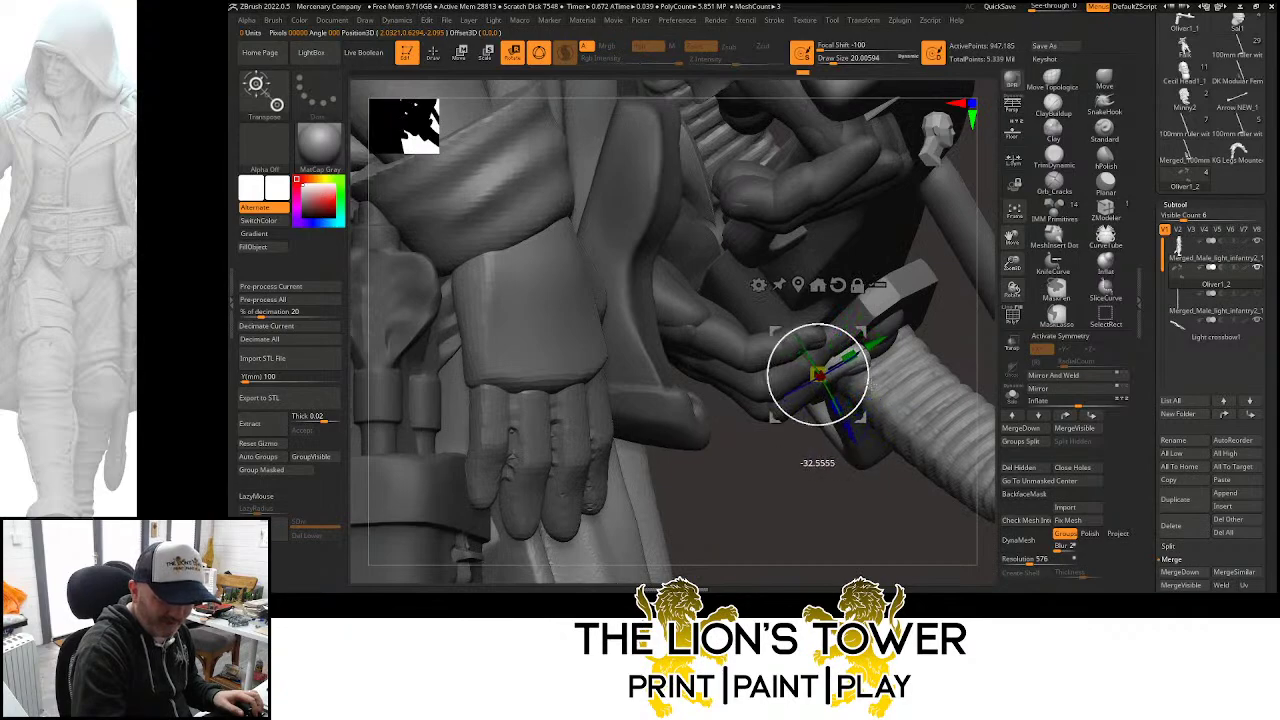
left_click_drag(872, 492, 868, 374)
mouse_move(948, 318)
left_mouse_down()
mouse_move(937, 294)
mouse_move(679, 144)
left_mouse_up()
Clear the mask and remask the front hand so that only the index finger's tip segment stays unmasked
key("q")
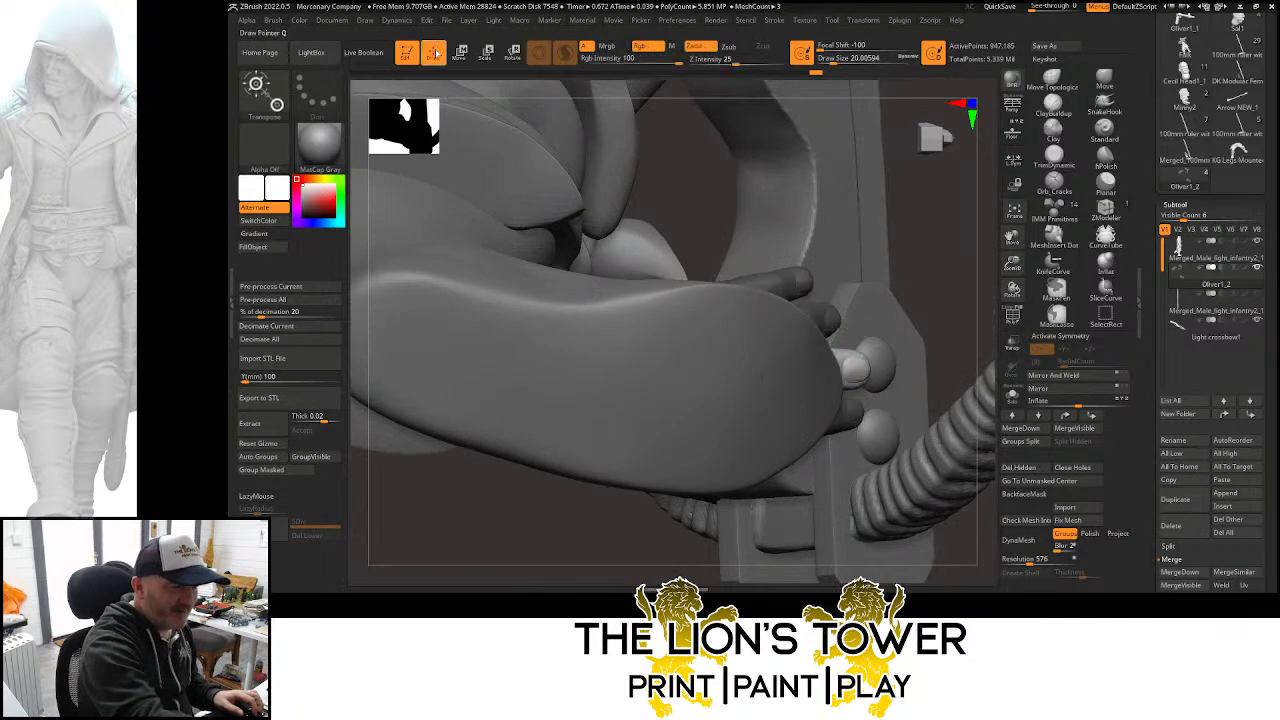
mouse_move(938, 290)
left_mouse_down()
mouse_move(945, 274)
mouse_move(843, 413)
left_mouse_up()
key("ctrl+shift")
left_click(843, 413, "ctrl+shift")
left_click(944, 228, "ctrl+shift")
left_click_drag(944, 228, 954, 222, "ctrl")
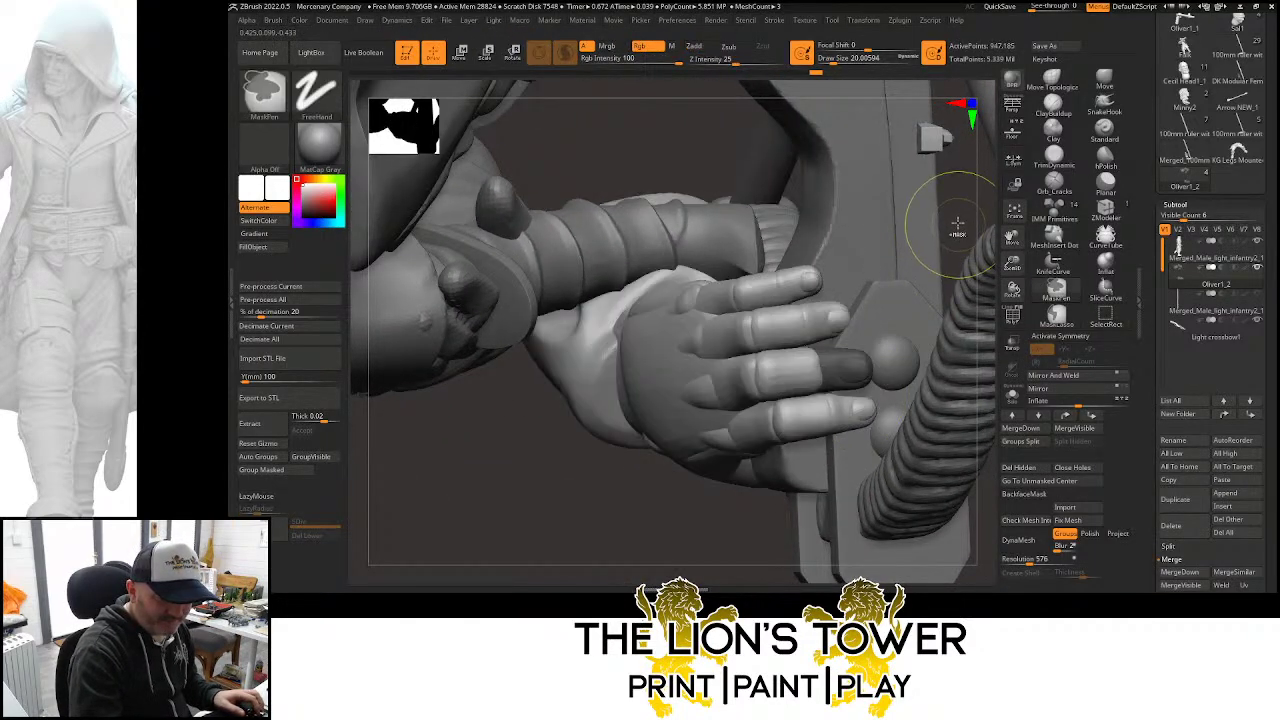
left_click(870, 410, "ctrl+shift")
left_click(940, 231, "ctrl+shift")
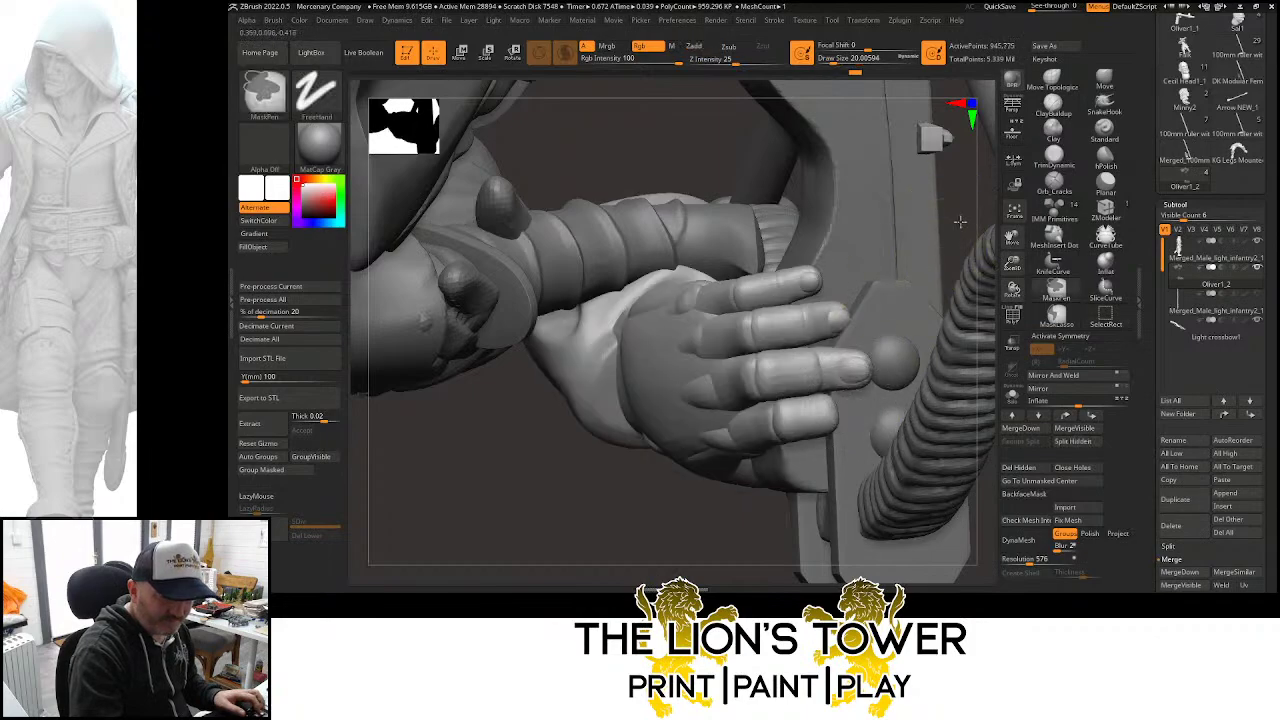
left_click(937, 231, "ctrl")
Rotate the index fingertip about its joint toward the crossbow stock and clear the mask
key("w")
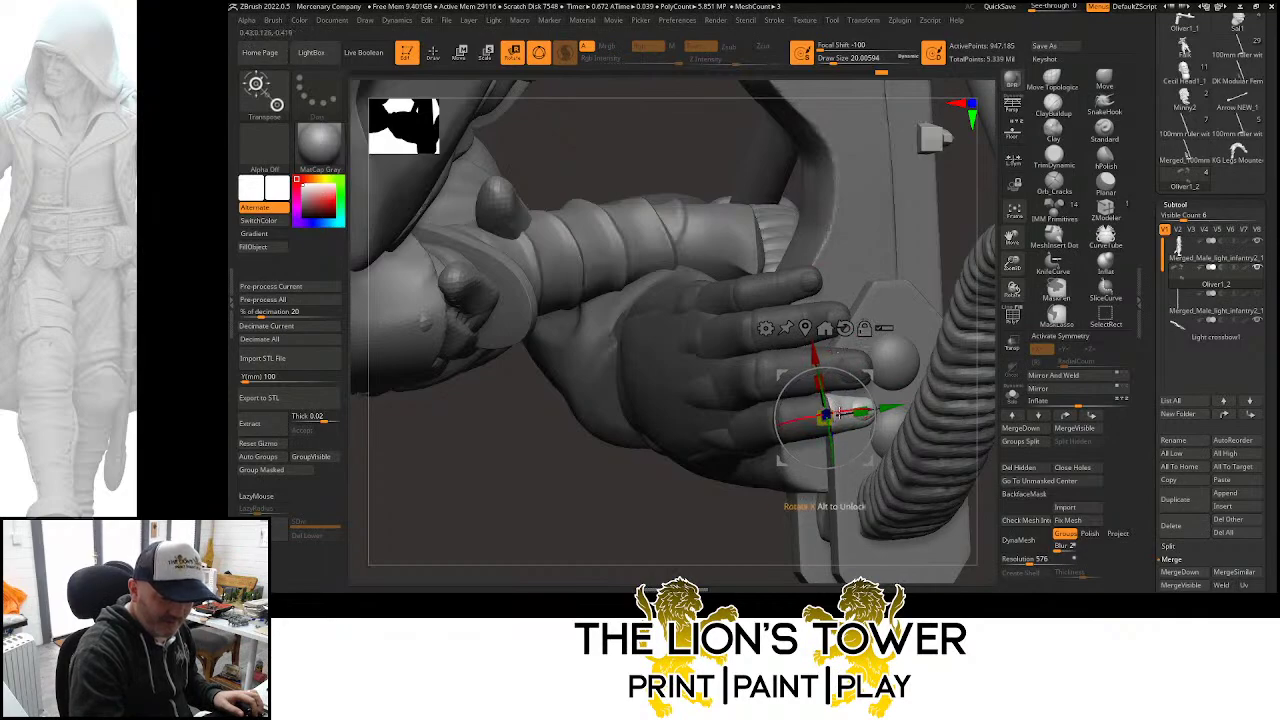
left_click_drag(960, 238, 818, 276, "ctrl")
left_click(436, 55)
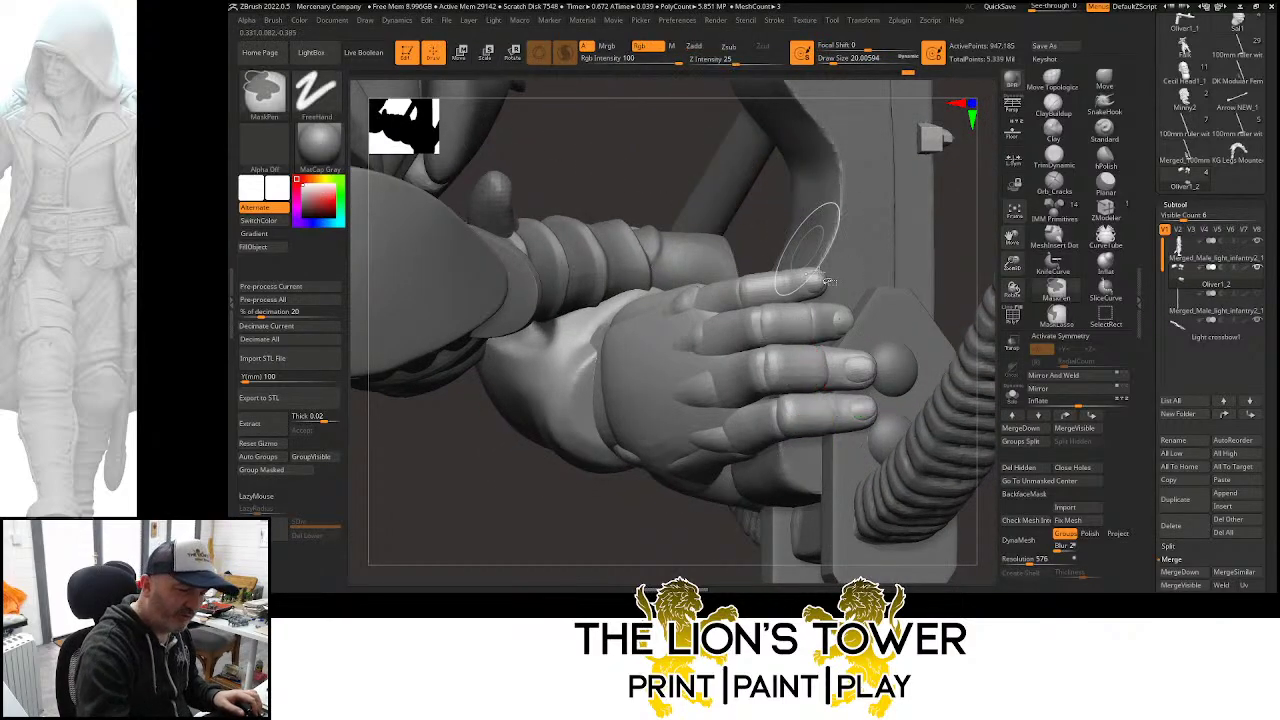
Mask the front hand except for the ring finger's outer segments
left_click(797, 329, "ctrl+shift")
left_click(799, 327, "ctrl+shift")
left_click(837, 321, "ctrl+shift")
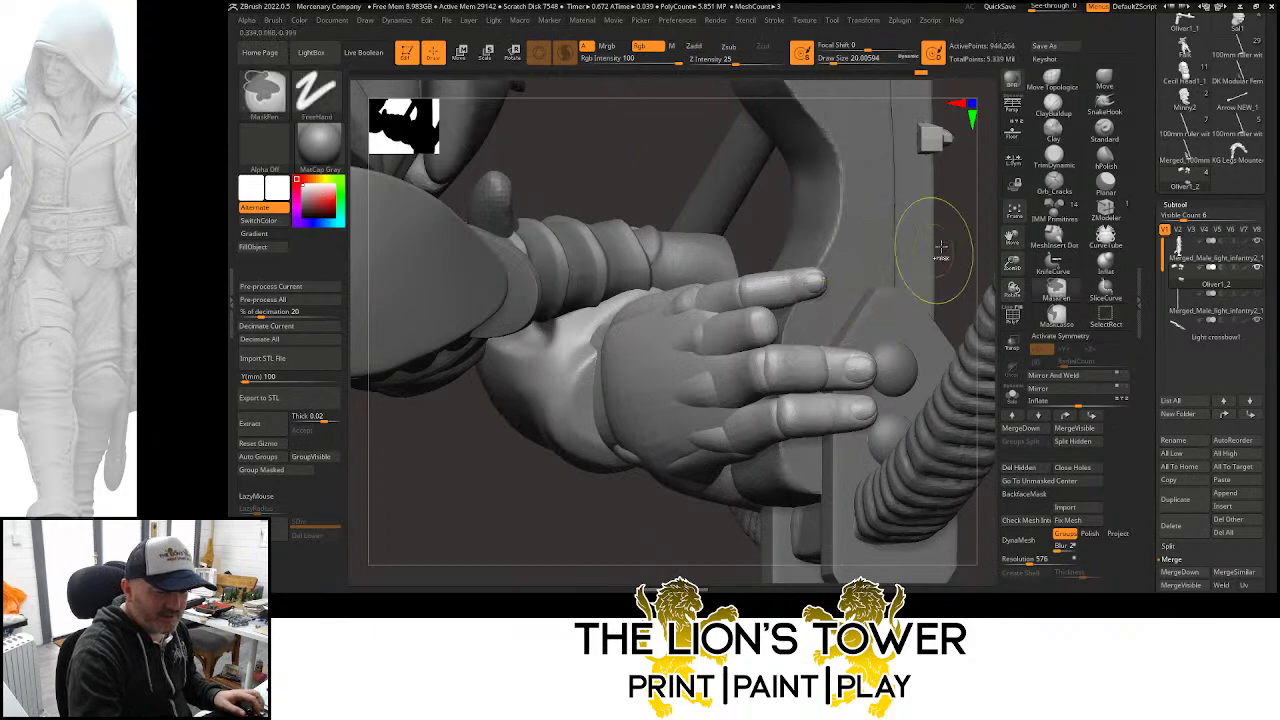
left_click(937, 252, "ctrl")
left_click(951, 245, "ctrl+shift")
left_click(513, 54)
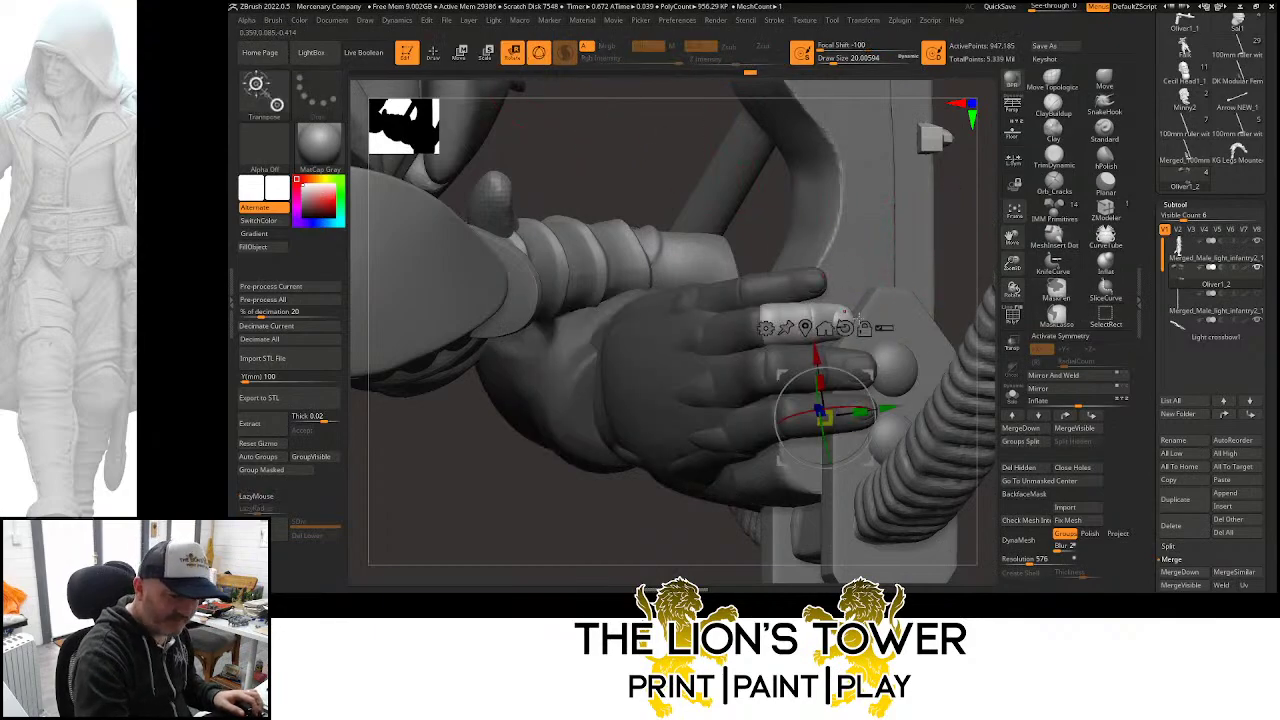
Set the gizmo at the ring finger's middle joint, bend the outer segments around the stock and clear the mask
left_click_drag(868, 378, 810, 255)
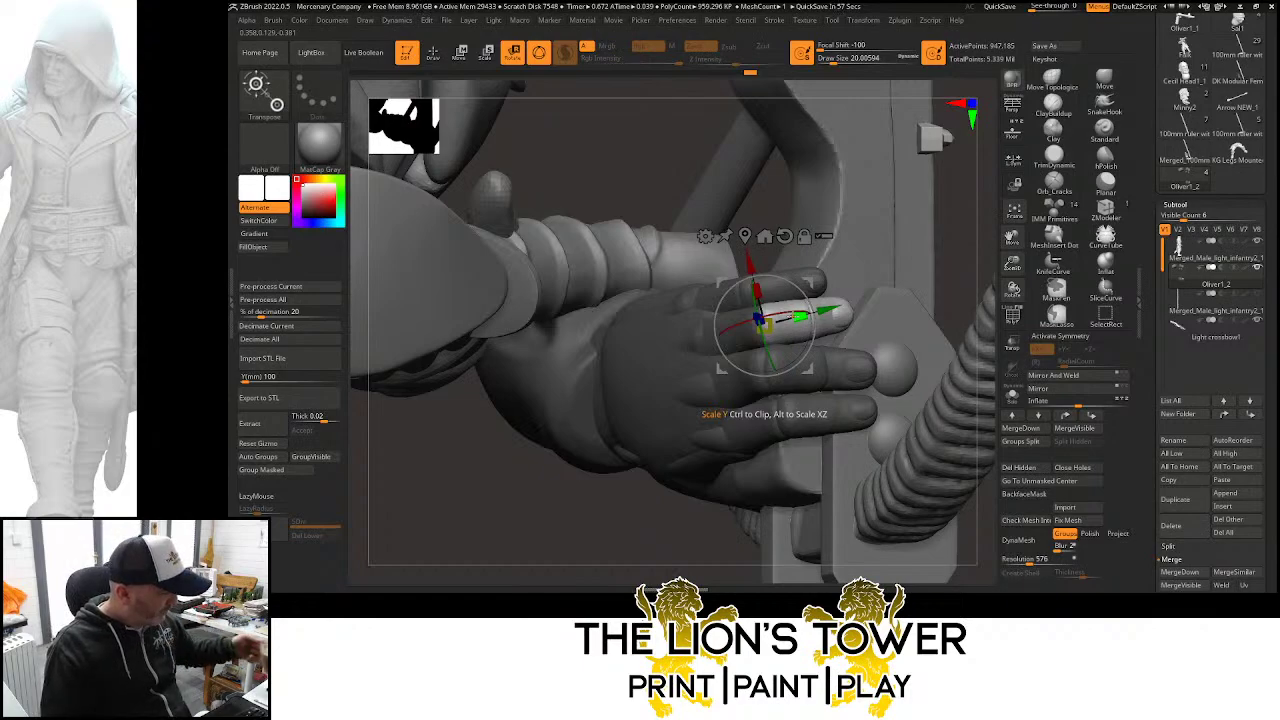
left_click(958, 260, "ctrl")
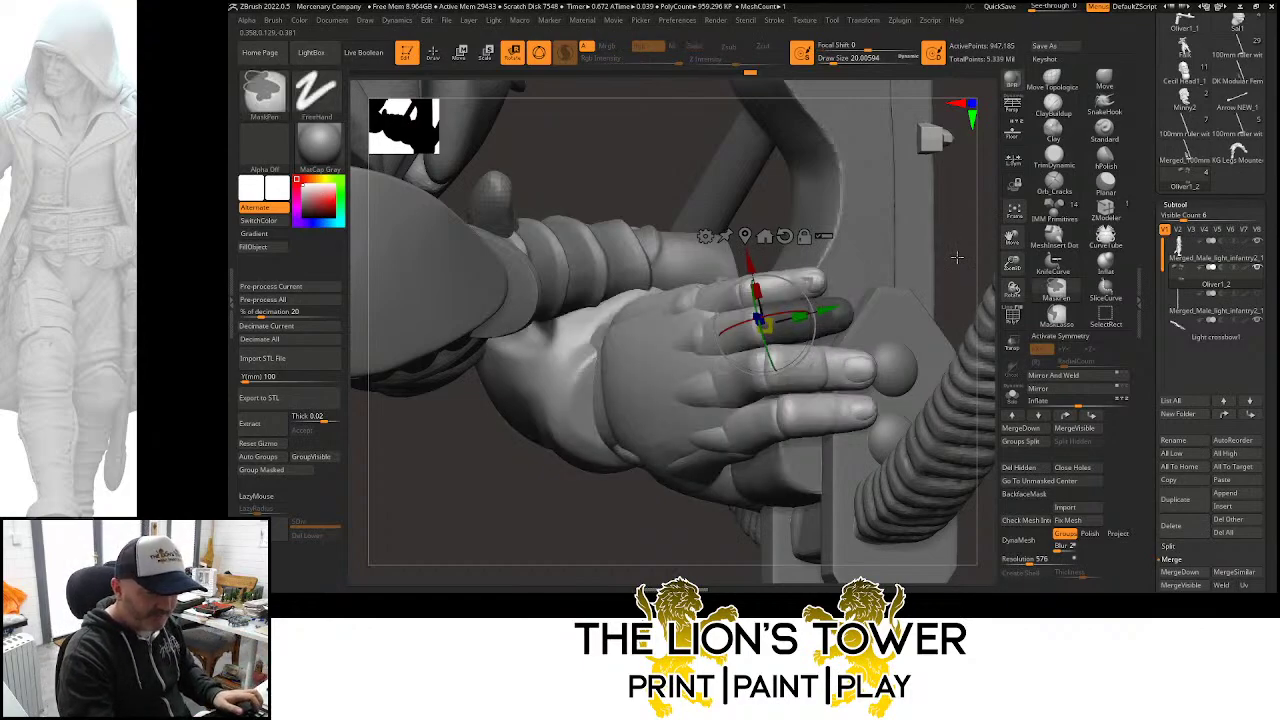
left_click_drag(958, 258, 954, 224, "ctrl")
left_click_drag(911, 325, 930, 275)
key("q")
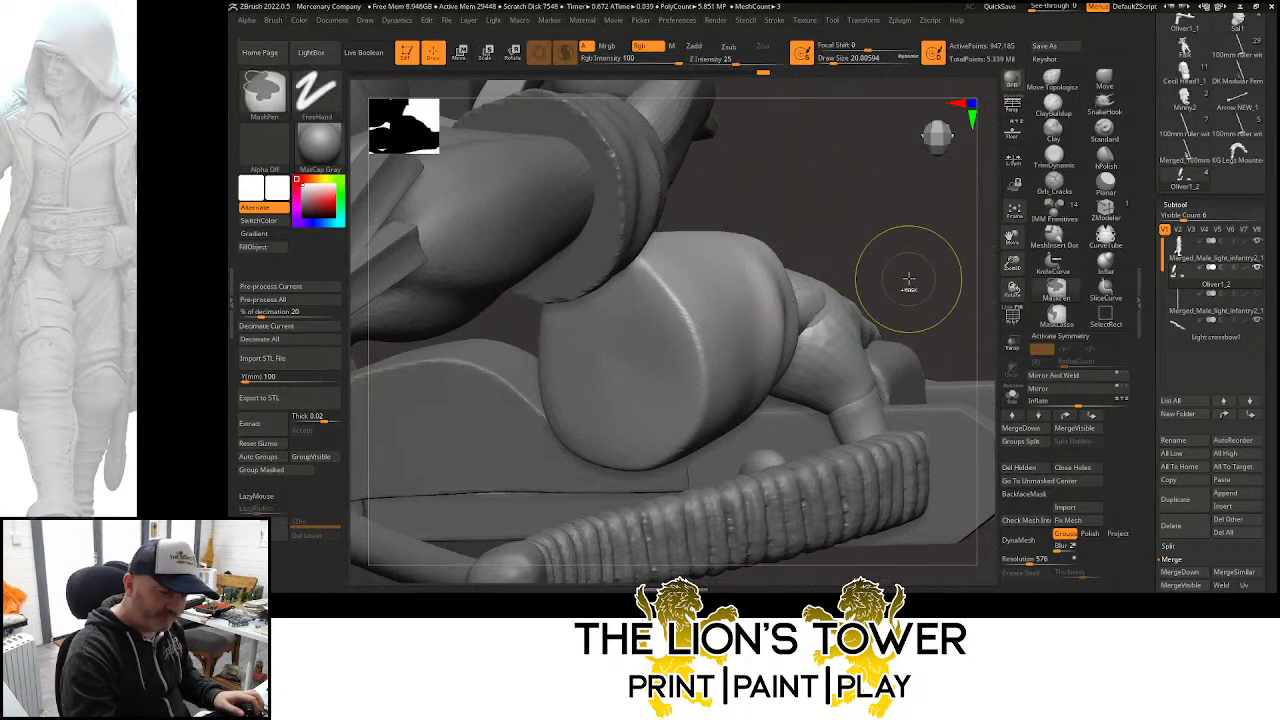
Isolate the front hand's thumb segments and mask everything except the thumb
left_click(853, 390, "ctrl+shift")
left_click(853, 390, "ctrl+shift")
left_click_drag(886, 335, 951, 382)
left_click(850, 472, "ctrl+shift")
left_click(970, 336, "ctrl+shift")
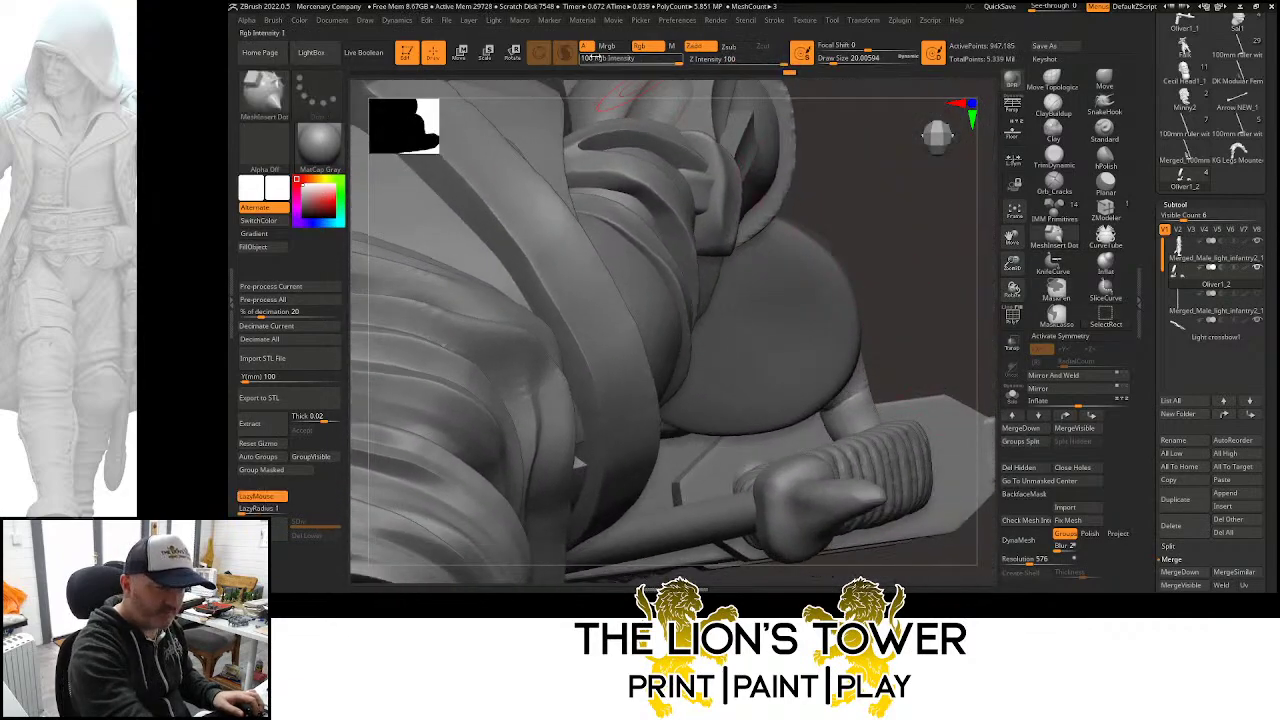
Rotate the thumb around its base against the crossbow stock, undoing one turn and redoing it with a reoriented gizmo
key("w")
left_click_drag(704, 328, 876, 286)
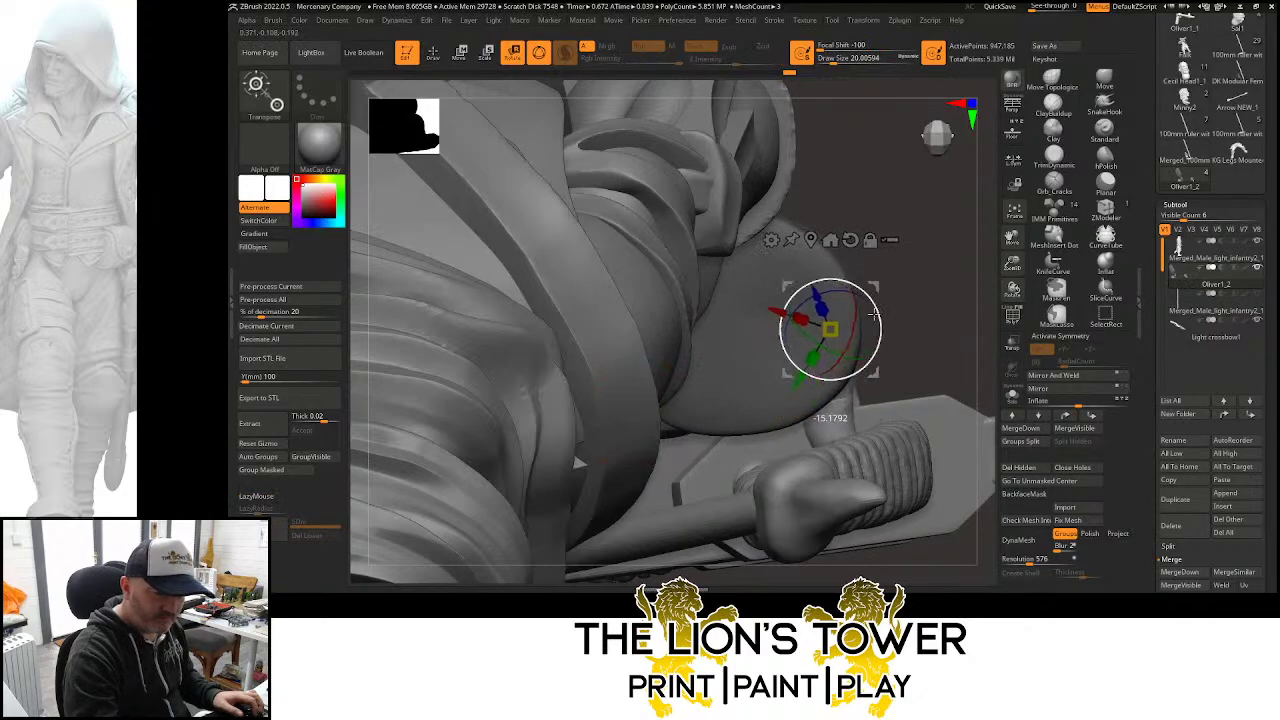
left_click_drag(943, 330, 731, 298)
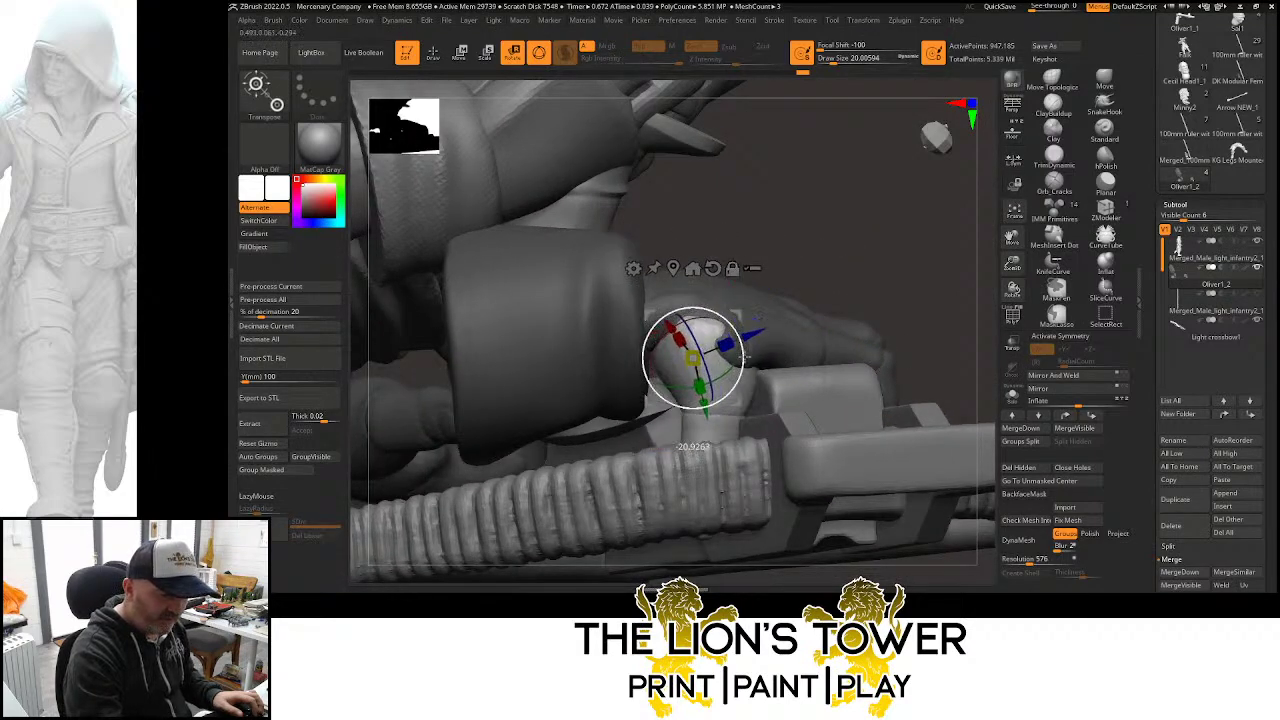
left_click_drag(839, 311, 714, 307)
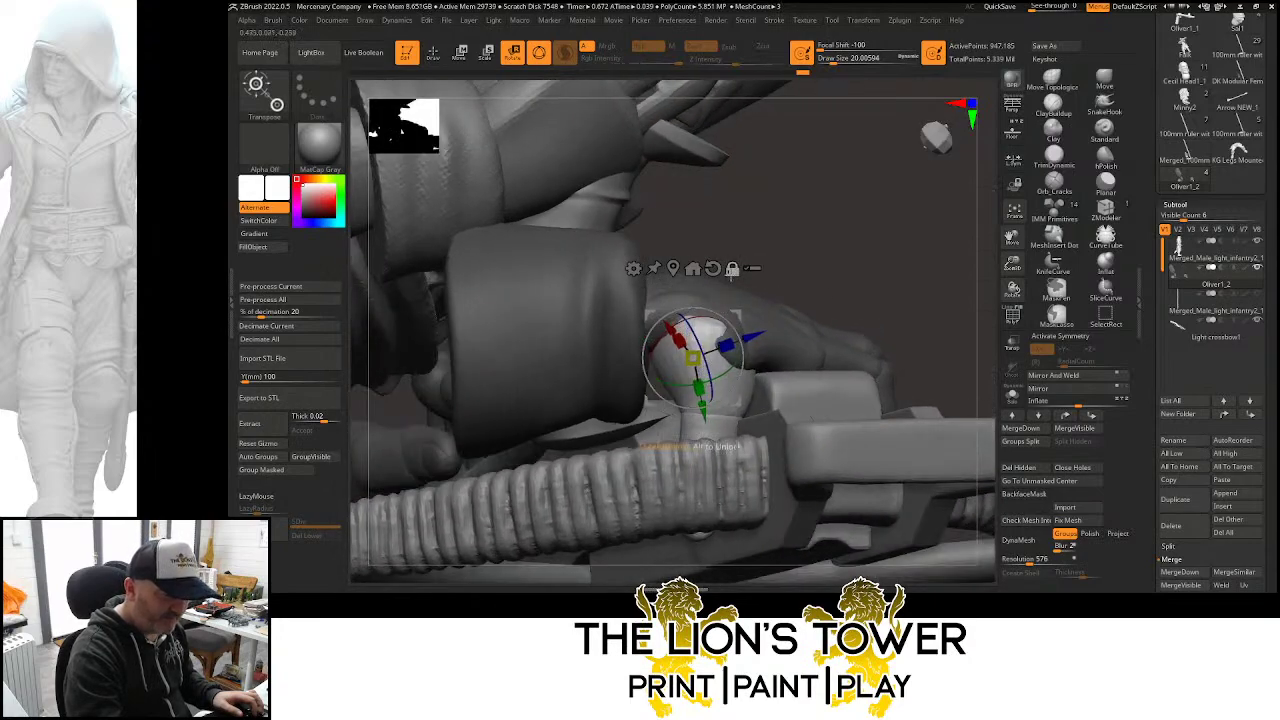
key("ctrl+z")
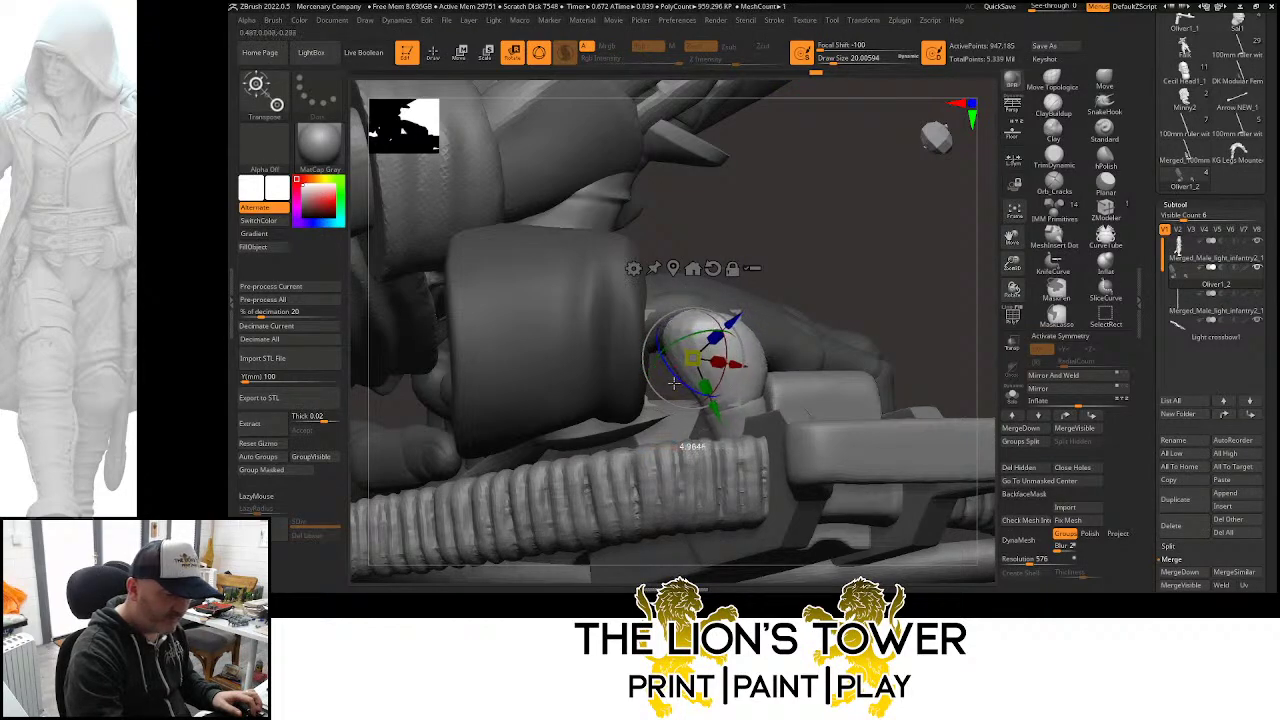
mouse_move(704, 325)
left_mouse_down()
mouse_move(820, 271)
mouse_move(843, 171)
mouse_move(826, 226)
mouse_move(838, 216)
mouse_move(792, 208)
left_mouse_up()
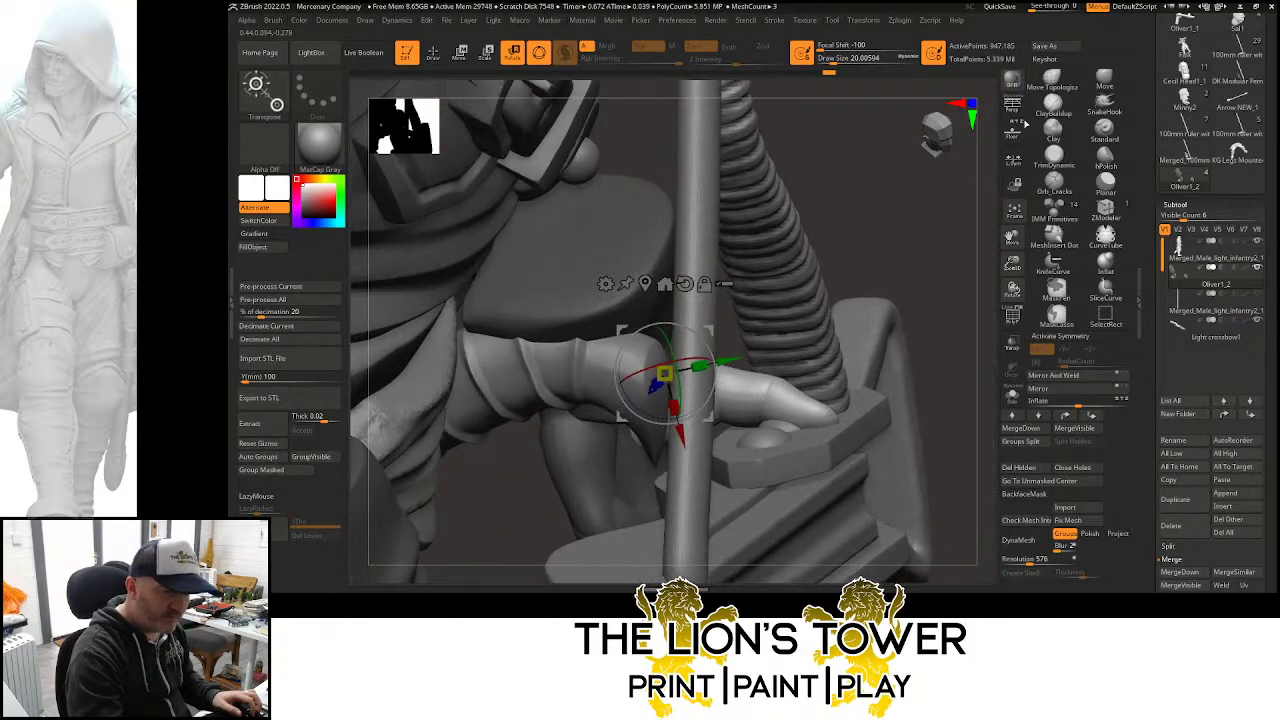
Adjust the unmasked thumb with the Move brush at a draw size of about 33, checking it from several sides
left_click(1104, 79)
mouse_move(954, 168)
left_mouse_down()
mouse_move(897, 217)
mouse_move(912, 89)
left_mouse_up()
left_click_drag(851, 60, 847, 60)
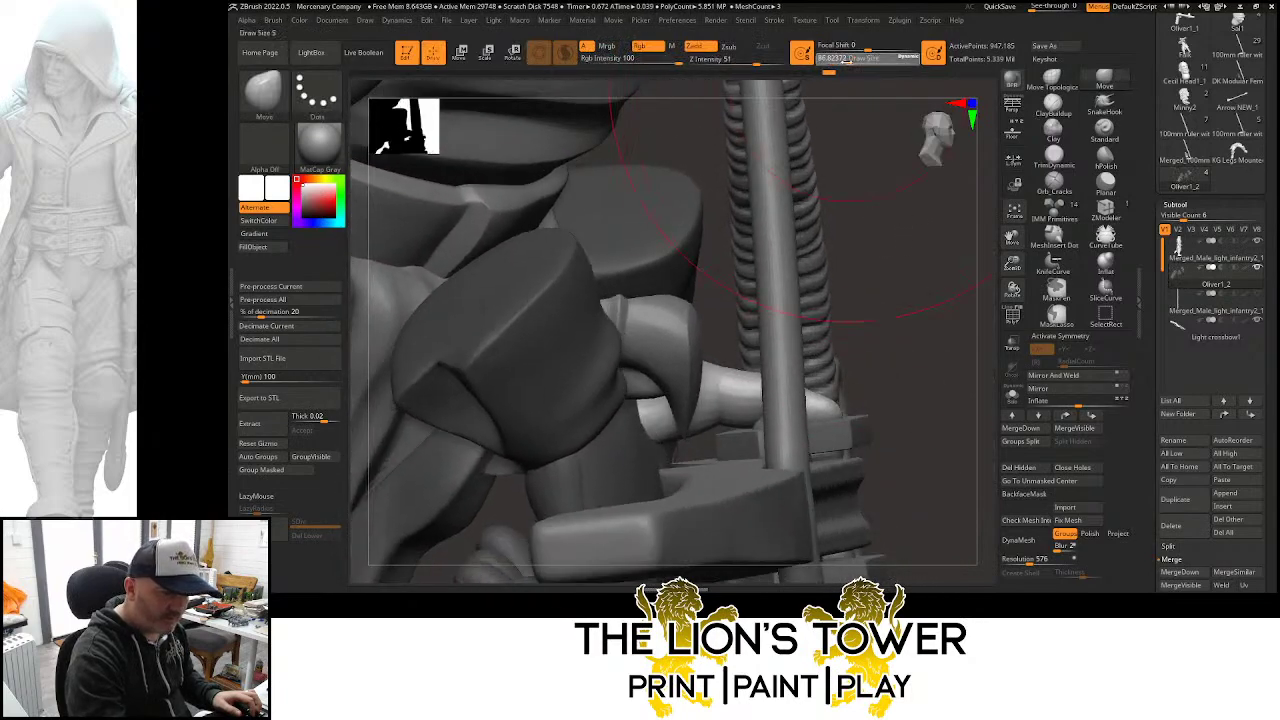
left_click_drag(893, 204, 888, 274)
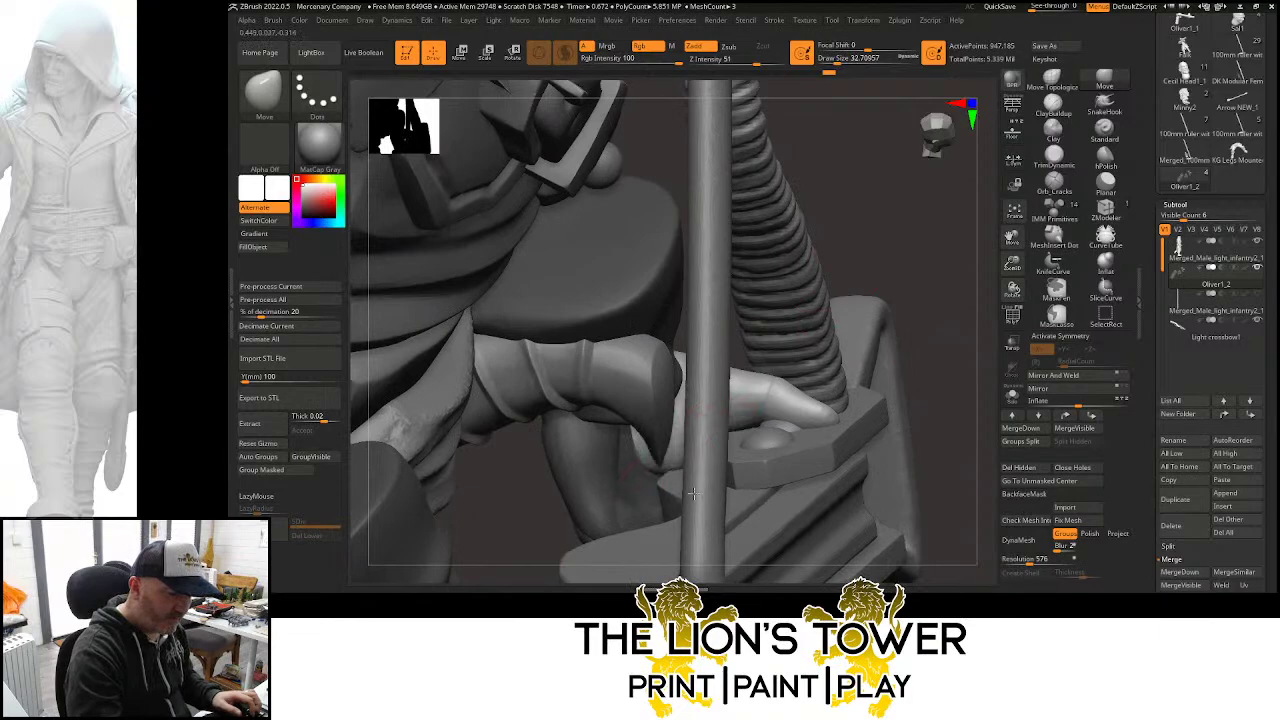
left_click_drag(826, 319, 820, 363)
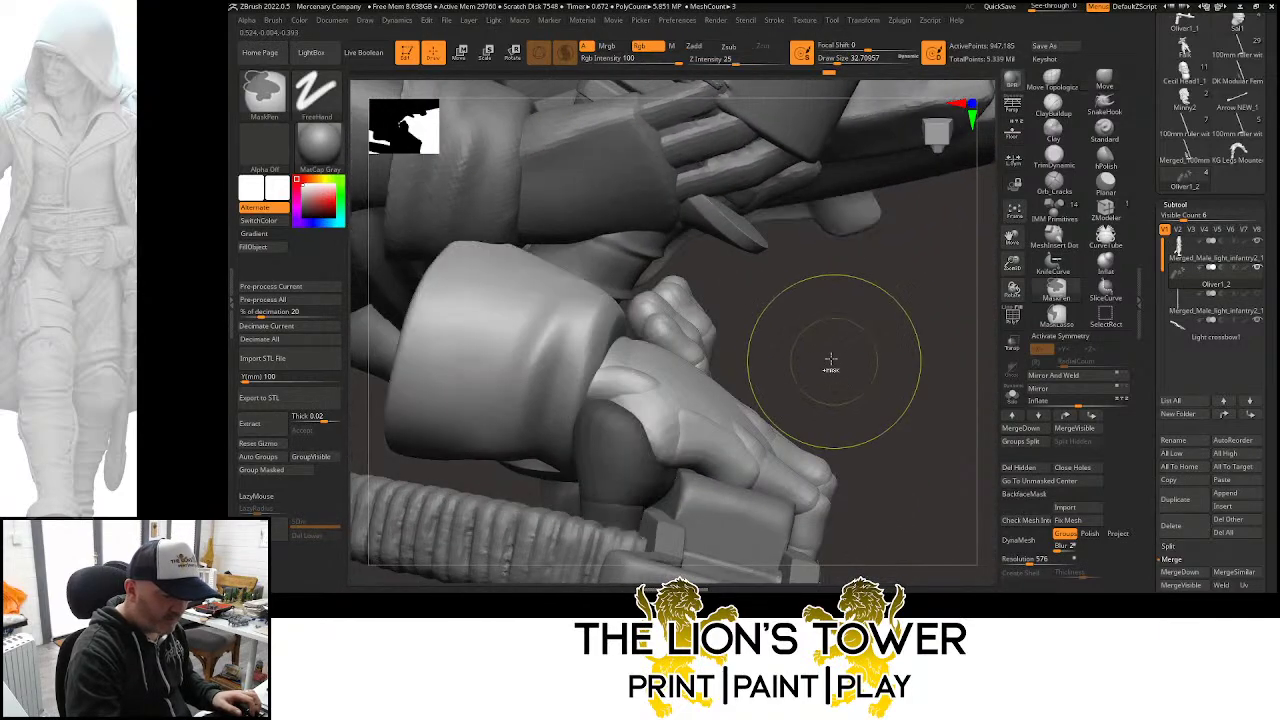
Clear the mask and shape the thumb's base against the front hand with the Move Topological brush
left_click(1052, 80)
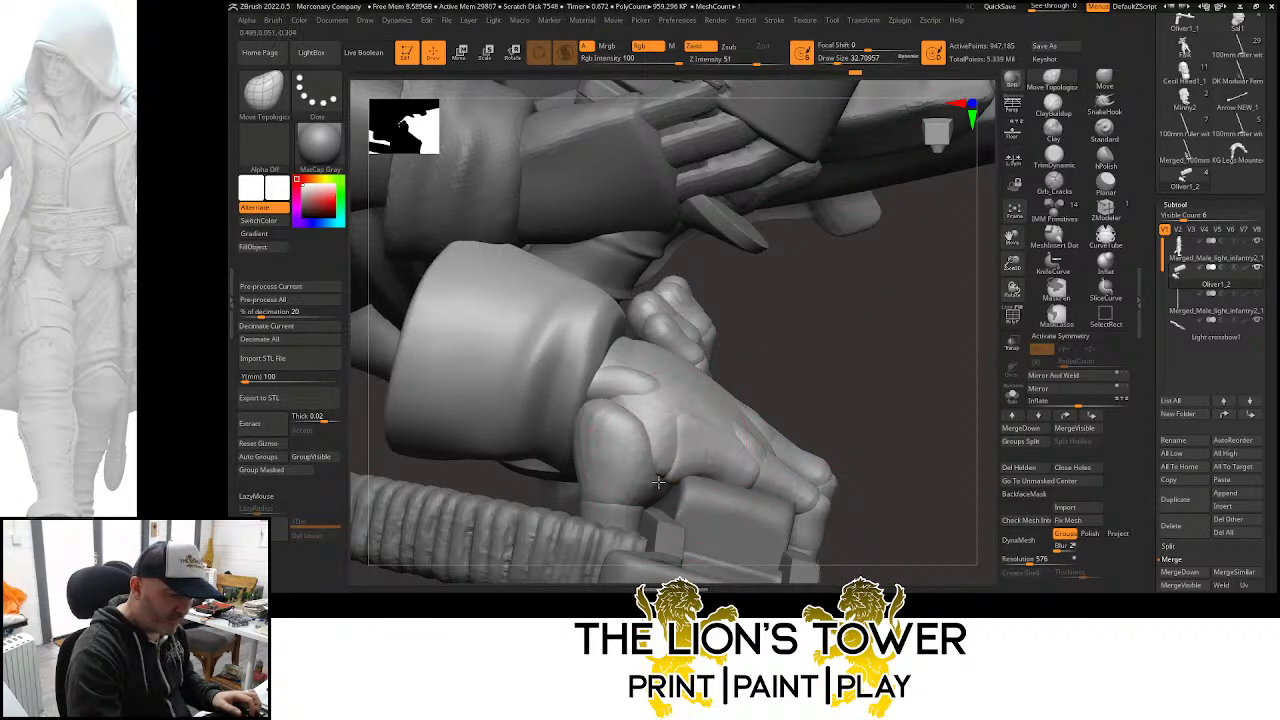
left_click_drag(738, 383, 742, 352)
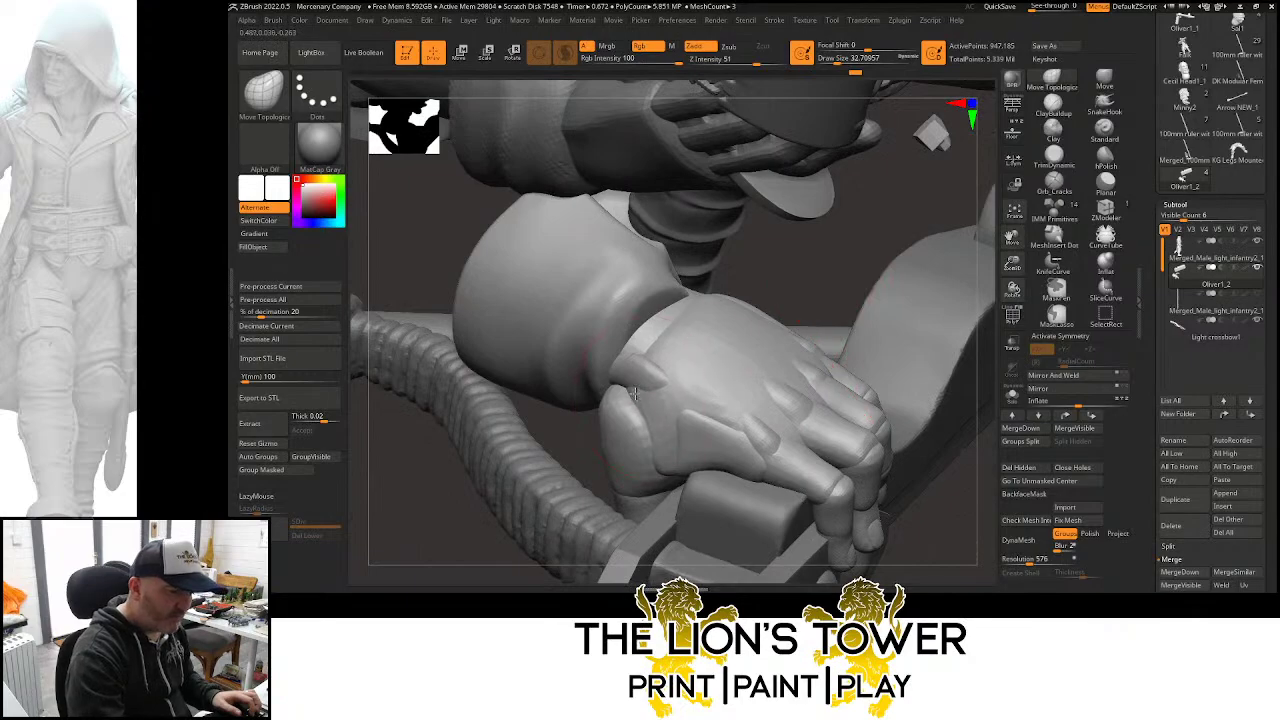
left_click_drag(609, 384, 773, 493)
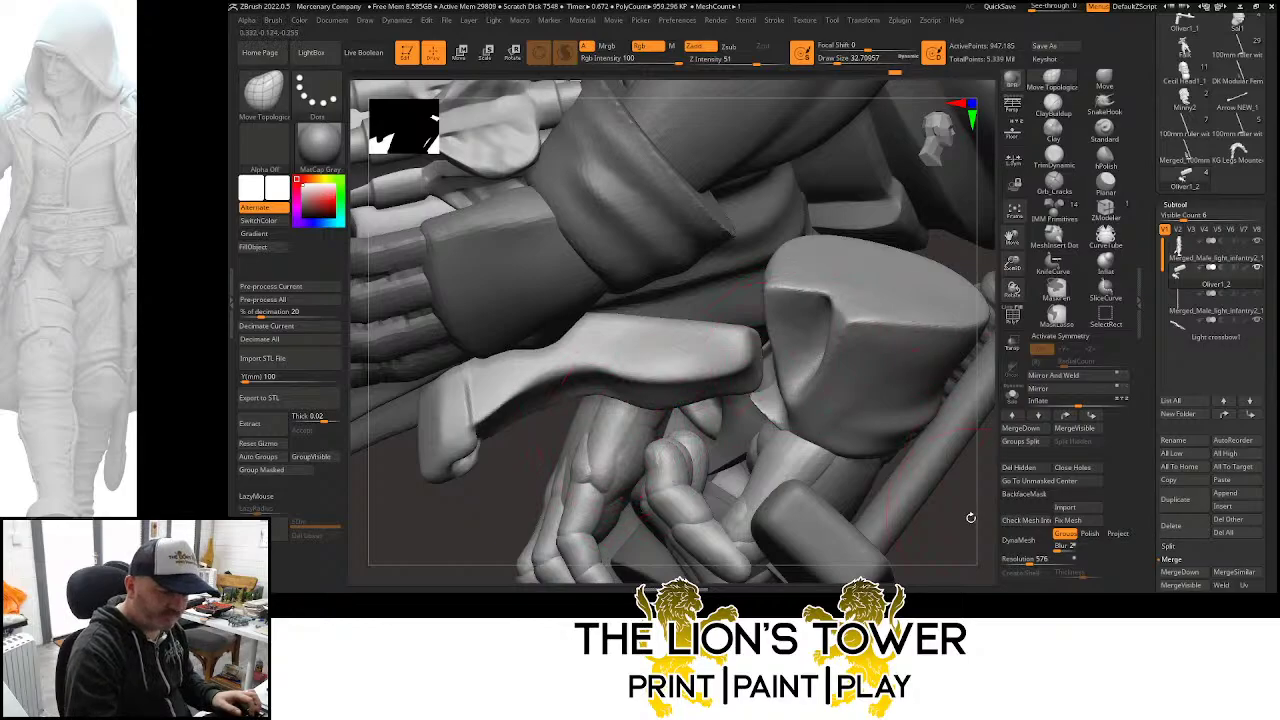
Mask the rear hand at the crossbow's butt and invert the mask so only that hand can be transformed
left_click_drag(970, 517, 945, 290)
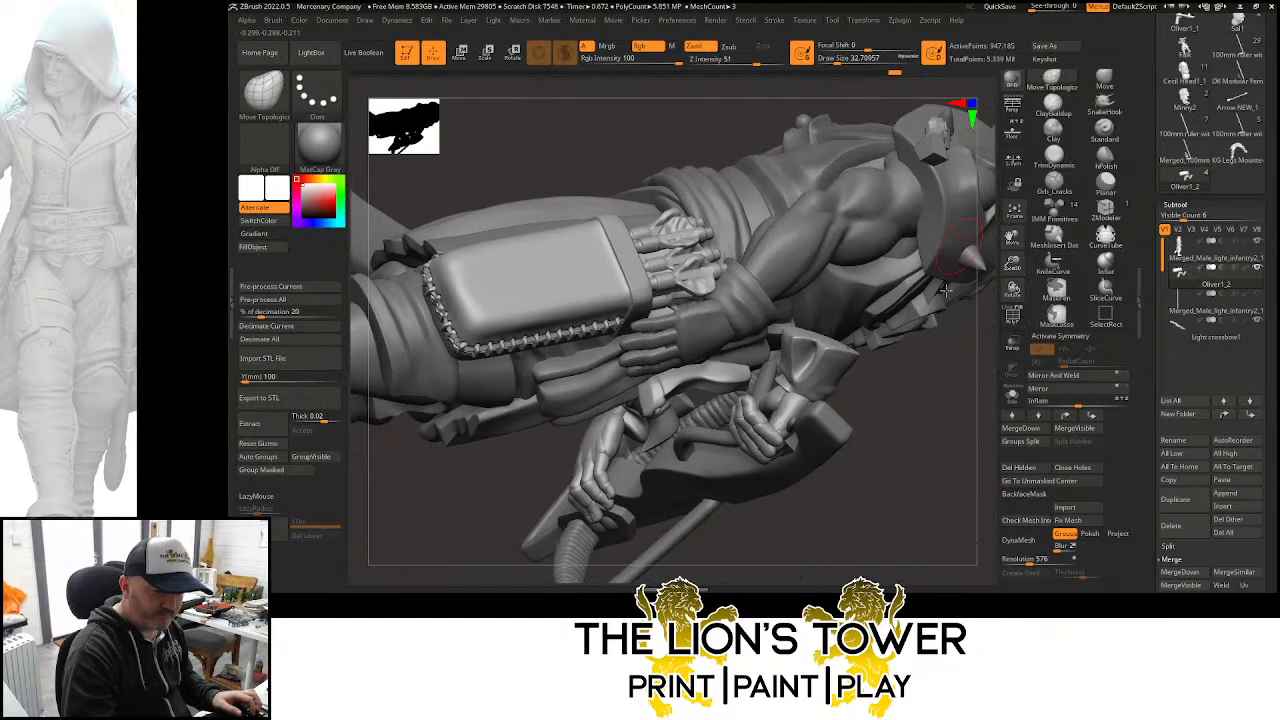
left_click_drag(929, 394, 943, 295)
left_click_drag(583, 333, 586, 222)
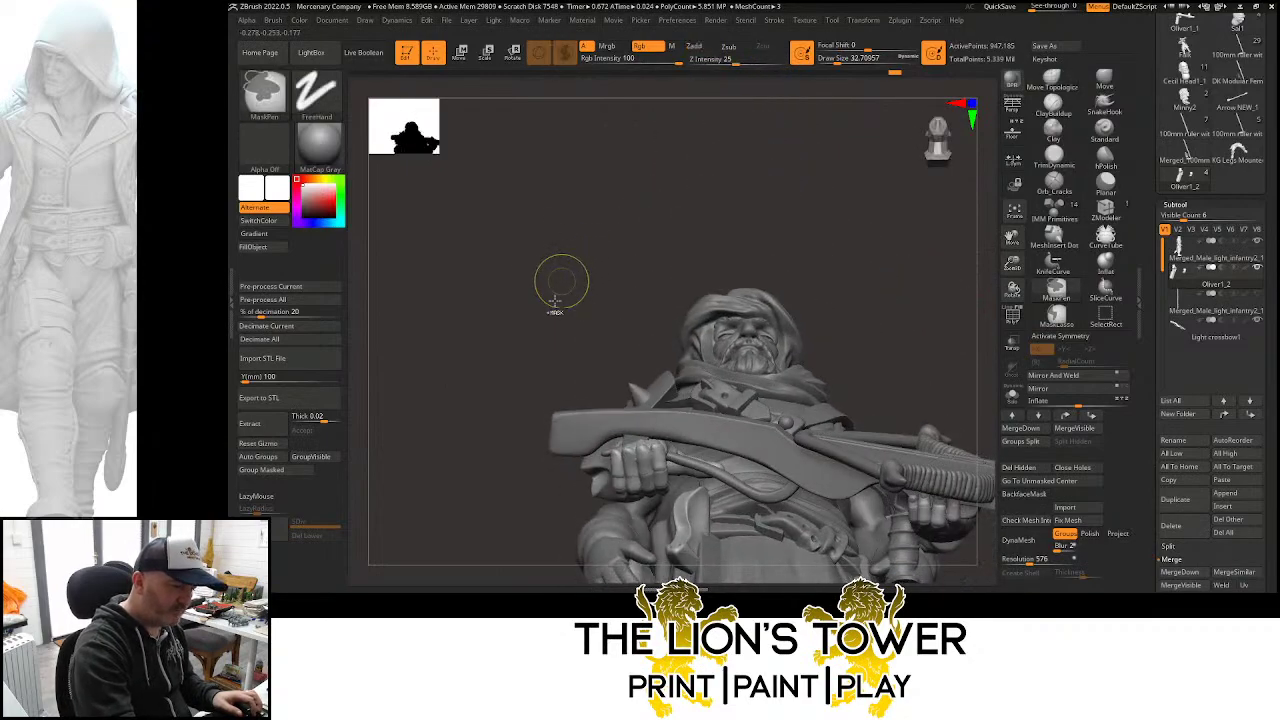
left_click_drag(527, 400, 709, 514, "ctrl")
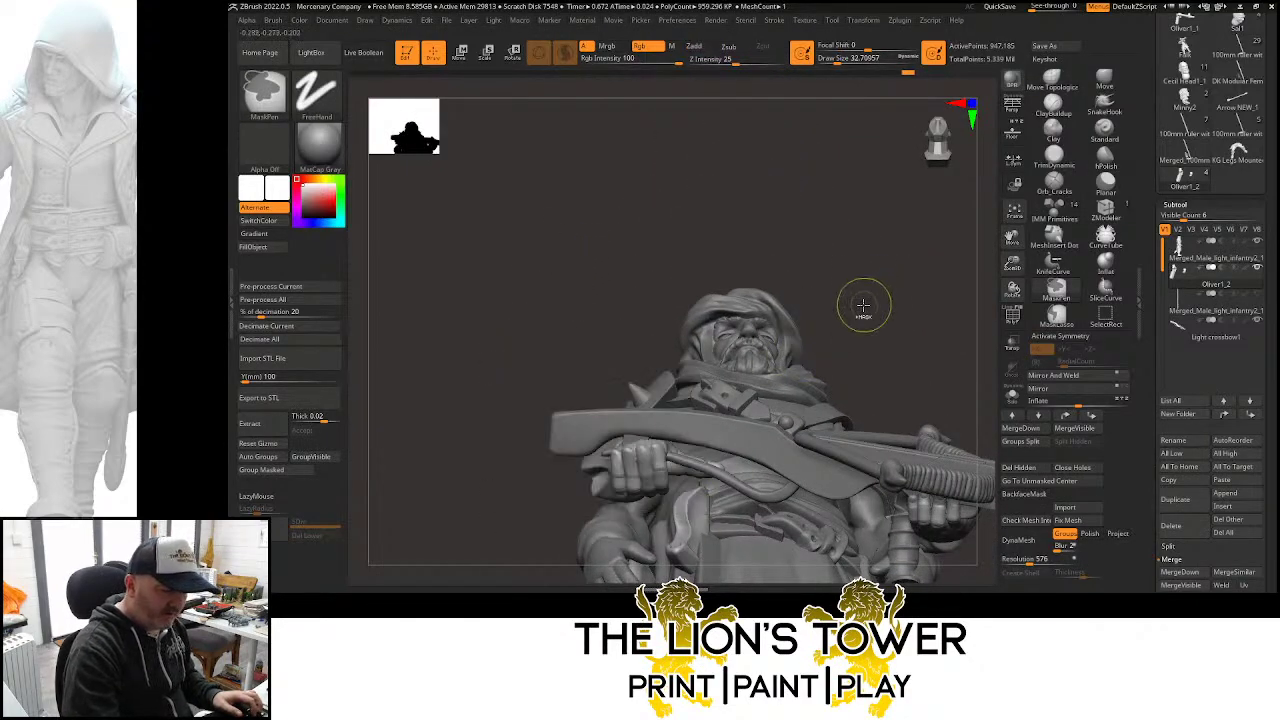
mouse_move(531, 337)
left_mouse_down("ctrl")
mouse_move(537, 443)
mouse_move(757, 514)
left_mouse_up("ctrl")
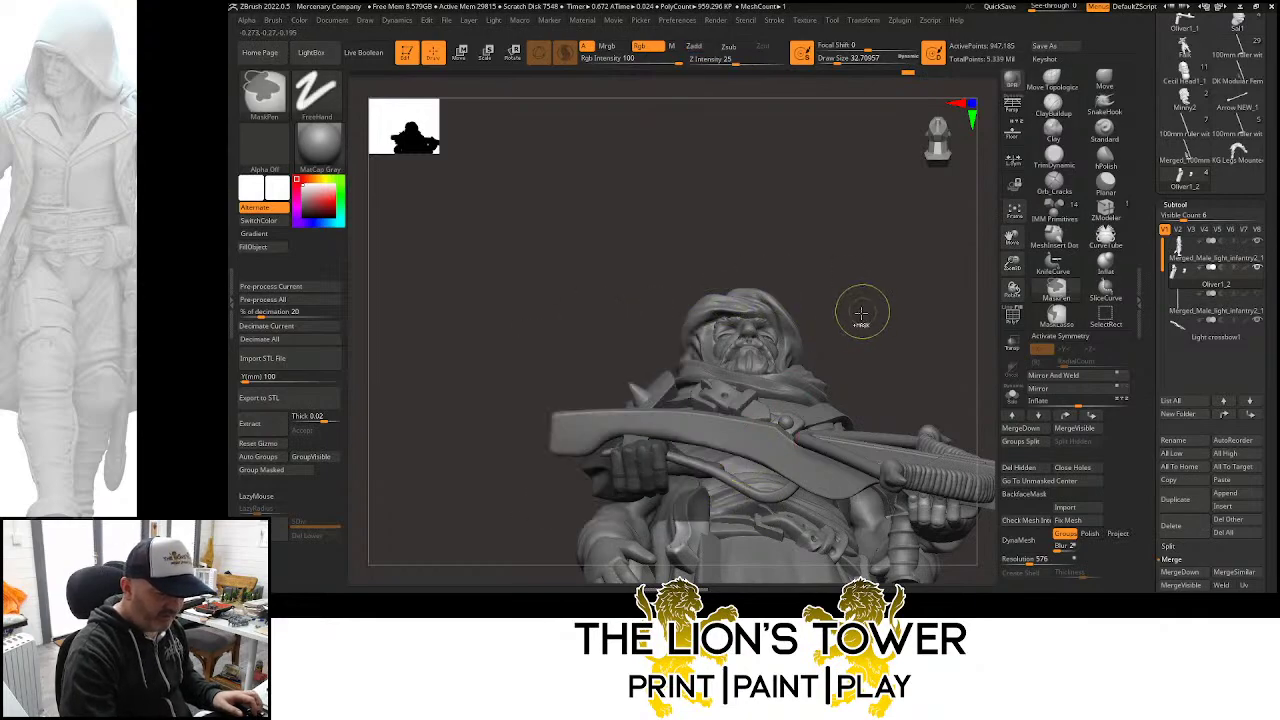
left_click_drag(871, 311, 871, 298)
left_click(869, 298, "ctrl")
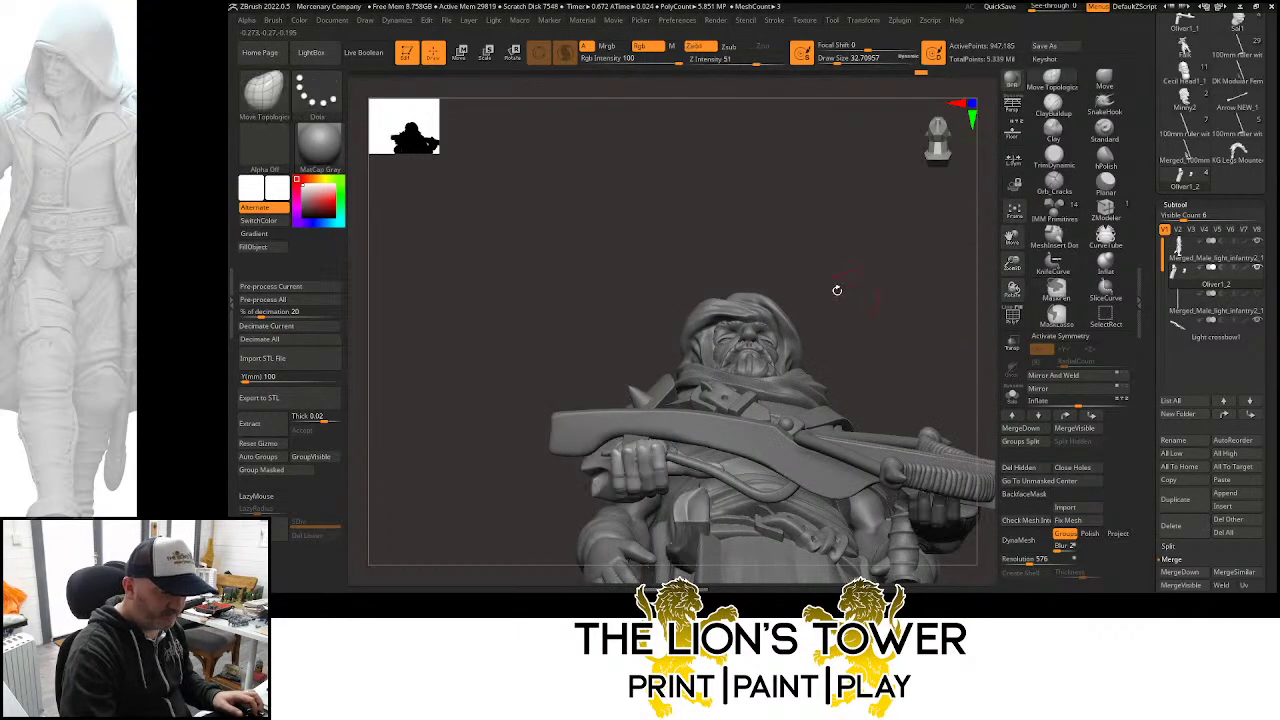
left_click(488, 54)
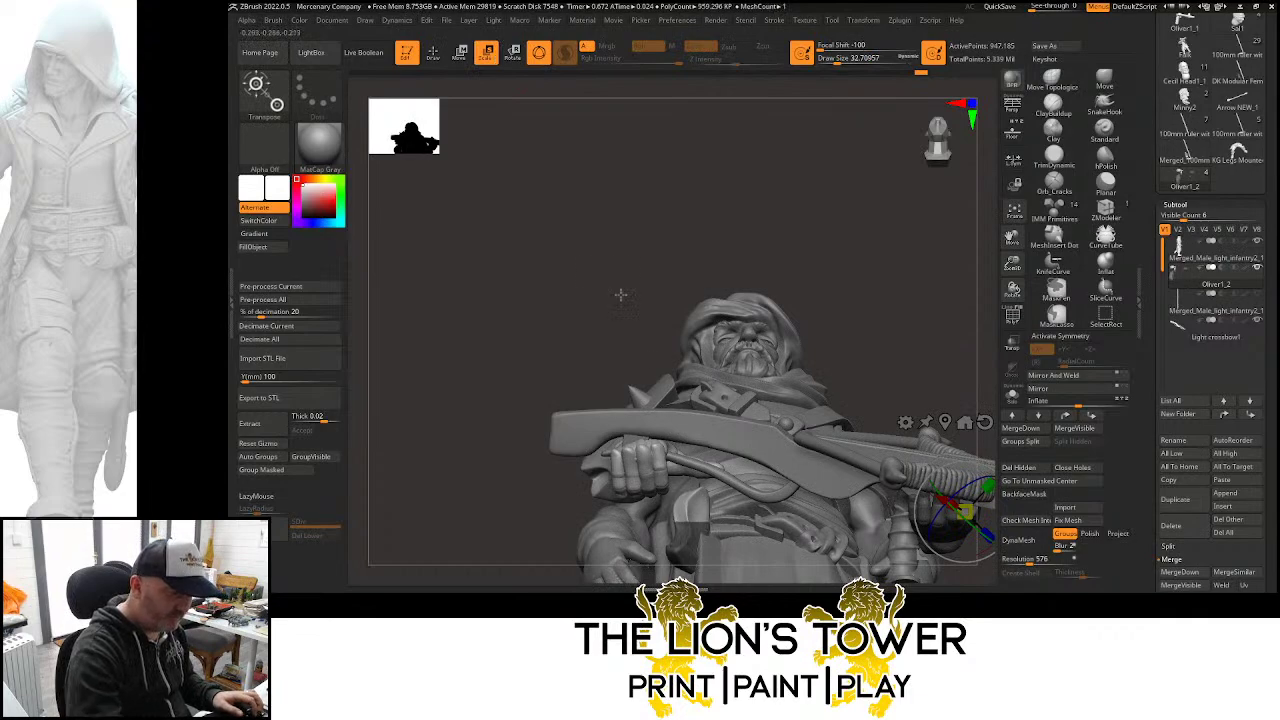
Hide the stray box-shaped piece of Oliver1_2 in front of the figure's waist and delete the hidden geometry
left_click(434, 54)
left_click(687, 513, "ctrl+shift")
left_click(692, 512, "ctrl+shift")
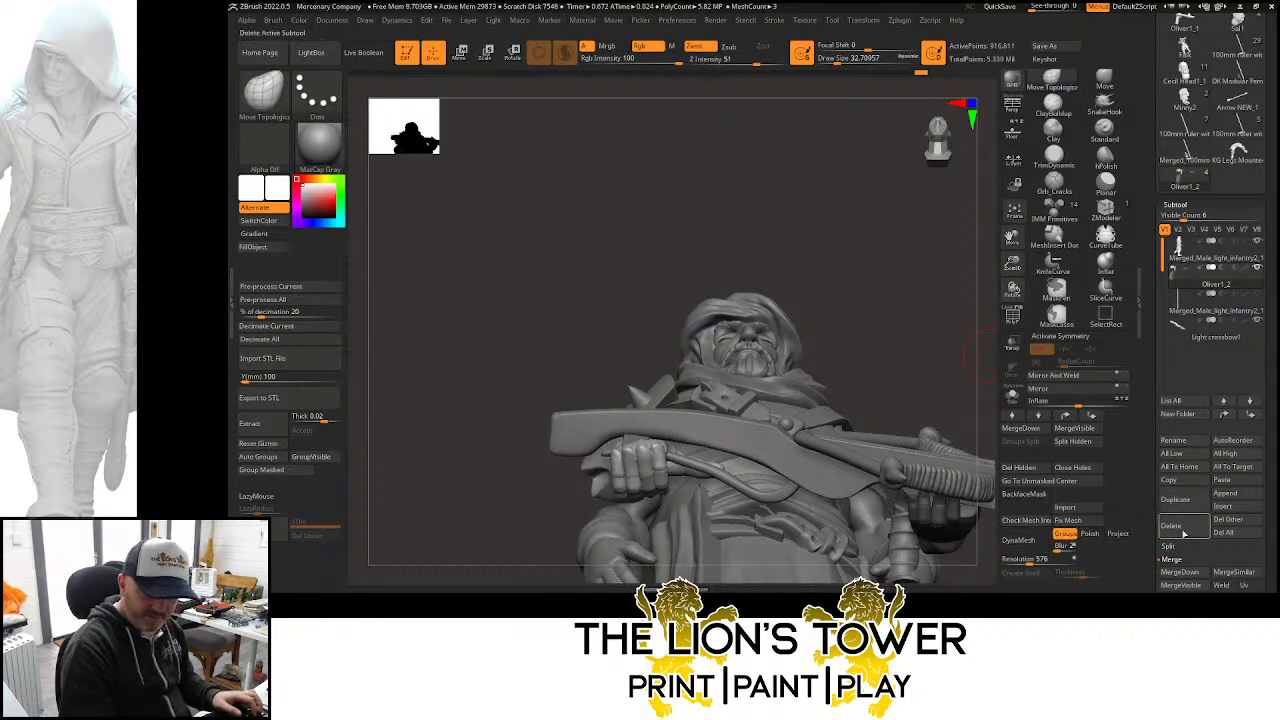
left_click(1030, 469)
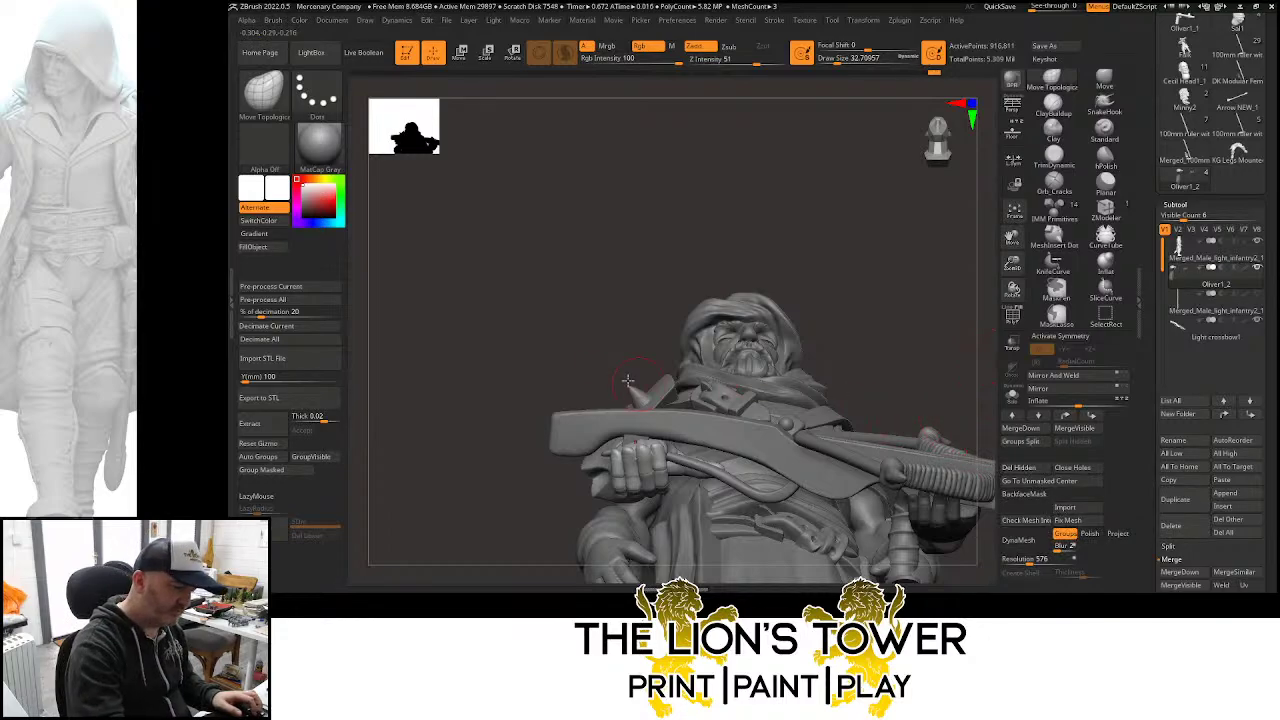
Move and rotate the unmasked rear hand so that it sits at the crossbow's butt, checking from the front and side
key("e")
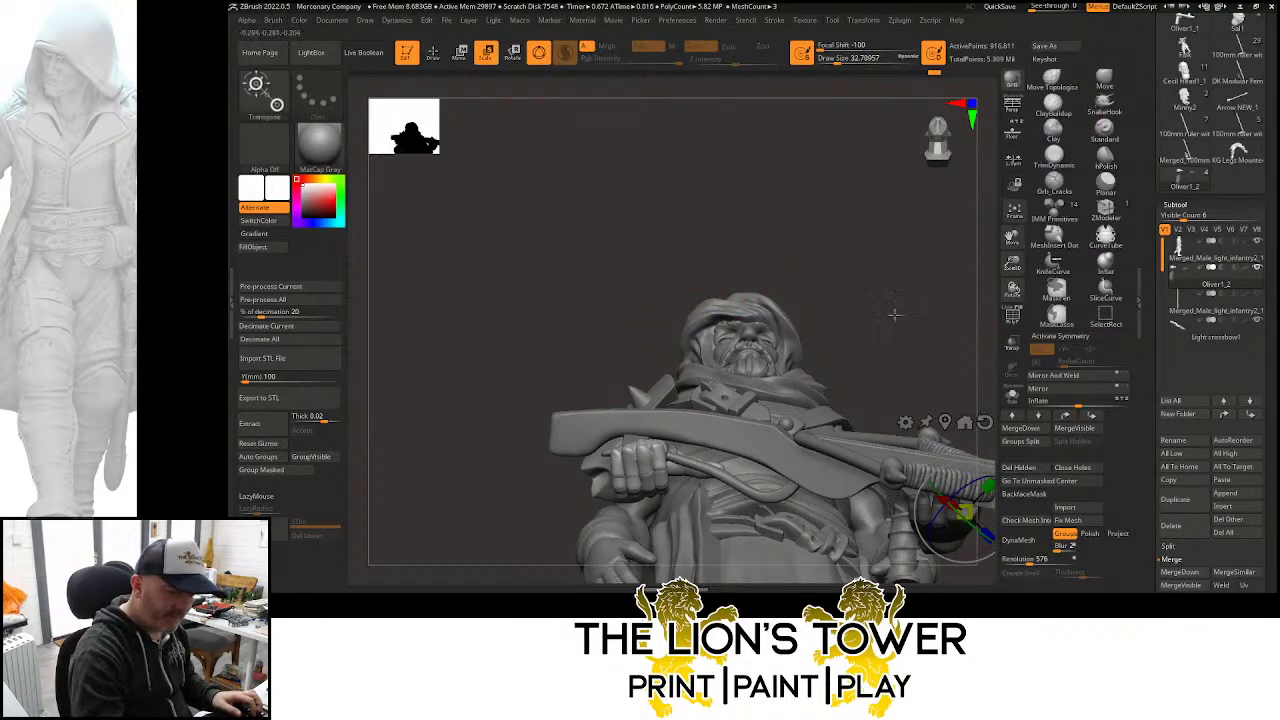
left_click_drag(920, 336, 935, 368)
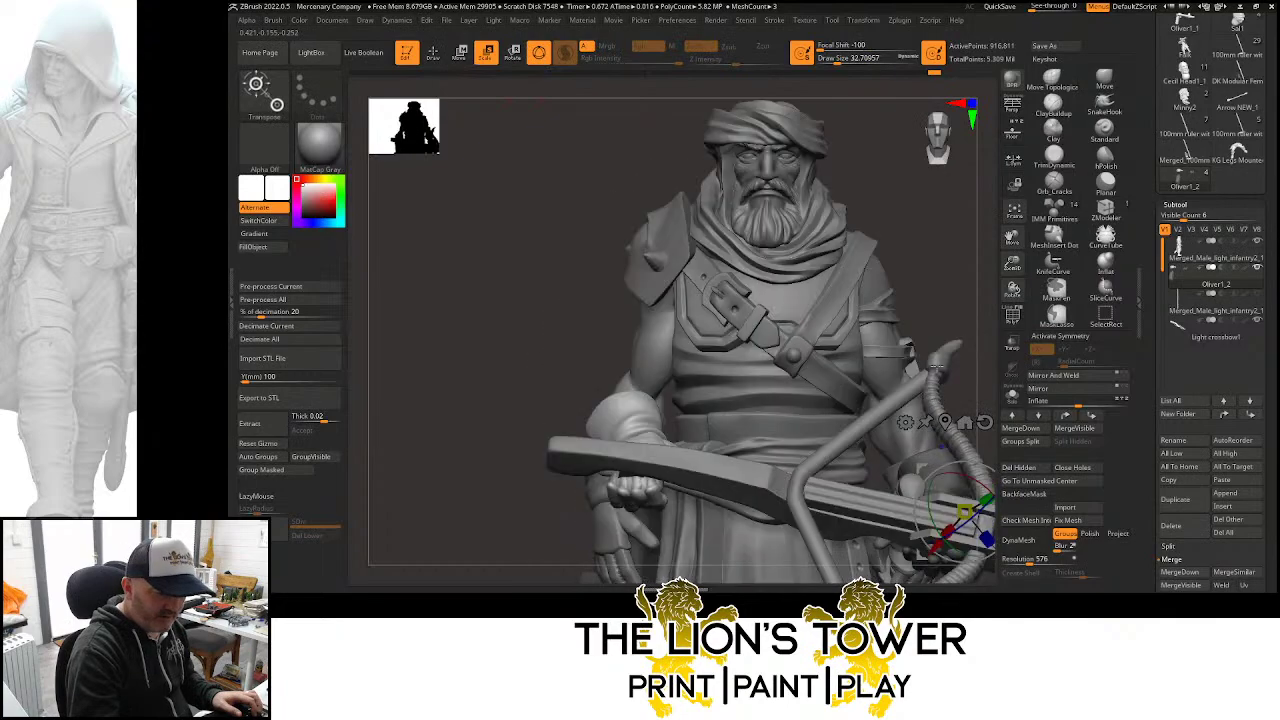
left_click_drag(1014, 266, 941, 226)
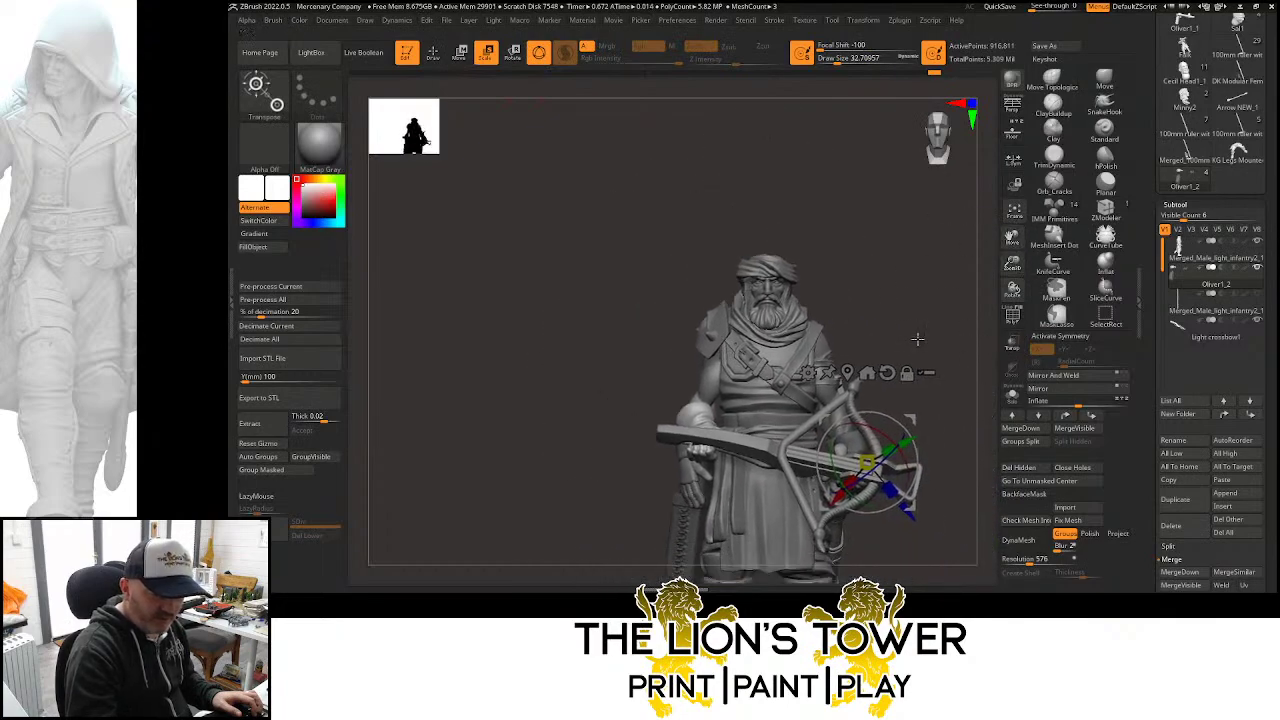
left_click_drag(918, 339, 1000, 336)
left_click_drag(1014, 274, 1012, 306)
left_click_drag(1013, 239, 942, 262)
mouse_move(864, 385)
left_mouse_down()
mouse_move(892, 371)
mouse_move(880, 341)
left_mouse_up()
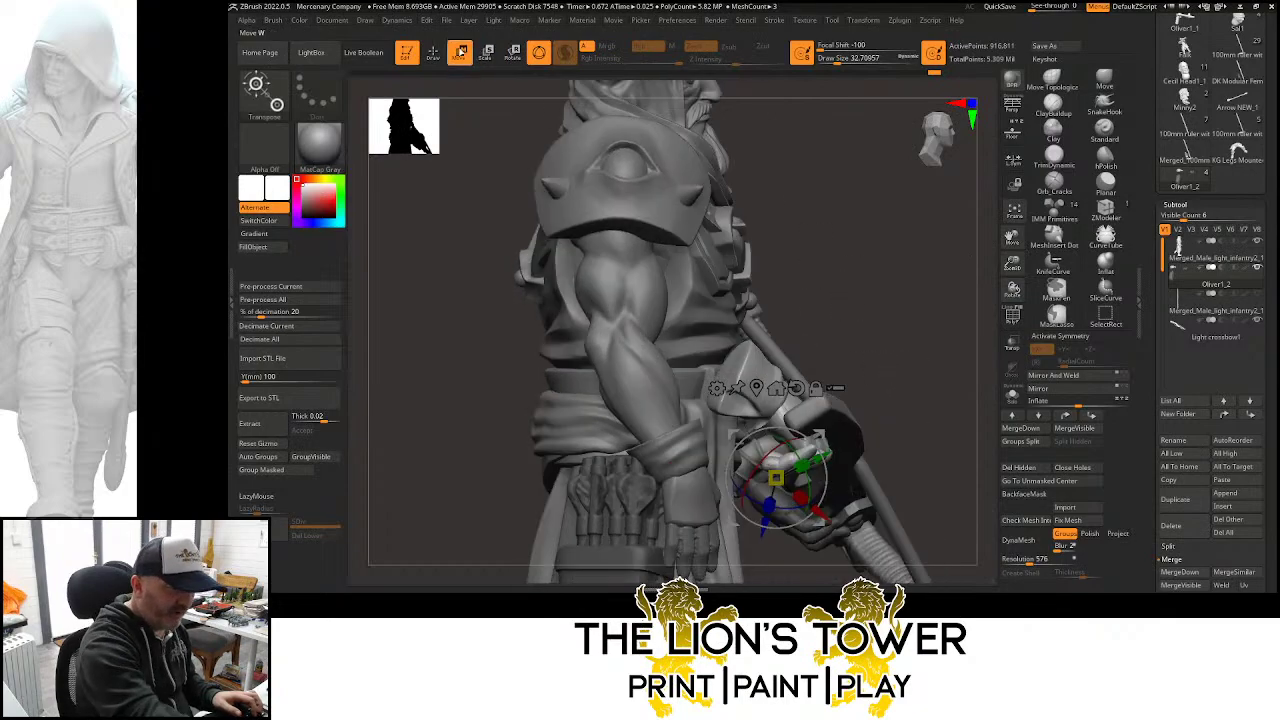
mouse_move(820, 432)
left_mouse_down()
mouse_move(836, 416)
mouse_move(890, 413)
left_mouse_up()
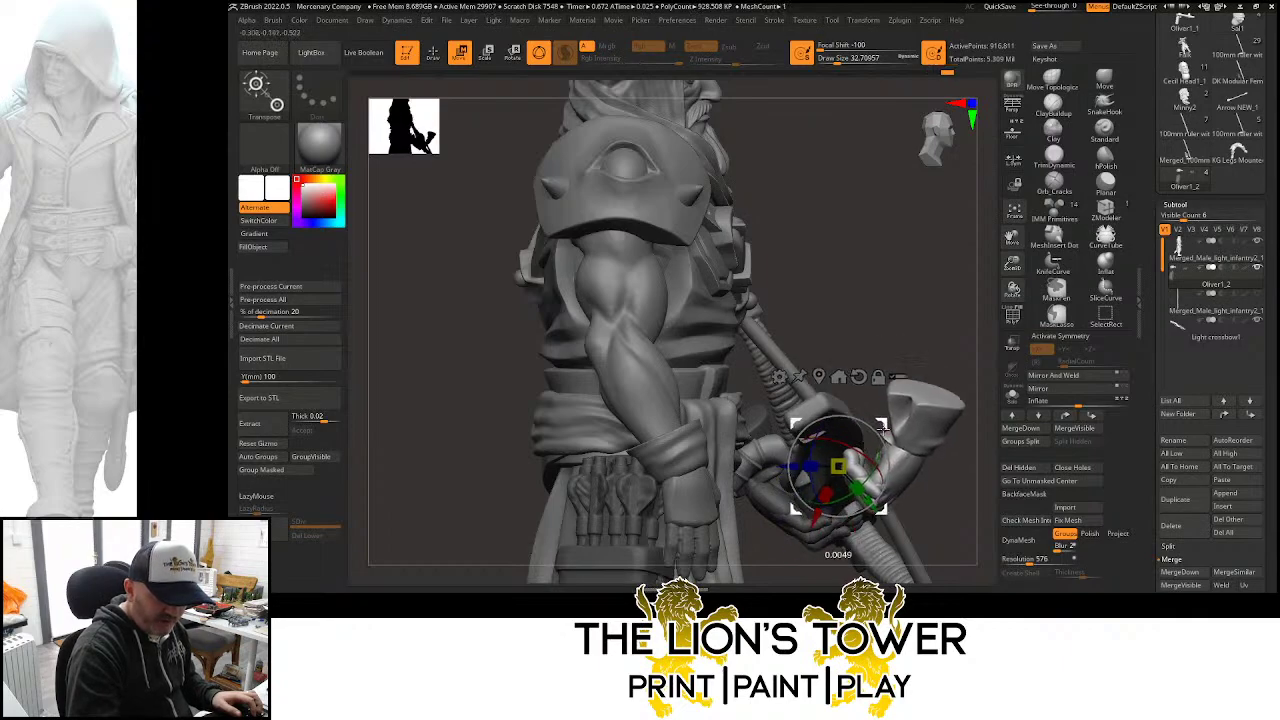
left_click_drag(972, 396, 894, 380)
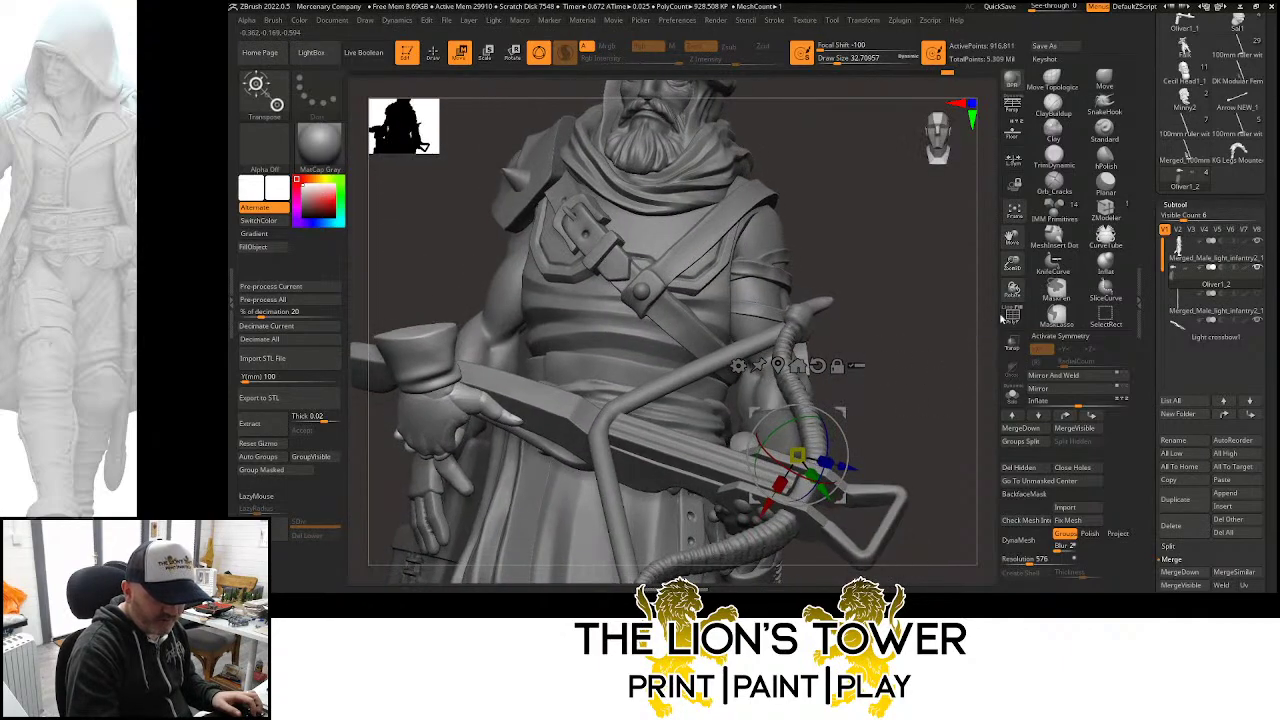
left_click_drag(1010, 270, 1040, 262)
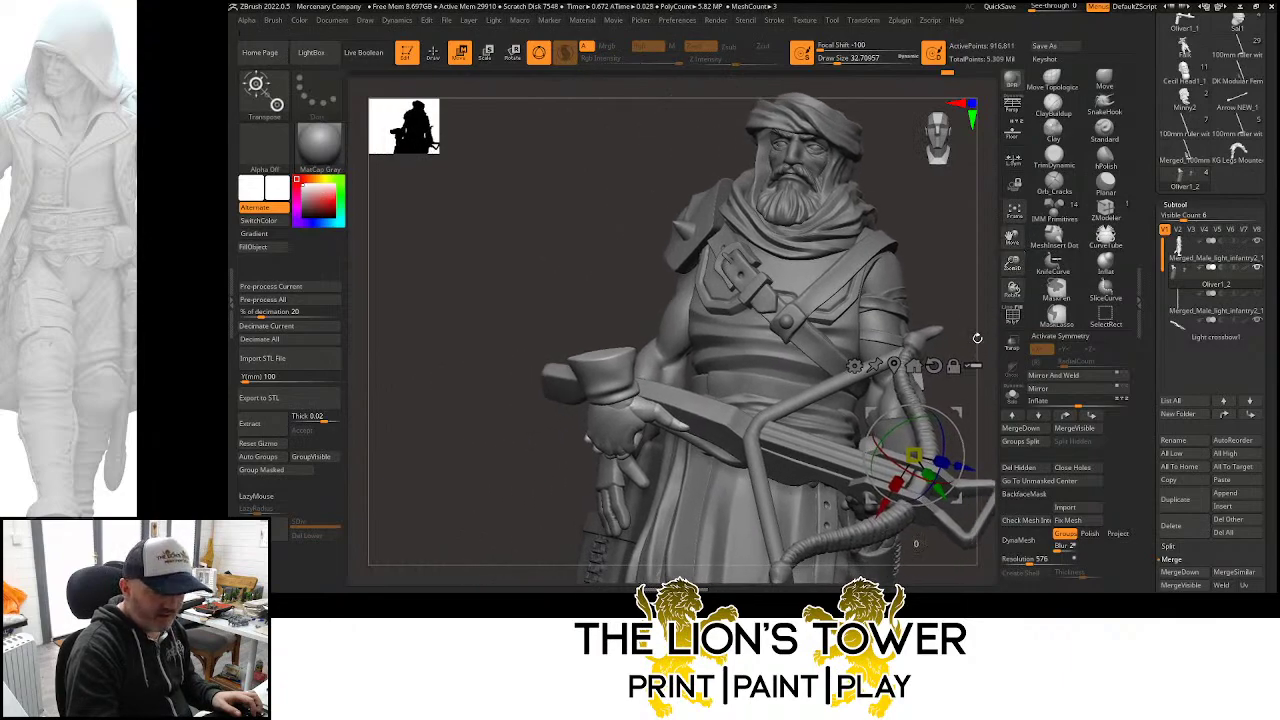
mouse_move(970, 335)
left_mouse_down()
mouse_move(940, 290)
mouse_move(990, 239)
mouse_move(943, 291)
mouse_move(1012, 275)
mouse_move(999, 294)
mouse_move(941, 297)
mouse_move(923, 254)
mouse_move(938, 303)
mouse_move(975, 275)
mouse_move(868, 226)
left_mouse_up()
Isolate the rear hand's finger polygroups, mask the rest of Oliver1_2, and invert the mask
key("q")
left_click(850, 388, "ctrl+shift")
left_click(855, 392, "ctrl+shift")
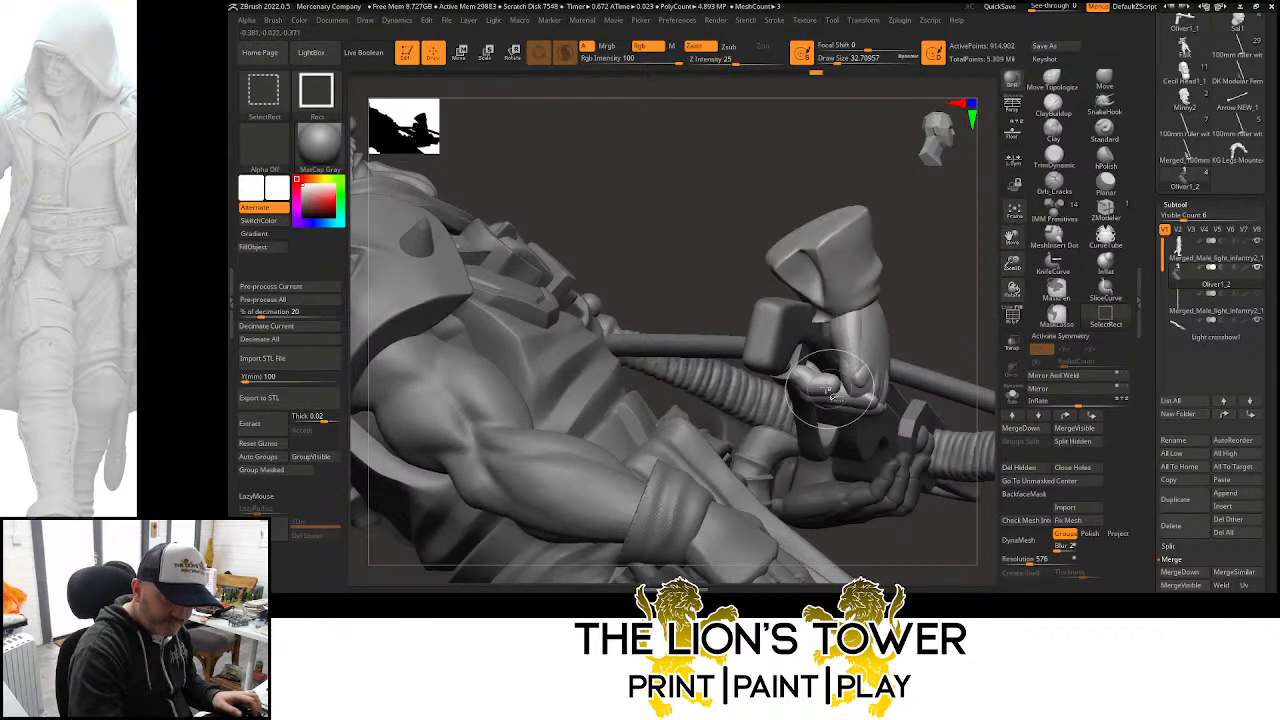
left_click(920, 291, "ctrl")
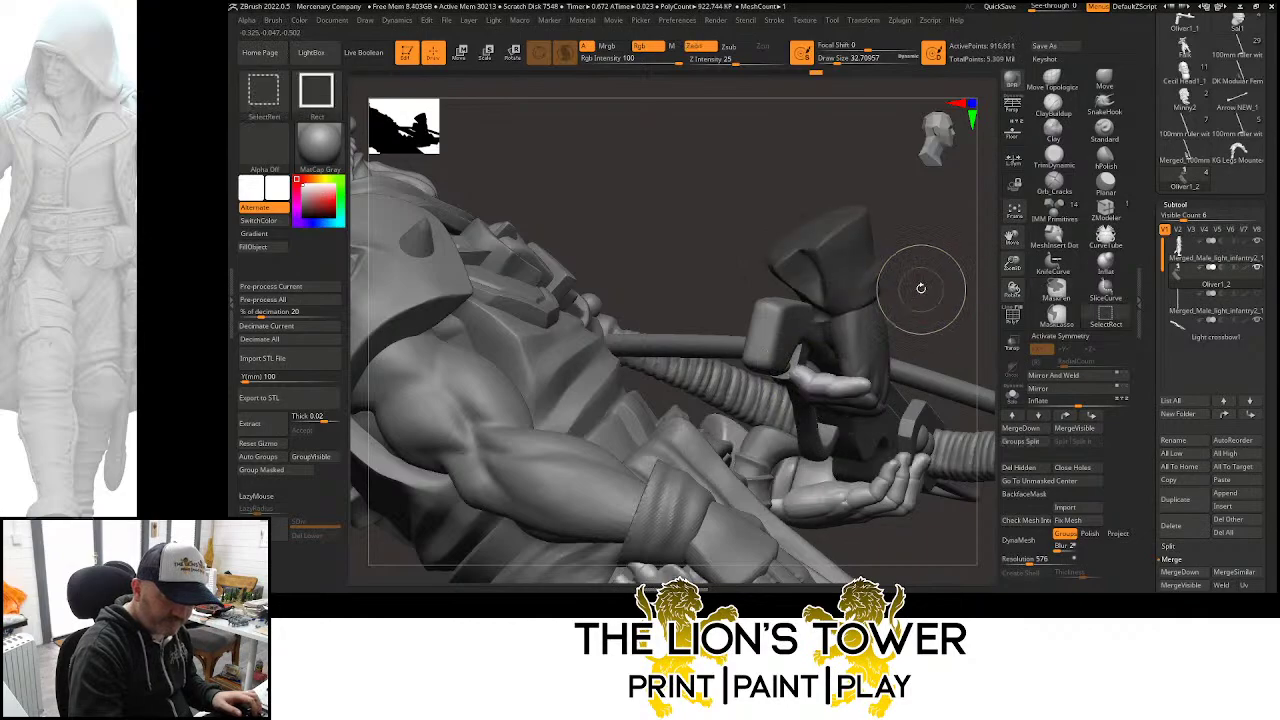
left_click(972, 326, "ctrl")
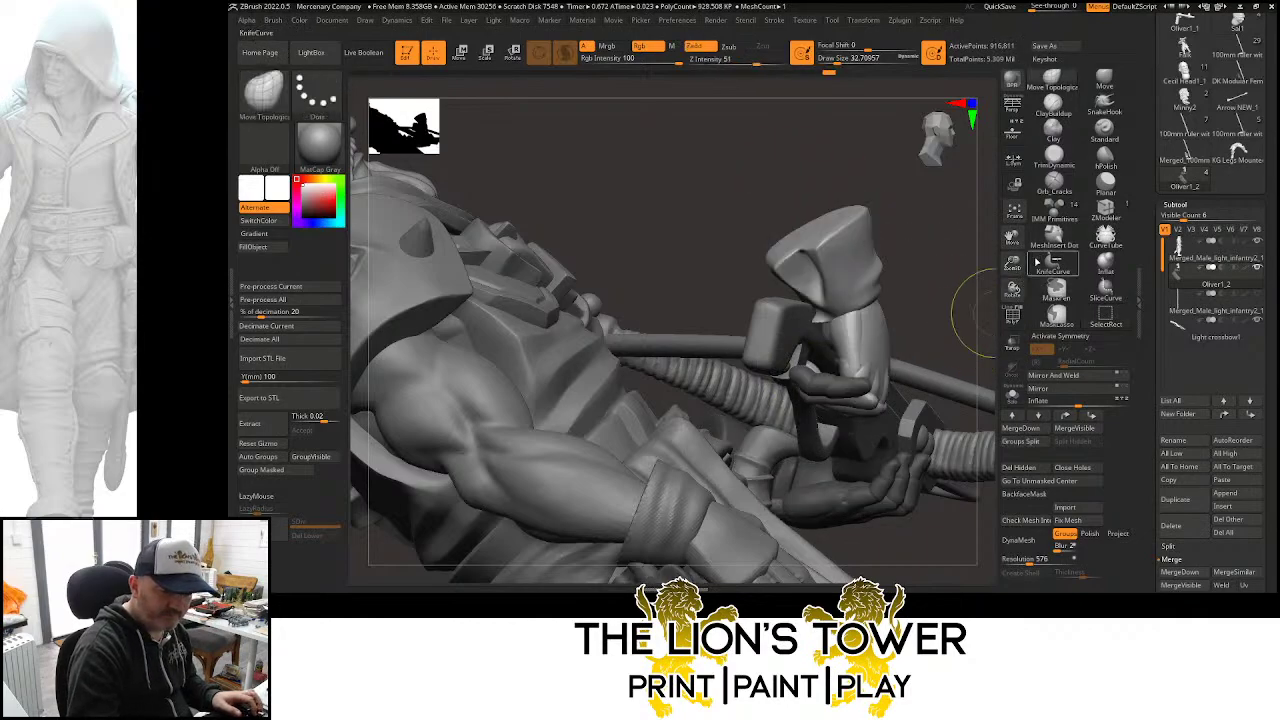
Hide the other parts of Oliver1_2 so that only the rear hand's mesh remains visible beside the crossbow
mouse_move(1012, 263)
left_mouse_down()
mouse_move(1011, 240)
mouse_move(917, 260)
mouse_move(751, 251)
mouse_move(783, 366)
mouse_move(920, 432)
left_mouse_up()
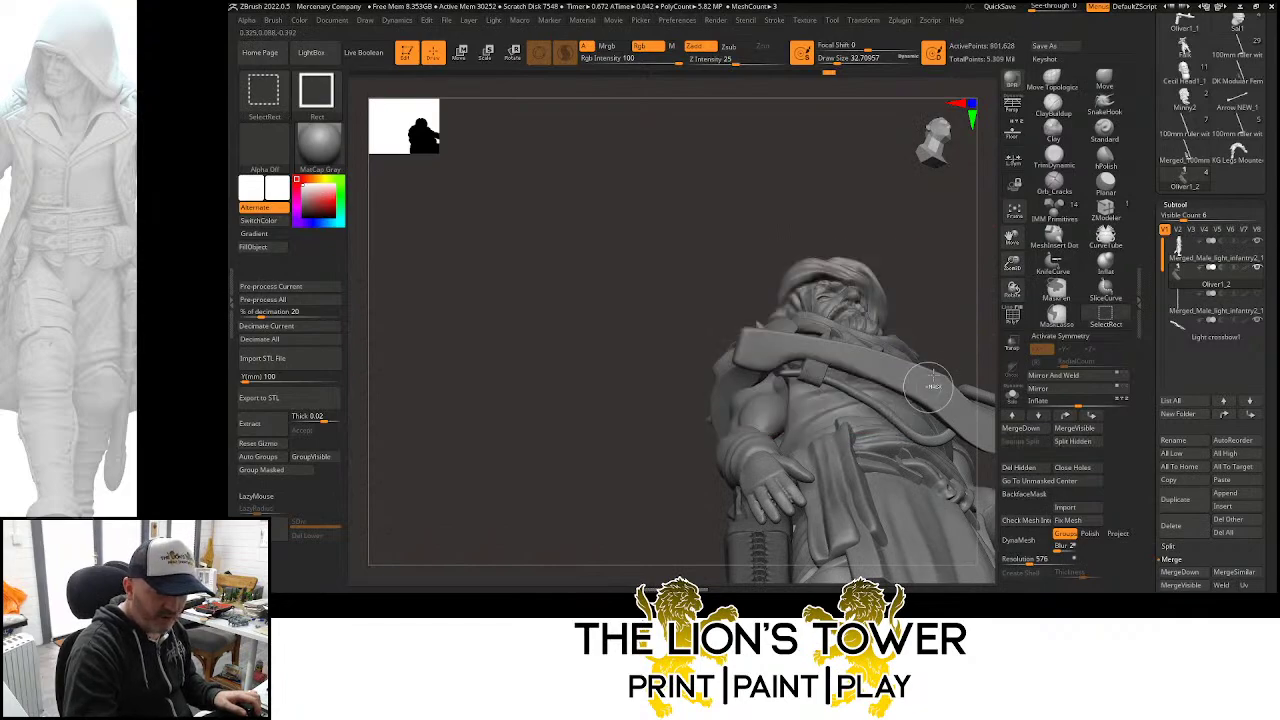
left_click(943, 309, "ctrl+shift")
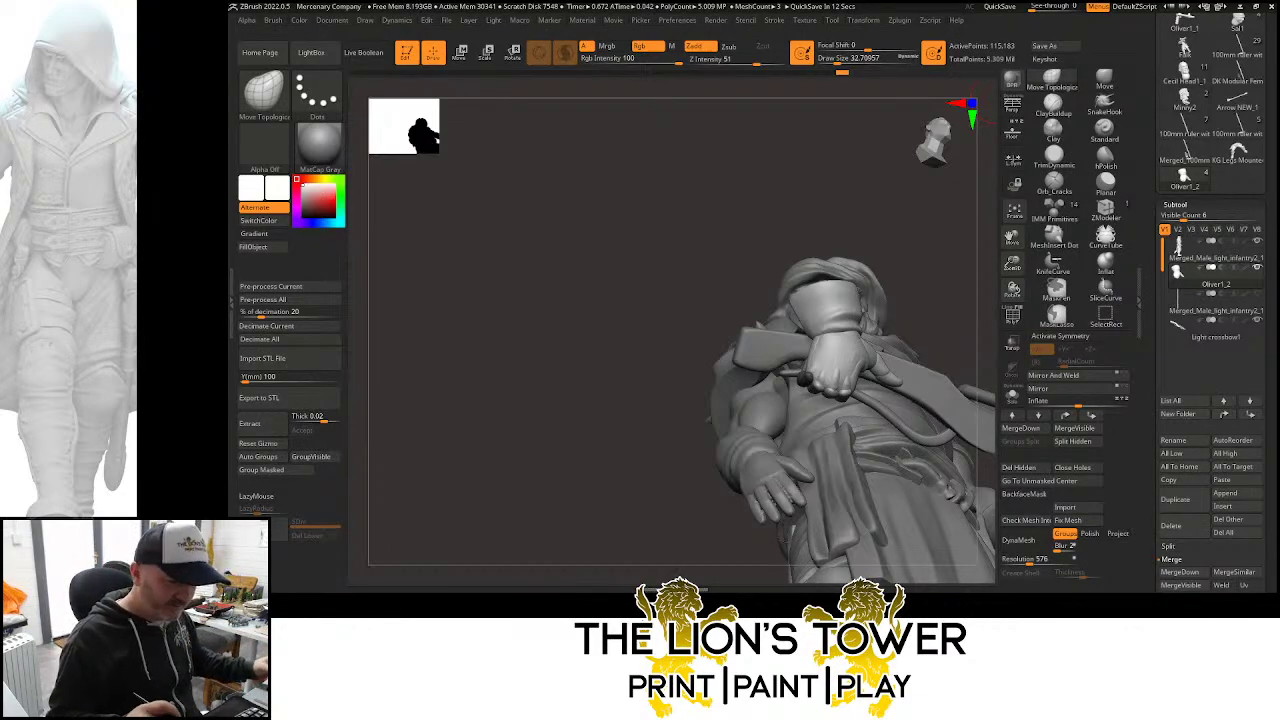
left_click_drag(967, 299, 999, 286)
left_click_drag(1013, 239, 995, 213)
left_click_drag(1012, 263, 1006, 305)
mouse_move(1012, 289)
left_mouse_down()
mouse_move(989, 270)
mouse_move(963, 282)
left_mouse_up()
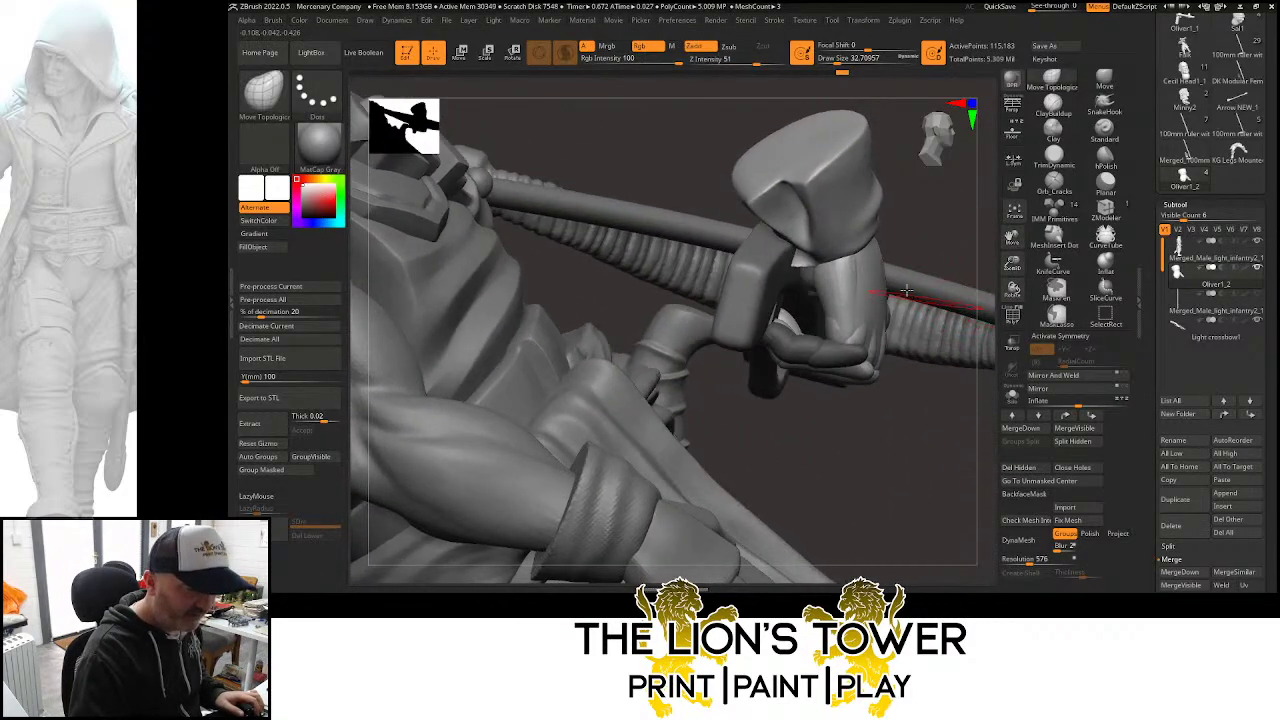
Invert the mask to free the rear hand's fingers, set the Rotate gizmo on them, and split the hidden geometry into its own subtool
left_click(940, 254, "ctrl")
left_click(514, 54)
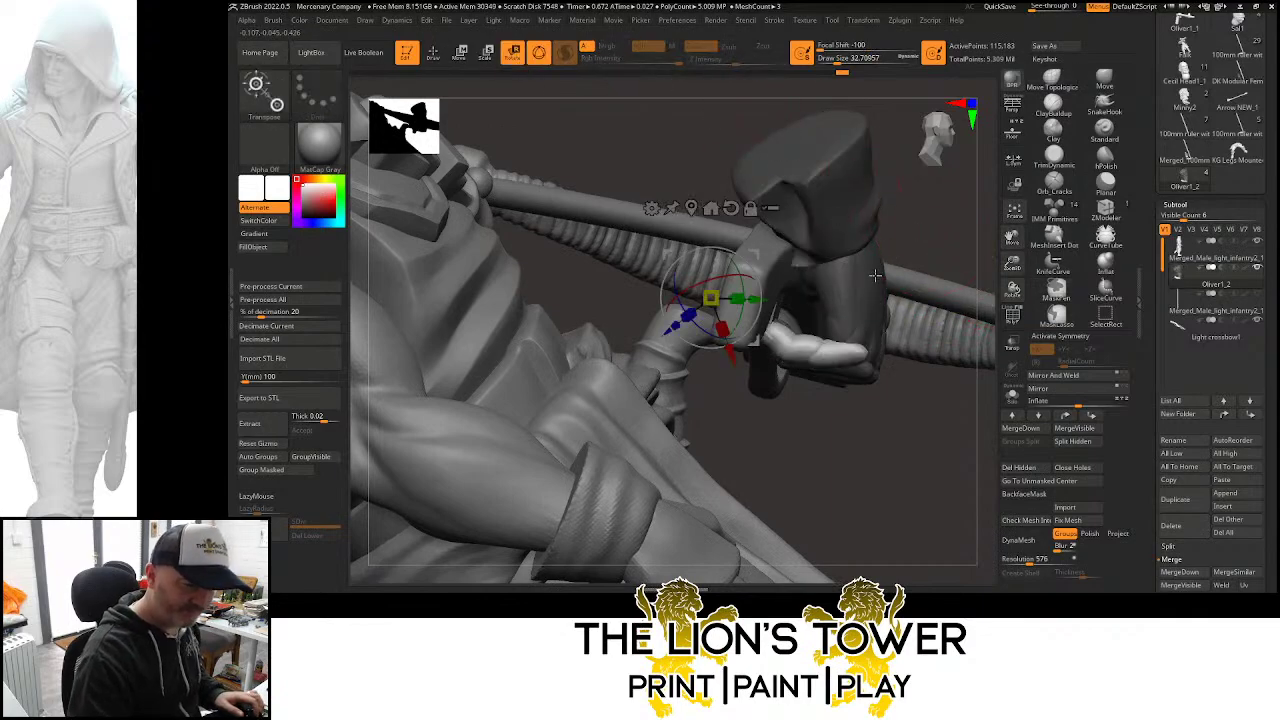
left_click(751, 209)
left_click_drag(755, 256, 887, 310)
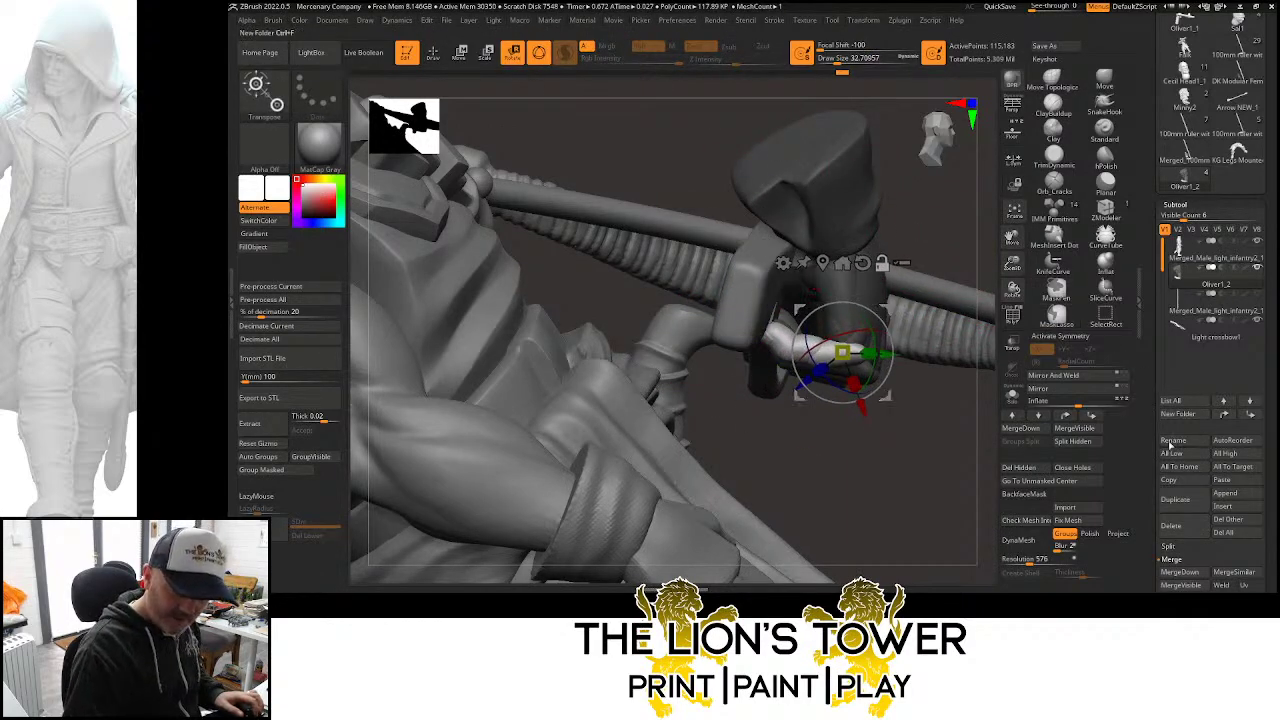
left_click(1176, 549)
left_click(1192, 560)
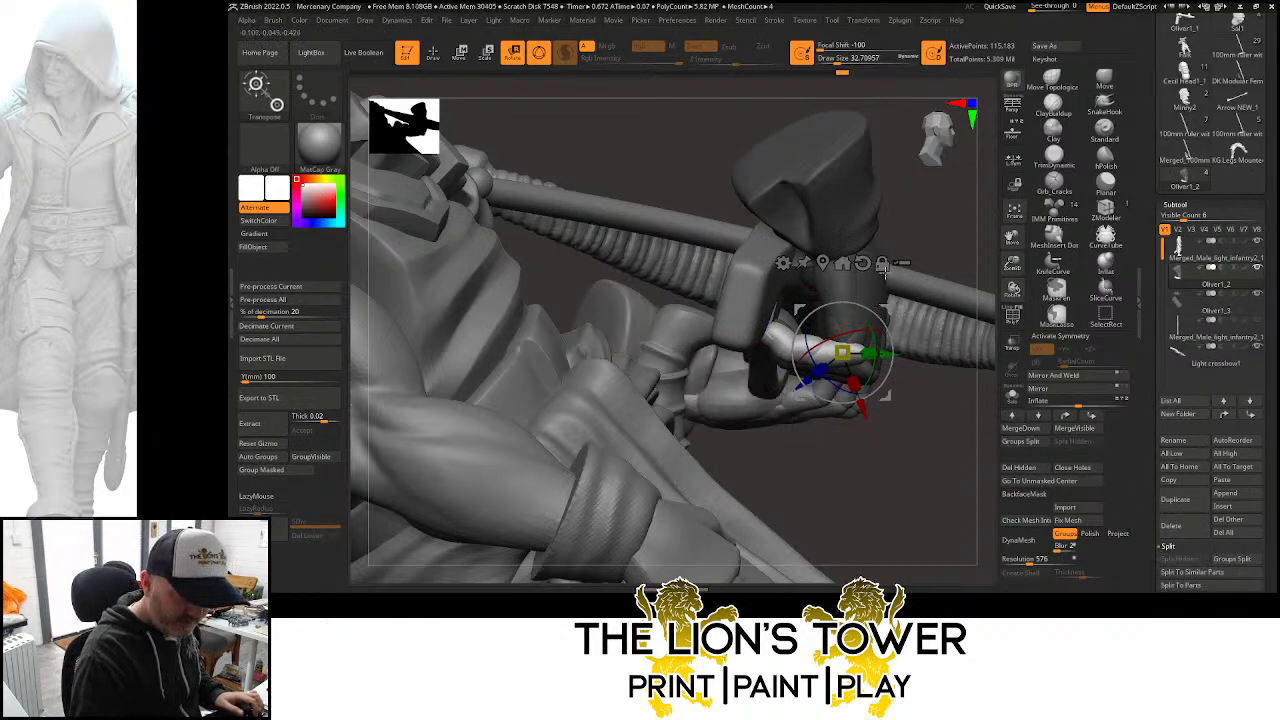
Show the rear hand alone in Solo mode and rotate its unmasked fingers around a gizmo placed on them
left_click_drag(880, 299, 851, 289)
left_click_drag(962, 475, 948, 391)
left_click(1012, 395)
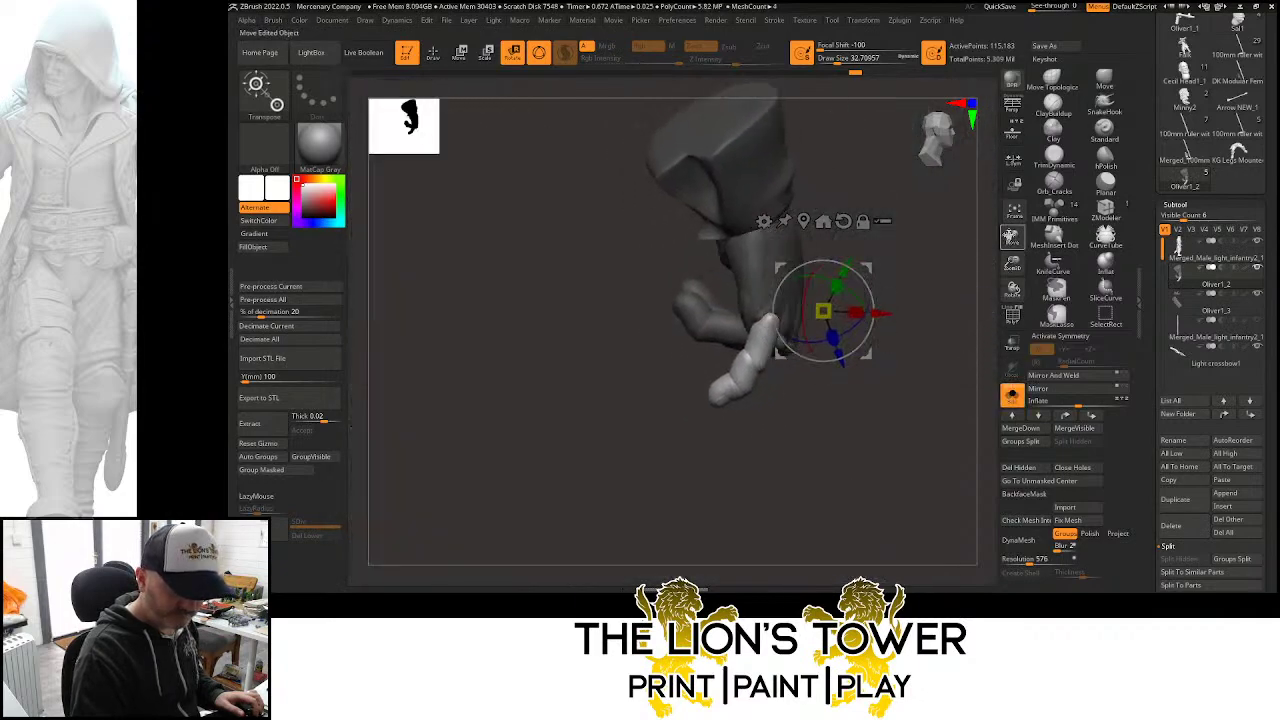
left_click(1013, 212)
left_click_drag(917, 336, 896, 341)
left_click(822, 341)
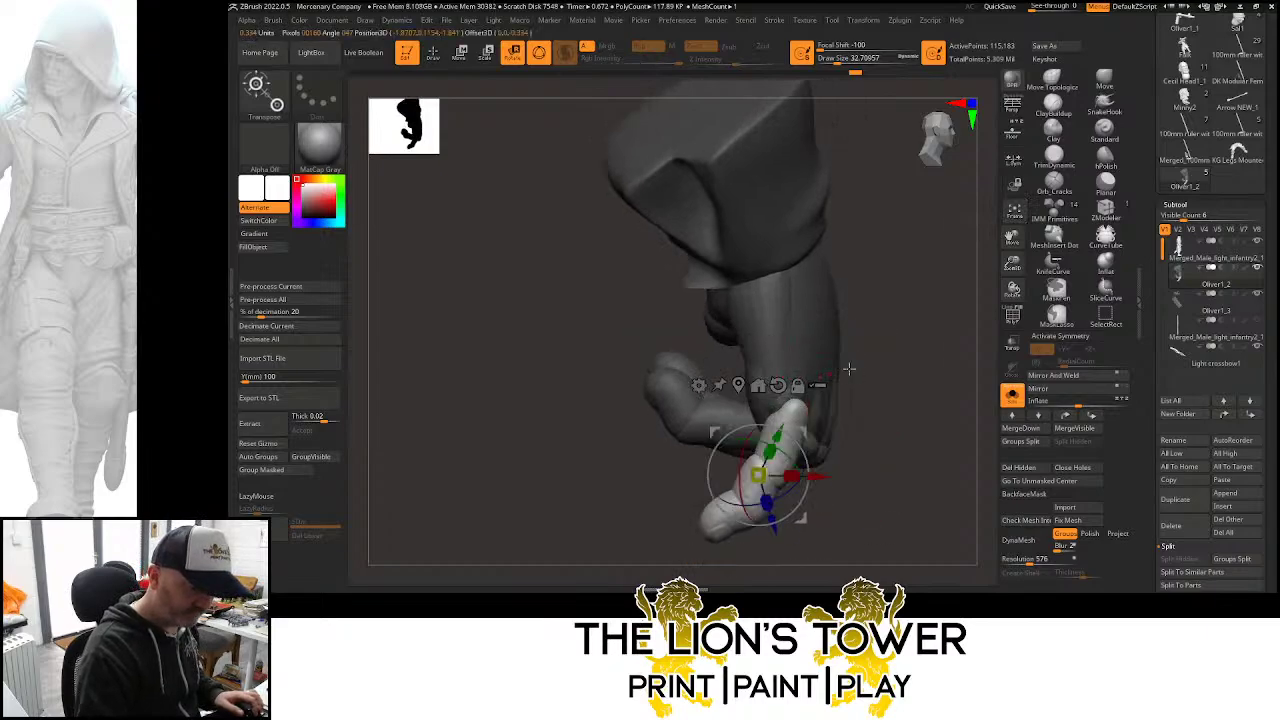
left_click_drag(808, 404, 805, 243)
Mask all but the nearest raised finger, set the gizmo at its base knuckle and rotate it down beside the lowered finger
key("q")
mouse_move(723, 174)
left_mouse_down()
mouse_move(811, 311)
mouse_move(806, 330)
left_mouse_up()
left_click(745, 347, "ctrl+shift")
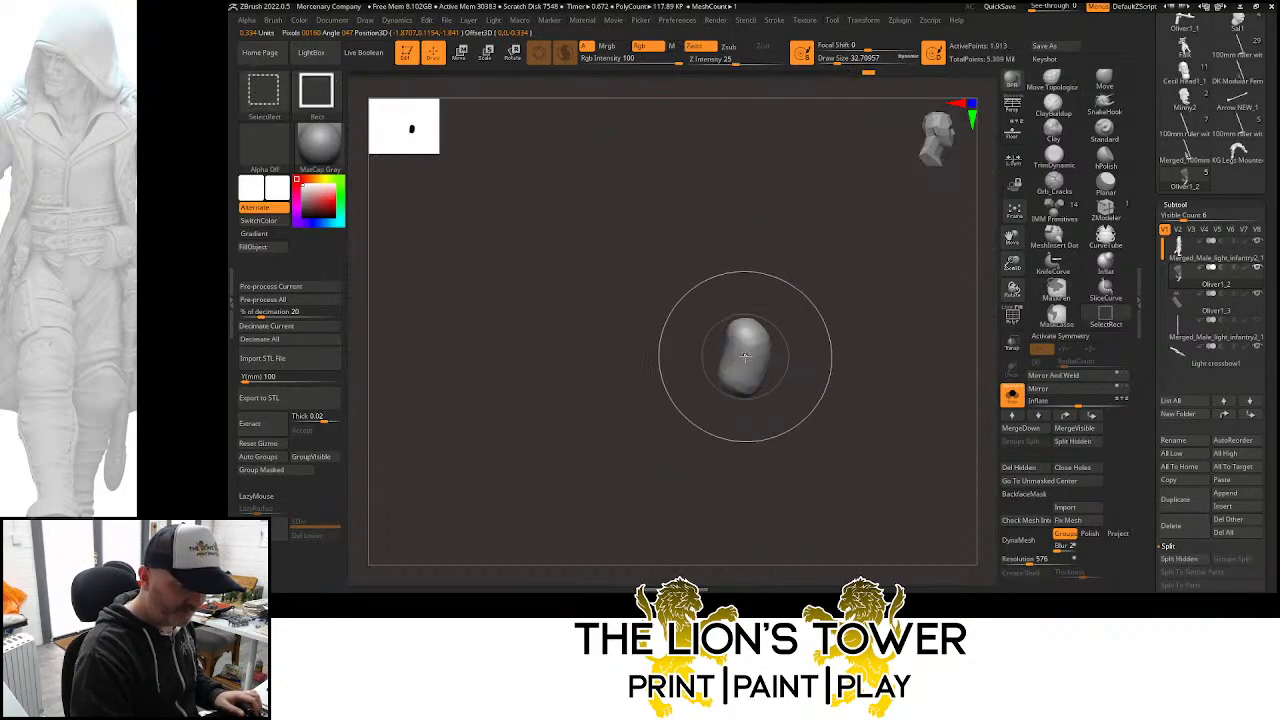
left_click(738, 340, "ctrl+shift")
left_click_drag(873, 475, 897, 482)
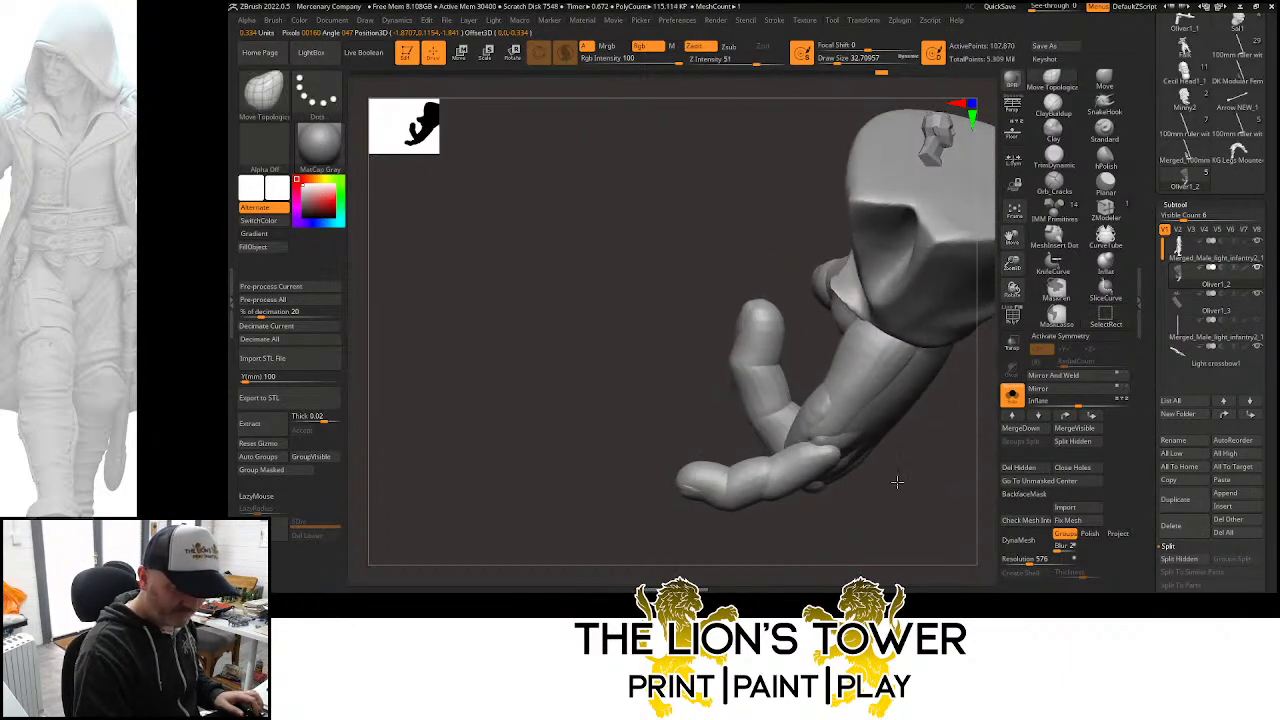
left_click(924, 493, "ctrl")
left_click(928, 495, "ctrl+shift")
key("w")
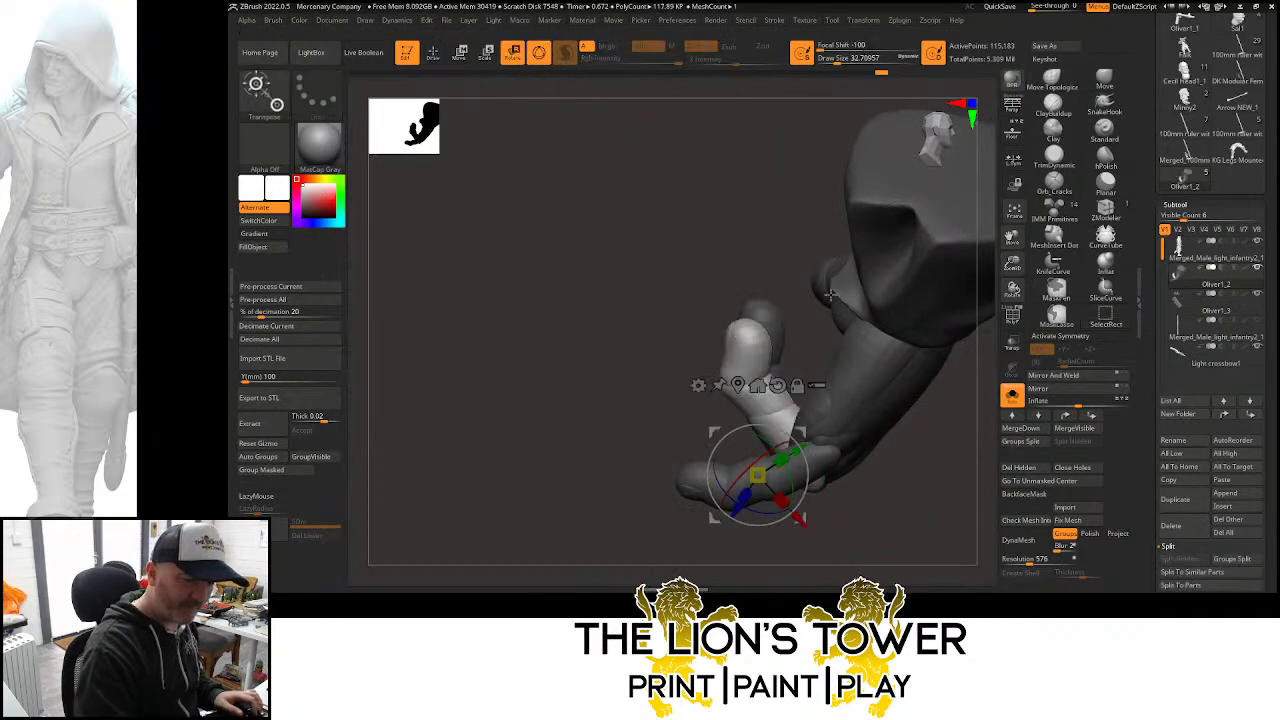
left_click_drag(757, 475, 806, 458, "alt")
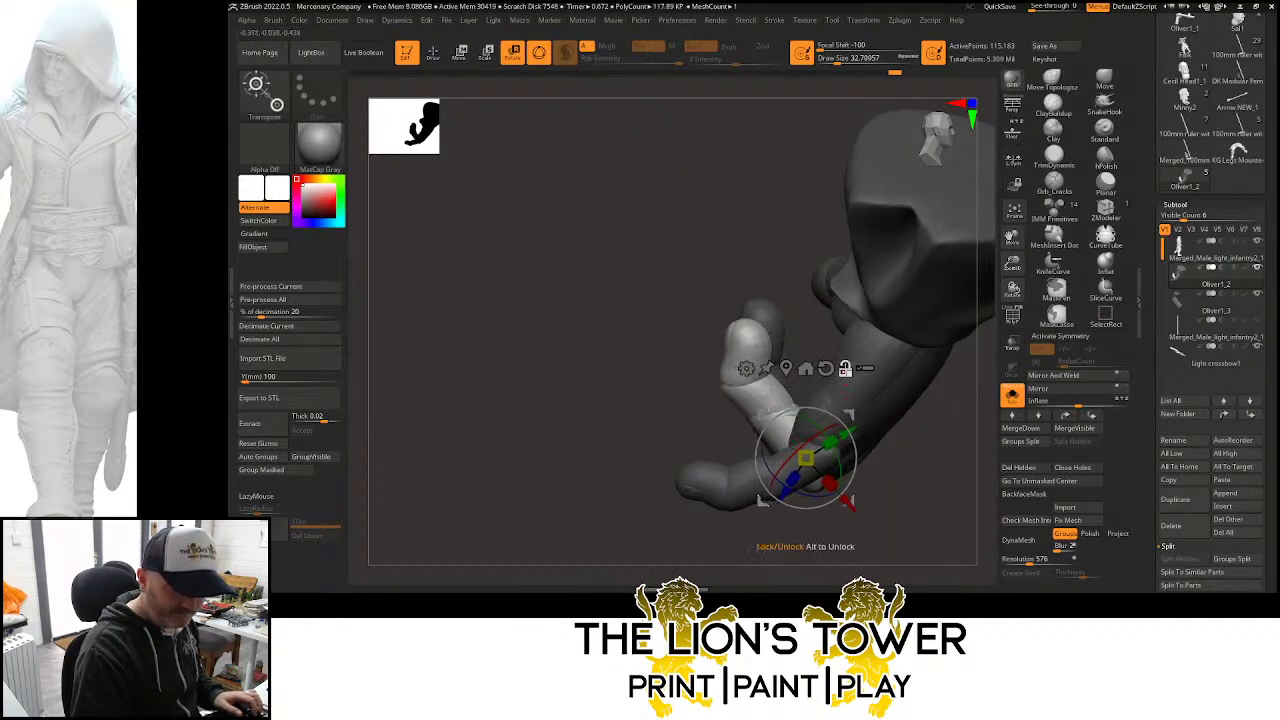
left_click_drag(845, 420, 812, 397)
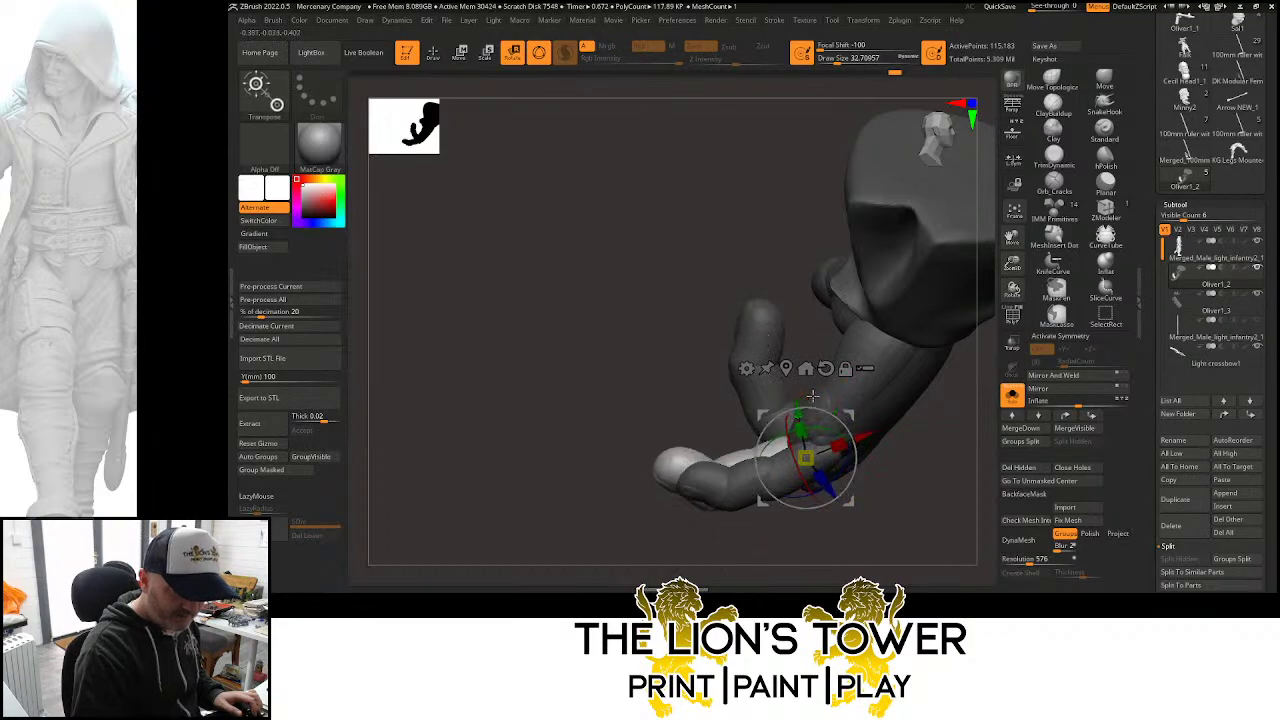
Mask everything except the next raised finger and rotate it around the base knuckle down alongside the two lowered fingers
left_click(433, 54)
left_click(806, 327, "ctrl")
left_click_drag(808, 329, 812, 342, "ctrl")
left_click(791, 417, "ctrl+shift")
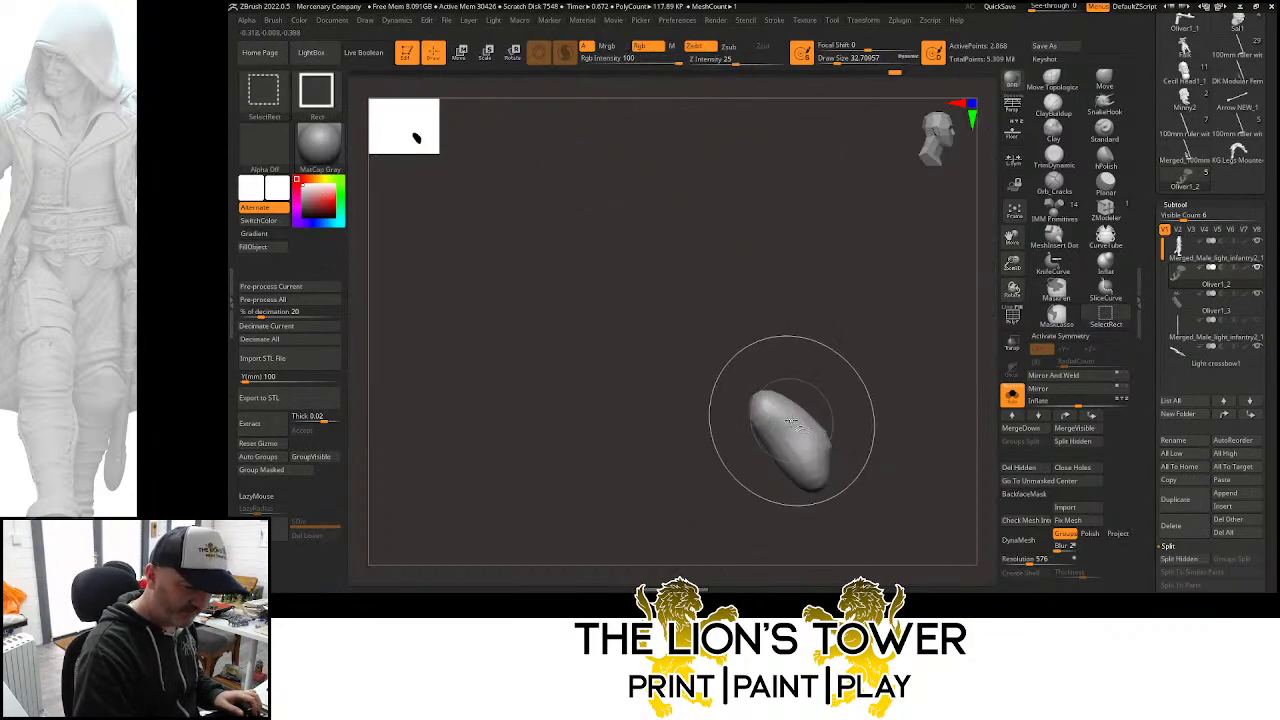
left_click(785, 413, "ctrl+shift")
left_click(768, 392, "ctrl+shift")
left_click(755, 343, "ctrl+shift")
left_click(771, 292, "ctrl")
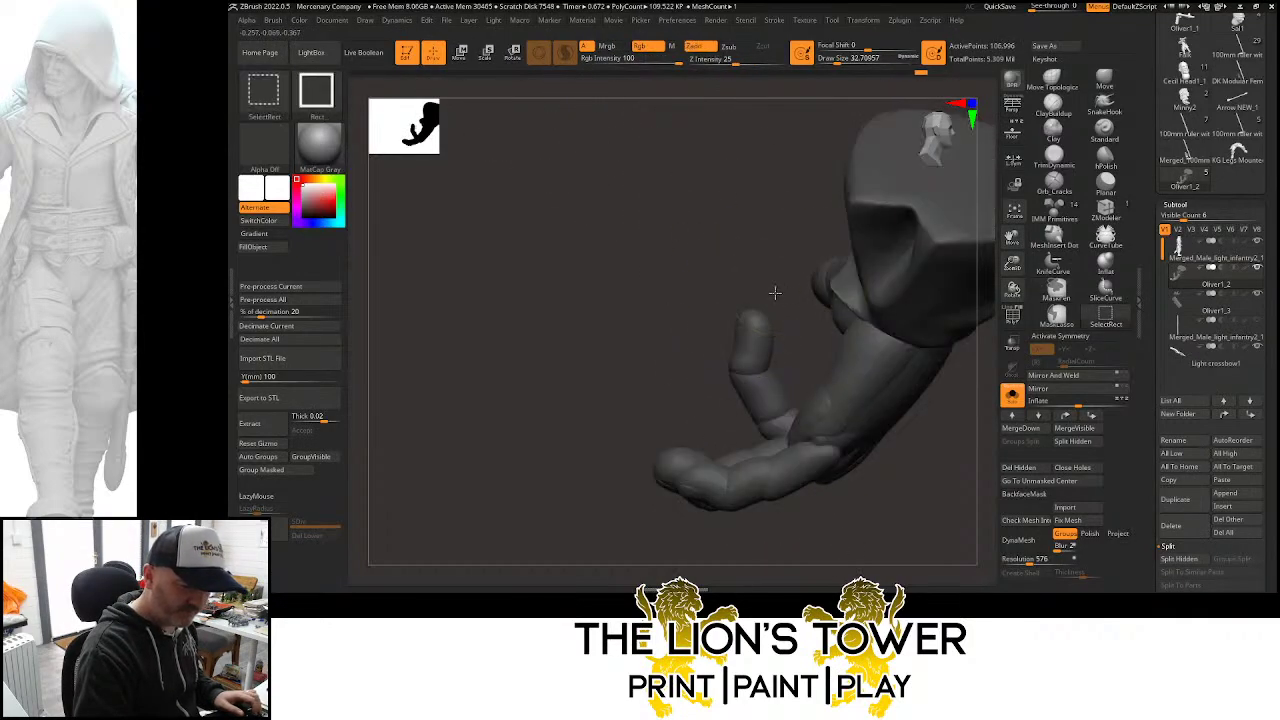
left_click(774, 291, "ctrl+shift")
key("r")
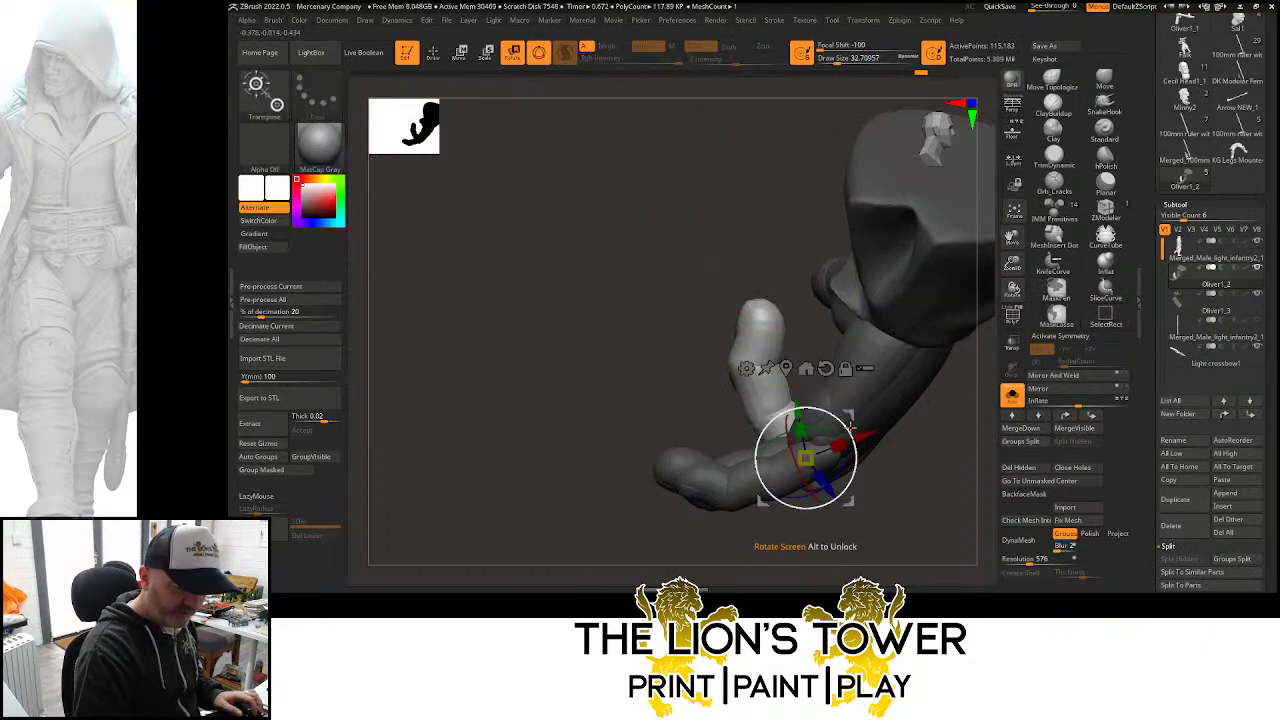
left_click_drag(818, 424, 800, 458)
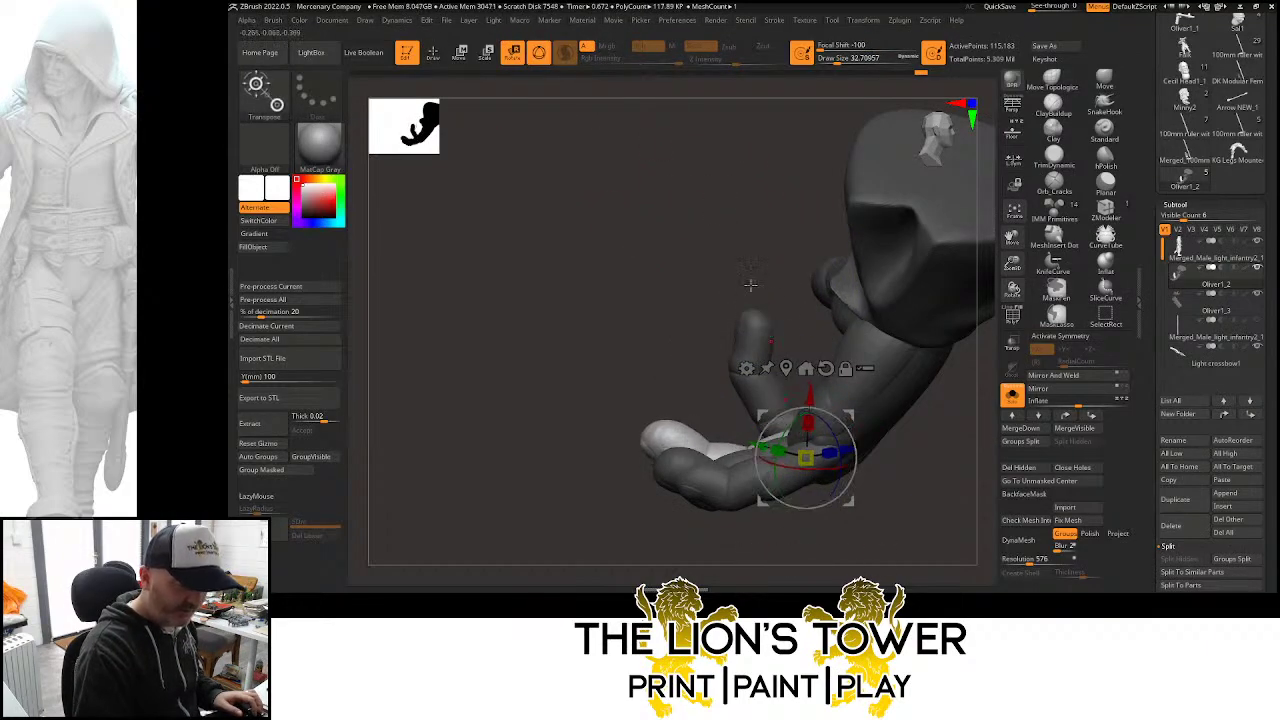
Mask the base segment of the newly lowered finger and bend its outer joints upward by about 48 degrees
left_click(435, 53)
left_click_drag(786, 254, 738, 268)
left_click(812, 422, "ctrl+shift")
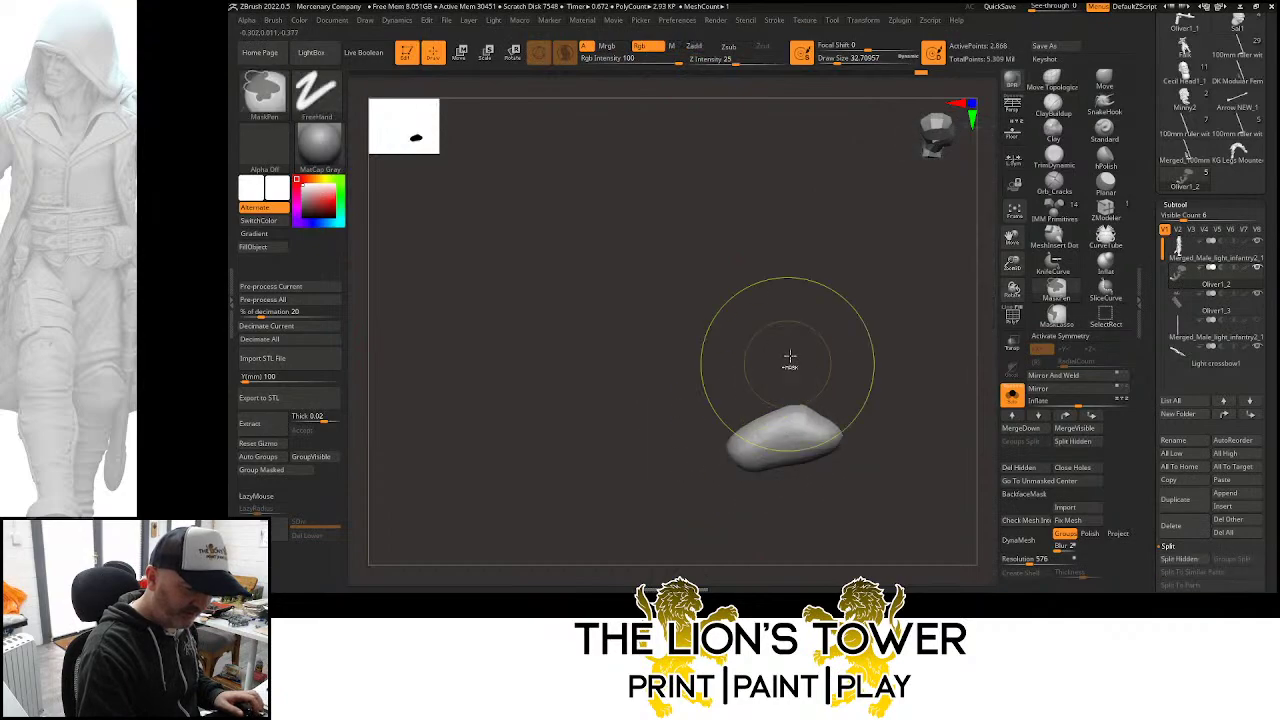
left_click(794, 348, "ctrl")
left_click(800, 338, "ctrl+shift")
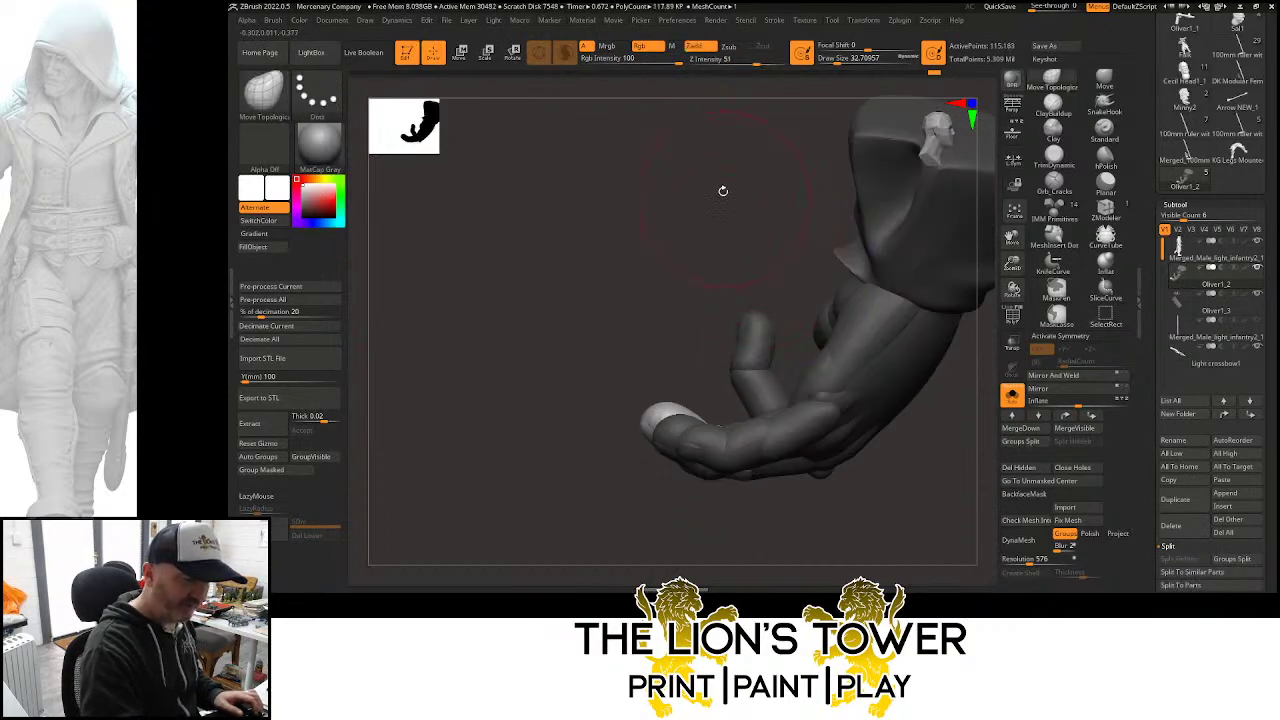
left_click_drag(723, 191, 712, 208)
left_click(520, 58)
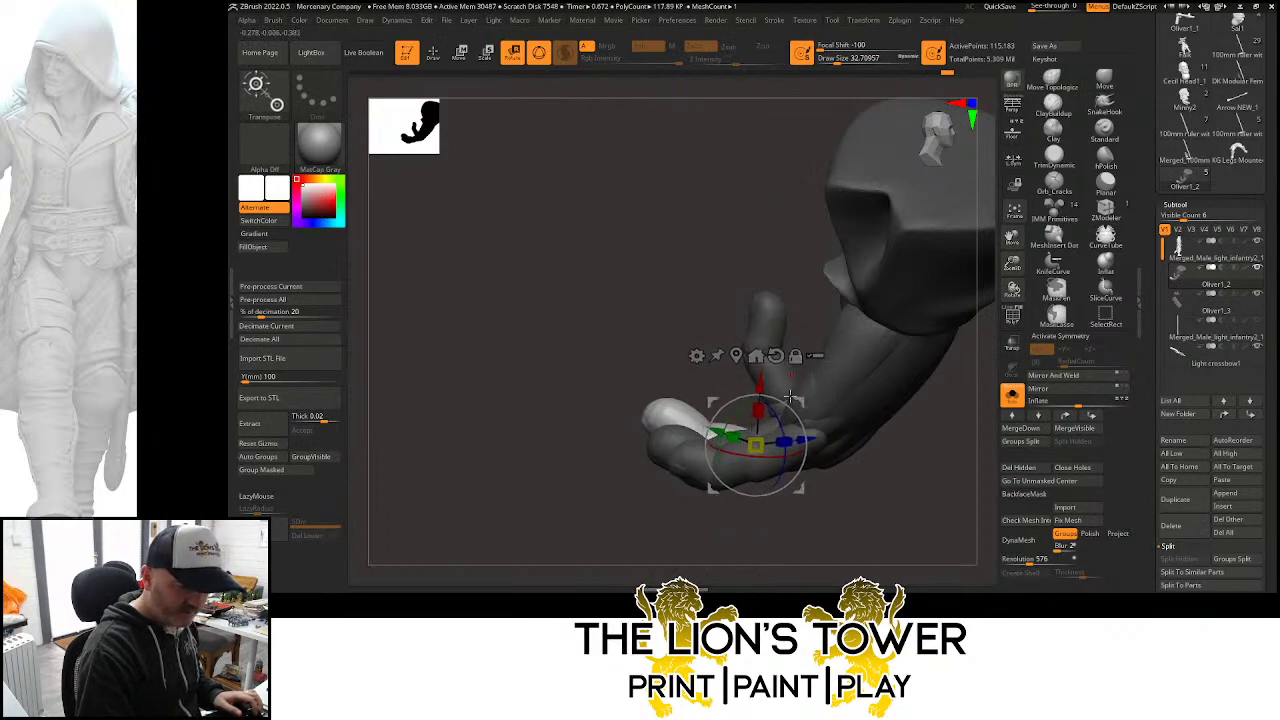
left_click_drag(790, 398, 811, 425)
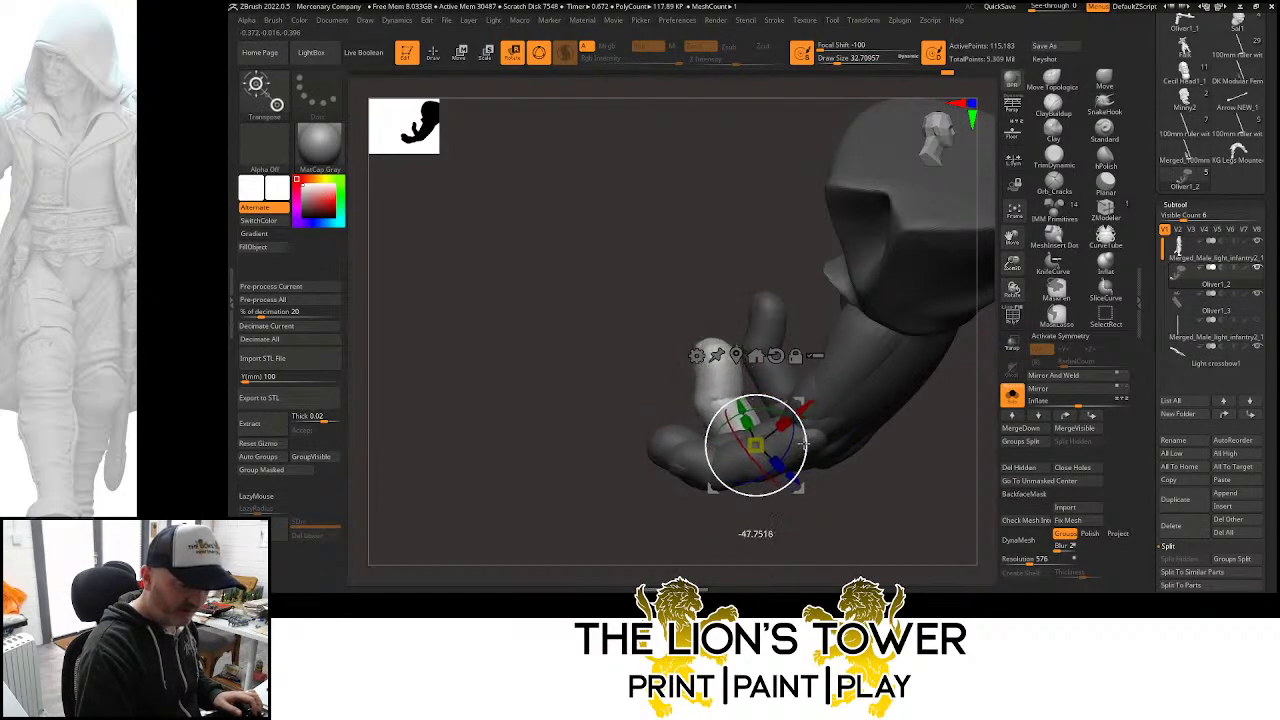
Leave only the last raised finger unmasked, place the gizmo at its base and rotate it down by about 50 degrees
mouse_move(803, 313)
left_mouse_down()
mouse_move(810, 337)
mouse_move(793, 343)
left_mouse_up()
left_click(435, 56)
left_click(791, 326, "ctrl")
left_click(775, 386, "ctrl+shift")
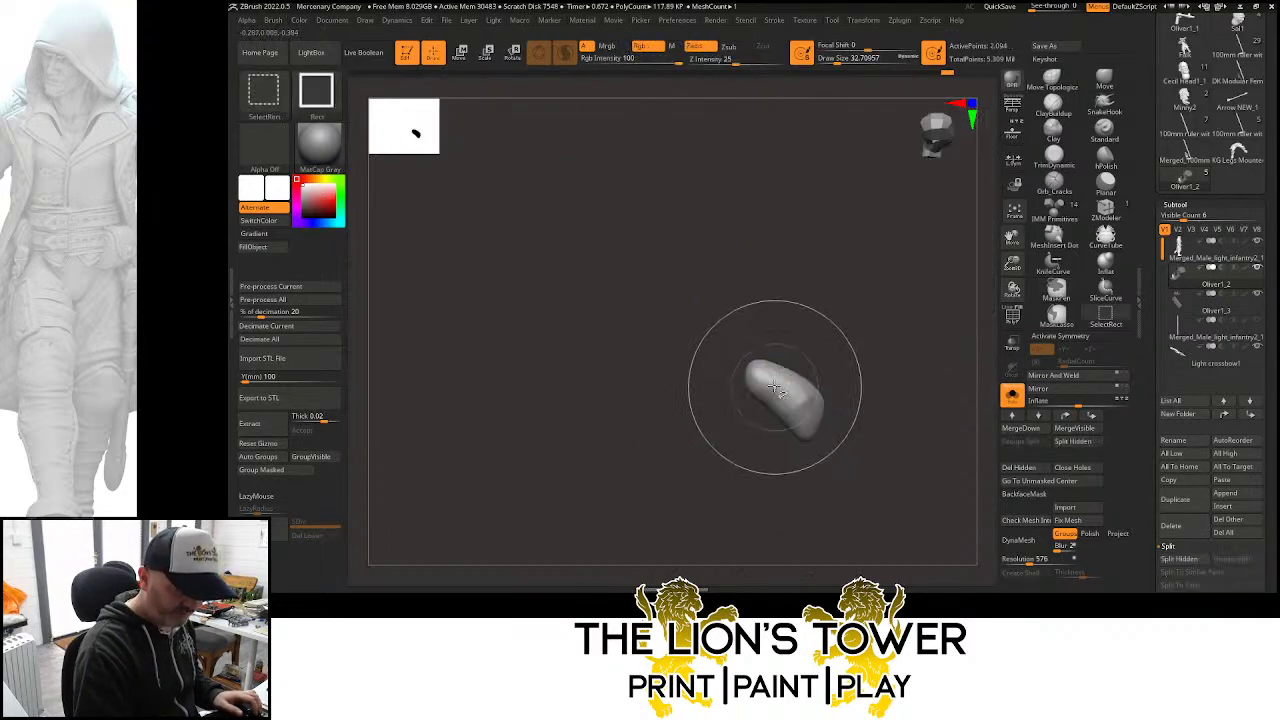
left_click(772, 382, "ctrl+shift")
left_click(761, 368, "ctrl+shift")
left_click(741, 289, "ctrl+shift")
left_click(777, 322, "ctrl")
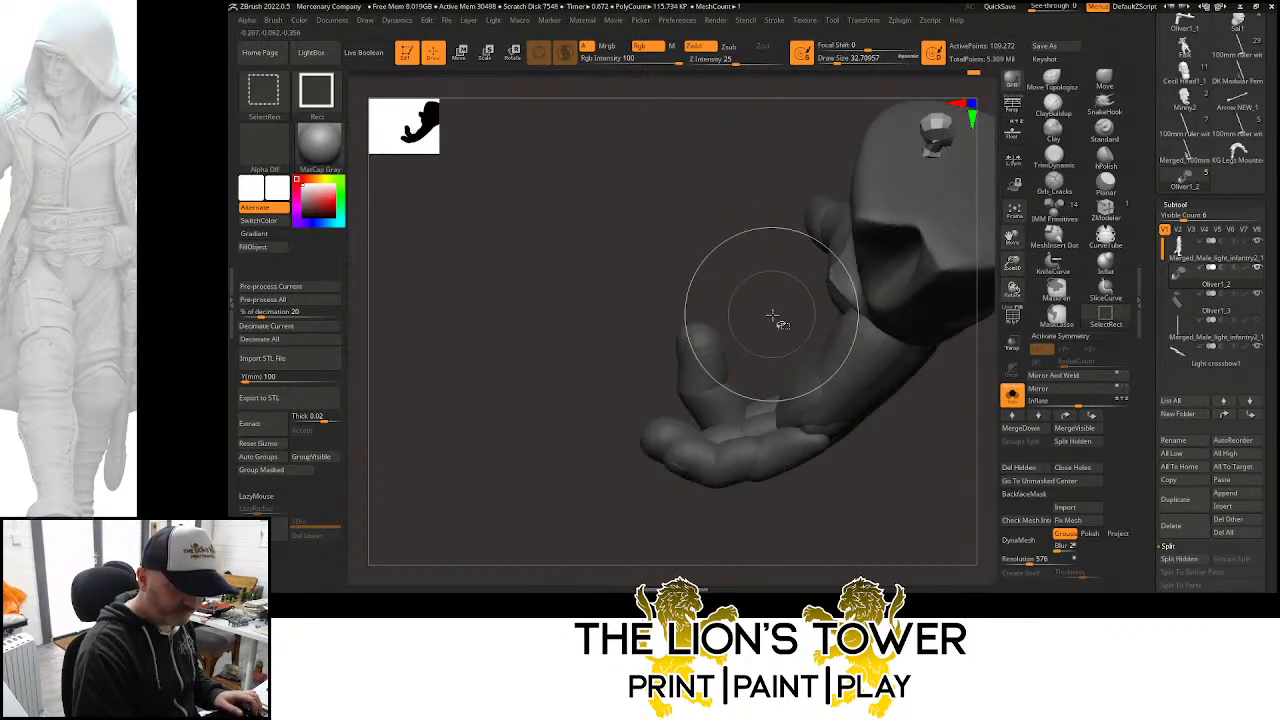
left_click(780, 322, "ctrl+shift")
key("w")
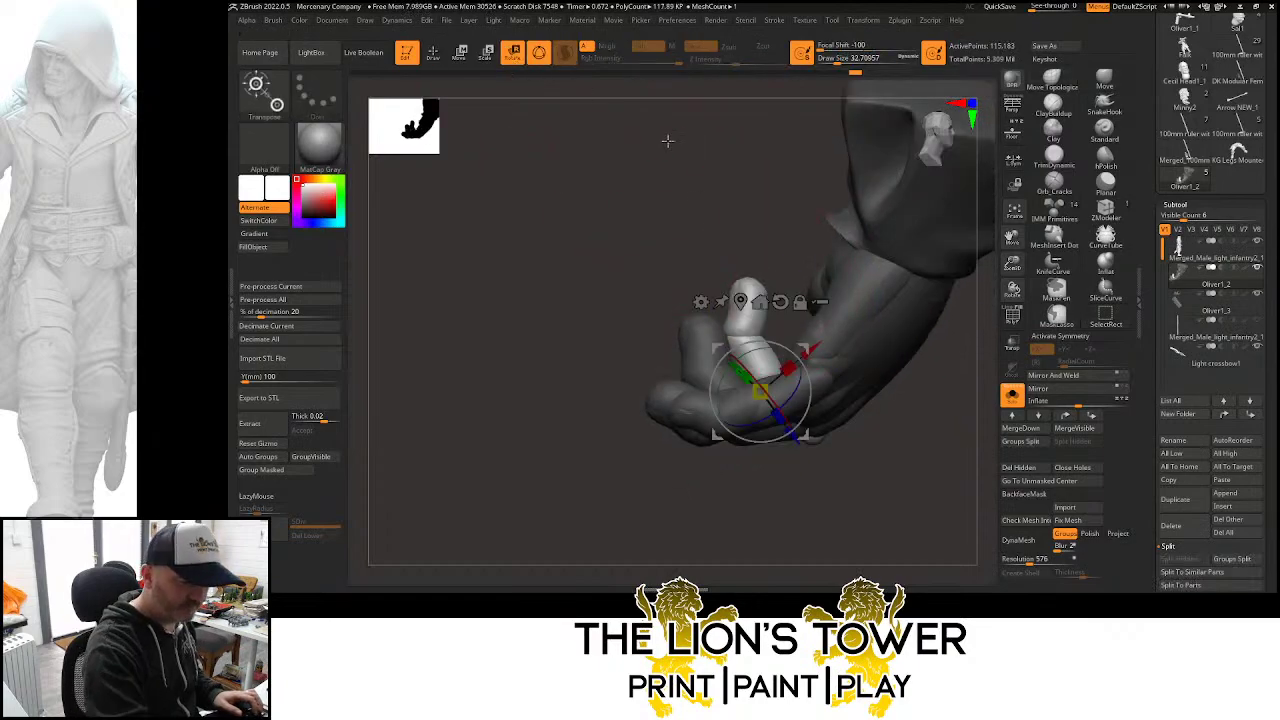
left_click_drag(803, 345, 833, 367)
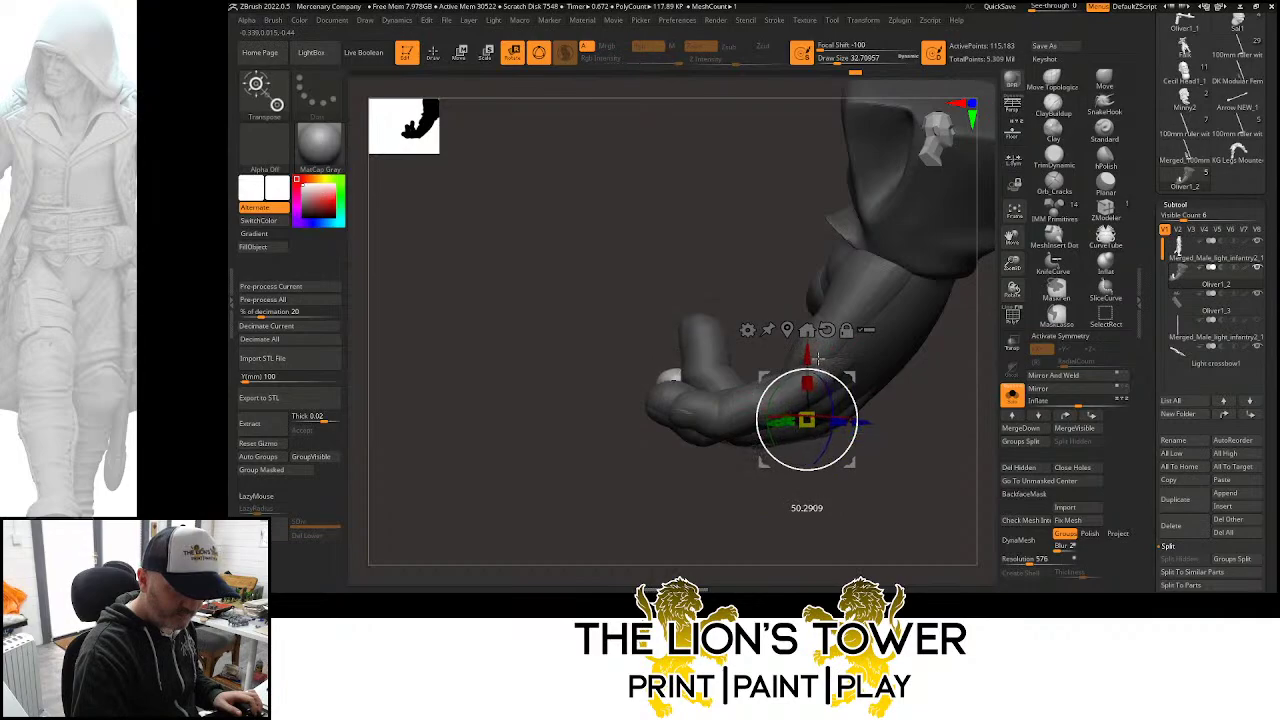
Mask the base segment of the last lowered finger and bend its outer joints upward by about 46 degrees
key("q")
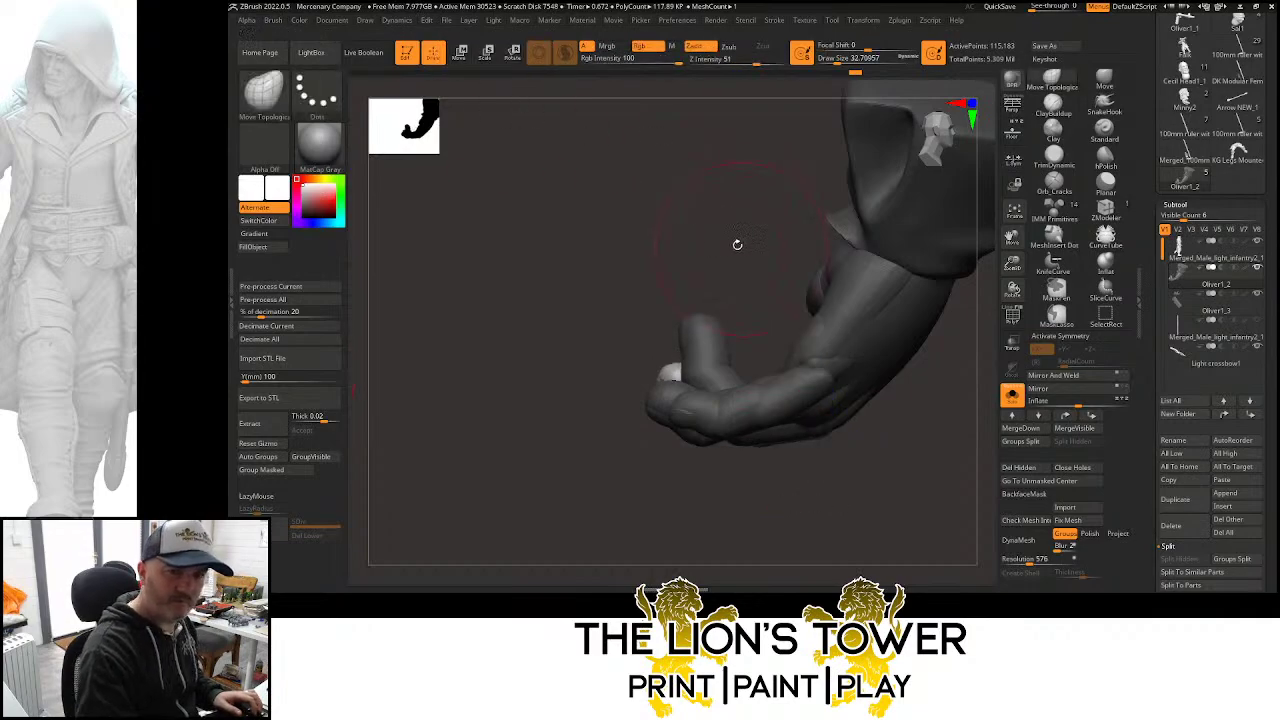
mouse_move(737, 243)
left_mouse_down()
mouse_move(752, 320)
mouse_move(743, 306)
left_mouse_up()
left_click(743, 304, "ctrl+shift")
left_click(748, 245, "ctrl+shift")
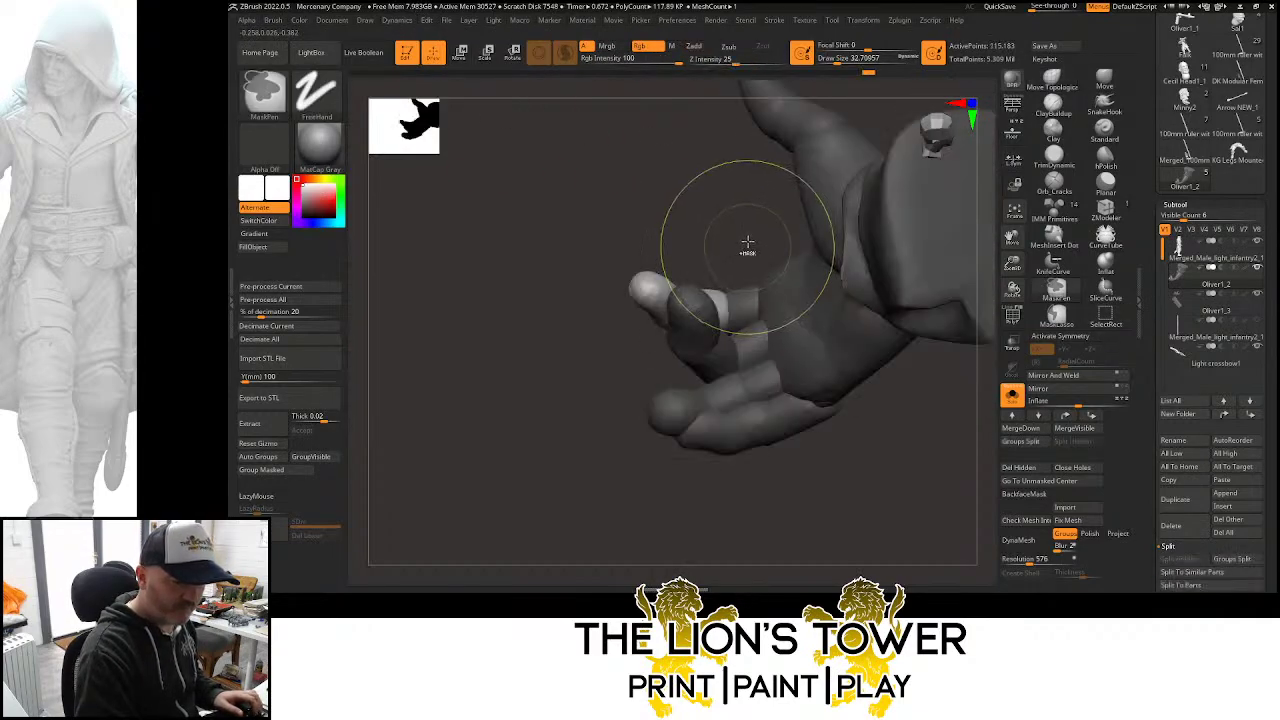
left_click_drag(749, 243, 709, 171)
key("w")
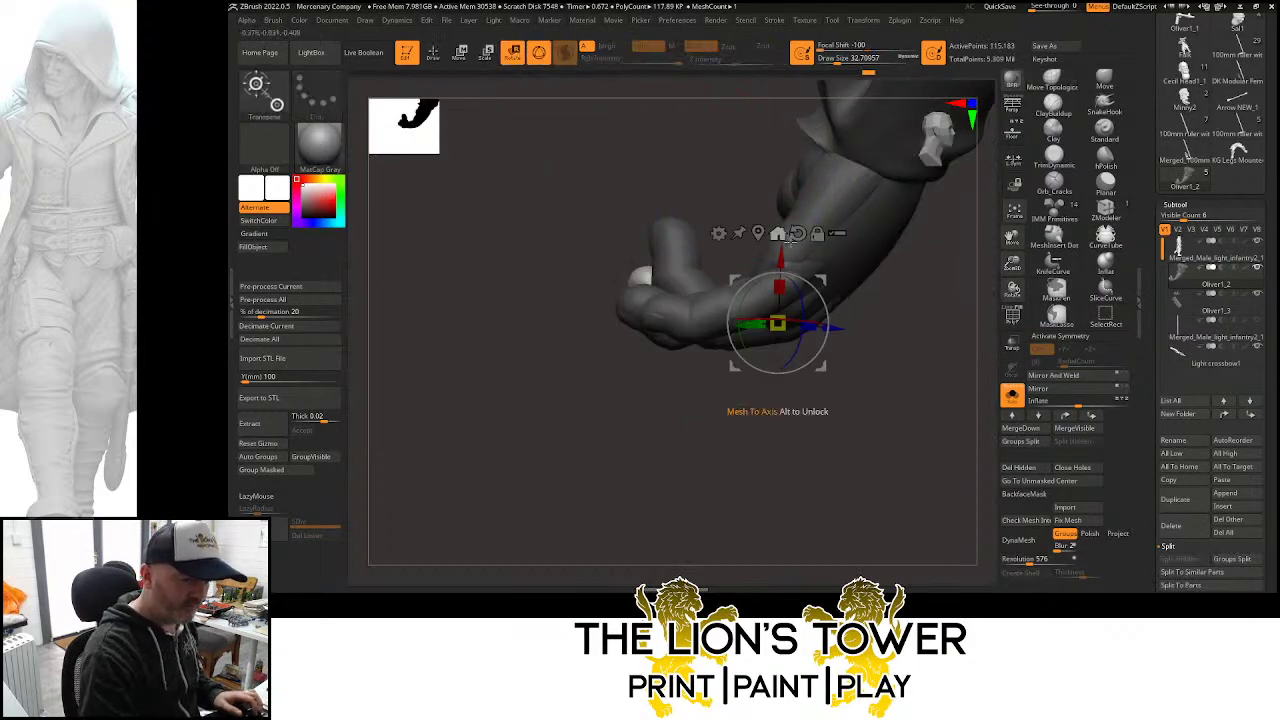
left_click_drag(817, 244, 745, 235, "alt")
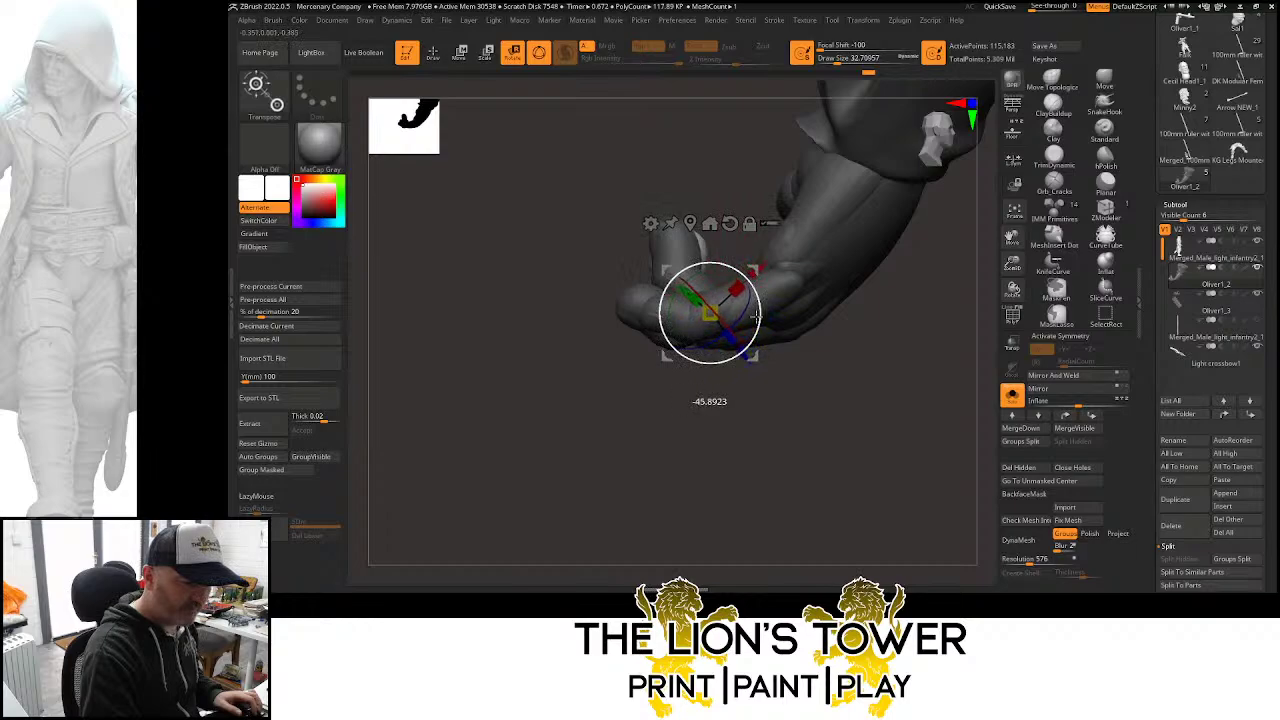
left_click_drag(771, 302, 907, 418)
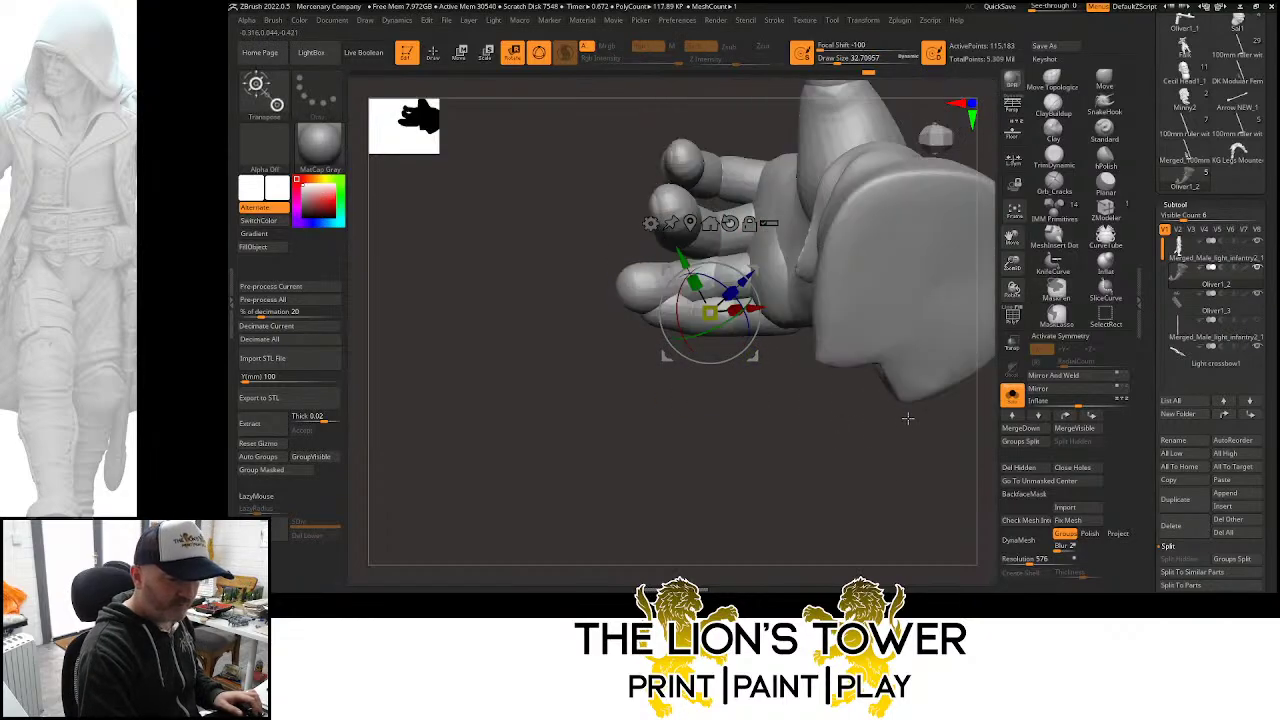
mouse_move(866, 467)
left_mouse_down()
mouse_move(871, 477)
mouse_move(848, 440)
left_mouse_up()
left_click(435, 53)
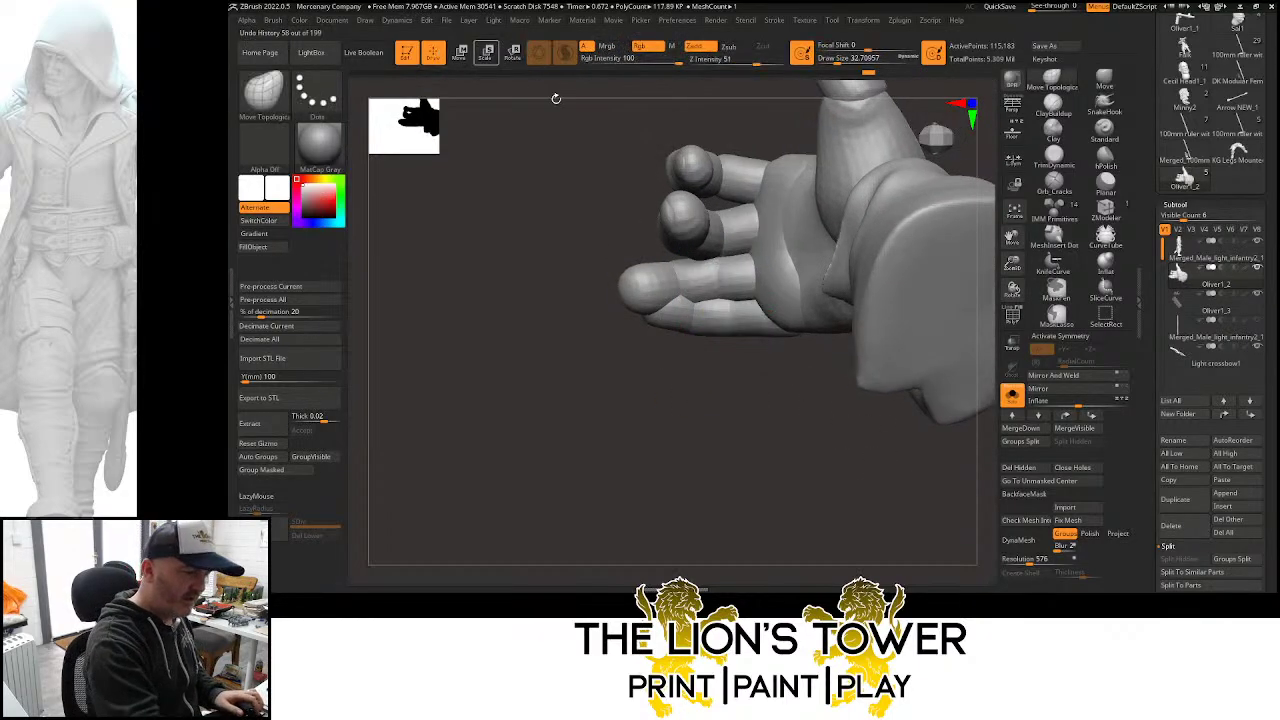
Unmask only the outer joints of the lowest finger, shift them slightly away from the neighbouring finger and clear the mask
left_click(713, 318, "ctrl+shift")
left_click(713, 318, "ctrl+shift")
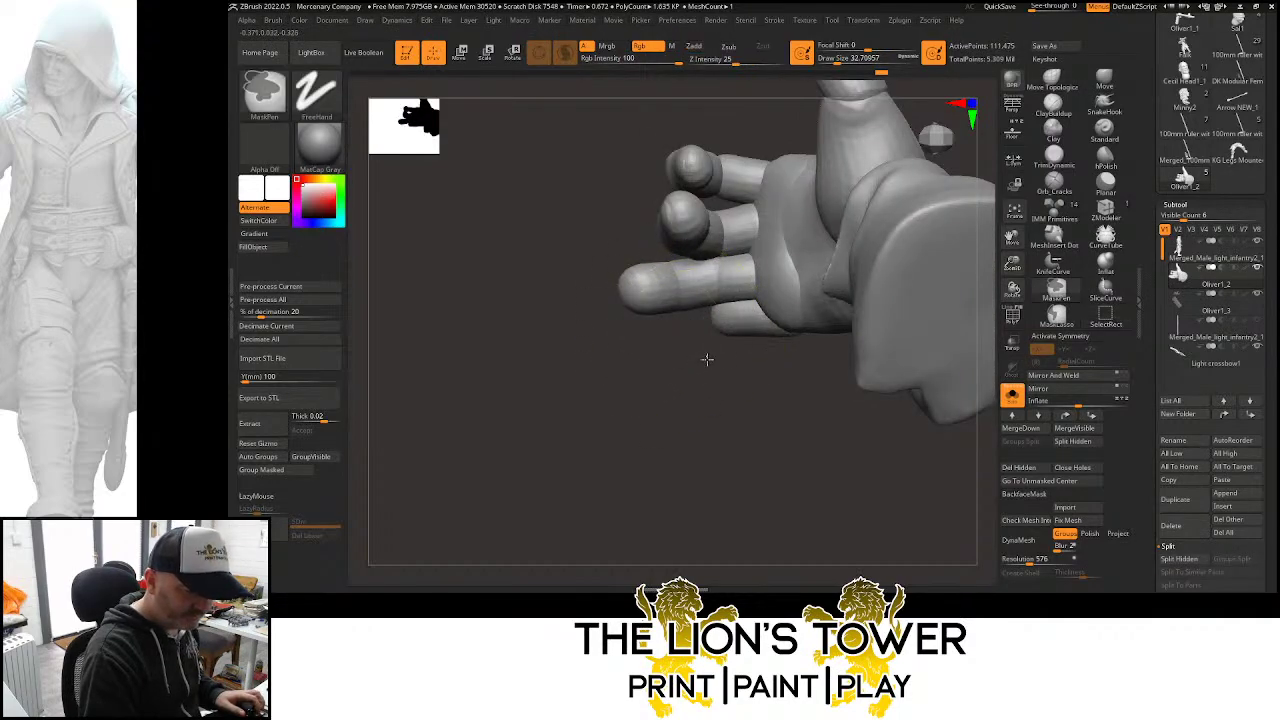
left_click(706, 359, "ctrl")
left_click(706, 359, "ctrl+shift")
left_click(513, 53)
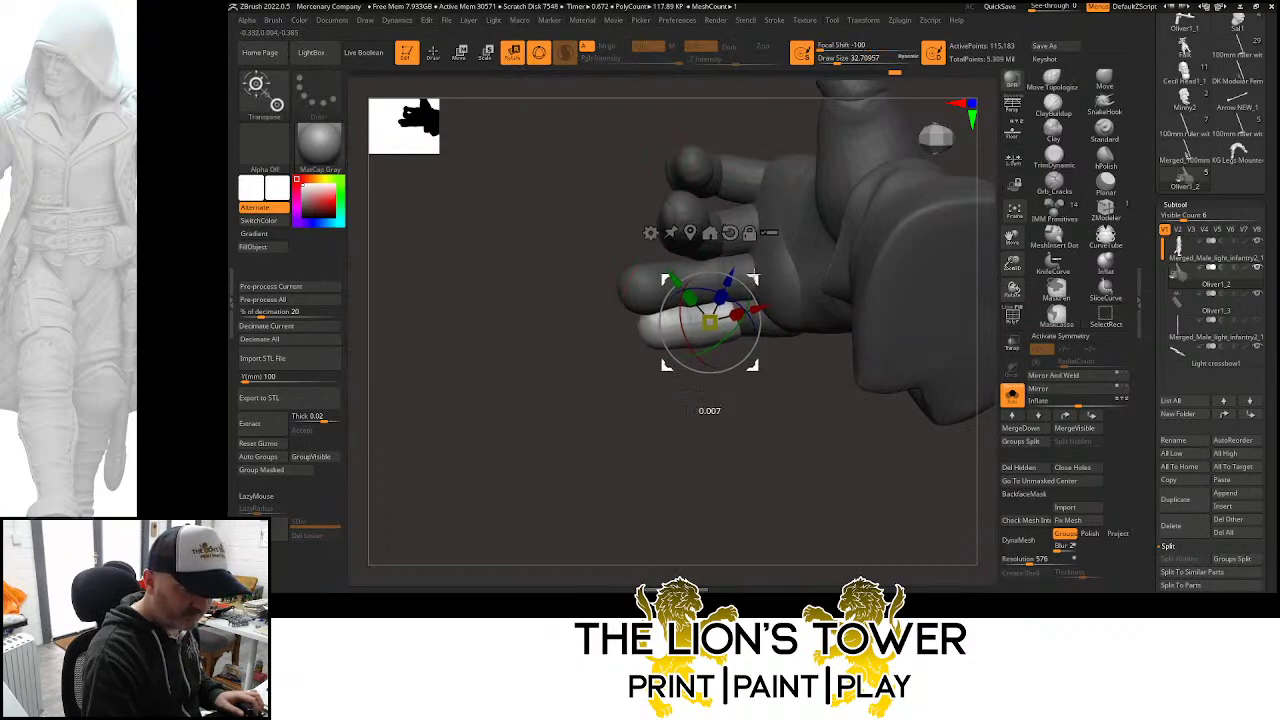
key("q")
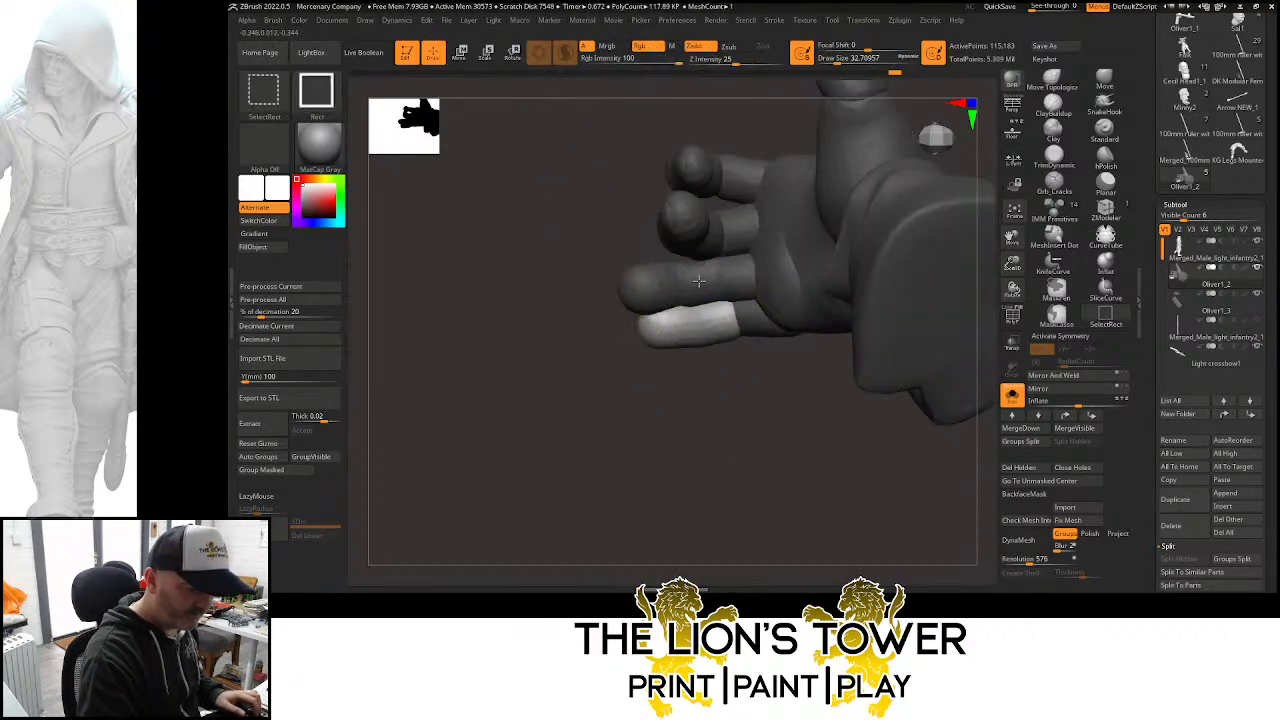
left_click_drag(734, 391, 730, 420, "ctrl")
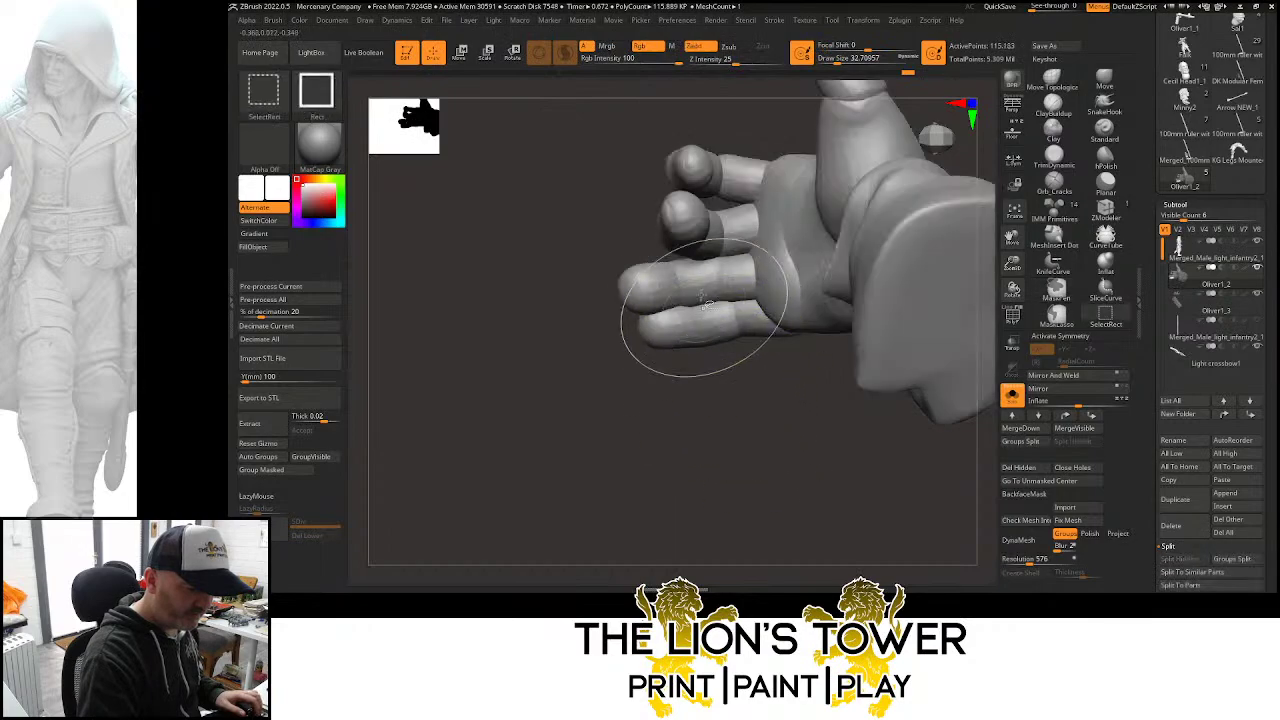
Isolate the outer joints of the second-lowest finger with a mask, rotate them sideways about 9 degrees and clear the mask
left_click(701, 295, "ctrl+shift")
left_click(677, 288, "ctrl+shift")
left_click(643, 284, "ctrl+shift")
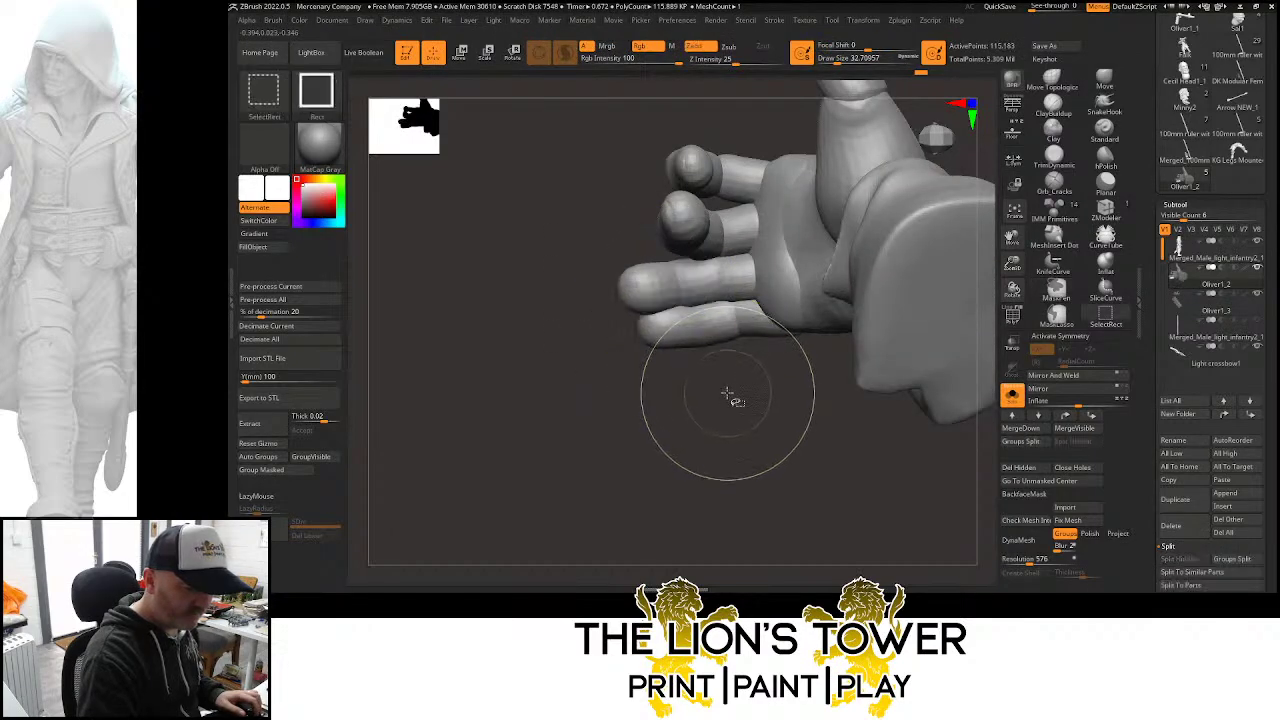
left_click(728, 392, "ctrl")
left_click(732, 398, "ctrl+shift")
key("r")
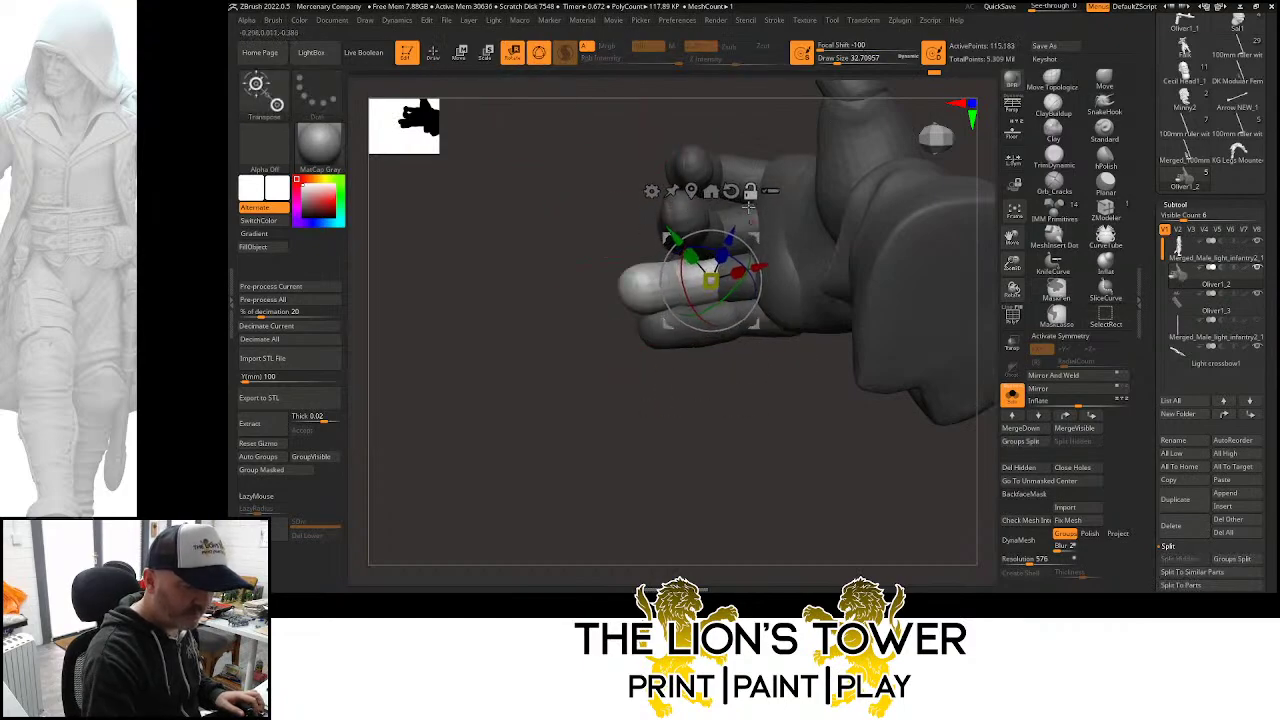
left_click_drag(750, 240, 752, 253)
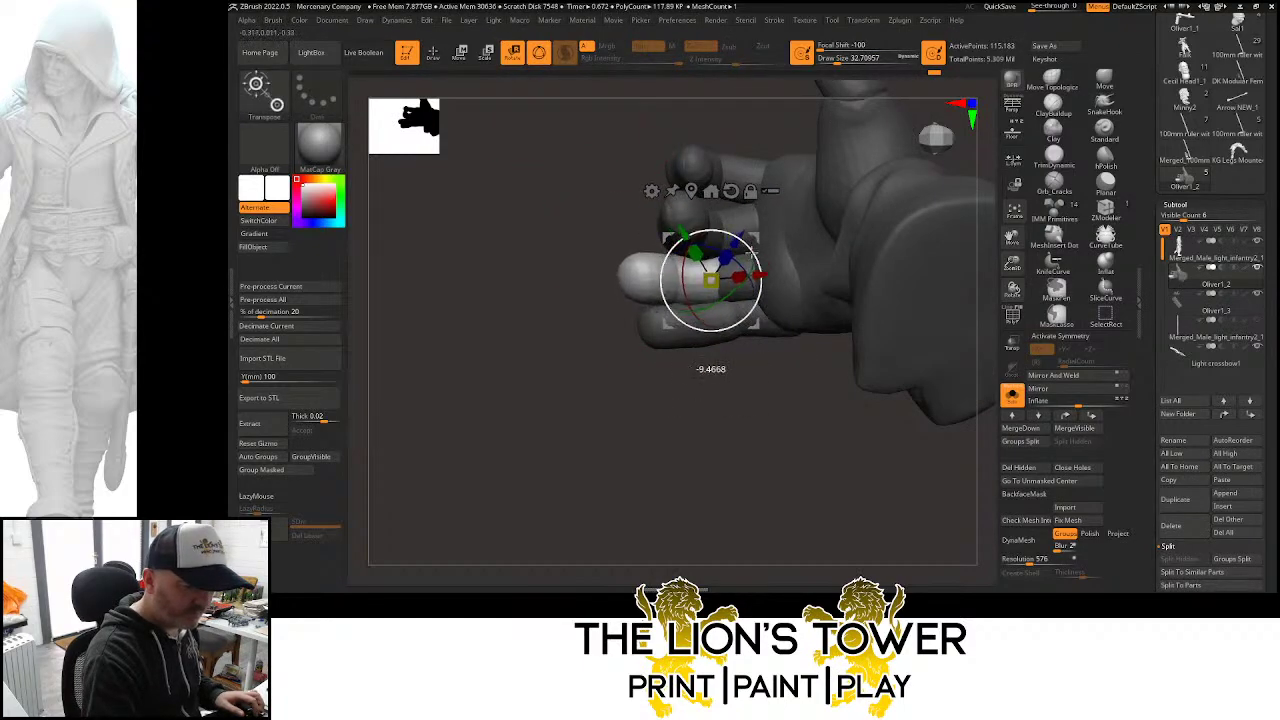
left_click(788, 424, "ctrl")
key("q")
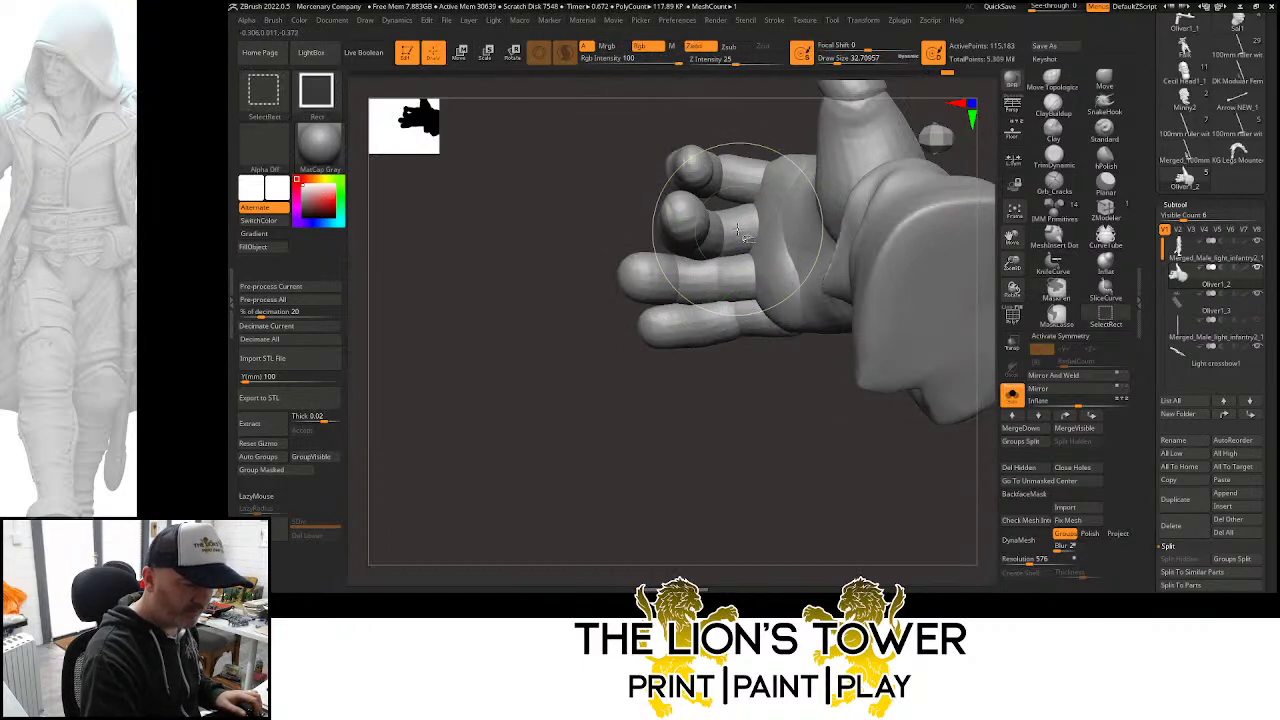
Leave only the third finger from the bottom unmasked, rotate it slightly at its base and clear the mask
left_click(738, 226, "ctrl+shift")
left_click(738, 226, "ctrl+shift")
left_click(712, 230, "ctrl+shift")
left_click(698, 226, "ctrl+shift")
left_click(676, 215, "ctrl+shift")
left_click(710, 235, "ctrl")
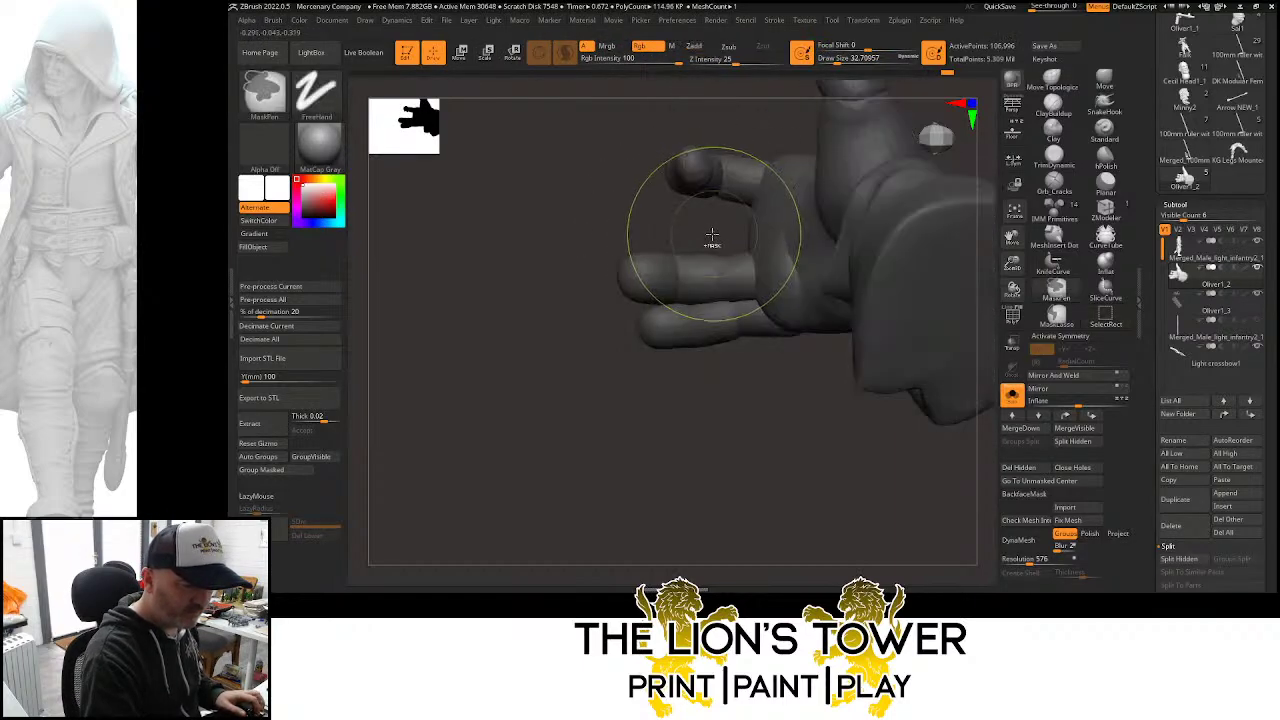
left_click(713, 233, "ctrl+shift")
key("r")
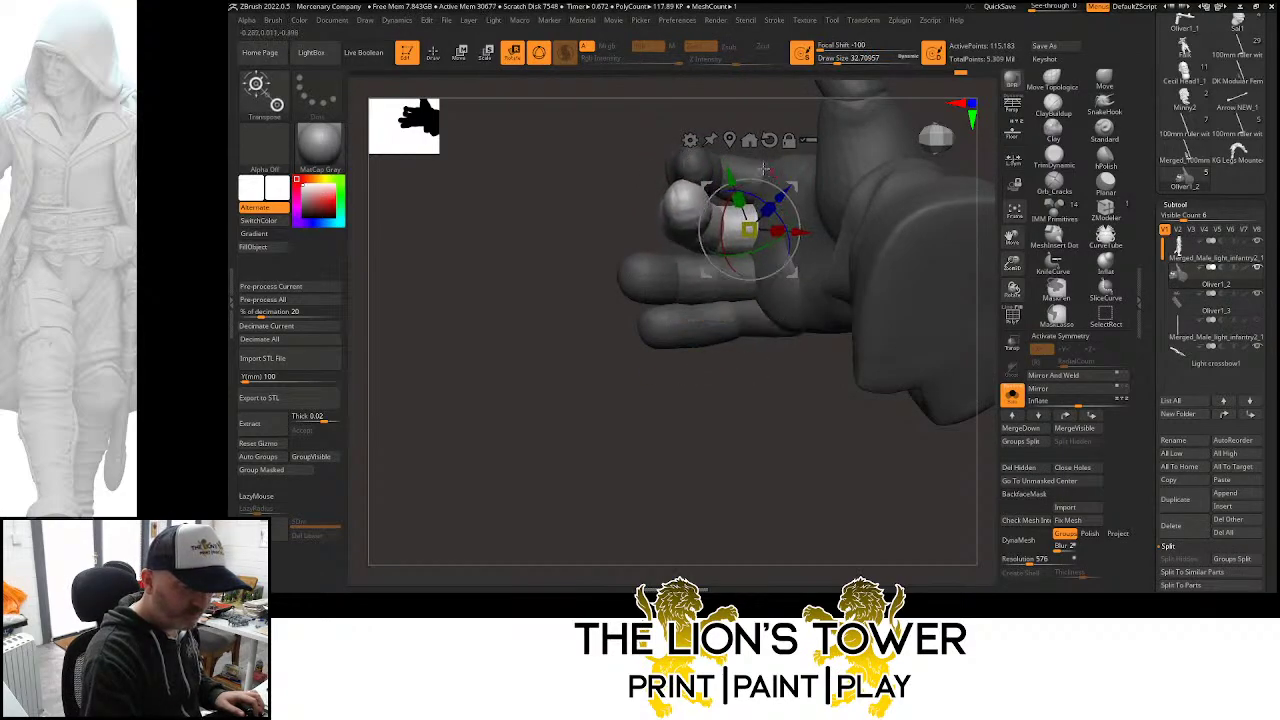
left_click(735, 111, "ctrl")
key("q")
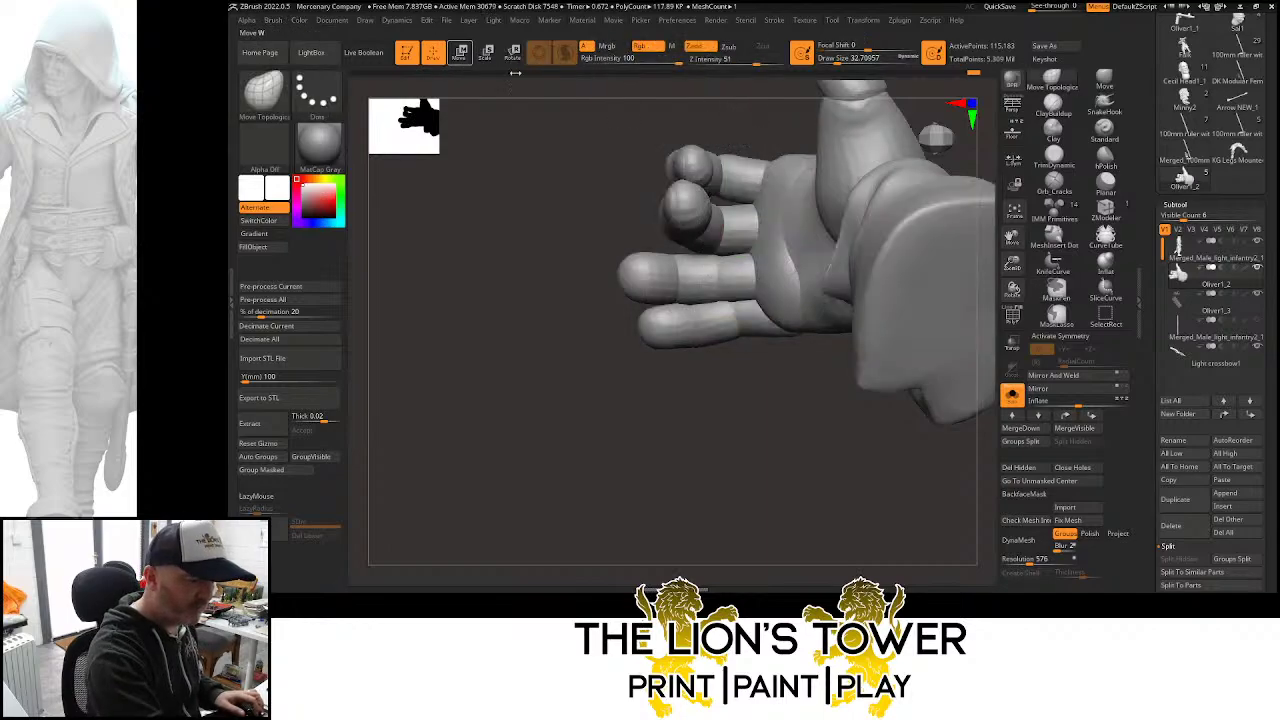
Smooth out the shape of the bent fingers and knuckles with small Move Topological brush strokes
left_click_drag(737, 131, 872, 166)
left_click_drag(875, 157, 842, 165)
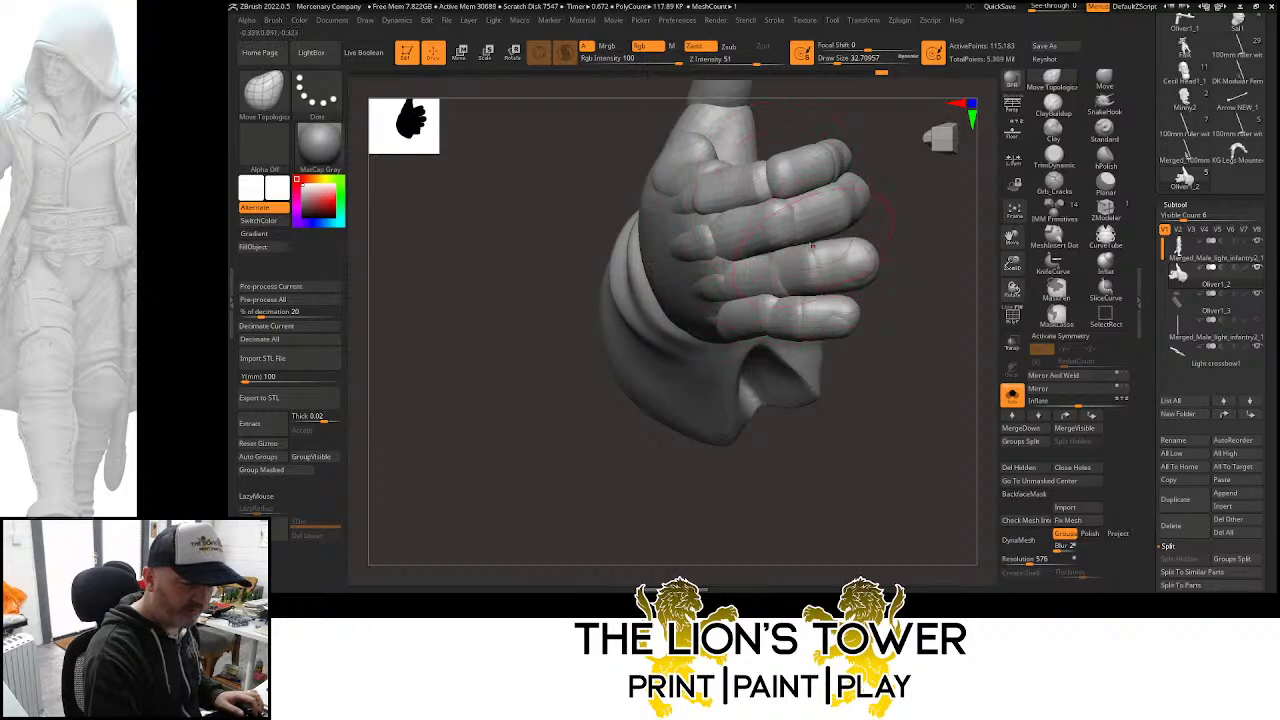
left_click_drag(818, 254, 820, 175)
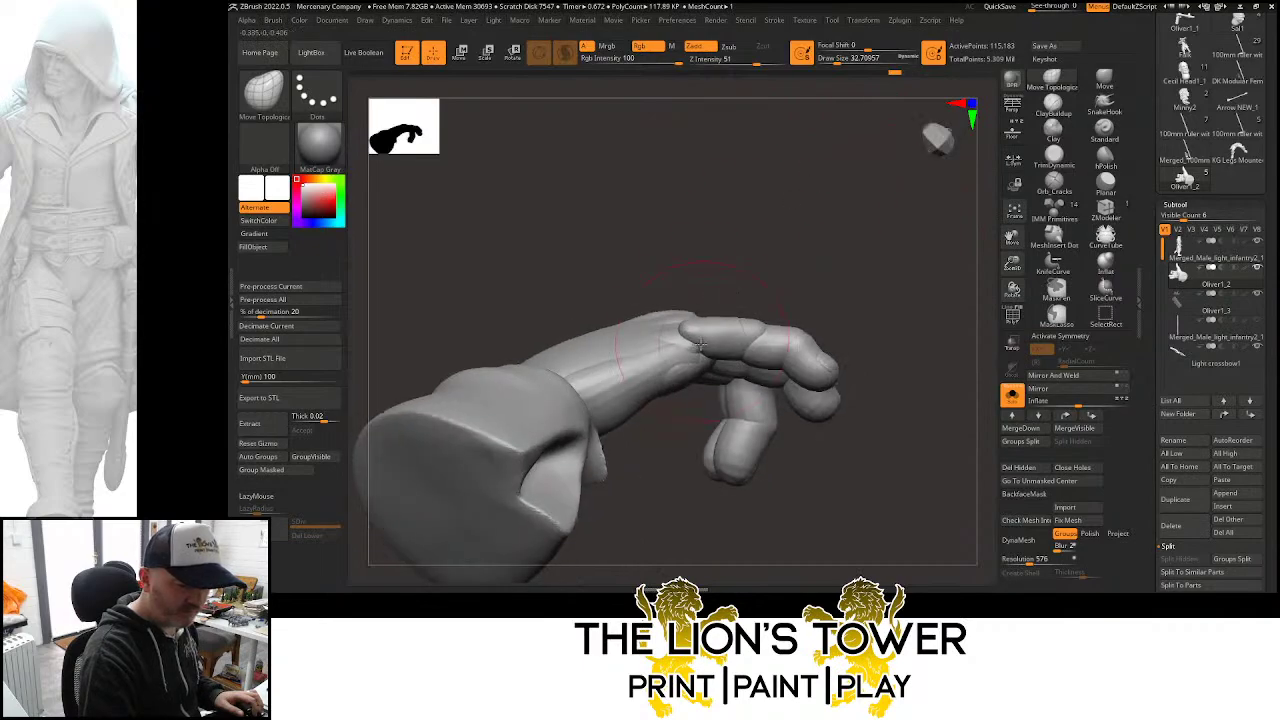
left_click_drag(701, 344, 703, 346)
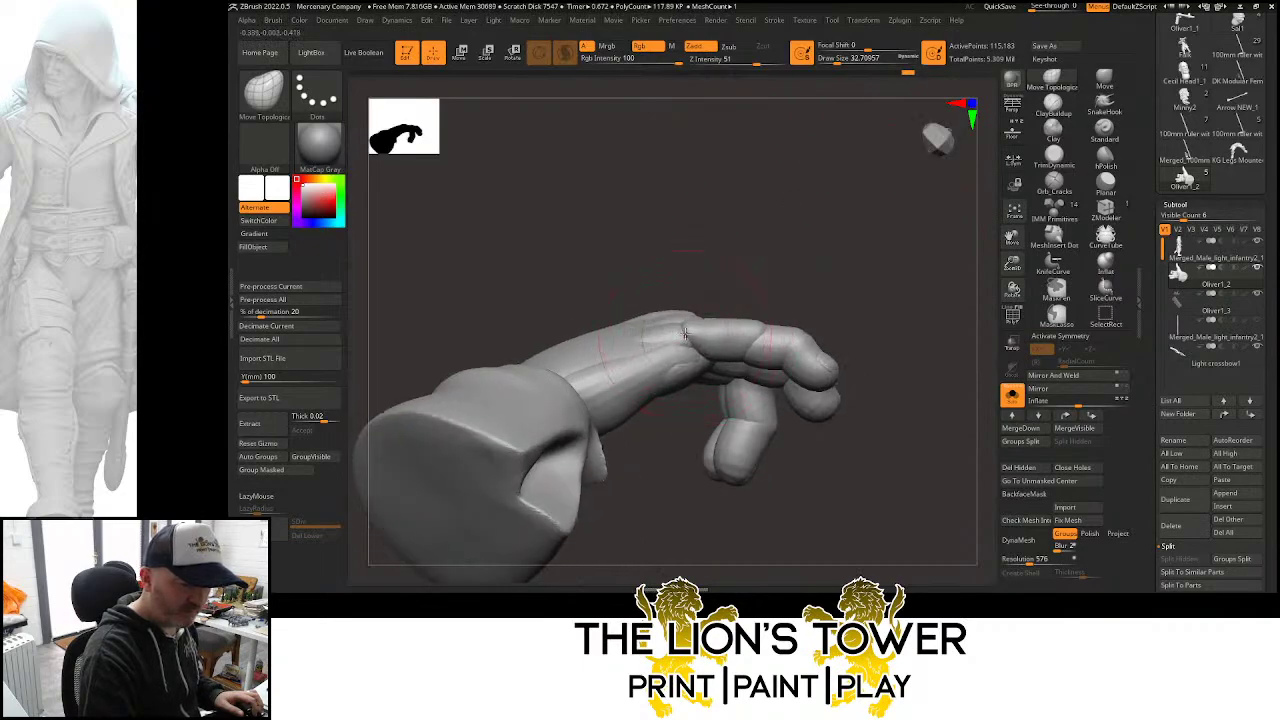
left_click_drag(858, 222, 796, 266)
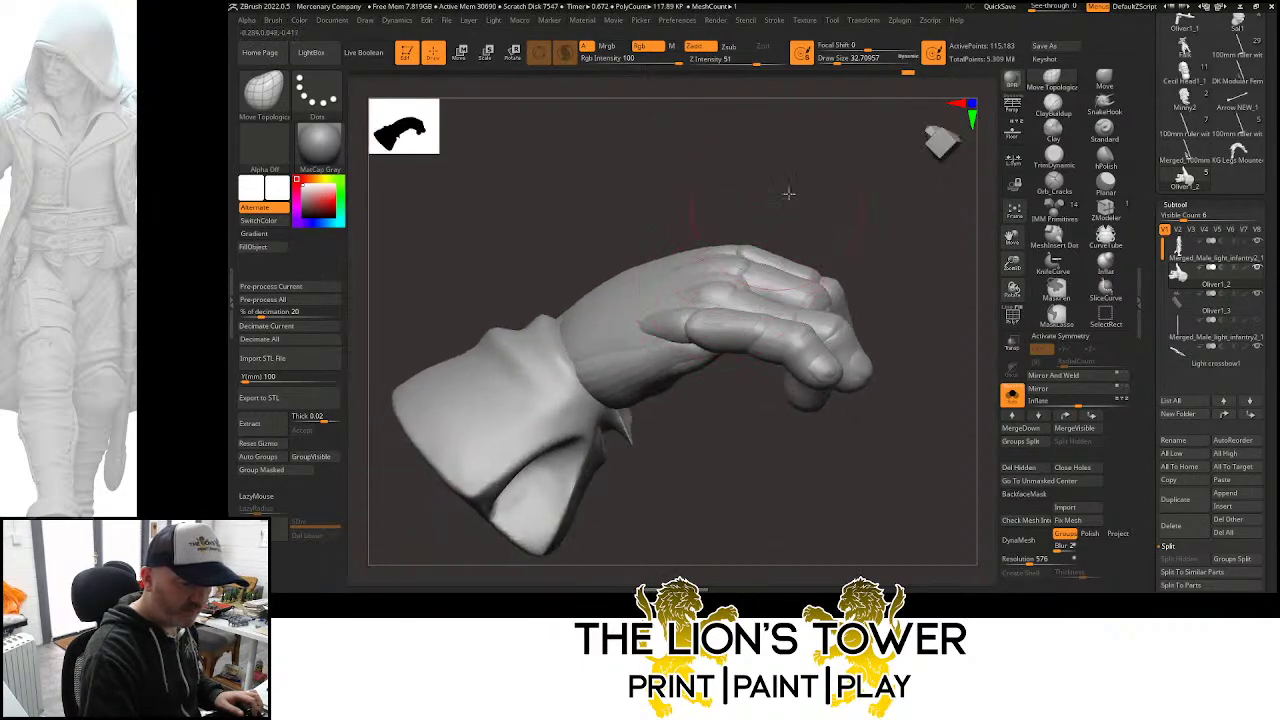
left_click_drag(788, 193, 797, 230)
Show the whole figure again and examine from several sides how the reposed hand sits around the crossbow stock
left_click_drag(697, 216, 940, 203)
left_click_drag(1008, 290, 1007, 328, "alt")
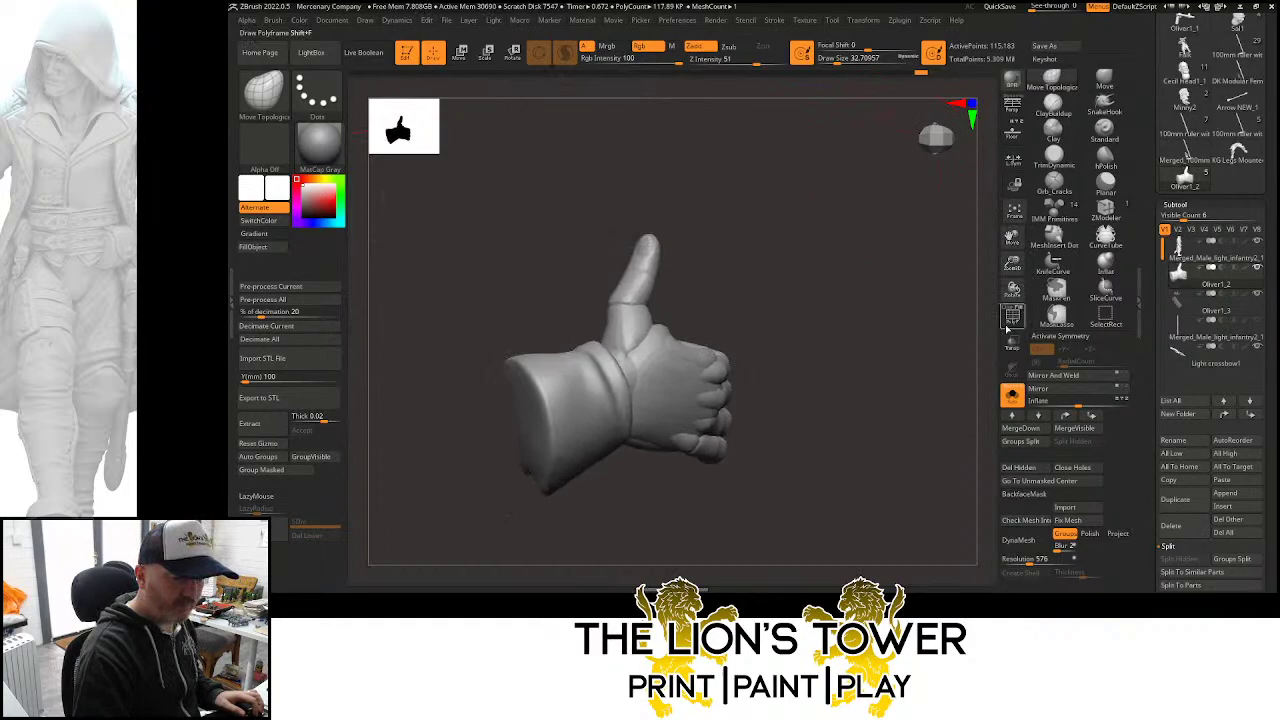
left_click(1018, 400)
left_click_drag(822, 543, 778, 558)
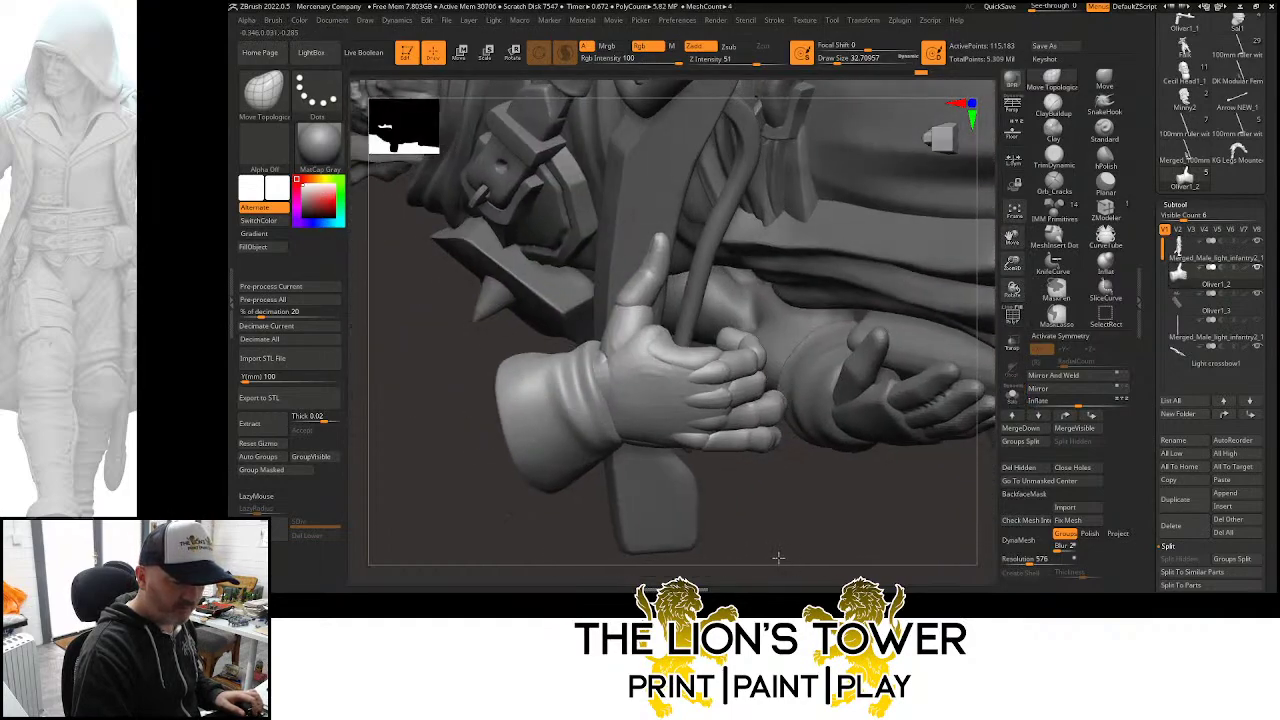
left_click(1013, 395)
left_click(1012, 396)
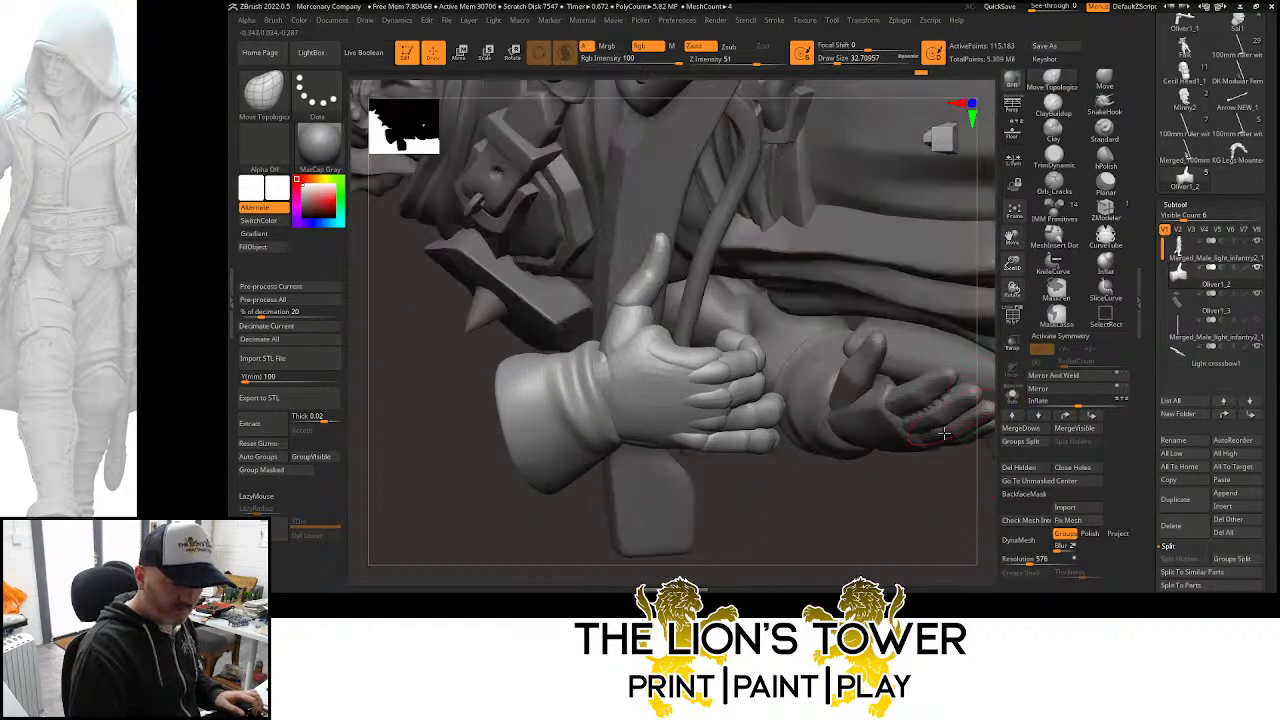
left_click_drag(912, 555, 794, 368)
key("w")
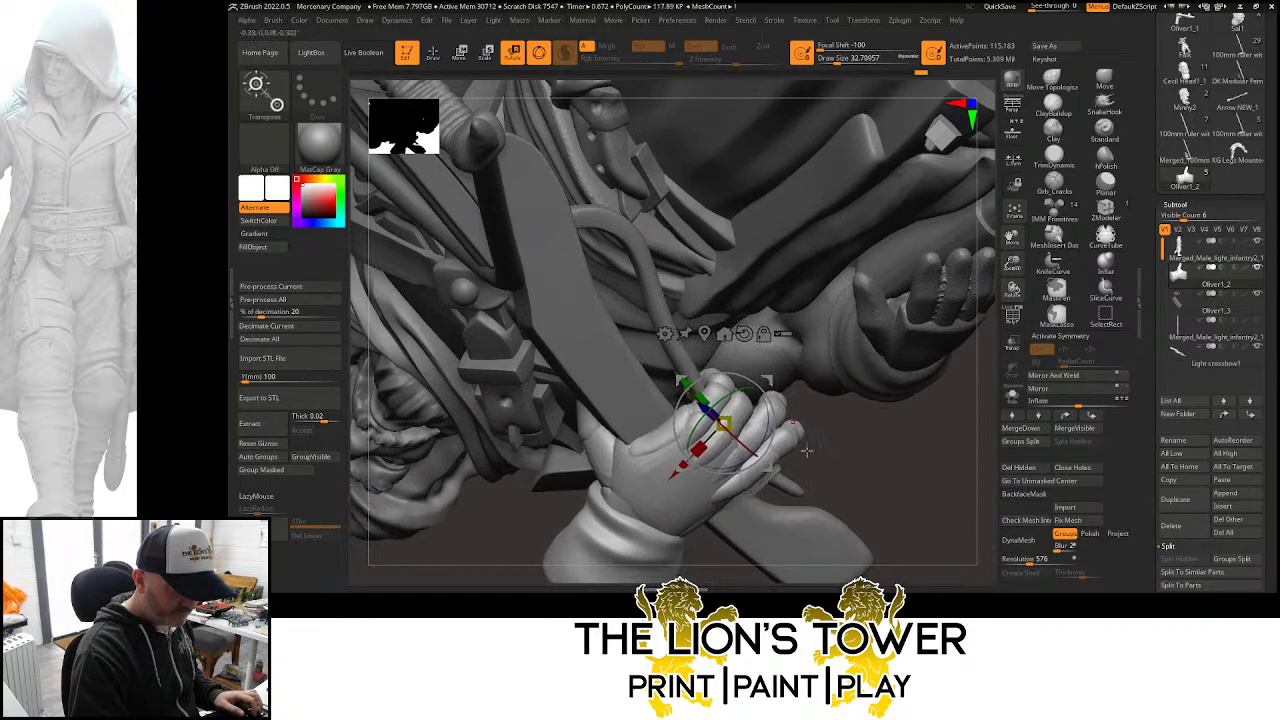
mouse_move(806, 451)
left_mouse_down()
mouse_move(855, 439)
mouse_move(840, 370)
mouse_move(869, 457)
mouse_move(926, 381)
mouse_move(929, 466)
mouse_move(906, 446)
left_mouse_up()
key("q")
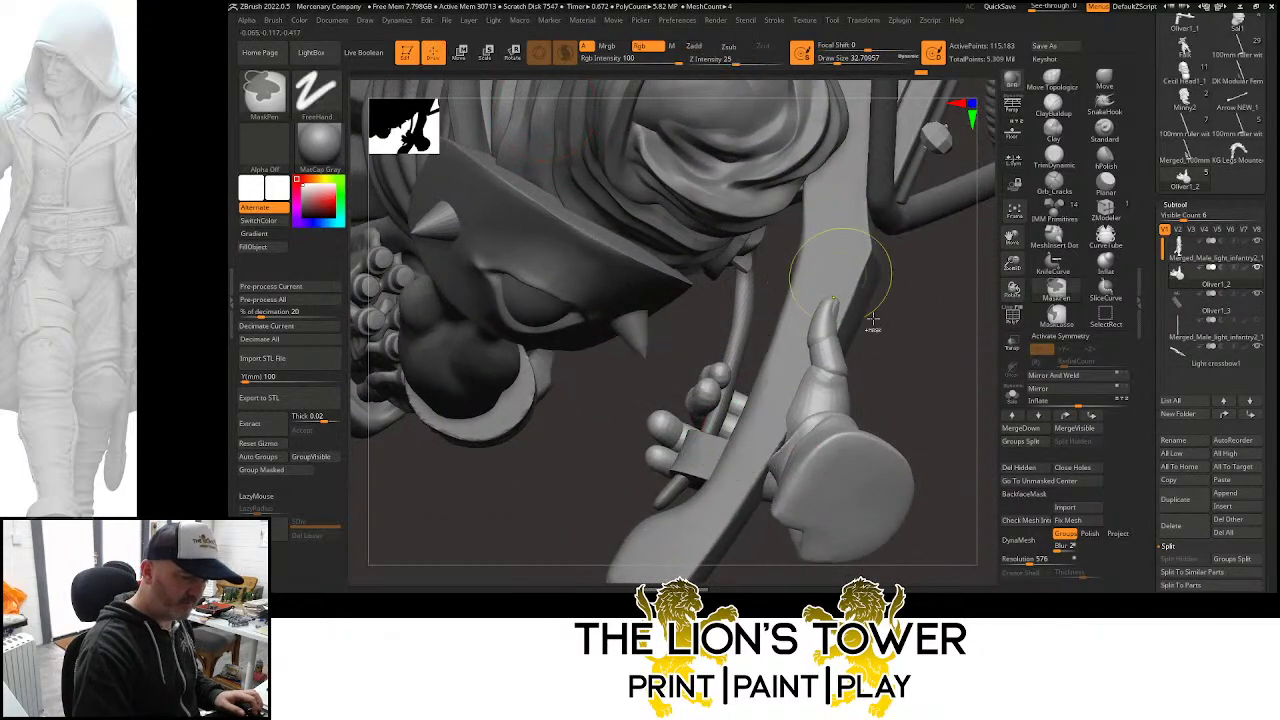
mouse_move(902, 373)
left_mouse_down()
mouse_move(934, 350)
mouse_move(944, 251)
left_mouse_up()
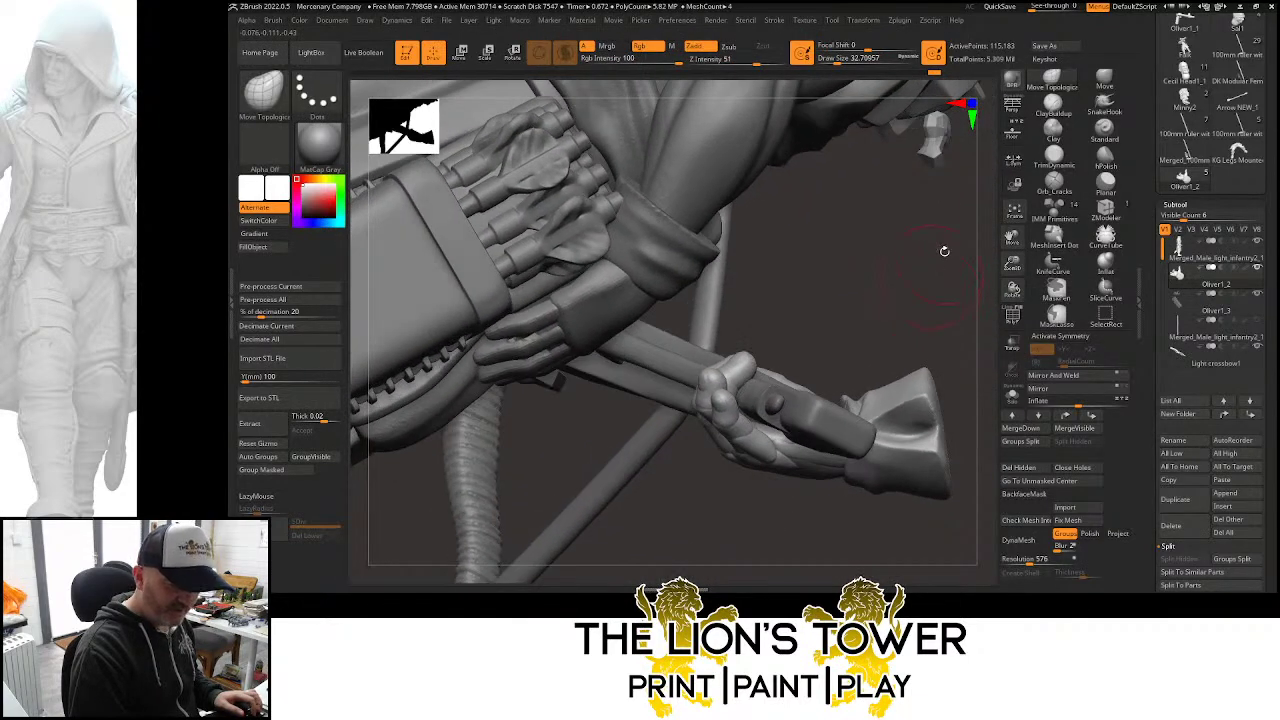
Try to push the curled fingers closer to the crossbow stock with the Move brush at a draw size of about 101
left_click(1103, 80)
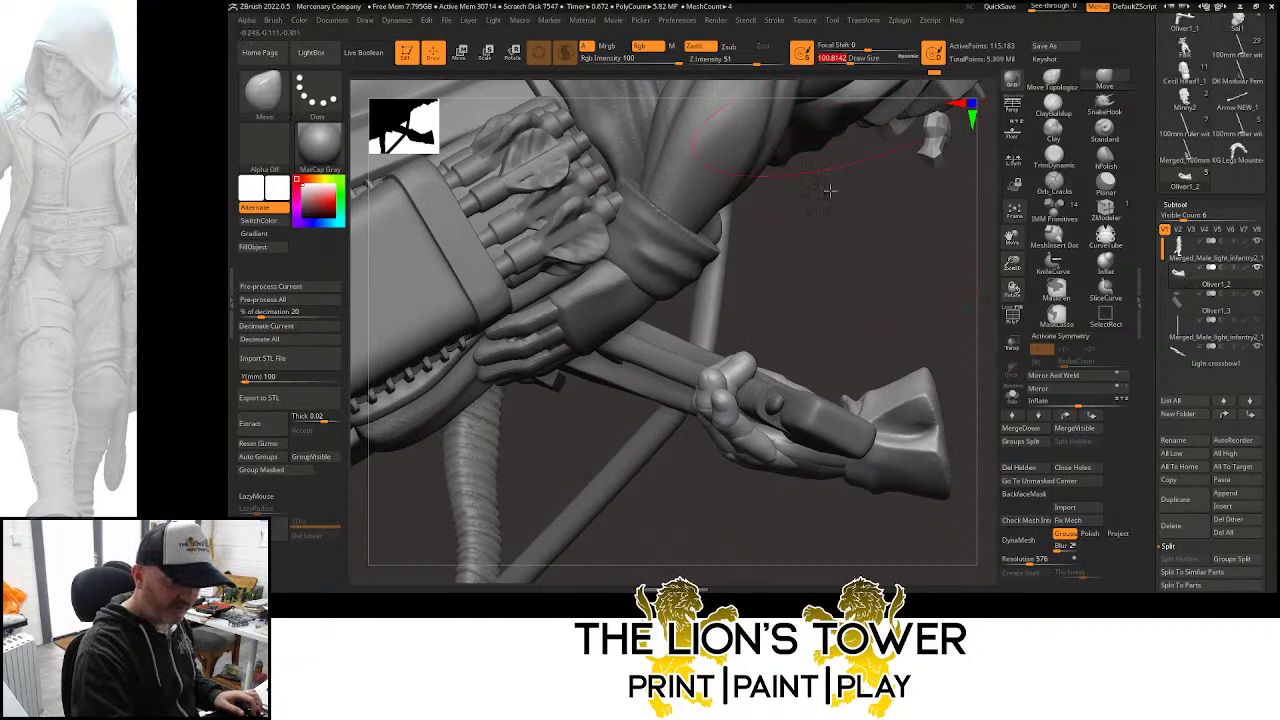
left_click_drag(774, 452, 784, 446)
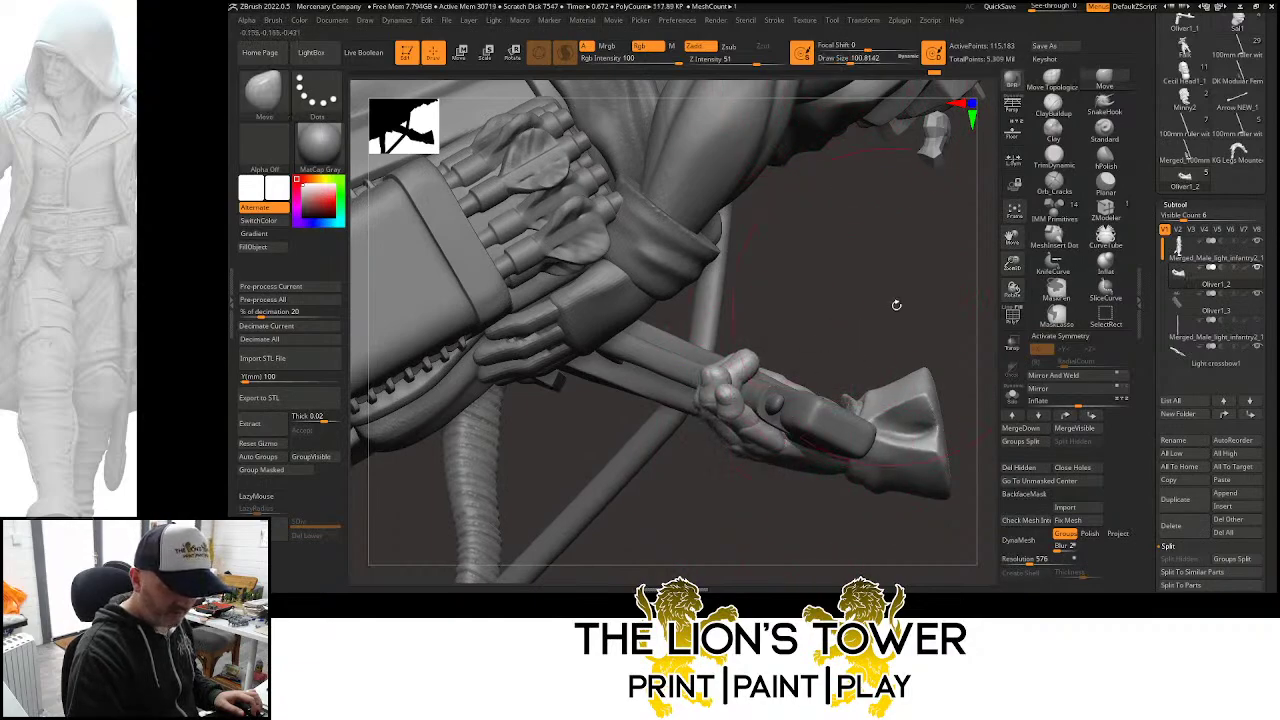
left_click_drag(896, 304, 876, 316)
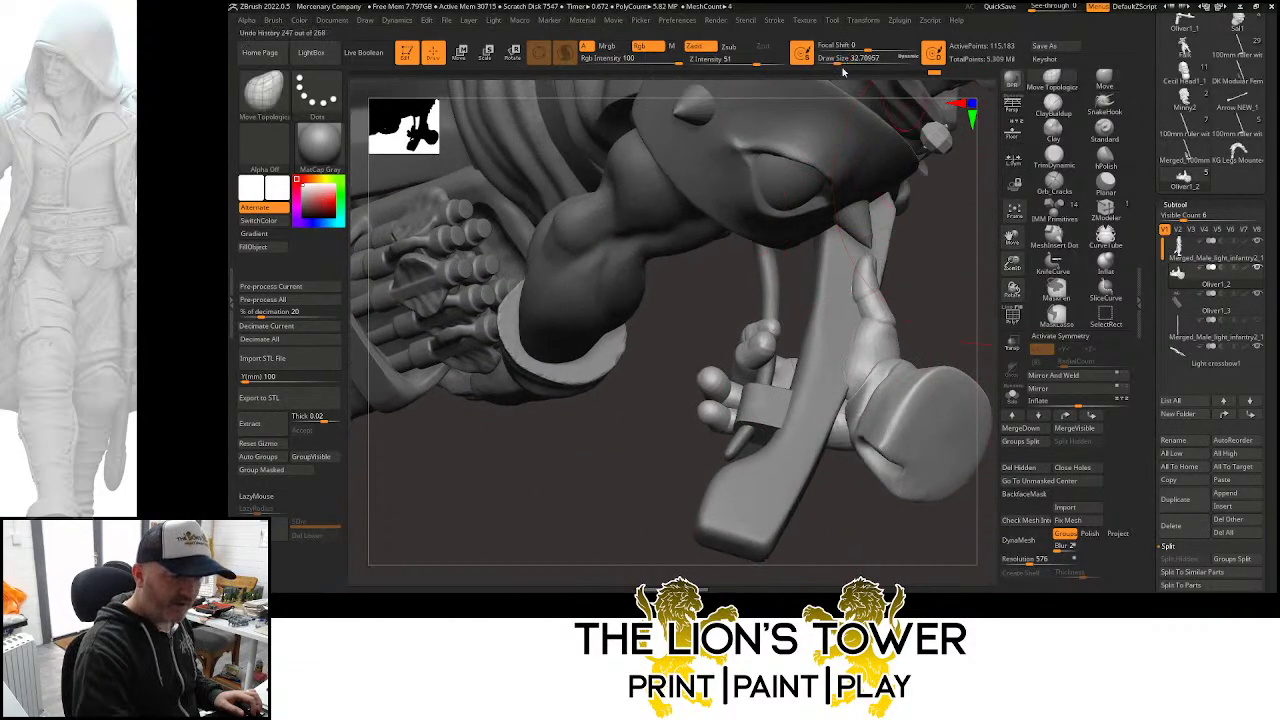
Leave only the rear hand's thumb unmasked and rotate it at its base so that it lies over the crossbow stock
key("w")
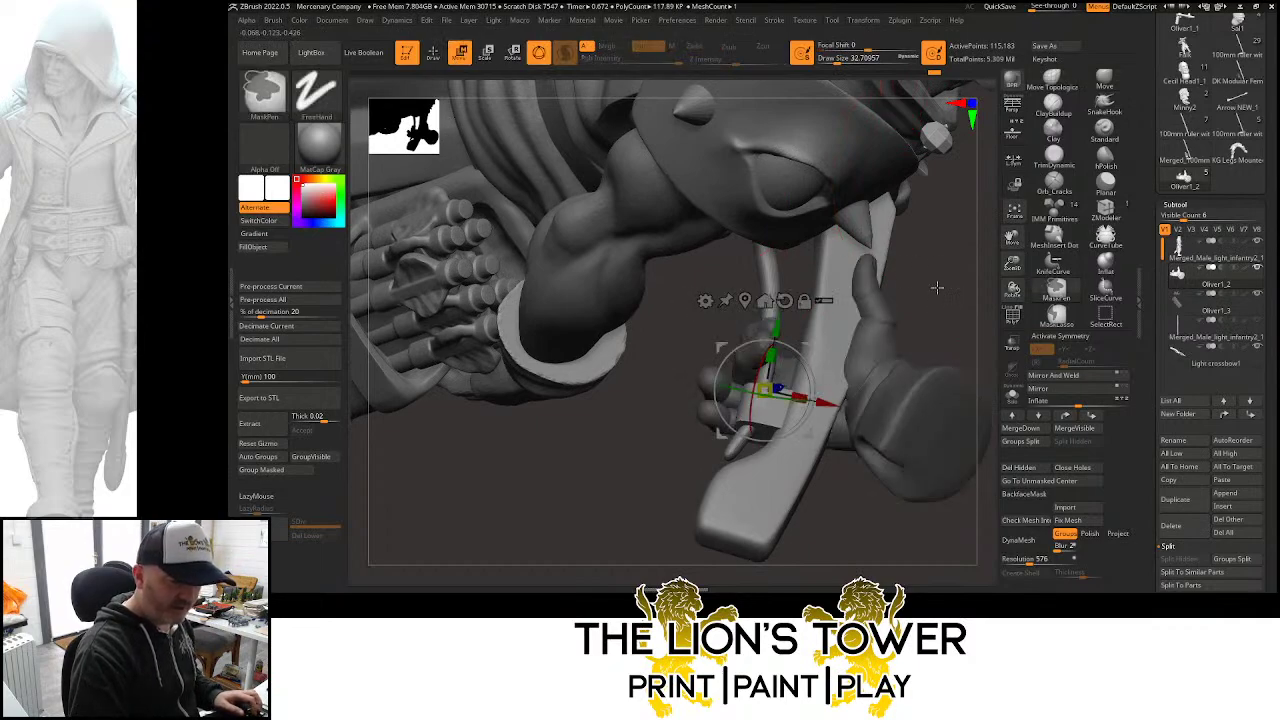
key("q")
left_click(875, 346, "ctrl+shift")
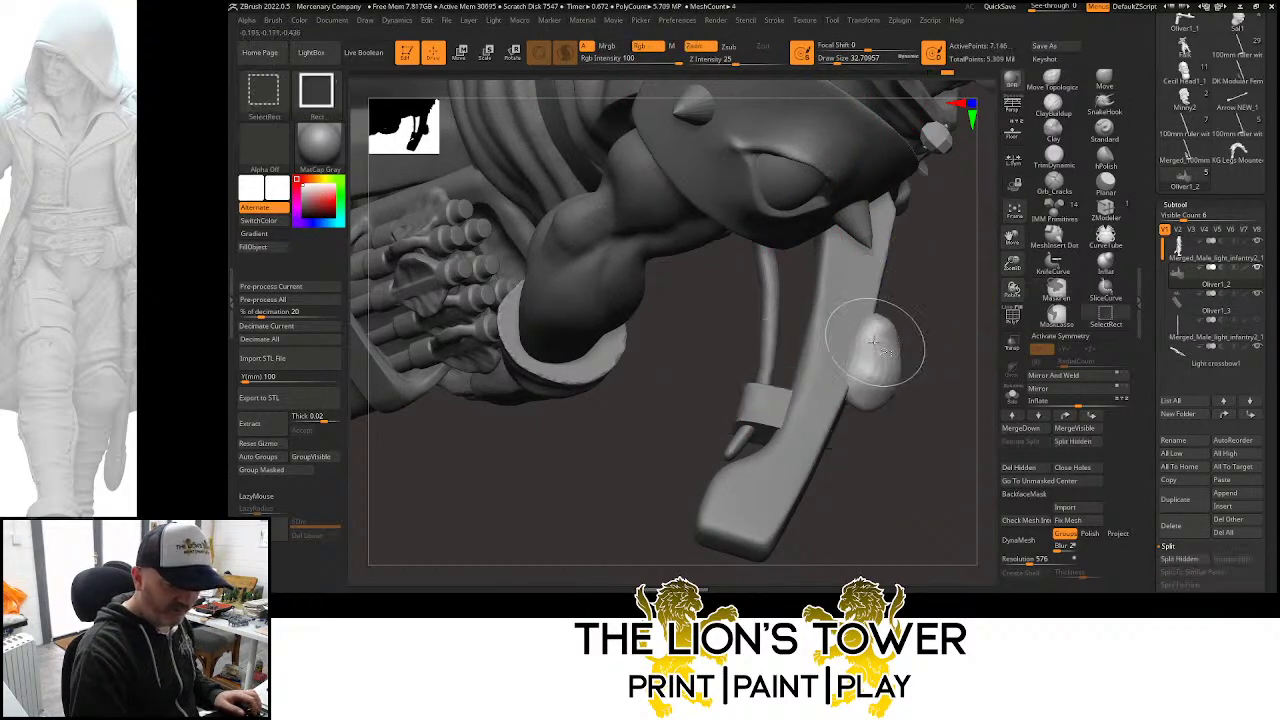
left_click(875, 347, "ctrl+shift")
left_click(874, 307, "ctrl+shift")
left_click(869, 277, "ctrl+shift")
left_click_drag(904, 287, 903, 292, "ctrl+shift")
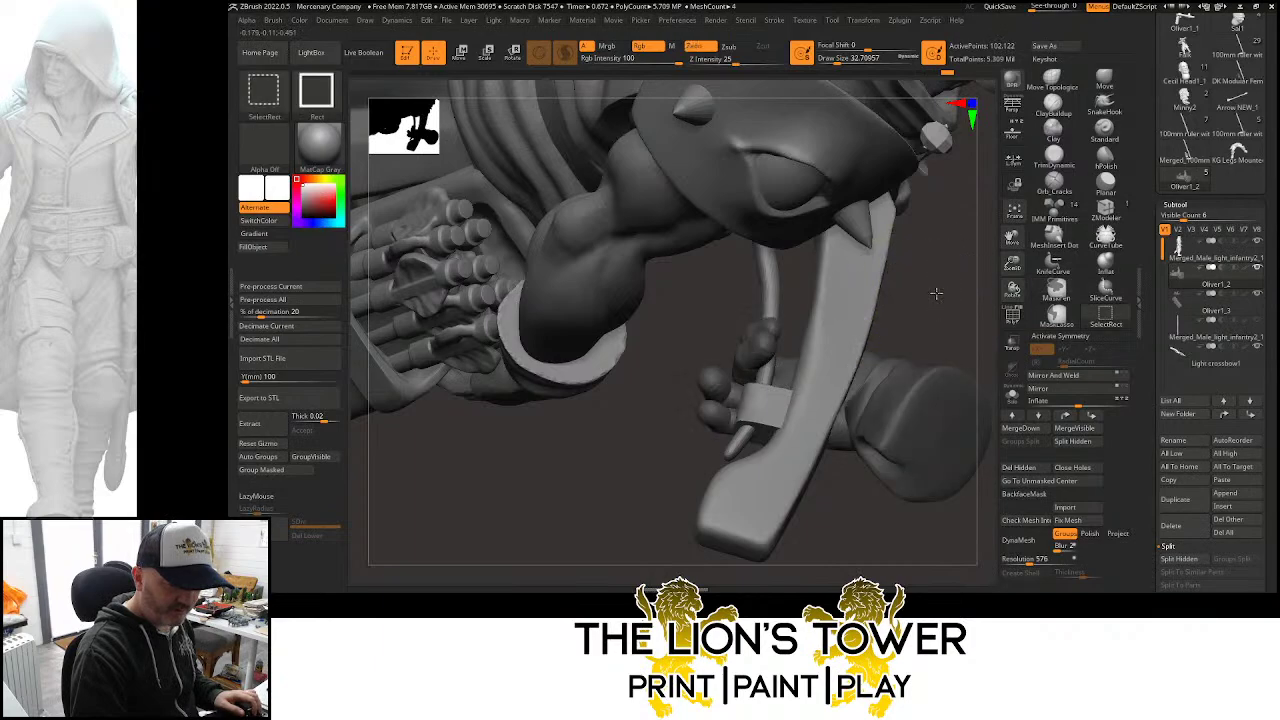
left_click(514, 53)
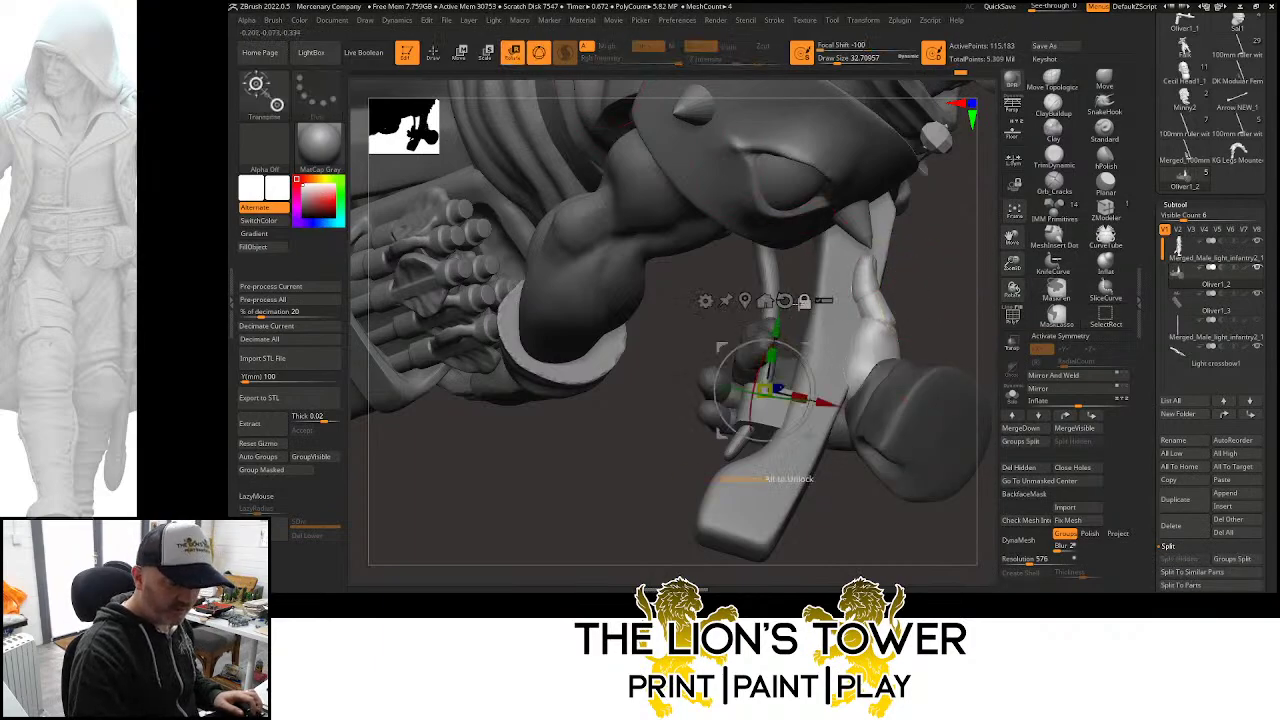
left_click_drag(763, 389, 843, 393)
left_click_drag(945, 318, 901, 283)
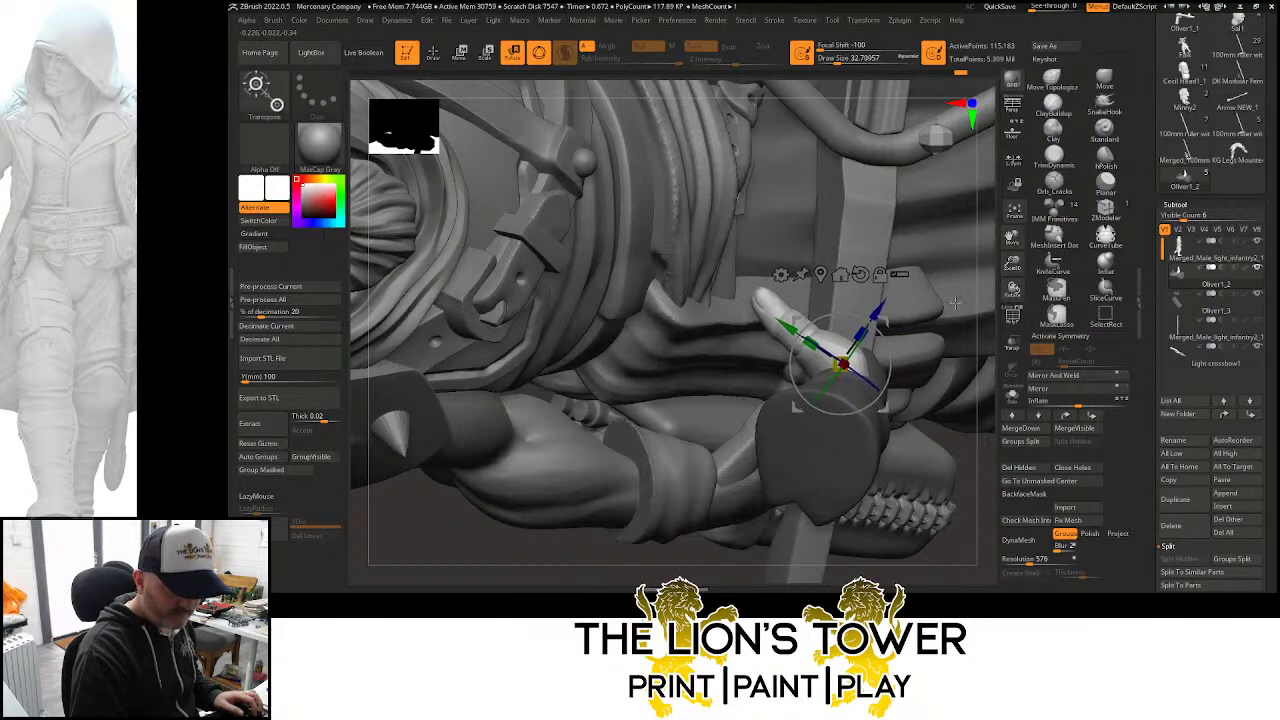
left_click_drag(955, 302, 883, 320)
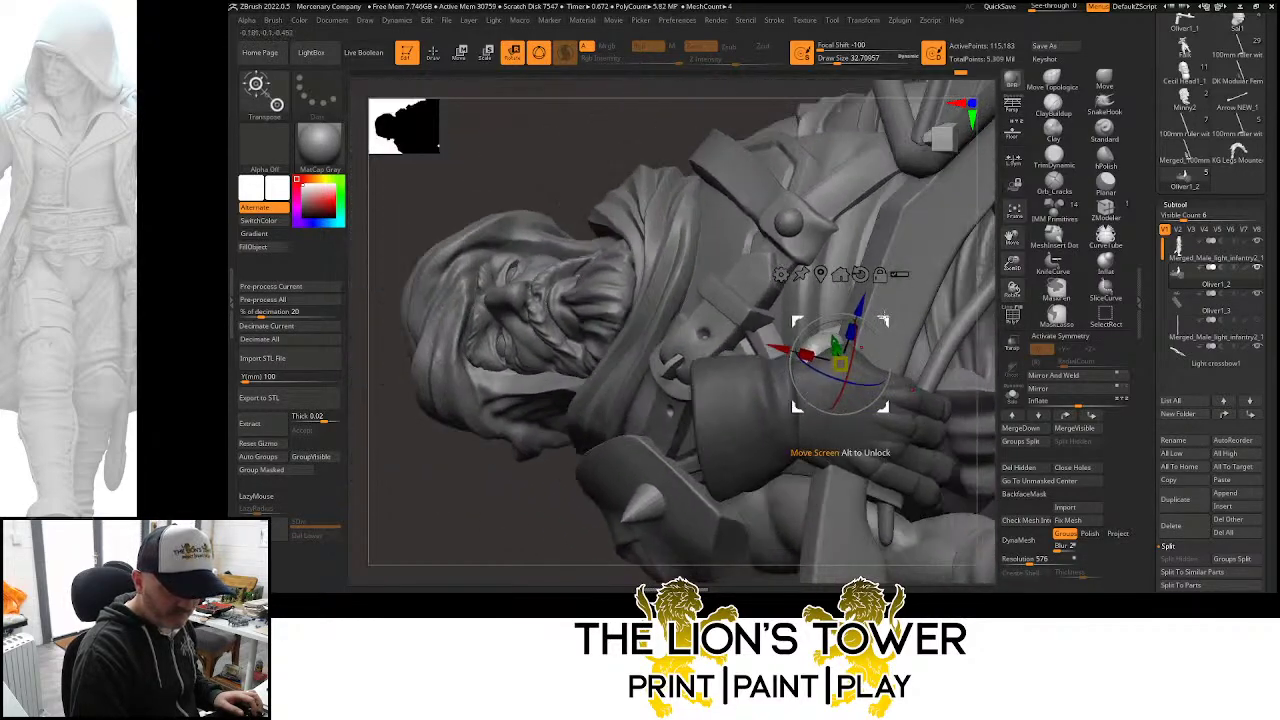
left_click_drag(729, 114, 877, 164)
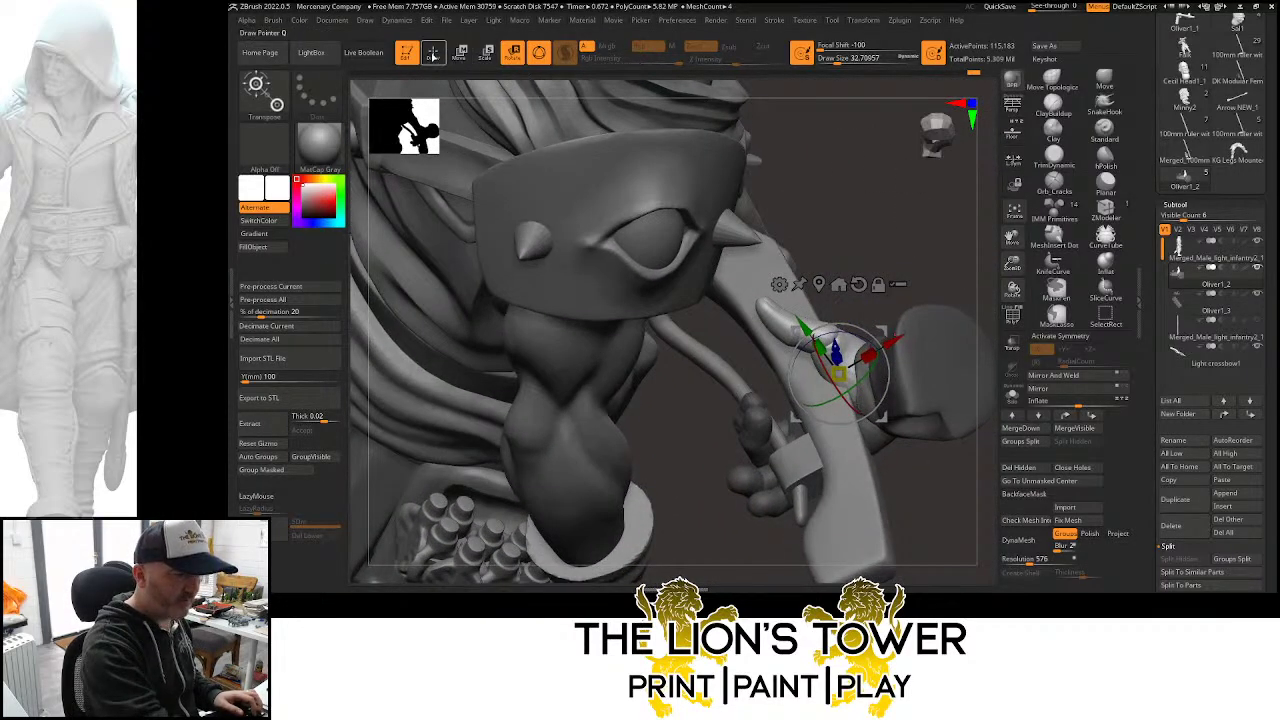
Mask the thumb's base segment as well and rotate the remaining thumb segments at the knuckle around the stock
left_click(433, 52)
left_click_drag(917, 282, 891, 237)
left_click(850, 341, "ctrl+shift")
left_click(863, 297, "ctrl")
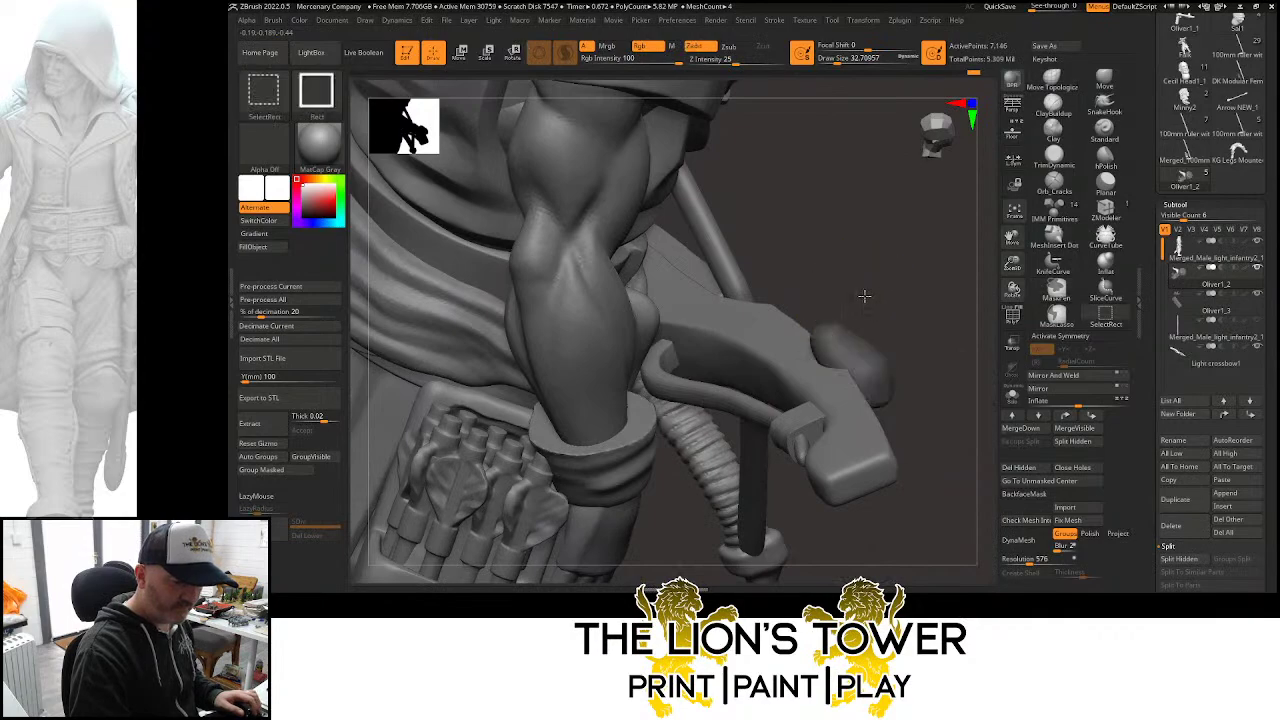
left_click(860, 292, "ctrl+shift")
left_click(512, 52)
left_click_drag(1013, 263, 940, 275)
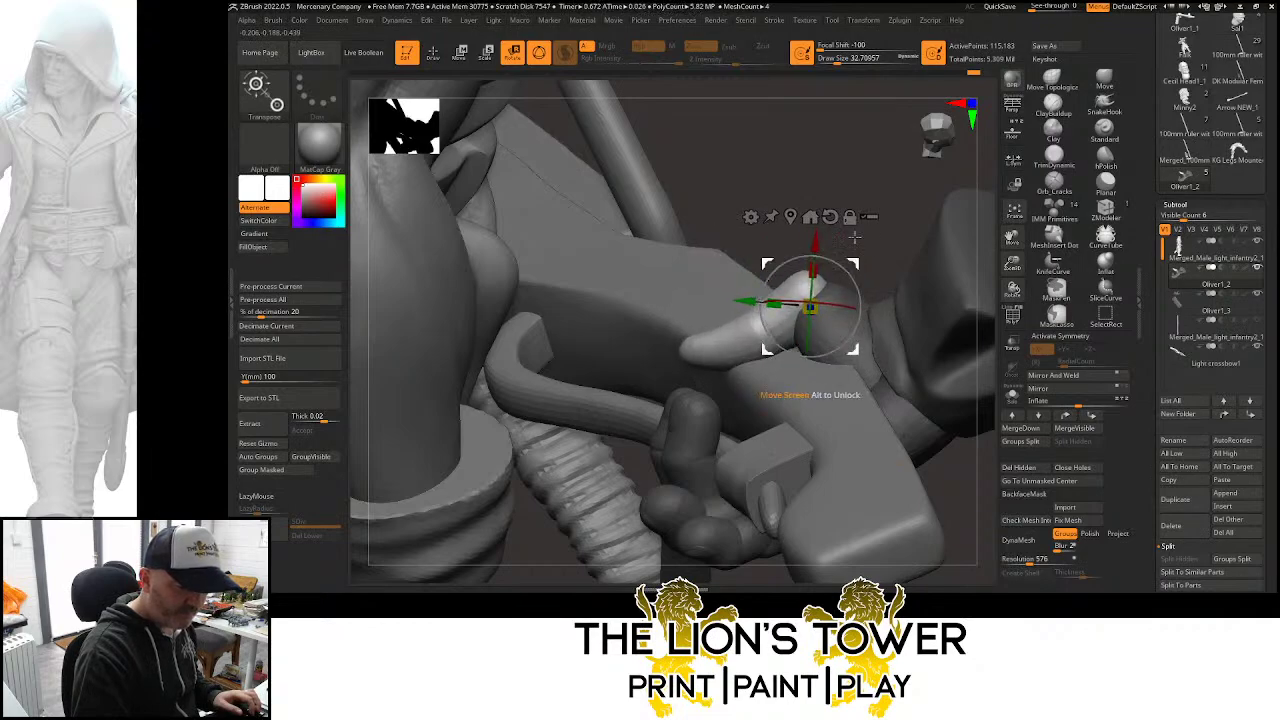
left_click_drag(855, 237, 853, 323)
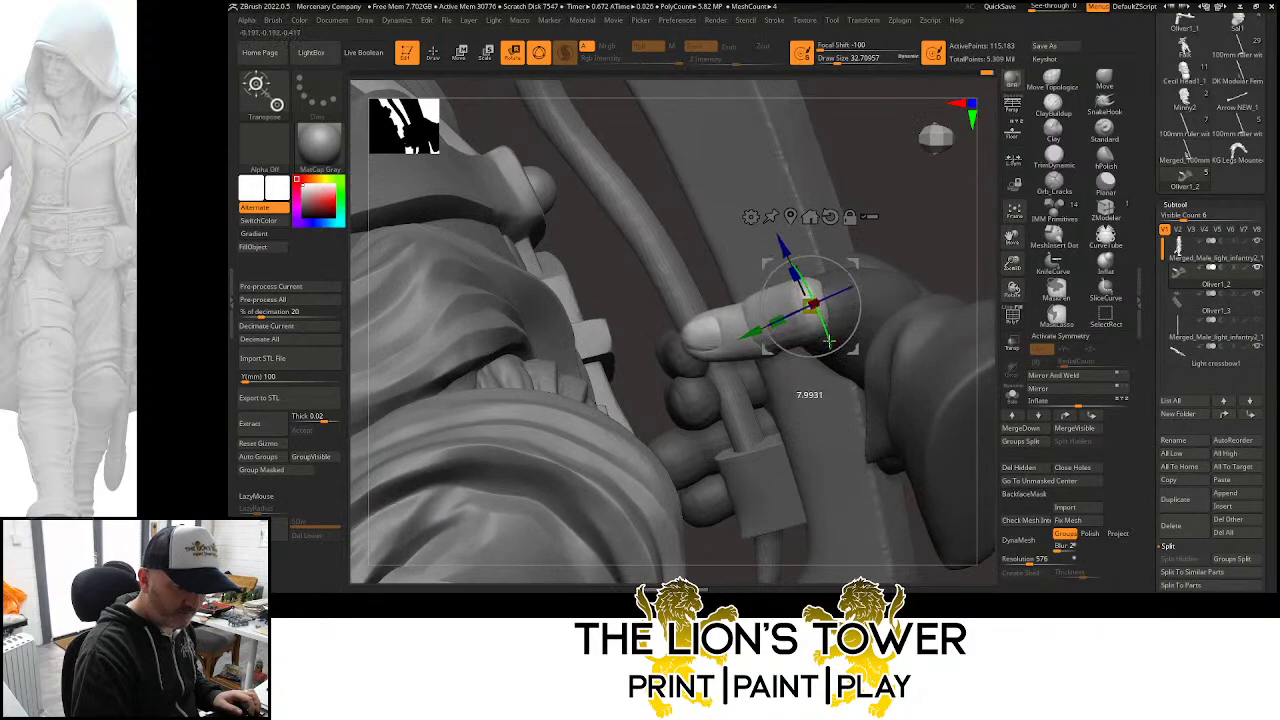
left_click_drag(908, 231, 565, 67)
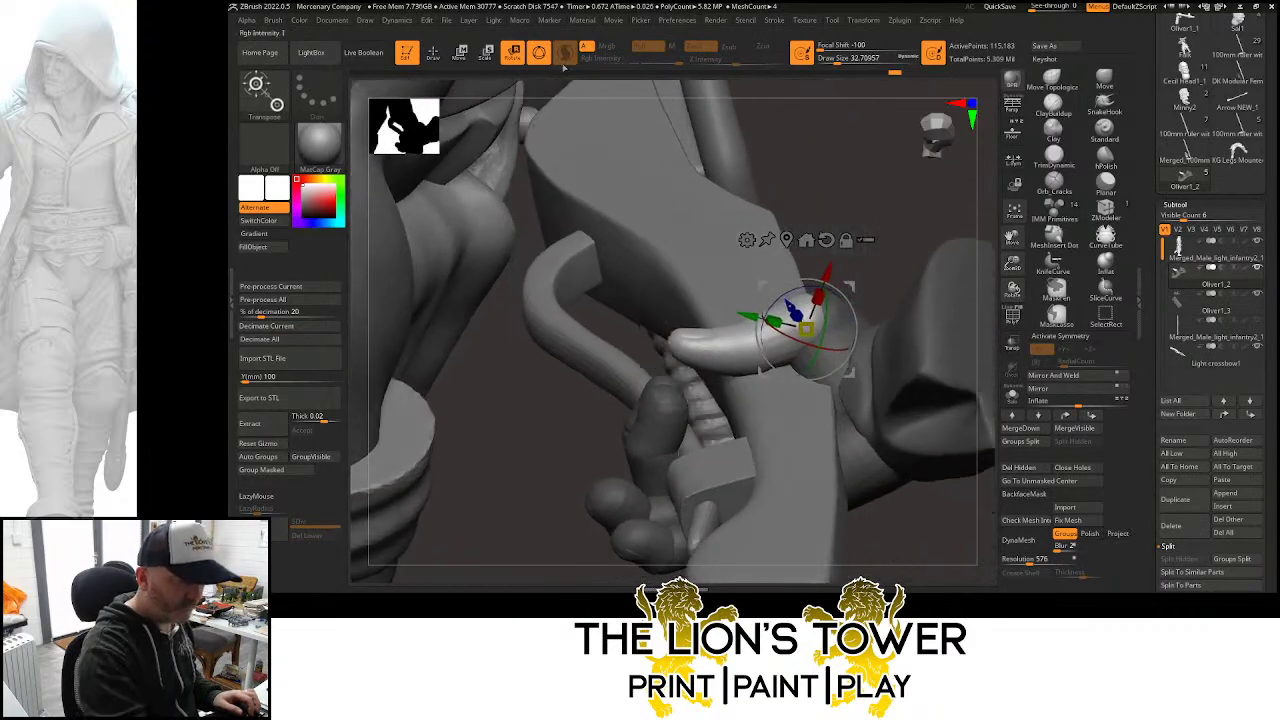
Rotate the unmasked thumb tip slightly at its last joint so that it bends down over the stock's edge
key("q")
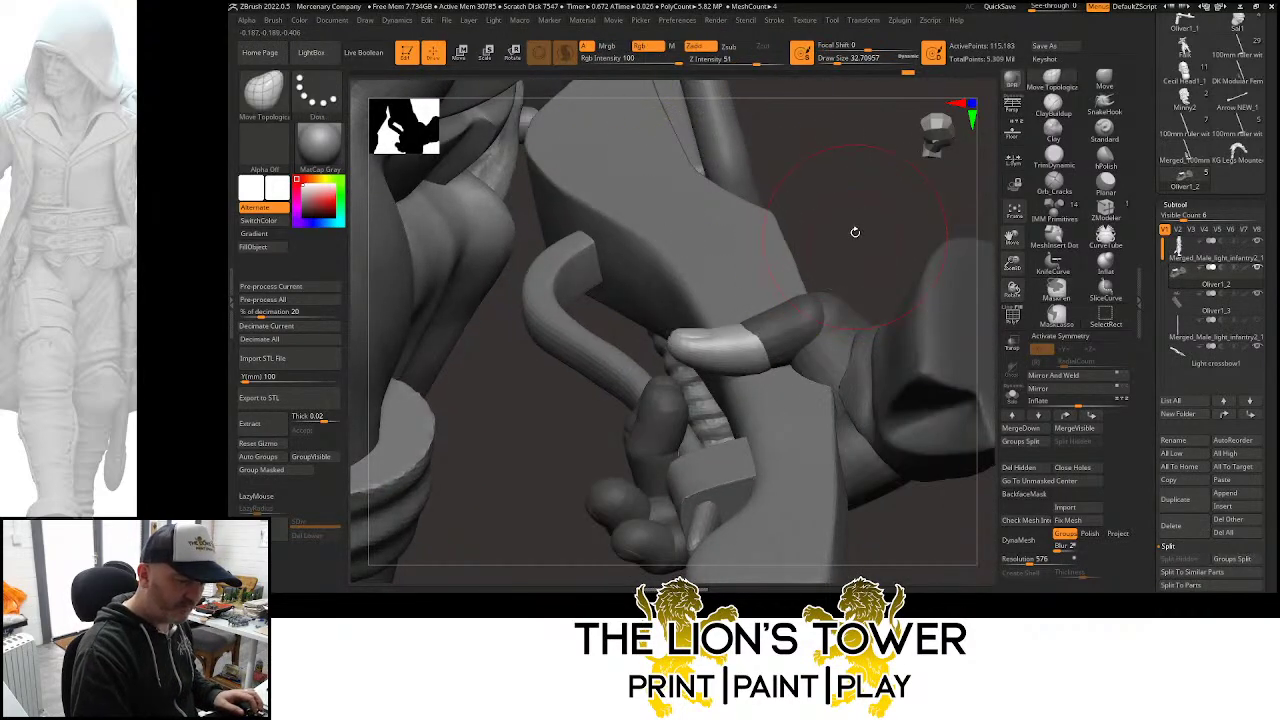
left_click_drag(855, 232, 800, 200)
key("r")
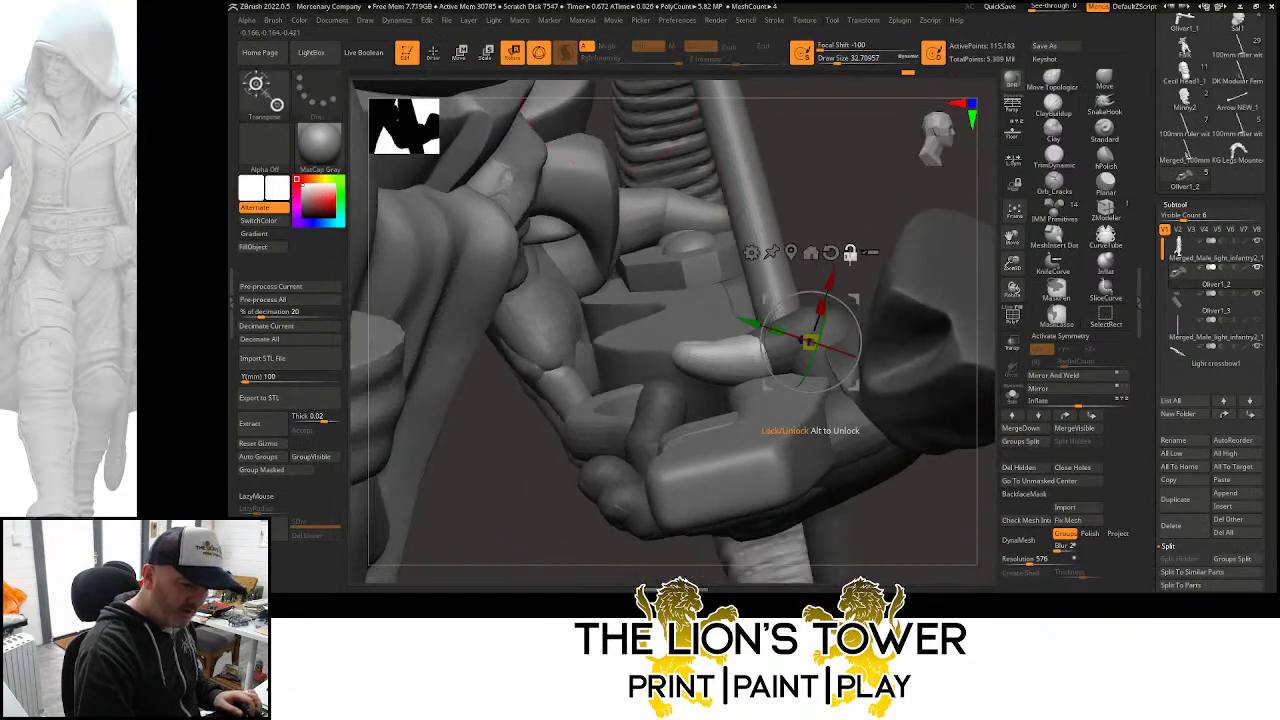
left_click_drag(808, 318, 810, 329)
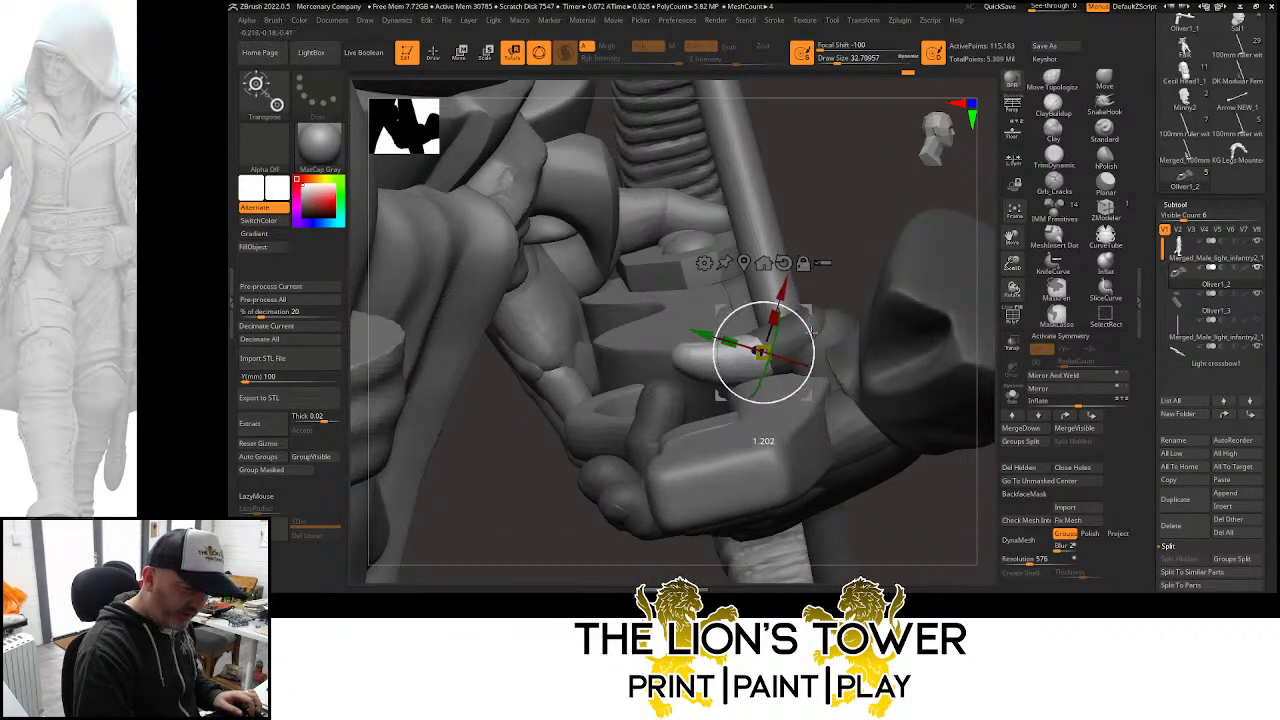
left_click_drag(844, 233, 812, 345)
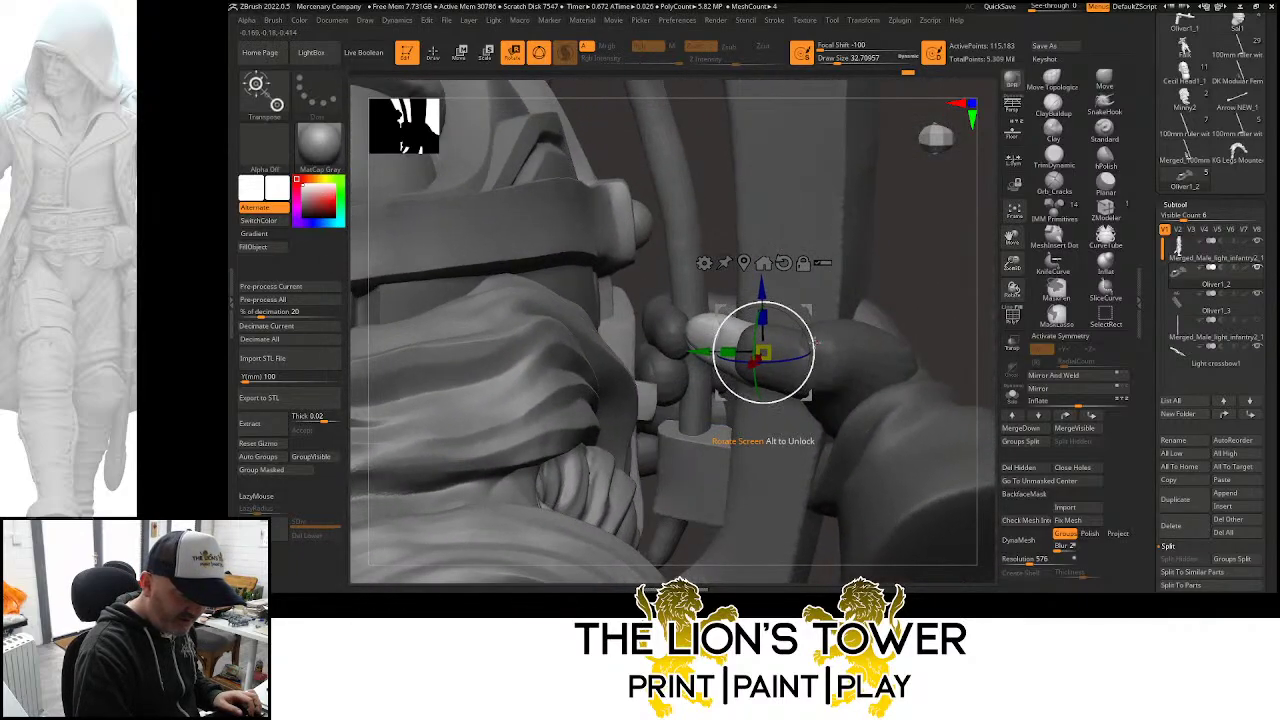
left_click_drag(920, 257, 877, 264)
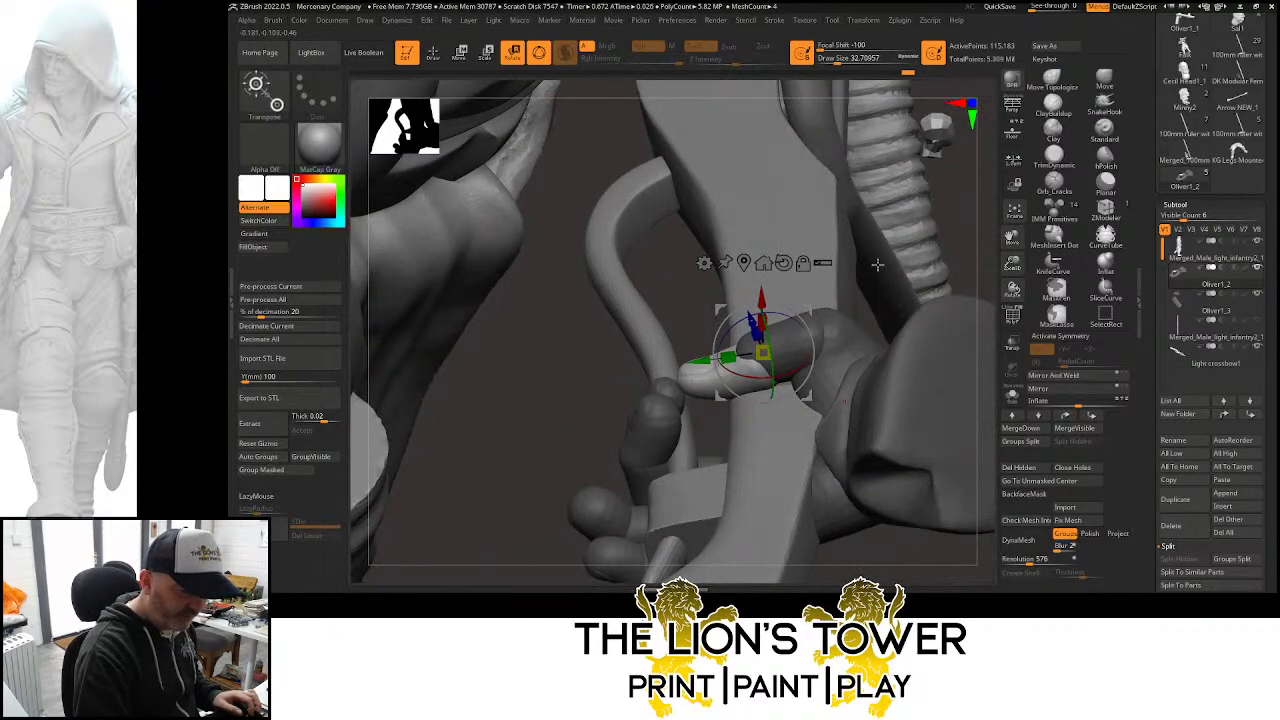
mouse_move(946, 222)
left_mouse_down()
mouse_move(972, 320)
mouse_move(945, 268)
mouse_move(957, 186)
mouse_move(960, 250)
left_mouse_up()
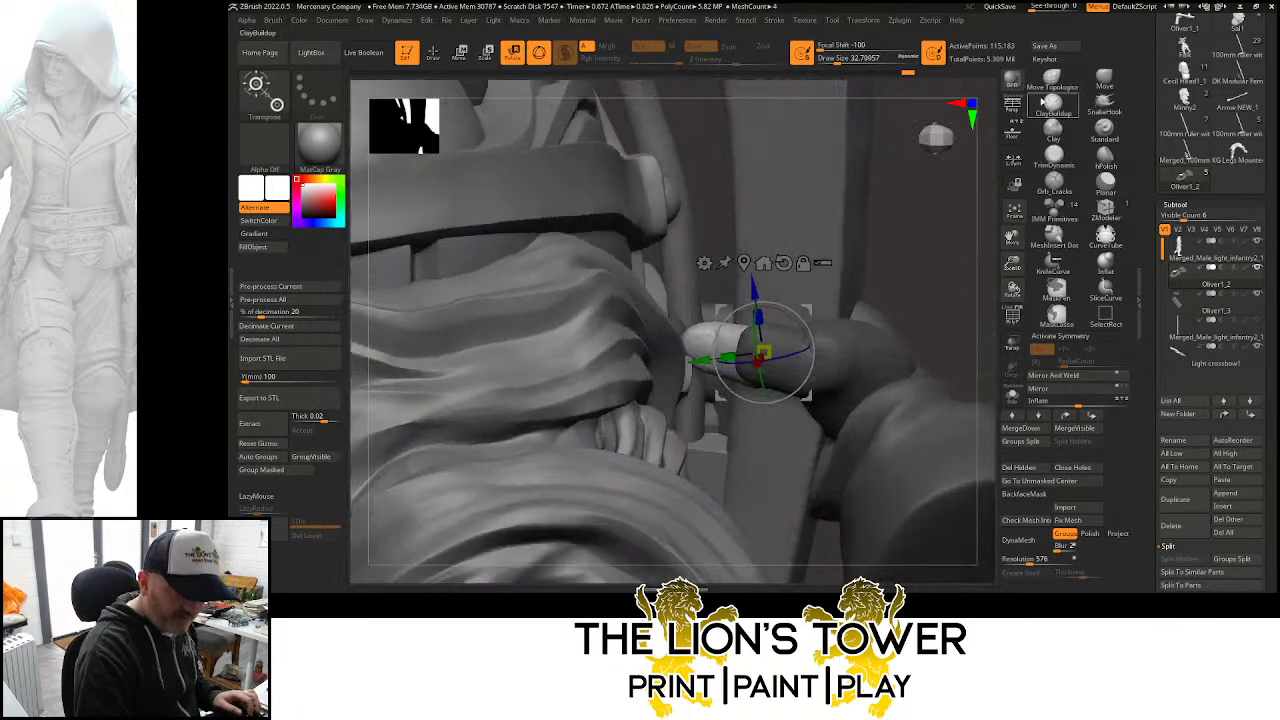
Shape the thumb tip against the stock with the Move Topological brush at a draw size of about 21.6, and clear the mask
left_click(1044, 86)
mouse_move(948, 196)
left_mouse_down()
mouse_move(872, 236)
mouse_move(893, 292)
mouse_move(909, 297)
mouse_move(906, 219)
left_mouse_up()
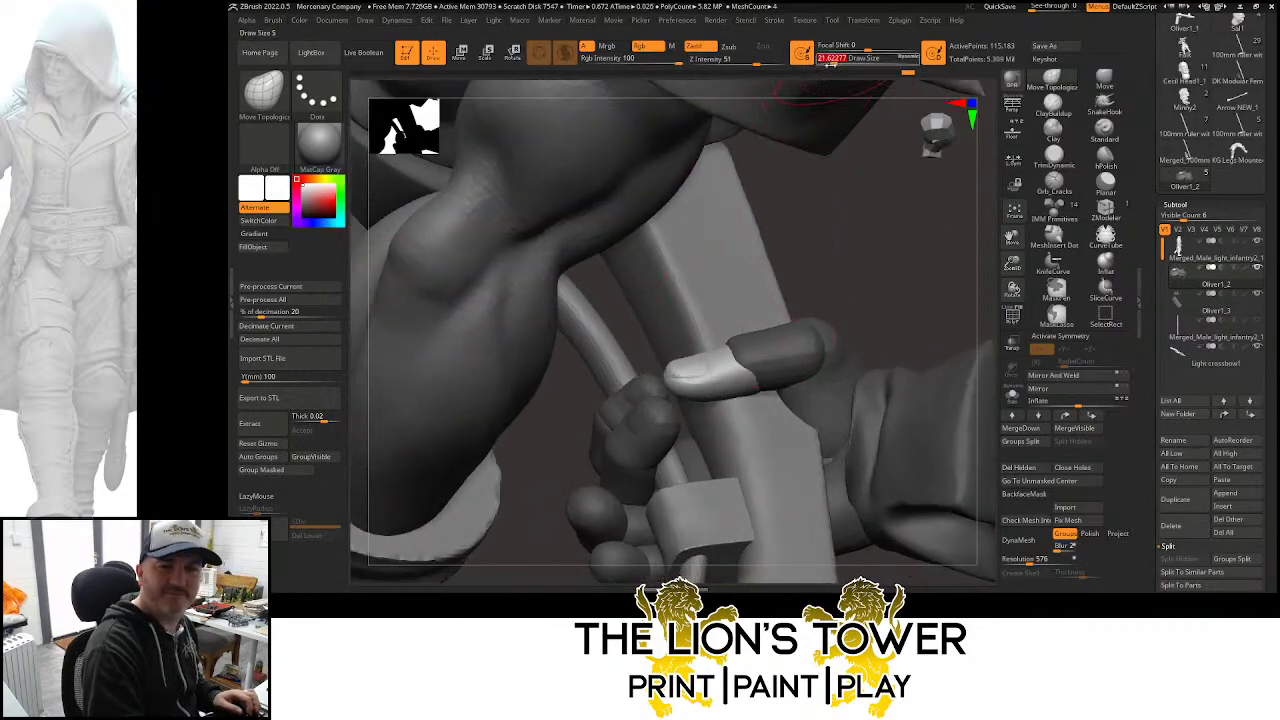
mouse_move(880, 266)
left_mouse_down()
mouse_move(906, 244)
mouse_move(914, 262)
mouse_move(853, 350)
left_mouse_up()
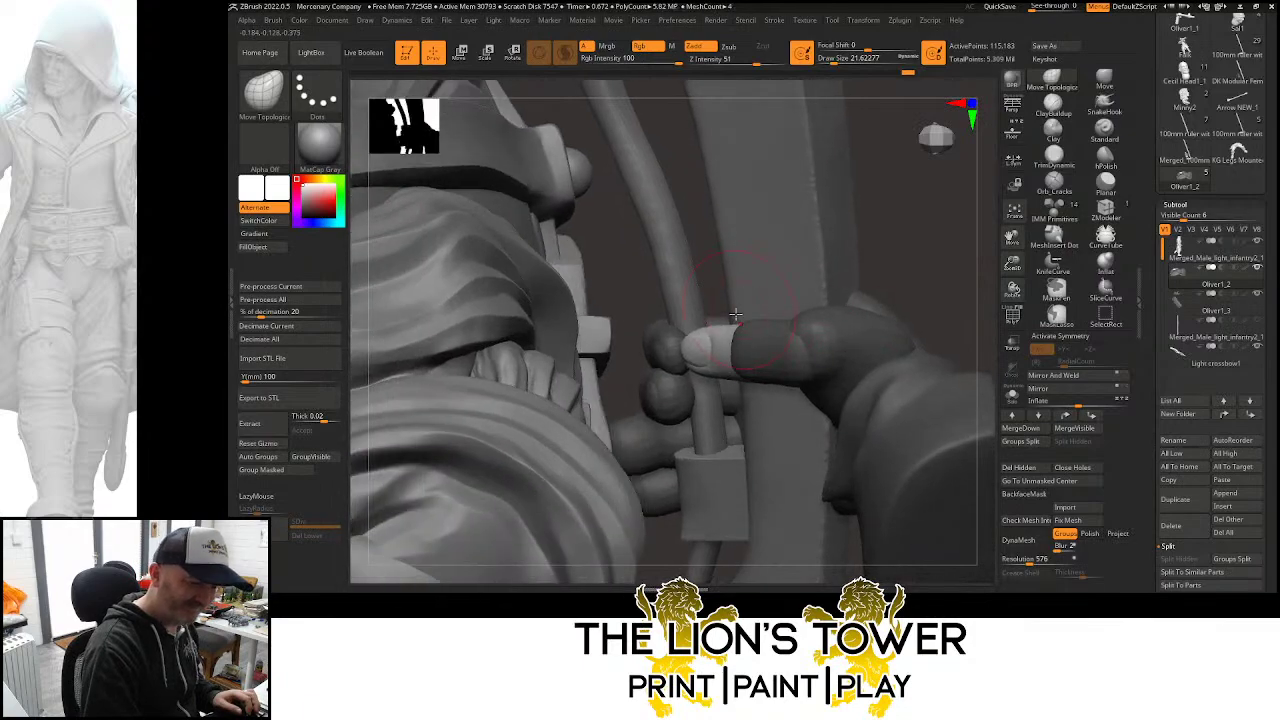
left_click_drag(825, 268, 745, 318)
left_click_drag(852, 255, 912, 208)
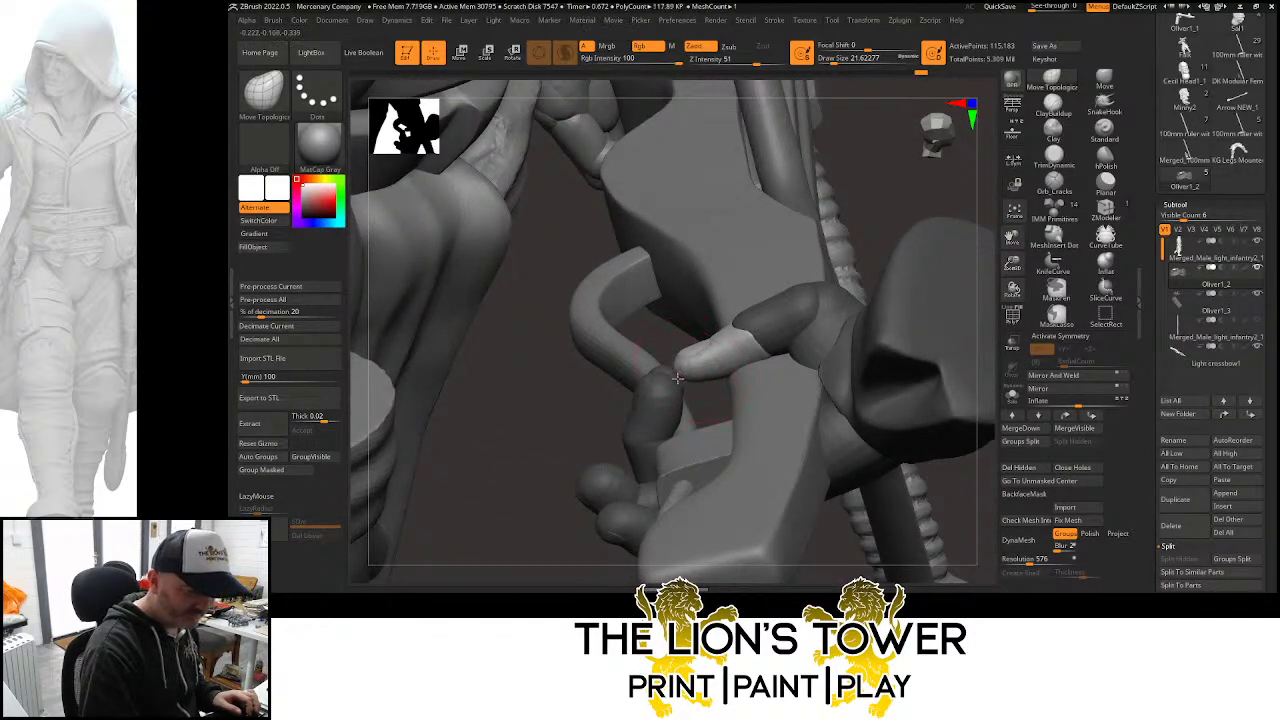
right_click_drag(685, 377, 997, 173)
left_click_drag(997, 172, 734, 339)
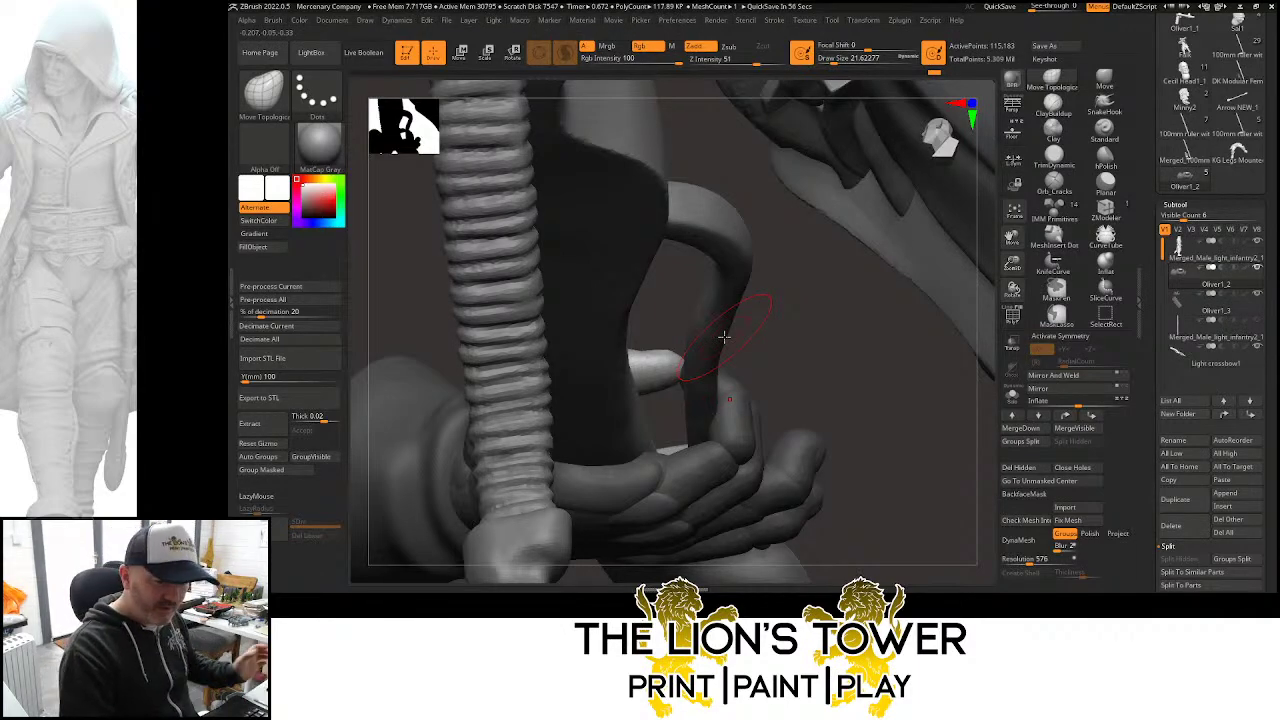
right_click_drag(724, 337, 834, 400, "alt")
left_click_drag(834, 400, 826, 418, "ctrl")
Leave only the end segments of the curled lower fingers unmasked and rotate them slightly at the joint towards the stock
right_click_drag(826, 420, 848, 365)
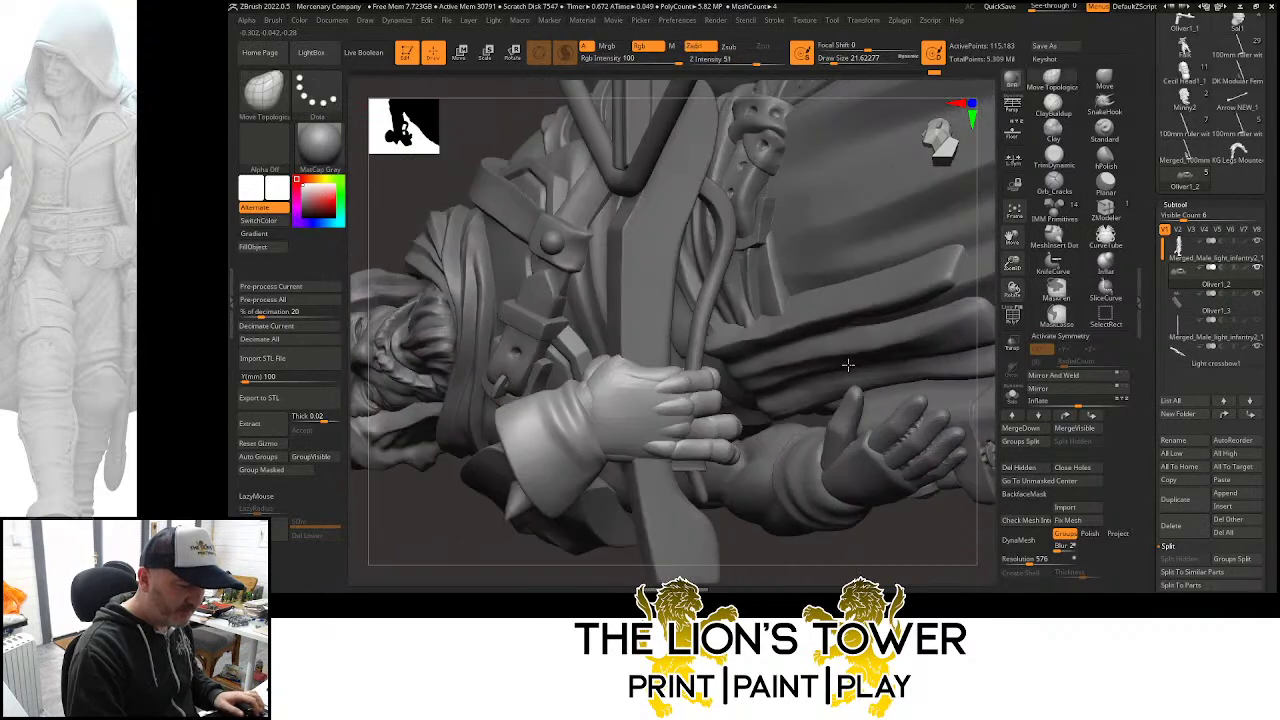
left_click_drag(848, 365, 762, 421)
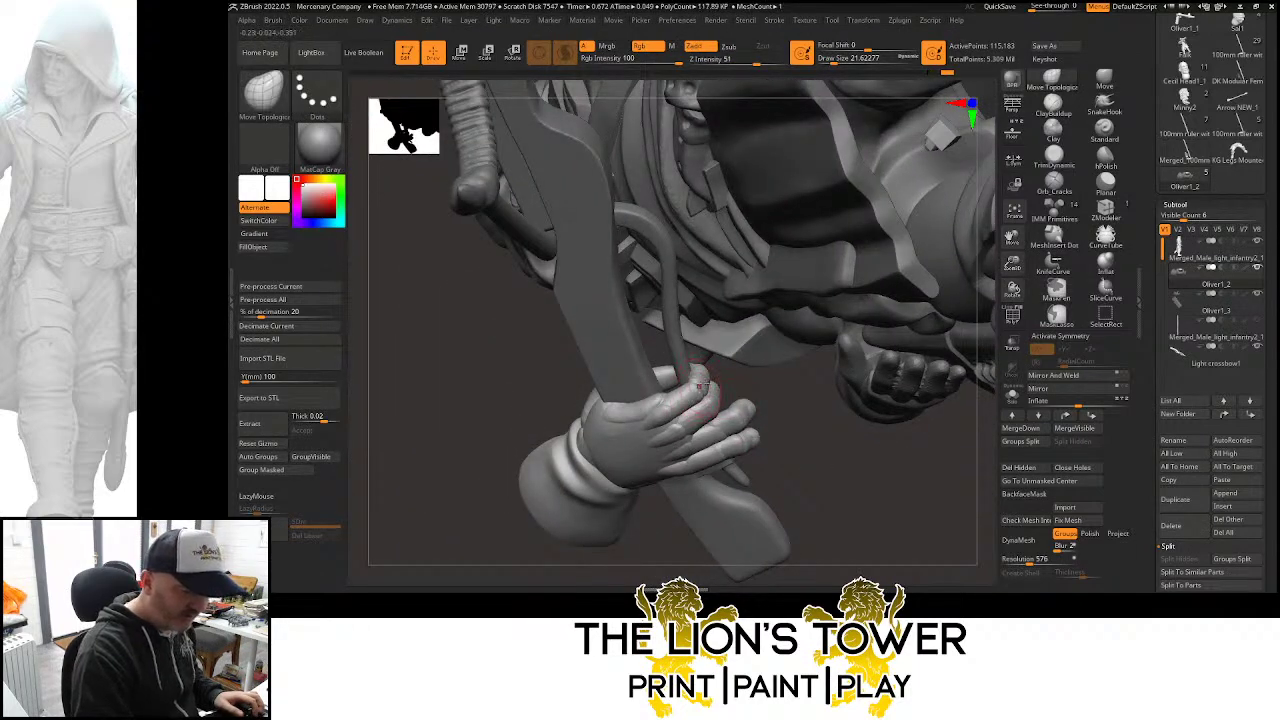
left_click_drag(703, 385, 750, 432)
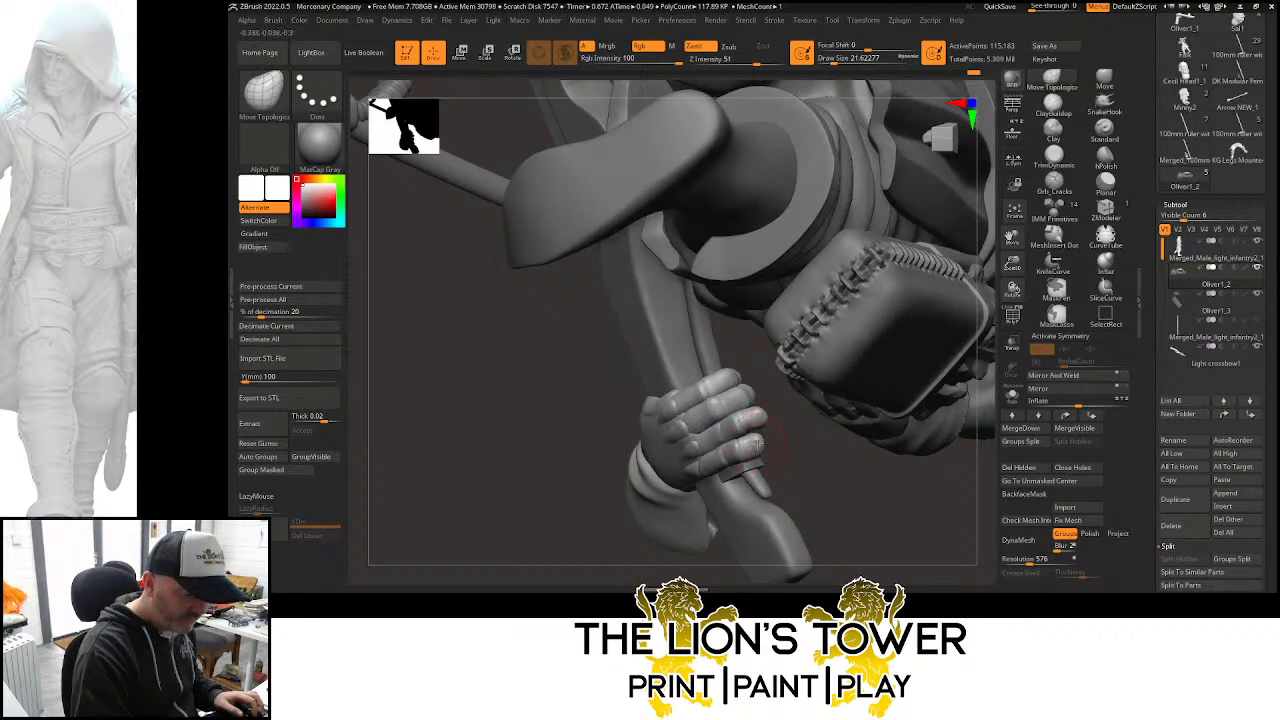
left_click_drag(757, 445, 815, 447)
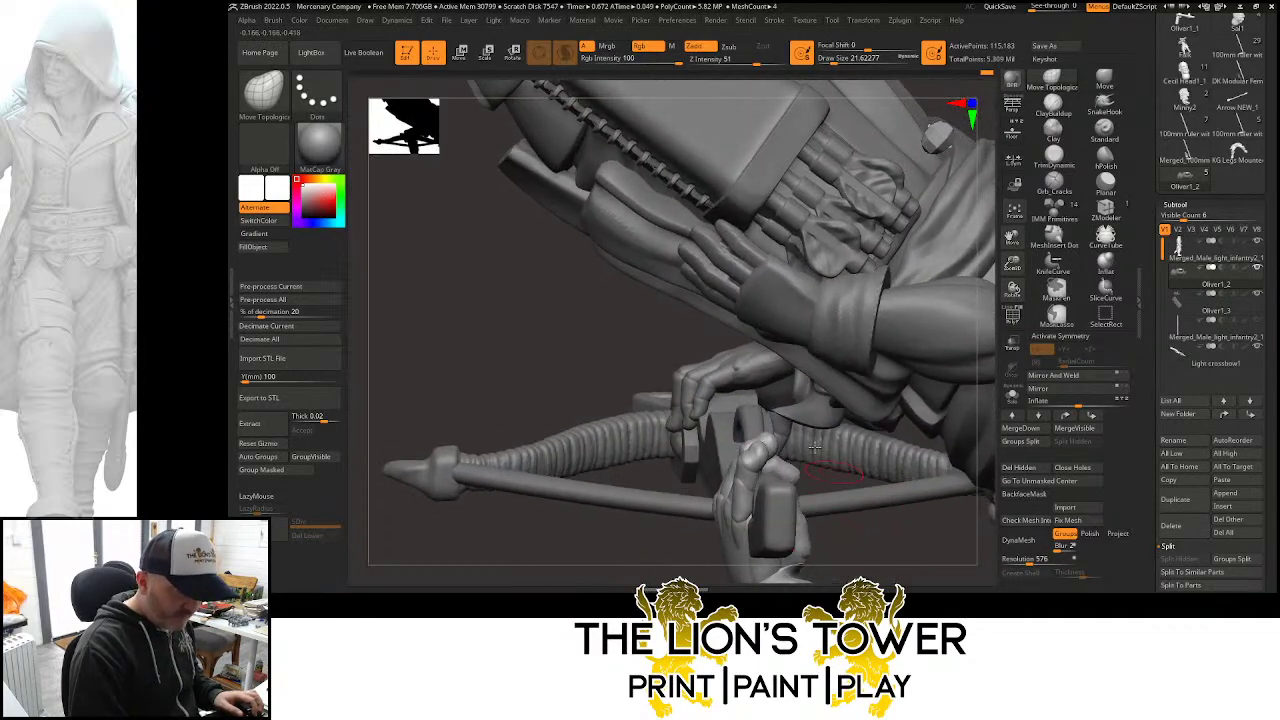
key("ctrl+shift")
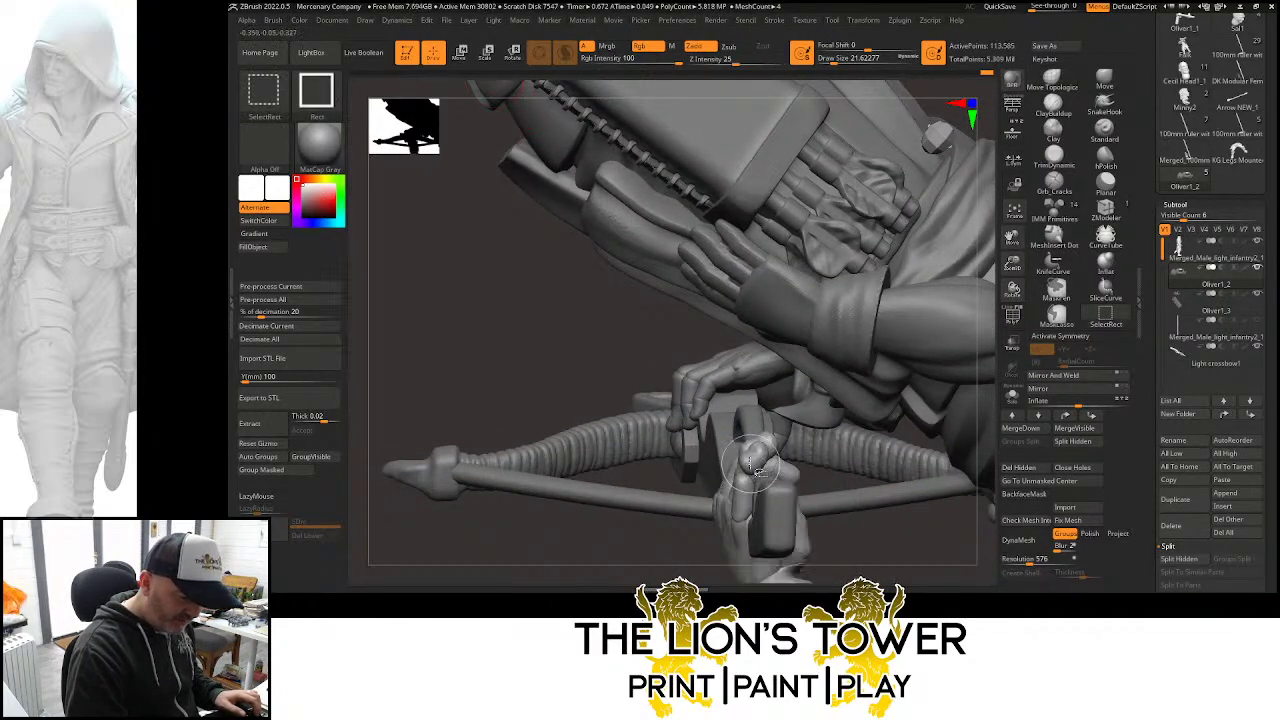
left_click(853, 526, "ctrl")
left_click(855, 529, "ctrl+shift")
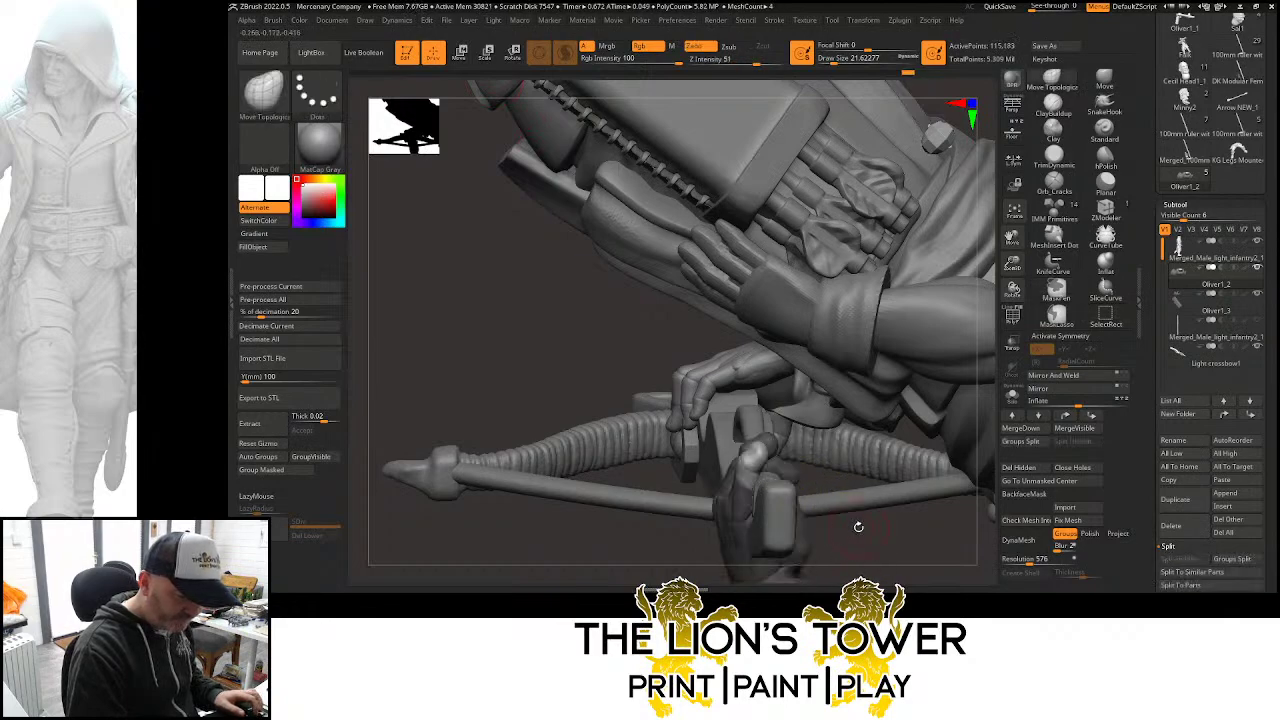
left_click(514, 55)
left_click_drag(878, 545, 833, 433)
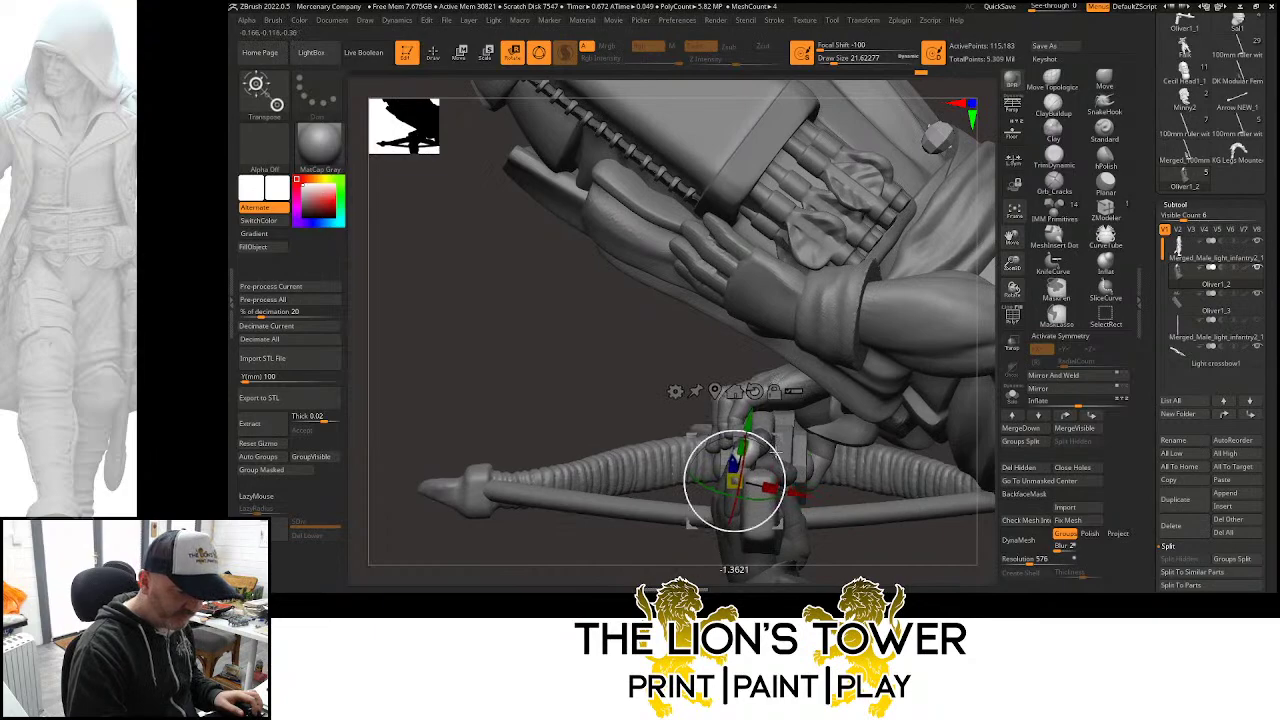
mouse_move(806, 494)
left_mouse_down()
mouse_move(897, 546)
mouse_move(950, 545)
mouse_move(957, 520)
mouse_move(952, 540)
left_mouse_up()
left_click(433, 53)
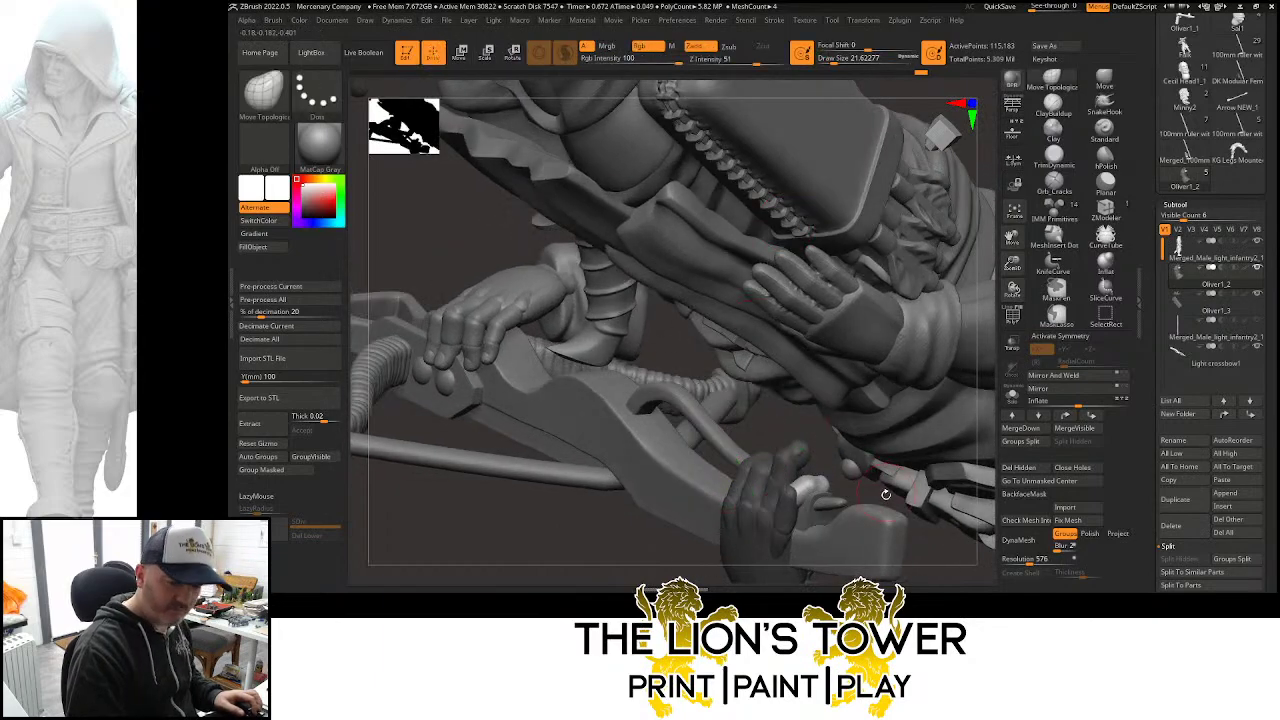
Add the neighbouring fingertip to the unmasked area, restore the hidden finger segments and clear the hand's mask
left_click_drag(845, 430, 830, 450, "ctrl")
left_click(791, 460, "ctrl+shift")
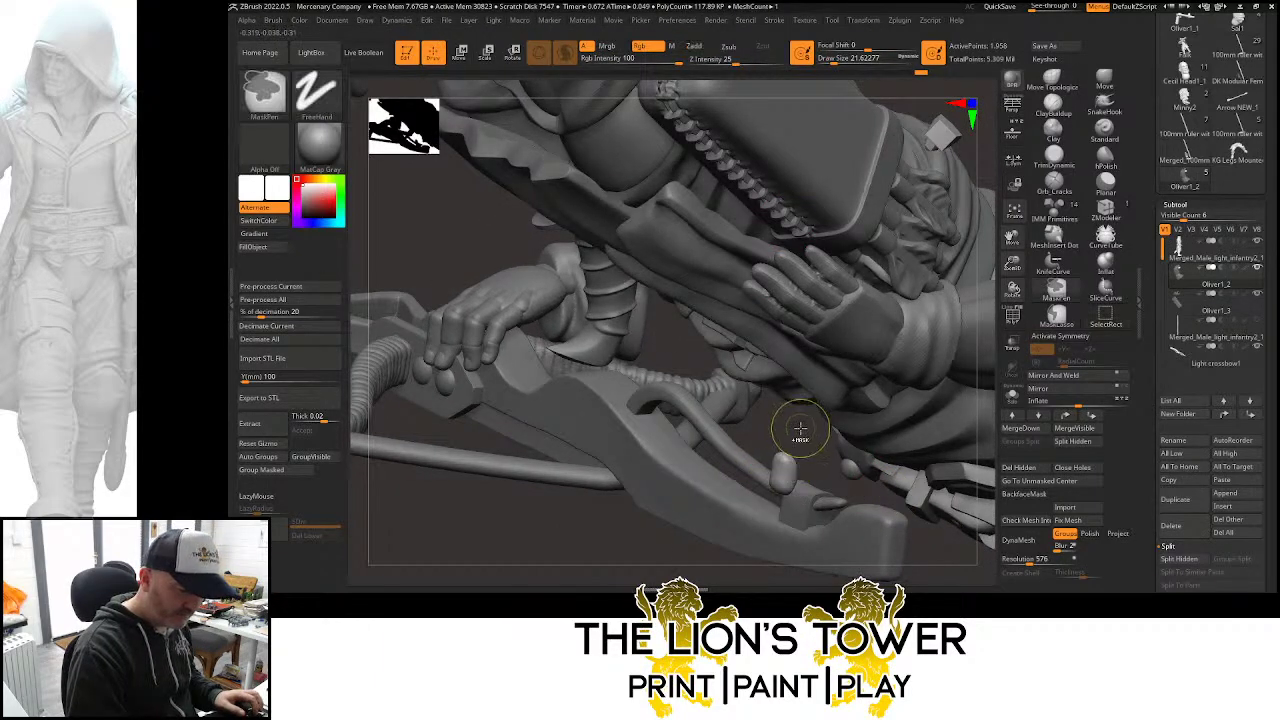
left_click(801, 429, "ctrl+shift")
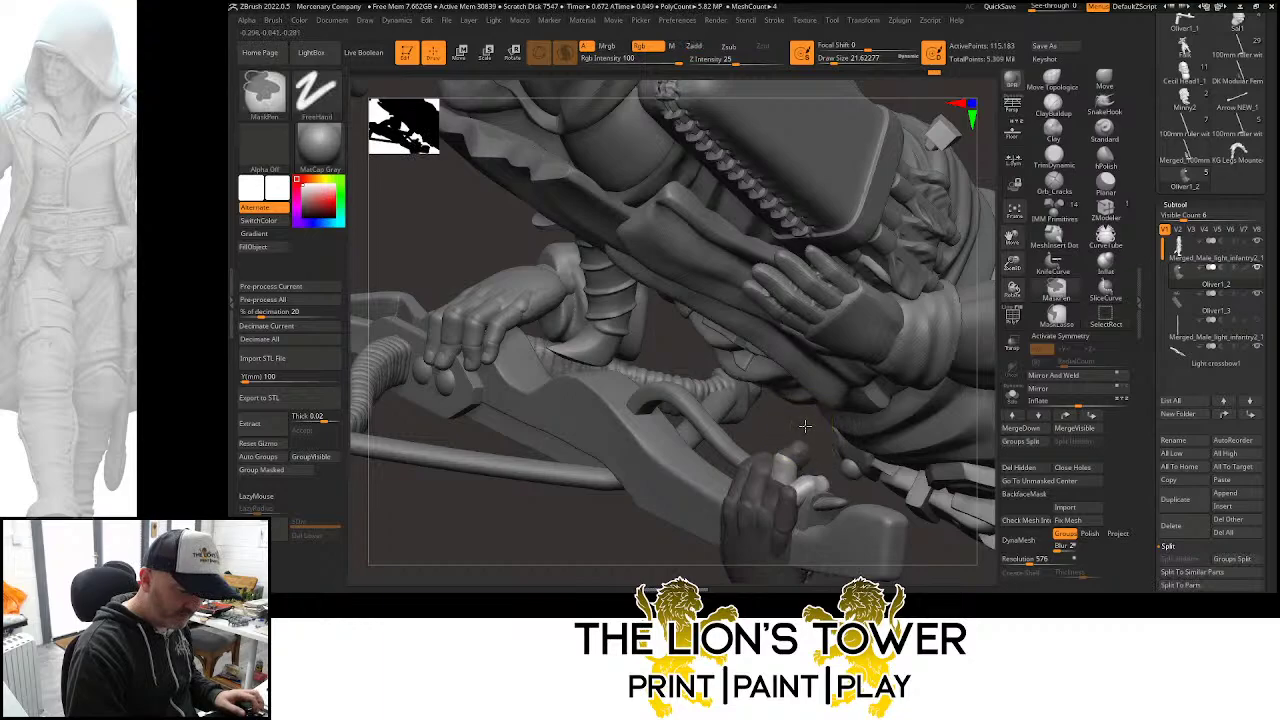
left_click(799, 452, "ctrl+alt+shift")
left_click(792, 462, "ctrl+shift")
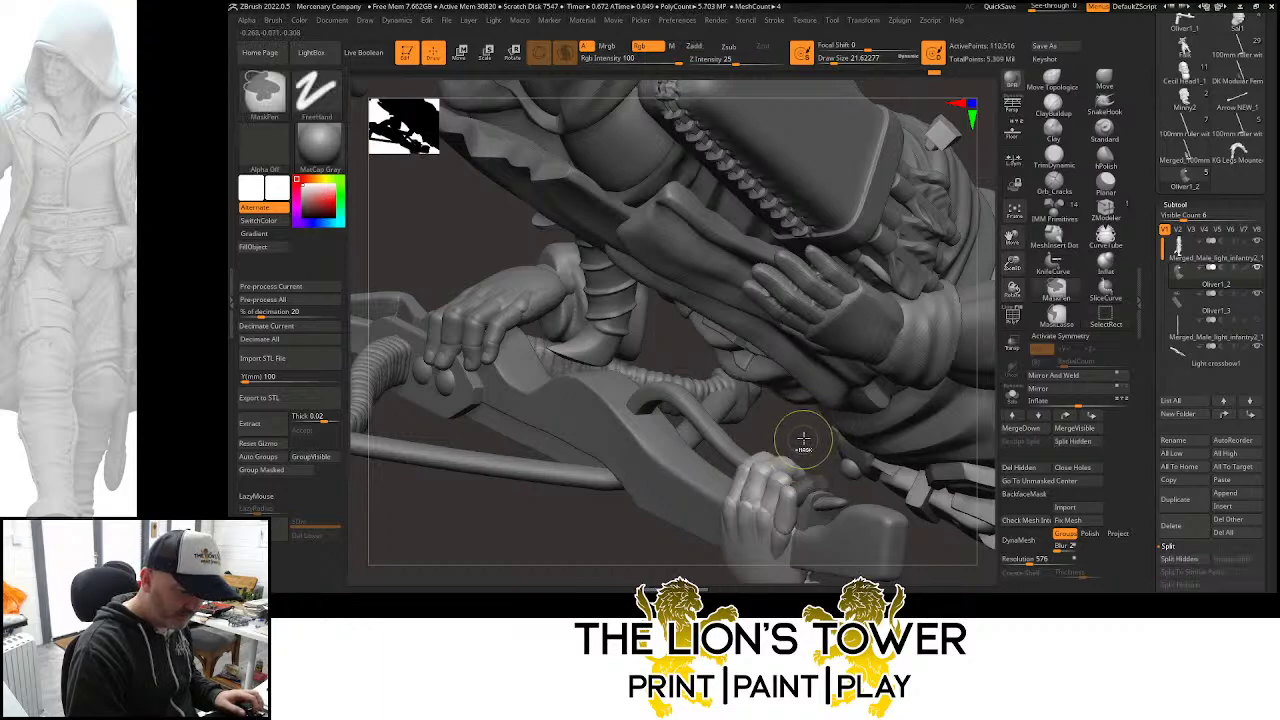
left_click_drag(856, 576, 856, 576, "ctrl+alt+shift")
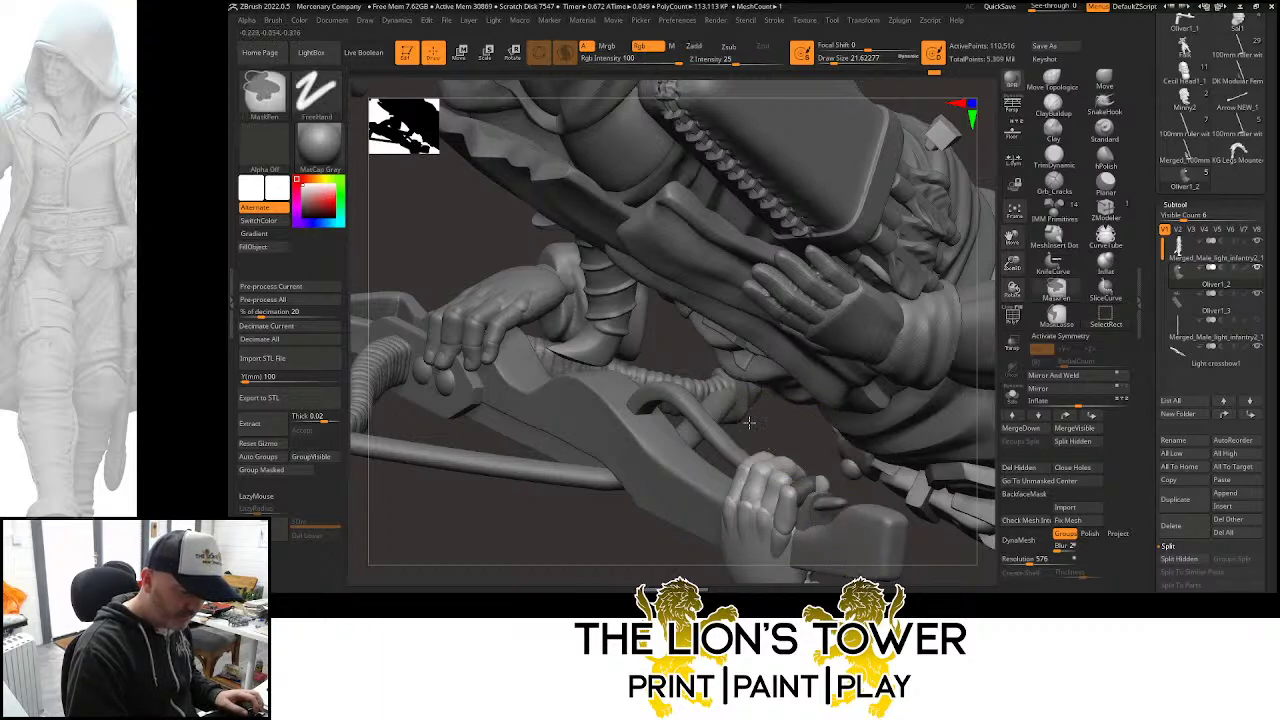
left_click(864, 556, "ctrl+shift")
left_click_drag(830, 422, 803, 385)
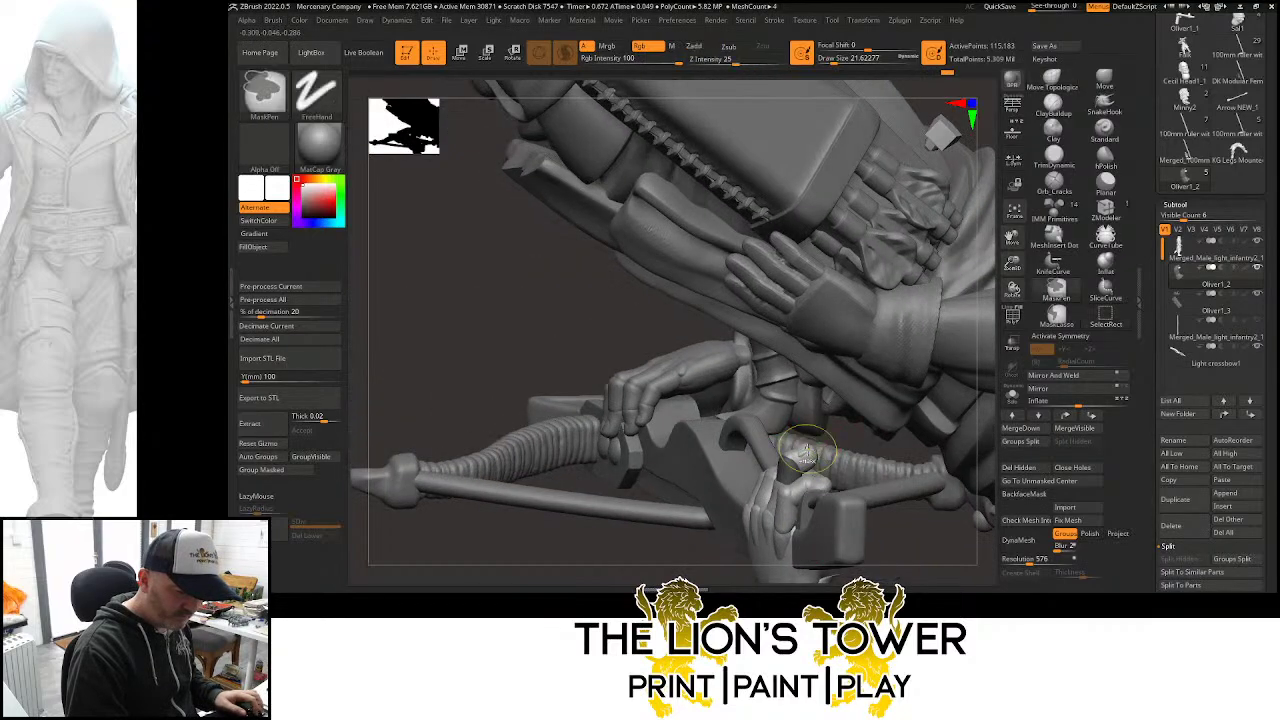
Isolate the end segment of the rear hand's thumb and invert the mask so that only this segment is unmasked
left_click(806, 456, "ctrl+shift")
left_click(806, 456, "ctrl+shift")
left_click_drag(669, 320, 684, 323, "ctrl+shift")
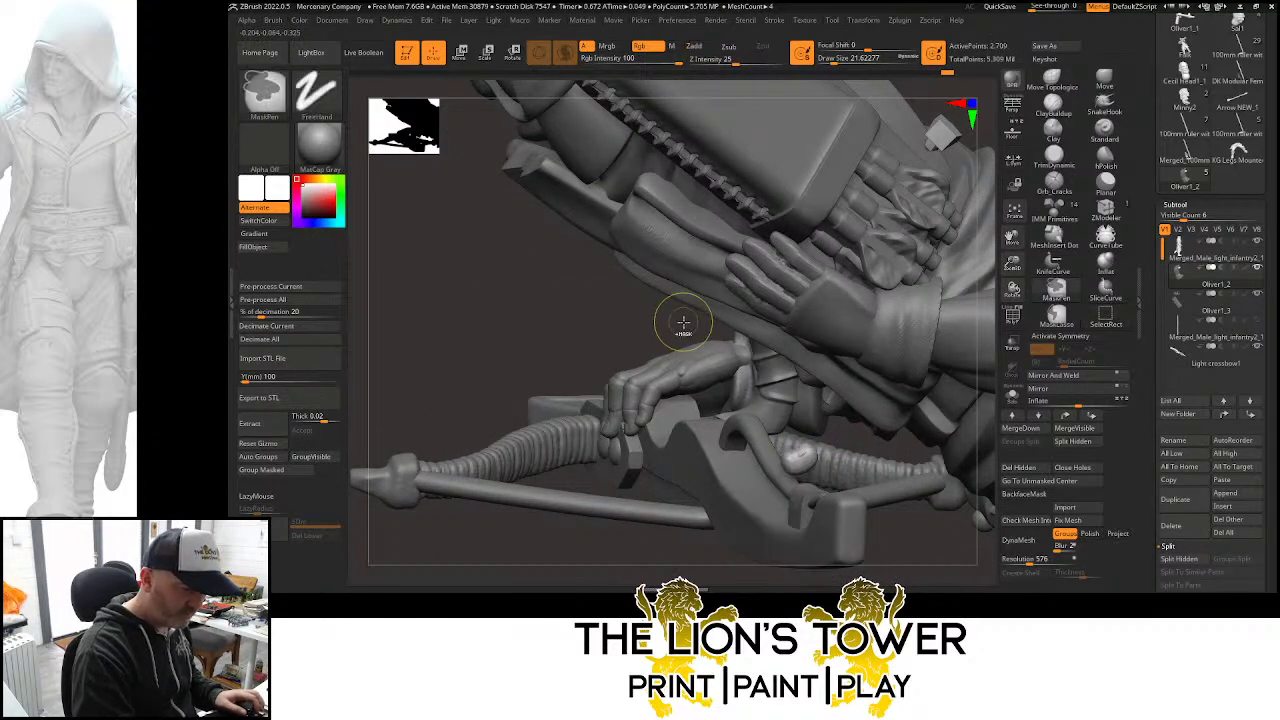
left_click(685, 323, "ctrl")
left_click(687, 321, "ctrl+shift")
left_click(904, 447, "ctrl")
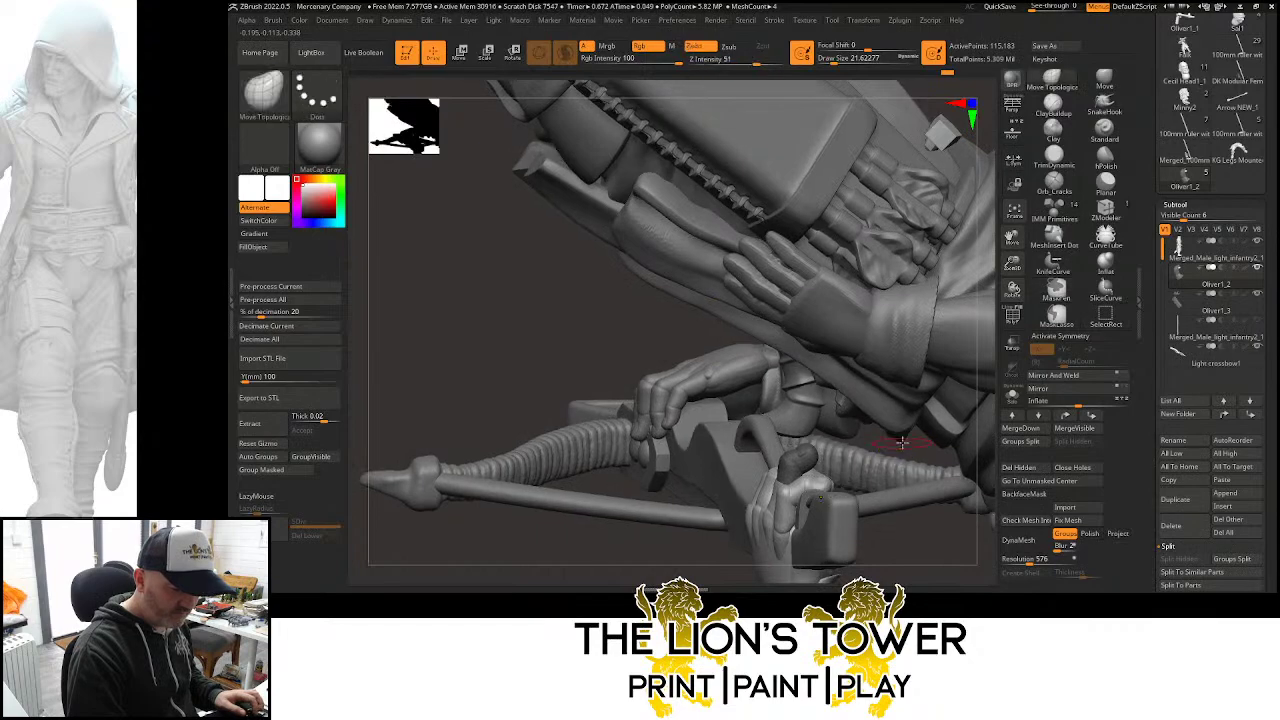
left_click(905, 454, "ctrl")
Rotate the unmasked thumb segment slightly at its joint so that it sits closer to the crossbow stock
left_click(513, 53)
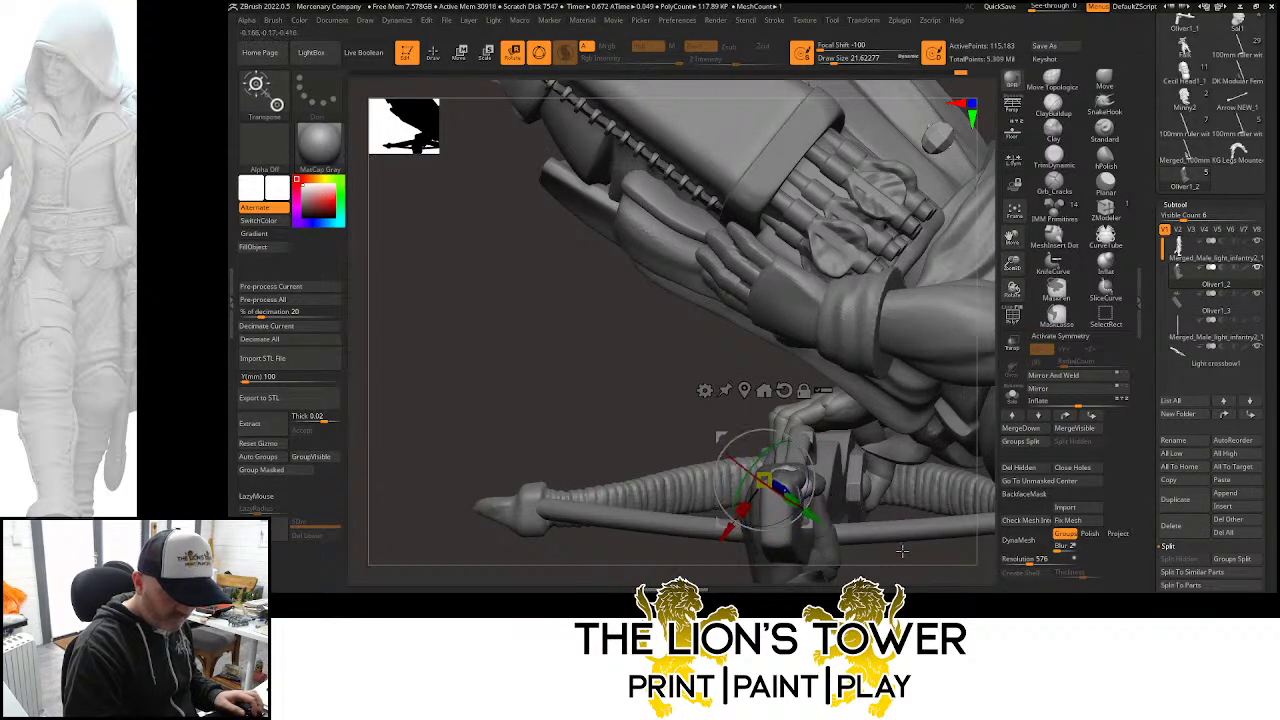
left_click_drag(903, 551, 885, 525)
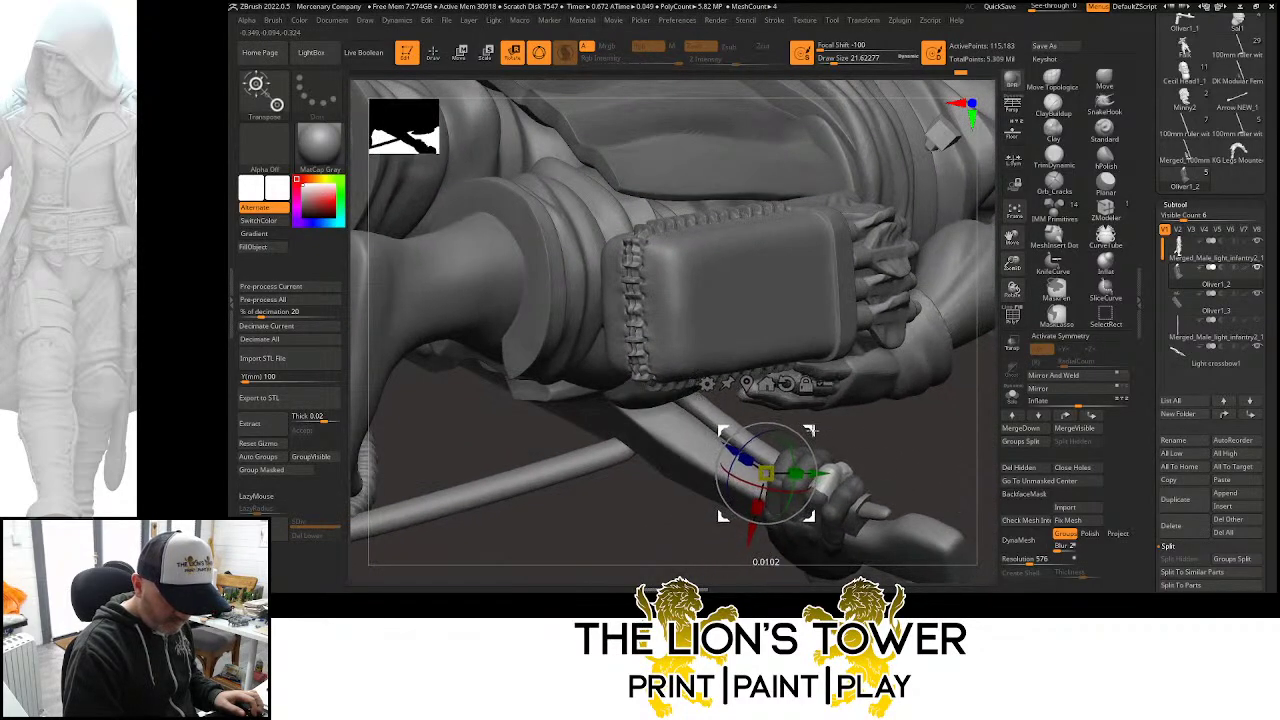
left_click_drag(810, 430, 882, 422)
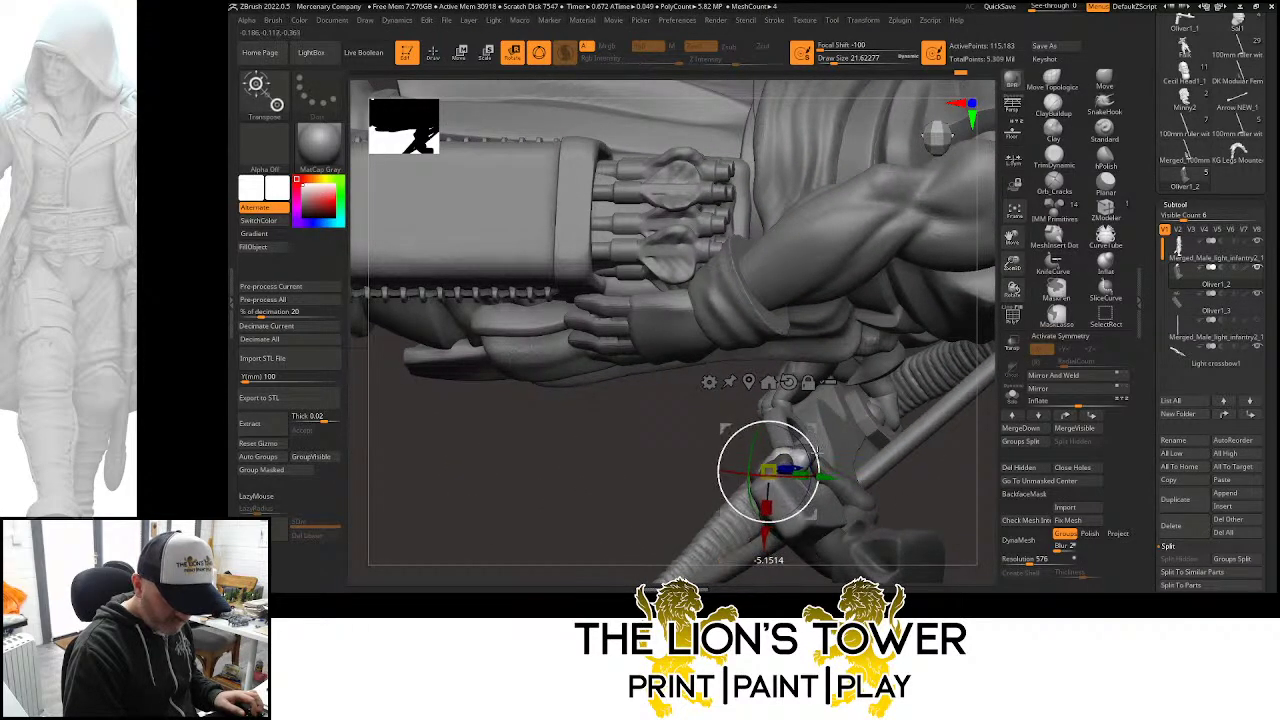
left_click_drag(814, 431, 946, 474)
Place the rotation pivot at the rear hand's wrist and align it with the glove cuff
left_click_drag(1012, 264, 1000, 215)
left_click_drag(850, 500, 985, 338)
left_click_drag(984, 386, 928, 306)
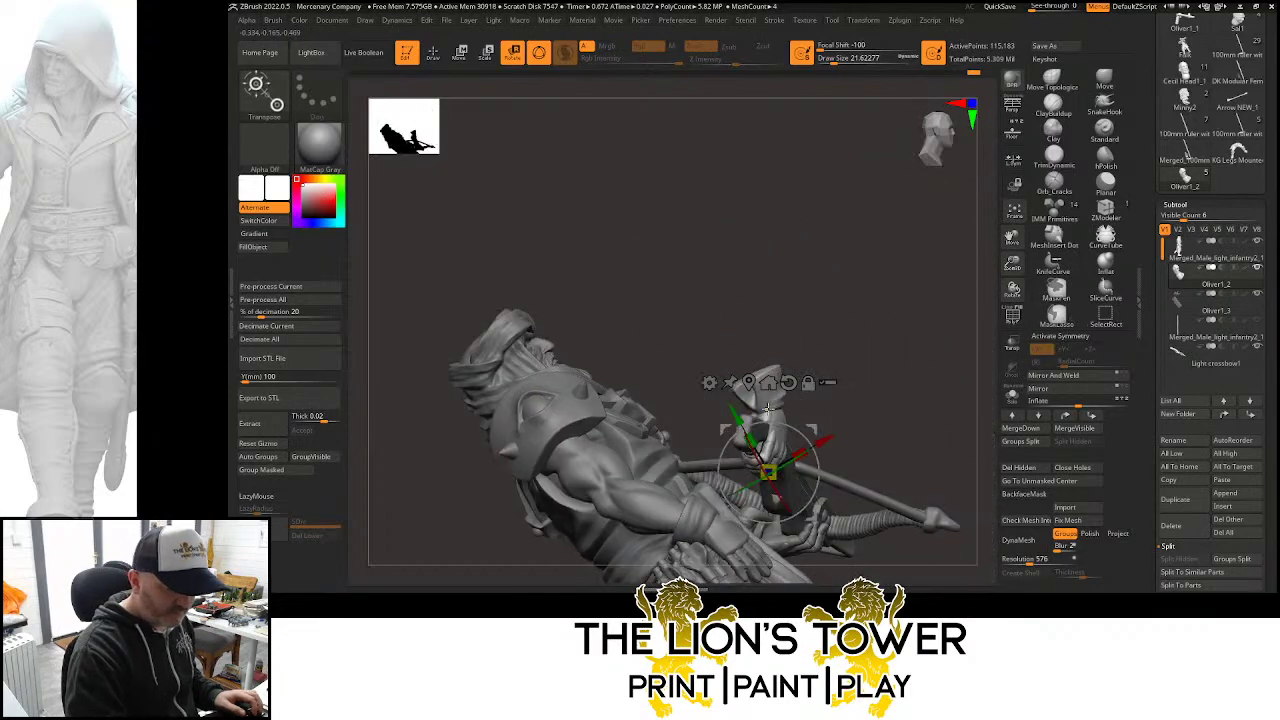
left_click(768, 406, "alt")
left_click_drag(846, 386, 820, 384)
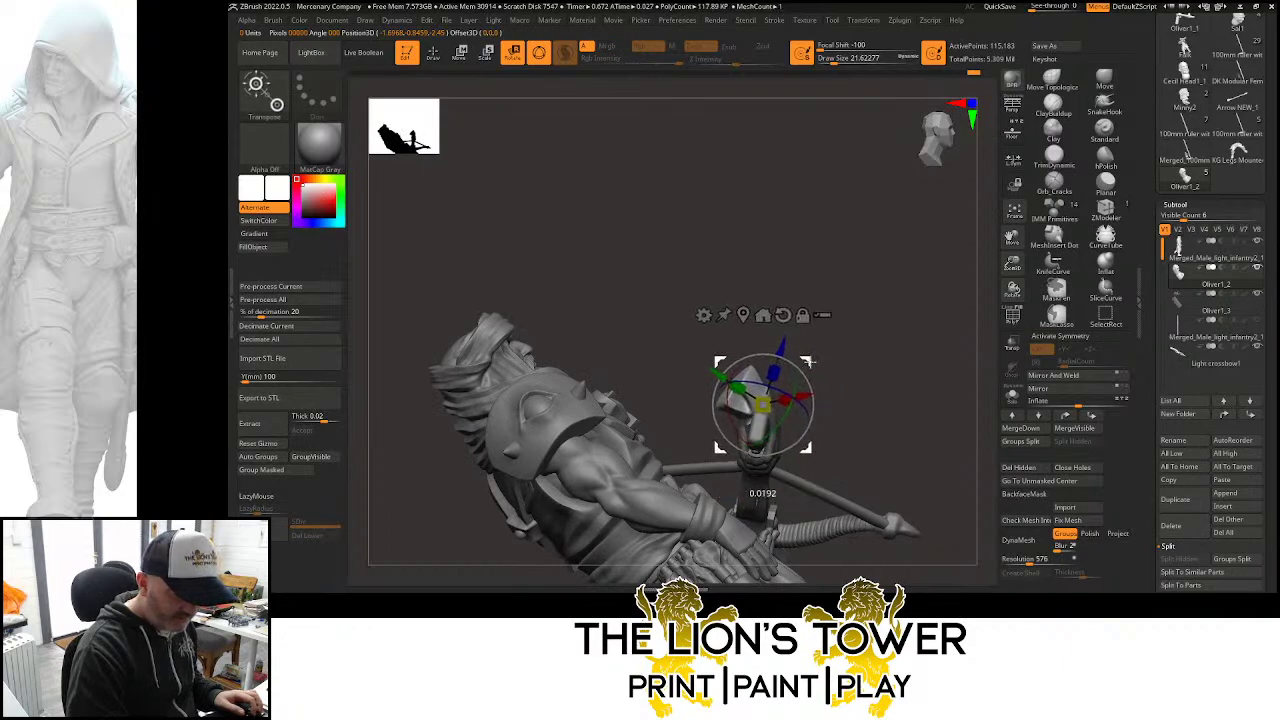
mouse_move(810, 372)
left_mouse_down()
mouse_move(851, 400)
mouse_move(813, 397)
mouse_move(840, 405)
mouse_move(790, 420)
mouse_move(815, 395)
mouse_move(792, 390)
left_mouse_up()
left_click_drag(848, 322, 902, 314)
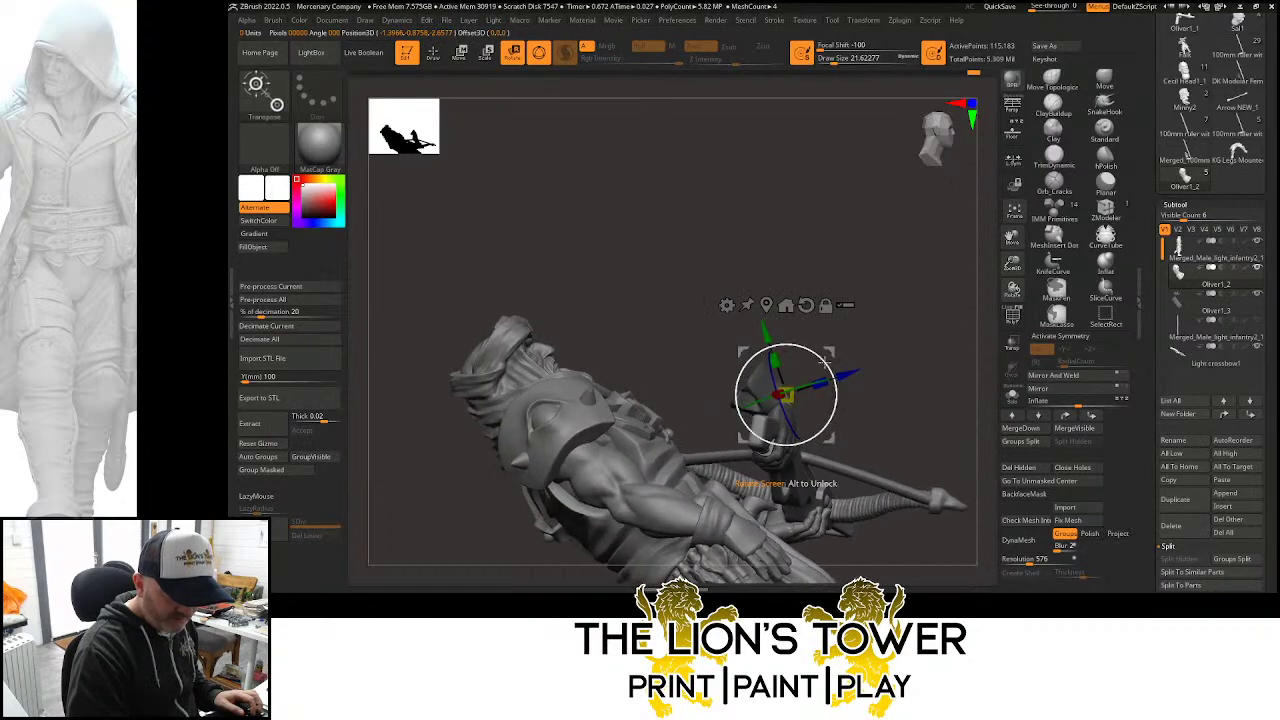
left_click_drag(824, 364, 928, 342)
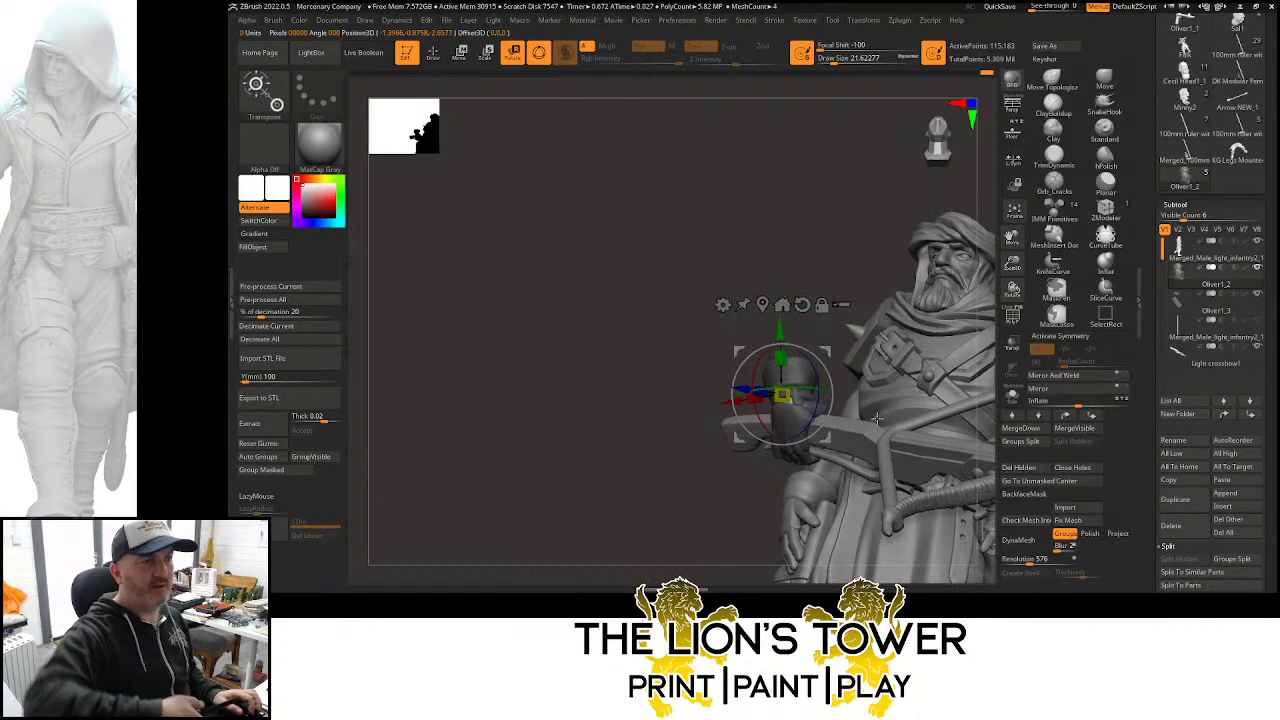
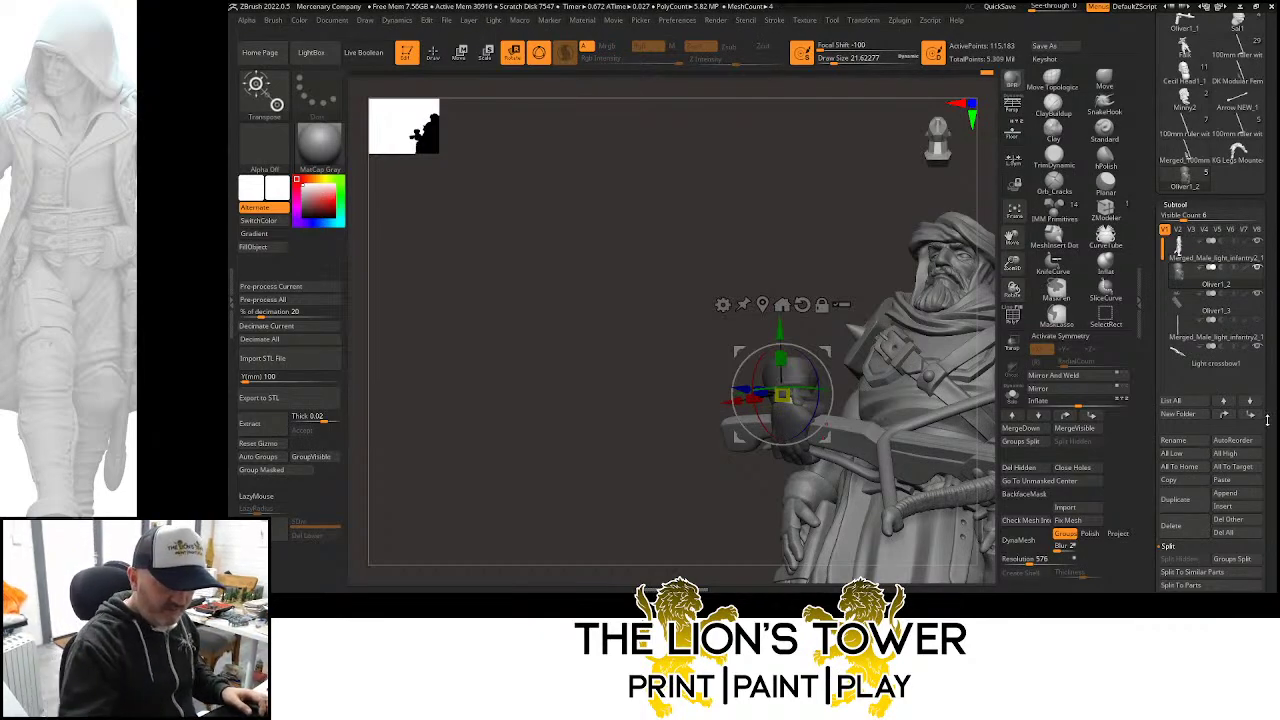
left_click_drag(1012, 238, 1015, 248)
left_click_drag(806, 238, 848, 224)
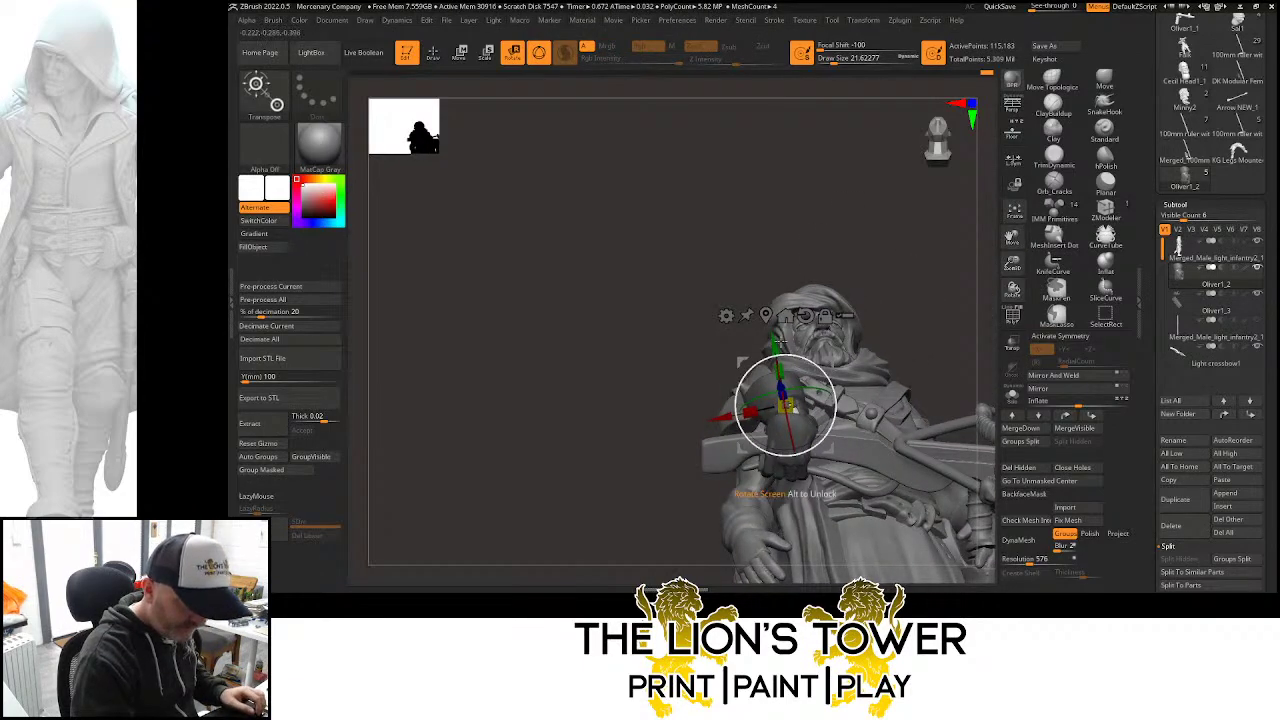
Isolate and mask the rear hand's glove cuff, restore the hidden hand and invert the mask so that only the cuff is editable
left_click(434, 52)
left_click(757, 384, "ctrl+shift")
left_click(769, 254, "ctrl")
left_click(769, 240, "ctrl+shift")
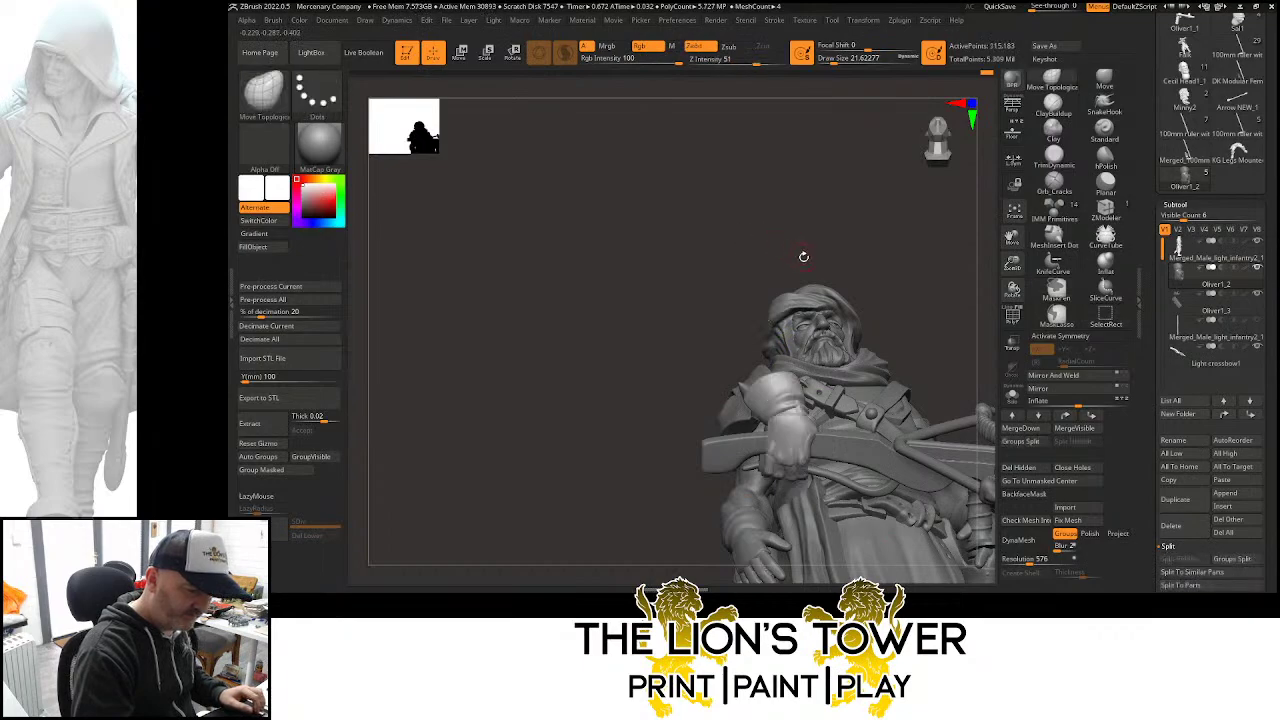
key("ctrl+z")
key("ctrl+z")
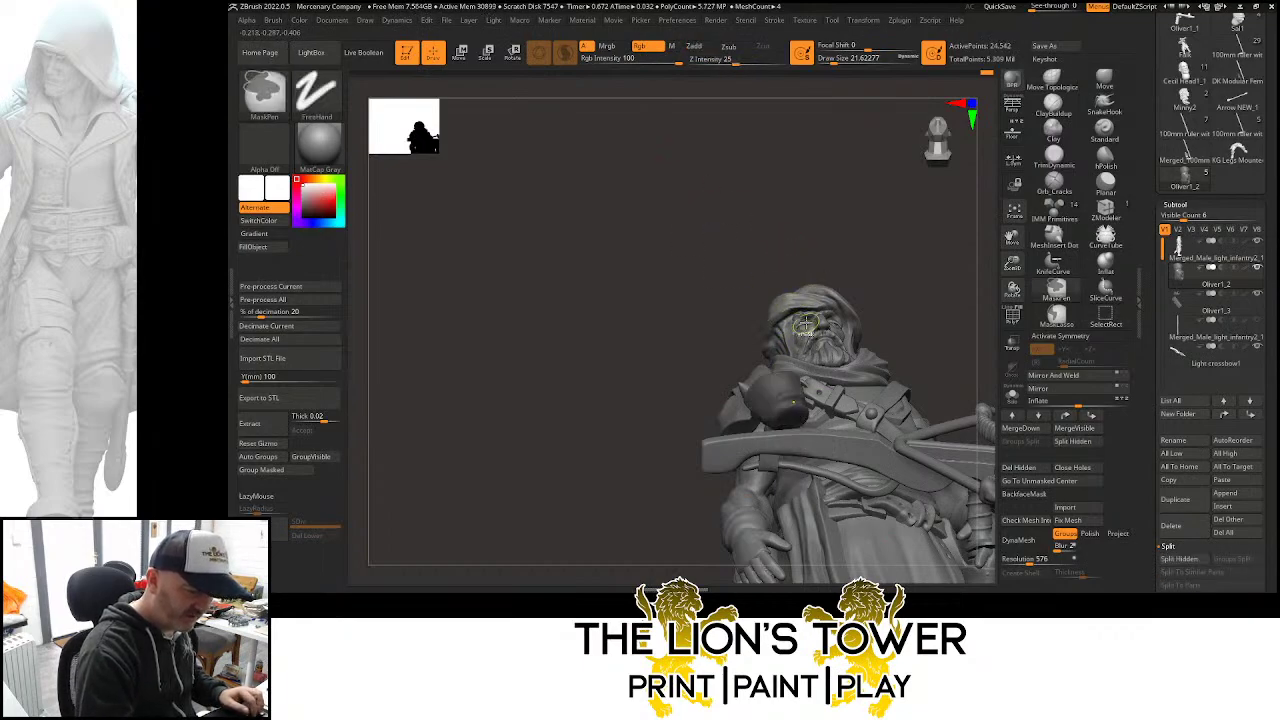
left_click(829, 229, "ctrl+shift")
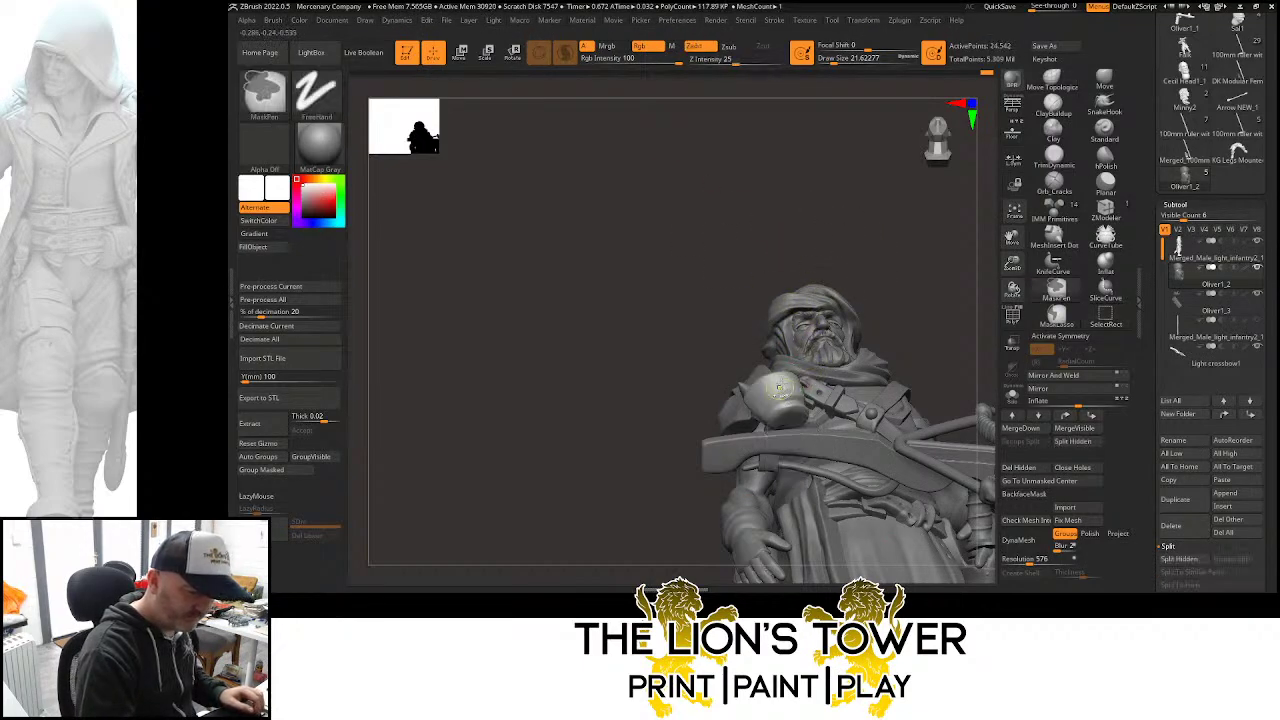
left_click_drag(840, 231, 712, 548, "ctrl+shift")
left_click(864, 262, "ctrl+shift")
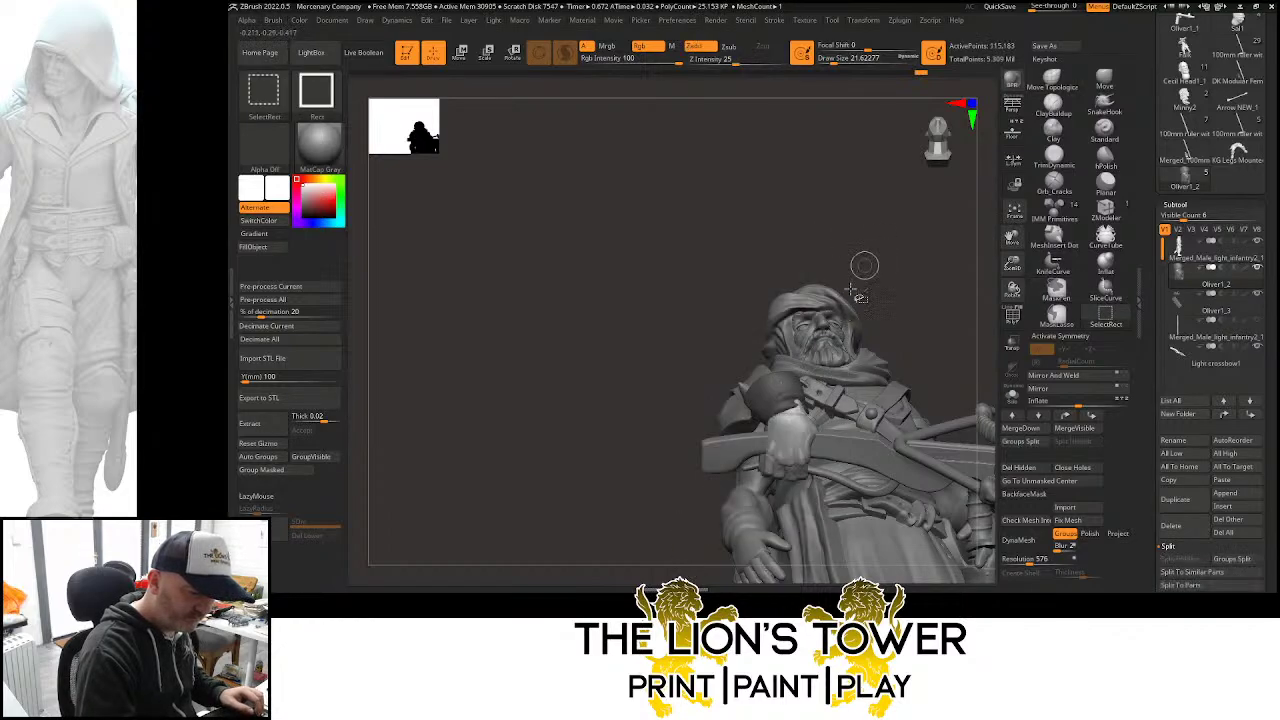
key("w")
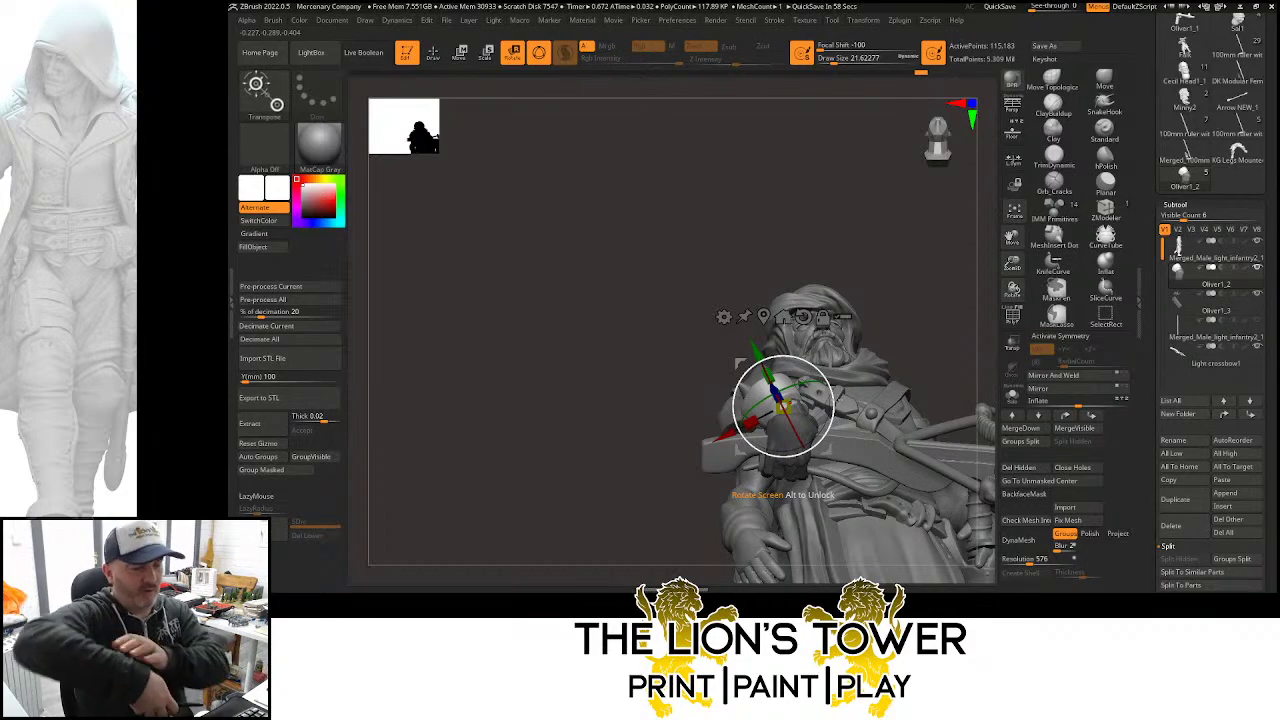
Rotate the unmasked cuff slightly about the wrist to suit the forearm's direction, and clear the hand's mask
left_click_drag(922, 325, 926, 240)
left_click_drag(887, 284, 880, 368)
left_click_drag(968, 251, 951, 215)
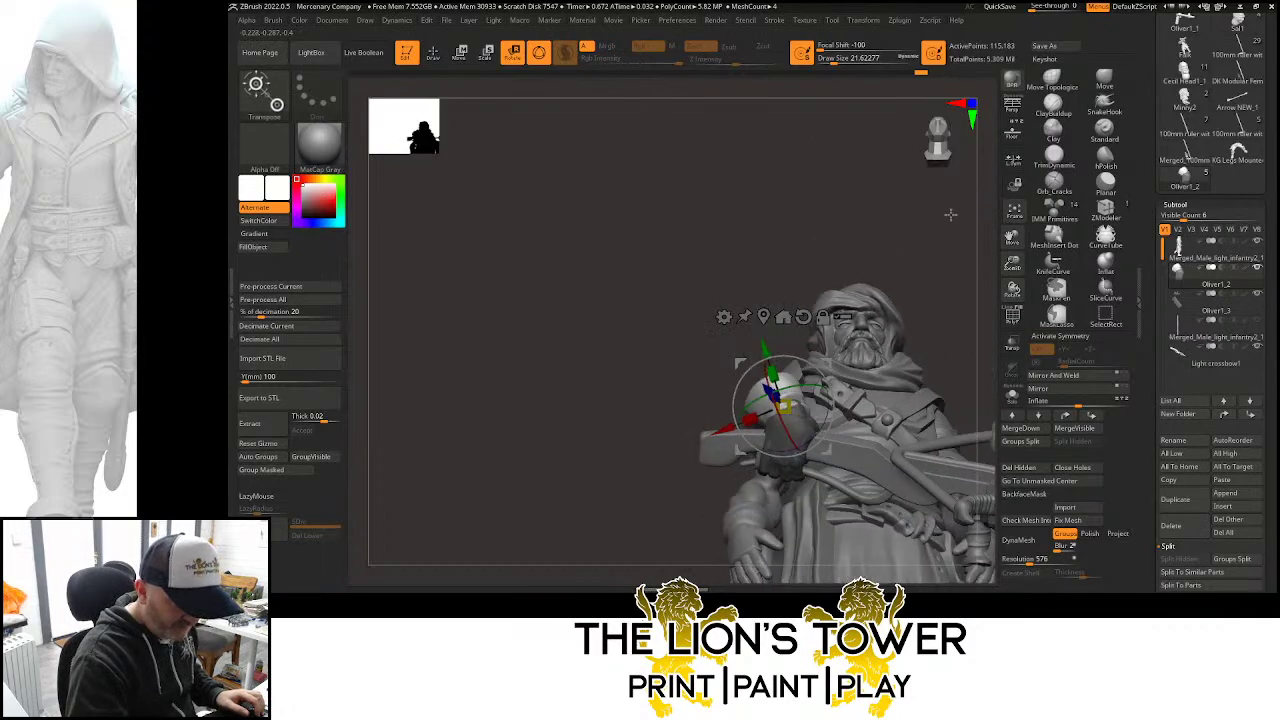
left_click_drag(826, 381, 822, 360)
left_click_drag(840, 295, 972, 297)
left_click_drag(824, 361, 906, 344)
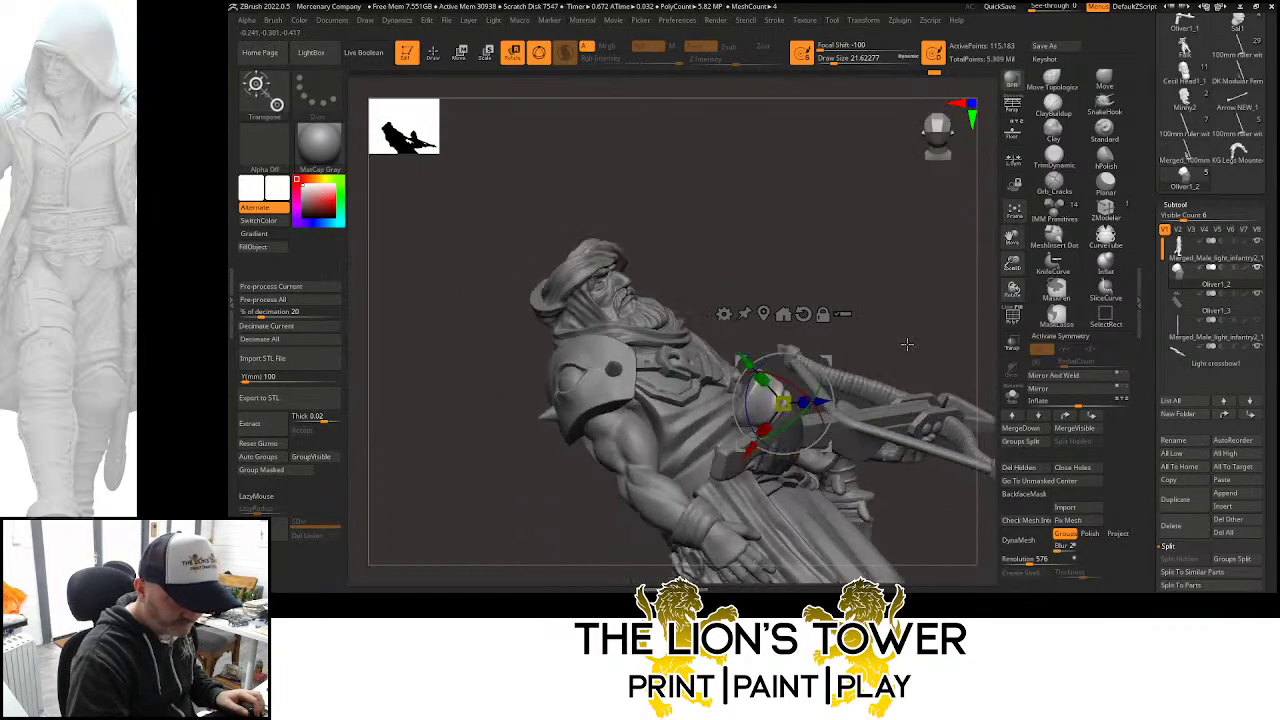
mouse_move(907, 344)
right_mouse_down("shift")
mouse_move(986, 310)
mouse_move(962, 296)
mouse_move(940, 310)
right_mouse_up("shift")
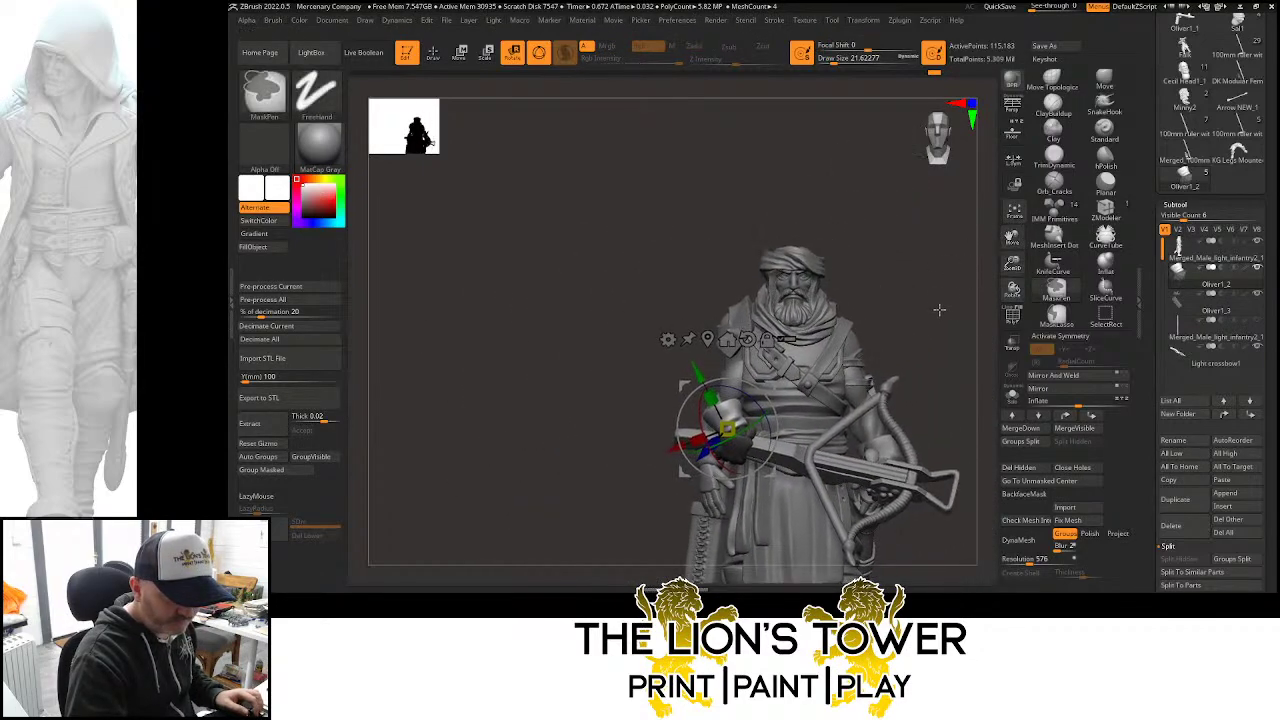
left_click_drag(940, 310, 951, 353, "ctrl")
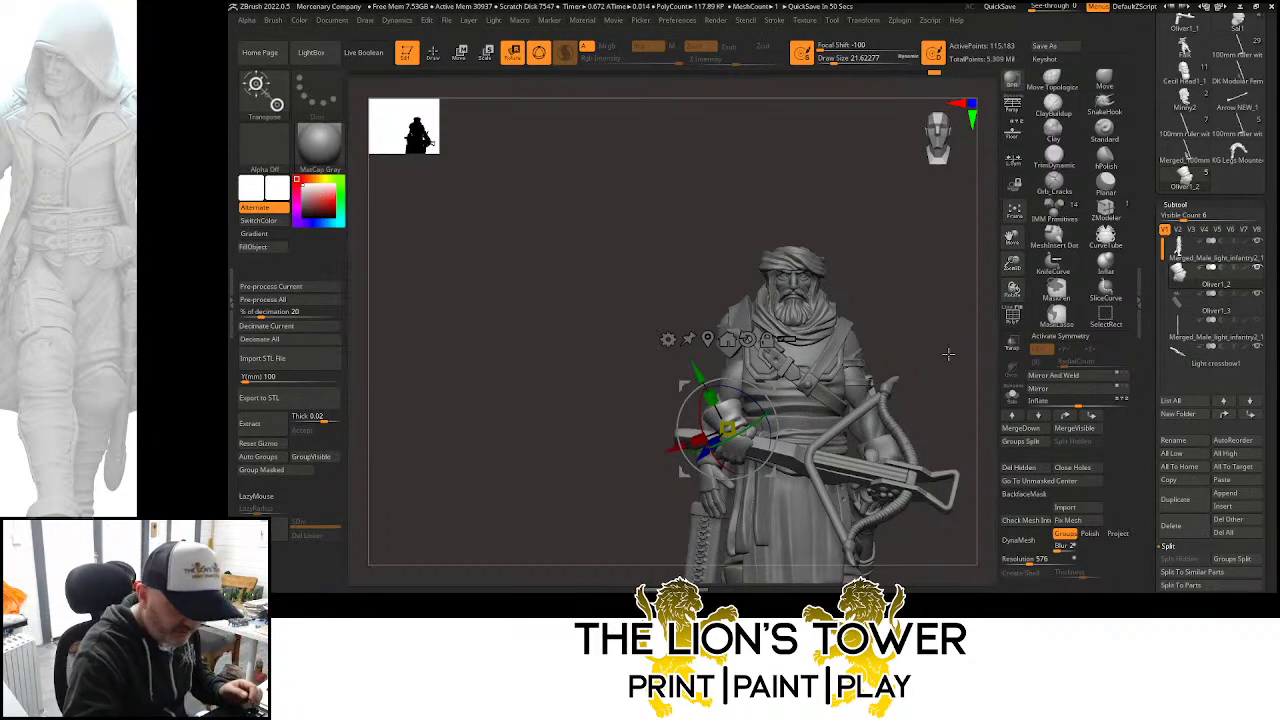
mouse_move(948, 353)
left_mouse_down()
mouse_move(952, 429)
mouse_move(942, 356)
mouse_move(976, 428)
mouse_move(960, 357)
left_mouse_up()
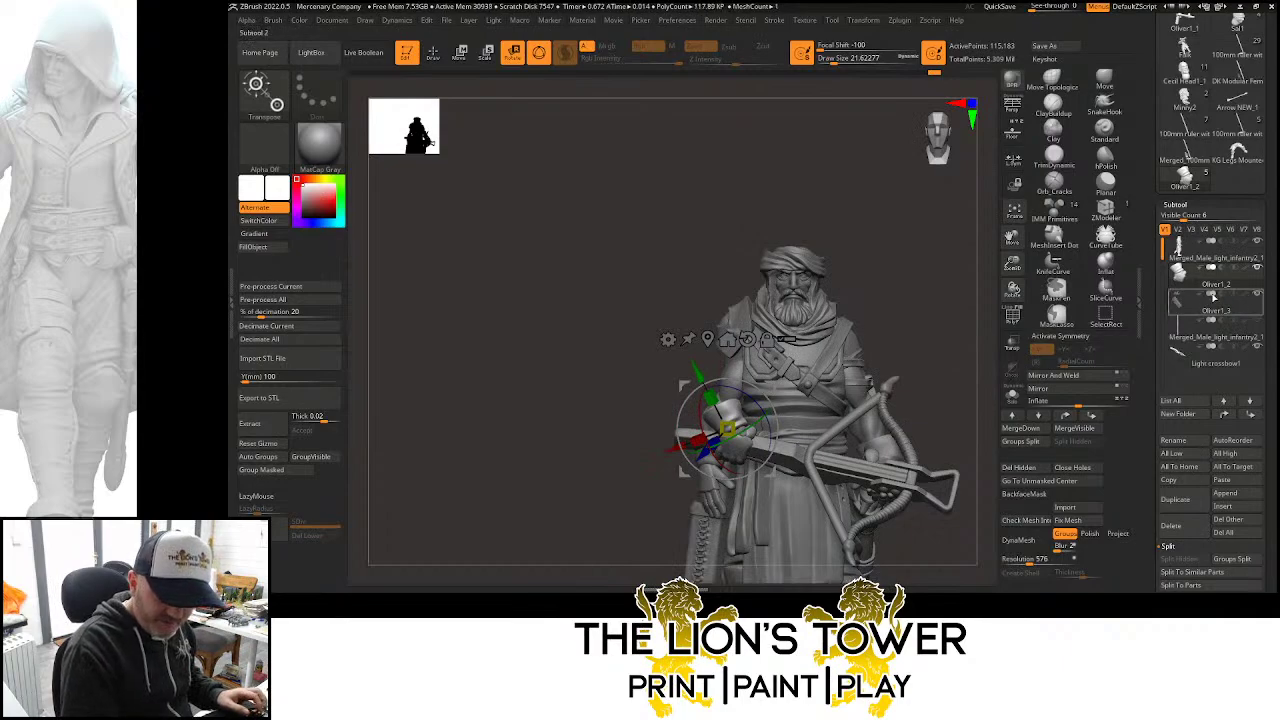
Save the project over the existing Saracen Warband.zpr file
key("ctrl+s")
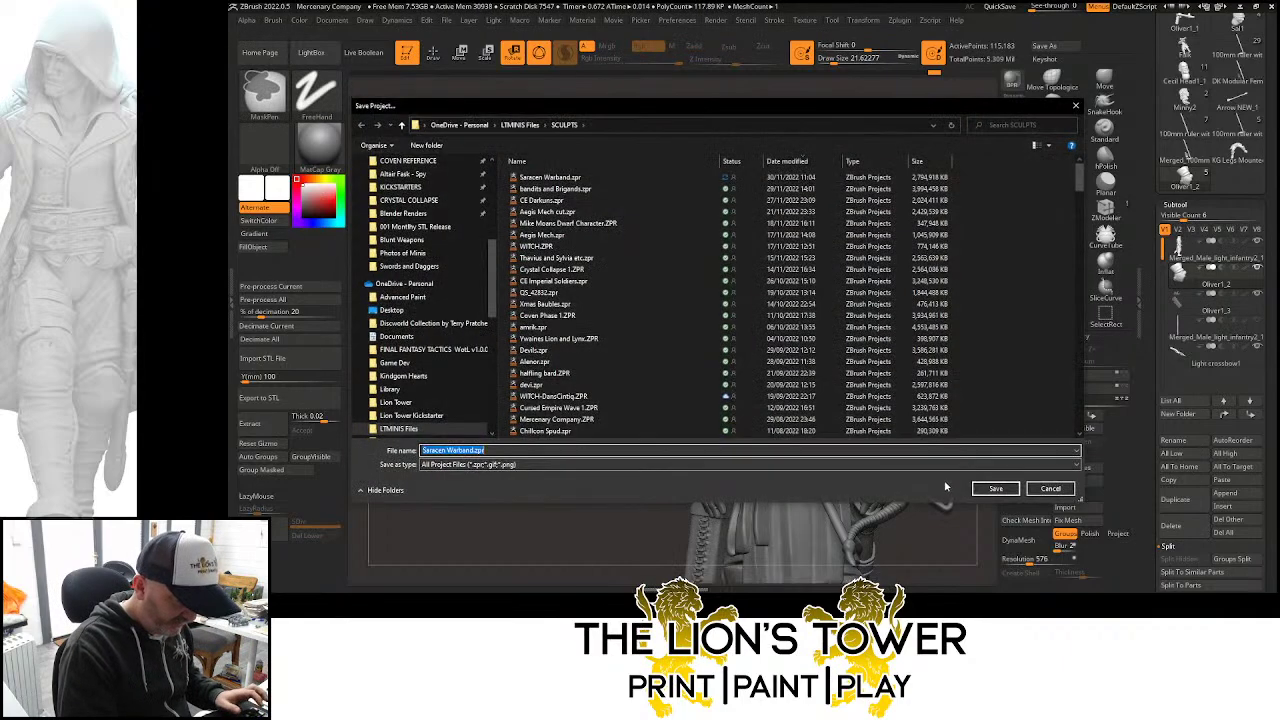
left_click(995, 488)
left_click(784, 296)
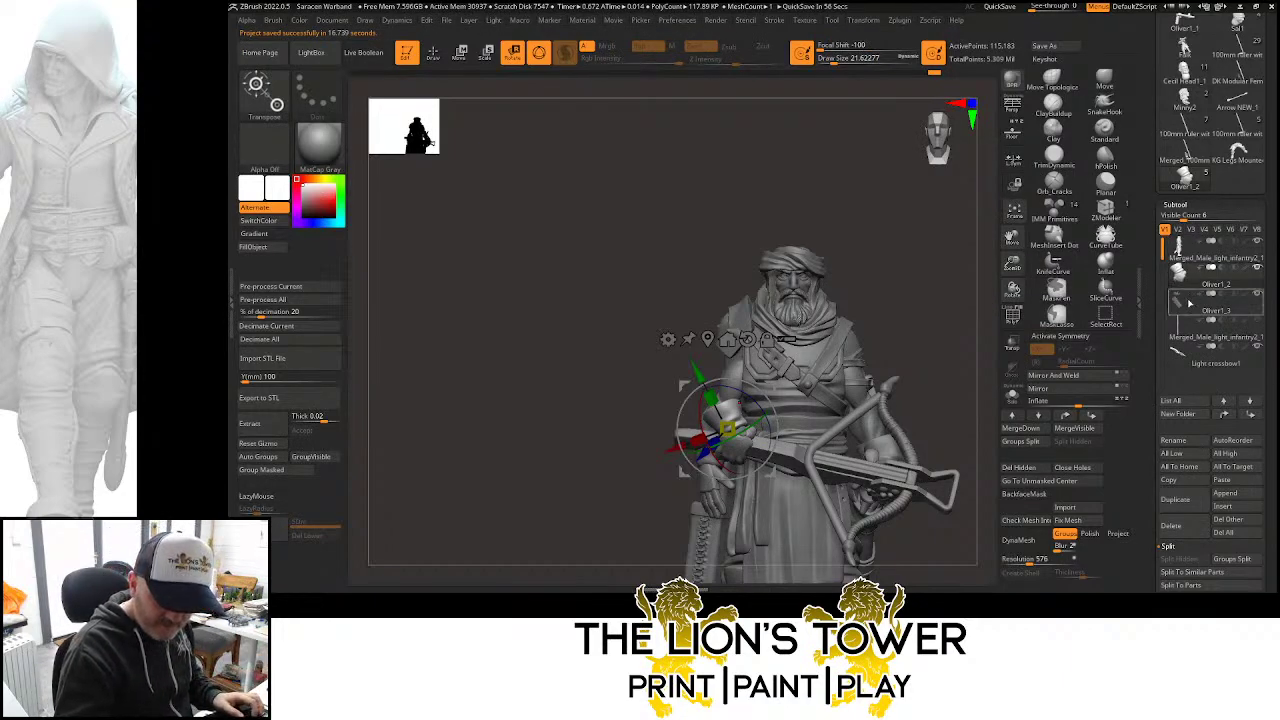
Hide the front hand of the Oliver1_3 subtool and split the hidden part off as a separate subtool
mouse_move(1193, 340)
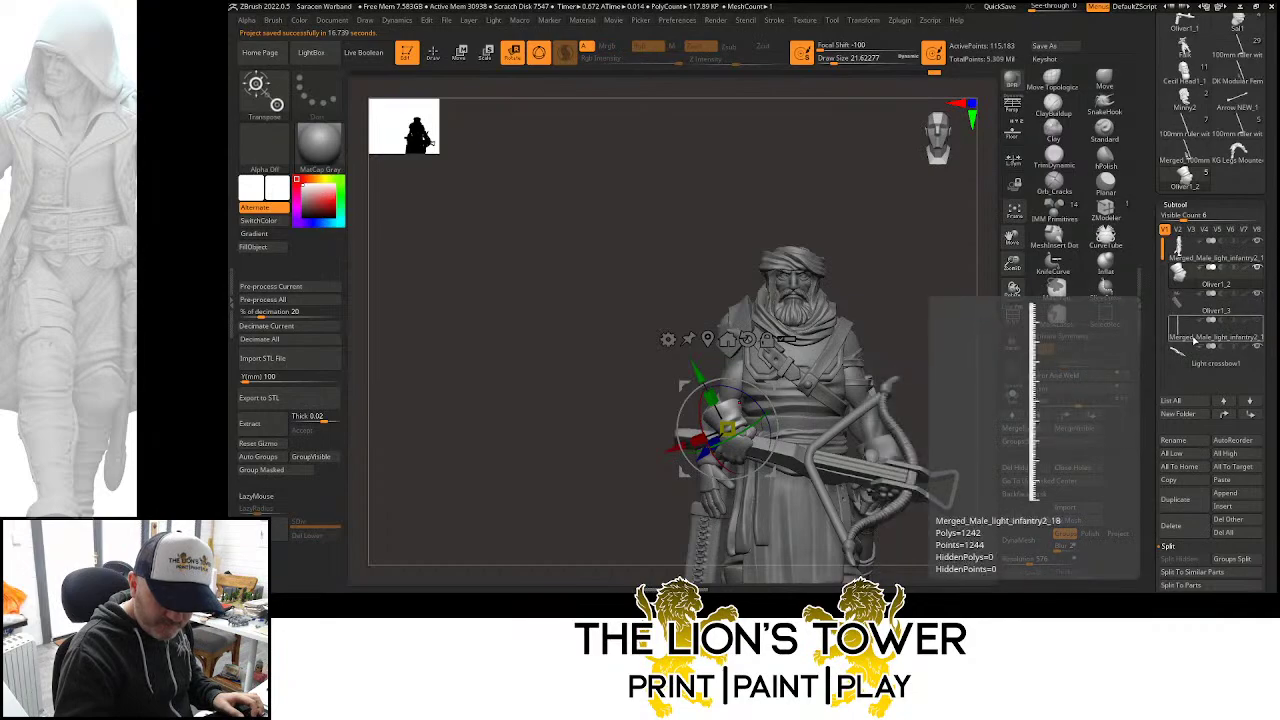
left_click(1194, 305)
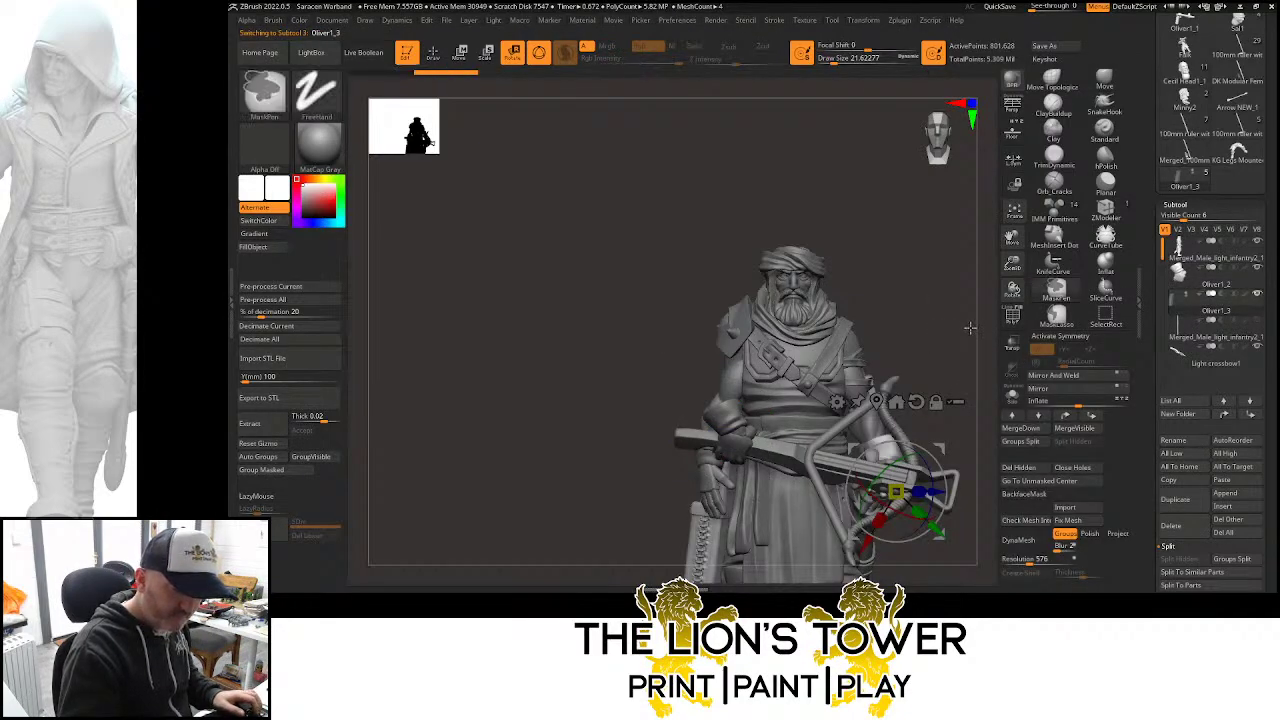
mouse_move(972, 327)
left_mouse_down("ctrl+shift")
mouse_move(950, 513)
mouse_move(836, 570)
left_mouse_up("ctrl+shift")
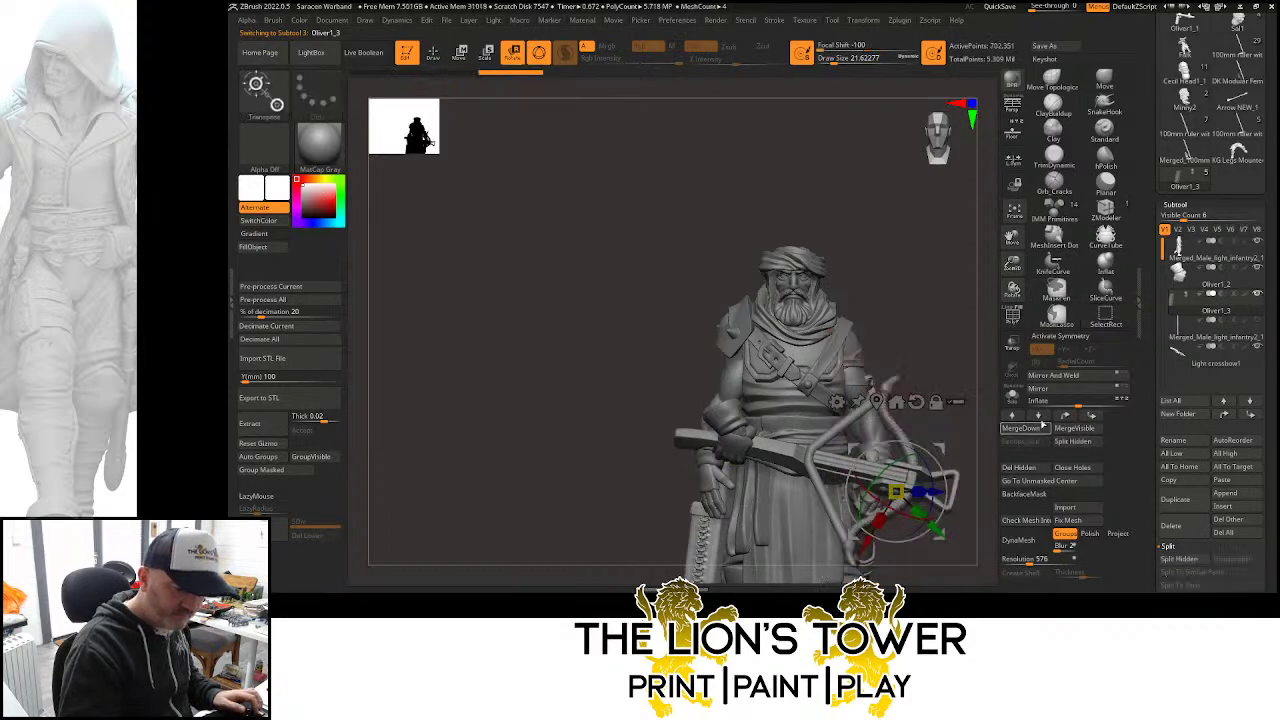
left_click(1180, 558)
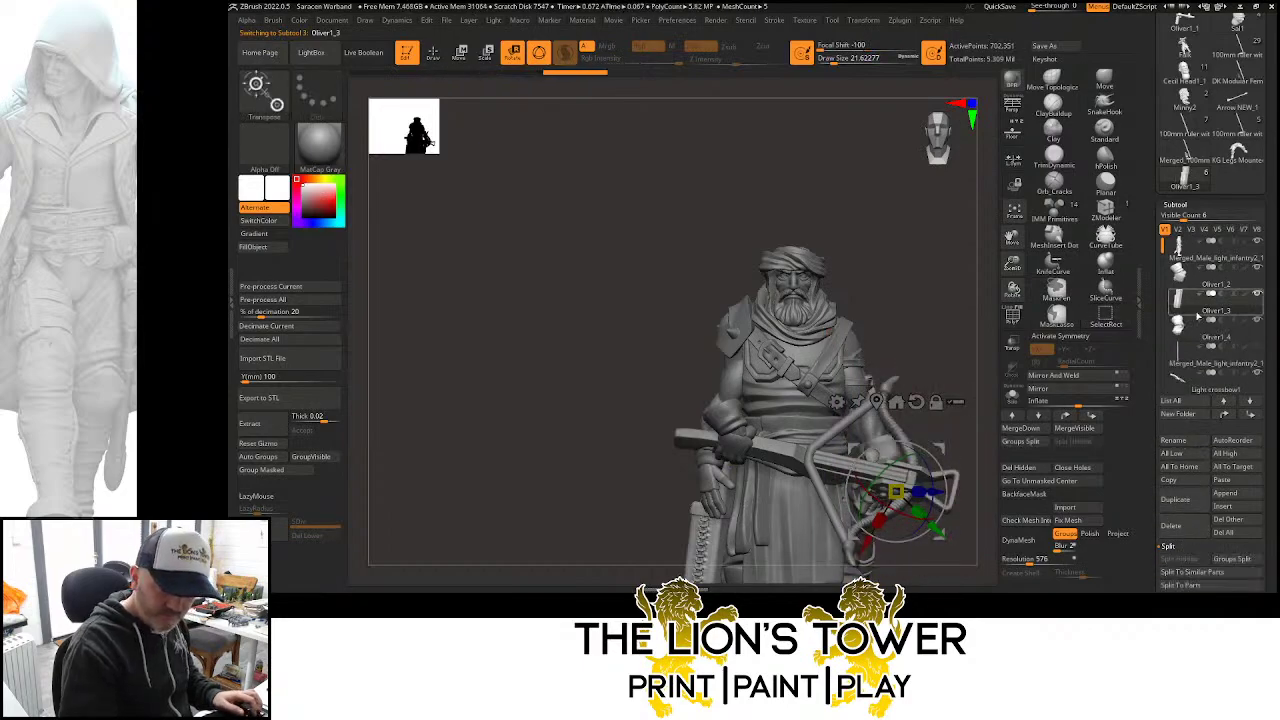
Reorder the subtools so that Oliver1_3 is above Oliver1_2 and Light crossbow1 directly follows Oliver1_4, and select Oliver1_2
left_click(1223, 413)
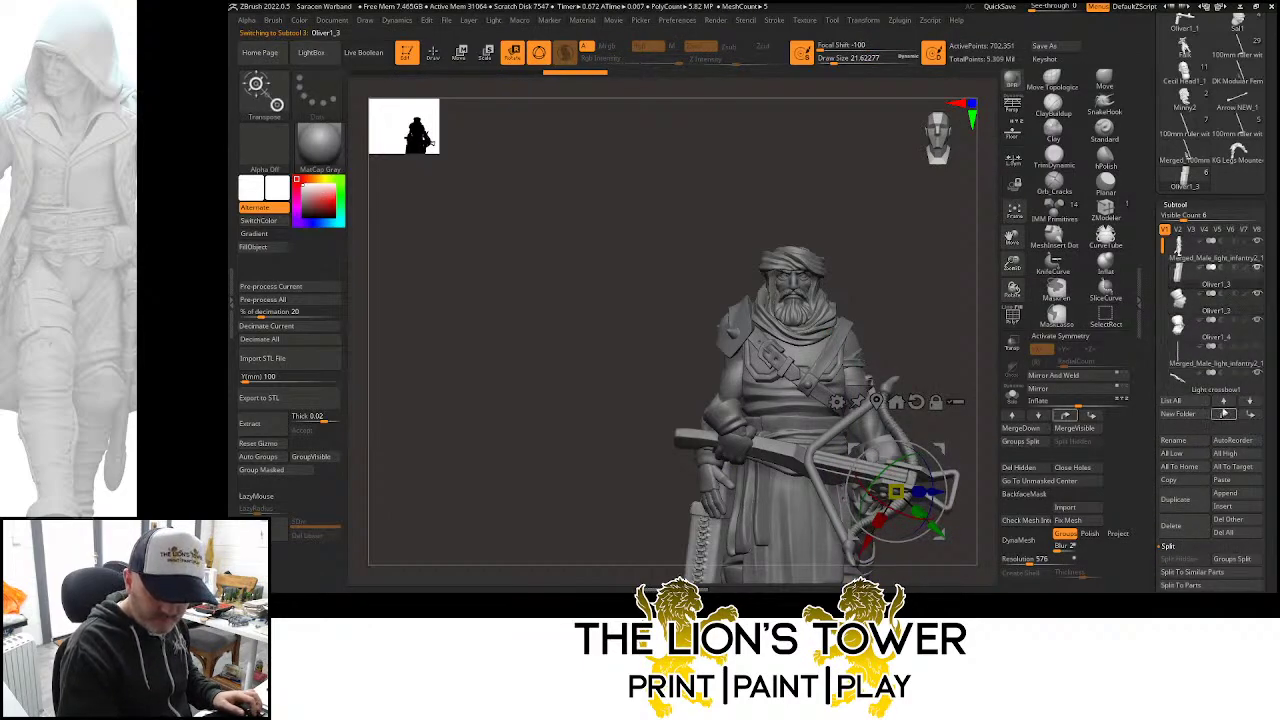
mouse_move(1178, 313)
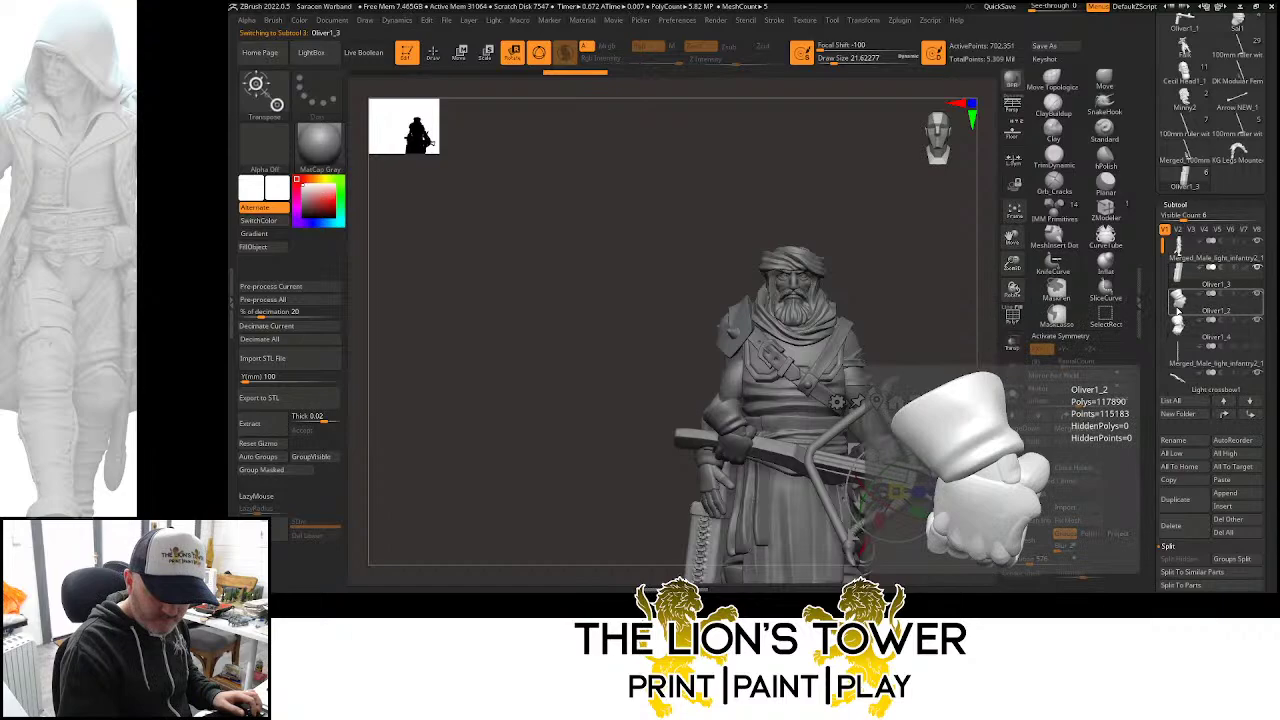
left_click(1200, 384)
left_click(1200, 310)
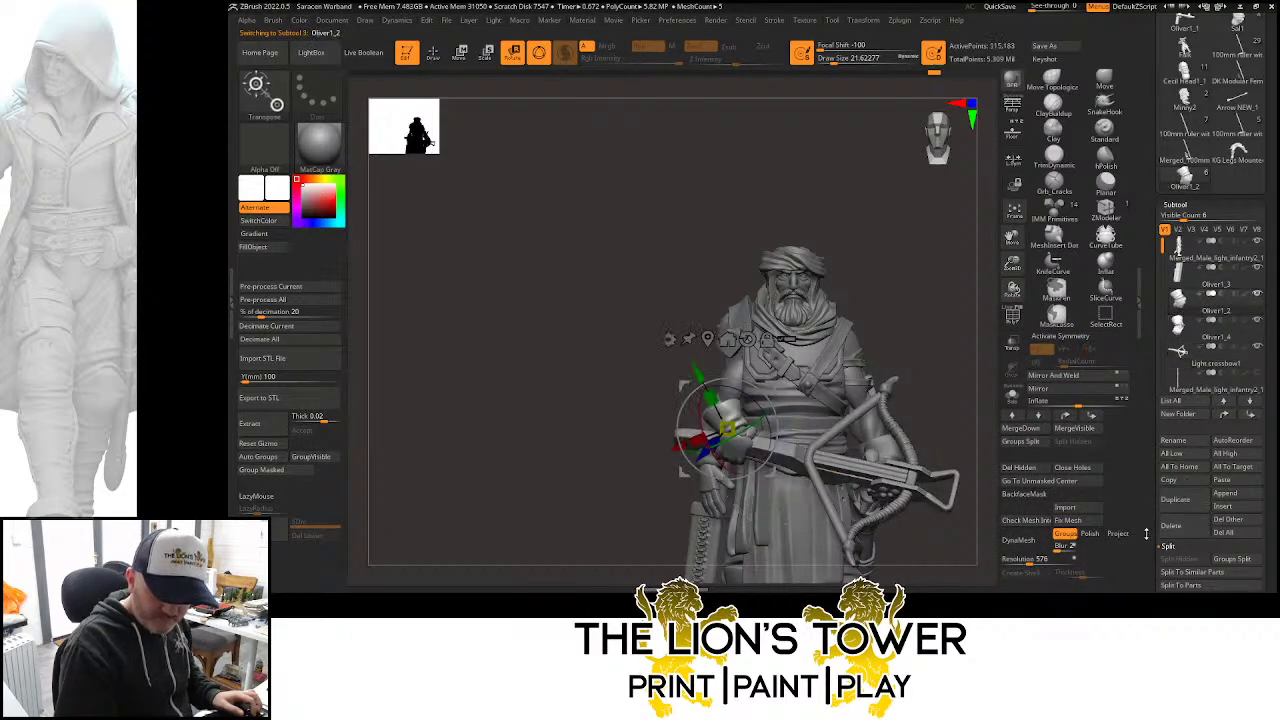
Merge Oliver1_2 down with Oliver1_4 and with Light crossbow1 into a single subtool of both hands and crossbow
scroll(1205, 500, "down", 2)
left_click(1020, 428)
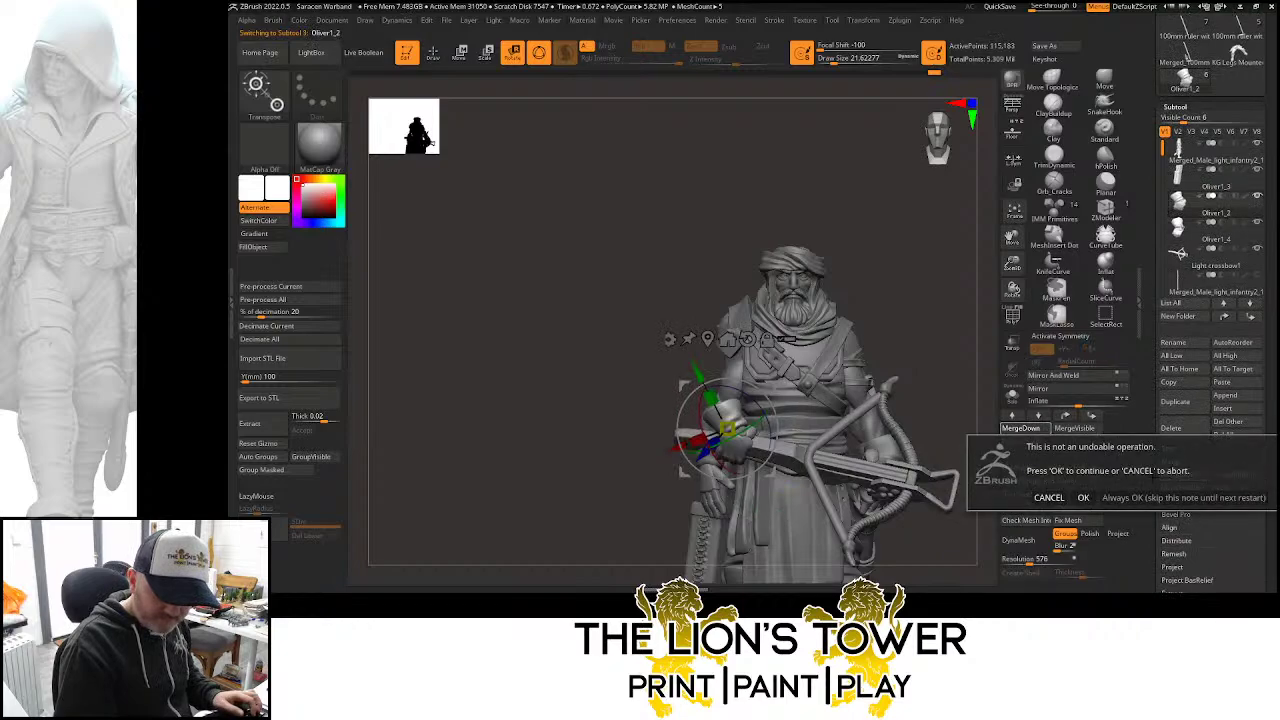
left_click(1089, 496)
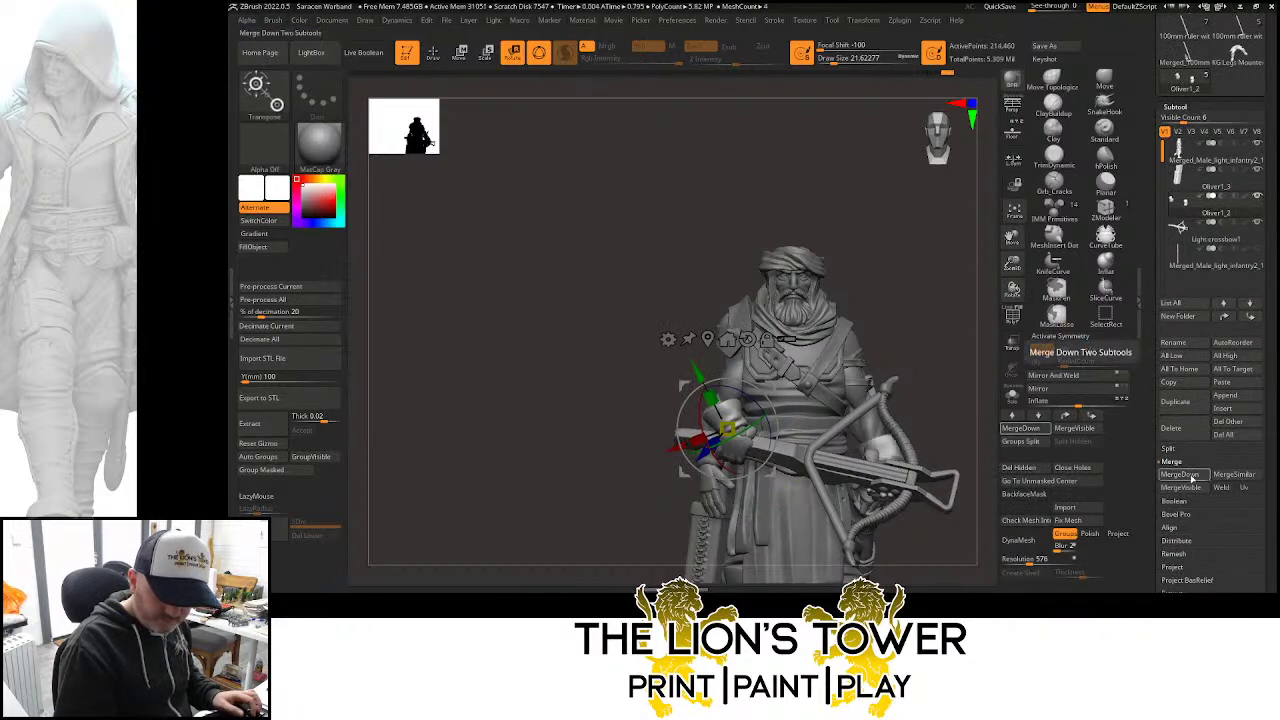
left_click(1192, 480)
left_click(1084, 499)
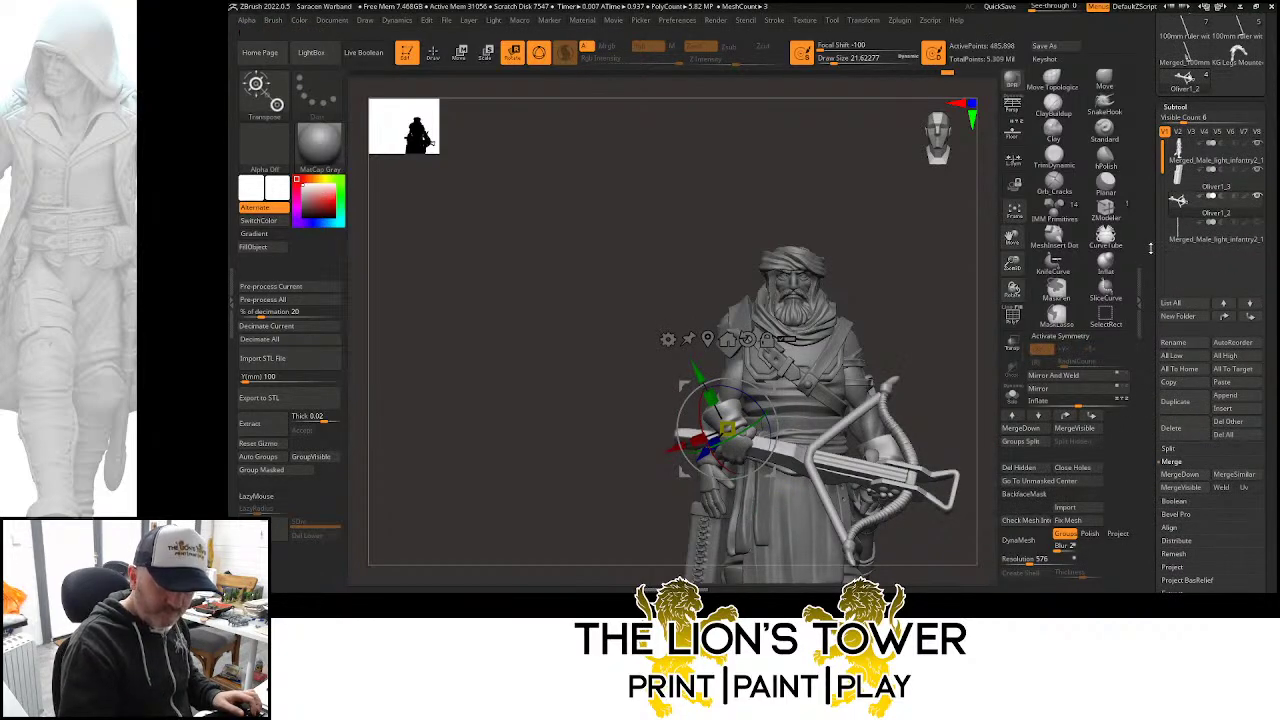
Export the merged hands-and-crossbow subtool as an OBJ file named Crossbow with hands
left_click_drag(1151, 252, 1153, 414)
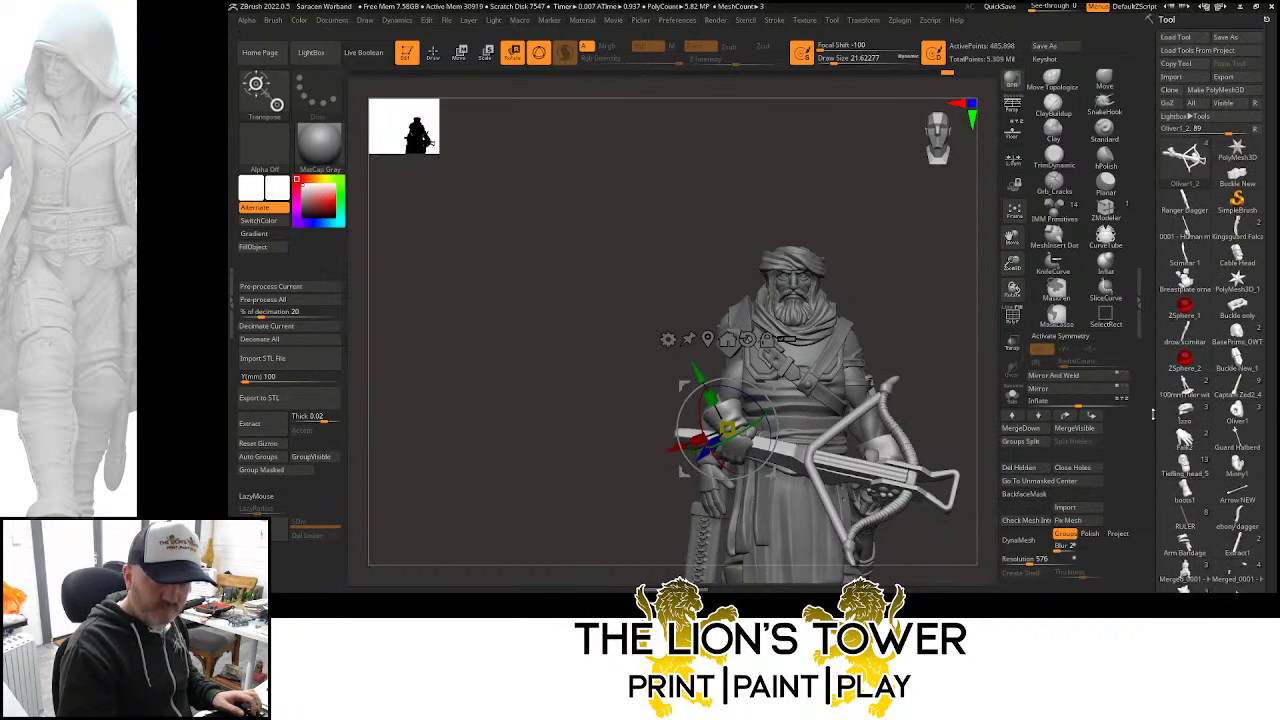
left_click(1223, 78)
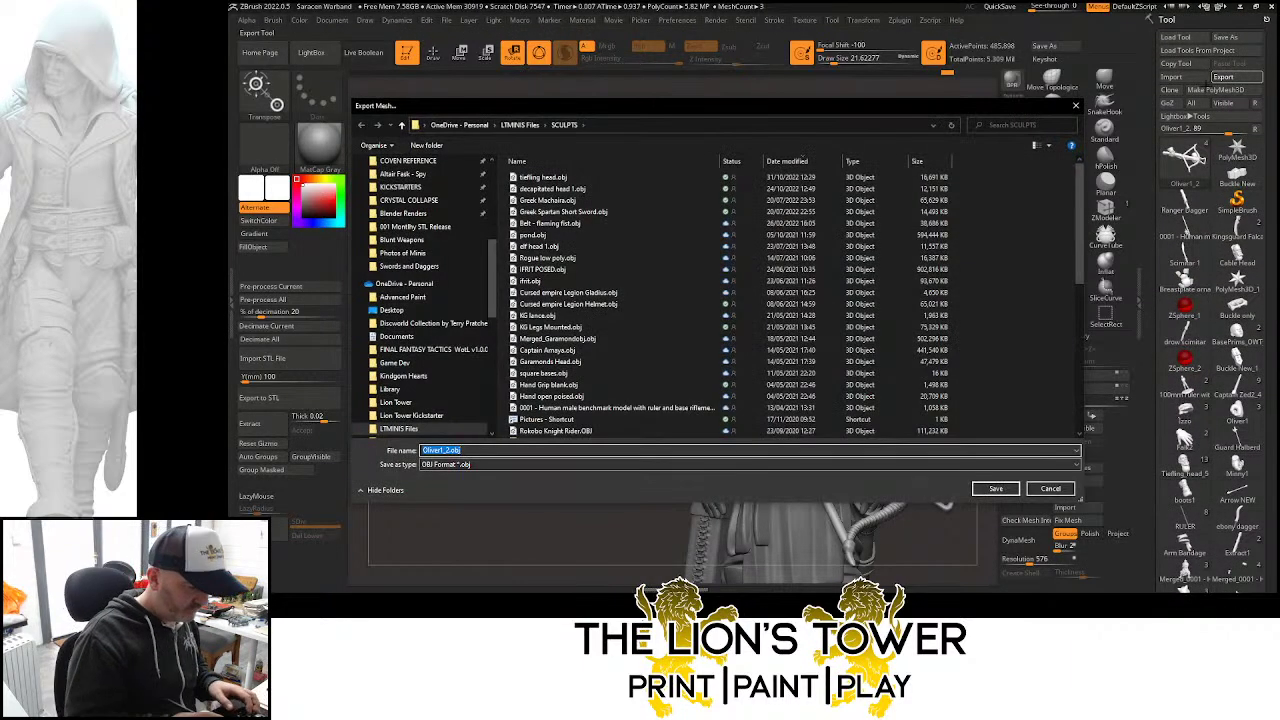
type("Crossbow with hands")
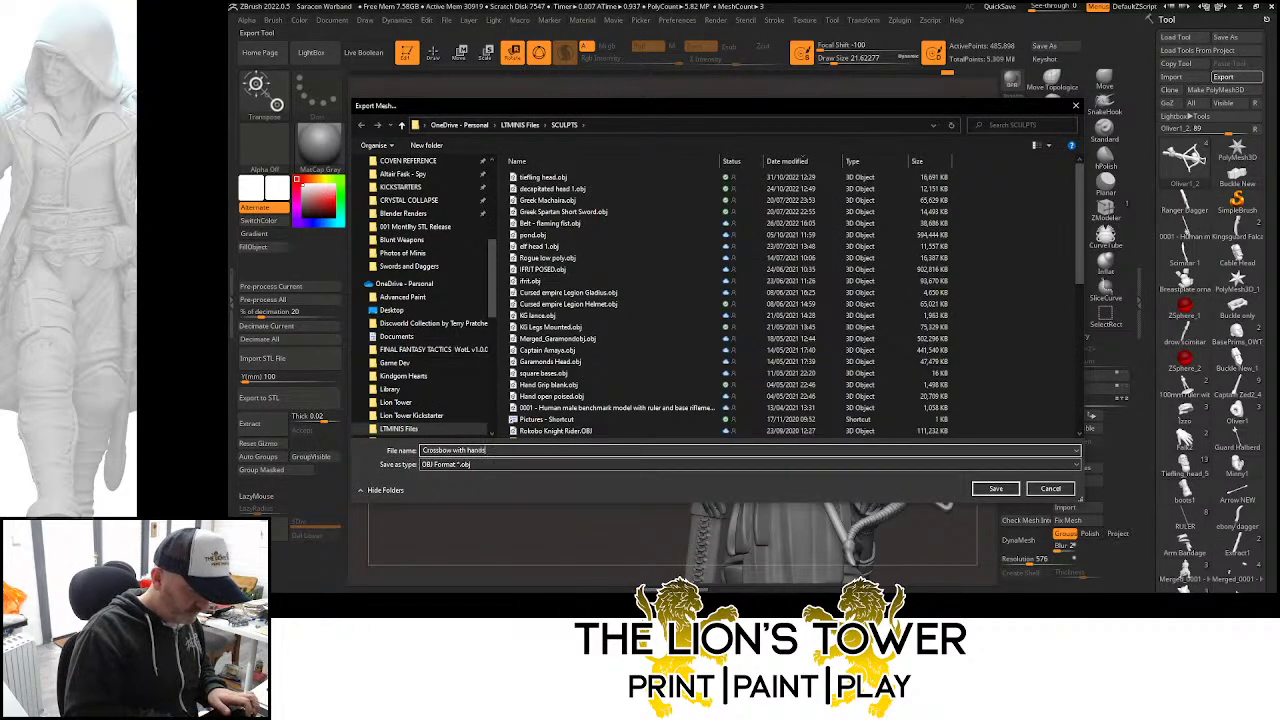
key("Return")
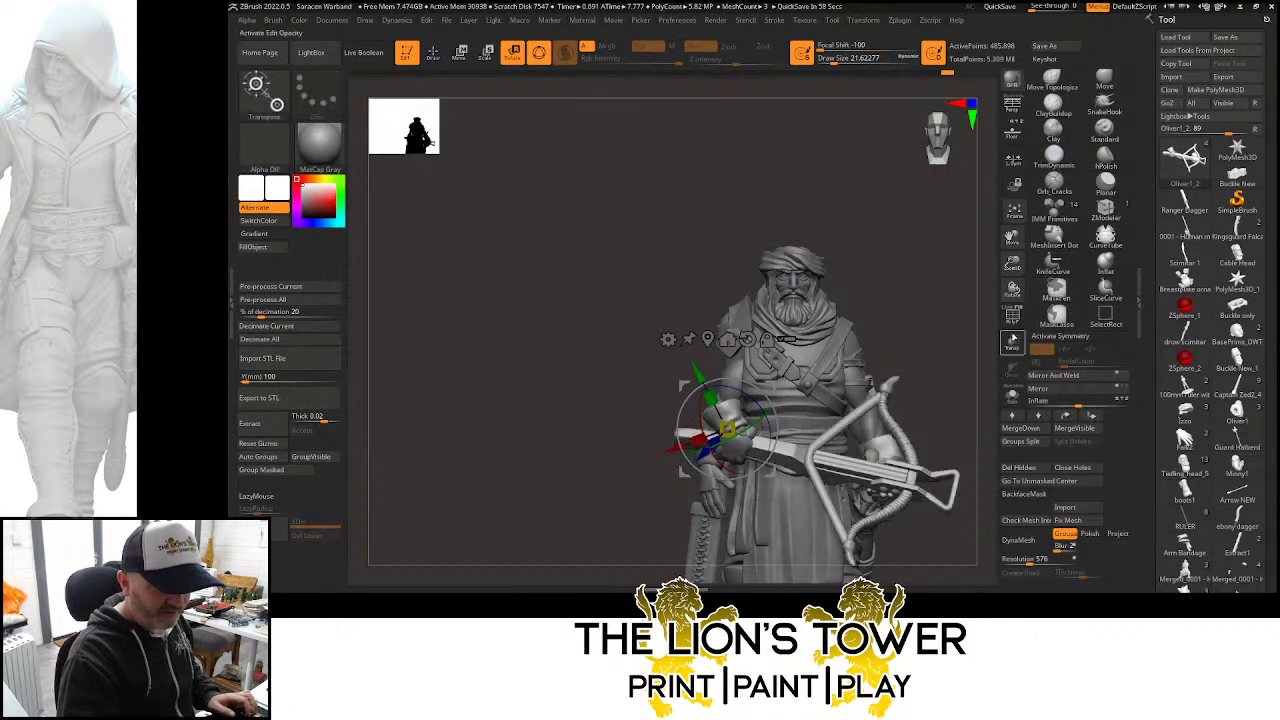
Turn the merged crossbow and hands across the front of the figure's waist and realign the gizmo to the default axes
left_click_drag(1013, 273, 1013, 248)
left_click_drag(1013, 240, 1010, 212)
left_click_drag(932, 320, 779, 372)
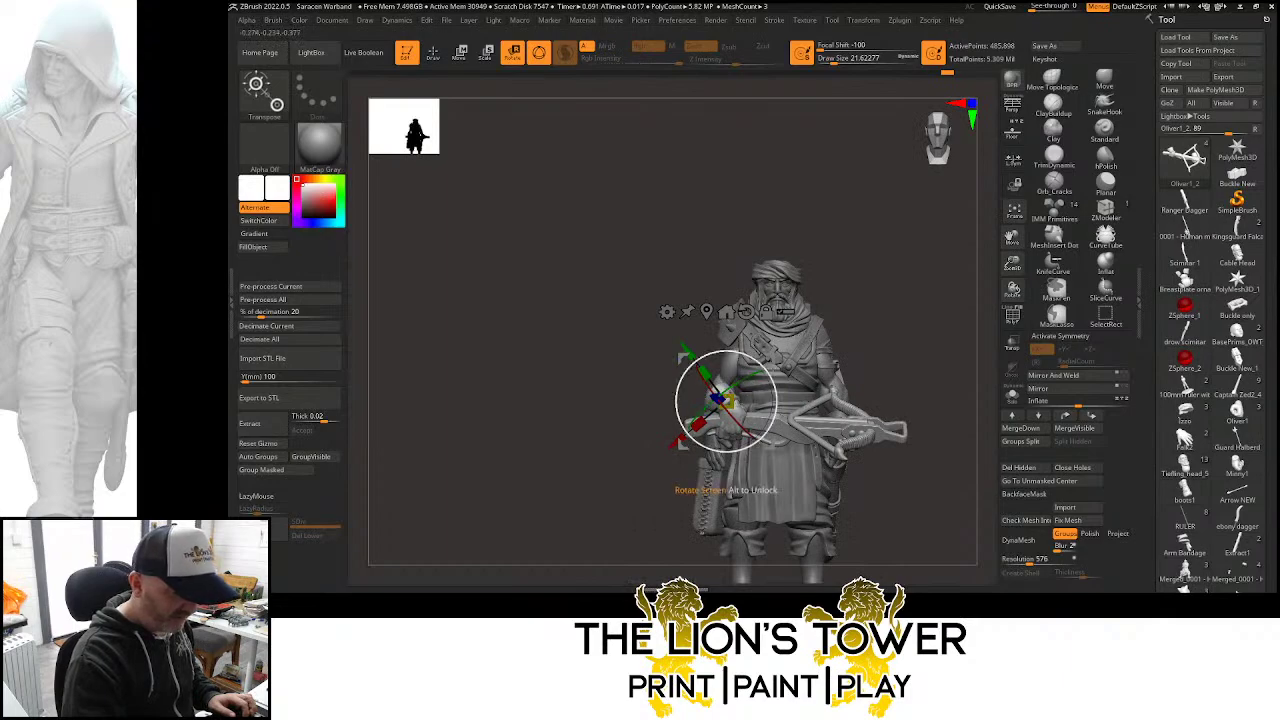
left_click_drag(864, 317, 880, 277)
left_click(747, 312, "alt")
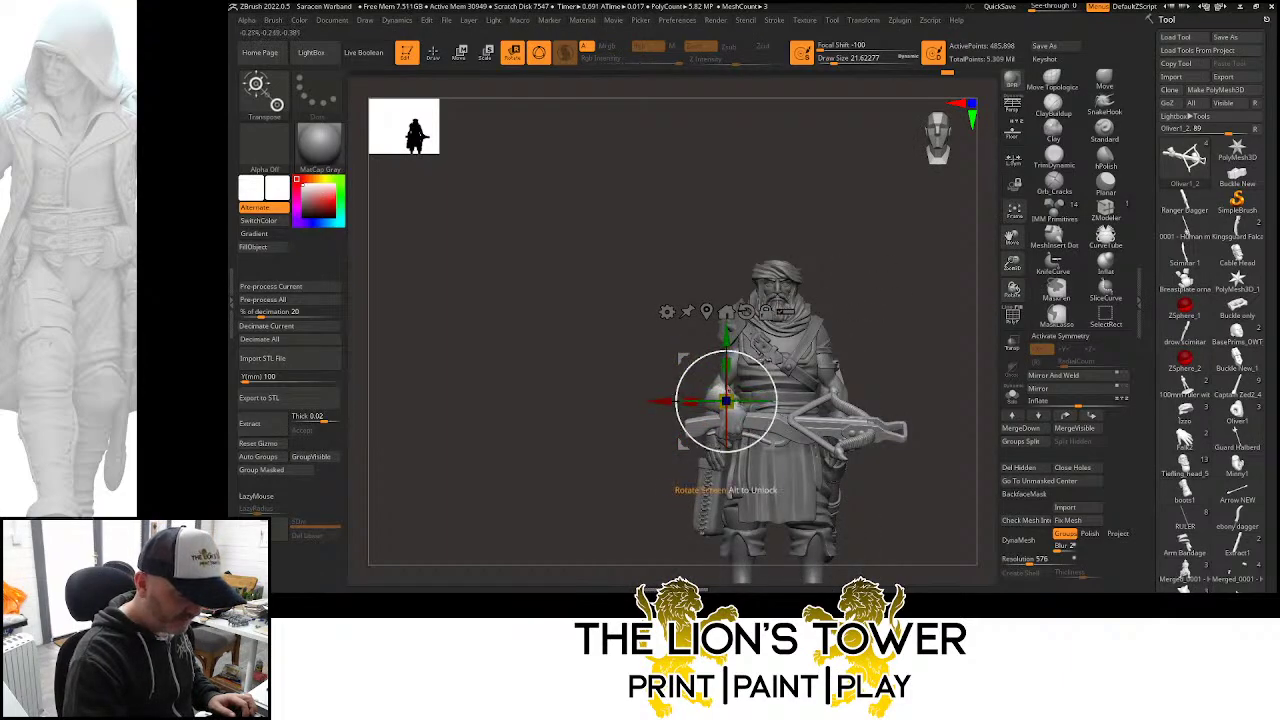
left_click_drag(886, 318, 904, 190)
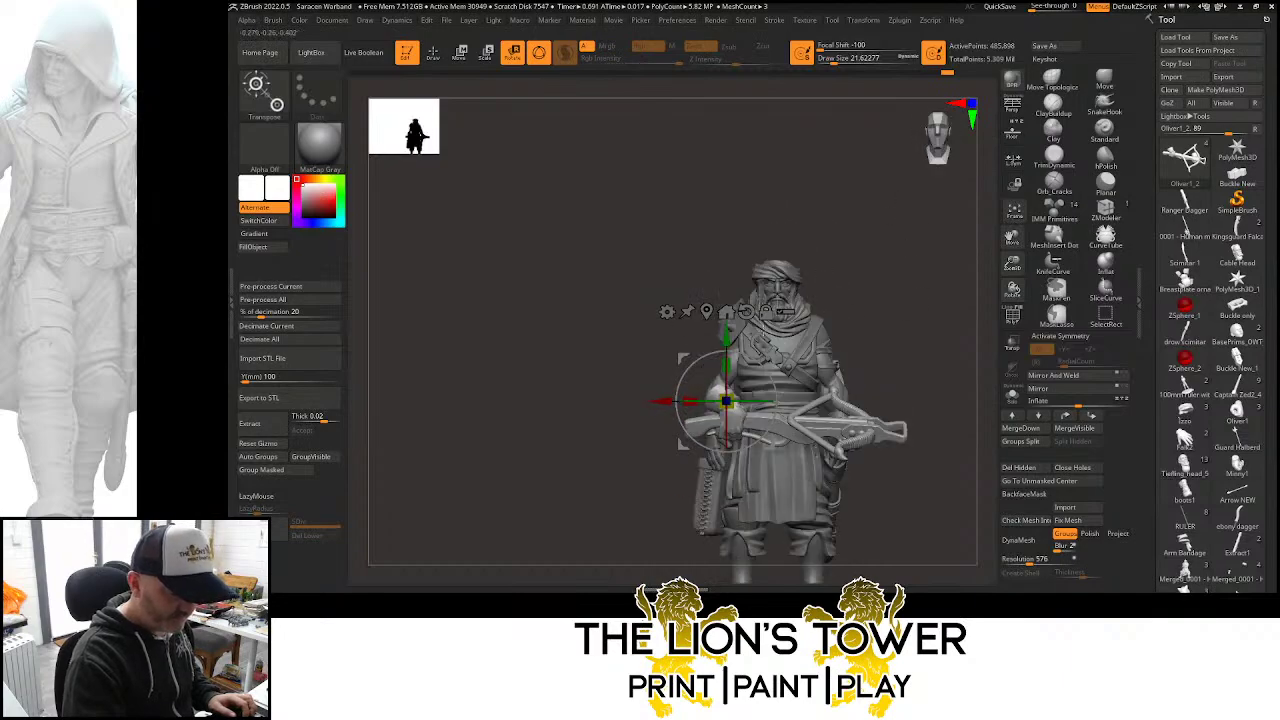
Tilt and shift the crossbow and hands to sit against the figure's waist, judging the placement from above and the side
left_click_drag(726, 389, 725, 372)
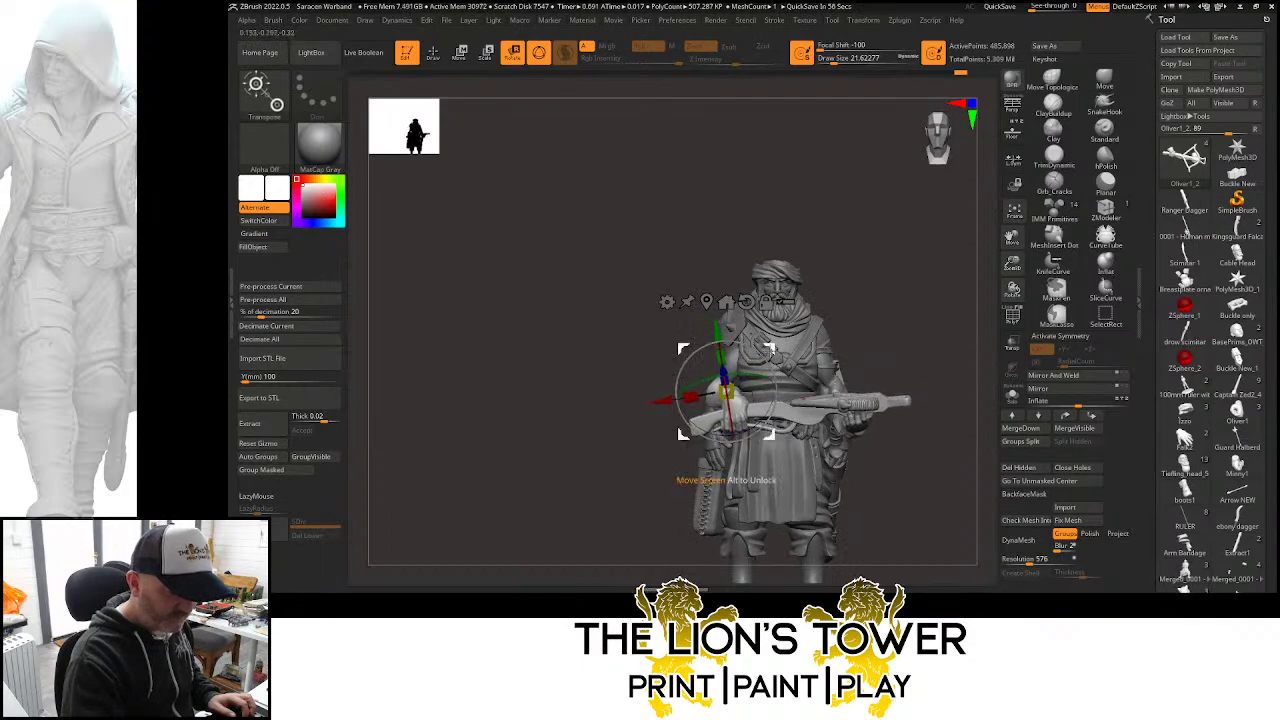
left_click_drag(825, 305, 882, 417)
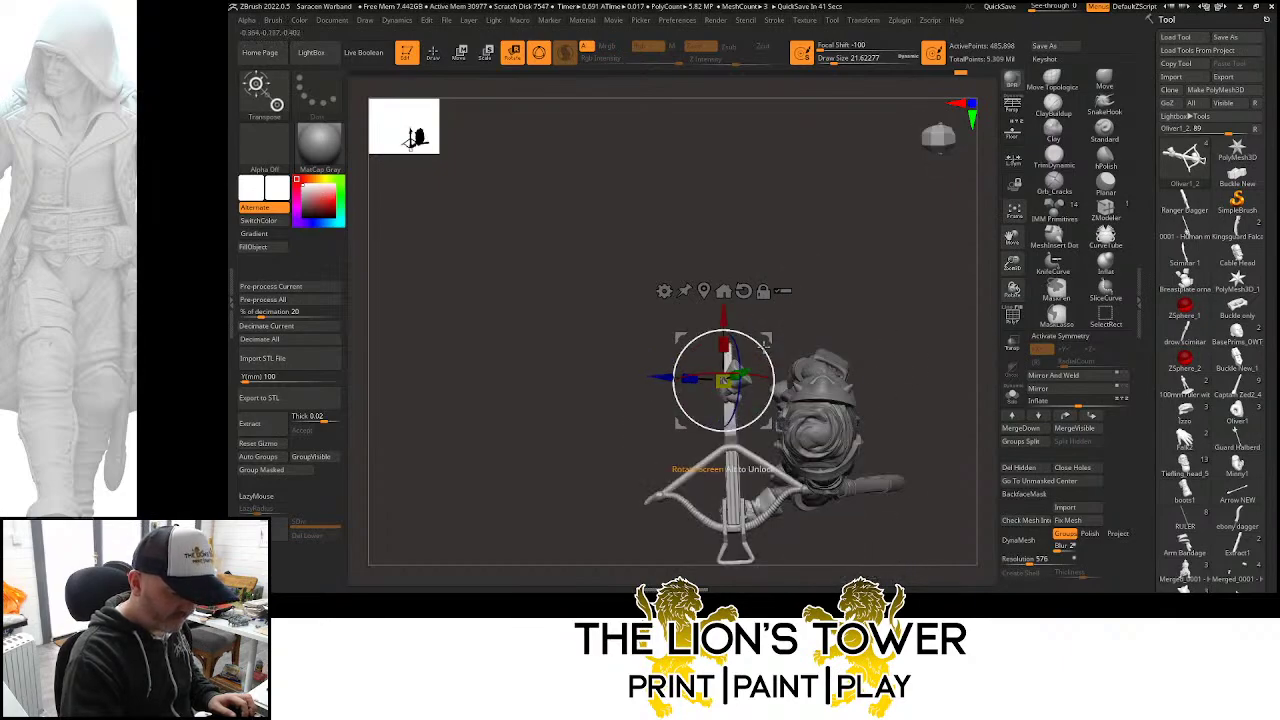
left_click_drag(773, 348, 779, 335)
left_click_drag(868, 305, 867, 242)
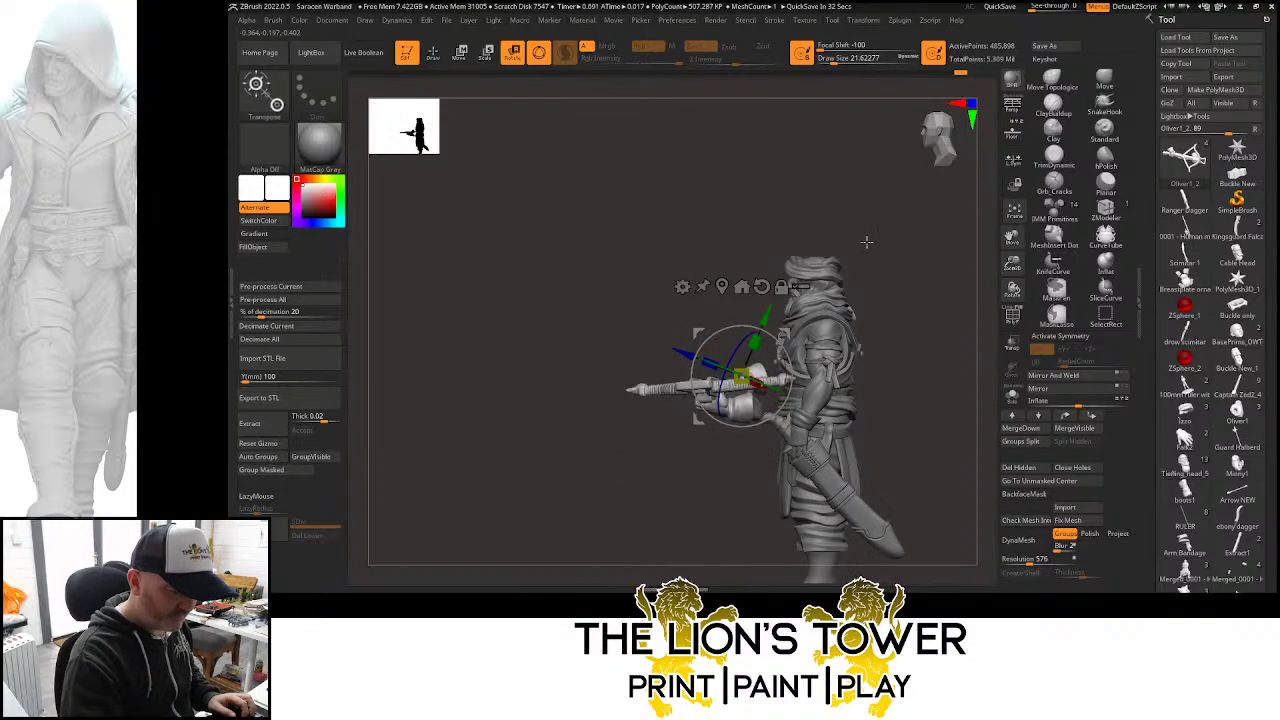
left_click_drag(903, 291, 871, 286)
Select the Merged_Male_light_infantry2 body subtool, hide its original hands and wrist bracers, and delete the hidden geometry
left_click(853, 355, "alt")
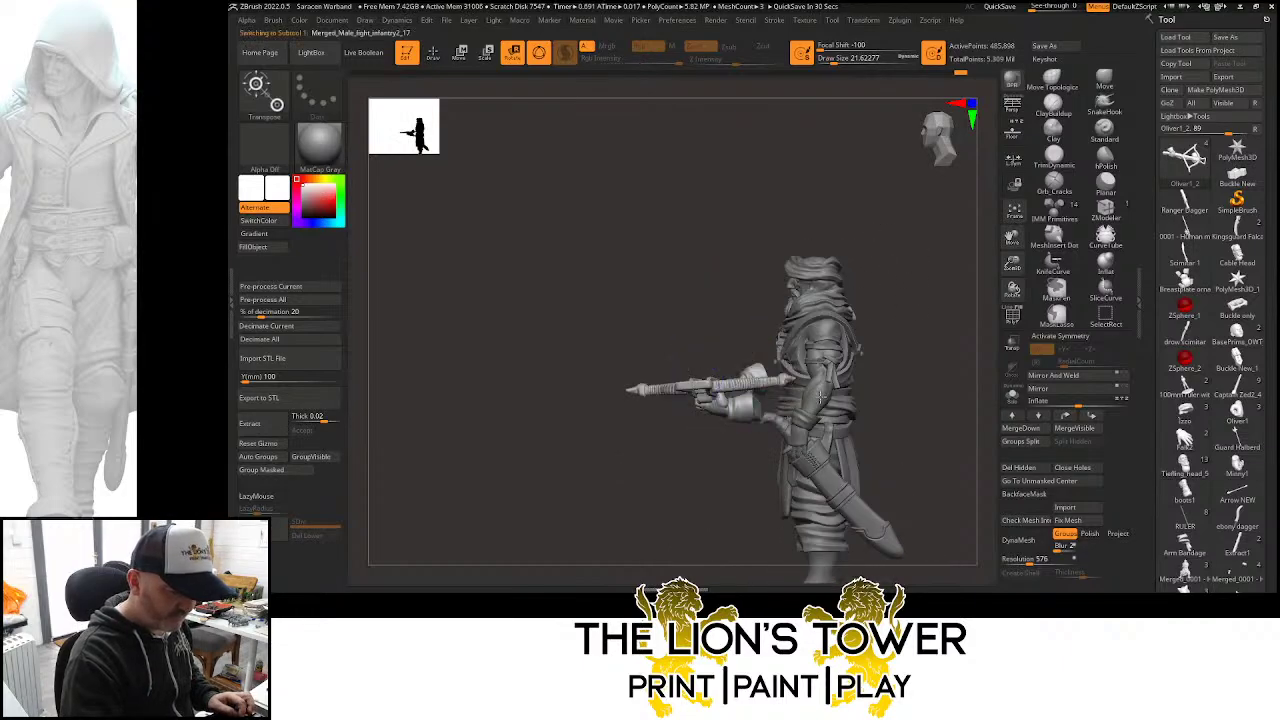
left_click_drag(1010, 267, 954, 226)
key("q")
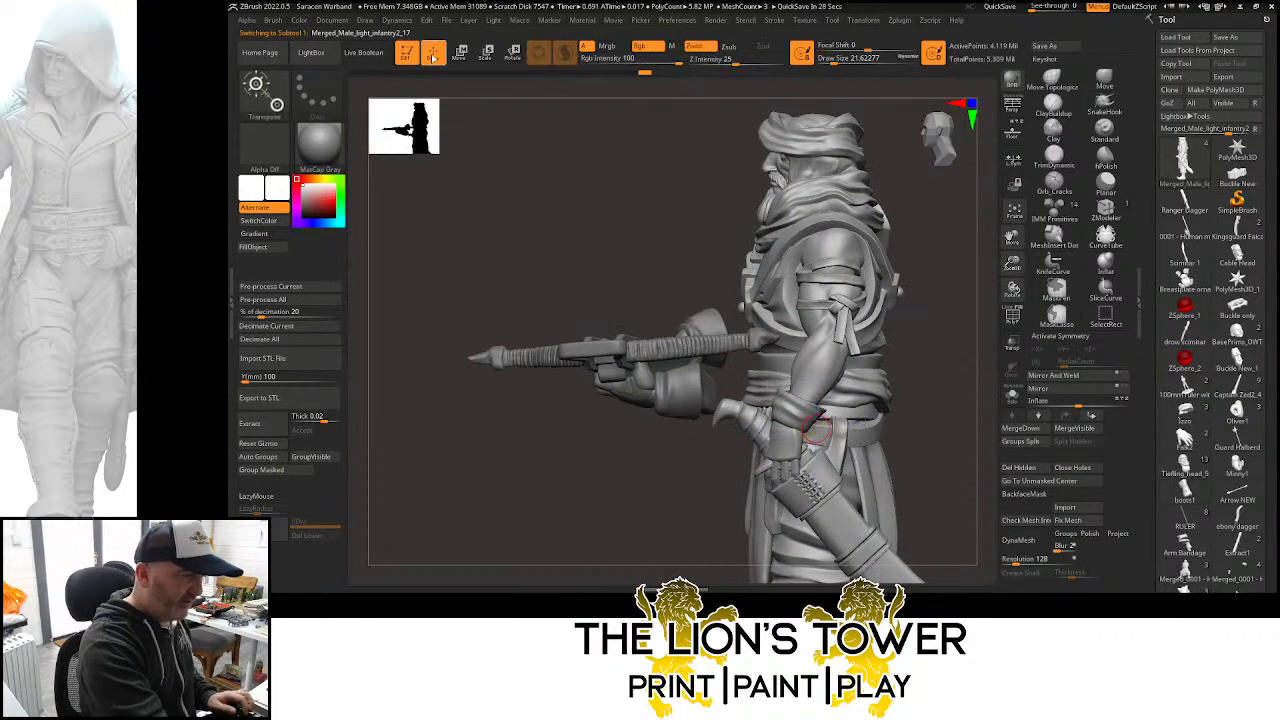
left_click(790, 420, "ctrl+shift")
left_click(790, 420, "ctrl+shift")
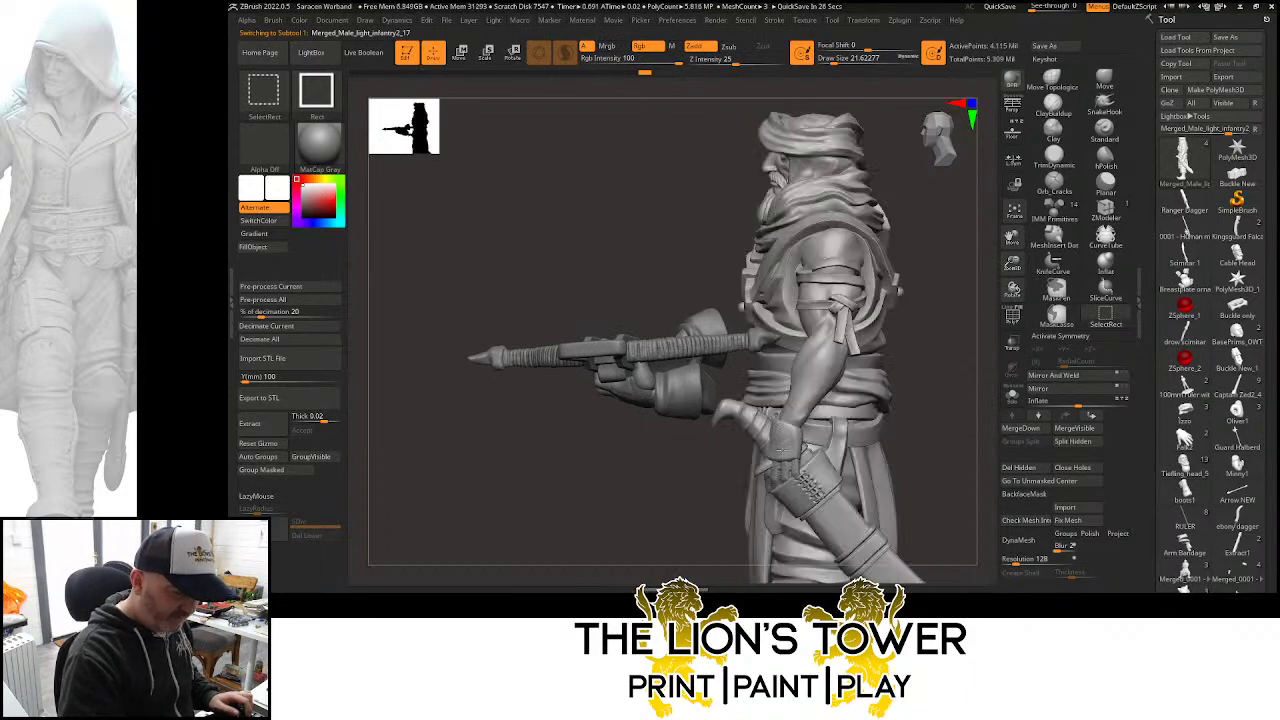
left_click(790, 455, "ctrl+shift")
left_click(785, 432, "ctrl+shift")
left_click_drag(912, 355, 972, 331)
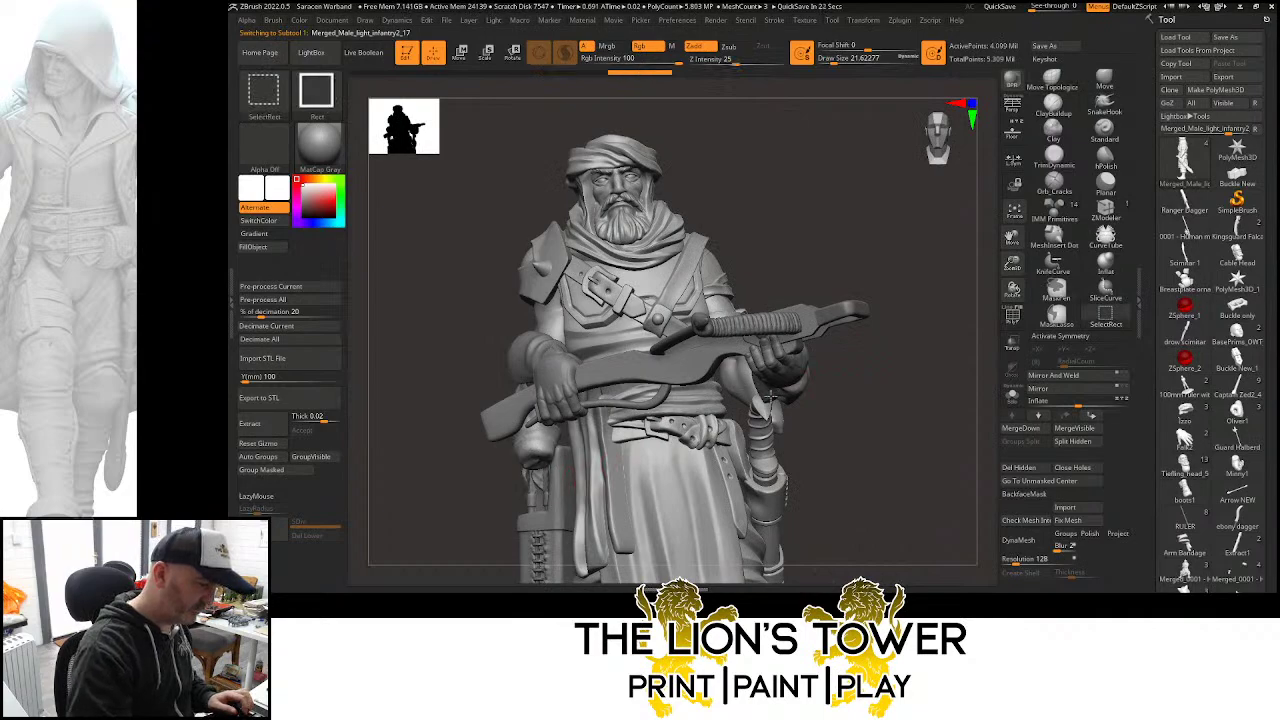
left_click_drag(880, 415, 946, 358)
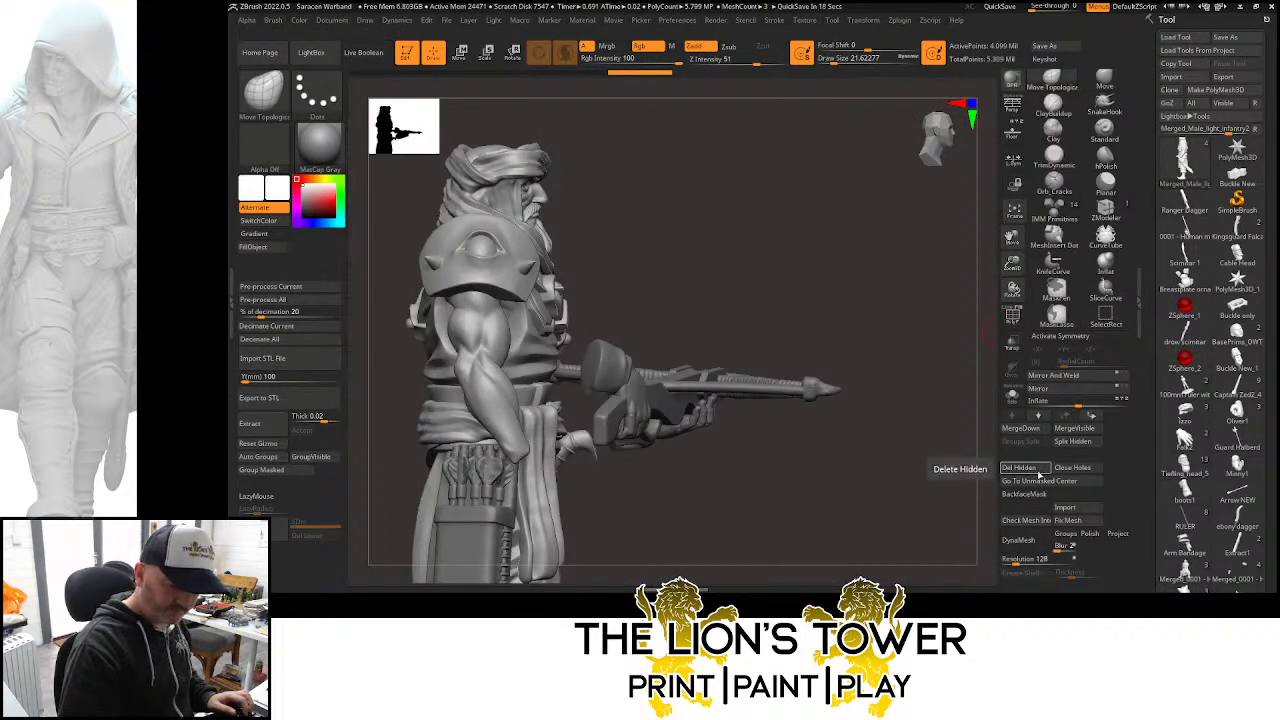
left_click(1038, 474)
left_click_drag(905, 478, 920, 204)
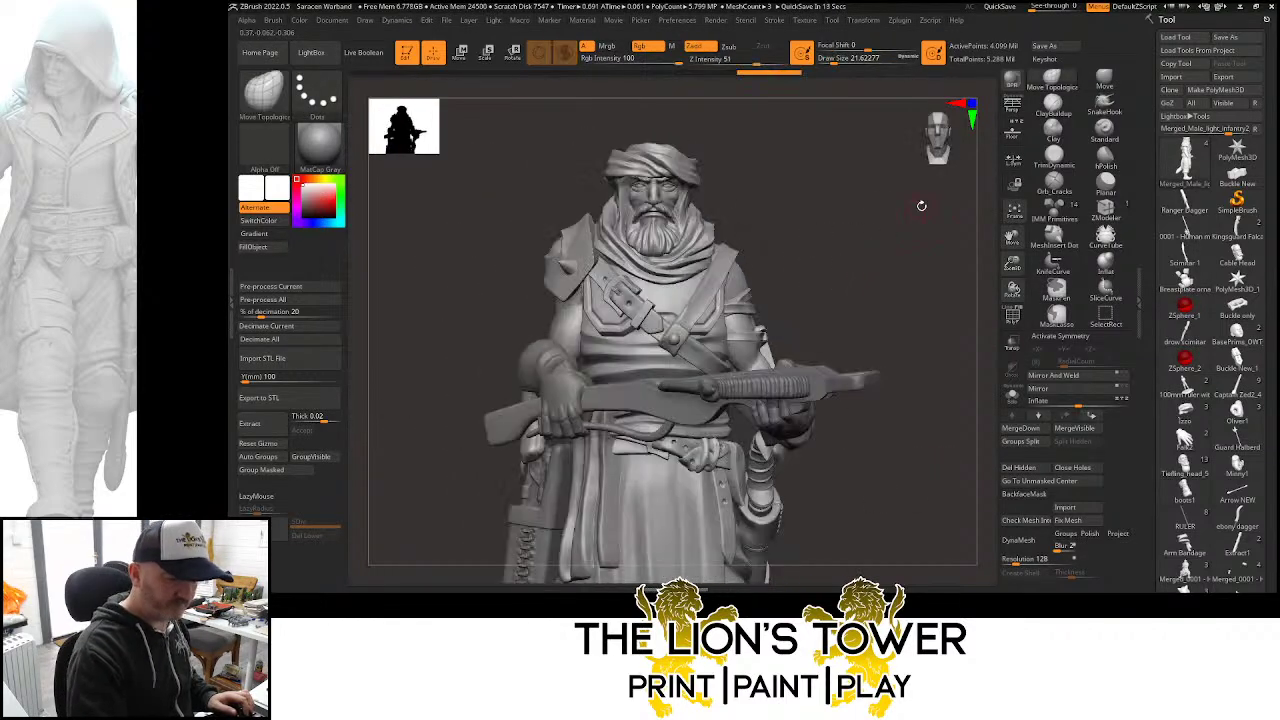
Look through the loaded tools for unneeded ones, opening Cecil Head1_1 and Minny2
scroll(1154, 483, "down", 2)
scroll(1154, 483, "down", 10)
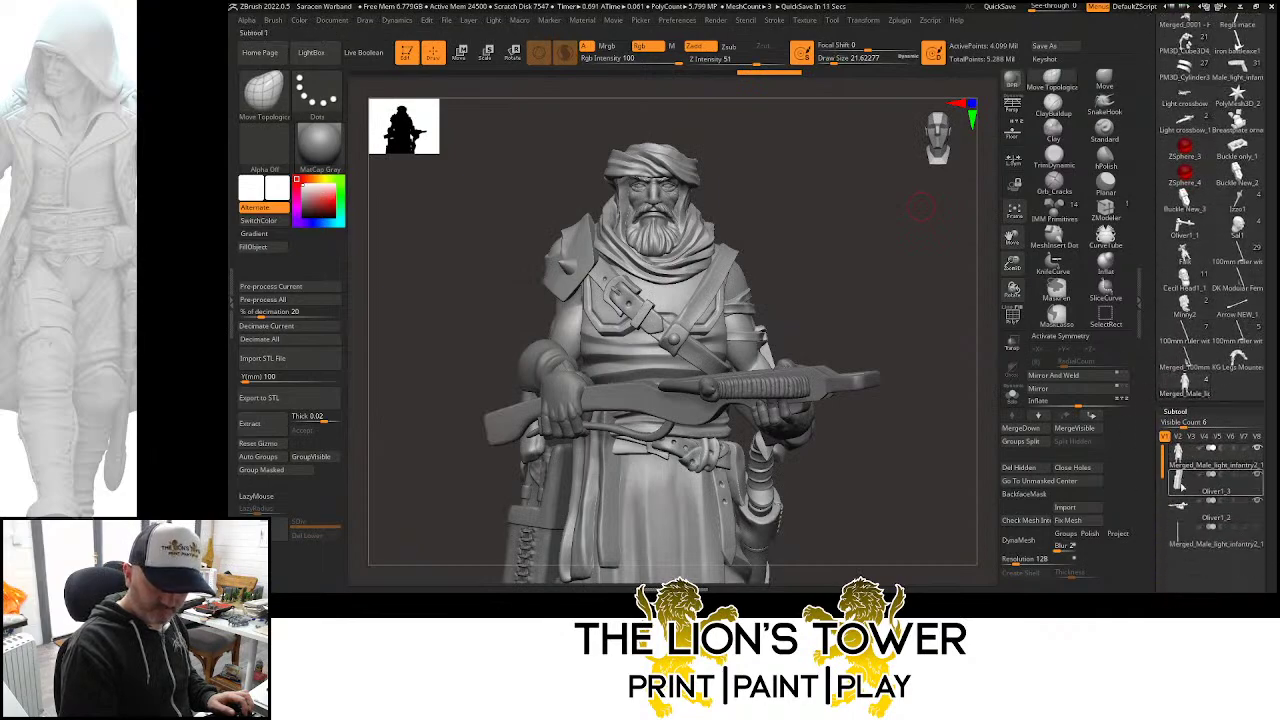
mouse_move(1243, 342)
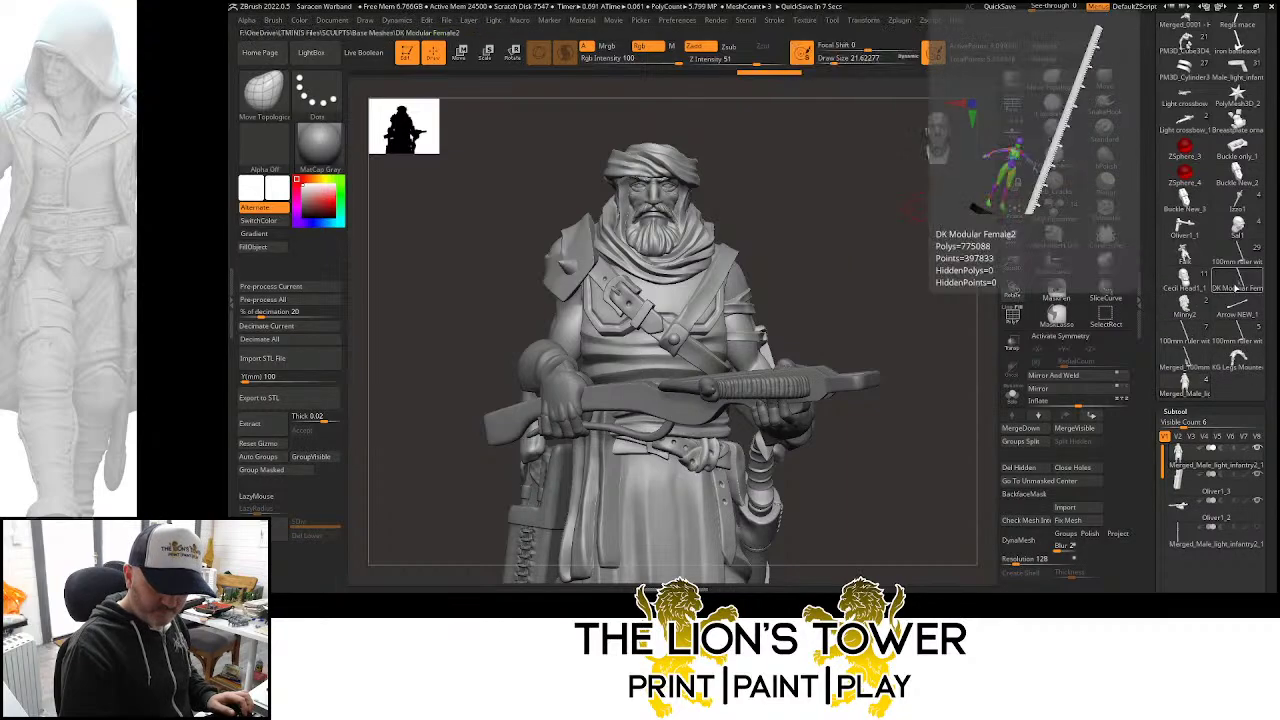
mouse_move(1250, 301)
mouse_move(1243, 262)
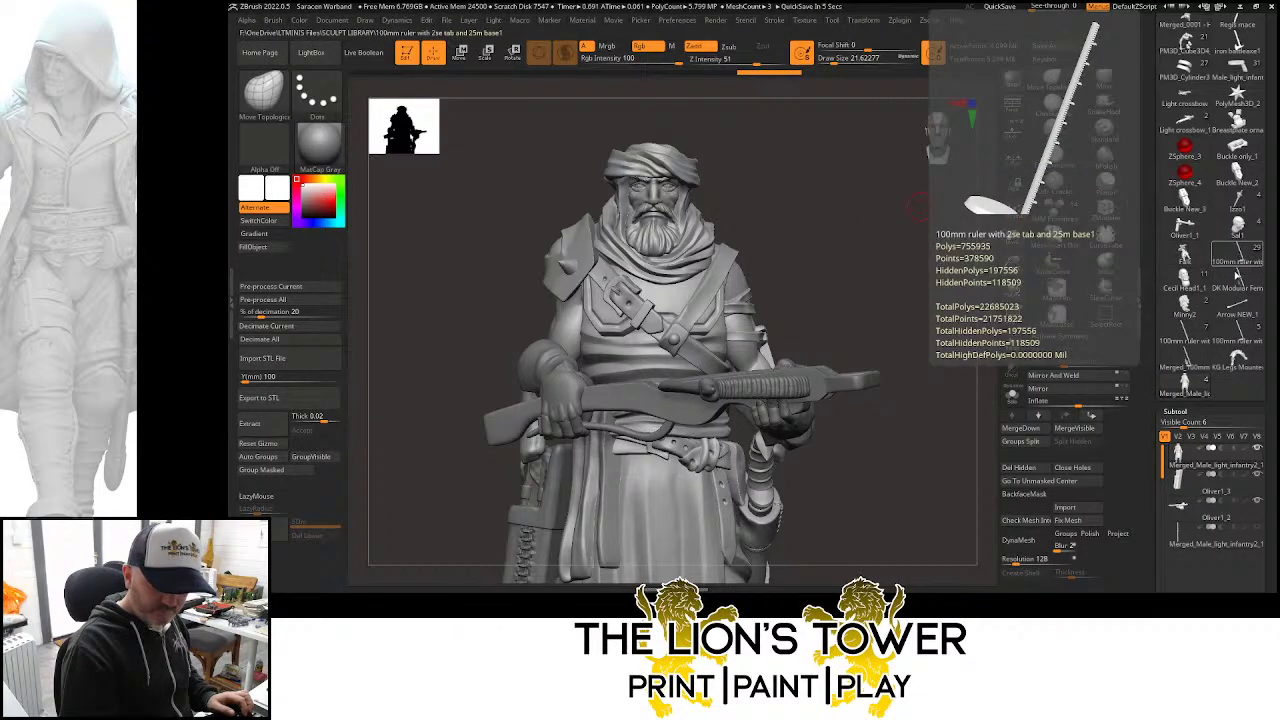
left_click(1196, 284)
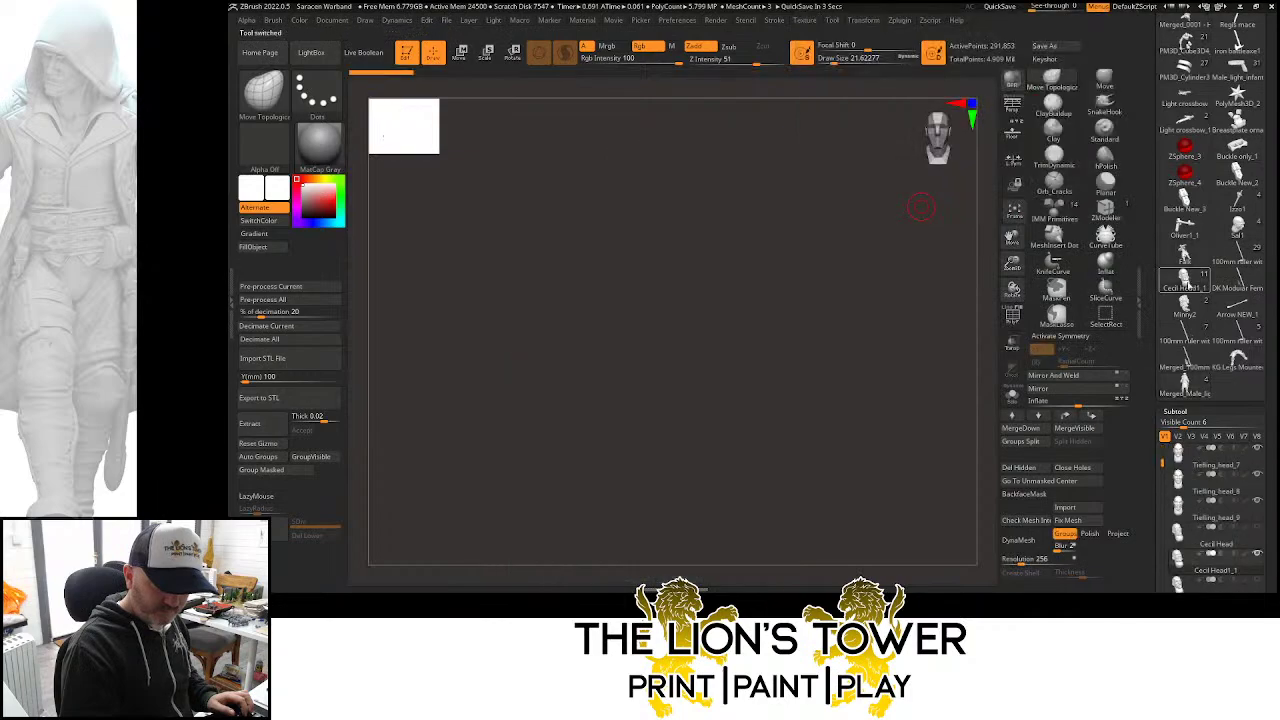
key("Escape")
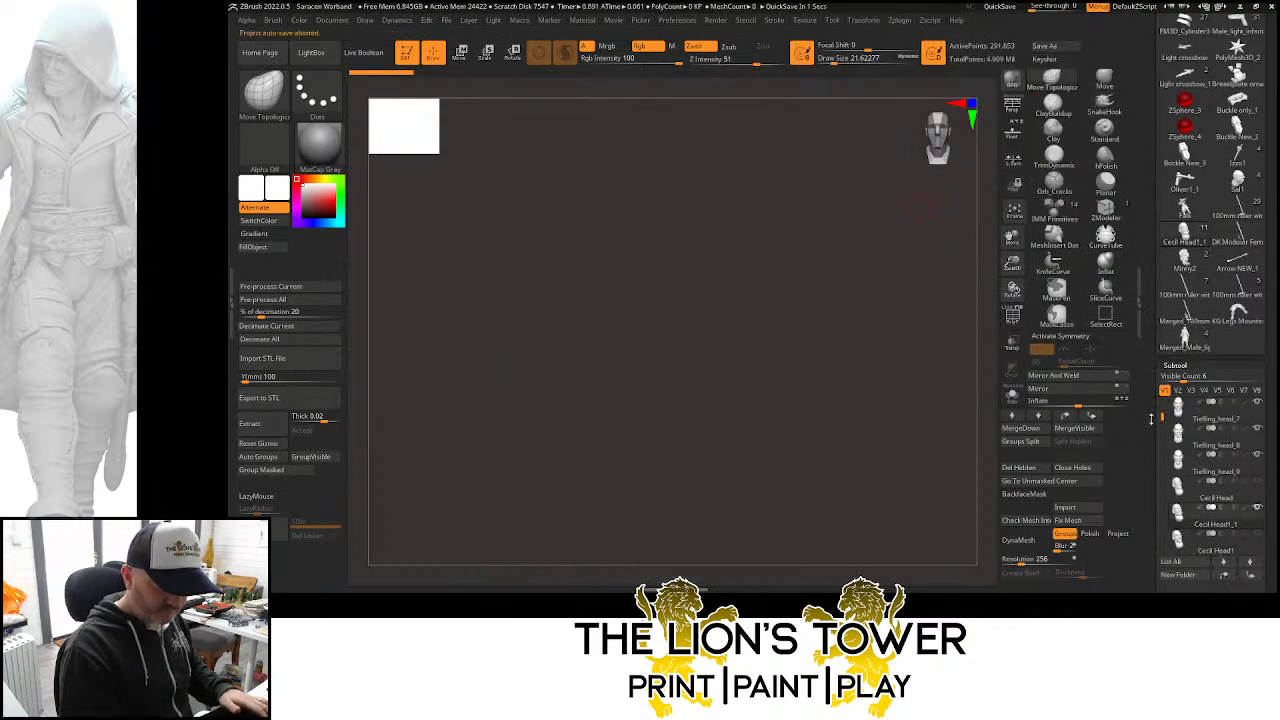
left_click_drag(1150, 437, 1150, 463)
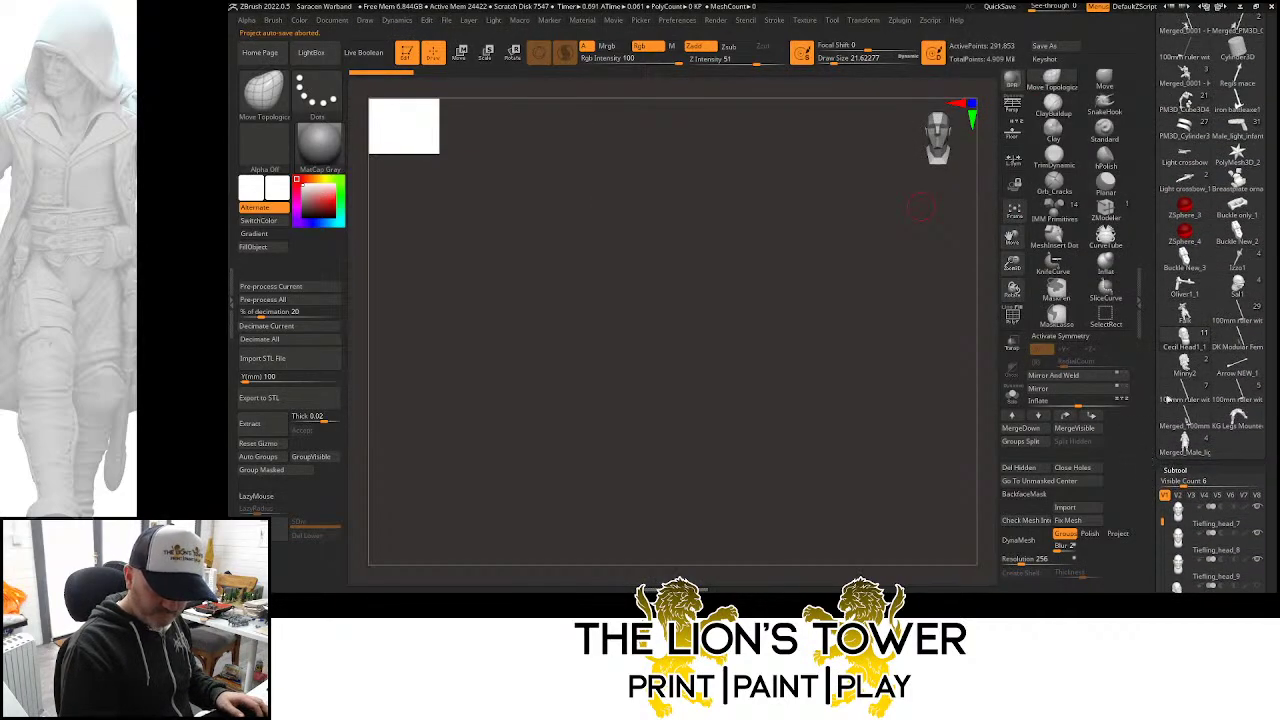
left_click(1190, 368)
left_click_drag(1150, 370, 1150, 398)
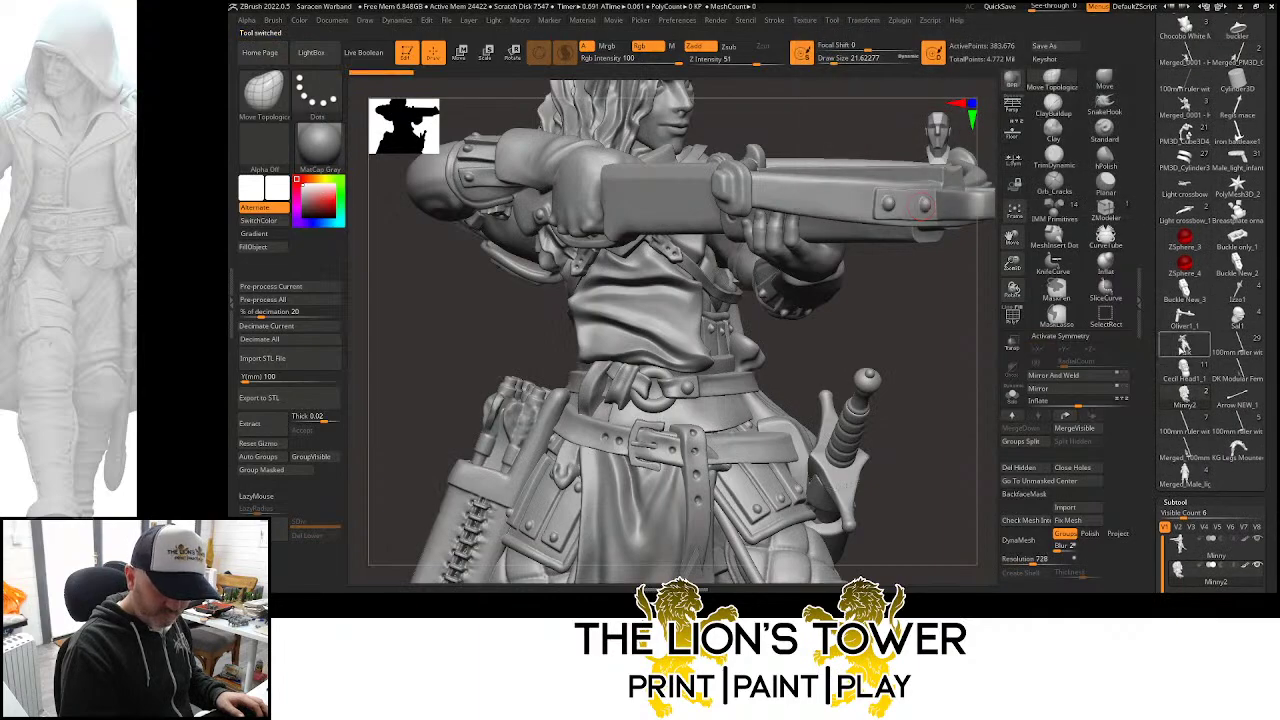
Select the Falk crossbowman tool and delete its only subtool, accepting the non-undoable operation
left_click(1183, 345)
left_click_drag(930, 408, 960, 394)
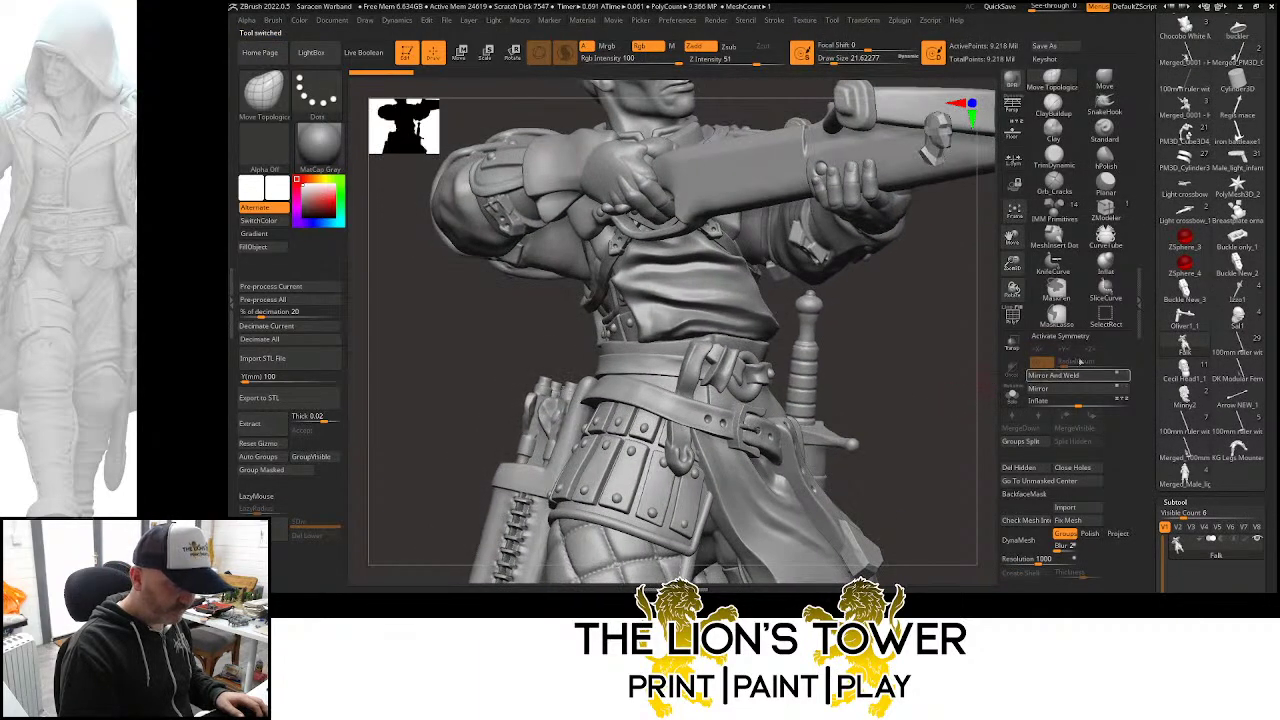
scroll(1151, 457, "down", 5)
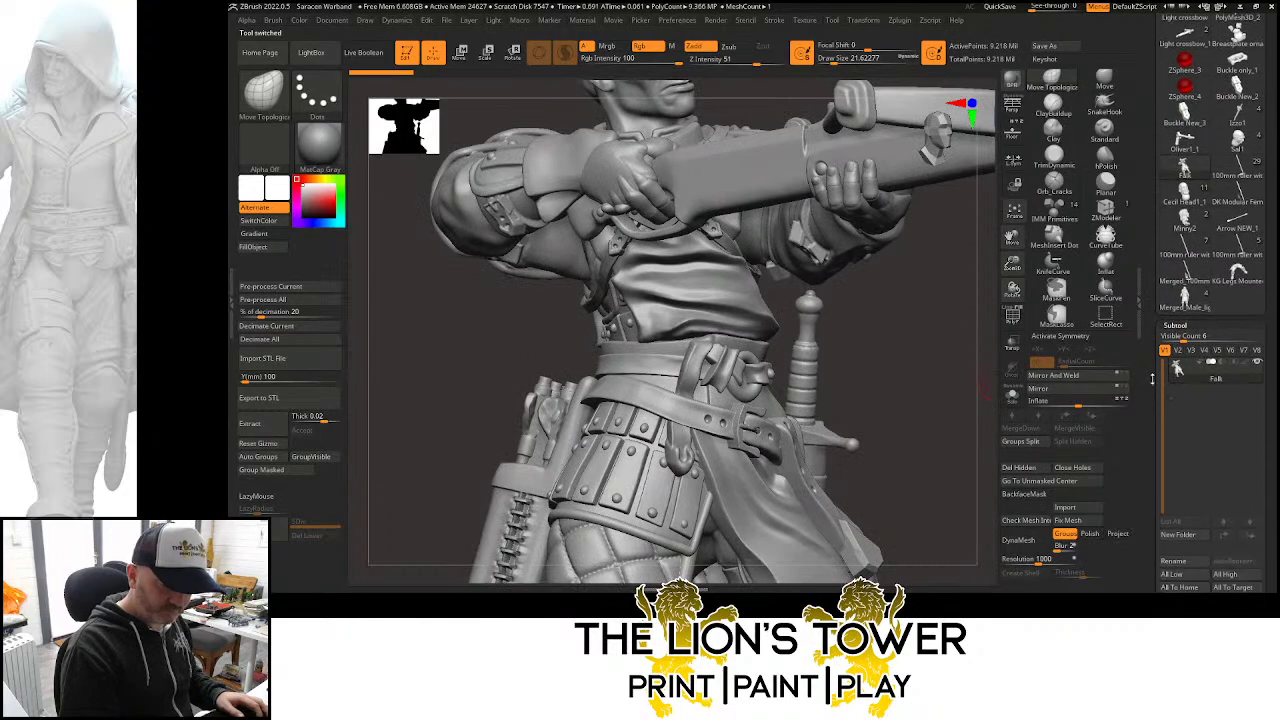
scroll(1176, 565, "down", 1)
left_click(1176, 565)
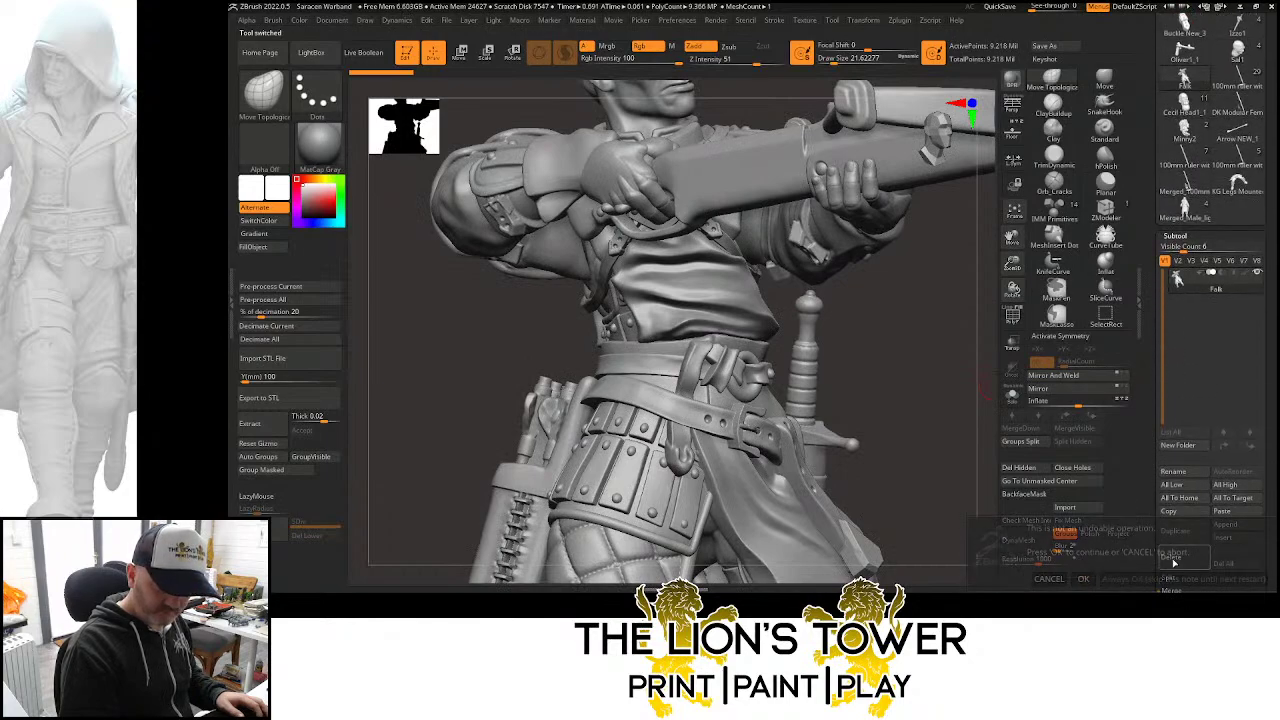
left_click(1083, 578)
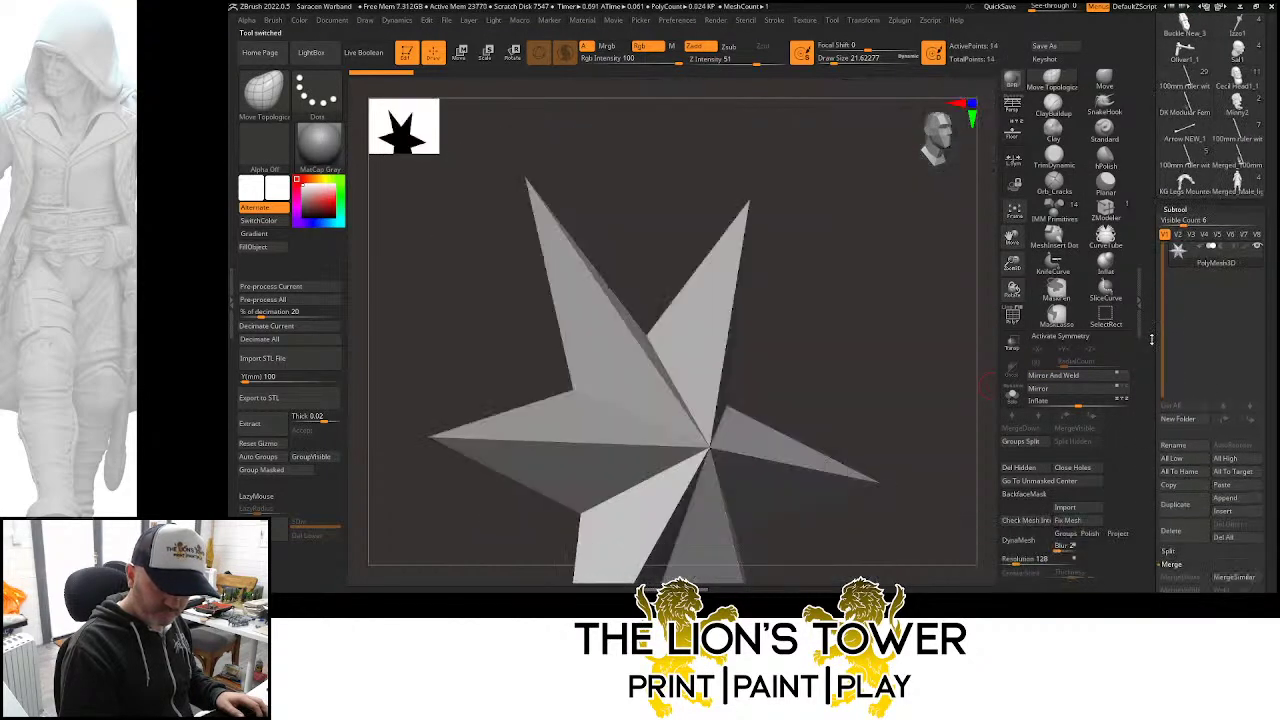
Select the Sal1 tool and delete all of its subtools, accepting the non-undoable operation
scroll(1151, 340, "up", 5)
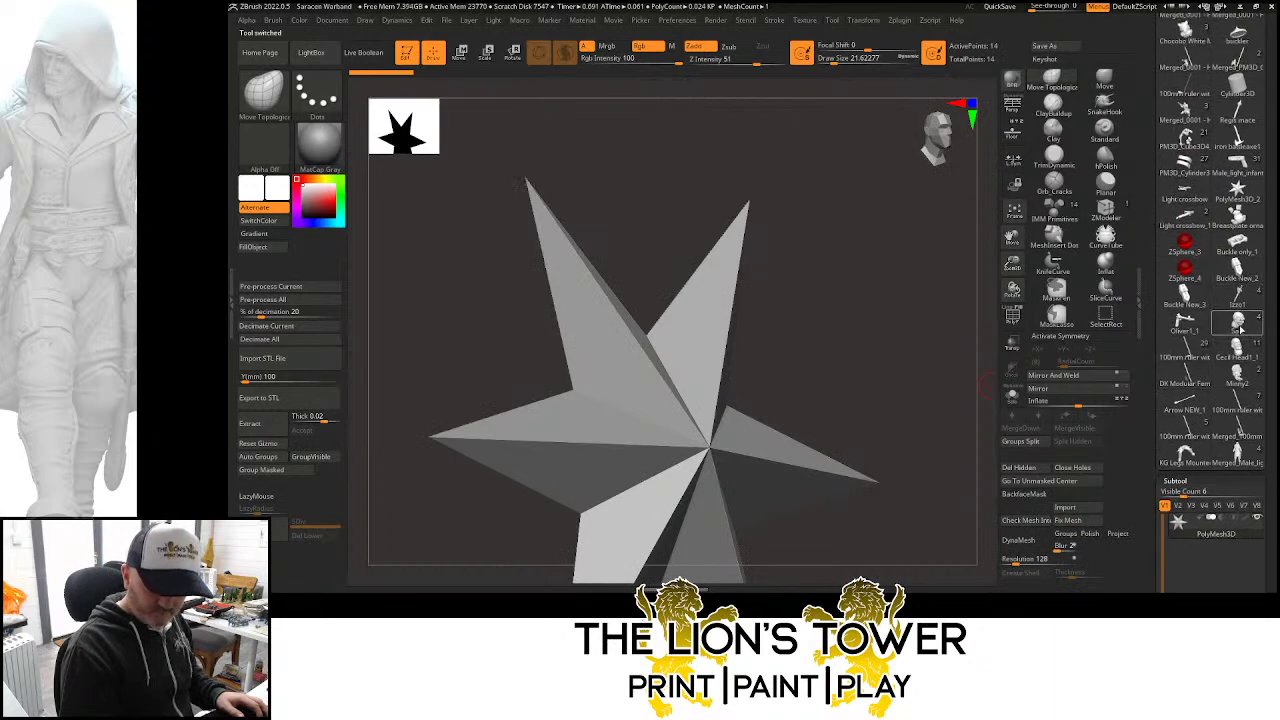
left_click(1240, 328)
scroll(1148, 354, "down", 5)
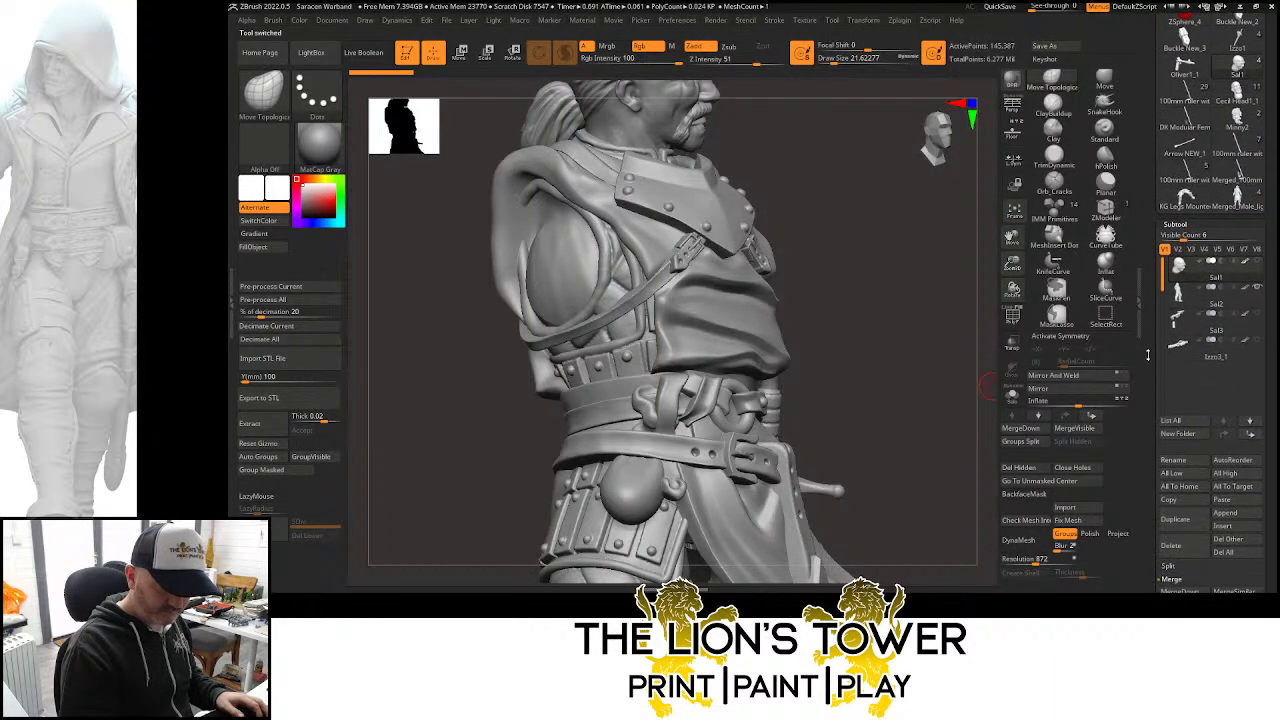
scroll(1150, 360, "down", 2)
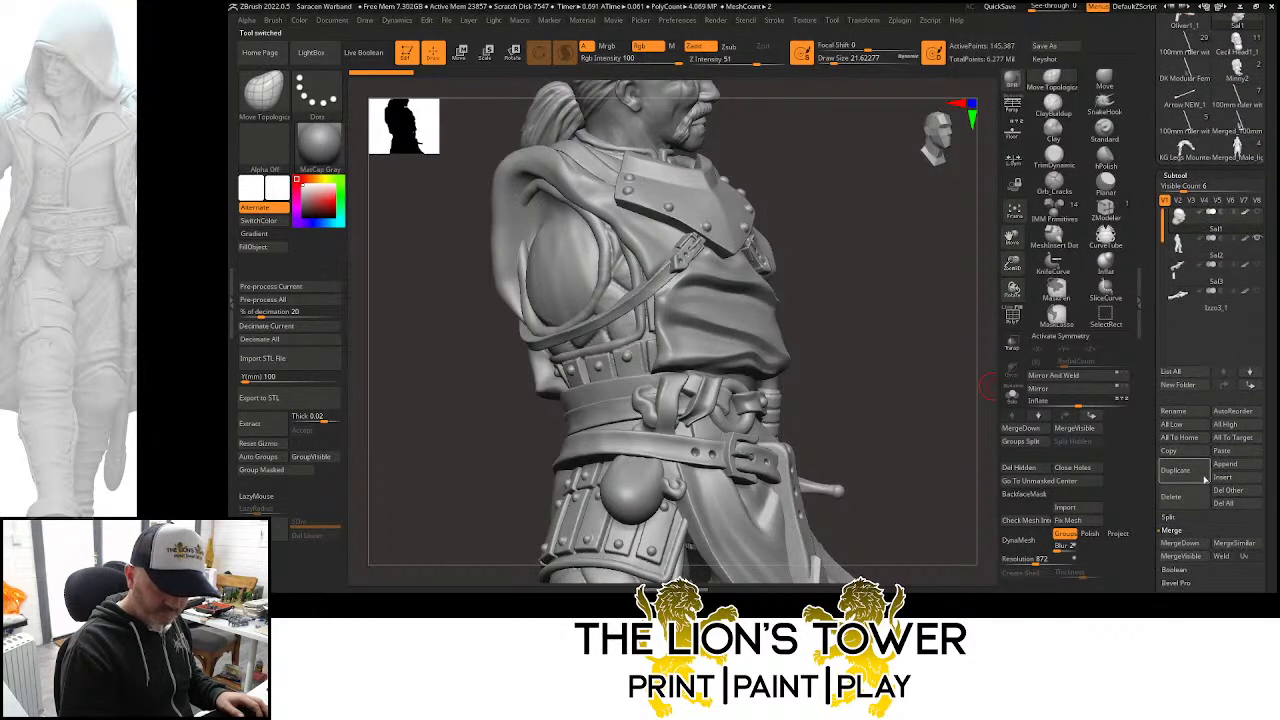
left_click(1182, 541)
left_click(1049, 540)
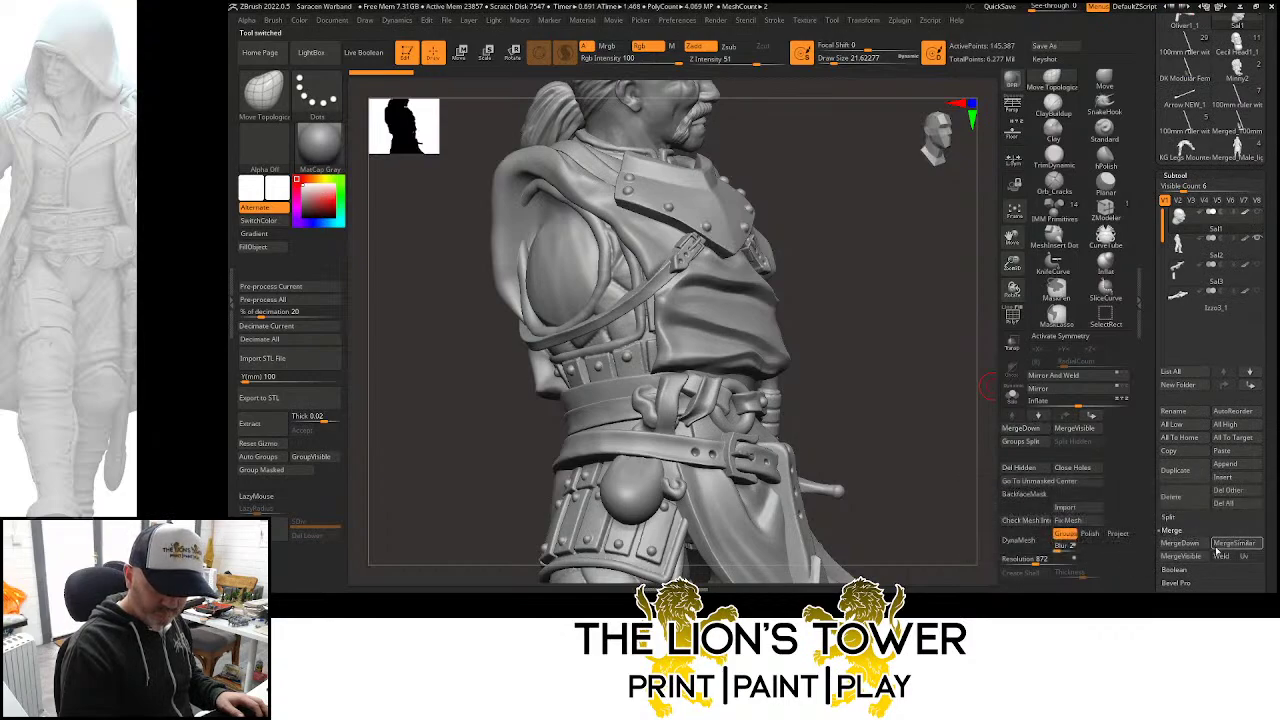
left_click_drag(1151, 531, 1151, 519)
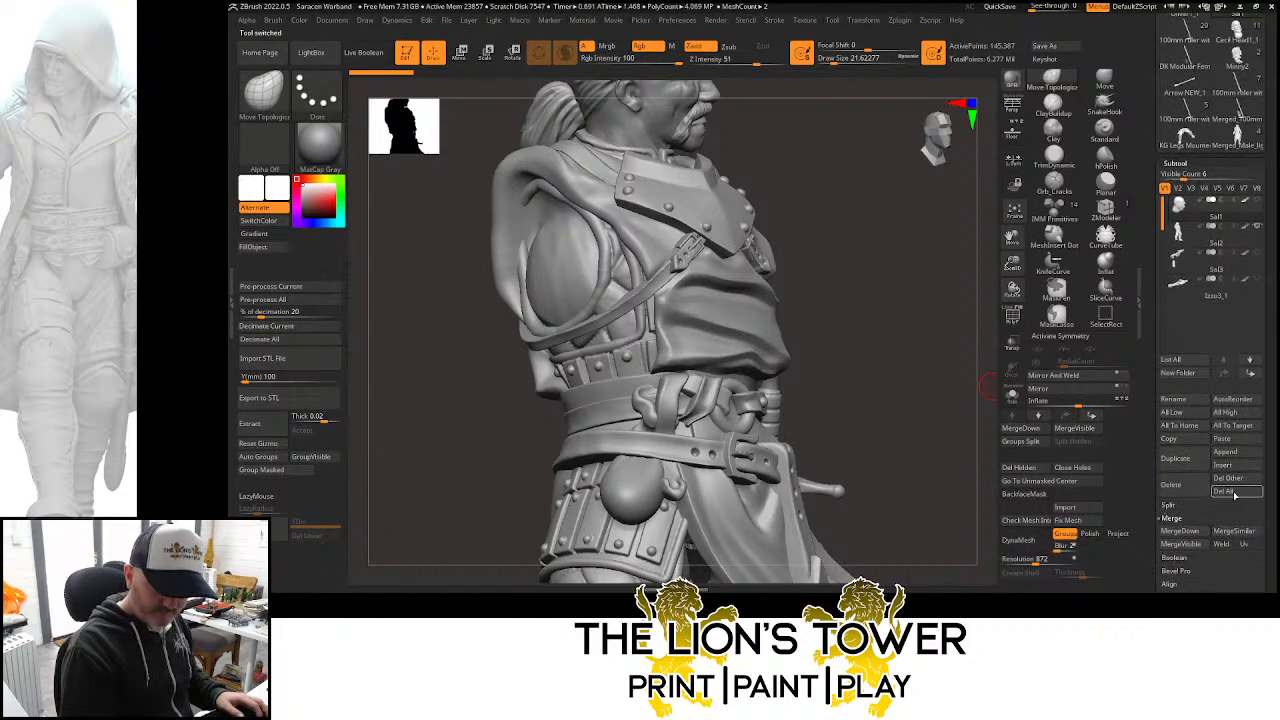
left_click(1233, 494)
left_click(1083, 515)
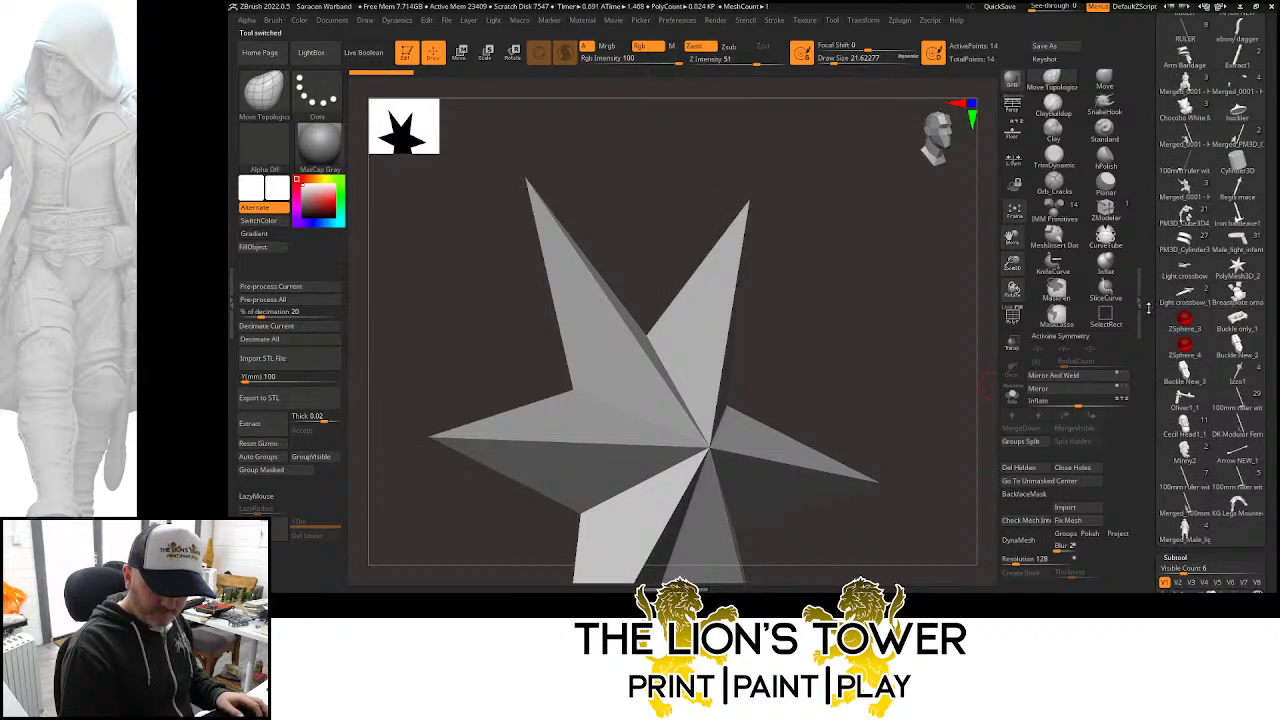
Check further loaded tools, opening the masked figure with the ruler and the iron battleaxe1
left_click_drag(1148, 308, 1166, 378)
left_click(1184, 352)
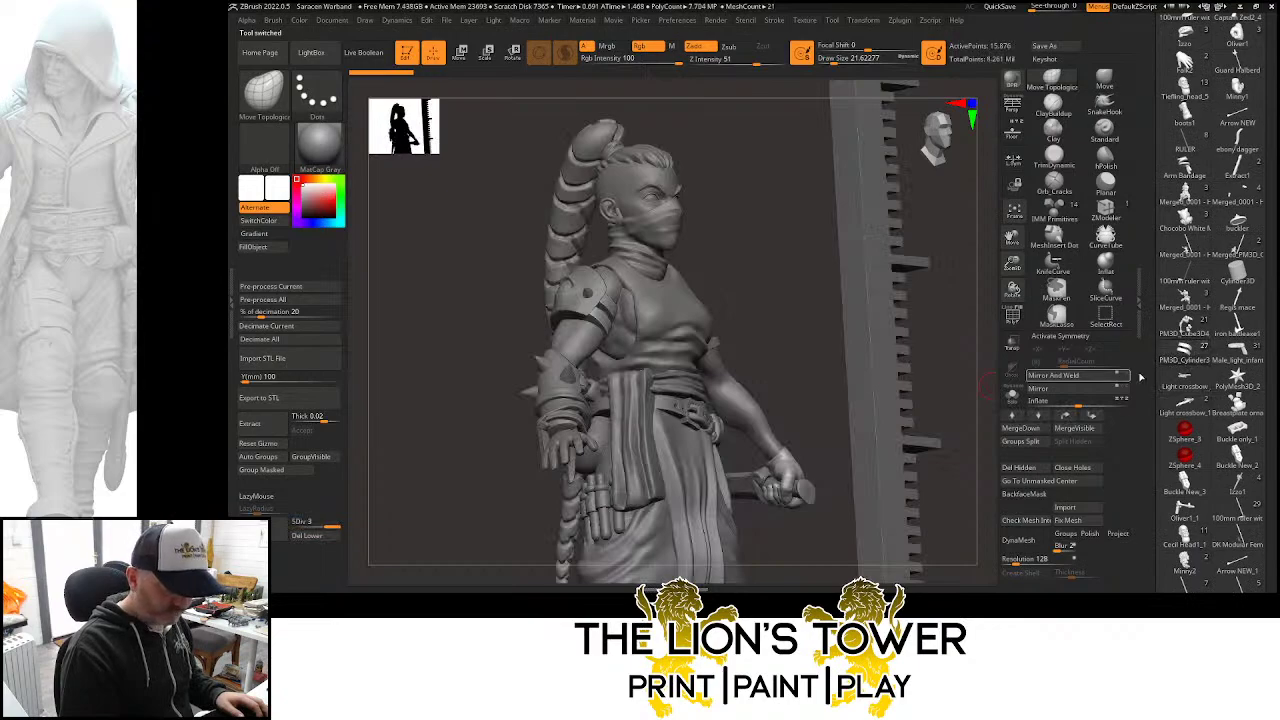
left_click(1192, 350)
left_click(1236, 330)
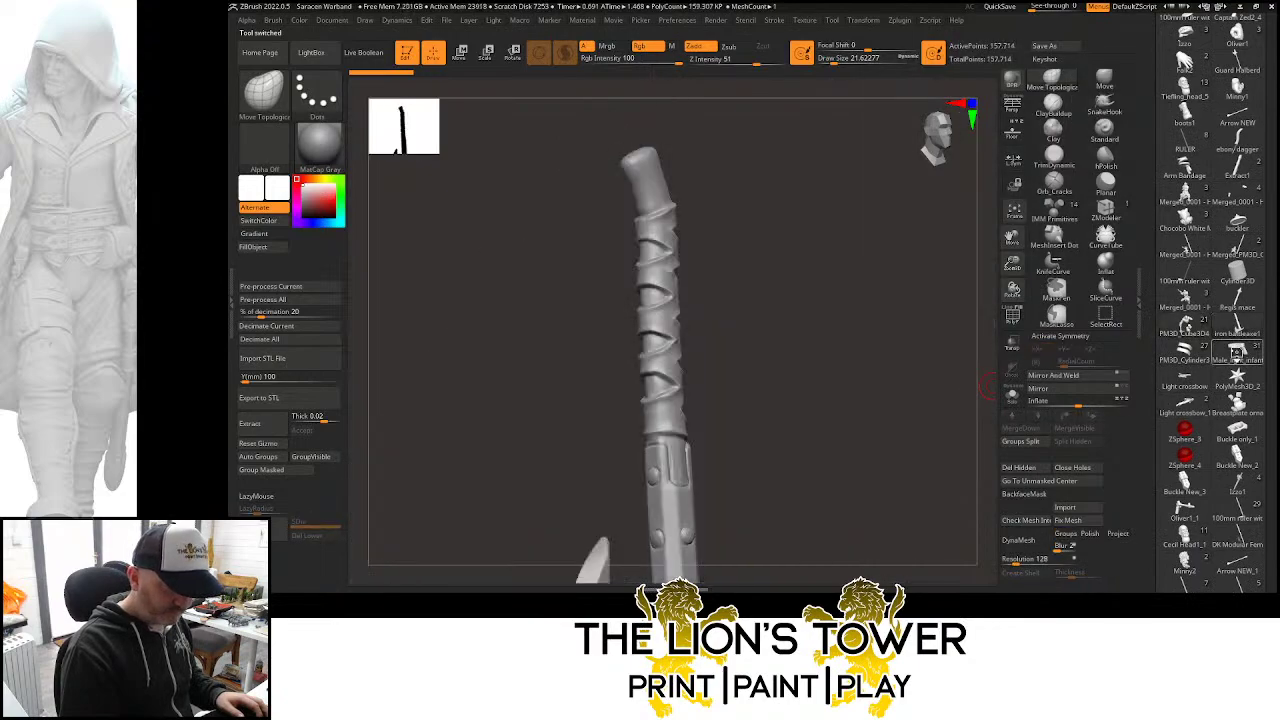
Delete the iron battleaxe1 tool and confirm the permanent removal
left_click(1236, 352)
left_click(1237, 331)
left_click_drag(1149, 443, 1152, 80)
left_click(1186, 387)
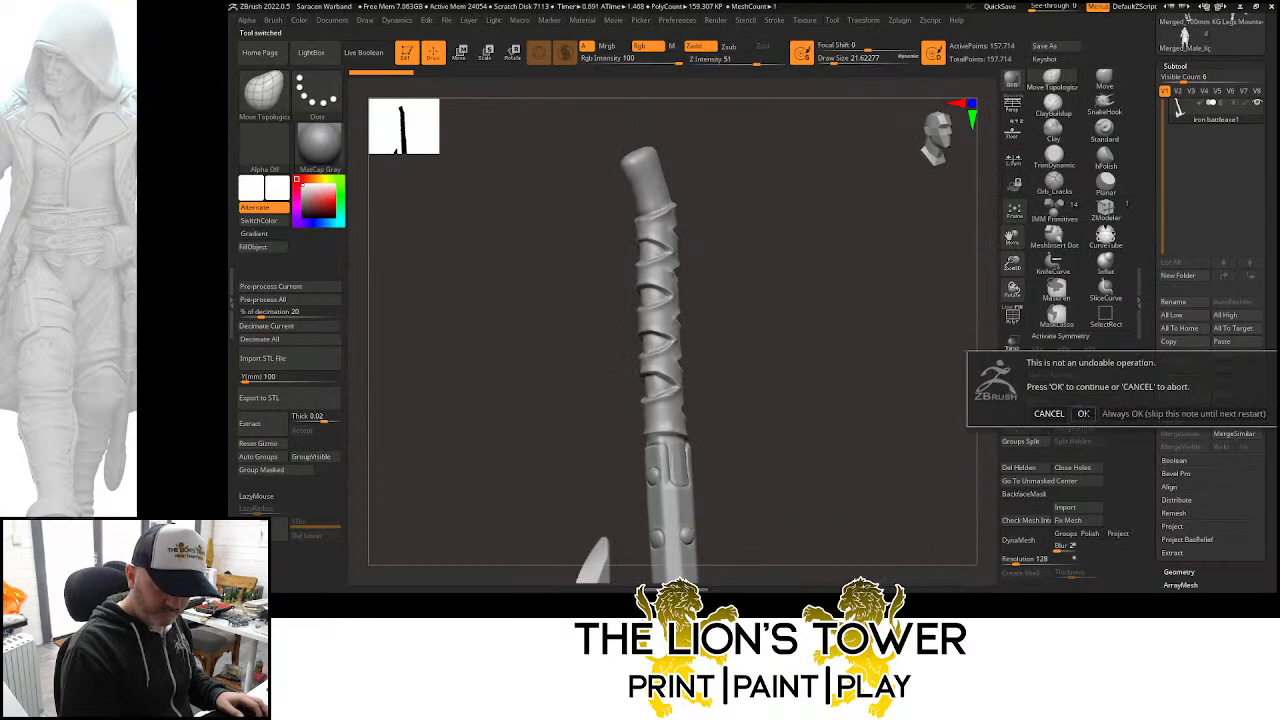
left_click(1180, 414)
left_click_drag(1154, 351, 1160, 455)
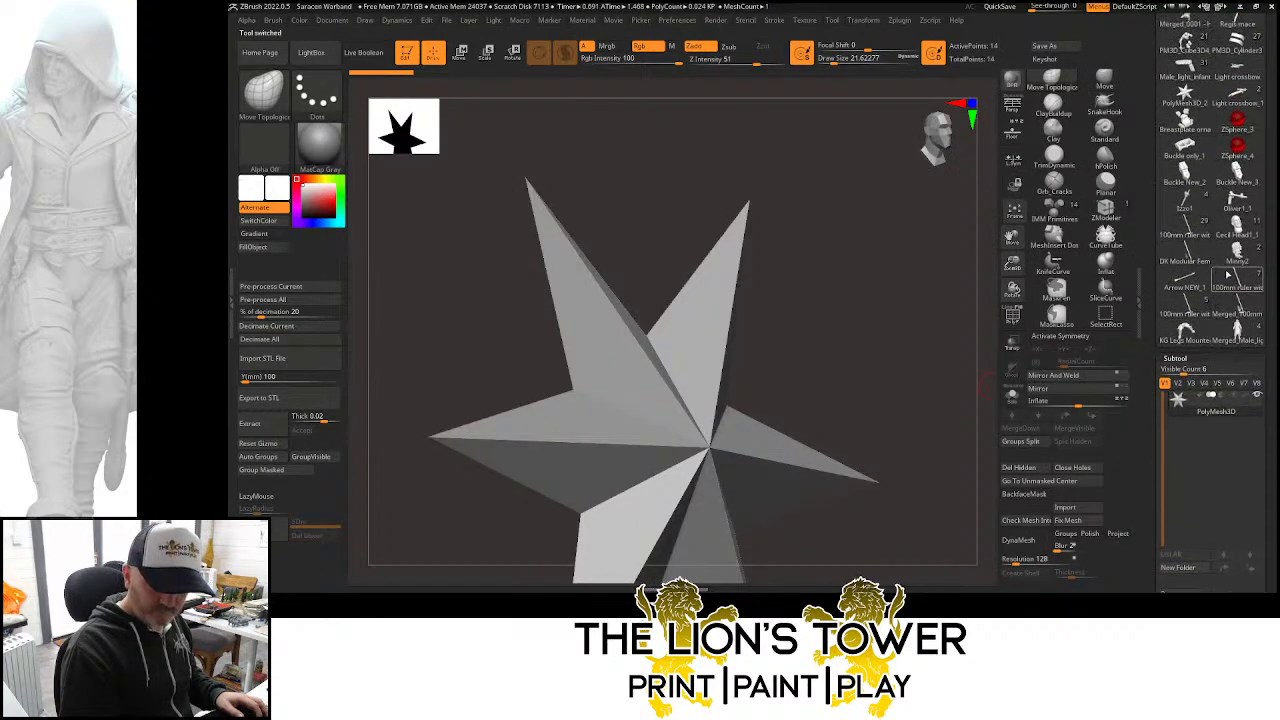
Load the Cecil Head1_1 tool, frame it and examine the head from the front
left_click(1236, 228)
left_click(1014, 212)
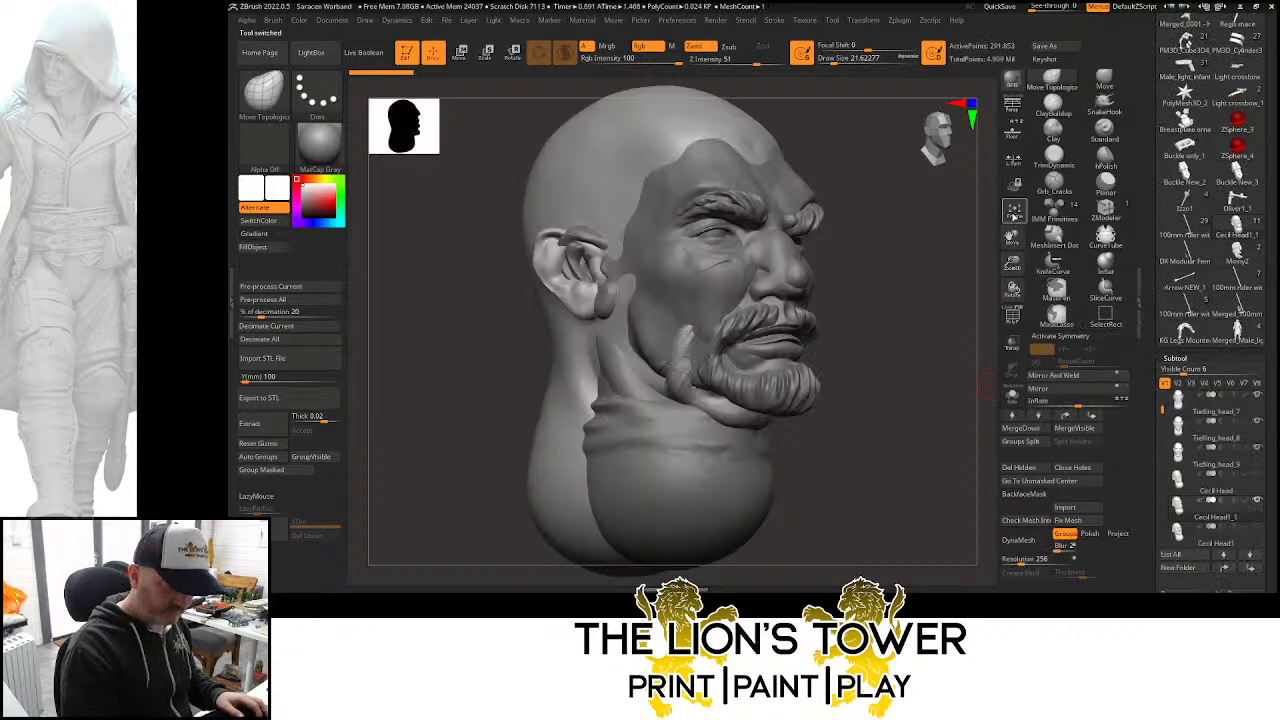
left_click_drag(971, 308, 937, 362)
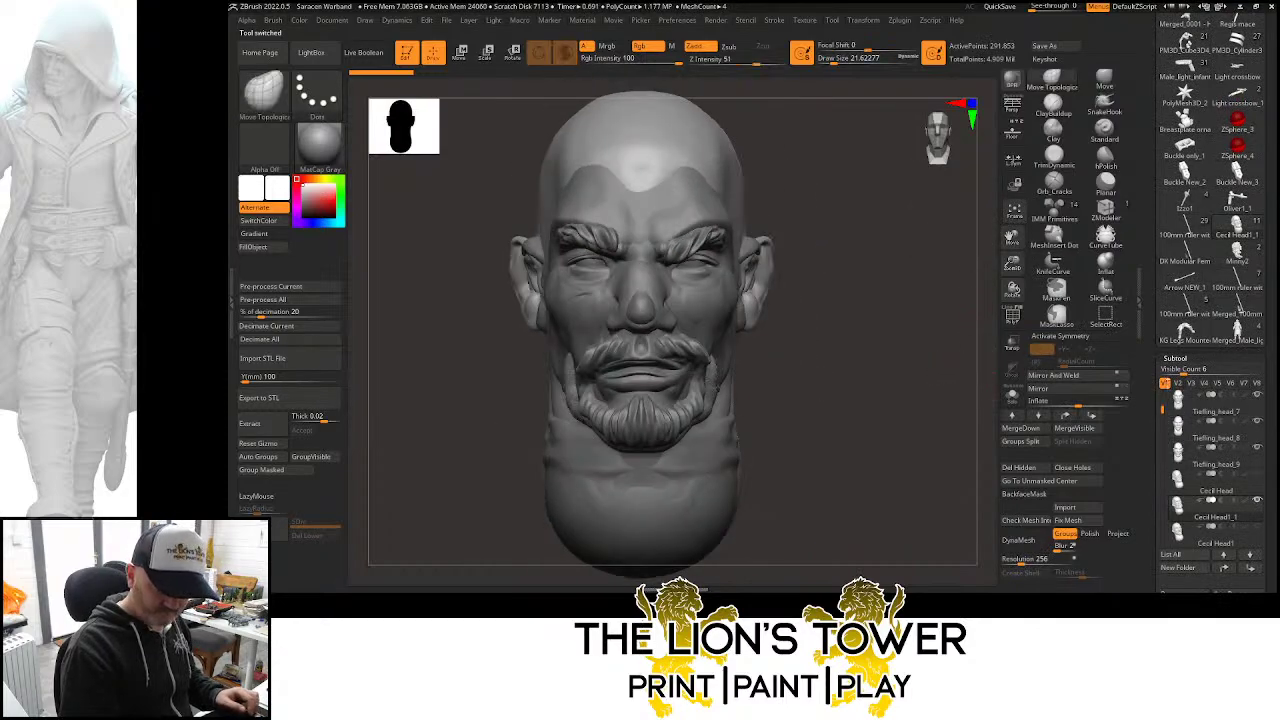
Delete all subtools of the 100mm ruler tool that holds seven subtools, confirming the permanent removal
left_click(1238, 255)
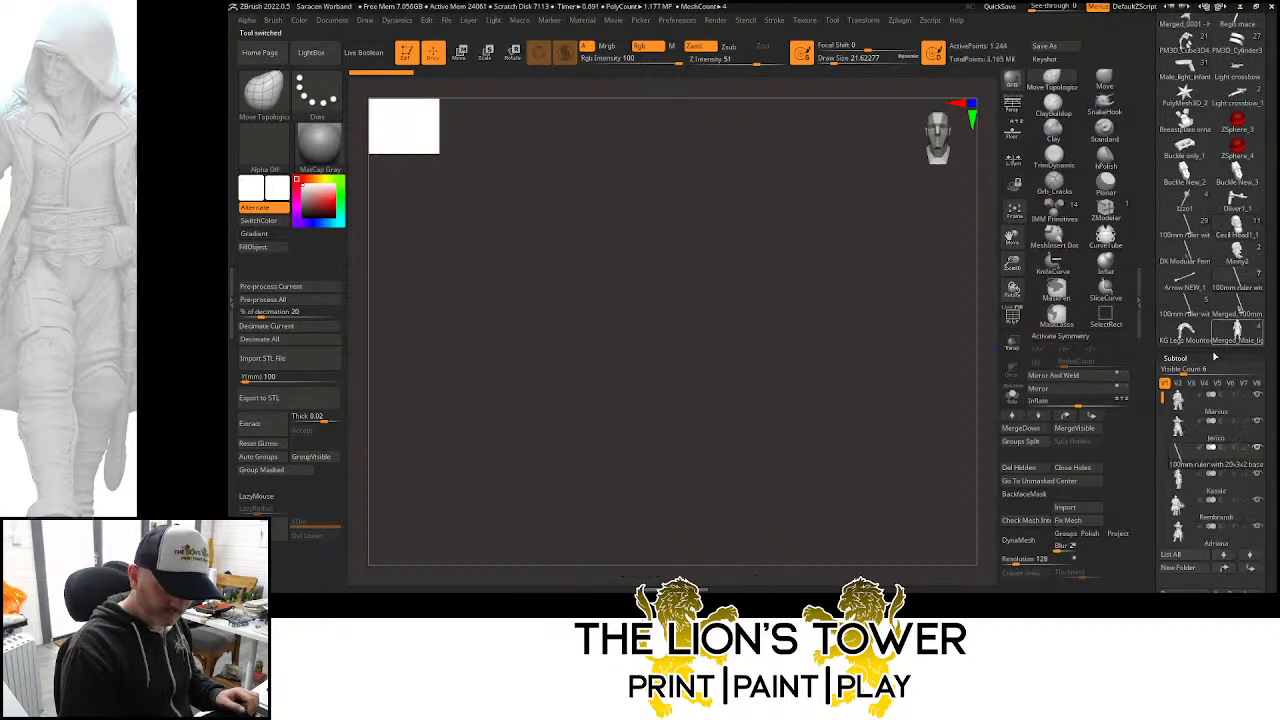
scroll(1157, 386, "down", 3)
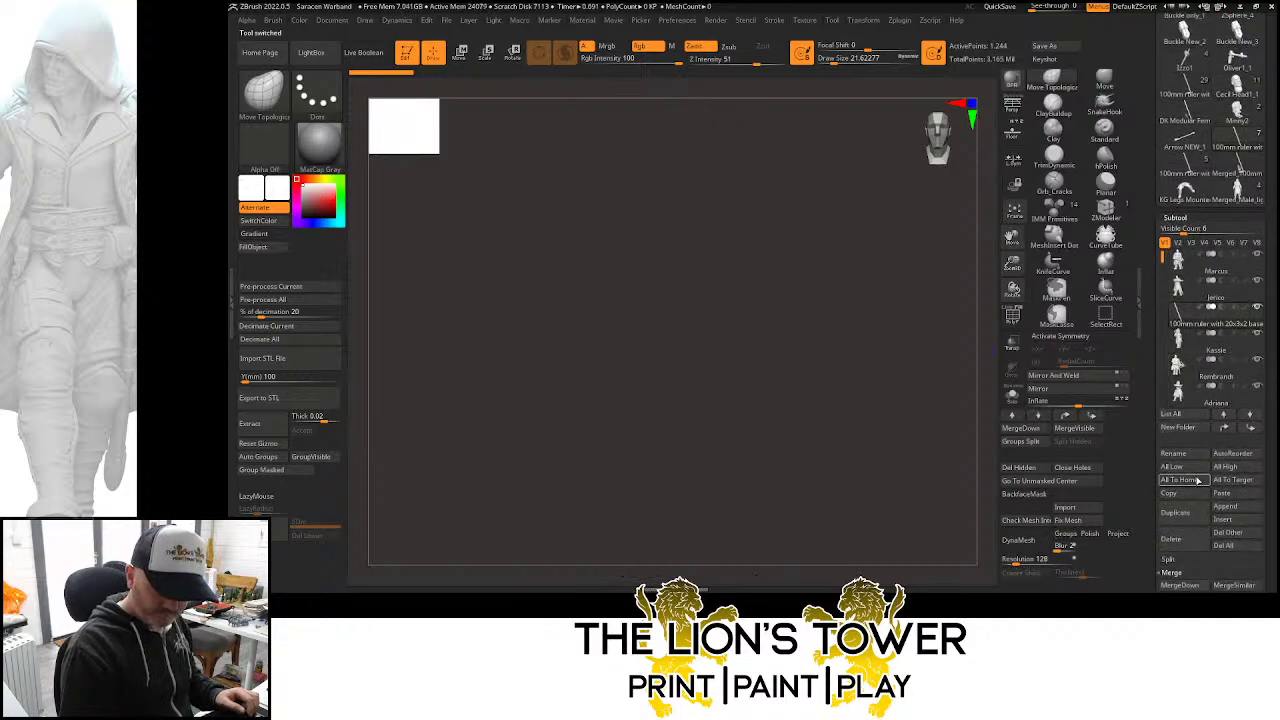
scroll(1151, 435, "down", 5)
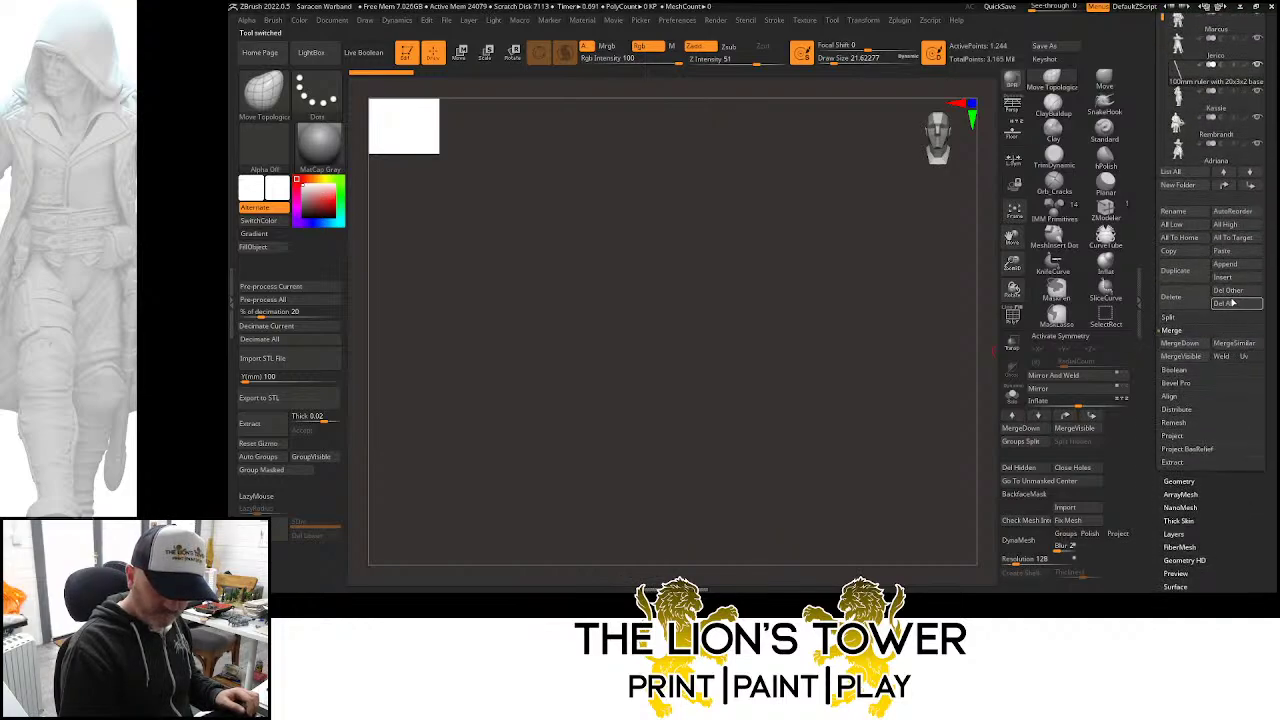
left_click(1230, 306)
left_click(1086, 329)
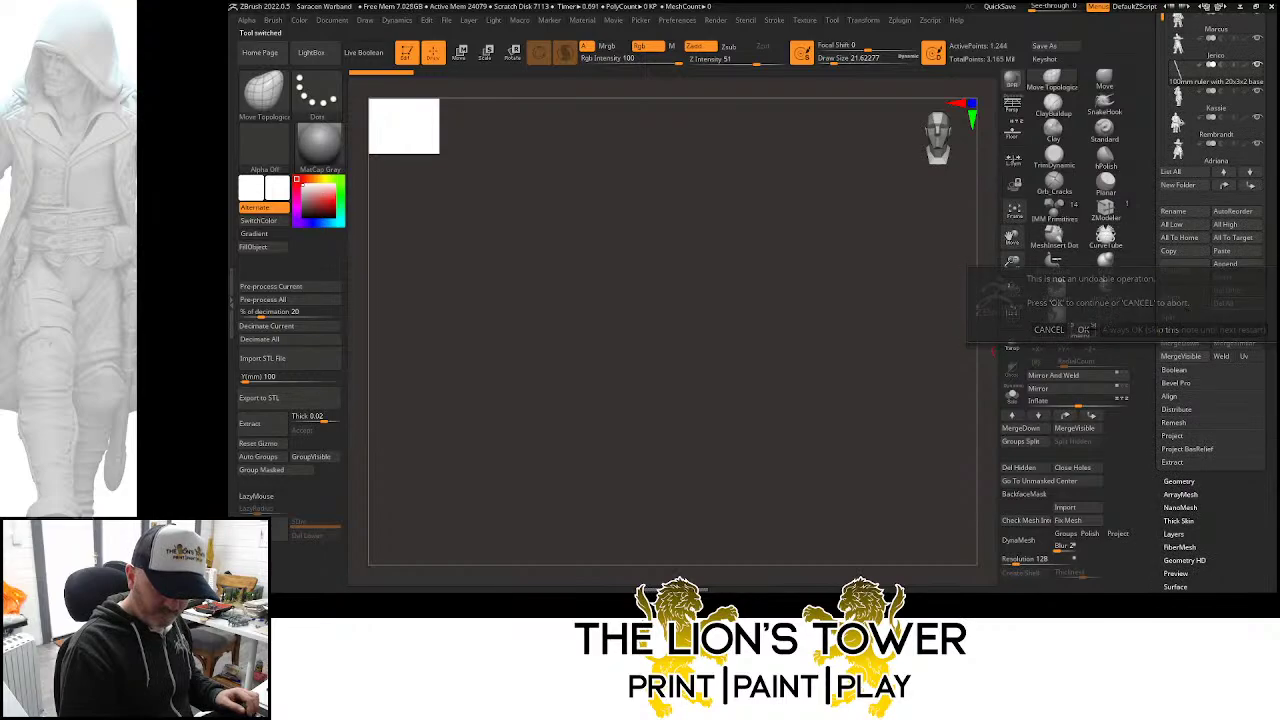
scroll(1151, 337, "up", 8)
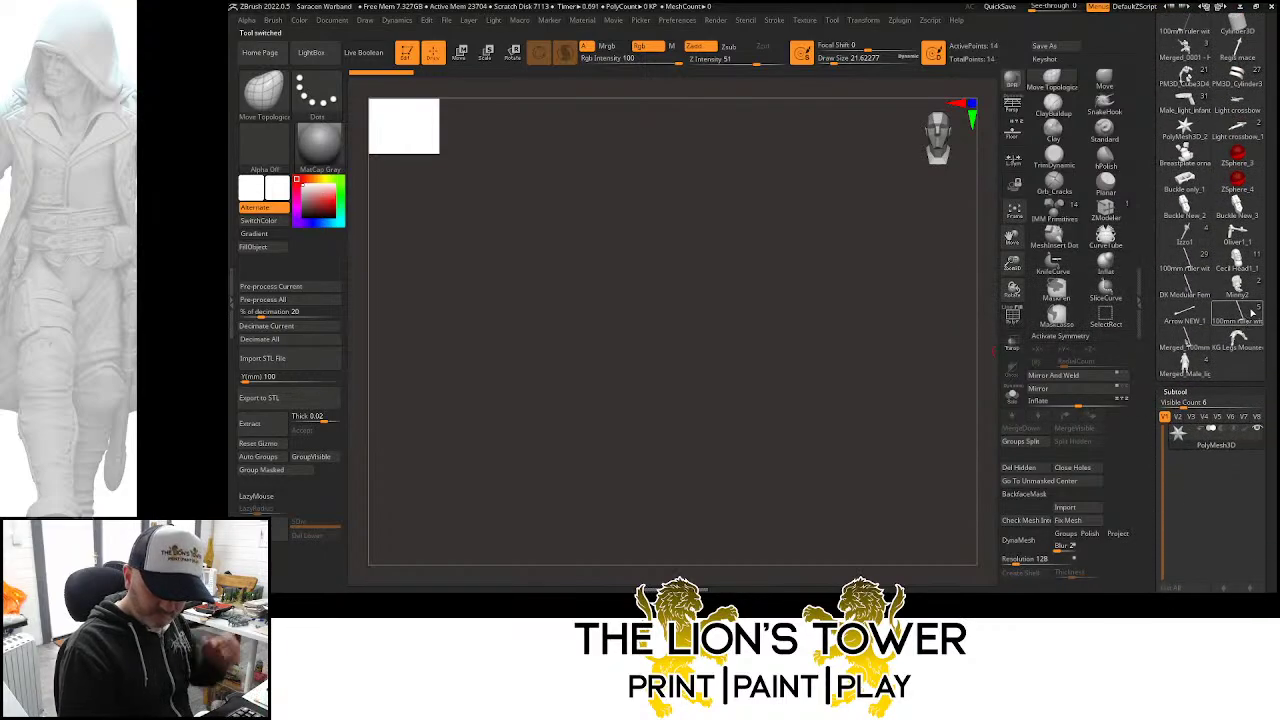
Review the subtools of the five-subtool 100mm ruler tool and delete them all
left_click(1238, 316)
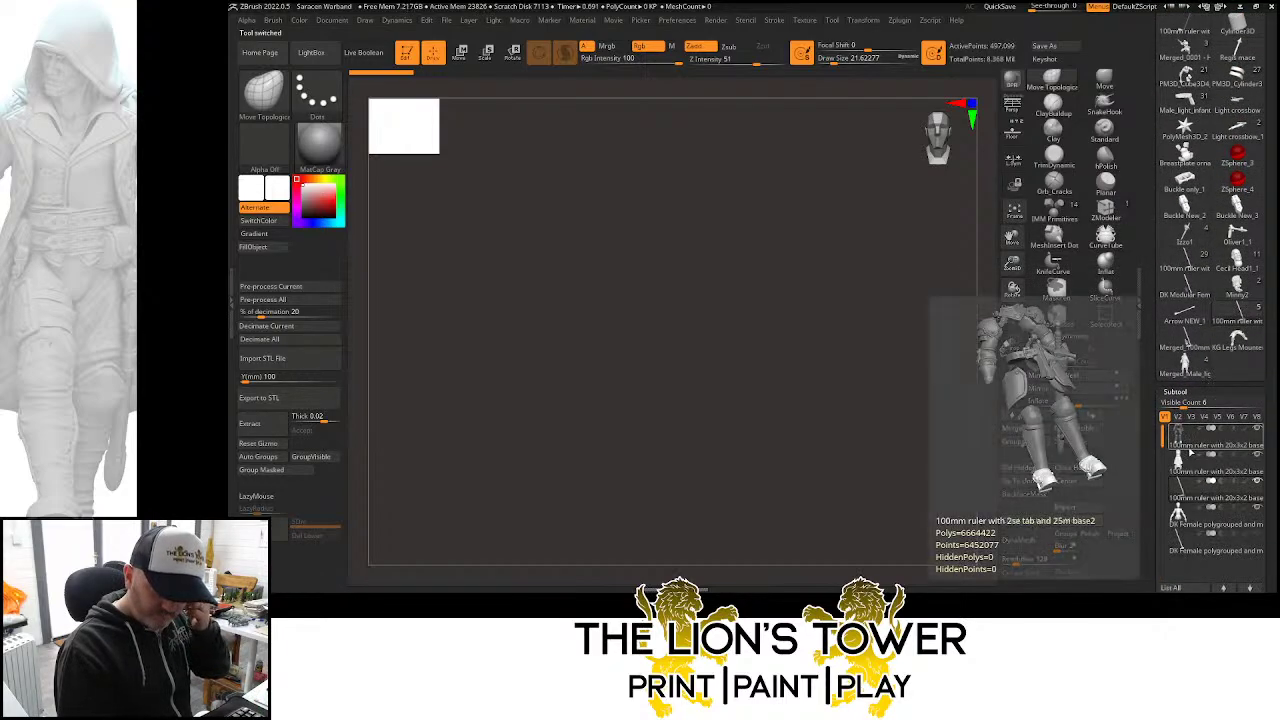
scroll(1146, 421, "down", 1)
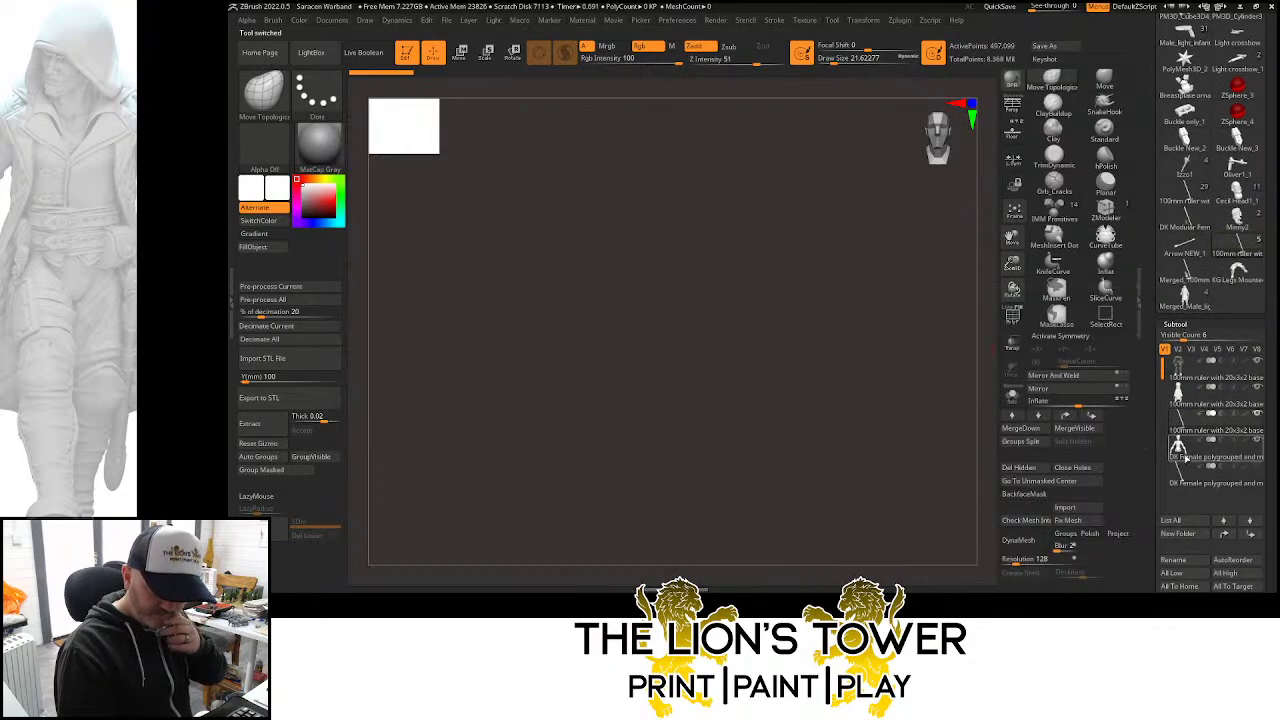
scroll(1147, 456, "down", 1)
scroll(1146, 456, "down", 1)
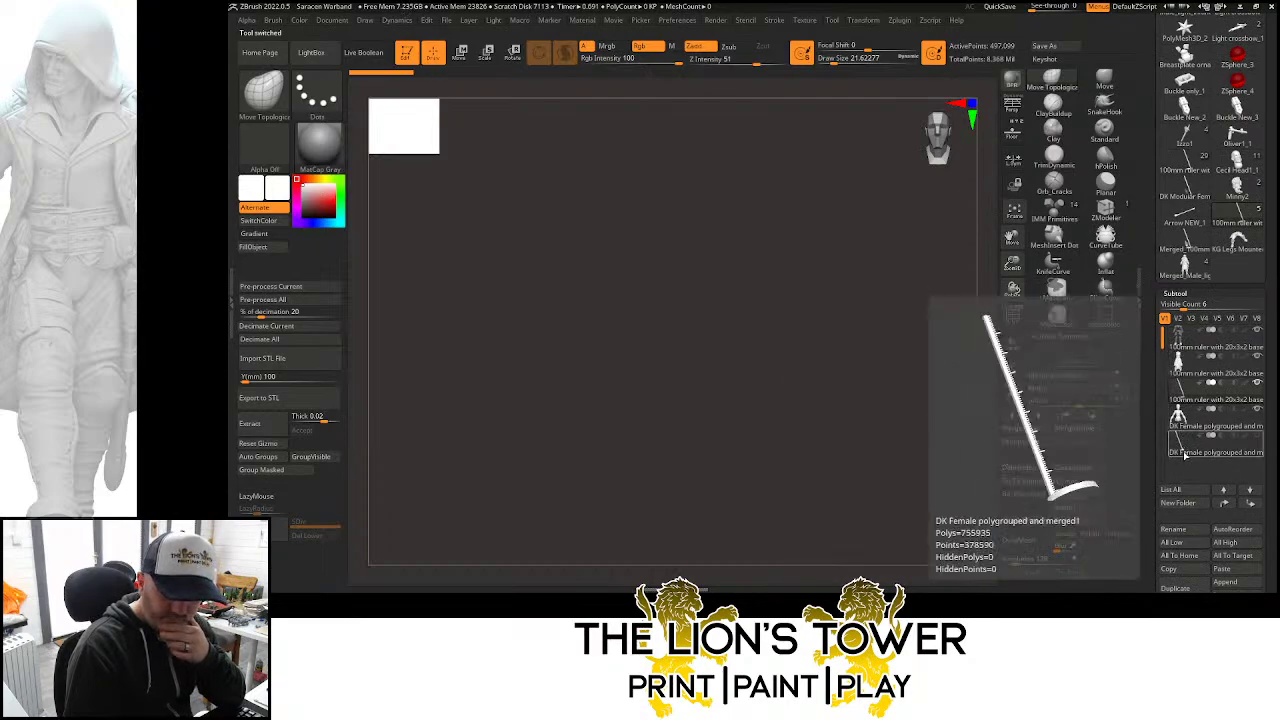
scroll(1150, 443, "down", 5)
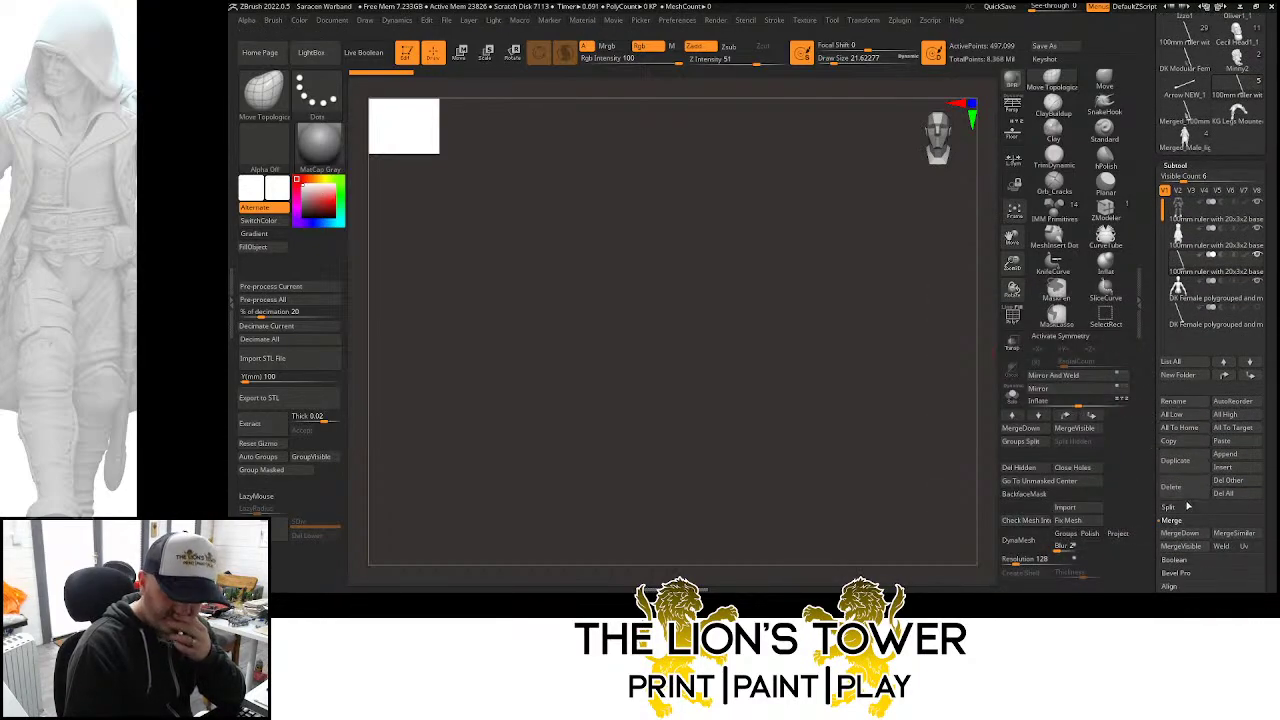
left_click(1236, 497)
left_click(1083, 515)
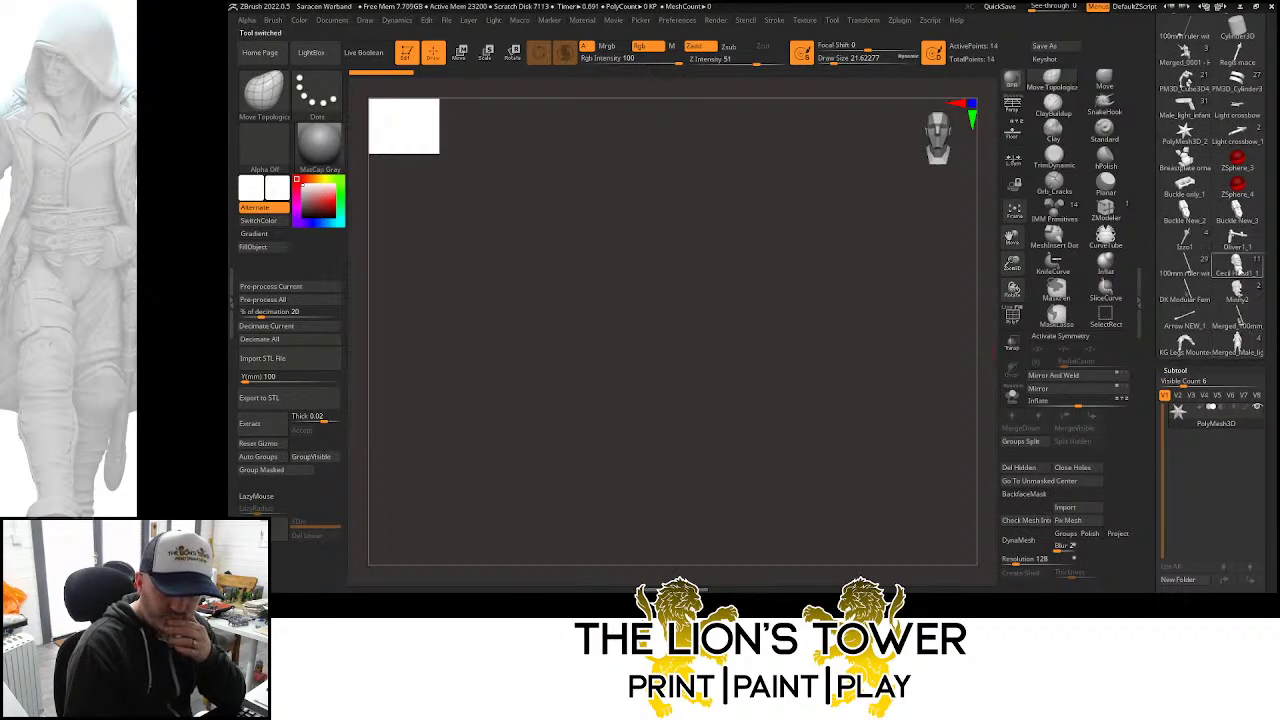
Delete everything in the Oliver1_1 tool and confirm the permanent removal
left_click(1237, 240)
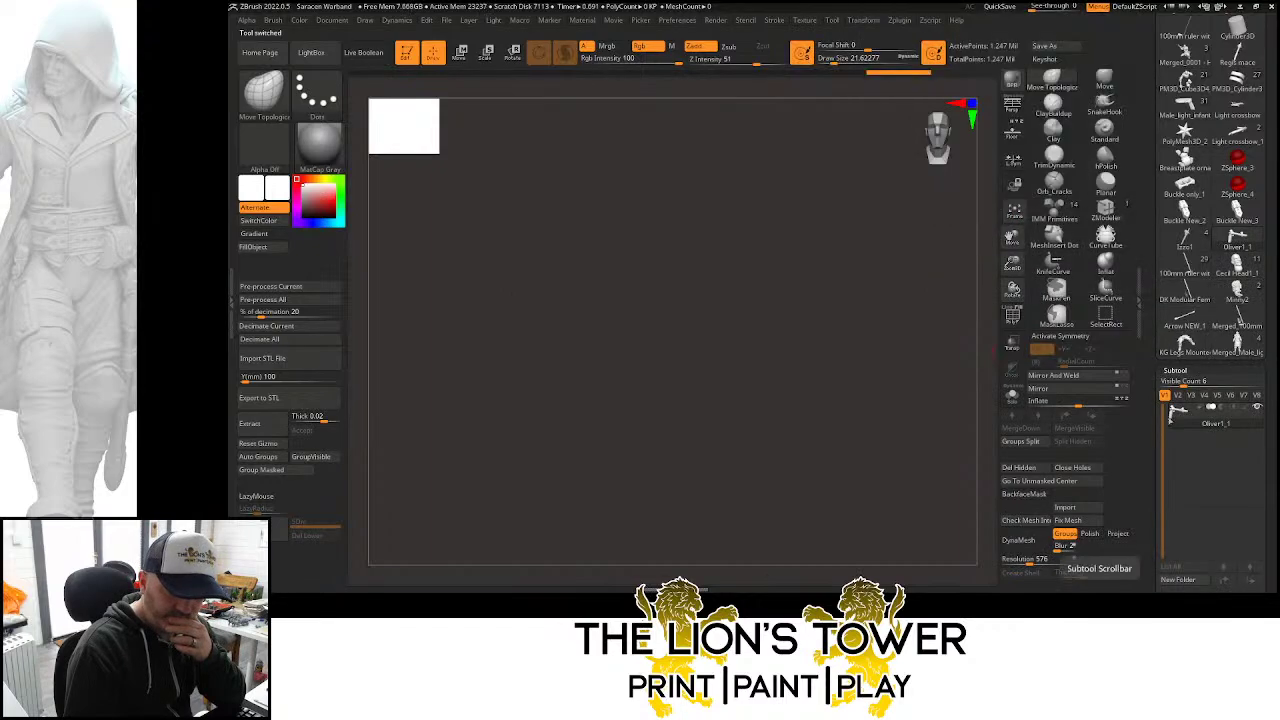
scroll(1188, 393, "down", 3)
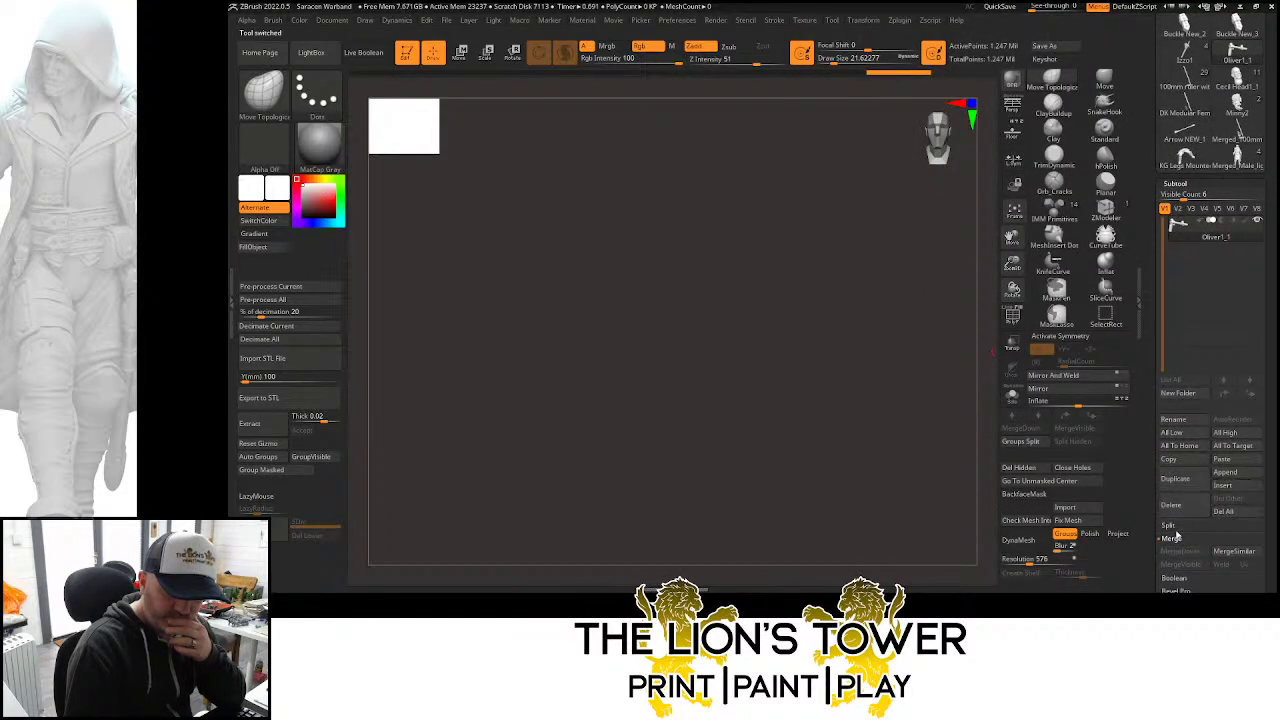
left_click(1232, 513)
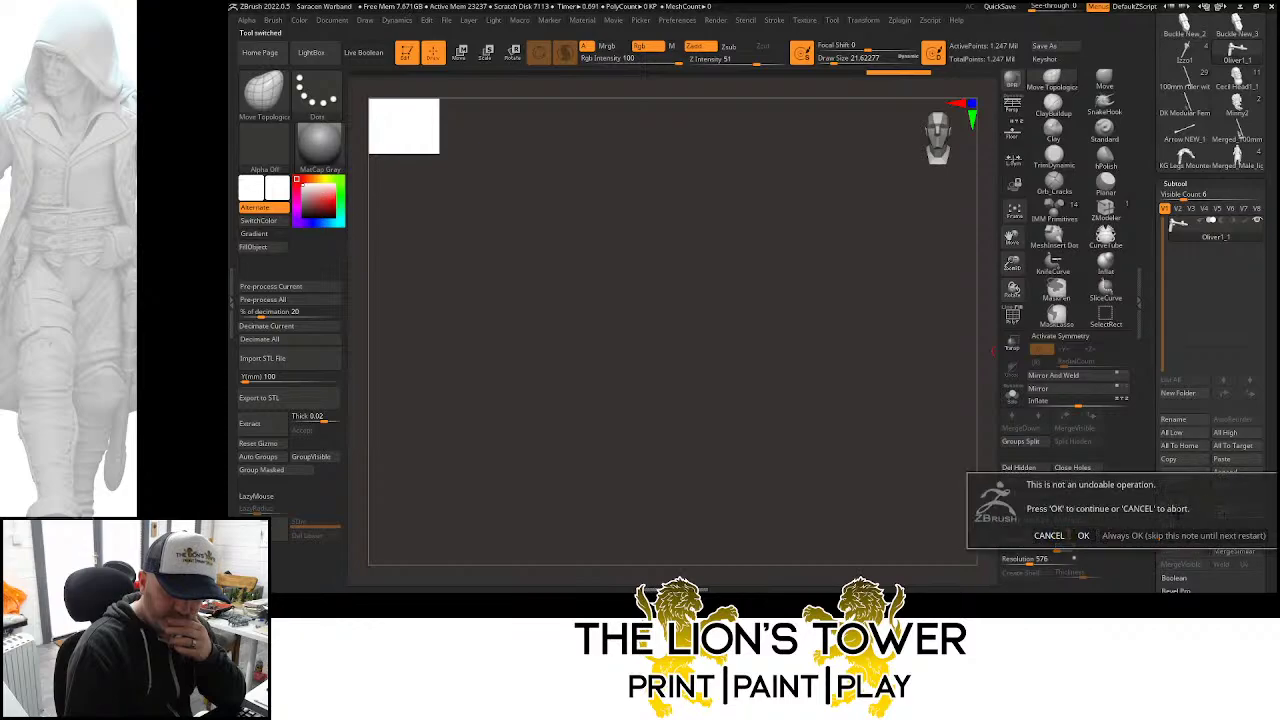
left_click(1083, 535)
scroll(1240, 420, "up", 3)
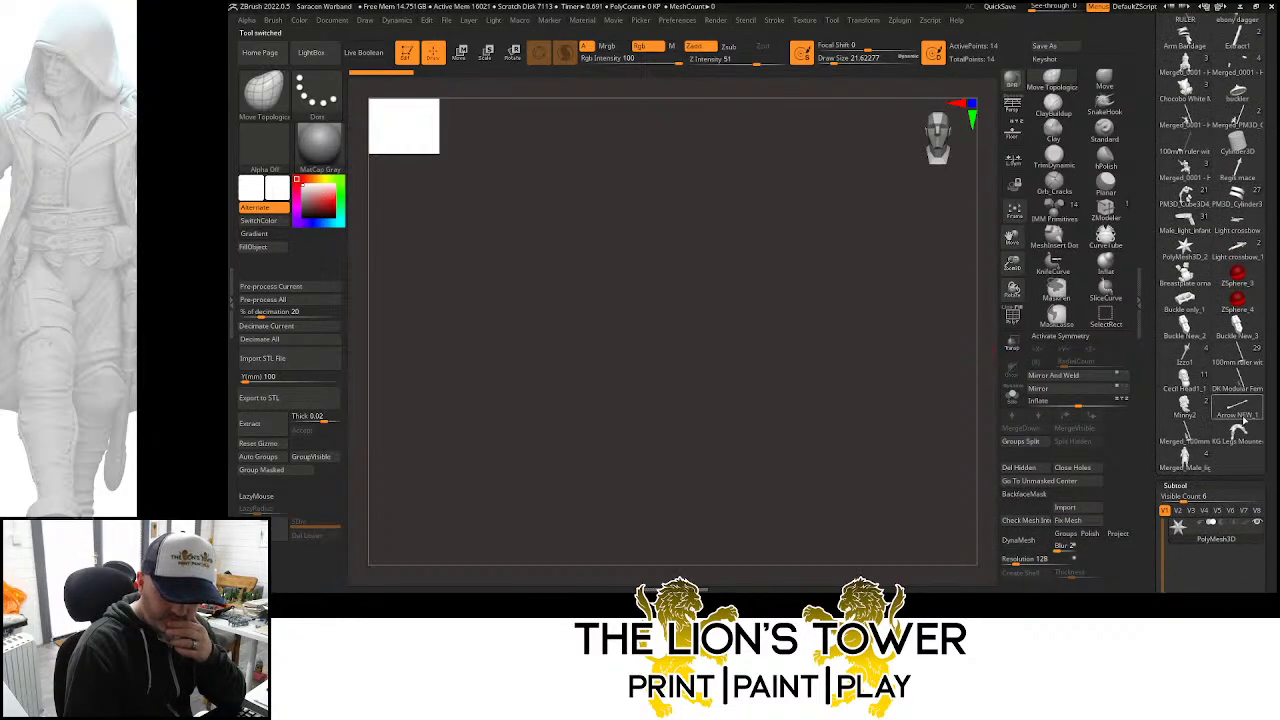
Load the 29-subtool 100mm ruler tool, fit it to the view and delete all its subtools
mouse_move(1240, 366)
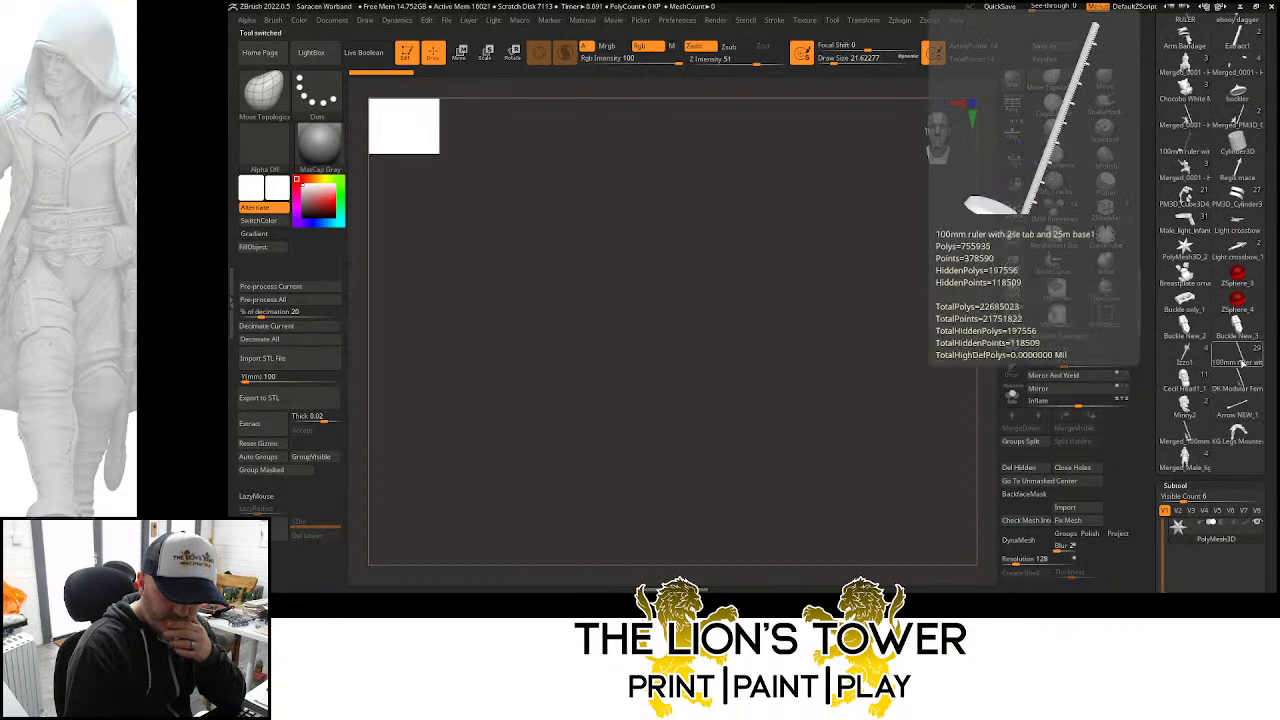
left_click(1240, 366)
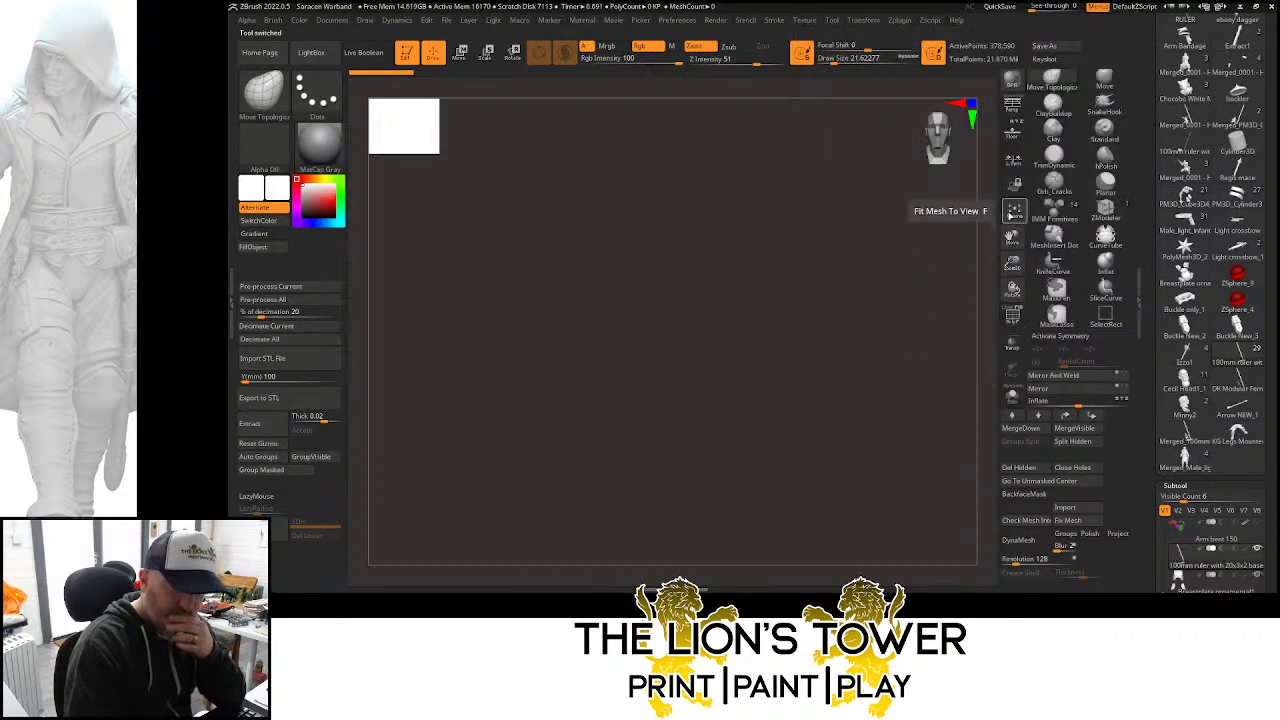
left_click(1013, 210)
scroll(1157, 398, "down", 5)
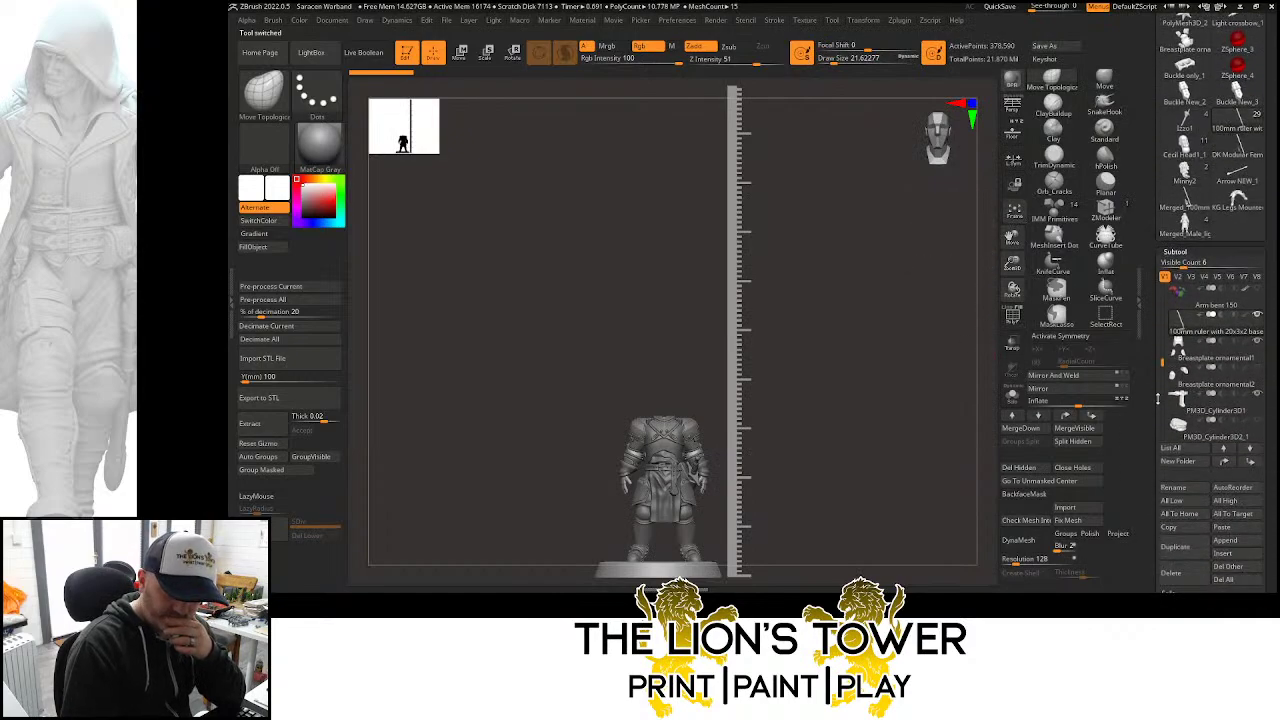
left_click(1228, 566)
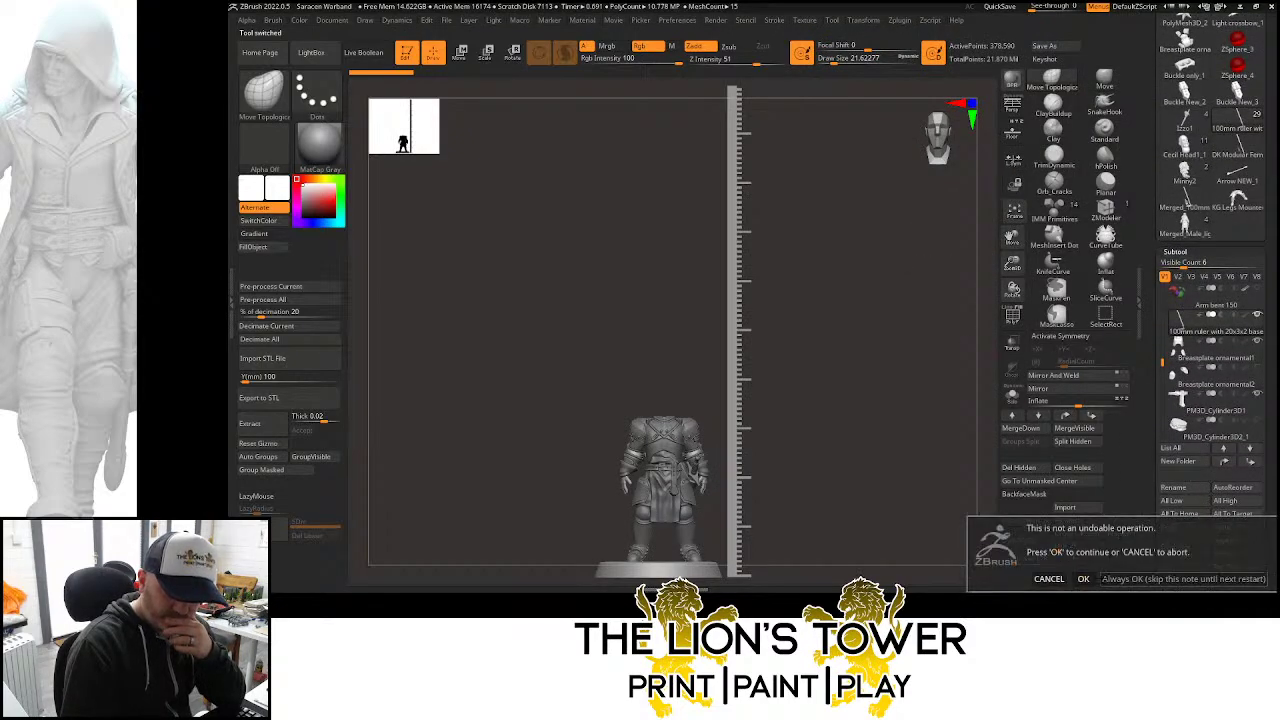
left_click(1230, 575)
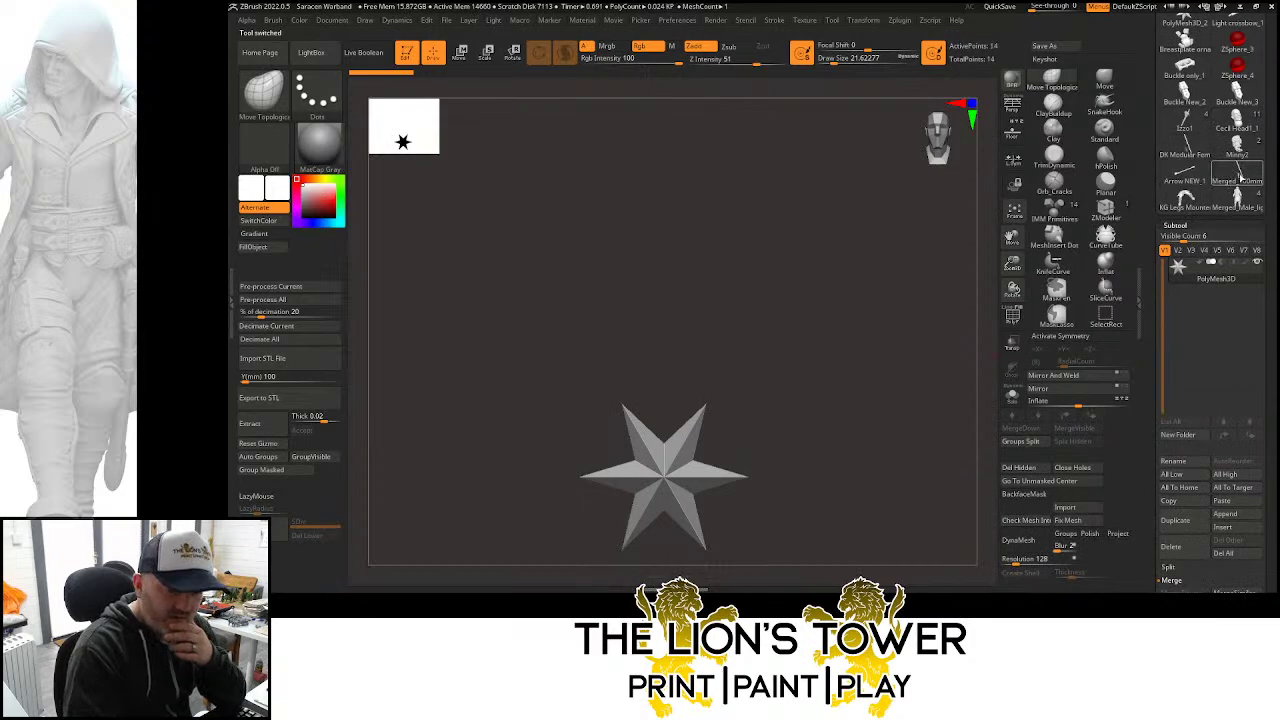
Delete the whole Merged_100mm ruler tool and confirm the permanent removal
left_click(1240, 178)
left_click(1226, 553)
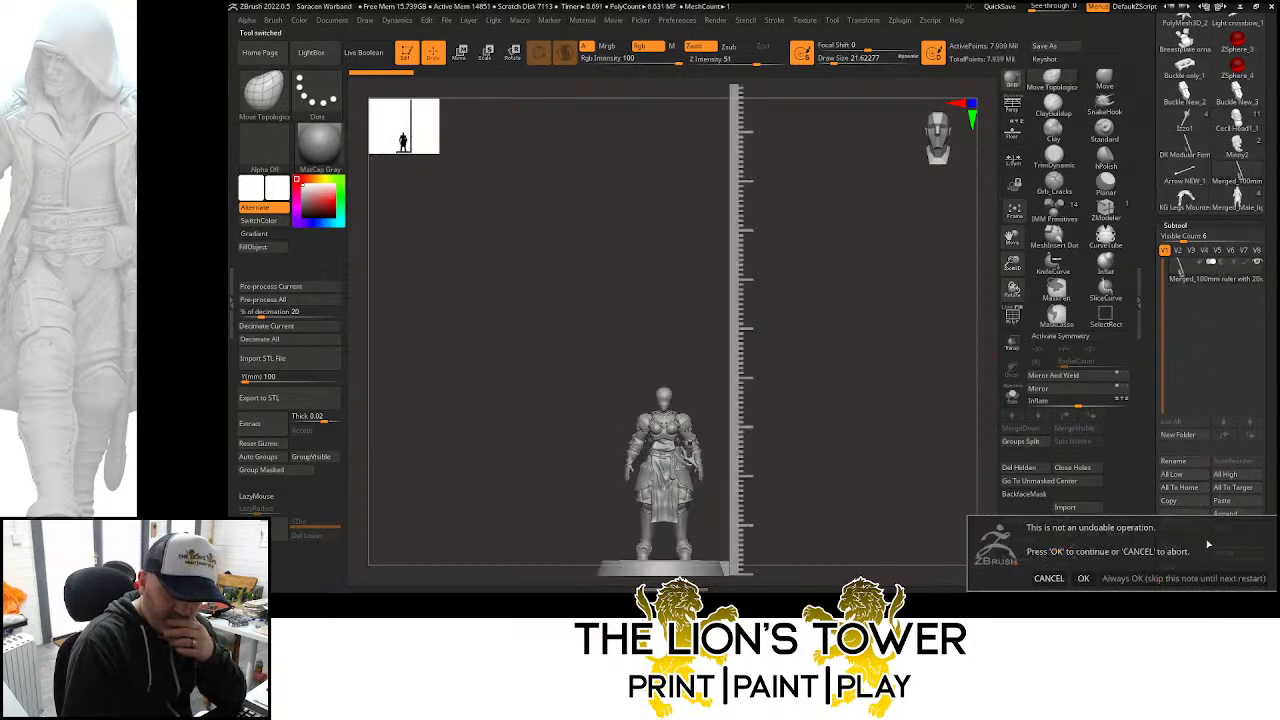
left_click(1083, 578)
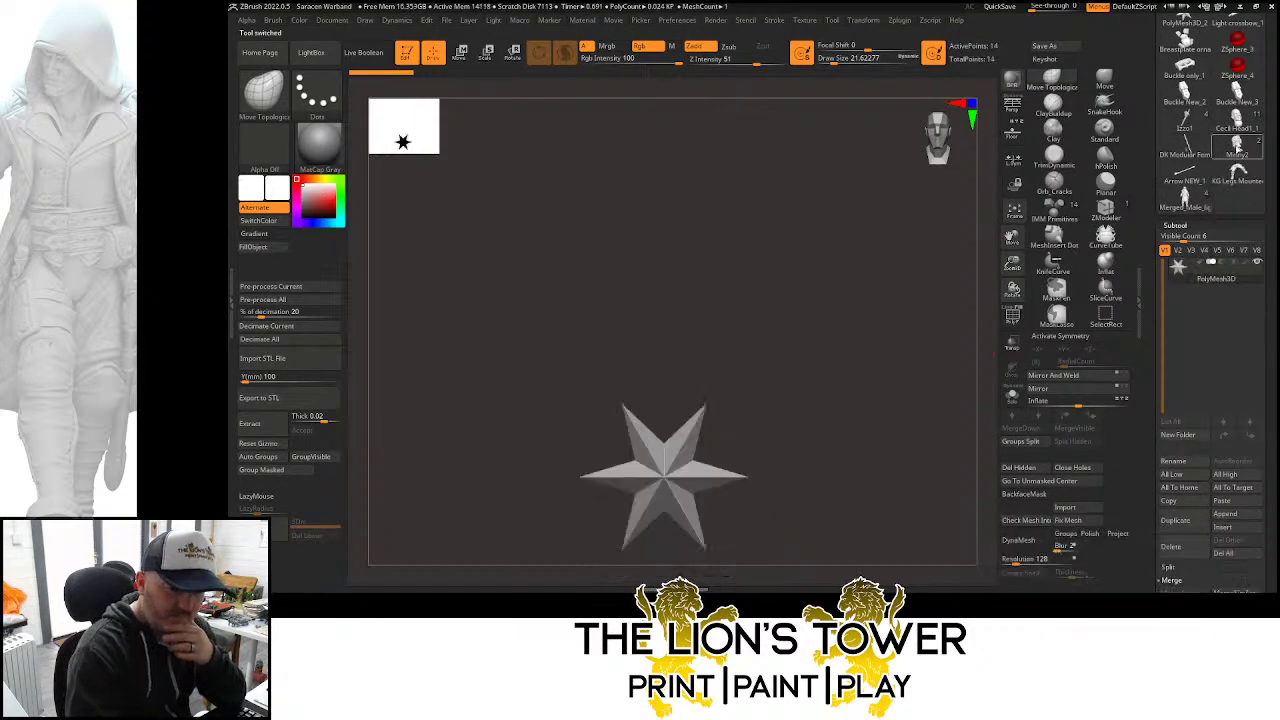
Load the Izzo1 crossbow figure and delete all its subtools
left_click(1237, 150)
left_click(1192, 148)
left_click(1186, 122)
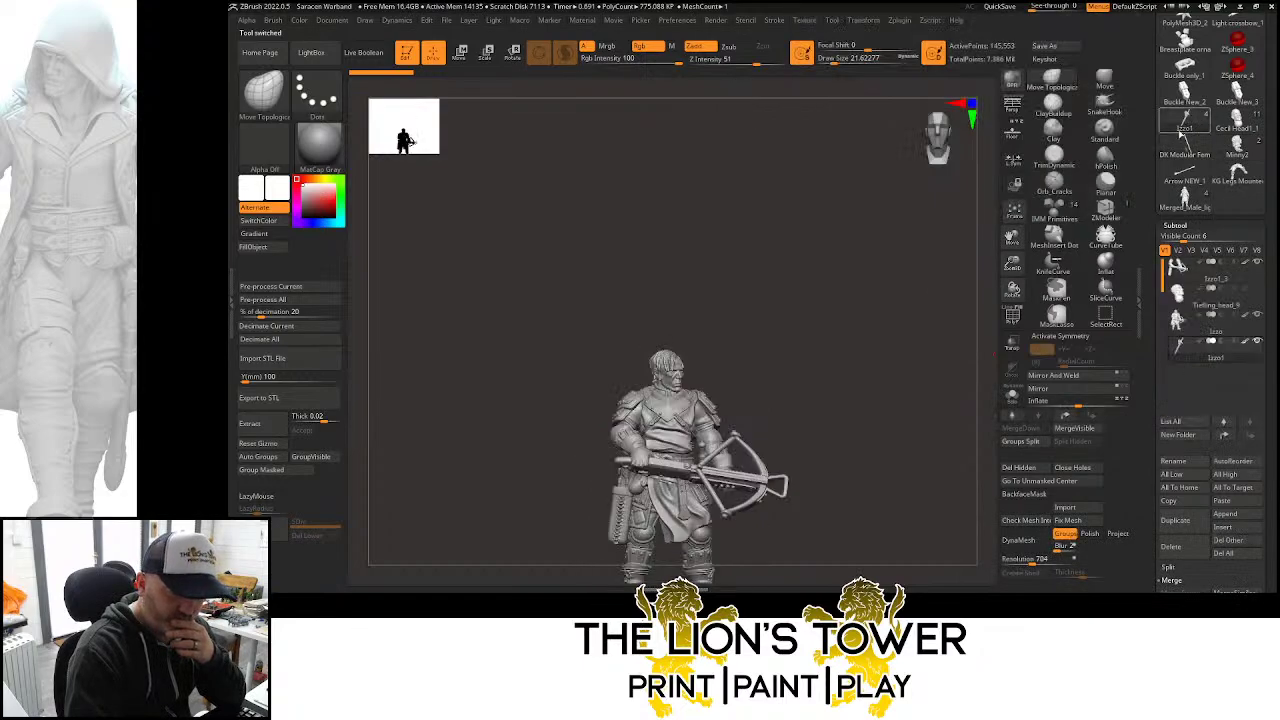
scroll(1200, 363, "down", 3)
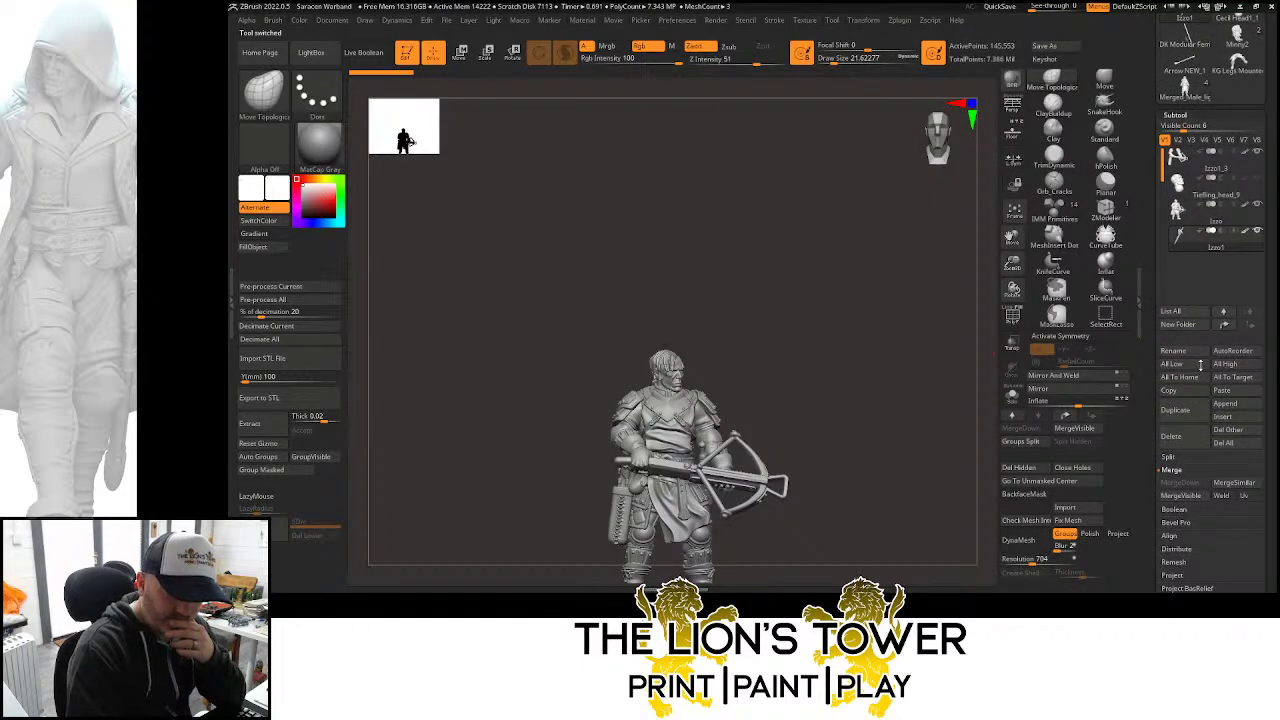
left_click(1230, 443)
left_click(1083, 467)
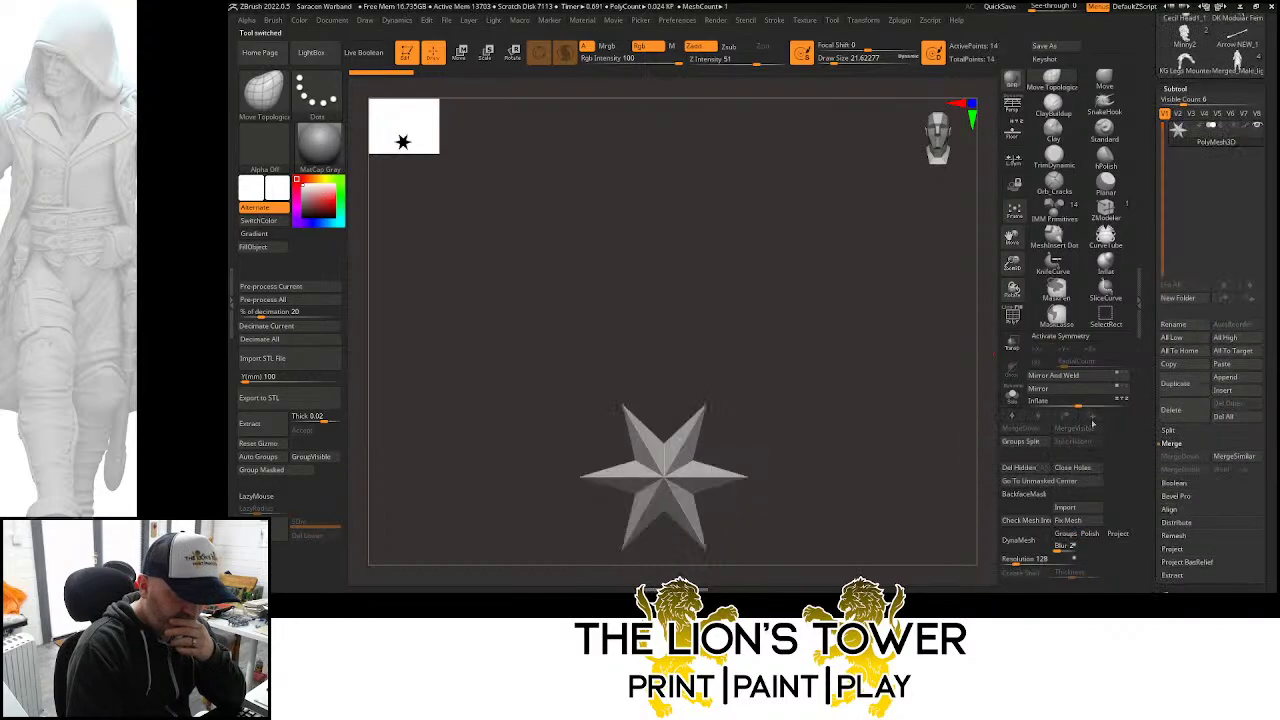
scroll(1195, 337, "up", 8)
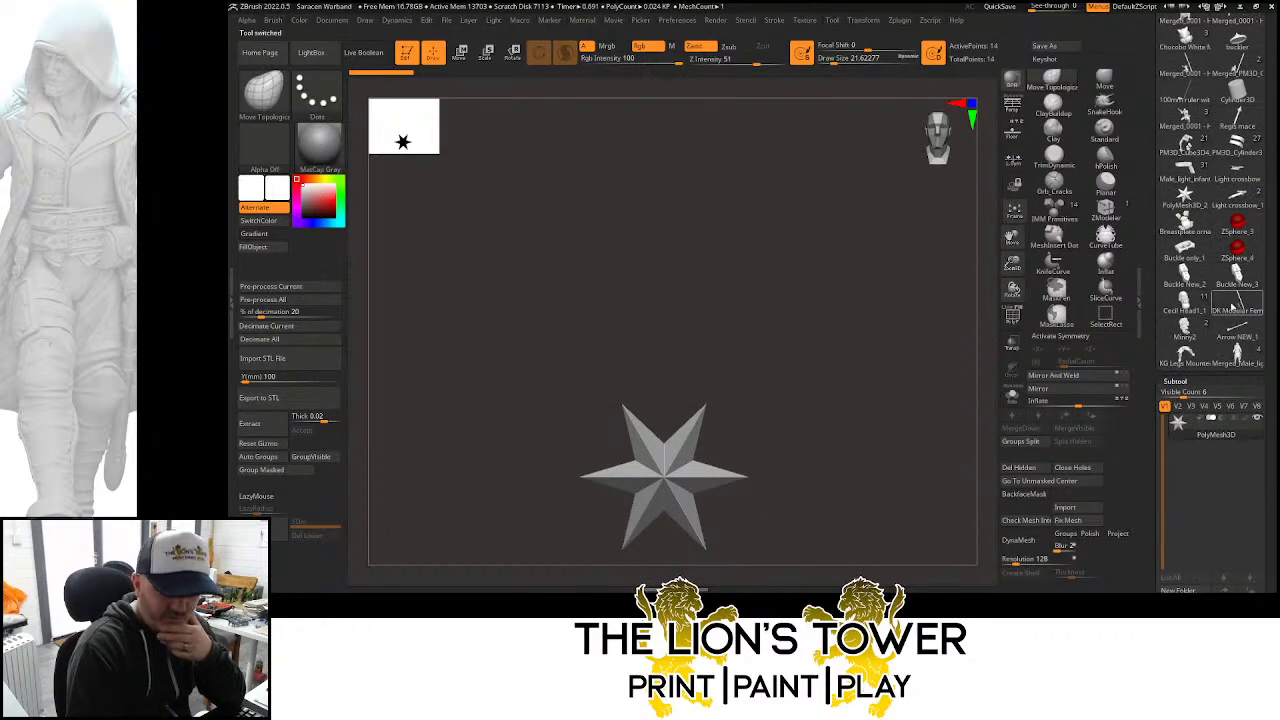
Delete the Breastplate ornamental_1 tool and confirm the permanent removal
left_click(1186, 228)
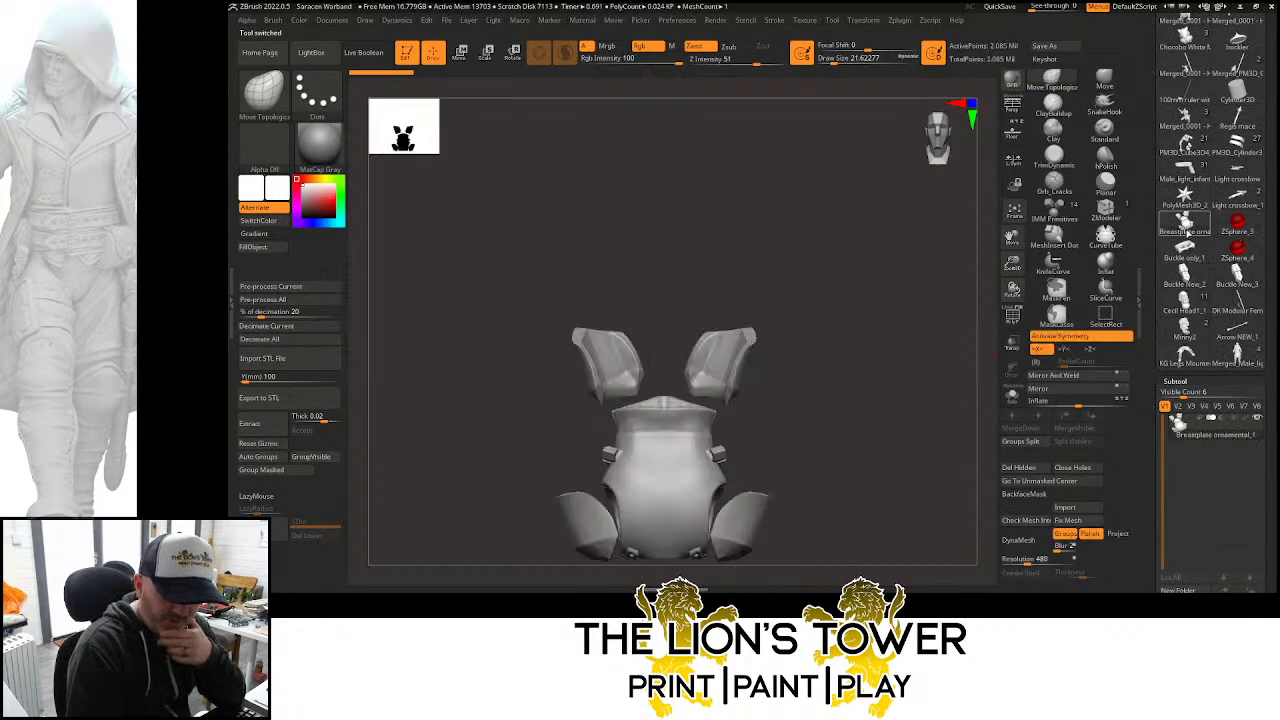
scroll(1150, 337, "down", 6)
left_click(1172, 480)
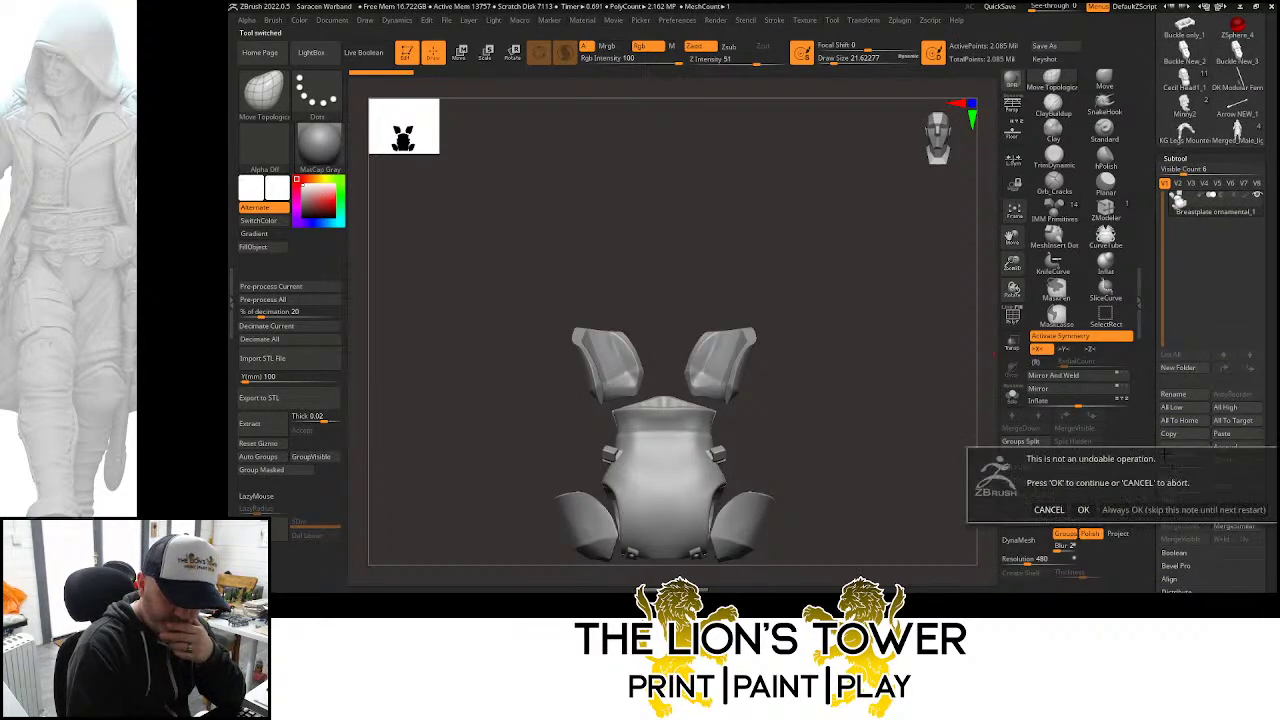
left_click(1083, 509)
left_click_drag(1155, 244, 1155, 364)
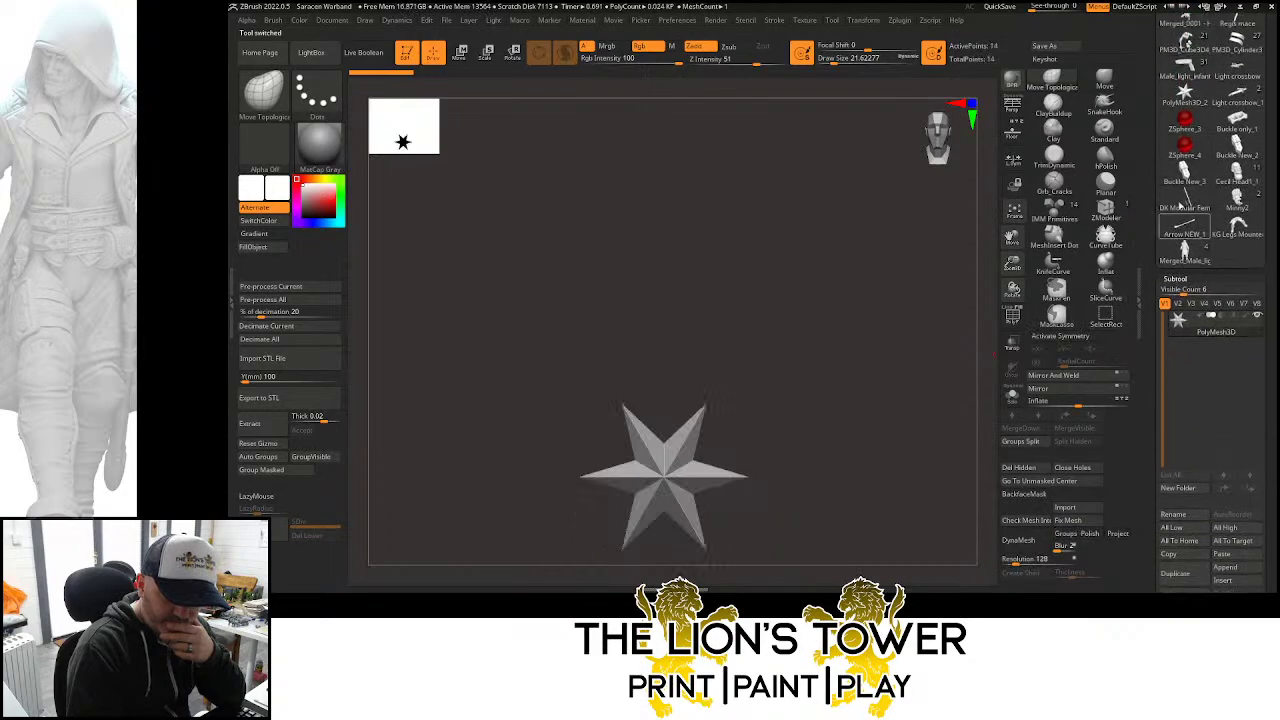
Delete the Buckle New_3 tool and confirm the permanent removal
left_click(1184, 174)
left_click_drag(1153, 561, 1154, 535)
left_click(1174, 577)
left_click(1084, 580)
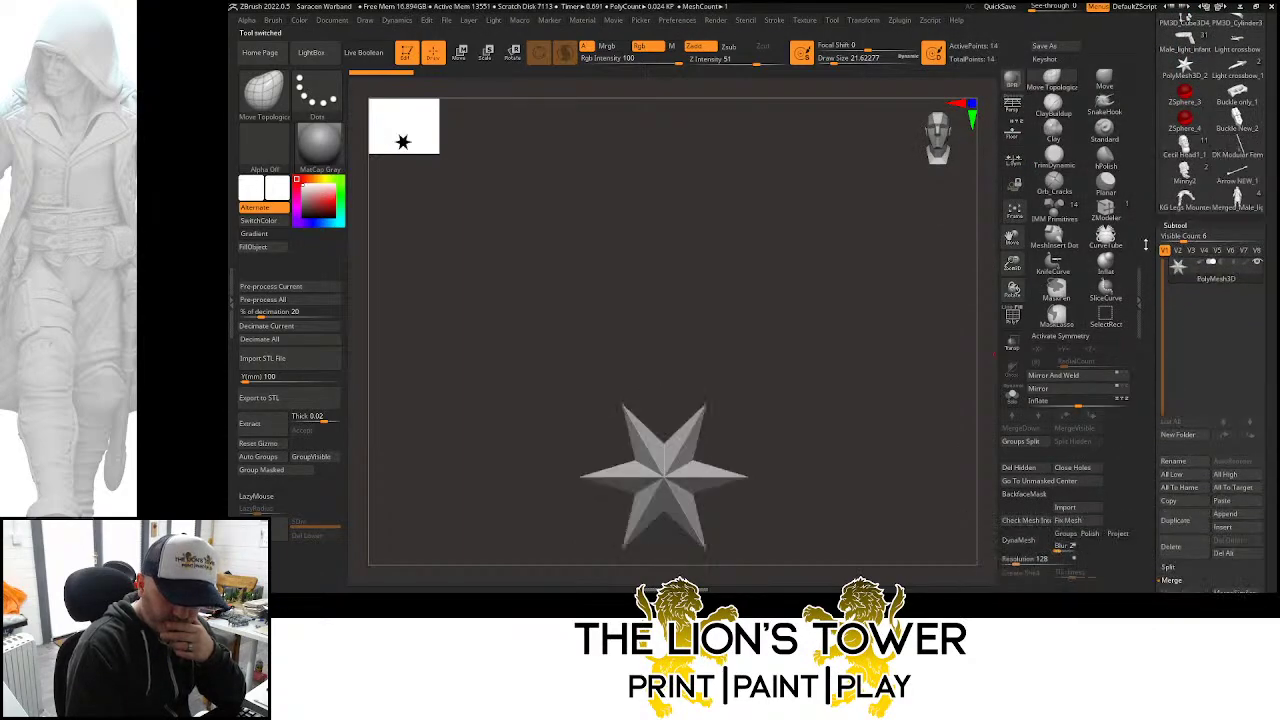
left_click_drag(1146, 244, 1150, 277)
Delete the ZSphere_4 tool and select ZSphere_3
left_click(1185, 155)
scroll(1145, 358, "down", 1)
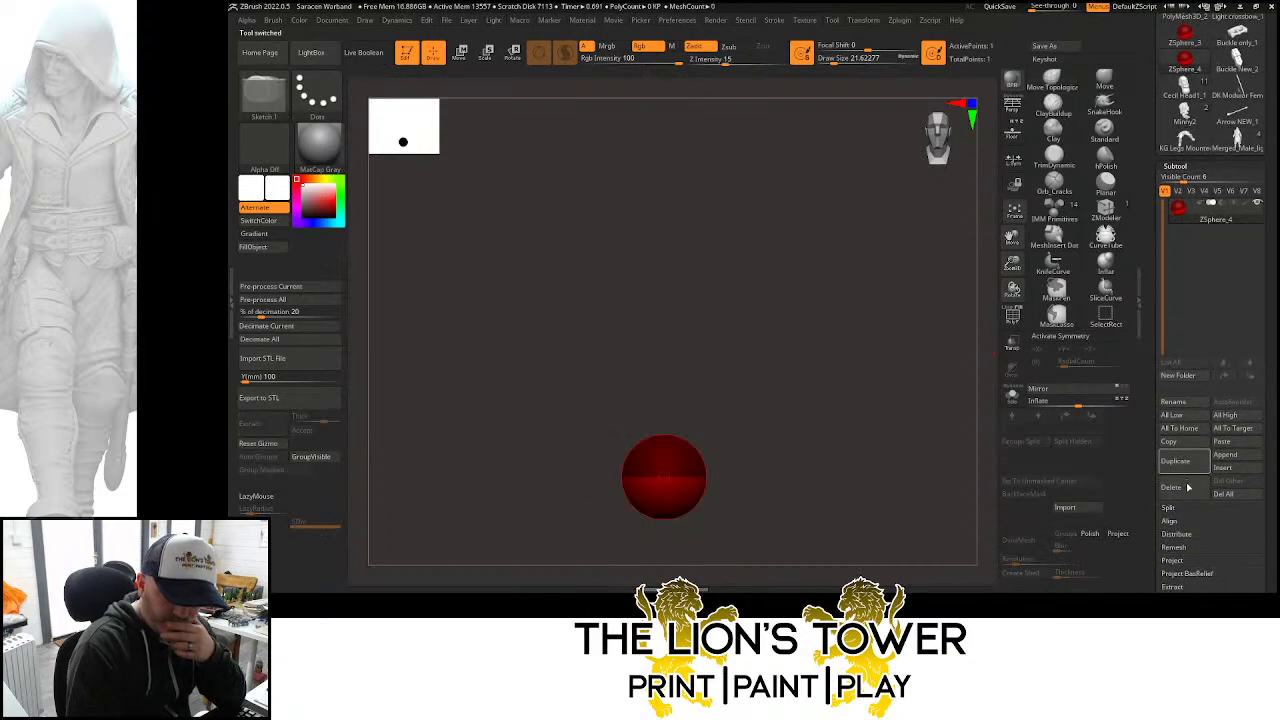
left_click(1170, 487)
left_click(1083, 517)
left_click(1185, 40)
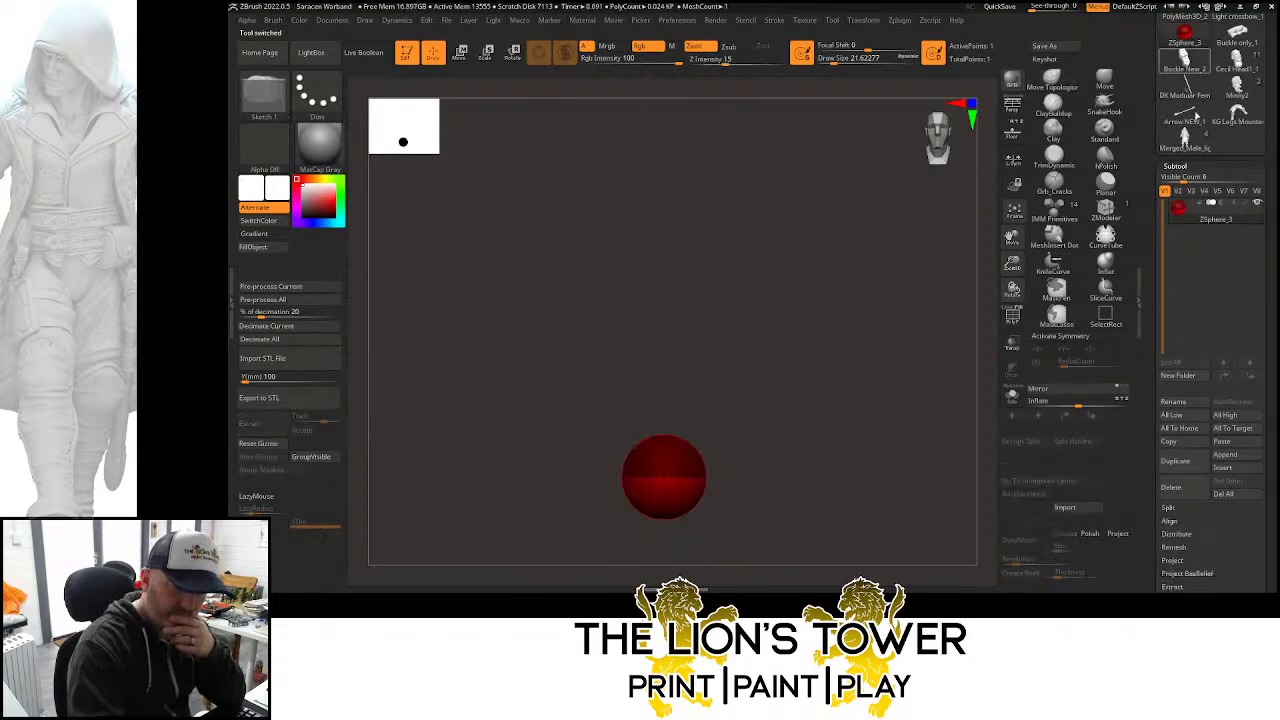
Delete the ZSphere_3 and Buckle only_1 tools, confirming each permanent removal
left_click(1191, 488)
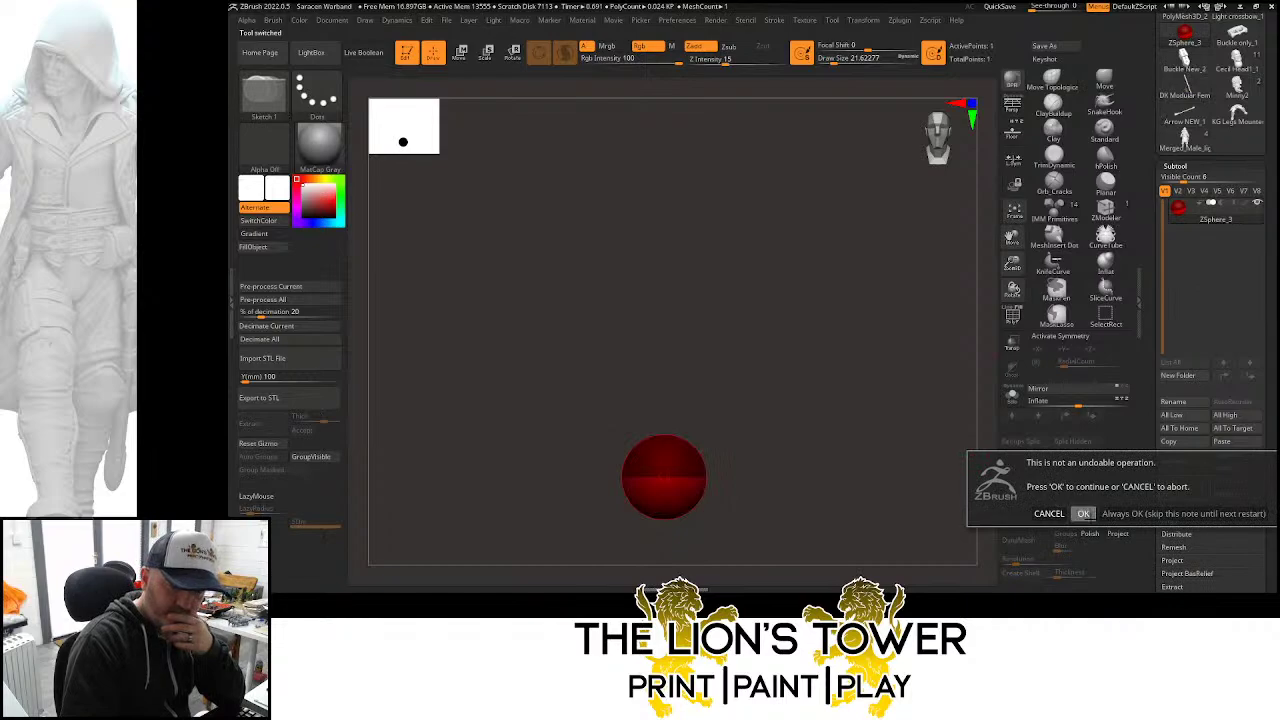
left_click(1087, 515)
left_click(1187, 36)
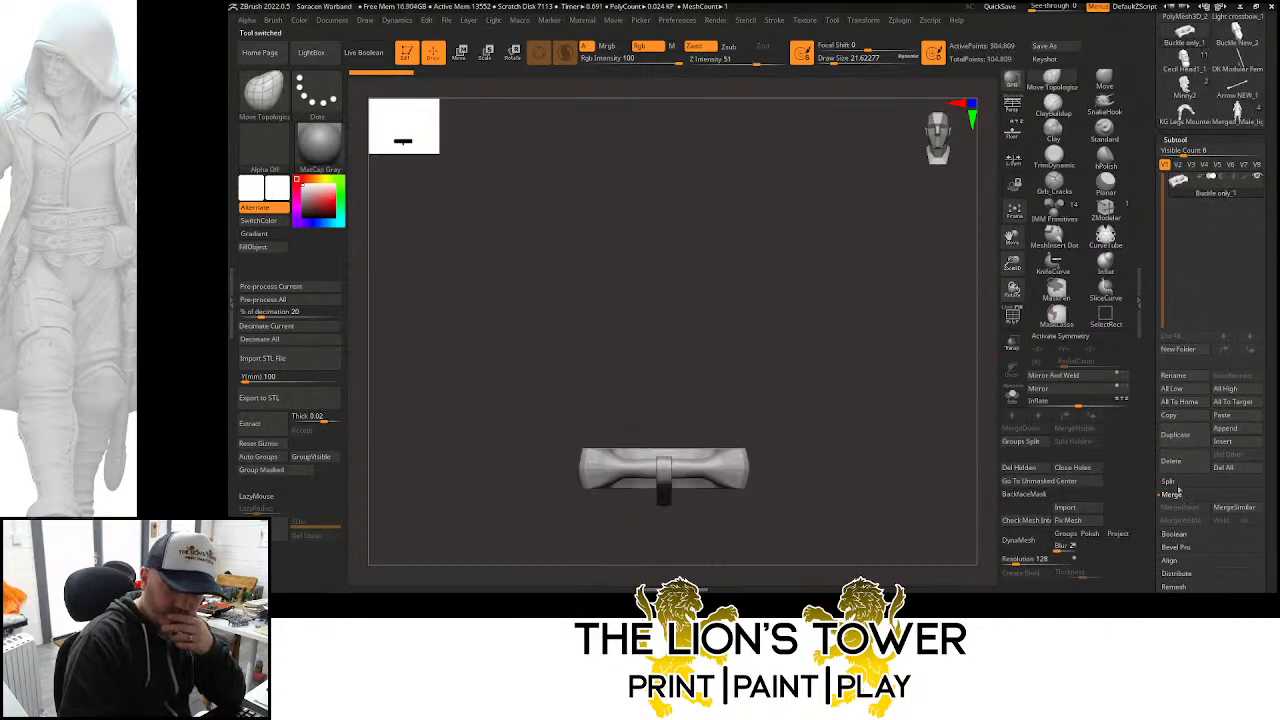
left_click(1172, 461)
left_click(1078, 486)
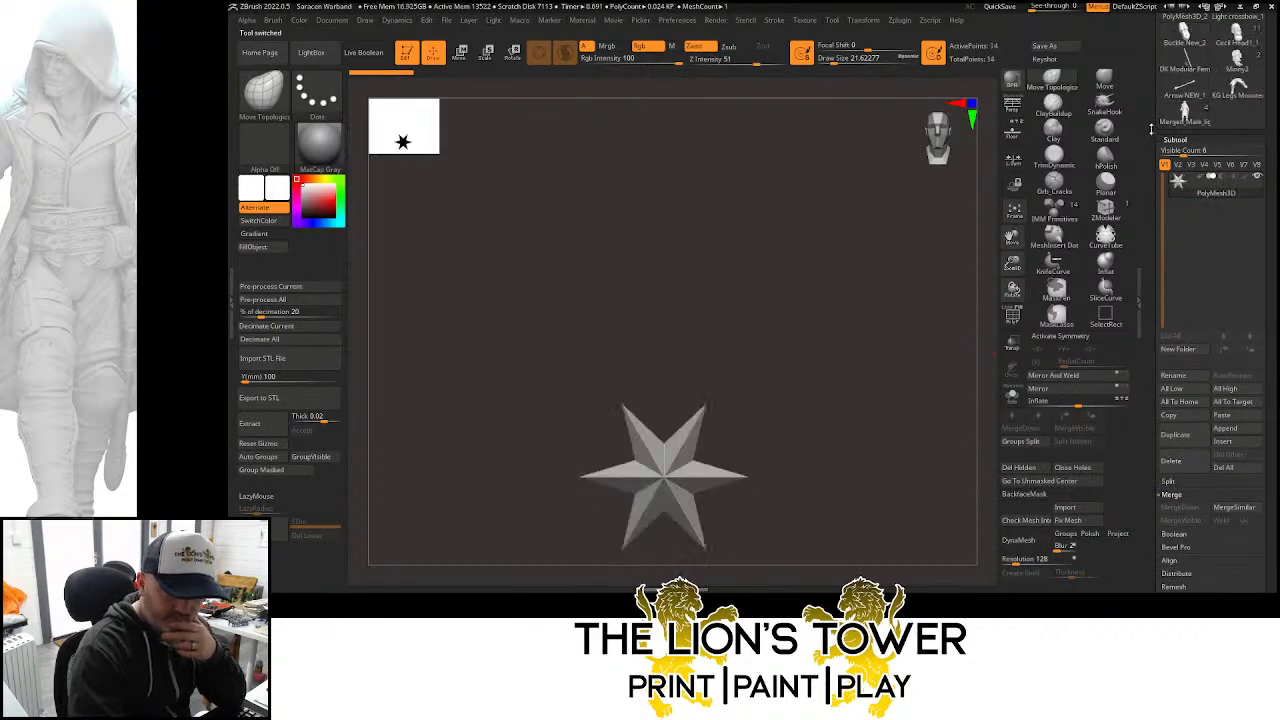
Delete the Buckle New_2 and PolyMesh3D_2 tools, confirming each permanent removal
left_click(1186, 42)
left_click(1185, 541)
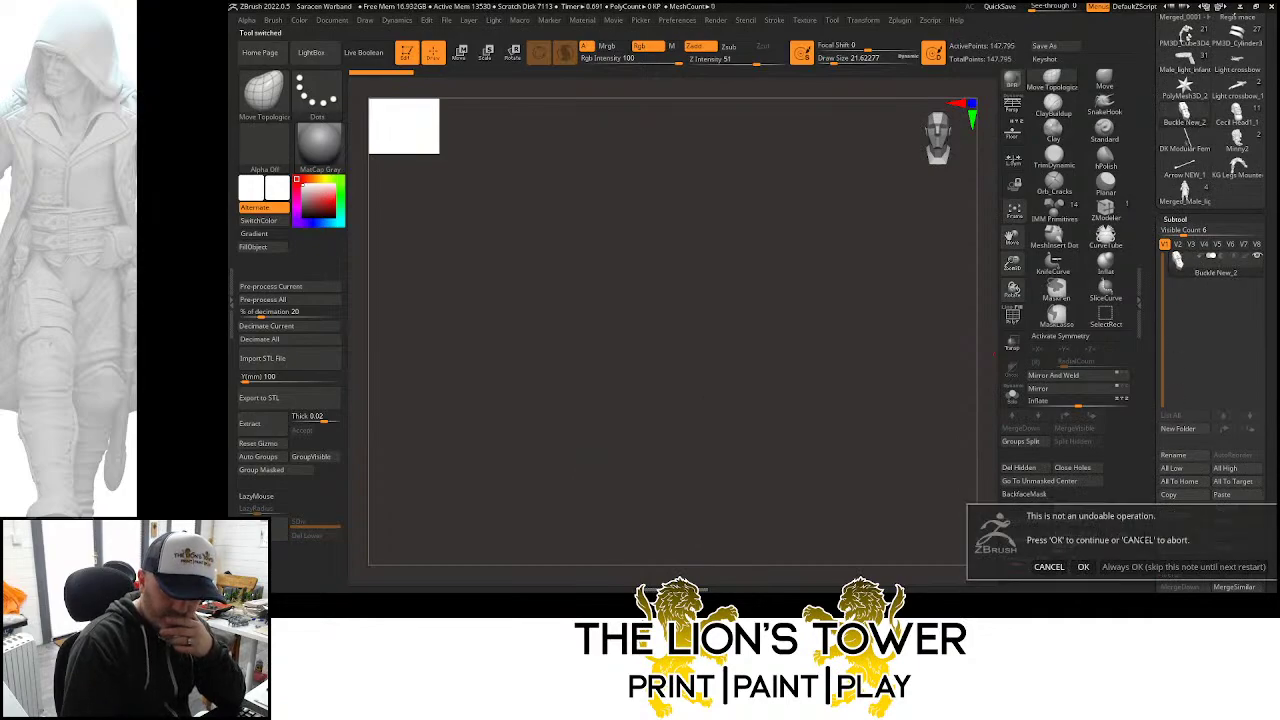
left_click(1083, 566)
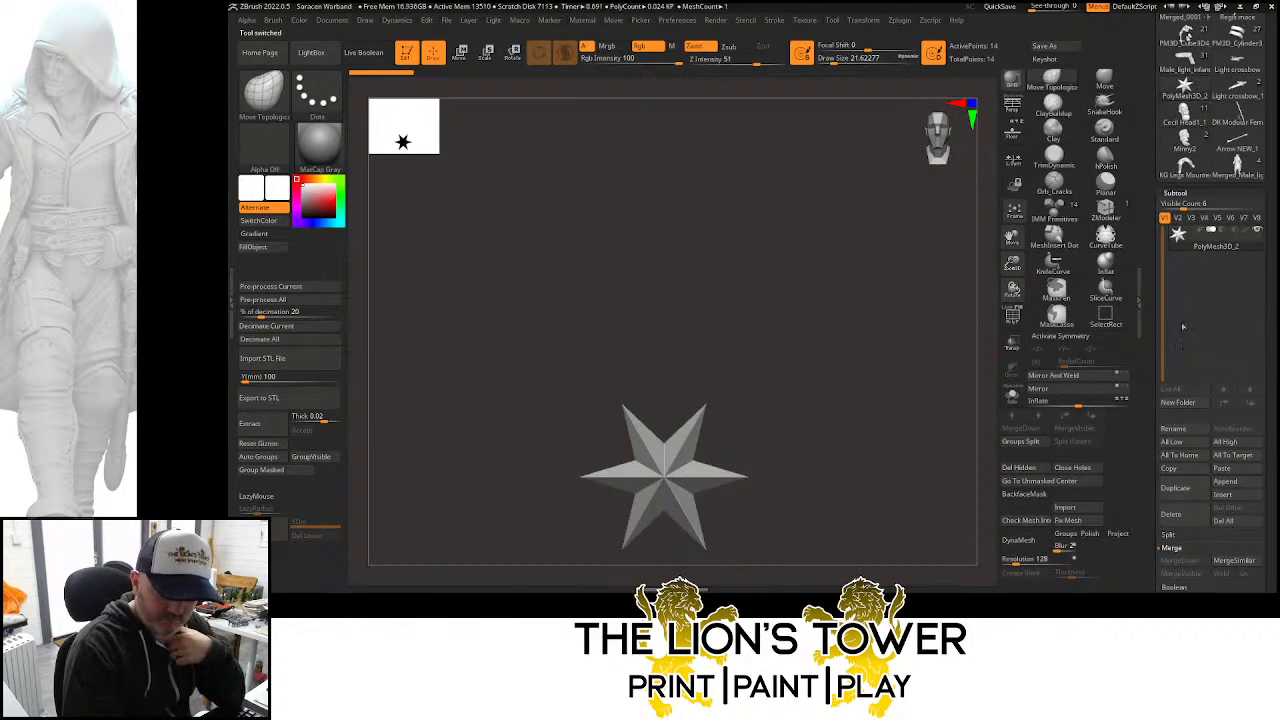
left_click(1188, 520)
left_click(1083, 540)
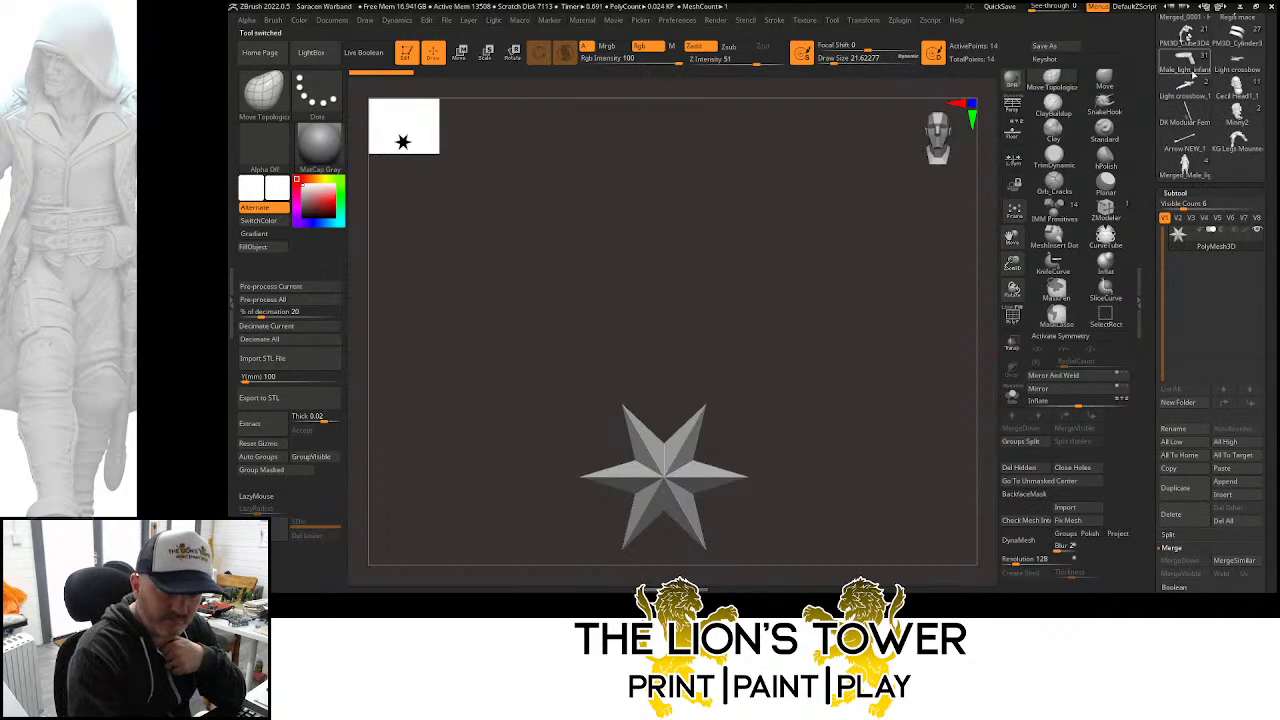
Examine the remaining tools one by one, including Light crossbow, DK Modular Female2 and Arrow NEW_1, to decide which are unneeded
left_click(1192, 60)
left_click(1240, 60)
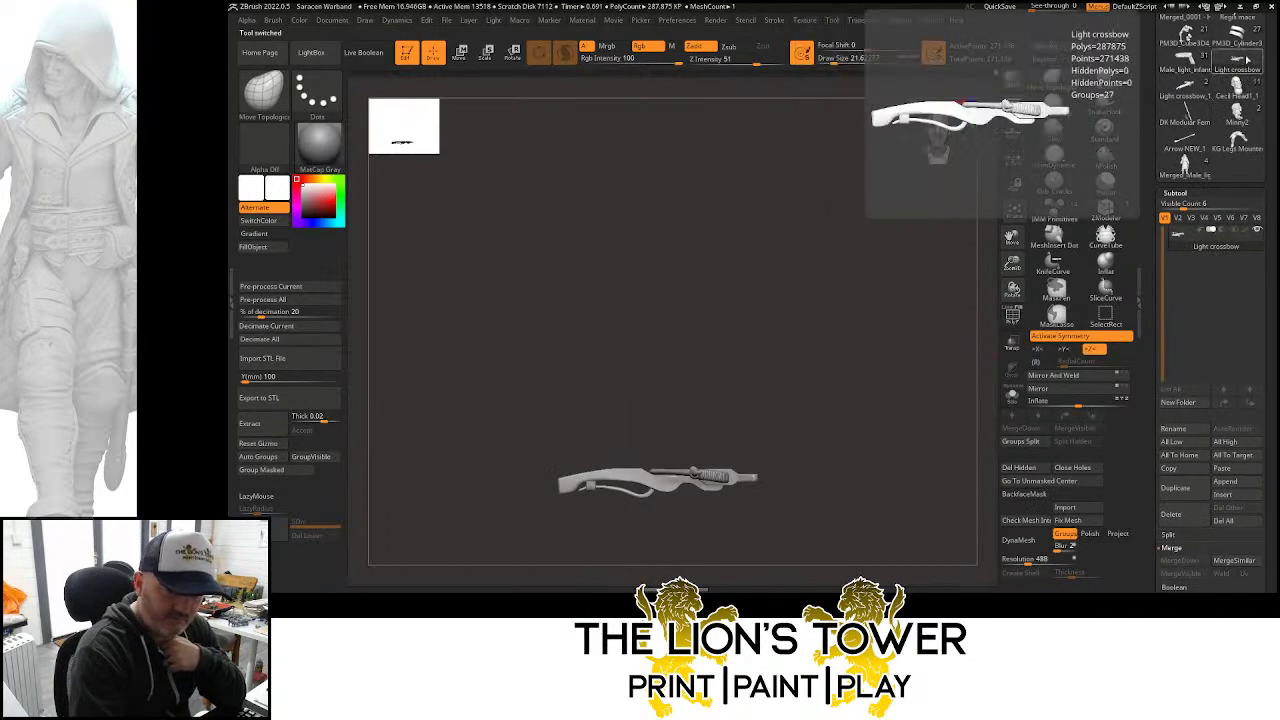
left_click(1240, 40)
left_click(1238, 61)
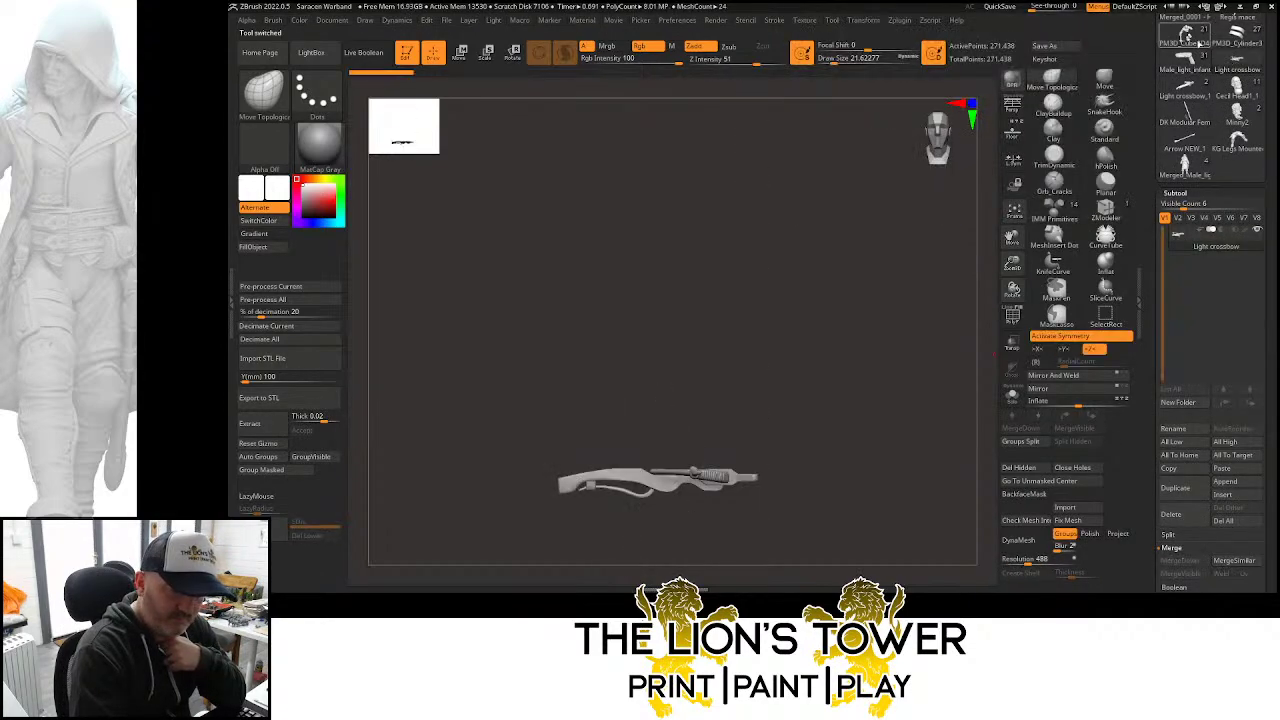
left_click(1200, 44)
left_click(1240, 88)
left_click(1198, 89)
left_click(1210, 121)
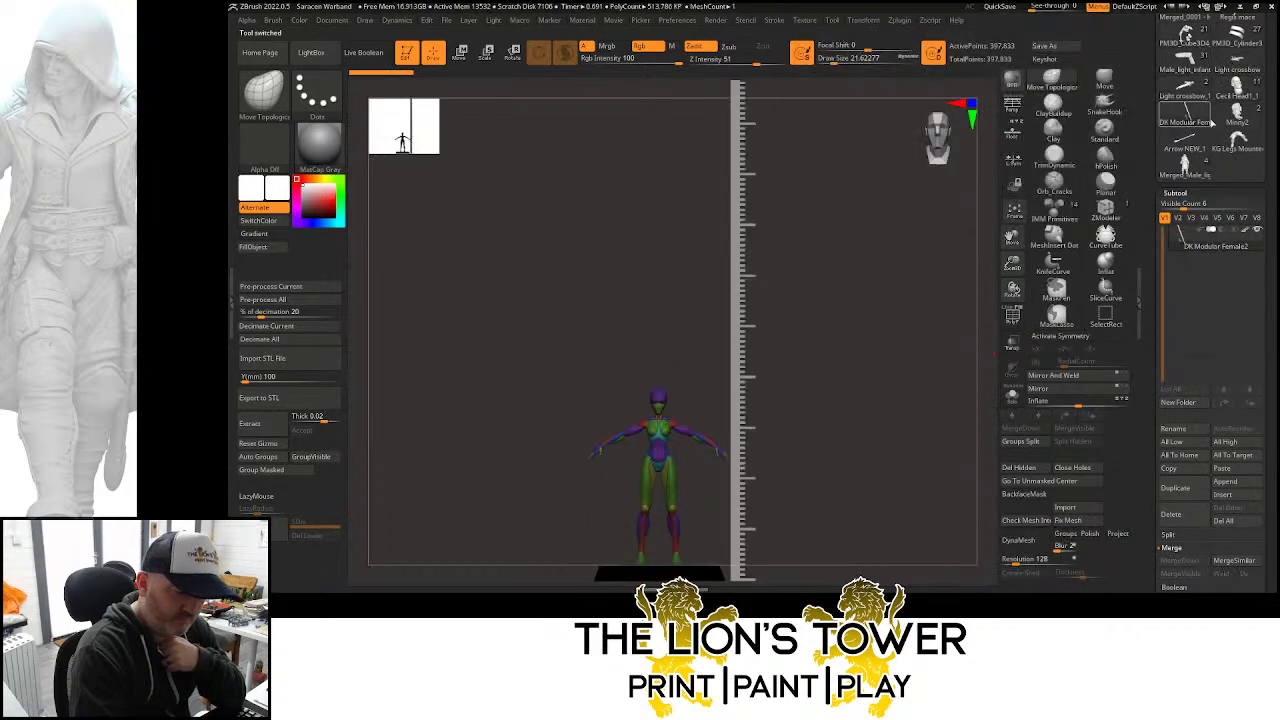
left_click(1236, 117)
left_click(1231, 147)
left_click(1196, 146)
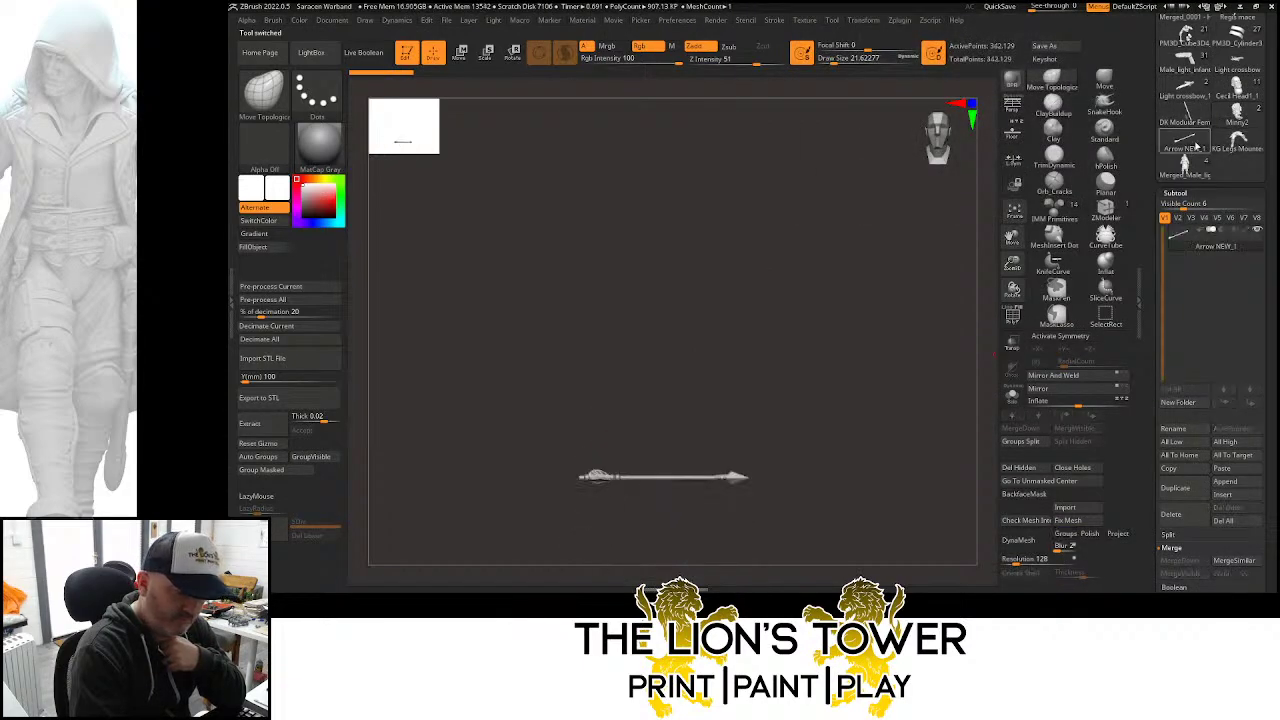
left_click(1236, 148)
Load the Minny2 tool and delete both its Minny2 and Minny subtools, confirming each removal
left_click(1238, 113)
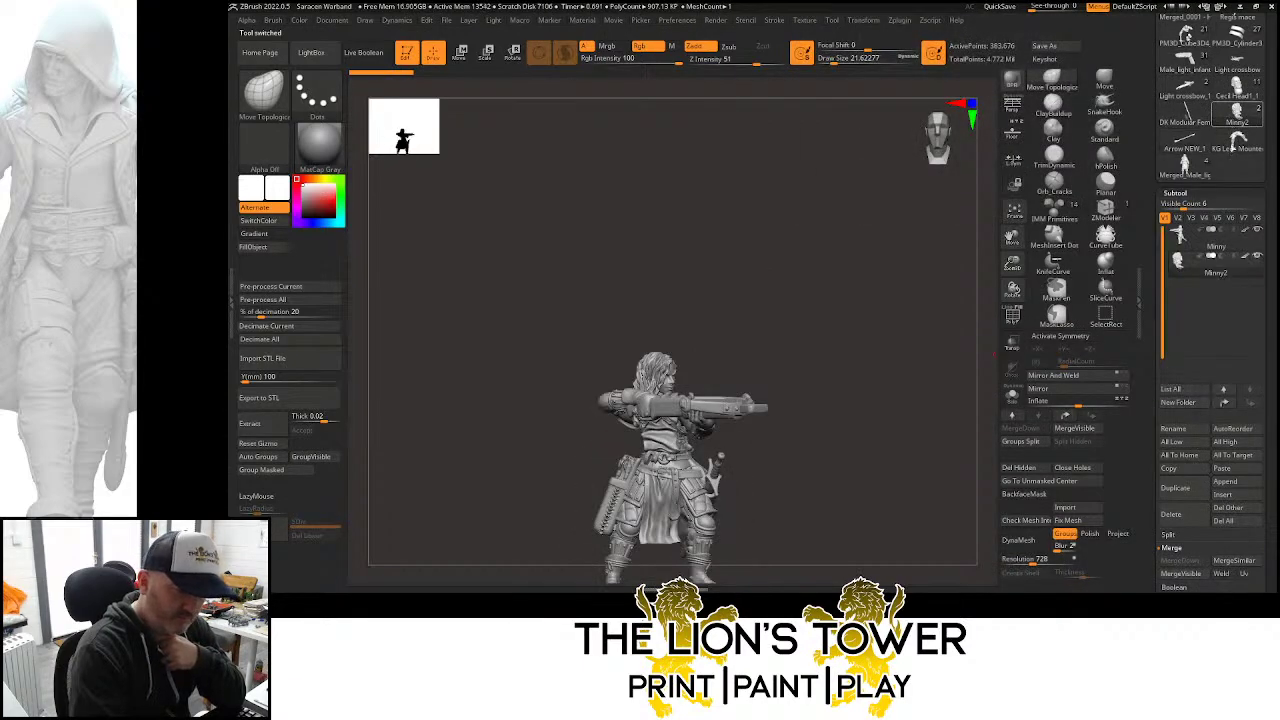
left_click(1184, 520)
left_click(1083, 542)
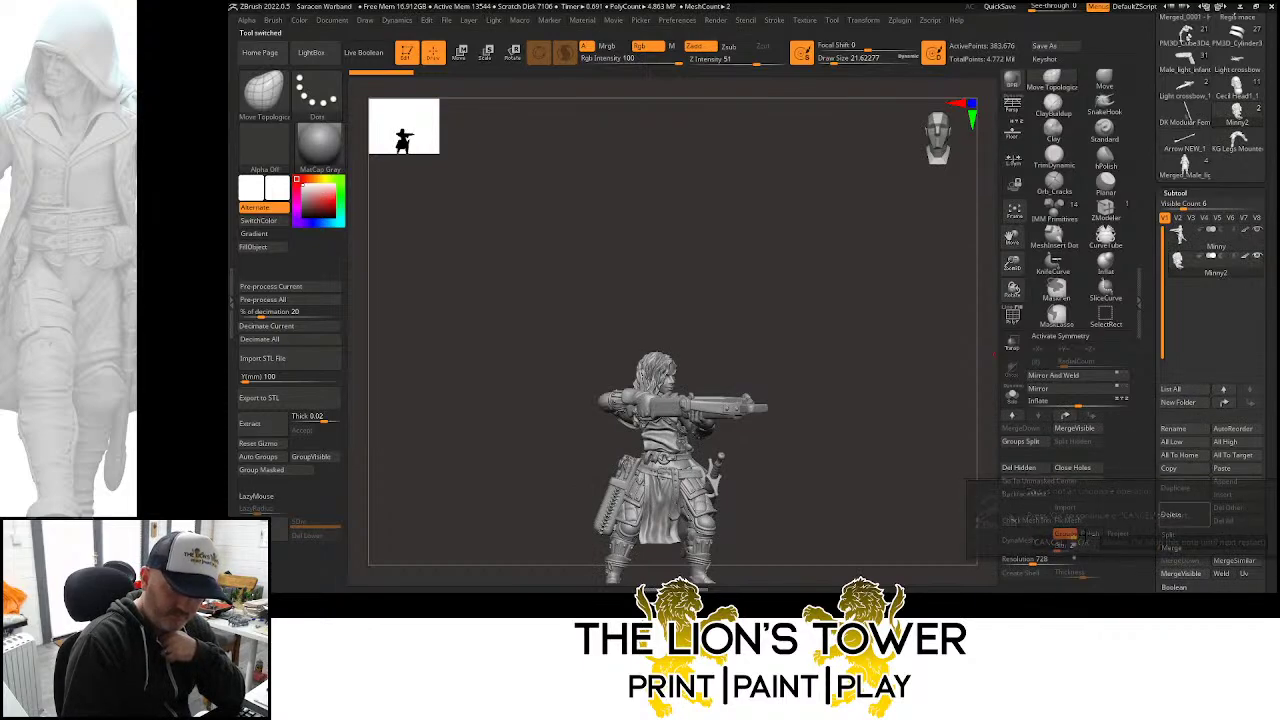
left_click(1171, 514)
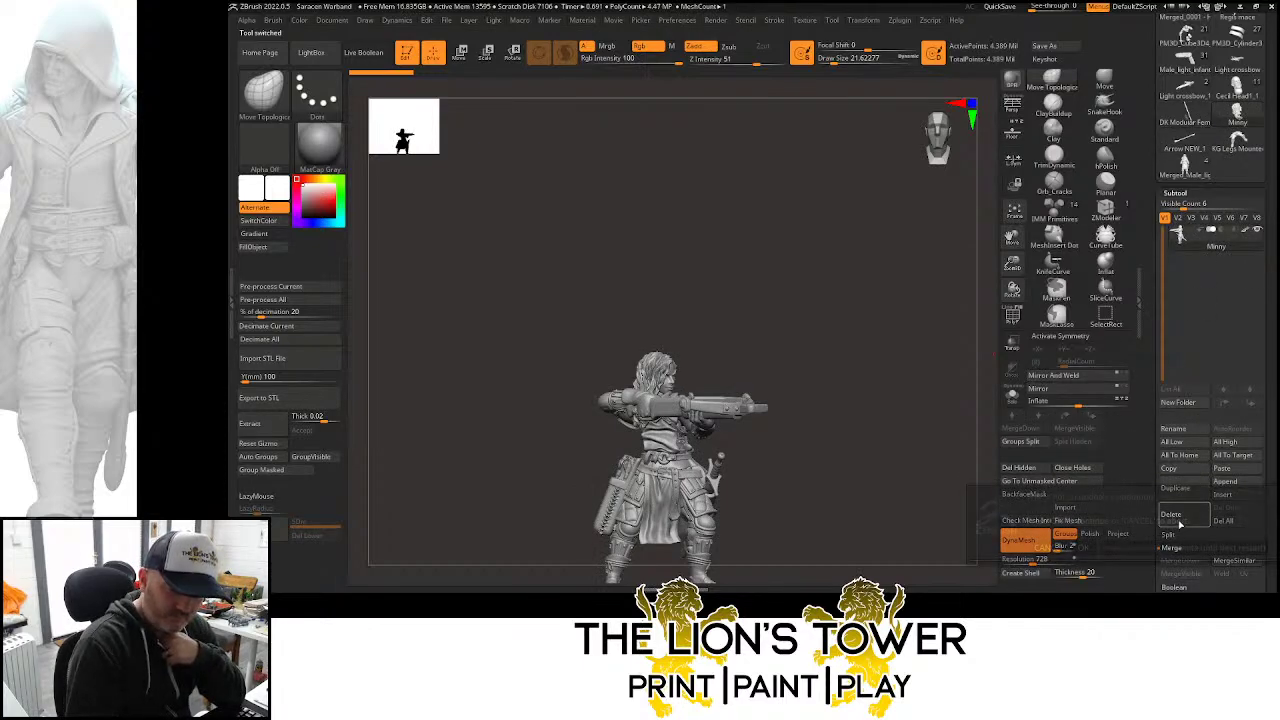
left_click(1083, 542)
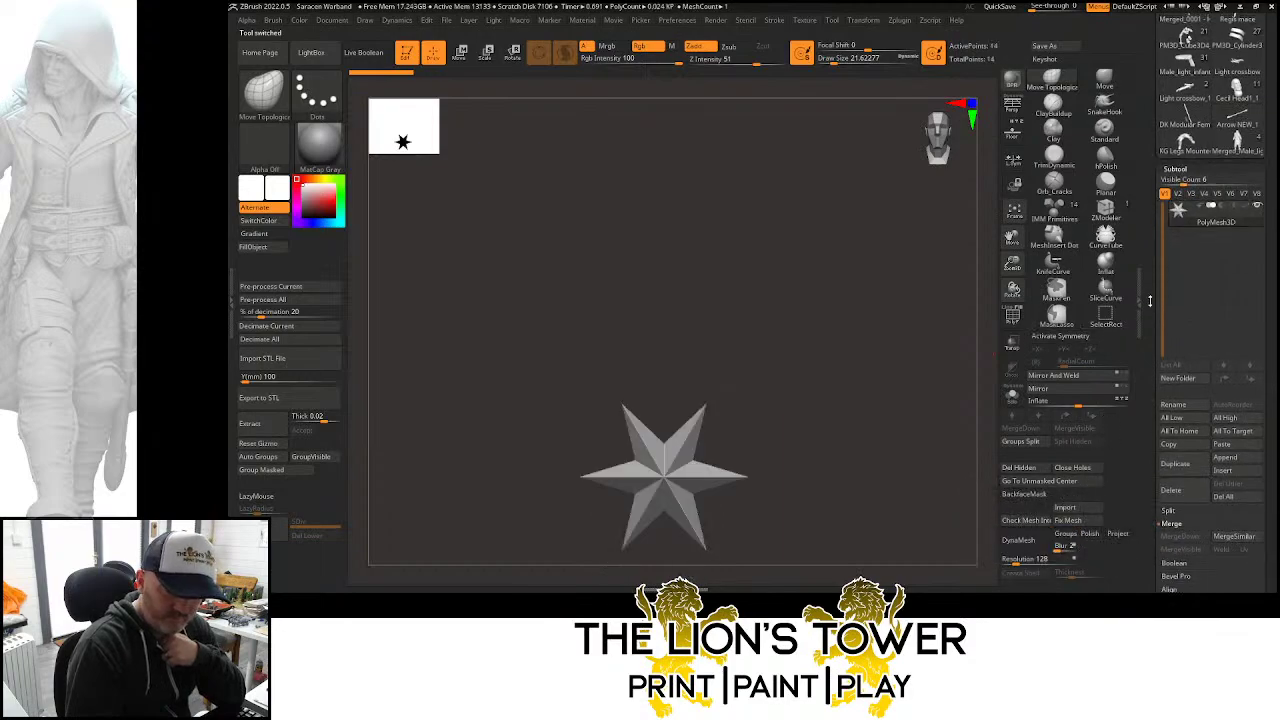
Check the DK Modular Female2 and merged human male figures, and delete all subtools of the Chocobo White Mage tool
left_click_drag(1183, 157, 1195, 402)
left_click(1193, 383)
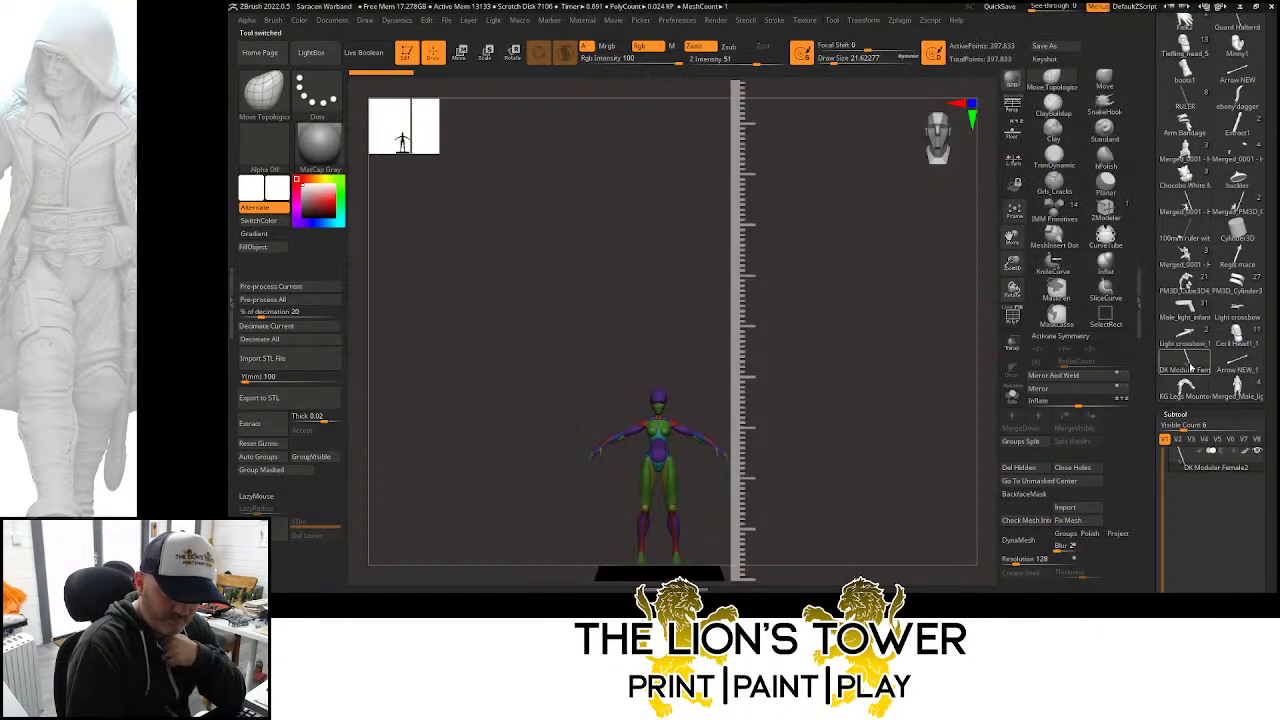
left_click(1183, 283)
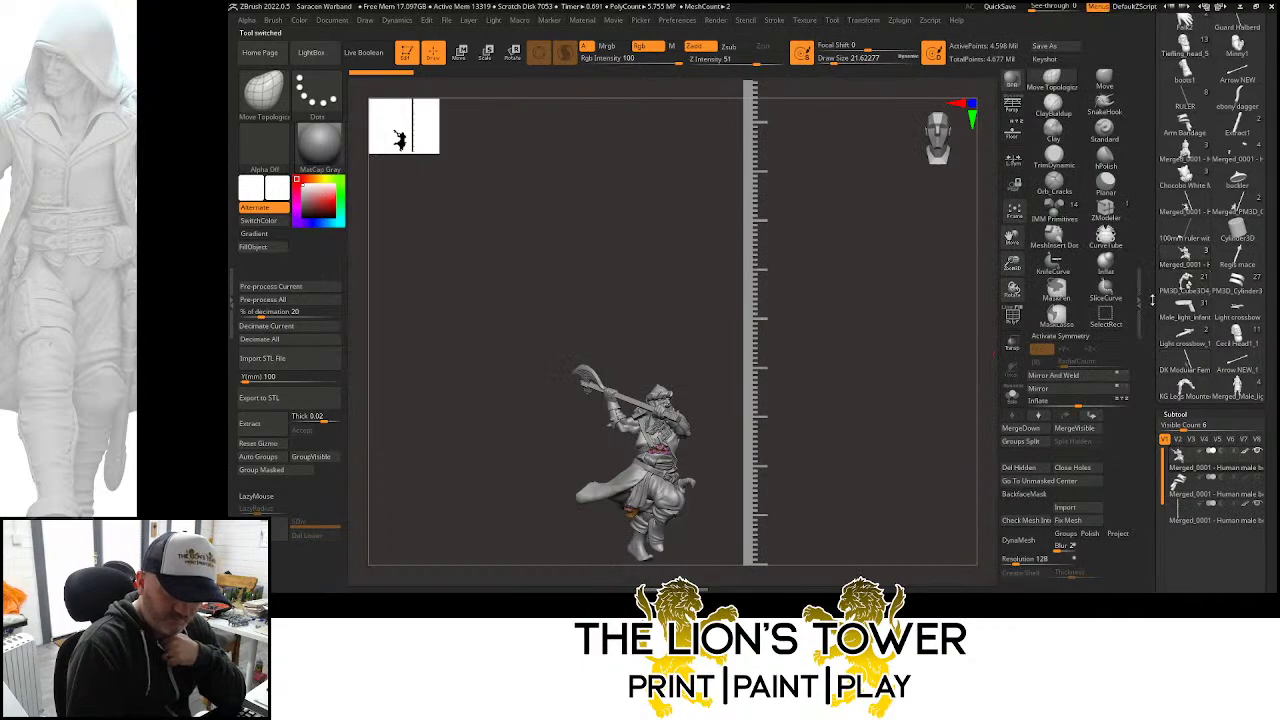
scroll(1160, 300, "up", 2)
left_click(1185, 276)
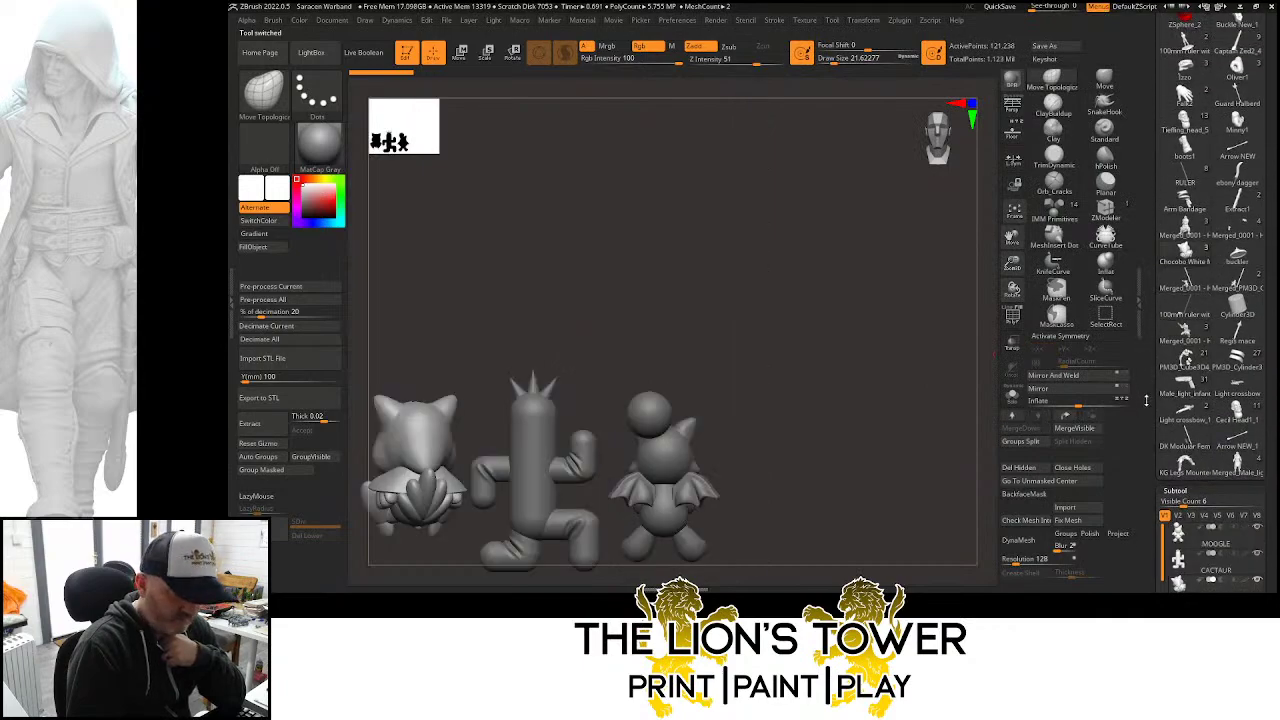
scroll(1146, 400, "down", 5)
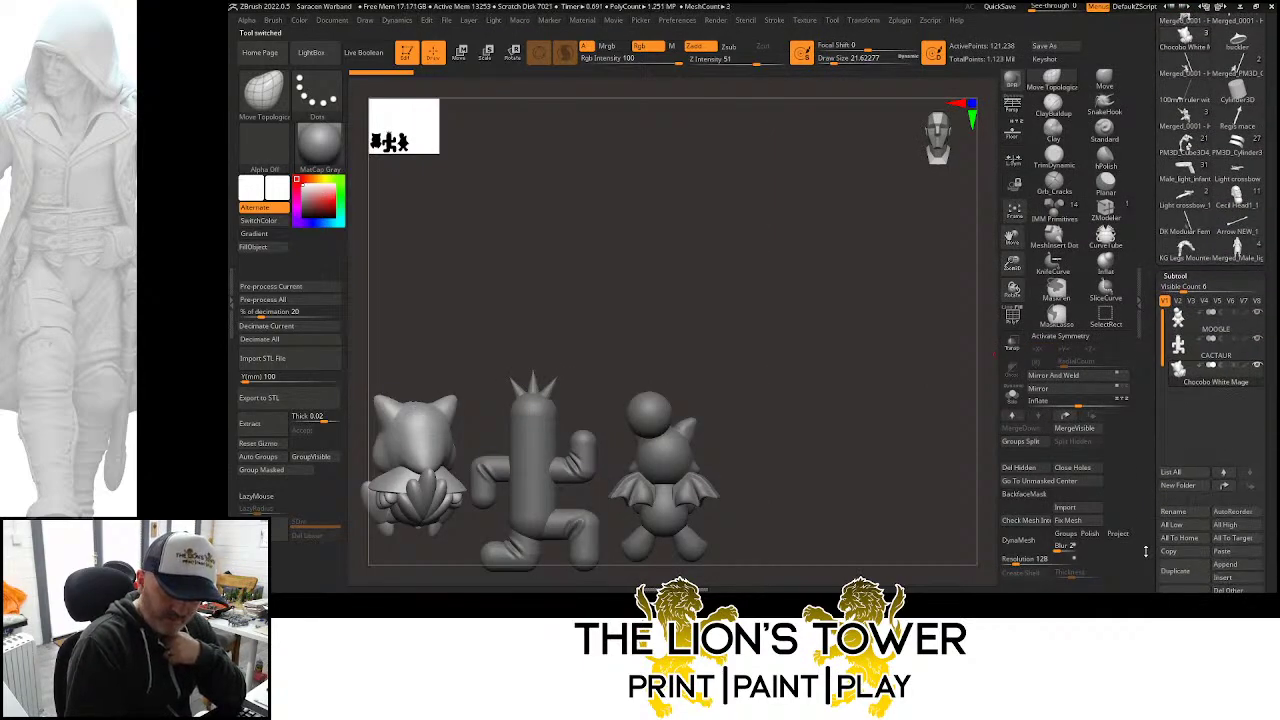
left_click_drag(1146, 551, 1148, 503)
left_click(1226, 556)
left_click(1081, 577)
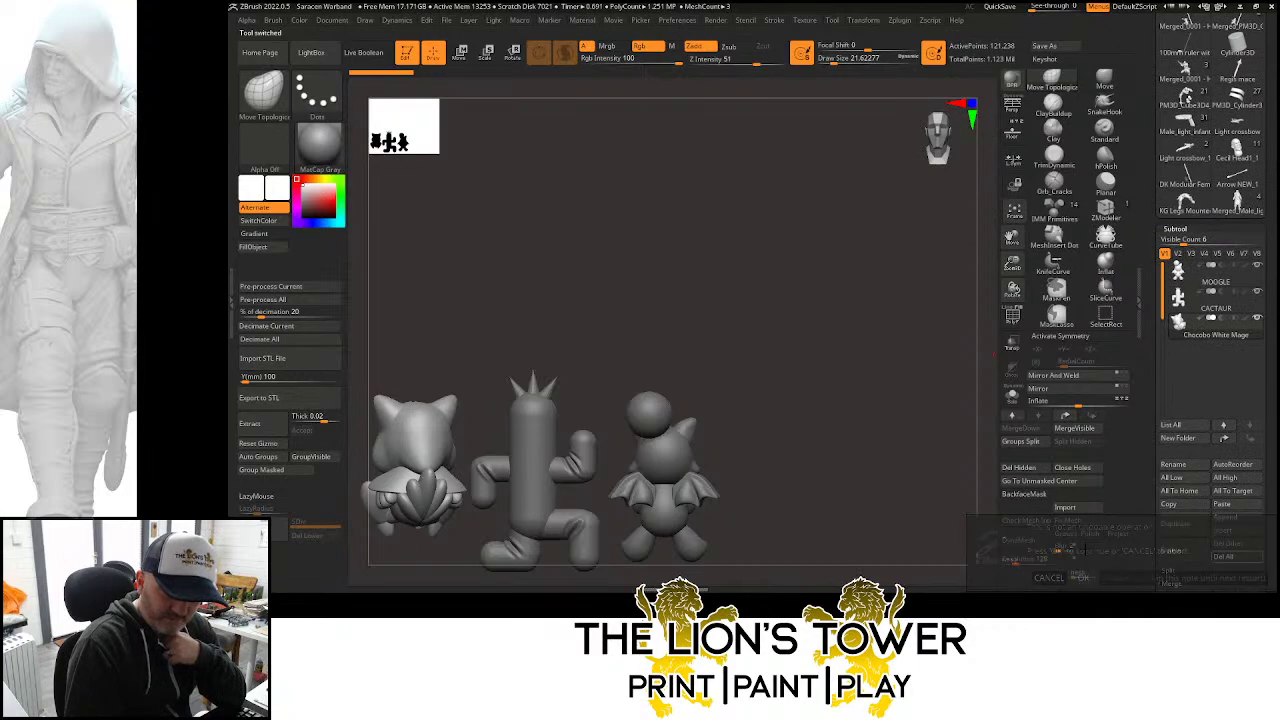
left_click(1082, 577)
Check the Extract1, boots1 and neighbouring accessory tools on the canvas
scroll(1148, 425, "up", 4)
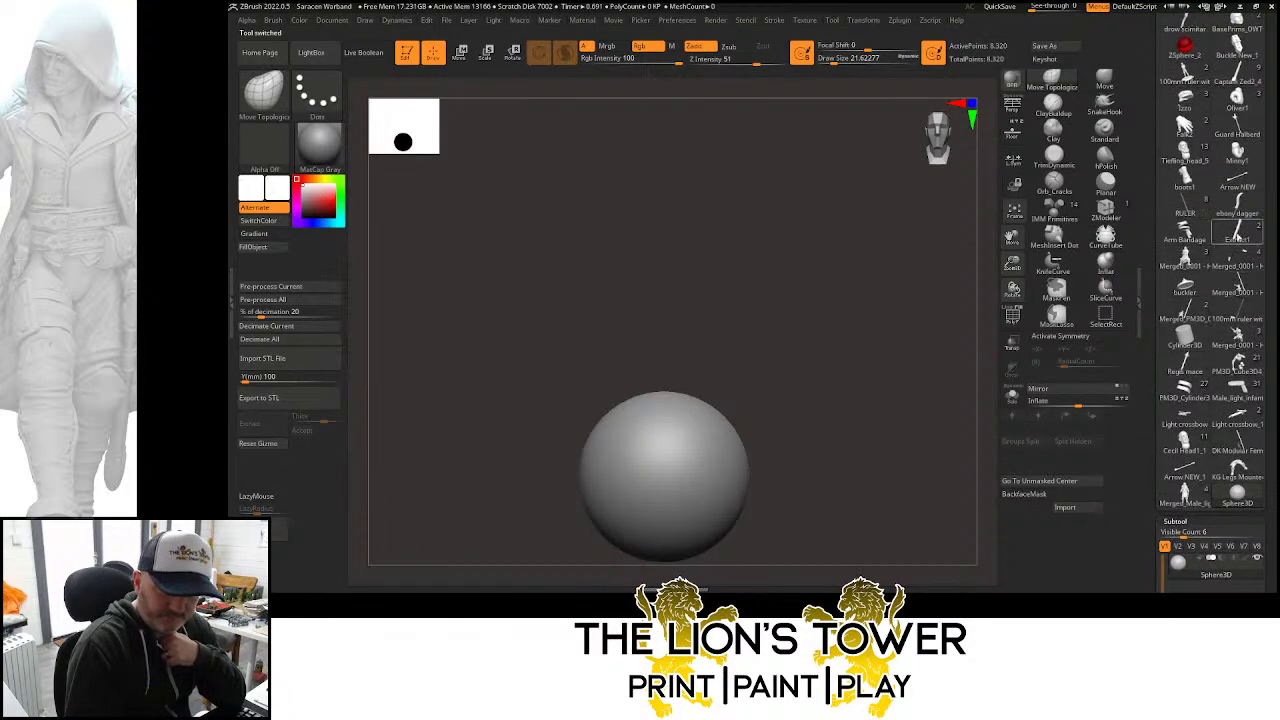
left_click(1237, 207)
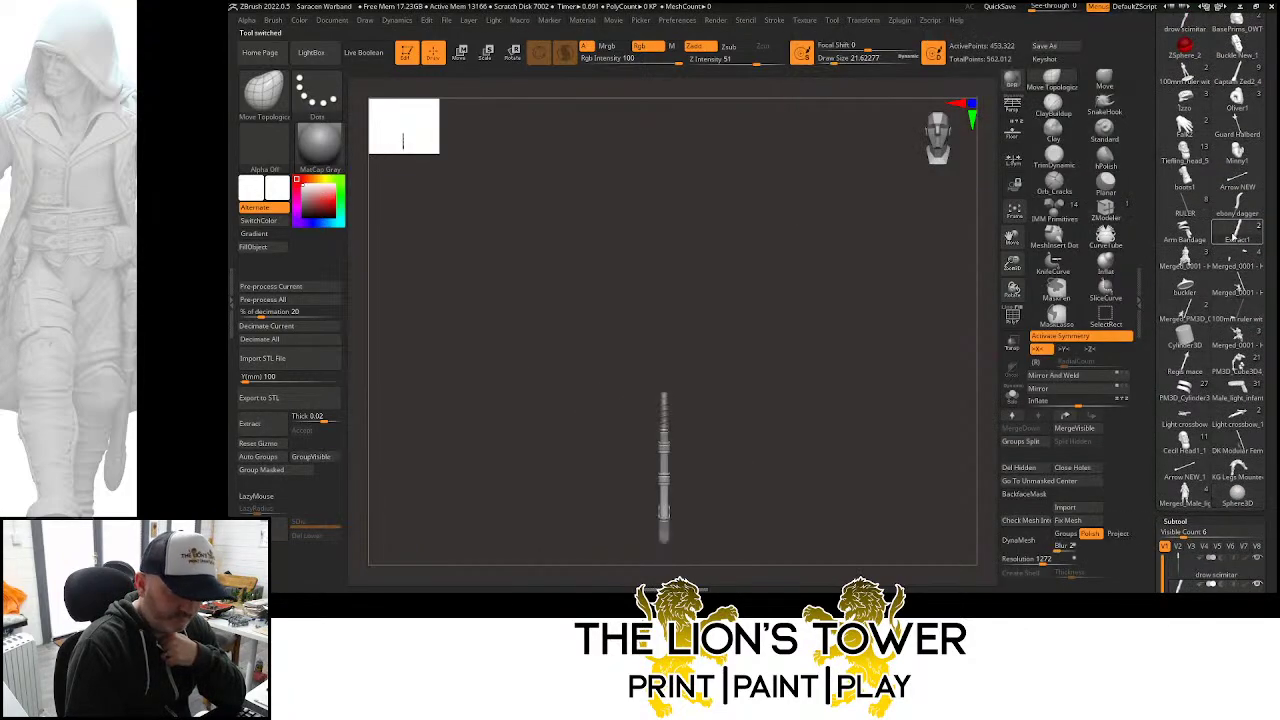
left_click(1237, 180)
left_click(1237, 154)
left_click(1187, 180)
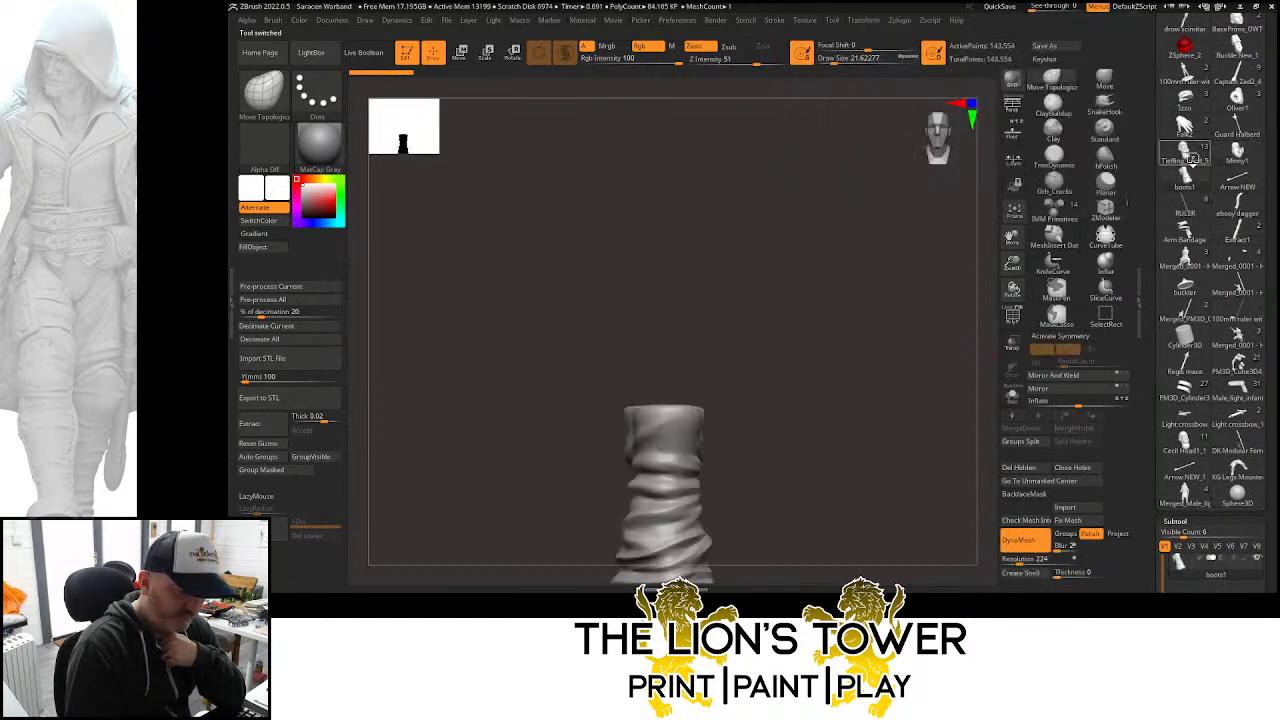
Frame the Tiefling_head_5 tool and compare its head subtools with those of the Cecil Head1_1 tool
left_click(1188, 155)
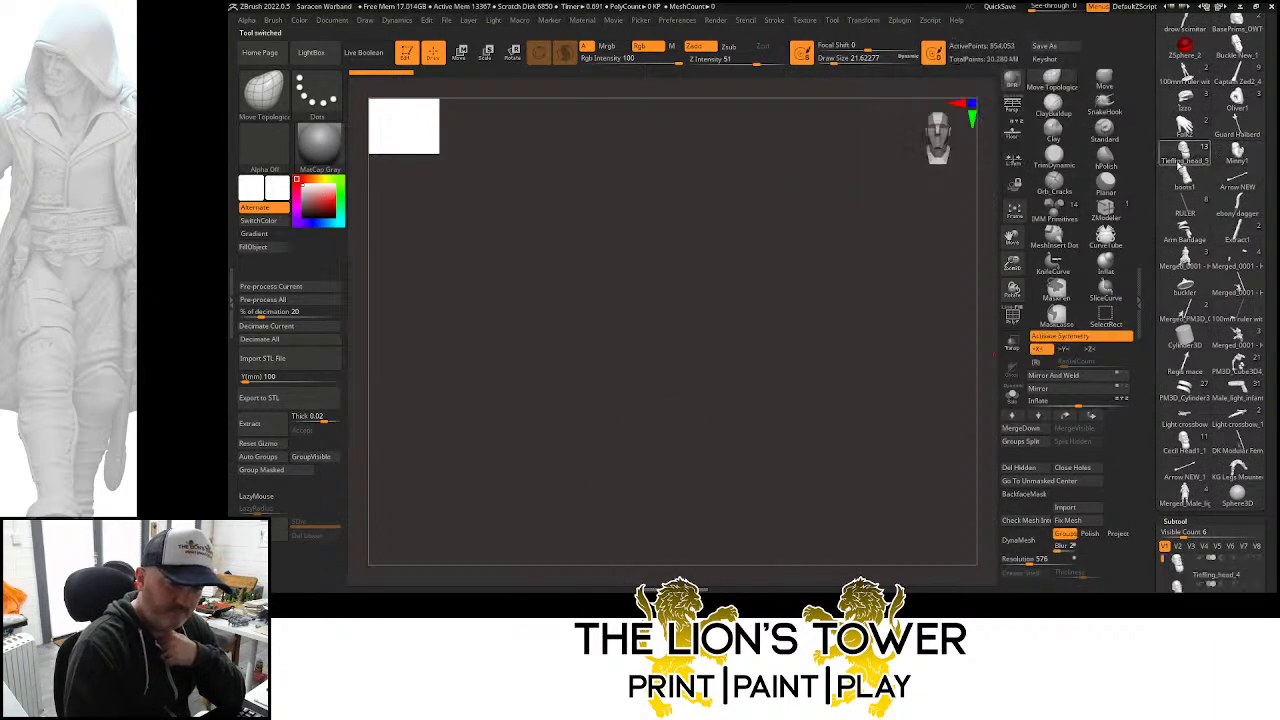
left_click(1014, 213)
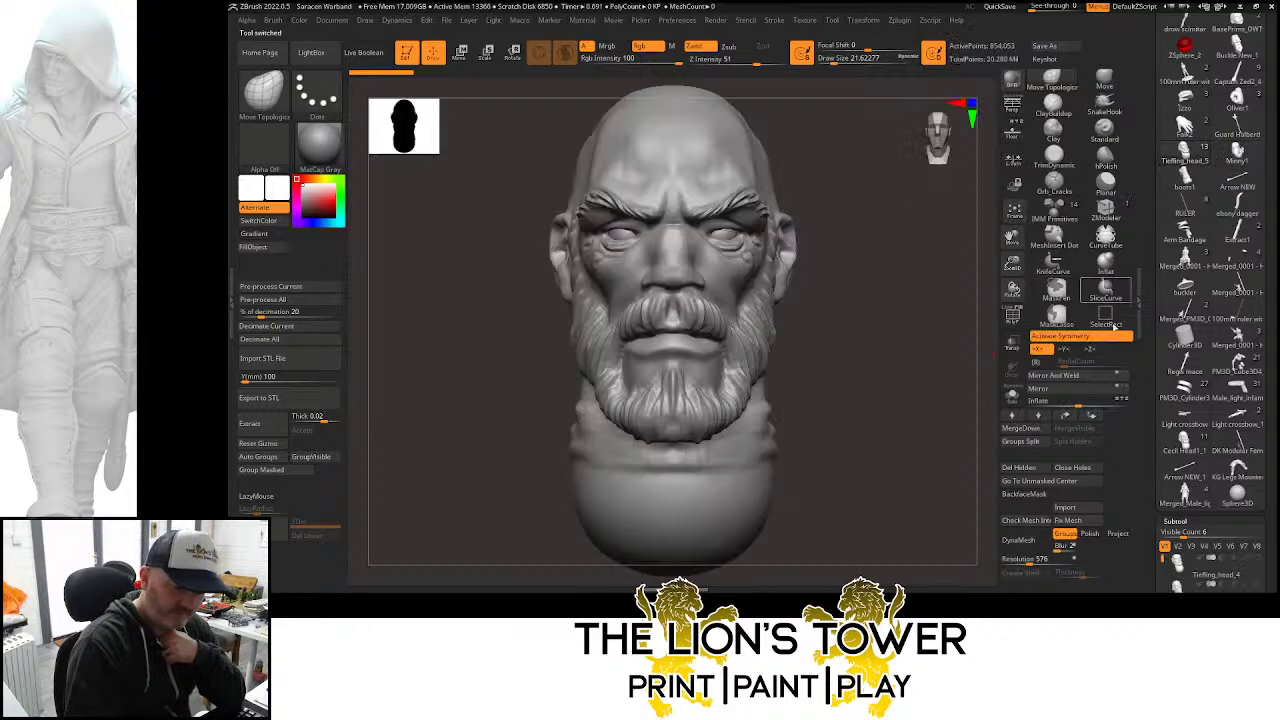
scroll(1147, 508, "down", 5)
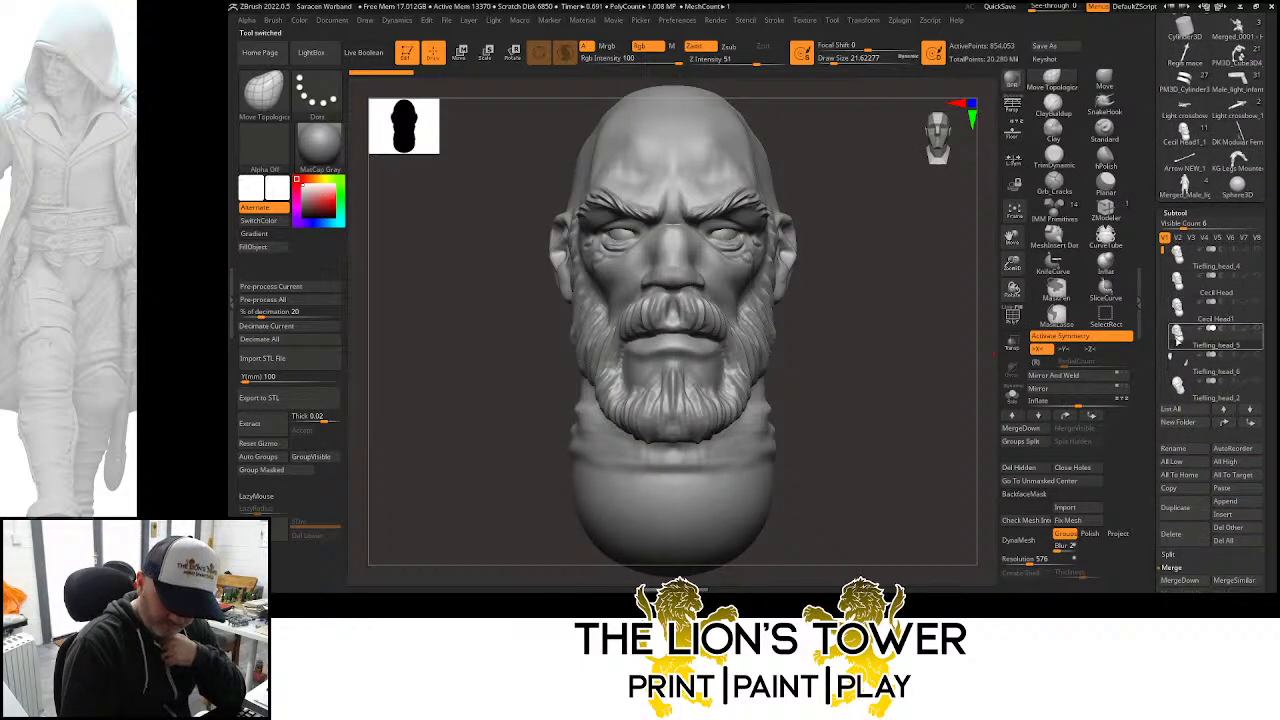
scroll(1160, 258, "up", 2)
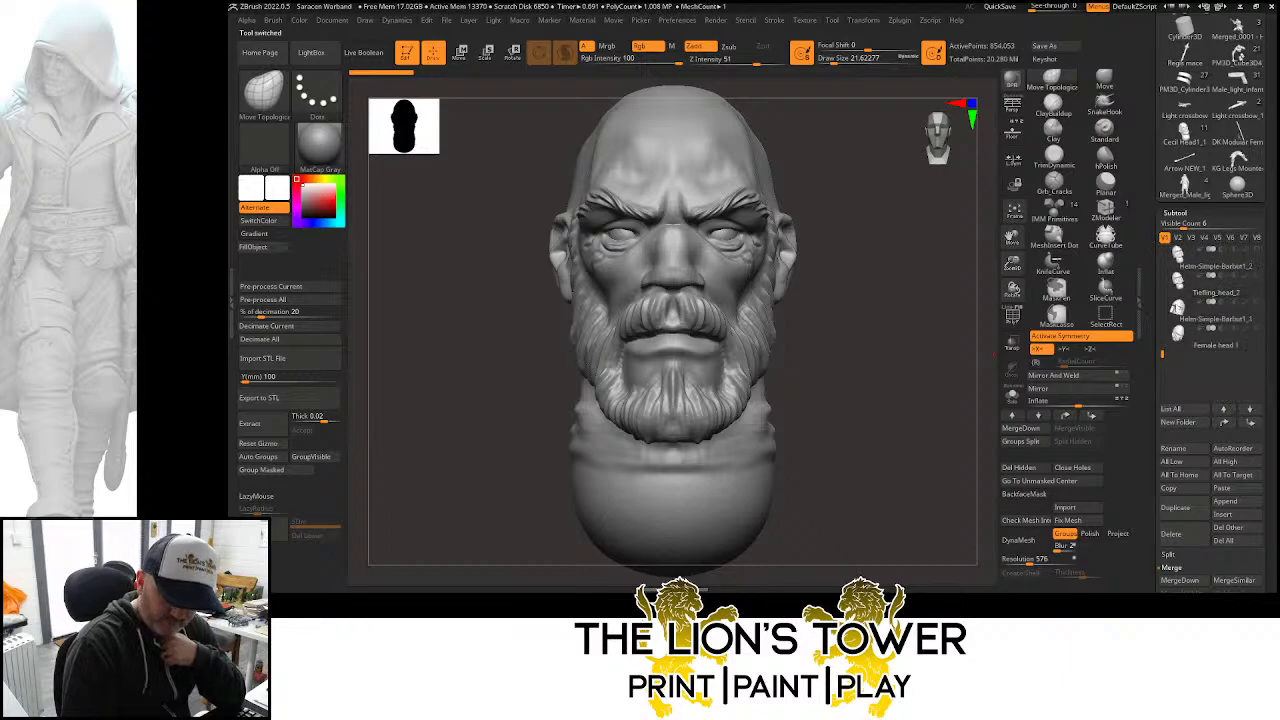
left_click(1195, 277)
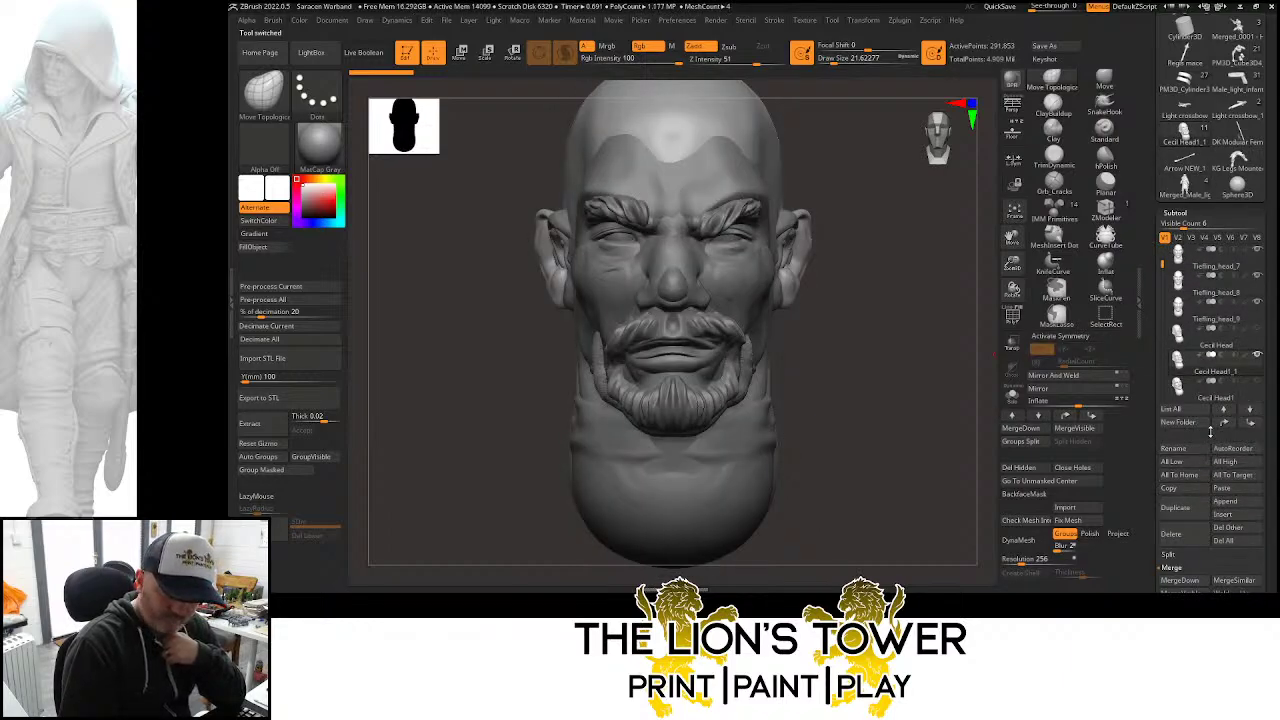
mouse_move(1177, 272)
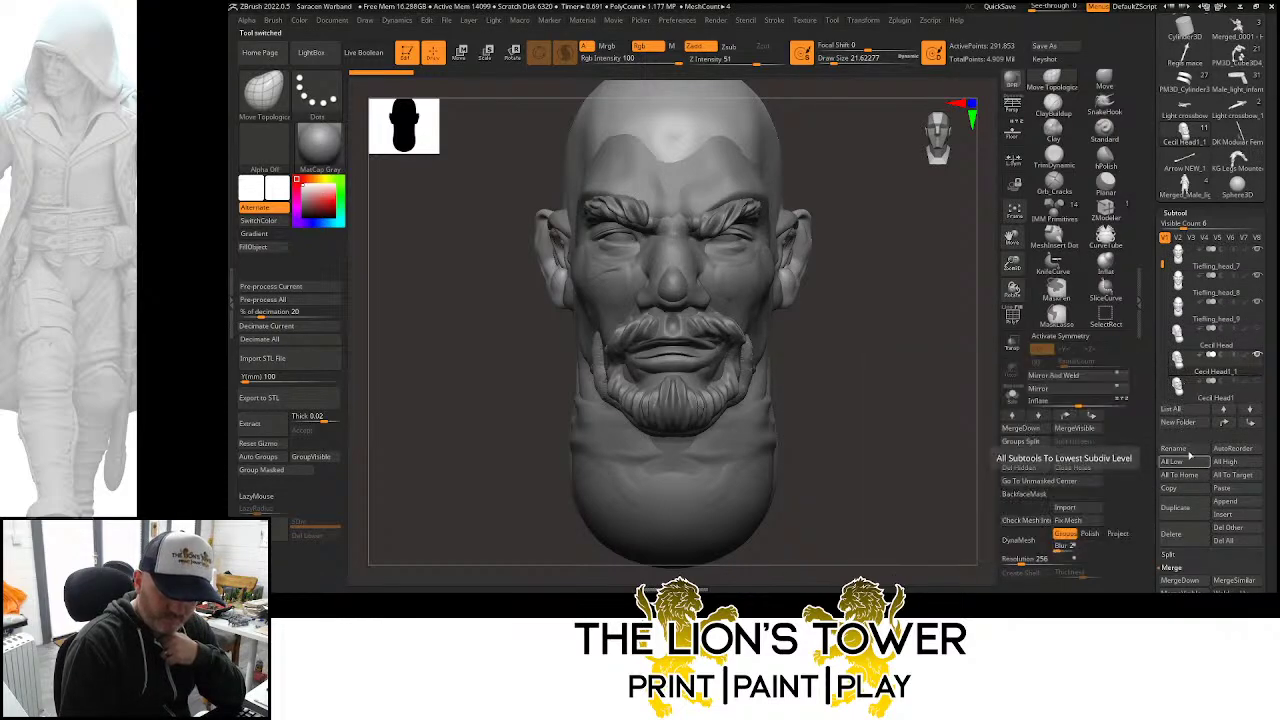
scroll(1170, 308, "up", 5)
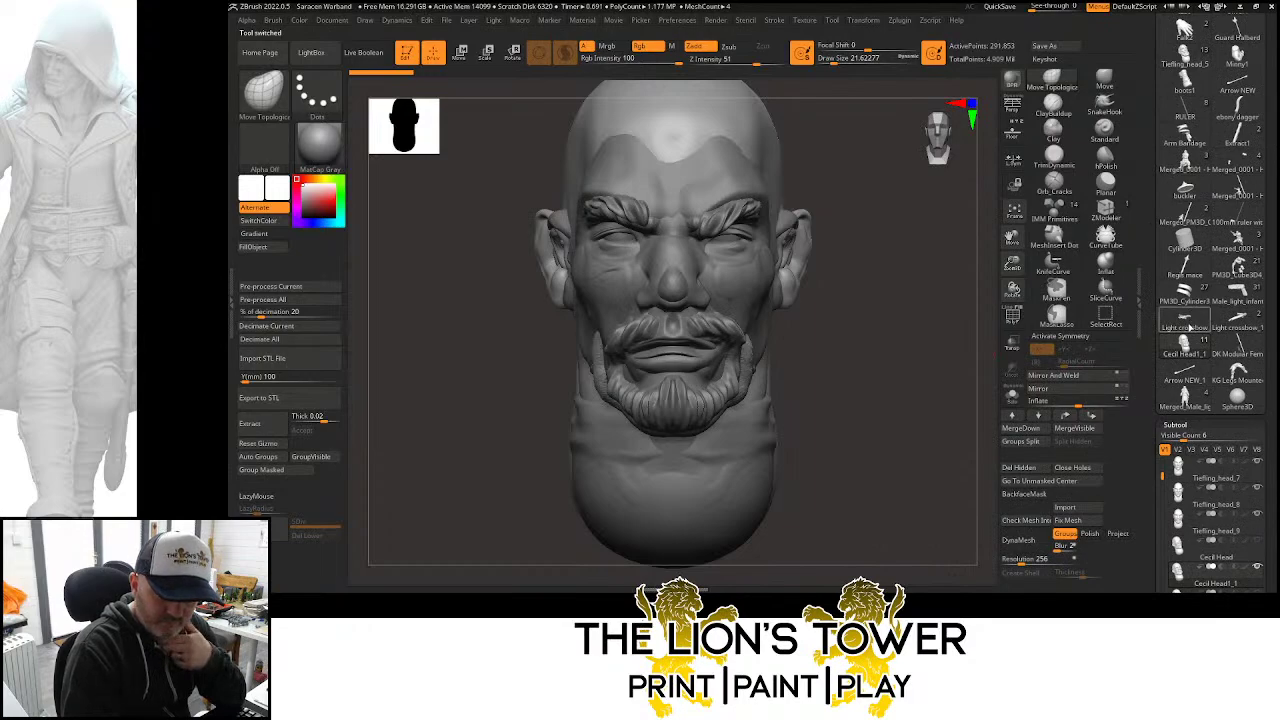
Check the merged male figures, and load and frame the Male_light_infantry2_17 tool
left_click(1188, 325)
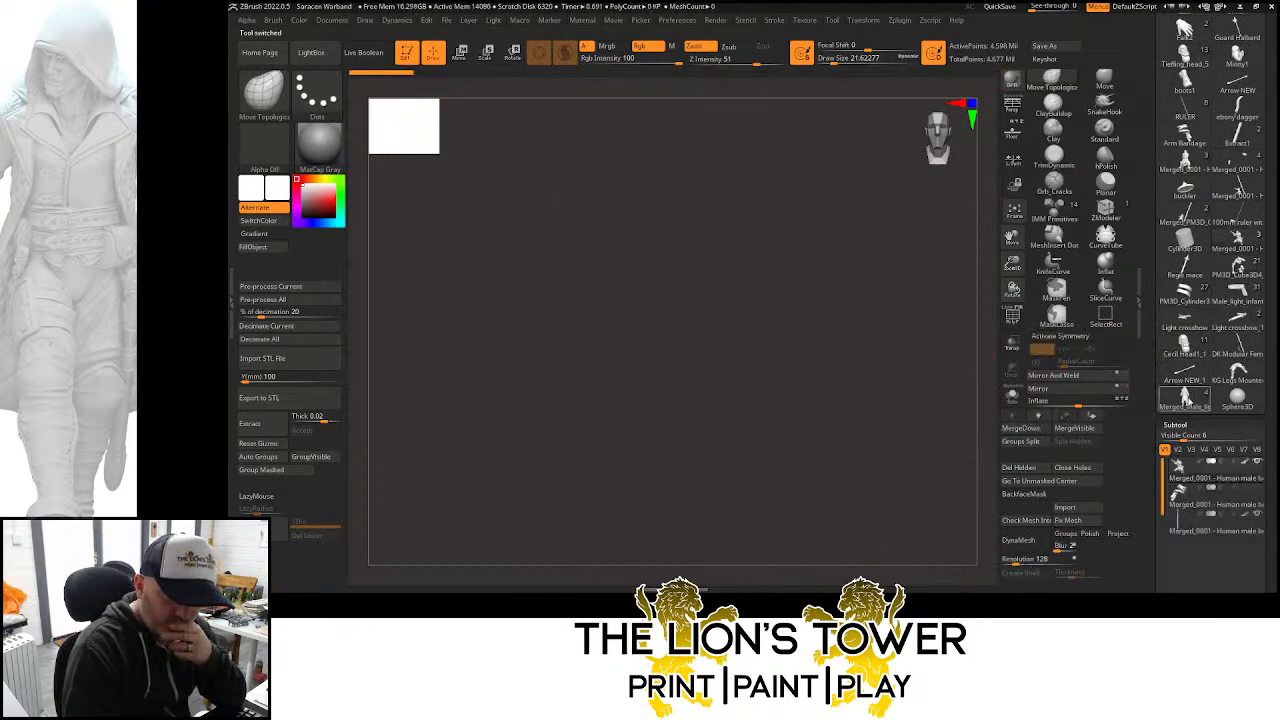
left_click(1238, 375)
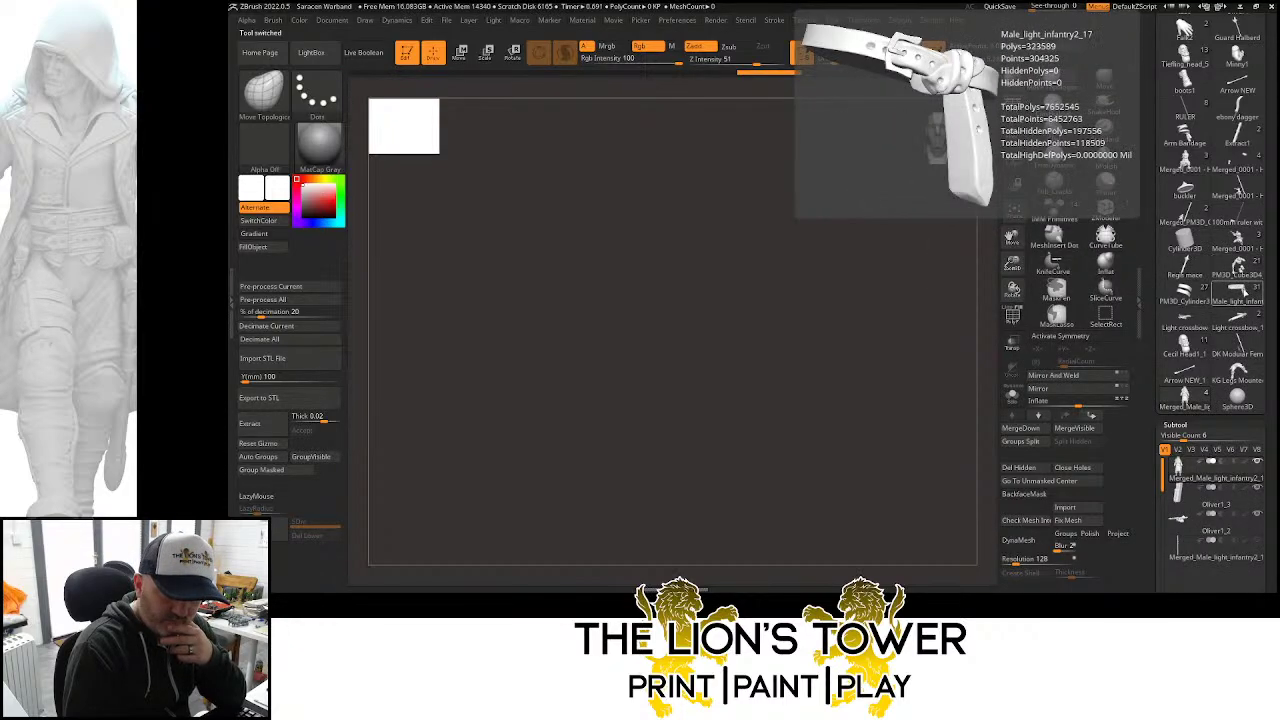
mouse_move(1242, 320)
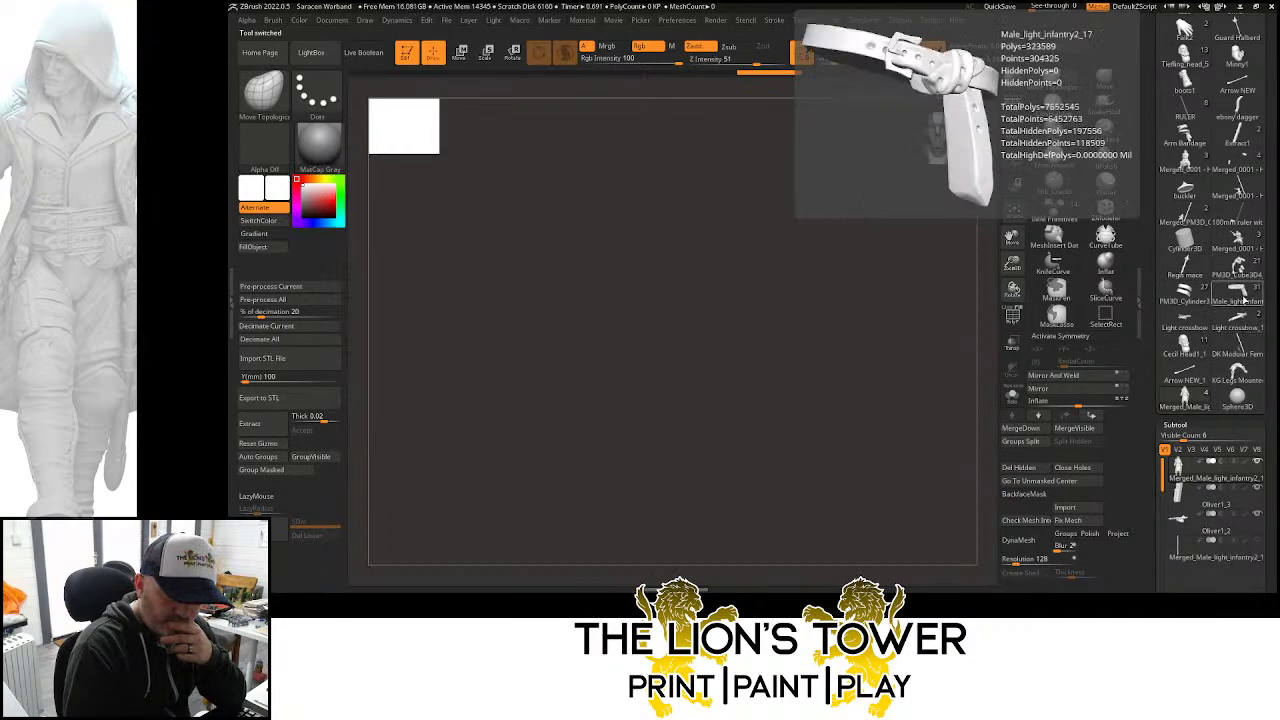
left_click(1240, 300)
left_click(1014, 216)
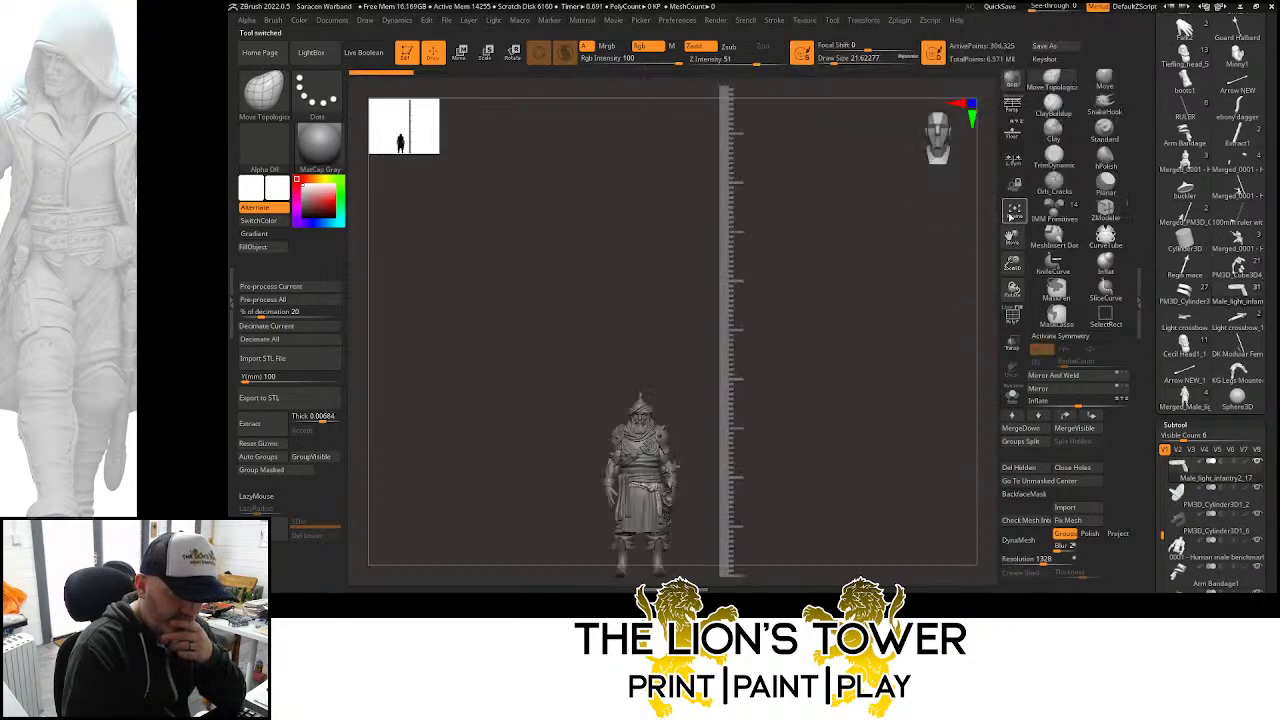
Select the Male_light_infantry2_18 subtool in the light infantry figure's subtool list
left_click_drag(1148, 464, 1148, 408)
scroll(1148, 408, "down", 4)
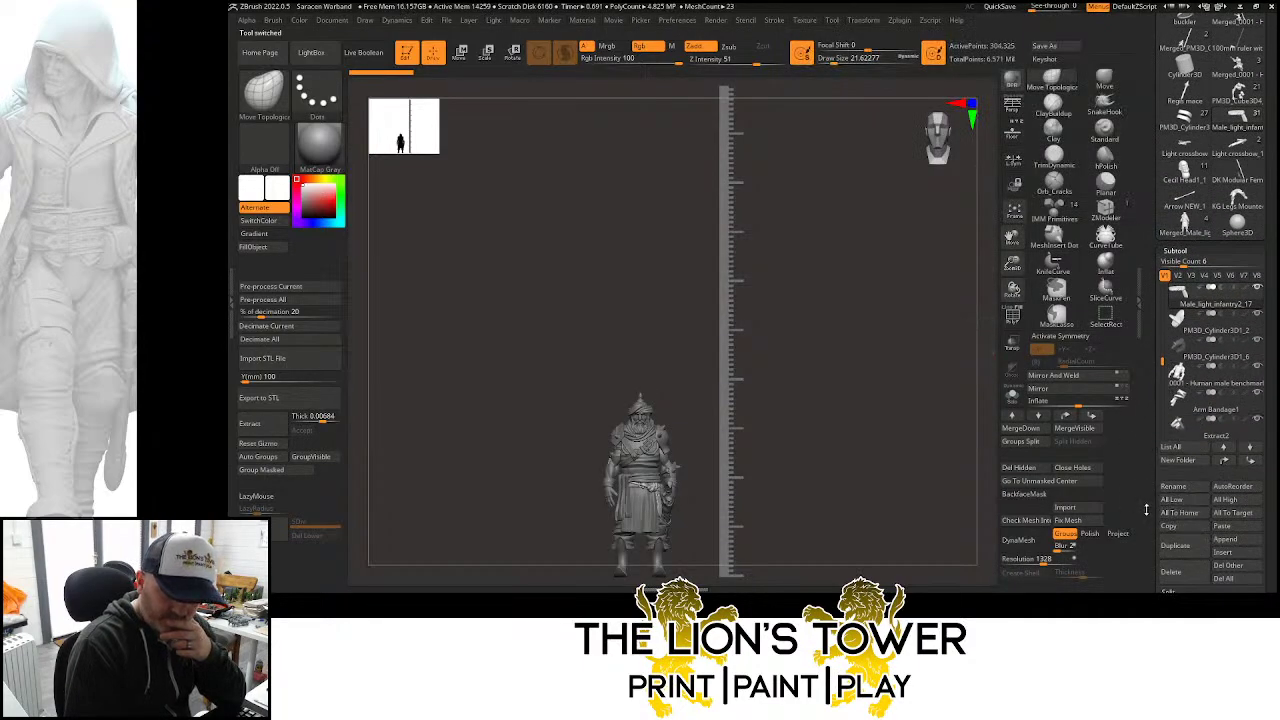
scroll(1146, 510, "down", 1)
left_click(1220, 290)
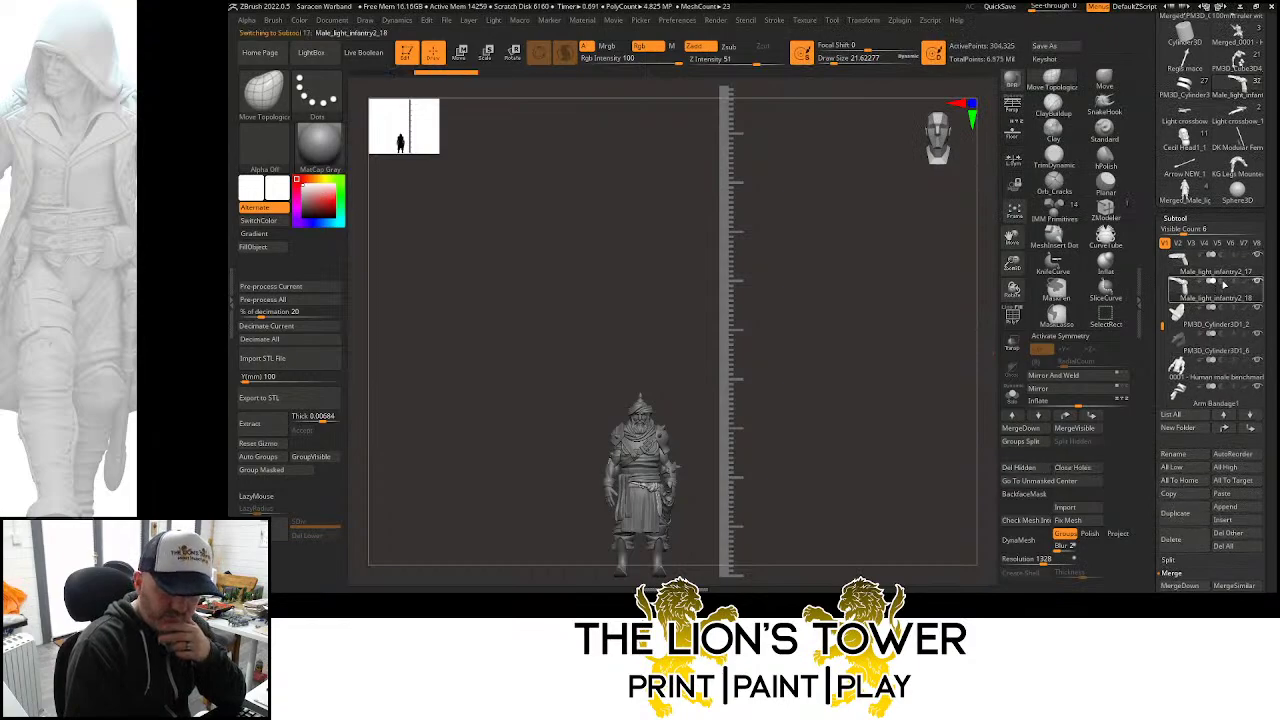
Delete the Male_light_infantry2_18 subtool from the light infantry figure
left_click(1171, 539)
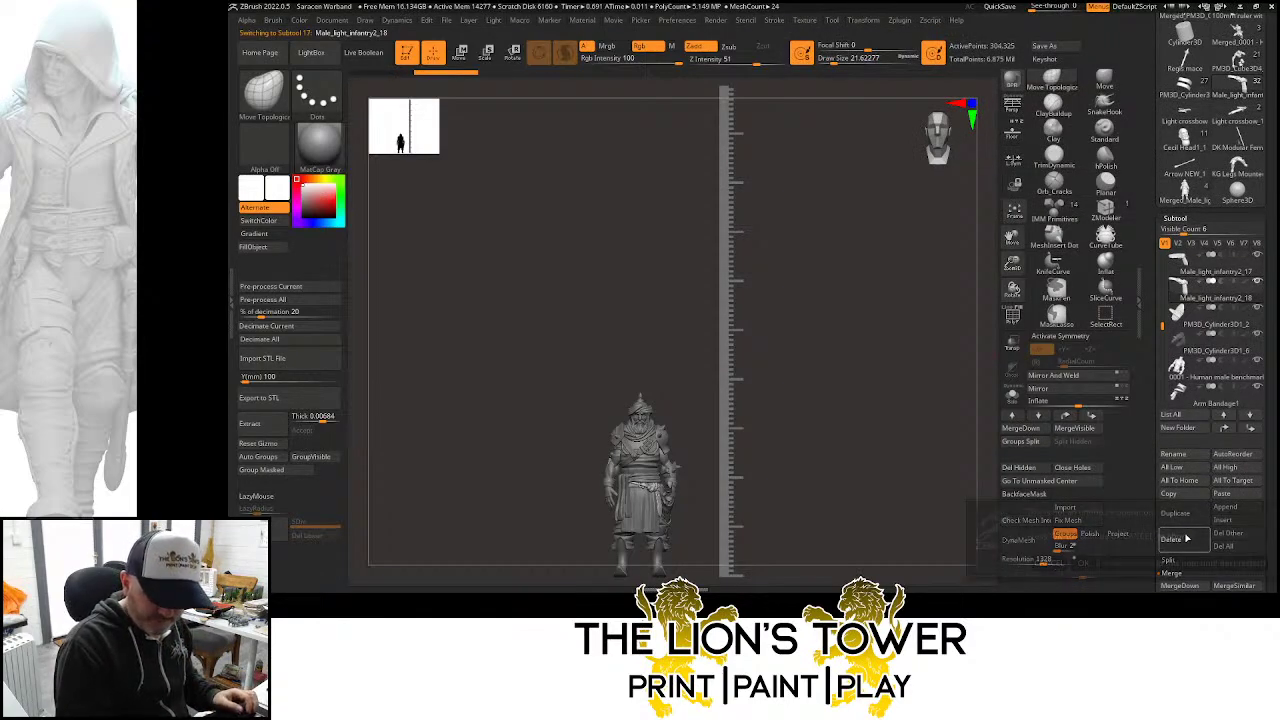
left_click(1084, 563)
scroll(1186, 300, "down", 1)
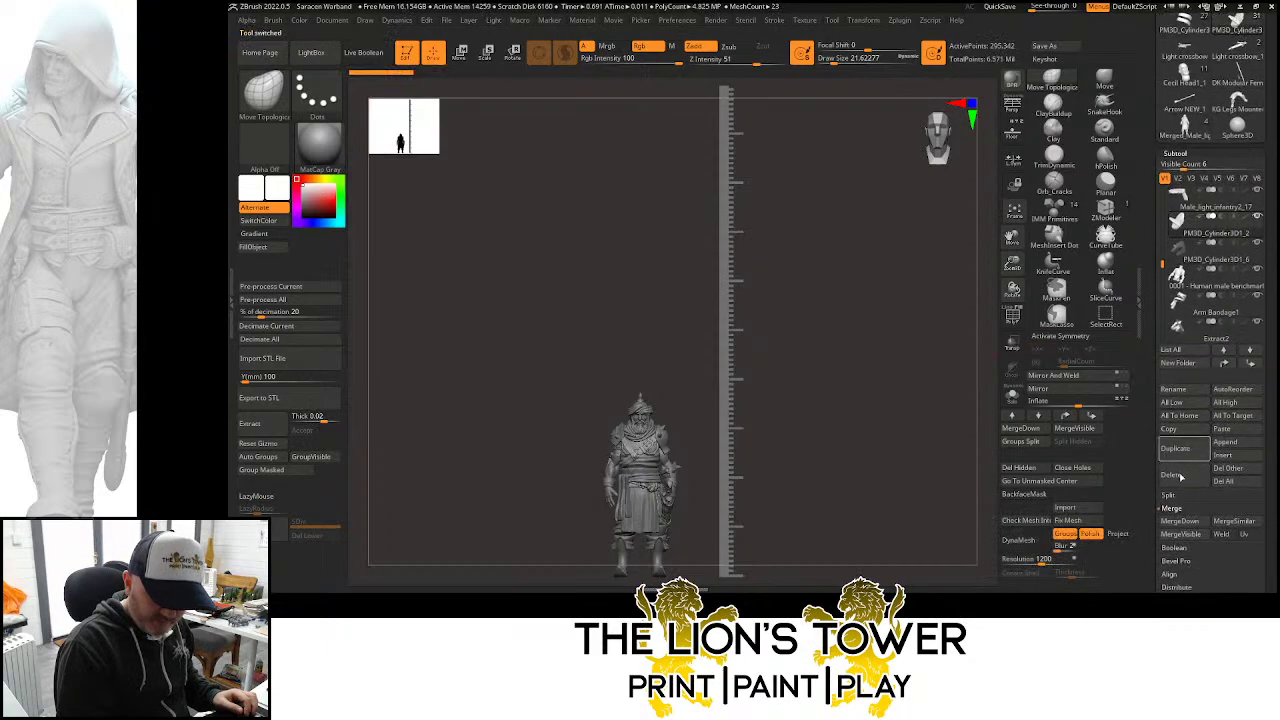
Copy the Oliver1_2 crossbow subtool from the merged light infantry figure and paste it into the Merged_PM3D_Cylinder3D1_2 tool
mouse_move(1186, 259)
scroll(1230, 220, "up", 2)
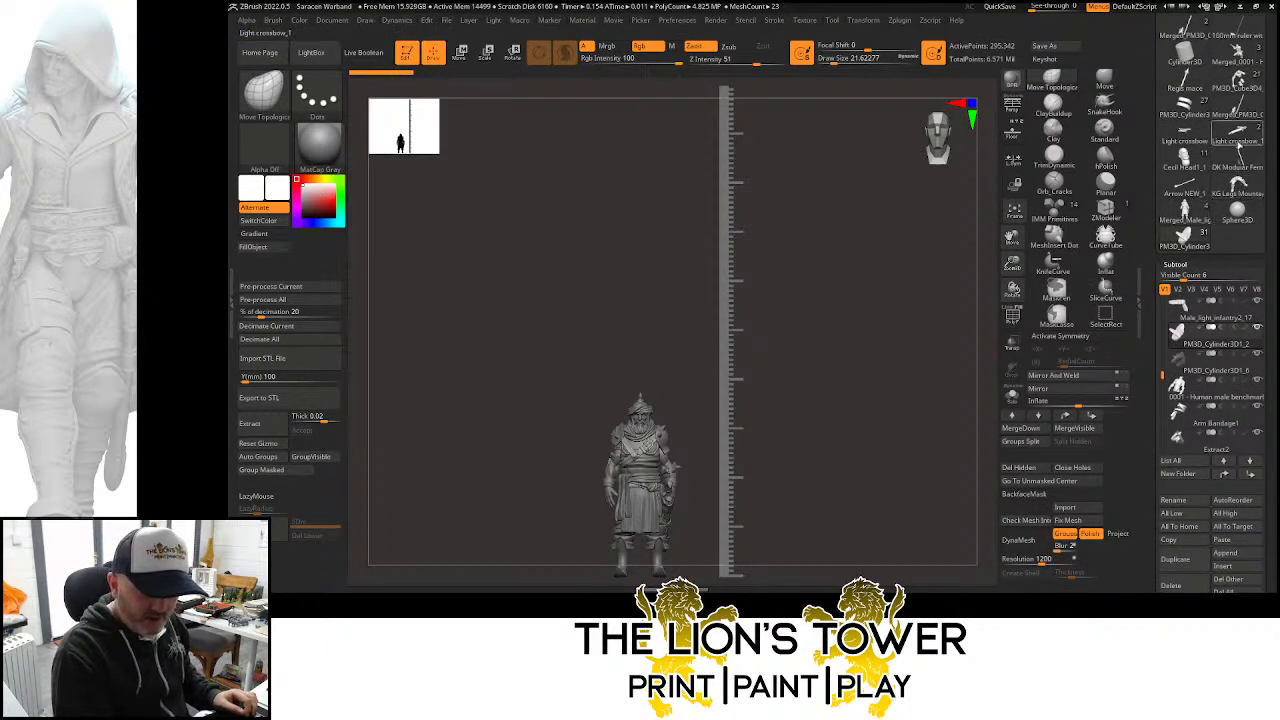
left_click(1186, 214)
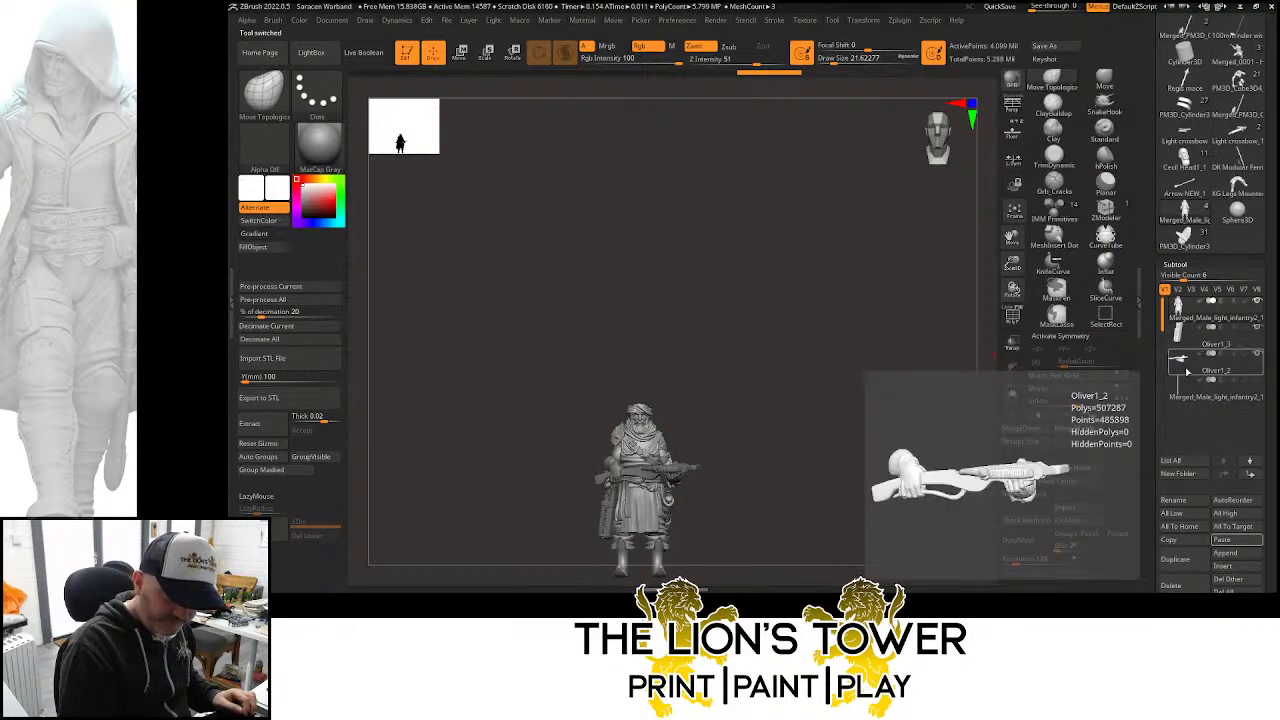
left_click(1188, 372)
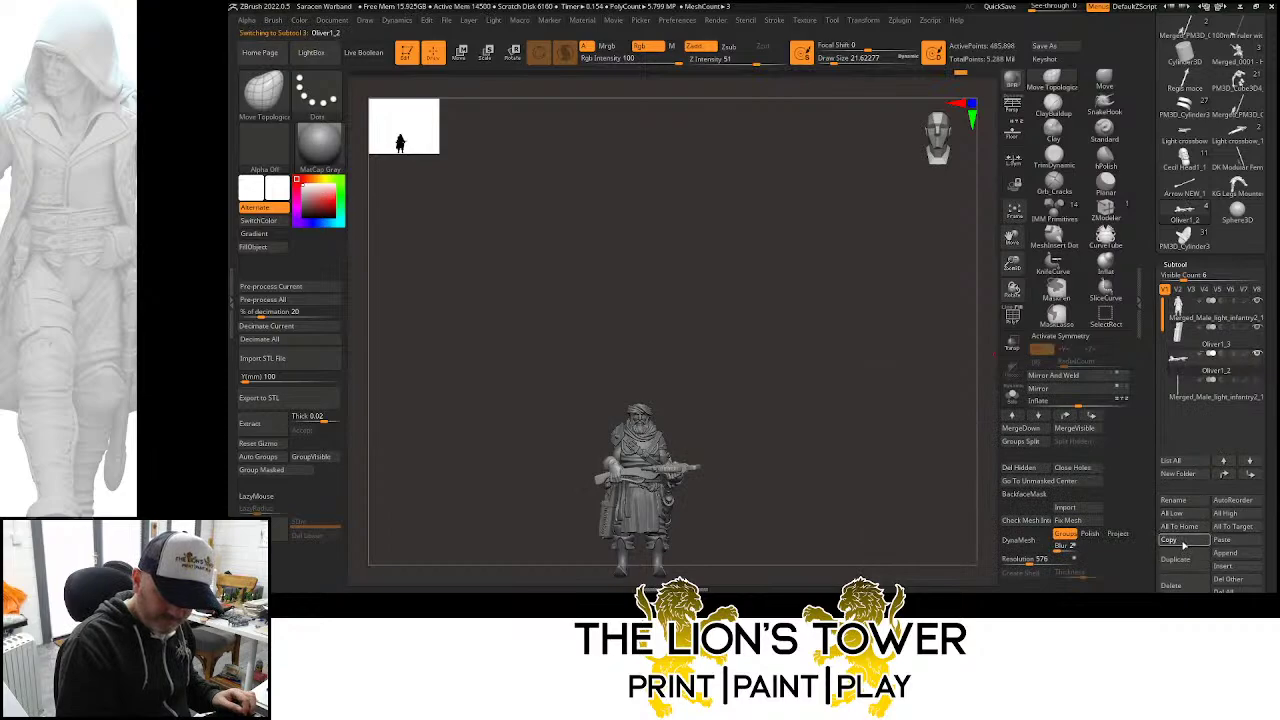
mouse_move(1238, 163)
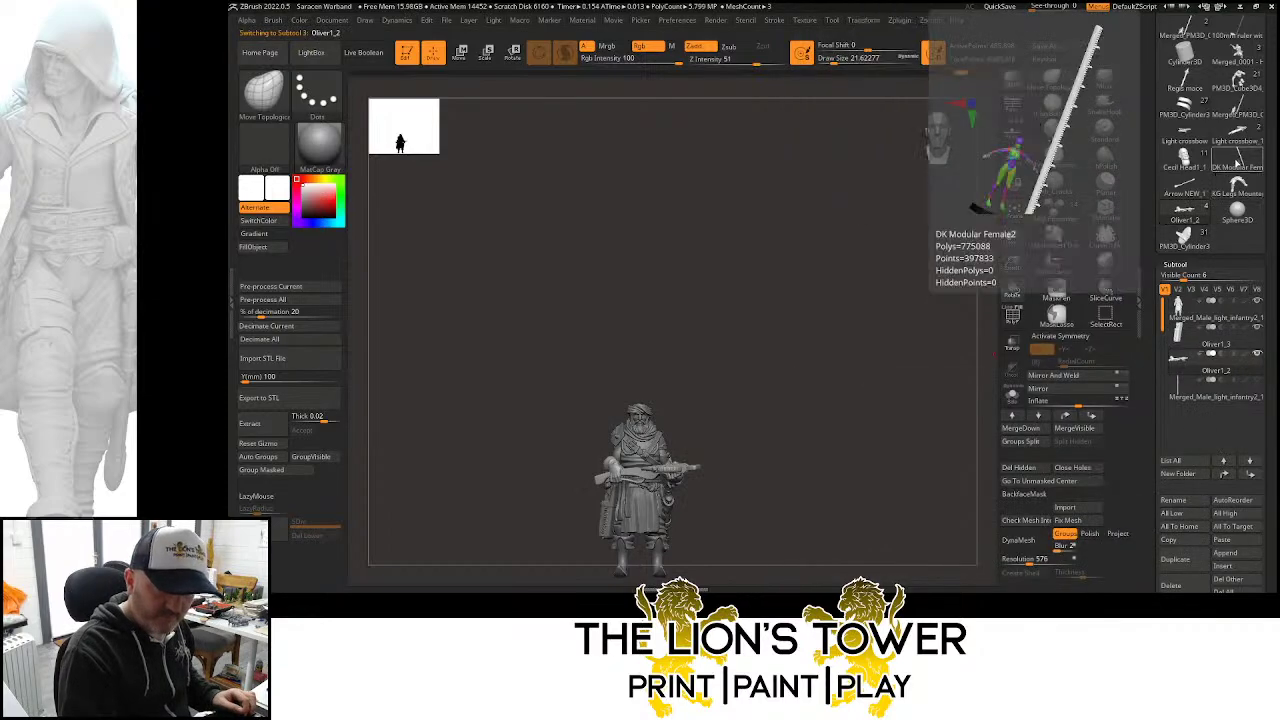
scroll(1243, 176, "up", 3)
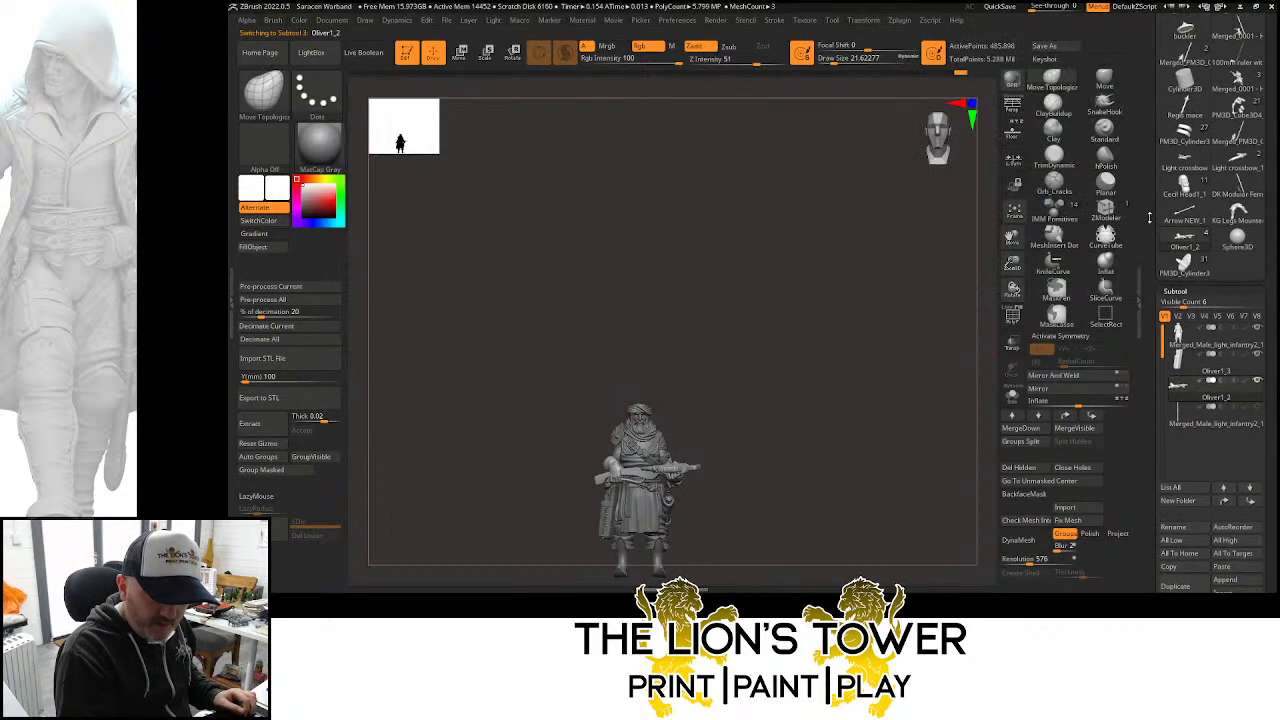
left_click(1238, 185)
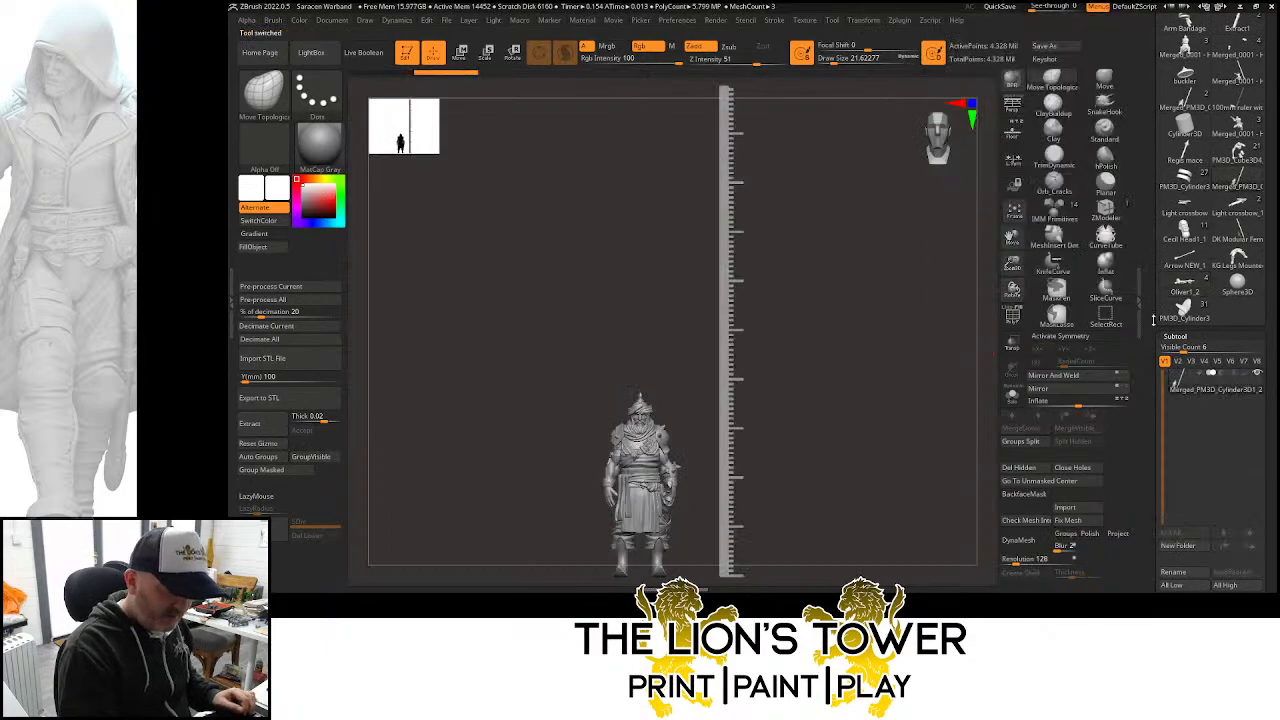
scroll(1233, 468, "down", 3)
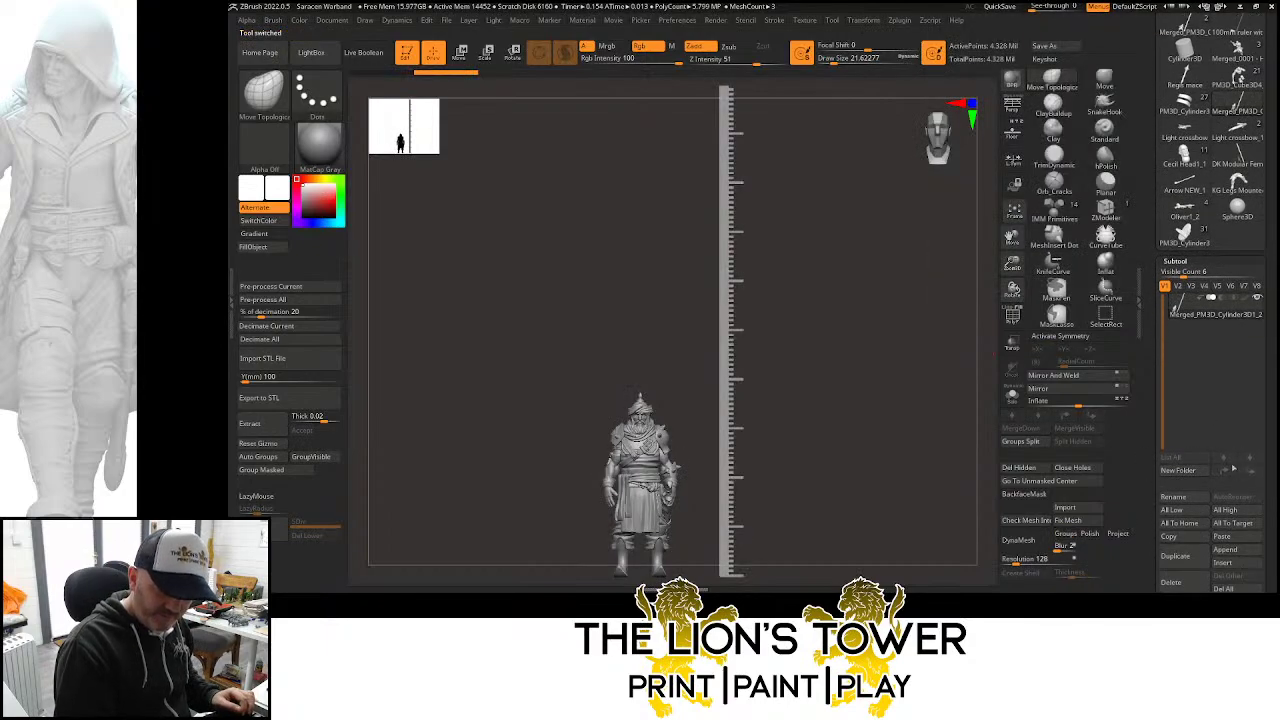
left_click(1237, 538)
Copy the Oliver1_3 quiver subtool from the merged light infantry figure and paste it alongside the crossbow in the Merged_PM3D_Cylinder3D1_2 tool
left_click(1187, 240)
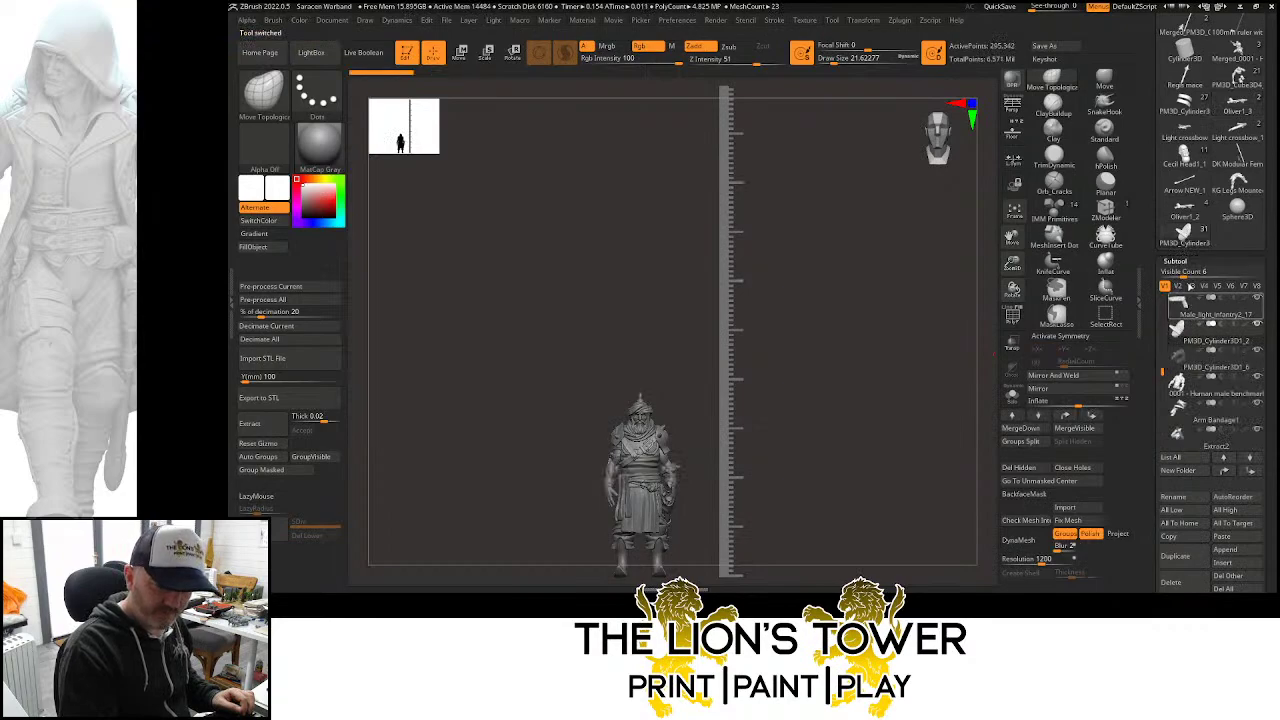
left_click(1186, 211)
left_click(1200, 336)
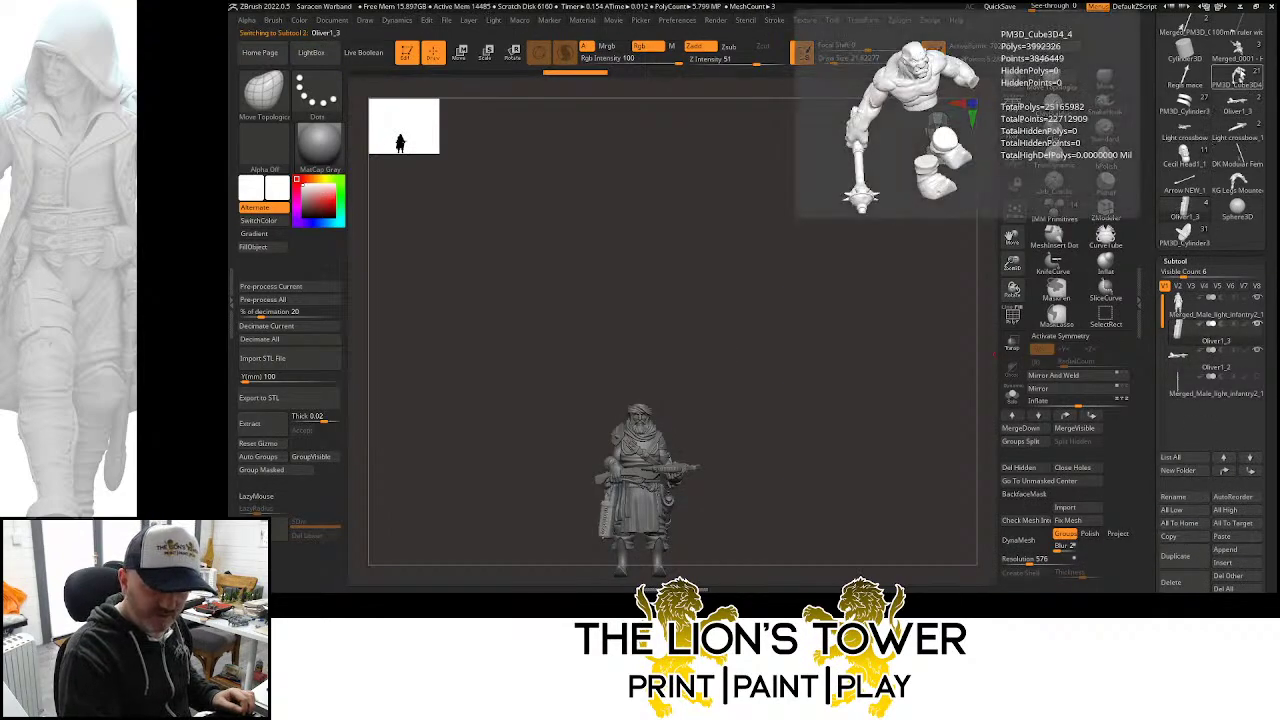
mouse_move(1250, 112)
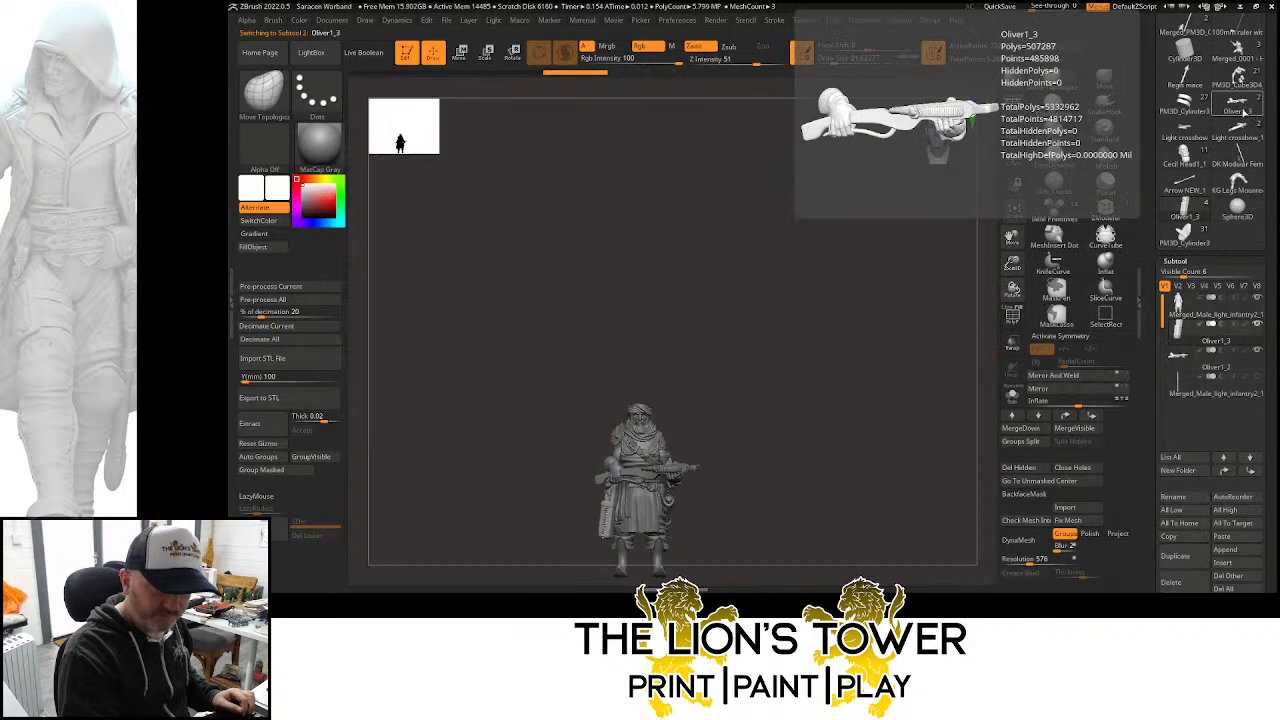
left_click(1245, 112)
left_click(1224, 537)
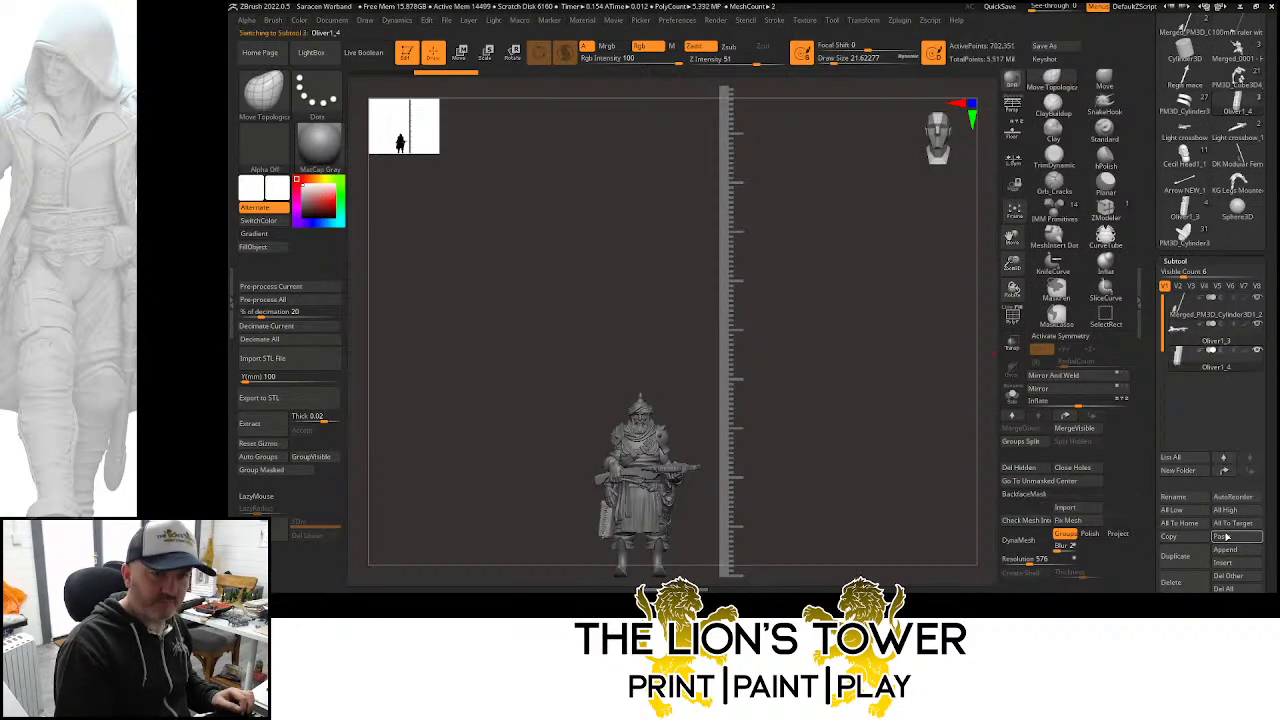
mouse_move(966, 331)
left_mouse_down()
mouse_move(975, 357)
mouse_move(923, 386)
mouse_move(990, 339)
left_mouse_up()
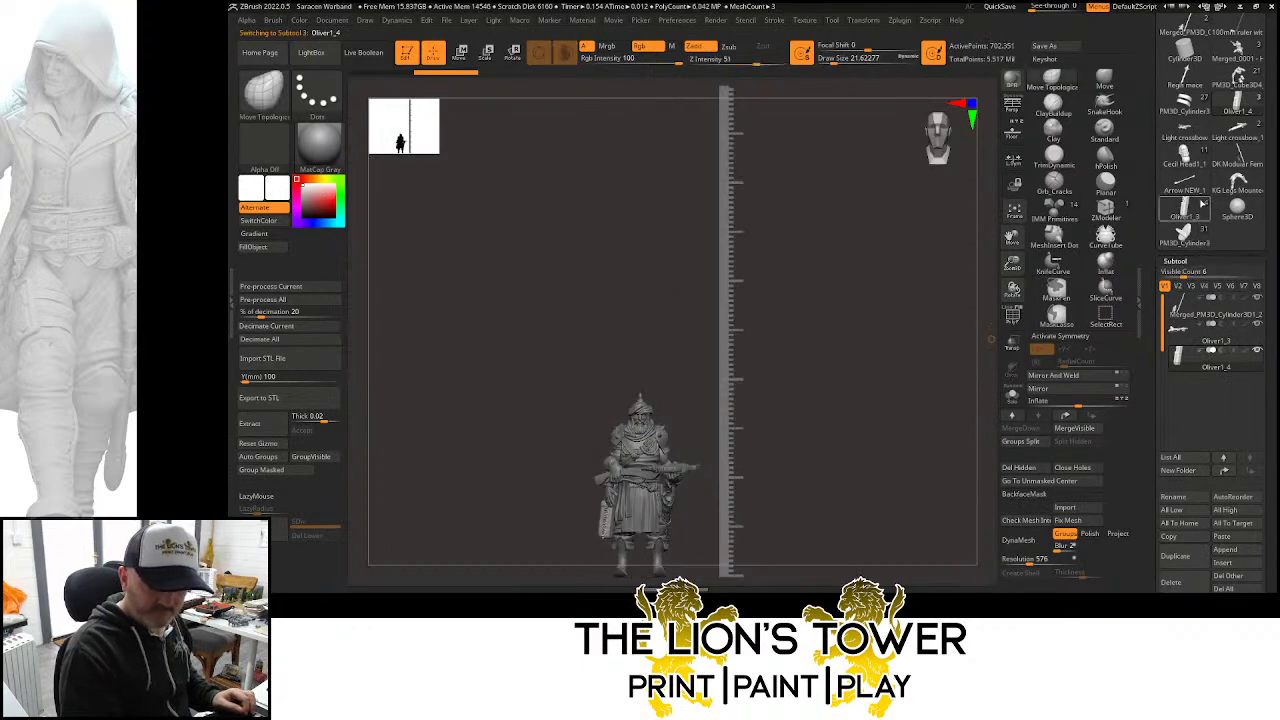
On the merged crossbowman's body, hide the upper-arm wrapping and split the hidden part into a separate subtool
left_click(1184, 240)
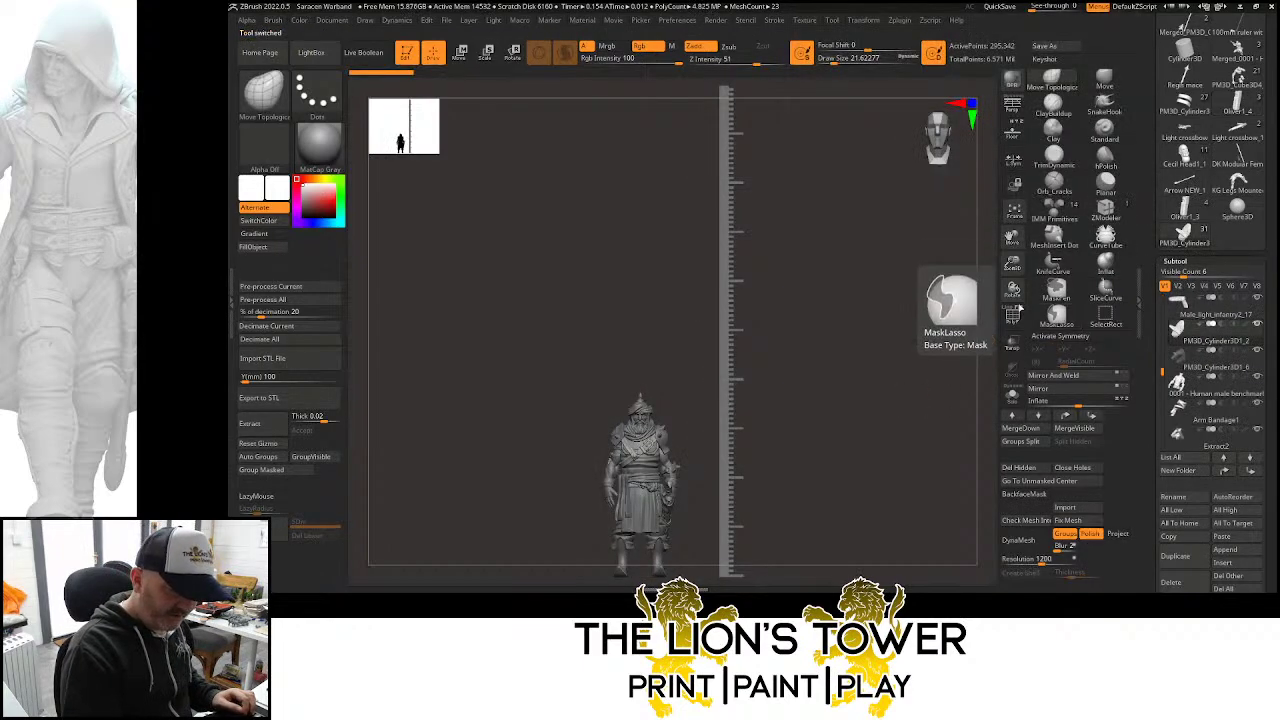
left_click_drag(1012, 263, 1026, 288)
left_click_drag(1012, 237, 1145, 171)
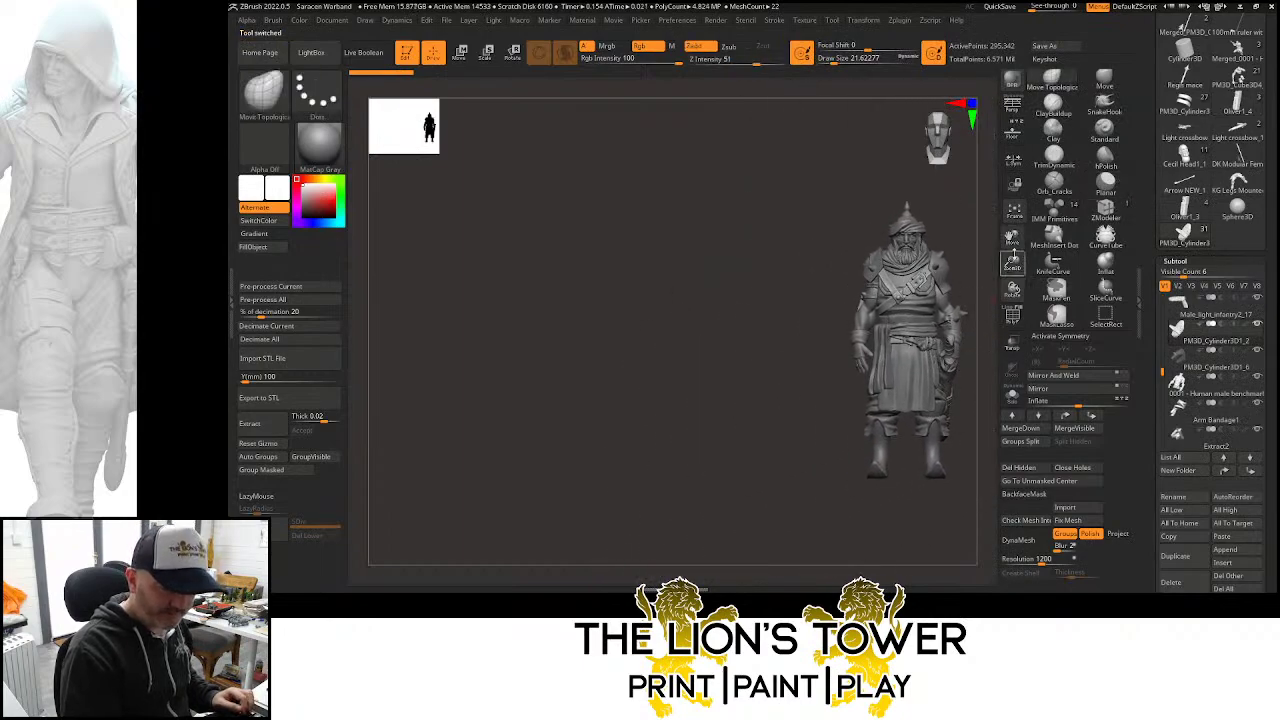
key("f")
left_click(1185, 212)
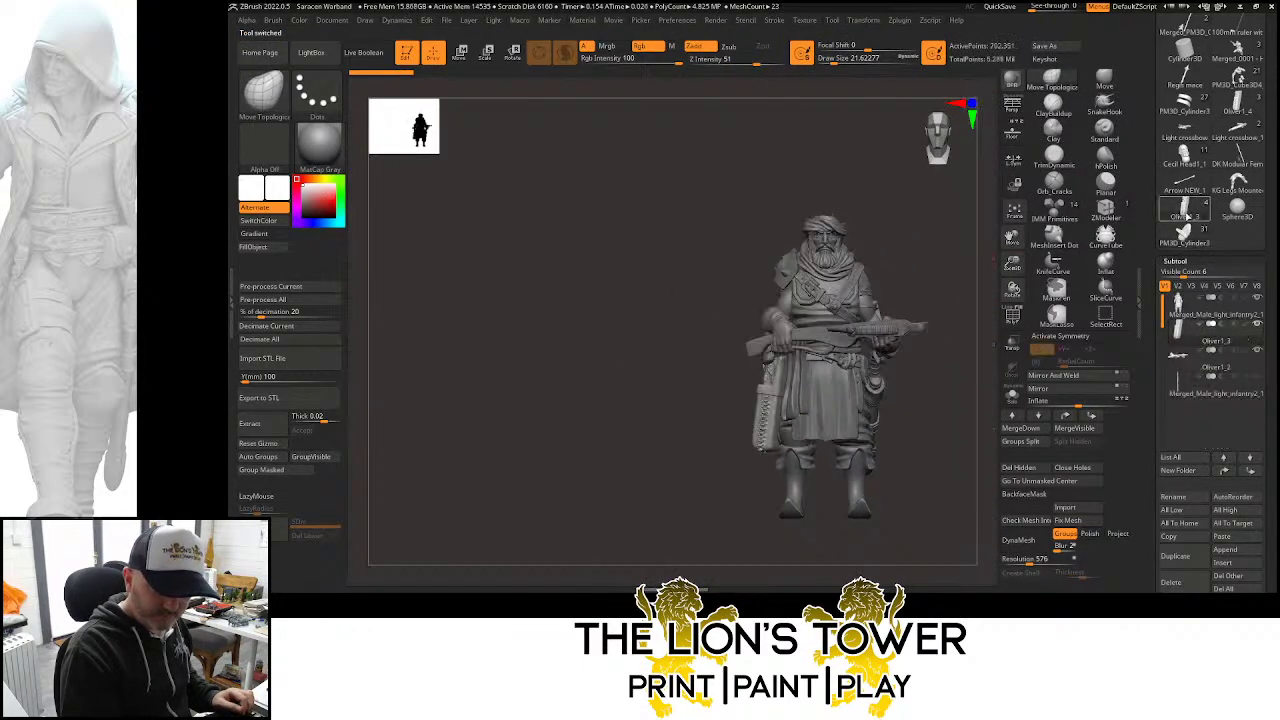
mouse_move(963, 414)
left_mouse_down("shift")
mouse_move(977, 426)
mouse_move(952, 433)
mouse_move(911, 223)
mouse_move(847, 254)
left_mouse_up("shift")
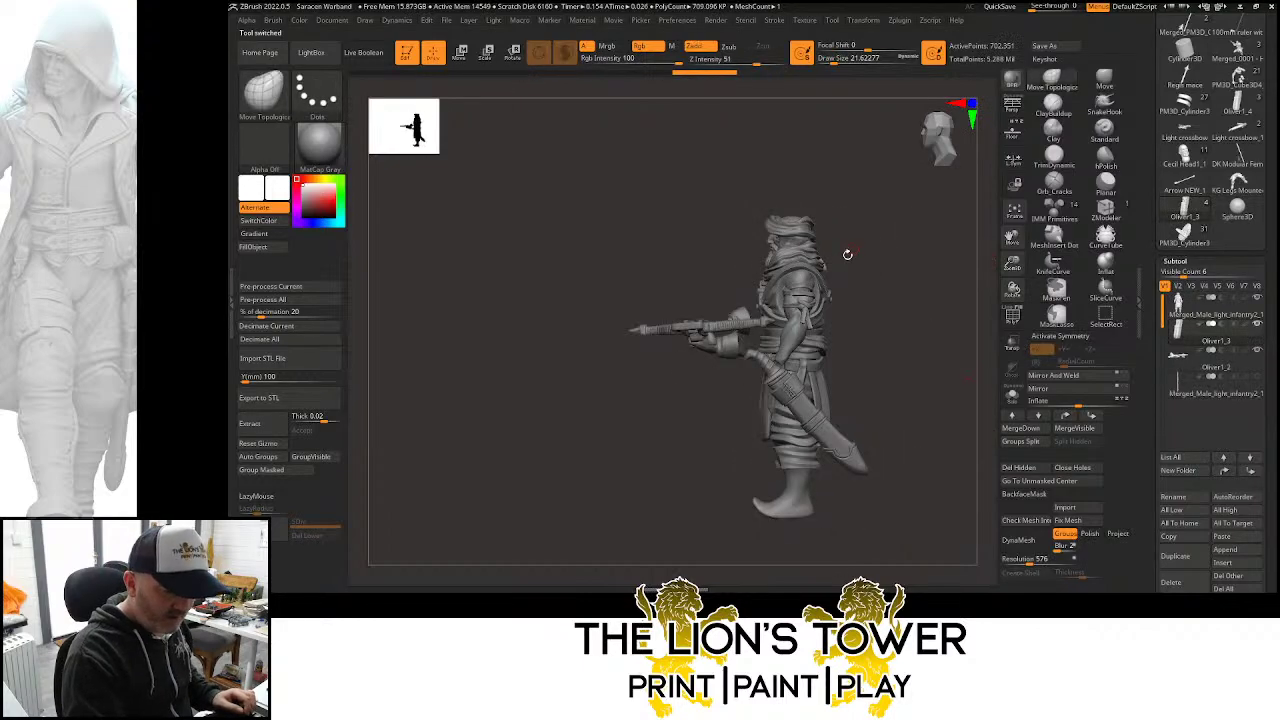
left_click(800, 290, "alt")
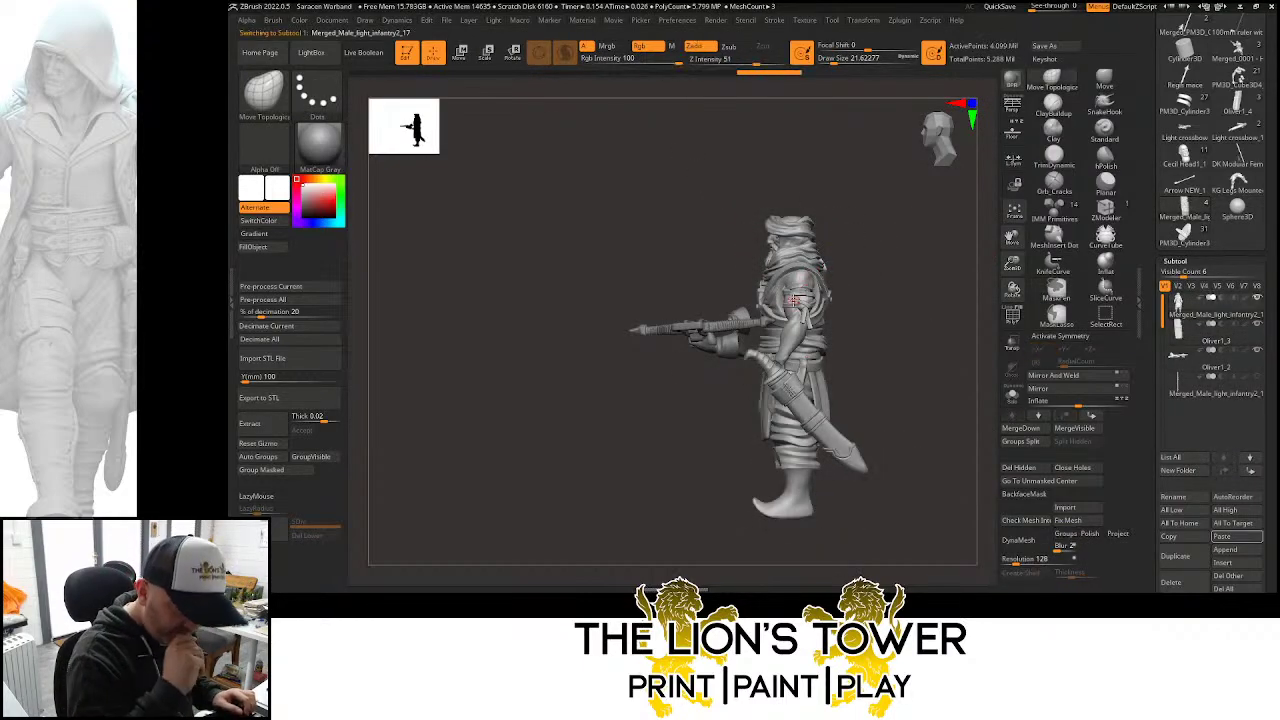
left_click(806, 305, "ctrl+shift")
left_click(809, 310, "ctrl+shift")
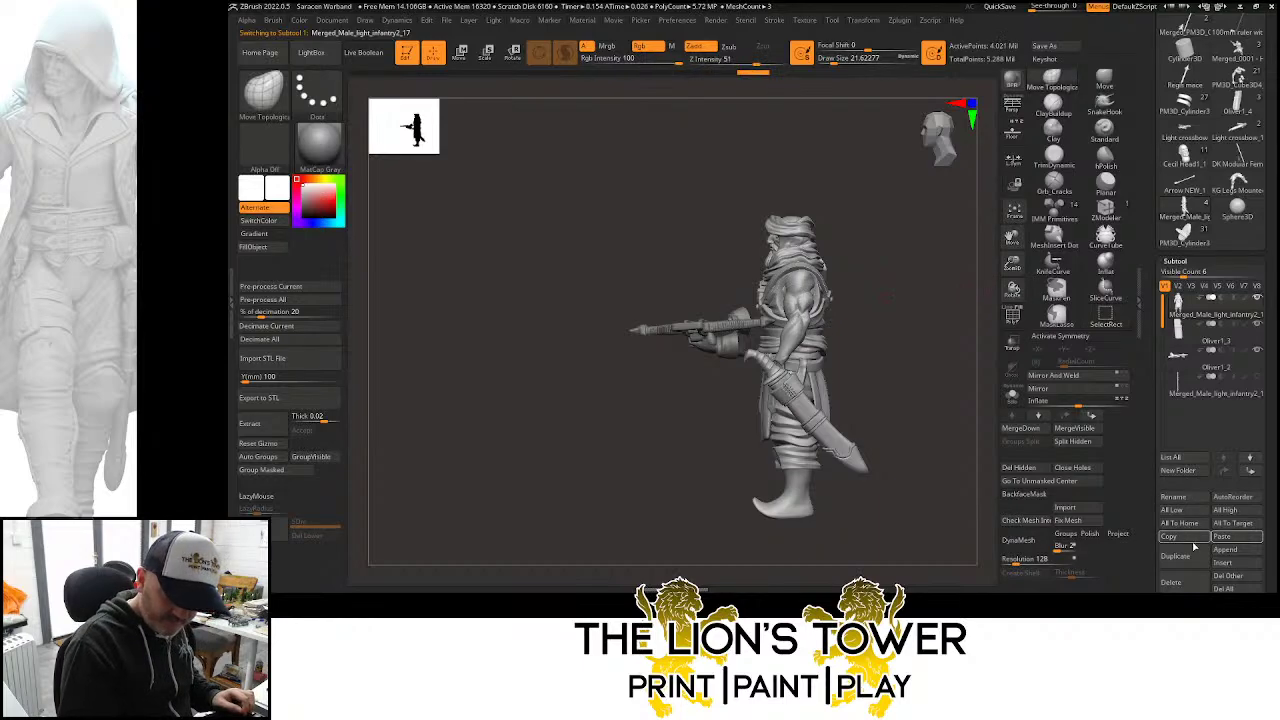
scroll(1229, 481, "down", 3)
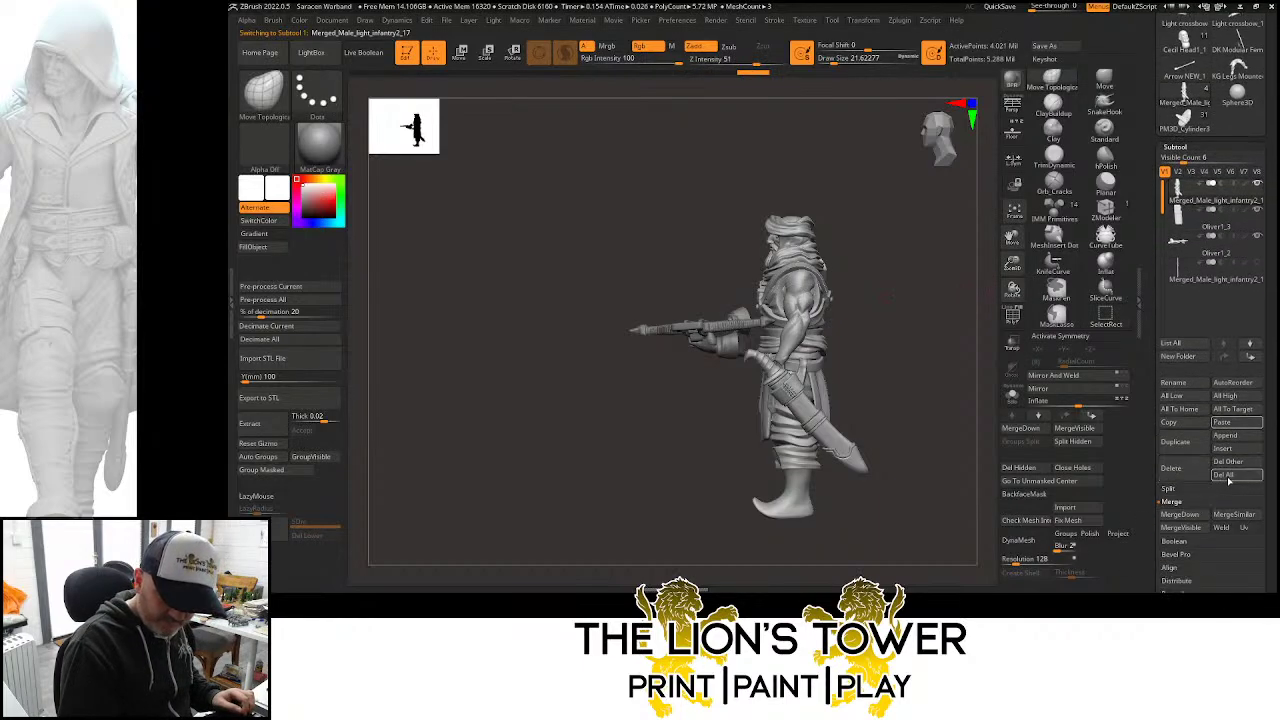
left_click(1170, 489)
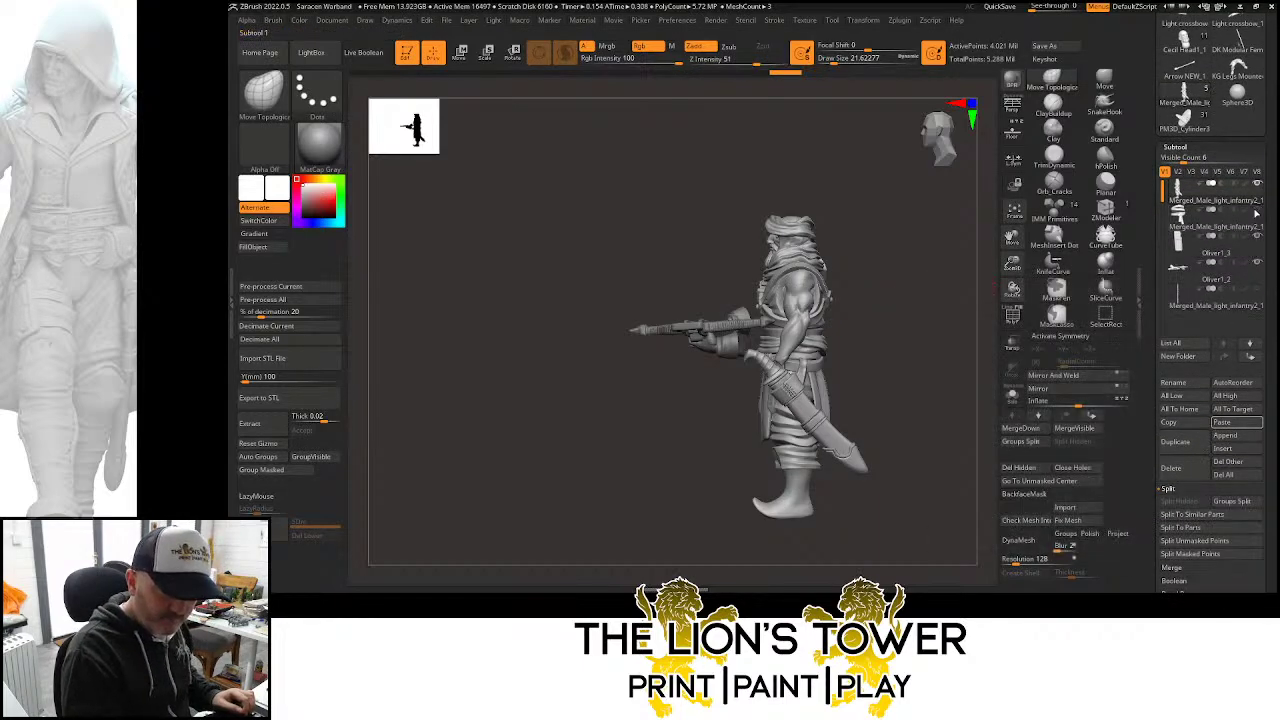
Mask the merged crossbowman's body so that only the bare left arm stays editable
mouse_move(855, 273)
left_mouse_down()
mouse_move(891, 243)
mouse_move(914, 249)
mouse_move(850, 272)
left_mouse_up()
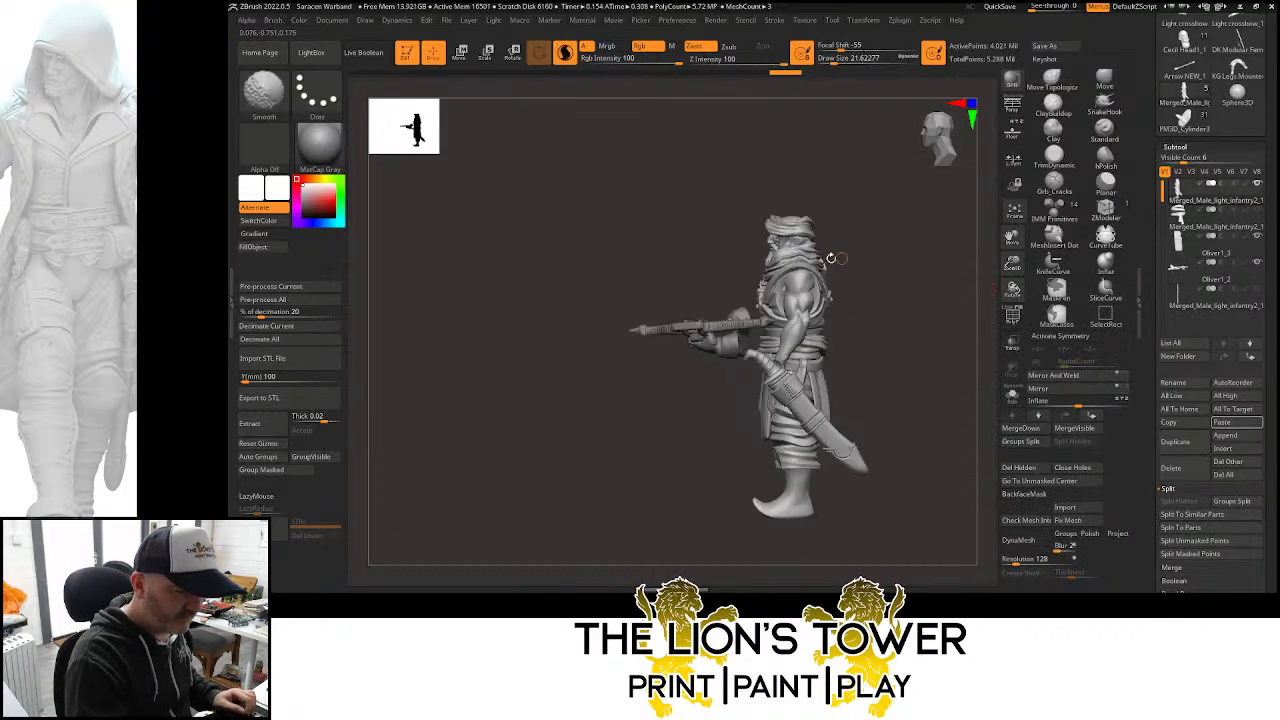
key("ctrl")
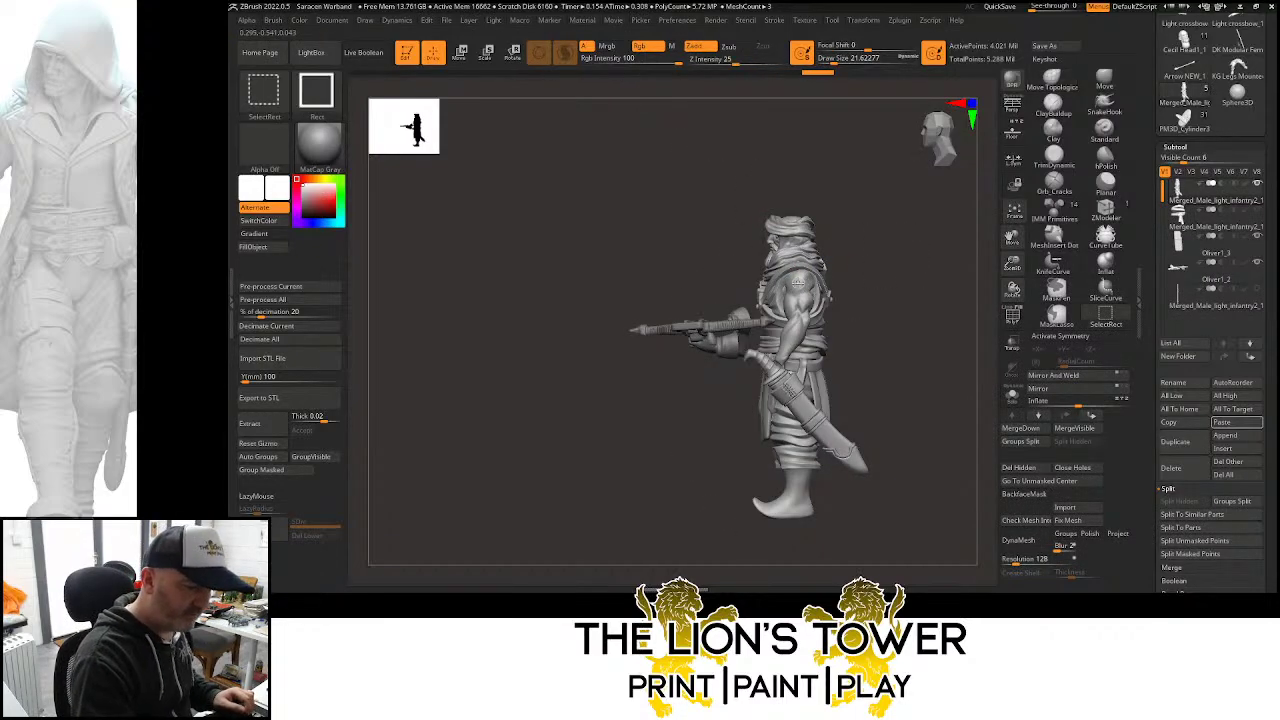
left_click(800, 291, "ctrl+shift")
left_click(851, 262, "ctrl+shift")
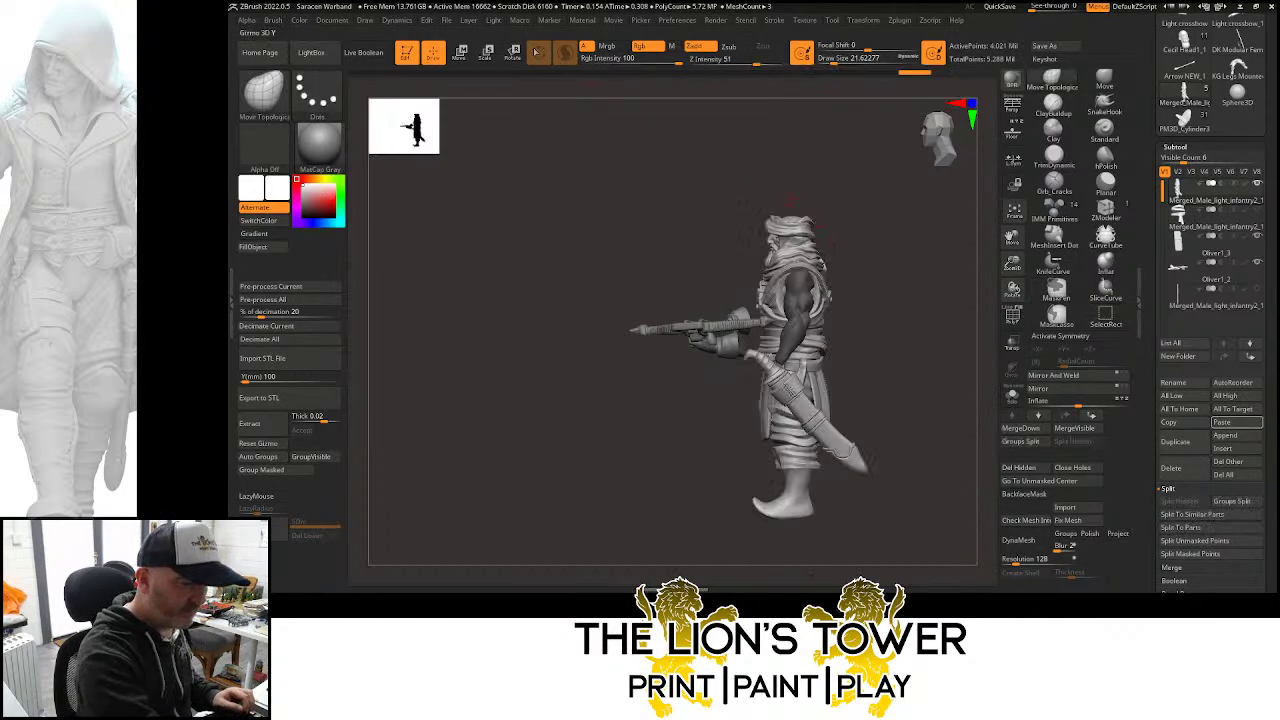
left_click(863, 250, "ctrl")
Place the transform gizmo's pivot at the shoulder joint of the unmasked arm
left_click(539, 52)
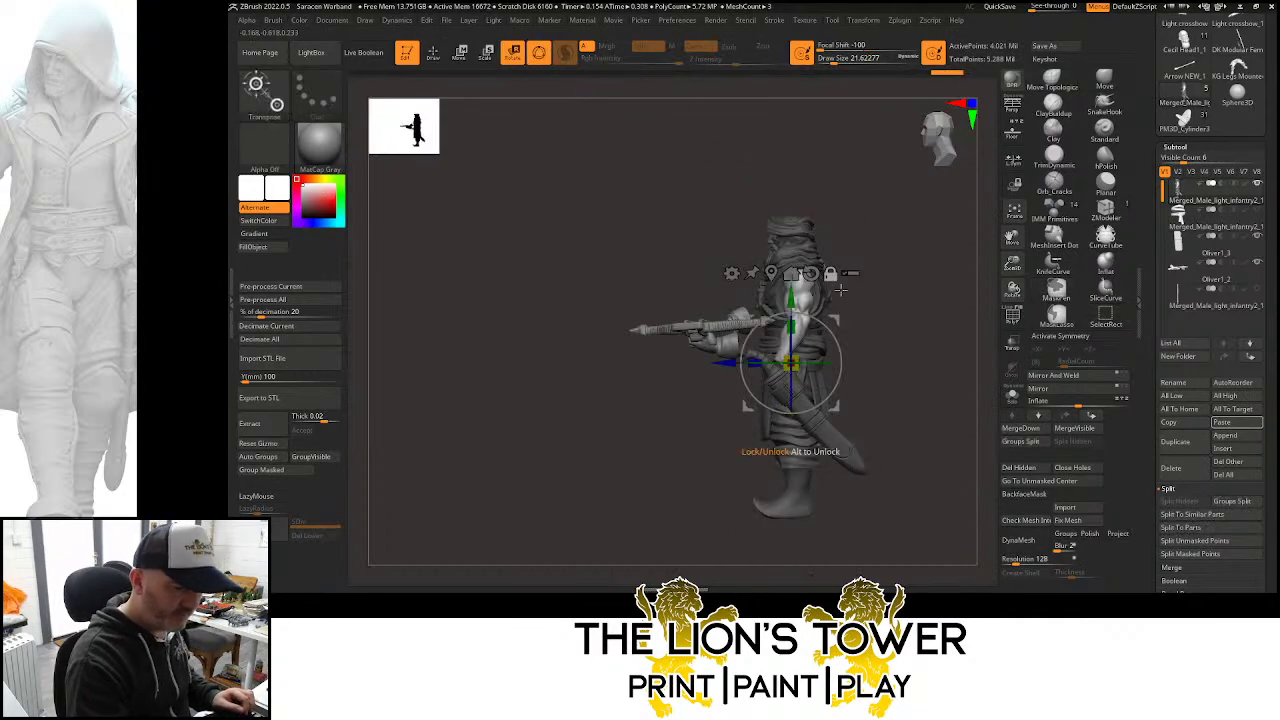
mouse_move(791, 298)
left_mouse_down("alt")
mouse_move(791, 222)
mouse_move(847, 240)
mouse_move(852, 215)
mouse_move(876, 238)
left_mouse_up("alt")
mouse_move(676, 196)
left_mouse_down("ctrl")
mouse_move(714, 344)
mouse_move(806, 434)
left_mouse_up("ctrl")
key("w")
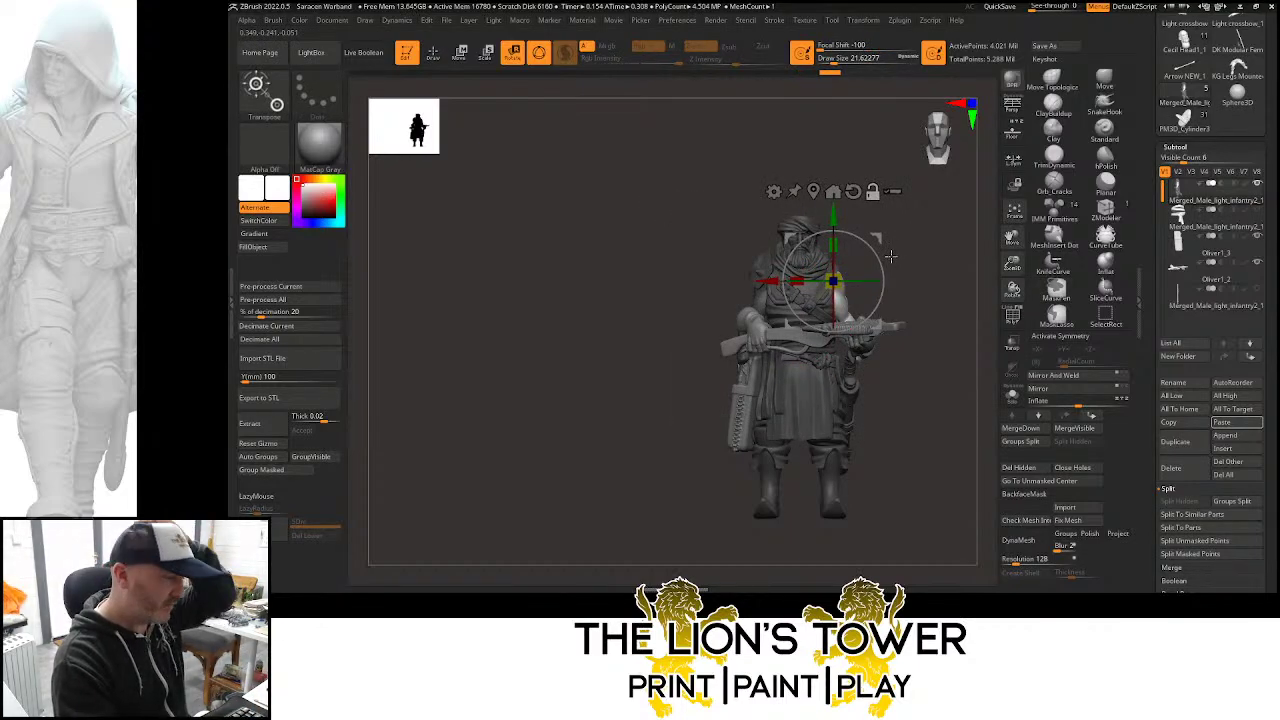
left_click_drag(891, 245, 855, 250)
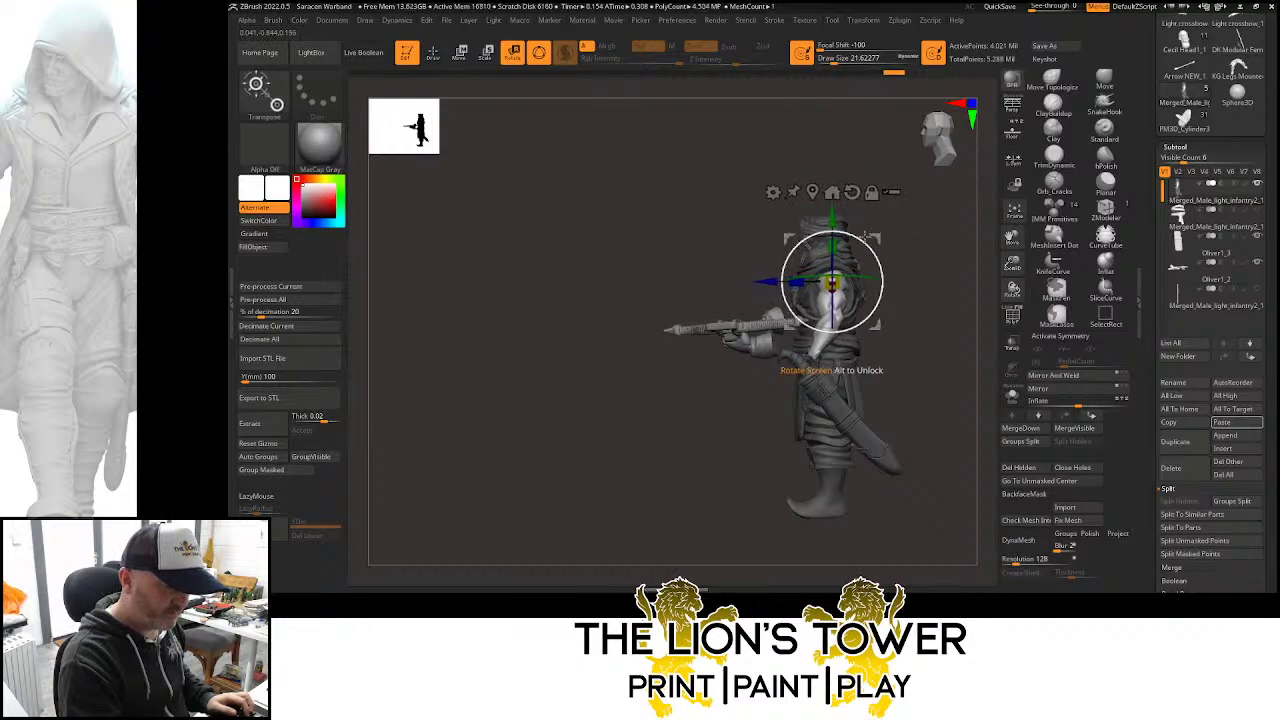
Rotate the unmasked arm forward about the shoulder so it reaches towards the hand on the crossbow
left_click_drag(876, 266, 933, 247)
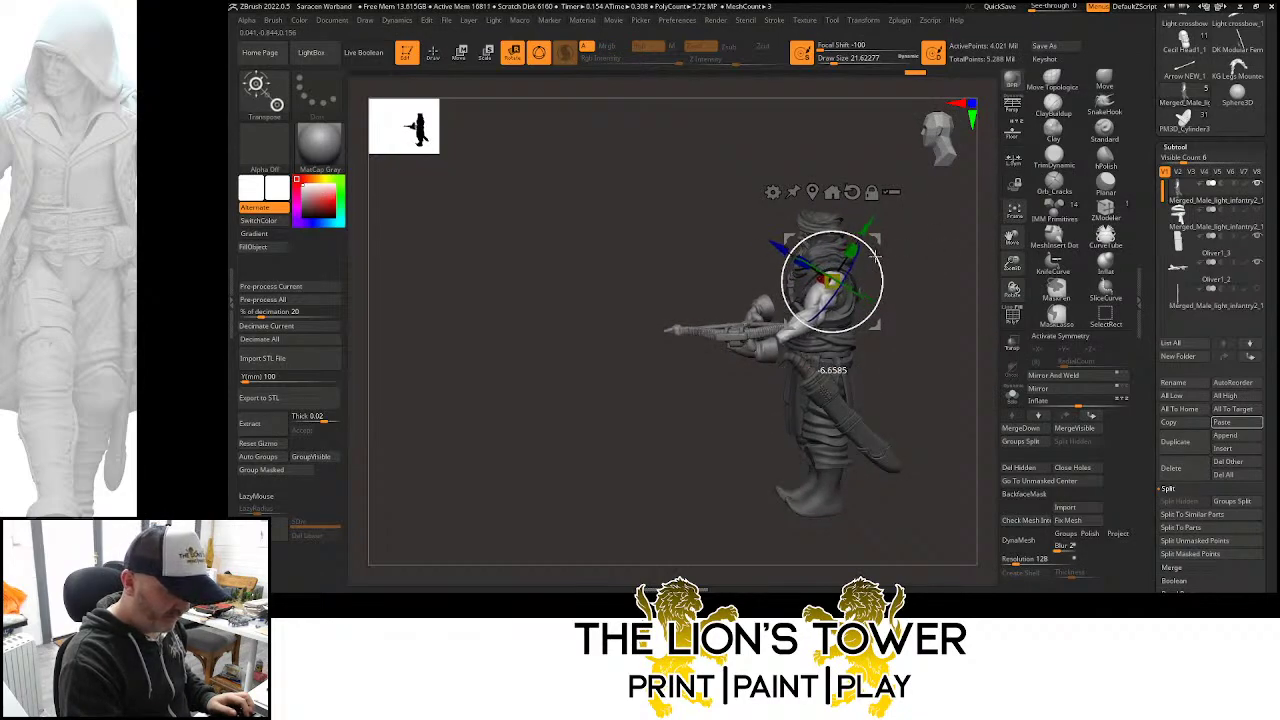
left_click_drag(933, 235, 948, 332)
left_click_drag(955, 287, 970, 325)
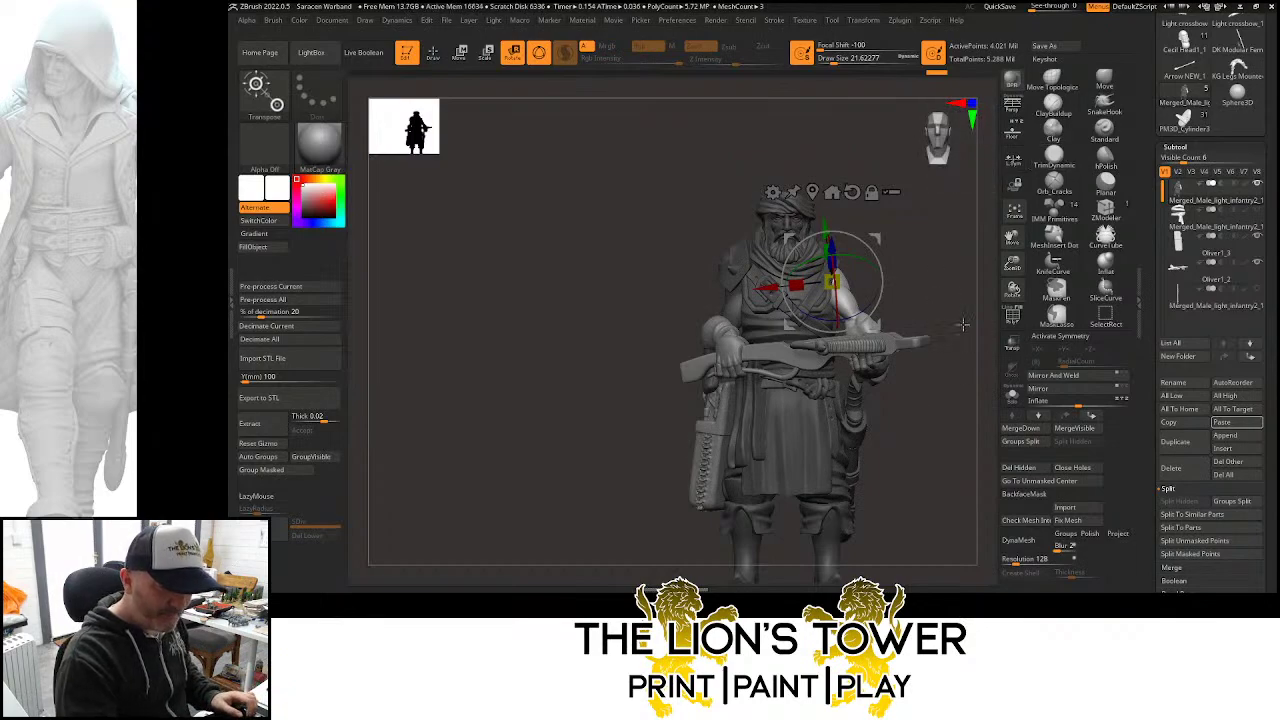
left_click_drag(951, 297, 917, 294)
Rotate the Oliver1_2 crossbow and hands subtool slightly to line it up with the posed arm
left_click(742, 346, "alt")
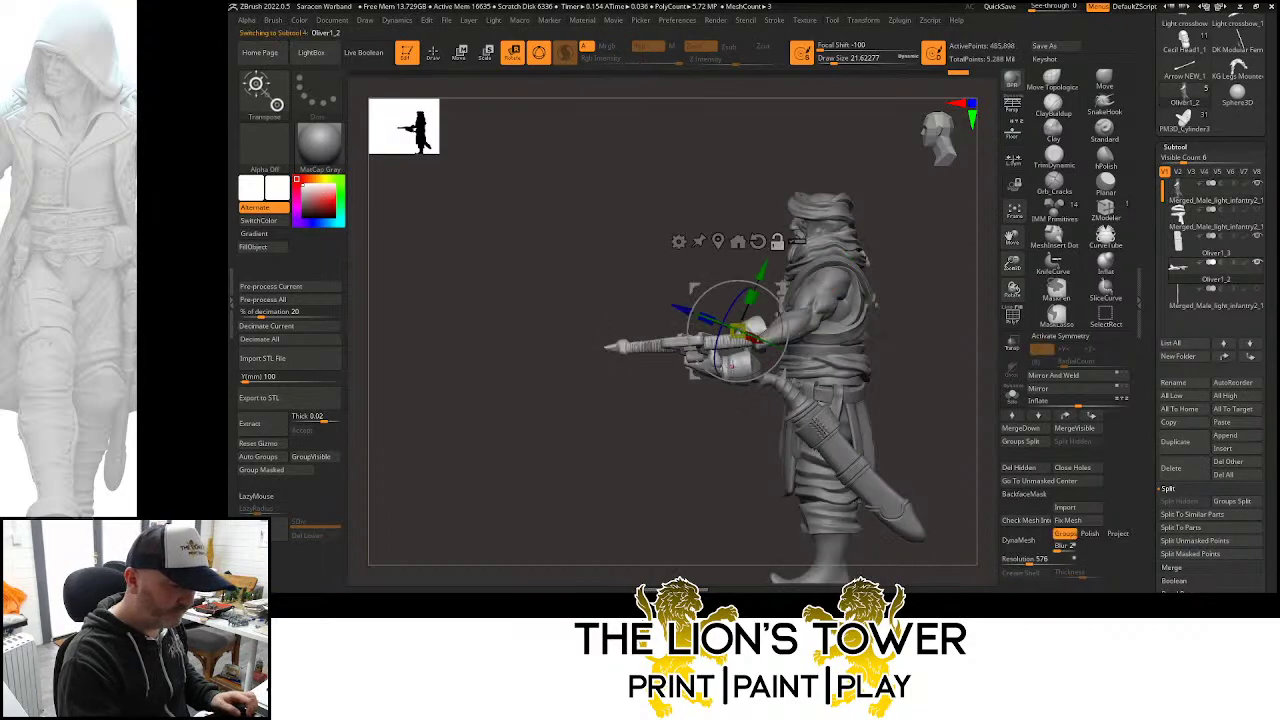
left_click_drag(787, 319, 774, 270)
left_click_drag(911, 221, 938, 322)
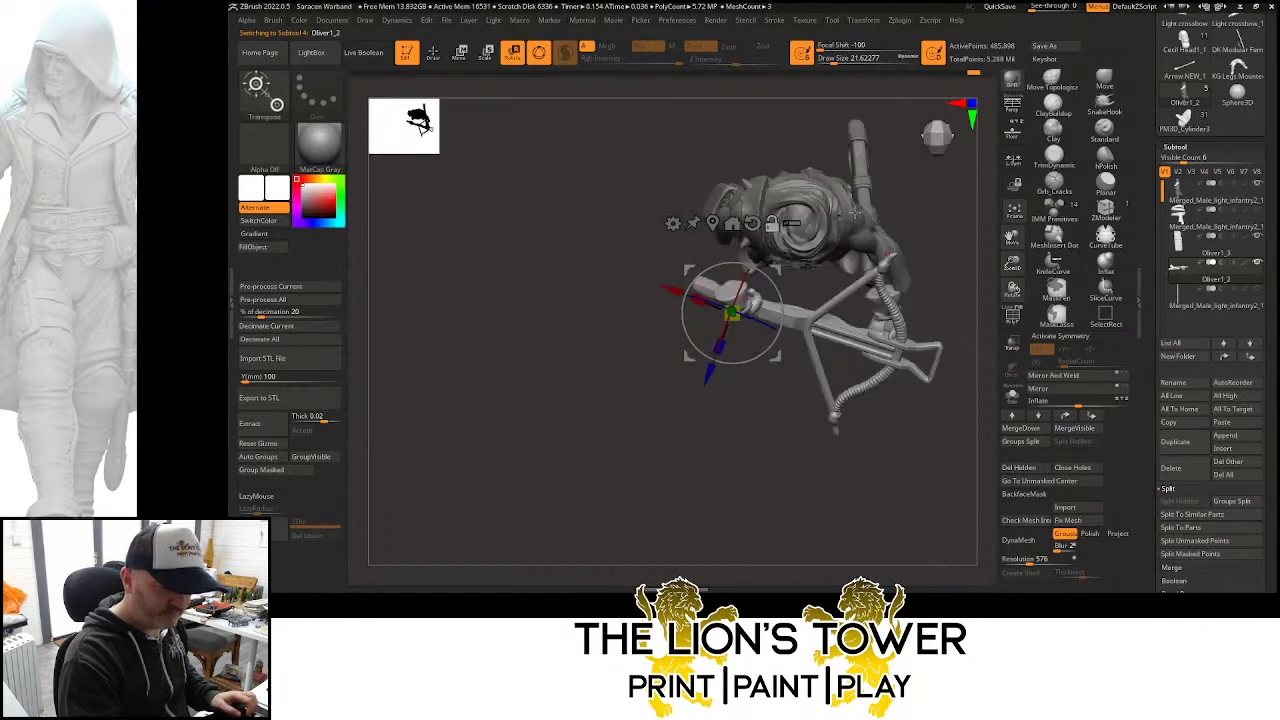
Nudge the Oliver1_2 crossbow and hands subtool into place so its rear hand lines up with the figure's arm
left_click(852, 212, "alt")
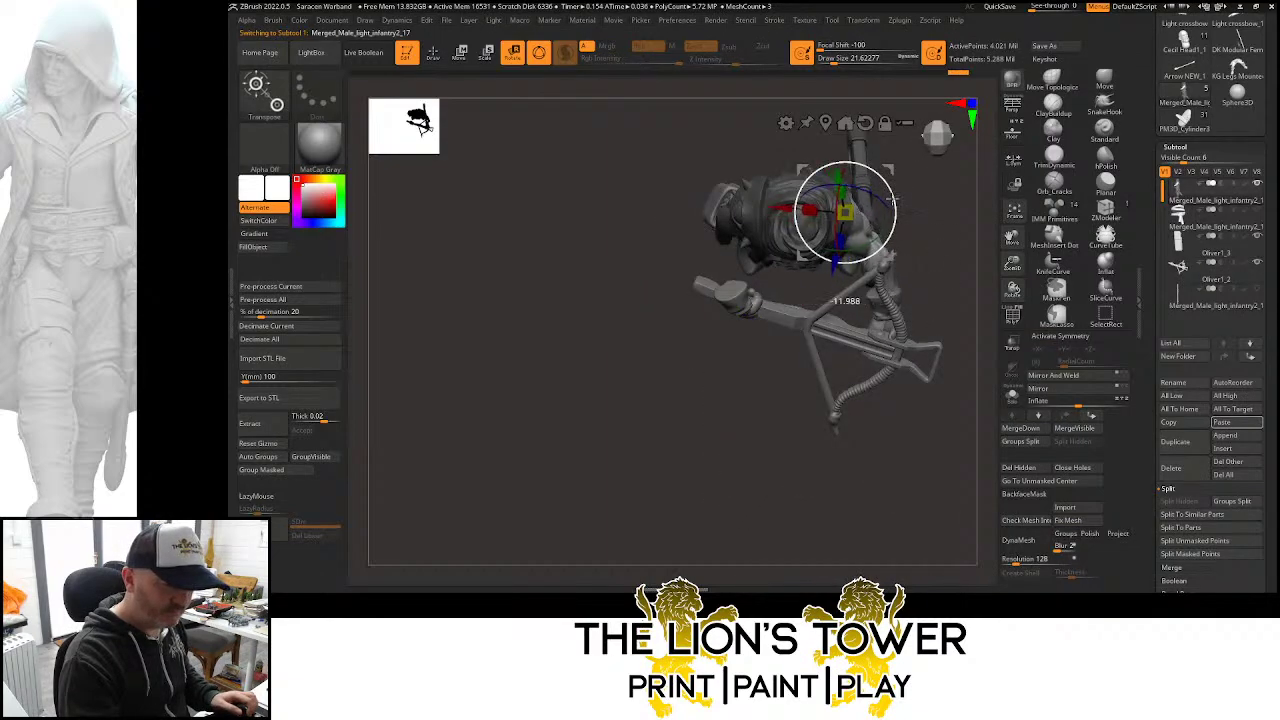
right_click_drag(920, 260, 1003, 322)
left_click(923, 314, "alt")
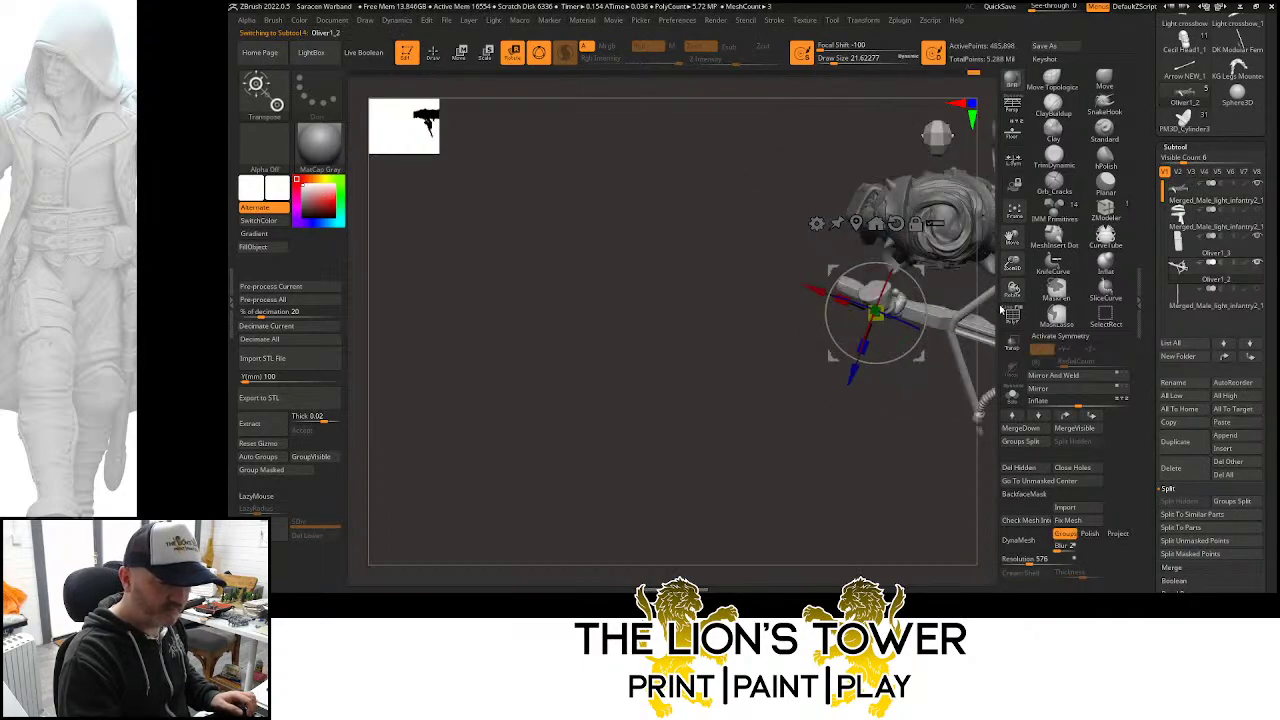
left_click_drag(1013, 237, 912, 251)
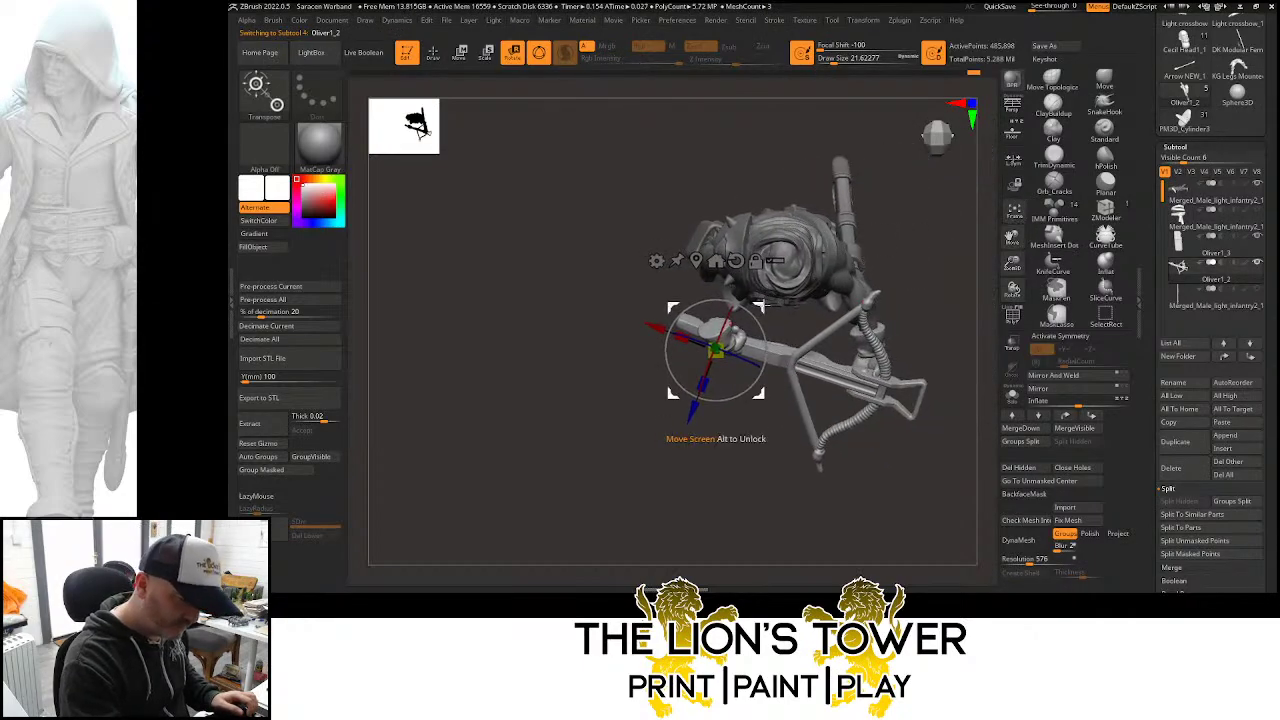
left_click_drag(758, 306, 756, 299)
right_click_drag(933, 254, 896, 249)
left_click_drag(896, 247, 853, 247)
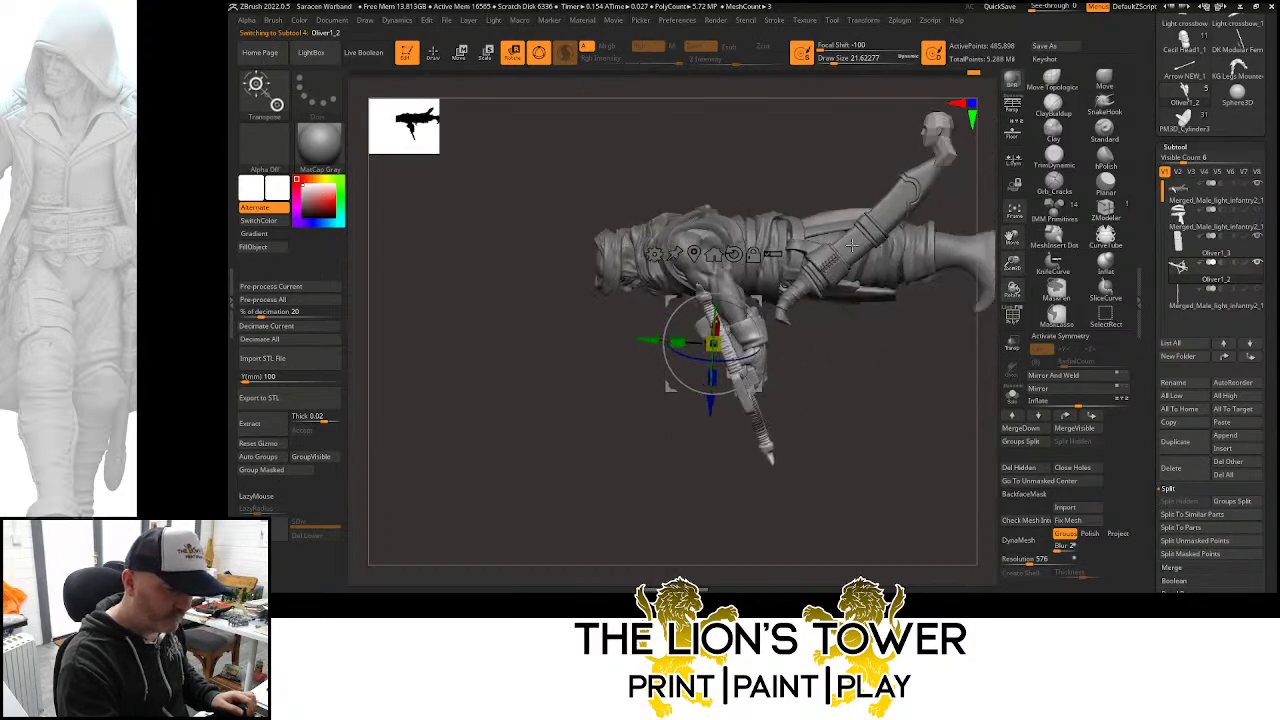
left_click_drag(755, 305, 887, 241)
left_click_drag(923, 280, 892, 253)
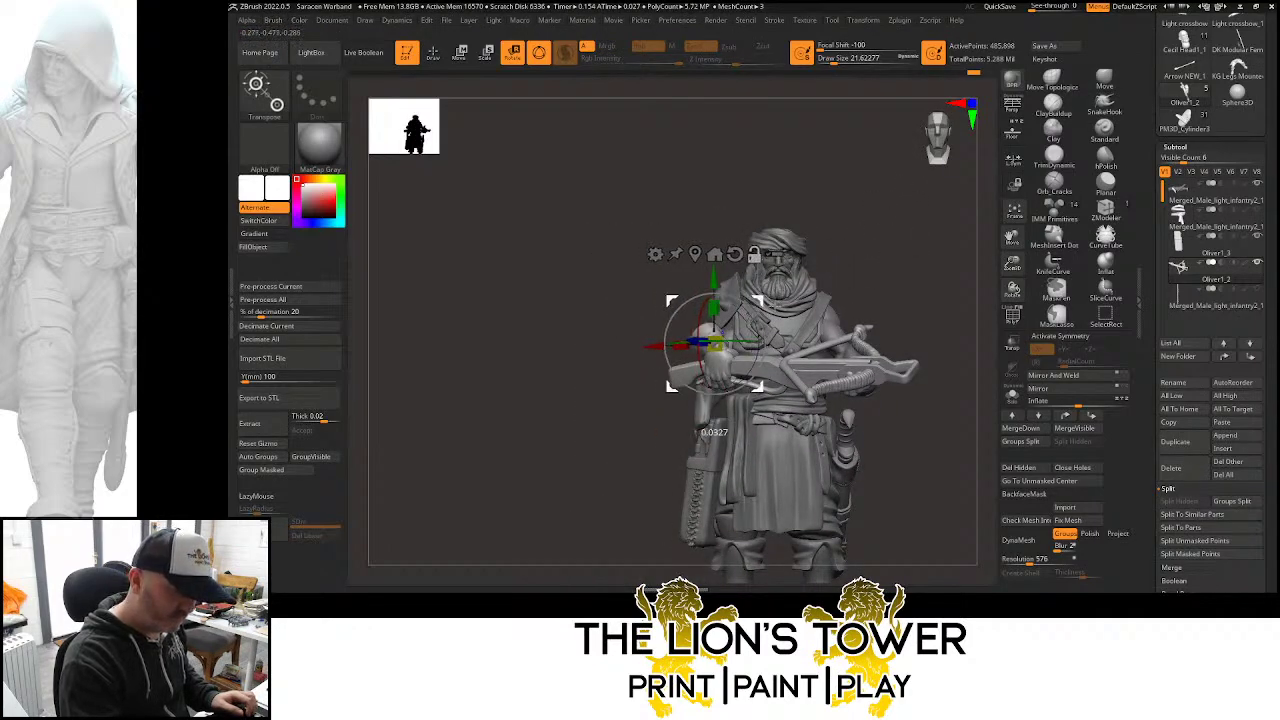
Place the transform pivot at the front hand and rotate the crossbow about it so the stock sits lower
left_click_drag(756, 301, 906, 348, "alt")
left_click(901, 285)
left_click_drag(944, 300, 945, 211)
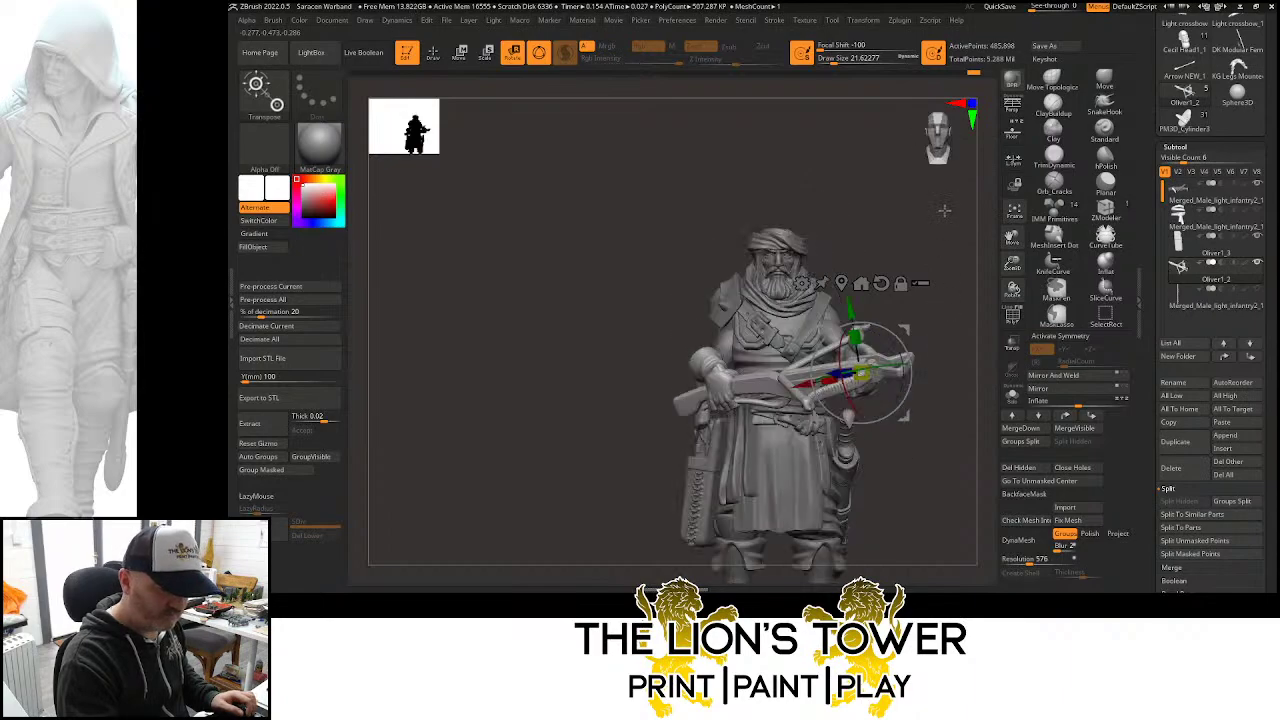
left_click_drag(958, 260, 975, 230)
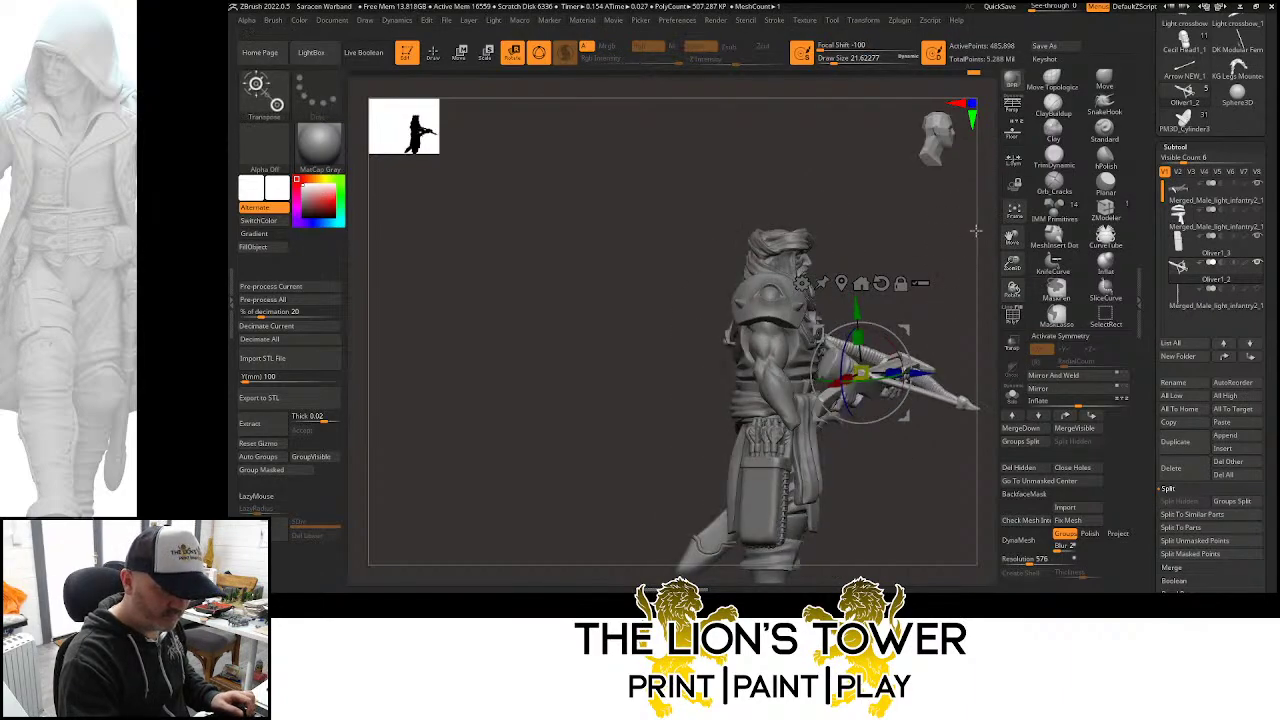
Switch to the merged figure and mask its body, leaving only the bare arm on the crossbow's stock side editable
left_click(775, 359, "alt")
left_click_drag(858, 238, 955, 255)
left_click(865, 352, "ctrl")
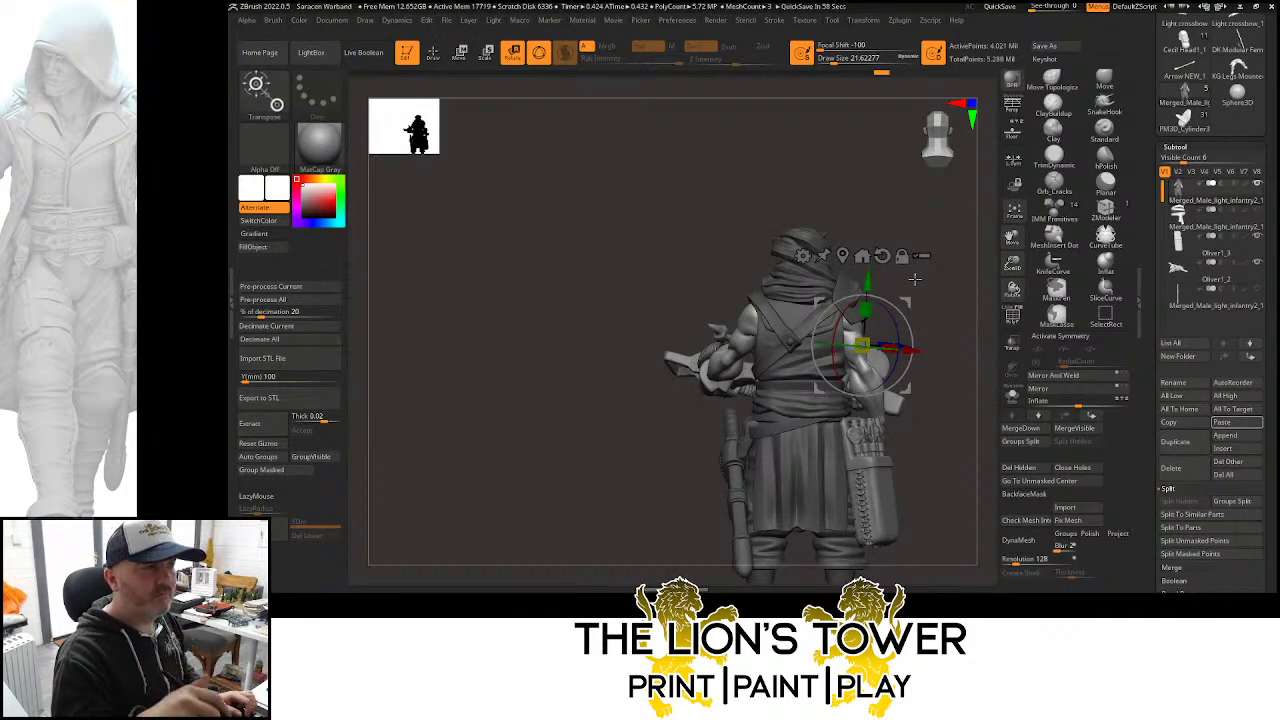
left_click(868, 368, "ctrl")
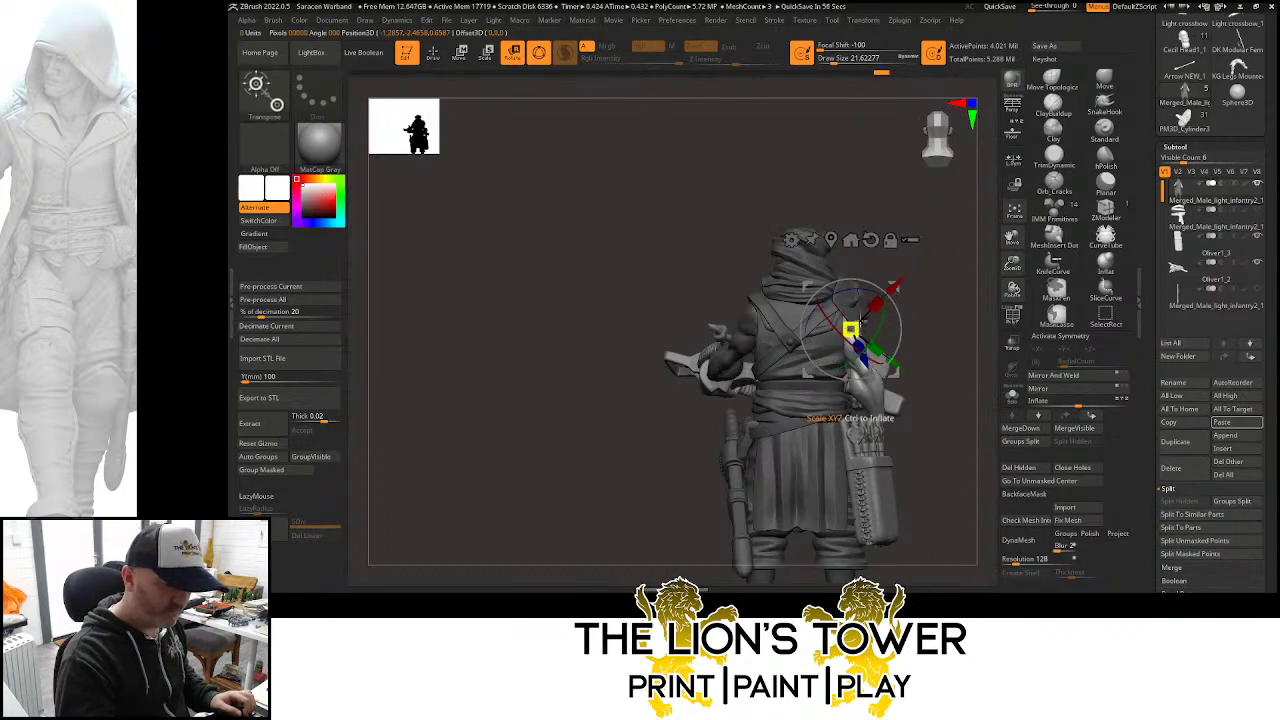
Set the gizmo upright at the shoulder joint and rotate the unmasked arm forward towards the crossbow's stock
left_click_drag(978, 300, 996, 252)
left_click(884, 226)
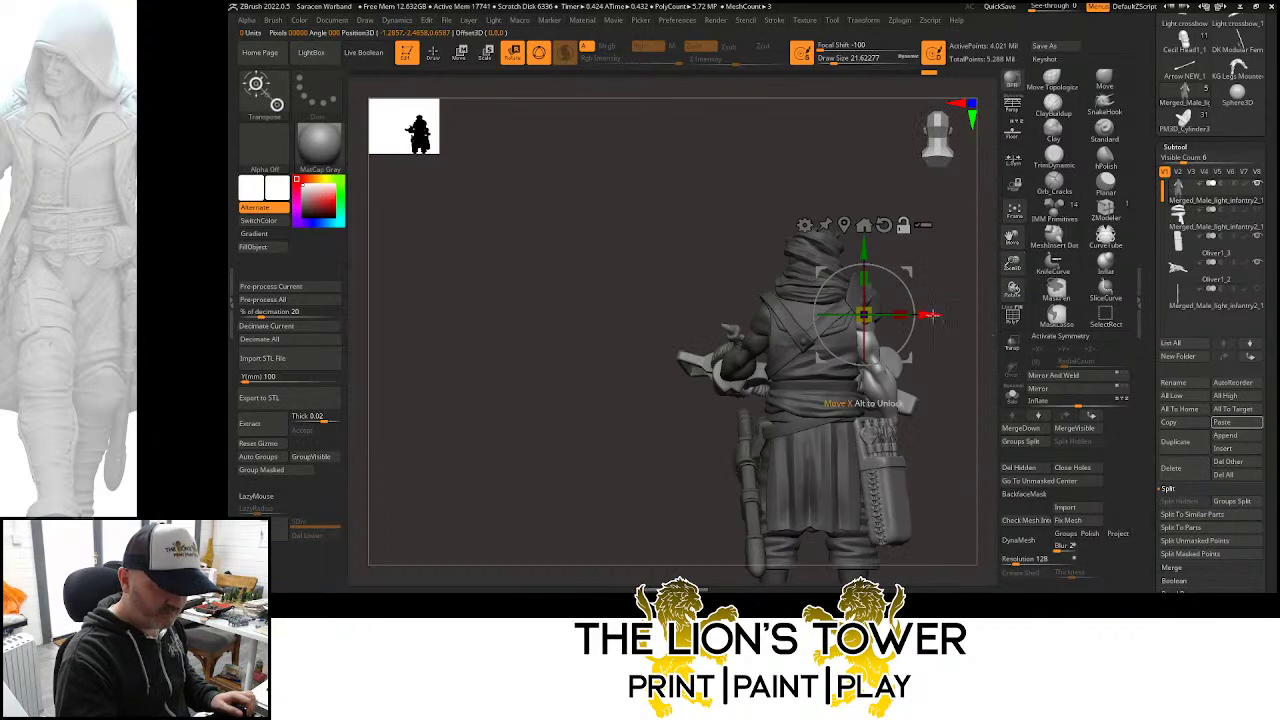
left_click_drag(931, 315, 925, 313)
left_click_drag(943, 254, 906, 288)
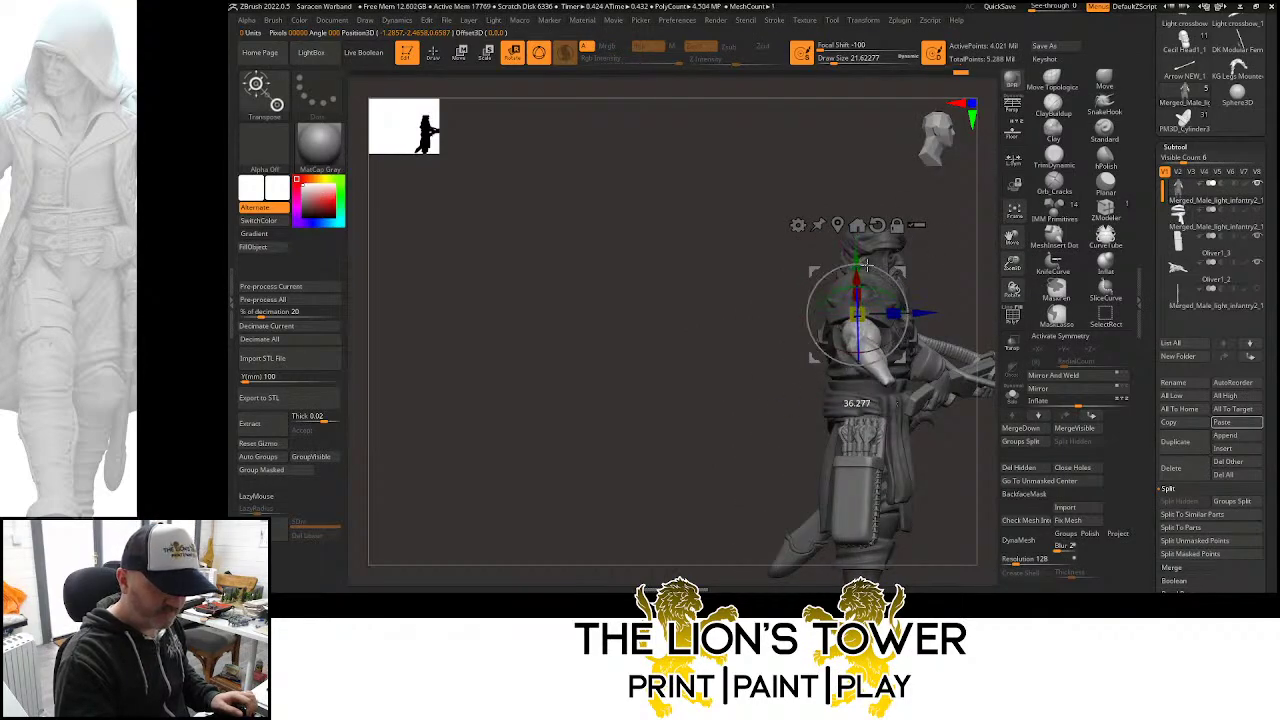
left_click_drag(877, 252, 963, 247)
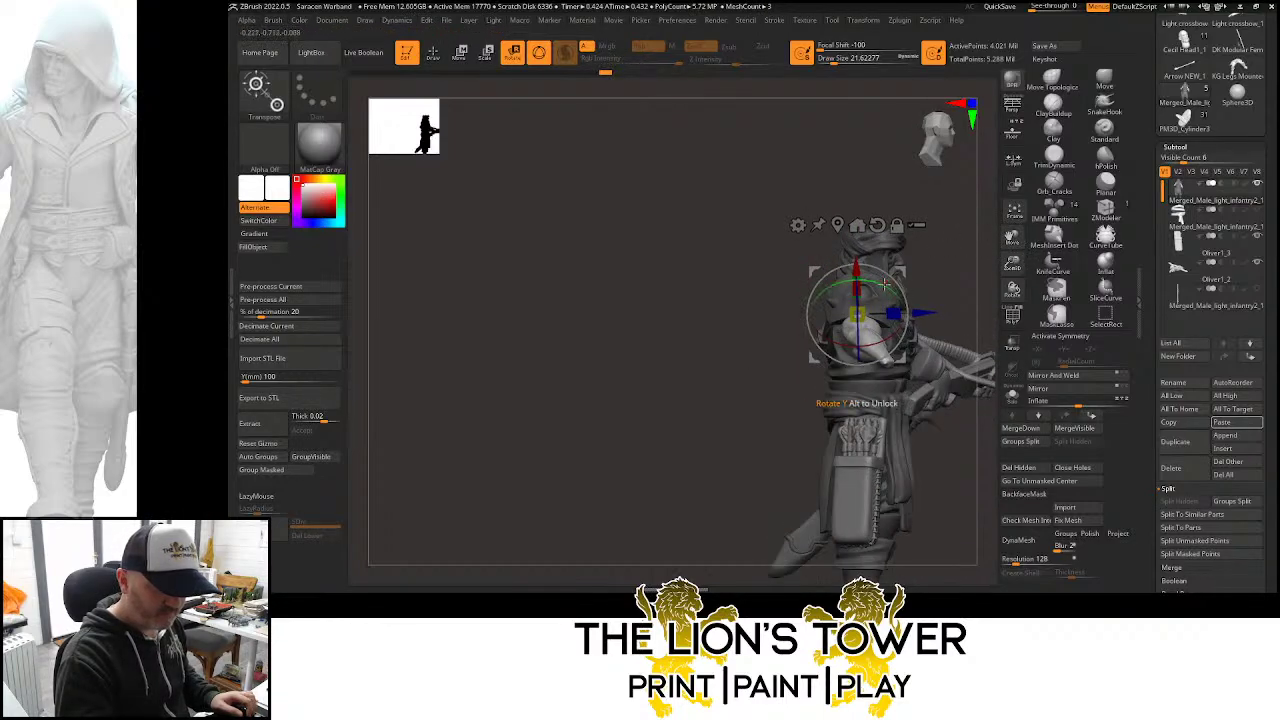
left_click_drag(902, 292, 863, 311)
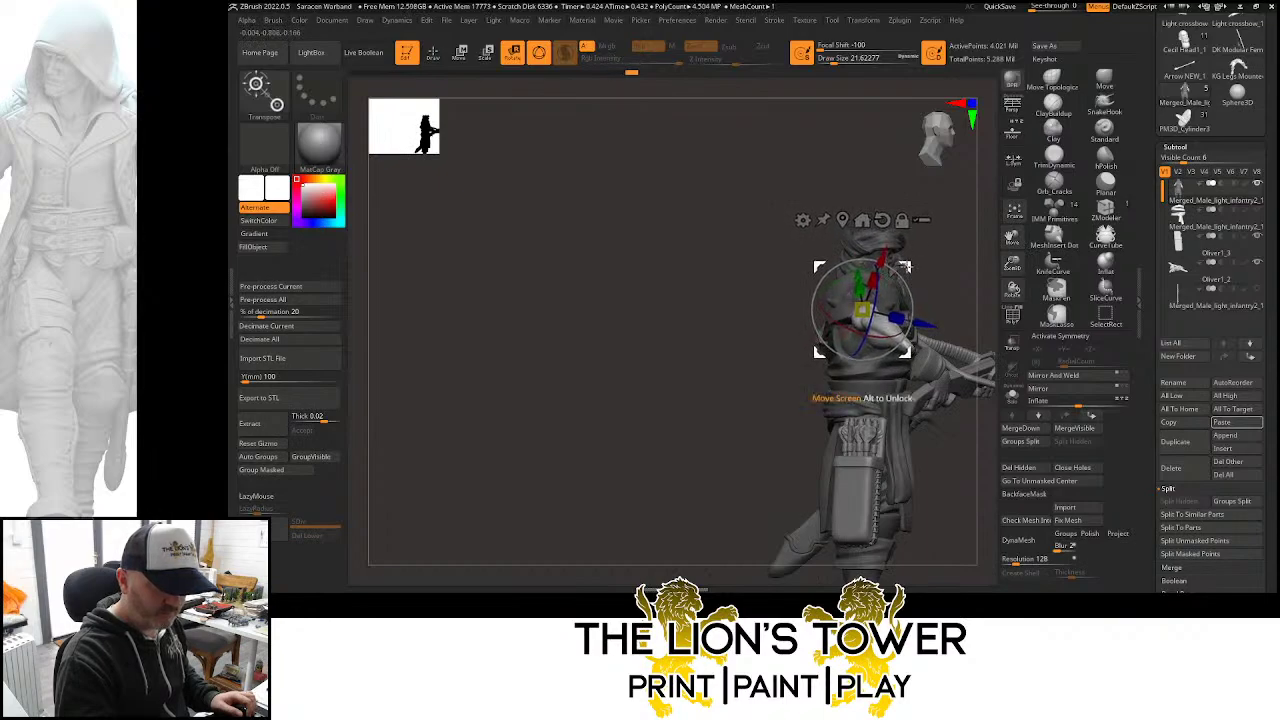
left_click_drag(965, 256, 908, 283)
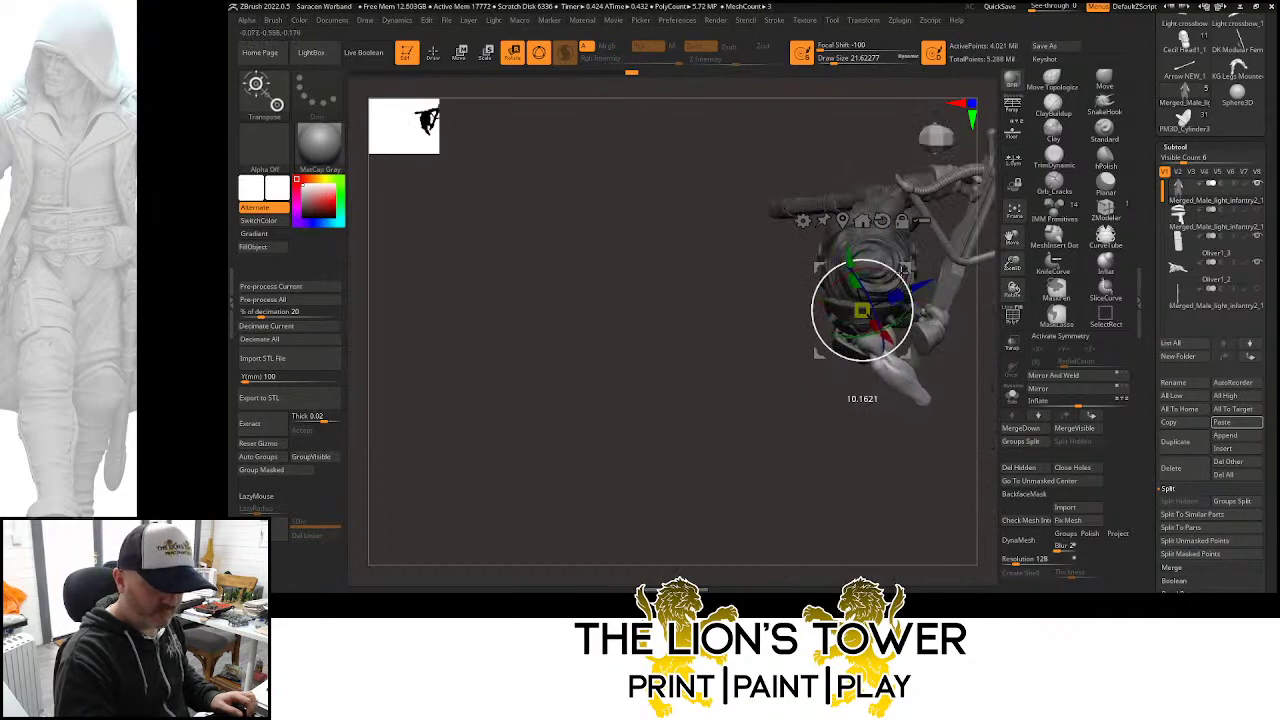
Mask the upper arm with the MaskLasso brush so only the forearm stays editable
left_click(1053, 312)
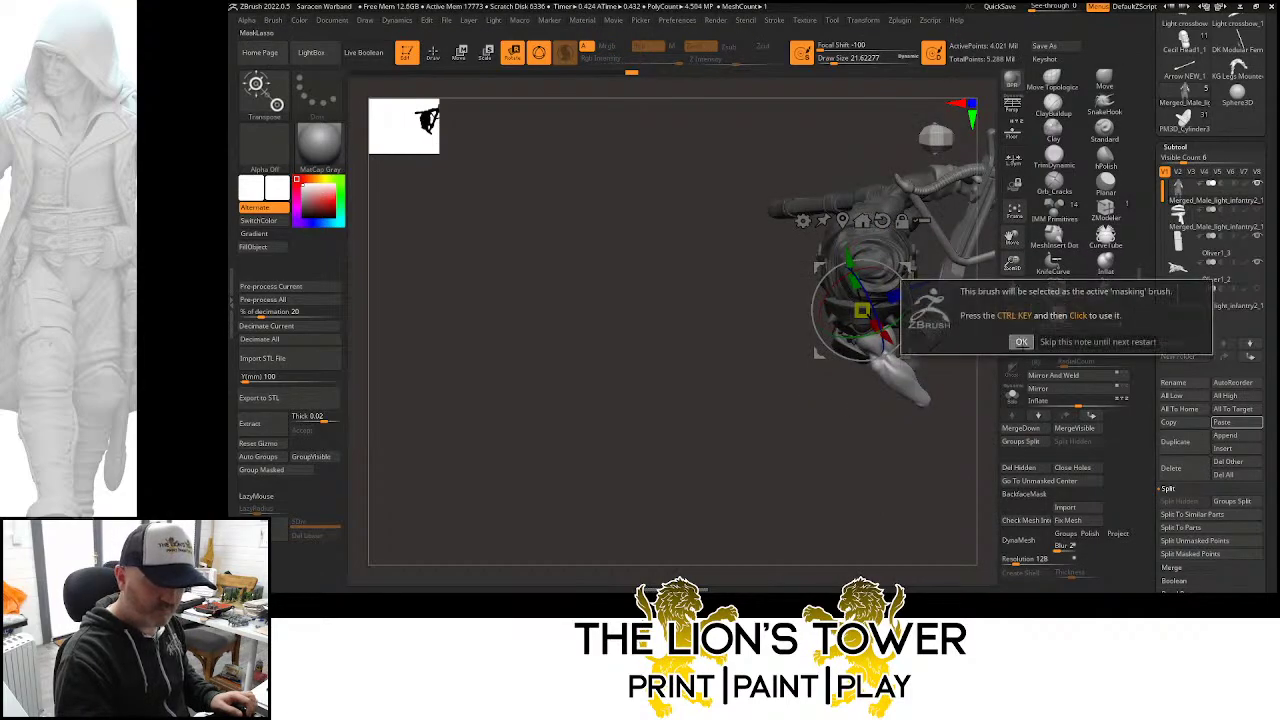
left_click(1021, 341)
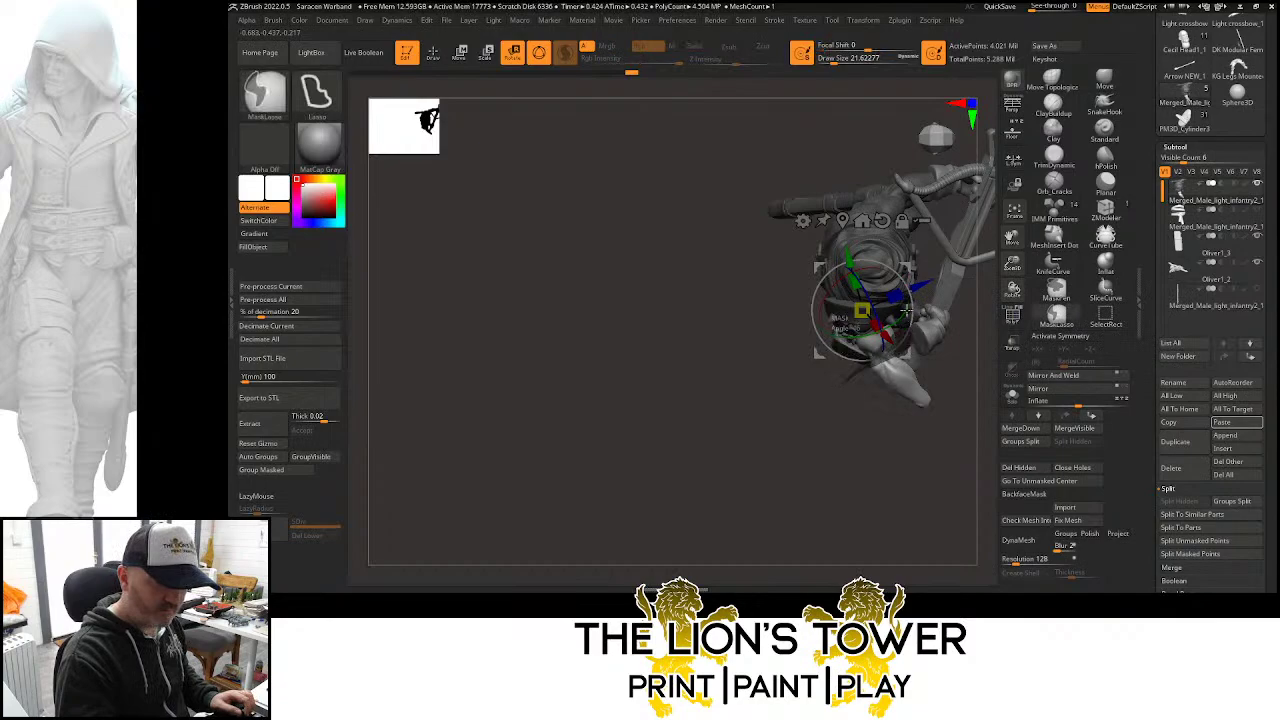
left_click_drag(820, 264, 790, 392, "ctrl")
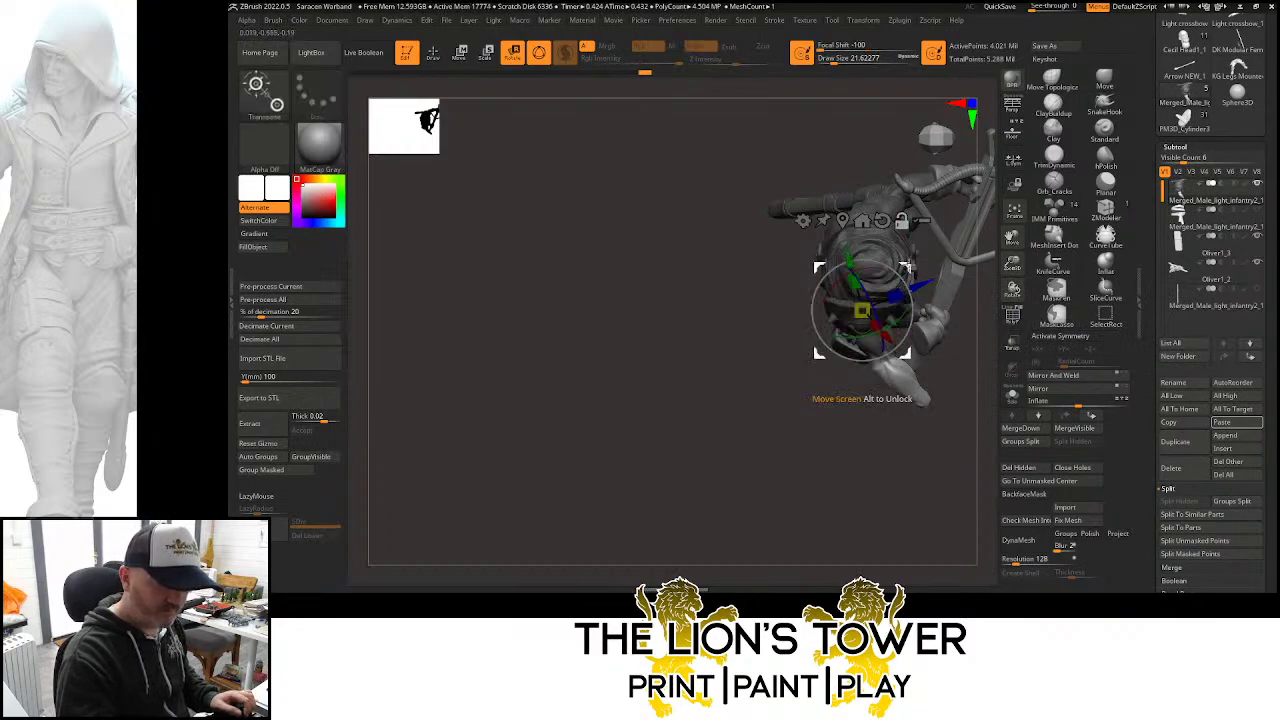
Try to bend the forearm towards the crossbow's rear hand by rotating it about a pivot at the elbow
left_click_drag(861, 311, 888, 347)
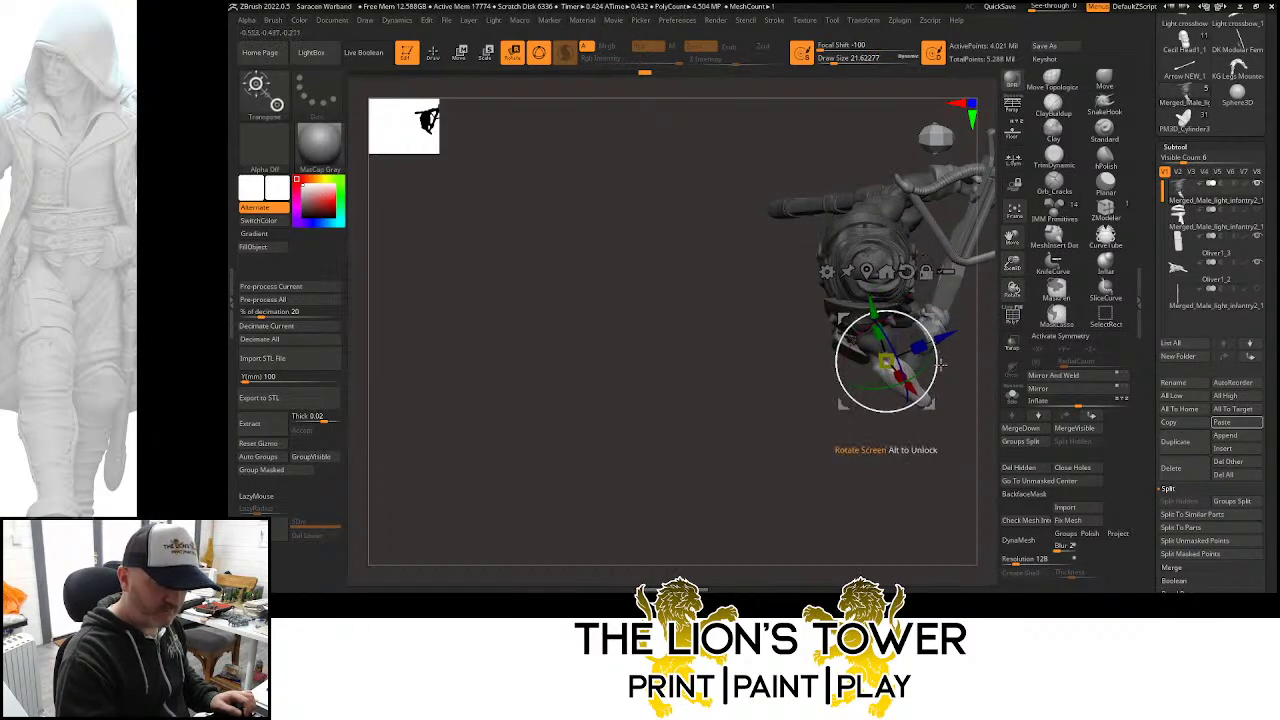
right_click_drag(907, 287, 969, 262)
left_click_drag(972, 316, 931, 276)
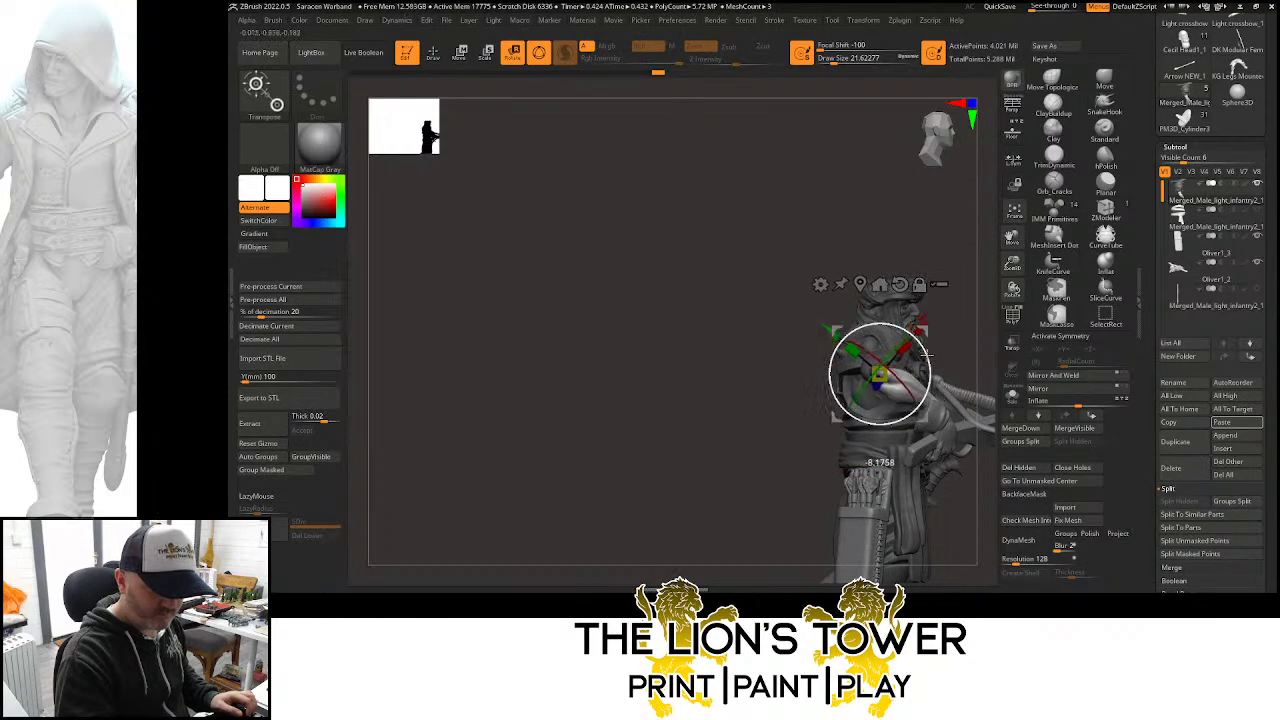
left_click_drag(932, 355, 962, 428)
left_click_drag(1012, 263, 1010, 338)
left_click_drag(972, 473, 936, 368)
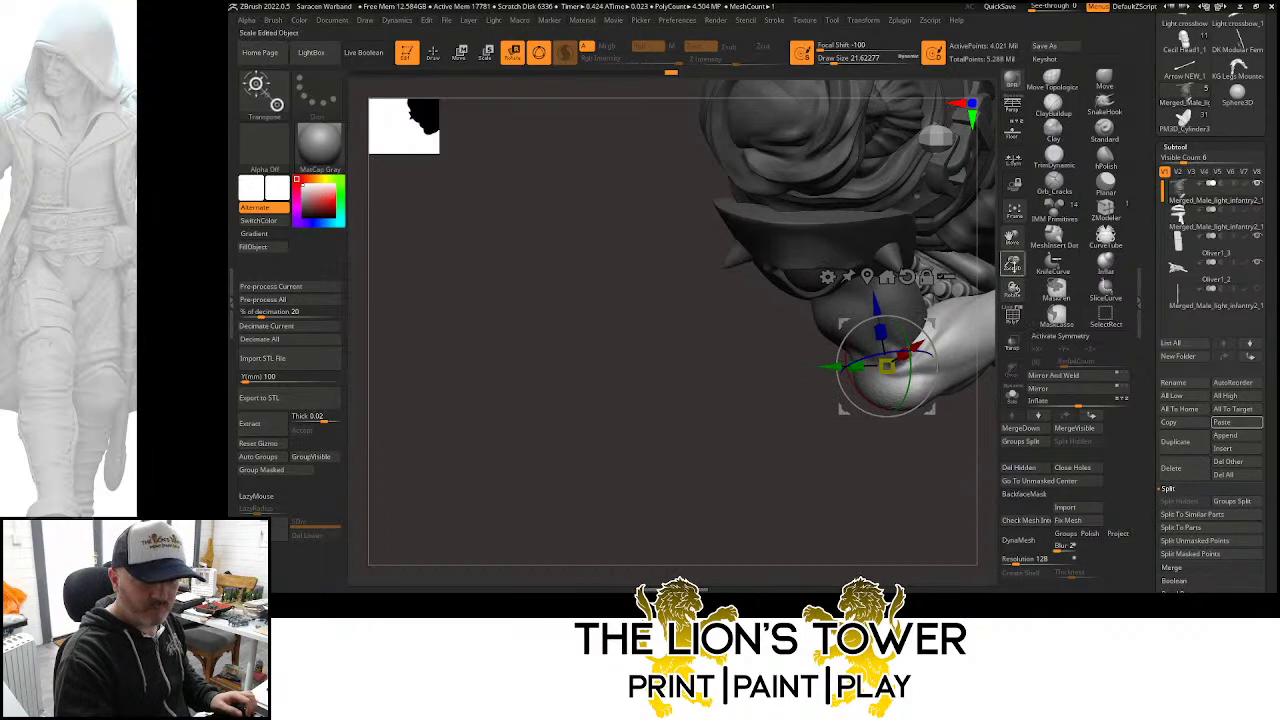
left_click_drag(1012, 263, 1010, 232)
left_click_drag(1011, 238, 941, 252)
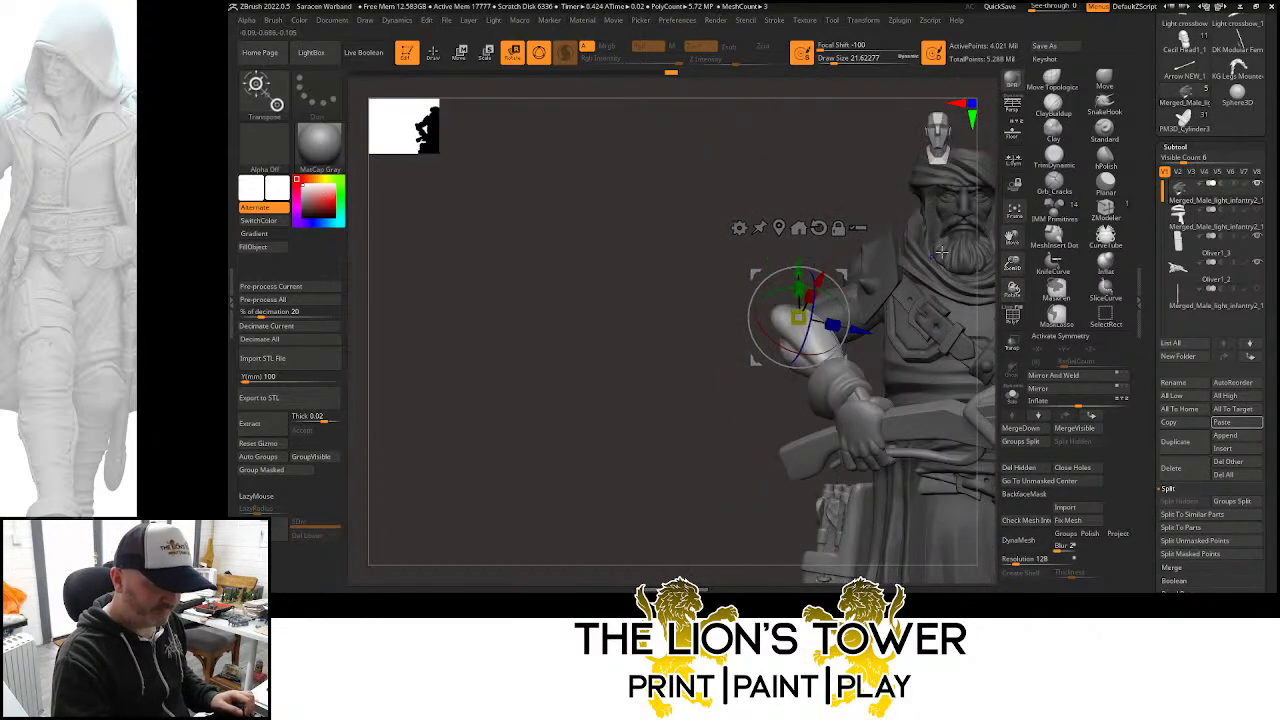
Try to shift the forearm so that its end meets the wrist of the hand on the crossbow's stock
left_click_drag(898, 187, 875, 312)
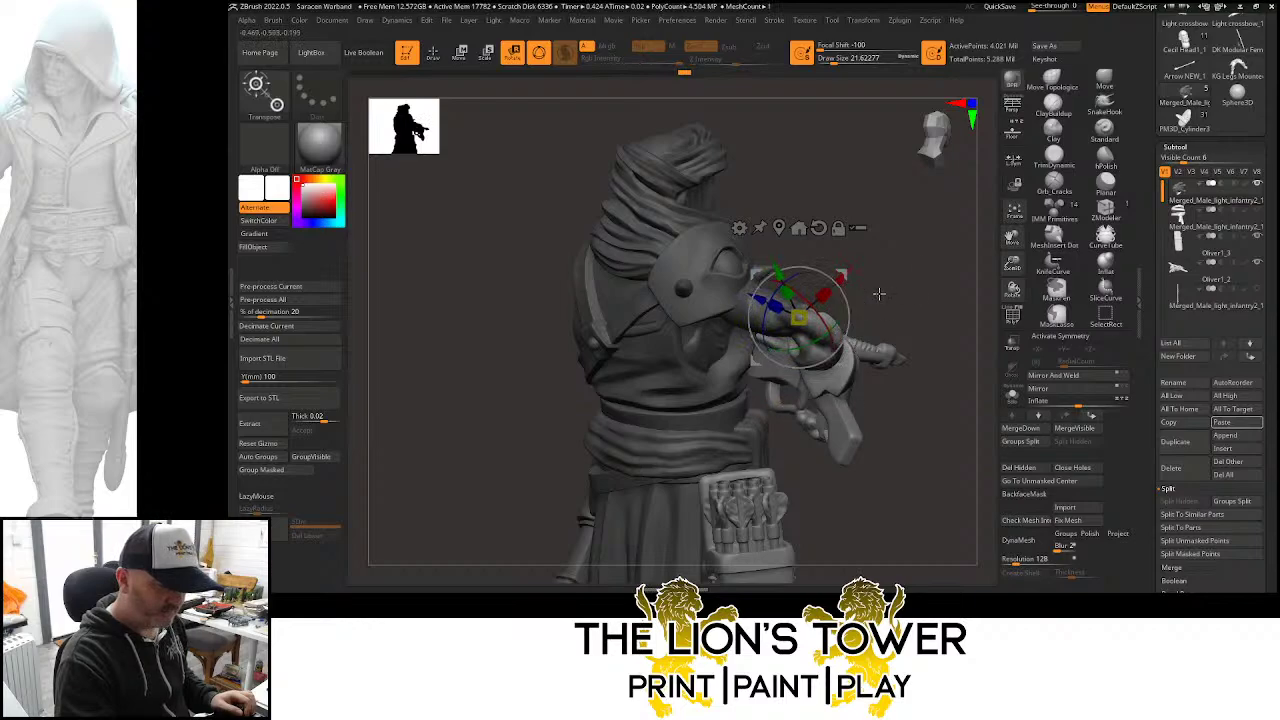
left_click_drag(878, 293, 916, 216)
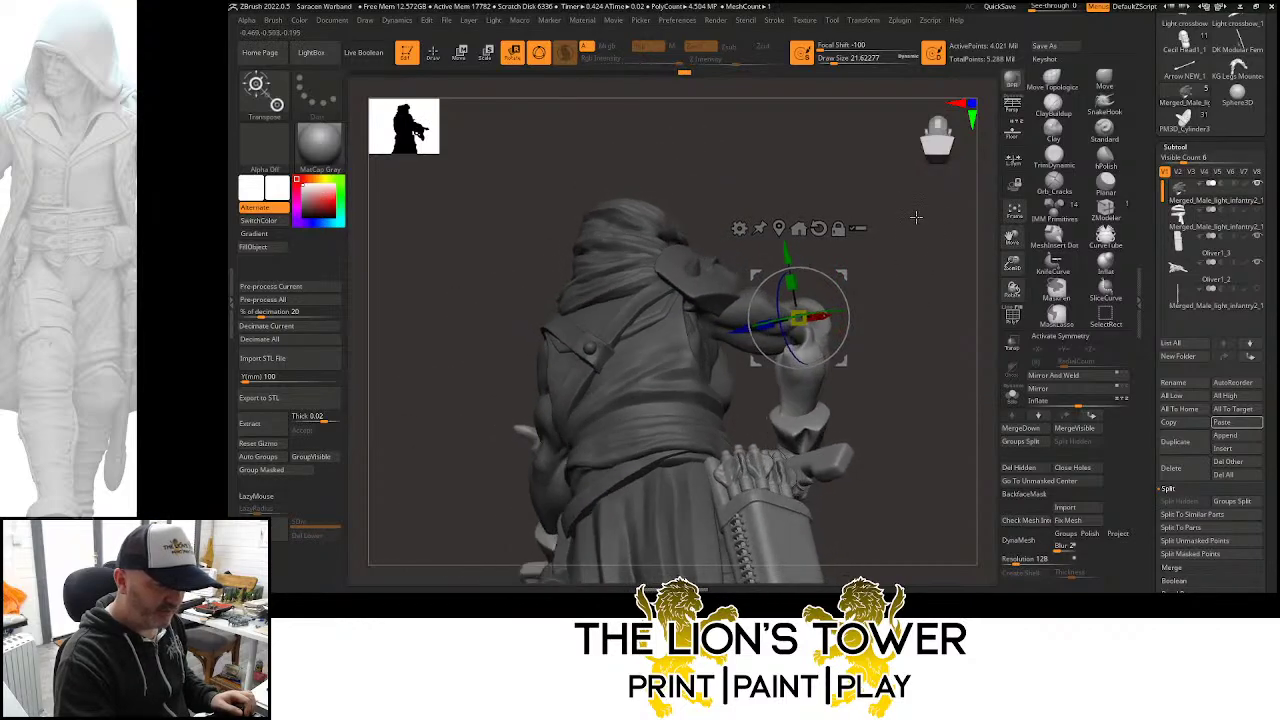
mouse_move(847, 277)
left_mouse_down()
mouse_move(900, 300)
mouse_move(857, 318)
mouse_move(868, 173)
mouse_move(890, 246)
left_mouse_up()
left_click(875, 214, "ctrl")
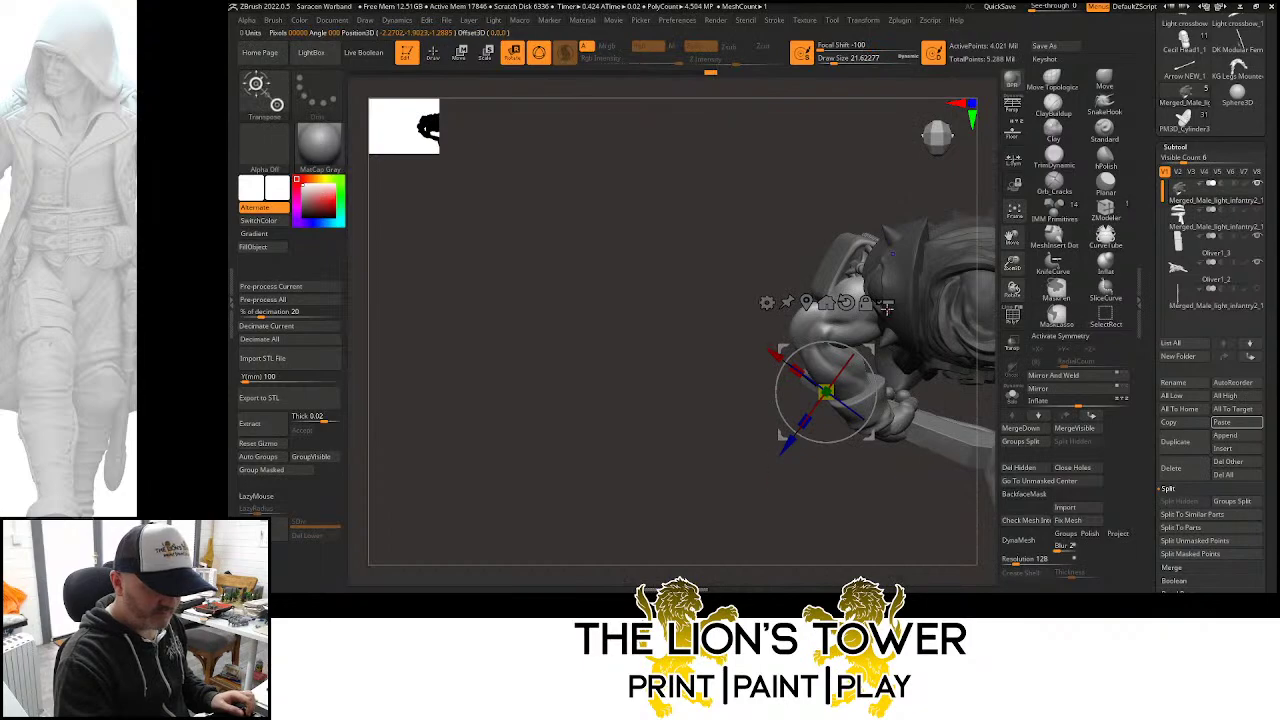
left_click_drag(873, 350, 874, 352)
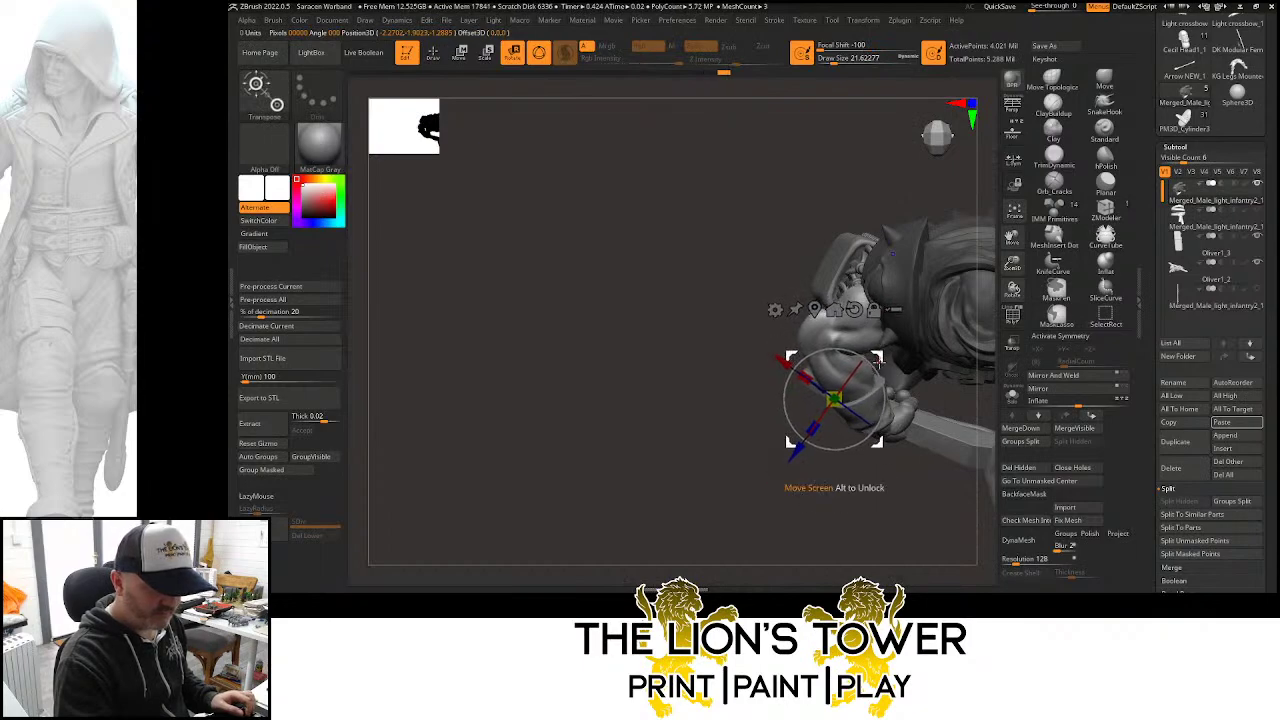
left_click_drag(956, 413, 878, 380)
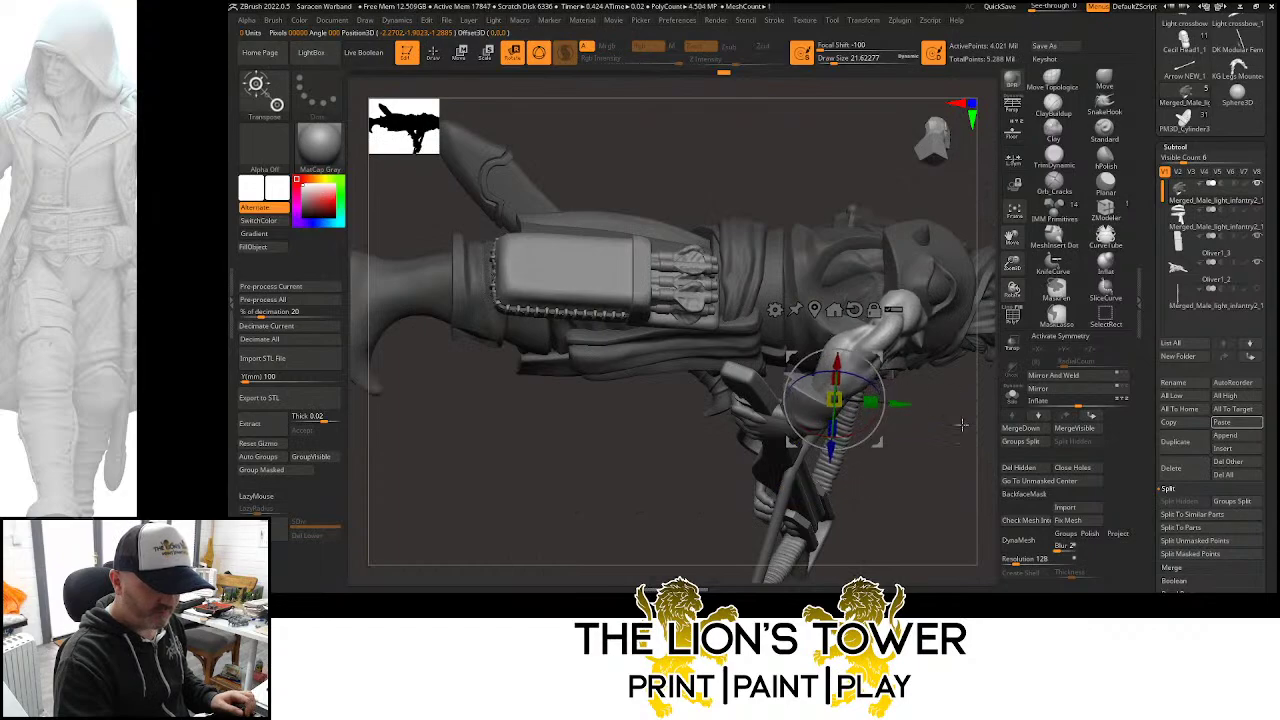
left_click_drag(960, 423, 1002, 200)
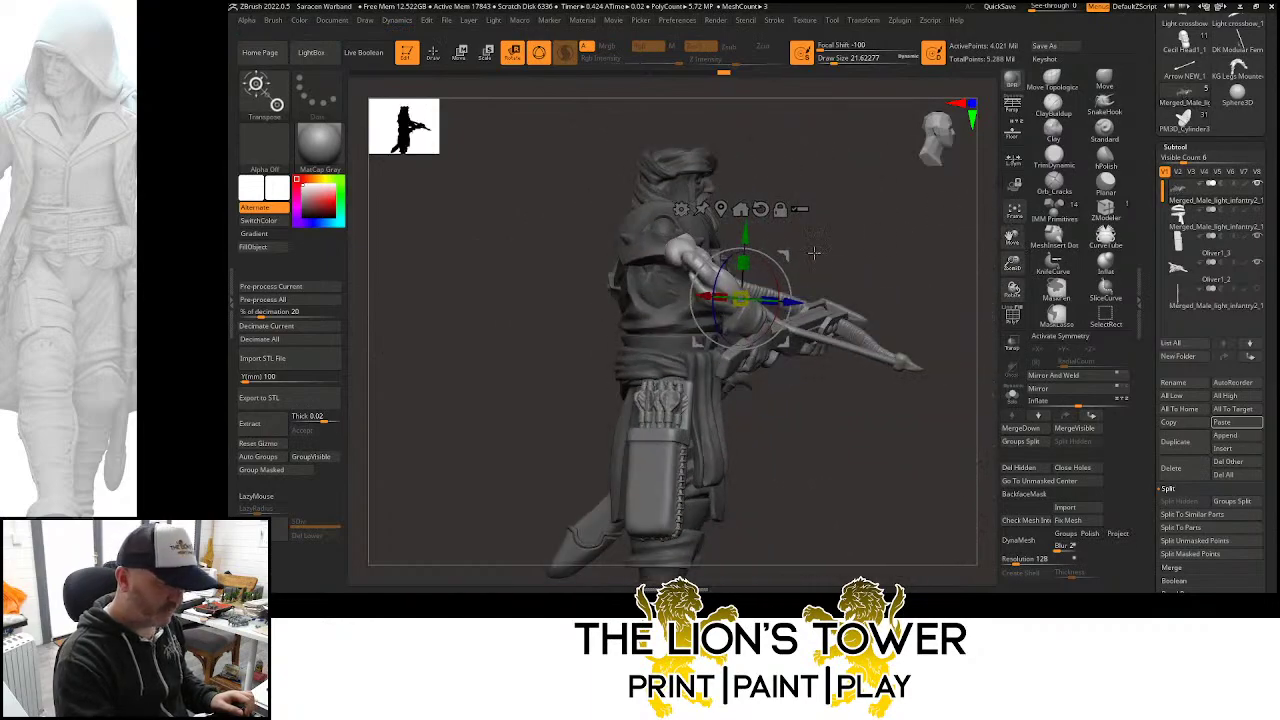
mouse_move(777, 263)
left_mouse_down()
mouse_move(805, 275)
mouse_move(786, 261)
left_mouse_up()
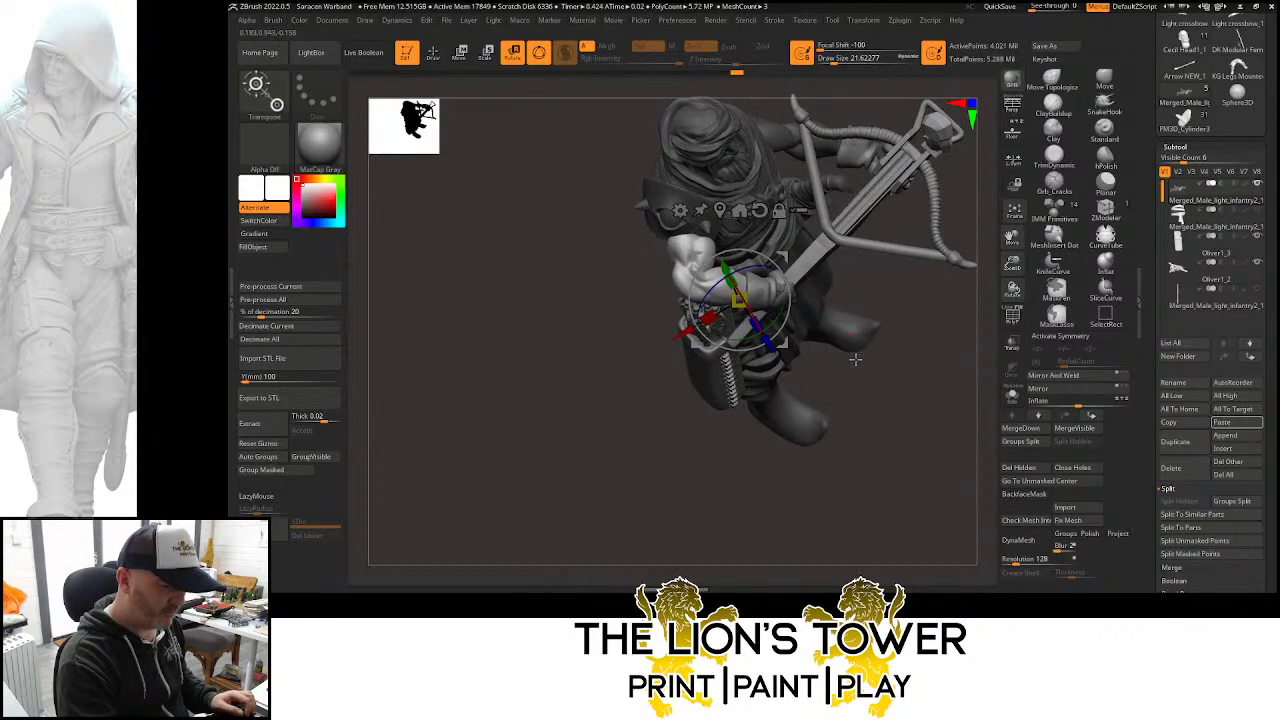
Undo the forearm's rotations and moves, going back to the freshly masked upper arm
key("q")
key("ctrl+z")
key("ctrl+z")
key("ctrl+z")
key("ctrl+z")
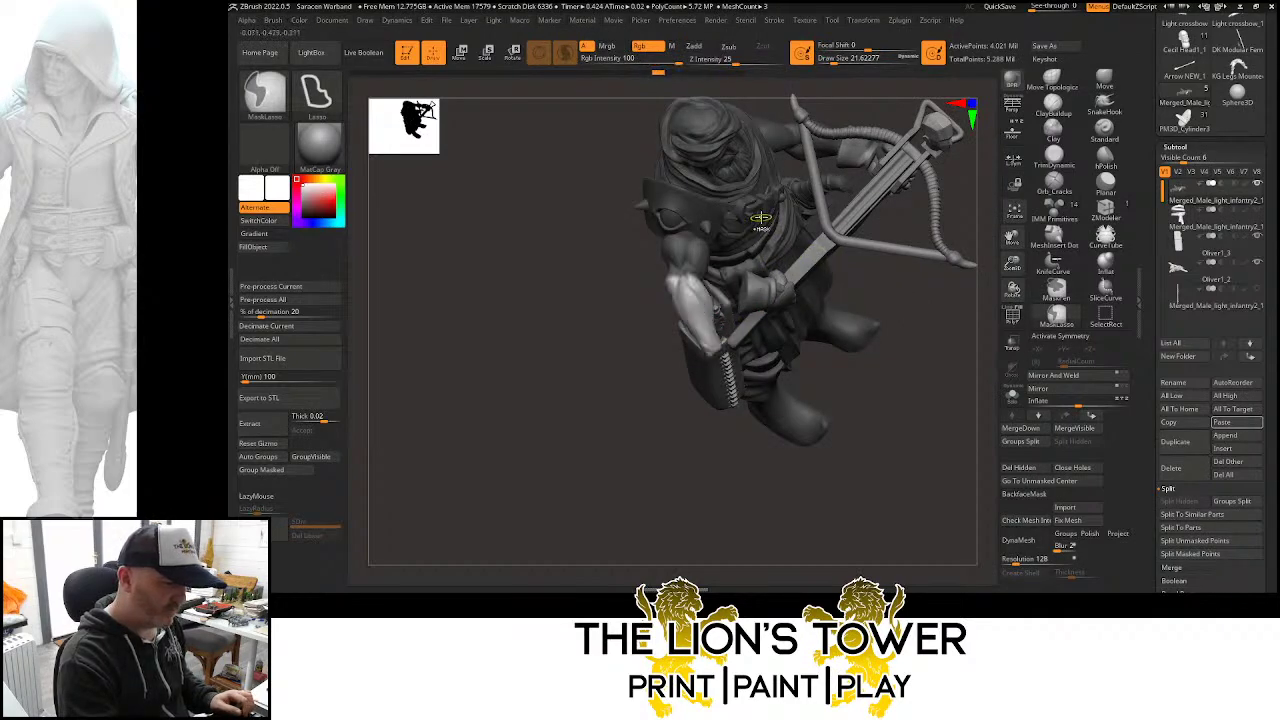
key("ctrl+z")
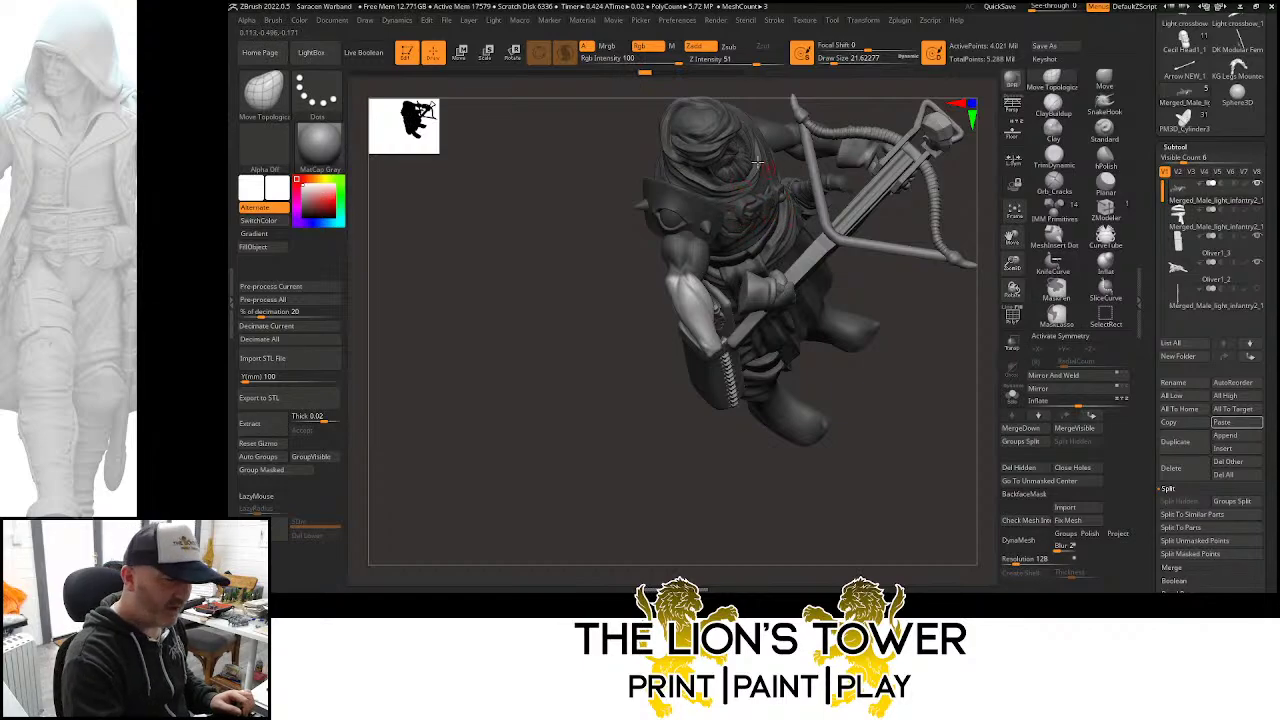
Rotate the unmasked forearm about the elbow and nudge it so it meets the rear hand on the crossbow
left_click(514, 55)
left_click_drag(726, 235, 713, 194)
left_click_drag(915, 400, 929, 266)
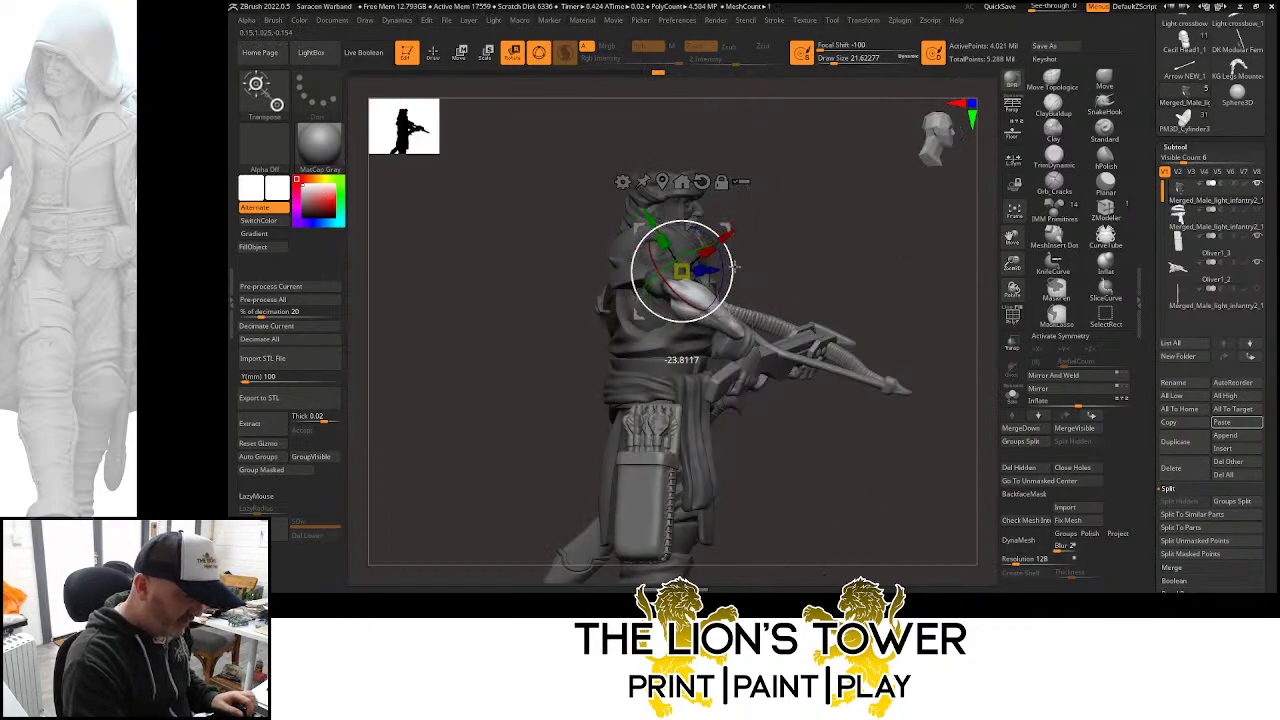
mouse_move(734, 267)
left_mouse_down()
mouse_move(794, 240)
mouse_move(777, 234)
mouse_move(729, 291)
mouse_move(697, 287)
mouse_move(748, 283)
left_mouse_up()
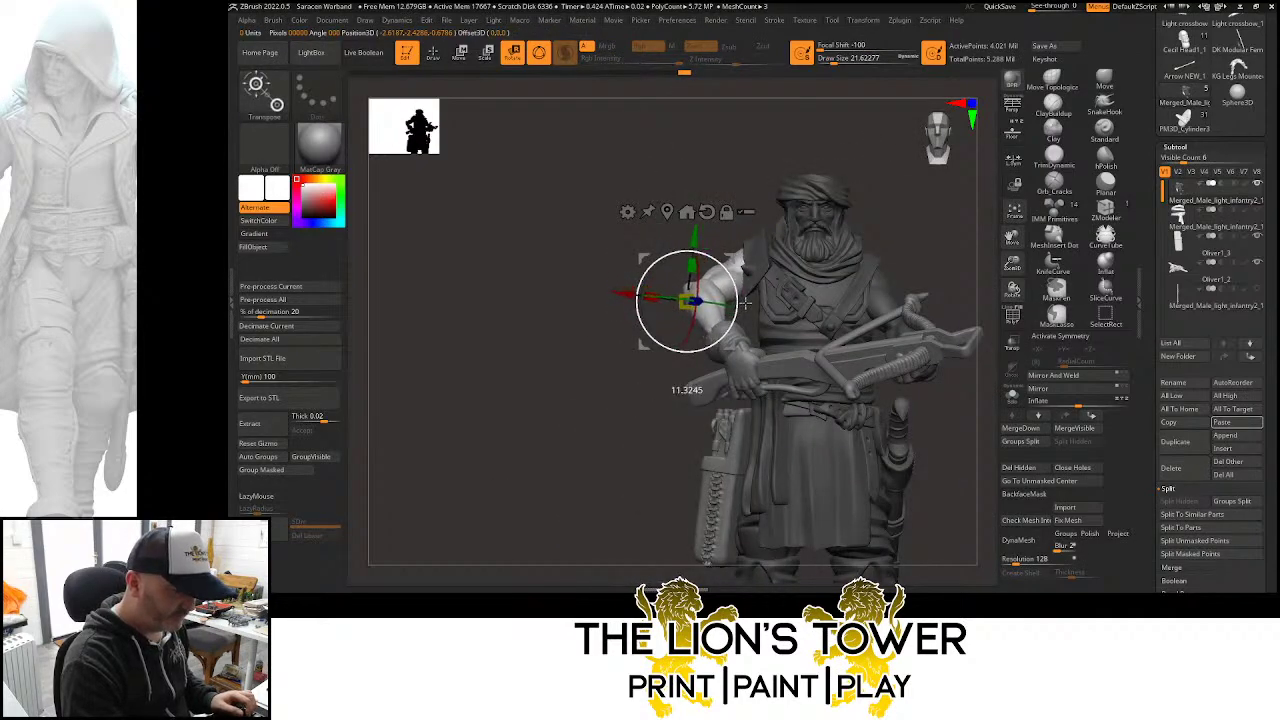
left_click_drag(762, 167, 760, 226)
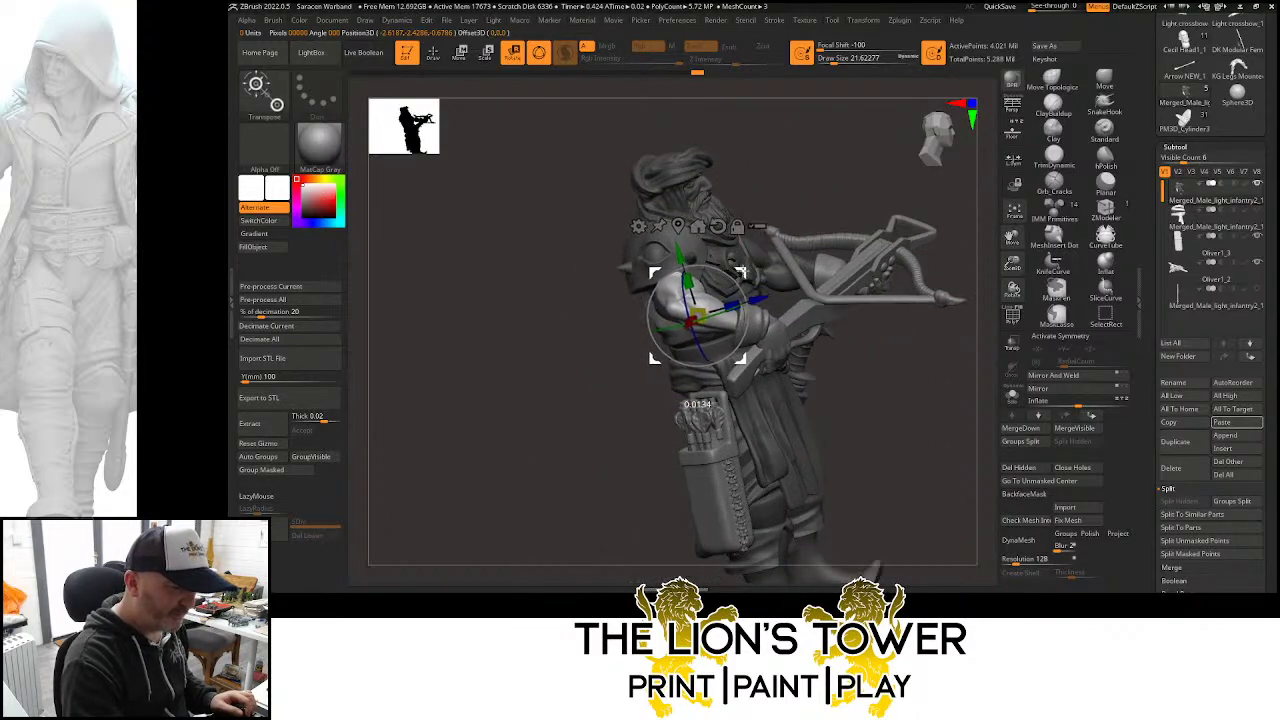
left_click_drag(786, 184, 773, 250)
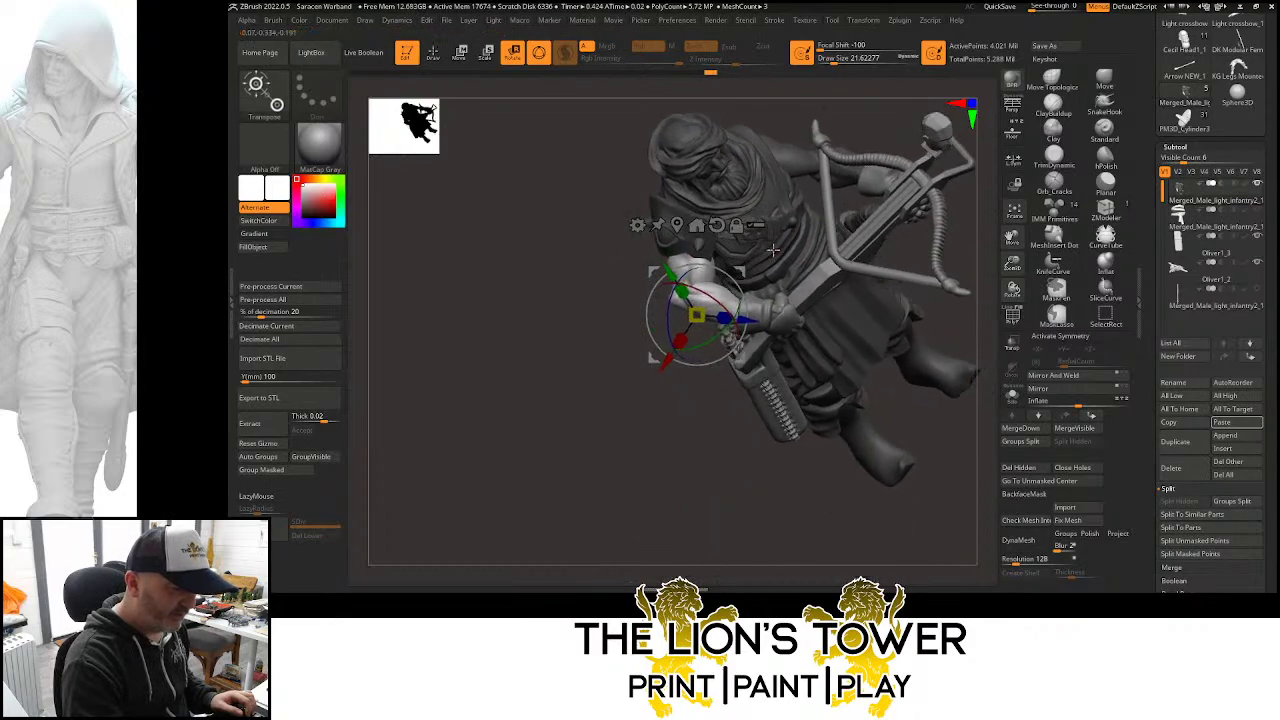
Clear the mask from the merged figure and inspect the posed arm from behind
left_click_drag(938, 308, 918, 150)
left_click_drag(860, 222, 986, 277)
left_click(886, 288, "ctrl")
mouse_move(885, 288)
left_mouse_down()
mouse_move(917, 331)
mouse_move(857, 257)
left_mouse_up()
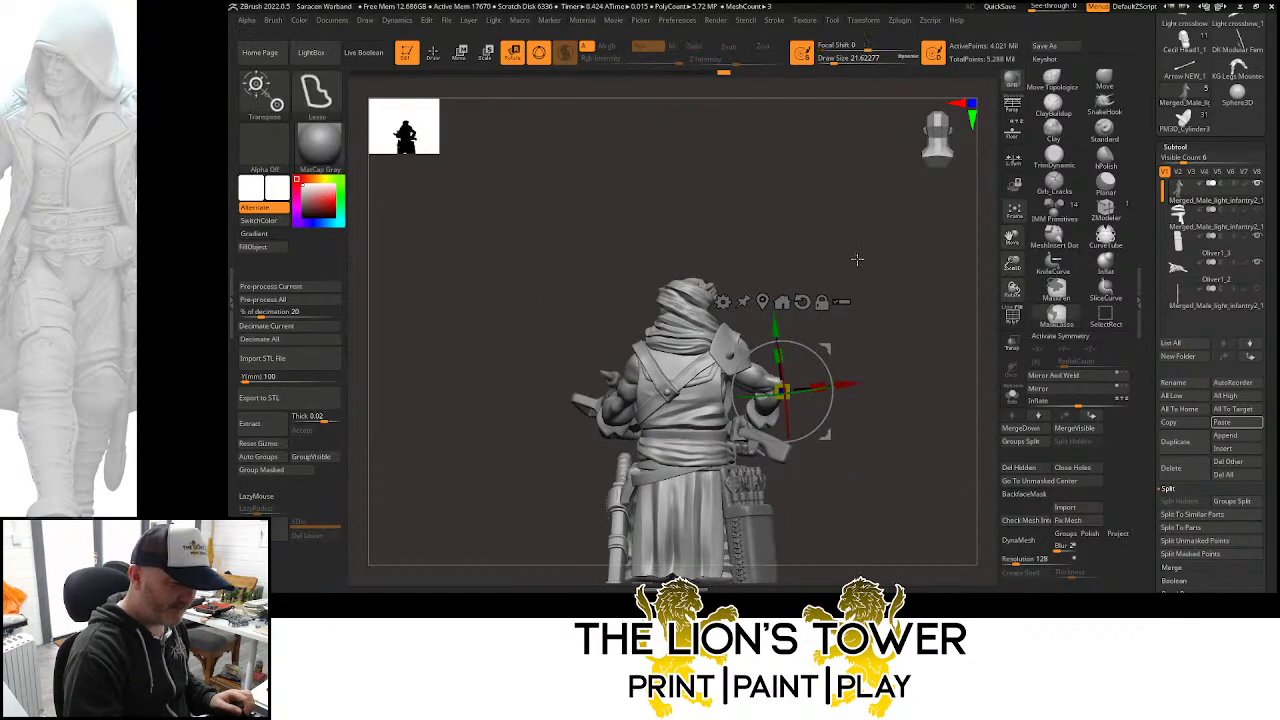
Mask the whole figure except the spiked shoulder pad and reposition the pad to fit the re-posed shoulder
key("q")
left_click(781, 284, "ctrl")
key("ctrl+w")
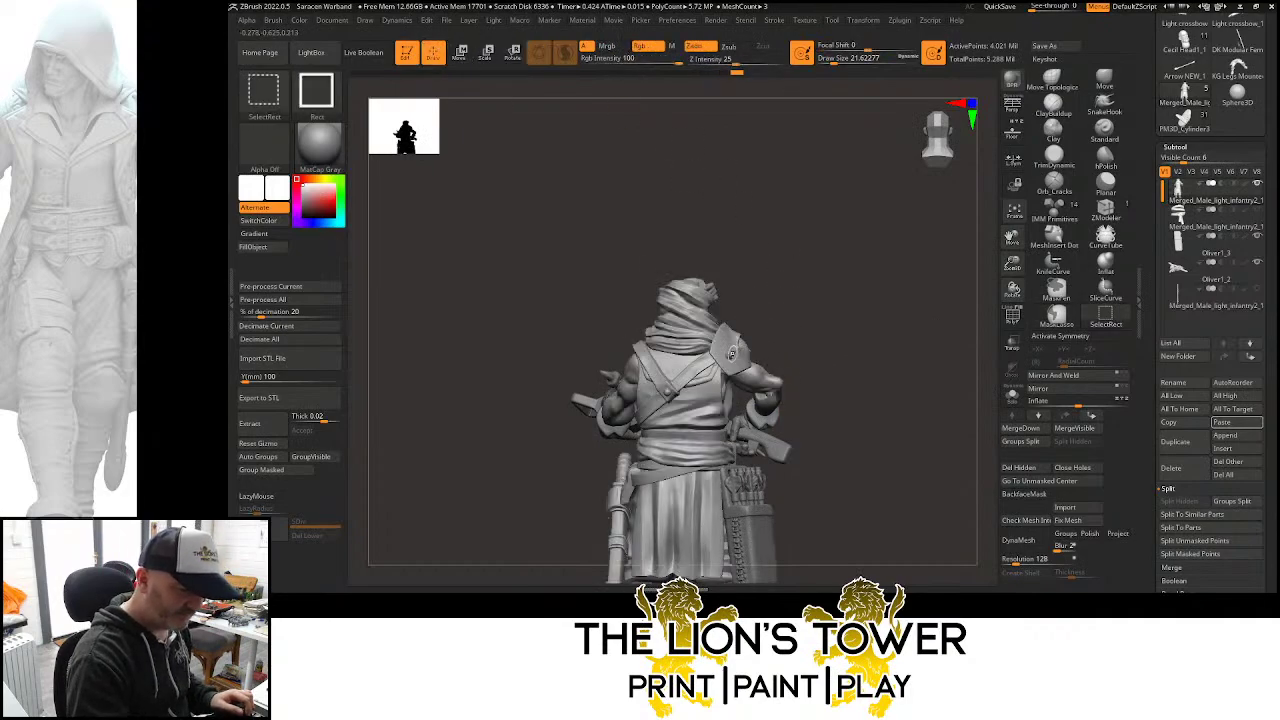
left_click(730, 352, "ctrl+shift")
left_click(736, 355, "ctrl+shift")
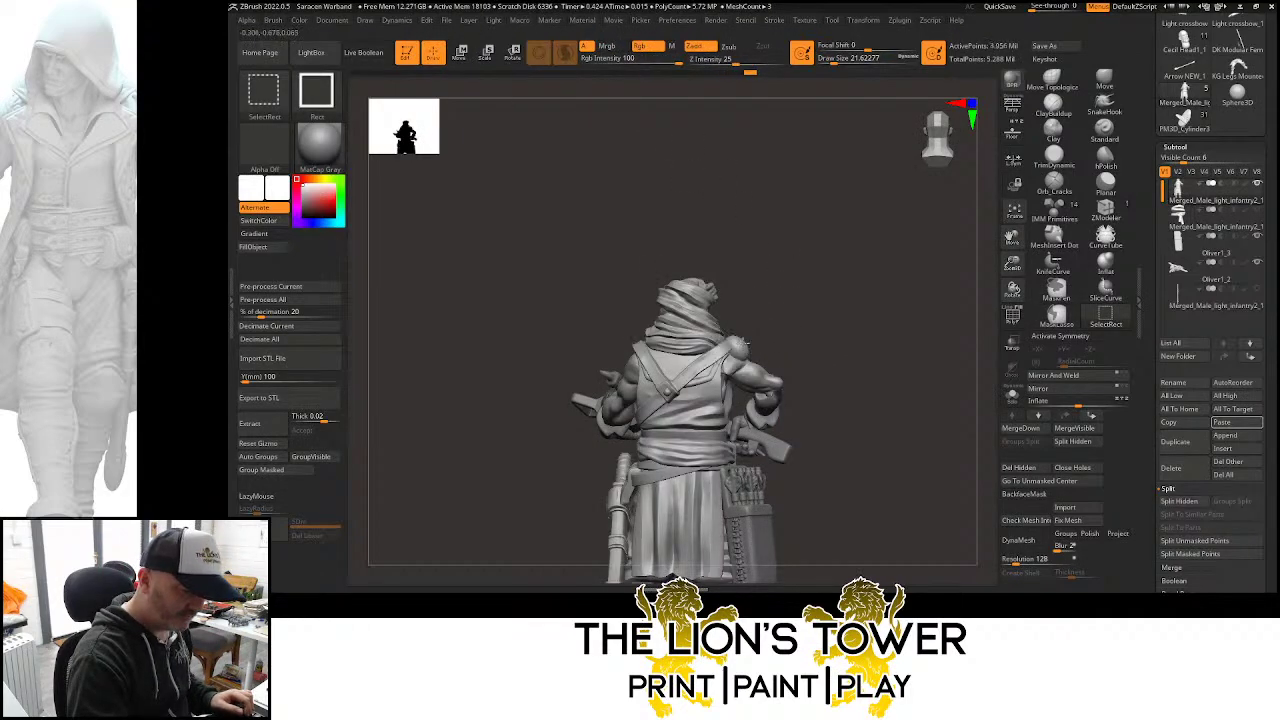
left_click(786, 337, "ctrl+shift")
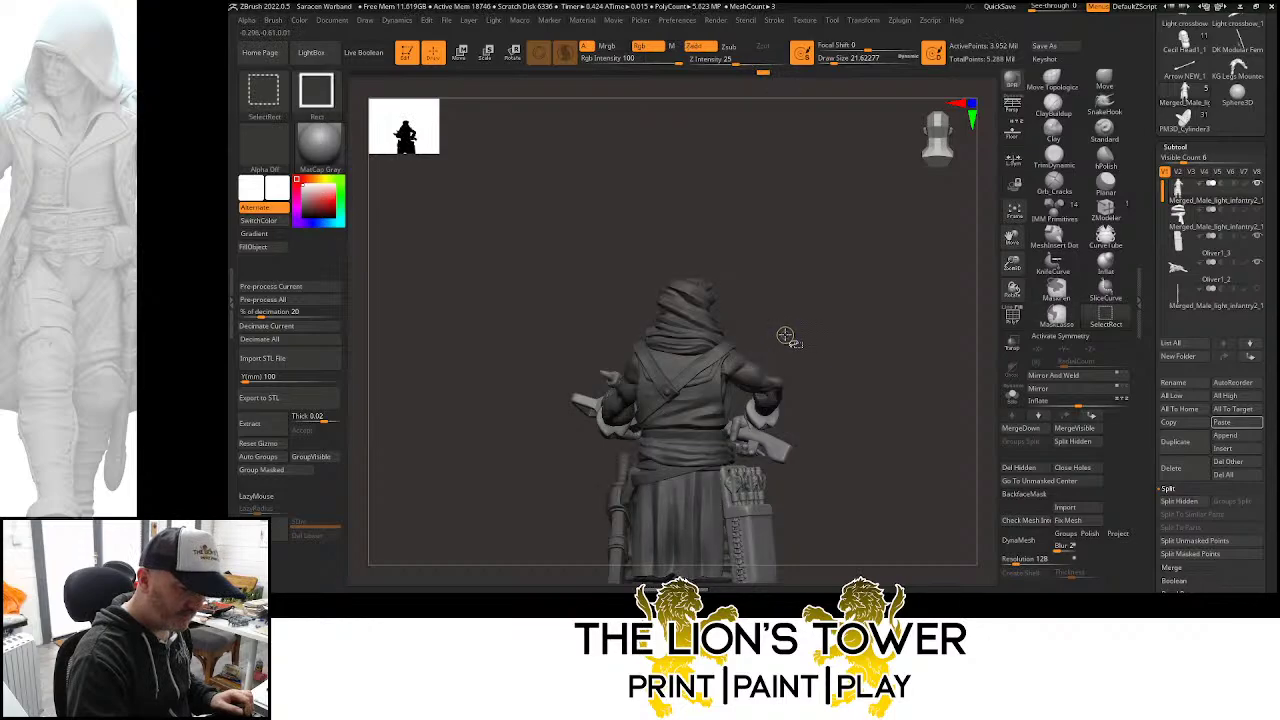
key("w")
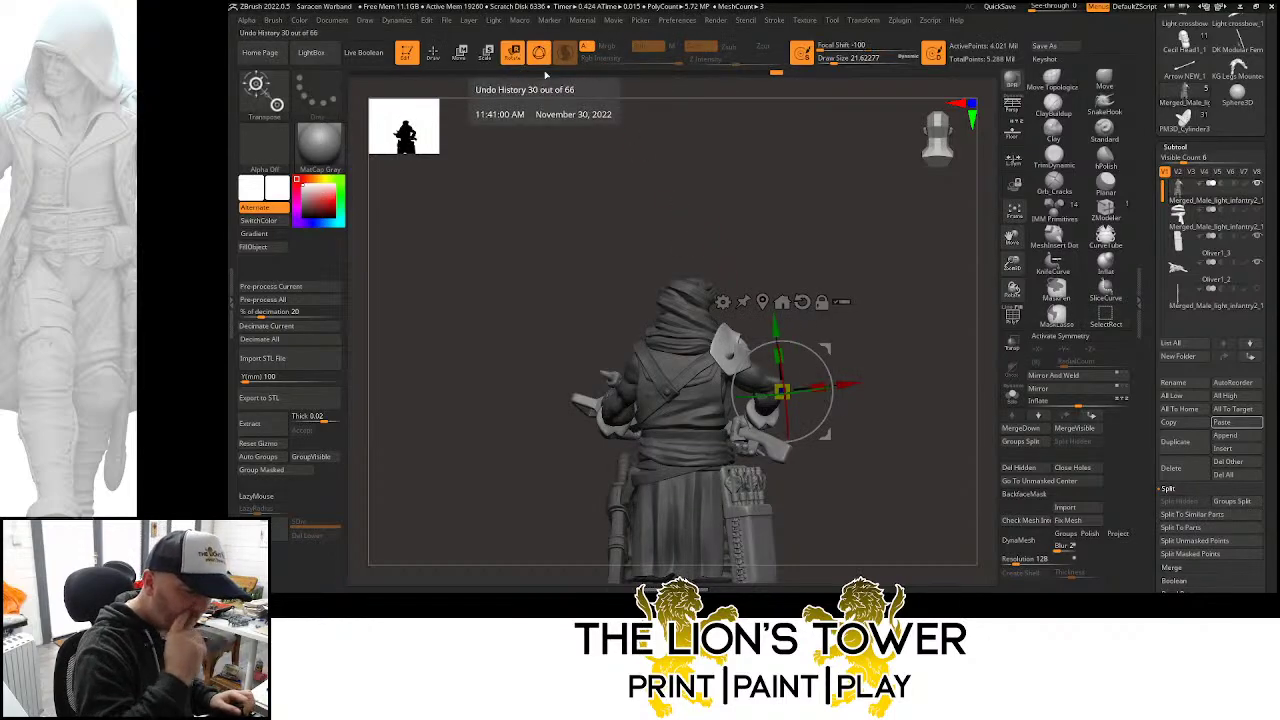
mouse_move(775, 323)
left_mouse_down()
mouse_move(775, 305)
mouse_move(851, 317)
mouse_move(777, 321)
mouse_move(778, 303)
mouse_move(843, 286)
mouse_move(831, 291)
mouse_move(870, 318)
left_mouse_up()
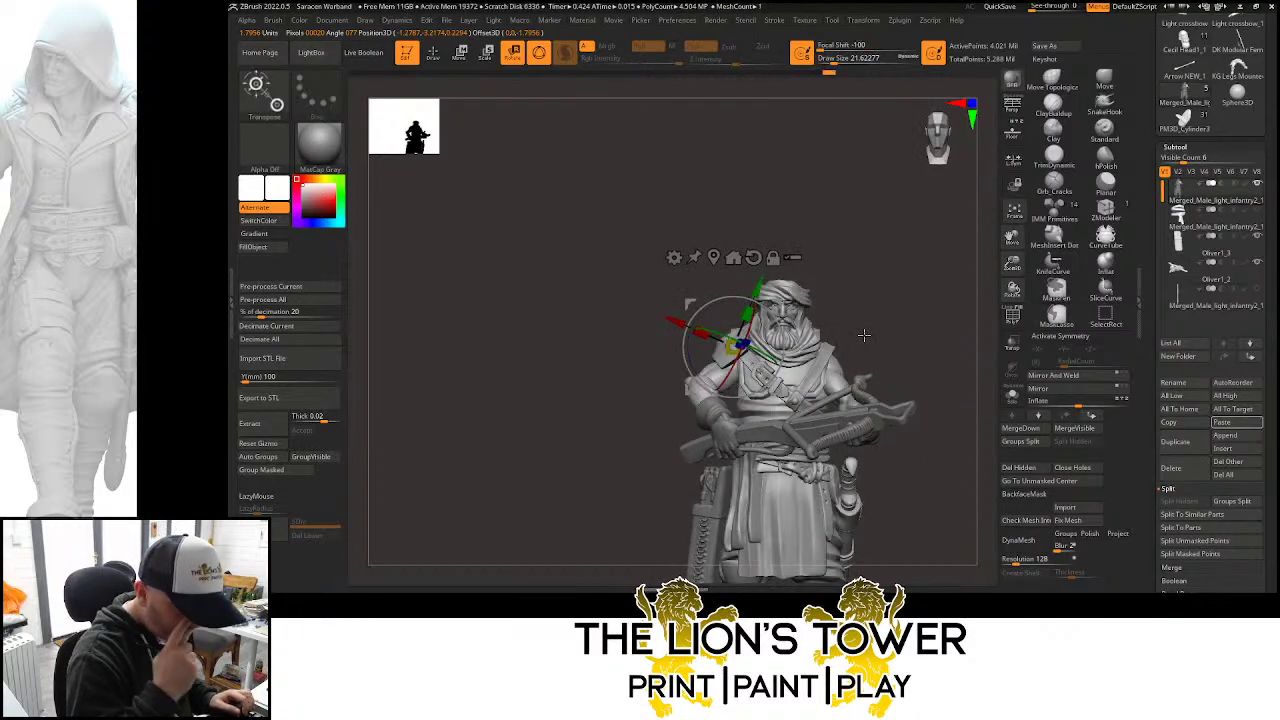
Inspect the refitted shoulder pad and both hands' grip on the crossbow from the front, behind and below
left_click_drag(1013, 258, 1010, 268)
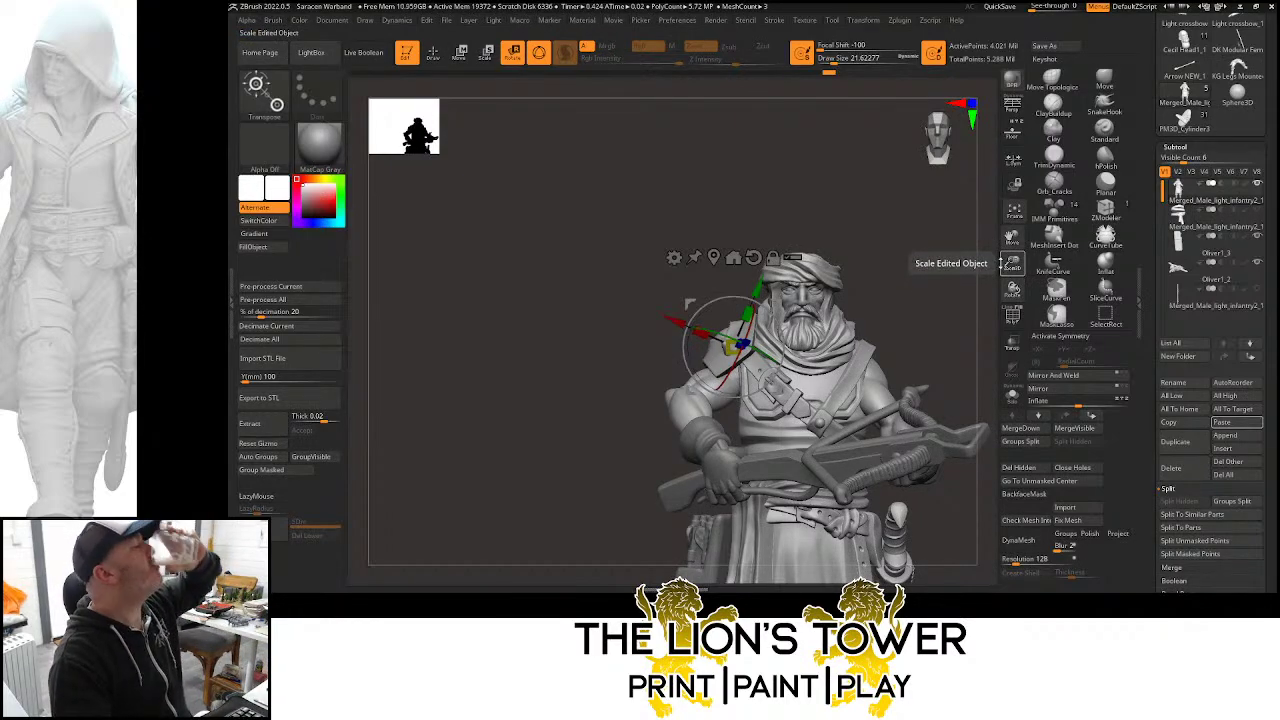
left_click_drag(953, 277, 920, 289)
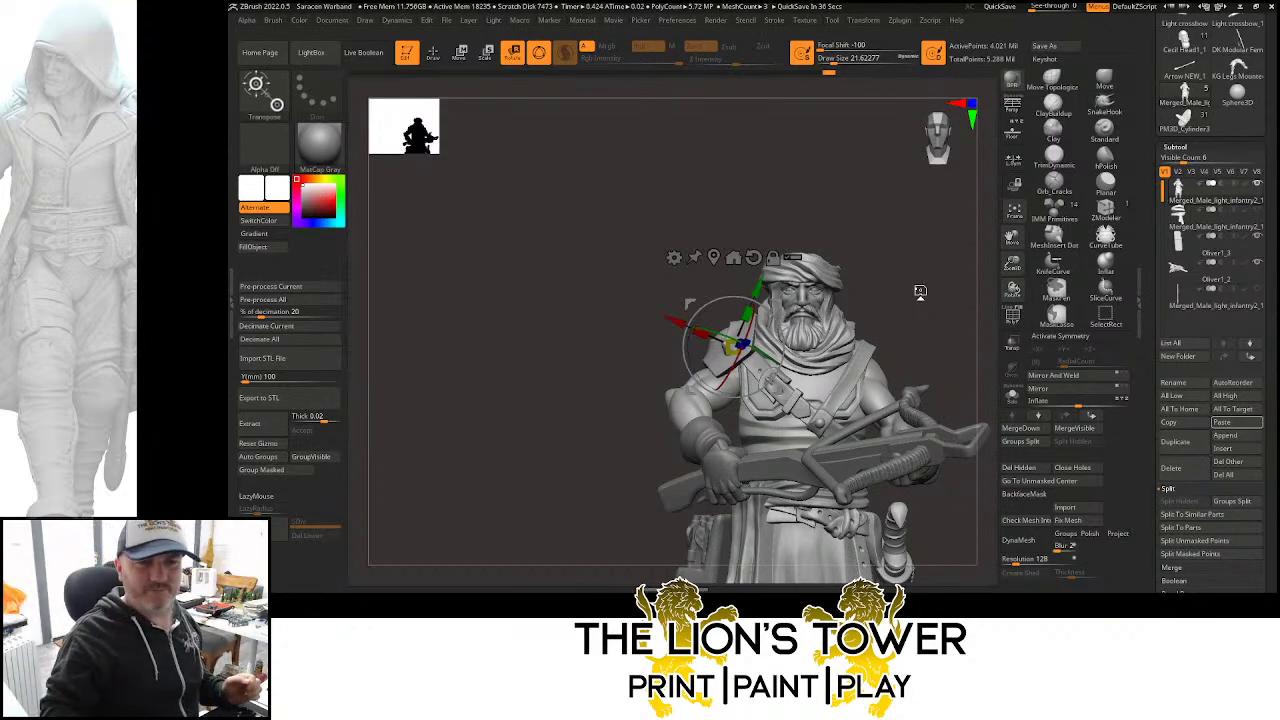
left_click_drag(1012, 262, 935, 230)
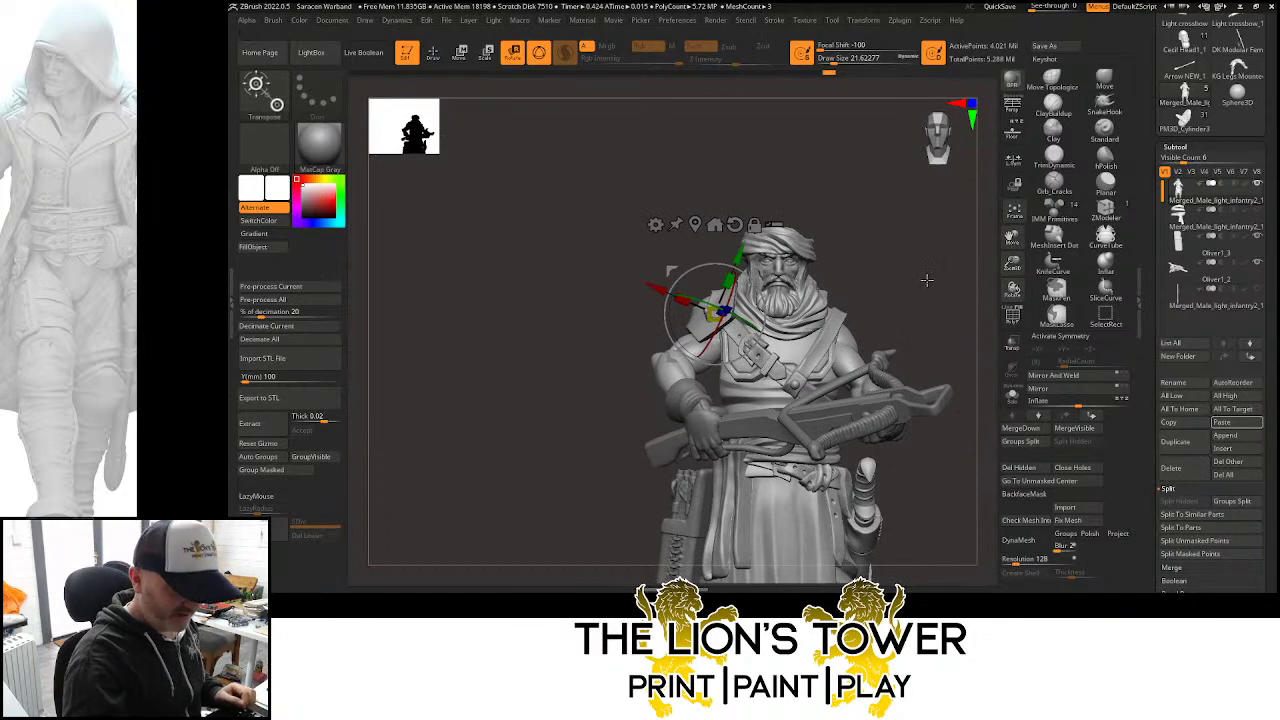
left_click_drag(926, 277, 926, 243)
left_click_drag(1012, 238, 1022, 215)
mouse_move(966, 252)
left_mouse_down()
mouse_move(960, 262)
mouse_move(974, 260)
mouse_move(957, 259)
left_mouse_up()
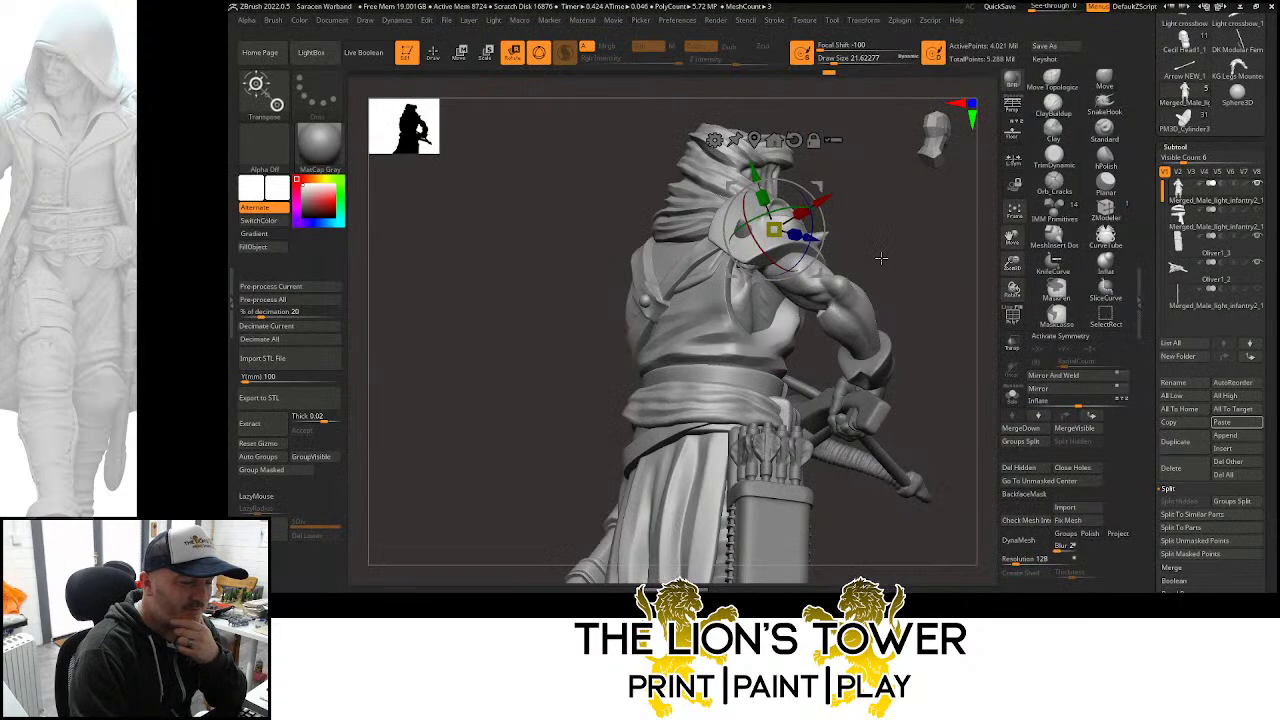
mouse_move(930, 322)
left_mouse_down()
mouse_move(1004, 254)
mouse_move(946, 258)
mouse_move(1016, 222)
mouse_move(971, 200)
mouse_move(967, 225)
left_mouse_up()
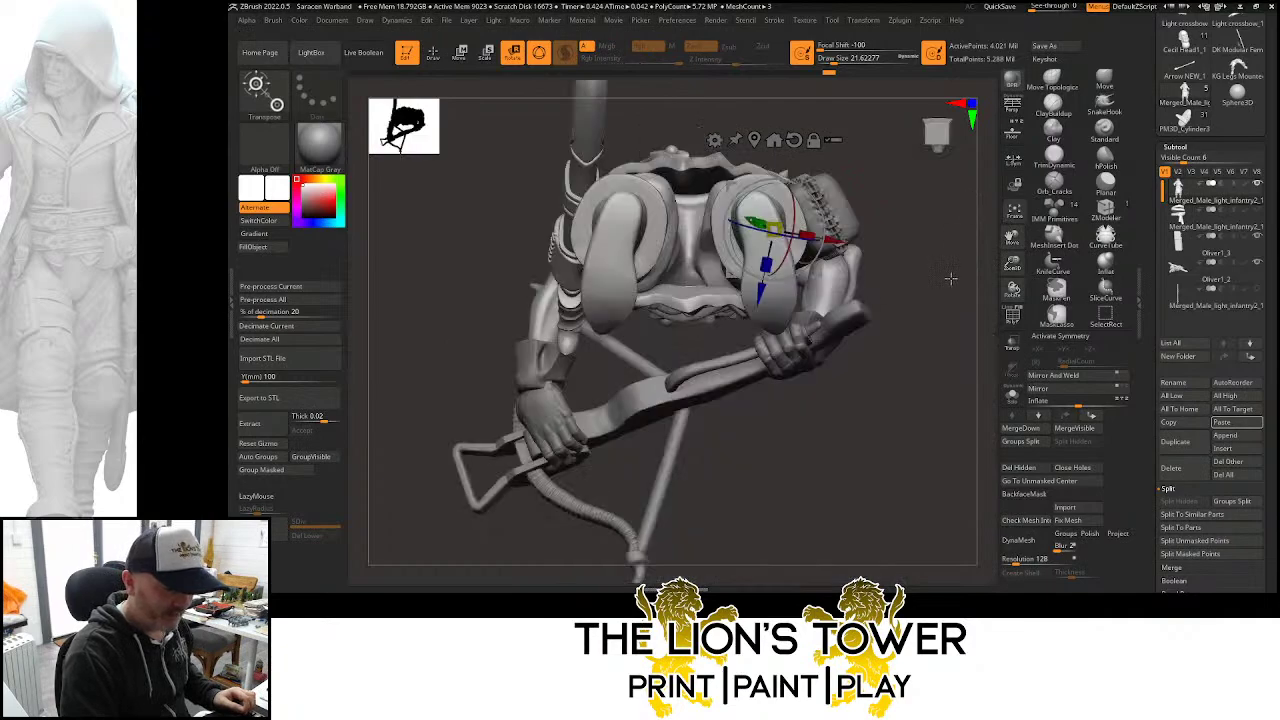
left_click_drag(951, 279, 928, 352)
Reshape the rear arm's shoulder and armpit under the pad with Move Topological at draw sizes of about 62 and 39
left_click(1052, 80)
left_click_drag(1012, 264, 1022, 320)
left_click_drag(1012, 238, 1029, 280)
left_click_drag(944, 288, 915, 205)
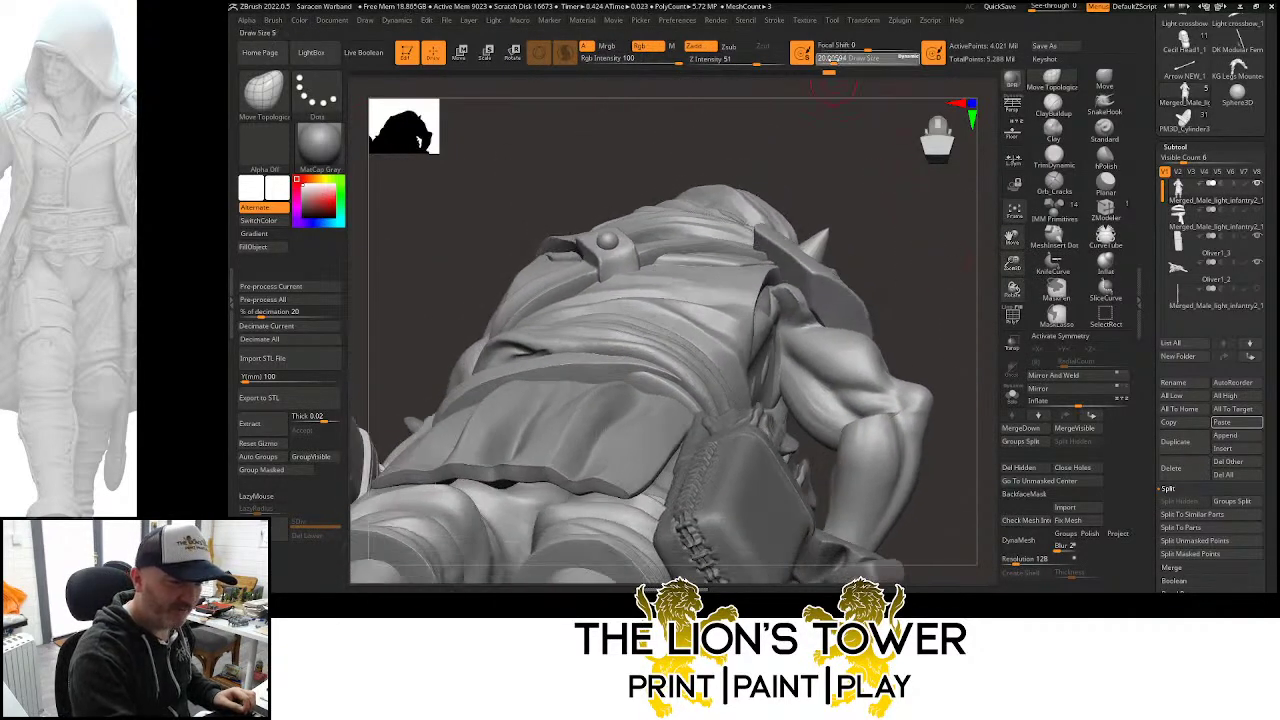
left_click(843, 60)
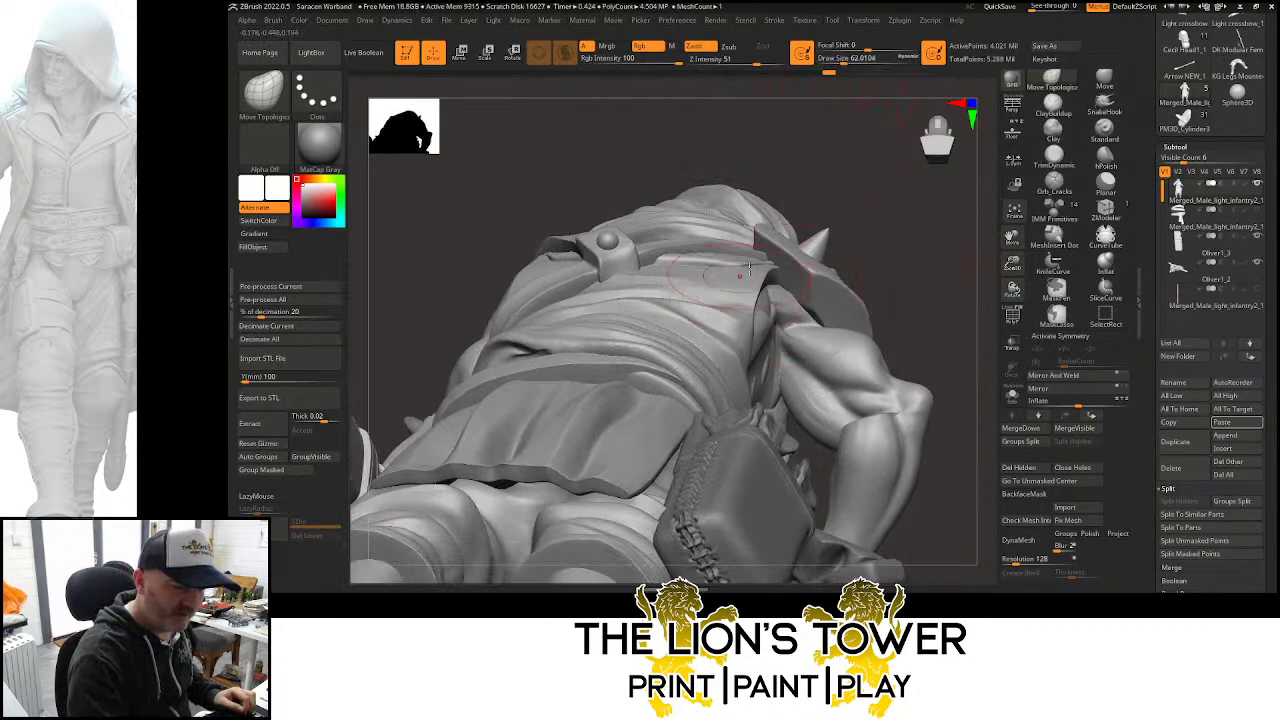
left_click_drag(921, 251, 890, 222)
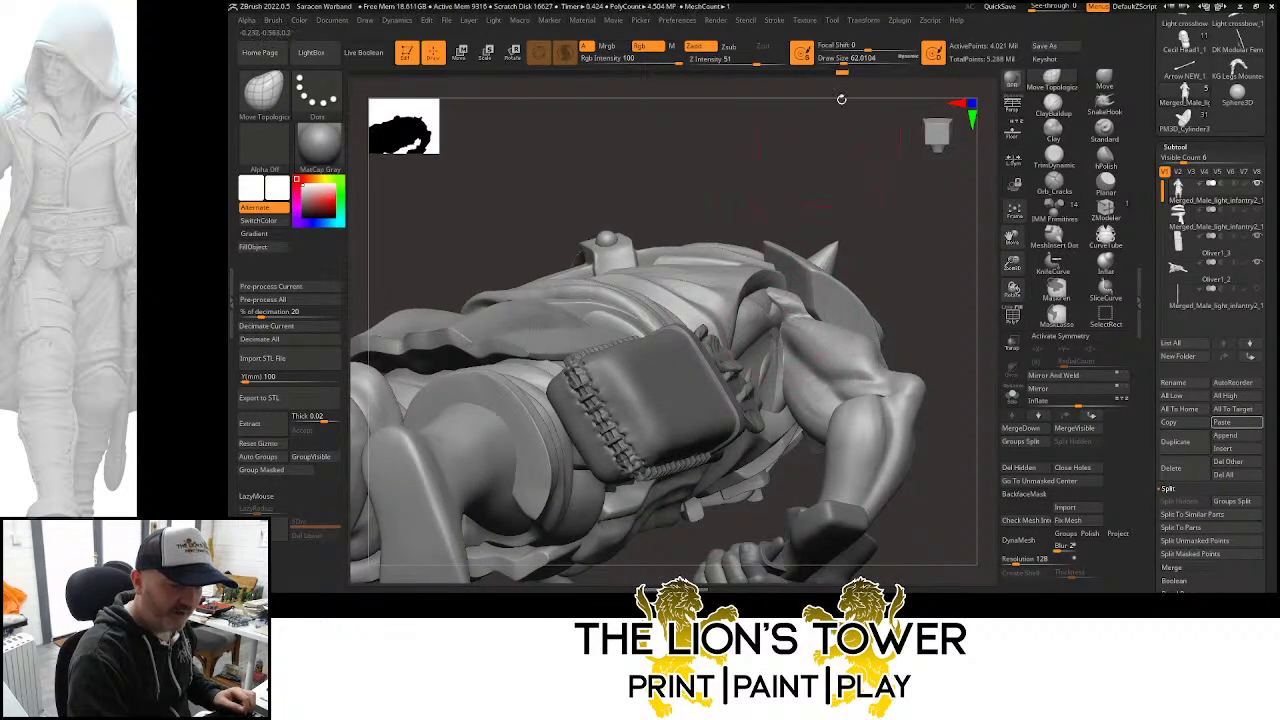
left_click(839, 59)
left_click_drag(866, 137, 914, 403)
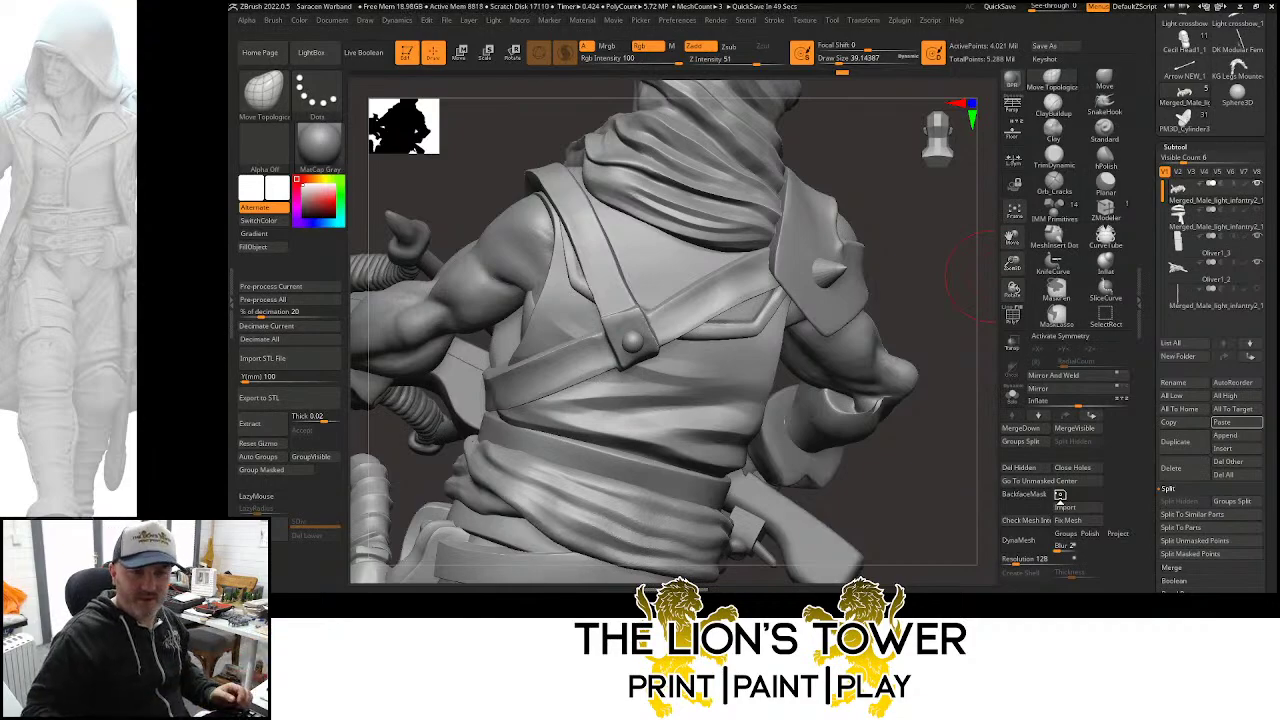
Adjust the front arm's shoulder and armpit area with the Move Topological brush at a draw size of about 77
right_click_drag(930, 327, 998, 340)
mouse_move(1012, 265)
right_mouse_down("ctrl")
mouse_move(940, 271)
mouse_move(999, 264)
right_mouse_up("ctrl")
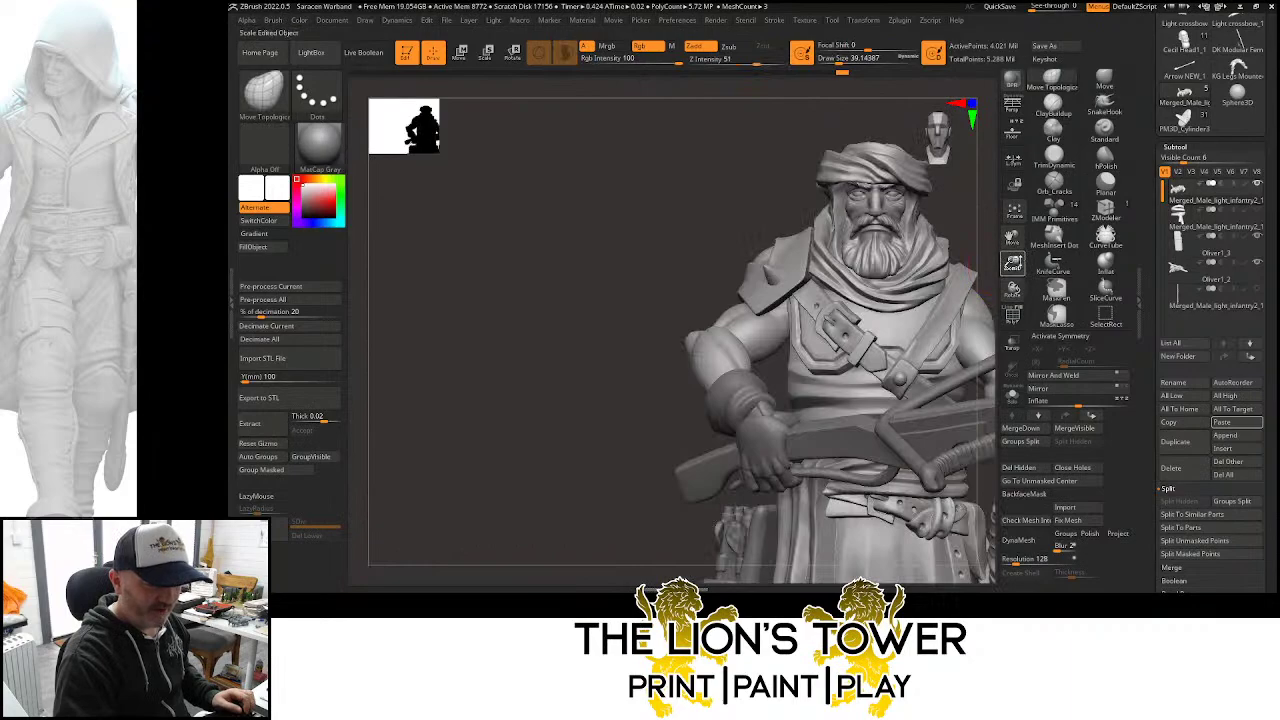
mouse_move(1000, 265)
left_mouse_down()
mouse_move(963, 240)
mouse_move(951, 291)
mouse_move(968, 376)
mouse_move(951, 371)
mouse_move(951, 309)
mouse_move(986, 335)
mouse_move(923, 323)
mouse_move(923, 303)
left_mouse_up()
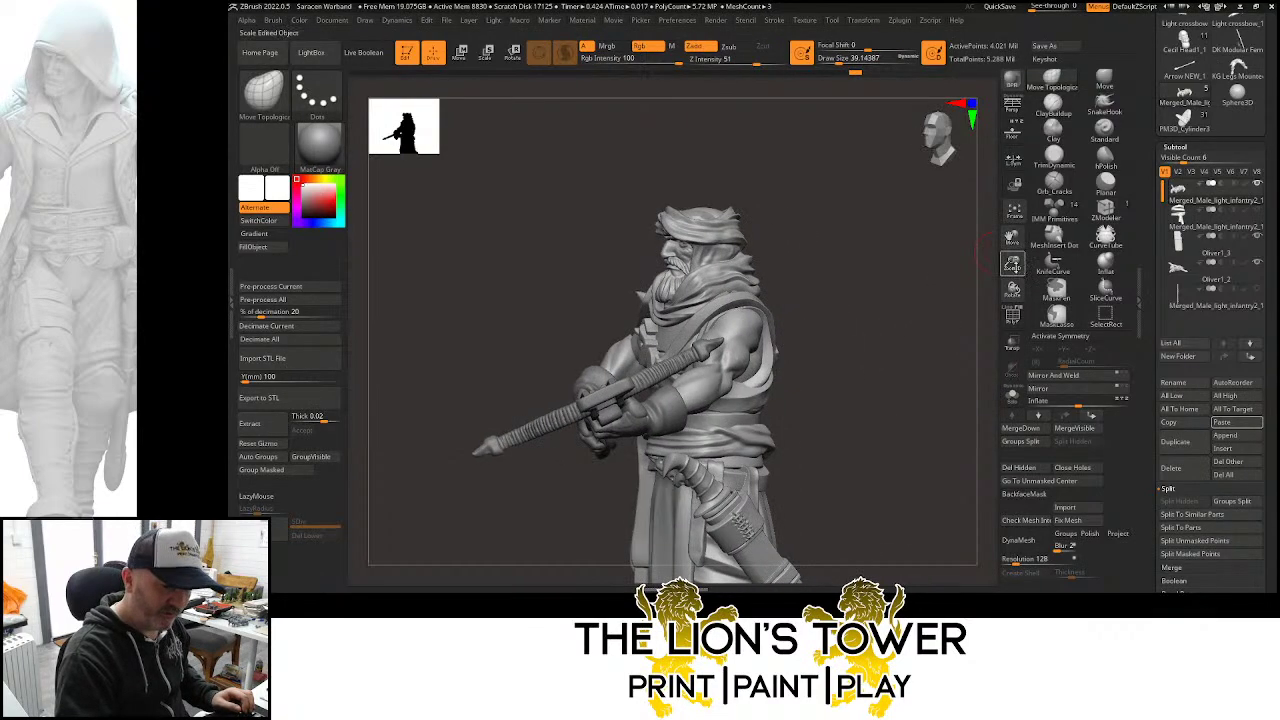
mouse_move(1001, 253)
left_mouse_down()
mouse_move(997, 285)
mouse_move(951, 337)
mouse_move(995, 263)
mouse_move(1034, 232)
mouse_move(1122, 202)
left_mouse_up()
left_click_drag(971, 314, 942, 277)
left_click_drag(805, 372, 972, 244)
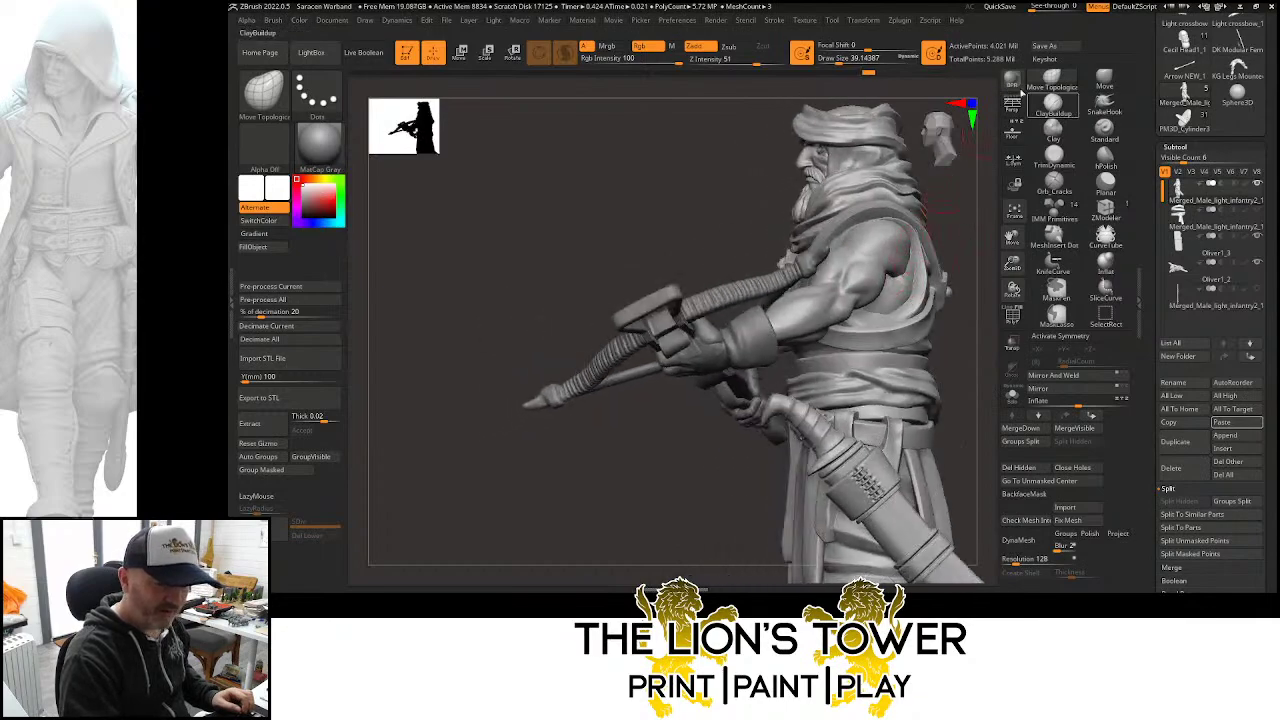
left_click_drag(841, 59, 847, 59)
mouse_move(957, 227)
left_mouse_down()
mouse_move(973, 212)
mouse_move(940, 268)
mouse_move(900, 280)
mouse_move(975, 208)
mouse_move(902, 266)
left_mouse_up()
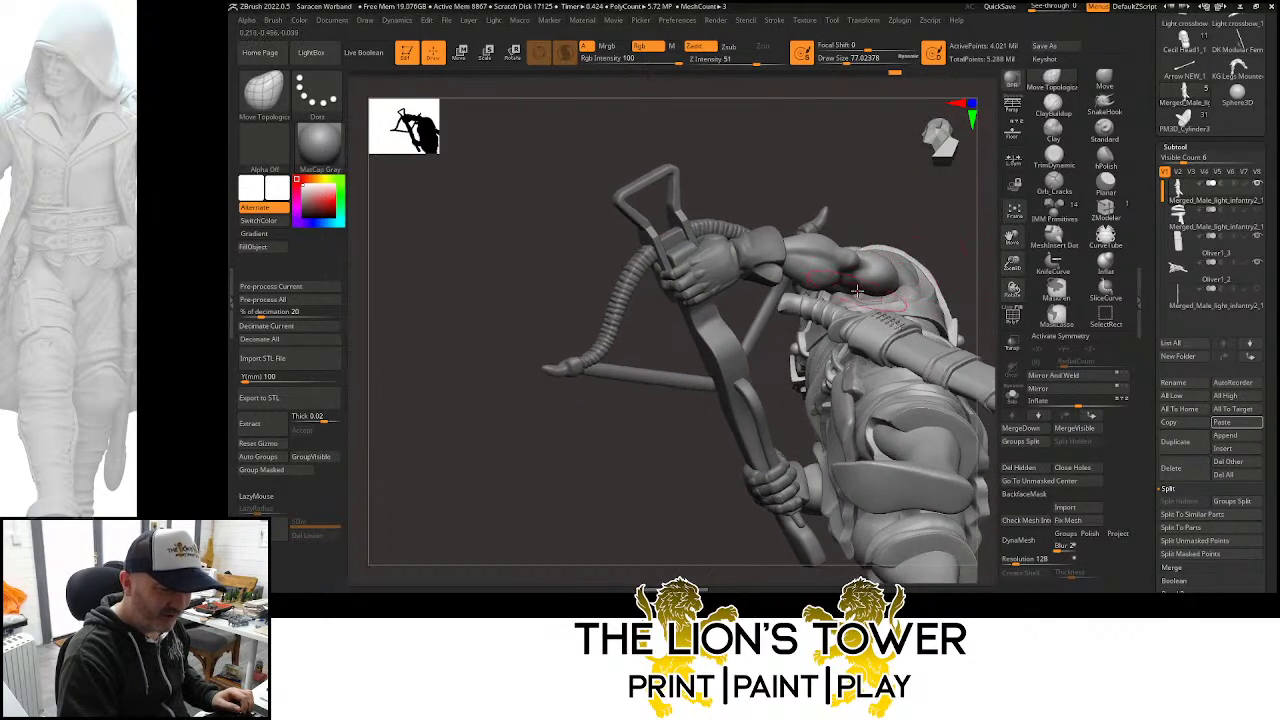
left_click_drag(933, 199, 853, 289)
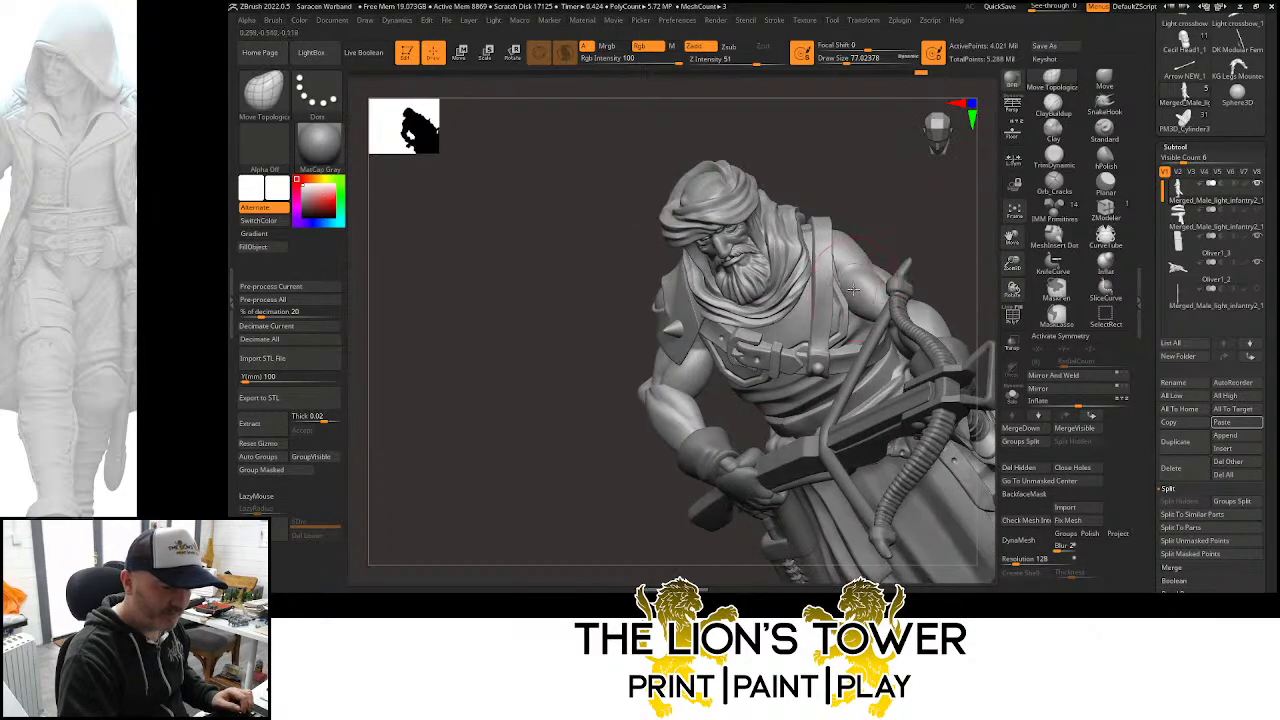
Push the torso and vest surfaces beneath the rear arm into place around the armpit with Move Topological
mouse_move(895, 233)
left_mouse_down()
mouse_move(909, 175)
mouse_move(826, 169)
mouse_move(703, 277)
mouse_move(760, 240)
mouse_move(817, 160)
mouse_move(777, 134)
mouse_move(789, 117)
mouse_move(701, 316)
left_mouse_up()
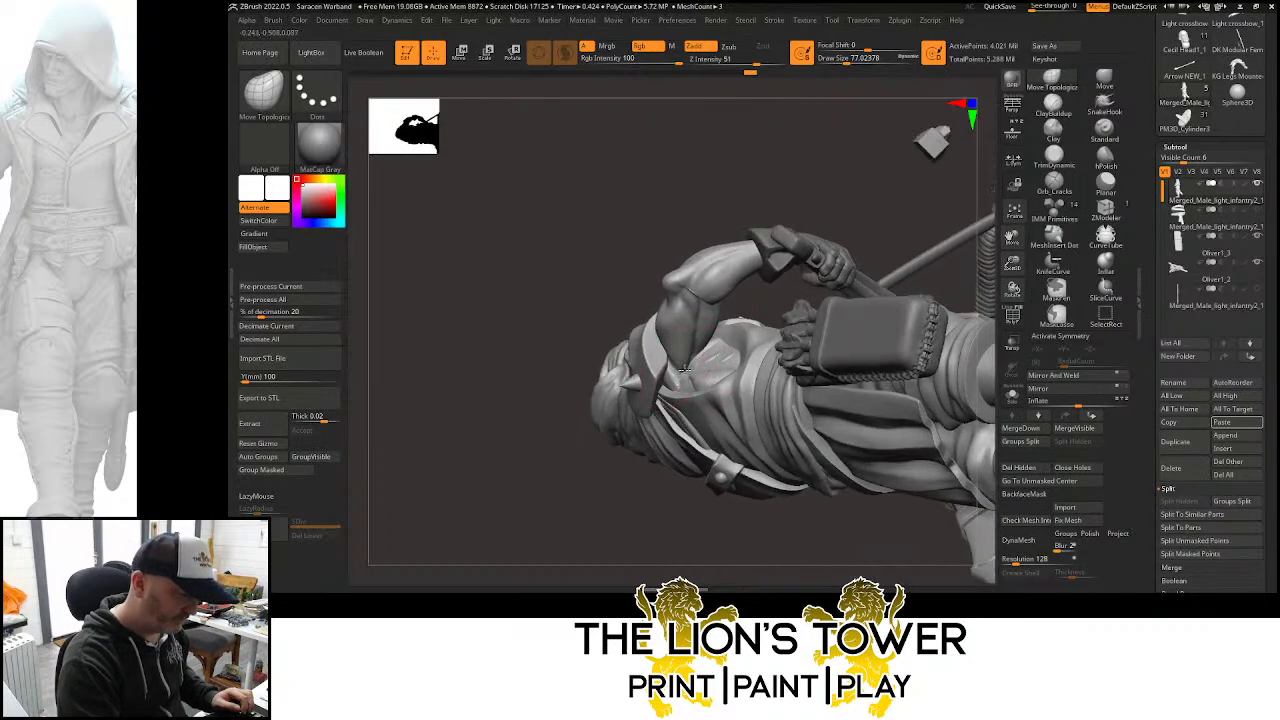
left_click_drag(729, 185, 712, 225)
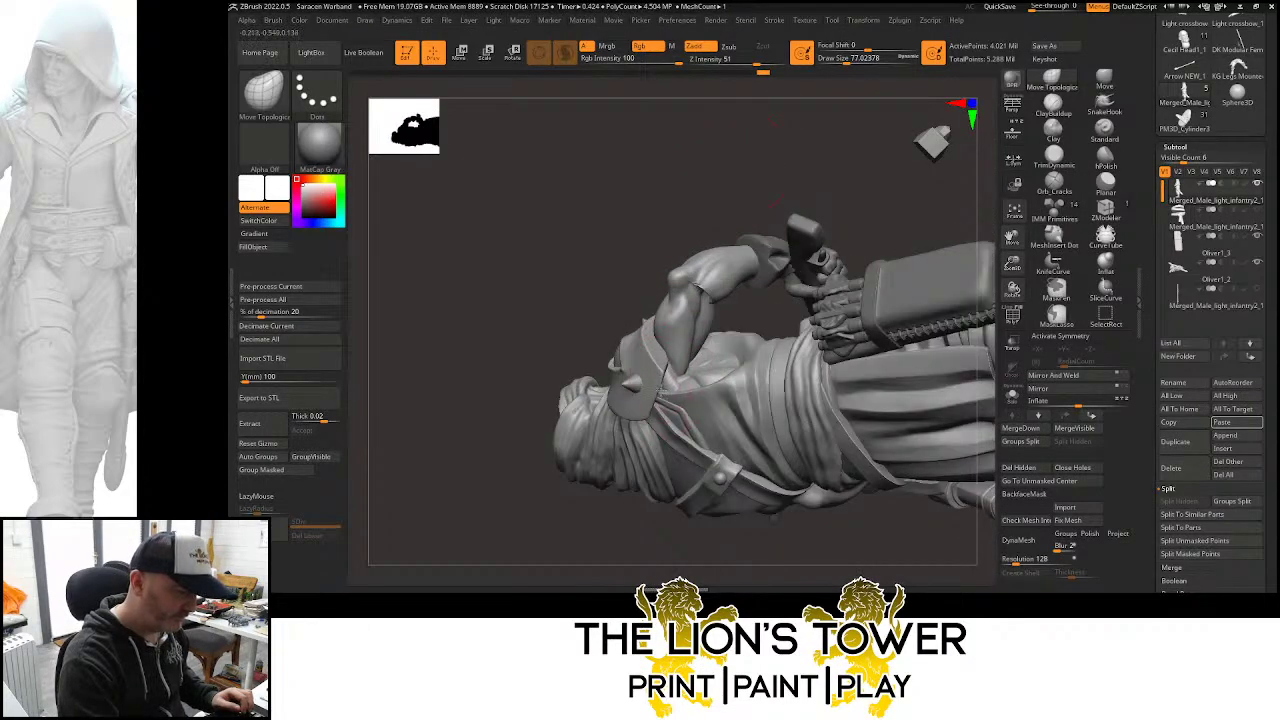
left_click_drag(800, 149, 691, 385)
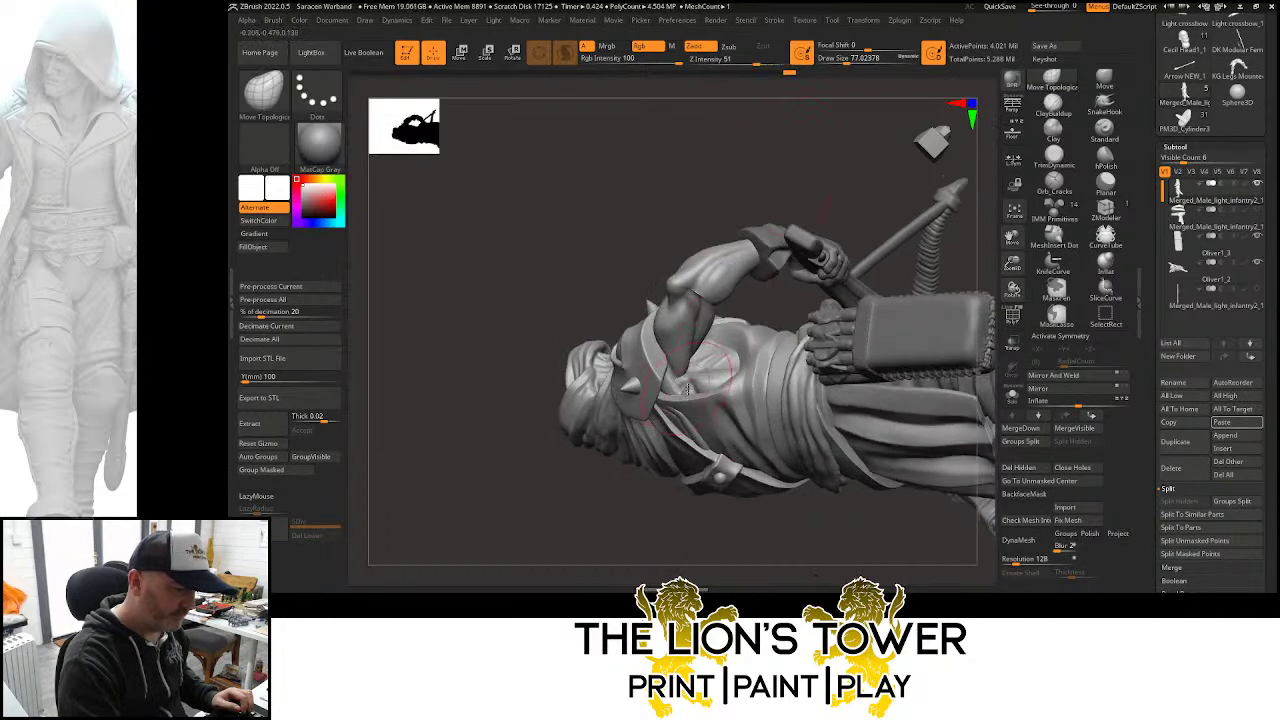
mouse_move(703, 238)
left_mouse_down()
mouse_move(763, 200)
mouse_move(736, 229)
left_mouse_up()
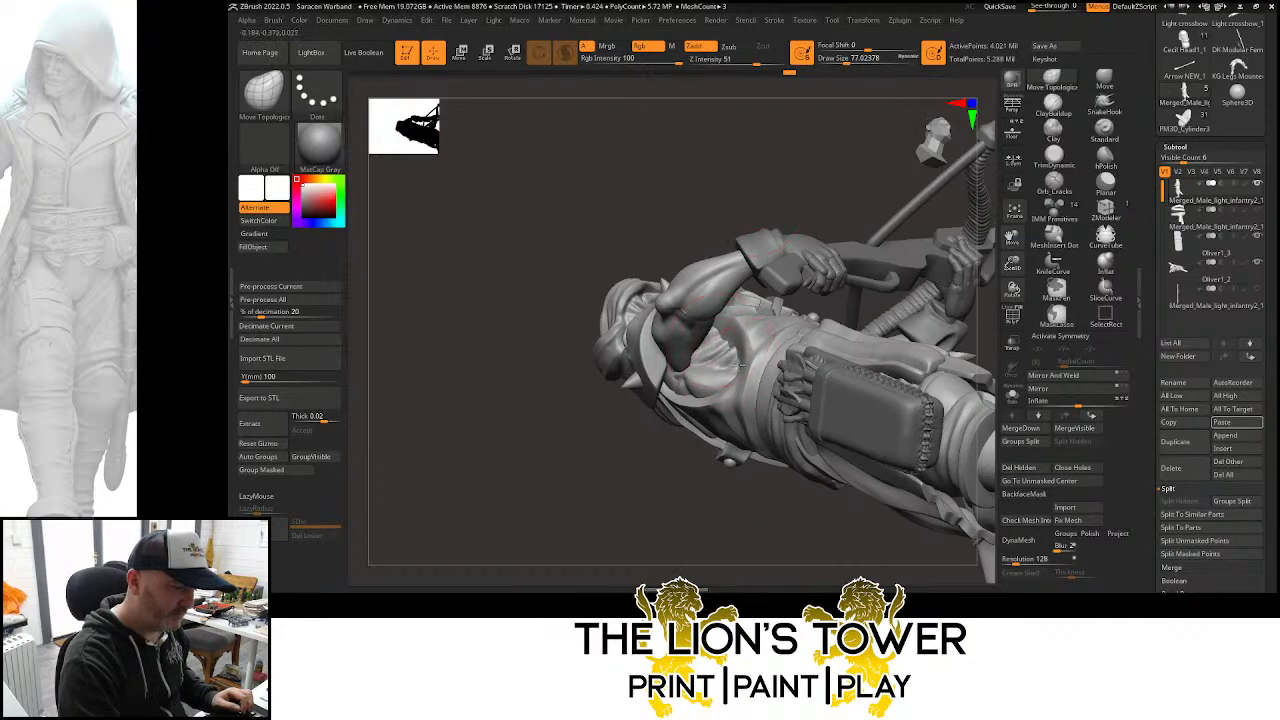
mouse_move(737, 365)
left_mouse_down()
mouse_move(803, 214)
mouse_move(861, 179)
mouse_move(822, 167)
mouse_move(706, 287)
mouse_move(735, 285)
mouse_move(745, 268)
mouse_move(752, 279)
mouse_move(740, 277)
left_mouse_up()
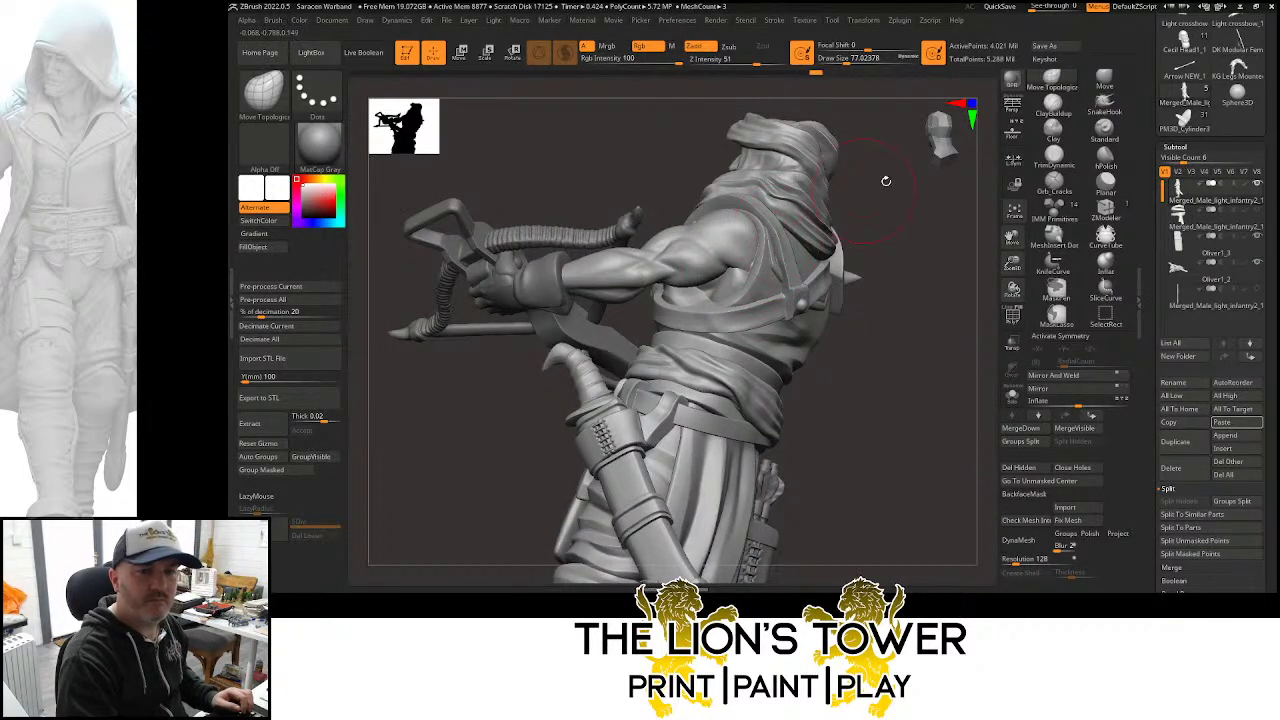
Isolate the inner torso and build up its hollow under the rear arm with ClayBuildup, then show the full figure
mouse_move(951, 326)
left_mouse_down()
mouse_move(988, 320)
mouse_move(934, 300)
mouse_move(957, 286)
mouse_move(946, 294)
mouse_move(980, 298)
mouse_move(966, 250)
mouse_move(990, 222)
mouse_move(988, 200)
left_mouse_up()
left_click(850, 275, "ctrl+shift")
left_click(1052, 106)
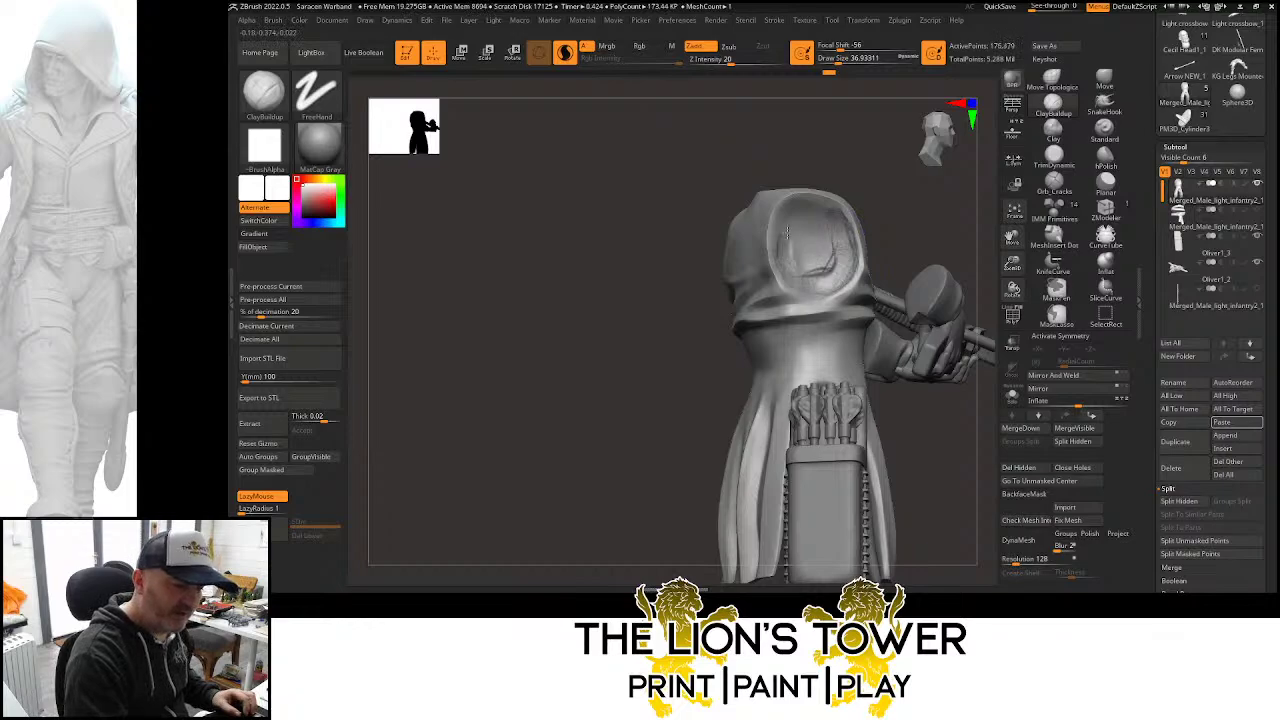
left_click(934, 224, "ctrl+shift")
Isolate the vest and inner torso on the front arm's side and build them up under the armpit with ClayBuildup
mouse_move(975, 240)
left_mouse_down()
mouse_move(980, 230)
mouse_move(830, 287)
left_mouse_up()
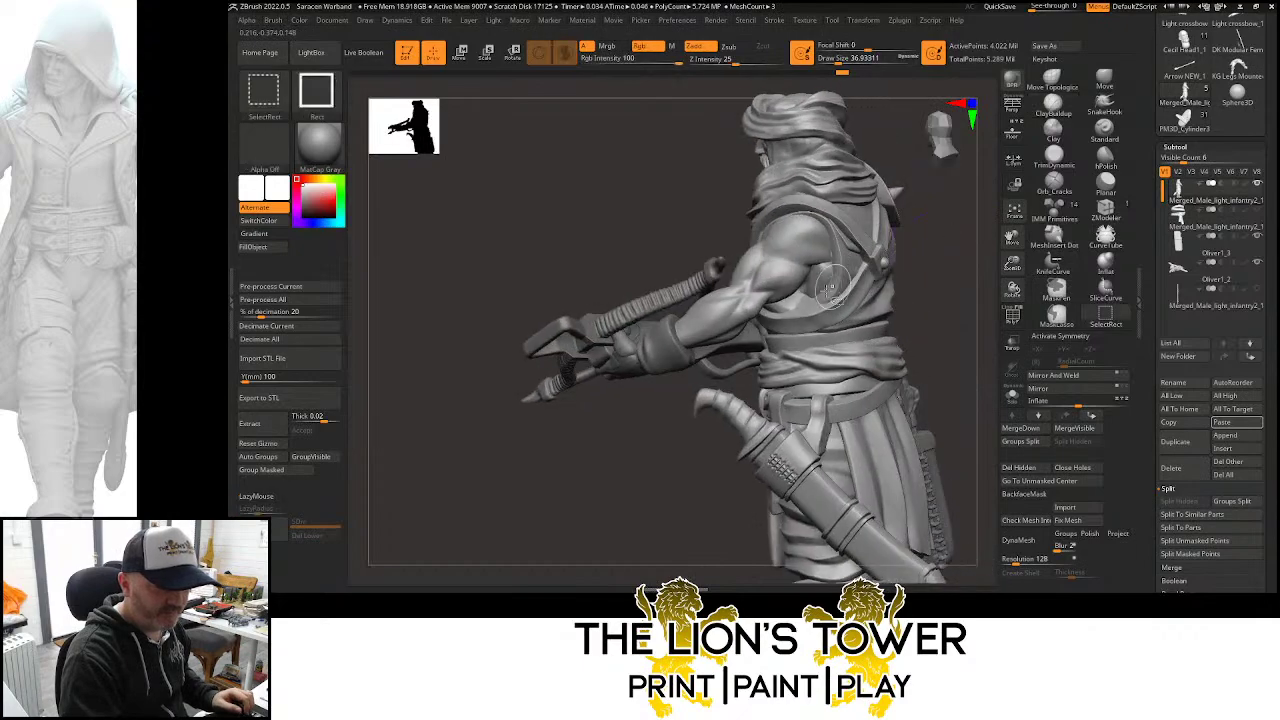
left_click(808, 303, "ctrl+shift")
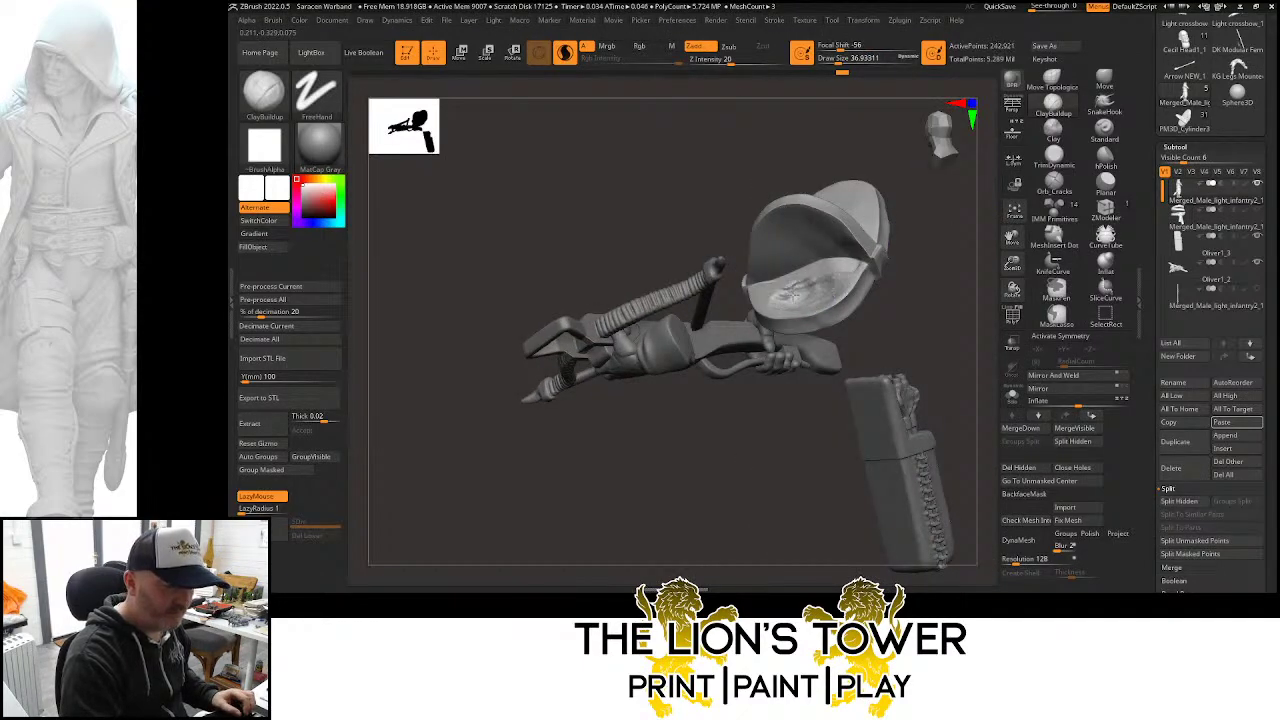
left_click(943, 230, "ctrl+shift")
left_click_drag(946, 230, 944, 274)
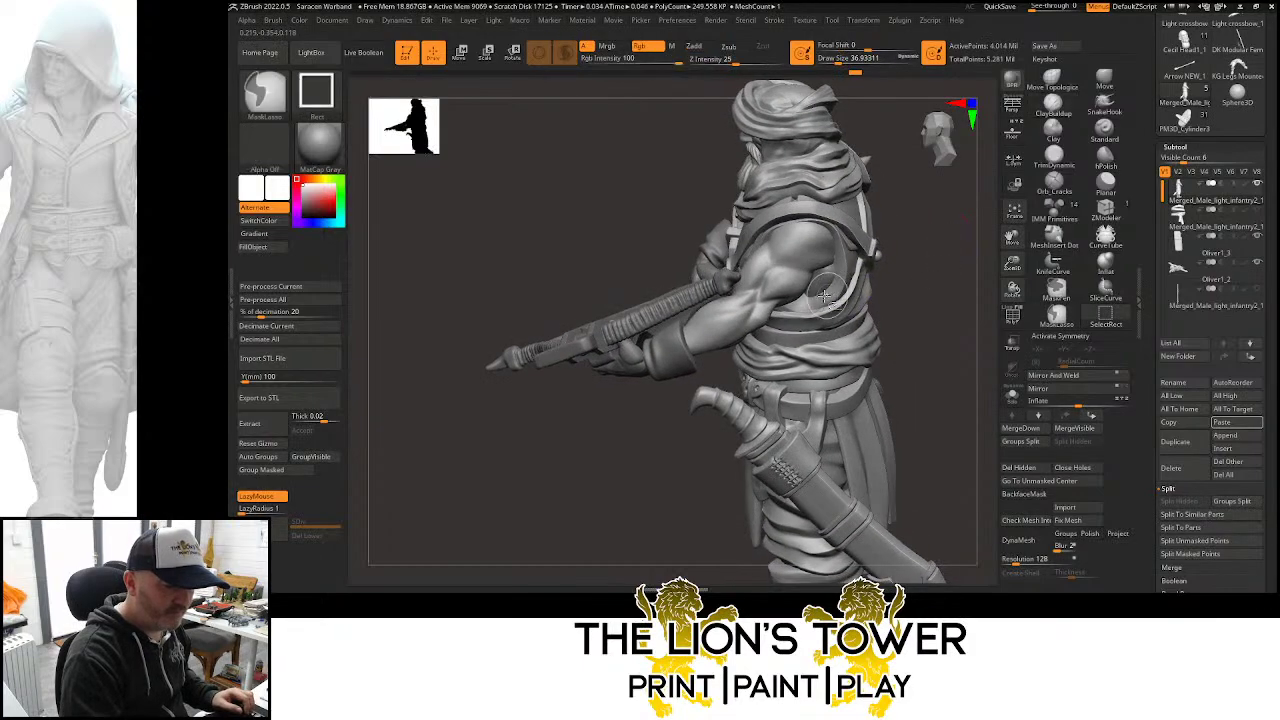
left_click(824, 296, "ctrl+shift")
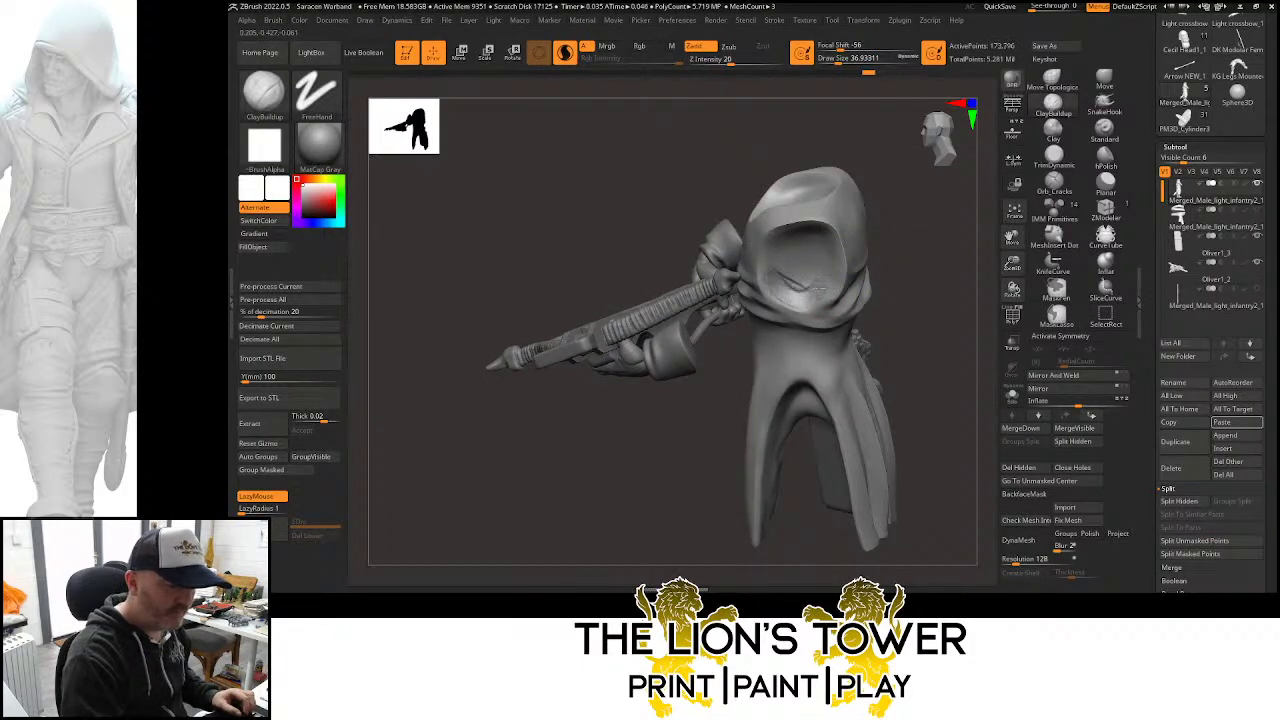
left_click(923, 237, "ctrl+shift")
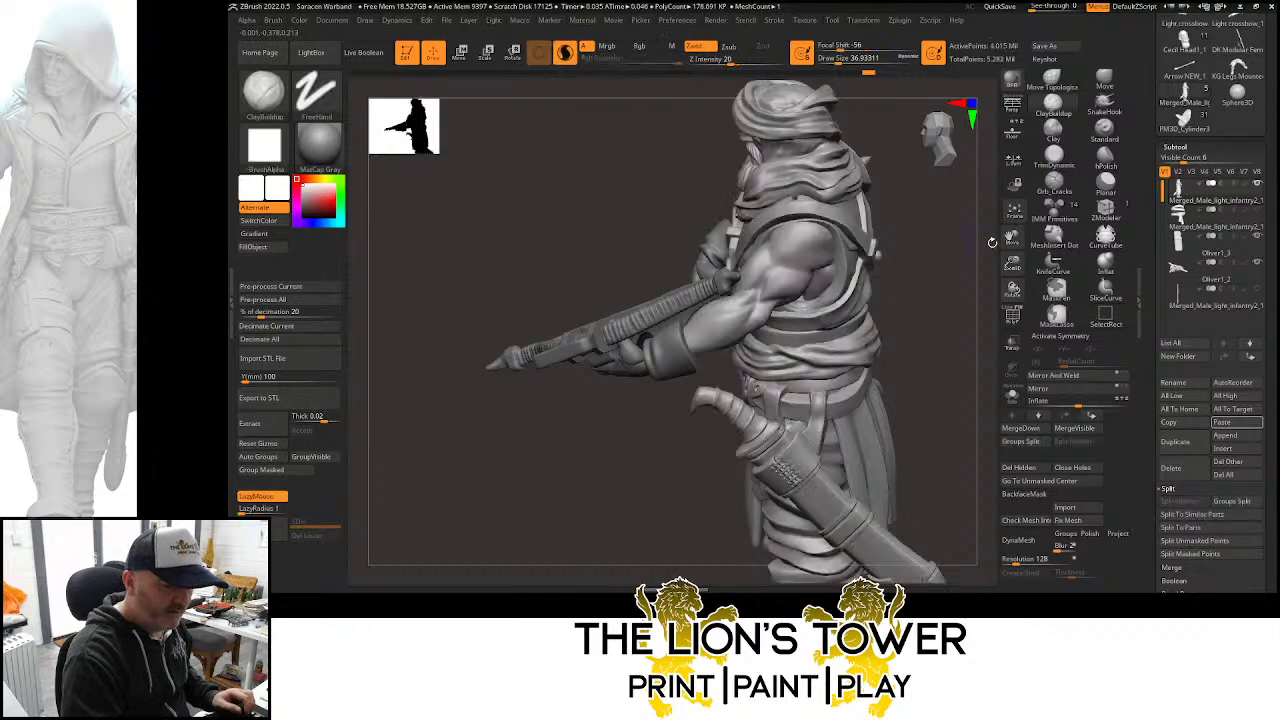
left_click_drag(988, 240, 980, 275)
Mask everything on the merged figure except the face, beard, turban and scarf
left_click(931, 277, "ctrl")
left_click(757, 222, "ctrl+shift")
left_click(768, 212, "ctrl+shift")
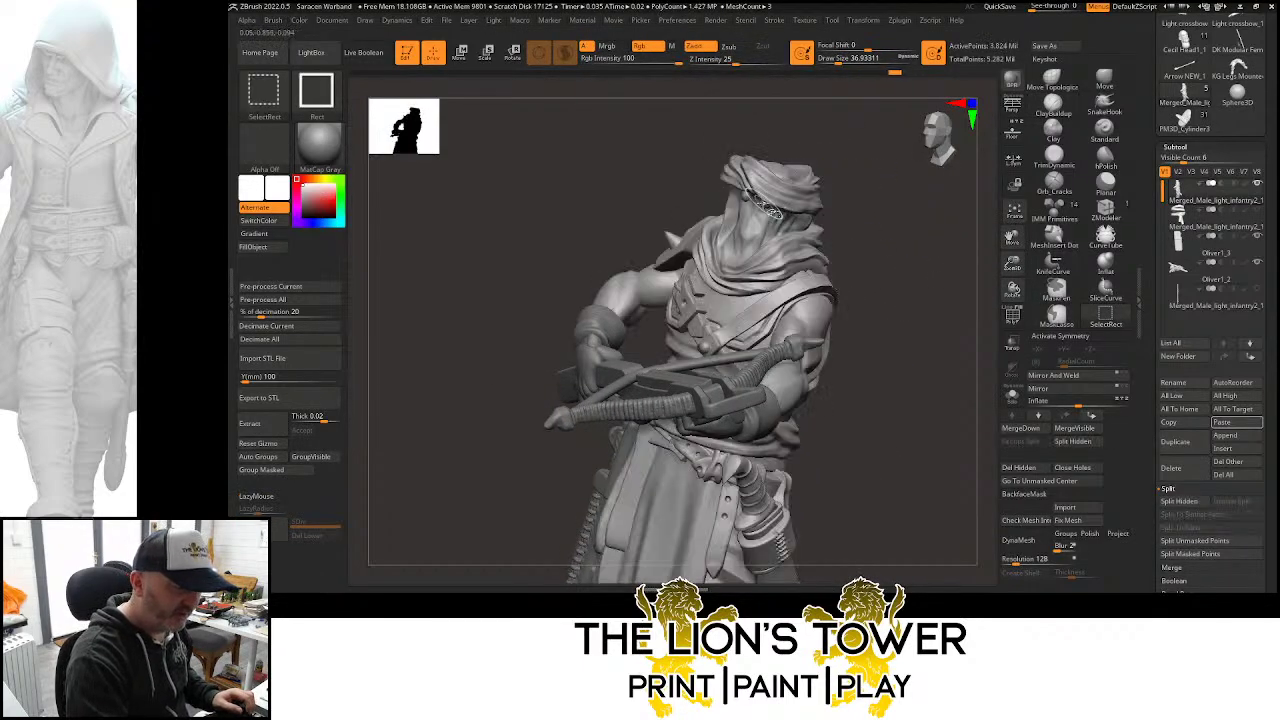
left_click(755, 198, "ctrl+shift")
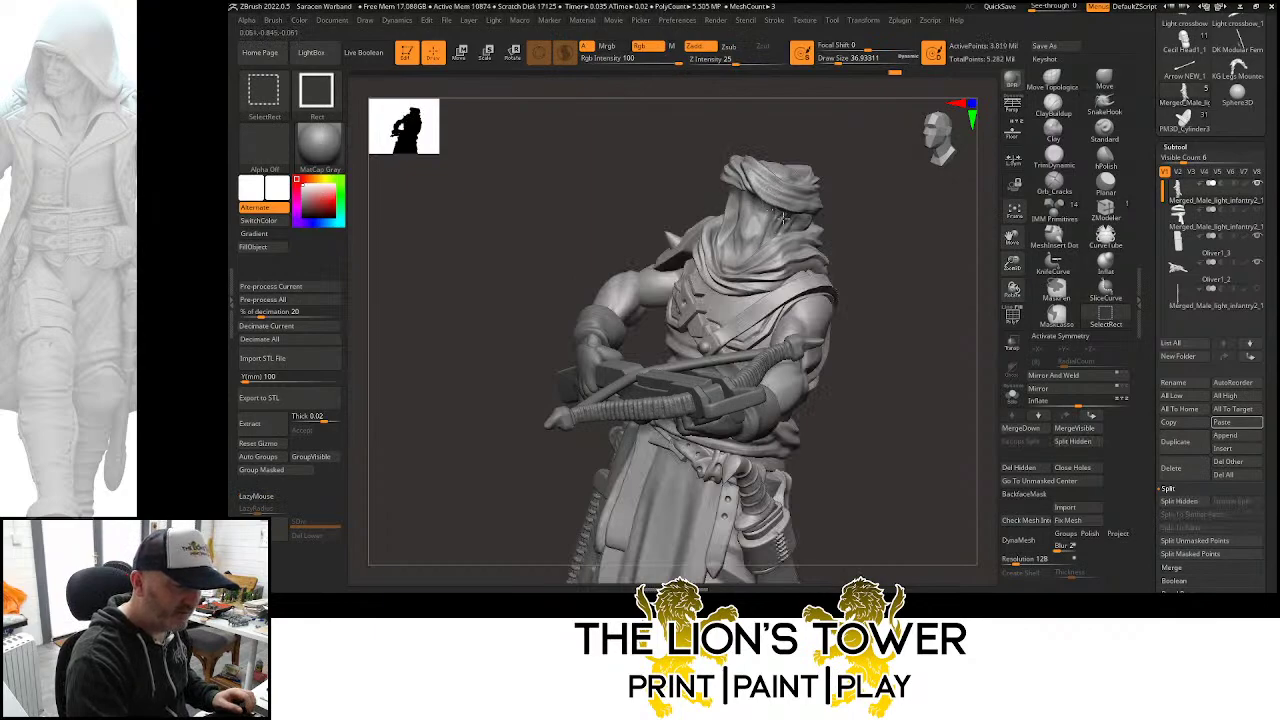
left_click(785, 218, "ctrl+shift")
left_click(851, 230, "ctrl")
left_click(851, 230, "ctrl+shift")
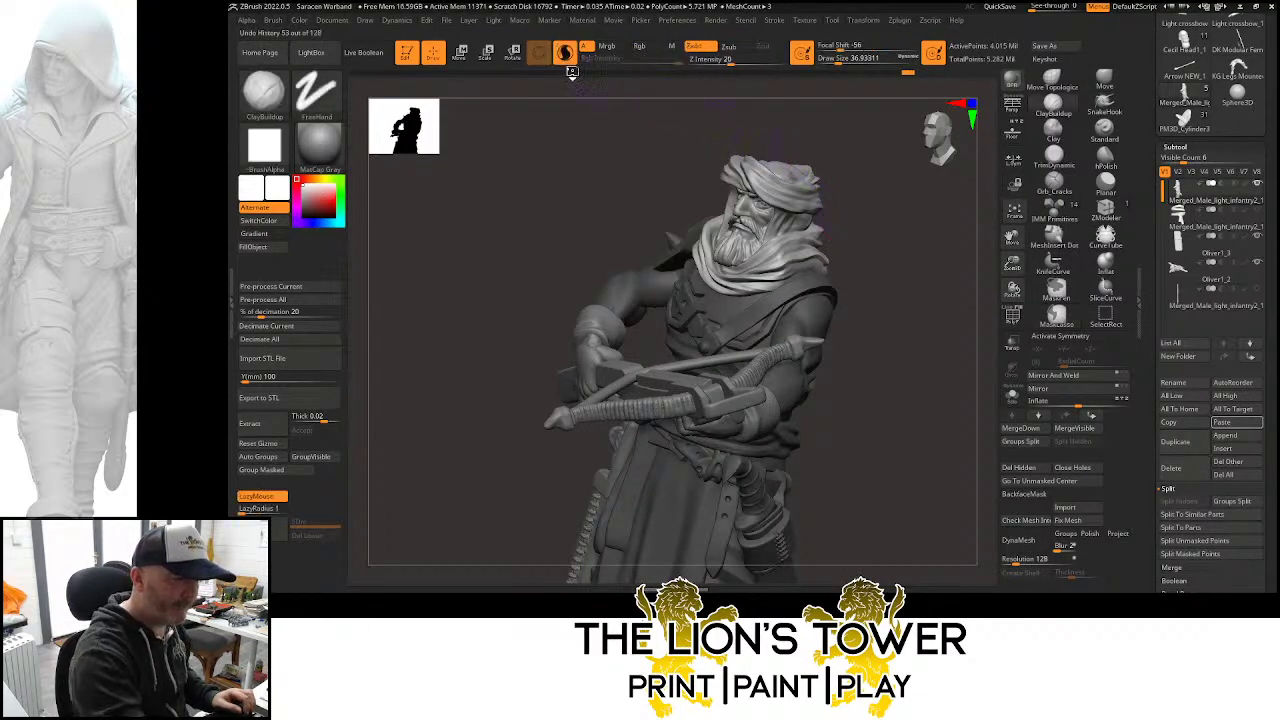
Centre the rotation gizmo on the unmasked head, turn it about 13 degrees and tilt it about 11 degrees
left_click(513, 54)
left_click(688, 155)
left_click_drag(841, 183, 847, 255)
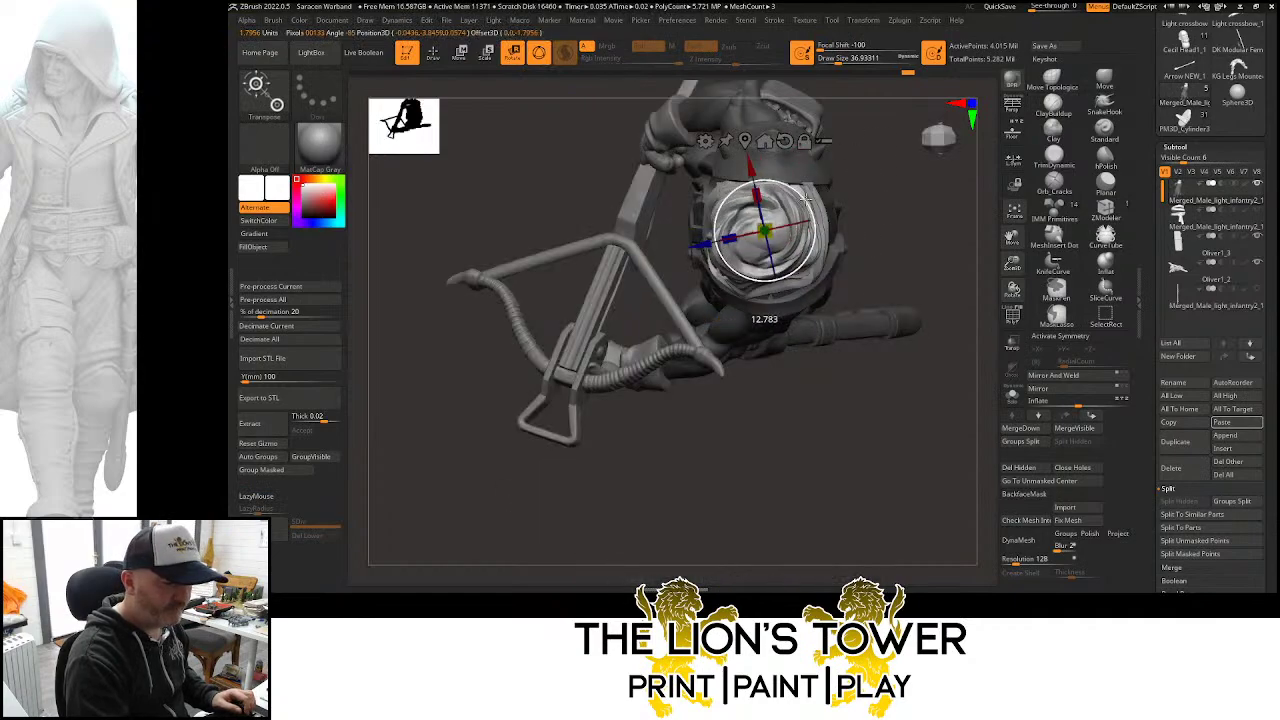
mouse_move(823, 192)
left_mouse_down()
mouse_move(908, 160)
mouse_move(883, 160)
mouse_move(881, 203)
mouse_move(907, 208)
mouse_move(818, 207)
left_mouse_up()
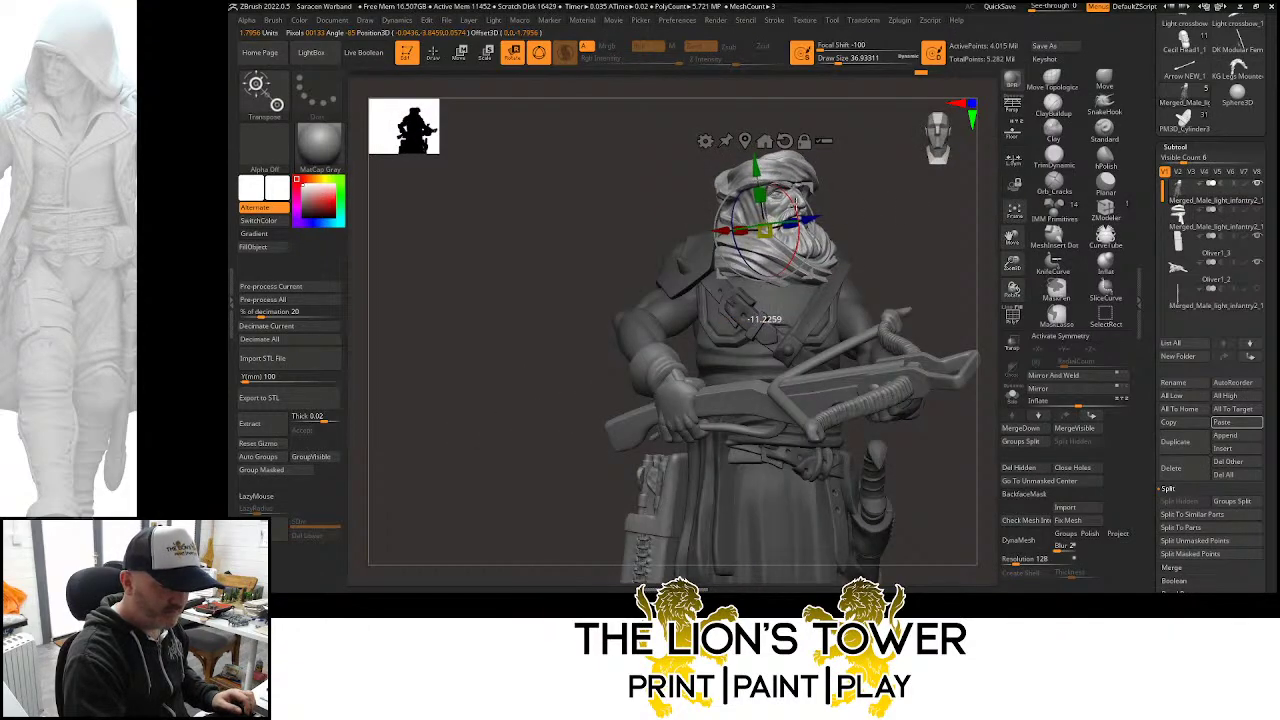
Merge the crossbow subtool down into the light infantry figure
mouse_move(889, 209)
left_mouse_down()
mouse_move(848, 226)
mouse_move(871, 217)
mouse_move(863, 237)
mouse_move(940, 233)
mouse_move(924, 256)
mouse_move(869, 272)
mouse_move(905, 226)
left_mouse_up()
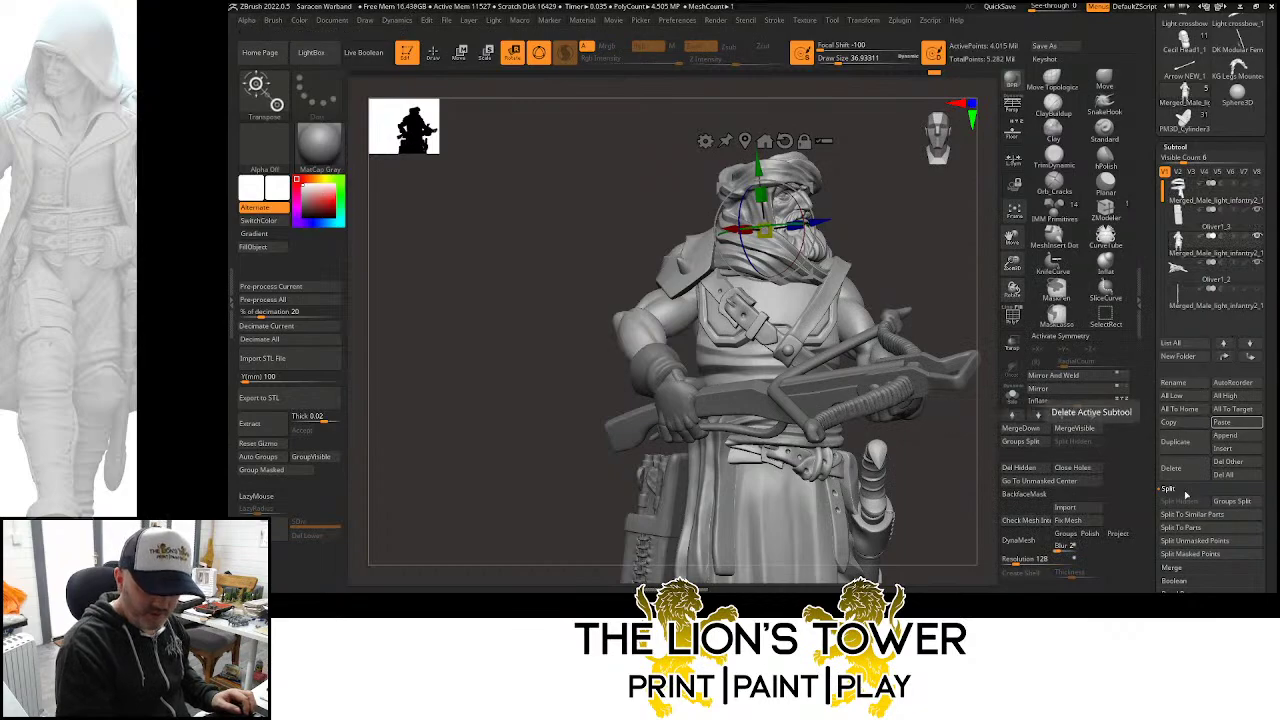
left_click_drag(1150, 486, 1152, 425)
left_click(1181, 428)
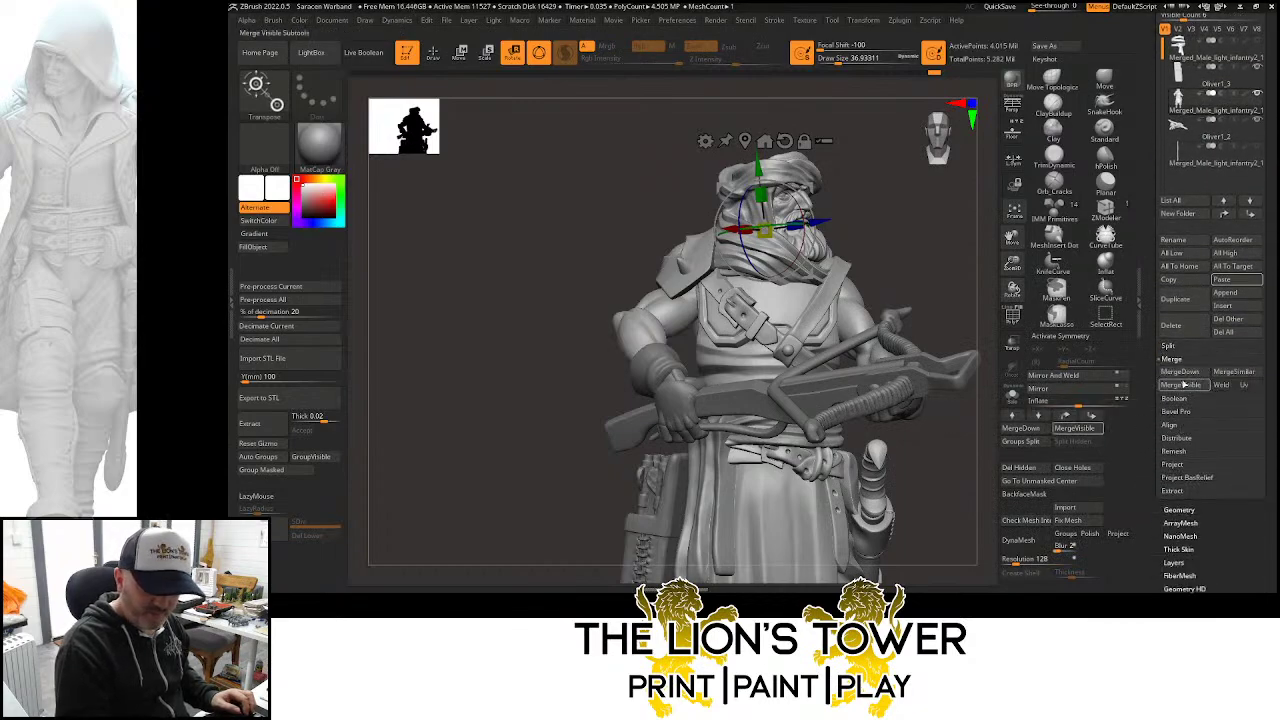
left_click(1020, 428)
left_click(1083, 396)
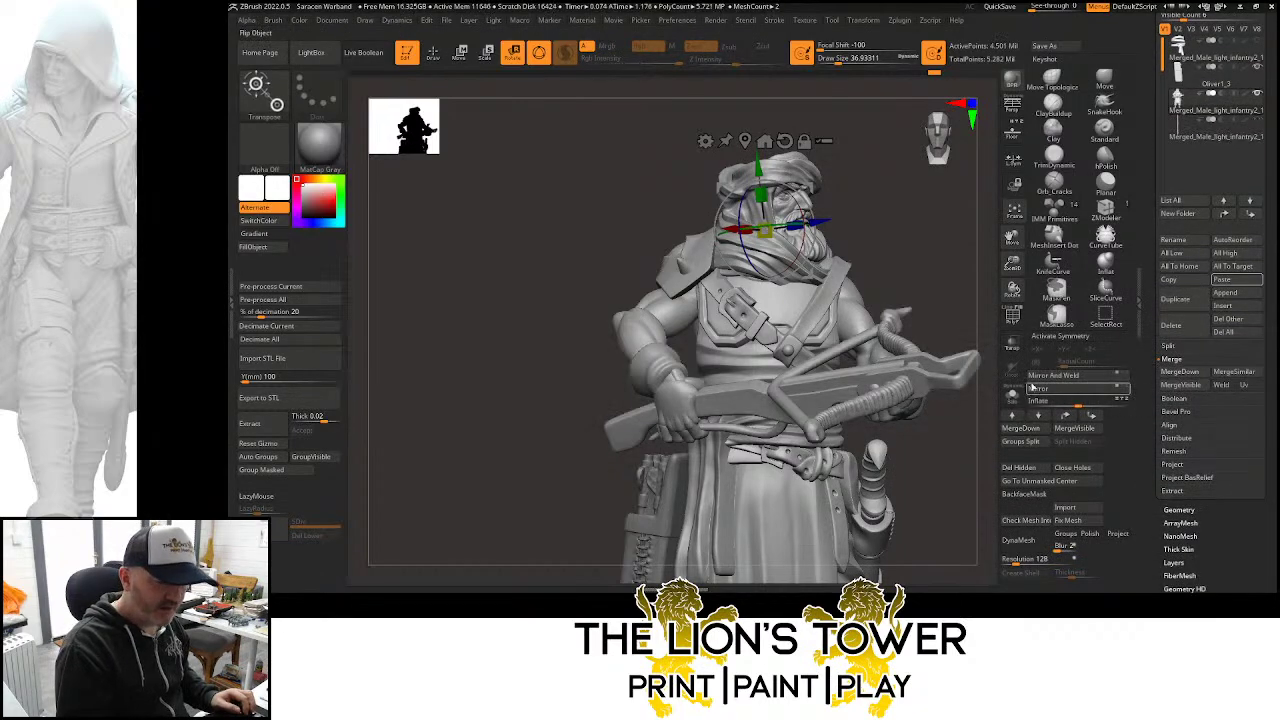
left_click_drag(898, 283, 958, 254)
key("ctrl+z")
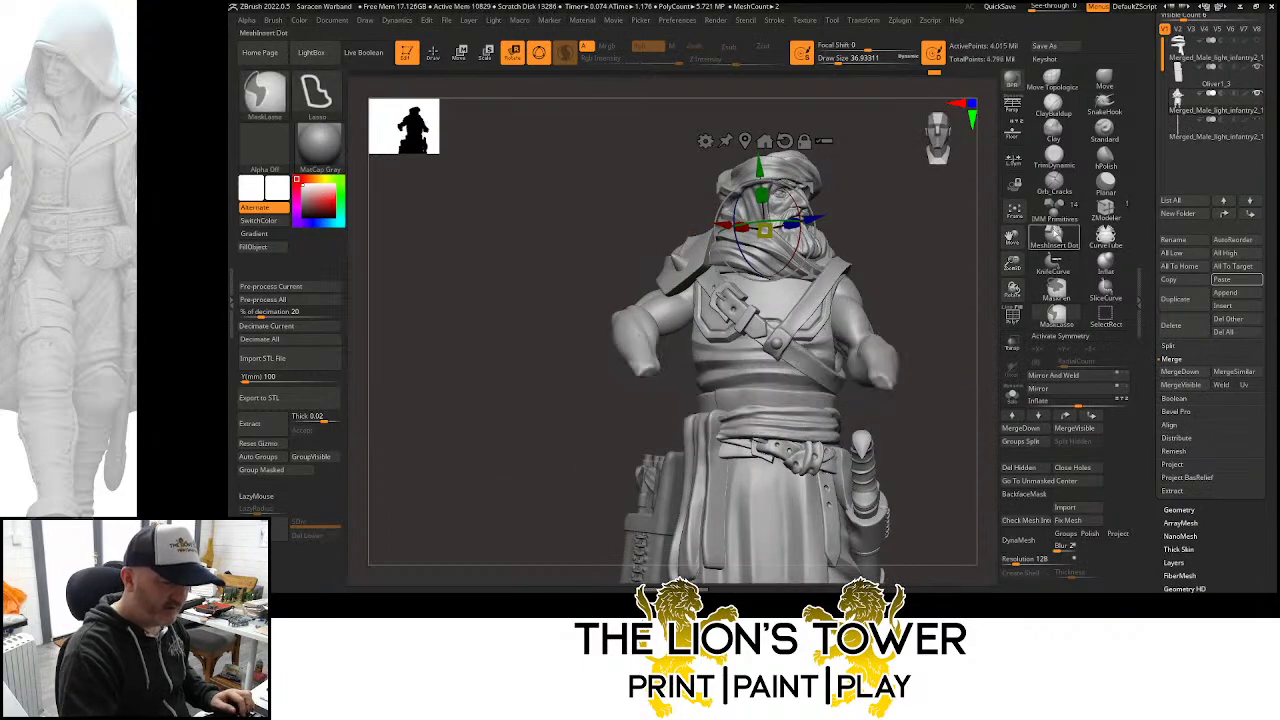
key("ctrl")
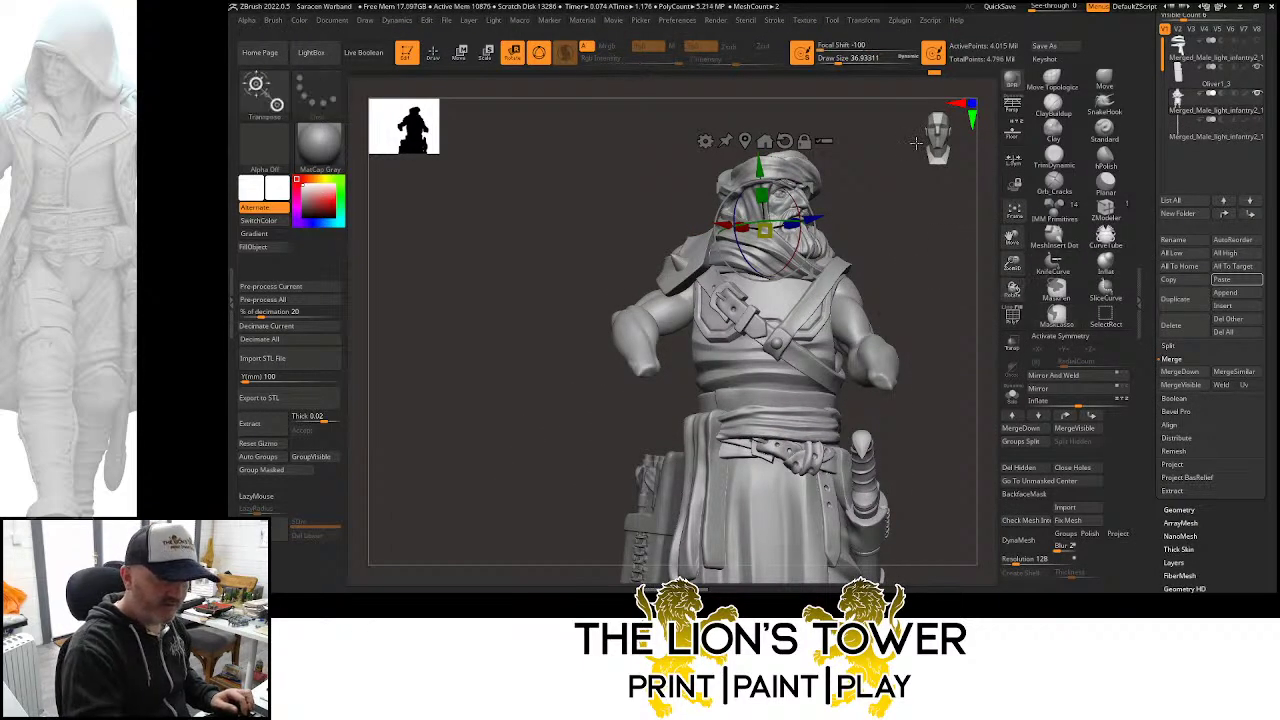
left_click(935, 73)
Try hiding the crossbow's stock and bow and the front hand on the merged figure
left_click_drag(915, 285, 1015, 290)
left_click(434, 53)
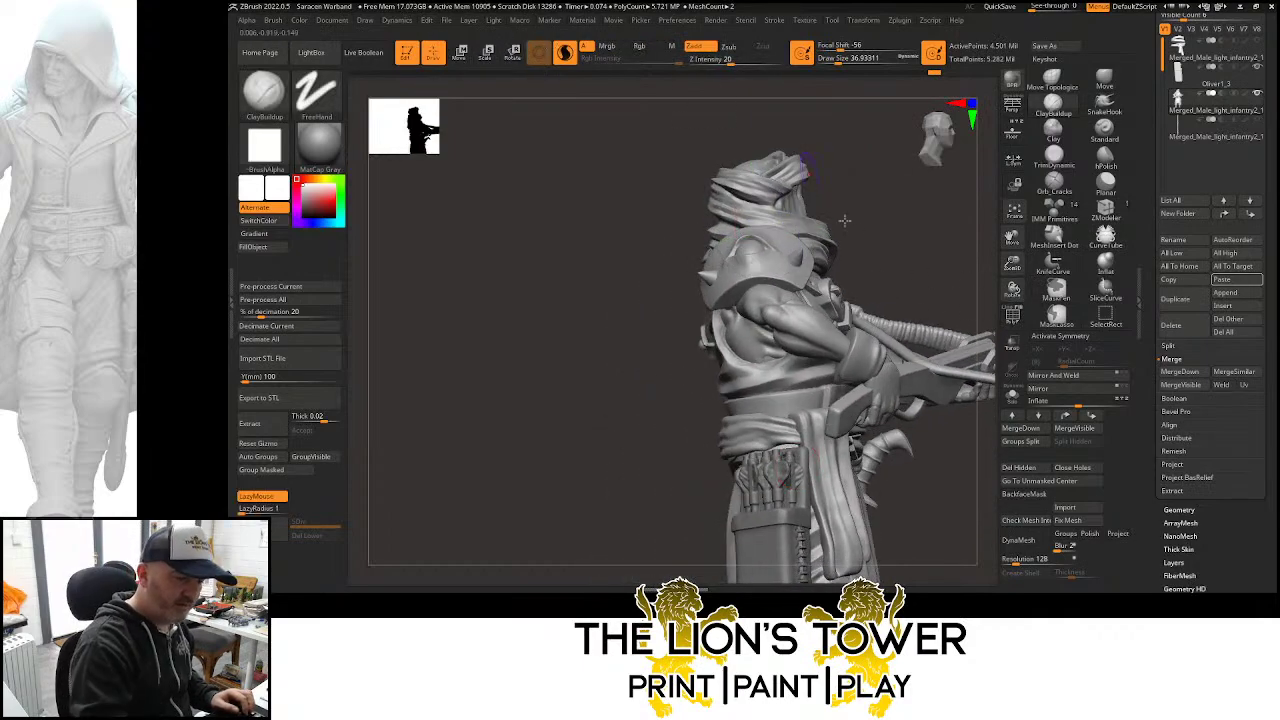
left_click(897, 385, "ctrl+shift")
left_click(902, 393, "ctrl+shift")
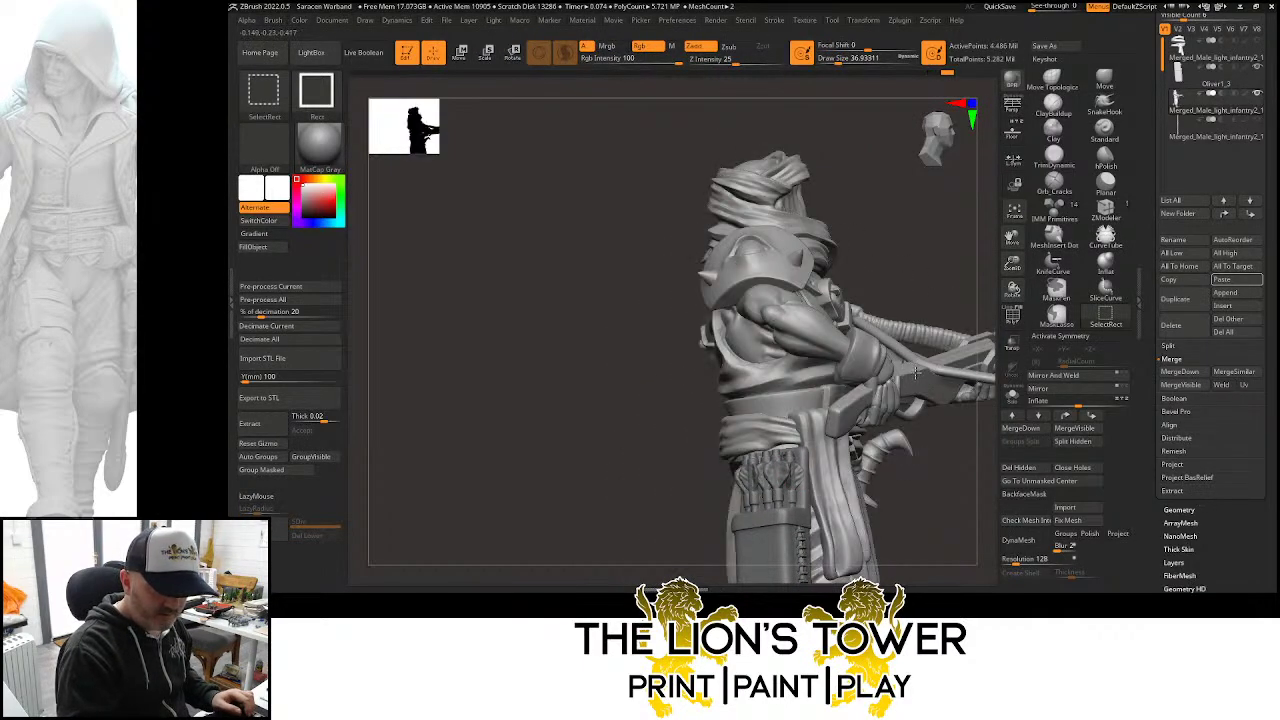
left_click(951, 347, "ctrl+shift")
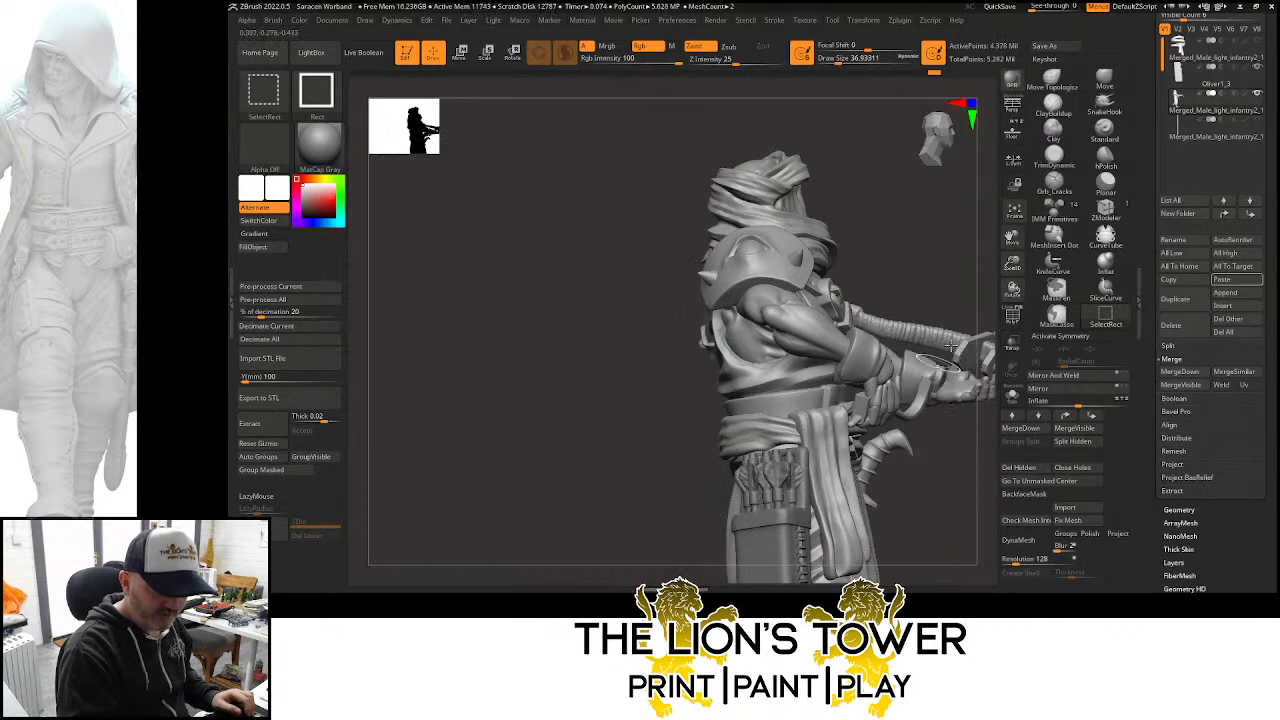
left_click(958, 344, "ctrl+shift")
left_click(970, 349, "ctrl+shift")
mouse_move(1016, 238)
left_mouse_down()
mouse_move(948, 271)
mouse_move(967, 336)
mouse_move(872, 434)
mouse_move(838, 450)
mouse_move(923, 414)
mouse_move(934, 374)
left_mouse_up()
Try hiding the rear arm's hand, bracer and forearm, then invert the visibility to the crossbow parts
left_click_drag(954, 276, 887, 394, "ctrl+alt+shift")
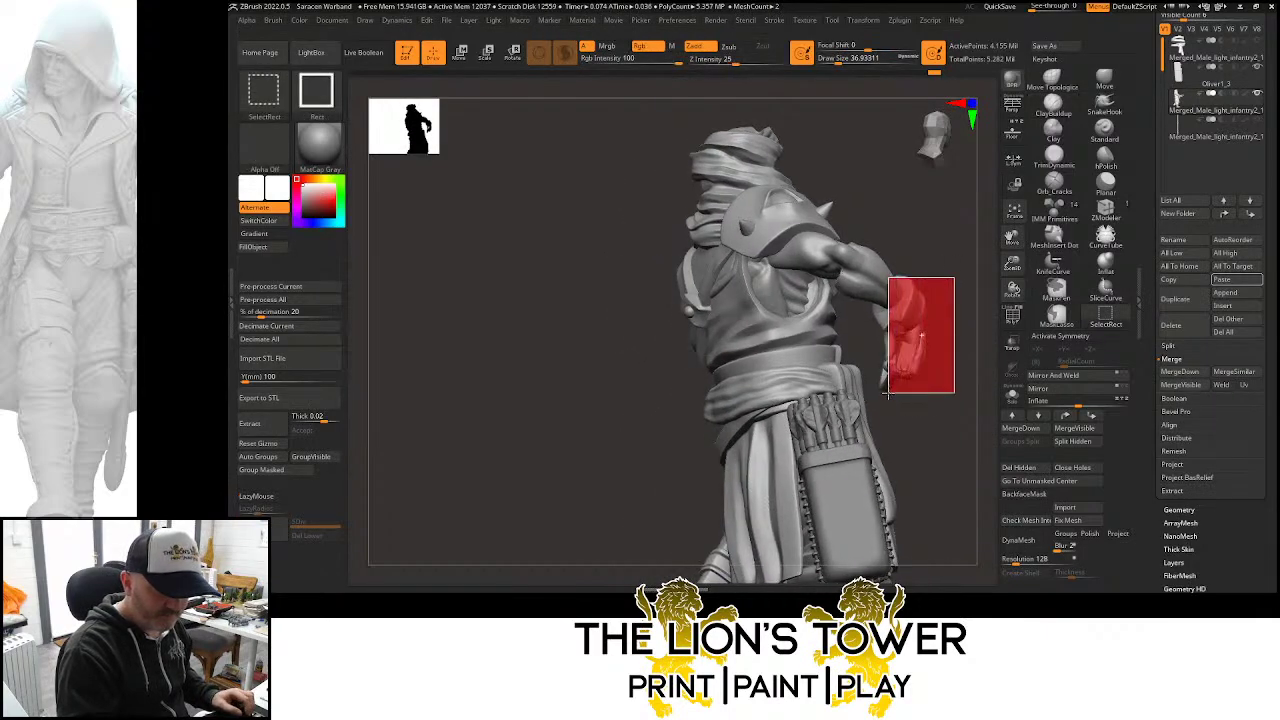
left_click_drag(928, 289, 881, 390, "ctrl+alt+shift")
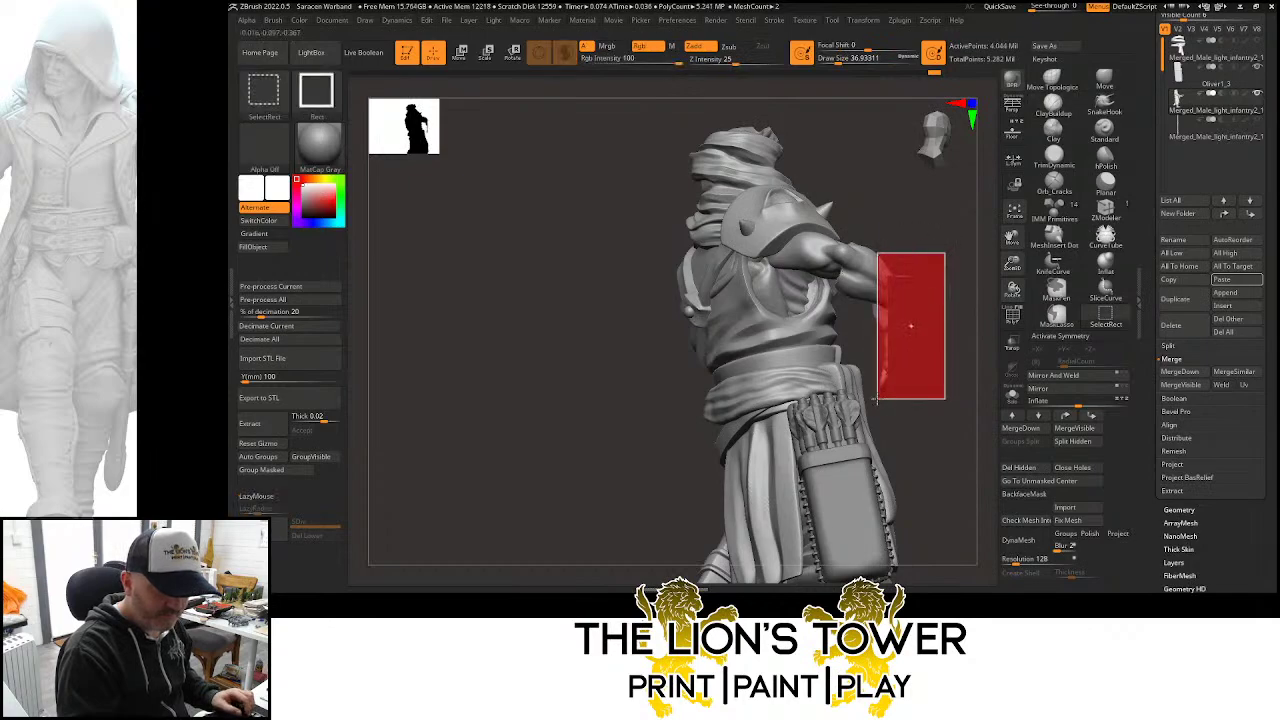
left_click_drag(906, 326, 908, 324, "ctrl+alt+shift")
left_click_drag(924, 248, 858, 318, "ctrl+alt+shift")
mouse_move(948, 289)
left_mouse_down()
mouse_move(884, 303)
mouse_move(945, 327)
left_mouse_up()
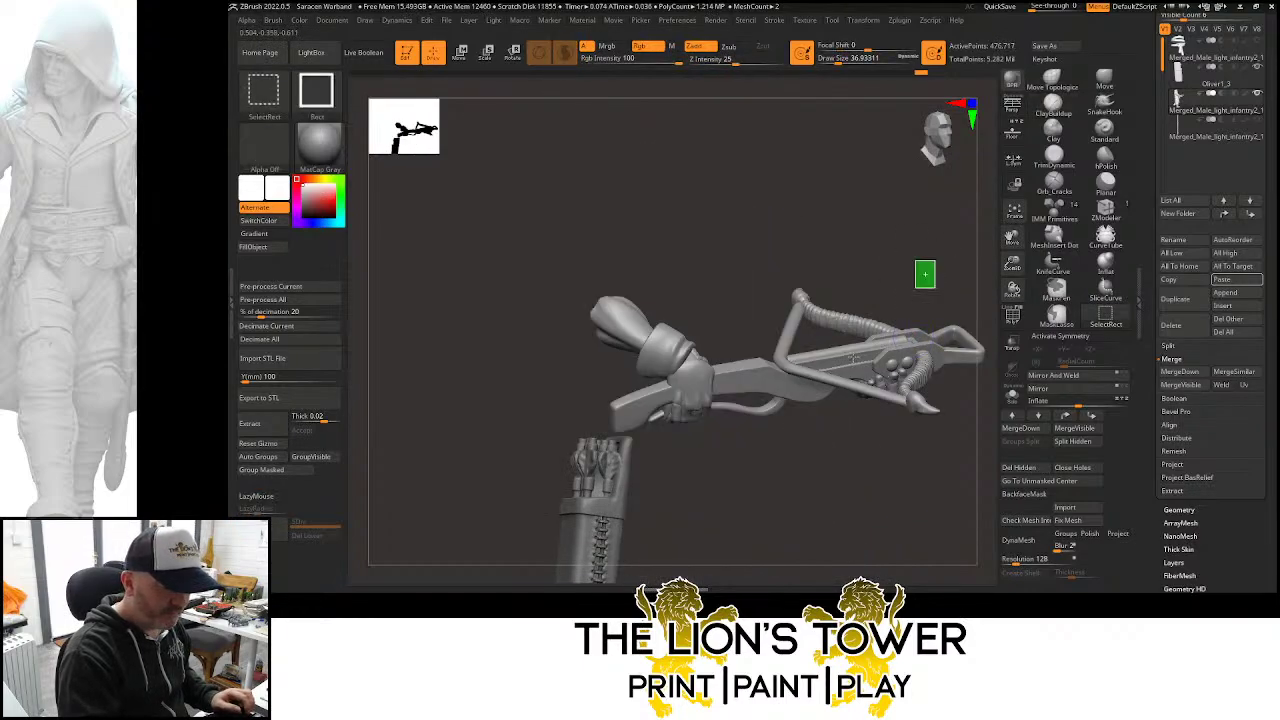
Switch the visibility back to the body and try to hide the scrap at the front forearm's end
key("ctrl+z")
left_click(850, 362, "ctrl+shift")
left_click_drag(890, 288, 901, 326, "ctrl+shift")
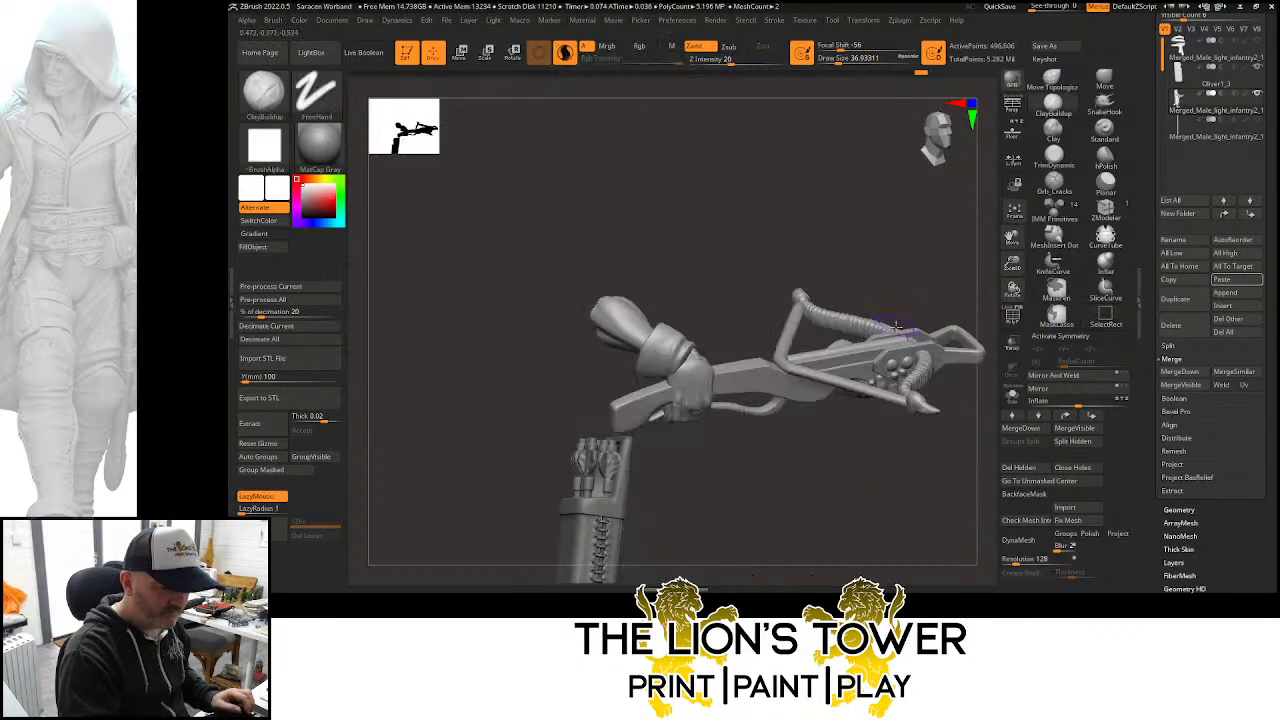
left_click_drag(903, 276, 911, 290, "ctrl+shift")
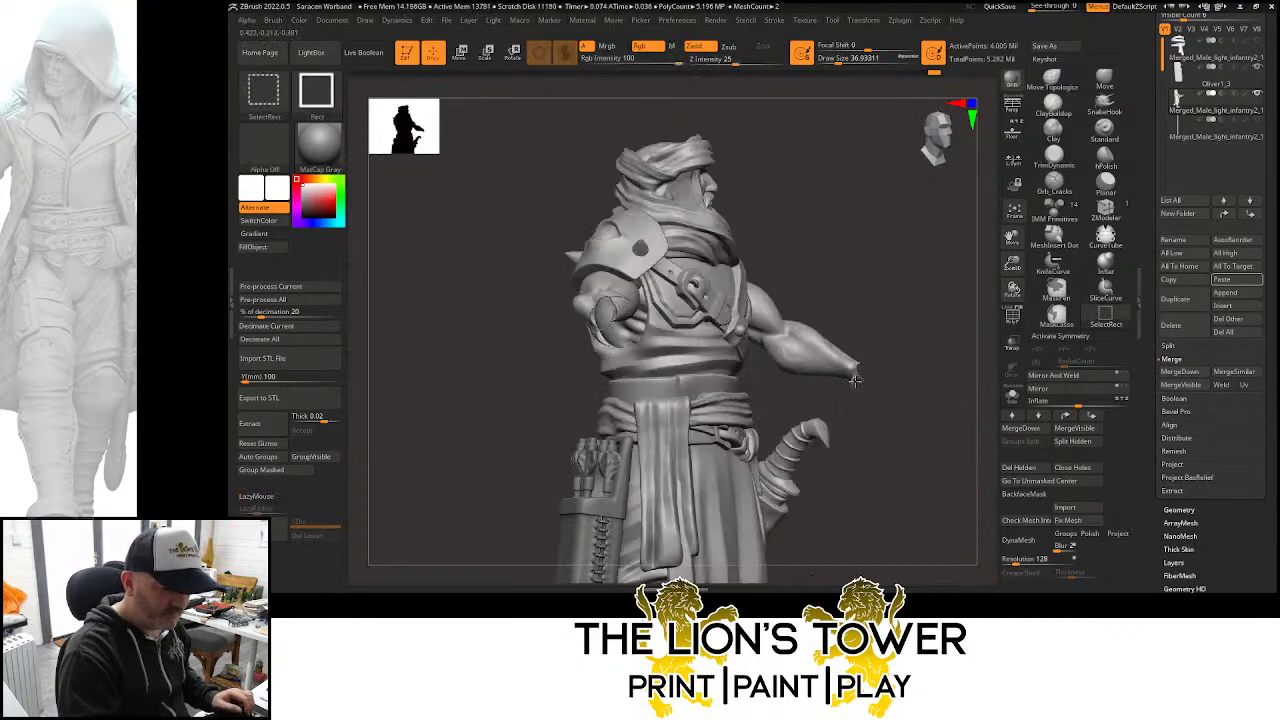
left_click(855, 379, "ctrl+shift")
key("ctrl+z")
left_click_drag(881, 350, 944, 362)
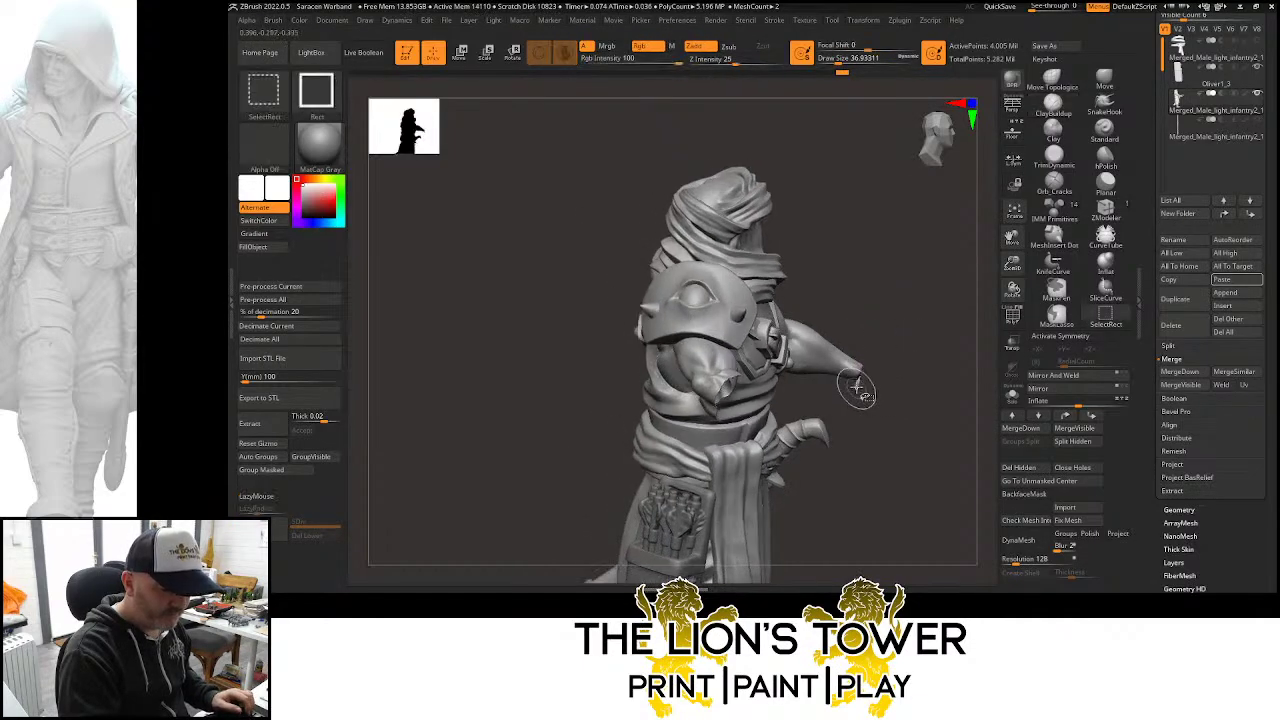
Invert the visibility to the crossbow, hands and quiver, and hide the rear forearm with its bracer
left_click(884, 312, "ctrl+shift")
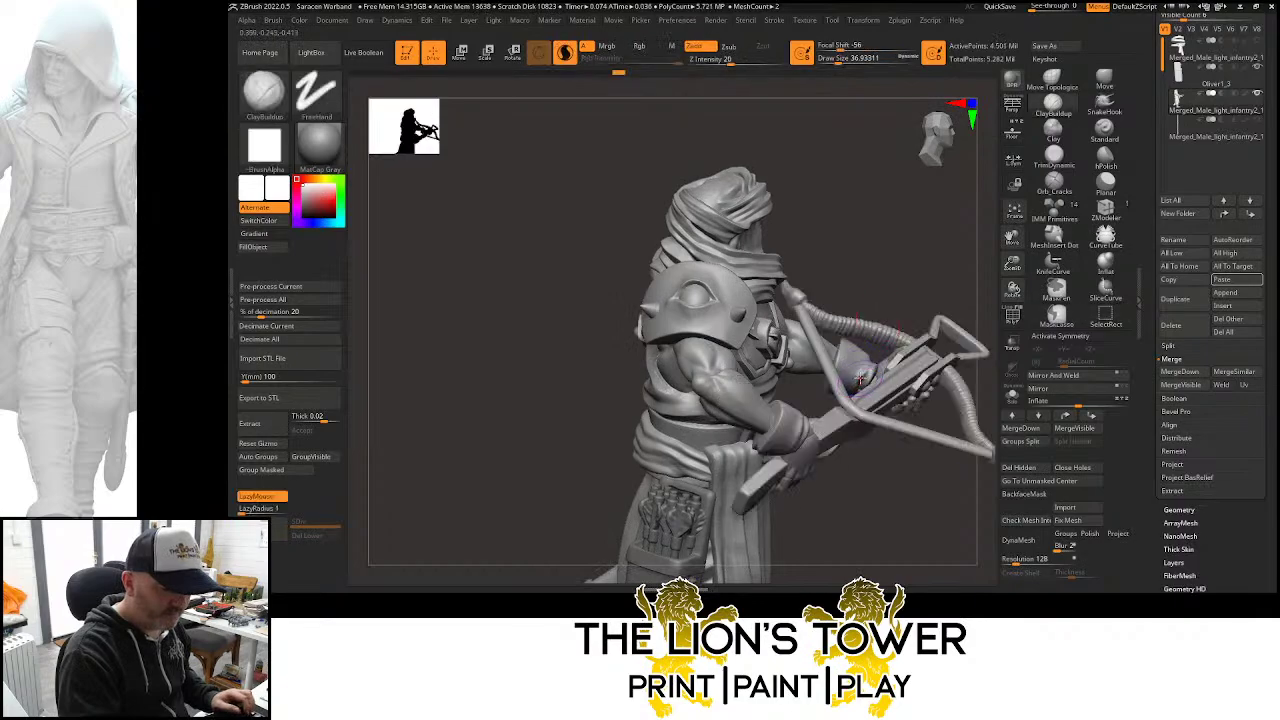
key("ctrl+z")
key("ctrl+z")
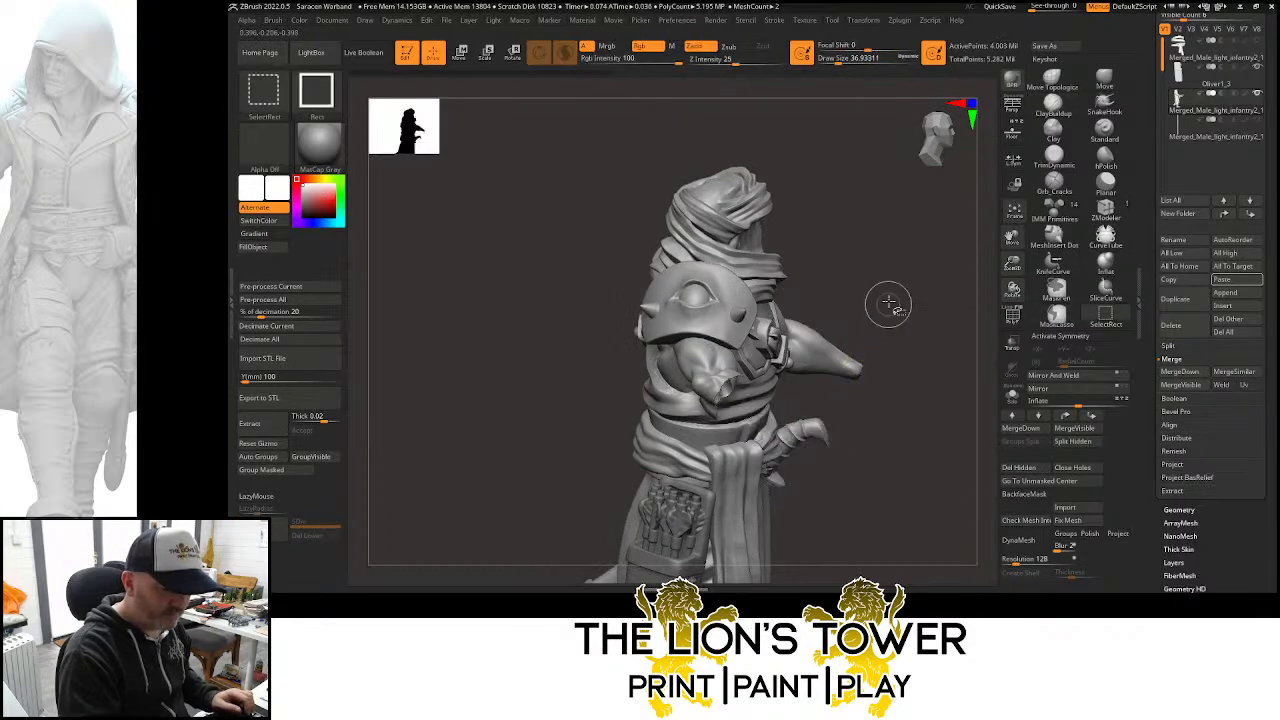
left_click_drag(890, 303, 906, 336, "ctrl+shift")
left_click(745, 407, "ctrl+shift")
mouse_move(878, 275)
left_mouse_down()
mouse_move(920, 263)
mouse_move(880, 330)
left_mouse_up()
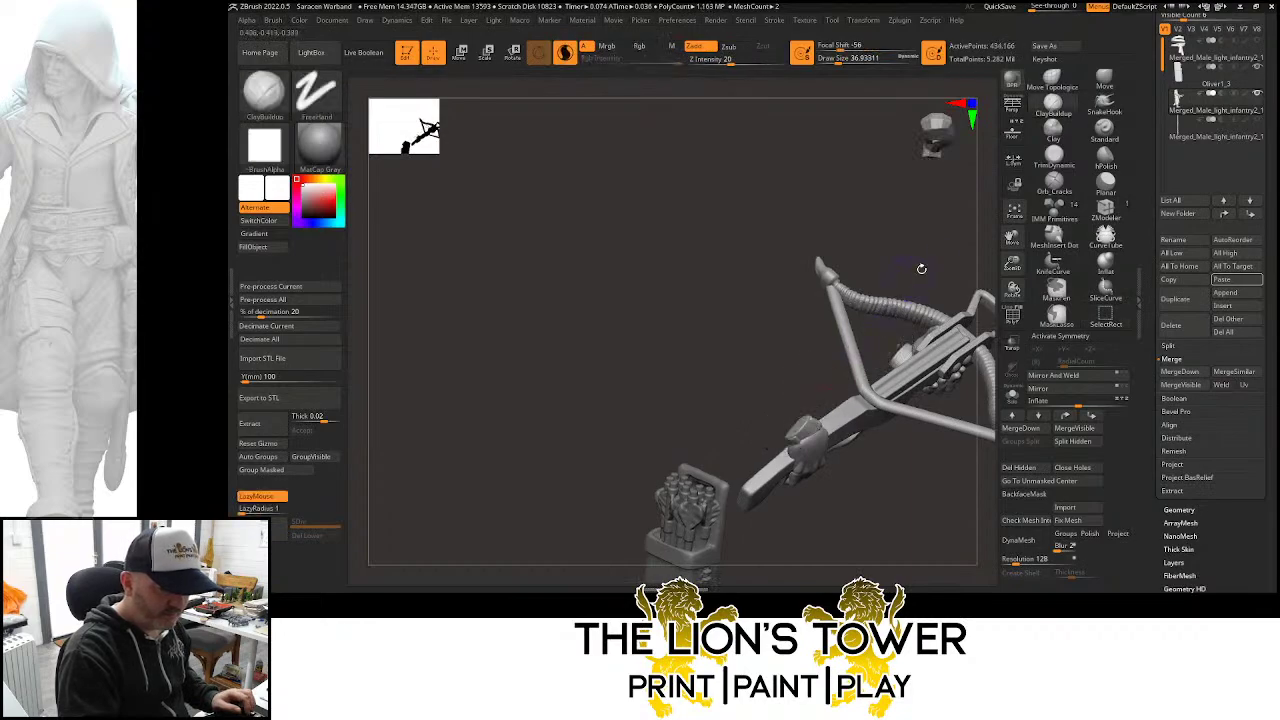
left_click_drag(920, 266, 968, 285)
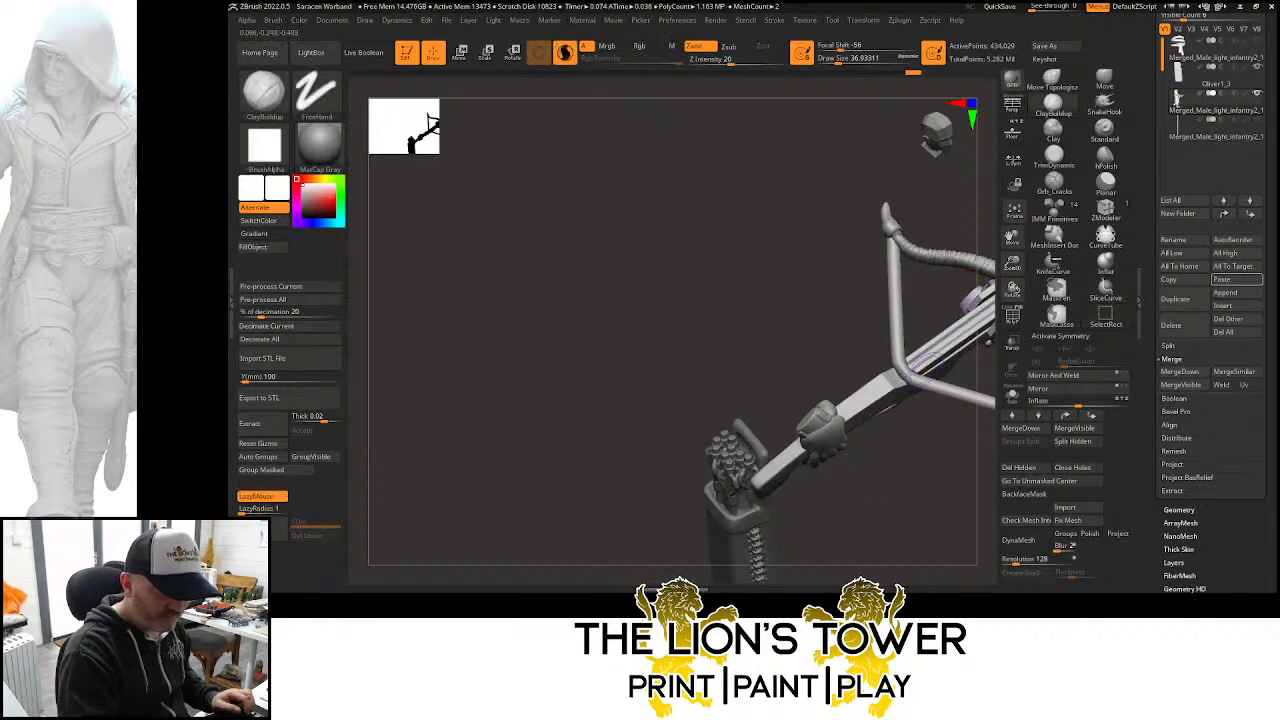
mouse_move(925, 367)
left_mouse_down()
mouse_move(846, 371)
mouse_move(927, 316)
left_mouse_up()
left_click_drag(1012, 272, 905, 259, "alt")
Bring all hidden parts of the merged figure back into view
key("ctrl+shift")
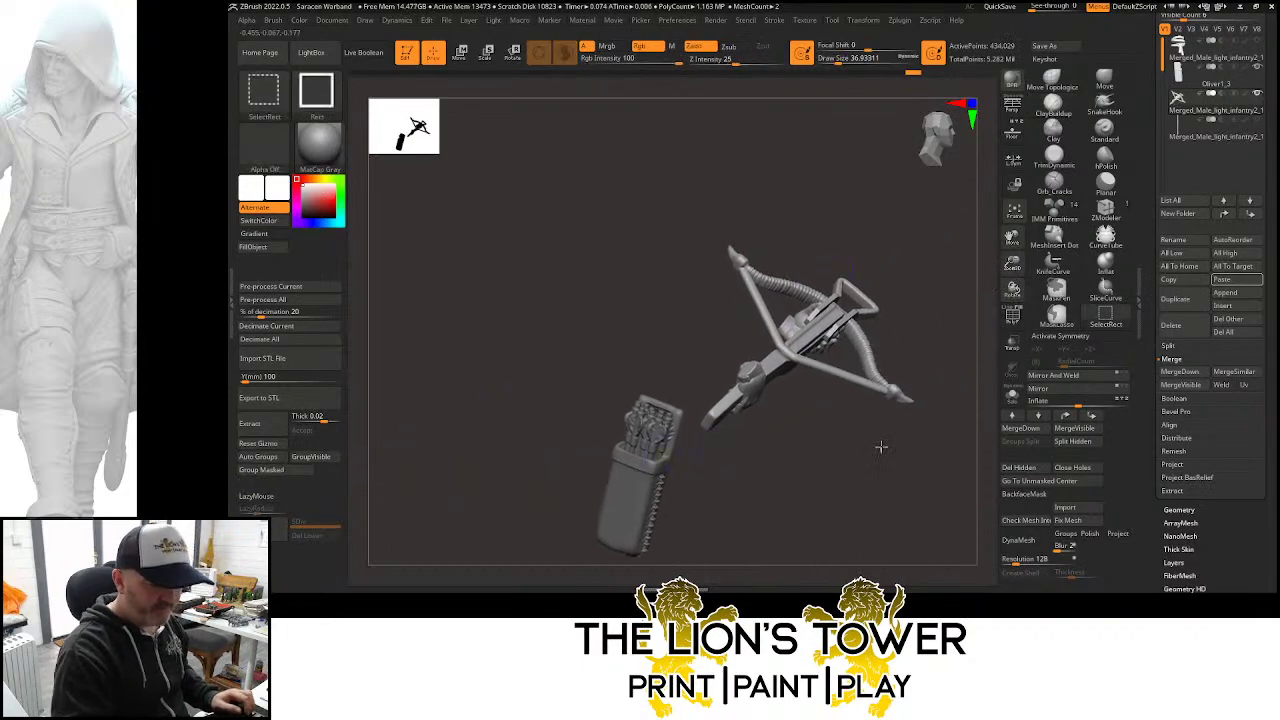
left_click(881, 447, "ctrl+shift")
mouse_move(881, 447)
left_mouse_down()
mouse_move(868, 502)
mouse_move(857, 390)
mouse_move(889, 386)
mouse_move(860, 400)
mouse_move(866, 508)
mouse_move(883, 520)
mouse_move(881, 492)
left_mouse_up()
key("ctrl")
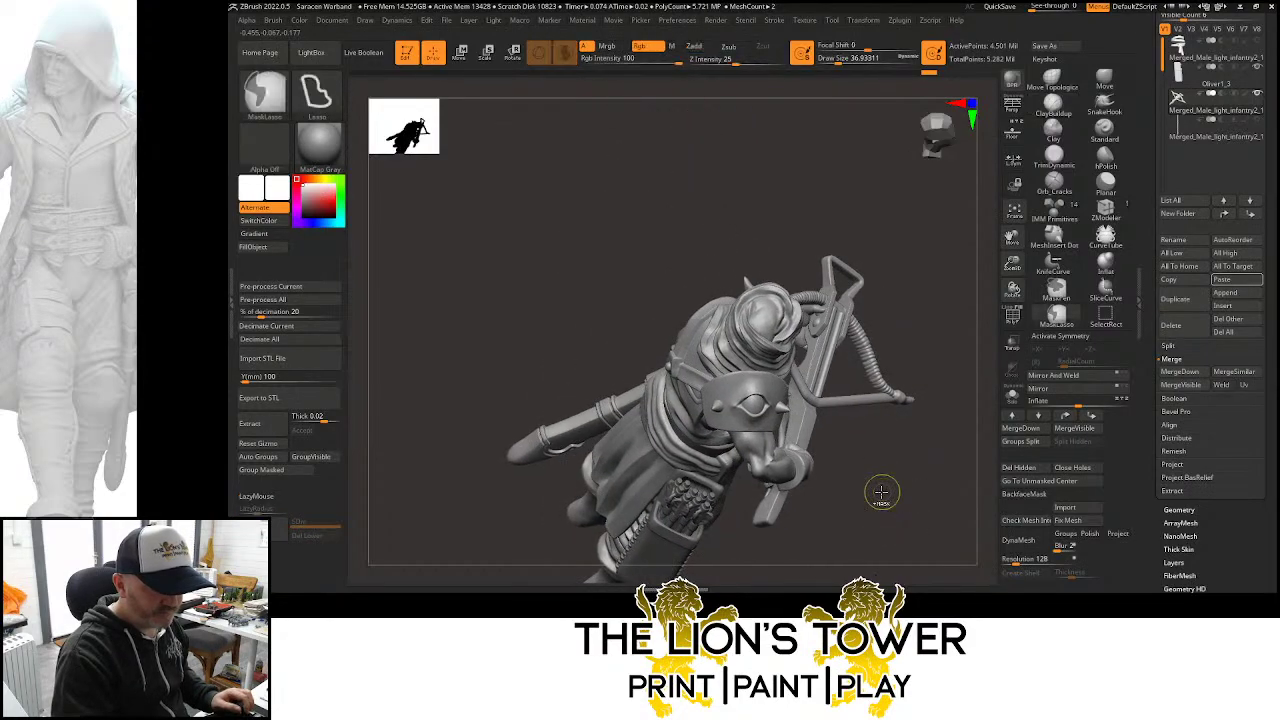
mouse_move(971, 349)
left_mouse_down()
mouse_move(966, 291)
mouse_move(951, 314)
mouse_move(943, 306)
mouse_move(962, 347)
left_mouse_up()
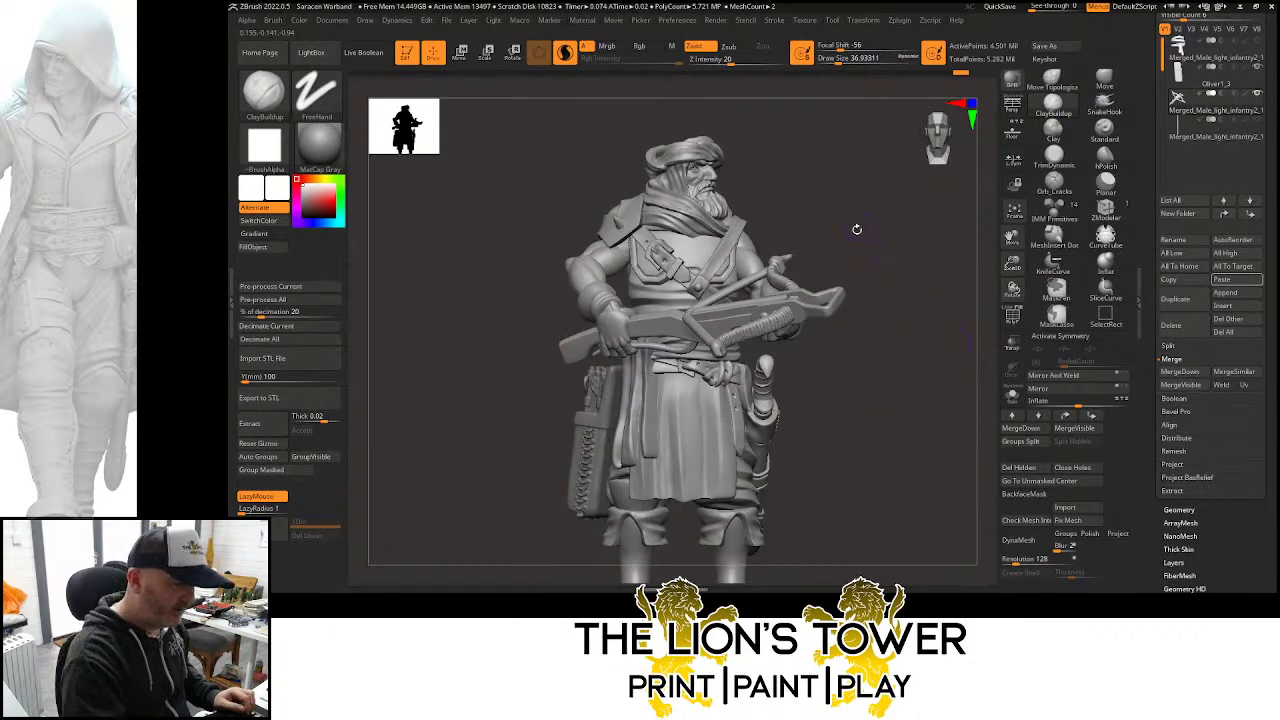
Hide both arms with the hands and crossbow, mask the remaining body, and show the full figure again
left_click_drag(856, 229, 896, 250)
left_click(897, 251, "ctrl+shift")
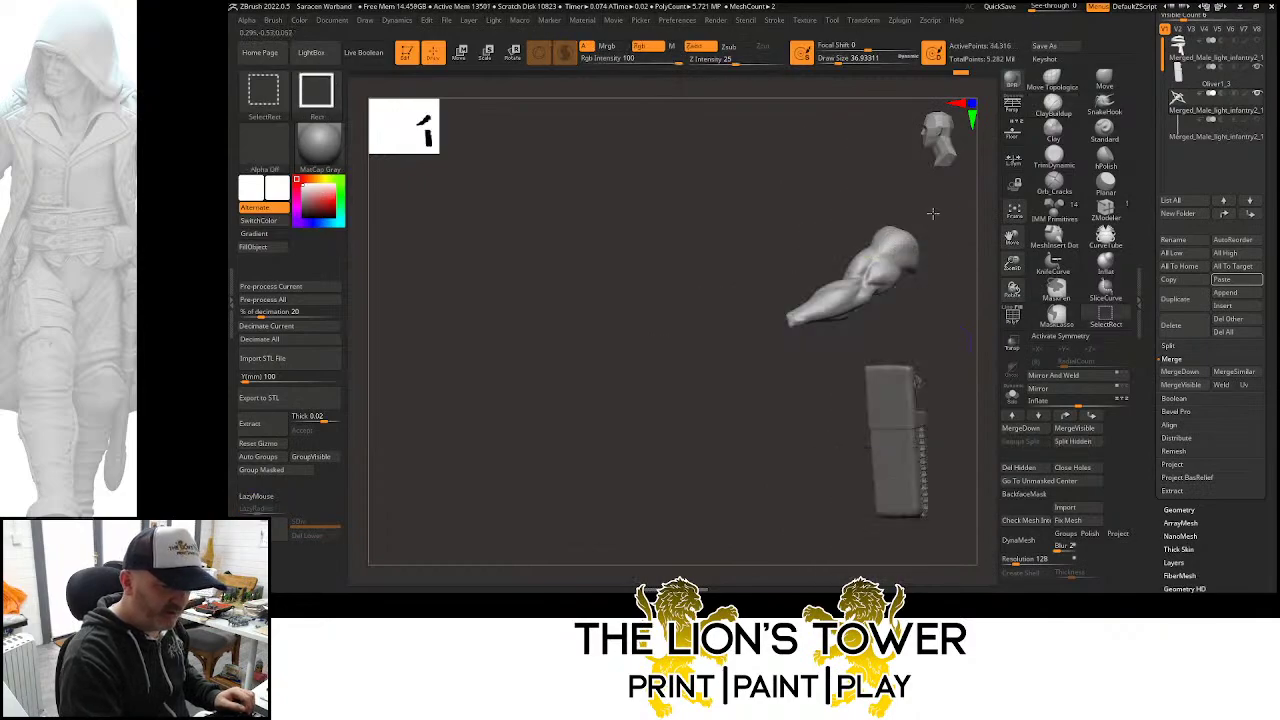
left_click(932, 213, "ctrl+shift")
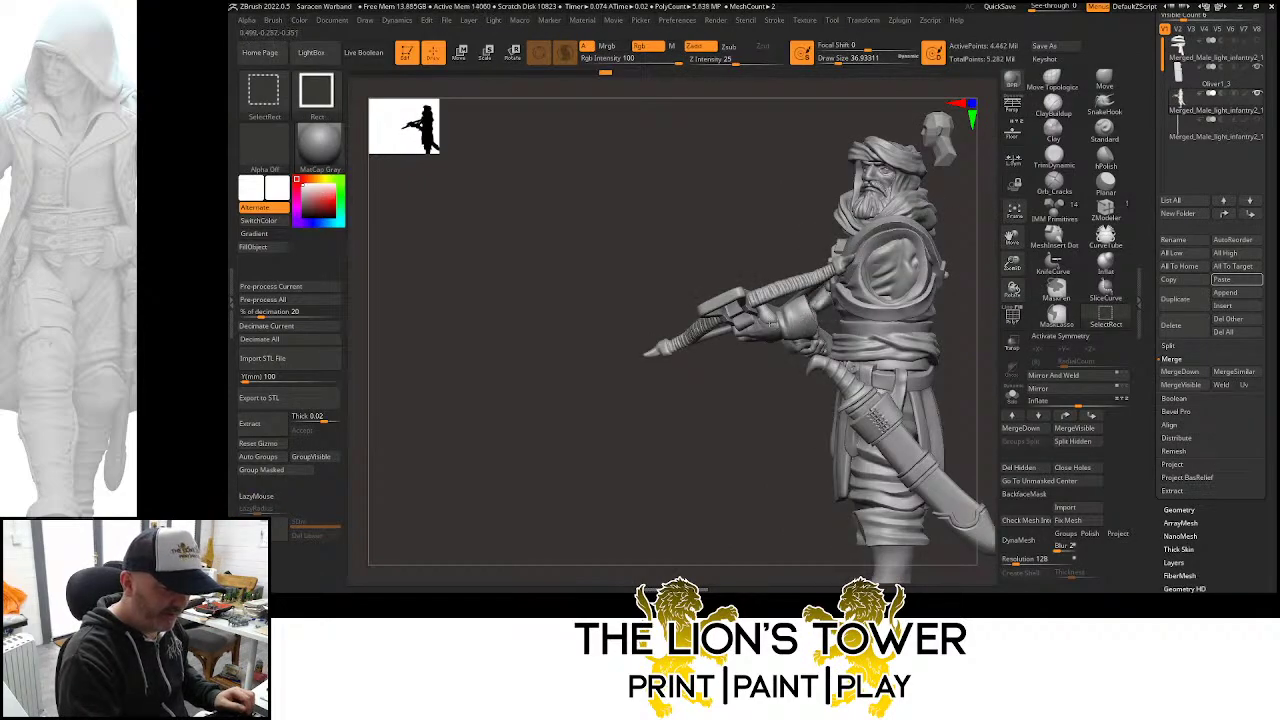
left_click(810, 327, "ctrl+alt+shift")
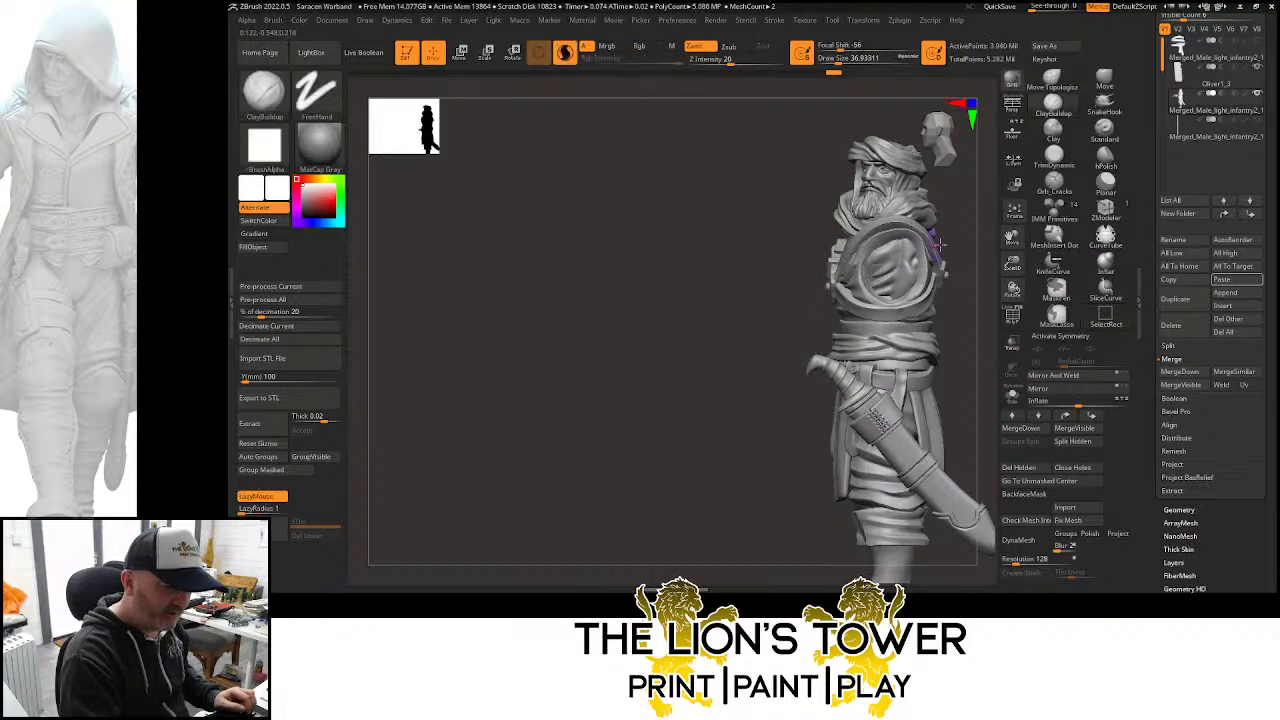
left_click(919, 162, "ctrl+shift")
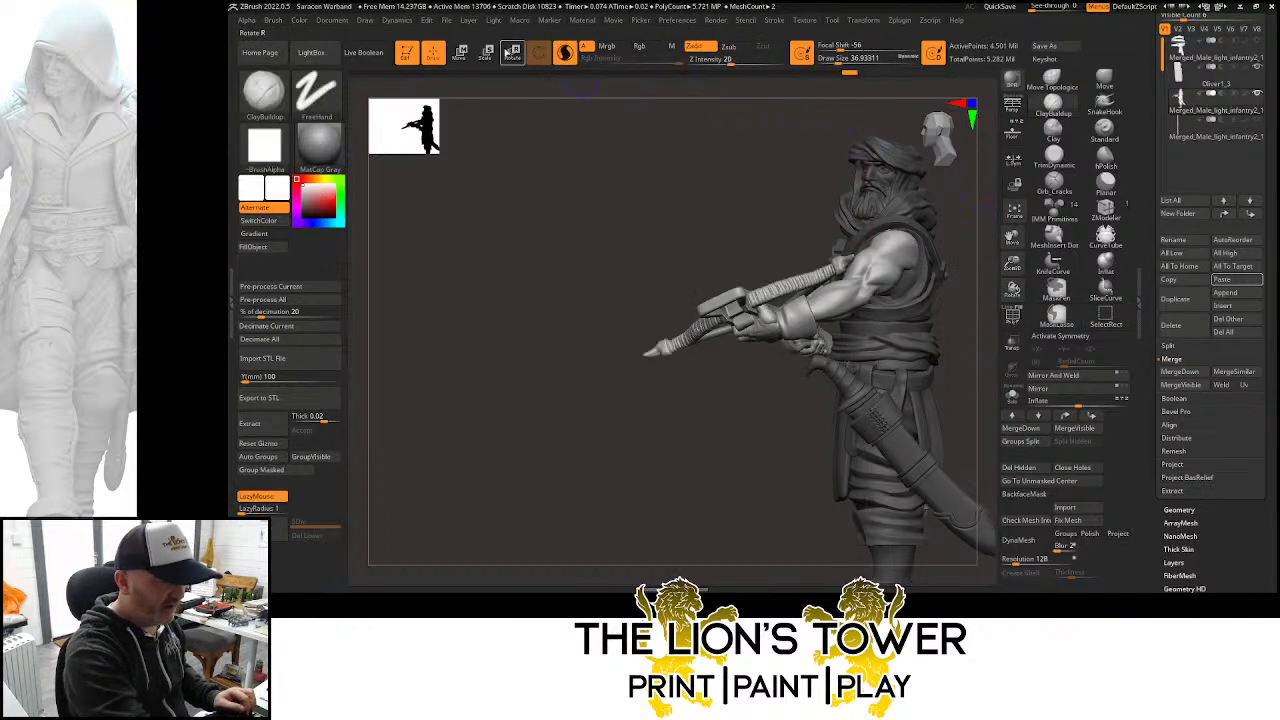
Unlock the rotation gizmo, place it at shoulder height, and rotate the unmasked arms and crossbow downwards
left_click(508, 52)
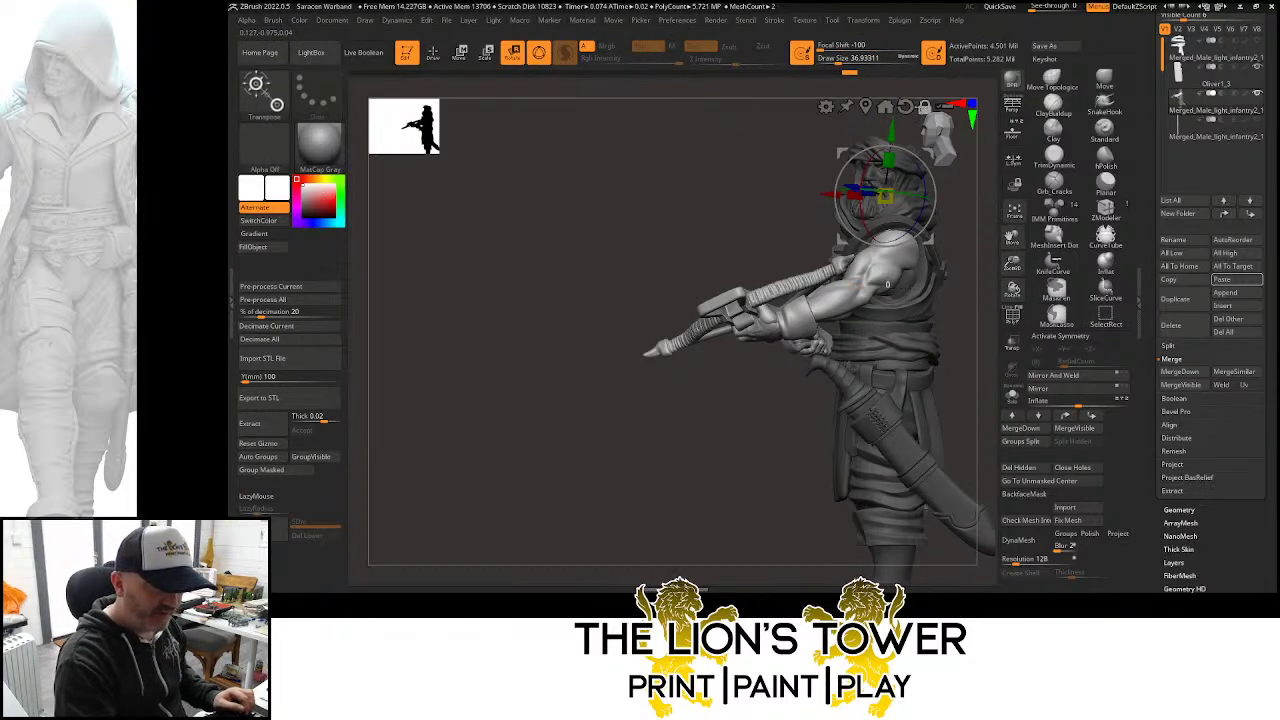
left_click_drag(1016, 236, 978, 287)
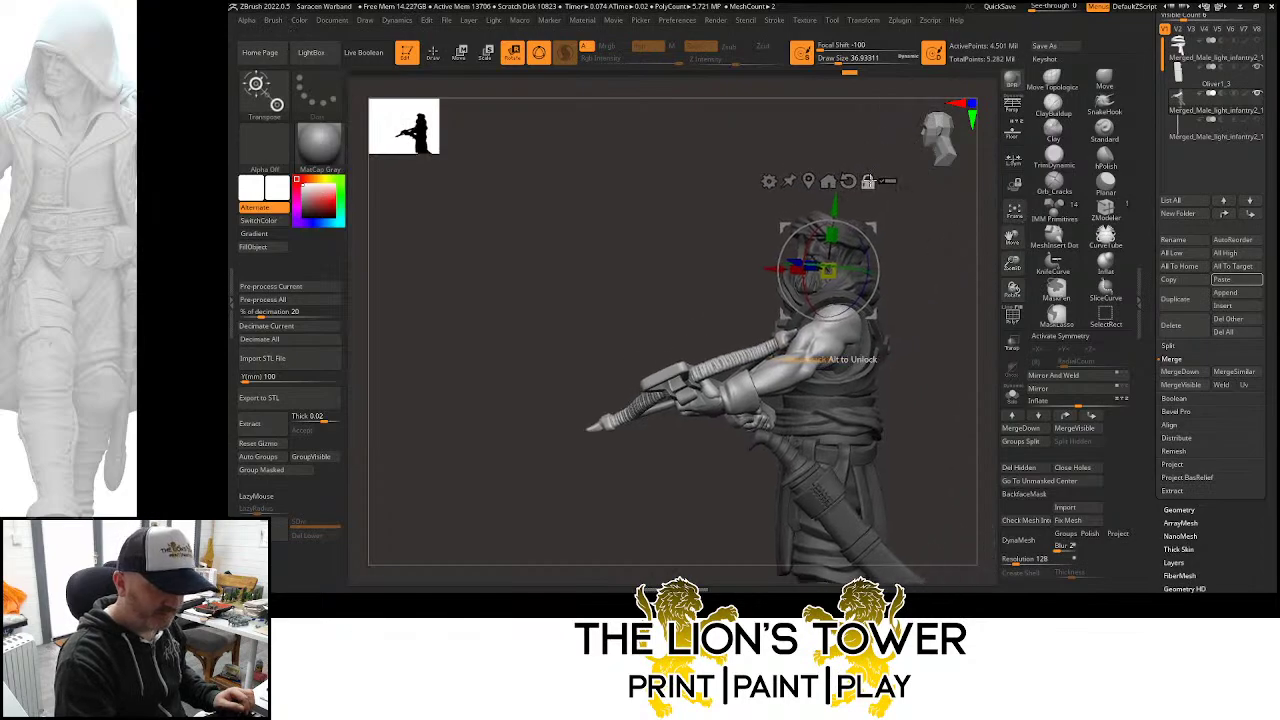
left_click_drag(880, 229, 889, 288, "alt")
left_click(861, 241, "alt")
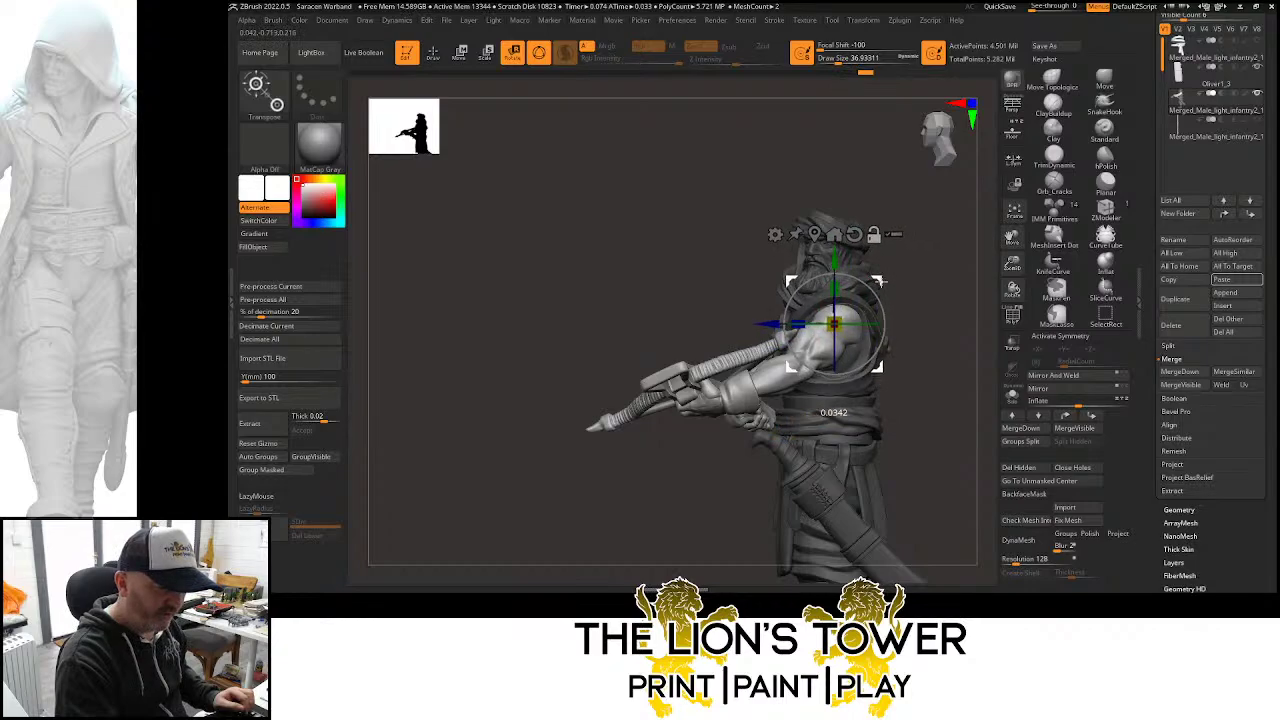
left_click_drag(880, 300, 859, 288)
left_click_drag(915, 289, 955, 293)
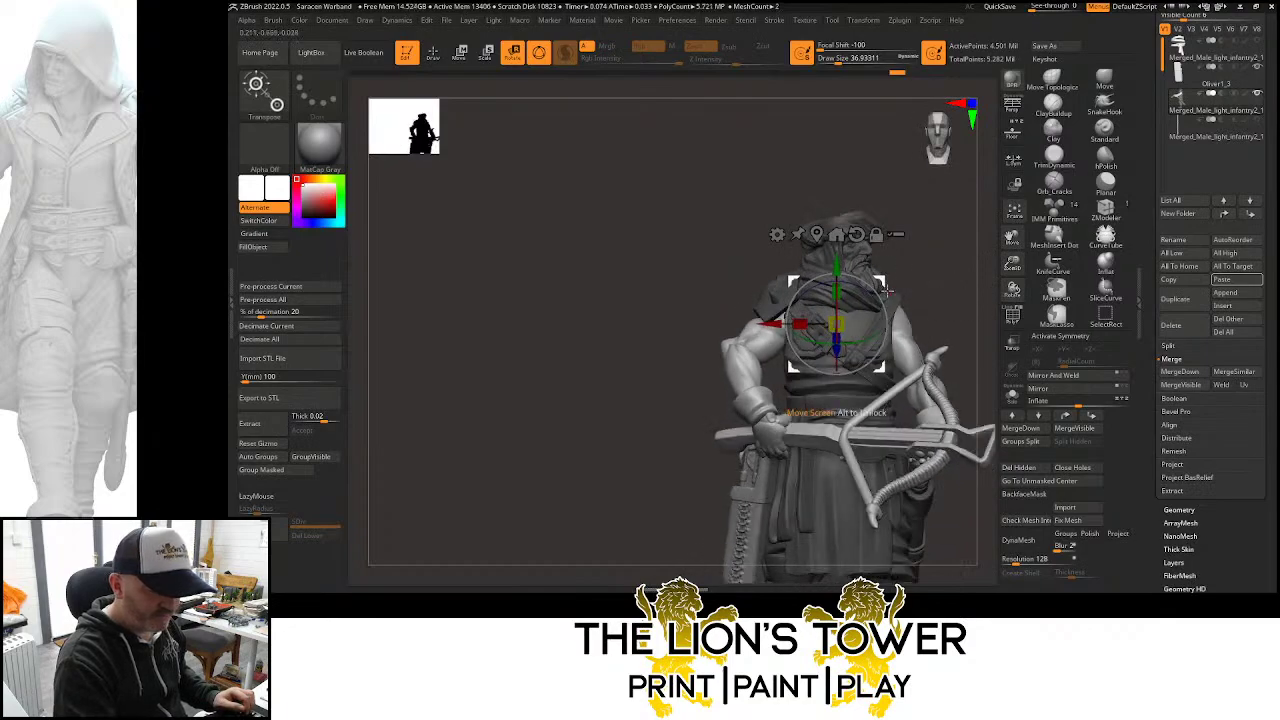
mouse_move(958, 276)
left_mouse_down()
mouse_move(994, 271)
mouse_move(929, 282)
mouse_move(952, 265)
mouse_move(946, 322)
mouse_move(952, 205)
mouse_move(990, 243)
mouse_move(972, 287)
mouse_move(950, 286)
left_mouse_up()
mouse_move(957, 235)
left_mouse_down()
mouse_move(929, 271)
mouse_move(986, 277)
mouse_move(974, 240)
mouse_move(989, 188)
mouse_move(918, 239)
mouse_move(880, 237)
mouse_move(934, 280)
mouse_move(910, 290)
mouse_move(918, 270)
mouse_move(843, 310)
mouse_move(934, 268)
left_mouse_up()
left_click(433, 53)
Isolate the scarf, lift its lower edge with the Move brush at a draw size of about 212, and show the full figure
left_click(840, 258, "ctrl+shift")
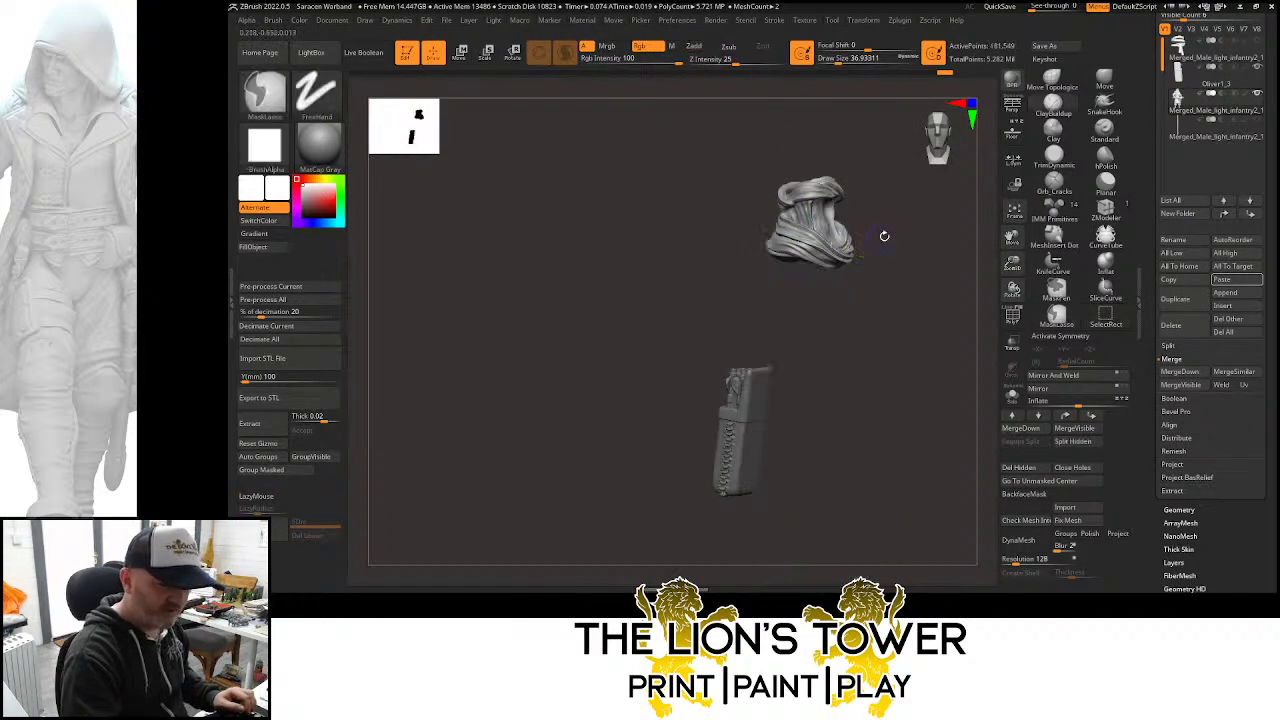
left_click_drag(858, 60, 864, 60)
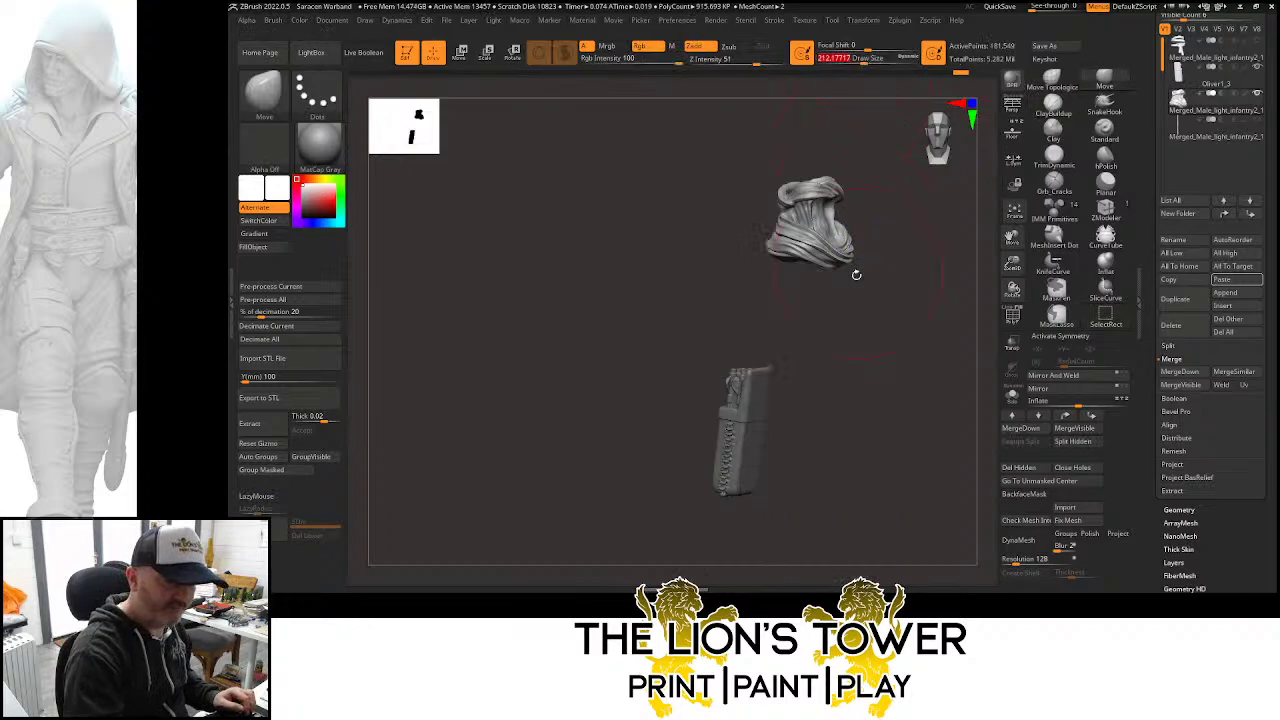
left_click_drag(852, 272, 855, 257)
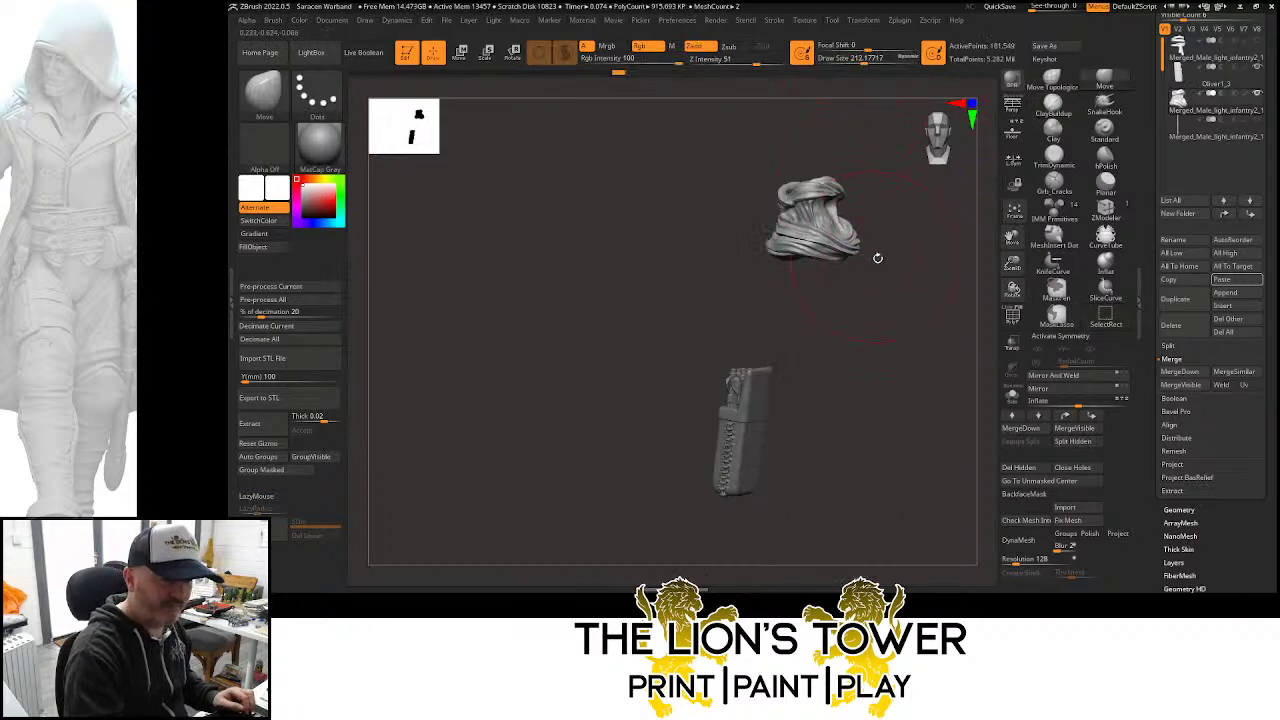
left_click(890, 251, "ctrl+shift")
left_click_drag(938, 245, 865, 250)
Reshape the scarf folds around the back of the neck with the Move Topological brush at a draw size of about 41
left_click(1052, 78)
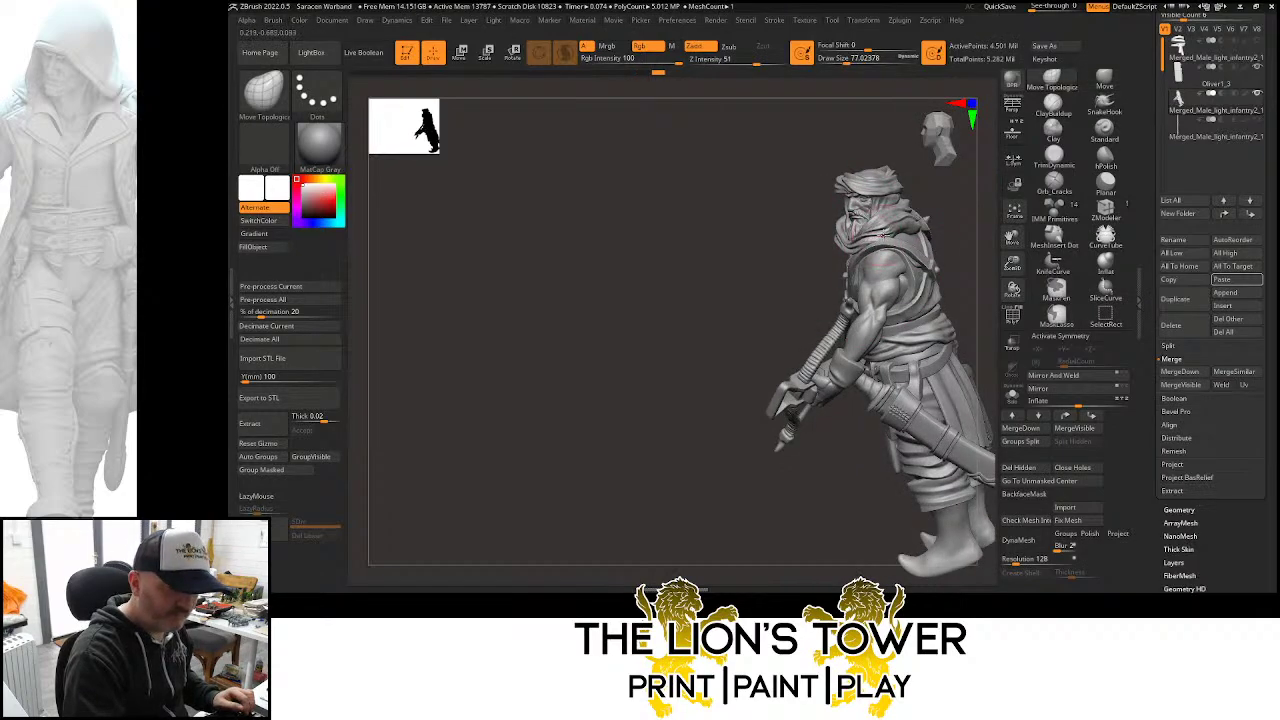
mouse_move(940, 200)
left_mouse_down()
mouse_move(897, 230)
mouse_move(918, 217)
left_mouse_up()
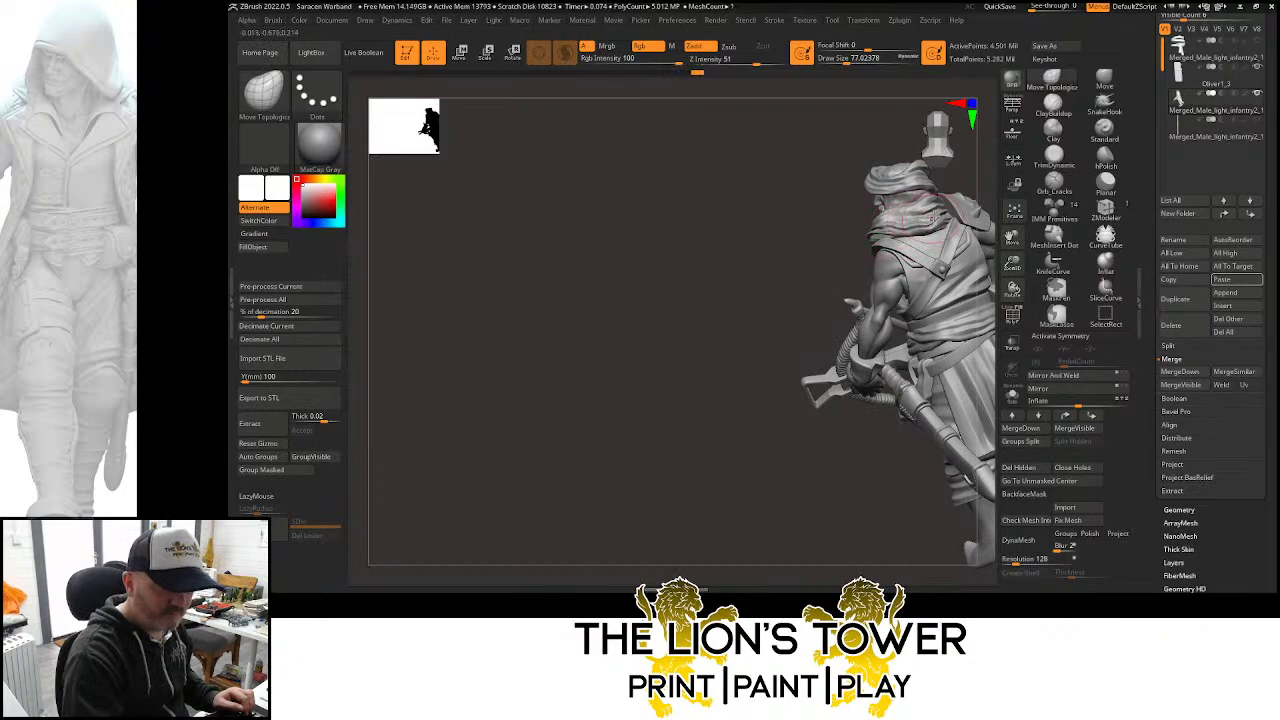
left_click(1010, 220)
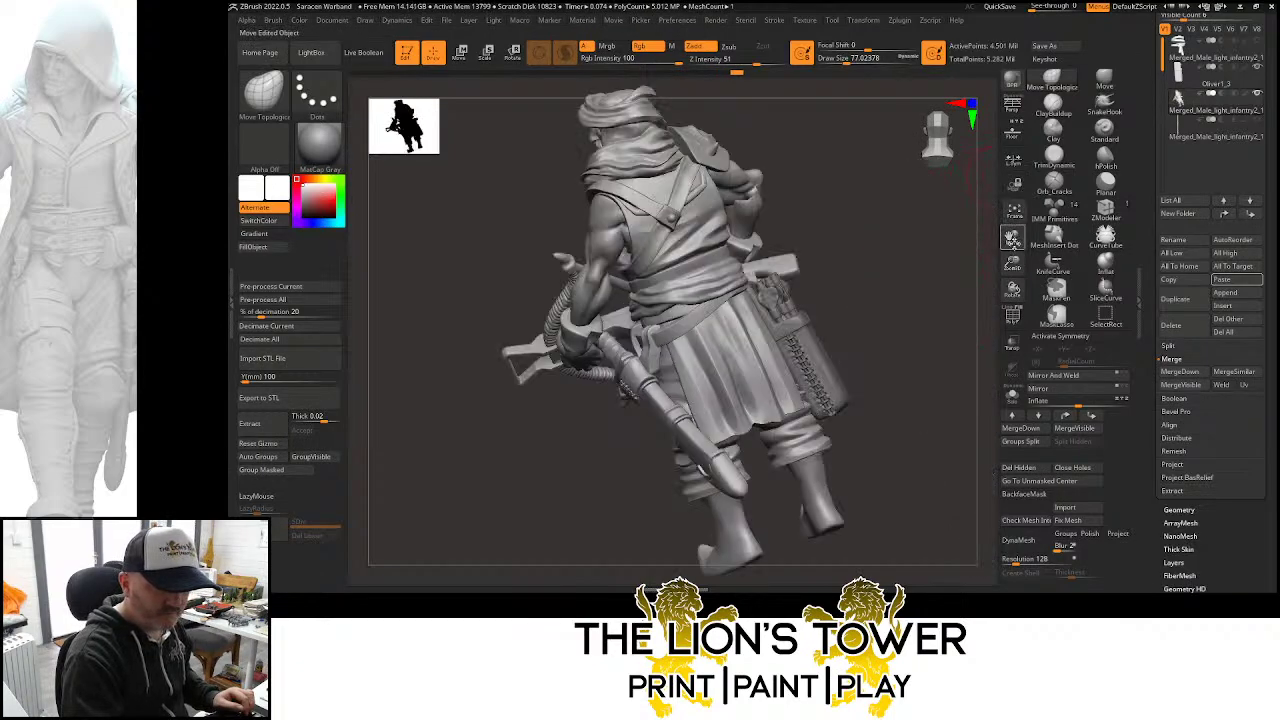
left_click_drag(1012, 262, 900, 378)
left_click_drag(885, 297, 783, 223)
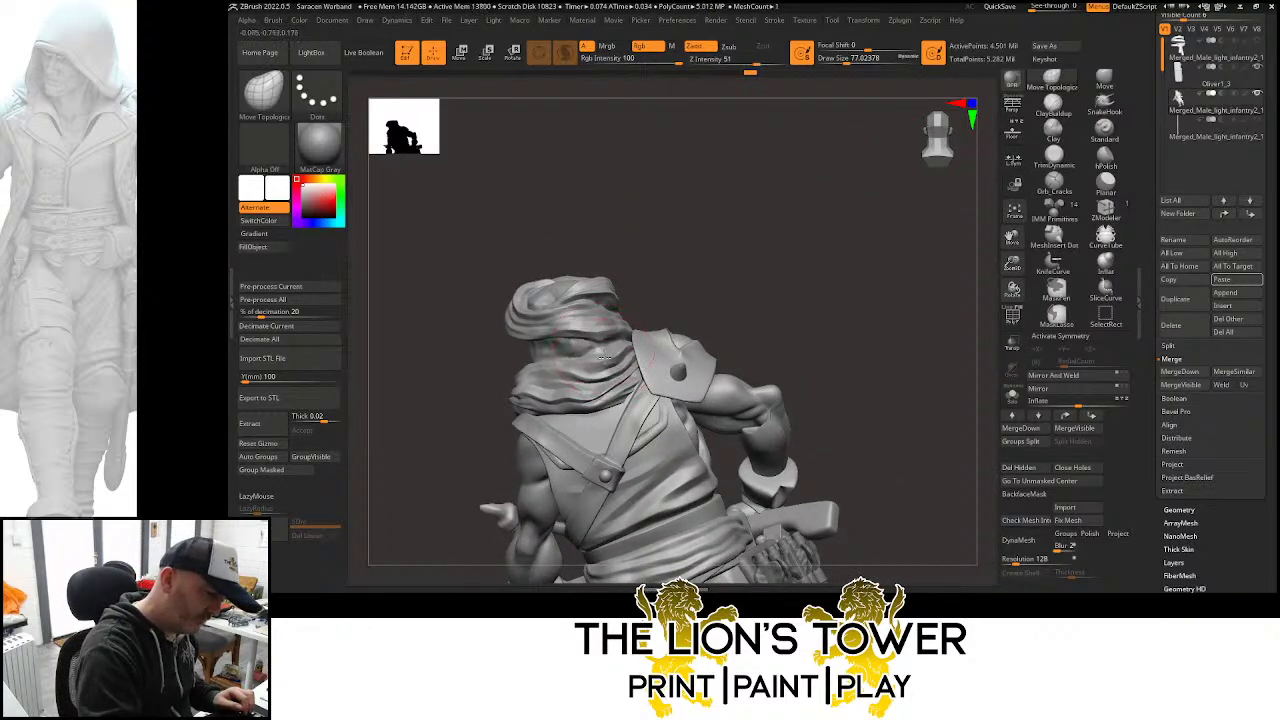
left_click(839, 62)
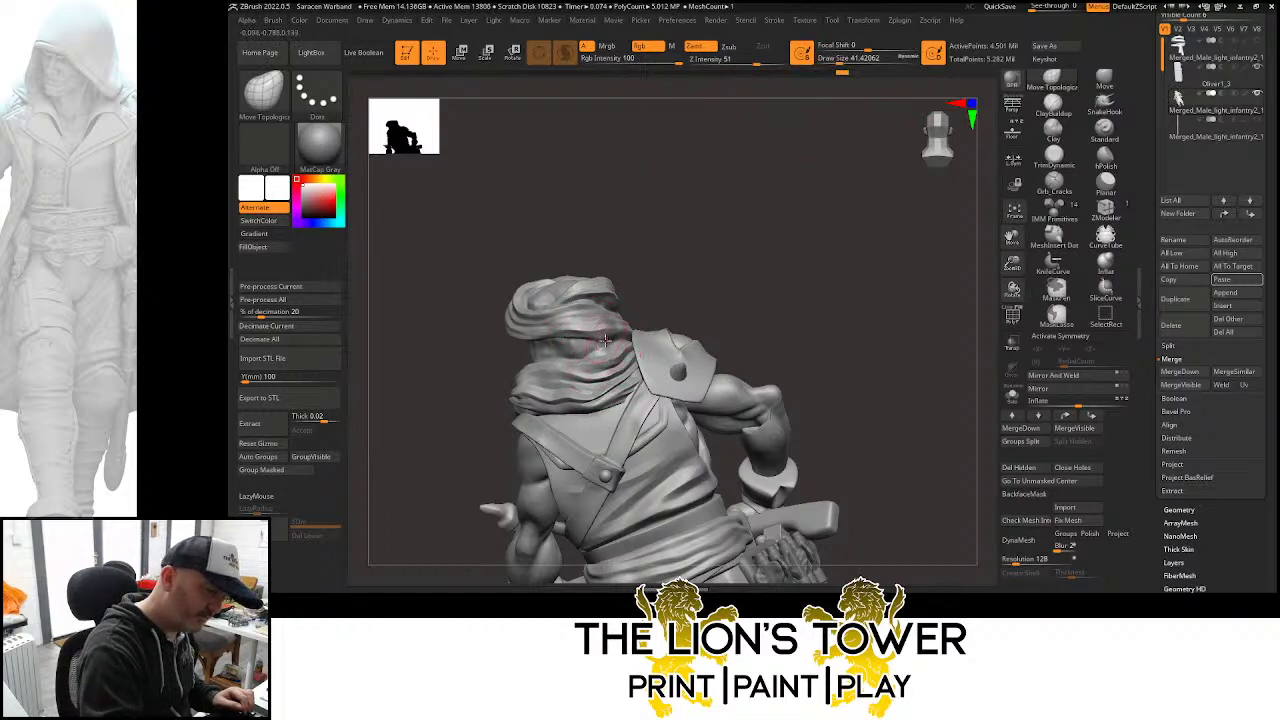
mouse_move(620, 338)
right_mouse_down()
mouse_move(722, 272)
mouse_move(638, 317)
right_mouse_up()
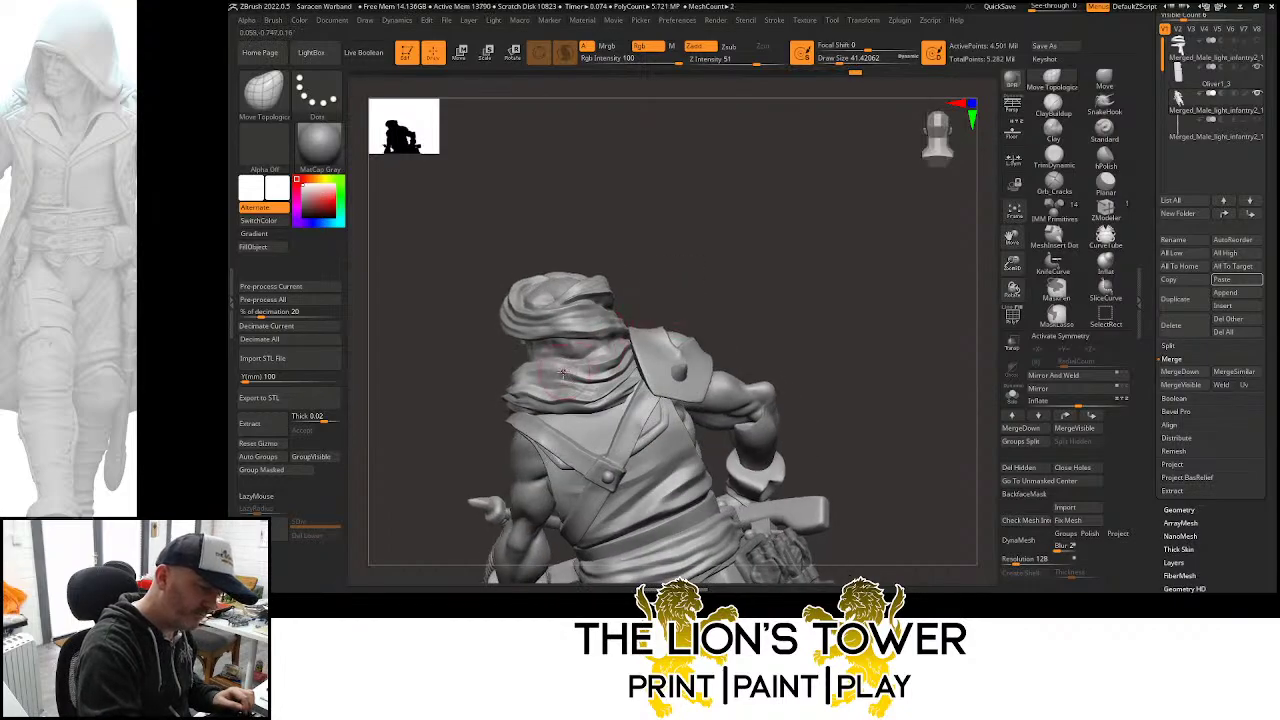
left_click_drag(541, 376, 545, 388)
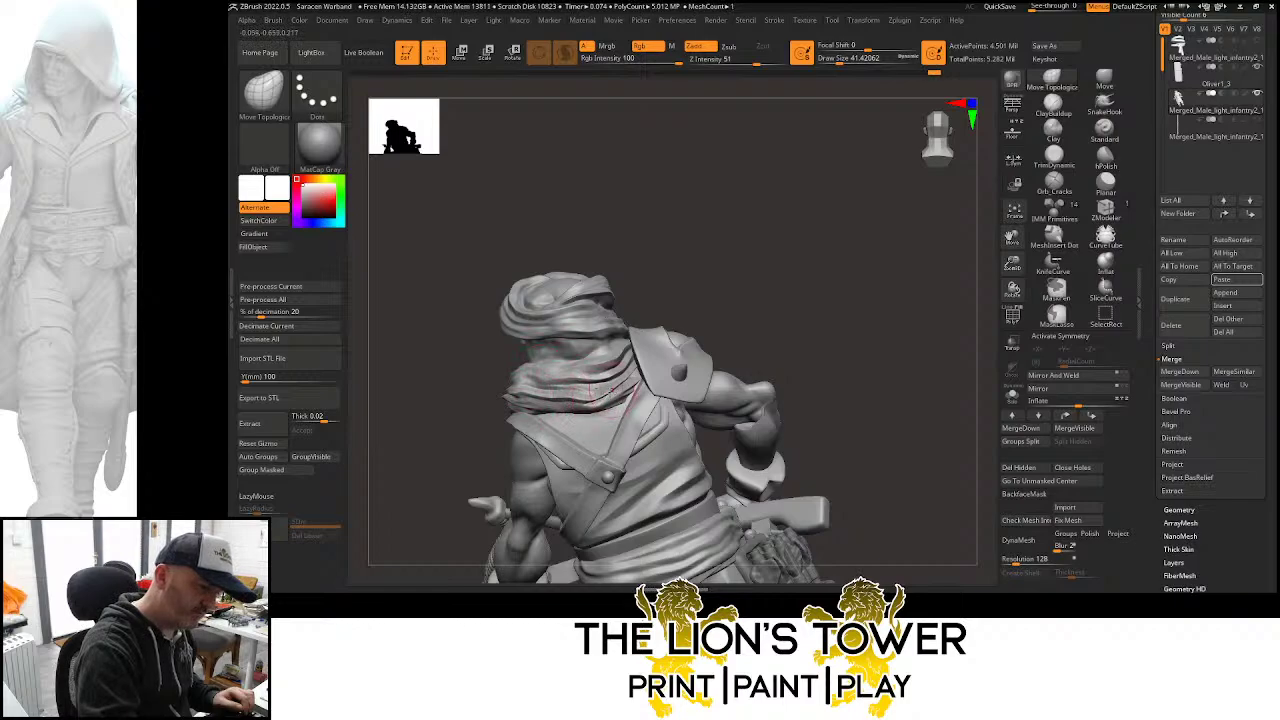
mouse_move(758, 277)
left_mouse_down()
mouse_move(806, 271)
mouse_move(831, 306)
mouse_move(826, 383)
mouse_move(761, 389)
left_mouse_up()
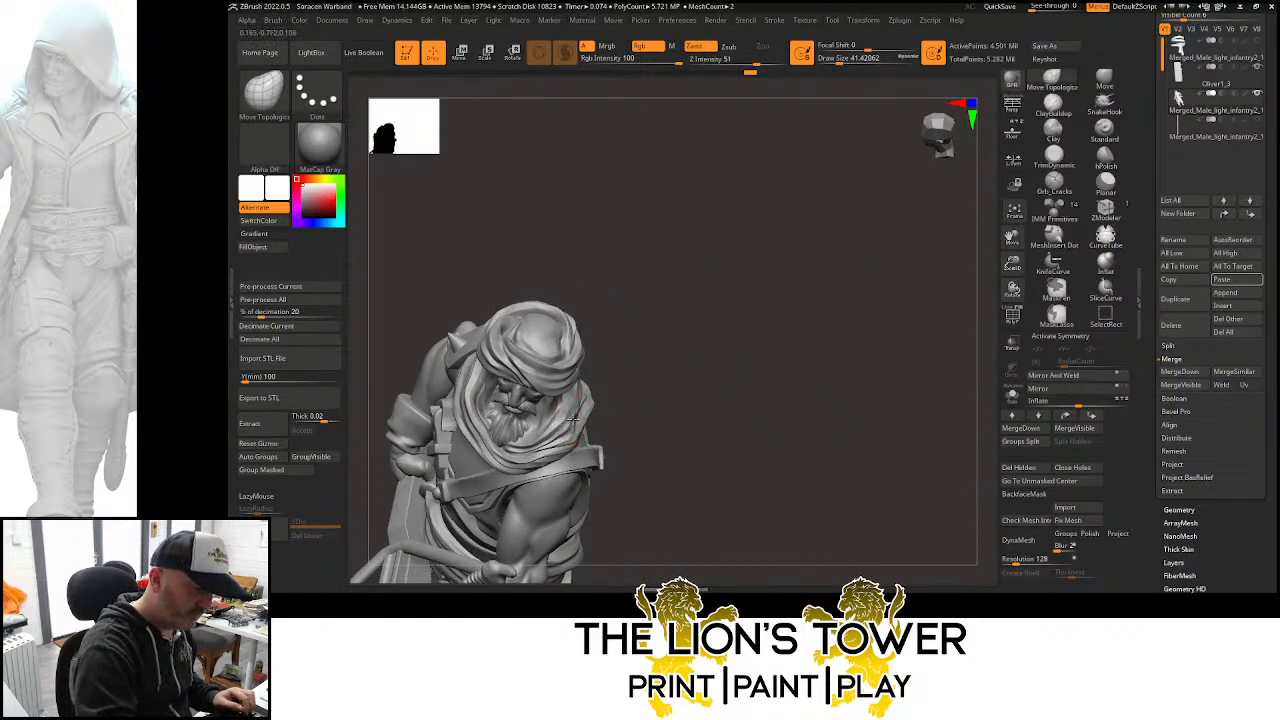
mouse_move(625, 370)
left_mouse_down()
mouse_move(646, 349)
mouse_move(614, 378)
left_mouse_up()
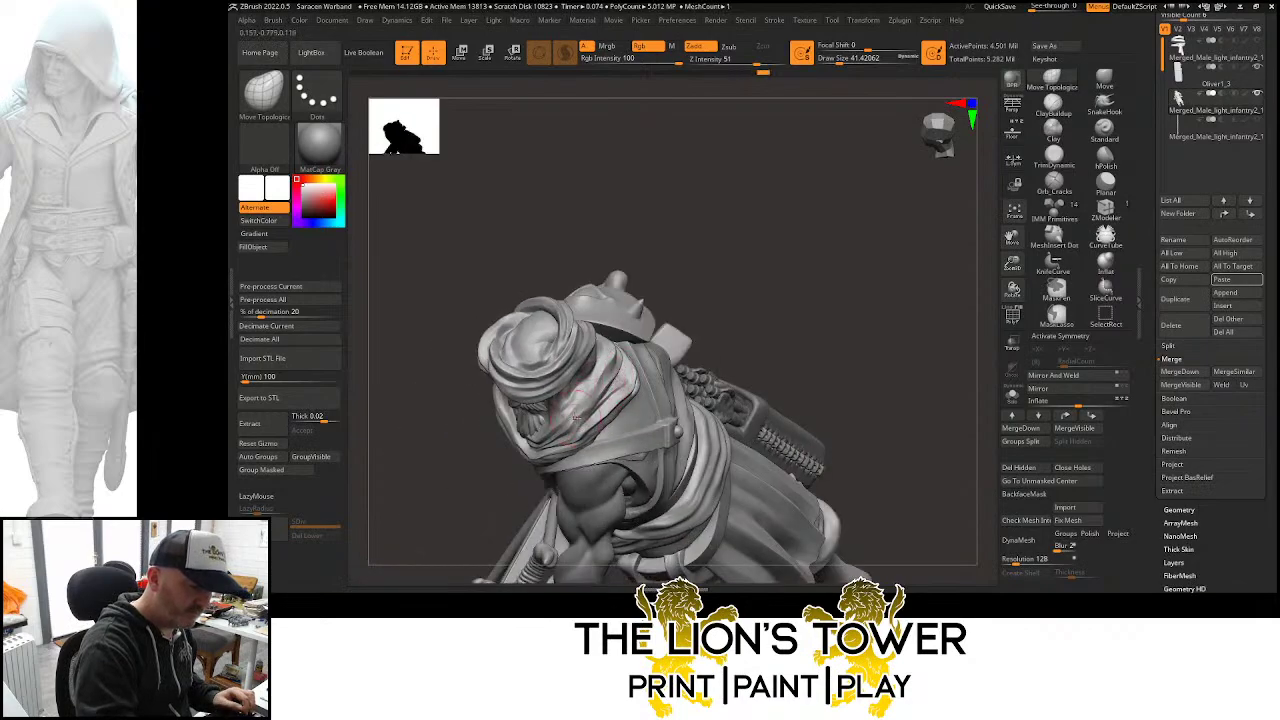
left_click_drag(726, 331, 920, 344)
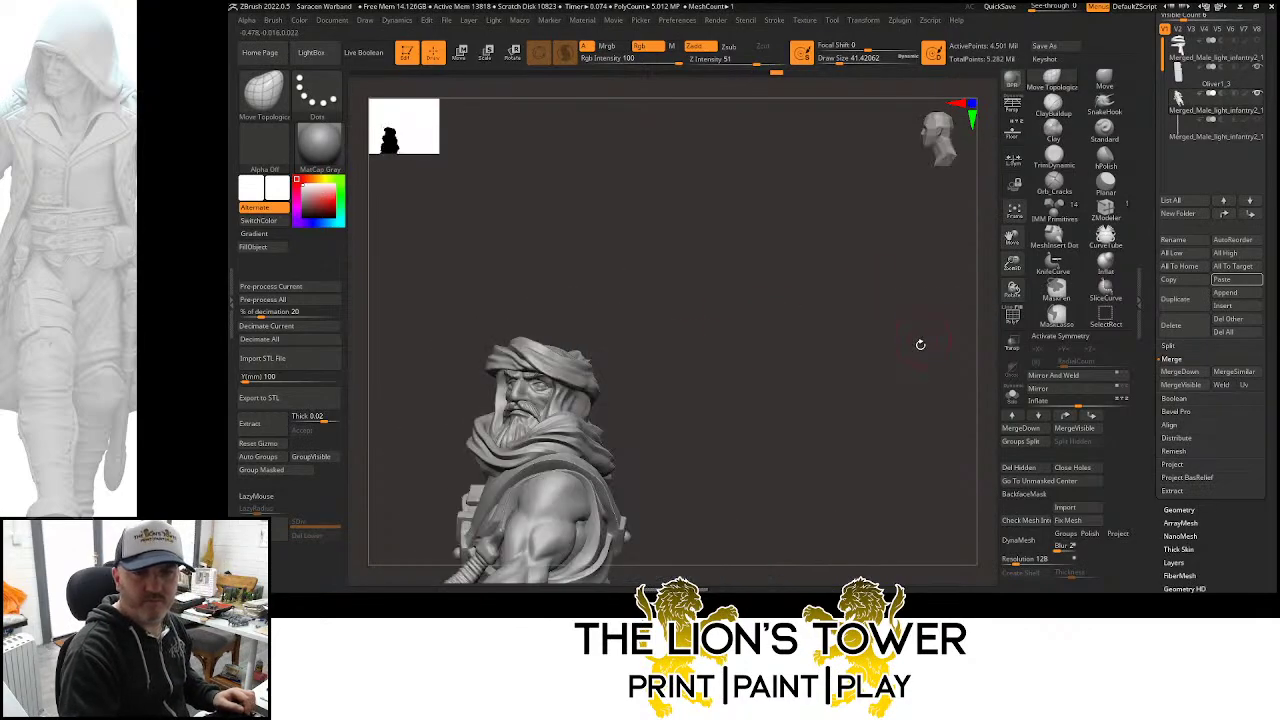
Frame the whole figure from the front and clear any remaining mask
left_click_drag(1012, 264, 1012, 240)
left_click_drag(1012, 238, 1012, 160)
mouse_move(815, 335)
left_mouse_down("shift")
mouse_move(902, 345)
mouse_move(926, 366)
left_mouse_up("shift")
left_click(903, 346, "ctrl")
left_click_drag(1012, 264, 1012, 250)
left_click_drag(1012, 237, 1108, 213)
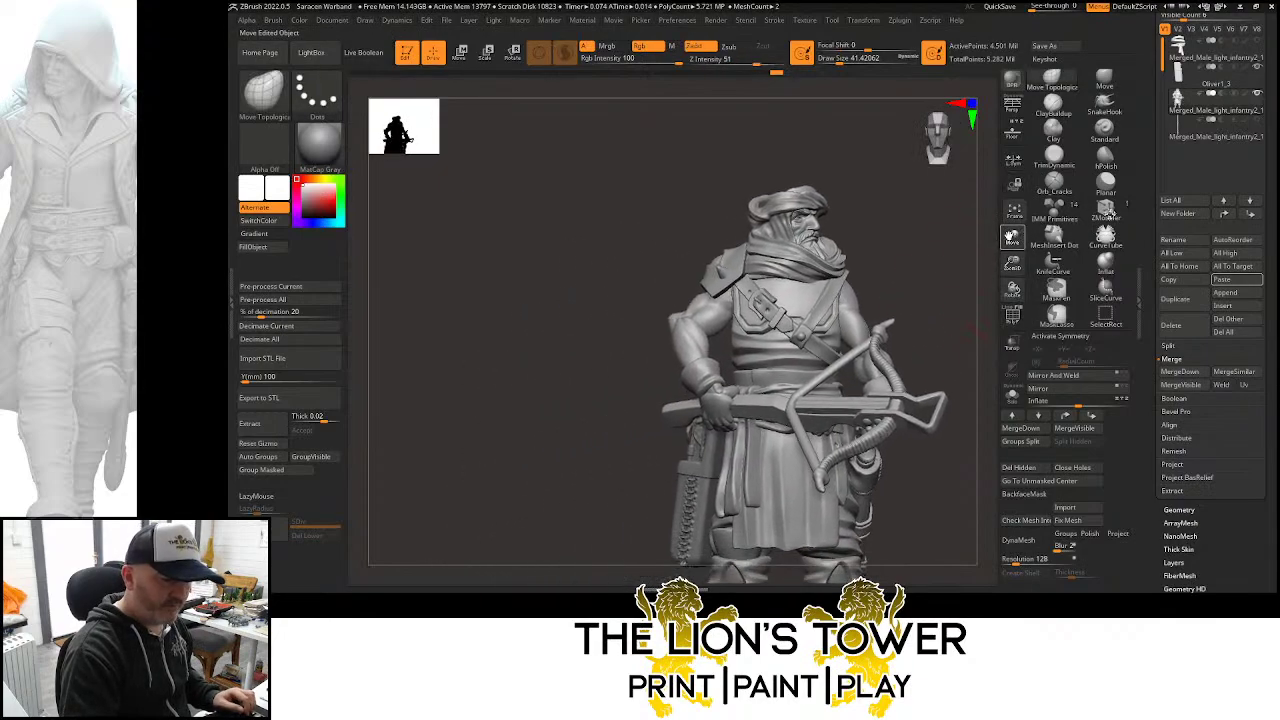
left_click(963, 300, "ctrl")
left_click_drag(963, 300, 977, 322, "ctrl")
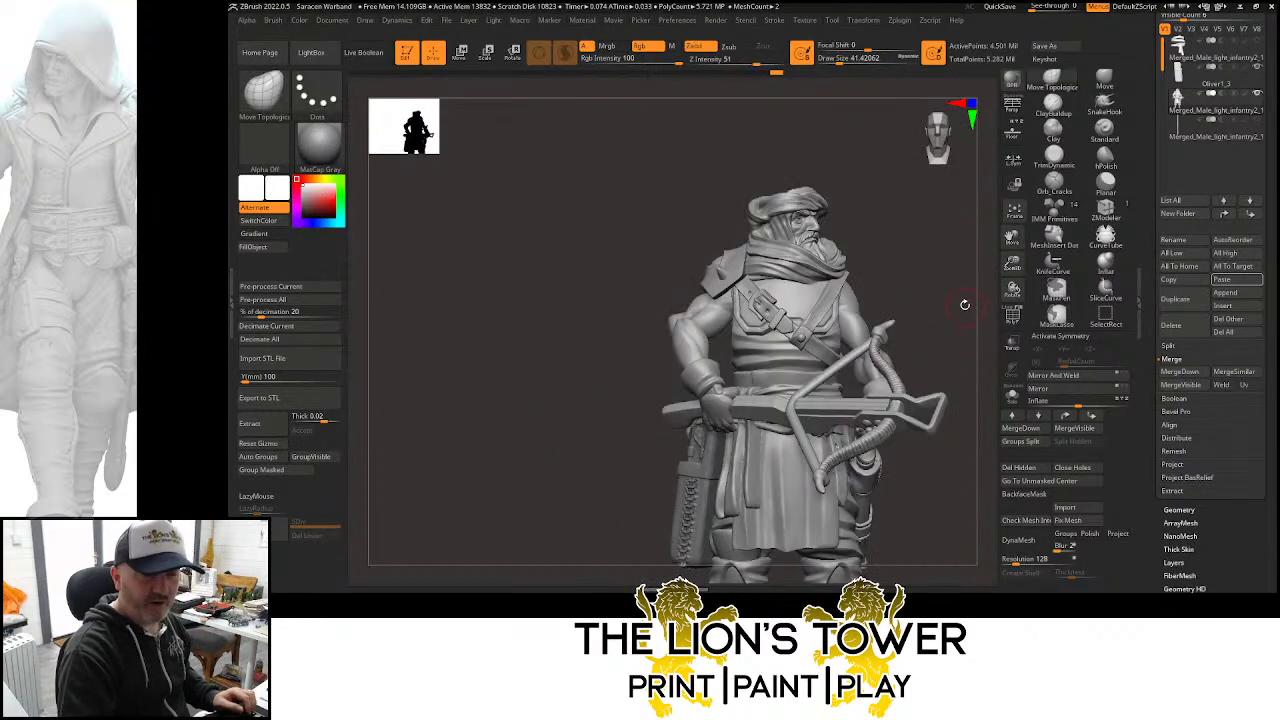
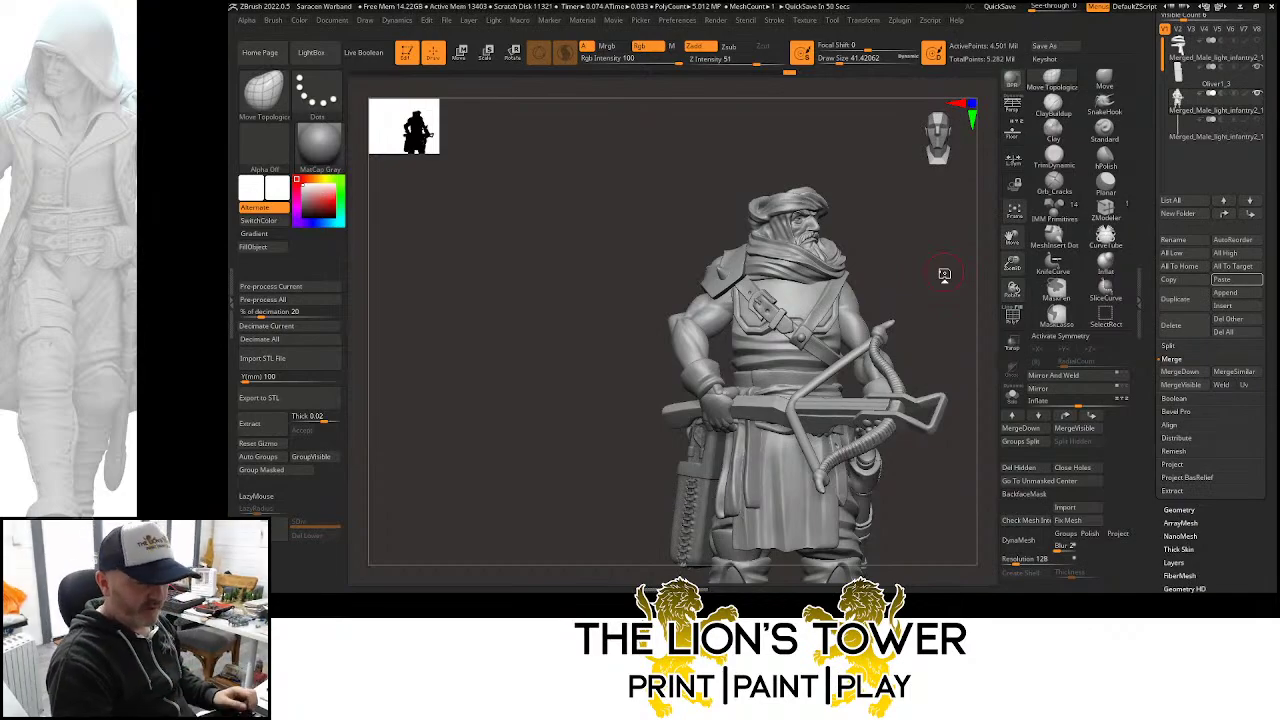
Isolate the headscarf and build up cloth folds on its crown with ClayBuildup at a draw size of about 37, smoothing them
mouse_move(944, 273)
left_mouse_down()
mouse_move(974, 271)
mouse_move(929, 277)
mouse_move(944, 284)
mouse_move(963, 257)
mouse_move(914, 266)
mouse_move(934, 257)
mouse_move(952, 396)
mouse_move(898, 412)
mouse_move(882, 440)
left_mouse_up()
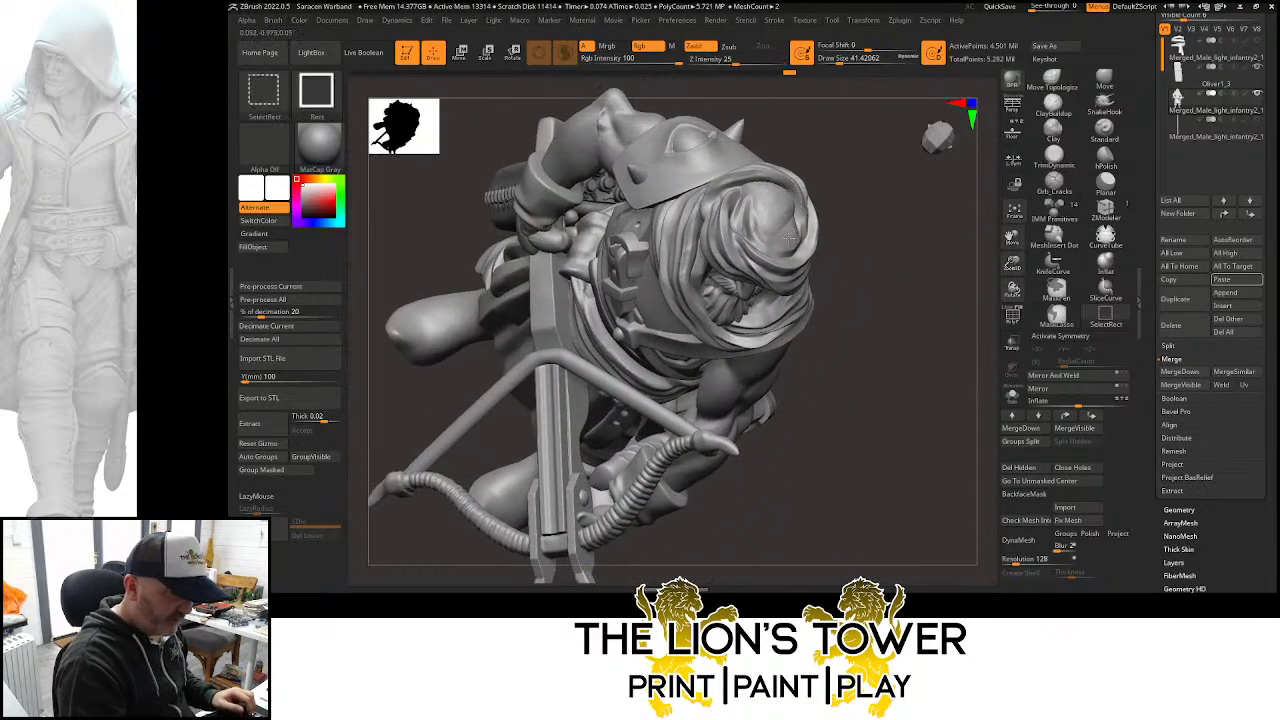
left_click(790, 237, "ctrl+shift")
key("b")
key("c")
key("b")
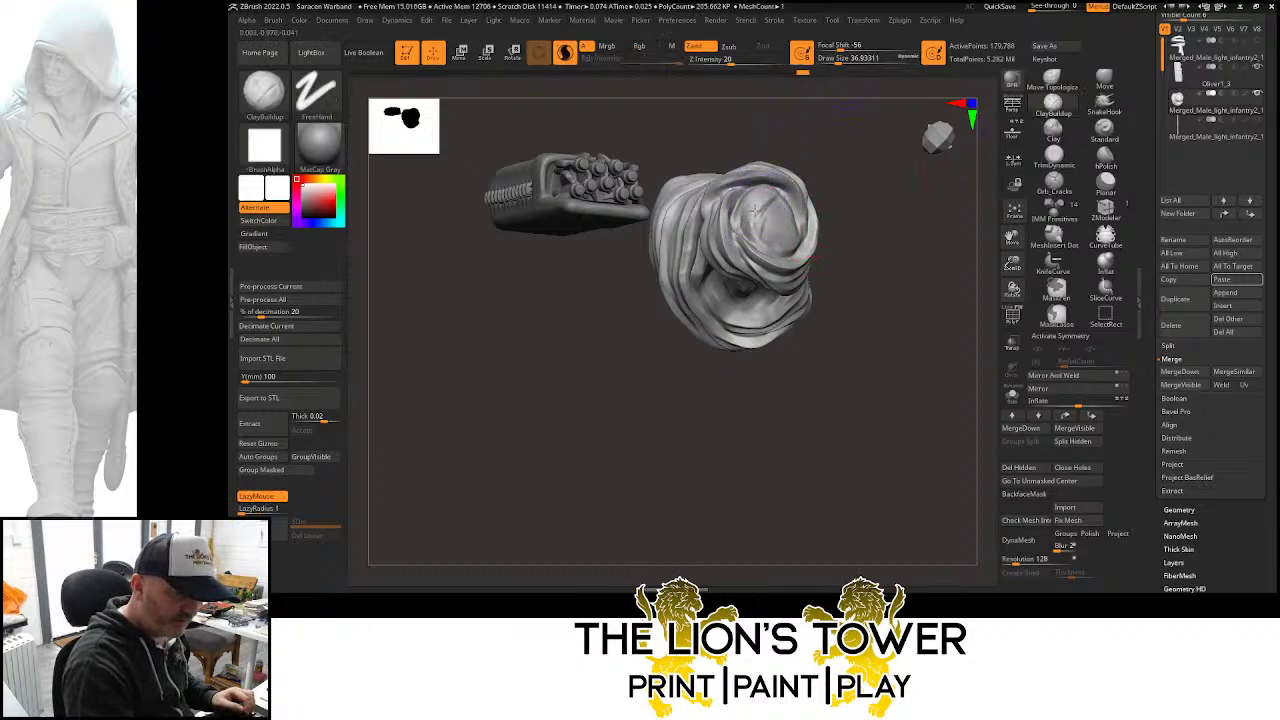
left_click_drag(763, 184, 777, 186)
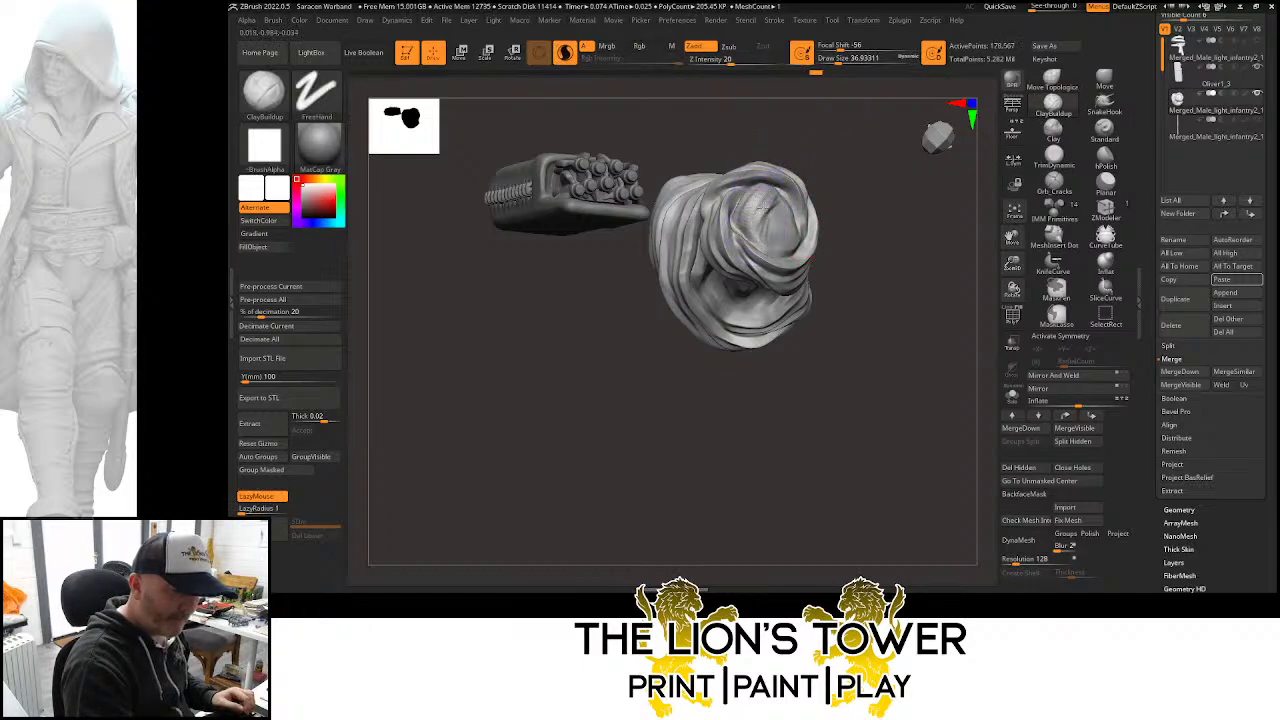
mouse_move(773, 195)
right_mouse_down()
mouse_move(816, 193)
mouse_move(754, 201)
right_mouse_up()
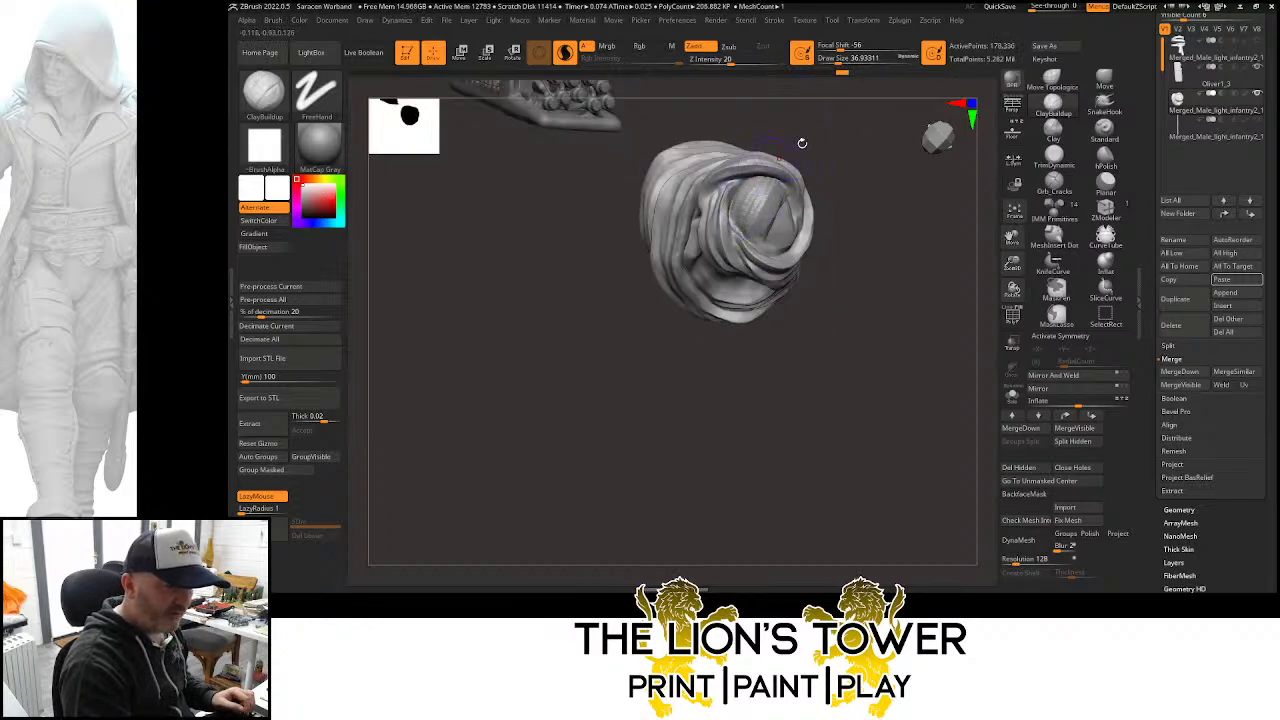
right_click_drag(802, 143, 793, 213)
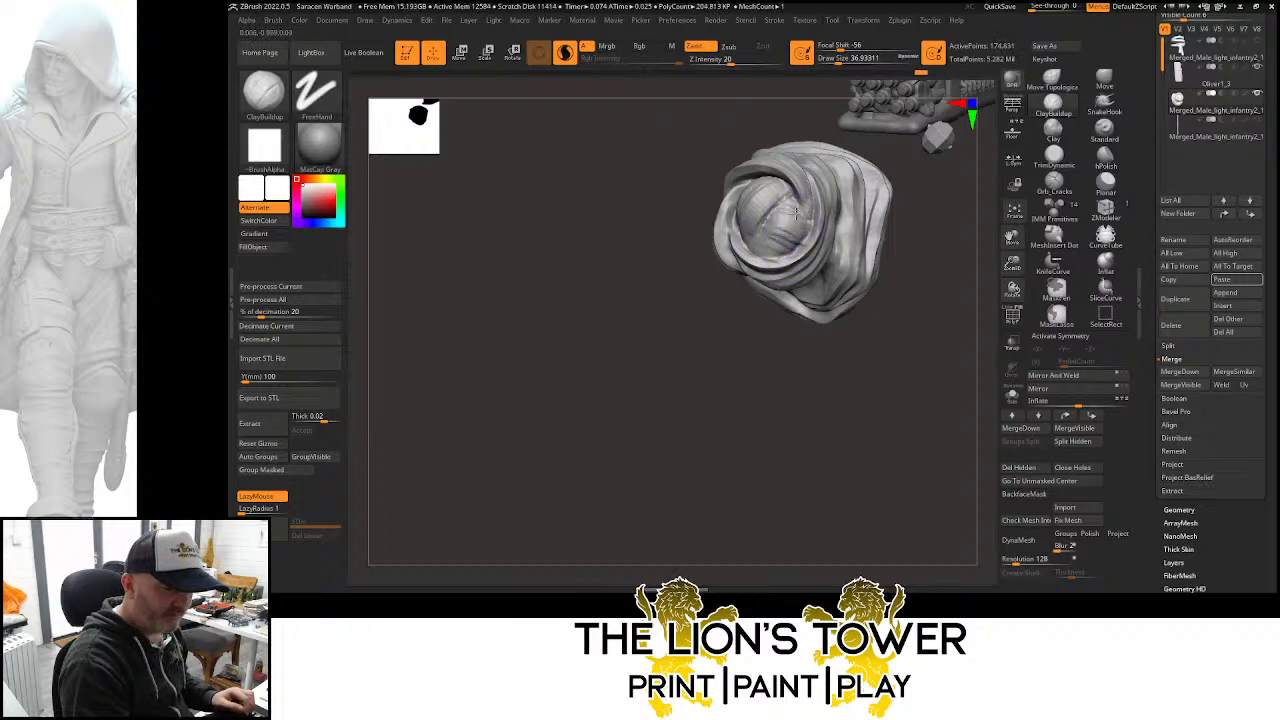
left_click_drag(794, 234, 792, 216, "shift")
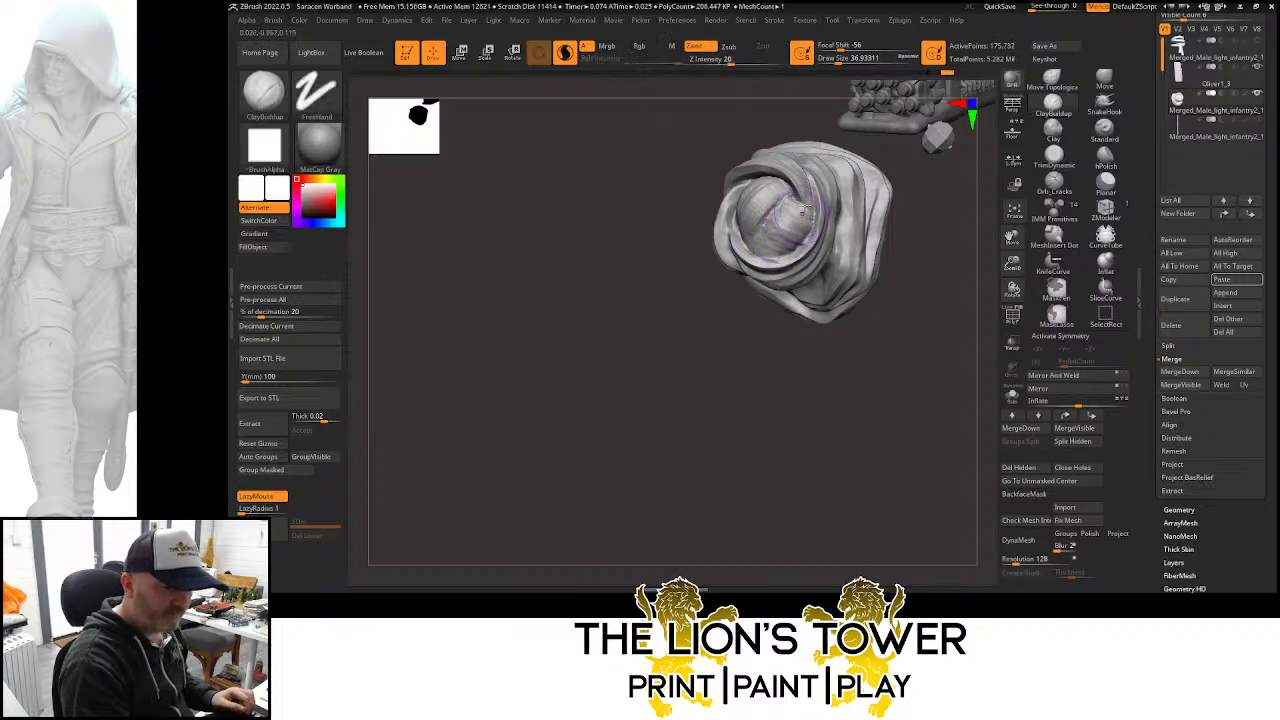
Smooth the headscarf's crown, carve fold creases into it with Orb_Cracks at a draw size of about 23, and show the full figure
left_click(1054, 182)
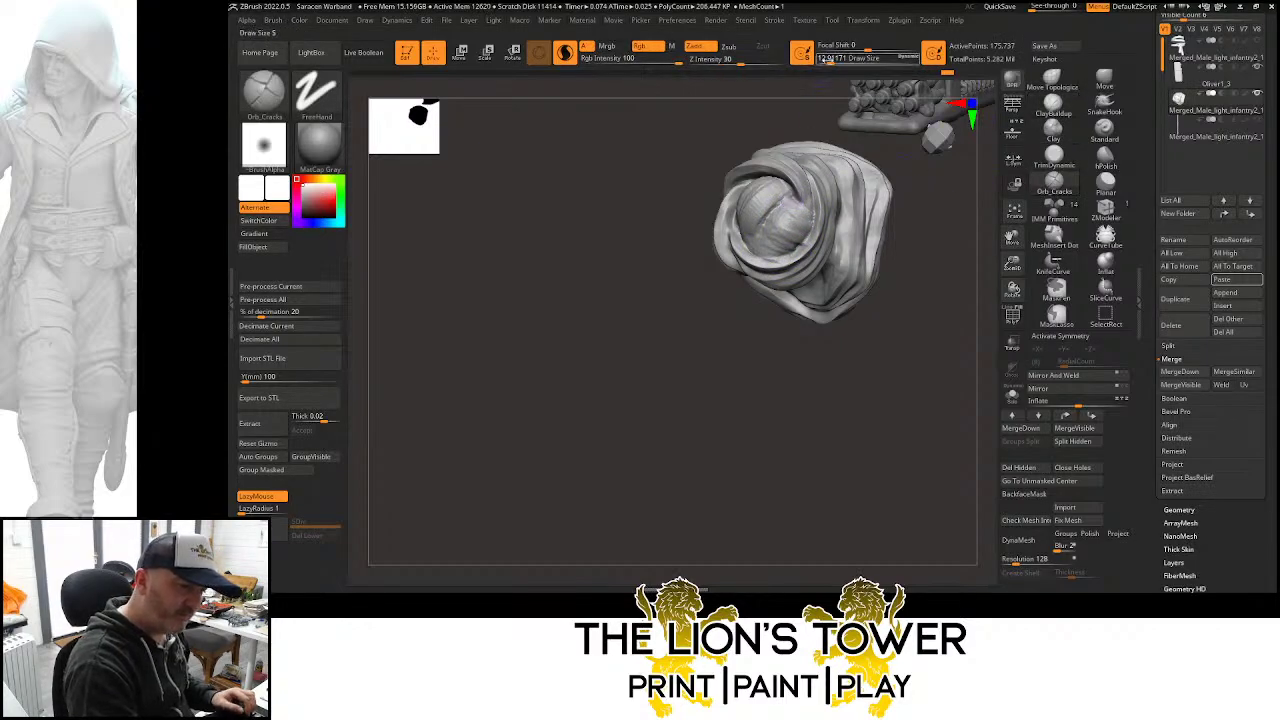
key("shift")
left_click_drag(766, 234, 776, 216, "shift")
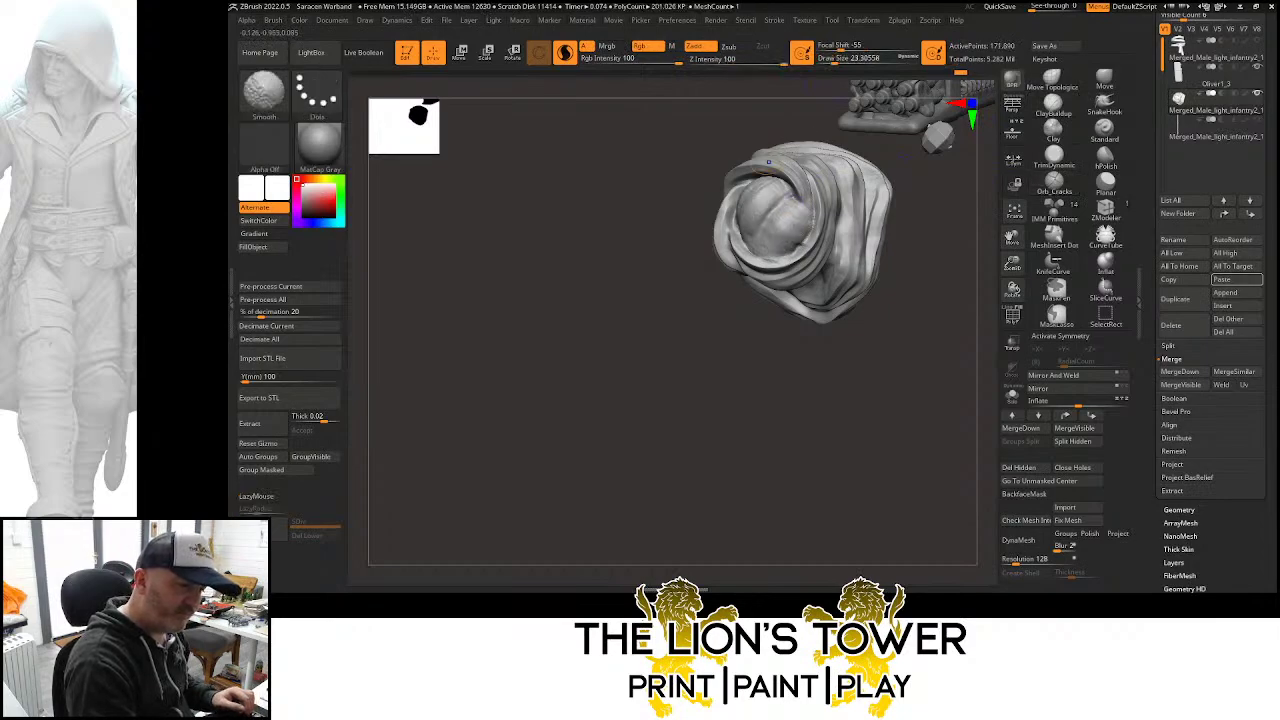
right_click_drag(830, 212, 741, 175)
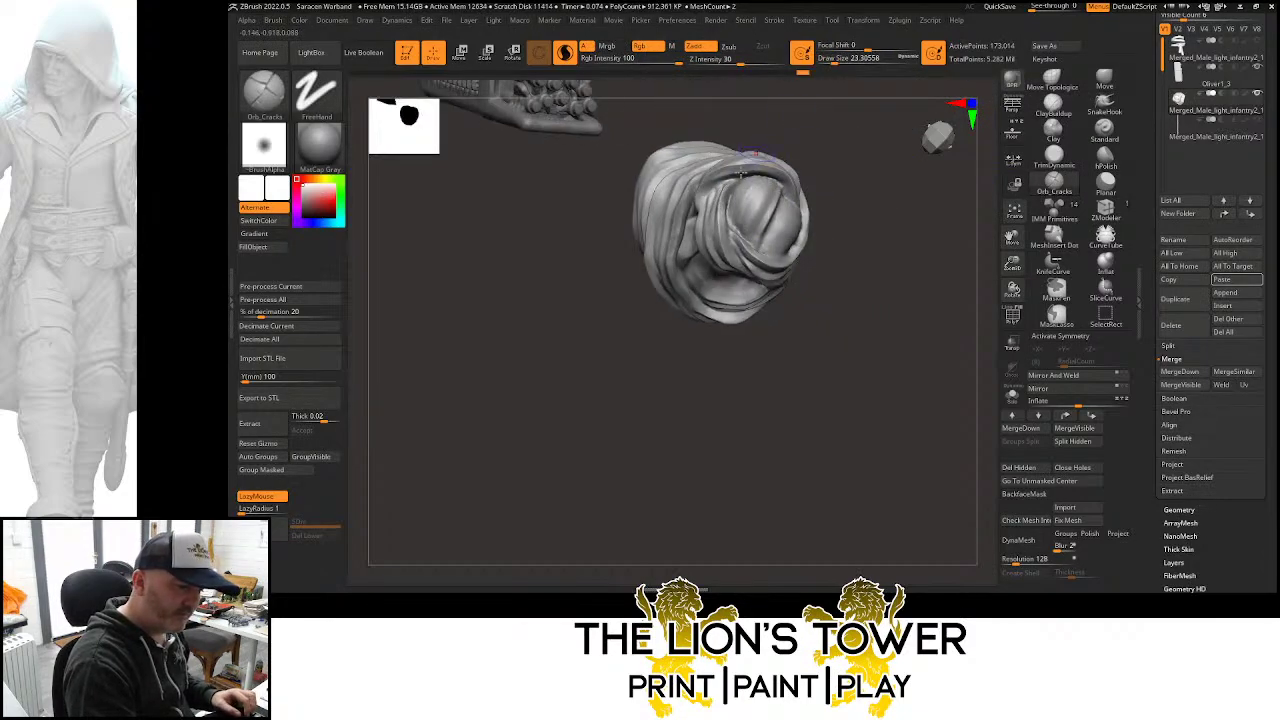
left_click_drag(732, 234, 745, 245)
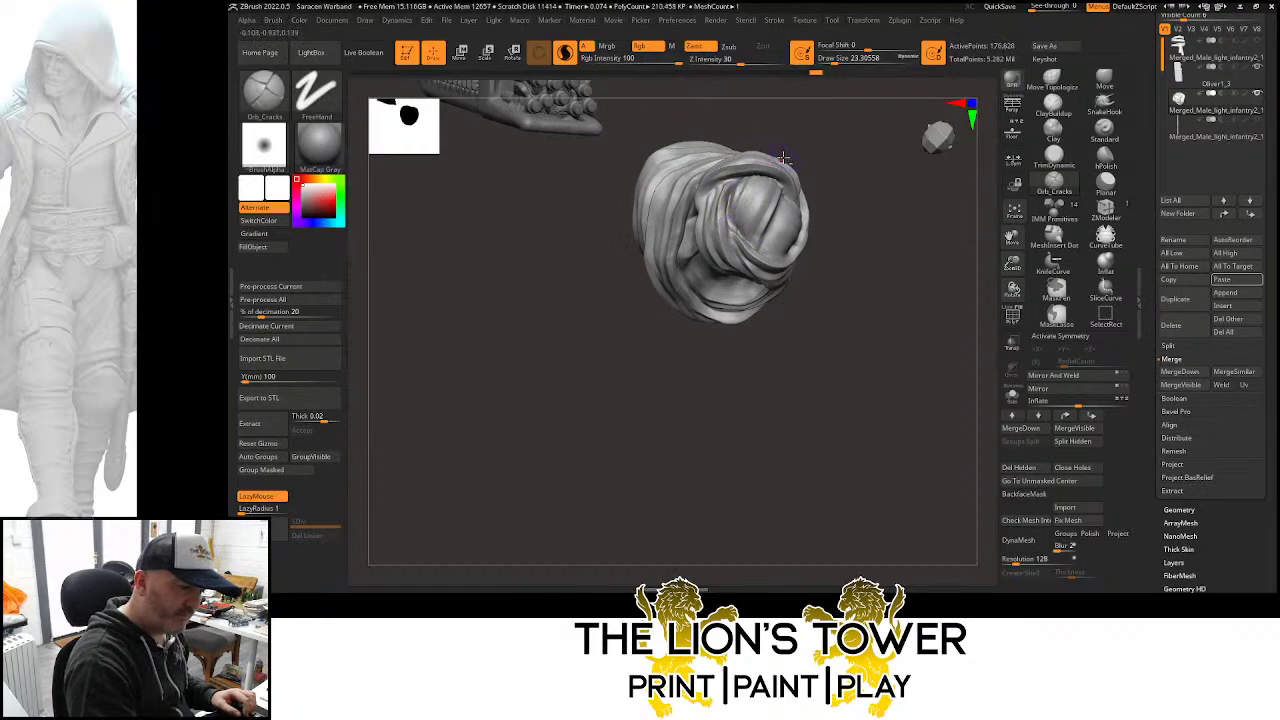
right_click_drag(758, 218, 765, 240)
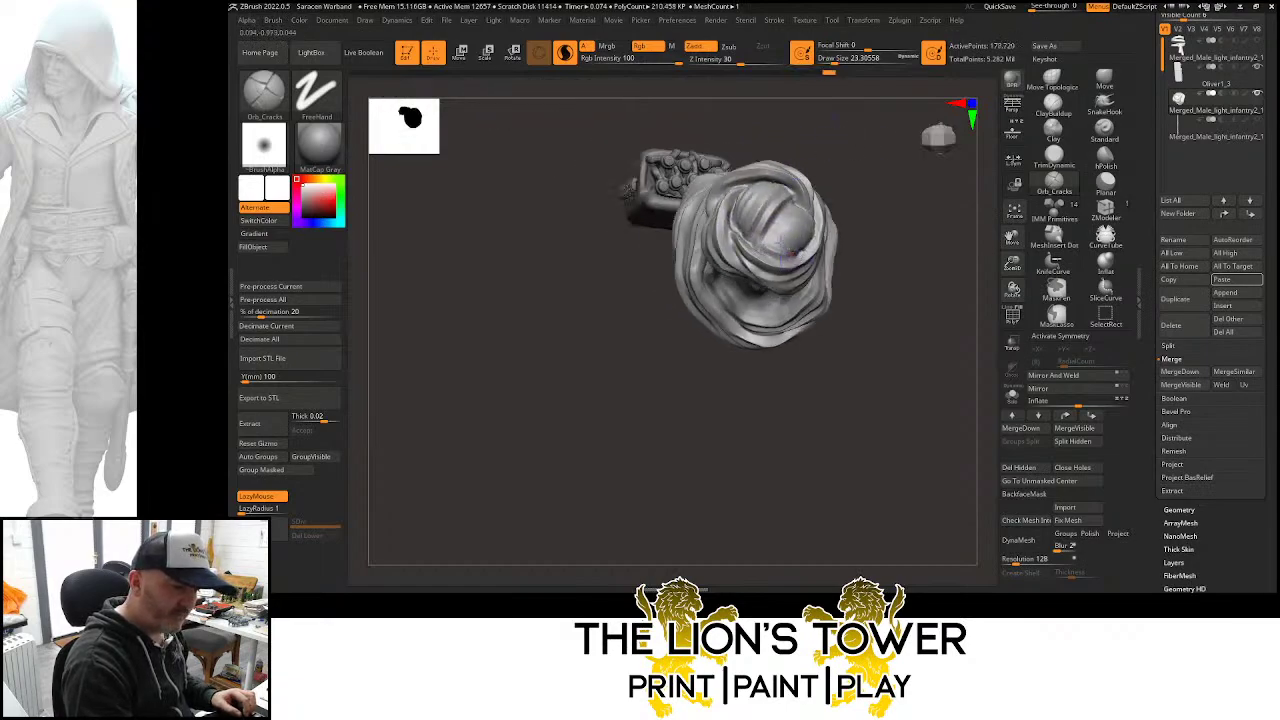
right_click_drag(815, 200, 804, 207)
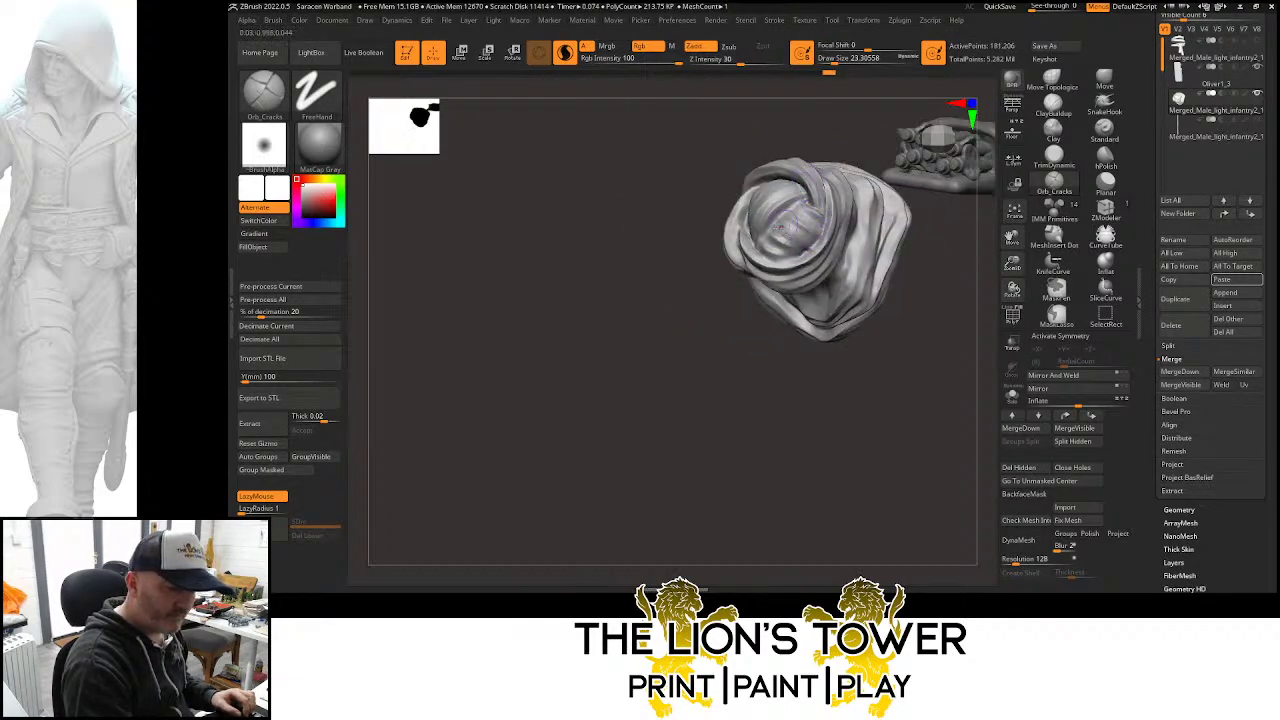
left_click_drag(781, 228, 788, 227)
right_click_drag(793, 253, 776, 181)
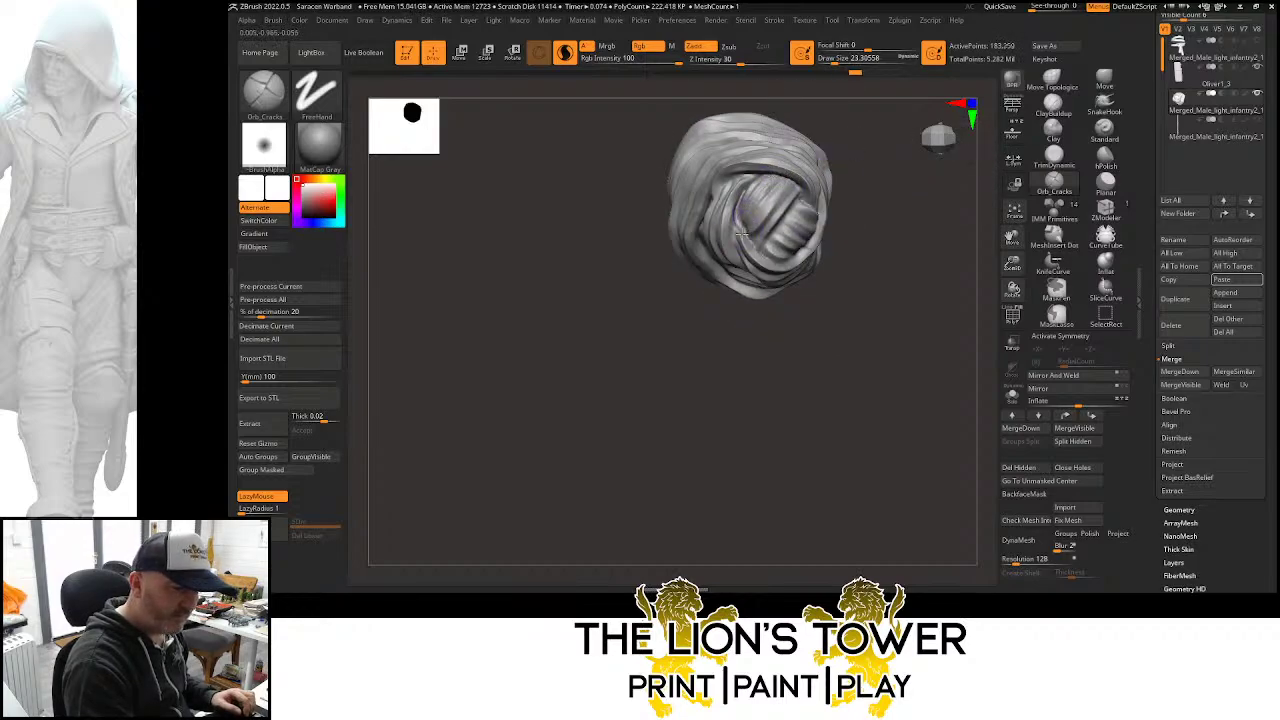
left_click_drag(742, 234, 752, 232)
mouse_move(808, 190)
right_mouse_down()
mouse_move(893, 135)
mouse_move(908, 194)
mouse_move(811, 146)
mouse_move(851, 157)
right_mouse_up()
key("ctrl+shift")
left_click(859, 200, "ctrl+shift")
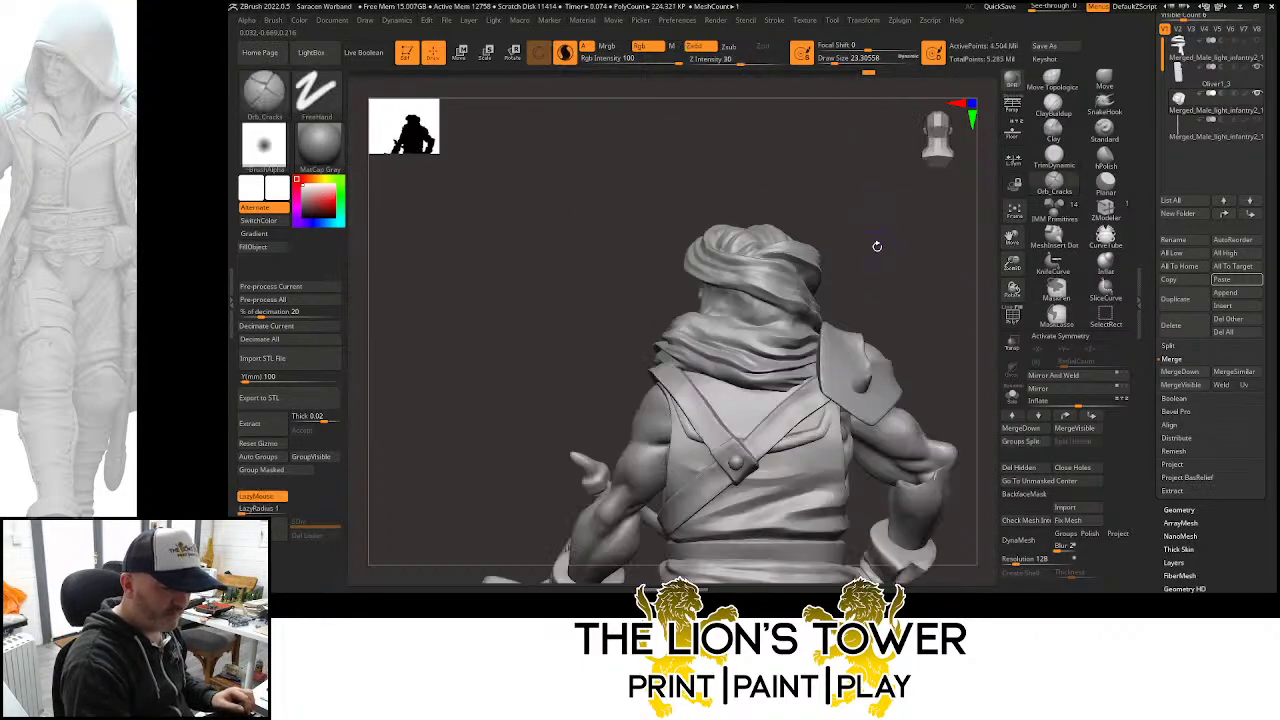
Isolate the headscarf and pull its lower front edge downwards with the Move brush at a draw size of about 97
right_click_drag(877, 246, 963, 220)
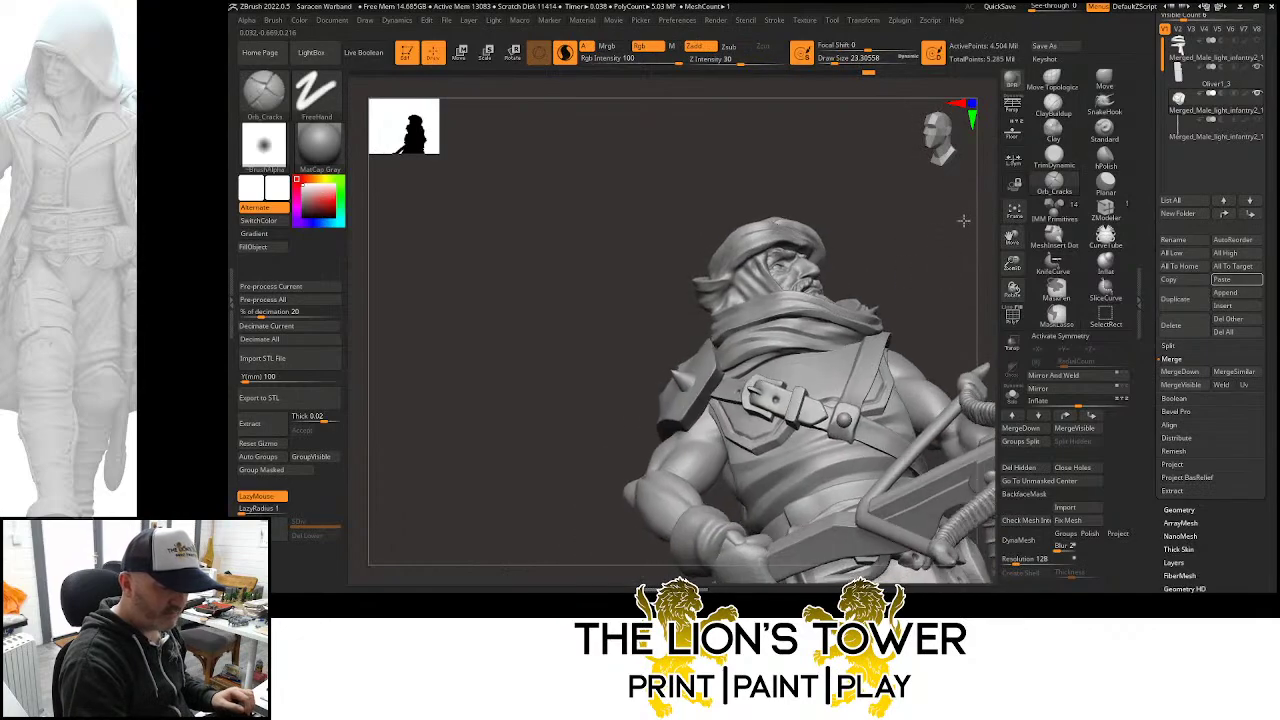
left_click(796, 313, "ctrl+shift")
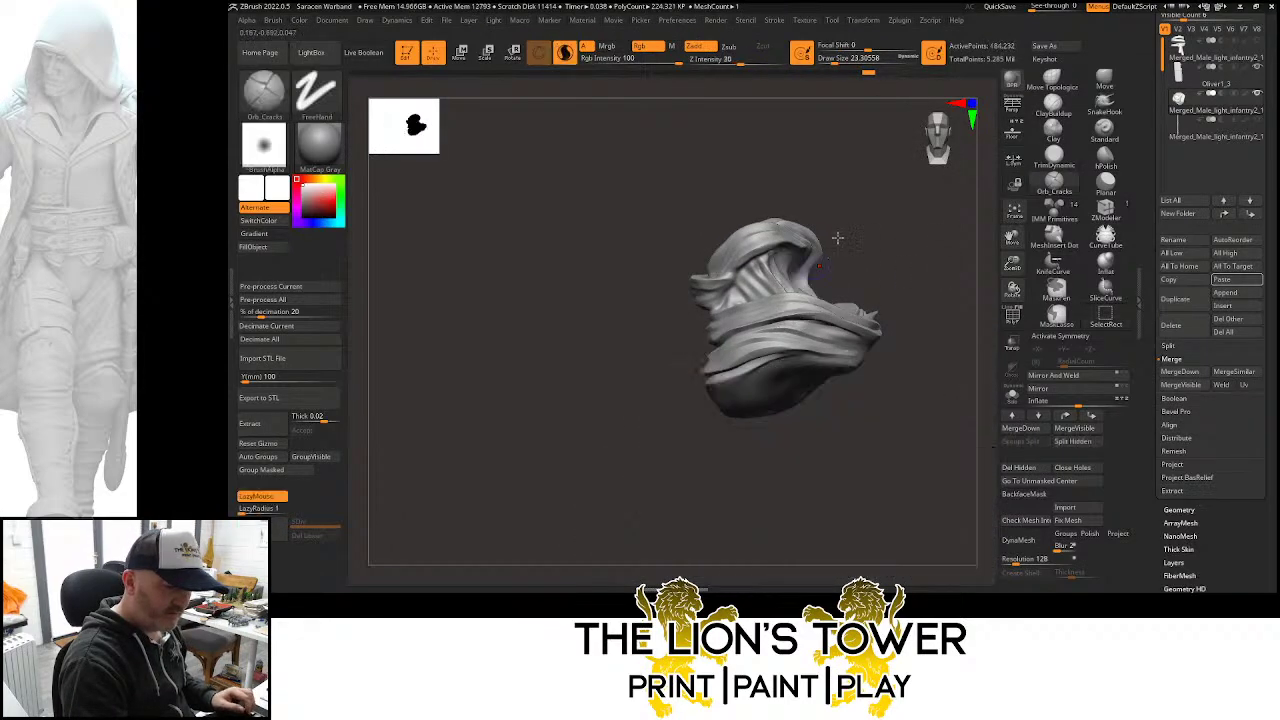
left_click(1105, 84)
mouse_move(935, 290)
right_mouse_down()
mouse_move(897, 271)
mouse_move(876, 232)
right_mouse_up()
left_click(863, 60)
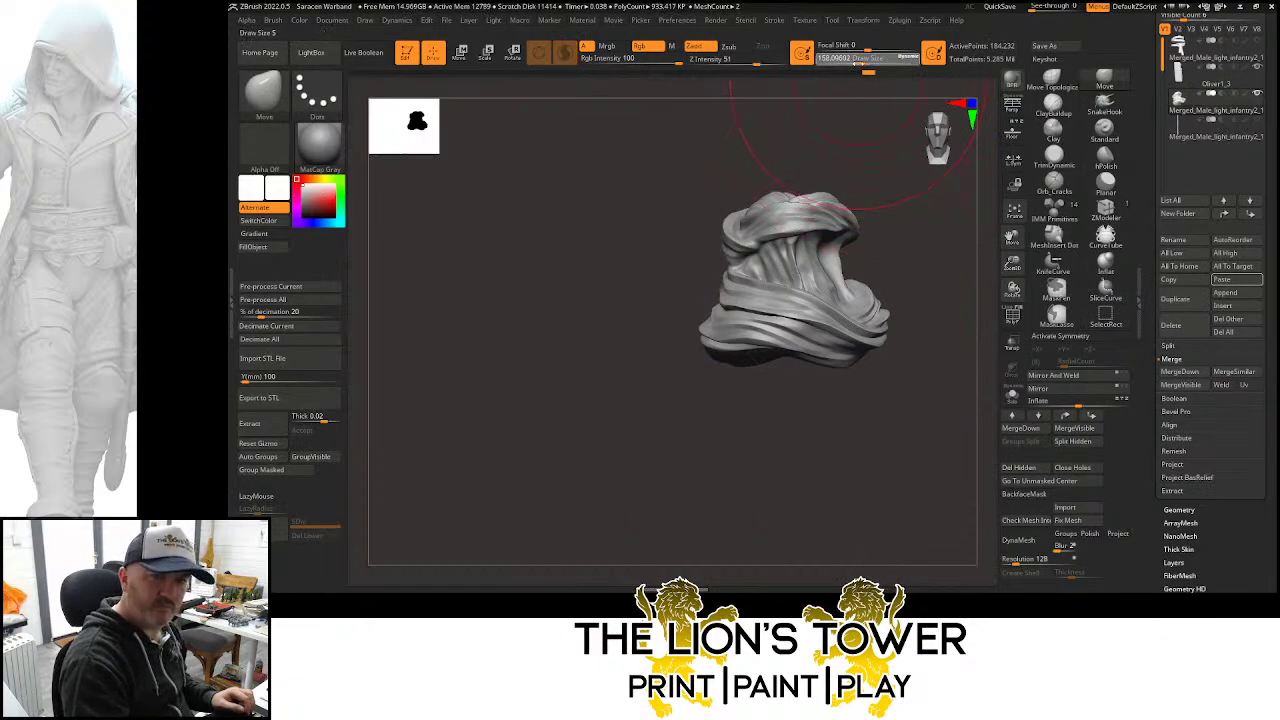
left_click_drag(862, 60, 850, 60)
left_click_drag(771, 333, 773, 342)
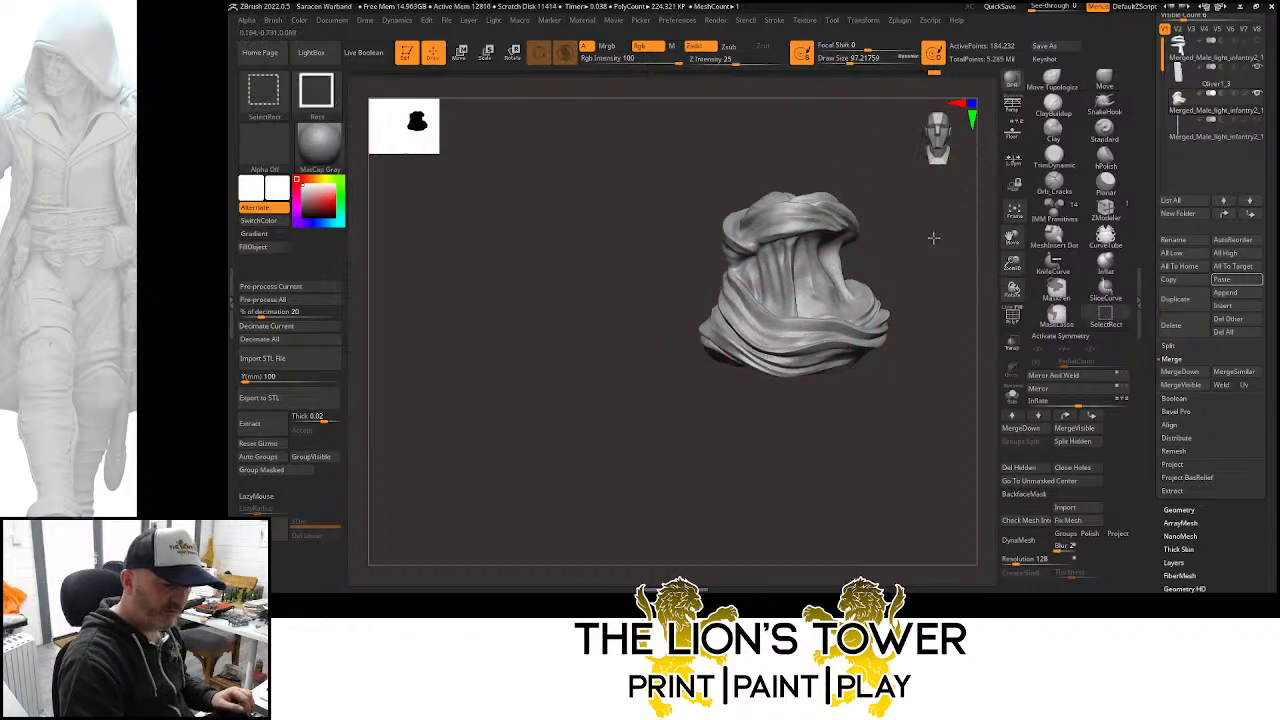
Mask everything except the headscarf and bring the full figure back into view
key("ctrl+shift+s")
key("ctrl+shift+s")
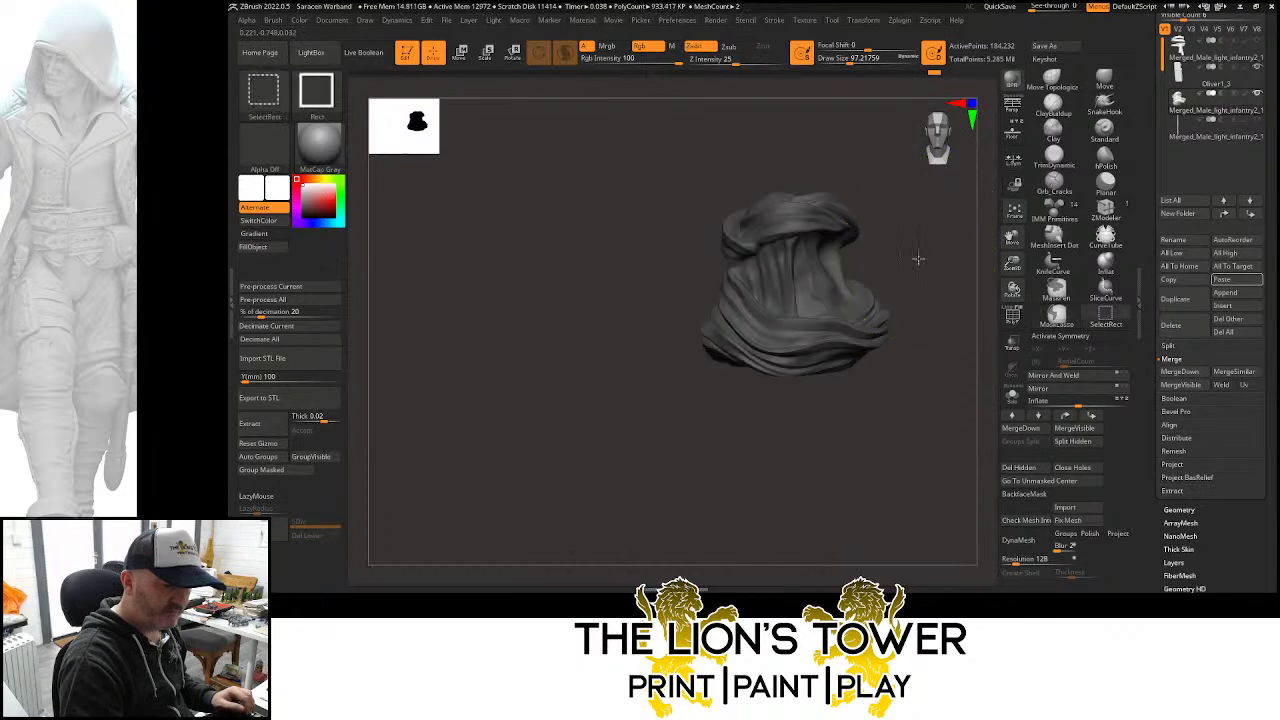
left_click(920, 257, "ctrl+shift")
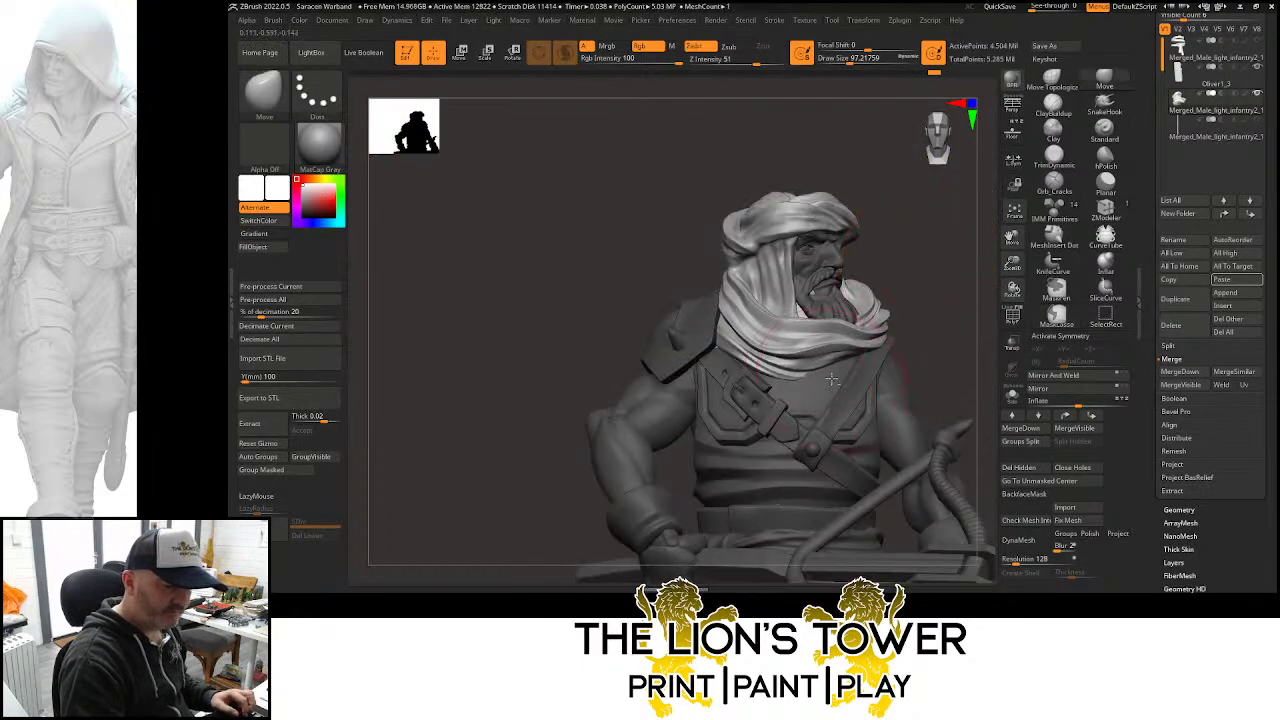
left_click_drag(910, 279, 749, 367)
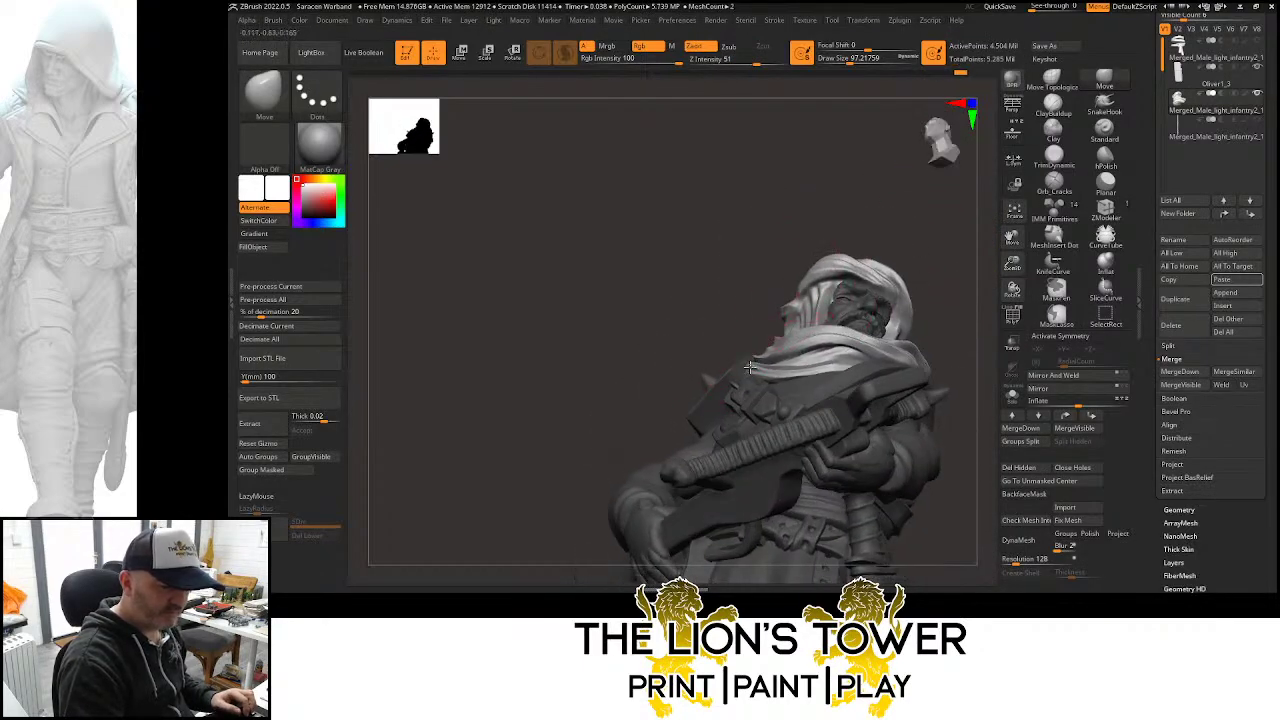
left_click_drag(858, 208, 911, 214)
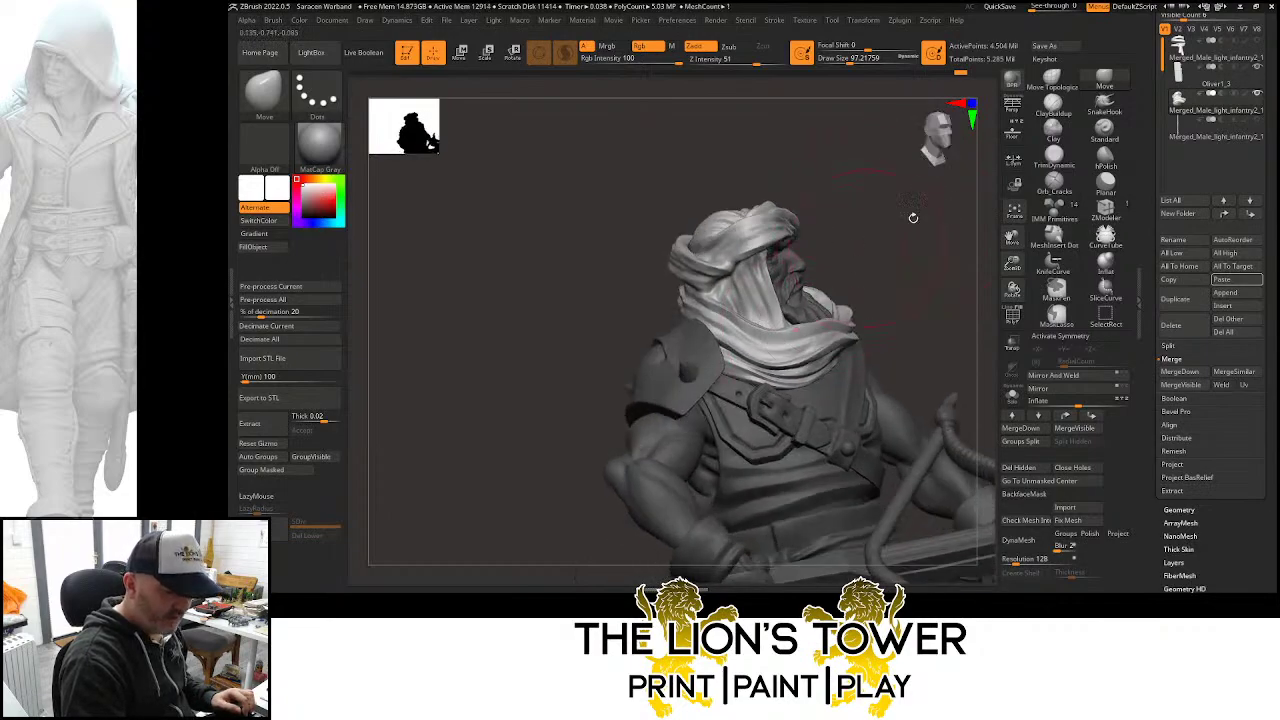
Adjust the headscarf's lower edges around the chest and shoulders with the Move brush at a draw size of about 46
left_click_drag(1012, 262, 998, 332)
left_click_drag(991, 152, 909, 77)
left_click(840, 60)
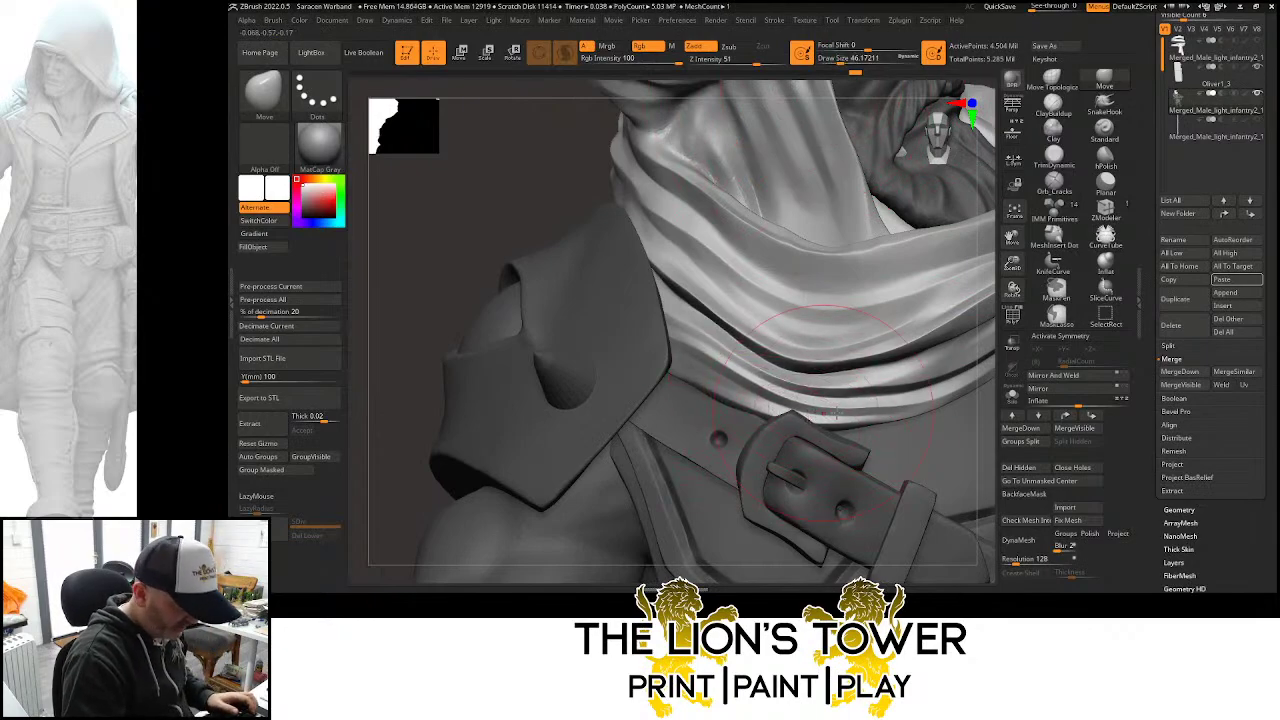
left_click_drag(1013, 268, 888, 296)
left_click_drag(975, 240, 879, 316)
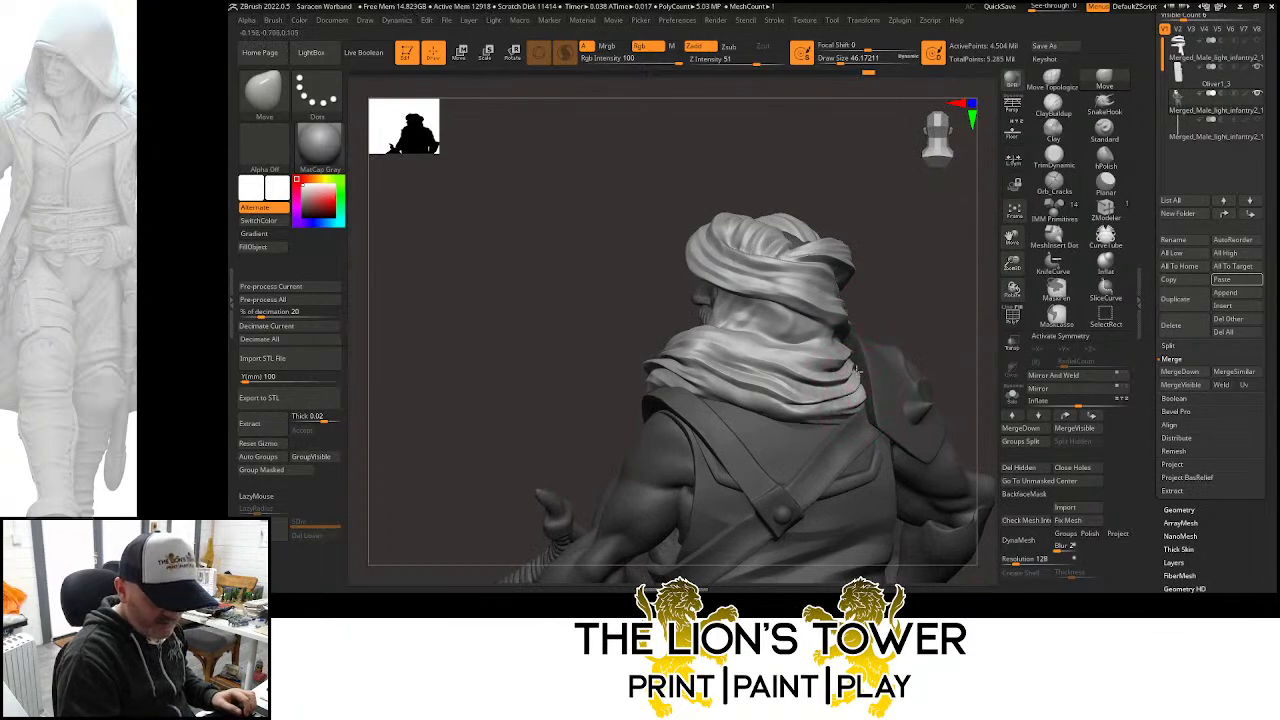
mouse_move(869, 360)
left_mouse_down()
mouse_move(862, 338)
mouse_move(951, 280)
mouse_move(927, 240)
left_mouse_up()
mouse_move(765, 282)
left_mouse_down()
mouse_move(849, 263)
mouse_move(878, 274)
mouse_move(921, 228)
left_mouse_up()
Isolate the headscarf, clear its mask, and set up ClayBuildup with Sculptris Pro enabled at a draw size of about 22
left_click(1053, 108)
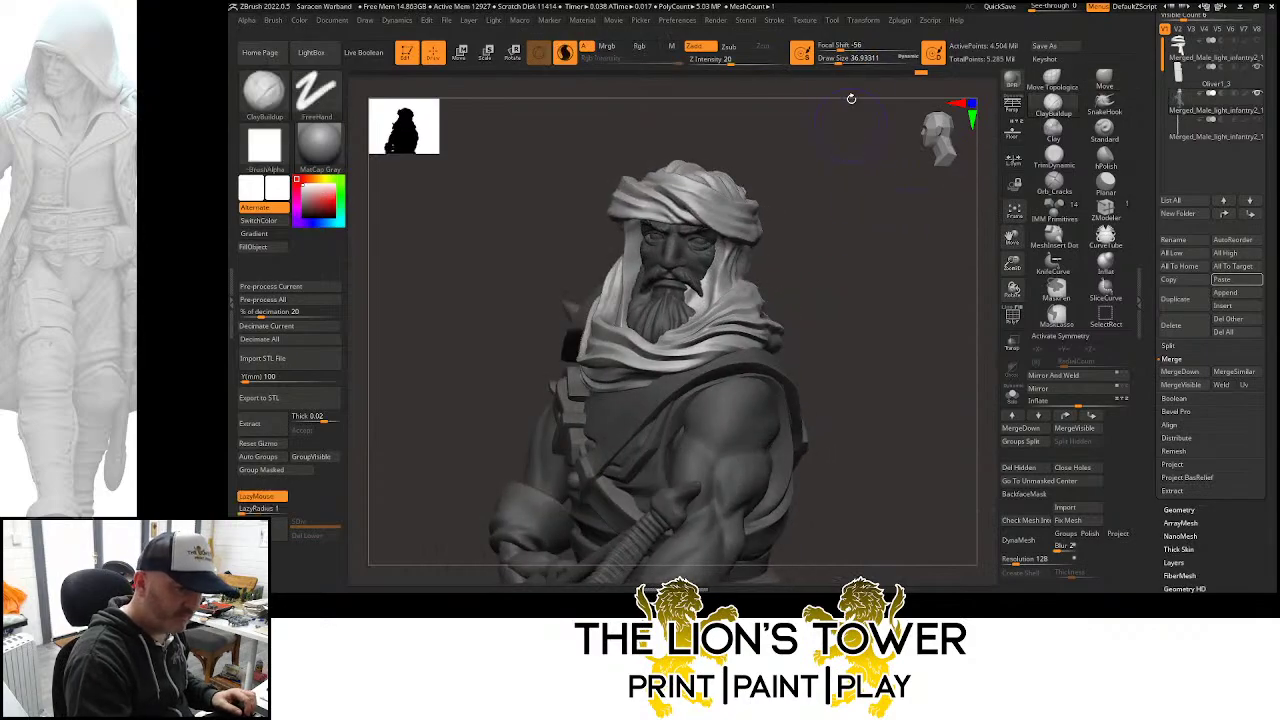
left_click(836, 58)
mouse_move(809, 123)
left_mouse_down()
mouse_move(831, 251)
mouse_move(716, 252)
left_mouse_up()
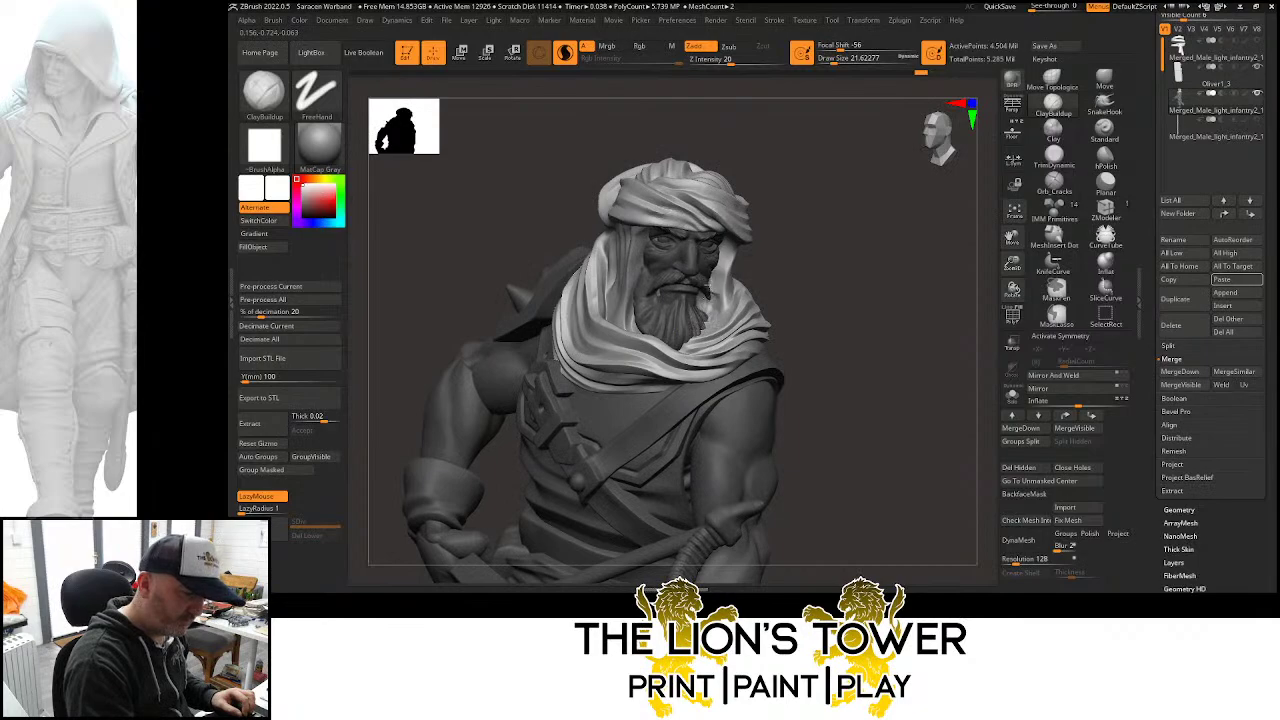
left_click(715, 285, "ctrl+shift")
mouse_move(715, 285)
left_mouse_down()
mouse_move(711, 318)
mouse_move(718, 274)
mouse_move(716, 294)
left_mouse_up()
left_click(806, 257, "ctrl")
left_click(806, 257, "ctrl")
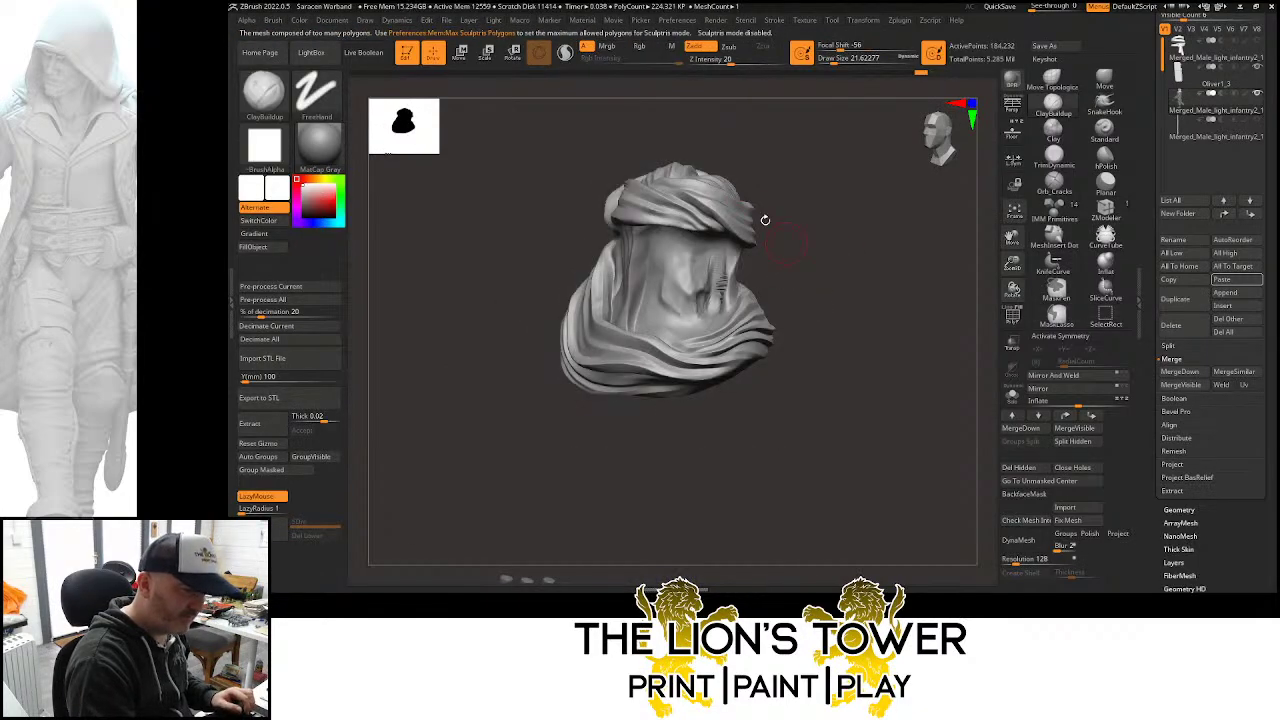
left_click(566, 54)
left_click_drag(806, 263, 763, 260)
left_click_drag(719, 300, 717, 278, "shift")
key("b")
key("c")
key("b")
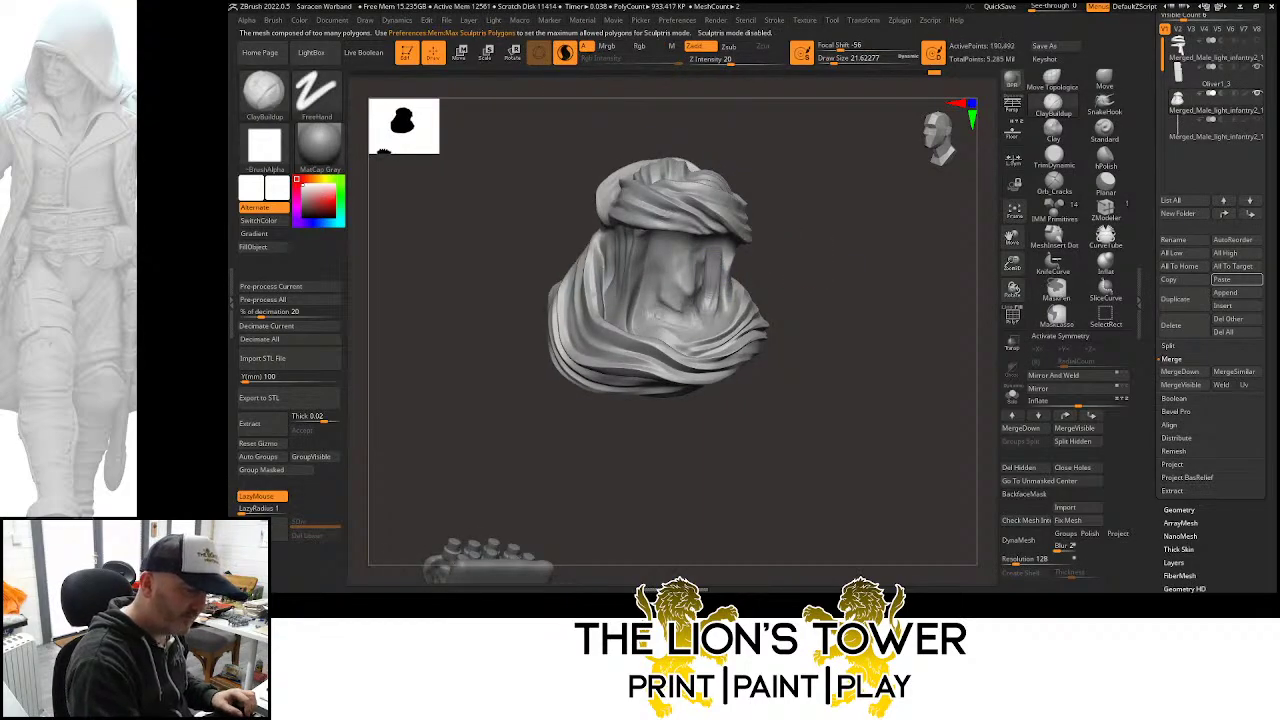
Build up clay inside the headscarf's face opening with ClayBuildup to fill the hollow behind the face
mouse_move(794, 269)
left_mouse_down()
mouse_move(668, 258)
mouse_move(647, 305)
mouse_move(662, 252)
mouse_move(662, 312)
left_mouse_up()
left_click_drag(821, 244, 806, 300)
left_click_drag(682, 315, 653, 323)
left_click_drag(826, 262, 800, 325)
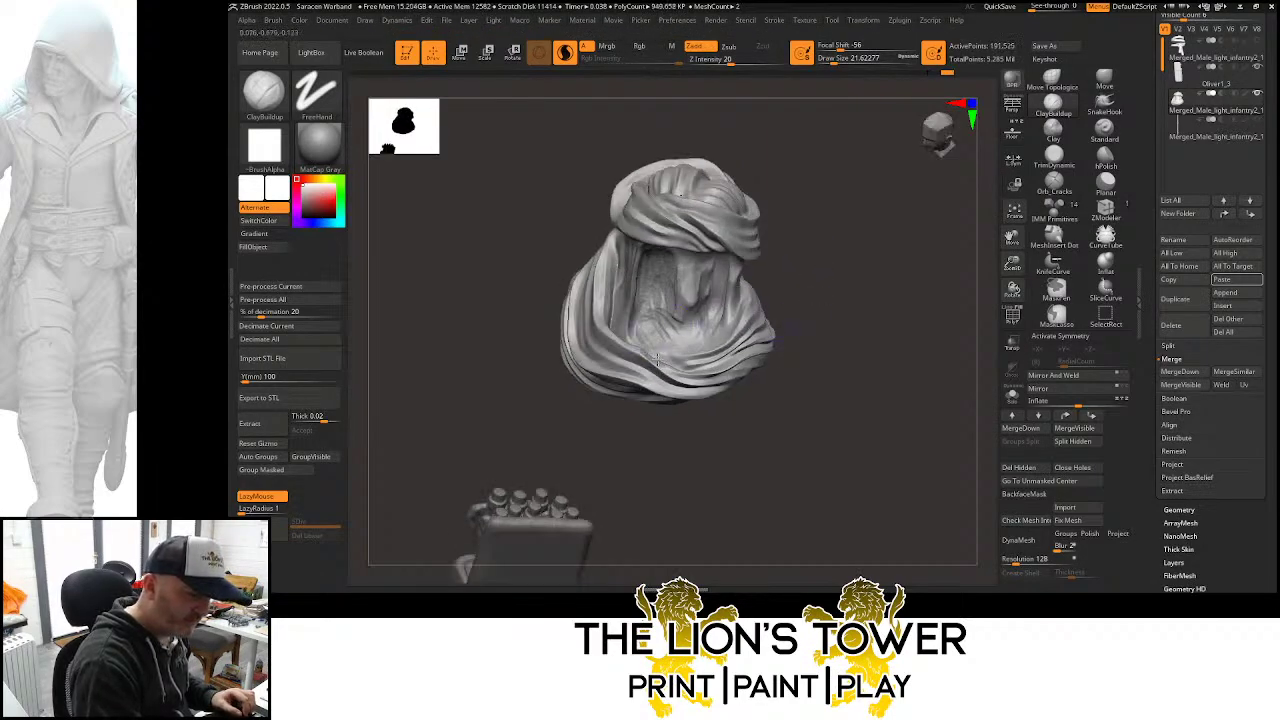
mouse_move(658, 359)
left_mouse_down()
mouse_move(638, 356)
mouse_move(687, 363)
mouse_move(712, 298)
mouse_move(676, 310)
mouse_move(696, 295)
left_mouse_up()
right_click_drag(678, 268, 721, 201)
mouse_move(717, 256)
left_mouse_down()
mouse_move(712, 278)
mouse_move(674, 258)
mouse_move(652, 265)
mouse_move(690, 276)
mouse_move(690, 325)
left_mouse_up()
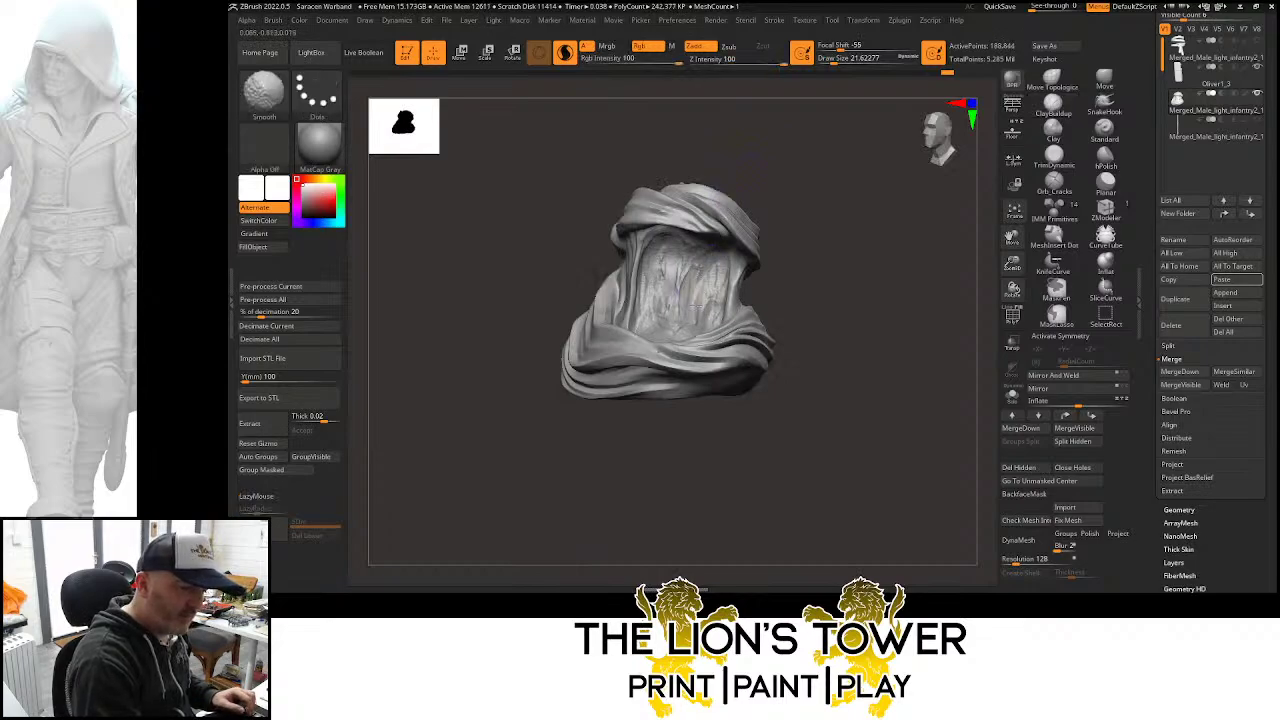
Smooth the filled surface inside the headscarf's face opening and show the full figure
left_click_drag(684, 272, 664, 267, "shift")
right_click_drag(878, 198, 706, 307)
mouse_move(706, 307)
left_mouse_down("shift")
mouse_move(673, 344)
mouse_move(712, 300)
left_mouse_up("shift")
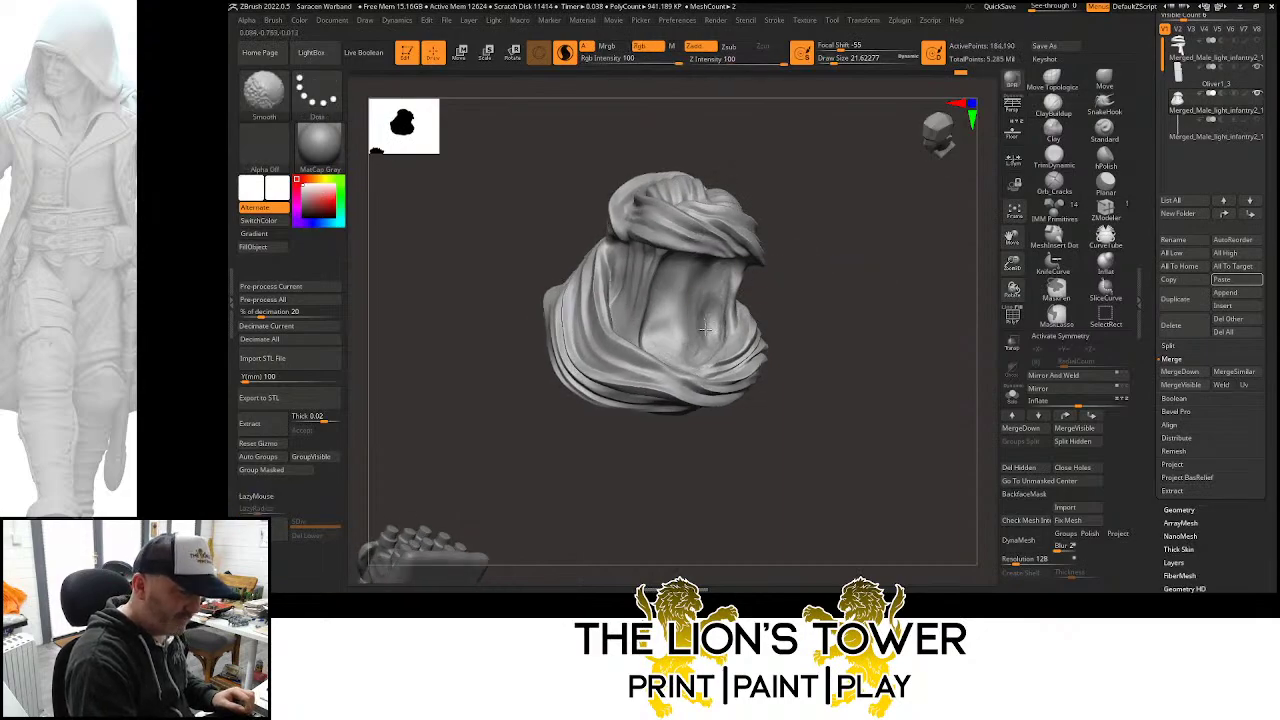
right_click_drag(862, 270, 762, 222)
left_click_drag(738, 270, 720, 297, "shift")
left_click_drag(830, 180, 814, 126)
left_click_drag(690, 330, 698, 268, "shift")
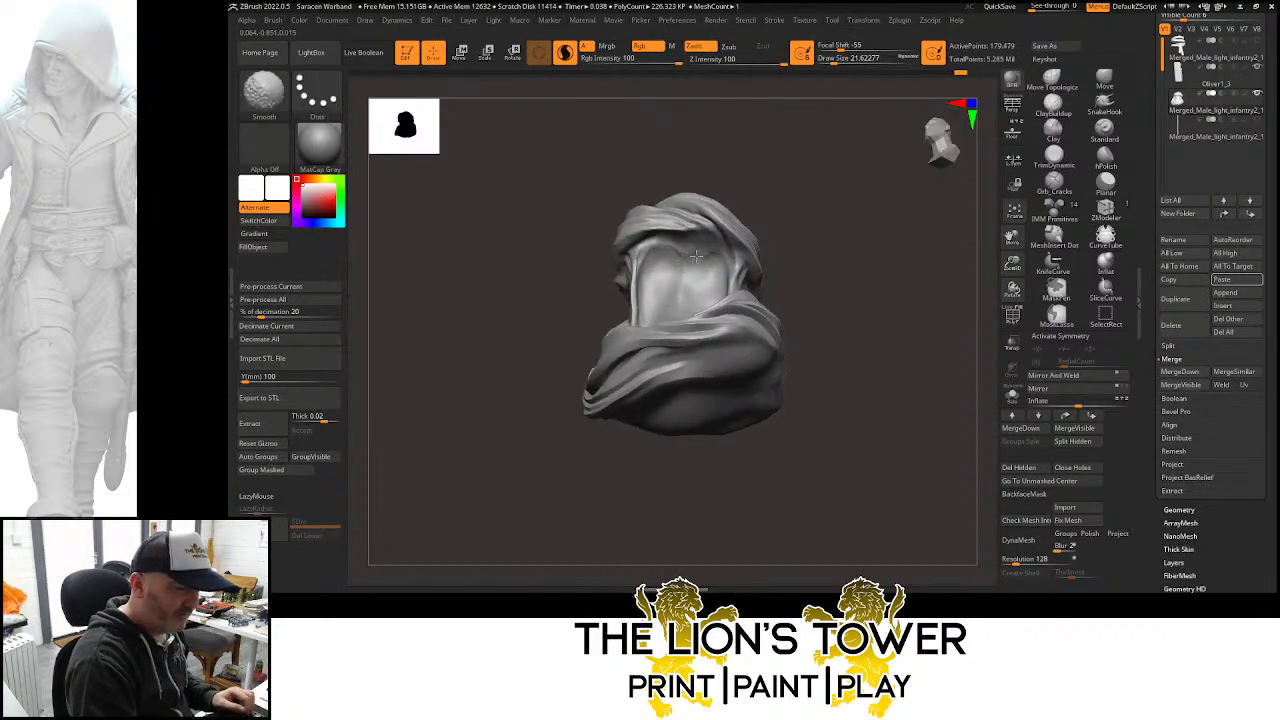
left_click_drag(846, 186, 890, 226)
mouse_move(890, 226)
right_mouse_down()
mouse_move(869, 263)
mouse_move(849, 257)
mouse_move(868, 263)
mouse_move(890, 320)
mouse_move(881, 330)
right_mouse_up()
key("ctrl+shift")
left_click(861, 258, "ctrl+shift")
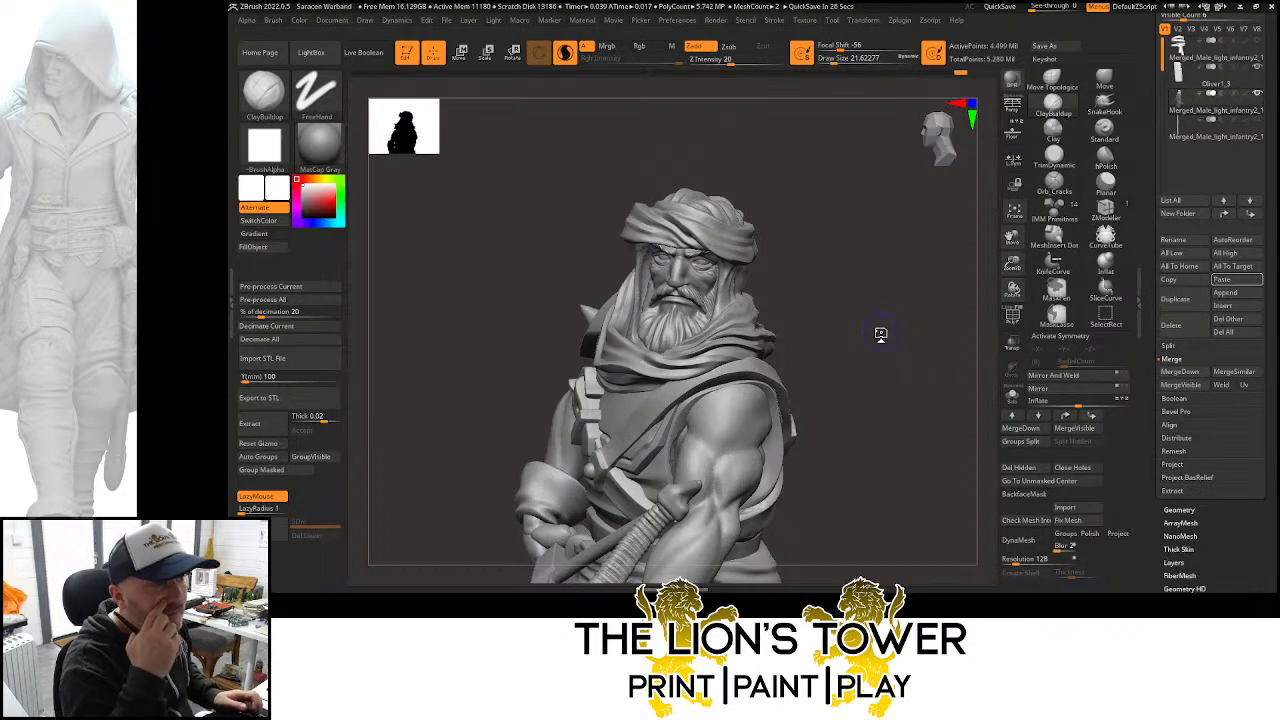
Isolate the torso, choose the hPolish brush at a draw size of about 18, and clear the mask
left_click_drag(1012, 264, 1012, 220)
mouse_move(950, 333)
left_mouse_down()
mouse_move(926, 403)
mouse_move(931, 351)
mouse_move(900, 346)
mouse_move(889, 360)
mouse_move(864, 338)
mouse_move(936, 326)
mouse_move(918, 329)
mouse_move(960, 341)
mouse_move(923, 357)
mouse_move(849, 334)
mouse_move(836, 288)
mouse_move(792, 298)
left_mouse_up()
left_click(740, 420, "ctrl+shift")
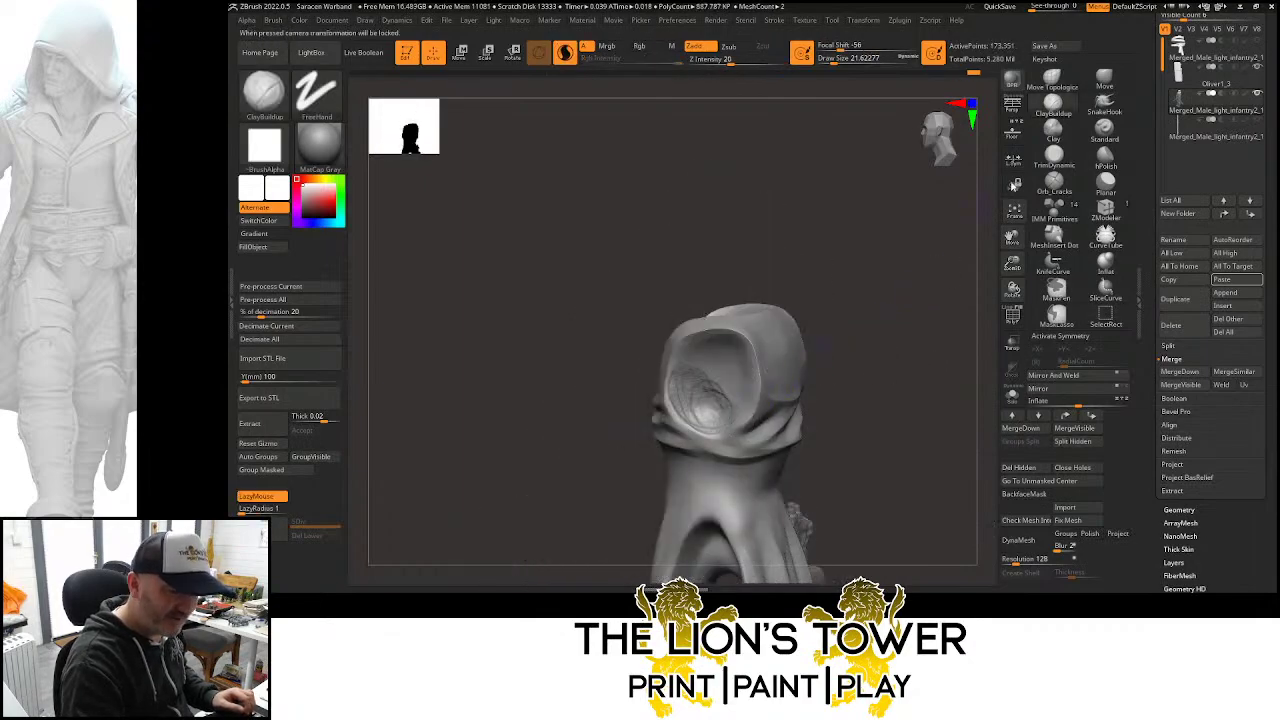
left_click(1104, 158)
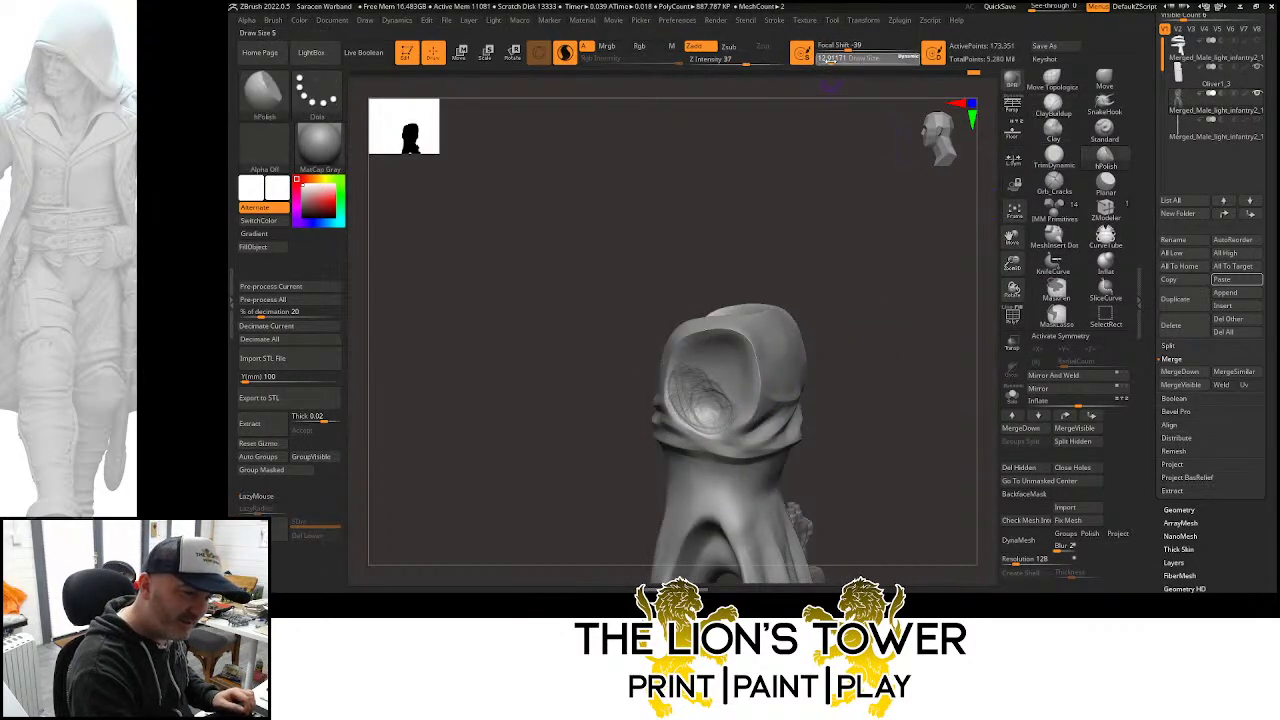
left_click_drag(823, 175, 685, 383)
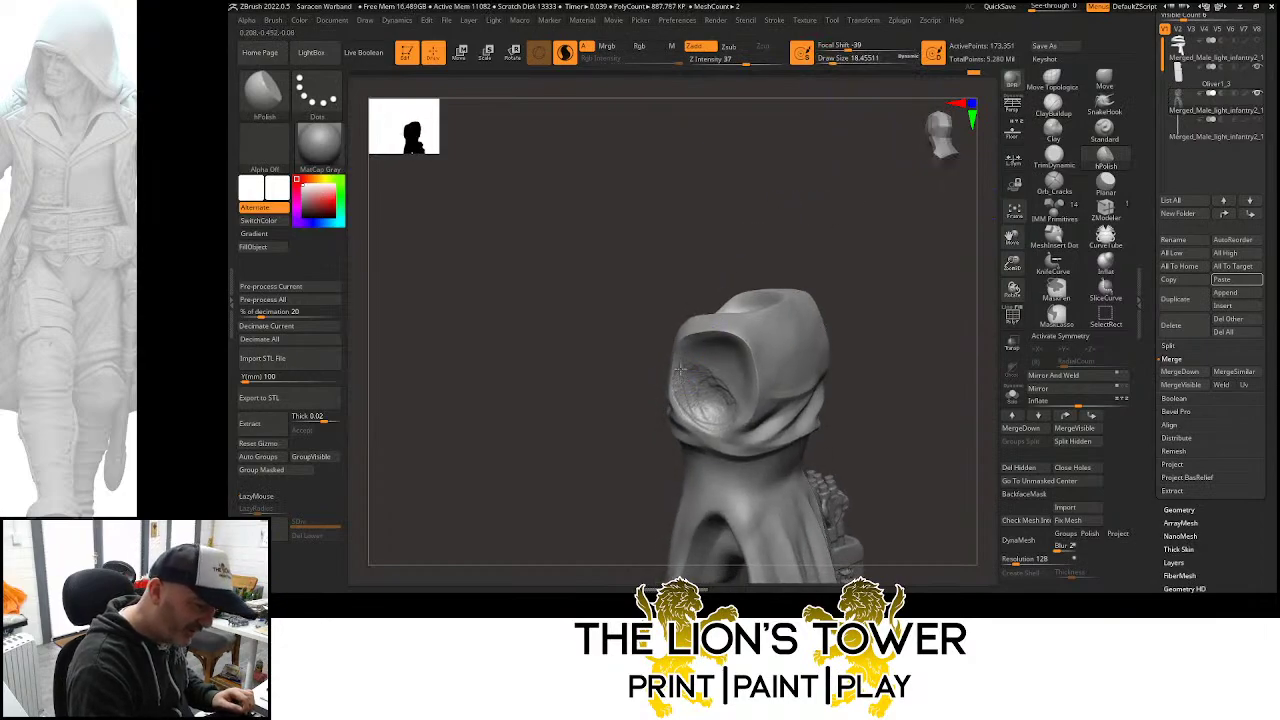
key("ctrl")
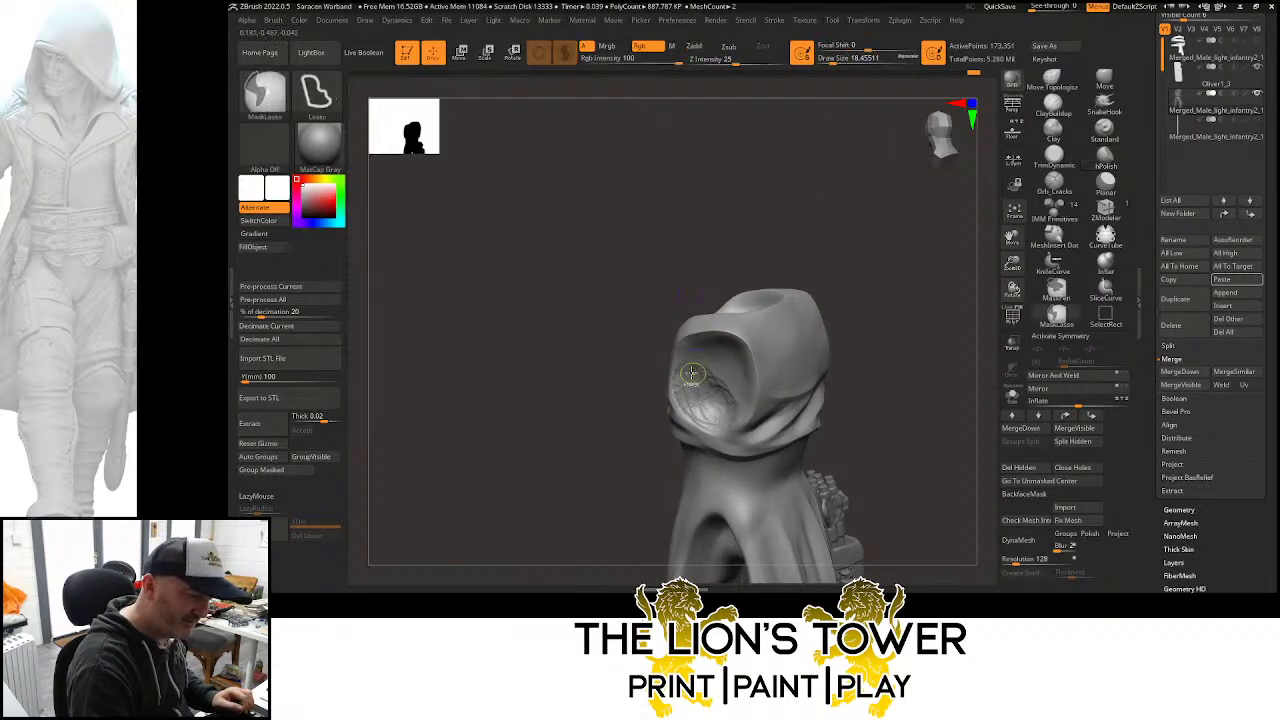
left_click(694, 249, "ctrl")
left_click(694, 249, "ctrl")
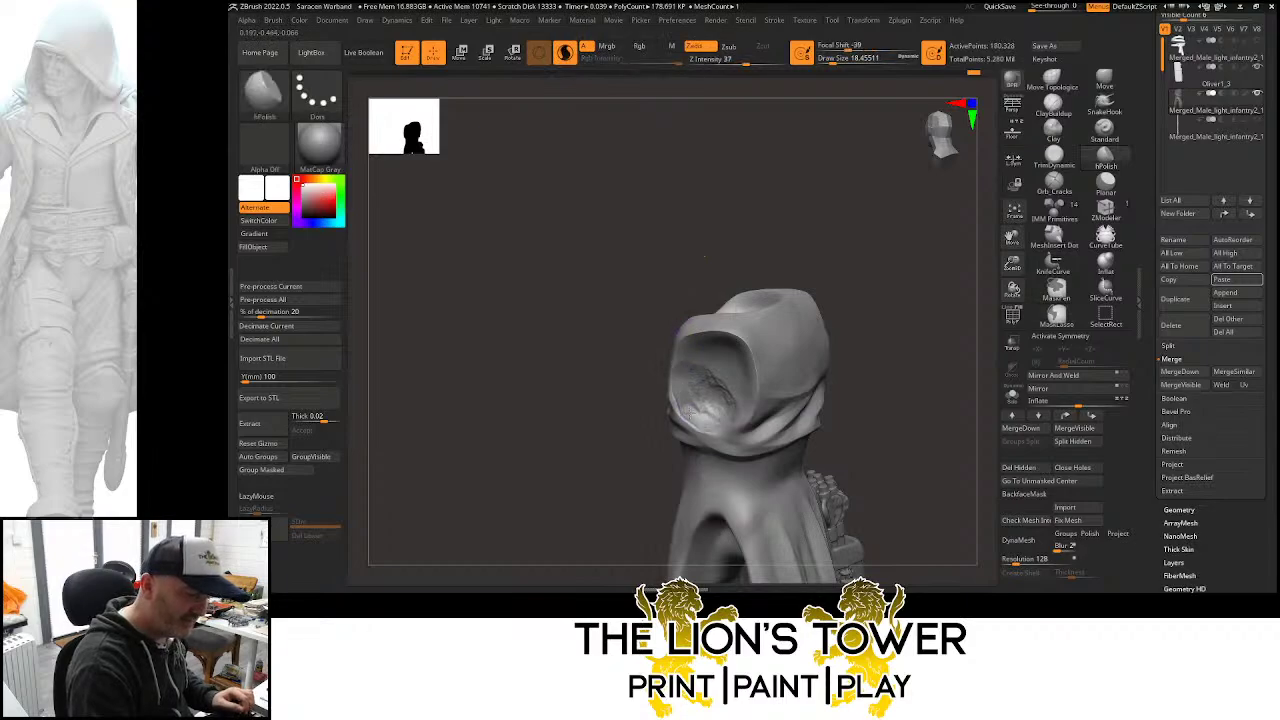
Flatten the rough surface and inner walls of the torso's left arm socket with the hPolish brush
mouse_move(688, 414)
left_mouse_down()
mouse_move(678, 401)
mouse_move(704, 413)
left_mouse_up()
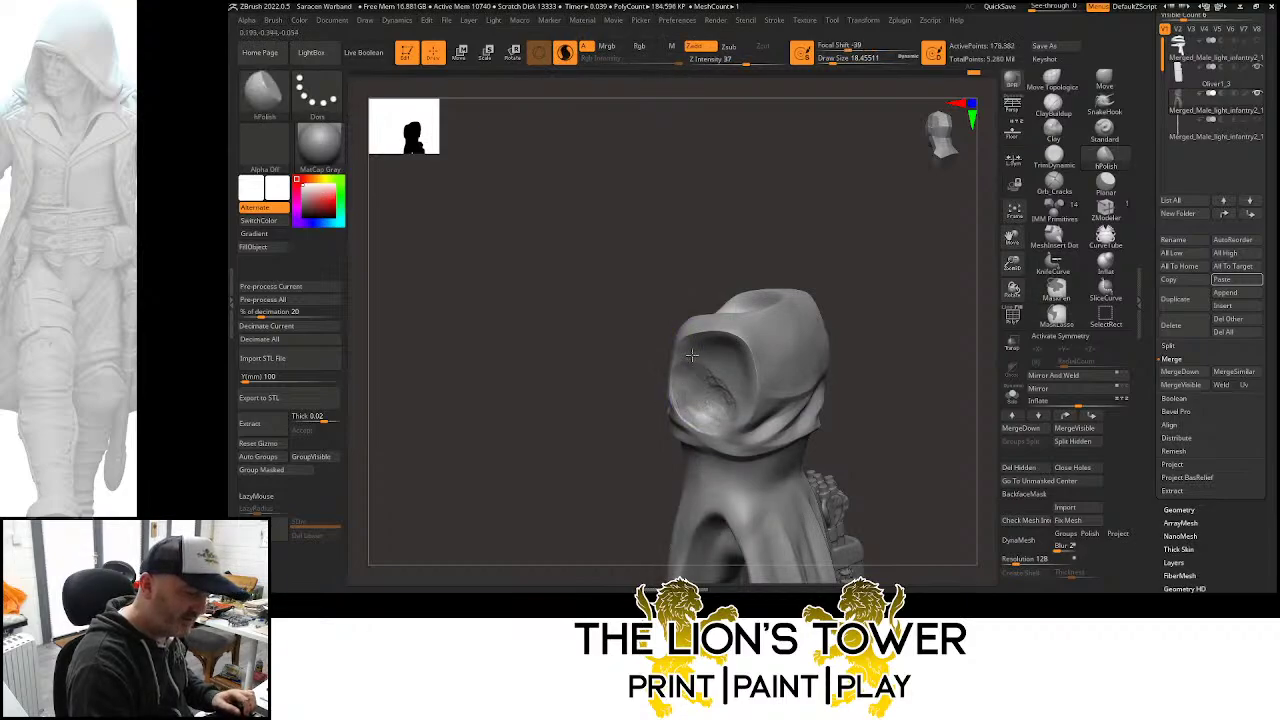
left_click_drag(664, 298, 723, 290)
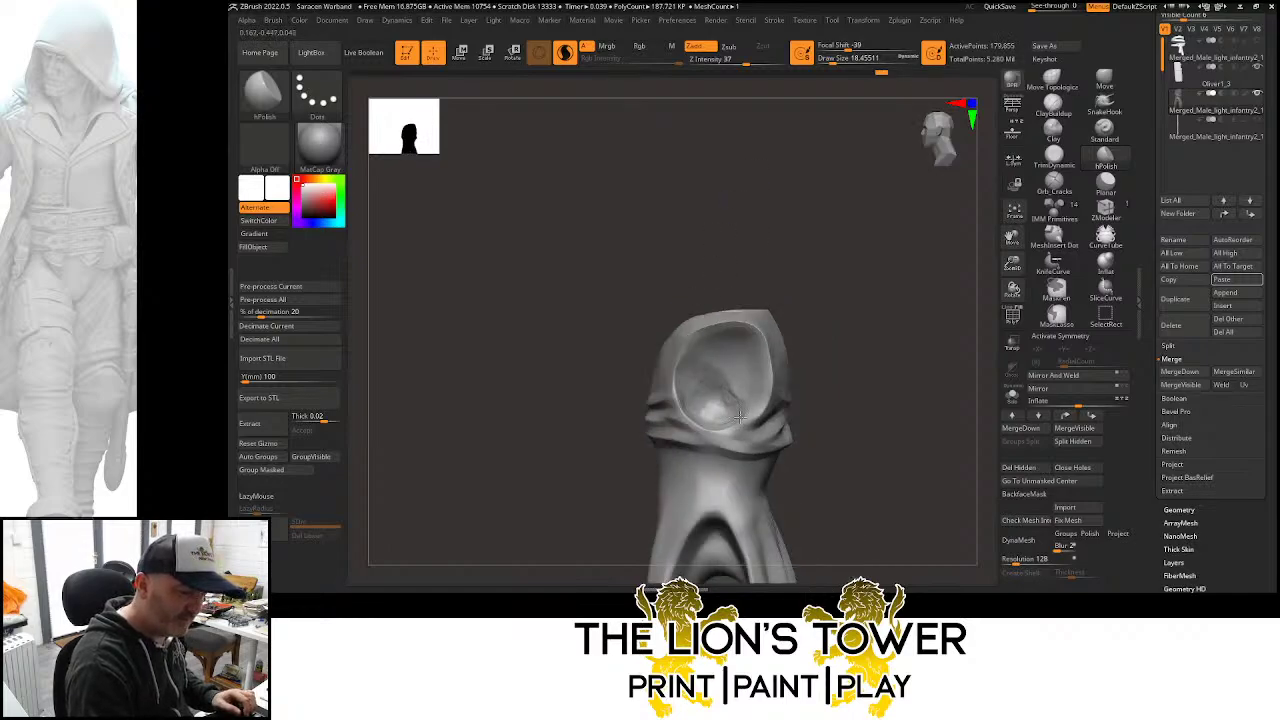
mouse_move(740, 416)
left_mouse_down()
mouse_move(840, 295)
mouse_move(803, 352)
left_mouse_up()
left_click_drag(730, 412, 748, 418)
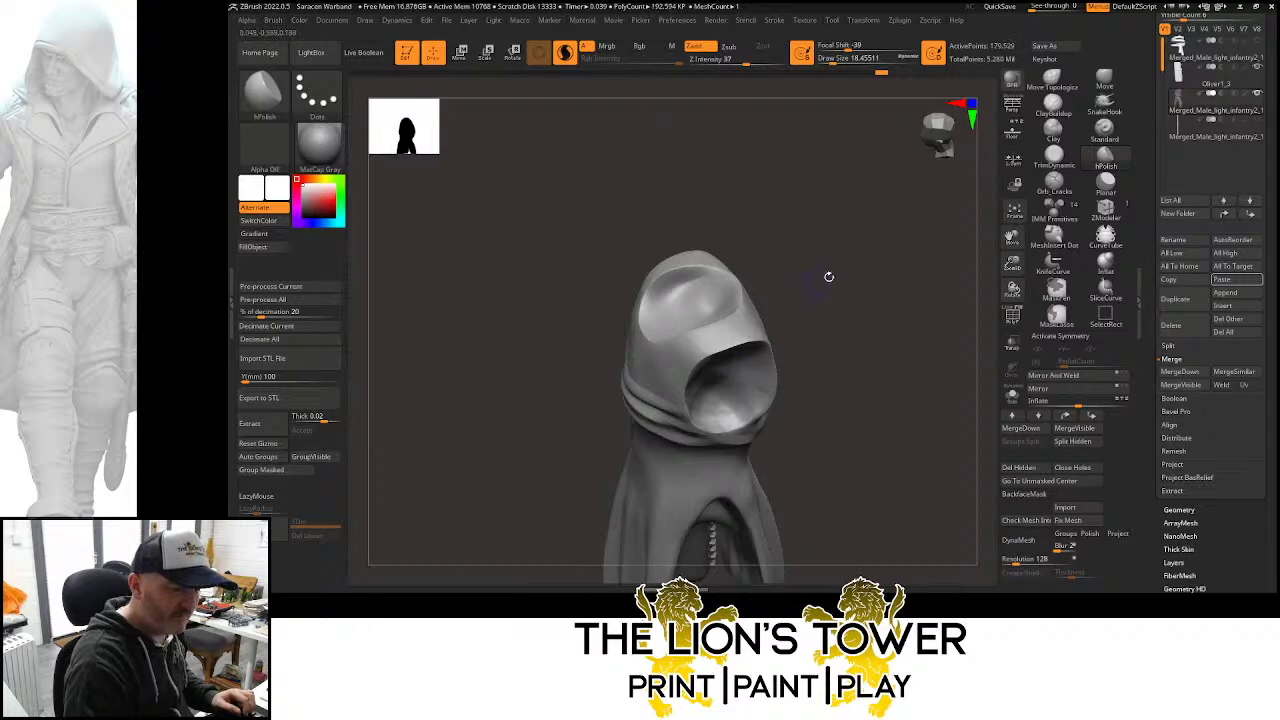
left_click_drag(826, 277, 716, 375)
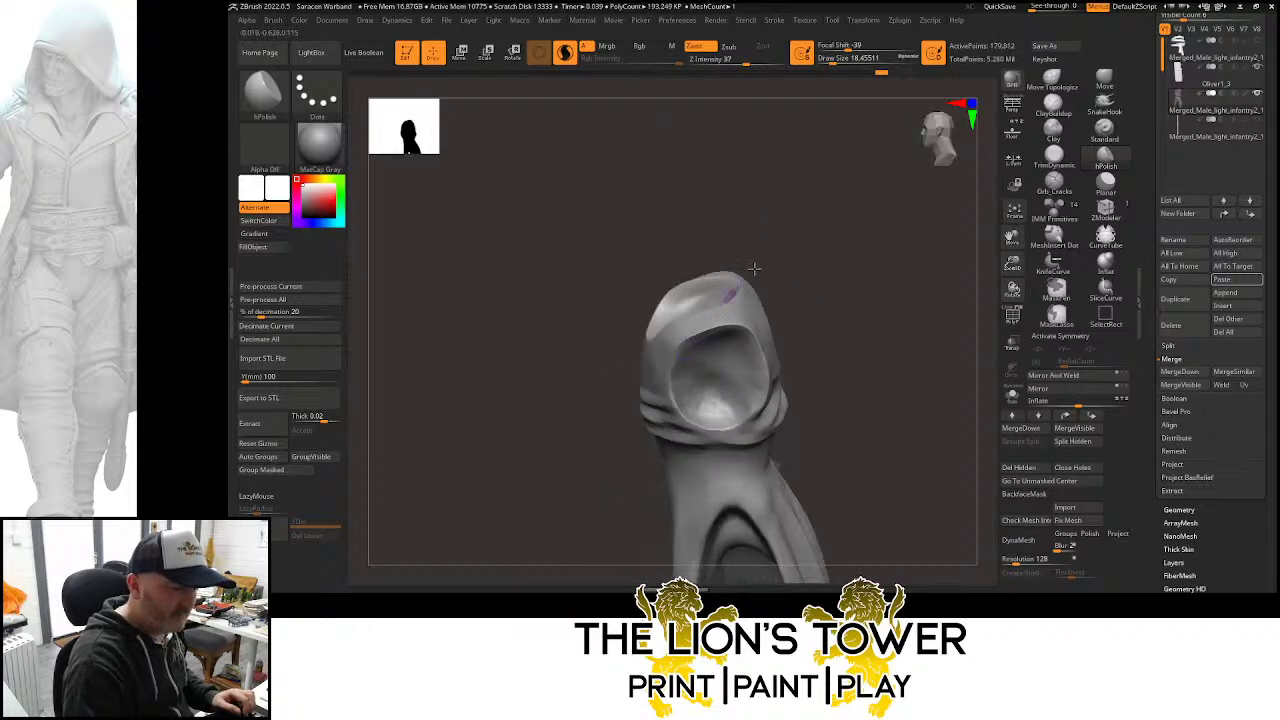
left_click_drag(756, 270, 758, 232)
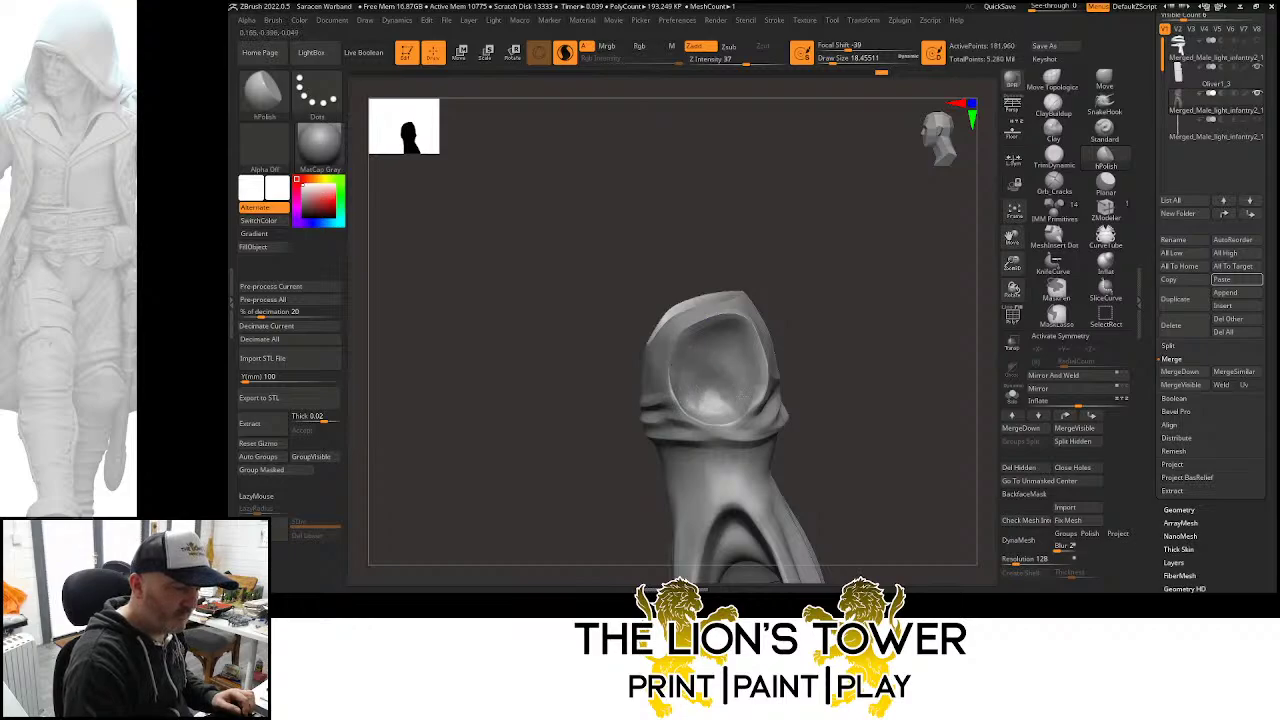
mouse_move(750, 390)
left_mouse_down()
mouse_move(745, 335)
mouse_move(747, 350)
left_mouse_up()
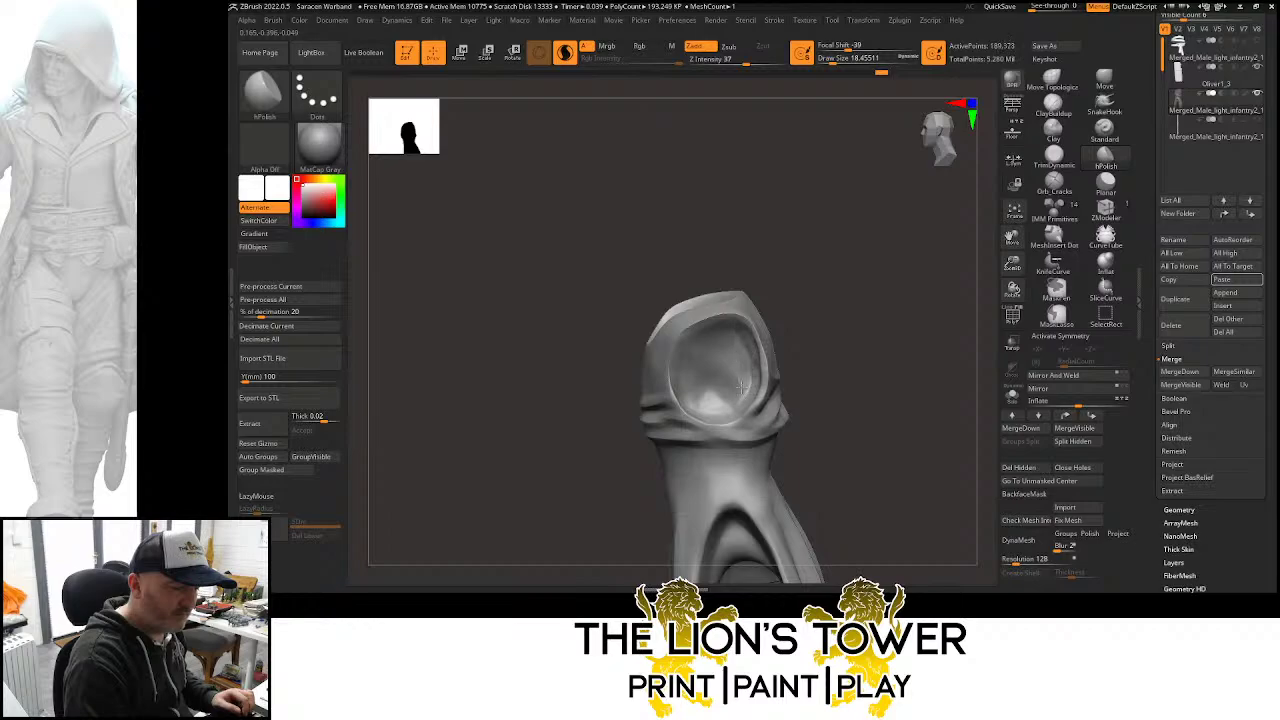
left_click_drag(780, 254, 811, 251)
mouse_move(745, 380)
left_mouse_down()
mouse_move(745, 402)
mouse_move(752, 372)
mouse_move(755, 389)
left_mouse_up()
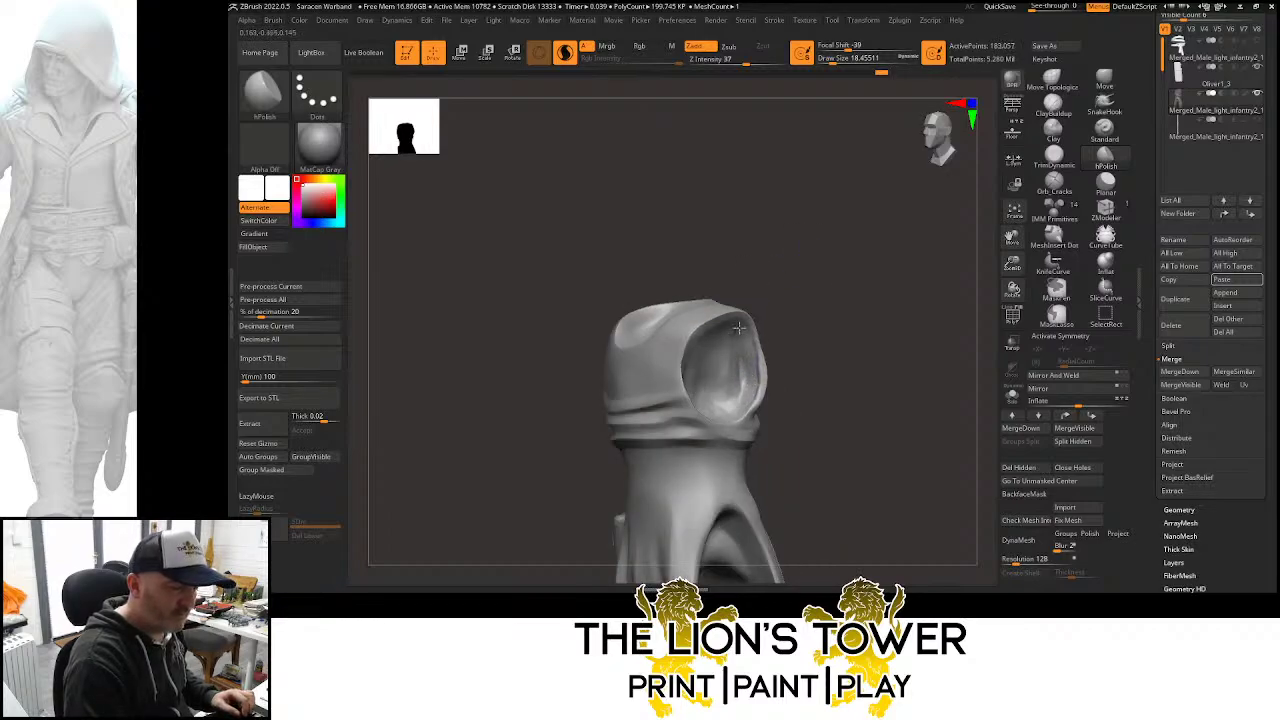
mouse_move(749, 306)
right_mouse_down()
mouse_move(780, 263)
mouse_move(729, 331)
right_mouse_up()
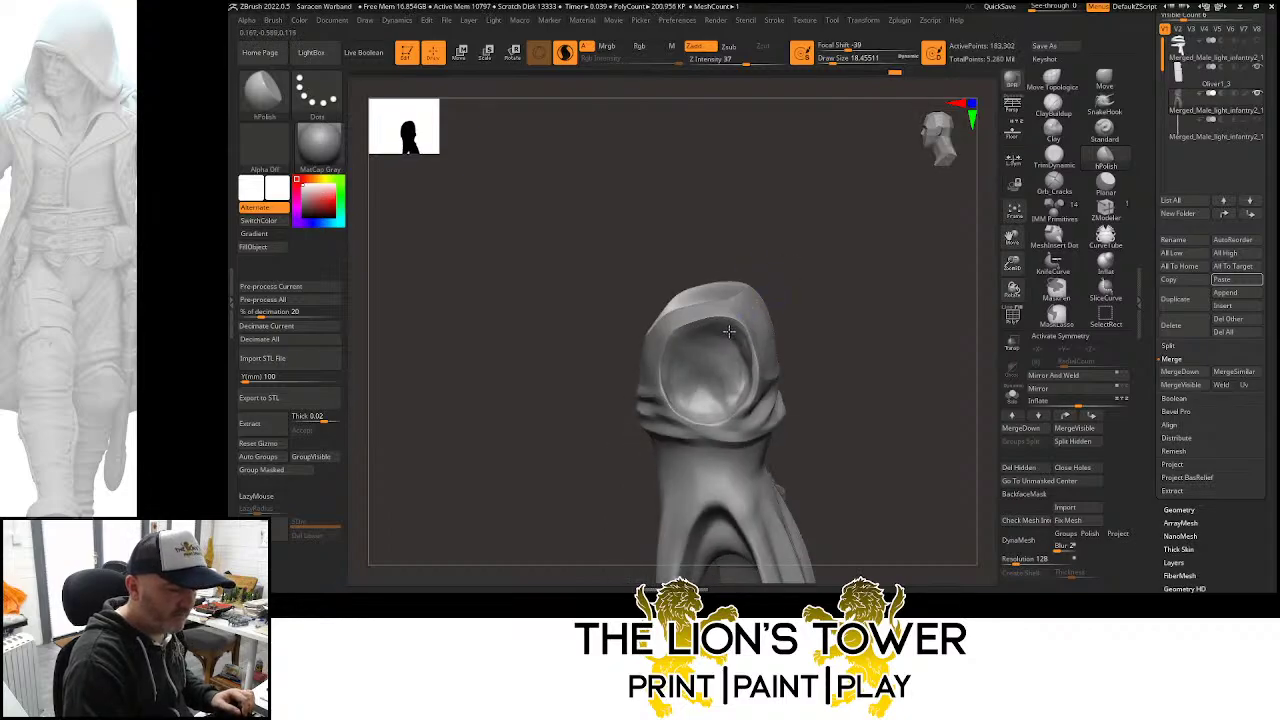
left_click_drag(729, 331, 708, 332)
right_click_drag(728, 308, 712, 325)
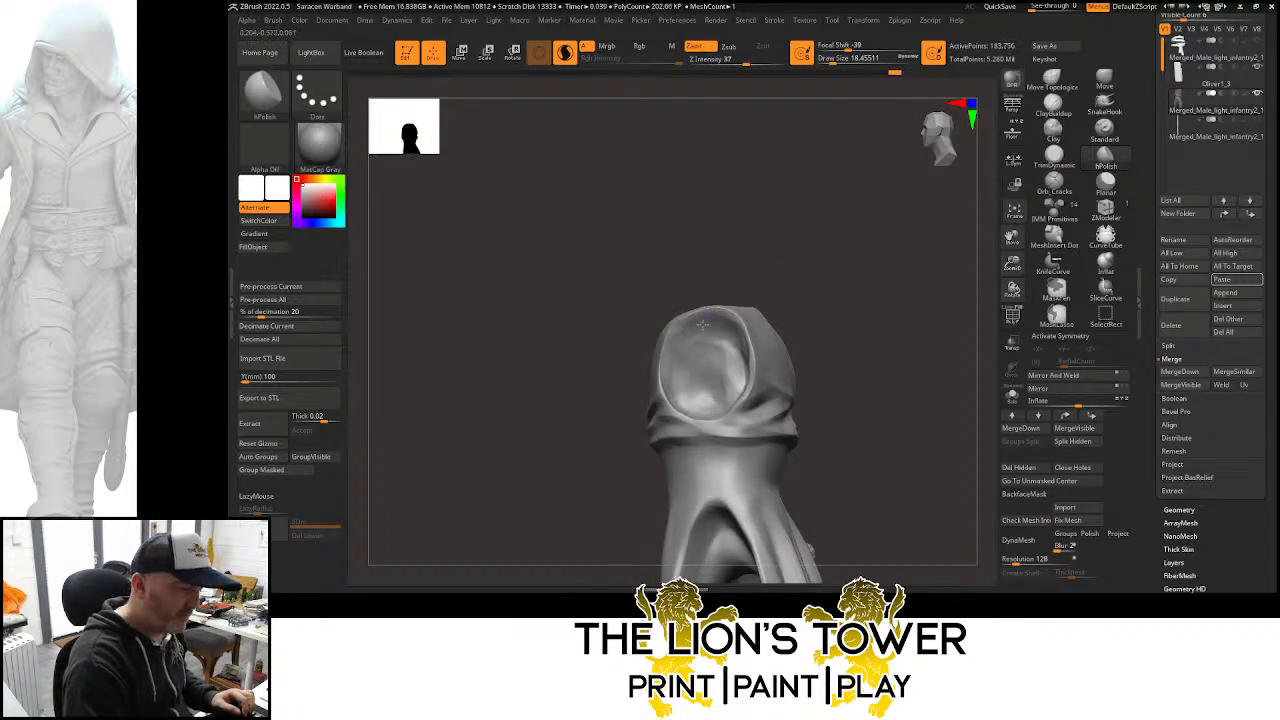
mouse_move(703, 324)
left_mouse_down()
mouse_move(676, 348)
mouse_move(704, 334)
mouse_move(688, 342)
left_mouse_up()
mouse_move(723, 286)
left_mouse_down()
mouse_move(716, 263)
mouse_move(772, 292)
left_mouse_up()
left_click_drag(700, 325, 730, 332)
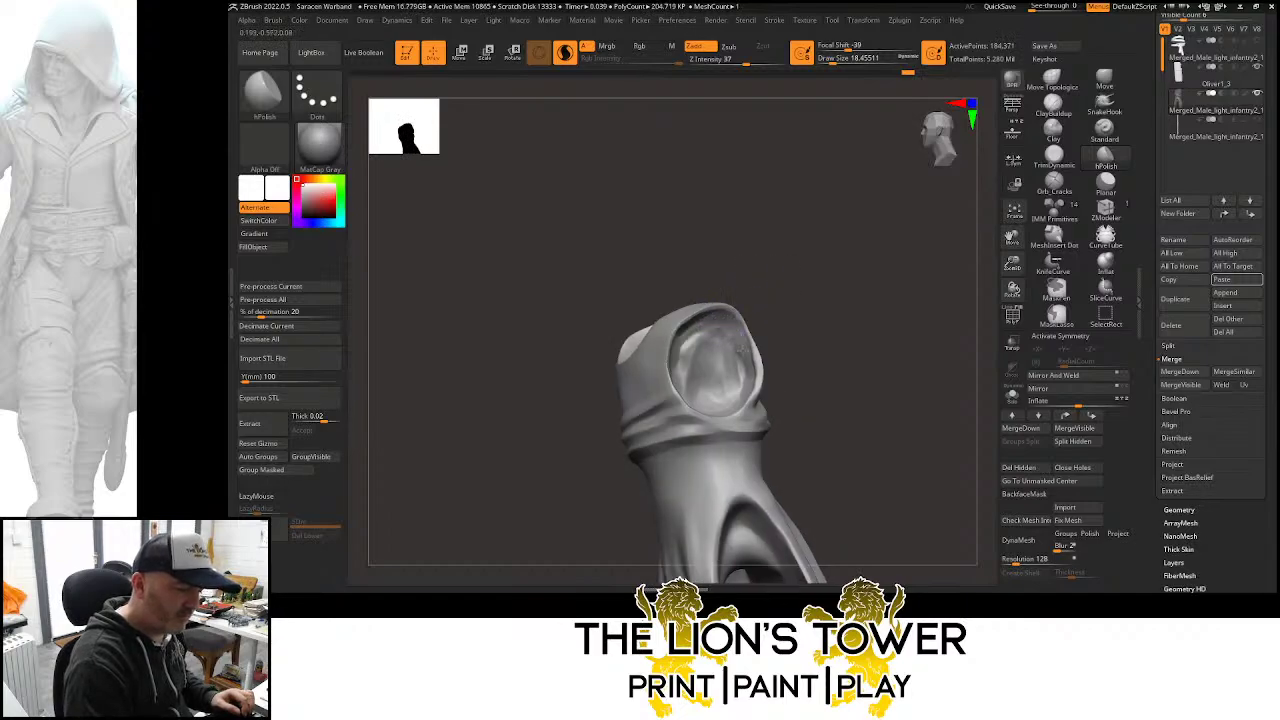
right_click_drag(766, 306, 749, 356)
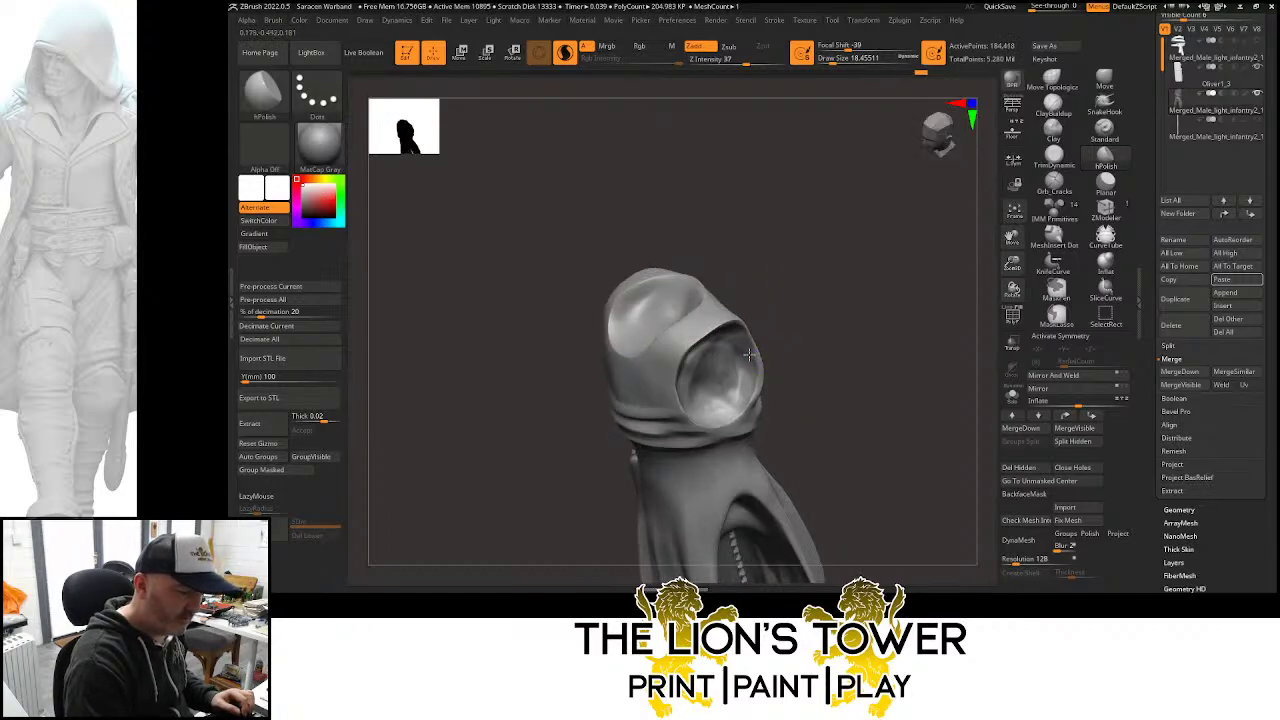
left_click_drag(785, 306, 749, 294)
left_click_drag(695, 338, 699, 344)
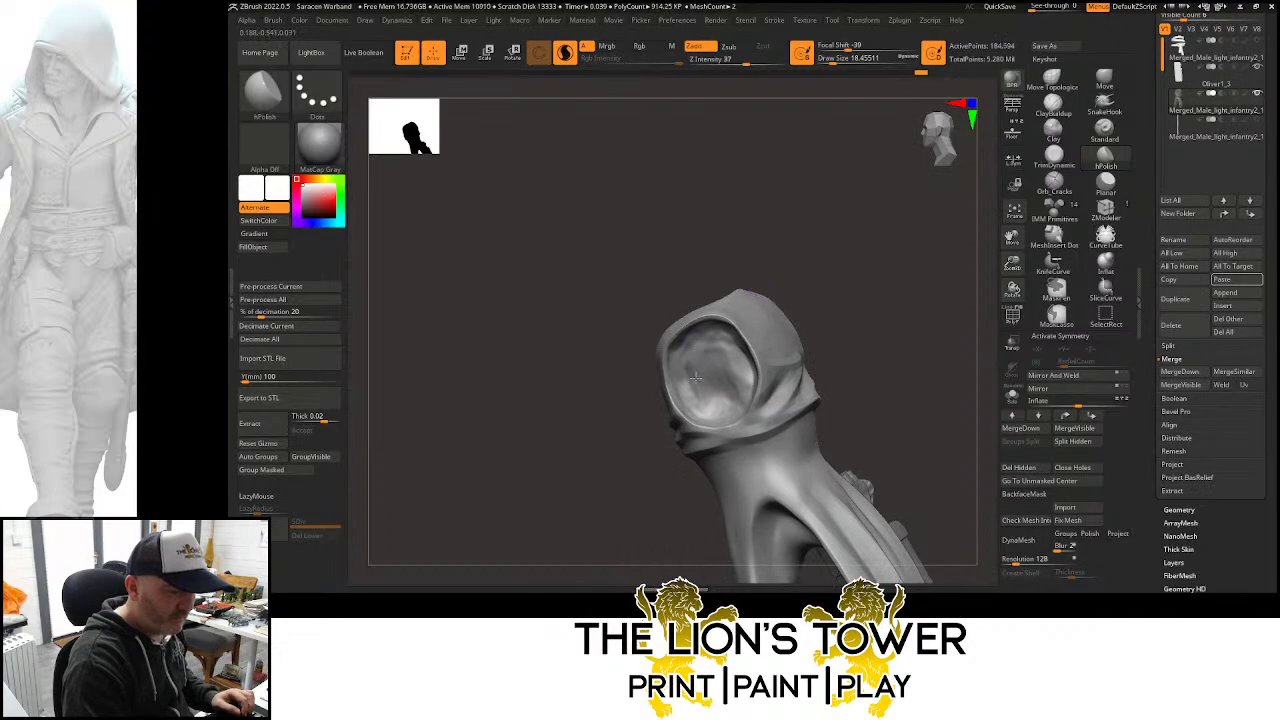
Isolate the torso again from the full figure and flatten the rough inside of its right arm socket with hPolish
mouse_move(812, 290)
left_mouse_down()
mouse_move(904, 276)
mouse_move(857, 277)
mouse_move(885, 270)
left_mouse_up()
left_click(890, 310, "ctrl+shift")
left_click(771, 375, "ctrl+shift")
mouse_move(780, 366)
left_mouse_down()
mouse_move(796, 348)
mouse_move(756, 400)
left_mouse_up()
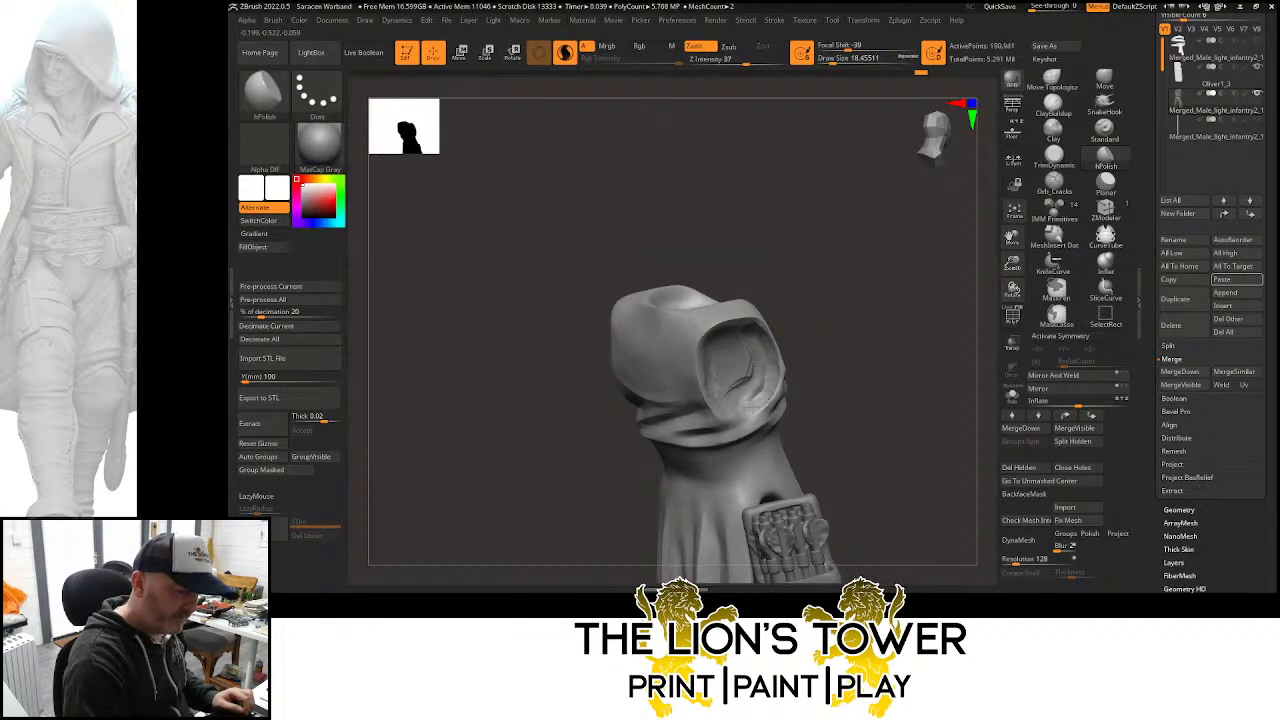
right_click_drag(785, 404, 742, 400)
left_click_drag(742, 400, 709, 403)
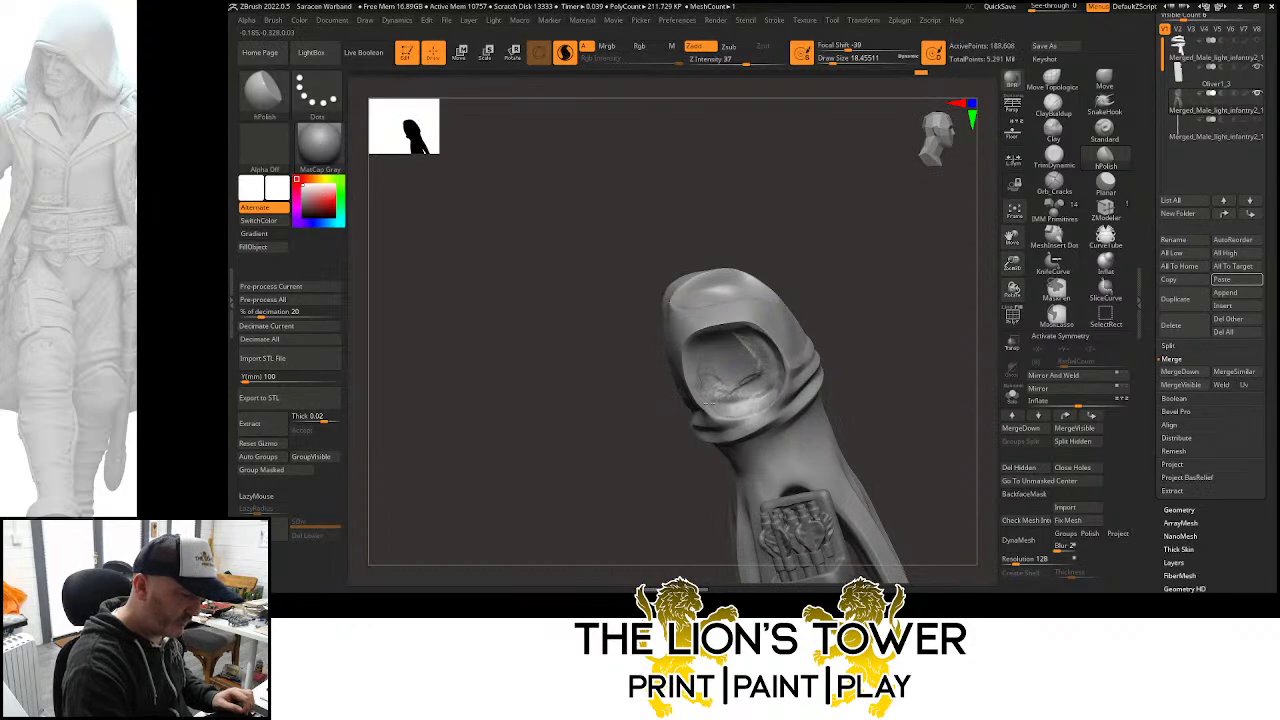
left_click_drag(728, 236, 687, 229)
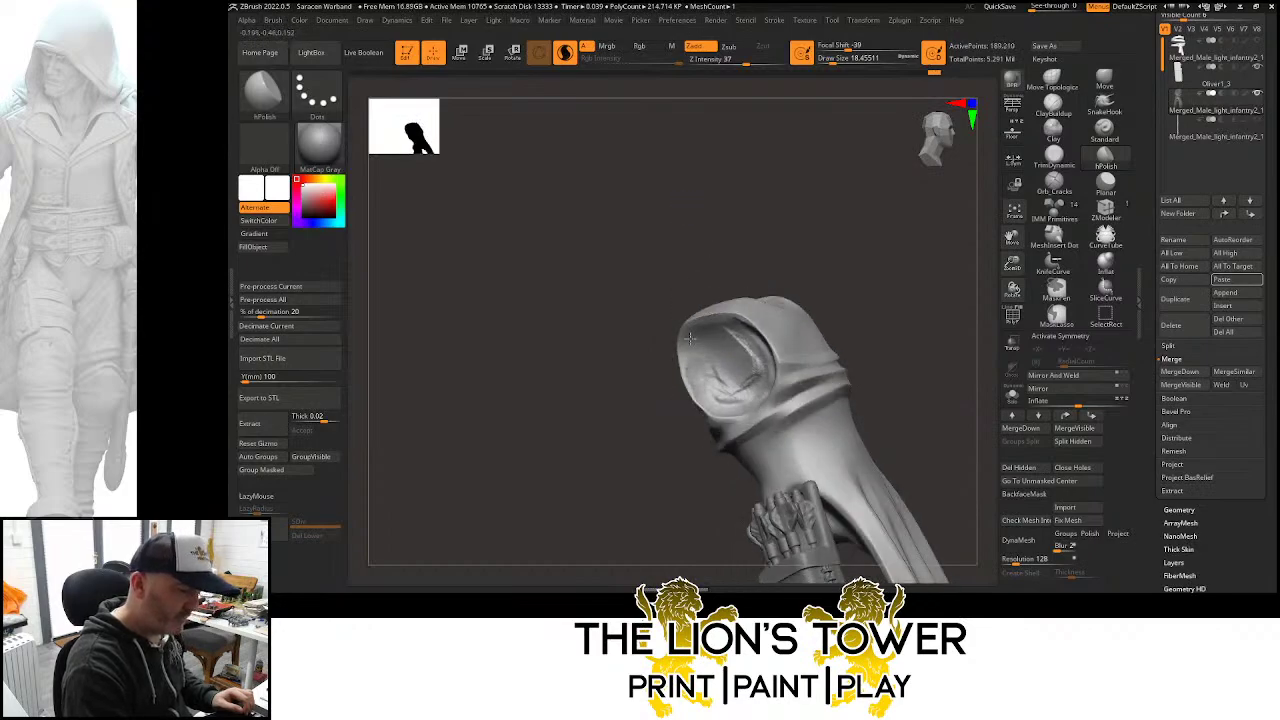
mouse_move(707, 374)
left_mouse_down()
mouse_move(725, 398)
mouse_move(745, 350)
left_mouse_up()
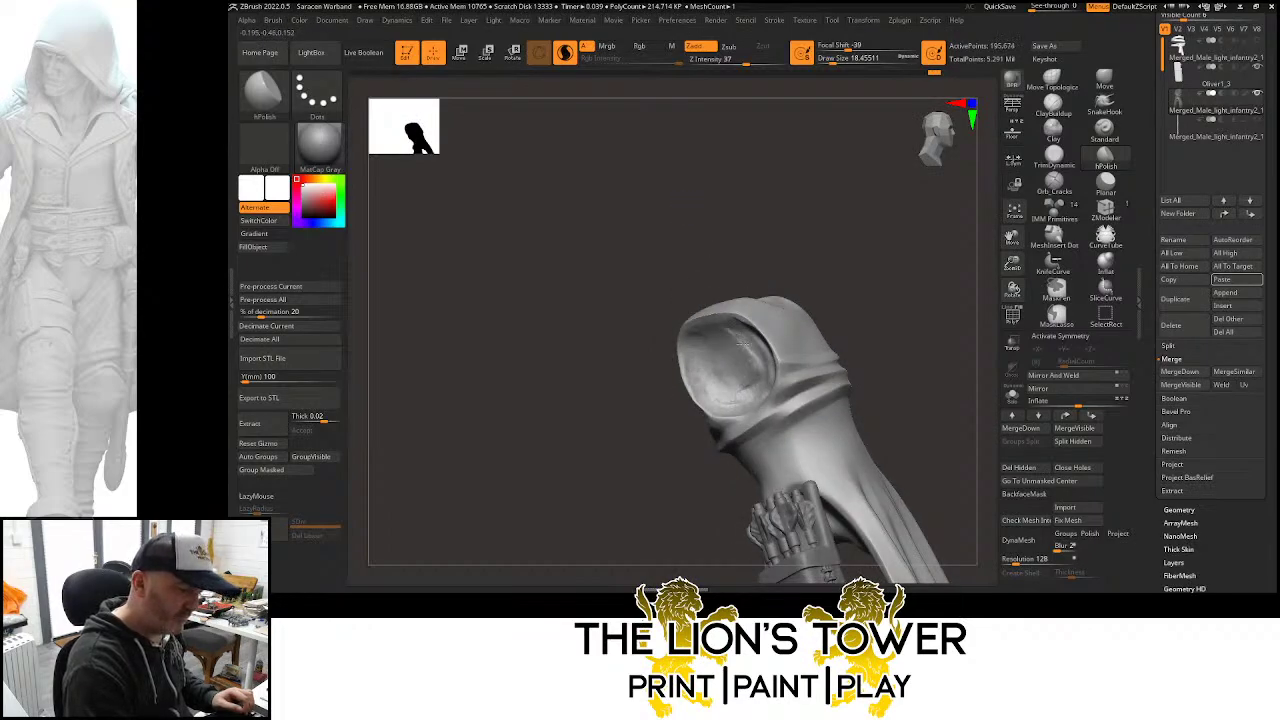
Show the full figure again and frame it from the front with the crossbow in view
left_click_drag(758, 240, 797, 237)
left_click(865, 256, "ctrl+shift")
left_click_drag(960, 311, 1012, 237)
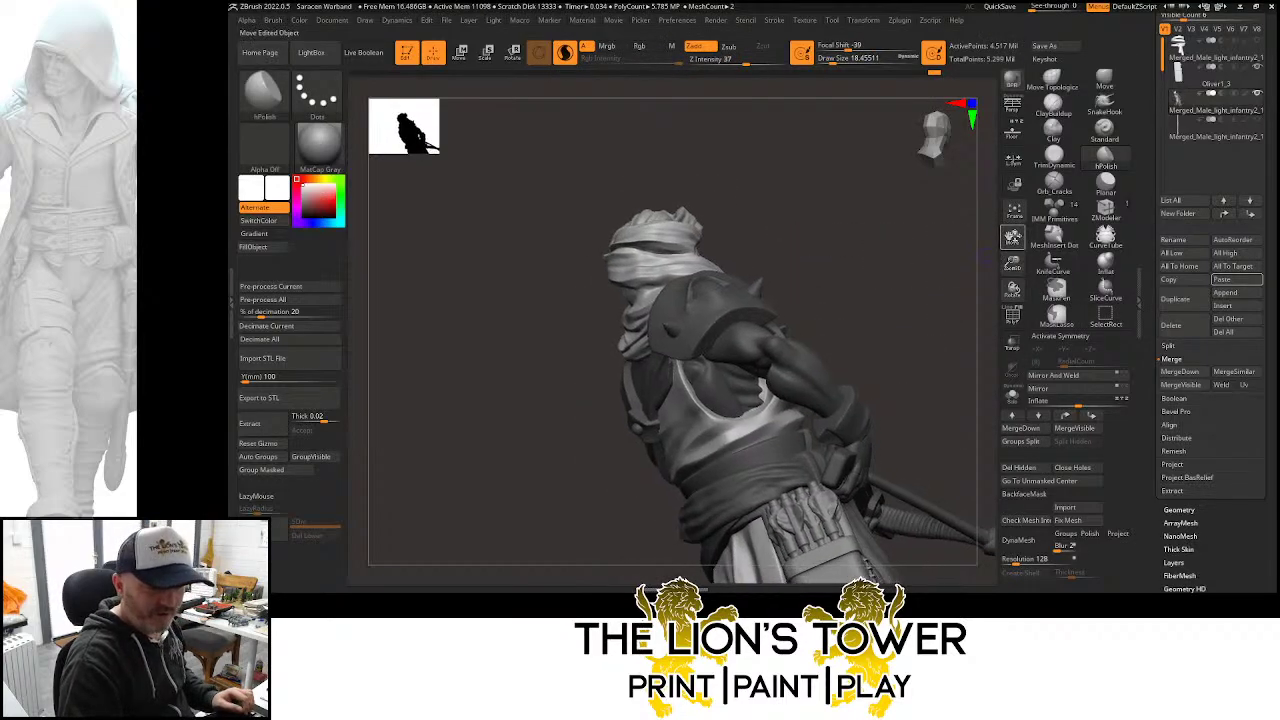
left_click_drag(960, 297, 934, 294)
left_click_drag(1015, 267, 1016, 255)
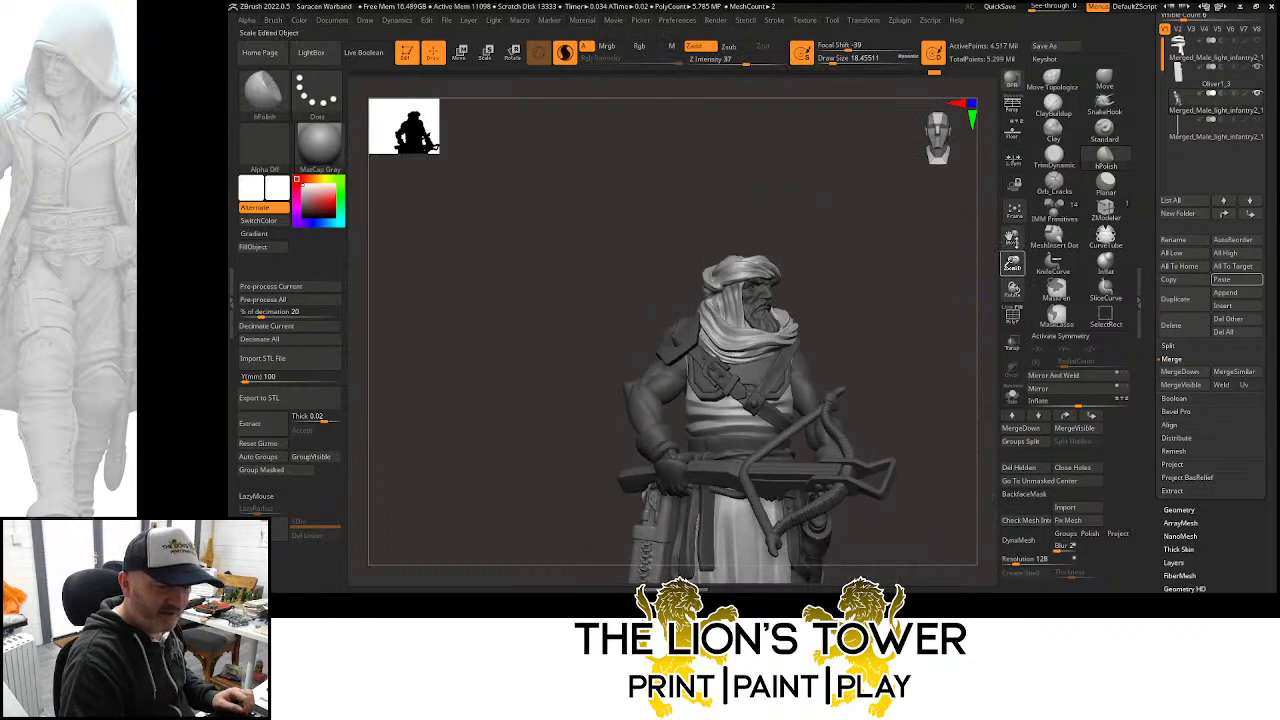
left_click_drag(963, 306, 934, 220)
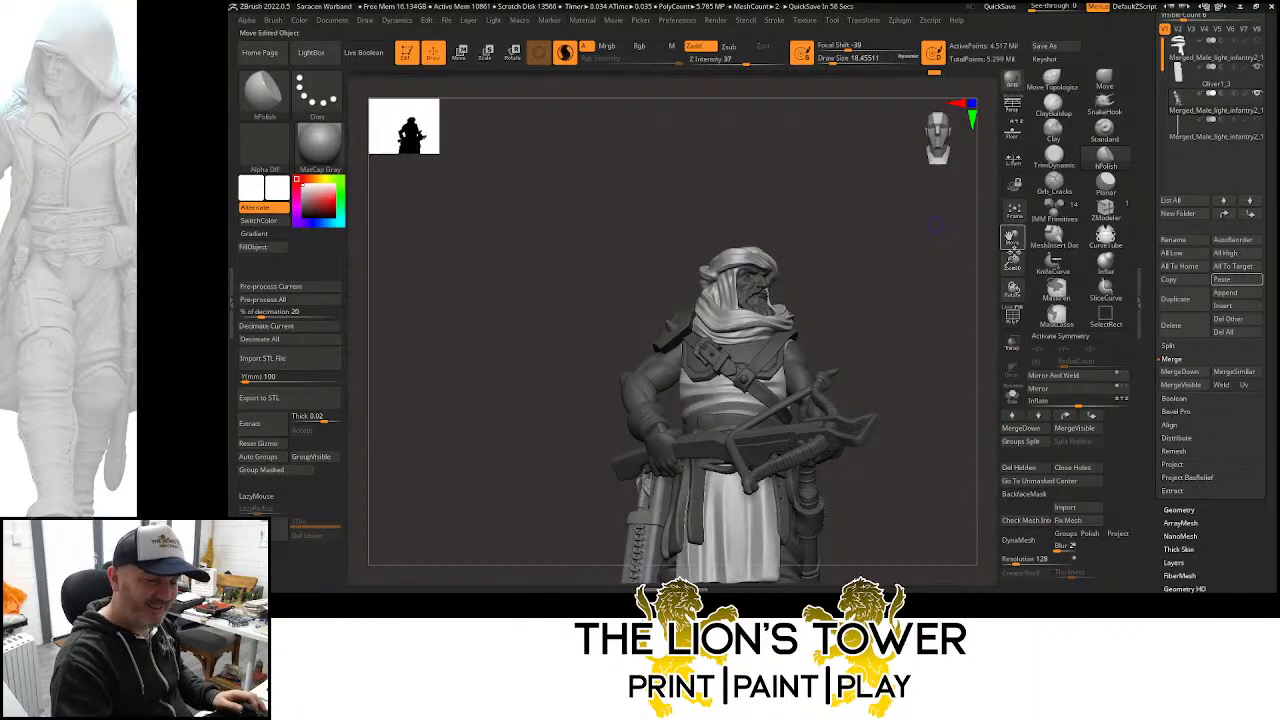
Choose the Move brush at a draw size of about 56 and clear the mask from the whole figure
mouse_move(935, 226)
left_mouse_down()
mouse_move(942, 261)
mouse_move(951, 214)
left_mouse_up()
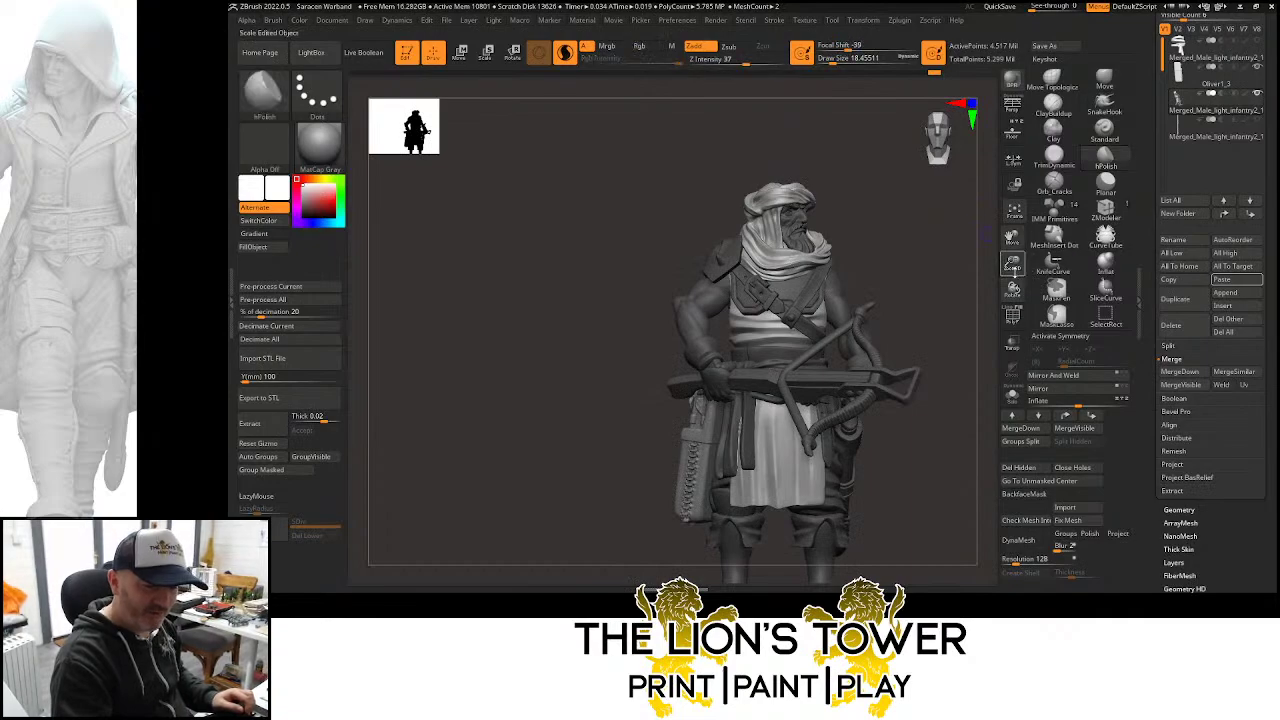
mouse_move(1013, 264)
left_mouse_down()
mouse_move(1013, 289)
mouse_move(890, 239)
left_mouse_up()
left_click(1104, 79)
left_click_drag(840, 61, 844, 60)
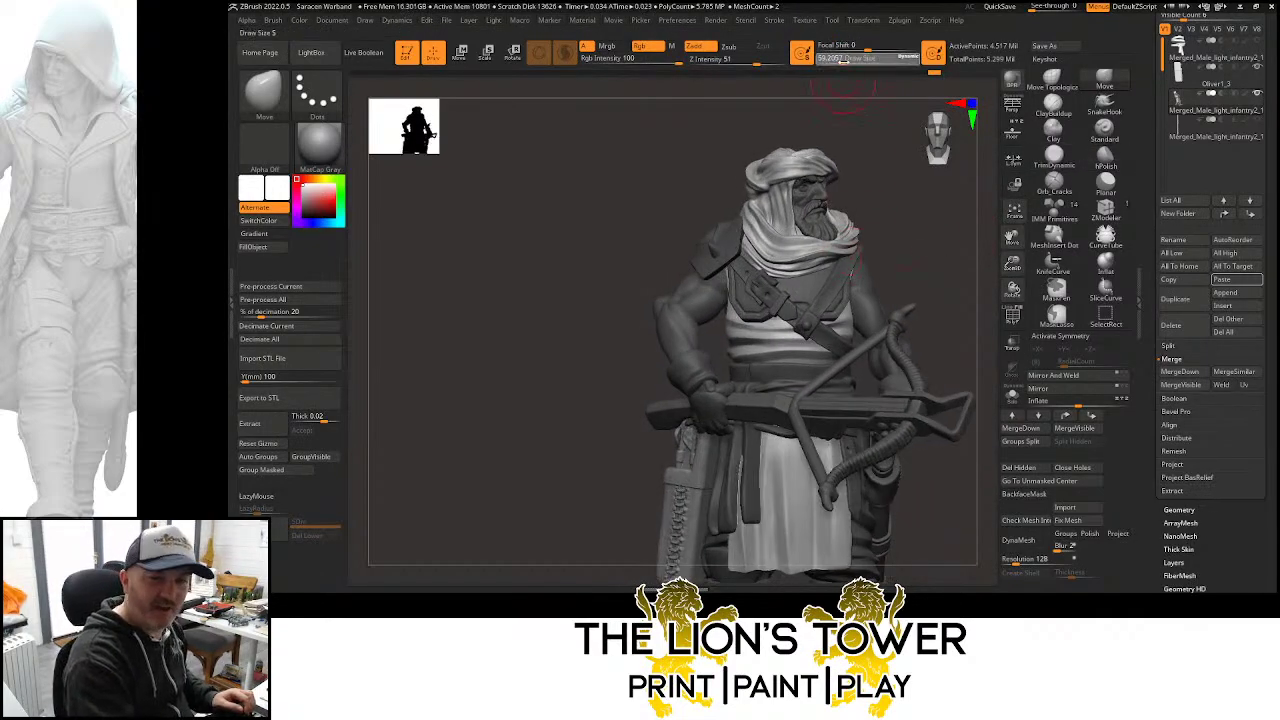
left_click_drag(903, 226, 845, 268)
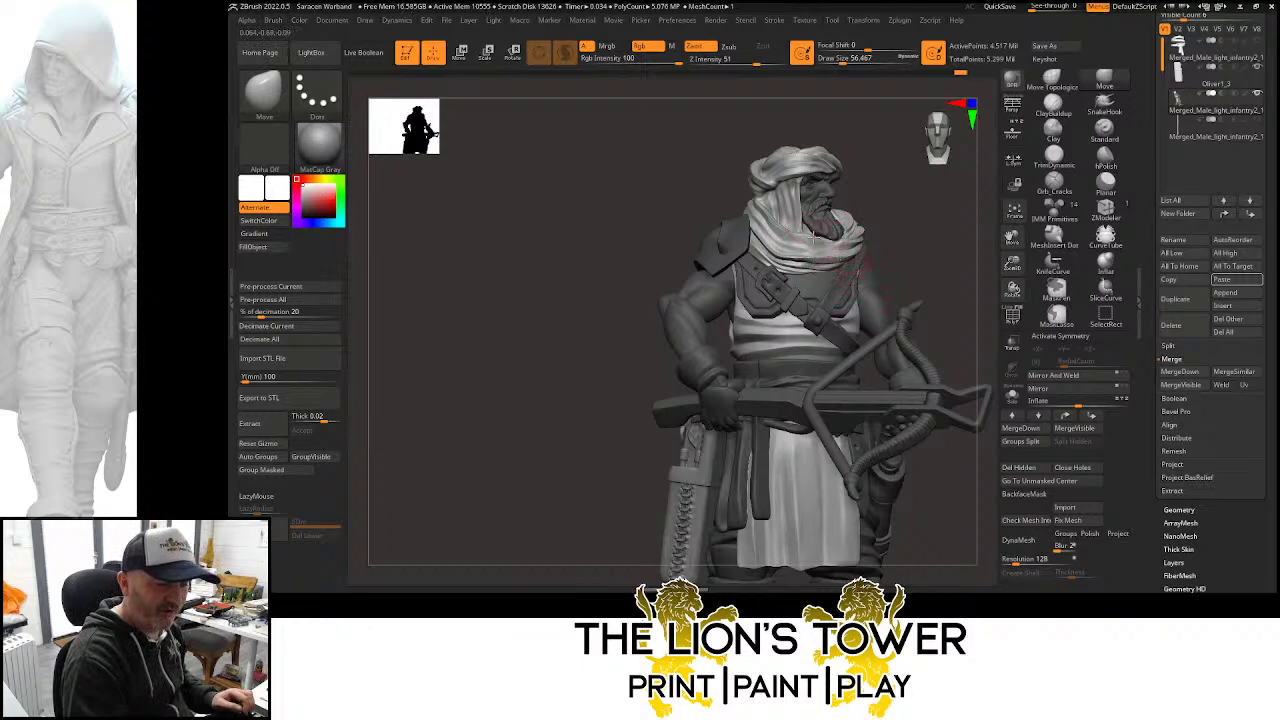
left_click_drag(853, 197, 886, 218)
left_click_drag(1014, 264, 1024, 326)
left_click(978, 242, "ctrl")
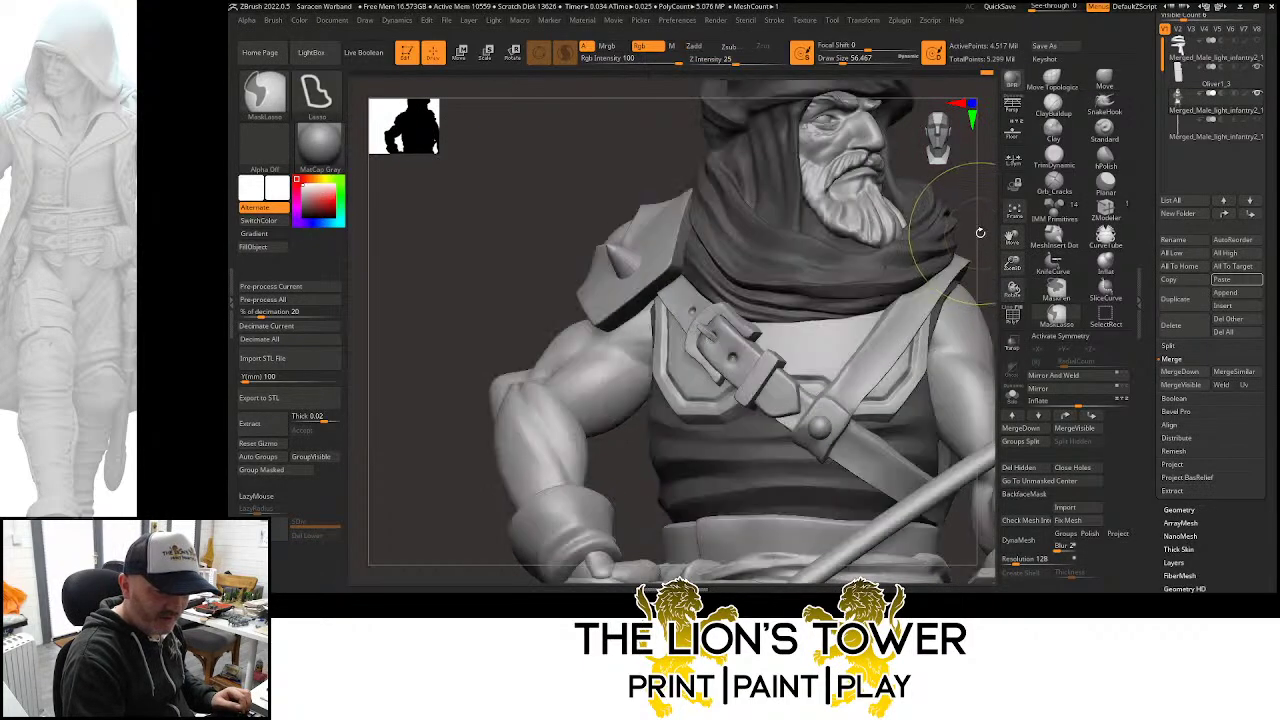
left_click_drag(980, 234, 941, 291, "ctrl")
right_click_drag(940, 290, 932, 251)
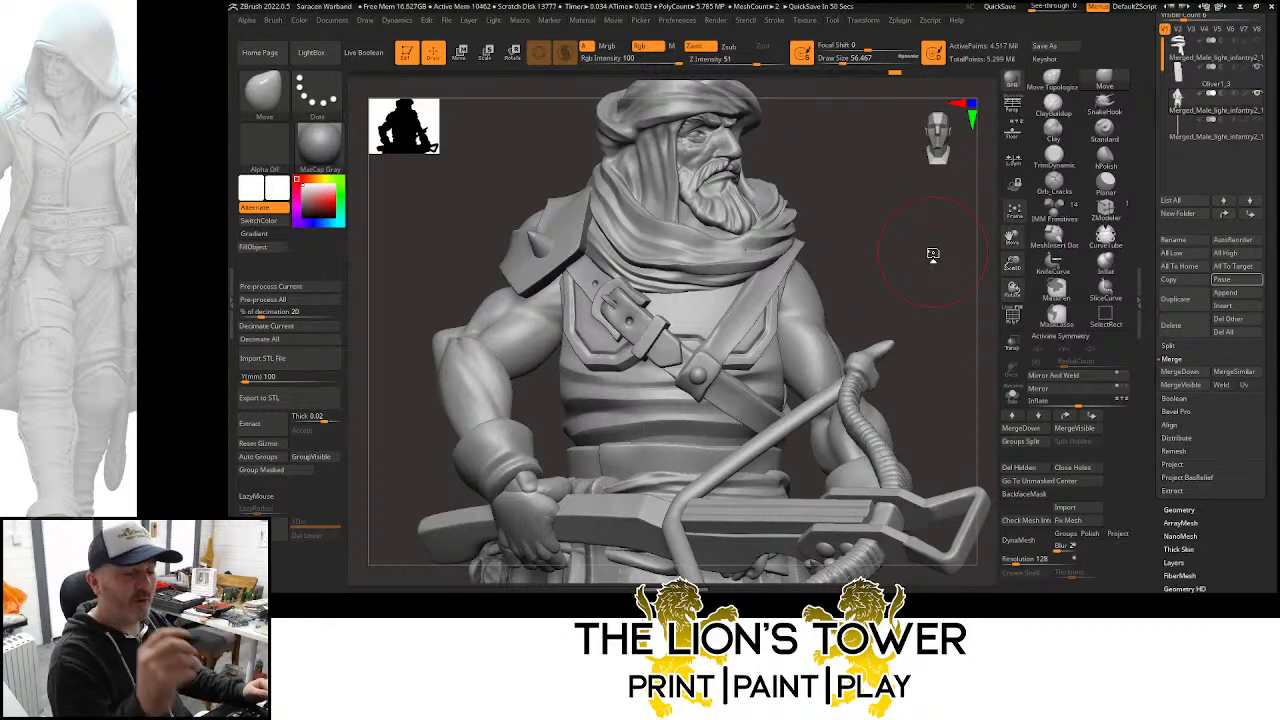
mouse_move(932, 253)
left_mouse_down()
mouse_move(946, 274)
mouse_move(937, 291)
mouse_move(922, 190)
left_mouse_up()
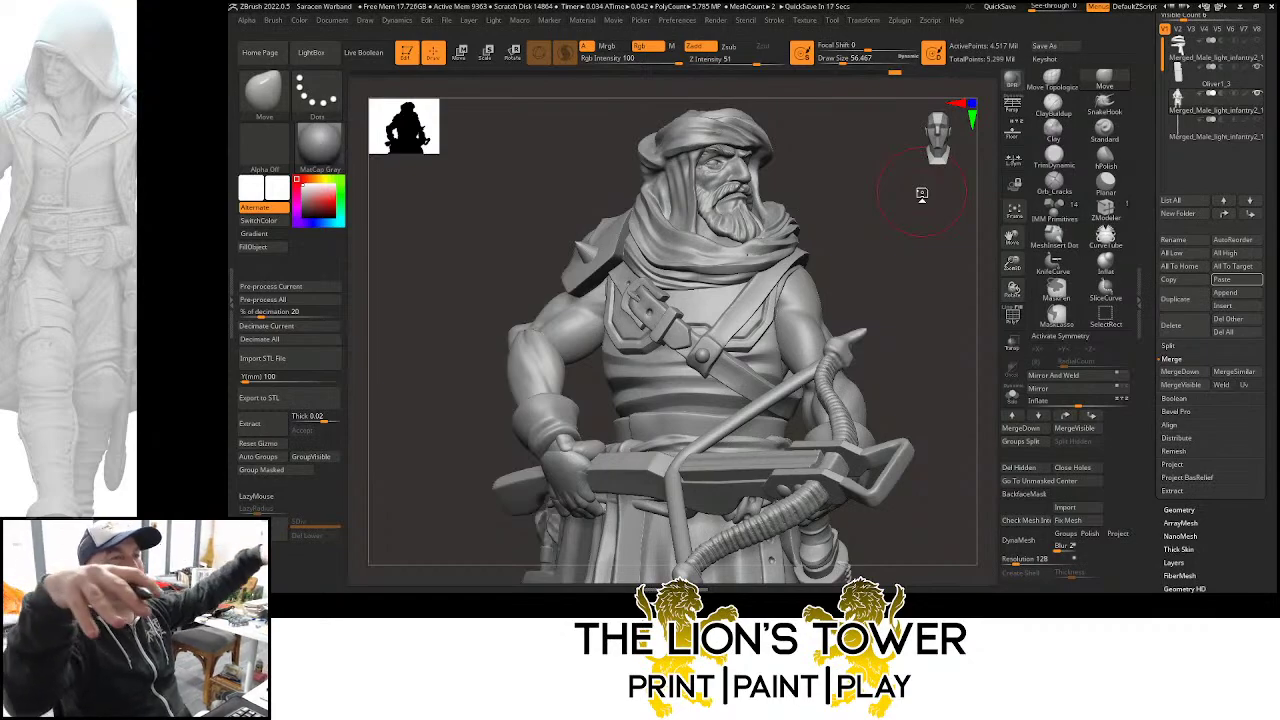
left_click_drag(1012, 267, 1013, 250)
left_click_drag(1013, 240, 1018, 226)
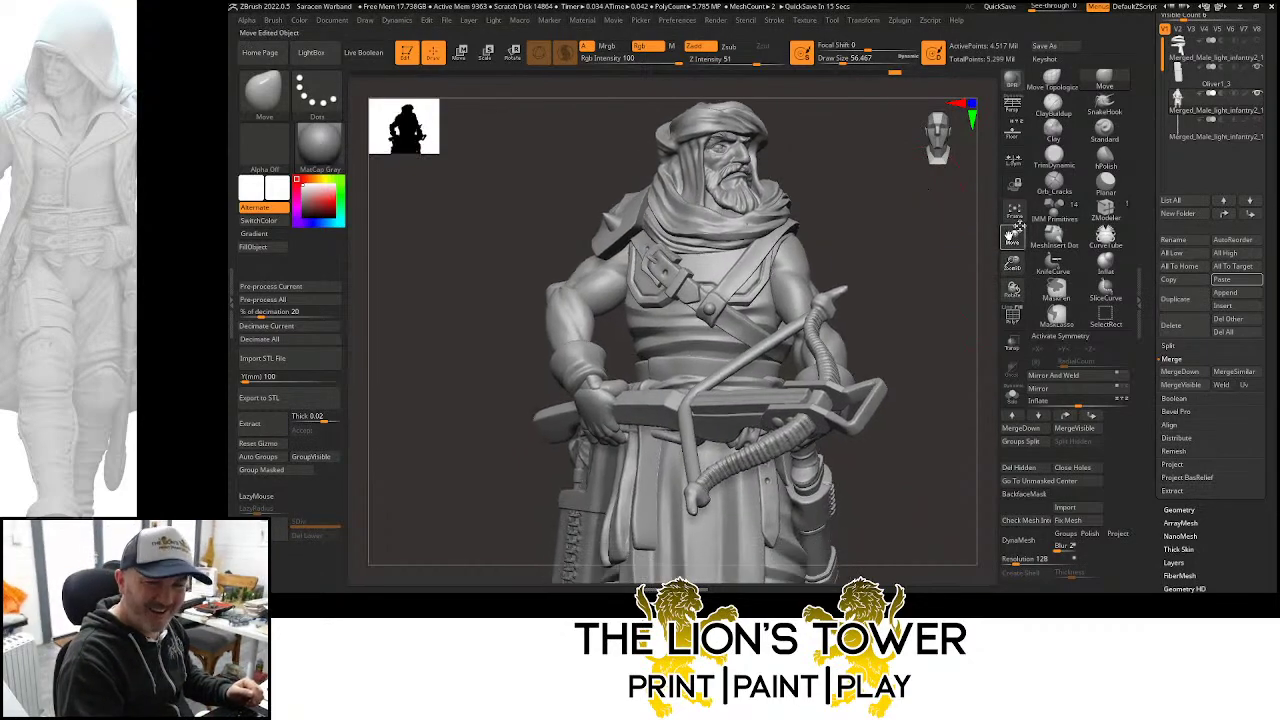
mouse_move(946, 266)
left_mouse_down()
mouse_move(956, 304)
mouse_move(926, 297)
mouse_move(914, 320)
mouse_move(930, 273)
left_mouse_up()
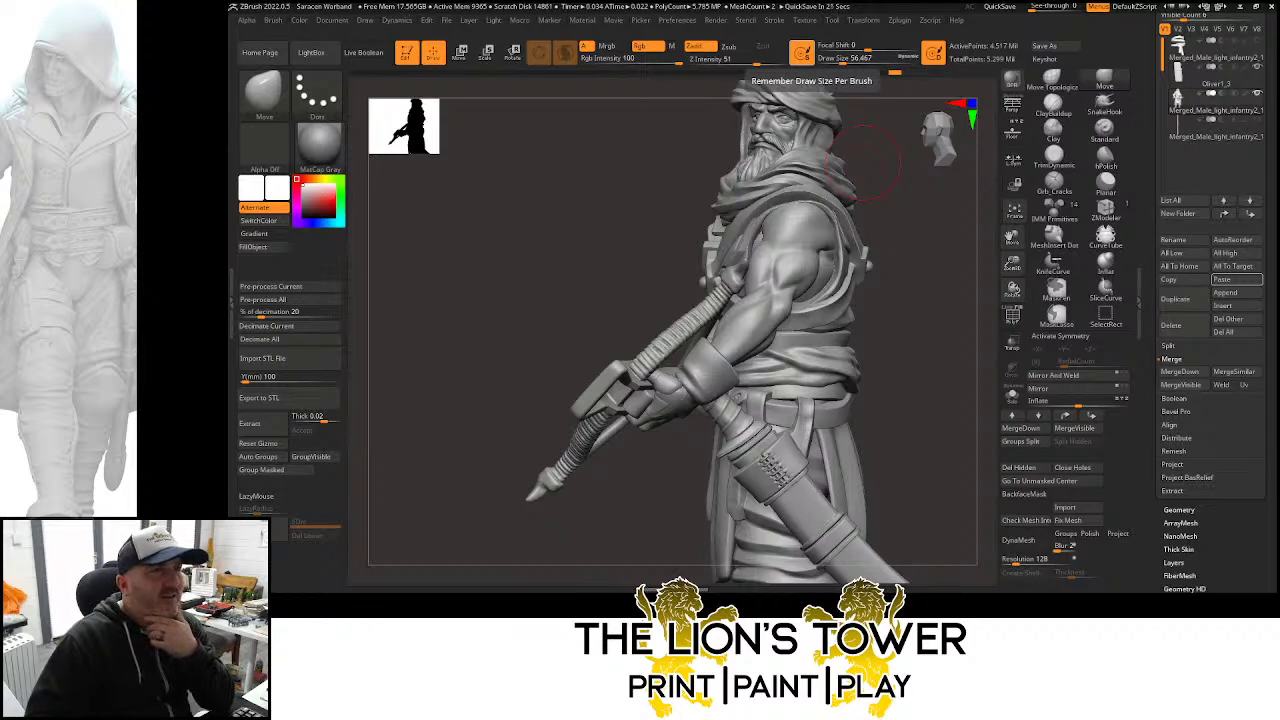
Switch to the Chrome browser, maximise it, and look through the image results for "ed stafford kazhakstan"
left_click_drag(600, 0, 755, 120)
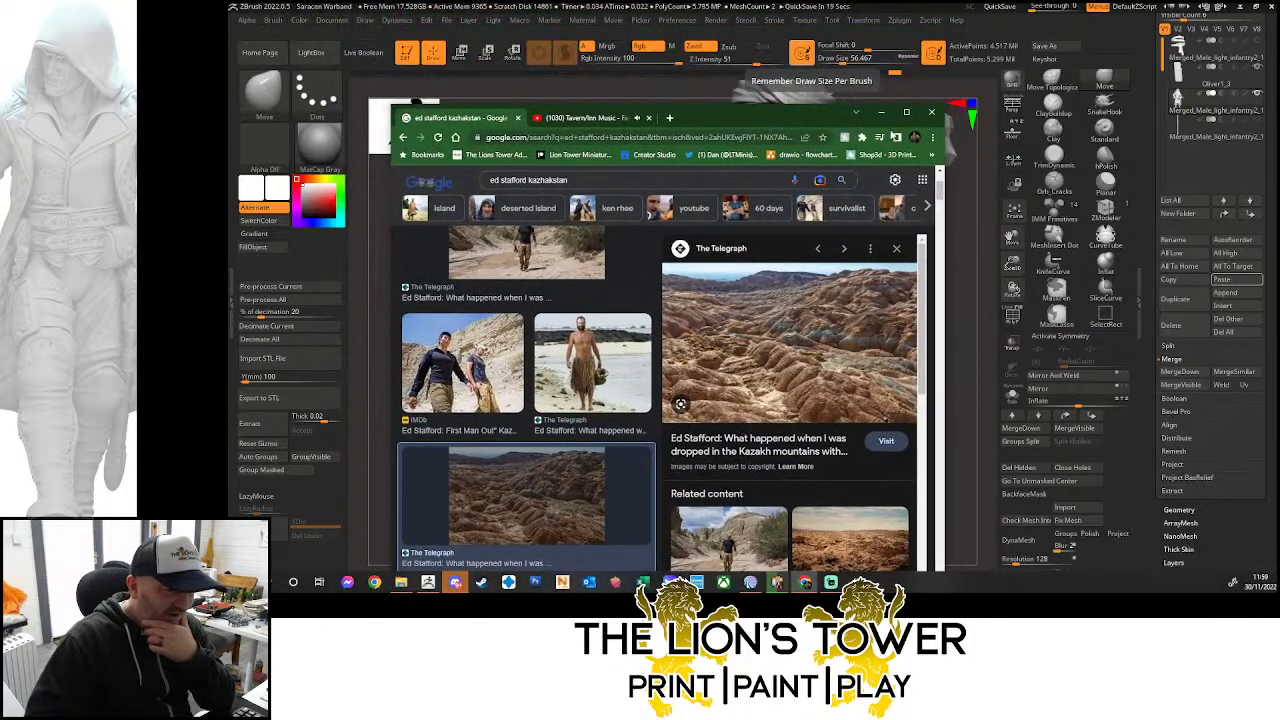
left_click(906, 111)
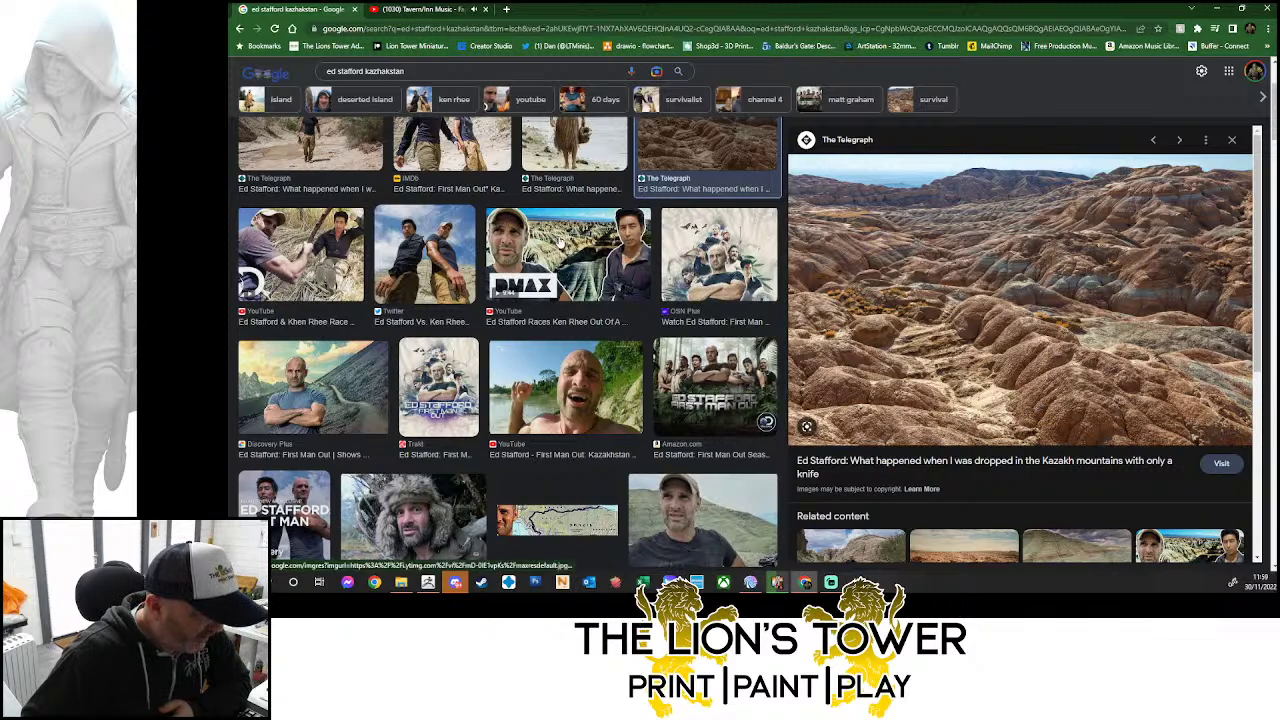
left_click(560, 240)
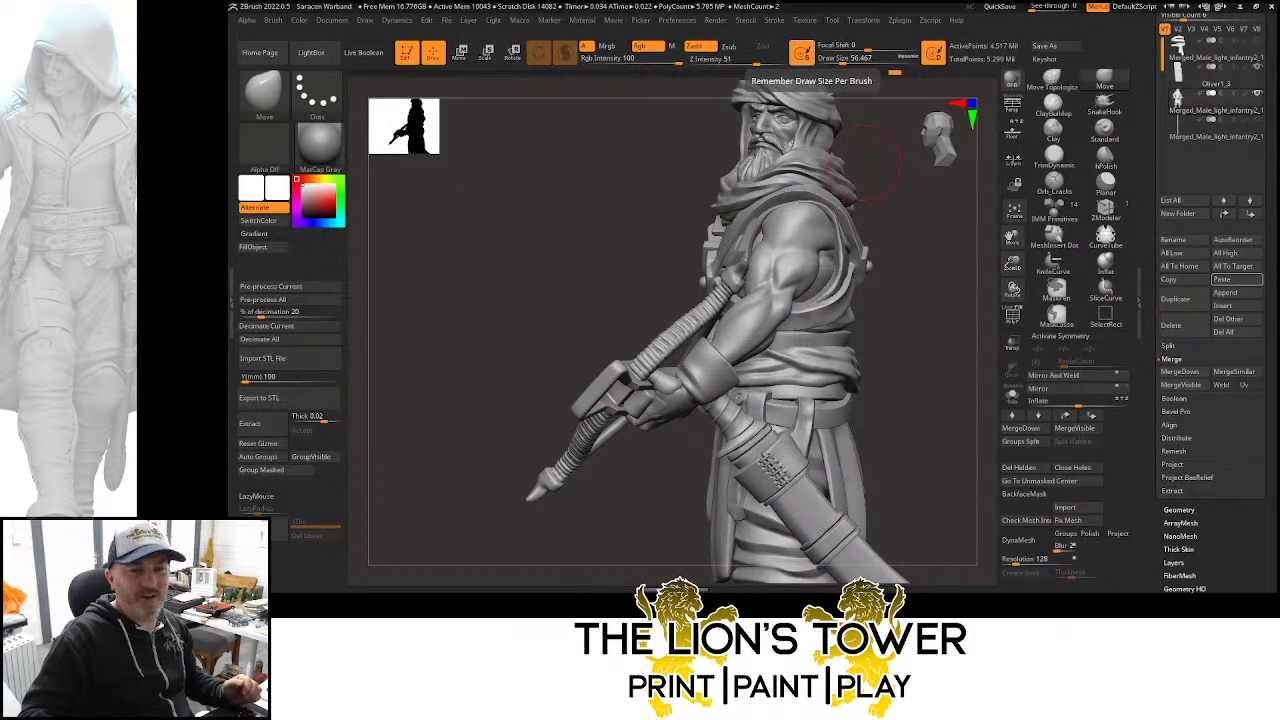
Return to ZBrush and isolate the sword scabbard and its bands at the figure's hip
left_click_drag(1012, 261, 1010, 243)
mouse_move(923, 326)
left_mouse_down()
mouse_move(967, 325)
mouse_move(946, 326)
mouse_move(988, 353)
mouse_move(967, 361)
mouse_move(951, 329)
mouse_move(946, 366)
mouse_move(900, 306)
mouse_move(916, 301)
mouse_move(886, 294)
left_mouse_up()
mouse_move(863, 349)
left_mouse_down()
mouse_move(866, 314)
mouse_move(792, 310)
mouse_move(920, 266)
mouse_move(900, 280)
left_mouse_up()
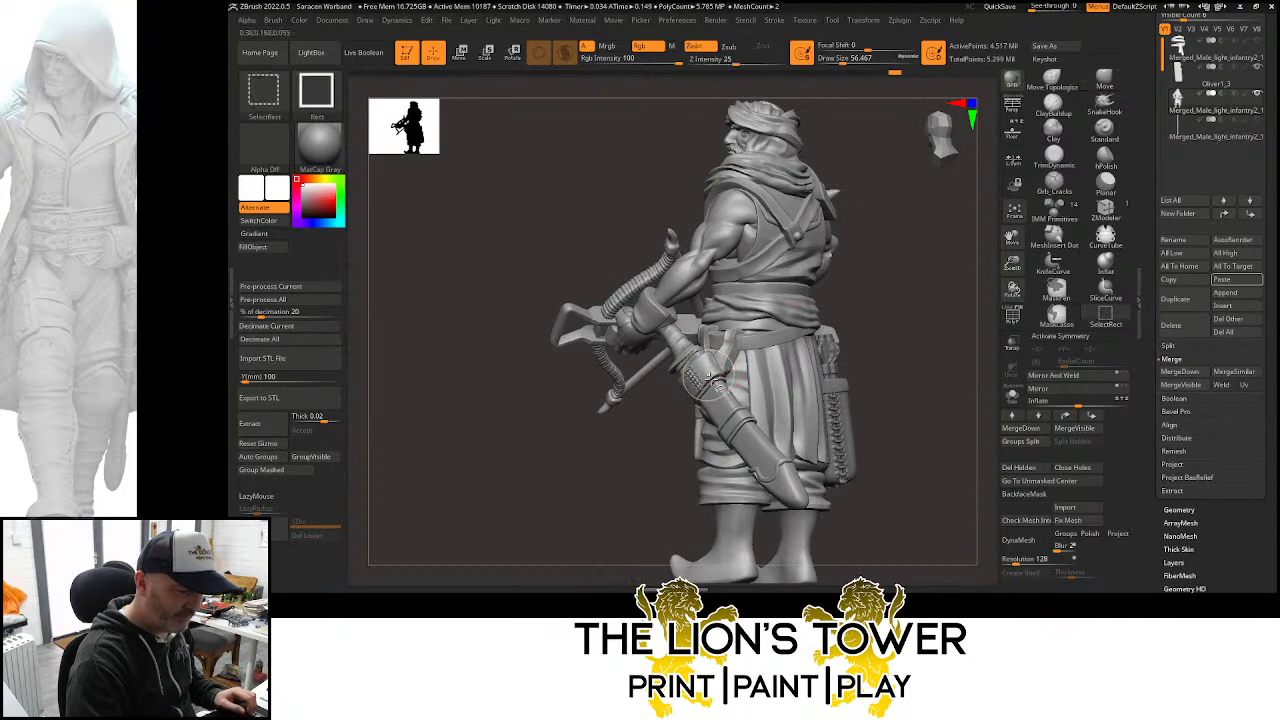
left_click(724, 400, "ctrl+shift")
left_click(746, 421, "ctrl+shift")
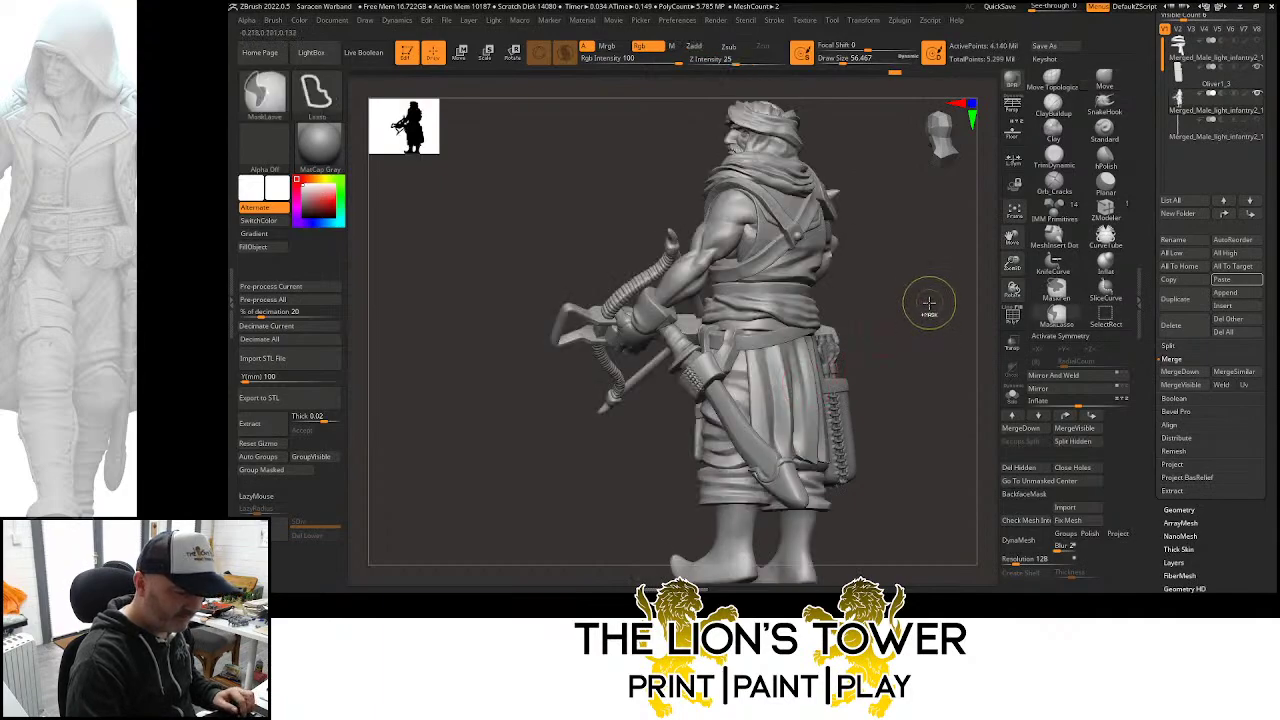
key("ctrl+z")
left_click_drag(929, 302, 970, 345)
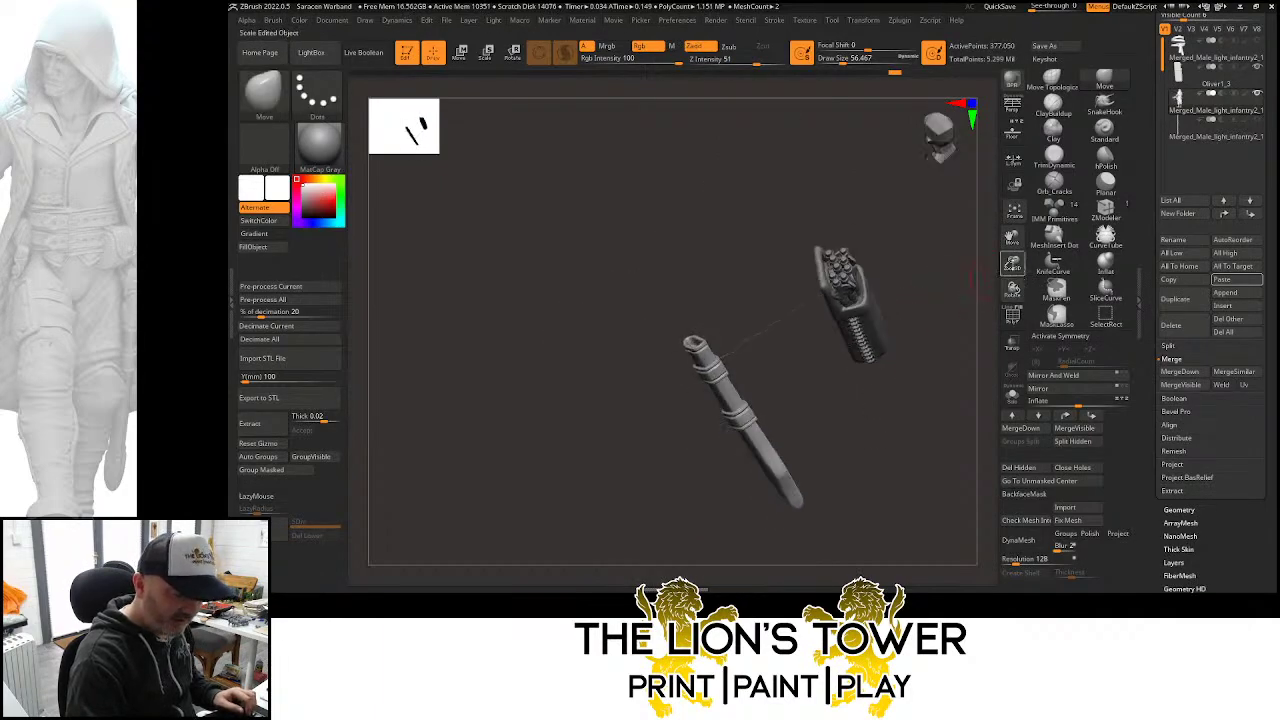
Examine the isolated scabbard's polygroups and the stray line running out of it with the PolyFrame display
mouse_move(1012, 264)
left_mouse_down()
mouse_move(876, 346)
mouse_move(794, 286)
left_mouse_up()
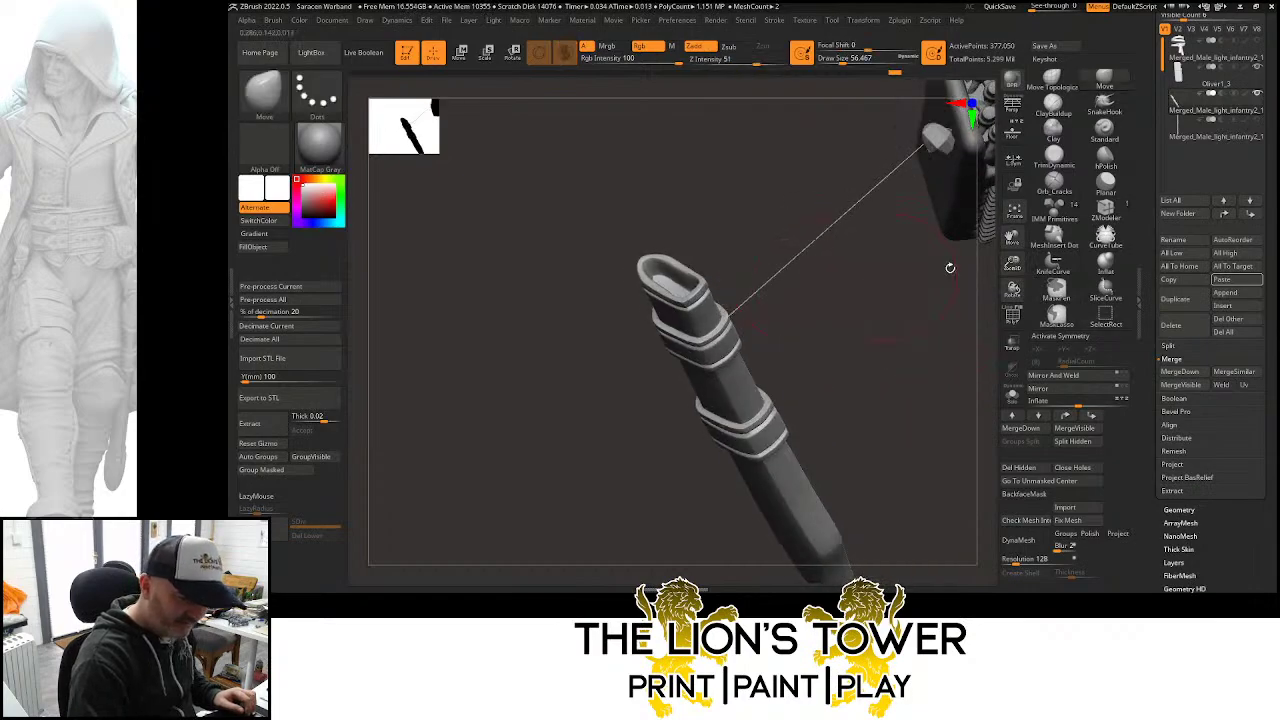
left_click(1012, 316)
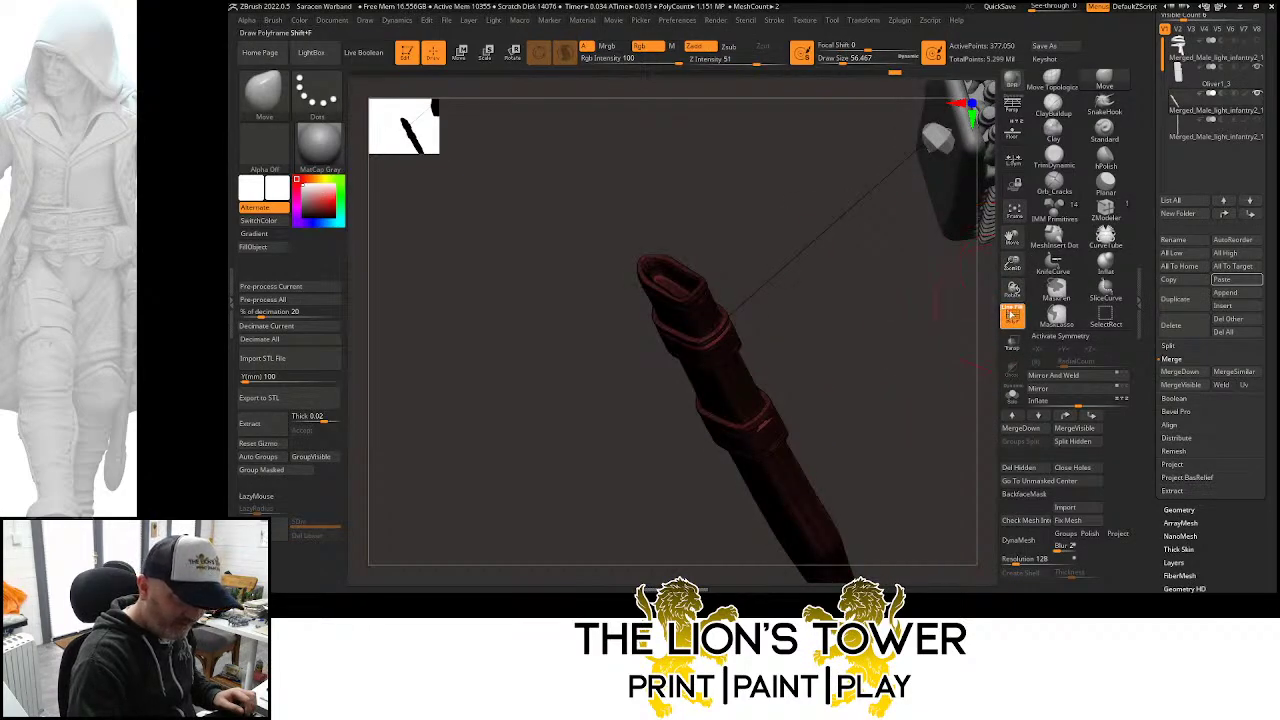
left_click(1012, 316)
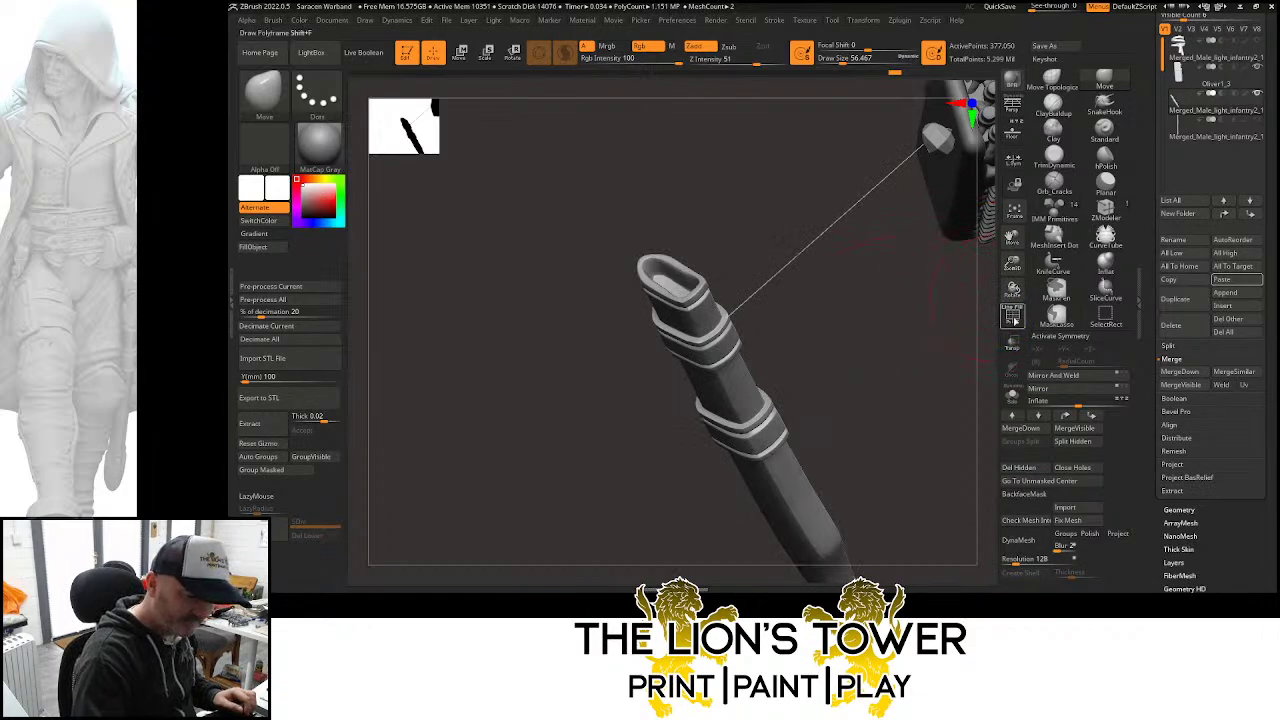
left_click(1012, 316)
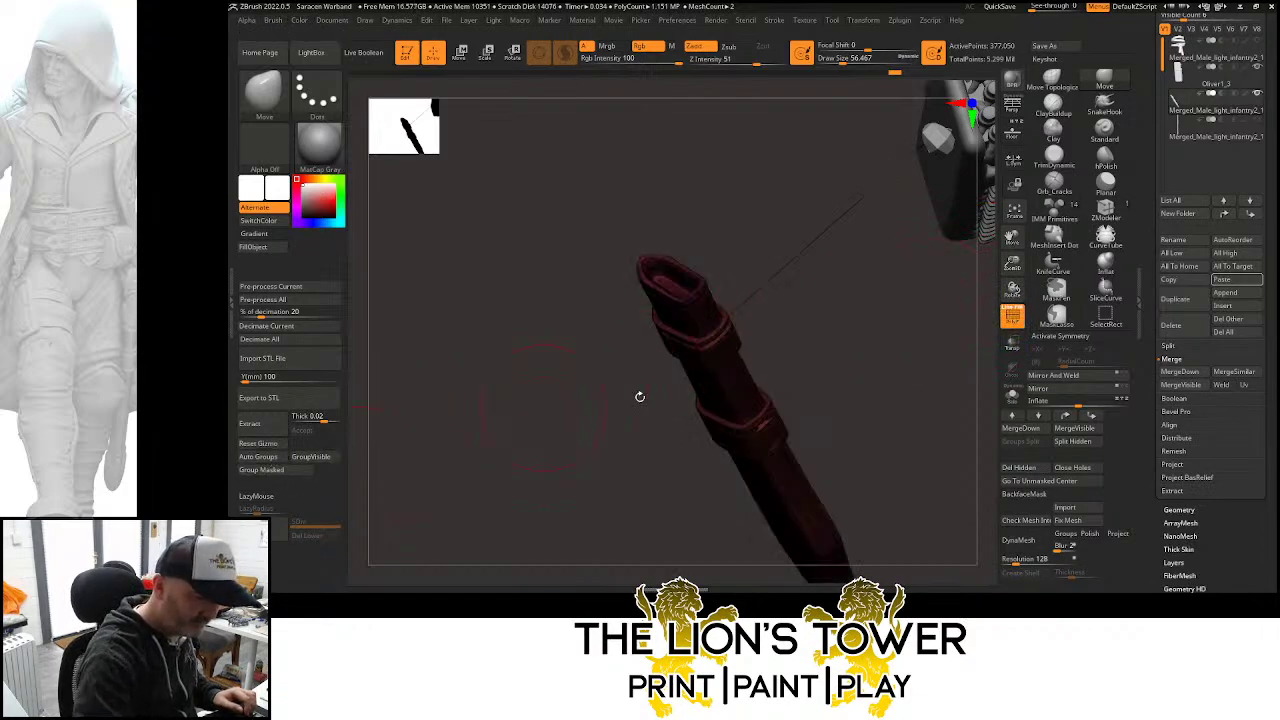
left_click_drag(972, 300, 885, 392)
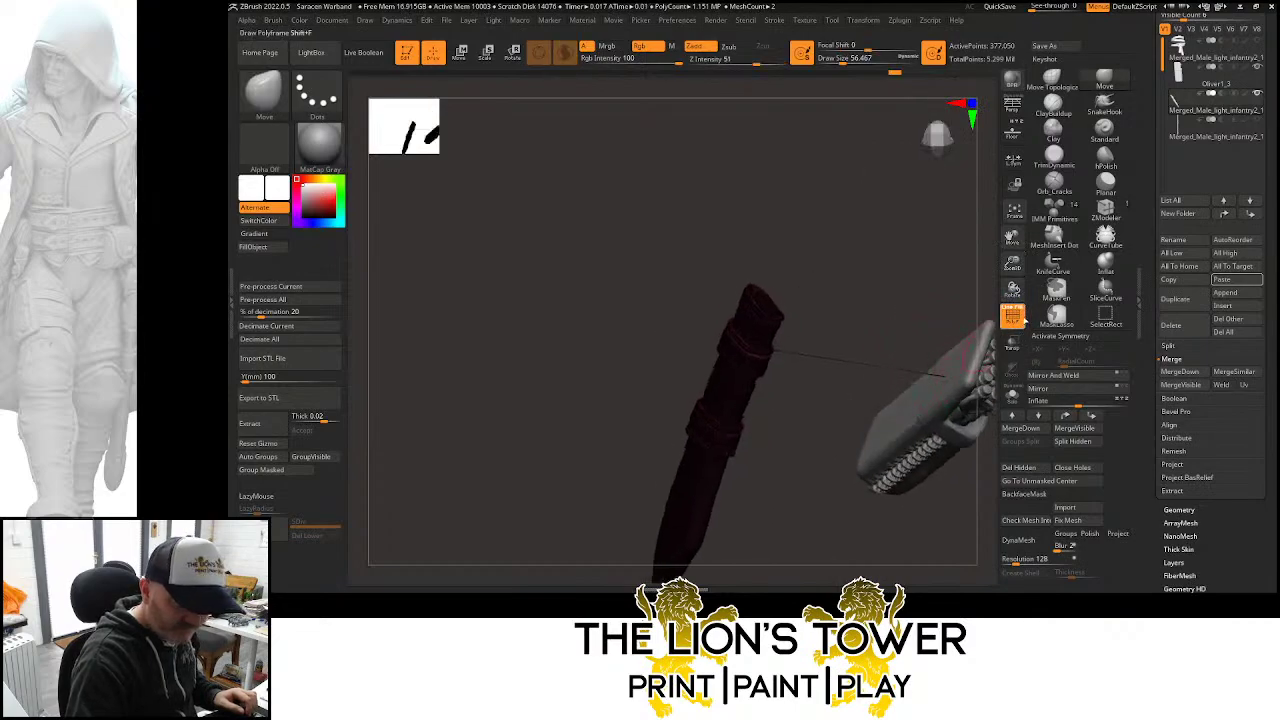
left_click_drag(1012, 263, 909, 214)
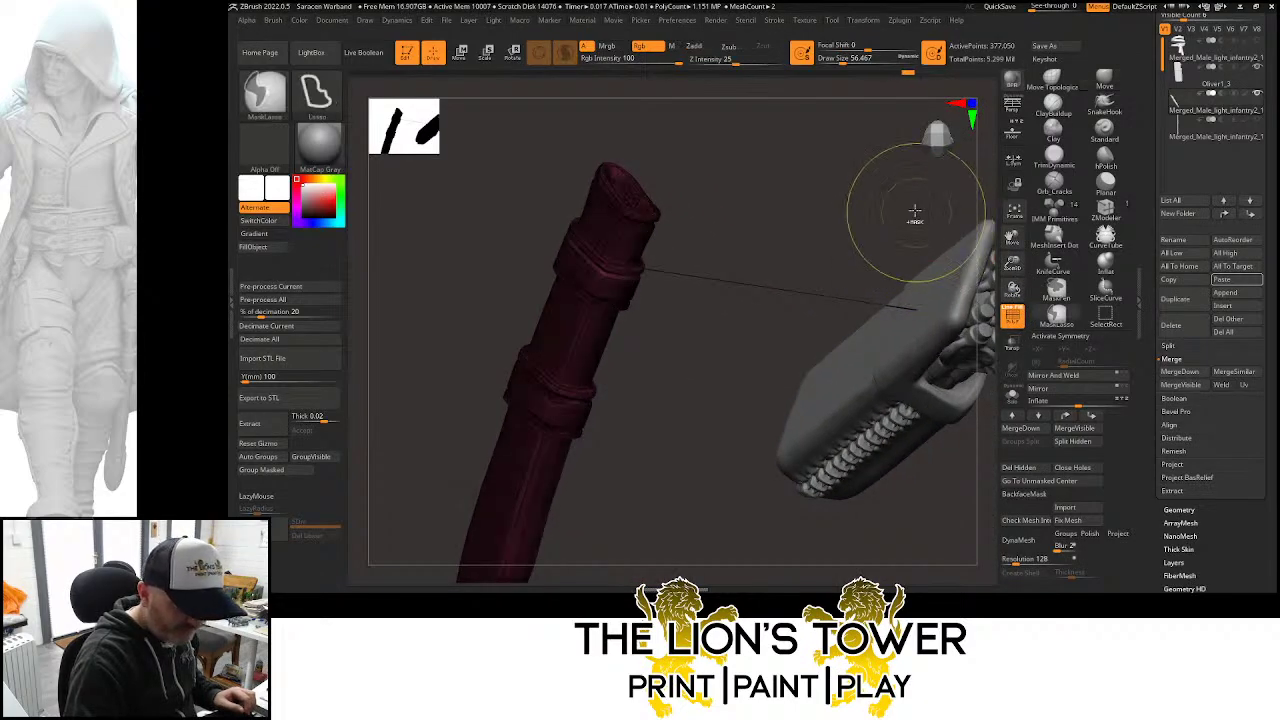
left_click(895, 220, "ctrl")
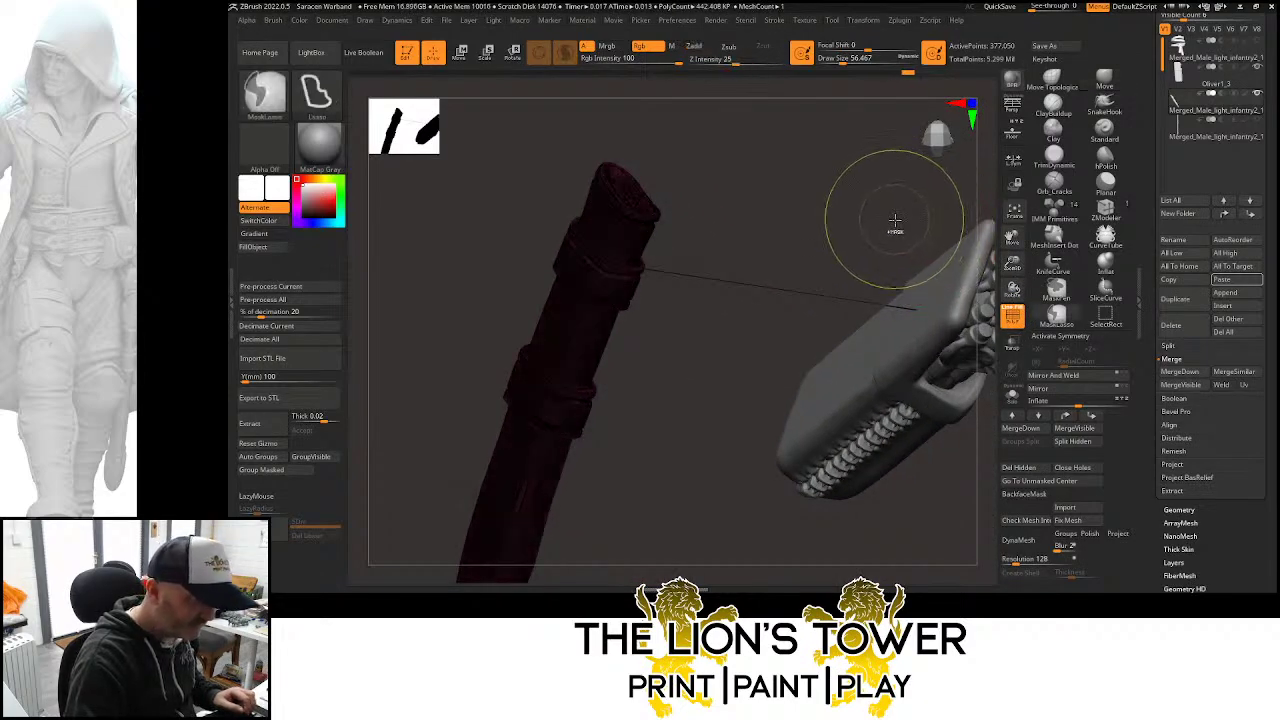
left_click(1012, 316)
Clear the scabbard's mask, view it in Solo mode, and group the masked far end of its stray line
key("ctrl")
mouse_move(757, 195)
left_mouse_down("ctrl")
mouse_move(983, 438)
mouse_move(975, 385)
left_mouse_up("ctrl")
mouse_move(801, 197)
left_mouse_down("ctrl")
mouse_move(950, 240)
mouse_move(958, 285)
left_mouse_up("ctrl")
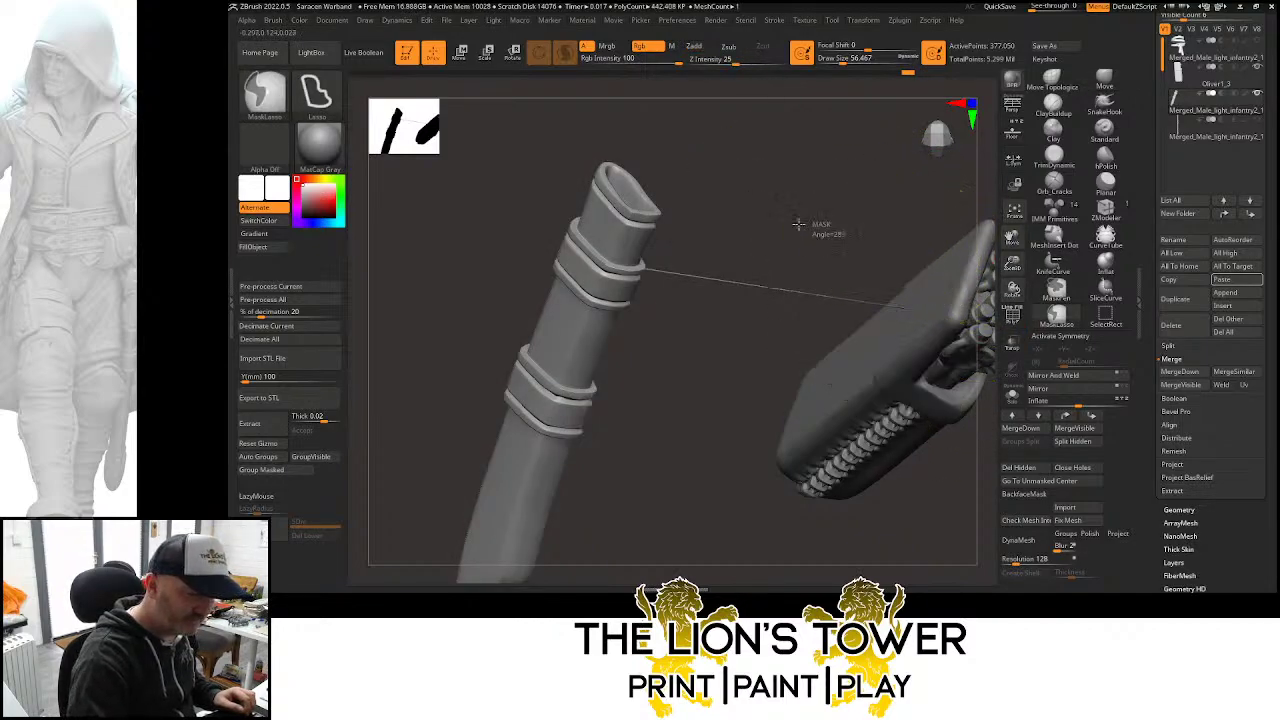
mouse_move(829, 229)
left_mouse_down("ctrl")
mouse_move(656, 250)
mouse_move(790, 404)
left_mouse_up("ctrl")
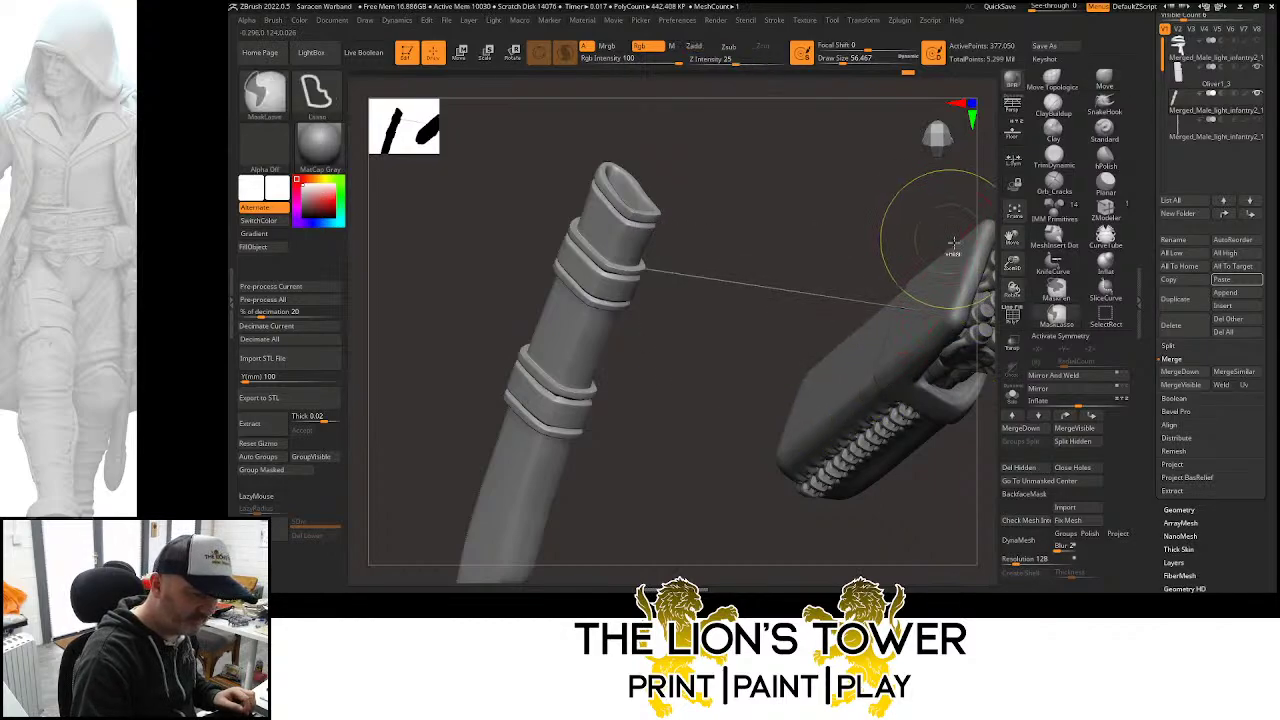
left_click(1013, 398)
left_click_drag(916, 396, 960, 394)
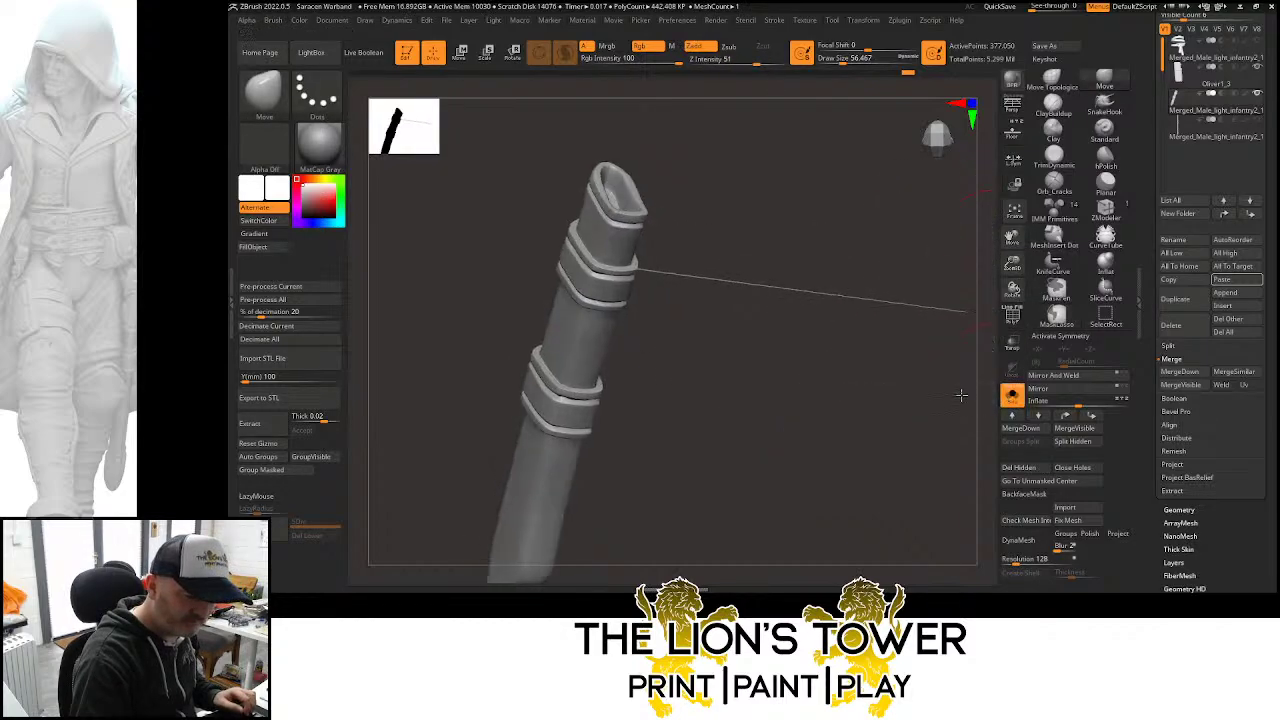
left_click_drag(988, 243, 971, 249)
left_click_drag(953, 303, 886, 264, "ctrl")
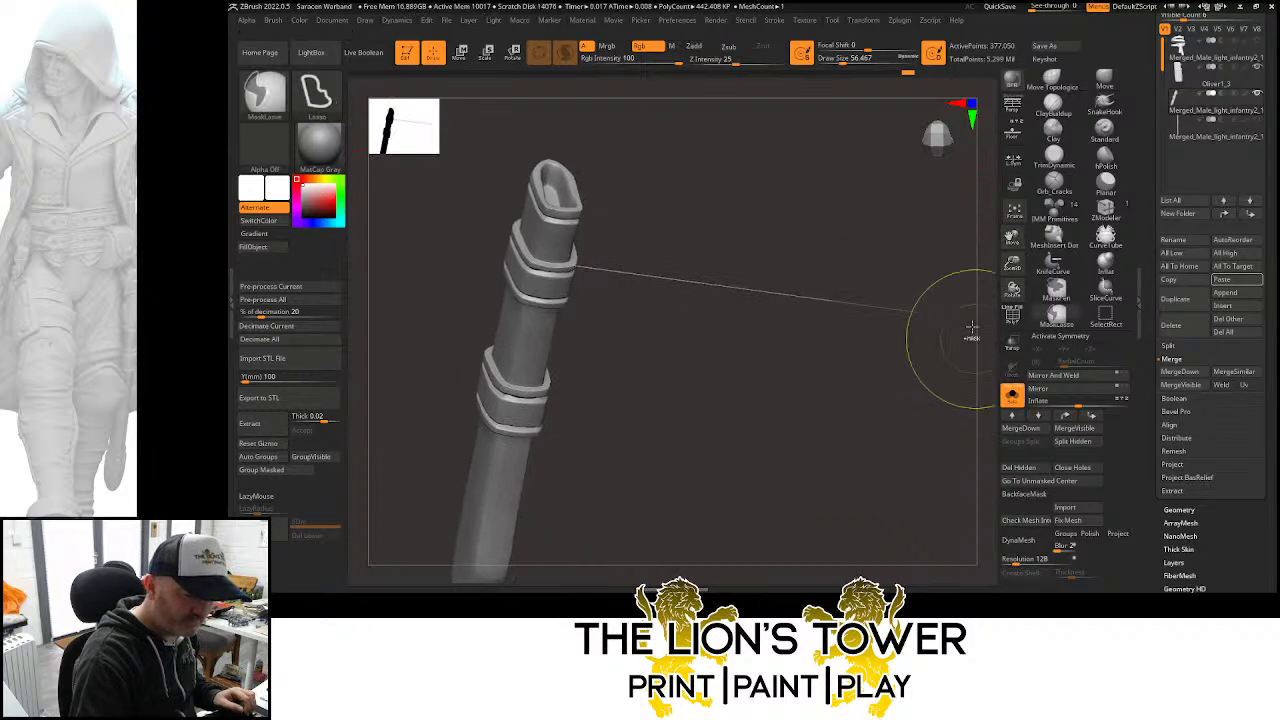
left_click(282, 471)
Bring back the full figure and check the legs on their own before showing the other parts again
left_click(877, 409, "ctrl+shift")
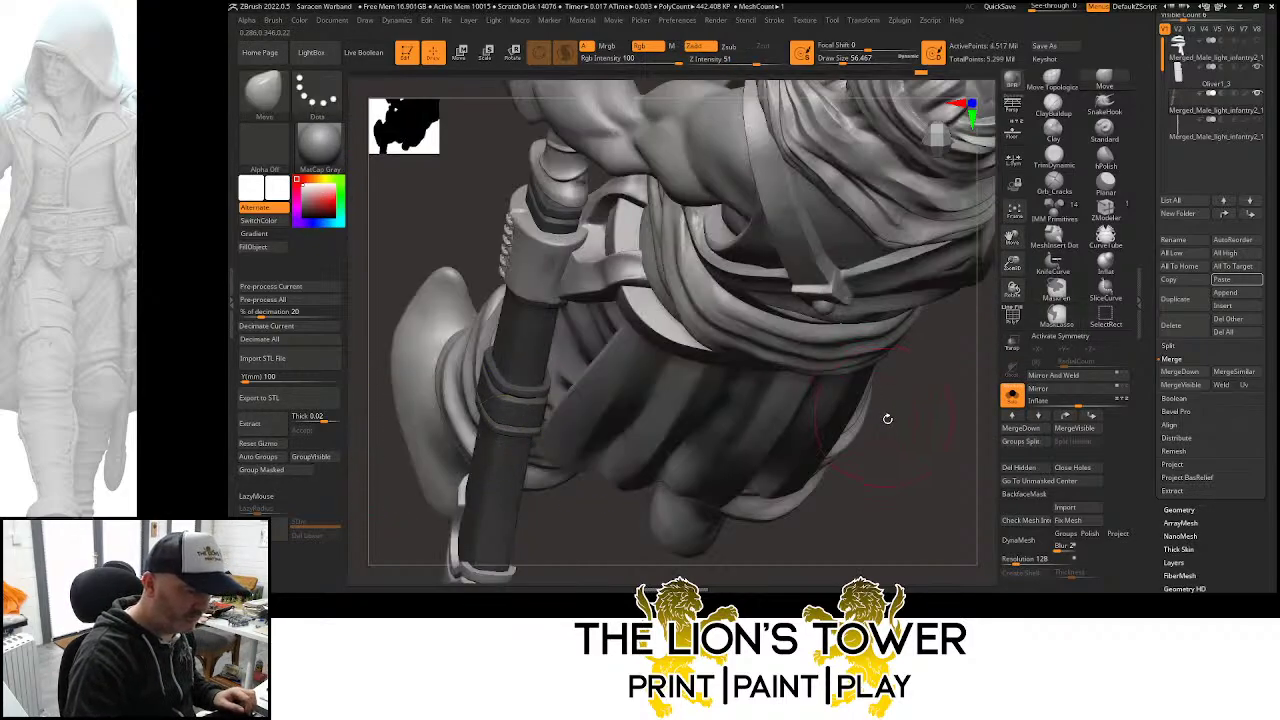
mouse_move(930, 437)
left_mouse_down()
mouse_move(927, 343)
mouse_move(847, 320)
left_mouse_up()
left_click(847, 318, "ctrl+shift")
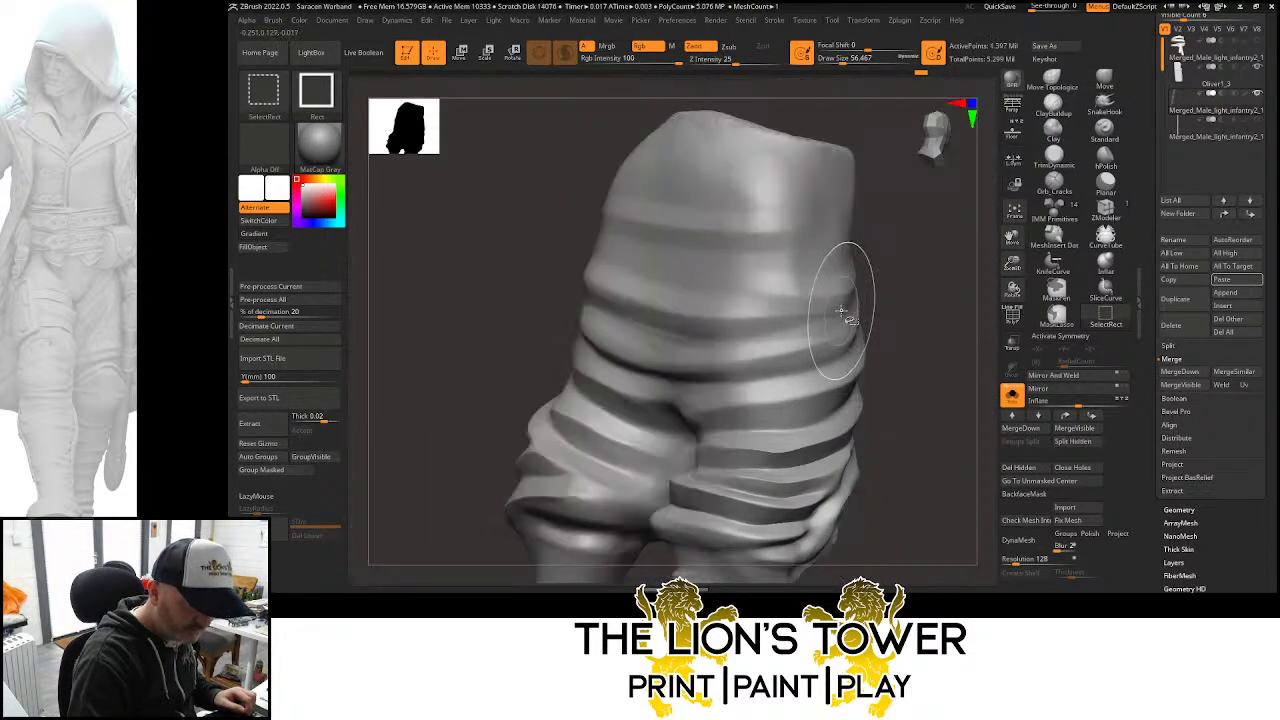
left_click(886, 305, "ctrl+shift")
mouse_move(899, 417)
left_mouse_down()
mouse_move(946, 449)
mouse_move(943, 432)
left_mouse_up()
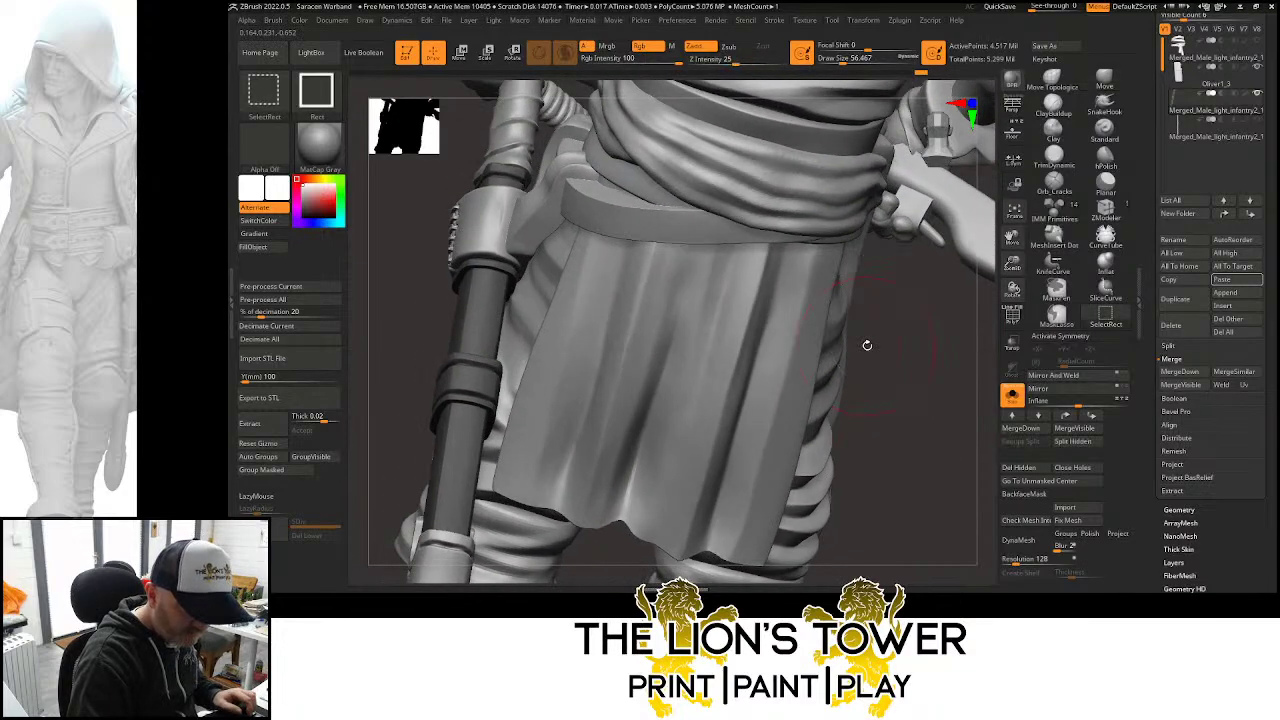
Reverse the visibility to check for stray geometry, restore the full figure, and close the holes in its mesh
left_click_drag(895, 328, 911, 349, "ctrl+shift")
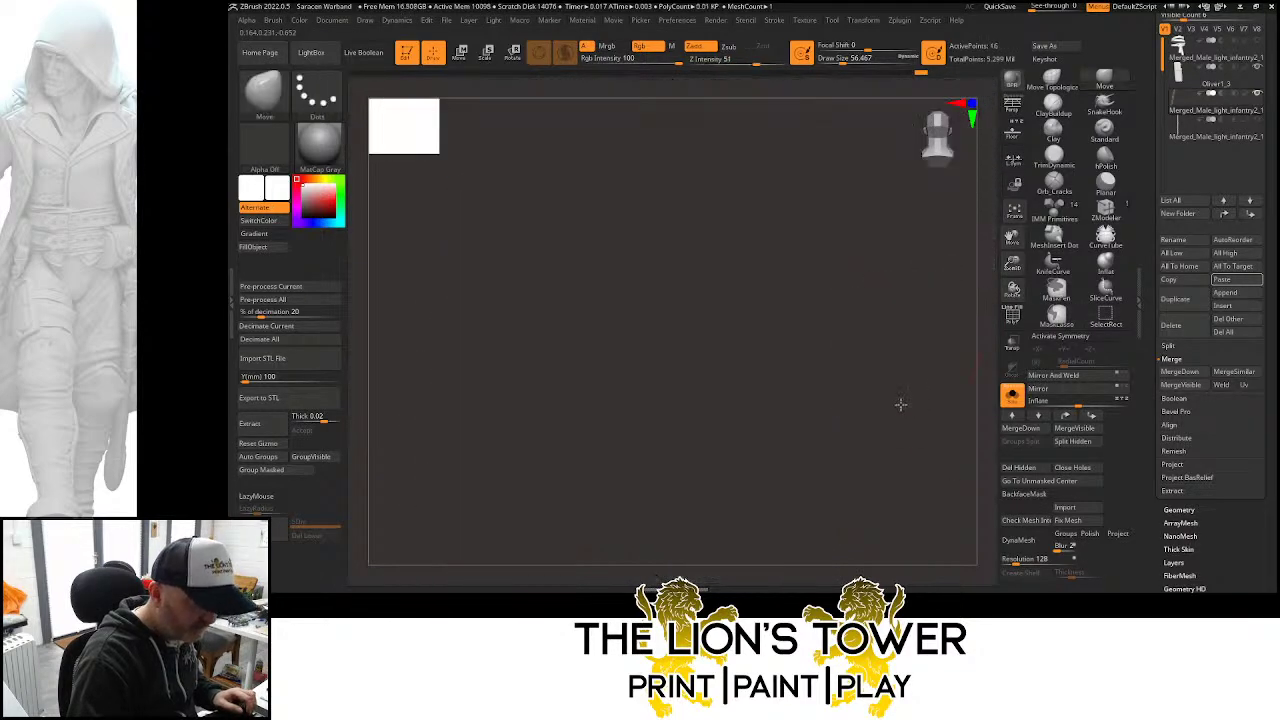
left_click_drag(901, 404, 924, 357)
left_click(928, 365, "ctrl+shift")
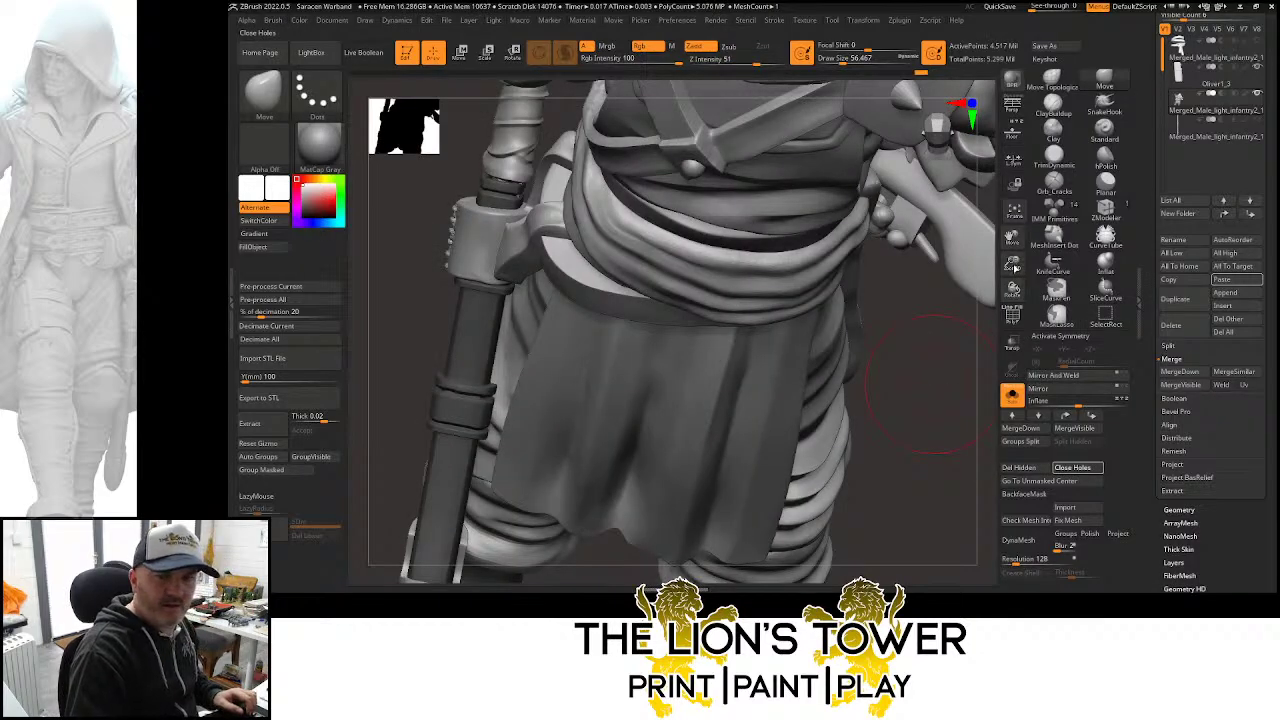
left_click(1072, 467)
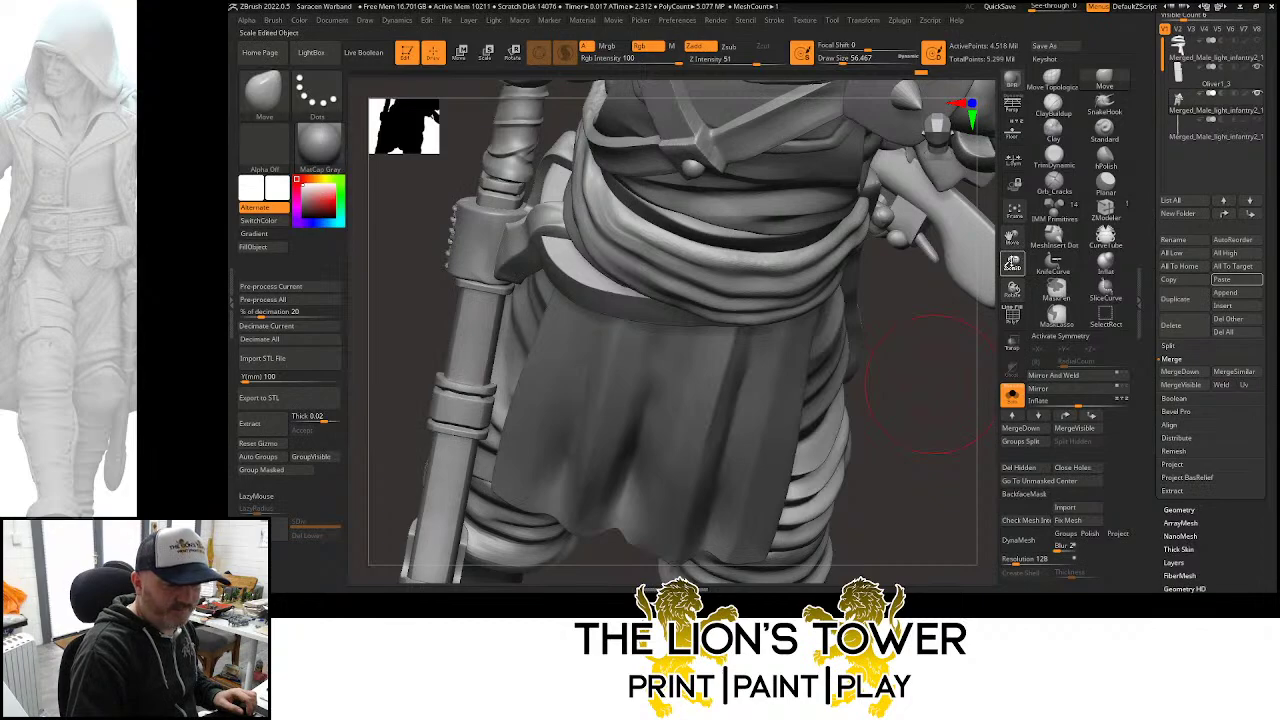
Frame the figure from behind and hide the scabbard hanging at its hip
key("f")
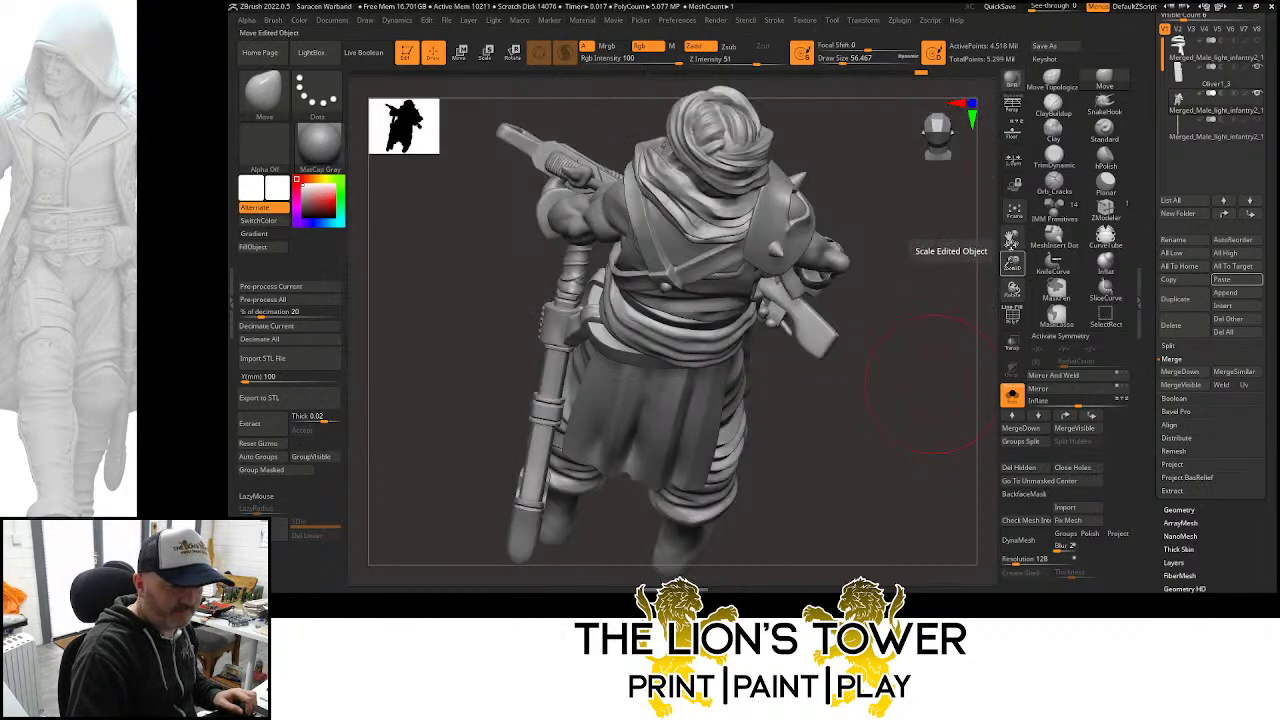
left_click_drag(1011, 241, 994, 306)
left_click_drag(958, 372, 945, 305)
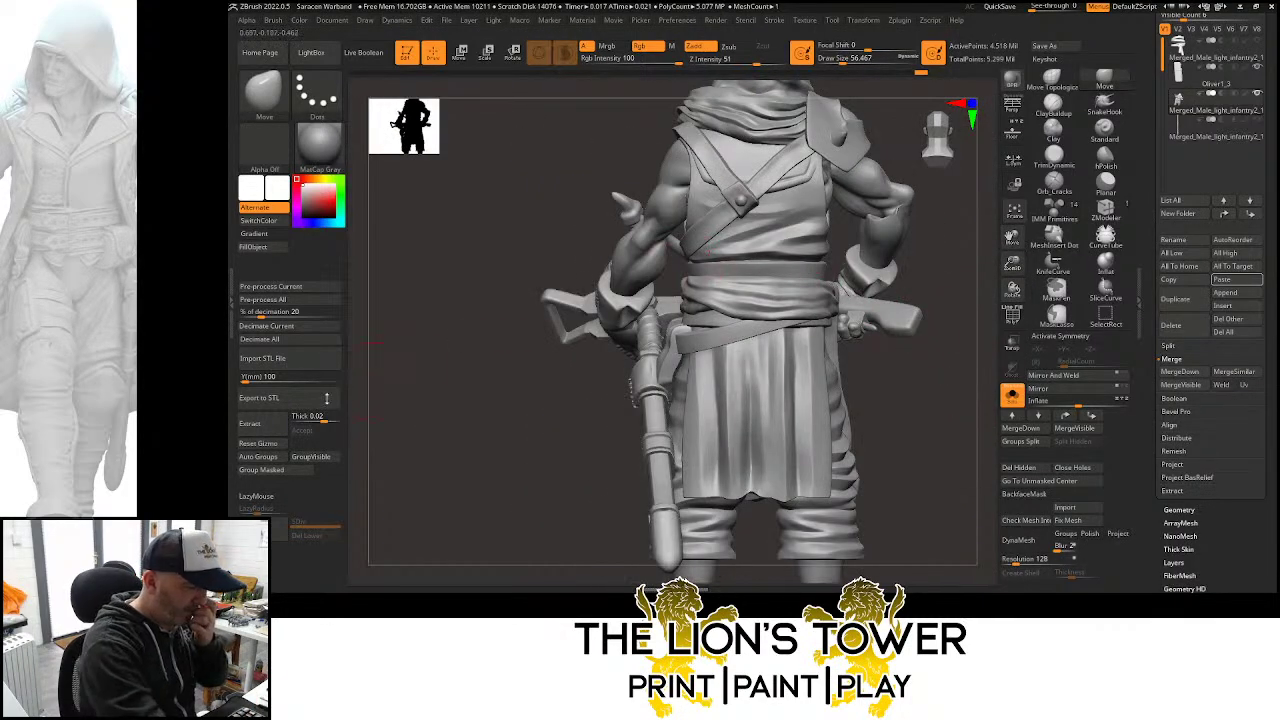
mouse_move(673, 423)
left_mouse_down()
mouse_move(972, 393)
mouse_move(960, 398)
mouse_move(946, 360)
mouse_move(877, 354)
left_mouse_up()
key("ctrl+shift")
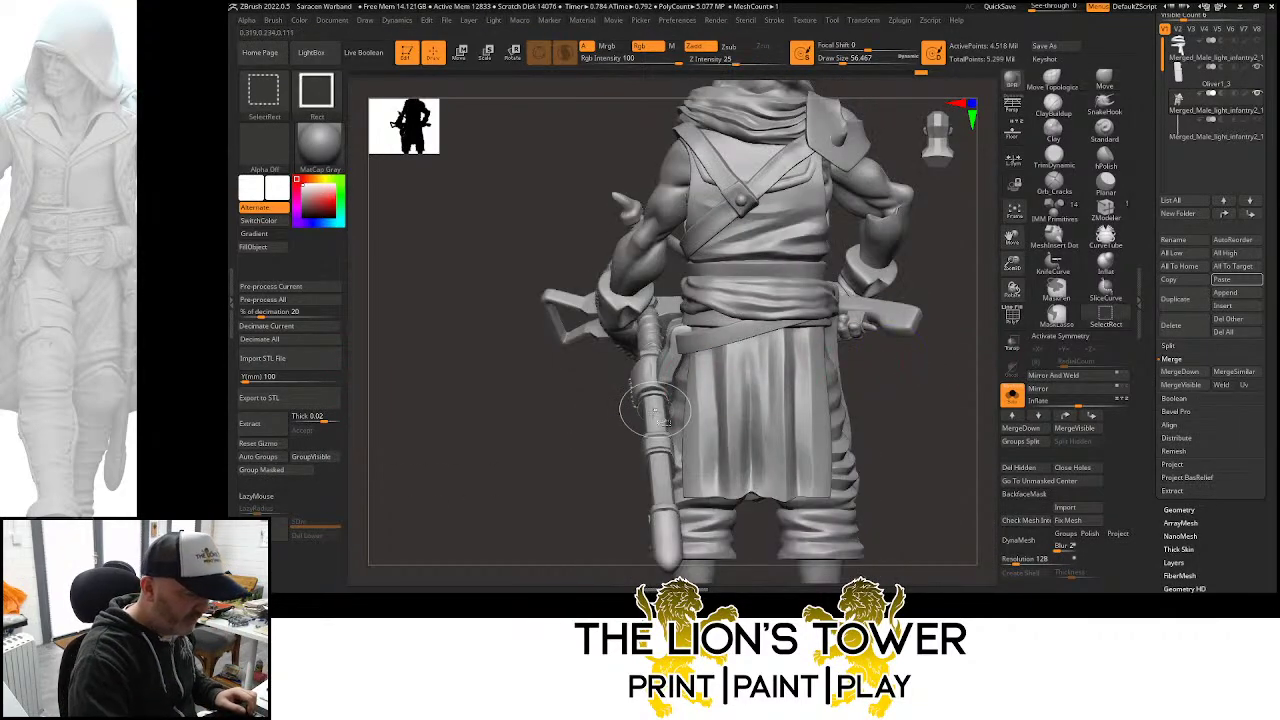
left_click(655, 415, "ctrl+shift")
left_click(655, 259, "ctrl+shift")
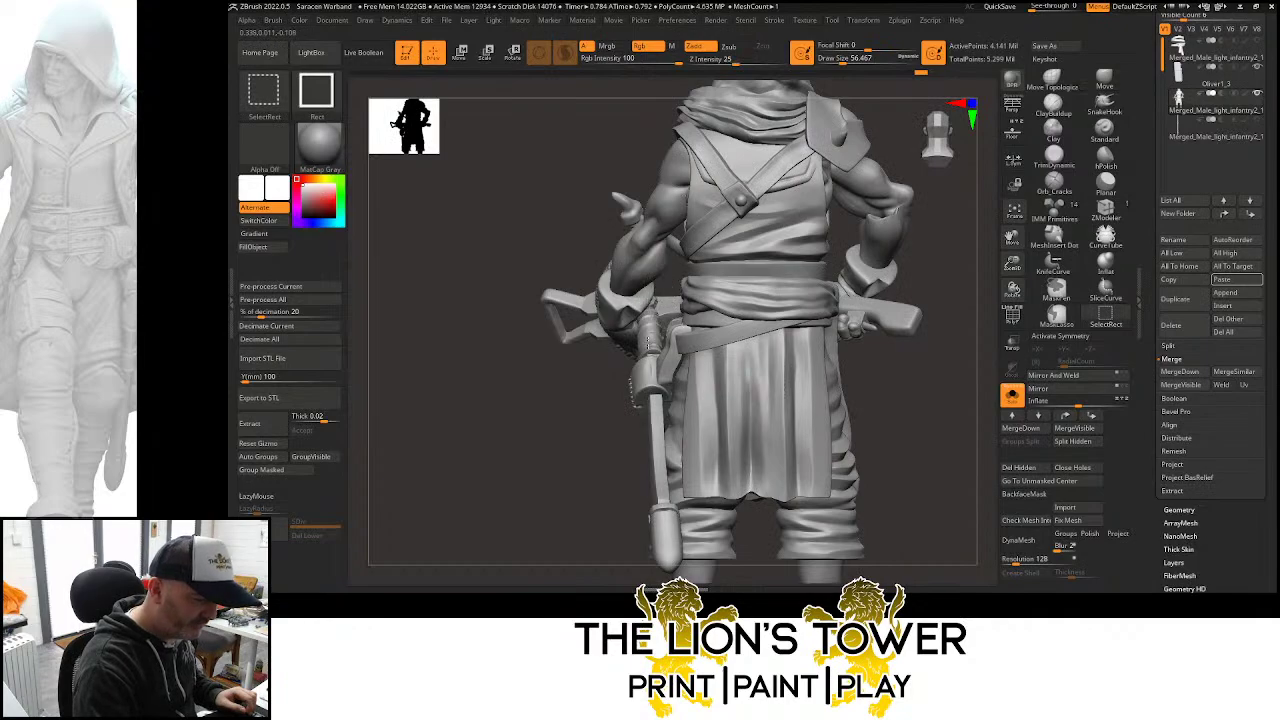
Isolate the scabbard and its fittings at the figure's hip by masking the rest of the figure
left_click(654, 341, "ctrl+shift")
left_click(660, 368, "ctrl+alt+shift")
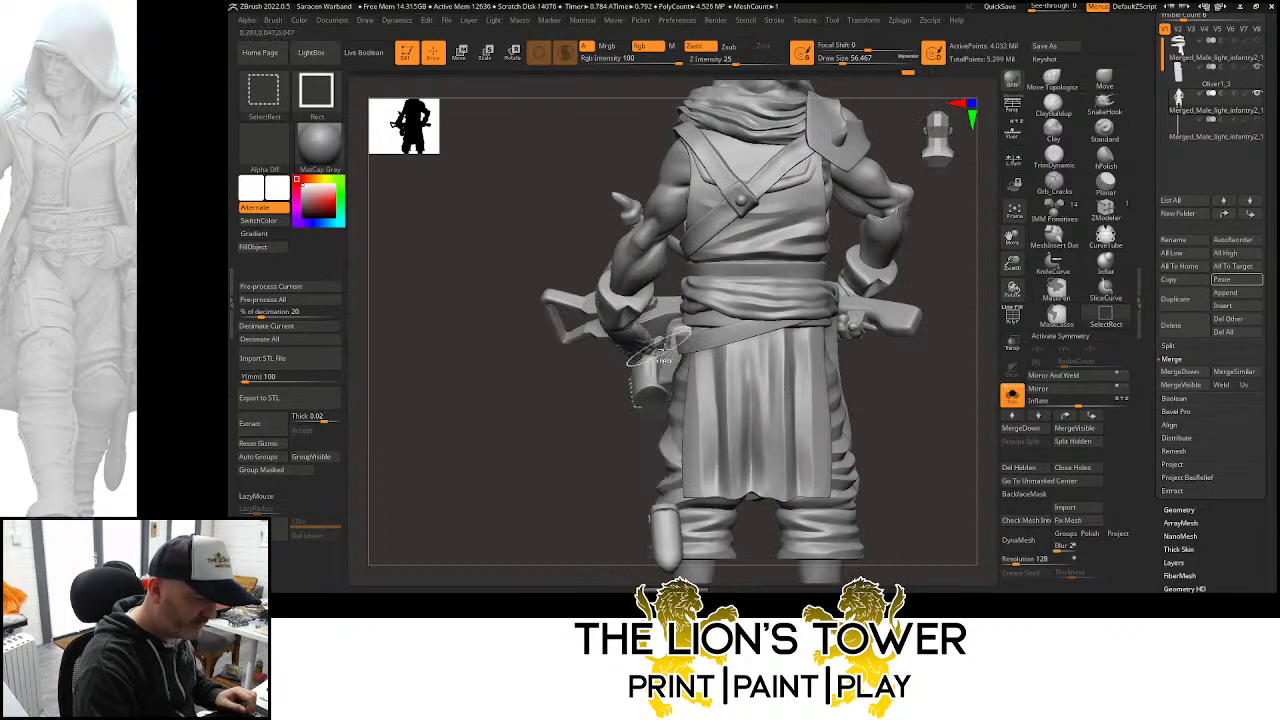
left_click_drag(955, 375, 785, 525)
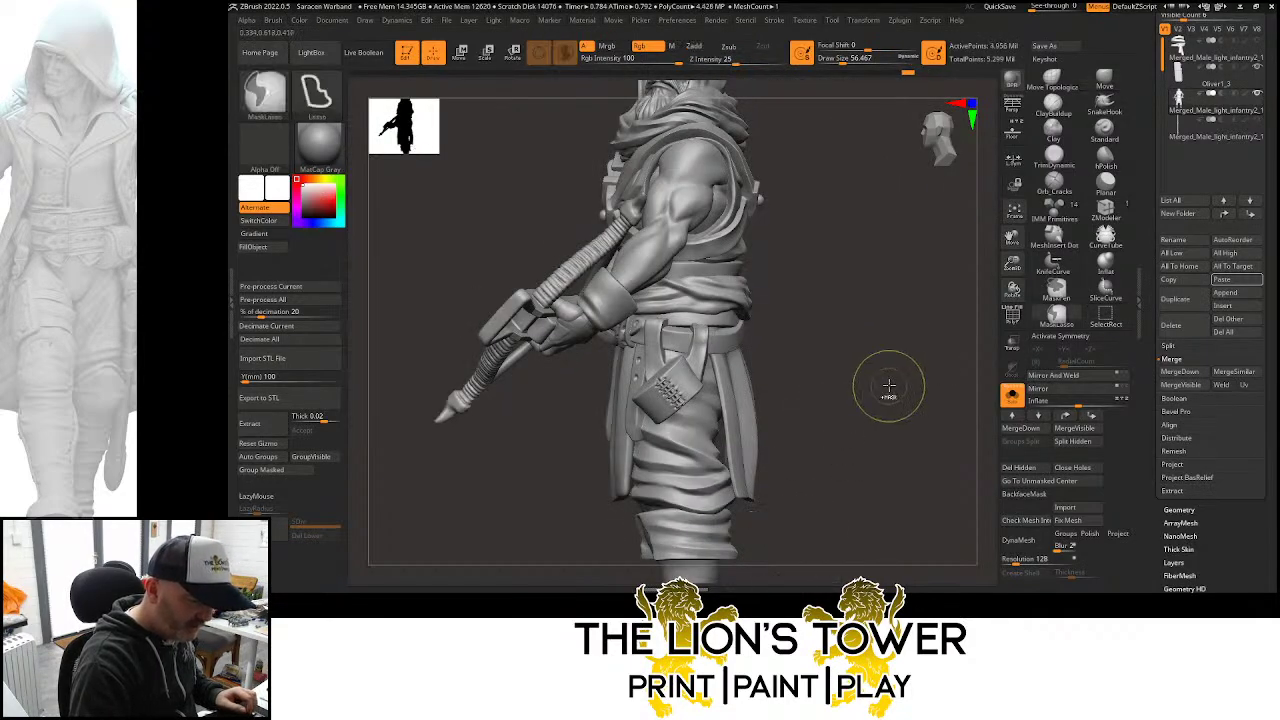
left_click(905, 335, "ctrl+shift")
left_click_drag(909, 329, 846, 336)
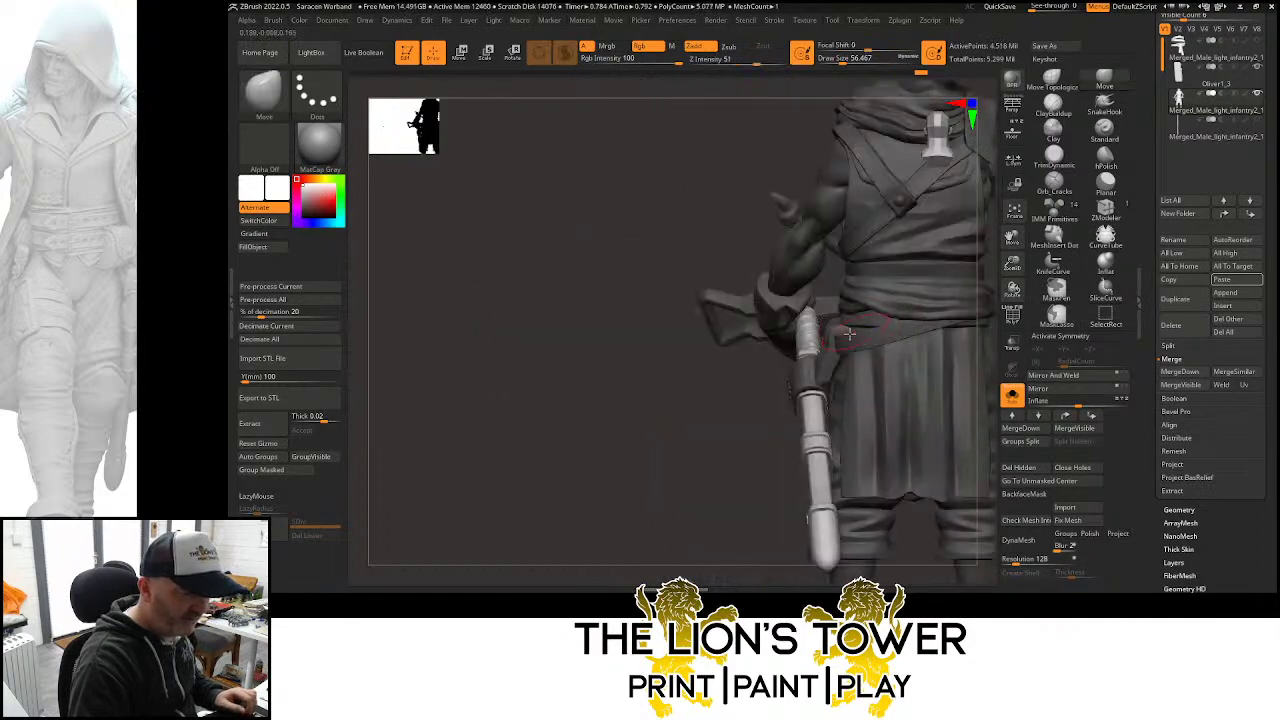
left_click(811, 375, "ctrl+shift")
left_click_drag(778, 407, 772, 436, "ctrl")
left_click(775, 440, "ctrl+shift")
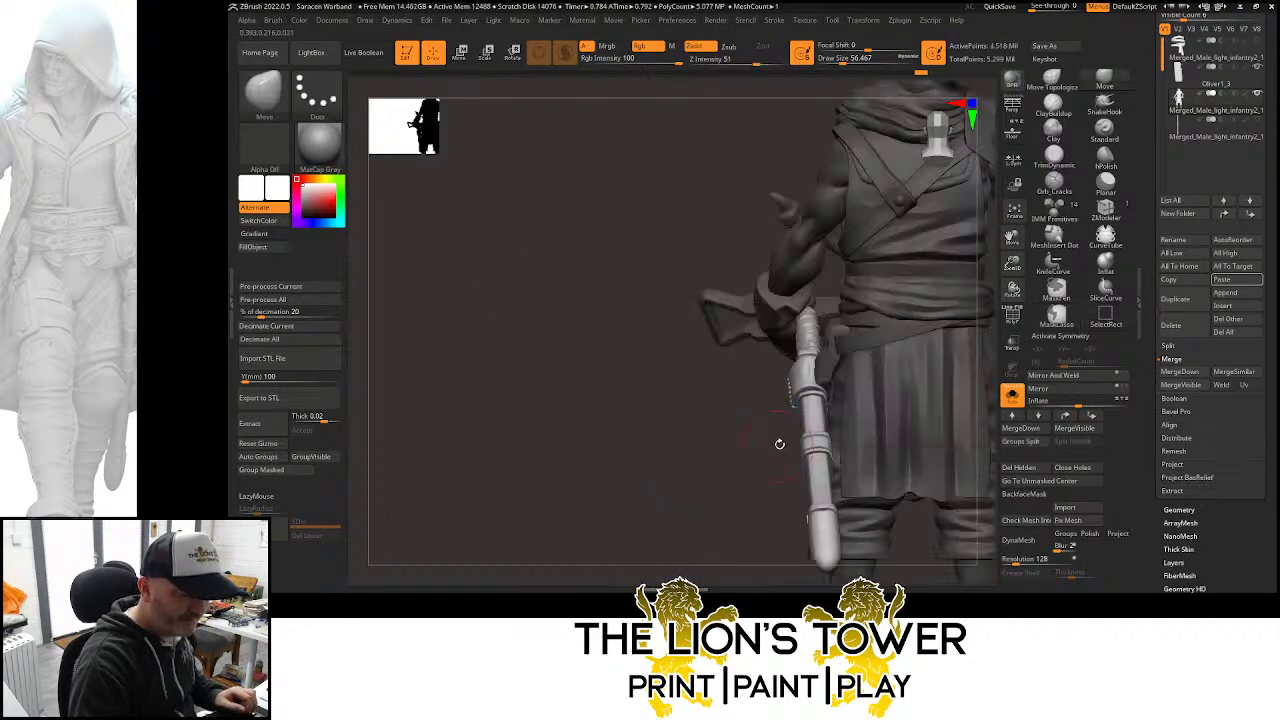
Move the unmasked scabbard from the hip onto the figure's back and rotate it toward a diagonal
key("r")
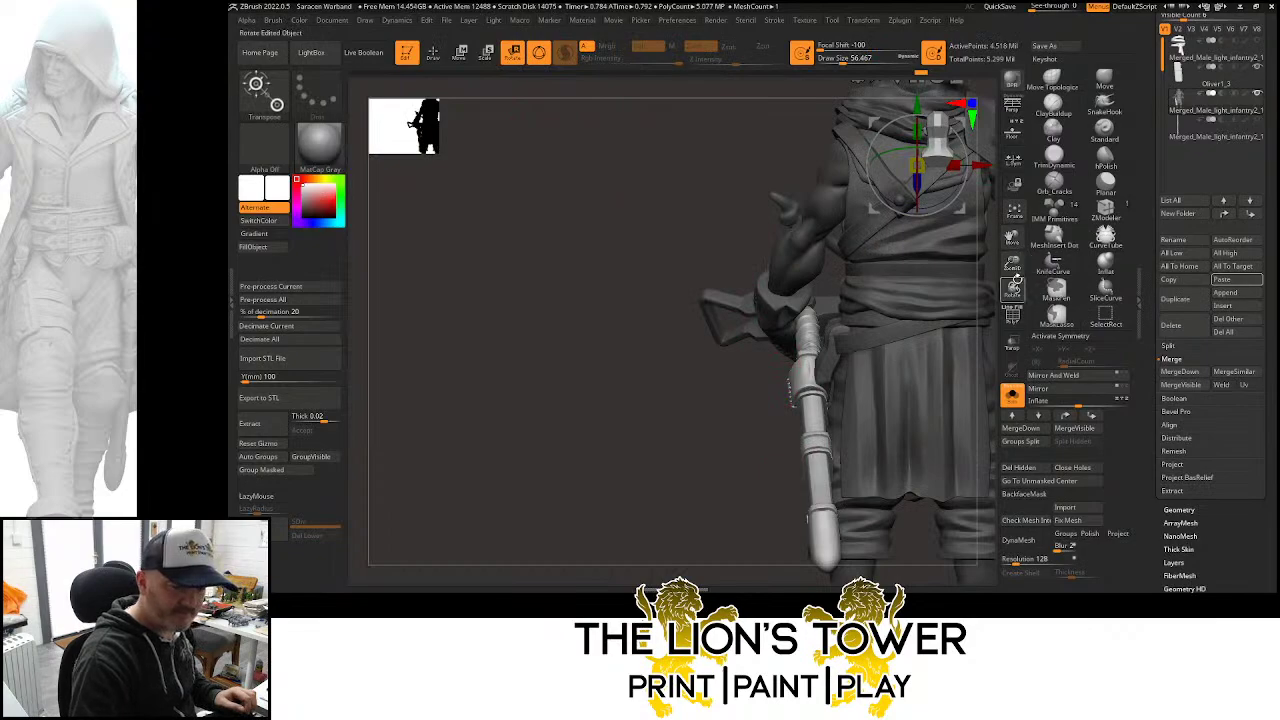
left_click_drag(1012, 268, 1006, 222)
left_click(828, 139)
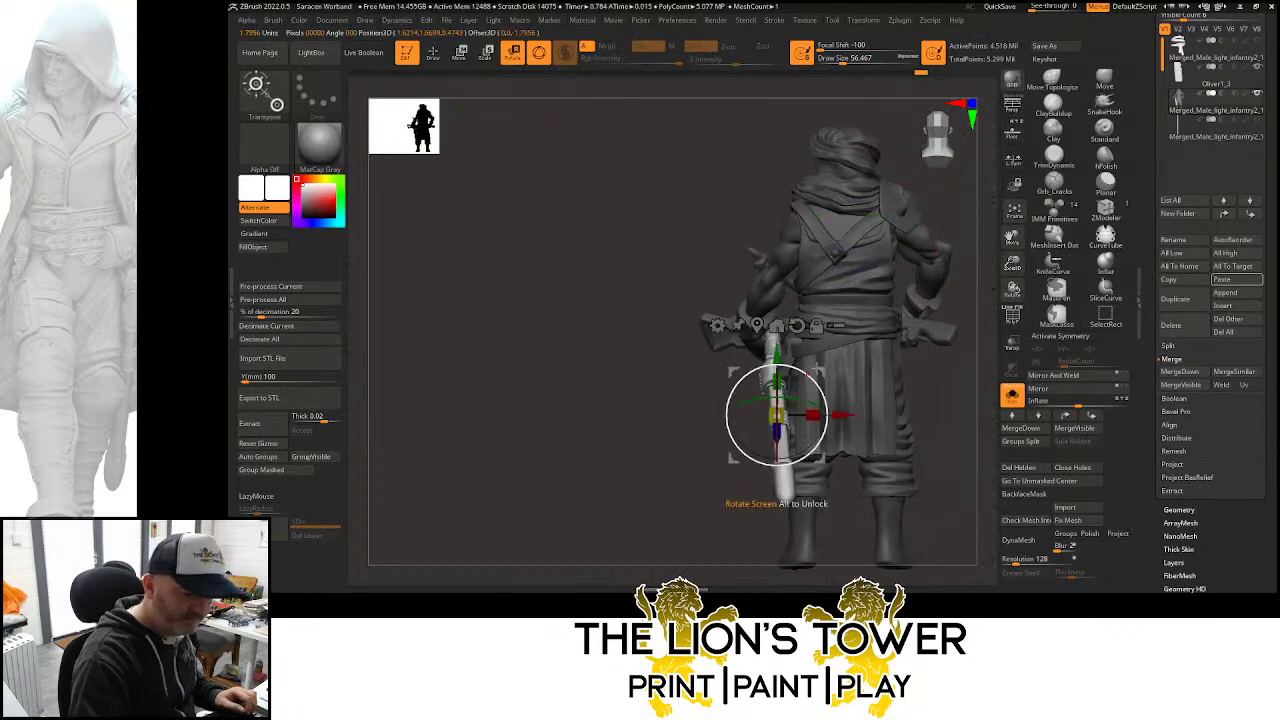
left_click_drag(818, 354, 966, 199)
left_click_drag(872, 216, 900, 247)
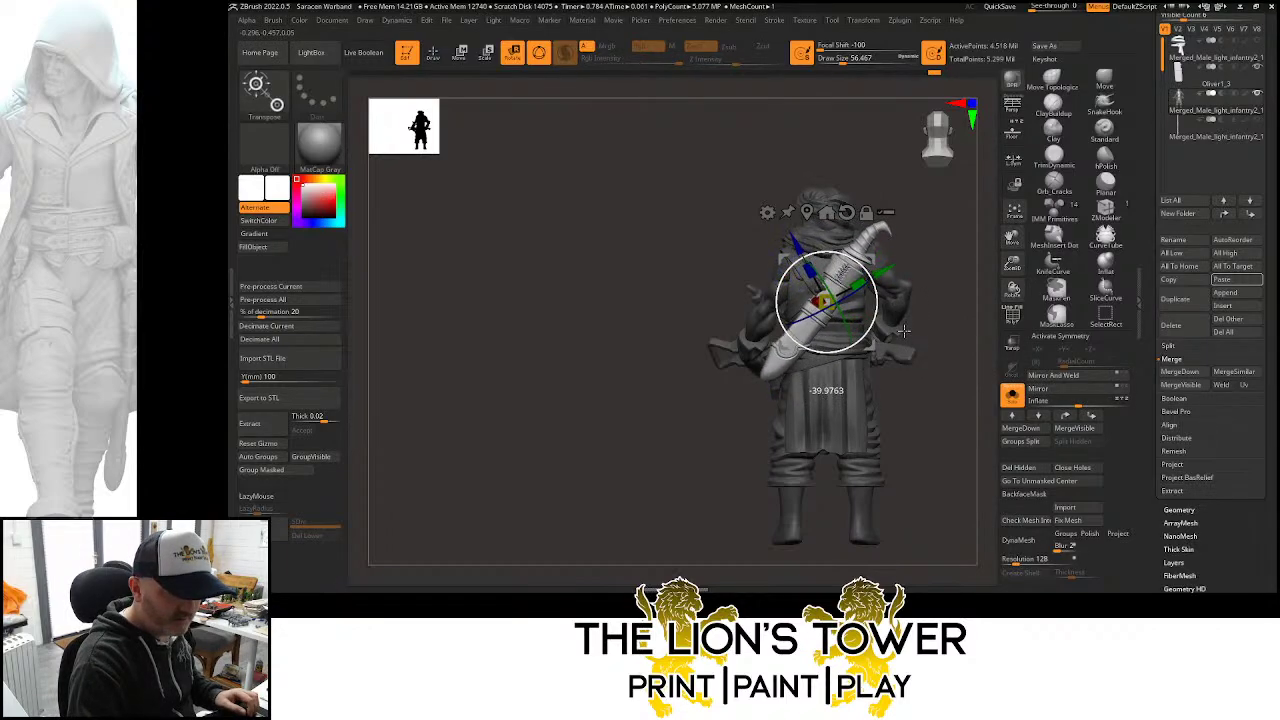
Fine-tune the scabbard's tilt and position so it lies diagonally across the back with the hilt above the shoulder
left_click_drag(909, 356, 909, 353)
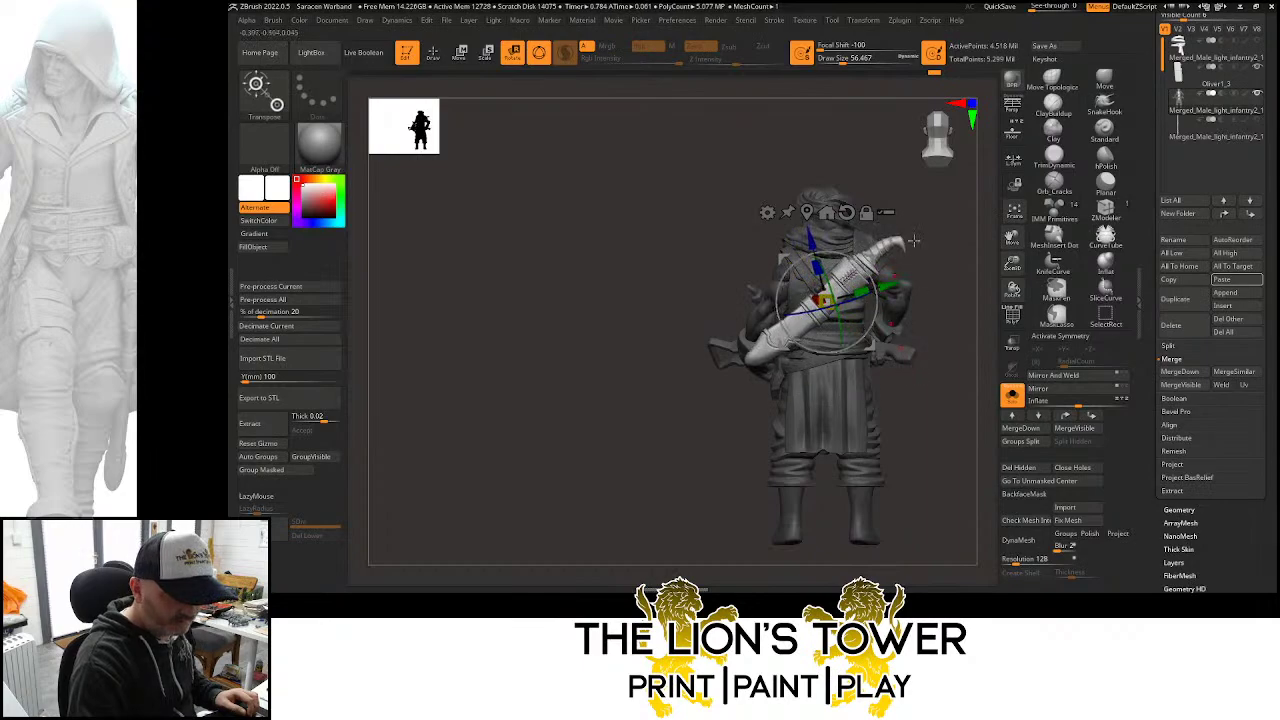
left_click_drag(826, 330, 813, 326)
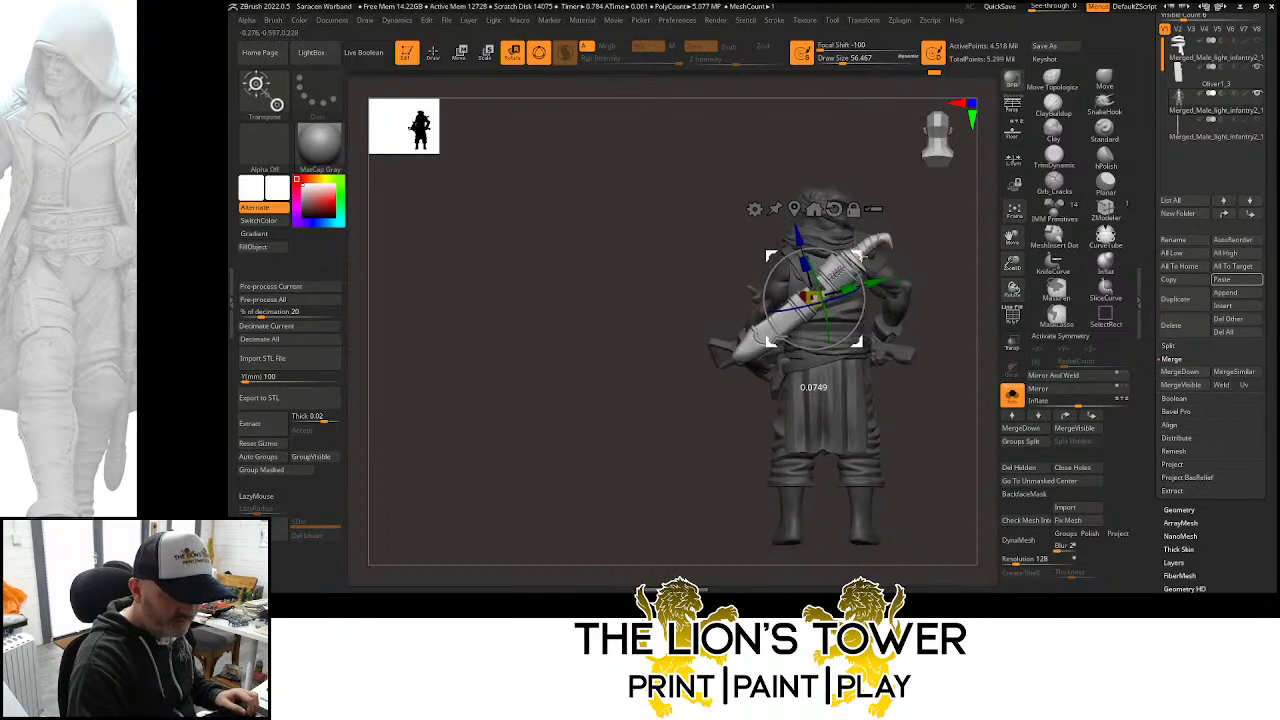
right_click_drag(870, 256, 844, 244)
right_click_drag(931, 213, 883, 217)
left_click_drag(885, 213, 929, 222)
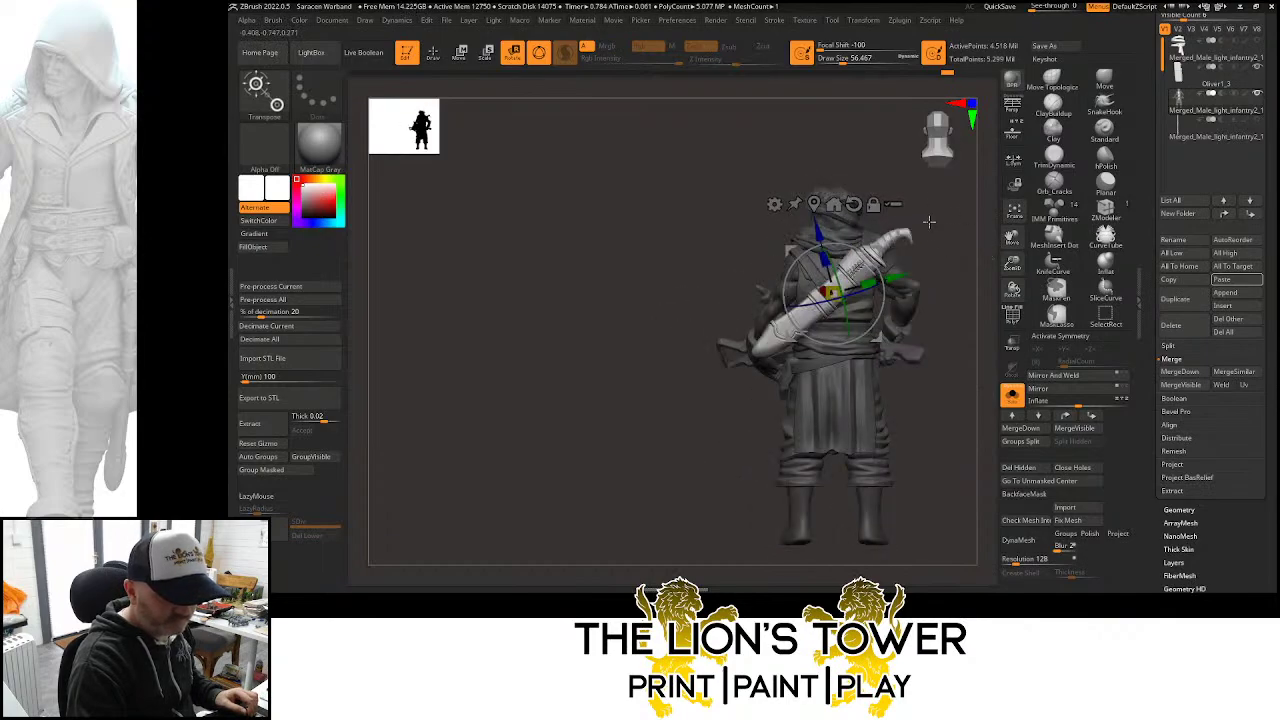
Duplicate the scabbard's stitched band, shift the copy farther along the scabbard, and rotate it to match the diagonal
left_click_drag(1010, 267, 1012, 281)
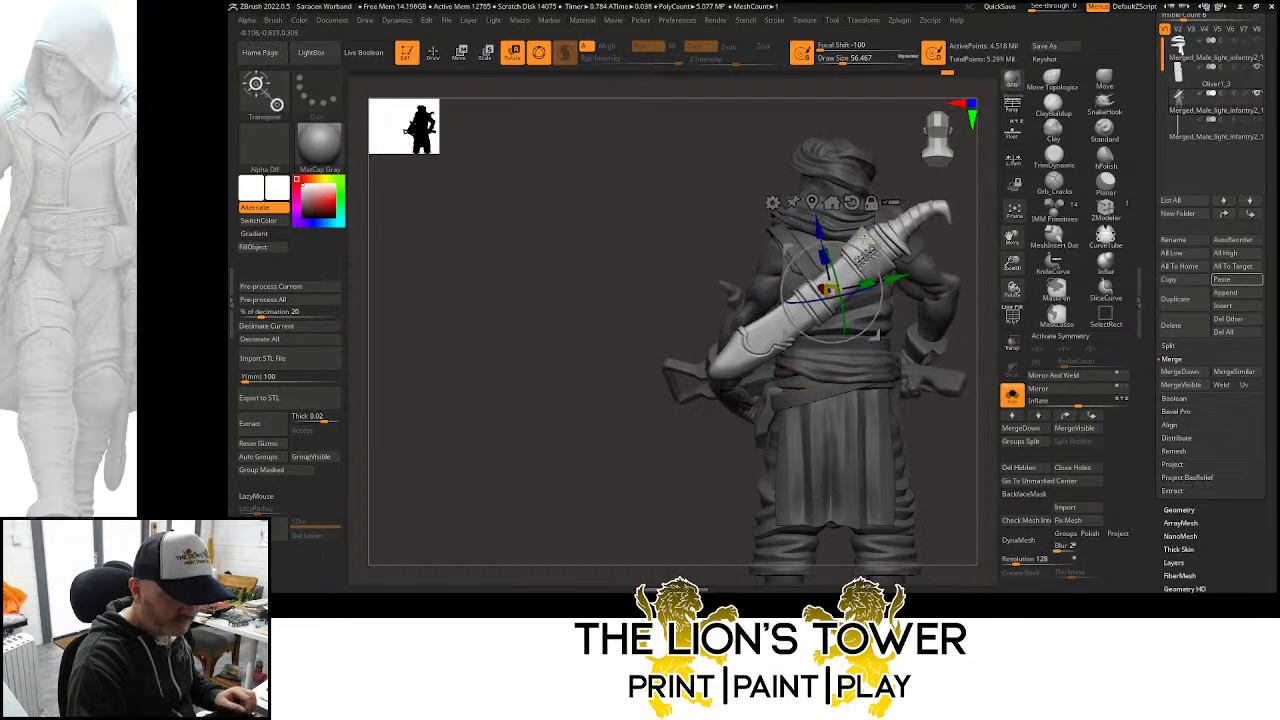
left_click(865, 237, "ctrl")
left_click_drag(904, 195, 883, 217, "ctrl+shift")
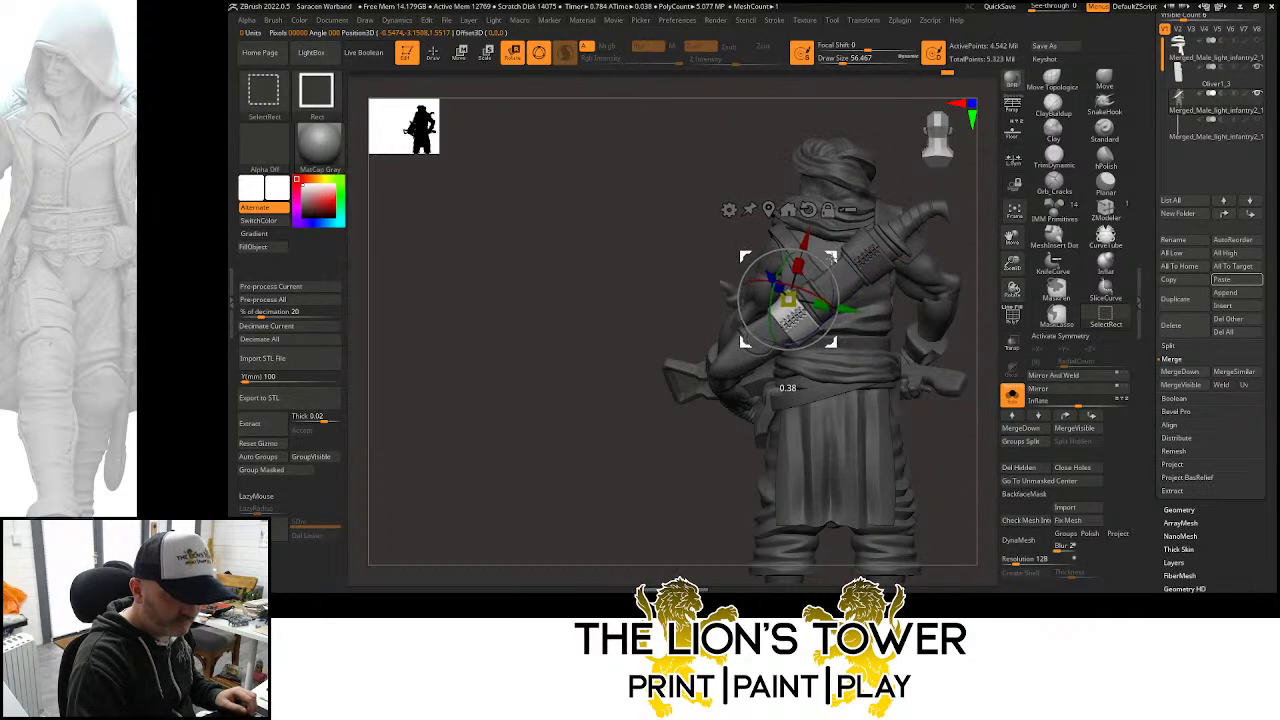
left_click_drag(983, 215, 958, 219)
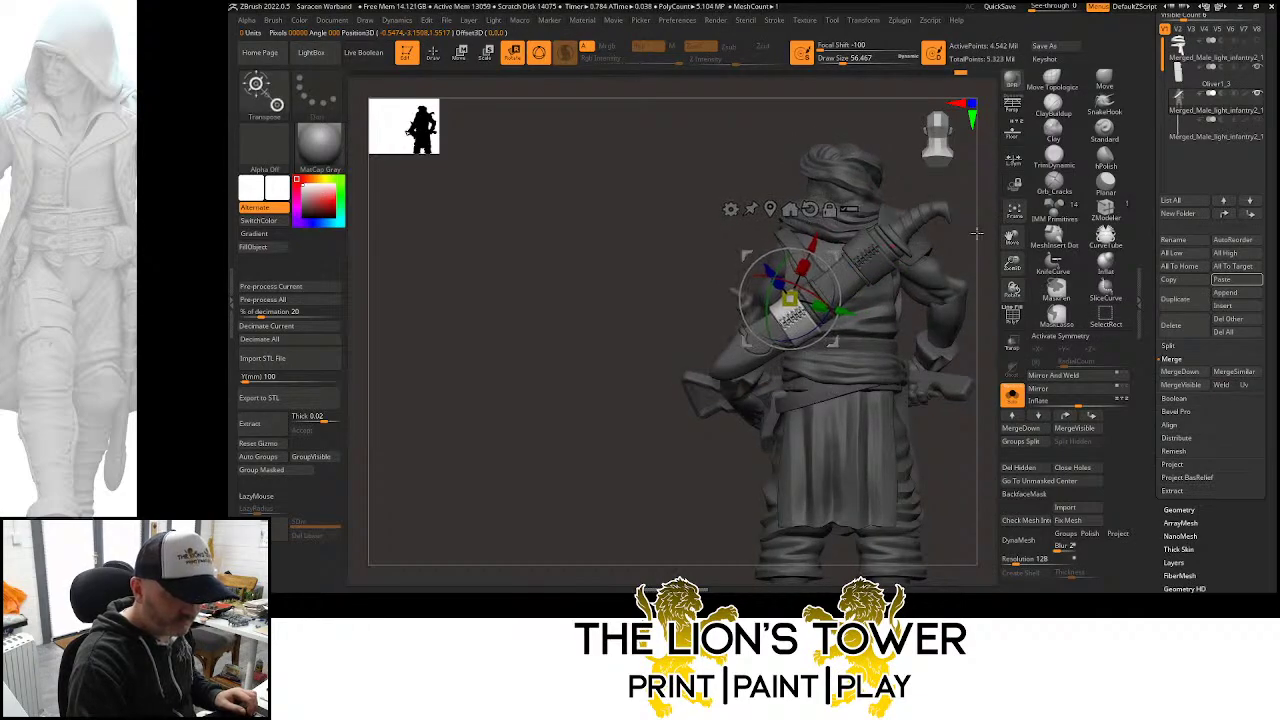
mouse_move(976, 233)
left_mouse_down()
mouse_move(903, 260)
mouse_move(940, 248)
left_mouse_up()
key("ctrl")
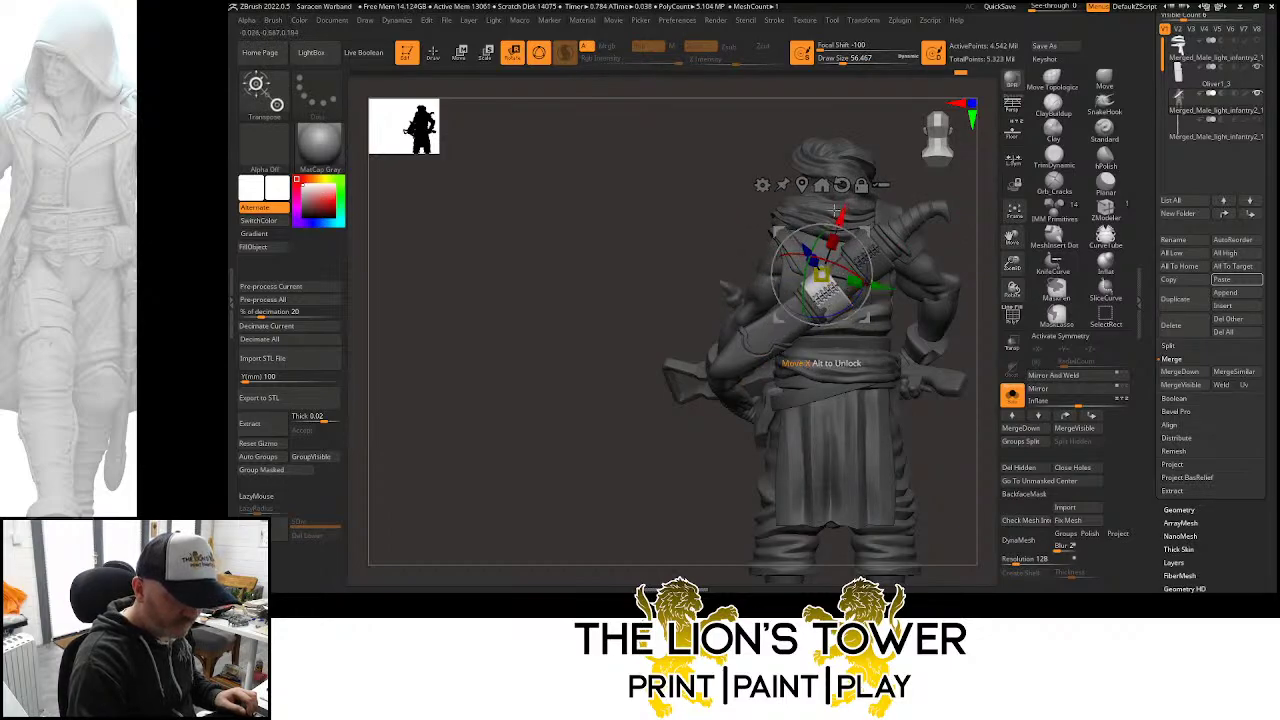
left_click_drag(836, 210, 841, 229, "alt")
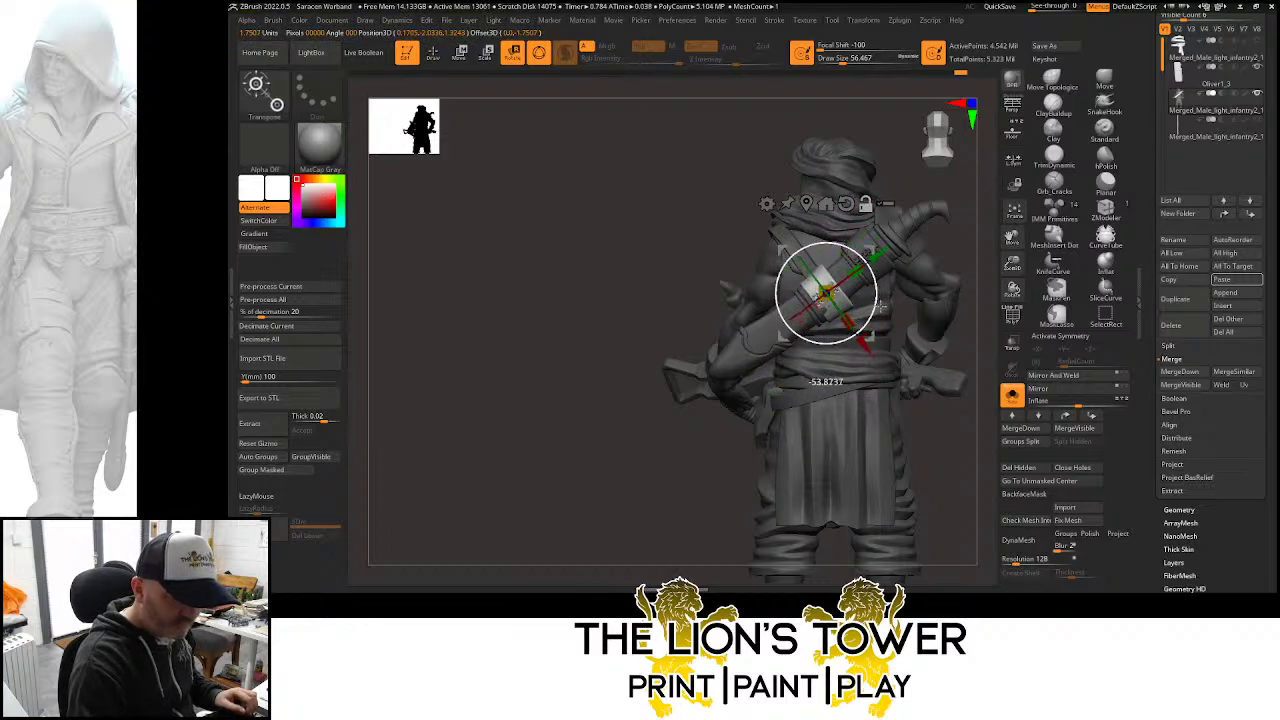
left_click_drag(879, 305, 879, 305)
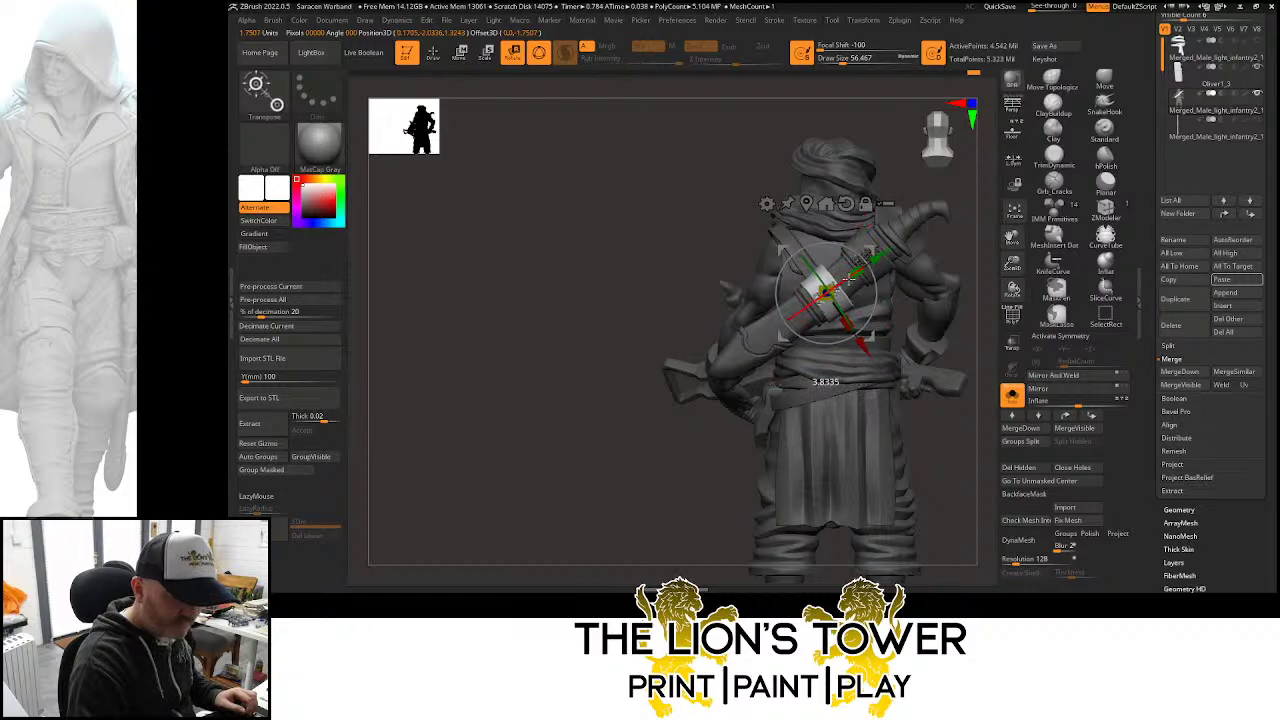
Adjust the duplicated stitched band with the Move brush so it fits around the scabbard on the back
mouse_move(977, 249)
left_mouse_down()
mouse_move(951, 191)
mouse_move(1011, 241)
mouse_move(937, 246)
mouse_move(974, 191)
left_mouse_up()
left_click(1103, 79)
left_click_drag(876, 194, 855, 216)
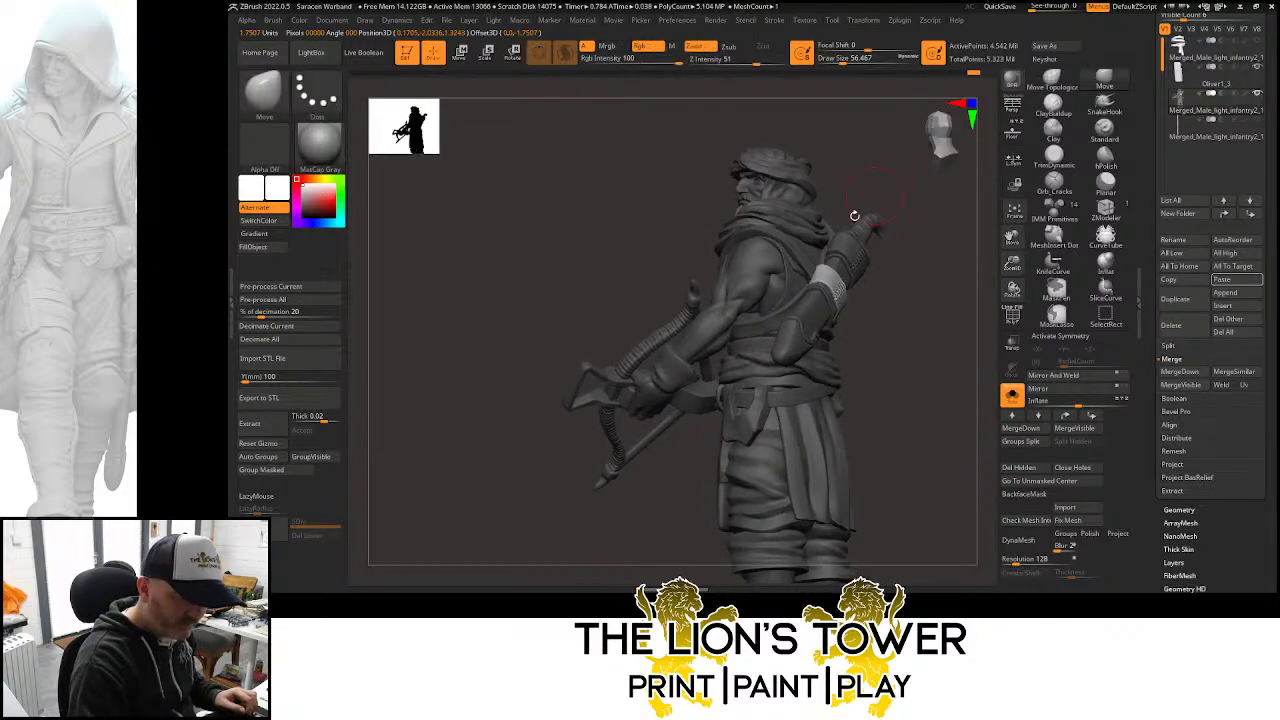
left_click_drag(922, 272, 910, 243)
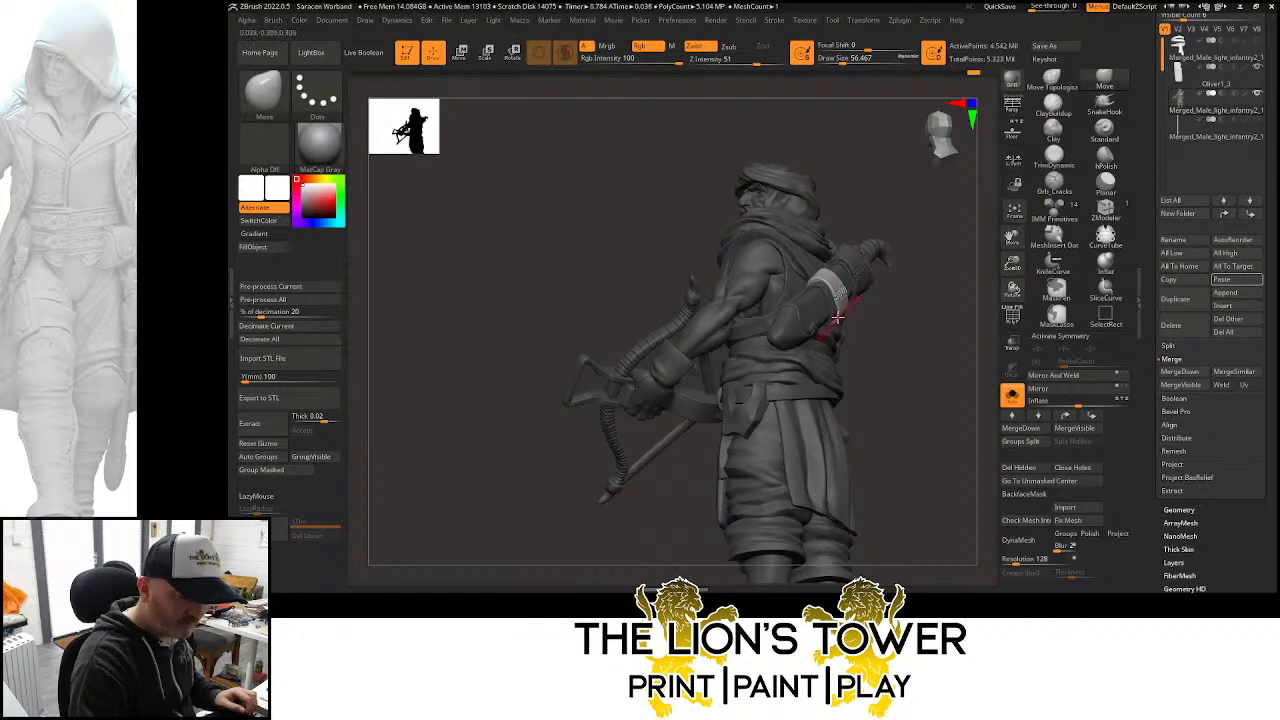
mouse_move(836, 317)
left_mouse_down()
mouse_move(900, 274)
mouse_move(822, 330)
mouse_move(877, 229)
mouse_move(889, 254)
mouse_move(816, 297)
mouse_move(840, 262)
mouse_move(818, 286)
mouse_move(857, 286)
mouse_move(800, 264)
left_mouse_up()
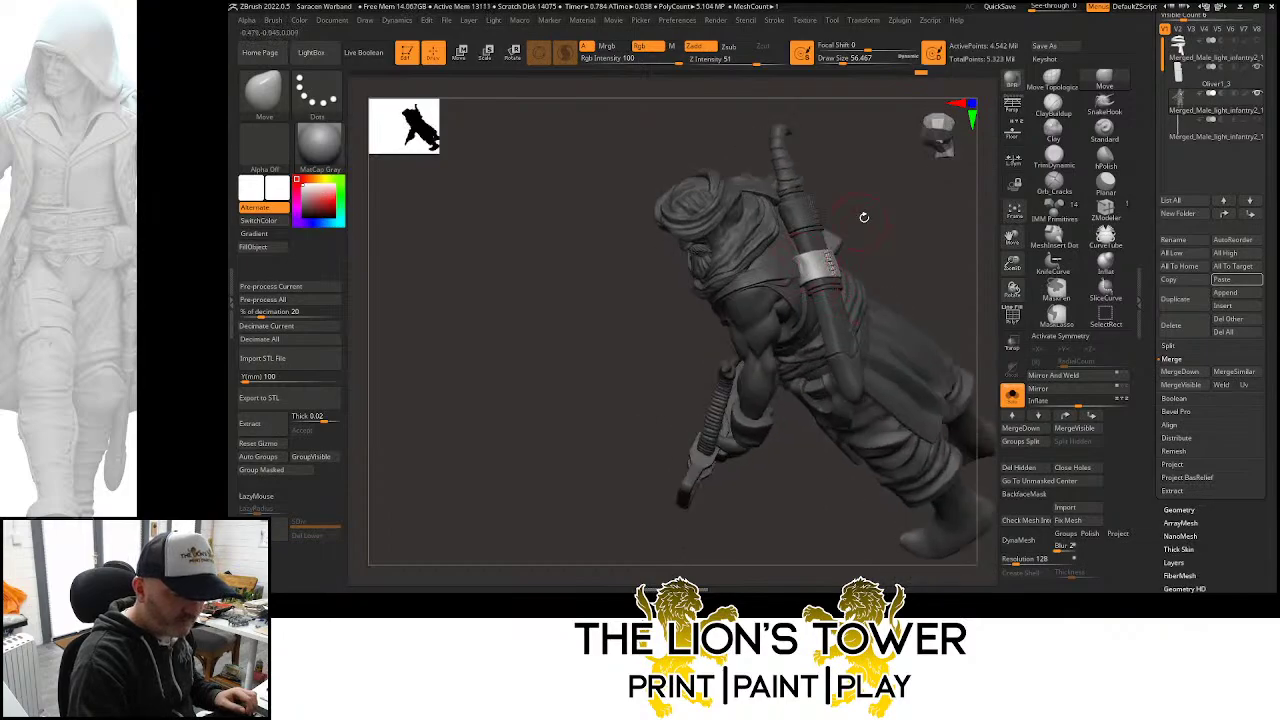
mouse_move(864, 217)
left_mouse_down()
mouse_move(849, 194)
mouse_move(886, 232)
left_mouse_up()
Show only the two stitched bands, mask the lower one, and reposition the upper one along the scabbard
left_click(1052, 80)
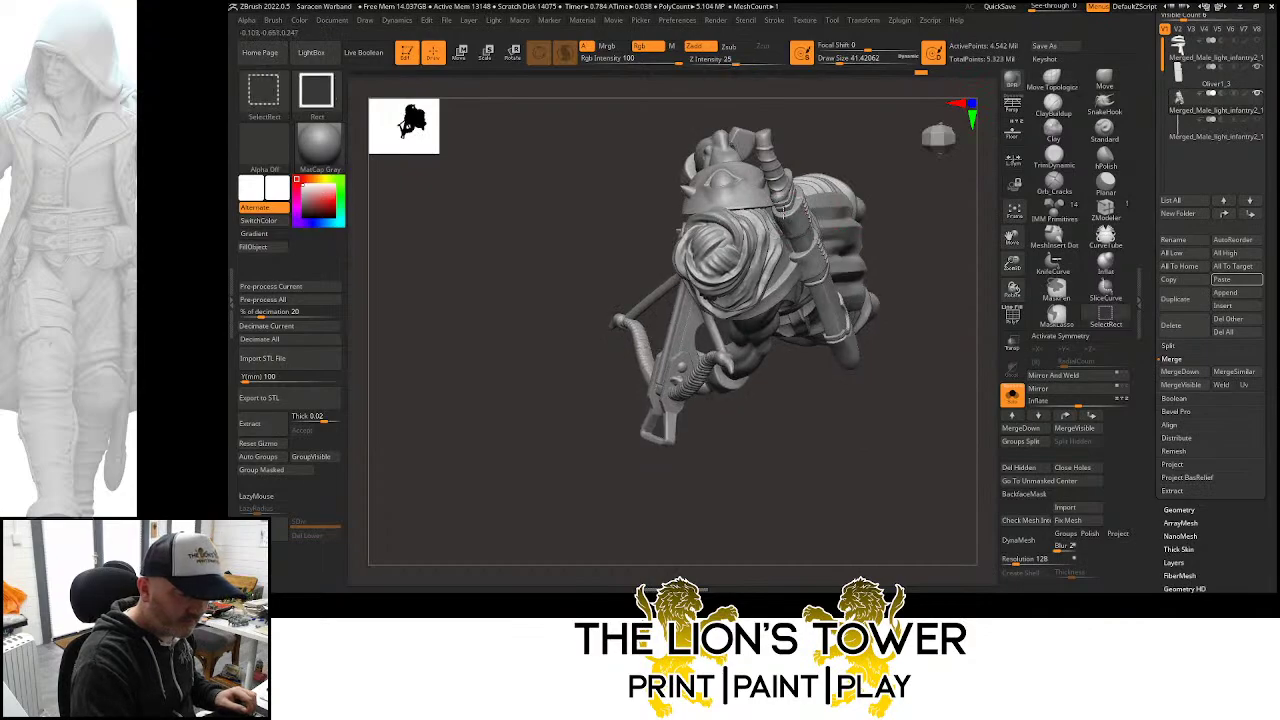
left_click(782, 207, "ctrl+shift")
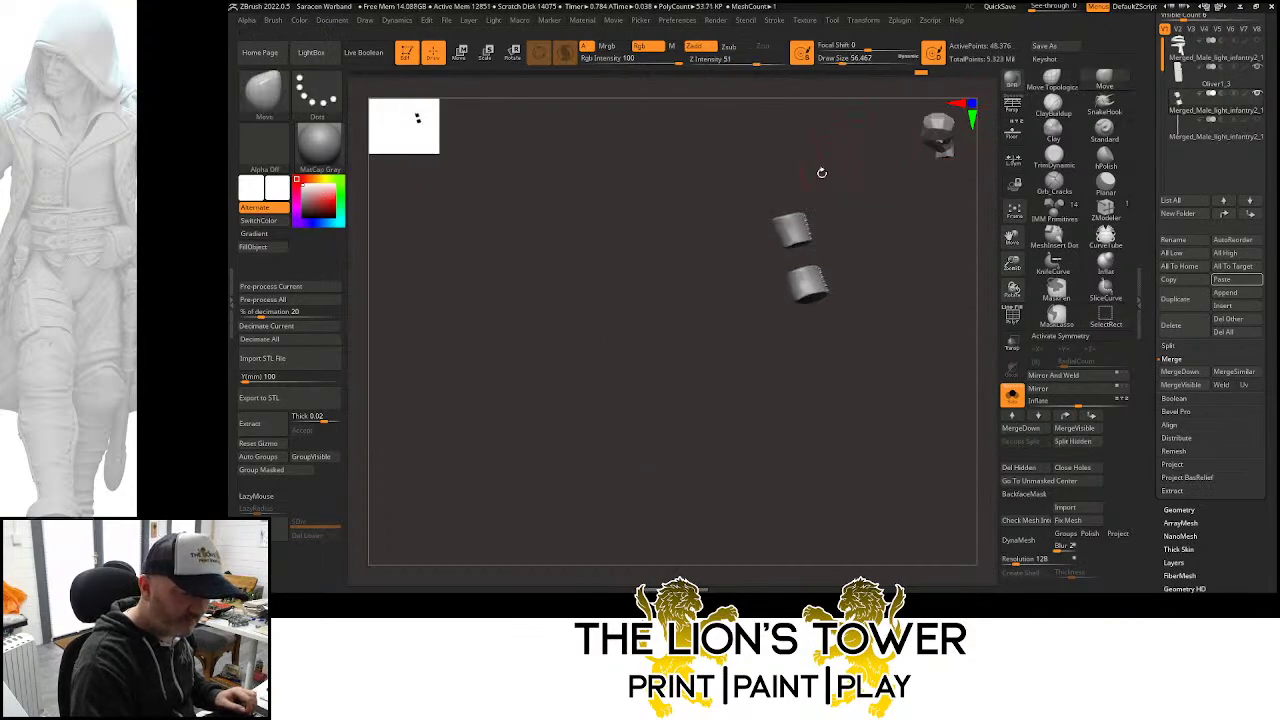
key("ctrl")
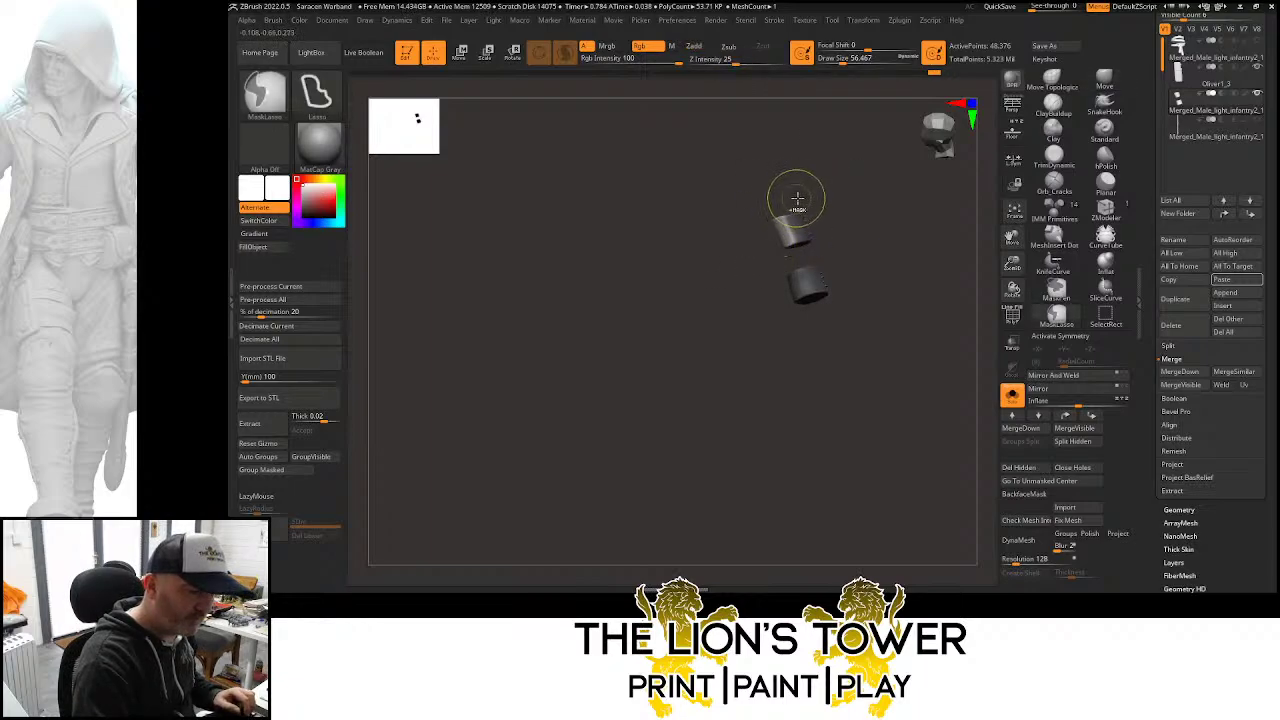
key("r")
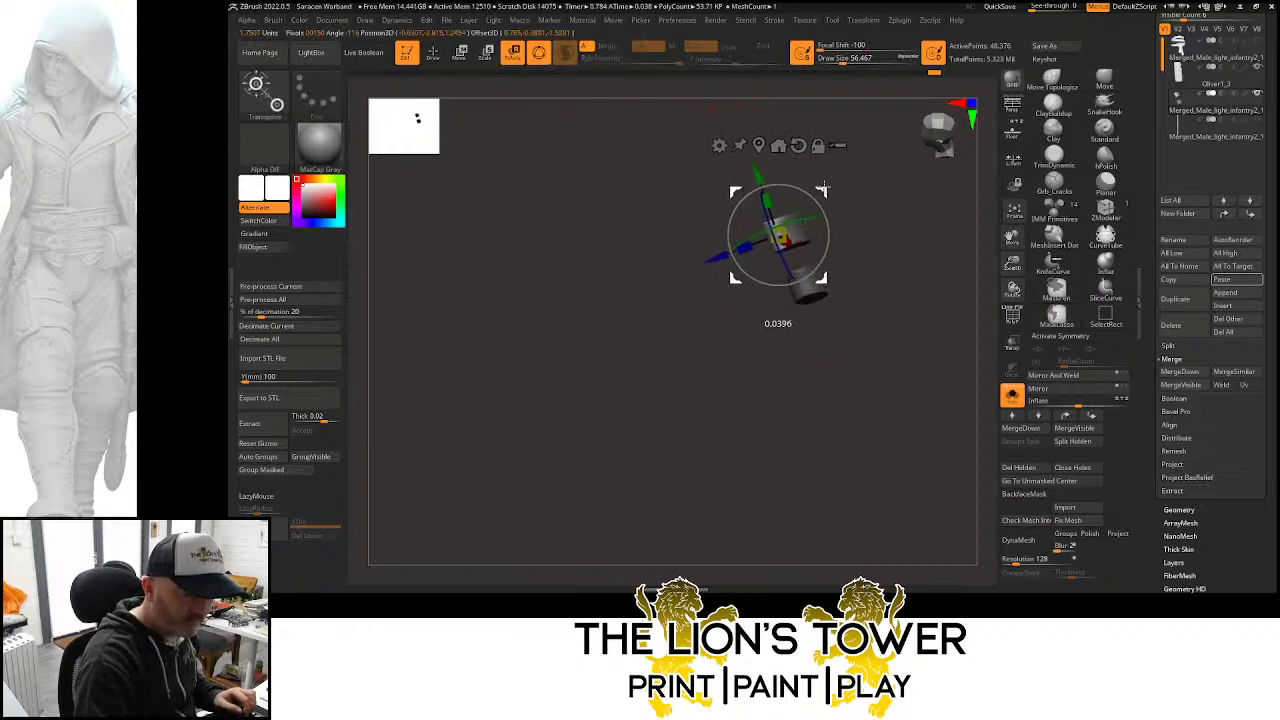
key("ctrl")
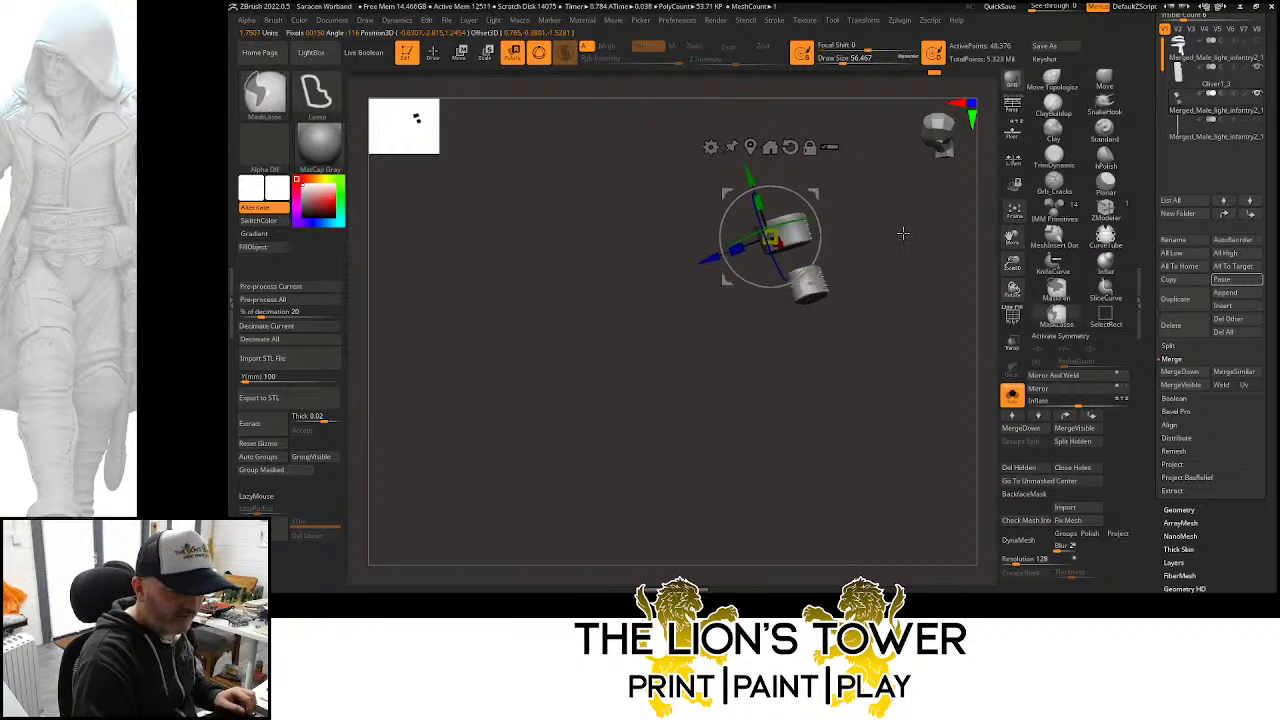
Bring back the full figure and clear the mask
left_click(901, 230, "ctrl+shift")
mouse_move(900, 230)
left_mouse_down()
mouse_move(895, 274)
mouse_move(903, 246)
mouse_move(962, 268)
mouse_move(923, 271)
mouse_move(903, 323)
mouse_move(914, 380)
mouse_move(886, 360)
mouse_move(917, 288)
left_mouse_up()
left_click(908, 246, "ctrl")
left_click(915, 245, "ctrl")
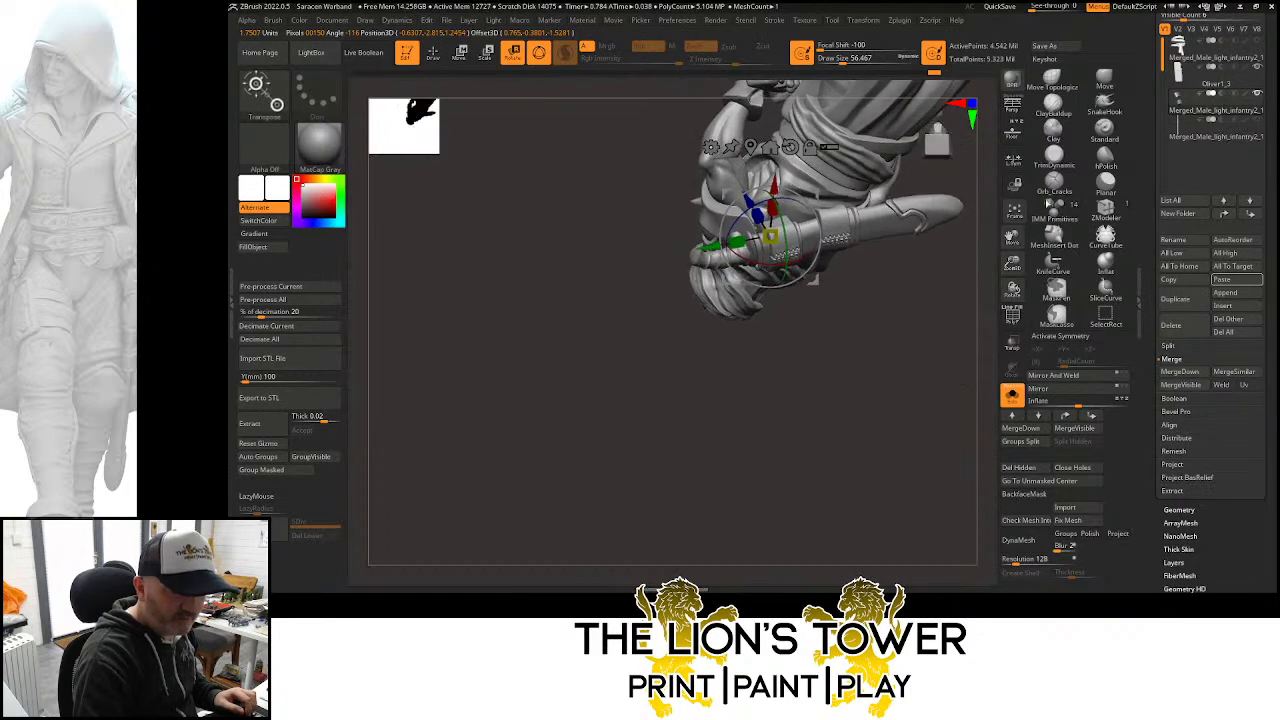
Pull the undersides of both stitched bands down into the figure's back with the Move Topological brush
left_click_drag(1012, 262, 1018, 312)
left_click(1052, 80)
mouse_move(888, 362)
left_mouse_down()
mouse_move(874, 369)
mouse_move(862, 345)
left_mouse_up()
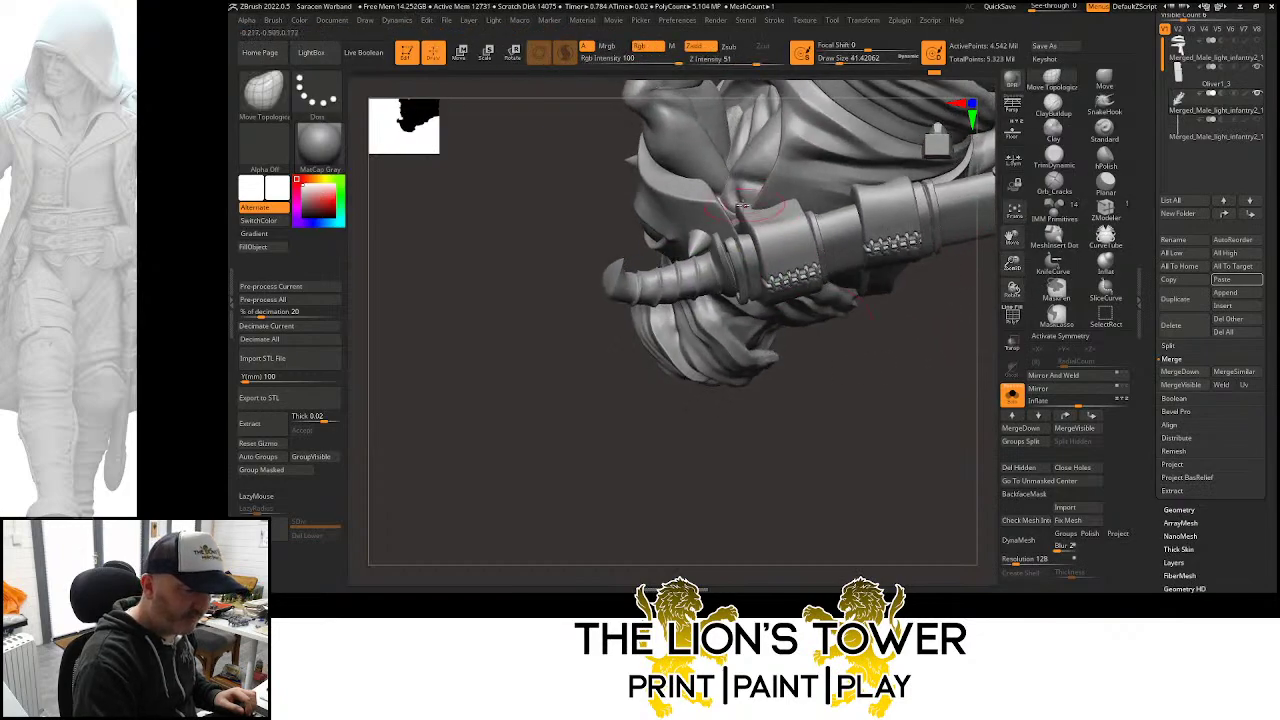
mouse_move(860, 406)
left_mouse_down()
mouse_move(869, 457)
mouse_move(736, 212)
left_mouse_up()
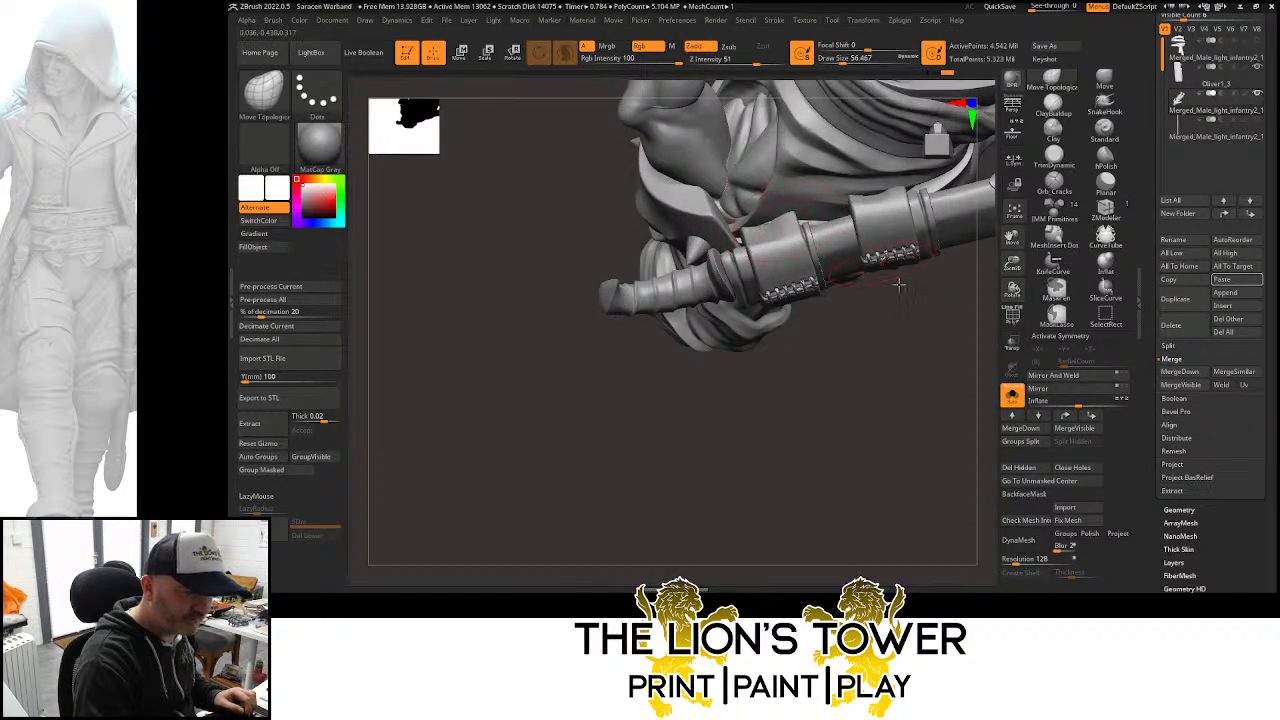
left_click_drag(899, 285, 930, 180)
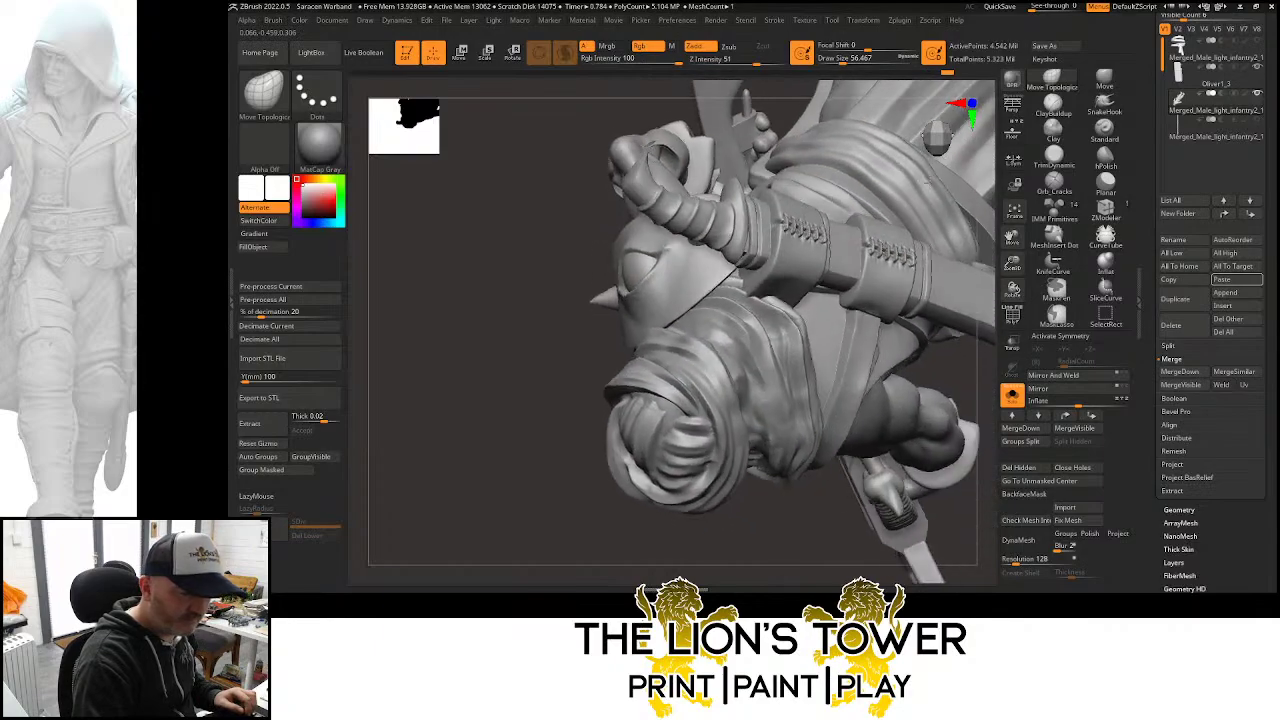
mouse_move(826, 312)
left_mouse_down()
mouse_move(757, 280)
mouse_move(826, 368)
mouse_move(773, 296)
left_mouse_up()
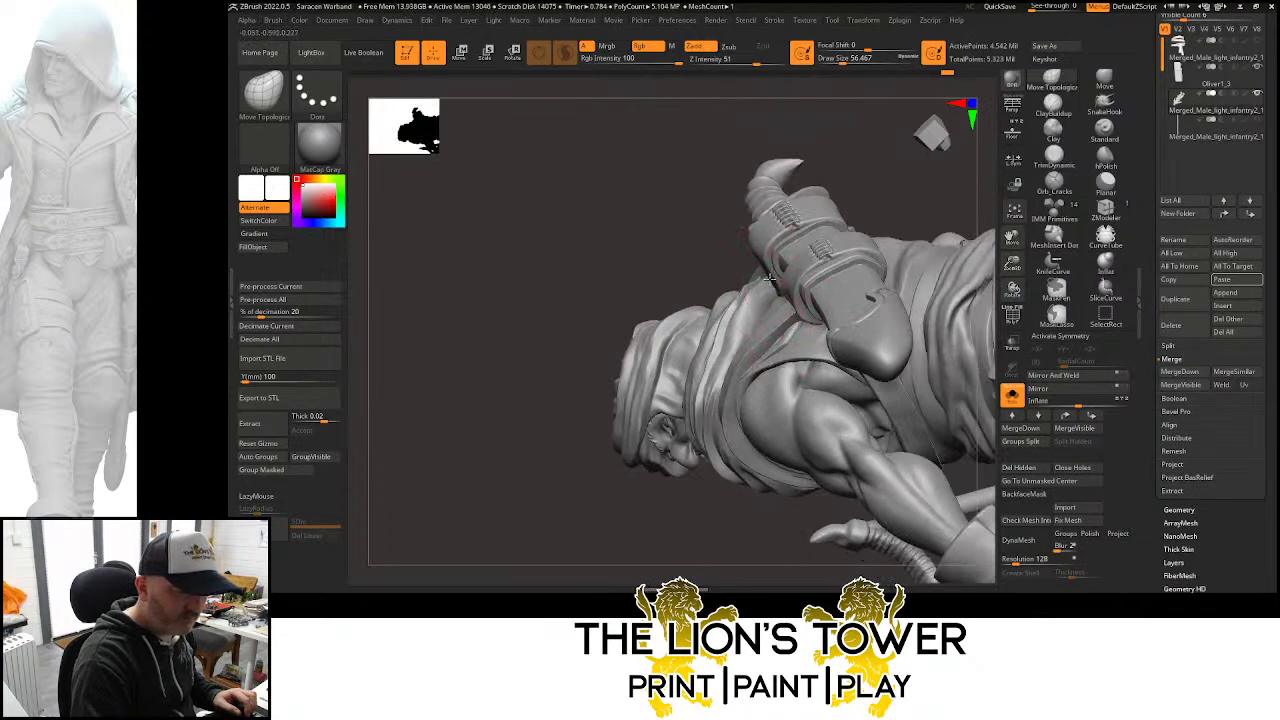
left_click_drag(791, 258, 872, 276)
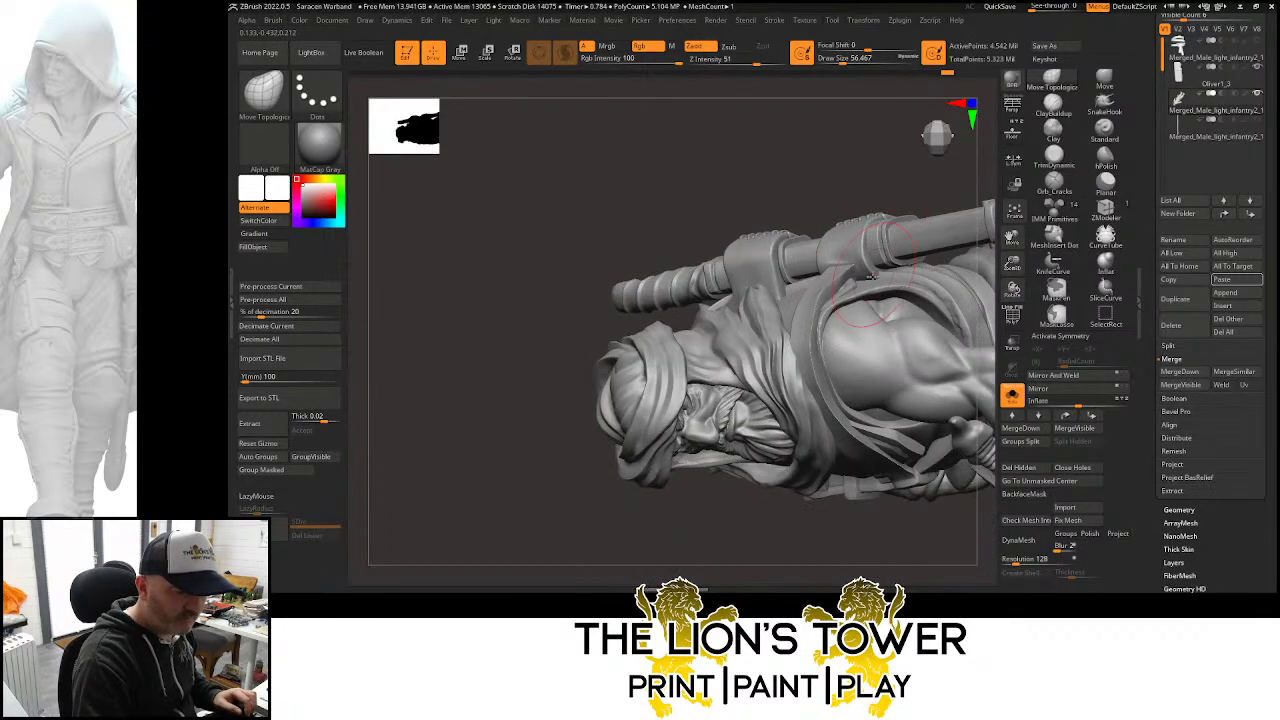
Refine where the stitched bands meet the back from both sides of the figure with the Move Topological brush
left_click_drag(855, 190, 829, 273)
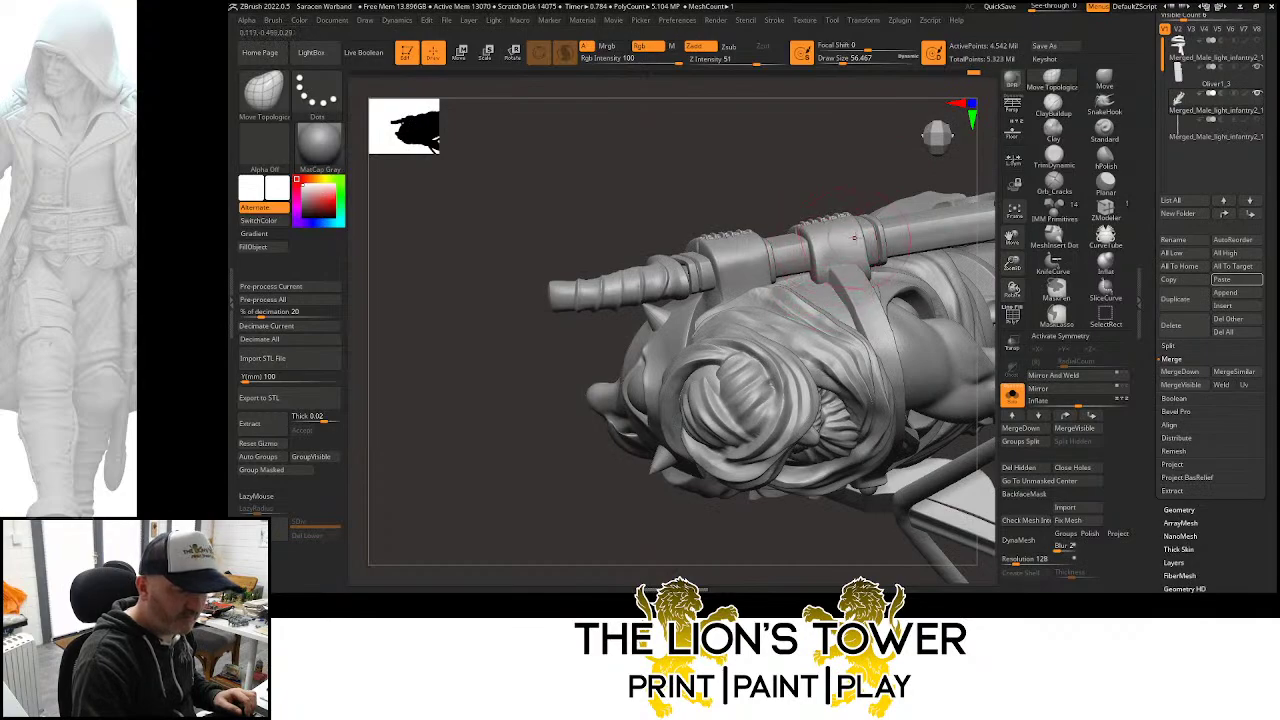
left_click_drag(854, 237, 774, 218)
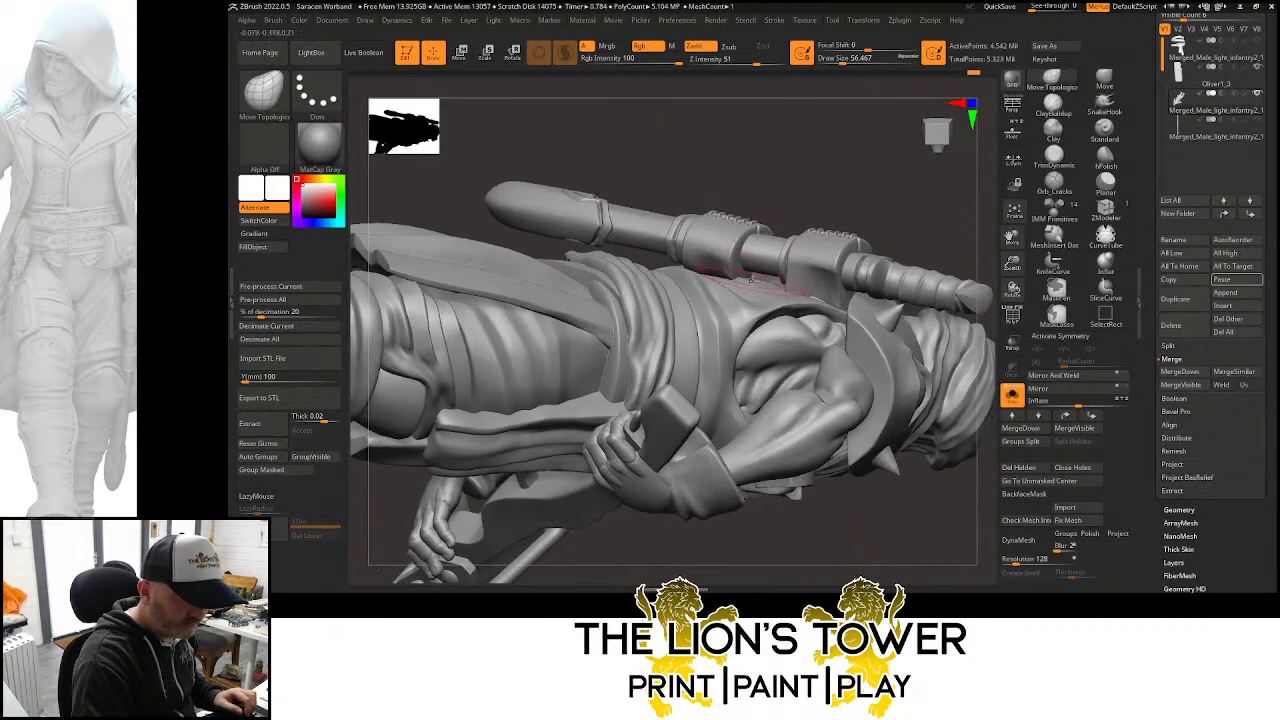
left_click_drag(778, 281, 715, 280)
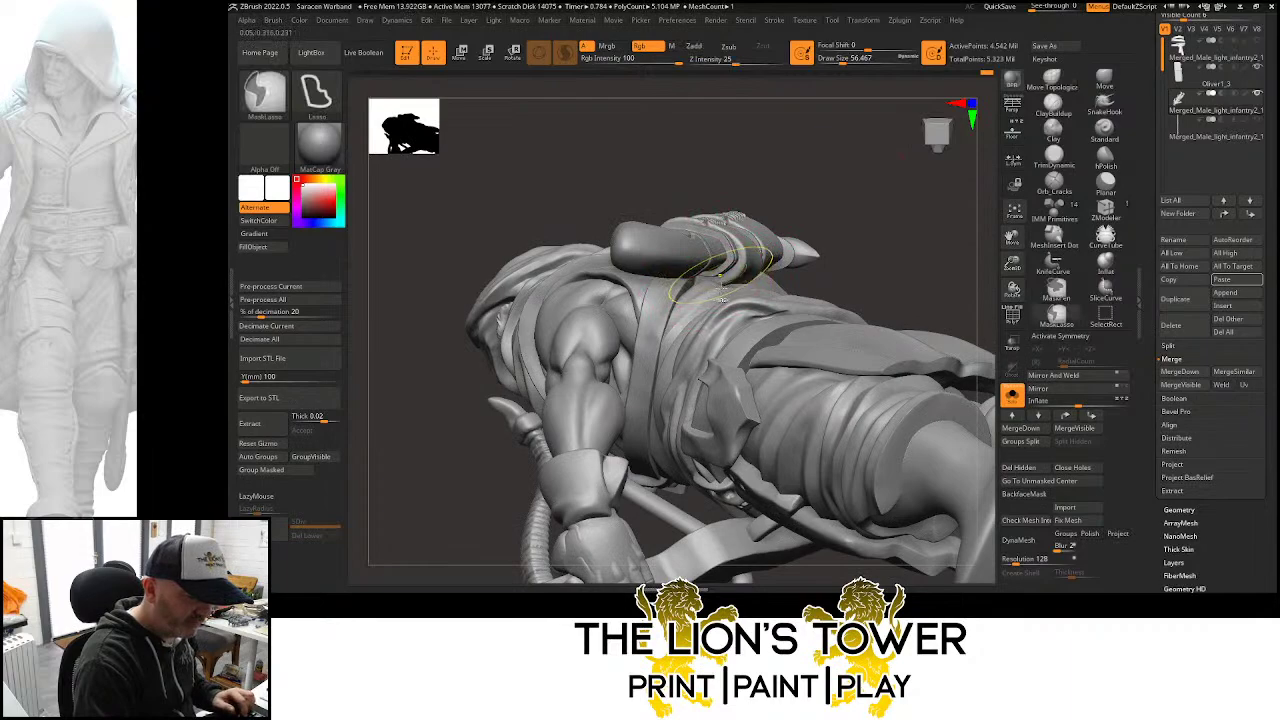
key("ctrl")
left_click_drag(846, 205, 758, 188)
mouse_move(757, 239)
right_mouse_down()
mouse_move(758, 278)
mouse_move(826, 177)
mouse_move(857, 174)
mouse_move(739, 263)
mouse_move(803, 180)
mouse_move(752, 265)
right_mouse_up()
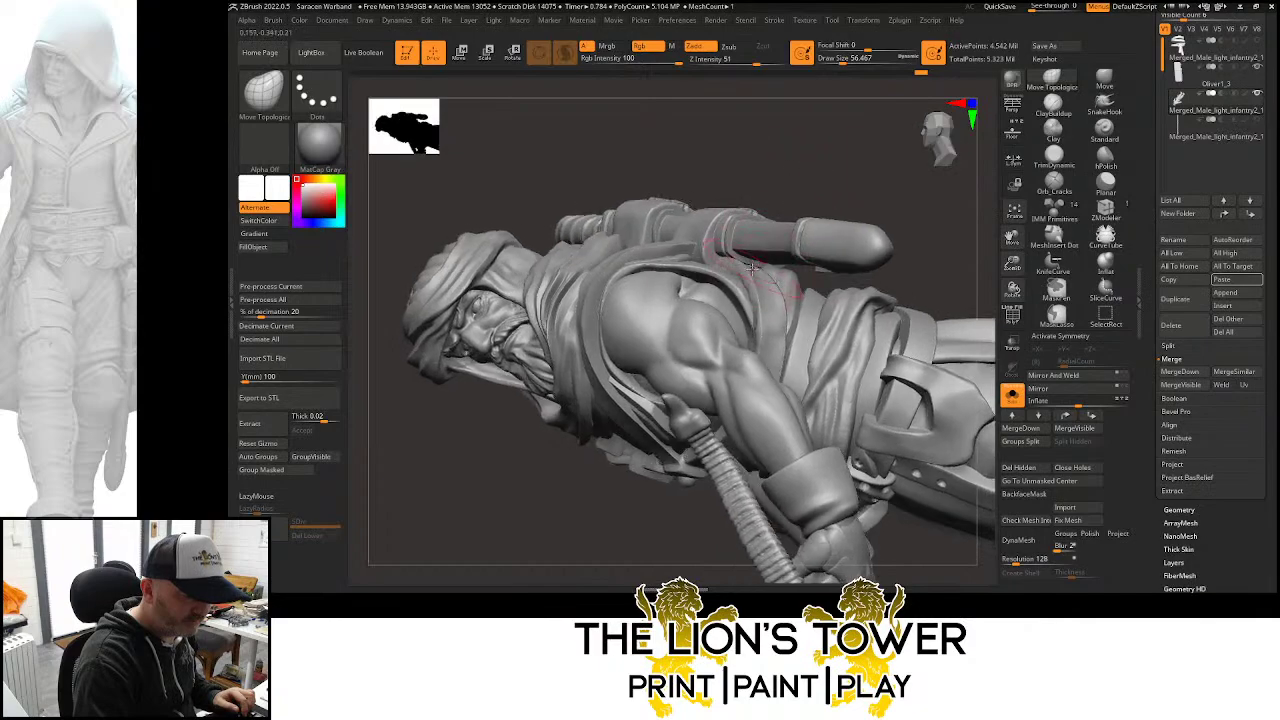
Isolate the shoulder pad, smooth its rough hollow inner side with the hPolish brush, and show the full figure again
mouse_move(793, 190)
right_mouse_down()
mouse_move(820, 200)
mouse_move(809, 191)
mouse_move(788, 233)
mouse_move(718, 240)
mouse_move(800, 214)
mouse_move(786, 185)
mouse_move(752, 260)
right_mouse_up()
left_click(749, 274, "ctrl+shift")
left_click(1106, 161)
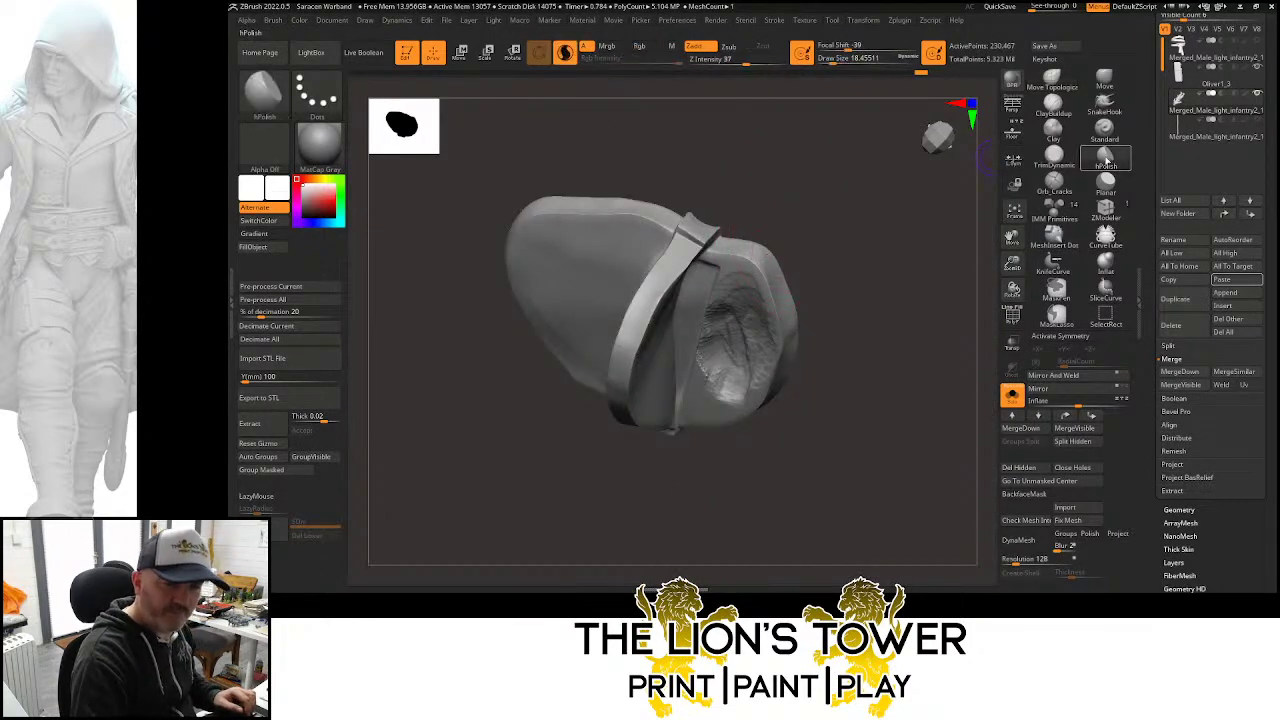
left_click(837, 61)
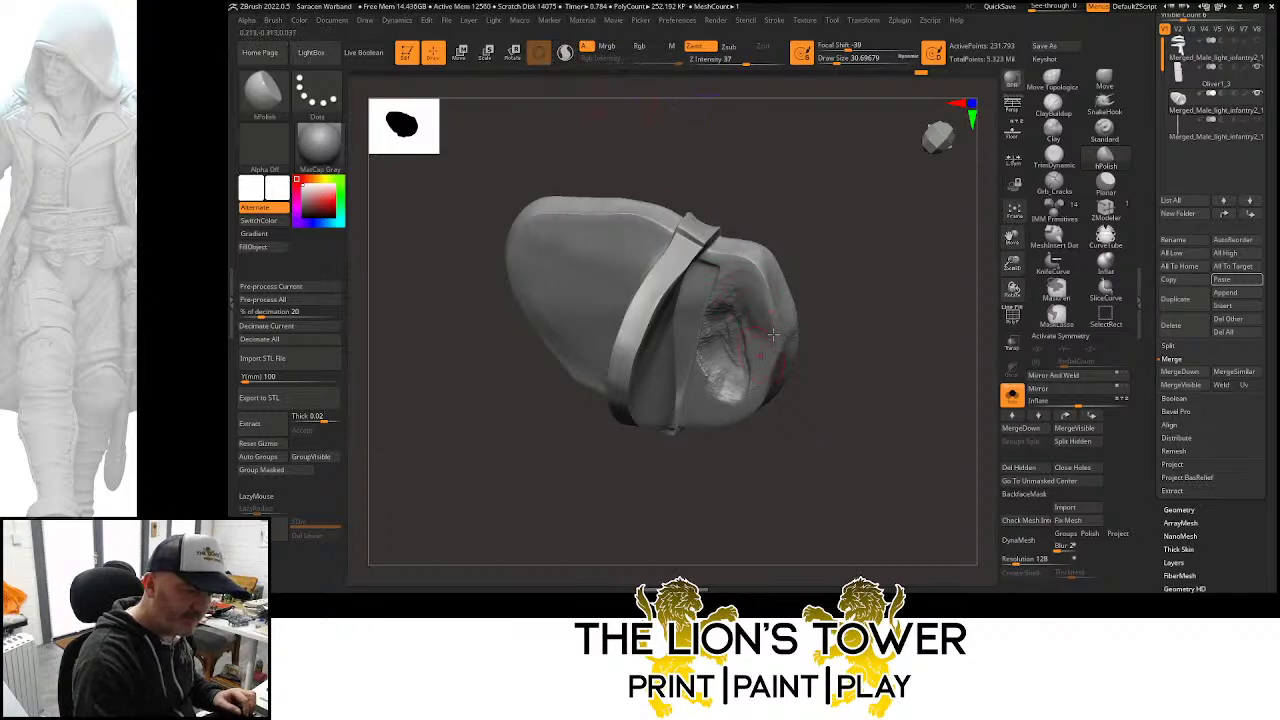
left_click(909, 305, "ctrl+shift")
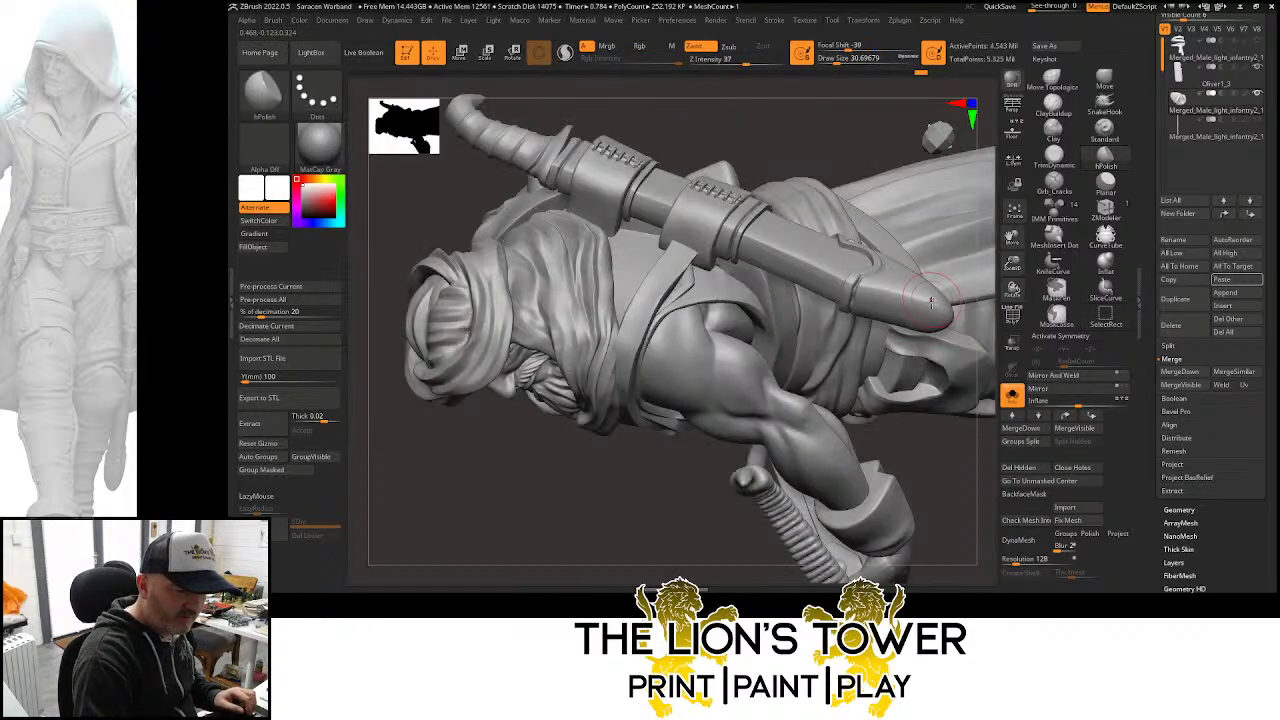
Mask the whole figure except the hanging cloth ends of the sash at the hip
left_click_drag(944, 466, 967, 424)
right_click_drag(967, 424, 1014, 212)
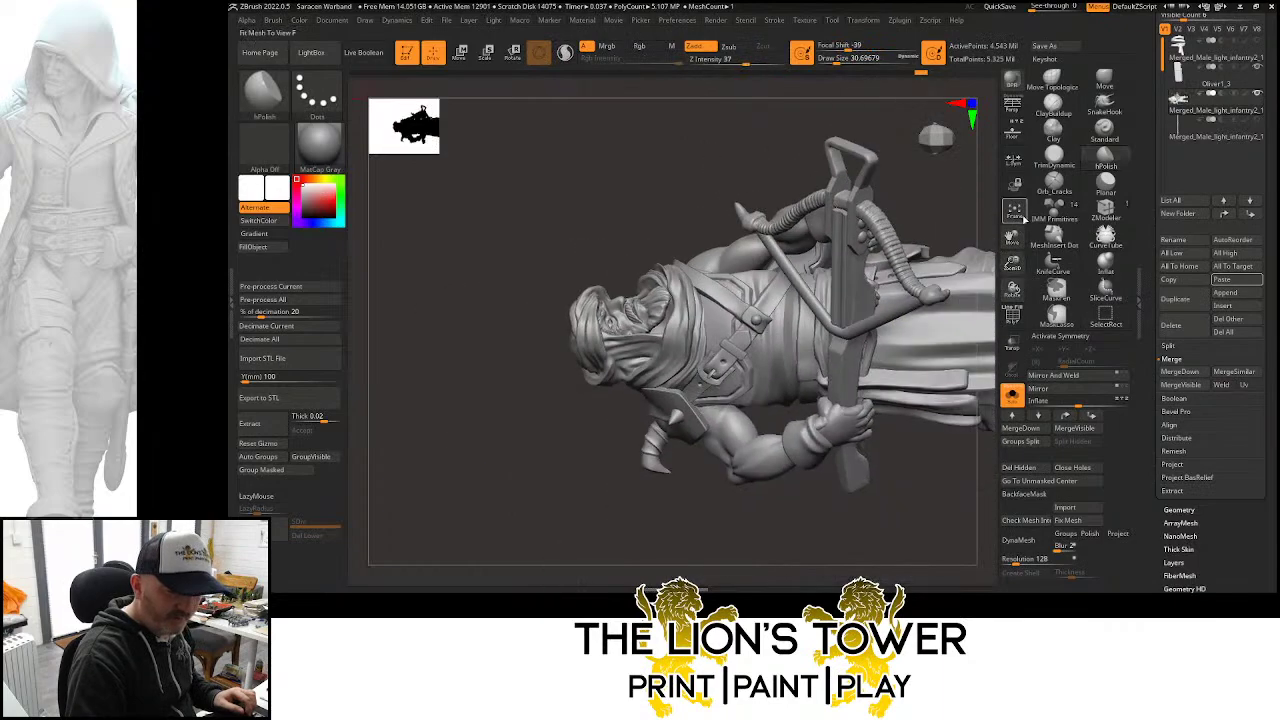
right_click_drag(896, 165, 1014, 145)
left_click_drag(1012, 130, 643, 425)
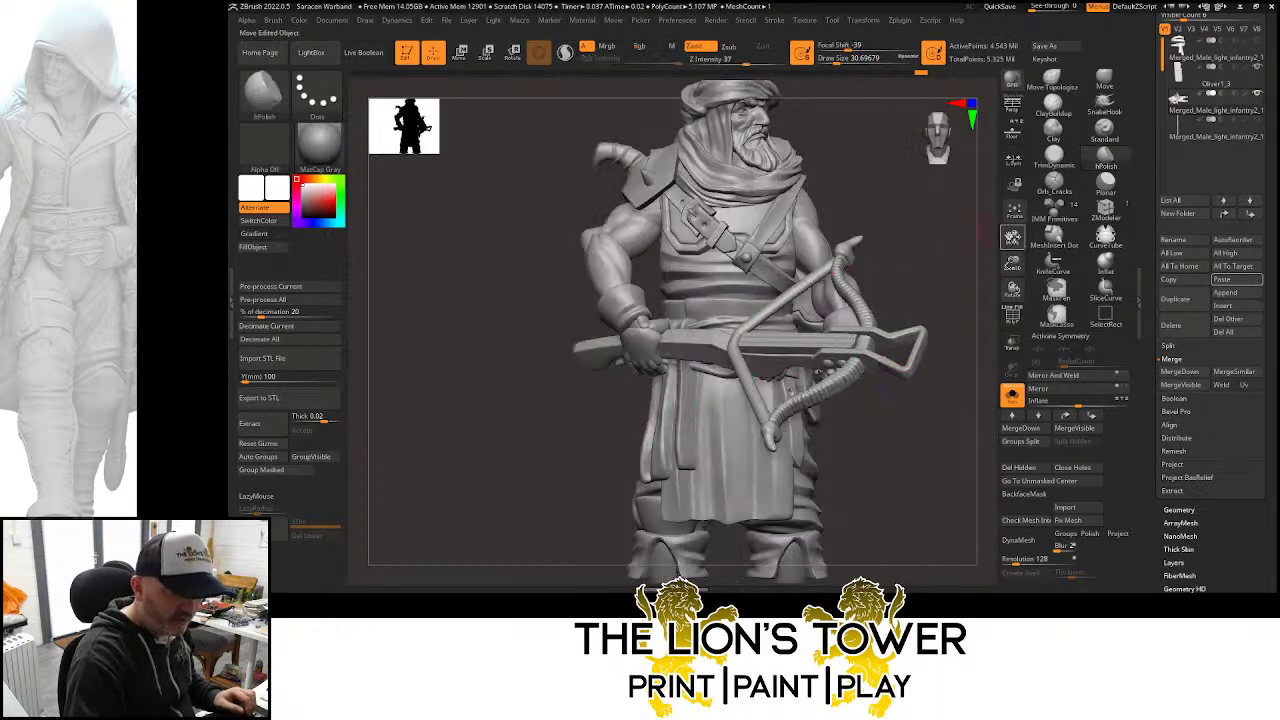
left_click_drag(1013, 237, 1132, 238)
left_click_drag(1013, 238, 903, 280)
left_click(748, 372, "ctrl+shift")
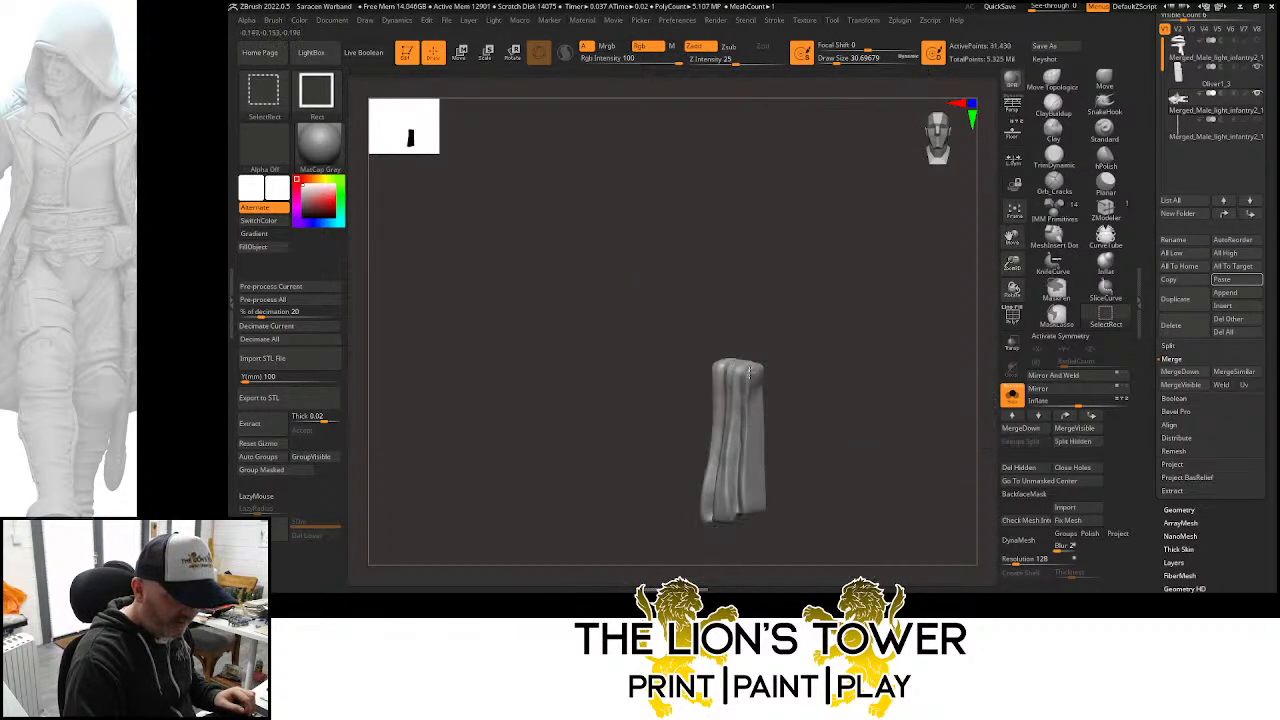
left_click(790, 373, "ctrl+shift")
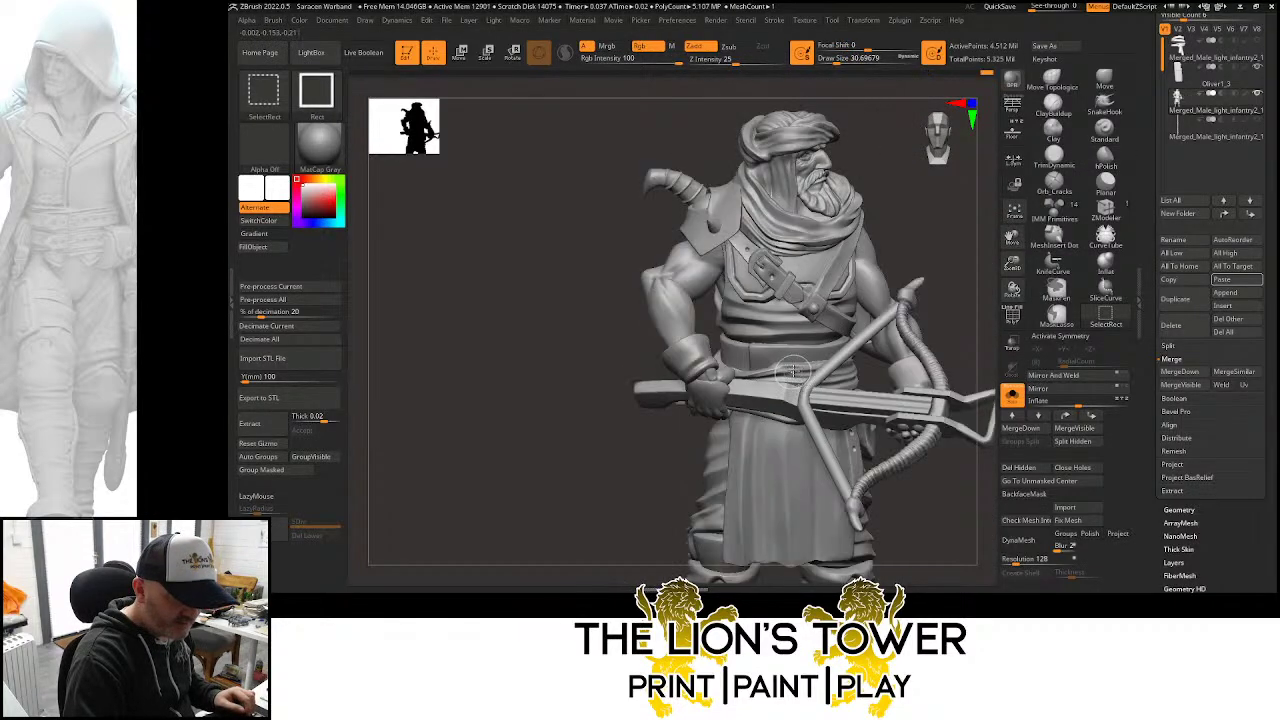
left_click(975, 292, "ctrl")
left_click(976, 288, "ctrl+shift")
mouse_move(970, 306)
left_mouse_down()
mouse_move(961, 241)
mouse_move(923, 251)
left_mouse_up()
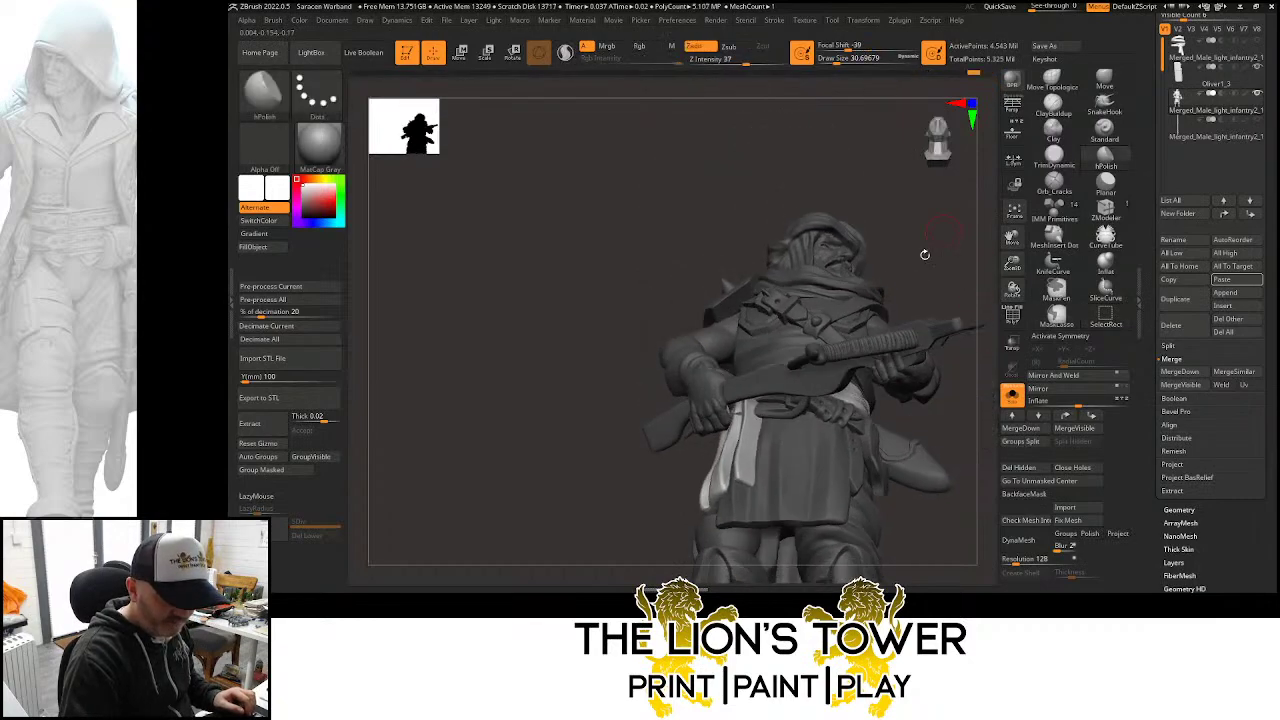
Free the waist sash and its knot from the mask too, mirror the unmasked sash pieces to the other hip, and clear the mask
left_click(823, 406, "ctrl+shift")
left_click(825, 412, "ctrl+shift")
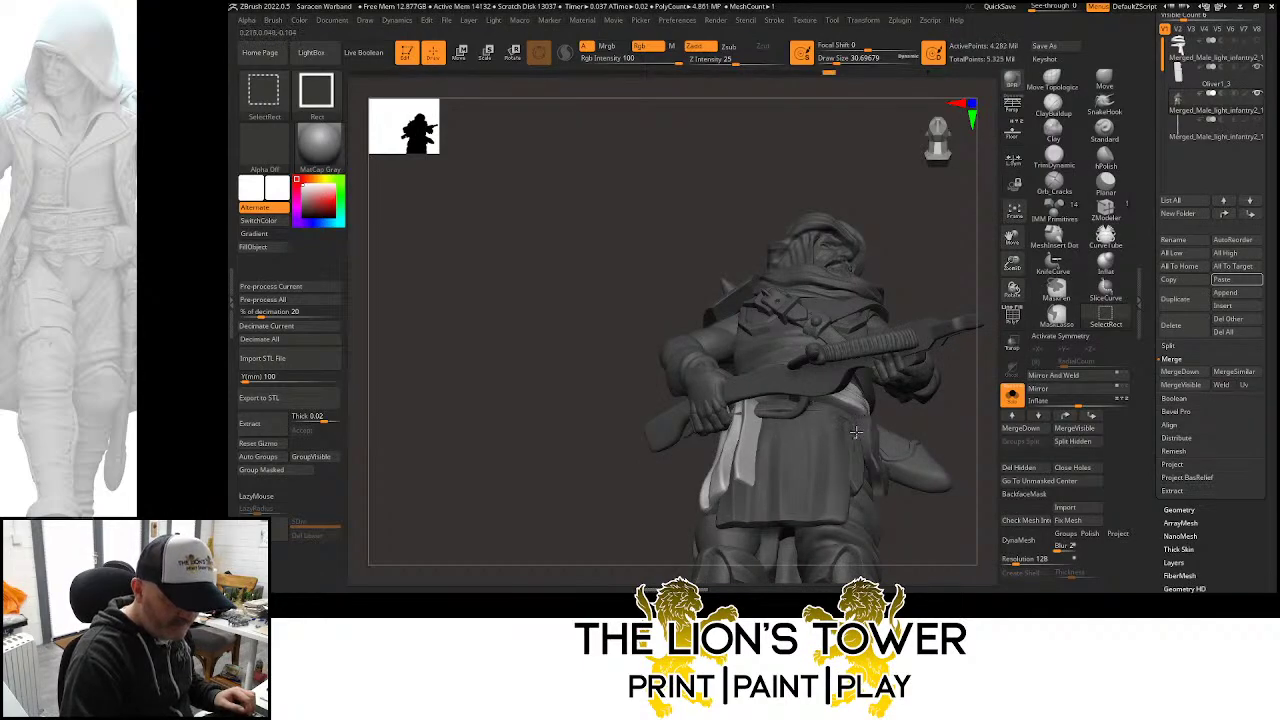
left_click(915, 411, "ctrl+shift")
left_click_drag(931, 427, 840, 413)
key("ctrl+shift")
mouse_move(846, 263)
left_mouse_down()
mouse_move(863, 249)
mouse_move(894, 323)
mouse_move(900, 280)
mouse_move(938, 314)
mouse_move(945, 325)
mouse_move(914, 360)
mouse_move(922, 340)
left_mouse_up()
left_click(924, 338, "ctrl+shift")
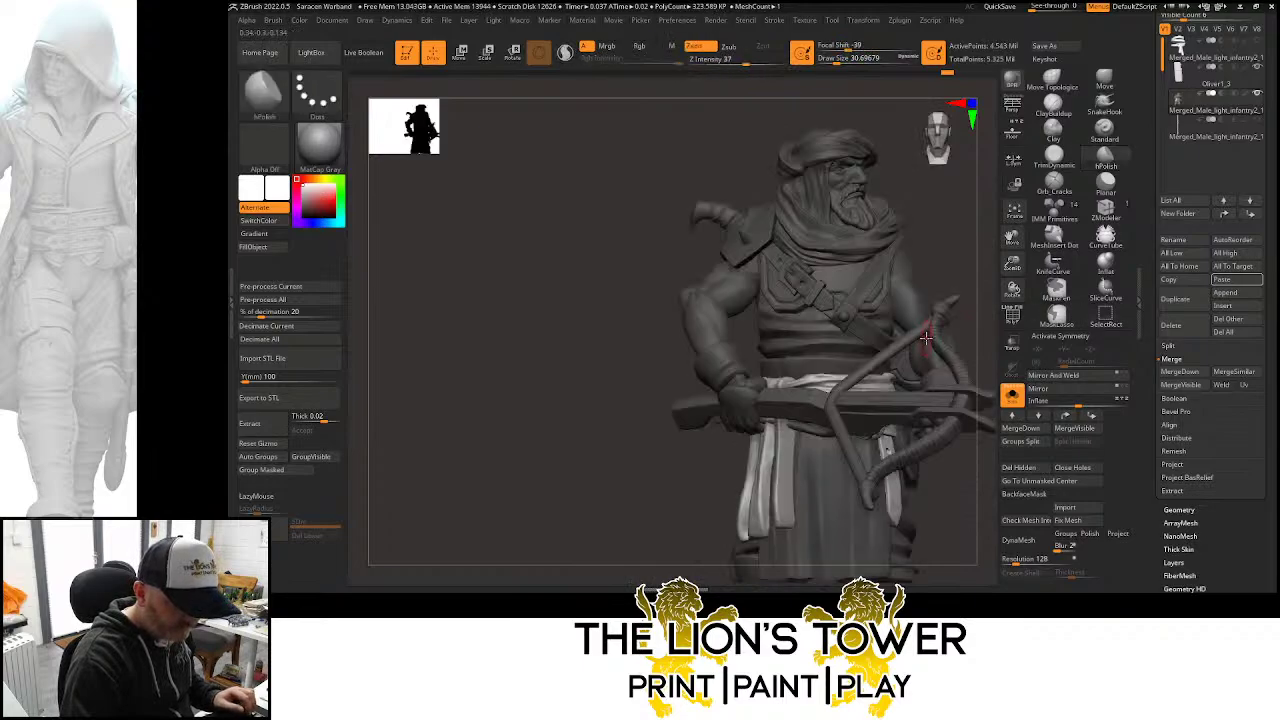
left_click(1040, 389)
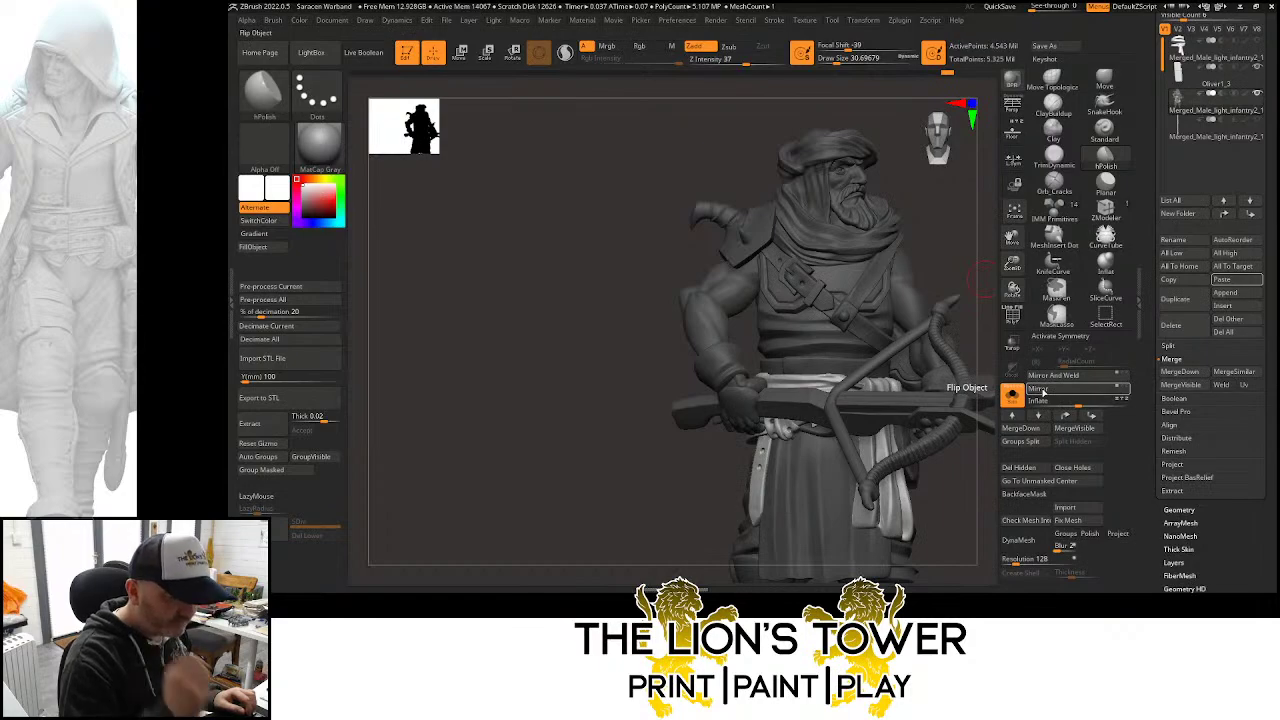
left_click_drag(990, 285, 925, 302)
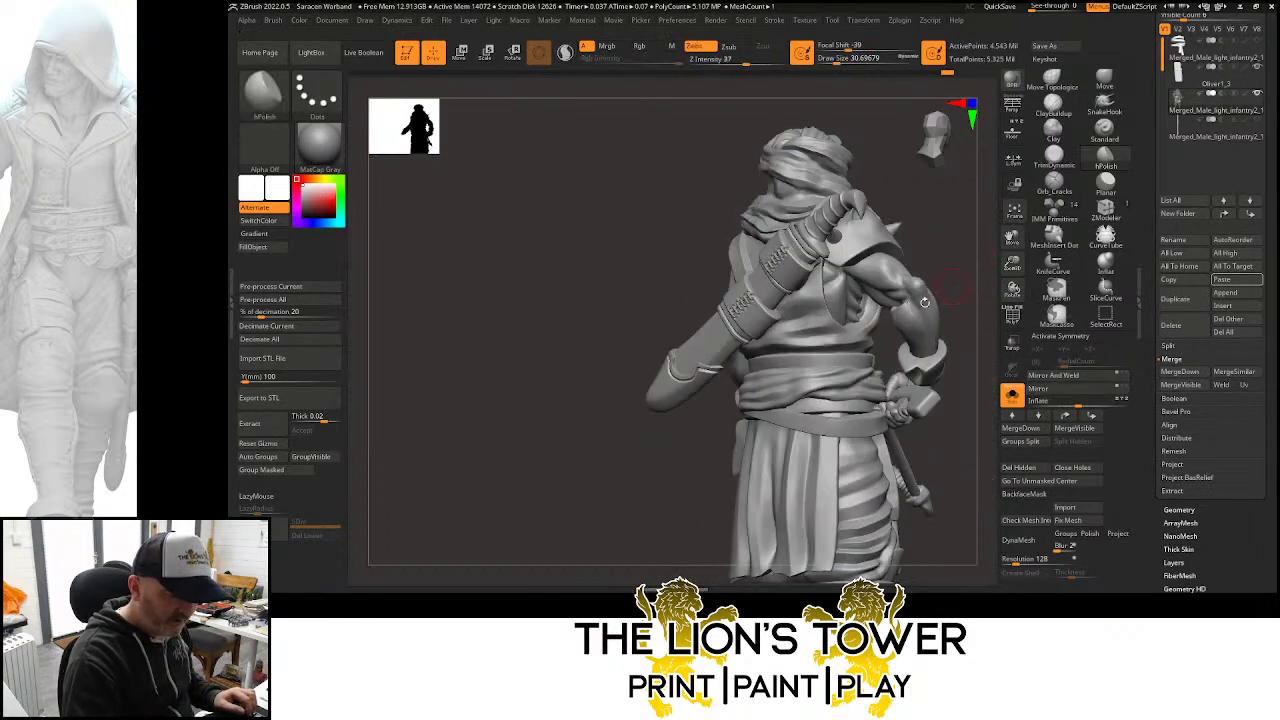
Turn off Solo mode to show the other parts and make the quiver at the hip the active subtool
left_click(1215, 82)
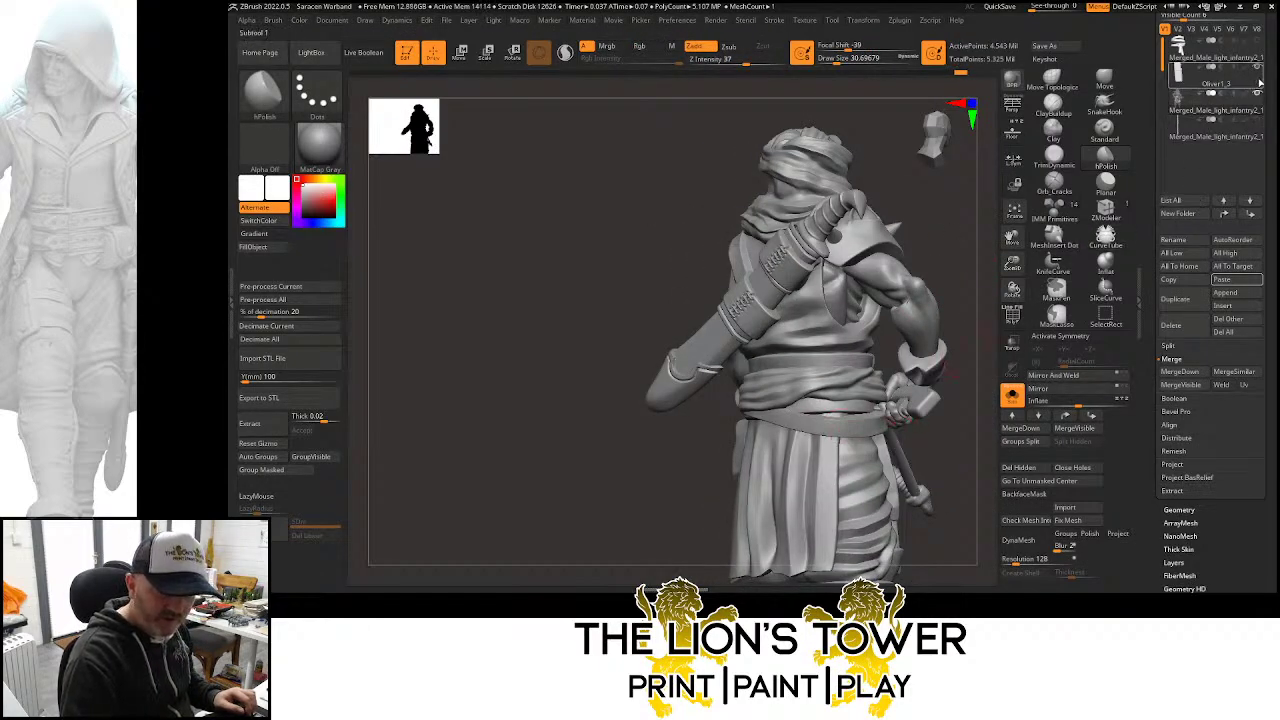
left_click(1012, 394)
left_click_drag(975, 307, 1004, 312, "shift")
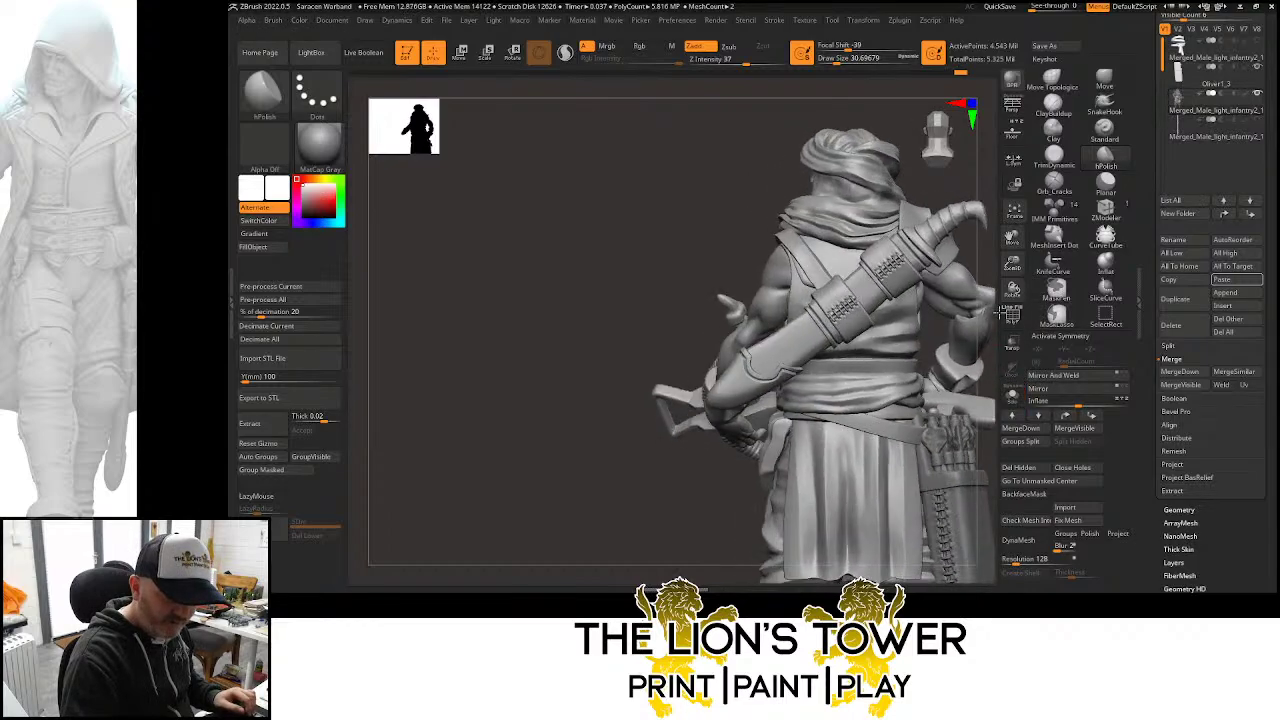
left_click_drag(1012, 238, 912, 166)
left_click(850, 443, "alt")
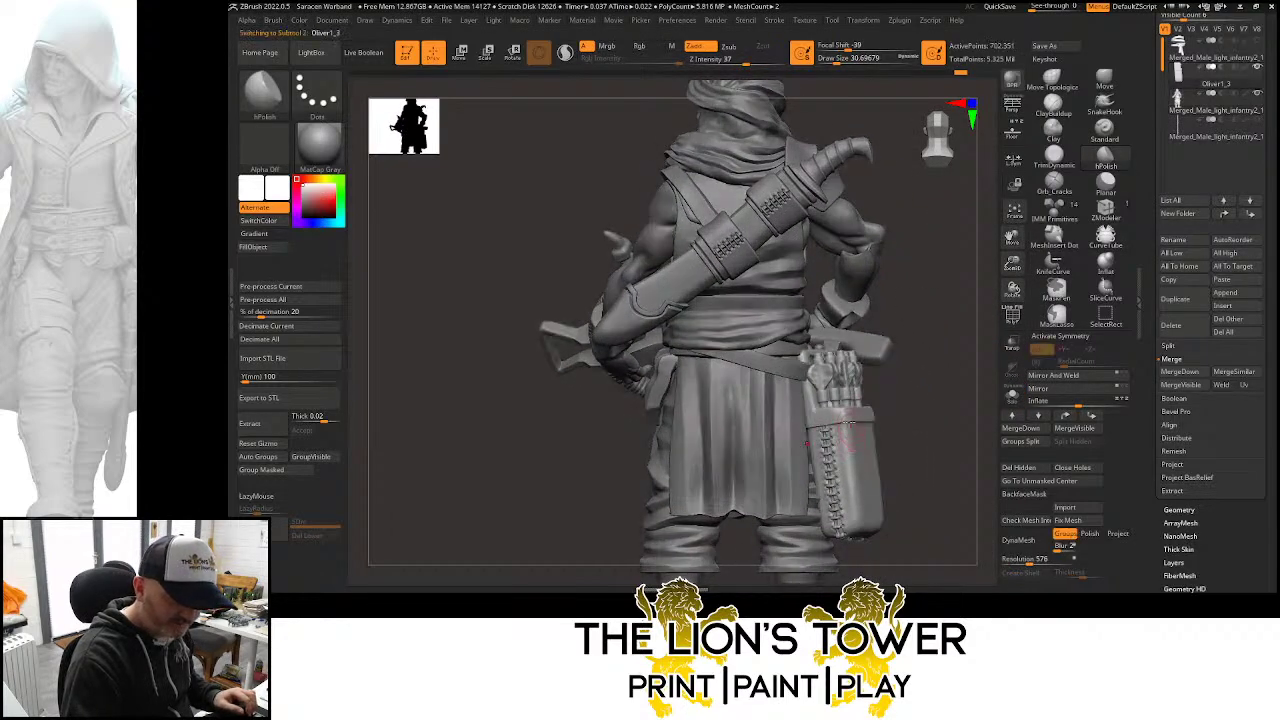
Reposition the quiver against the figure's hip with the transform gizmo, checking its fit from behind, above and the side
left_click(486, 52)
left_click(582, 303)
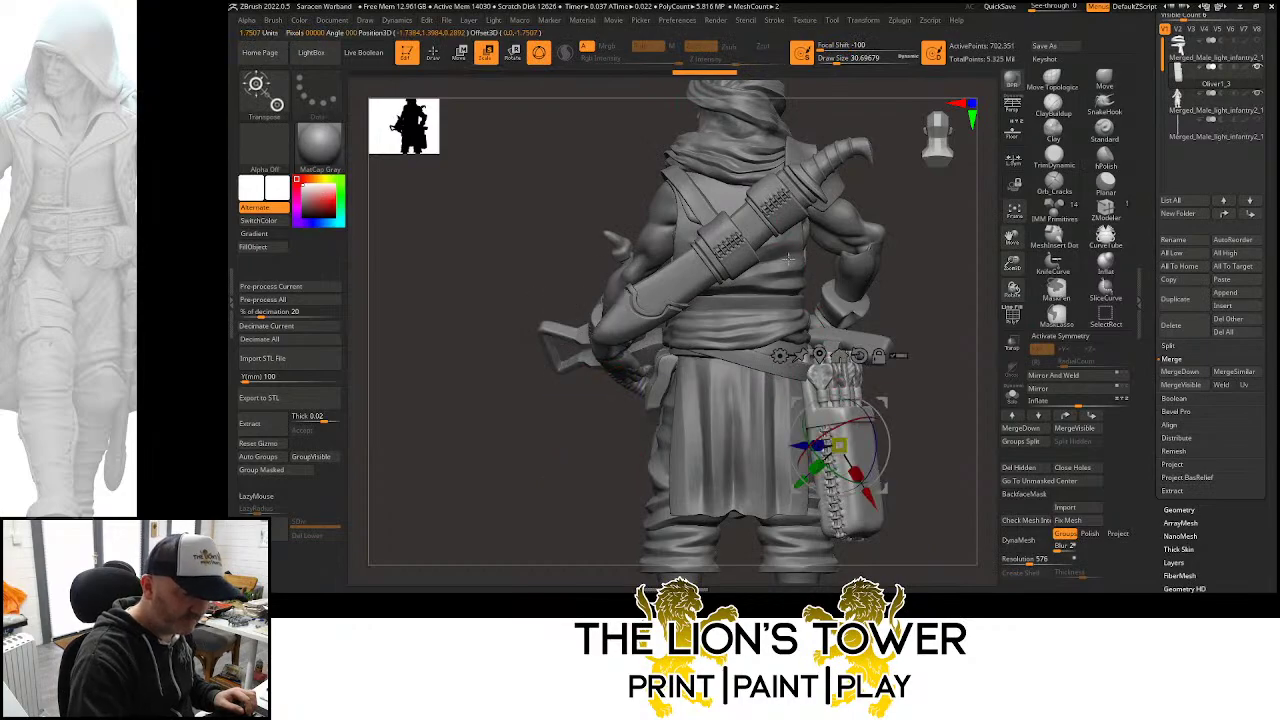
left_click_drag(914, 318, 962, 332)
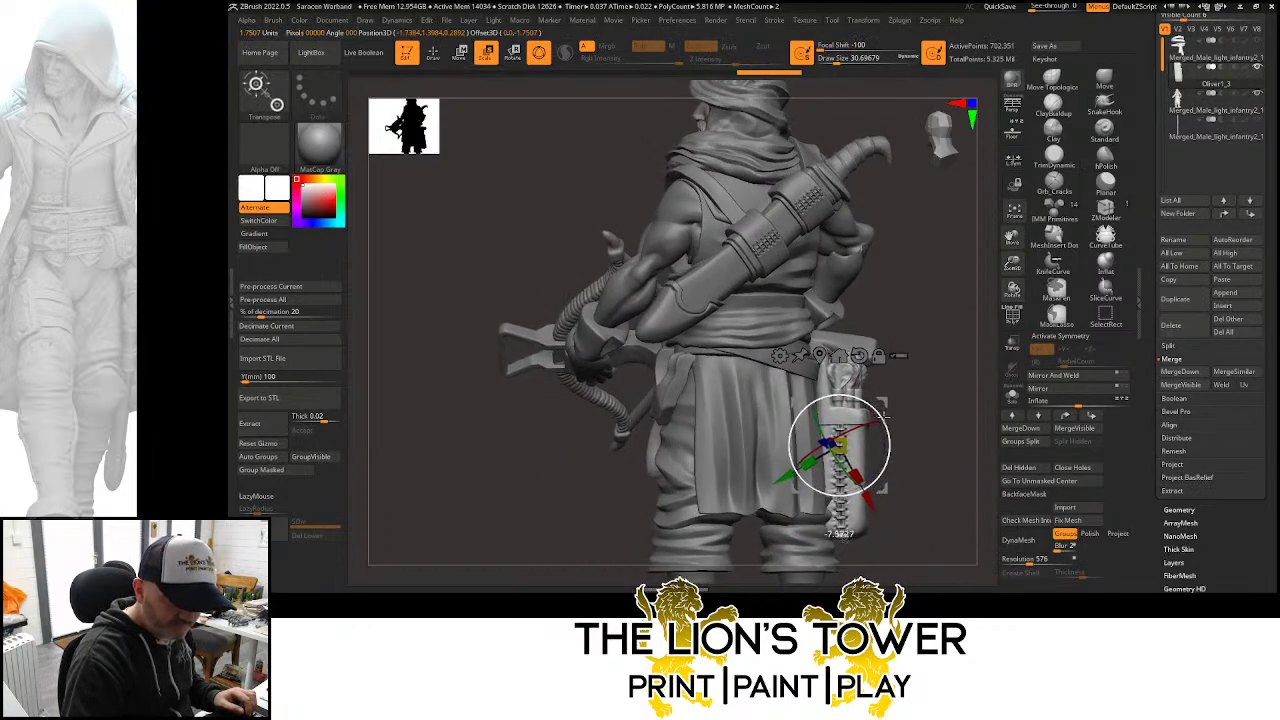
left_click_drag(950, 377, 866, 450)
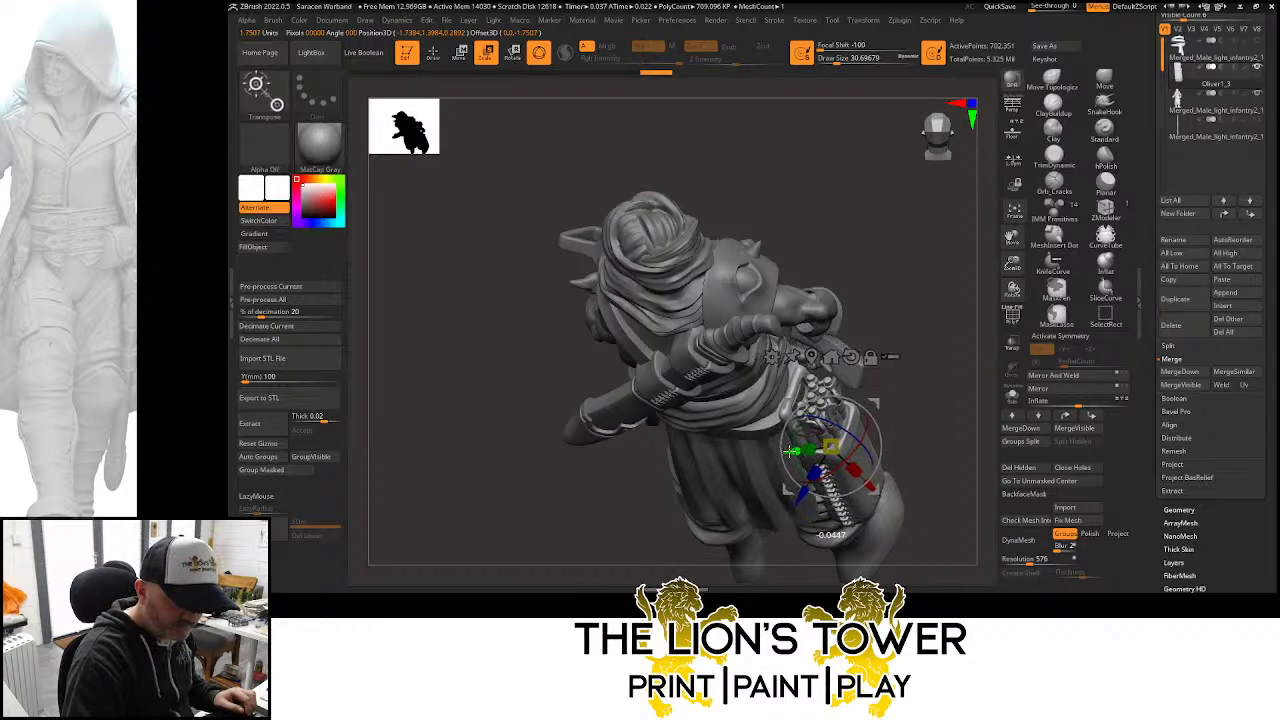
left_click_drag(944, 399, 838, 375)
key("f")
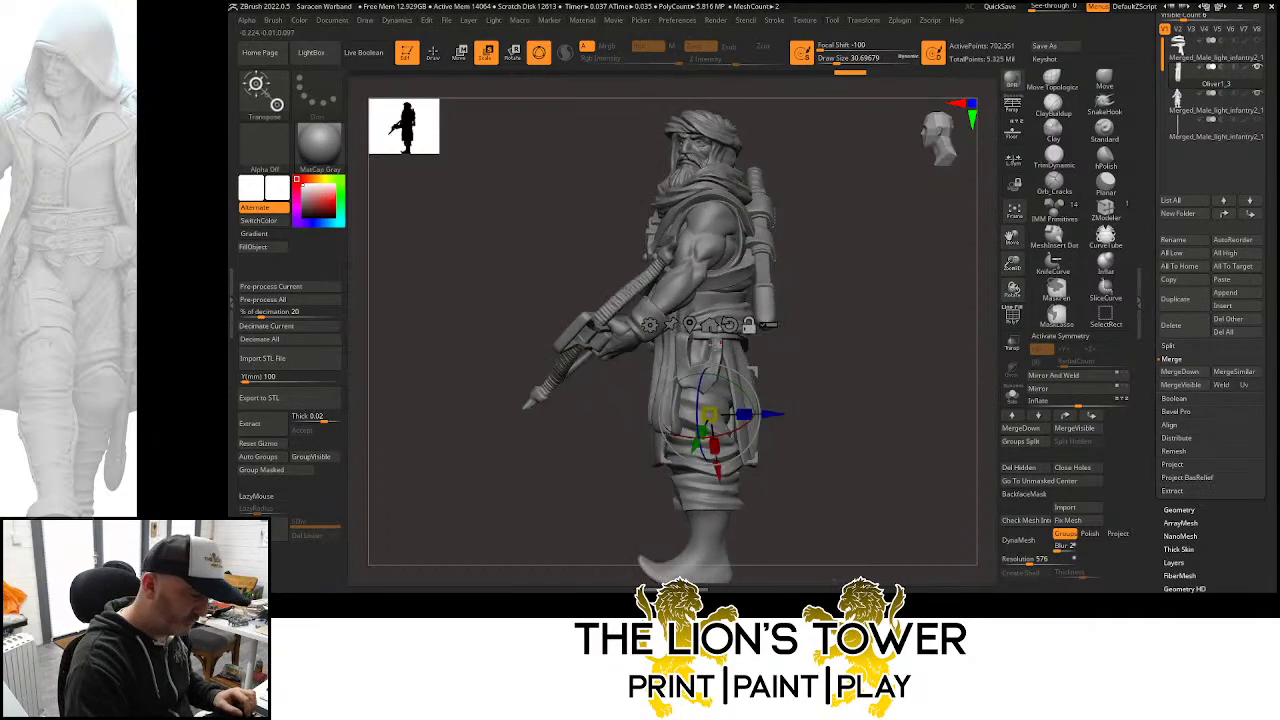
Hide the small separate piece beside the left thigh on the main body subtool and delete the hidden geometry
left_click(716, 352, "alt")
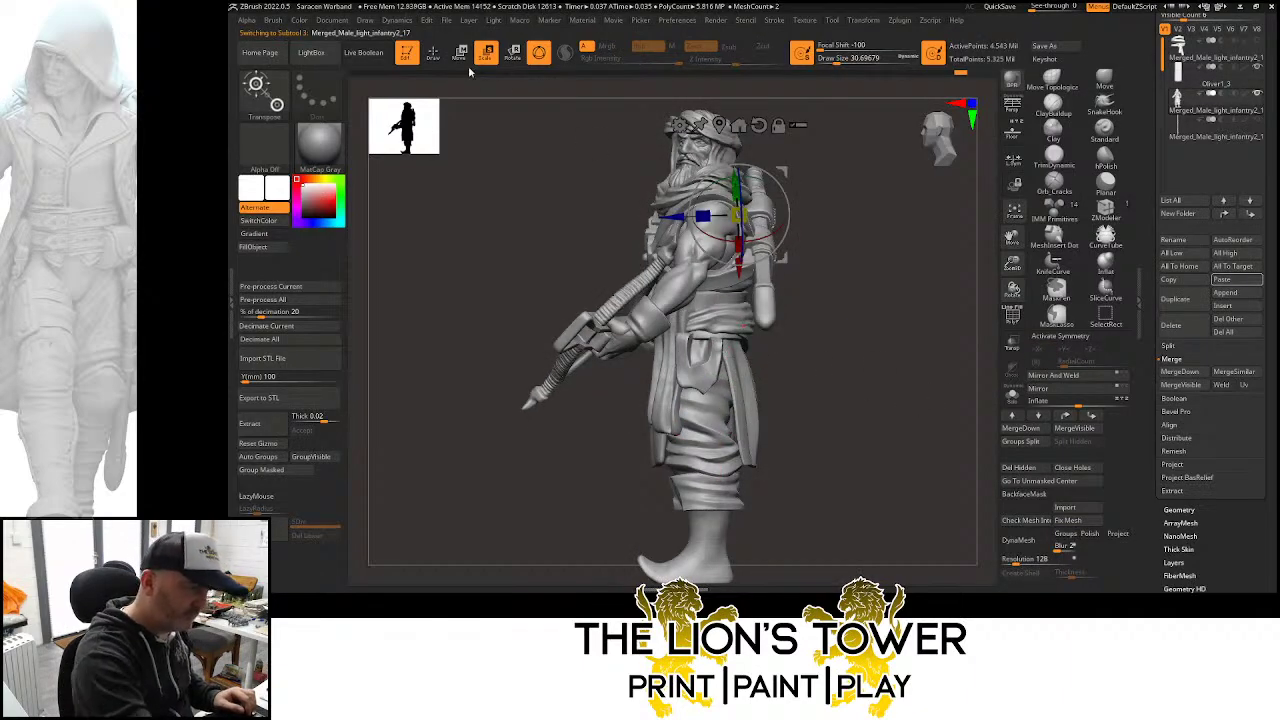
left_click(433, 54)
left_click(707, 374, "ctrl+shift")
left_click(779, 304, "ctrl+shift")
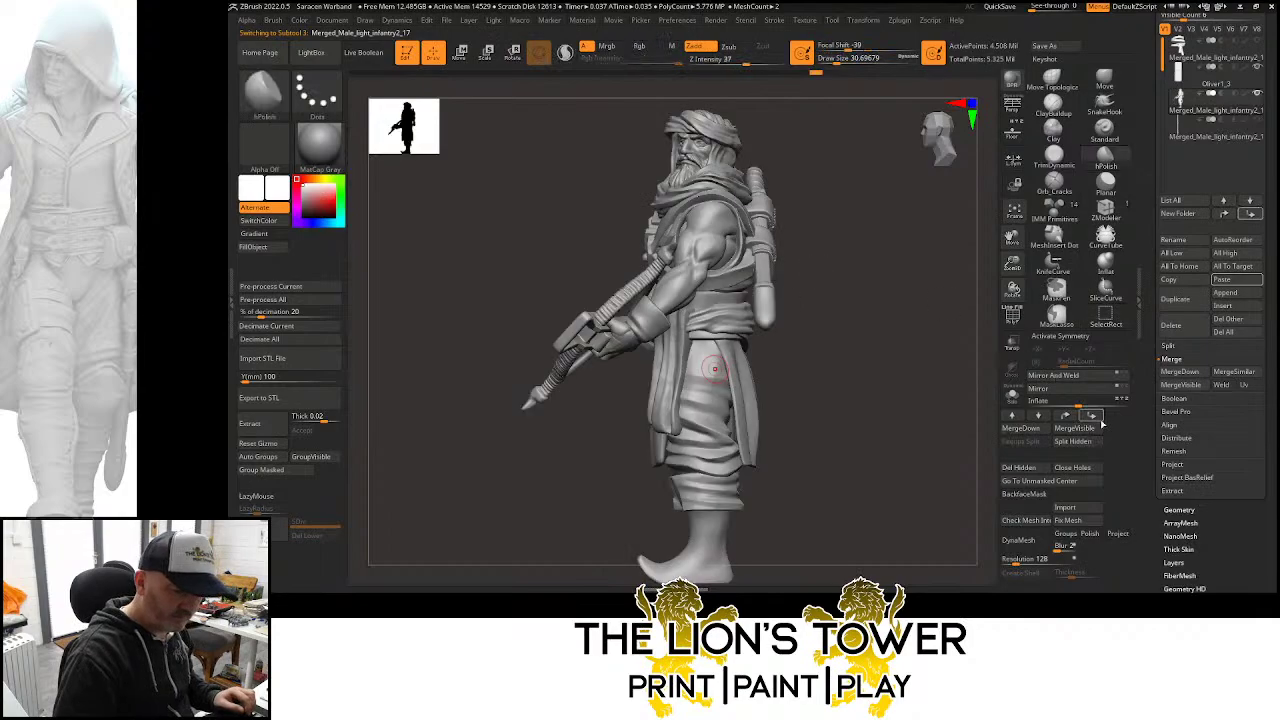
left_click_drag(858, 334, 872, 371)
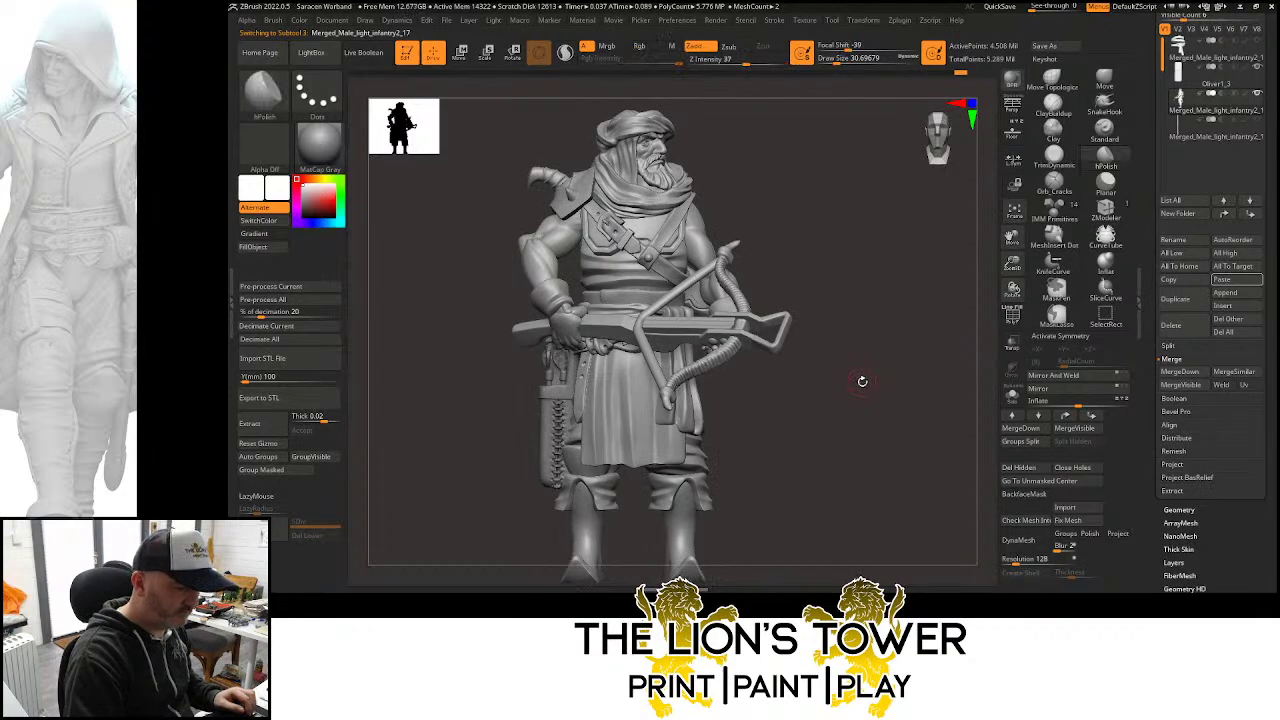
left_click_drag(865, 380, 894, 366)
scroll(1190, 125, "down", 2)
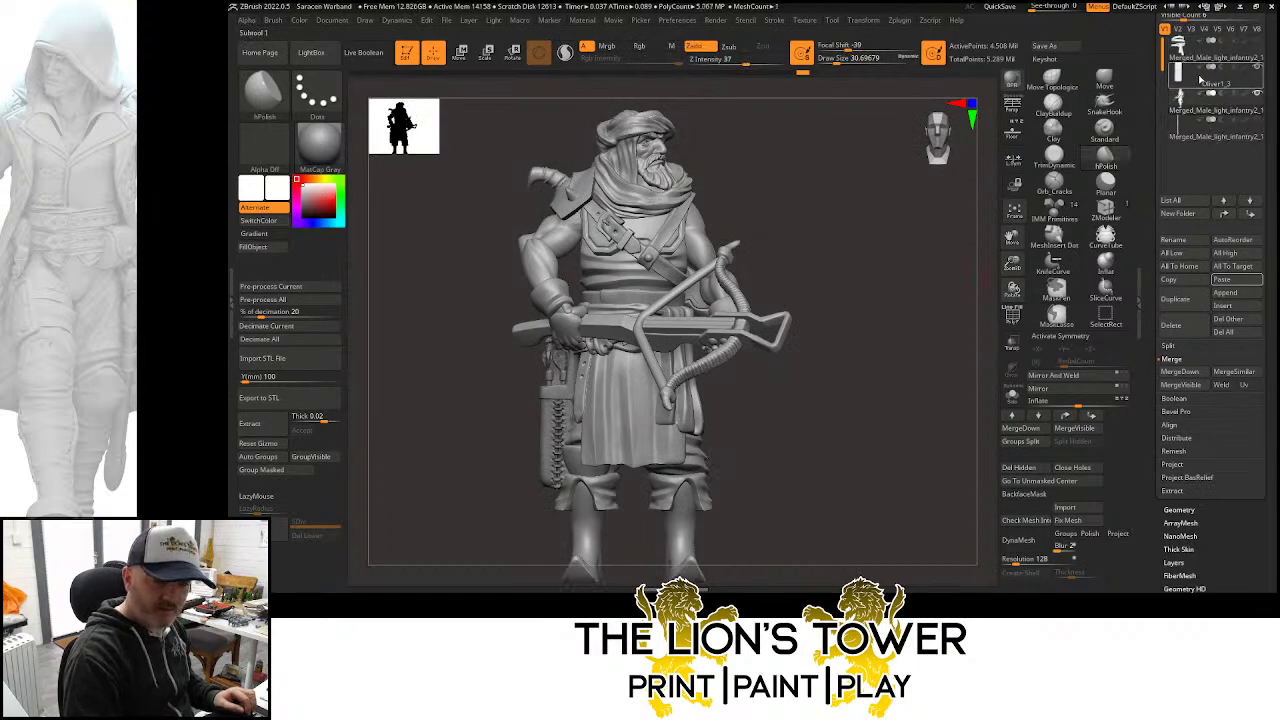
Merge the Oliver1_3 subtool down with the body subtool below it and accept the merge
left_click(1203, 84)
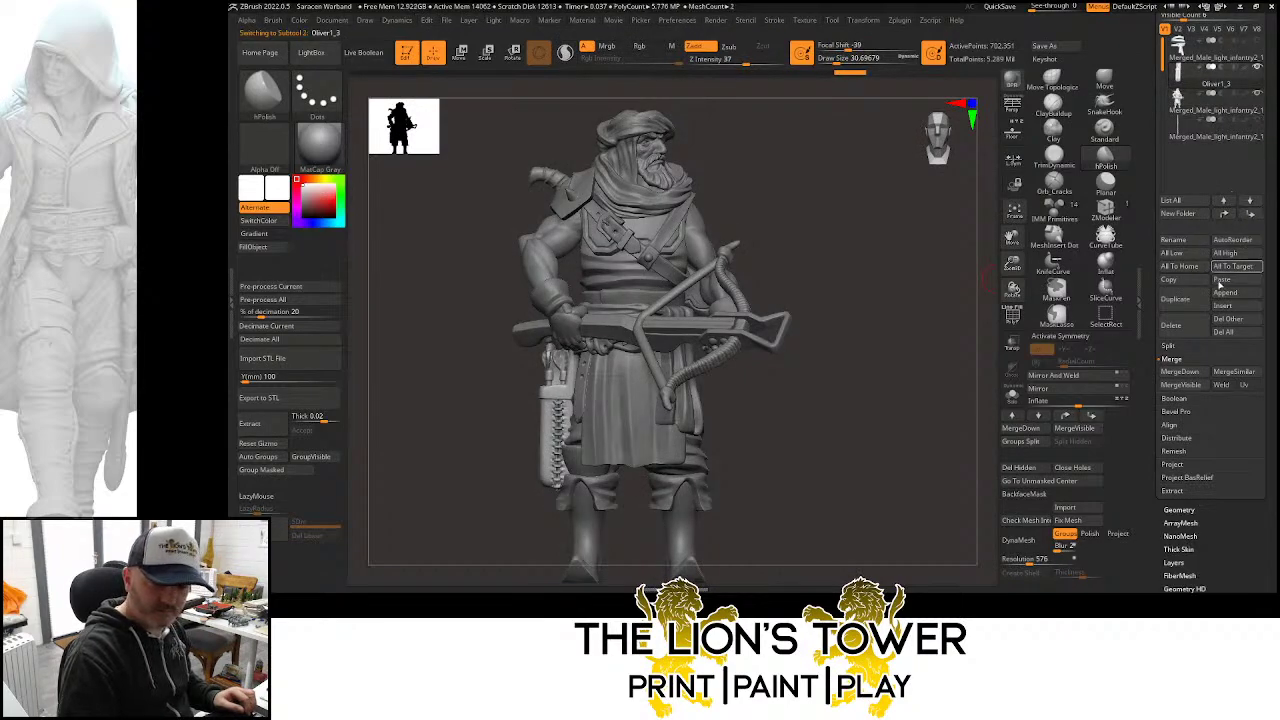
left_click(1180, 371)
left_click(1084, 398)
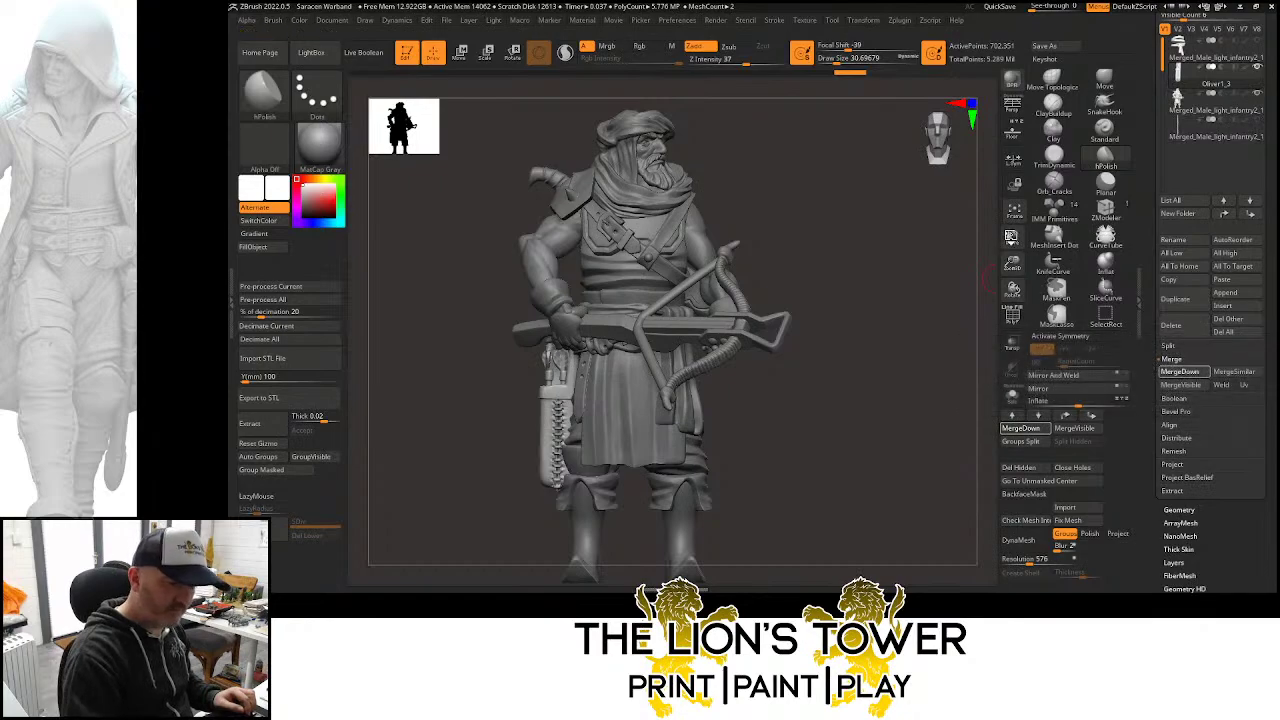
Hide the figure's right trouser leg, cuff and boot, along with the quiver hanging beside them
left_click_drag(1011, 240, 1086, 169)
left_click(888, 346, "ctrl")
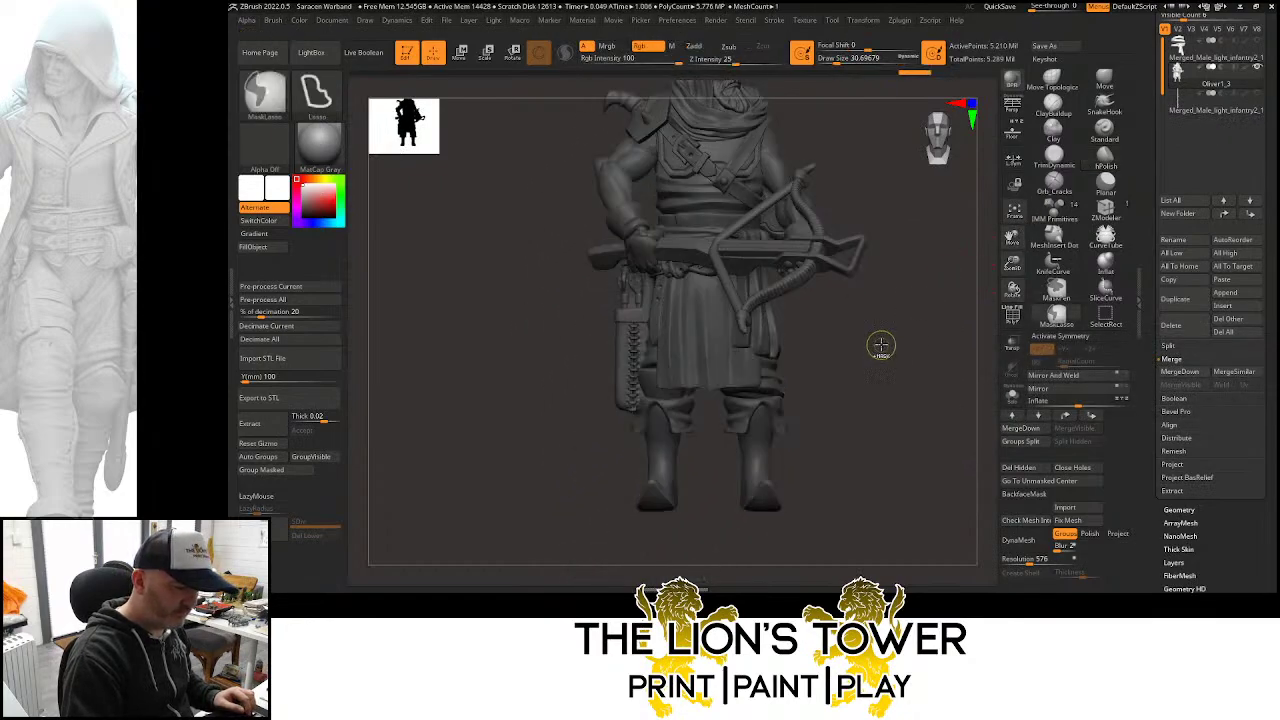
left_click(882, 346, "ctrl")
mouse_move(898, 356)
left_mouse_down()
mouse_move(902, 321)
mouse_move(908, 352)
left_mouse_up()
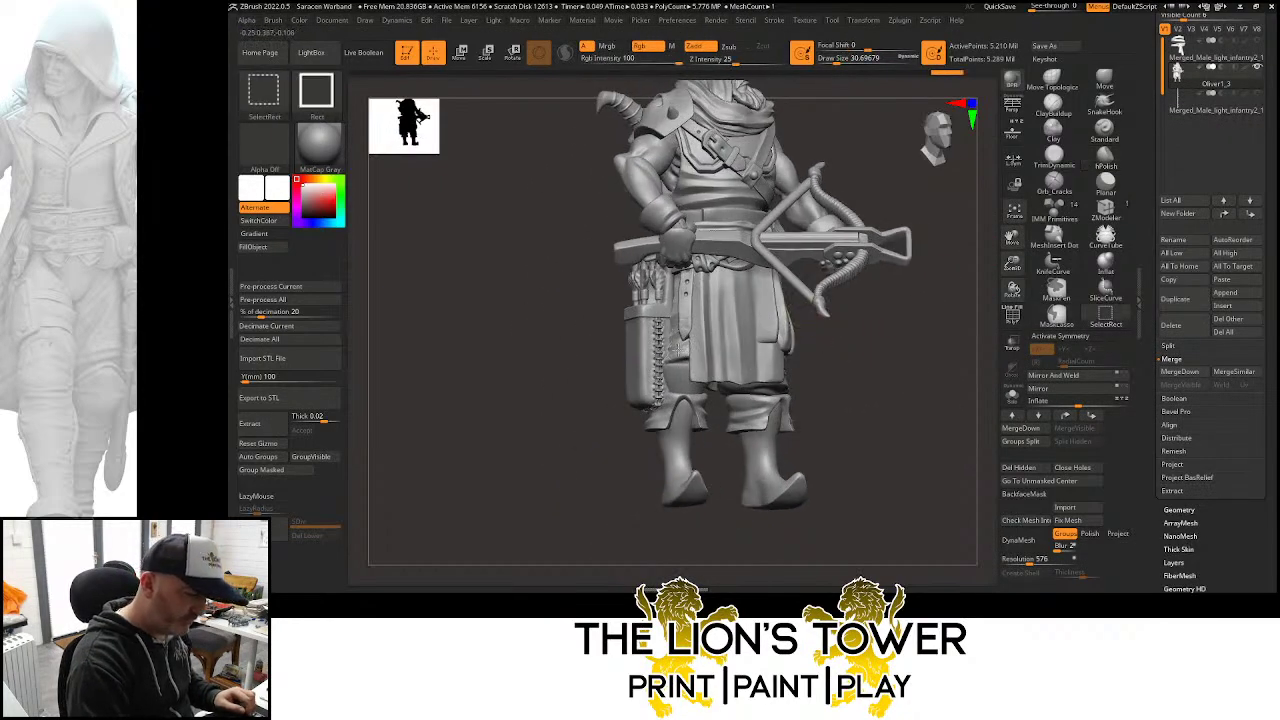
left_click(677, 347, "ctrl+shift")
left_click(695, 386, "ctrl+shift")
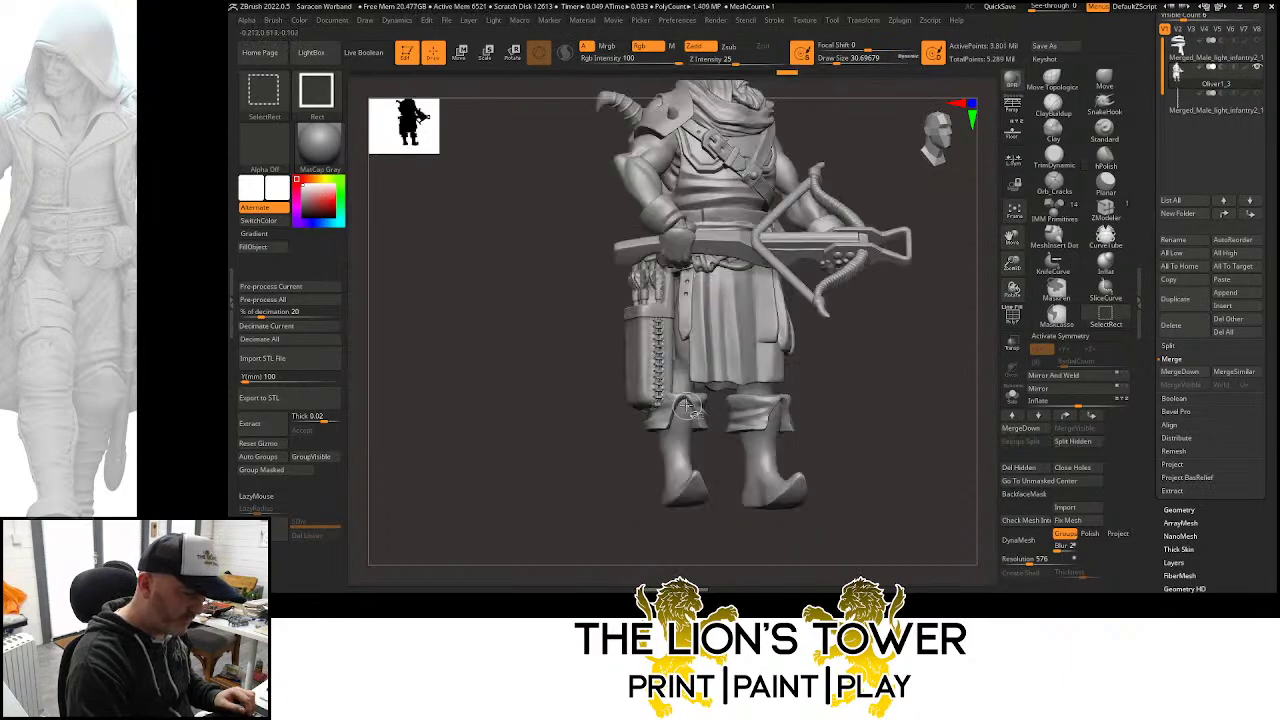
left_click(692, 402, "ctrl+shift")
left_click(690, 405, "ctrl+shift")
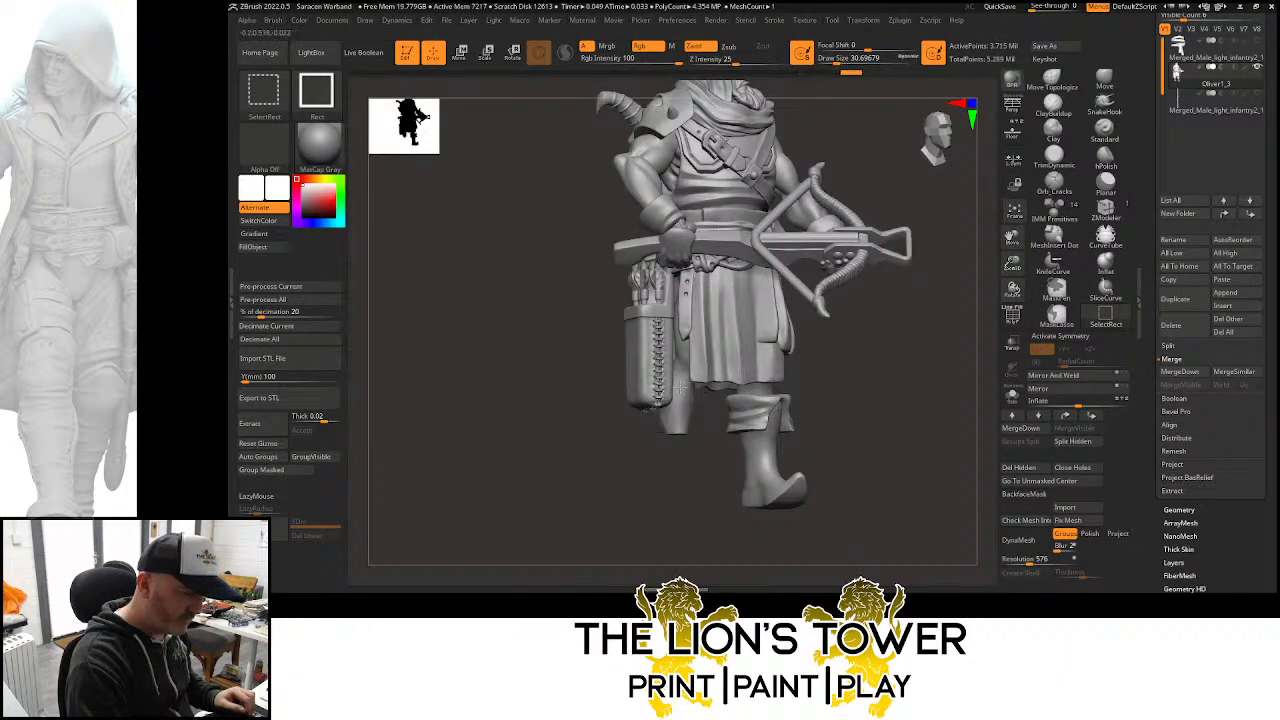
left_click(676, 380, "ctrl+shift")
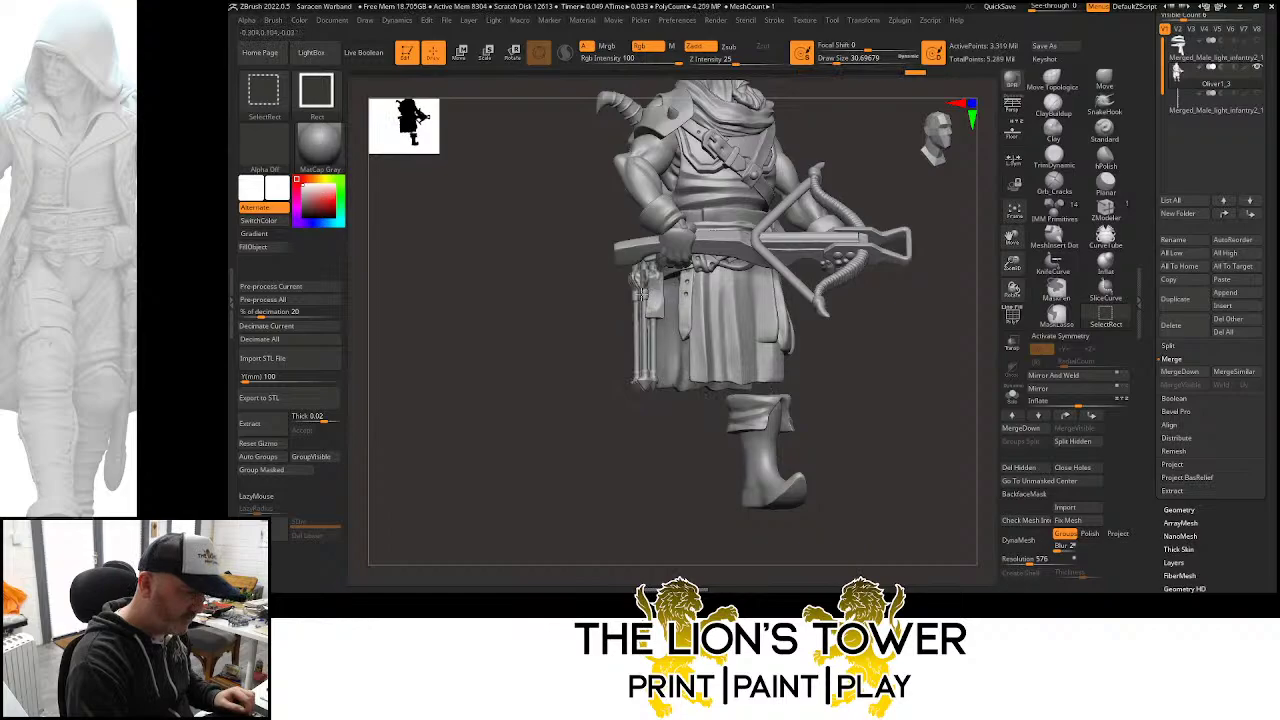
Hide the bolts inside the quiver, mask the remaining visible body, and show the whole figure again
left_click(638, 296, "ctrl+shift")
left_click(638, 298, "ctrl+shift")
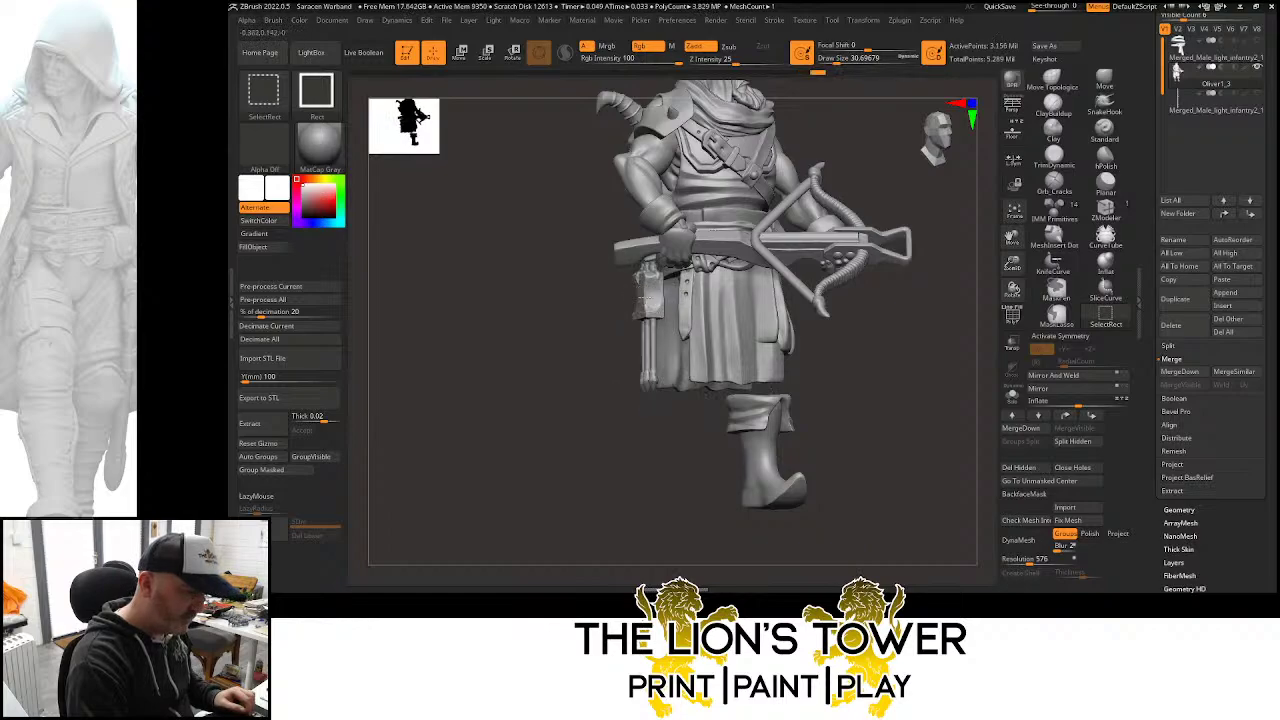
left_click(650, 307, "ctrl+shift")
left_click(650, 298, "ctrl+shift")
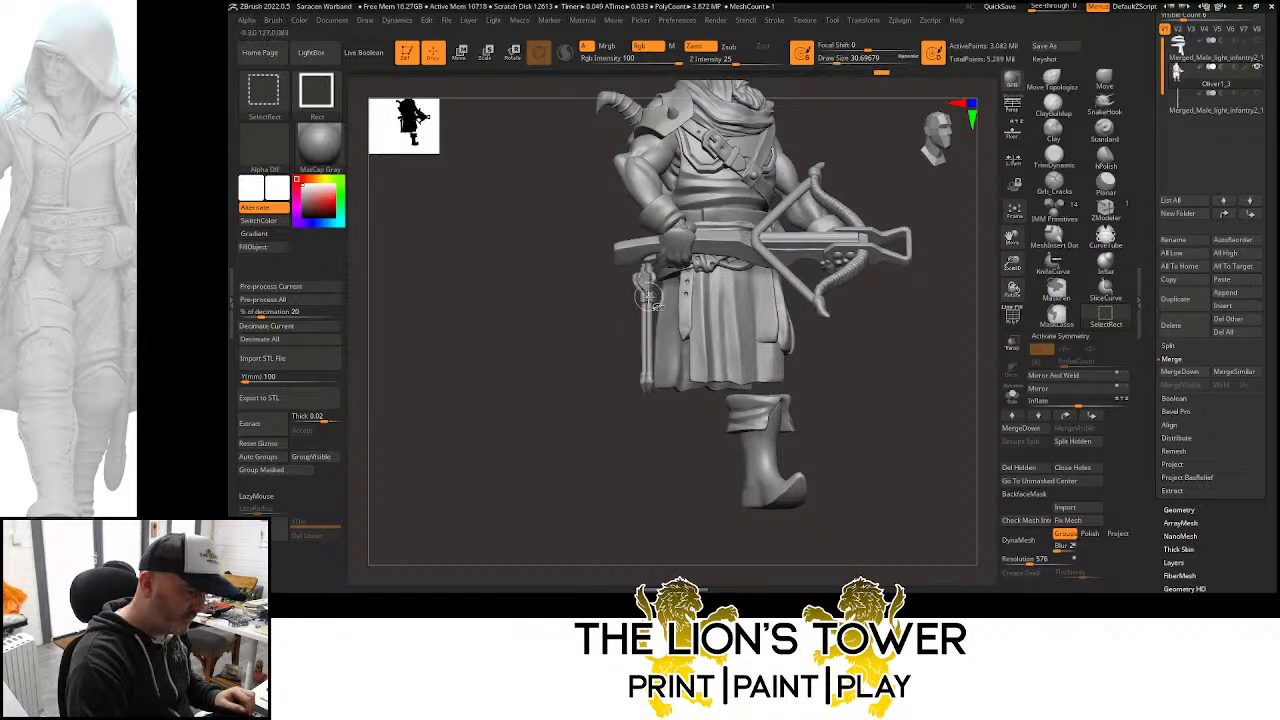
left_click(645, 300, "ctrl+shift")
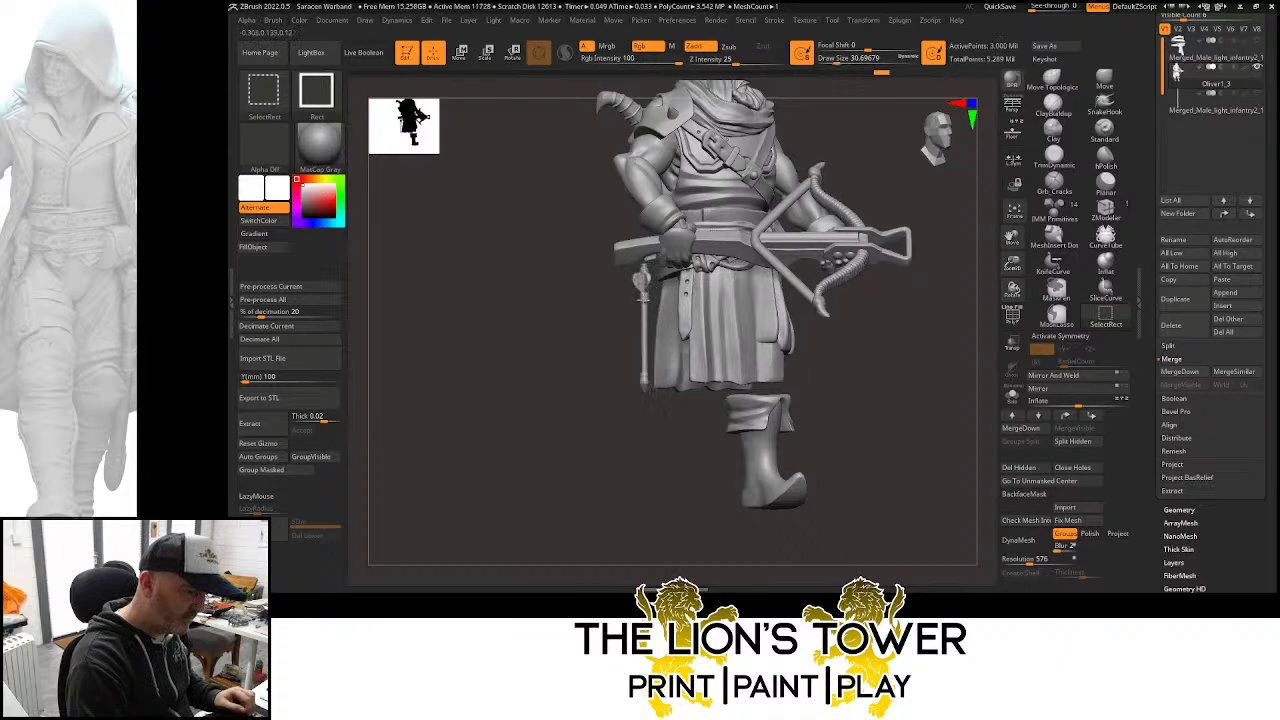
left_click(659, 431, "ctrl+shift")
left_click_drag(815, 300, 805, 295)
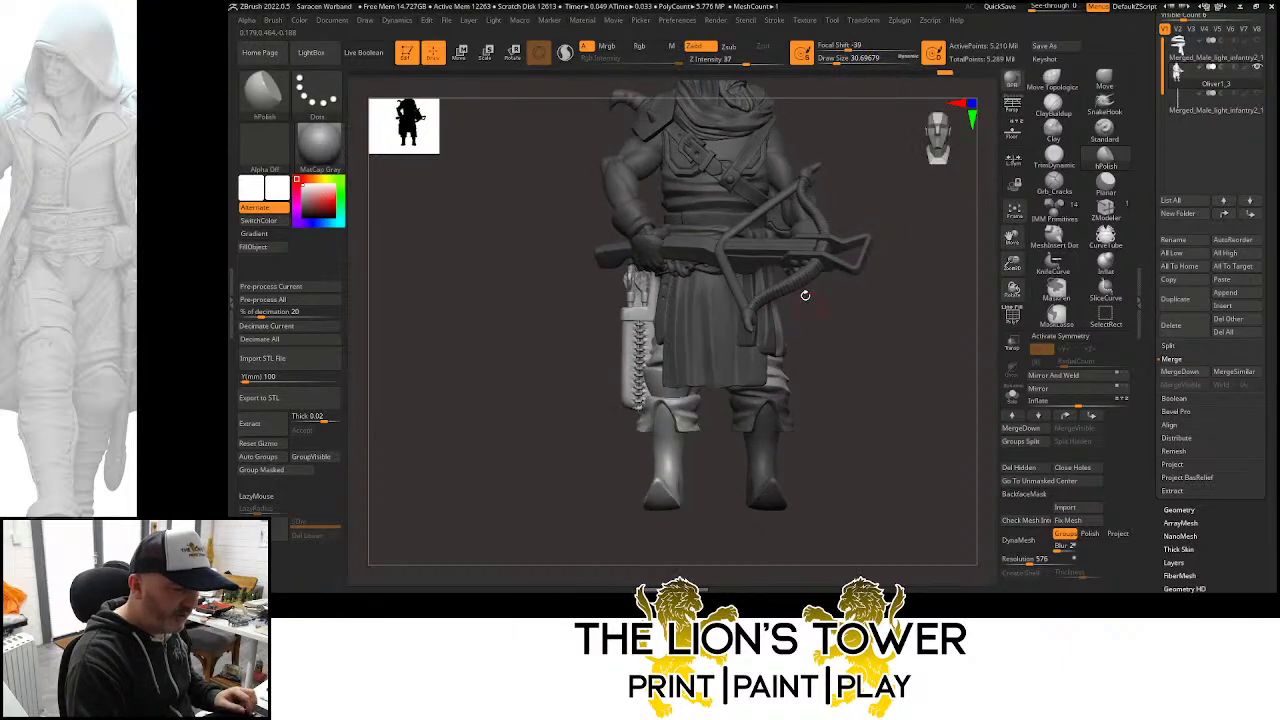
Isolate the subtool in Solo mode and lasso-mask the left side of the trousers from below, leaving the right leg and quiver free
key("ctrl")
mouse_move(895, 188)
left_mouse_down("ctrl")
mouse_move(714, 230)
mouse_move(710, 500)
left_mouse_up("ctrl")
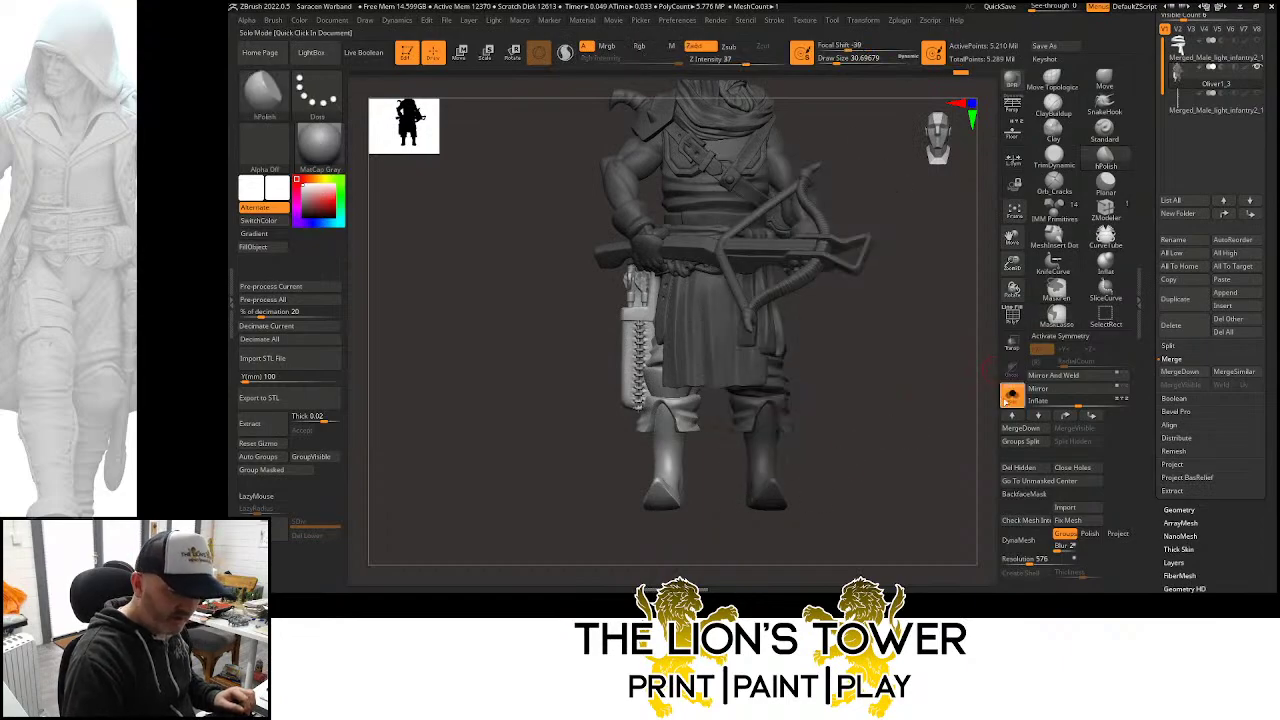
mouse_move(935, 320)
left_mouse_down()
mouse_move(906, 286)
mouse_move(906, 257)
mouse_move(889, 260)
mouse_move(893, 275)
mouse_move(891, 226)
left_mouse_up()
key("ctrl")
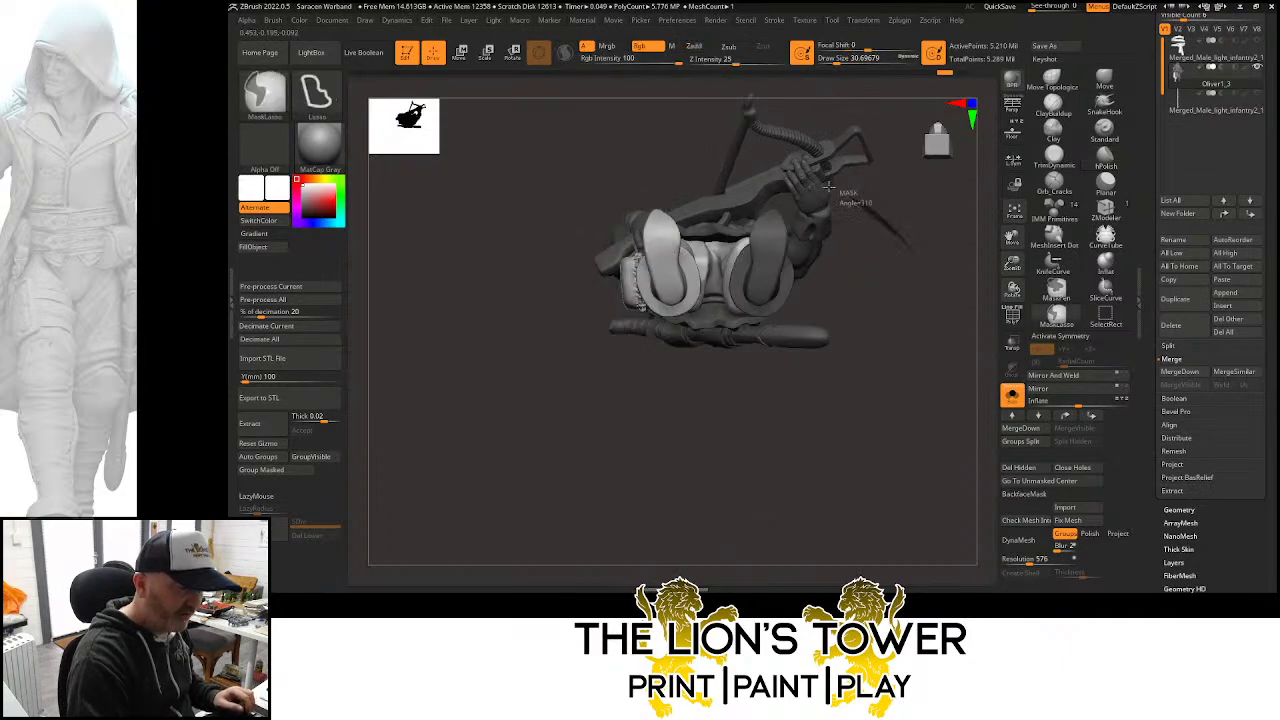
mouse_move(828, 186)
left_mouse_down("ctrl")
mouse_move(900, 245)
mouse_move(906, 344)
mouse_move(855, 552)
left_mouse_up("ctrl")
mouse_move(990, 240)
left_mouse_down()
mouse_move(990, 268)
mouse_move(905, 415)
left_mouse_up()
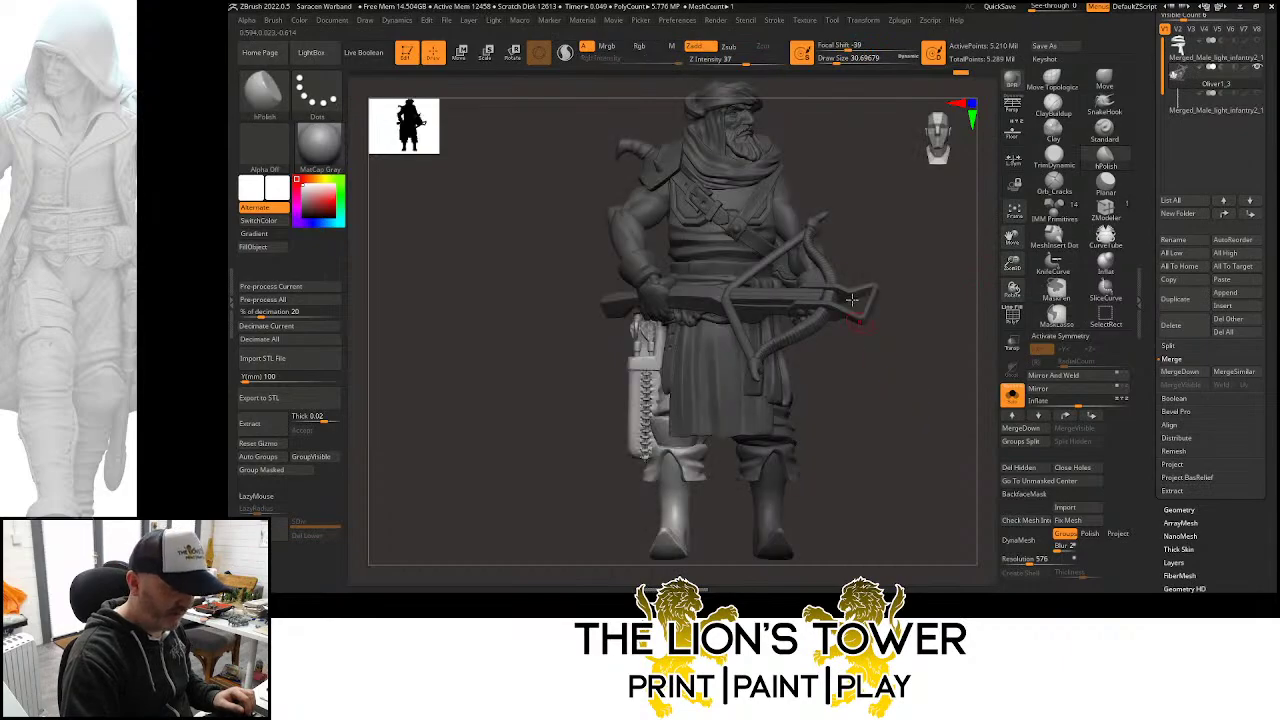
Reposition the gizmo pivot at the waist above the right leg and rotate the unmasked leg and quiver outward
key("r")
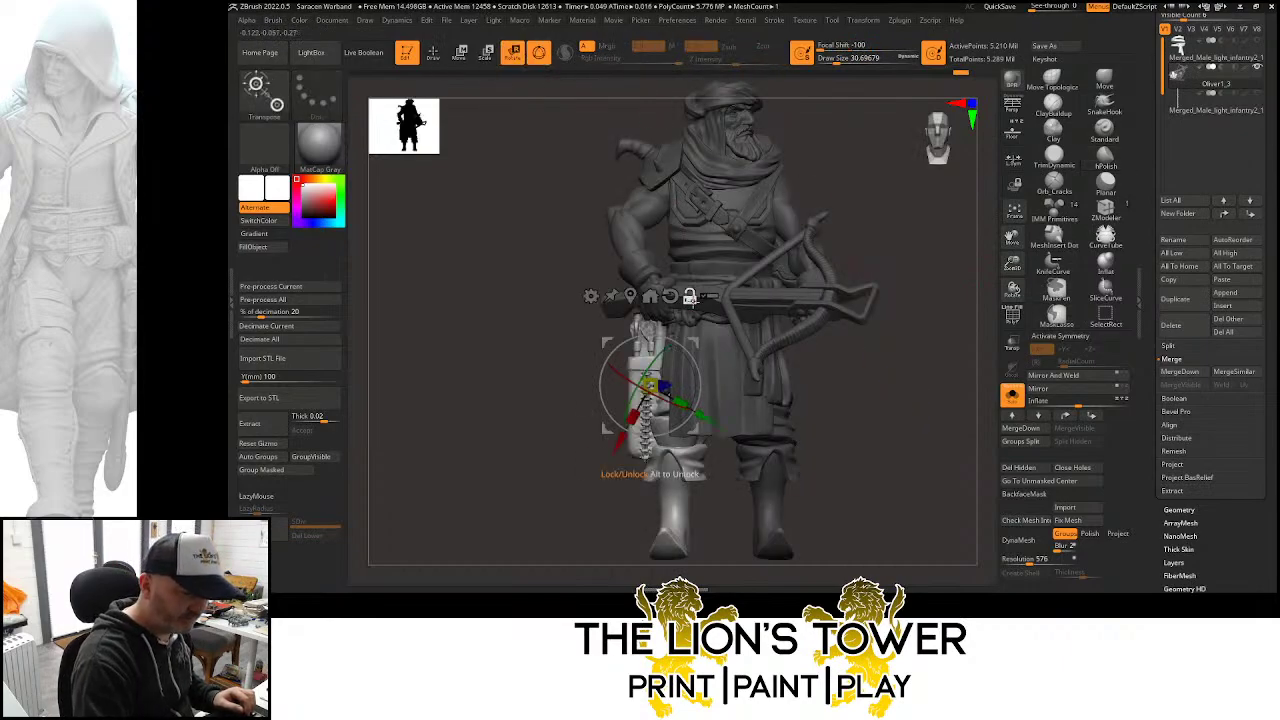
left_click(689, 296)
left_click_drag(690, 325, 726, 256)
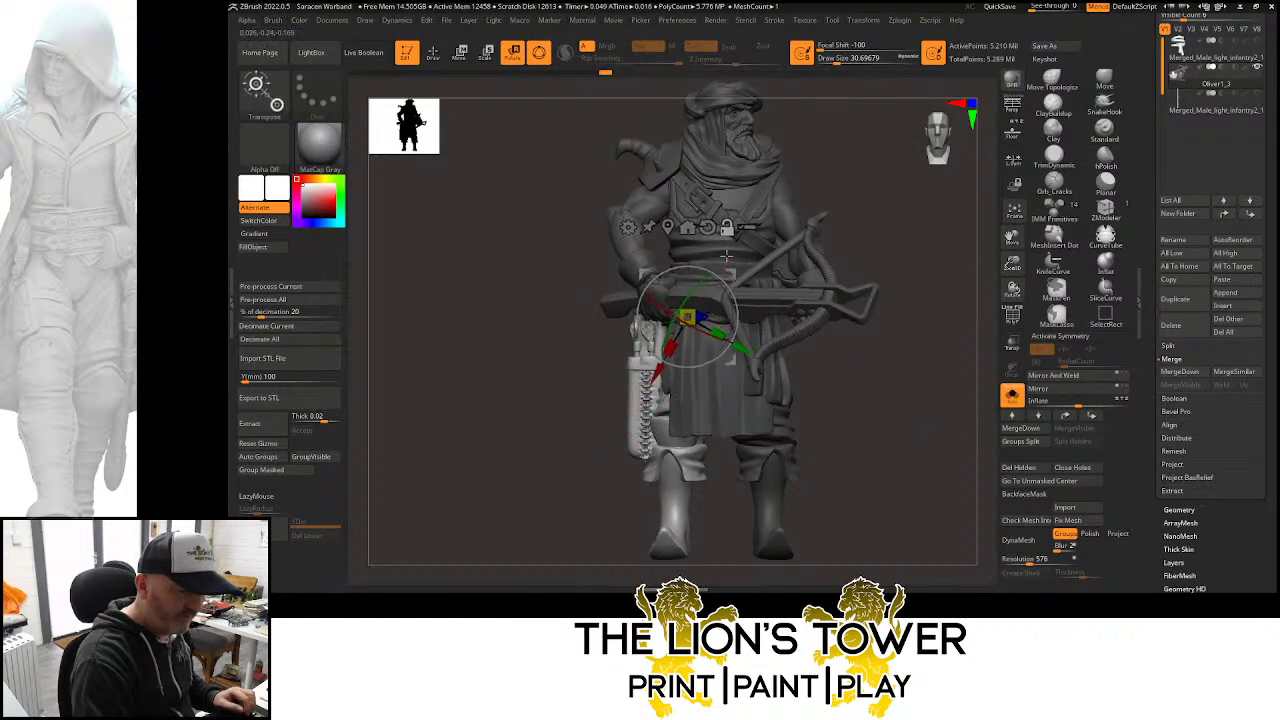
left_click_drag(851, 199, 736, 294)
left_click_drag(879, 235, 874, 238)
Clear the mask to review the spread leg, and undo back to the masked state
left_click(870, 222, "ctrl")
left_click_drag(733, 297, 731, 293)
left_click_drag(922, 377, 886, 359)
key("ctrl+z")
key("ctrl+z")
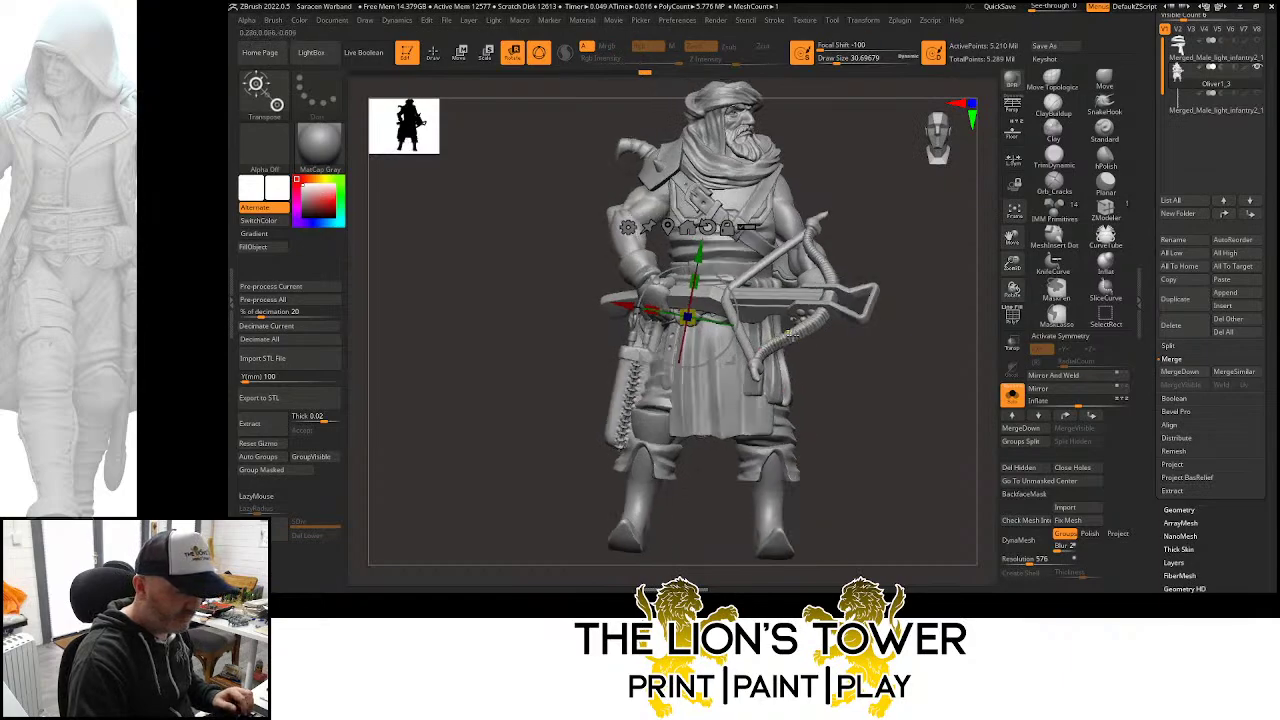
key("ctrl+z")
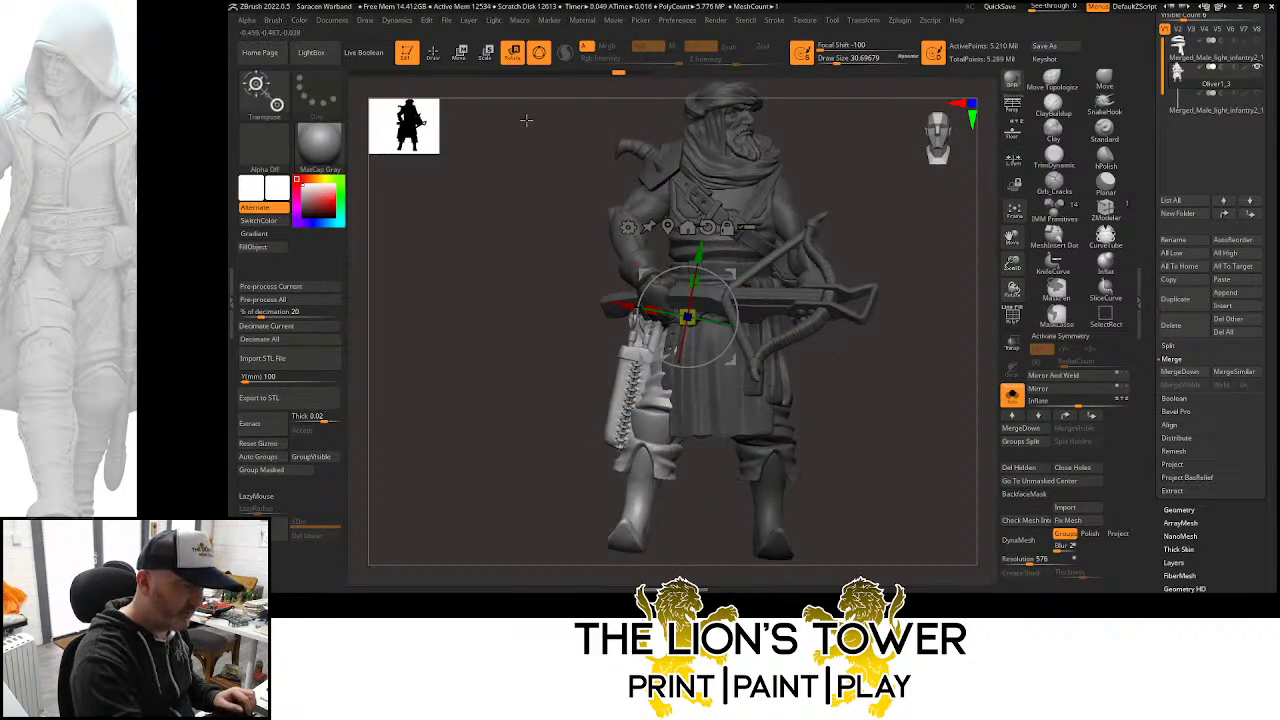
Hide the quiver and most of the bolts inside it, keeping the right leg and masked body visible
key("q")
left_click(640, 362, "ctrl+shift")
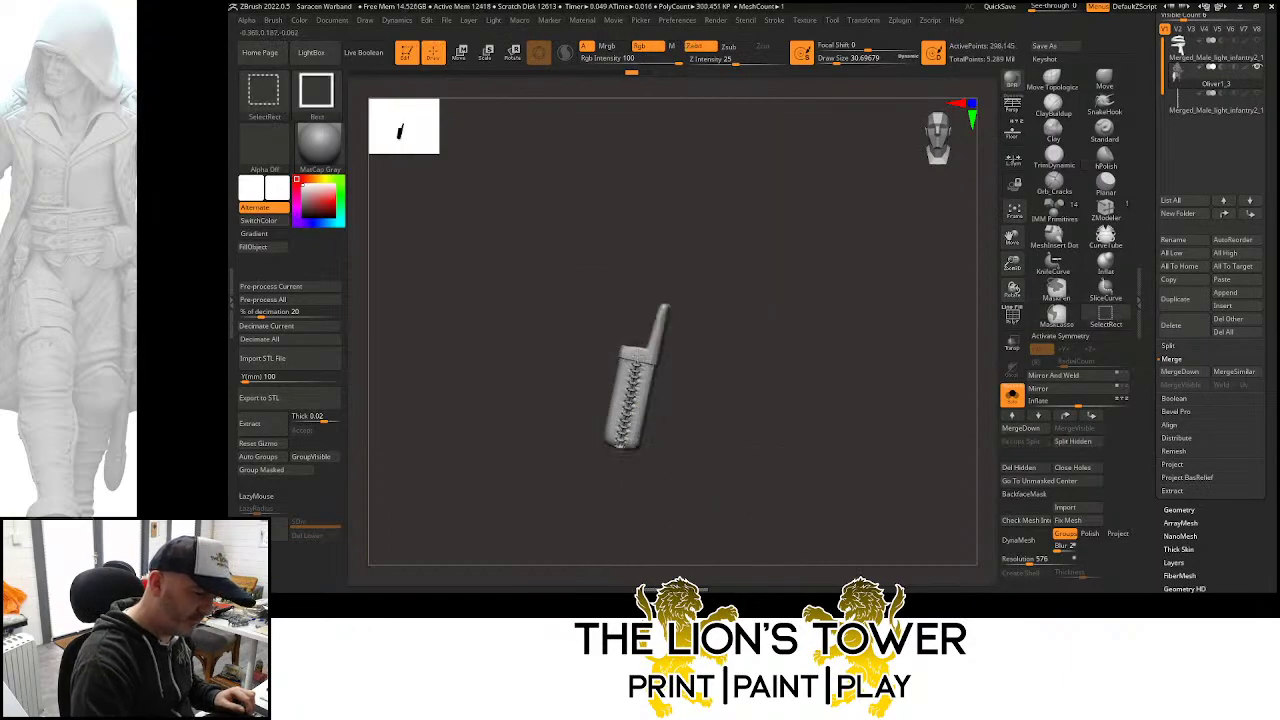
left_click(644, 338, "ctrl+shift")
left_click(635, 341, "ctrl+shift")
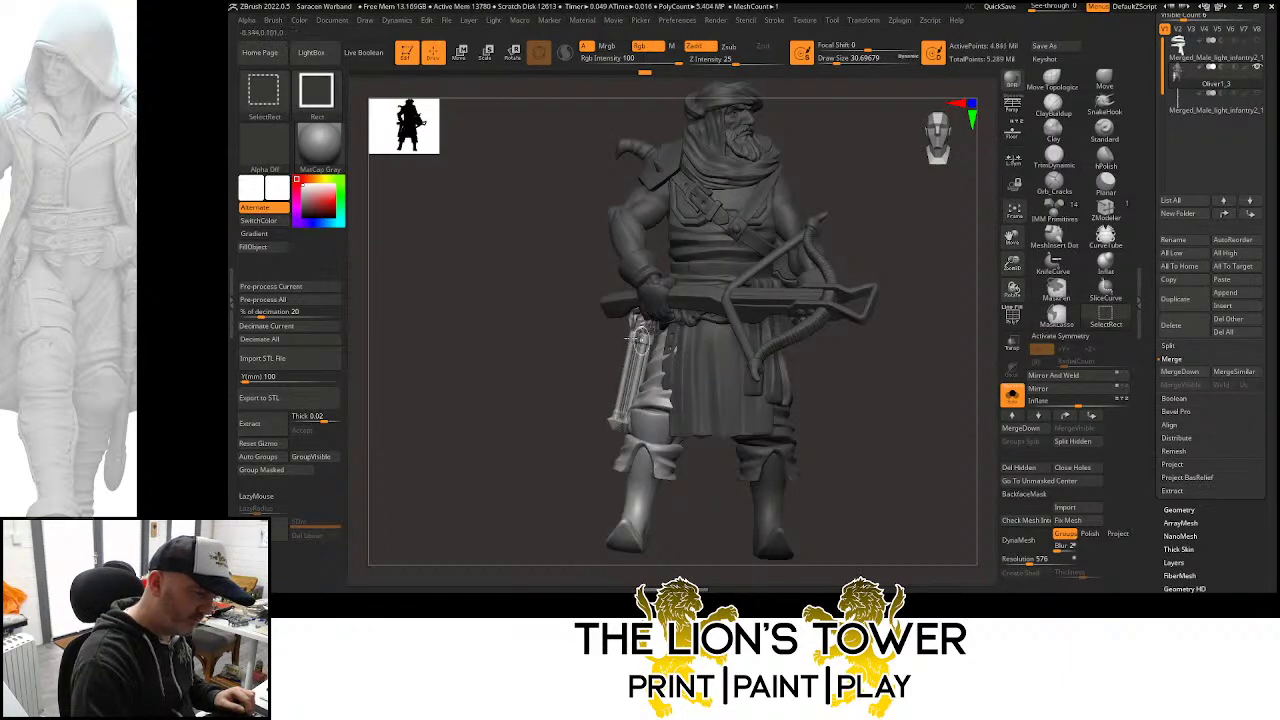
left_click(632, 337, "ctrl+shift")
left_click(638, 339, "ctrl+shift")
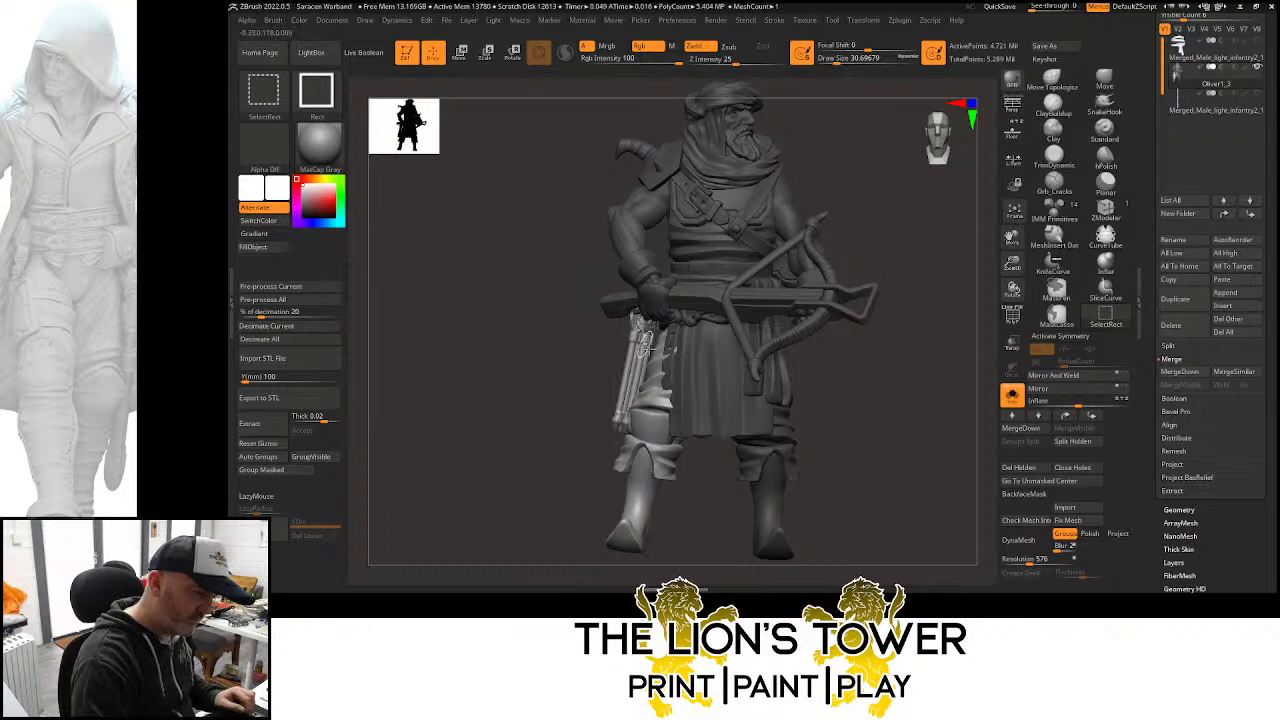
left_click(648, 348, "ctrl+shift")
left_click(635, 339, "ctrl+shift")
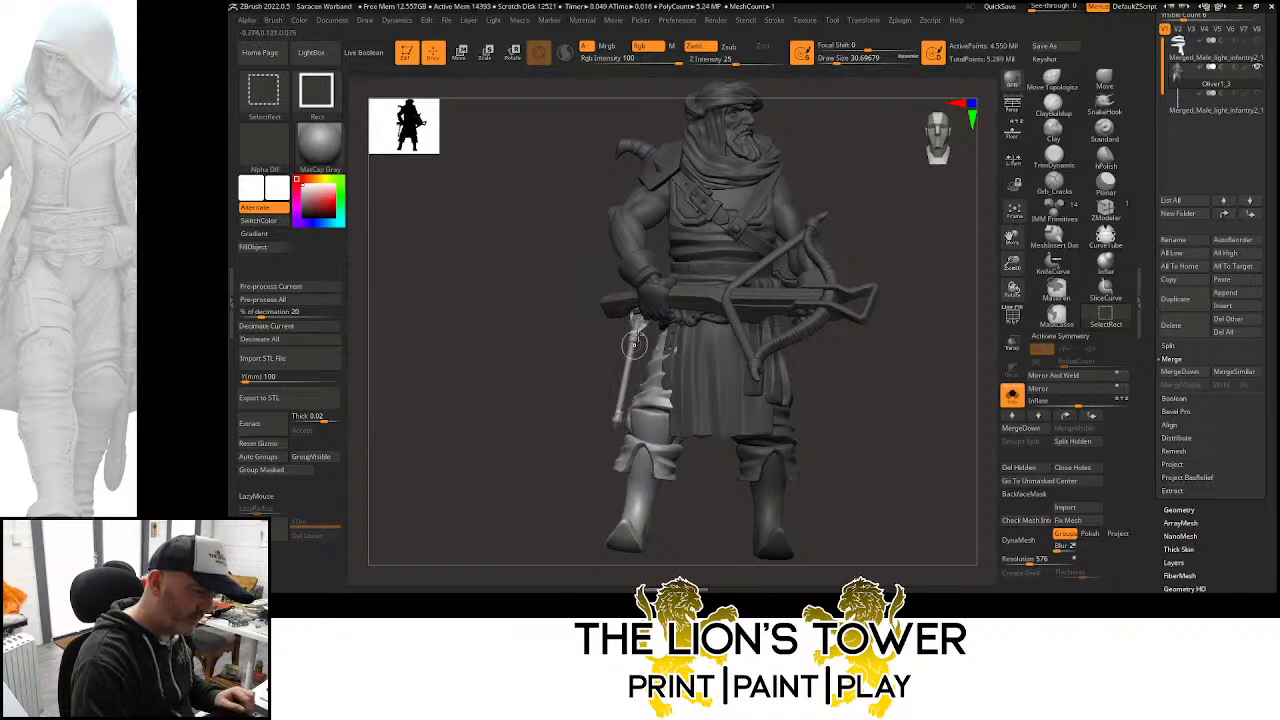
Hide the last bolt, mask the quiver and its bolts, and show the whole figure with only the right leg unmasked
left_click(637, 335, "ctrl+shift")
left_click(637, 335, "ctrl+shift")
key("ctrl+z")
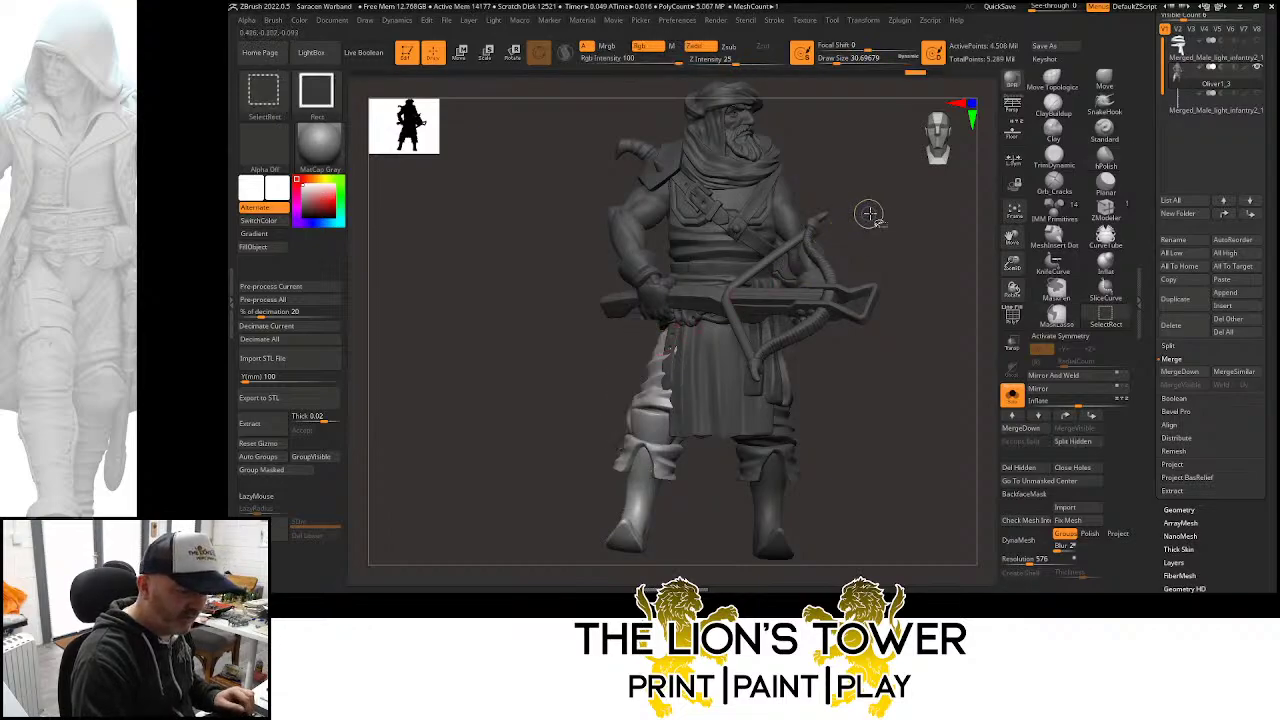
left_click_drag(863, 214, 877, 234, "ctrl+shift")
left_click(880, 244, "ctrl+shift")
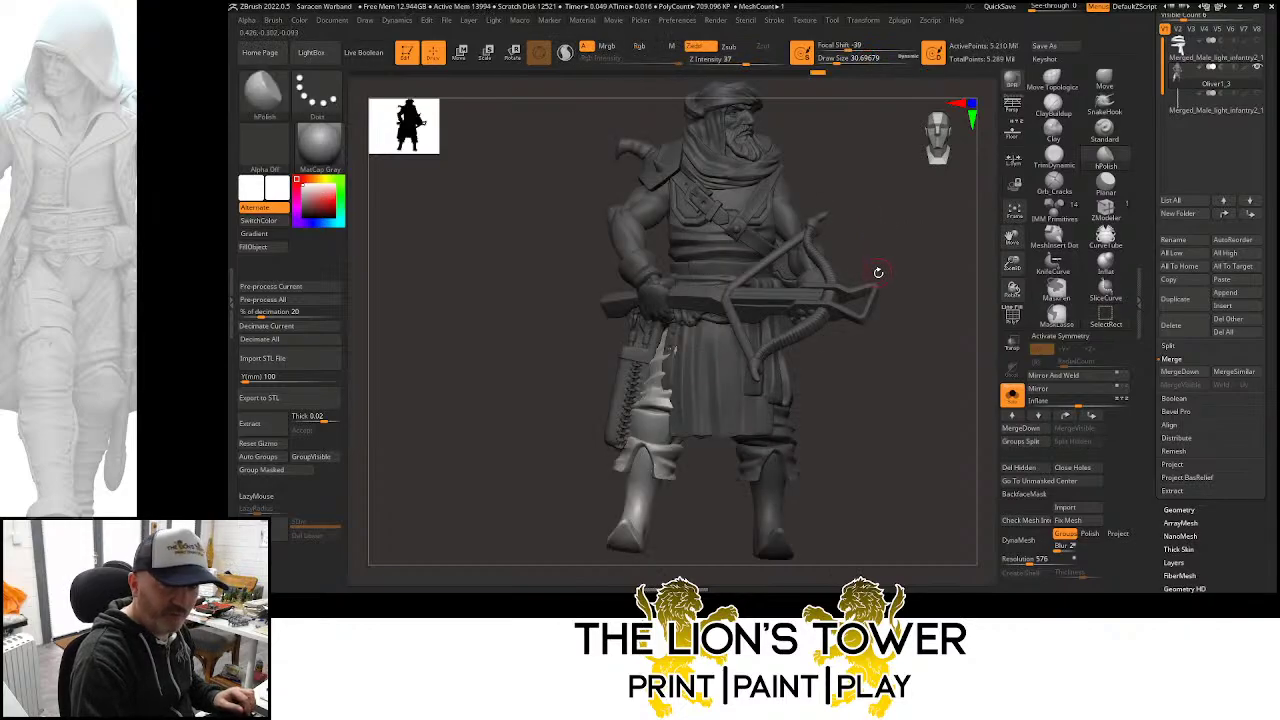
Try to rotate the right leg about 25 degrees around the vertical axis to turn the foot outward
left_click_drag(888, 257, 948, 328)
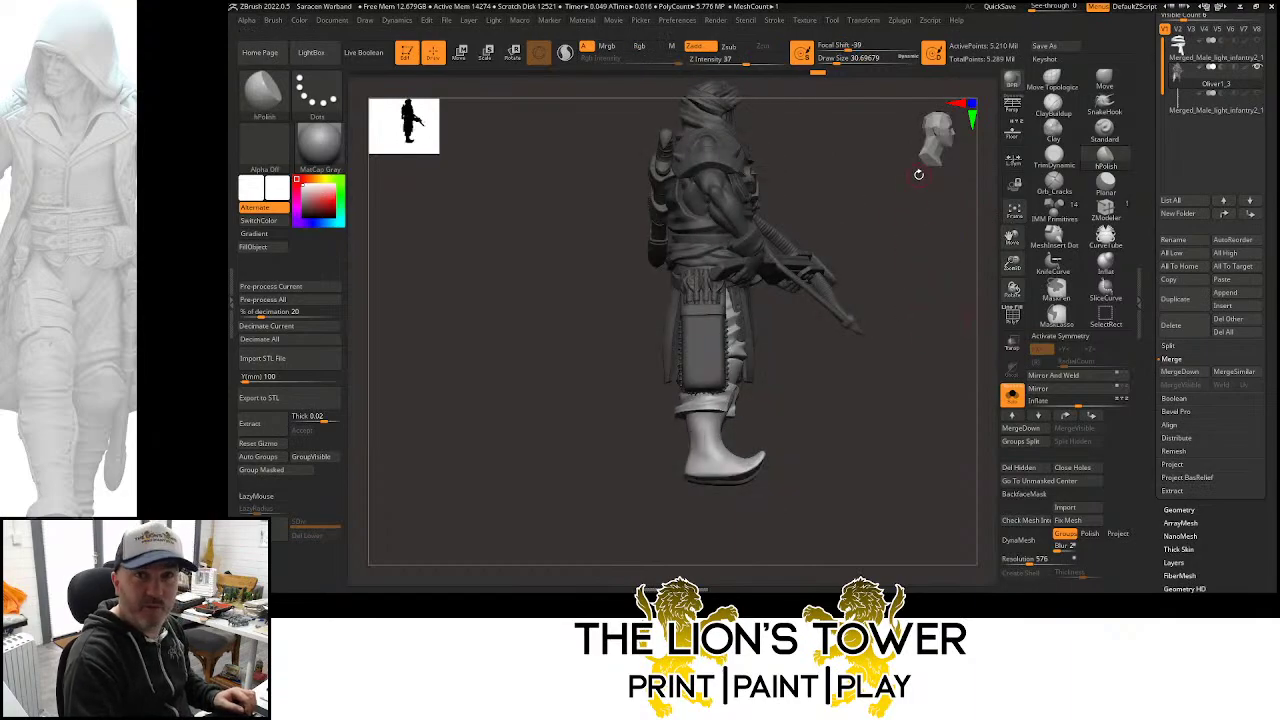
mouse_move(916, 182)
left_mouse_down("alt")
mouse_move(912, 256)
mouse_move(958, 310)
mouse_move(957, 283)
mouse_move(932, 276)
mouse_move(920, 229)
mouse_move(935, 215)
mouse_move(905, 225)
left_mouse_up("alt")
mouse_move(960, 227)
left_mouse_down()
mouse_move(1008, 212)
mouse_move(1008, 242)
mouse_move(940, 234)
mouse_move(964, 218)
mouse_move(940, 217)
mouse_move(948, 237)
mouse_move(925, 262)
left_mouse_up()
key("r")
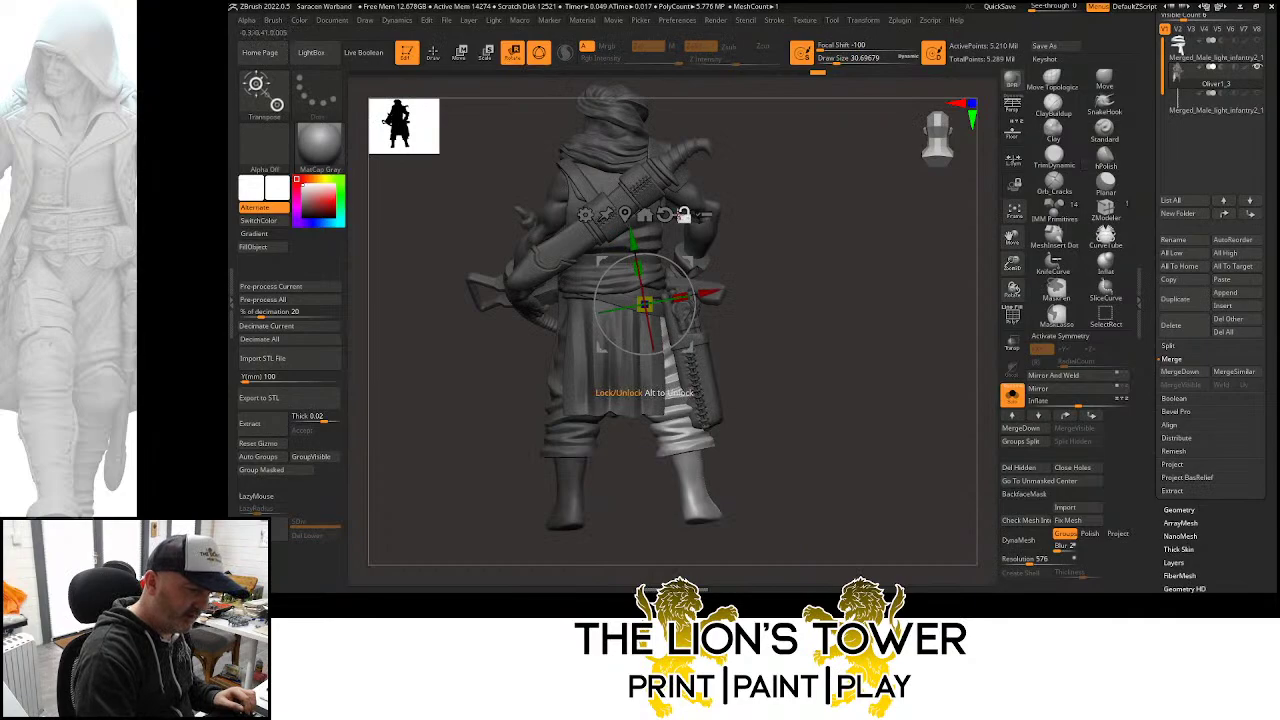
left_click_drag(661, 303, 639, 318)
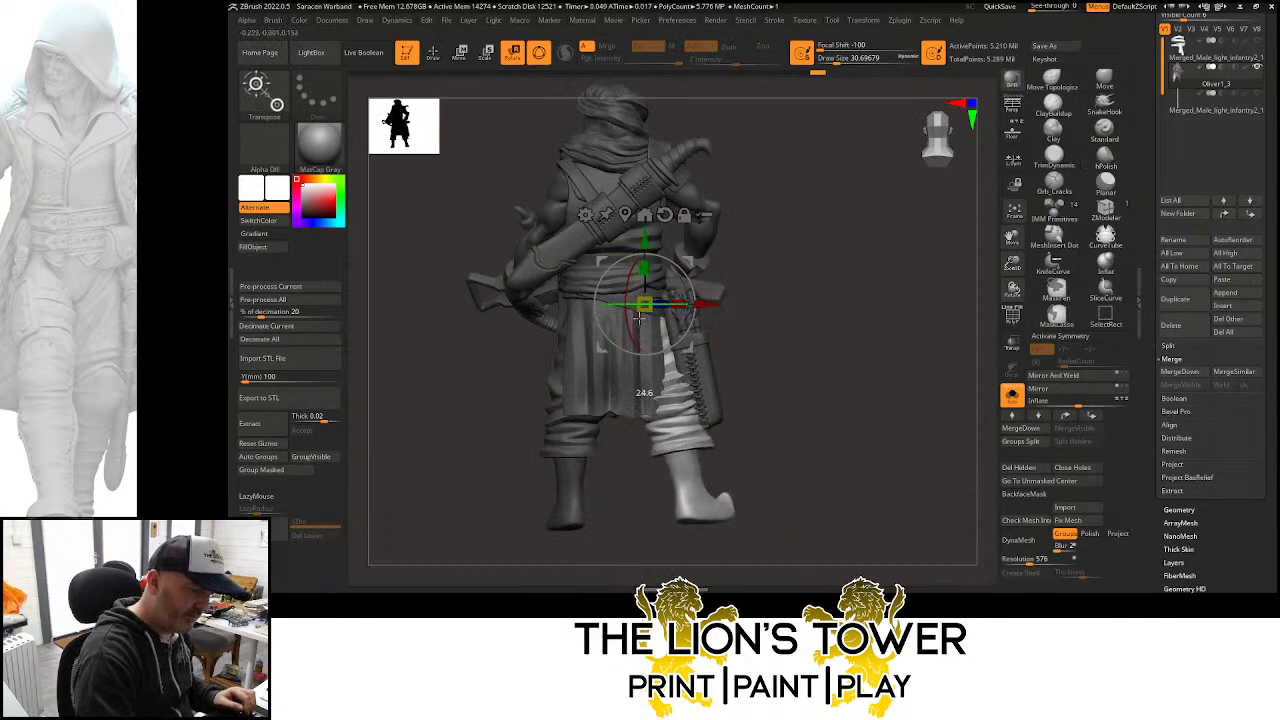
left_click_drag(780, 317, 761, 413)
key("ctrl+z")
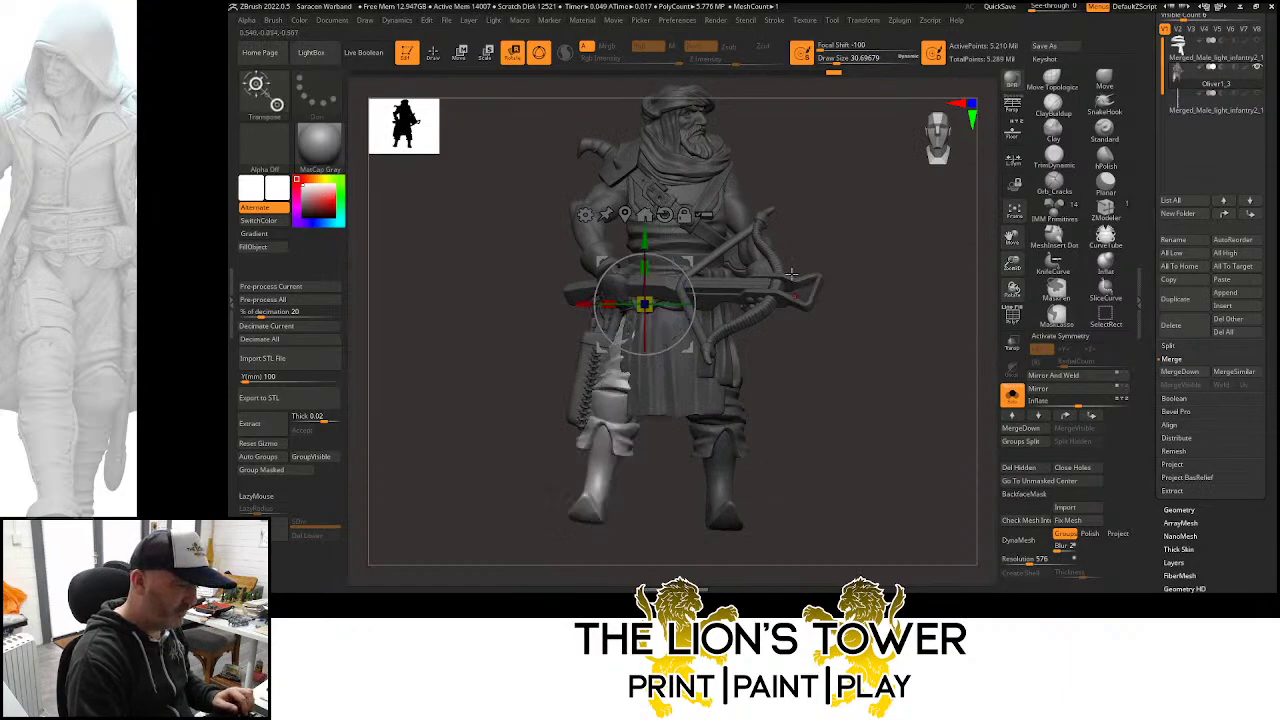
Rotate the right leg about 20 degrees around the vertical axis so the foot points outward, and shift it slightly by about 0.03
mouse_move(801, 178)
left_mouse_down("ctrl")
mouse_move(589, 172)
mouse_move(605, 277)
mouse_move(829, 302)
left_mouse_up("ctrl")
left_click_drag(669, 304, 652, 306)
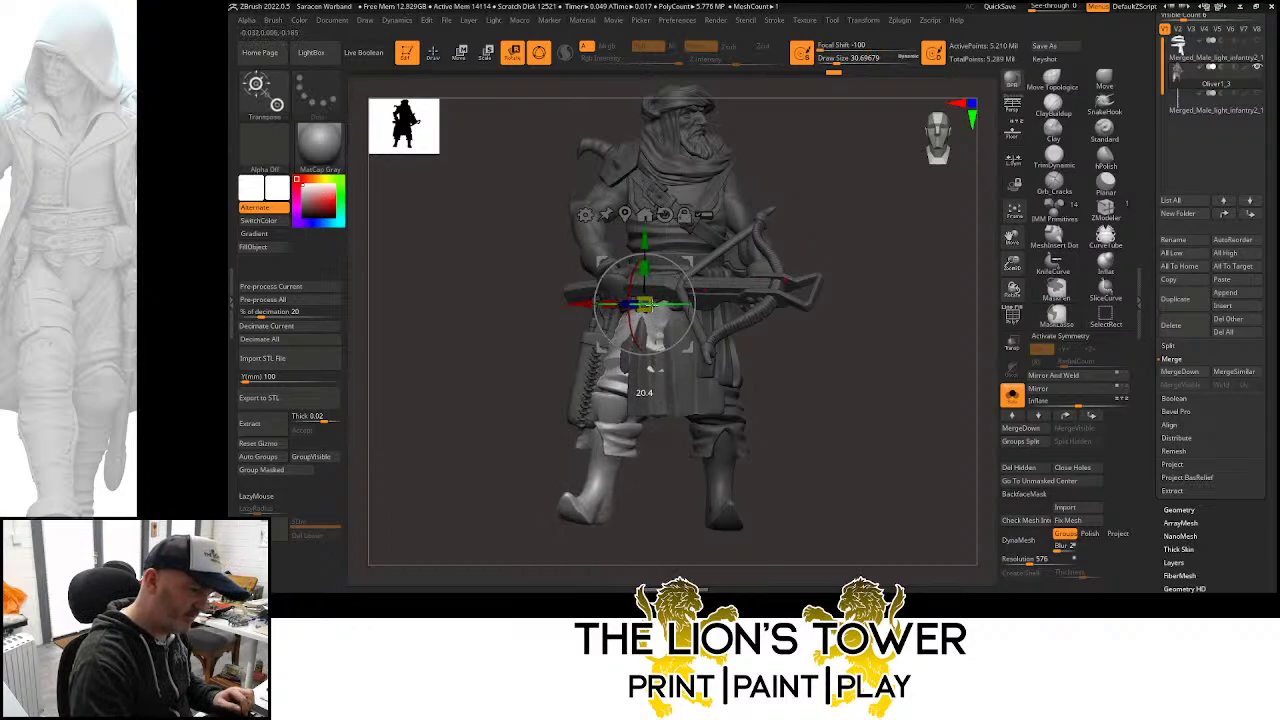
left_click_drag(805, 188, 900, 190)
left_click_drag(686, 262, 684, 263)
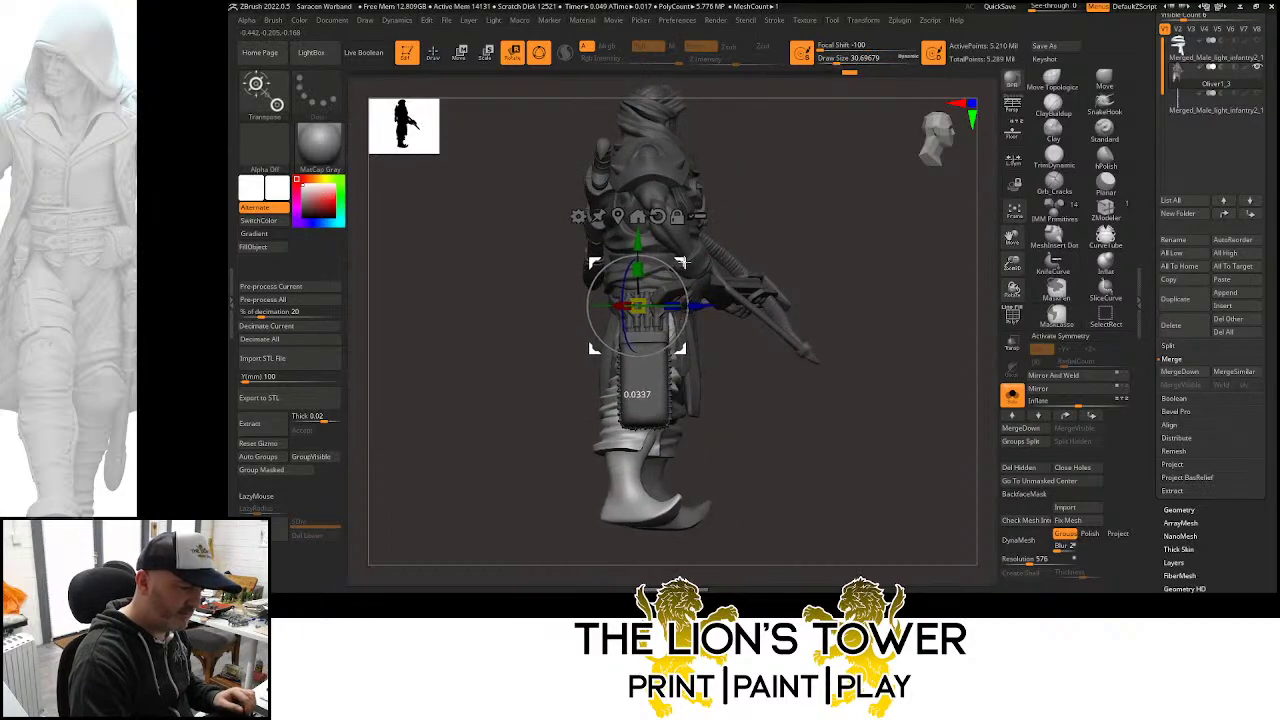
left_click_drag(812, 203, 835, 201)
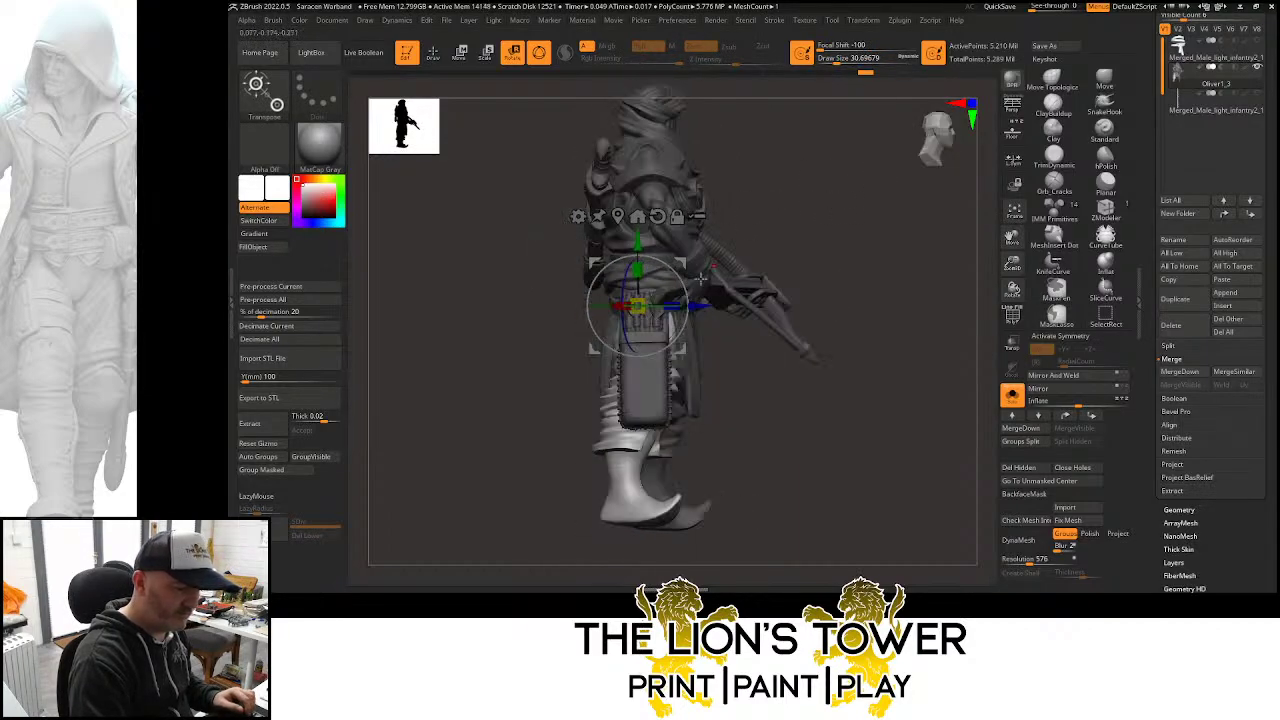
Swing the unmasked right leg slightly backward from the hip, then clear the mask from the figure
left_click_drag(683, 285, 686, 295)
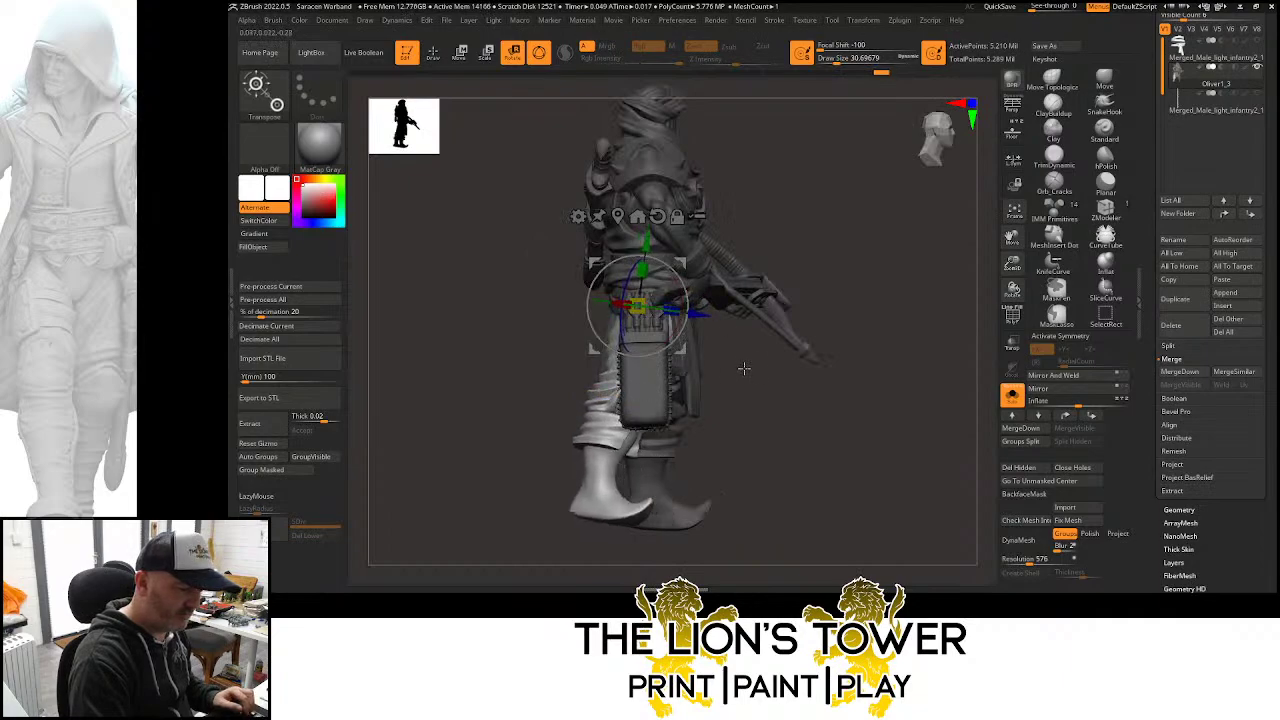
left_click_drag(871, 240, 840, 237)
left_click_drag(858, 372, 926, 370)
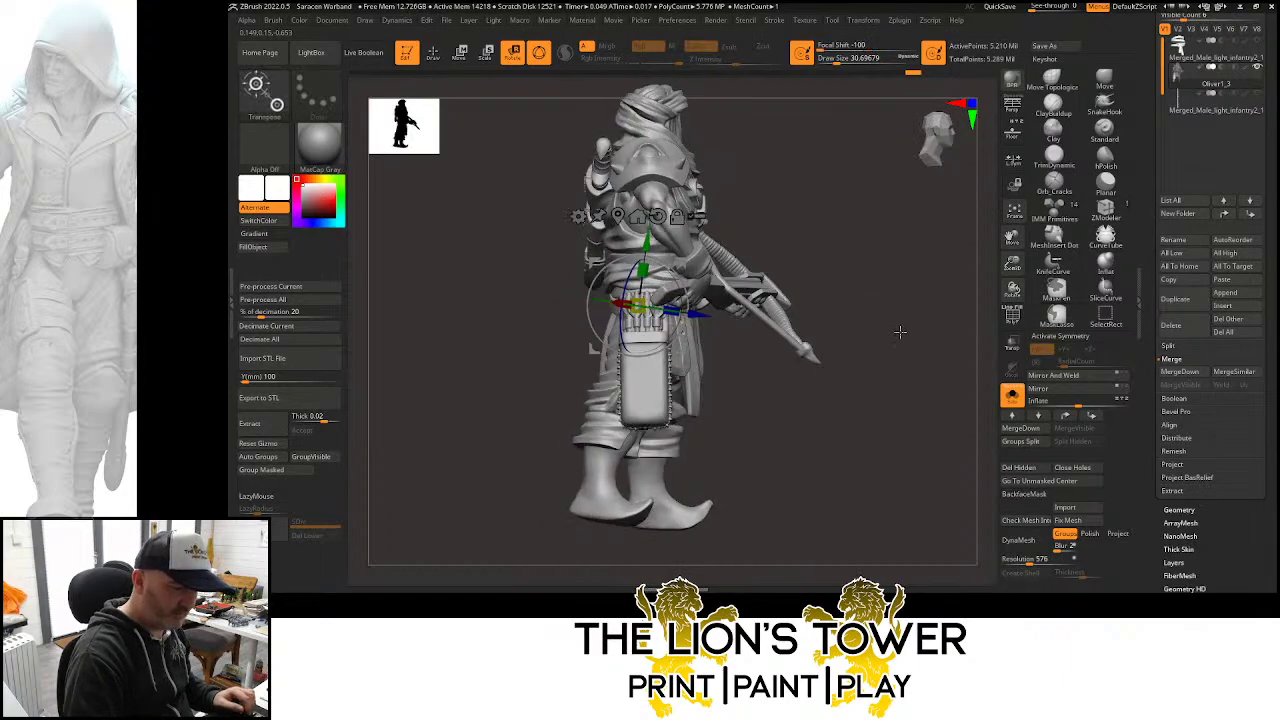
Mask the right foot up to the ankle and invert the mask so only that foot is unmasked
left_click_drag(800, 355, 925, 225, "alt")
mouse_move(766, 446)
left_mouse_down()
mouse_move(783, 480)
mouse_move(803, 478)
left_mouse_up()
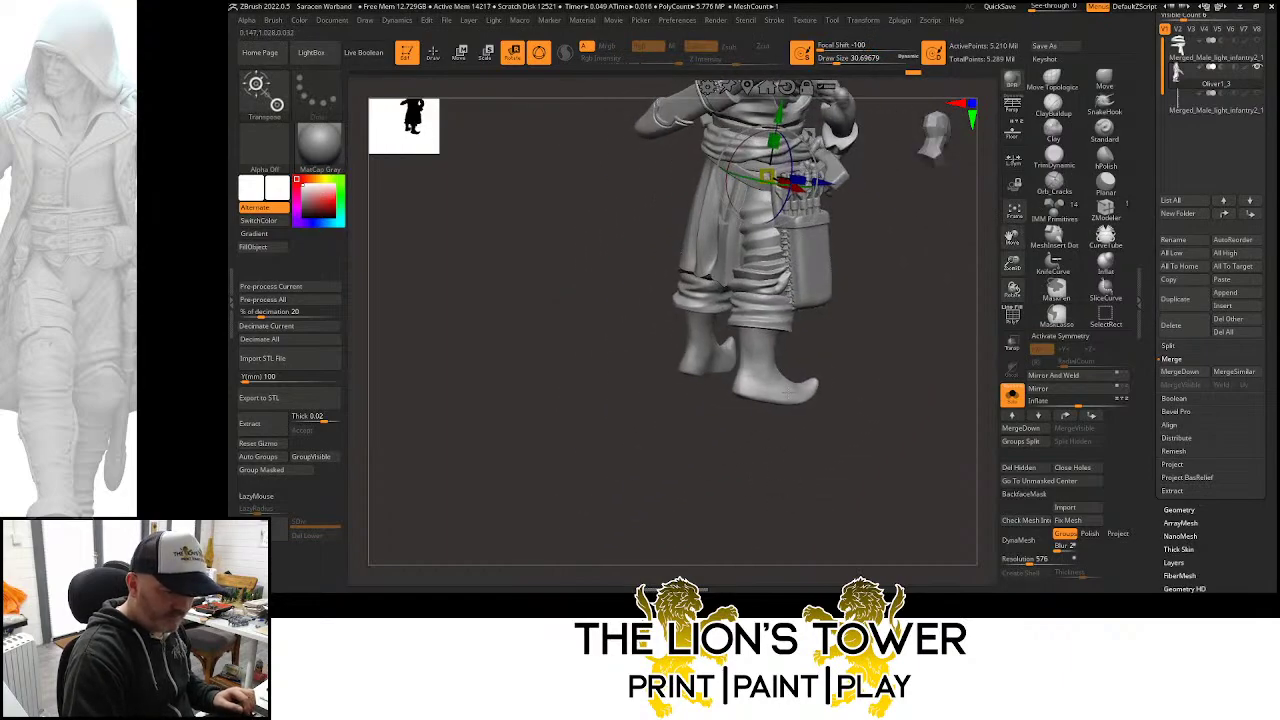
mouse_move(730, 377)
left_mouse_down("ctrl")
mouse_move(868, 446)
mouse_move(888, 365)
mouse_move(876, 354)
left_mouse_up("ctrl")
left_click(732, 358, "alt")
key("w")
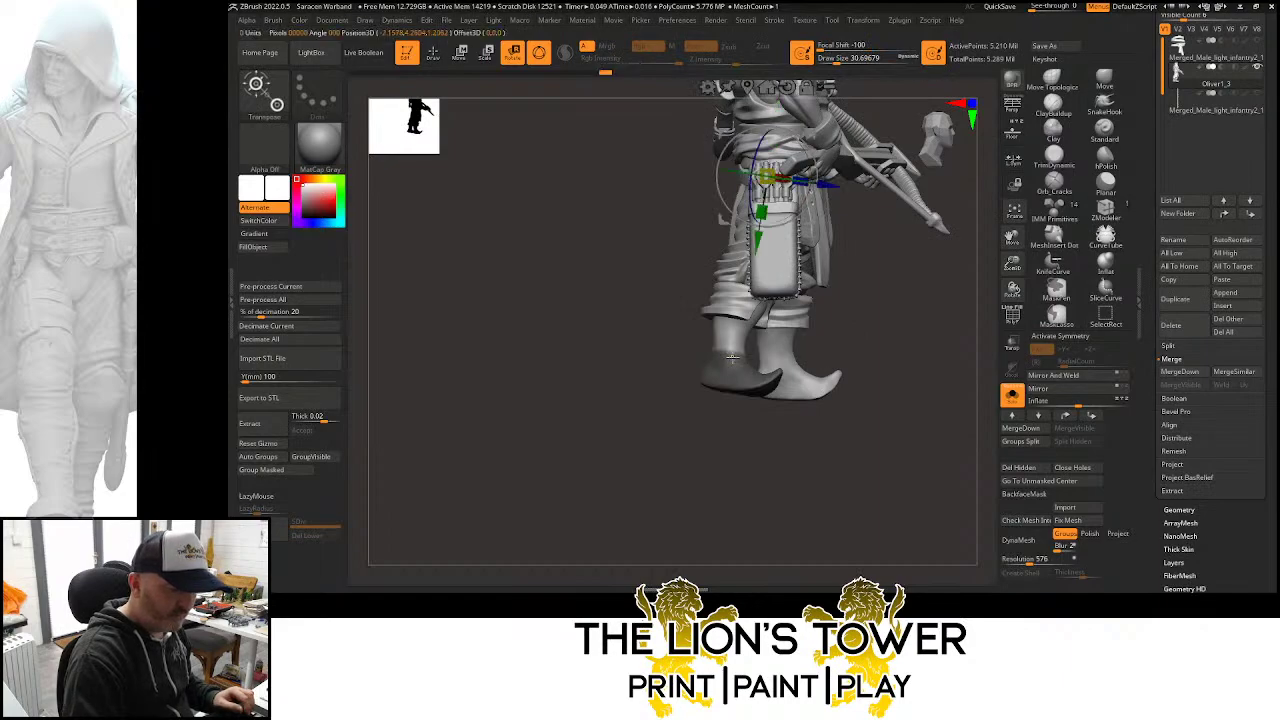
left_click(827, 335, "ctrl")
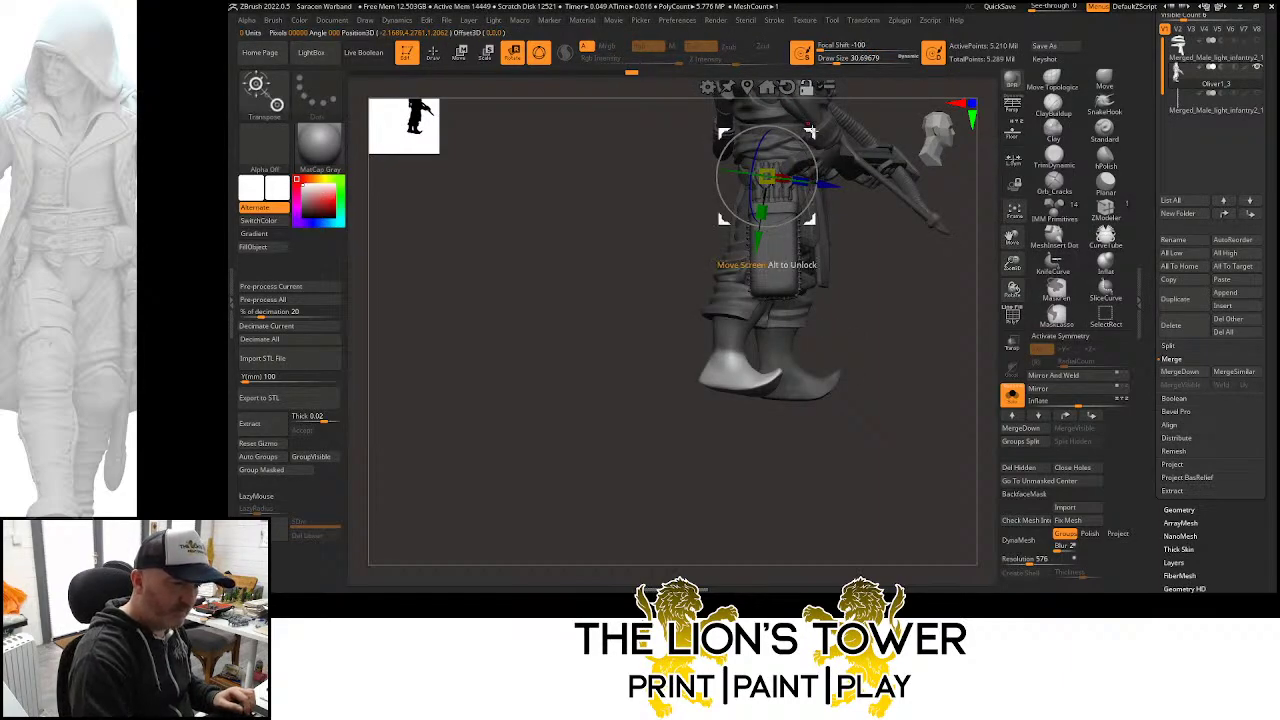
Try to rotate the right foot toe-down about a pivot at its ankle
left_click_drag(809, 132, 772, 364, "alt")
left_click(766, 263)
left_click_drag(871, 351, 796, 347, "shift")
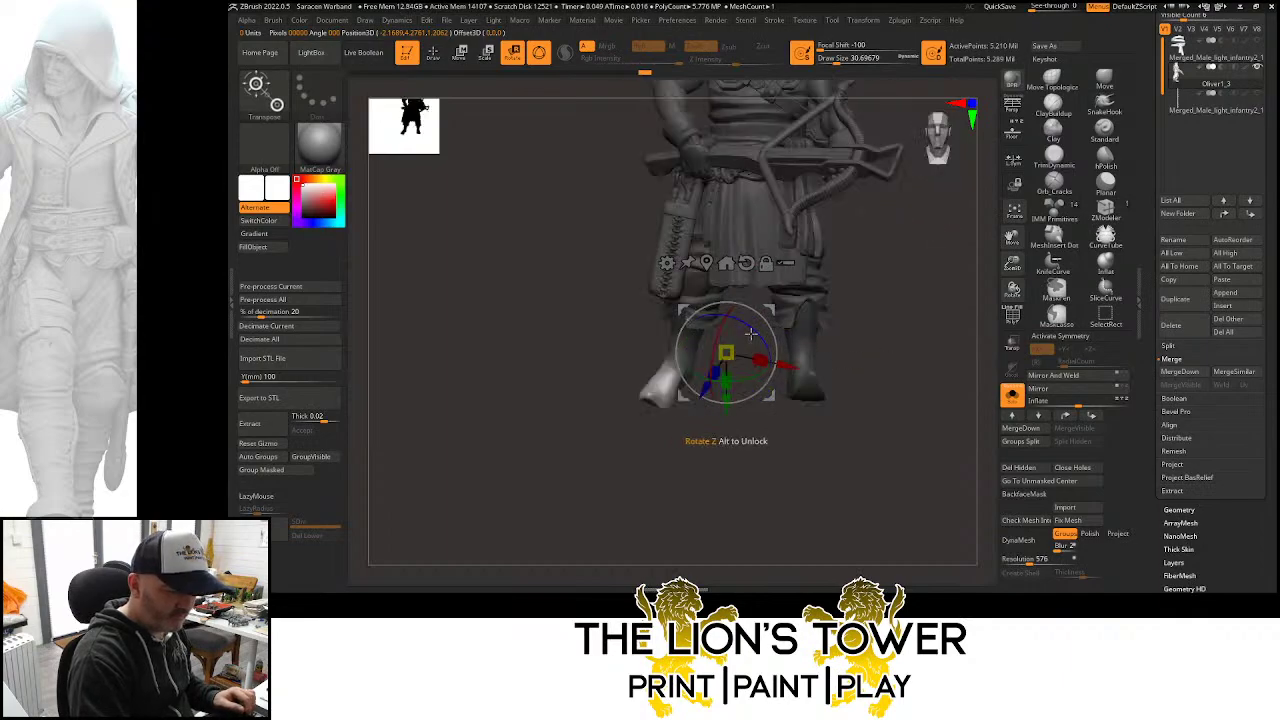
left_click(707, 264)
left_click_drag(751, 408, 826, 410)
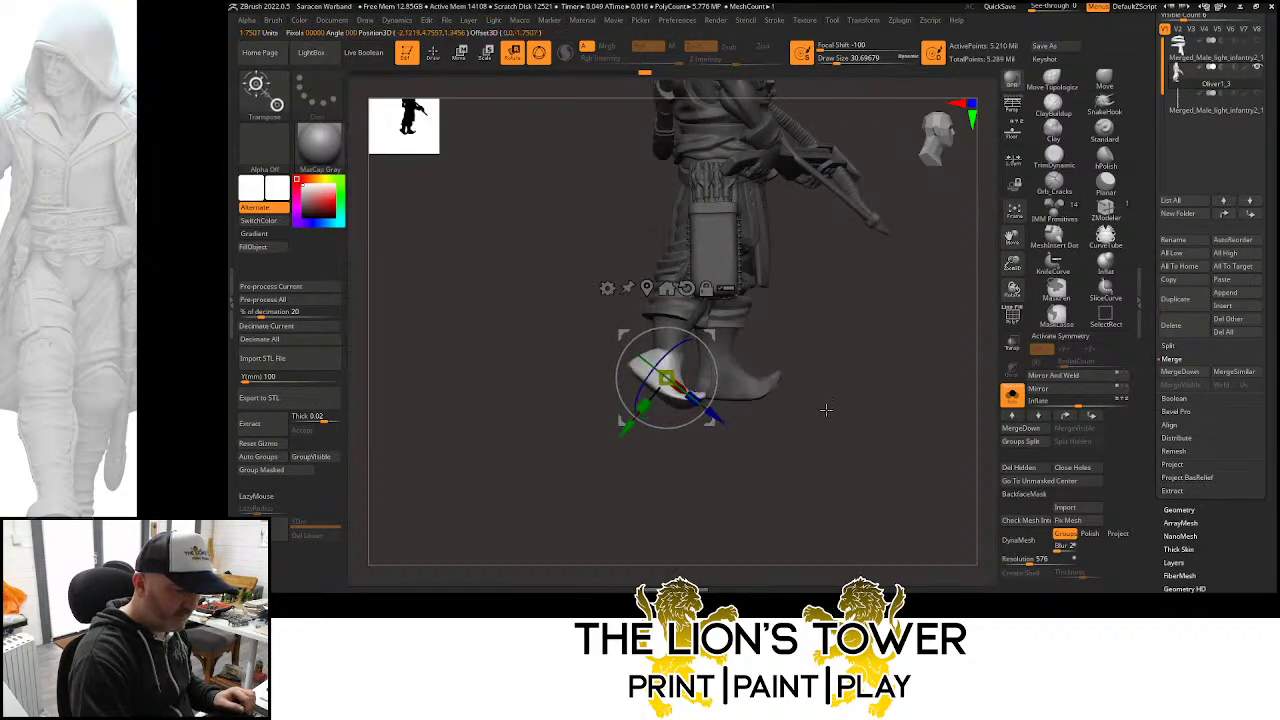
left_click_drag(1007, 268, 1007, 306)
mouse_move(883, 296)
left_mouse_down()
mouse_move(889, 306)
mouse_move(874, 298)
left_mouse_up()
key("ctrl+z")
key("ctrl+z")
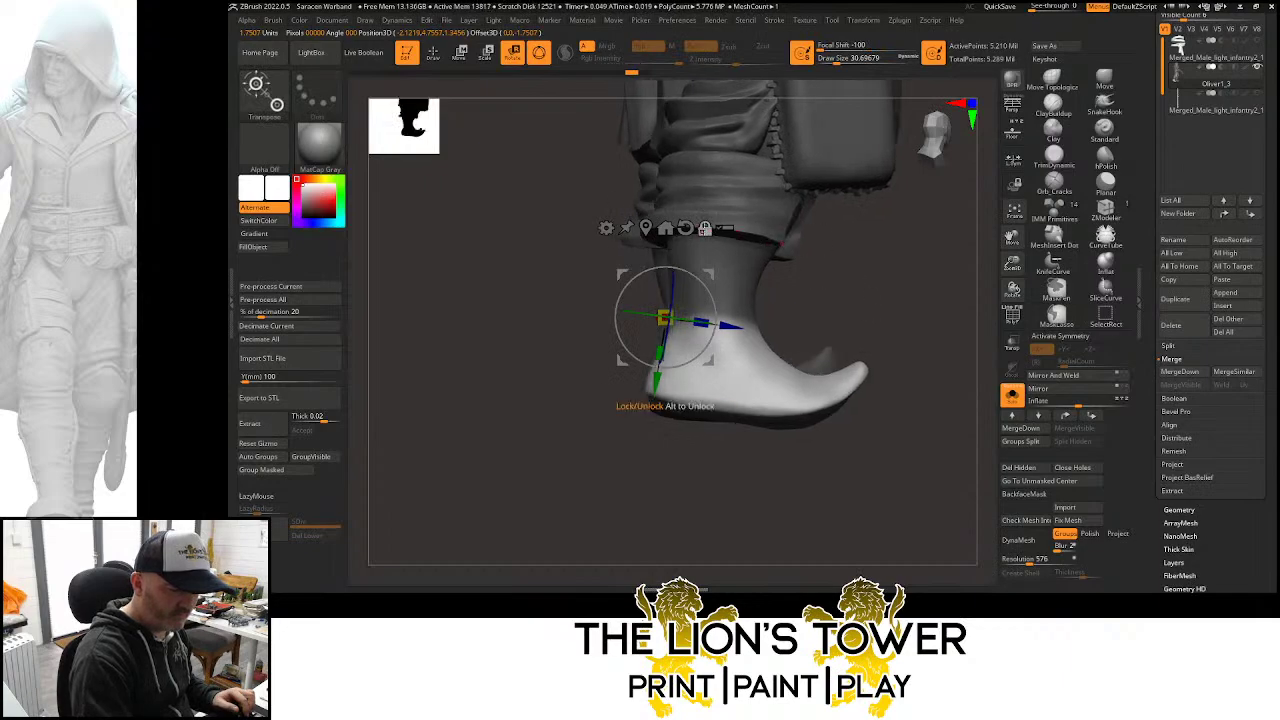
Place the pivot inside the right ankle, tilt the foot steeply toe-down and adjust its position under the shin
left_click(705, 229)
left_click_drag(712, 276, 745, 281)
left_click_drag(882, 310, 660, 345)
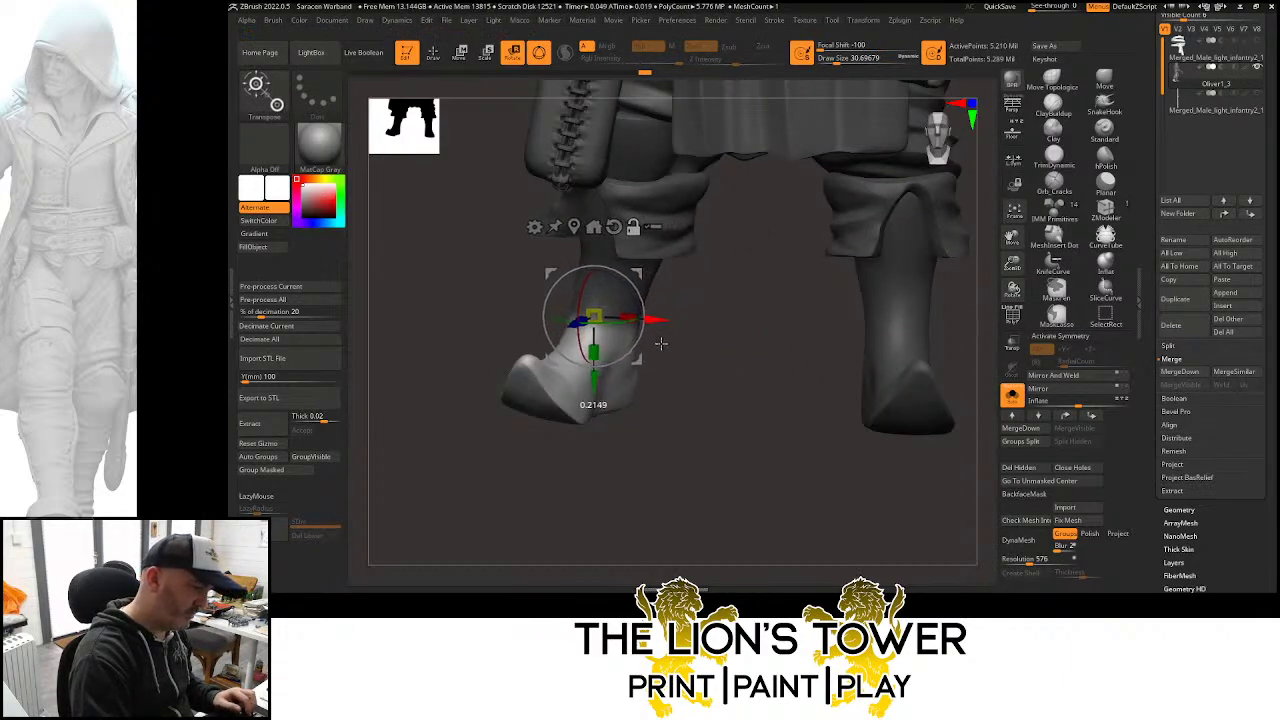
left_click_drag(675, 388, 637, 328)
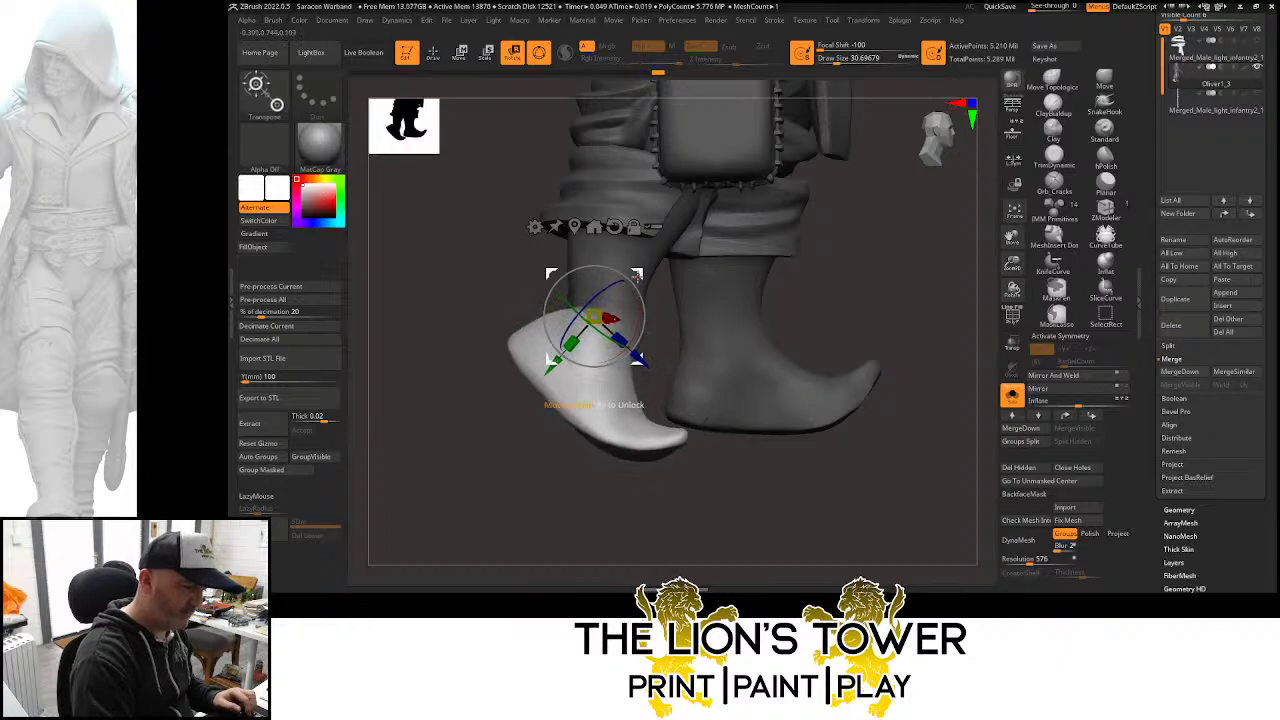
left_click_drag(639, 275, 643, 281)
left_click_drag(872, 275, 916, 271)
left_click_drag(855, 306, 826, 300)
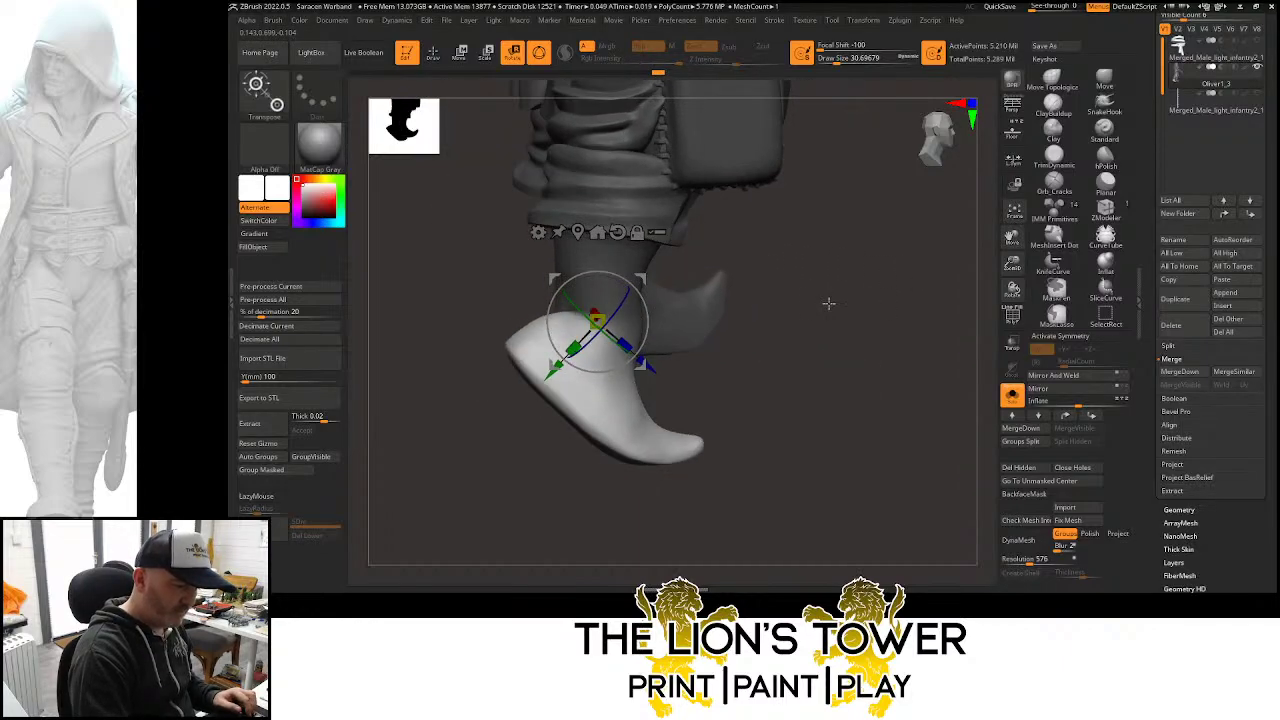
key("ctrl+z")
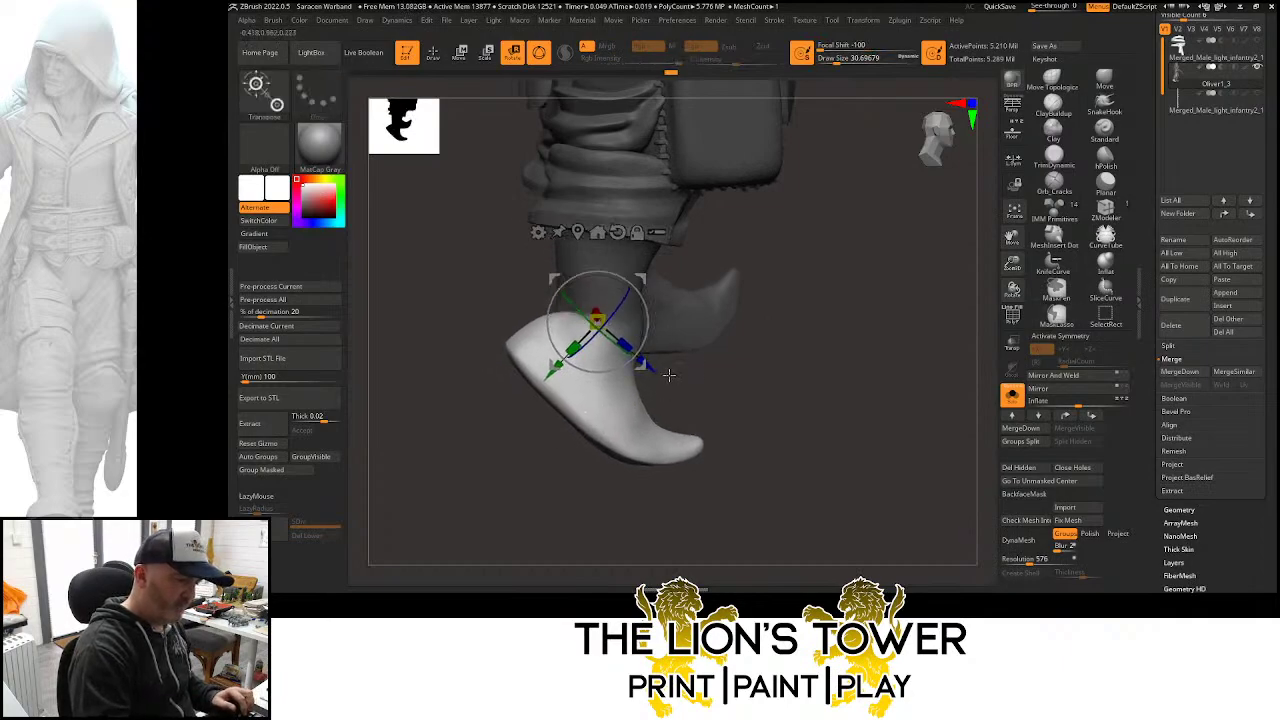
Leave only the front of the right boot unmasked, bend it upward from the ball of the foot, and clear the mask
mouse_move(650, 366)
left_mouse_down("ctrl")
mouse_move(463, 373)
mouse_move(742, 246)
left_mouse_up("ctrl")
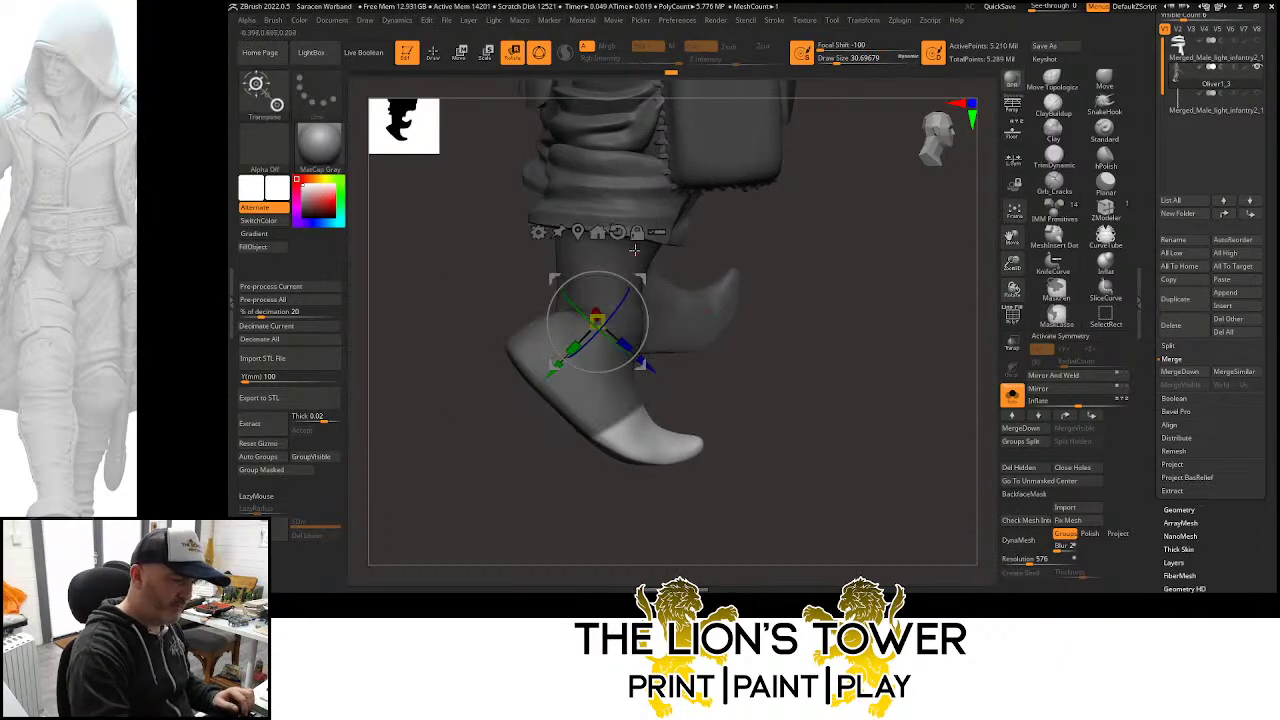
left_click_drag(641, 281, 670, 376, "alt")
left_click(692, 450, "alt")
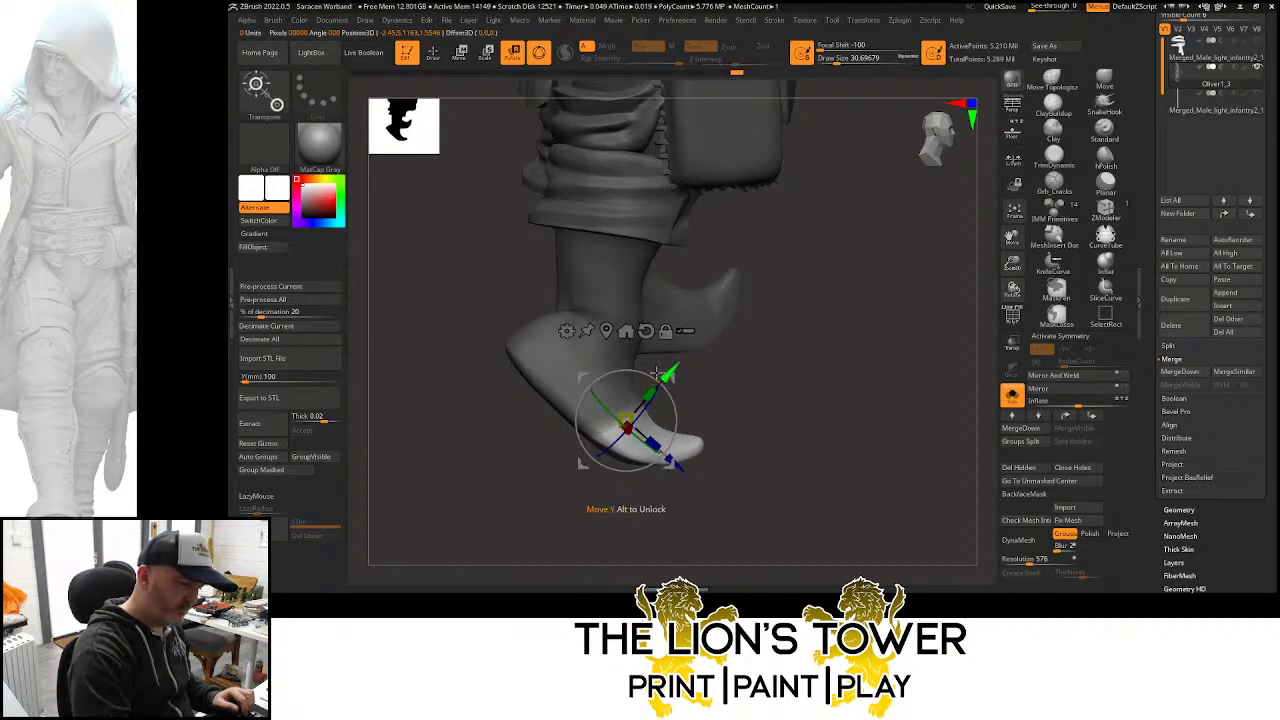
left_click_drag(657, 374, 650, 370)
left_click_drag(828, 388, 661, 378)
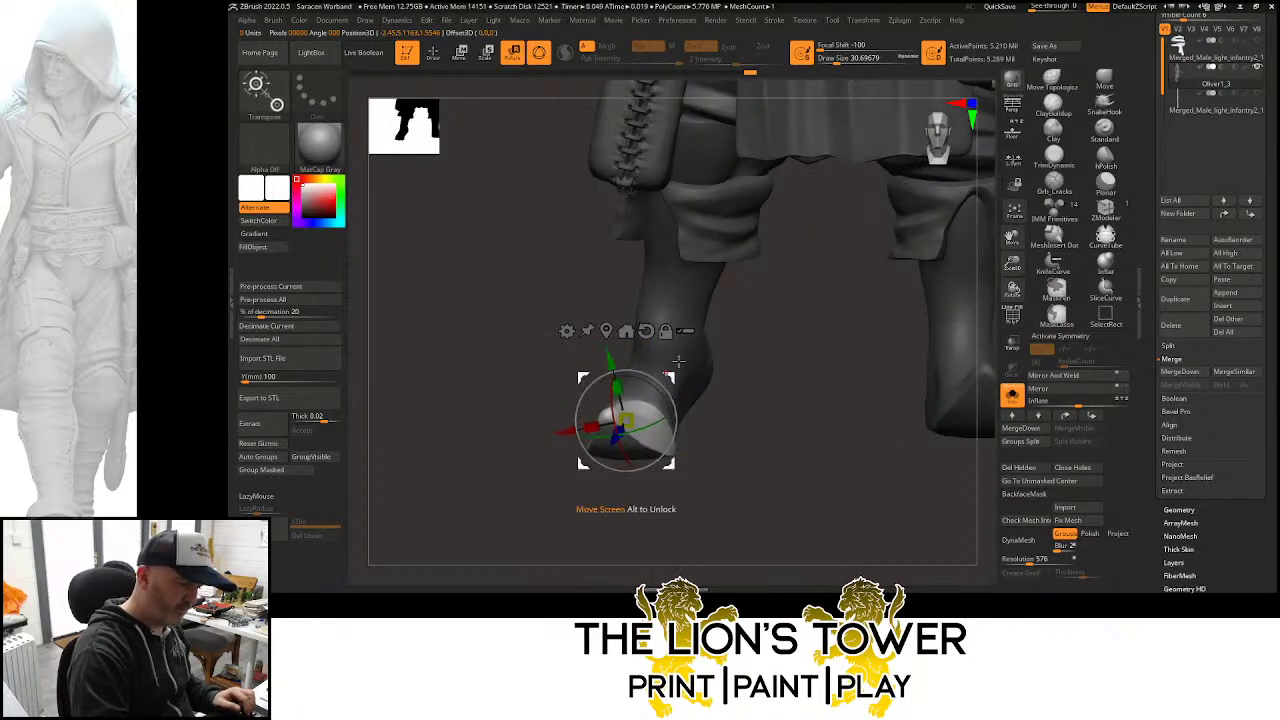
left_click_drag(828, 414, 863, 474, "ctrl")
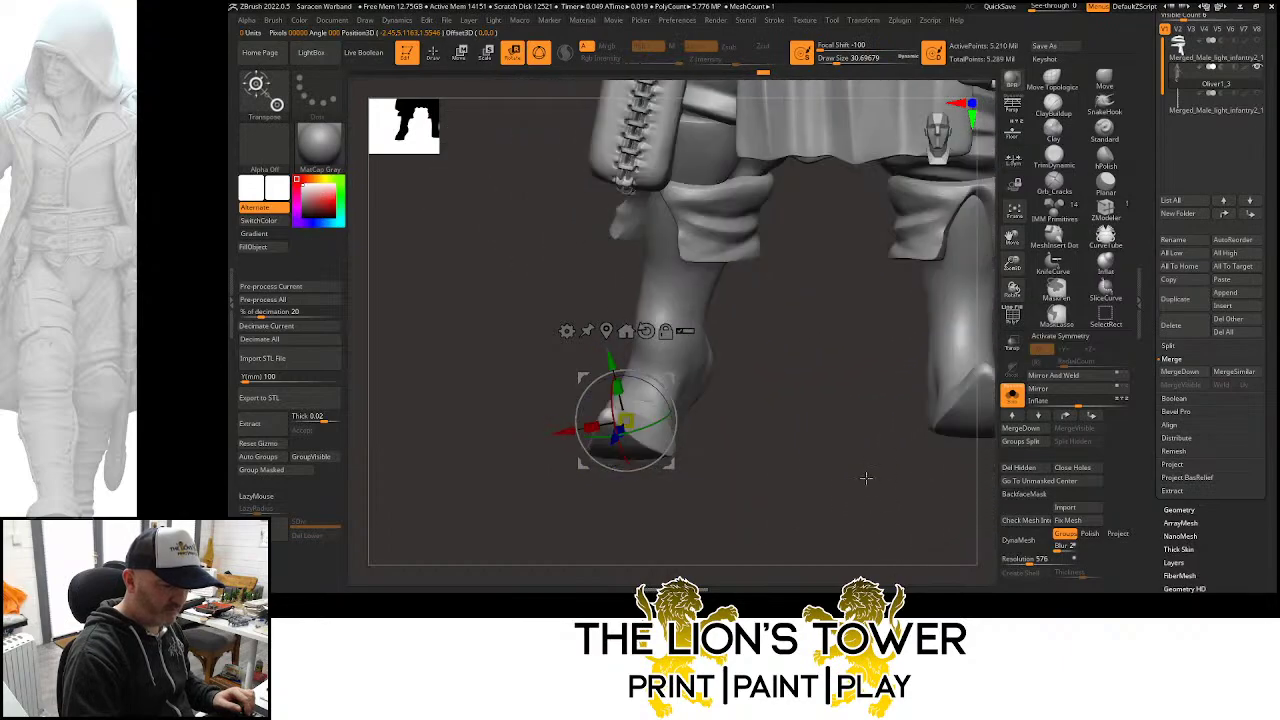
Isolate the body and trousers with the left boot and cuff by hiding these parts and inverting the visibility
left_click_drag(1012, 252, 1012, 238)
left_click_drag(1012, 238, 969, 243)
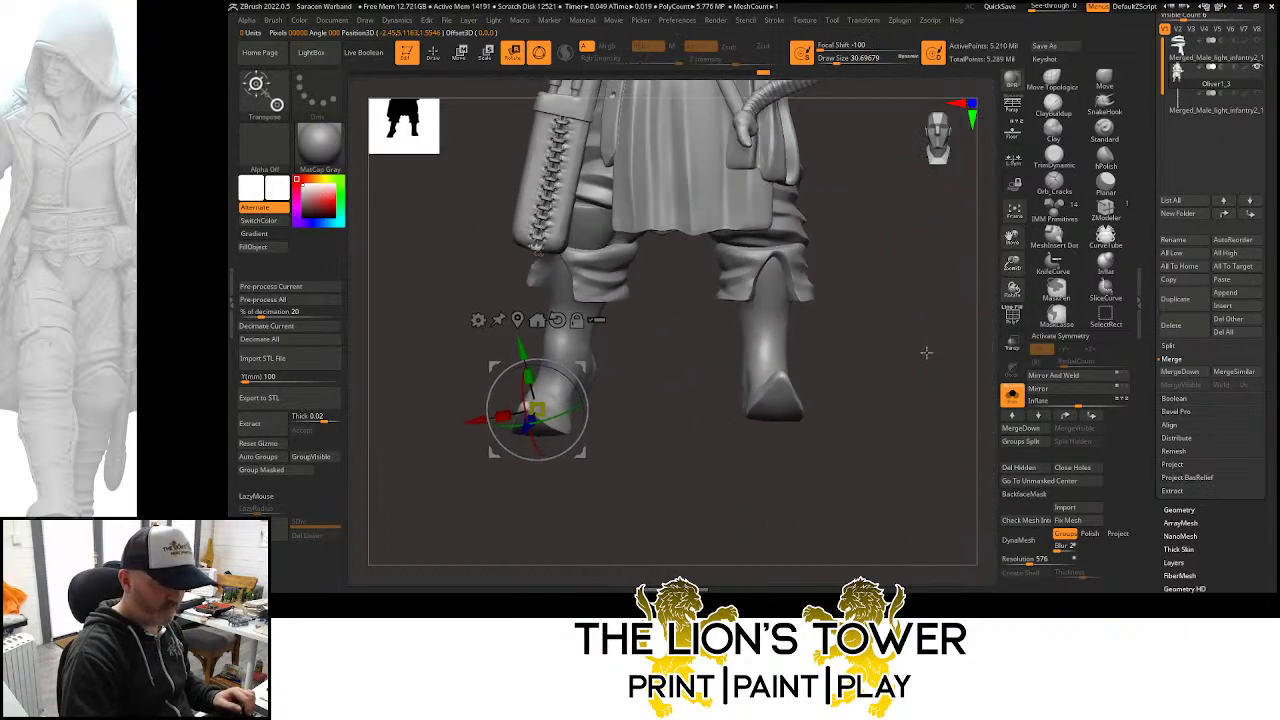
mouse_move(922, 341)
left_mouse_down()
mouse_move(882, 345)
mouse_move(911, 327)
left_mouse_up()
key("q")
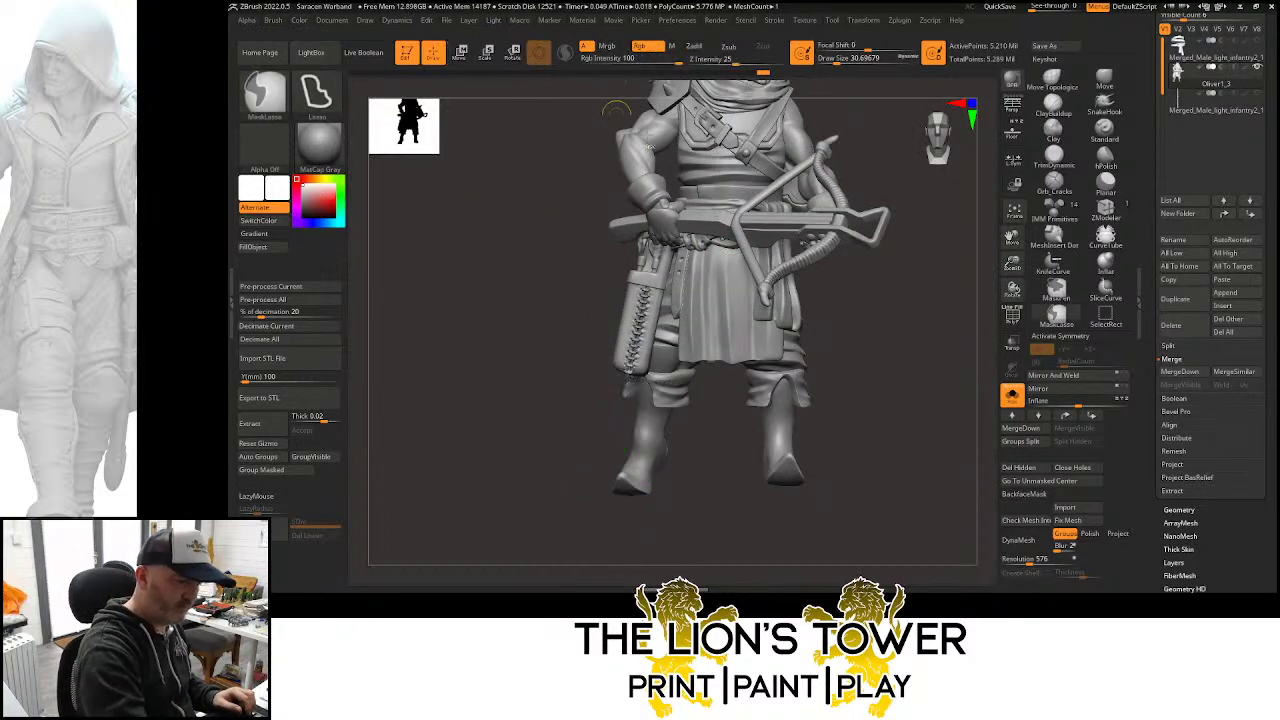
left_click(792, 351, "ctrl+shift")
left_click(787, 388, "ctrl+shift")
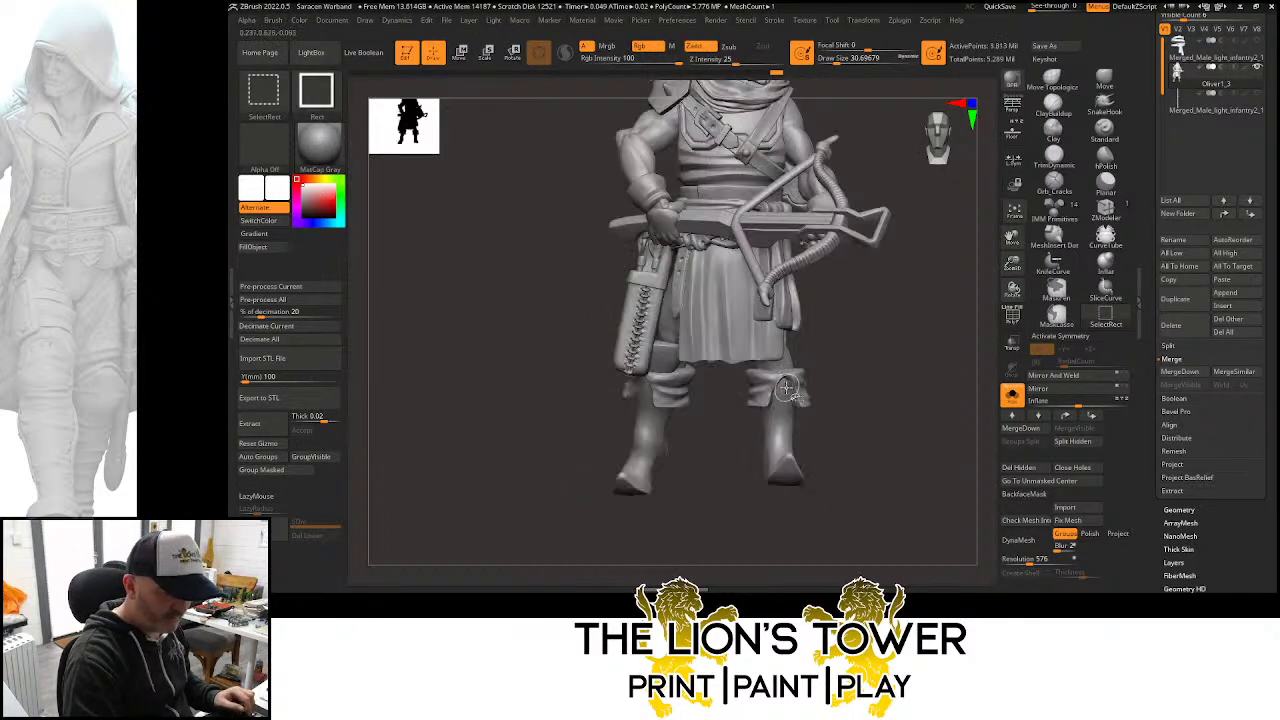
left_click(787, 380, "ctrl+alt+shift")
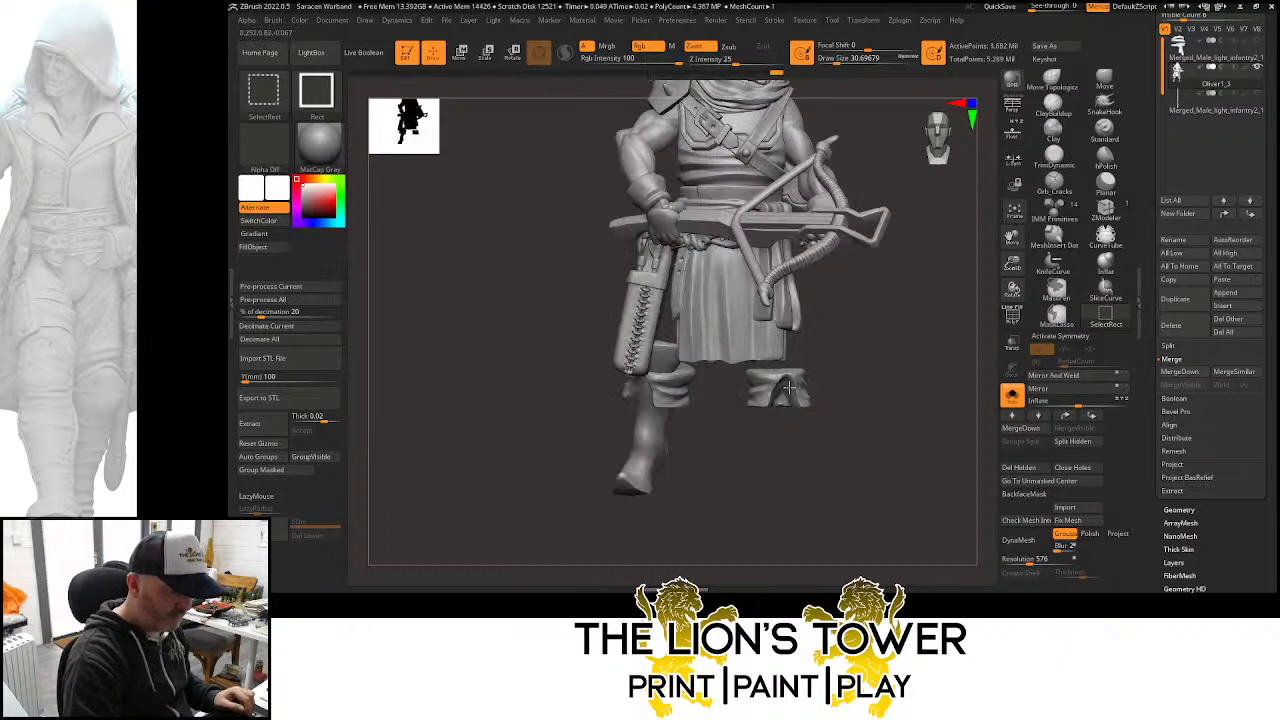
left_click_drag(844, 355, 859, 392, "ctrl+shift")
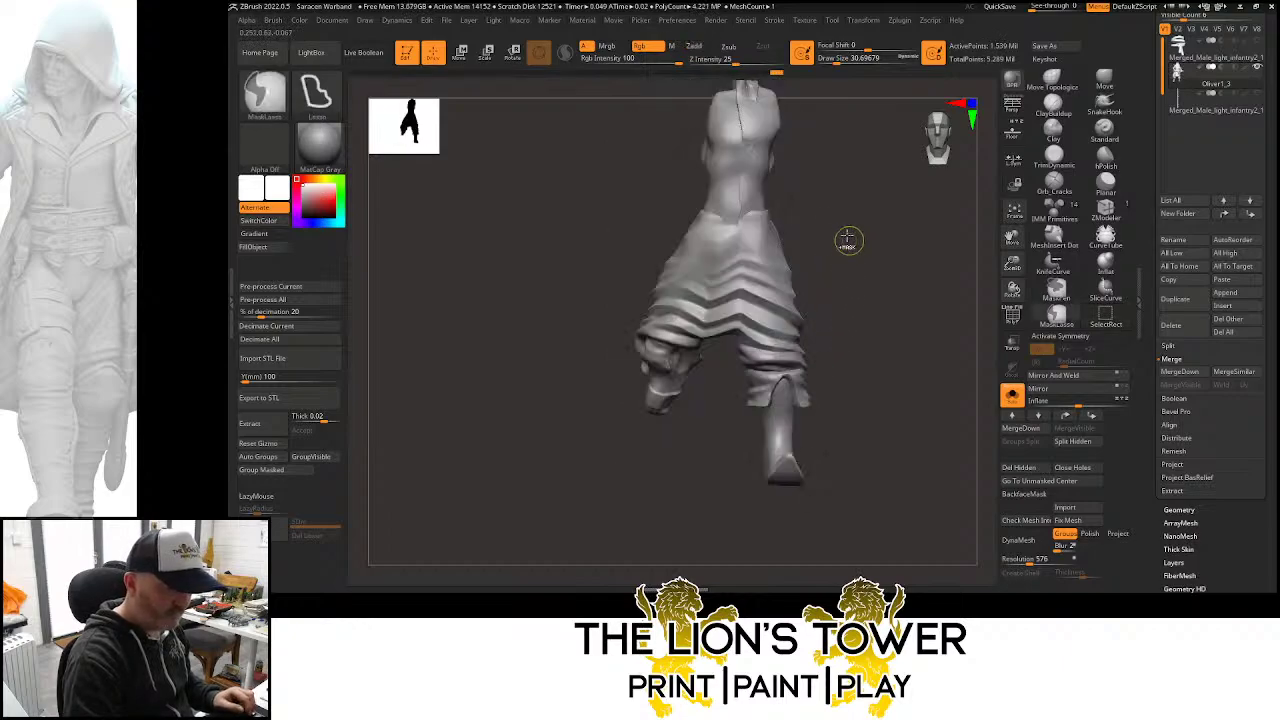
Mask everything except the left leg and show the whole figure again
mouse_move(740, 258)
left_mouse_down("ctrl+shift")
mouse_move(720, 386)
mouse_move(888, 486)
mouse_move(860, 323)
mouse_move(863, 354)
mouse_move(891, 342)
mouse_move(850, 345)
mouse_move(879, 338)
left_mouse_up("ctrl+shift")
left_click(872, 338, "ctrl+shift")
left_click(891, 342, "ctrl+shift")
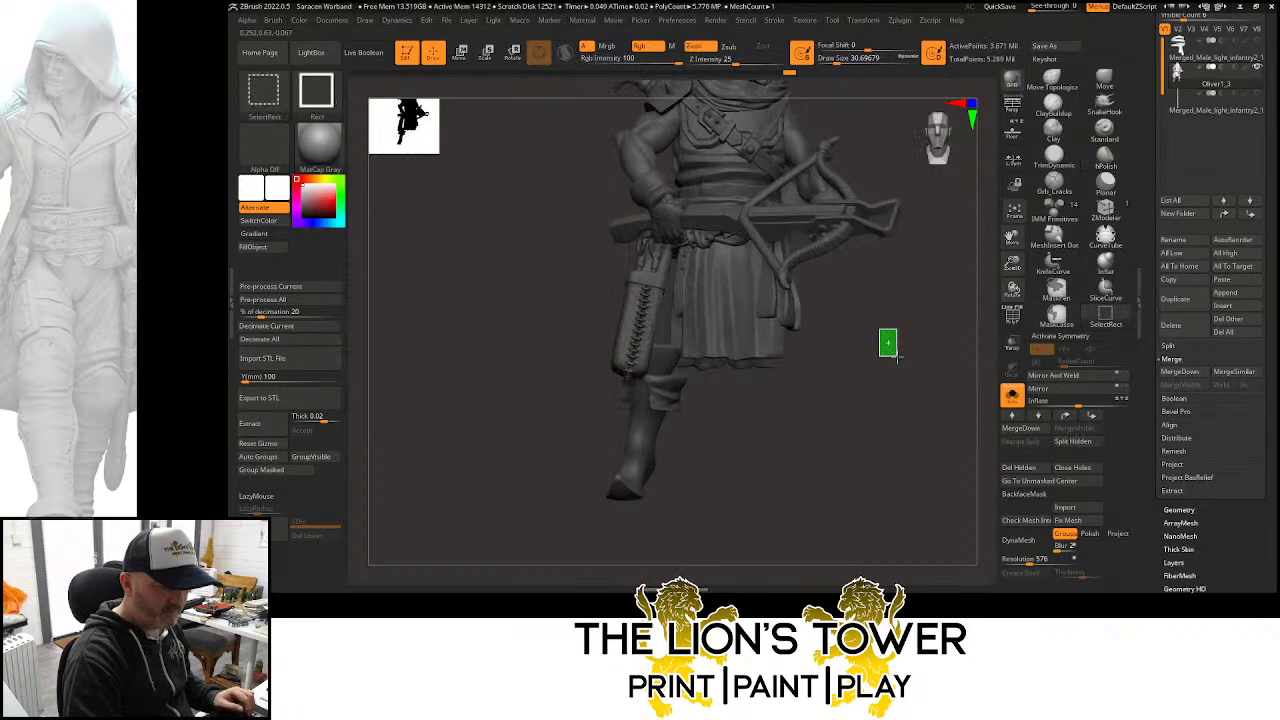
left_click(886, 343, "ctrl+shift")
left_click(884, 340, "ctrl+shift")
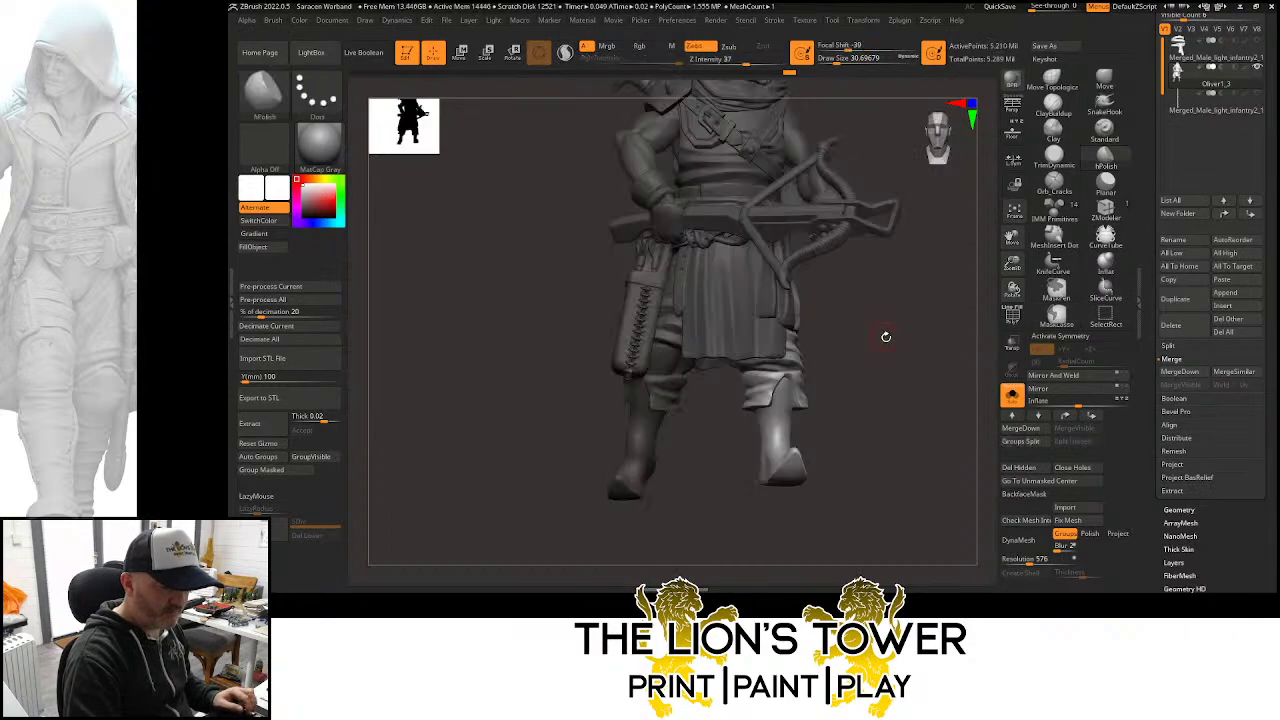
left_click_drag(886, 337, 861, 336)
key("r")
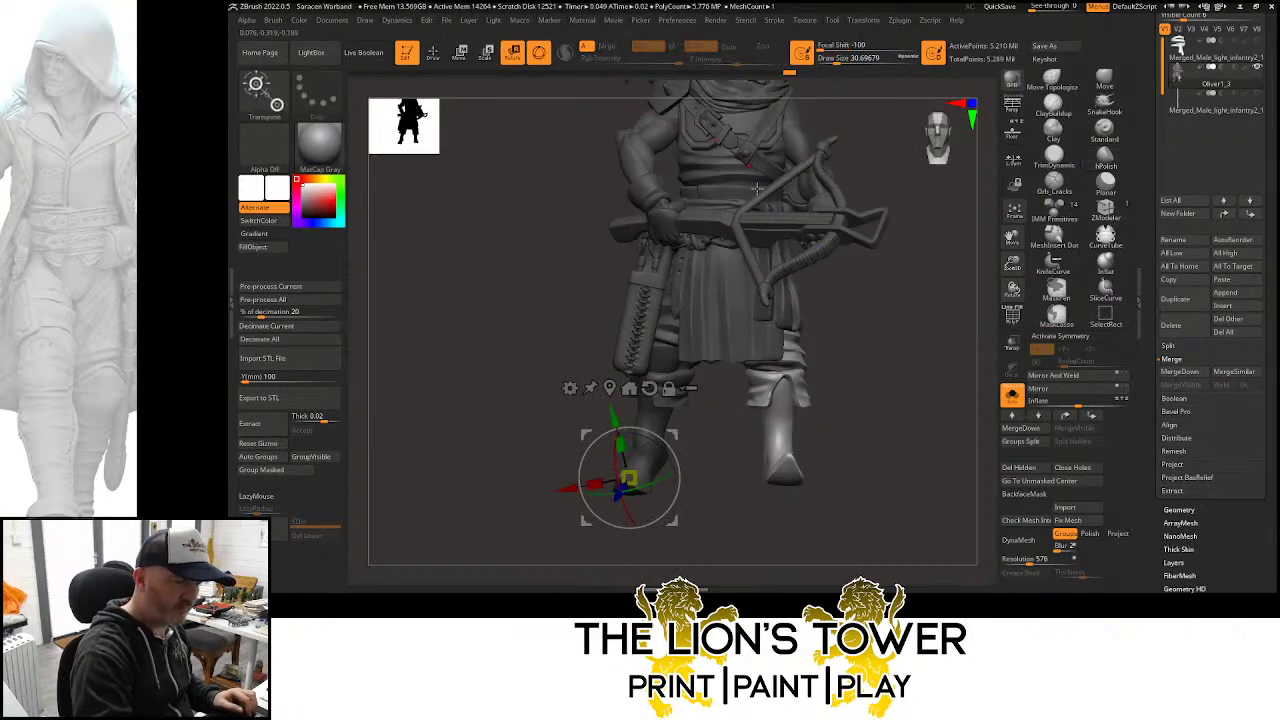
Place the pivot at the left hip and rotate the left leg forward and outward into a stride
left_click_drag(629, 478, 762, 242, "alt")
left_click(781, 152, "alt")
left_click_drag(922, 298, 708, 236)
left_click_drag(814, 232, 880, 248, "shift")
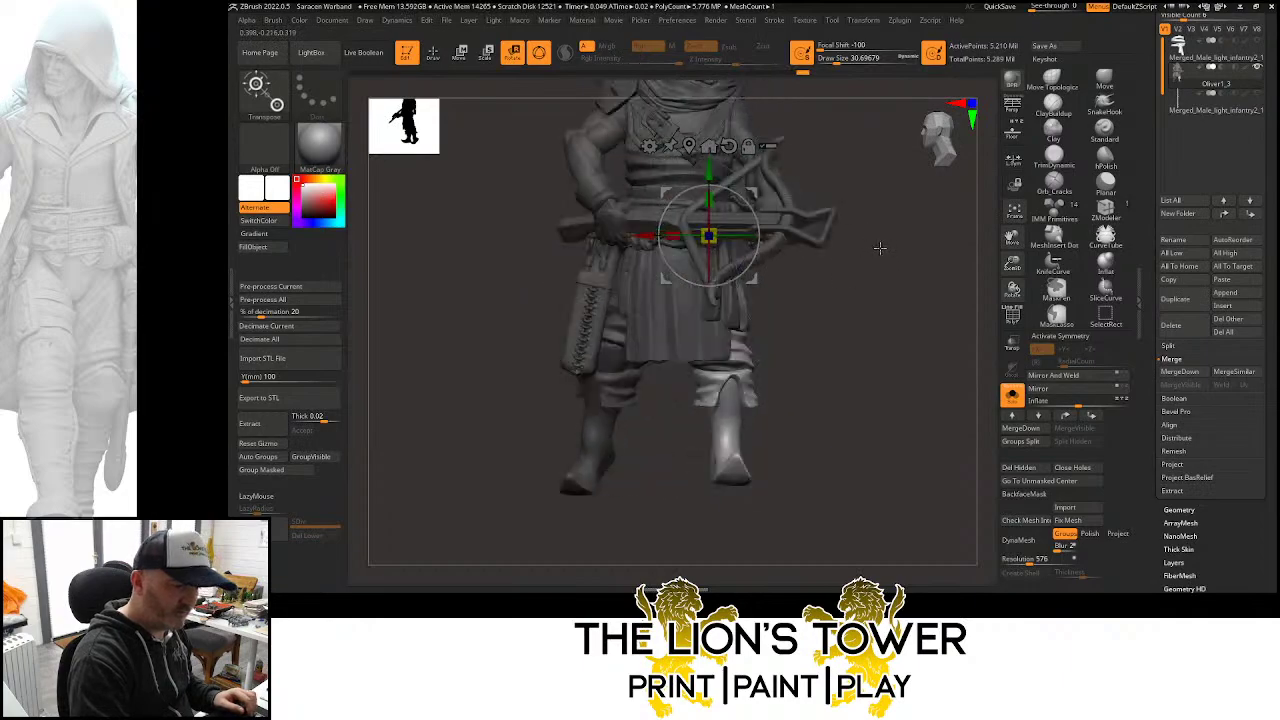
left_click_drag(735, 235, 788, 268)
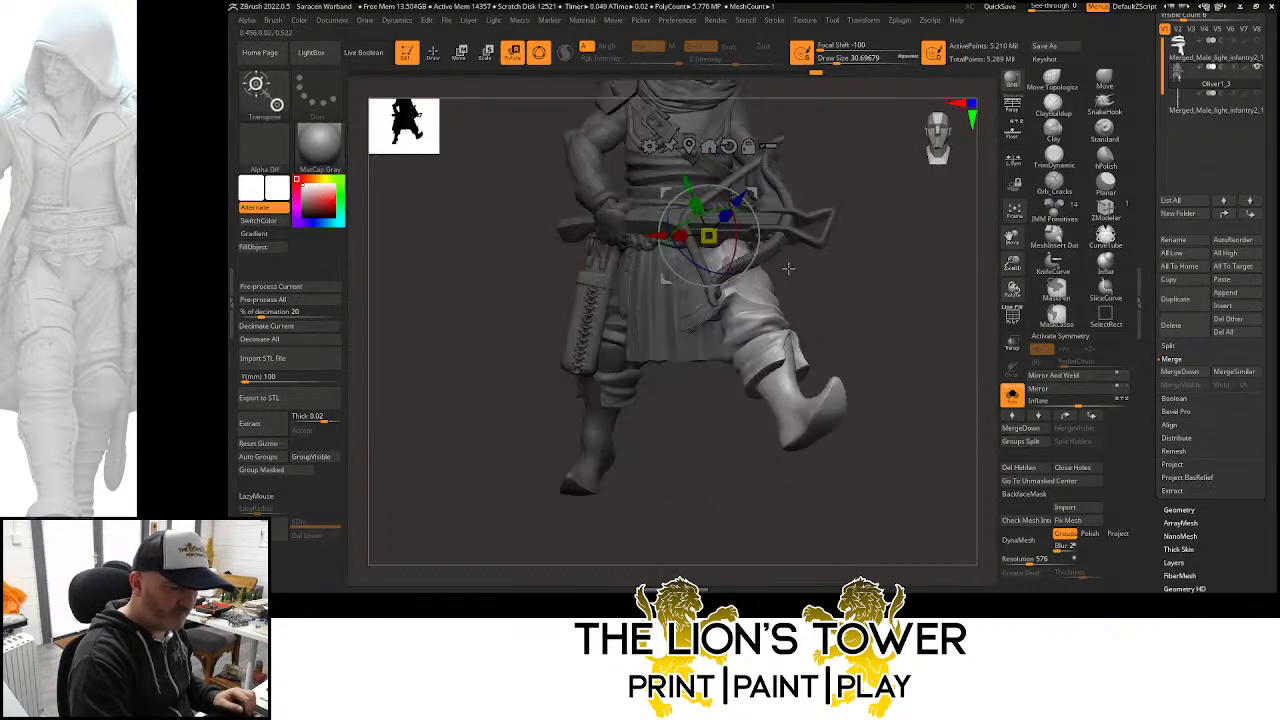
left_click_drag(716, 206, 728, 213)
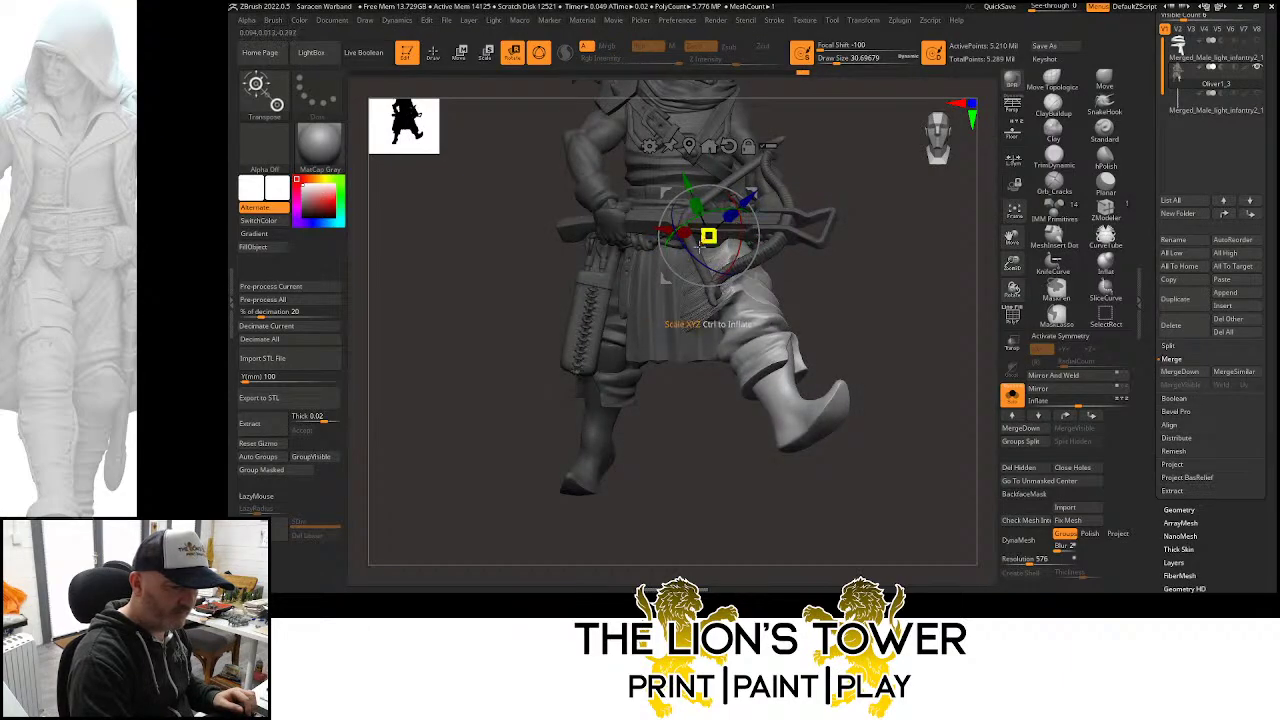
left_click_drag(700, 260, 713, 266)
Try to bend the left knee by masking the thigh and rotating the lower leg about a pivot at the knee
mouse_move(872, 284)
left_mouse_down()
mouse_move(823, 283)
mouse_move(852, 270)
mouse_move(869, 287)
mouse_move(806, 296)
left_mouse_up()
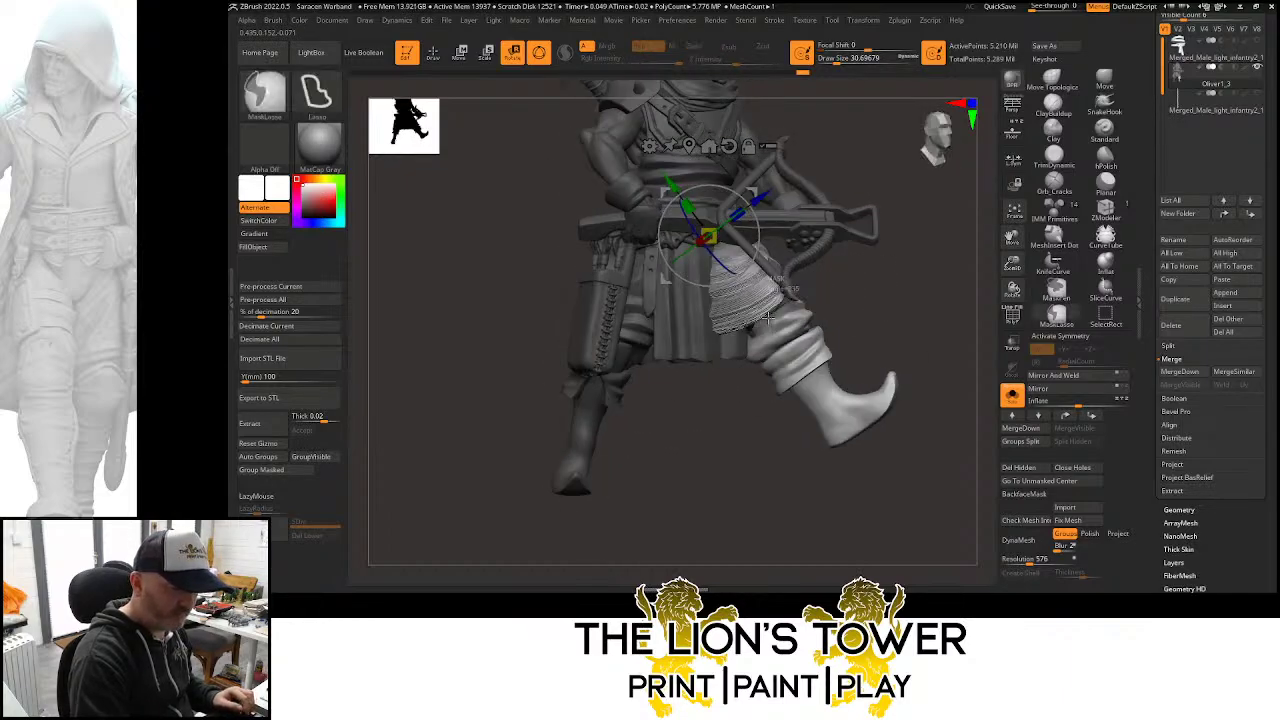
mouse_move(680, 381)
left_mouse_down("ctrl")
mouse_move(650, 168)
mouse_move(808, 186)
mouse_move(815, 318)
mouse_move(851, 328)
mouse_move(816, 316)
left_mouse_up("ctrl")
left_click(748, 146)
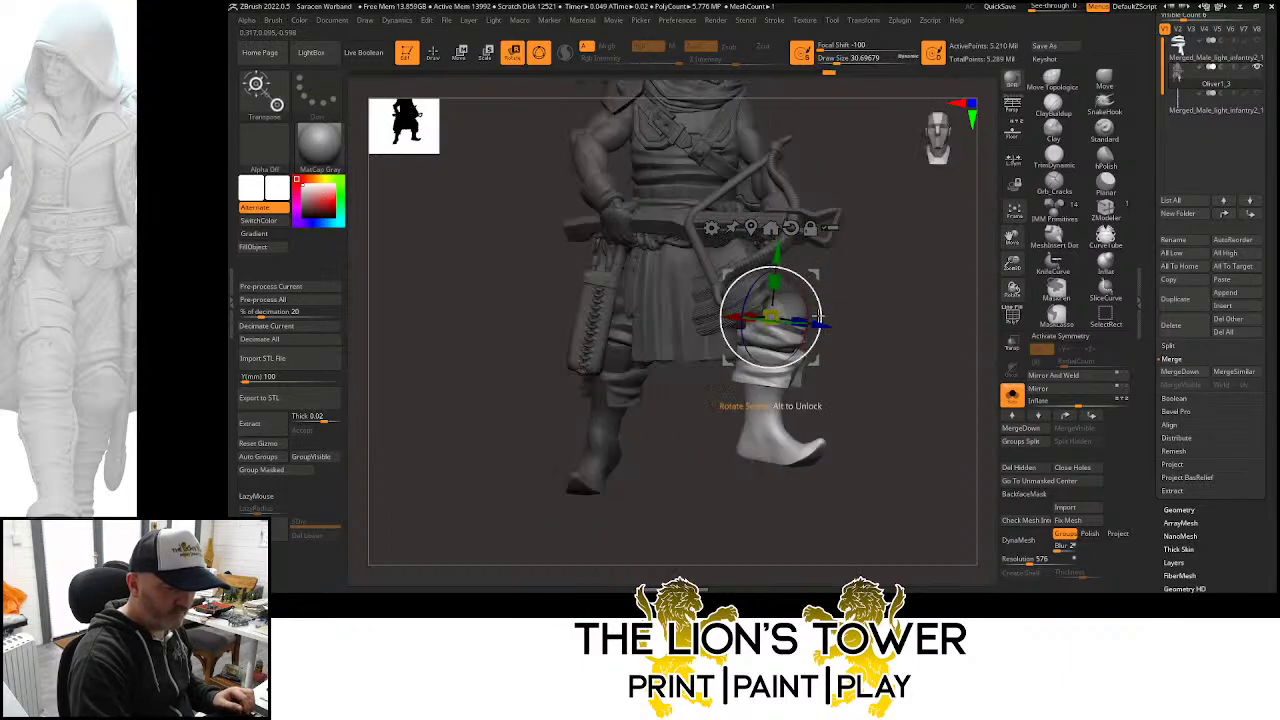
mouse_move(875, 280)
left_mouse_down()
mouse_move(840, 285)
mouse_move(920, 286)
mouse_move(920, 320)
mouse_move(883, 309)
mouse_move(931, 266)
mouse_move(915, 288)
mouse_move(940, 282)
mouse_move(925, 284)
left_mouse_up()
key("ctrl+z")
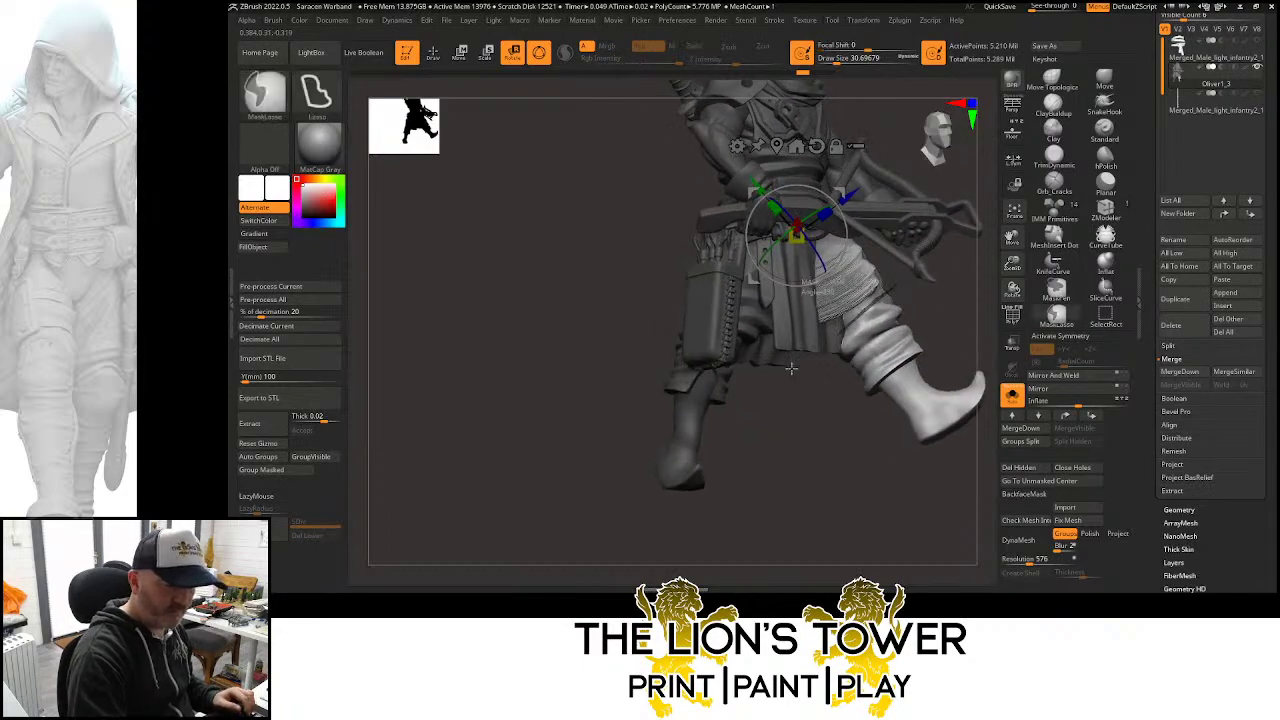
Mask the left thigh down to the knee and move the pivot from the hip to the knee
mouse_move(791, 368)
left_mouse_down("ctrl")
mouse_move(702, 182)
mouse_move(926, 240)
left_mouse_up("ctrl")
mouse_move(966, 311)
left_mouse_down()
mouse_move(894, 340)
mouse_move(872, 326)
left_mouse_up()
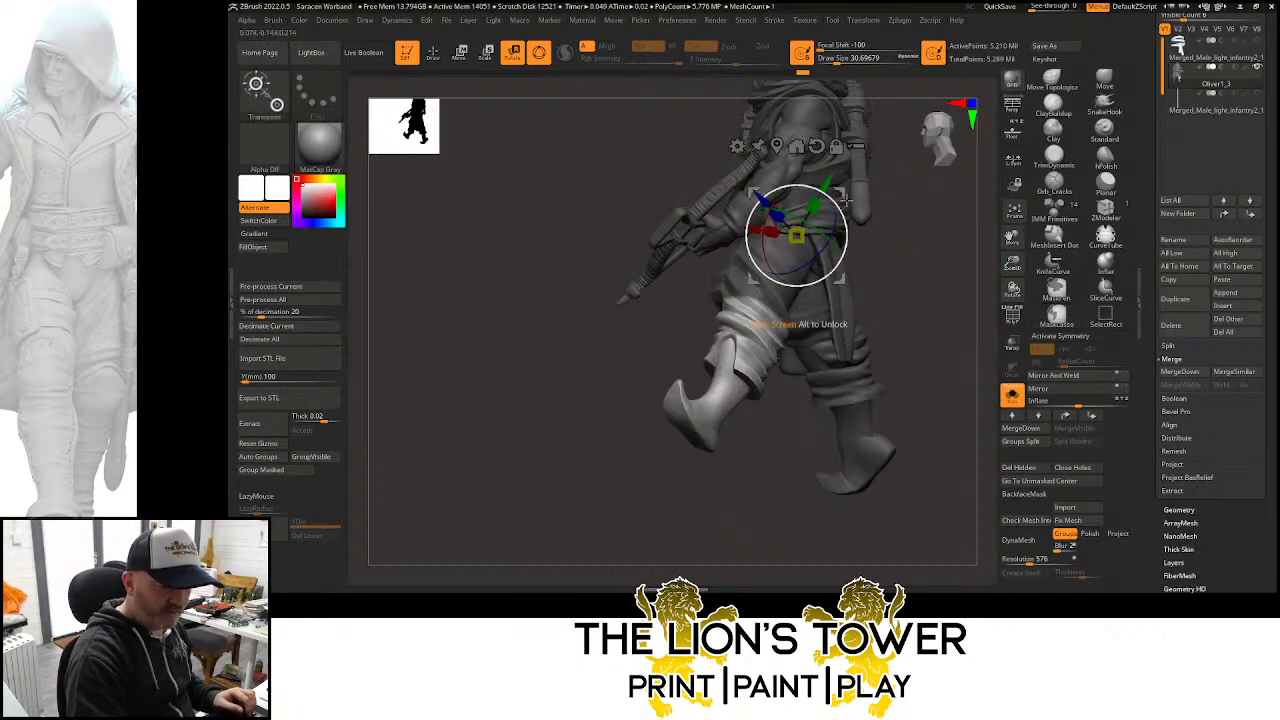
left_click(836, 148)
left_click_drag(847, 195, 805, 270)
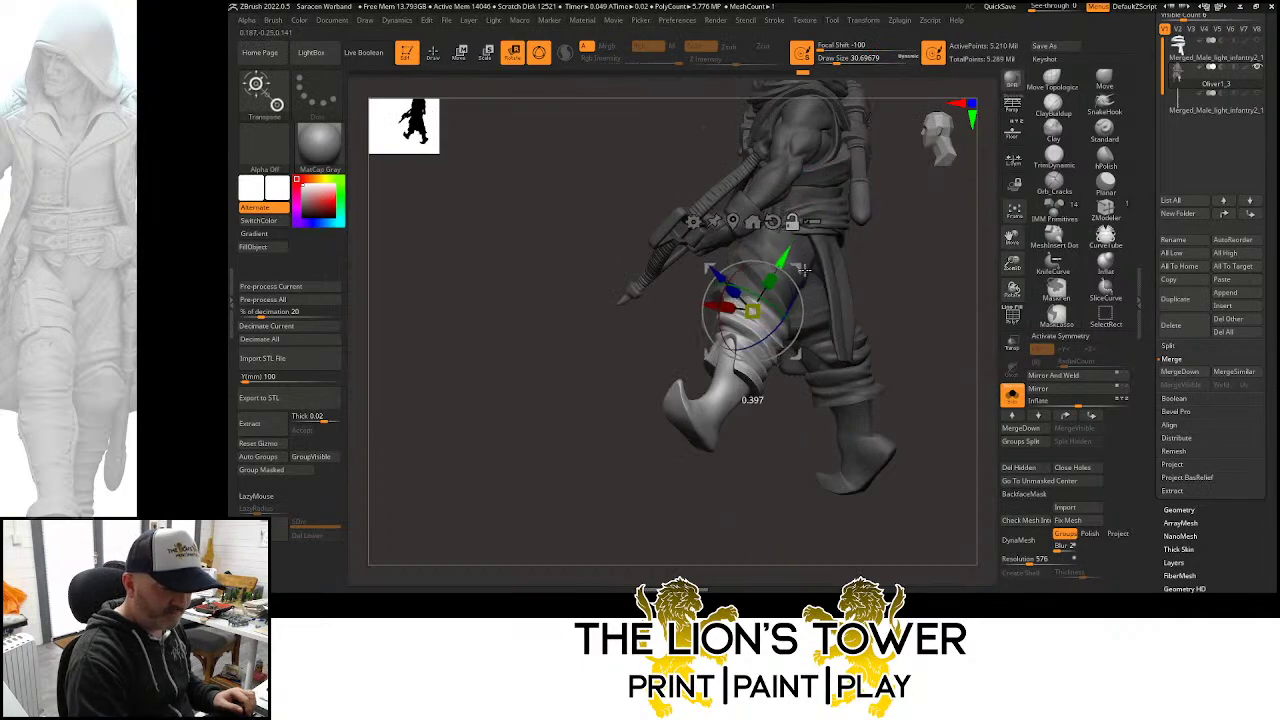
left_click_drag(938, 299, 880, 302)
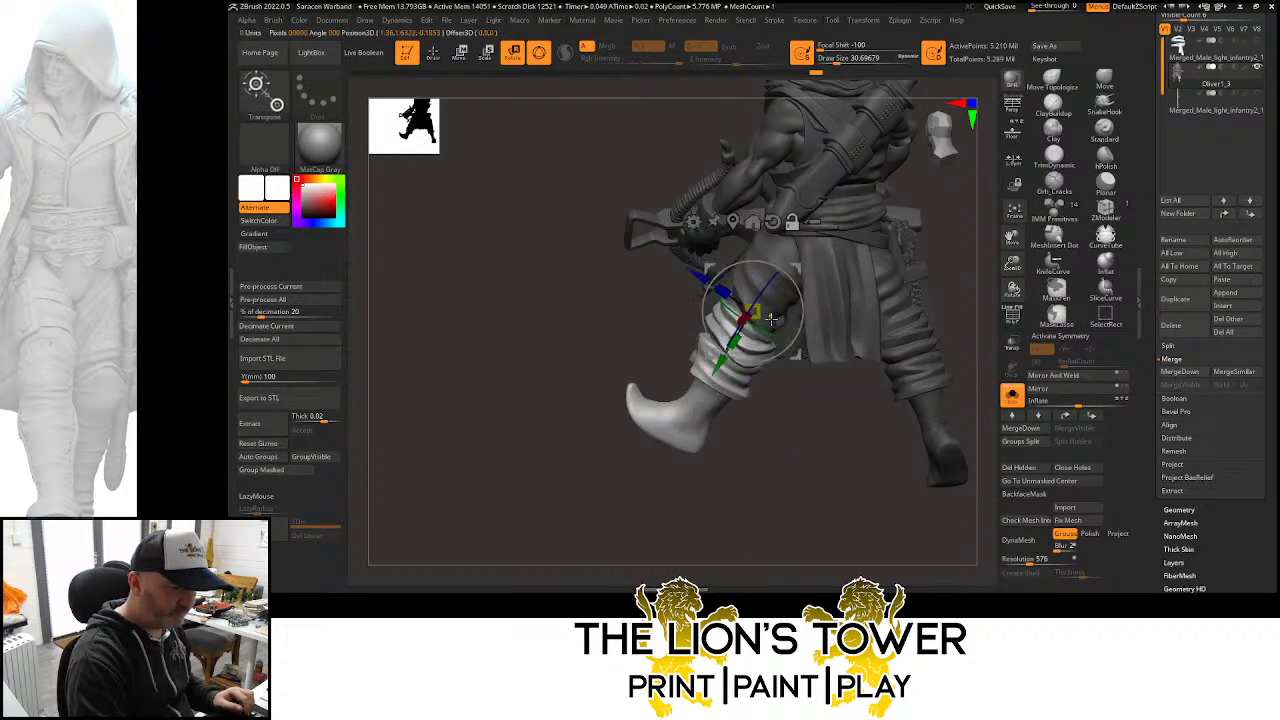
Center the pivot inside the left knee and rotate the lower leg down until the shin is nearly vertical
left_click_drag(796, 288, 771, 268)
left_click_drag(949, 269, 1010, 264)
mouse_move(904, 281)
left_mouse_down()
mouse_move(927, 278)
mouse_move(868, 277)
mouse_move(903, 266)
left_mouse_up()
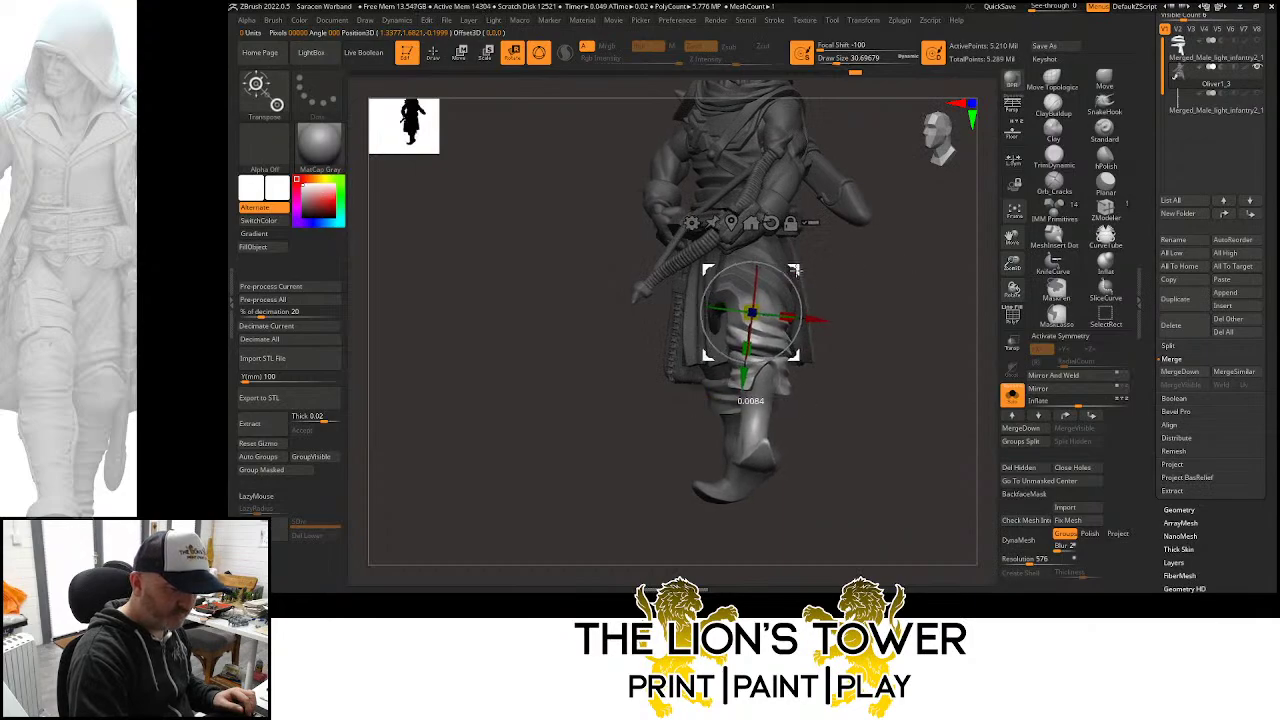
left_click_drag(795, 270, 795, 298)
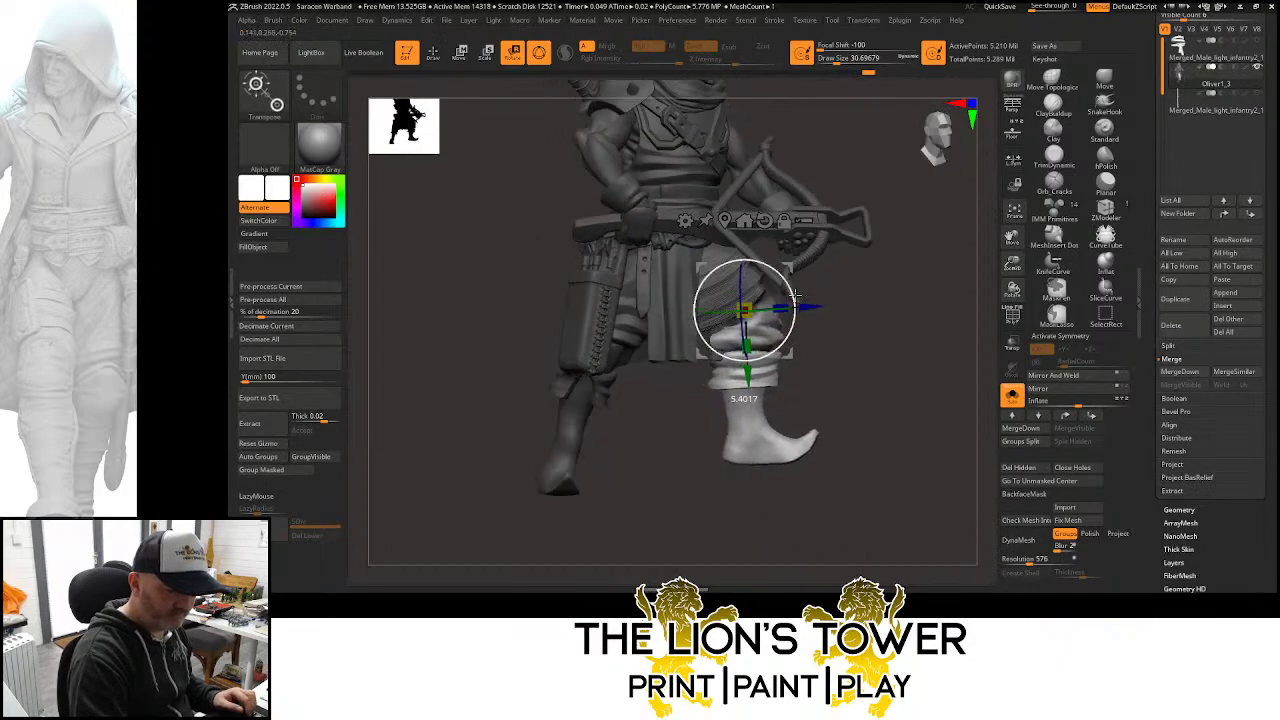
Return to Draw mode, isolate the trousers from the rest of the figure and set the draw size to about 65
left_click_drag(888, 300, 953, 328)
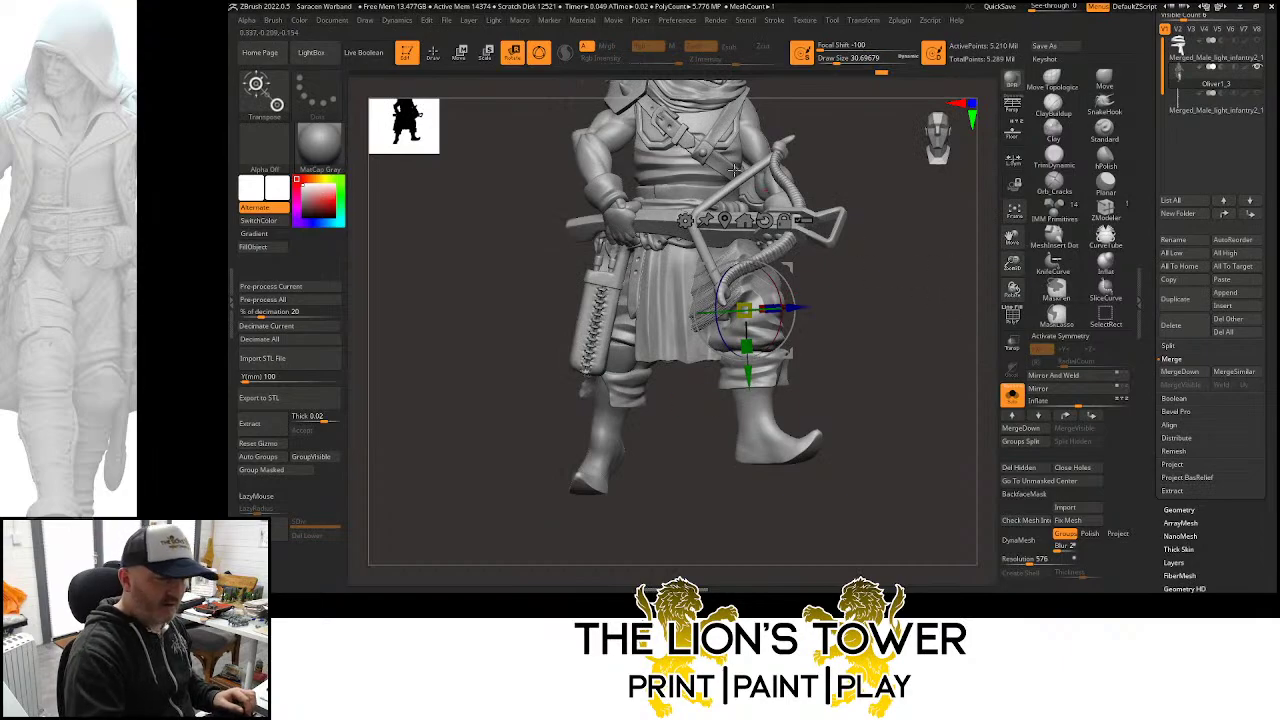
left_click(437, 51)
left_click(748, 298, "ctrl+shift")
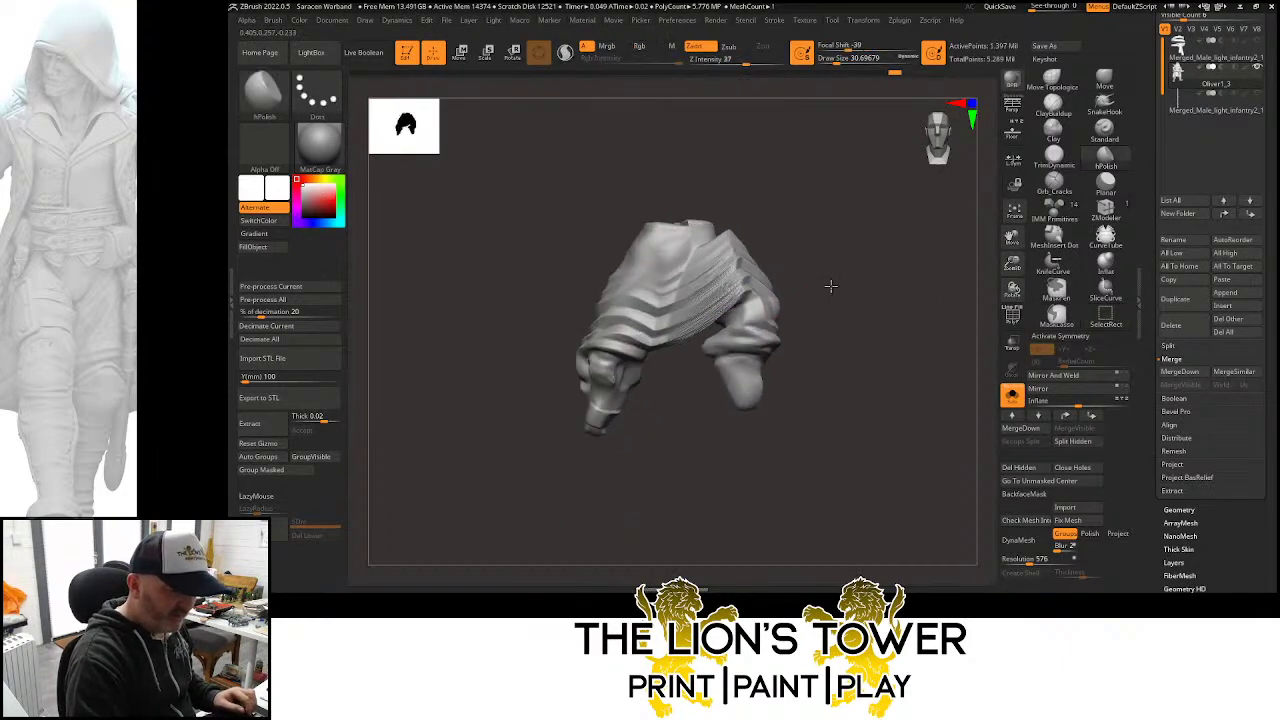
mouse_move(831, 286)
left_mouse_down()
mouse_move(854, 225)
mouse_move(798, 262)
left_mouse_up()
left_click(1070, 104)
left_click(841, 61)
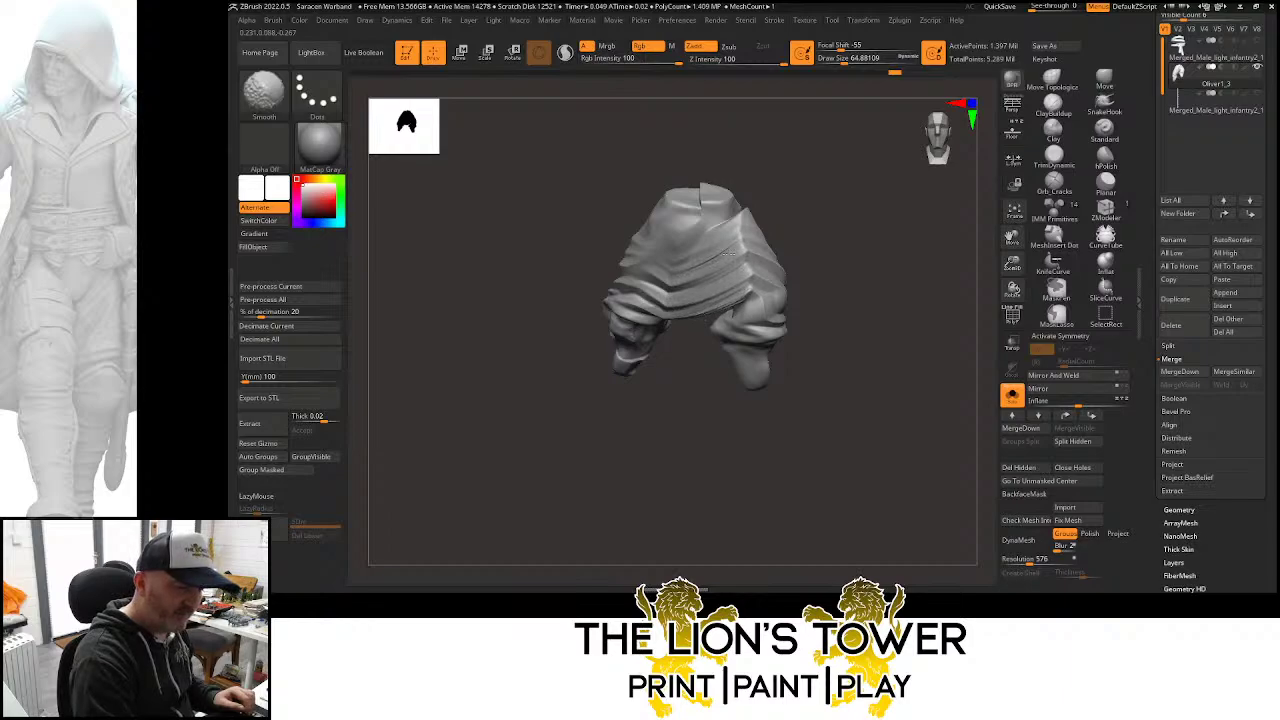
Smooth the stretched folds around the crotch and inner thighs of the trousers, working from the front and underneath
left_click_drag(703, 187, 814, 157)
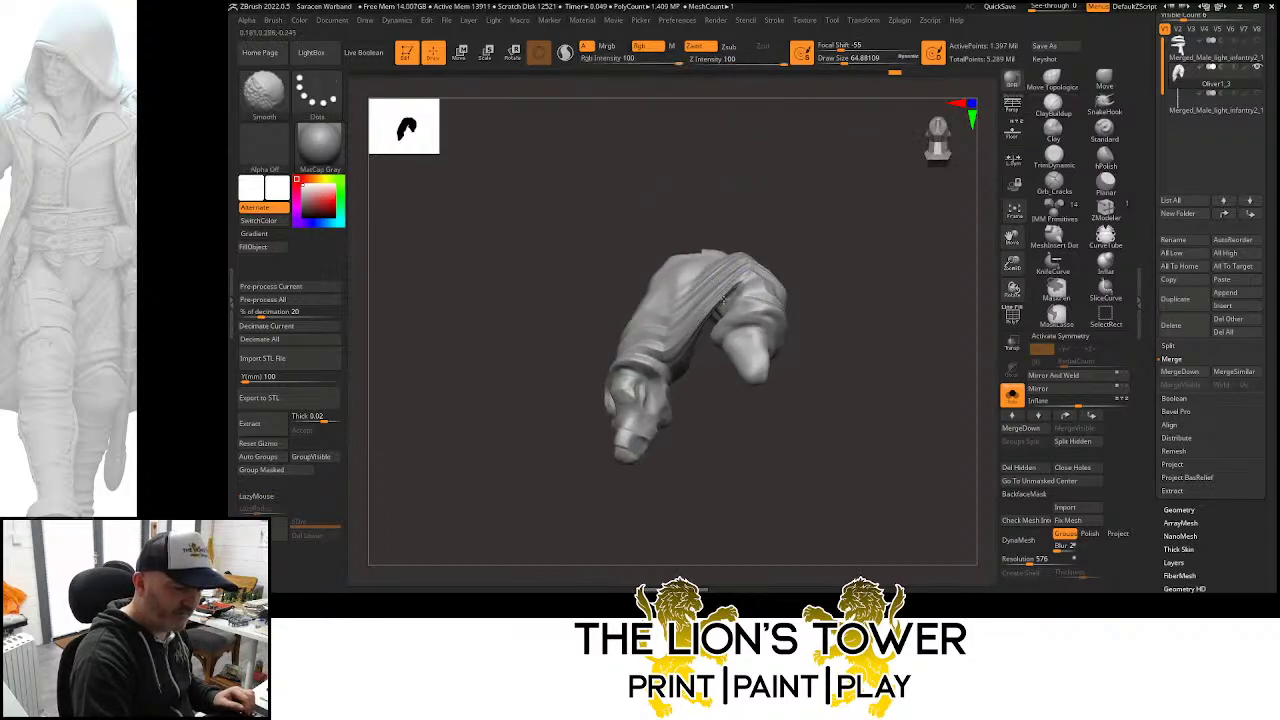
left_click_drag(806, 280, 815, 122)
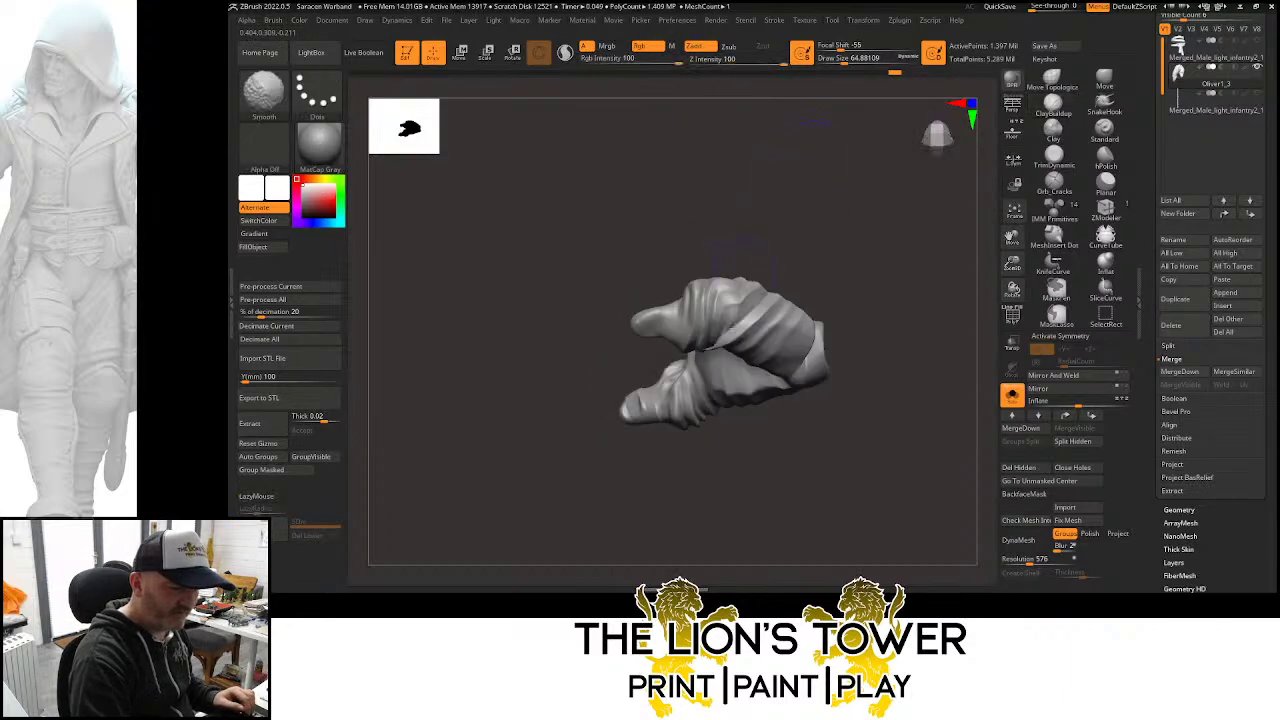
left_click_drag(787, 295, 722, 318)
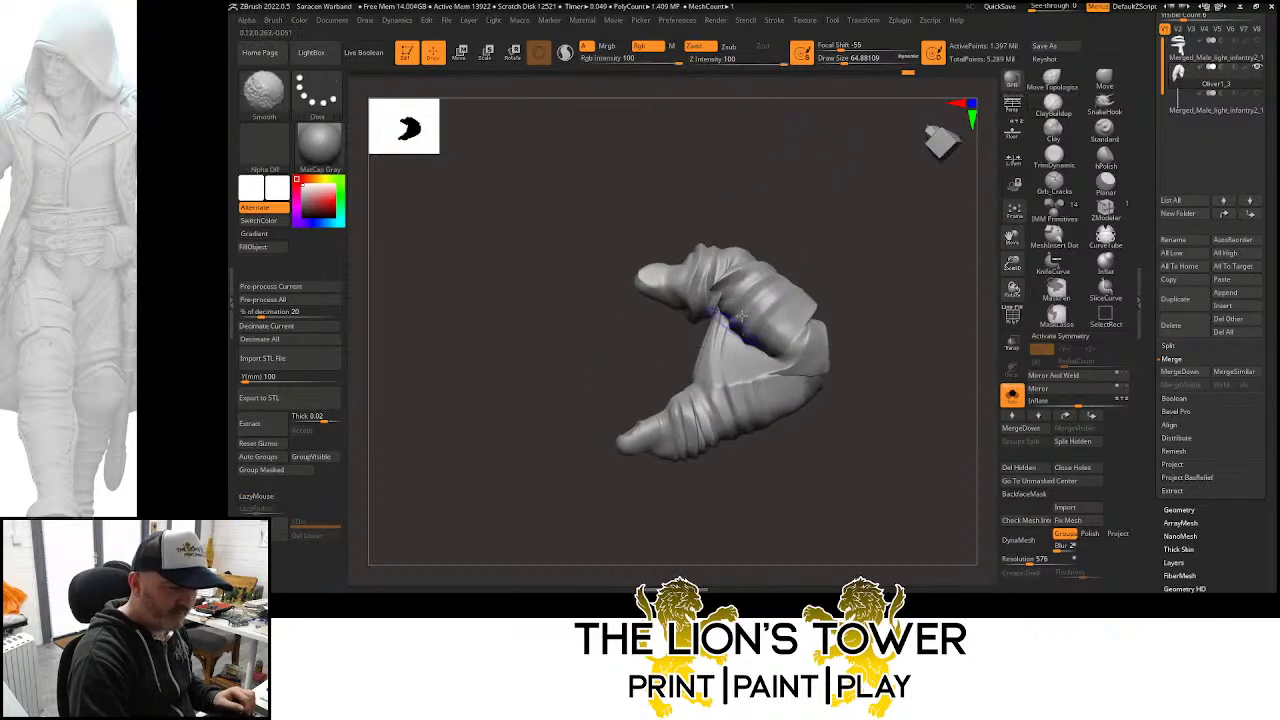
left_click_drag(760, 157, 765, 301)
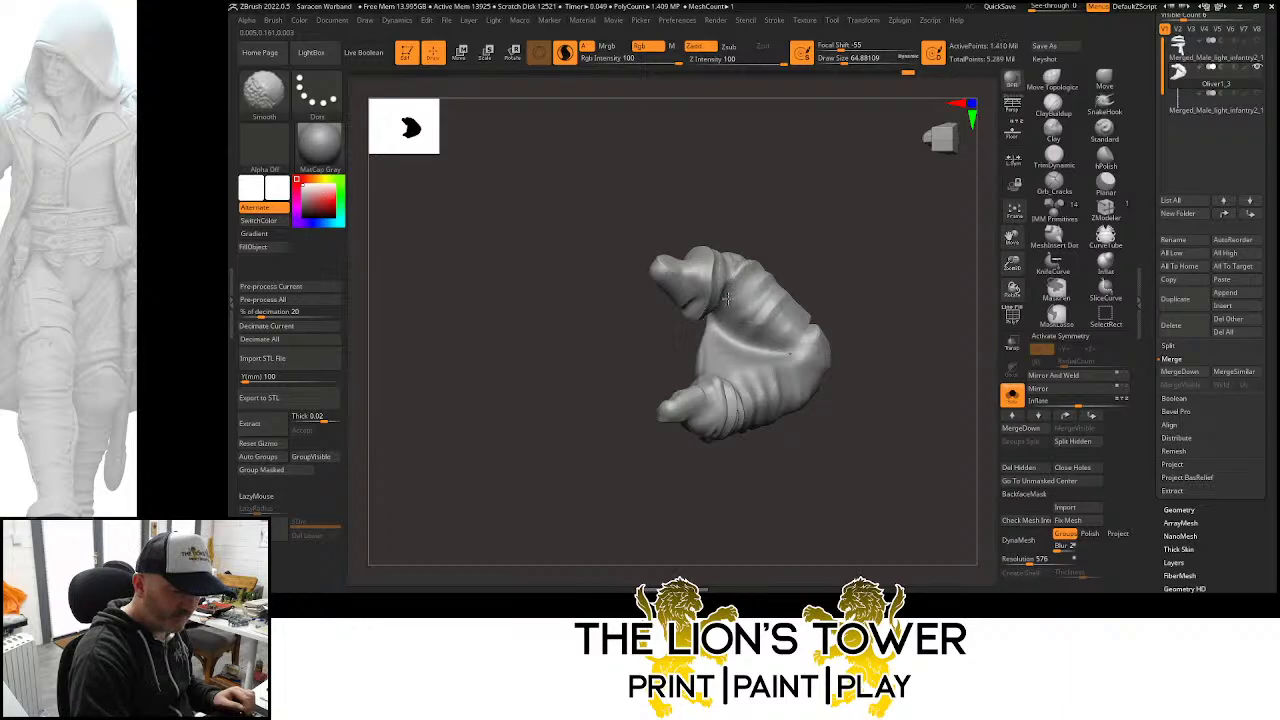
Fill the distorted crotch area between the thighs with ClayBuildup strokes and smooth them into the surrounding cloth
key("b")
left_click(846, 244)
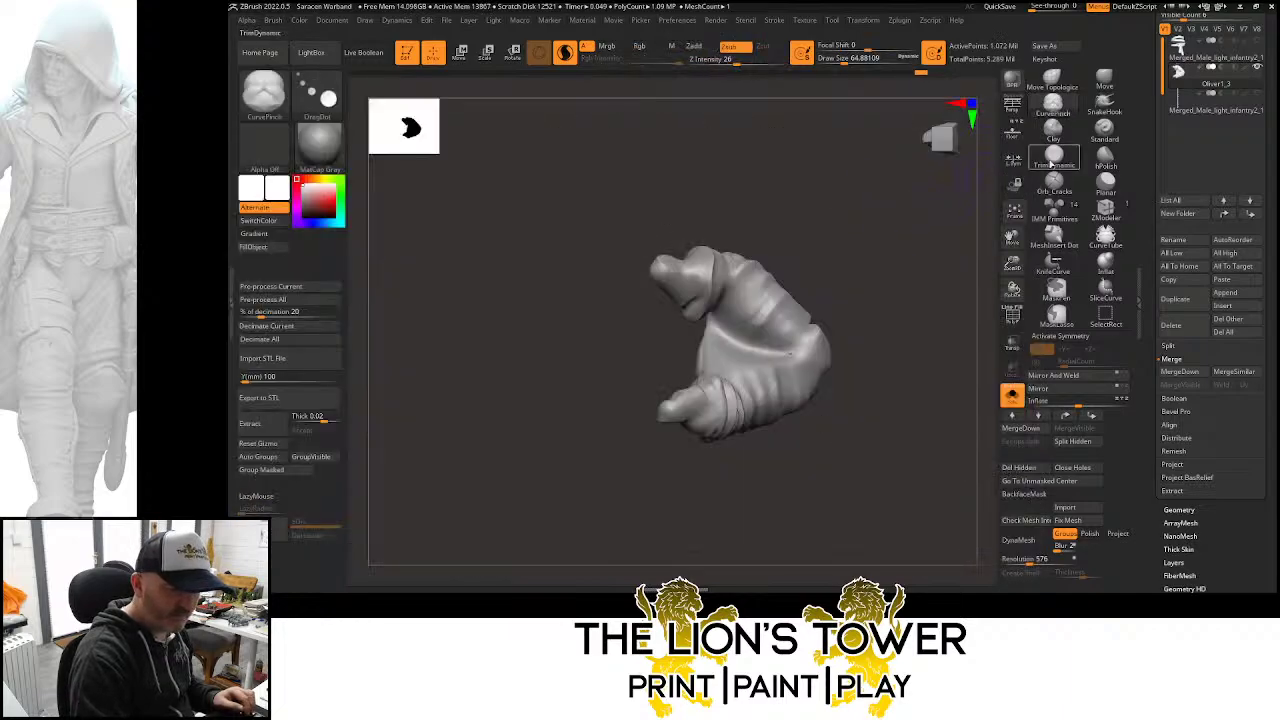
key("b")
left_click(795, 205)
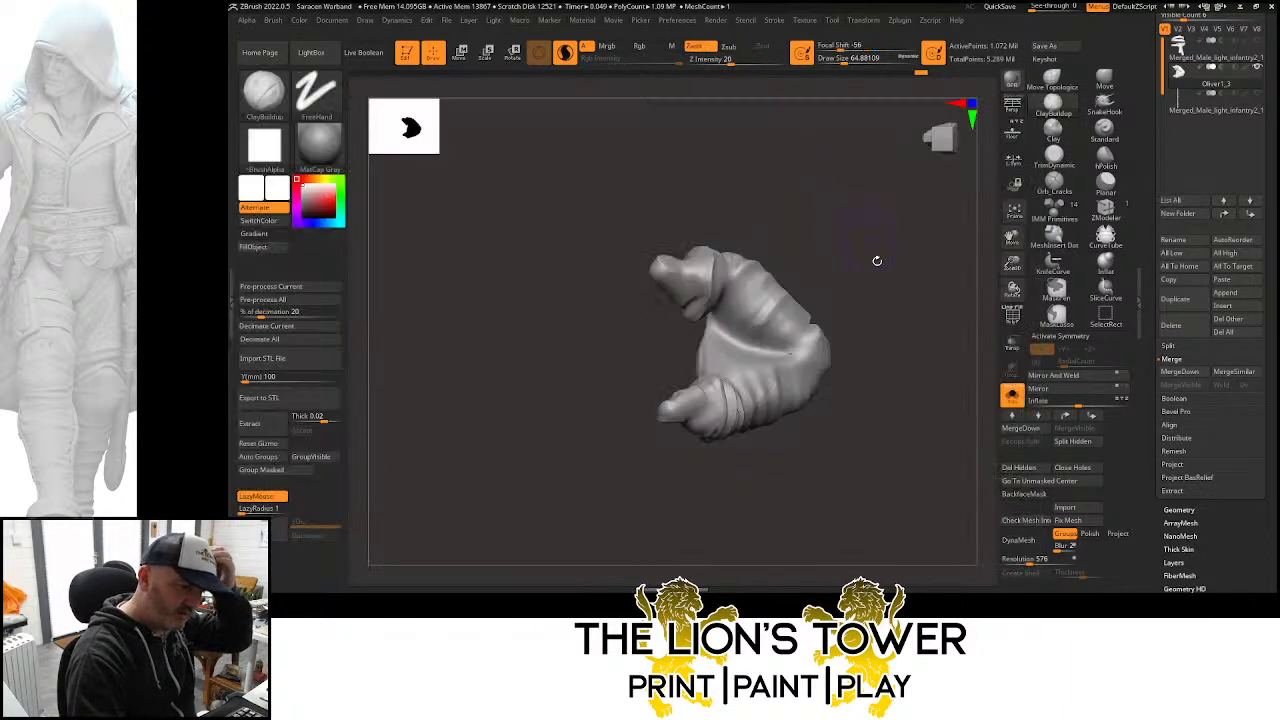
mouse_move(874, 260)
left_mouse_down()
mouse_move(869, 237)
mouse_move(738, 287)
left_mouse_up()
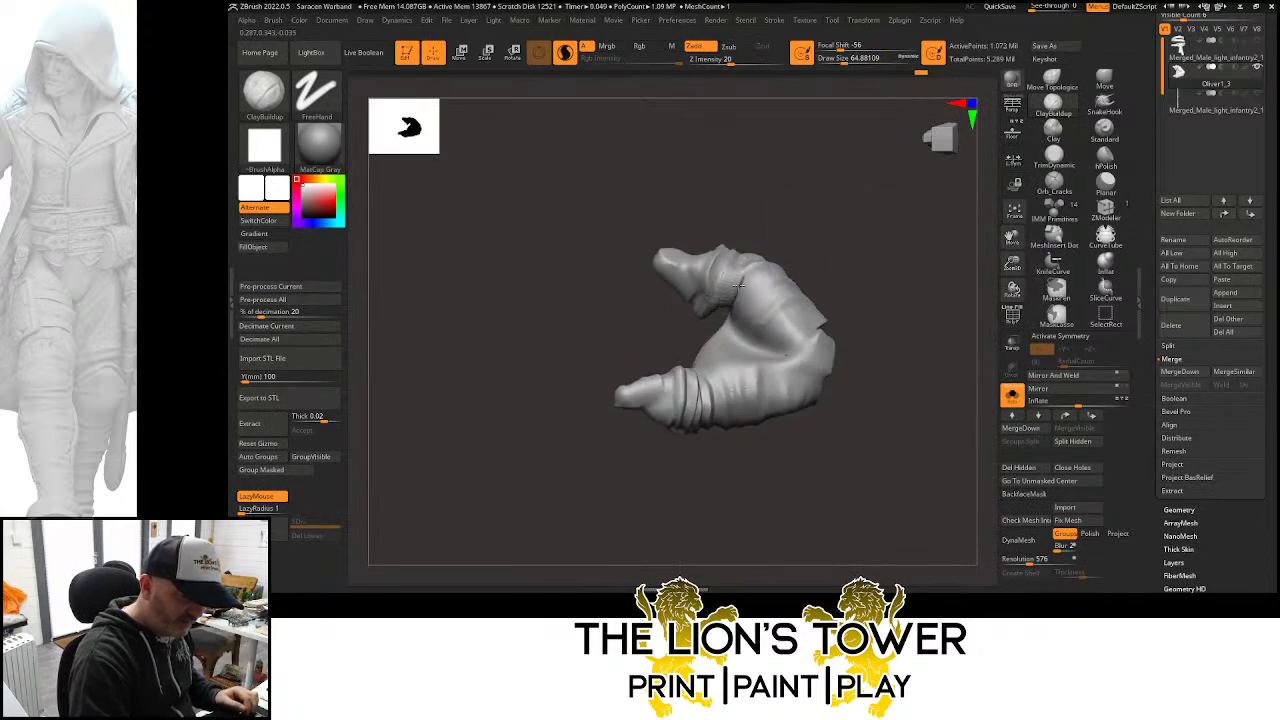
mouse_move(823, 173)
left_mouse_down()
mouse_move(814, 194)
mouse_move(826, 149)
left_mouse_up()
key("shift")
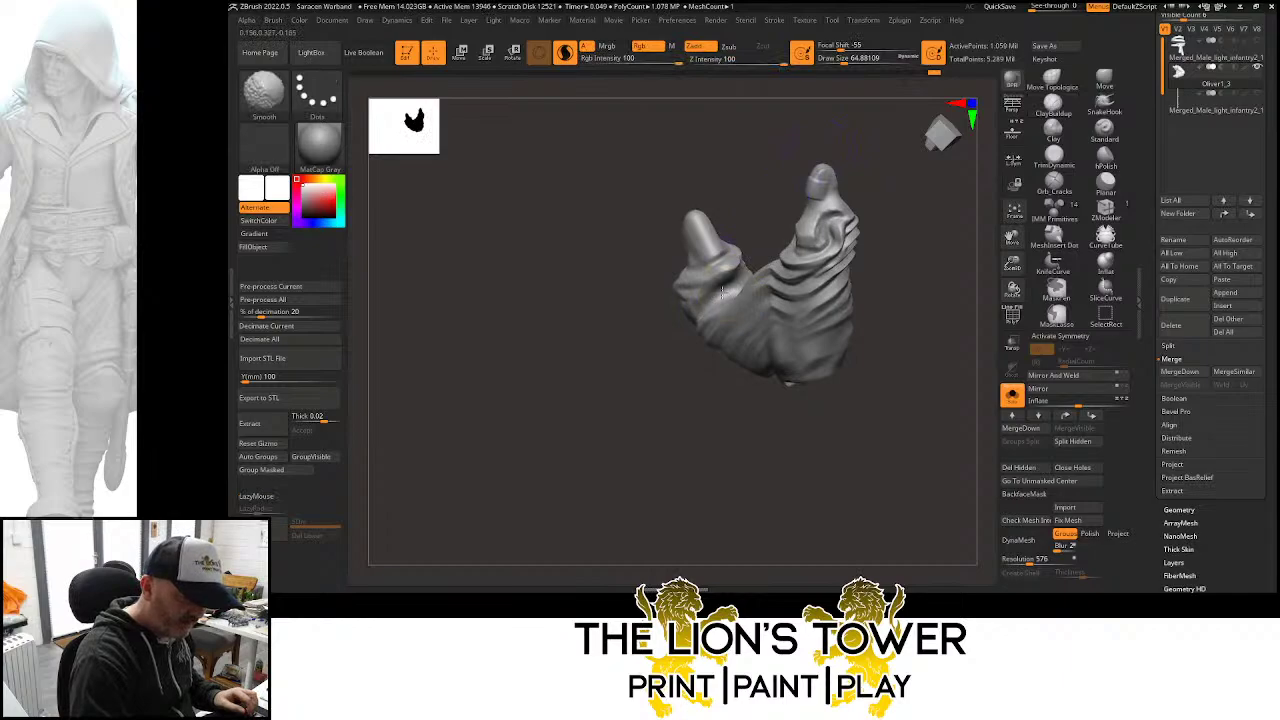
left_click_drag(748, 187, 766, 187)
mouse_move(730, 283)
left_mouse_down()
mouse_move(706, 313)
mouse_move(731, 291)
left_mouse_up()
left_click_drag(766, 205, 767, 284)
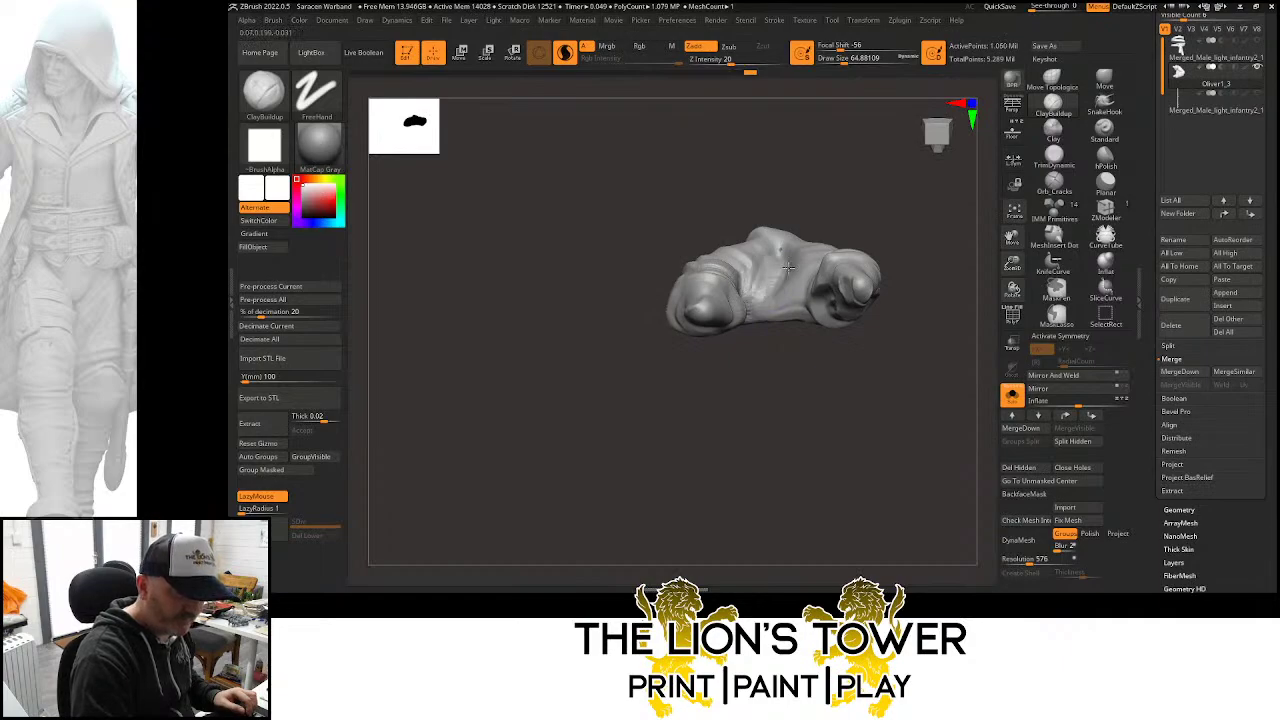
Add more clay to the hollow between the legs from below and blend the strokes smooth
key("ctrl+z")
key("ctrl+z")
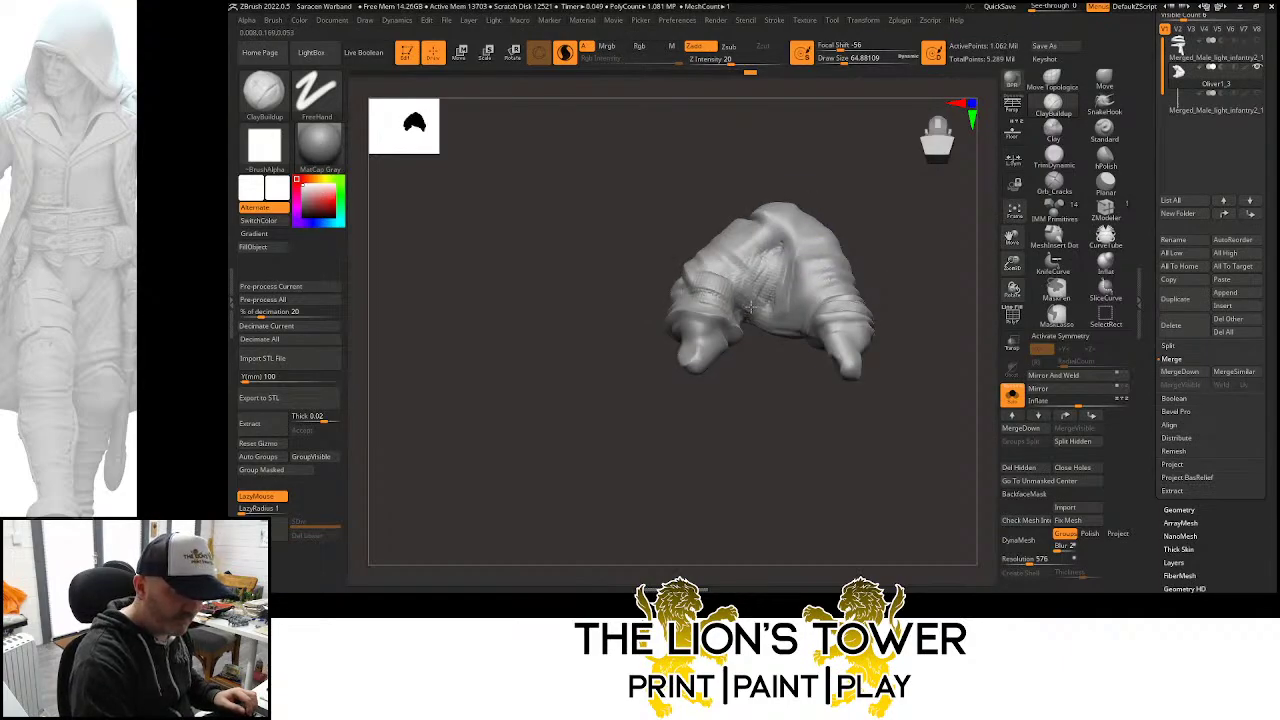
key("ctrl+z")
key("ctrl+z")
key("ctrl+z")
key("ctrl+z")
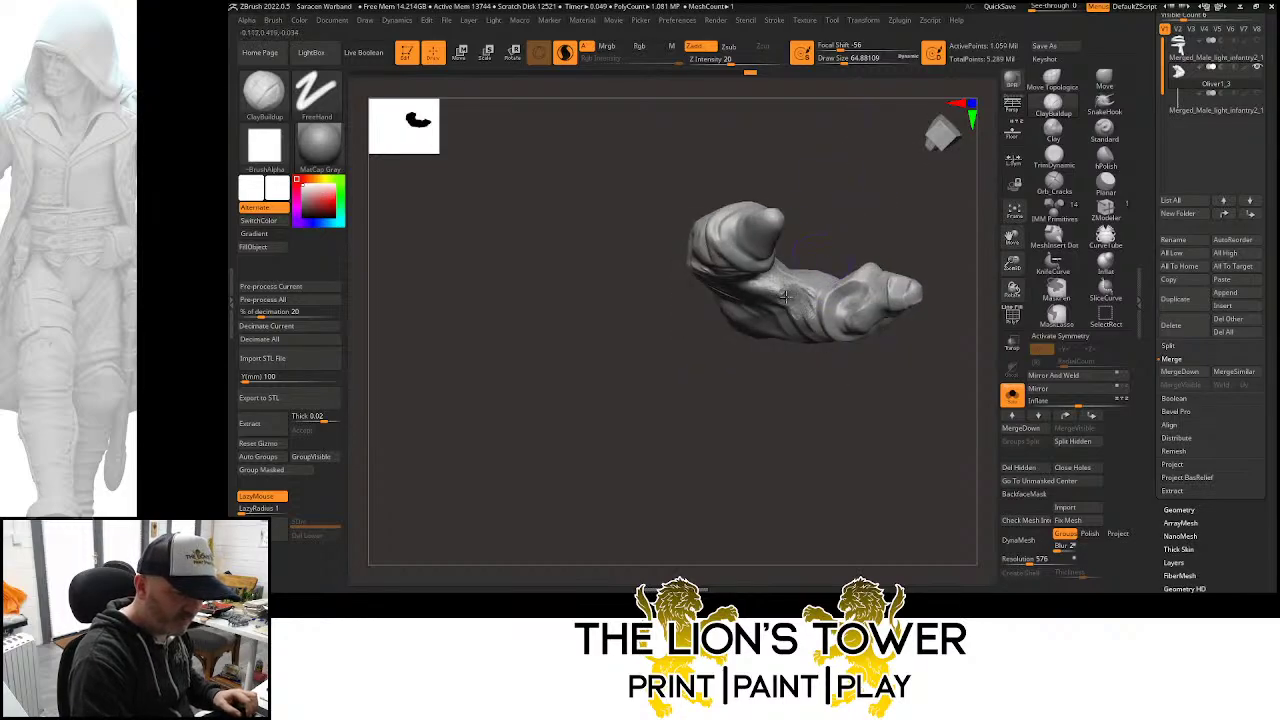
key("ctrl+z")
key("ctrl+z")
key("ctrl+z")
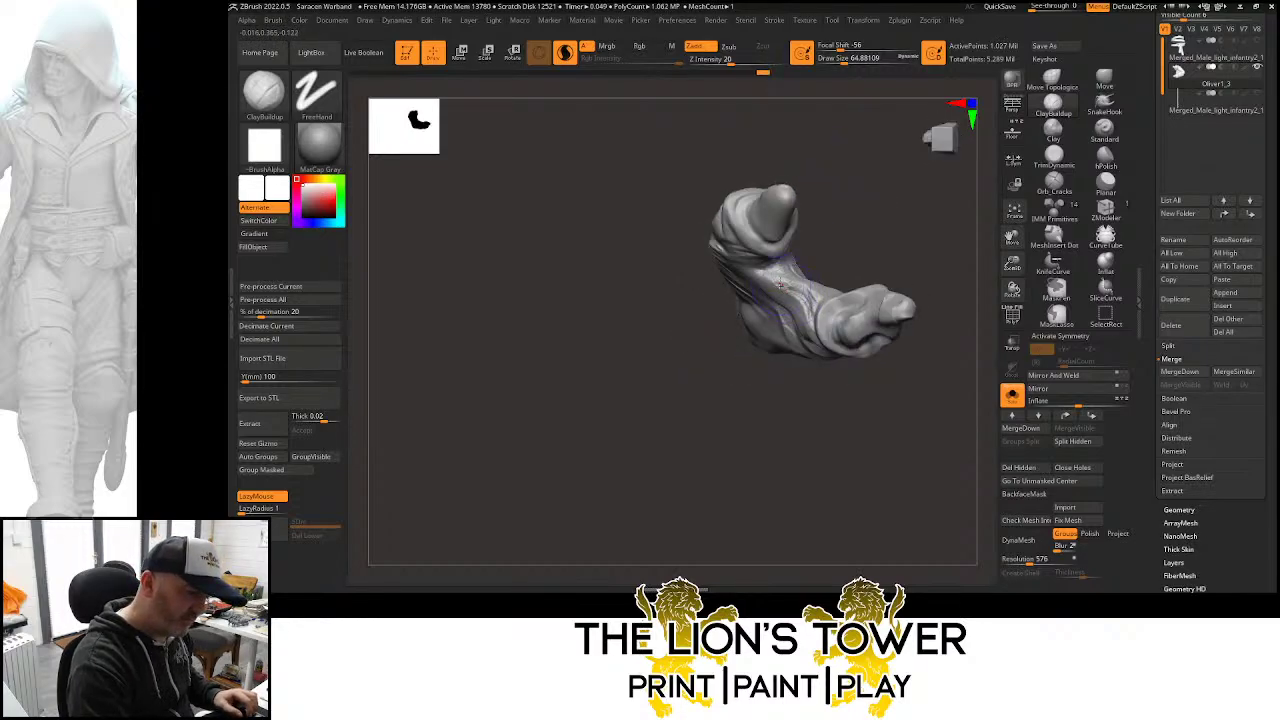
key("shift")
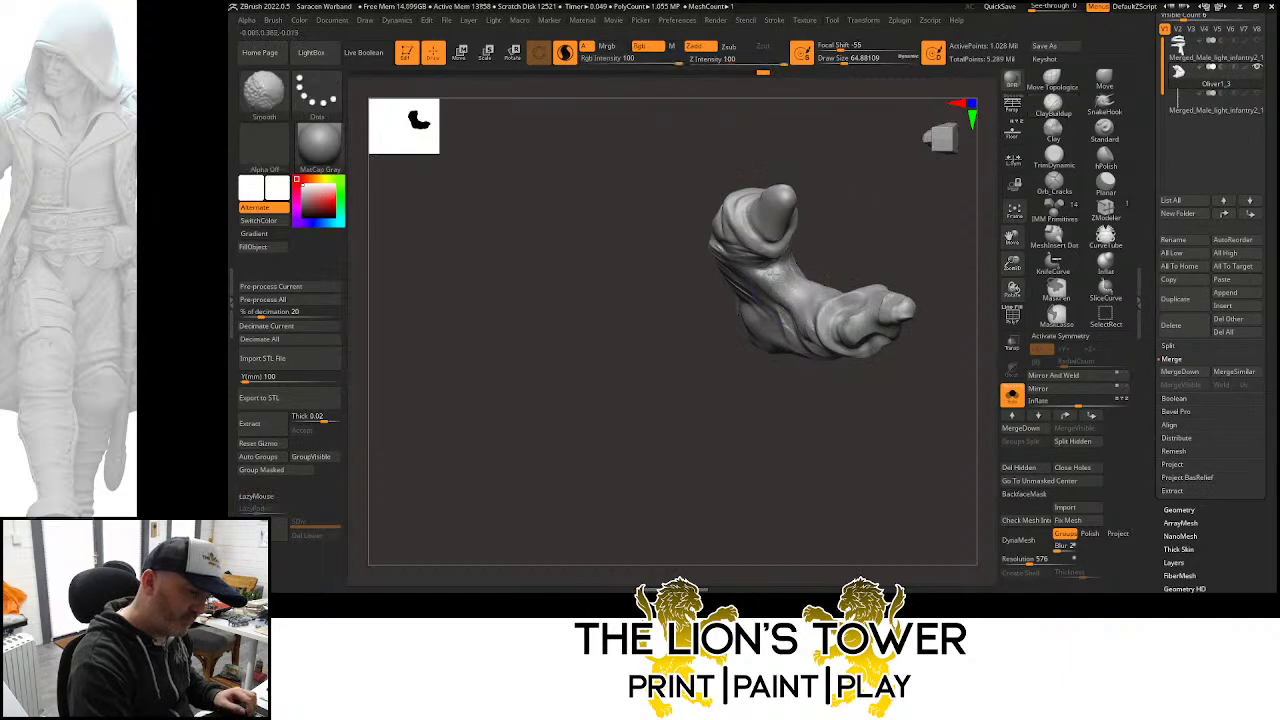
key("ctrl+z")
Smooth the inner thighs of both trouser legs and touch up their folds with light ClayBuildup strokes
left_click_drag(744, 251, 708, 253, "shift")
mouse_move(787, 308)
left_mouse_down("shift")
mouse_move(826, 332)
mouse_move(836, 324)
left_mouse_up("shift")
right_click_drag(838, 322, 857, 259)
left_click_drag(852, 285, 838, 312)
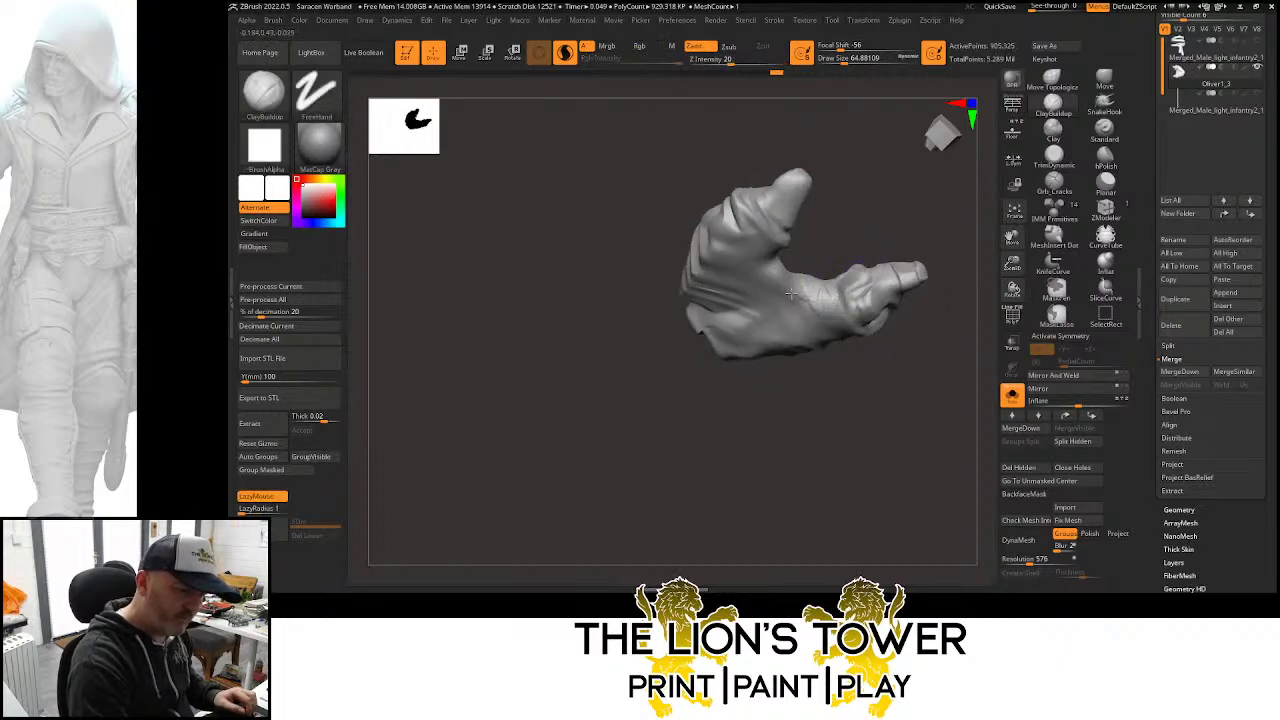
key("ctrl+z")
left_click_drag(745, 222, 774, 243)
Build up the seat and the back of the left thigh with ClayBuildup strokes, then smooth the new volume
mouse_move(862, 228)
left_mouse_down()
mouse_move(906, 226)
mouse_move(946, 289)
mouse_move(970, 285)
left_mouse_up()
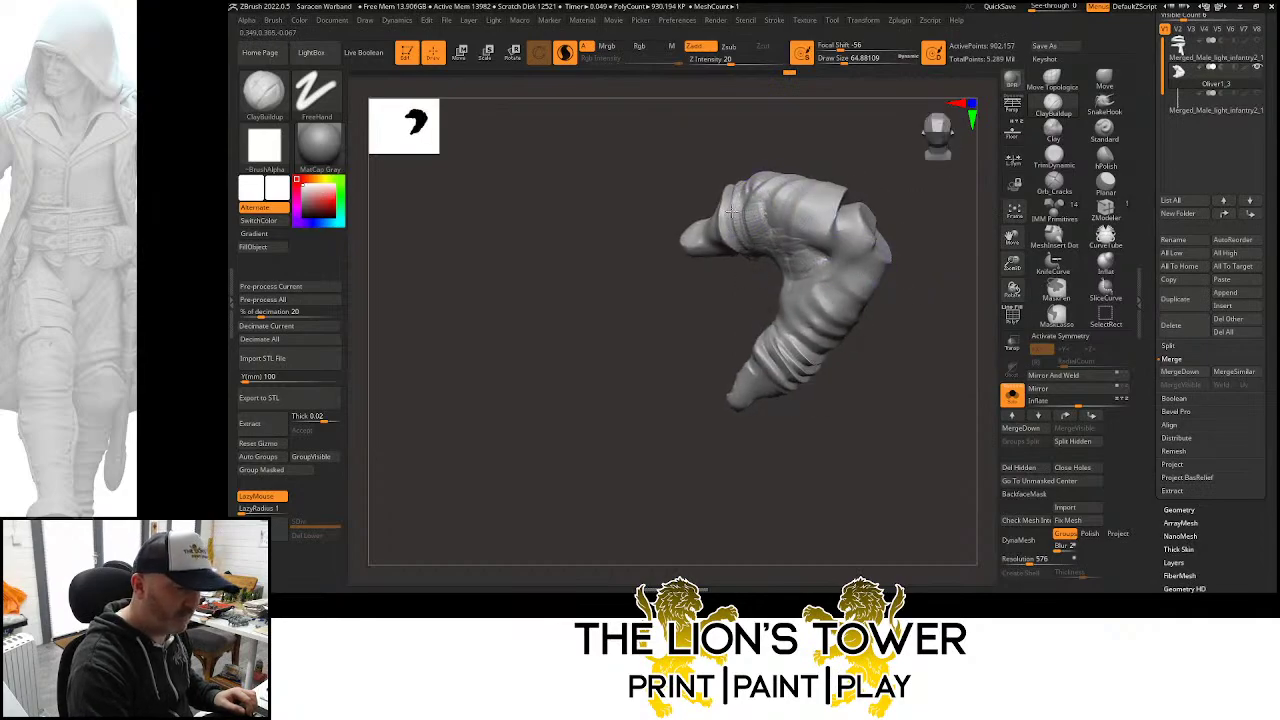
key("ctrl+z")
key("ctrl+z")
key("ctrl+z")
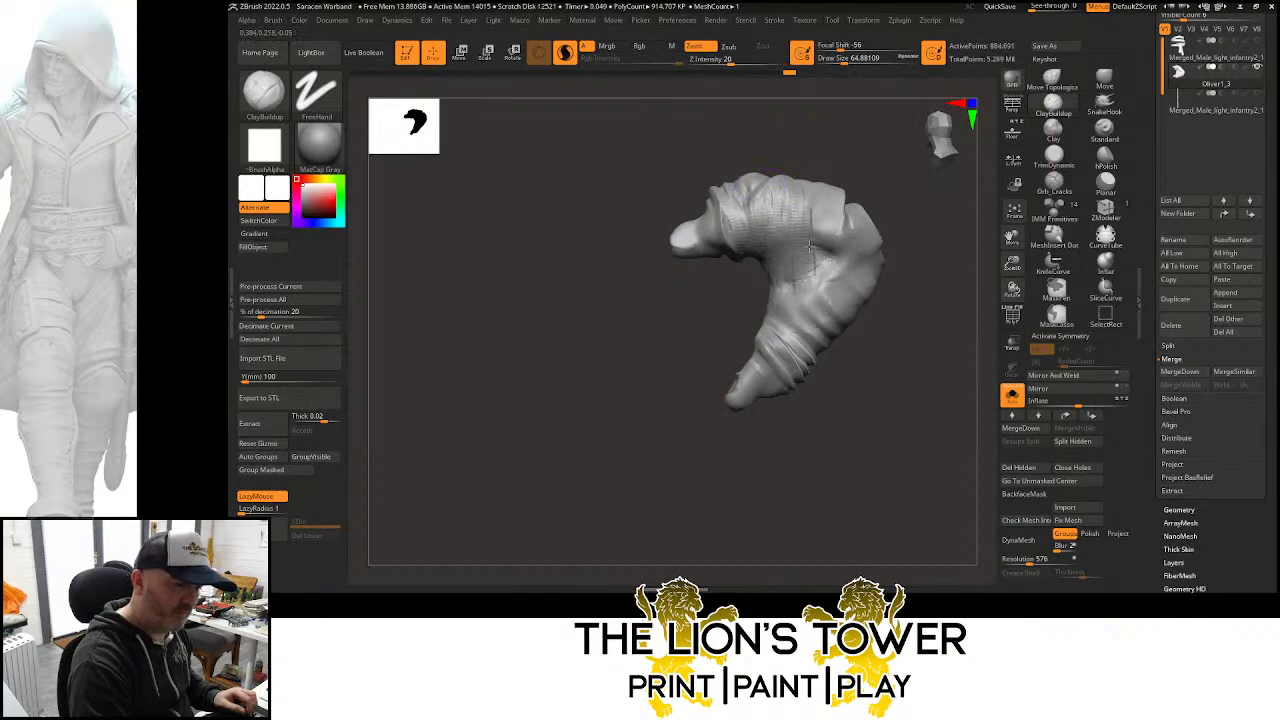
key("ctrl+z")
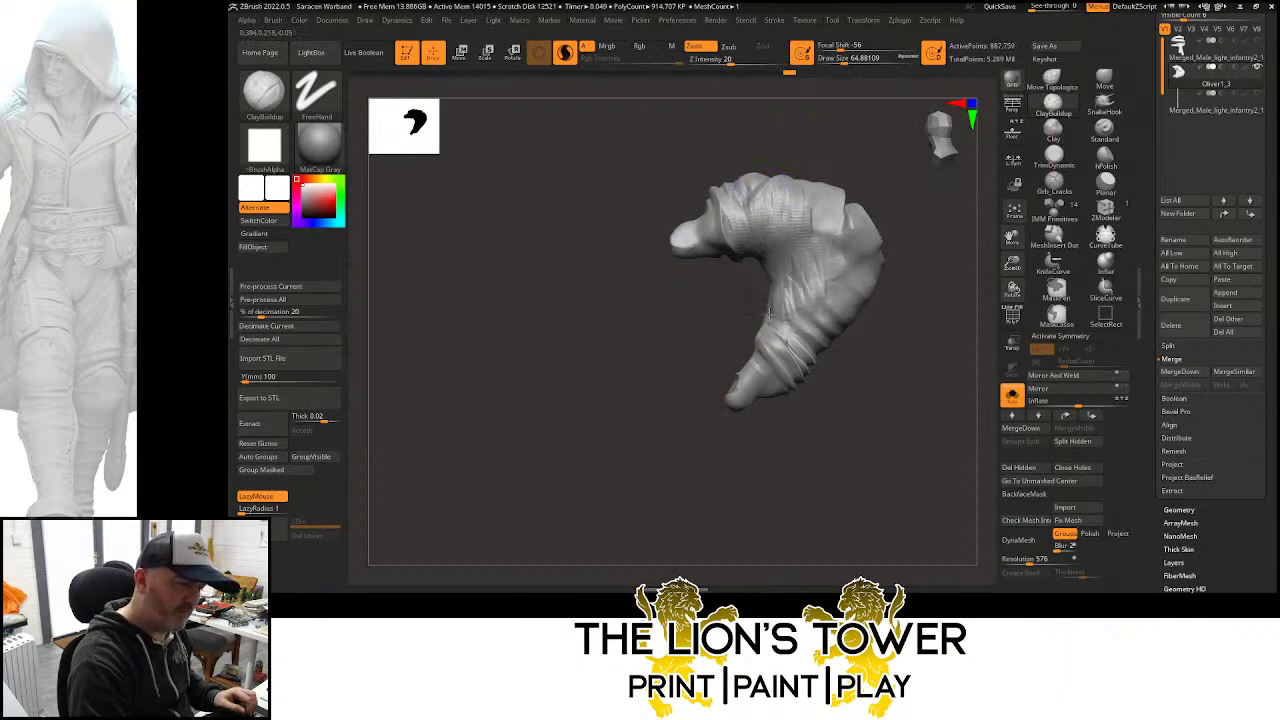
key("ctrl+z")
key("ctrl+z")
key("shift")
mouse_move(783, 262)
left_mouse_down("shift")
mouse_move(810, 268)
mouse_move(806, 214)
mouse_move(750, 244)
left_mouse_up("shift")
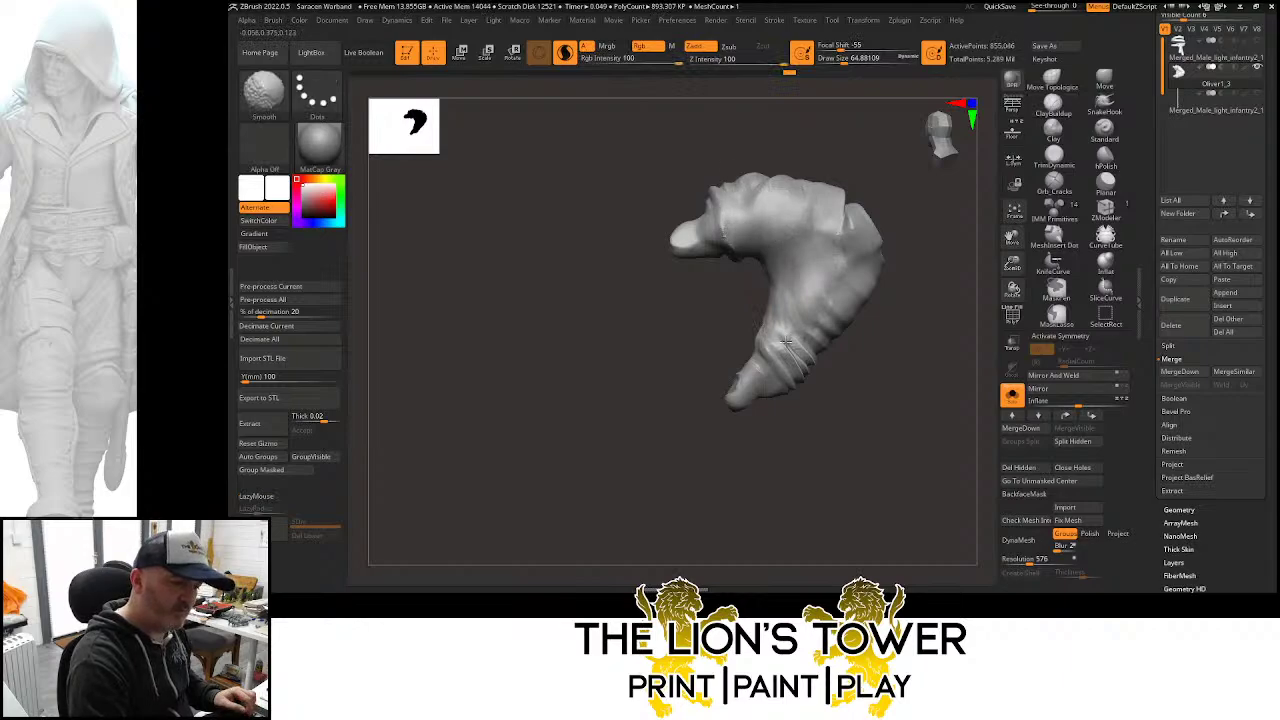
Smooth the back of the right leg and the remaining rough folds around the seat and thighs
left_click_drag(784, 344, 802, 364, "shift")
left_click_drag(854, 403, 948, 400)
left_click_drag(852, 282, 906, 272)
left_click_drag(790, 289, 753, 374)
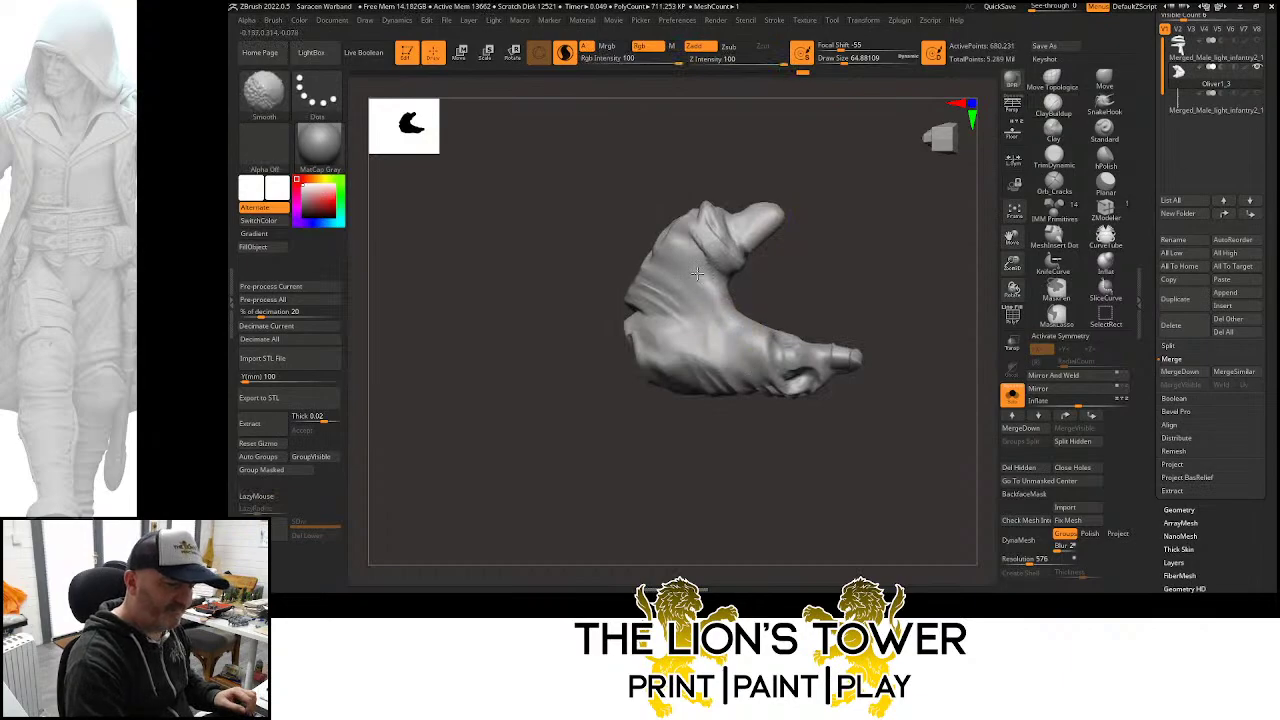
left_click_drag(700, 205, 655, 260)
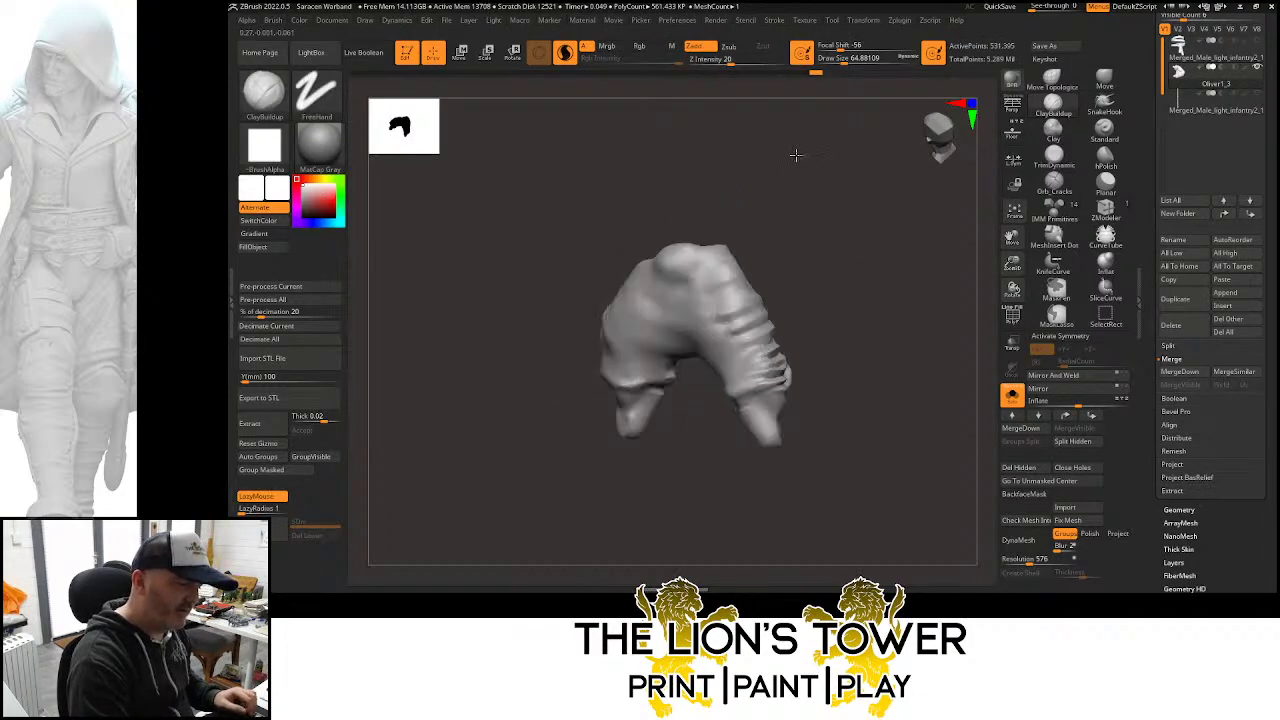
Bring back the whole figure, leave it unmasked, and isolate the right boot
left_click_drag(797, 155, 856, 237)
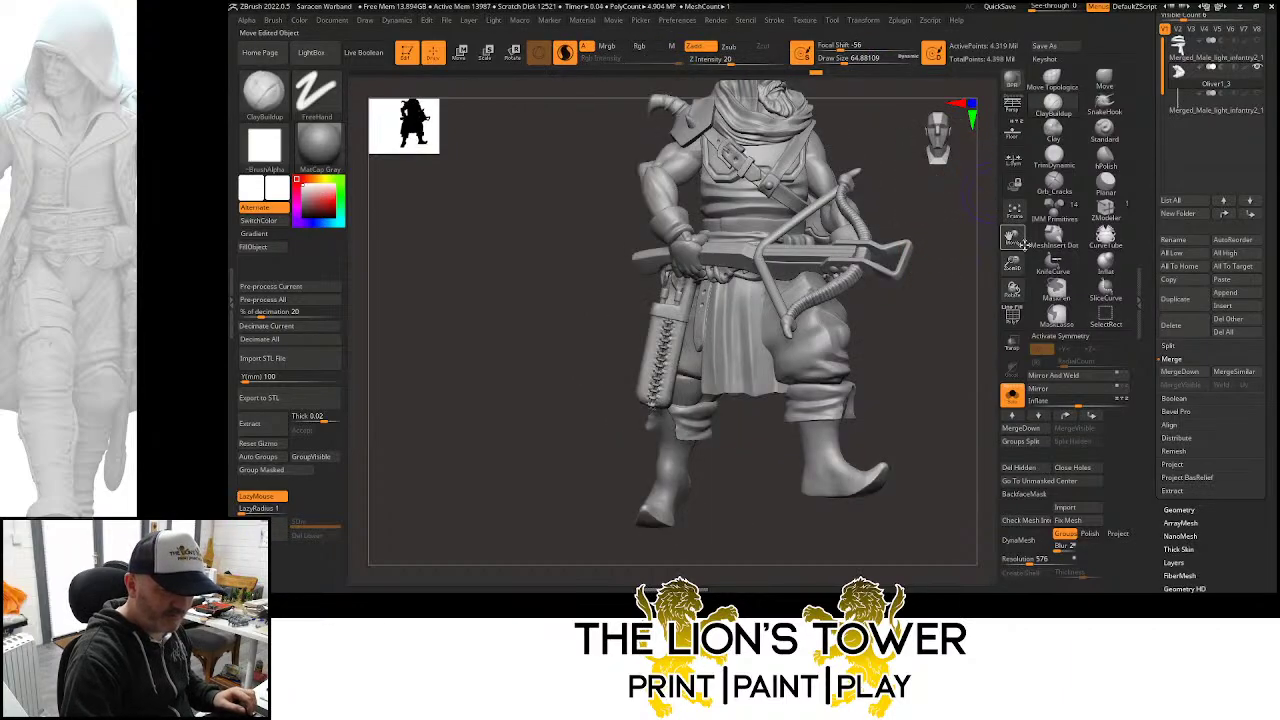
left_click_drag(1014, 264, 1013, 217)
left_click(945, 368, "ctrl")
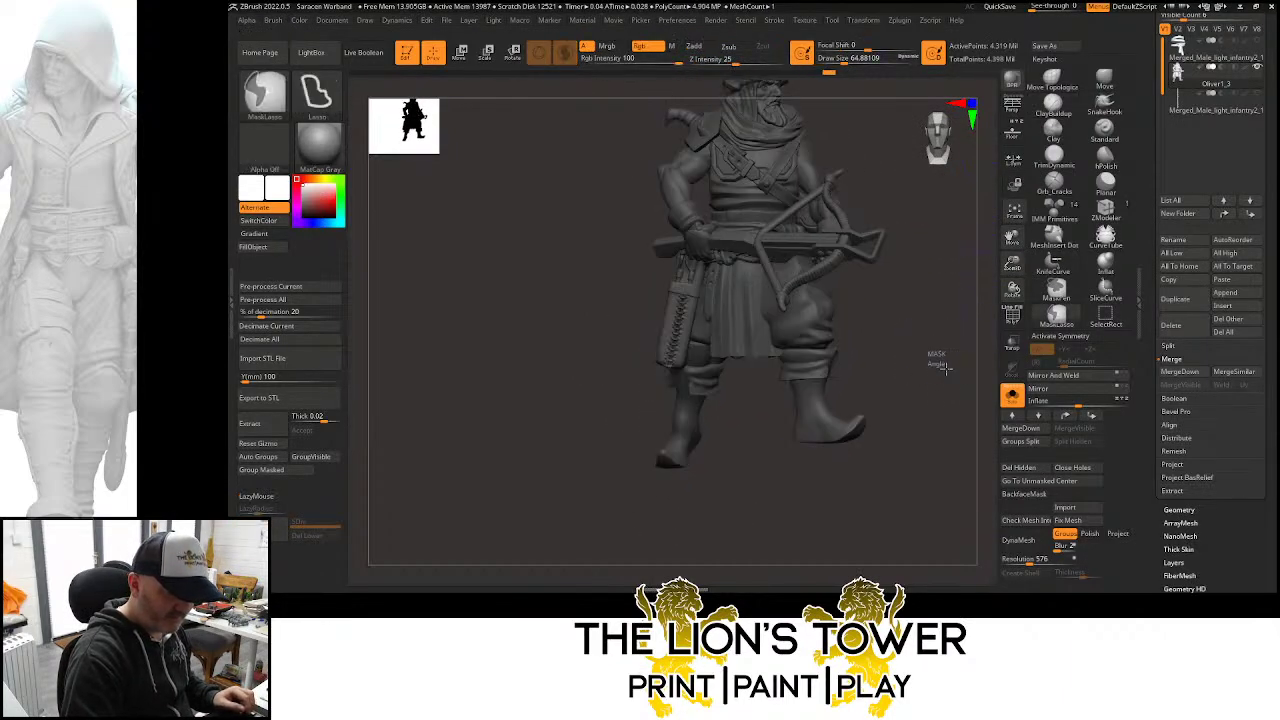
left_click(944, 368, "ctrl")
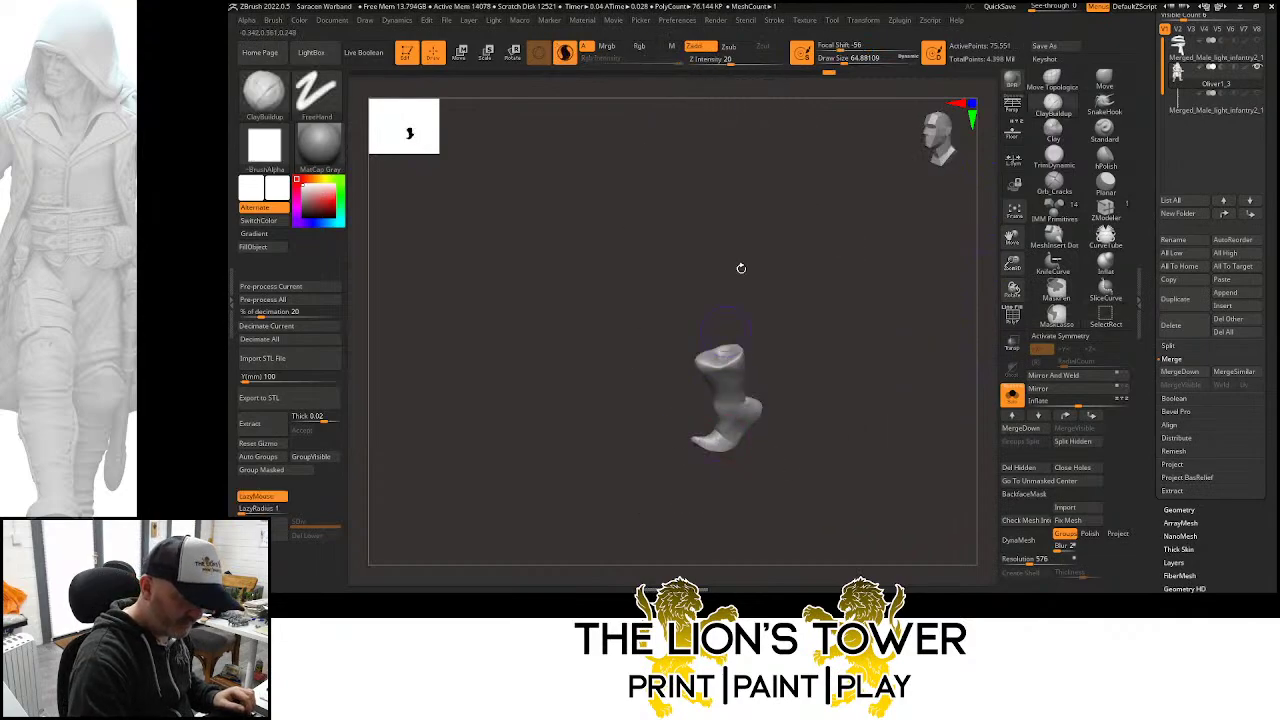
Set the draw size to about 39 and smooth the distorted ankle and heel of the right boot
left_click_drag(847, 60, 839, 60)
mouse_move(712, 420)
left_mouse_down("shift")
mouse_move(724, 440)
mouse_move(709, 423)
left_mouse_up("shift")
left_click_drag(664, 386, 737, 407)
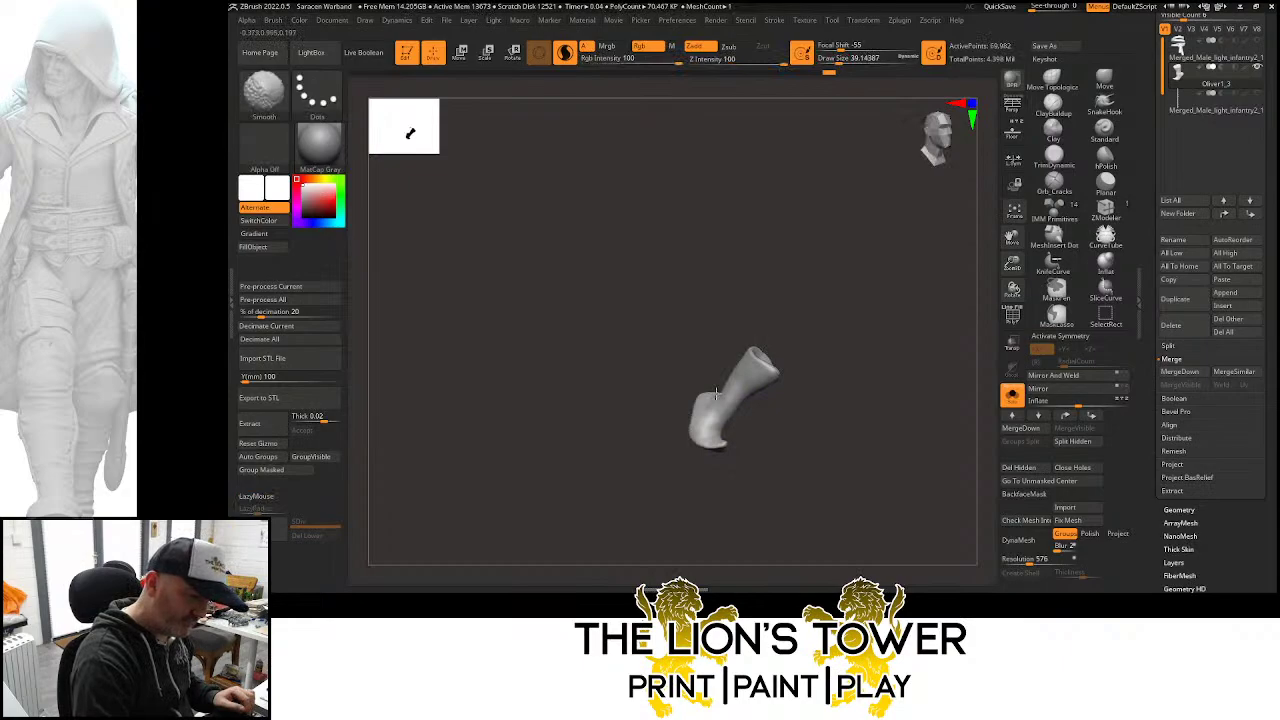
left_click_drag(800, 290, 790, 325)
left_click_drag(716, 395, 721, 384, "shift")
left_click_drag(820, 283, 744, 342)
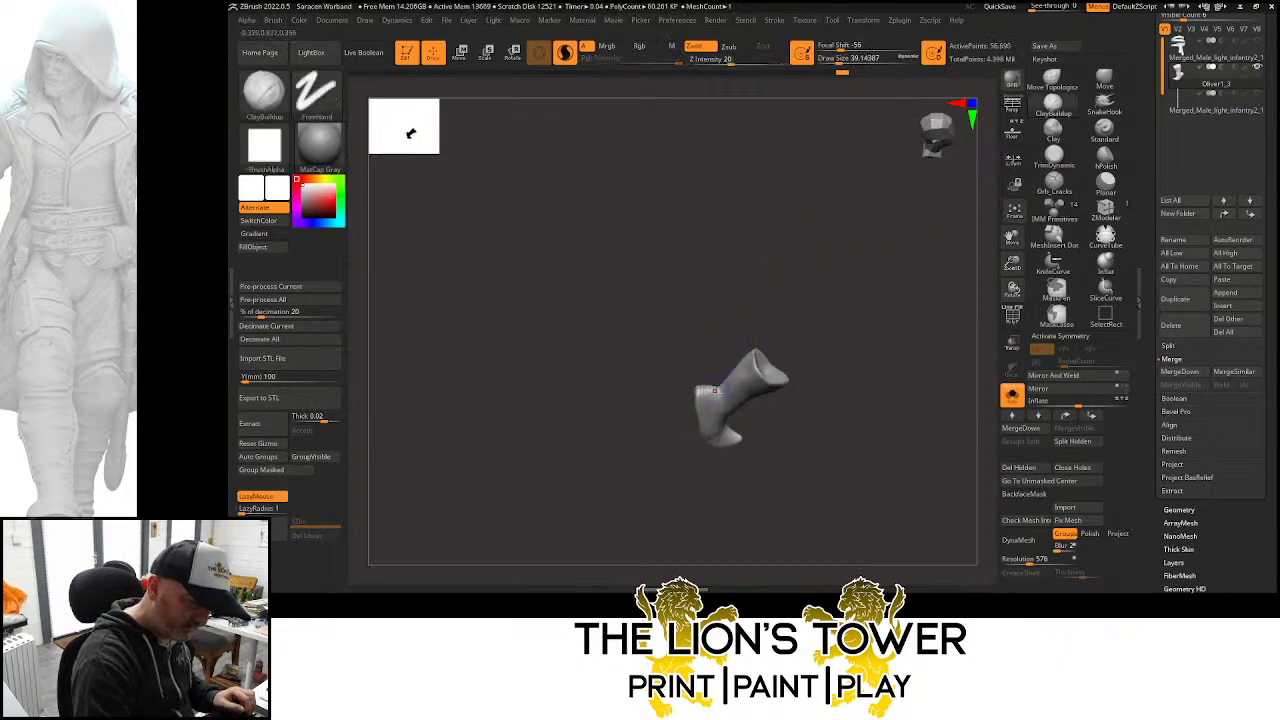
Rebuild the heel and toe area of the right boot with ClayBuildup strokes
left_click_drag(729, 397, 714, 387)
mouse_move(722, 330)
left_mouse_down()
mouse_move(724, 388)
mouse_move(704, 315)
left_mouse_up()
left_click_drag(718, 372, 688, 352)
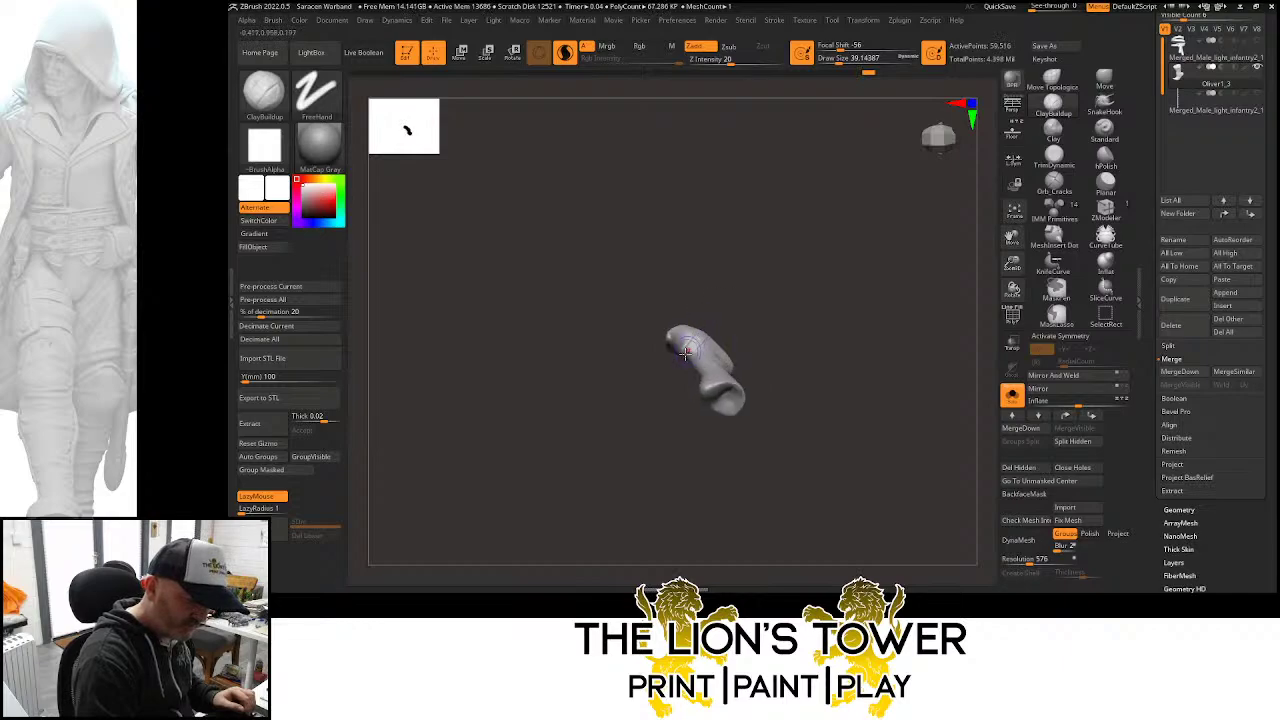
Carve creases across the toe bend of the right boot with the Orb_Cracks brush at draw size about 23
left_click_drag(718, 274, 731, 288, "ctrl")
left_click(1053, 157)
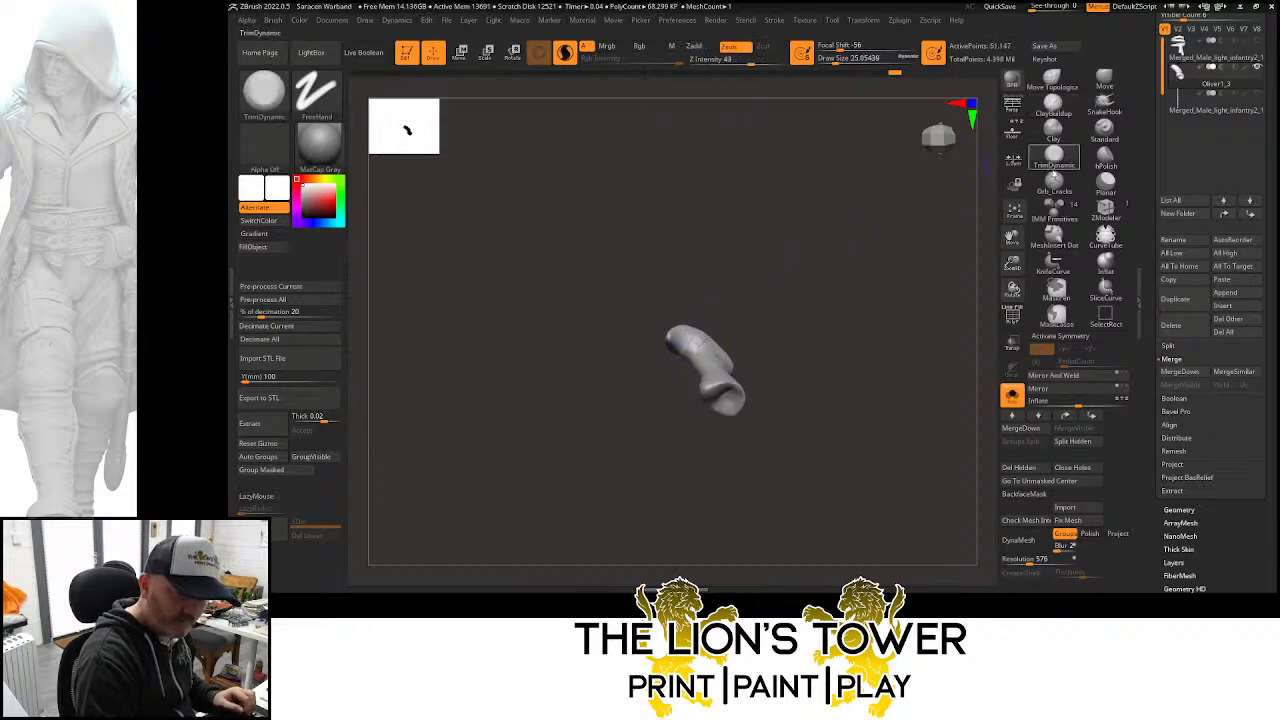
left_click(1053, 184)
left_click_drag(1012, 263, 1008, 325)
mouse_move(692, 362)
left_mouse_down("shift")
mouse_move(690, 318)
mouse_move(665, 389)
left_mouse_up("shift")
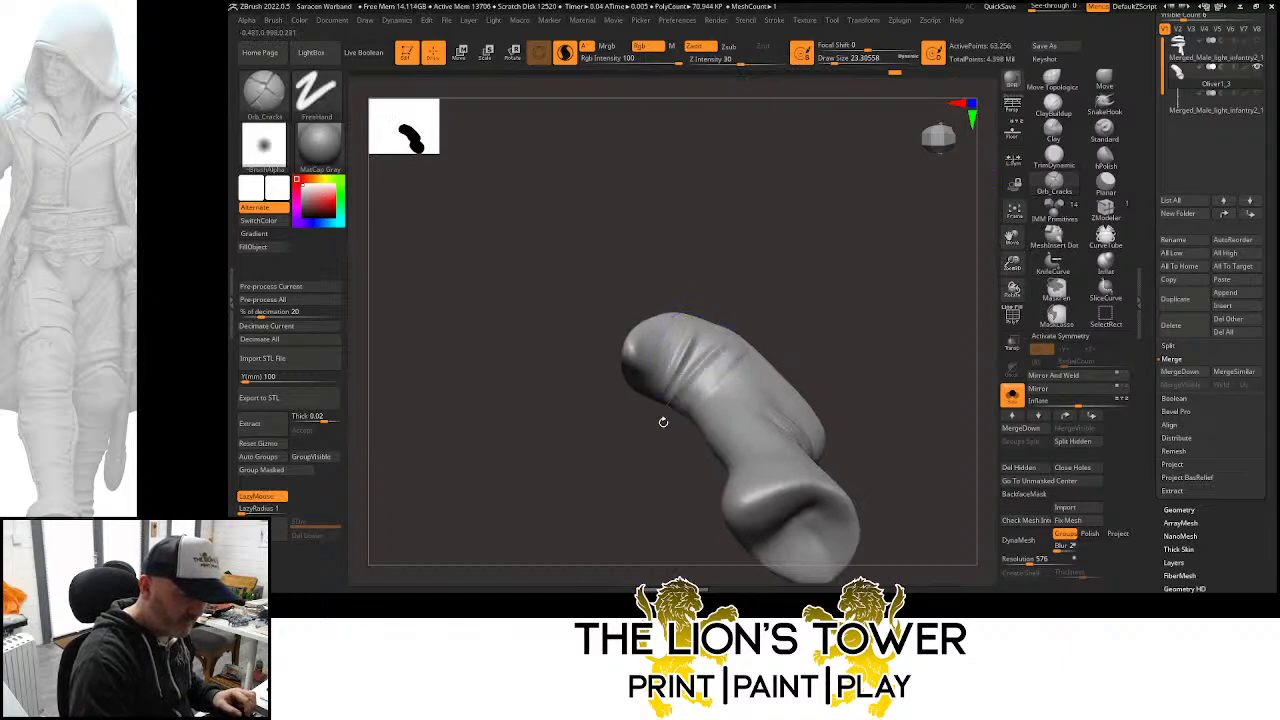
Carve leather creases into the right boot's ankle just above the heel and soften them
mouse_move(677, 446)
left_mouse_down()
mouse_move(800, 349)
mouse_move(742, 428)
left_mouse_up()
key("shift")
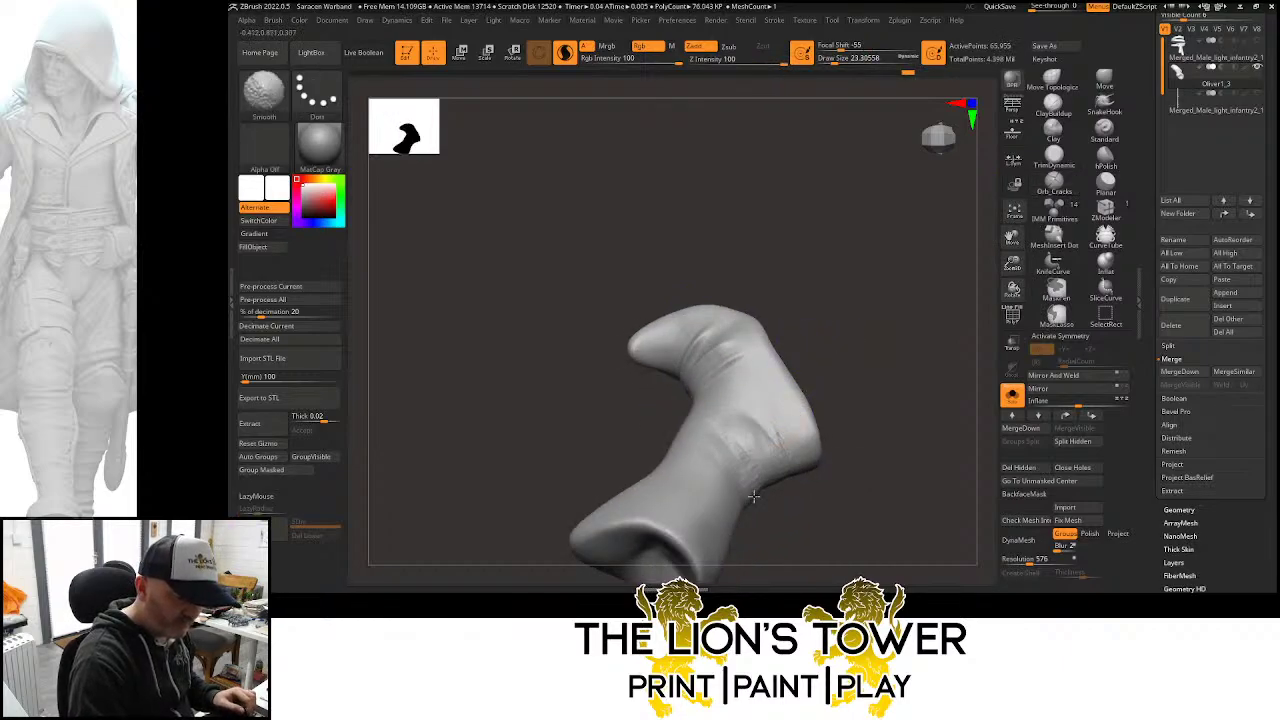
left_click_drag(754, 496, 812, 458)
mouse_move(738, 426)
left_mouse_down()
mouse_move(774, 476)
mouse_move(760, 492)
left_mouse_up()
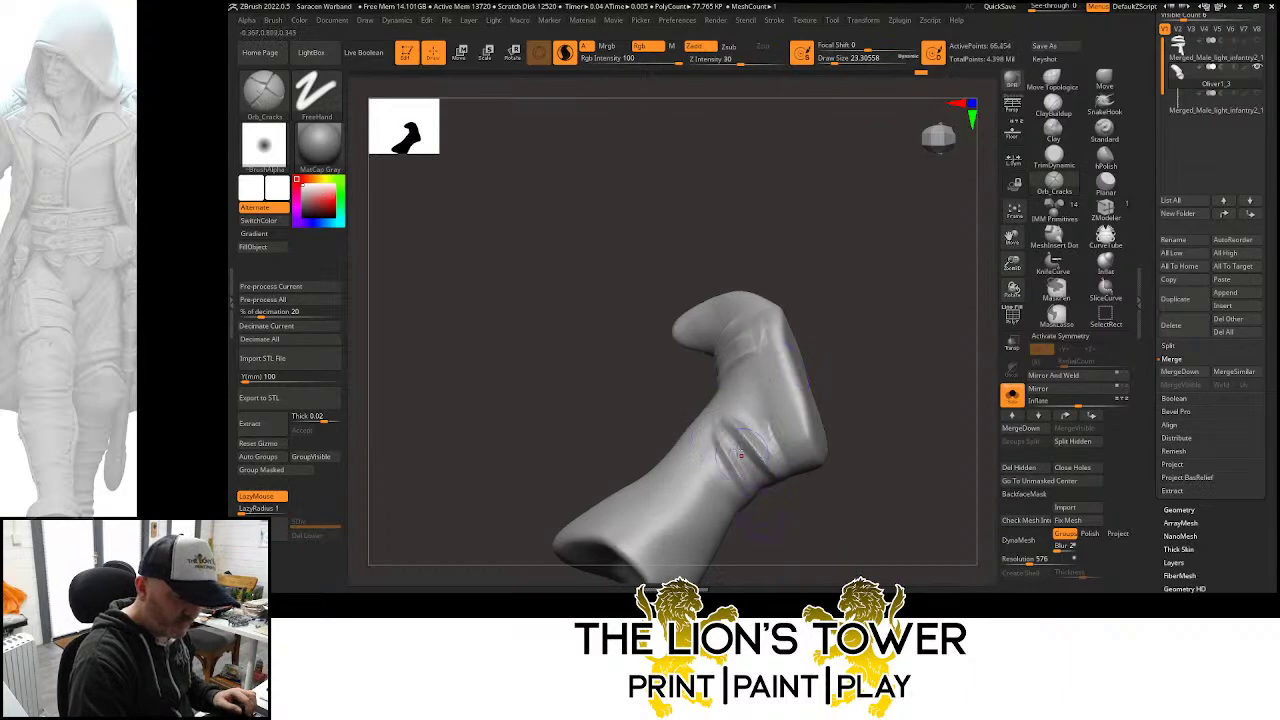
Continue the ankle creases around the other side of the right boot and smooth their ends
mouse_move(806, 528)
left_mouse_down()
mouse_move(744, 458)
mouse_move(748, 512)
mouse_move(794, 289)
left_mouse_up()
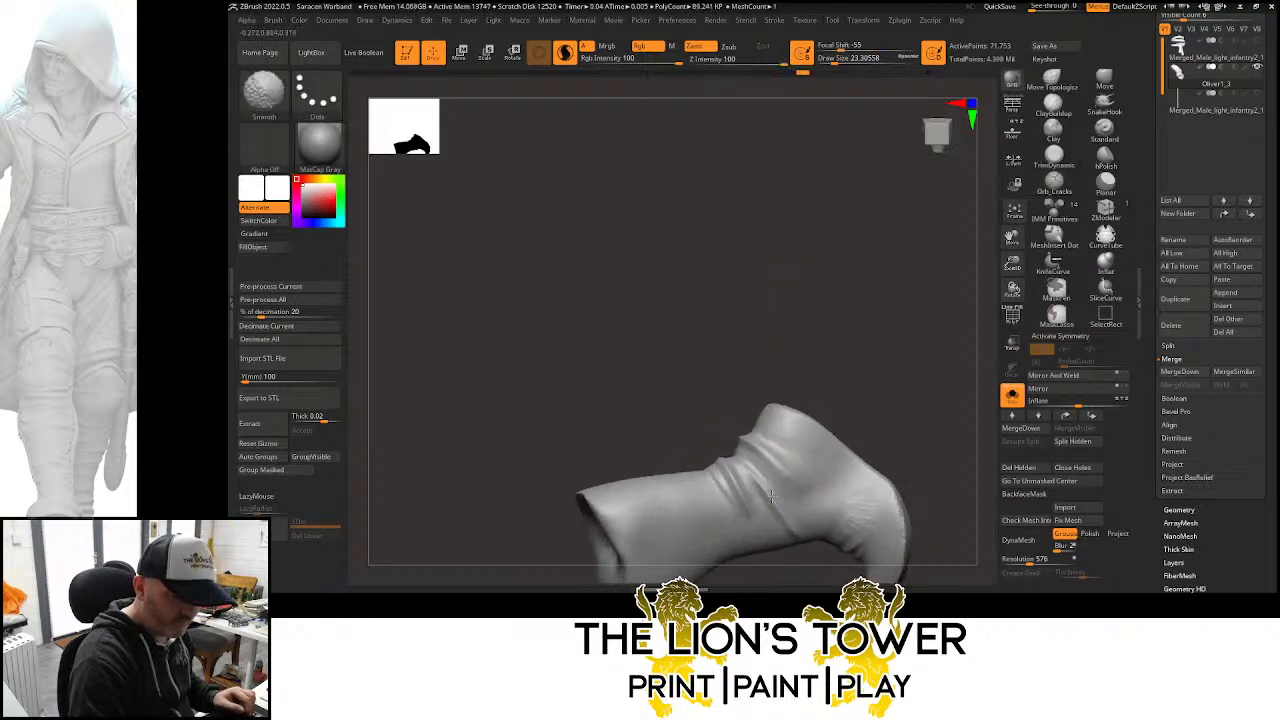
left_click_drag(771, 496, 784, 522, "shift")
left_click_drag(891, 438, 906, 364)
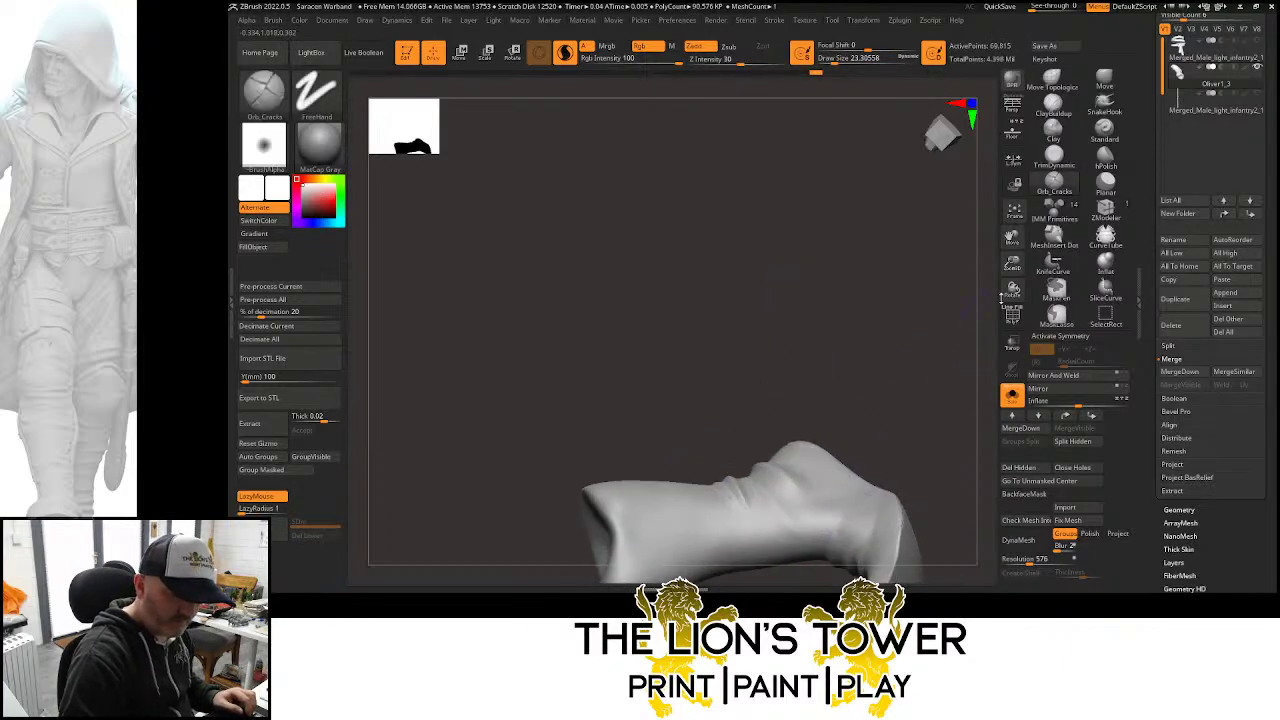
Extend the creases across the toe bend of the right boot and smooth the folds at its ankle
left_click_drag(1001, 298, 1022, 192, "alt")
left_click_drag(972, 300, 937, 337)
left_click_drag(901, 414, 862, 488)
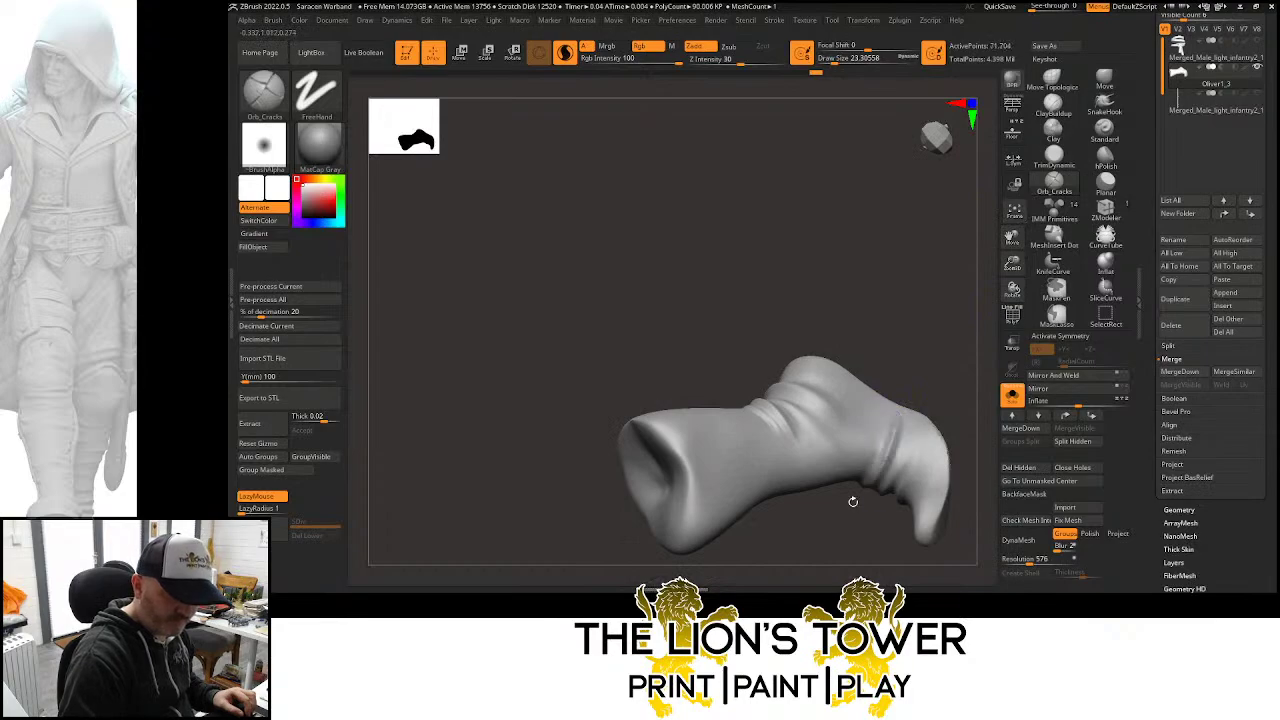
mouse_move(900, 430)
left_mouse_down()
mouse_move(940, 297)
mouse_move(944, 327)
mouse_move(827, 347)
mouse_move(888, 315)
left_mouse_up()
left_click_drag(980, 300, 982, 375, "alt")
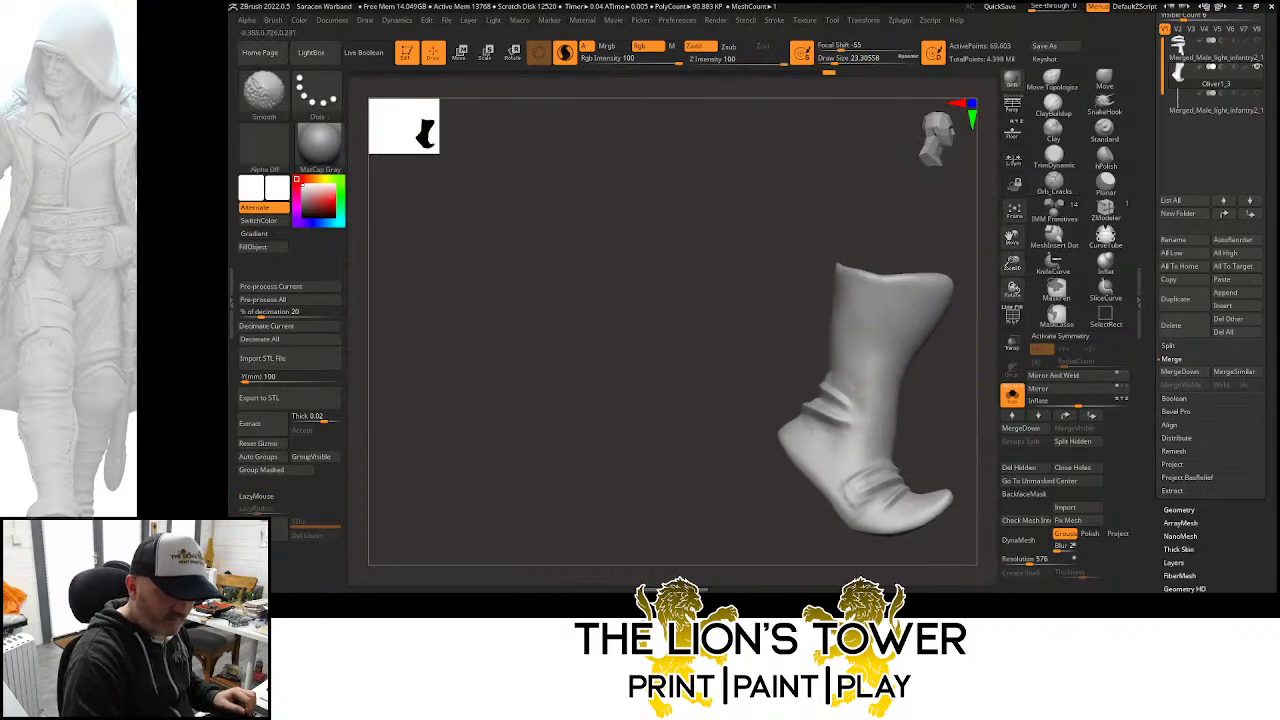
mouse_move(885, 221)
left_mouse_down()
mouse_move(905, 225)
mouse_move(950, 322)
mouse_move(928, 330)
left_mouse_up()
mouse_move(859, 360)
left_mouse_down("shift")
mouse_move(813, 388)
mouse_move(926, 332)
mouse_move(908, 369)
mouse_move(930, 368)
mouse_move(872, 393)
left_mouse_up("shift")
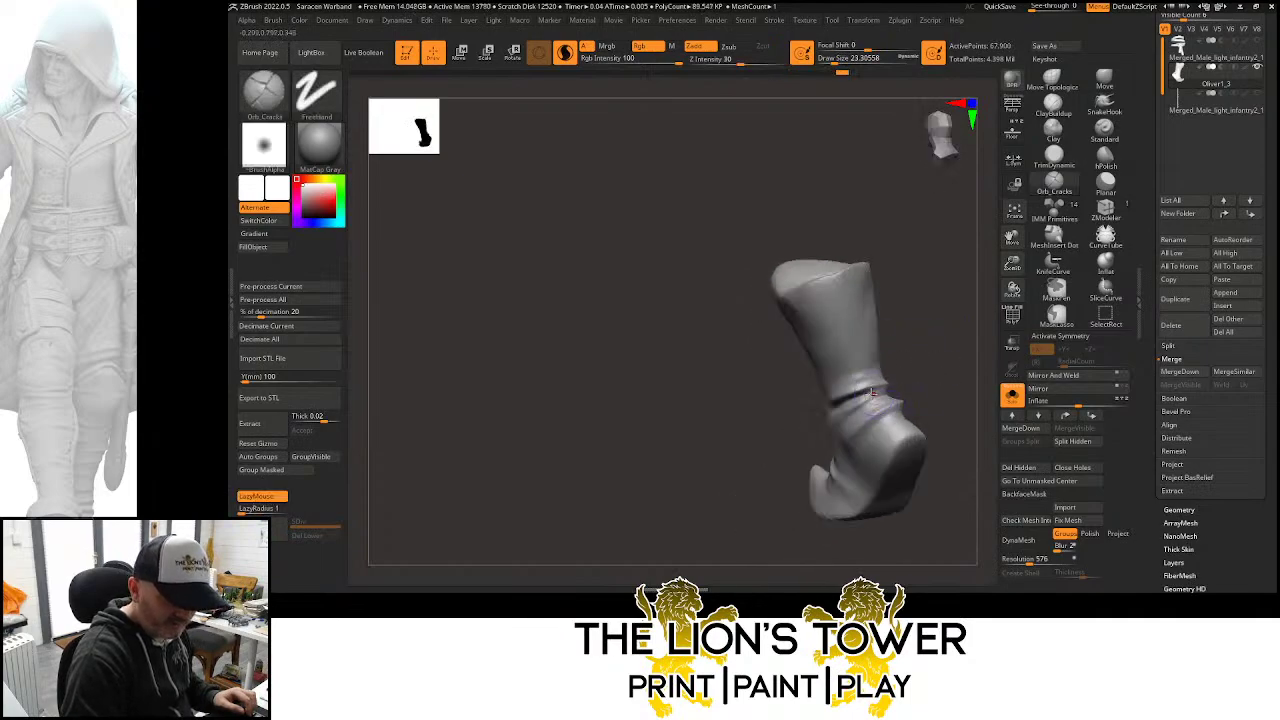
Carve deeper creases around the back of the right boot's ankle with the Orb_Cracks brush
mouse_move(872, 393)
right_mouse_down()
mouse_move(928, 380)
mouse_move(890, 396)
right_mouse_up()
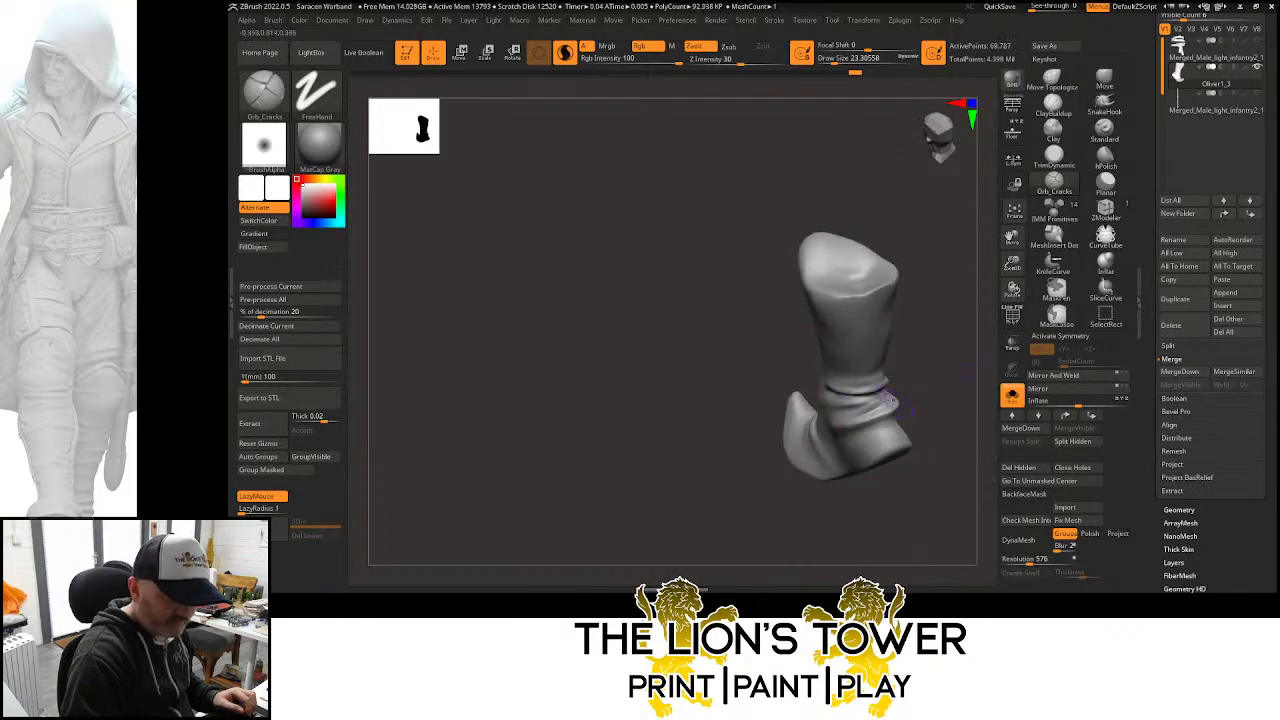
left_click_drag(893, 400, 822, 419)
left_click_drag(926, 340, 952, 362)
left_click_drag(886, 404, 806, 413)
left_click_drag(935, 385, 921, 365)
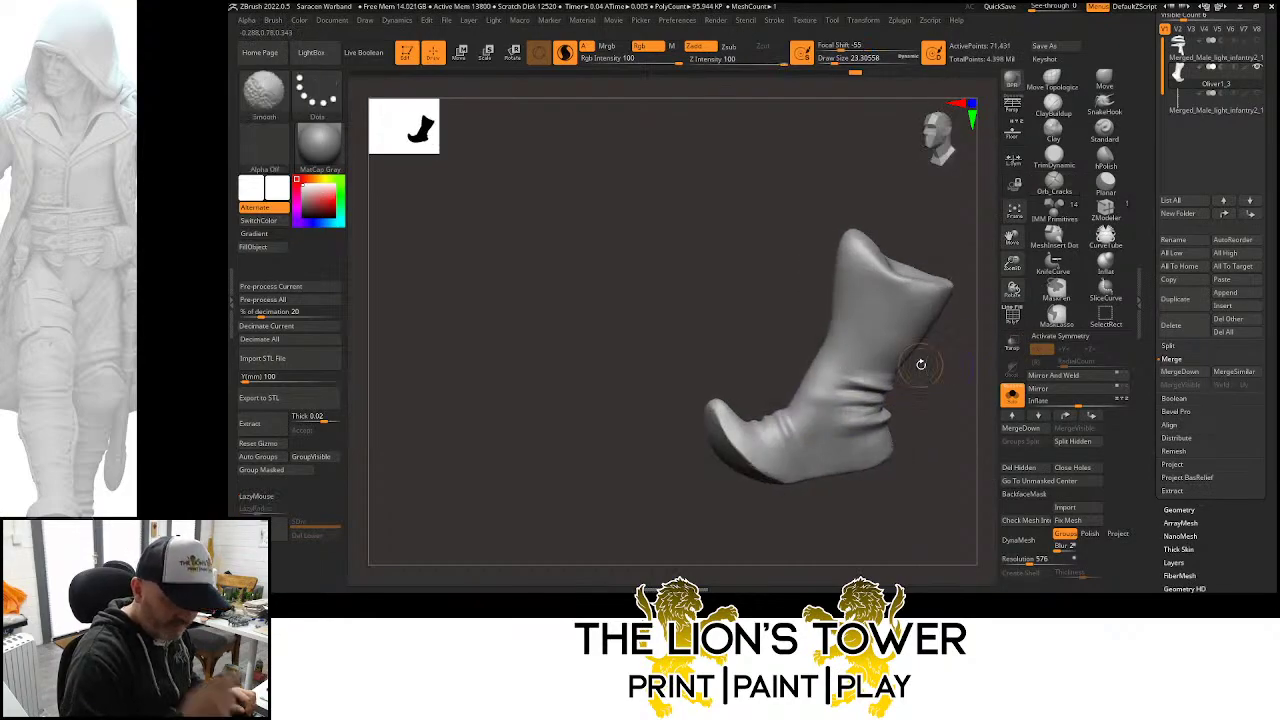
Carve another crease over the instep behind the right boot's toe bend
left_click_drag(775, 309, 778, 374)
mouse_move(780, 432)
left_mouse_down()
mouse_move(796, 460)
mouse_move(802, 440)
mouse_move(804, 471)
mouse_move(790, 446)
left_mouse_up()
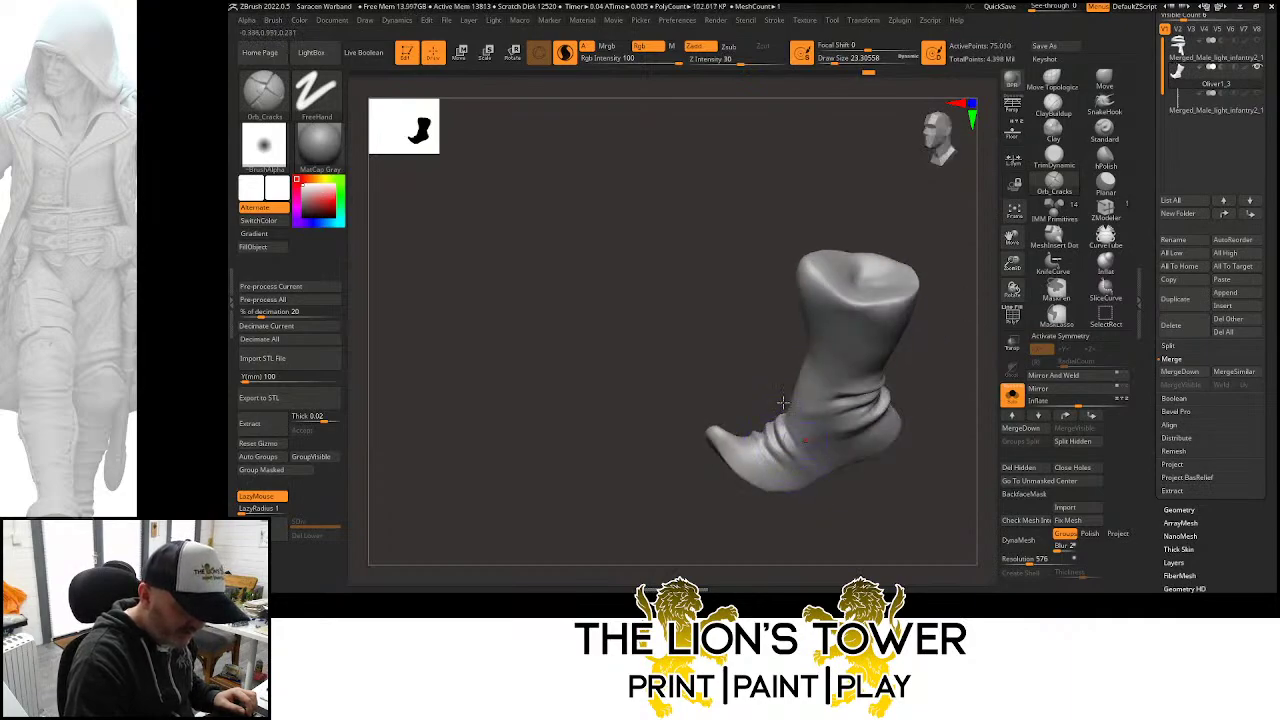
left_click_drag(660, 465, 876, 423)
right_click_drag(876, 423, 751, 456)
key("shift")
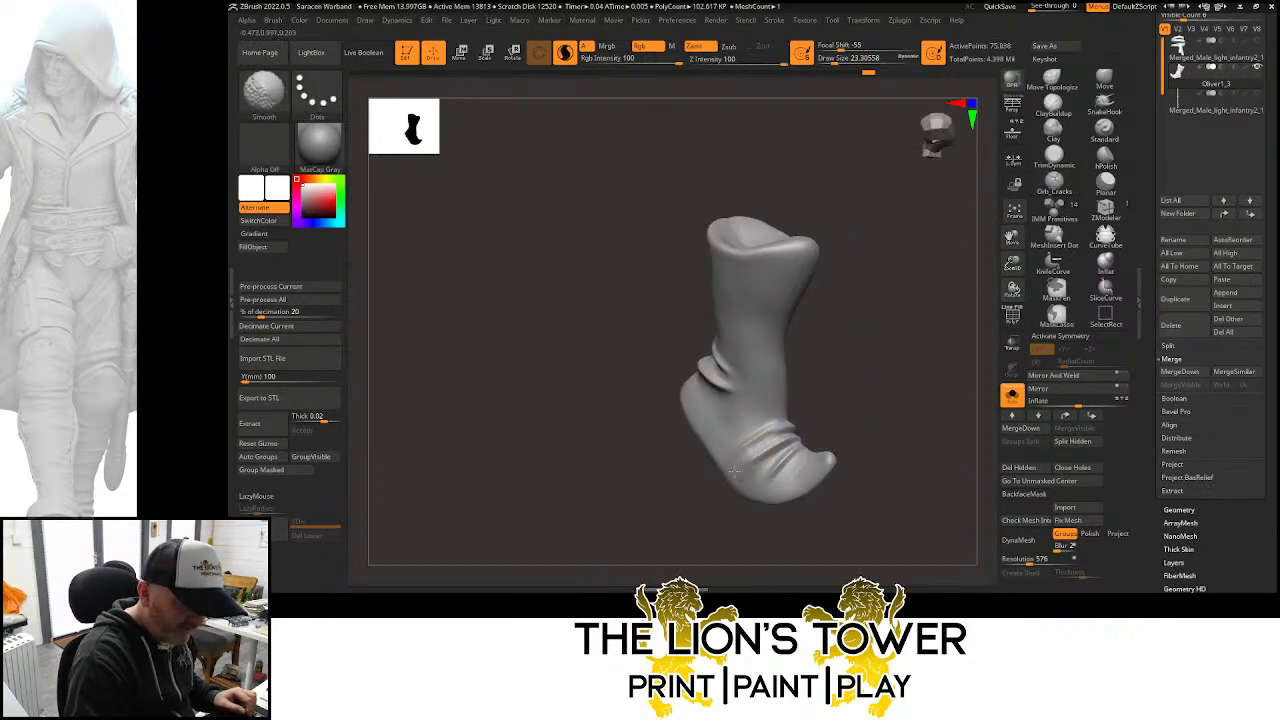
Continue the toe-bend creases down the opposite side of the right boot and soften their ends
left_click_drag(687, 482, 770, 437)
mouse_move(843, 406)
left_mouse_down()
mouse_move(817, 447)
mouse_move(786, 432)
left_mouse_up()
mouse_move(836, 420)
left_mouse_down()
mouse_move(857, 409)
mouse_move(860, 378)
left_mouse_up()
left_click_drag(728, 448, 758, 436)
left_click_drag(817, 397, 812, 405)
key("shift")
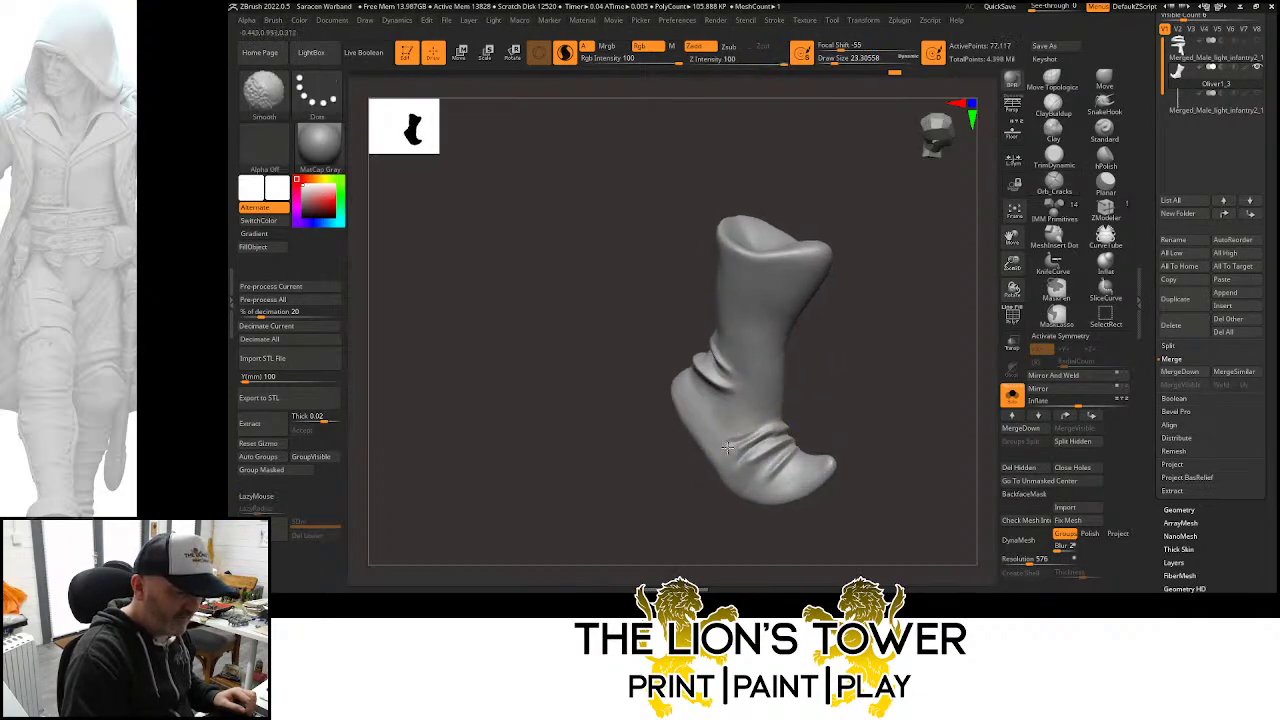
left_click_drag(728, 448, 744, 441, "shift")
left_click_drag(877, 357, 914, 363, "shift")
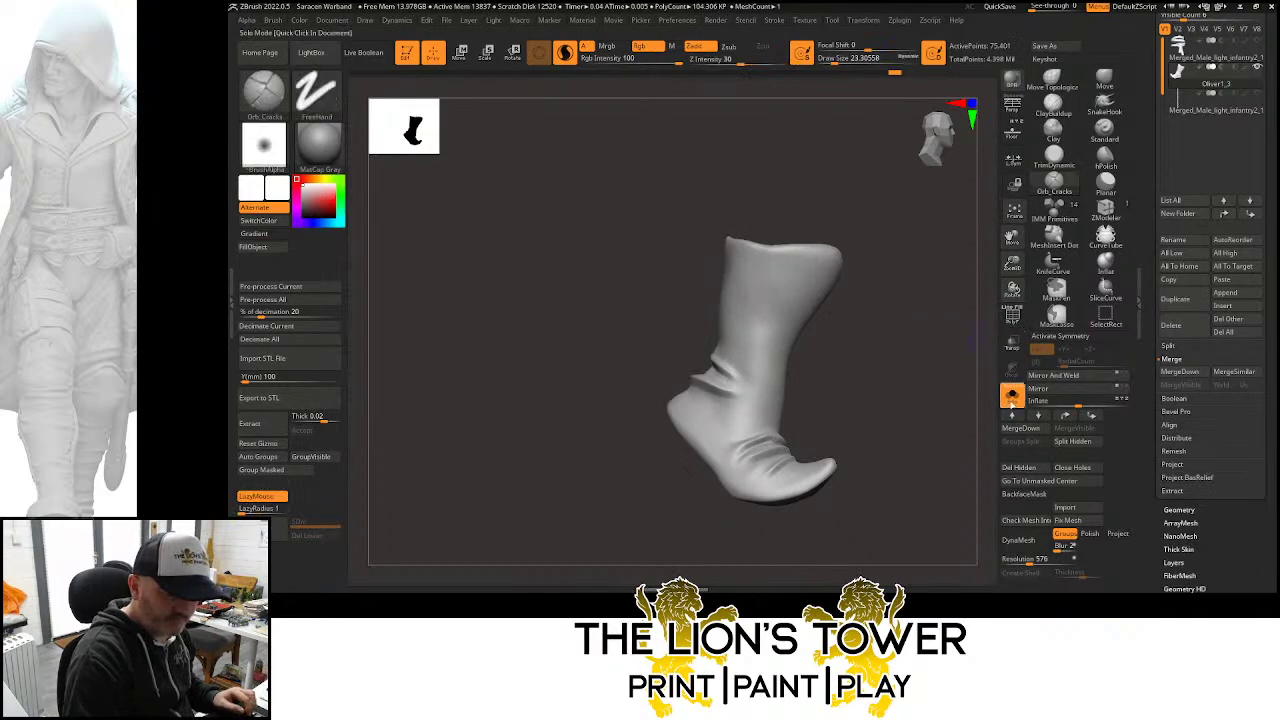
Show the whole figure again and save the project as Saracen Warband.zpr
key("ctrl+shift")
left_click(957, 377, "ctrl+shift")
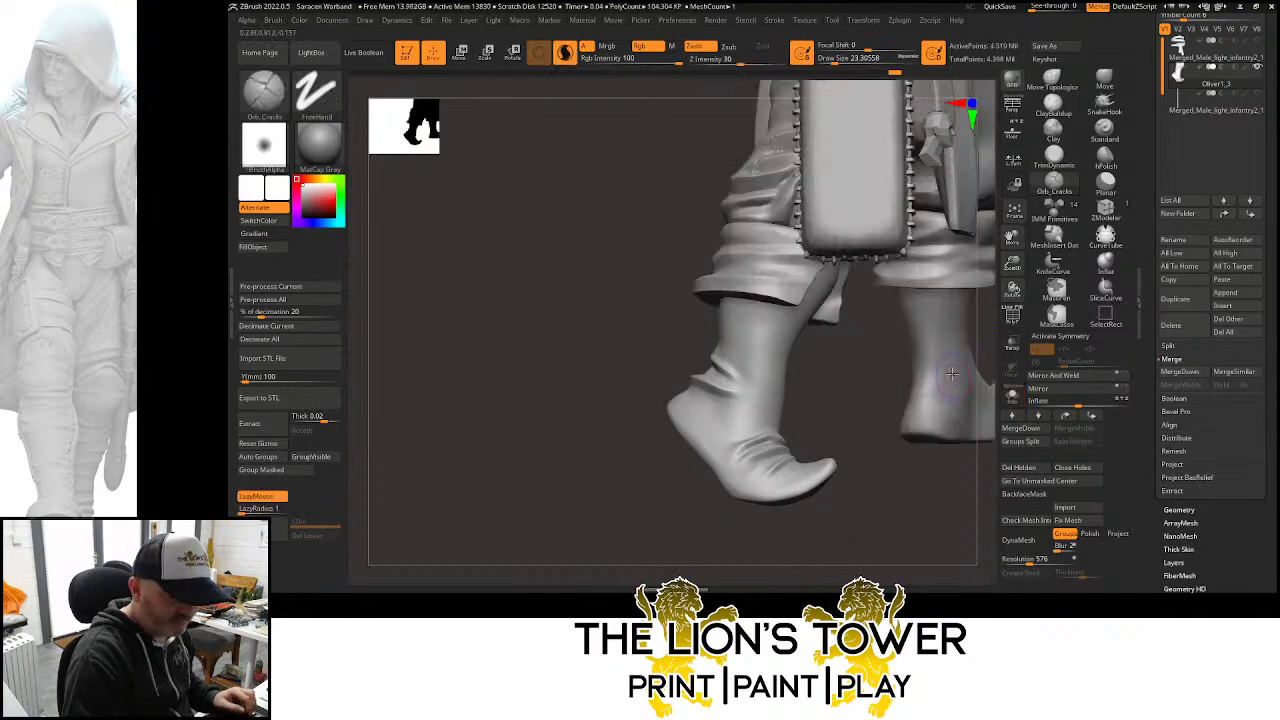
right_click_drag(876, 422, 829, 428)
key("ctrl+s")
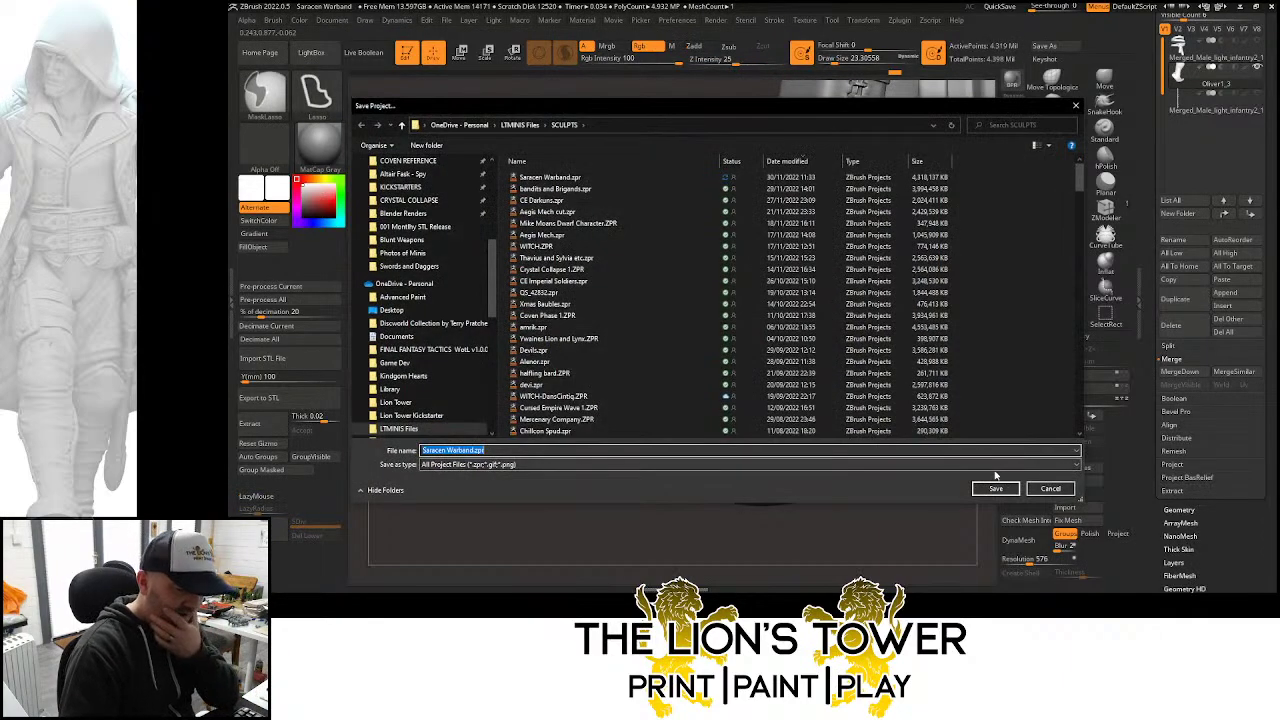
left_click(995, 488)
left_click(788, 293)
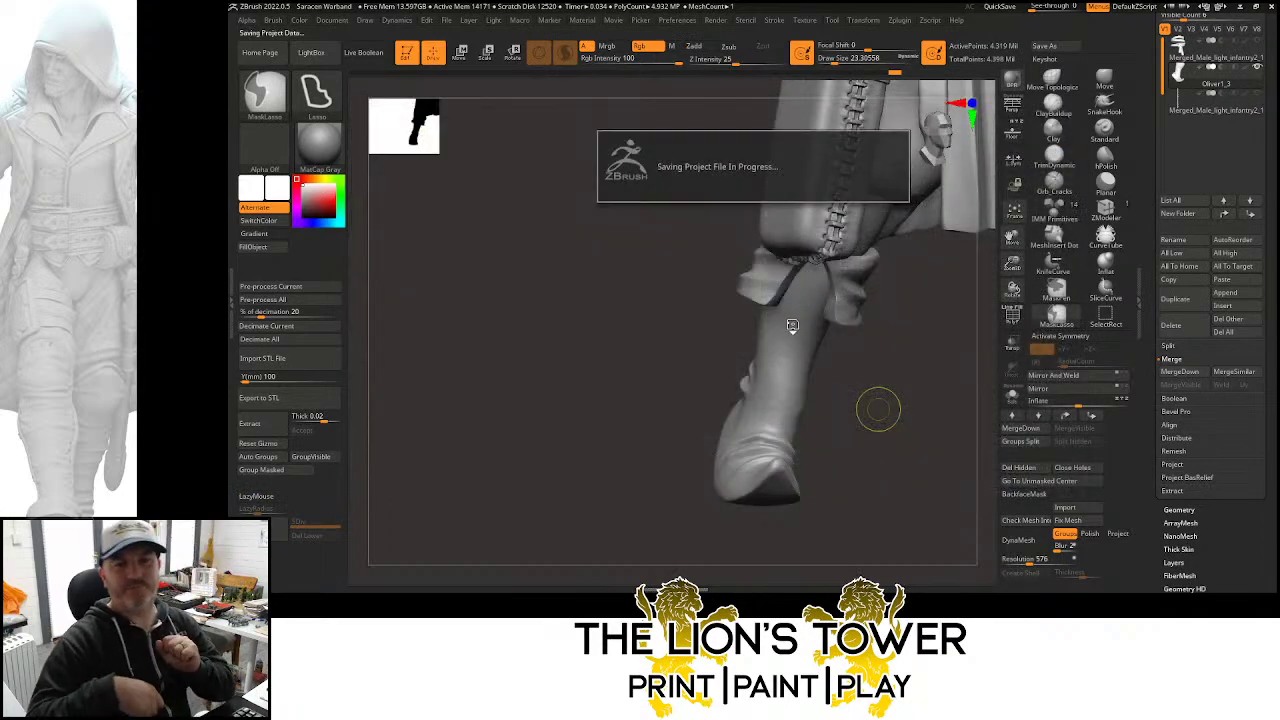
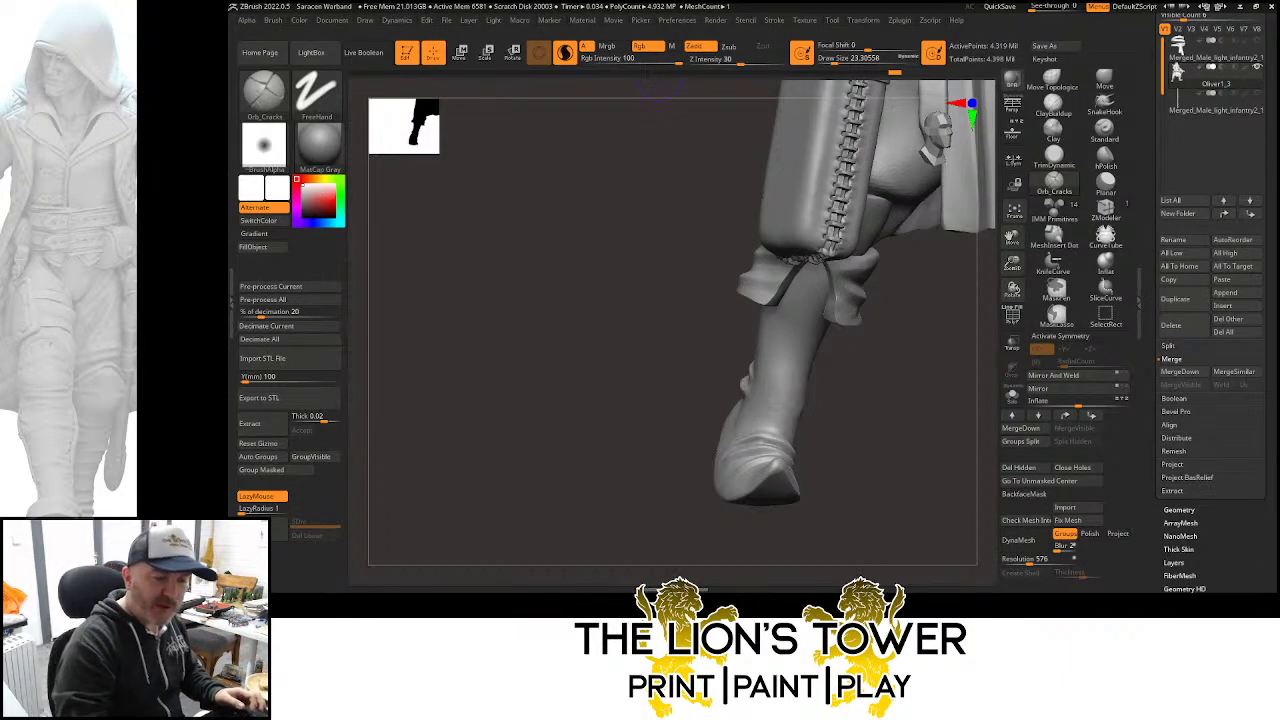
Isolate the trousers from the rest of the figure
key("f")
left_click_drag(1013, 238, 1072, 185)
mouse_move(972, 321)
left_mouse_down()
mouse_move(939, 318)
mouse_move(957, 320)
mouse_move(923, 300)
mouse_move(923, 277)
mouse_move(944, 290)
mouse_move(930, 286)
left_mouse_up()
left_click(863, 281, "ctrl+shift")
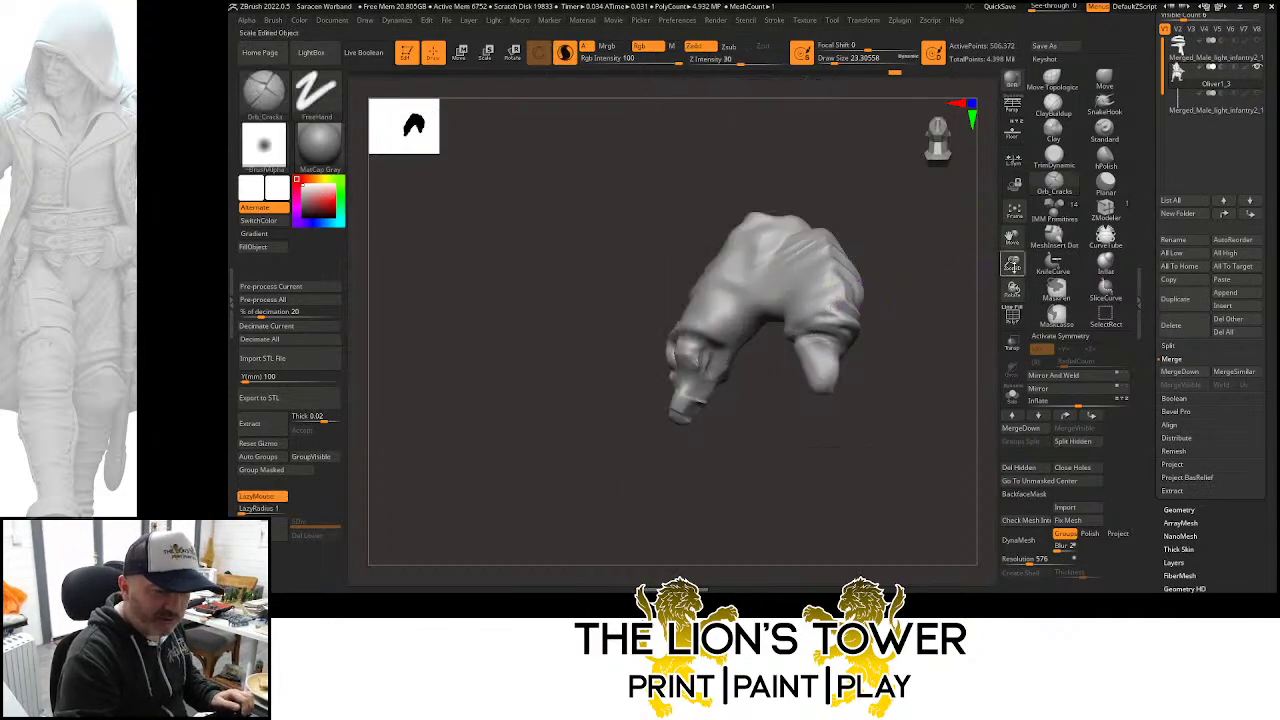
left_click_drag(1012, 263, 1005, 280)
Build up the front of the left trouser thigh with ClayBuildup strokes at draw size about 59
left_click(1054, 104)
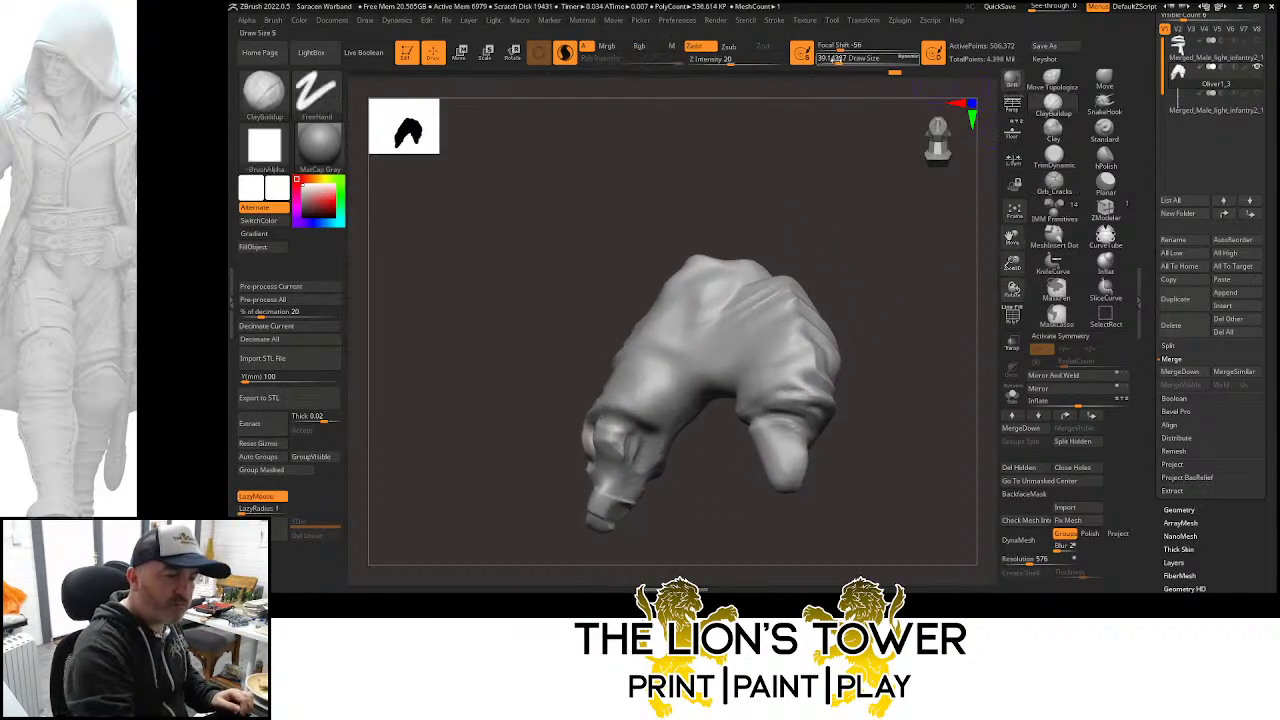
left_click_drag(837, 59, 832, 59)
mouse_move(914, 285)
left_mouse_down()
mouse_move(906, 345)
mouse_move(820, 363)
left_mouse_up()
left_click(843, 60)
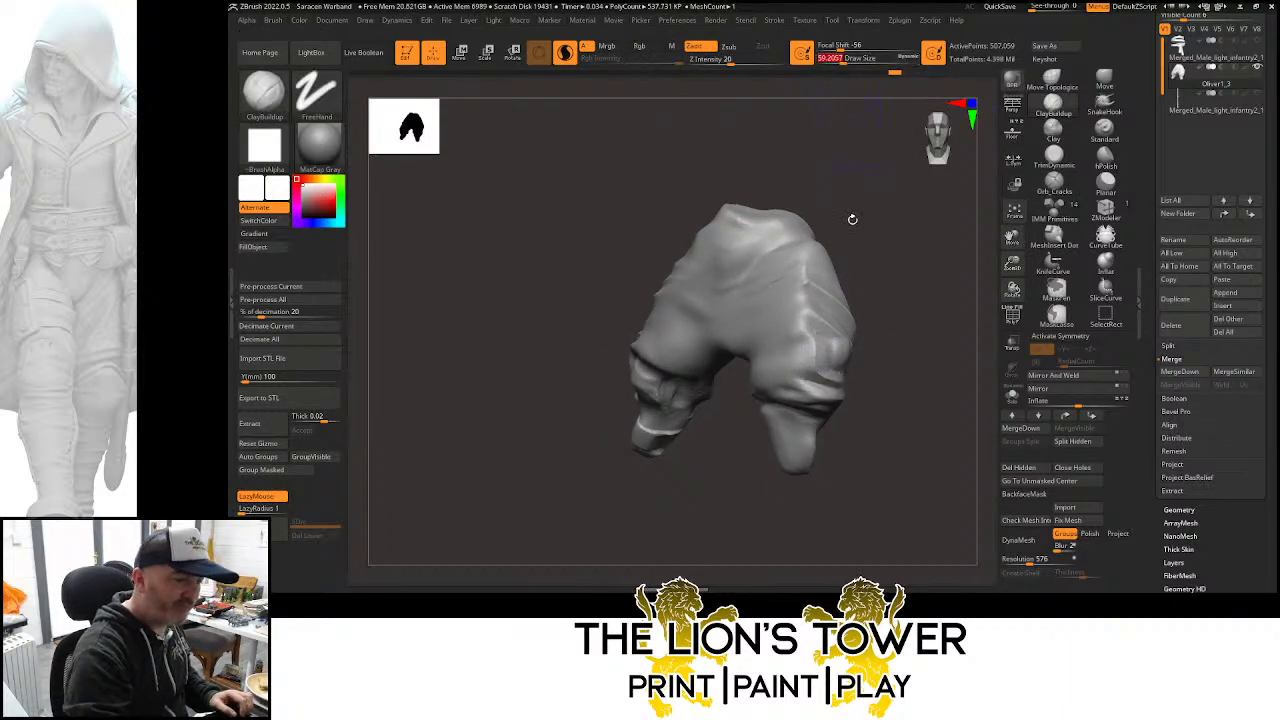
mouse_move(888, 304)
left_mouse_down()
mouse_move(866, 300)
mouse_move(815, 365)
mouse_move(794, 336)
mouse_move(773, 338)
mouse_move(828, 265)
left_mouse_up()
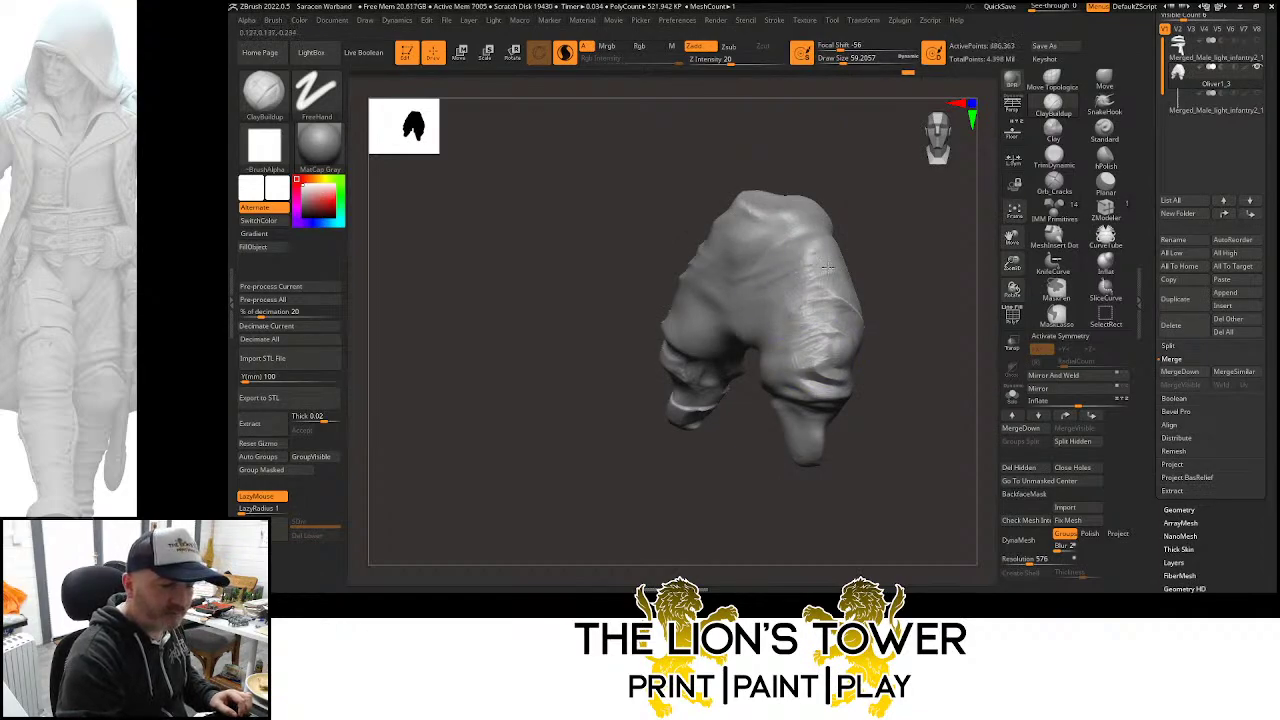
Smooth the rebuilt left thigh down to the folds just above the knee
key("shift")
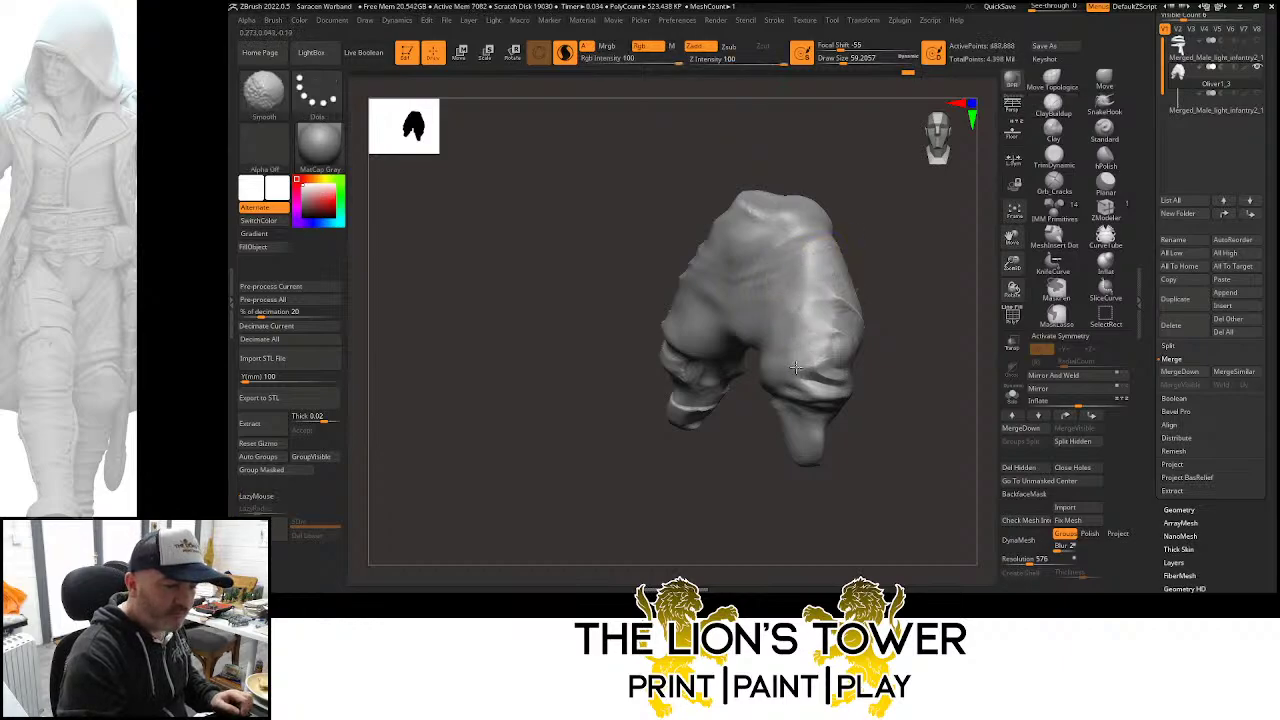
left_click_drag(796, 367, 823, 379, "shift")
mouse_move(871, 237)
left_mouse_down()
mouse_move(911, 230)
mouse_move(850, 243)
left_mouse_up()
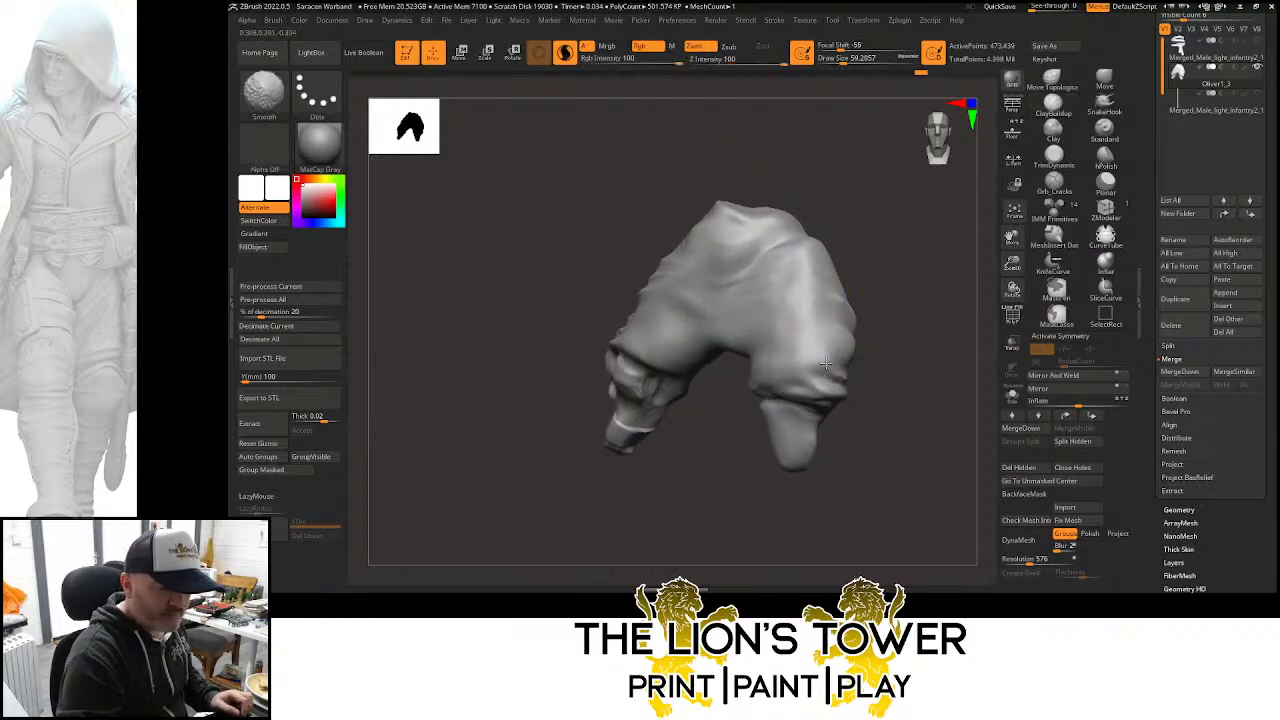
left_click_drag(825, 364, 769, 376, "shift")
left_click_drag(881, 230, 926, 232)
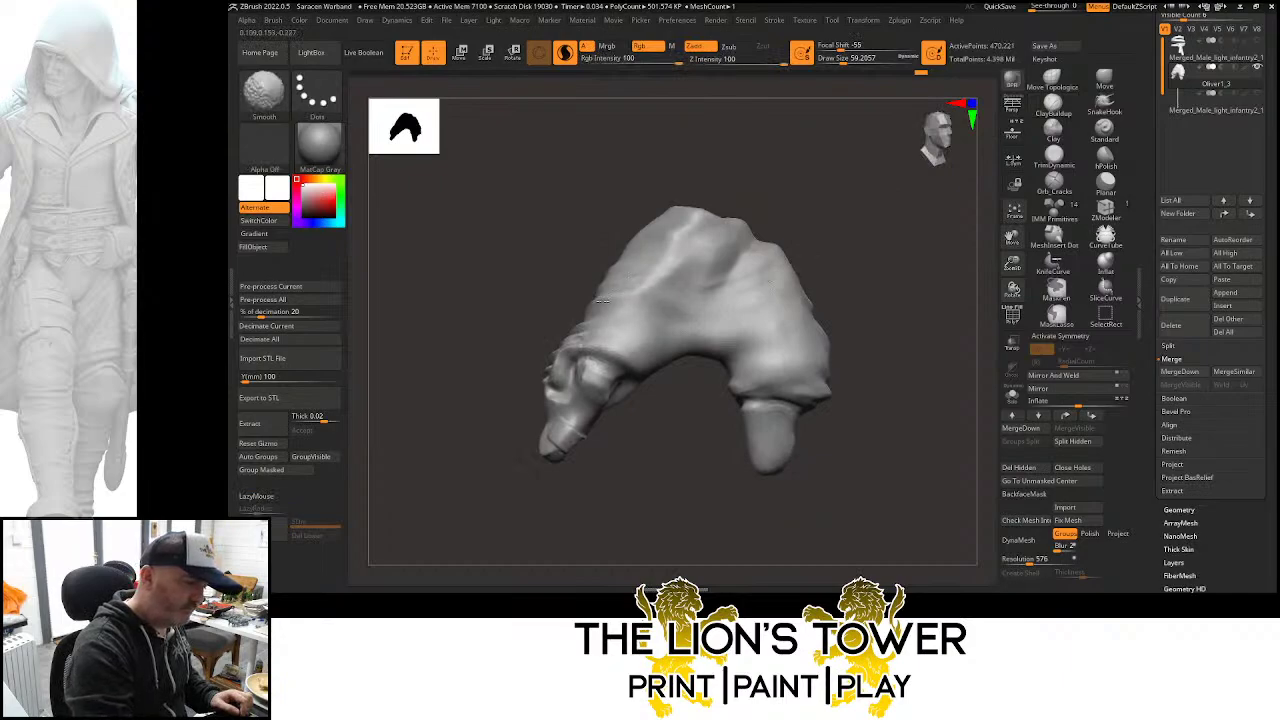
Touch up the trousers' crotch and seat with ClayBuildup and smoothing at draw size about 31, and show the full figure
left_click_drag(843, 60, 837, 60)
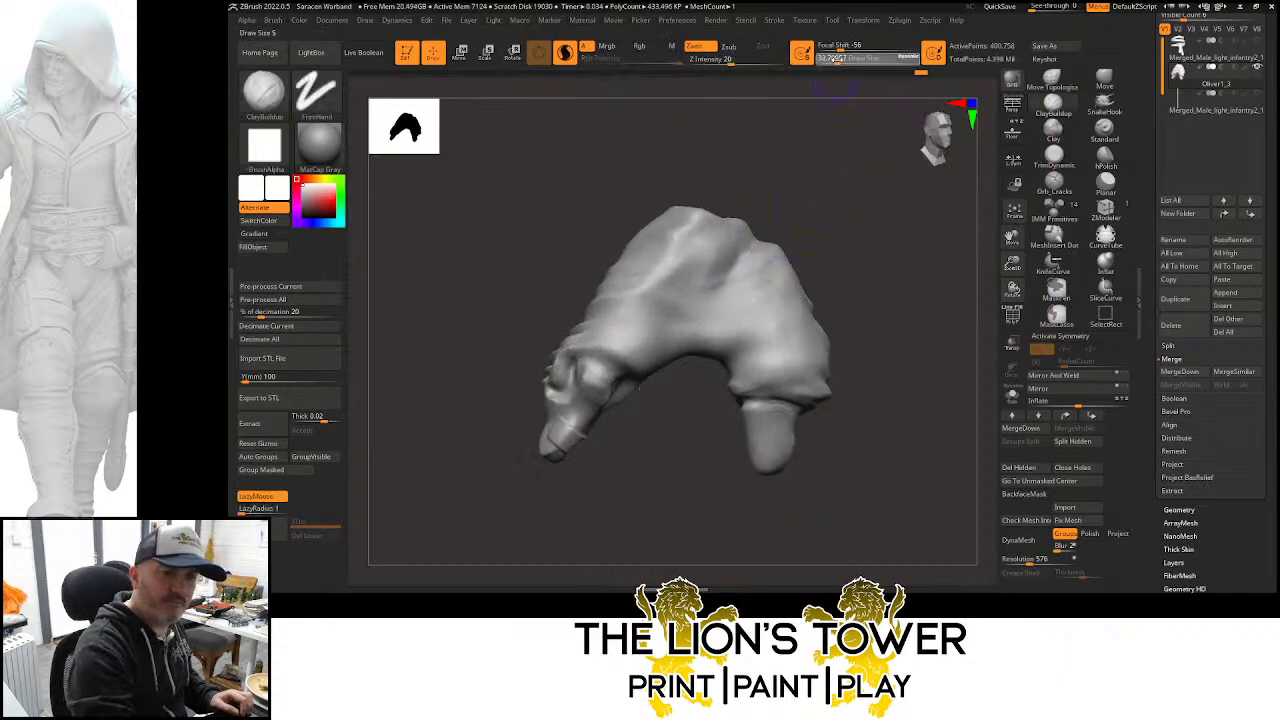
left_click_drag(731, 310, 728, 320, "shift")
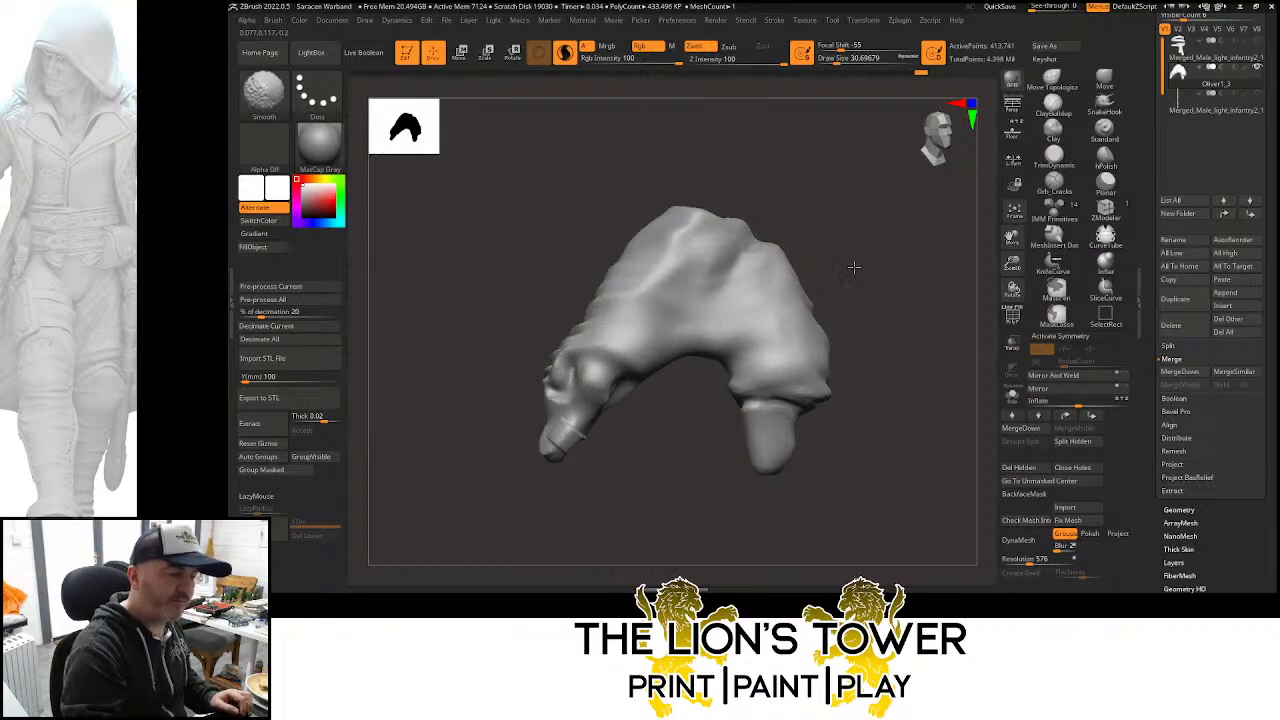
left_click_drag(853, 267, 869, 280)
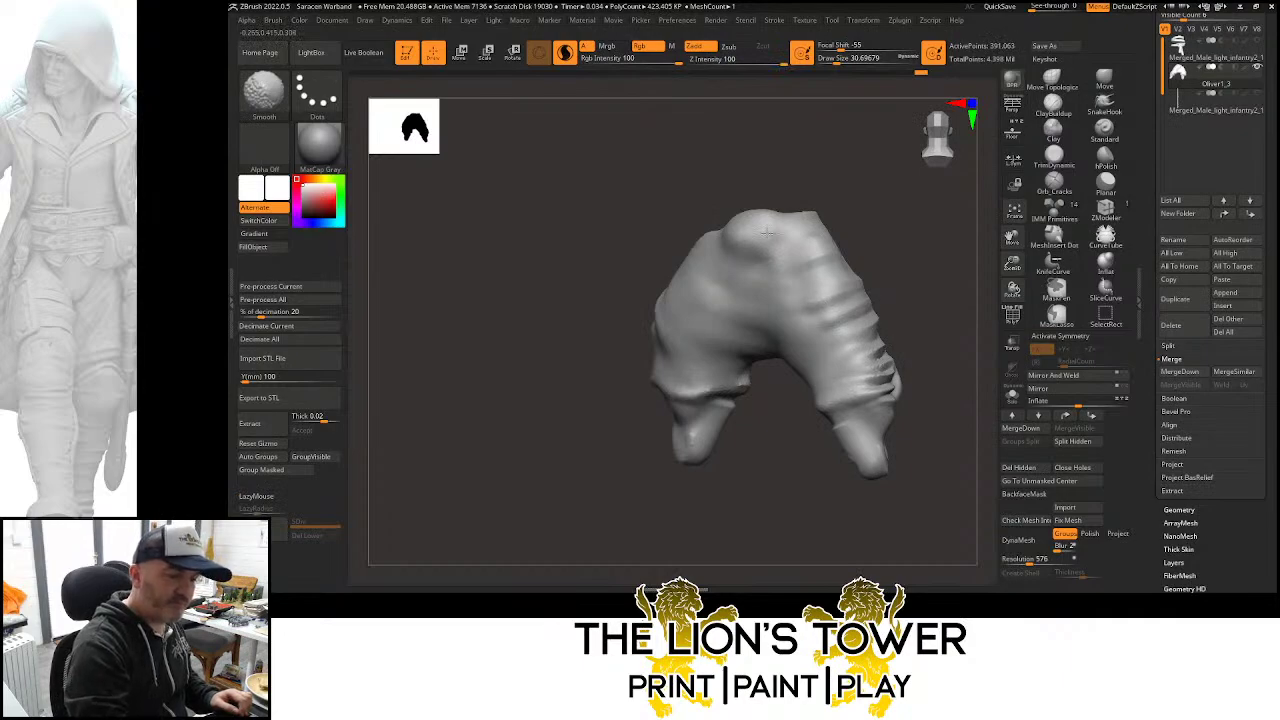
left_click_drag(900, 268, 923, 277)
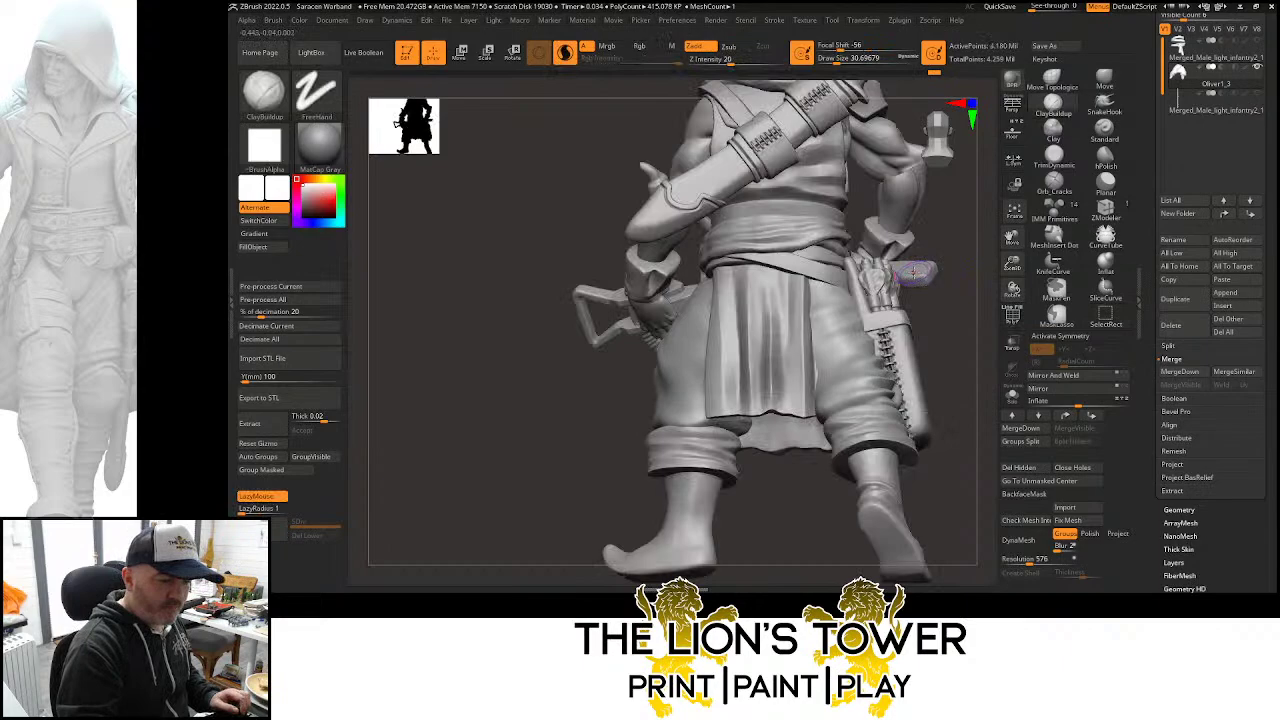
Isolate the small rounded piece with the groove and reshape its edges using the Move brush at draw size about 77
mouse_move(942, 270)
left_mouse_down()
mouse_move(976, 240)
mouse_move(941, 248)
mouse_move(924, 280)
mouse_move(972, 276)
mouse_move(990, 256)
mouse_move(943, 284)
mouse_move(966, 266)
mouse_move(926, 246)
mouse_move(900, 260)
left_mouse_up()
left_click(620, 330, "ctrl+shift")
mouse_move(757, 314)
left_mouse_down()
mouse_move(851, 223)
mouse_move(868, 256)
mouse_move(863, 237)
left_mouse_up()
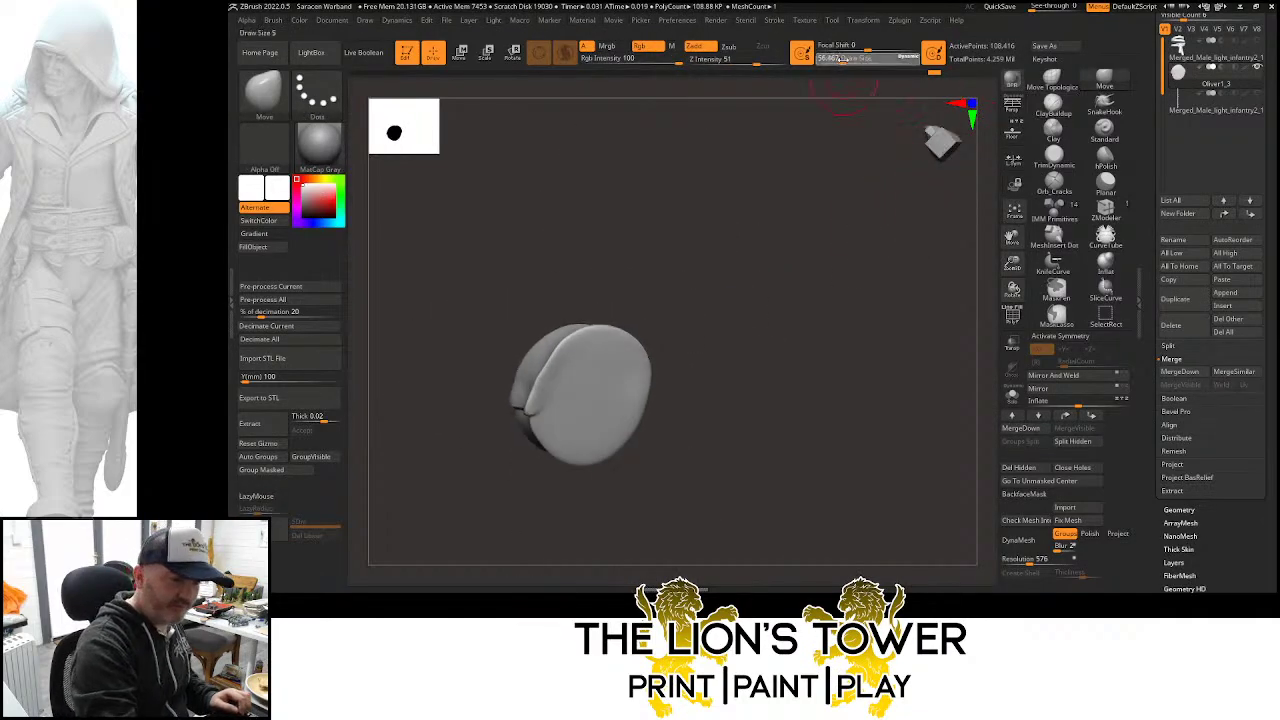
left_click(846, 61)
mouse_move(577, 351)
left_mouse_down()
mouse_move(562, 340)
mouse_move(558, 357)
left_mouse_up()
left_click_drag(635, 342, 654, 331)
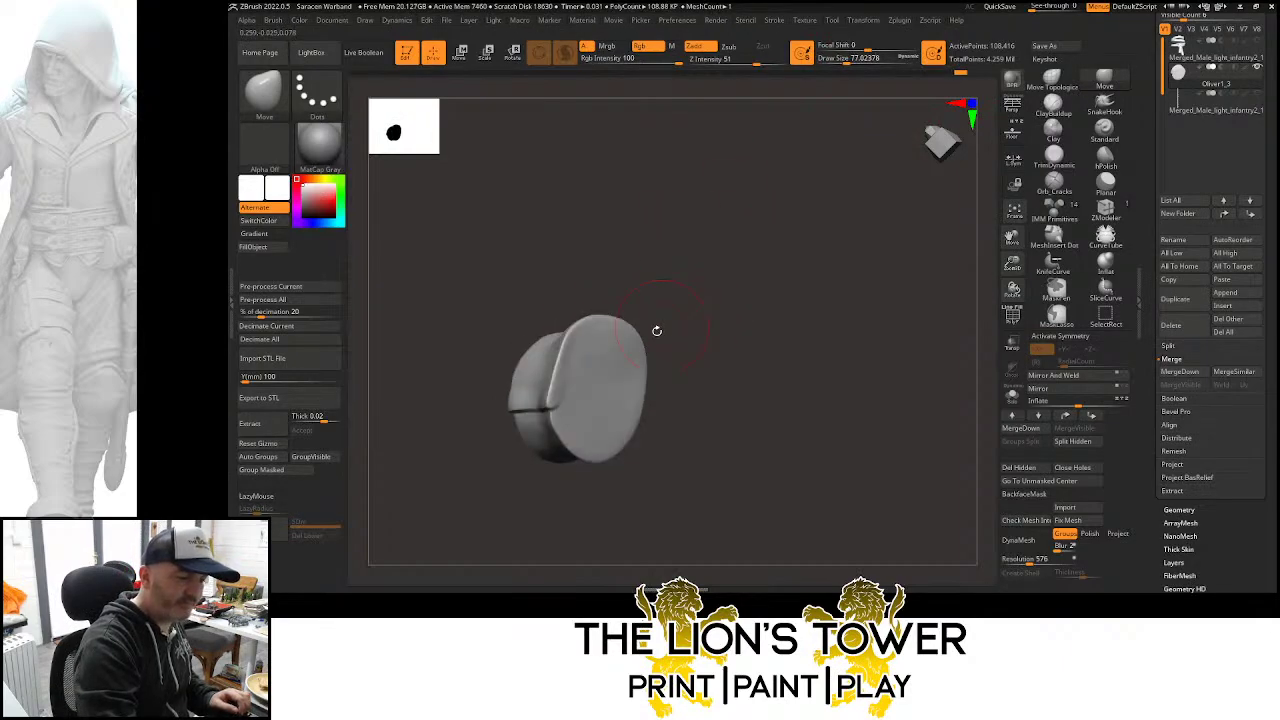
left_click(719, 263, "ctrl+shift")
Mask everything except the cloth at the left hip and adjust its placement with the gizmo
mouse_move(848, 197)
left_mouse_down()
mouse_move(811, 306)
mouse_move(760, 330)
mouse_move(876, 350)
left_mouse_up()
left_click(597, 305, "ctrl+shift")
left_click(808, 350, "ctrl+shift")
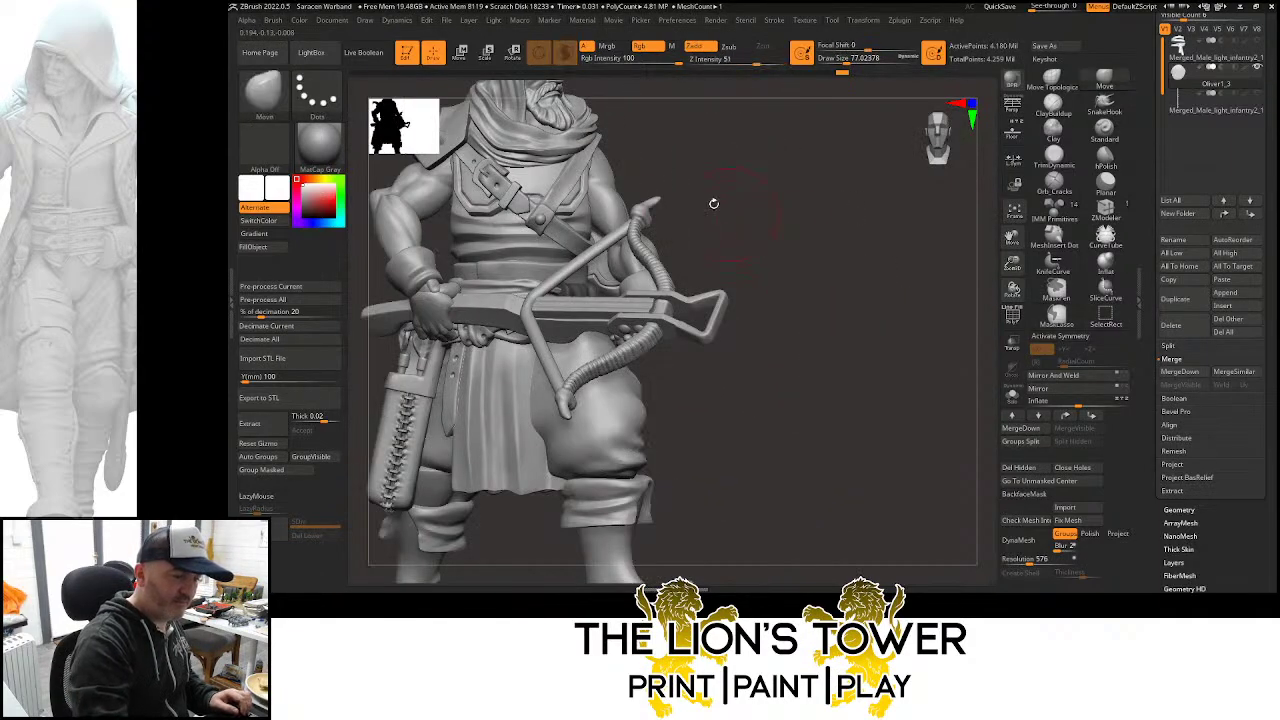
key("r")
left_click(752, 225, "ctrl")
left_click_drag(752, 225, 637, 312)
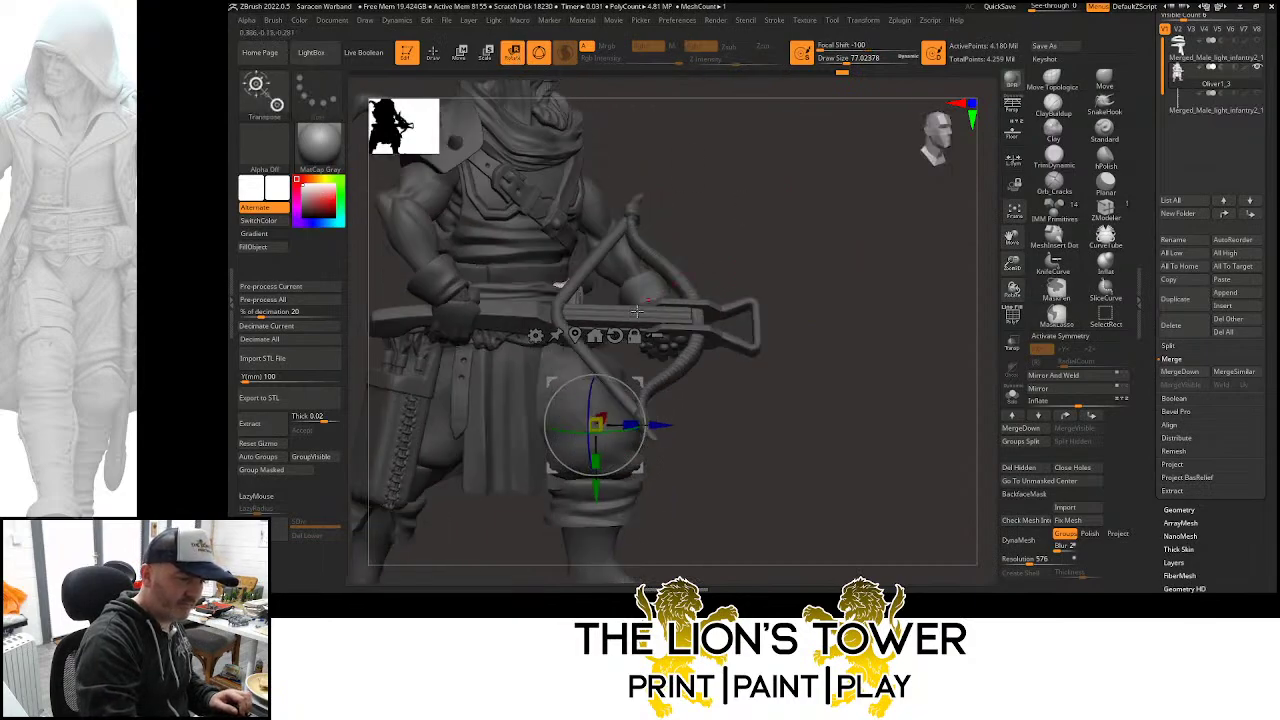
left_click(575, 337)
left_click_drag(745, 245, 607, 214)
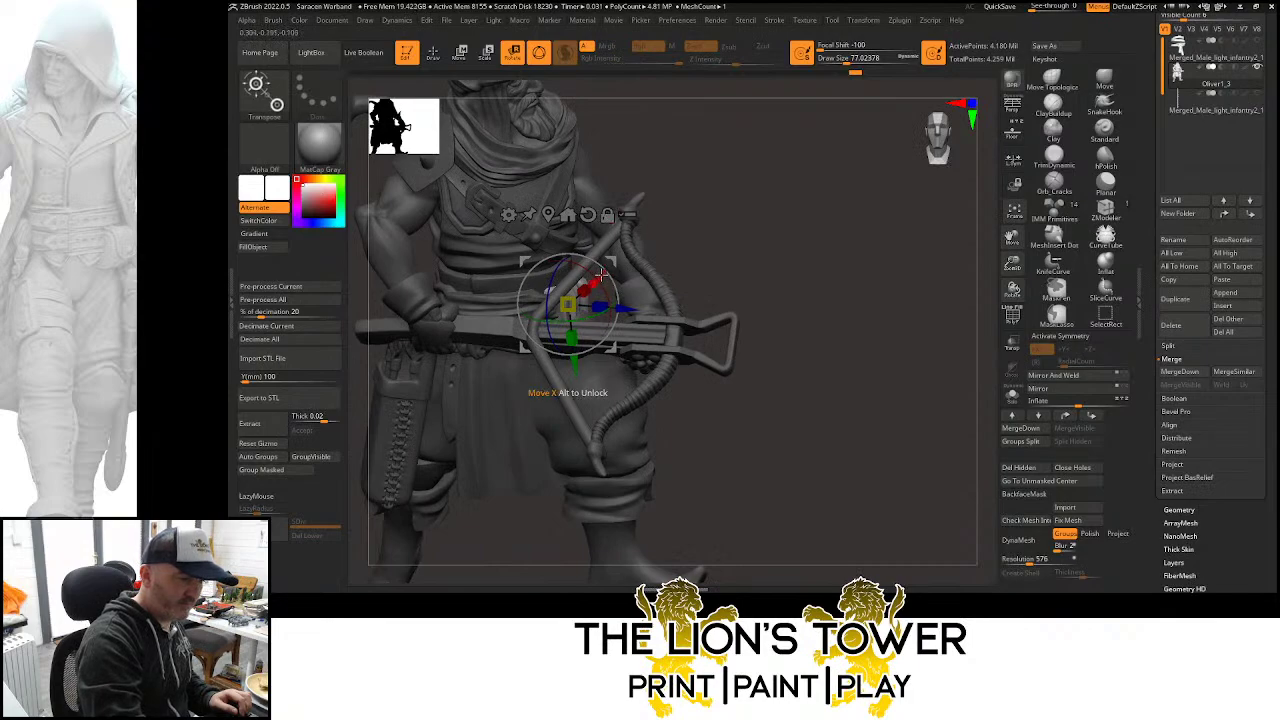
mouse_move(724, 206)
left_mouse_down()
mouse_move(688, 206)
mouse_move(636, 236)
left_mouse_up()
Pull the unmasked hip cloth over the left thigh with the Move brush at draw size about 187
left_click(1104, 79)
left_click_drag(911, 198, 897, 194)
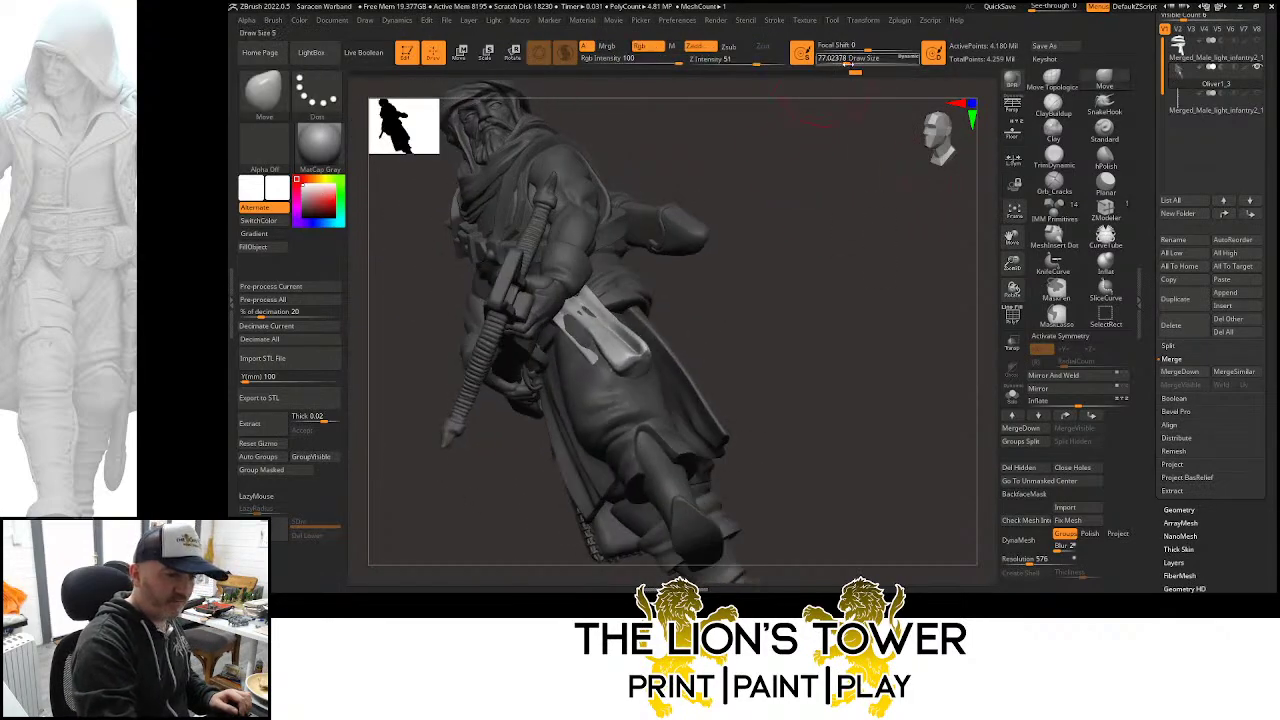
left_click_drag(840, 60, 861, 61)
mouse_move(773, 235)
left_mouse_down()
mouse_move(717, 225)
mouse_move(665, 285)
mouse_move(591, 303)
left_mouse_up()
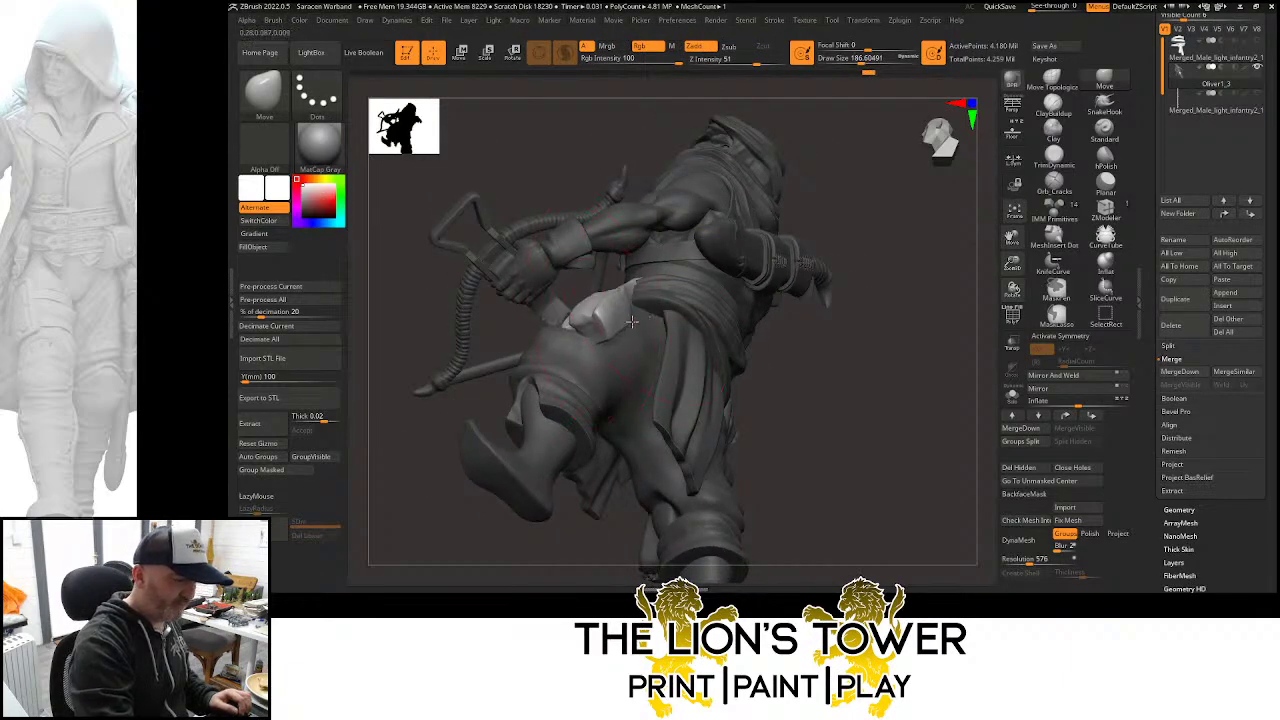
left_click_drag(857, 266, 642, 286)
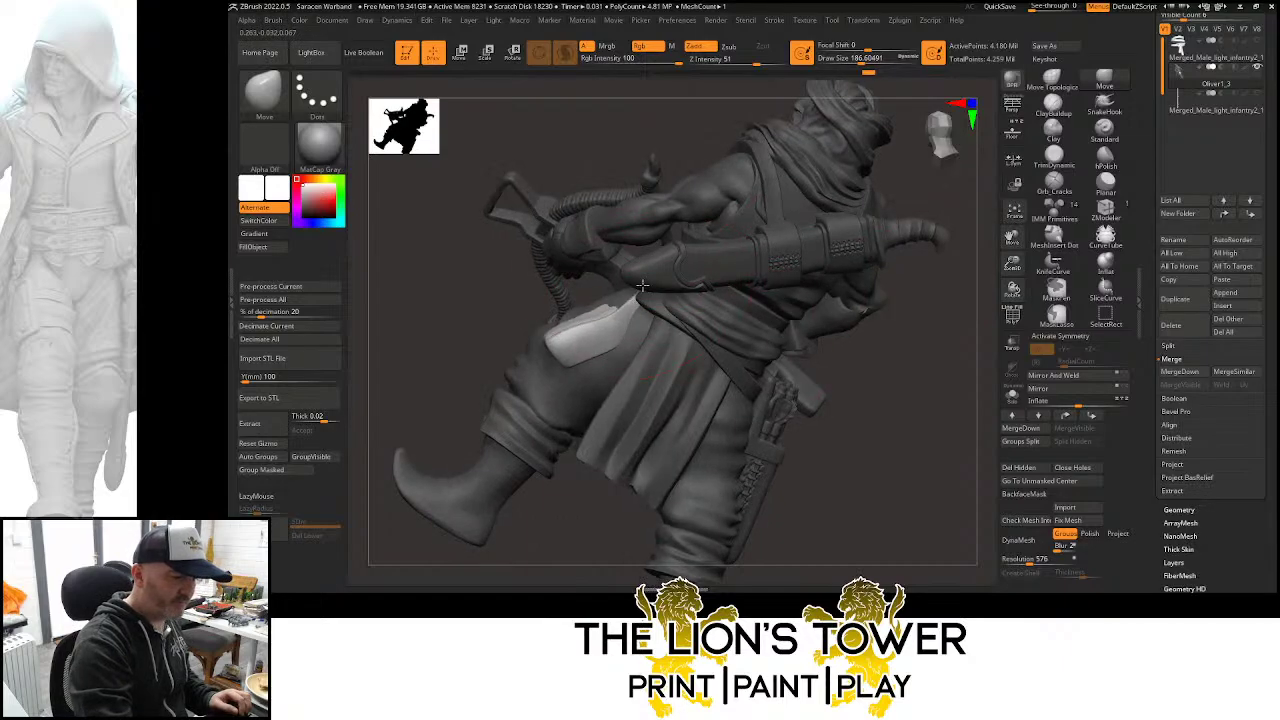
mouse_move(887, 371)
left_mouse_down()
mouse_move(906, 366)
mouse_move(903, 330)
left_mouse_up()
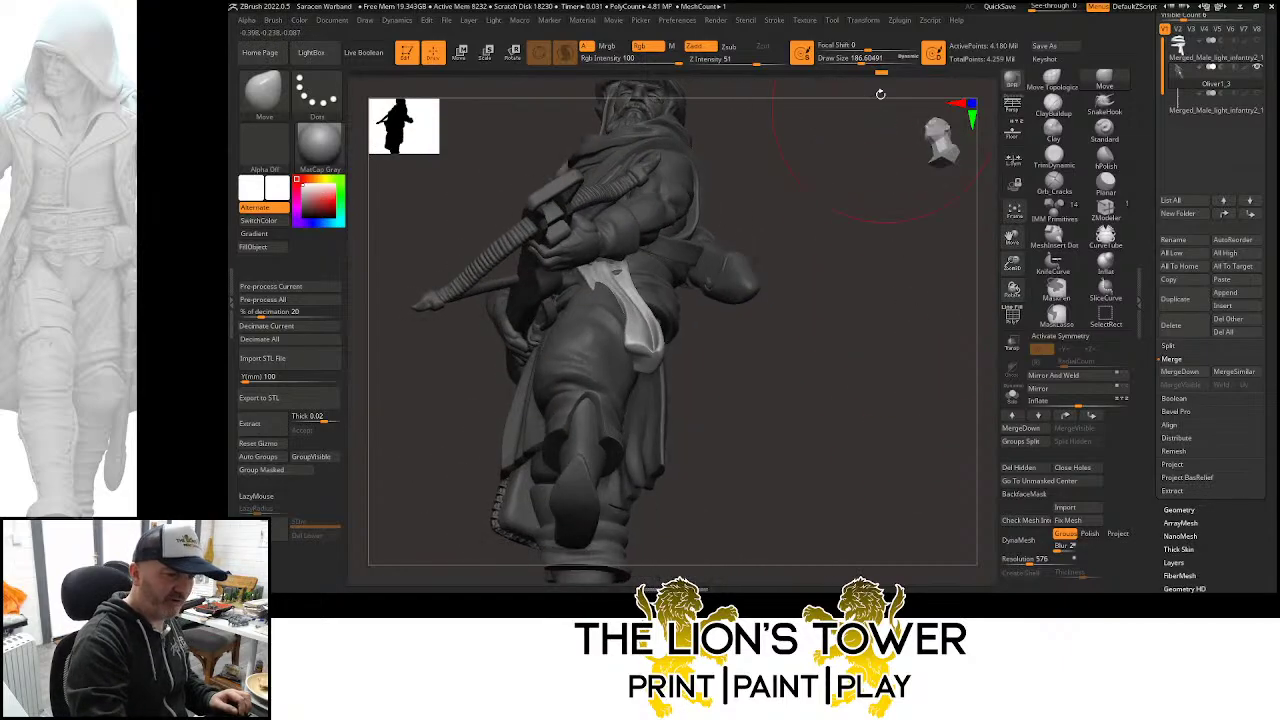
Refine the drape and lower edge of the hip cloth with the Move brush at draw size about 108
left_click_drag(862, 63, 857, 69)
mouse_move(814, 266)
left_mouse_down()
mouse_move(834, 231)
mouse_move(696, 271)
mouse_move(742, 256)
mouse_move(713, 247)
mouse_move(721, 266)
left_mouse_up()
mouse_move(930, 282)
left_mouse_down()
mouse_move(957, 294)
mouse_move(926, 277)
mouse_move(912, 298)
left_mouse_up()
left_click_drag(847, 62, 851, 62)
mouse_move(832, 98)
left_mouse_down()
mouse_move(790, 124)
mouse_move(850, 200)
mouse_move(804, 192)
left_mouse_up()
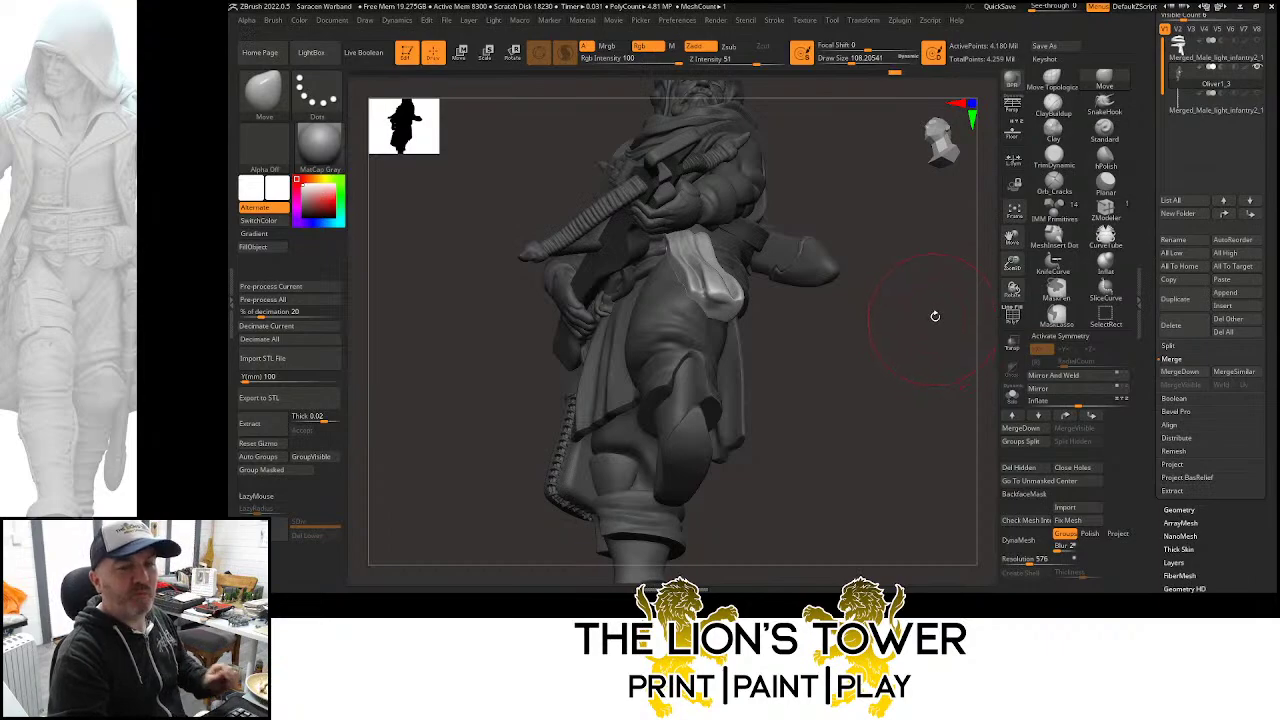
left_click_drag(1012, 264, 1067, 203)
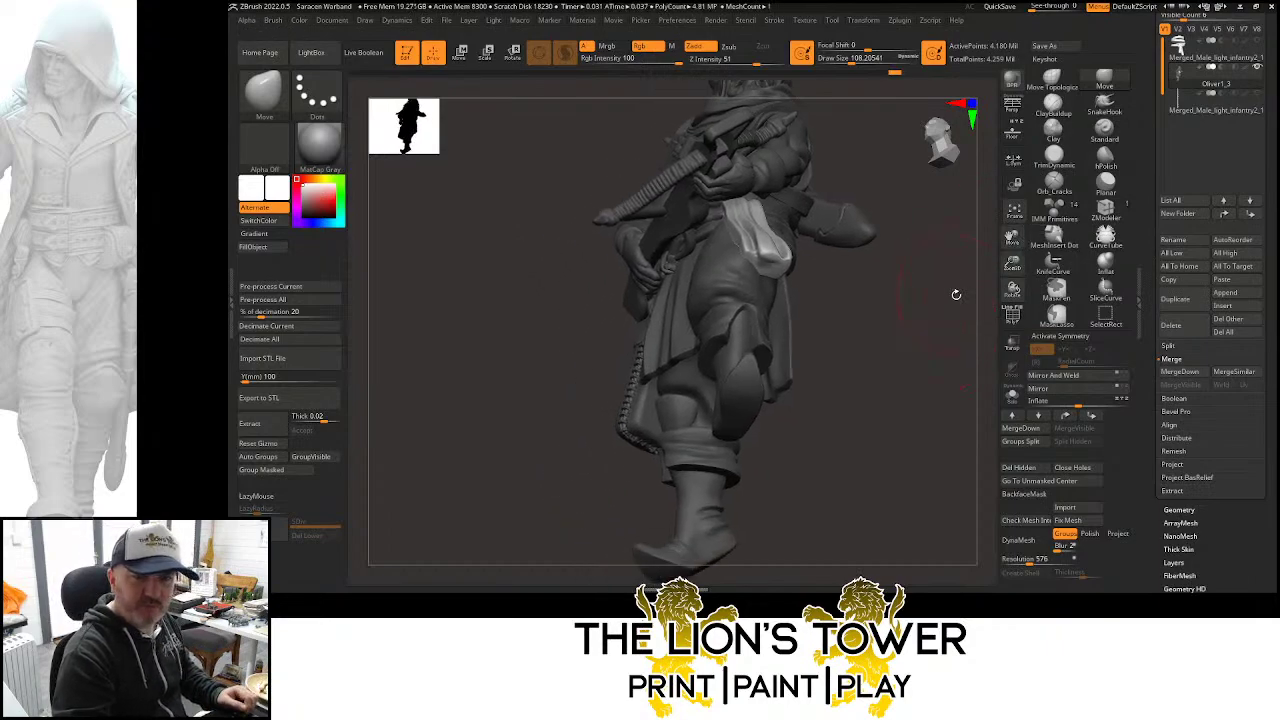
Nudge the back of the waist sash into place with the Move Topological brush at draw size about 56
mouse_move(954, 298)
left_mouse_down()
mouse_move(940, 309)
mouse_move(931, 272)
mouse_move(905, 255)
left_mouse_up()
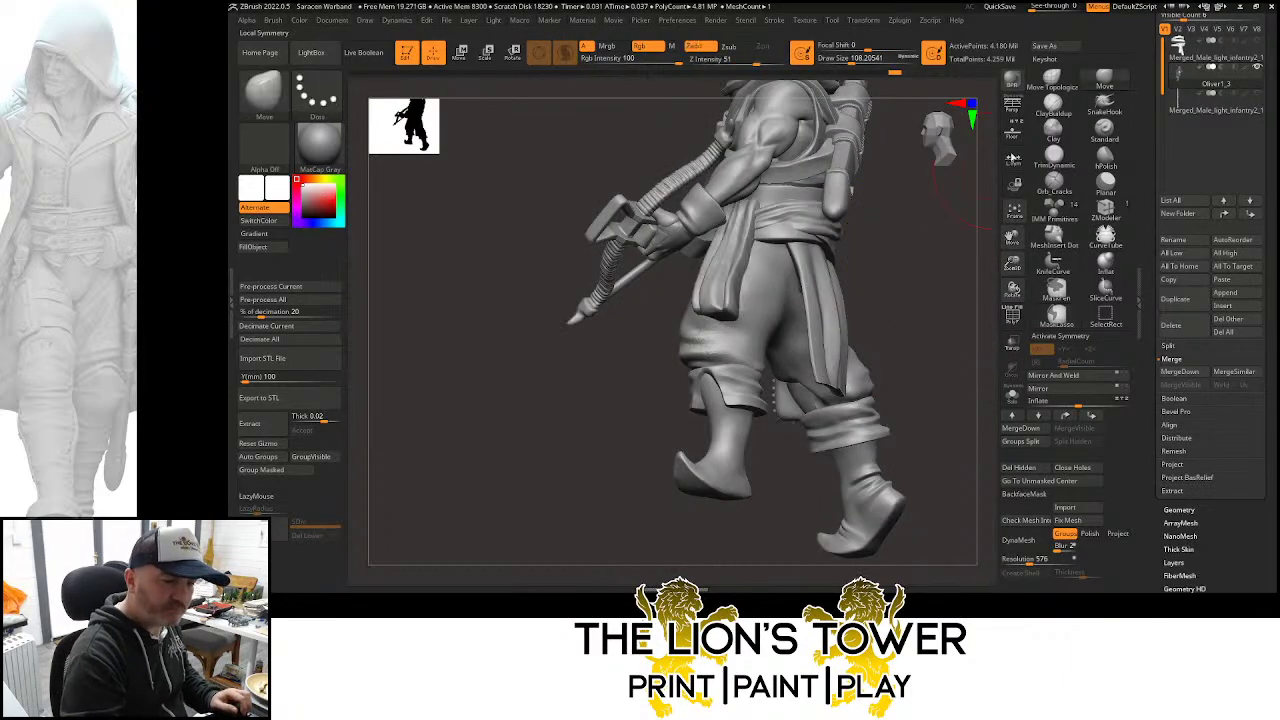
left_click(1052, 82)
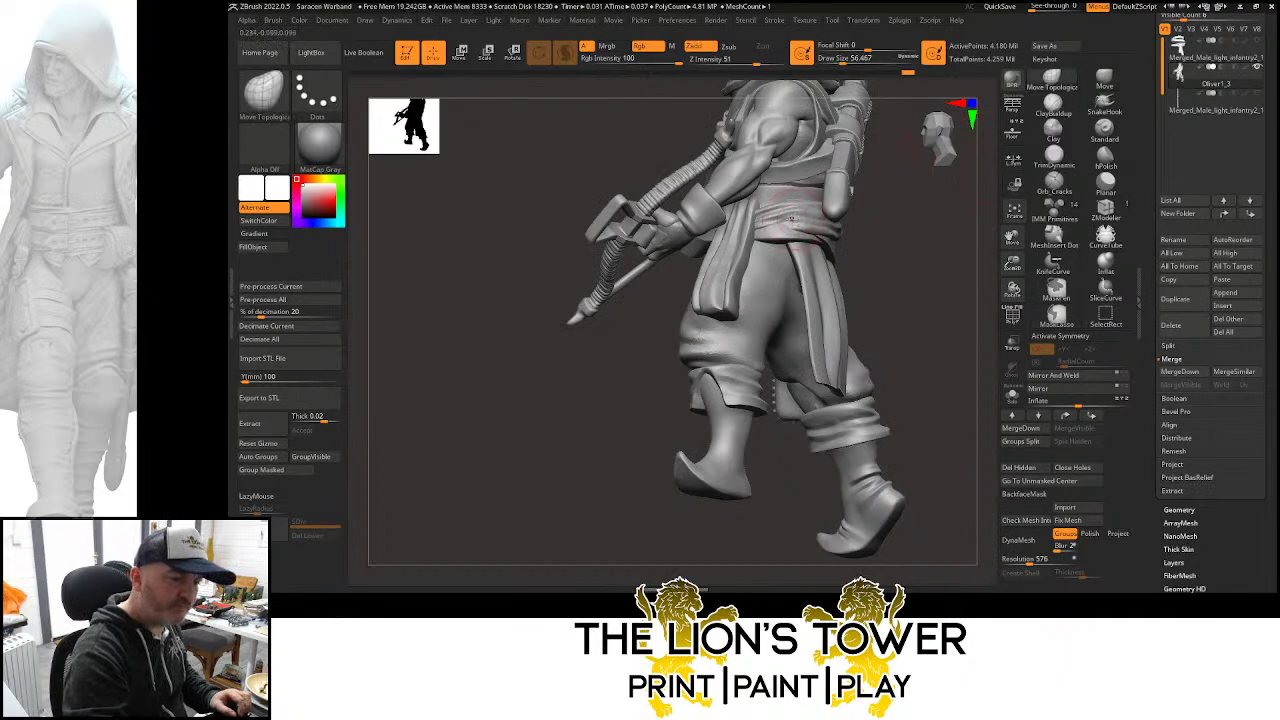
left_click_drag(771, 216, 768, 222)
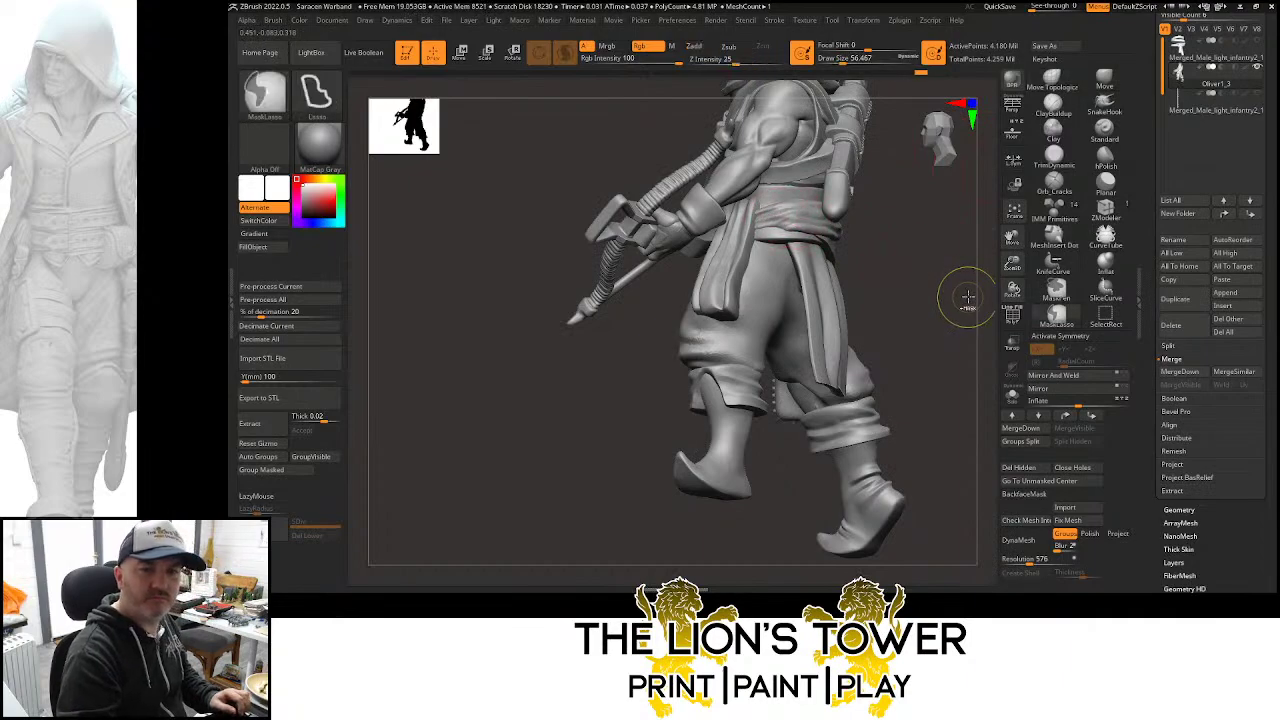
mouse_move(969, 298)
left_mouse_down("shift")
mouse_move(940, 268)
mouse_move(950, 271)
left_mouse_up("shift")
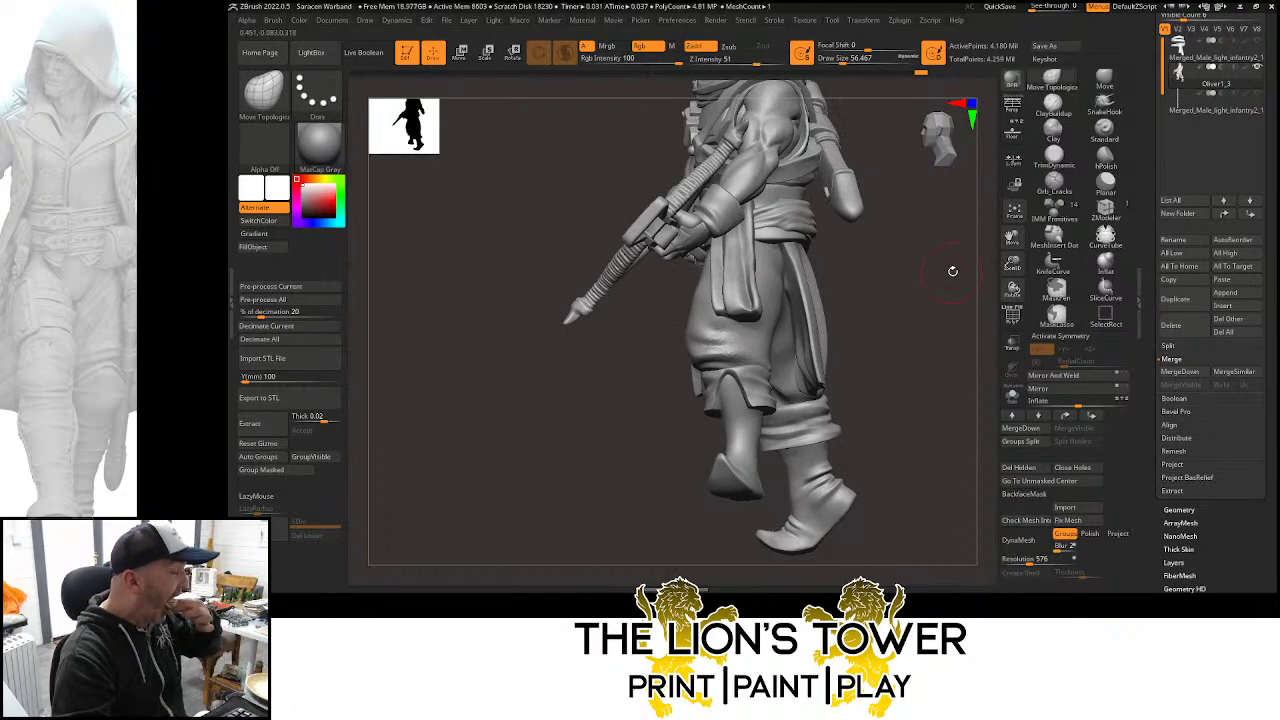
mouse_move(970, 230)
left_mouse_down()
mouse_move(957, 297)
mouse_move(905, 262)
mouse_move(964, 252)
left_mouse_up()
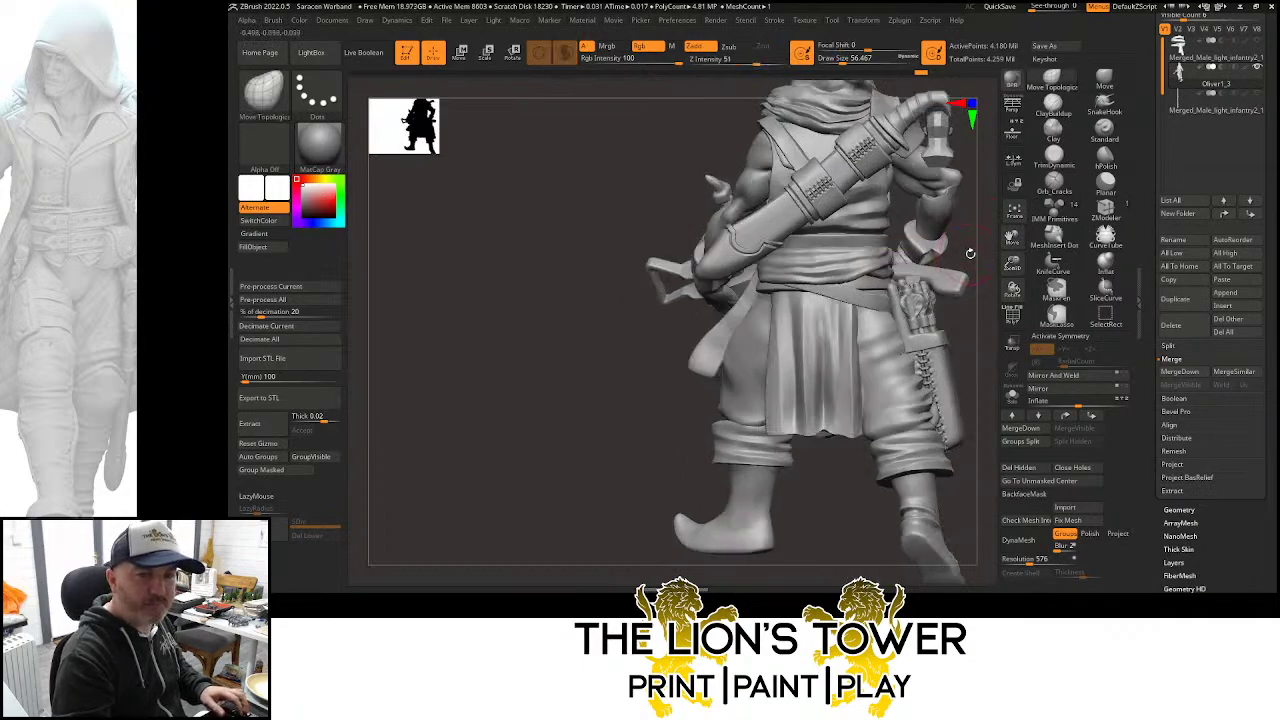
mouse_move(973, 250)
left_mouse_down()
mouse_move(951, 250)
mouse_move(952, 284)
mouse_move(976, 253)
mouse_move(955, 262)
mouse_move(975, 258)
left_mouse_up()
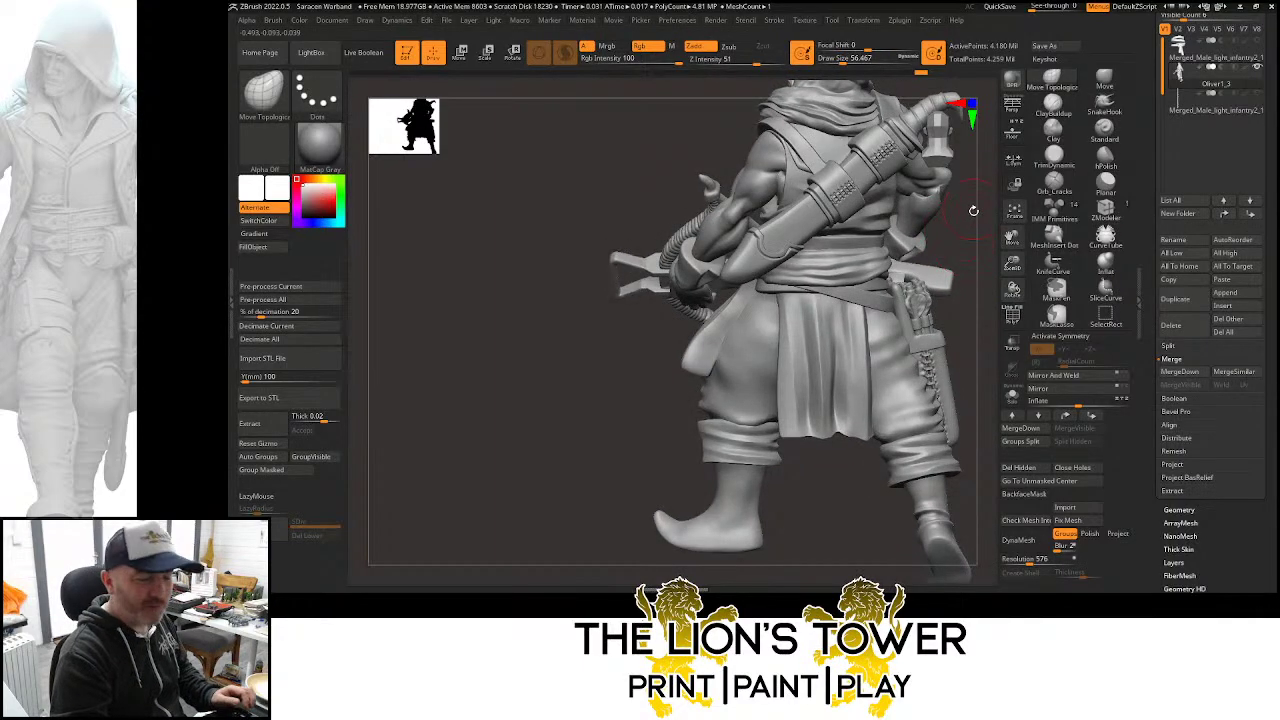
left_click_drag(973, 210, 944, 224)
Reshape the waist sash beside the quiver with the Move Topological brush at draw size about 77
left_click(846, 61)
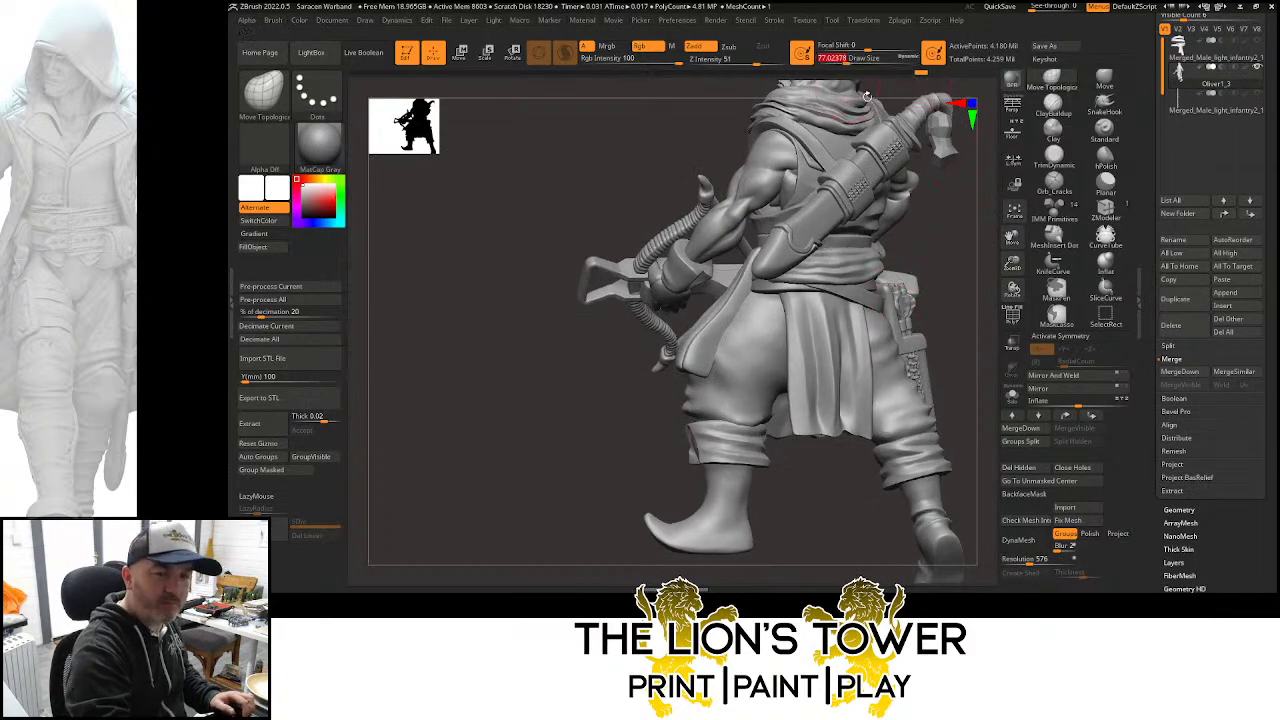
left_click_drag(993, 272, 970, 267)
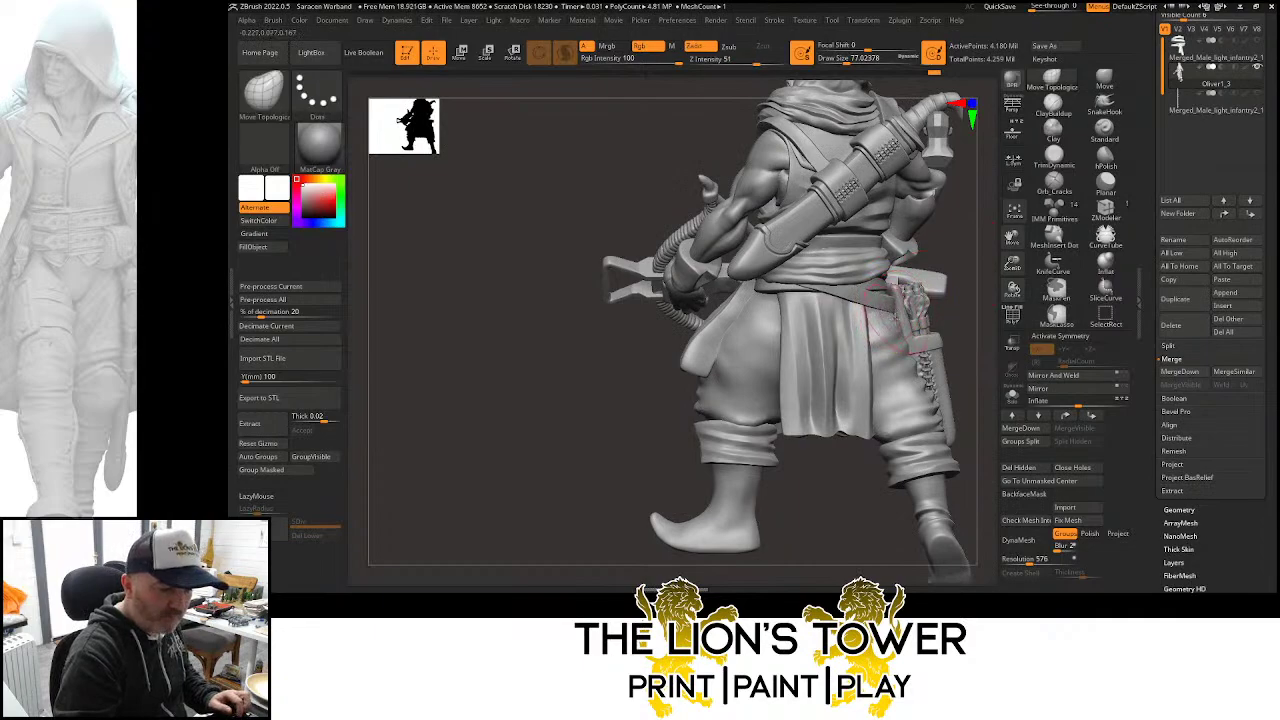
left_click_drag(892, 317, 913, 299)
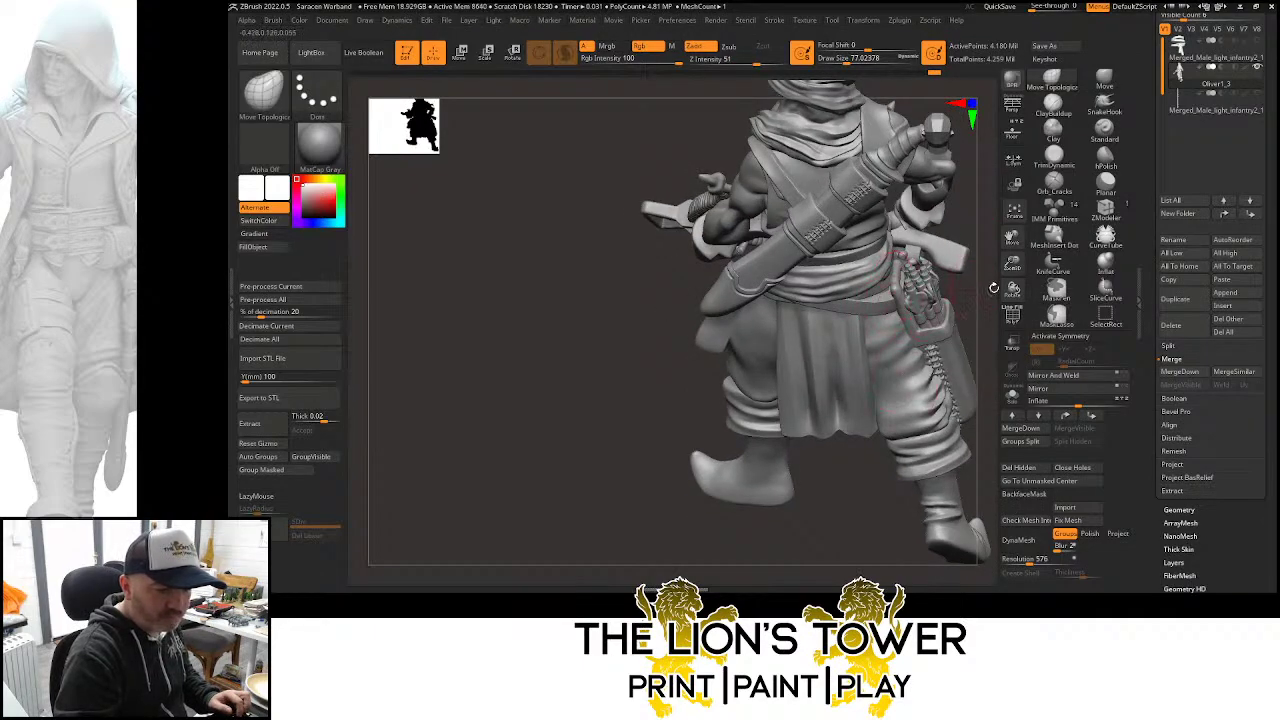
left_click_drag(993, 287, 886, 287)
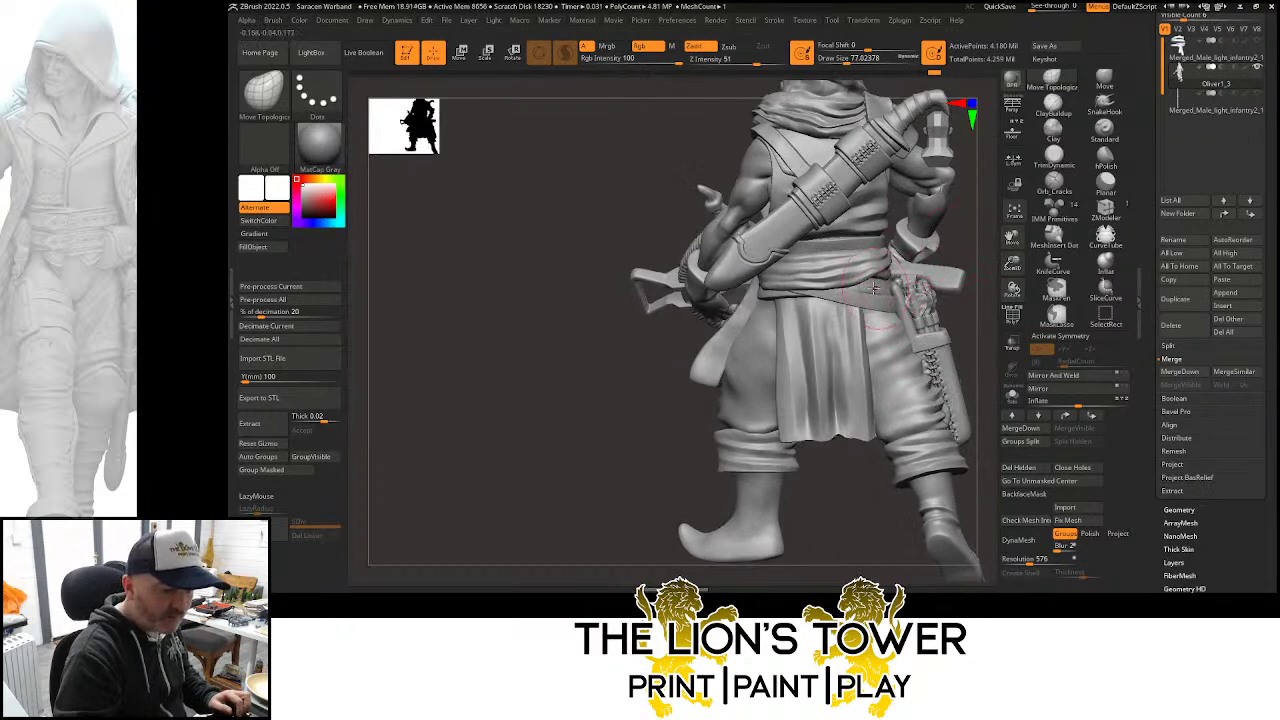
left_click_drag(927, 284, 853, 286)
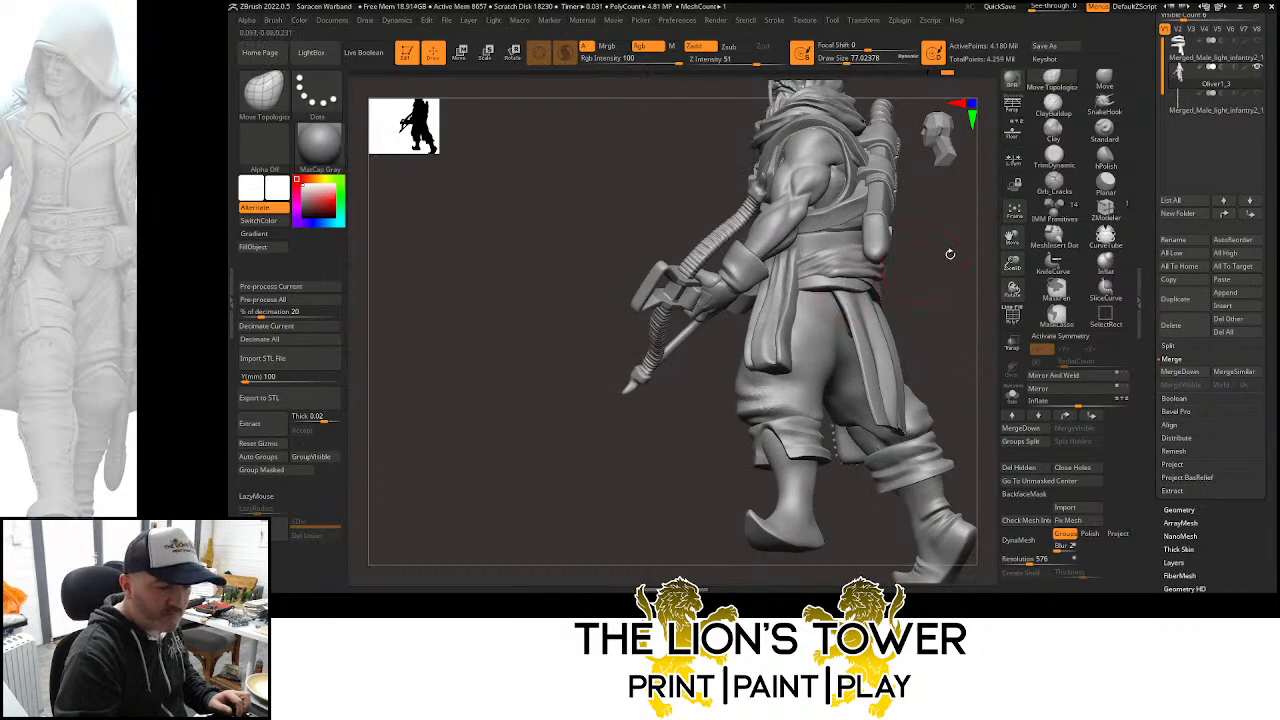
left_click_drag(950, 253, 930, 272)
Isolate the waist sash to inspect its edges and underside, and check the whole figure's pose from several angles
left_click(913, 287, "ctrl+shift")
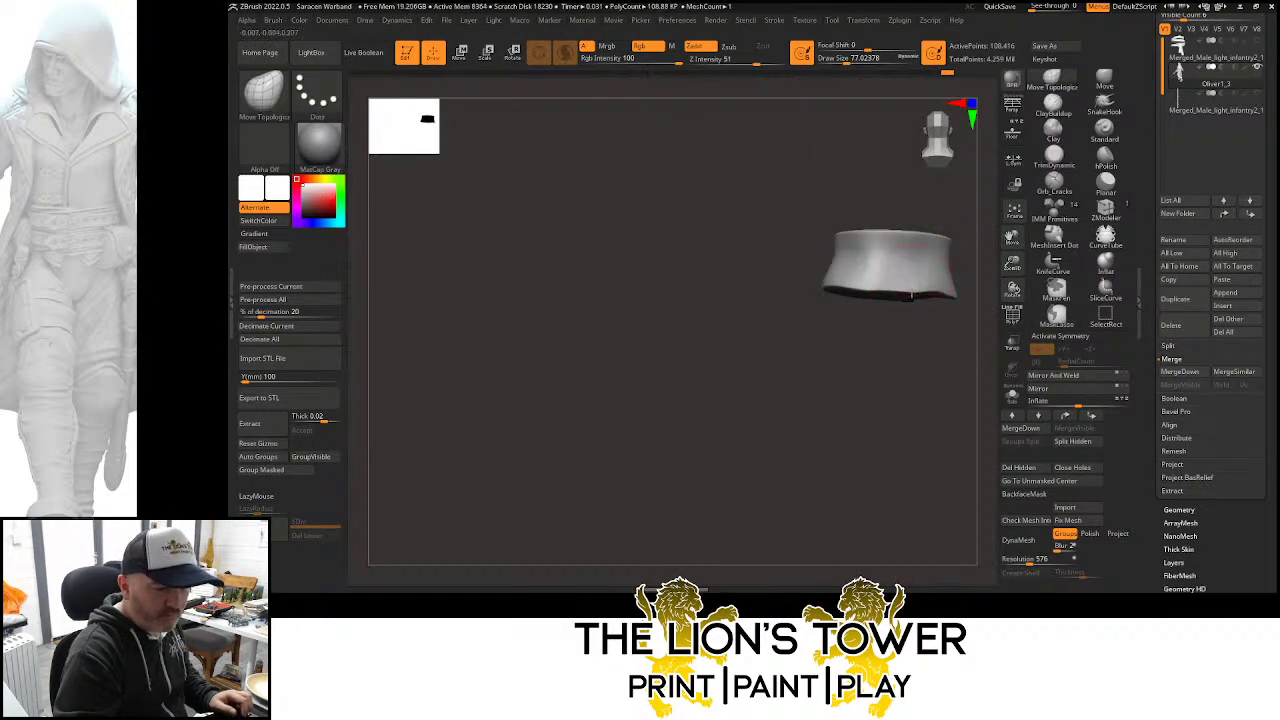
left_click(972, 292, "ctrl+shift")
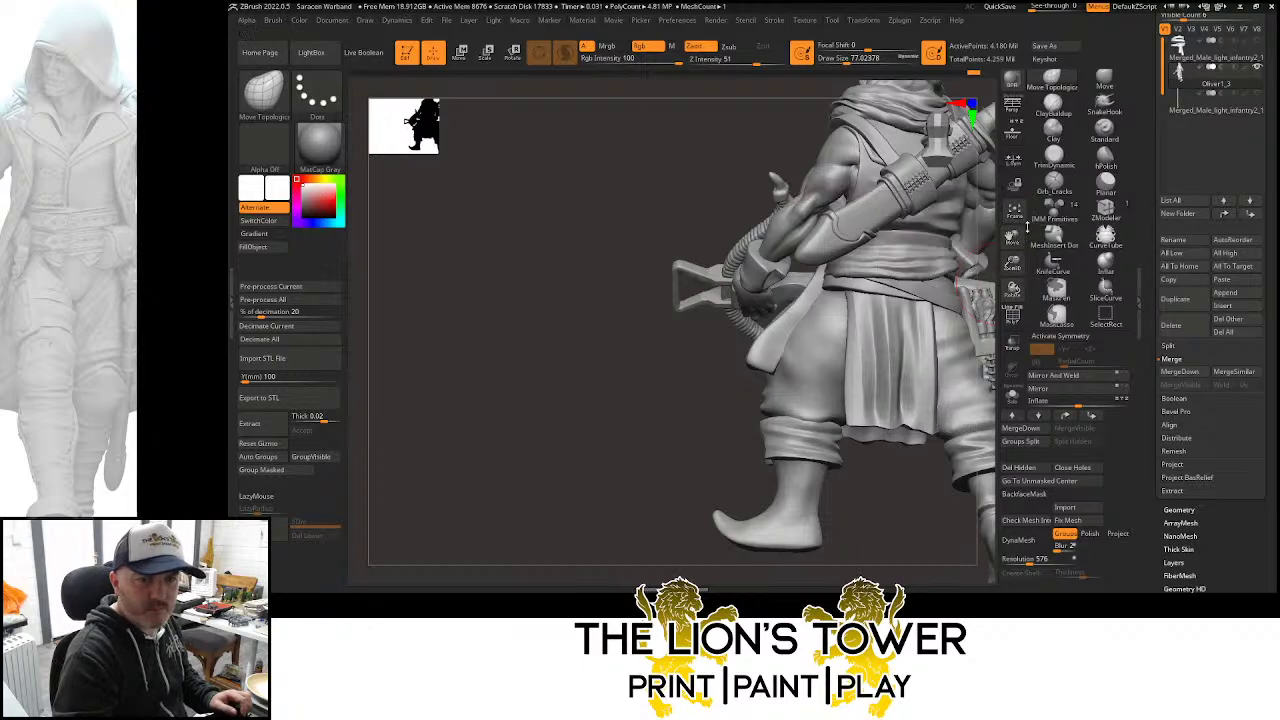
left_click_drag(990, 236, 1003, 296)
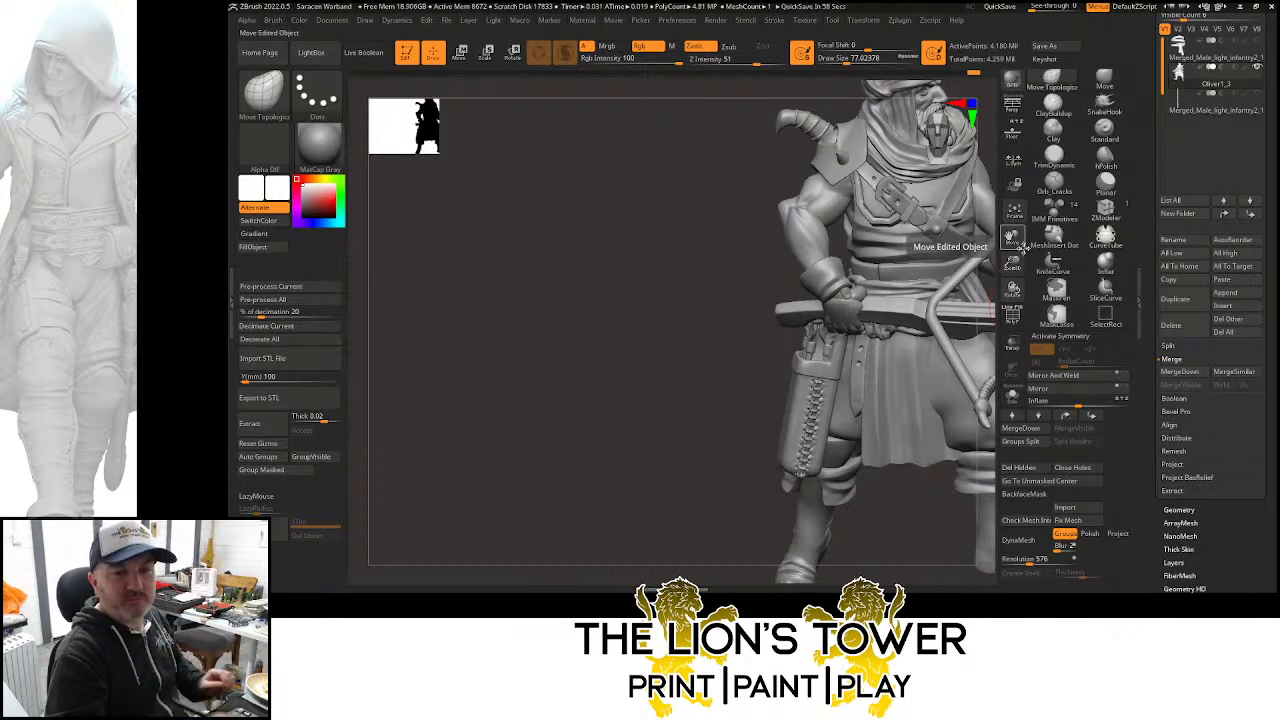
mouse_move(1030, 243)
left_mouse_down()
mouse_move(951, 251)
mouse_move(934, 237)
mouse_move(1056, 251)
left_mouse_up()
mouse_move(968, 280)
left_mouse_down()
mouse_move(983, 288)
mouse_move(957, 274)
mouse_move(971, 288)
mouse_move(977, 197)
mouse_move(988, 288)
mouse_move(910, 303)
left_mouse_up()
left_click(950, 299, "ctrl+shift")
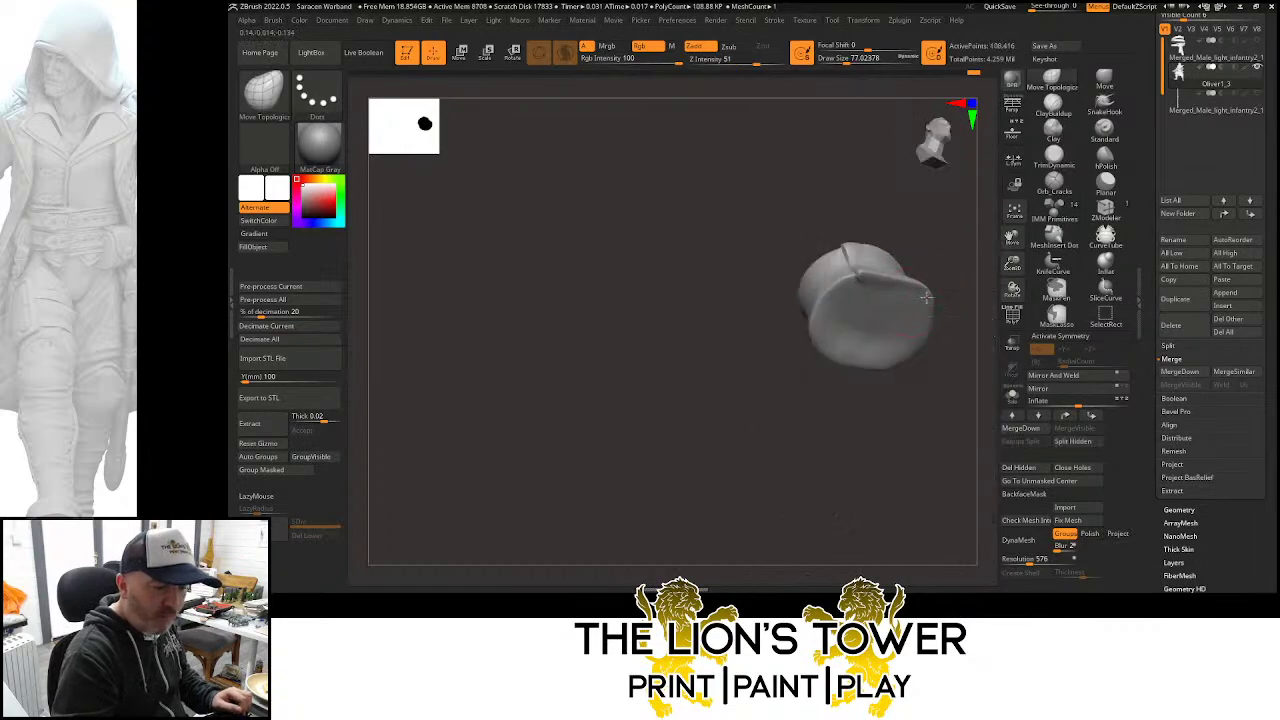
left_click(960, 263, "ctrl+shift")
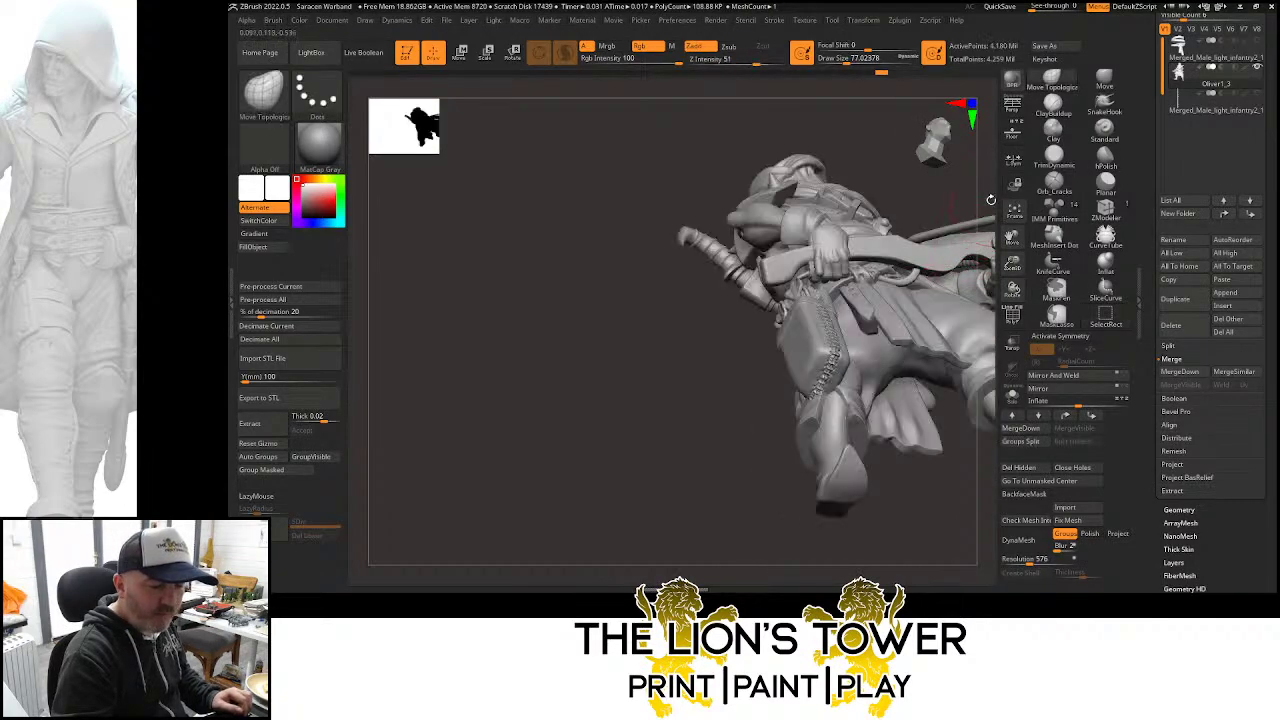
left_click_drag(960, 263, 935, 256)
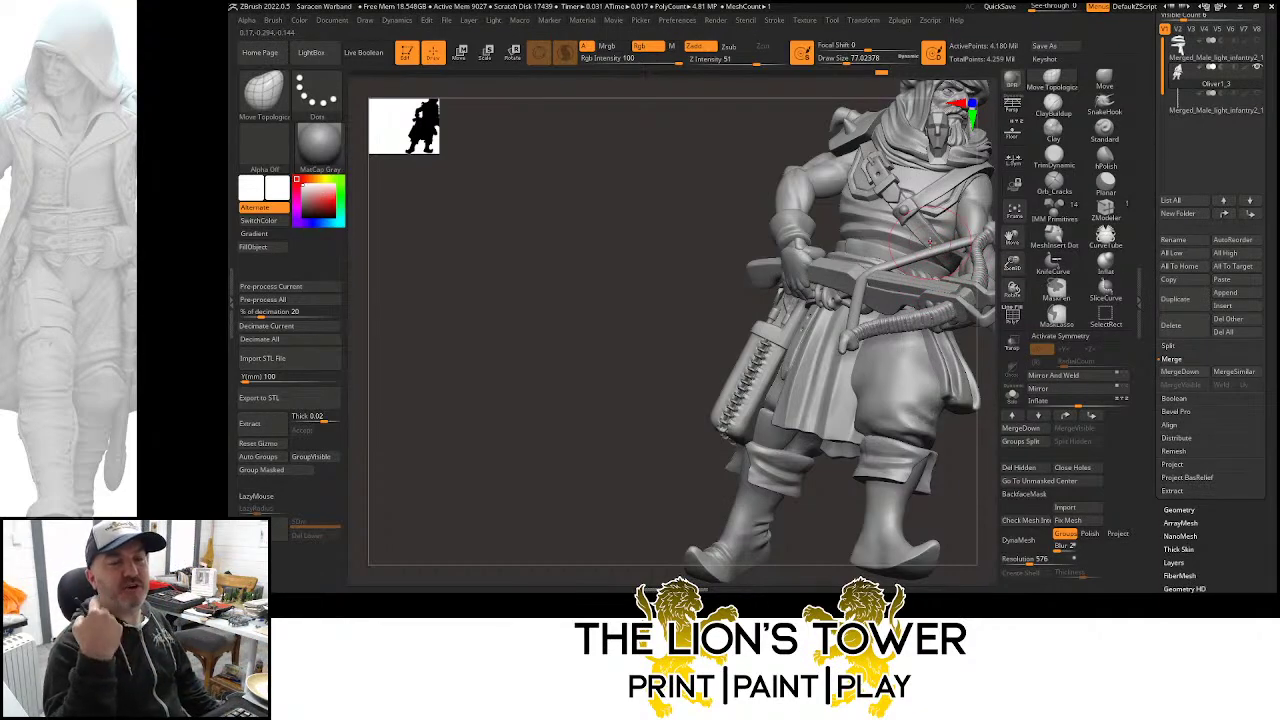
left_click_drag(1012, 239, 870, 272)
left_click_drag(958, 264, 966, 300, "ctrl")
left_click_drag(964, 302, 942, 287)
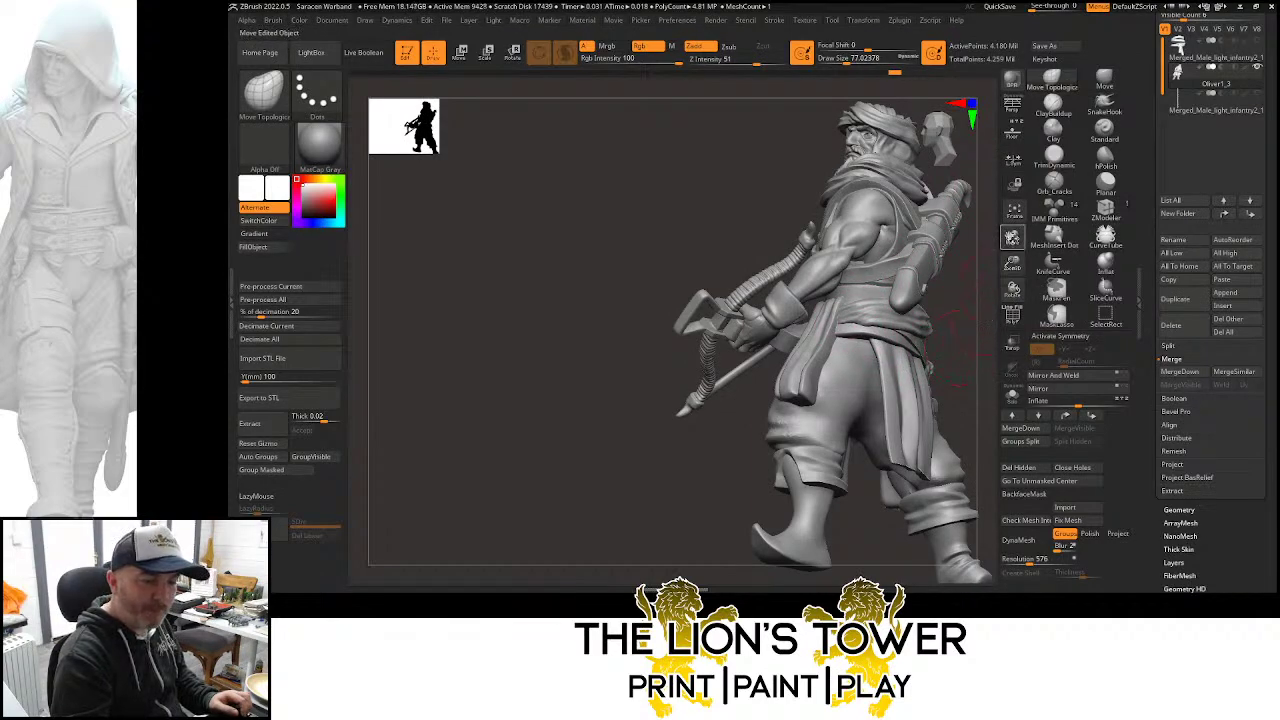
mouse_move(1010, 258)
left_mouse_down()
mouse_move(1005, 236)
mouse_move(984, 309)
mouse_move(923, 291)
mouse_move(917, 303)
left_mouse_up()
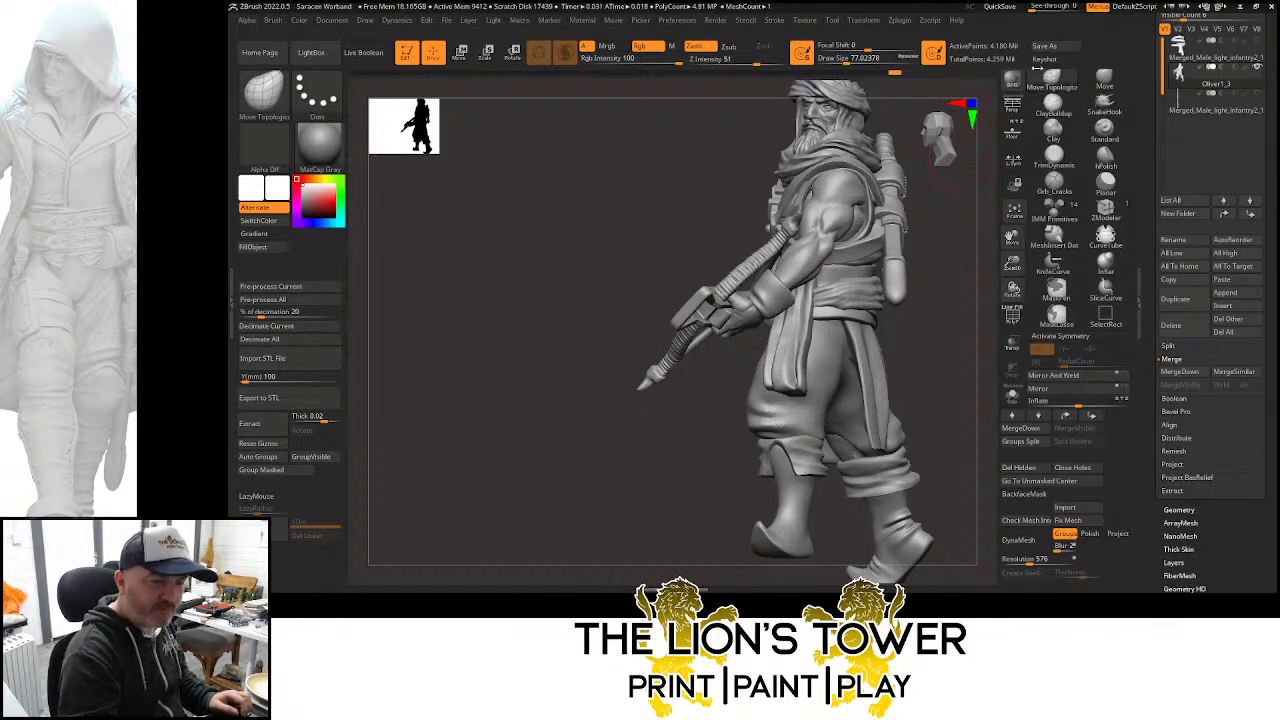
Pull the left hip cloth into a looser drape over the thigh with the Move Topological brush at draw size about 149
left_click(852, 60)
left_click(857, 59)
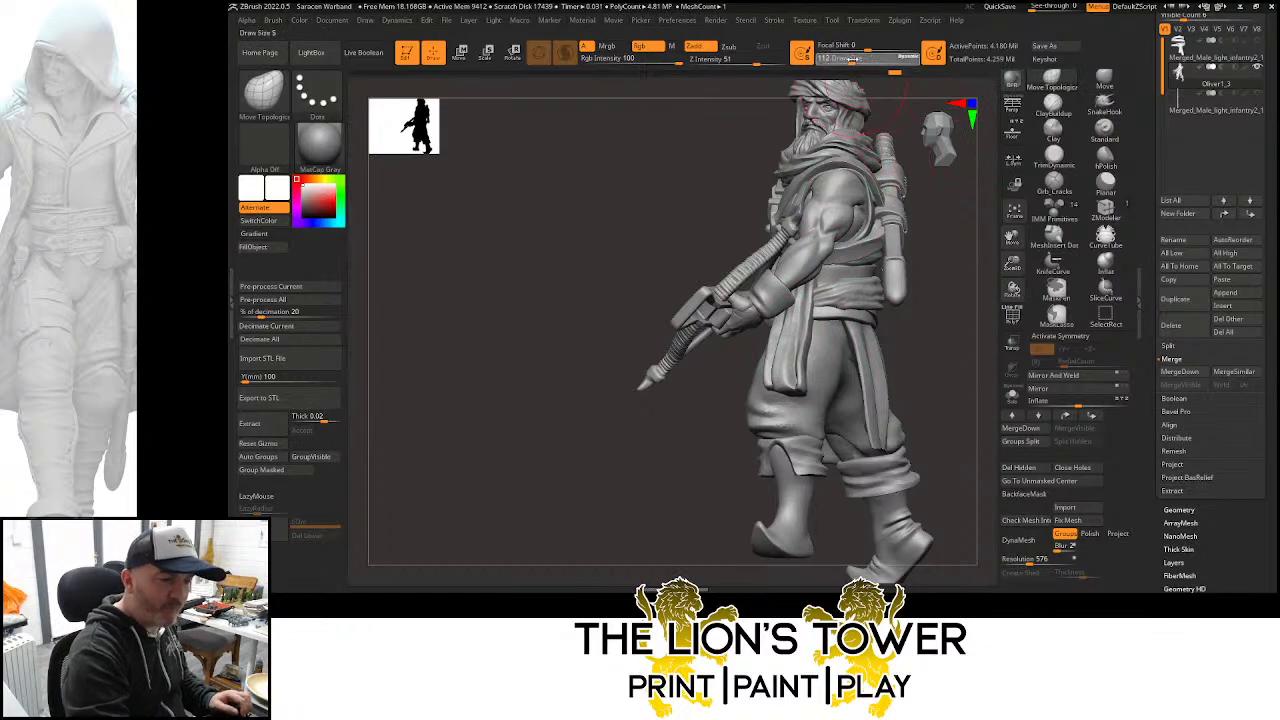
left_click_drag(796, 364, 791, 362)
mouse_move(978, 338)
left_mouse_down()
mouse_move(934, 333)
mouse_move(978, 322)
mouse_move(972, 280)
left_mouse_up()
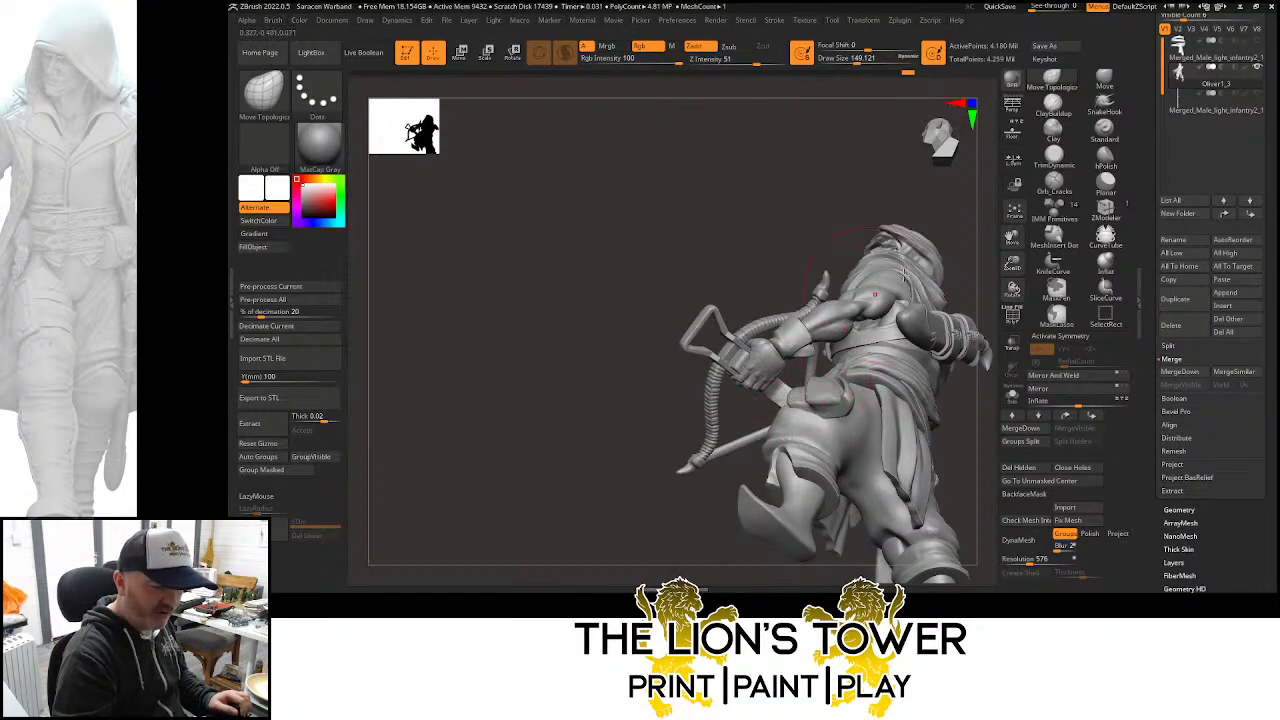
right_click_drag(793, 395, 877, 291)
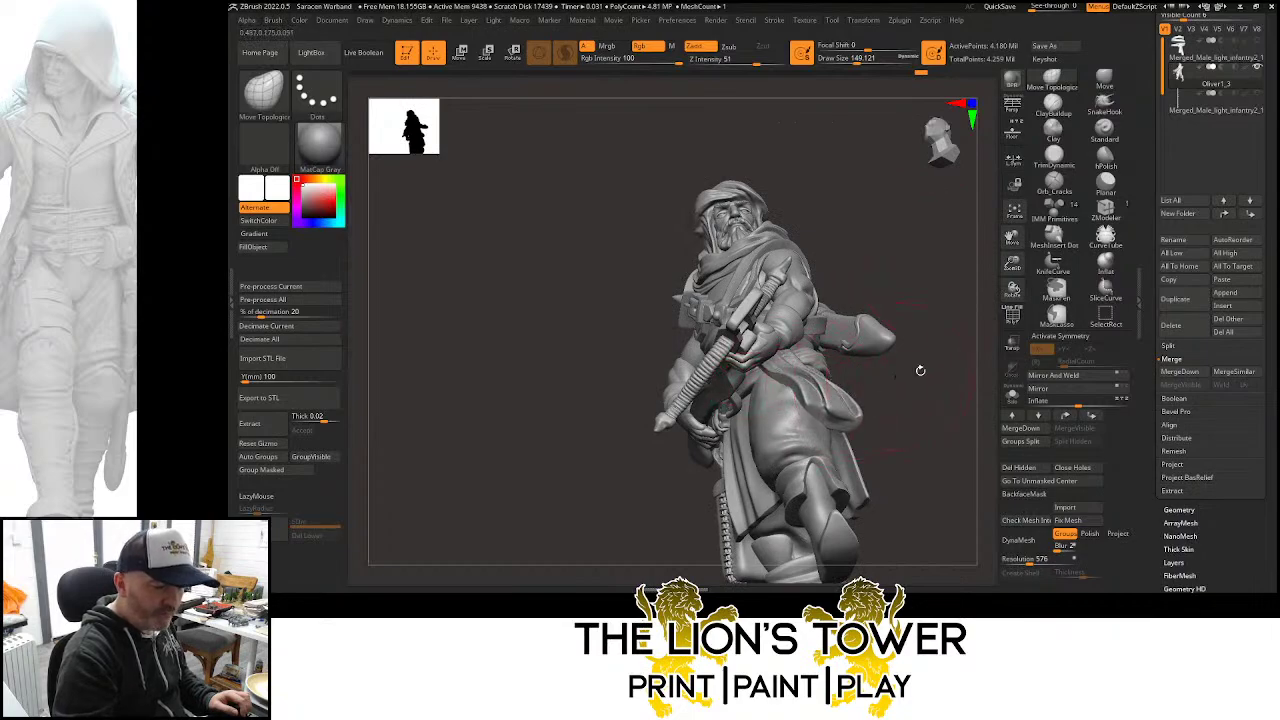
right_click_drag(920, 370, 944, 393)
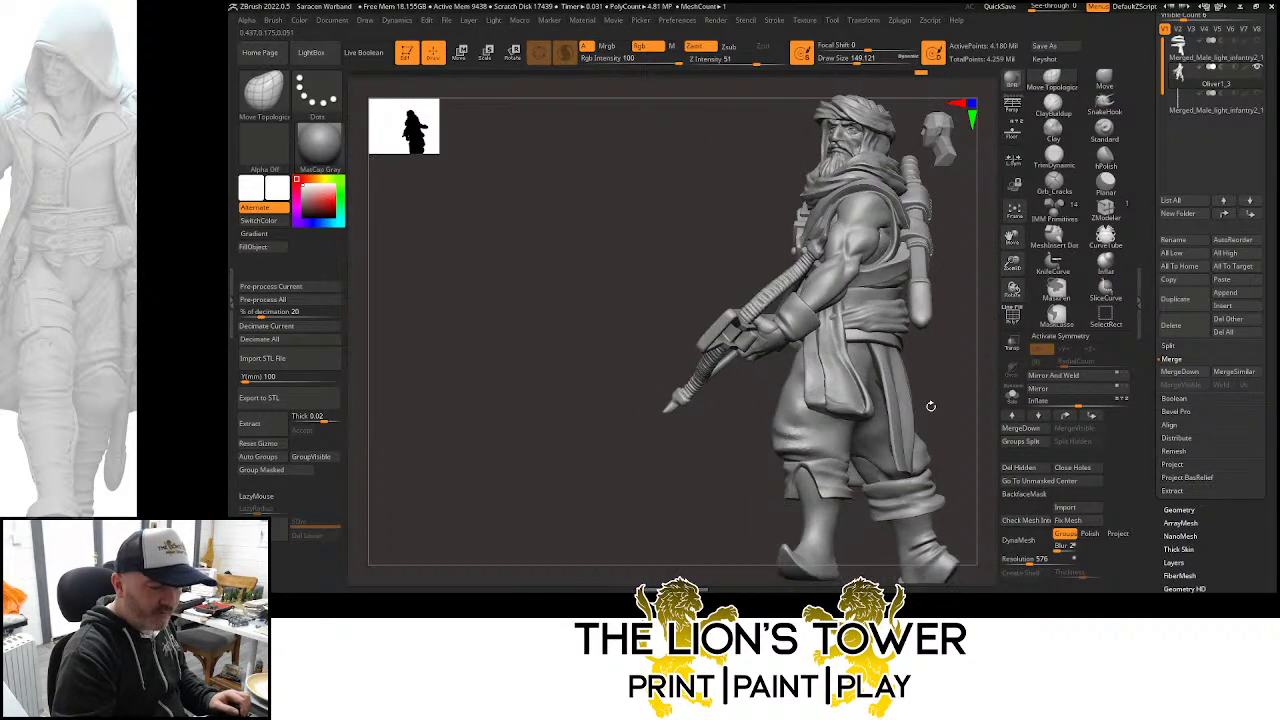
Isolate the left hip cloth, smooth the seam along its folds at draw size about 26, and show the full figure again
left_click(1054, 153)
left_click(850, 370, "ctrl+shift")
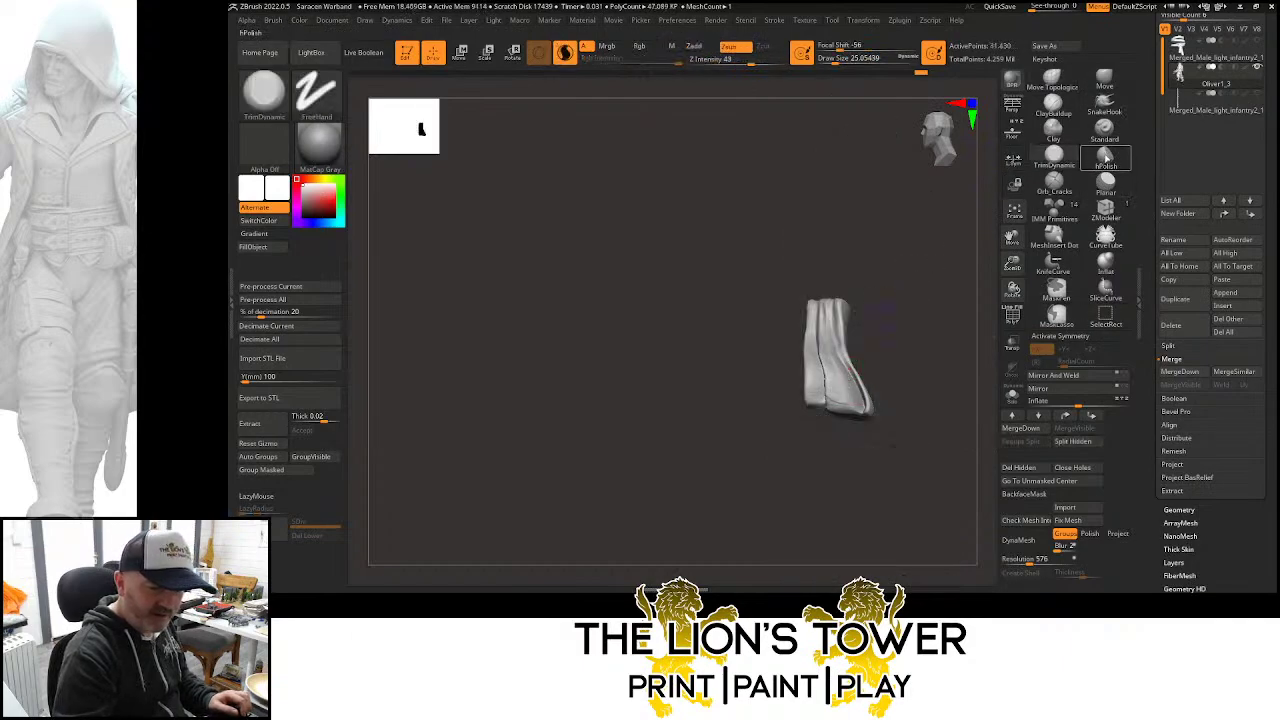
right_click_drag(923, 260, 917, 272)
left_click_drag(824, 356, 833, 377, "shift")
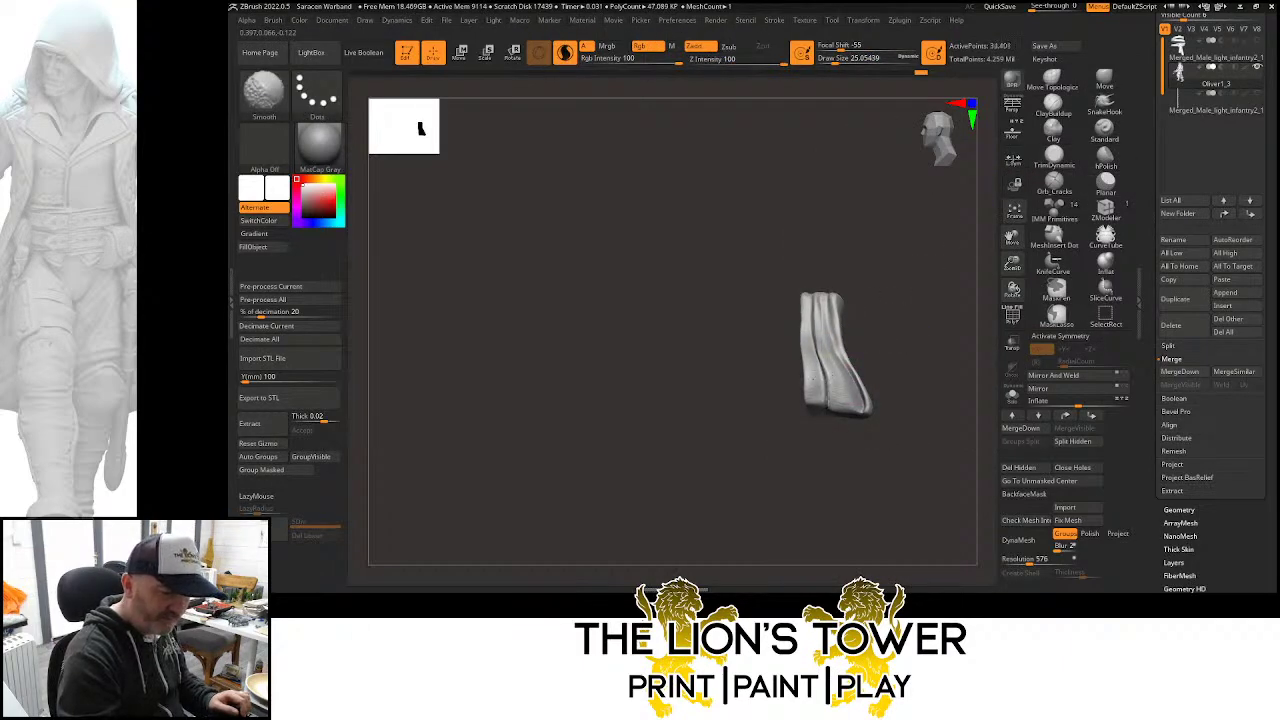
mouse_move(823, 328)
left_mouse_down("shift")
mouse_move(864, 405)
mouse_move(822, 372)
left_mouse_up("shift")
right_click_drag(910, 322, 934, 303)
left_click(935, 301, "ctrl+shift")
right_click_drag(984, 265, 894, 280)
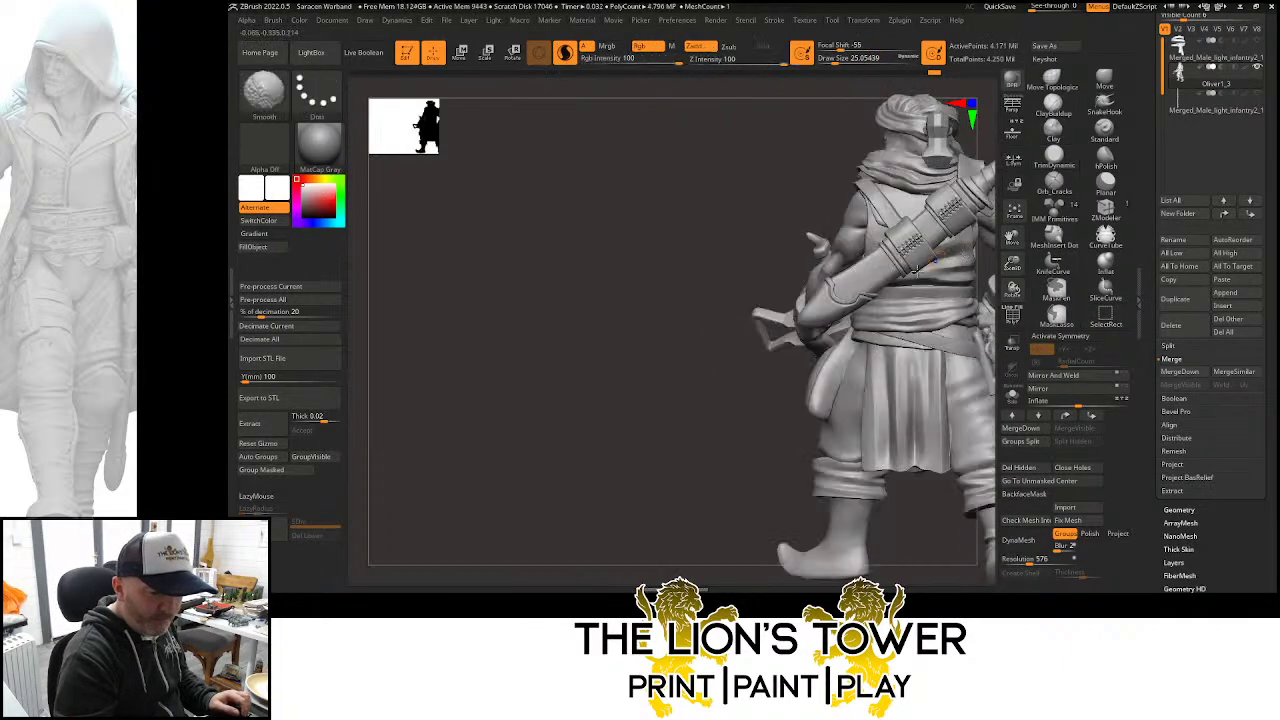
Isolate the left hip cloth and adjust its side edge with the Move brush at draw size about 59
left_click(824, 388, "ctrl+shift")
mouse_move(770, 443)
left_mouse_down()
mouse_move(914, 326)
mouse_move(951, 314)
left_mouse_up()
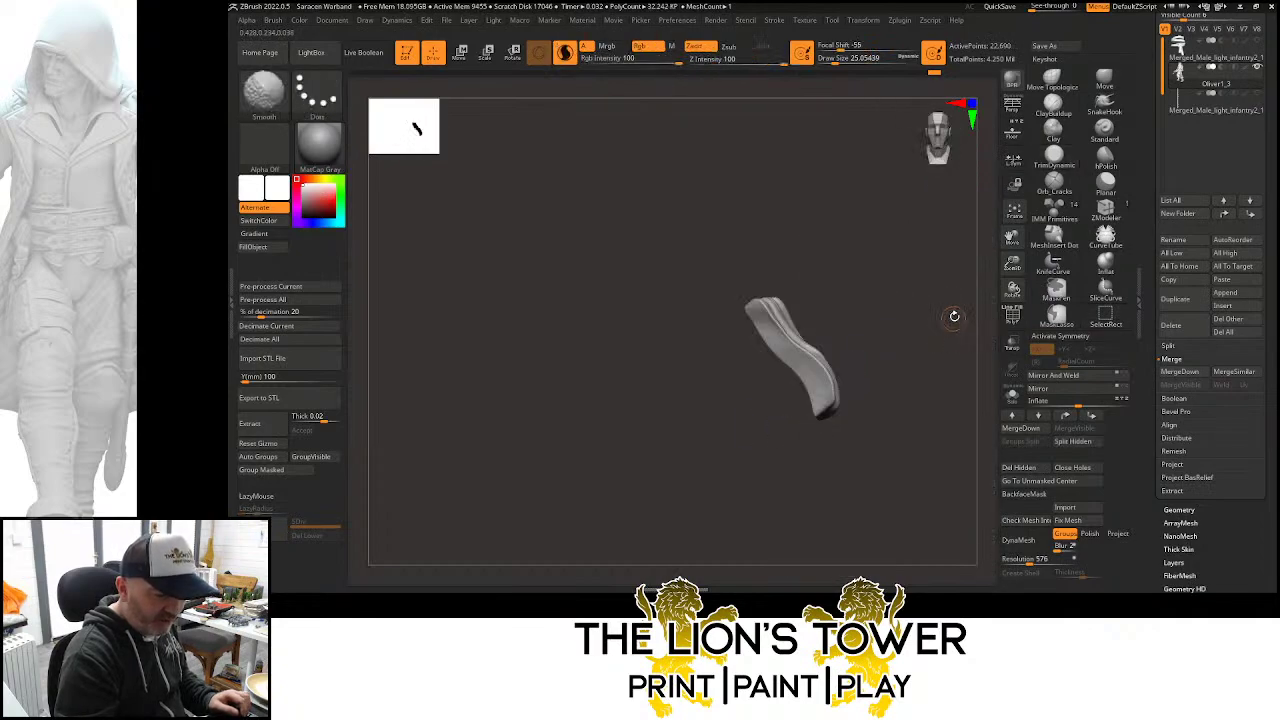
left_click(1085, 84)
left_click_drag(857, 61, 843, 61)
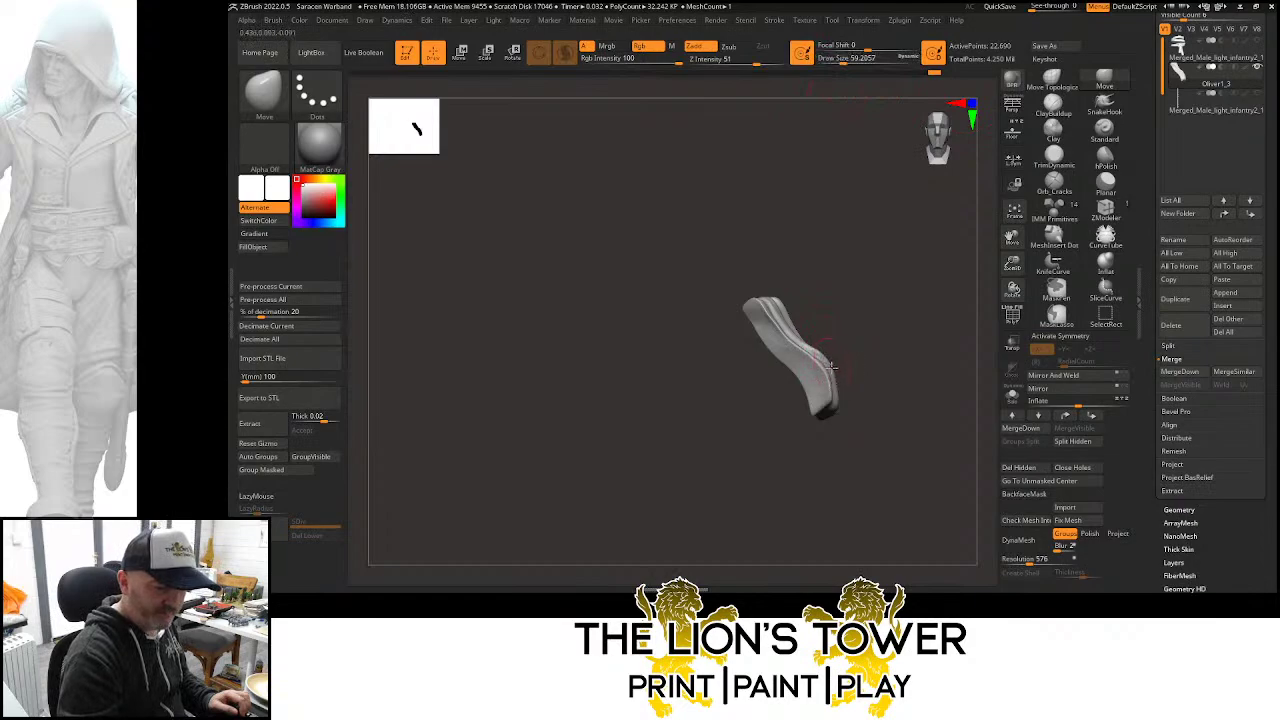
left_click_drag(925, 348, 917, 306)
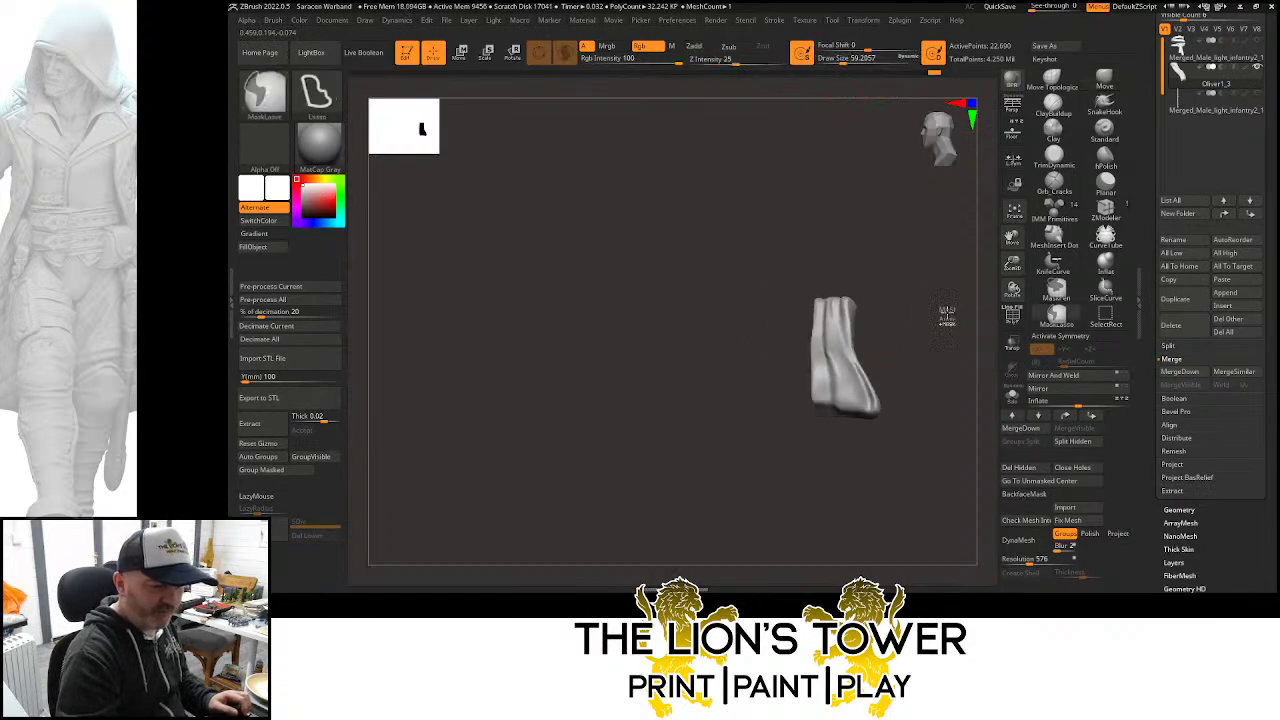
Isolate the hip cloth again and pull its lower rear corner outward with the Move brush at draw size about 101
left_click(941, 302, "ctrl+shift")
left_click(932, 301, "ctrl+shift")
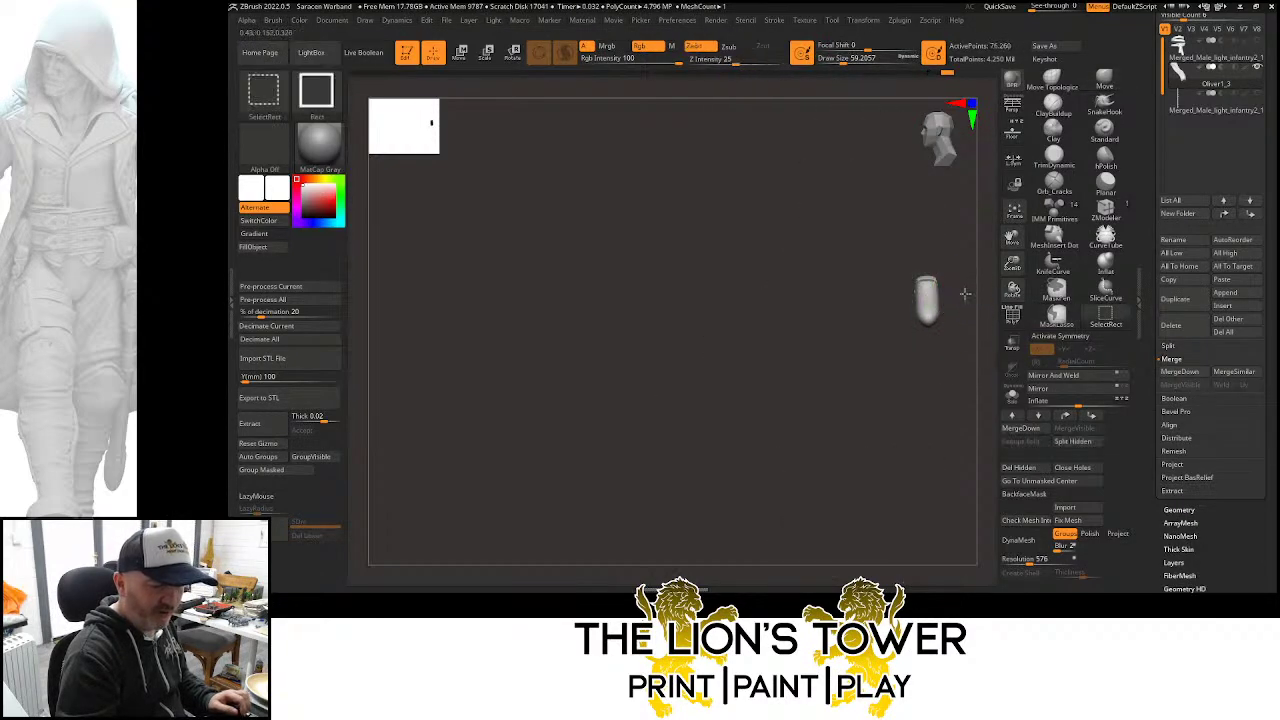
left_click(964, 294, "ctrl+shift")
left_click(858, 372, "ctrl+shift")
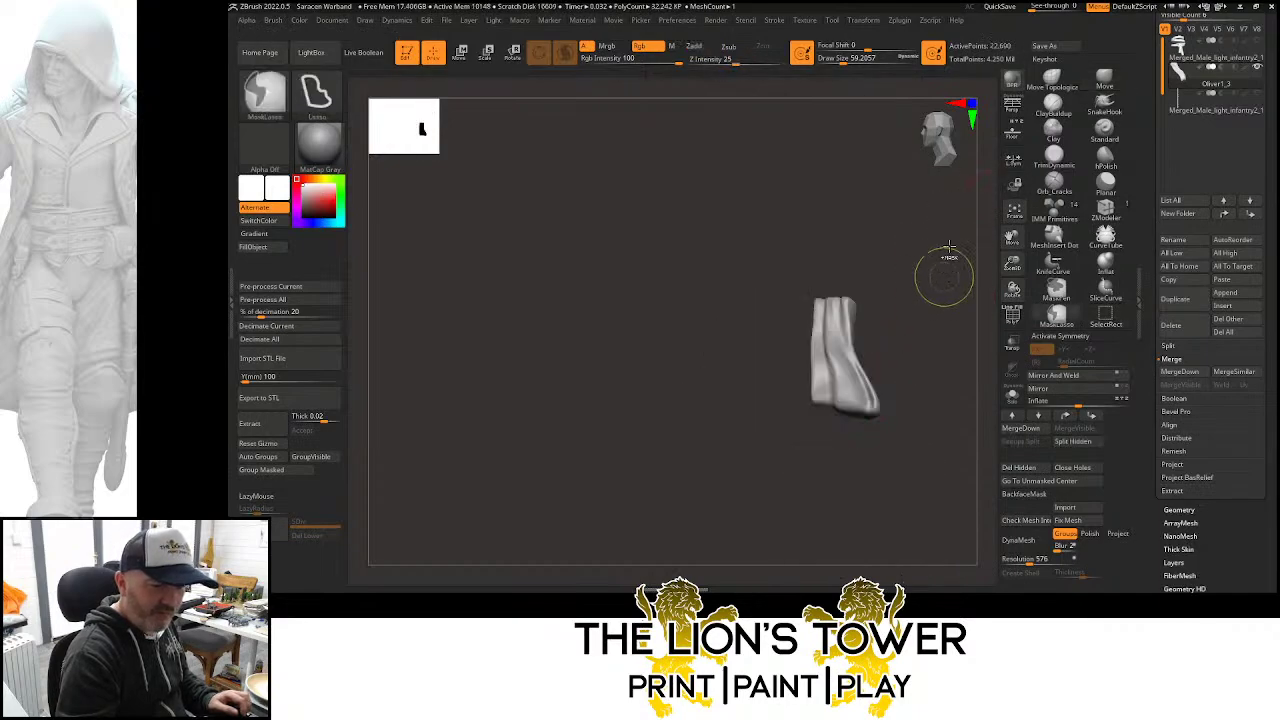
left_click_drag(851, 59, 850, 59)
mouse_move(937, 254)
left_mouse_down()
mouse_move(893, 391)
mouse_move(875, 359)
mouse_move(871, 423)
mouse_move(848, 402)
mouse_move(866, 420)
left_mouse_up()
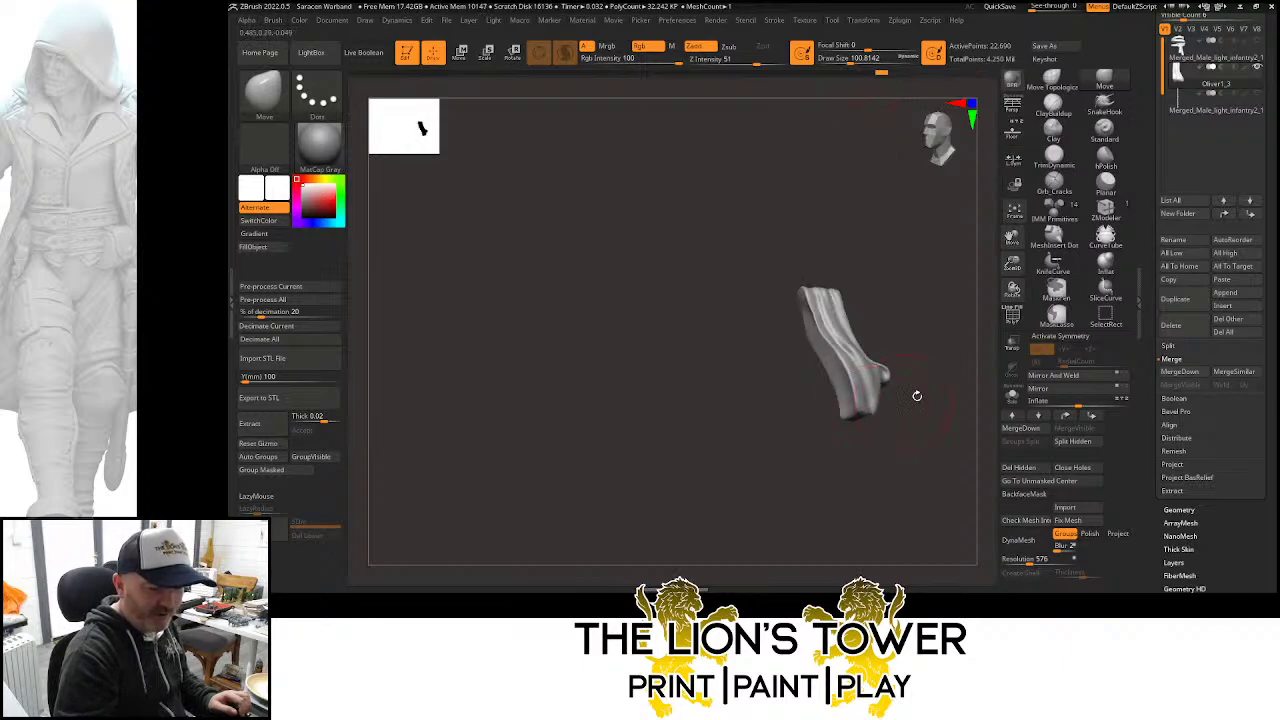
Show the full figure and fit the hip cloth against the thigh with the Move Topological brush at draw size about 104
left_click(953, 317, "ctrl+shift")
mouse_move(976, 303)
left_mouse_down()
mouse_move(960, 378)
mouse_move(912, 352)
mouse_move(908, 322)
left_mouse_up()
left_click(1053, 80)
left_click(851, 61)
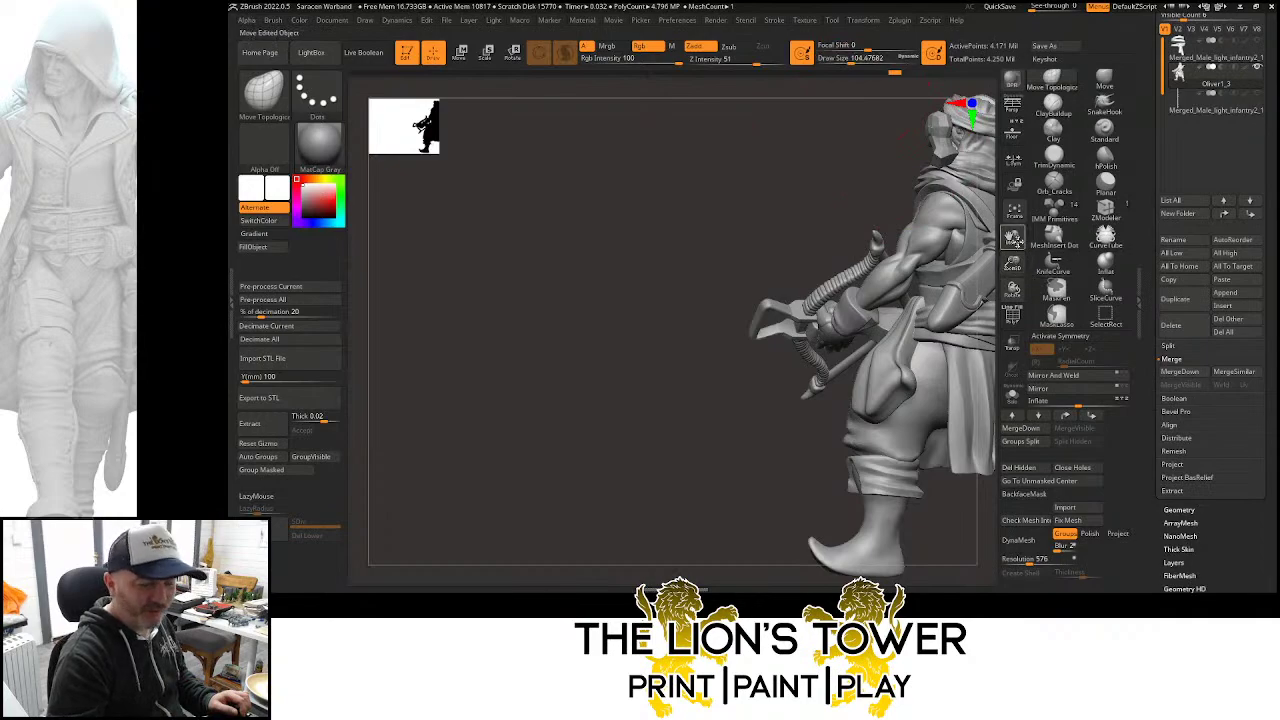
left_click_drag(1012, 238, 954, 242)
Isolate the left hip cloth and deepen its folds with the Orb_Cracks brush at draw size about 14
left_click(1054, 184)
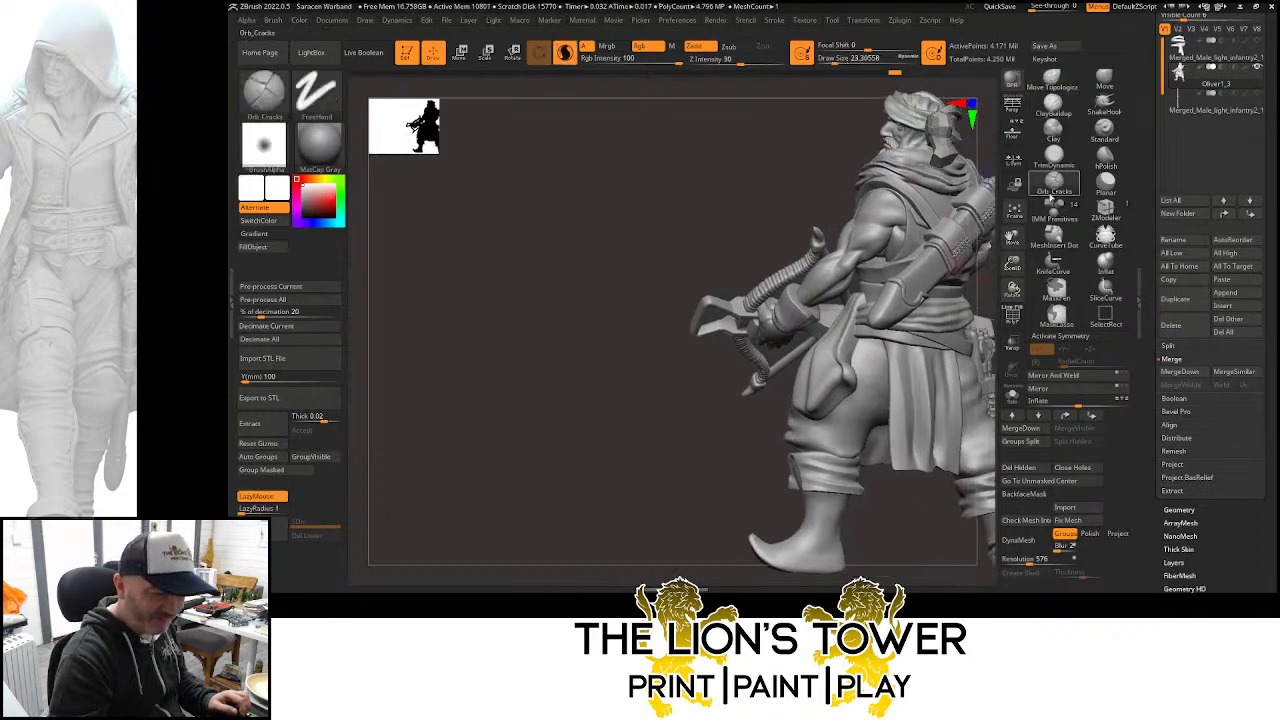
left_click_drag(874, 512, 911, 523)
left_click(848, 380, "ctrl+shift")
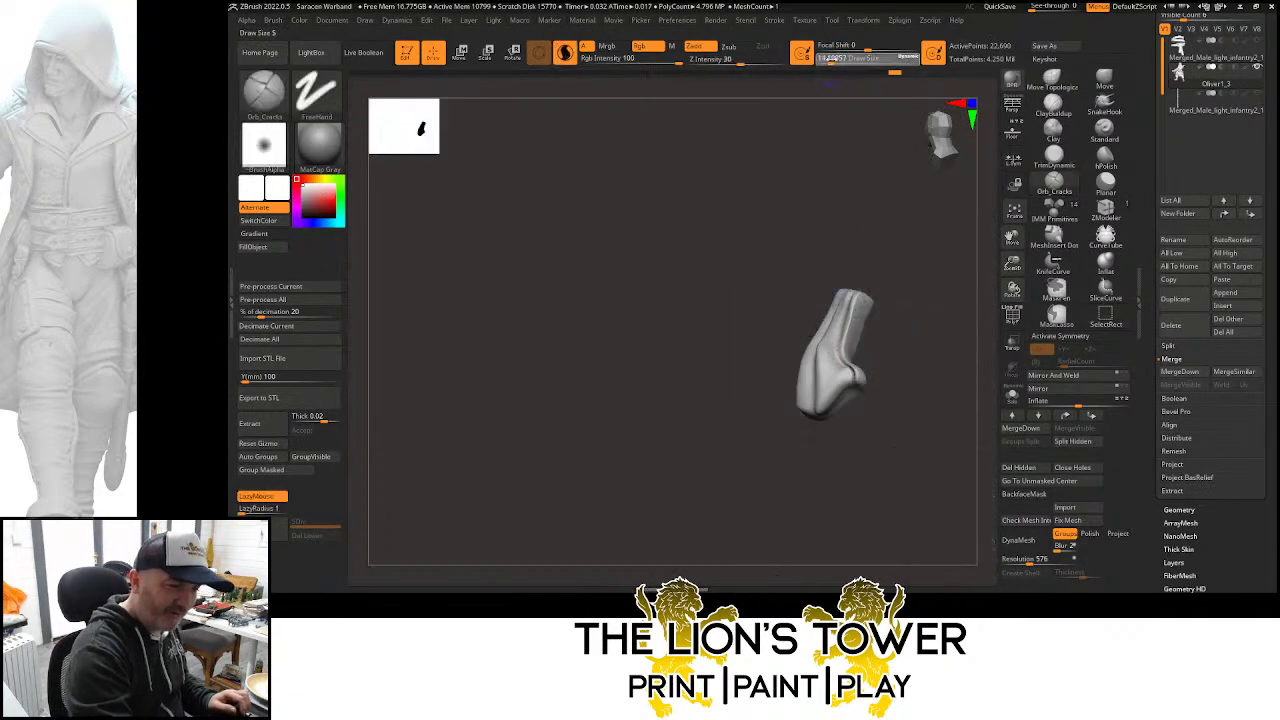
mouse_move(913, 314)
left_mouse_down()
mouse_move(897, 280)
mouse_move(852, 382)
mouse_move(828, 342)
mouse_move(844, 386)
mouse_move(809, 300)
mouse_move(812, 420)
mouse_move(820, 272)
mouse_move(811, 416)
left_mouse_up()
mouse_move(877, 180)
left_mouse_down()
mouse_move(874, 260)
mouse_move(891, 232)
left_mouse_up()
Build up the hip cloth's wavy end with the ClayBuildup brush at draw size about 23, smoothing it and undoing the last stroke
left_click(1053, 105)
left_click(834, 60)
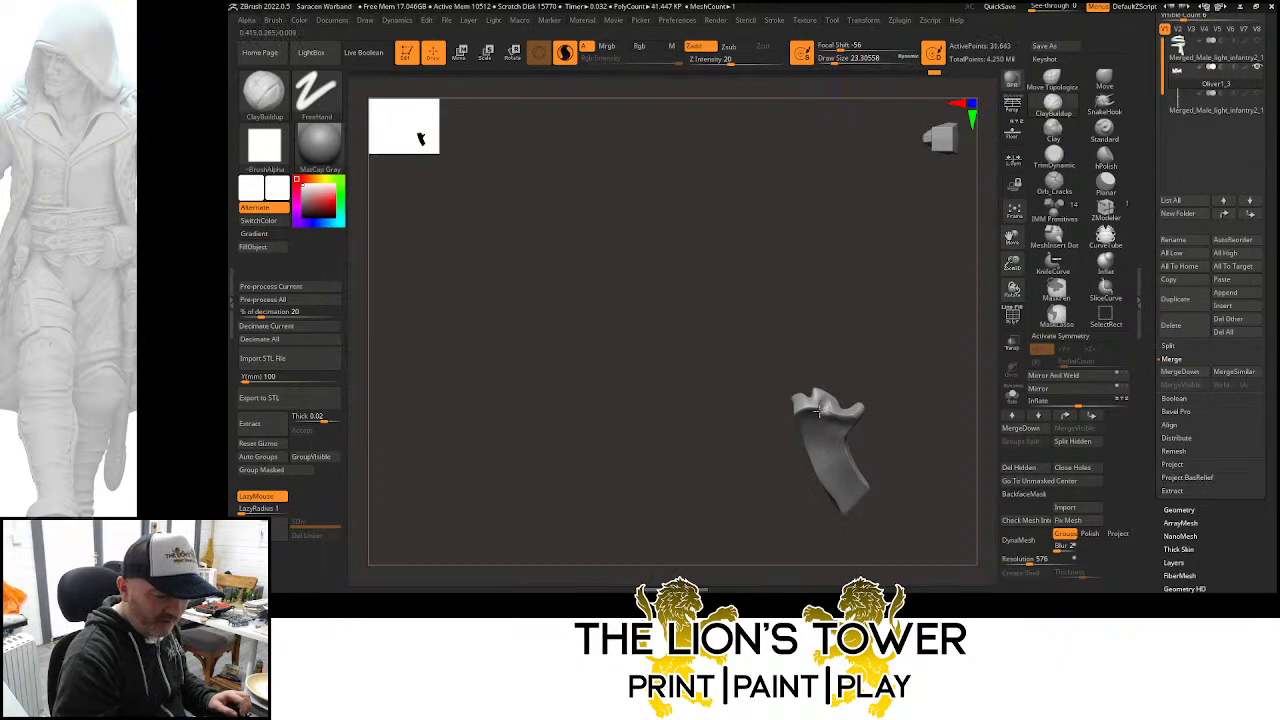
mouse_move(819, 411)
left_mouse_down()
mouse_move(838, 405)
mouse_move(838, 381)
mouse_move(829, 424)
left_mouse_up()
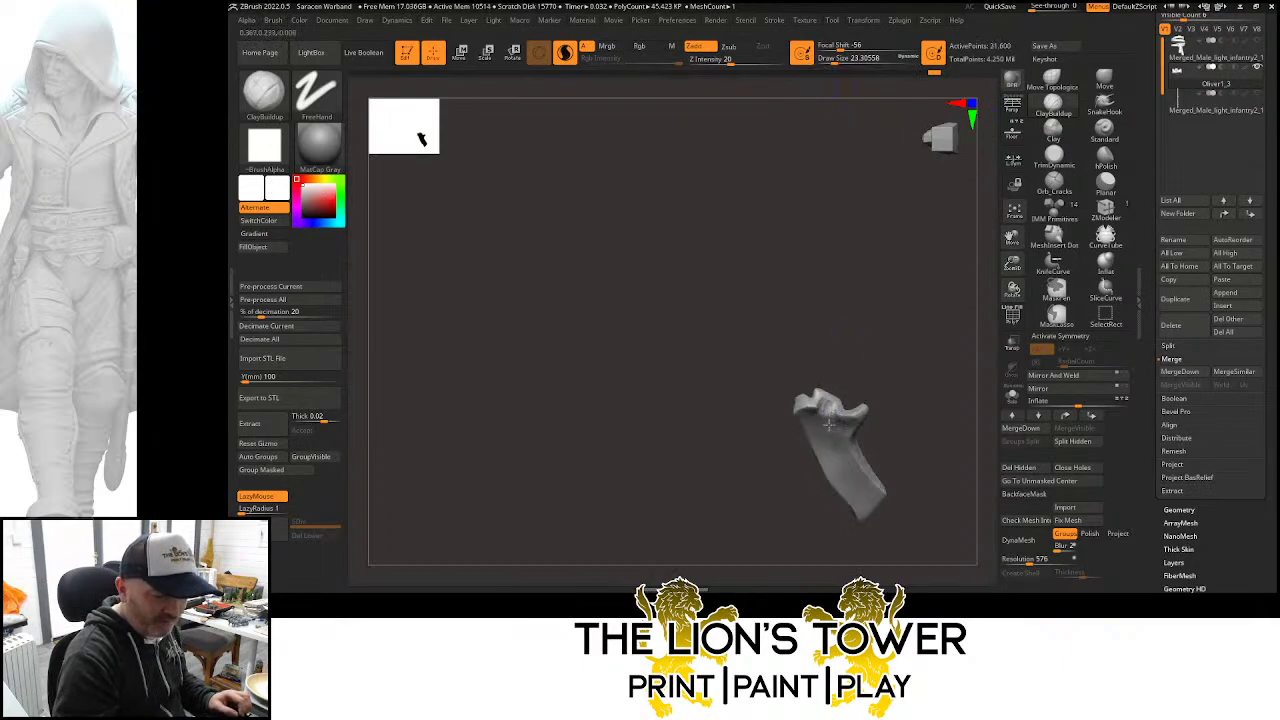
mouse_move(886, 372)
left_mouse_down("ctrl")
mouse_move(871, 329)
mouse_move(888, 396)
mouse_move(840, 427)
mouse_move(891, 272)
left_mouse_up("ctrl")
left_click_drag(820, 396, 818, 406, "shift")
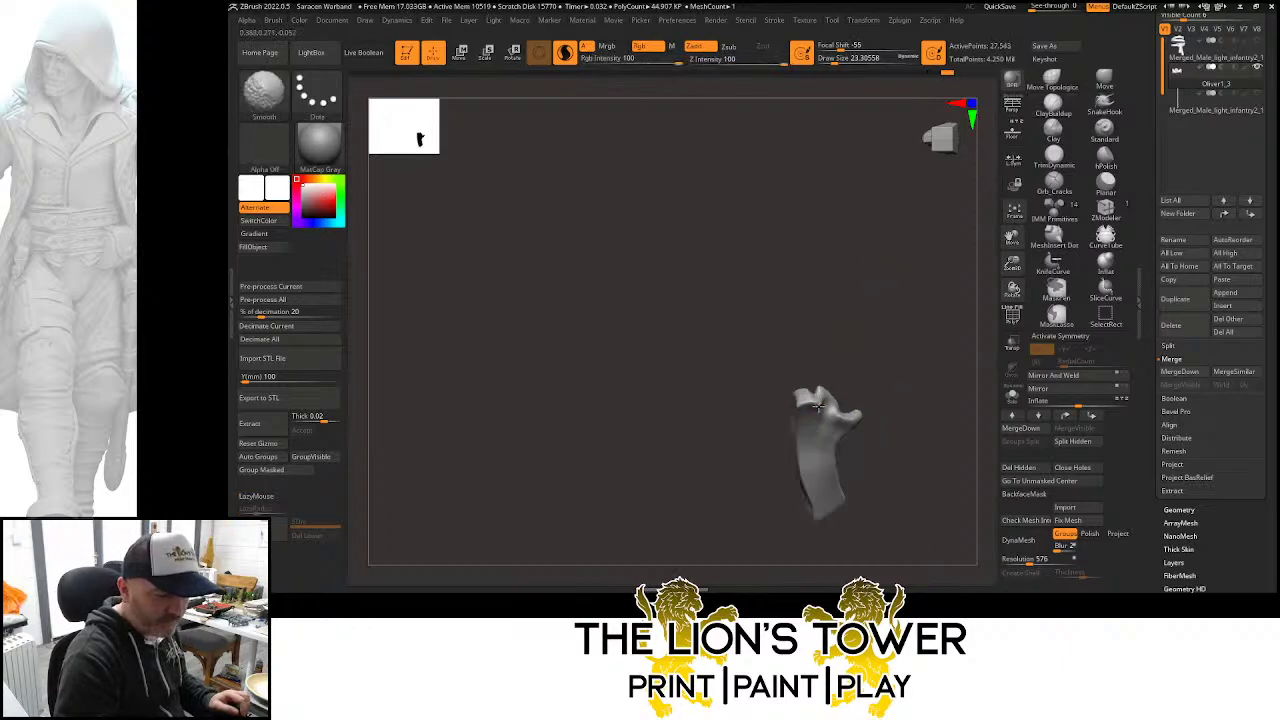
key("ctrl+z")
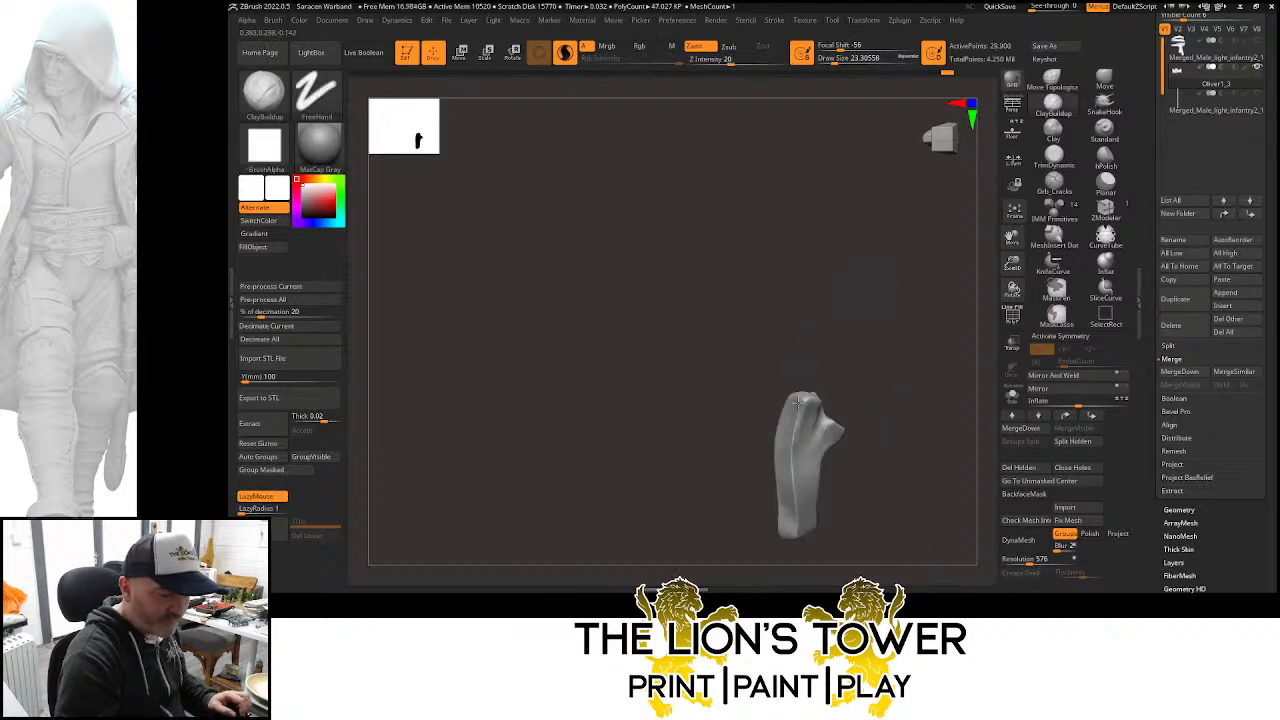
Fill out the fold along the hip cloth with ClayBuildup strokes, raising the draw size to about 33
left_click_drag(795, 398, 788, 457)
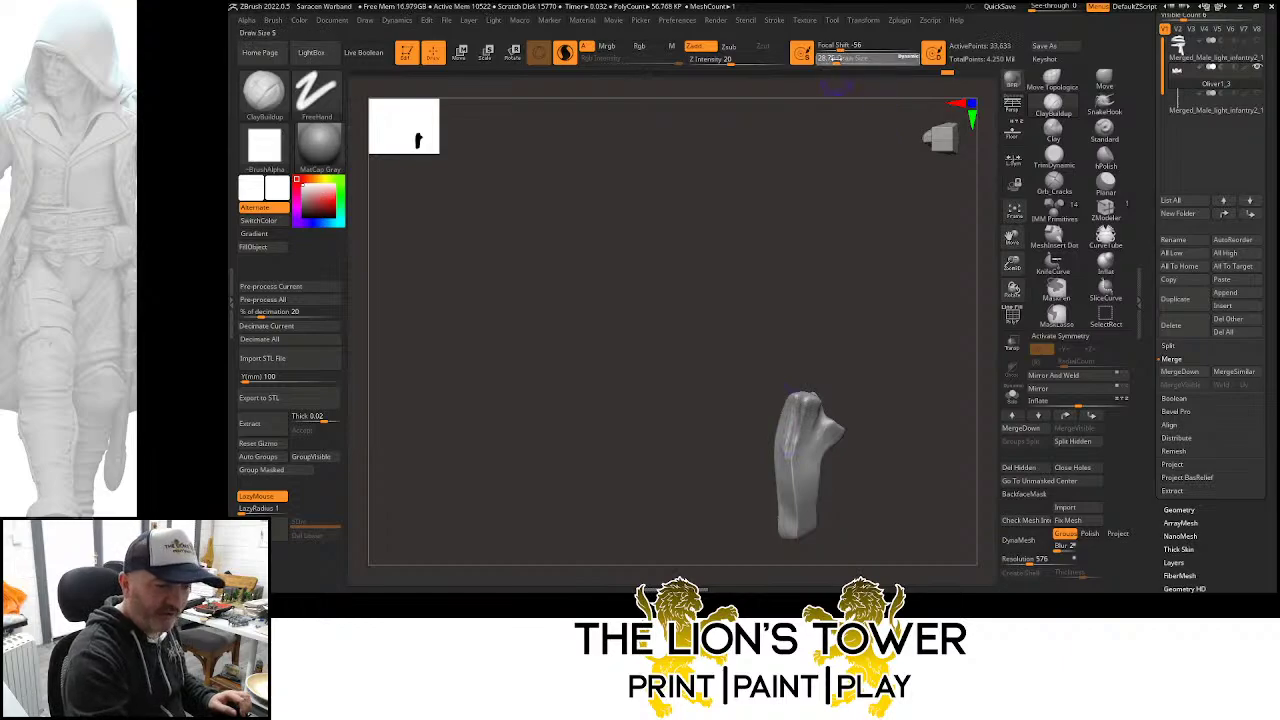
left_click(840, 60)
left_click_drag(877, 286, 858, 325, "ctrl")
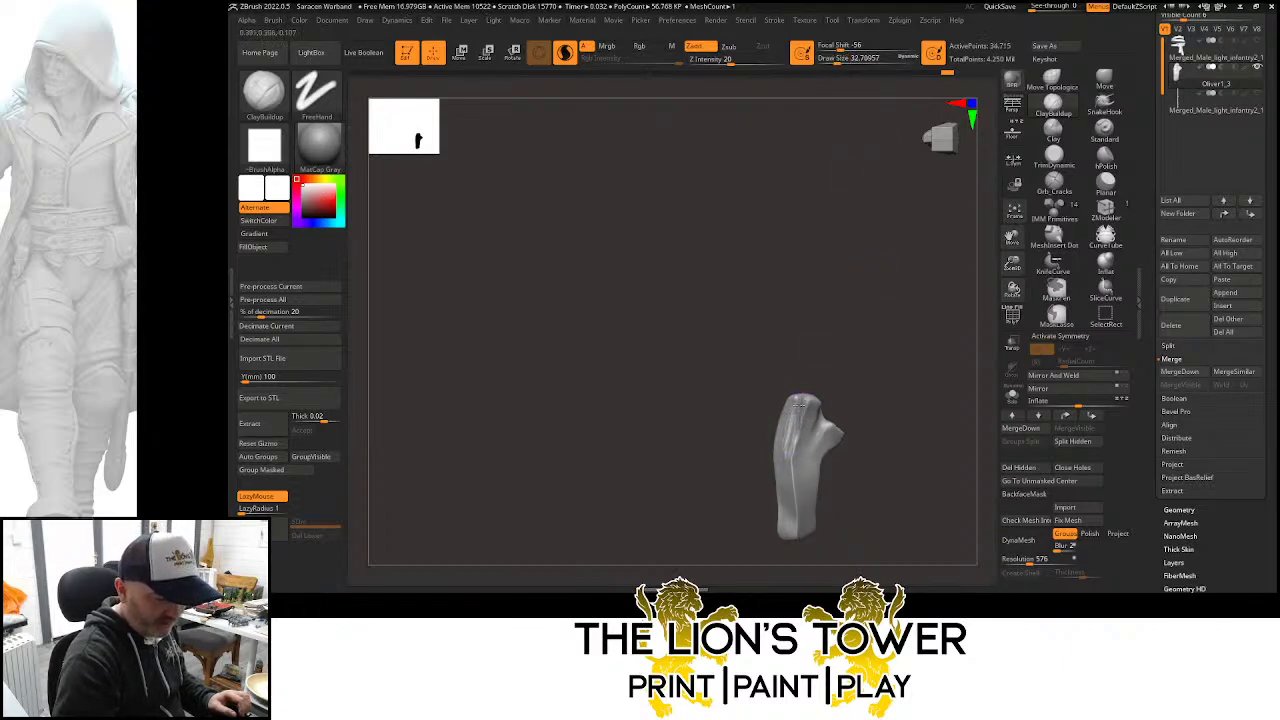
left_click_drag(796, 404, 795, 500)
Smooth the valleys between the hip cloth's folds and show the full figure again
mouse_move(904, 324)
left_mouse_down("ctrl")
mouse_move(926, 345)
mouse_move(911, 377)
mouse_move(861, 363)
mouse_move(796, 398)
left_mouse_up("ctrl")
left_click_drag(850, 380, 810, 396)
left_click_drag(804, 350, 762, 400)
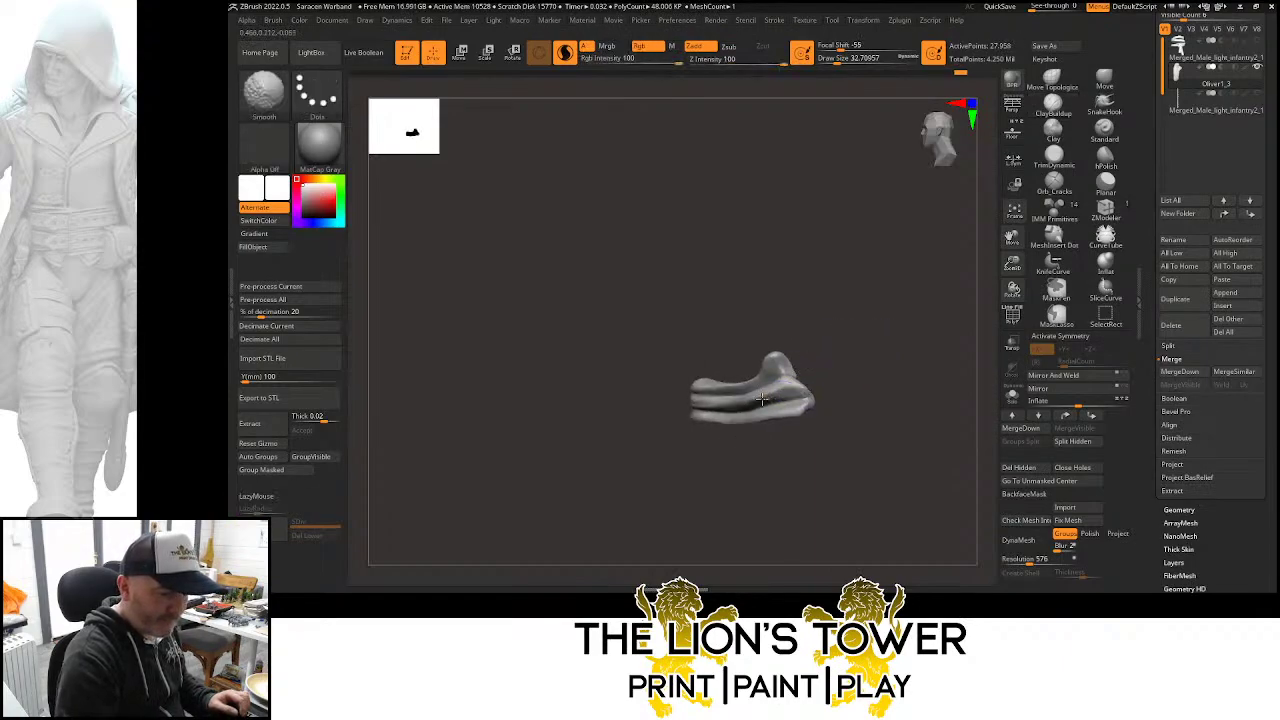
mouse_move(800, 336)
left_mouse_down()
mouse_move(894, 267)
mouse_move(869, 289)
left_mouse_up()
left_click(921, 341, "ctrl+shift")
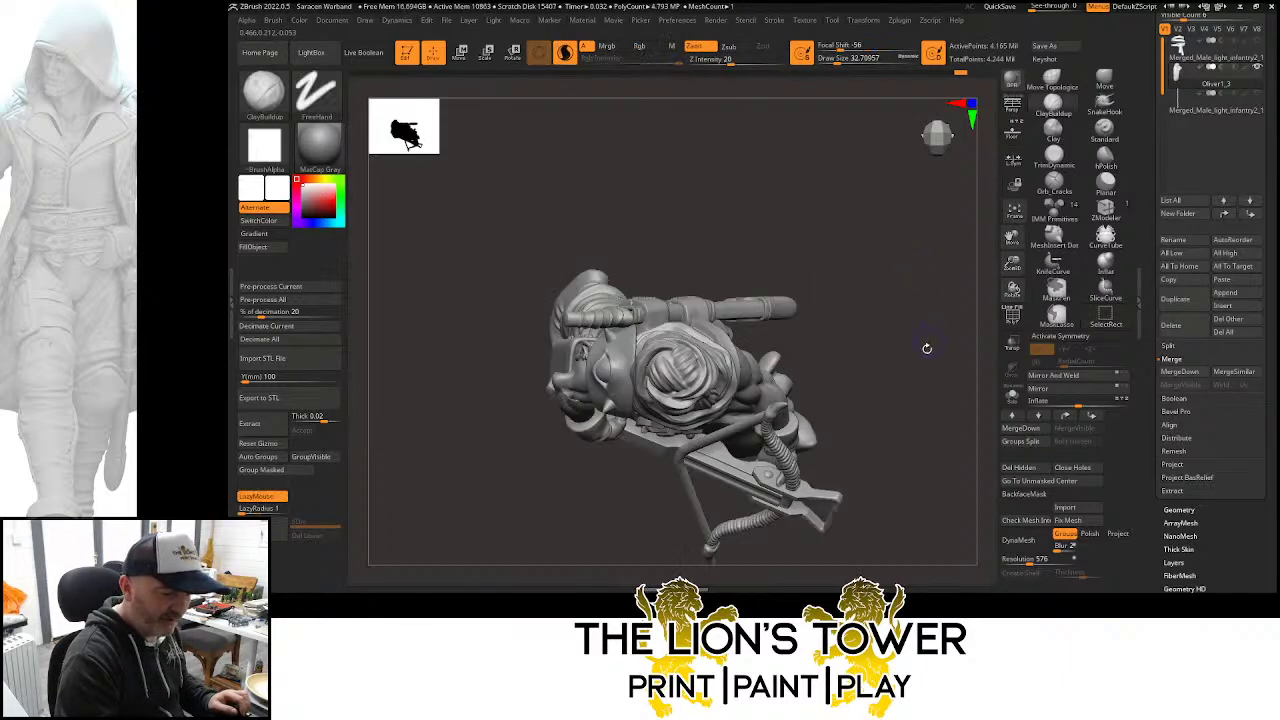
Isolate the waist cloth, reshape its front panel with the Move Topological brush at draw size about 136, and show the full figure
left_click_drag(927, 347, 951, 257)
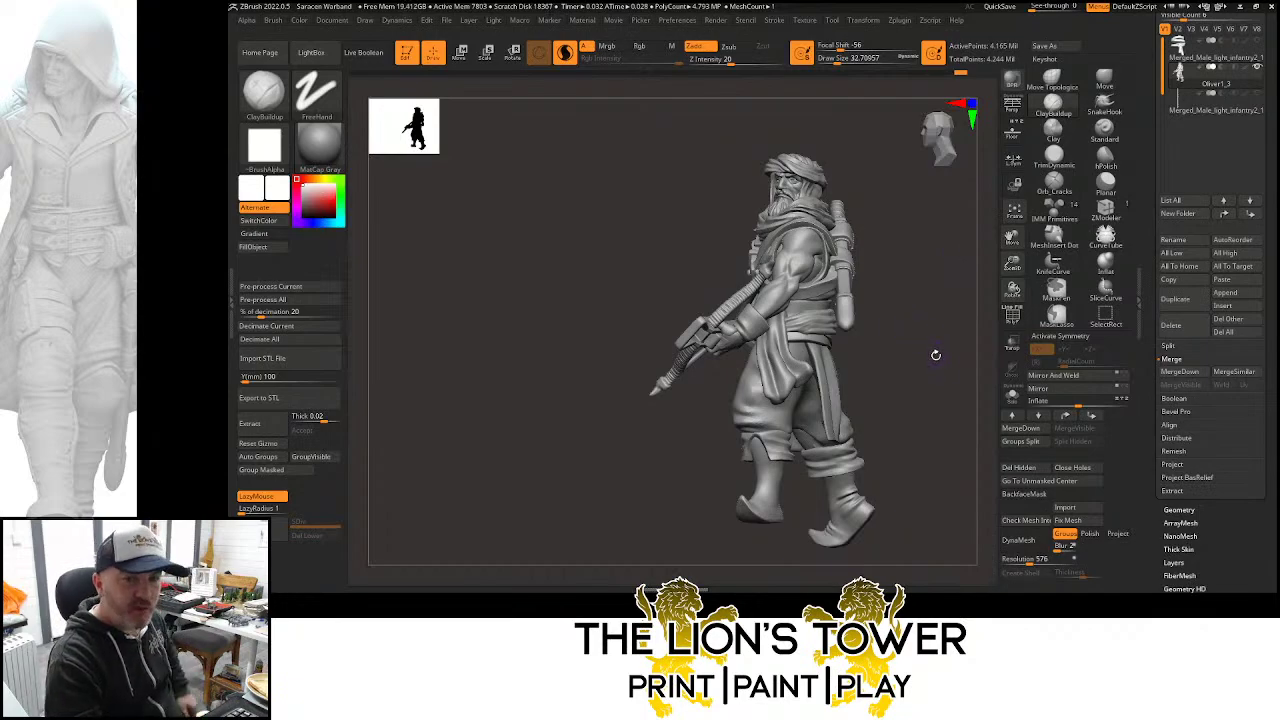
left_click_drag(938, 354, 860, 358)
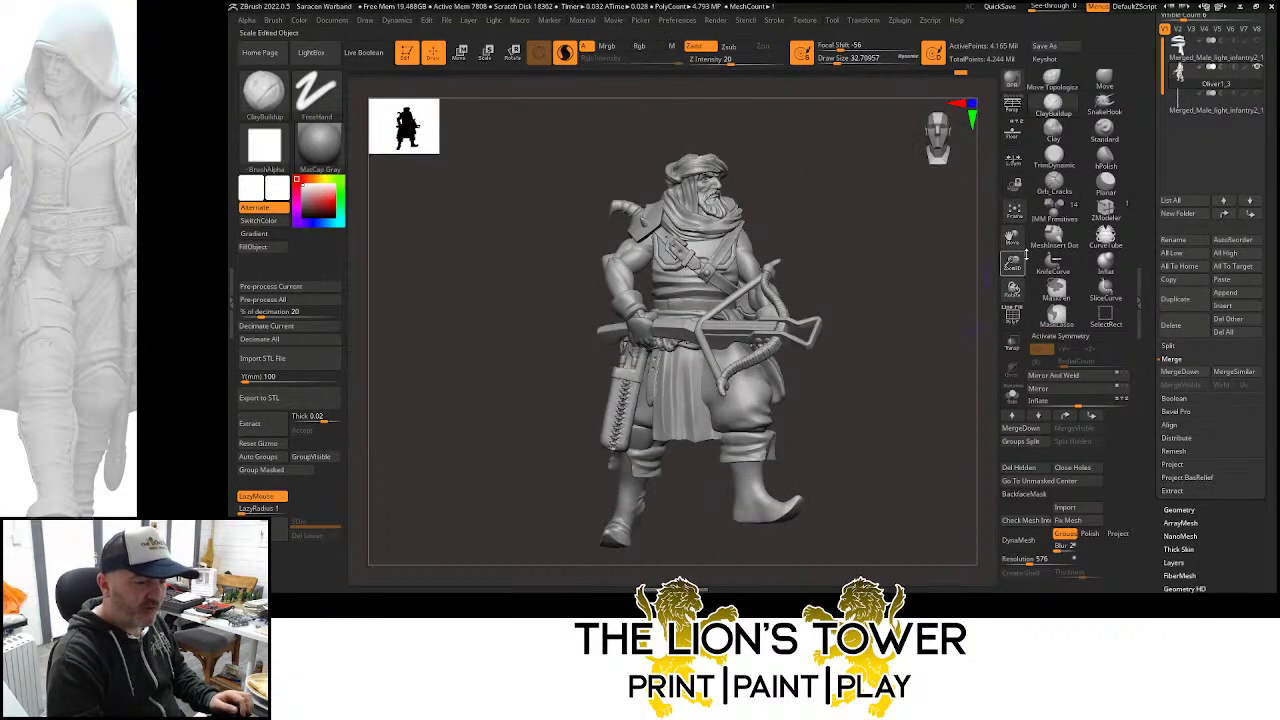
mouse_move(1012, 237)
left_mouse_down()
mouse_move(980, 286)
mouse_move(939, 256)
mouse_move(988, 230)
mouse_move(1010, 269)
mouse_move(946, 291)
mouse_move(958, 290)
left_mouse_up()
left_click(1047, 82)
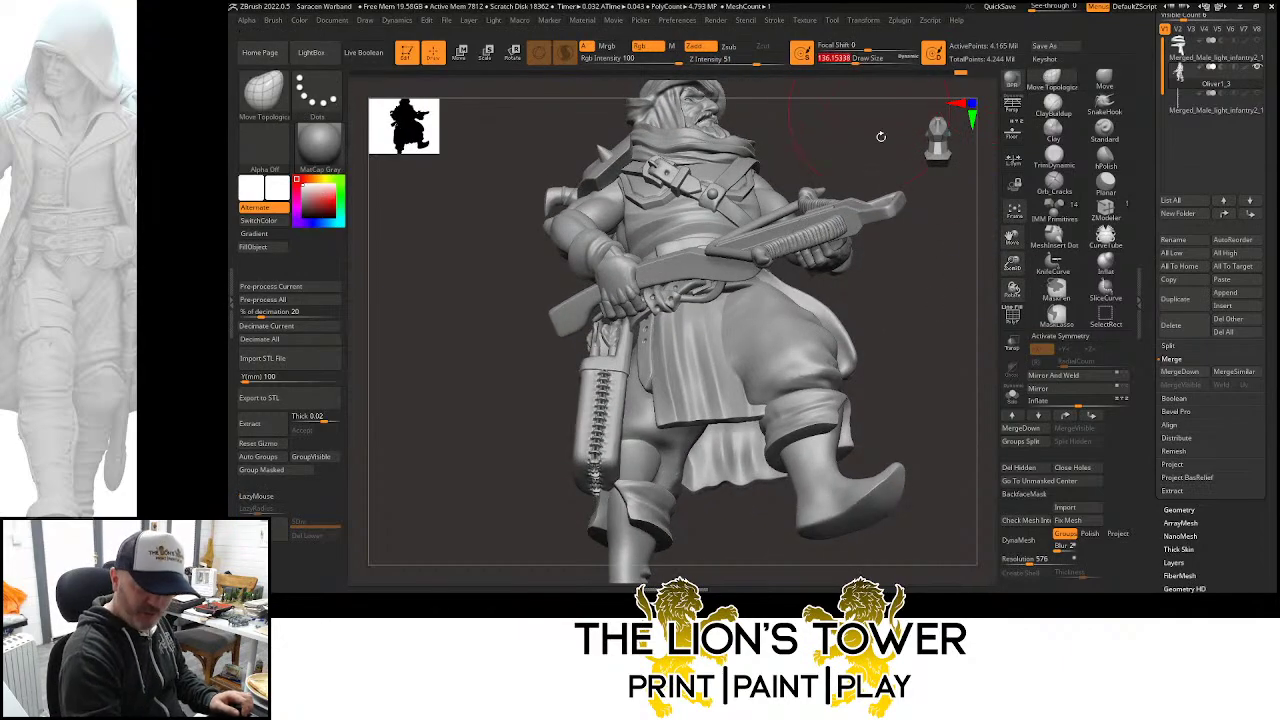
mouse_move(880, 137)
left_mouse_down()
mouse_move(922, 270)
mouse_move(840, 274)
mouse_move(901, 271)
mouse_move(911, 217)
mouse_move(905, 285)
mouse_move(878, 232)
left_mouse_up()
left_click(722, 335, "ctrl+shift")
left_click_drag(791, 314, 704, 310)
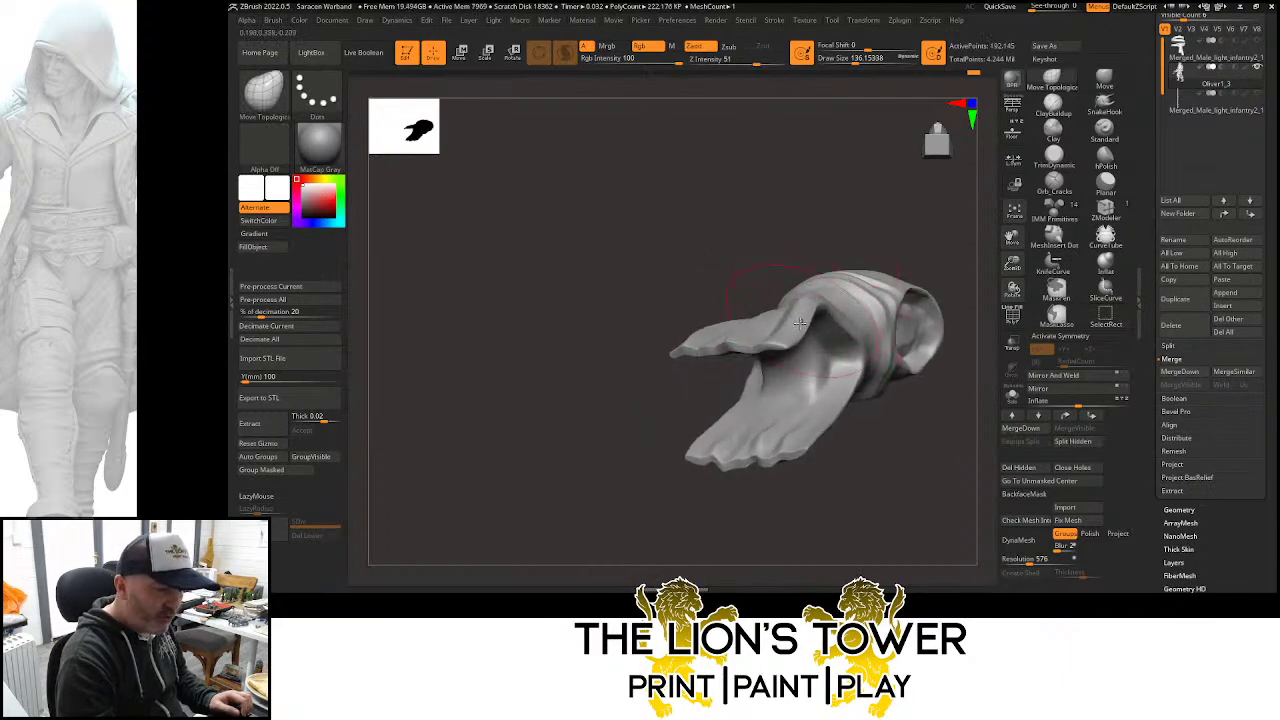
left_click_drag(769, 307, 810, 222)
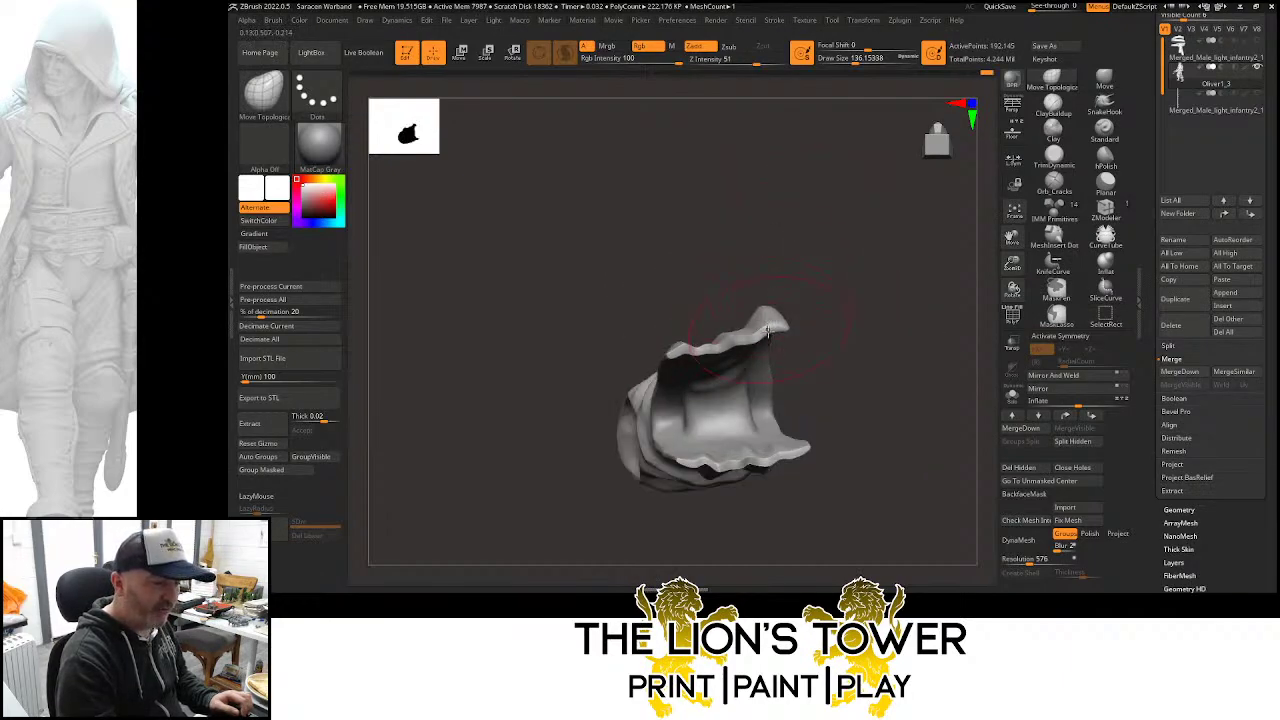
left_click(810, 222, "ctrl+shift")
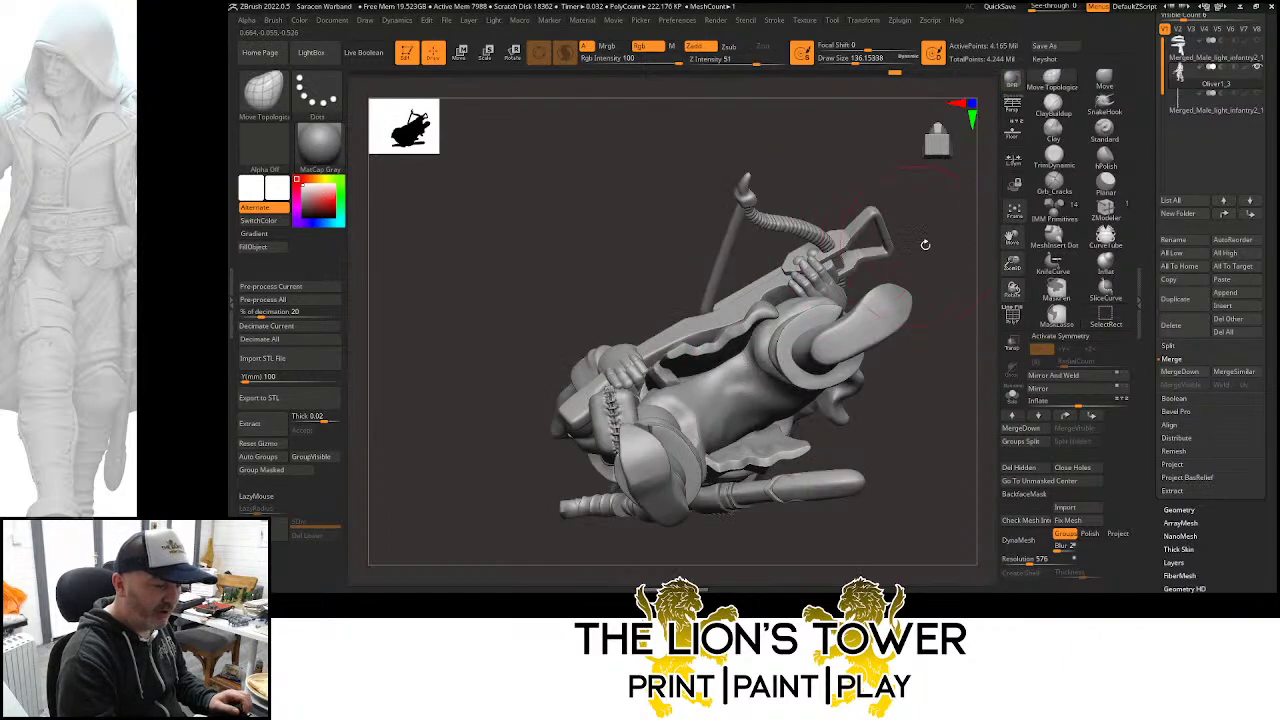
Isolate the waist cloth again, pull the front panel's side edge outward over the thigh, and bring back the full figure
left_click_drag(923, 243, 900, 330)
left_click(820, 222, "ctrl+shift")
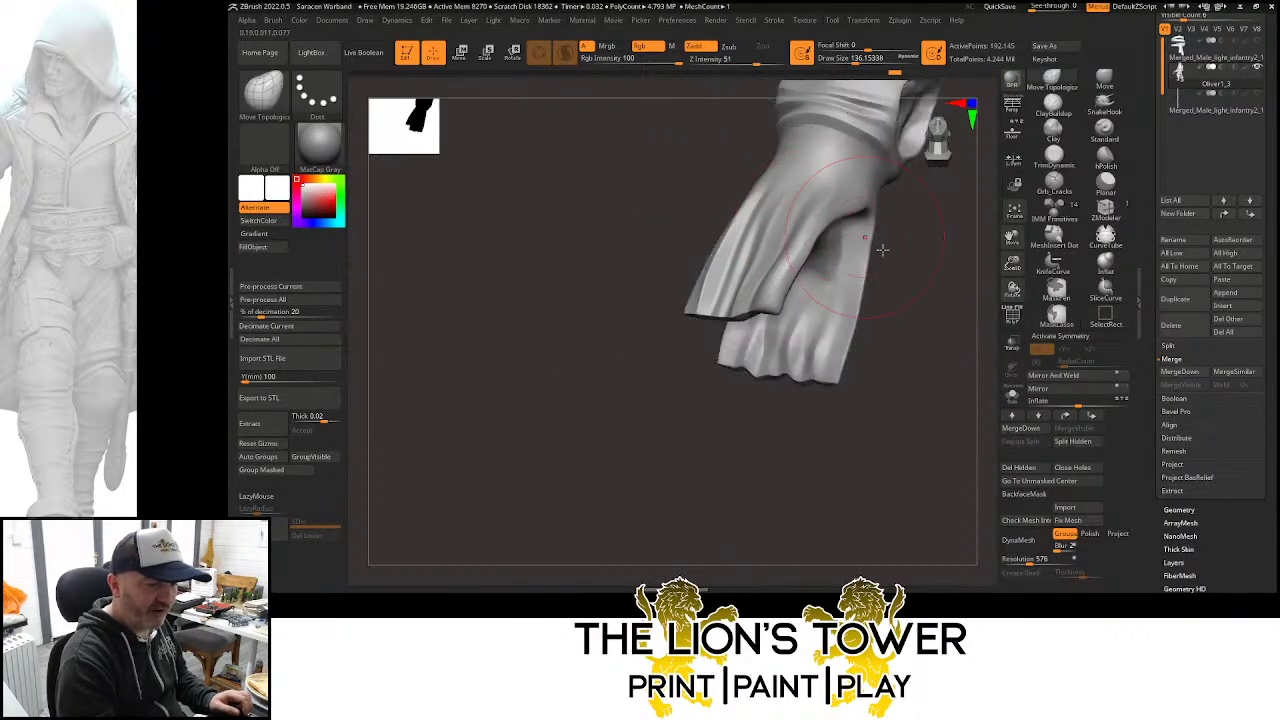
left_click_drag(883, 249, 871, 206)
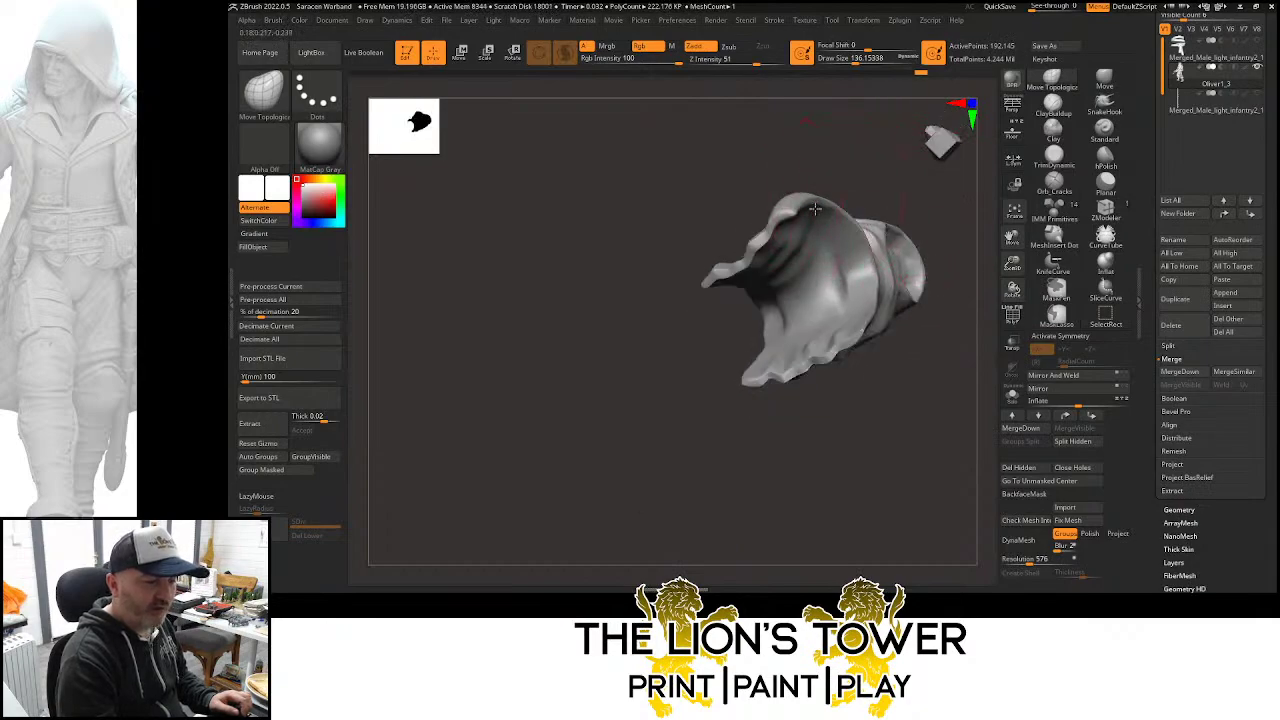
left_click(867, 157, "ctrl+shift")
mouse_move(964, 231)
left_mouse_down()
mouse_move(970, 305)
mouse_move(948, 288)
mouse_move(971, 323)
mouse_move(900, 318)
left_mouse_up()
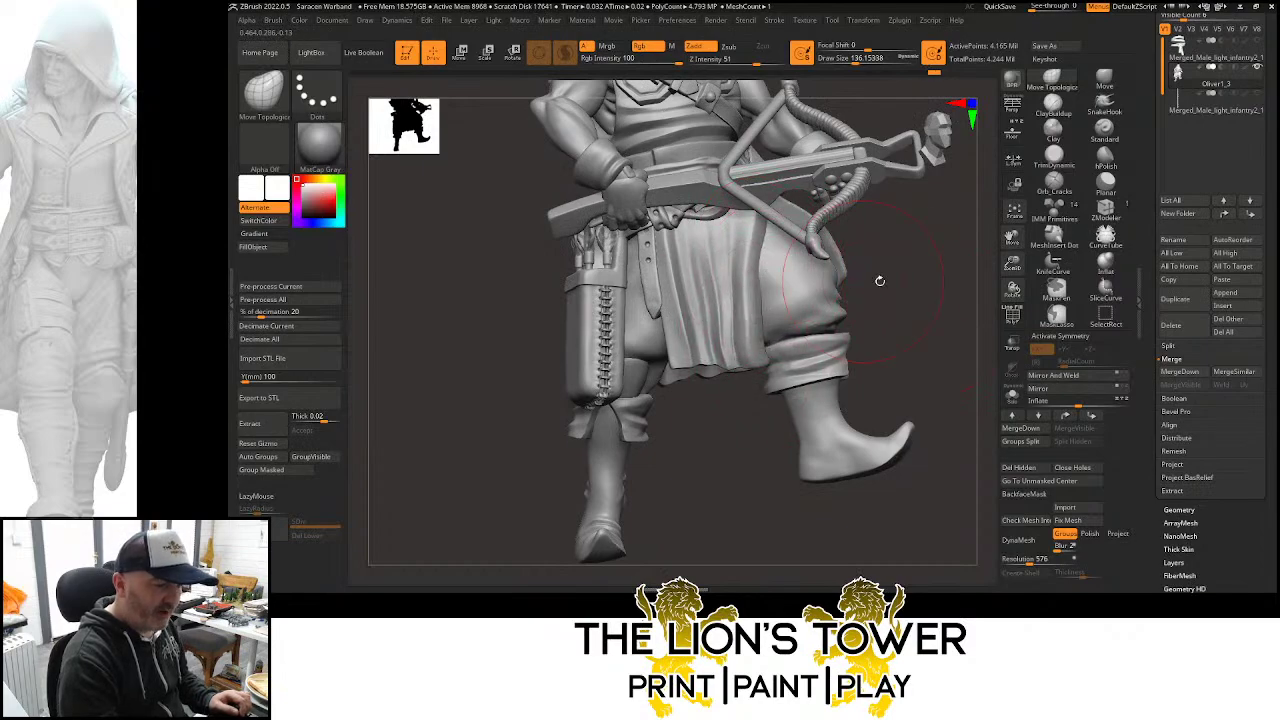
Fit the front waist cloth around the raised thigh and over the legs with Move Topological strokes from several angles
left_click_drag(880, 281, 750, 335)
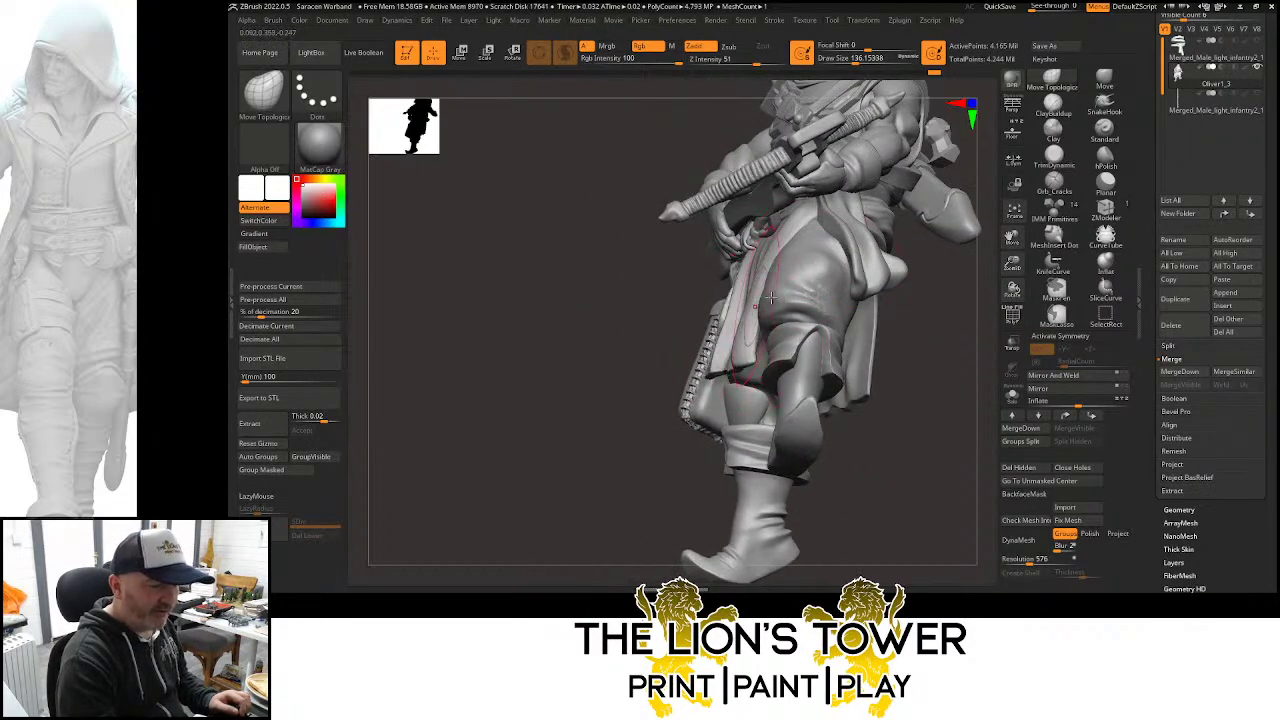
mouse_move(920, 294)
left_mouse_down()
mouse_move(954, 277)
mouse_move(940, 230)
mouse_move(880, 190)
left_mouse_up()
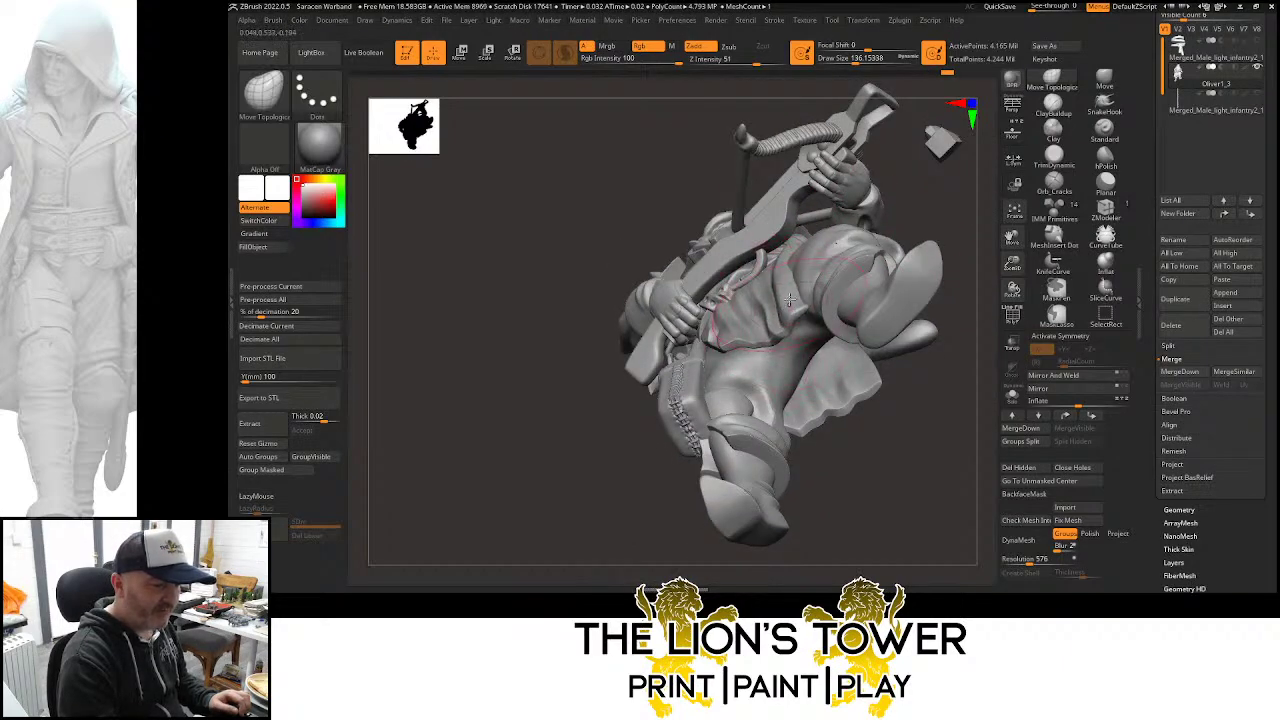
left_click_drag(934, 197, 805, 222)
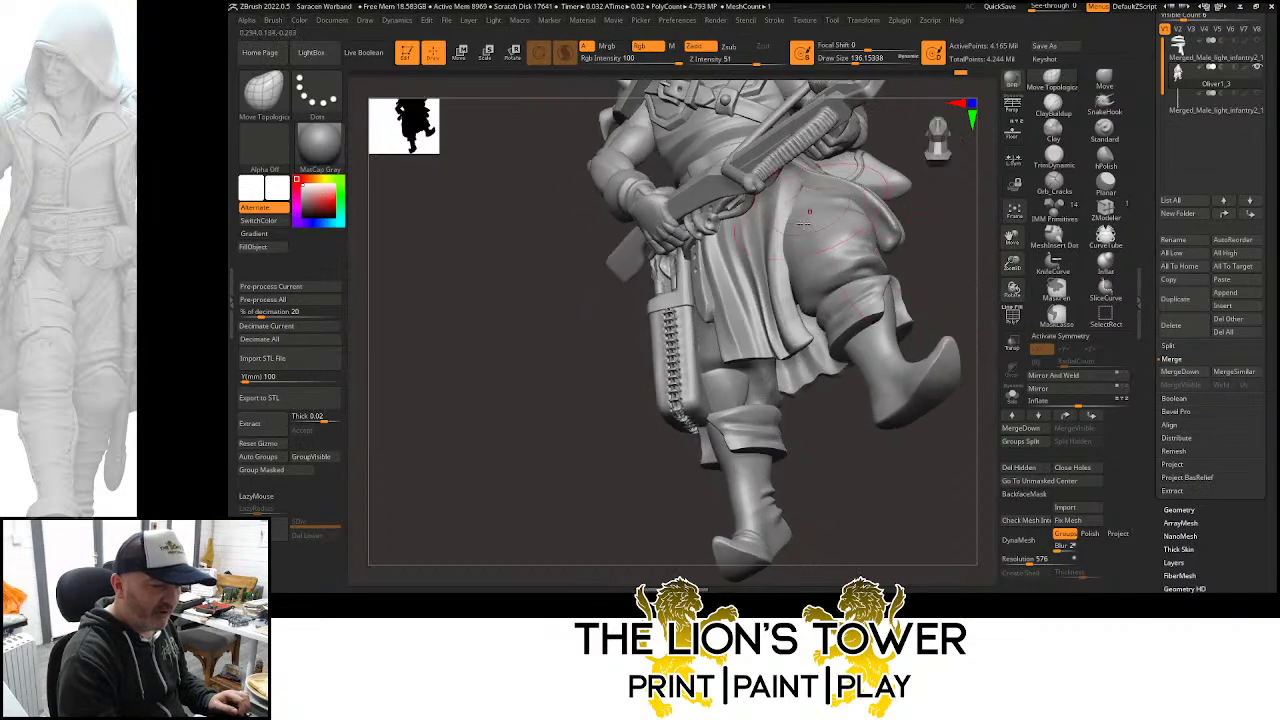
mouse_move(939, 212)
left_mouse_down()
mouse_move(963, 217)
mouse_move(943, 195)
mouse_move(930, 209)
mouse_move(840, 202)
mouse_move(597, 228)
left_mouse_up()
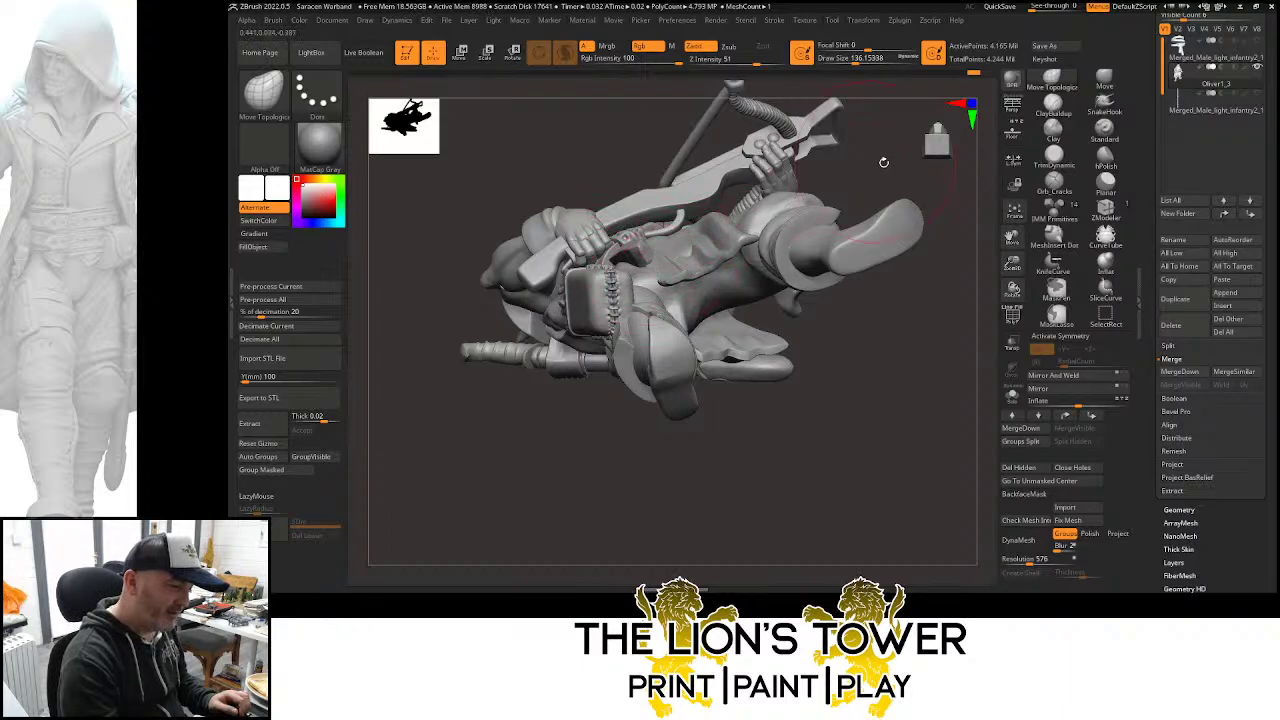
left_click_drag(884, 163, 853, 290)
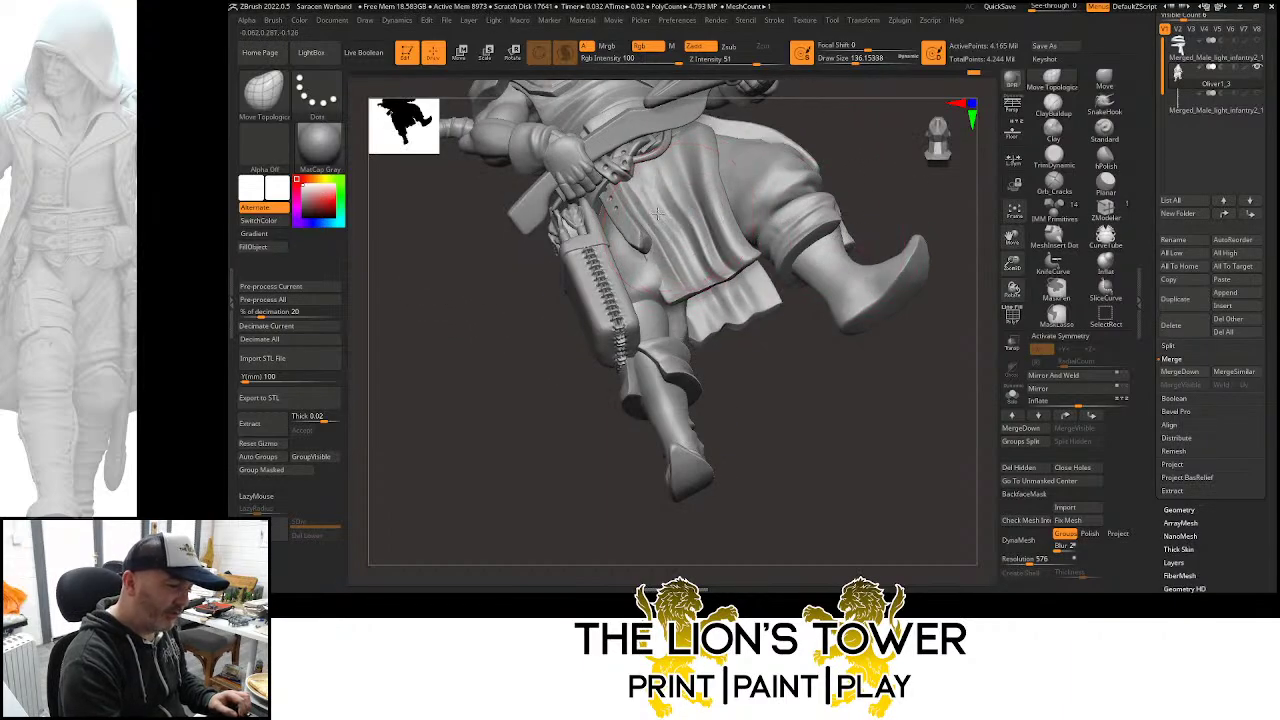
mouse_move(812, 119)
left_mouse_down()
mouse_move(740, 135)
mouse_move(672, 118)
left_mouse_up()
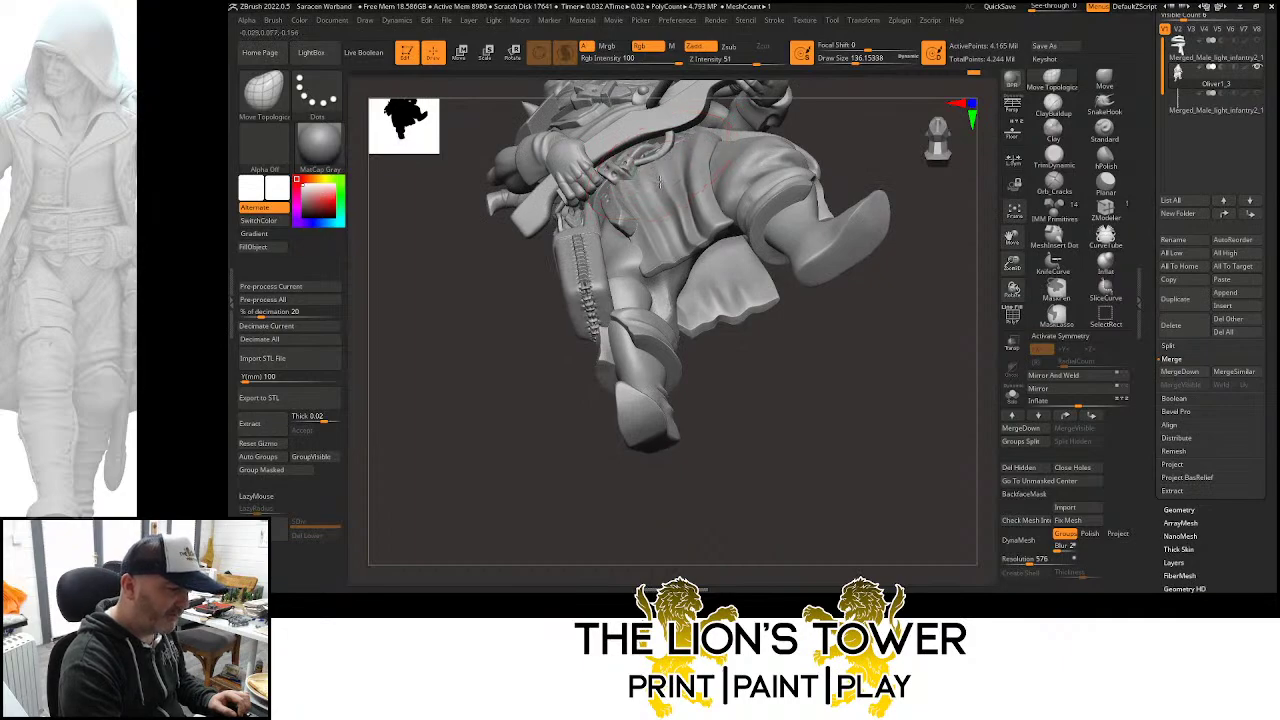
mouse_move(659, 181)
left_mouse_down()
mouse_move(808, 178)
mouse_move(690, 122)
left_mouse_up()
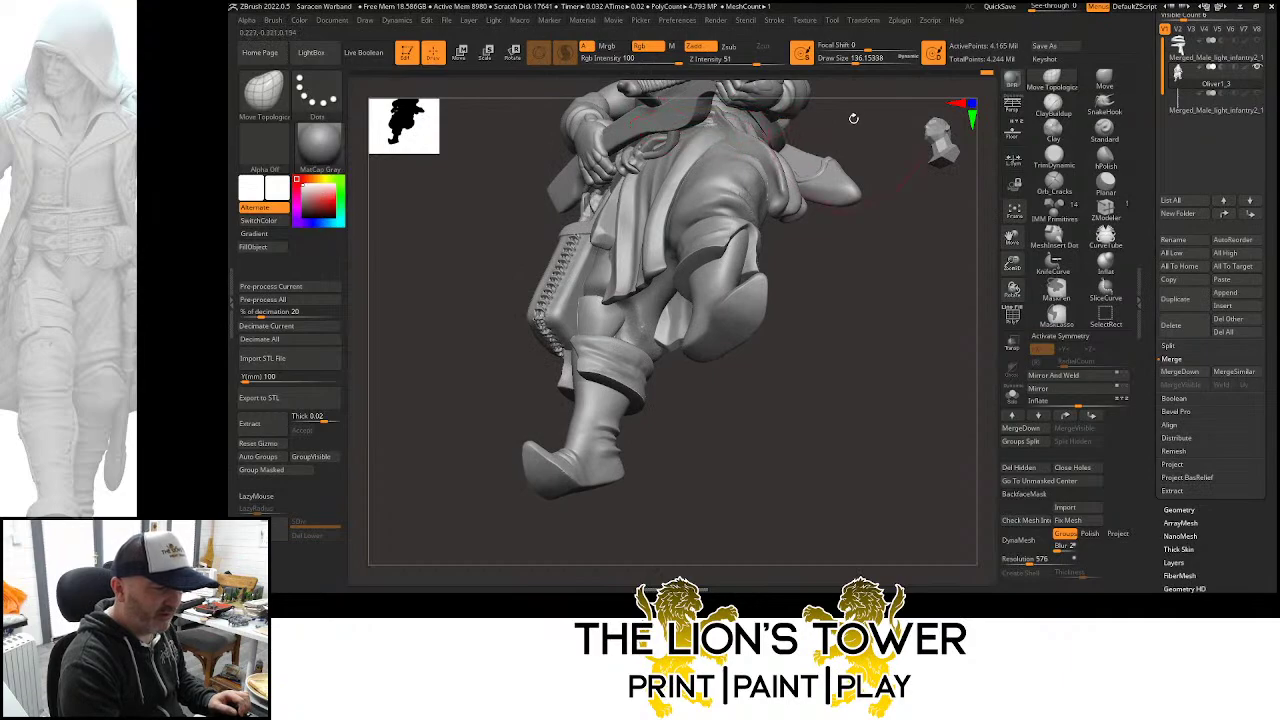
left_click_drag(853, 118, 864, 188)
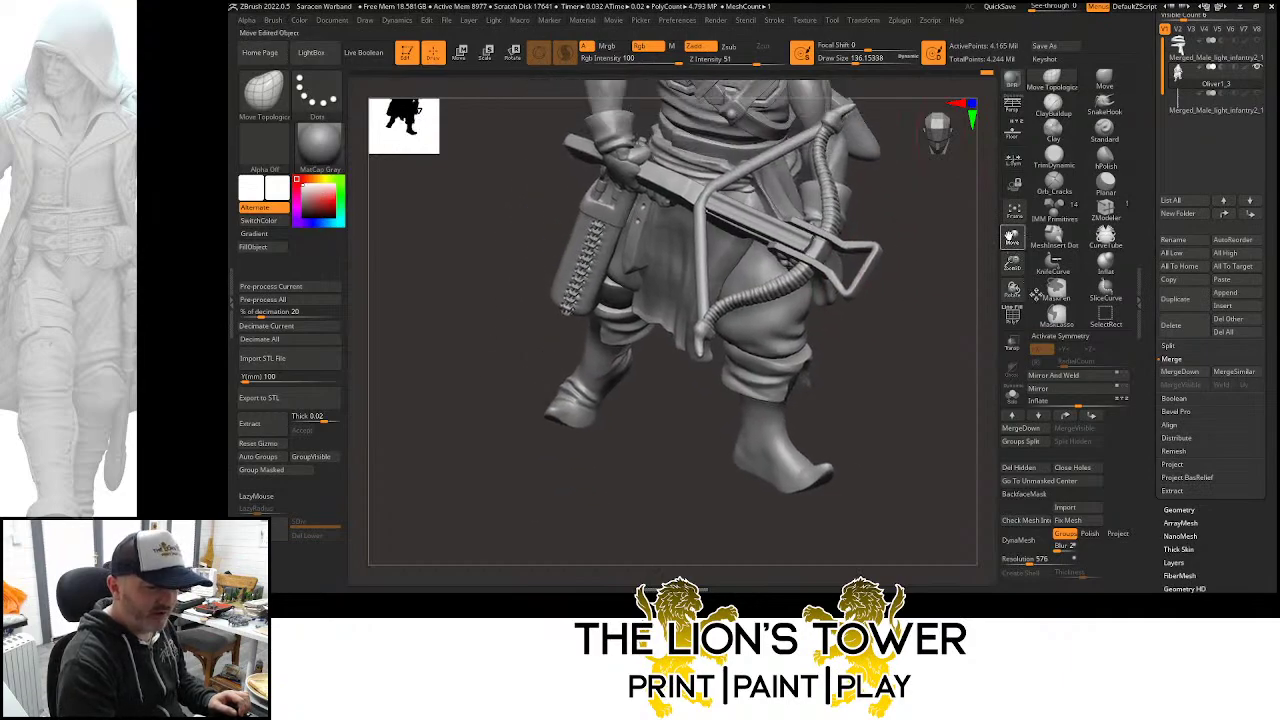
Isolate part of the waist cloth, restore the full figure, and adjust the cloth beneath the crossbow with the Move Topological brush
left_click_drag(1036, 294, 1047, 335)
mouse_move(961, 329)
left_mouse_down()
mouse_move(930, 292)
mouse_move(892, 284)
mouse_move(977, 220)
mouse_move(955, 160)
left_mouse_up()
left_click(862, 290, "ctrl+shift")
mouse_move(830, 360)
left_mouse_down()
mouse_move(817, 366)
mouse_move(848, 410)
left_mouse_up()
left_click_drag(903, 170, 945, 280)
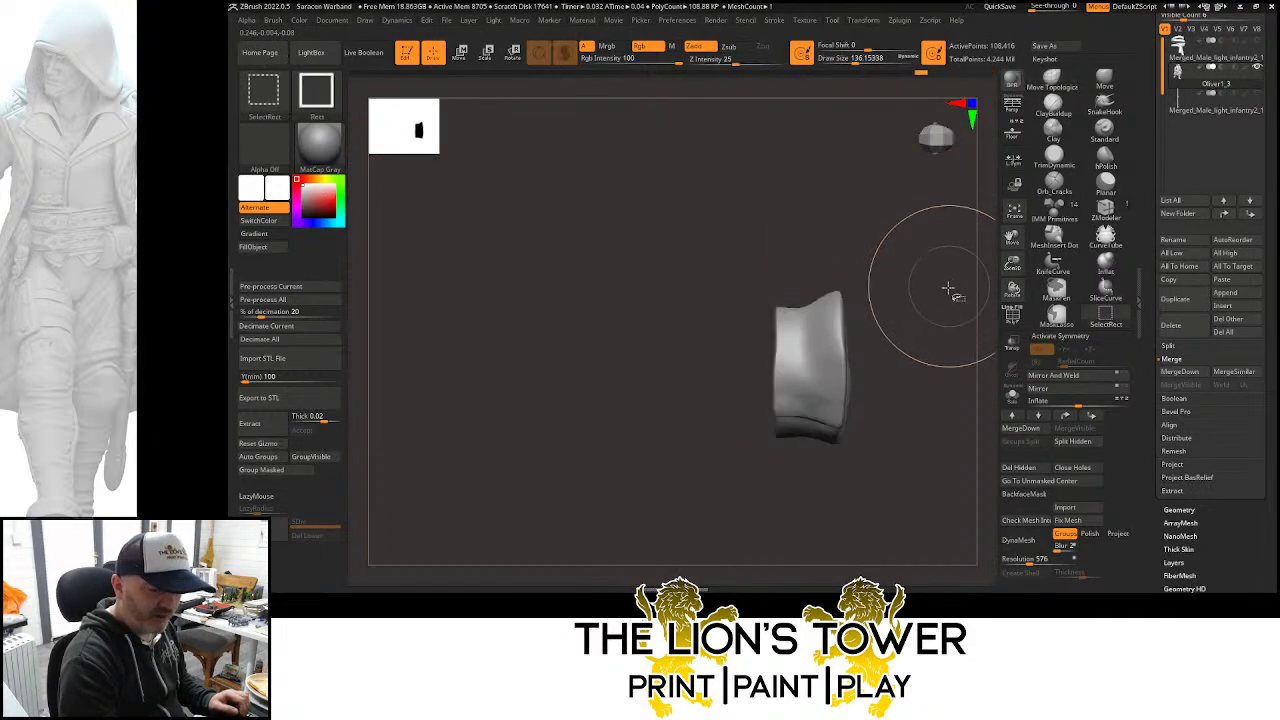
left_click(948, 289, "ctrl+shift")
mouse_move(940, 213)
left_mouse_down()
mouse_move(915, 197)
mouse_move(902, 213)
mouse_move(909, 177)
mouse_move(871, 222)
mouse_move(820, 405)
left_mouse_up()
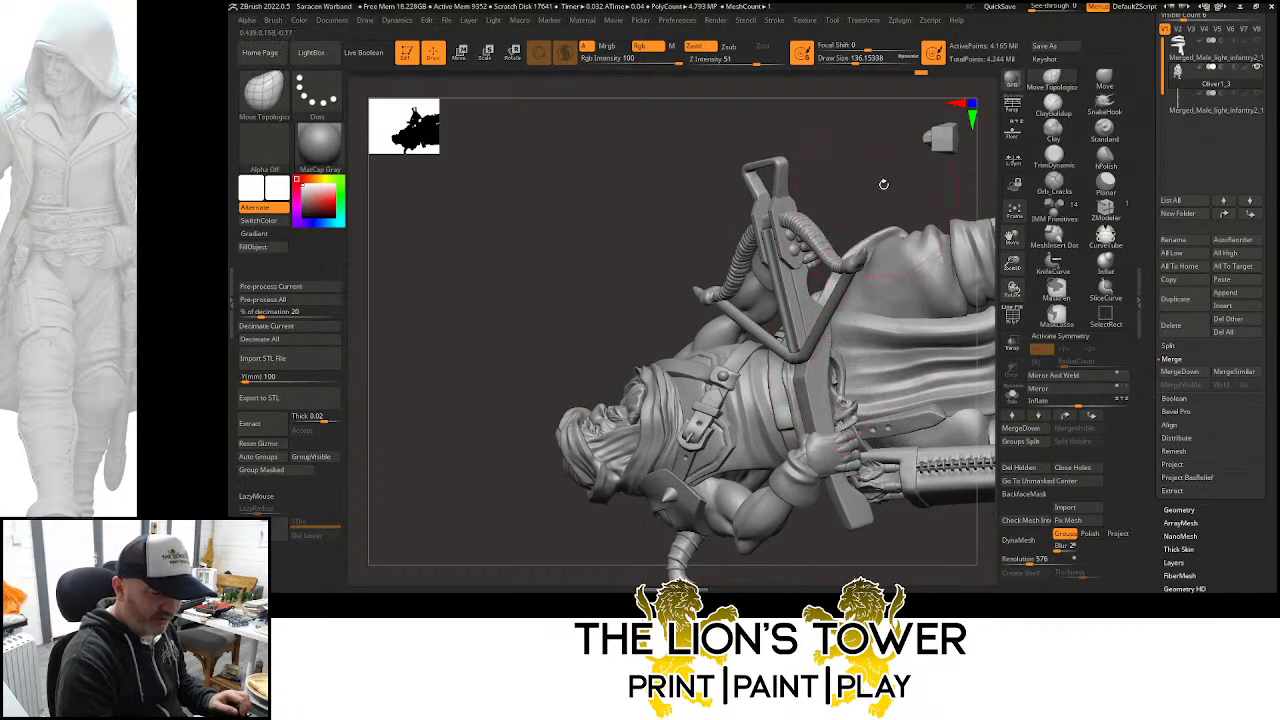
mouse_move(883, 189)
left_mouse_down()
mouse_move(857, 189)
mouse_move(832, 372)
left_mouse_up()
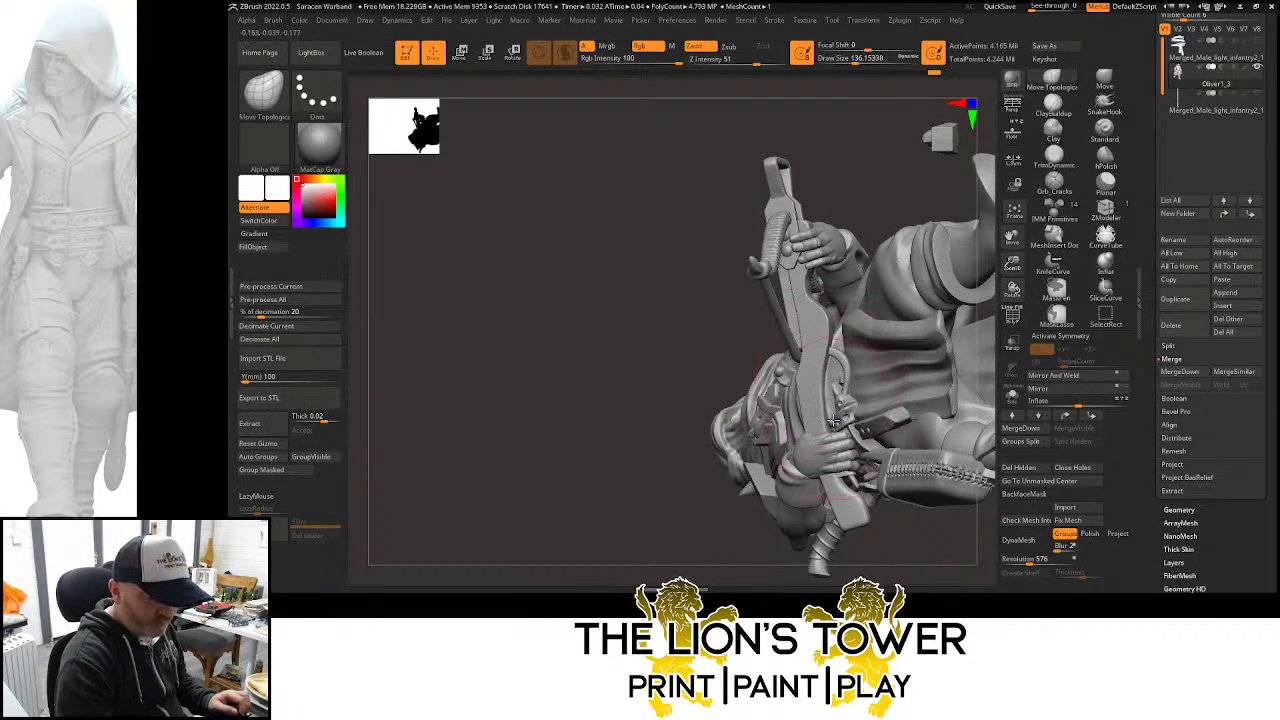
mouse_move(866, 199)
left_mouse_down()
mouse_move(878, 227)
mouse_move(818, 388)
left_mouse_up()
mouse_move(888, 290)
left_mouse_down()
mouse_move(836, 373)
mouse_move(890, 335)
mouse_move(858, 345)
mouse_move(902, 255)
mouse_move(922, 279)
left_mouse_up()
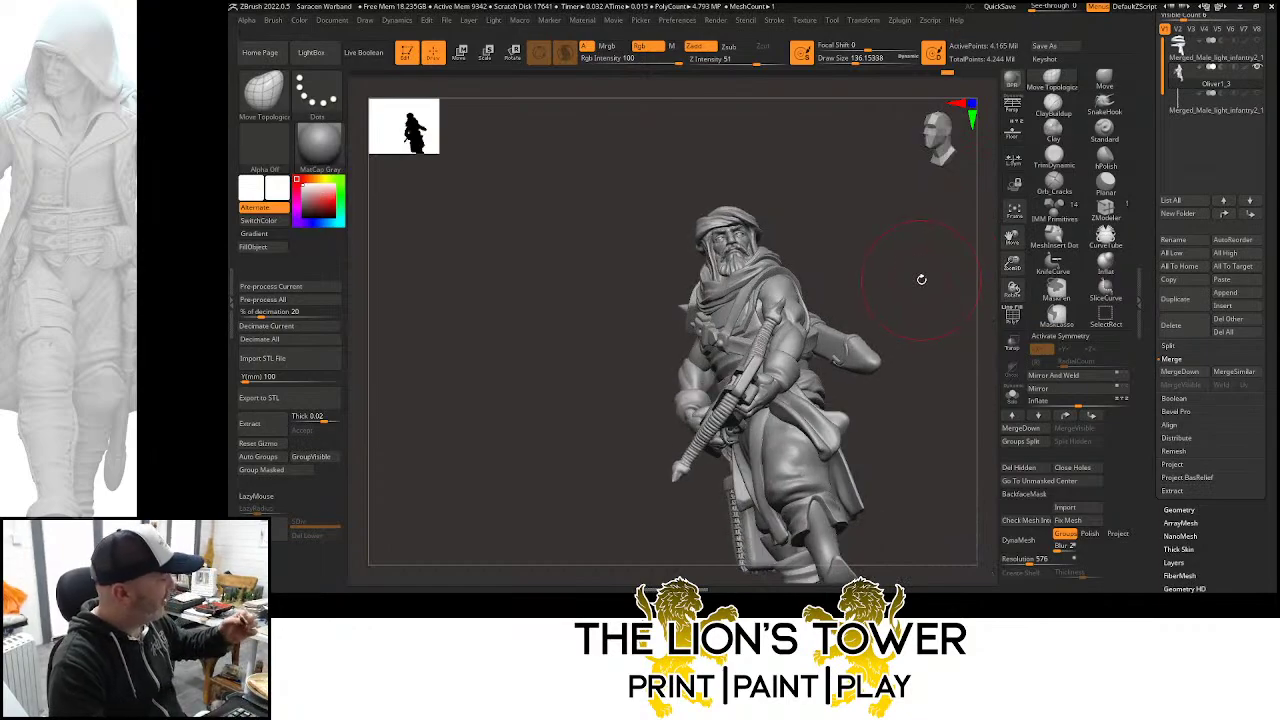
mouse_move(975, 244)
left_mouse_down()
mouse_move(914, 320)
mouse_move(957, 320)
mouse_move(940, 340)
mouse_move(890, 323)
mouse_move(959, 309)
mouse_move(937, 279)
mouse_move(961, 363)
mouse_move(989, 338)
mouse_move(985, 318)
mouse_move(934, 316)
mouse_move(945, 312)
mouse_move(931, 281)
left_mouse_up()
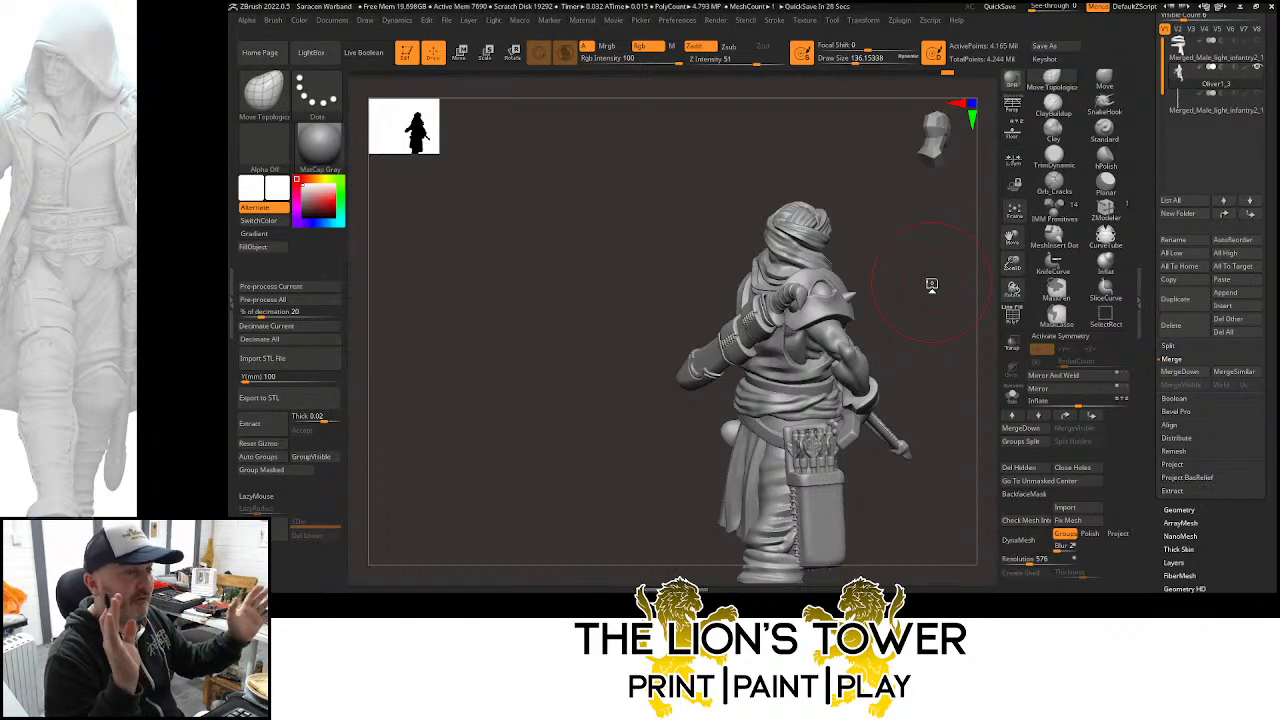
mouse_move(931, 285)
left_mouse_down()
mouse_move(919, 295)
mouse_move(911, 280)
mouse_move(926, 286)
mouse_move(928, 272)
mouse_move(954, 303)
mouse_move(961, 267)
mouse_move(997, 260)
mouse_move(973, 255)
left_mouse_up()
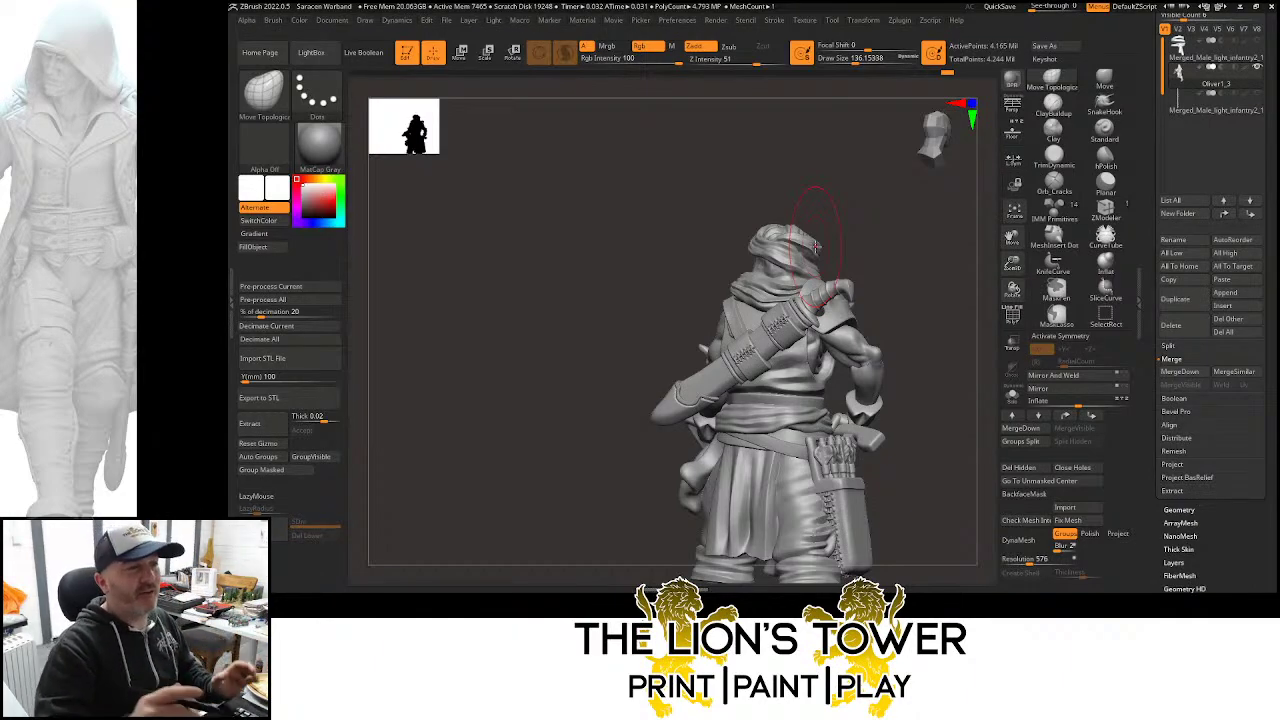
Isolate the bent rear arm and smooth its inner elbow and forearm, with the Clay brush set to draw size about 18
left_click_drag(930, 290, 953, 311)
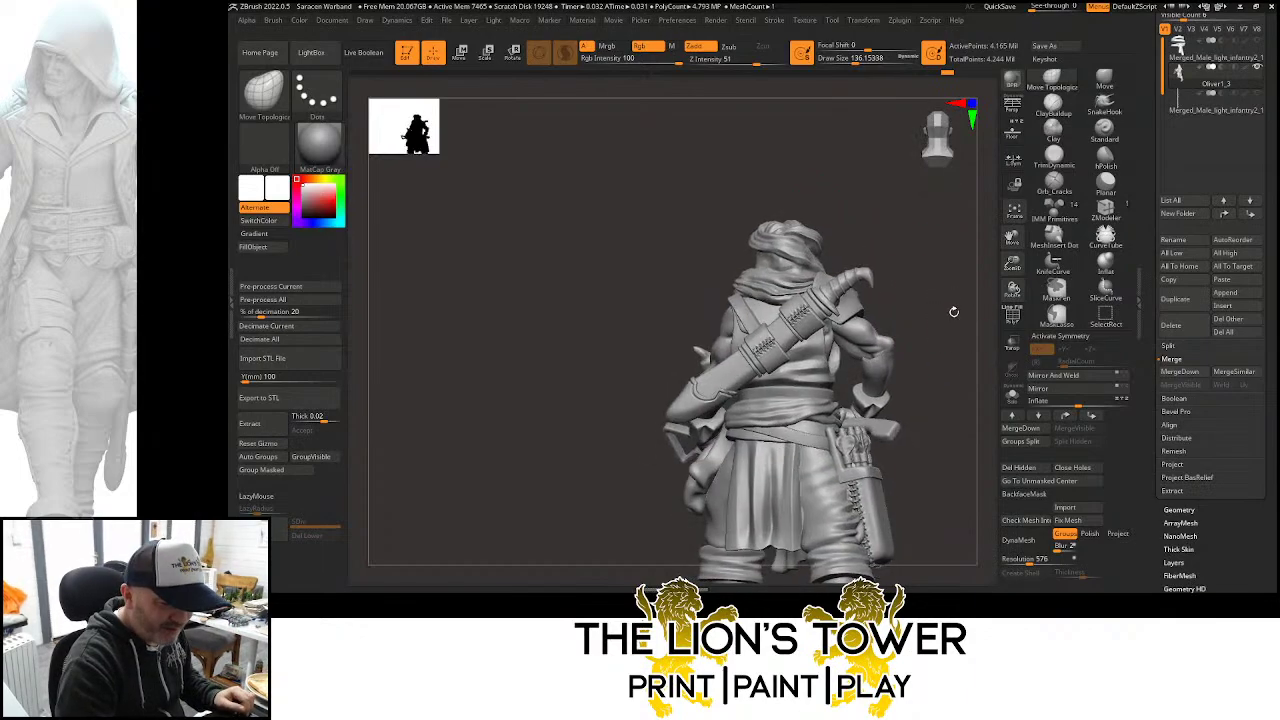
left_click_drag(1012, 262, 1012, 291)
left_click_drag(1012, 237, 991, 259)
left_click(922, 336, "ctrl+shift")
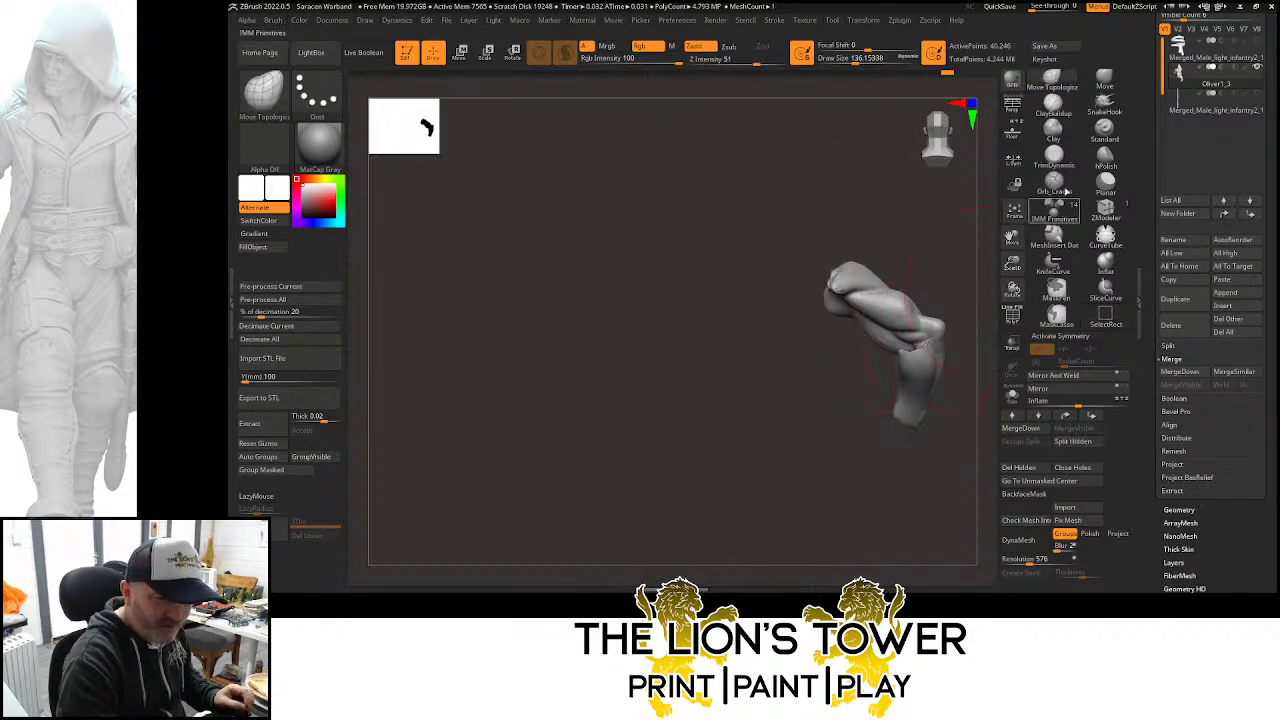
left_click(1053, 130)
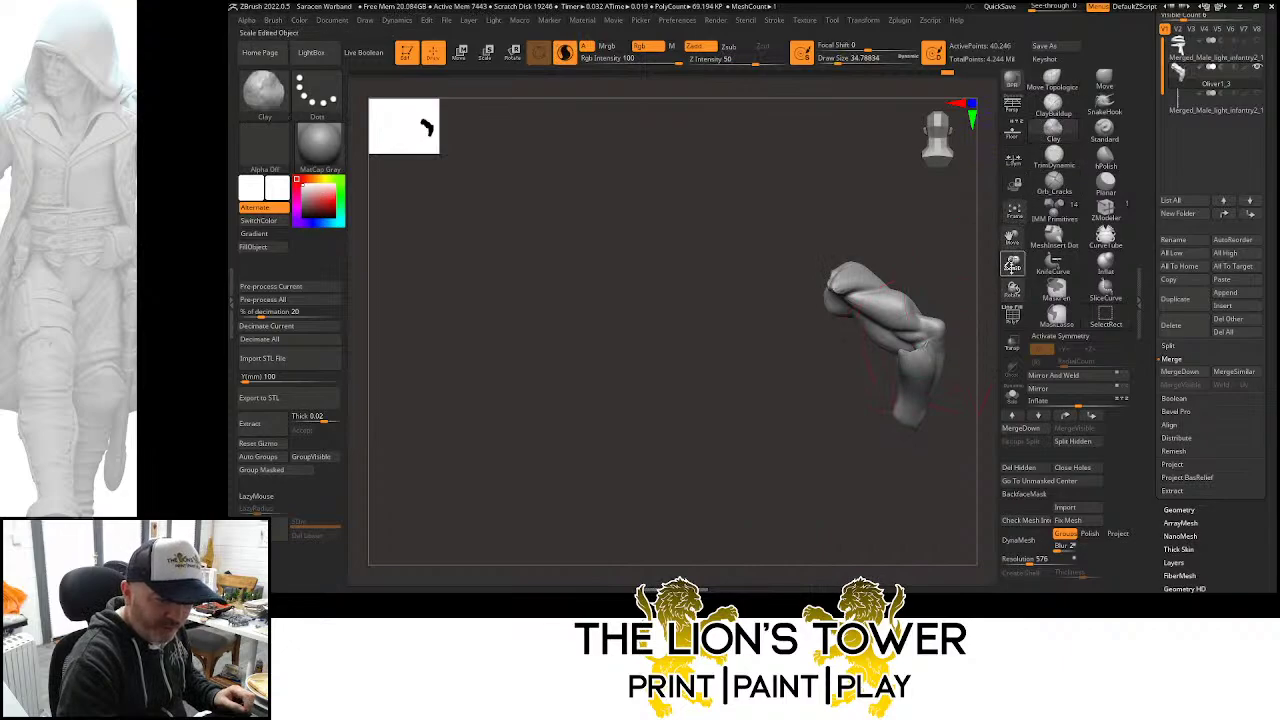
mouse_move(1012, 262)
left_mouse_down()
mouse_move(1012, 288)
mouse_move(942, 206)
left_mouse_up()
left_click_drag(839, 62, 832, 63)
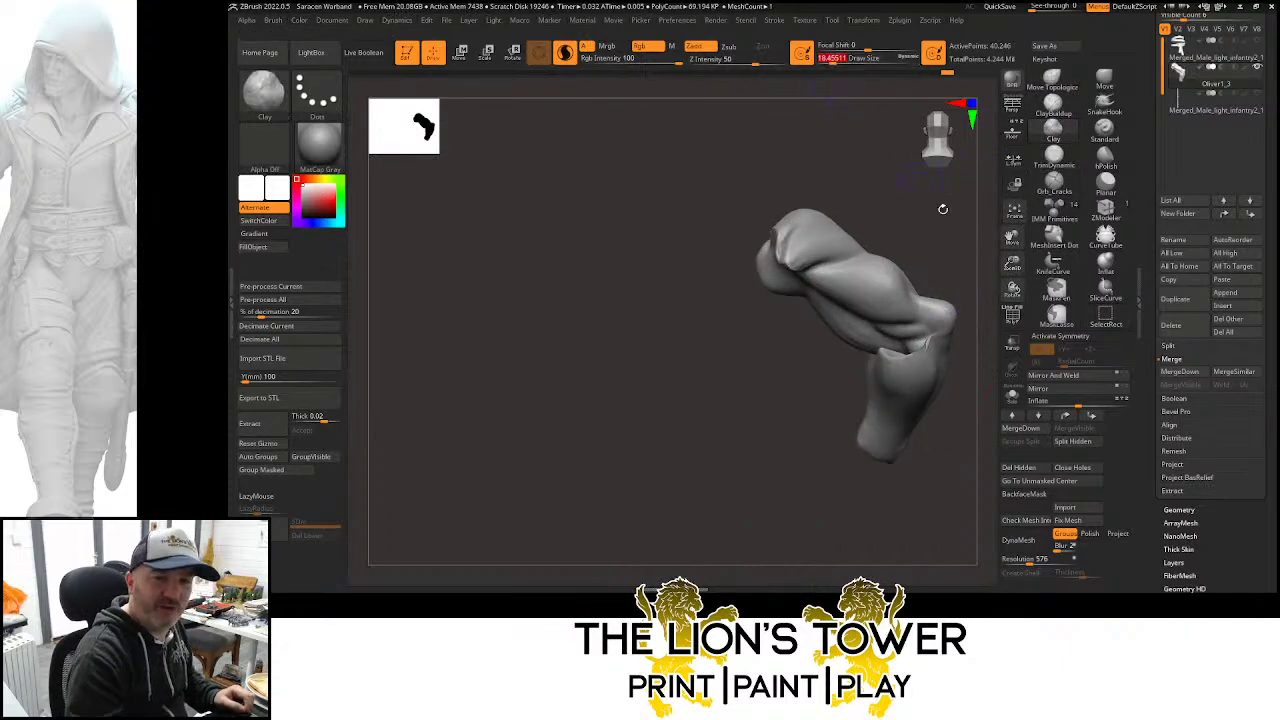
left_click_drag(943, 207, 941, 255)
mouse_move(897, 347)
left_mouse_down("shift")
mouse_move(919, 350)
mouse_move(871, 359)
left_mouse_up("shift")
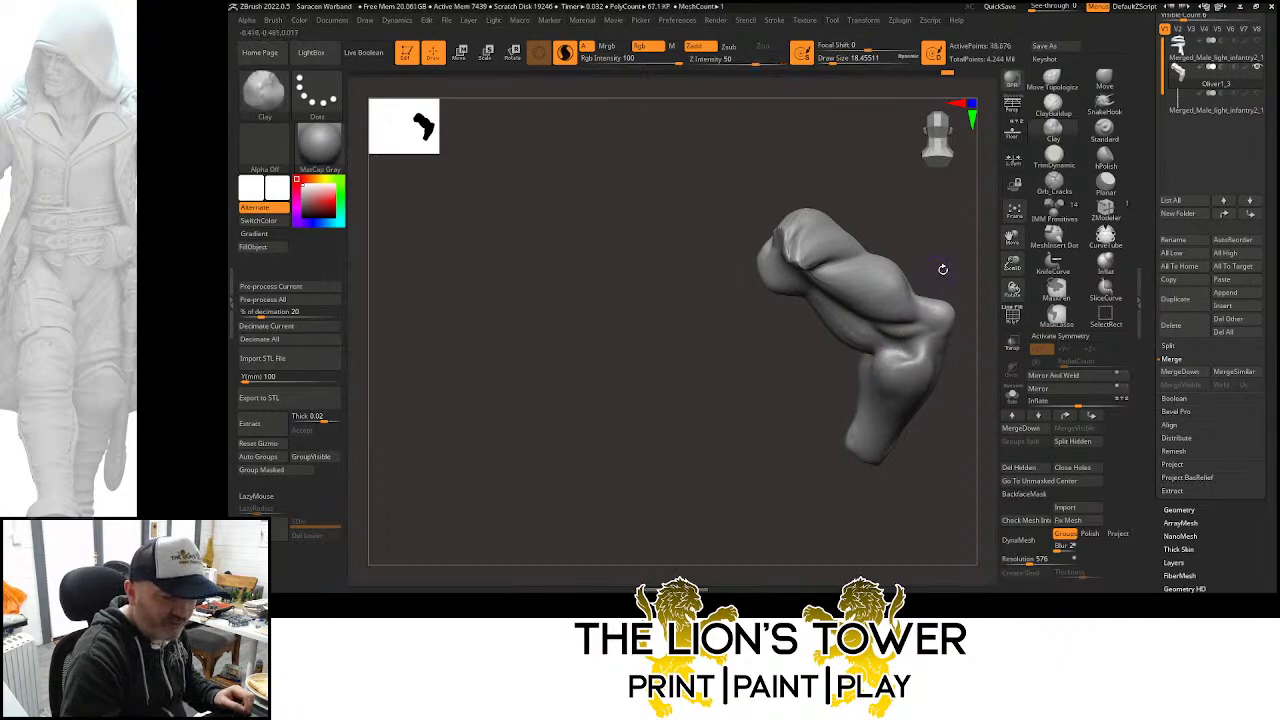
Refine the isolated arm's shoulder and smooth the creases around the elbow from the back and front
left_click_drag(943, 269, 965, 236)
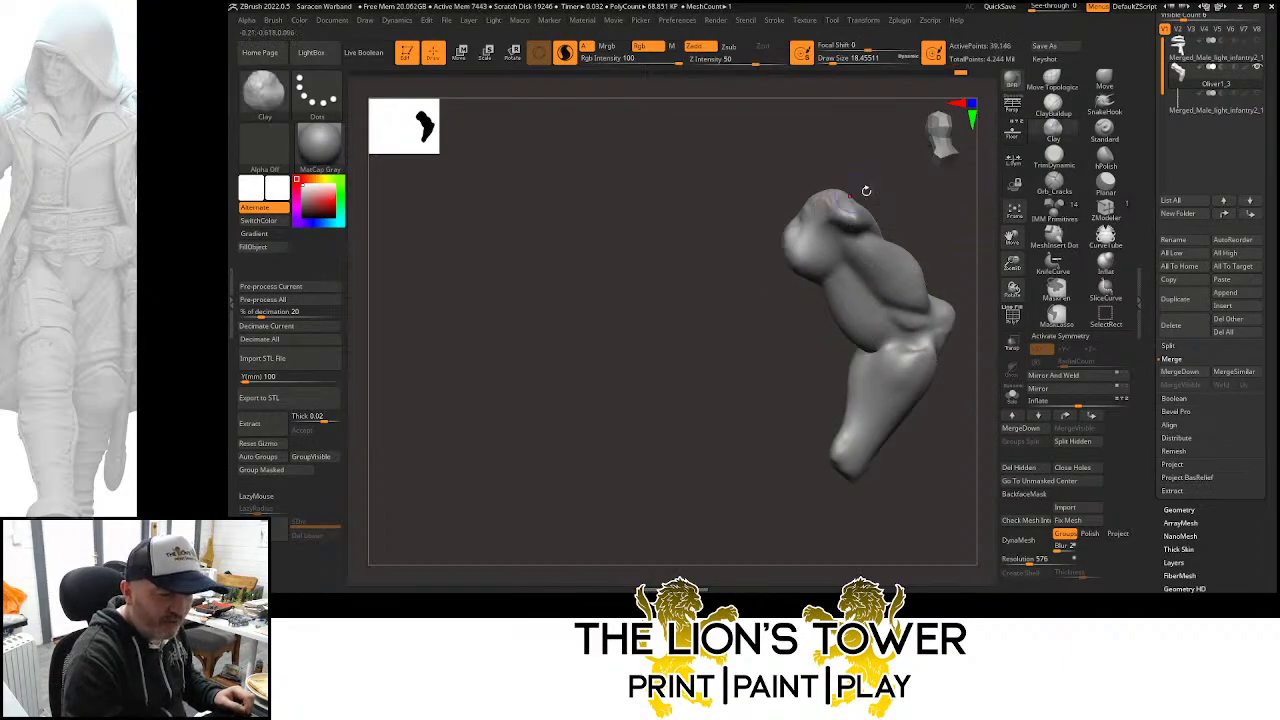
mouse_move(866, 194)
left_mouse_down()
mouse_move(952, 271)
mouse_move(972, 266)
left_mouse_up()
mouse_move(808, 324)
left_mouse_down("shift")
mouse_move(783, 345)
mouse_move(774, 336)
left_mouse_up("shift")
left_click_drag(936, 352, 901, 369)
left_click_drag(804, 341, 744, 325, "shift")
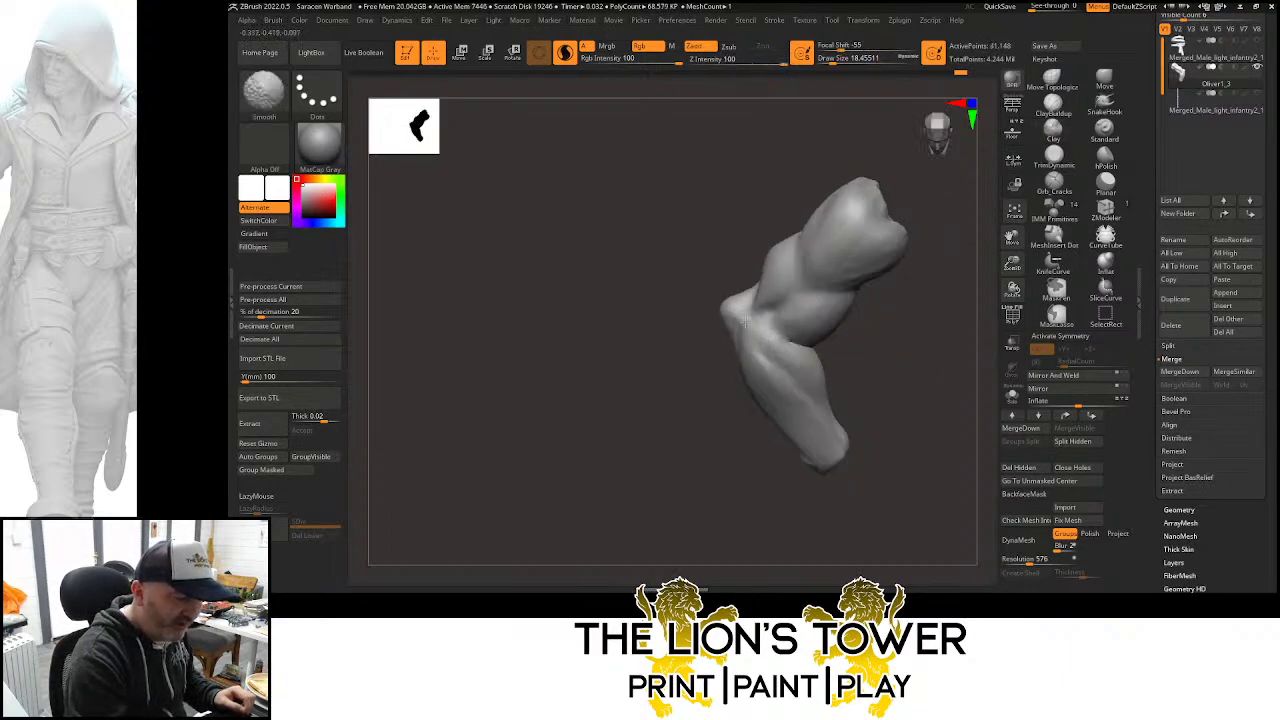
Build up the muscle ridges along the forearm from elbow to wrist with Clay strokes, and smooth them
left_click_drag(876, 342, 863, 322)
mouse_move(770, 318)
left_mouse_down()
mouse_move(798, 380)
mouse_move(847, 372)
mouse_move(754, 378)
mouse_move(775, 400)
mouse_move(762, 366)
mouse_move(792, 414)
left_mouse_up()
left_click_drag(880, 398, 846, 380)
left_click_drag(762, 340, 798, 422)
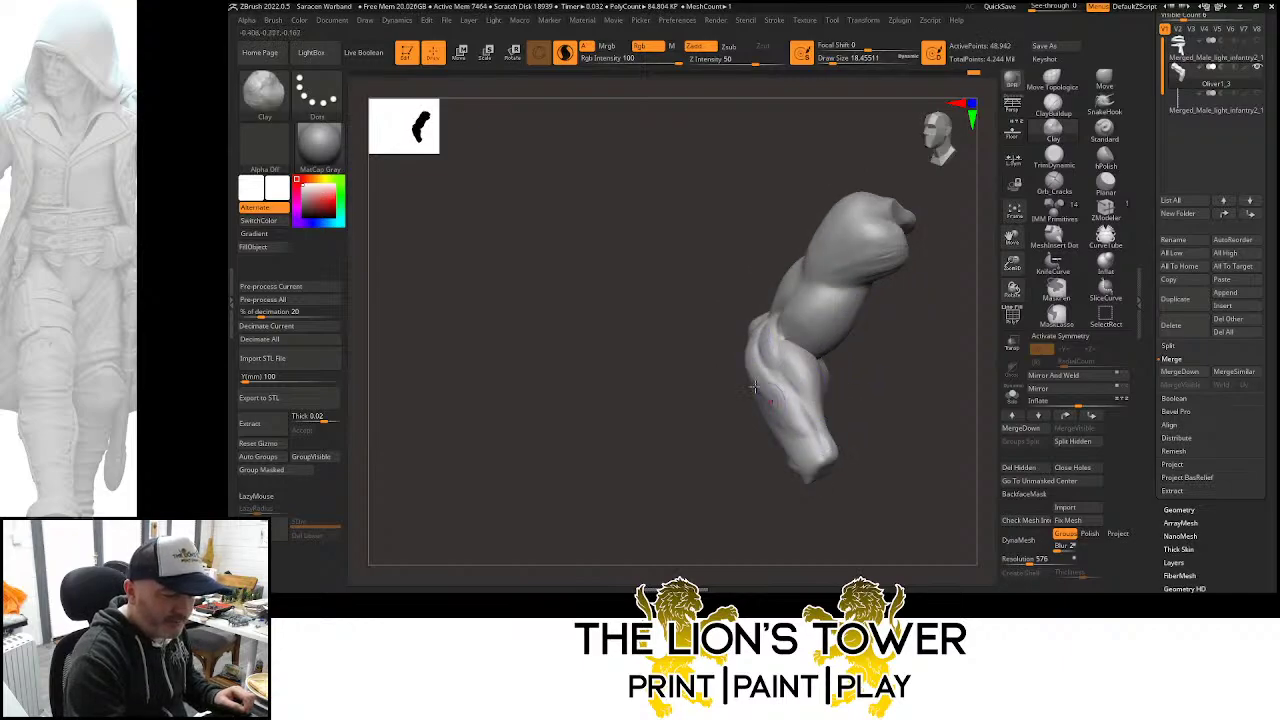
left_click_drag(758, 384, 798, 440)
left_click_drag(751, 326, 810, 462)
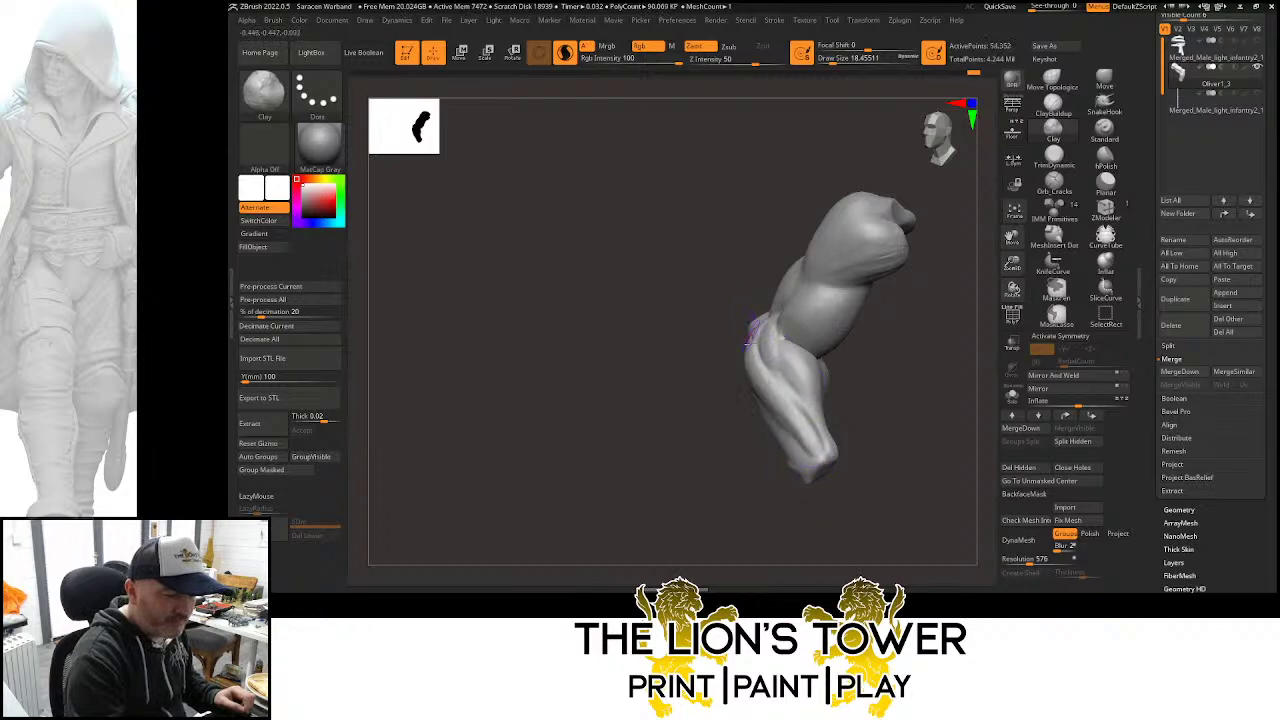
left_click_drag(758, 328, 821, 456, "shift")
Sculpt the elbow and outer forearm muscles from several angles with the Clay brush, and smooth the forearm's outer edge
left_click_drag(892, 382, 840, 360)
mouse_move(768, 290)
left_mouse_down()
mouse_move(750, 306)
mouse_move(782, 290)
mouse_move(735, 324)
mouse_move(743, 384)
left_mouse_up()
left_click_drag(866, 378, 843, 370)
left_click_drag(840, 281, 797, 300)
mouse_move(722, 347)
left_mouse_down()
mouse_move(733, 347)
mouse_move(722, 343)
left_mouse_up()
left_click_drag(803, 345, 793, 328)
mouse_move(718, 340)
left_mouse_down()
mouse_move(700, 368)
mouse_move(718, 344)
mouse_move(718, 360)
mouse_move(704, 354)
left_mouse_up()
left_click_drag(803, 323, 804, 284)
left_click_drag(730, 362, 740, 394, "shift")
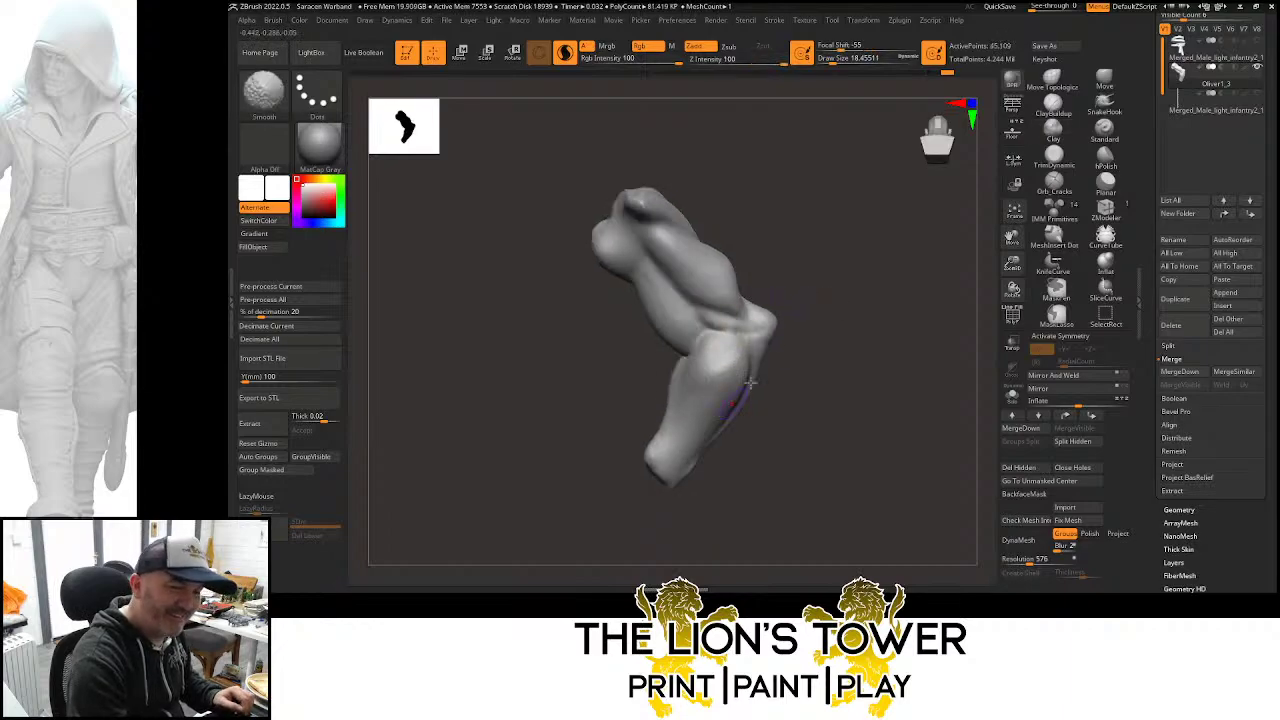
Smooth the elbow joint, turn on Solo mode, and bring back the full figure
left_click_drag(820, 273, 807, 304)
left_click_drag(811, 400, 848, 362)
left_click_drag(728, 320, 736, 332, "shift")
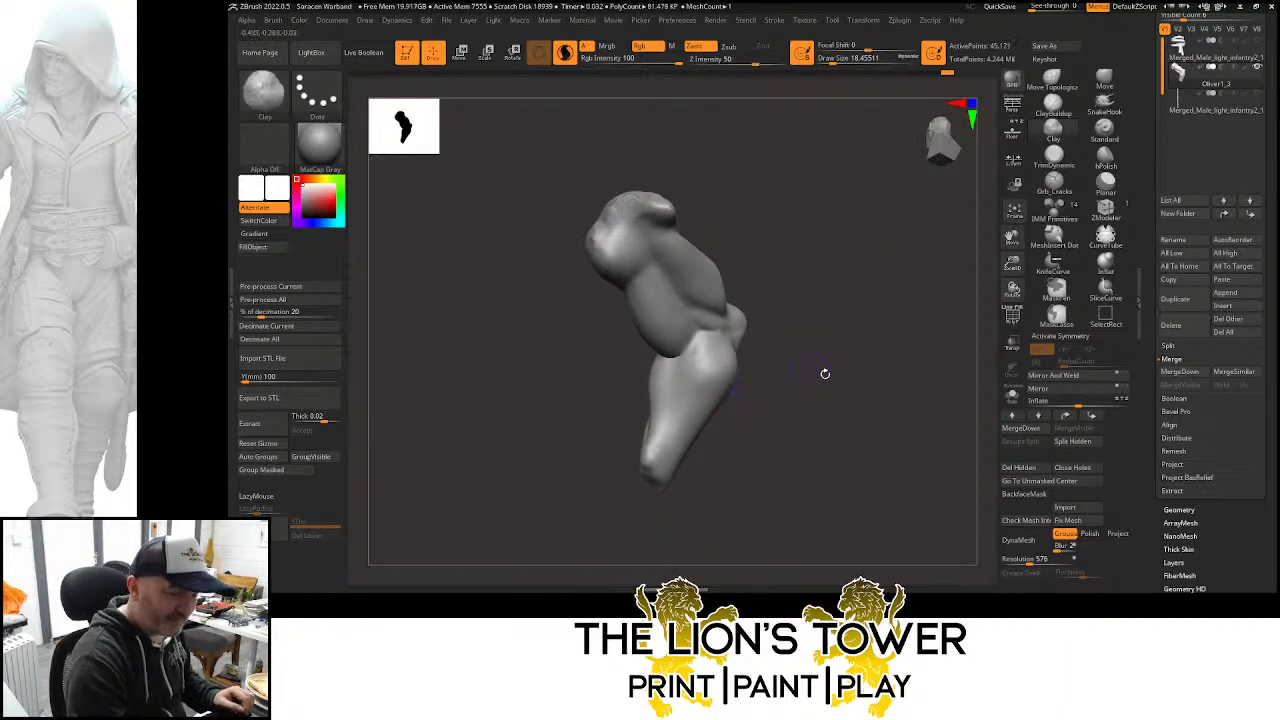
left_click_drag(826, 371, 960, 358)
left_click(1012, 394)
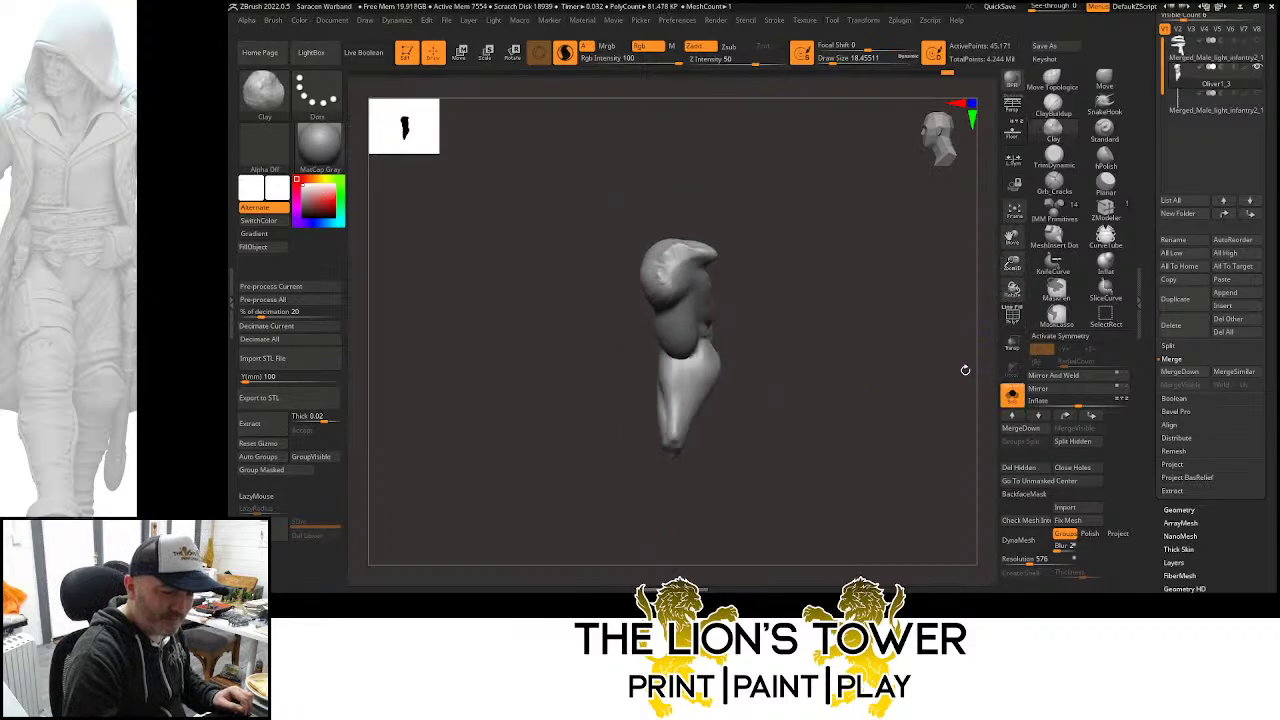
left_click(912, 347, "ctrl+shift")
left_click_drag(906, 332, 982, 318)
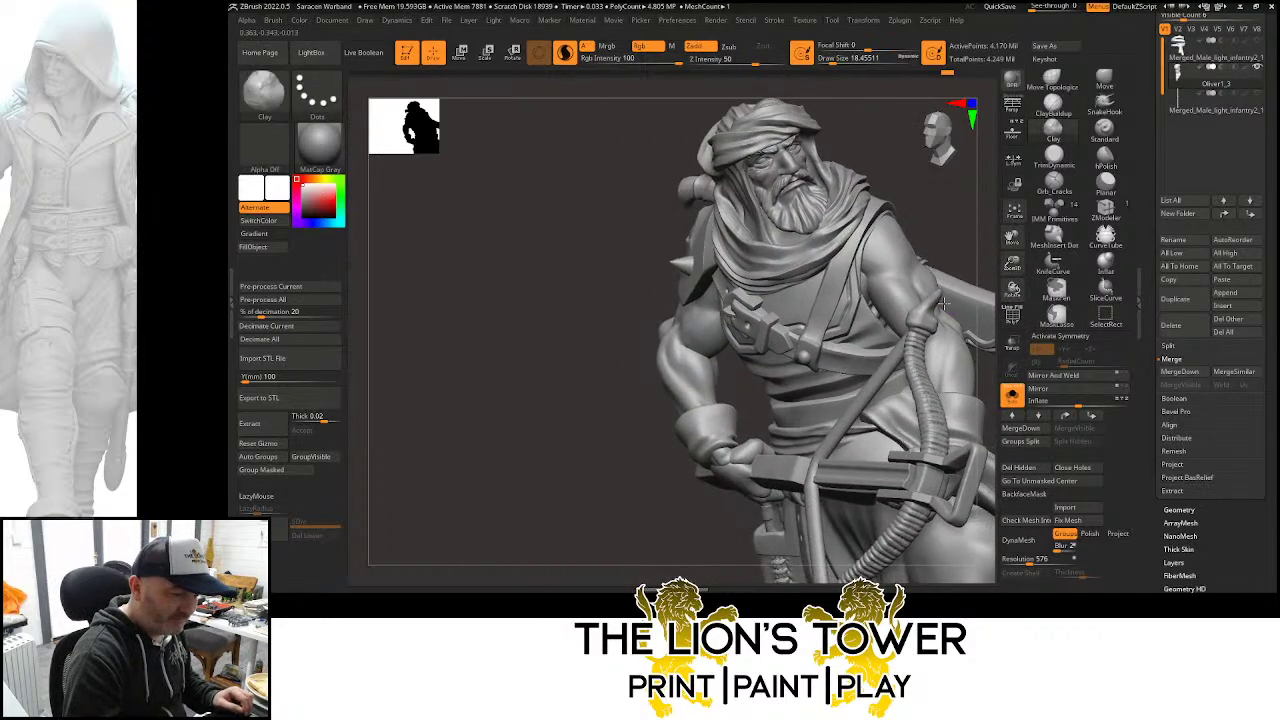
Isolate the crossbow-holding arm, build up its elbow and forearm muscles with the Clay brush, and smooth the strokes
mouse_move(986, 234)
left_mouse_down("alt")
mouse_move(837, 309)
mouse_move(868, 378)
mouse_move(815, 337)
mouse_move(866, 372)
left_mouse_up("alt")
left_click(890, 297, "ctrl+shift")
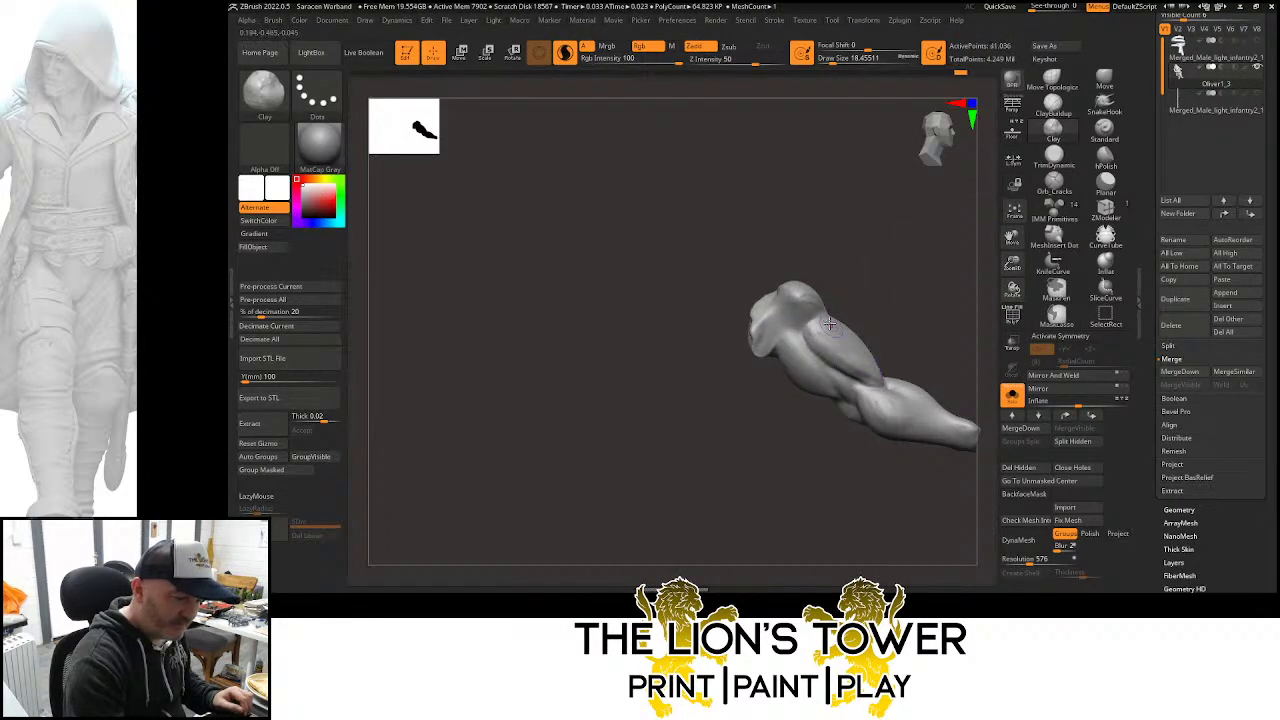
mouse_move(882, 302)
left_mouse_down()
mouse_move(882, 267)
mouse_move(880, 305)
mouse_move(856, 286)
mouse_move(894, 331)
mouse_move(884, 338)
left_mouse_up()
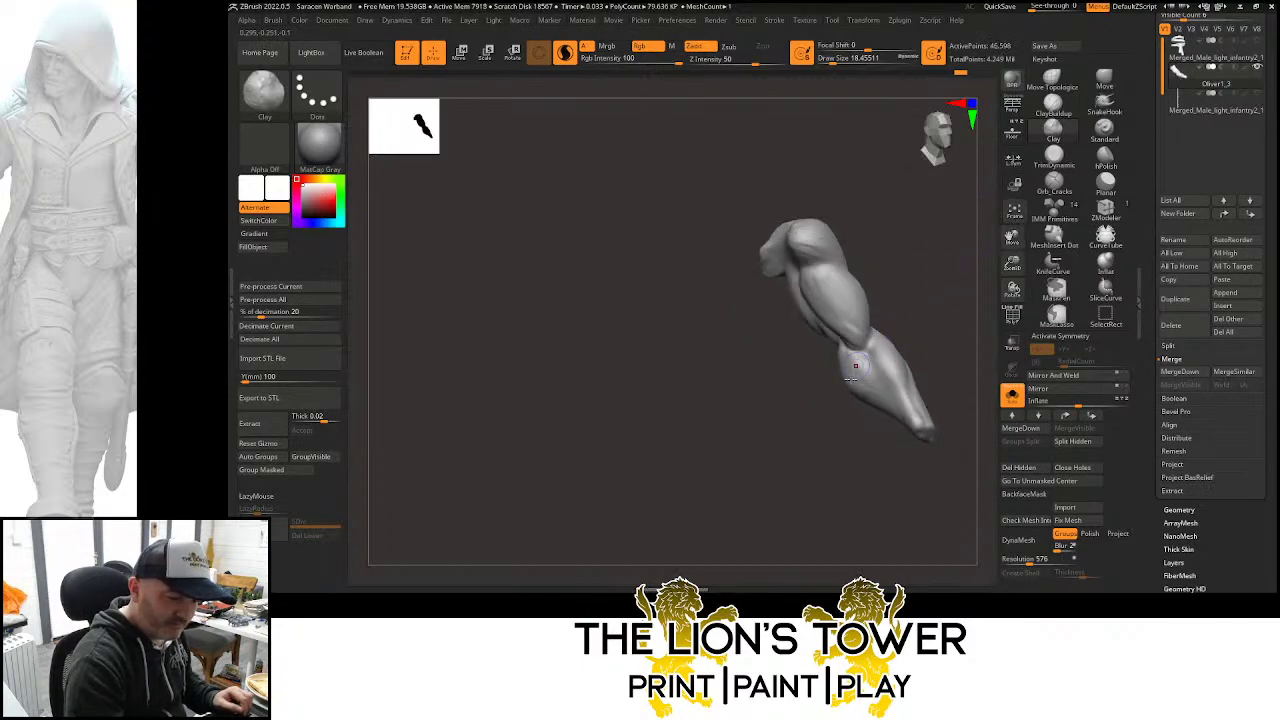
mouse_move(868, 392)
left_mouse_down("shift")
mouse_move(937, 277)
mouse_move(894, 305)
left_mouse_up("shift")
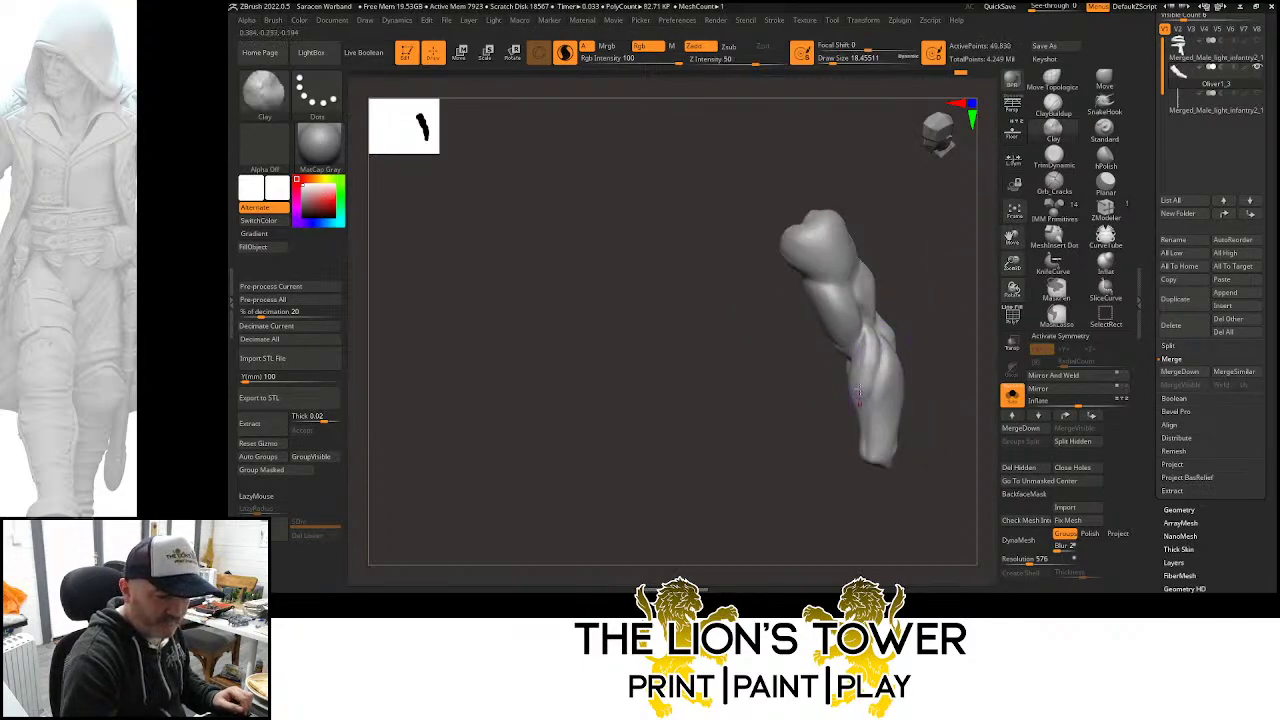
mouse_move(889, 372)
left_mouse_down()
mouse_move(874, 422)
mouse_move(888, 382)
mouse_move(885, 423)
mouse_move(872, 428)
mouse_move(870, 338)
left_mouse_up()
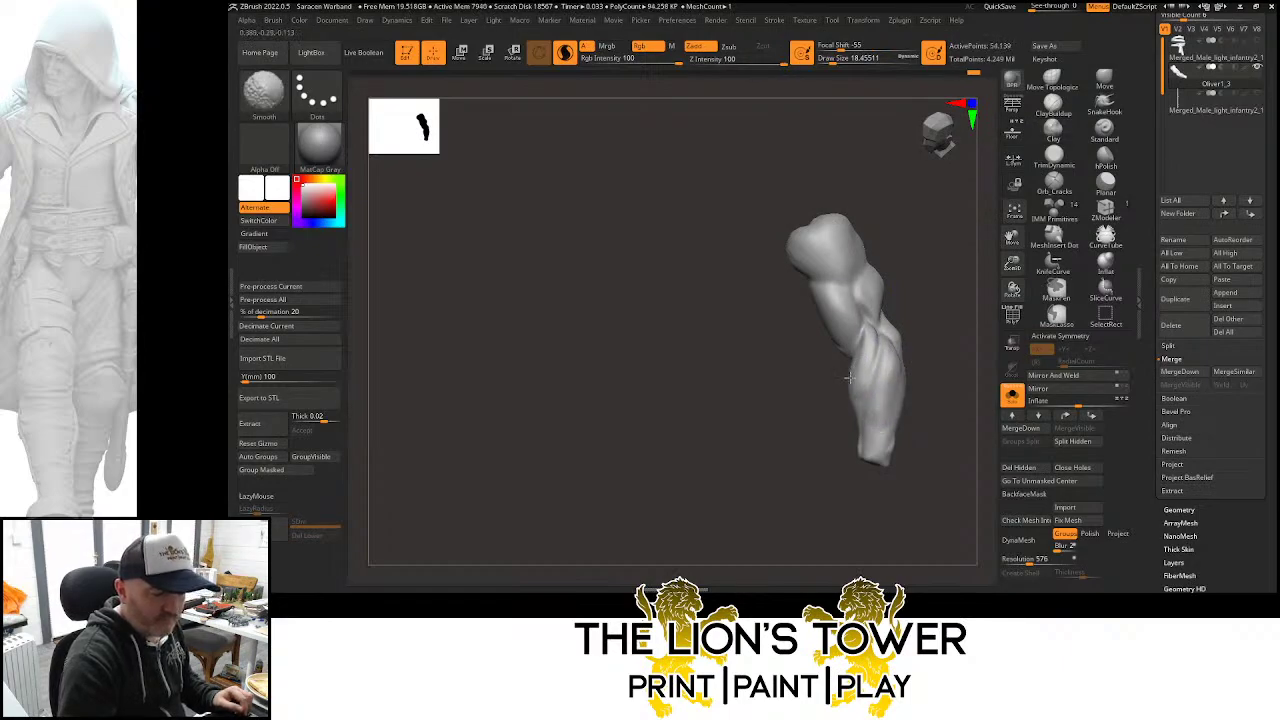
mouse_move(915, 298)
left_mouse_down()
mouse_move(879, 288)
mouse_move(970, 214)
left_mouse_up()
left_click_drag(831, 348, 778, 250, "shift")
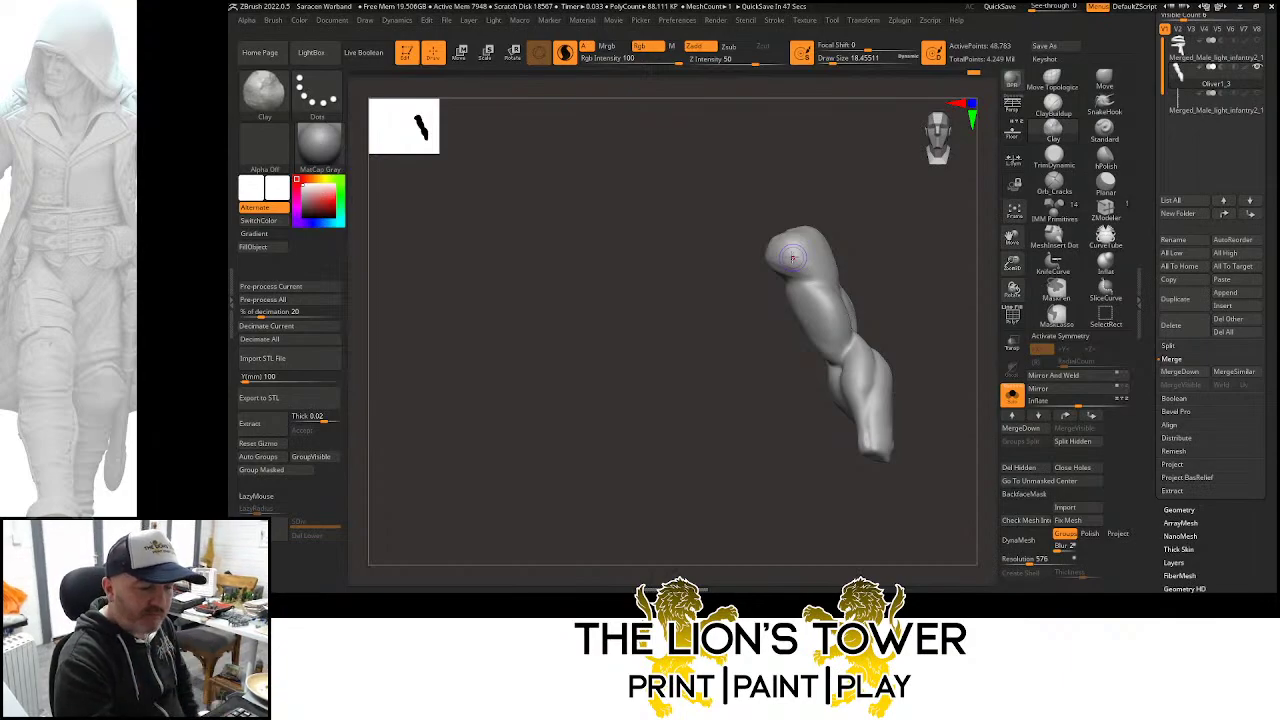
Smooth the isolated arm's elbow, upper-arm and forearm muscle transitions from several angles
left_click_drag(1012, 263, 900, 308)
key("shift")
left_click_drag(849, 346, 837, 308, "shift")
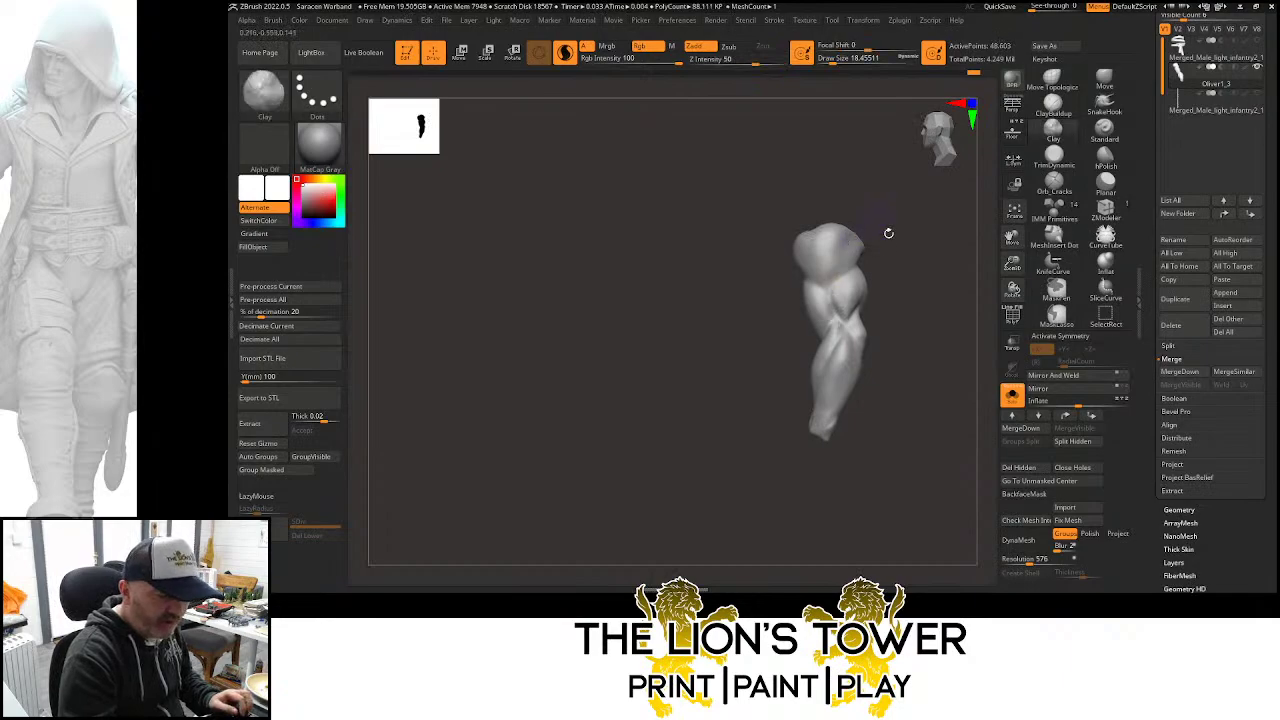
left_click_drag(888, 234, 893, 262)
left_click_drag(829, 295, 830, 282, "shift")
mouse_move(926, 270)
left_mouse_down()
mouse_move(922, 256)
mouse_move(917, 295)
mouse_move(885, 312)
left_mouse_up()
left_click_drag(828, 385, 847, 382, "shift")
left_click_drag(876, 330, 908, 306)
mouse_move(809, 318)
left_mouse_down("shift")
mouse_move(809, 330)
mouse_move(849, 289)
mouse_move(819, 298)
mouse_move(811, 318)
mouse_move(862, 243)
left_mouse_up("shift")
left_click_drag(786, 340, 792, 364, "shift")
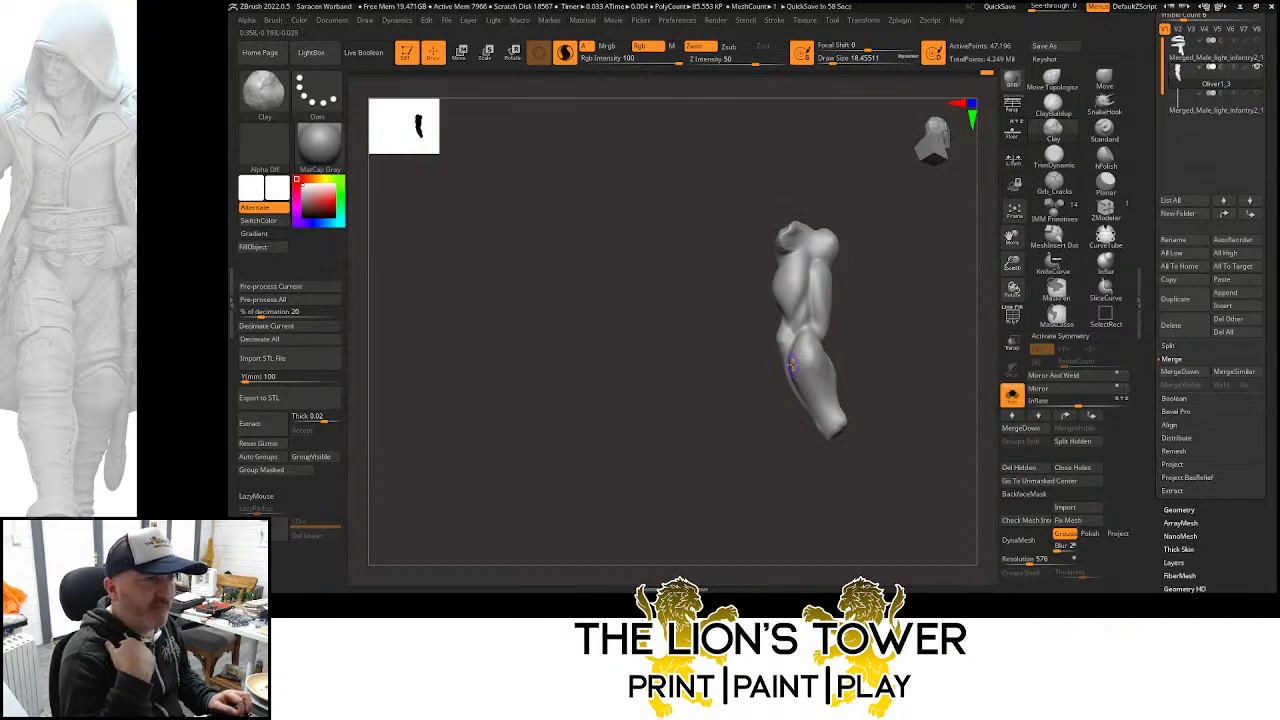
Refine the elbow and forearm muscles with Clay strokes, blend them smooth, and show the full figure
mouse_move(993, 279)
left_mouse_down()
mouse_move(912, 274)
mouse_move(879, 247)
mouse_move(869, 290)
mouse_move(914, 217)
mouse_move(928, 218)
mouse_move(830, 233)
left_mouse_up()
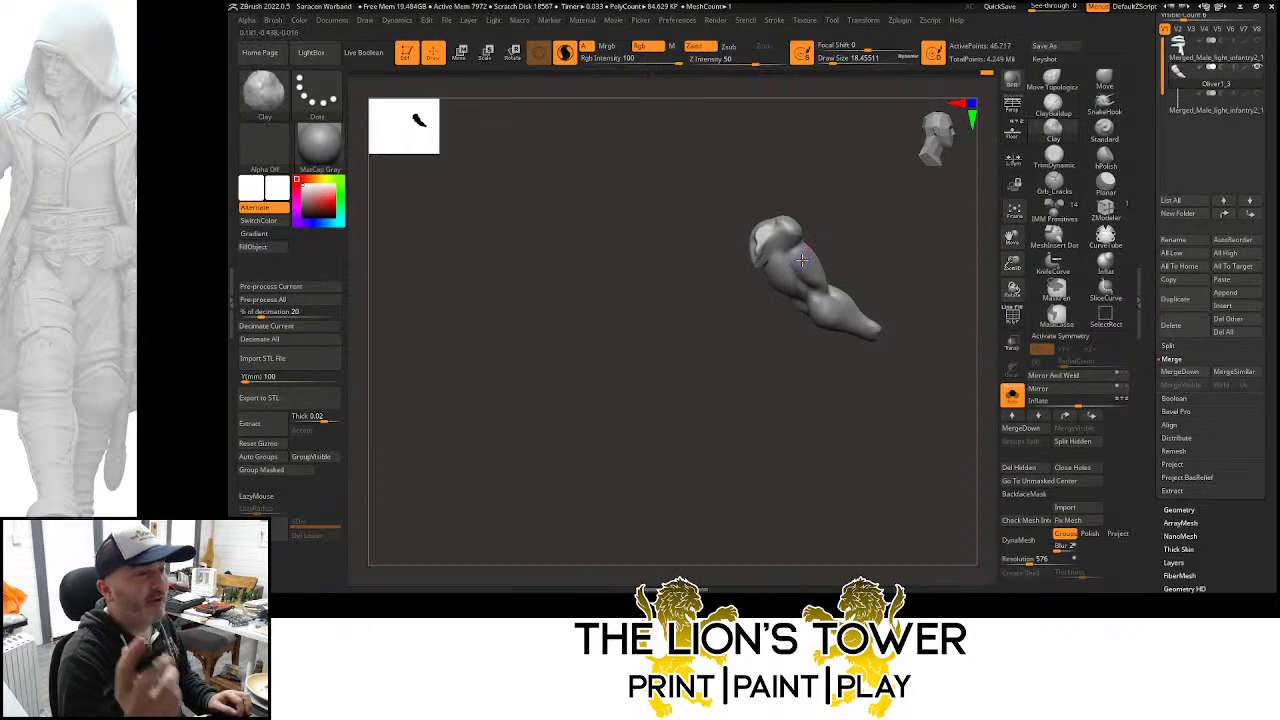
mouse_move(940, 278)
left_mouse_down()
mouse_move(894, 289)
mouse_move(915, 289)
mouse_move(909, 271)
mouse_move(923, 277)
mouse_move(860, 271)
left_mouse_up()
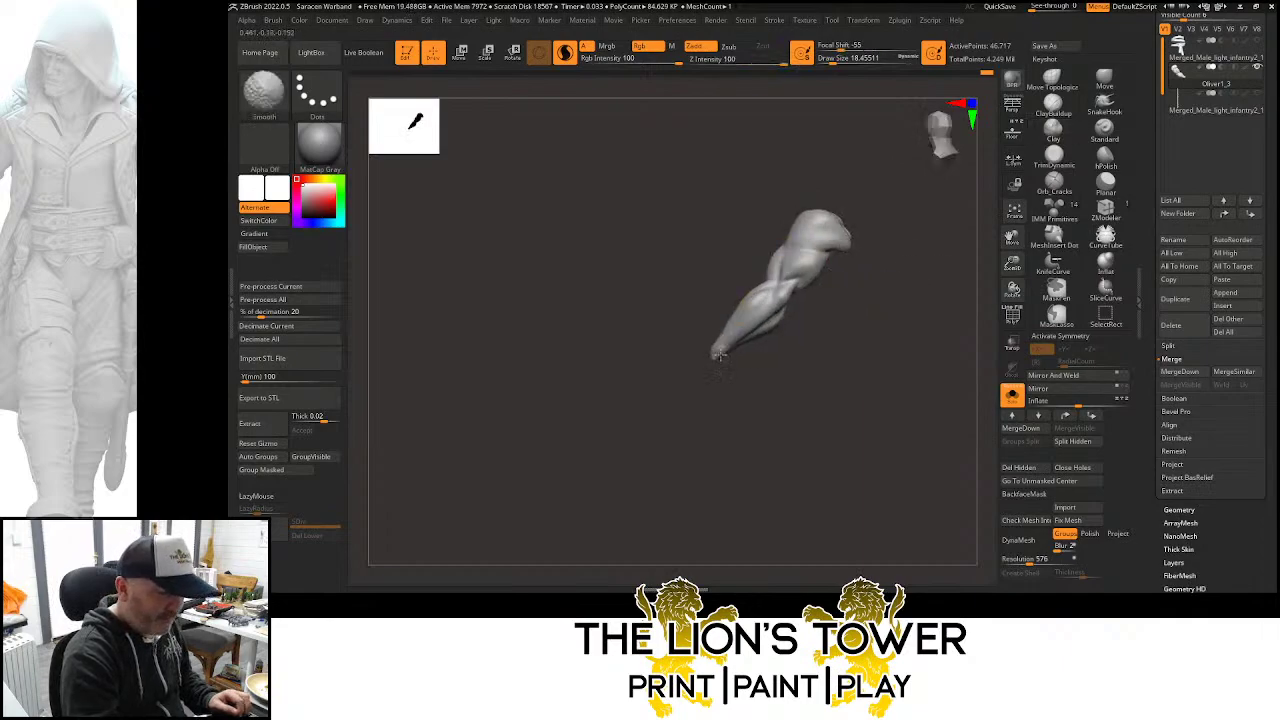
left_click_drag(803, 343, 860, 376)
left_click_drag(764, 298, 748, 314, "shift")
left_click_drag(840, 340, 815, 332)
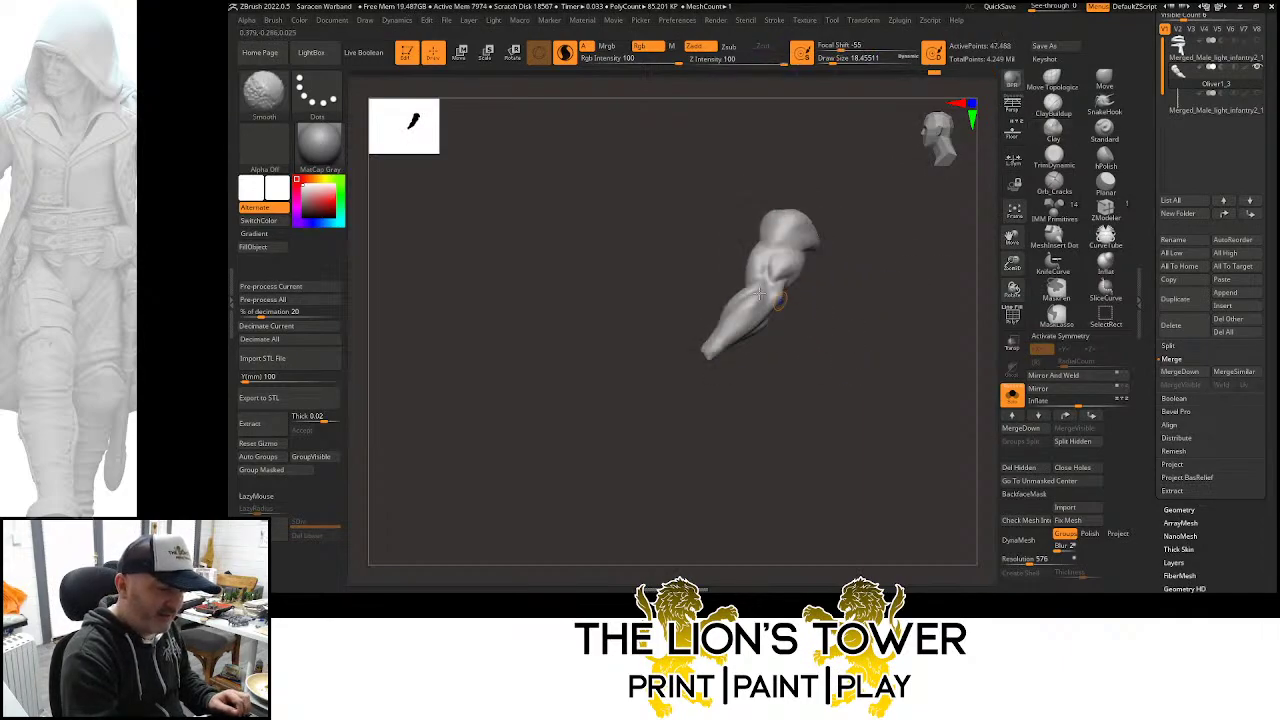
mouse_move(758, 292)
left_mouse_down()
mouse_move(806, 240)
mouse_move(800, 268)
left_mouse_up()
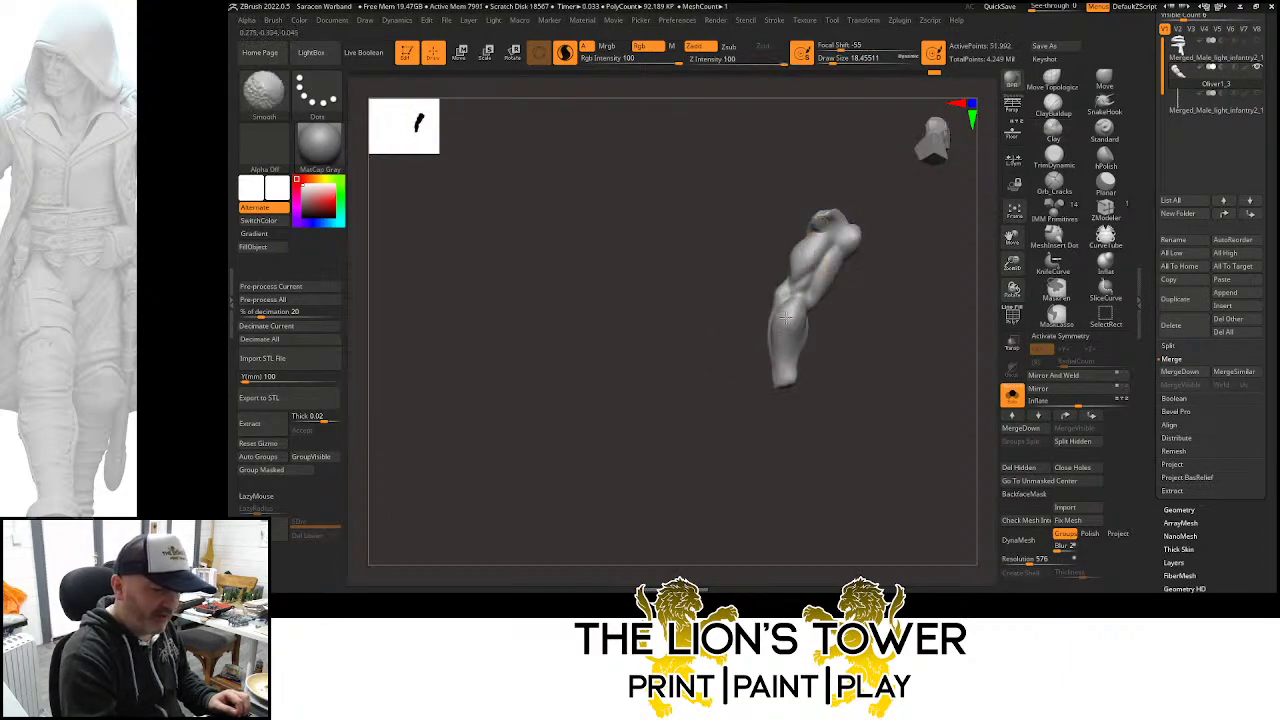
left_click_drag(864, 351, 949, 322)
mouse_move(806, 302)
left_mouse_down("shift")
mouse_move(820, 328)
mouse_move(936, 313)
left_mouse_up("shift")
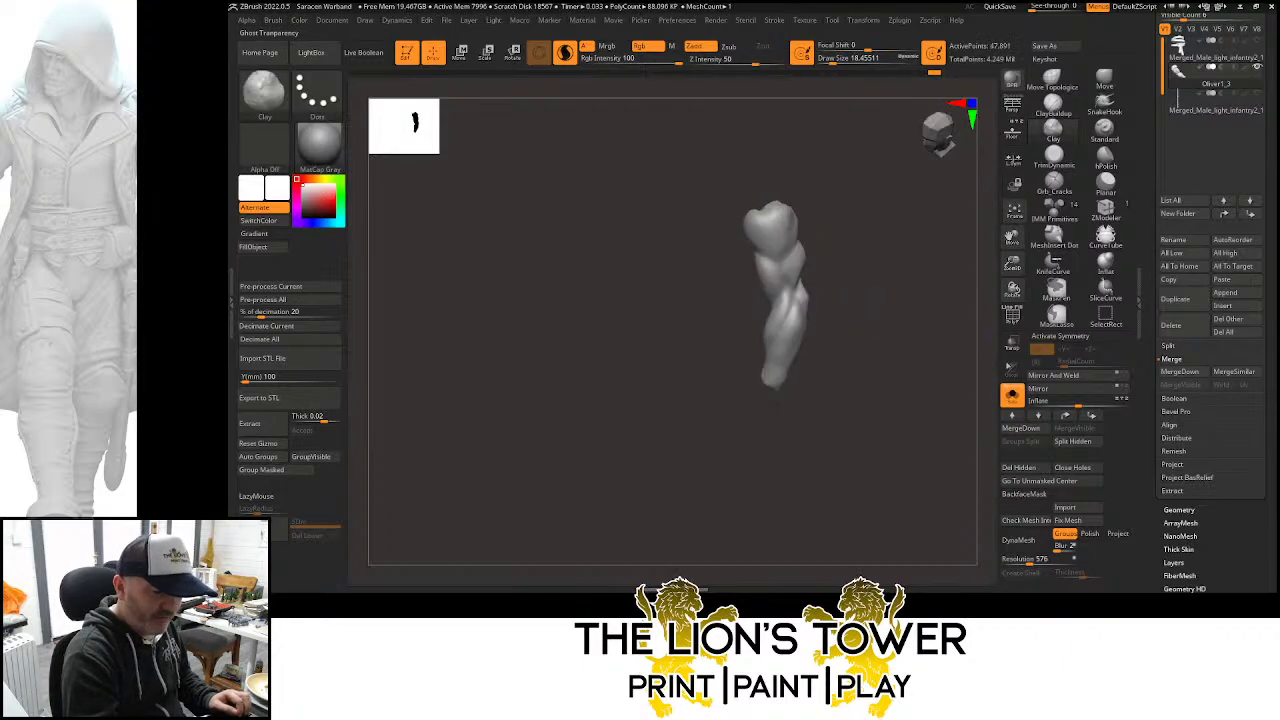
key("ctrl+shift")
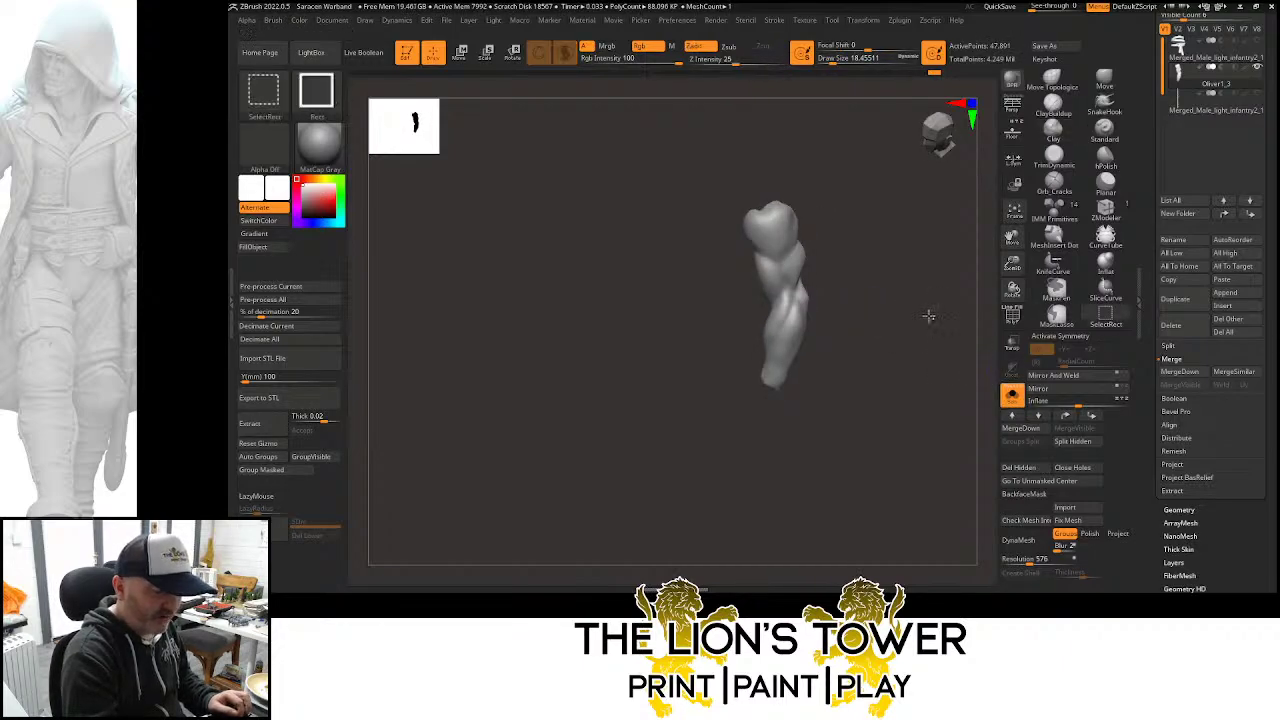
left_click(929, 316, "ctrl+shift")
Switch to the Move Topological brush and examine how the reworked arms sit against the torso, quiver and crossbow
mouse_move(909, 259)
left_mouse_down()
mouse_move(912, 195)
mouse_move(934, 257)
mouse_move(953, 249)
mouse_move(917, 251)
mouse_move(931, 281)
mouse_move(932, 231)
mouse_move(906, 240)
left_mouse_up()
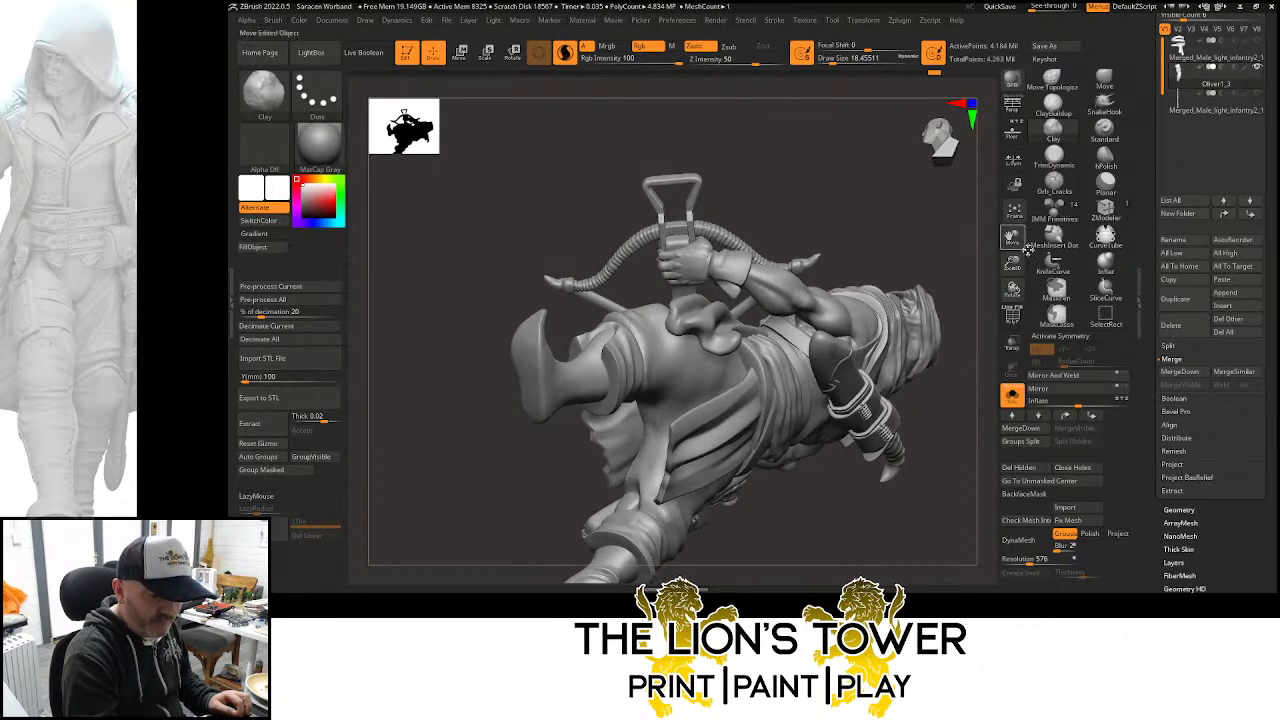
left_click_drag(1014, 264, 1016, 300)
left_click_drag(920, 235, 943, 204)
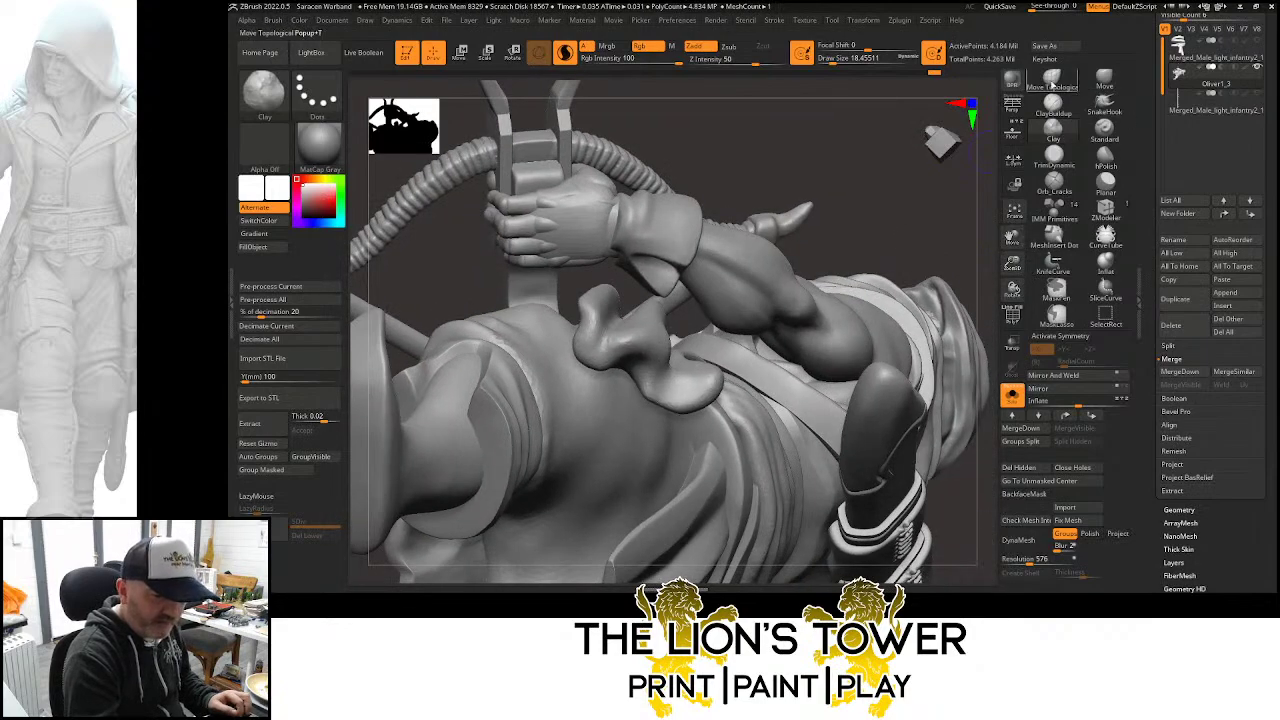
left_click(1052, 80)
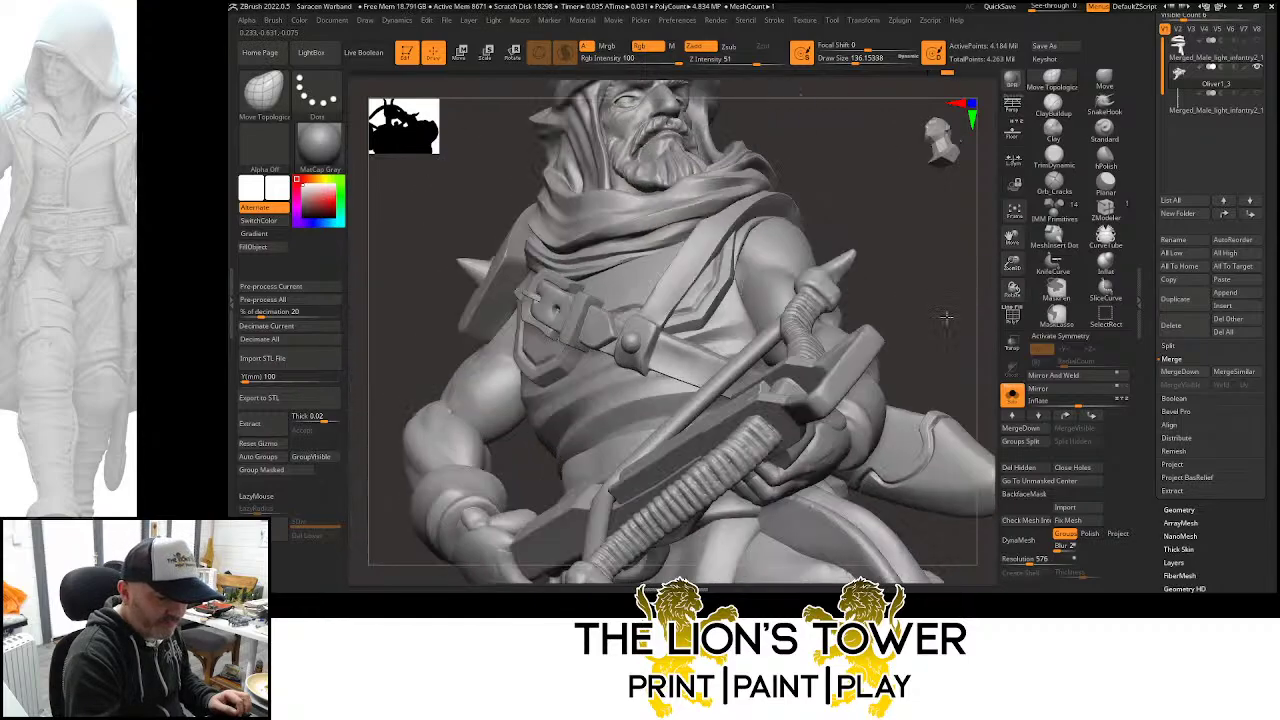
left_click_drag(946, 317, 890, 312)
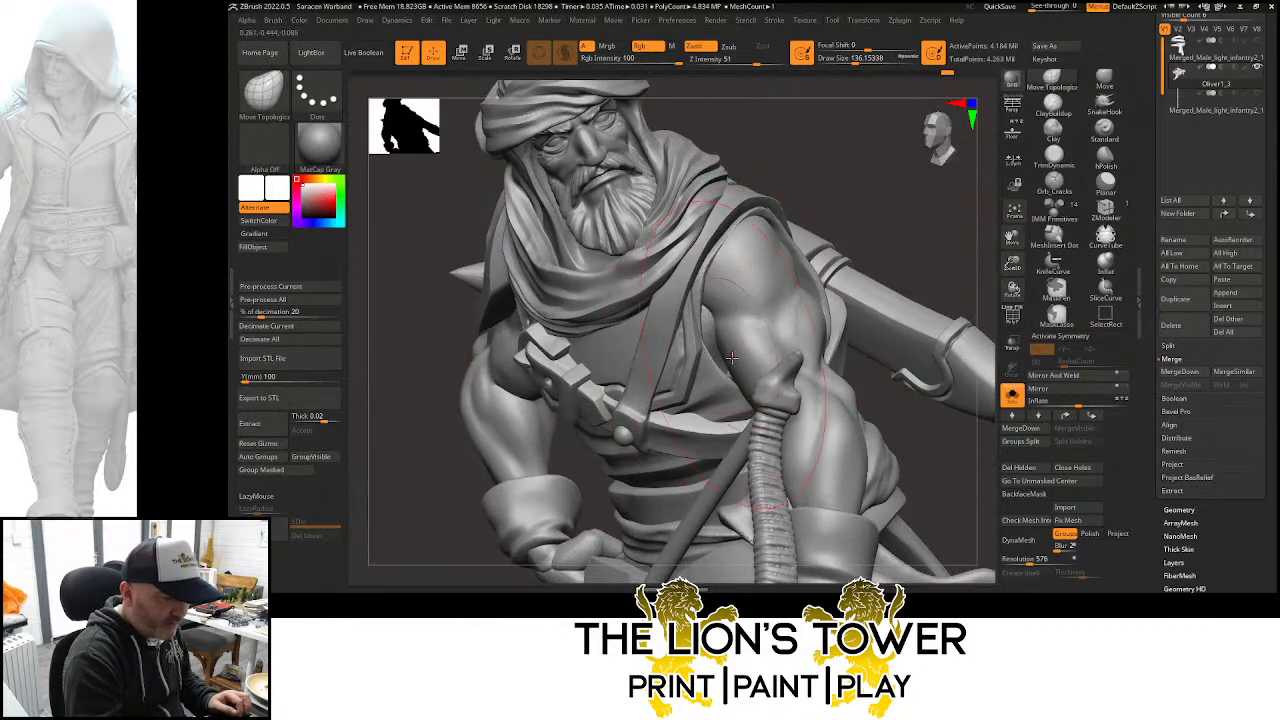
mouse_move(783, 295)
right_mouse_down()
mouse_move(738, 395)
mouse_move(716, 390)
mouse_move(892, 258)
mouse_move(880, 267)
right_mouse_up()
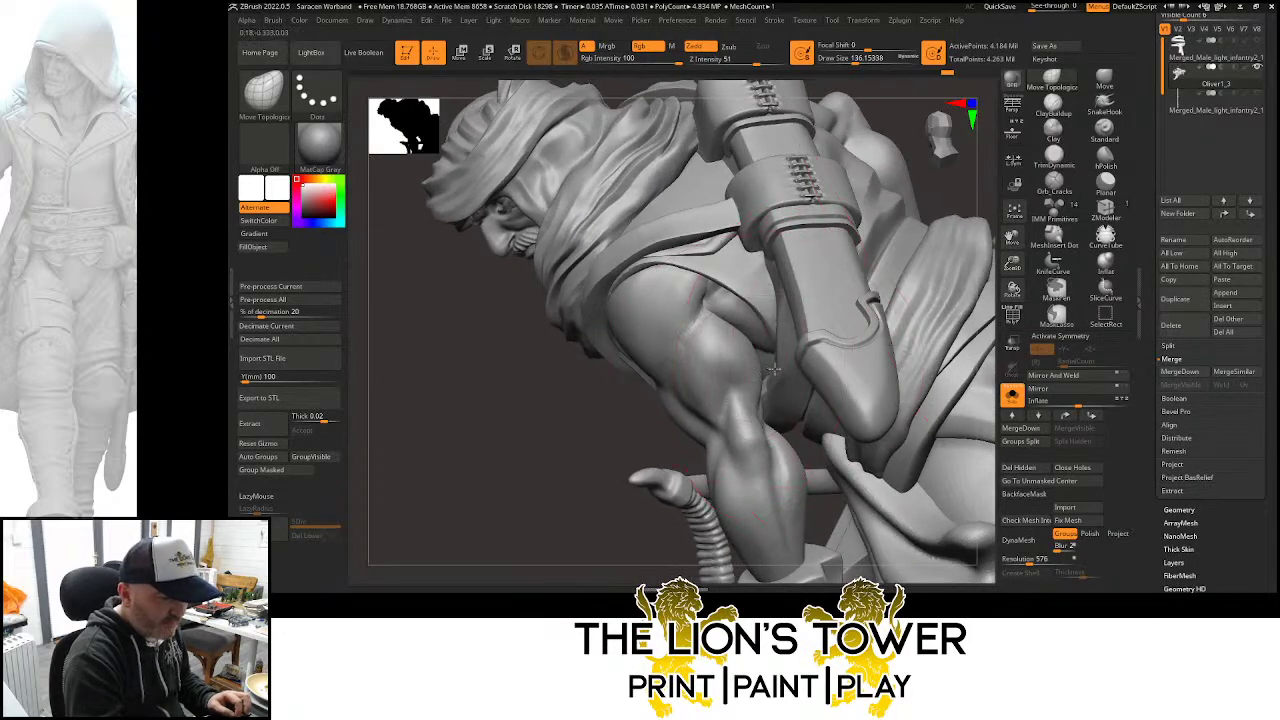
right_click_drag(806, 449, 876, 298)
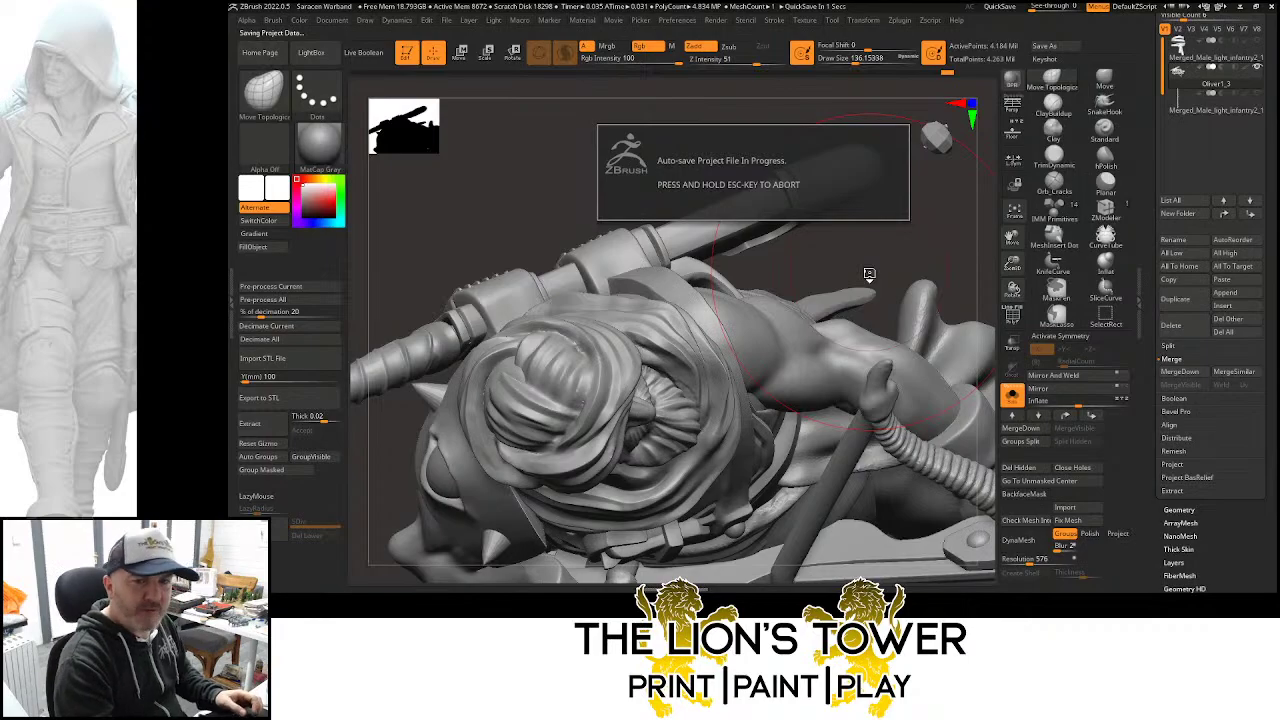
key("ctrl+s")
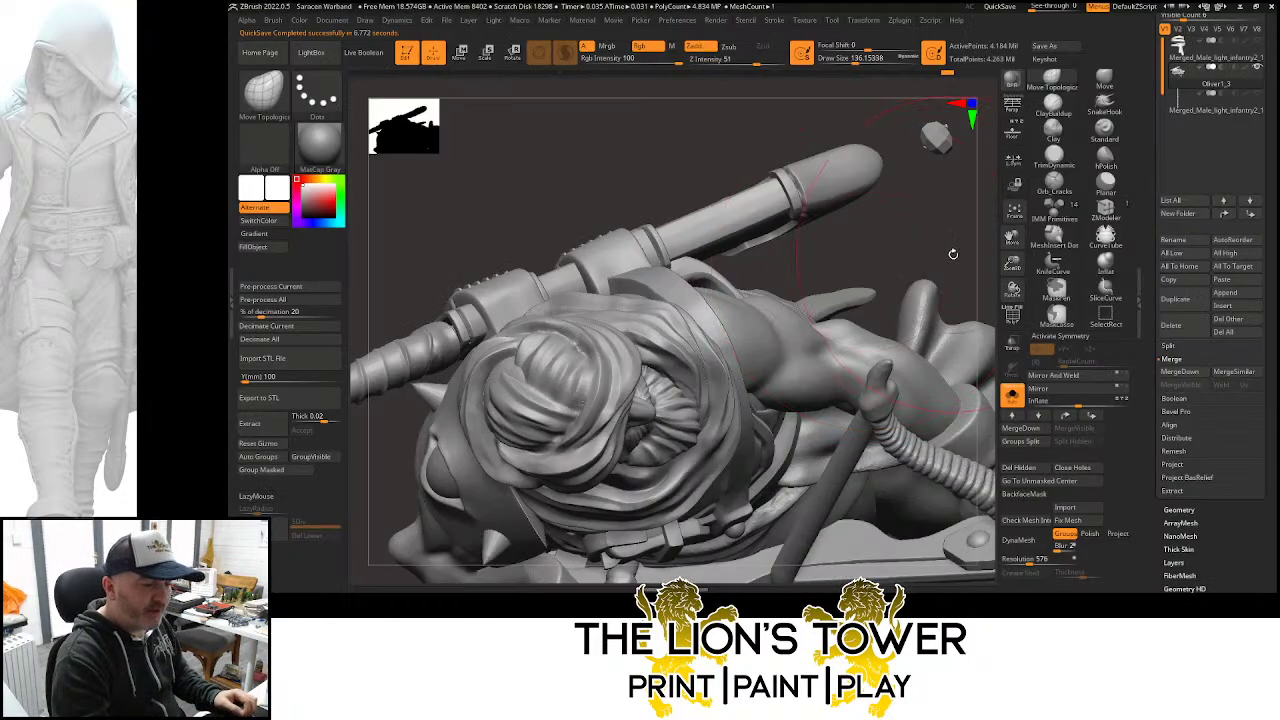
left_click_drag(954, 254, 903, 279)
mouse_move(1012, 262)
left_mouse_down()
mouse_move(1012, 240)
mouse_move(932, 276)
left_mouse_up()
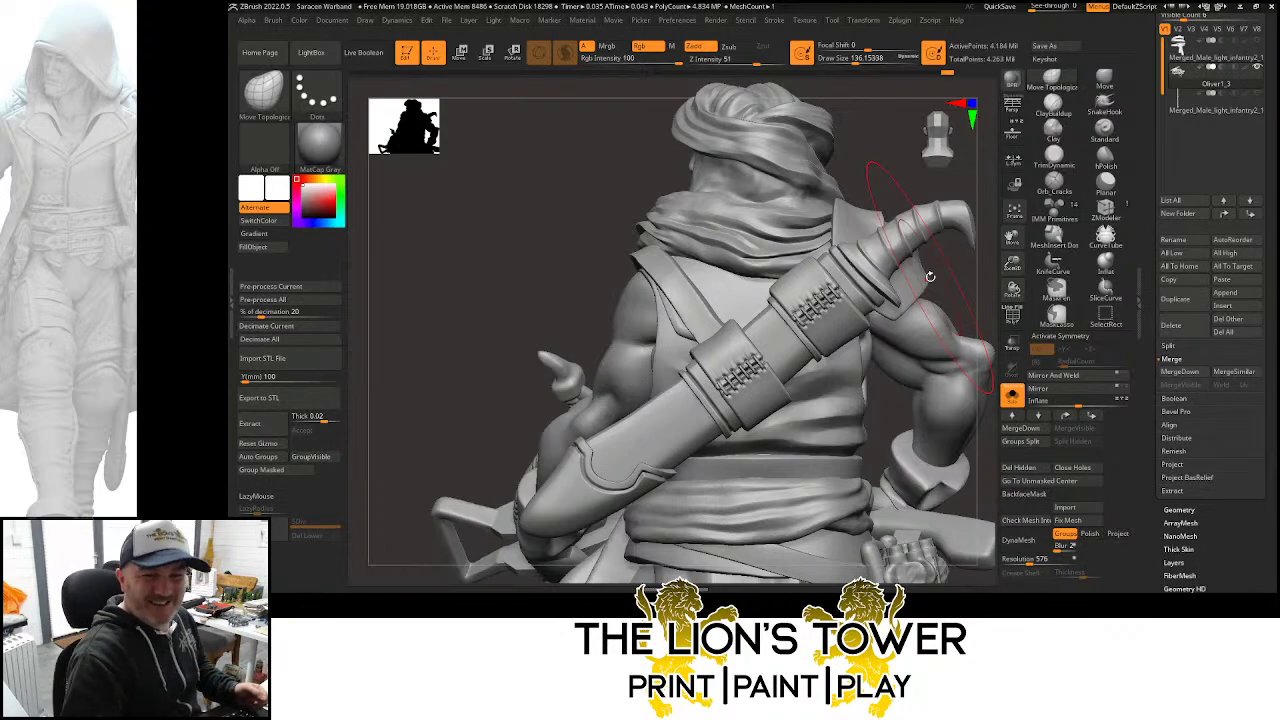
left_click_drag(1012, 264, 946, 249)
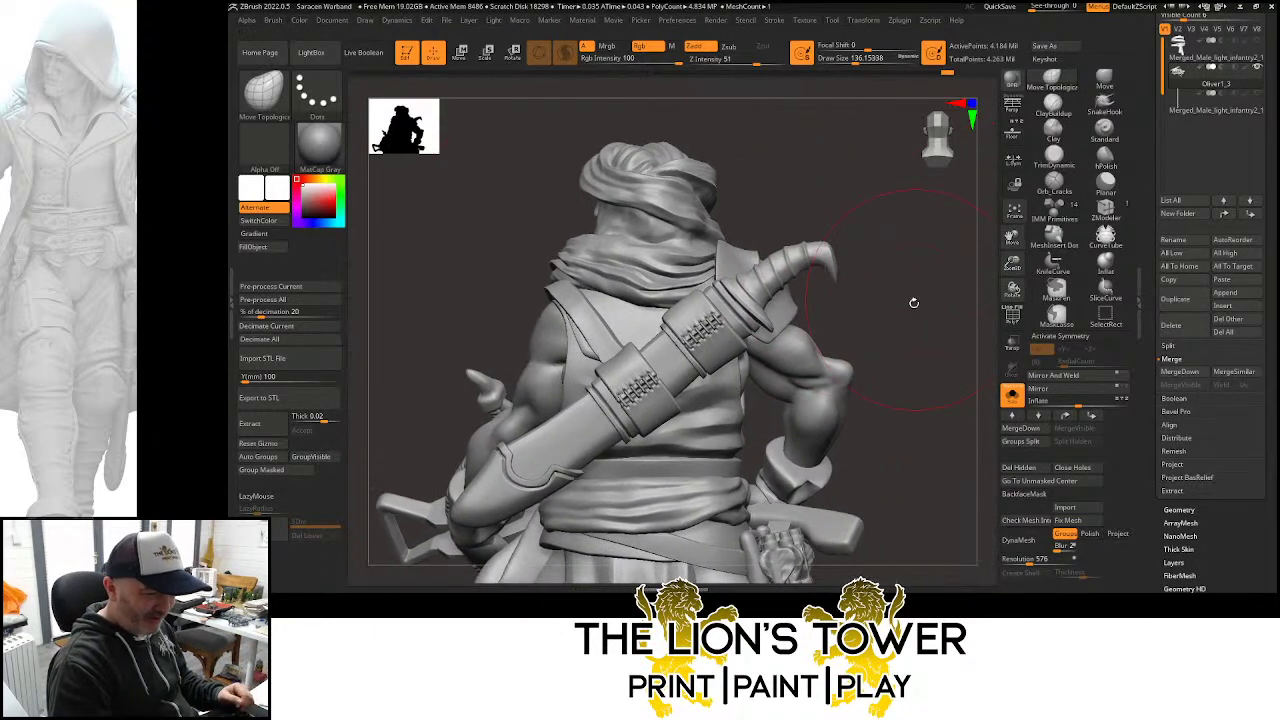
Isolate the turban and neck scarf, and set the Orb_Cracks brush to a draw size of about 35
mouse_move(913, 302)
left_mouse_down()
mouse_move(934, 309)
mouse_move(920, 286)
mouse_move(992, 225)
mouse_move(990, 298)
mouse_move(940, 277)
mouse_move(1013, 278)
mouse_move(1020, 300)
mouse_move(1013, 268)
mouse_move(1064, 322)
left_mouse_up()
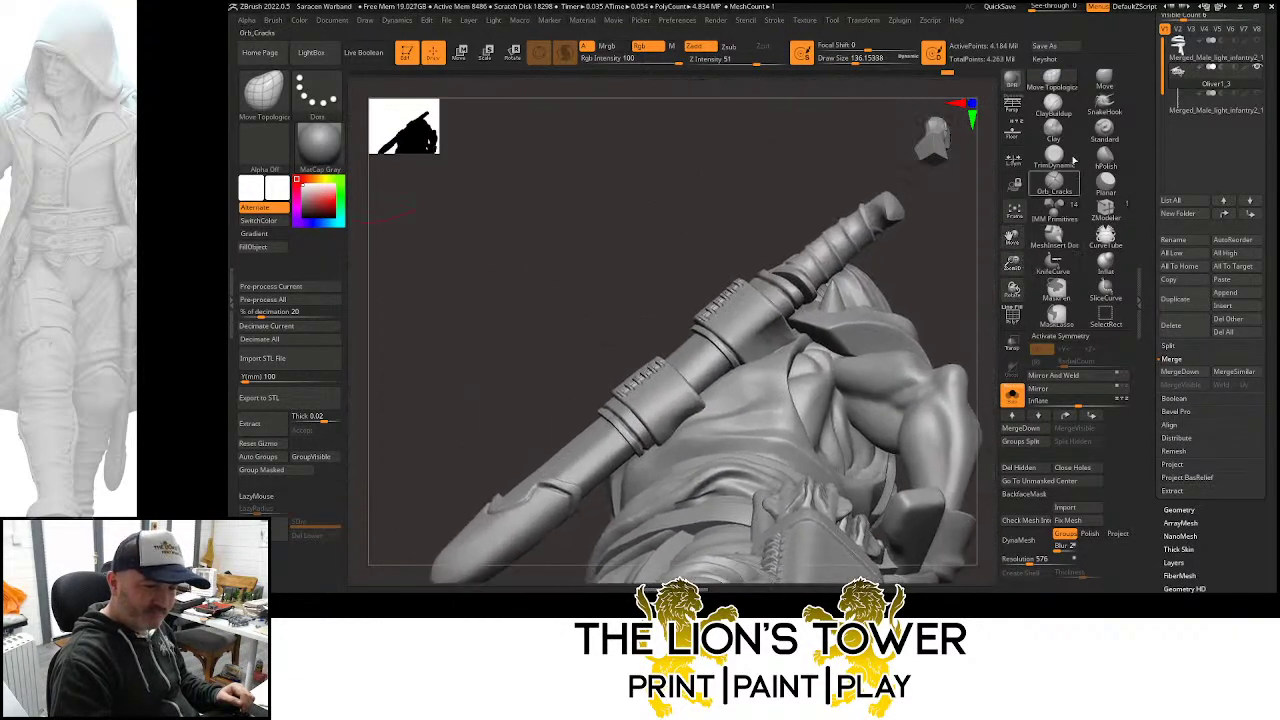
left_click(1053, 82)
mouse_move(934, 265)
left_mouse_down()
mouse_move(914, 262)
mouse_move(950, 250)
mouse_move(901, 271)
left_mouse_up()
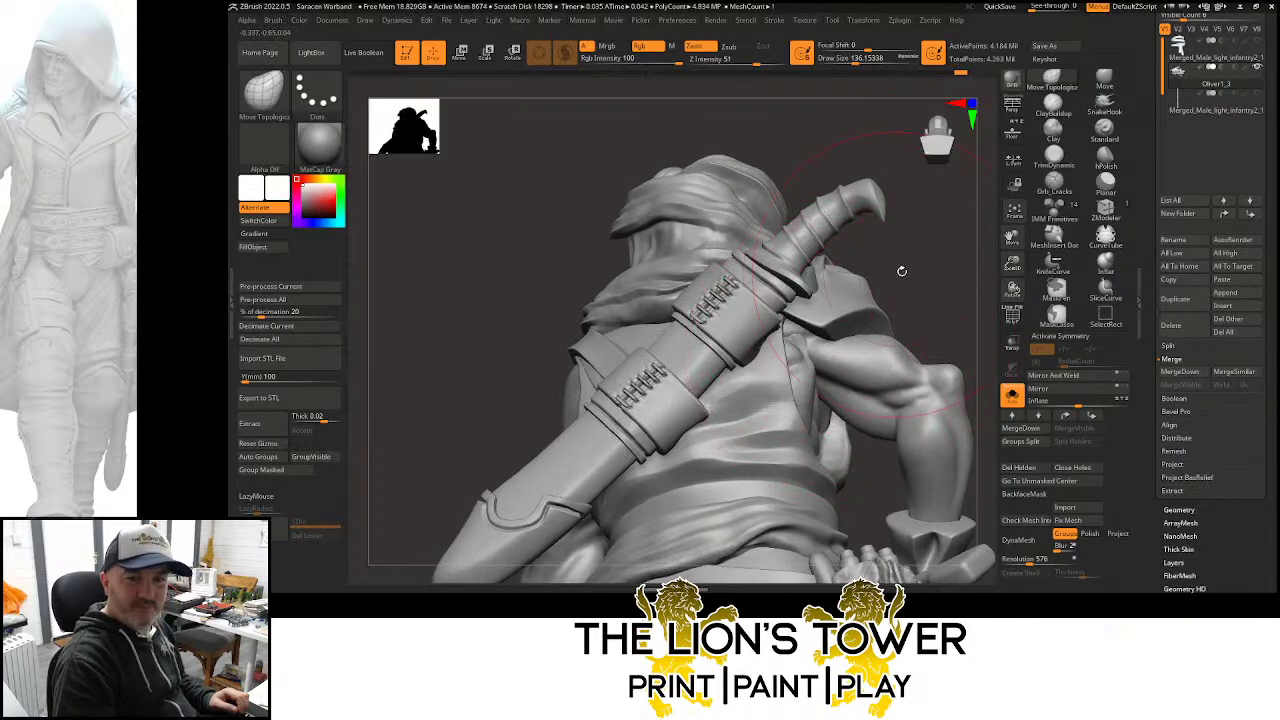
mouse_move(934, 266)
left_mouse_down()
mouse_move(973, 293)
mouse_move(961, 279)
mouse_move(980, 271)
mouse_move(945, 263)
left_mouse_up()
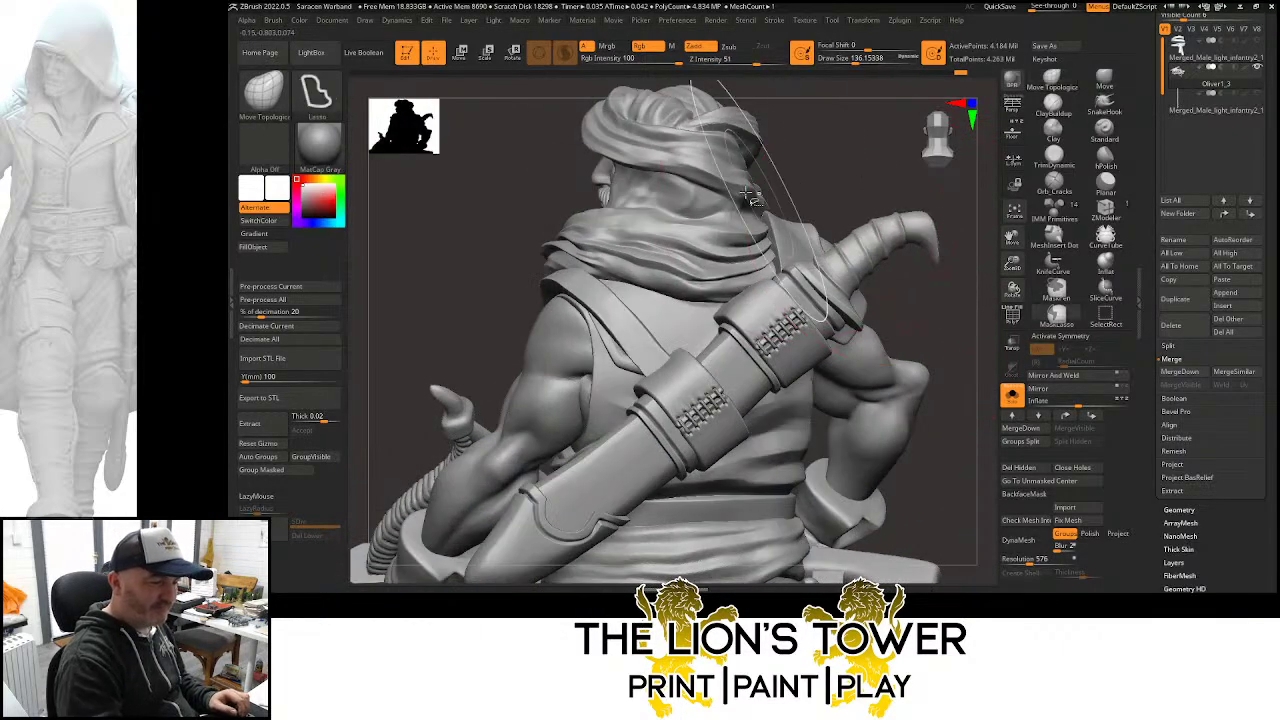
left_click_drag(750, 195, 837, 186, "ctrl+shift")
left_click(1054, 181)
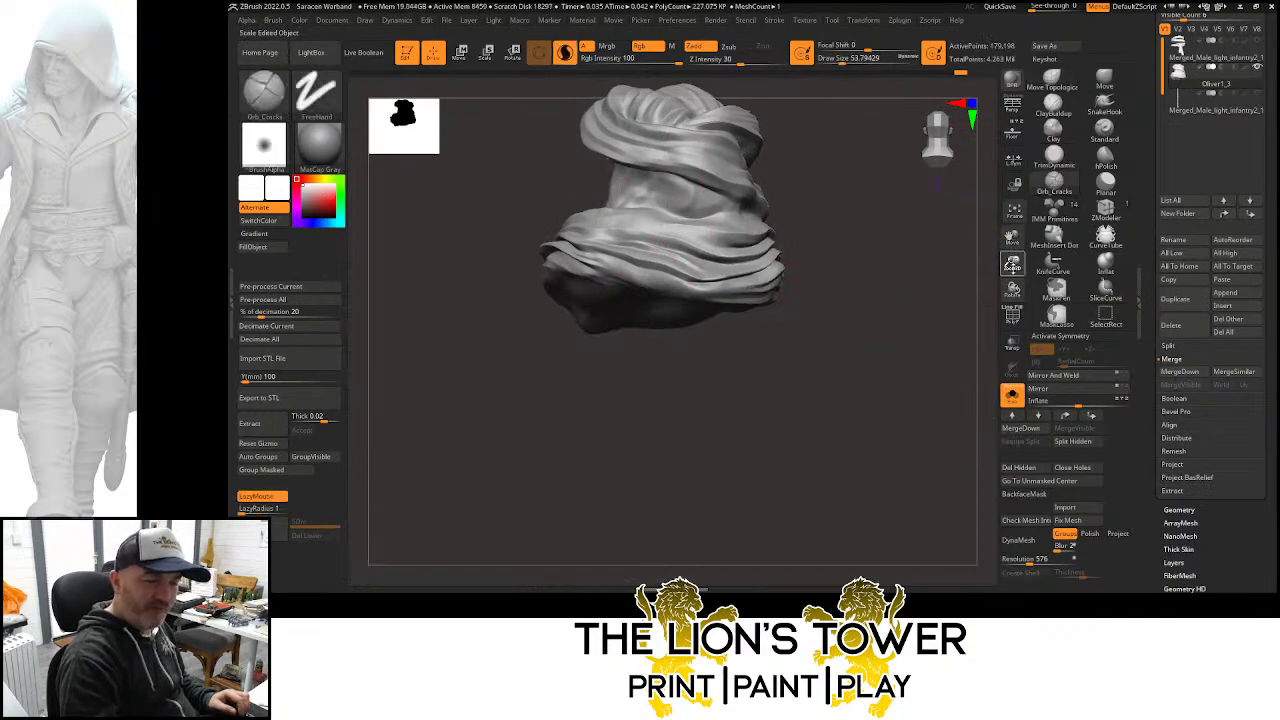
left_click_drag(1012, 265, 1013, 274)
left_click_drag(1011, 237, 1056, 265)
left_click_drag(918, 264, 900, 217)
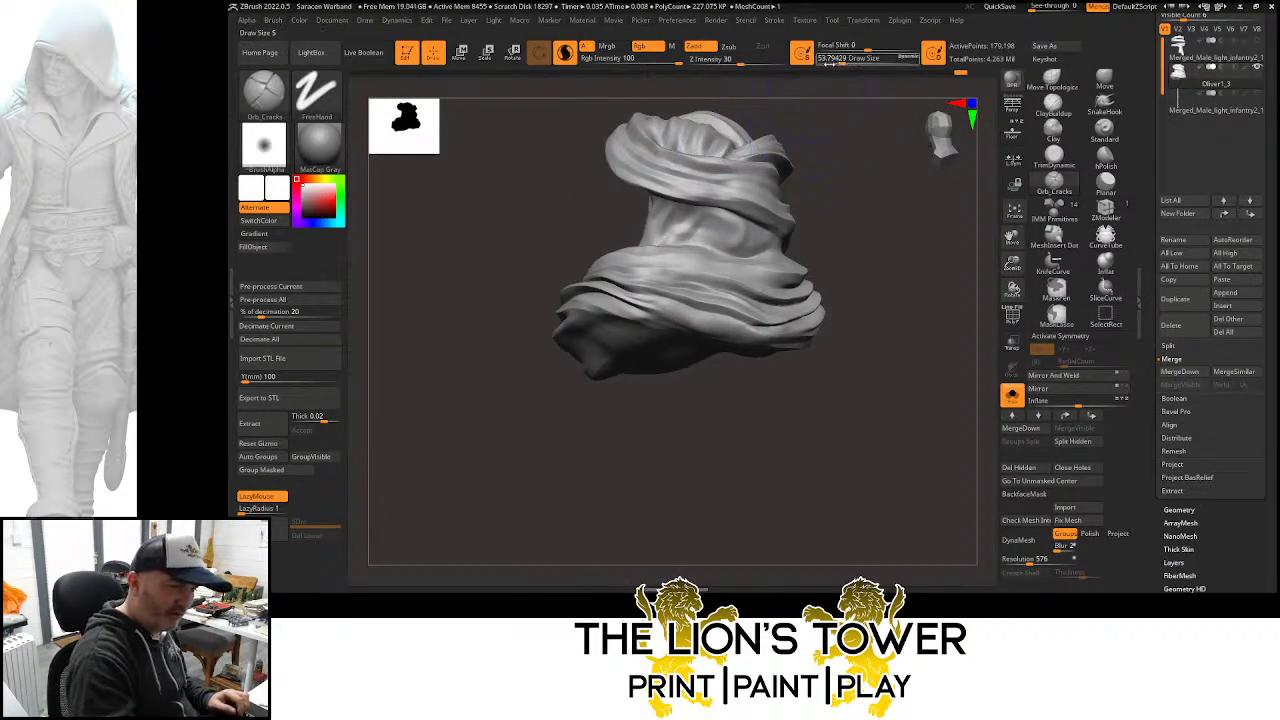
left_click_drag(829, 58, 823, 58)
Carve fold creases across the back of the neck scarf and turban with the Orb_Cracks brush
mouse_move(890, 210)
left_mouse_down()
mouse_move(849, 197)
mouse_move(708, 213)
mouse_move(705, 232)
mouse_move(815, 219)
left_mouse_up()
left_click_drag(712, 239, 728, 216)
mouse_move(781, 218)
left_mouse_down()
mouse_move(787, 201)
mouse_move(724, 240)
mouse_move(738, 252)
mouse_move(760, 218)
left_mouse_up()
right_click_drag(785, 225, 738, 270)
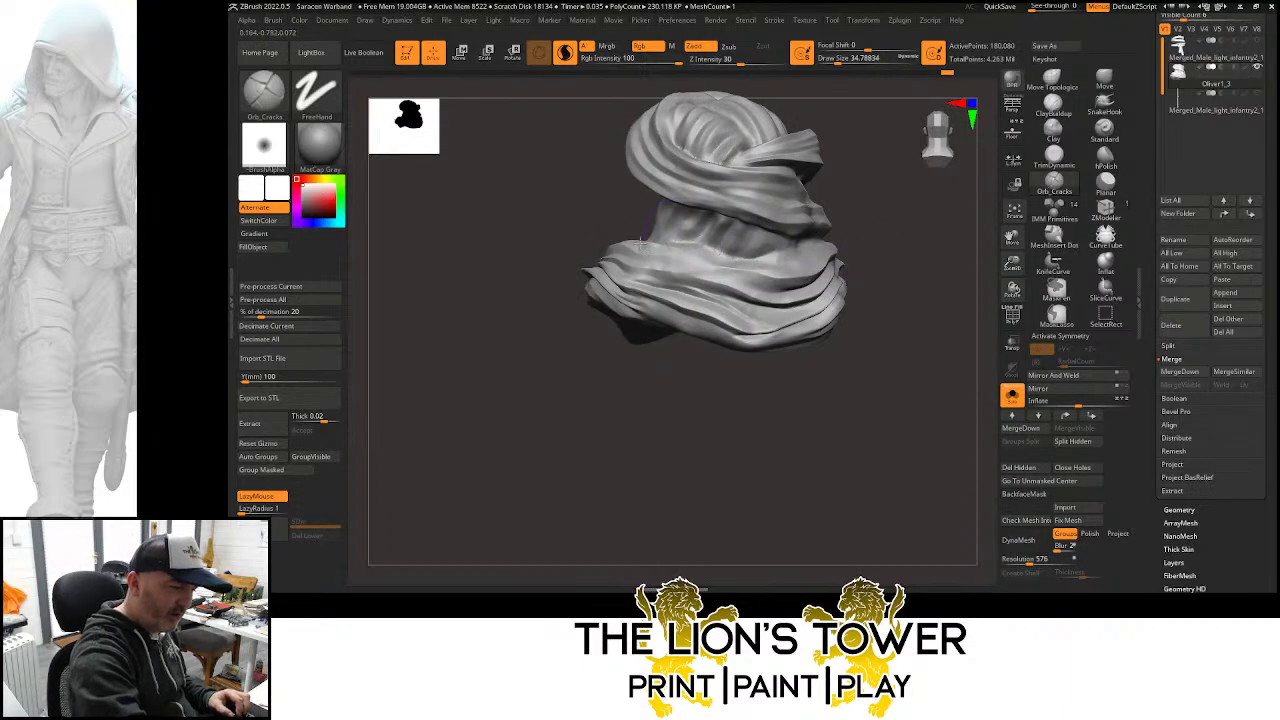
left_click_drag(648, 240, 787, 274)
mouse_move(661, 256)
left_mouse_down()
mouse_move(776, 300)
mouse_move(746, 287)
left_mouse_up()
mouse_move(624, 268)
left_mouse_down()
mouse_move(778, 311)
mouse_move(731, 314)
mouse_move(808, 297)
left_mouse_up()
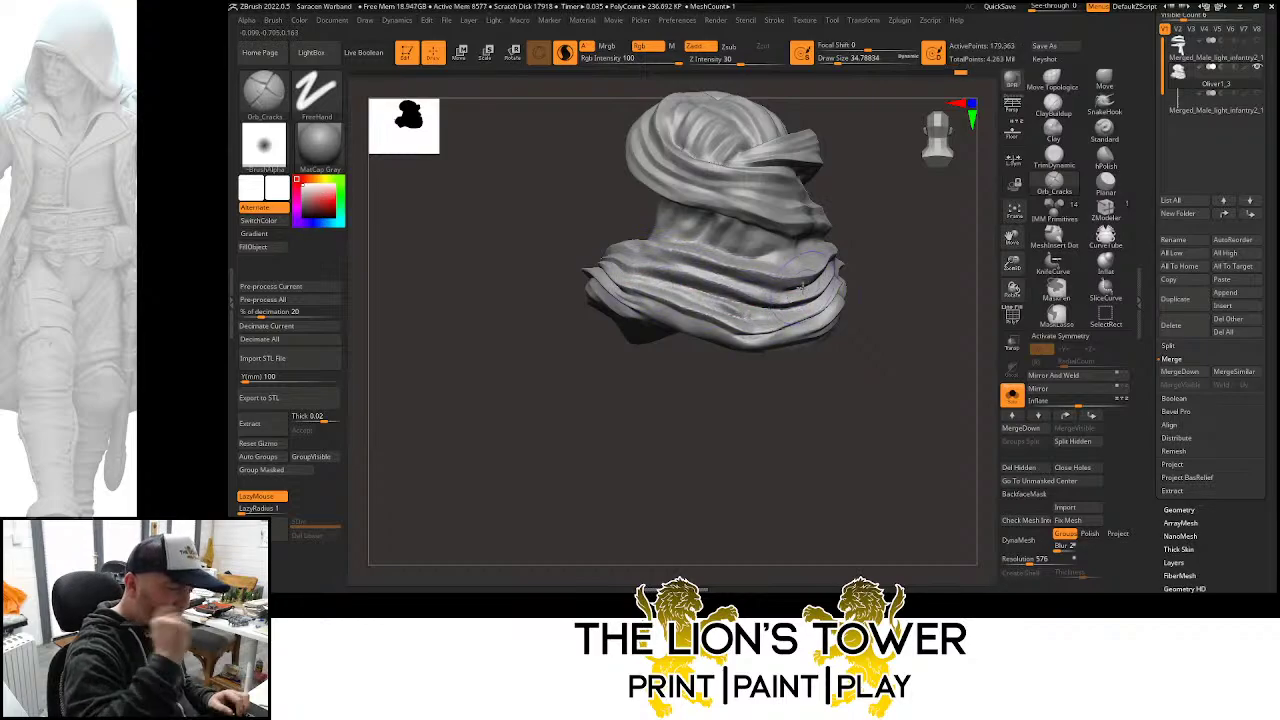
left_click_drag(664, 175, 781, 220)
mouse_move(702, 190)
left_mouse_down()
mouse_move(805, 220)
mouse_move(794, 192)
left_mouse_up()
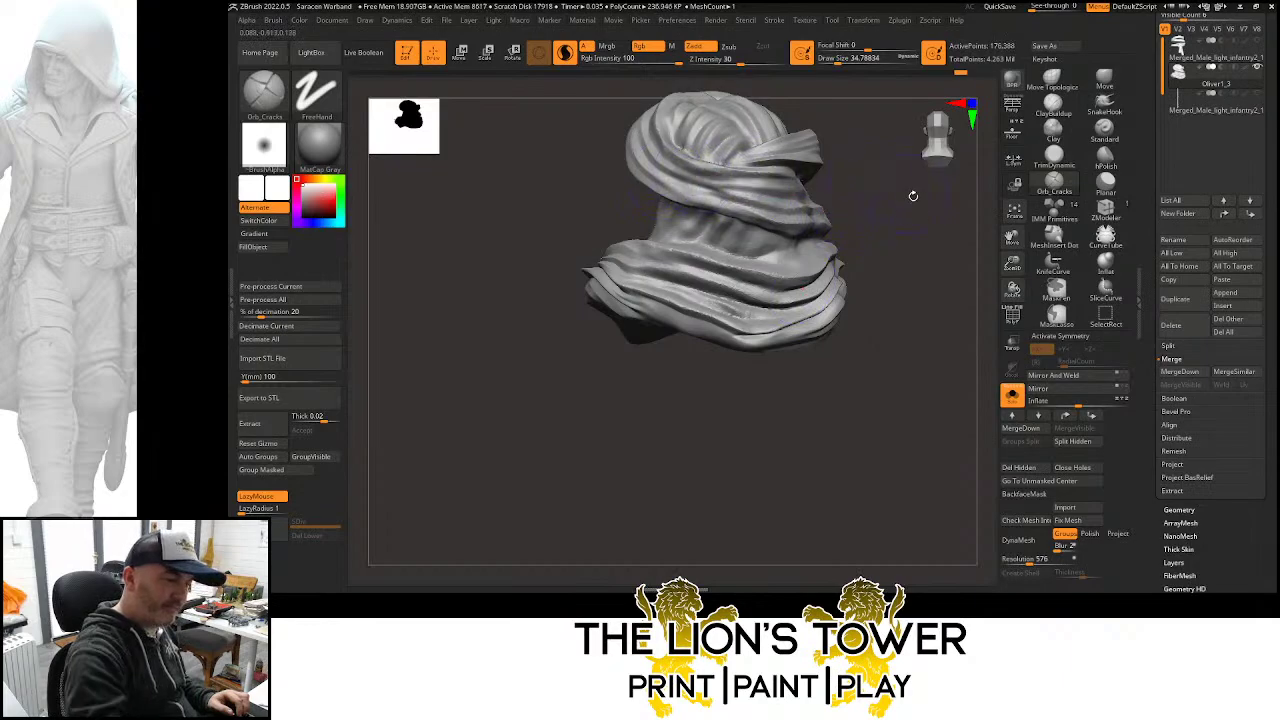
Carve Orb_Cracks creases along the folds at the scarf's front, and show the full figure
left_click_drag(914, 196, 868, 210)
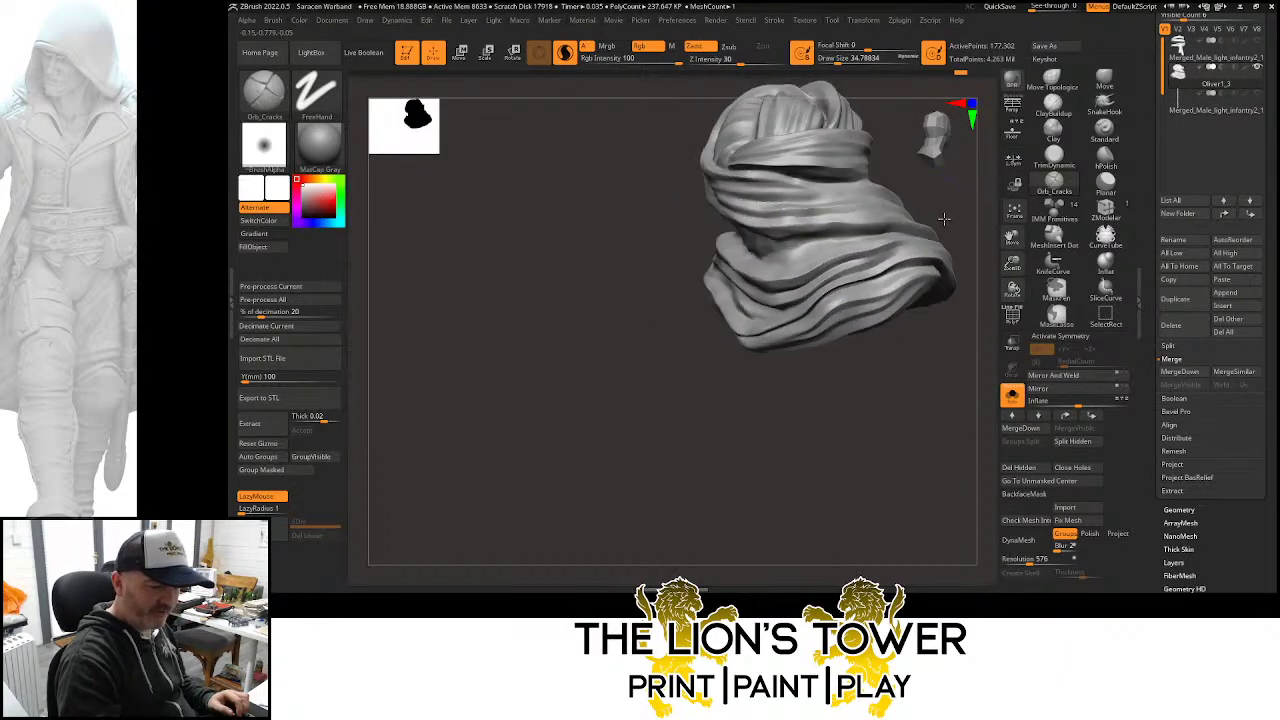
mouse_move(945, 219)
left_mouse_down()
mouse_move(876, 234)
mouse_move(934, 377)
left_mouse_up()
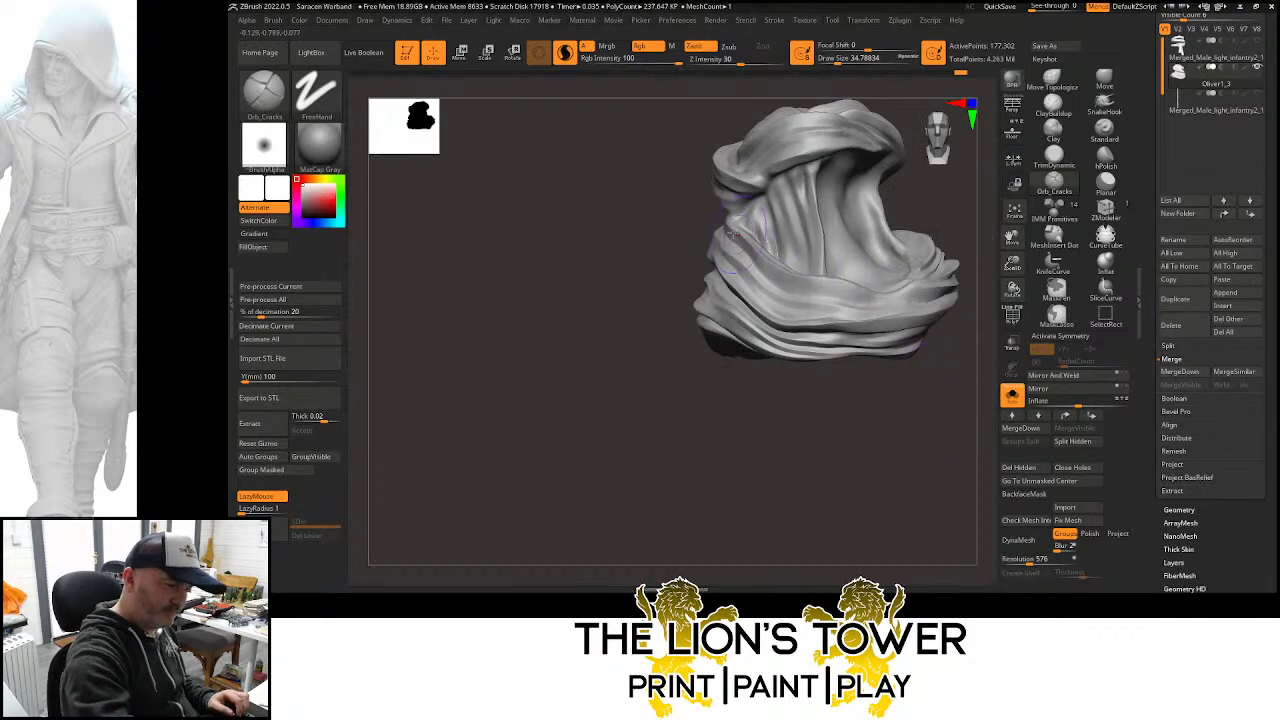
mouse_move(735, 235)
left_mouse_down()
mouse_move(775, 282)
mouse_move(865, 298)
left_mouse_up()
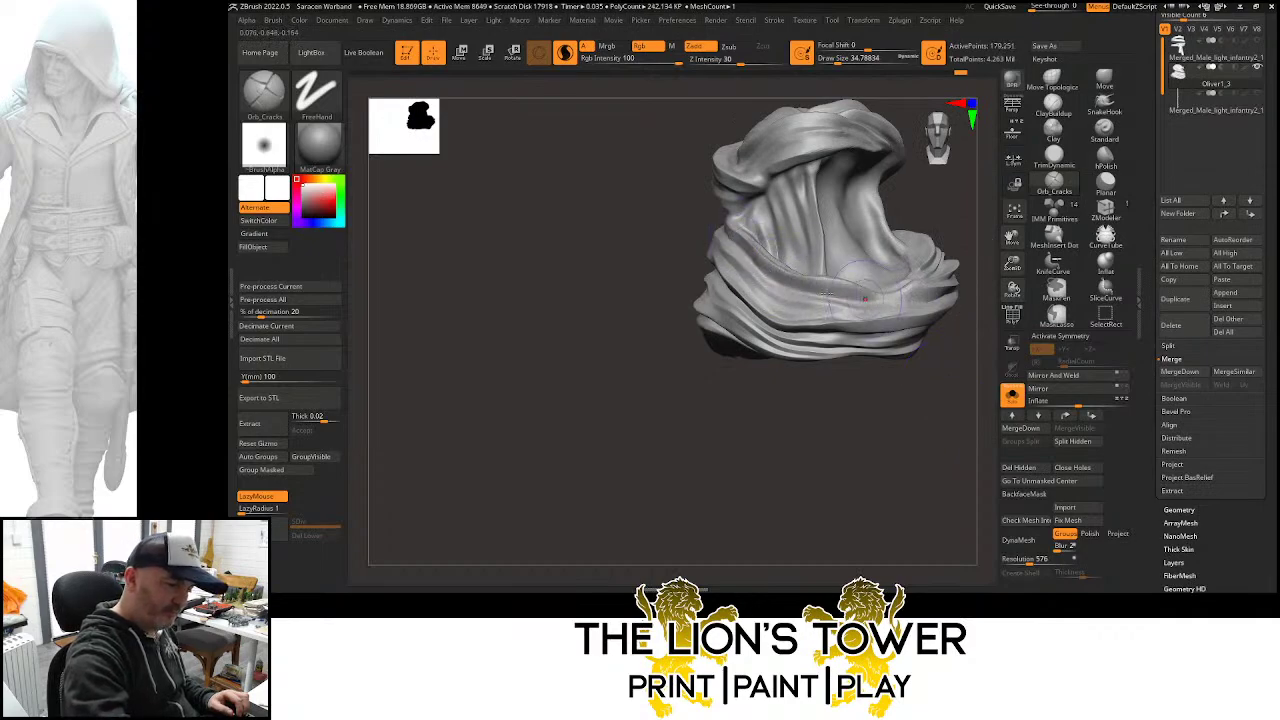
mouse_move(985, 395)
left_mouse_down()
mouse_move(963, 423)
mouse_move(893, 328)
mouse_move(914, 316)
mouse_move(964, 375)
mouse_move(967, 323)
left_mouse_up()
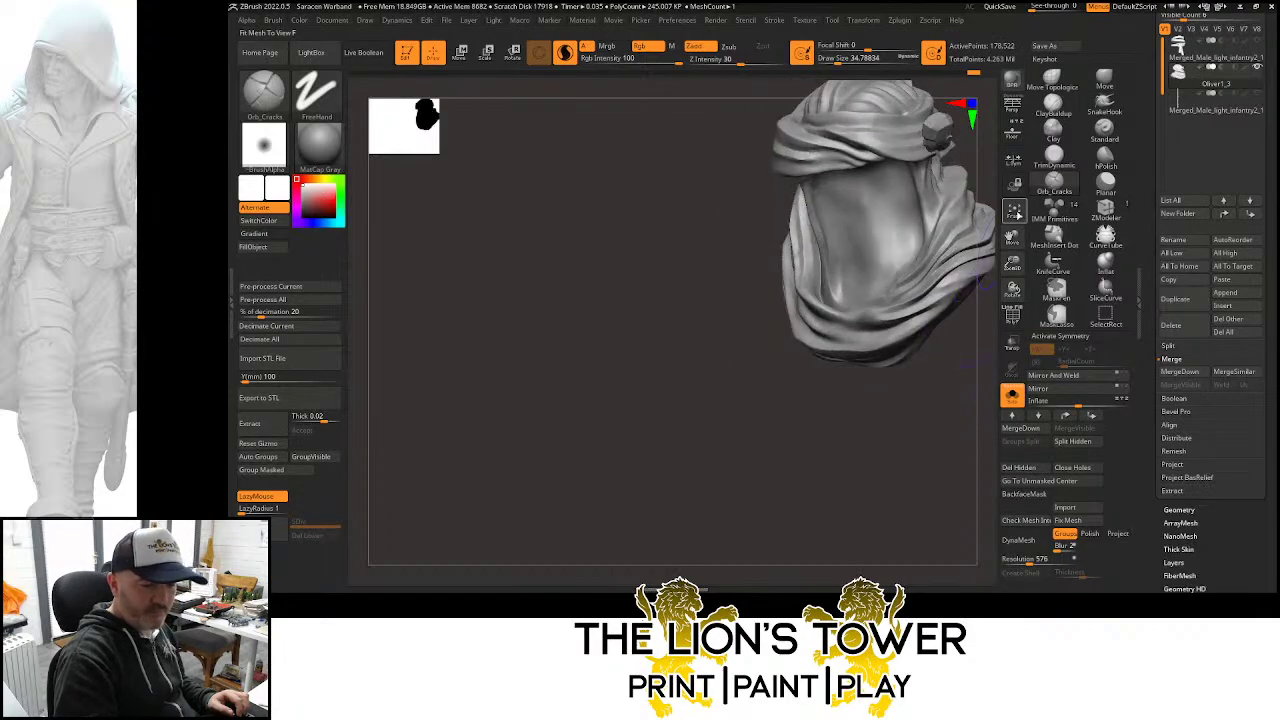
mouse_move(988, 270)
left_mouse_down()
mouse_move(964, 305)
mouse_move(972, 357)
mouse_move(969, 336)
mouse_move(943, 357)
mouse_move(957, 360)
left_mouse_up()
left_click(1012, 396)
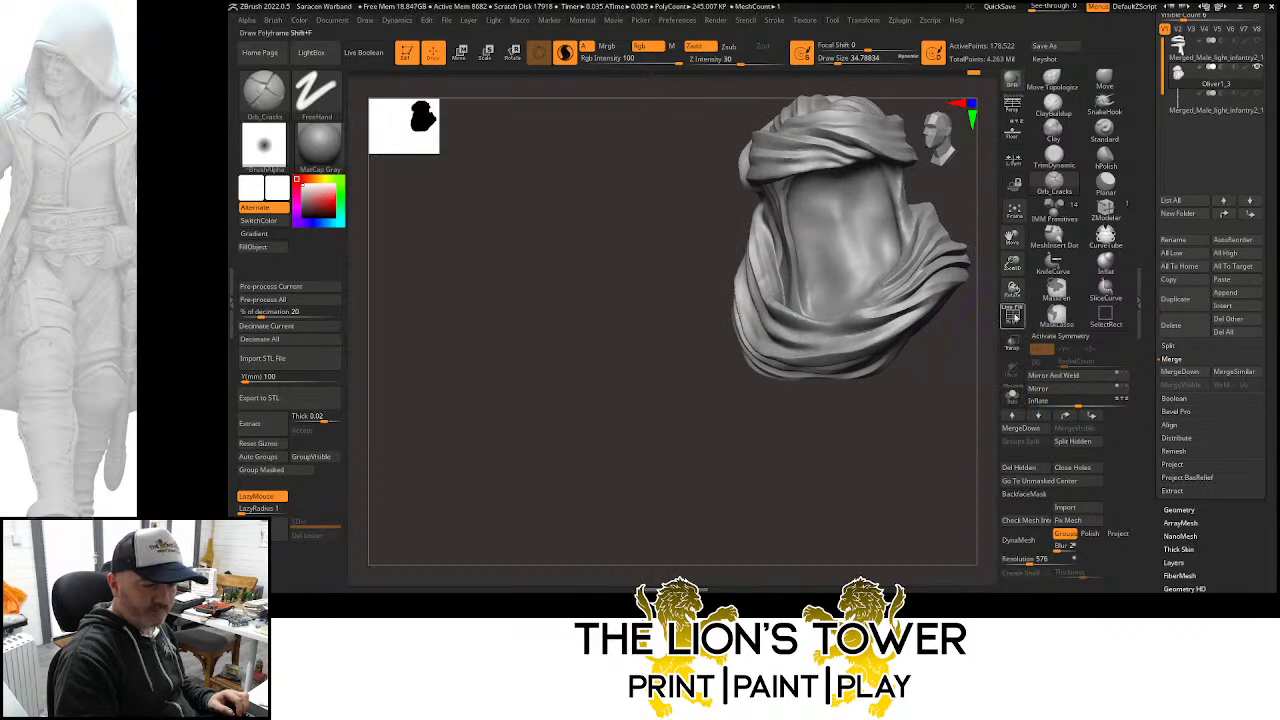
left_click(957, 390, "ctrl+shift")
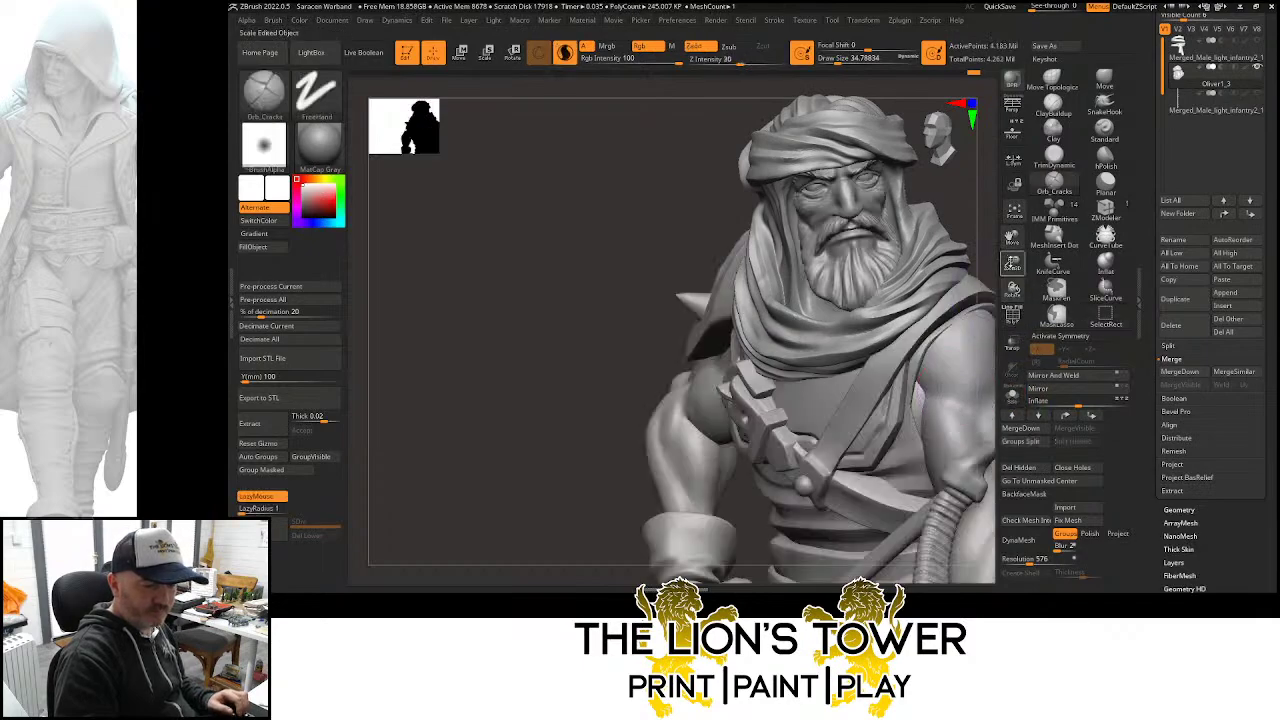
Isolate the bearded head from the rest of the figure and expose the underside of its beard
left_click_drag(1012, 242, 937, 276)
left_click_drag(905, 264, 970, 254)
left_click(743, 331, "ctrl+shift")
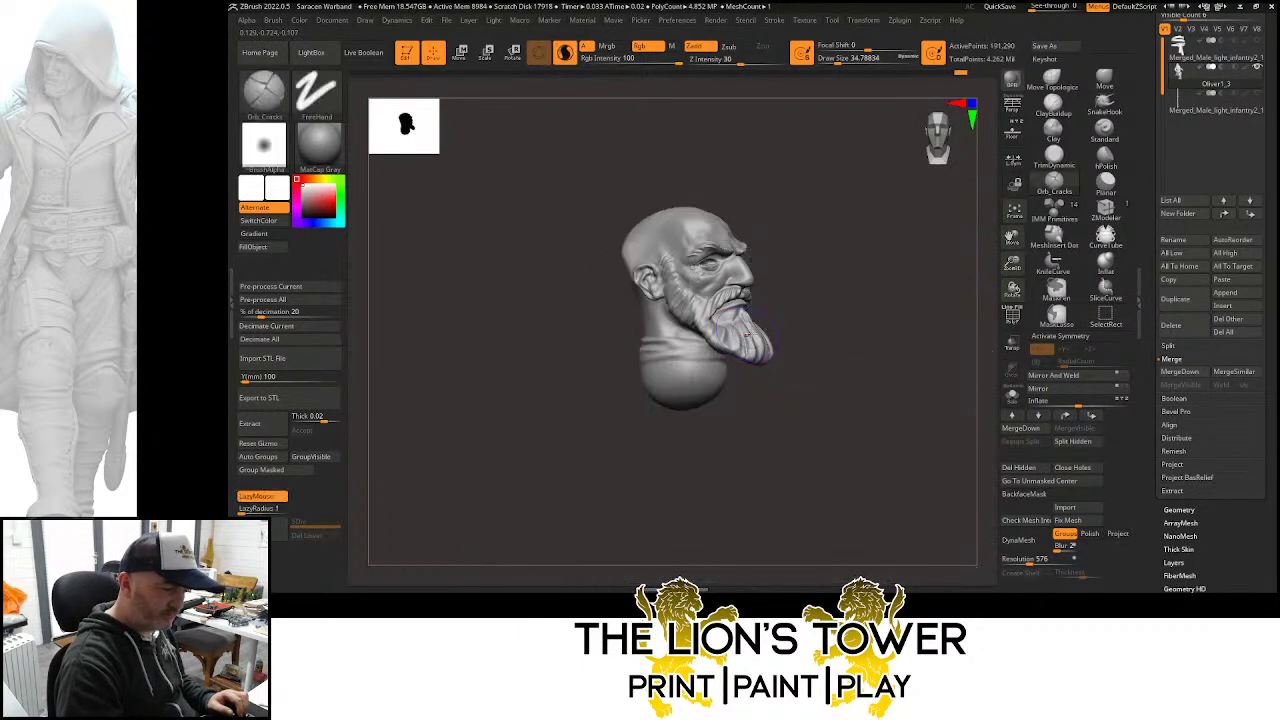
mouse_move(846, 300)
left_mouse_down()
mouse_move(869, 263)
mouse_move(900, 320)
left_mouse_up()
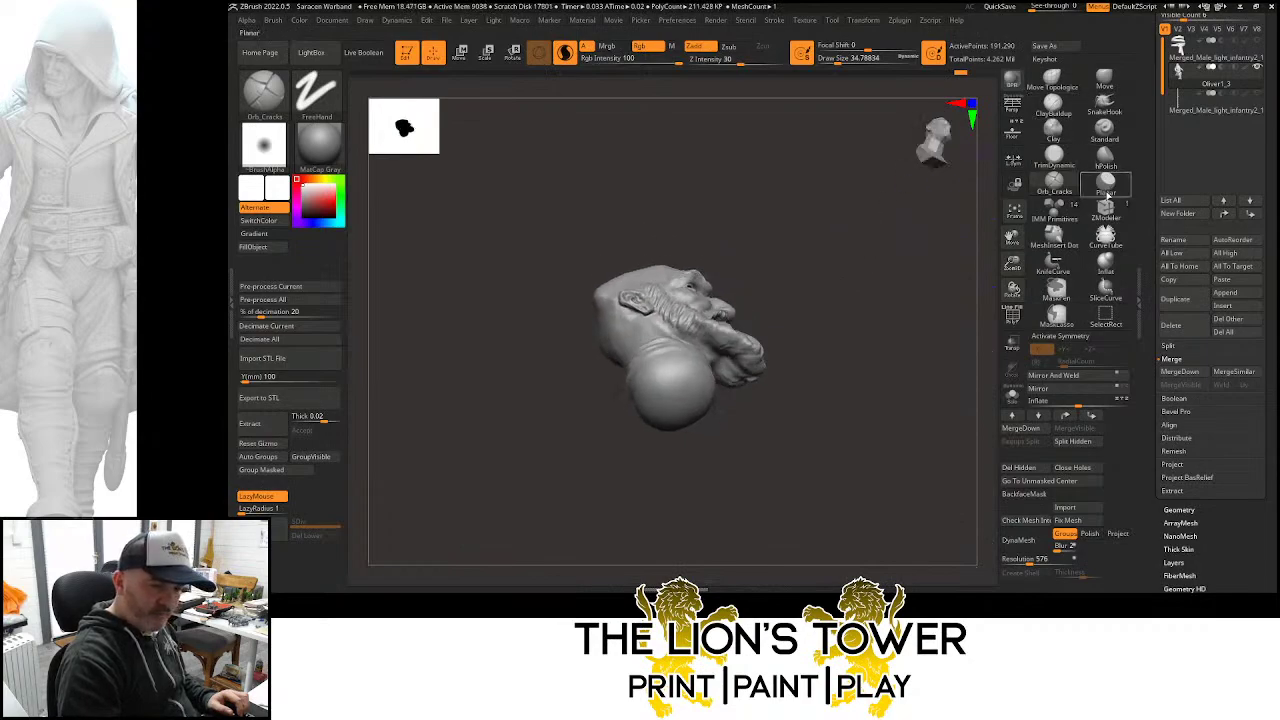
Thicken the beard's underside with the Inflat brush at draw size 28.75, and show the full figure
left_click(1106, 268)
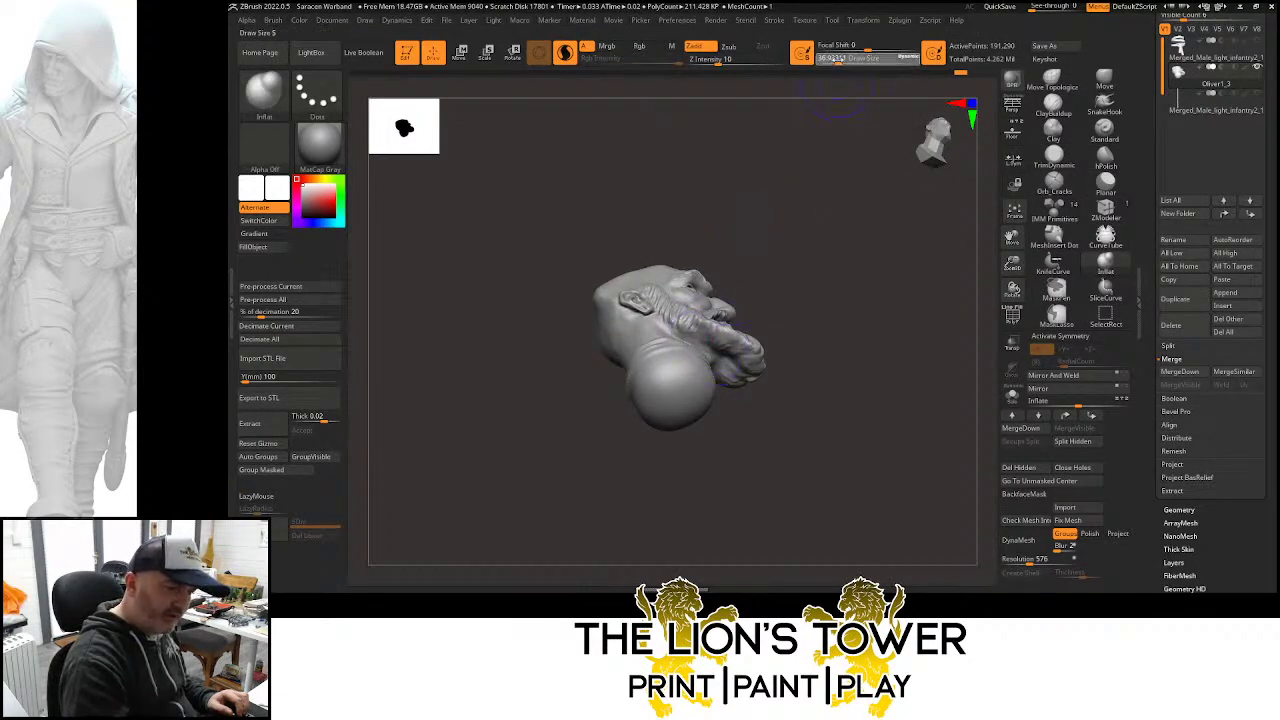
mouse_move(700, 345)
left_mouse_down()
mouse_move(726, 368)
mouse_move(712, 346)
mouse_move(743, 358)
left_mouse_up()
left_click_drag(822, 330, 842, 275)
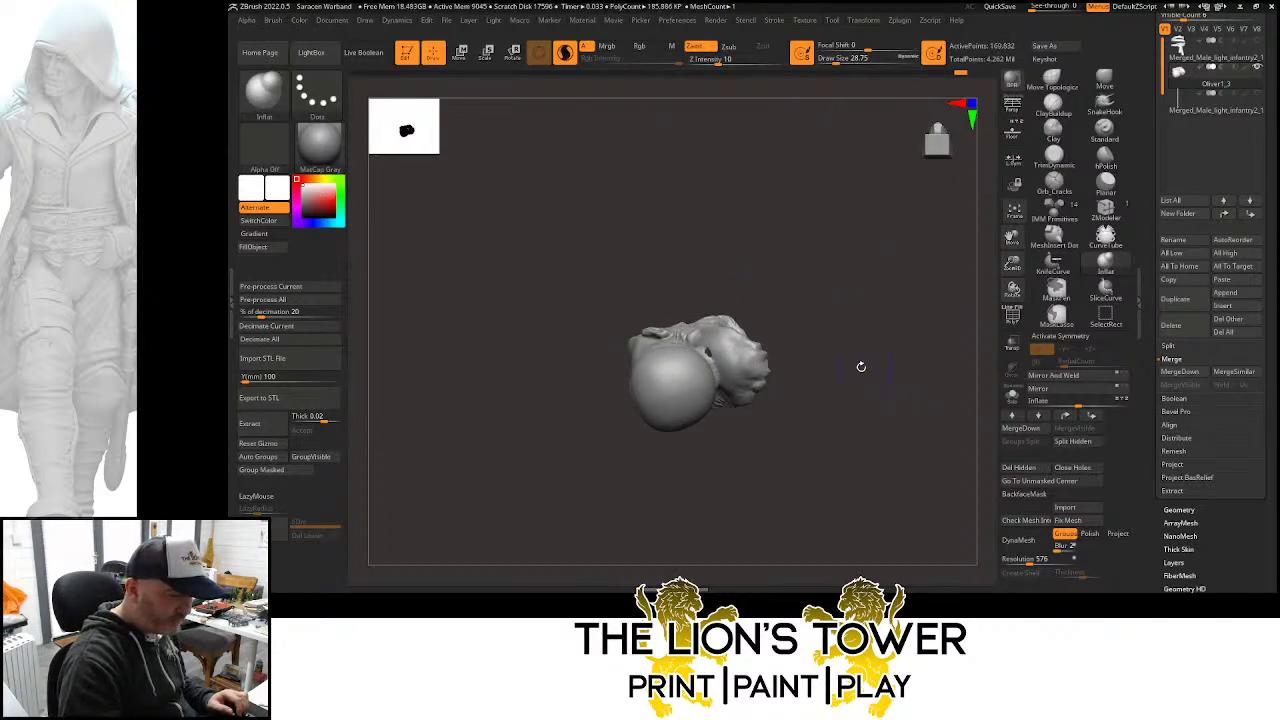
mouse_move(857, 366)
left_mouse_down()
mouse_move(844, 310)
mouse_move(820, 285)
left_mouse_up()
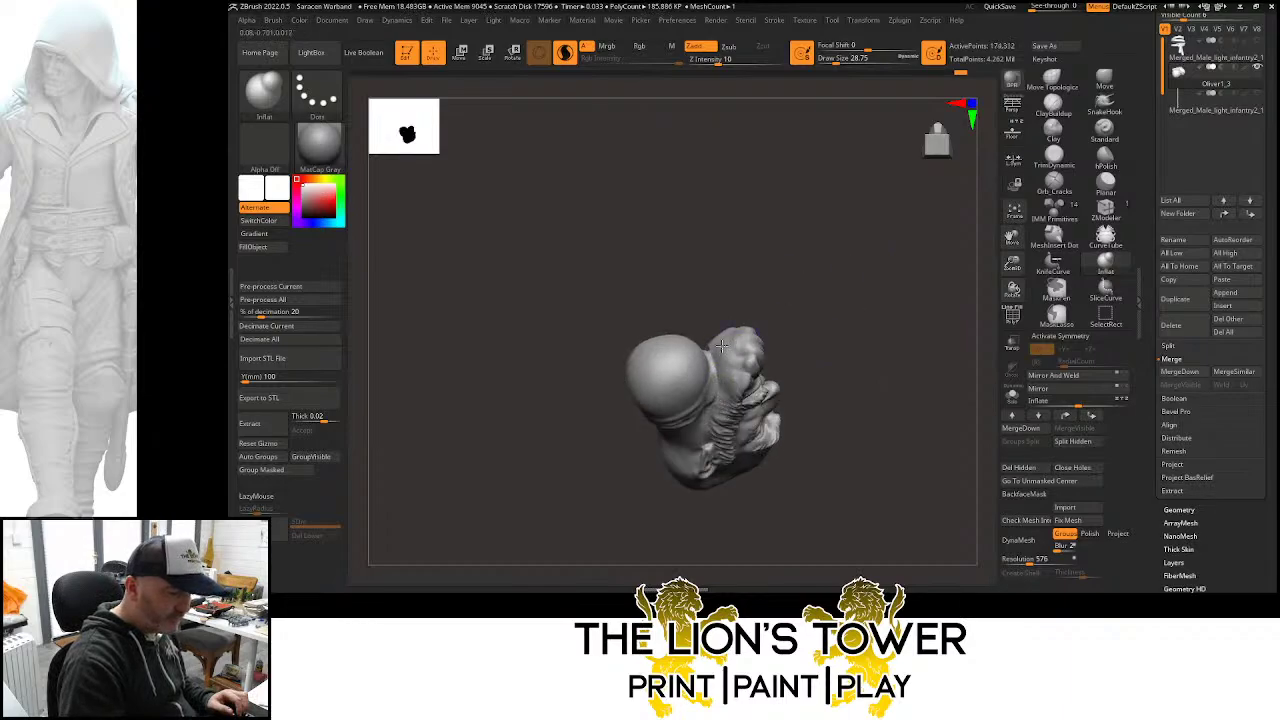
key("ctrl+shift")
left_click(815, 278, "ctrl+shift")
mouse_move(903, 258)
left_mouse_down()
mouse_move(897, 380)
mouse_move(877, 370)
mouse_move(883, 323)
left_mouse_up()
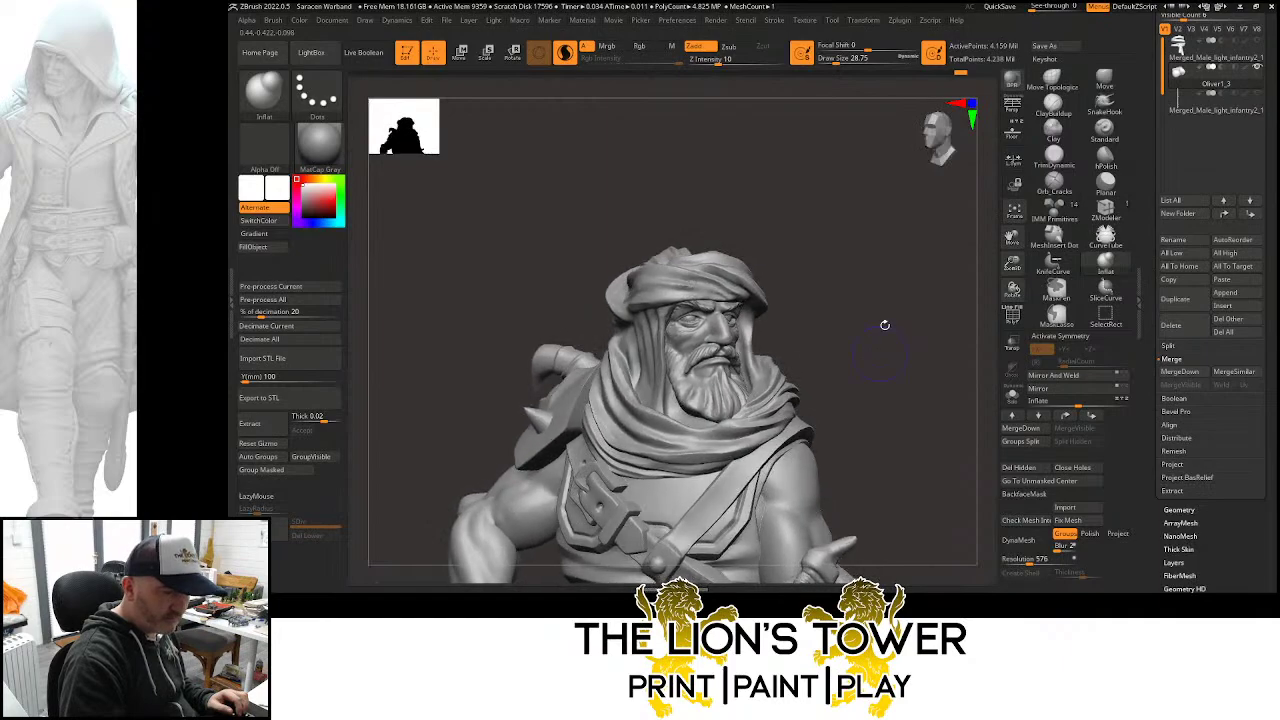
Adjust the beard and the surrounding scarf folds with the Move Topological brush at a draw size of about 37
left_click(1053, 82)
left_click_drag(854, 60, 852, 60)
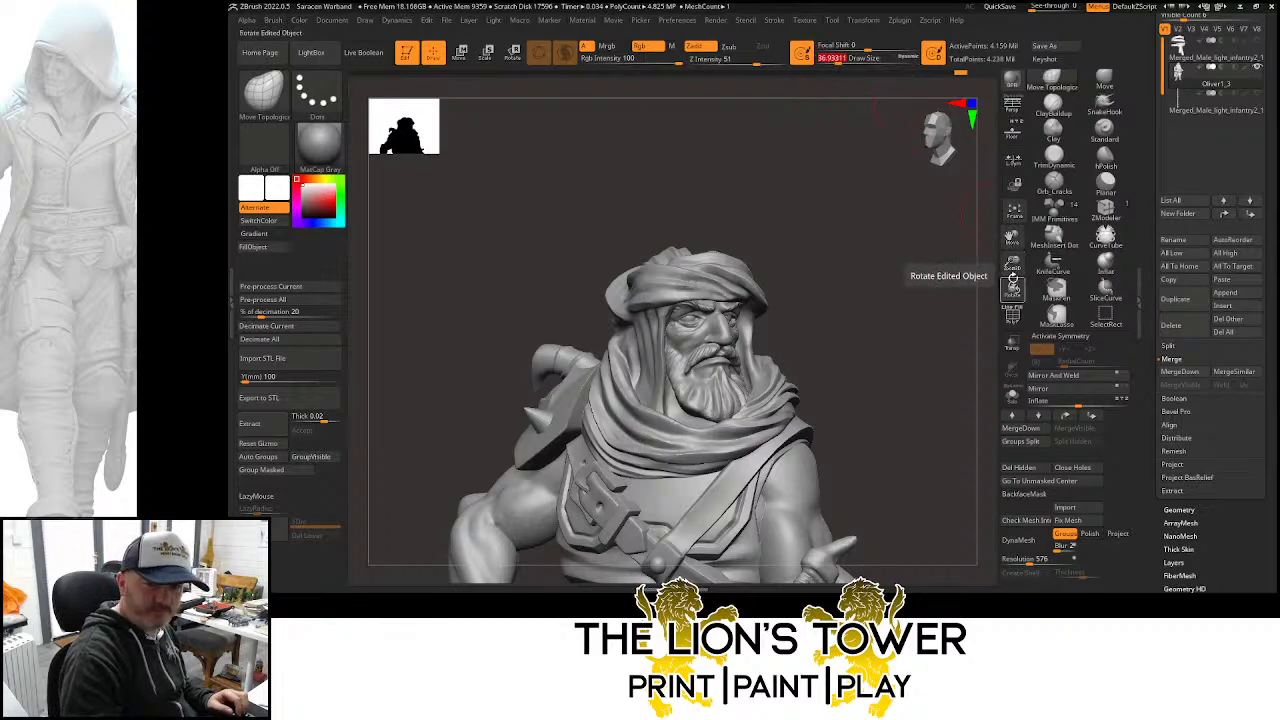
left_click_drag(1012, 262, 1028, 204)
mouse_move(902, 300)
left_mouse_down()
mouse_move(911, 280)
mouse_move(958, 286)
left_mouse_up()
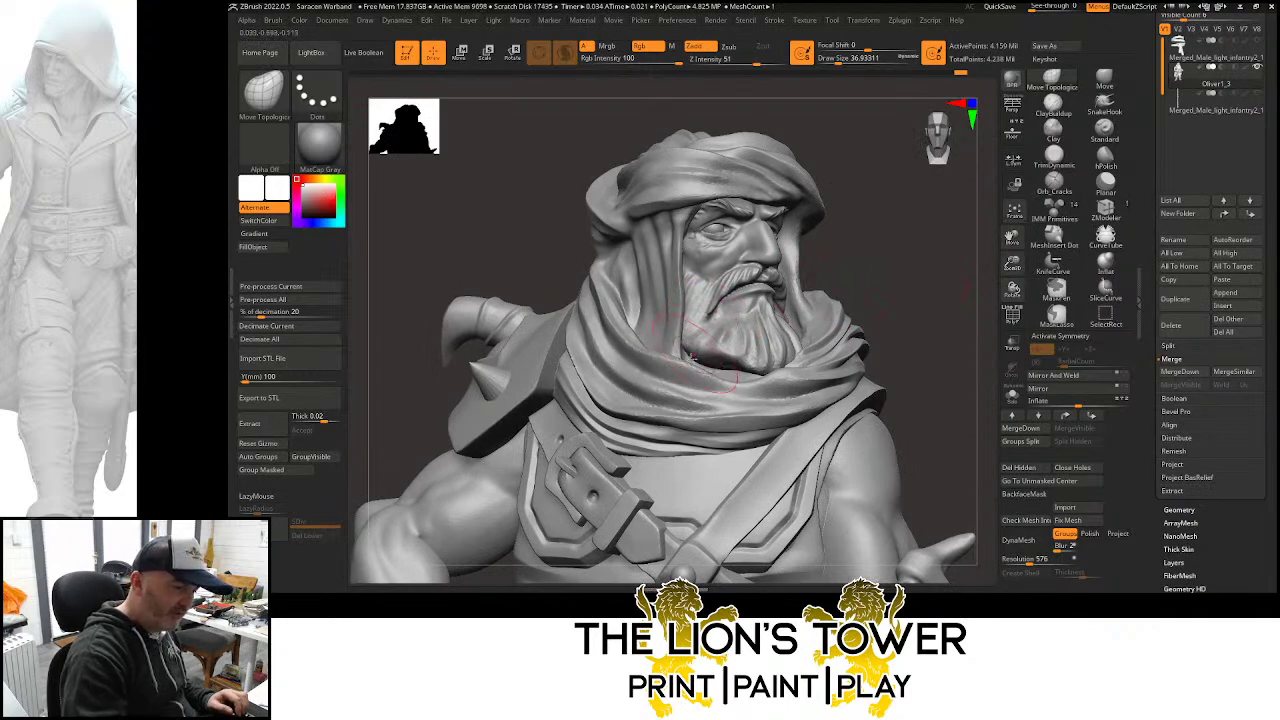
mouse_move(906, 266)
left_mouse_down()
mouse_move(884, 254)
mouse_move(974, 280)
mouse_move(974, 258)
left_mouse_up()
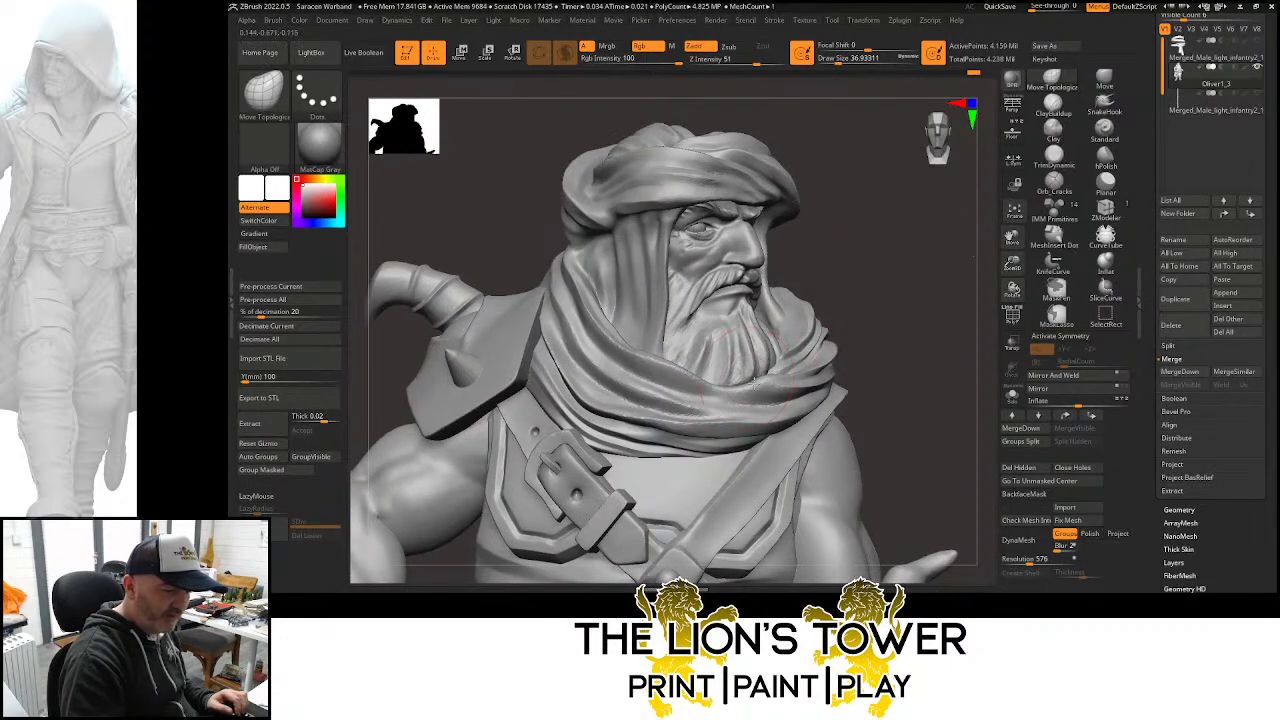
mouse_move(840, 304)
left_mouse_down()
mouse_move(899, 285)
mouse_move(893, 328)
mouse_move(852, 325)
left_mouse_up()
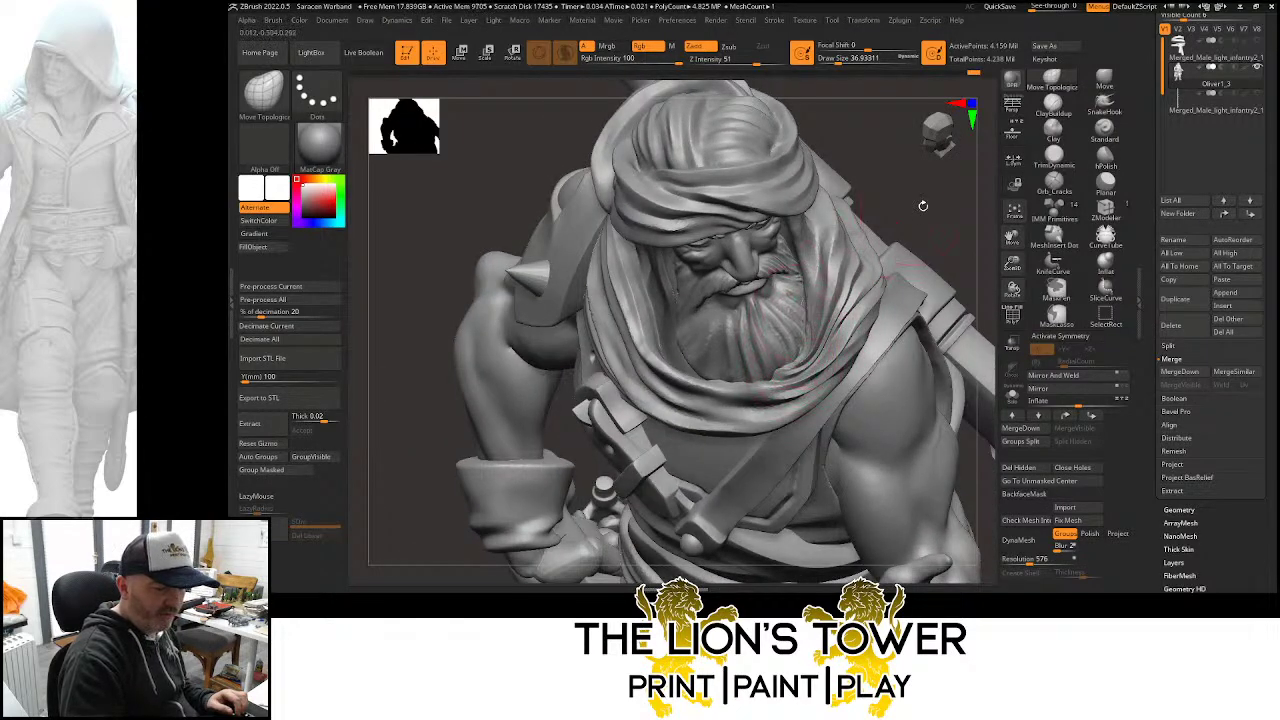
mouse_move(923, 205)
left_mouse_down()
mouse_move(903, 189)
mouse_move(840, 213)
mouse_move(900, 208)
left_mouse_up()
mouse_move(797, 254)
left_mouse_down()
mouse_move(903, 194)
mouse_move(899, 168)
left_mouse_up()
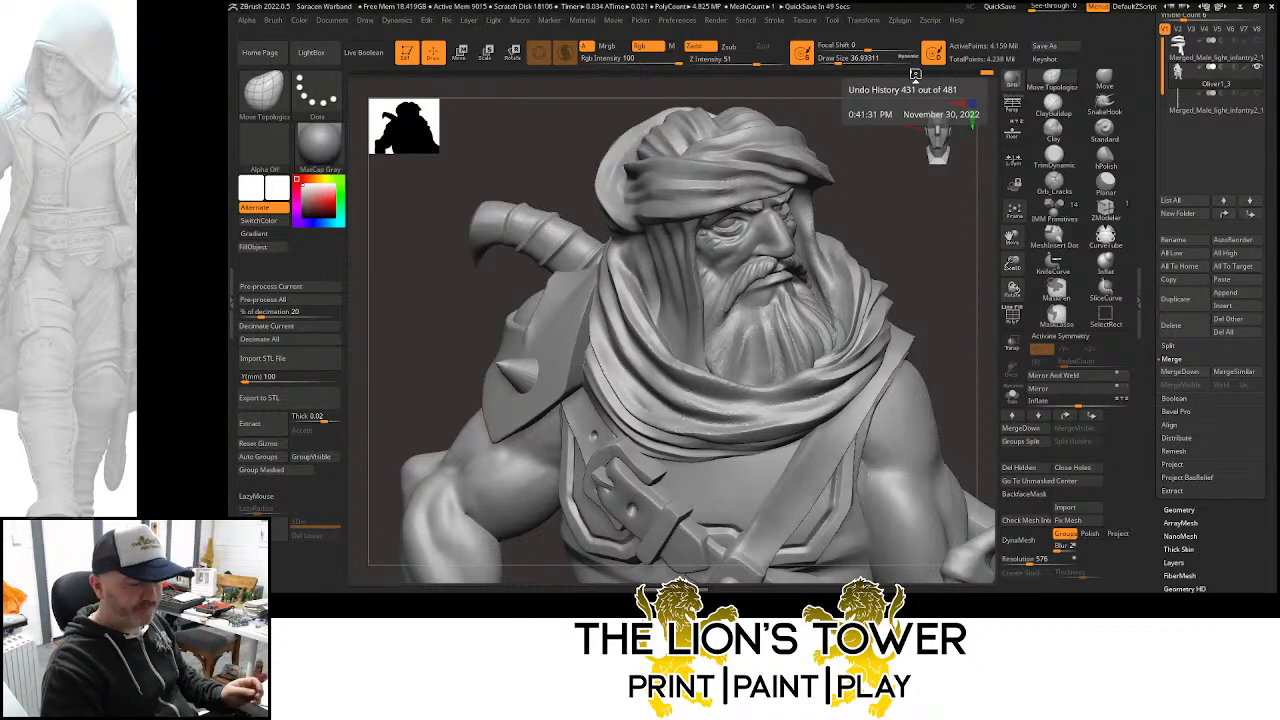
Insert a sphere over the figure's right eye with the MeshInsert Dot brush
left_click_drag(948, 254, 972, 190)
left_click_drag(1011, 262, 1011, 260)
mouse_move(990, 268)
left_mouse_down()
mouse_move(948, 297)
mouse_move(969, 238)
mouse_move(1014, 266)
left_mouse_up()
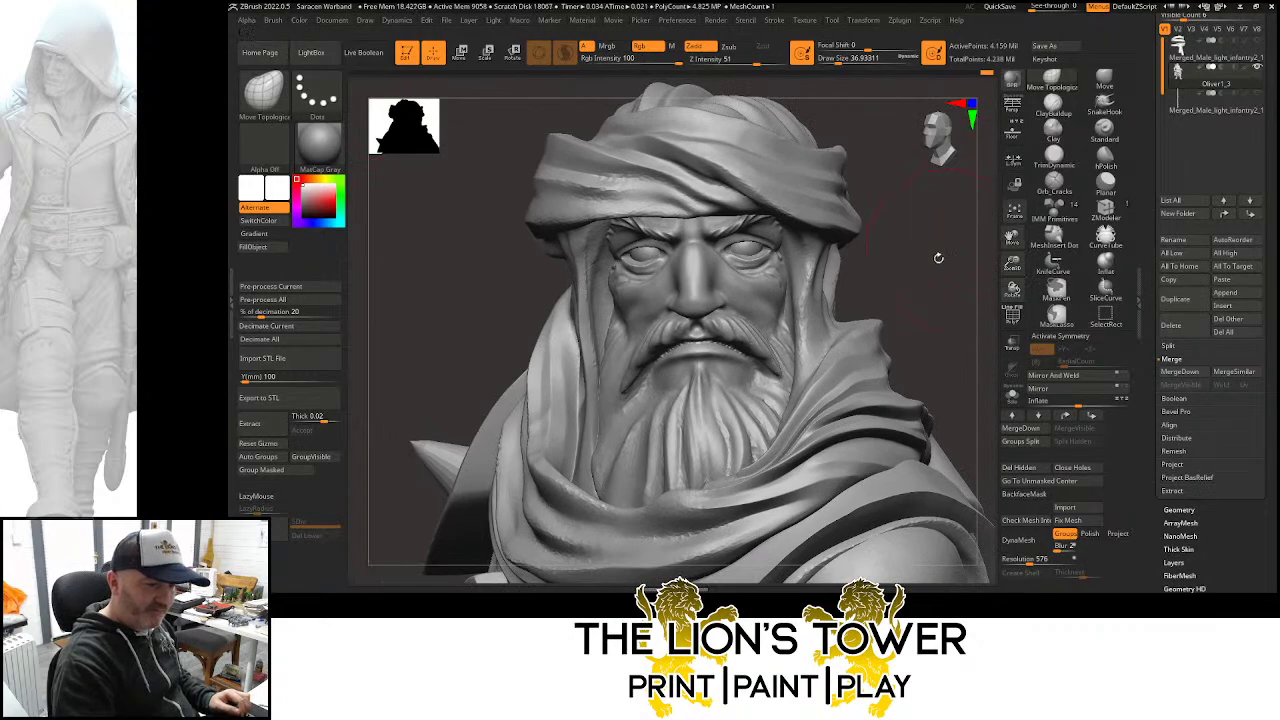
left_click_drag(938, 257, 985, 262)
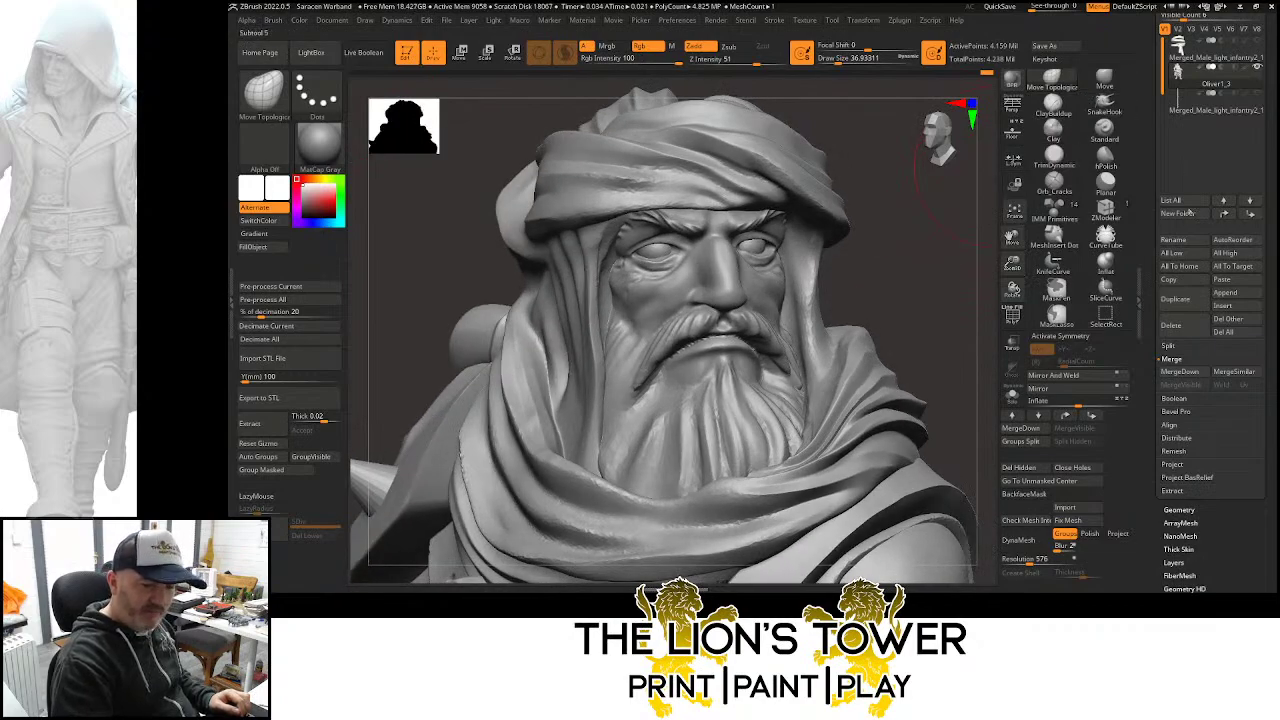
left_click(1055, 240)
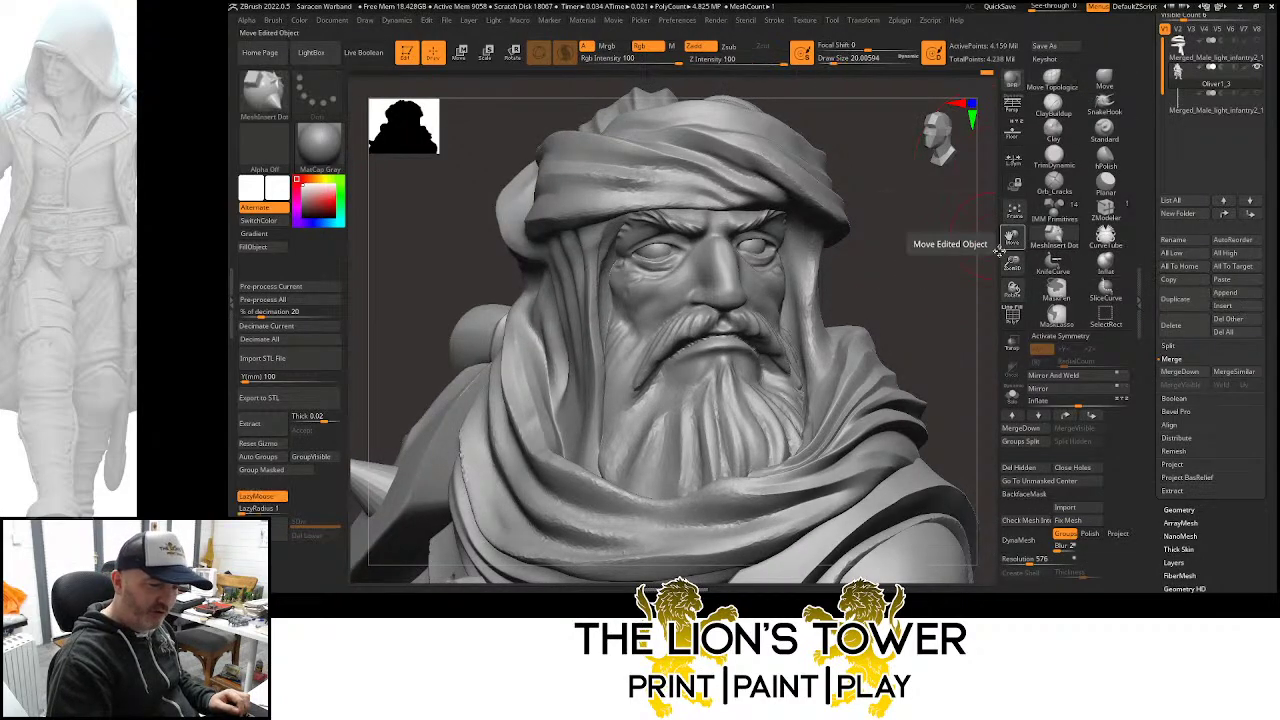
left_click_drag(655, 253, 688, 280)
mouse_move(951, 257)
left_mouse_down()
mouse_move(974, 251)
mouse_move(890, 275)
mouse_move(869, 297)
left_mouse_up()
Move the inserted sphere across the face onto the figure's left eye with the transform gizmo
left_click(1104, 85)
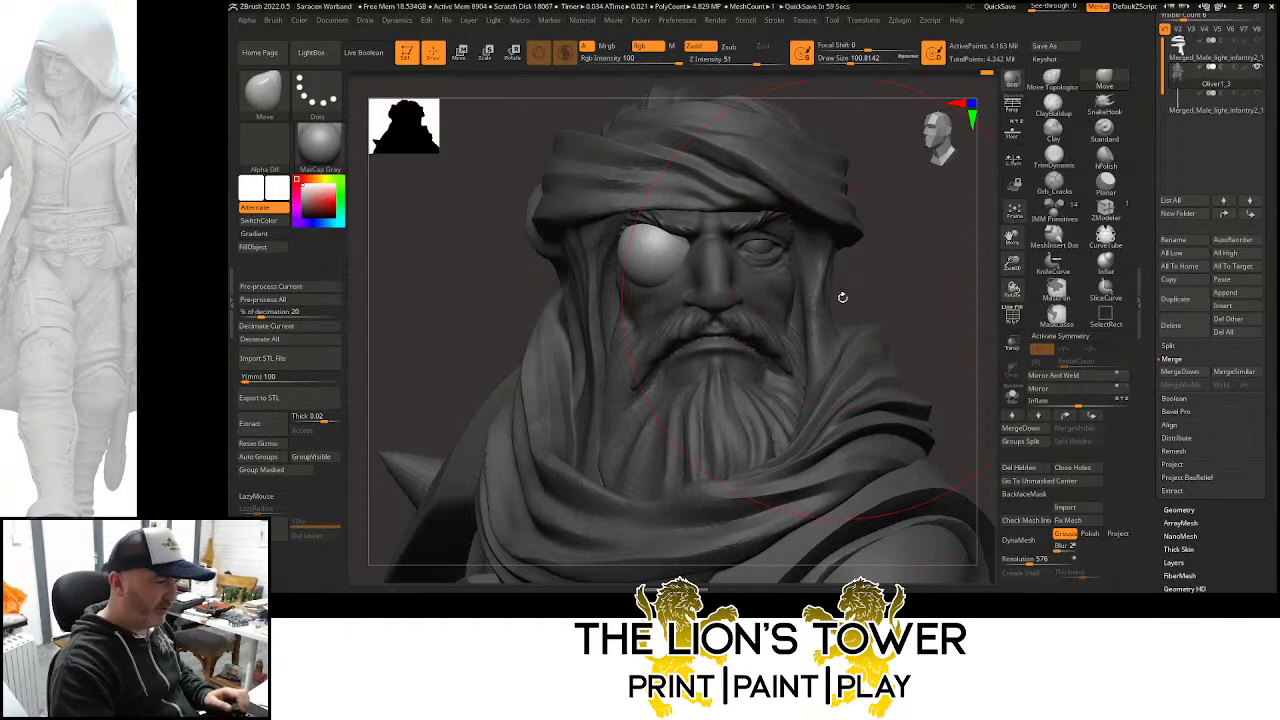
left_click(512, 52)
left_click_drag(702, 209, 824, 208)
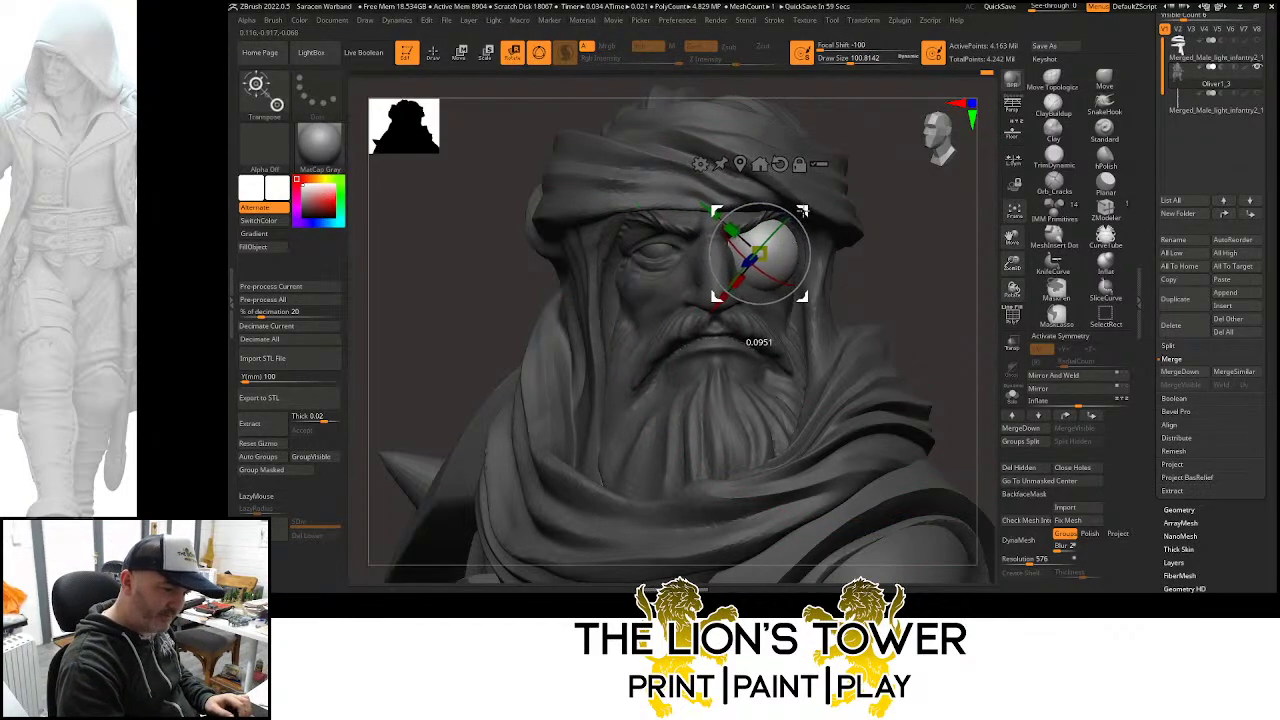
left_click_drag(877, 261, 720, 262)
Push the eye sphere's outline into shape with the Move brush at a draw size of about 39
left_click(1104, 80)
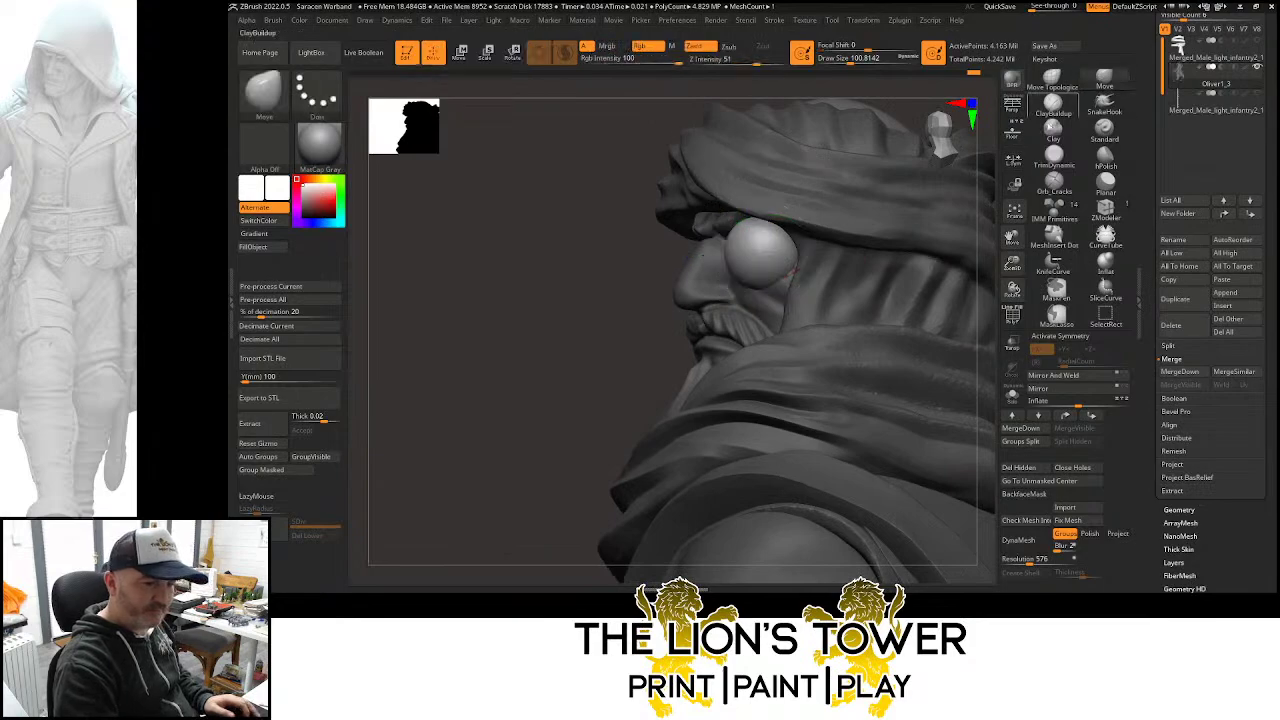
right_click_drag(797, 240, 802, 132)
left_click_drag(858, 64, 840, 63)
mouse_move(868, 107)
right_mouse_down()
mouse_move(884, 113)
mouse_move(861, 121)
right_mouse_up()
left_click_drag(790, 232, 794, 246)
right_click_drag(824, 104, 894, 163)
left_click_drag(893, 163, 870, 150)
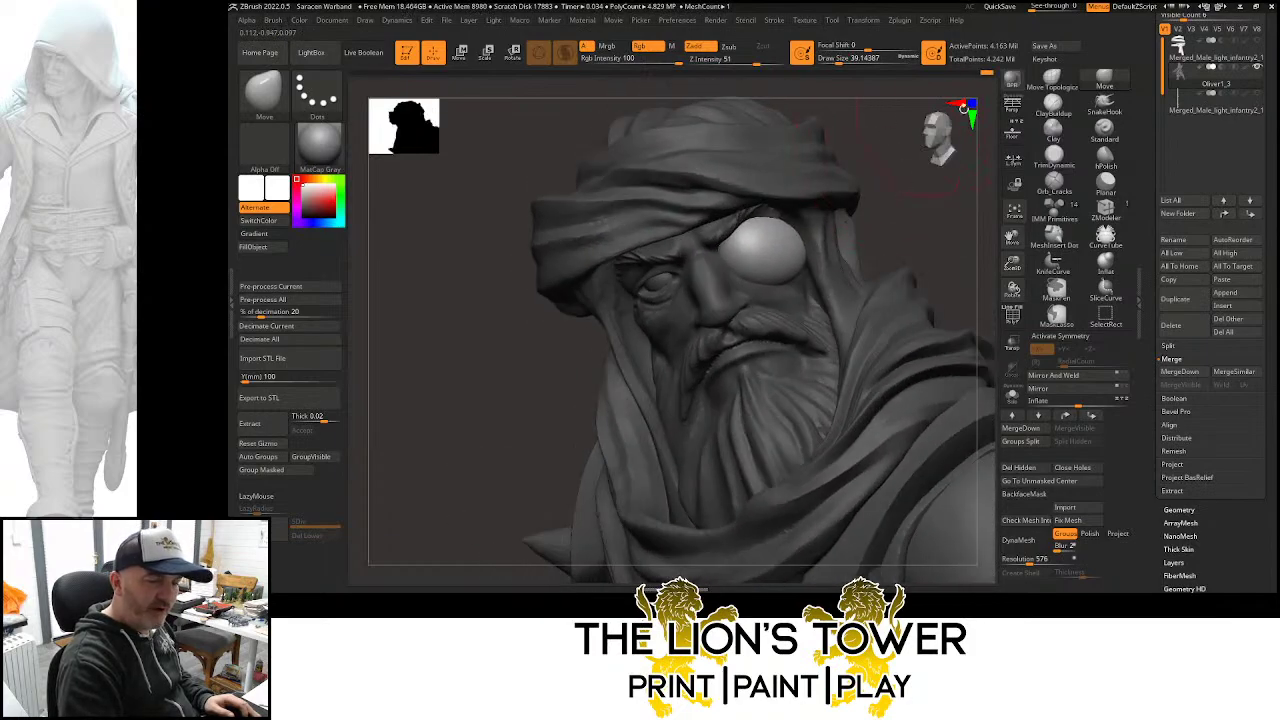
Refine the eye sphere's outline to fit the socket and brow using the Move brush at a draw size of about 22
left_click_drag(835, 63, 833, 63)
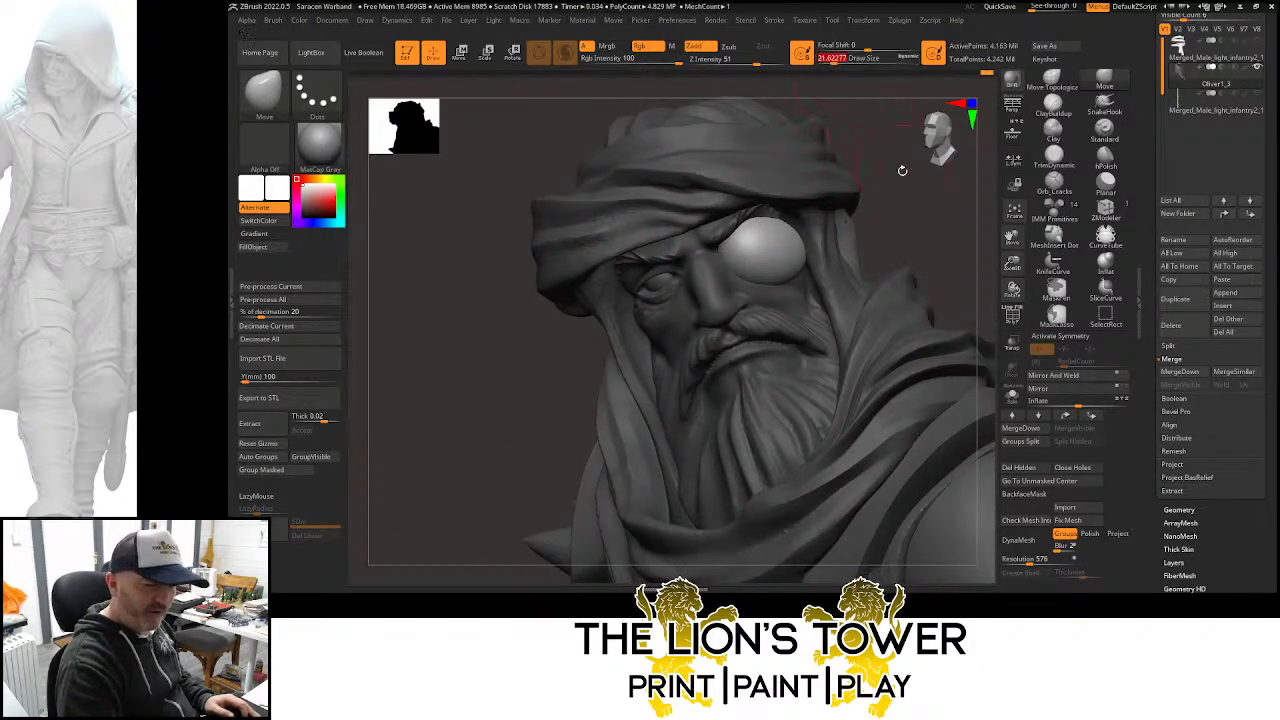
left_click_drag(902, 170, 862, 201)
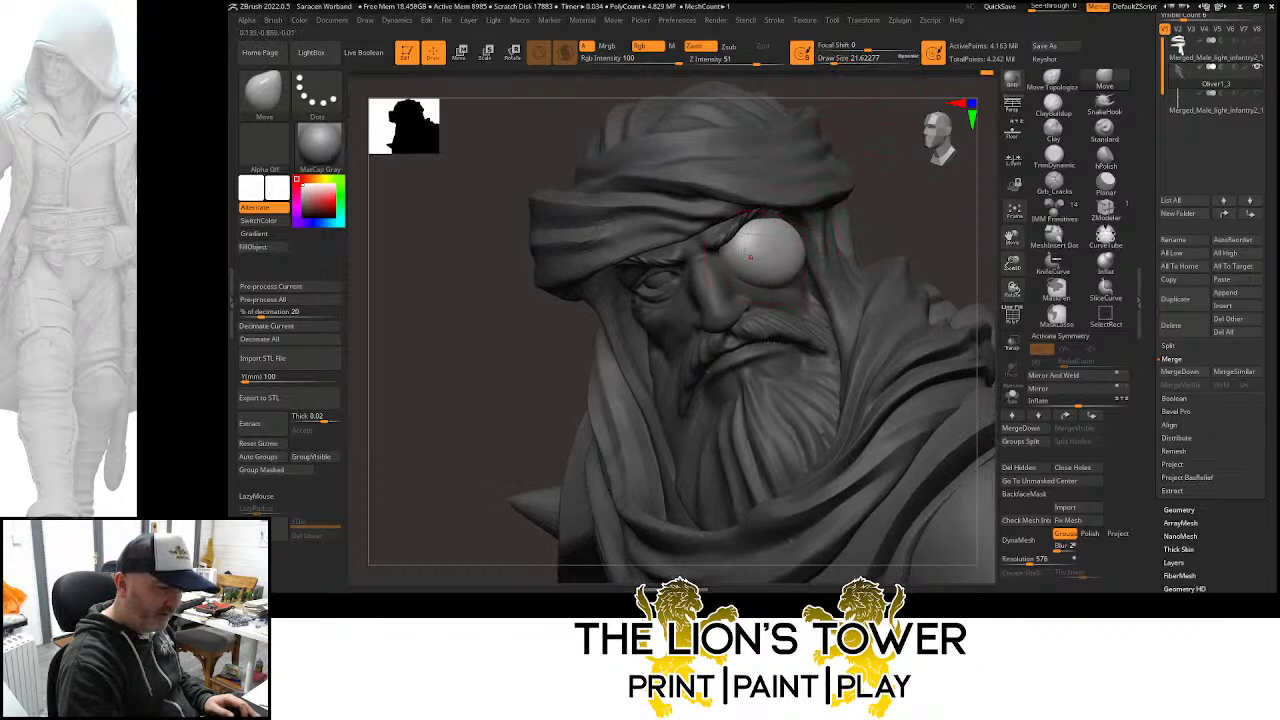
mouse_move(868, 217)
left_mouse_down()
mouse_move(794, 223)
mouse_move(805, 267)
left_mouse_up()
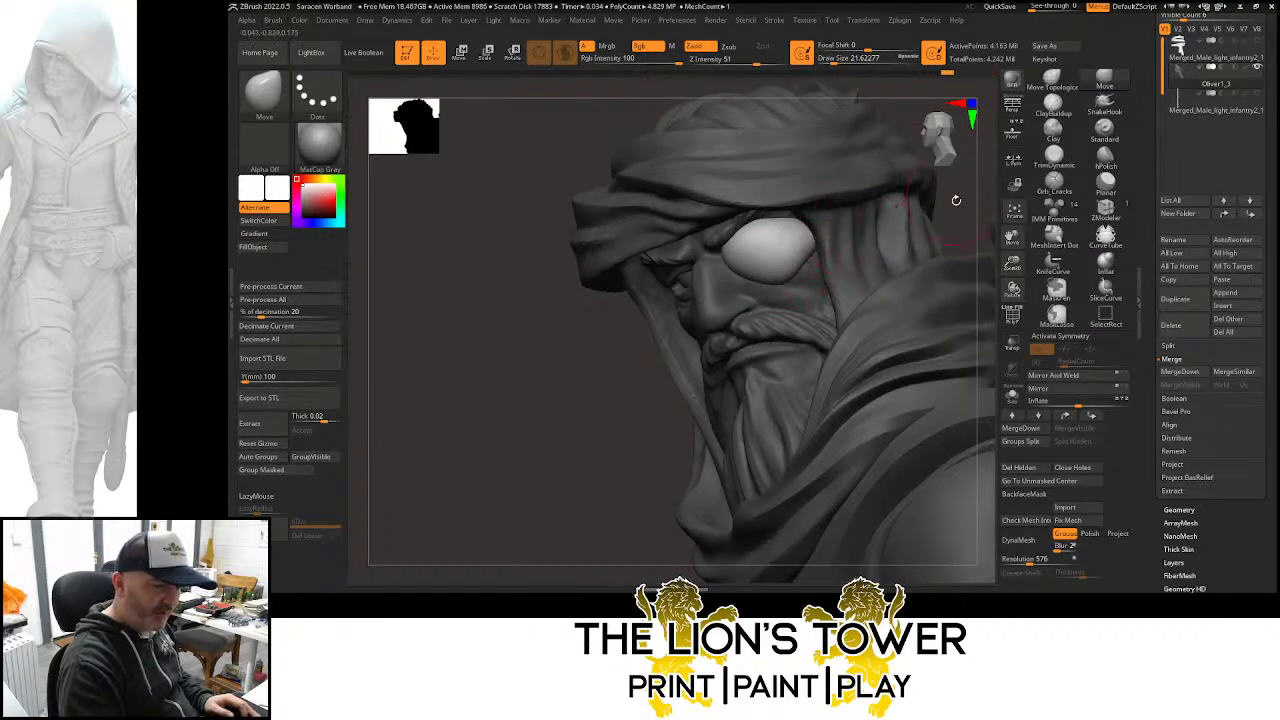
right_click_drag(810, 265, 813, 234)
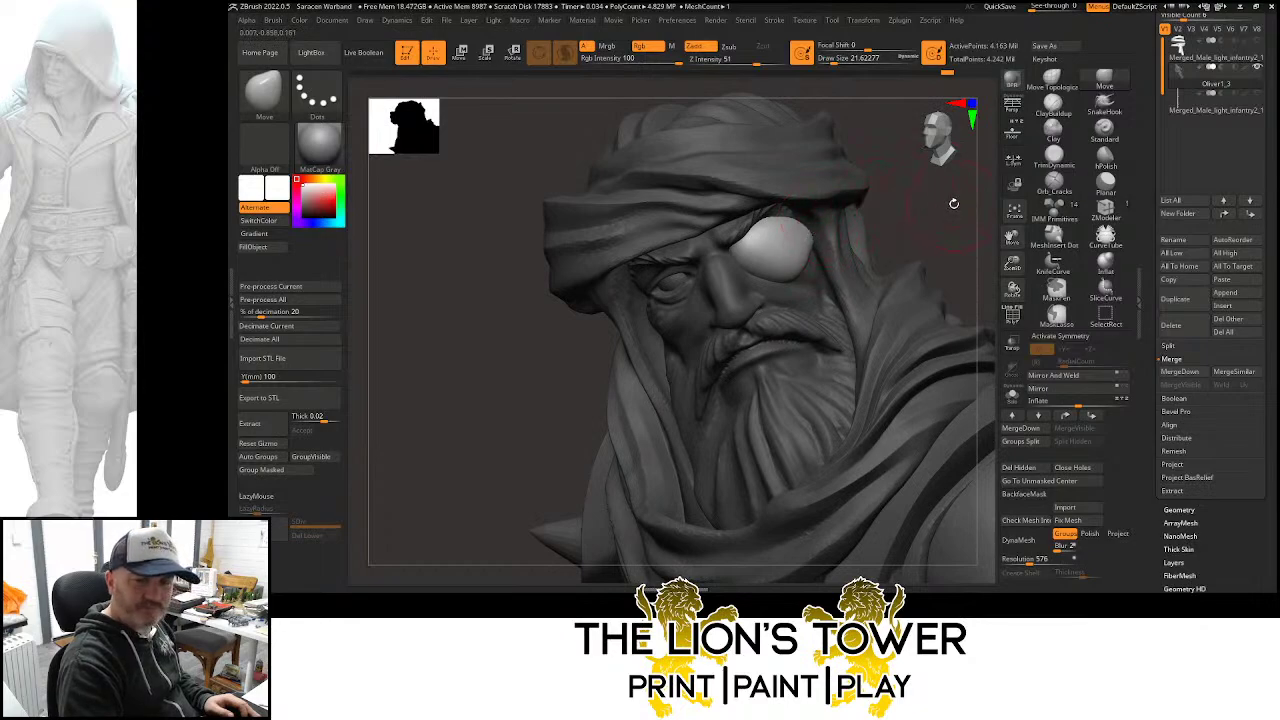
right_click_drag(940, 191, 846, 189)
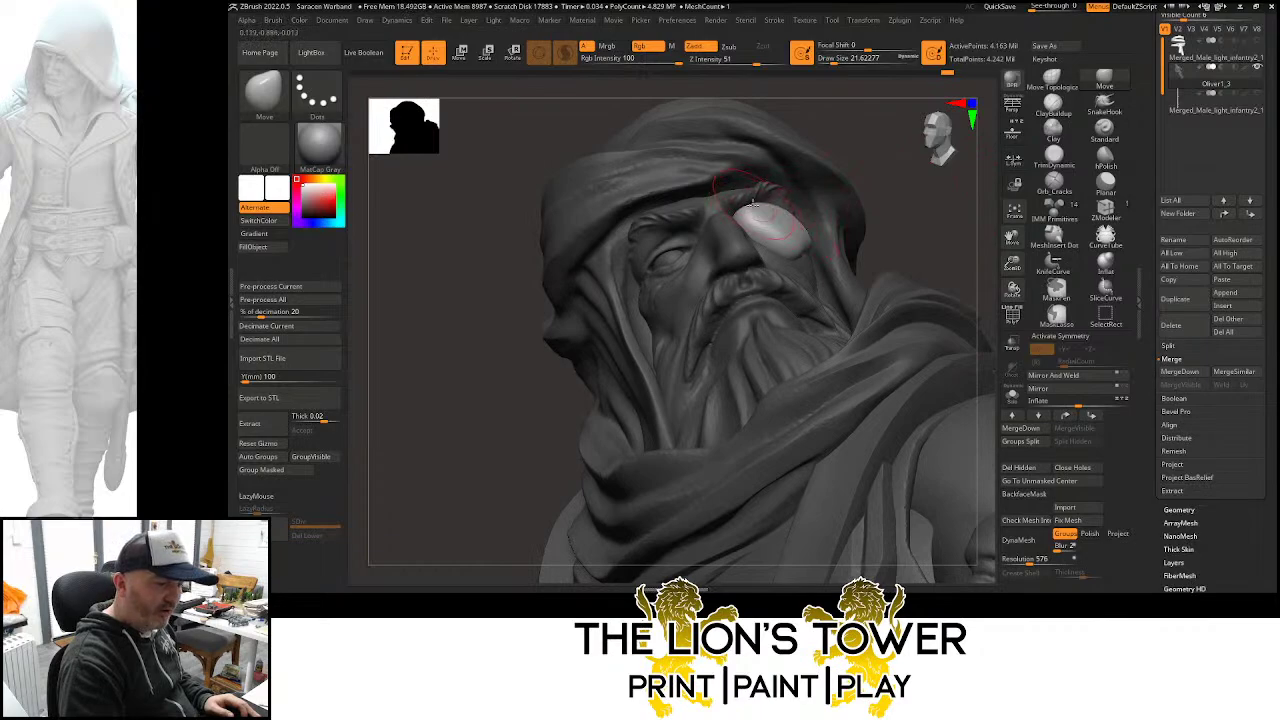
mouse_move(775, 206)
right_mouse_down()
mouse_move(888, 237)
mouse_move(941, 224)
mouse_move(988, 281)
mouse_move(992, 262)
mouse_move(880, 226)
right_mouse_up()
Isolate the eye piece, shape its front surface with the Orb_Cracks brush at a draw size of about 23, and show the whole figure again
left_click(1054, 182)
left_click_drag(831, 60, 833, 60)
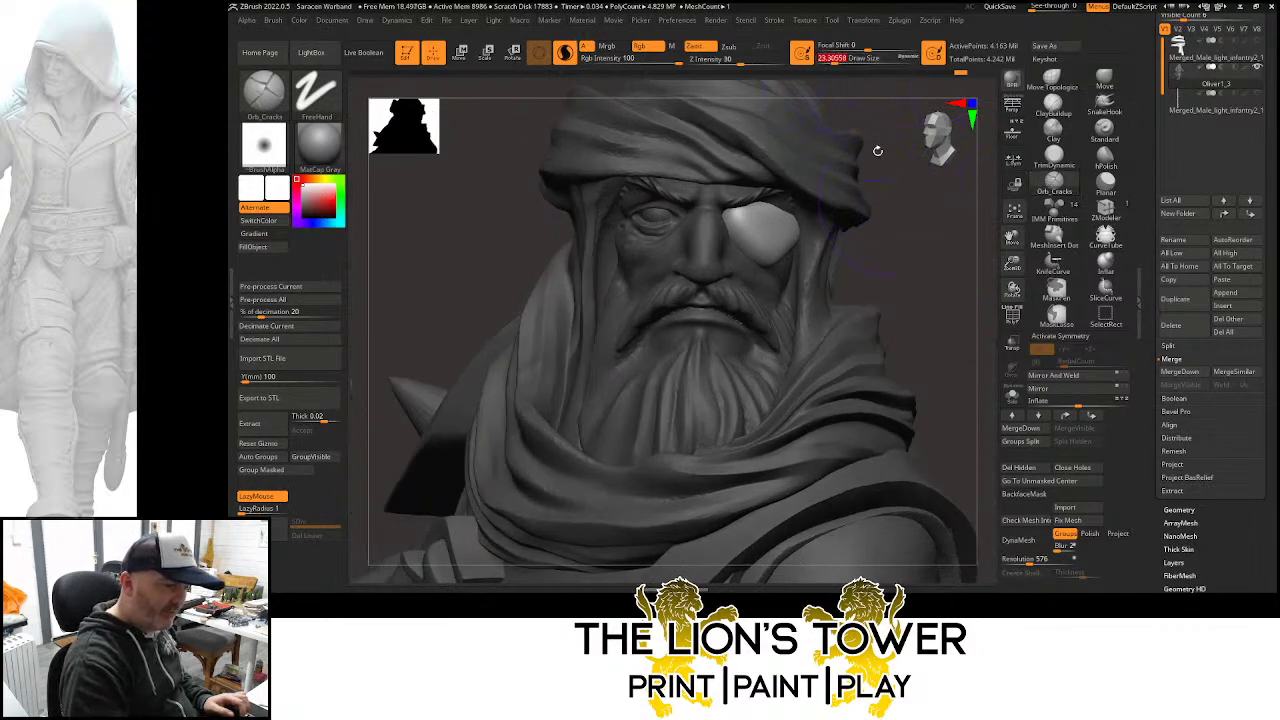
right_click_drag(877, 150, 857, 214)
left_click(771, 229, "ctrl+shift")
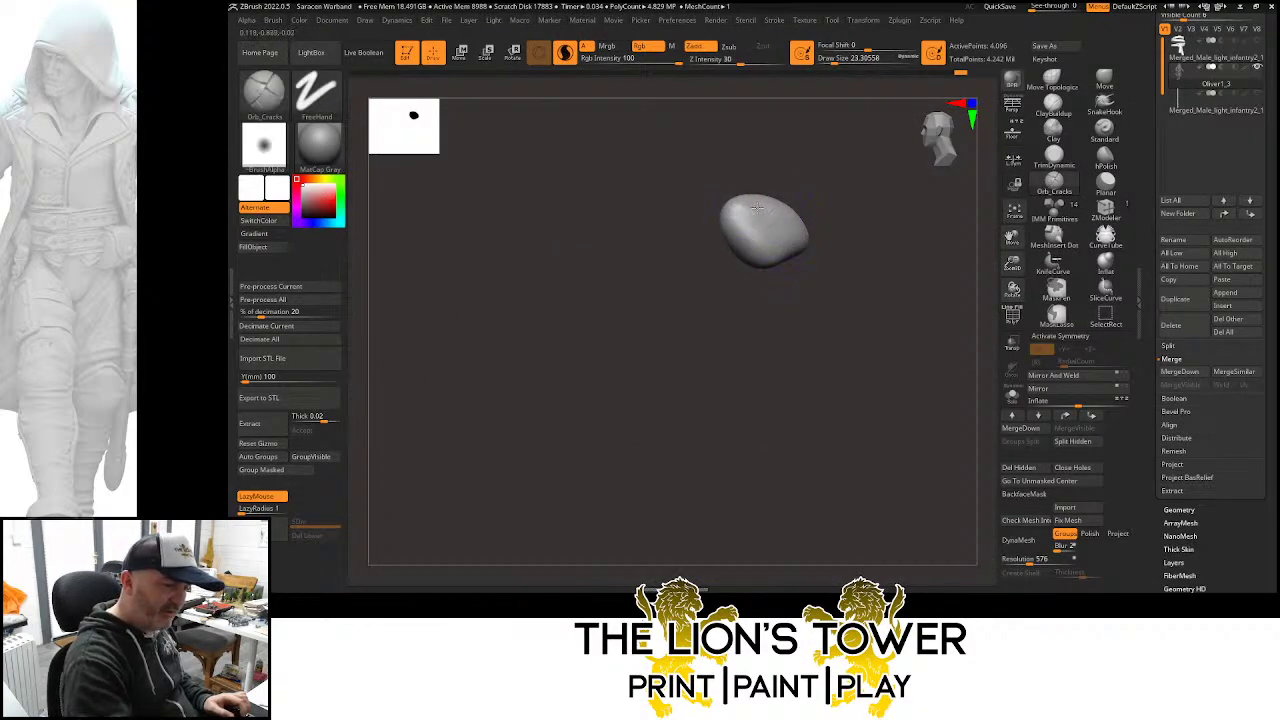
mouse_move(757, 207)
left_mouse_down()
mouse_move(812, 237)
mouse_move(784, 228)
mouse_move(756, 251)
mouse_move(766, 261)
left_mouse_up()
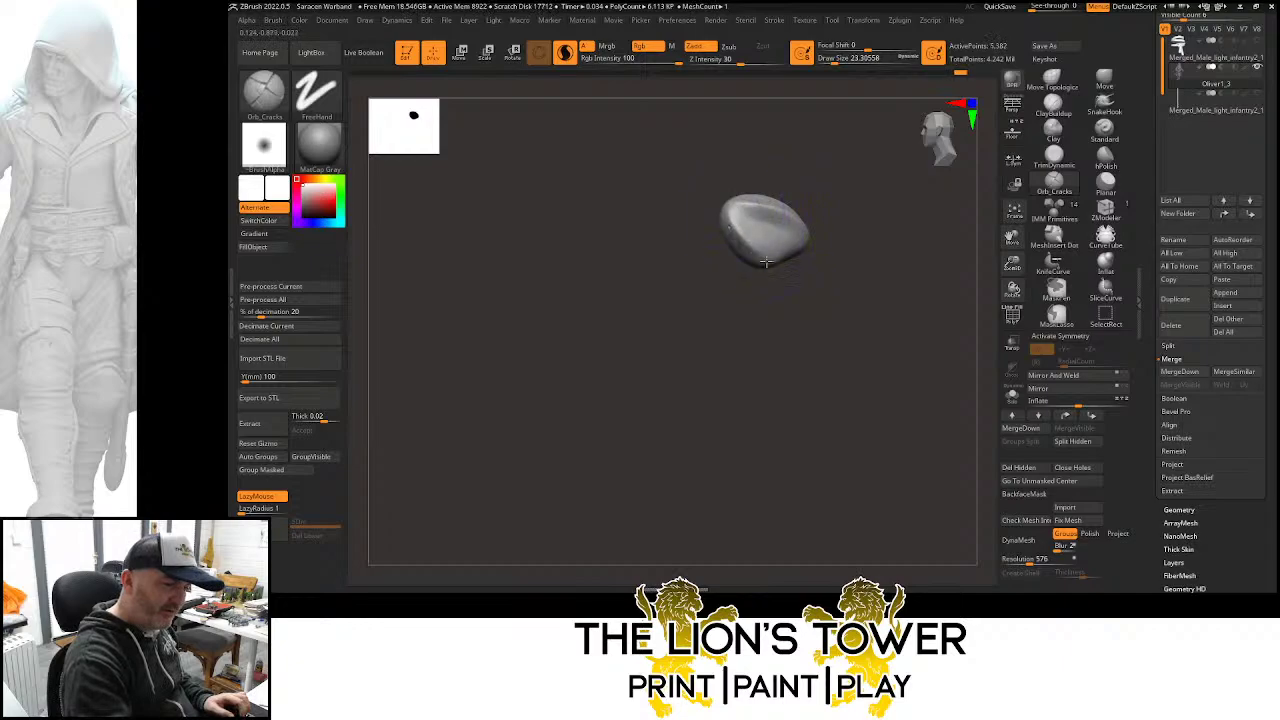
left_click(934, 263, "ctrl+shift")
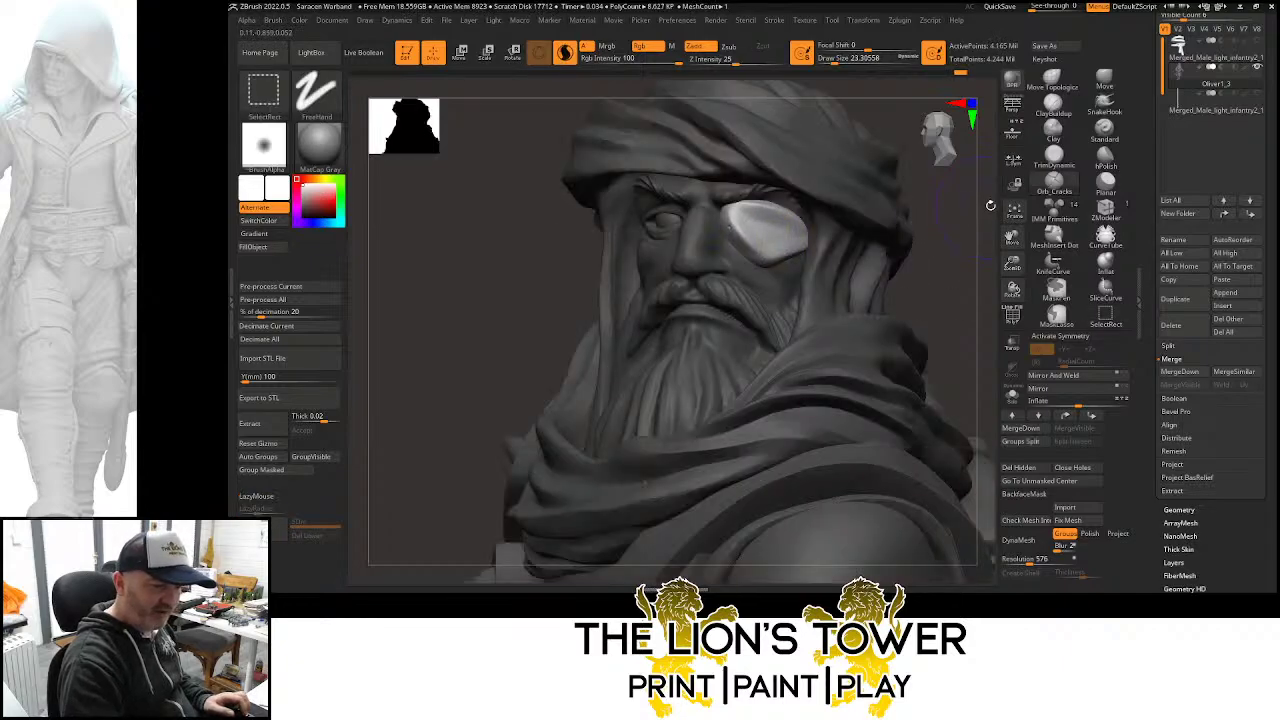
Isolate the eye piece and flatten it into a patch with the hPolish brush at a draw size of about 17, then unhide the figure
left_click(1105, 155)
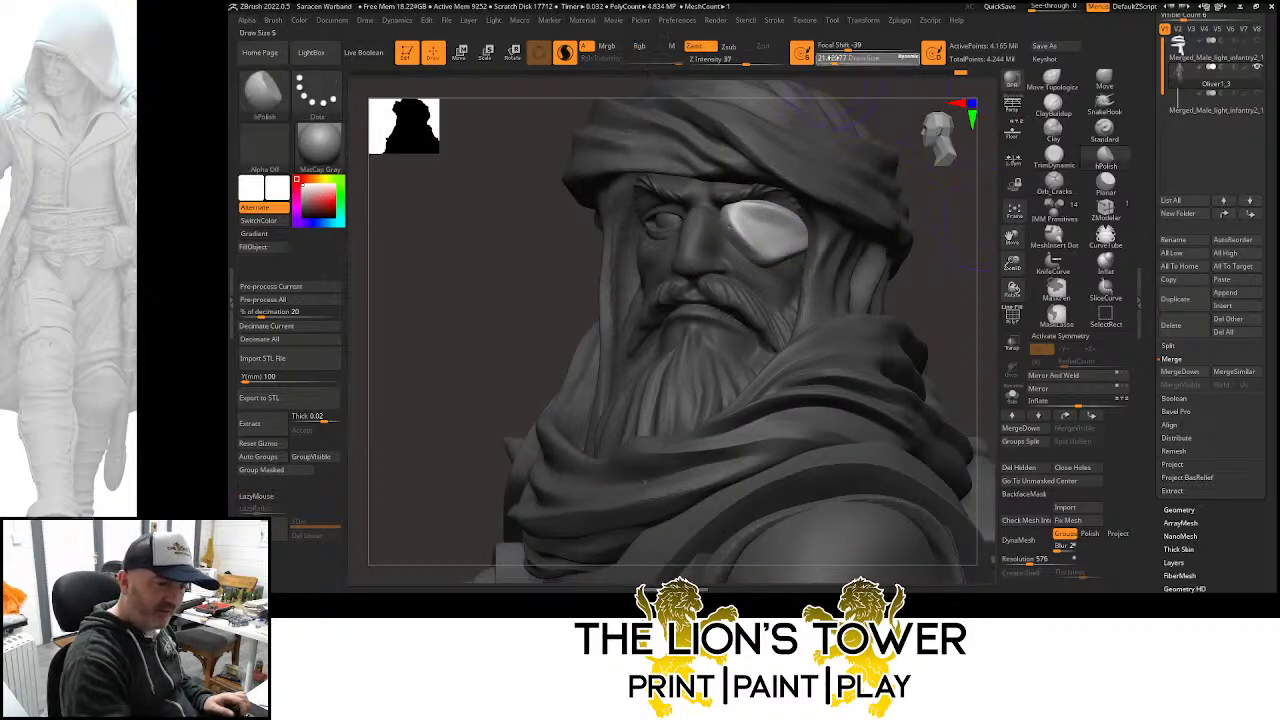
left_click(773, 232, "ctrl+shift")
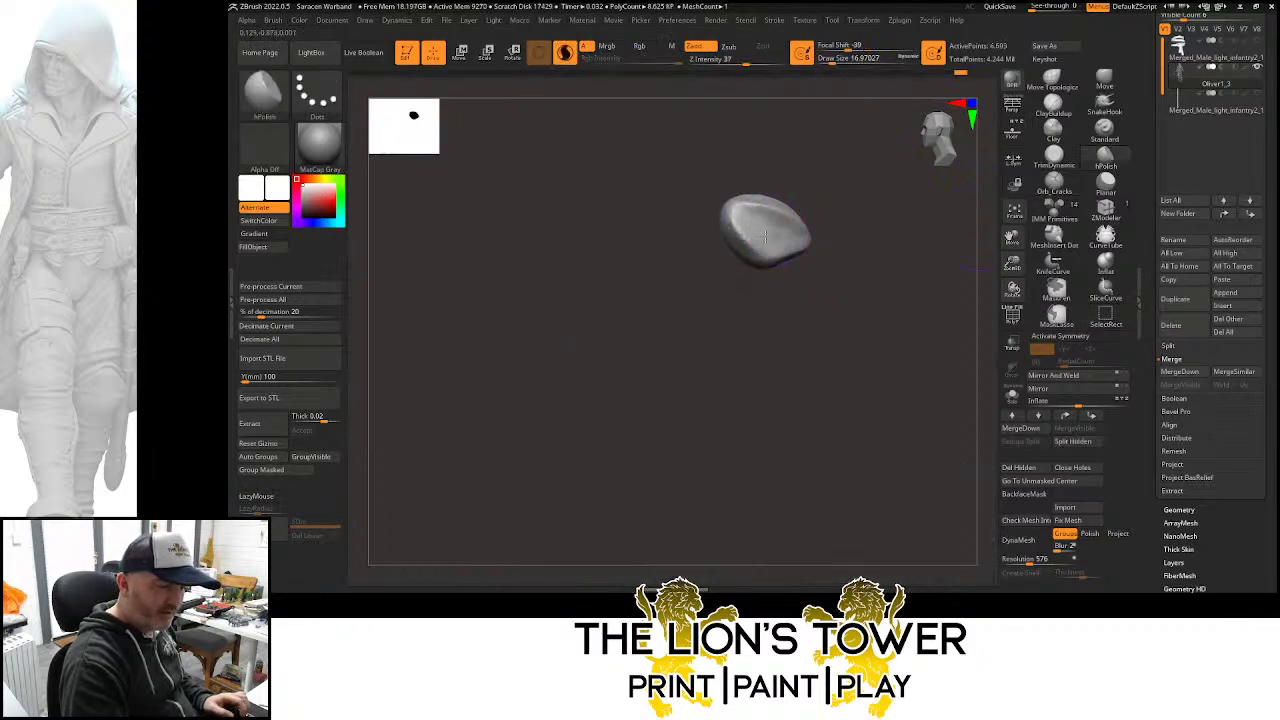
key("ctrl+z")
left_click_drag(820, 157, 846, 161)
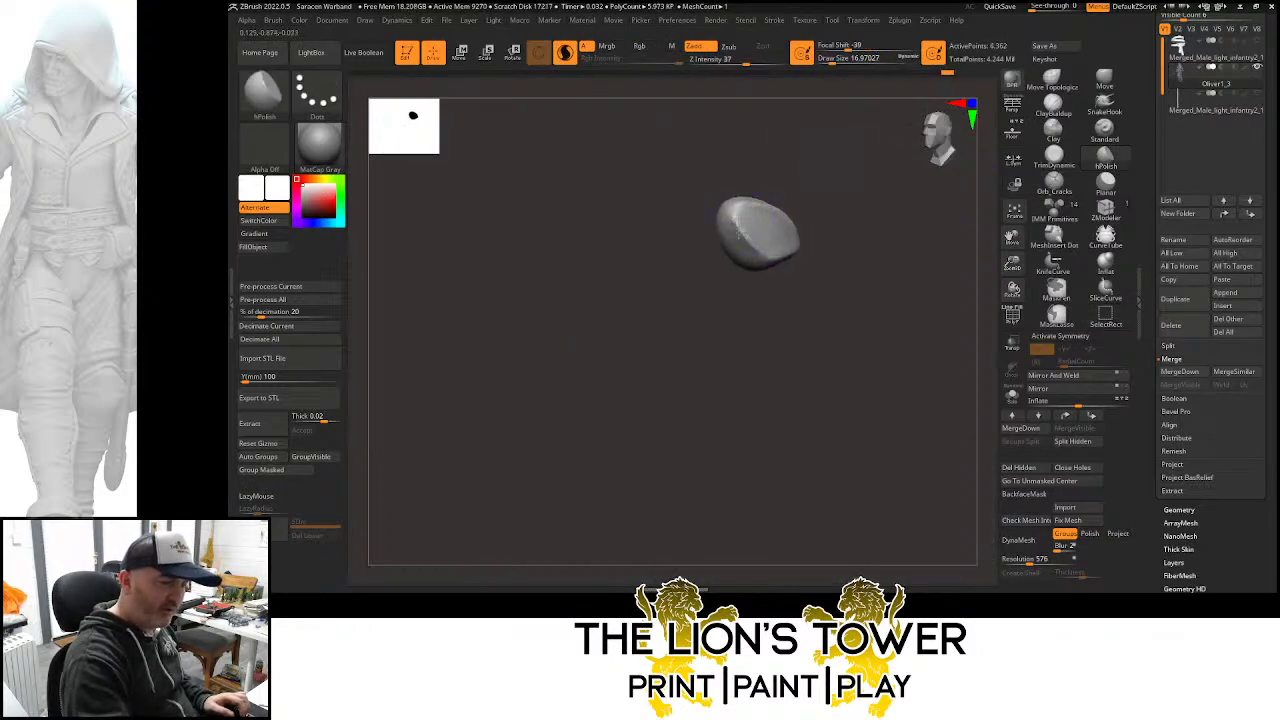
left_click_drag(746, 158, 760, 154, "ctrl")
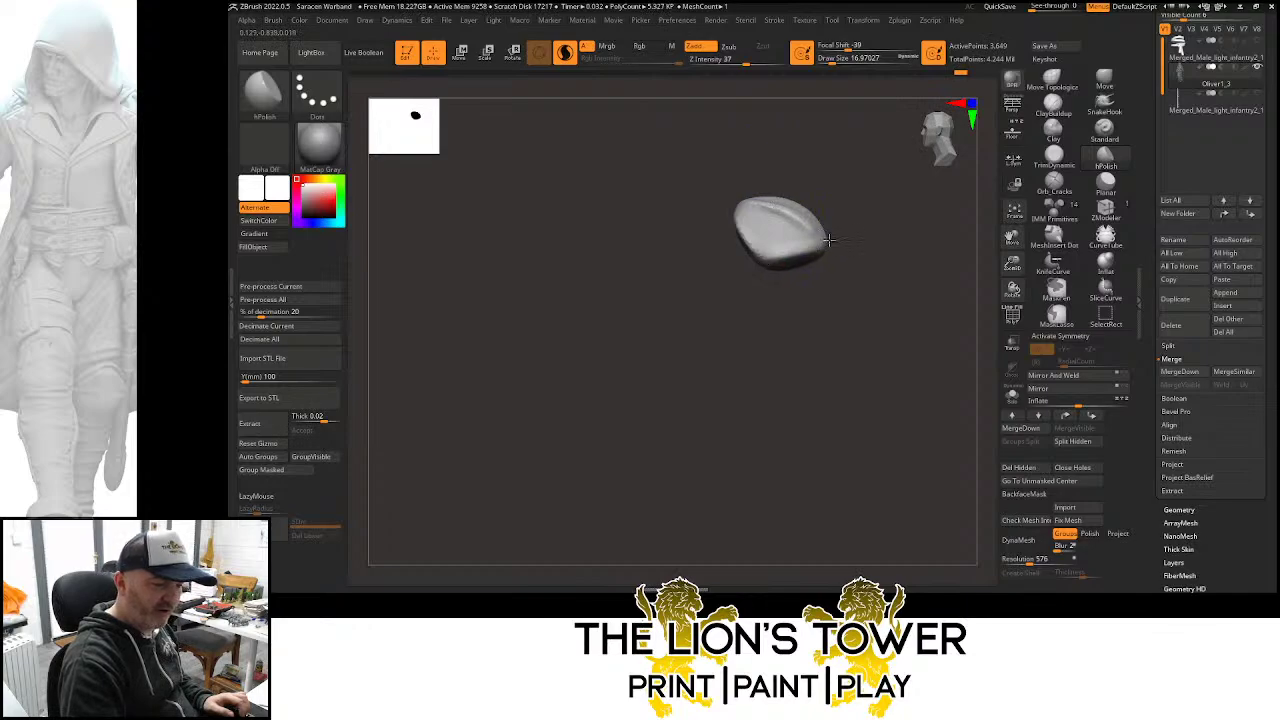
left_click_drag(829, 240, 857, 216, "ctrl")
mouse_move(857, 216)
left_mouse_down()
mouse_move(872, 204)
mouse_move(821, 214)
left_mouse_up()
mouse_move(830, 162)
left_mouse_down()
mouse_move(866, 160)
mouse_move(812, 230)
mouse_move(860, 154)
left_mouse_up()
mouse_move(856, 160)
left_mouse_down()
mouse_move(869, 147)
mouse_move(929, 180)
left_mouse_up()
key("ctrl+shift")
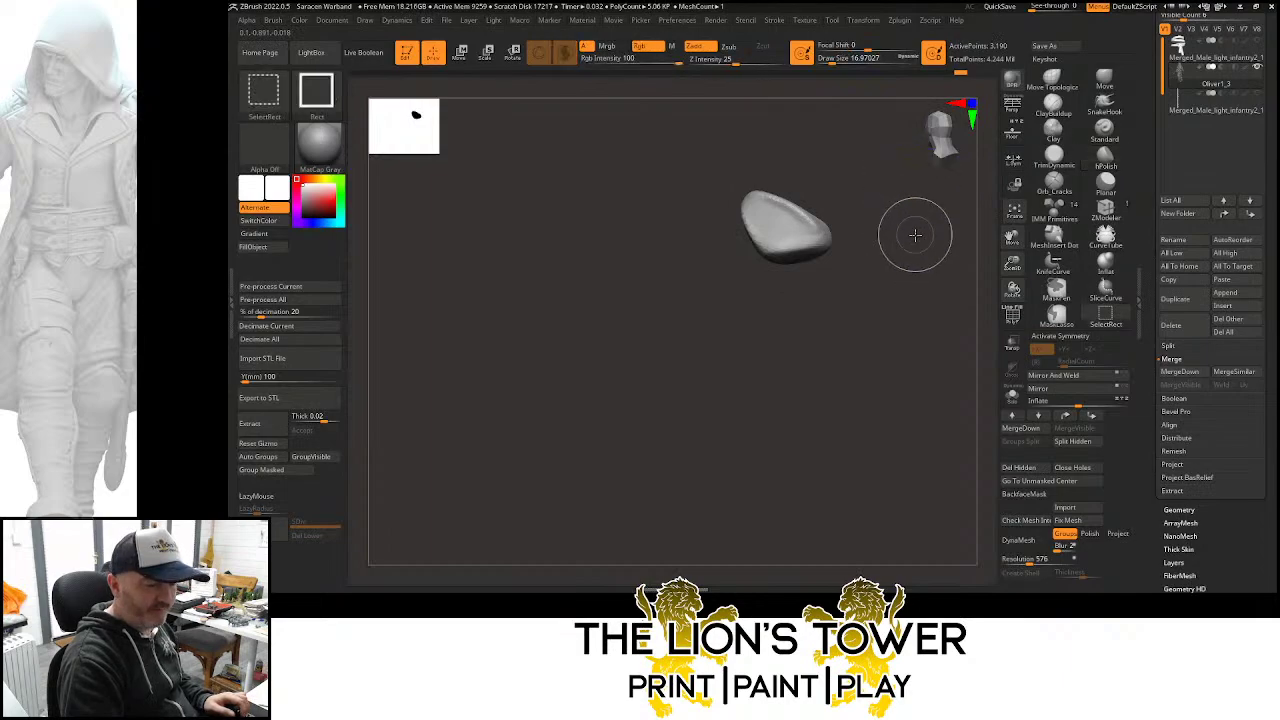
left_click(915, 235, "ctrl+shift")
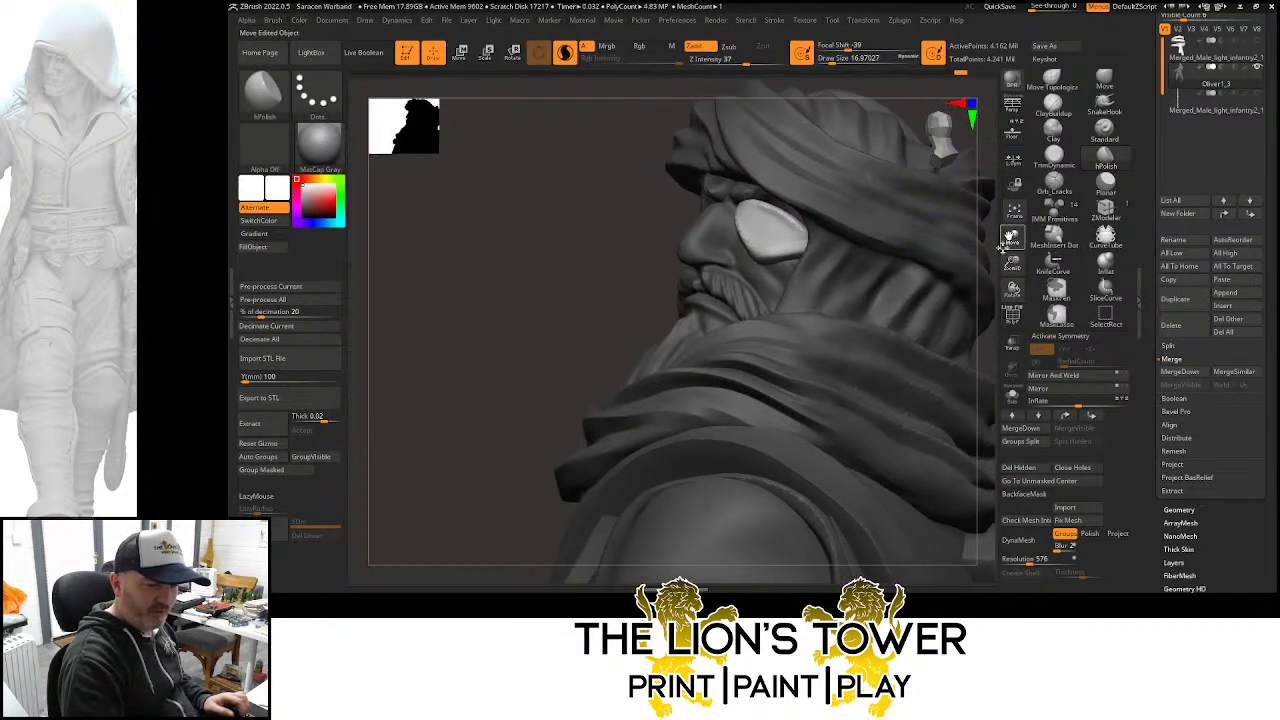
Pull a strap from the eye patch's inner corner up across the brow to the turban with the SnakeHook brush
mouse_move(965, 252)
left_mouse_down()
mouse_move(917, 263)
mouse_move(929, 274)
left_mouse_up()
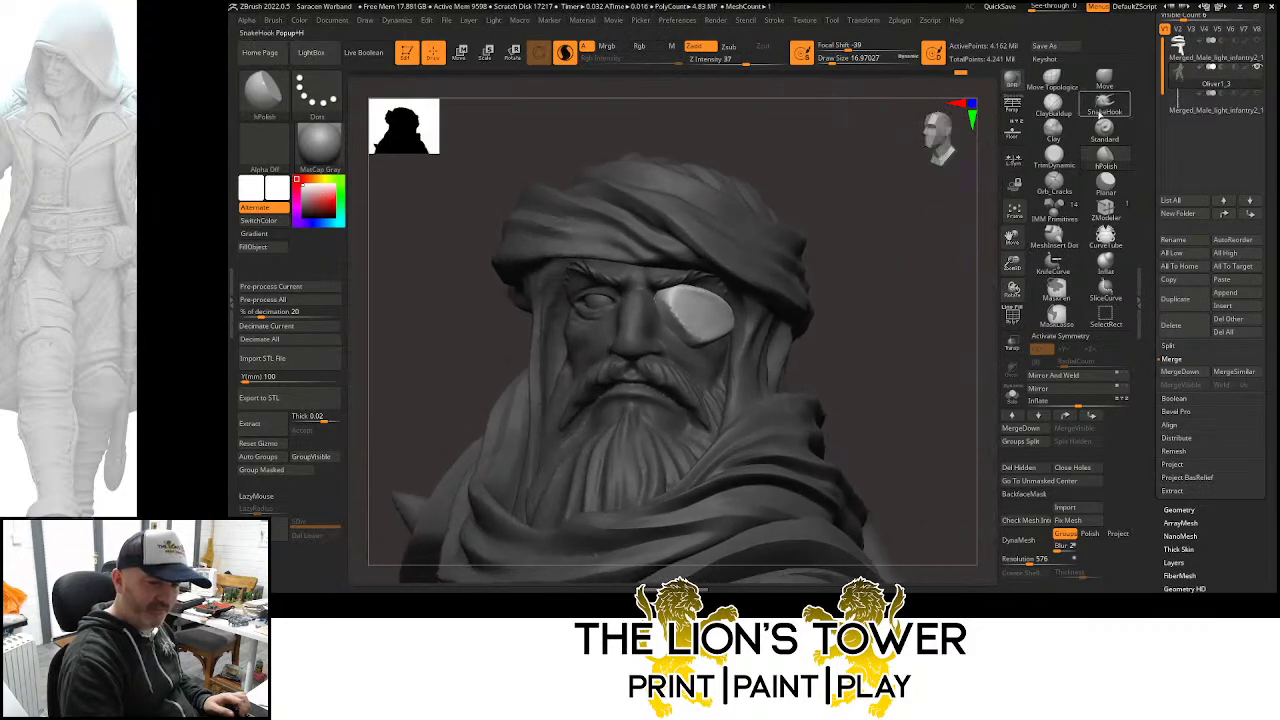
left_click(1104, 102)
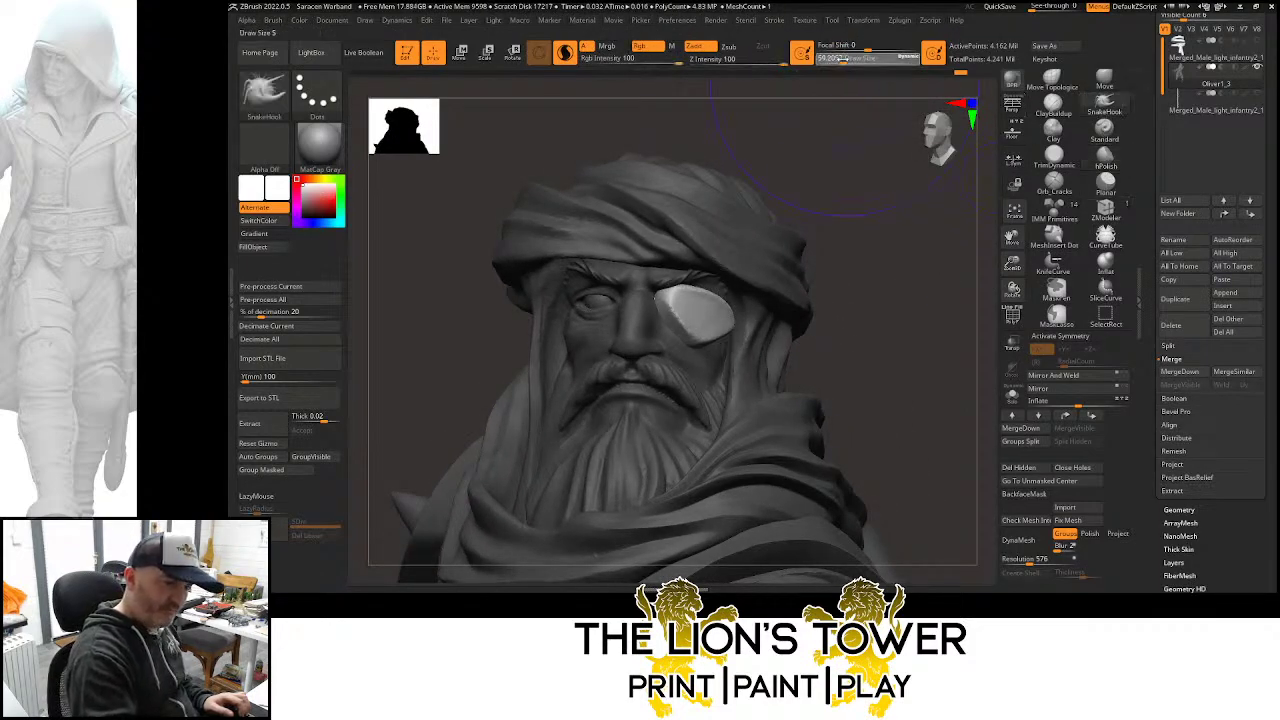
left_click(831, 61)
left_click_drag(663, 293, 610, 256)
mouse_move(604, 254)
right_mouse_down()
mouse_move(677, 154)
mouse_move(686, 183)
mouse_move(605, 251)
right_mouse_up()
Shape the strap between the eye patch and the turban with the Move brush, reducing the draw size to about 23
left_click(1104, 80)
left_click(834, 61)
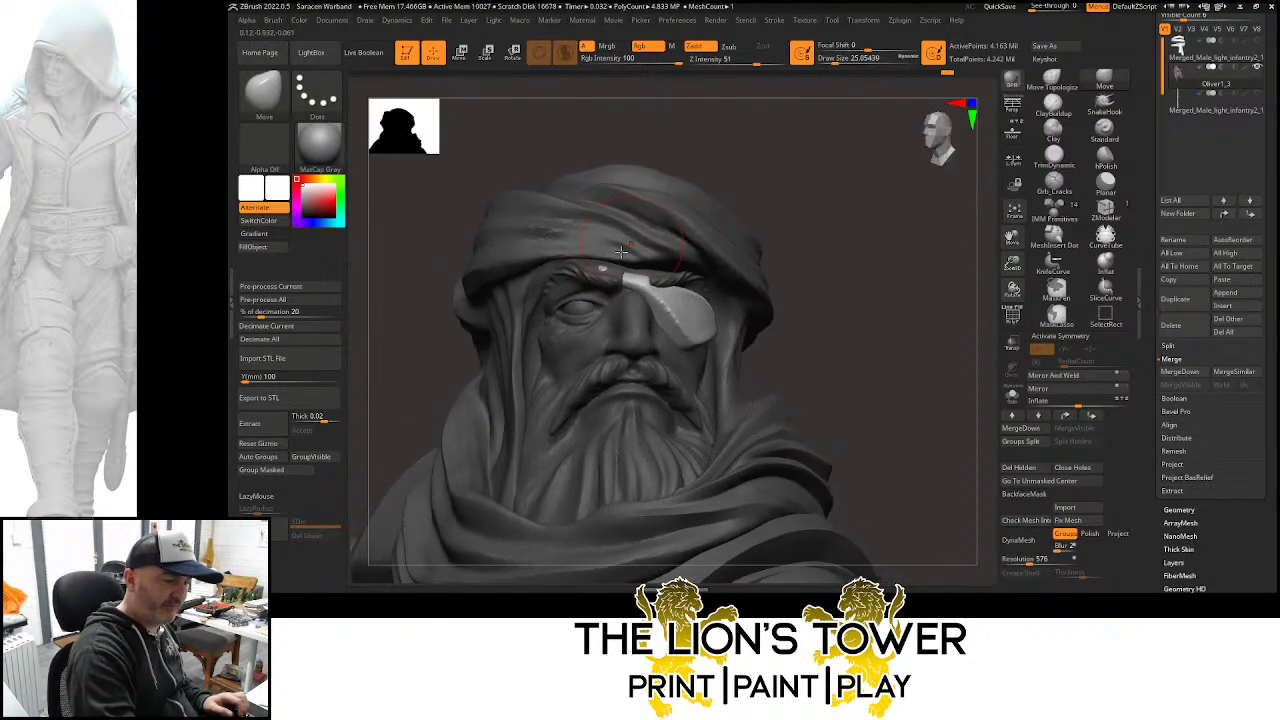
right_click_drag(867, 203, 831, 220)
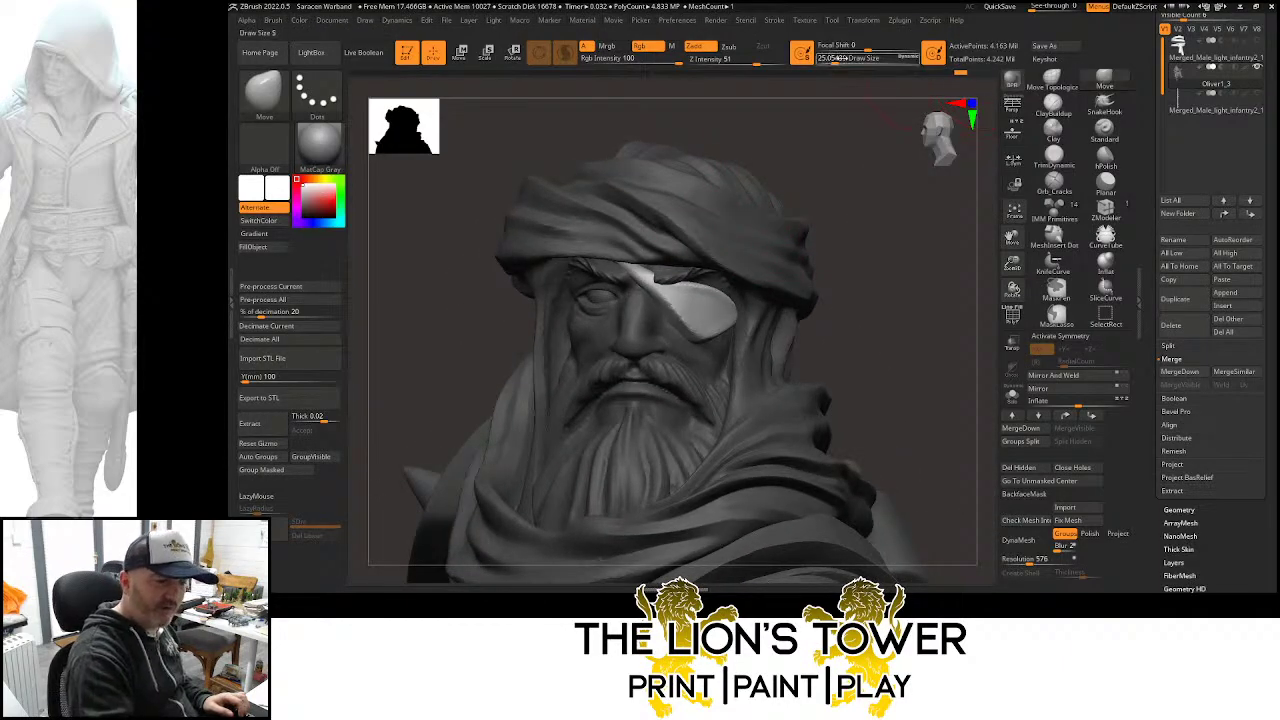
left_click(833, 61)
right_click_drag(840, 176, 757, 215)
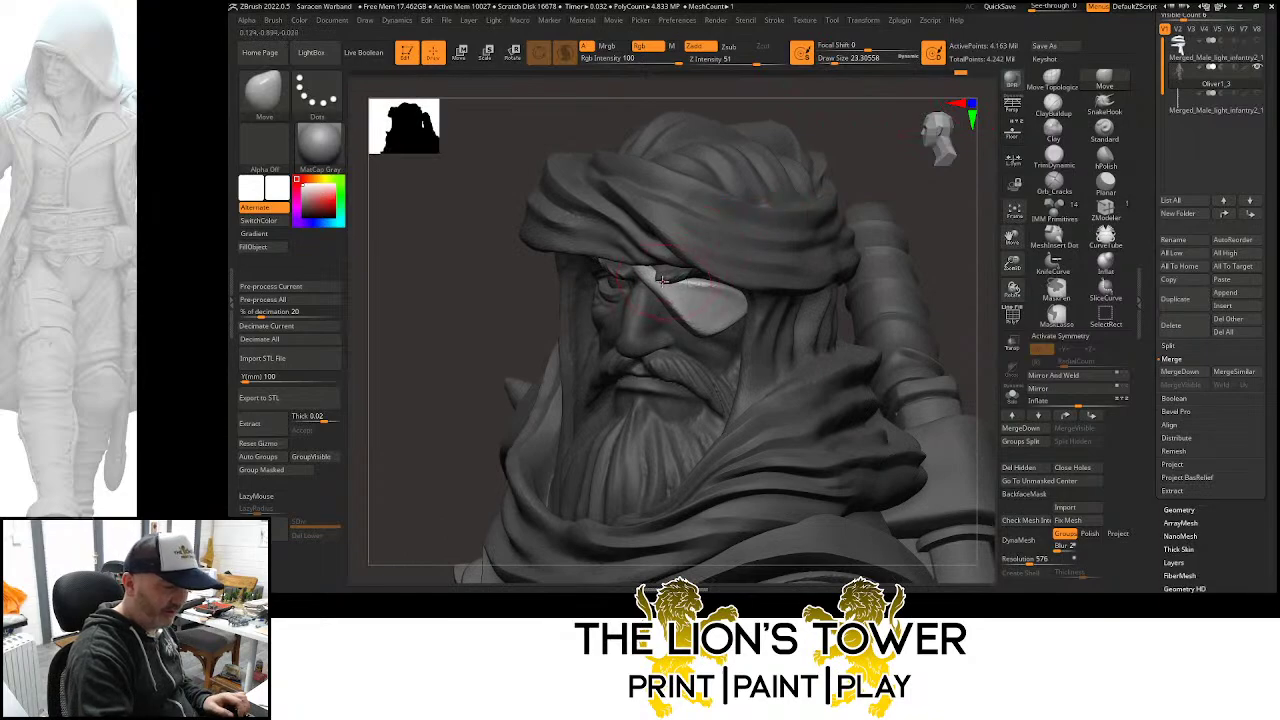
left_click_drag(668, 276, 665, 277)
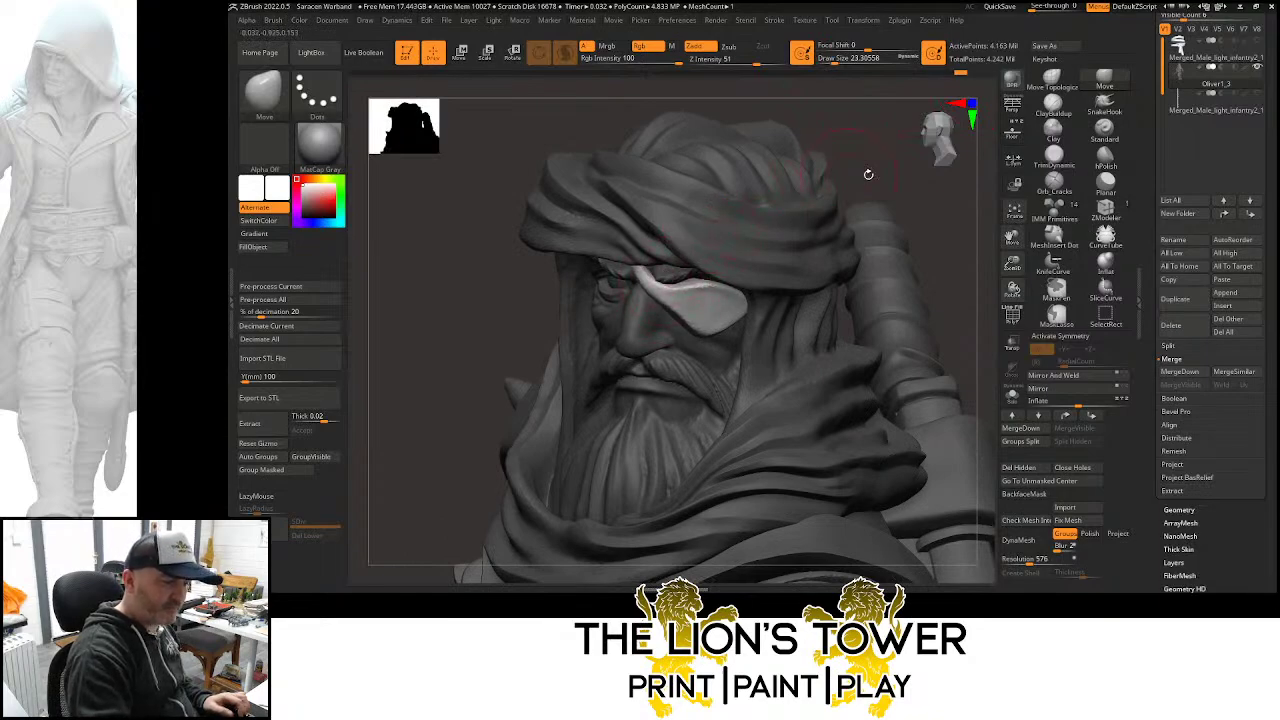
mouse_move(868, 174)
right_mouse_down()
mouse_move(978, 300)
mouse_move(948, 317)
right_mouse_up()
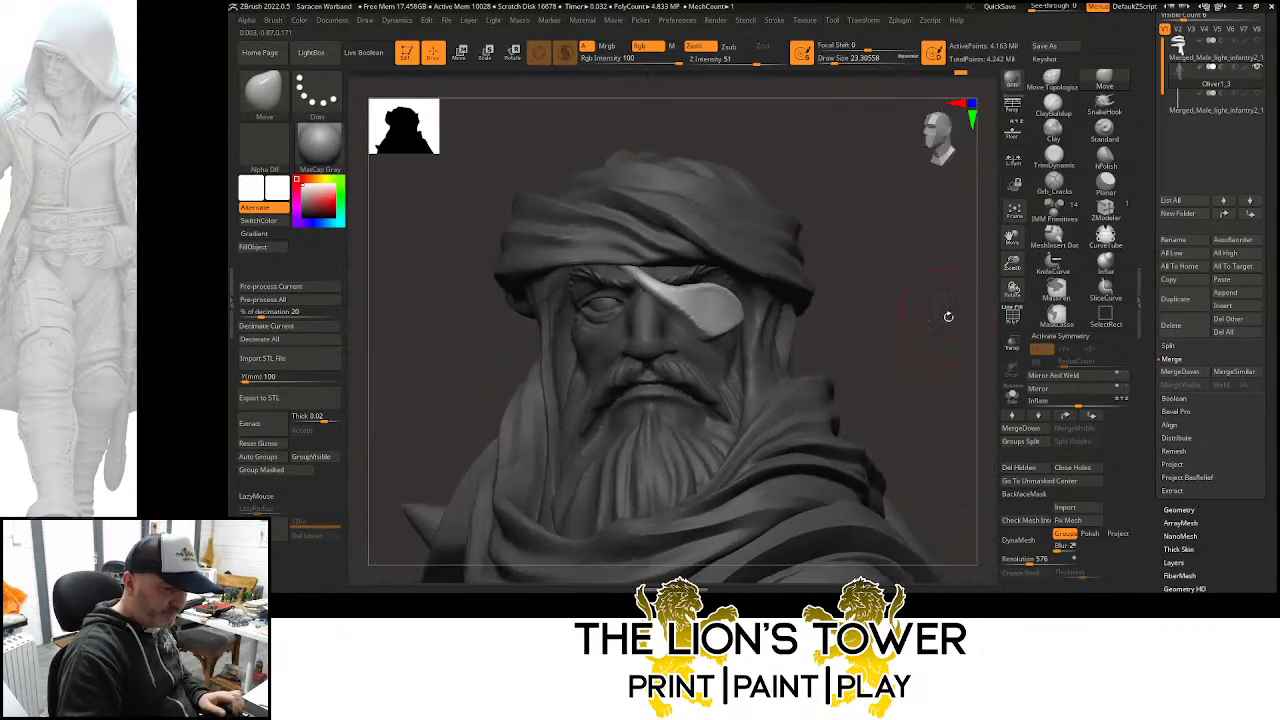
Clear the mask from the rest of the figure around the eye patch
left_click(942, 320, "ctrl")
left_click_drag(934, 323, 942, 330, "ctrl")
left_click_drag(936, 322, 943, 314)
left_click_drag(1012, 263, 1011, 236)
left_click_drag(942, 228, 906, 315)
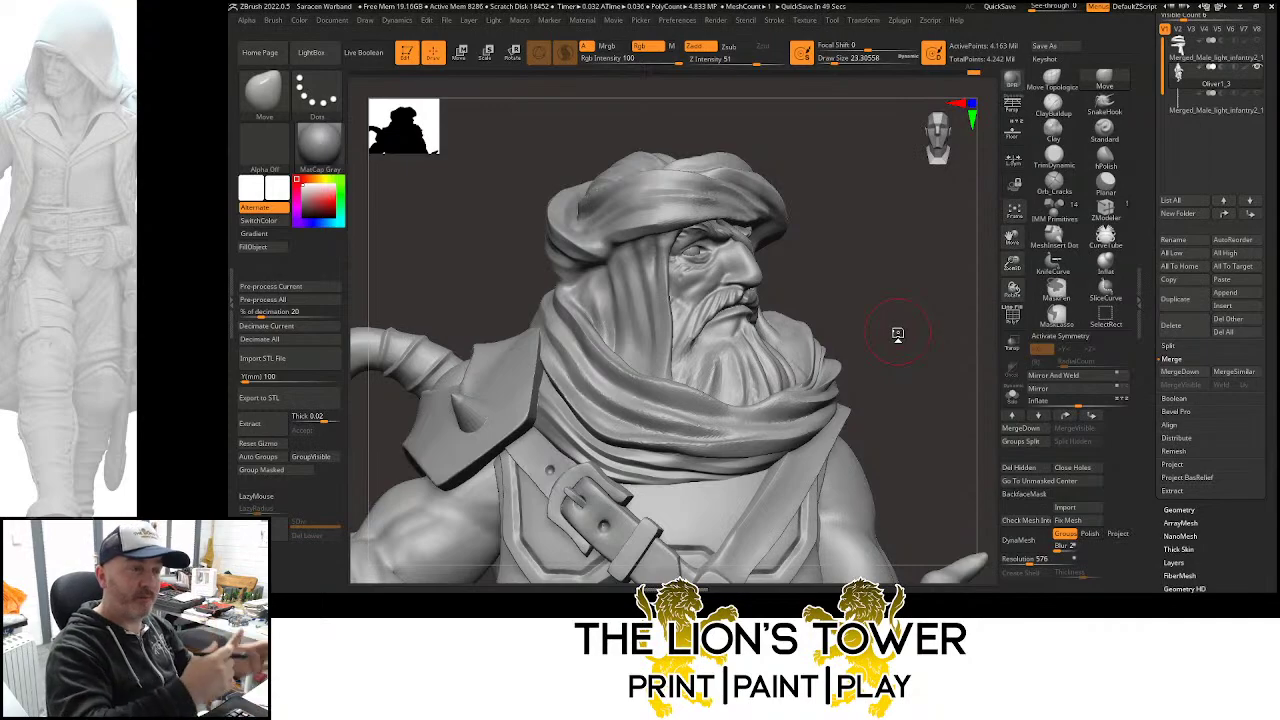
Isolate the head and smooth the side of the beard at a draw size of about 16, with ClayBuildup as the active brush
mouse_move(897, 333)
left_mouse_down()
mouse_move(923, 294)
mouse_move(903, 297)
mouse_move(1028, 236)
left_mouse_up()
mouse_move(908, 272)
left_mouse_down()
mouse_move(960, 294)
mouse_move(1014, 288)
left_mouse_up()
left_click(1053, 106)
left_click(780, 322, "ctrl+shift")
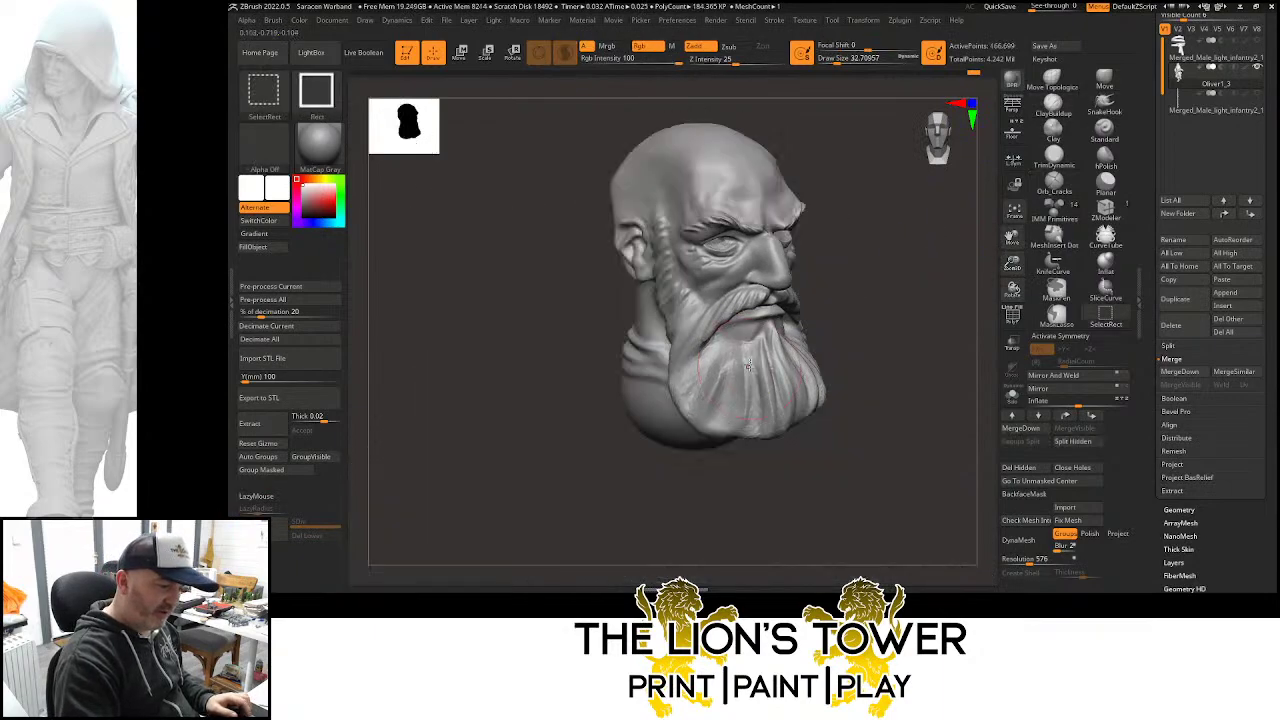
key("shift")
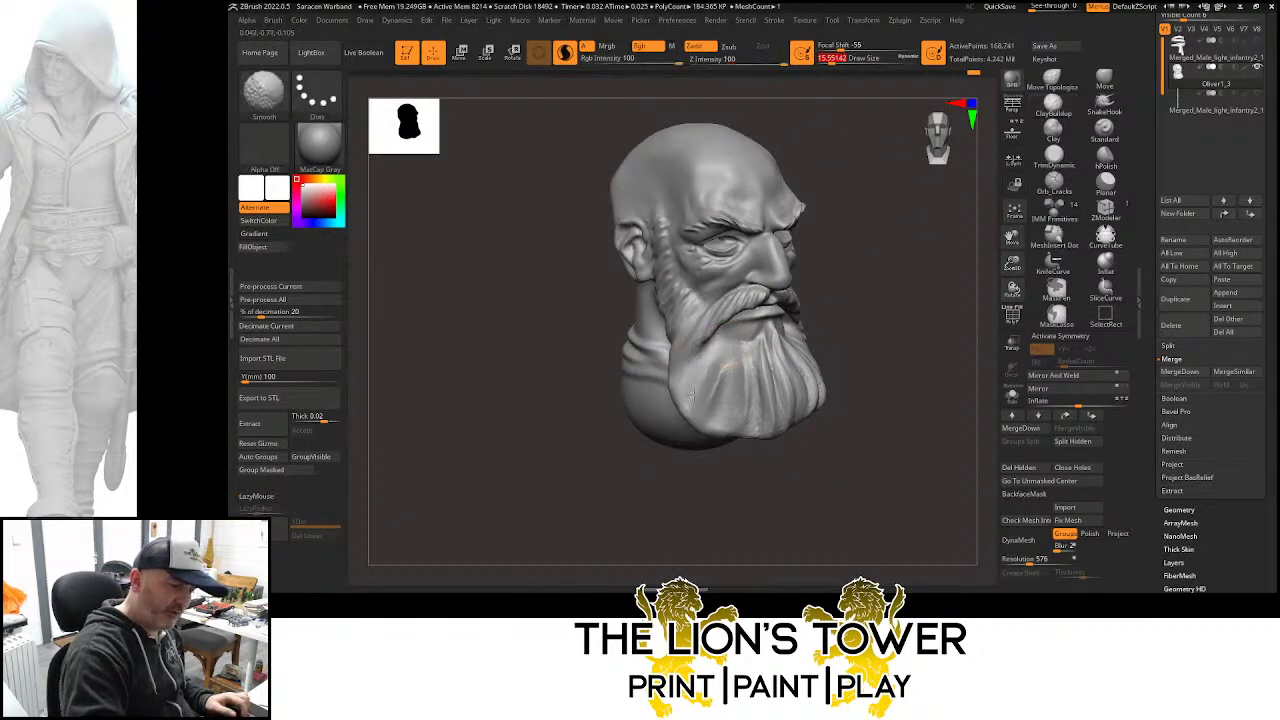
mouse_move(863, 340)
left_mouse_down()
mouse_move(790, 372)
mouse_move(802, 387)
mouse_move(812, 343)
left_mouse_up()
left_click_drag(902, 308, 944, 282)
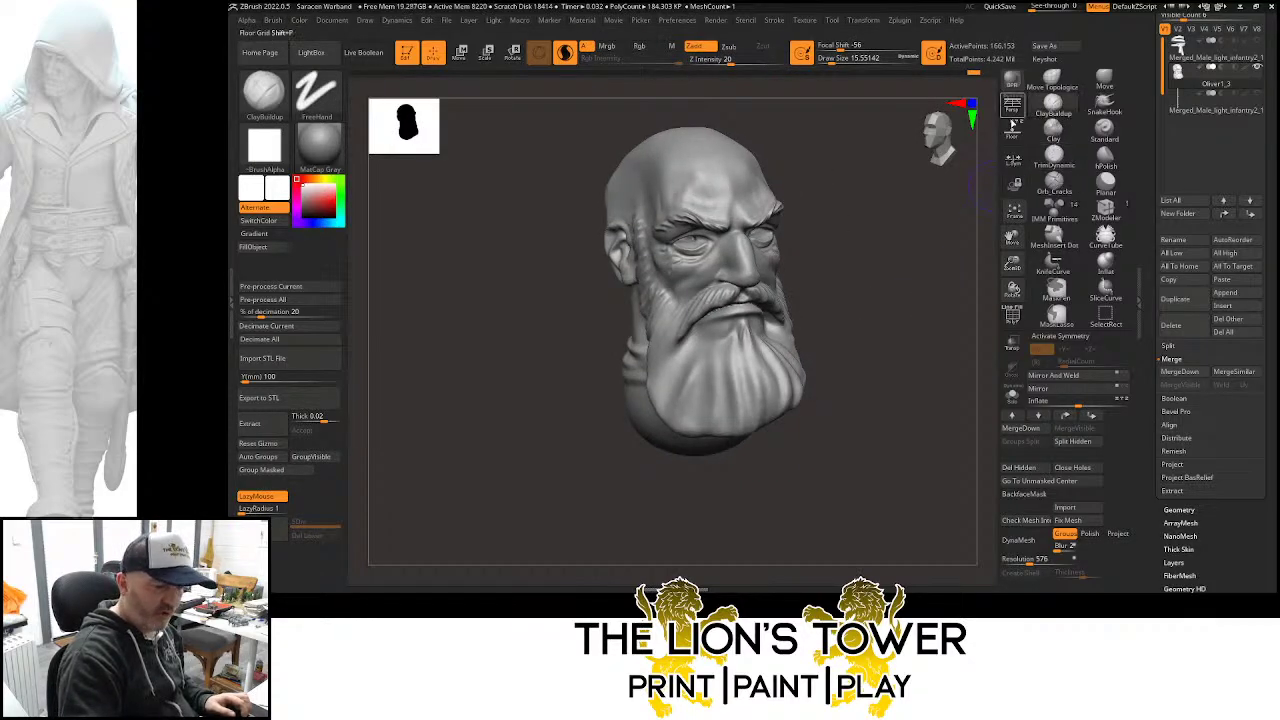
left_click(829, 64)
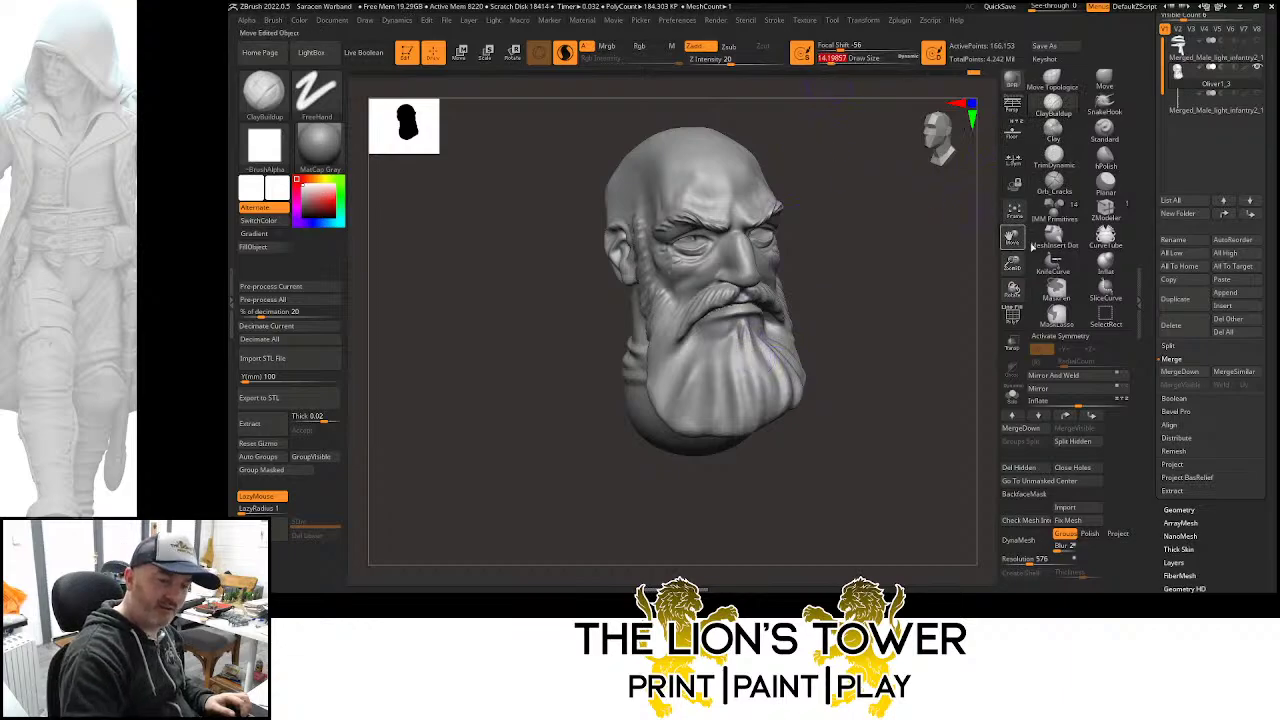
Carve long hair strands down the right side of the beard with the Orb_Cracks brush at a draw size of about 17
left_click(1054, 181)
left_click_drag(922, 305, 911, 297)
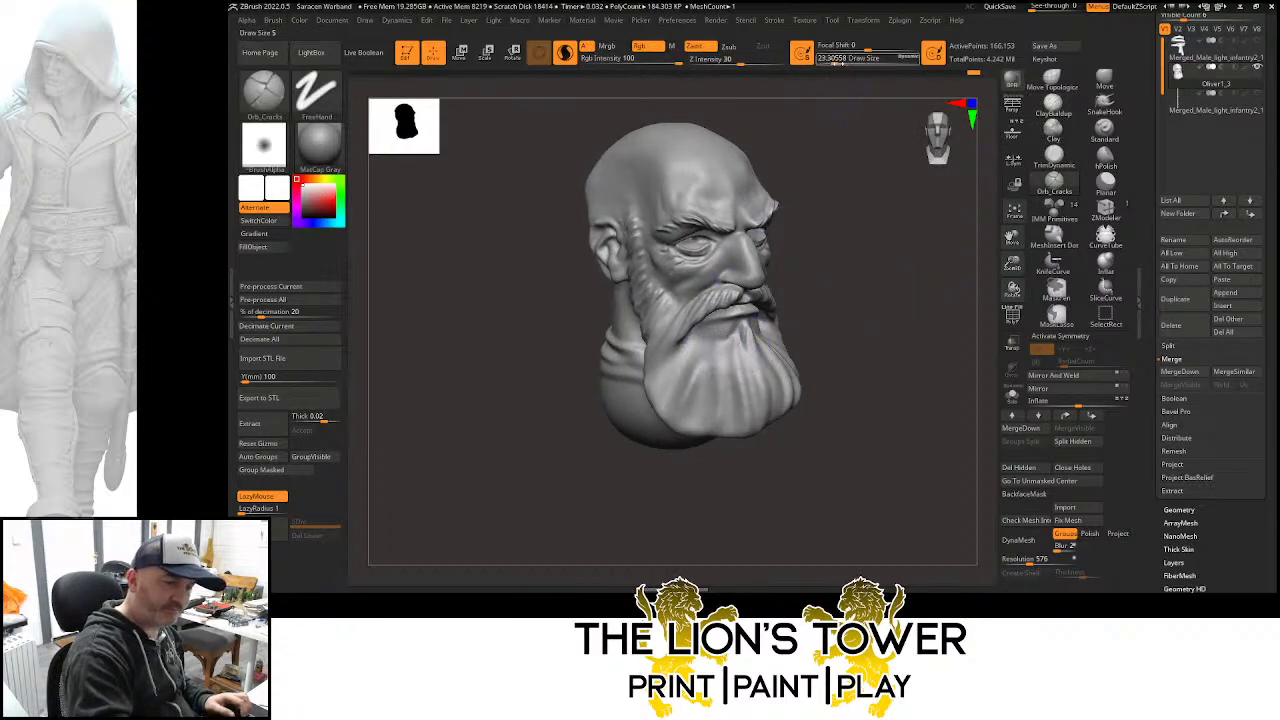
left_click(832, 63)
left_click_drag(729, 344, 704, 424)
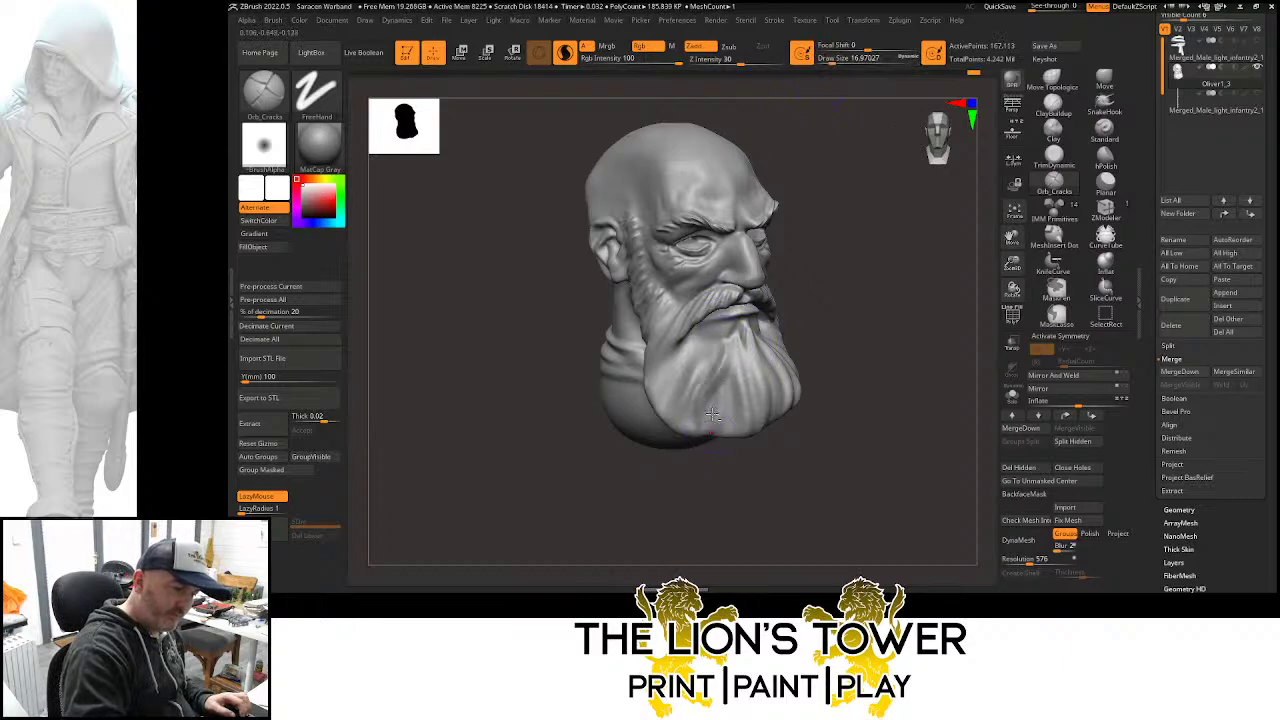
left_click_drag(740, 350, 723, 443)
left_click_drag(702, 342, 677, 438)
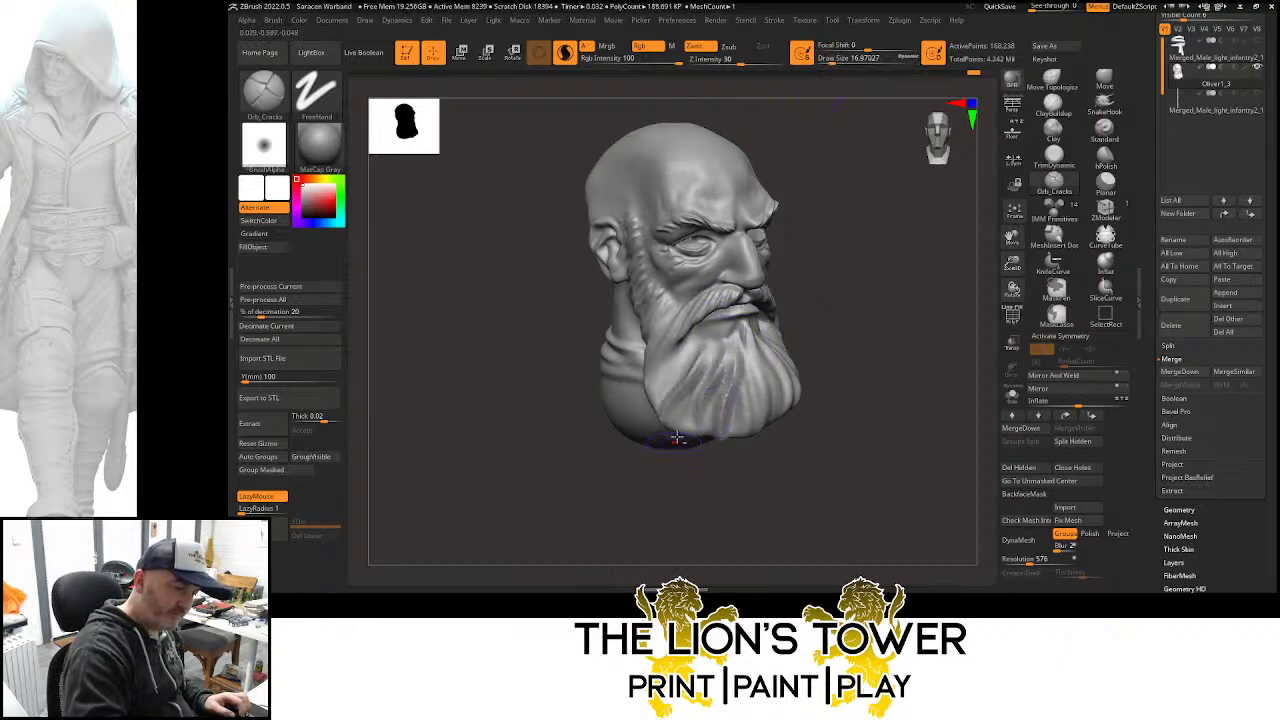
left_click_drag(696, 339, 652, 422)
mouse_move(653, 351)
left_mouse_down()
mouse_move(665, 314)
mouse_move(655, 336)
left_mouse_up()
Carve matching hair strands across the front and left side of the beard, then show the whole figure again
mouse_move(866, 343)
left_mouse_down()
mouse_move(790, 345)
mouse_move(735, 437)
left_mouse_up()
mouse_move(758, 350)
left_mouse_down()
mouse_move(743, 438)
mouse_move(773, 377)
mouse_move(763, 436)
left_mouse_up()
mouse_move(888, 322)
left_mouse_down()
mouse_move(805, 335)
mouse_move(766, 412)
left_mouse_up()
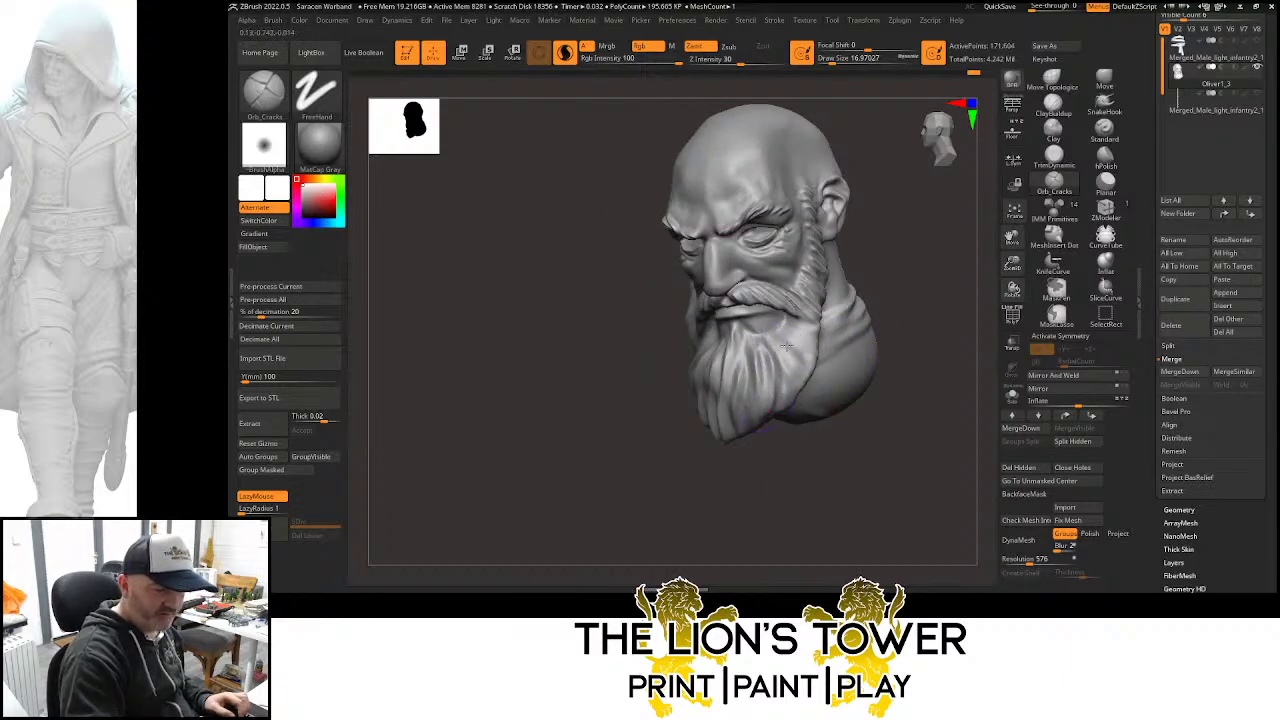
left_click(948, 291, "ctrl+shift")
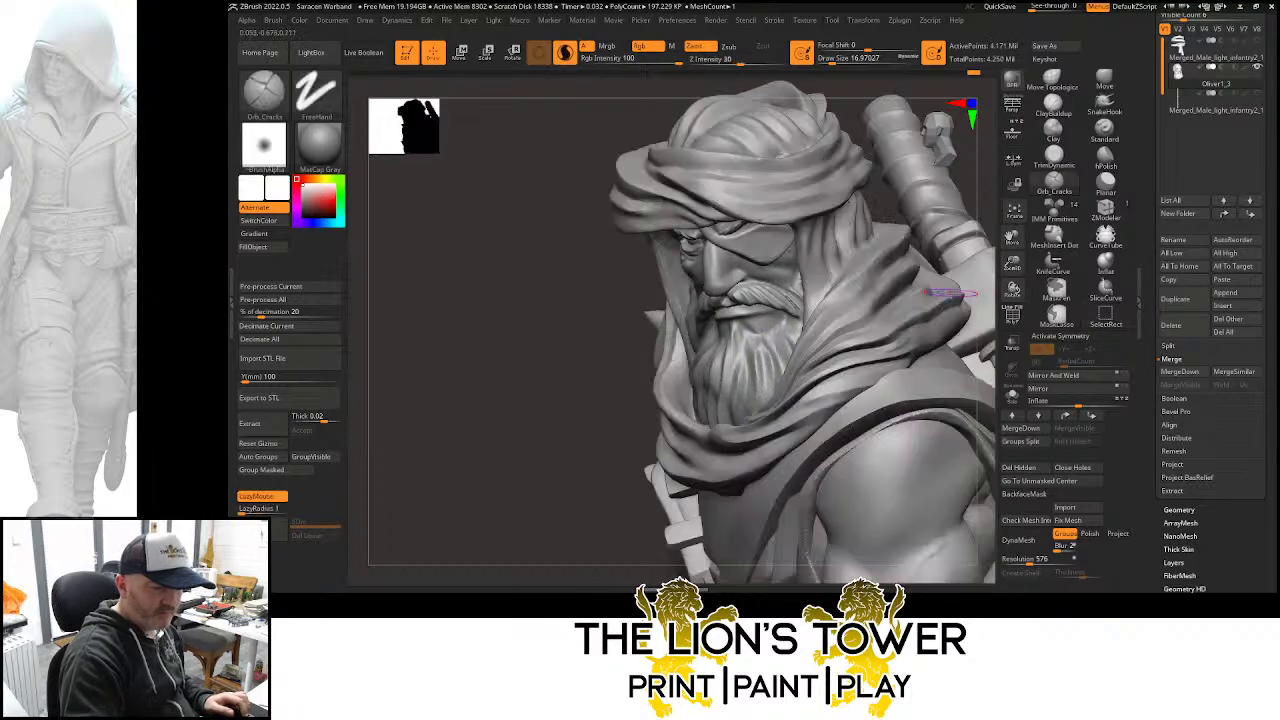
Reshape the hanging skirt cloth between the legs with the Move Topological brush at a draw size of about 140
left_click_drag(982, 199, 840, 128)
mouse_move(1015, 267)
left_mouse_down()
mouse_move(951, 263)
mouse_move(914, 314)
mouse_move(899, 313)
mouse_move(938, 272)
mouse_move(955, 325)
mouse_move(978, 188)
left_mouse_up()
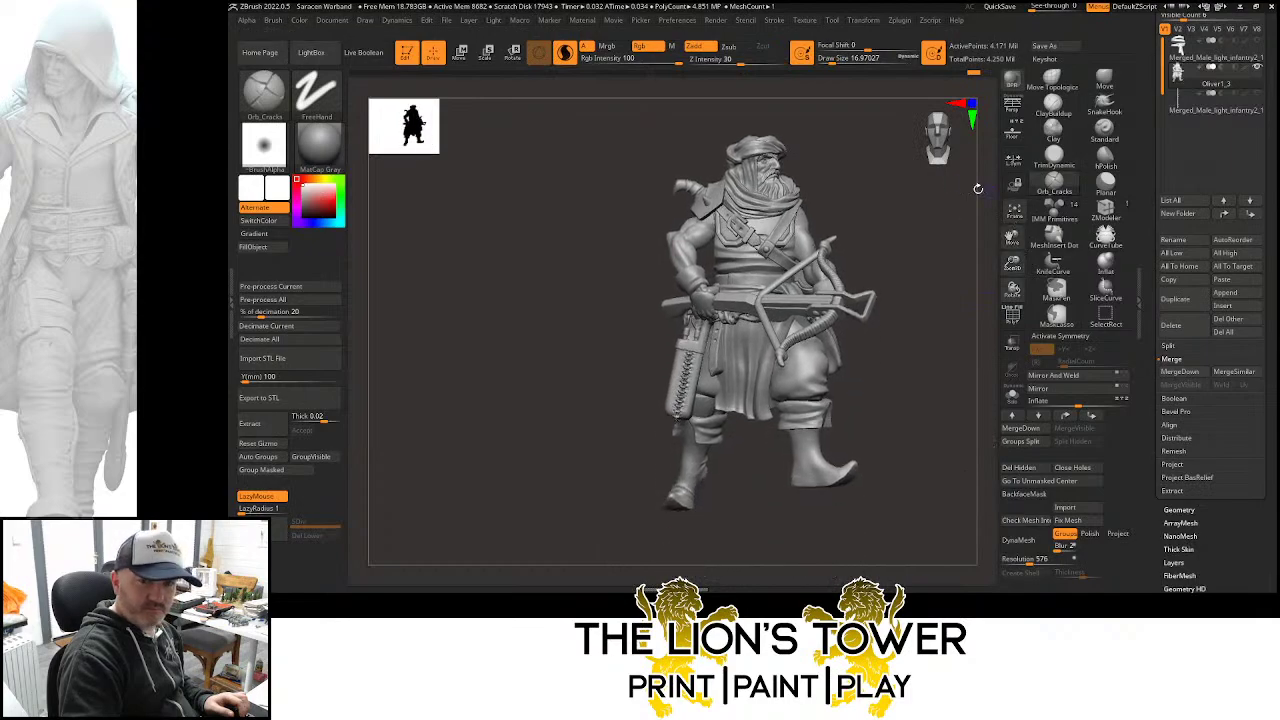
mouse_move(942, 315)
left_mouse_down()
mouse_move(922, 306)
mouse_move(979, 302)
mouse_move(934, 314)
mouse_move(990, 316)
mouse_move(885, 308)
mouse_move(914, 302)
mouse_move(945, 322)
mouse_move(908, 306)
mouse_move(934, 291)
mouse_move(934, 318)
mouse_move(966, 323)
mouse_move(912, 343)
mouse_move(996, 345)
mouse_move(905, 305)
mouse_move(978, 337)
mouse_move(907, 352)
mouse_move(920, 335)
mouse_move(890, 333)
mouse_move(935, 283)
mouse_move(937, 211)
mouse_move(874, 169)
left_mouse_up()
left_click(1052, 80)
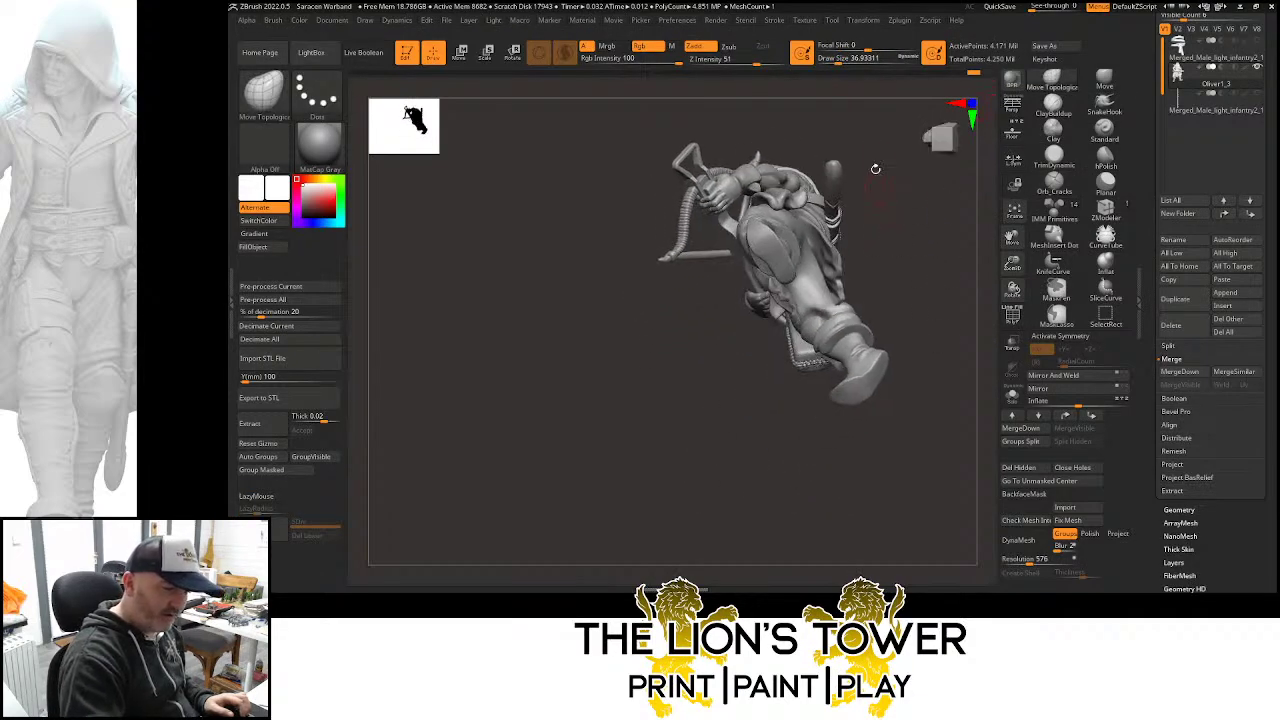
left_click_drag(835, 60, 845, 60)
mouse_move(884, 121)
left_mouse_down()
mouse_move(806, 228)
mouse_move(830, 246)
mouse_move(786, 250)
left_mouse_up()
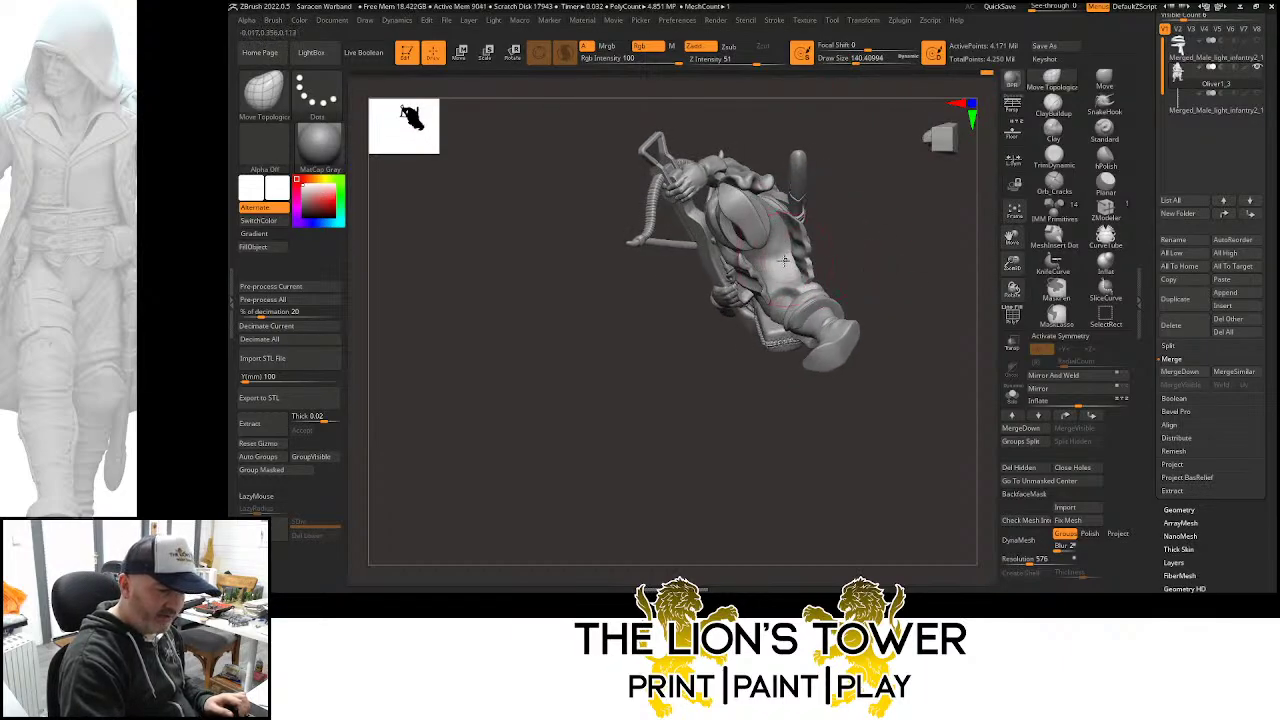
right_click_drag(785, 260, 755, 267)
left_click_drag(872, 232, 812, 260)
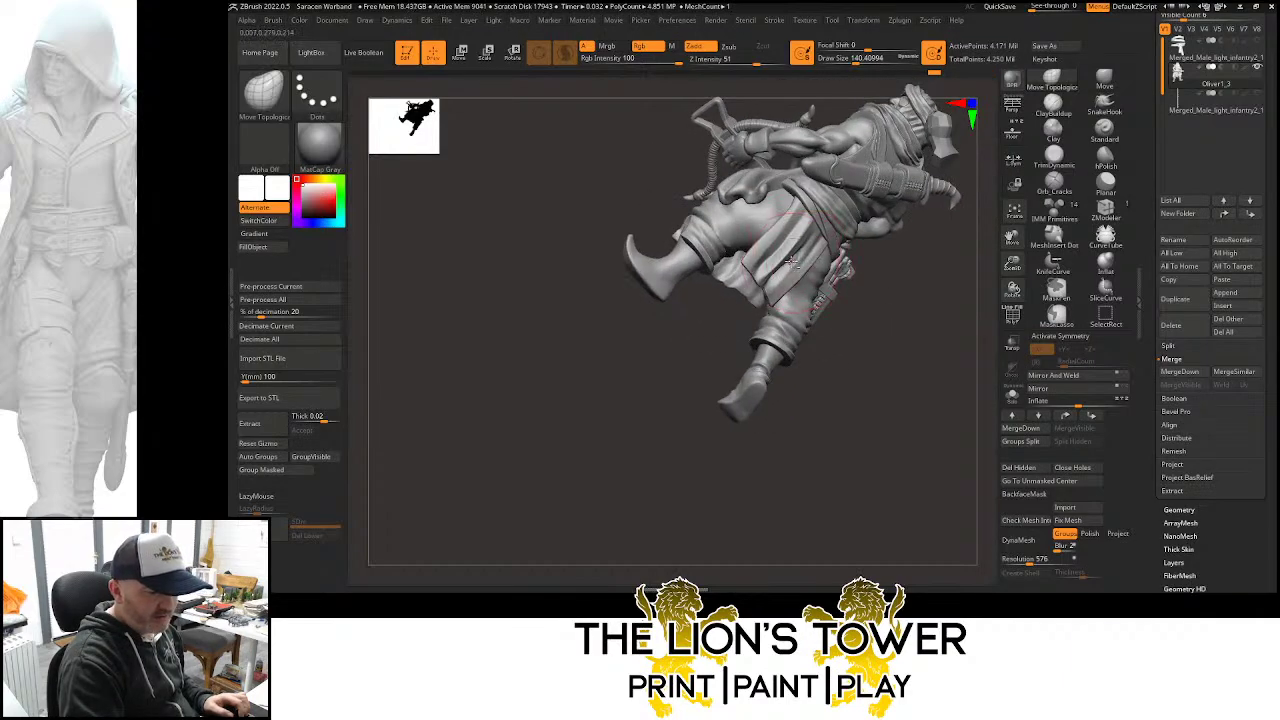
mouse_move(855, 296)
left_mouse_down()
mouse_move(900, 366)
mouse_move(806, 258)
mouse_move(927, 403)
mouse_move(943, 317)
mouse_move(869, 335)
mouse_move(835, 290)
left_mouse_up()
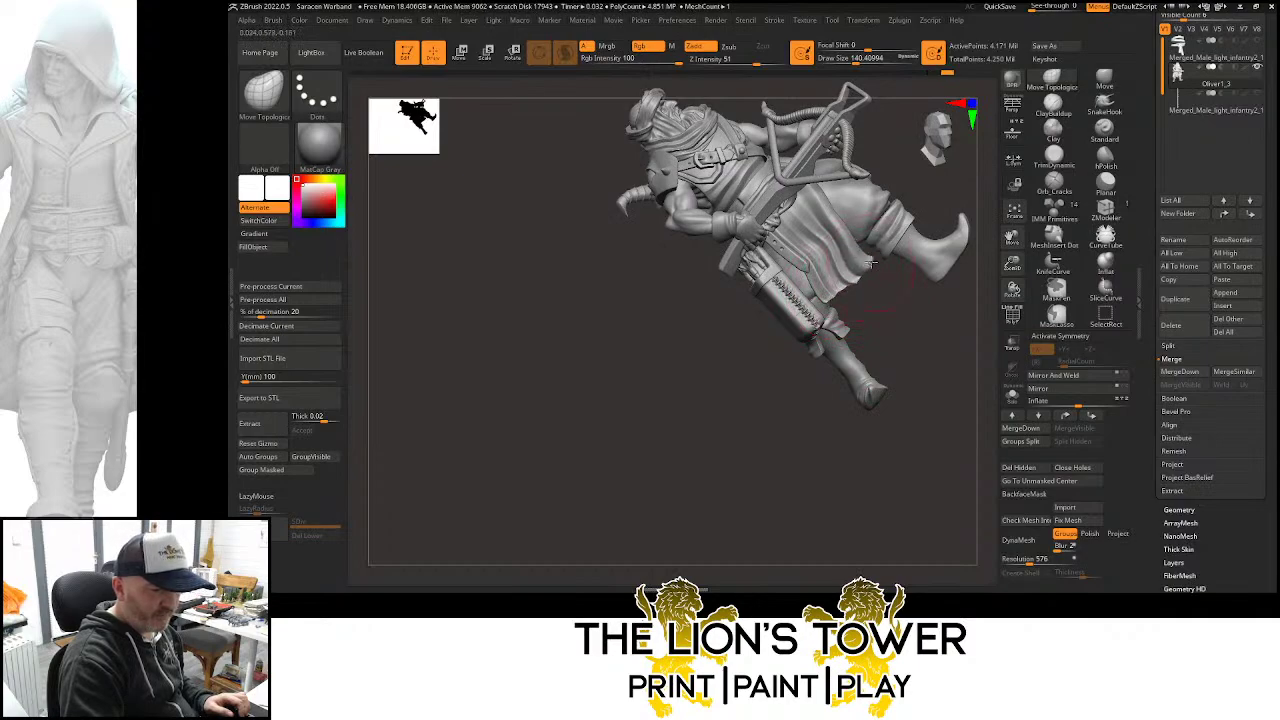
Sweep the front skirt folds and hem toward the quiver-side leg at a draw size of about 101
left_click_drag(860, 60, 850, 60)
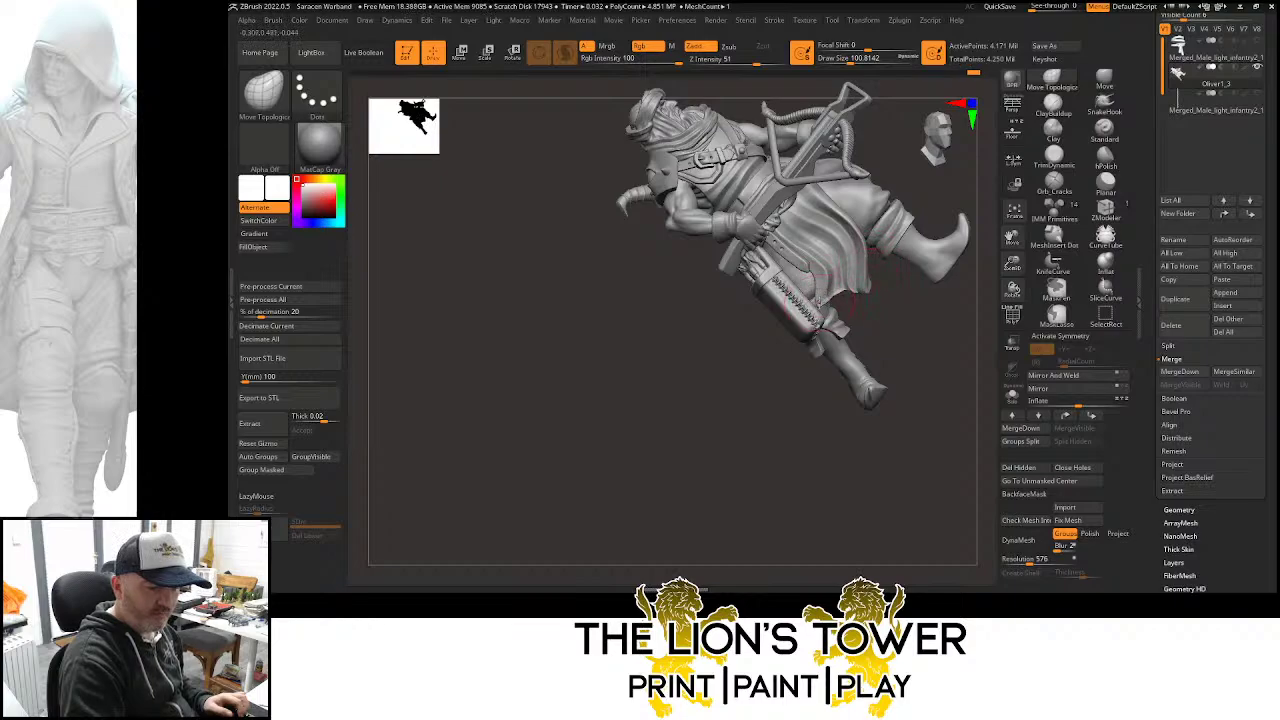
left_click_drag(878, 140, 822, 290)
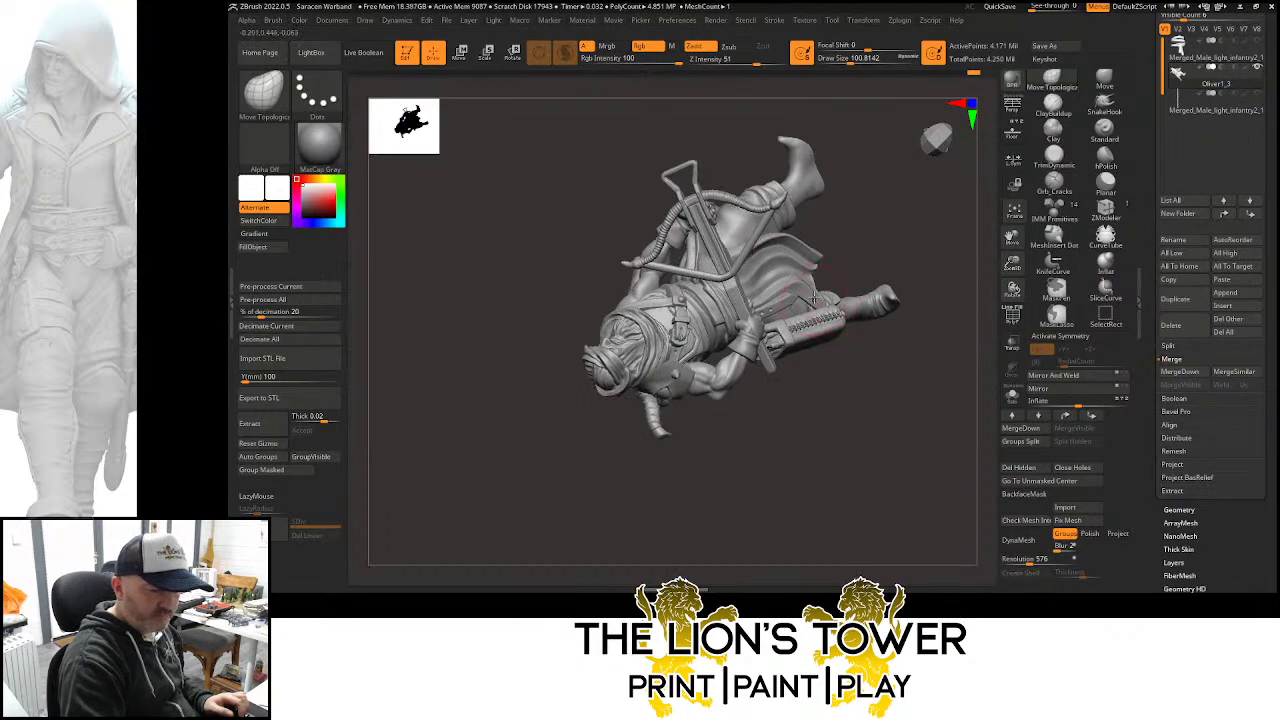
mouse_move(868, 251)
left_mouse_down()
mouse_move(870, 278)
mouse_move(833, 293)
left_mouse_up()
key("ctrl")
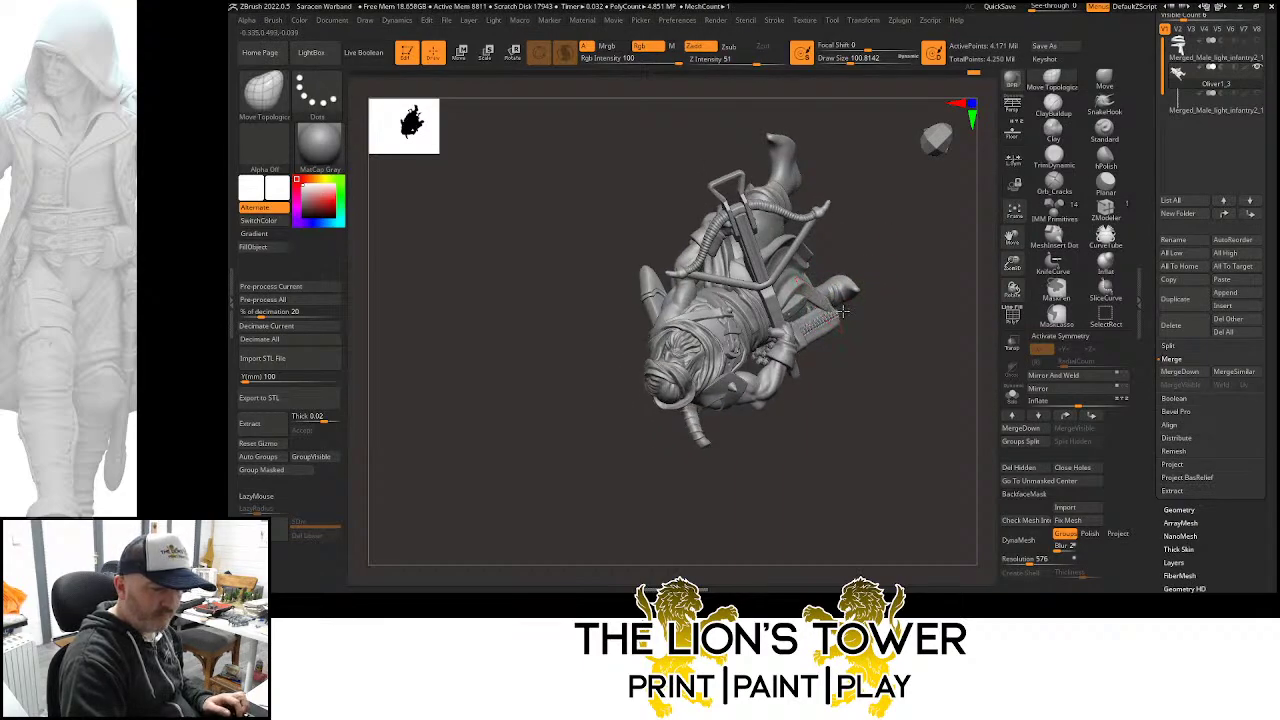
mouse_move(869, 270)
left_mouse_down()
mouse_move(900, 264)
mouse_move(854, 223)
mouse_move(809, 222)
left_mouse_up()
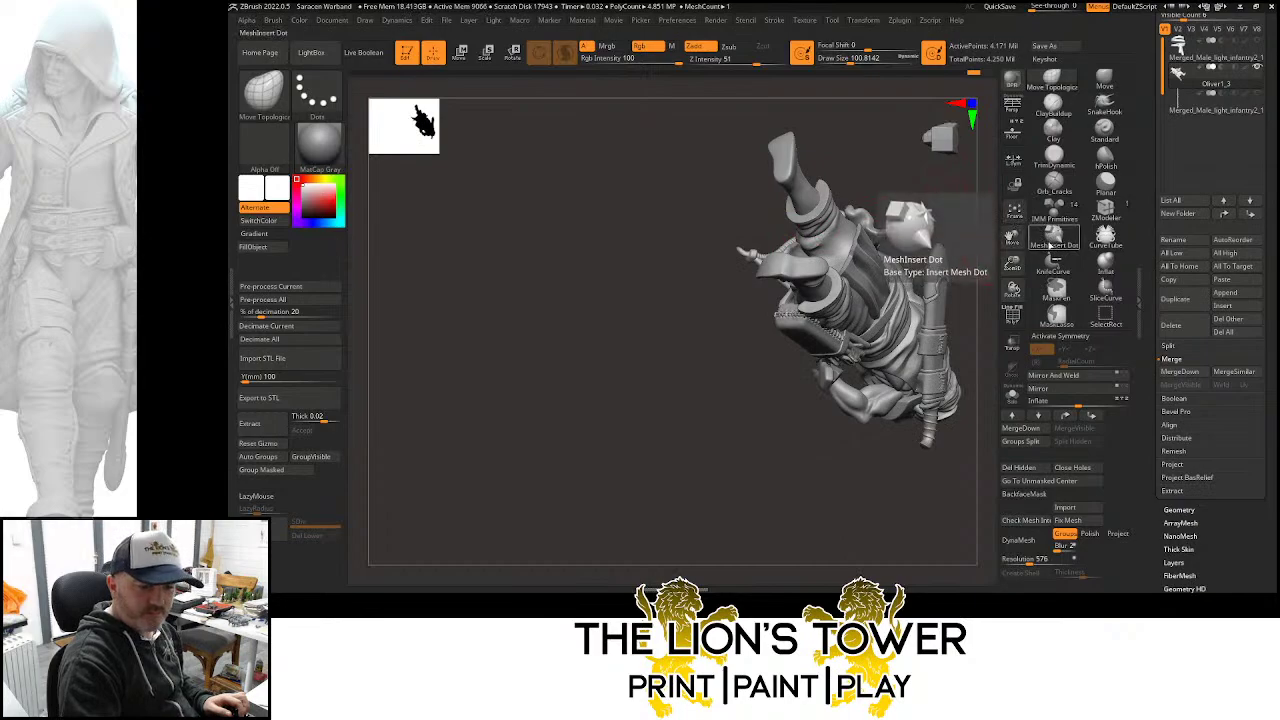
Adjust the pointed front hem at a draw size of about 44 and smooth the cloth edge beside the quiver
left_click_drag(1013, 263, 1023, 287)
mouse_move(971, 197)
left_mouse_down()
mouse_move(992, 228)
mouse_move(1000, 221)
mouse_move(992, 228)
left_mouse_up()
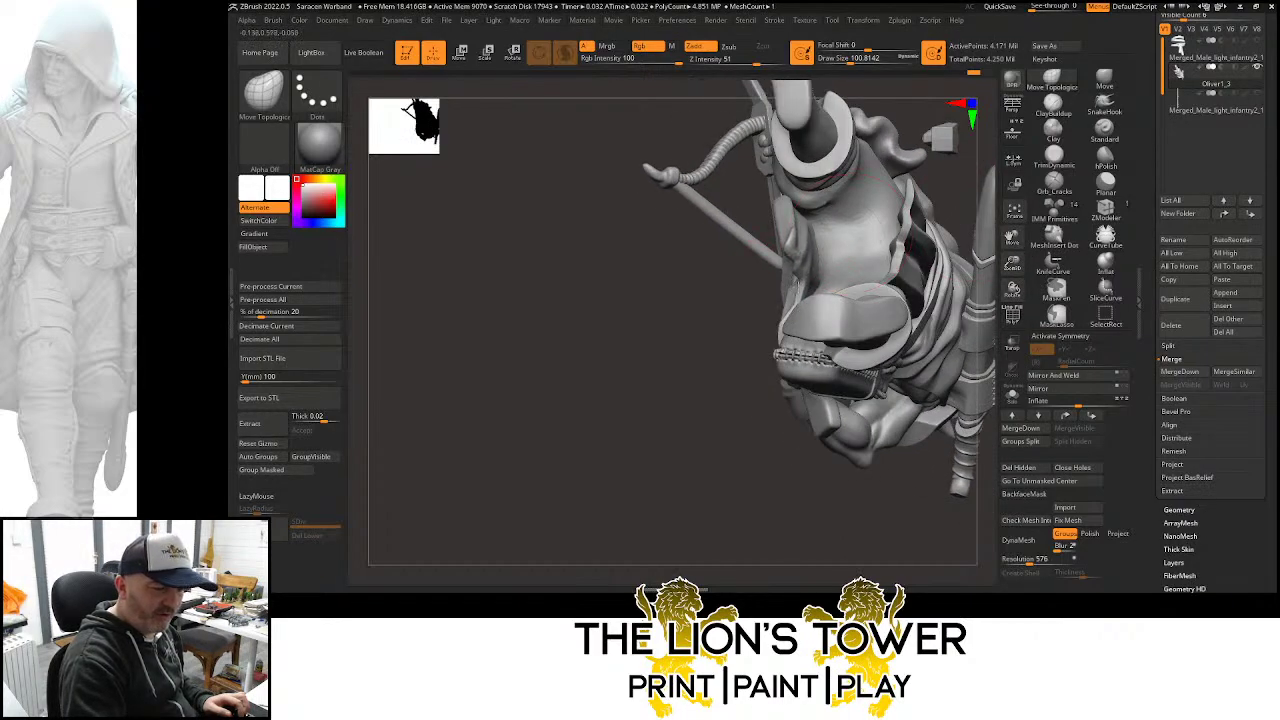
mouse_move(745, 330)
left_mouse_down()
mouse_move(692, 322)
mouse_move(702, 283)
left_mouse_up()
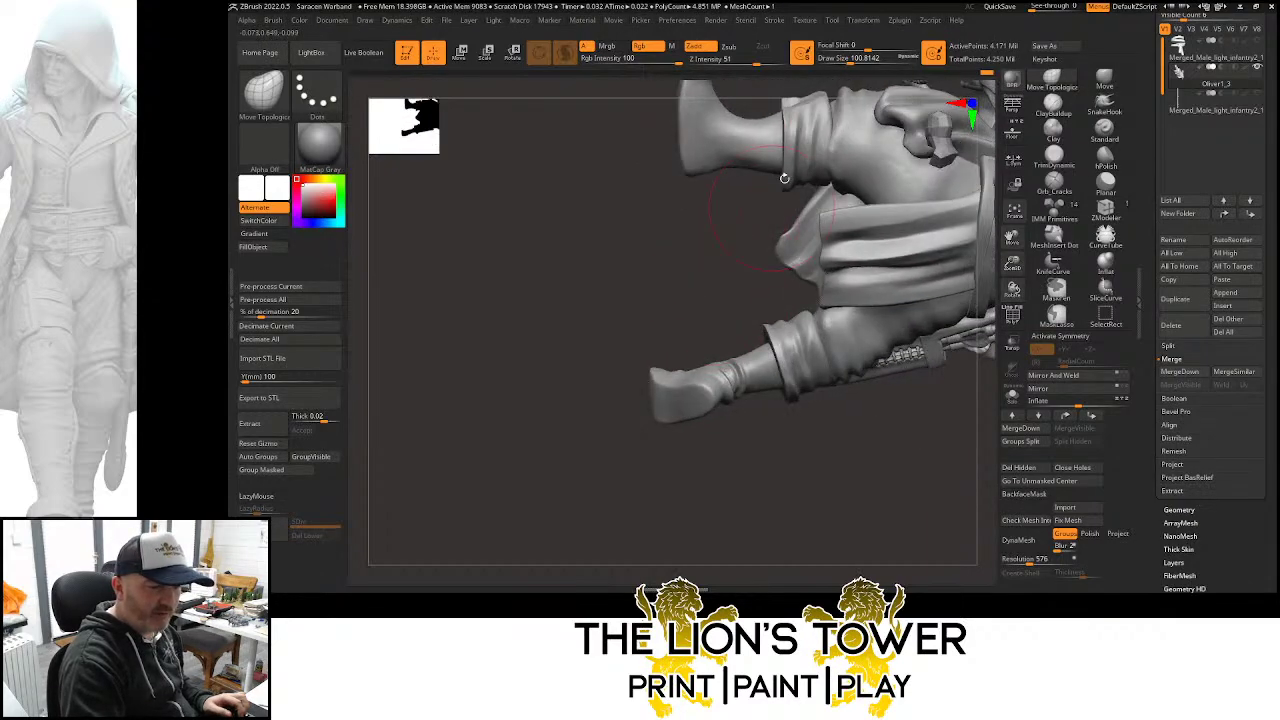
left_click(839, 60)
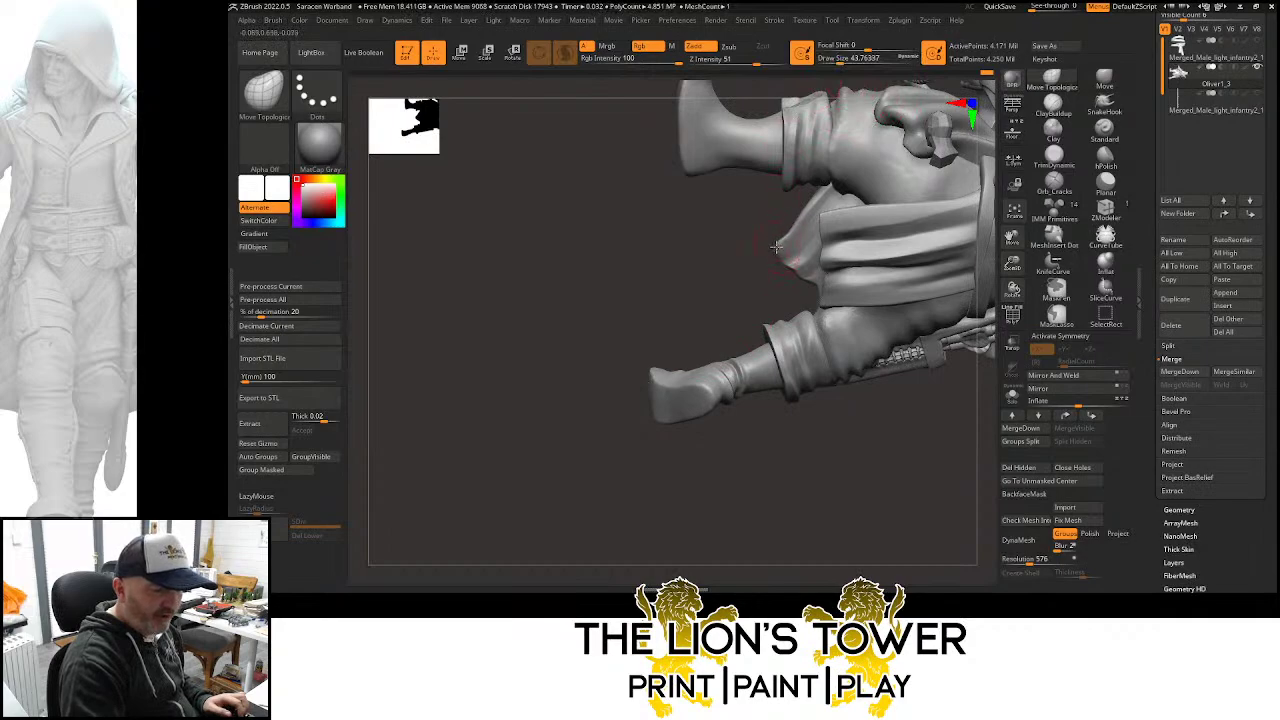
mouse_move(780, 236)
left_mouse_down()
mouse_move(893, 254)
mouse_move(823, 229)
mouse_move(760, 268)
left_mouse_up()
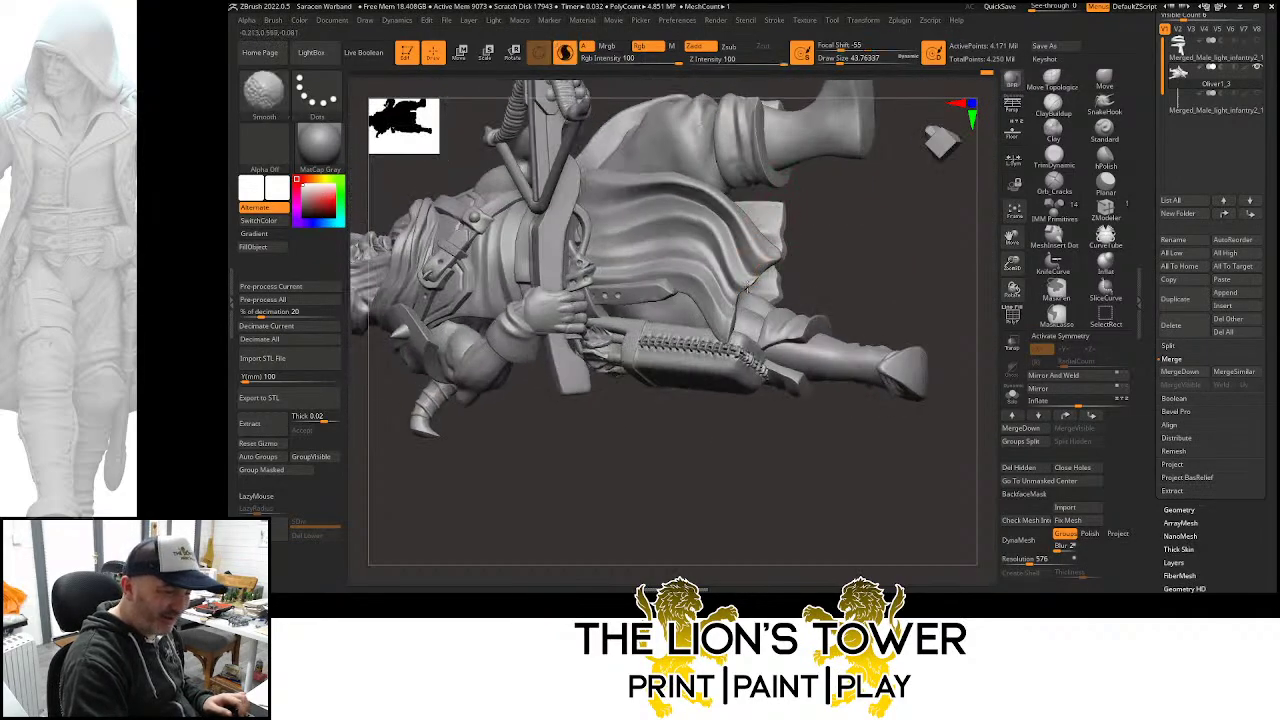
mouse_move(818, 238)
left_mouse_down("ctrl")
mouse_move(869, 227)
mouse_move(855, 223)
mouse_move(951, 289)
mouse_move(934, 331)
mouse_move(953, 359)
mouse_move(943, 309)
mouse_move(986, 271)
mouse_move(952, 298)
mouse_move(877, 277)
mouse_move(885, 290)
left_mouse_up("ctrl")
Widen the back skirt panel across the legs at a draw size of about 116, refining it below the belt at about 65
left_click(853, 63)
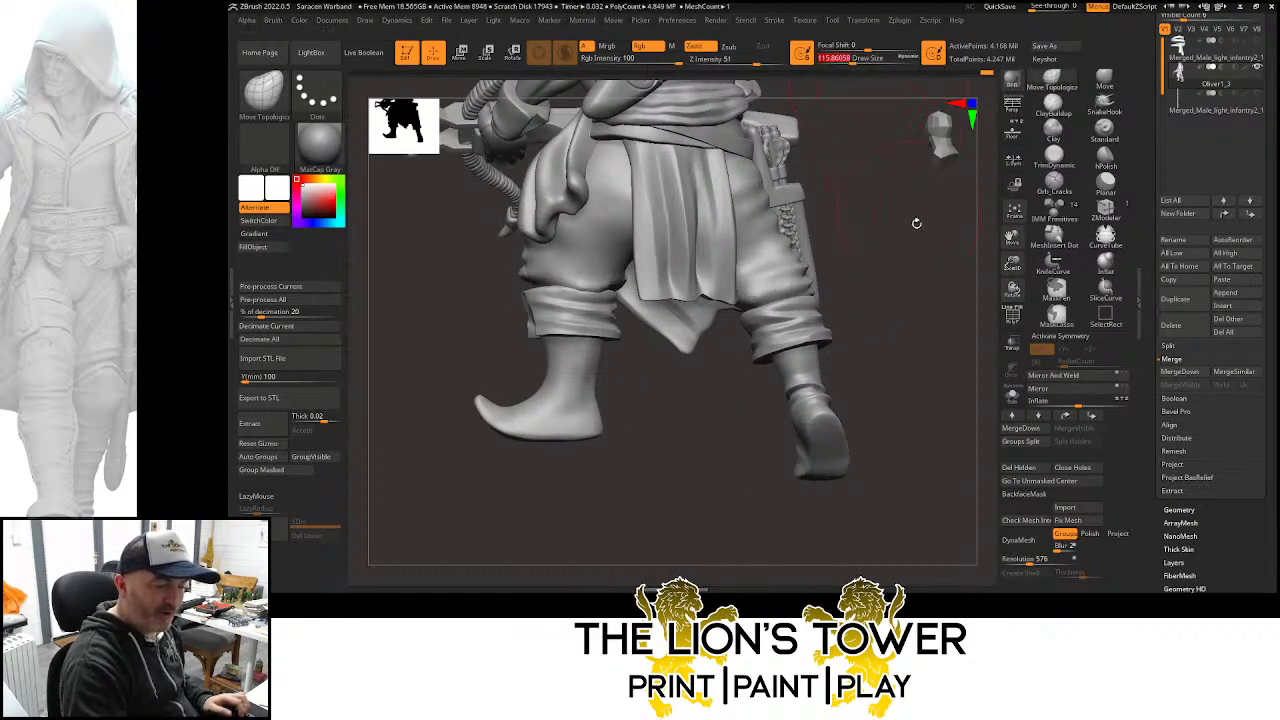
mouse_move(917, 223)
left_mouse_down()
mouse_move(906, 183)
mouse_move(922, 131)
left_mouse_up()
left_click_drag(910, 200, 886, 113)
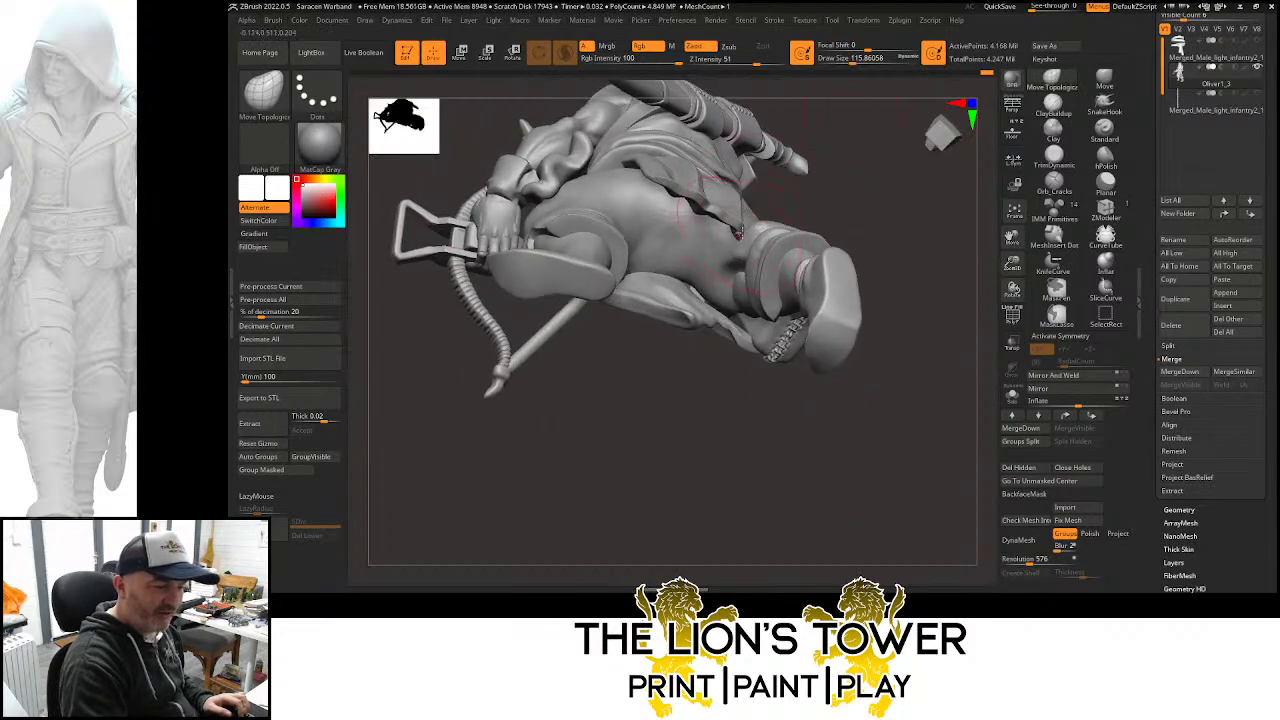
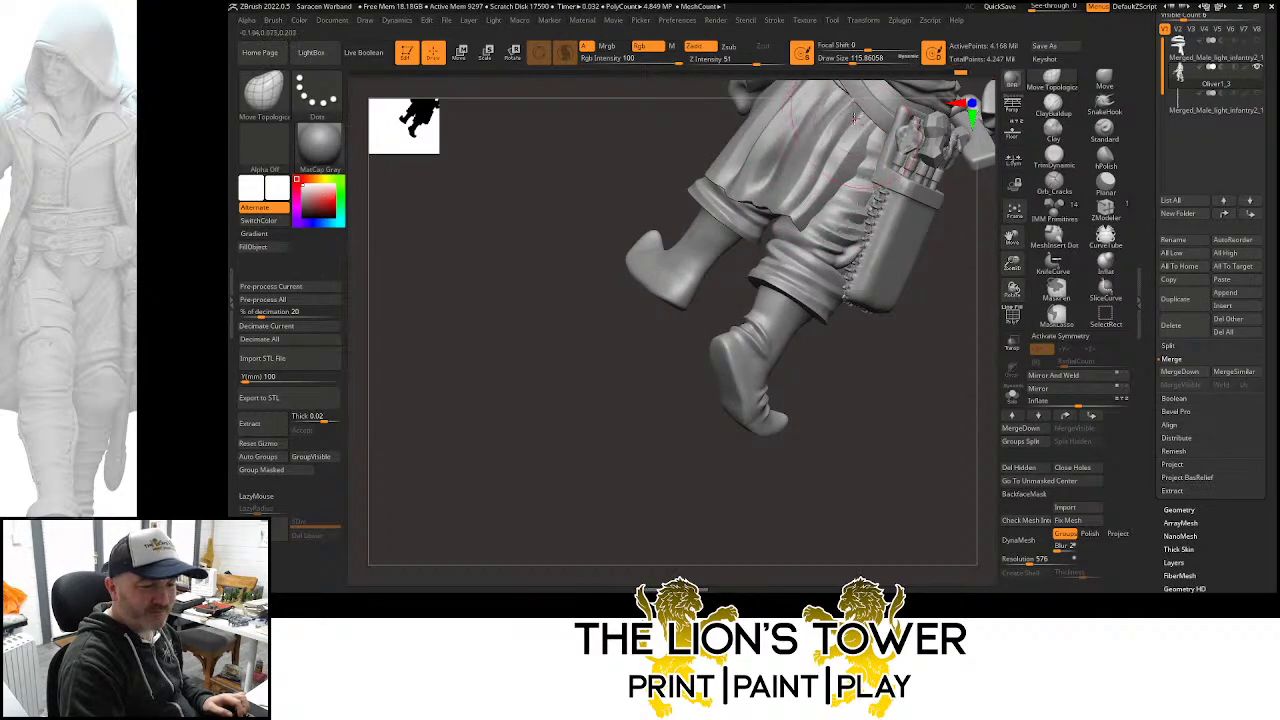
mouse_move(962, 295)
left_mouse_down()
mouse_move(974, 254)
mouse_move(1014, 270)
mouse_move(1030, 366)
left_mouse_up()
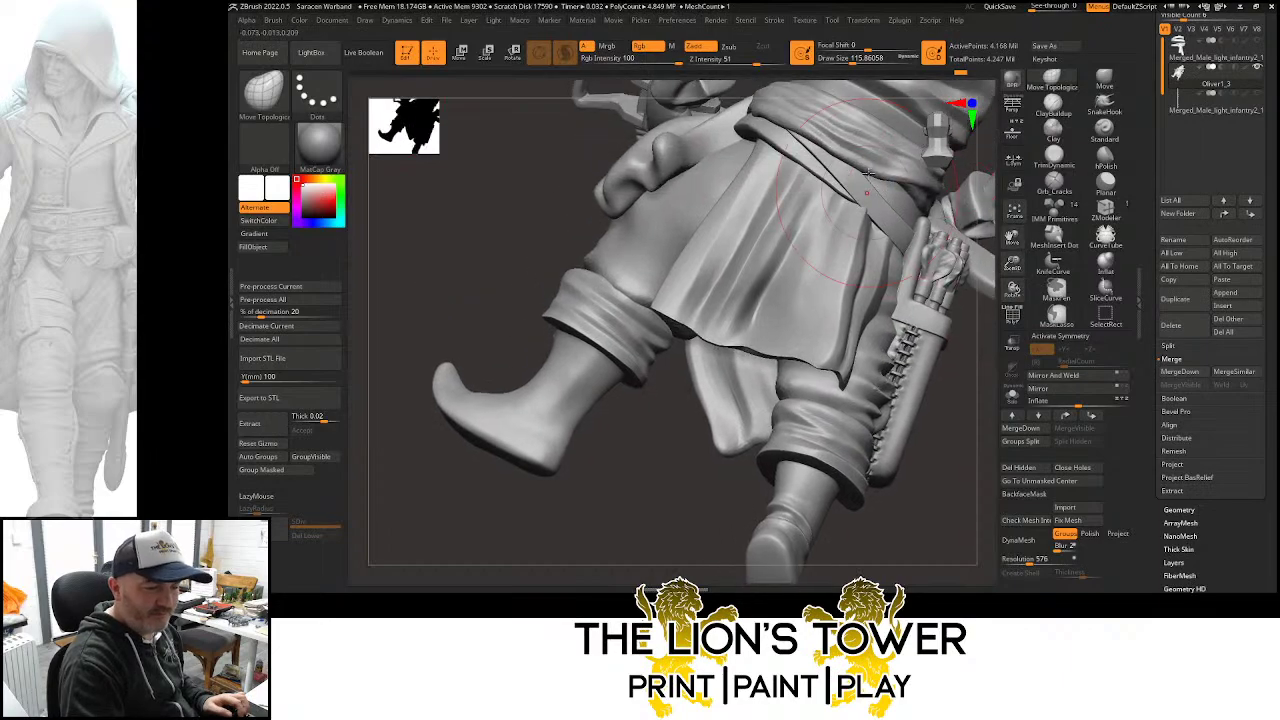
left_click(844, 62)
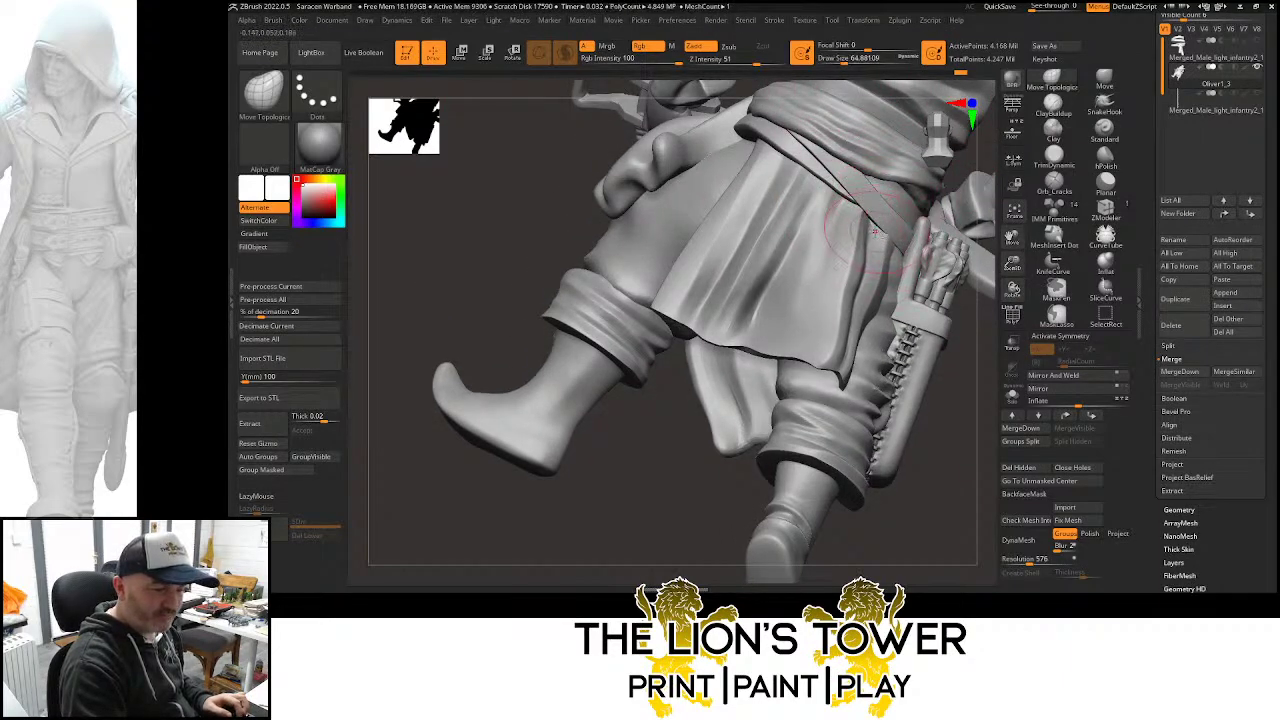
mouse_move(985, 393)
left_mouse_down()
mouse_move(983, 406)
mouse_move(968, 400)
left_mouse_up()
Sweep the lower part of the back skirt panel toward the quiver at a draw size of about 136
left_click(855, 62)
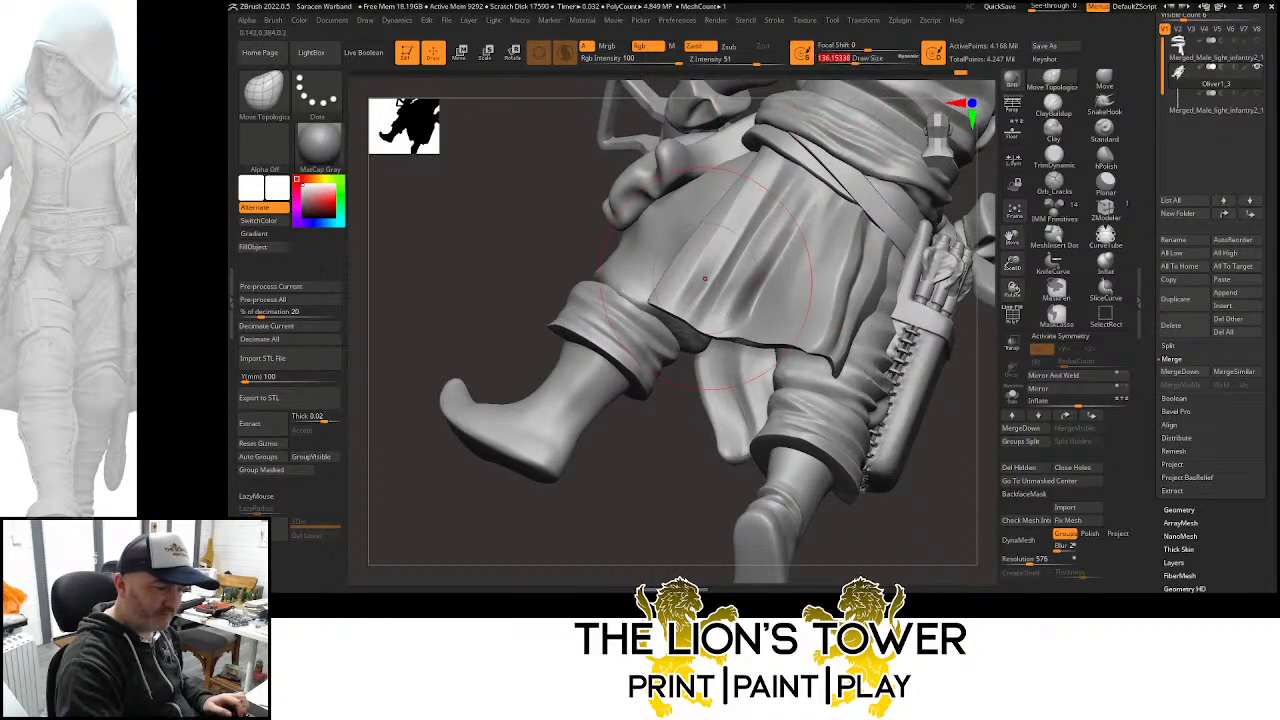
mouse_move(668, 309)
left_mouse_down()
mouse_move(720, 338)
mouse_move(794, 236)
mouse_move(750, 182)
mouse_move(745, 345)
mouse_move(907, 390)
left_mouse_up()
left_click_drag(938, 458, 945, 430)
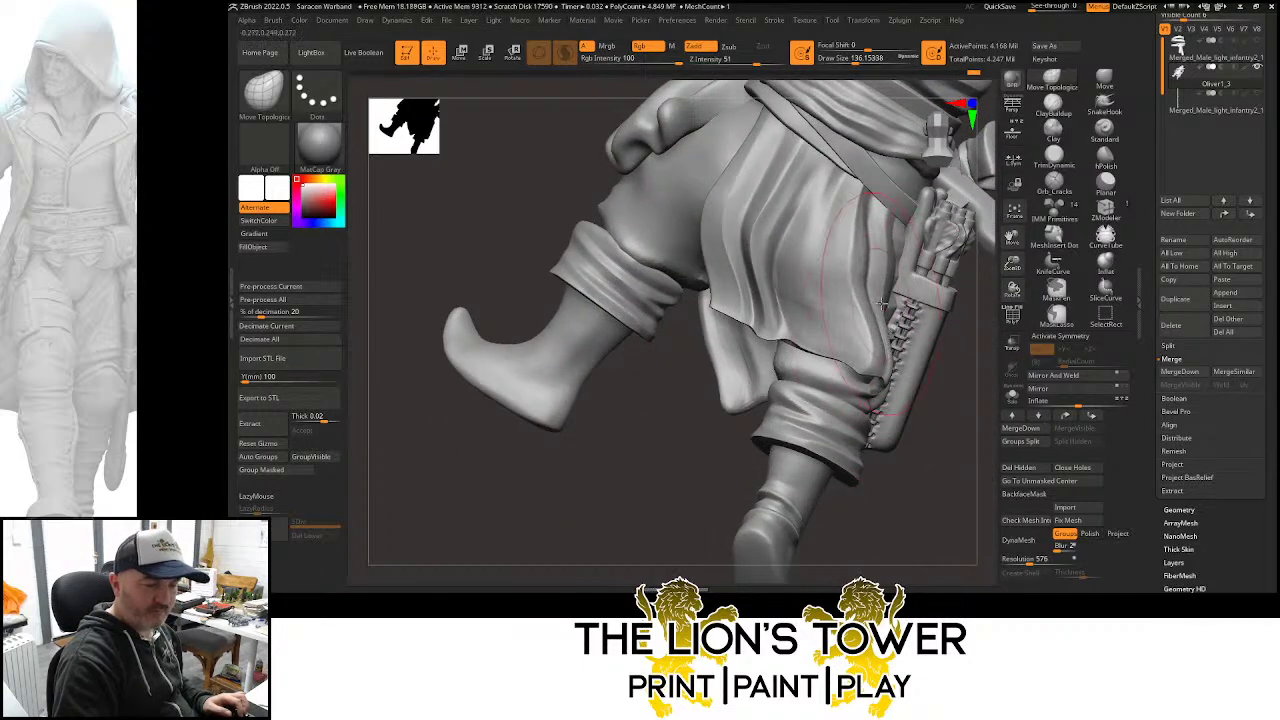
Smooth the vertical folds on the back skirt panel at a draw size of 49
left_click_drag(860, 58, 852, 58)
key("shift")
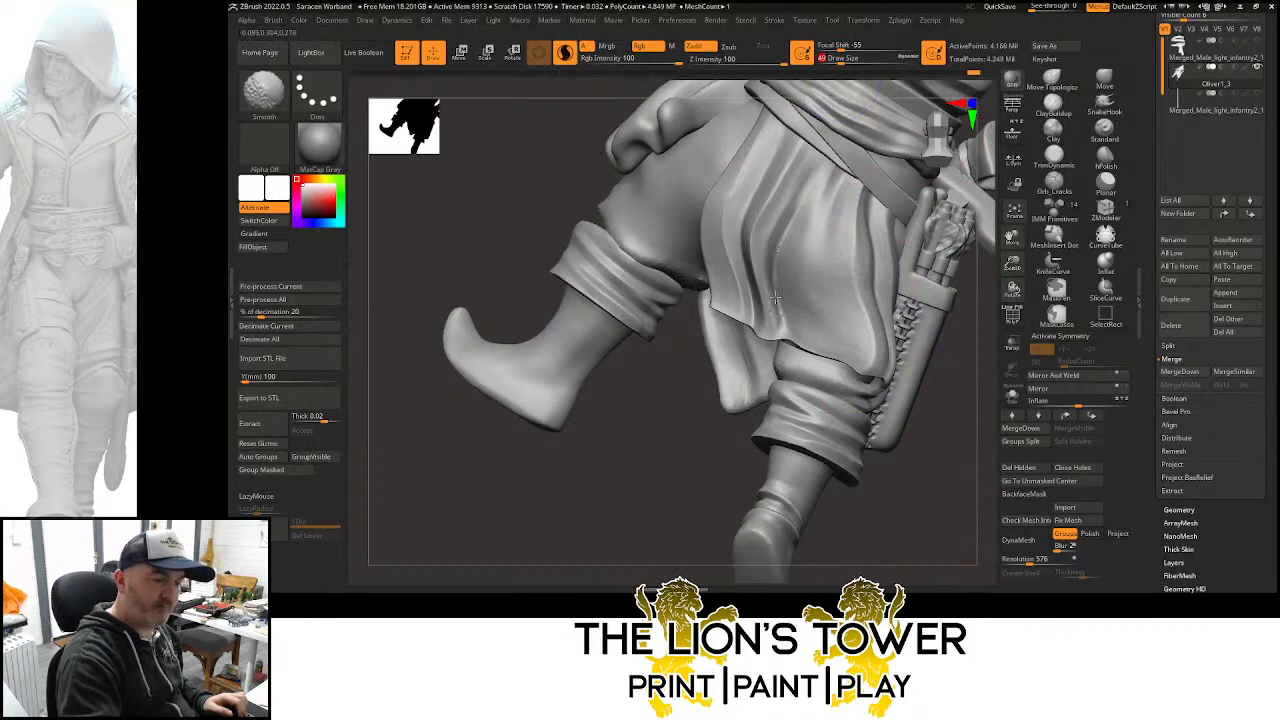
left_click_drag(780, 256, 782, 326, "shift")
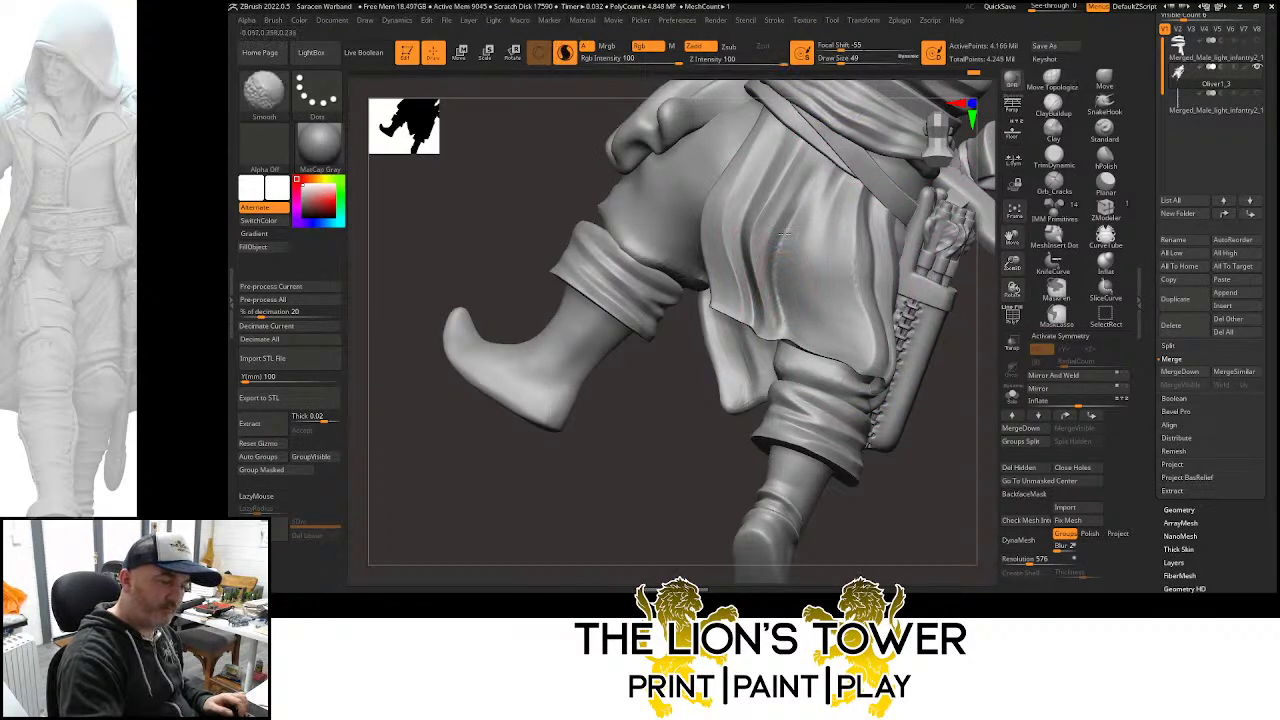
left_click_drag(784, 236, 781, 324, "shift")
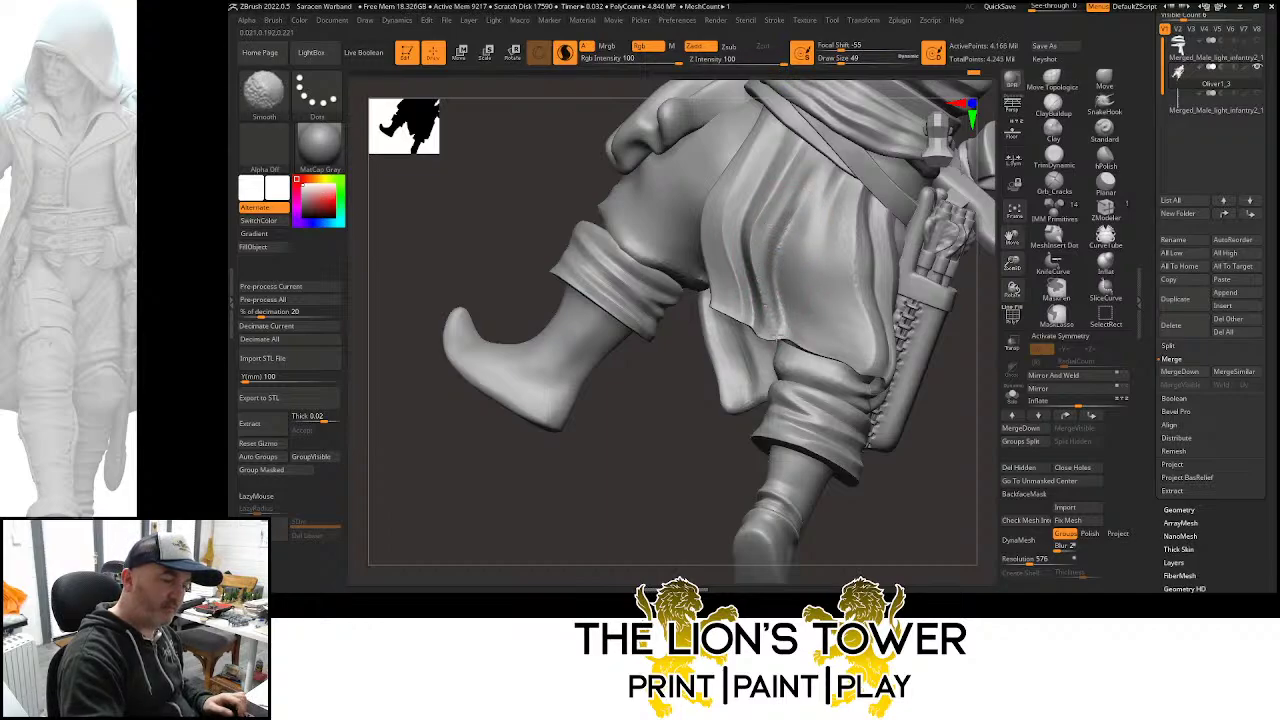
mouse_move(925, 455)
left_mouse_down()
mouse_move(966, 449)
mouse_move(1000, 257)
mouse_move(957, 229)
left_mouse_up()
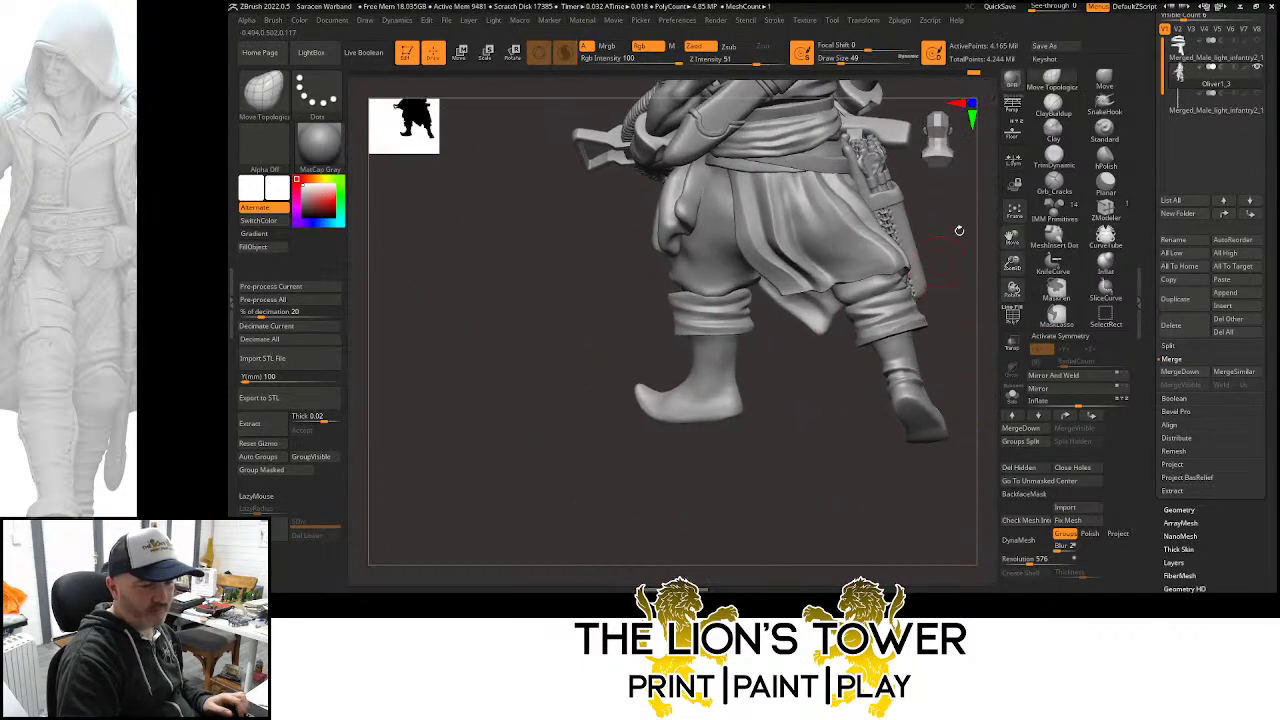
Isolate the skirt and carve deeper folds down its back with the Orb_Cracks brush at a draw size of about 54
left_click(1055, 188)
left_click(810, 210, "ctrl+shift")
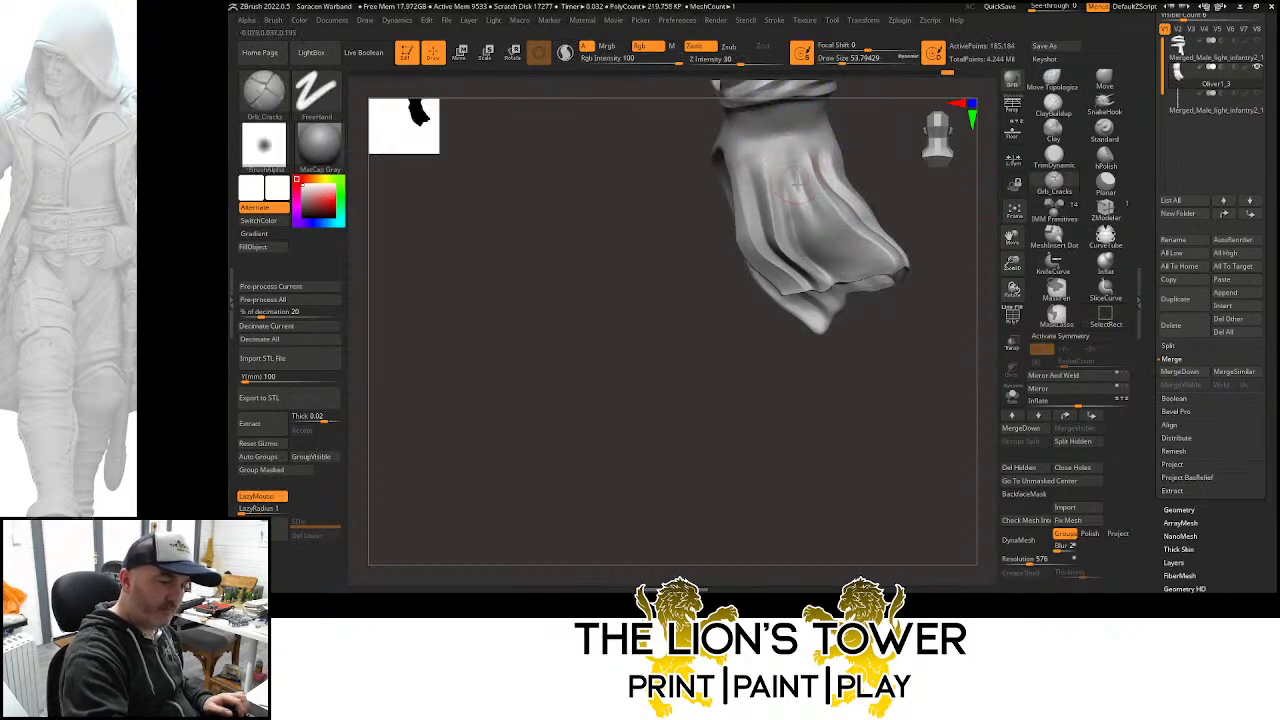
left_click_drag(799, 198, 895, 278)
left_click_drag(838, 242, 874, 269)
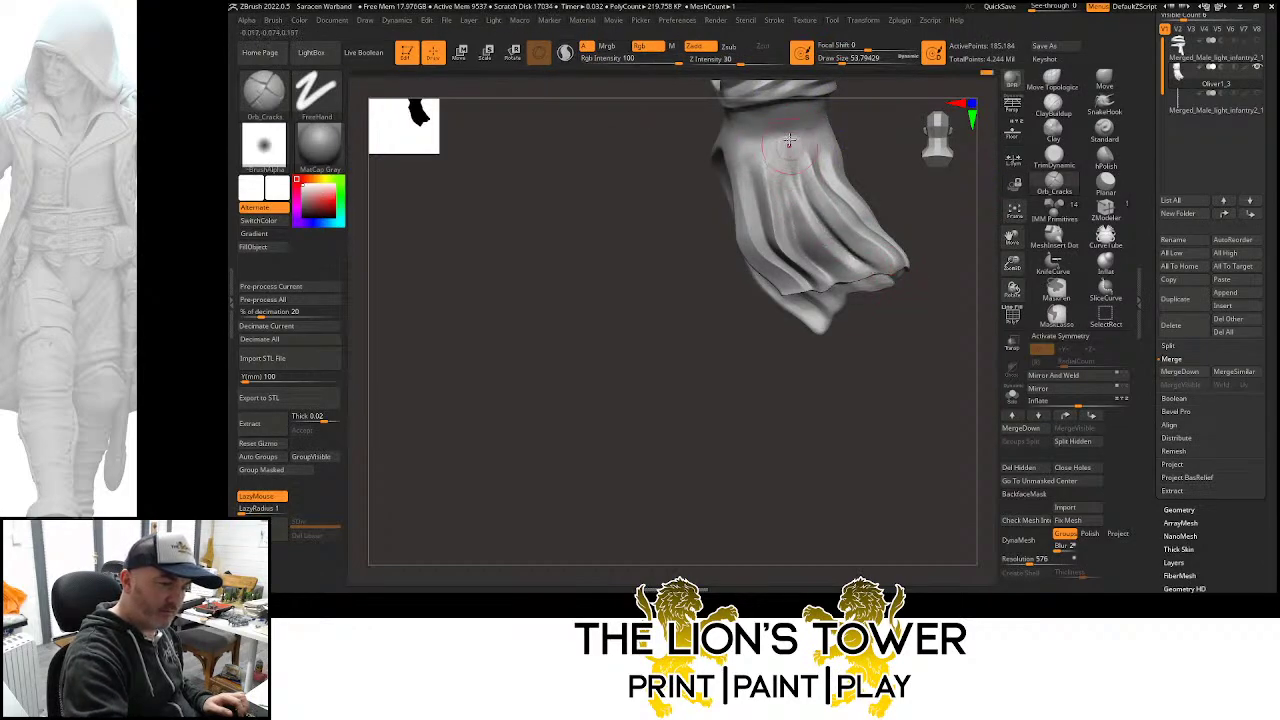
mouse_move(790, 145)
left_mouse_down()
mouse_move(836, 228)
mouse_move(898, 273)
left_mouse_up()
left_click_drag(820, 208, 876, 265)
mouse_move(796, 170)
left_mouse_down()
mouse_move(816, 236)
mouse_move(868, 278)
left_mouse_up()
key("shift")
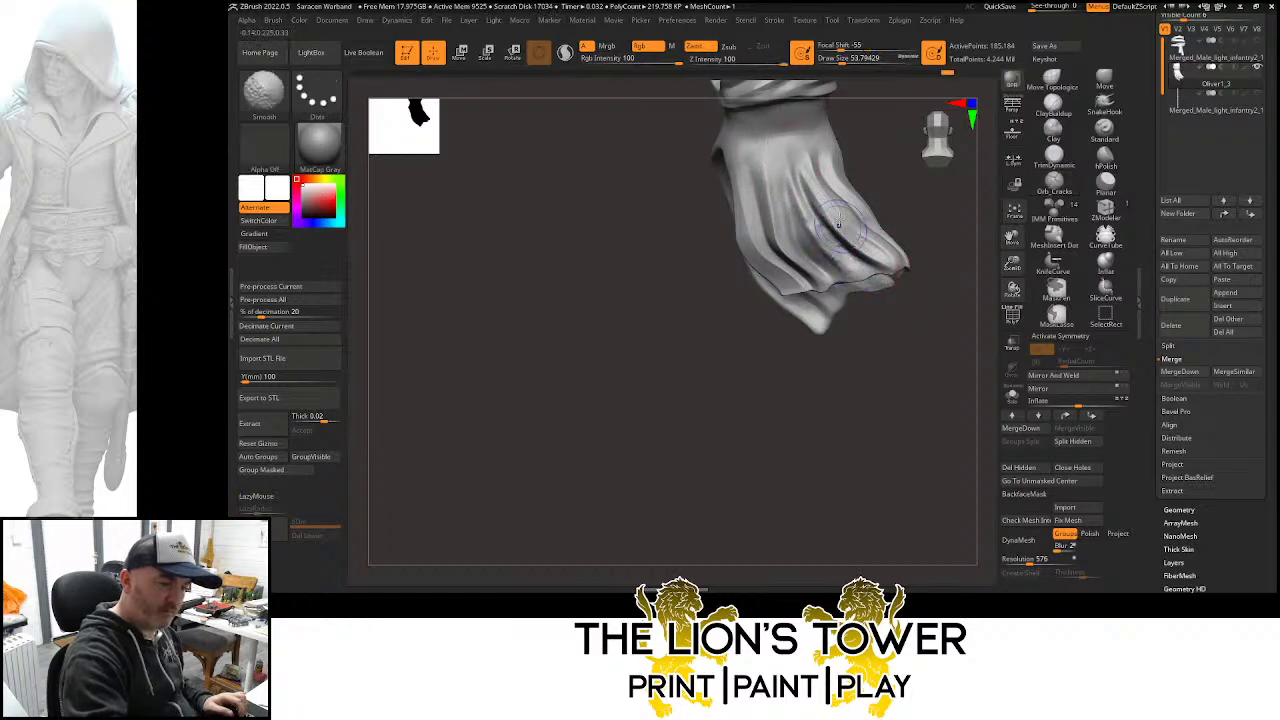
Split the isolated skirt into its own subtool and DynaMesh it at resolution 576 with Groups off and Polish on
left_click(952, 234, "ctrl+shift")
key("ctrl+z")
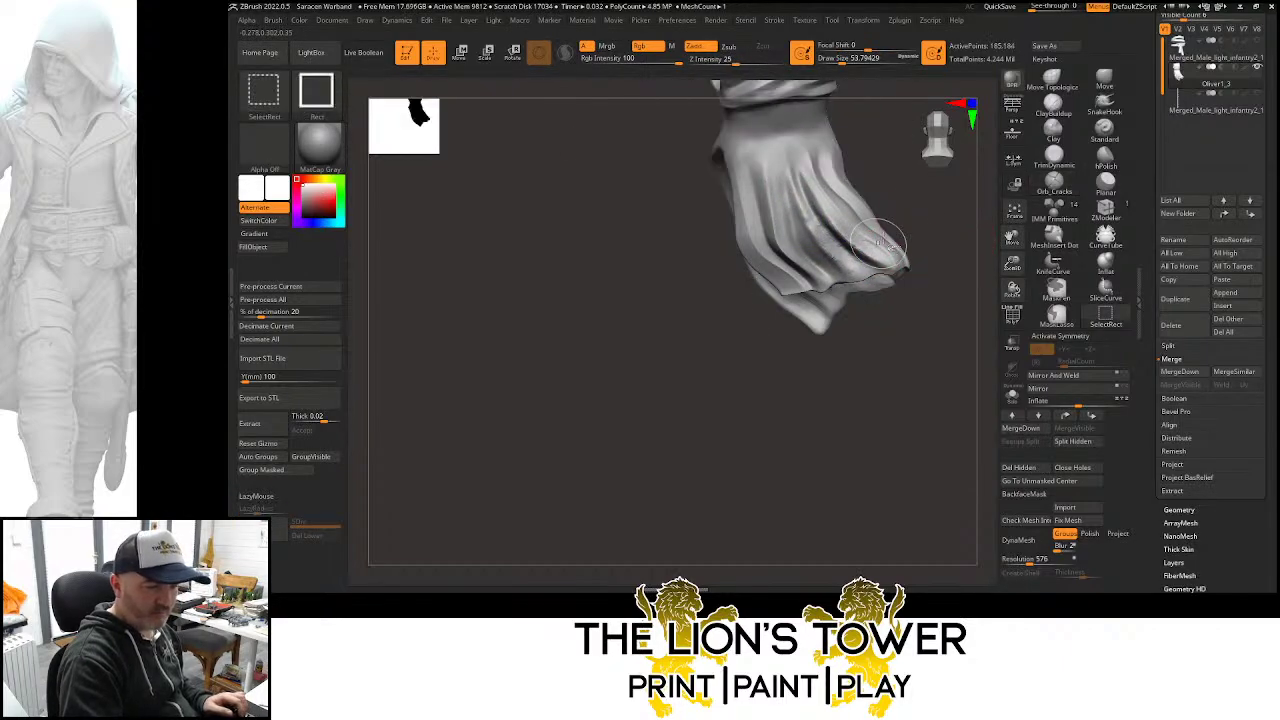
left_click(1169, 346)
left_click(1180, 358)
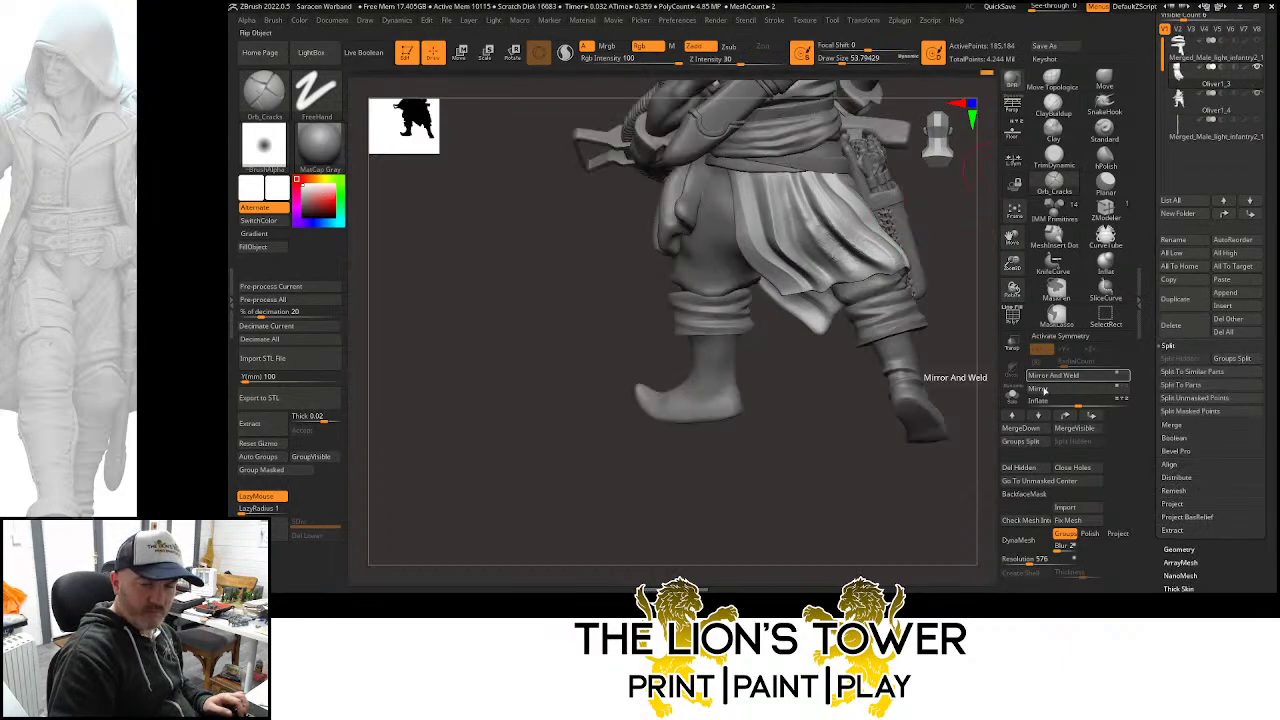
left_click(1070, 535)
left_click(1089, 534)
left_click(1018, 540)
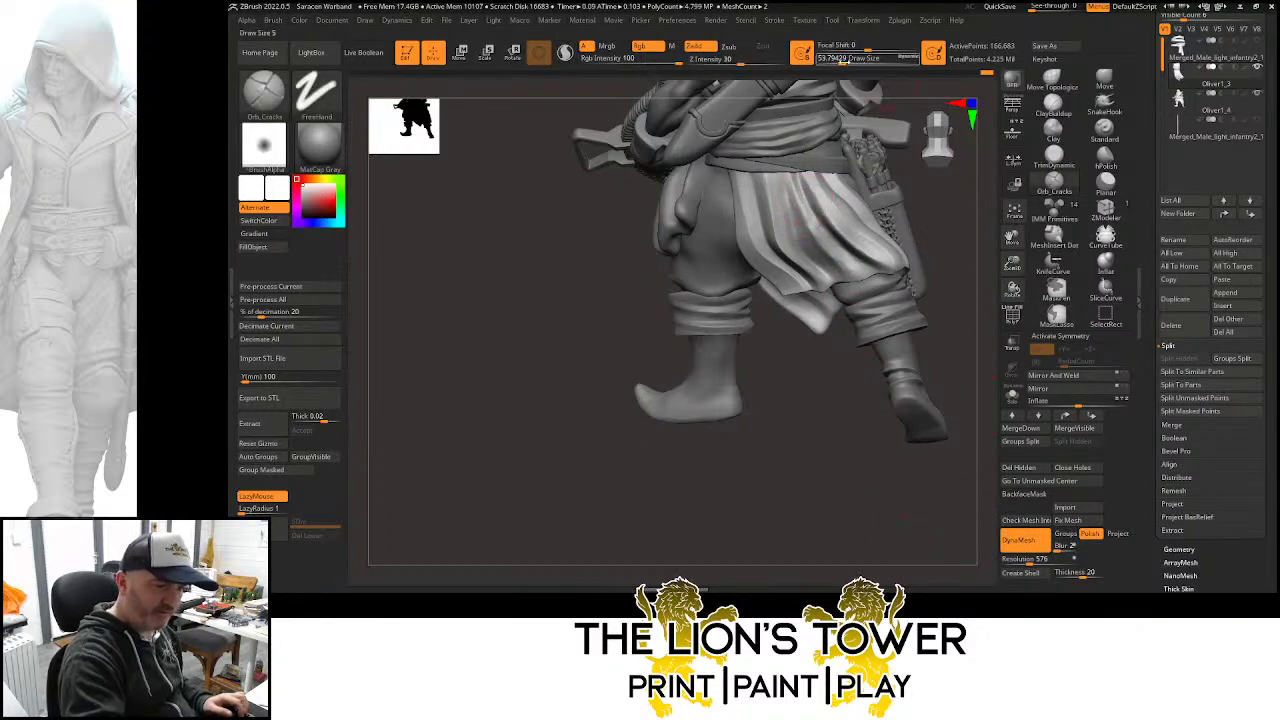
Flatten the ridges of the back skirt folds with the hPolish brush at a draw size of about 33
left_click(1103, 160)
mouse_move(1012, 262)
left_mouse_down()
mouse_move(974, 297)
mouse_move(868, 292)
left_mouse_up()
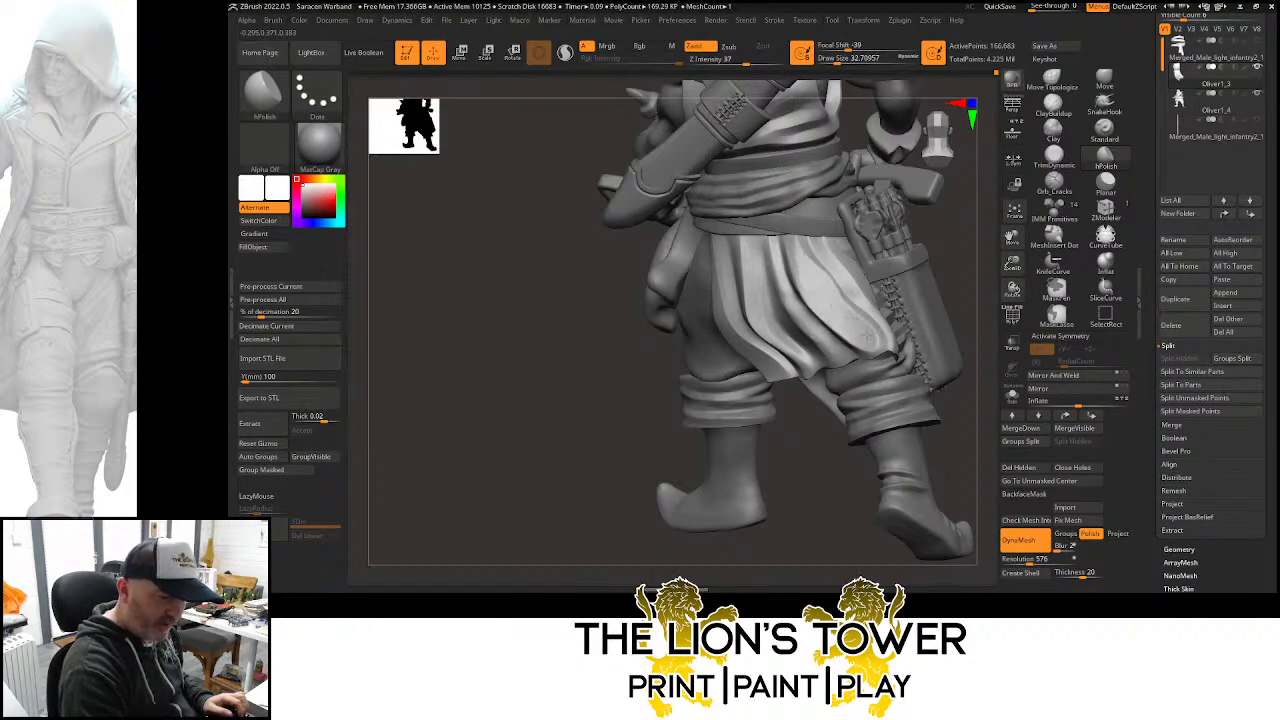
left_click_drag(965, 275, 867, 298)
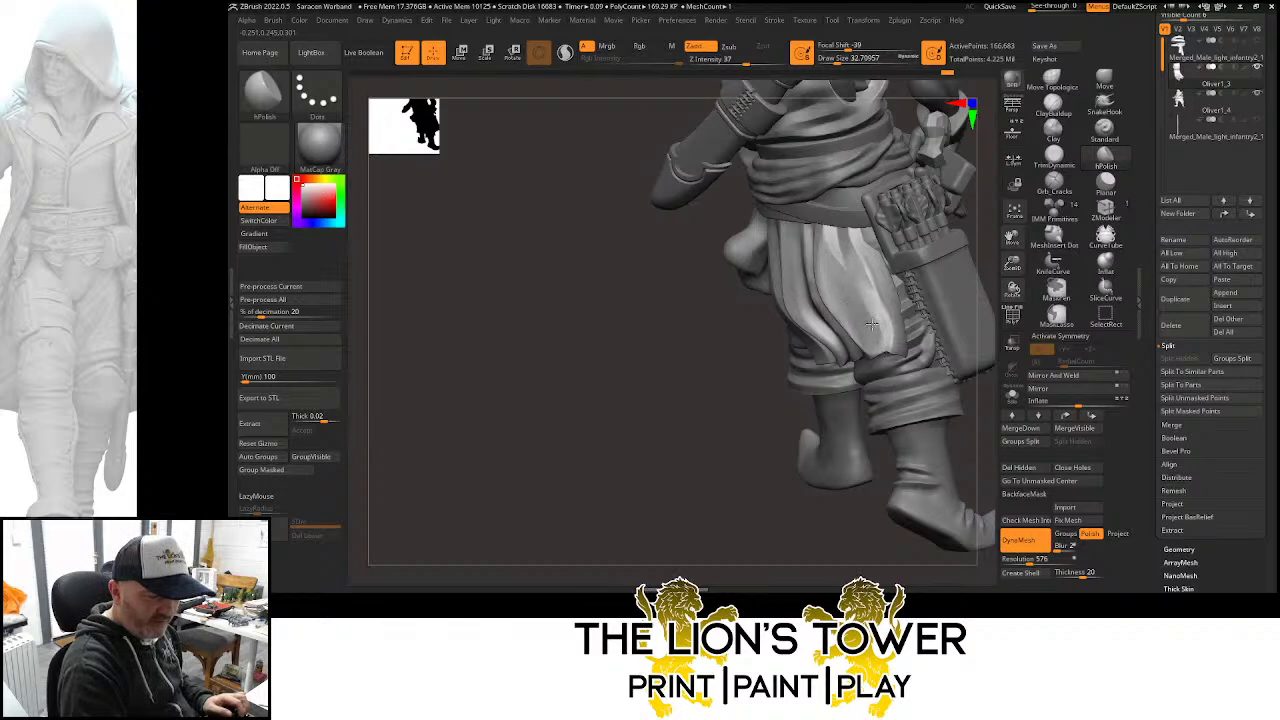
Reshape the back skirt panel around the hip with the Move brush at a draw size of about 94
left_click(1105, 79)
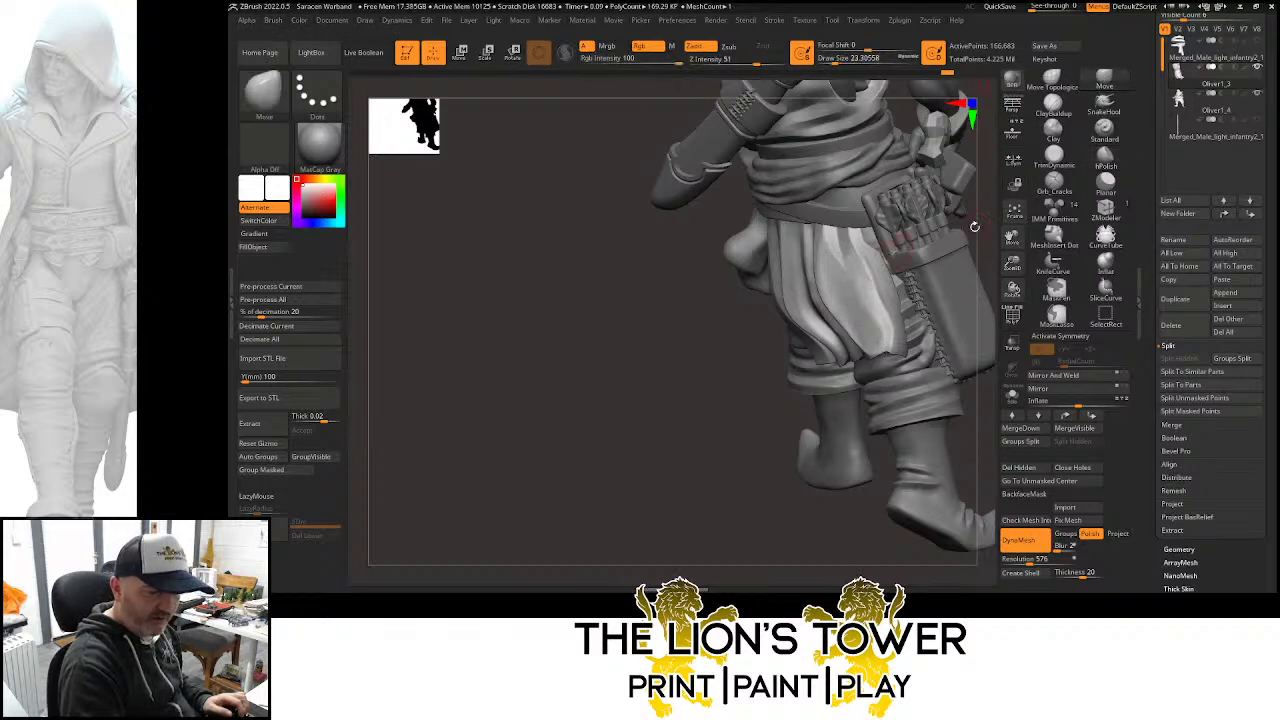
left_click_drag(974, 226, 947, 157)
left_click(849, 60)
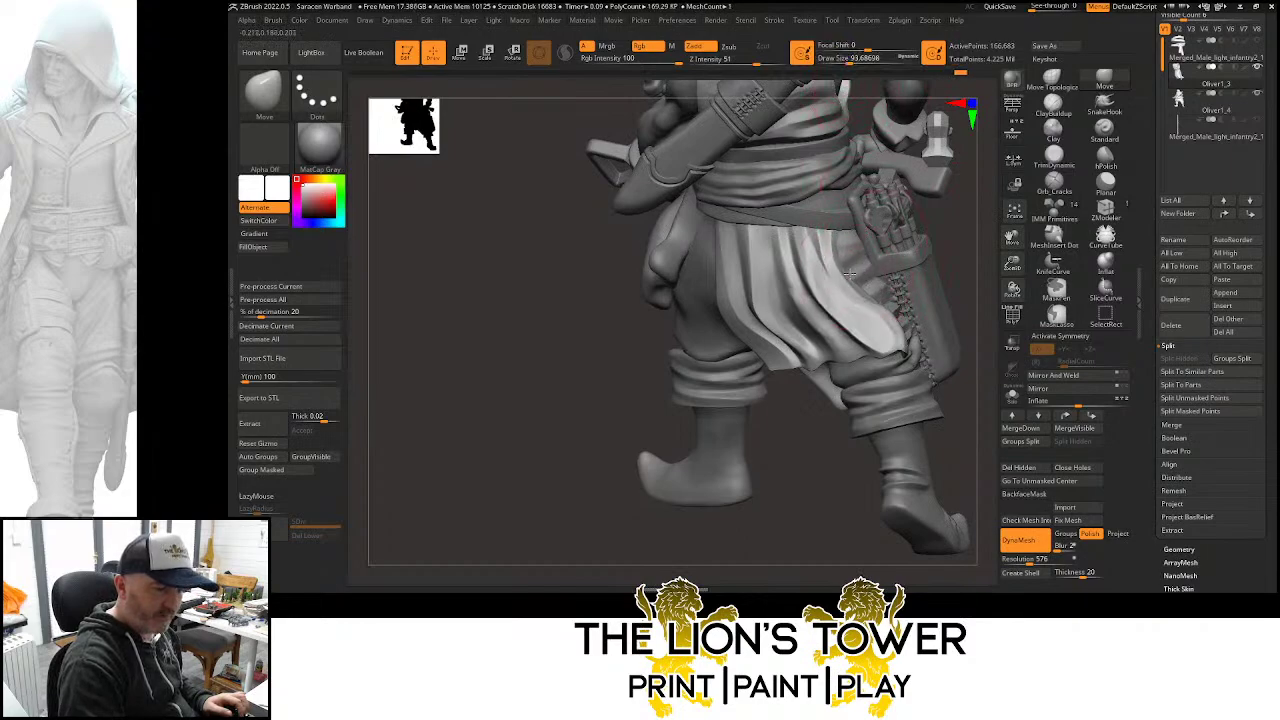
left_click_drag(937, 233, 857, 316)
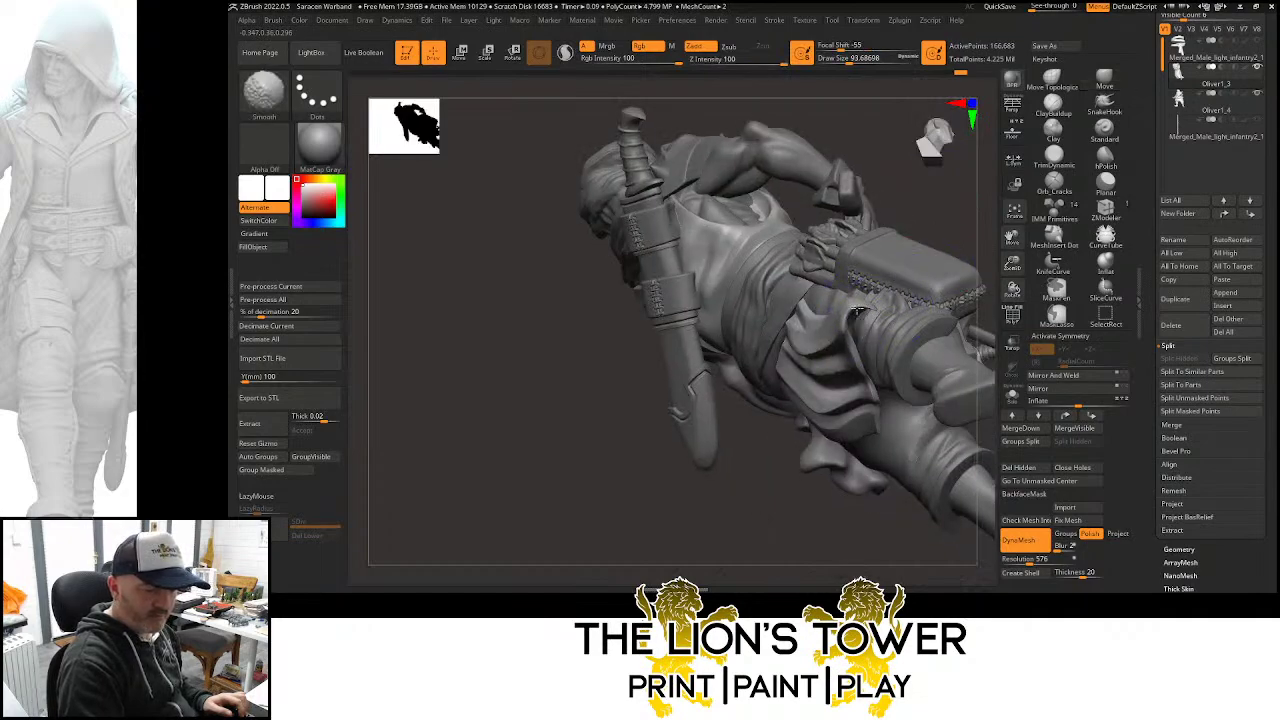
mouse_move(943, 197)
left_mouse_down()
mouse_move(988, 164)
mouse_move(910, 198)
mouse_move(760, 342)
left_mouse_up()
Flatten and sharpen the skirt's back and front fold ridges with the hPolish brush at a draw size of about 33
left_click(1105, 157)
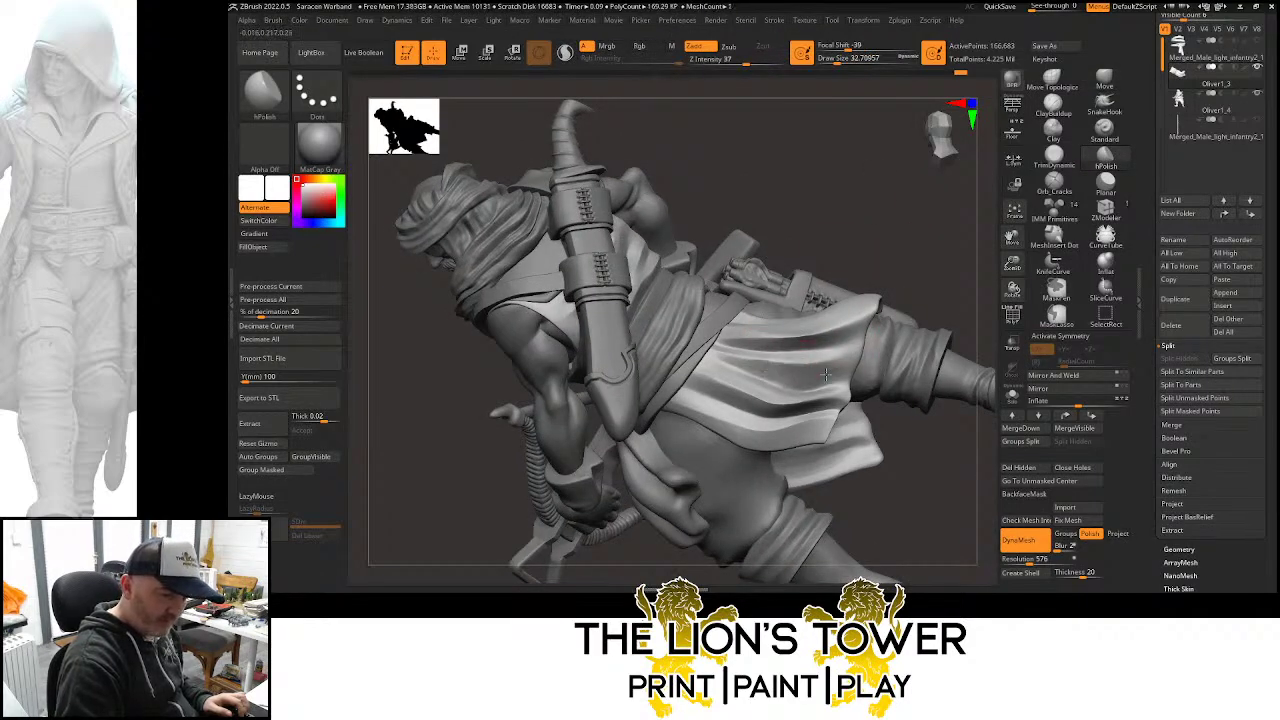
left_click_drag(777, 362, 740, 358)
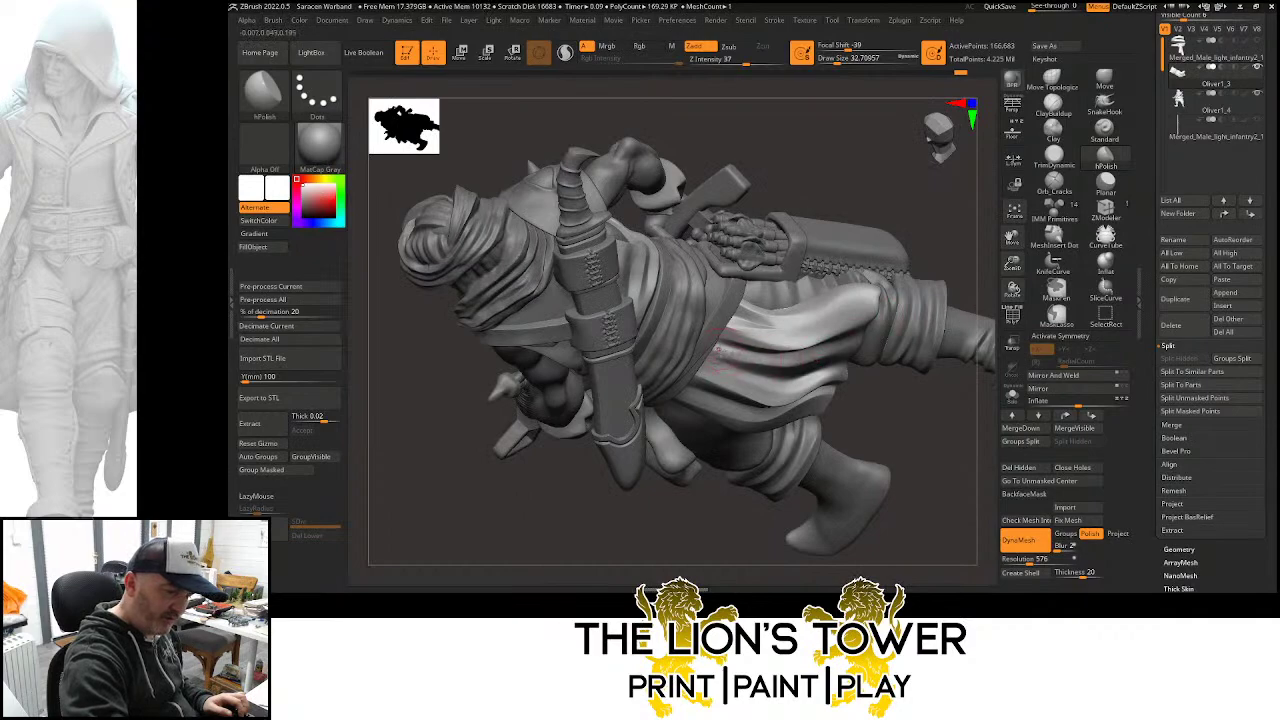
left_click_drag(876, 316, 783, 280)
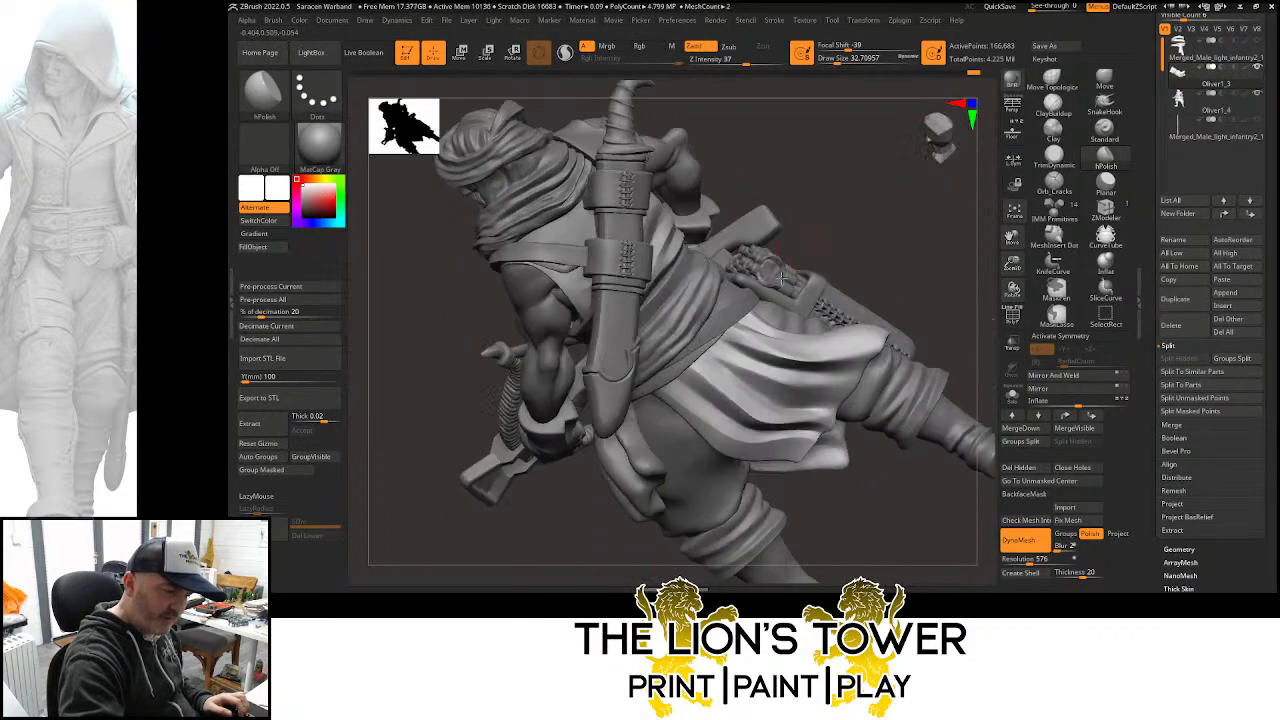
left_click_drag(709, 399, 795, 200)
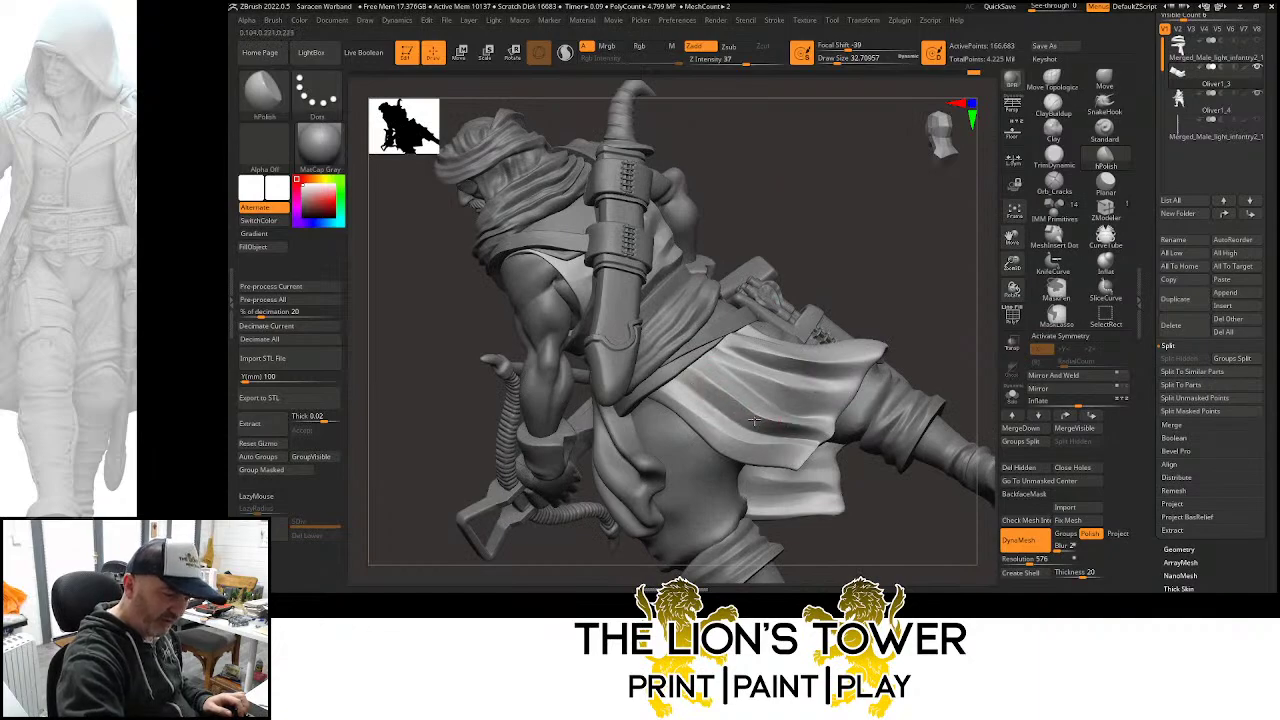
left_click_drag(870, 242, 812, 325)
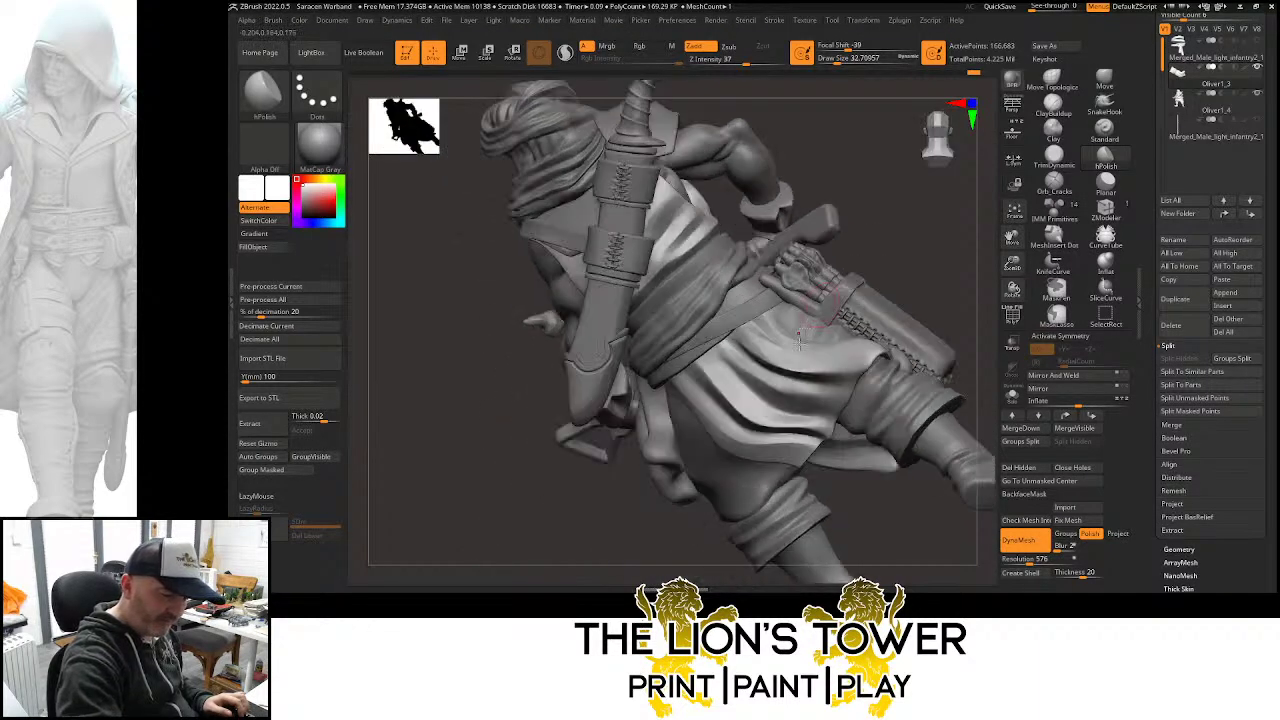
left_click_drag(844, 249, 914, 165)
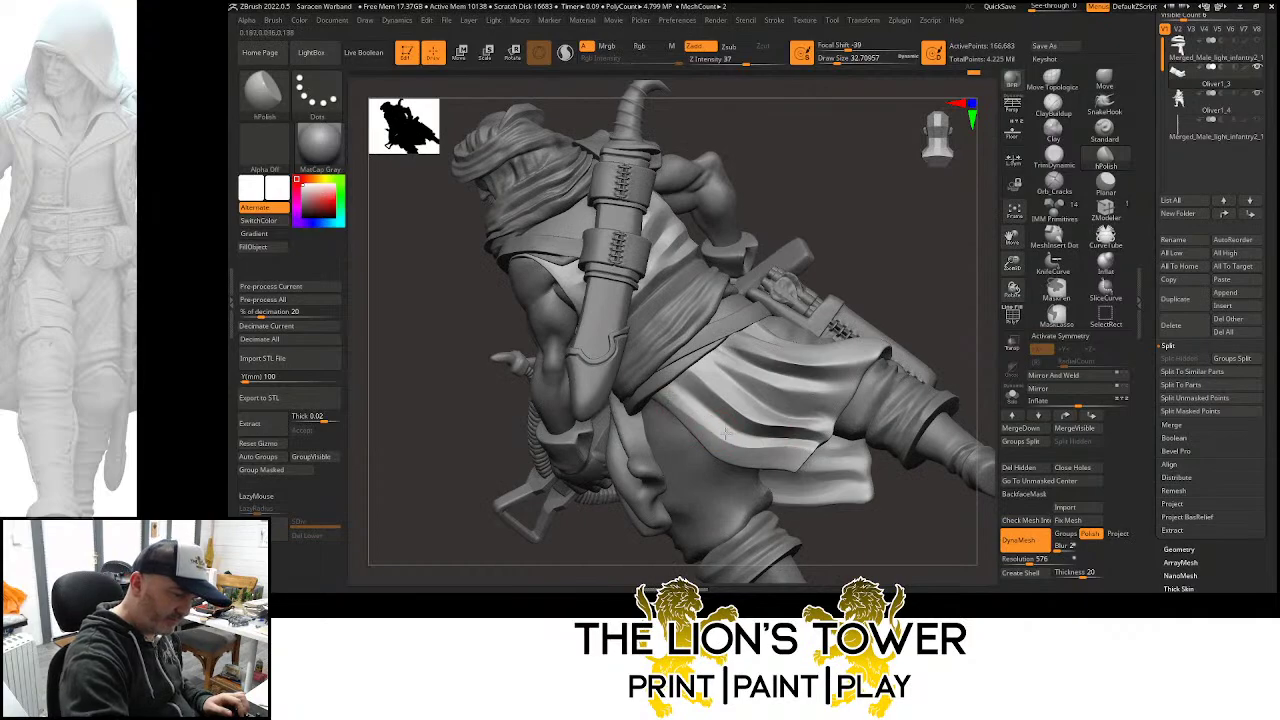
left_click_drag(785, 375, 815, 213)
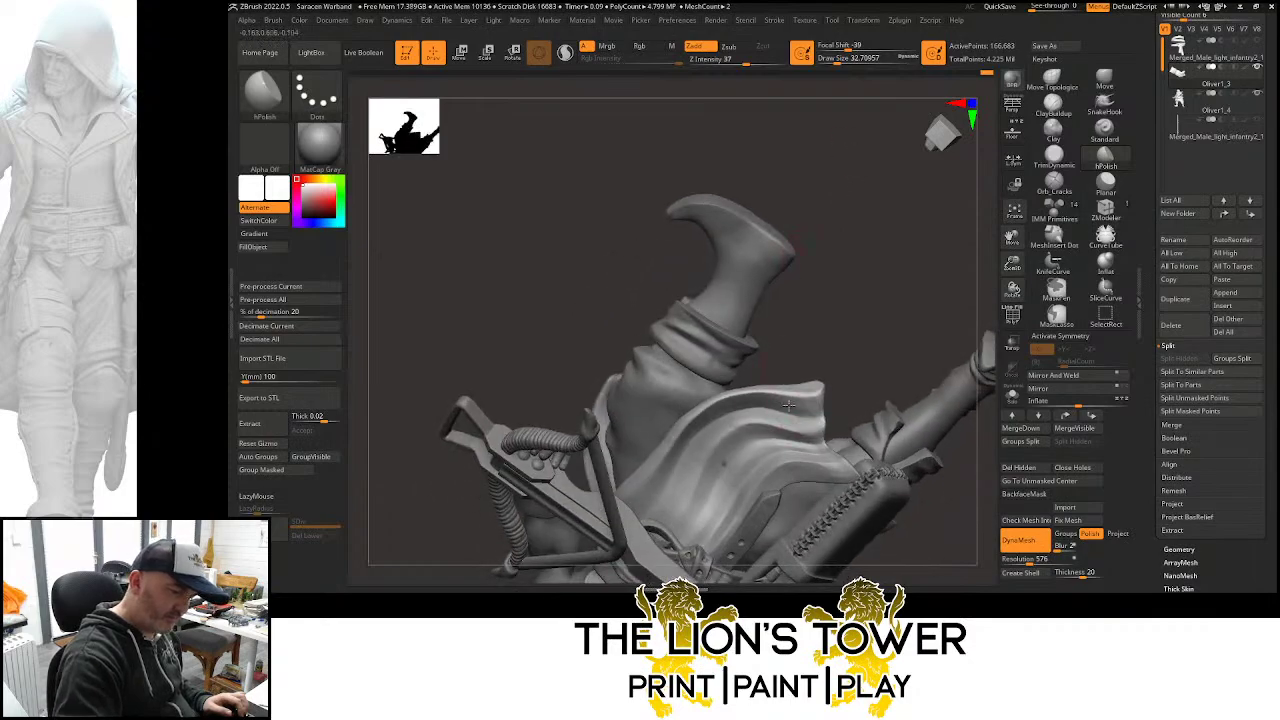
left_click_drag(860, 300, 815, 390)
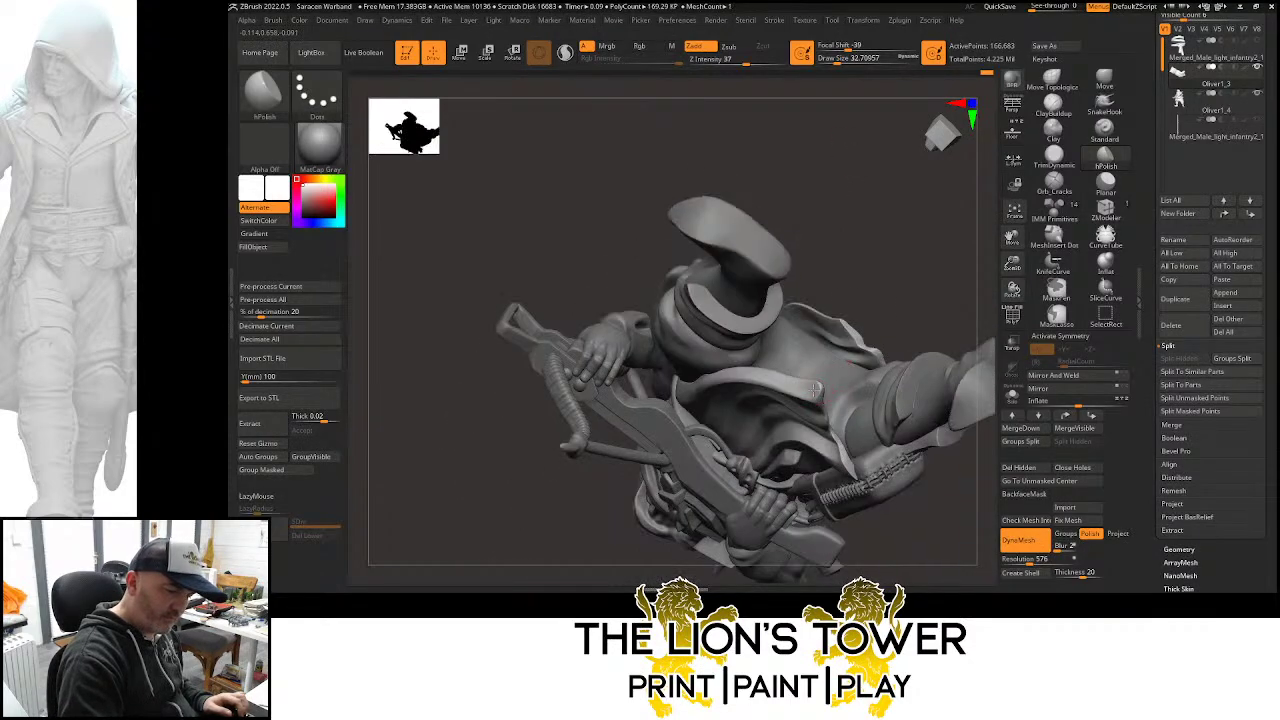
left_click_drag(848, 282, 860, 180)
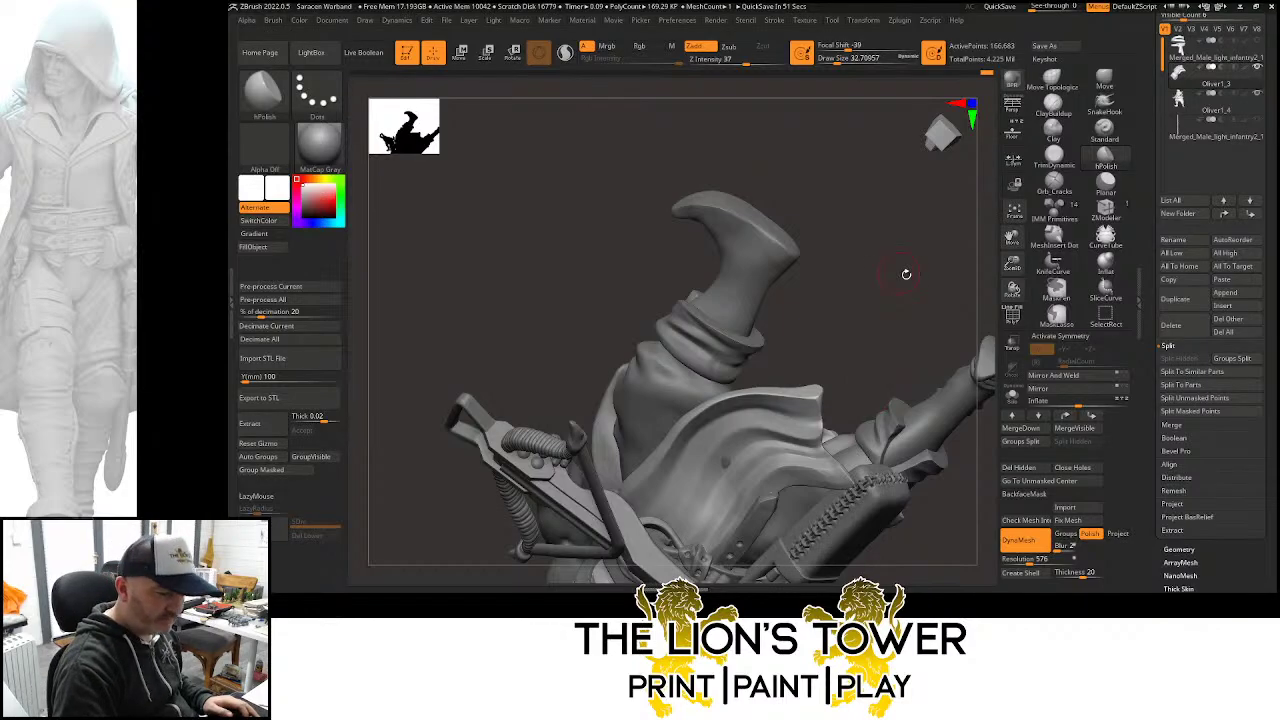
Adjust the fall of the front skirt panel with the Move brush at a draw size of about 140
left_click_drag(903, 274, 955, 262)
left_click(1106, 88)
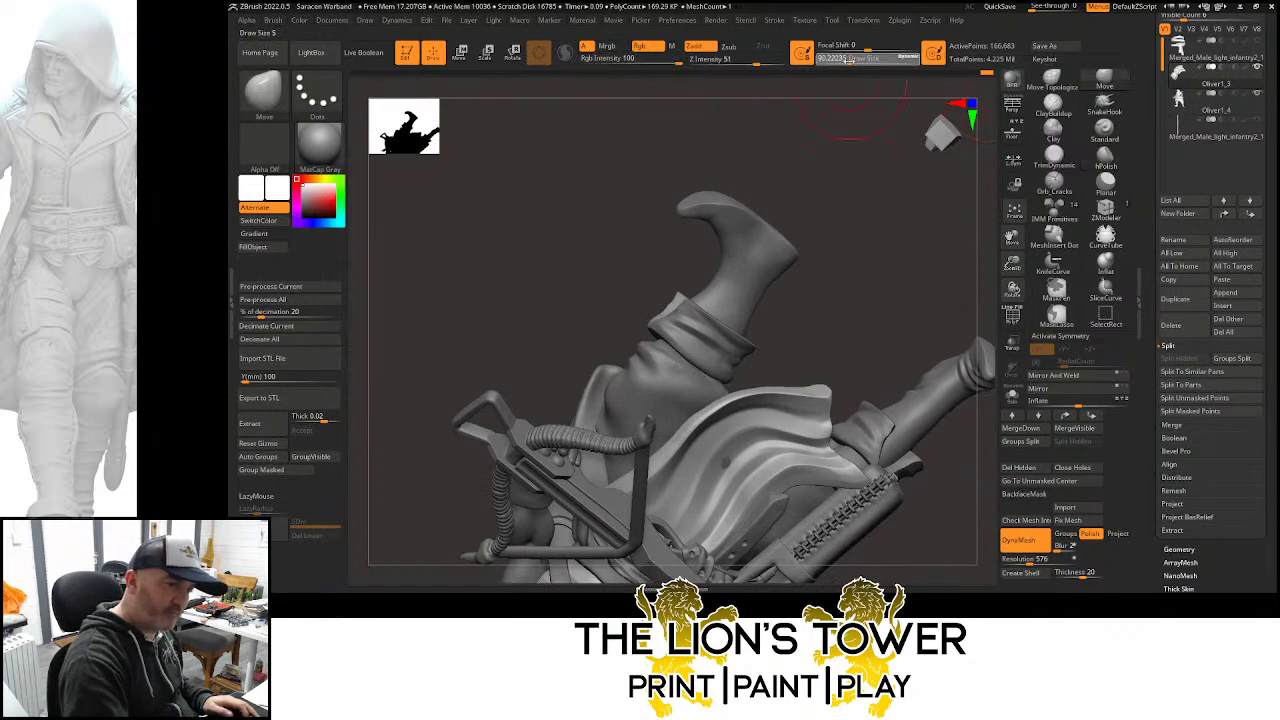
mouse_move(853, 272)
left_mouse_down()
mouse_move(812, 394)
mouse_move(741, 406)
mouse_move(776, 456)
left_mouse_up()
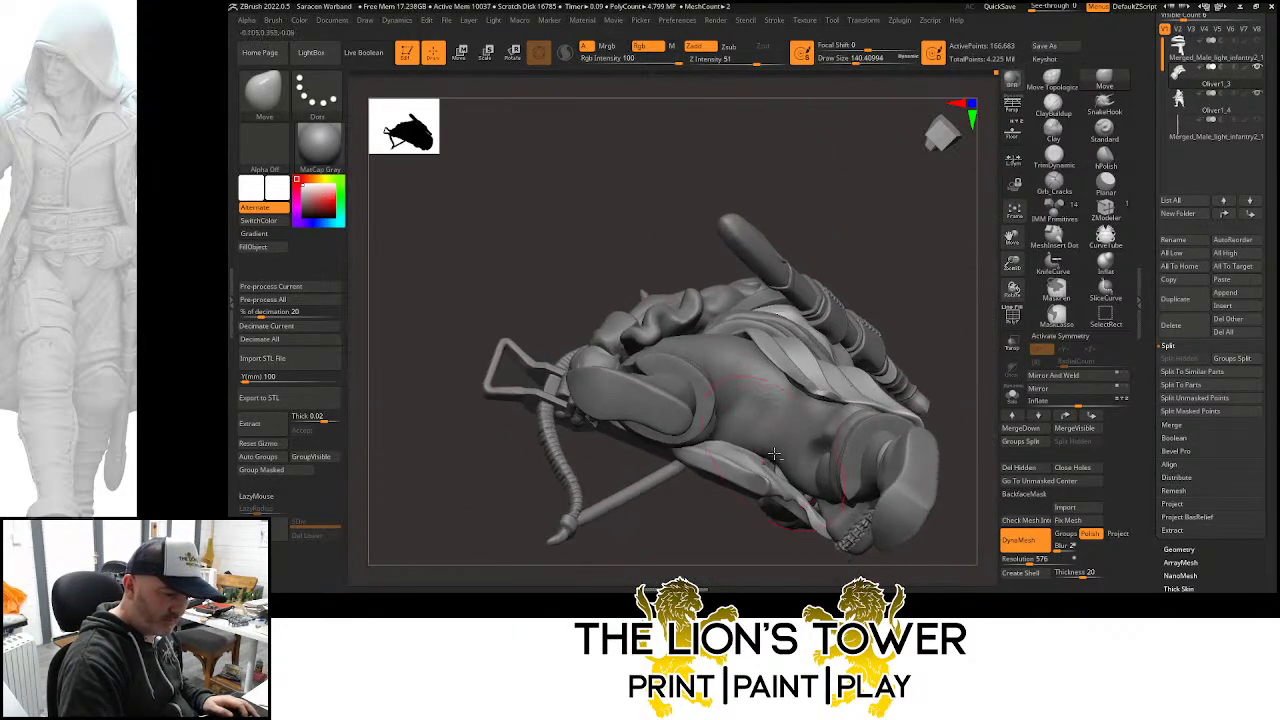
Select the body subtool and reshape the trousers beneath the skirt with Move Topological at a draw size of about 90
left_click(776, 456, "alt")
left_click(1052, 80)
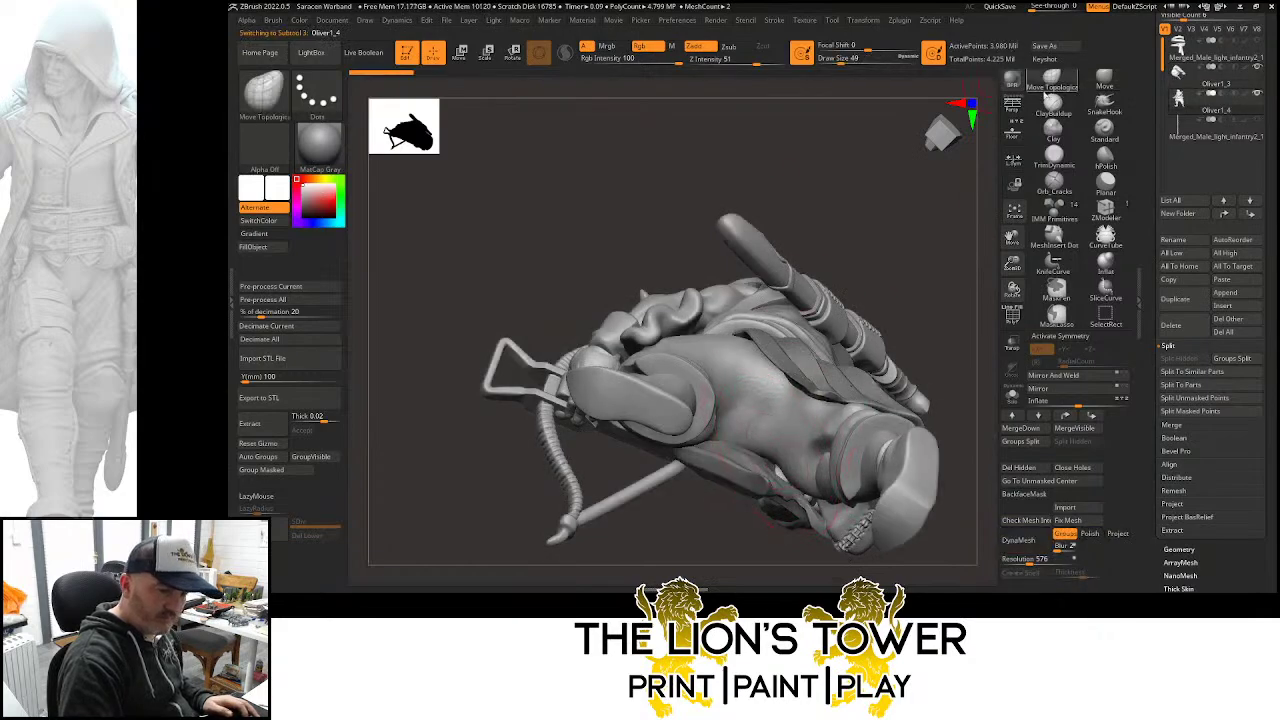
left_click(849, 60)
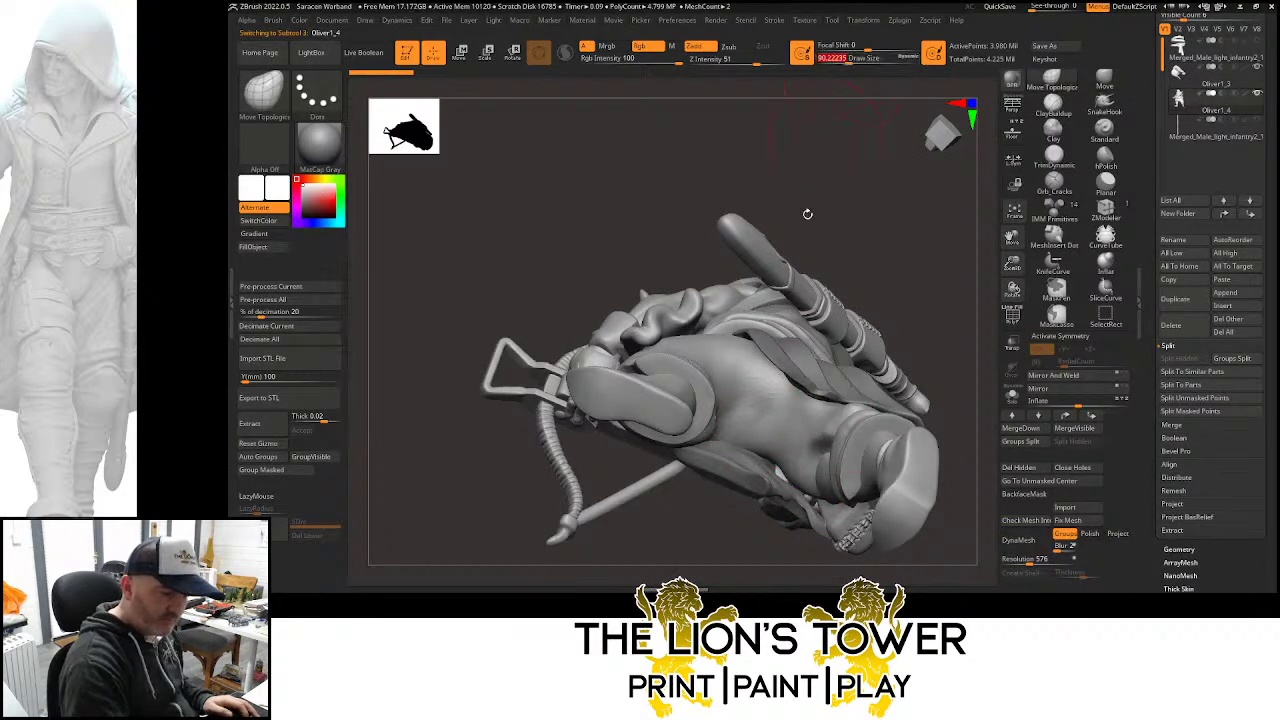
left_click_drag(773, 475, 763, 459)
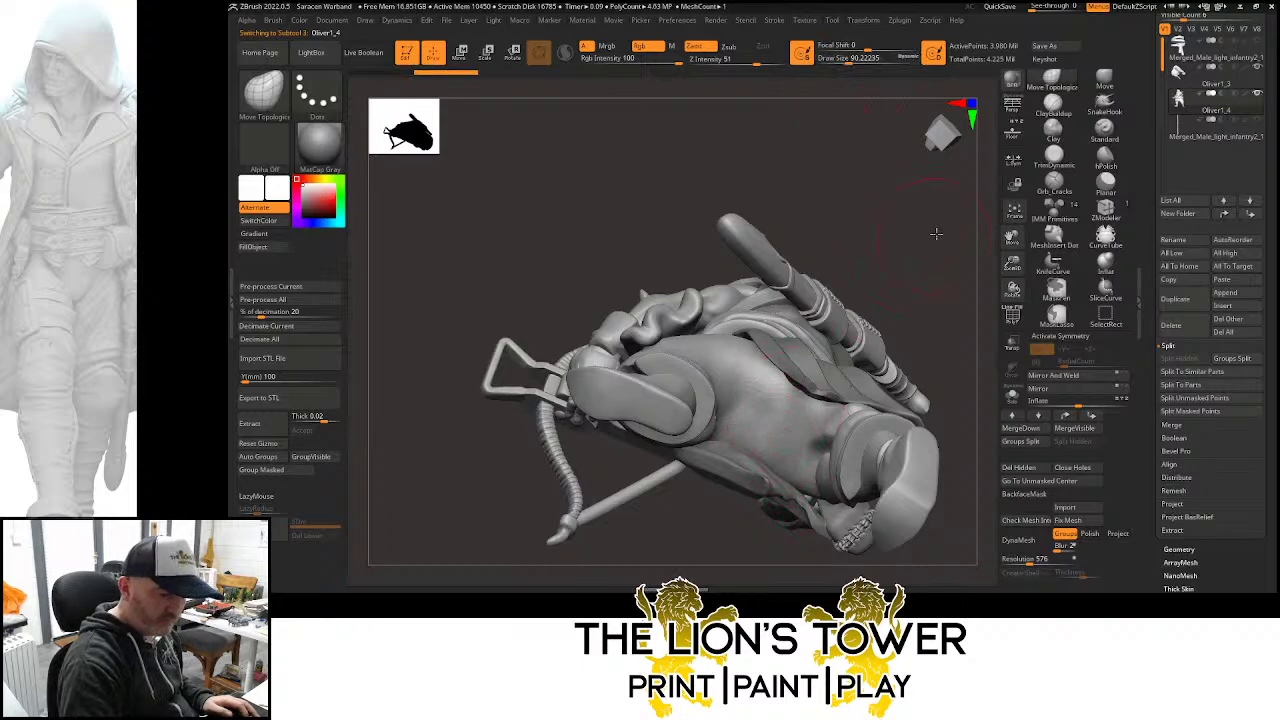
left_click_drag(934, 235, 910, 242)
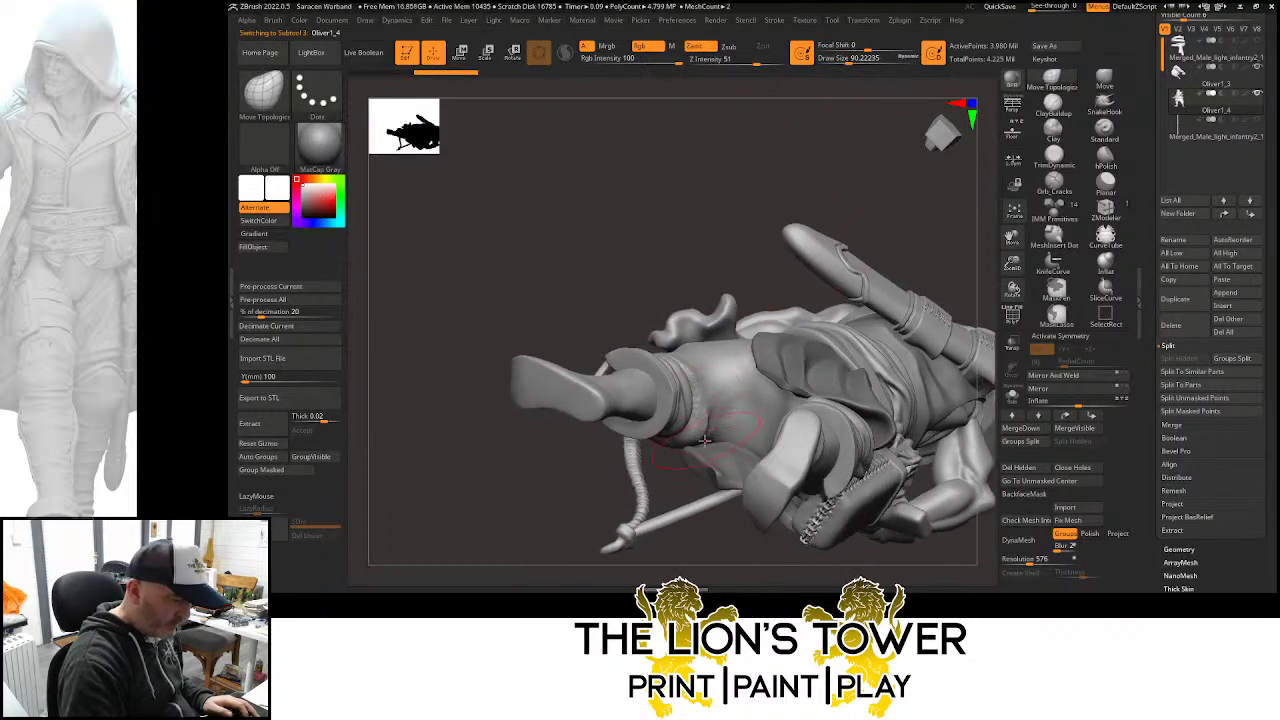
mouse_move(891, 166)
left_mouse_down()
mouse_move(877, 263)
mouse_move(877, 237)
mouse_move(792, 317)
mouse_move(714, 443)
left_mouse_up()
left_click_drag(930, 215, 925, 285)
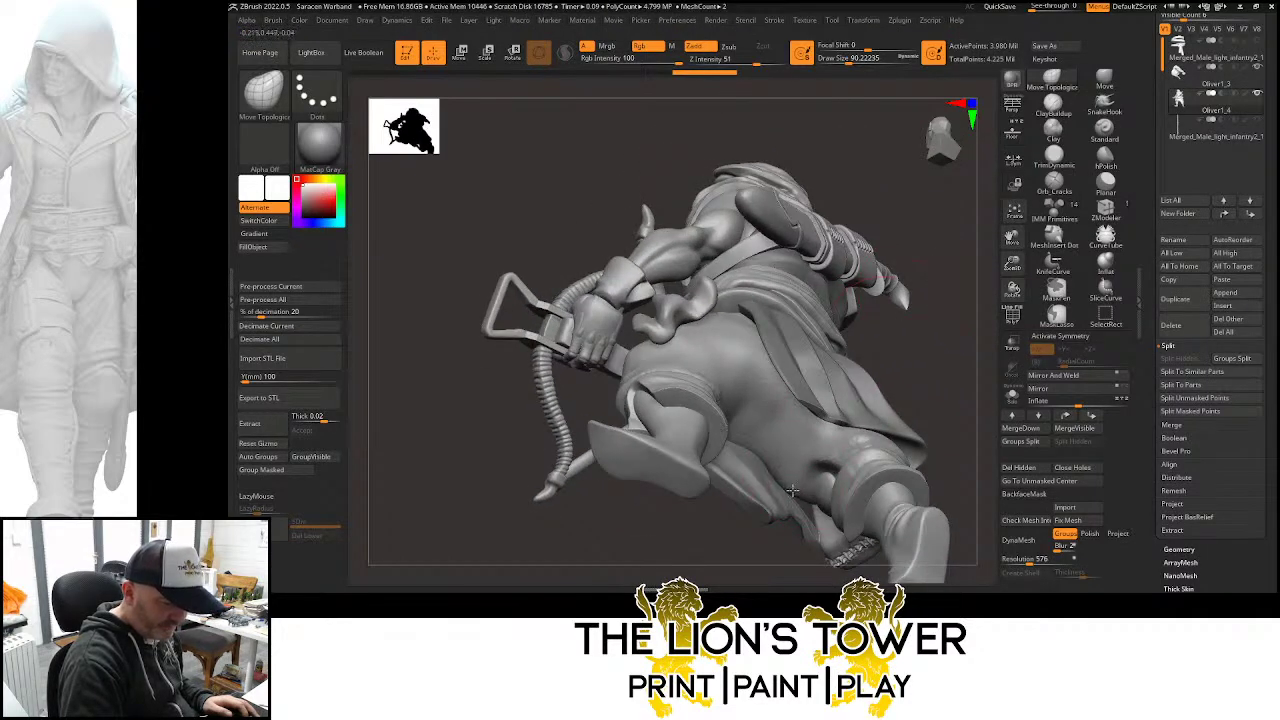
left_click_drag(792, 490, 963, 194)
left_click(691, 525, "alt")
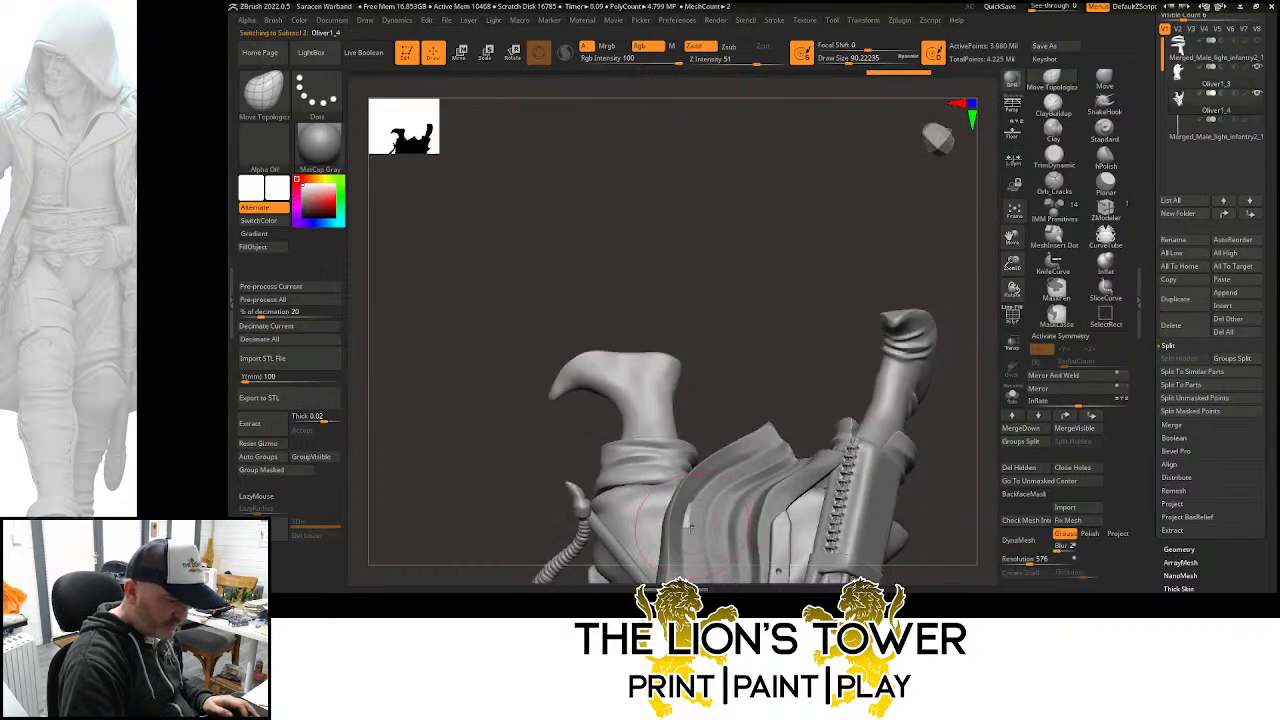
left_click_drag(800, 429, 786, 380)
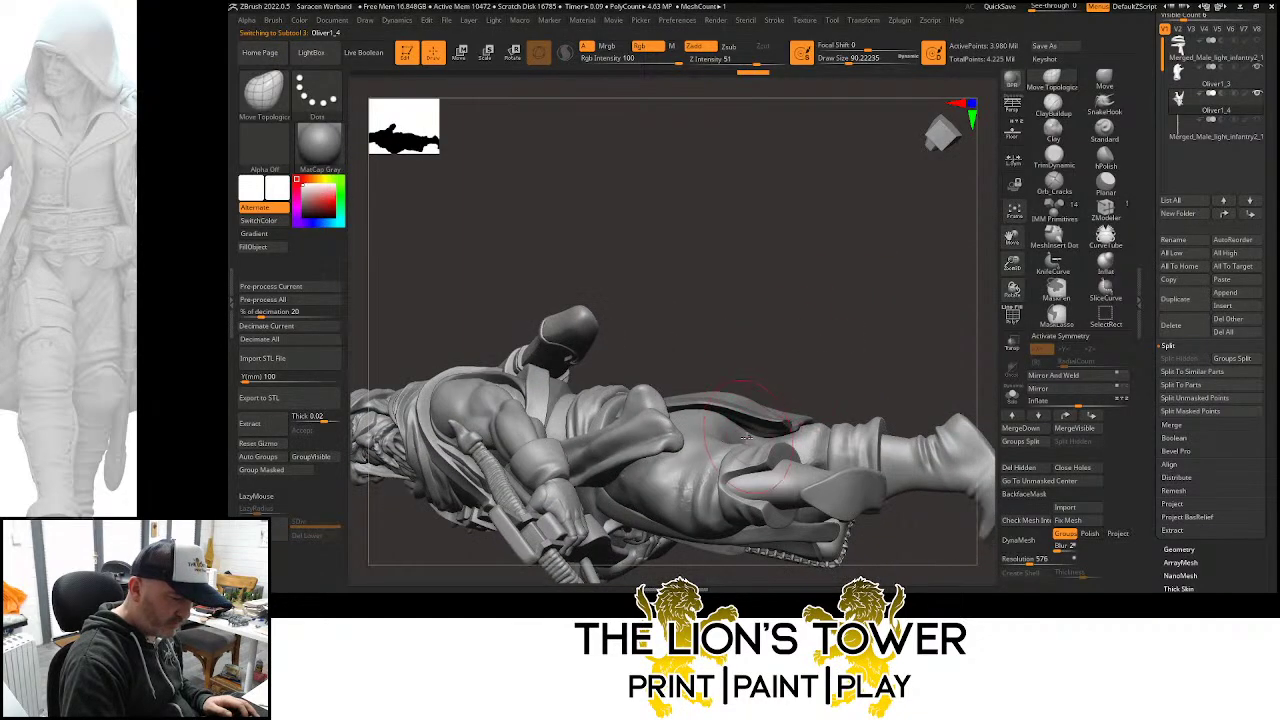
mouse_move(745, 424)
left_mouse_down()
mouse_move(640, 411)
mouse_move(843, 274)
mouse_move(811, 349)
left_mouse_up()
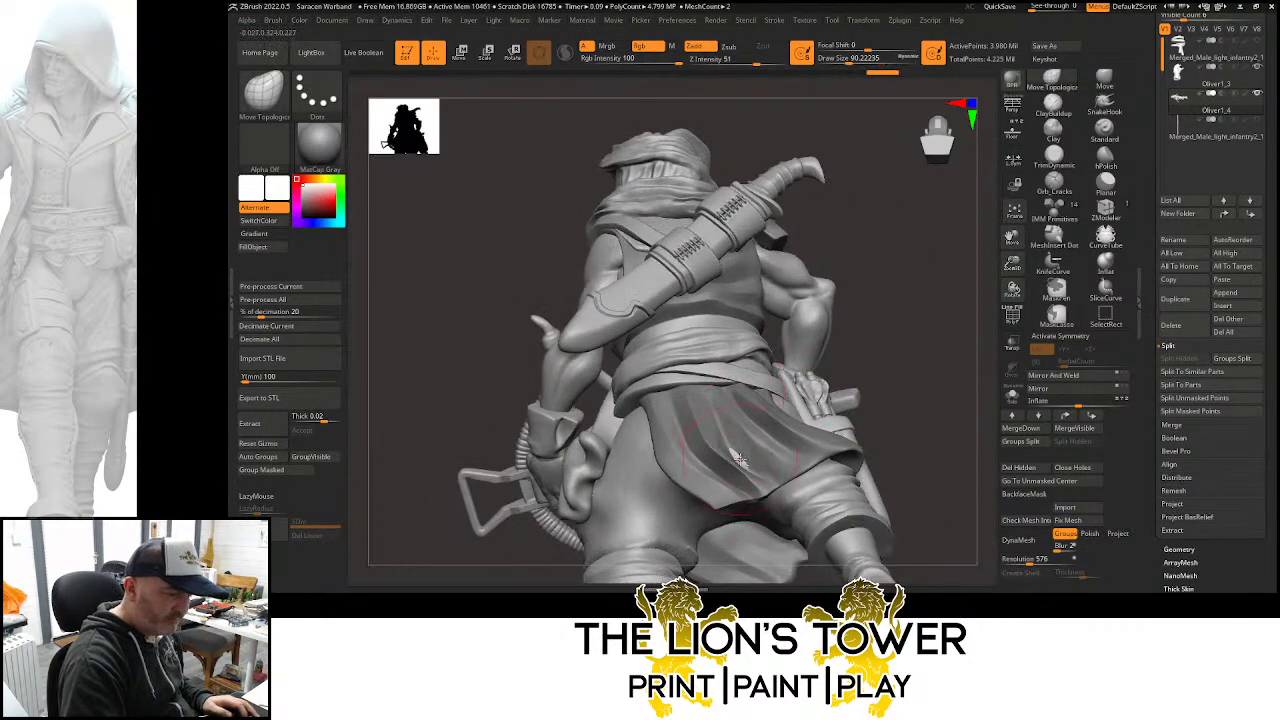
left_click_drag(730, 452, 926, 352)
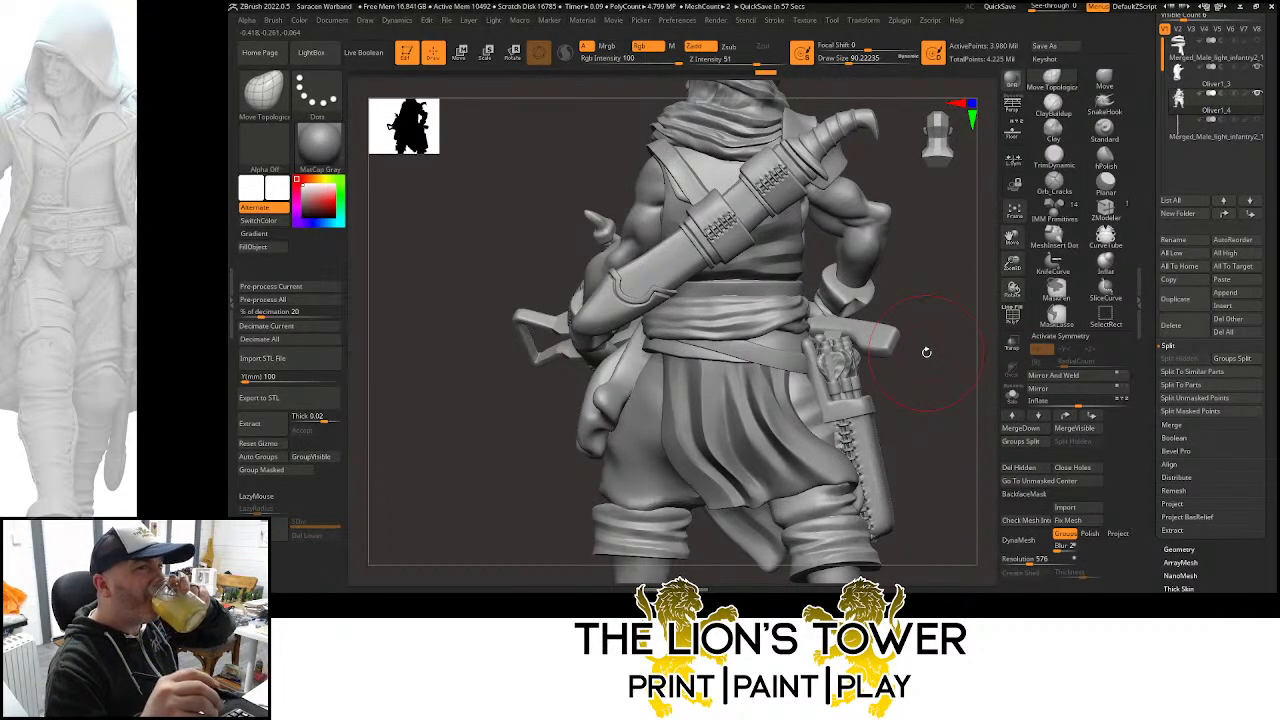
Carve crisp creases around the upper arm and shoulder with the Orb_Cracks brush at a draw size of about 12
mouse_move(922, 302)
left_mouse_down()
mouse_move(1048, 296)
mouse_move(1014, 258)
mouse_move(954, 346)
mouse_move(890, 322)
left_mouse_up()
left_click(1058, 184)
left_click_drag(836, 60, 831, 64)
left_click_drag(820, 240, 812, 312)
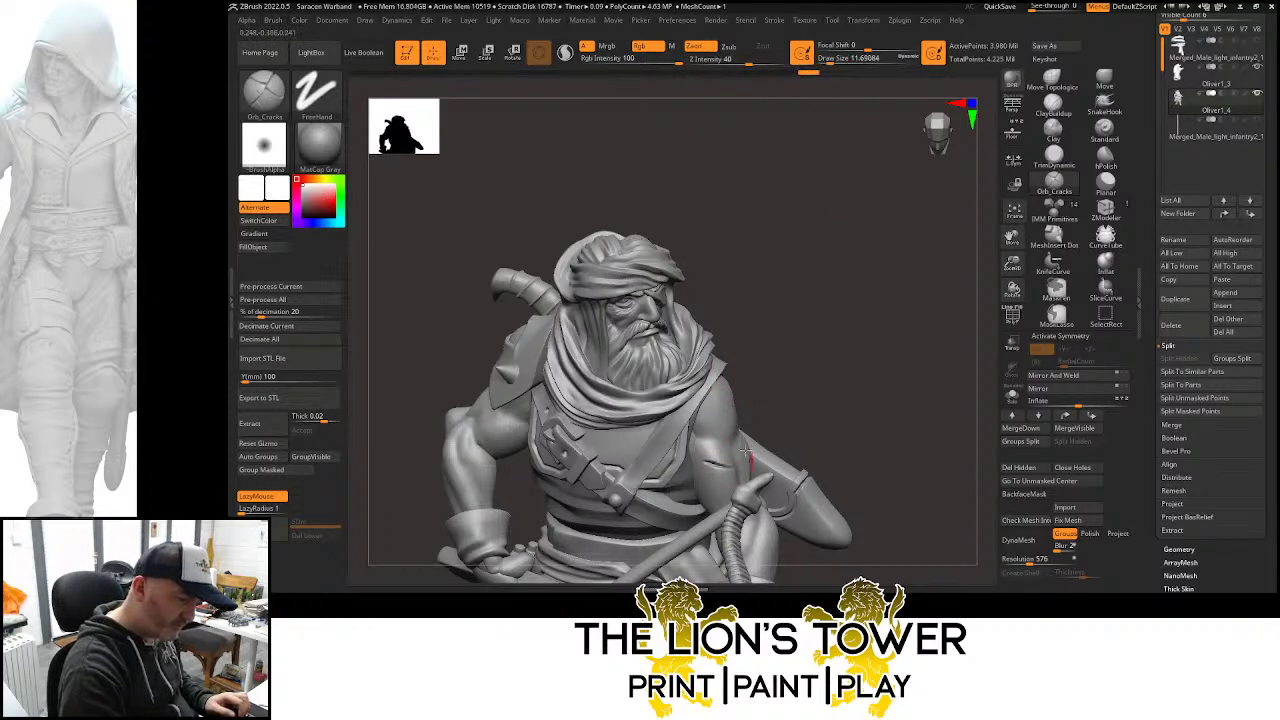
left_click_drag(745, 451, 738, 473)
right_click_drag(800, 412, 738, 423)
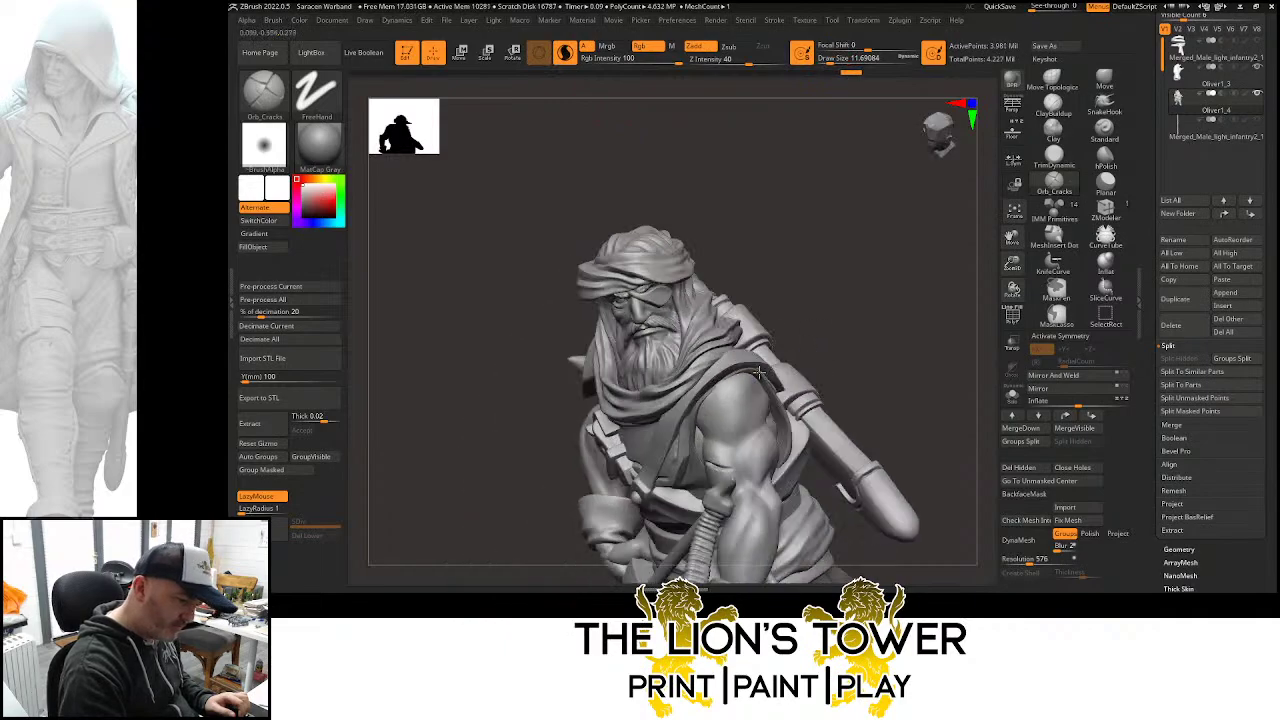
Carve a crack into the upper arm, isolate the harness straps and nick their edges using Orb_Cracks with LazyMouse off
left_click_drag(740, 422, 735, 427)
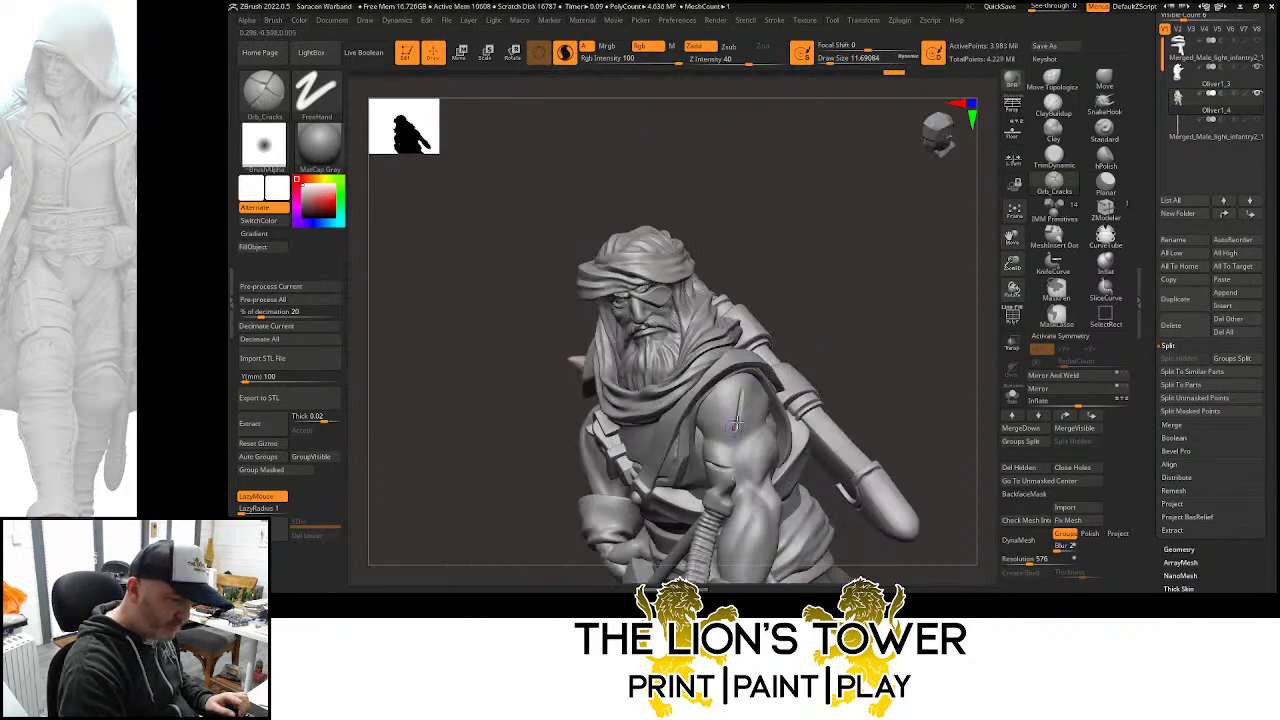
left_click_drag(806, 279, 758, 308)
left_click(679, 438, "ctrl+shift")
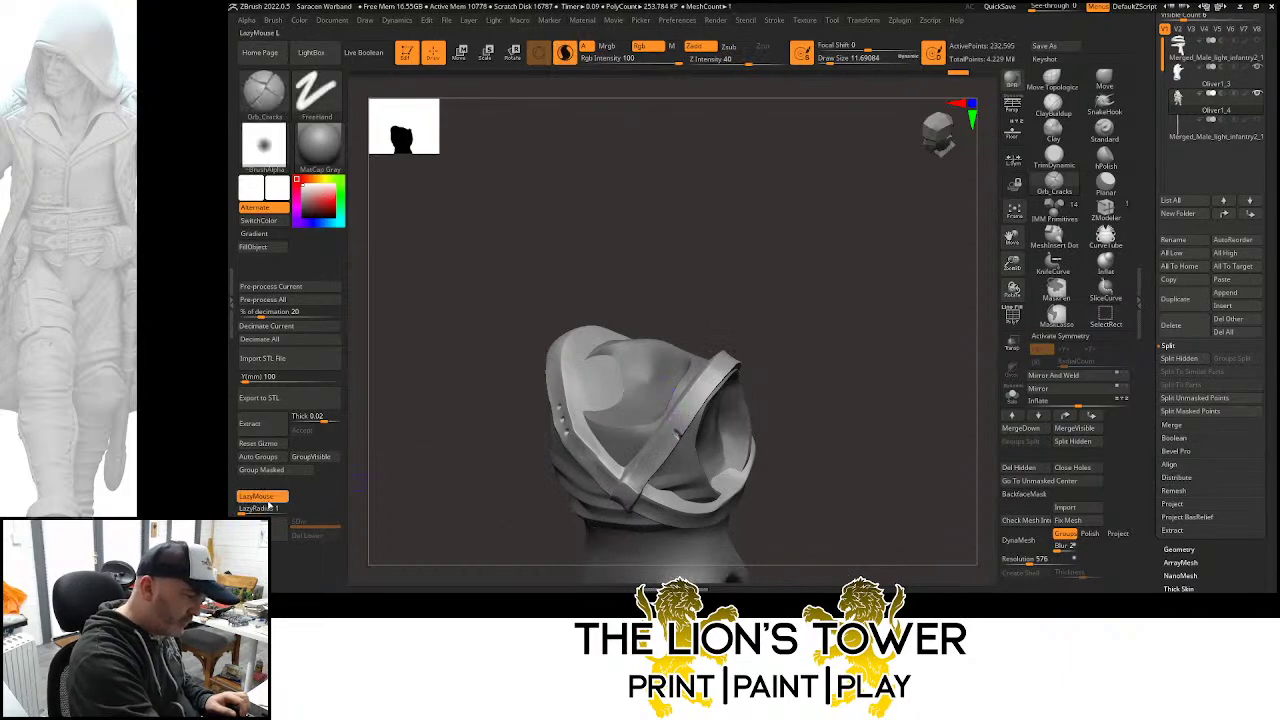
key("l")
left_click_drag(757, 266, 707, 390)
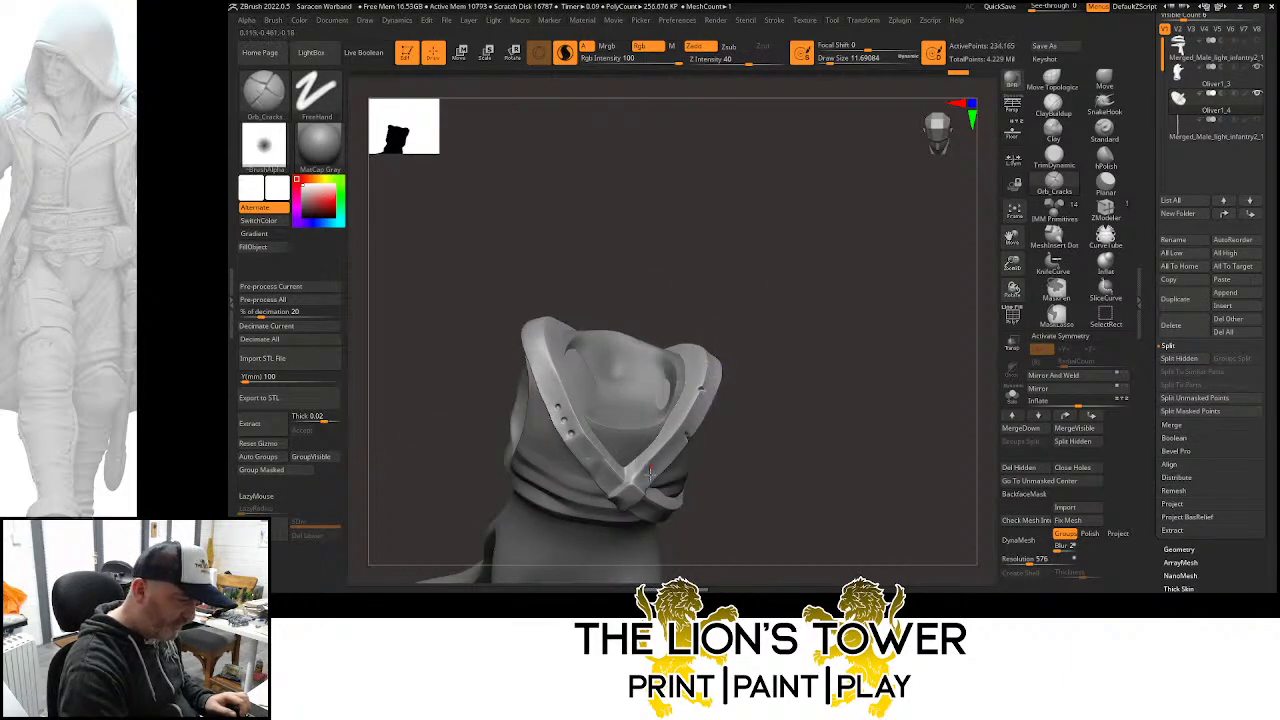
left_click_drag(643, 468, 535, 374)
left_click_drag(806, 403, 692, 460)
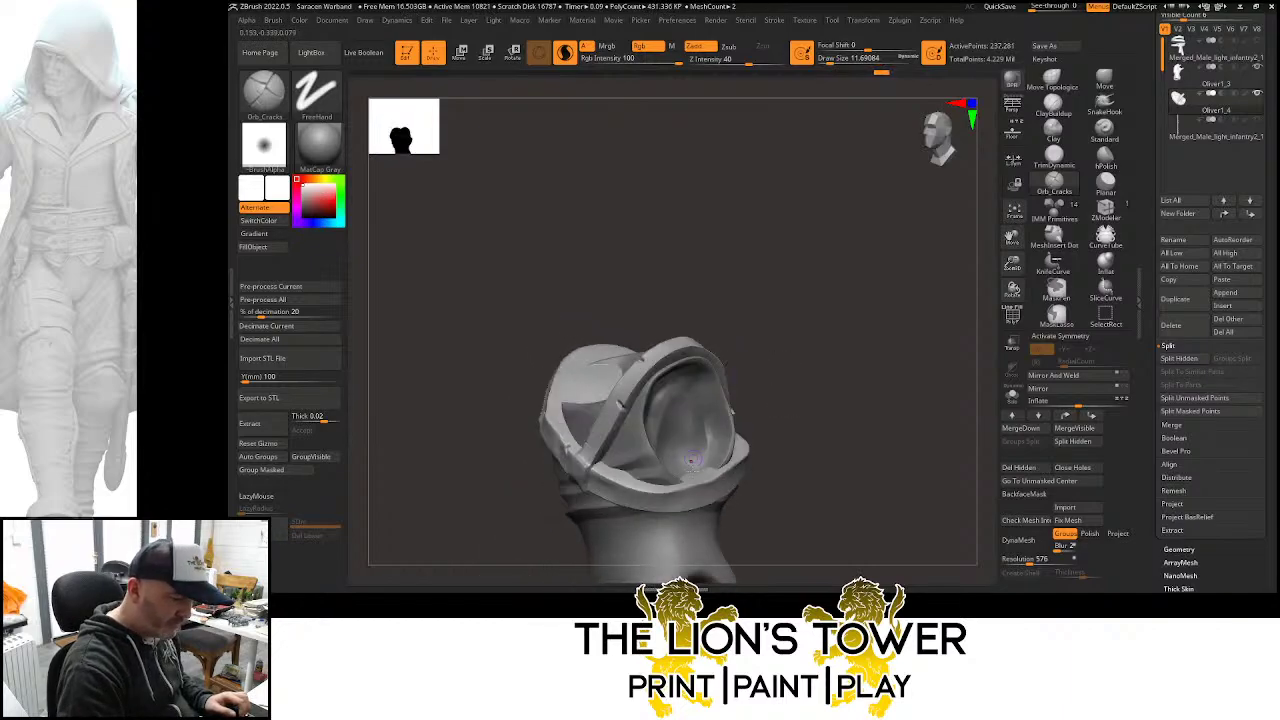
left_click_drag(870, 430, 775, 415)
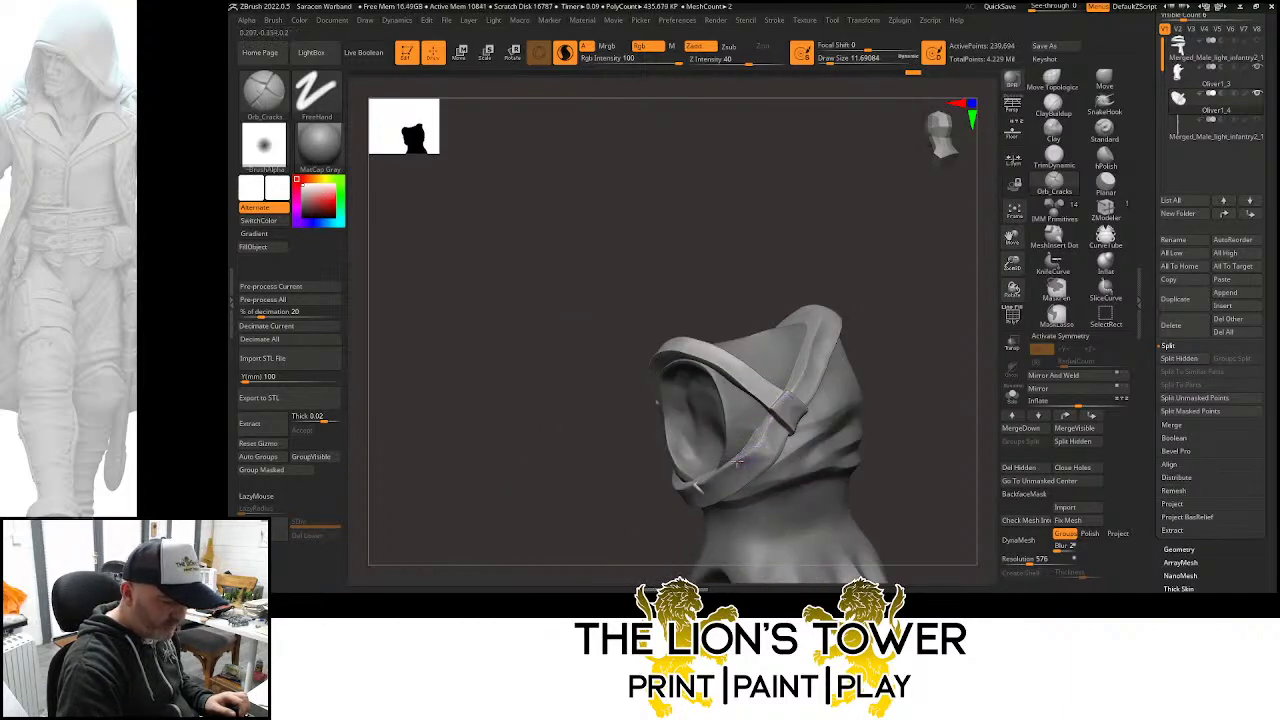
left_click_drag(742, 352, 727, 355)
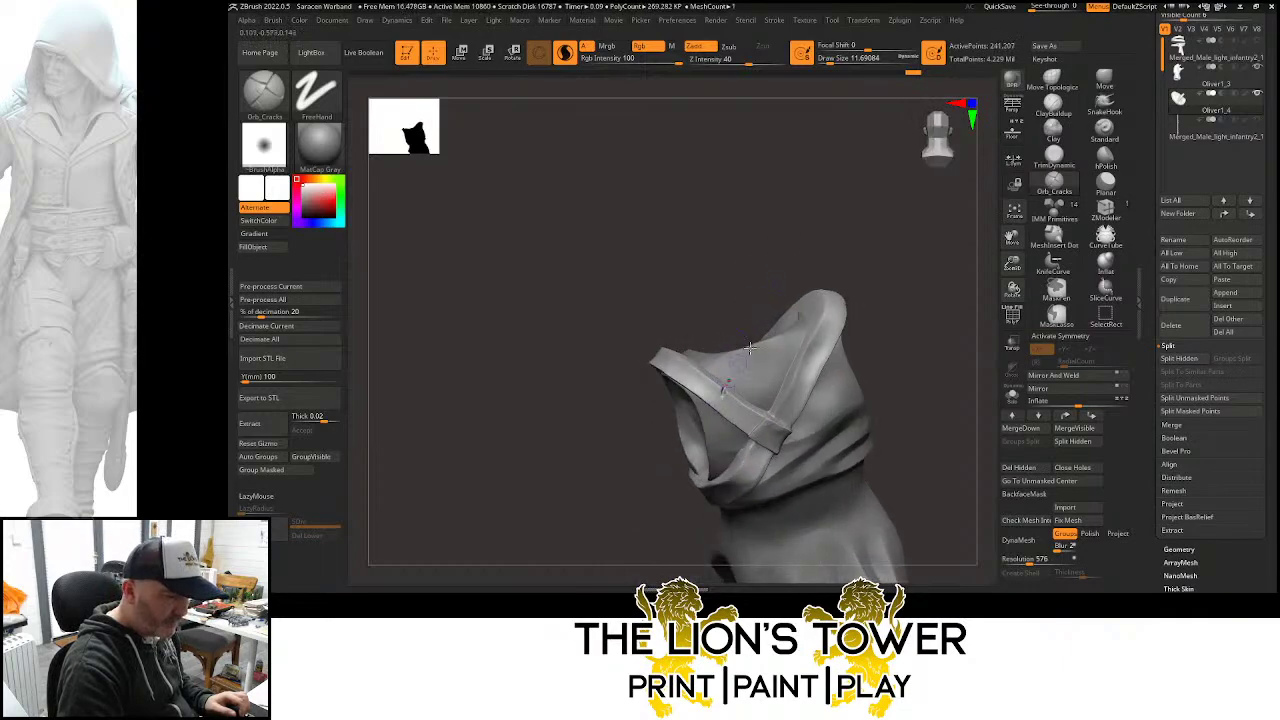
left_click(820, 257, "ctrl+shift")
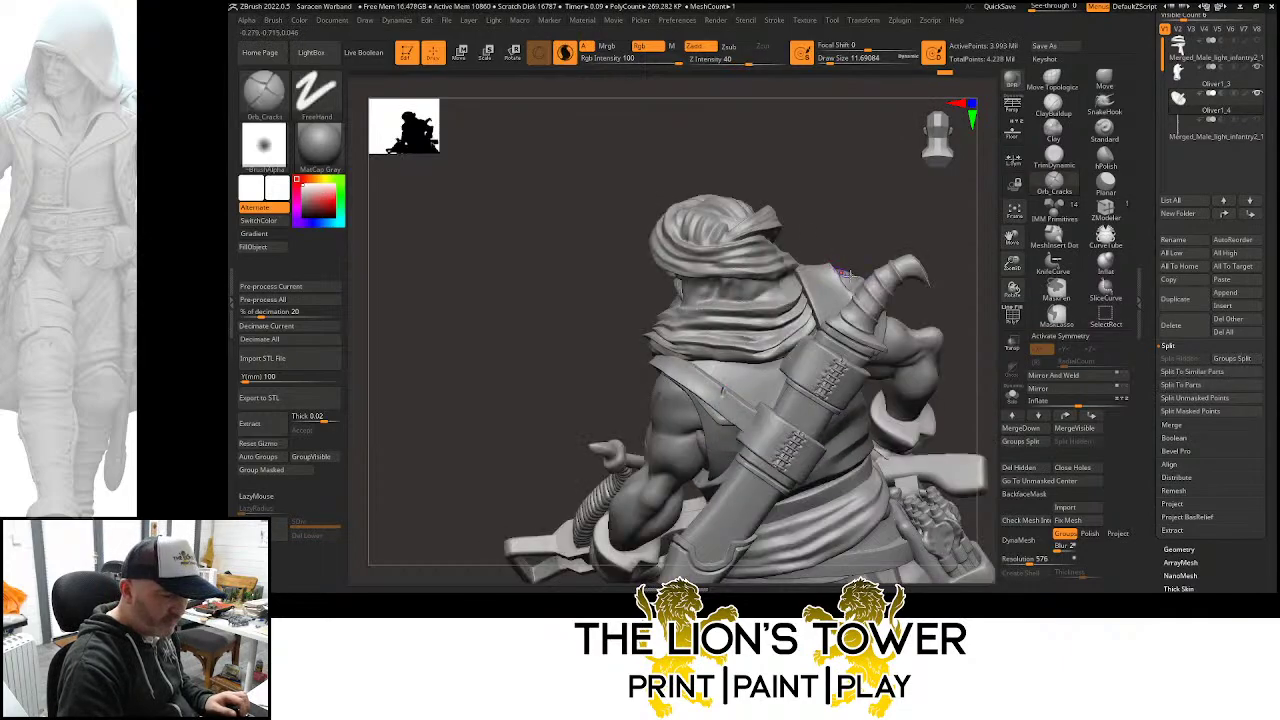
Isolate the sleeveless vest, nick the edge of its armhole with Orb_Cracks, and restore the full figure
left_click(705, 442, "ctrl+shift")
mouse_move(726, 447)
left_mouse_down()
mouse_move(906, 277)
mouse_move(707, 445)
left_mouse_up()
left_click(786, 286, "ctrl")
left_click(784, 310, "ctrl")
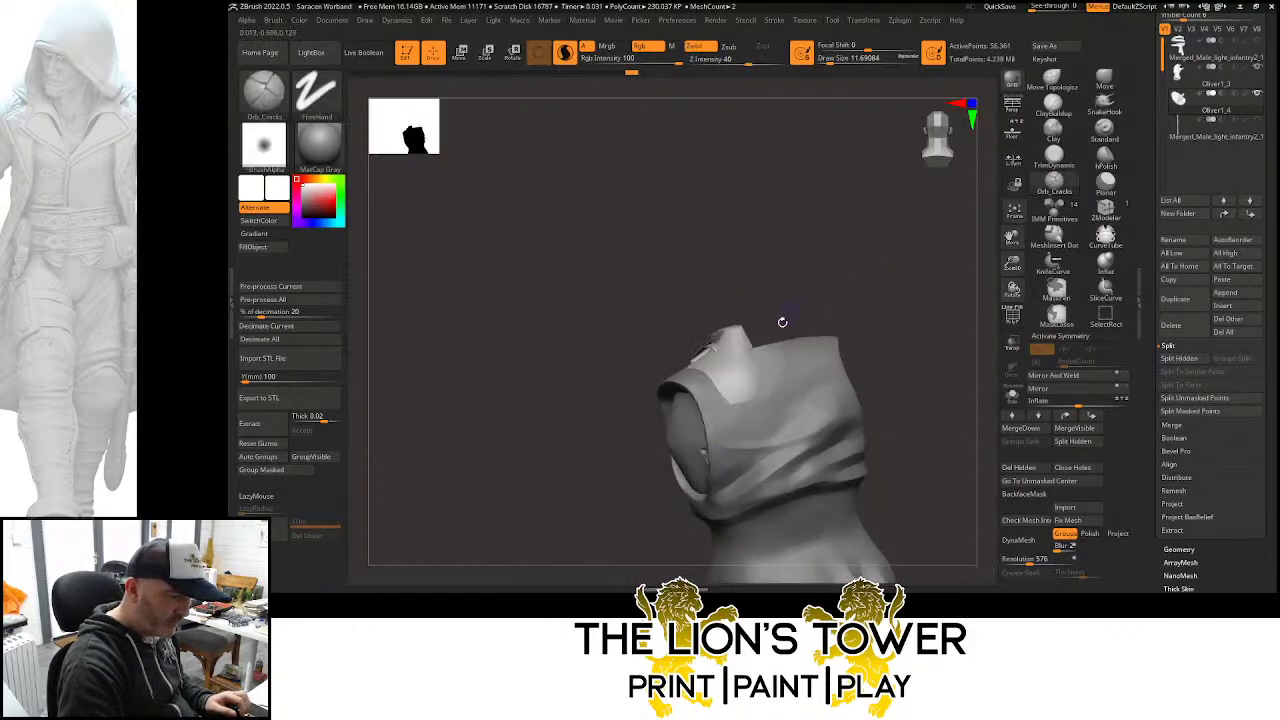
left_click_drag(783, 322, 834, 257)
left_click(827, 298, "ctrl+shift")
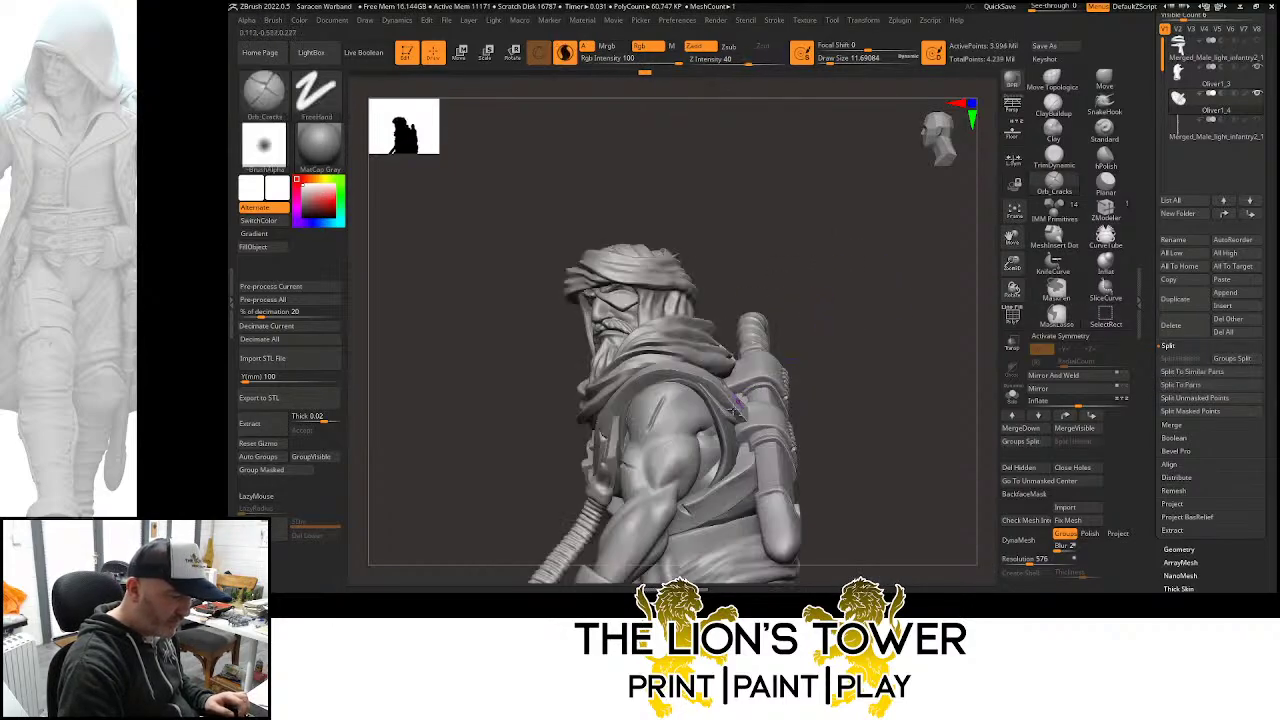
Switch to the Oliver1_3 subtool and carve small tears into the shirt's back, side and front with Orb_Cracks
left_click(724, 438, "alt")
mouse_move(842, 325)
left_mouse_down()
mouse_move(714, 435)
mouse_move(735, 438)
left_mouse_up()
left_click_drag(971, 370, 848, 408)
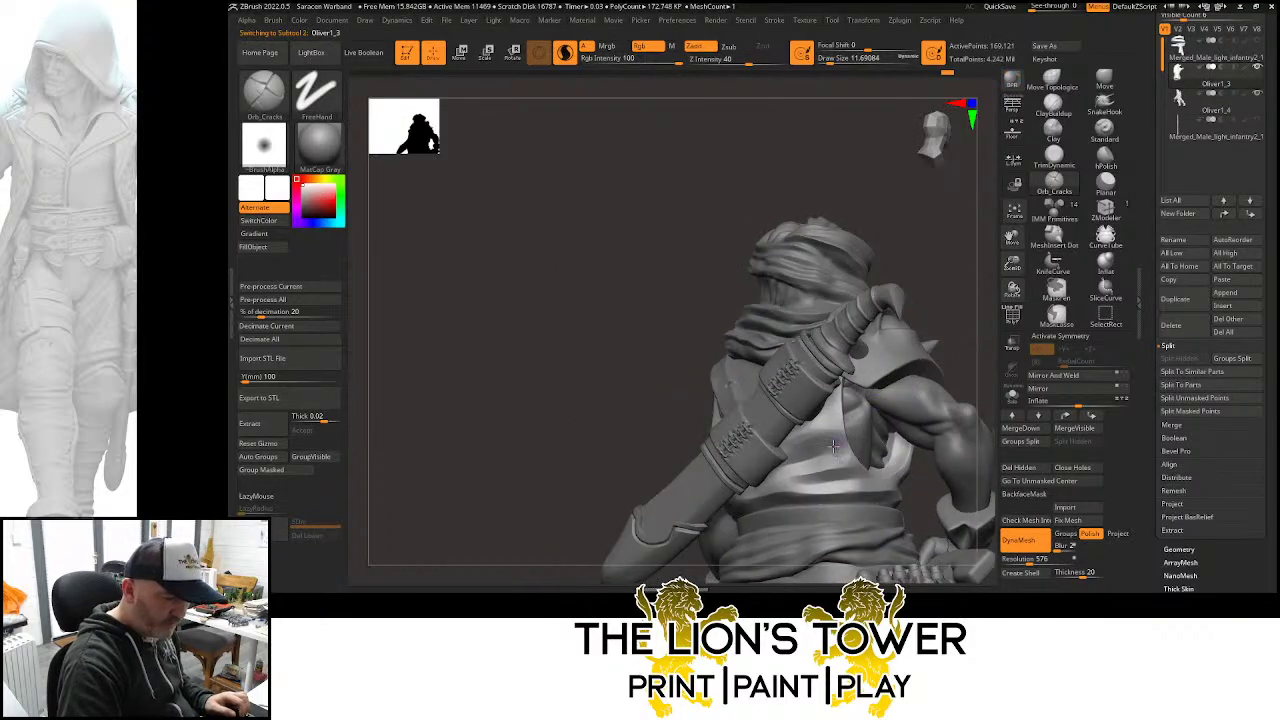
left_click_drag(879, 470, 879, 485)
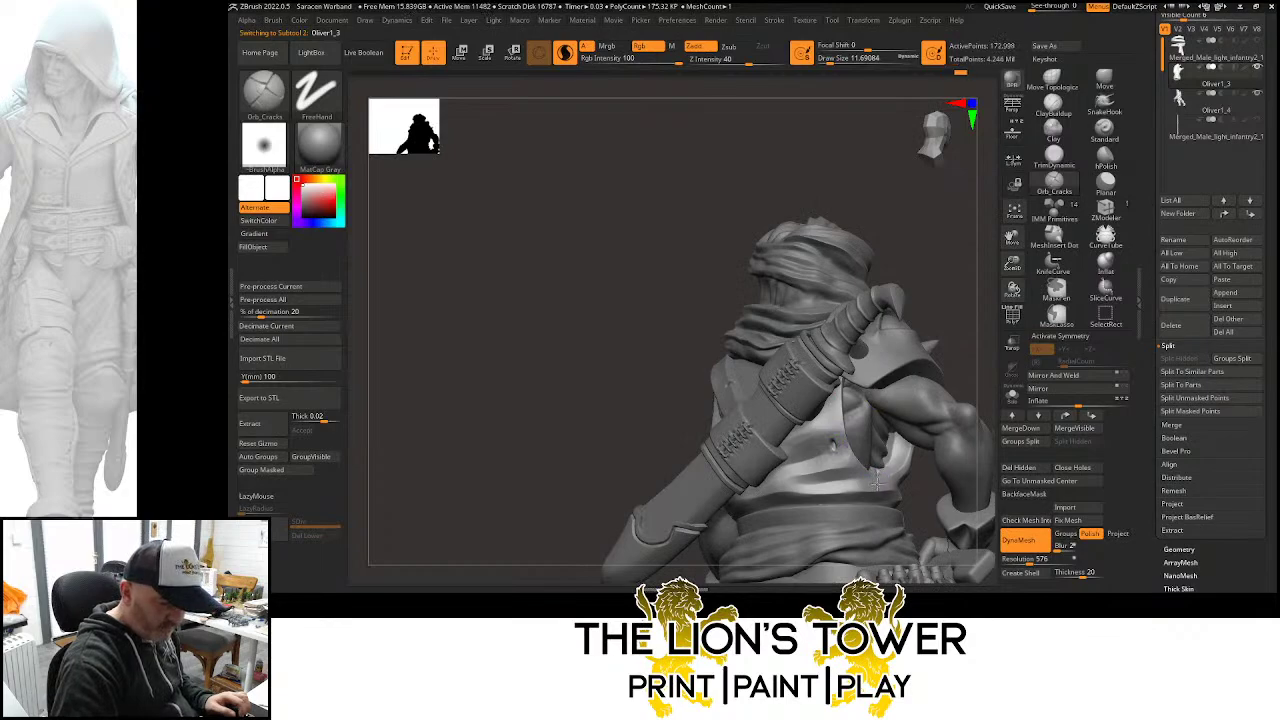
left_click_drag(984, 368, 940, 379)
right_click_drag(958, 337, 928, 426)
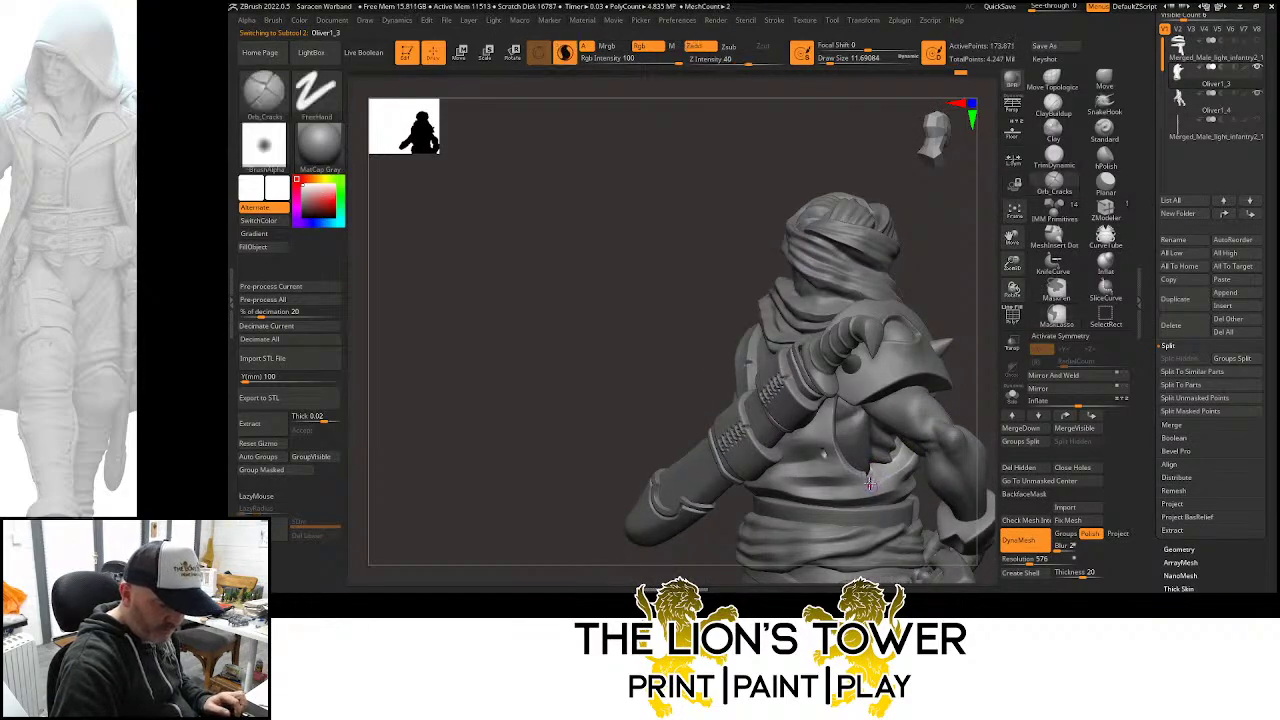
left_click_drag(869, 484, 871, 496)
mouse_move(975, 373)
left_mouse_down()
mouse_move(900, 395)
mouse_move(886, 425)
left_mouse_up()
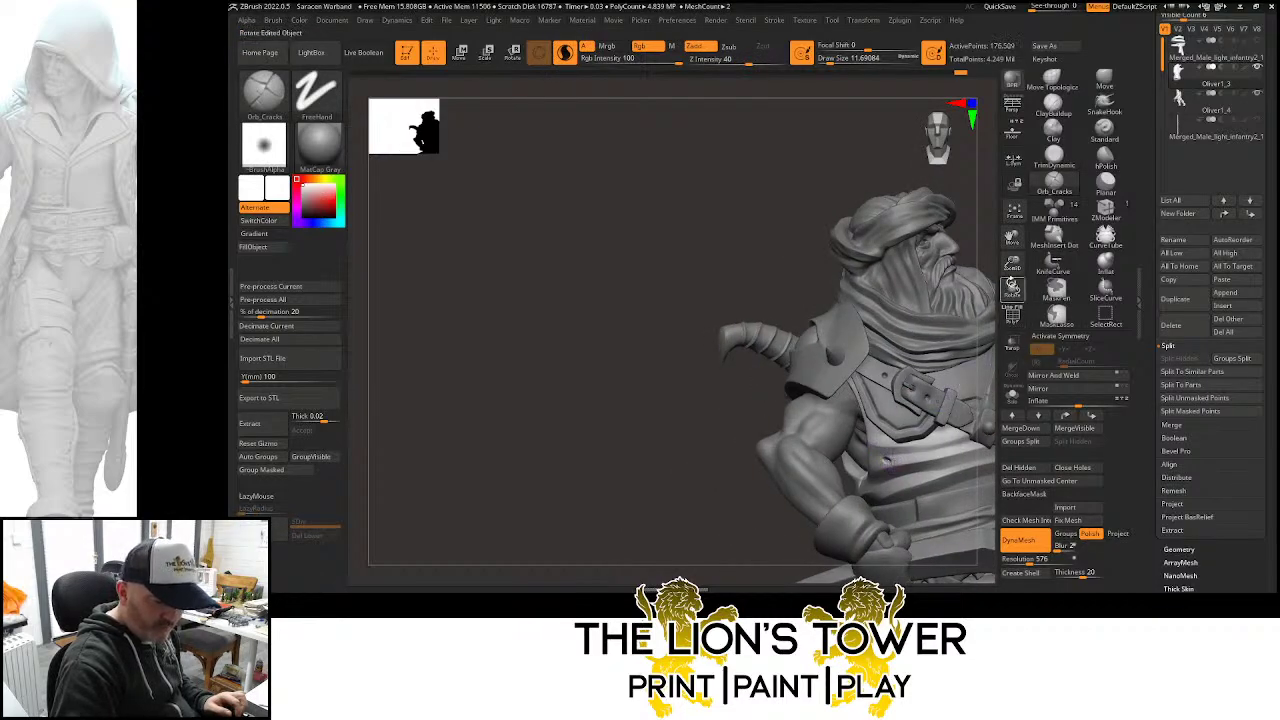
left_click_drag(1012, 263, 929, 209)
left_click_drag(930, 267, 912, 278)
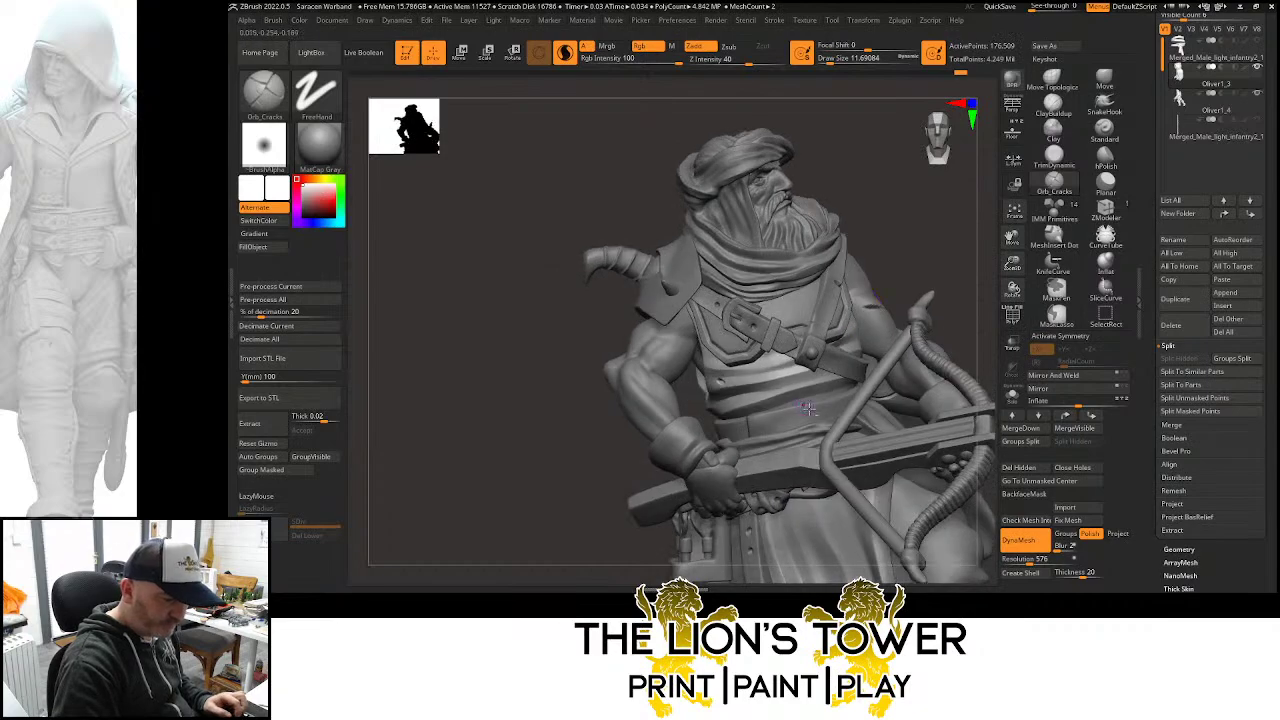
Switch to Oliver1_4, isolate the waist band, carve nicks along its upper edge and side, and restore the full figure
left_click(813, 411, "alt")
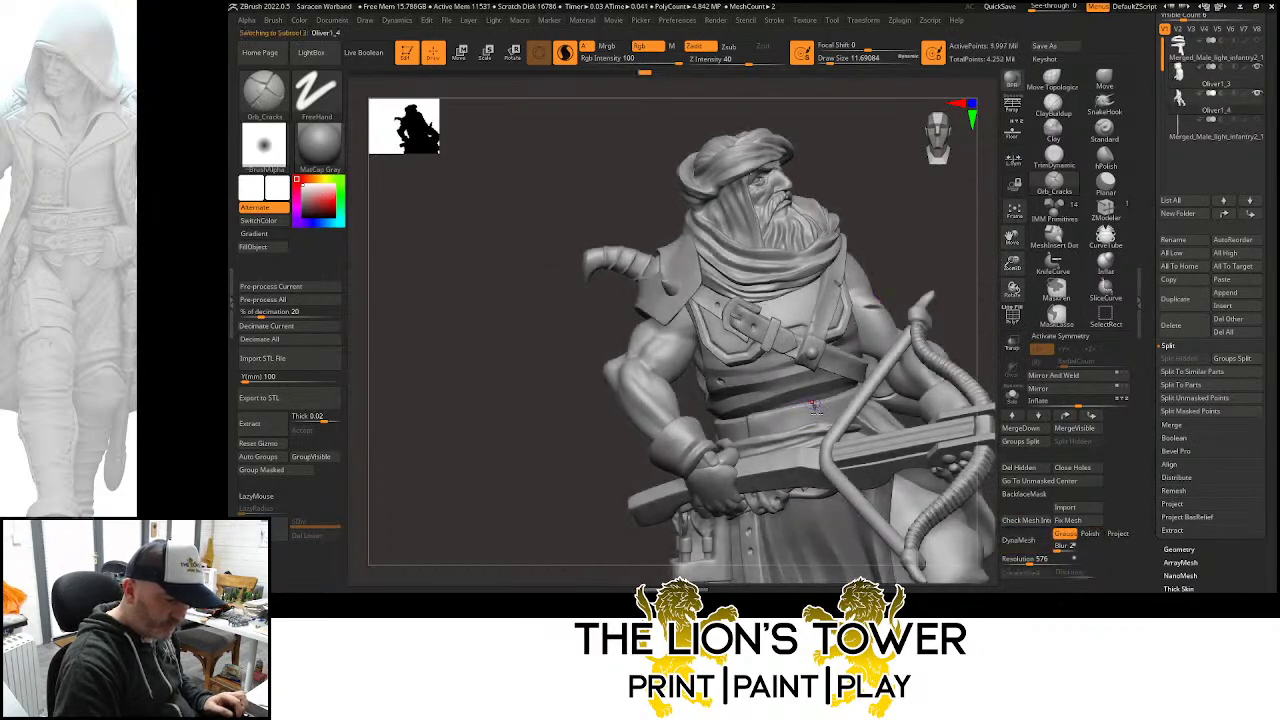
left_click(815, 407, "ctrl+shift")
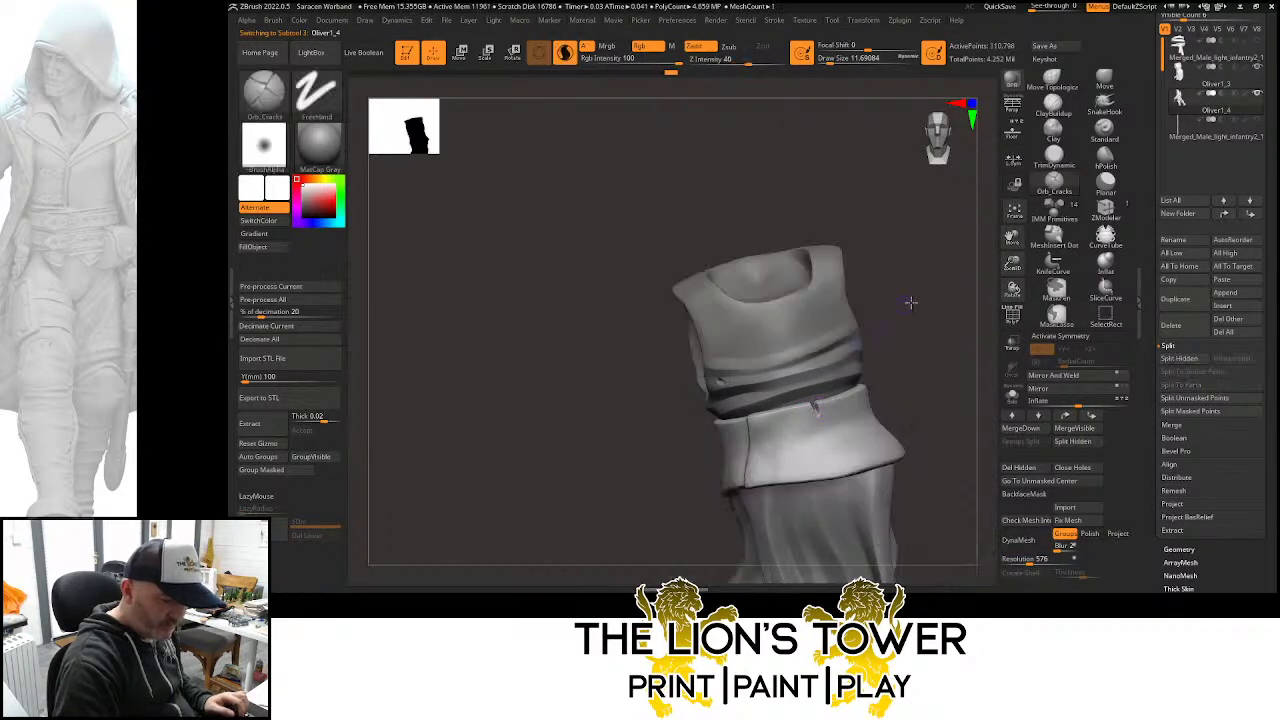
left_click_drag(910, 302, 888, 385)
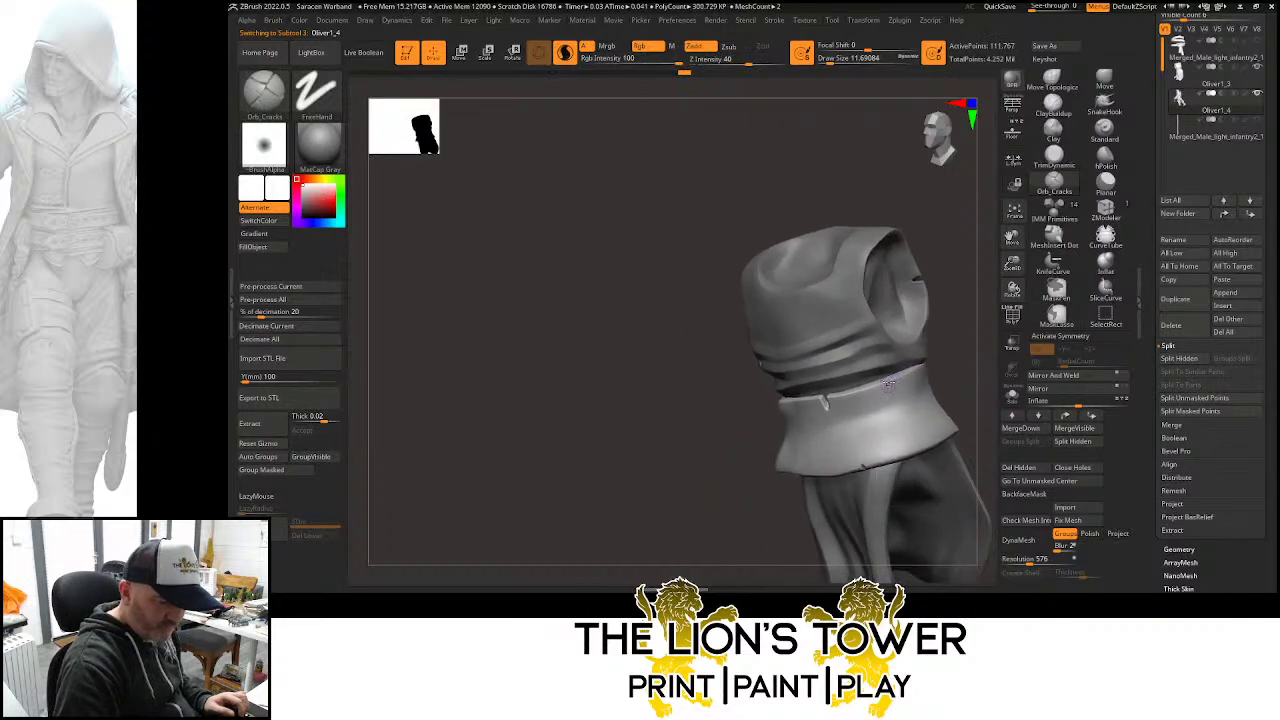
left_click_drag(942, 322, 919, 393)
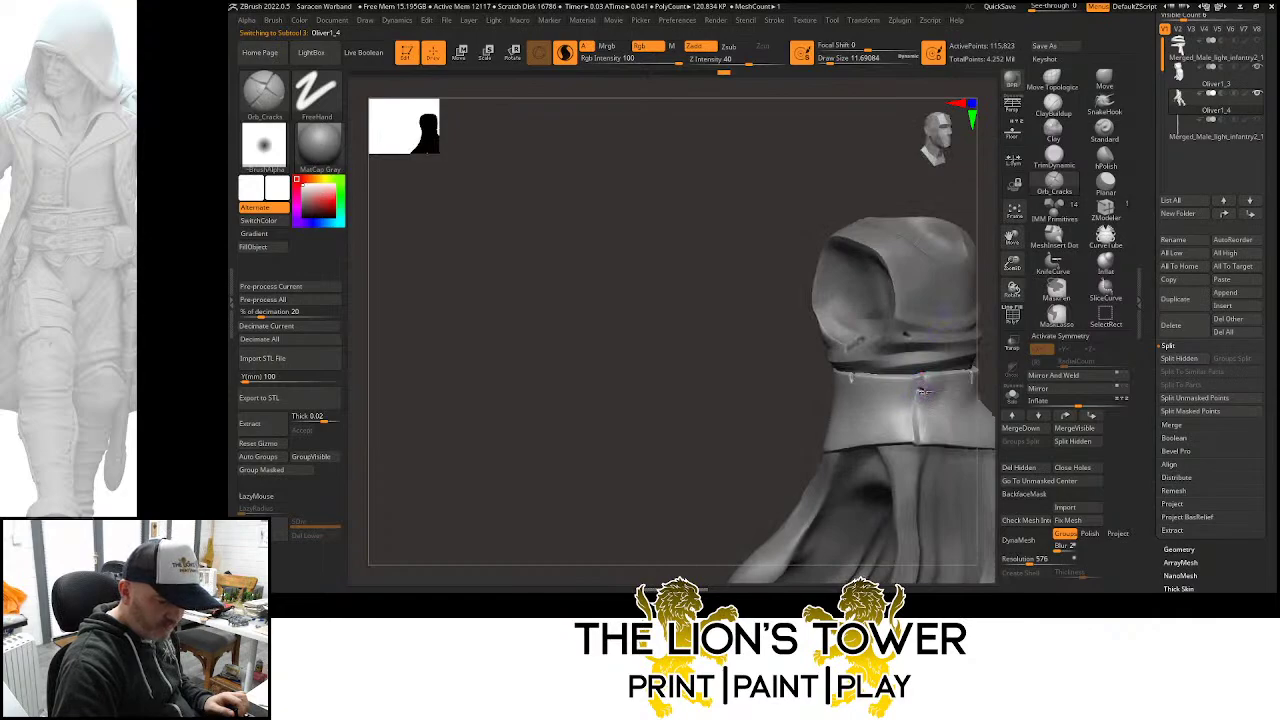
key("ctrl+shift")
left_click(977, 230, "ctrl+shift")
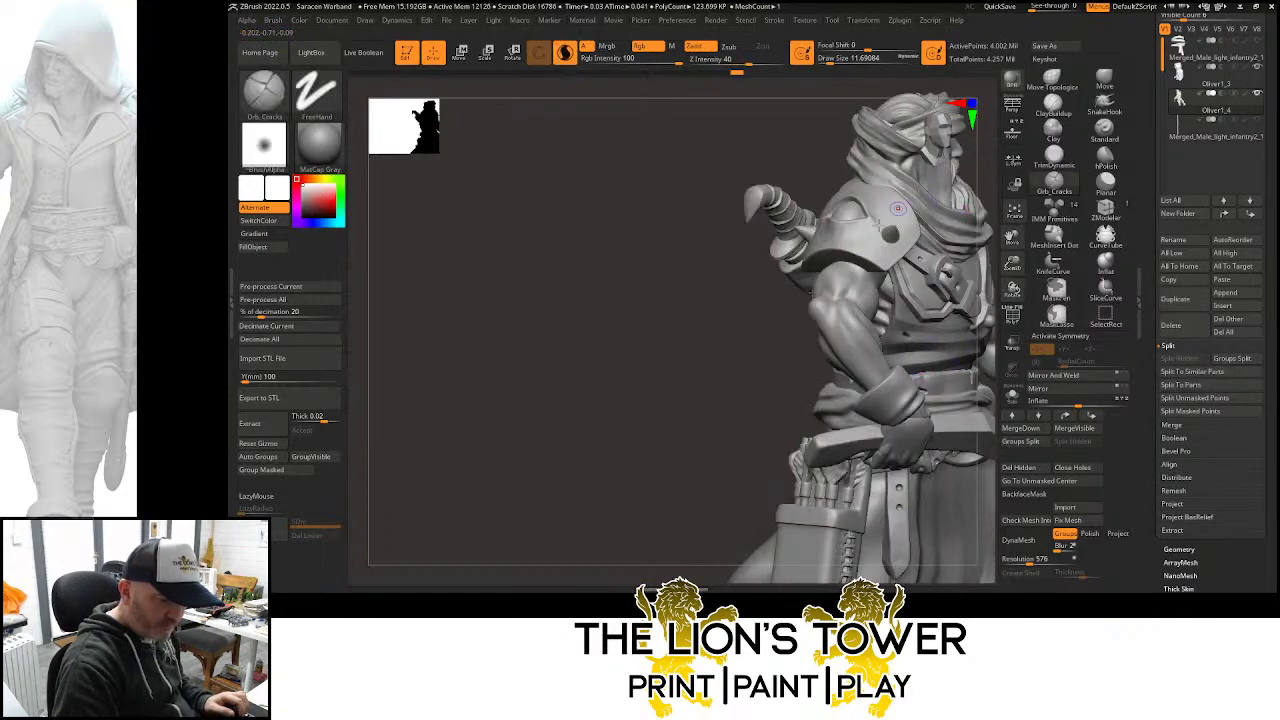
Isolate the waist band from behind, carve nicks along its lower edge, and restore the full figure
left_click_drag(715, 412, 855, 395)
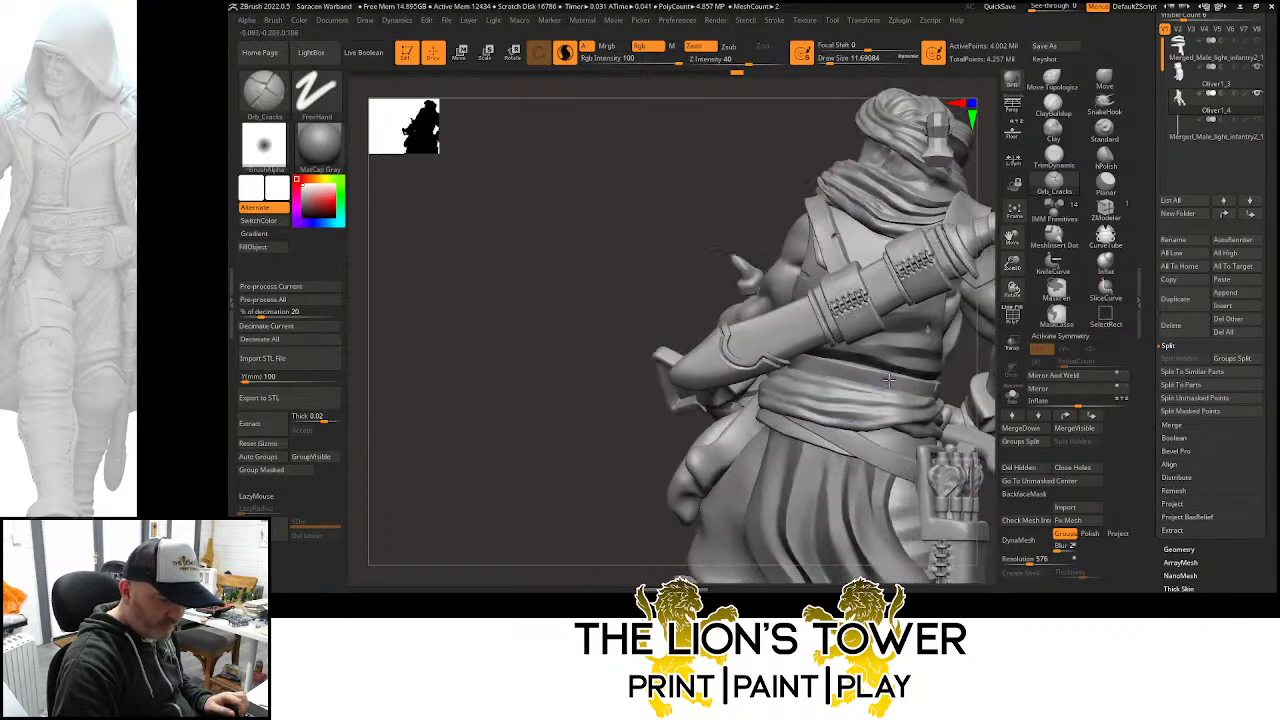
left_click(812, 440, "ctrl+shift")
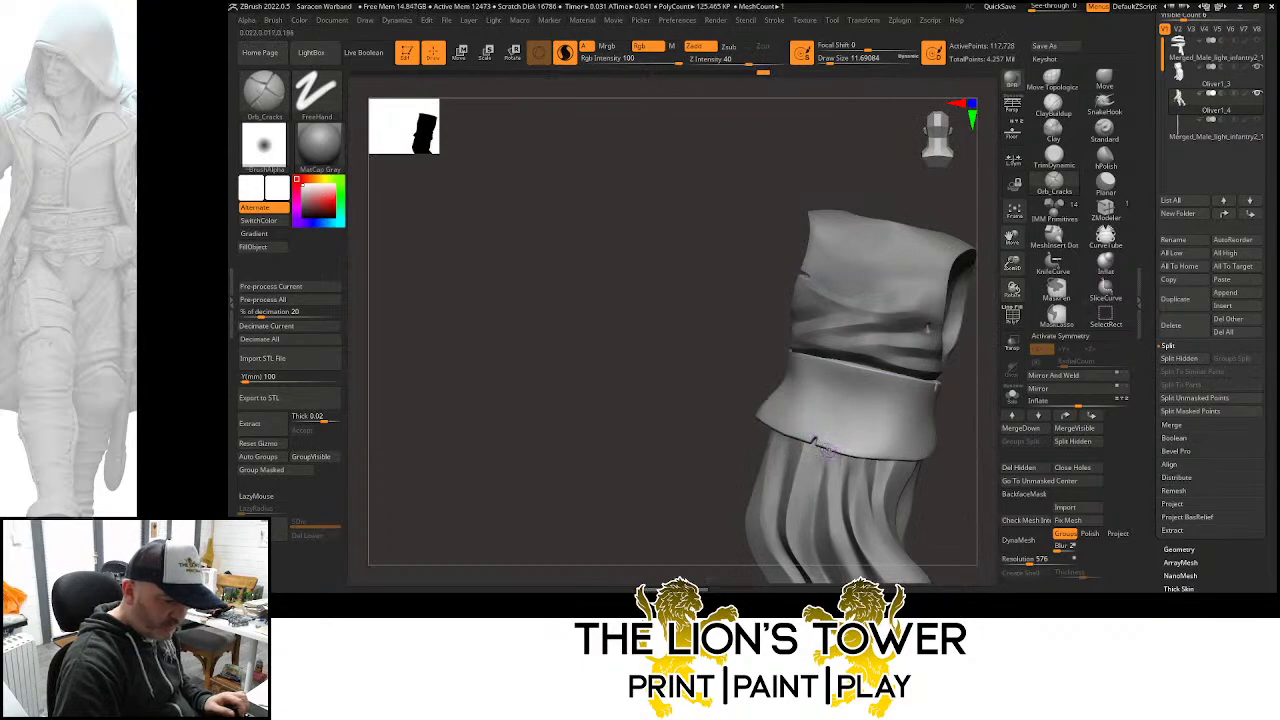
left_click_drag(826, 451, 827, 436)
left_click_drag(699, 490, 743, 470)
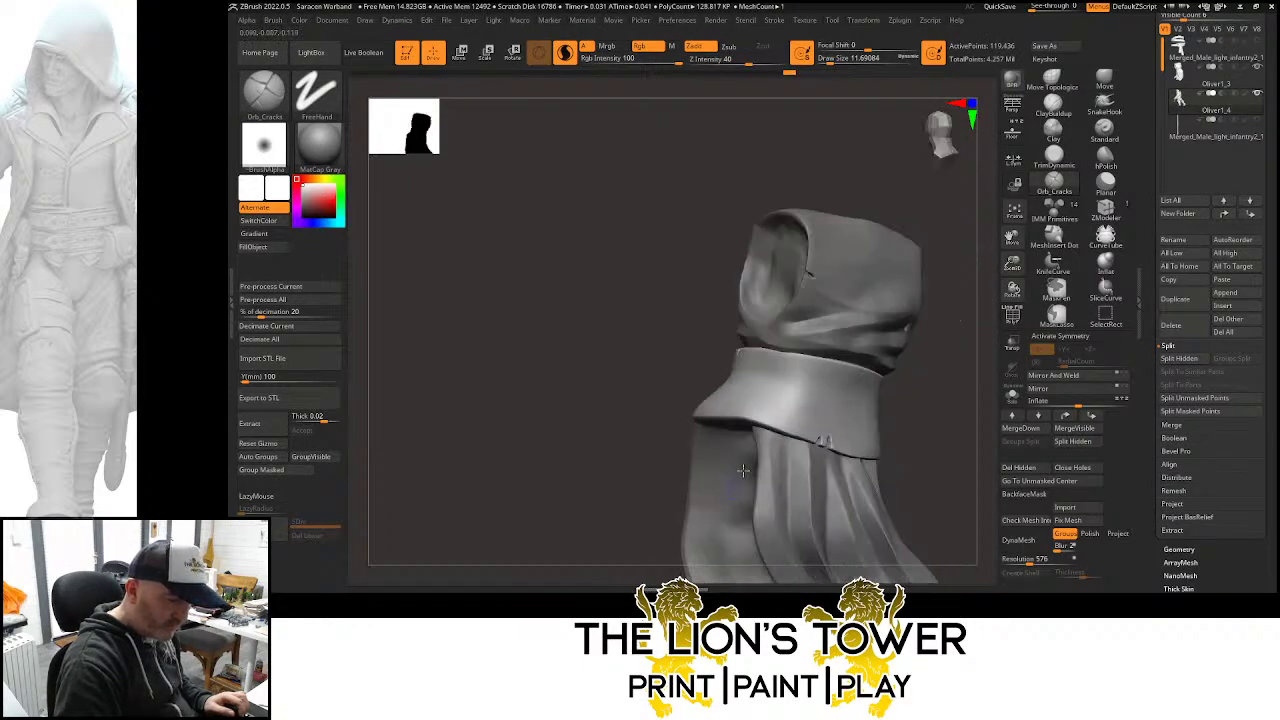
left_click(920, 400, "ctrl+shift")
Isolate the leather chest and back armour, carve scratches into its panels and raised rim, and show all parts again
left_click_drag(965, 410, 870, 260)
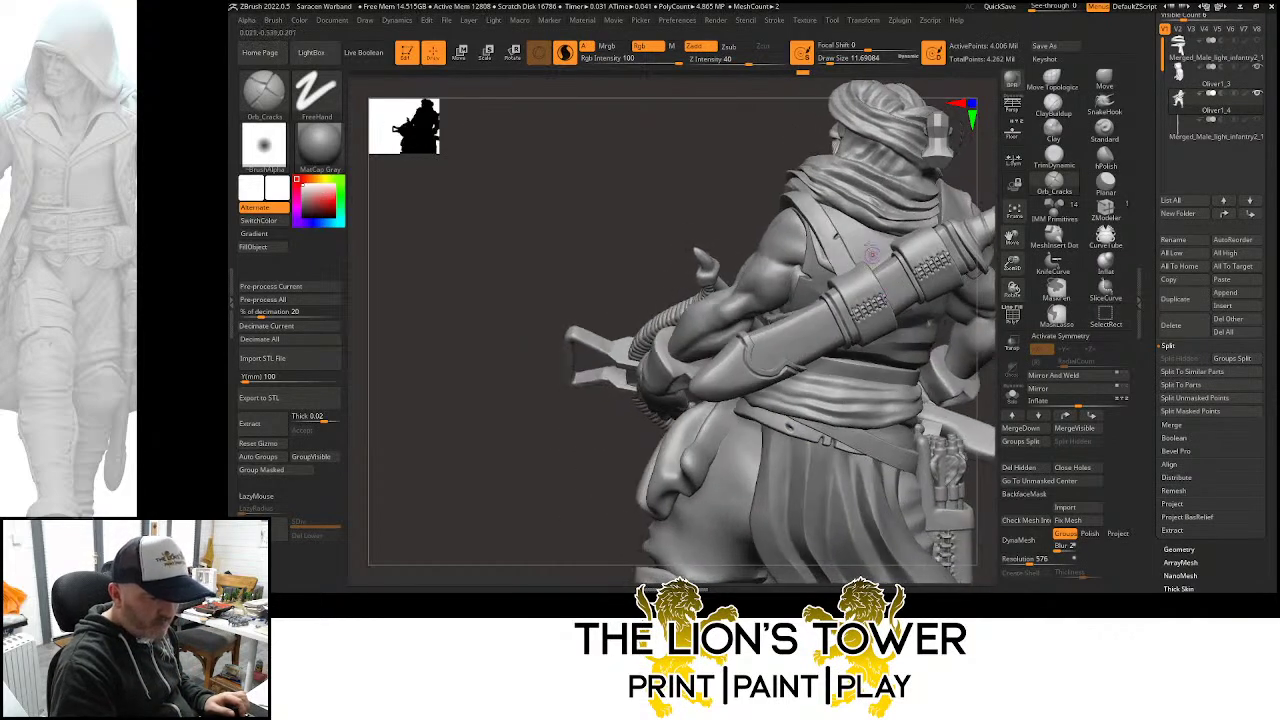
left_click(861, 245, "ctrl+shift")
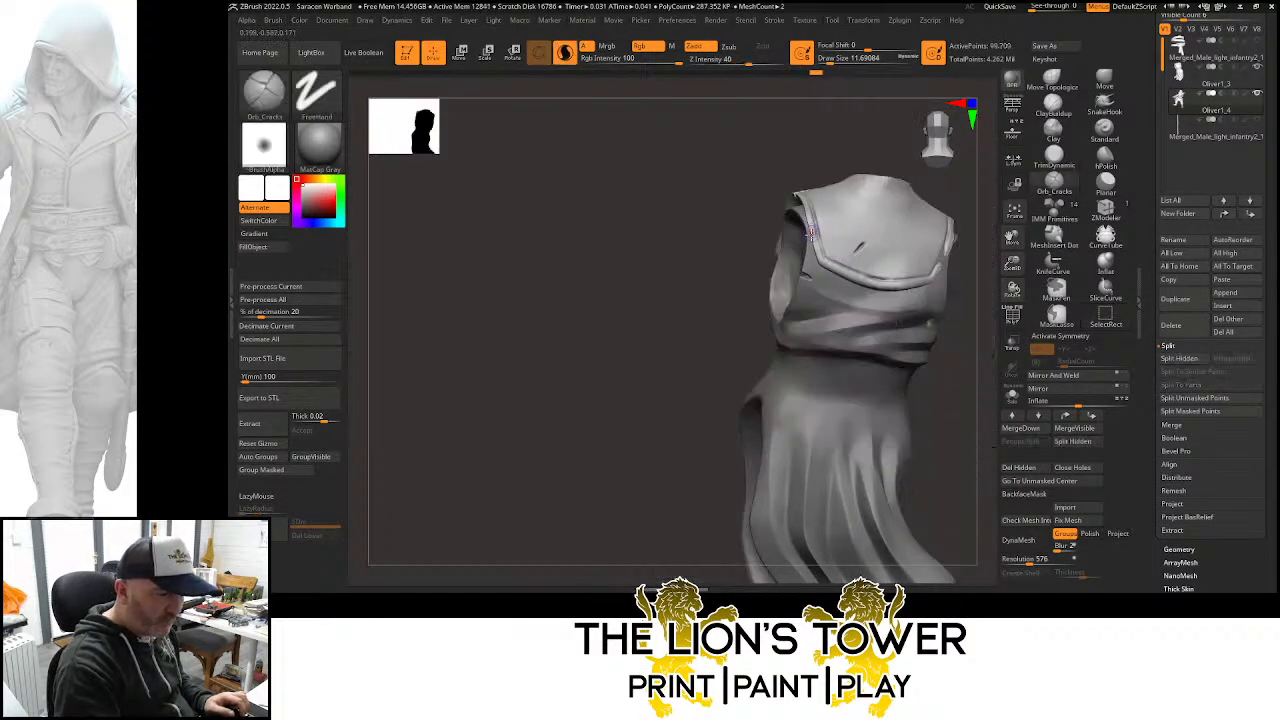
left_click_drag(850, 146, 818, 246)
left_click(884, 240, "ctrl+shift")
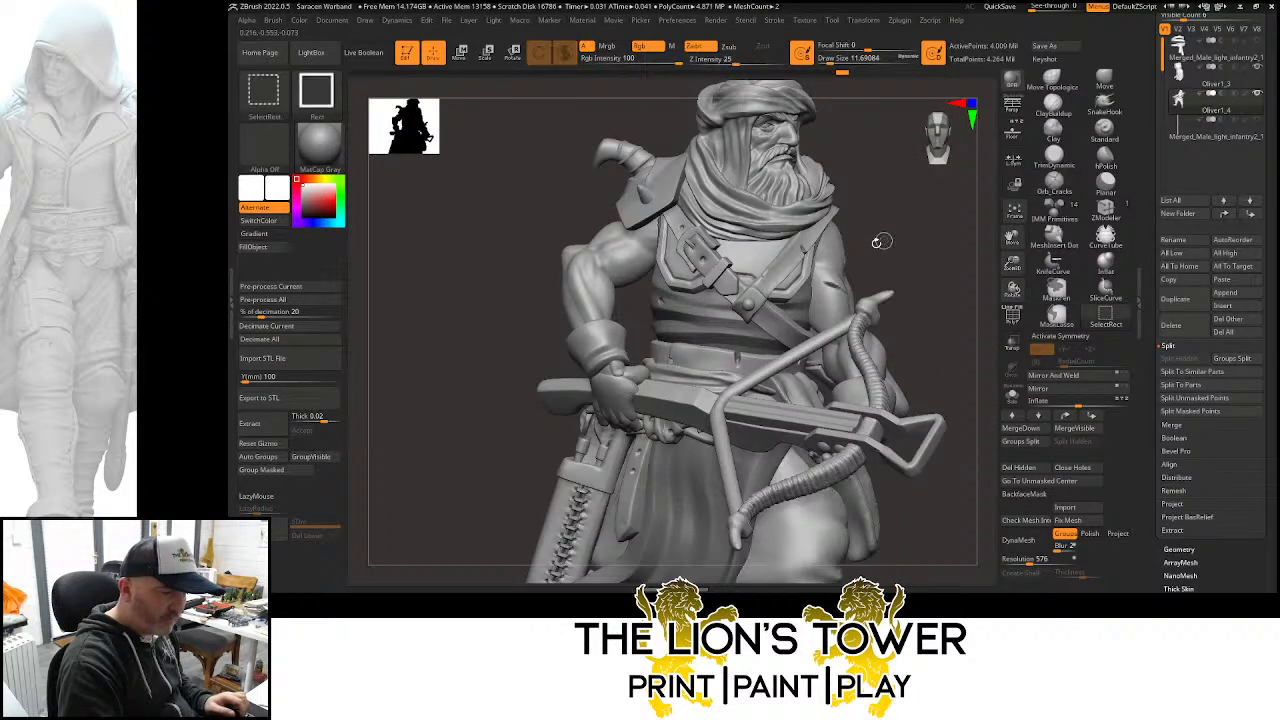
left_click(797, 283, "ctrl+shift")
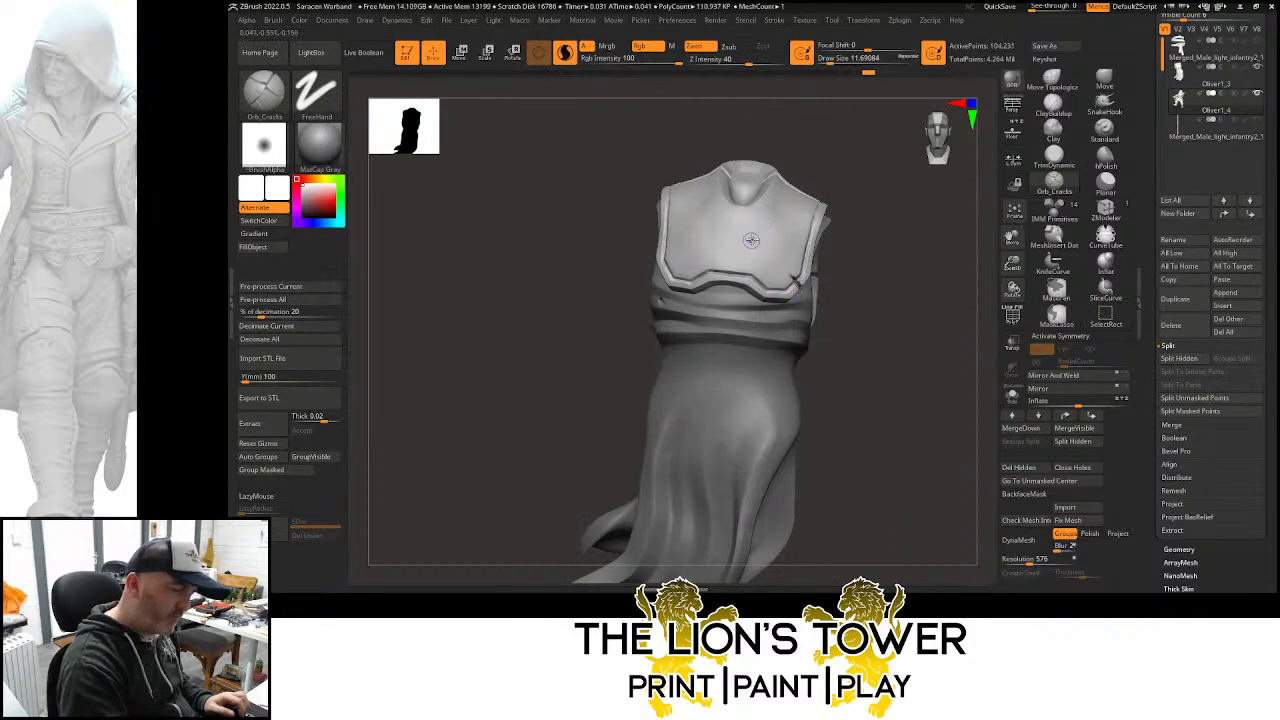
left_click(868, 239, "ctrl+shift")
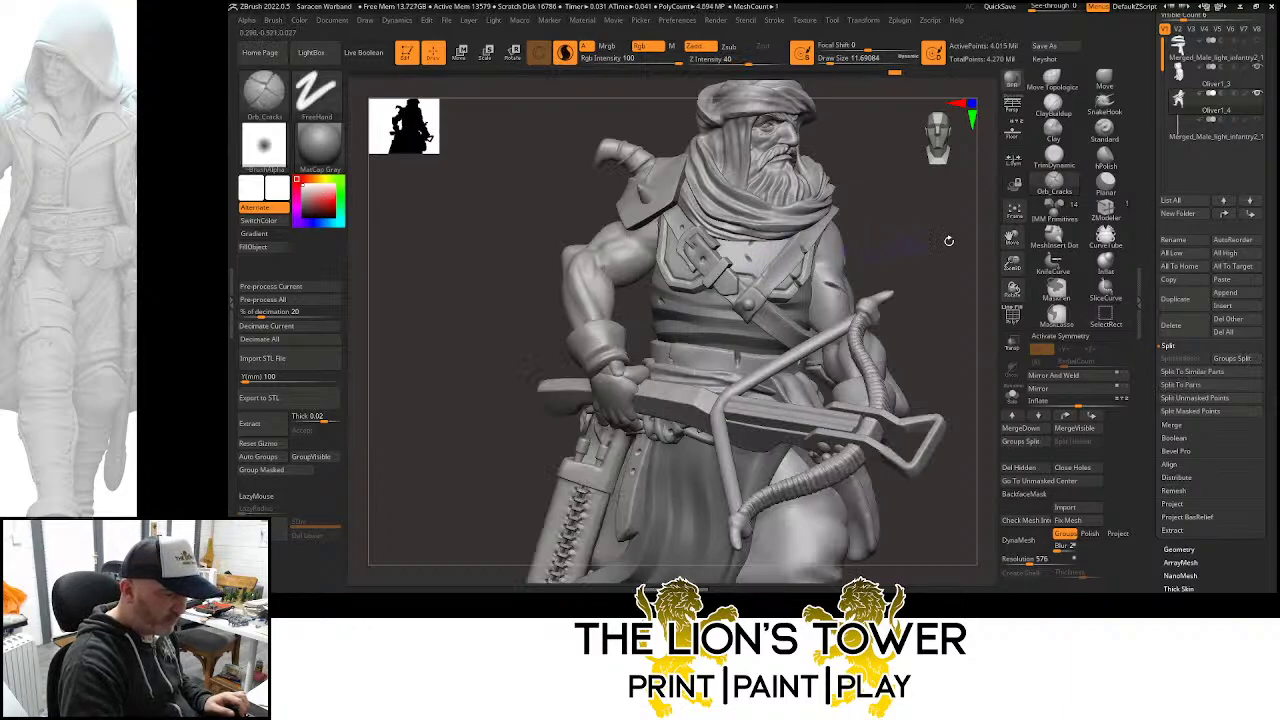
Isolate the trousers, carve small tears around the knee and thigh folds, and show the whole figure again
left_click_drag(948, 240, 975, 188, "alt")
left_click(796, 389, "ctrl+shift")
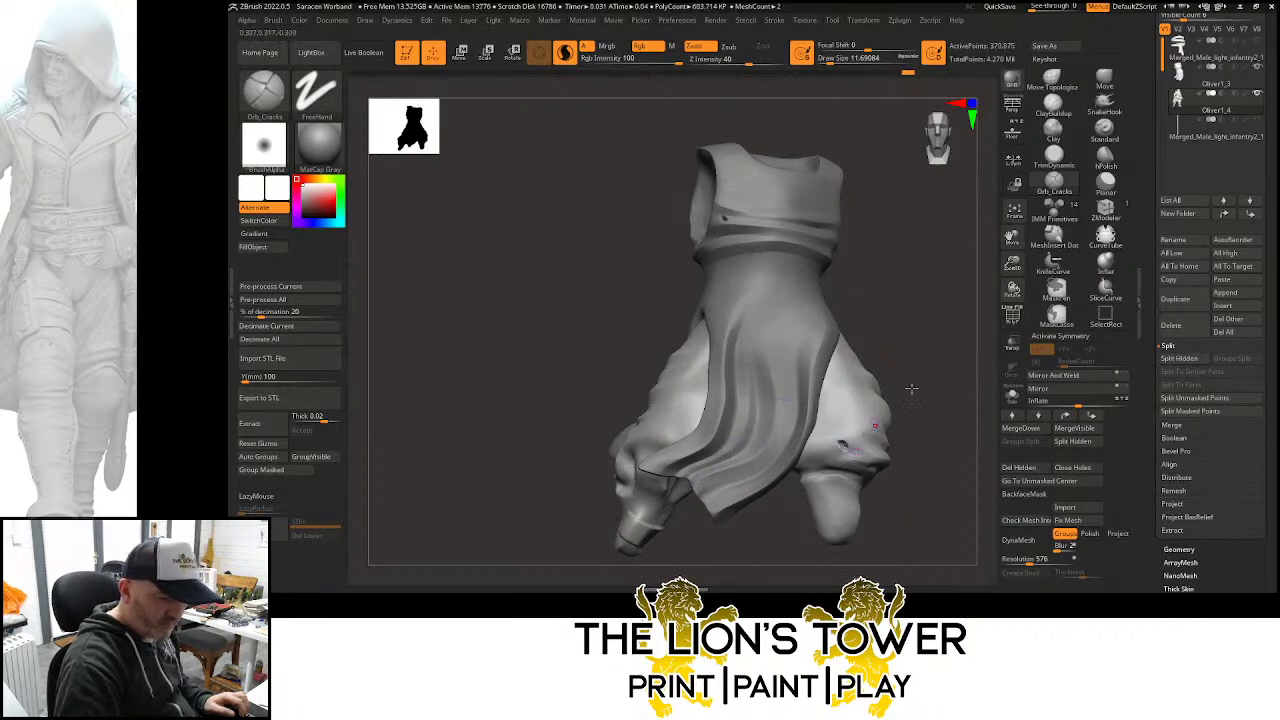
left_click_drag(911, 388, 930, 410)
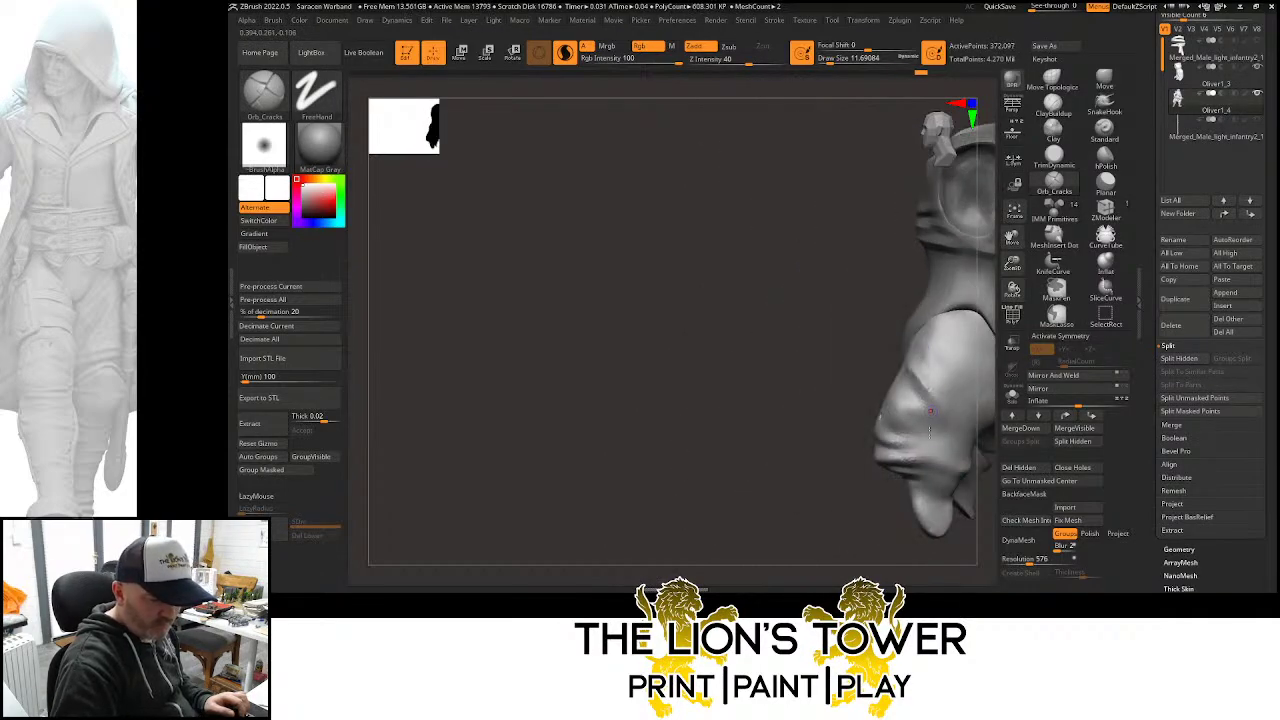
left_click_drag(1012, 264, 923, 271)
left_click_drag(965, 327, 937, 314)
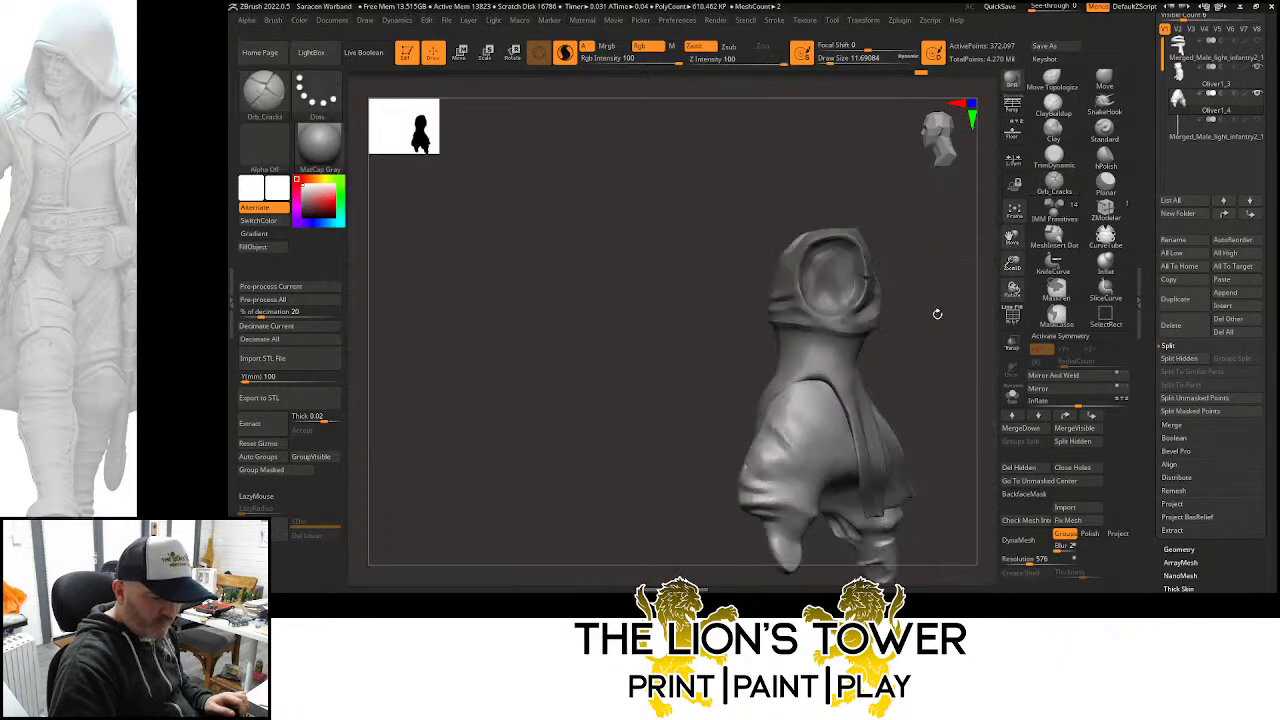
left_click(952, 341, "ctrl+shift")
Isolate the wrist cuff of the hand at the crossbow's stock, nick its rim, and unhide the figure
mouse_move(963, 357)
left_mouse_down()
mouse_move(959, 273)
mouse_move(958, 345)
left_mouse_up()
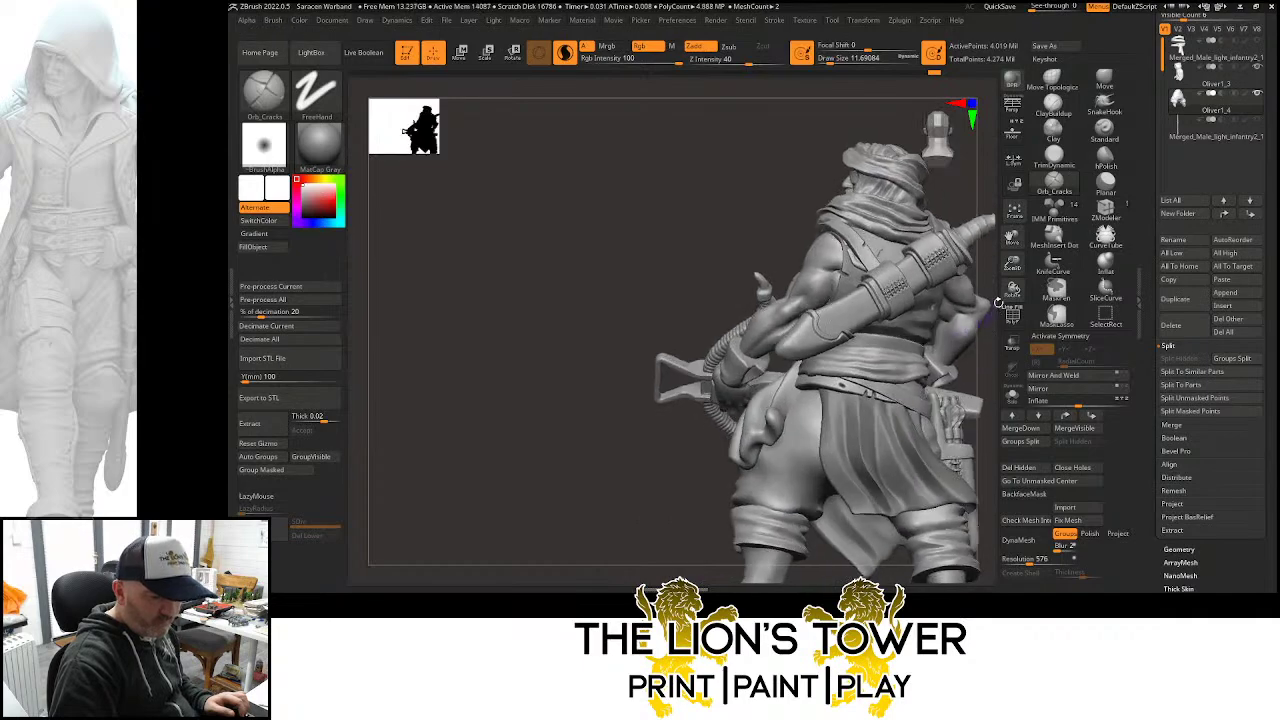
left_click_drag(1012, 237, 1010, 175)
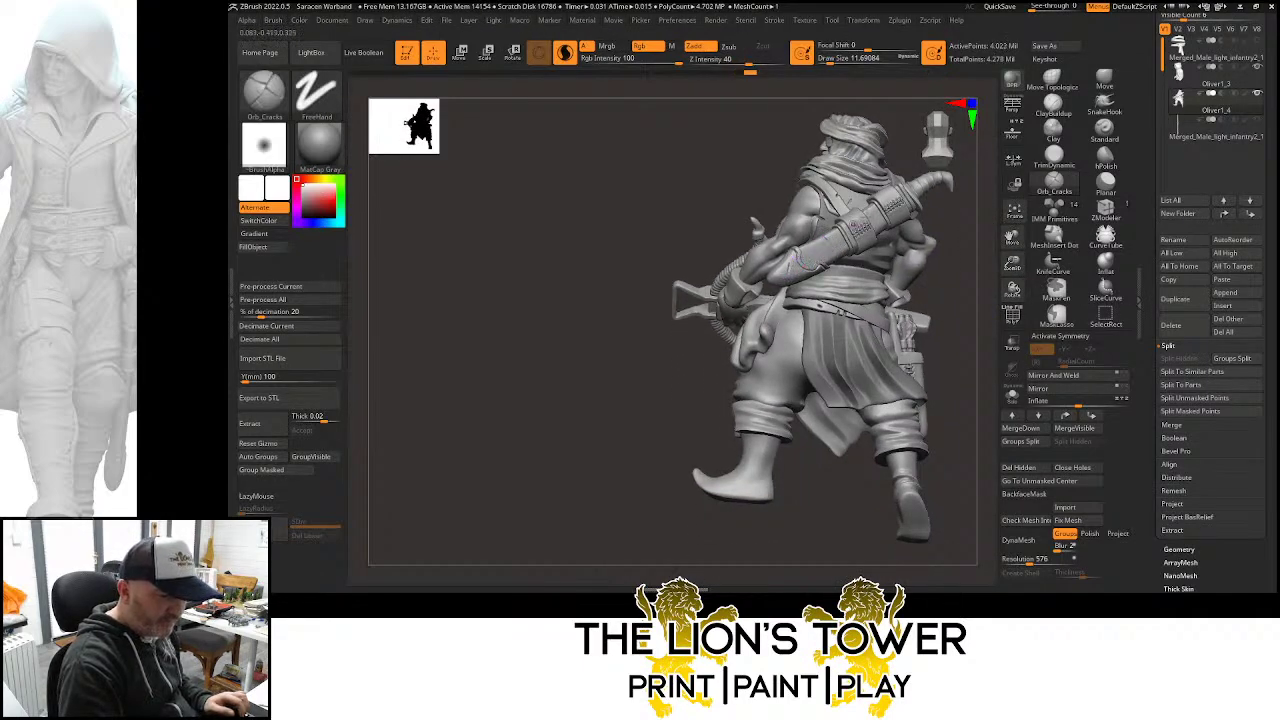
left_click_drag(949, 288, 689, 293)
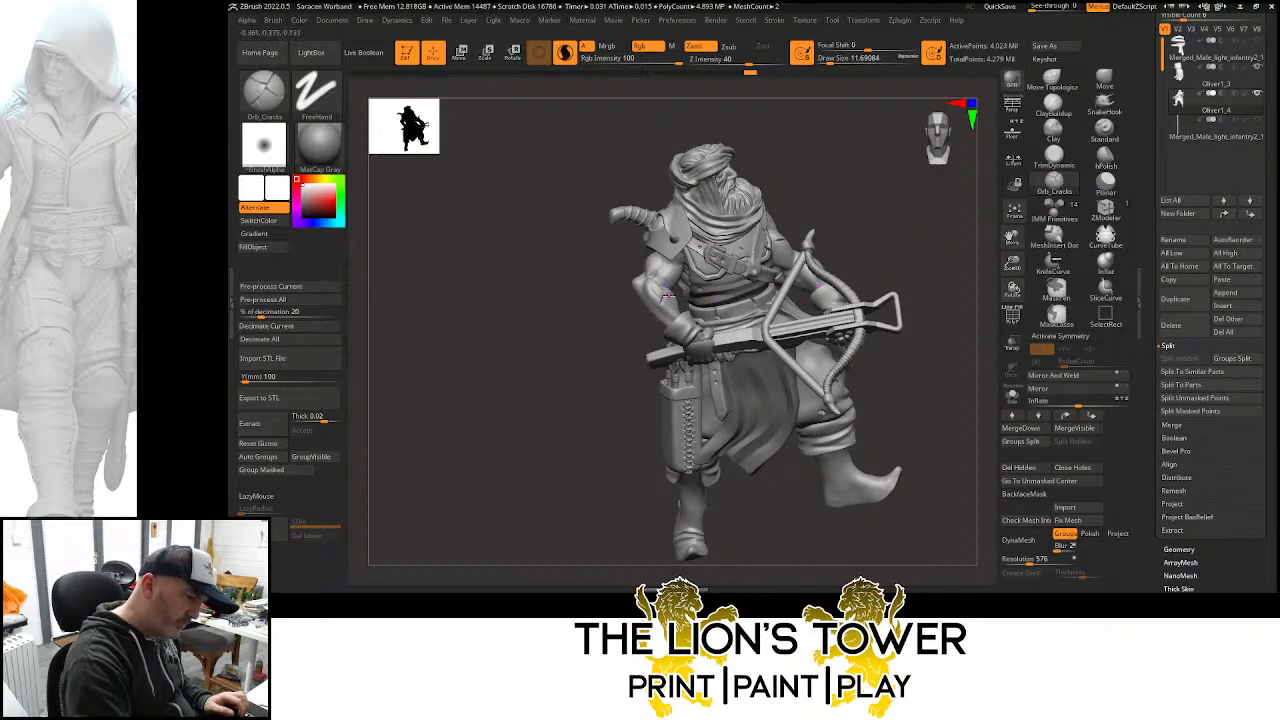
right_click_drag(689, 298, 698, 356, "ctrl")
left_click(698, 358, "ctrl+shift")
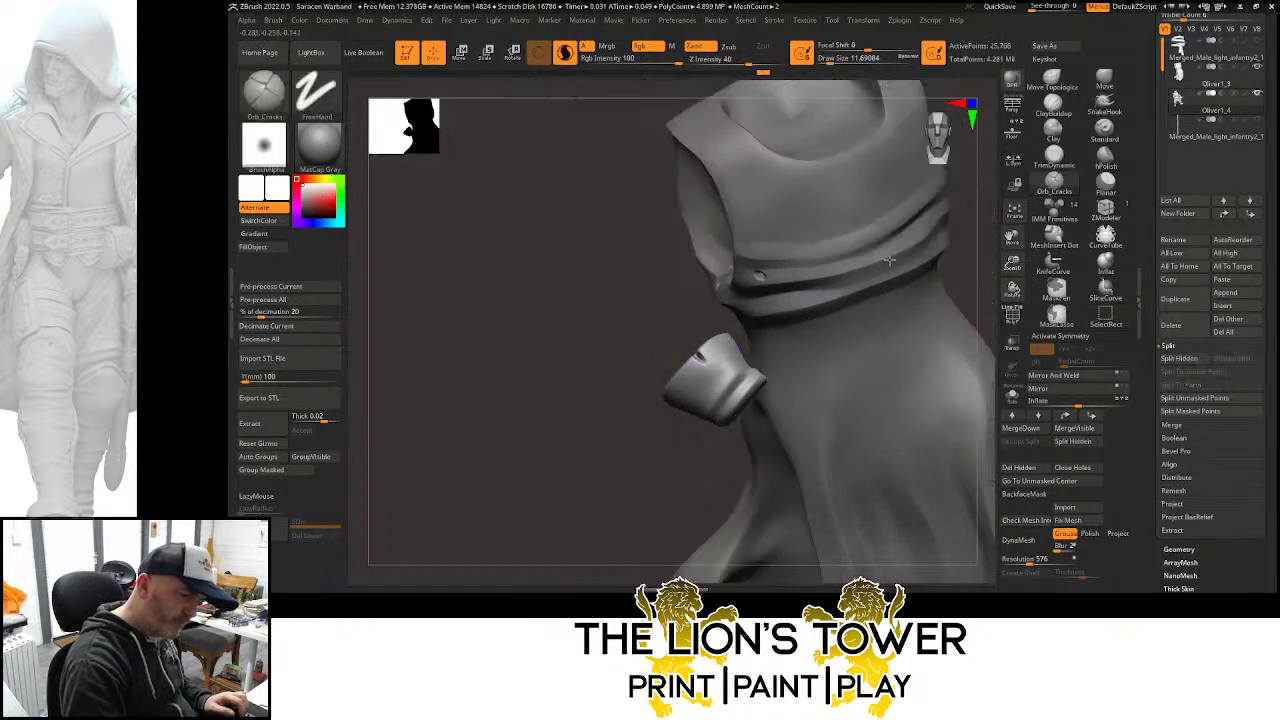
left_click(980, 211, "ctrl+shift")
Isolate the wrist cuff of the hand supporting the crossbow's front, add nicks, and unhide the figure
left_click_drag(1012, 260, 893, 317)
left_click(852, 356, "ctrl+shift")
left_click(943, 271, "ctrl+shift")
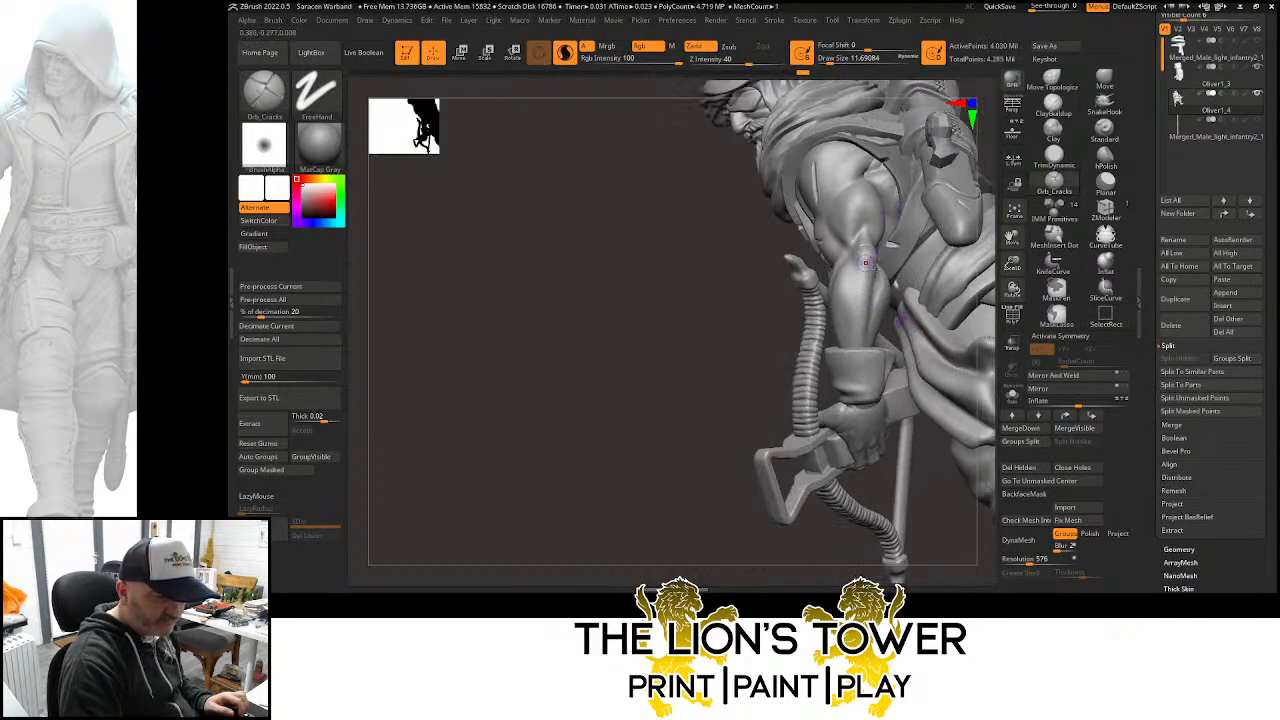
Isolate the arm supporting the crossbow's front, carve cuts across the elbow crease, soften them, and unhide the figure
left_click(865, 260, "ctrl+shift")
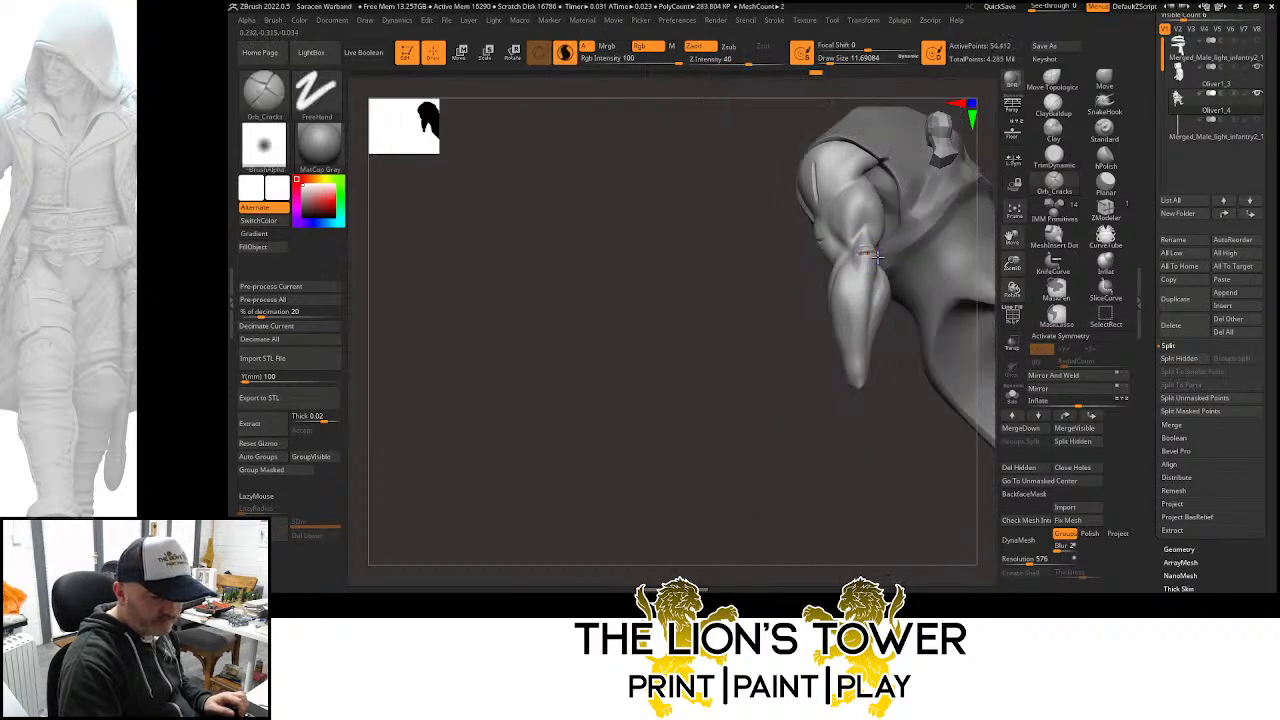
left_click_drag(877, 257, 853, 264)
left_click_drag(782, 393, 769, 438)
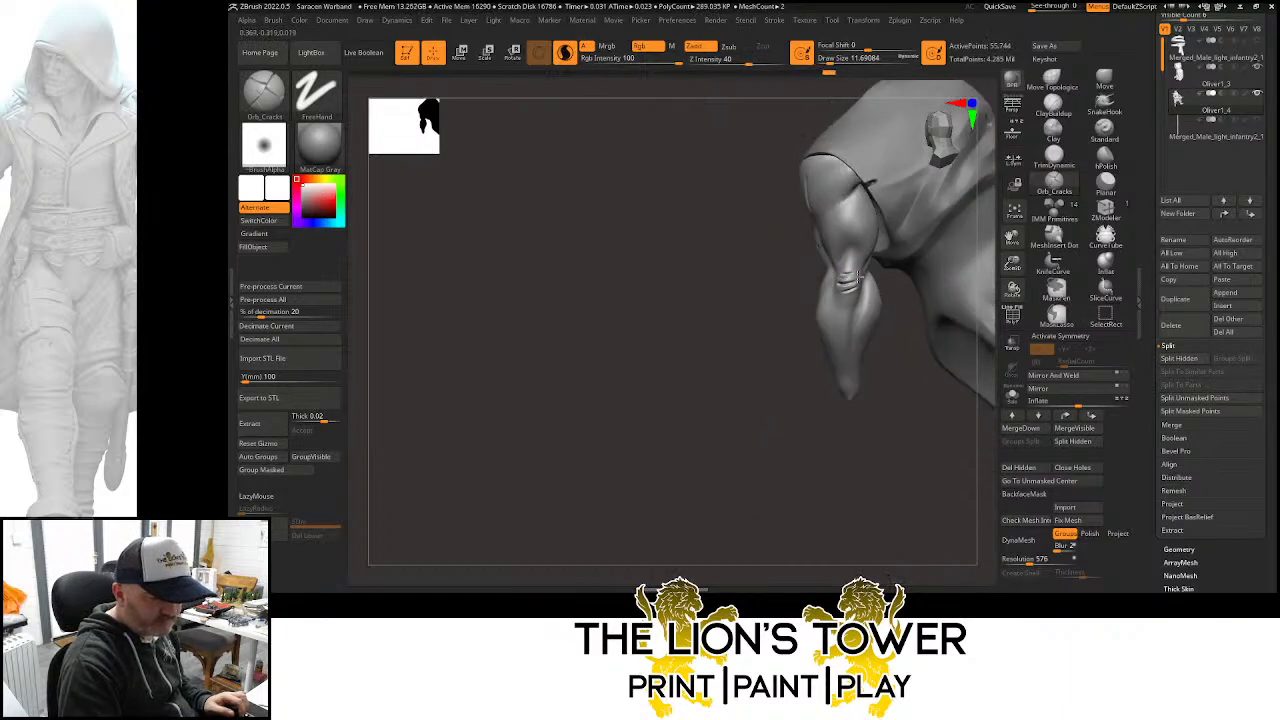
left_click_drag(837, 297, 839, 298)
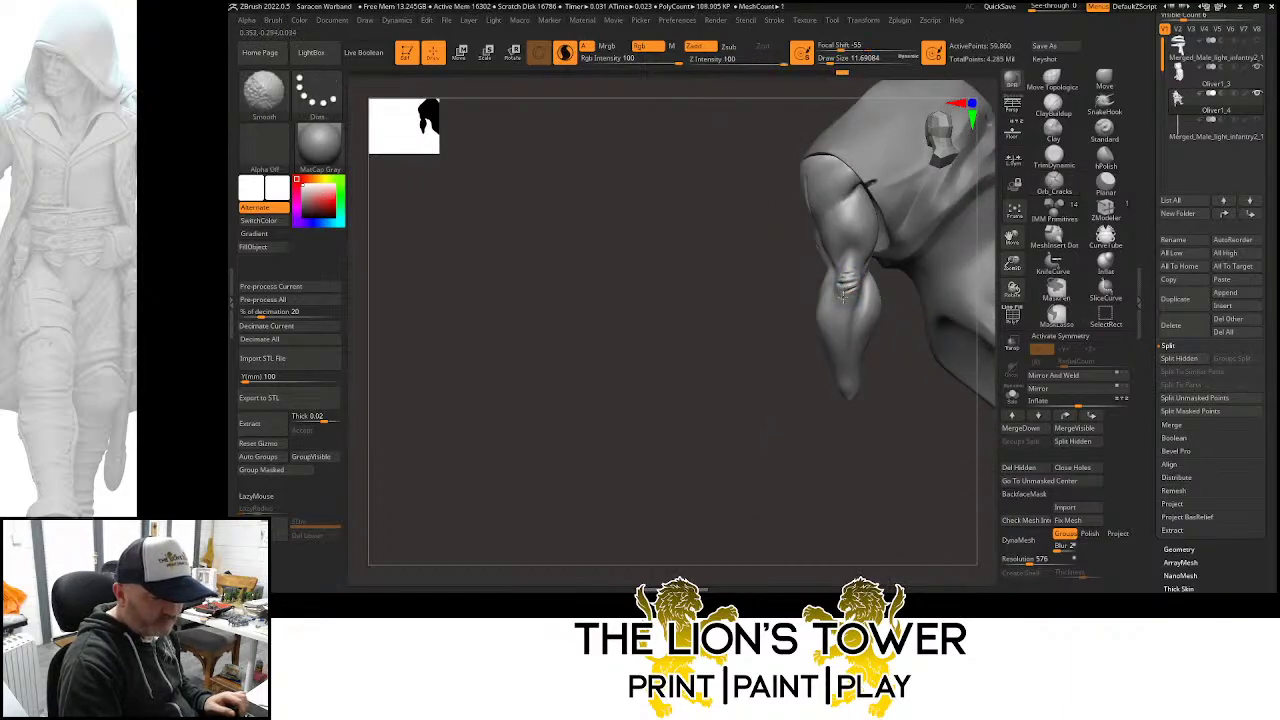
left_click_drag(900, 394, 975, 318)
left_click(954, 310, "ctrl+shift")
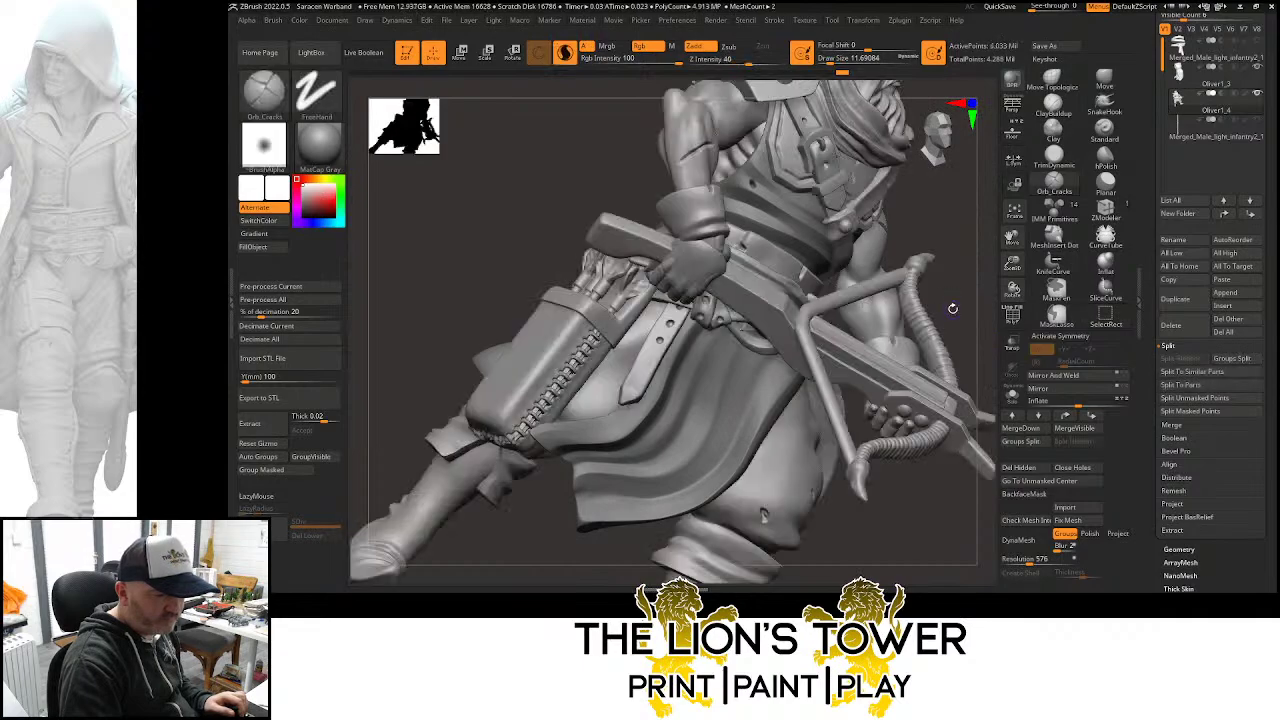
Isolate the arm at the crossbow's stock, carve cuts at its elbow and along the forearm, and show all parts again
left_click(855, 213, "ctrl+shift")
mouse_move(917, 197)
left_mouse_down()
mouse_move(1008, 232)
mouse_move(1059, 408)
left_mouse_up()
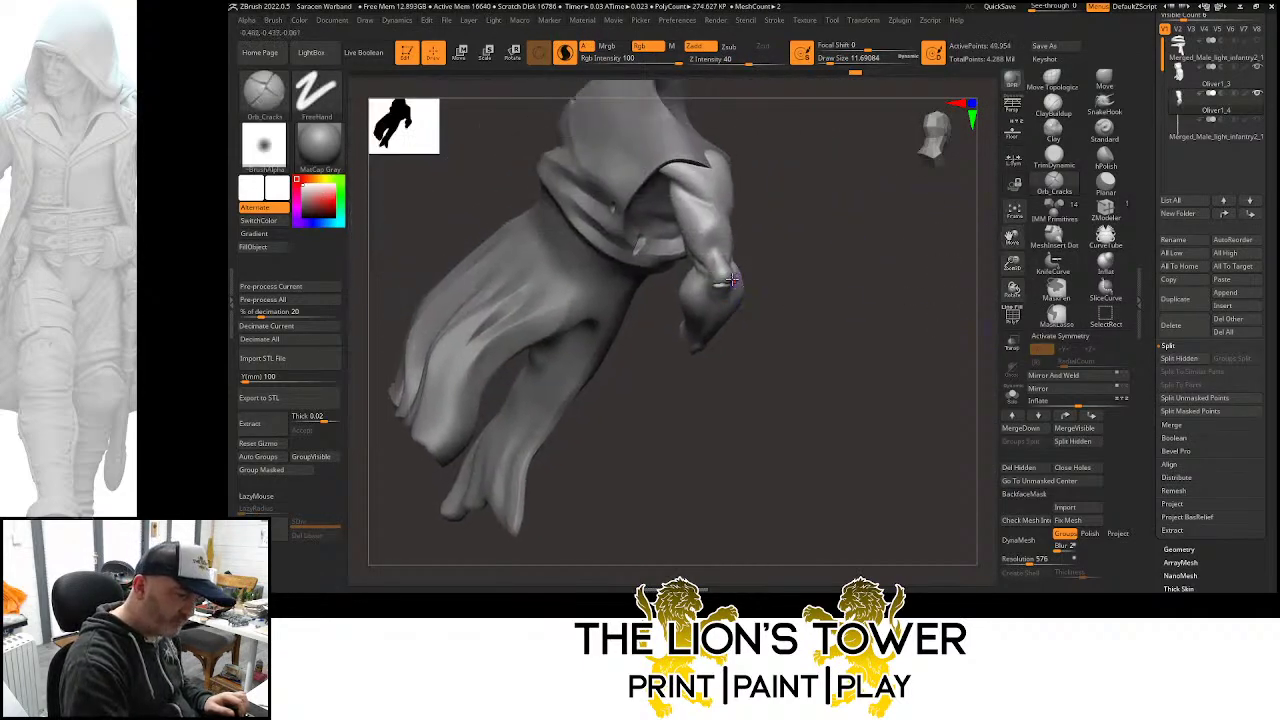
left_click_drag(766, 249, 717, 283, "shift")
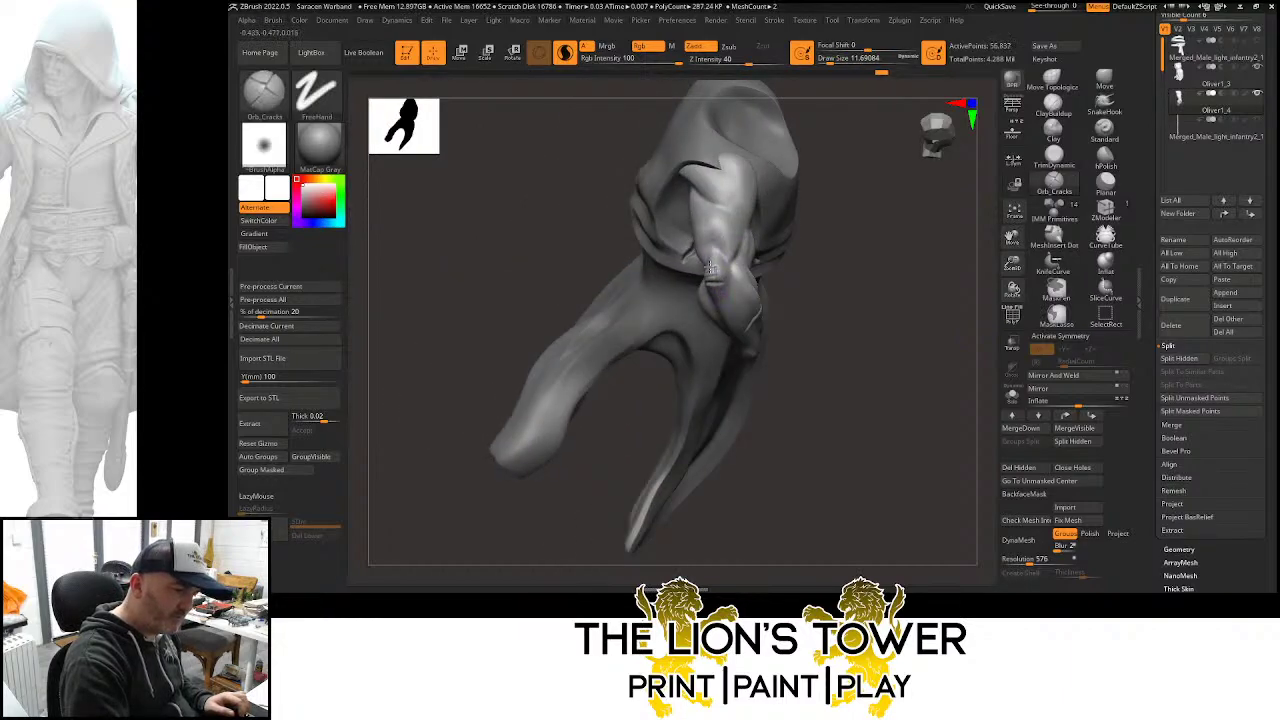
left_click_drag(864, 266, 823, 263)
key("ctrl+shift")
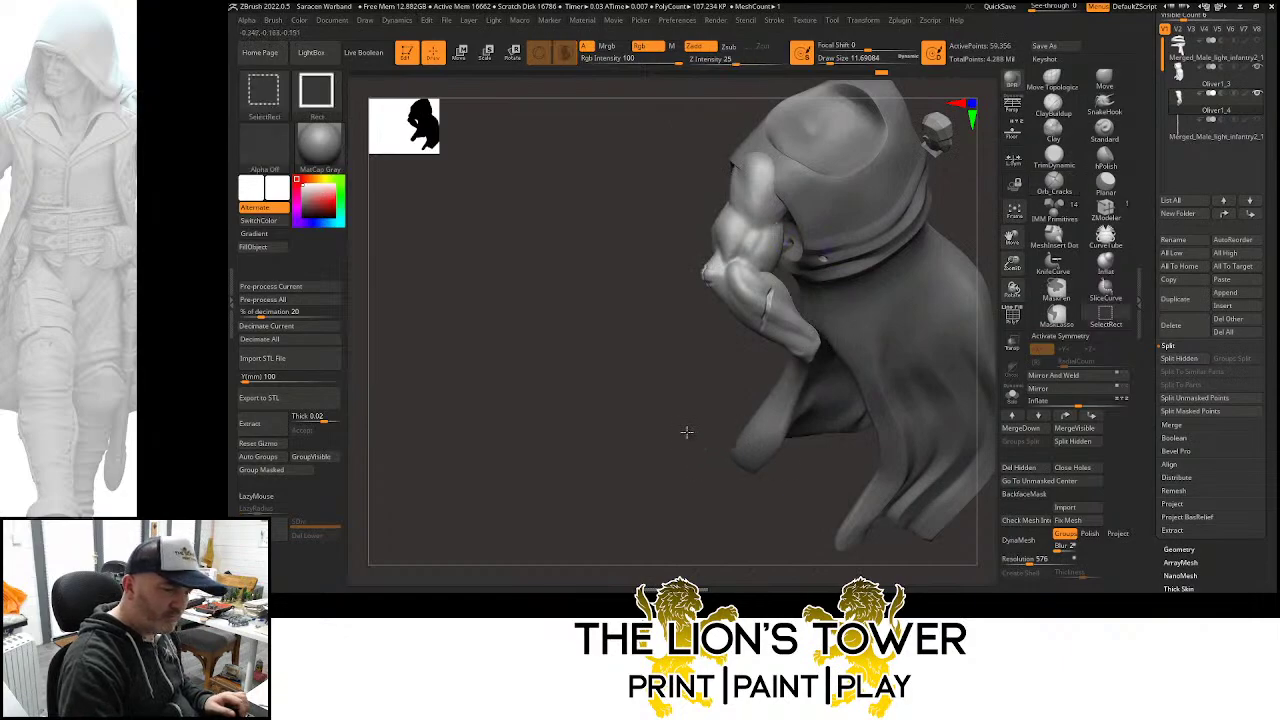
left_click(718, 401, "ctrl+shift")
Isolate the shoulder plate, crack the area around its central boss, nick its edges, and unhide the figure
left_click(778, 205, "ctrl+shift")
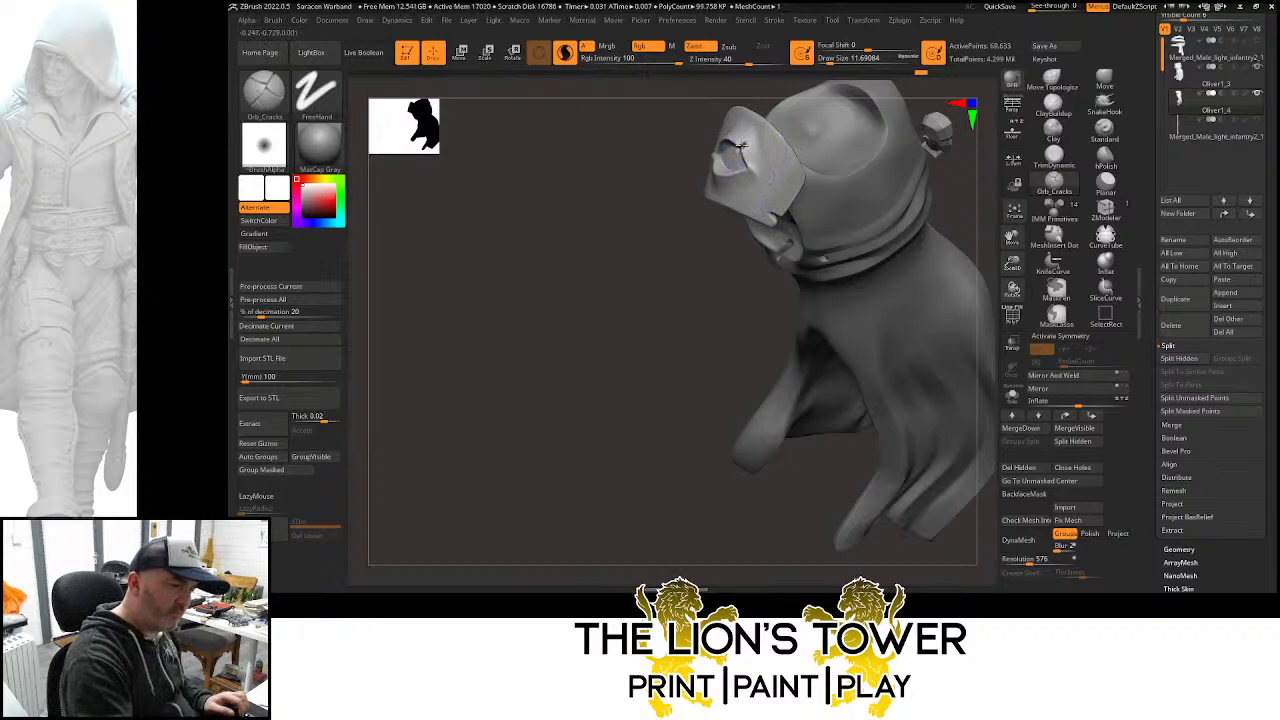
left_click_drag(683, 272, 715, 180)
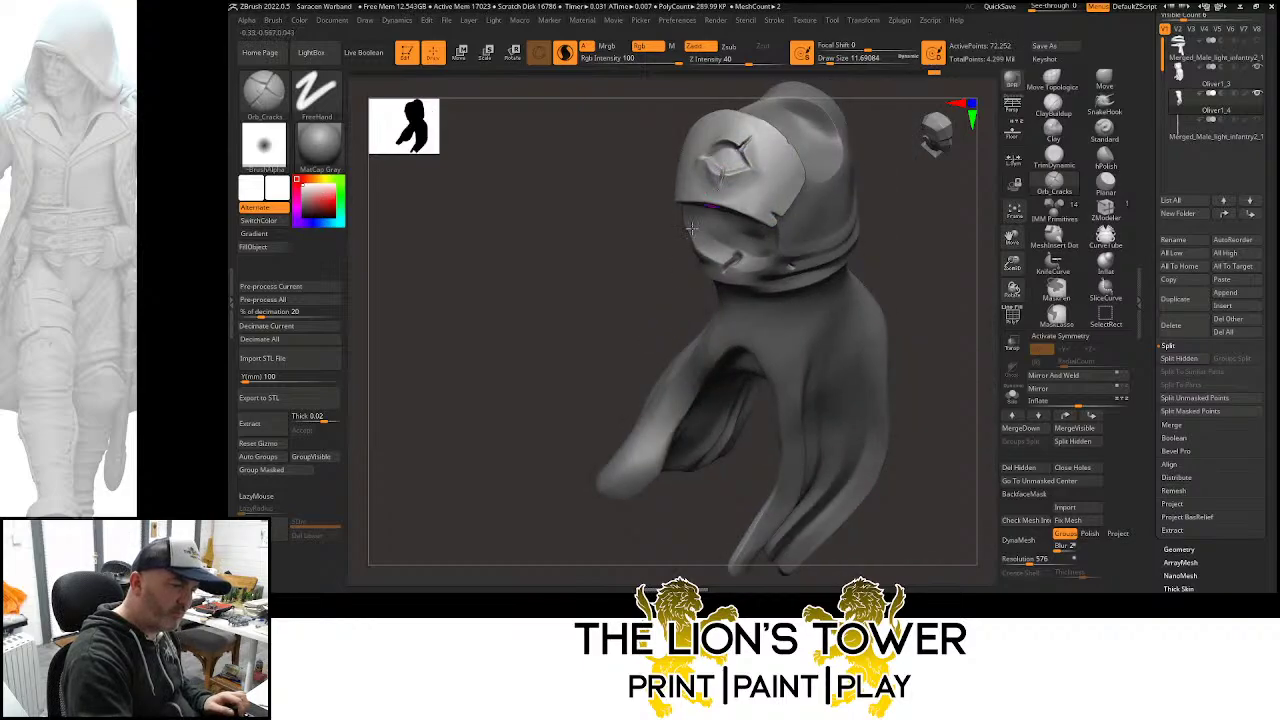
left_click(626, 303, "ctrl+shift")
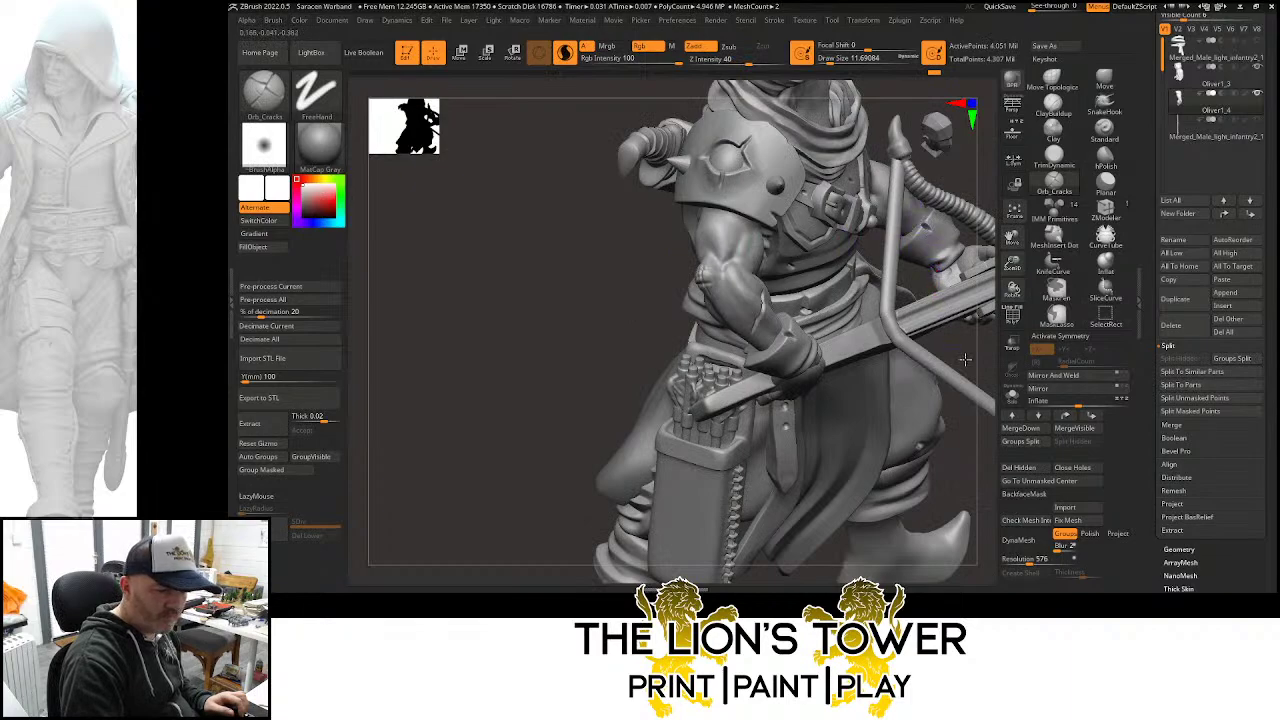
left_click_drag(965, 359, 968, 374)
left_click(678, 161, "ctrl+shift")
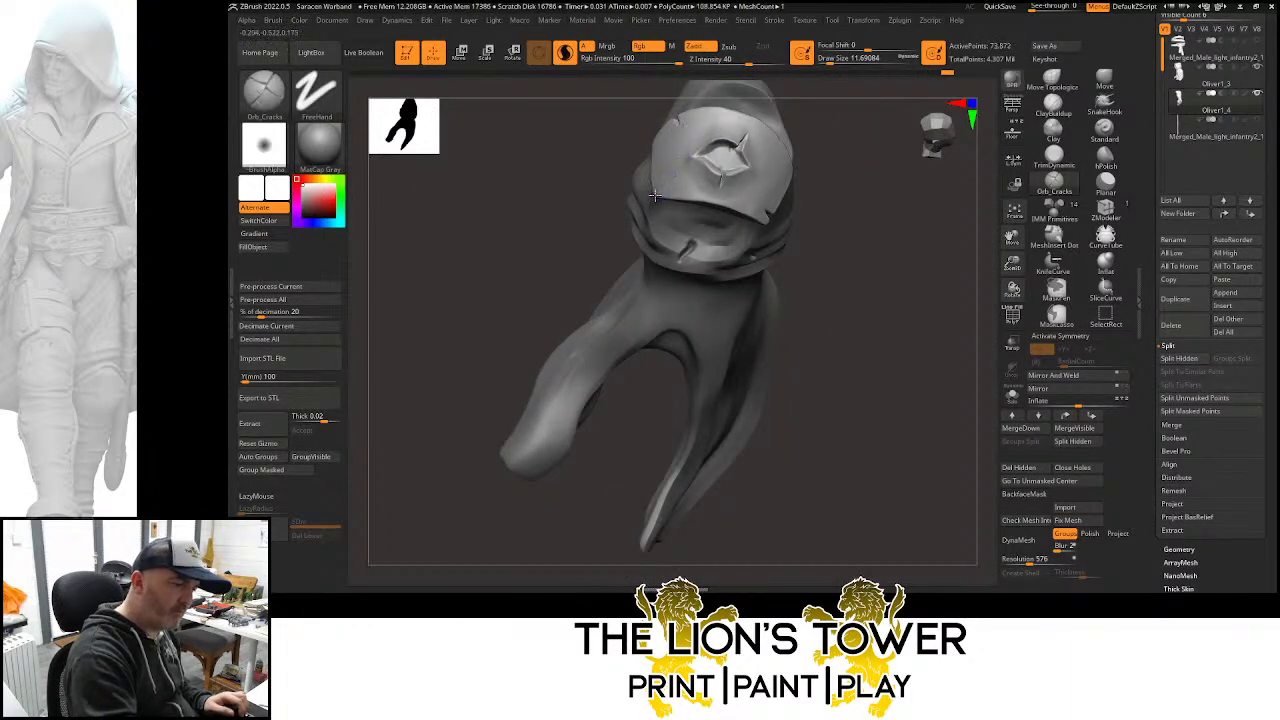
key("ctrl+shift")
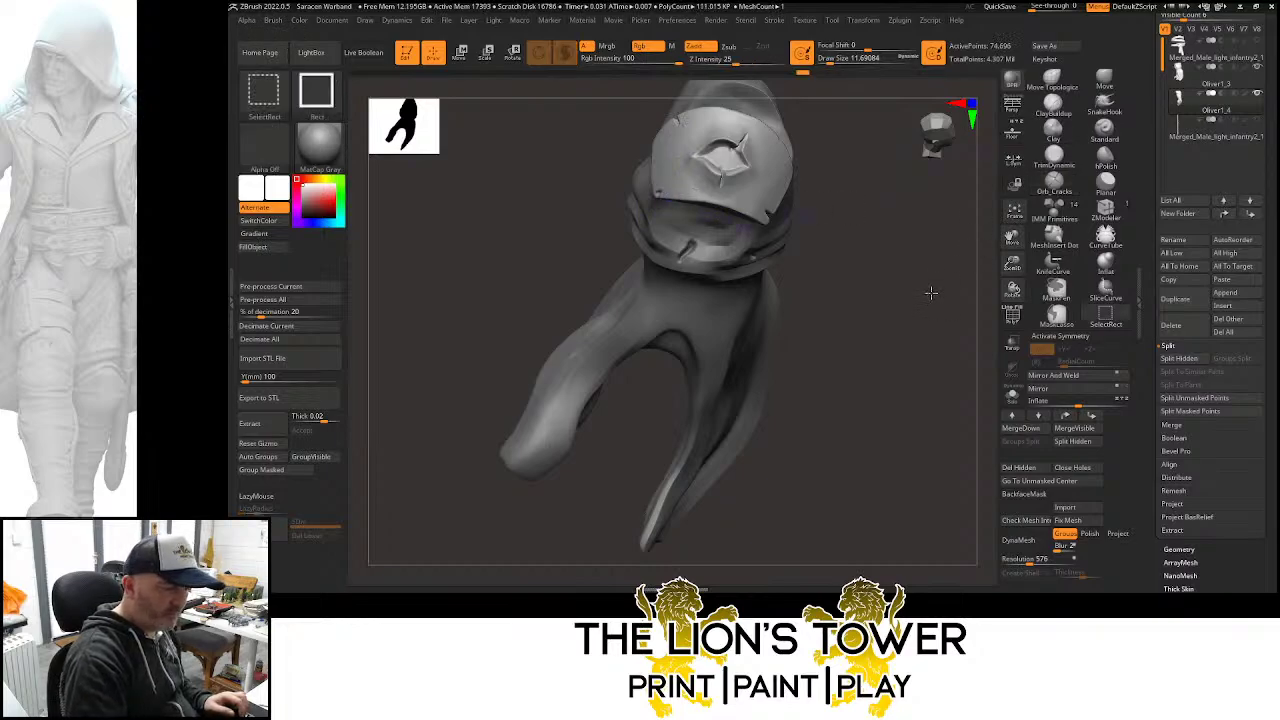
left_click(931, 293, "ctrl+shift")
Isolate the crossbow's stock, carve a few nicks into its butt end and sides, and show the whole figure again
left_click_drag(994, 266, 815, 227)
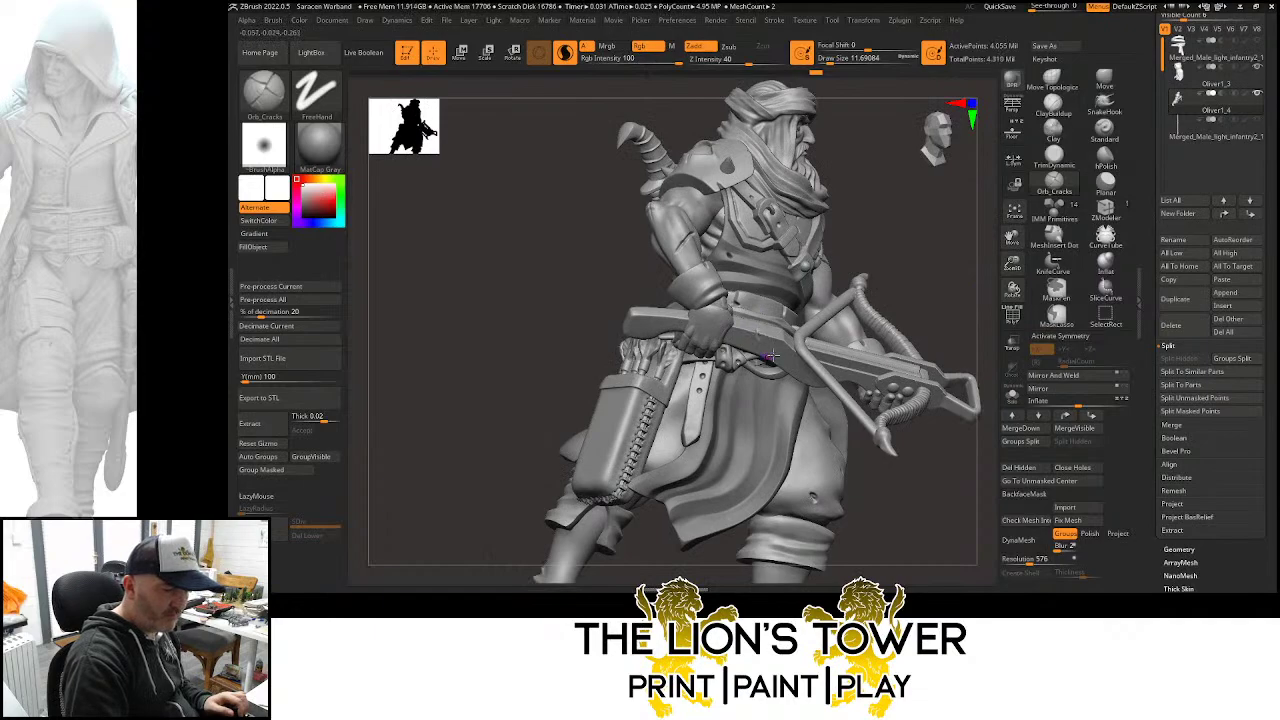
left_click_drag(890, 248, 884, 366)
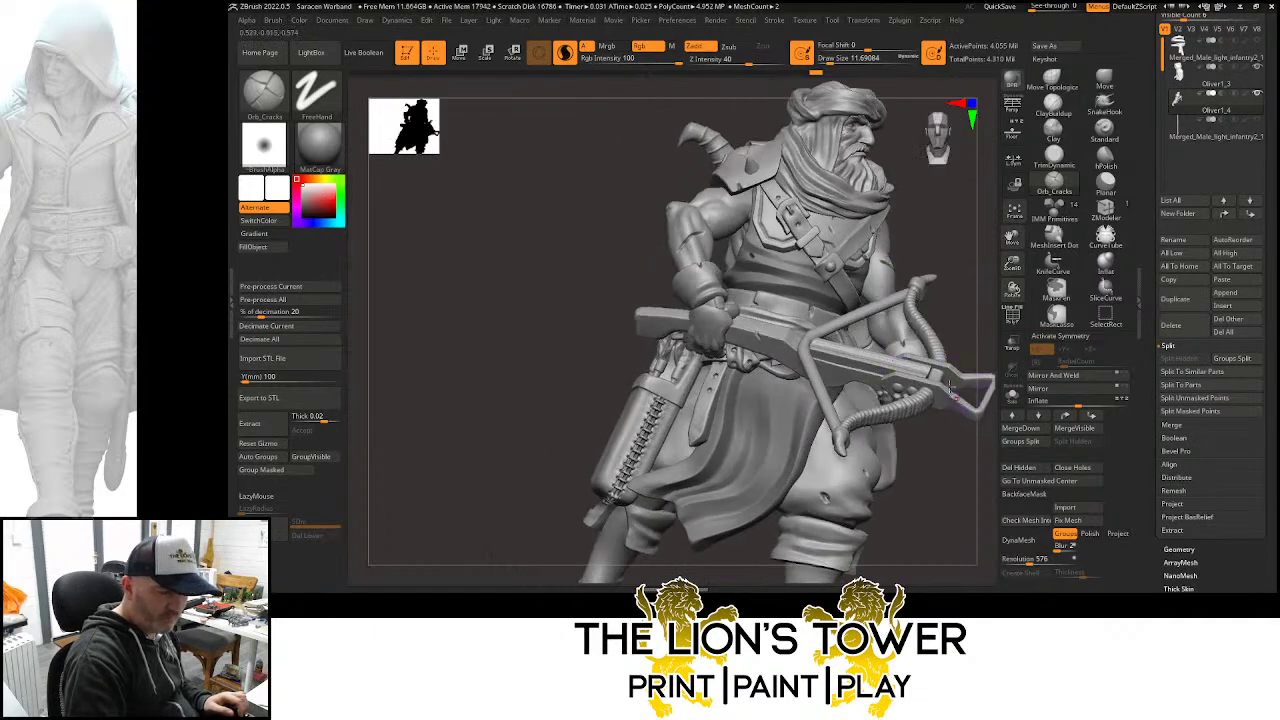
left_click_drag(950, 390, 646, 309)
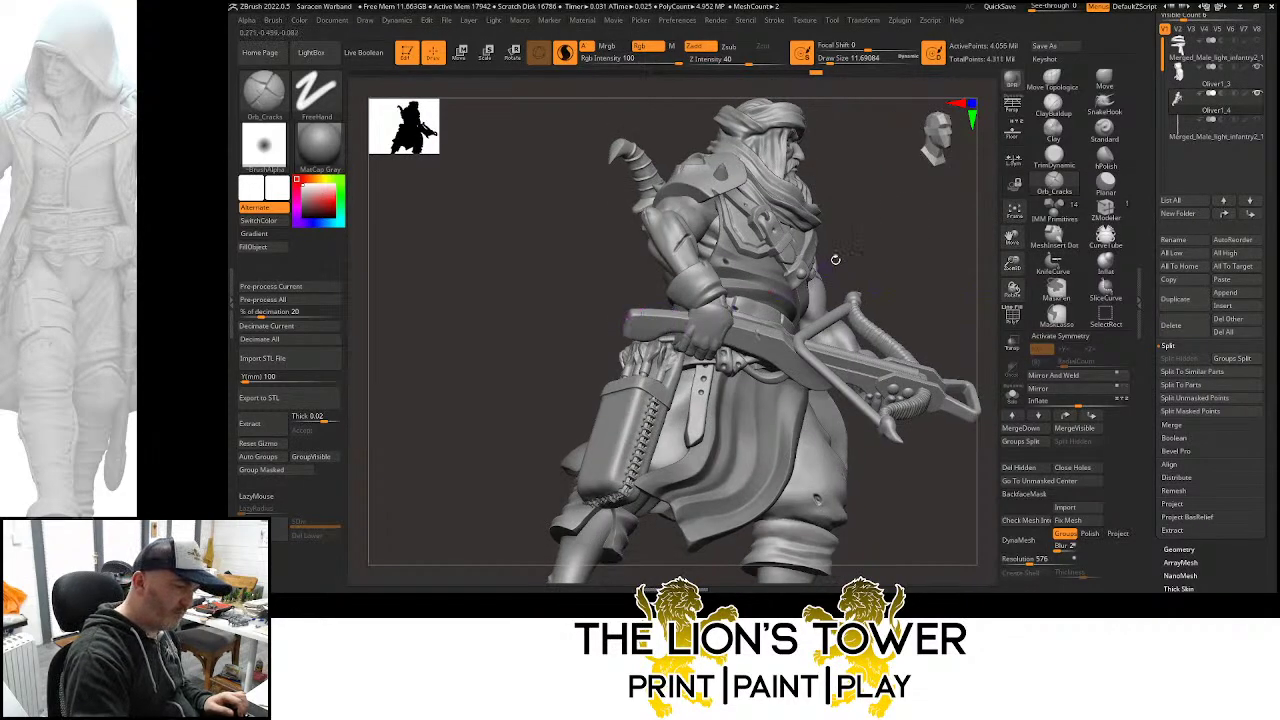
left_click_drag(835, 260, 826, 322)
left_click(633, 329, "ctrl+shift")
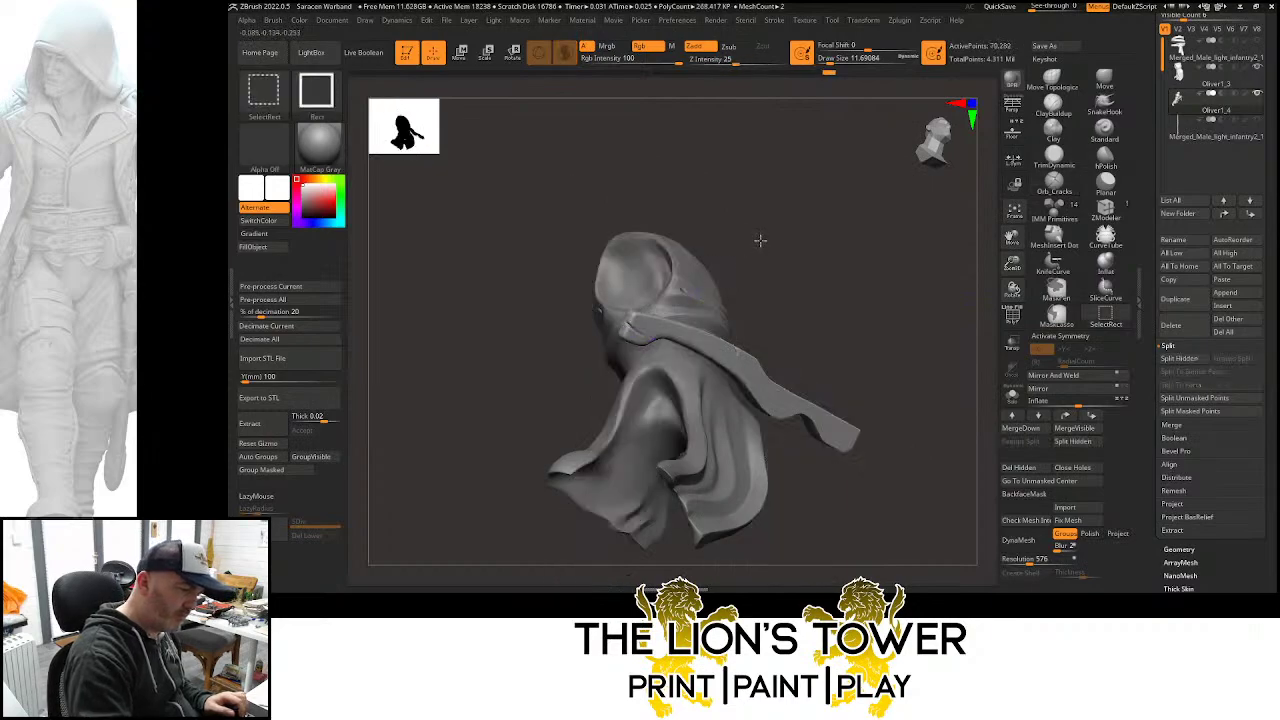
left_click(757, 242, "ctrl+shift")
Isolate the quiver, cut nicks into its rim and scratches near its base, and unhide the figure
left_click_drag(777, 260, 811, 257)
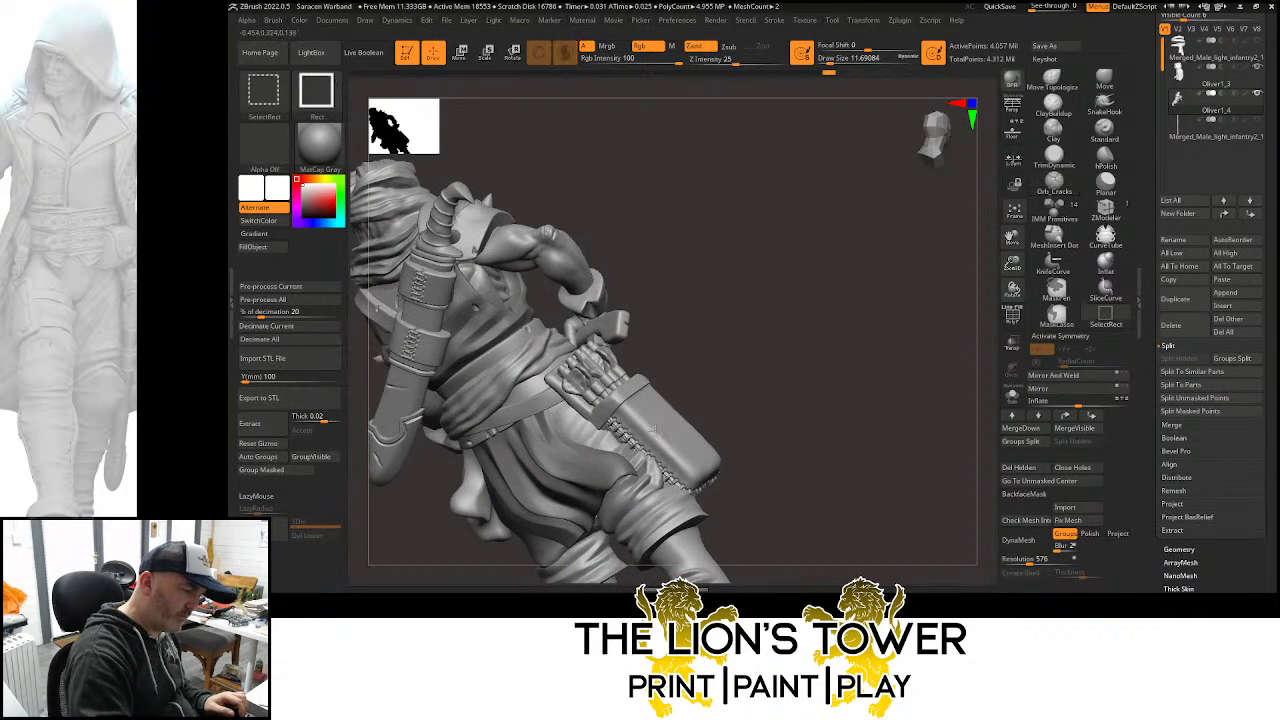
left_click(648, 430, "ctrl+shift")
mouse_move(652, 410)
left_mouse_down()
mouse_move(638, 368)
mouse_move(655, 377)
left_mouse_up()
left_click_drag(763, 346, 717, 384)
left_click_drag(707, 456, 718, 454)
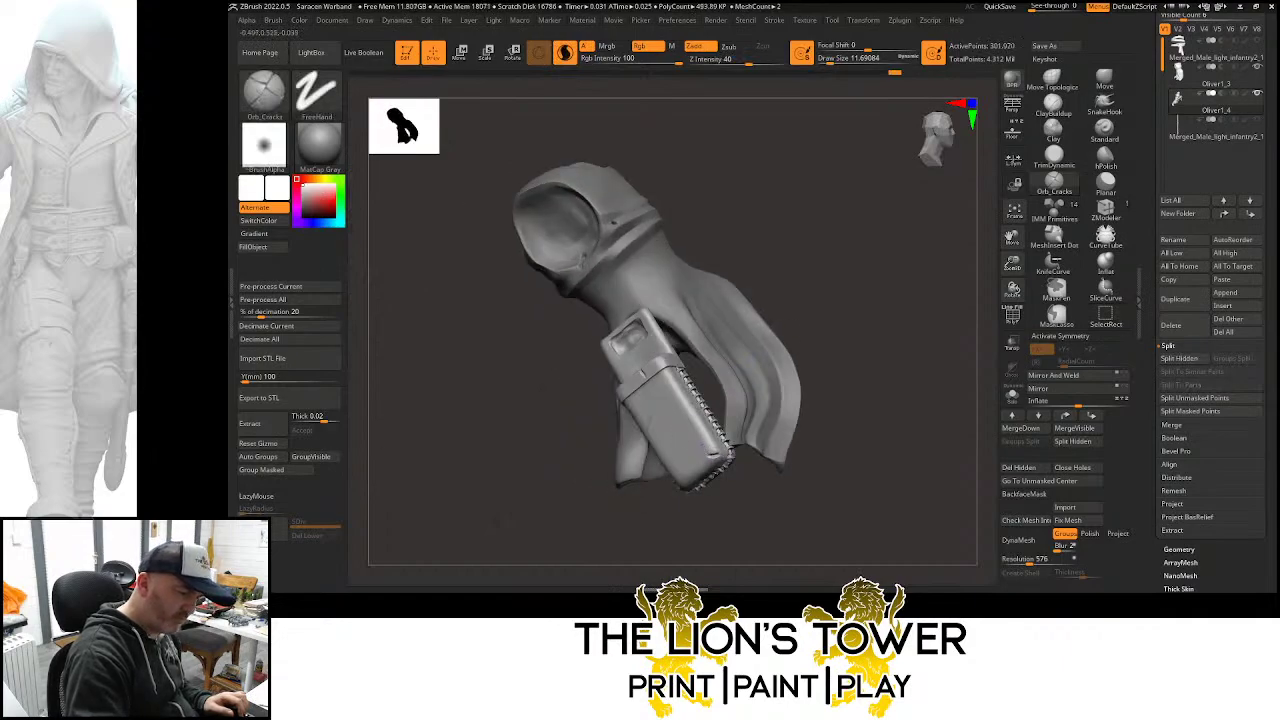
left_click(697, 468)
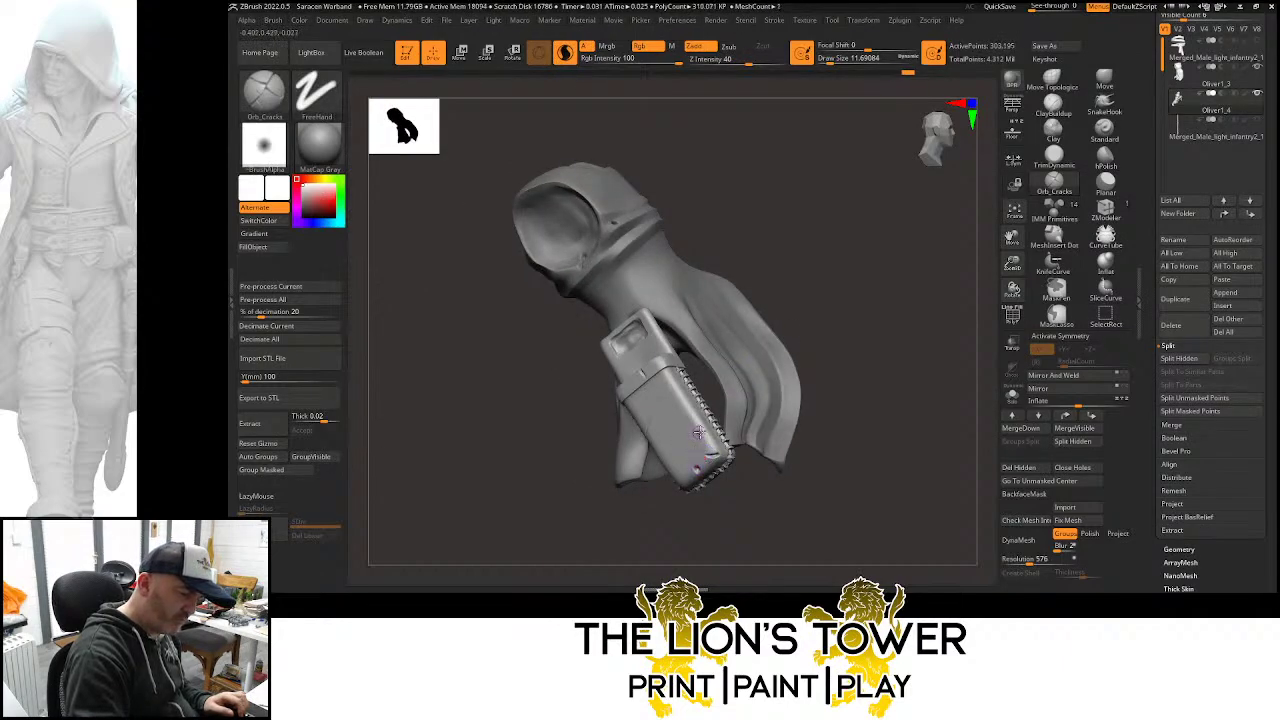
left_click(851, 330, "ctrl+shift")
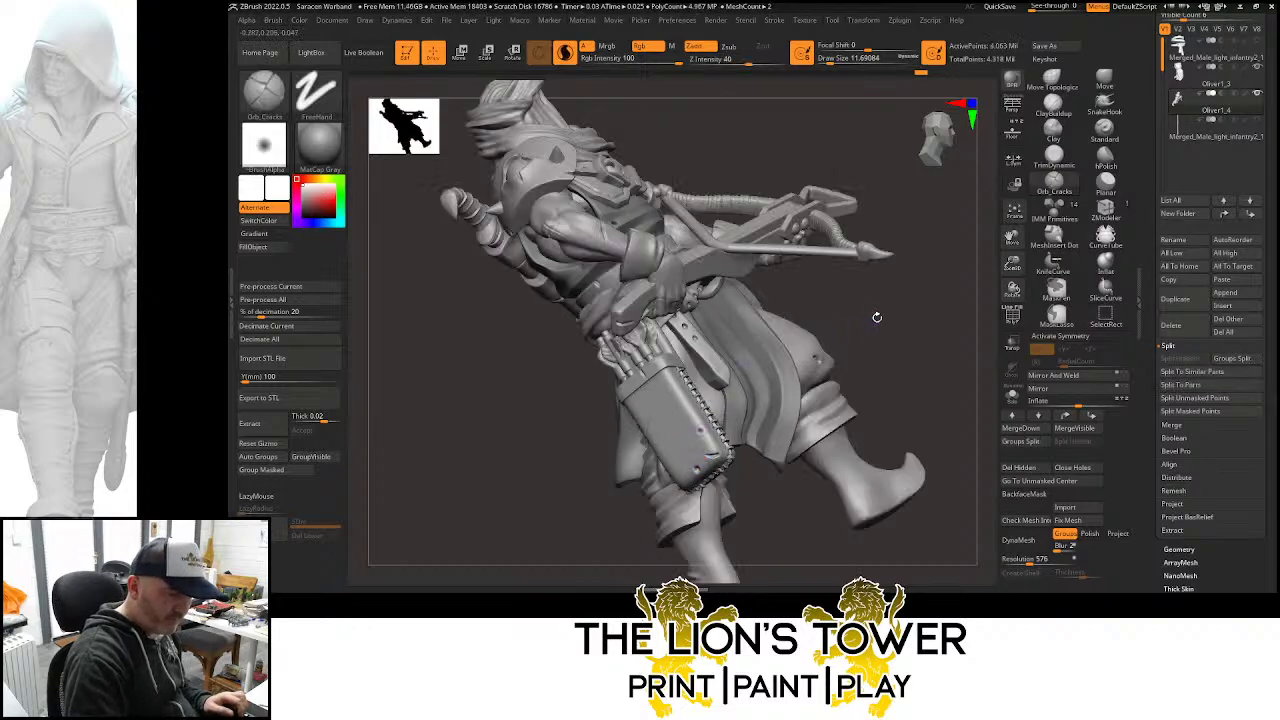
Isolate the trouser cuff of the leg below the quiver, carve small tears along its hem, and unhide the figure
left_click_drag(878, 318, 961, 280)
left_click_drag(1012, 238, 1095, 80)
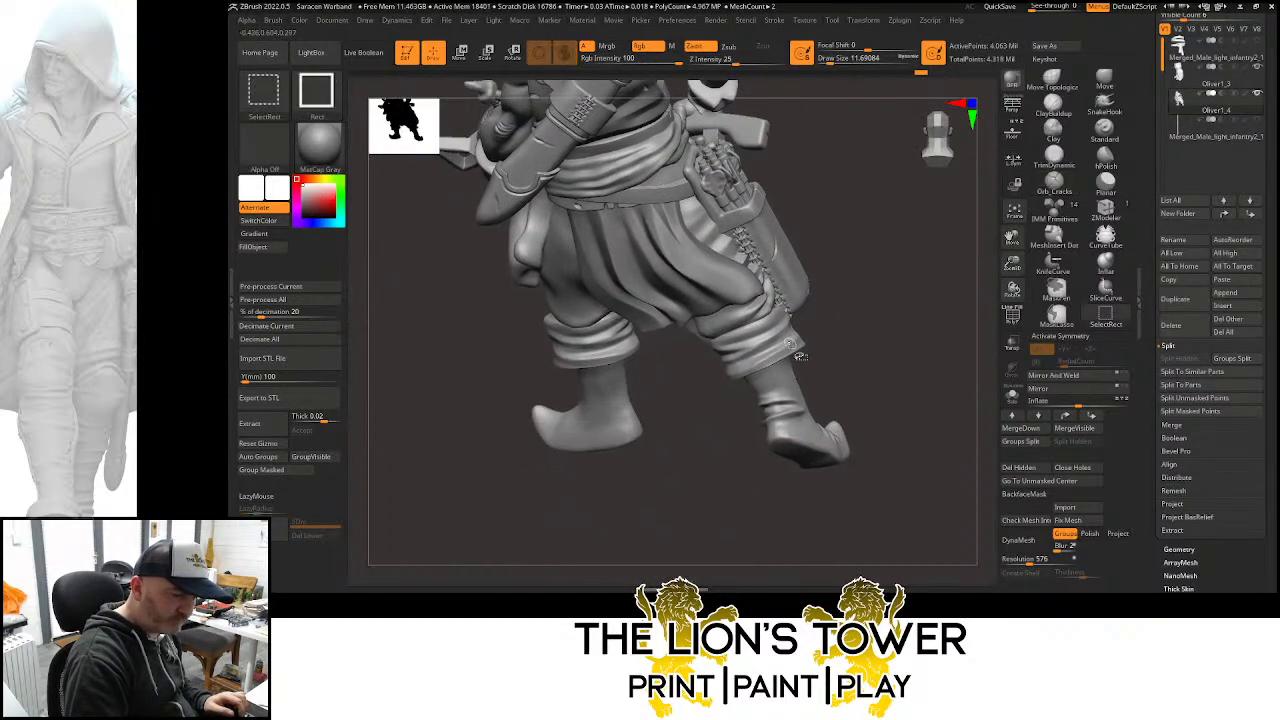
left_click(797, 345, "ctrl+shift")
left_click_drag(870, 305, 796, 331)
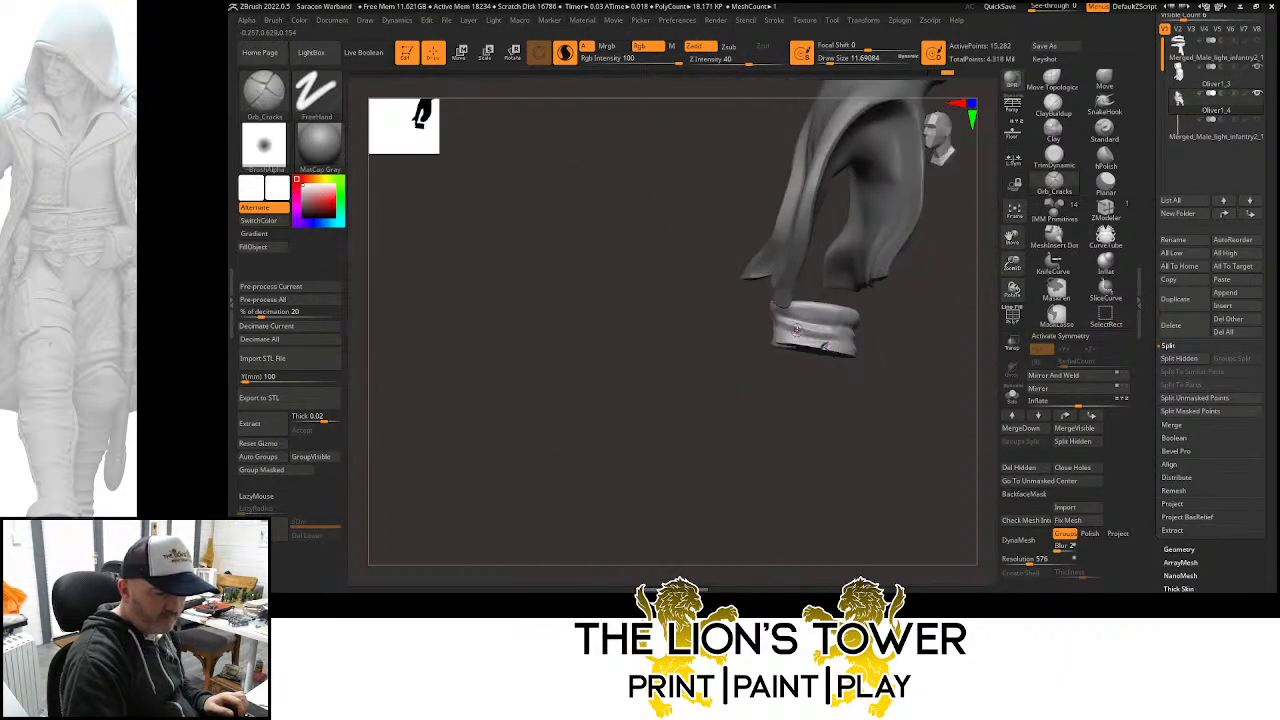
left_click(933, 341, "ctrl+shift")
Isolate the trouser cuff of the other leg, carve tears around its folds and hem, and show all parts again
left_click_drag(946, 357, 1000, 342)
left_click(940, 278, "ctrl+shift")
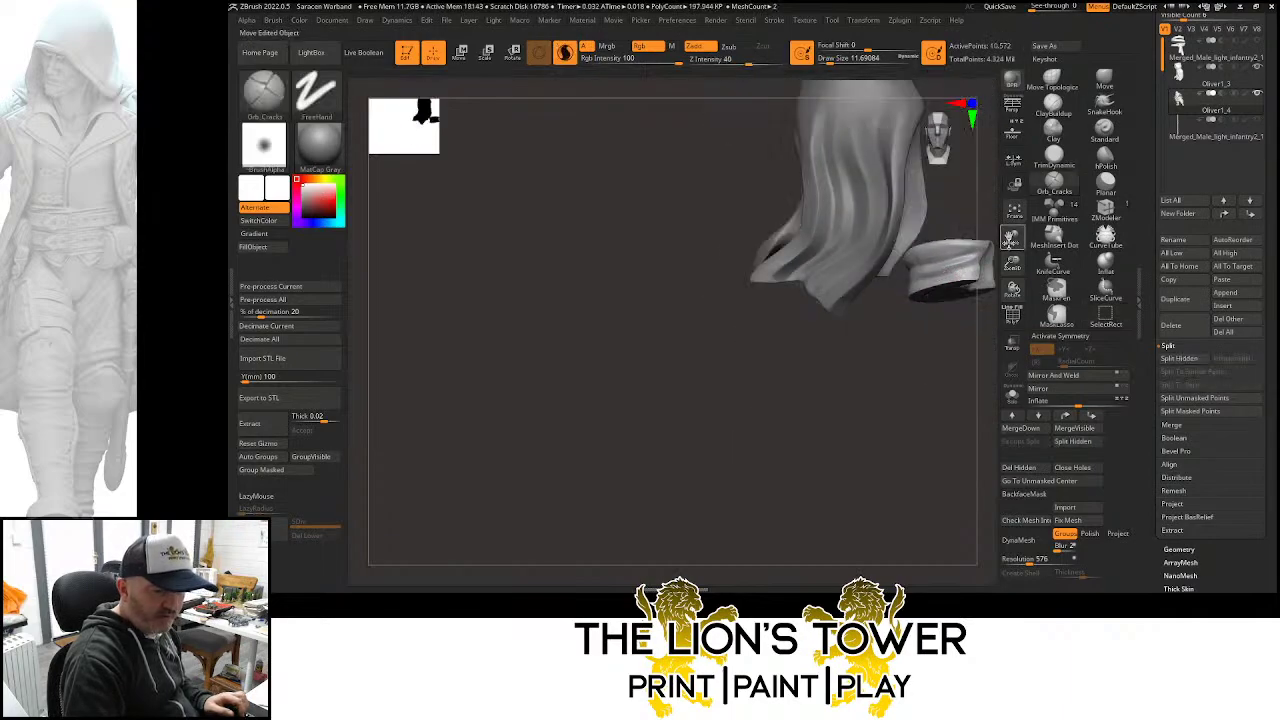
left_click_drag(940, 278, 857, 318)
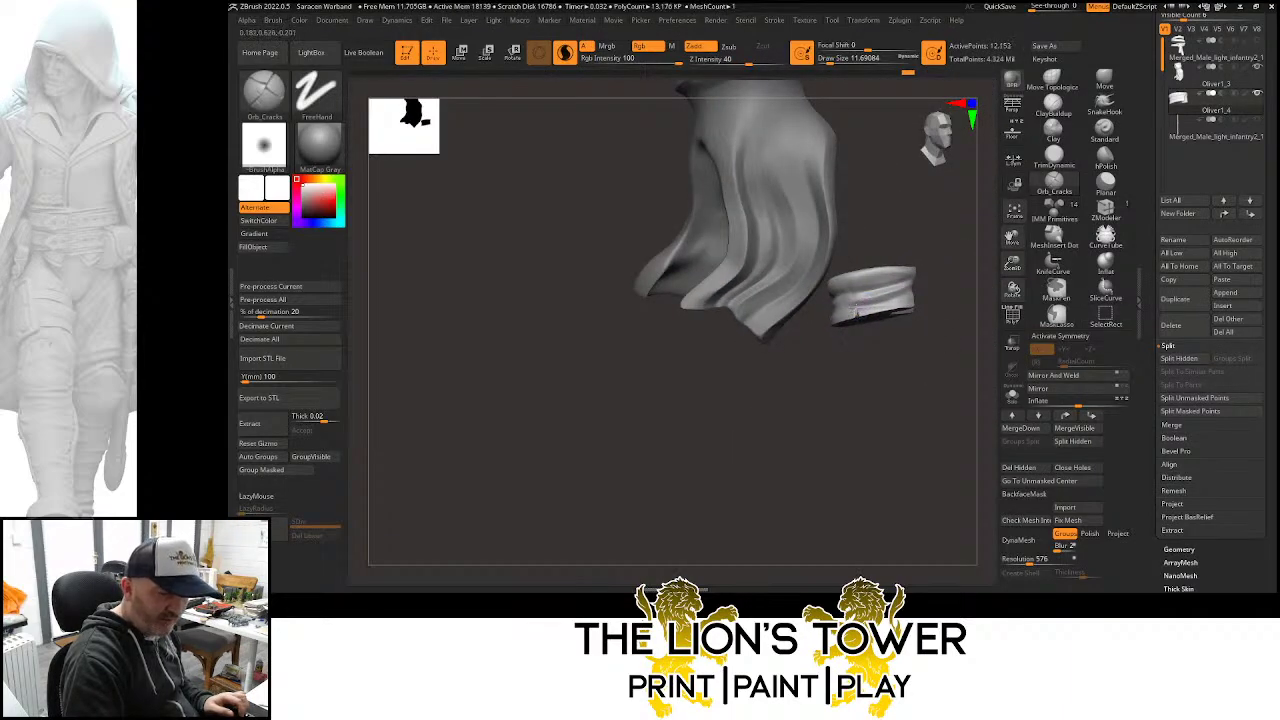
mouse_move(952, 287)
left_mouse_down()
mouse_move(868, 285)
mouse_move(836, 300)
left_mouse_up()
left_click_drag(854, 358, 842, 352)
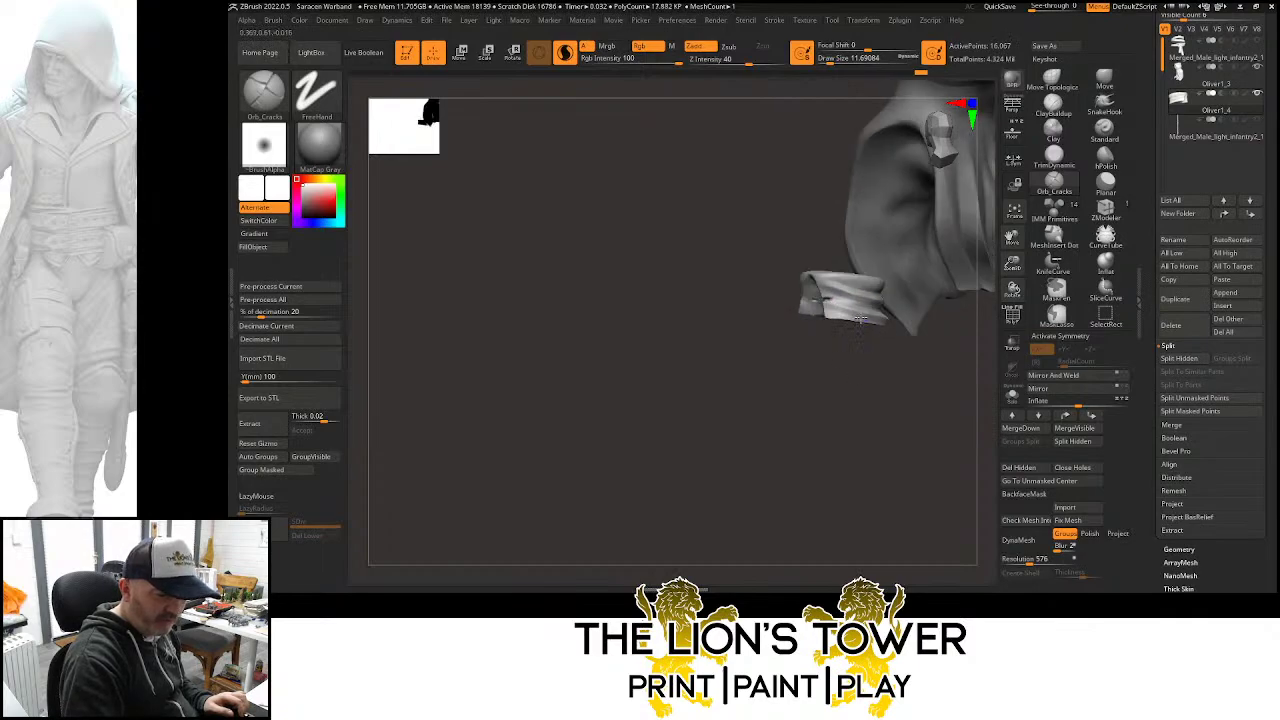
left_click(893, 399, "ctrl+shift")
Isolate the boot of the leg away from the quiver and sculpt a crease across its ankle using ClayBuildup
mouse_move(934, 397)
left_mouse_down()
mouse_move(878, 392)
mouse_move(875, 360)
left_mouse_up()
left_click(836, 376, "ctrl+shift")
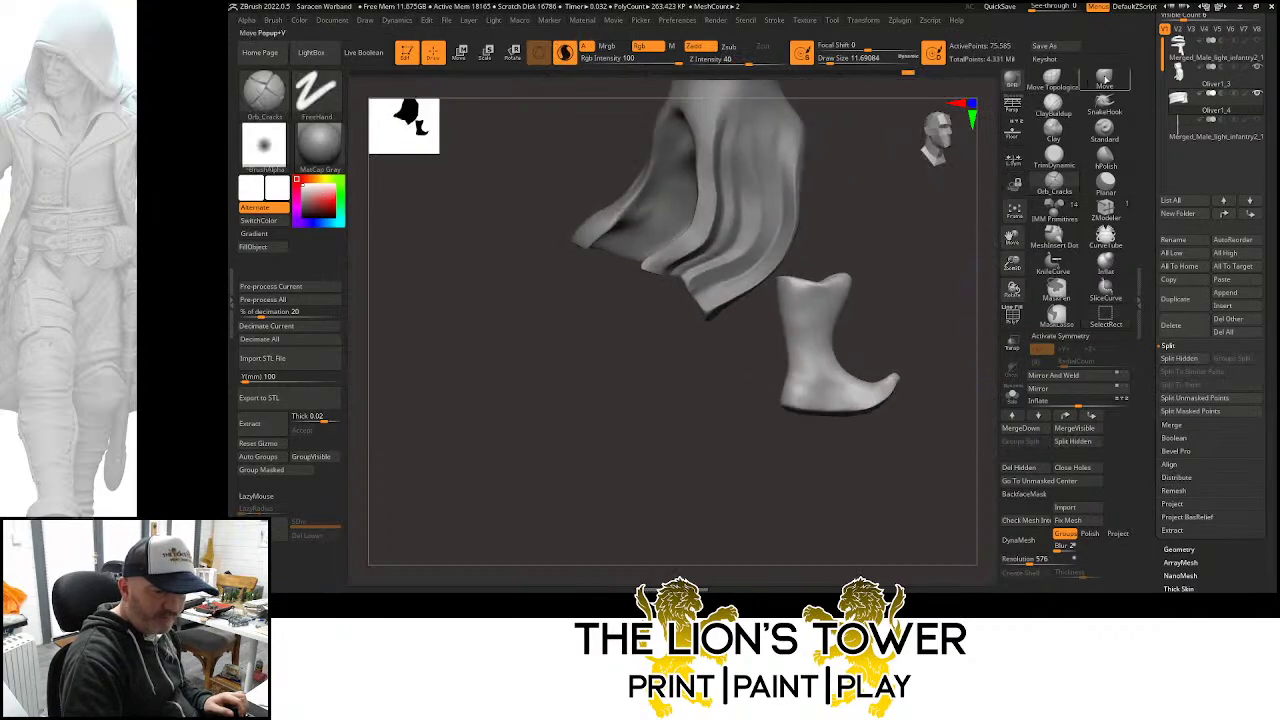
left_click(1054, 80)
left_click(1054, 104)
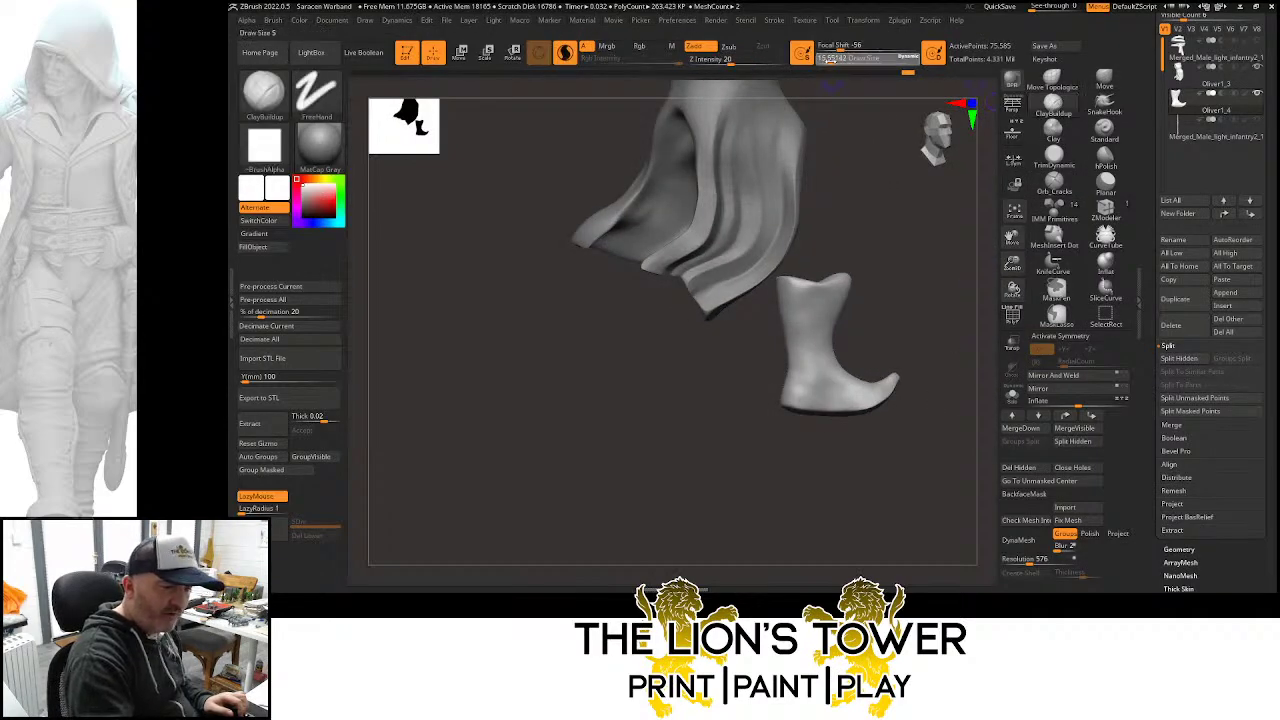
left_click_drag(912, 203, 839, 372)
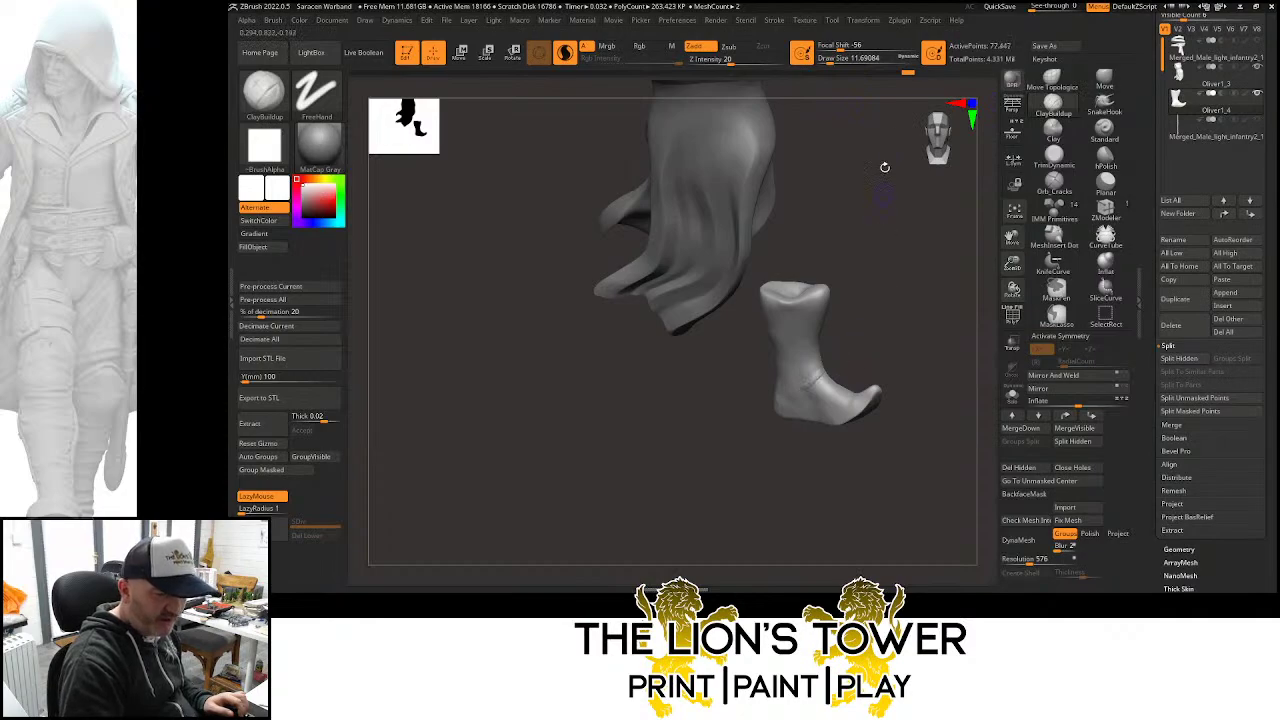
Switch to the Orb_Cracks brush with Z Intensity 27 and a draw size of about 23.3, and turn off Sculptris Pro
left_click(1054, 180)
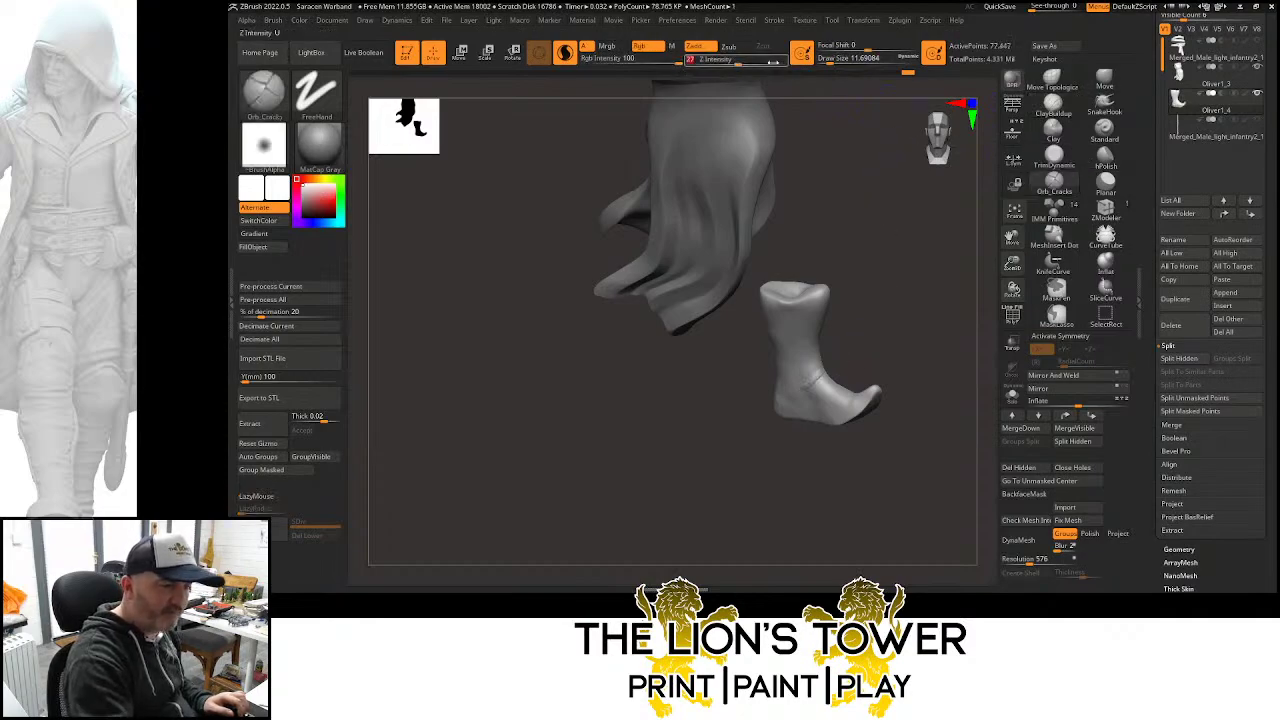
left_click(834, 62)
left_click(565, 52)
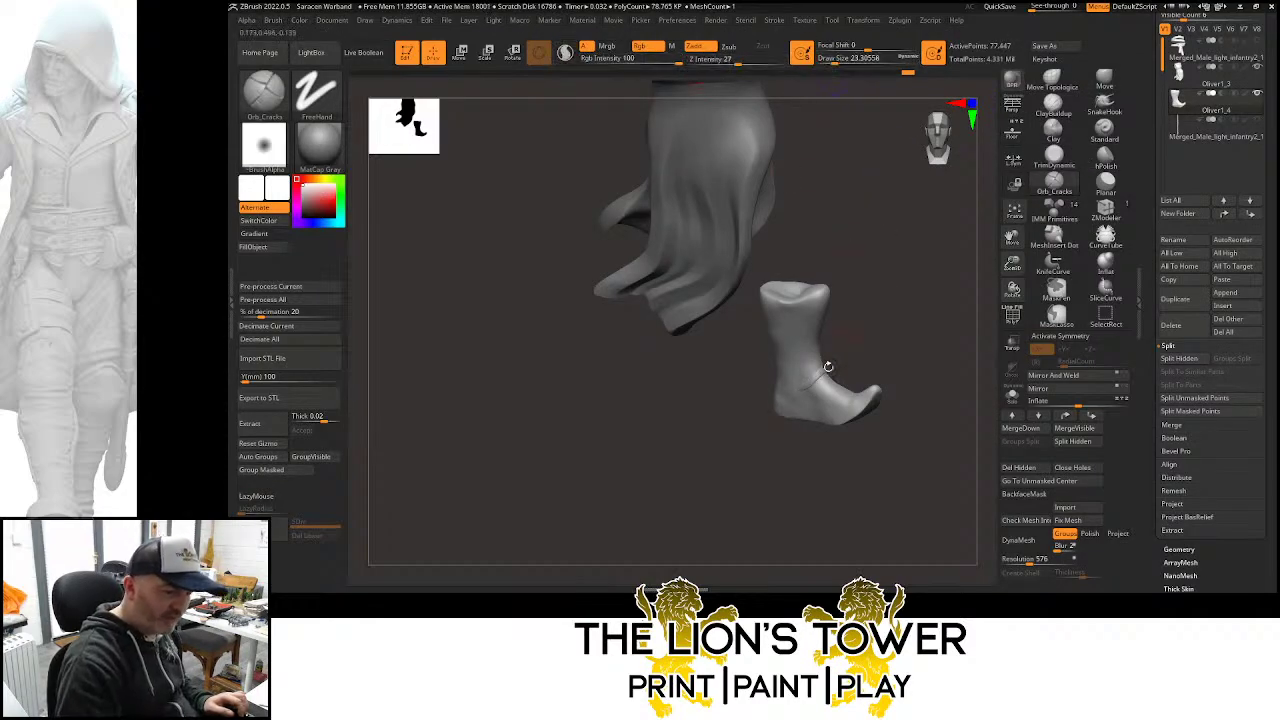
Try to carve creases around the isolated boot's ankle and across its foot
left_click_drag(808, 388, 824, 370, "shift")
mouse_move(874, 354)
left_mouse_down()
mouse_move(861, 372)
mouse_move(812, 382)
left_mouse_up()
mouse_move(874, 354)
left_mouse_down()
mouse_move(862, 360)
mouse_move(909, 329)
mouse_move(908, 343)
mouse_move(814, 393)
mouse_move(837, 374)
mouse_move(829, 414)
mouse_move(808, 428)
left_mouse_up()
left_click_drag(862, 421, 814, 424)
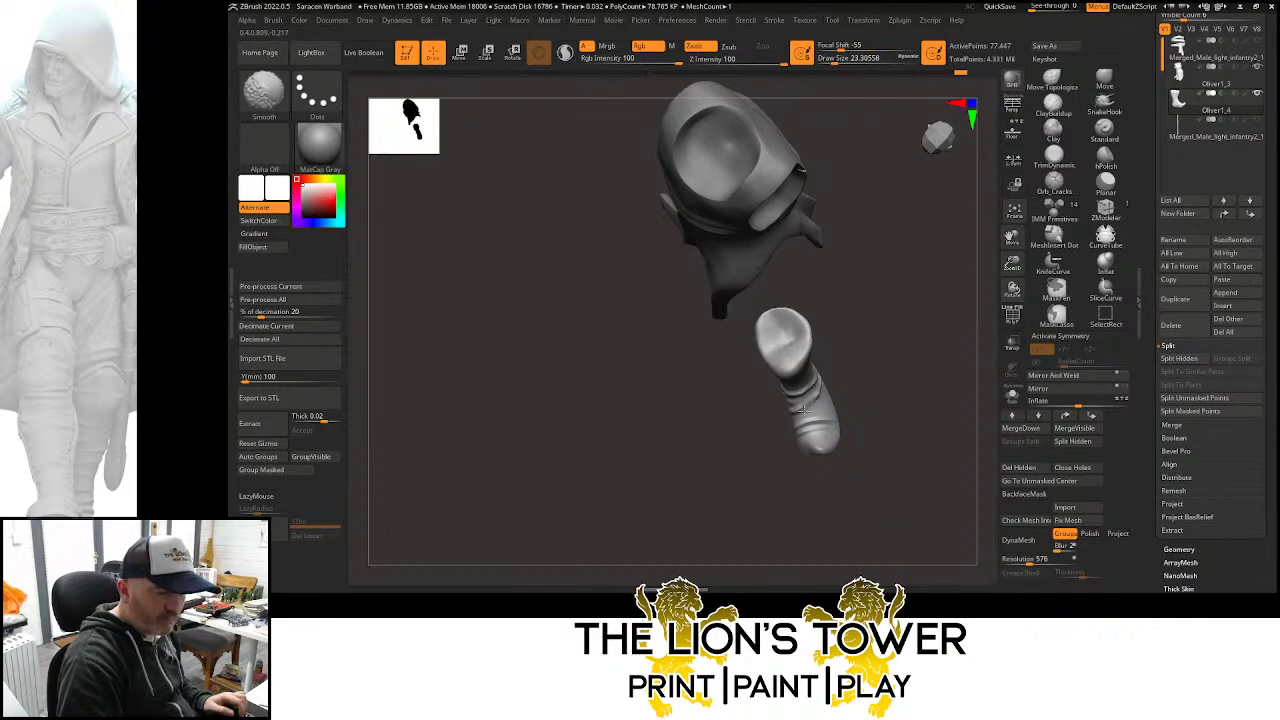
Undo the latest series of crease strokes on the boot
key("ctrl+z")
key("ctrl+z")
key("ctrl+z")
key("ctrl+z")
key("ctrl+z")
key("ctrl+z")
key("ctrl+z")
key("ctrl+z")
key("ctrl+z")
key("ctrl+z")
key("ctrl+z")
key("ctrl+z")
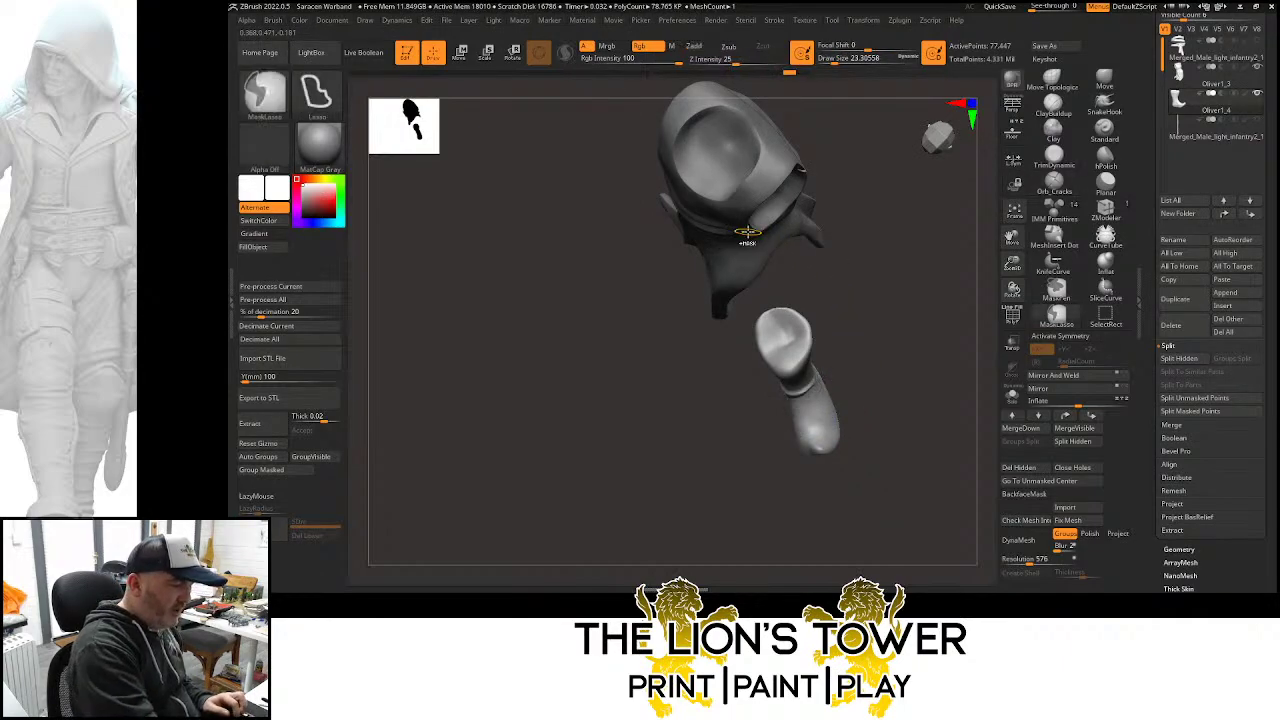
key("ctrl+z")
Carve creases around the ankle and across the foot of the isolated boot using Orb_Cracks with LazyMouse on
left_click_drag(894, 341, 860, 340)
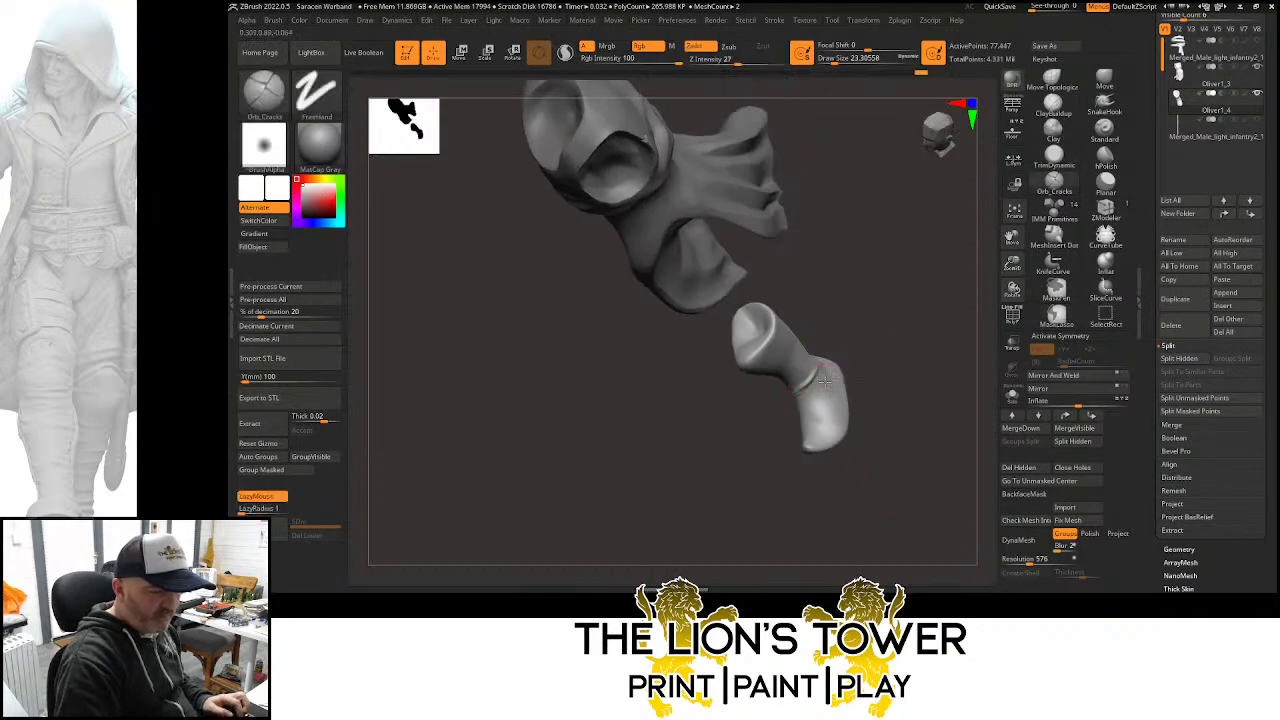
left_click_drag(794, 400, 823, 389)
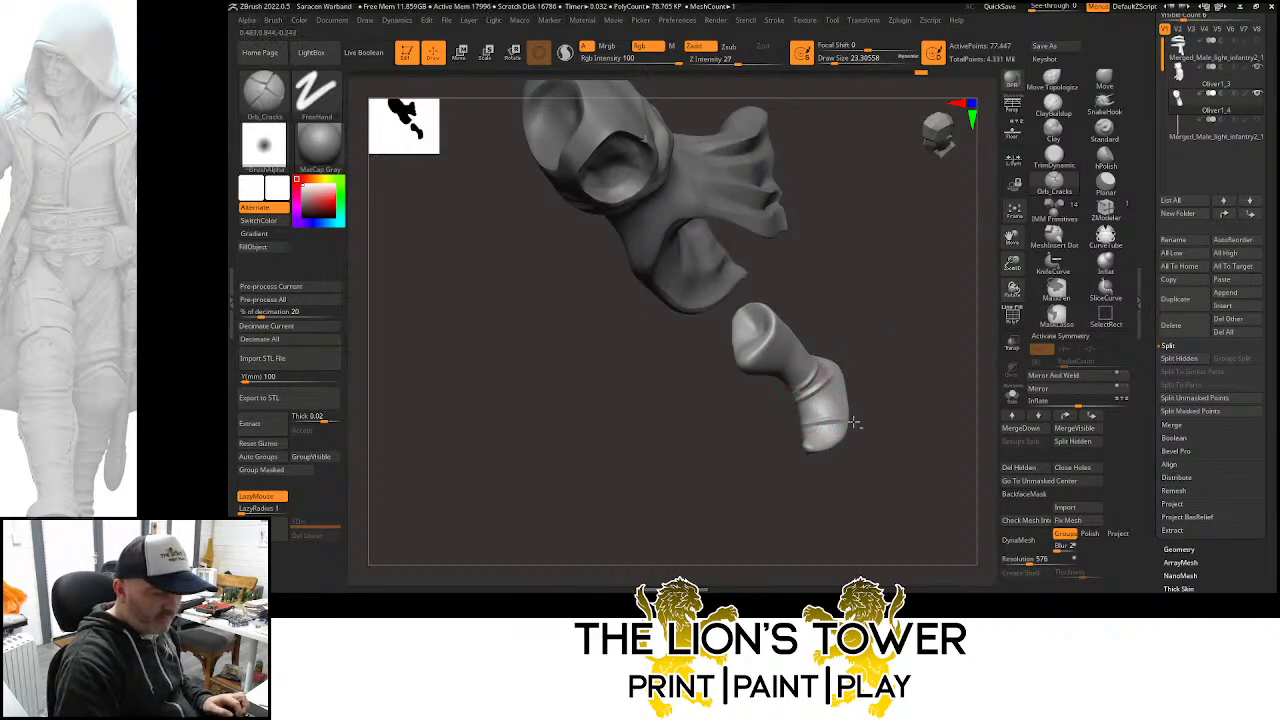
right_click_drag(853, 423, 849, 385)
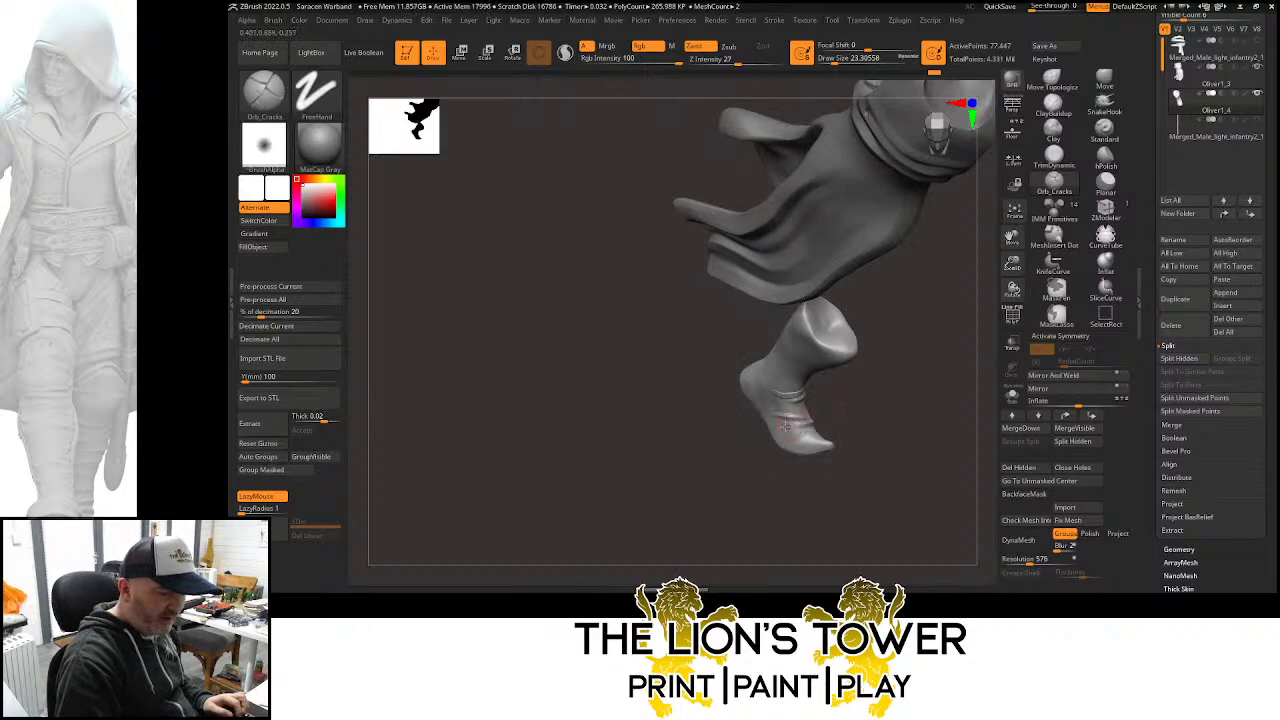
mouse_move(786, 426)
left_mouse_down()
mouse_move(858, 412)
mouse_move(863, 363)
left_mouse_up()
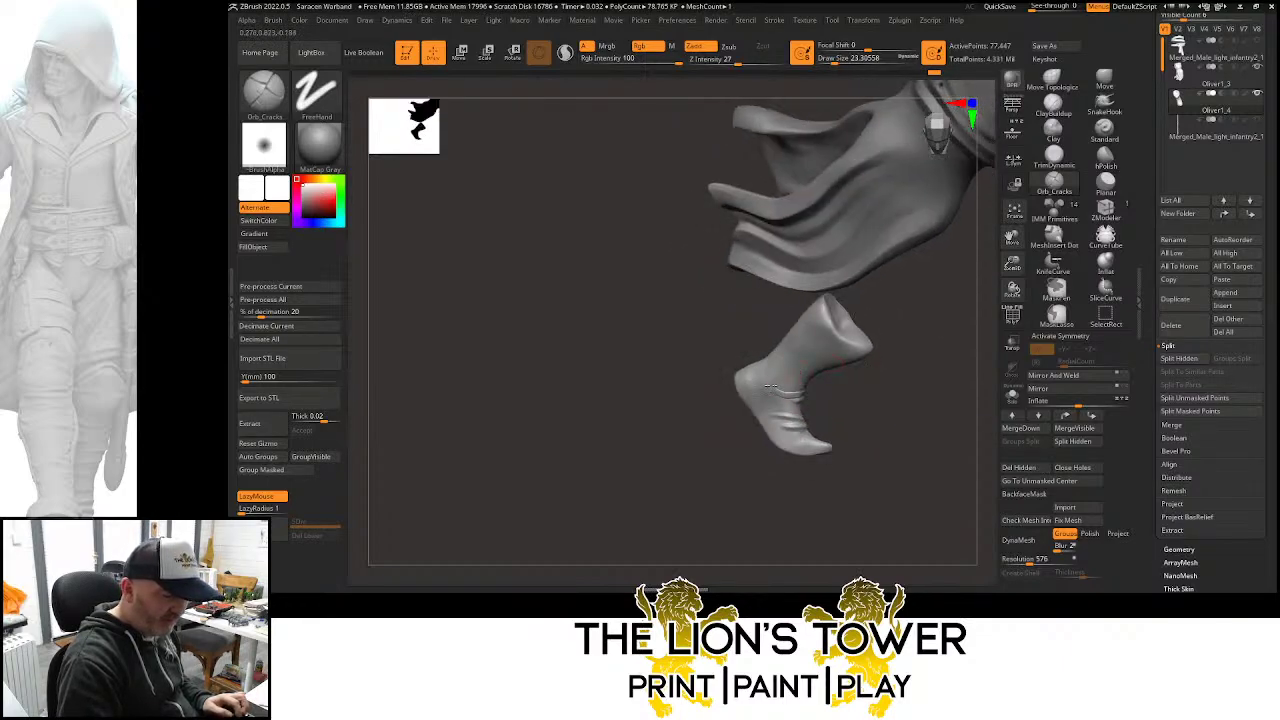
right_click_drag(840, 374, 785, 362)
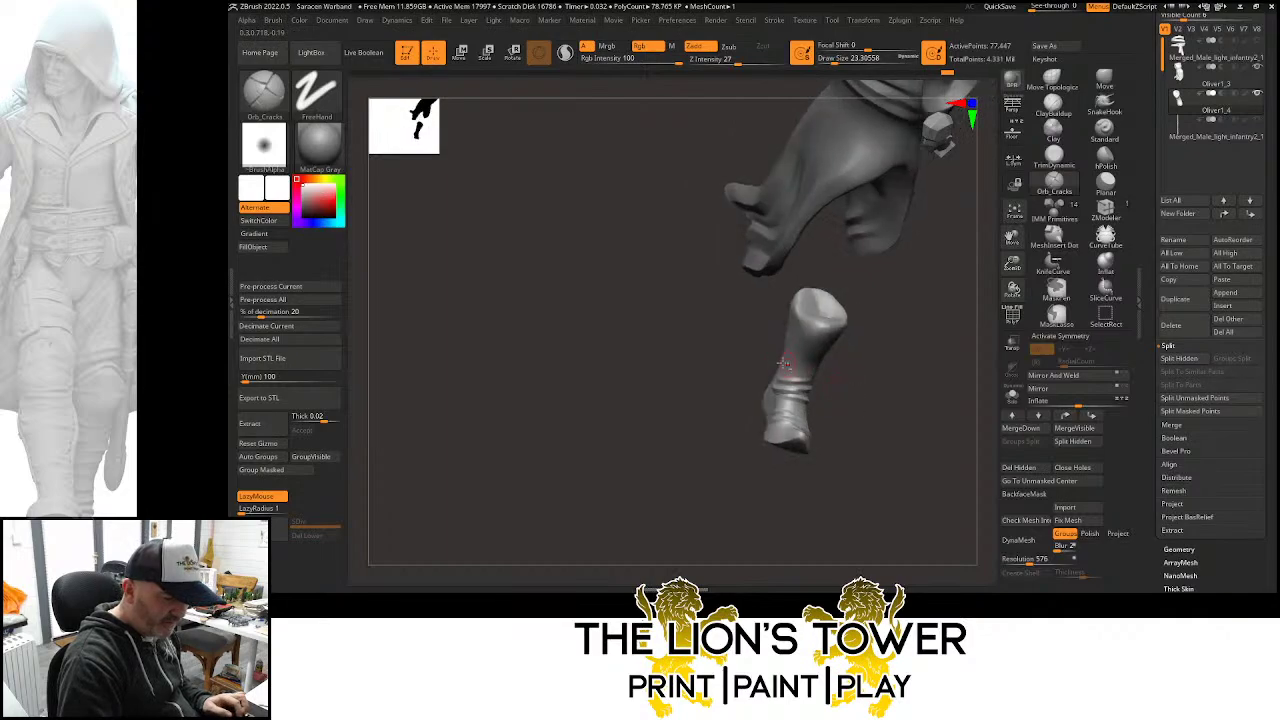
mouse_move(853, 390)
right_mouse_down()
mouse_move(790, 366)
mouse_move(808, 370)
right_mouse_up()
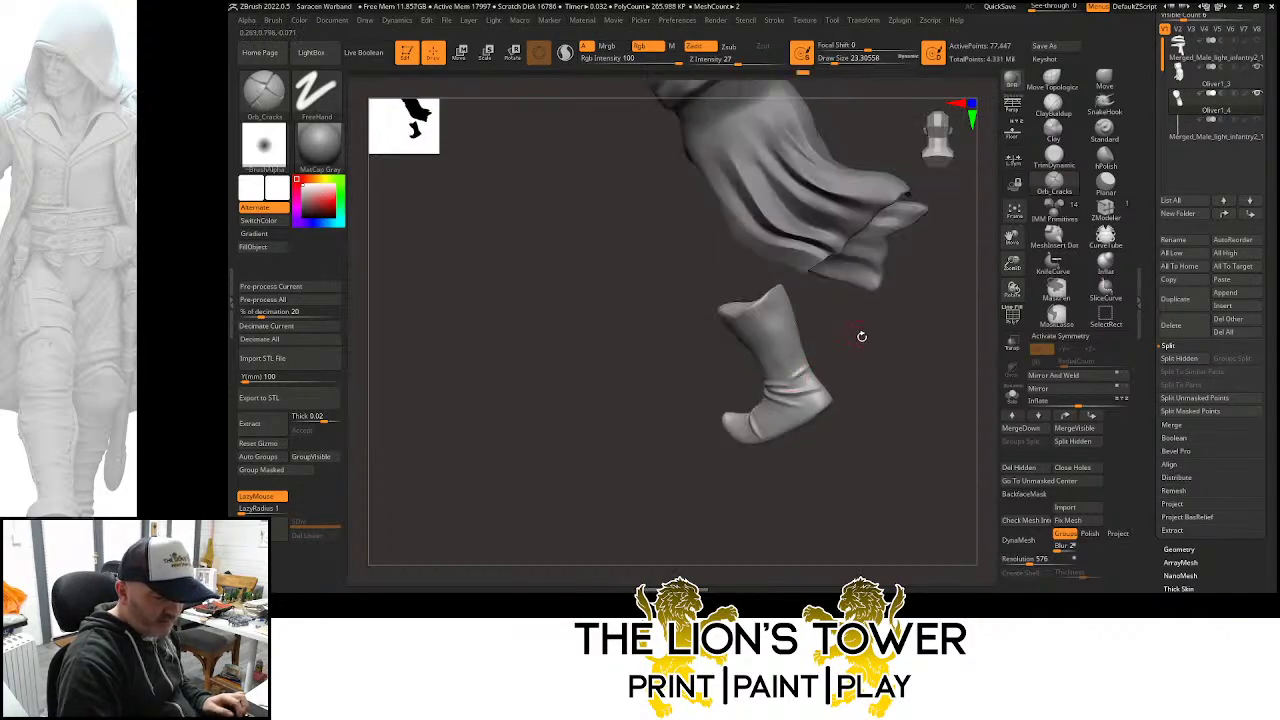
Continue the creases along the inner ankle and toe of the boot, and unhide the rest of the figure
right_click_drag(861, 336, 801, 384)
right_click_drag(877, 323, 818, 370)
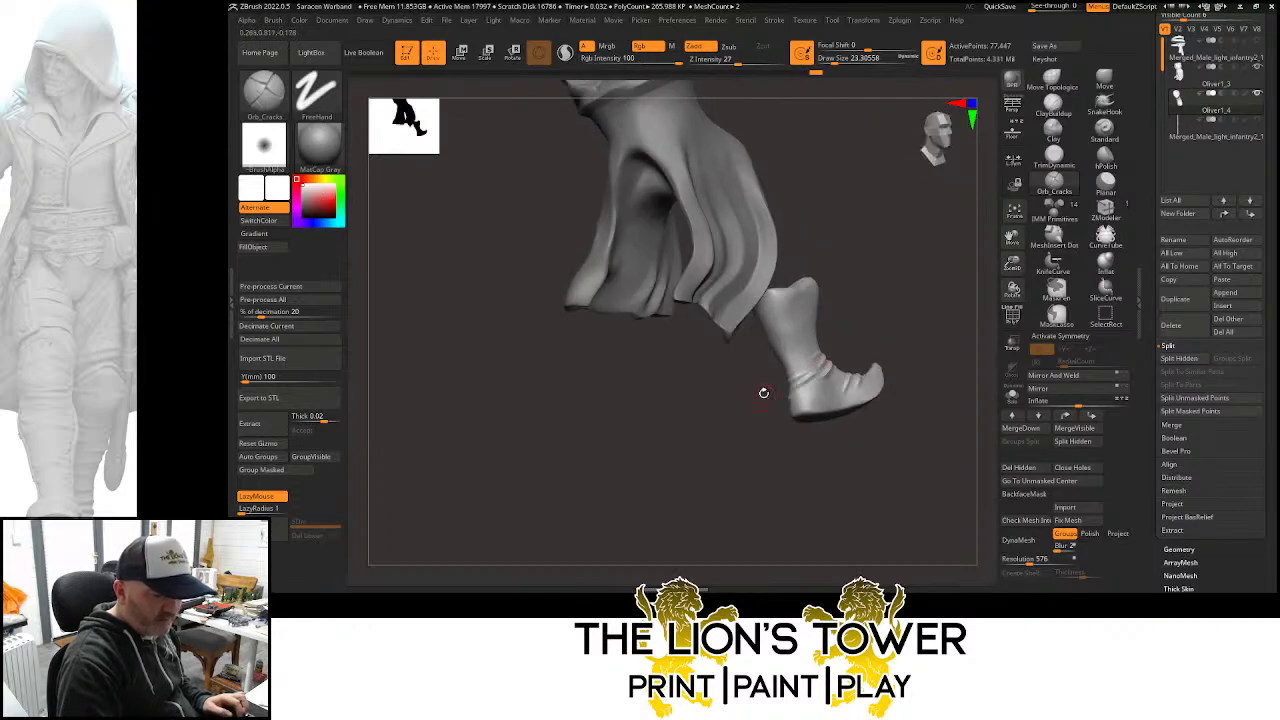
mouse_move(840, 328)
right_mouse_down()
mouse_move(797, 370)
mouse_move(866, 365)
mouse_move(843, 368)
mouse_move(880, 409)
mouse_move(764, 394)
mouse_move(772, 429)
right_mouse_up()
key("shift")
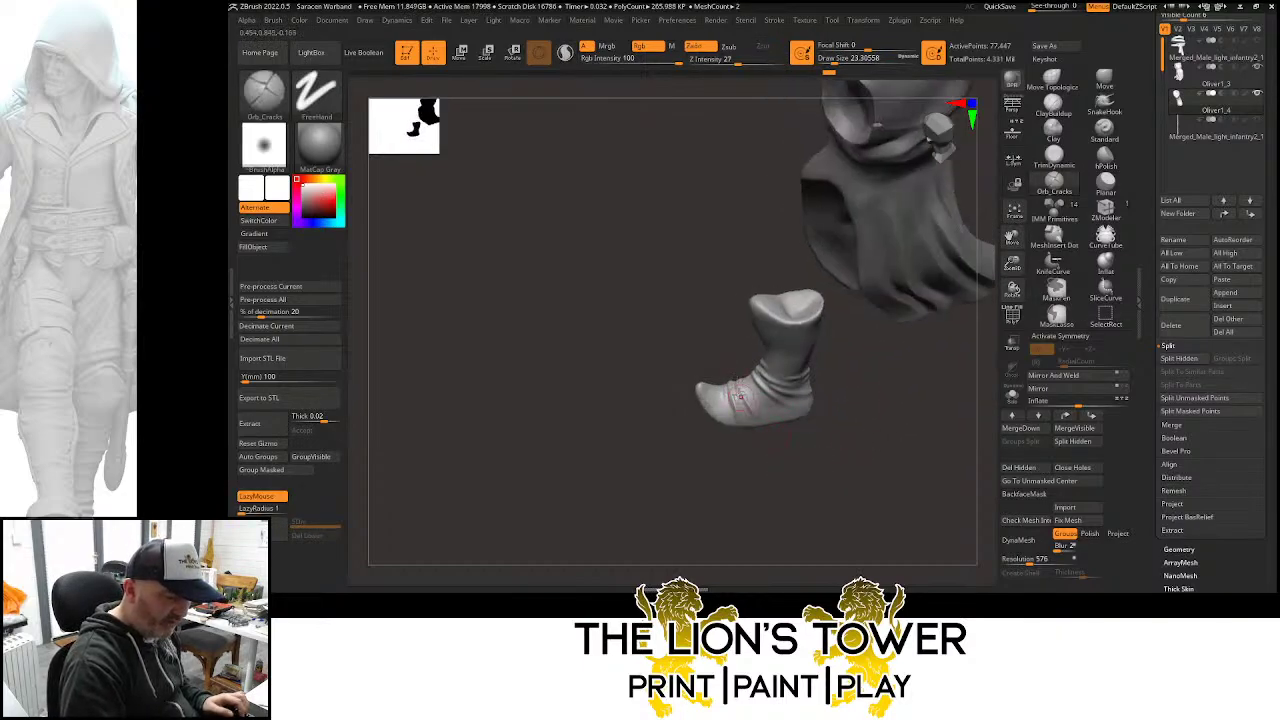
right_click_drag(729, 332, 725, 388)
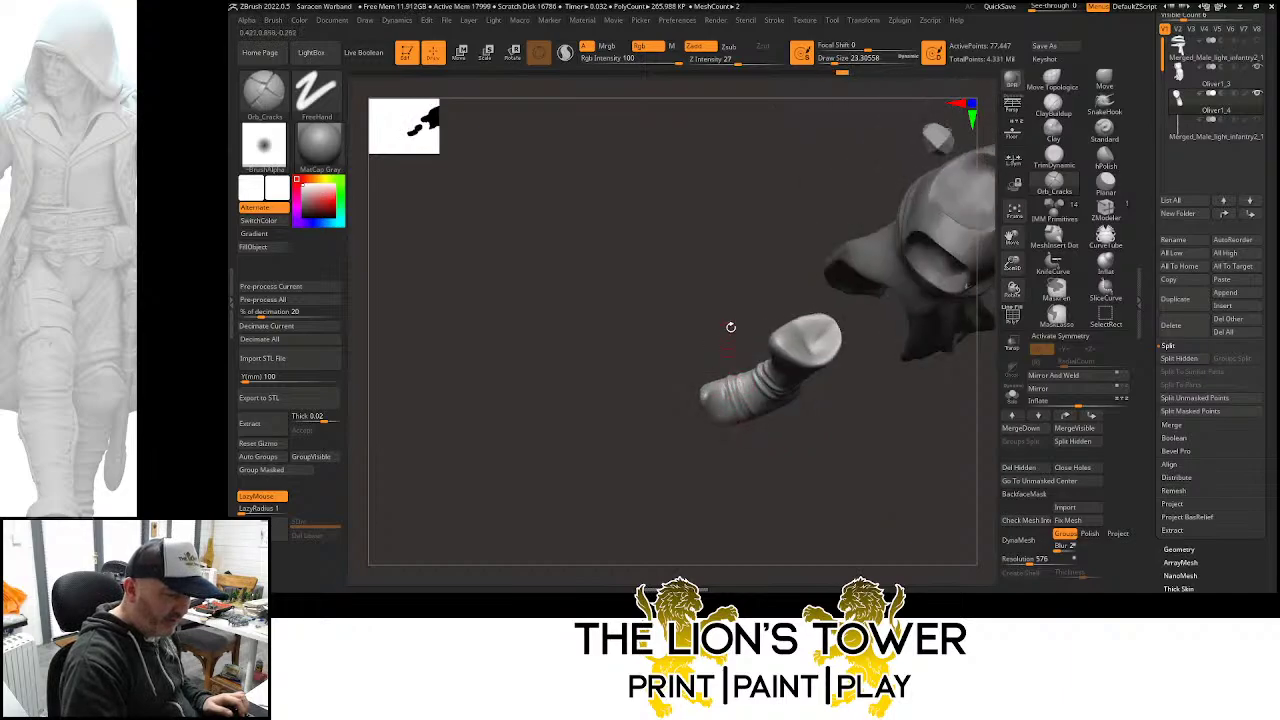
right_click_drag(730, 327, 722, 375)
key("ctrl+shift")
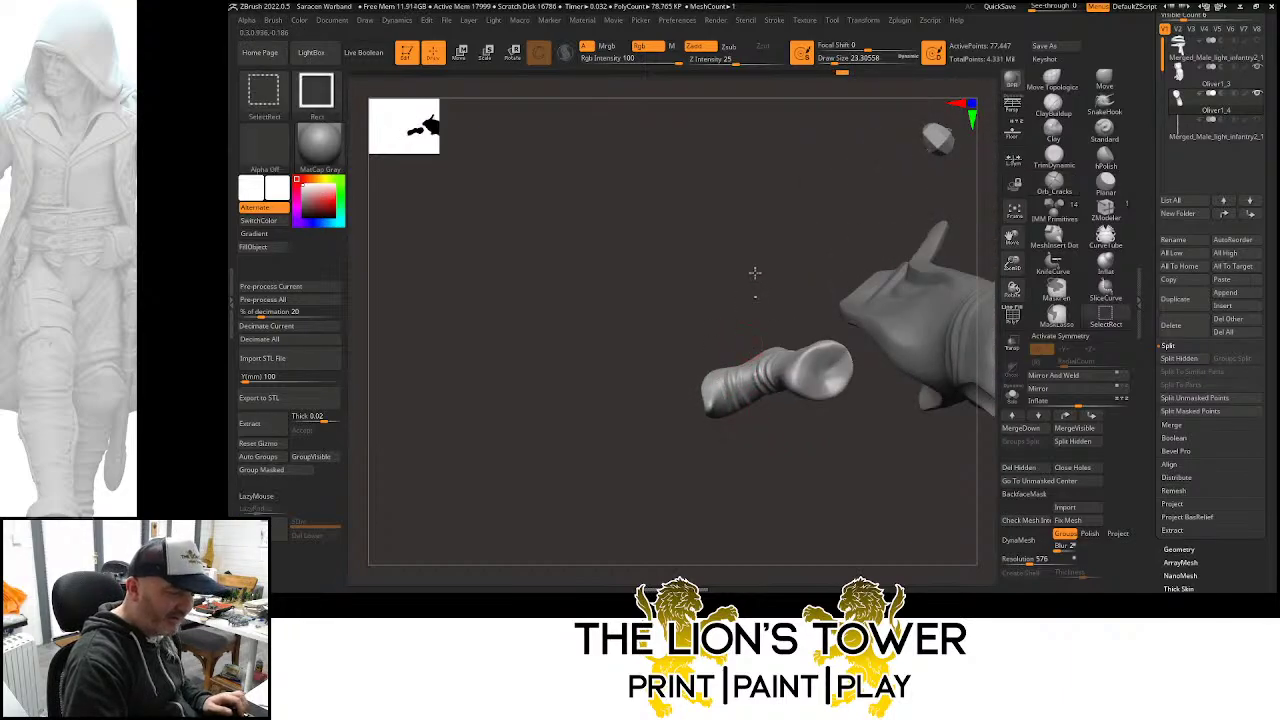
left_click(755, 272, "ctrl+shift")
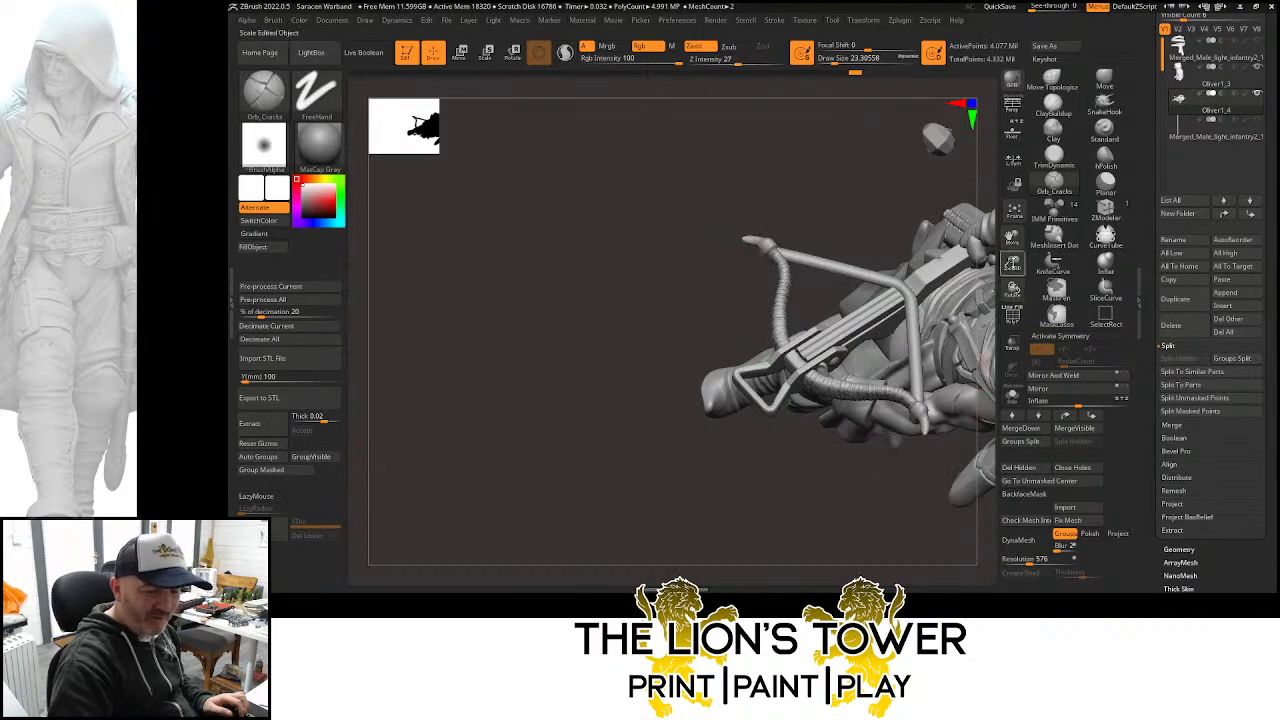
Select the cloth skirt subtool and carve tears and nicks into its folds and hem using Orb_Cracks at Z Intensity 27
left_click_drag(1014, 266, 1006, 262)
left_click_drag(1012, 240, 905, 292)
mouse_move(946, 515)
left_mouse_down()
mouse_move(940, 466)
mouse_move(904, 393)
left_mouse_up()
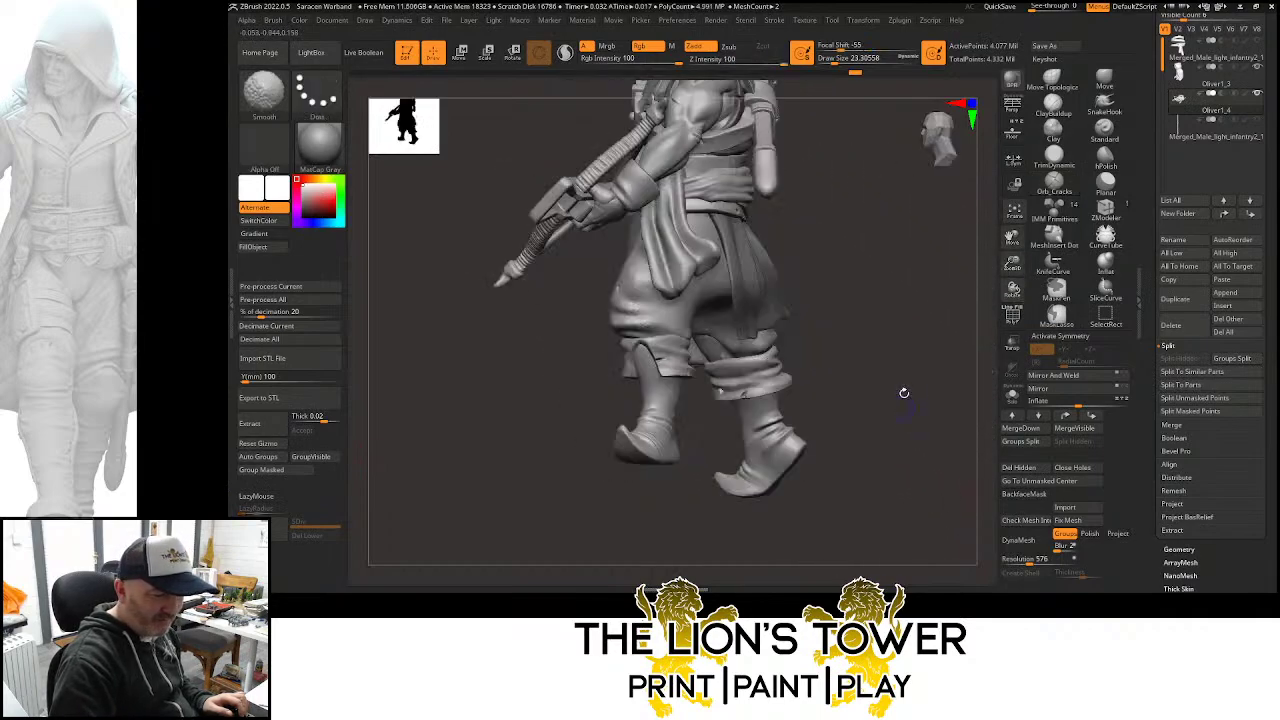
left_click_drag(1011, 246, 1042, 305)
left_click_drag(851, 317, 745, 345)
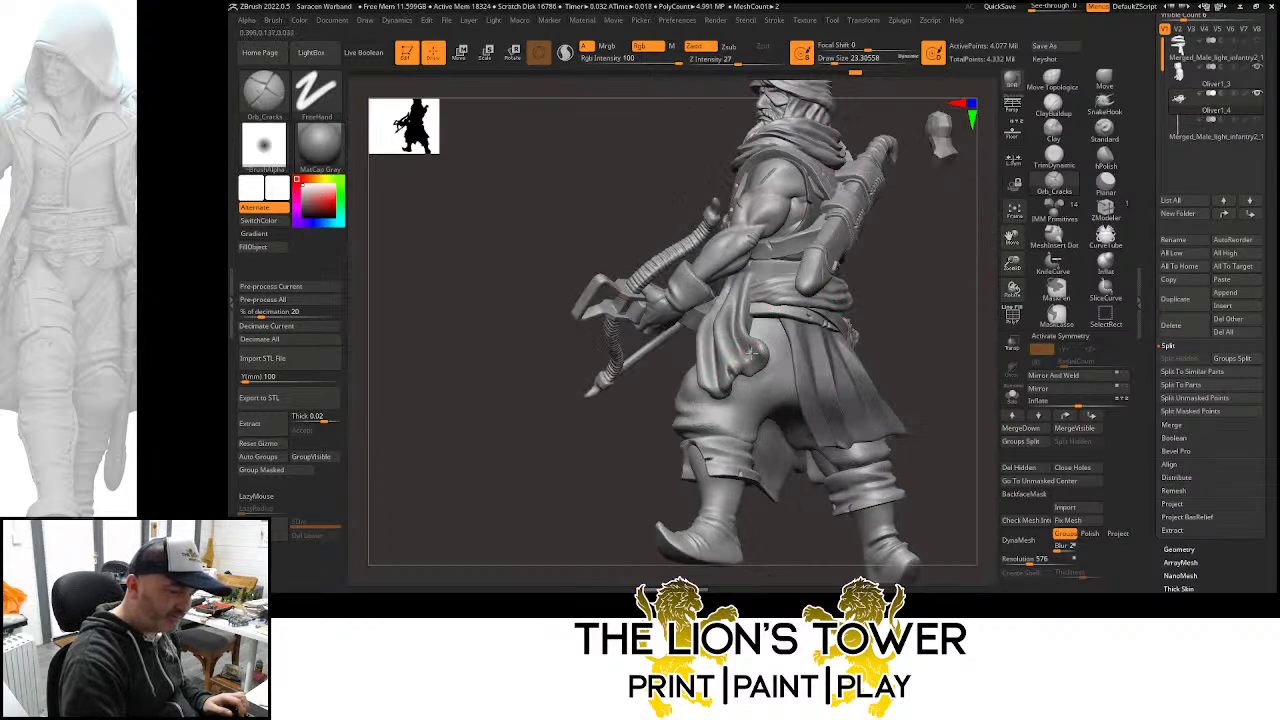
left_click_drag(951, 314, 898, 413)
left_click(898, 413, "ctrl+shift")
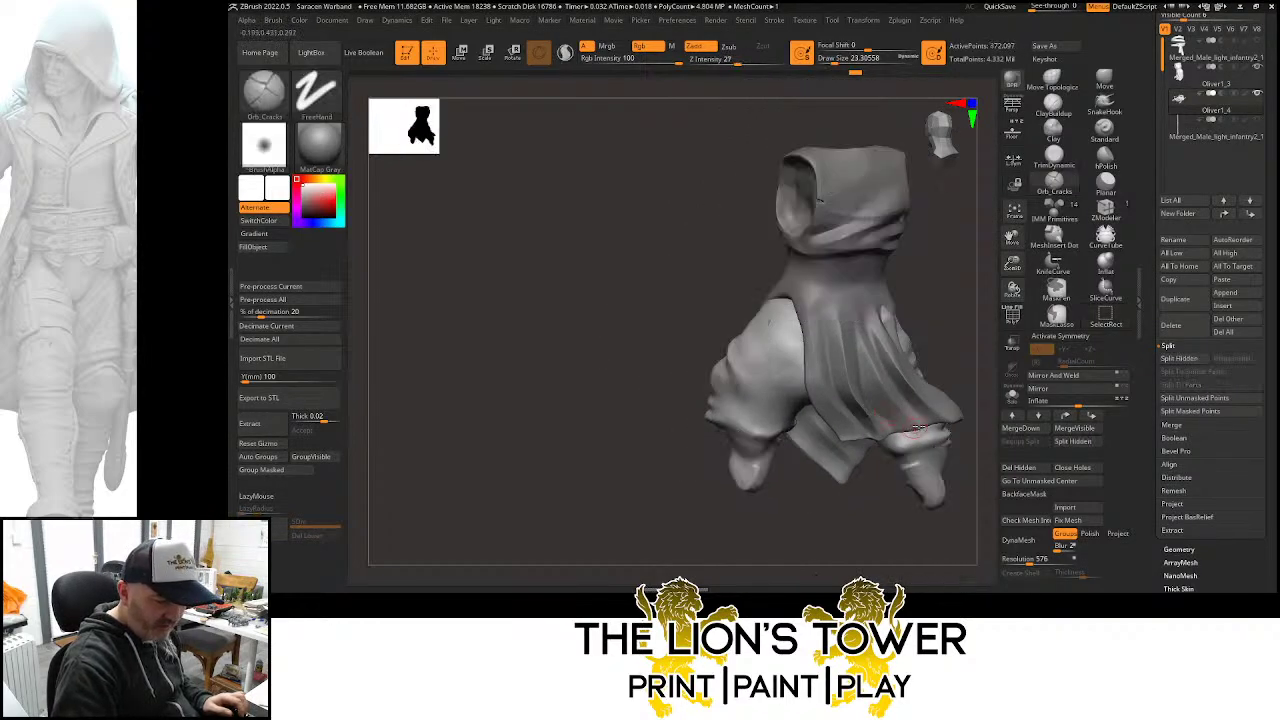
left_click(954, 355, "ctrl+shift")
left_click(872, 389, "alt")
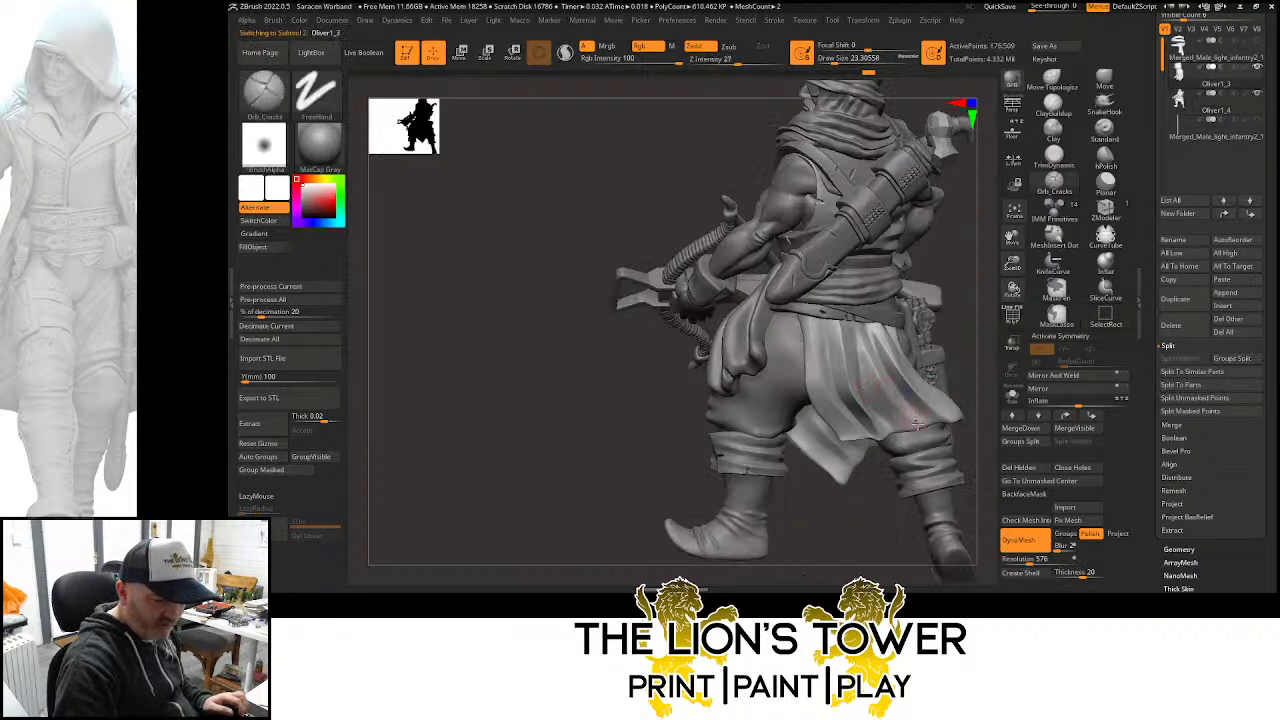
left_click_drag(910, 410, 952, 366)
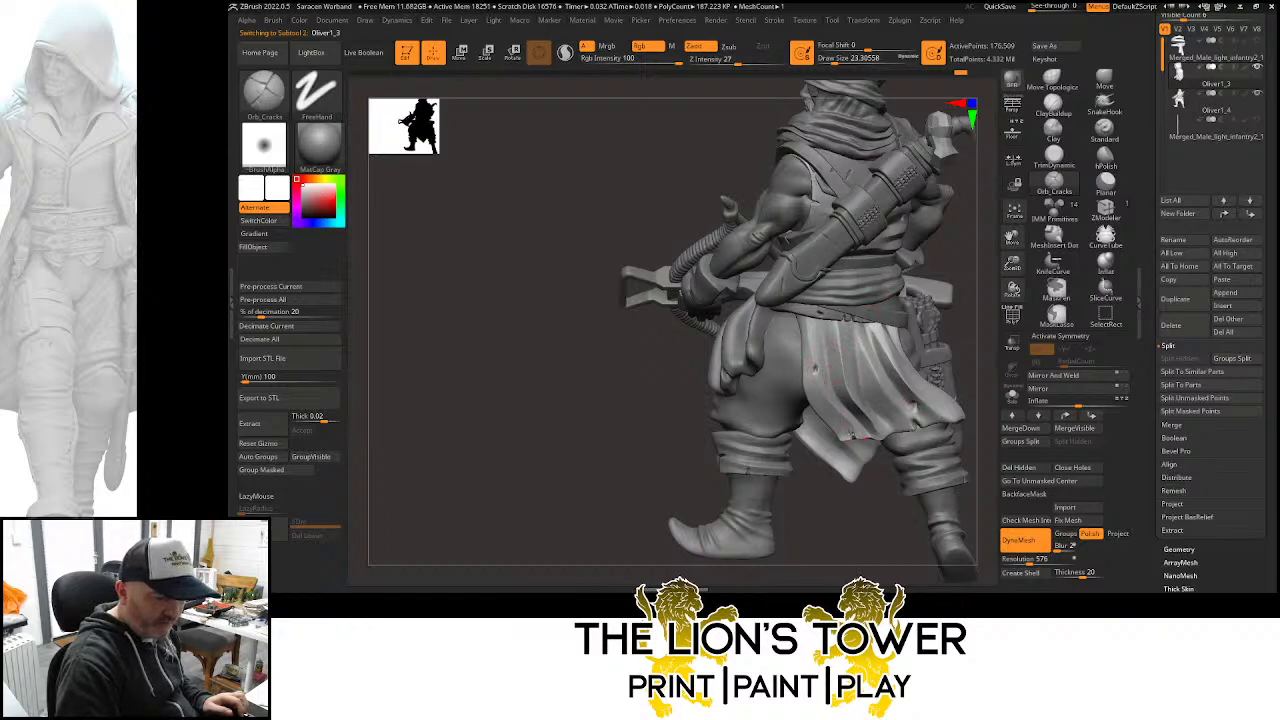
left_click_drag(970, 371, 878, 430)
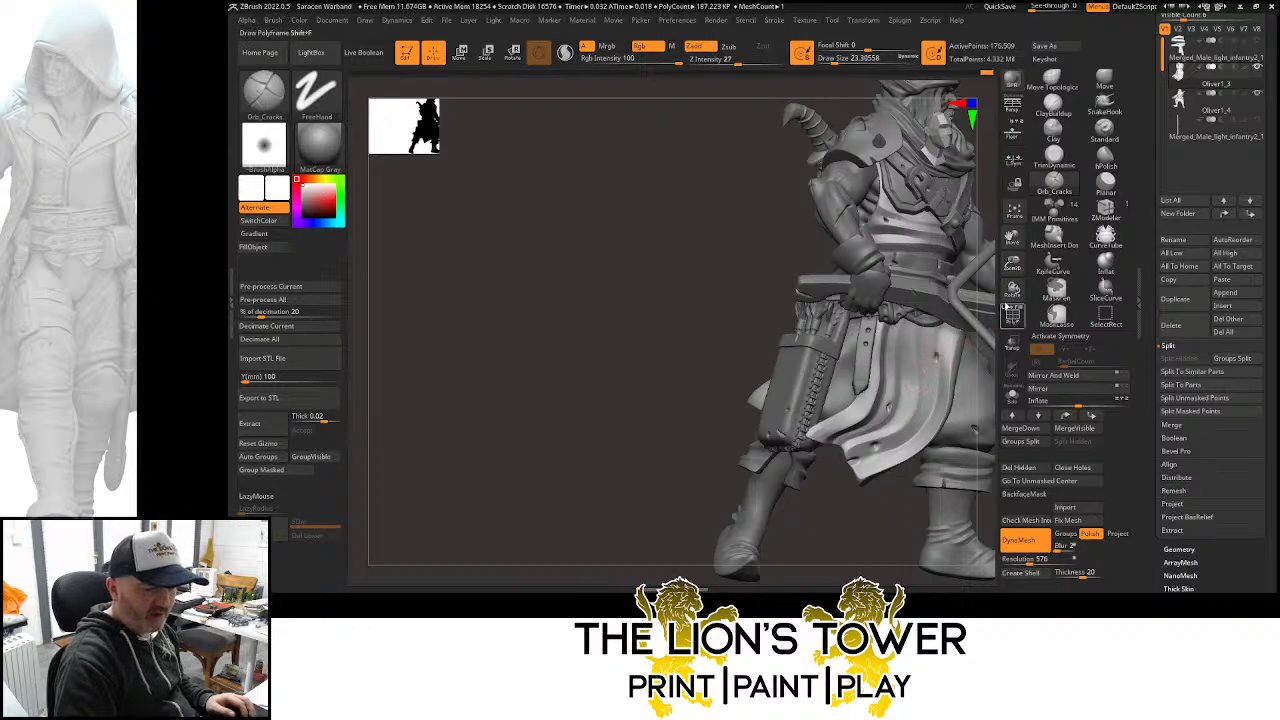
Select the body subtool, isolate the headwrap and scarf, and carve small nicks into their folds before unhiding the figure
left_click_drag(1012, 241, 957, 311)
left_click_drag(958, 392, 972, 400, "shift")
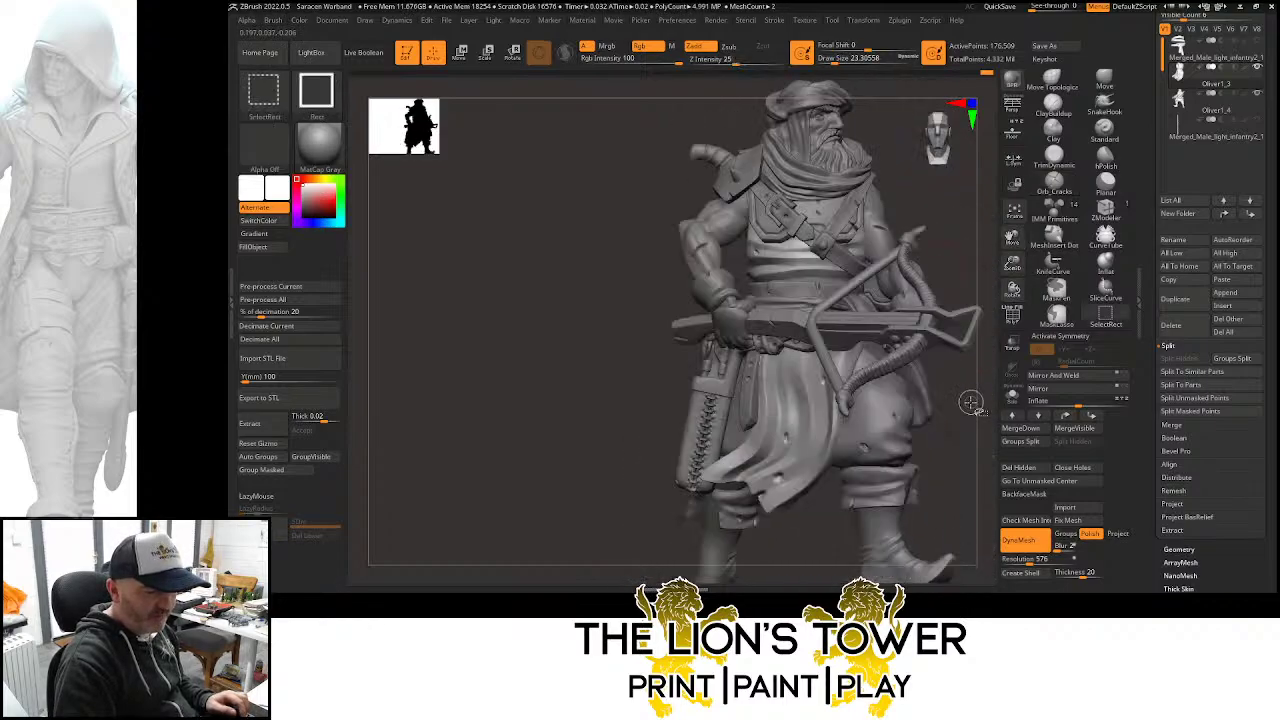
mouse_move(1014, 264)
left_mouse_down()
mouse_move(1010, 243)
mouse_move(960, 279)
left_mouse_up()
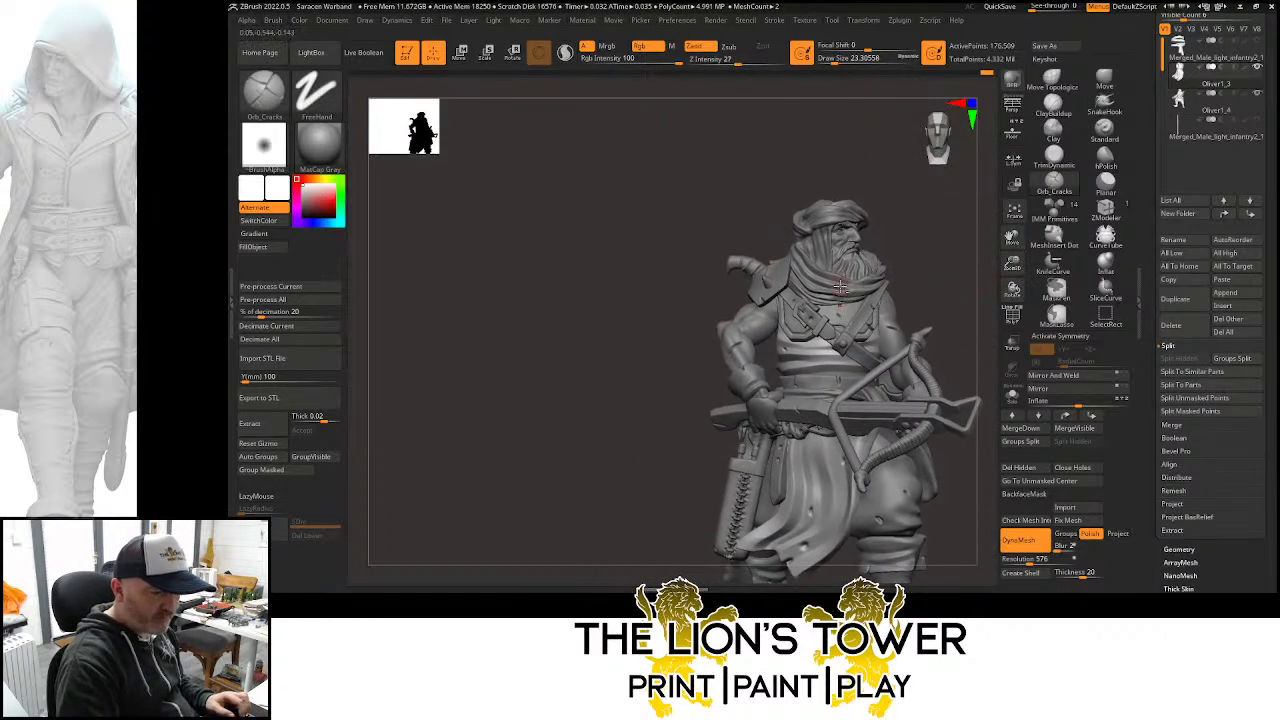
left_click(810, 236, "alt")
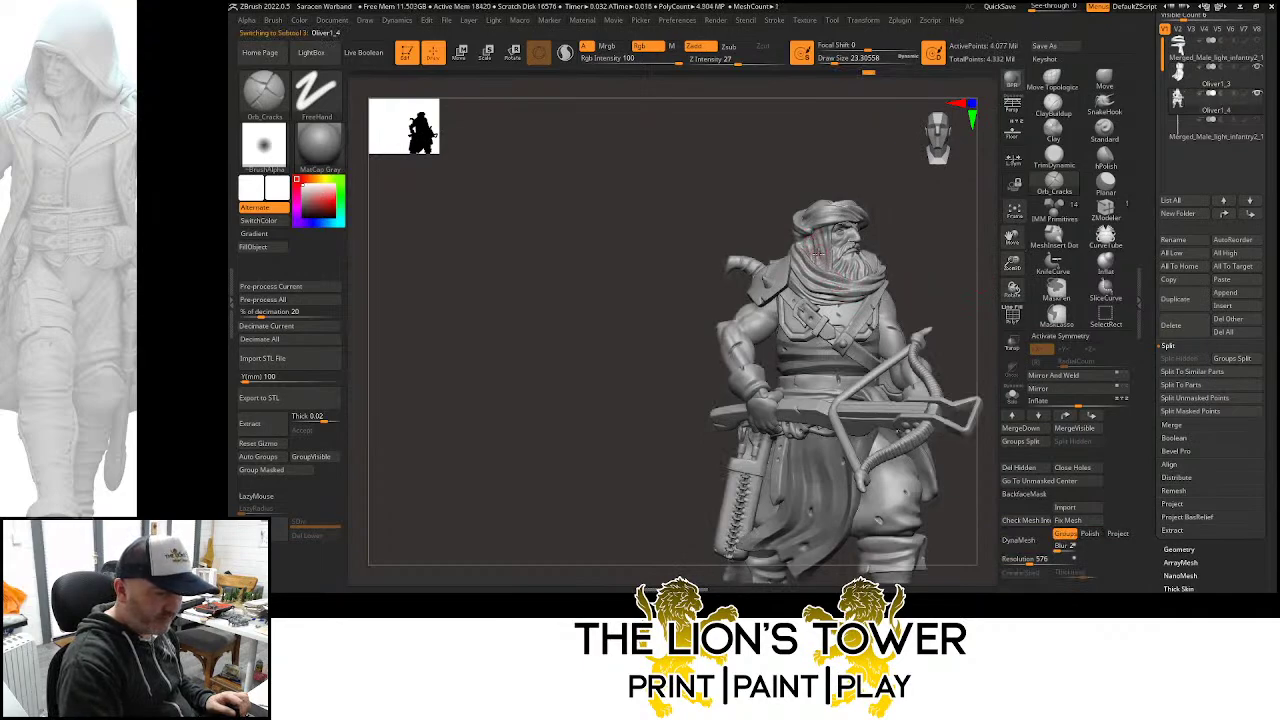
left_click_drag(861, 209, 892, 213)
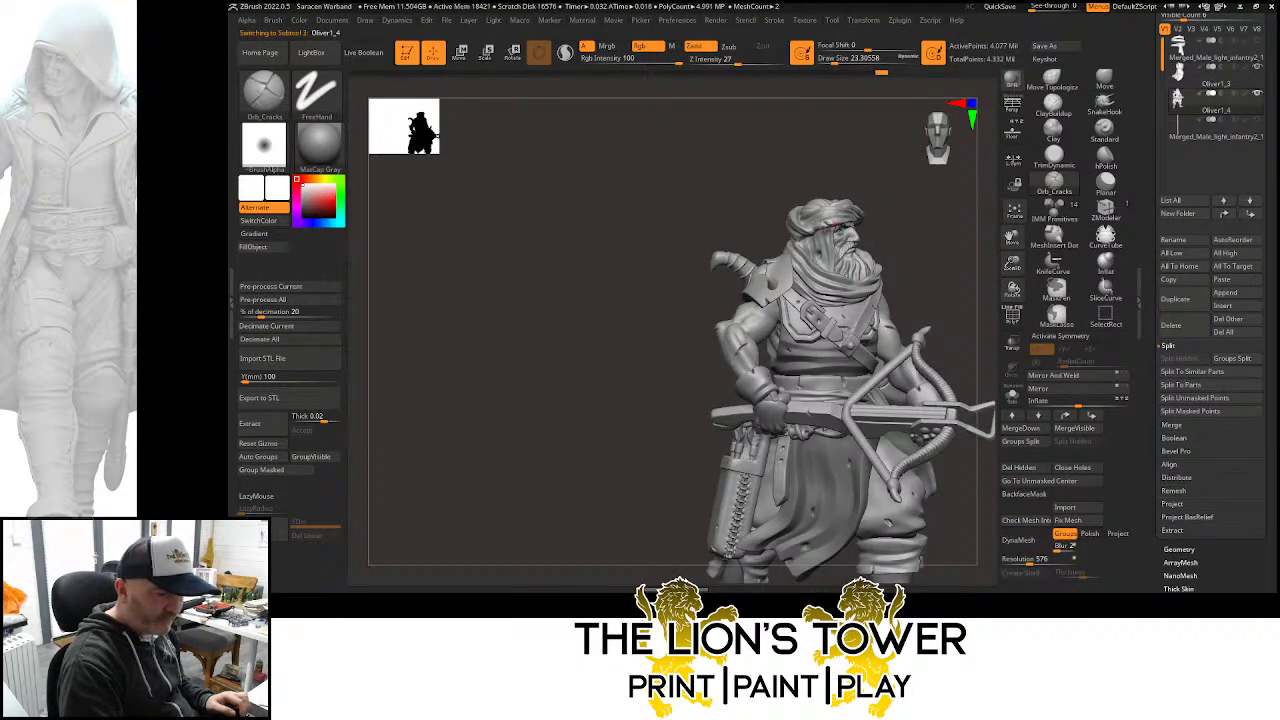
left_click(826, 262, "ctrl+shift")
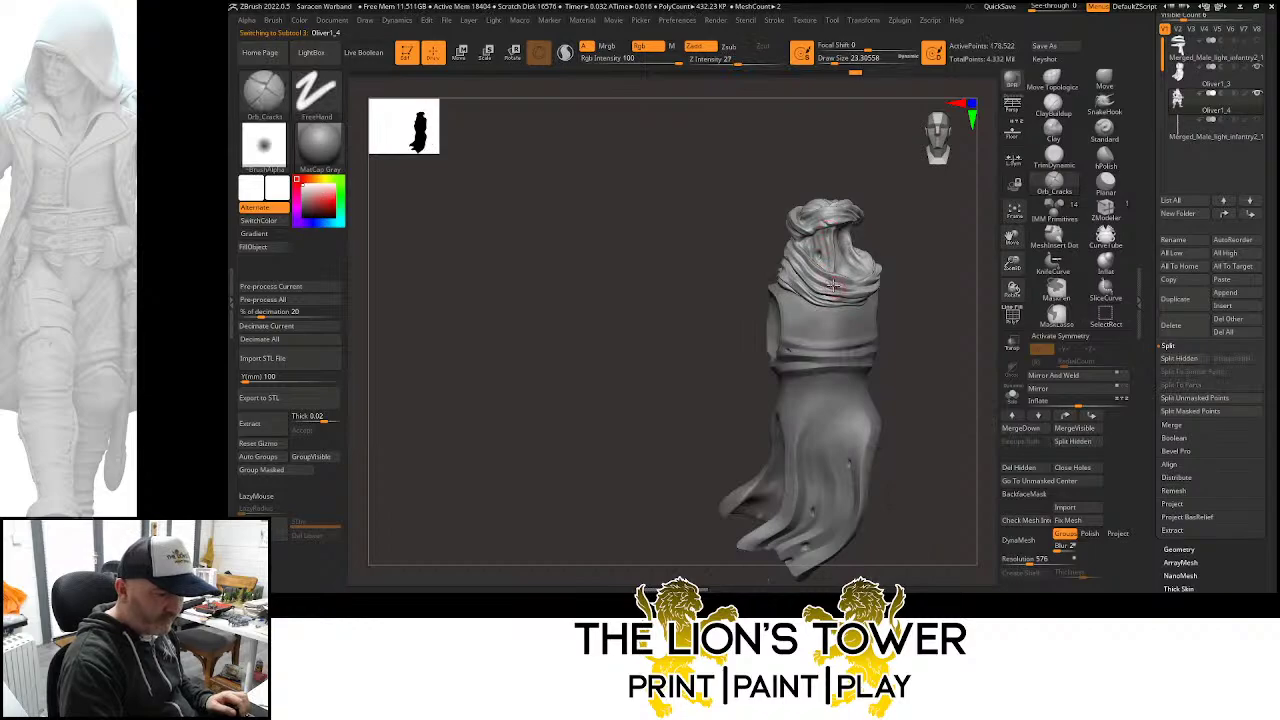
left_click_drag(848, 291, 921, 266)
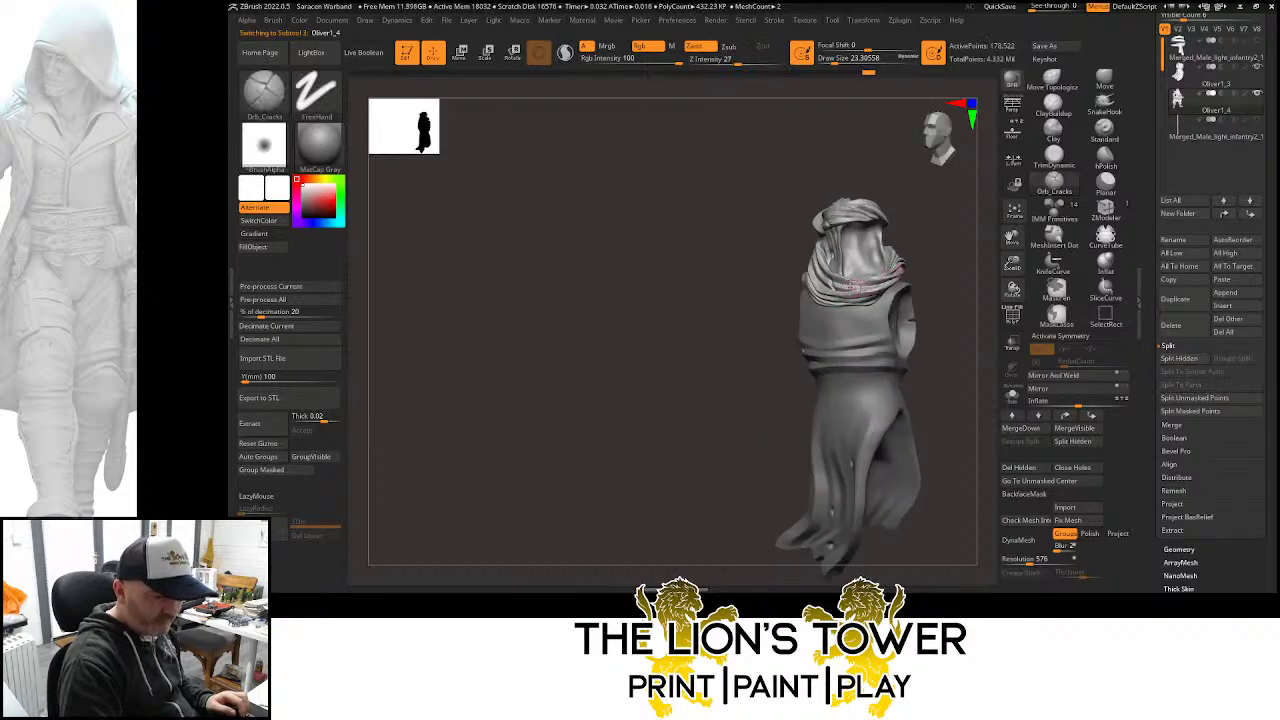
mouse_move(920, 237)
left_mouse_down()
mouse_move(959, 253)
mouse_move(801, 230)
mouse_move(931, 251)
mouse_move(900, 240)
mouse_move(851, 265)
mouse_move(862, 240)
left_mouse_up()
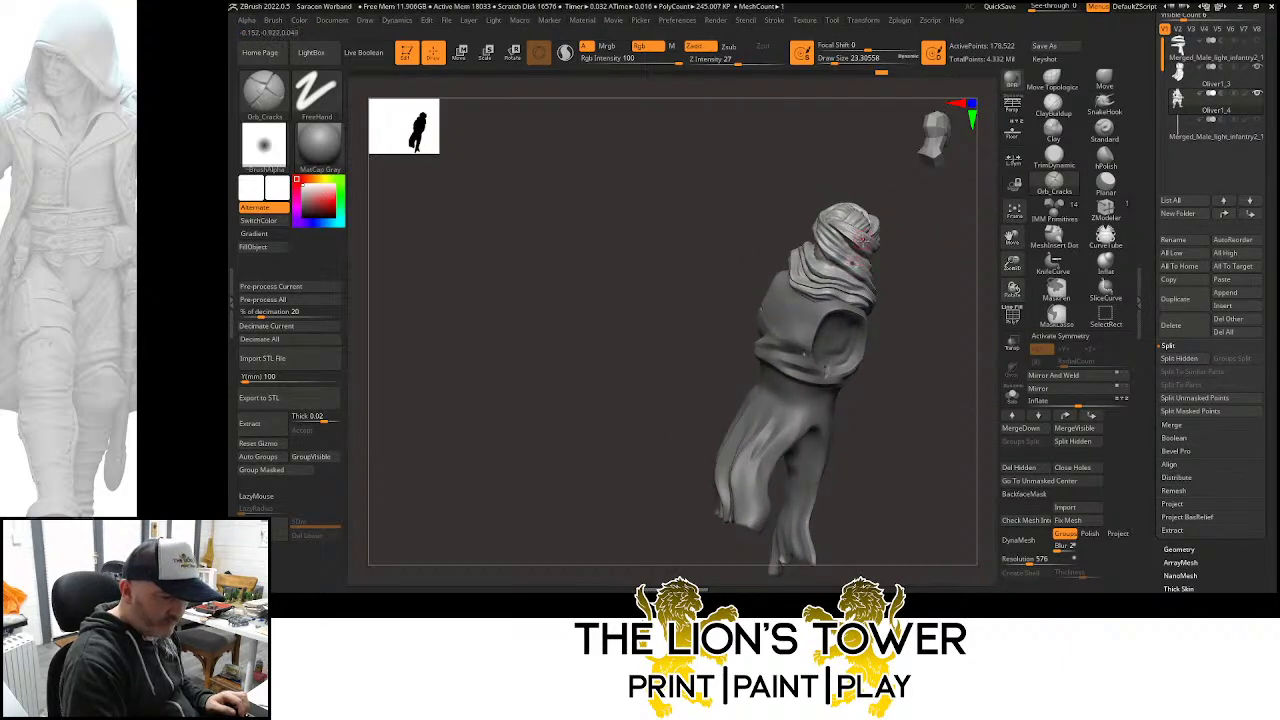
mouse_move(823, 278)
left_mouse_down()
mouse_move(929, 251)
mouse_move(798, 276)
left_mouse_up()
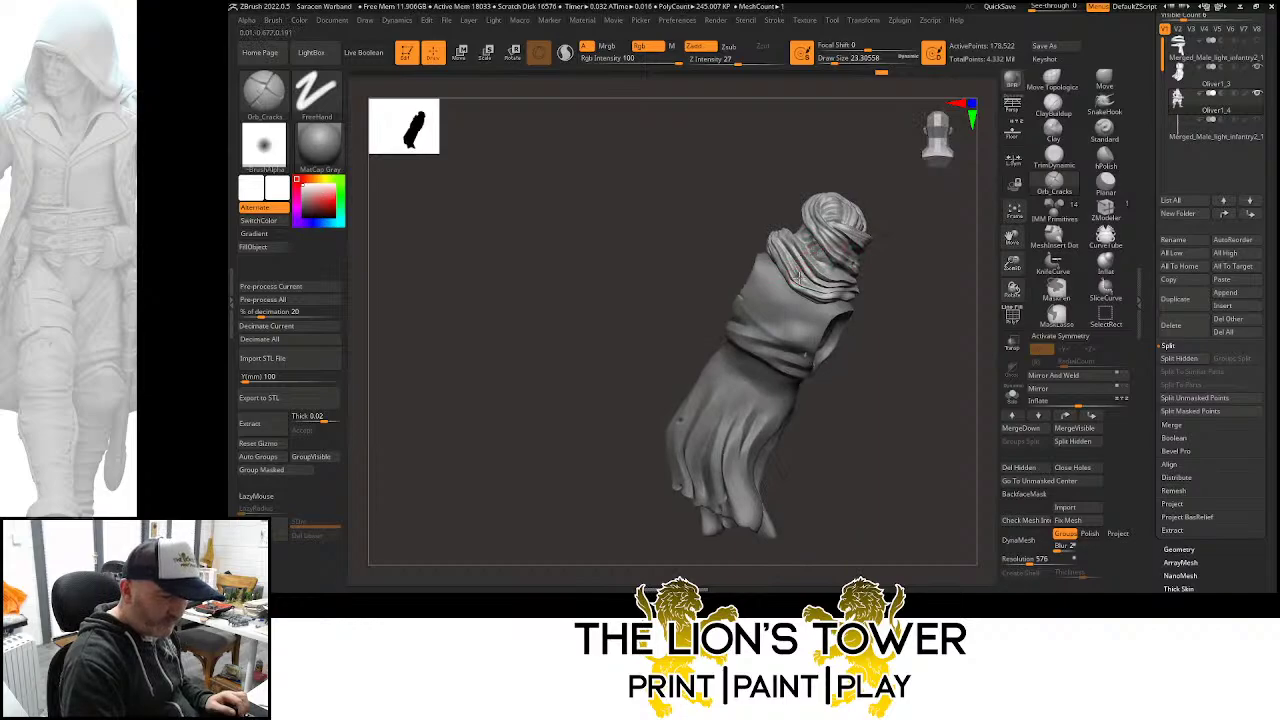
left_click(920, 275, "ctrl+shift")
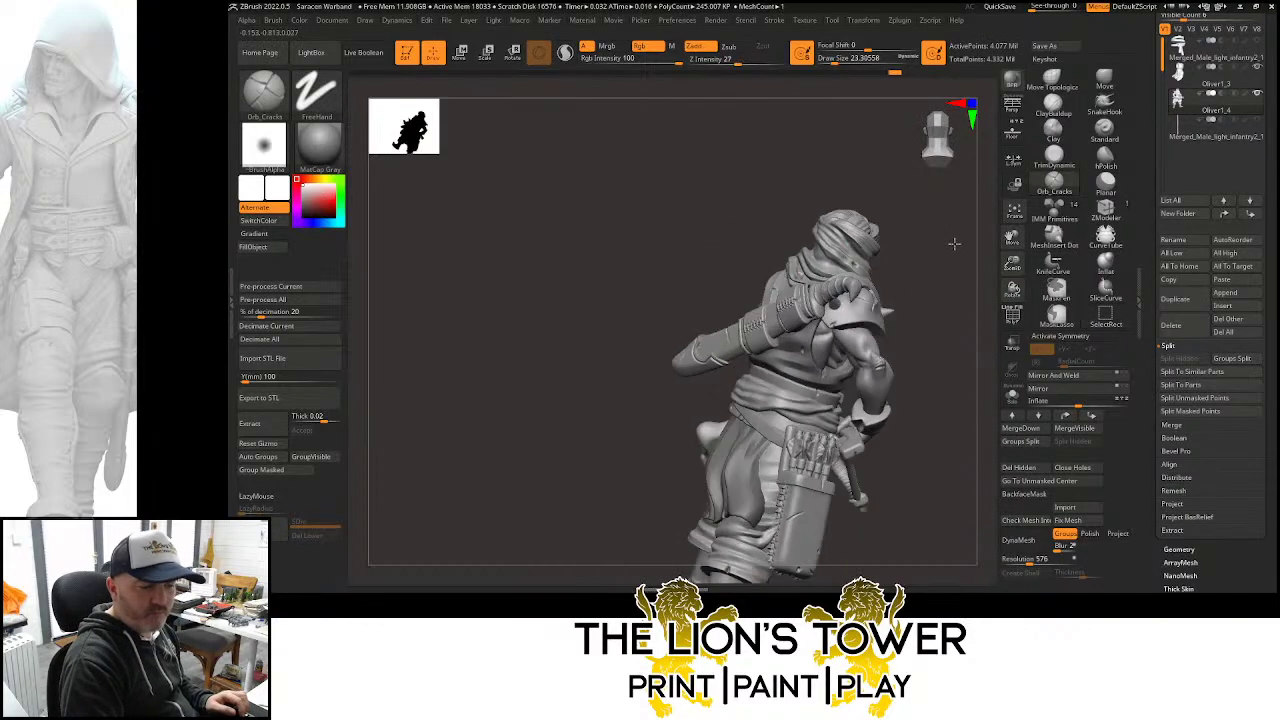
Sculpt uneven wear into the spiked shoulder armour using the Clay brush at Z Intensity 50
mouse_move(954, 243)
left_mouse_down()
mouse_move(943, 217)
mouse_move(964, 215)
mouse_move(963, 264)
left_mouse_up()
left_click(1053, 134)
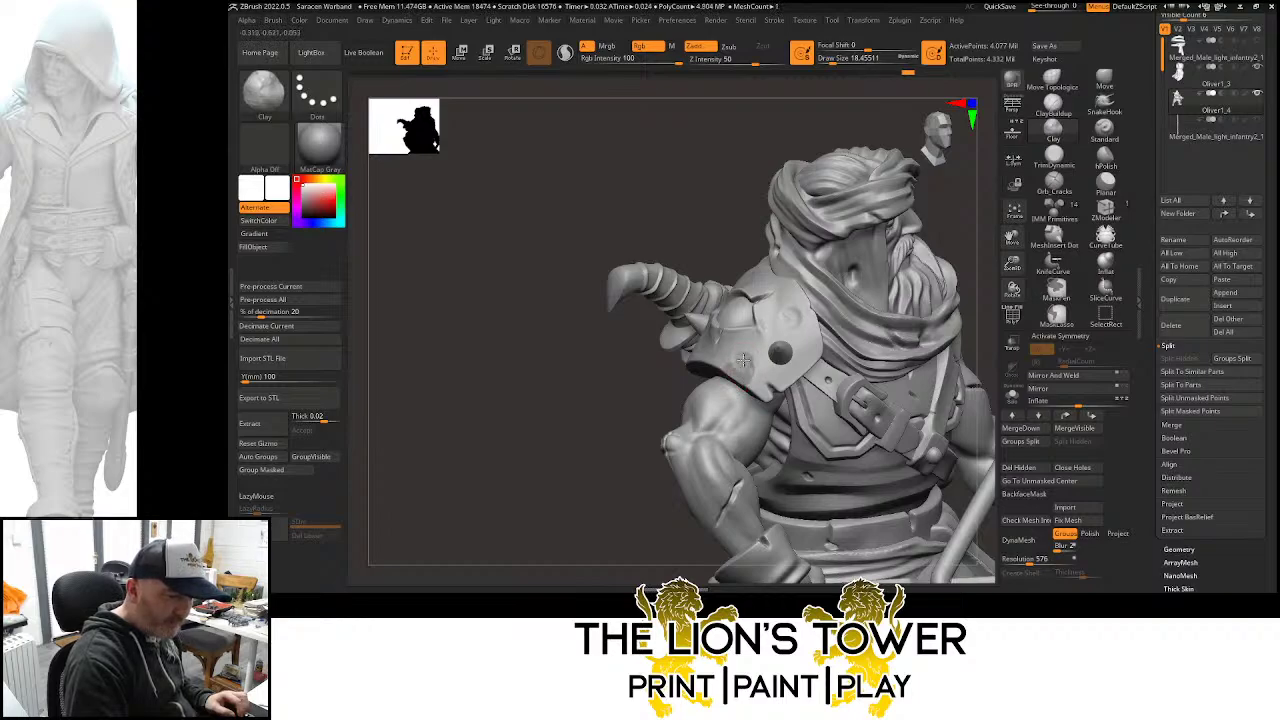
mouse_move(994, 288)
left_mouse_down()
mouse_move(963, 246)
mouse_move(993, 297)
mouse_move(846, 283)
left_mouse_up()
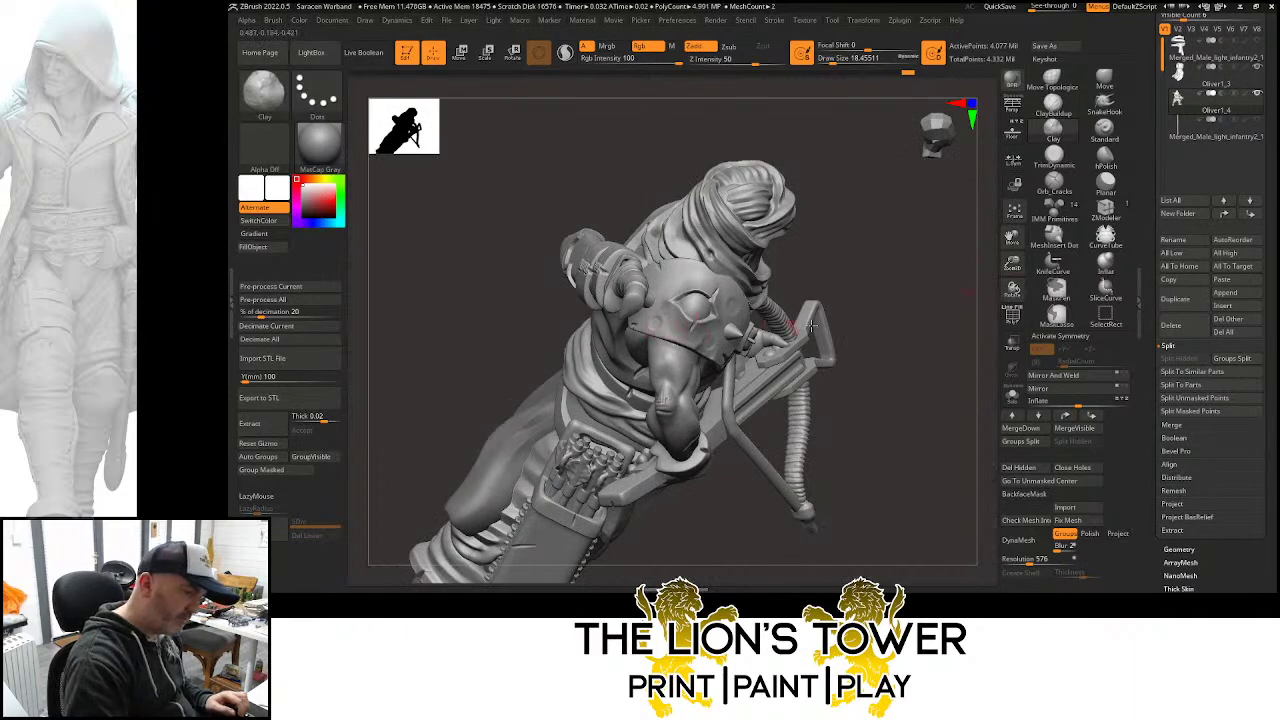
mouse_move(938, 323)
left_mouse_down()
mouse_move(906, 277)
mouse_move(917, 278)
mouse_move(856, 340)
mouse_move(957, 271)
mouse_move(980, 283)
mouse_move(957, 297)
mouse_move(1000, 295)
mouse_move(914, 343)
mouse_move(968, 335)
mouse_move(906, 346)
mouse_move(920, 354)
mouse_move(1012, 240)
mouse_move(1050, 120)
left_mouse_up()
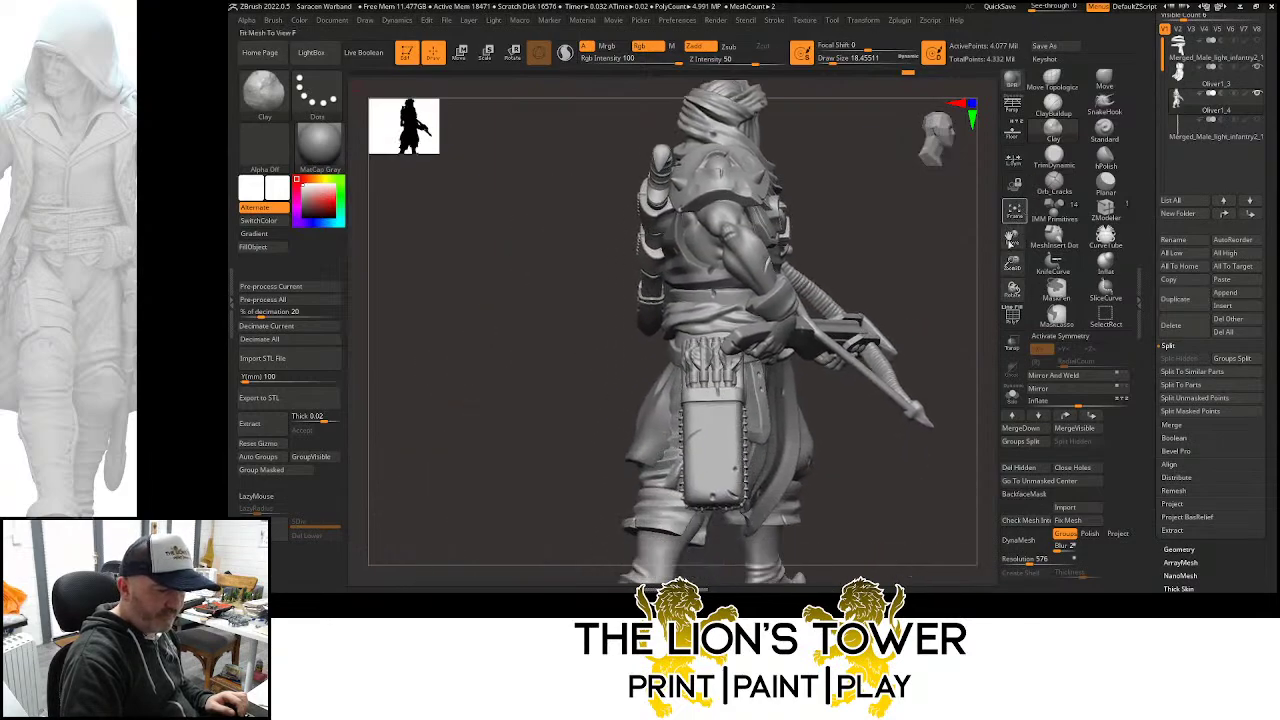
Isolate the trousers and tunic and split the hidden remainder of the figure into a separate subtool
mouse_move(988, 250)
left_mouse_down()
mouse_move(943, 274)
mouse_move(934, 363)
left_mouse_up()
left_click(773, 441, "ctrl+shift")
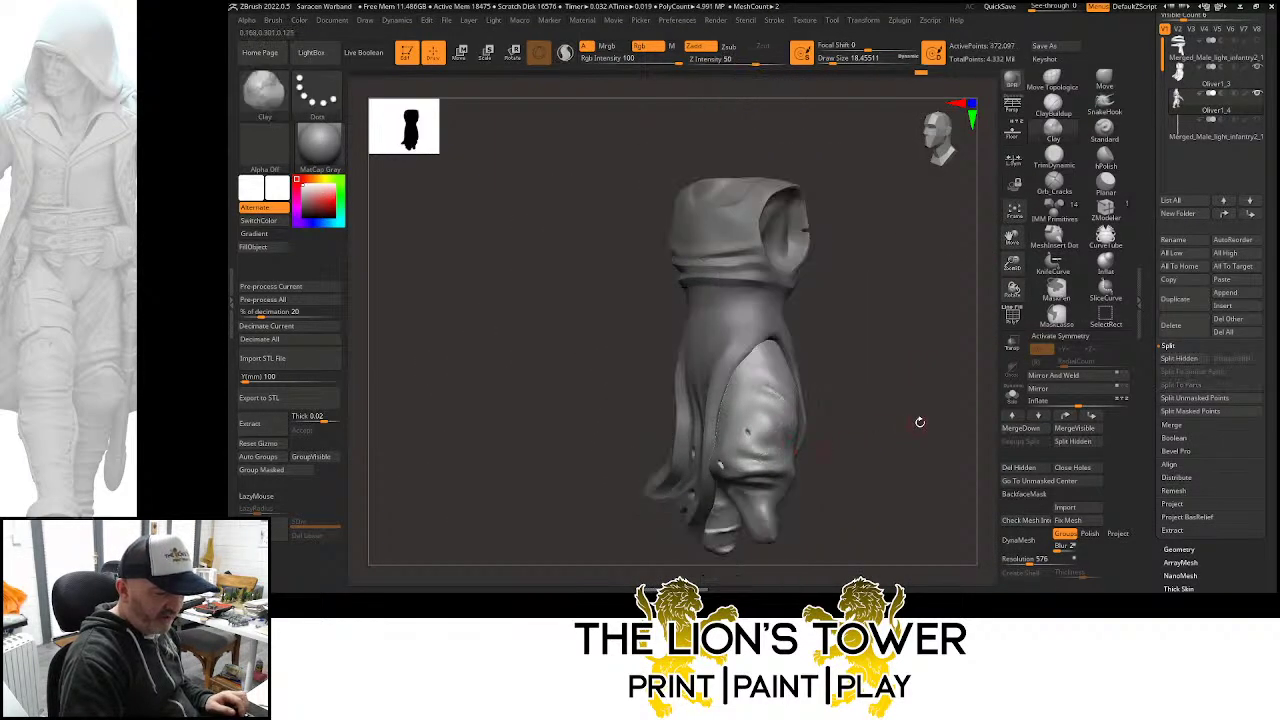
left_click_drag(920, 422, 947, 279)
left_click(836, 58)
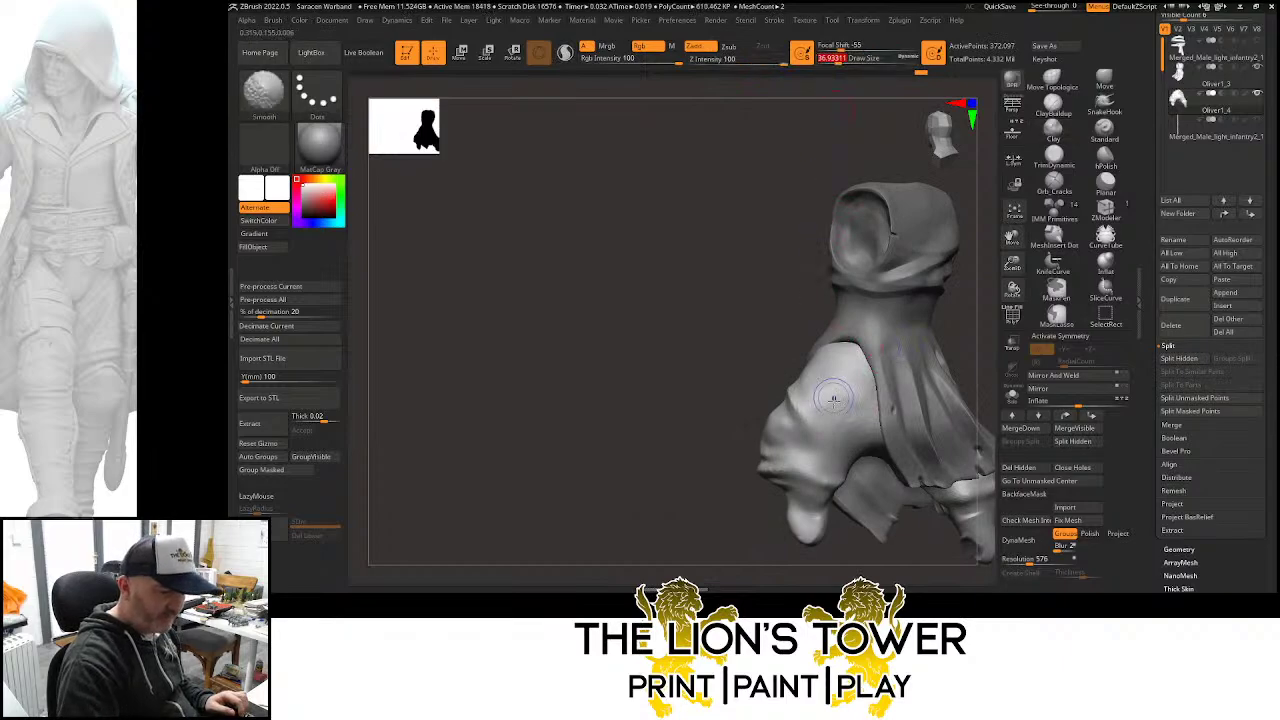
key("ctrl+w")
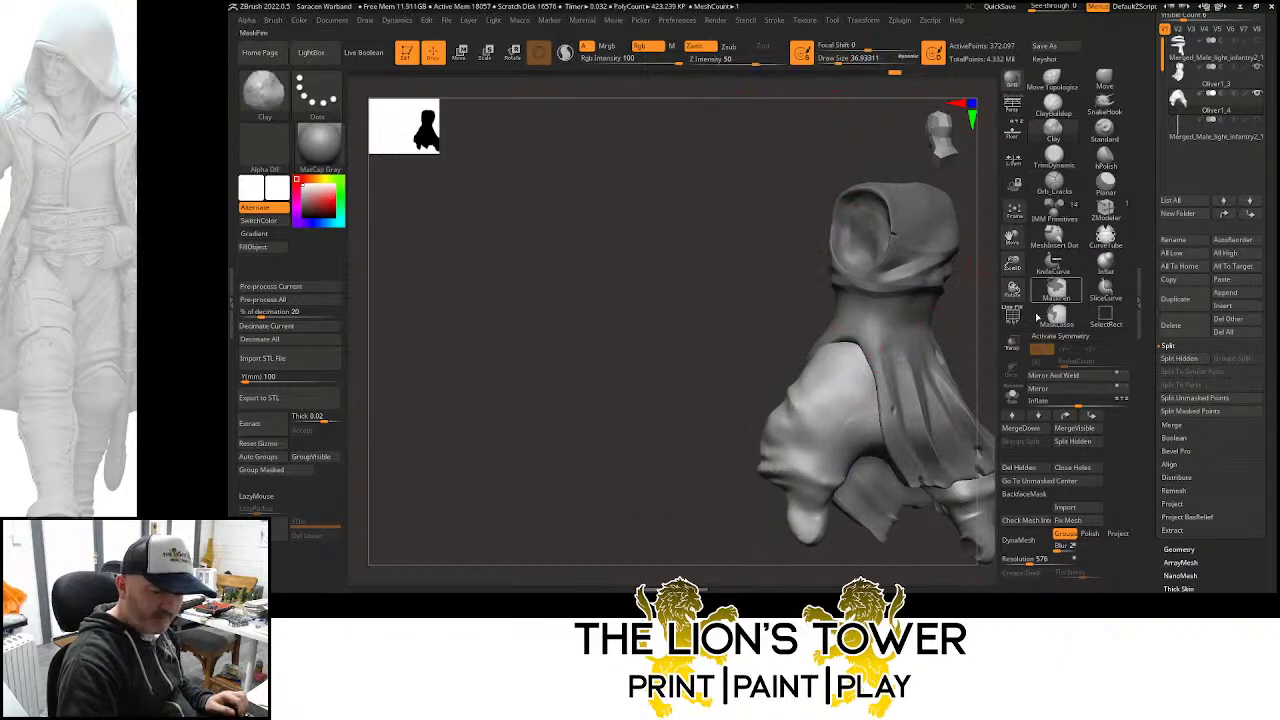
key("ctrl+shift")
left_click(1183, 359)
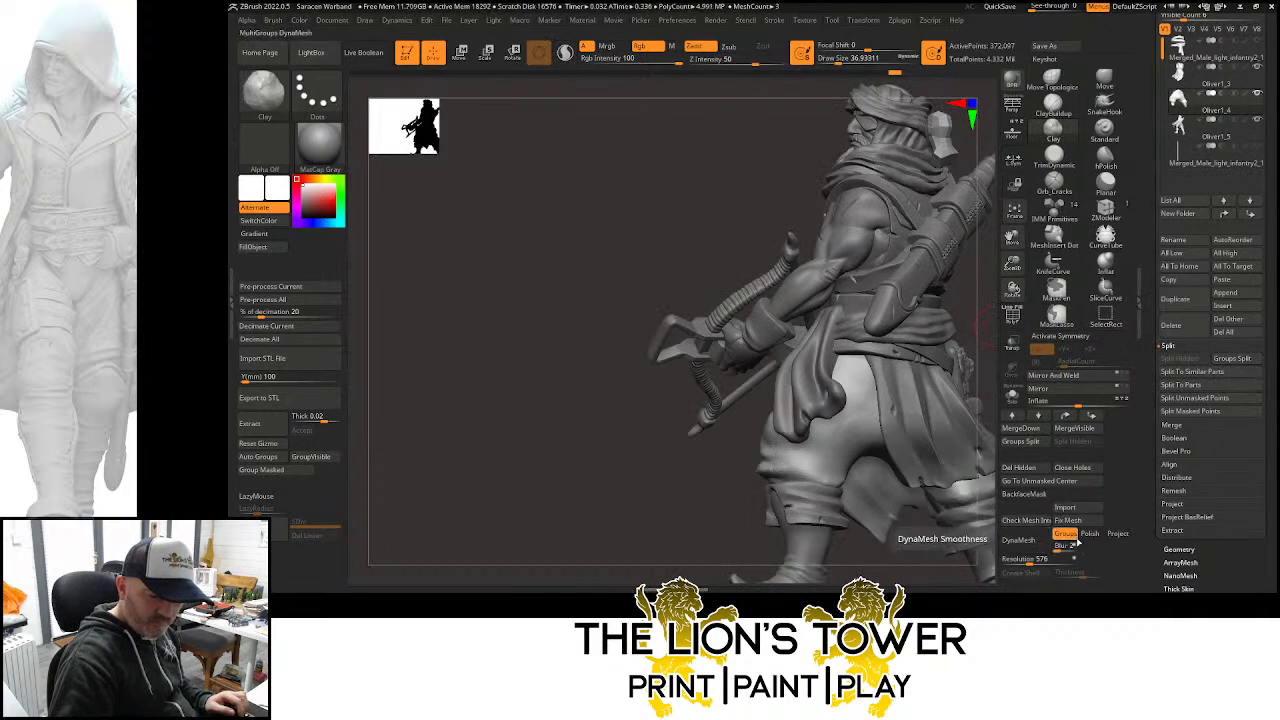
DynaMesh the trousers and tunic at resolution 576 with Groups off and Polish on, and switch to the Orb_Cracks brush
left_click(1072, 537)
left_click(1090, 535)
left_click(1017, 540)
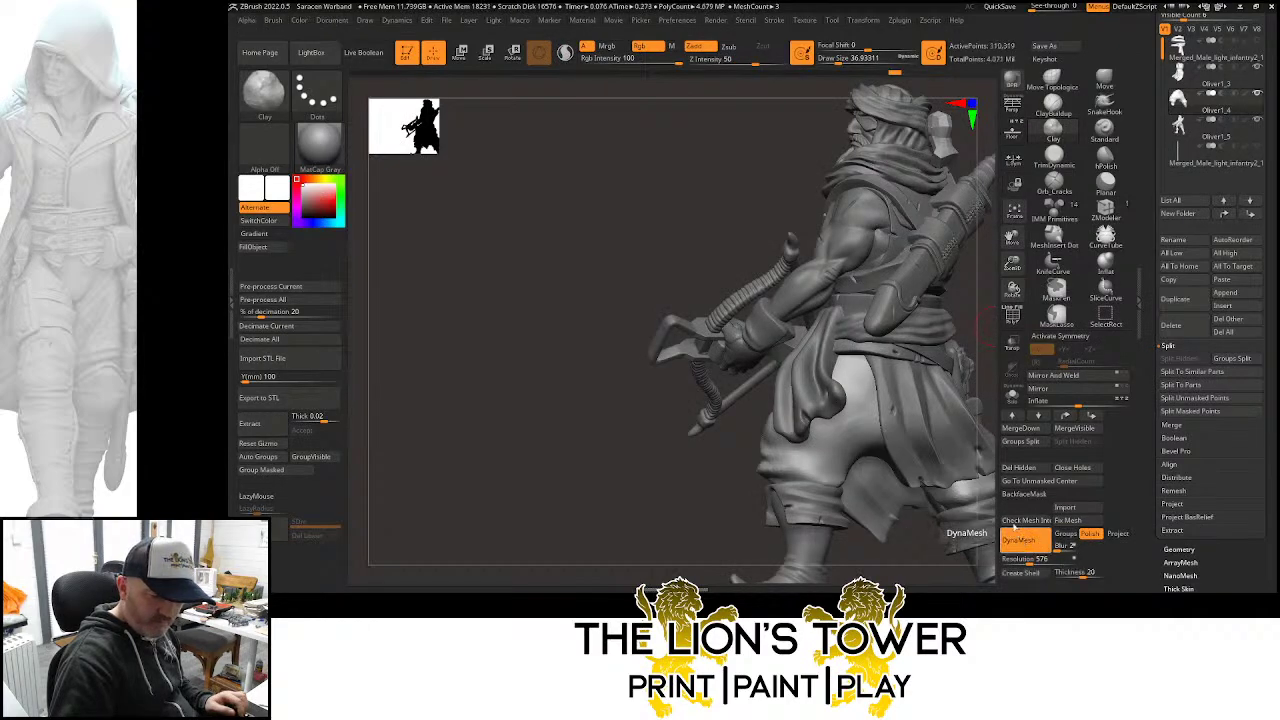
left_click(1054, 185)
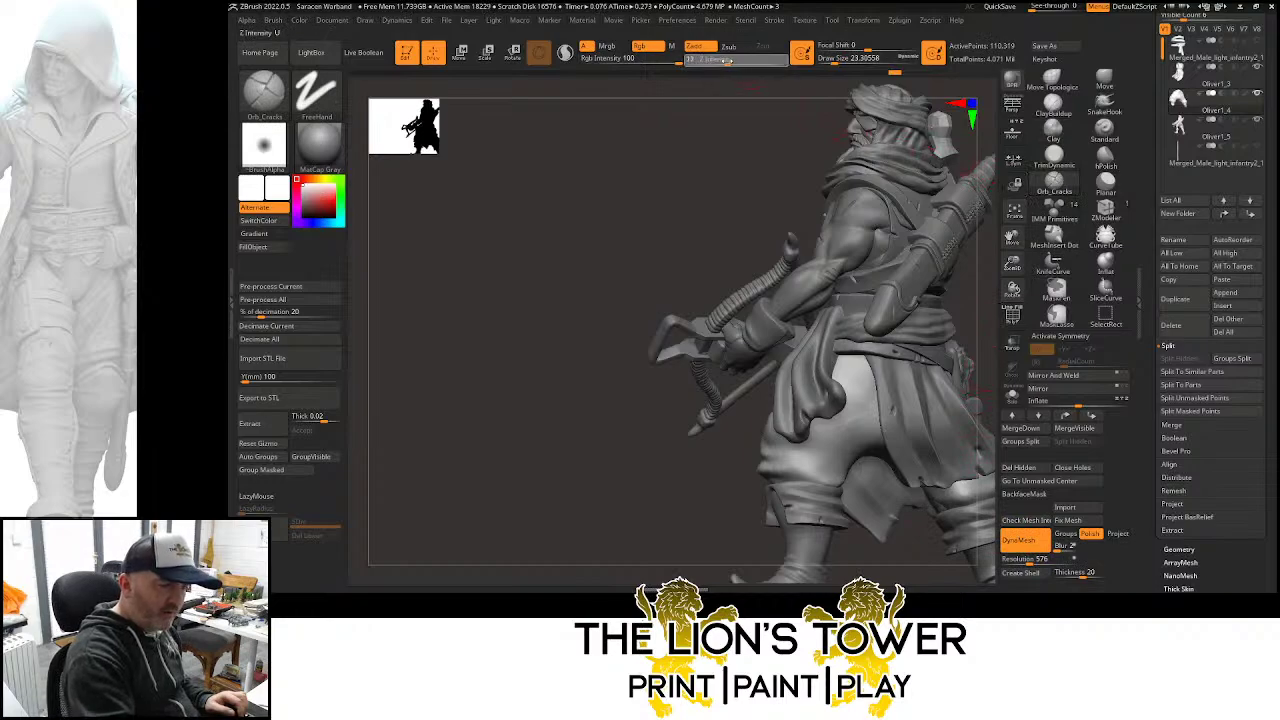
Set the Orb_Cracks brush to Z Intensity 14 and Draw Size about 39, and isolate the trousers subtool
left_click_drag(737, 61, 725, 62)
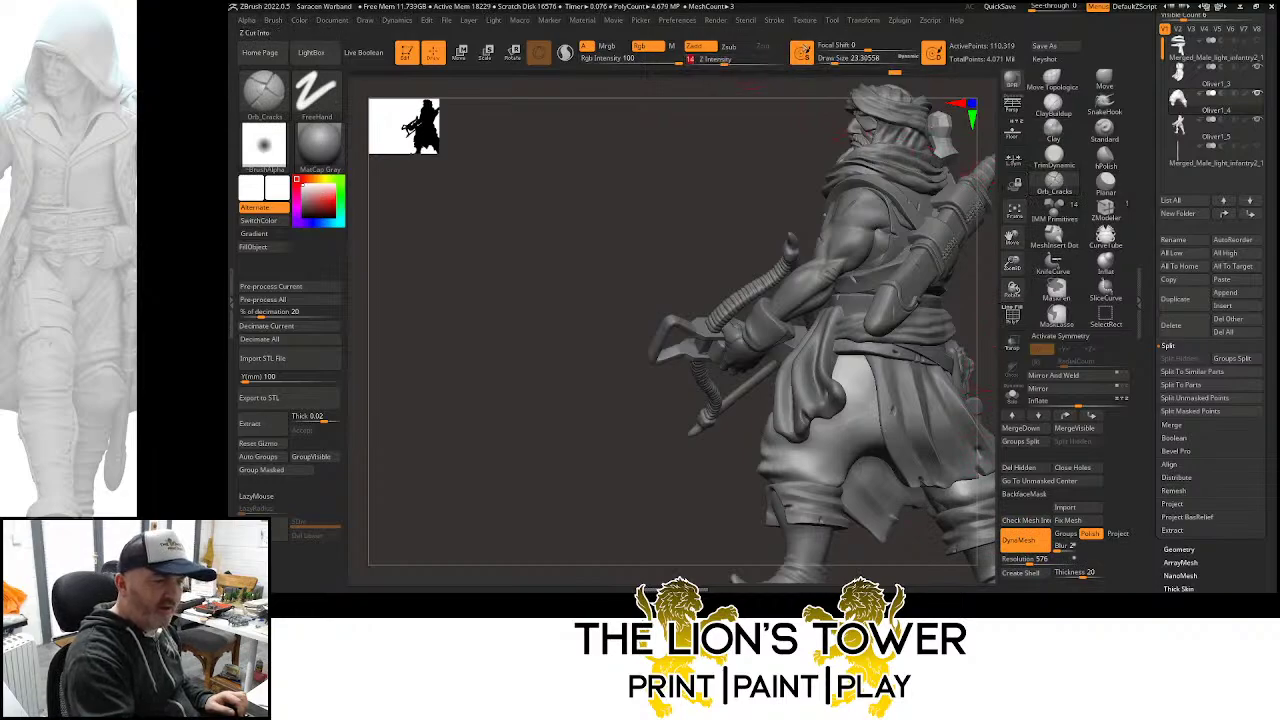
left_click_drag(838, 61, 845, 59)
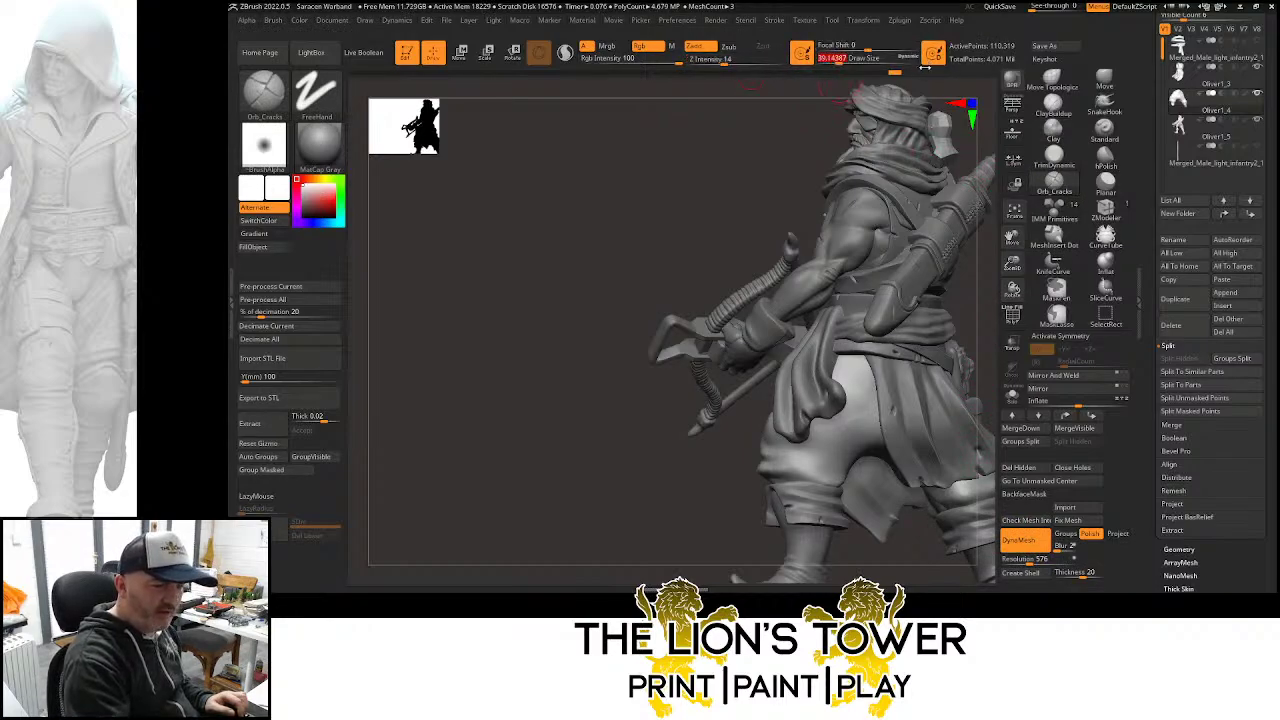
left_click_drag(1024, 238, 868, 346)
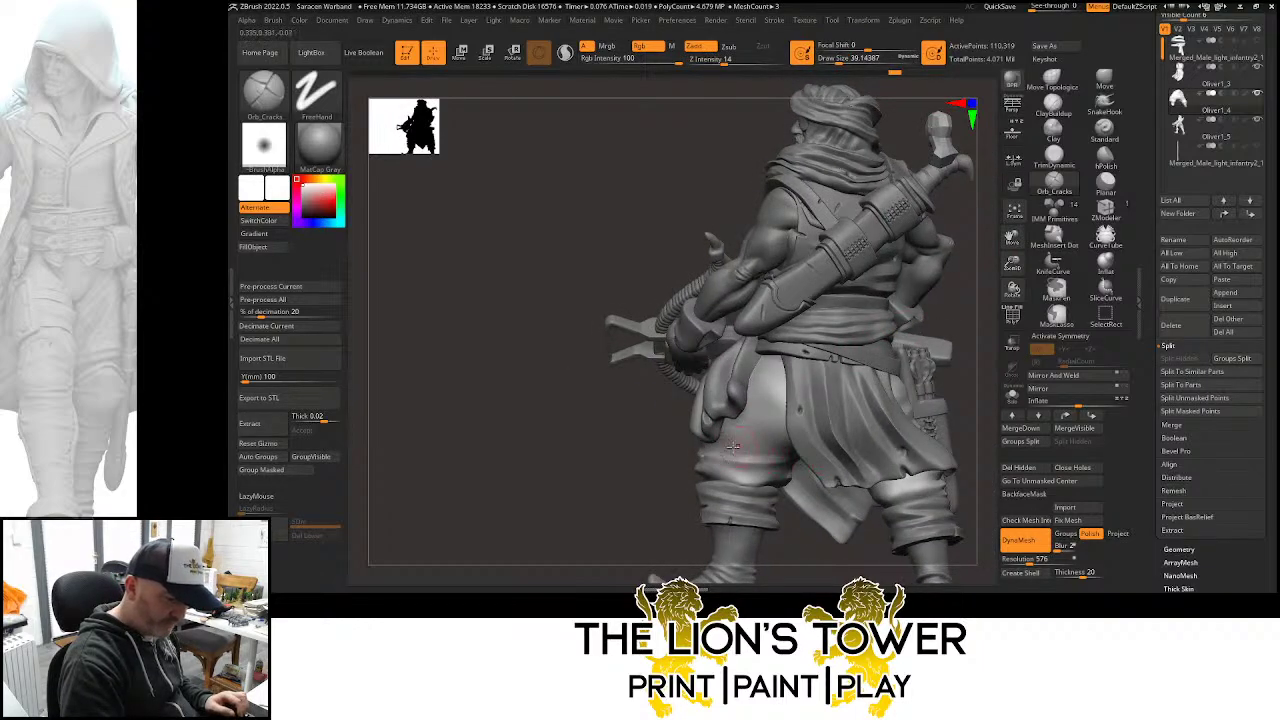
left_click_drag(970, 416, 966, 445)
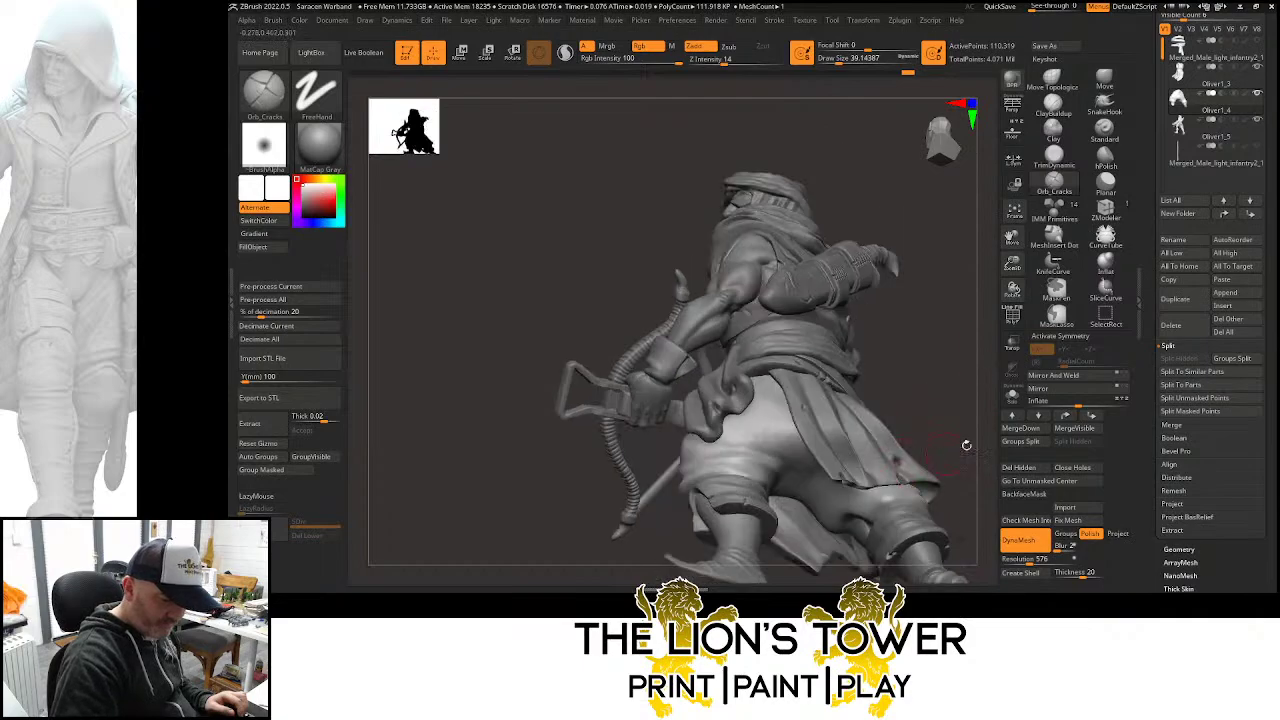
left_click(1012, 394)
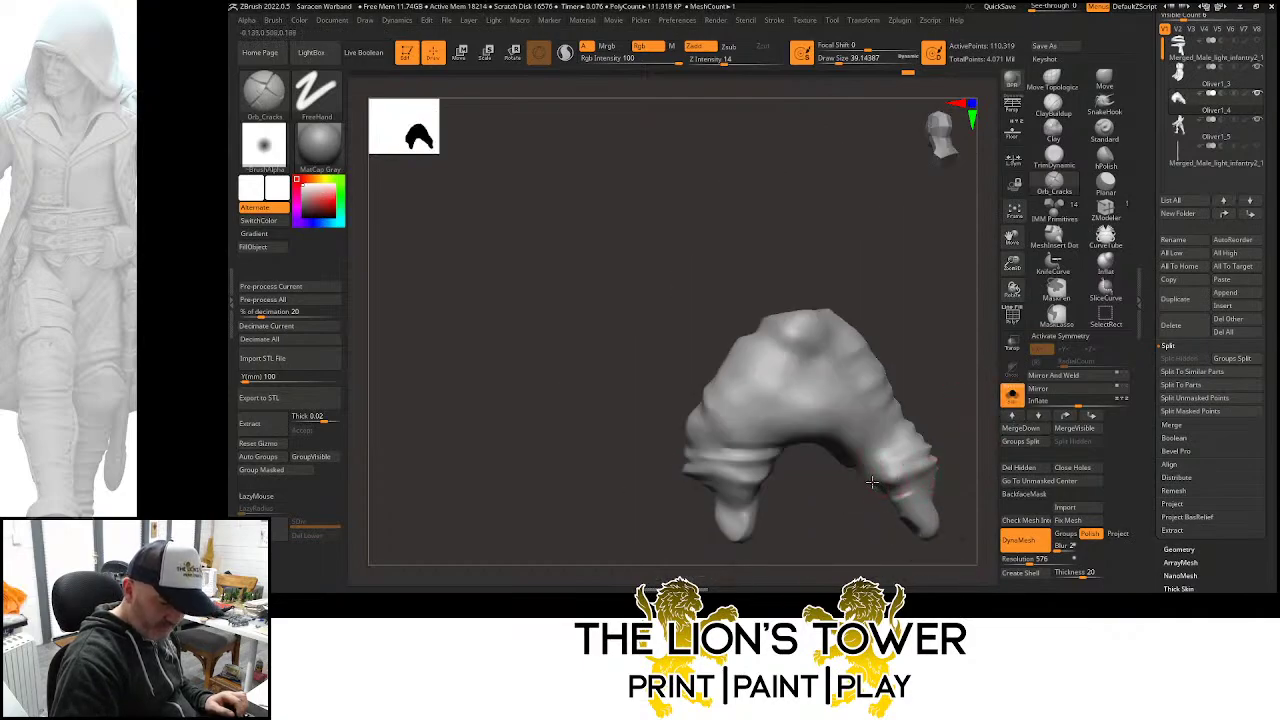
Carve creases around the gathered fabric of both trouser legs just above the cuffs
mouse_move(872, 482)
left_mouse_down()
mouse_move(934, 467)
mouse_move(860, 471)
mouse_move(928, 426)
left_mouse_up()
left_click_drag(704, 444, 776, 447)
mouse_move(802, 470)
left_mouse_down()
mouse_move(790, 418)
mouse_move(790, 454)
left_mouse_up()
right_click_drag(796, 488, 718, 393)
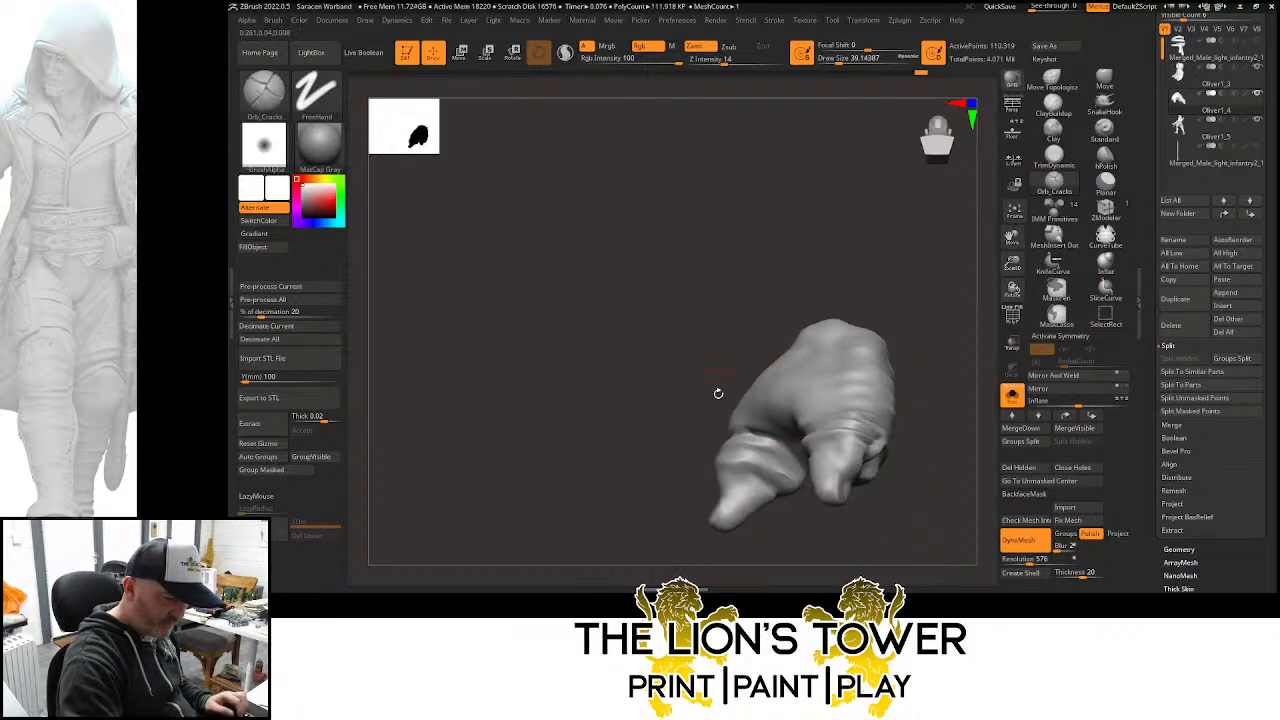
left_click_drag(771, 450, 809, 491)
left_click_drag(722, 456, 798, 492)
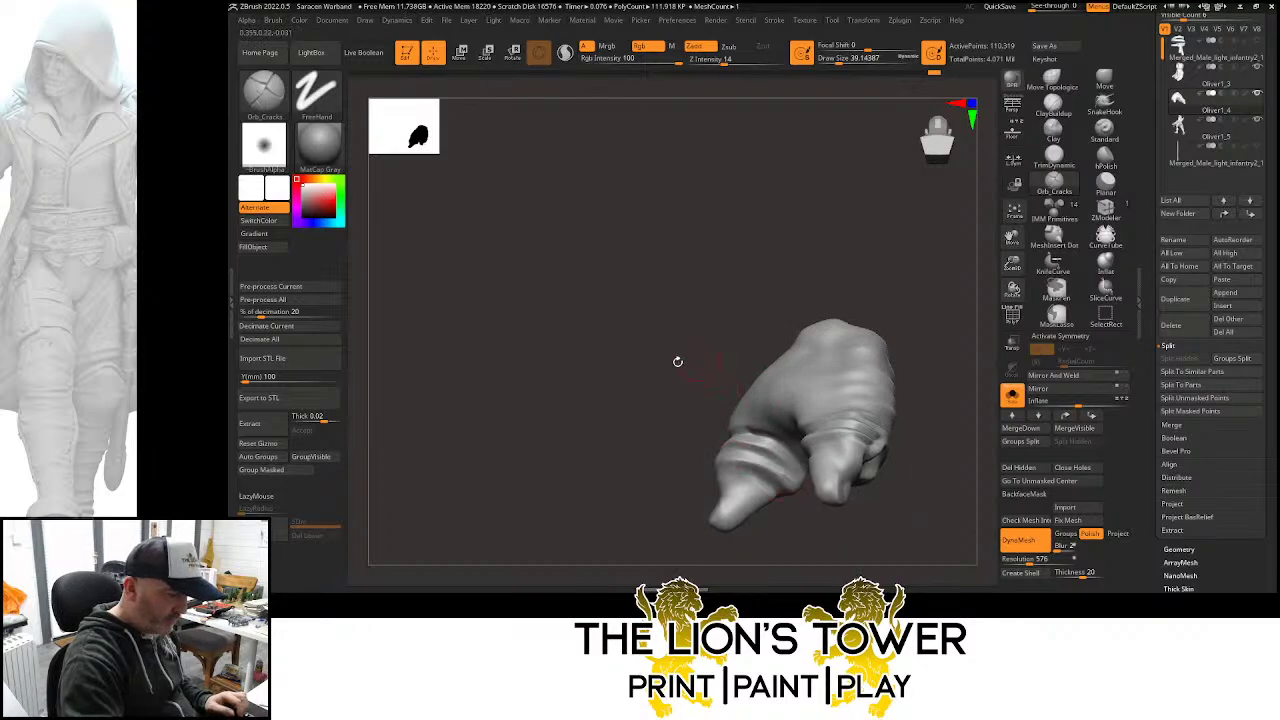
Enable LazyMouse and carve smooth fold lines across the back and outer side of the trouser leg
left_click(259, 497)
right_click_drag(686, 243, 692, 411)
left_click_drag(665, 420, 748, 421)
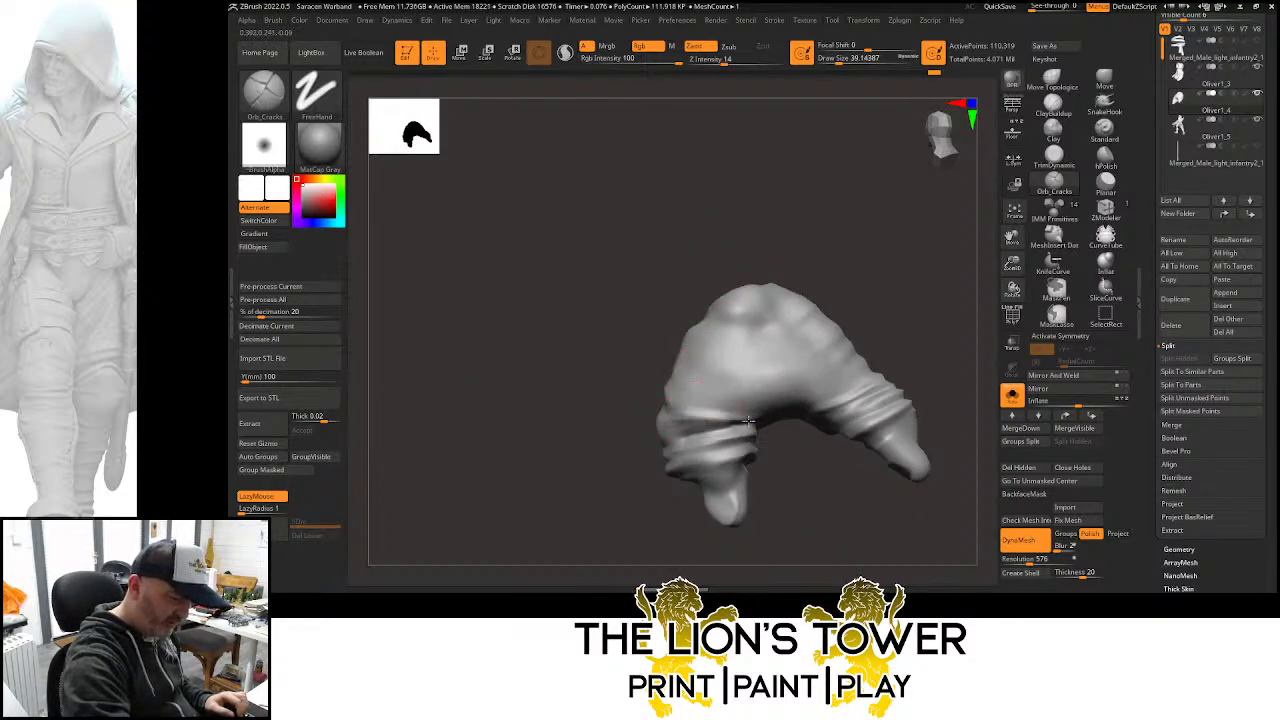
left_click_drag(692, 378, 808, 402)
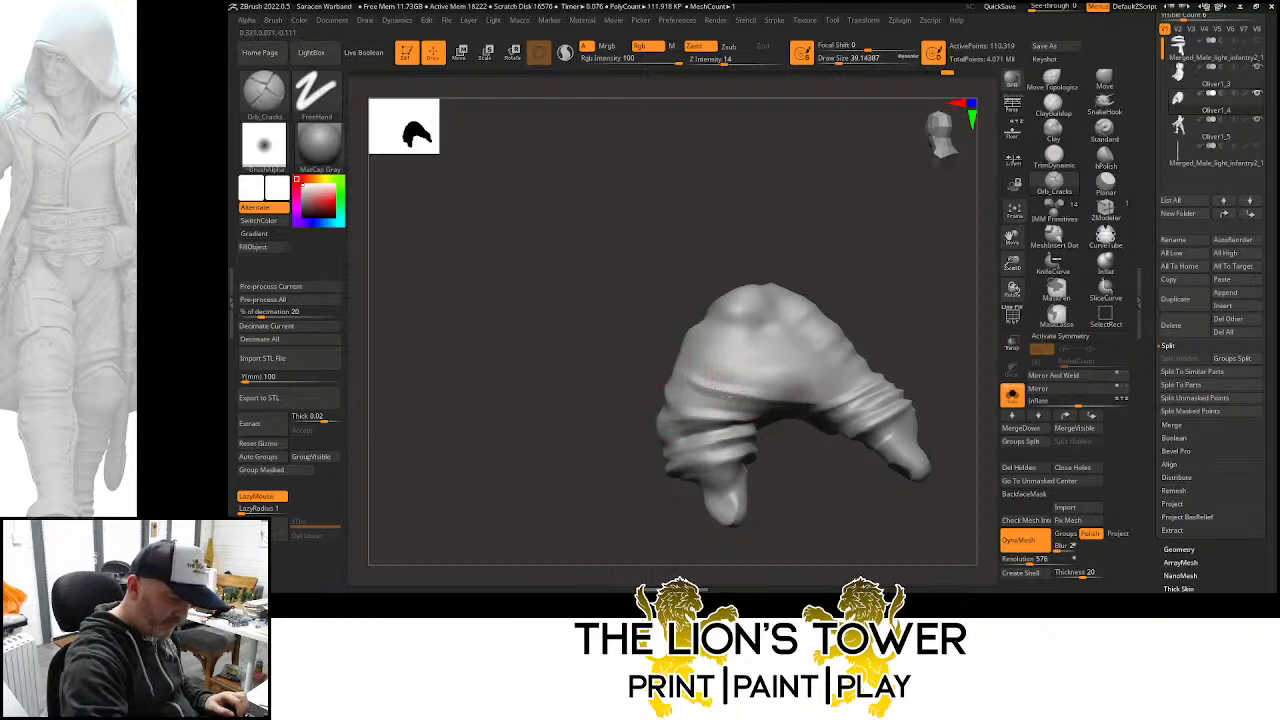
mouse_move(690, 381)
left_mouse_down()
mouse_move(818, 403)
mouse_move(750, 404)
left_mouse_up()
mouse_move(678, 261)
left_mouse_down()
mouse_move(717, 293)
mouse_move(655, 350)
left_mouse_up()
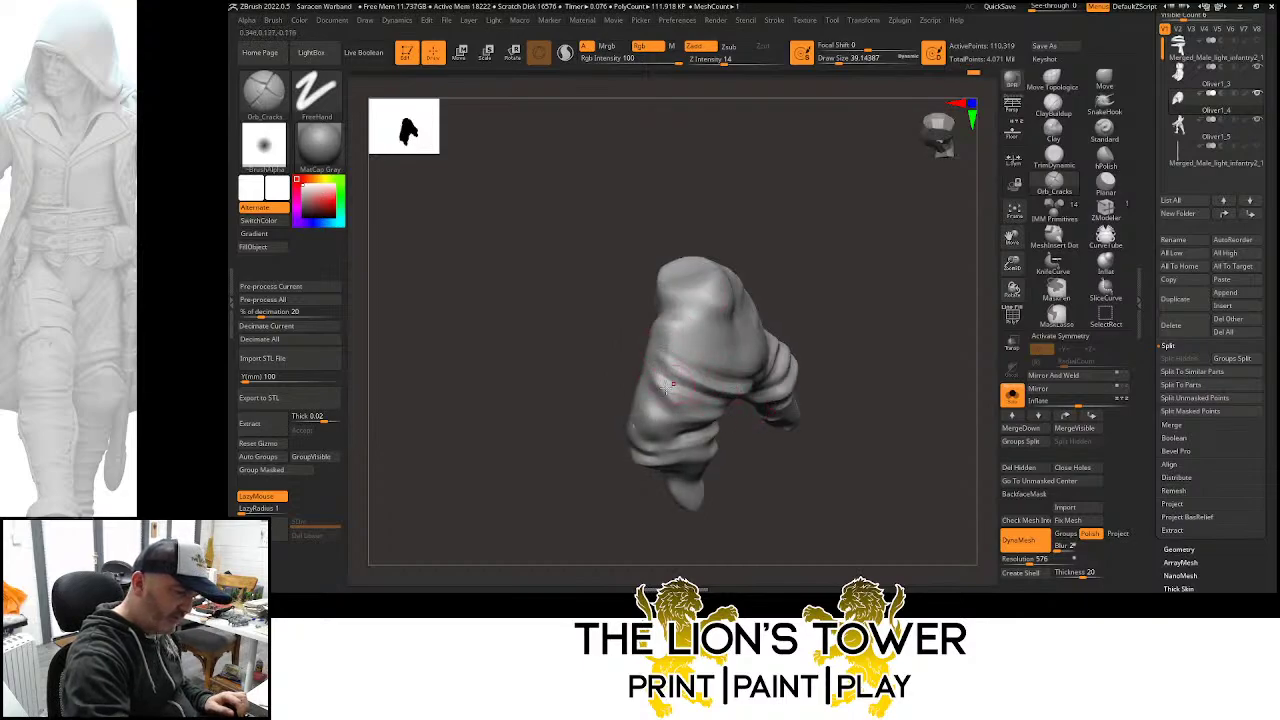
left_click_drag(689, 411, 678, 390)
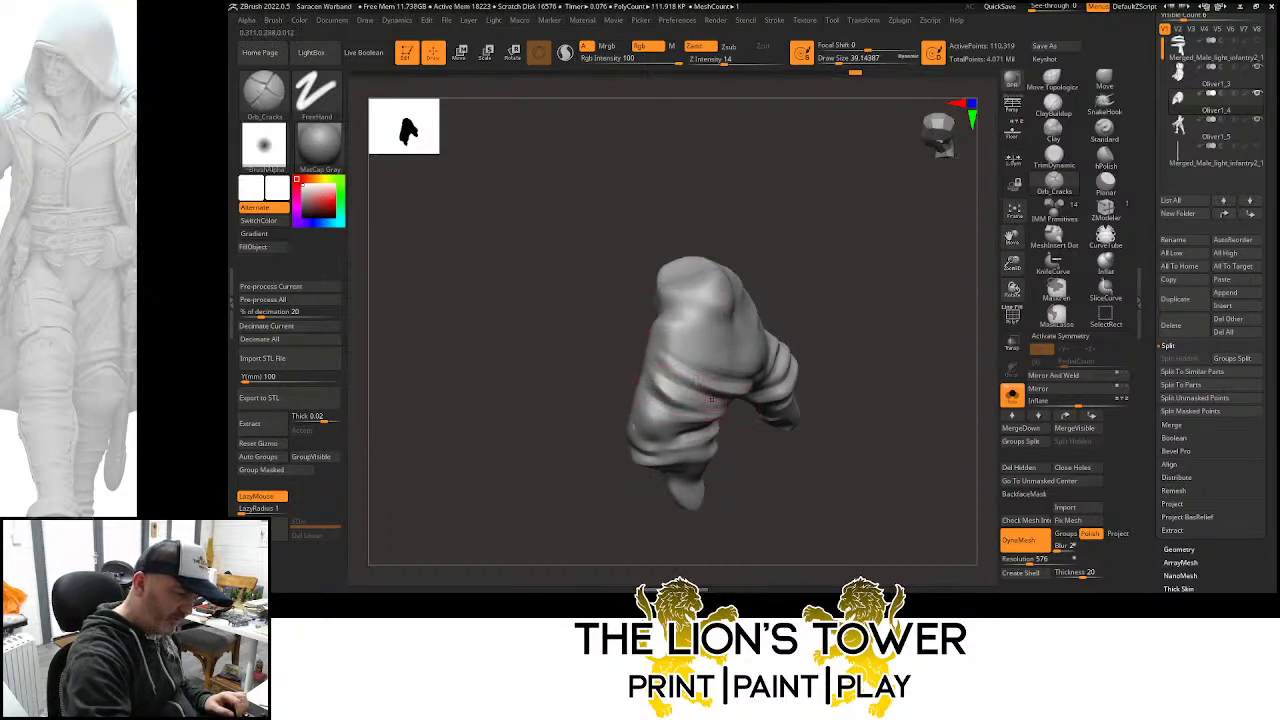
Carve fold lines above the knees on the front of both trouser legs
left_click_drag(628, 274, 746, 309)
left_click_drag(671, 374, 698, 366)
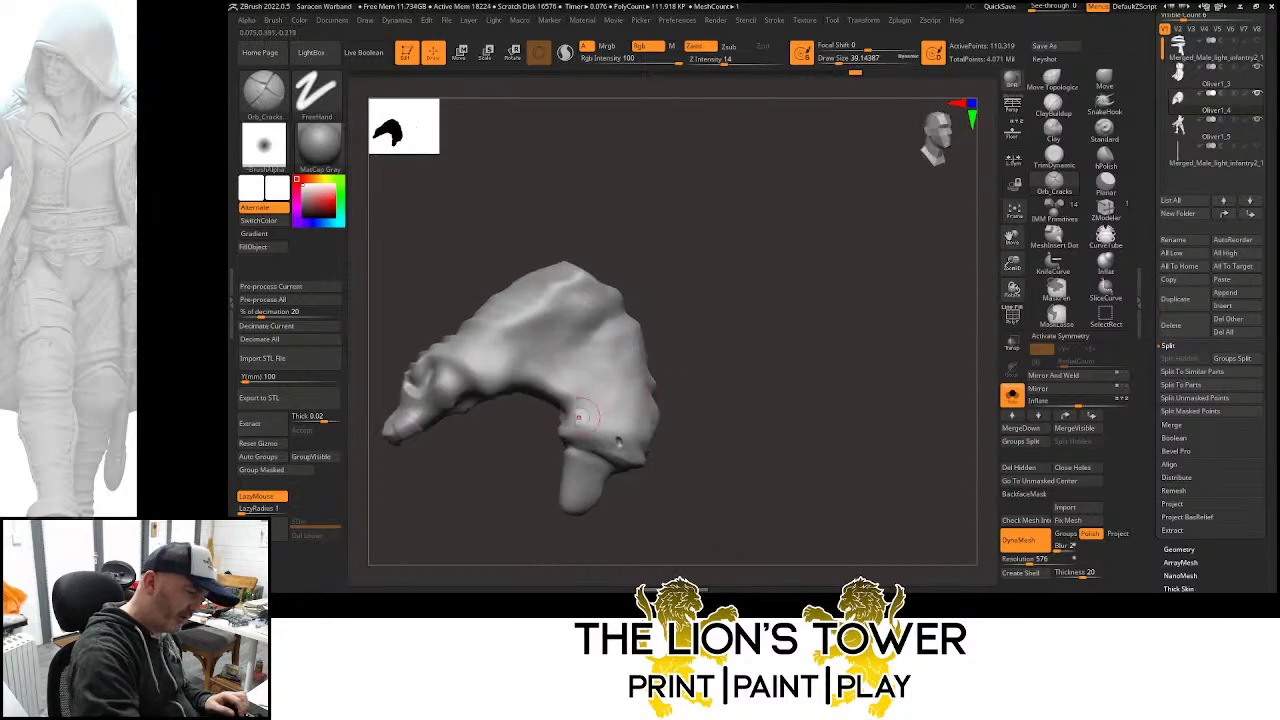
left_click_drag(574, 418, 637, 408)
mouse_move(555, 431)
left_mouse_down()
mouse_move(615, 428)
mouse_move(642, 403)
left_mouse_up()
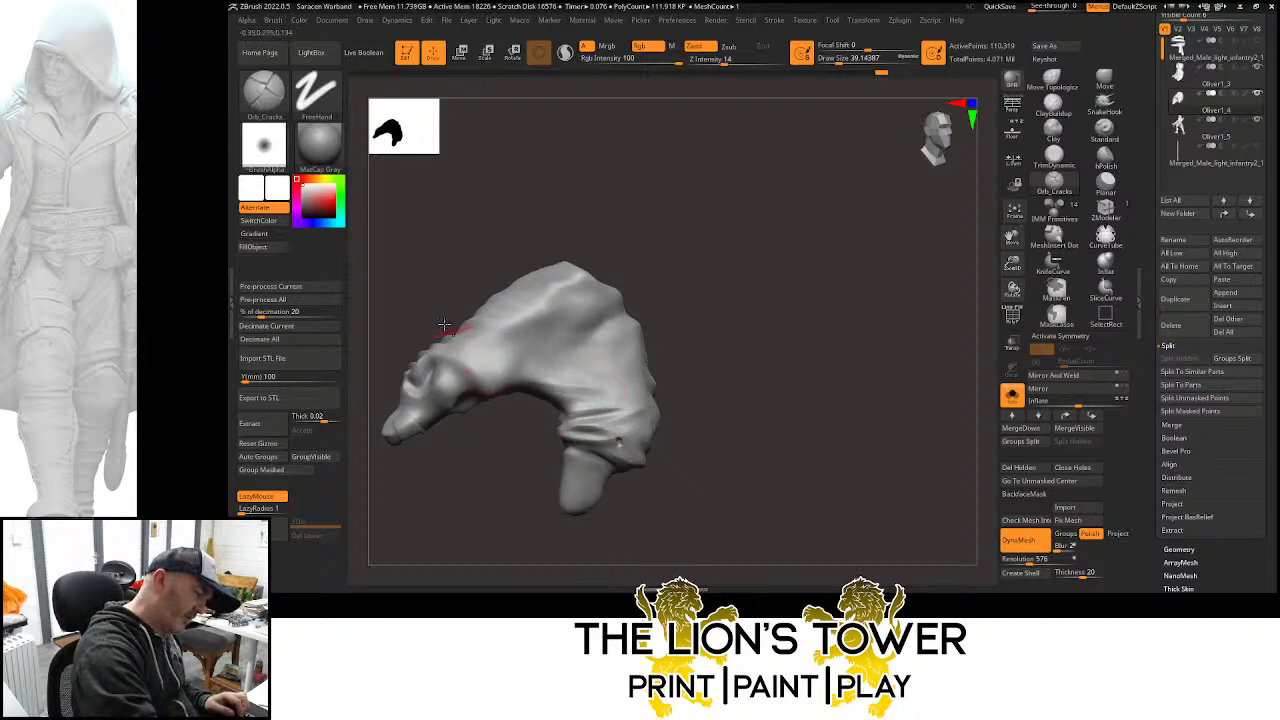
left_click_drag(435, 360, 484, 410)
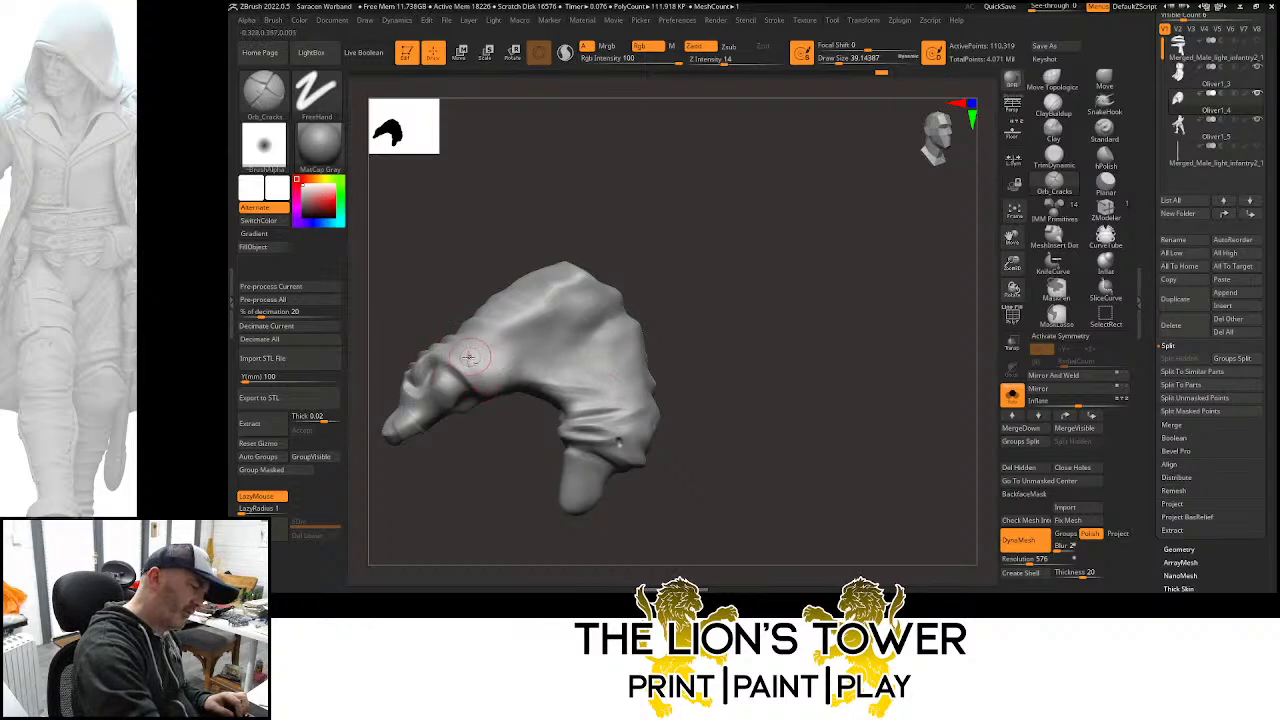
mouse_move(472, 364)
left_mouse_down()
mouse_move(612, 360)
mouse_move(550, 373)
mouse_move(646, 374)
left_mouse_up()
Carve creases running from the crotch along the inner thighs of the trousers
left_click_drag(738, 353, 657, 349)
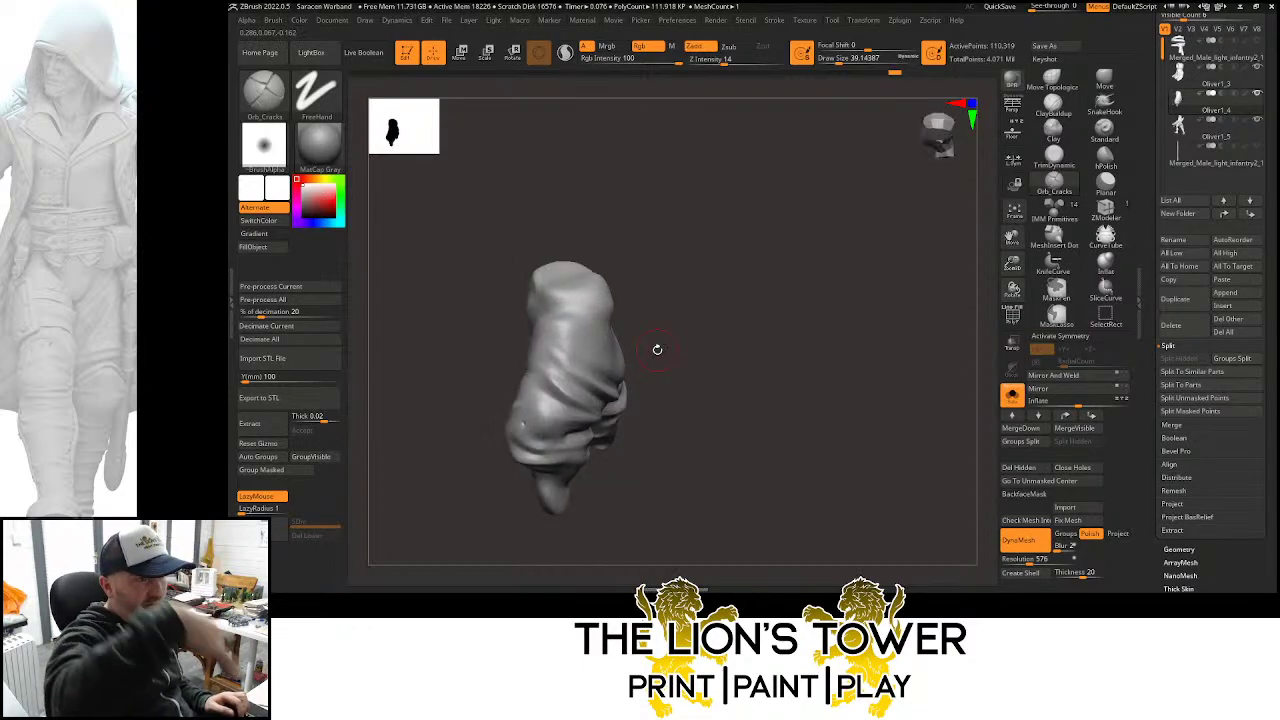
left_click_drag(808, 354, 836, 356)
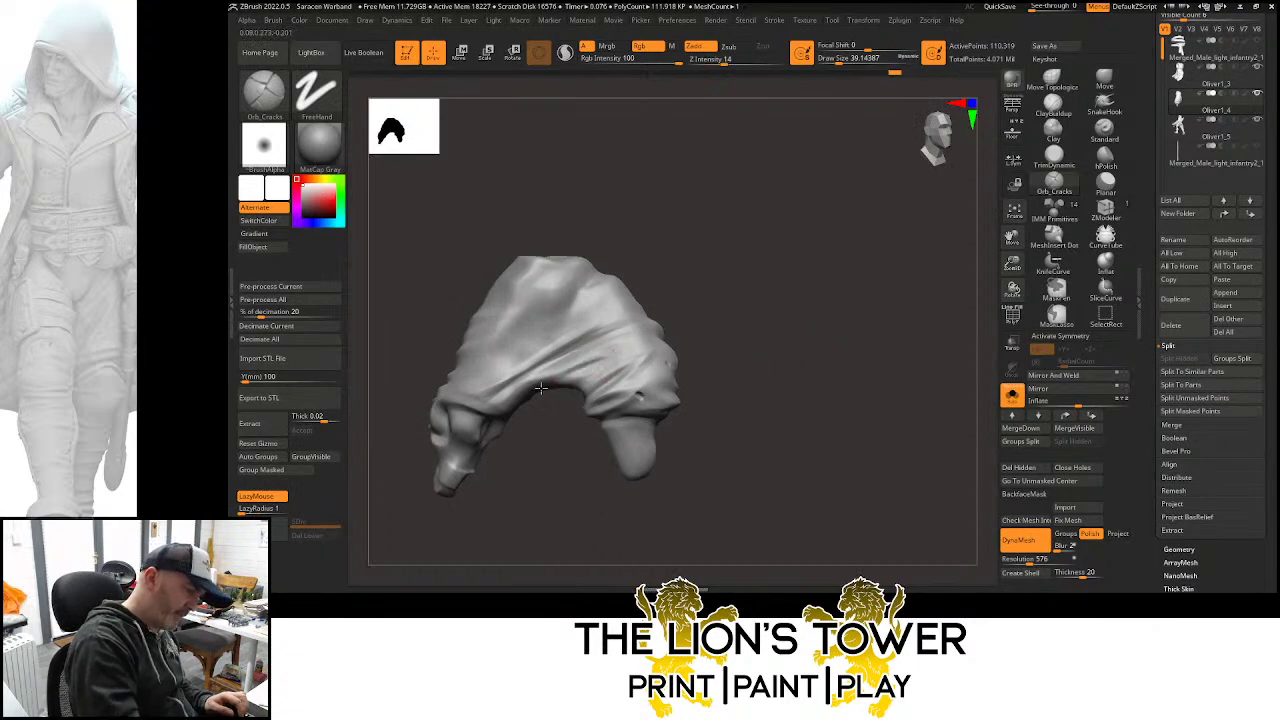
mouse_move(541, 388)
left_mouse_down()
mouse_move(587, 365)
mouse_move(537, 396)
left_mouse_up()
left_click_drag(658, 276, 688, 272)
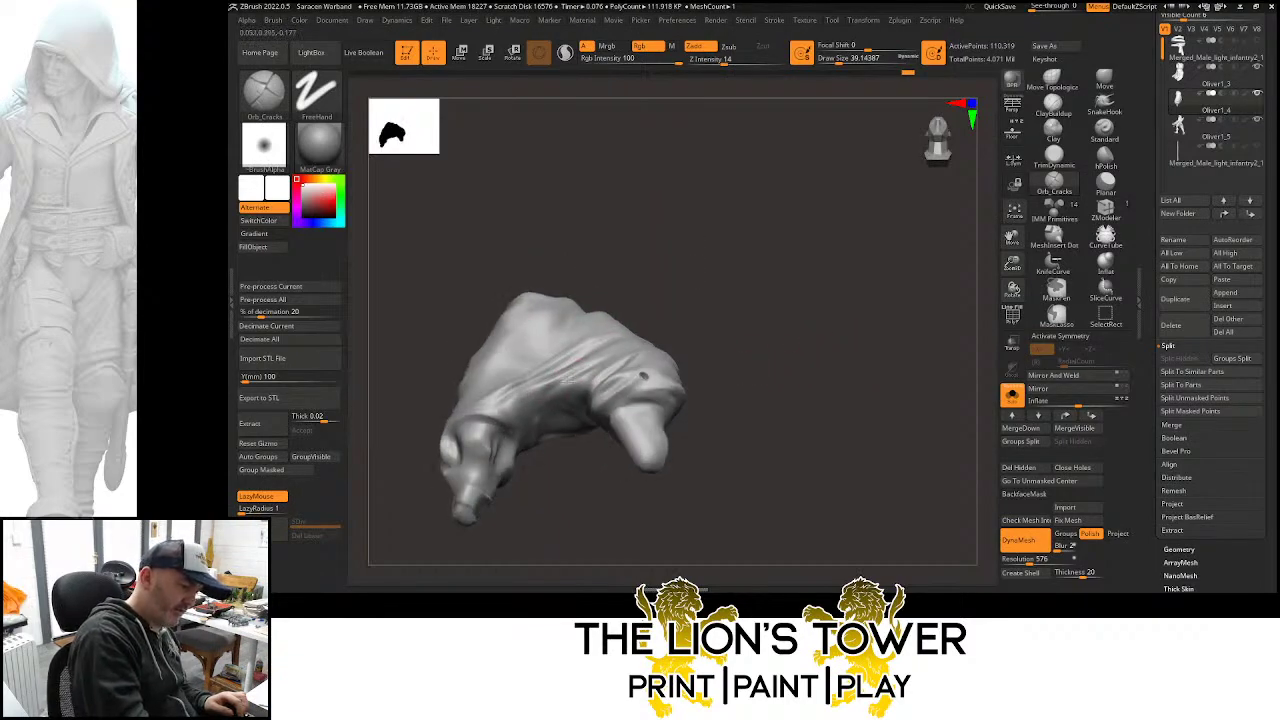
left_click_drag(568, 379, 563, 296)
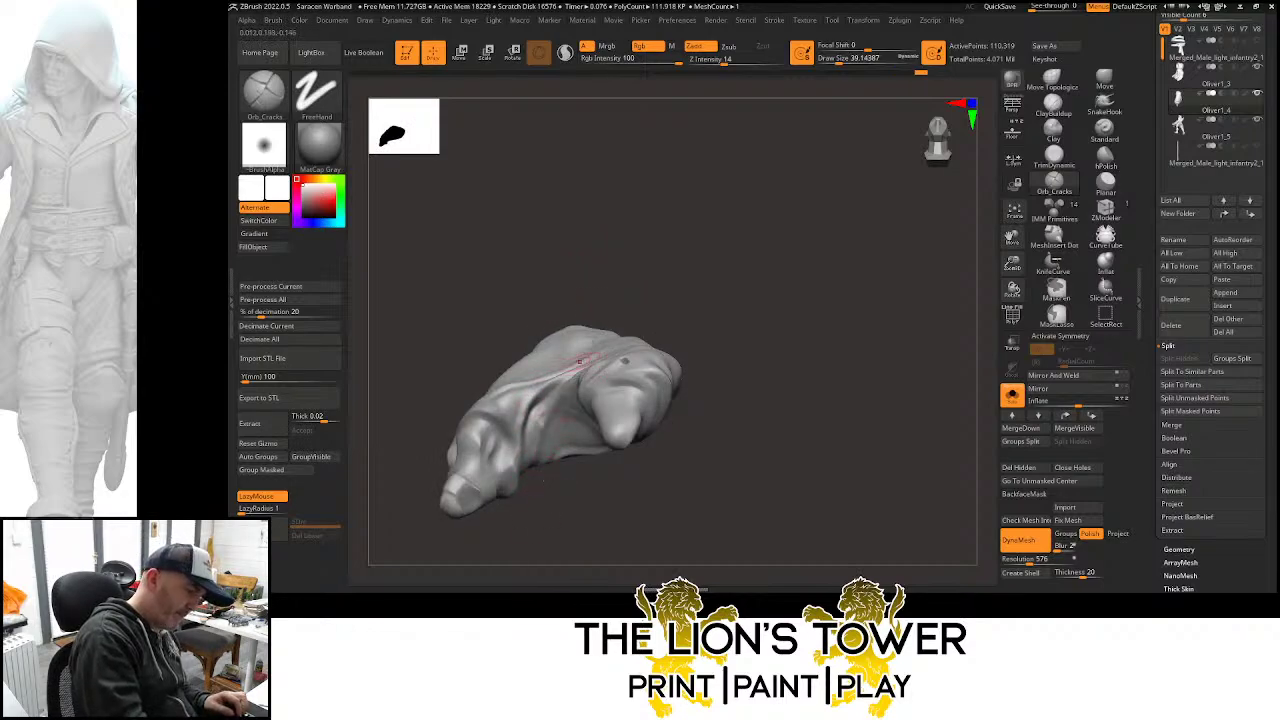
left_click_drag(550, 420, 543, 431)
left_click_drag(584, 534, 756, 282)
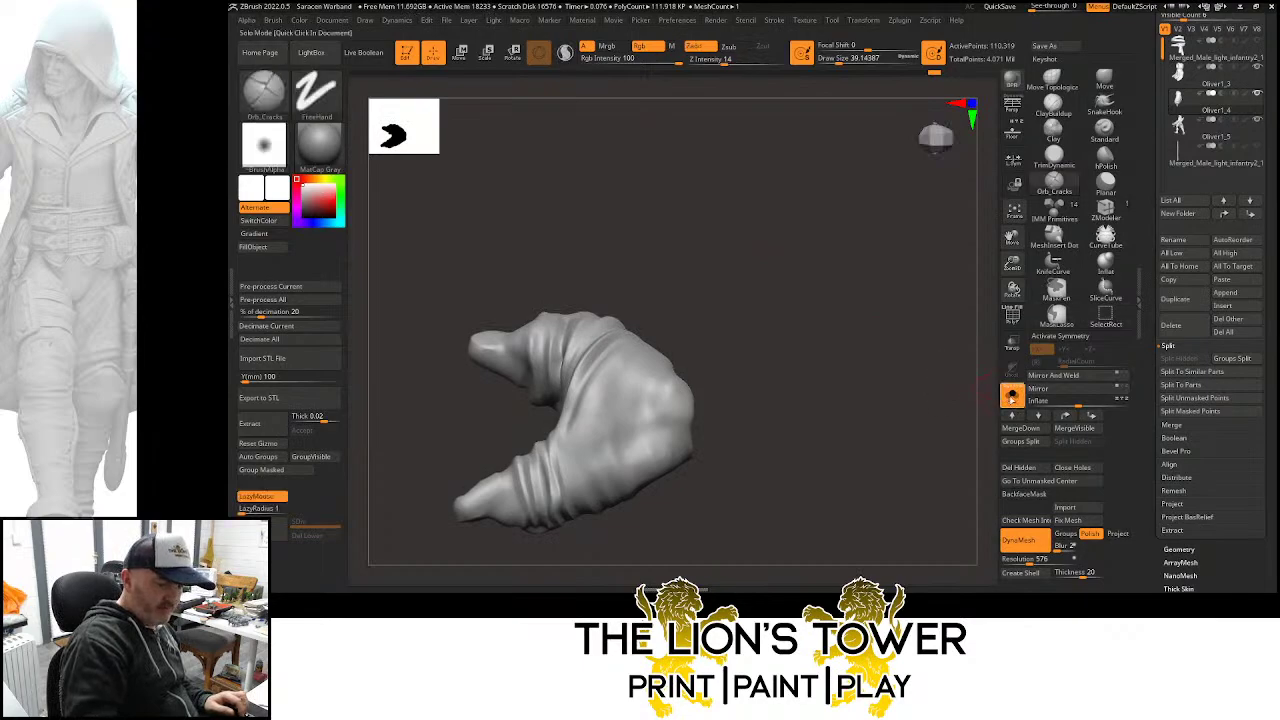
Unhide the whole figure and adjust the trousers near the quiver with the Move brush at Draw Size about 62
left_click(1012, 396)
left_click_drag(940, 357, 881, 361)
mouse_move(928, 354)
left_mouse_down()
mouse_move(931, 343)
mouse_move(951, 357)
mouse_move(940, 397)
mouse_move(923, 371)
mouse_move(943, 357)
mouse_move(850, 303)
mouse_move(863, 317)
mouse_move(903, 246)
mouse_move(877, 349)
mouse_move(871, 337)
mouse_move(863, 346)
mouse_move(874, 296)
mouse_move(854, 294)
mouse_move(869, 334)
mouse_move(920, 246)
left_mouse_up()
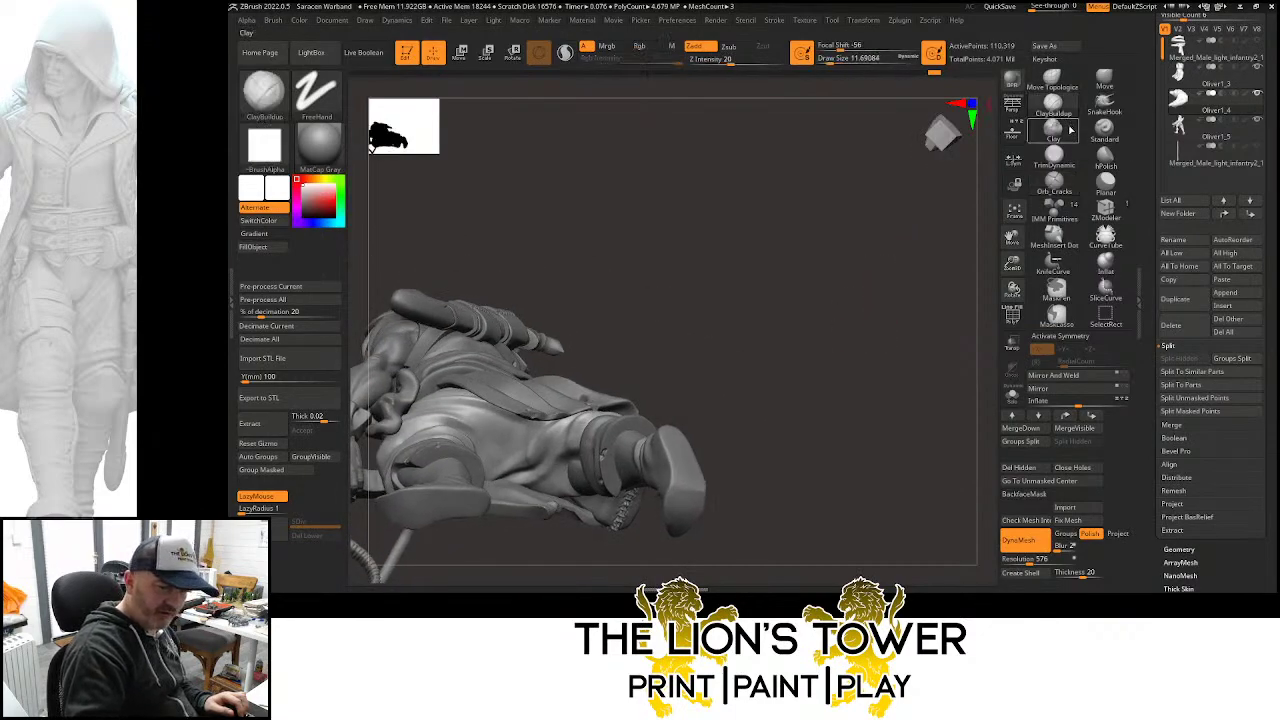
left_click(1104, 80)
left_click_drag(1012, 263, 1013, 308)
left_click_drag(1012, 237, 1072, 149)
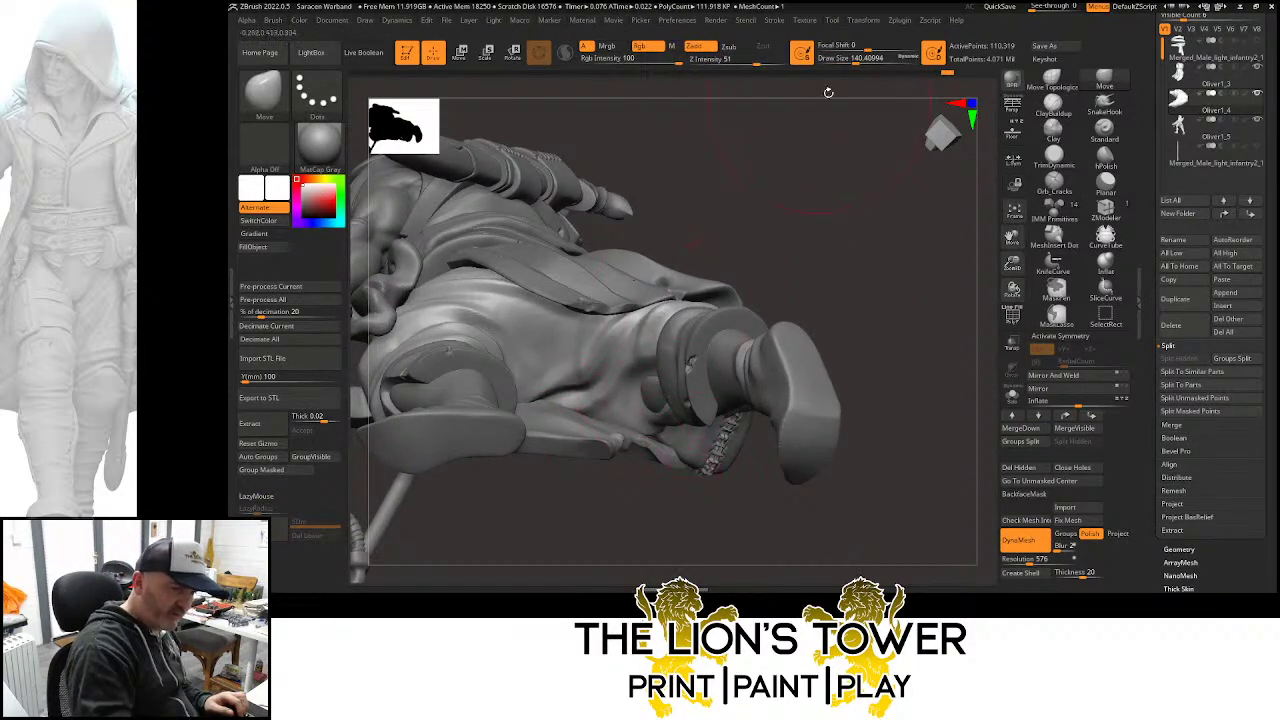
mouse_move(830, 170)
left_mouse_down()
mouse_move(763, 249)
mouse_move(738, 222)
left_mouse_up()
left_click_drag(849, 64, 842, 64)
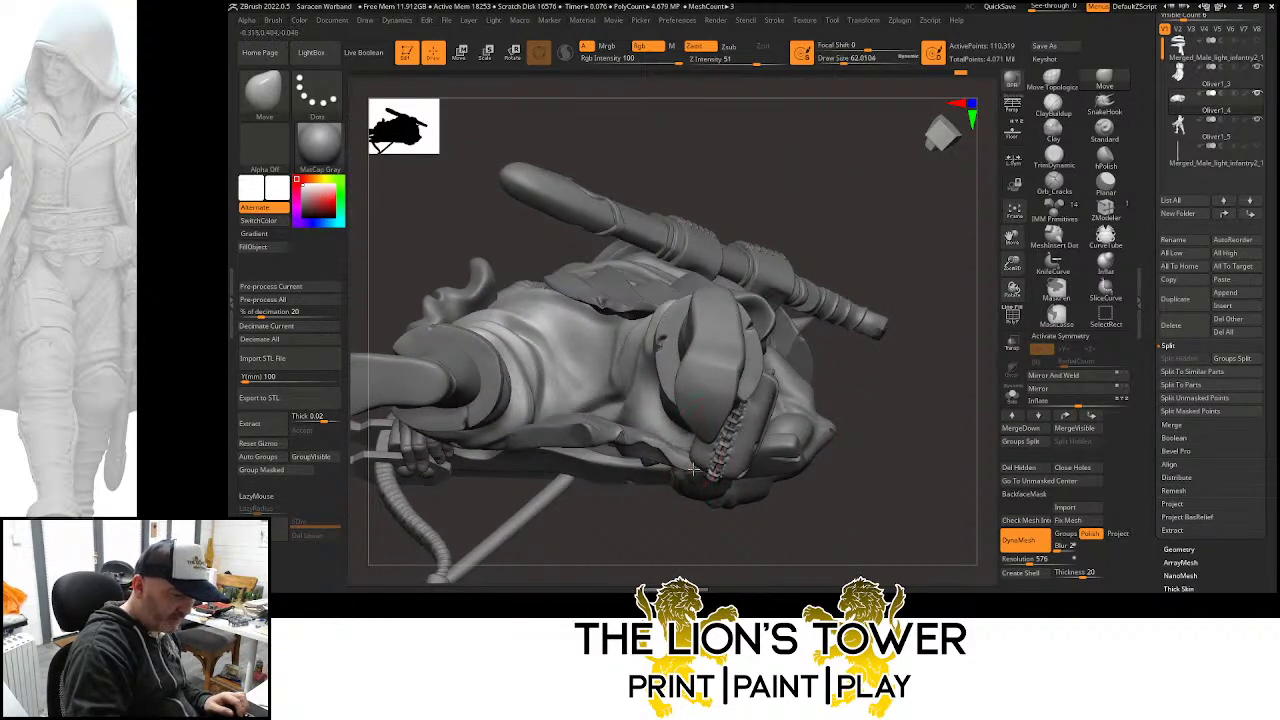
mouse_move(900, 423)
left_mouse_down()
mouse_move(938, 420)
mouse_move(949, 463)
mouse_move(986, 298)
mouse_move(872, 408)
left_mouse_up()
Select the tunic subtool and pull its hem beside the quiver with the Move brush at Draw Size about 97
left_click(701, 428, "alt")
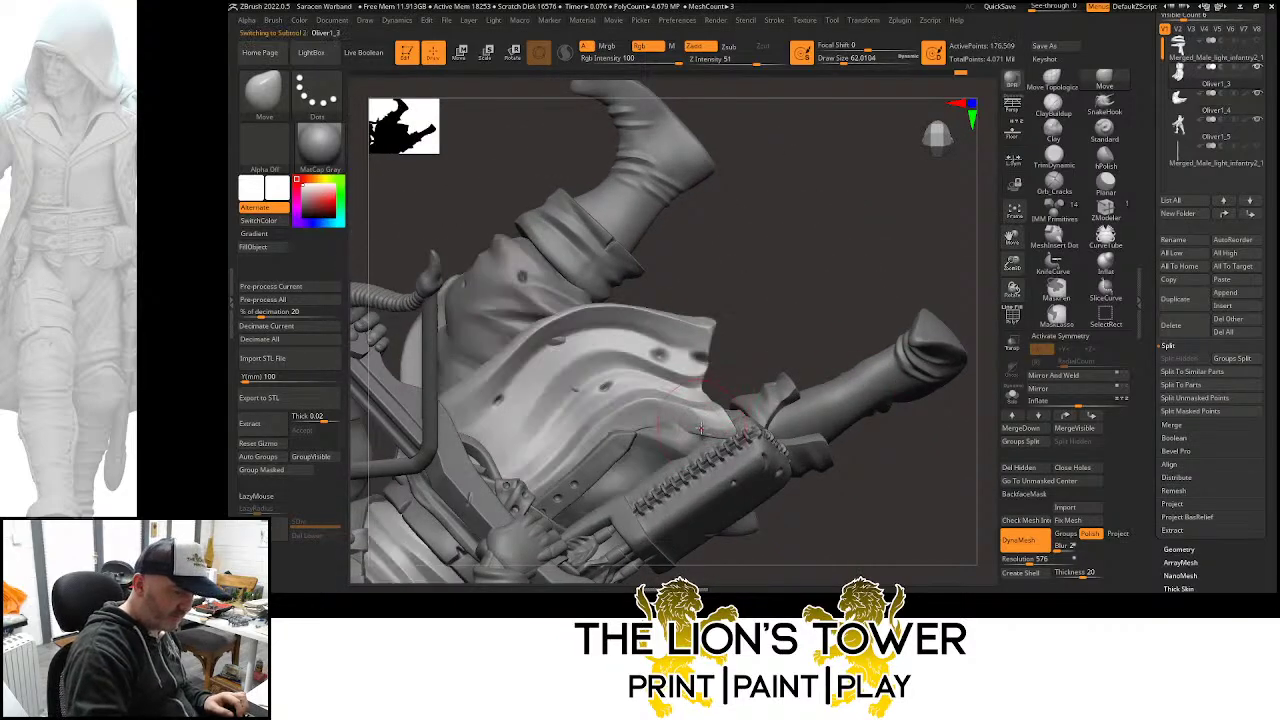
left_click_drag(844, 62, 850, 62)
left_click_drag(808, 270, 766, 290)
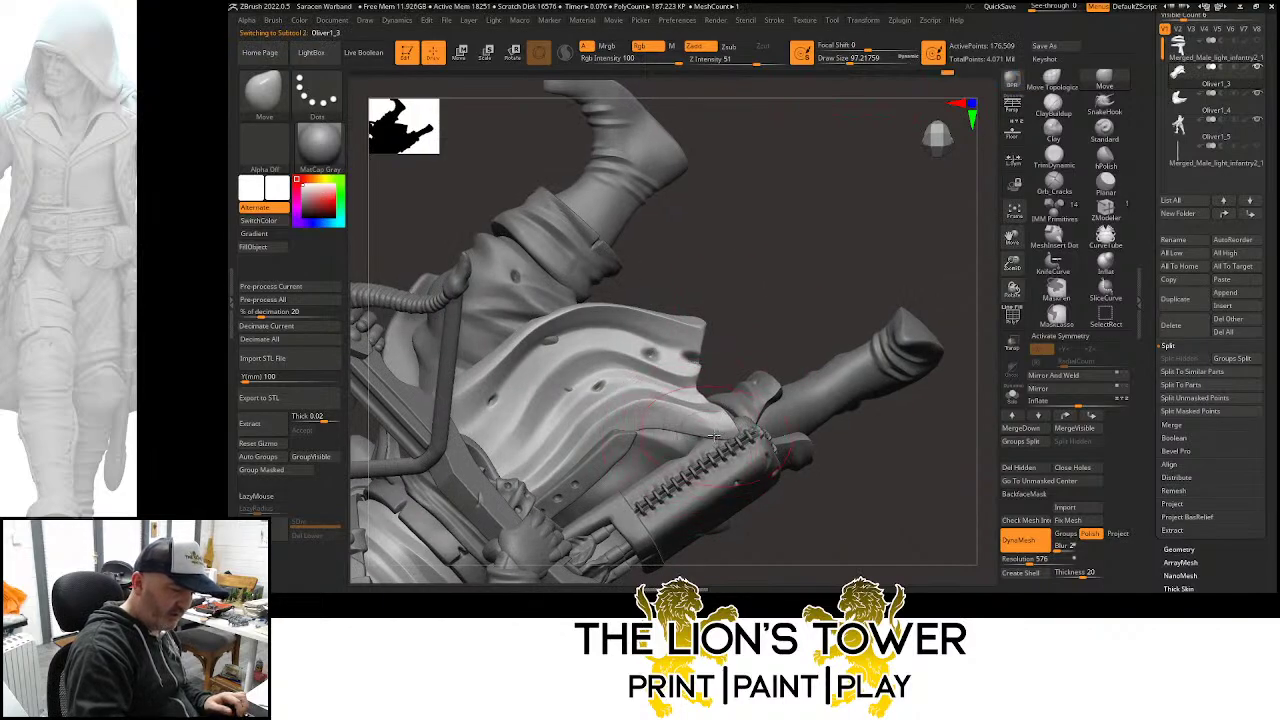
mouse_move(708, 447)
left_mouse_down()
mouse_move(809, 280)
mouse_move(783, 323)
mouse_move(796, 375)
mouse_move(734, 438)
mouse_move(806, 374)
mouse_move(790, 378)
left_mouse_up()
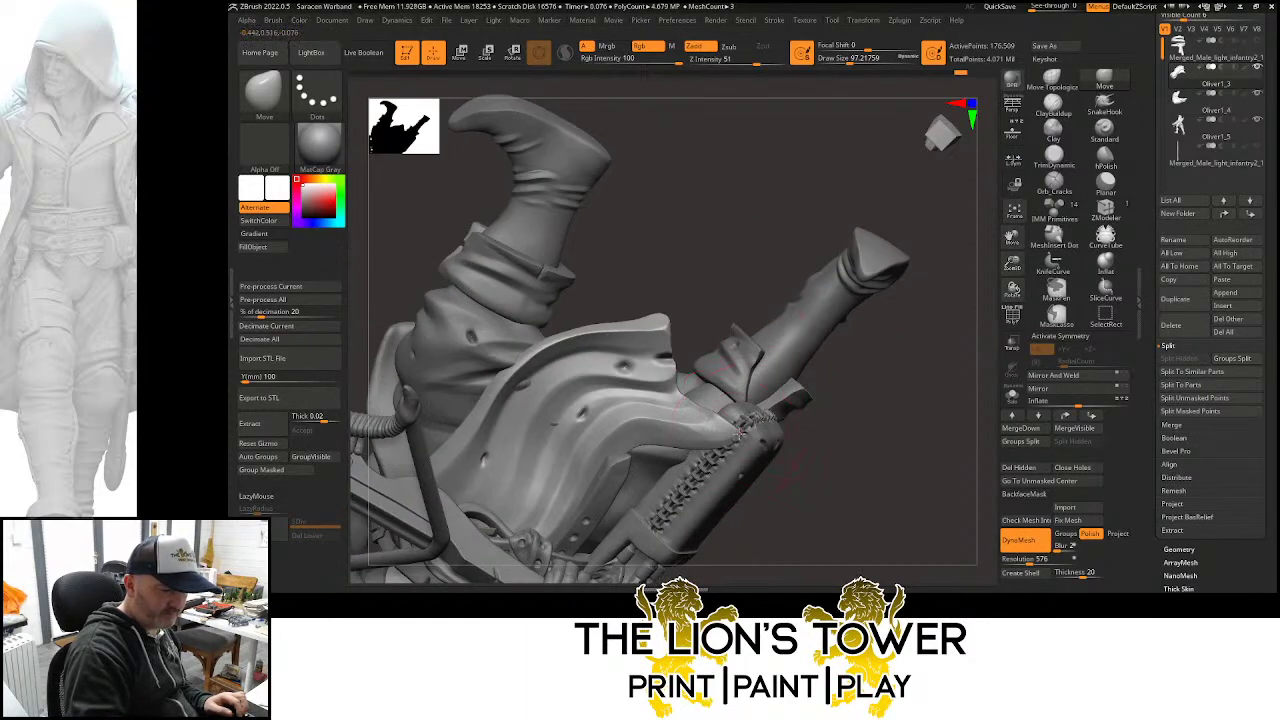
mouse_move(746, 428)
left_mouse_down()
mouse_move(863, 423)
mouse_move(908, 403)
mouse_move(917, 481)
mouse_move(891, 455)
left_mouse_up()
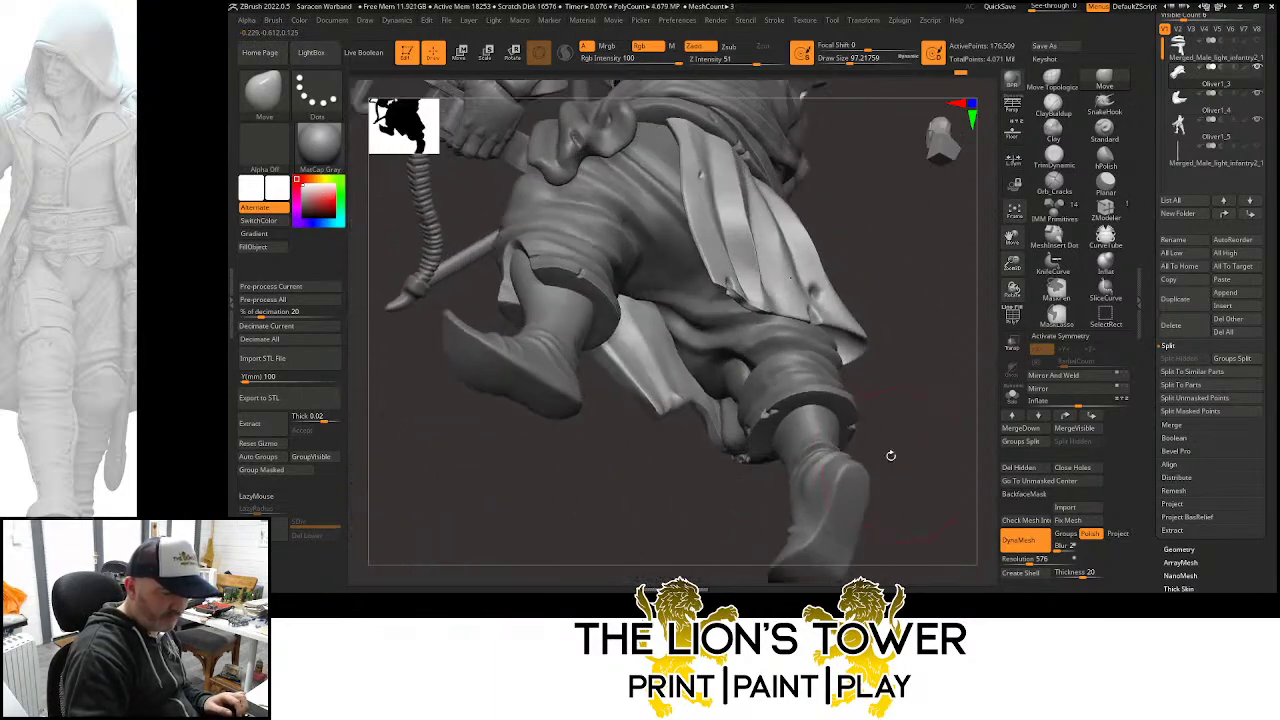
Select the trousers subtool and swell the fabric behind the quiver using the Inflat brush at Z Intensity 10 and Draw Size 28.75
left_click(721, 396, "alt")
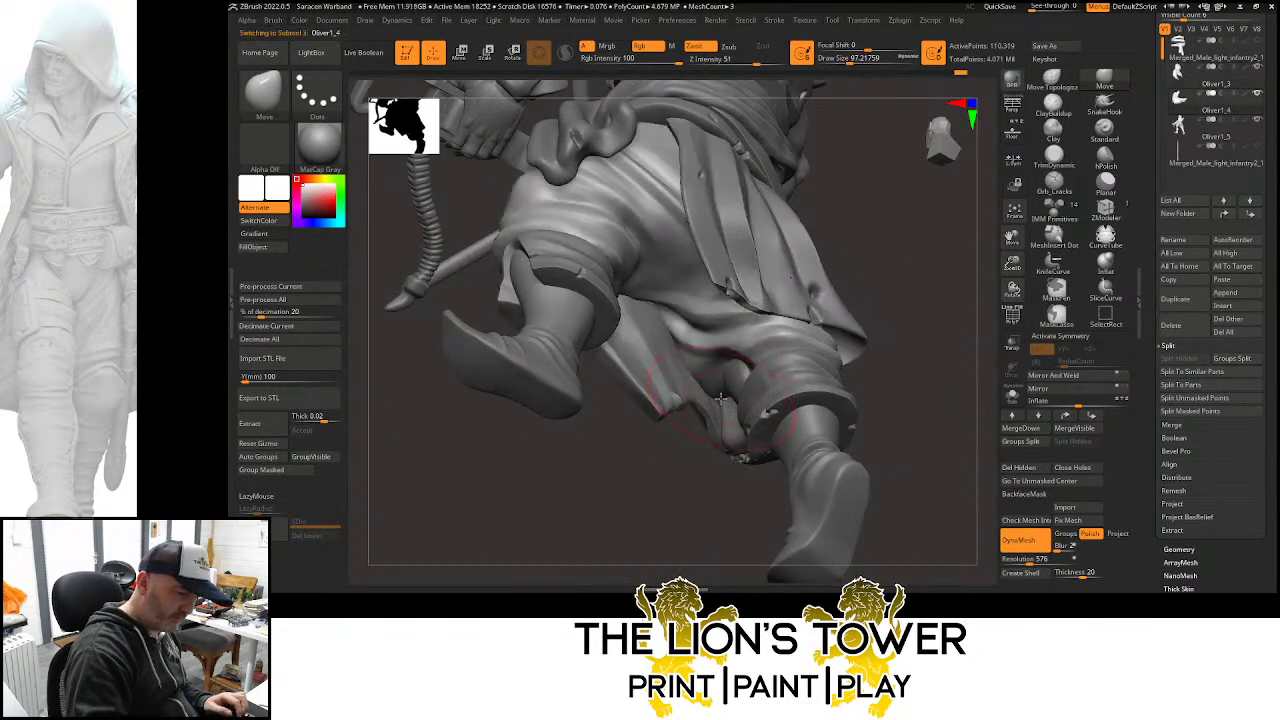
left_click(846, 57)
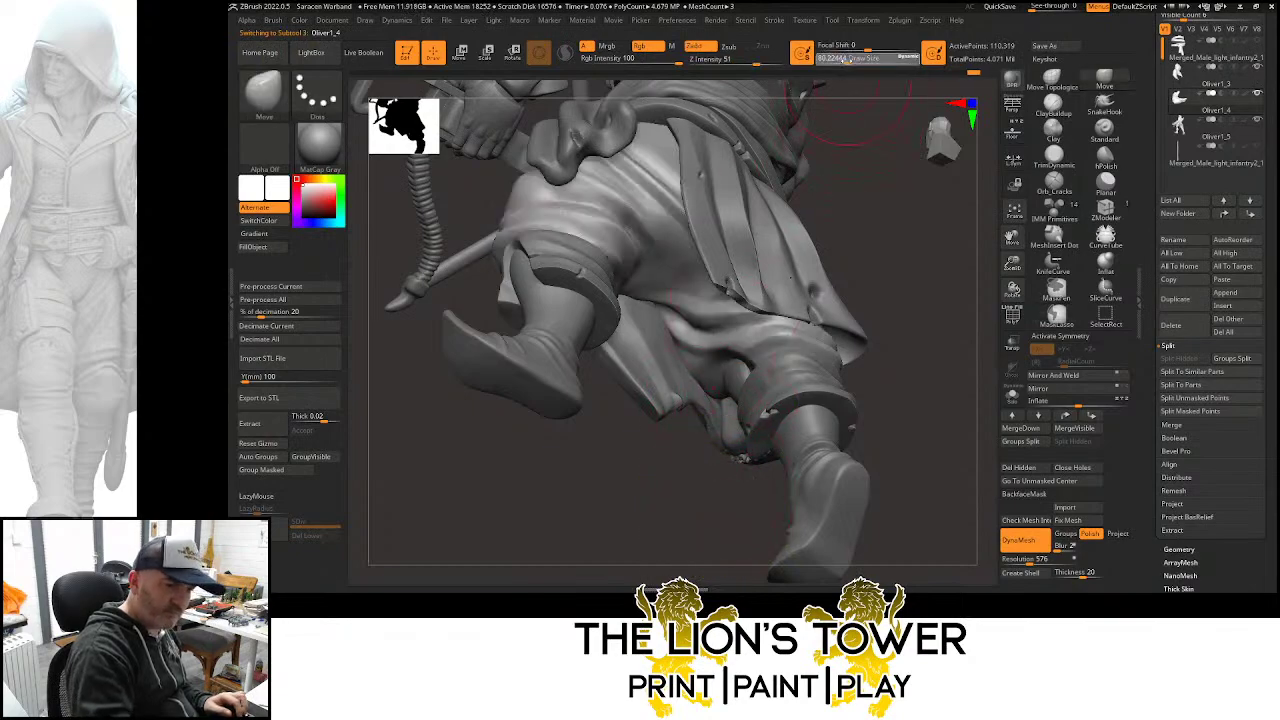
left_click_drag(846, 58, 832, 58)
left_click_drag(889, 322, 886, 270)
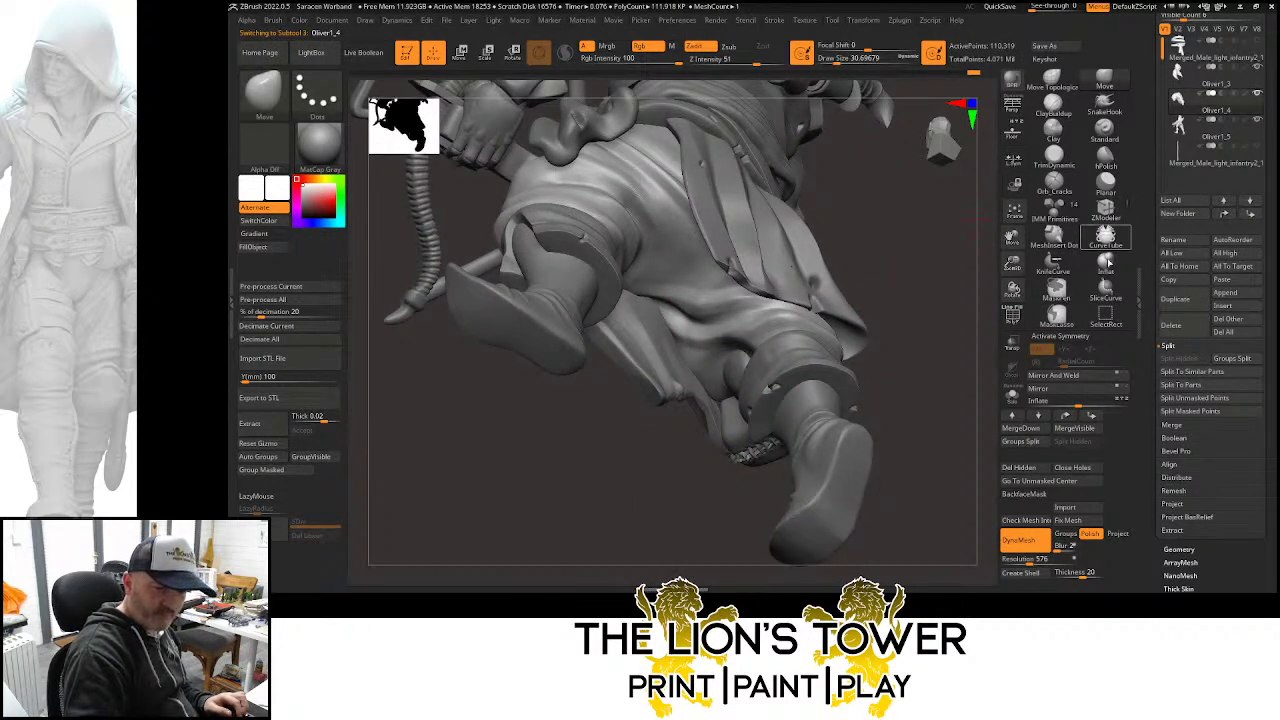
left_click(1106, 262)
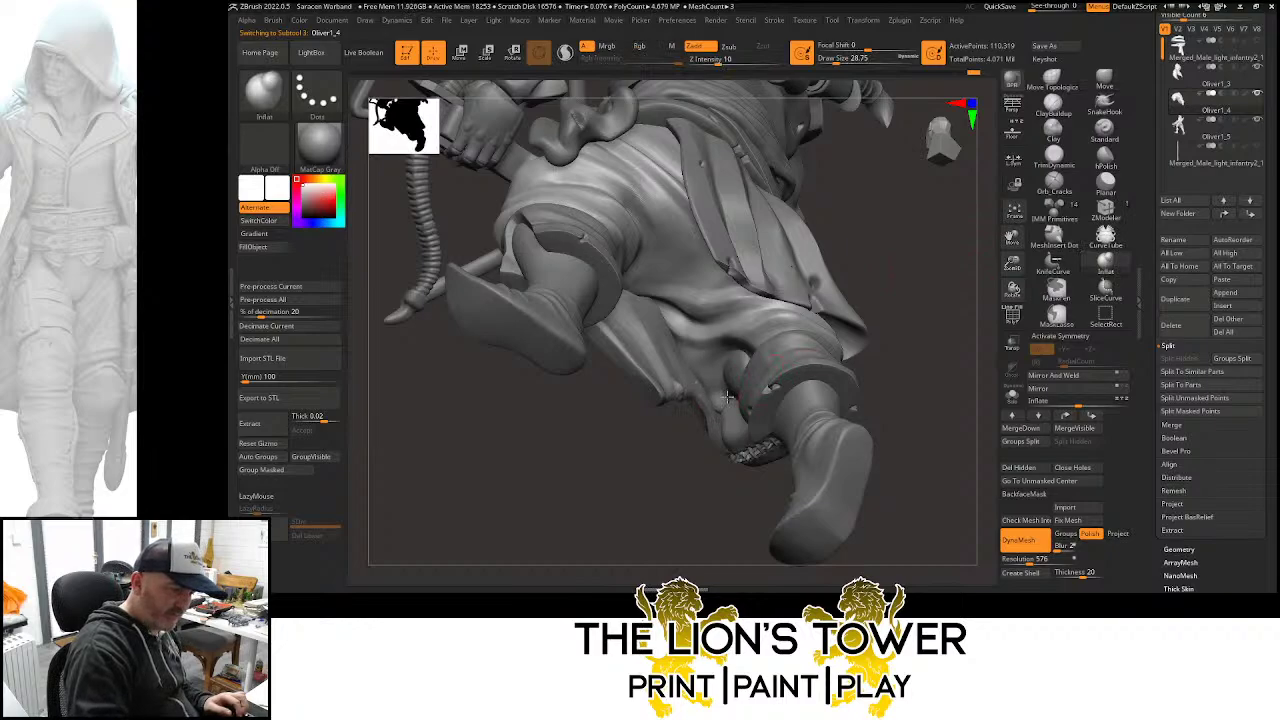
left_click_drag(890, 290, 922, 366)
mouse_move(747, 425)
left_mouse_down()
mouse_move(940, 560)
mouse_move(923, 380)
mouse_move(932, 307)
mouse_move(903, 266)
mouse_move(892, 198)
left_mouse_up()
mouse_move(695, 393)
left_mouse_down()
mouse_move(771, 294)
mouse_move(757, 251)
mouse_move(702, 388)
mouse_move(771, 343)
mouse_move(720, 430)
mouse_move(655, 484)
left_mouse_up()
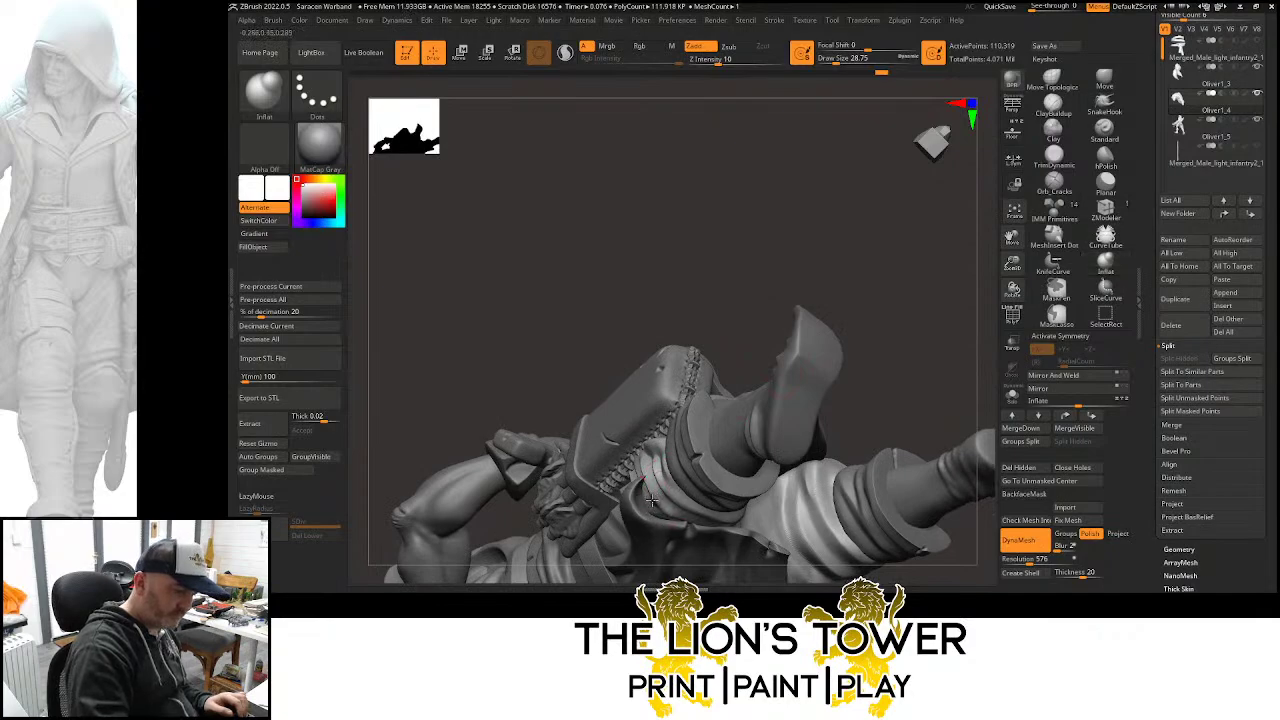
mouse_move(686, 277)
left_mouse_down()
mouse_move(720, 317)
mouse_move(734, 286)
mouse_move(672, 503)
left_mouse_up()
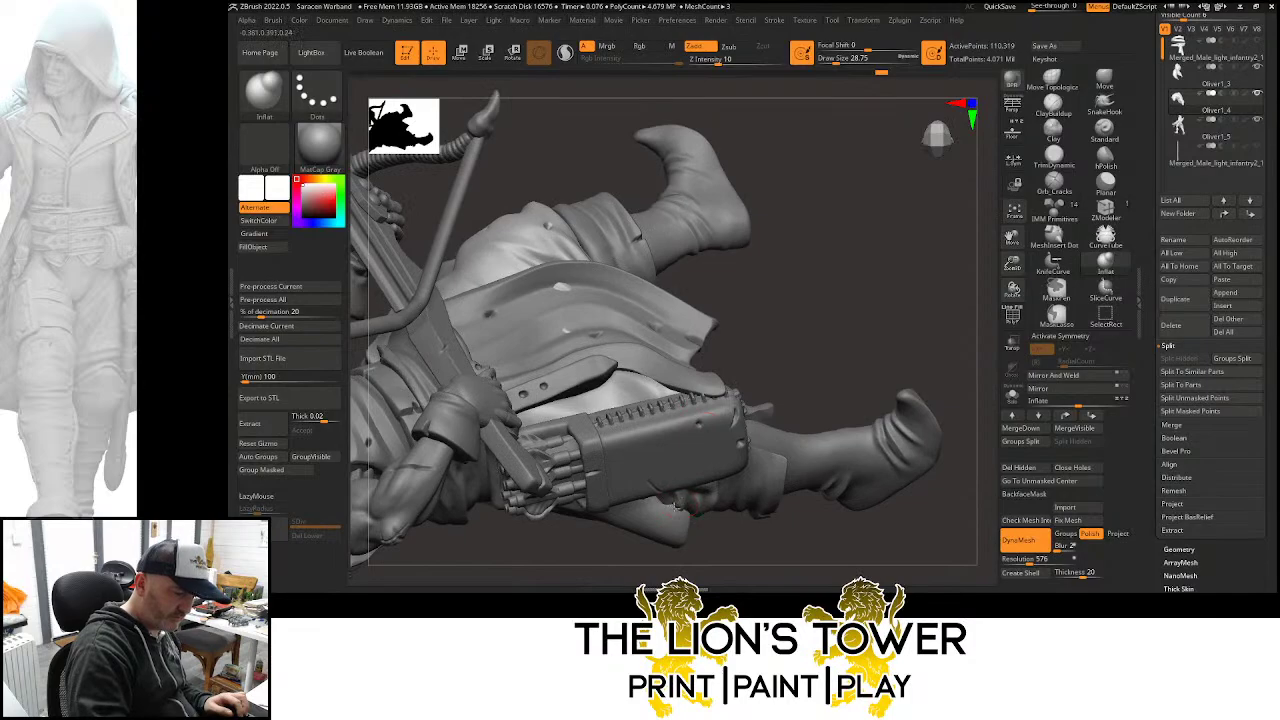
mouse_move(734, 375)
left_mouse_down()
mouse_move(797, 246)
mouse_move(791, 371)
mouse_move(754, 380)
mouse_move(808, 363)
mouse_move(799, 370)
mouse_move(836, 396)
mouse_move(752, 408)
left_mouse_up()
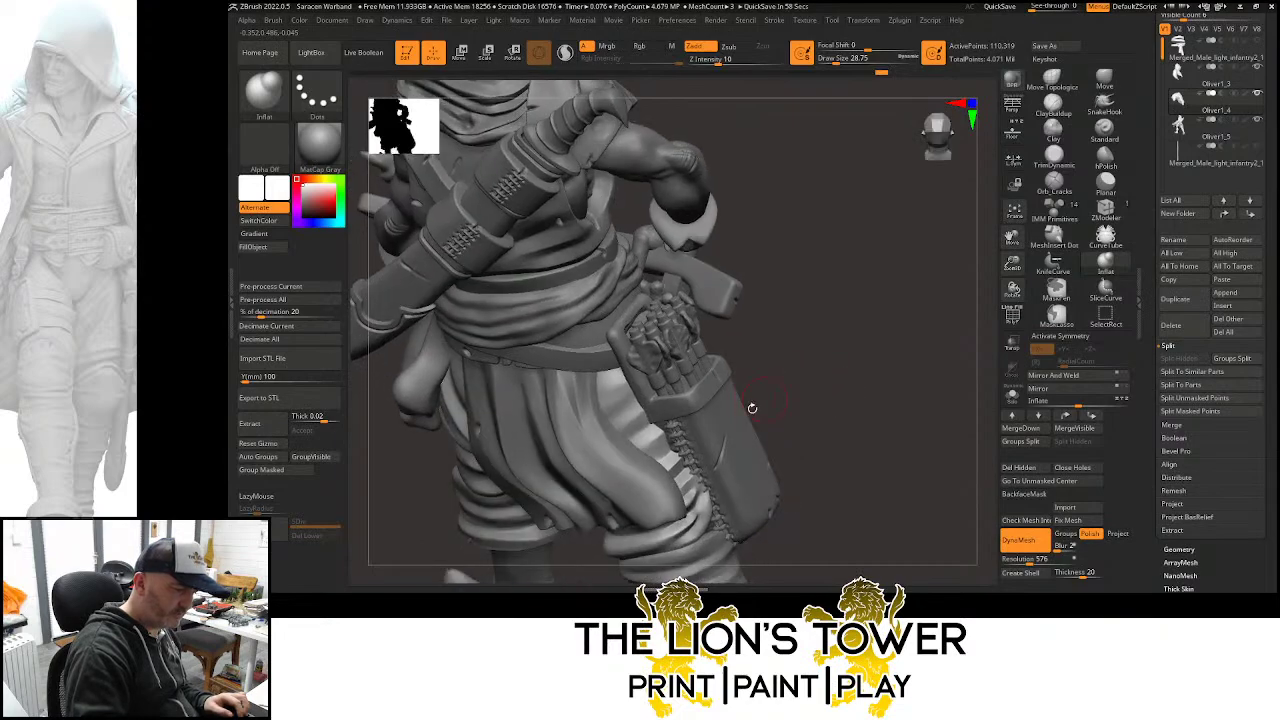
Select the Oliver1_5 subtool and mask everything on it except the belt
key("d")
key("e")
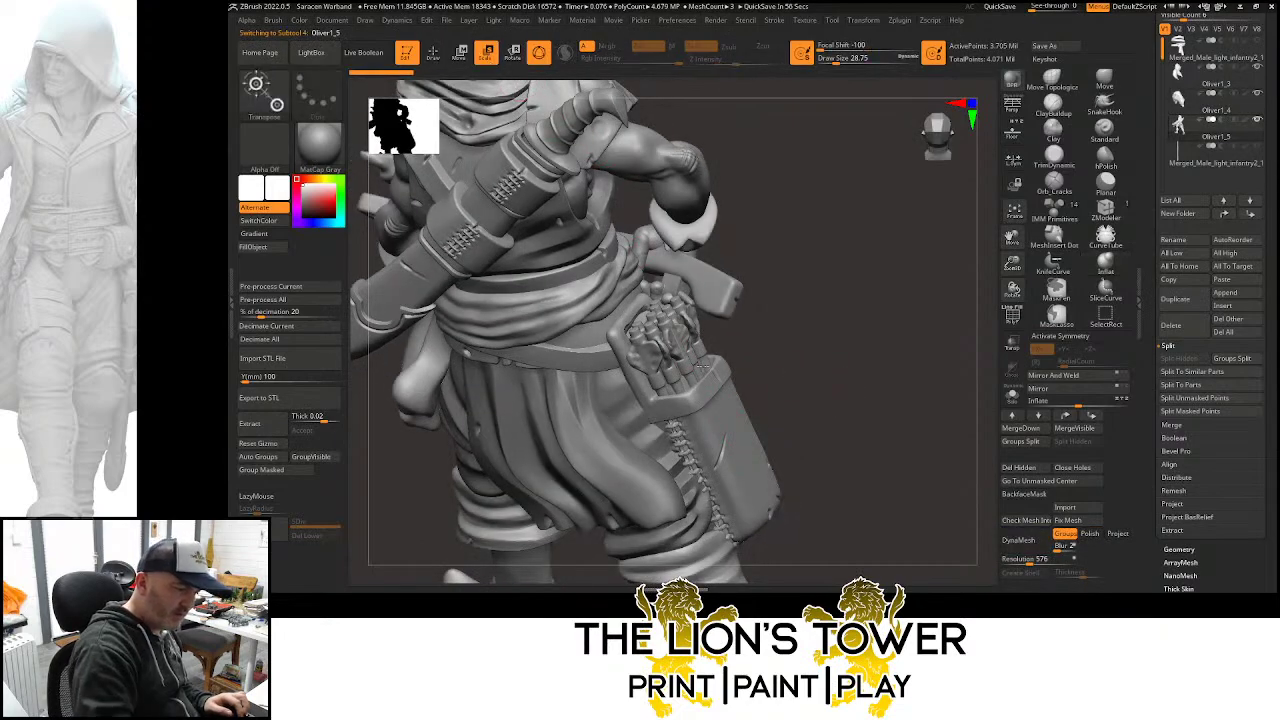
key("q")
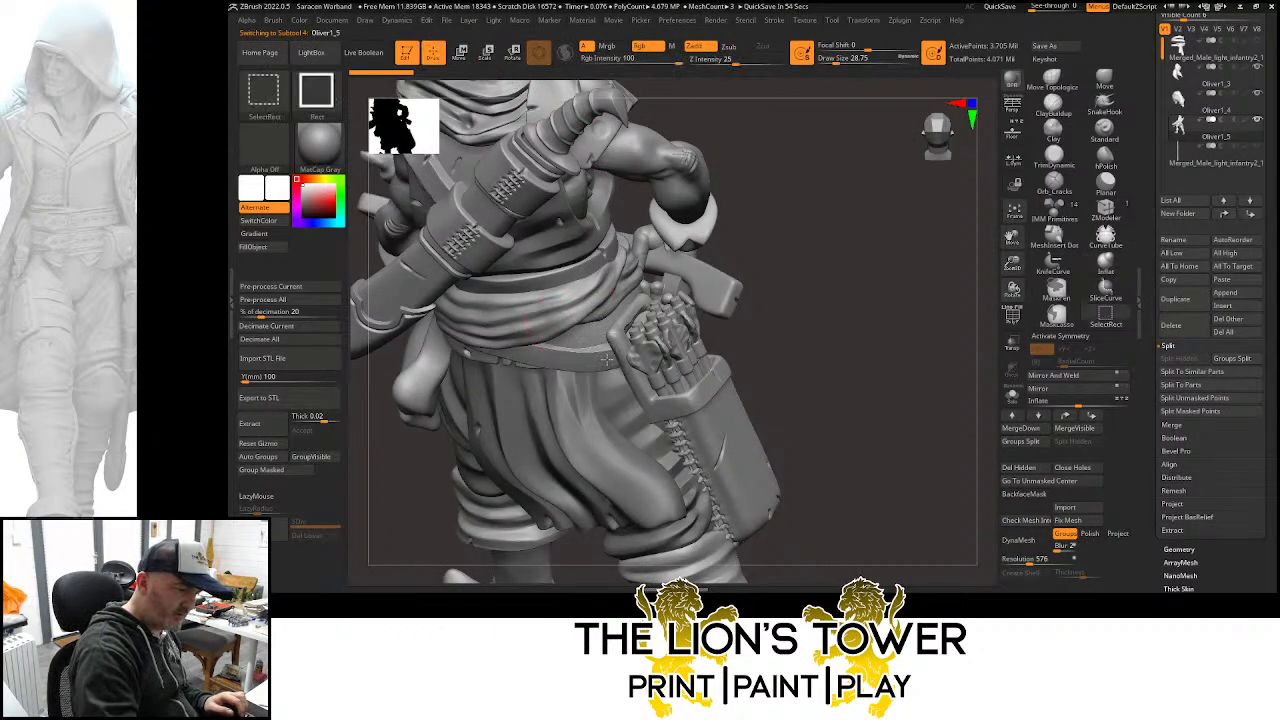
left_click(598, 350, "ctrl+shift")
left_click(757, 298, "ctrl+shift")
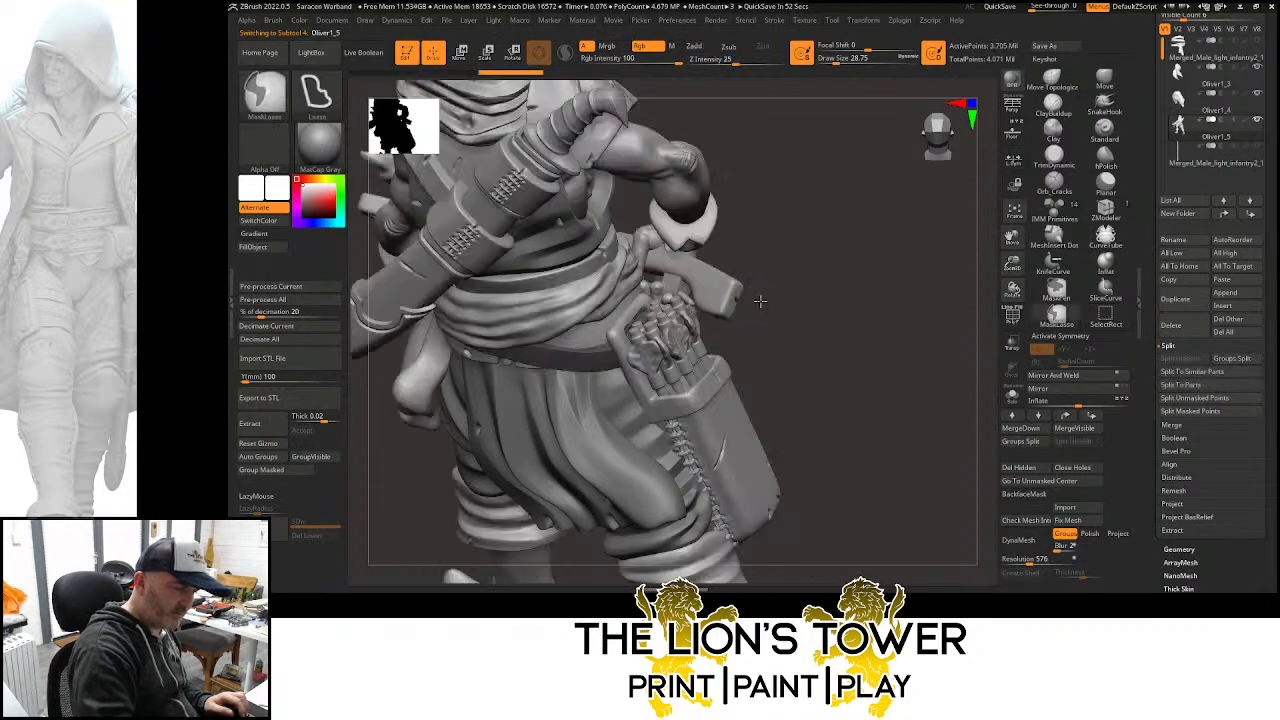
left_click(760, 300, "ctrl")
Pull the belt around the quiver using the Move brush at Draw Size about 104, and clear the mask
left_click(1078, 78)
left_click_drag(838, 60, 852, 60)
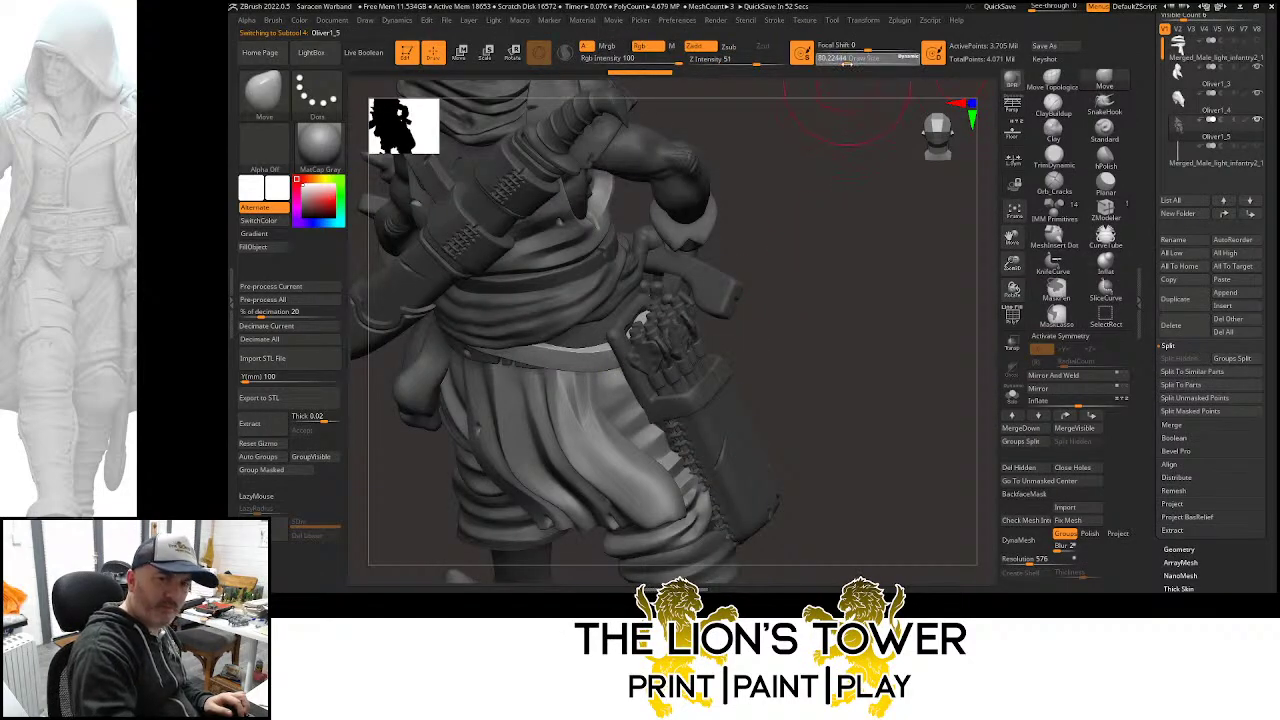
left_click_drag(791, 297, 785, 262)
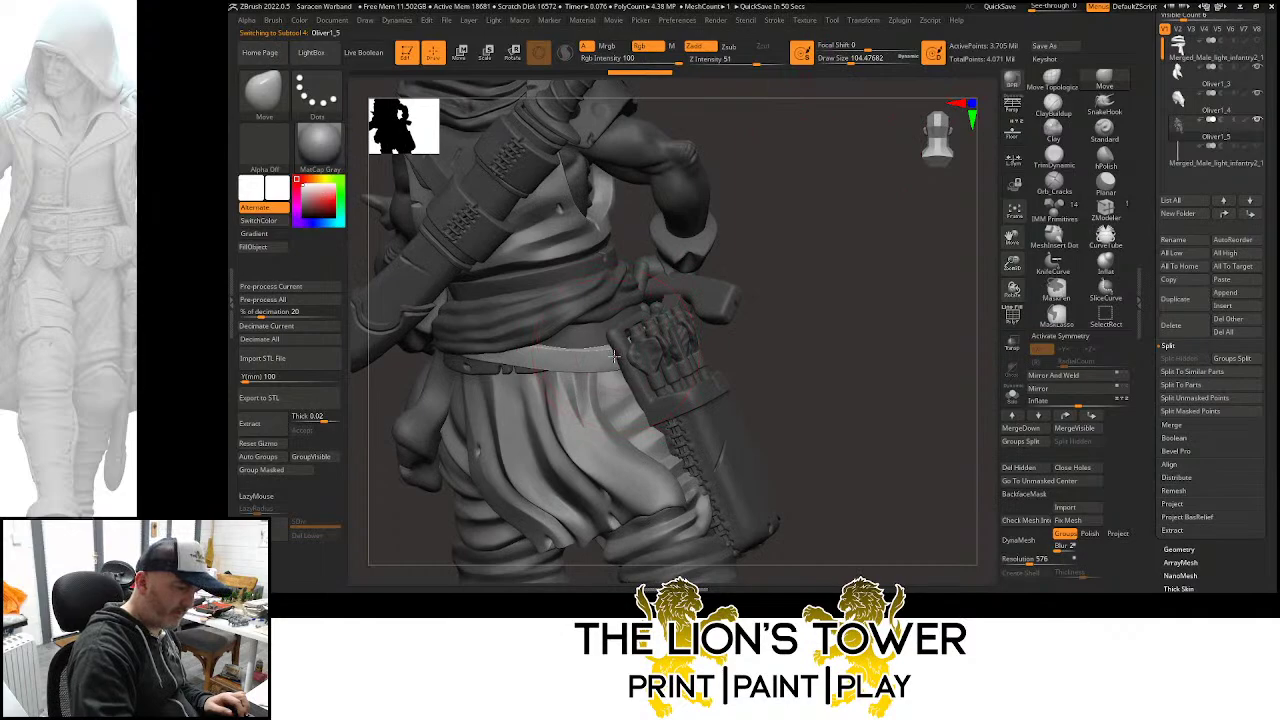
left_click_drag(610, 352, 647, 325)
left_click_drag(860, 292, 764, 303)
left_click_drag(705, 298, 707, 293)
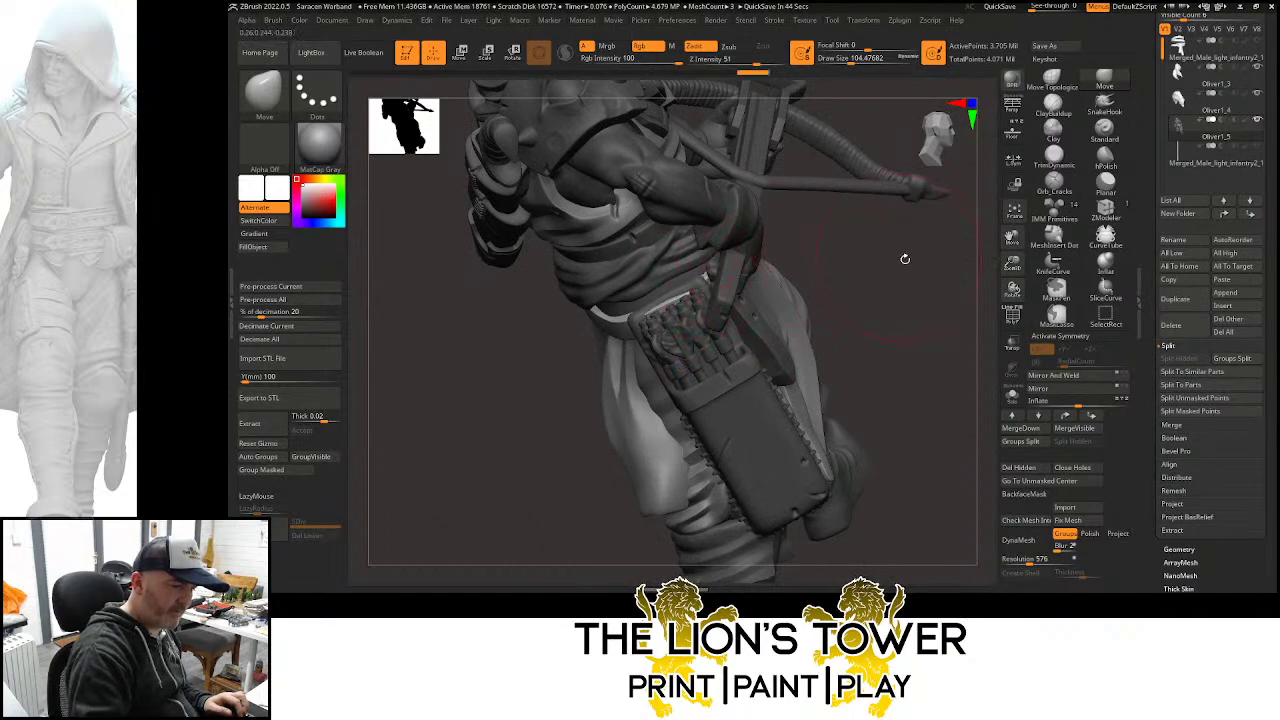
right_click_drag(905, 259, 750, 255)
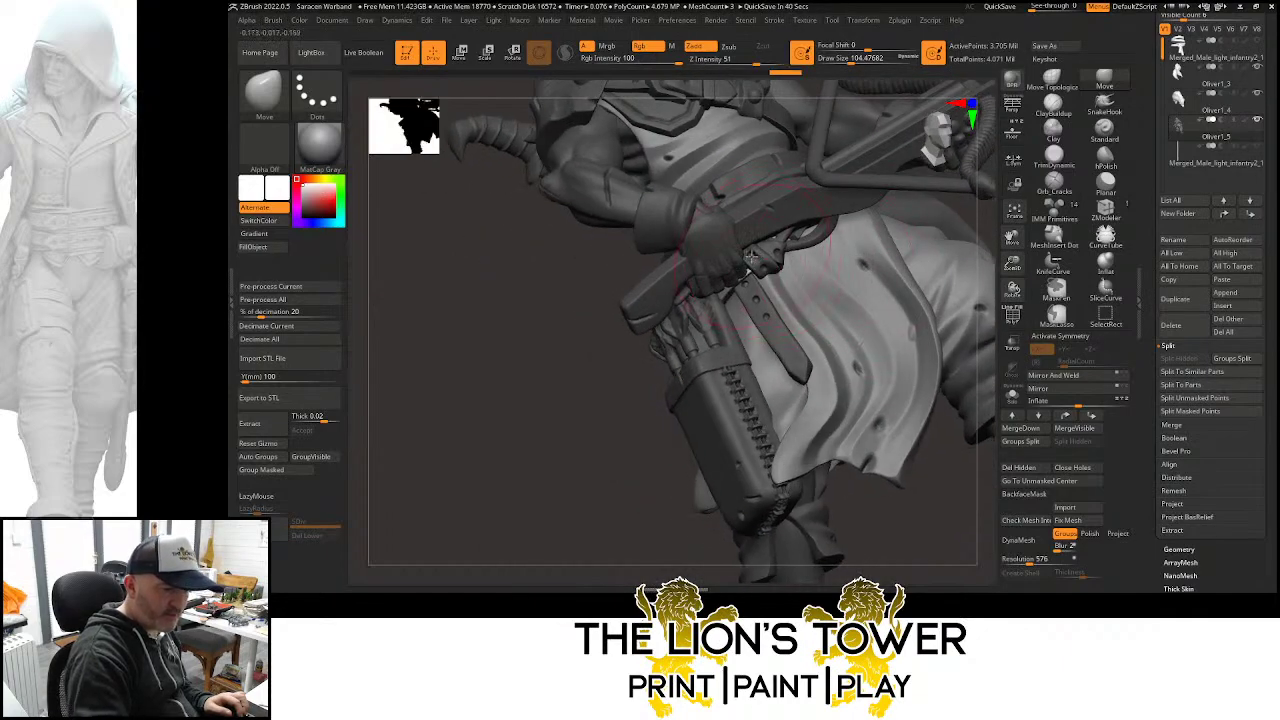
left_click_drag(1013, 265, 953, 310)
left_click(954, 318, "ctrl")
Examine the gripping hand, quiver and nearby cloth up close, isolating parts and soloing the subtool
right_click_drag(962, 384, 966, 266)
left_click_drag(1013, 265, 995, 332)
right_click_drag(975, 341, 947, 351)
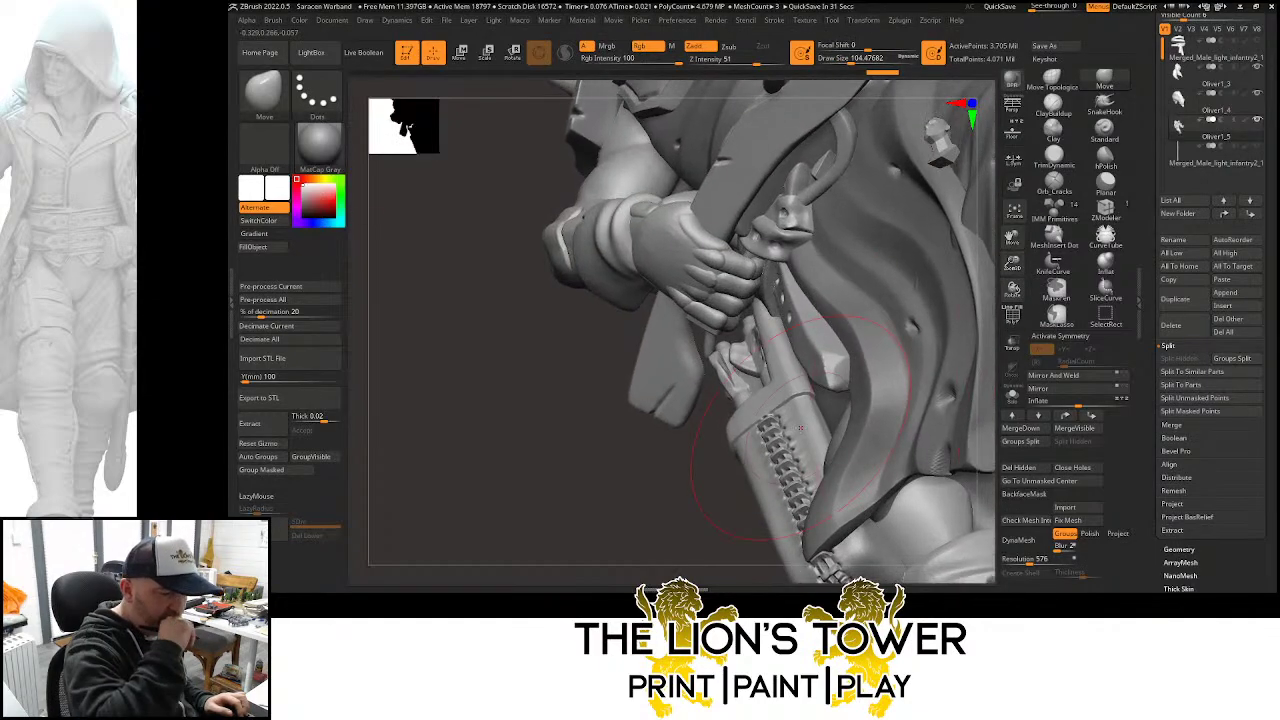
right_click_drag(735, 536, 841, 308)
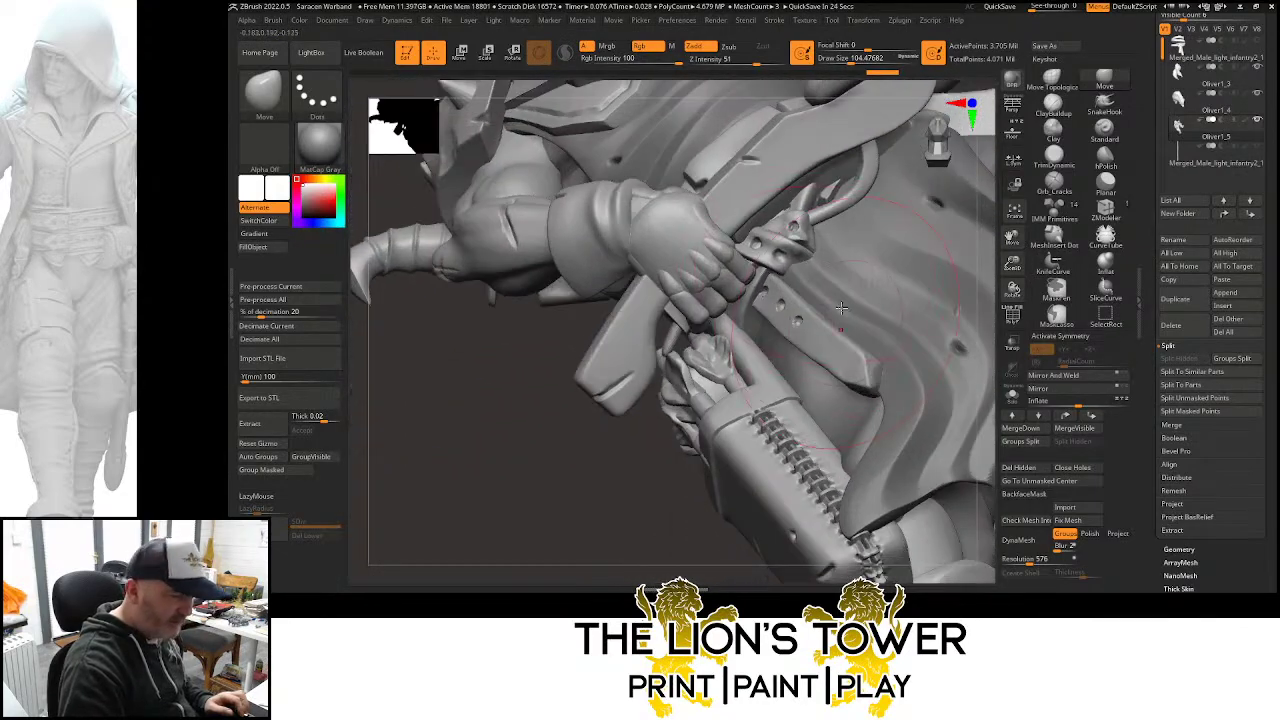
left_click(684, 232, "ctrl+shift")
left_click_drag(1012, 263, 1009, 232)
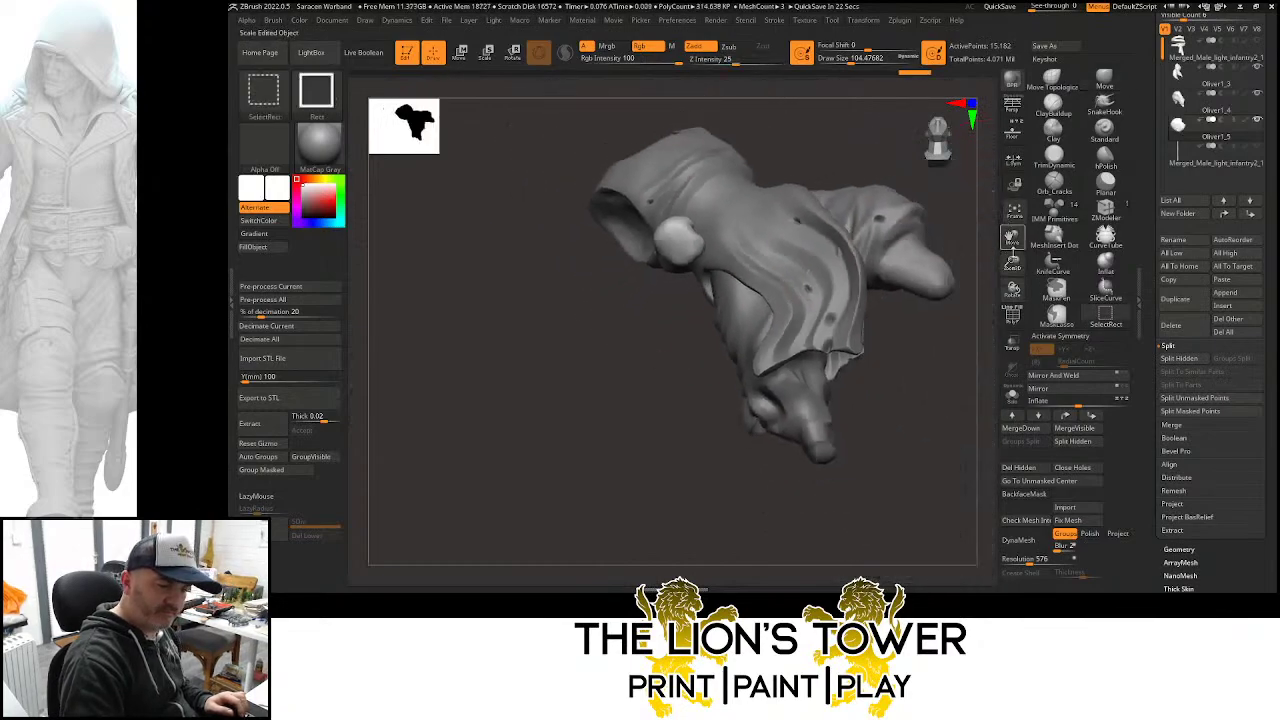
left_click(971, 308, "ctrl+shift")
left_click(1012, 396)
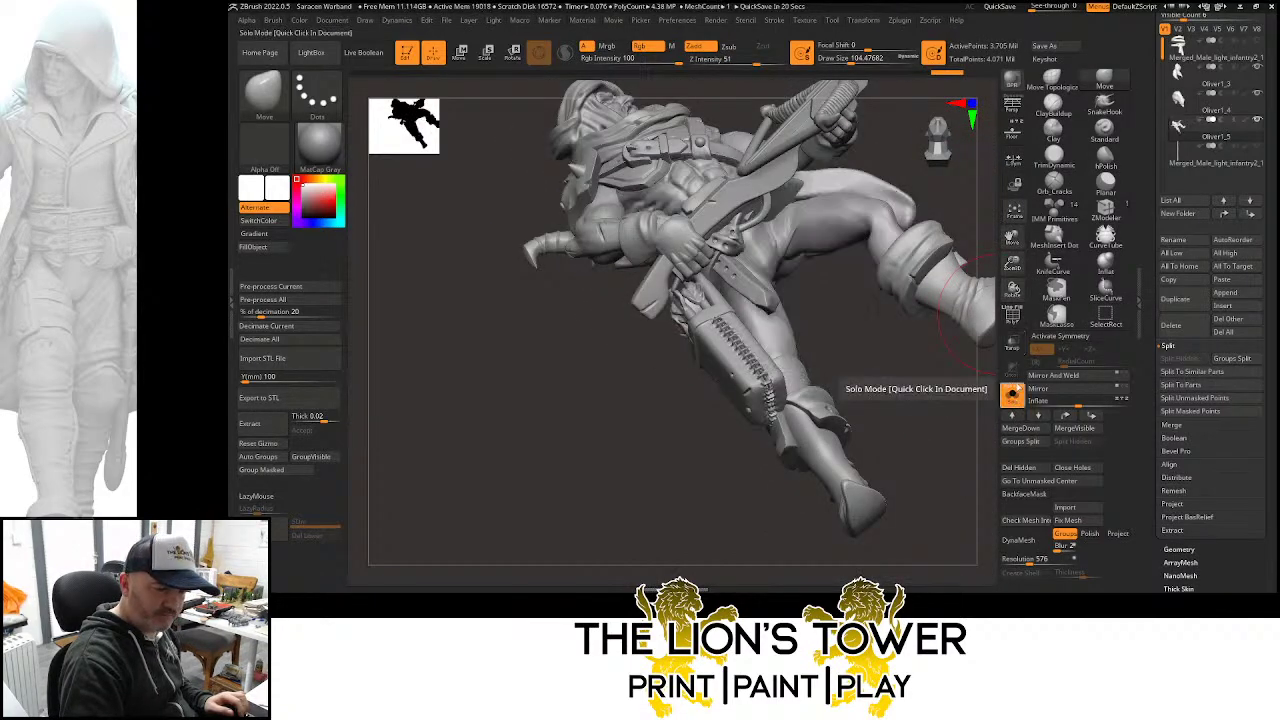
Inspect the polygroups with polyframe shown, and check the whole figure without it
left_click(1012, 315)
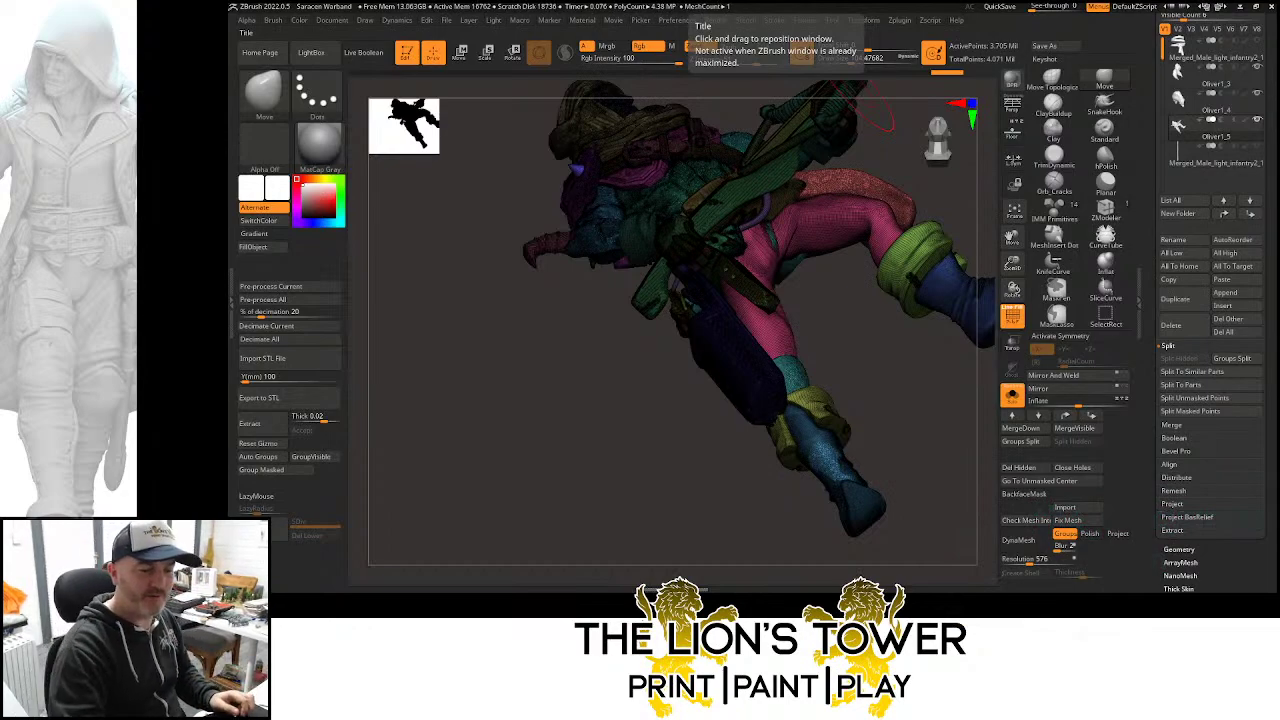
left_click_drag(934, 397, 954, 370)
left_click(1012, 395)
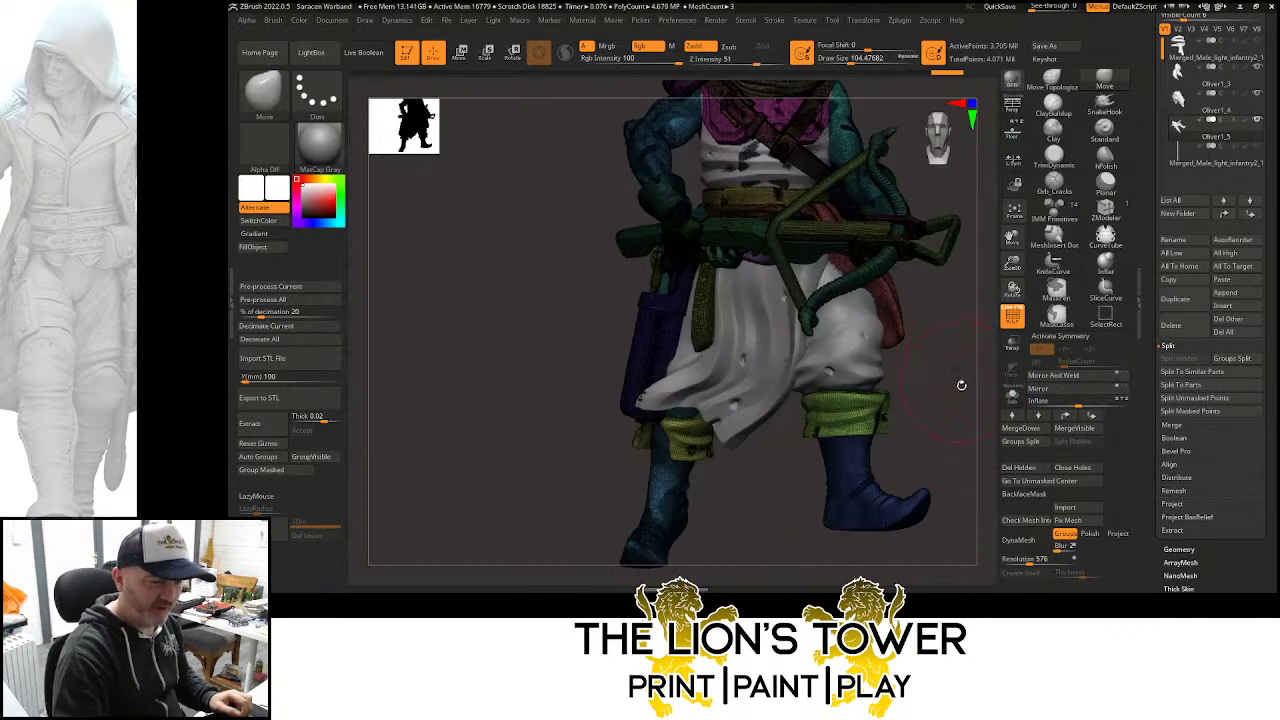
mouse_move(1012, 265)
left_mouse_down()
mouse_move(1013, 240)
mouse_move(980, 306)
mouse_move(997, 285)
left_mouse_up()
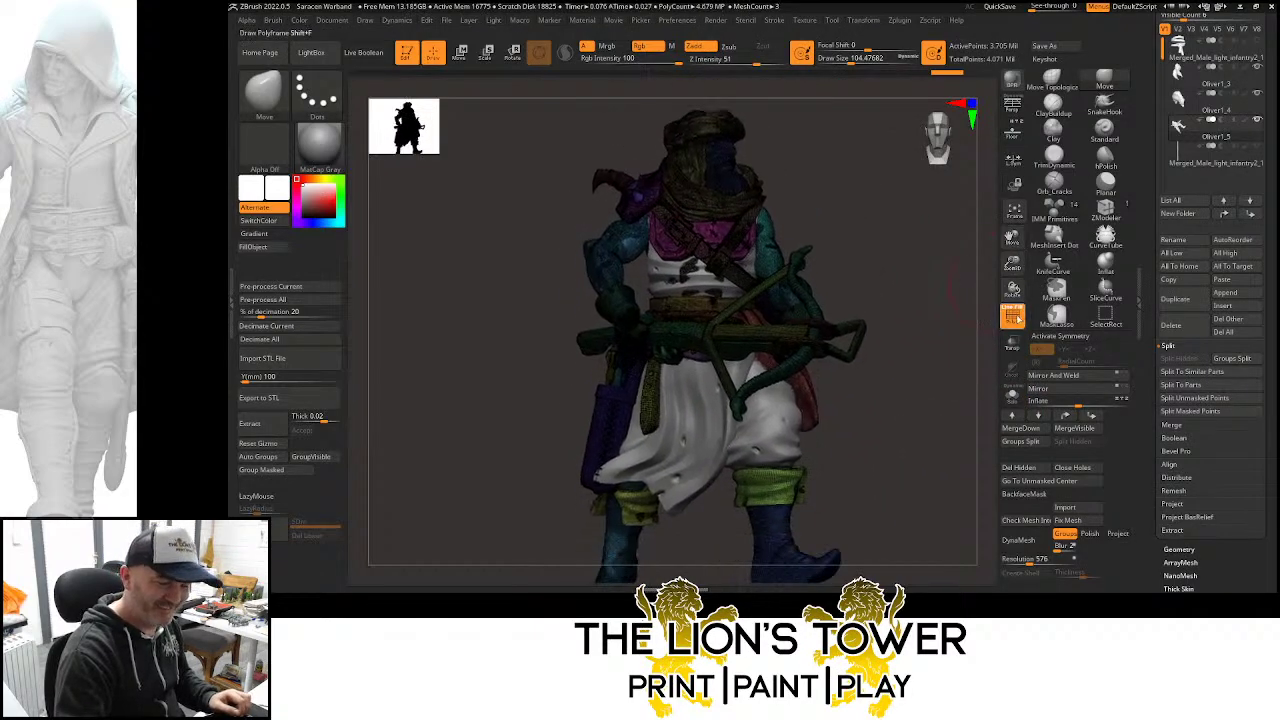
left_click(1012, 395)
left_click(1012, 395)
left_click(1012, 316)
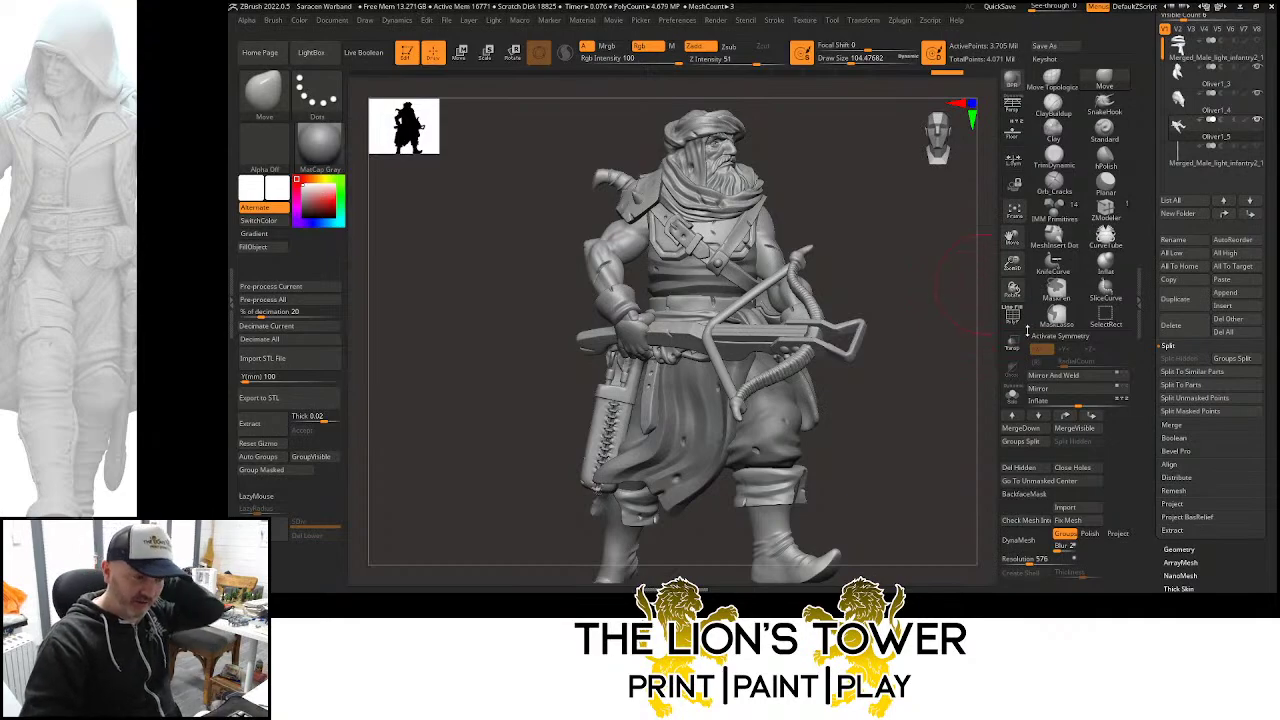
left_click_drag(975, 400, 908, 402)
left_click_drag(1013, 264, 1012, 242)
left_click_drag(1008, 237, 1020, 240)
mouse_move(905, 343)
left_mouse_down()
mouse_move(943, 343)
mouse_move(943, 329)
mouse_move(941, 372)
left_mouse_up()
left_click(926, 345, "ctrl")
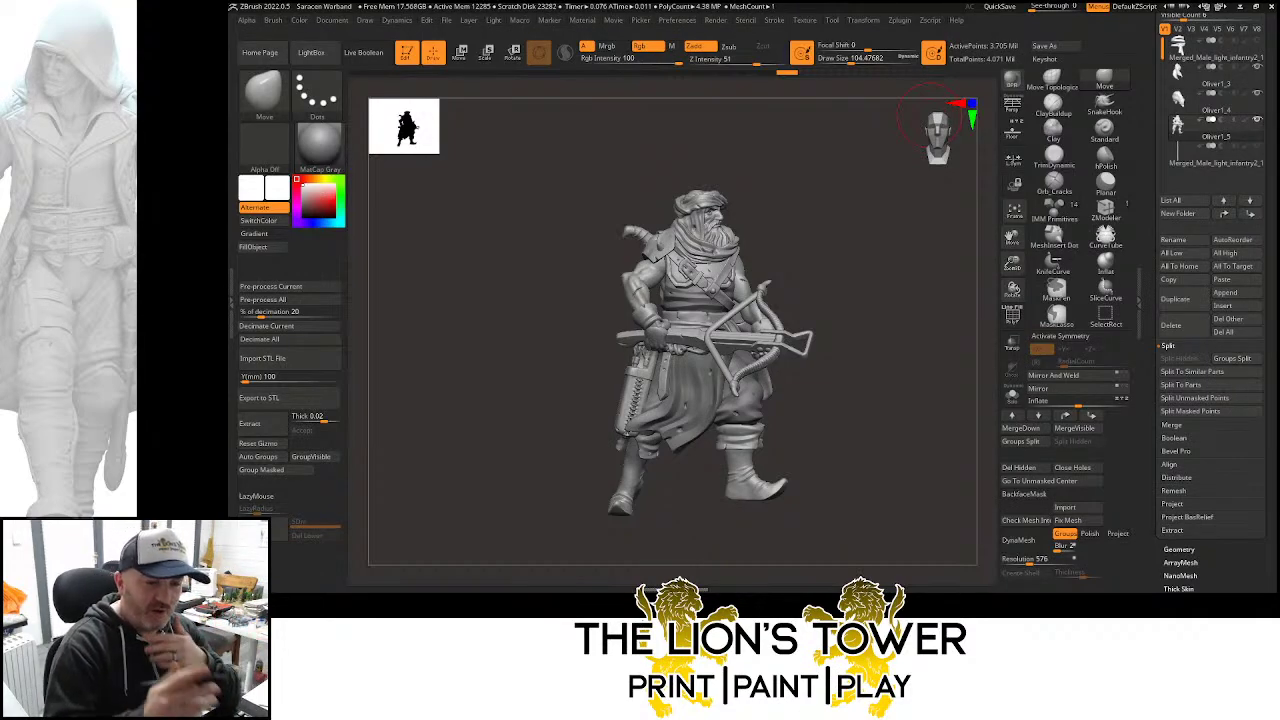
Look through the loaded tools and switch to the RULER tool
left_click_drag(1147, 211, 1148, 323)
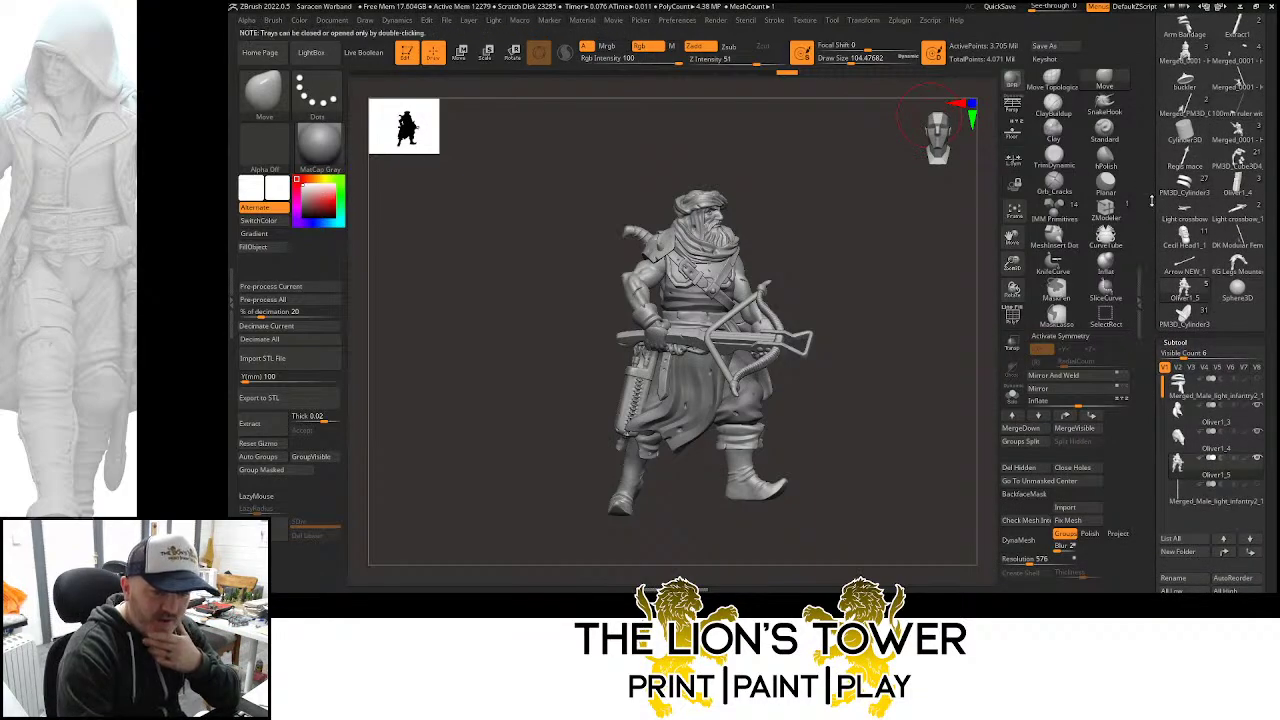
left_click_drag(1146, 213, 1146, 291)
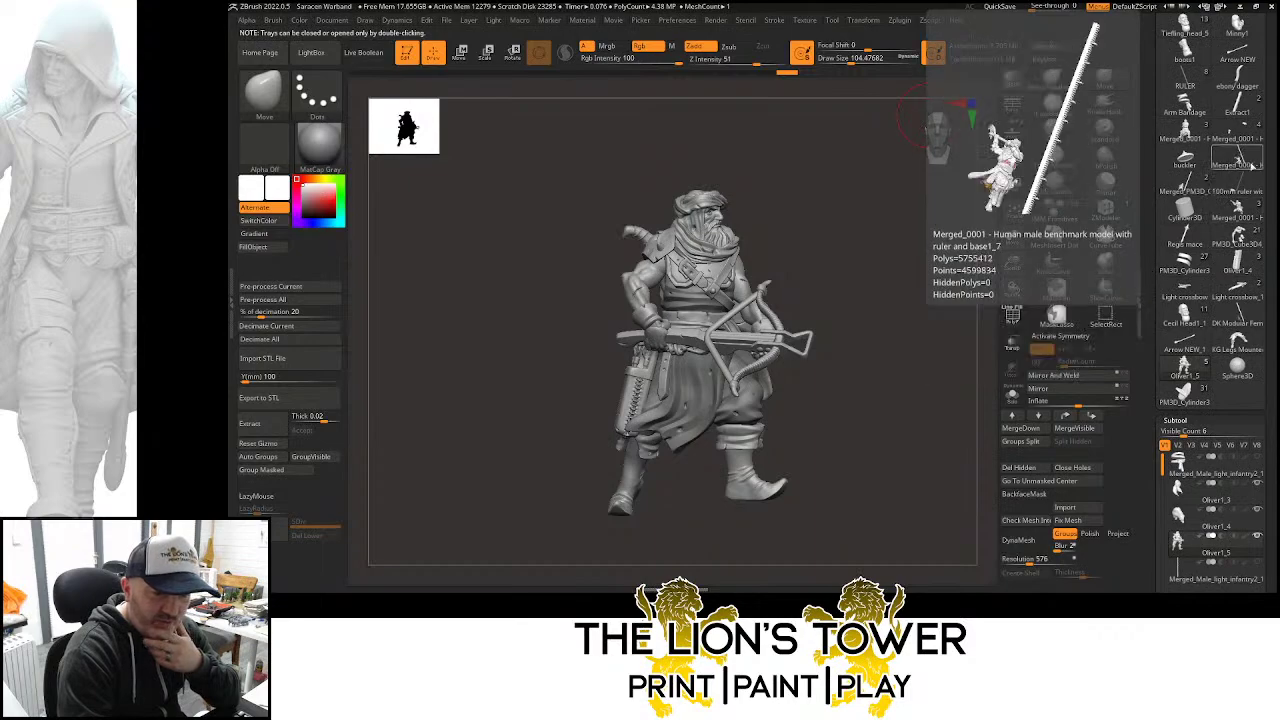
mouse_move(1240, 238)
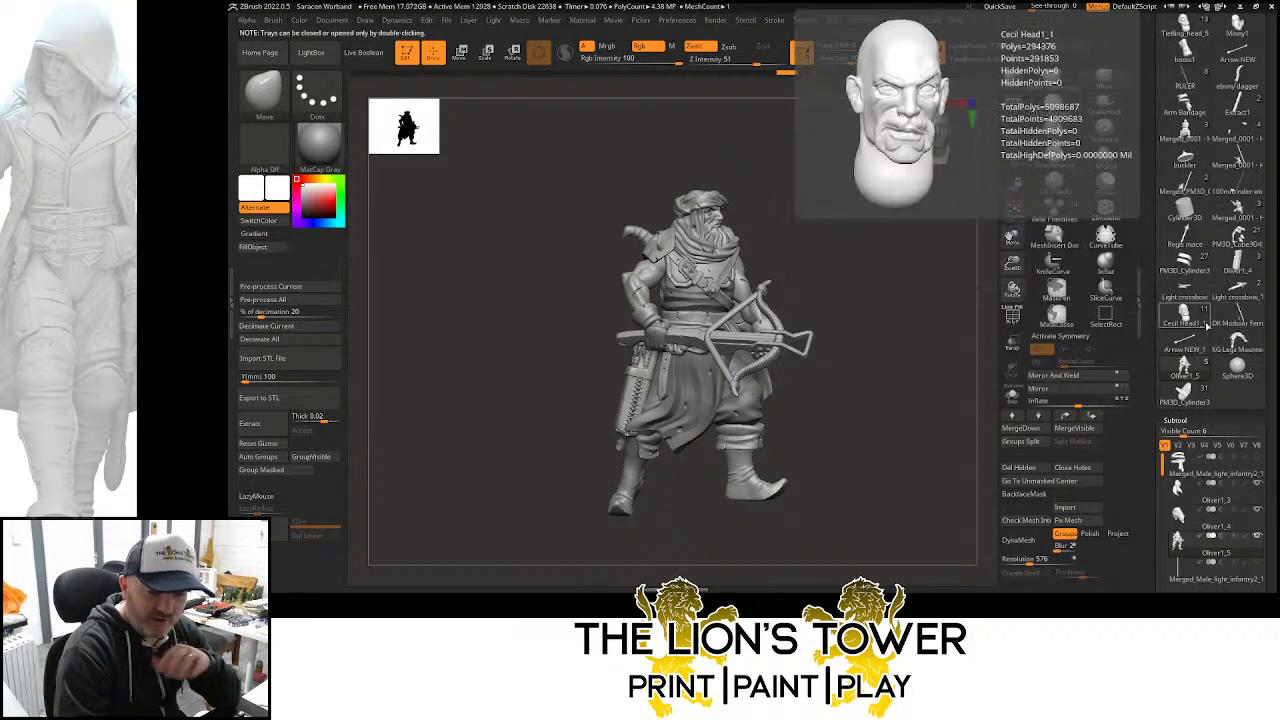
mouse_move(1208, 362)
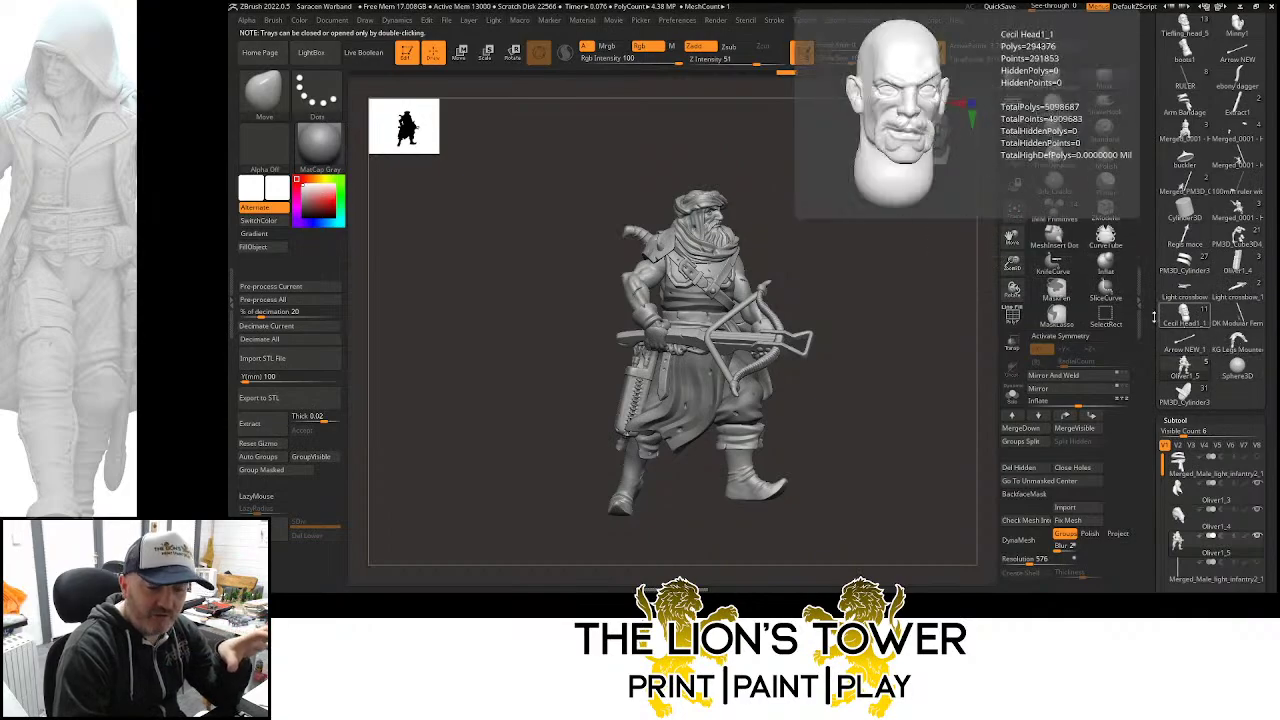
scroll(1154, 378, "up", 3)
left_click_drag(1154, 378, 1154, 400)
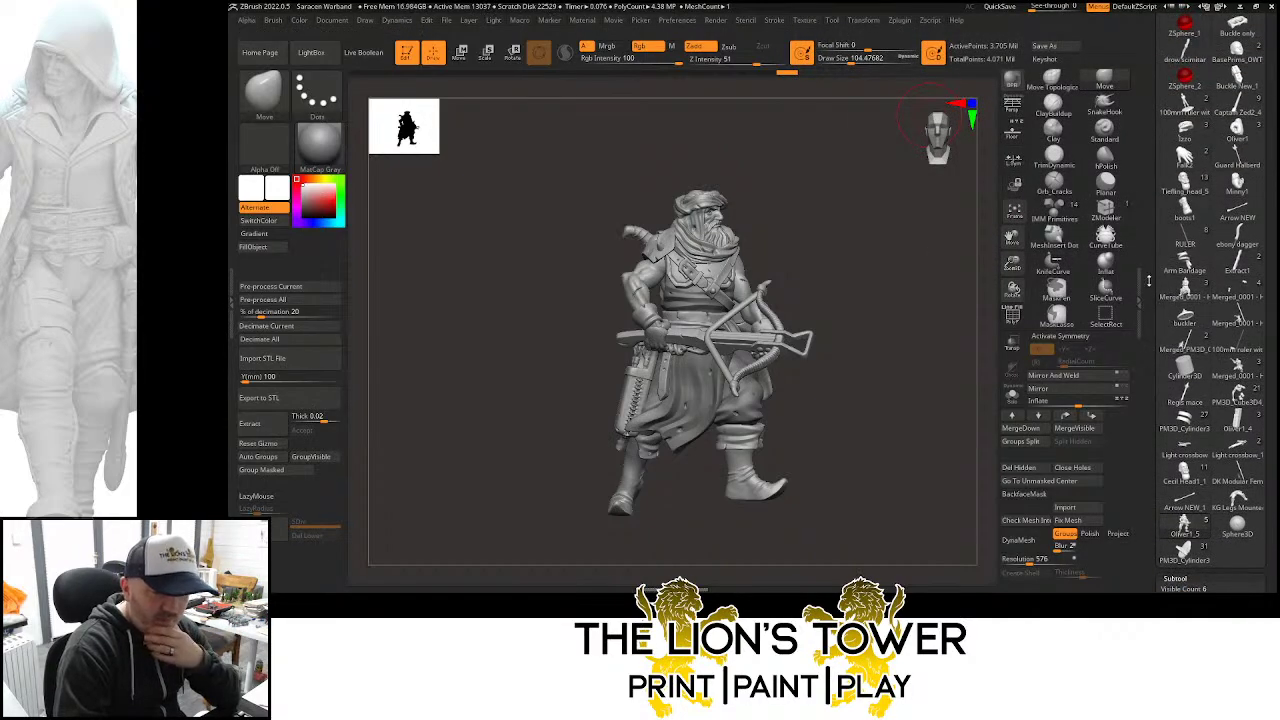
left_click_drag(1149, 284, 1149, 342)
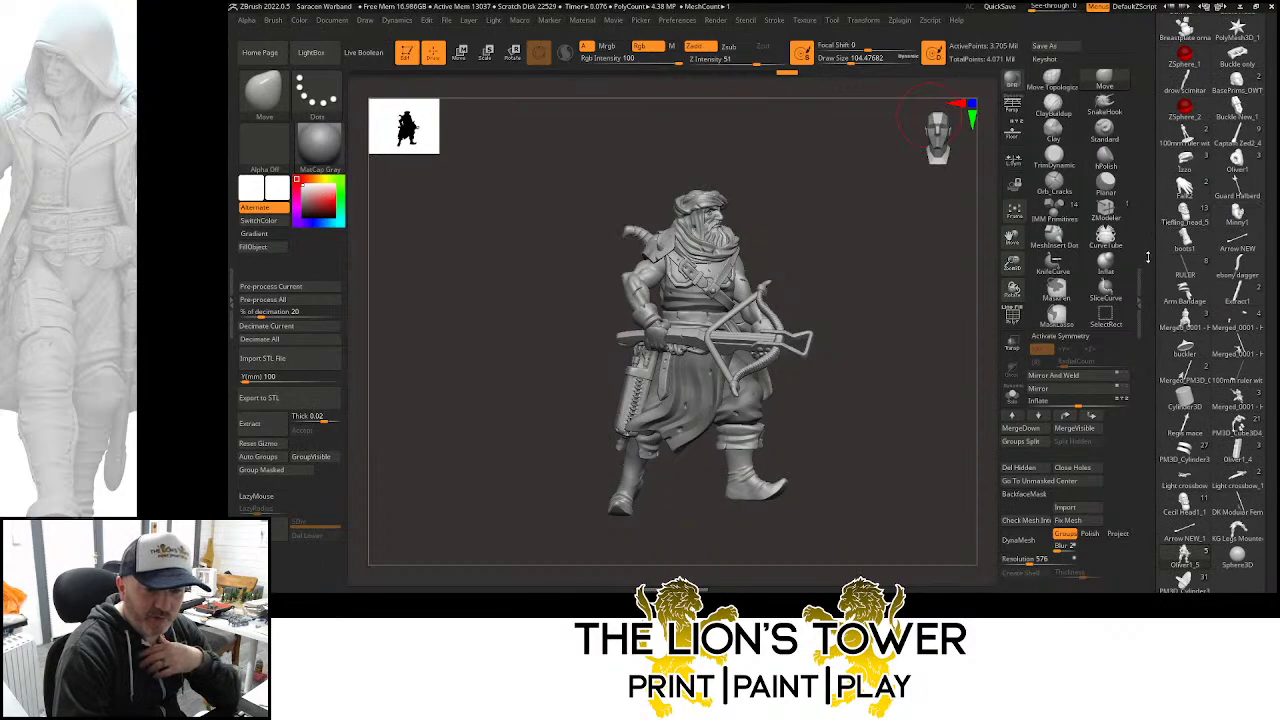
scroll(1151, 290, "up", 2)
mouse_move(1243, 210)
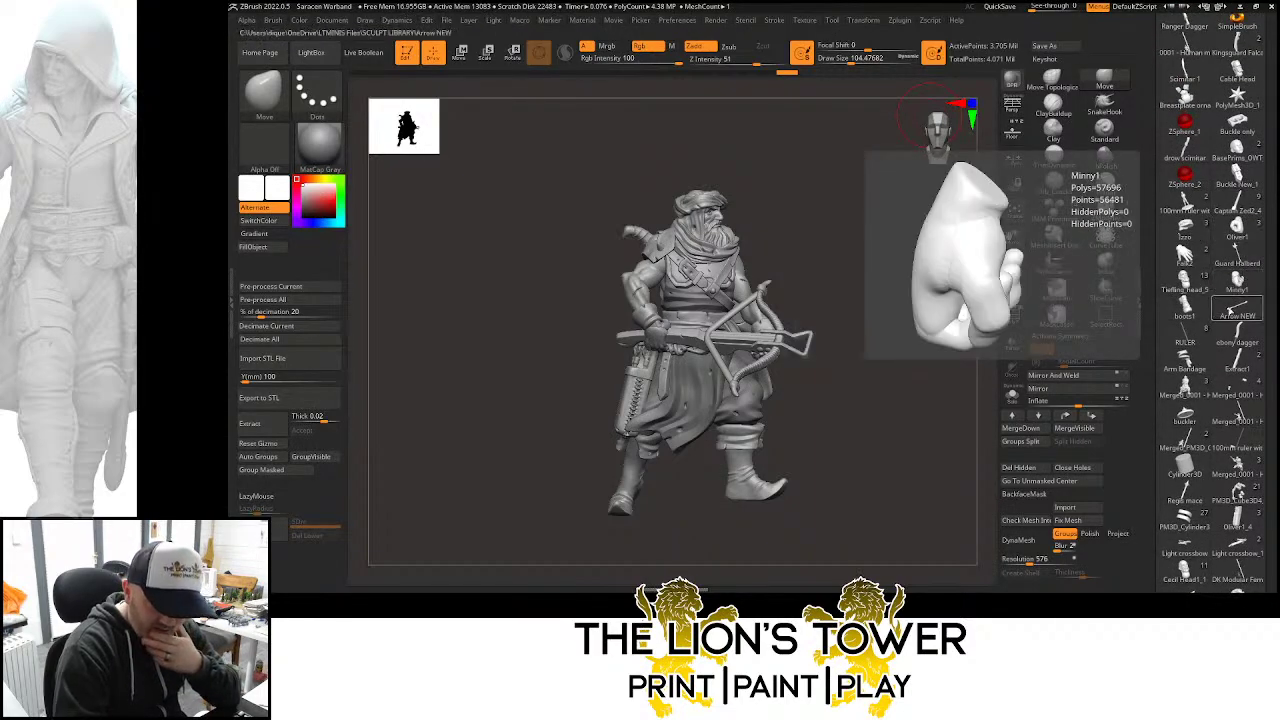
left_click(1187, 337)
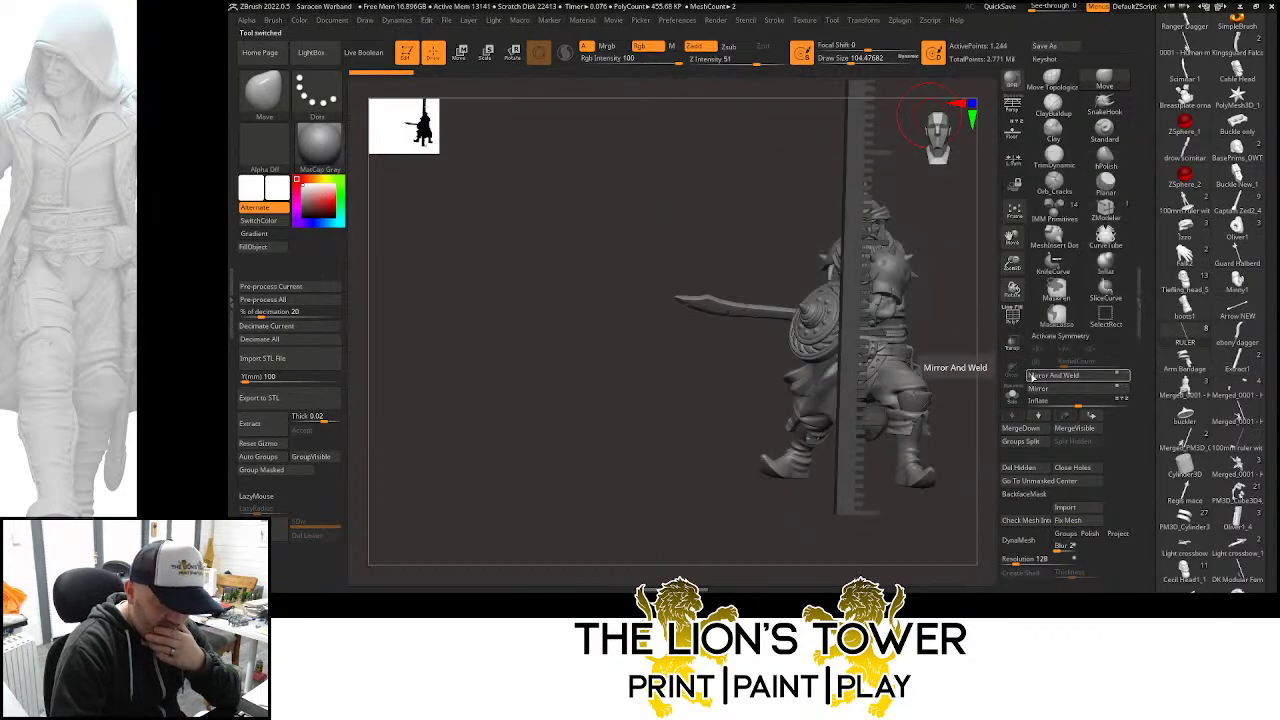
Frame the scene, show the Knights of the Shield Leader and Assassin subtools, and view the figures up close
left_click(1013, 211)
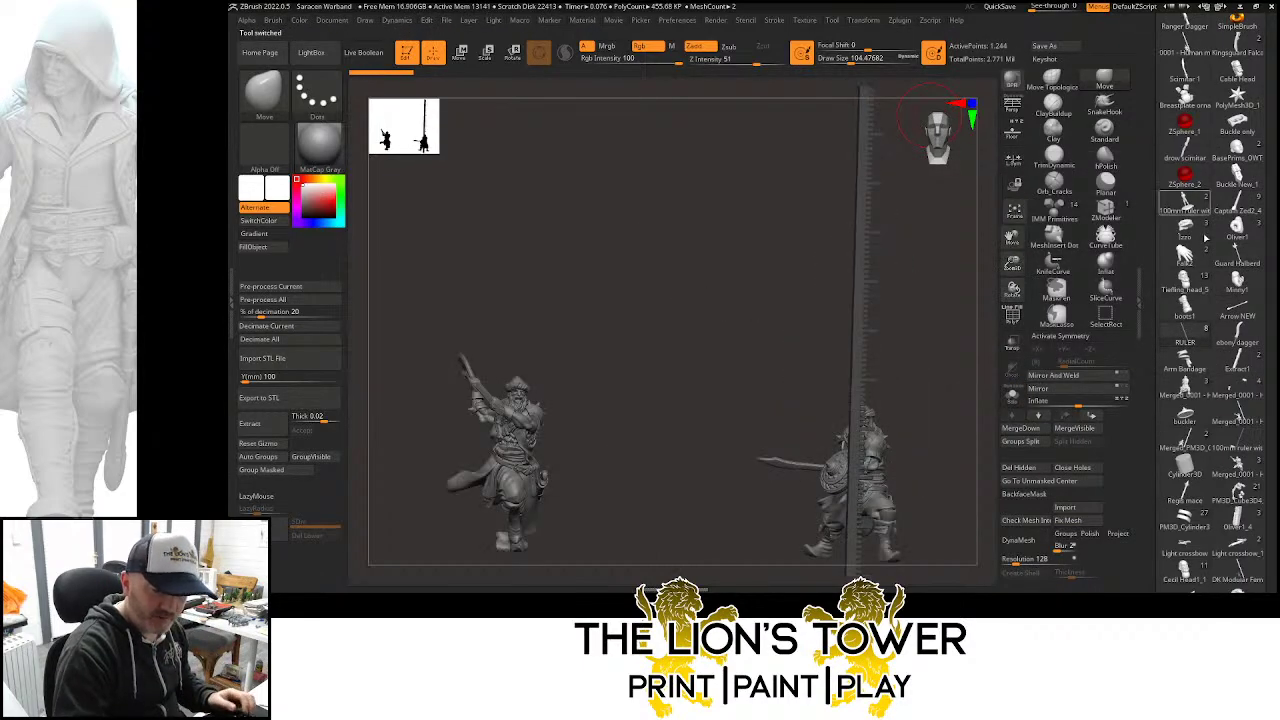
left_click_drag(1149, 448, 1150, 300)
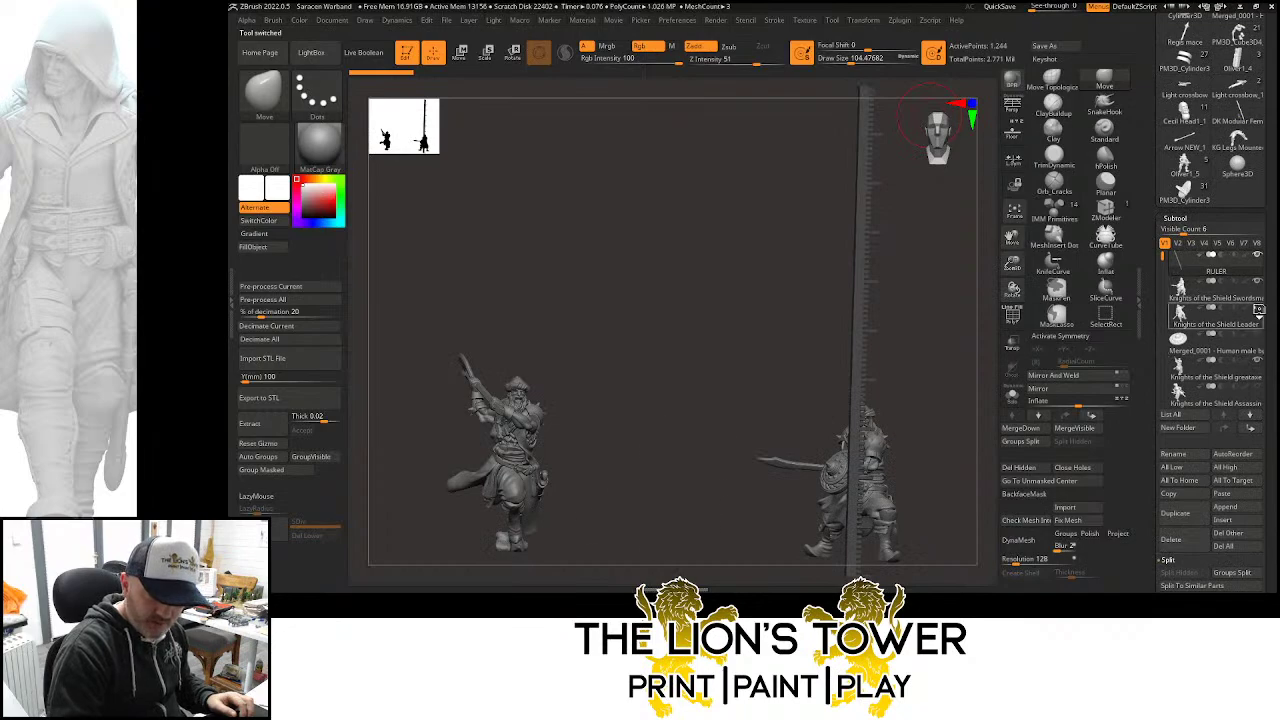
left_click(1263, 377)
left_click(1260, 386)
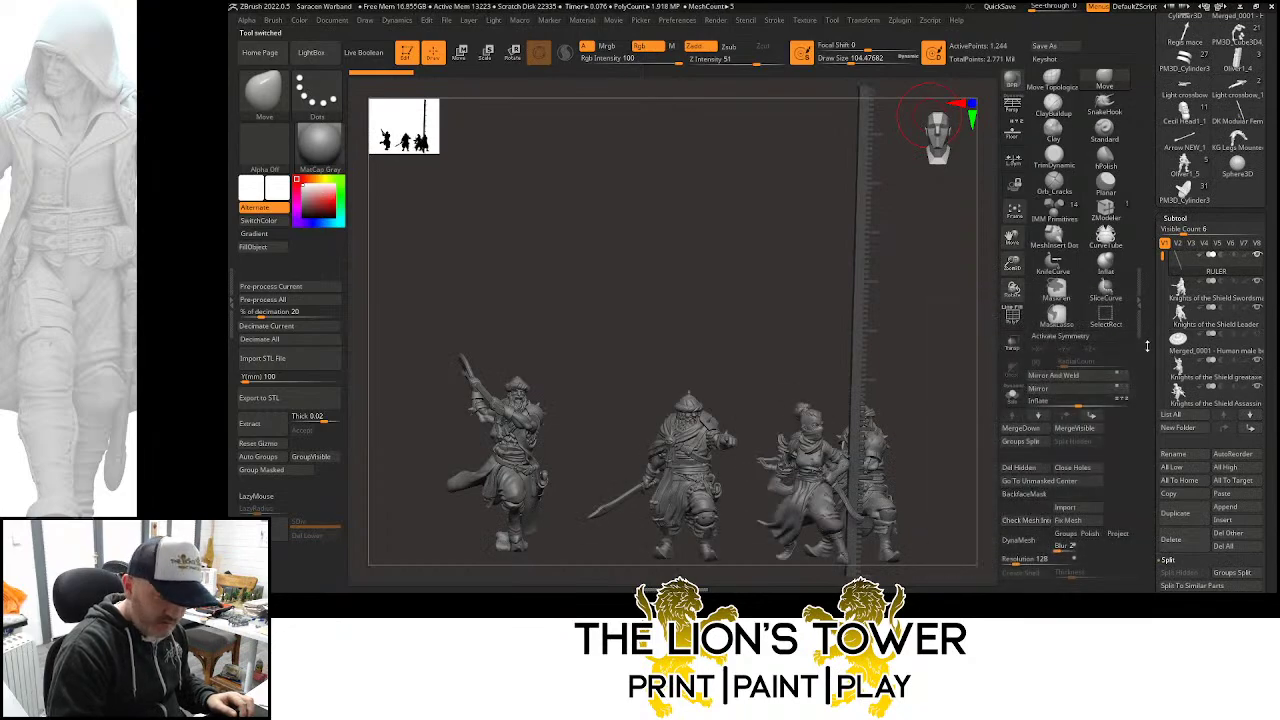
left_click_drag(967, 386, 1052, 173)
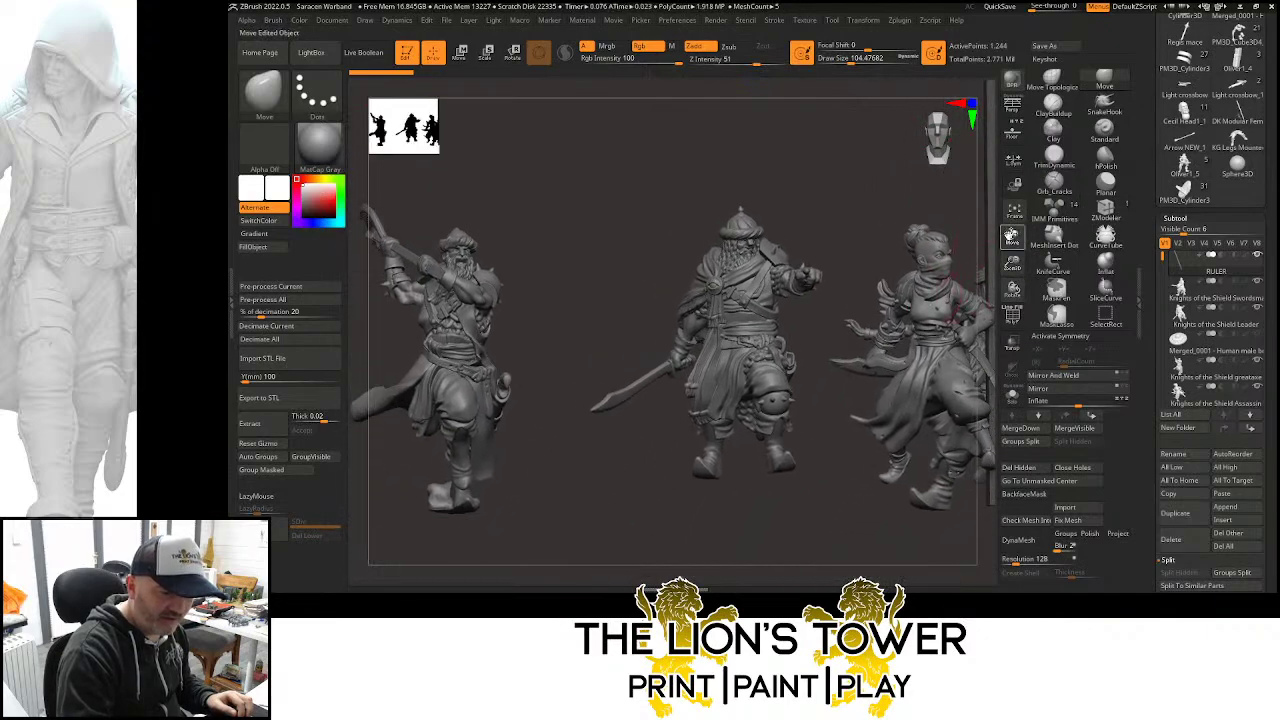
left_click_drag(1012, 237, 910, 265)
Hide the RULER subtool and select Knights of the Shield Swordsman 2
left_click(1257, 255)
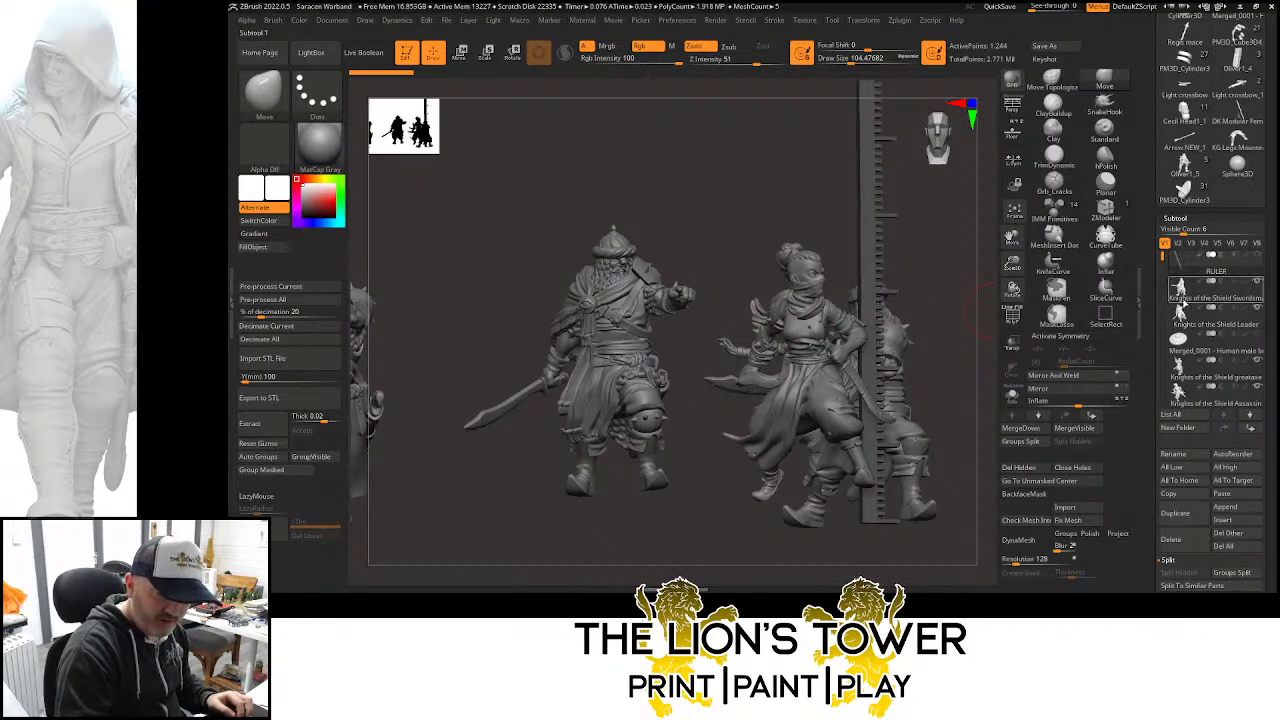
left_click(1222, 290)
left_click_drag(948, 288, 970, 350)
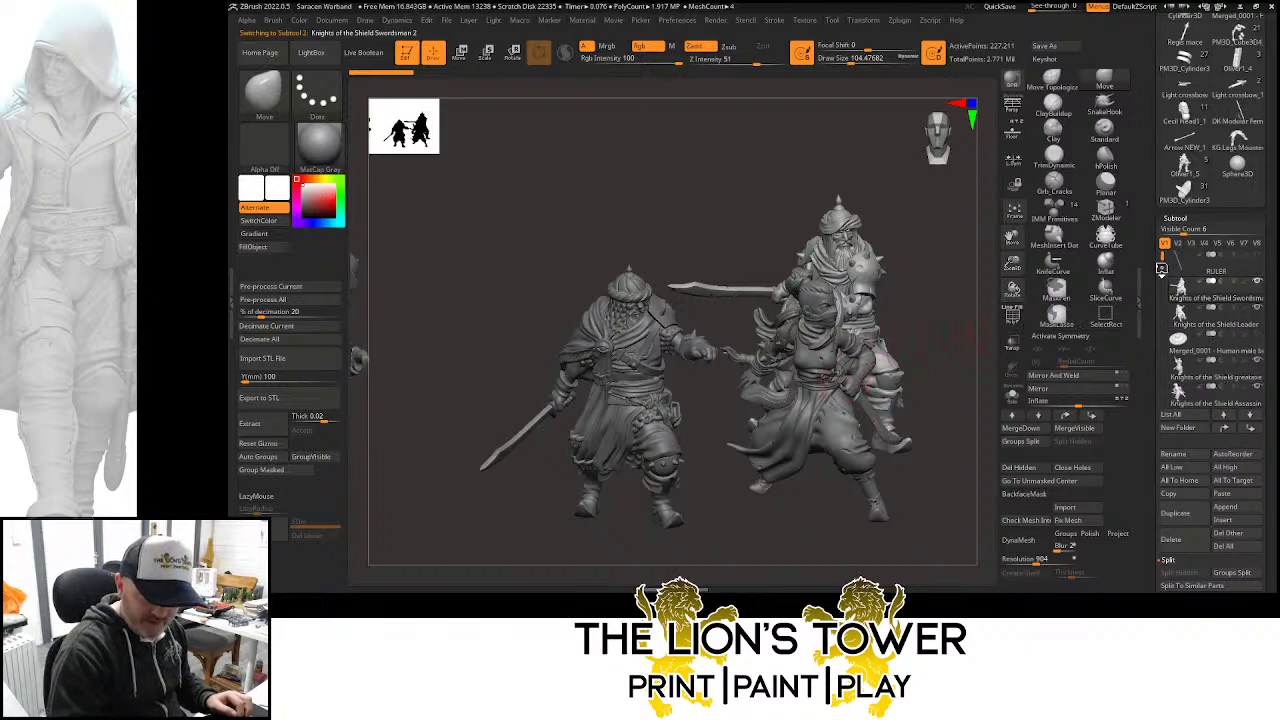
Show the Knights of the Shield Ogre subtool and view it together with the other warriors
scroll(1237, 366, "down", 3)
left_click(1230, 352)
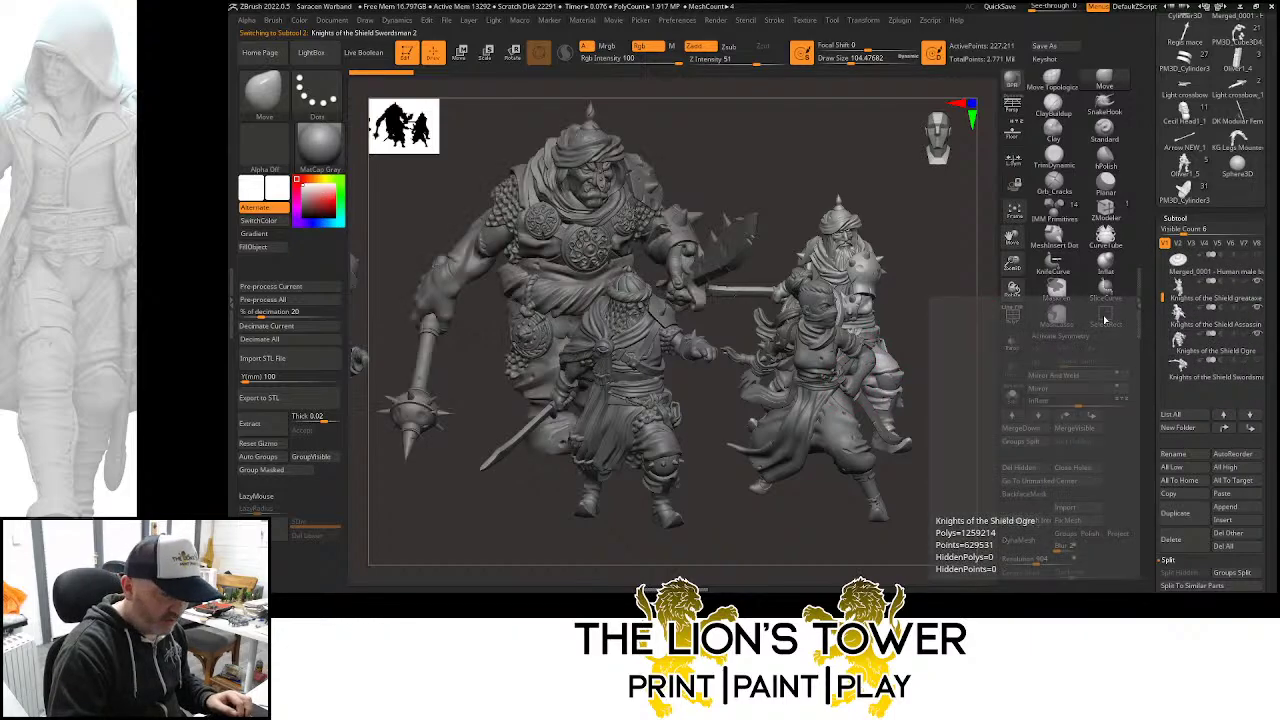
left_click_drag(1013, 263, 991, 259)
left_click_drag(826, 178, 894, 216)
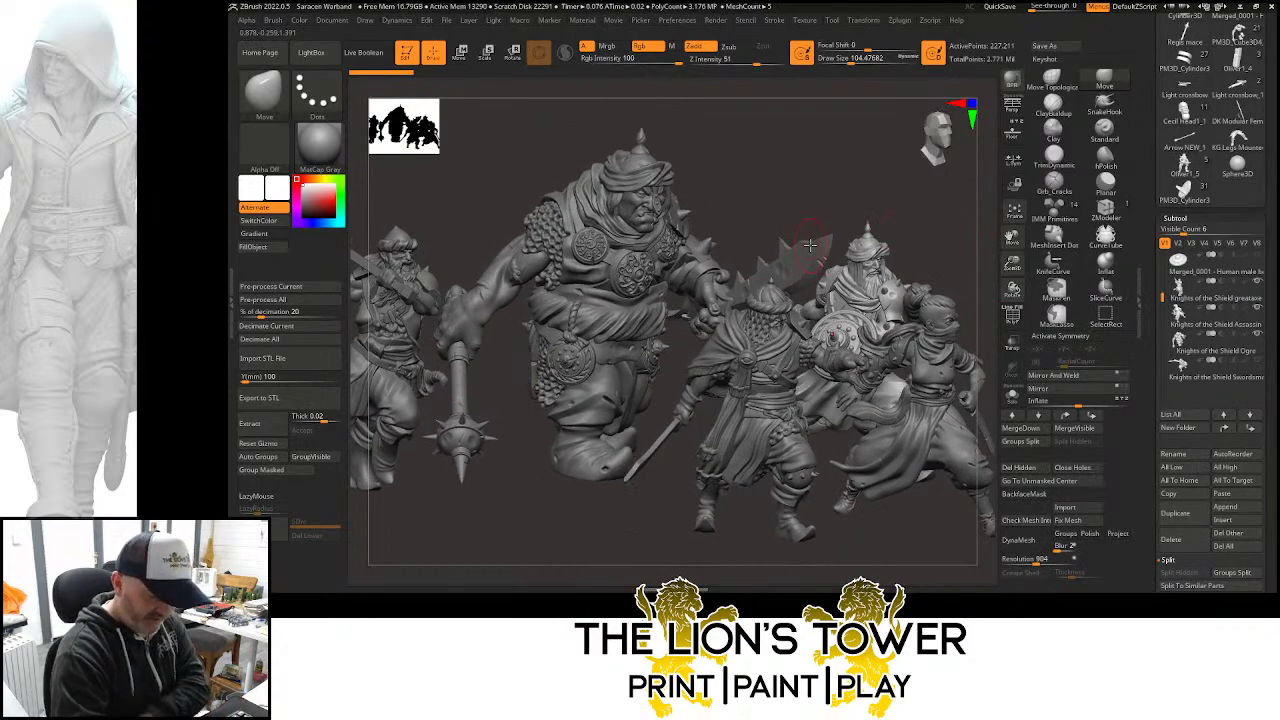
left_click_drag(1013, 263, 1013, 290)
left_click_drag(1013, 237, 1098, 149)
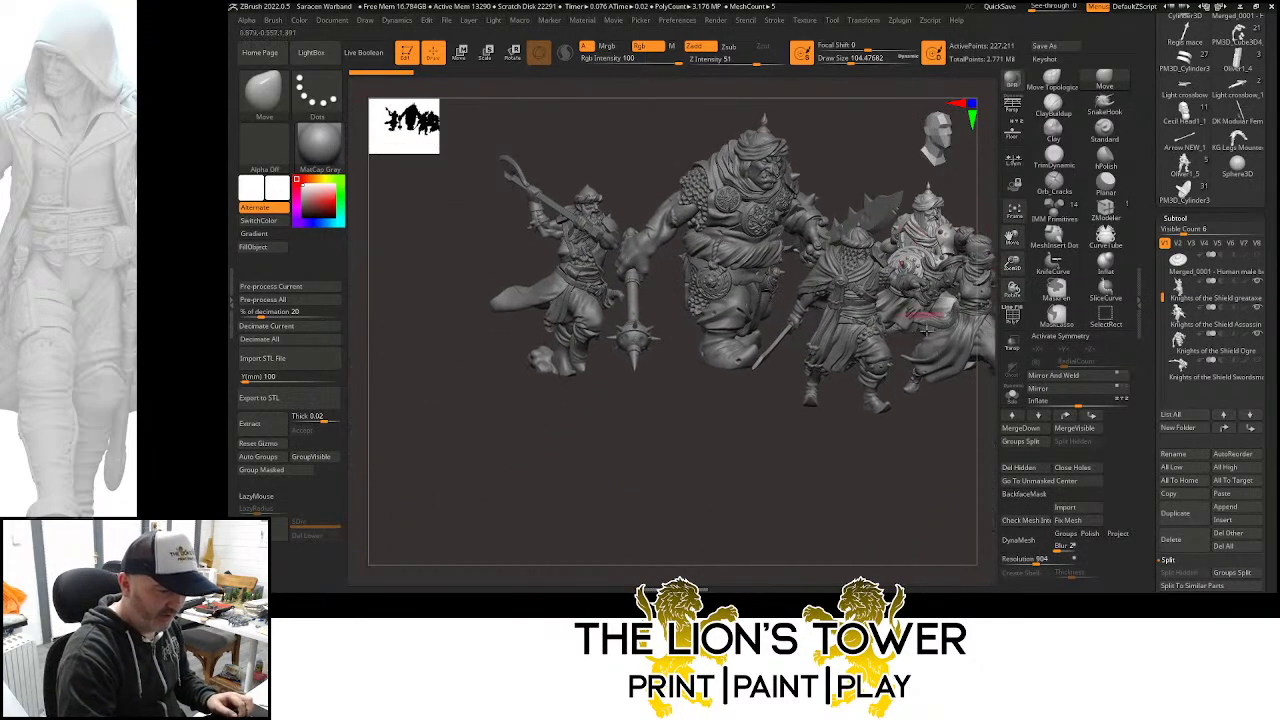
left_click_drag(932, 432, 930, 405)
Show the remaining Knights of the Shield Swordsman subtool and bring the complete warband into view
left_click(1257, 361)
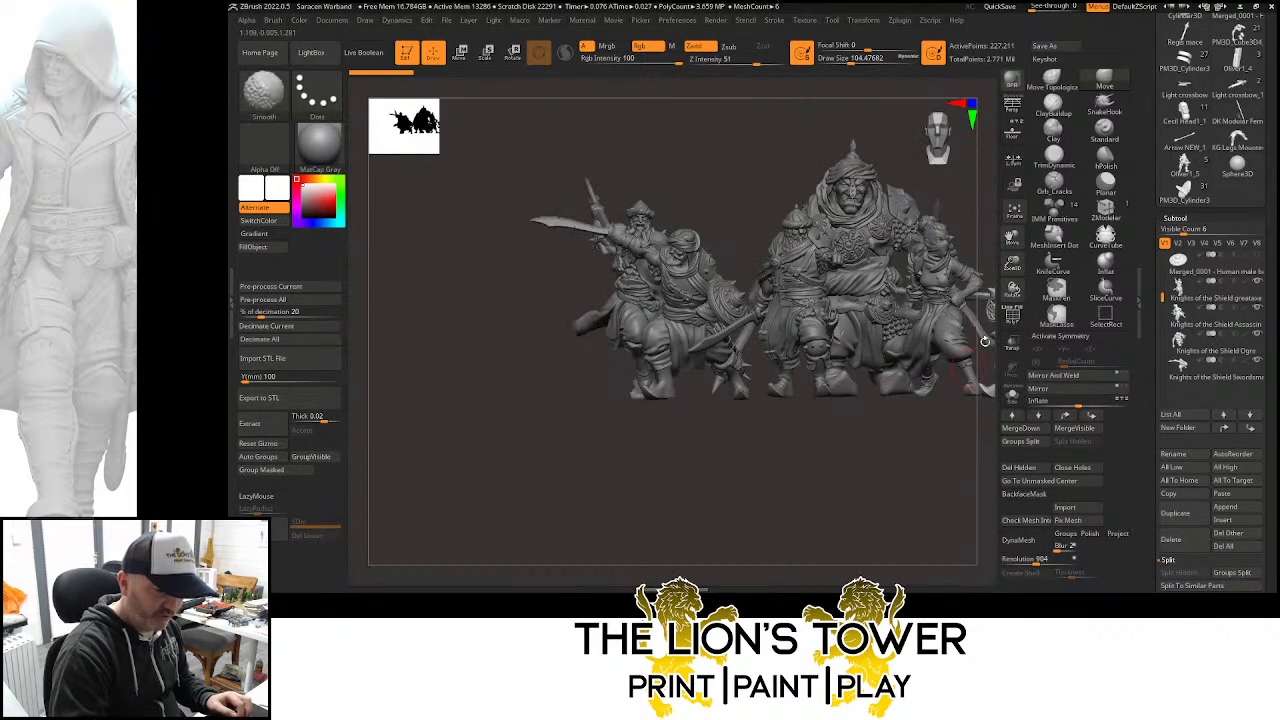
left_click_drag(1013, 263, 1012, 285)
left_click_drag(1010, 232, 934, 271)
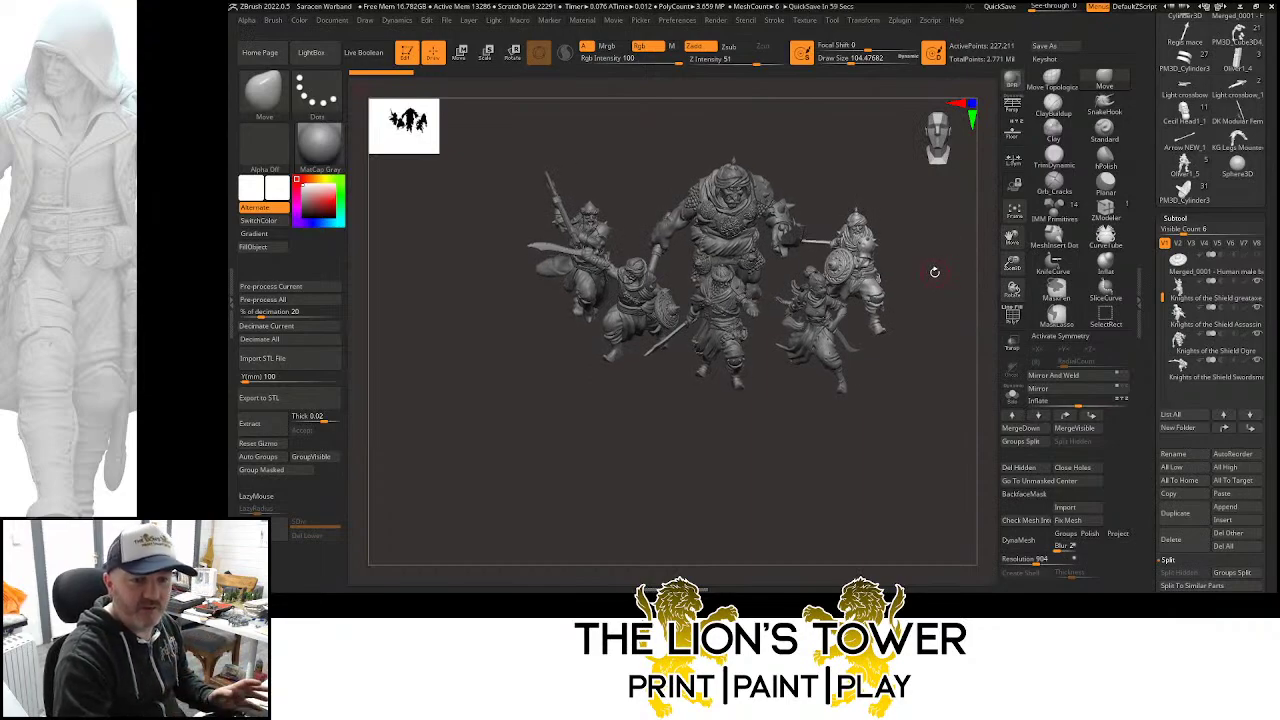
Examine the complete Knights of the Shield warband from several angles and distances
left_click_drag(1013, 262, 1016, 301)
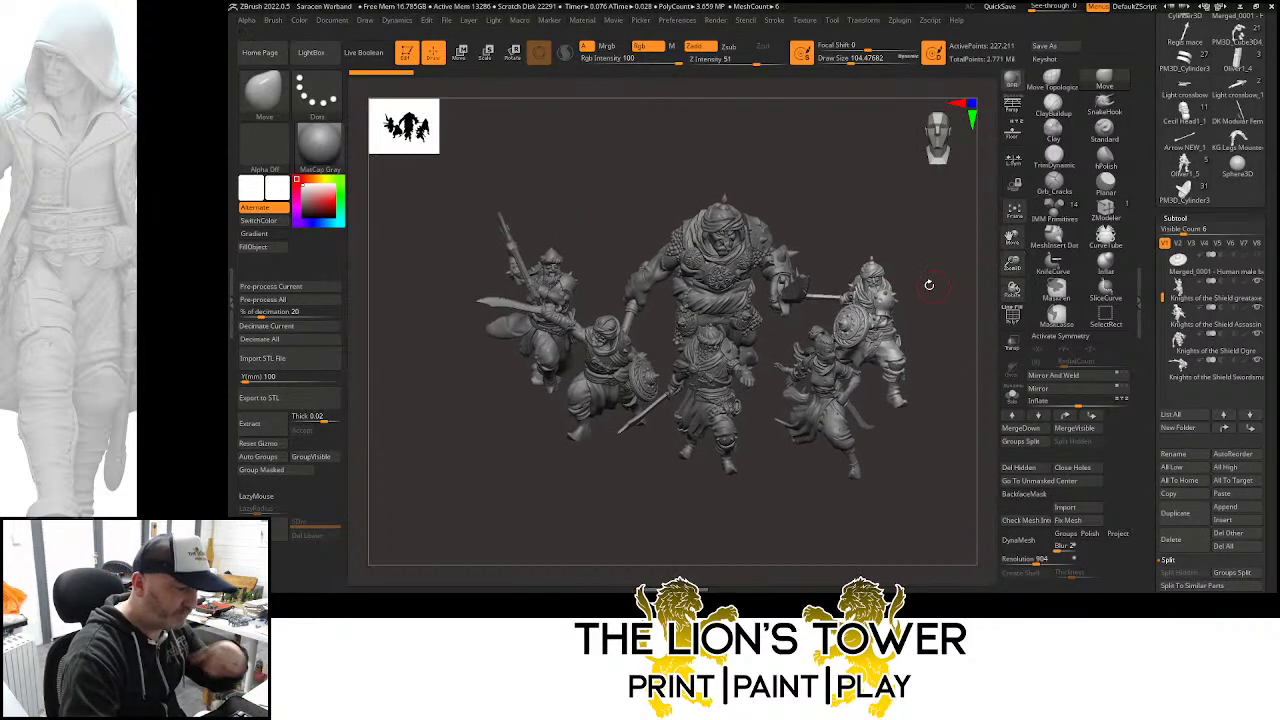
left_click_drag(929, 285, 900, 263)
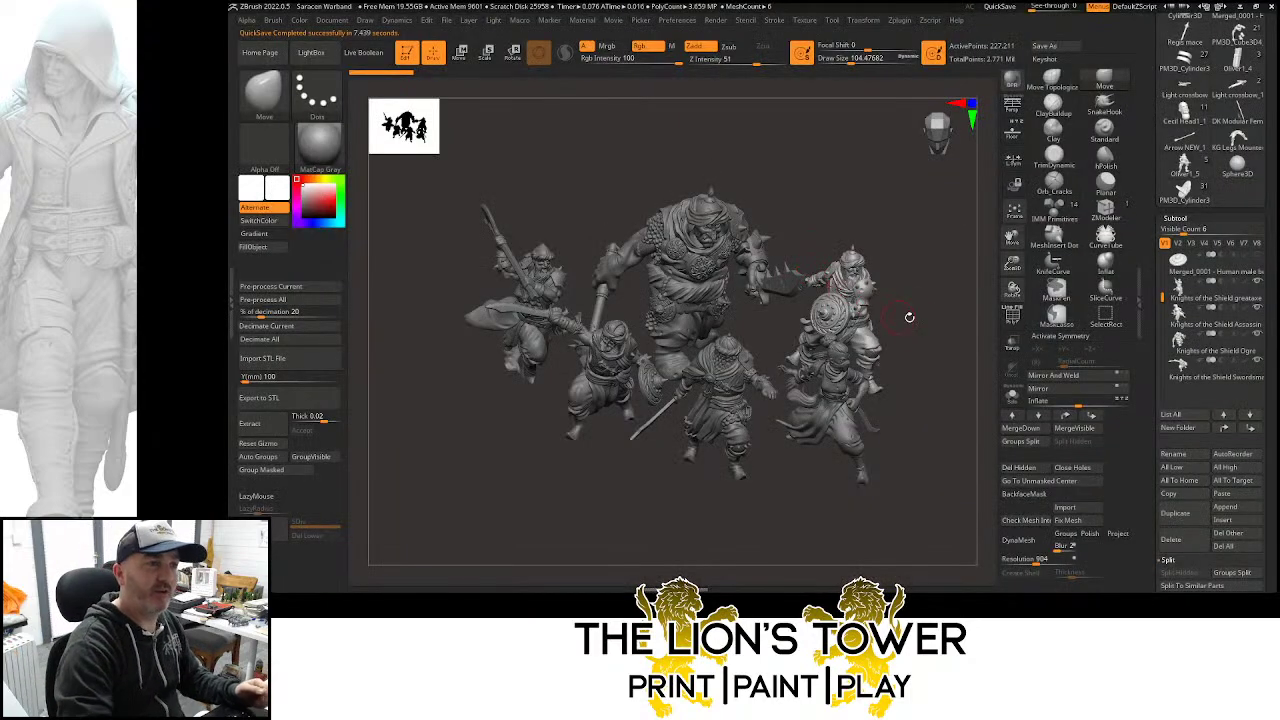
left_click_drag(1012, 238, 1012, 263, "alt")
left_click_drag(940, 328, 943, 289)
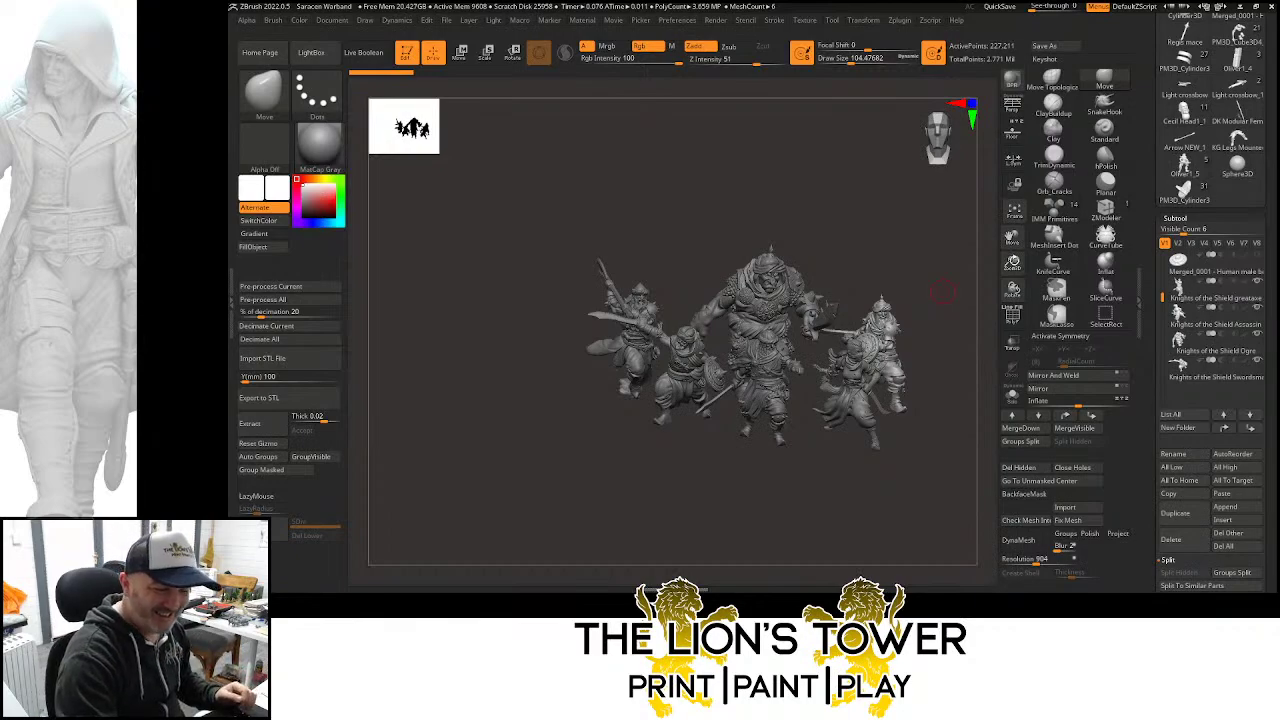
left_click_drag(1016, 240, 1000, 238)
left_click_drag(955, 310, 935, 288)
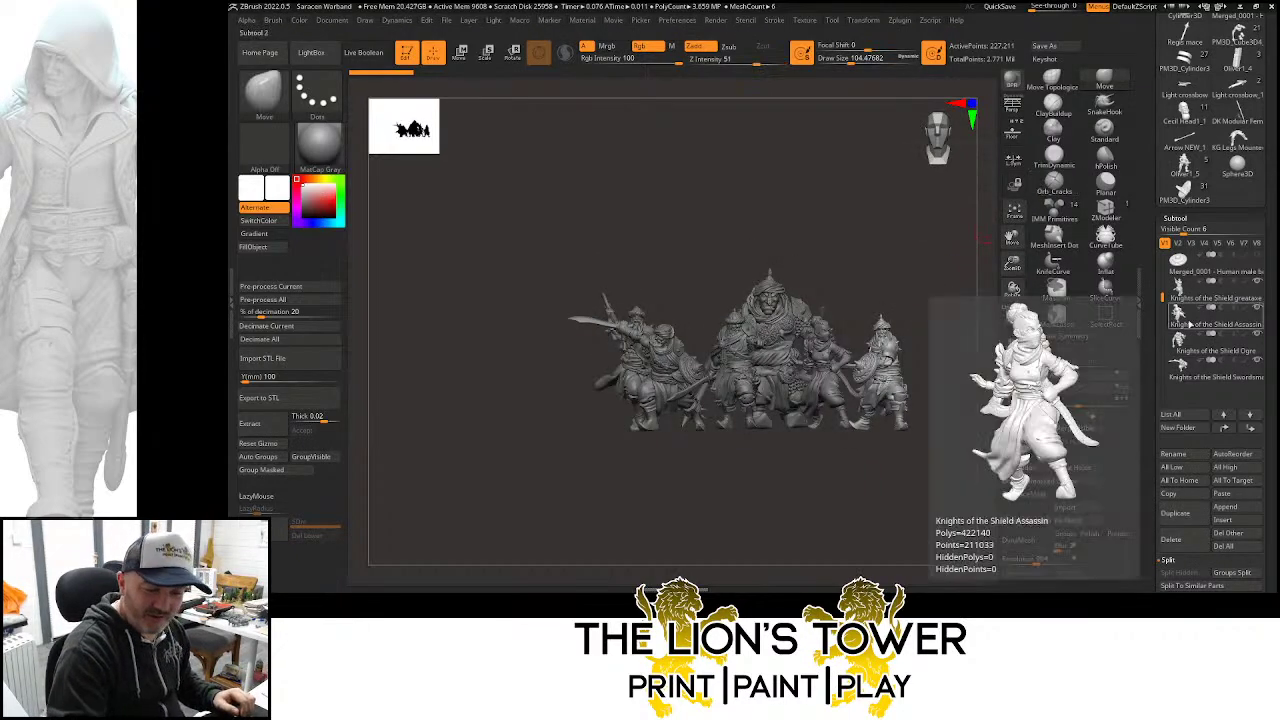
Switch to the Oliver1_5 crossbowman tool and frame the figure up close
left_click_drag(1150, 293, 1151, 342)
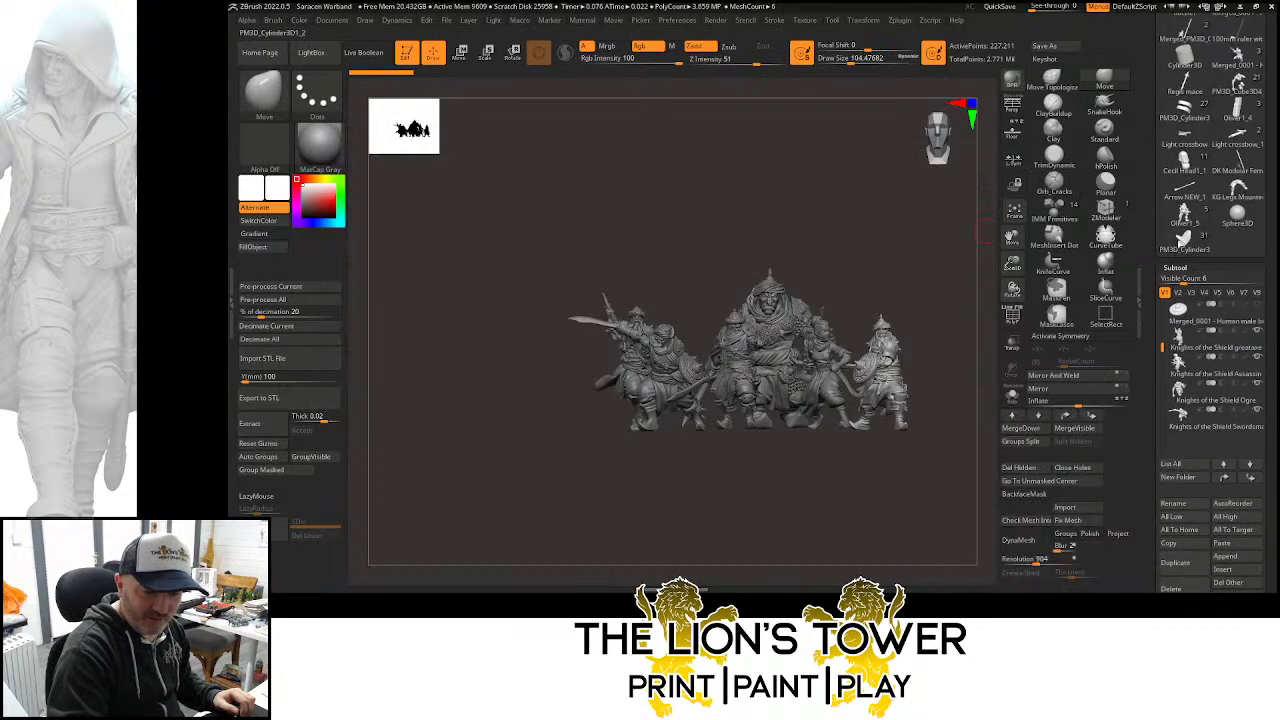
left_click(1185, 220)
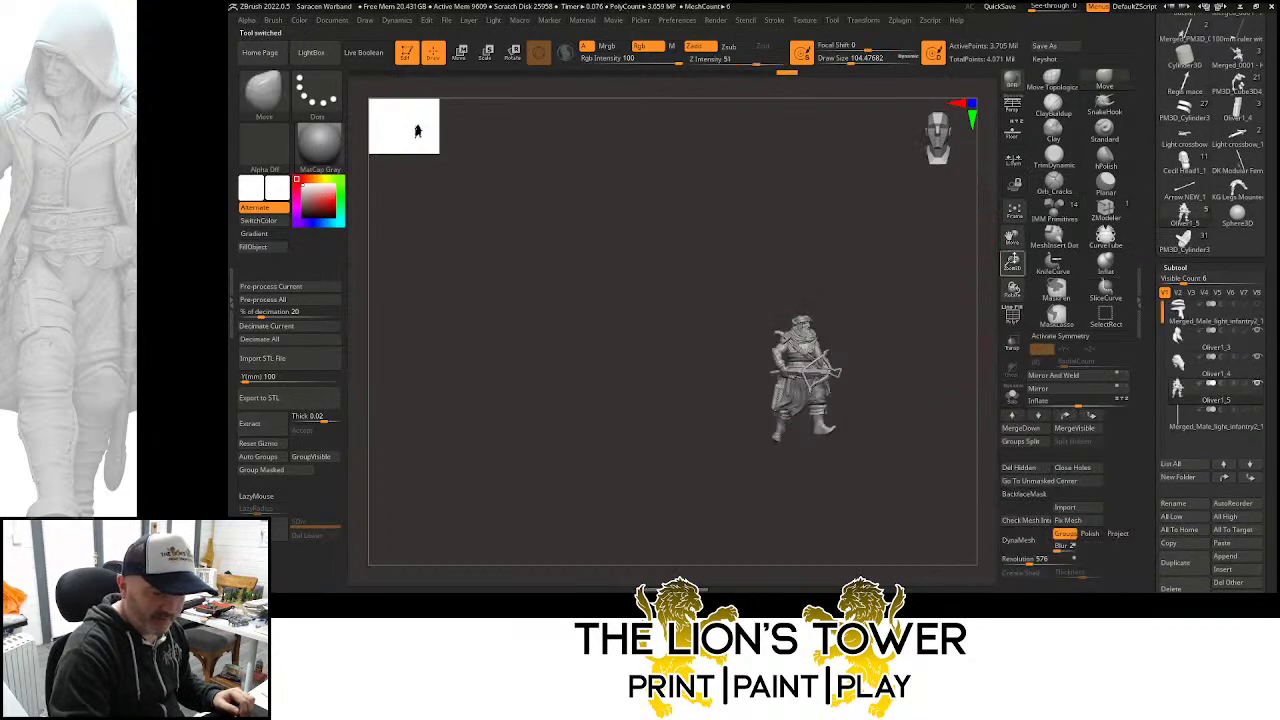
left_click_drag(1012, 262, 1018, 300)
left_click_drag(955, 240, 924, 299)
left_click_drag(1013, 262, 1016, 285)
left_click_drag(1013, 239, 968, 245)
left_click_drag(908, 310, 958, 300)
left_click_drag(1012, 239, 1050, 194)
left_click_drag(968, 318, 957, 360)
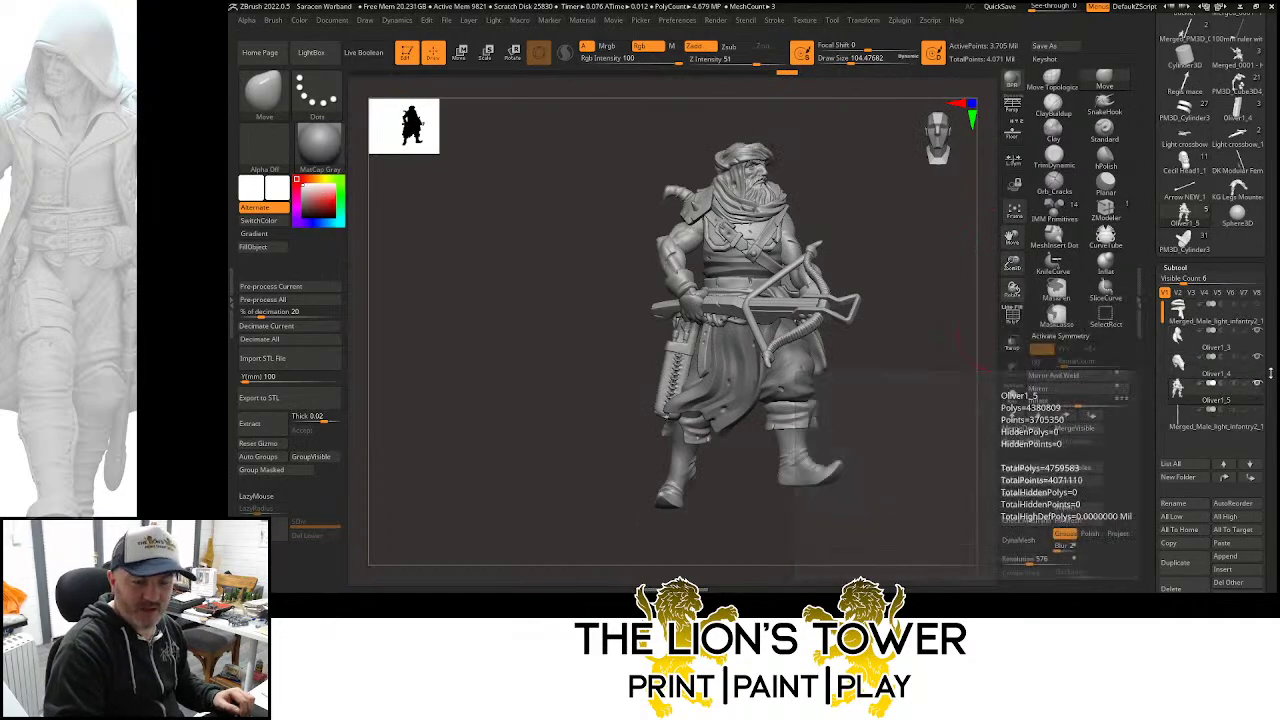
Append a Cube3D to the crossbowman's subtools and make it the active subtool
left_click_drag(1167, 490, 1168, 396)
left_click(1230, 461)
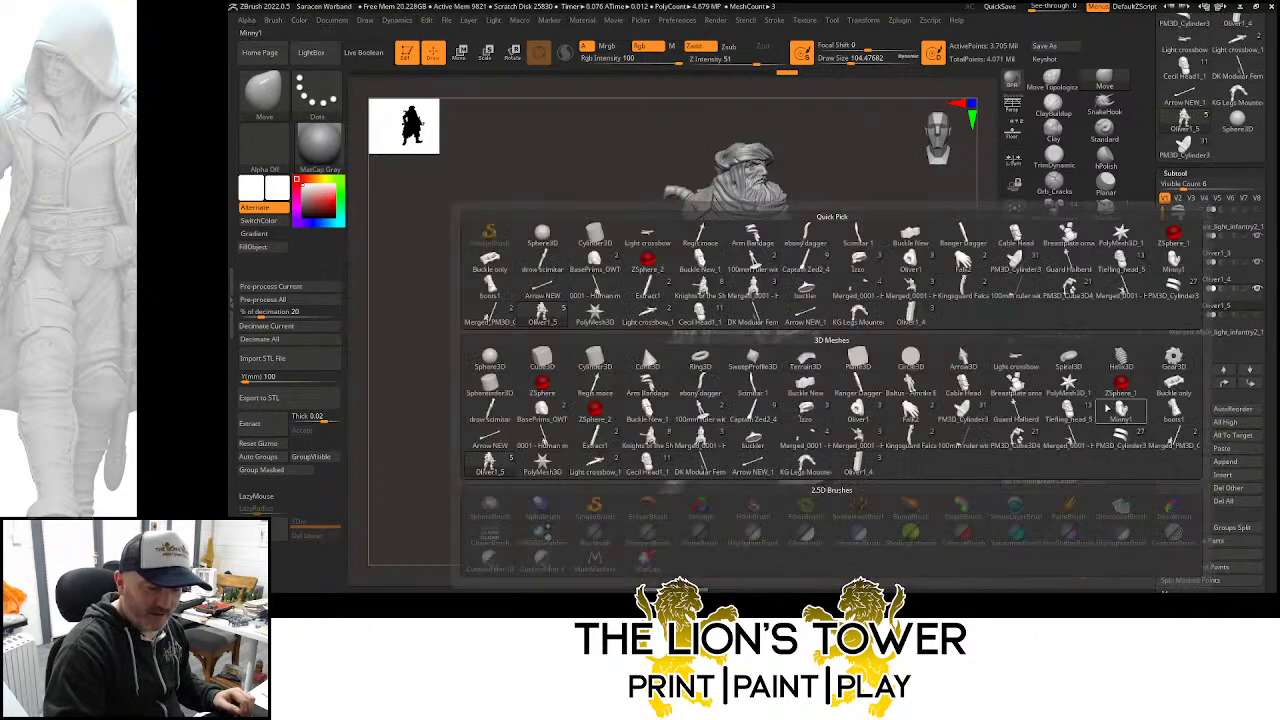
left_click(542, 358)
left_click(841, 360, "alt")
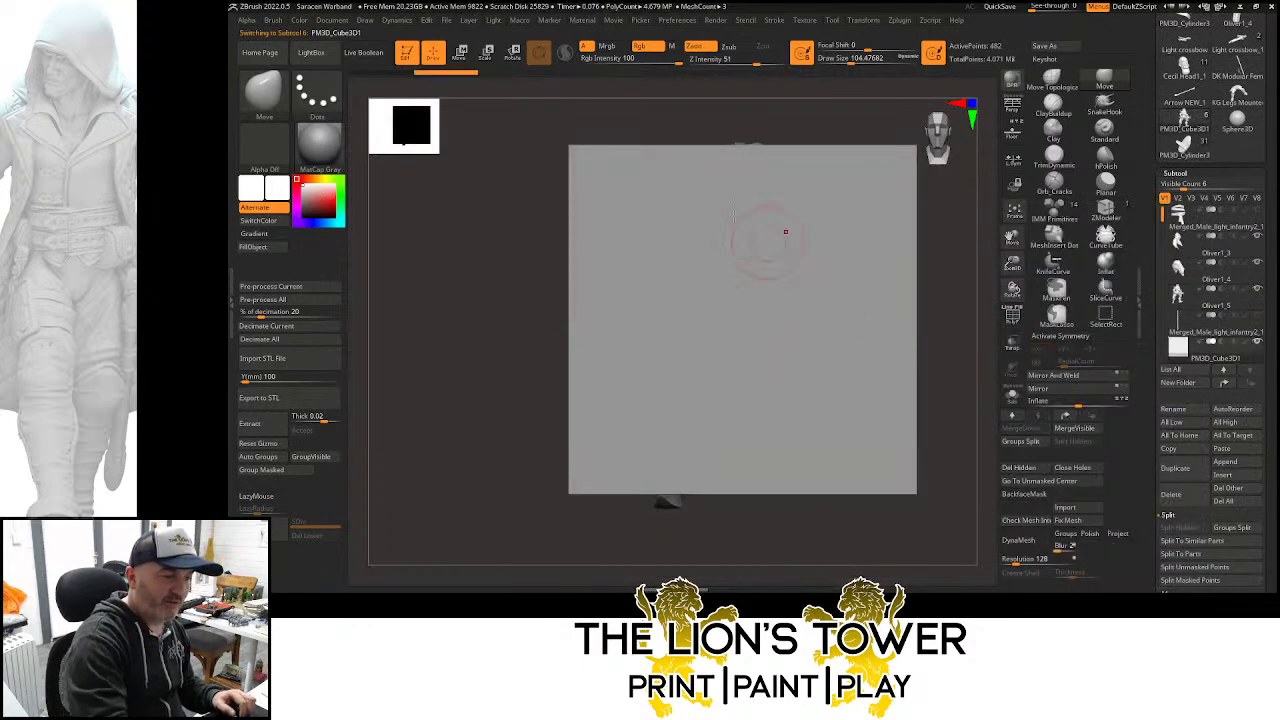
Scale the cube down and place it around the crossbowman's raised front foot
left_click(487, 54)
left_click_drag(743, 319, 724, 467)
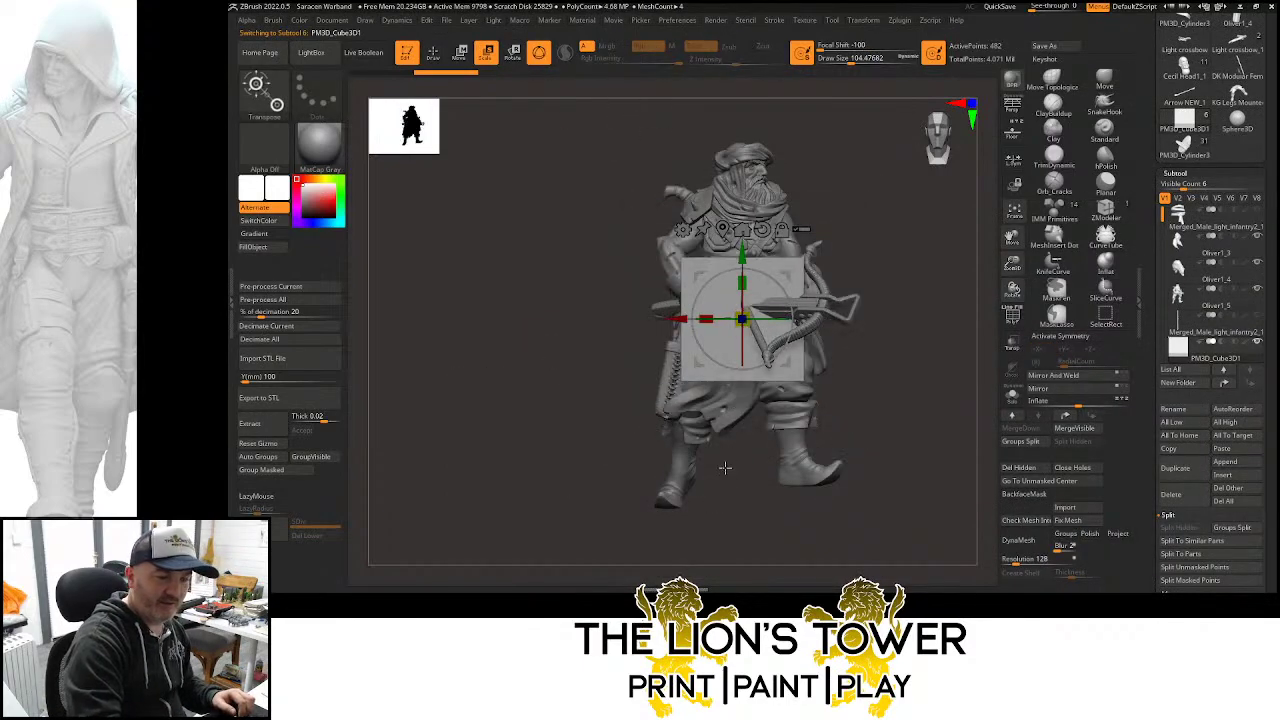
left_click_drag(741, 319, 748, 459)
left_click_drag(807, 387, 808, 415)
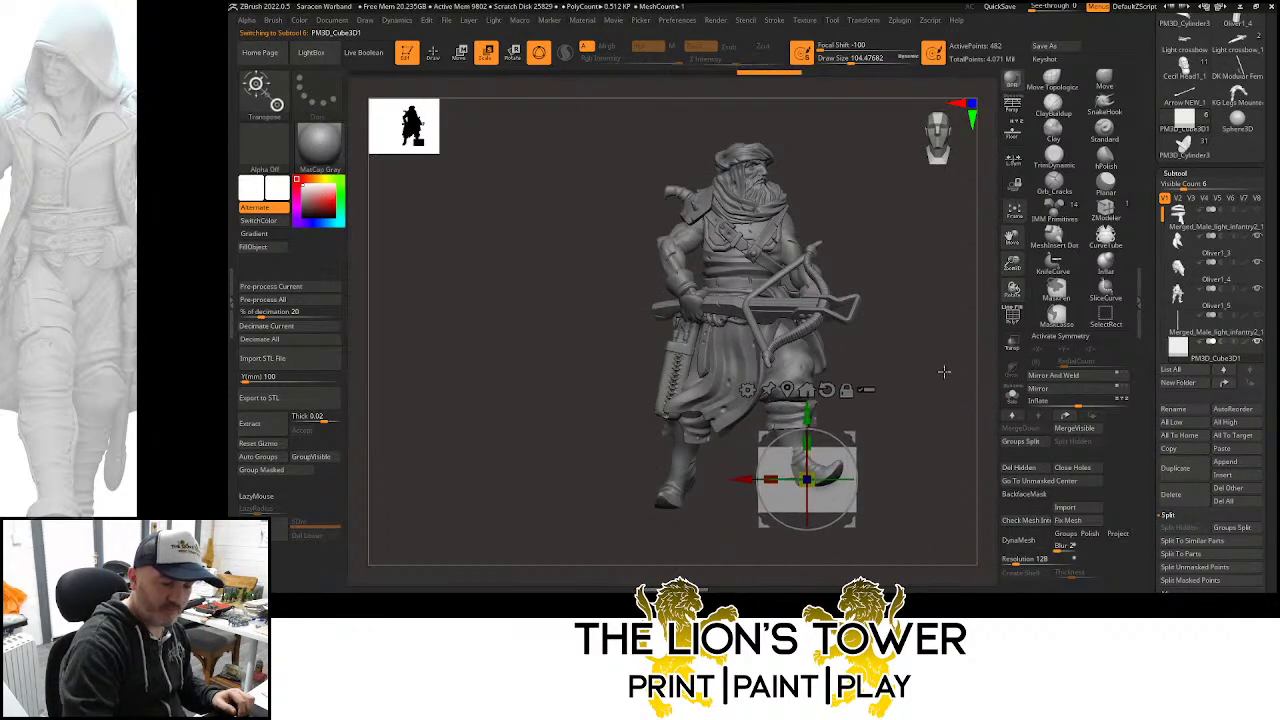
DynaMesh the cube at resolution 648 with Polish enabled
left_click_drag(1028, 558, 1042, 558)
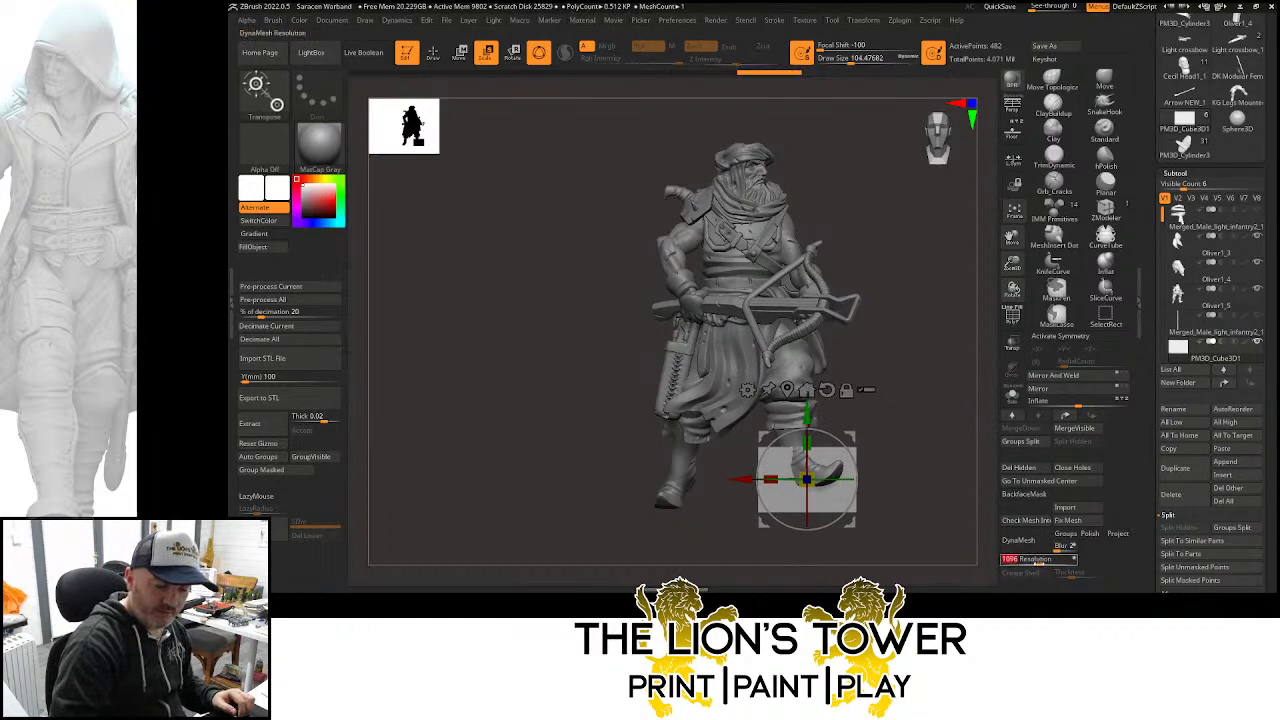
left_click(1089, 533)
left_click(1018, 540)
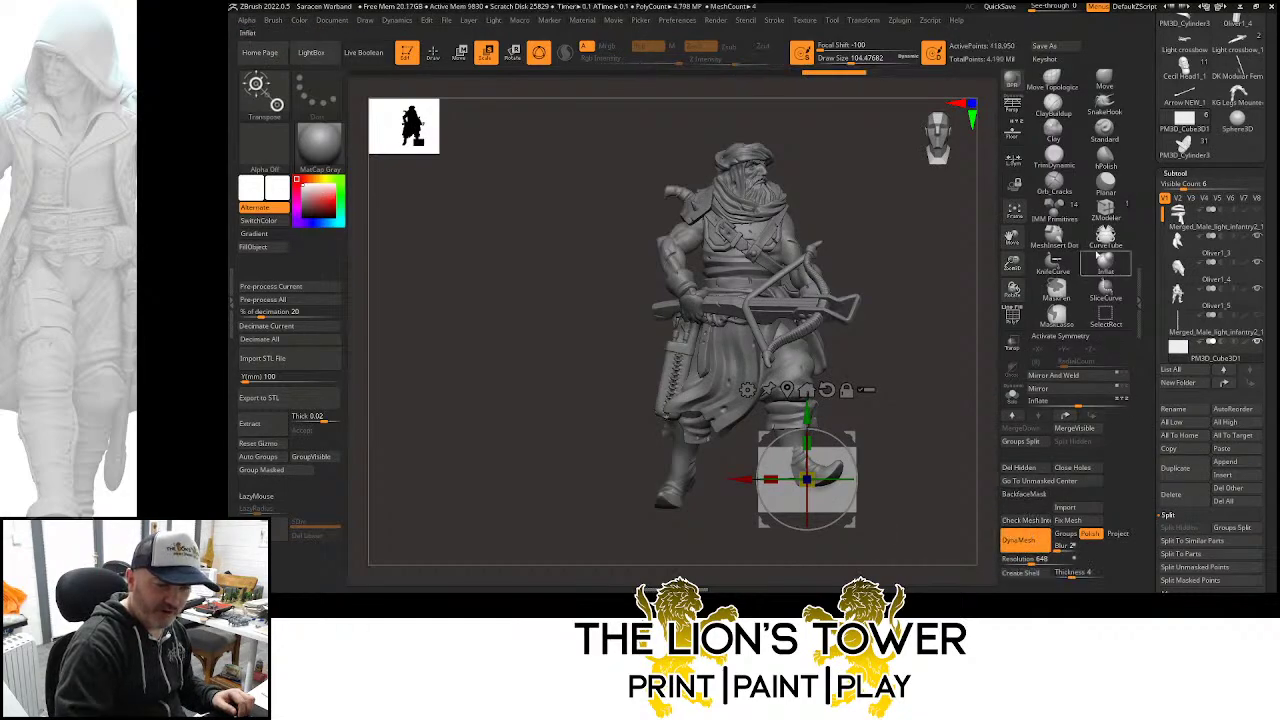
Bevel the cube's front edges and corners using the TrimDynamic brush at a draw size of about 90
left_click(1051, 160)
mouse_move(1009, 258)
left_mouse_down()
mouse_move(1000, 280)
mouse_move(966, 271)
mouse_move(961, 343)
mouse_move(923, 329)
left_mouse_up()
left_click_drag(862, 60, 848, 60)
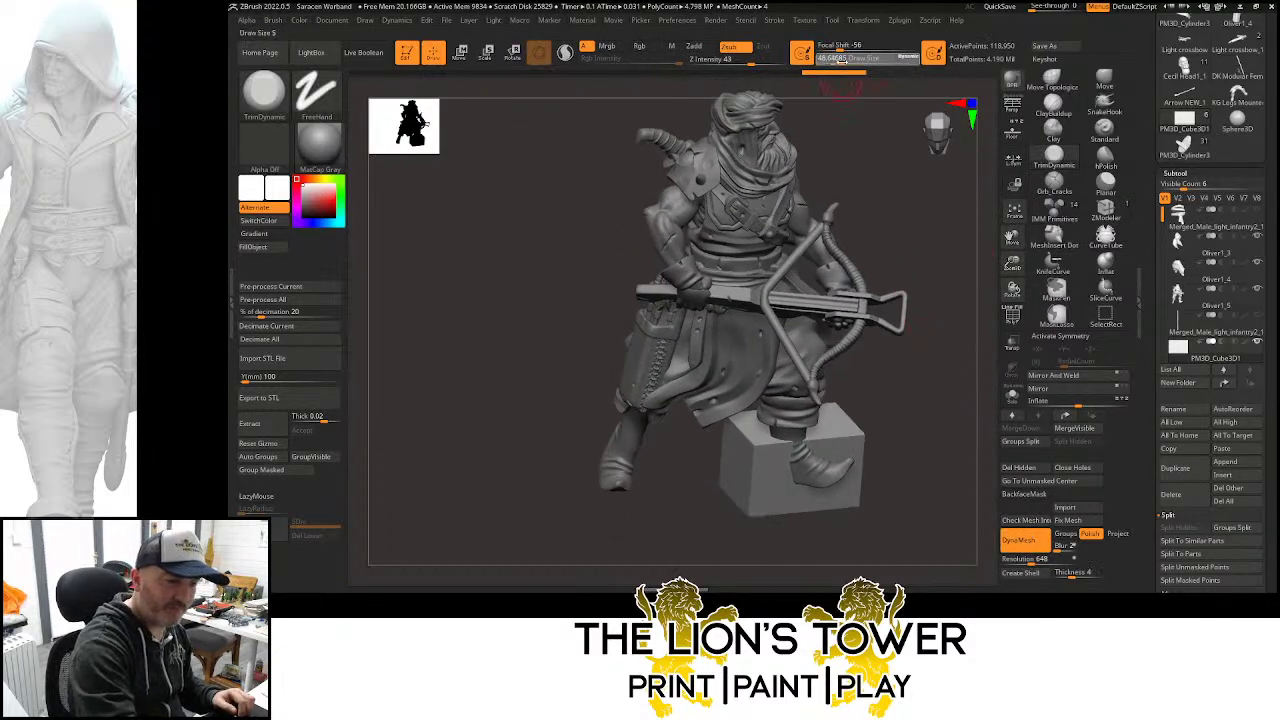
left_click_drag(750, 420, 760, 448)
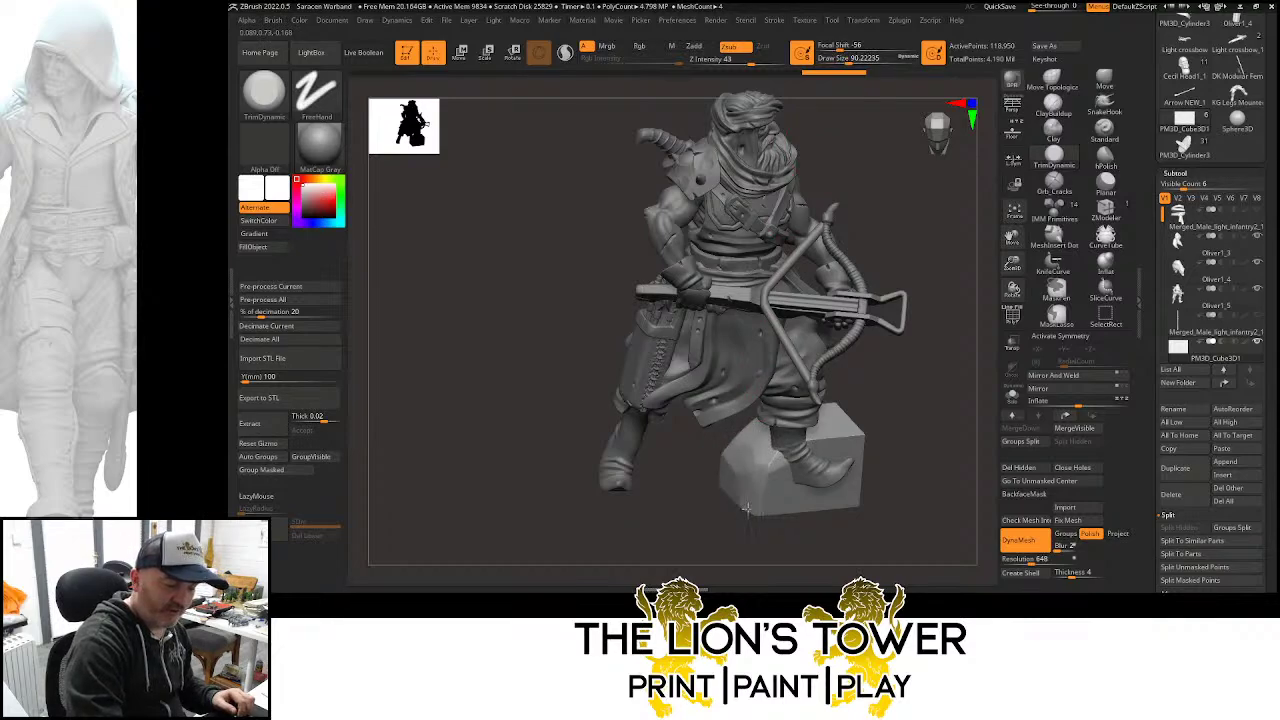
mouse_move(750, 508)
left_mouse_down()
mouse_move(774, 506)
mouse_move(764, 468)
left_mouse_up()
mouse_move(640, 520)
left_mouse_down()
mouse_move(727, 471)
mouse_move(786, 510)
mouse_move(688, 470)
mouse_move(700, 425)
mouse_move(665, 420)
mouse_move(640, 470)
mouse_move(597, 445)
left_mouse_up()
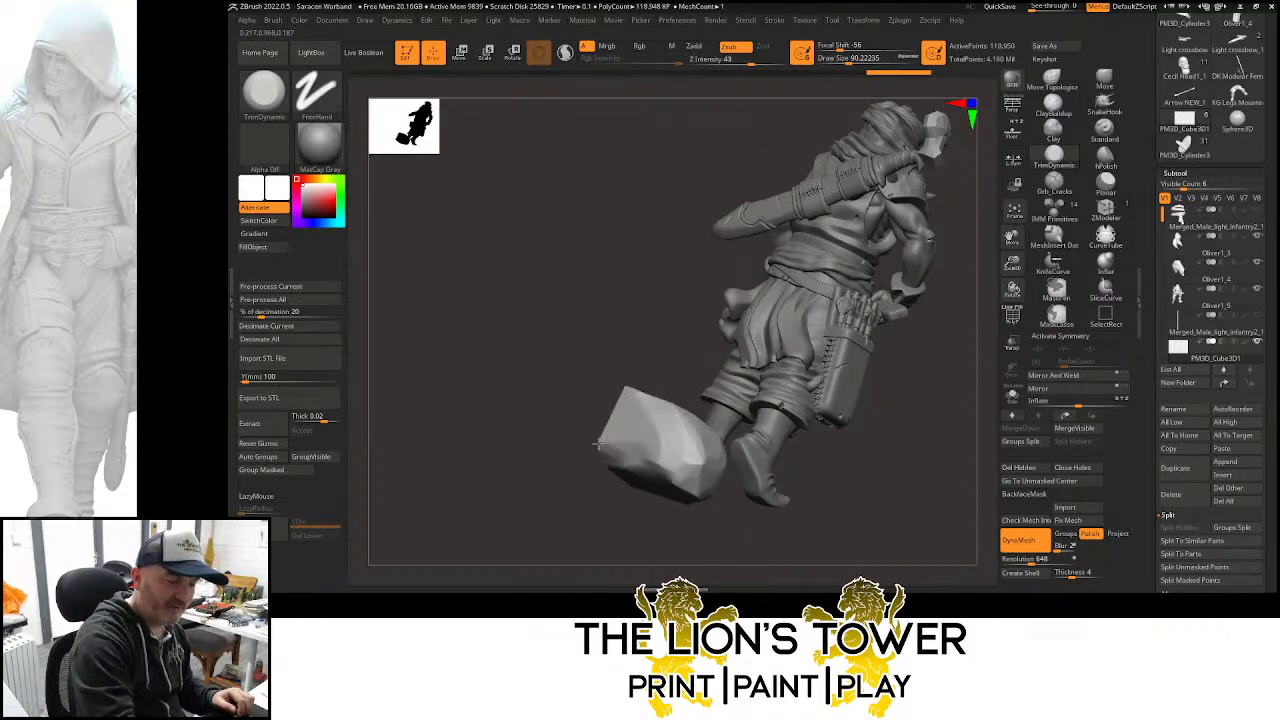
Trim the block's back, sides and underside into an irregular, faceted rock
mouse_move(618, 392)
left_mouse_down()
mouse_move(646, 357)
mouse_move(642, 386)
mouse_move(664, 394)
mouse_move(654, 376)
mouse_move(612, 422)
left_mouse_up()
left_click_drag(578, 350, 650, 302)
mouse_move(616, 418)
left_mouse_down()
mouse_move(596, 433)
mouse_move(602, 340)
mouse_move(572, 362)
left_mouse_up()
mouse_move(552, 436)
left_mouse_down()
mouse_move(550, 456)
mouse_move(526, 424)
left_mouse_up()
left_click_drag(560, 360, 596, 352)
mouse_move(506, 422)
left_mouse_down()
mouse_move(500, 442)
mouse_move(526, 428)
mouse_move(476, 436)
mouse_move(510, 426)
left_mouse_up()
mouse_move(552, 384)
left_mouse_down()
mouse_move(629, 342)
mouse_move(507, 383)
mouse_move(520, 368)
mouse_move(548, 392)
mouse_move(538, 384)
left_mouse_up()
left_click_drag(652, 340, 735, 328)
left_click_drag(543, 360, 518, 408)
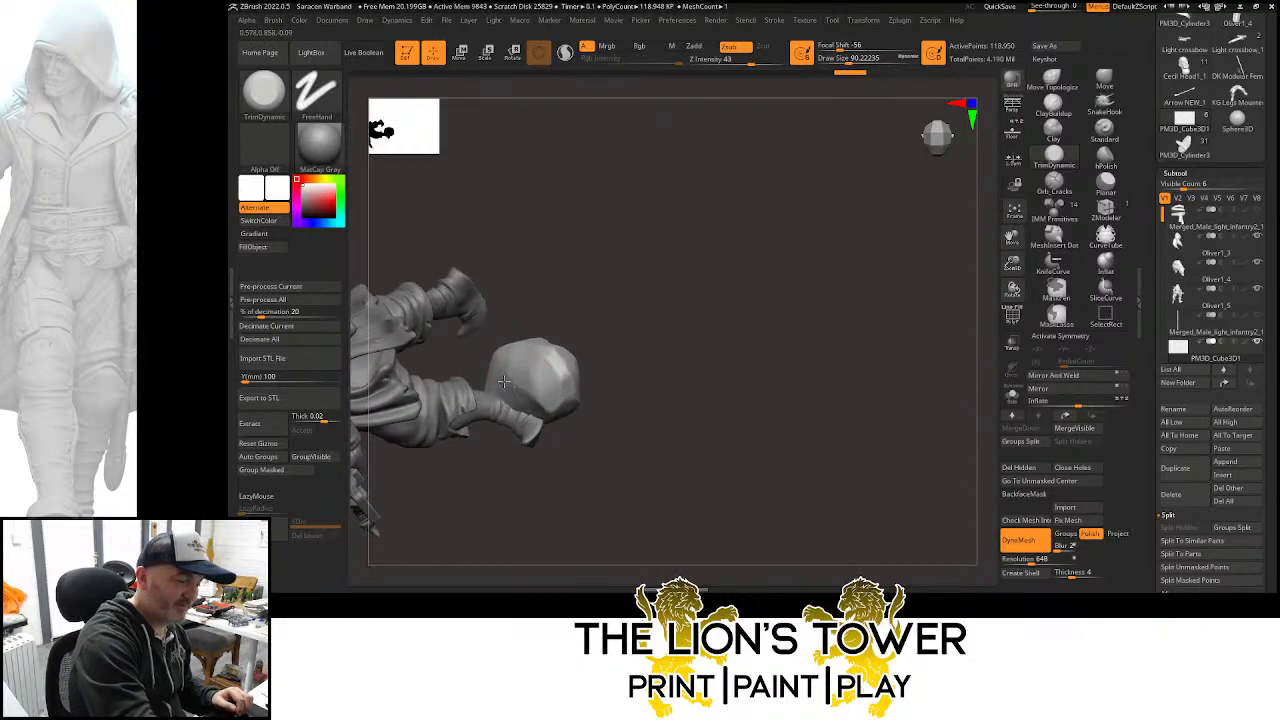
mouse_move(566, 271)
left_mouse_down()
mouse_move(493, 351)
mouse_move(503, 364)
mouse_move(492, 350)
mouse_move(527, 362)
mouse_move(517, 396)
left_mouse_up()
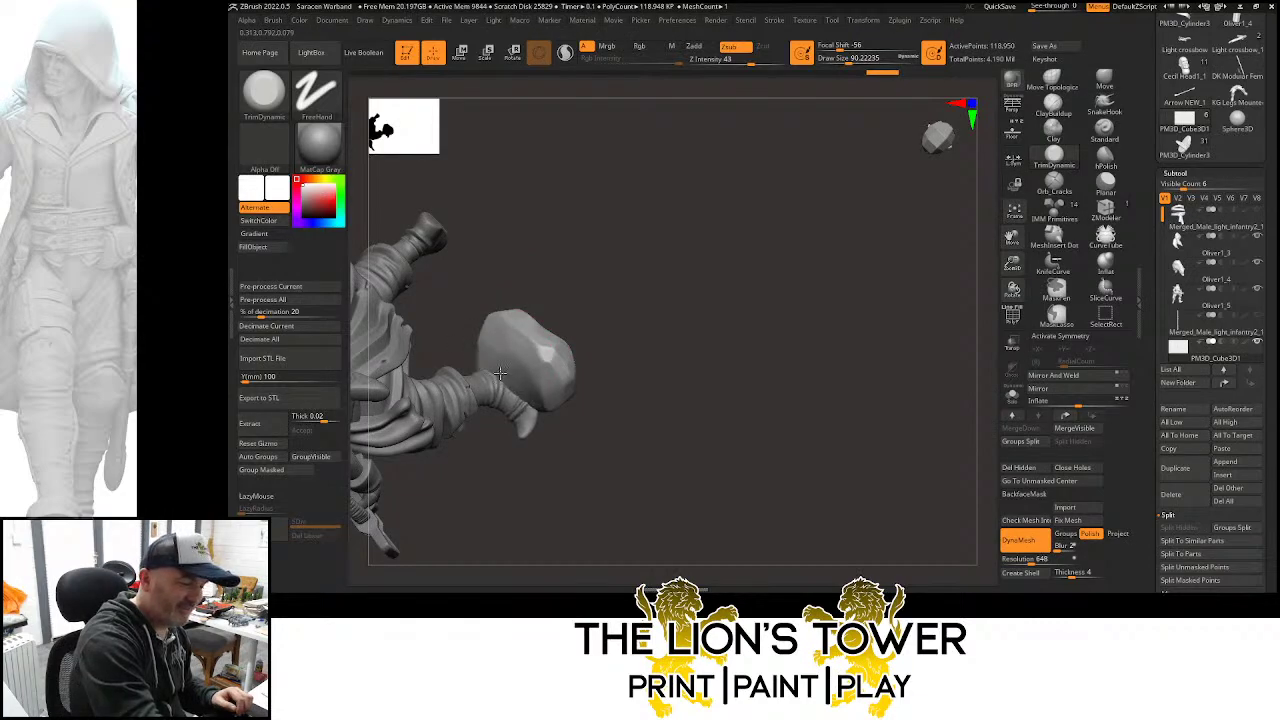
mouse_move(485, 322)
left_mouse_down()
mouse_move(608, 277)
mouse_move(658, 231)
left_mouse_up()
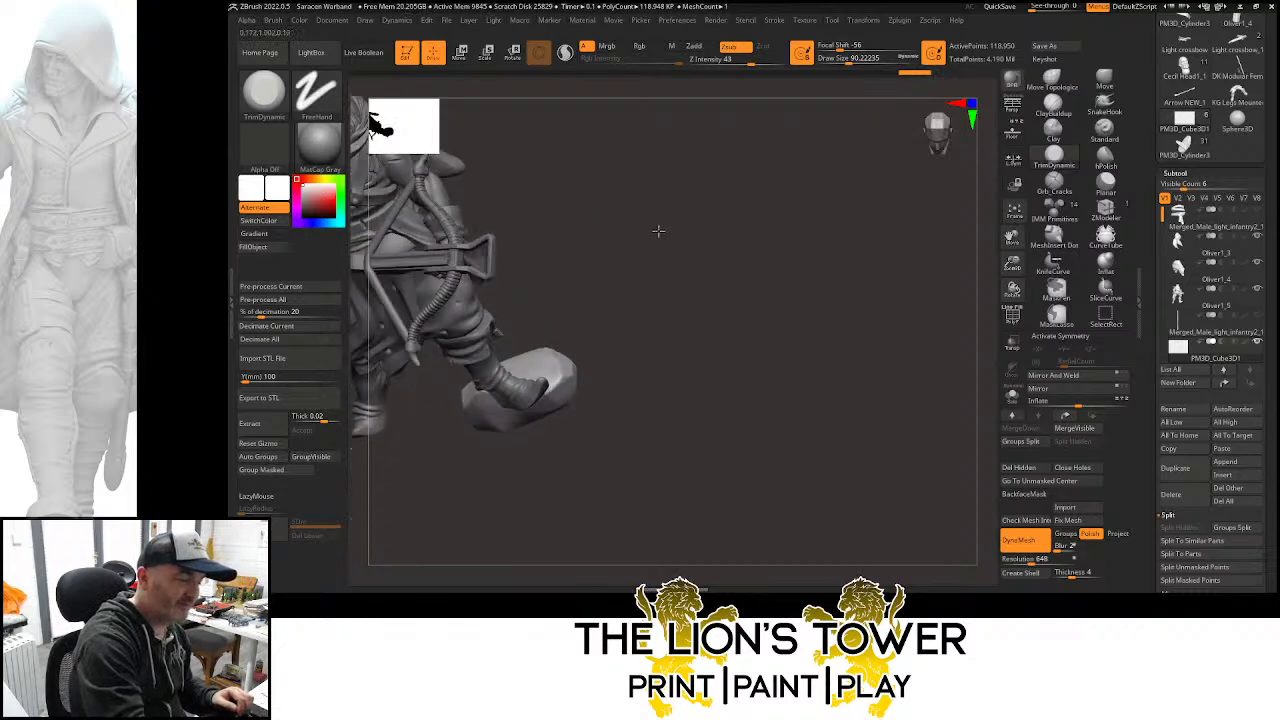
Isolate the rock, flatten the hard ridge along its side, and bring the figure back into view
left_click(1012, 394)
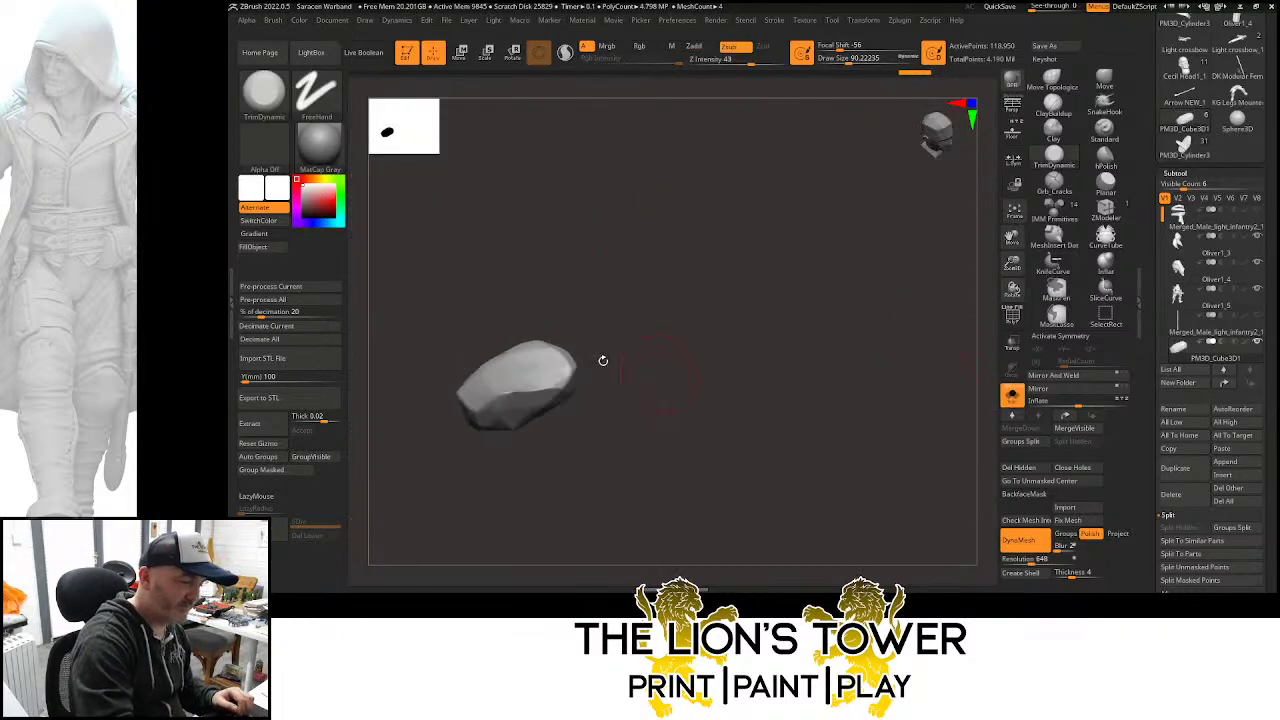
mouse_move(501, 395)
left_mouse_down()
mouse_move(548, 390)
mouse_move(500, 405)
mouse_move(520, 392)
left_mouse_up()
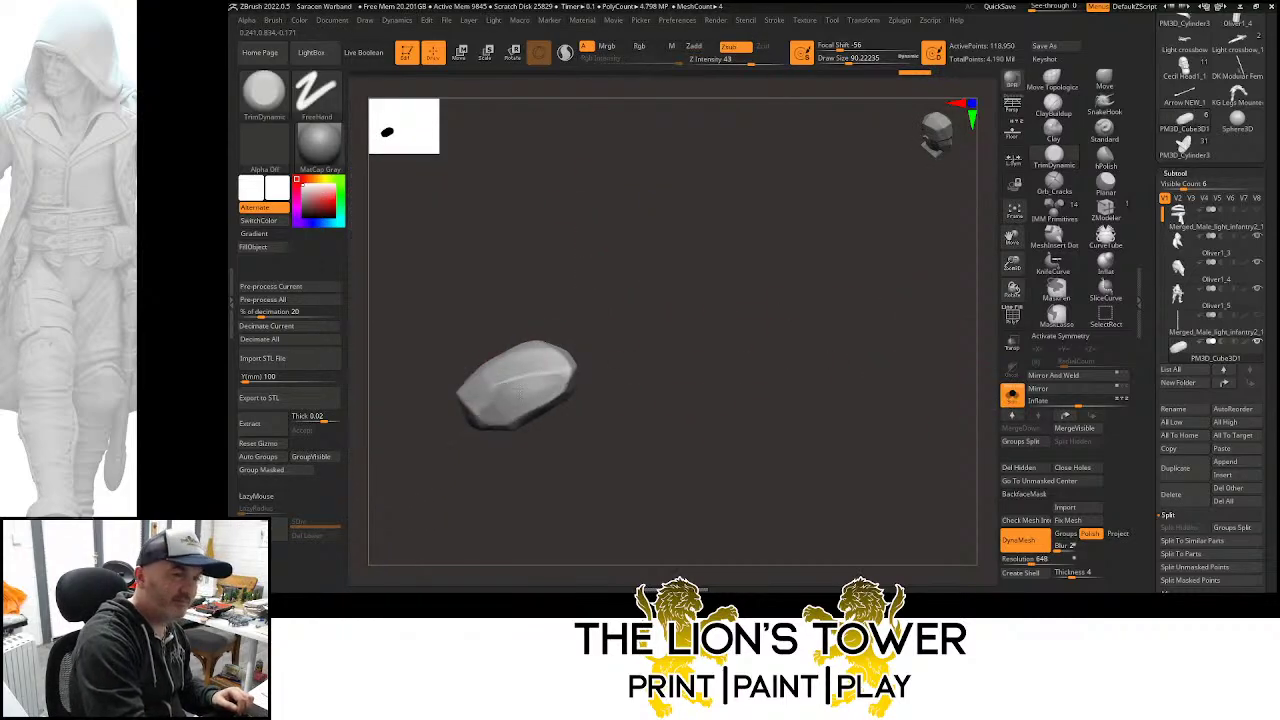
left_click_drag(711, 360, 786, 303)
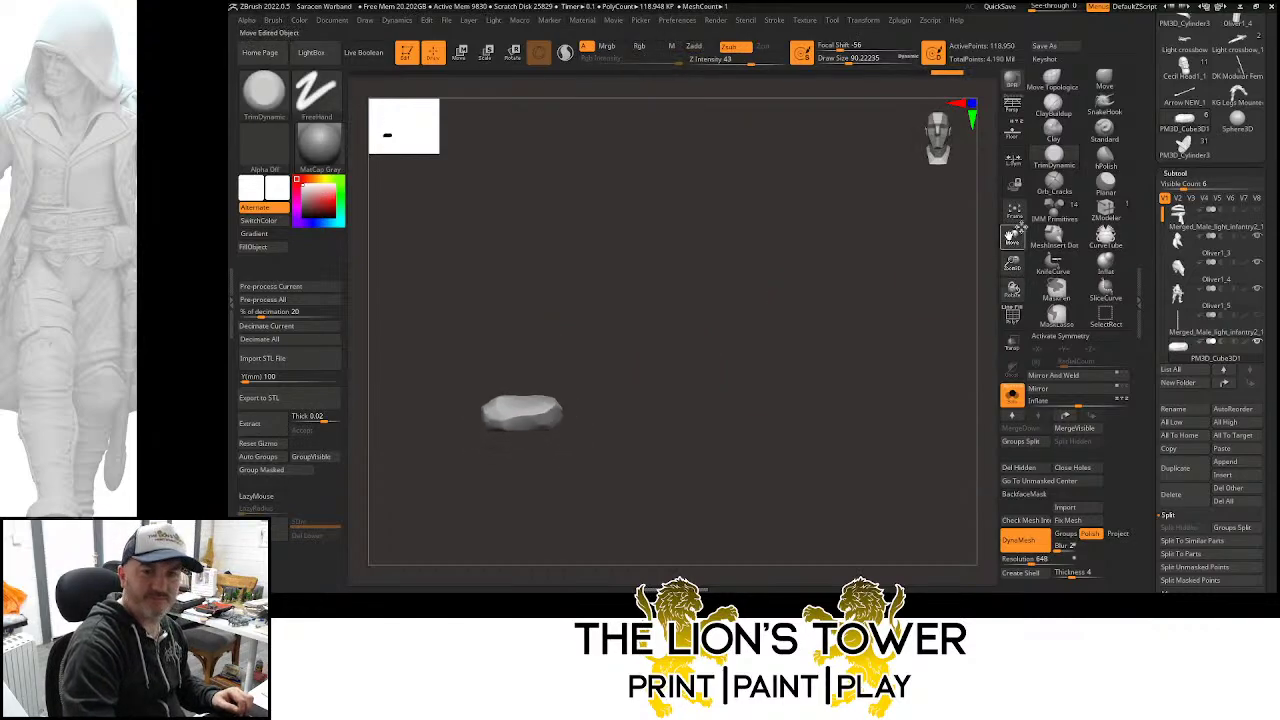
left_click_drag(960, 300, 849, 337)
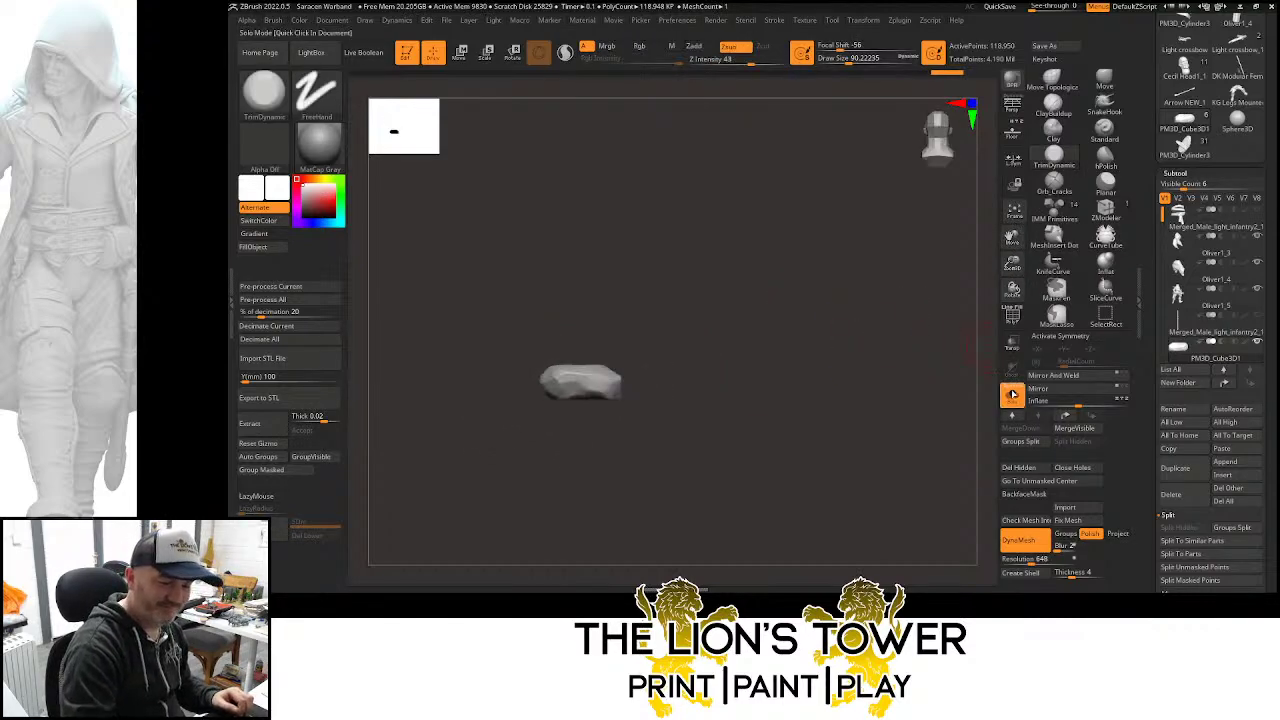
left_click(1012, 395)
Scale the rock under the raised foot into a wider, flatter slab
left_click(485, 52)
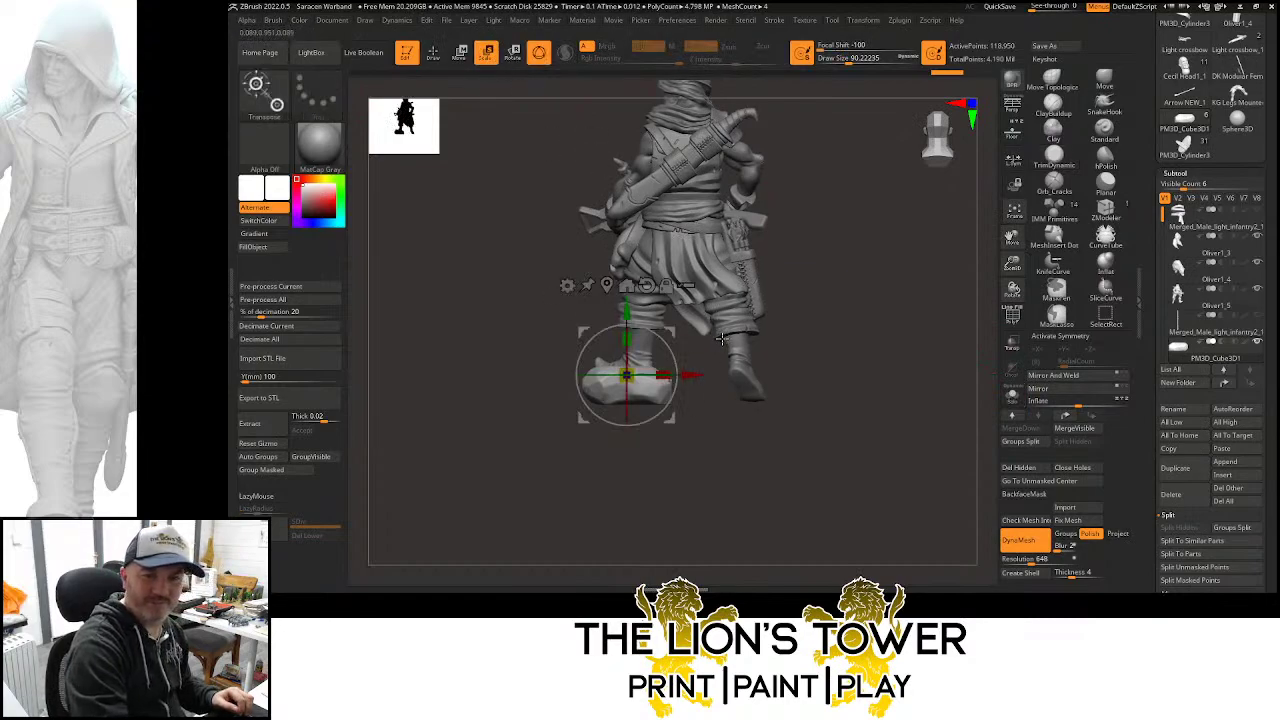
left_click_drag(1012, 264, 1014, 276)
left_click_drag(1012, 238, 1054, 224)
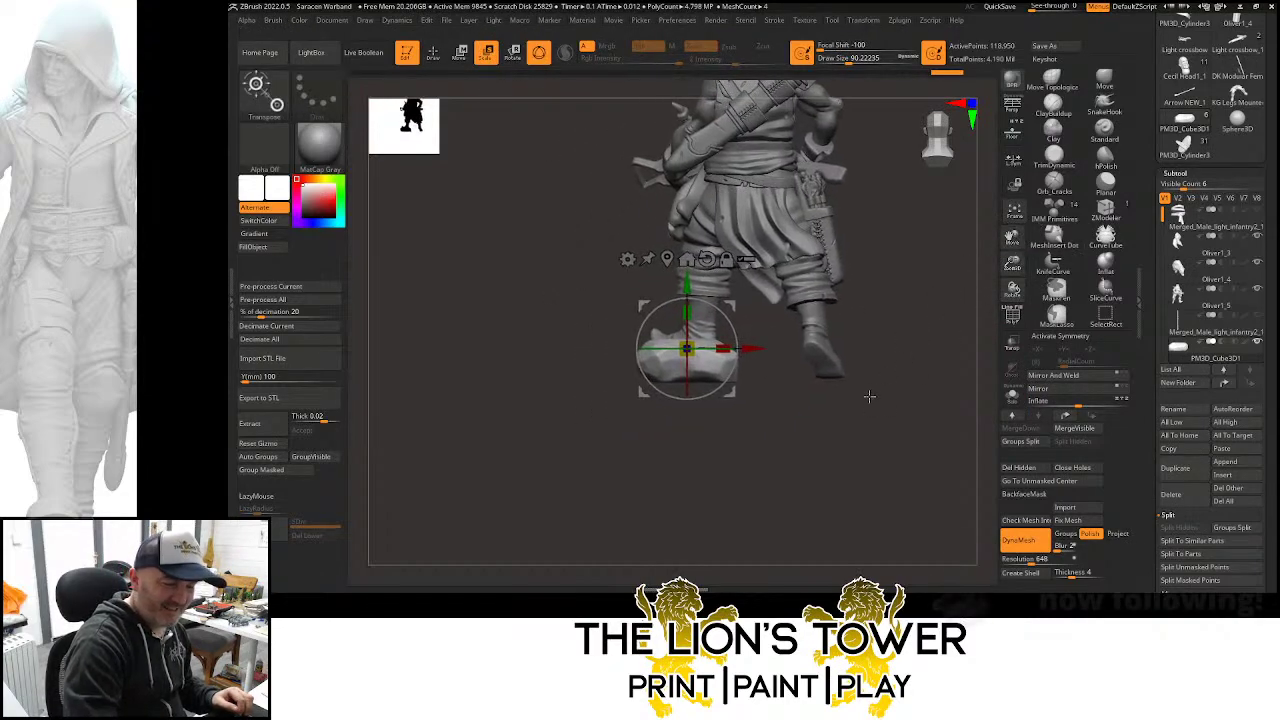
left_click_drag(869, 396, 843, 380, "shift")
left_click_drag(735, 303, 703, 308)
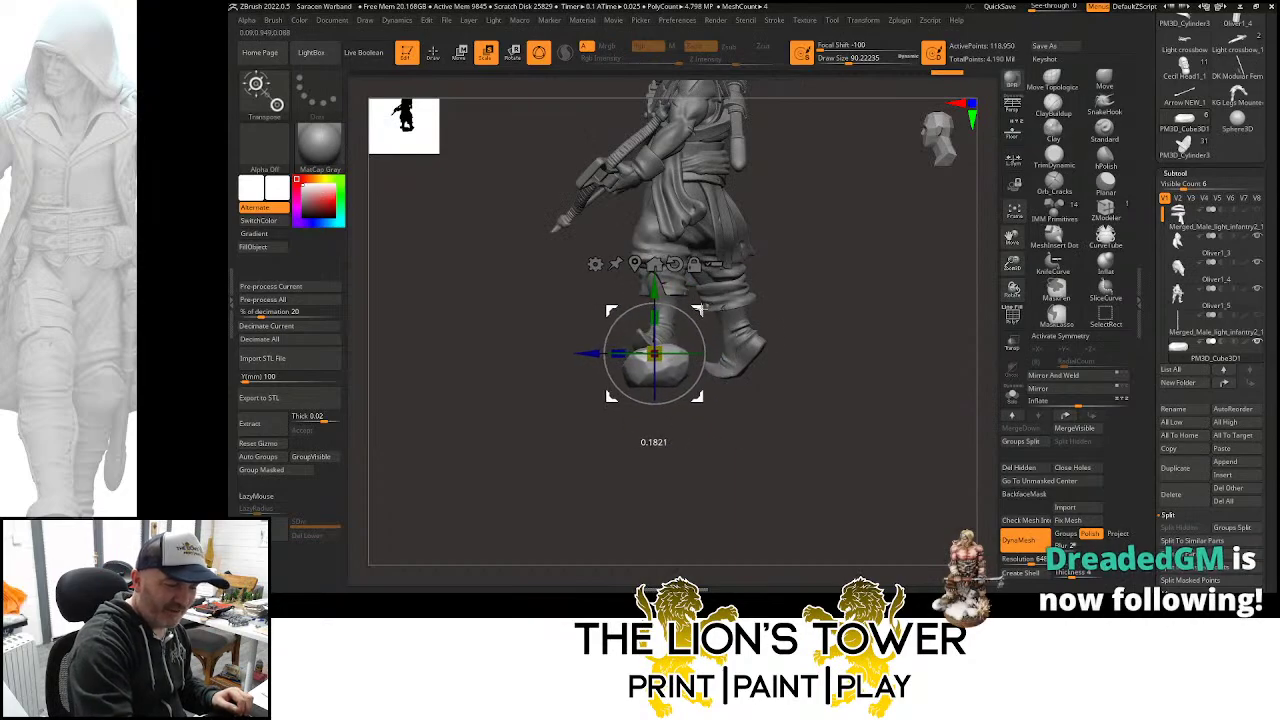
left_click_drag(897, 343, 820, 281)
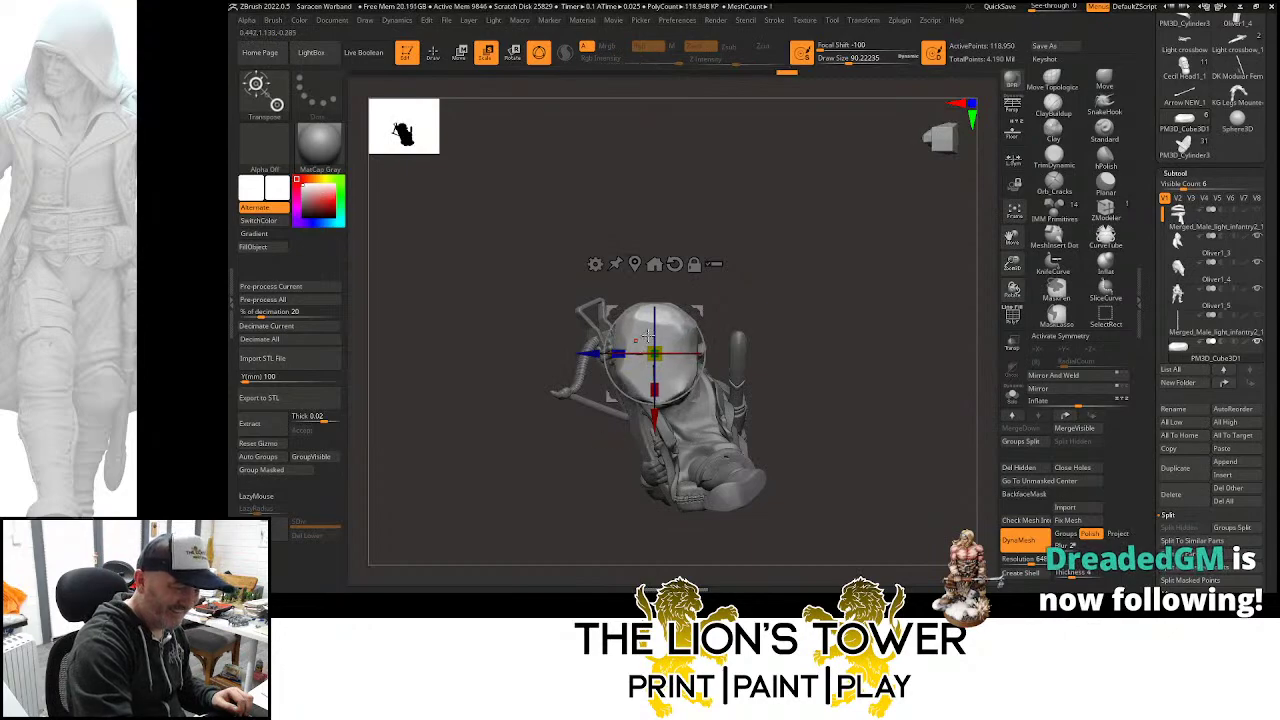
left_click_drag(648, 337, 655, 370)
mouse_move(775, 312)
left_mouse_down()
mouse_move(803, 314)
mouse_move(791, 306)
left_mouse_up()
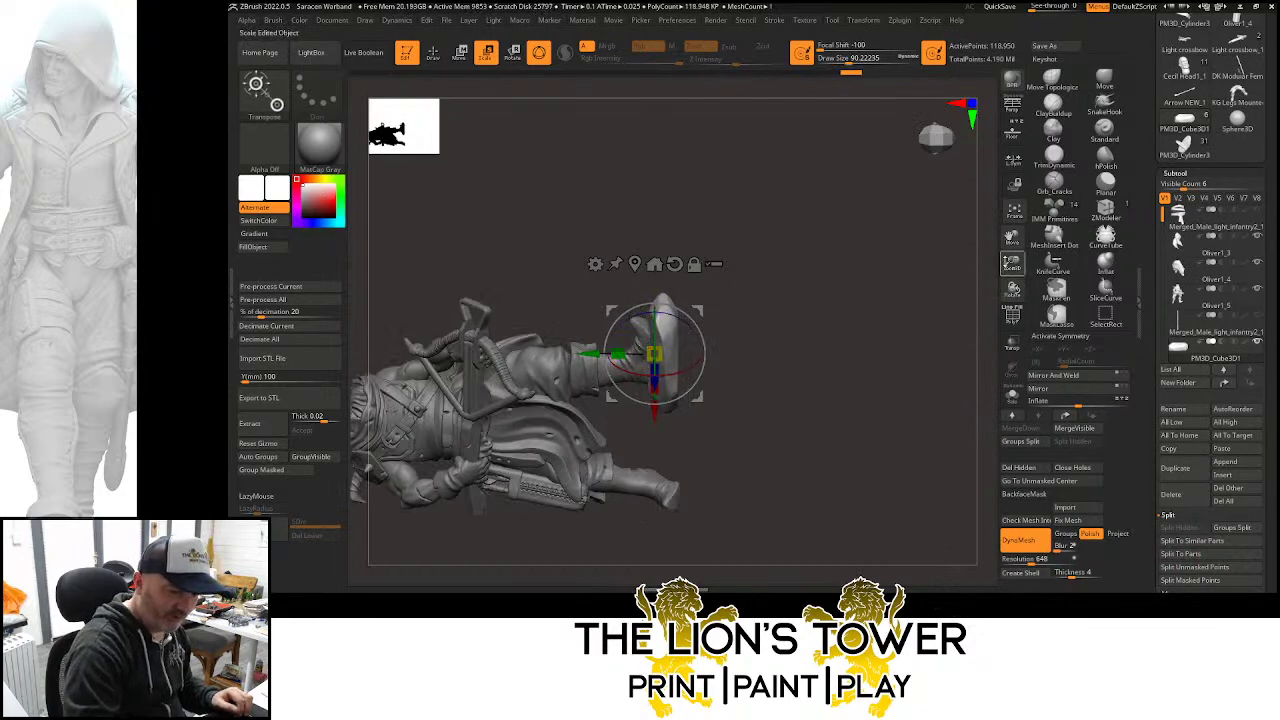
Lower the flattened rock slightly beneath the sole of the raised boot
left_click_drag(1007, 262, 1009, 299)
mouse_move(1012, 238)
left_mouse_down()
mouse_move(1116, 194)
mouse_move(1151, 199)
left_mouse_up()
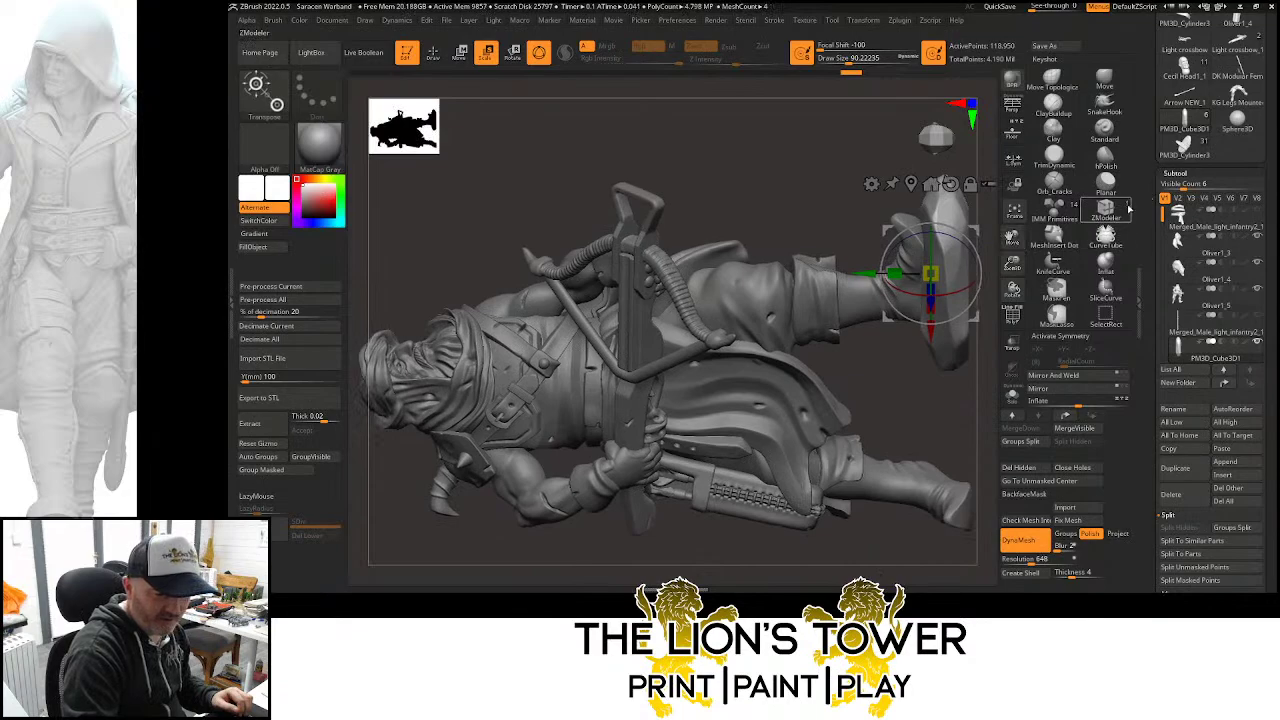
left_click_drag(1012, 289, 1022, 286)
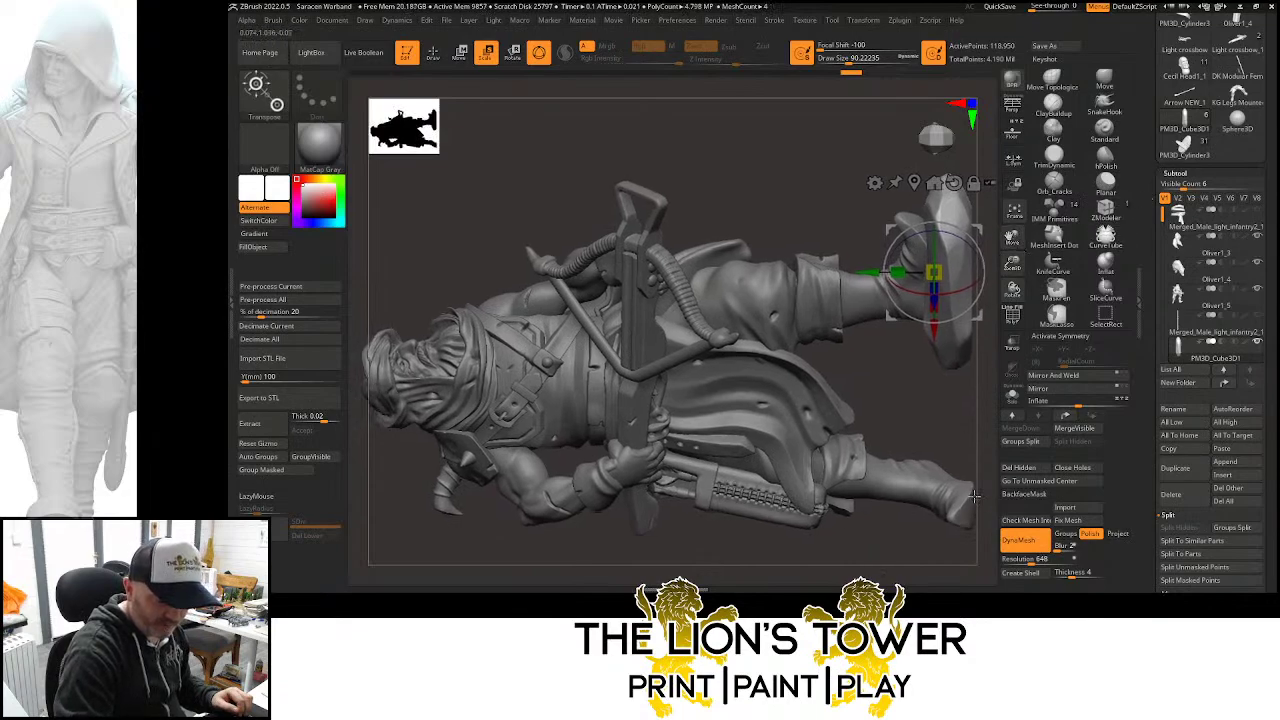
key("q")
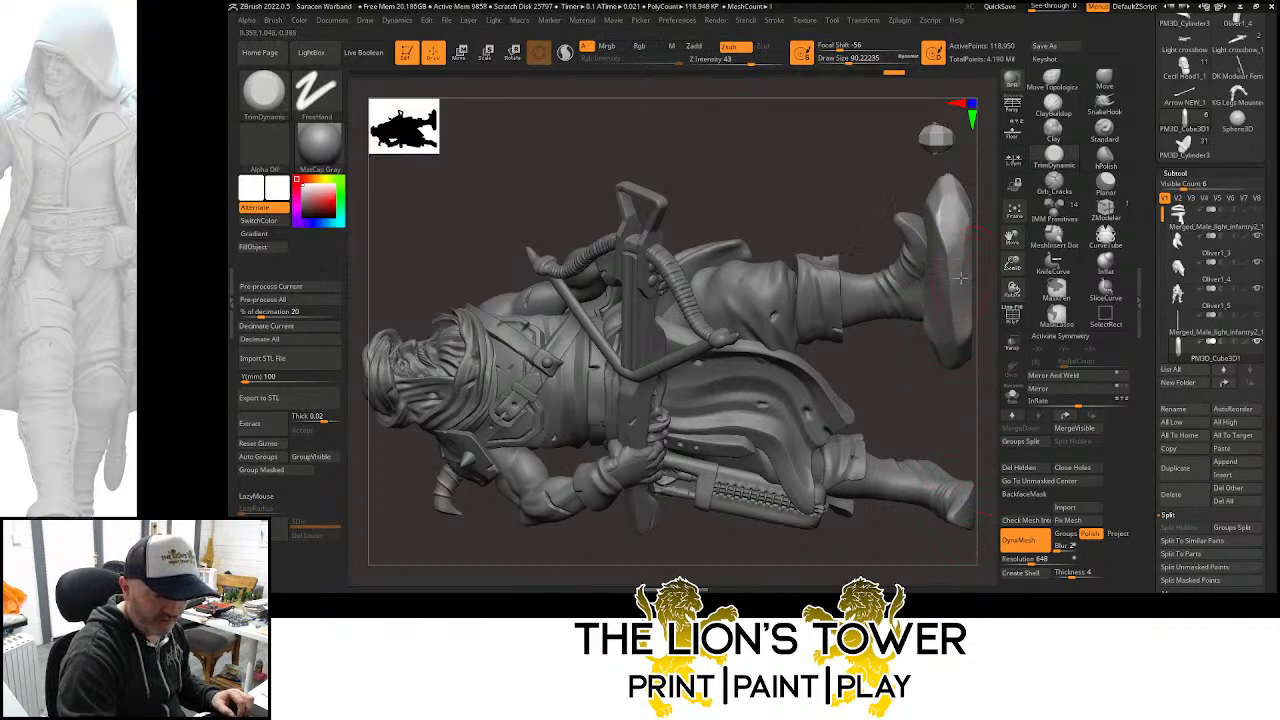
key("w")
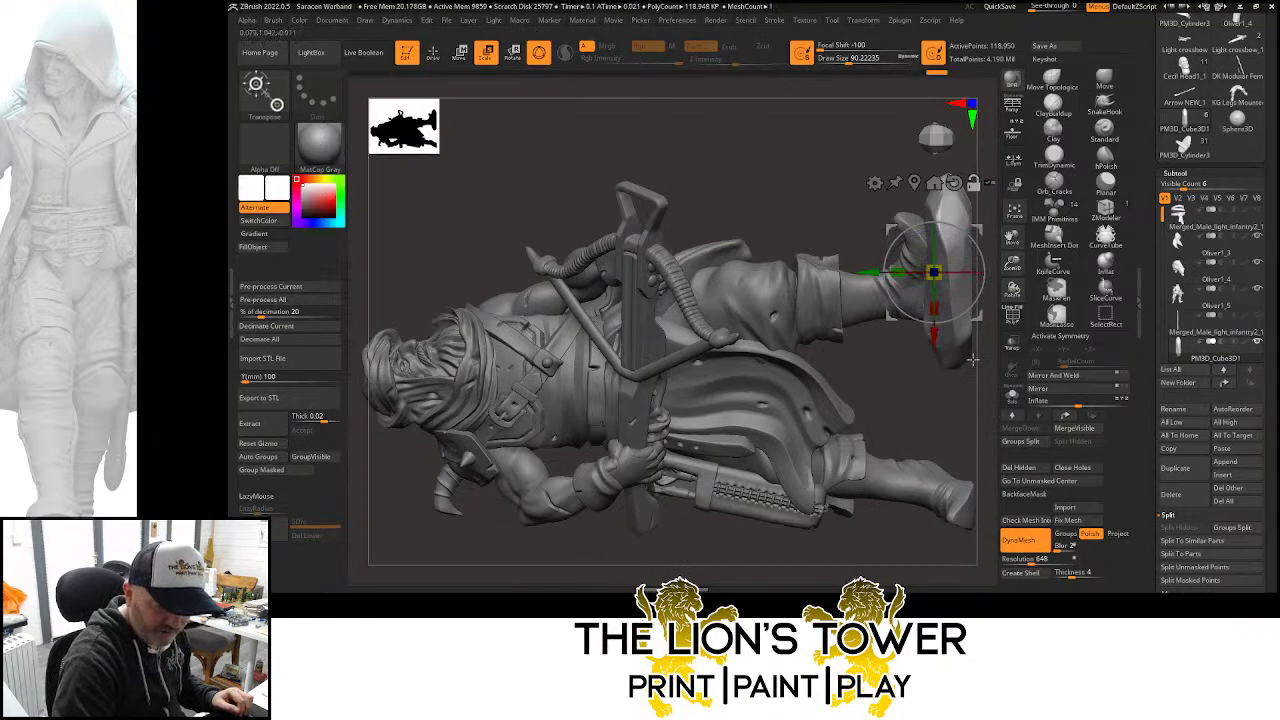
left_click_drag(872, 272, 878, 273)
left_click_drag(960, 426, 978, 420, "shift")
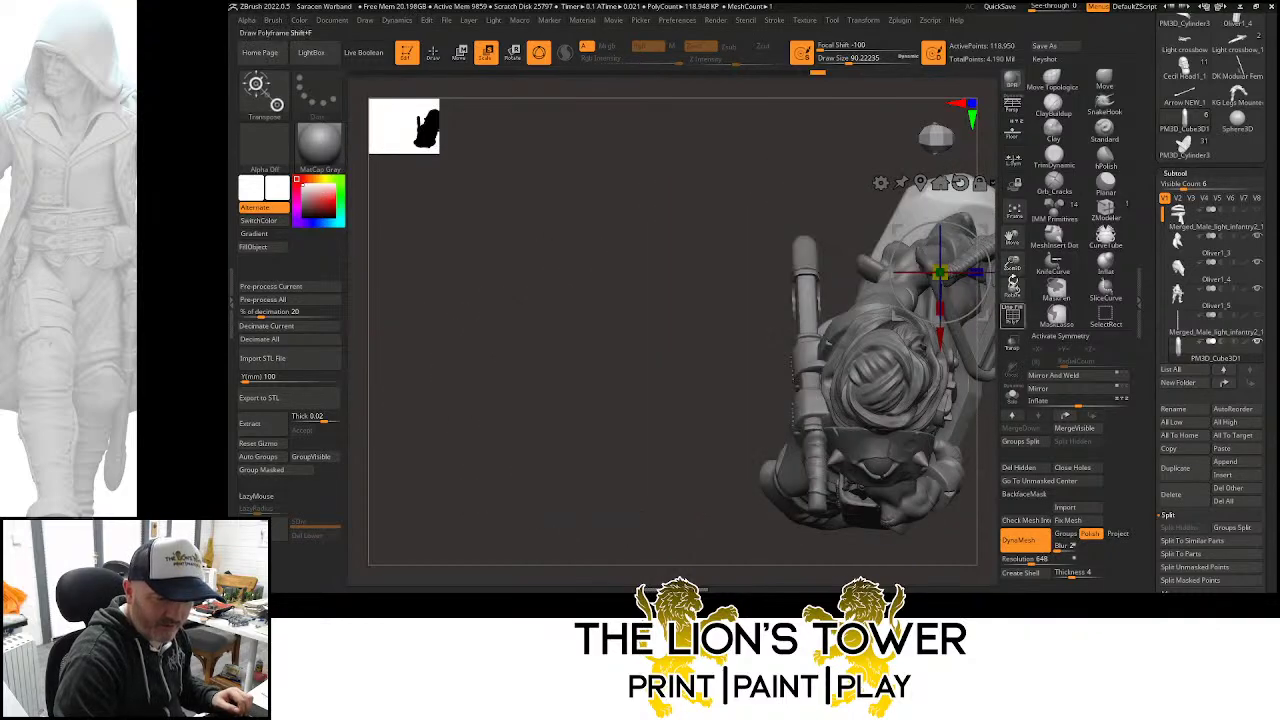
Remesh the flattened rock beneath the boot with DynaMesh and clear any mask left on it
left_click_drag(1012, 238, 823, 429)
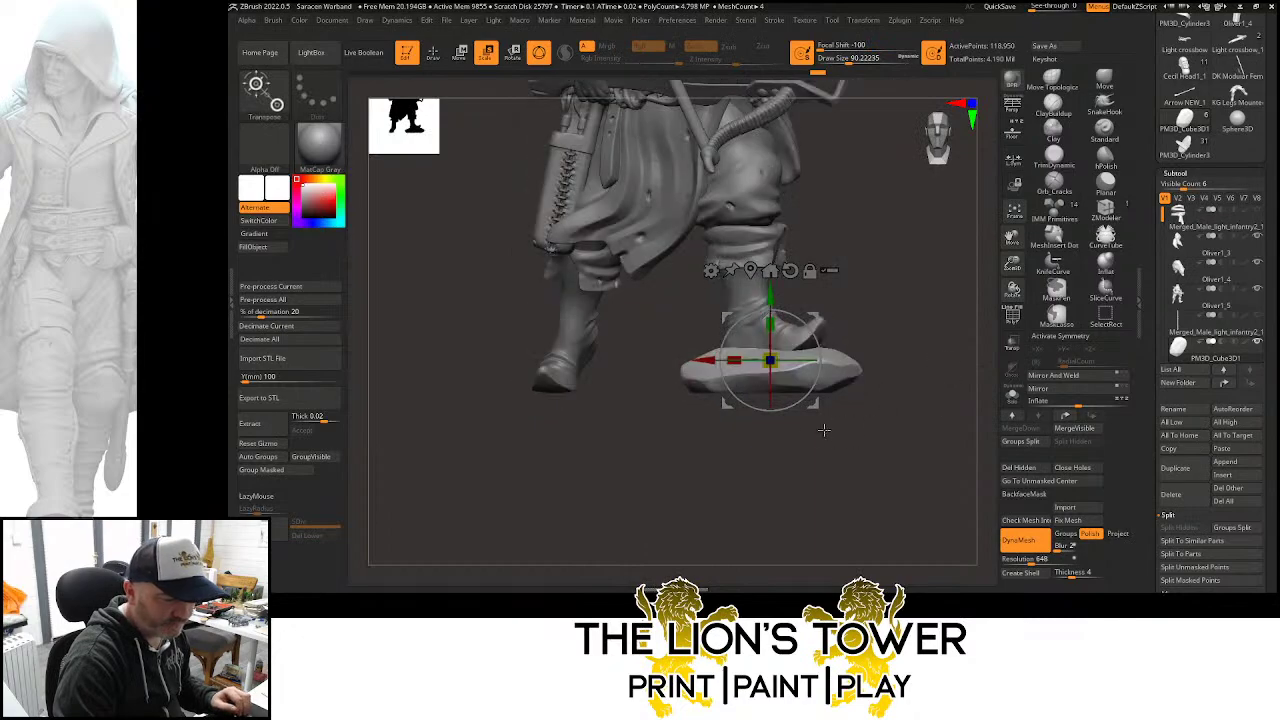
left_click(1057, 290)
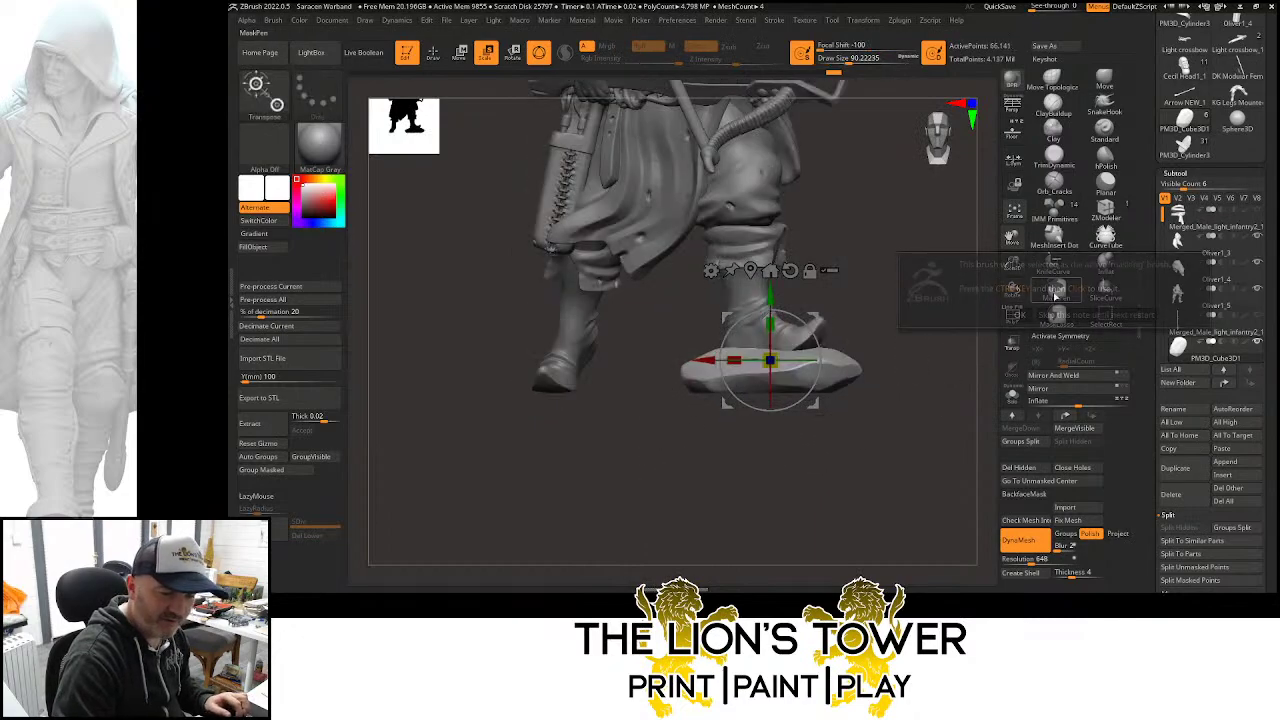
left_click(708, 474, "ctrl")
left_click(711, 497, "ctrl")
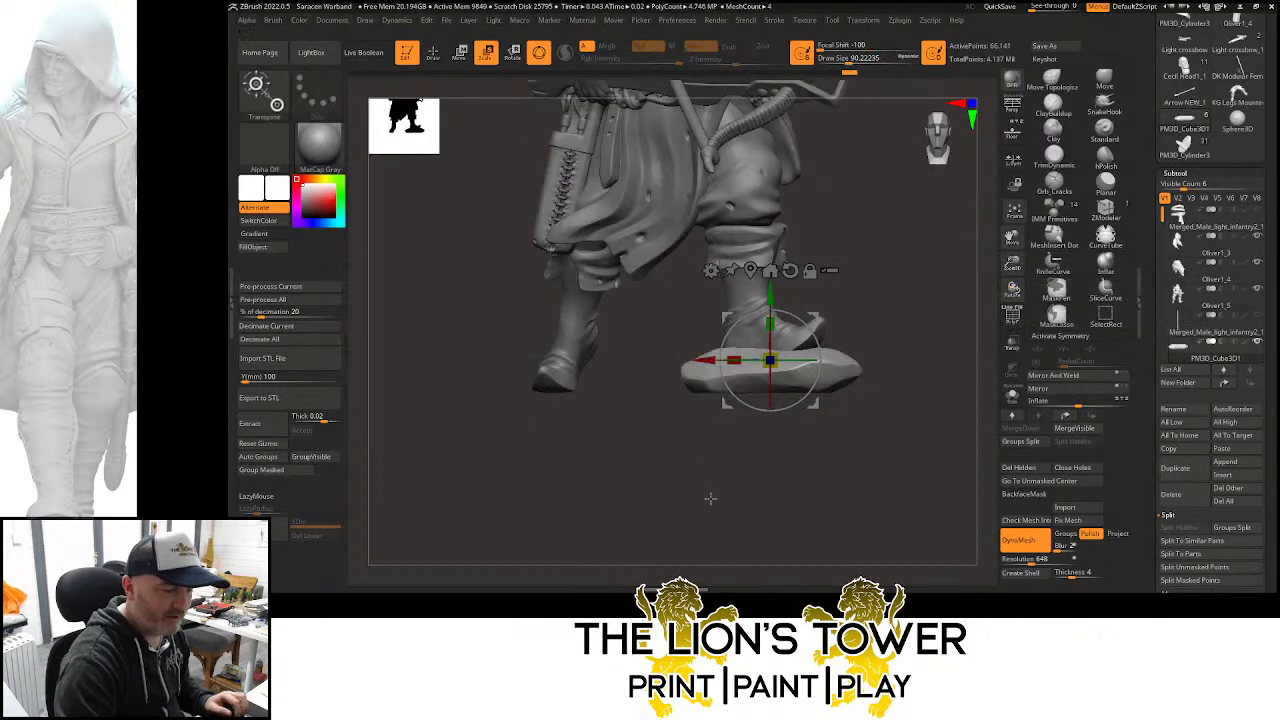
mouse_move(655, 523)
left_mouse_down("ctrl")
mouse_move(662, 482)
mouse_move(894, 392)
left_mouse_up("ctrl")
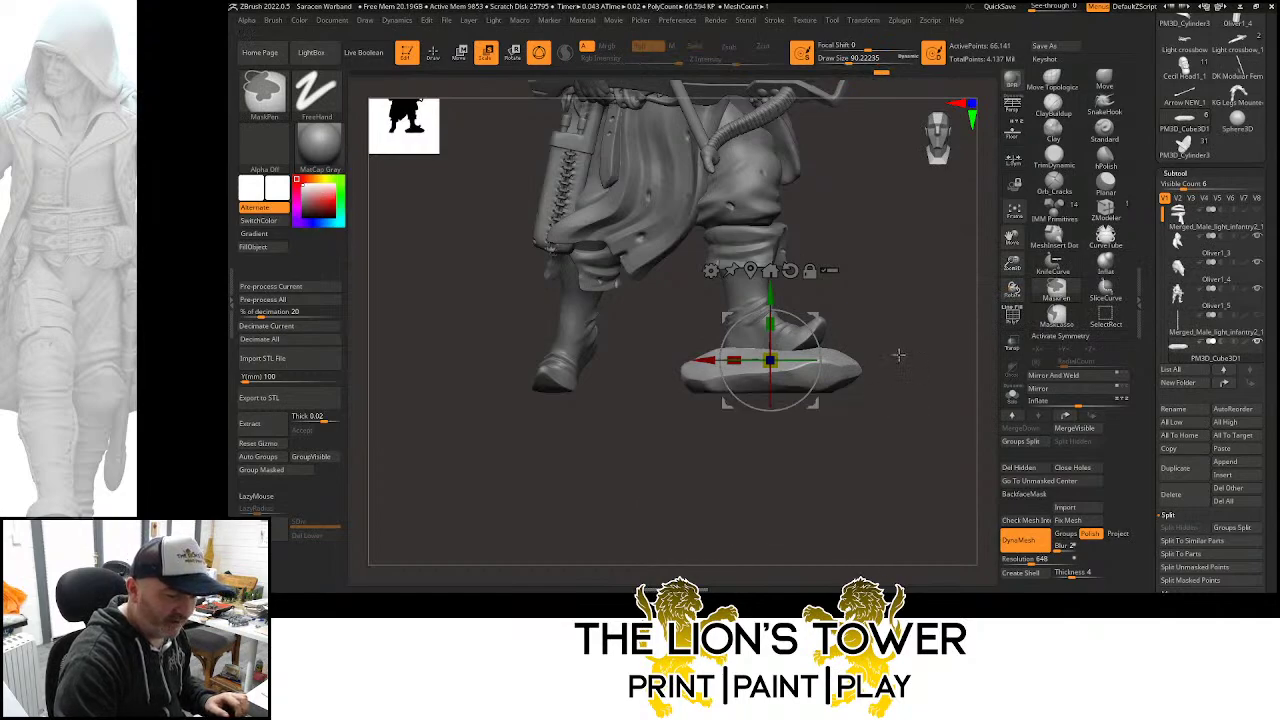
Flatten facets into the rock's upper edge and side with TrimDynamic, reducing the draw size to about 59
left_click(1048, 166)
left_click_drag(922, 262, 893, 385)
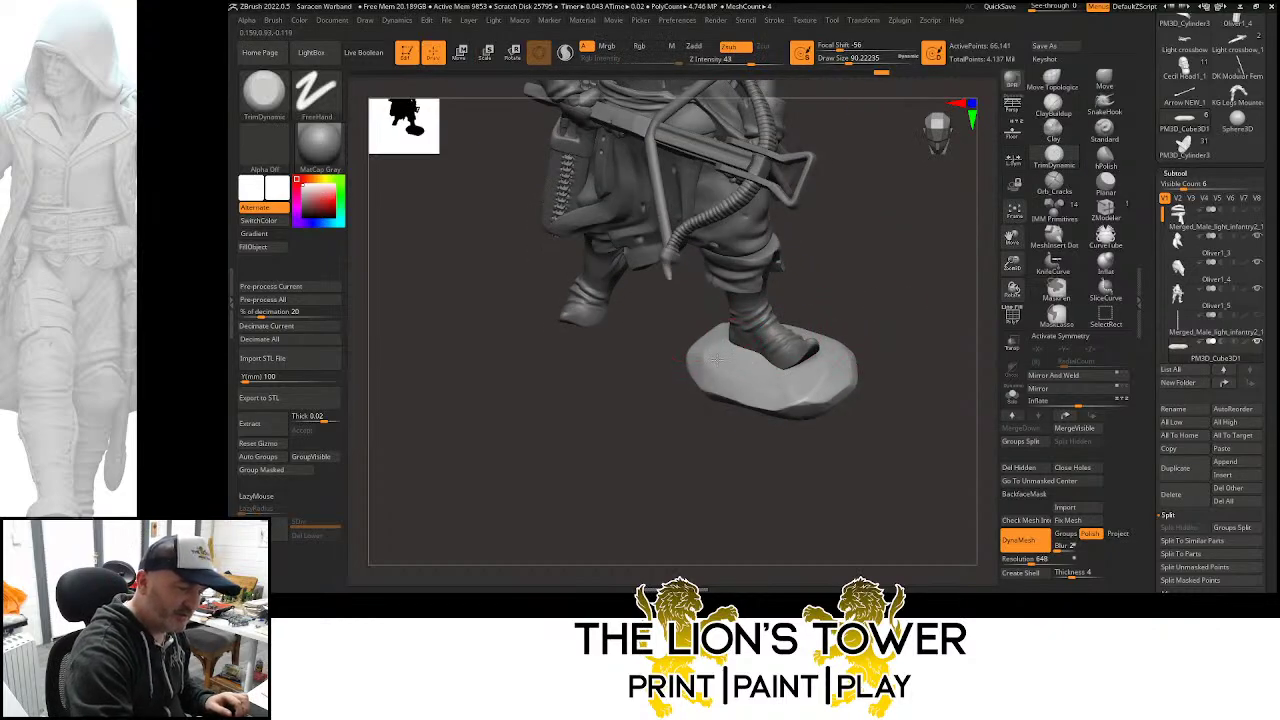
left_click_drag(717, 360, 703, 374)
left_click_drag(866, 318, 889, 254)
left_click_drag(849, 60, 836, 57)
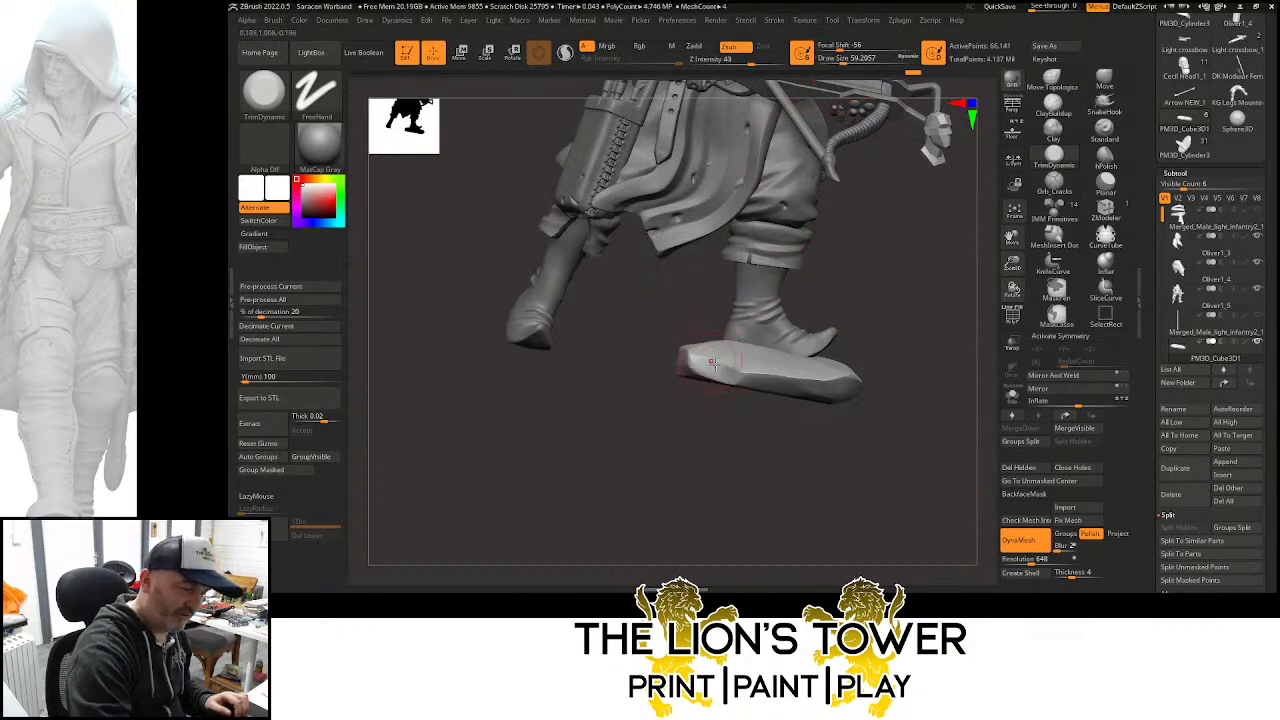
left_click_drag(691, 359, 692, 362)
mouse_move(655, 300)
left_mouse_down()
mouse_move(688, 322)
mouse_move(689, 352)
left_mouse_up()
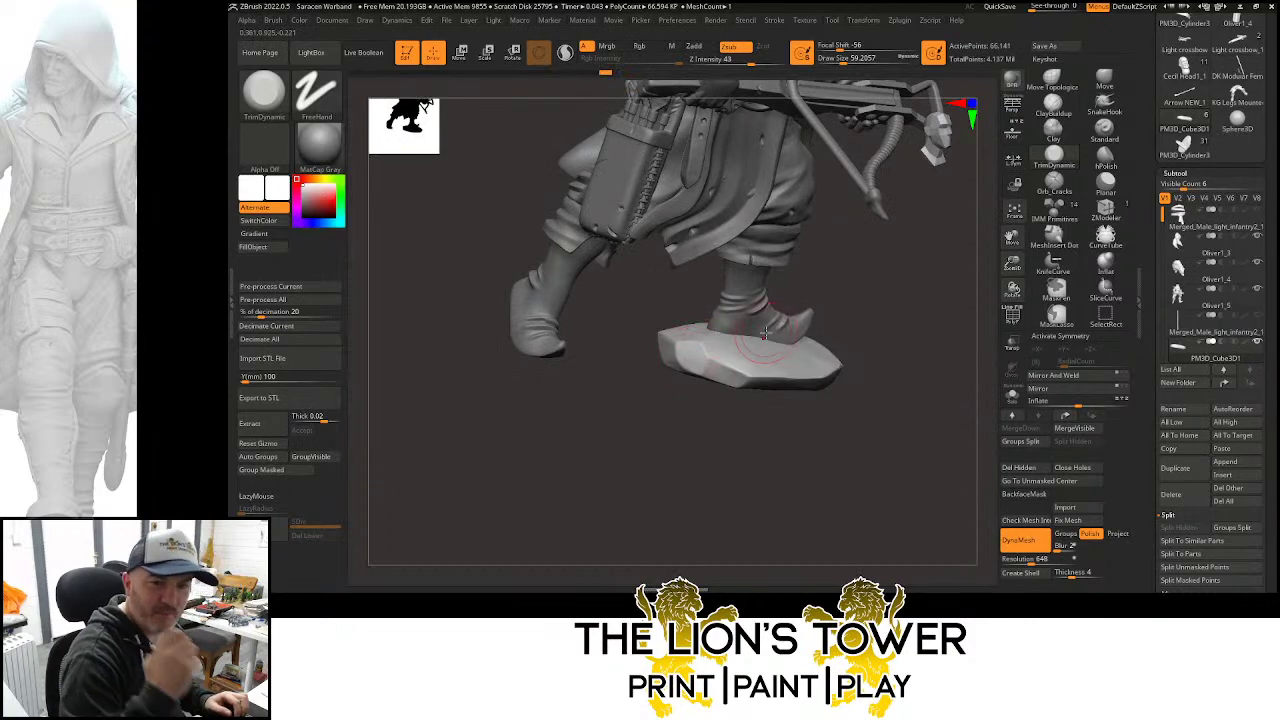
left_click_drag(1012, 264, 1040, 333)
left_click_drag(980, 373, 945, 395, "shift")
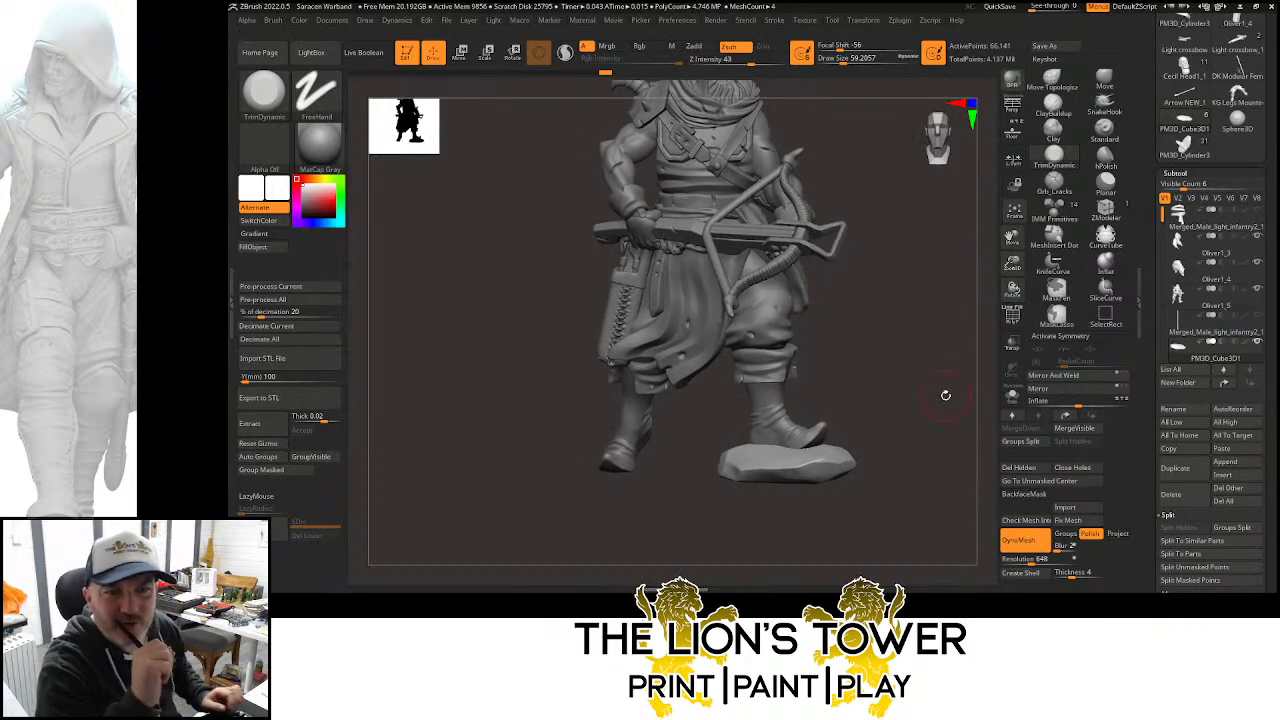
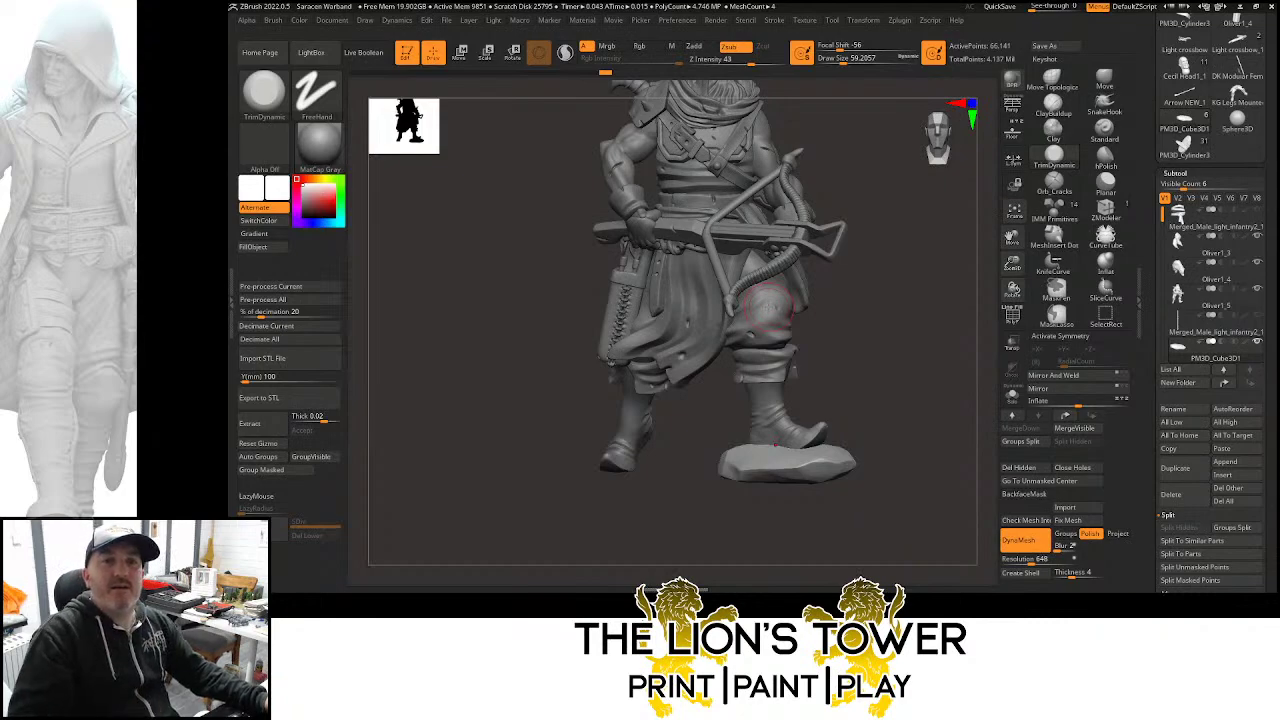
Trim the rock's rounded edge facing the other leg into flat, angular planes with TrimDynamic
mouse_move(1238, 44)
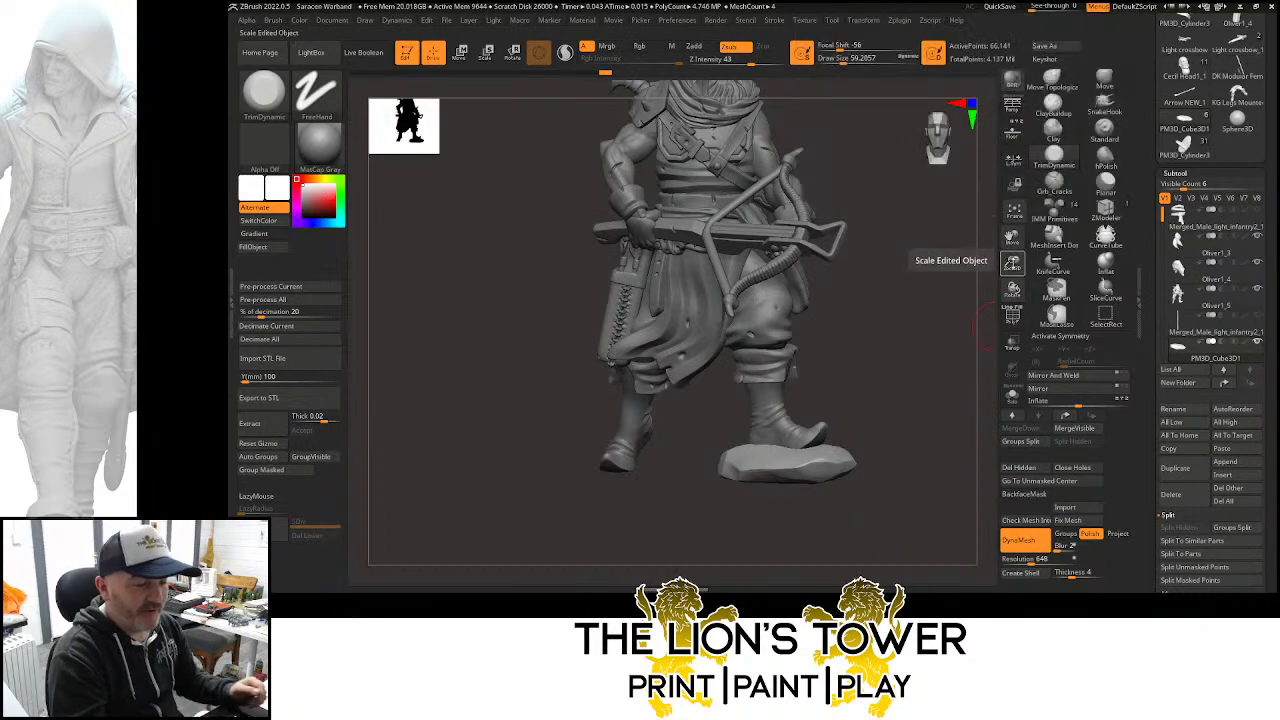
mouse_move(960, 330)
left_mouse_down()
mouse_move(946, 371)
mouse_move(892, 343)
left_mouse_up()
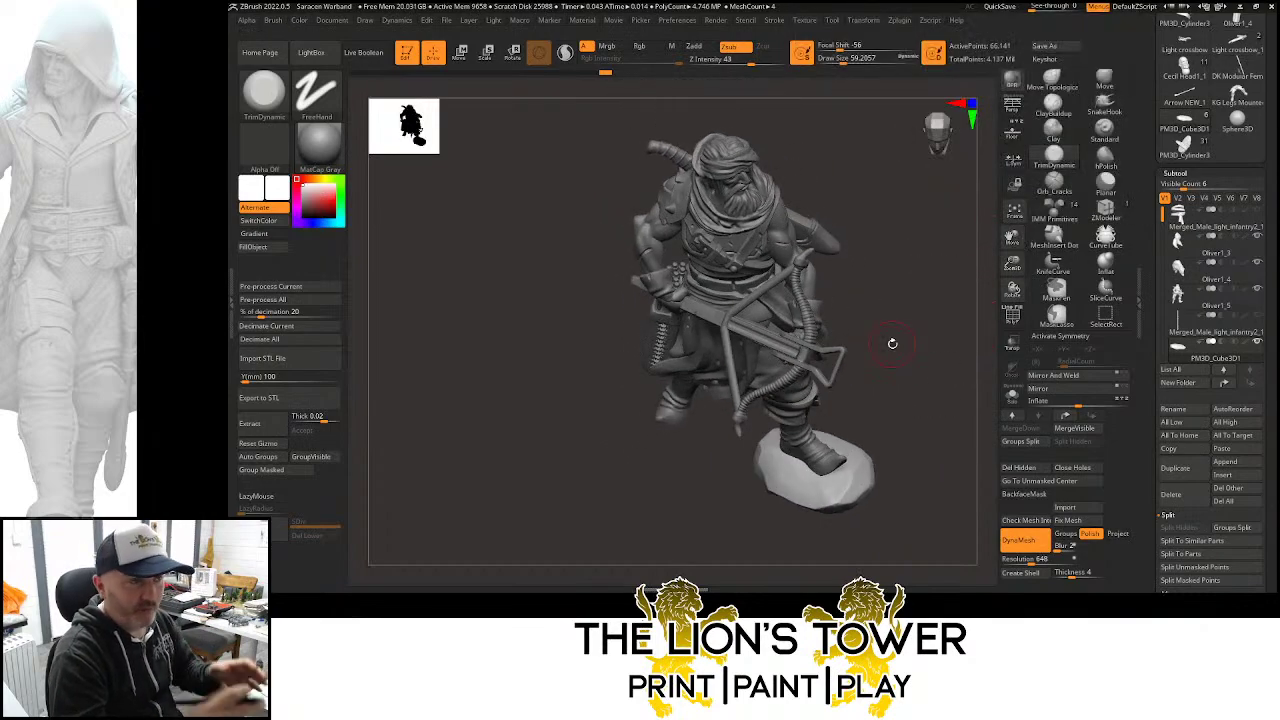
mouse_move(1011, 260)
left_mouse_down()
mouse_move(1008, 297)
mouse_move(934, 389)
mouse_move(800, 440)
left_mouse_up()
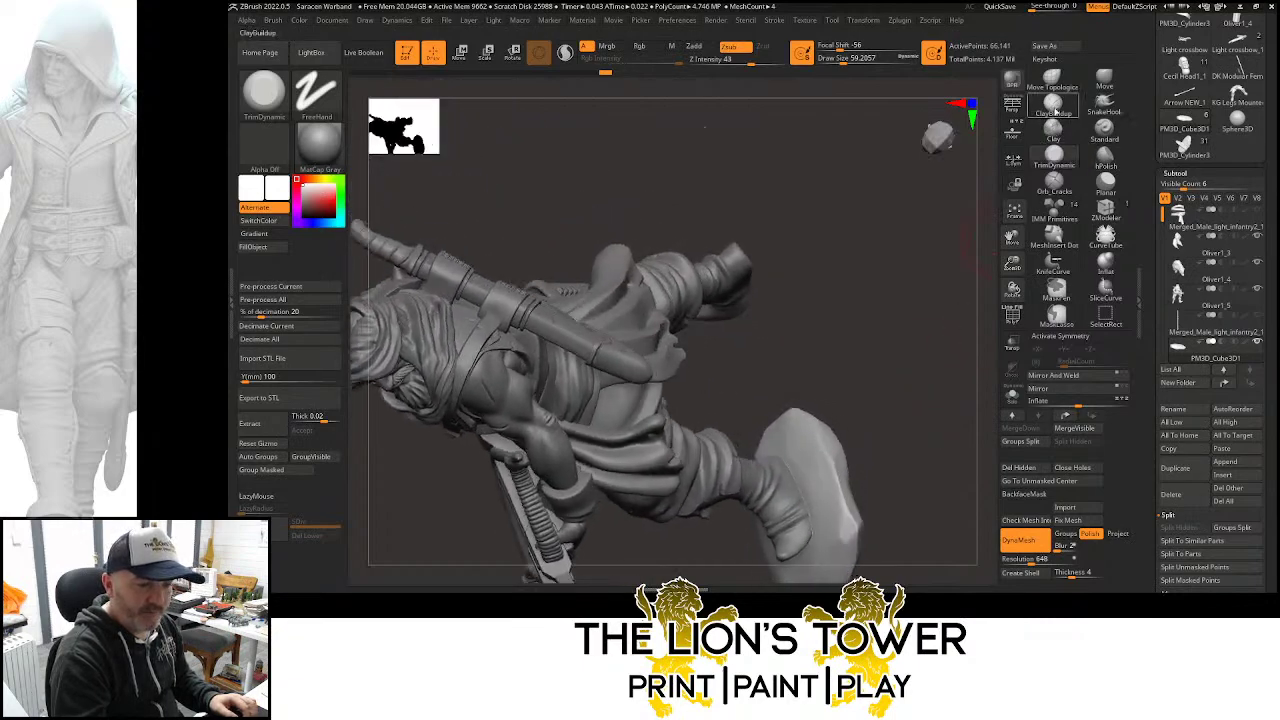
left_click_drag(950, 340, 793, 434)
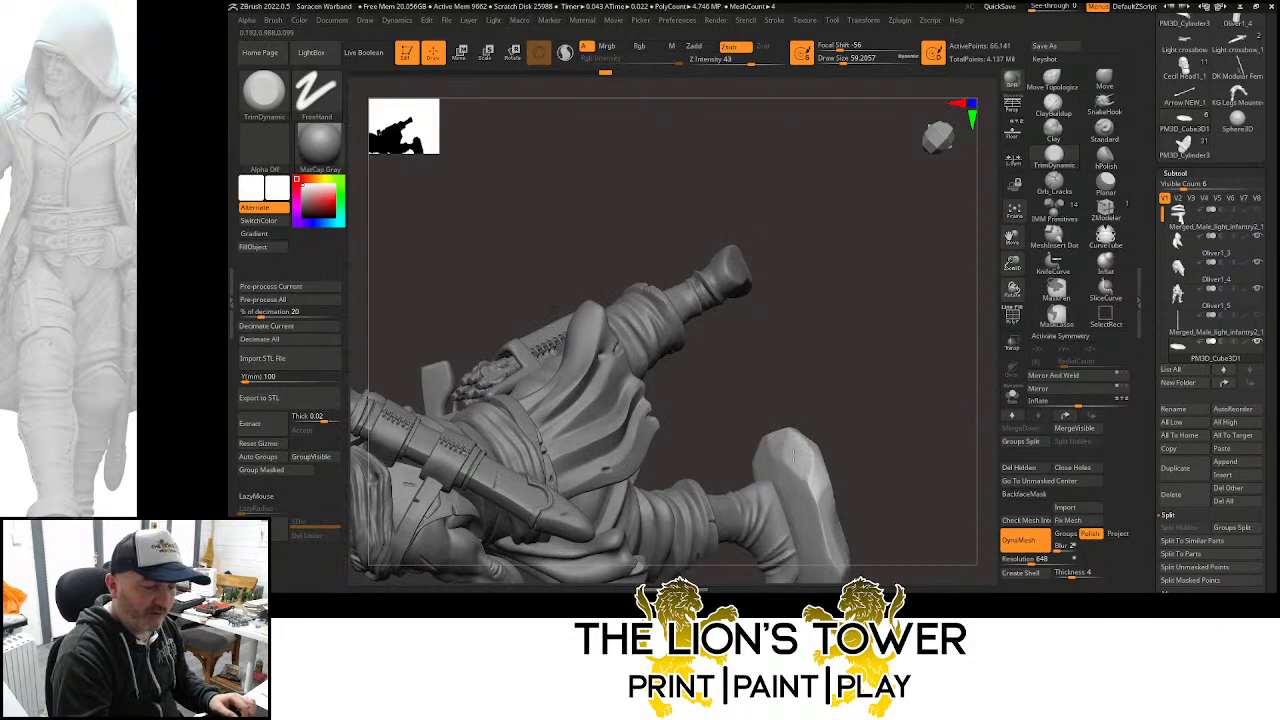
mouse_move(795, 452)
left_mouse_down()
mouse_move(829, 400)
mouse_move(823, 456)
mouse_move(871, 349)
left_mouse_up()
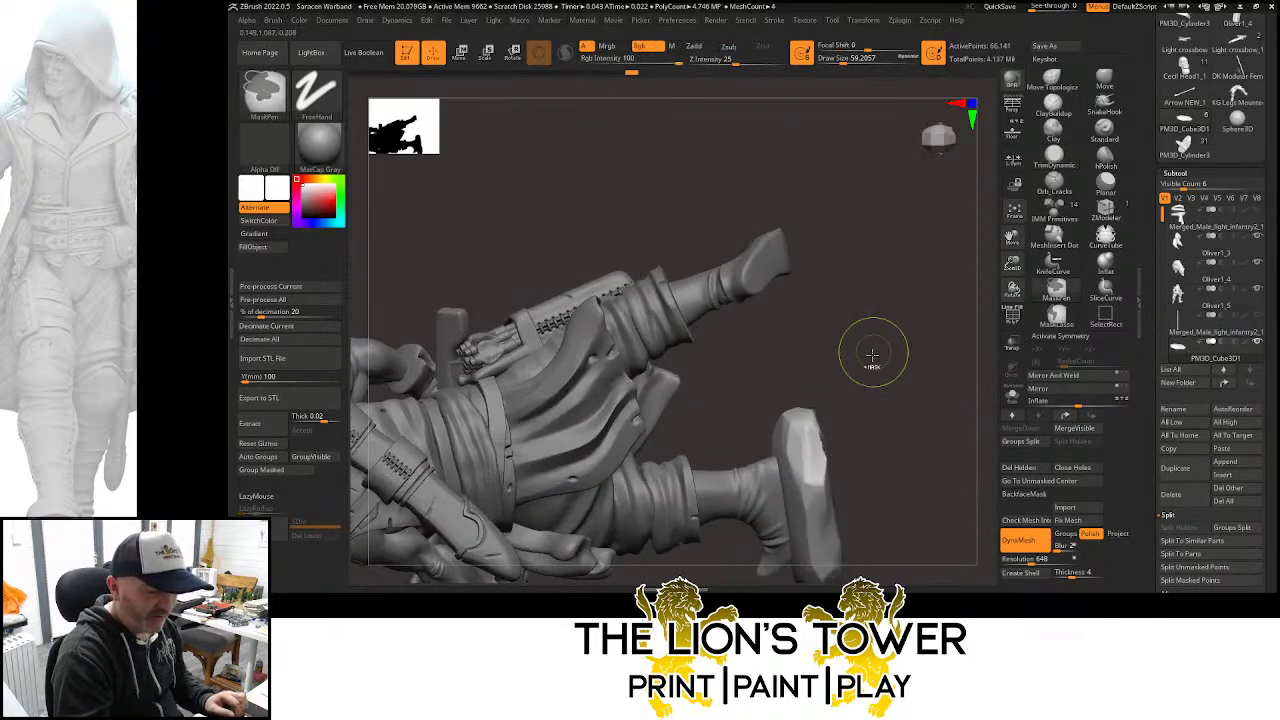
mouse_move(878, 395)
left_mouse_down()
mouse_move(832, 432)
mouse_move(824, 472)
left_mouse_up()
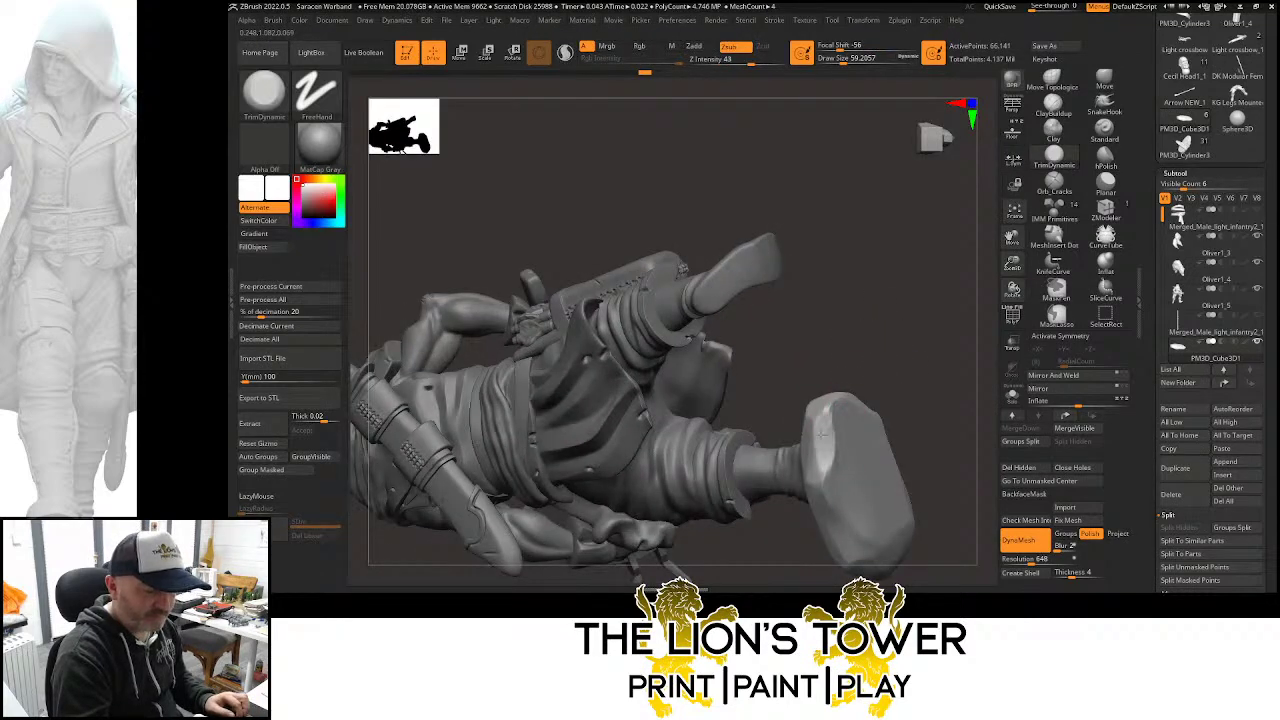
left_click_drag(782, 430, 820, 457)
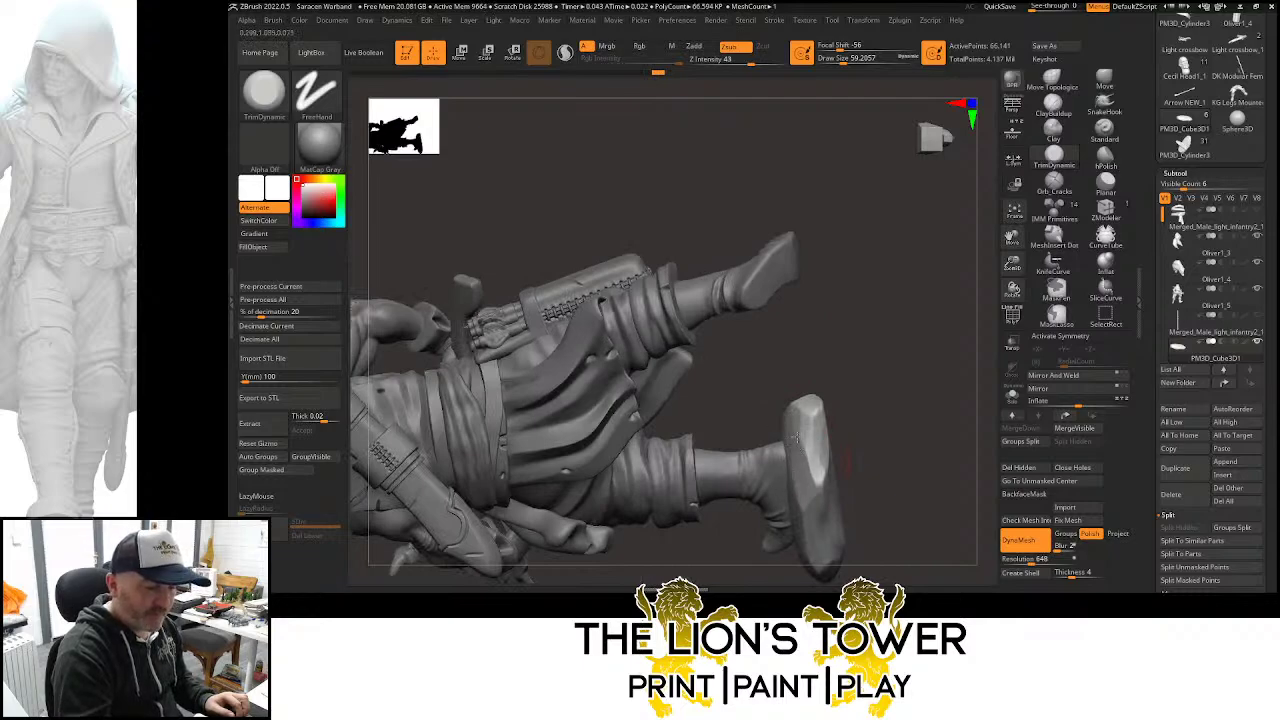
left_click_drag(811, 330, 786, 421)
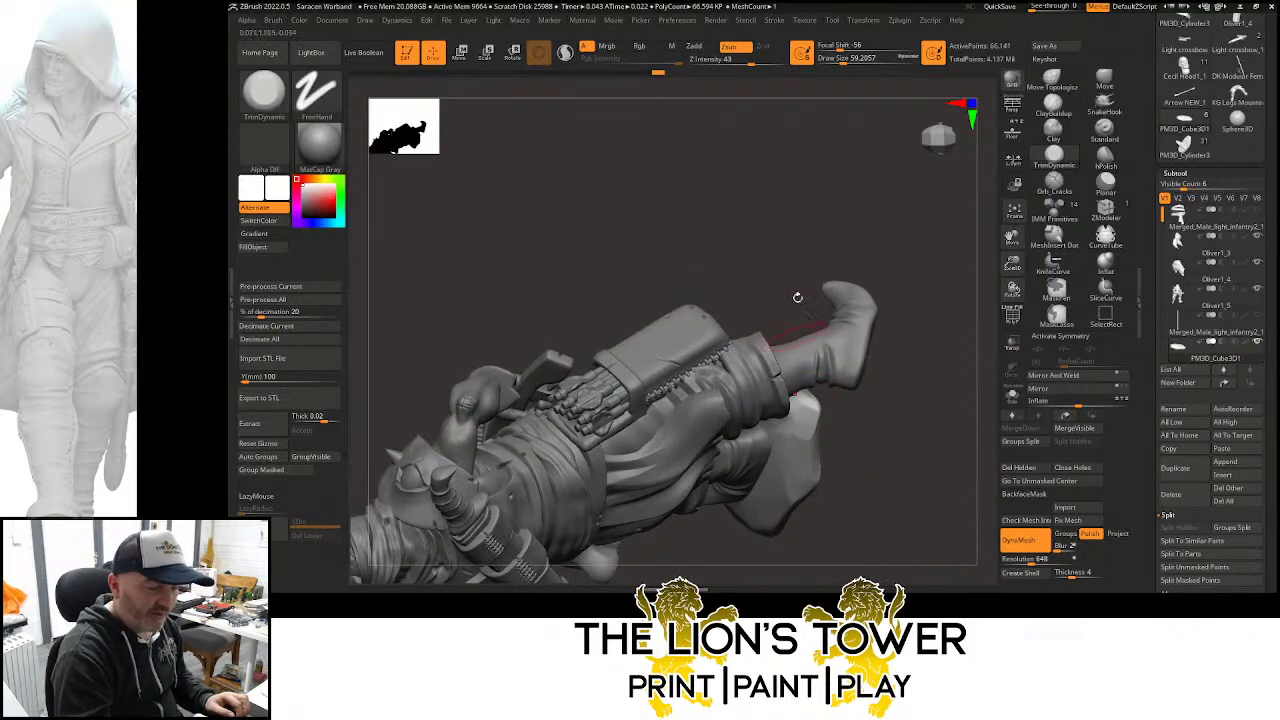
left_click_drag(798, 297, 788, 352)
left_click_drag(780, 400, 716, 376)
mouse_move(705, 325)
left_mouse_down()
mouse_move(736, 350)
mouse_move(746, 309)
left_mouse_up()
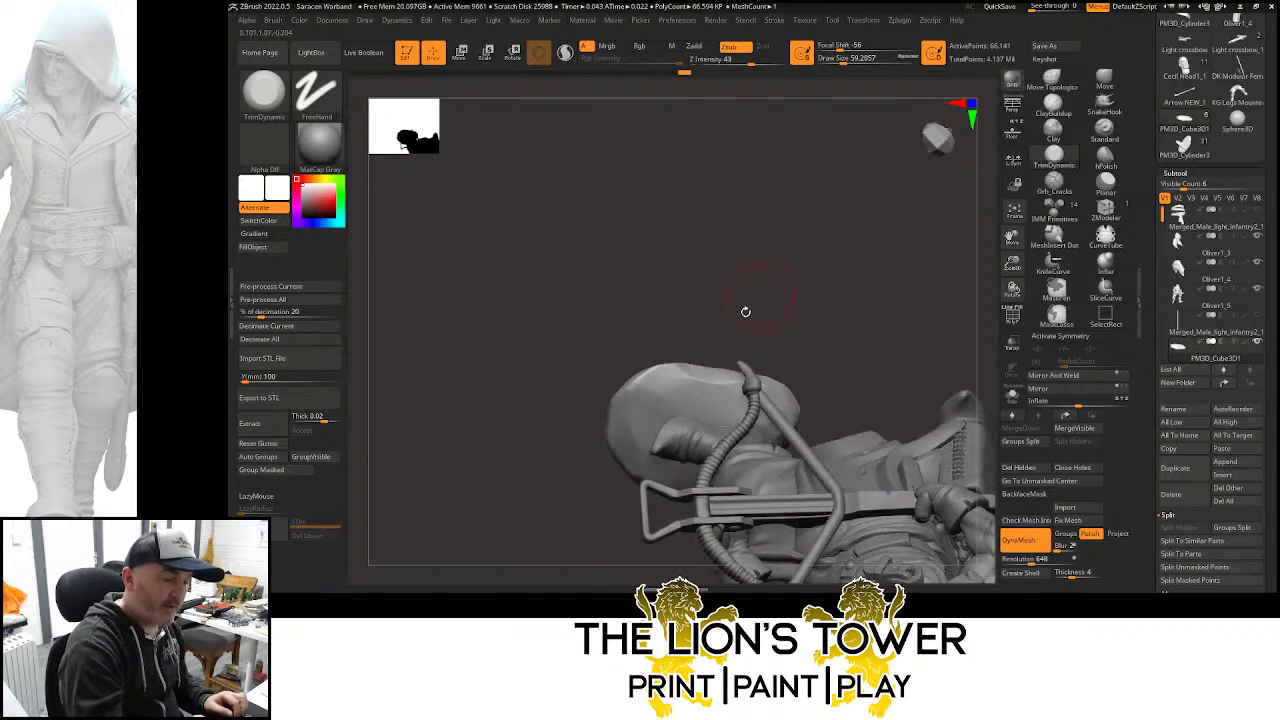
Trim the rounded rim at the rock's toe end and its outer side into hard facets
mouse_move(656, 380)
left_mouse_down()
mouse_move(634, 386)
mouse_move(620, 420)
left_mouse_up()
left_click_drag(695, 268, 630, 332)
mouse_move(624, 426)
left_mouse_down()
mouse_move(620, 440)
mouse_move(626, 410)
mouse_move(620, 455)
left_mouse_up()
left_click_drag(660, 298, 627, 448)
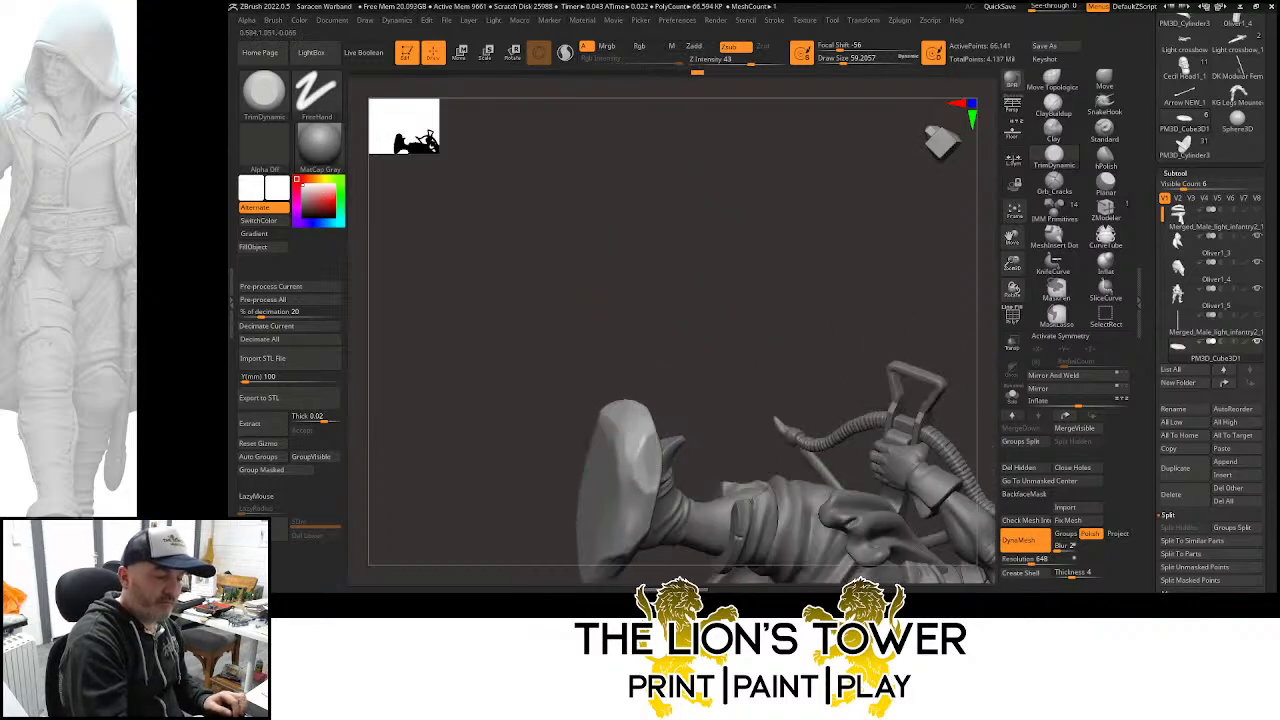
mouse_move(657, 371)
left_mouse_down()
mouse_move(686, 331)
mouse_move(600, 423)
left_mouse_up()
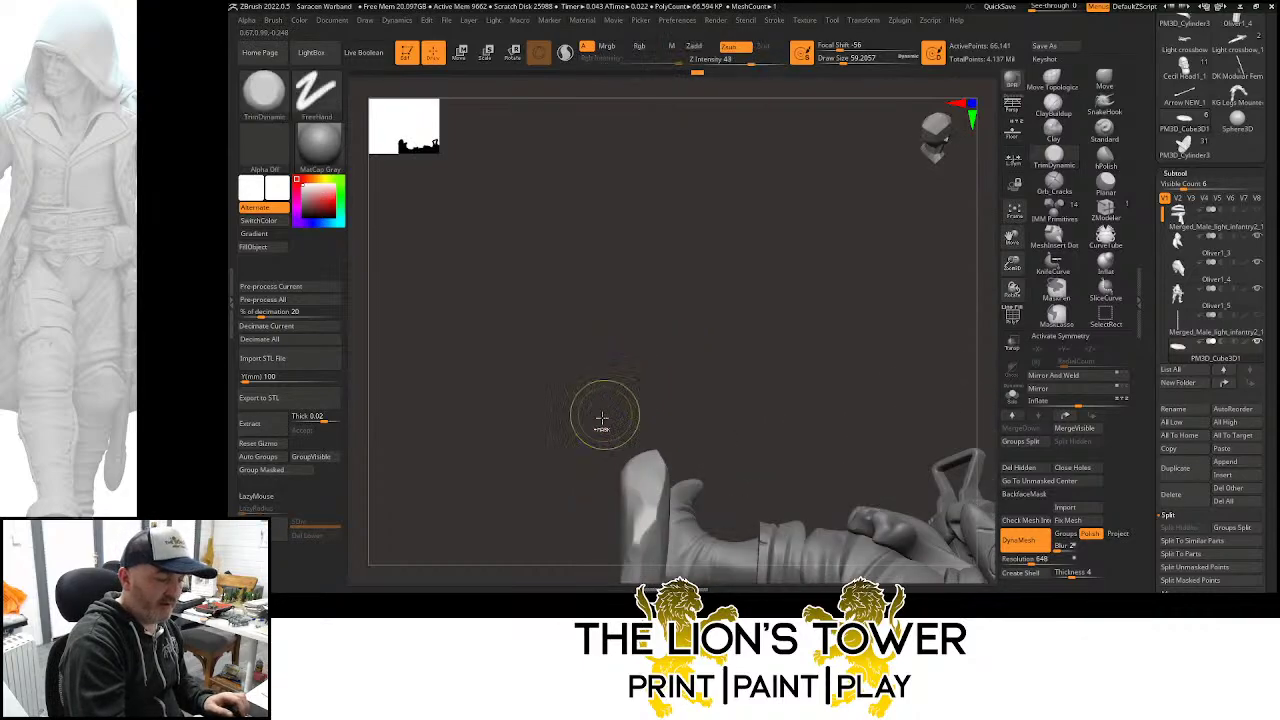
left_click_drag(1013, 239, 1126, 87)
mouse_move(681, 275)
left_mouse_down("ctrl")
mouse_move(721, 492)
mouse_move(736, 506)
left_mouse_up("ctrl")
left_click_drag(770, 254, 823, 375)
left_click(826, 271, "ctrl")
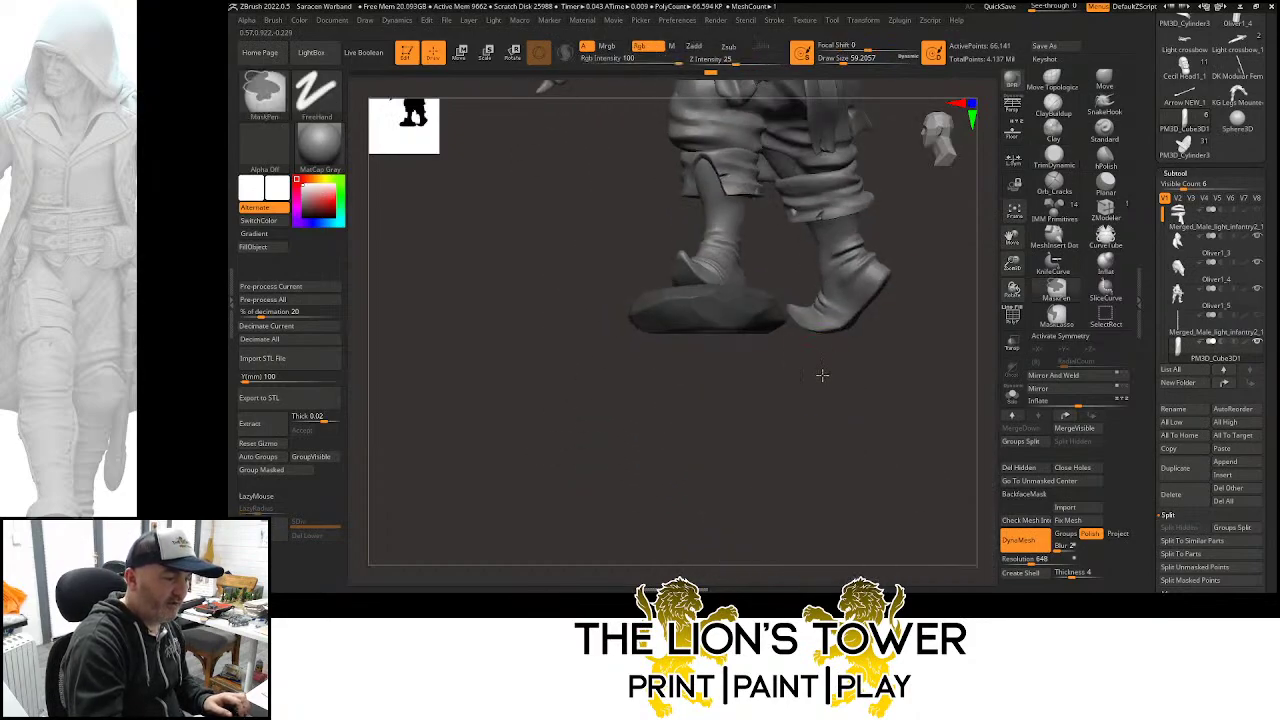
left_click(823, 375, "ctrl")
Stamp stone texture onto the rock's sides and top around the boot using the Orb_Rock_Detail brush at Z Intensity 30
left_click(264, 95)
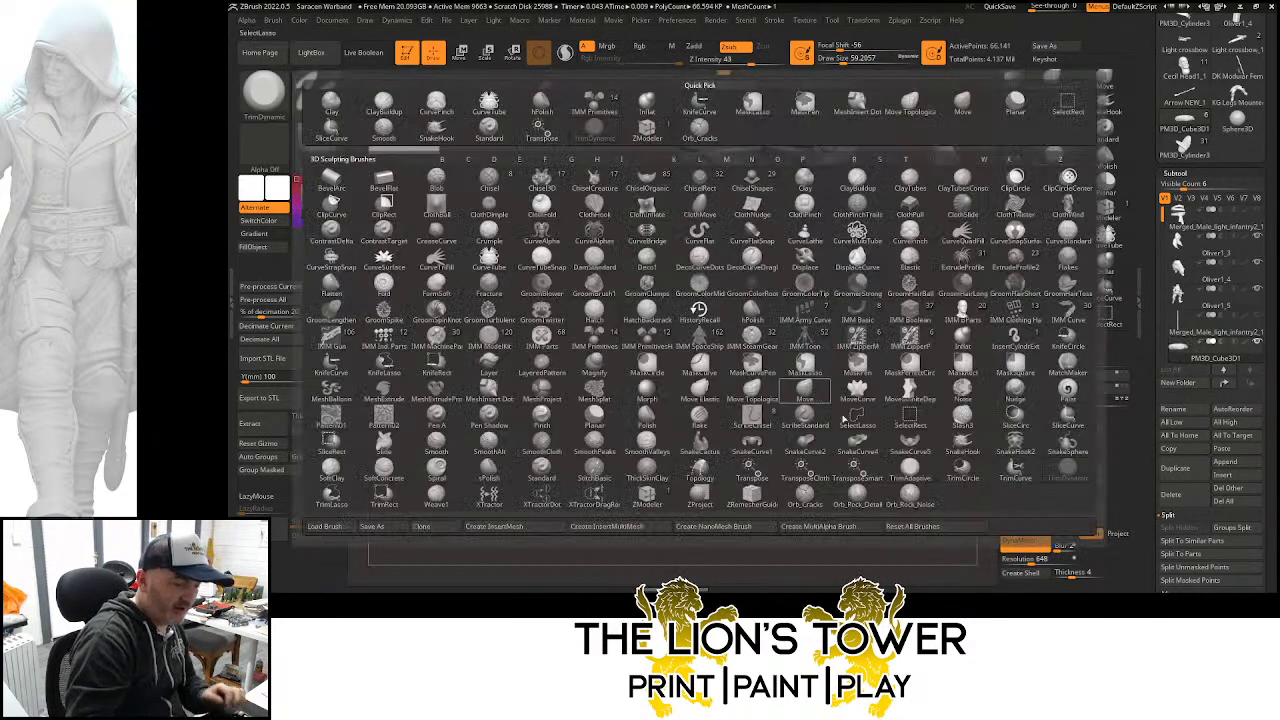
left_click(912, 492)
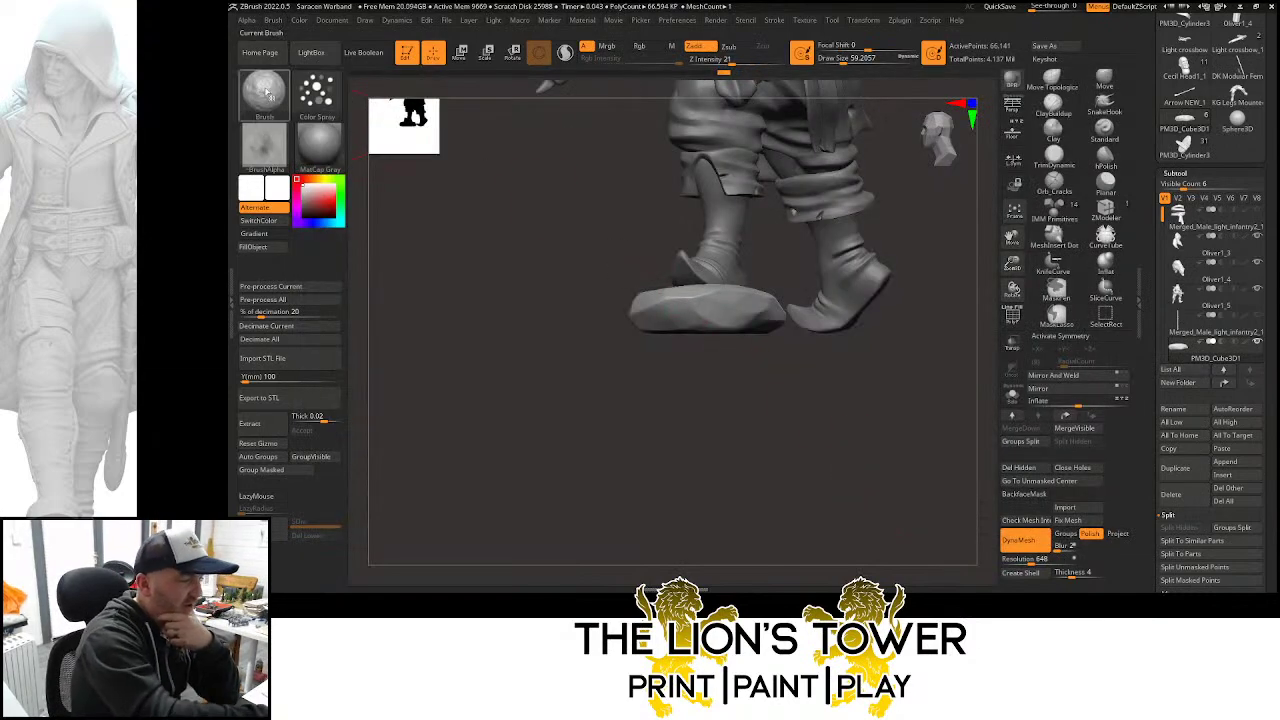
left_click(264, 95)
left_click(858, 494)
left_click(729, 62)
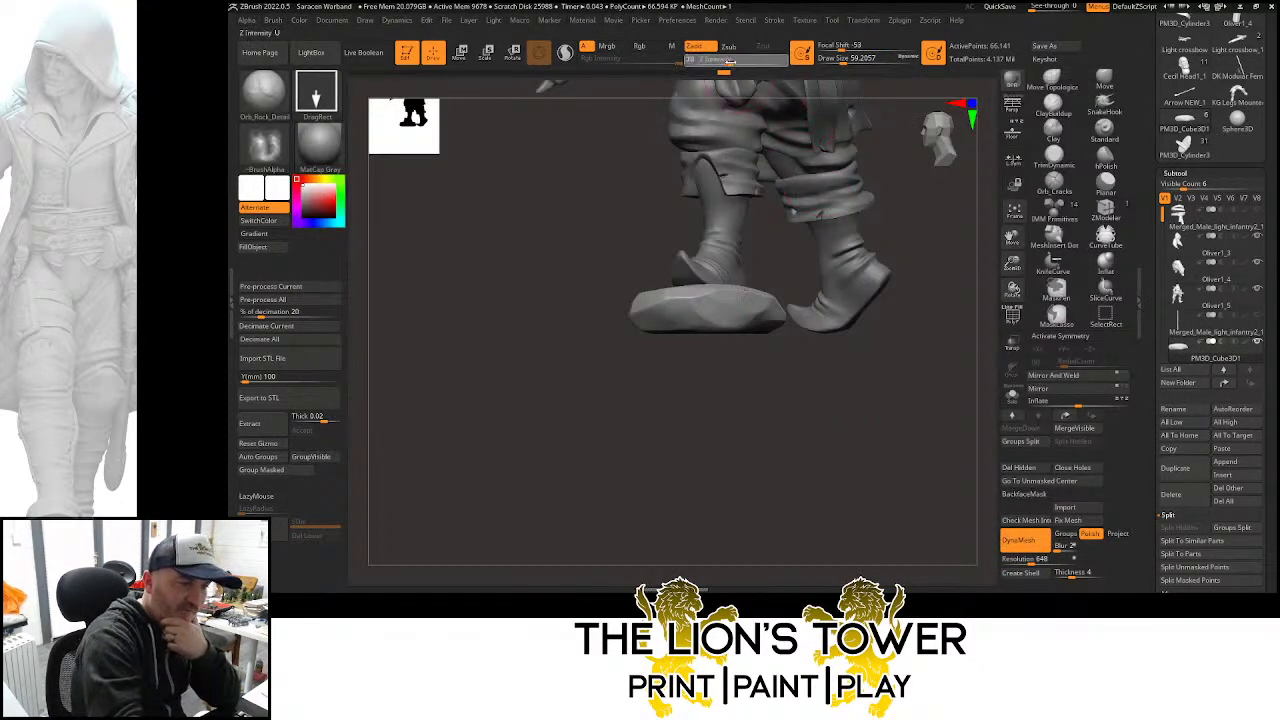
left_click_drag(740, 66, 742, 66)
left_click_drag(803, 430, 807, 474)
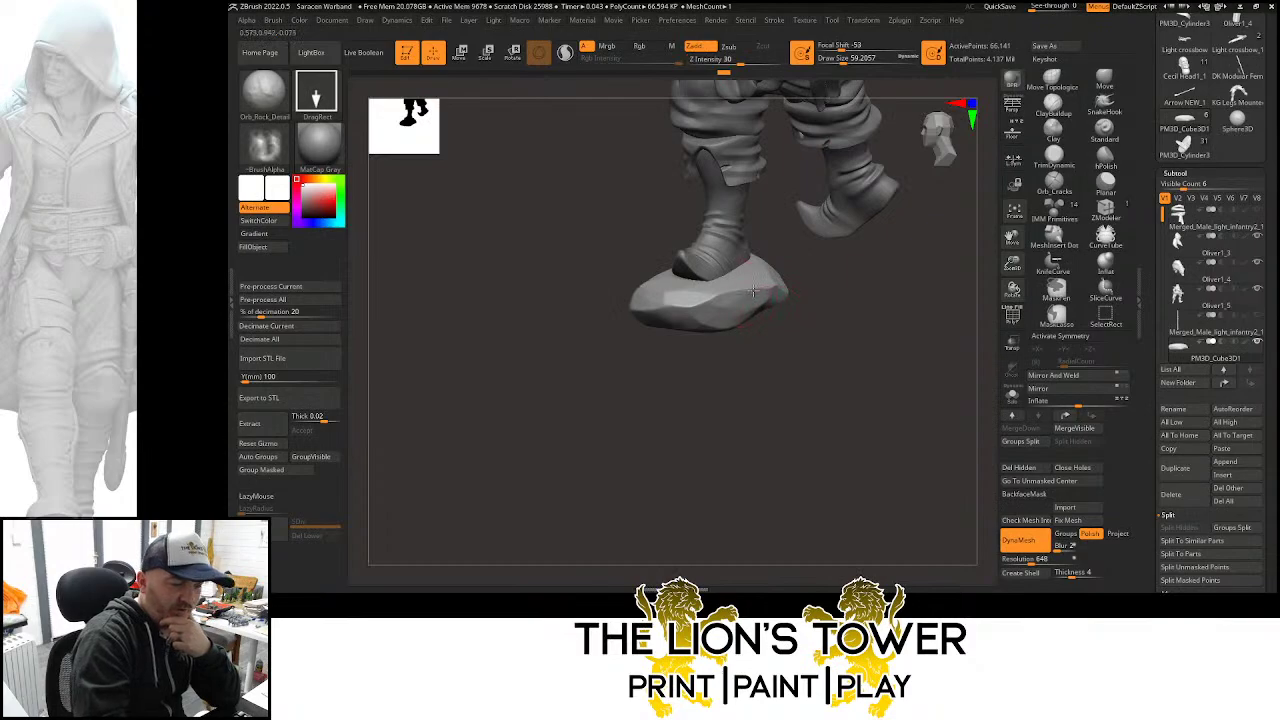
mouse_move(836, 298)
left_mouse_down()
mouse_move(849, 309)
mouse_move(814, 316)
left_mouse_up()
mouse_move(806, 256)
left_mouse_down()
mouse_move(868, 209)
mouse_move(868, 265)
left_mouse_up()
left_click_drag(843, 216, 857, 290)
left_click_drag(861, 310, 888, 370)
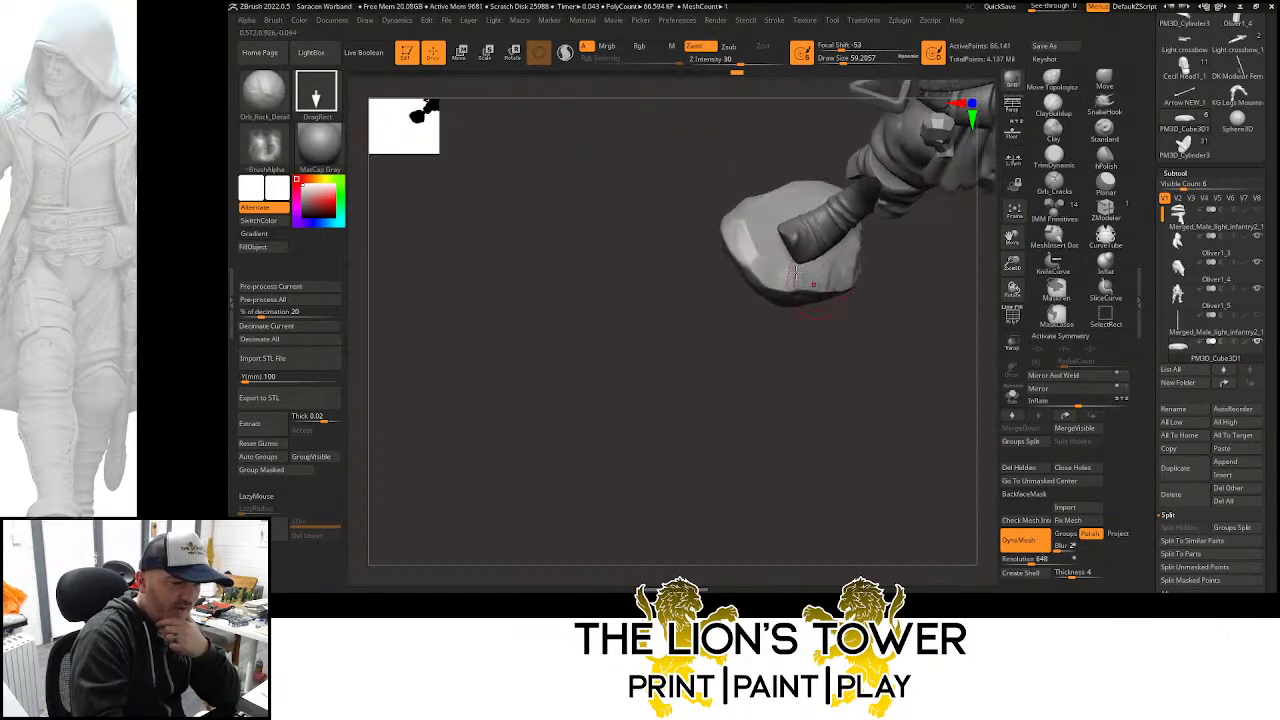
left_click_drag(760, 254, 794, 303)
Select the Oliver1_3 subtool and merge it down with Oliver1_4, accepting the merge
right_click_drag(793, 302, 957, 289)
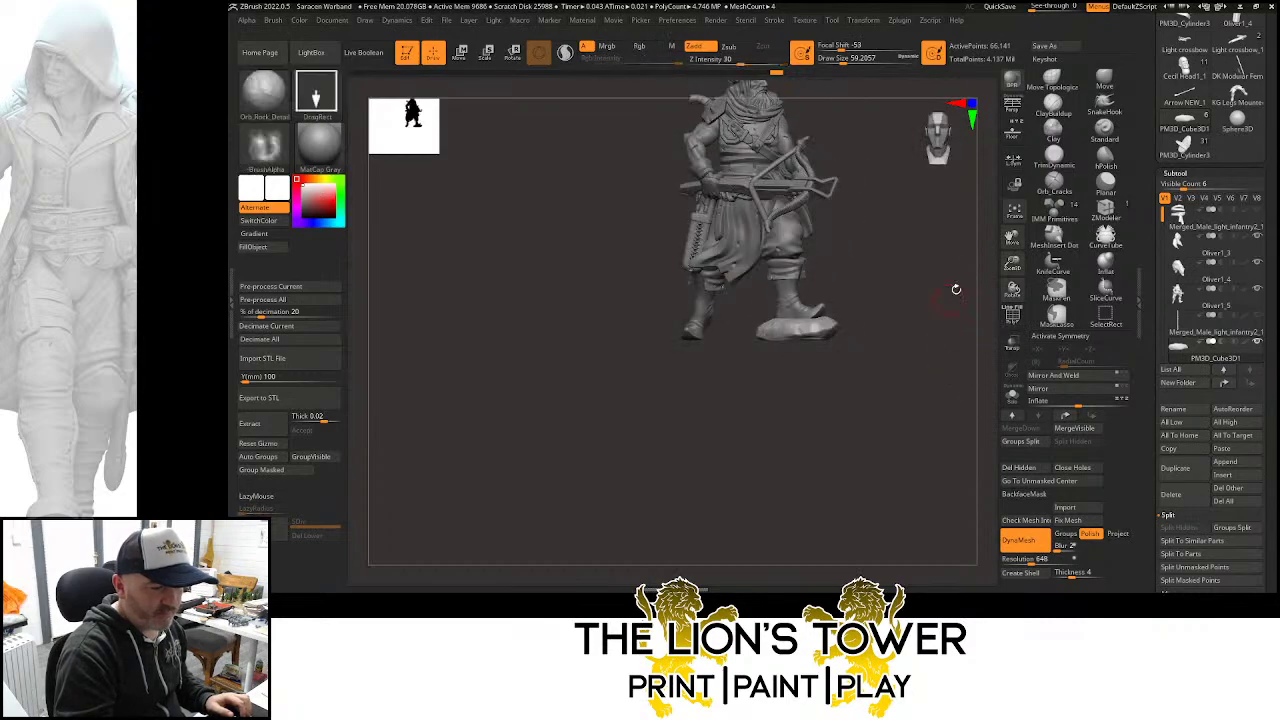
left_click_drag(1016, 259, 1014, 243)
left_click_drag(1013, 238, 1030, 364)
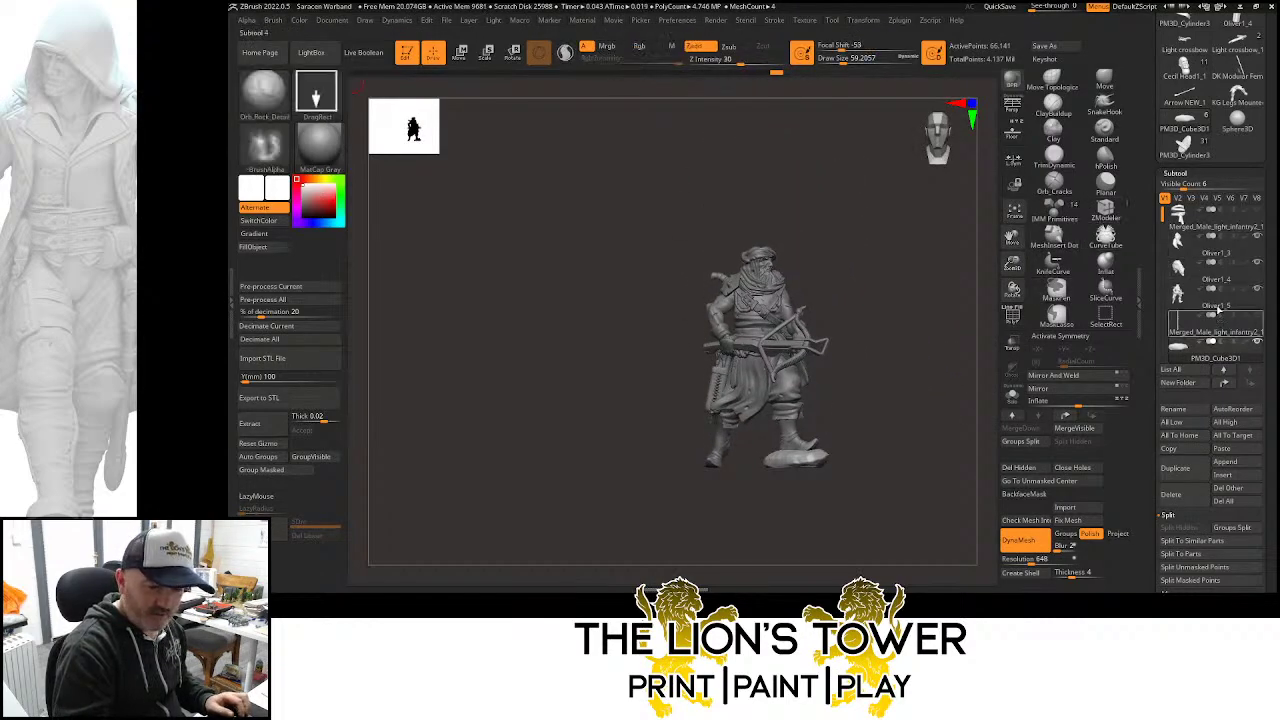
left_click(1180, 240)
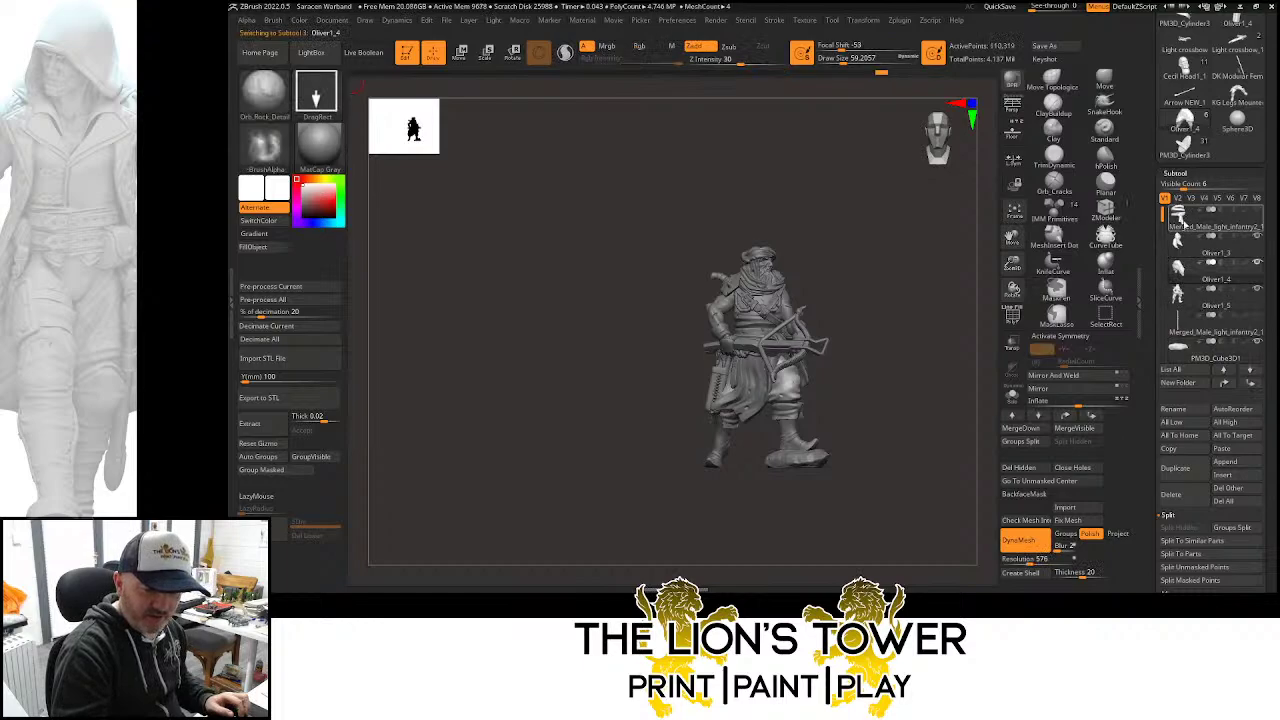
left_click(1182, 253)
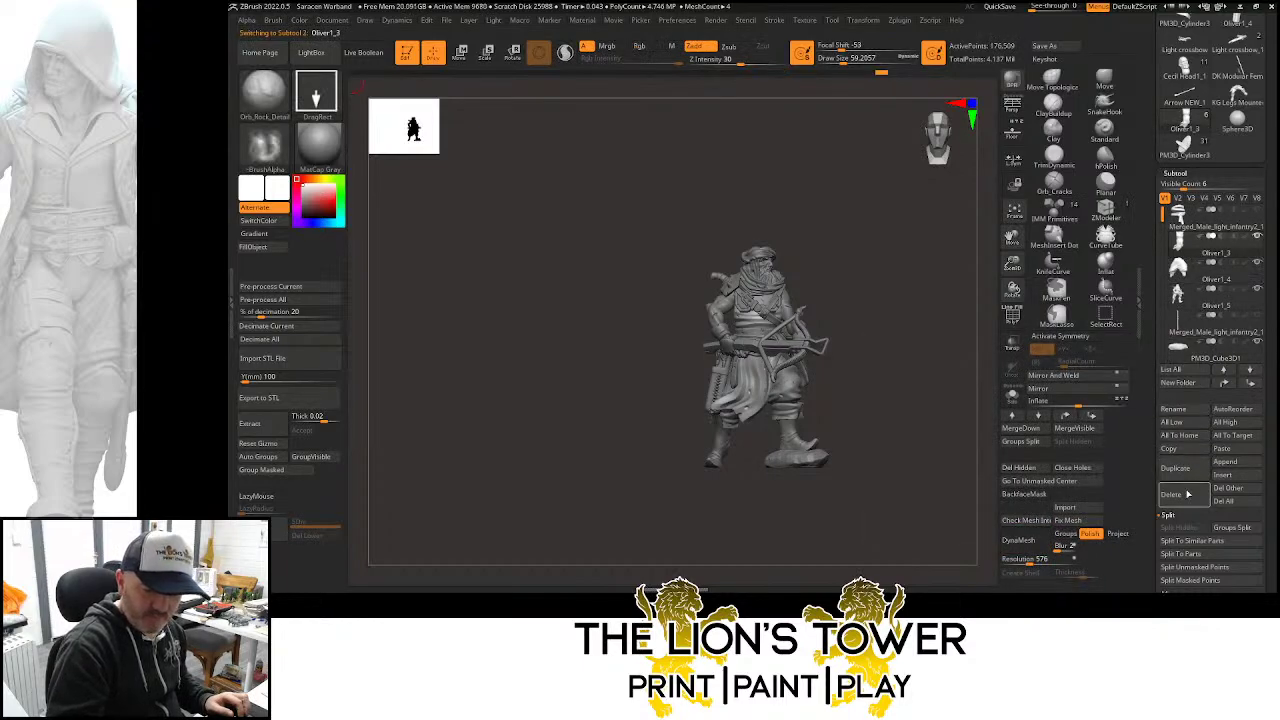
scroll(1160, 488, "down", 3)
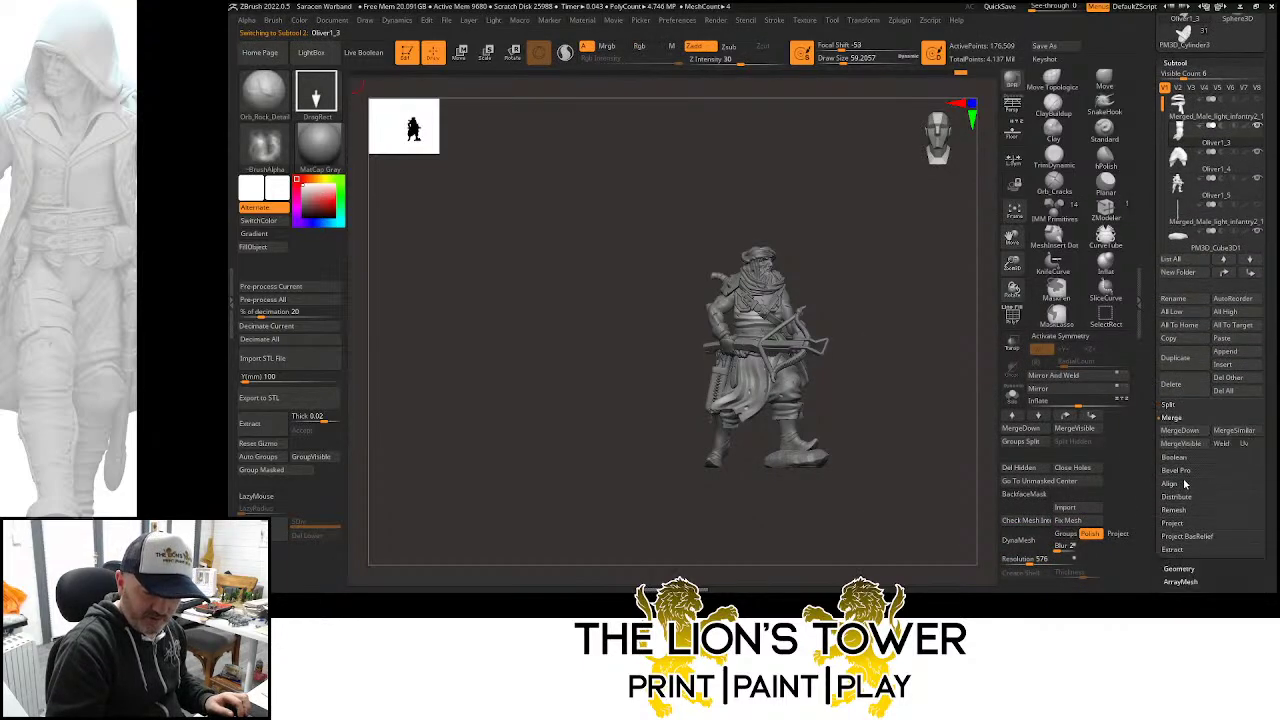
left_click(1180, 430)
left_click(1084, 458)
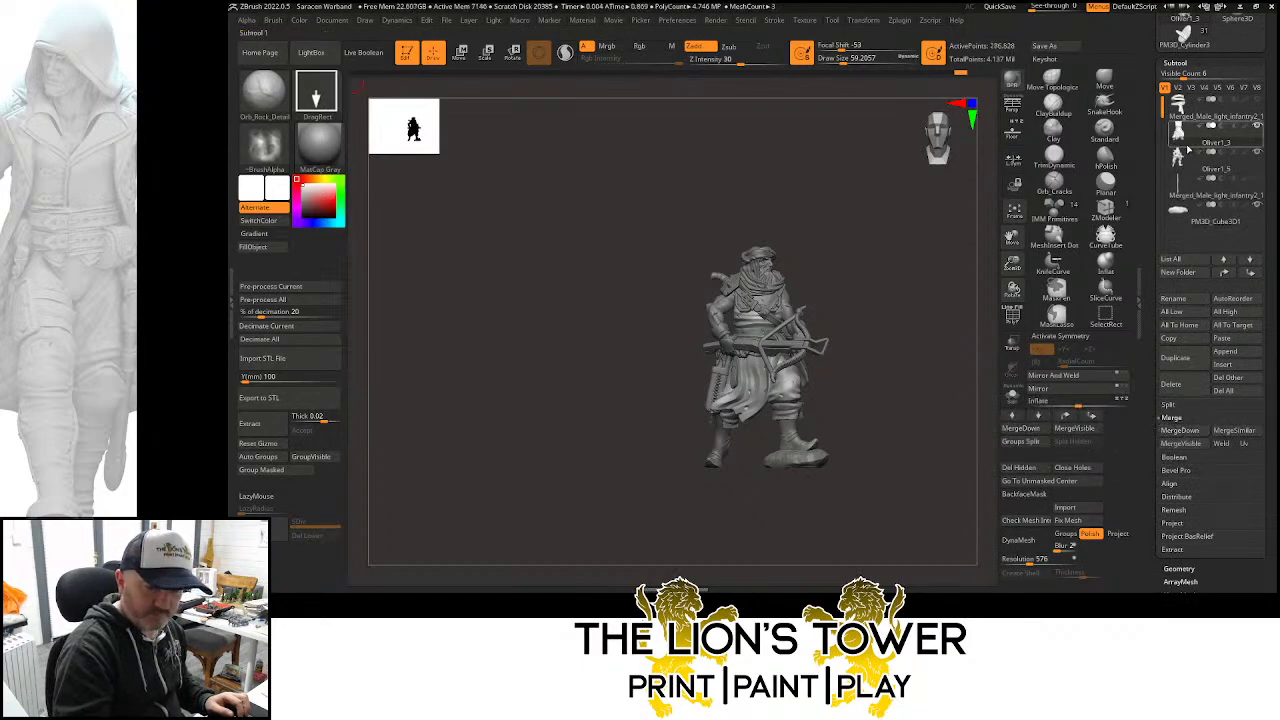
Merge Oliver1_5 and the PM3D_Cube3D1 rock into Oliver1_3, moving the intervening hidden subtool above them in the list
left_click(1180, 430)
left_click(1084, 456)
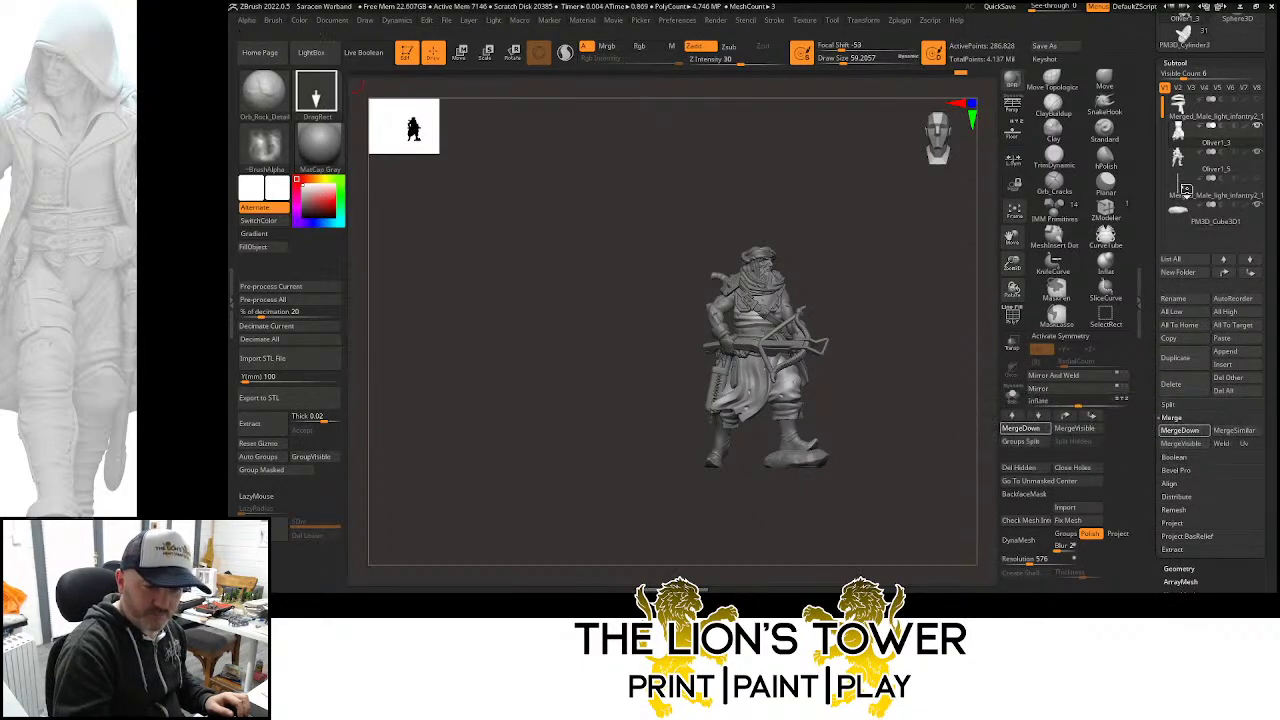
left_click(1170, 384)
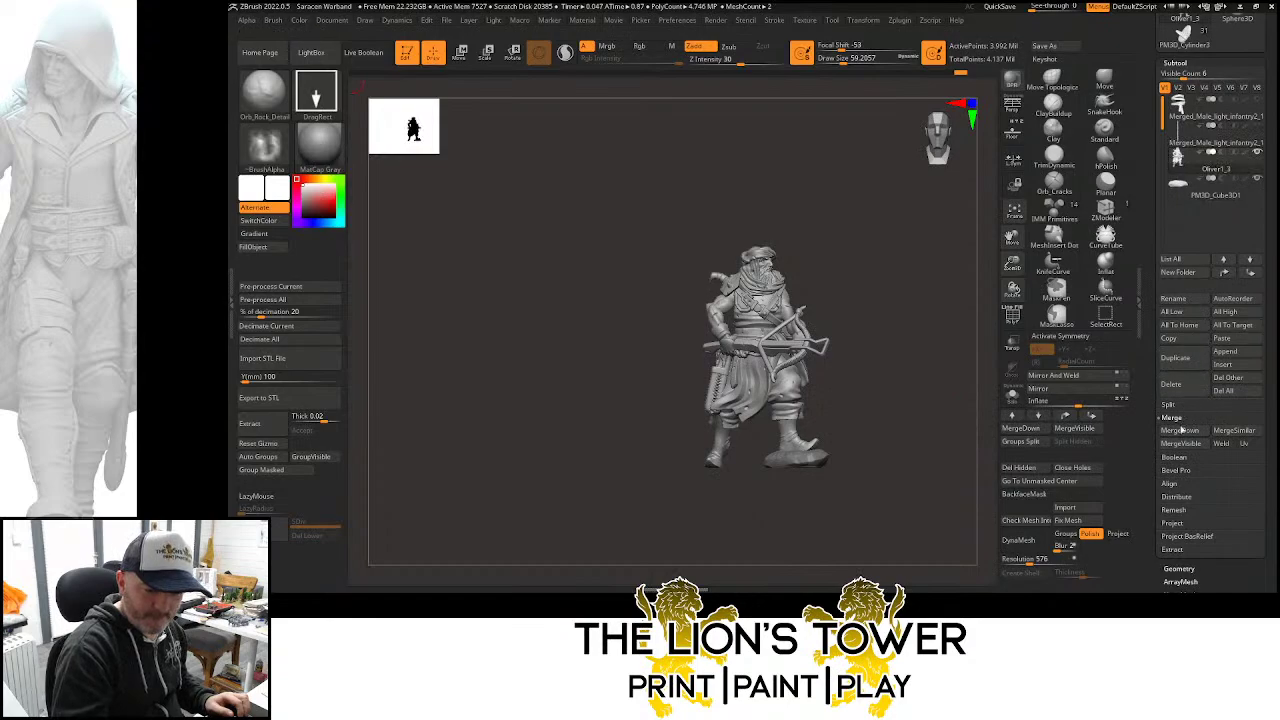
left_click(1084, 458)
left_click_drag(945, 418, 1012, 402)
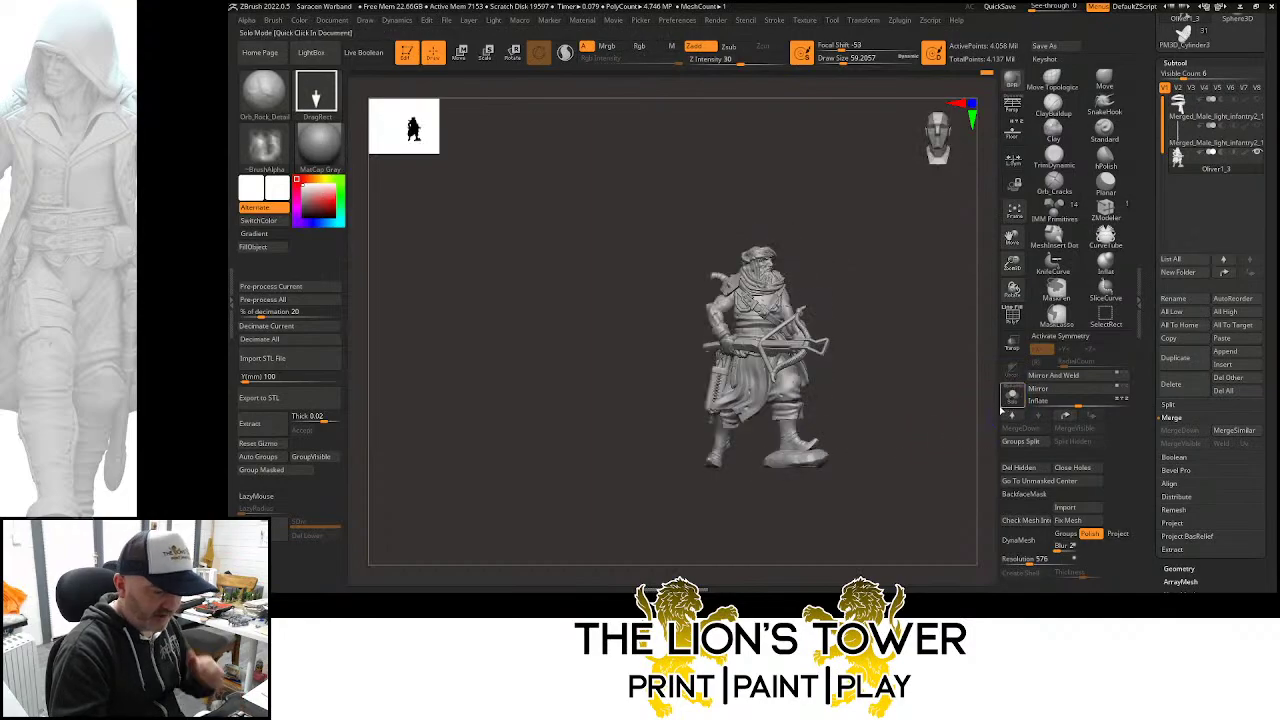
Copy the merged Oliver1_3 crossbowman subtool and paste it into the Knights of the Shield warband tool
left_click(1188, 340)
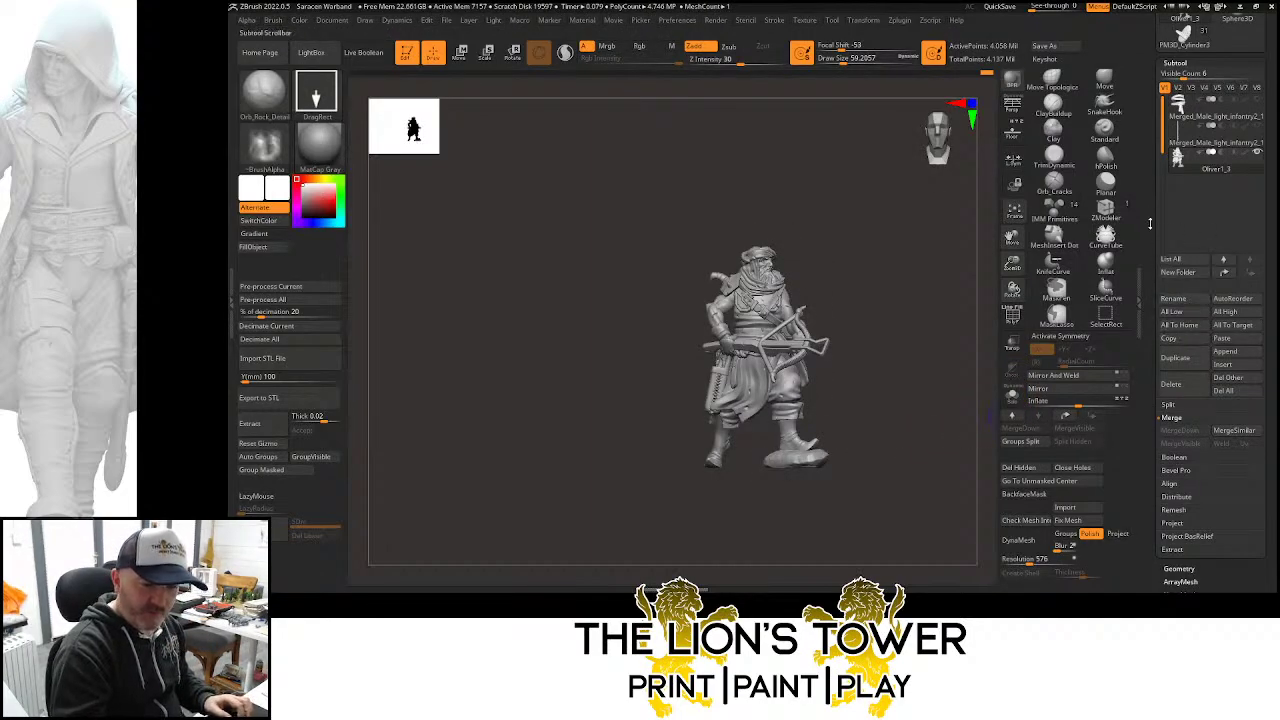
left_click(1182, 32)
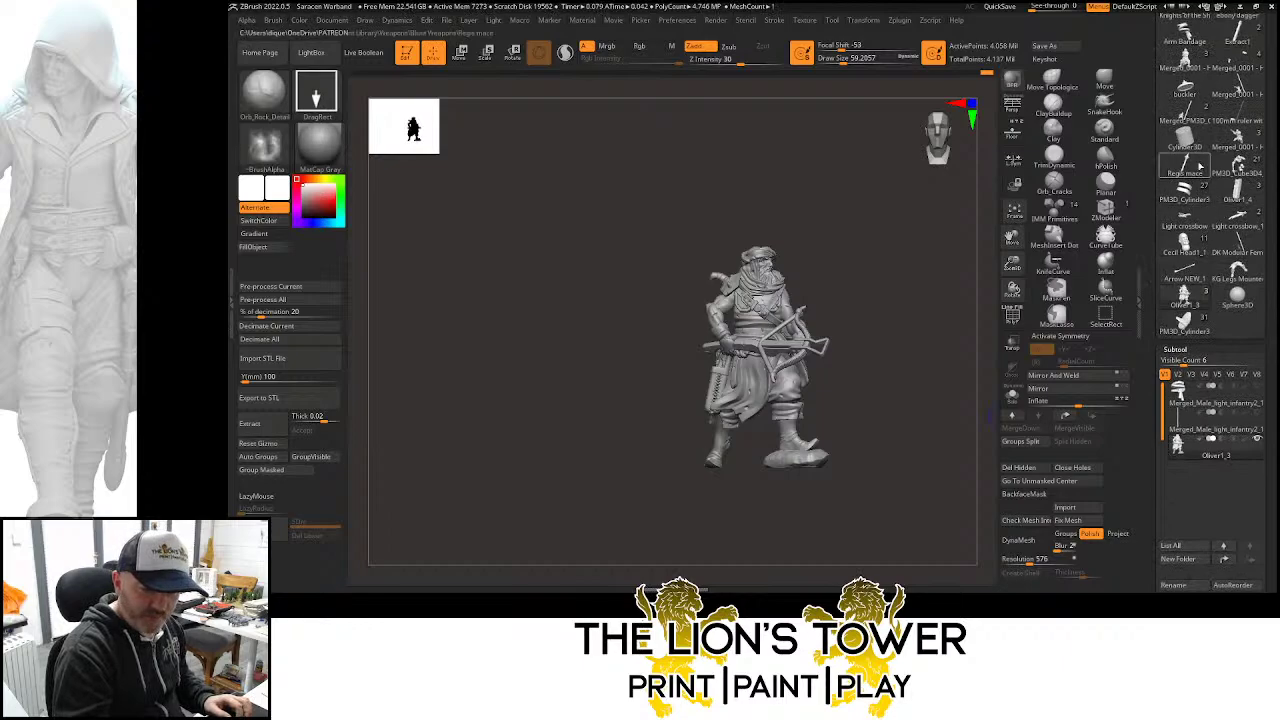
left_click_drag(1152, 177, 1154, 286)
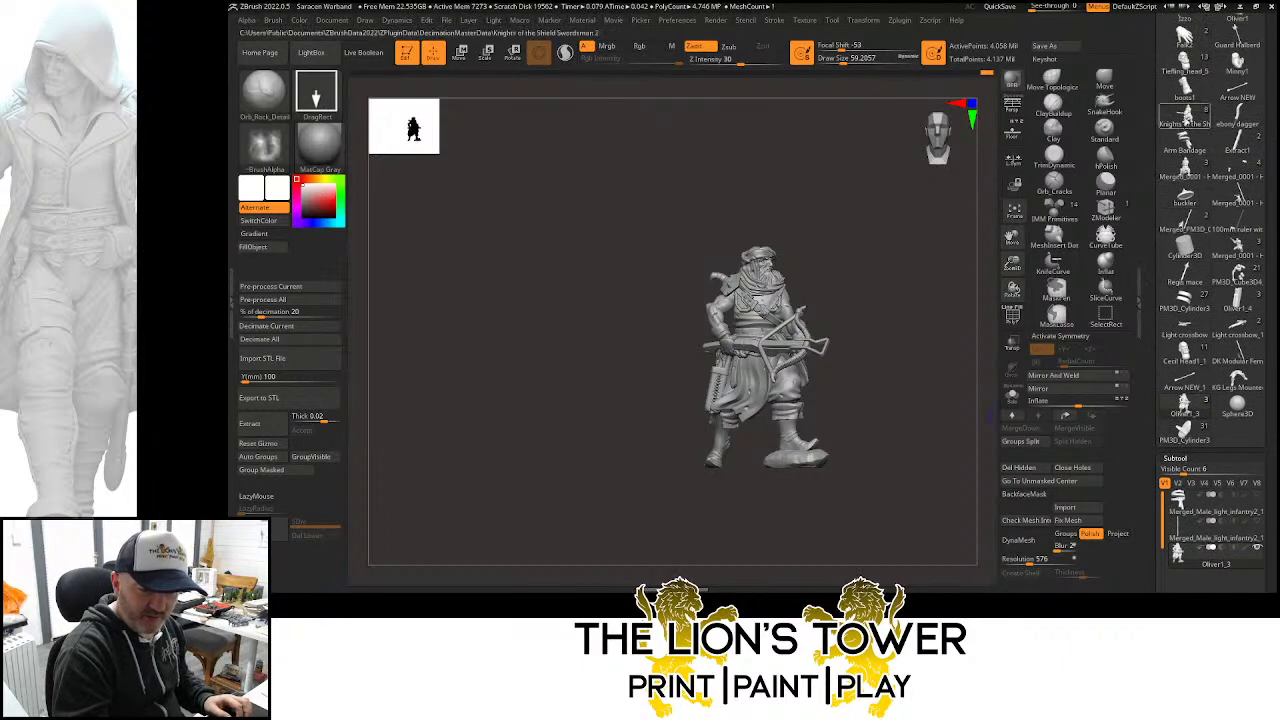
left_click(1185, 116)
left_click_drag(948, 269, 946, 350)
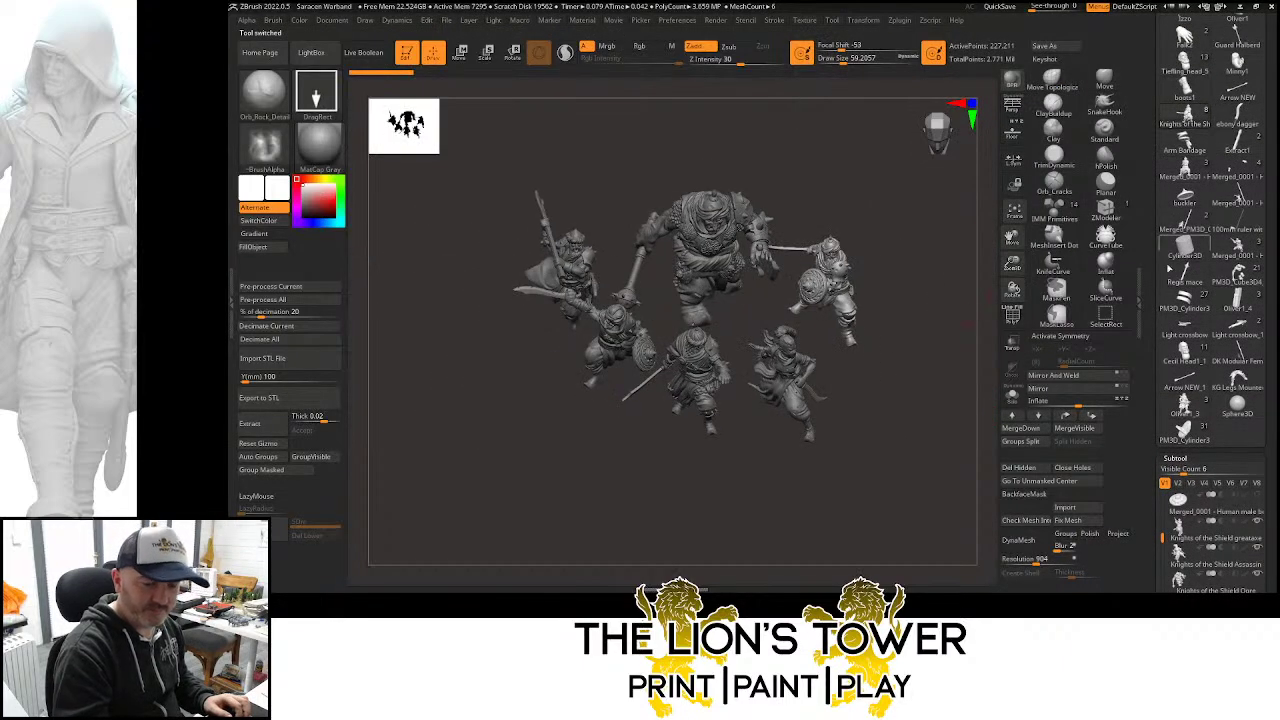
left_click_drag(1153, 565, 1154, 233)
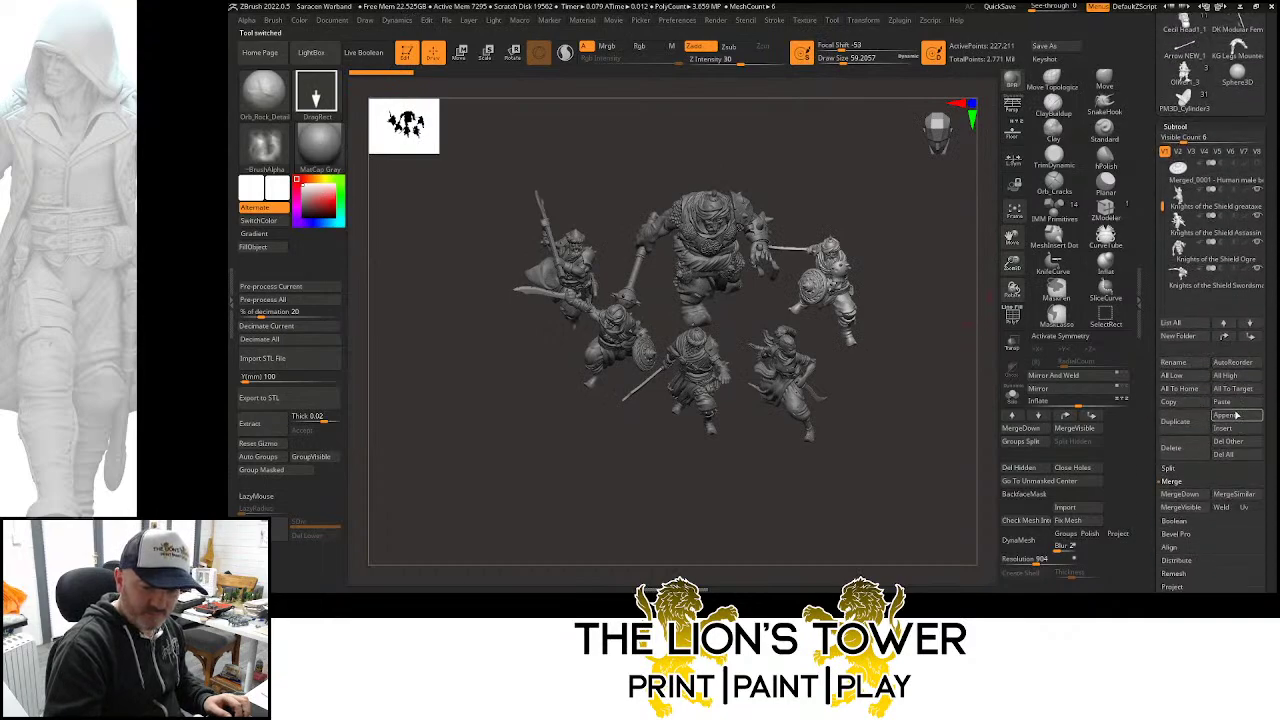
left_click(1229, 404)
Move the pasted crossbowman out of the overlapping spot to the outer end of the warband lineup
left_click_drag(937, 349, 854, 294, "shift")
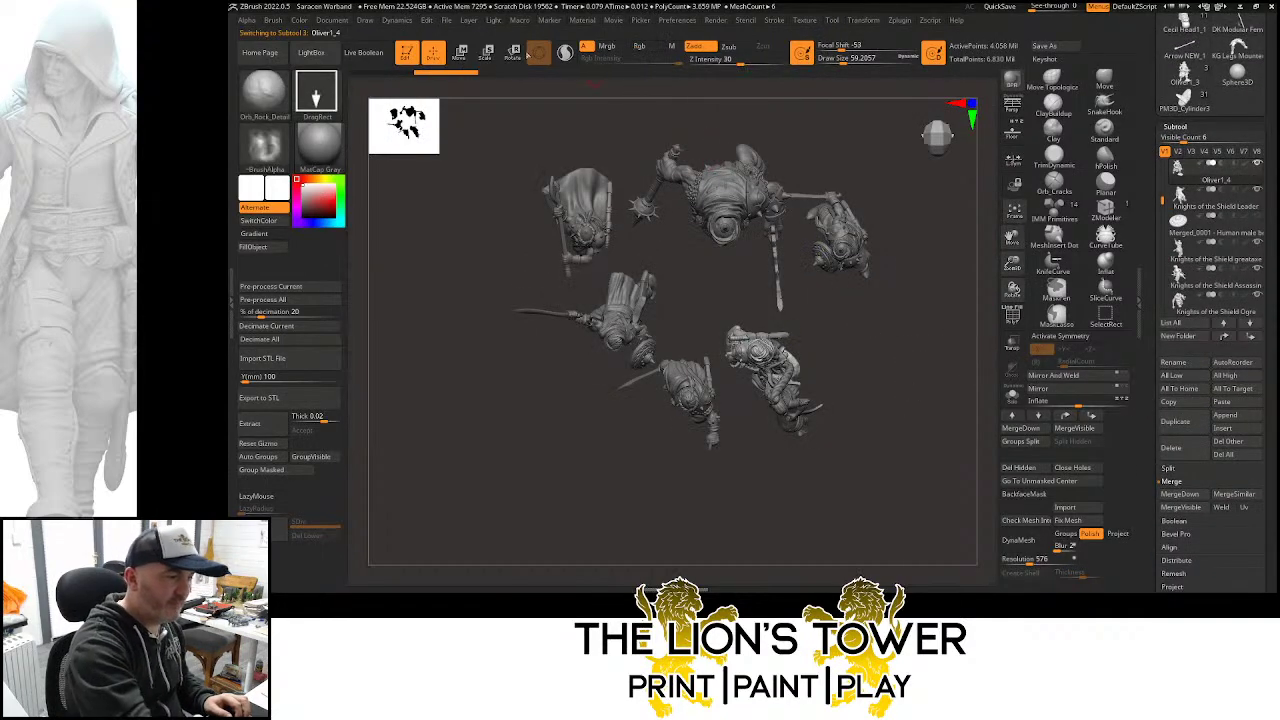
key("w")
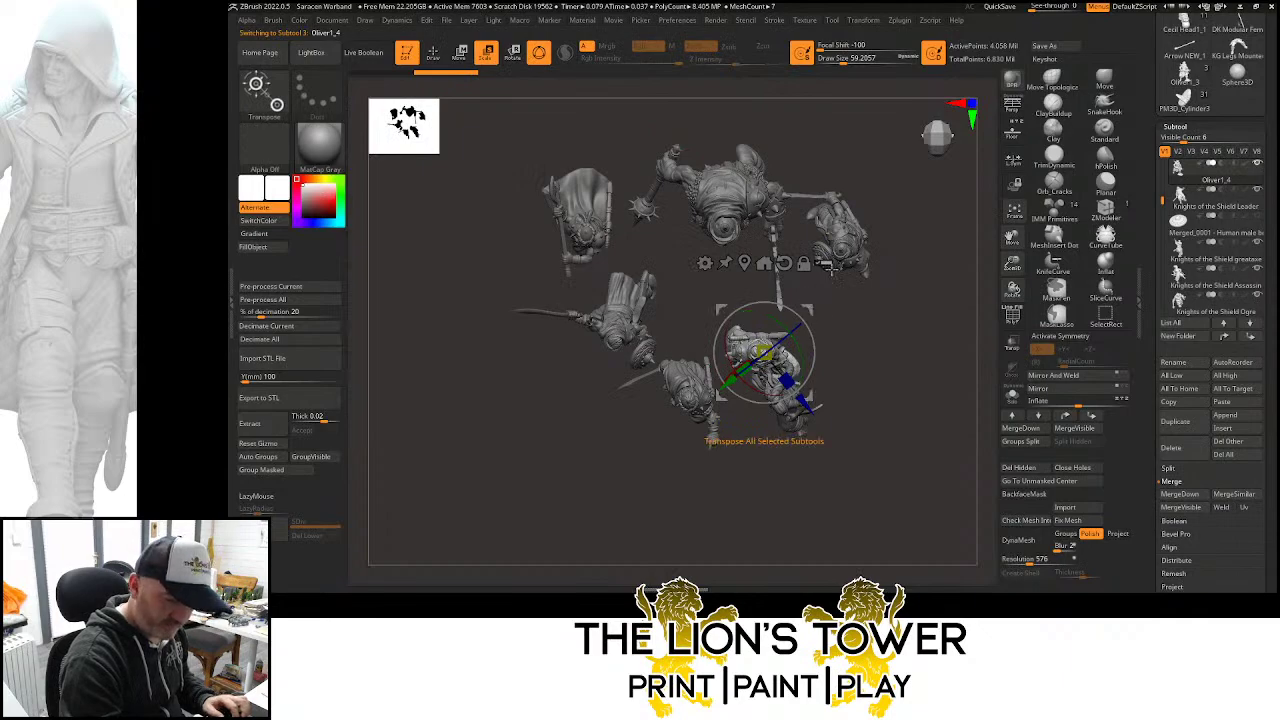
left_click_drag(815, 305, 951, 315)
left_click_drag(960, 365, 942, 255)
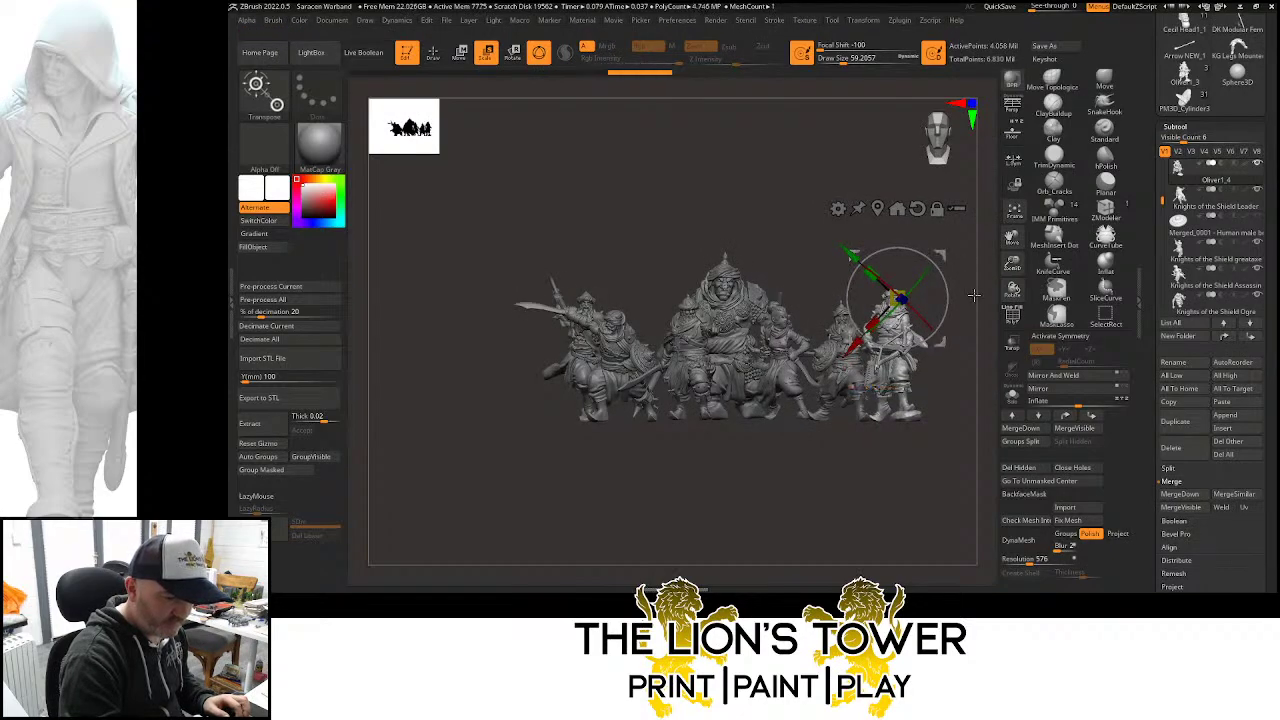
left_click_drag(974, 295, 969, 358)
mouse_move(941, 256)
left_mouse_down()
mouse_move(946, 130)
mouse_move(931, 259)
left_mouse_up()
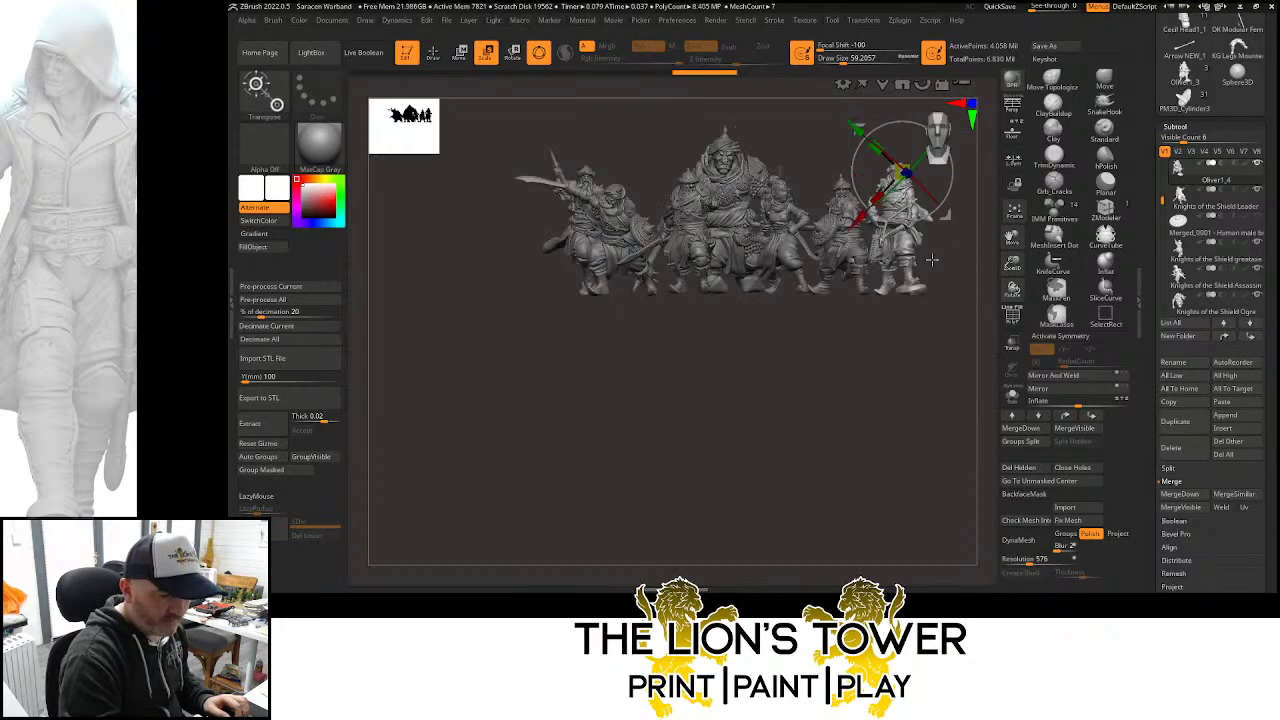
mouse_move(944, 335)
left_mouse_down()
mouse_move(971, 345)
mouse_move(969, 372)
mouse_move(920, 374)
mouse_move(952, 343)
left_mouse_up()
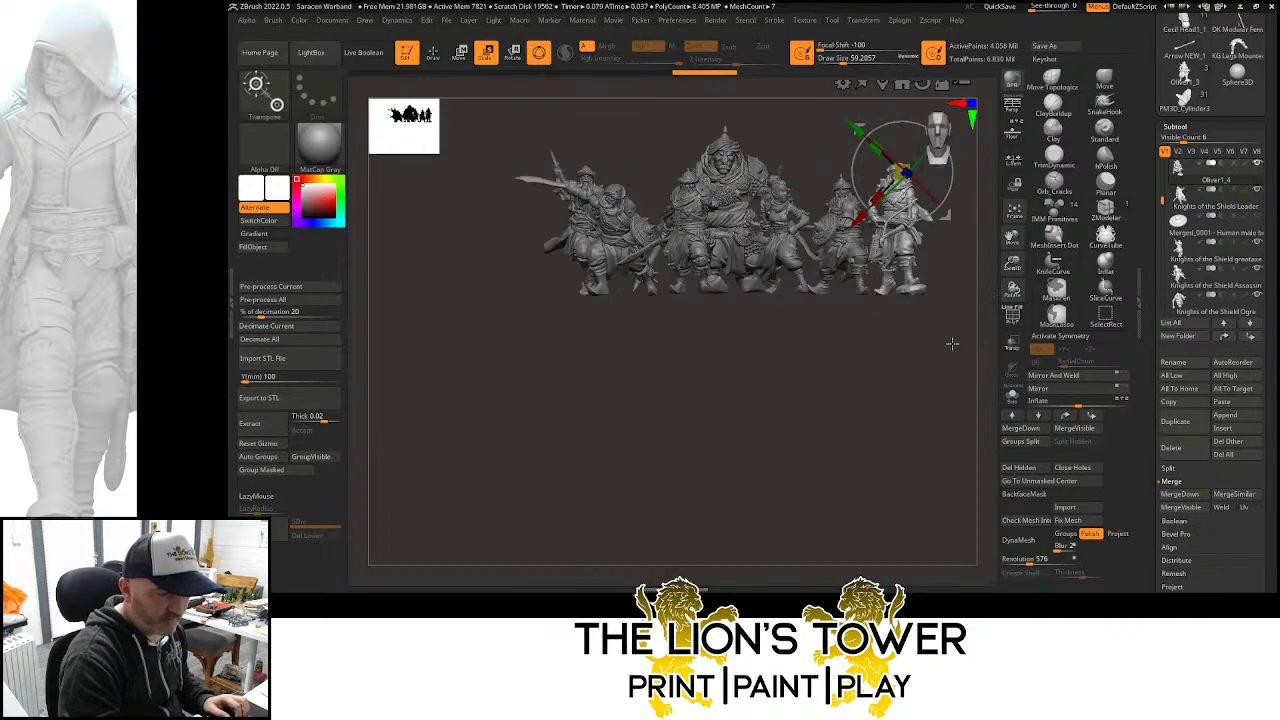
left_click_drag(1011, 266, 1012, 275)
left_click_drag(1012, 237, 1014, 279)
Select the Knights of the Shield Leader and nudge it slightly within the lineup, working from the top view
left_click(826, 242, "alt")
left_click_drag(851, 210, 899, 161)
mouse_move(1013, 263)
left_mouse_down()
mouse_move(1012, 246)
mouse_move(888, 240)
left_mouse_up()
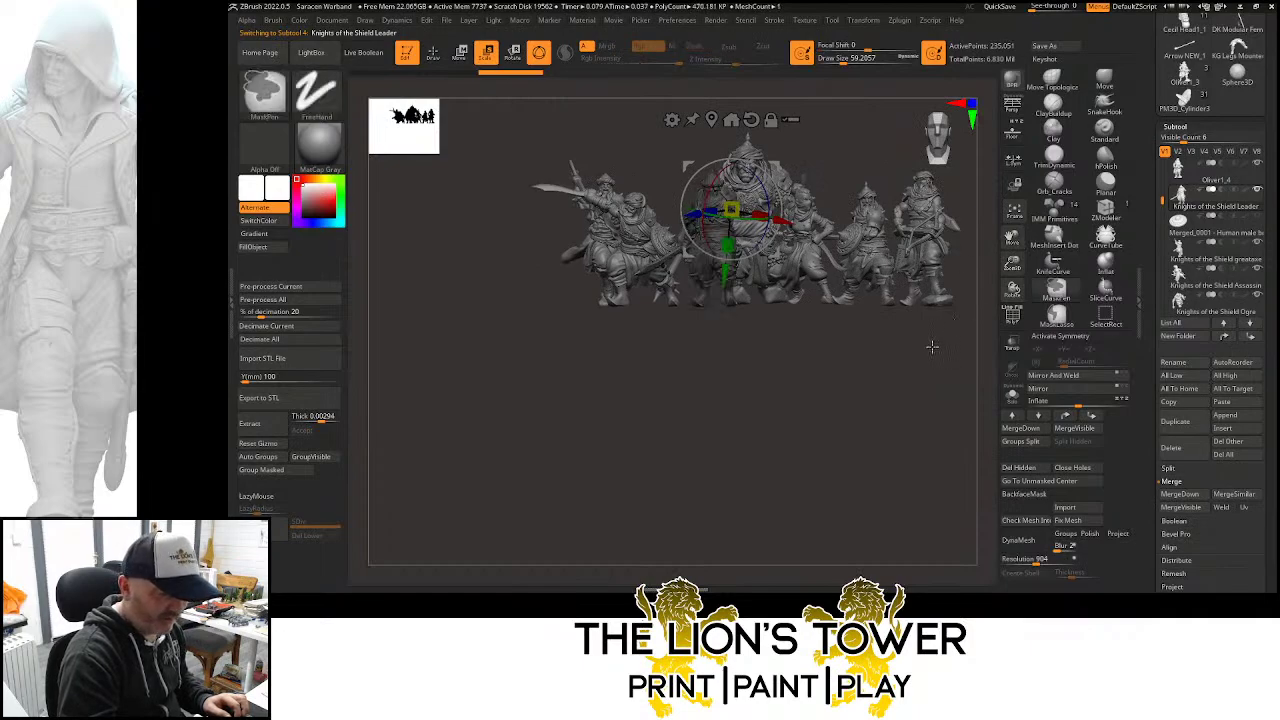
left_click_drag(938, 366, 928, 455)
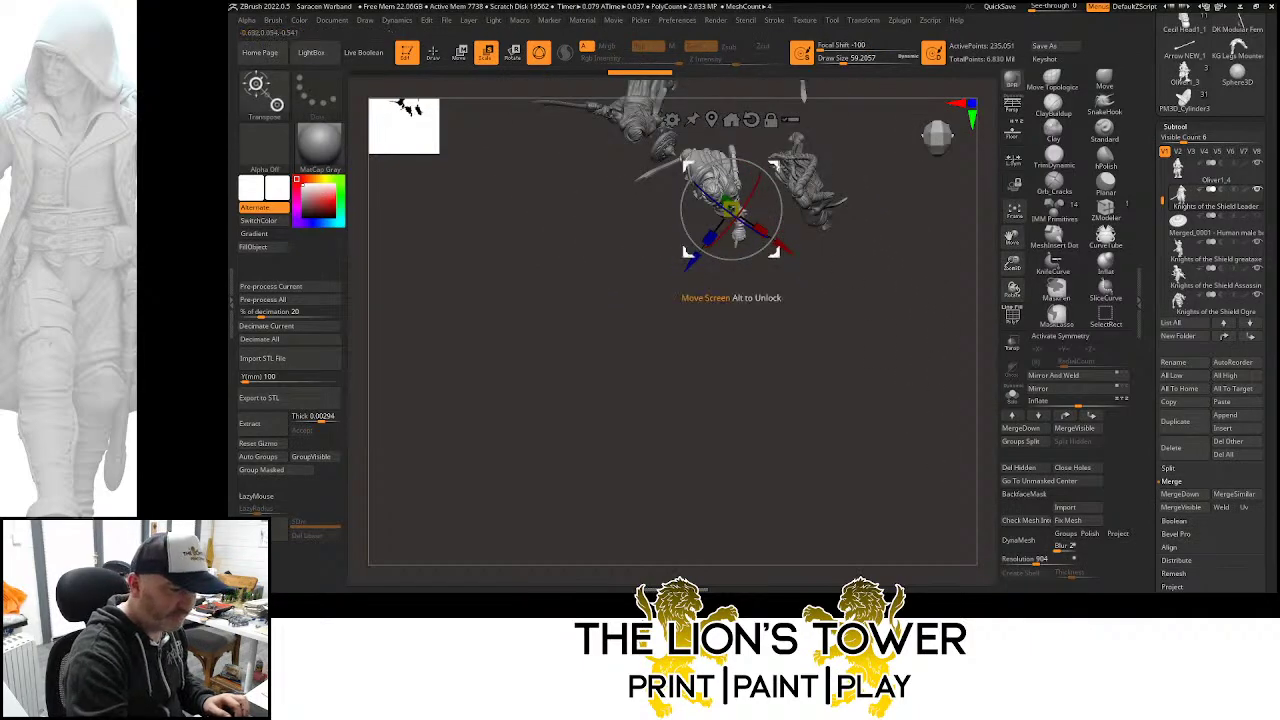
left_click_drag(774, 253, 781, 258)
mouse_move(931, 415)
left_mouse_down()
mouse_move(940, 318)
mouse_move(909, 320)
mouse_move(917, 360)
mouse_move(965, 360)
left_mouse_up()
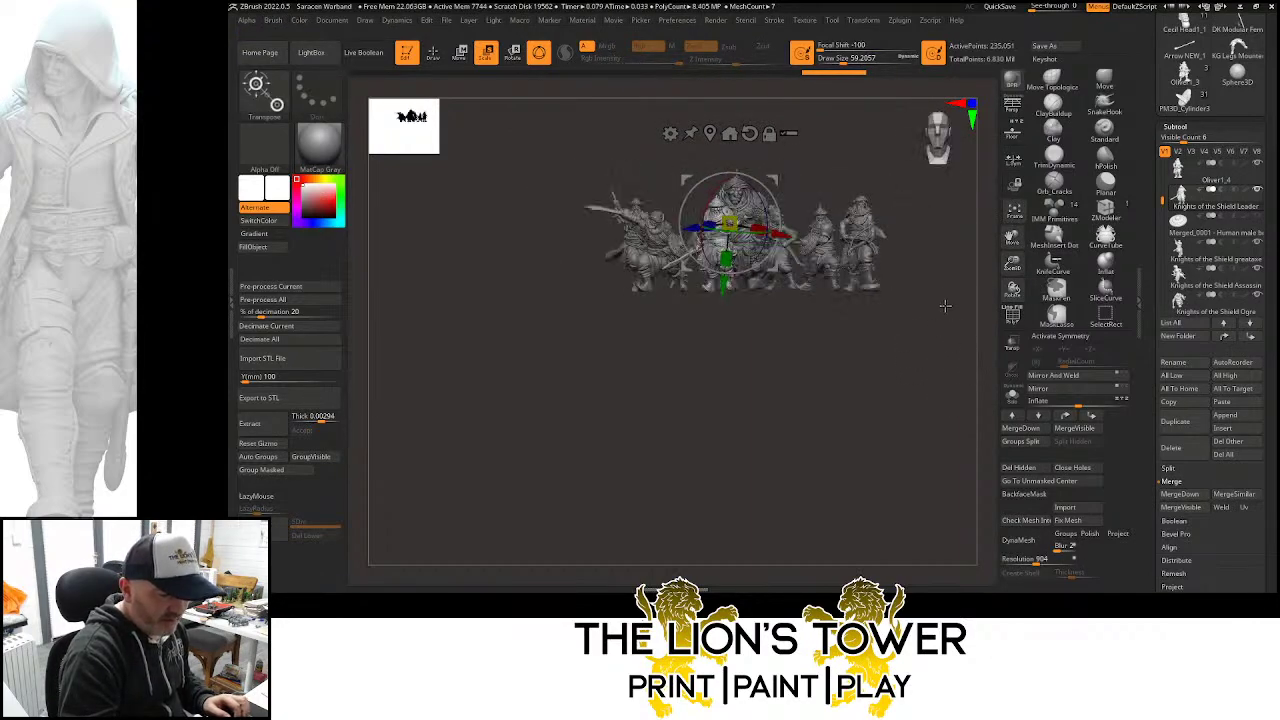
Frame the full warband and save the project as Saracen Warband.zpr, overwriting the existing file
left_click_drag(869, 232, 933, 339)
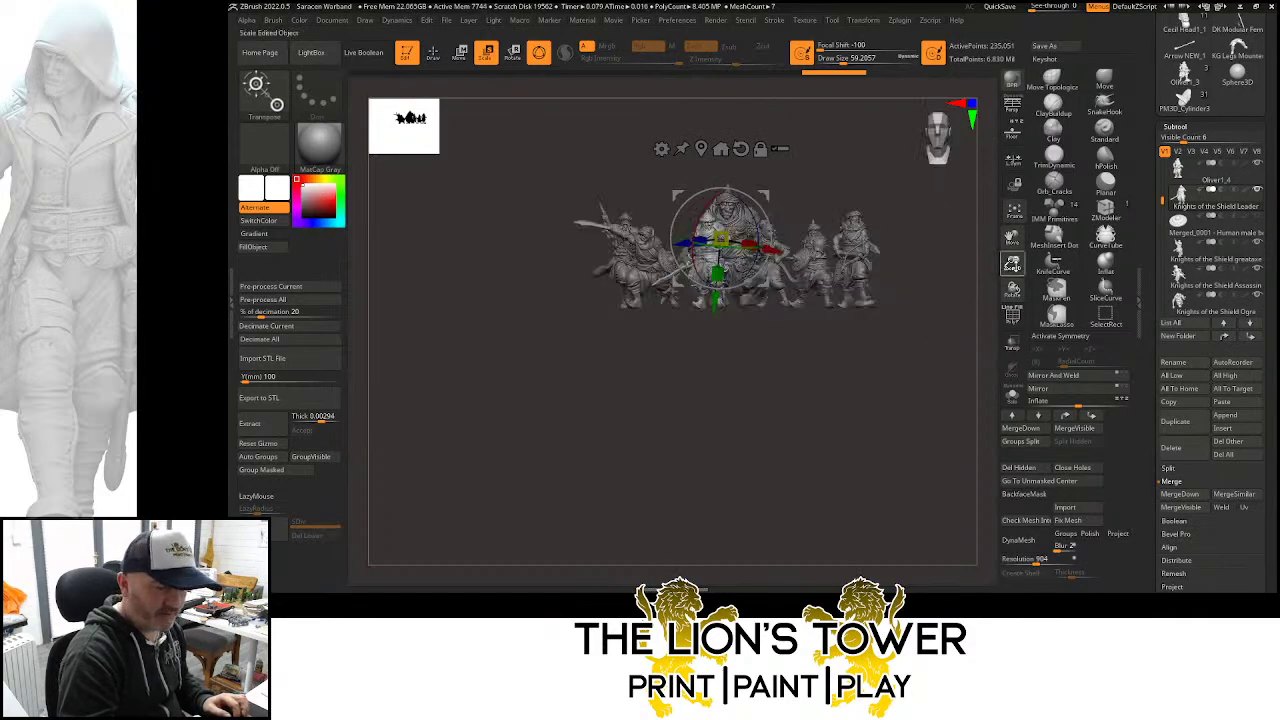
left_click_drag(1013, 264, 1015, 289)
left_click_drag(1012, 239, 970, 311)
left_click(952, 248, "ctrl")
left_click_drag(952, 248, 971, 272, "ctrl")
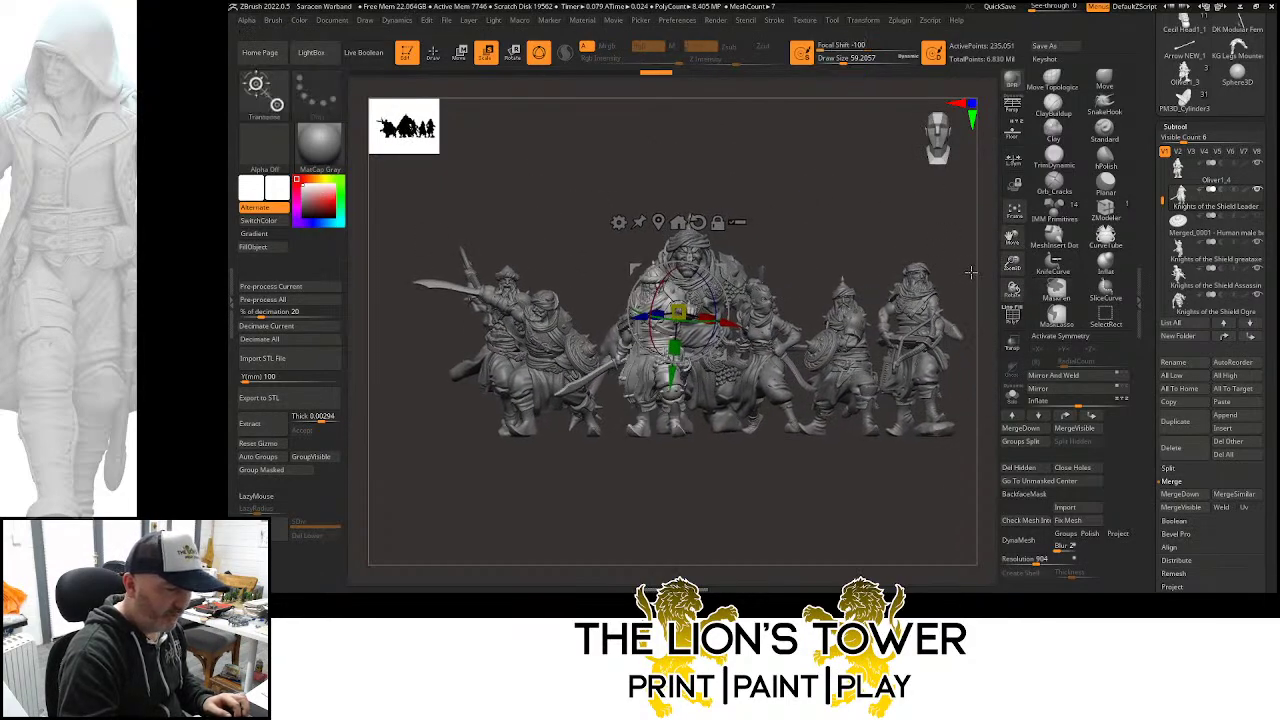
key("ctrl+s")
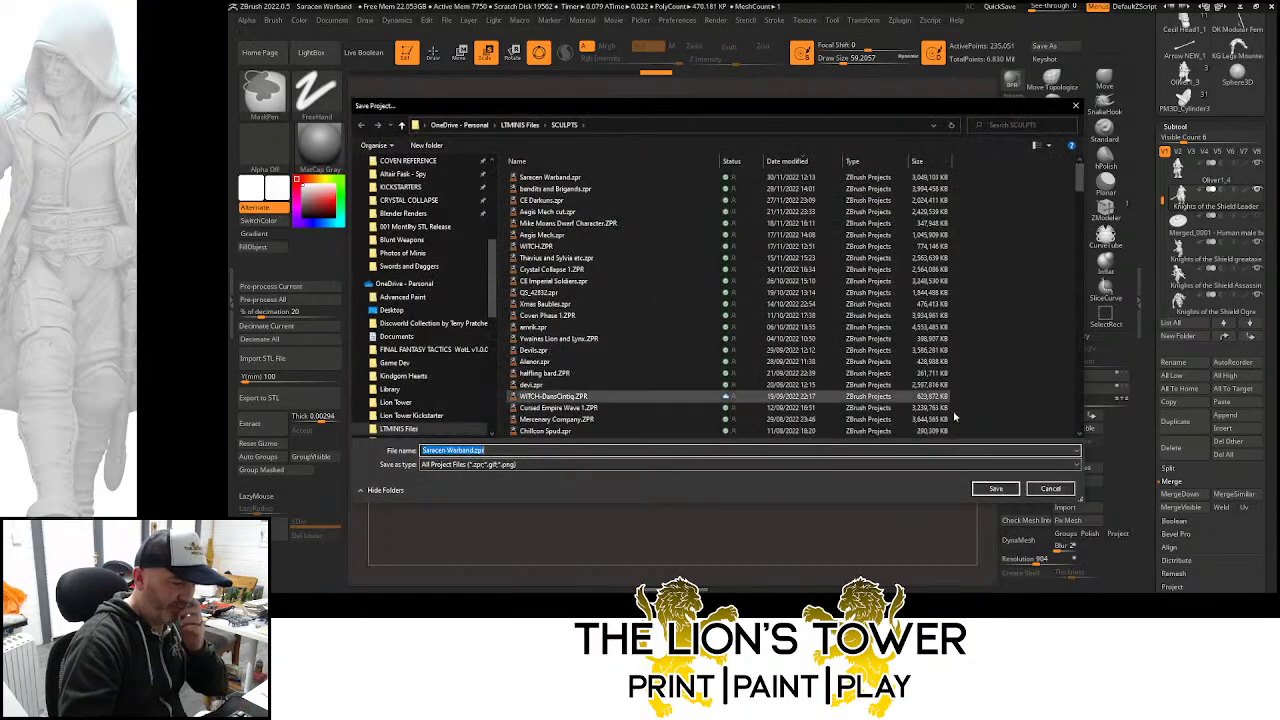
left_click(996, 489)
left_click(781, 291)
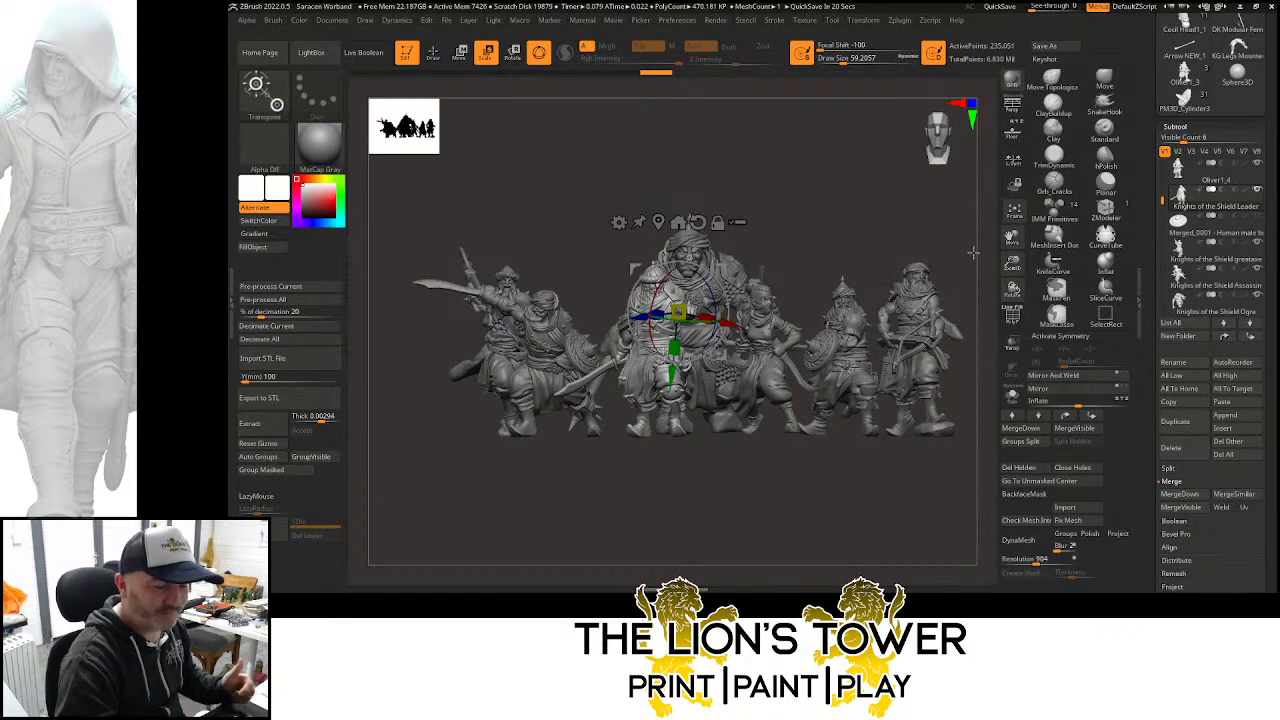
Switch to the Light crossbow_1 tool and look through the previews of the other loaded tools
left_click_drag(1012, 262, 1012, 236)
left_click_drag(1268, 200, 1268, 409)
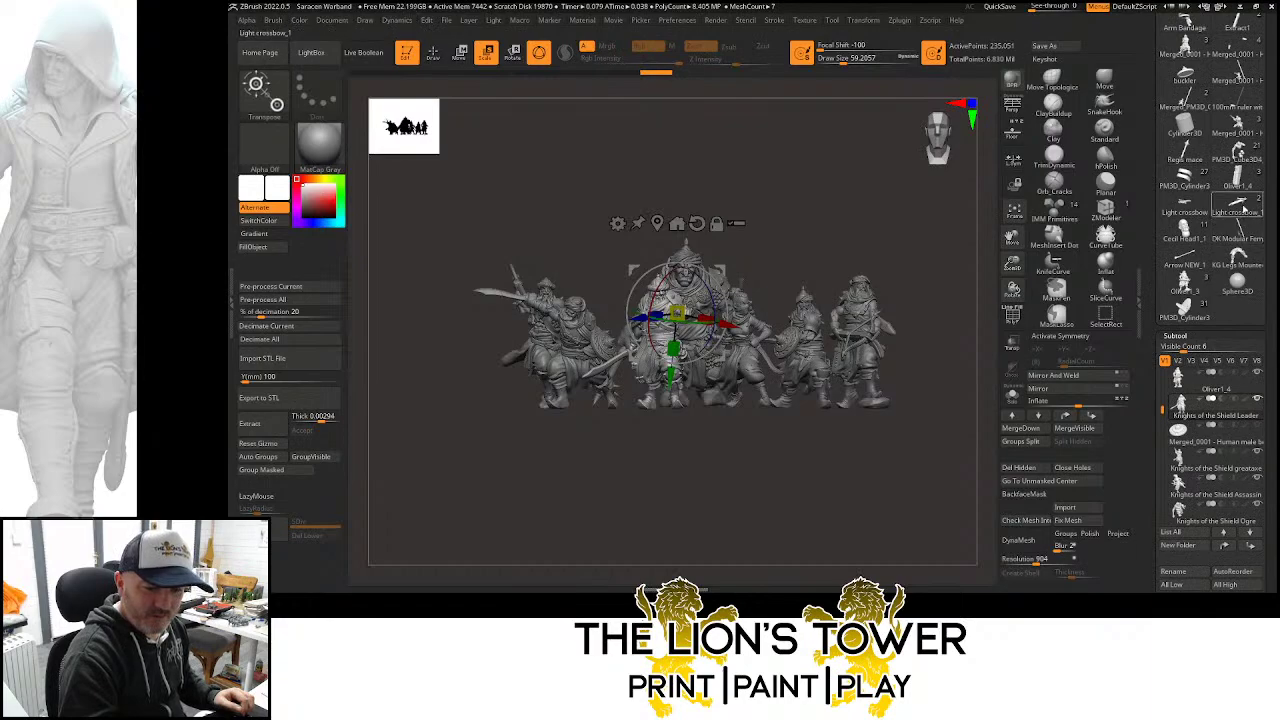
left_click(1190, 208)
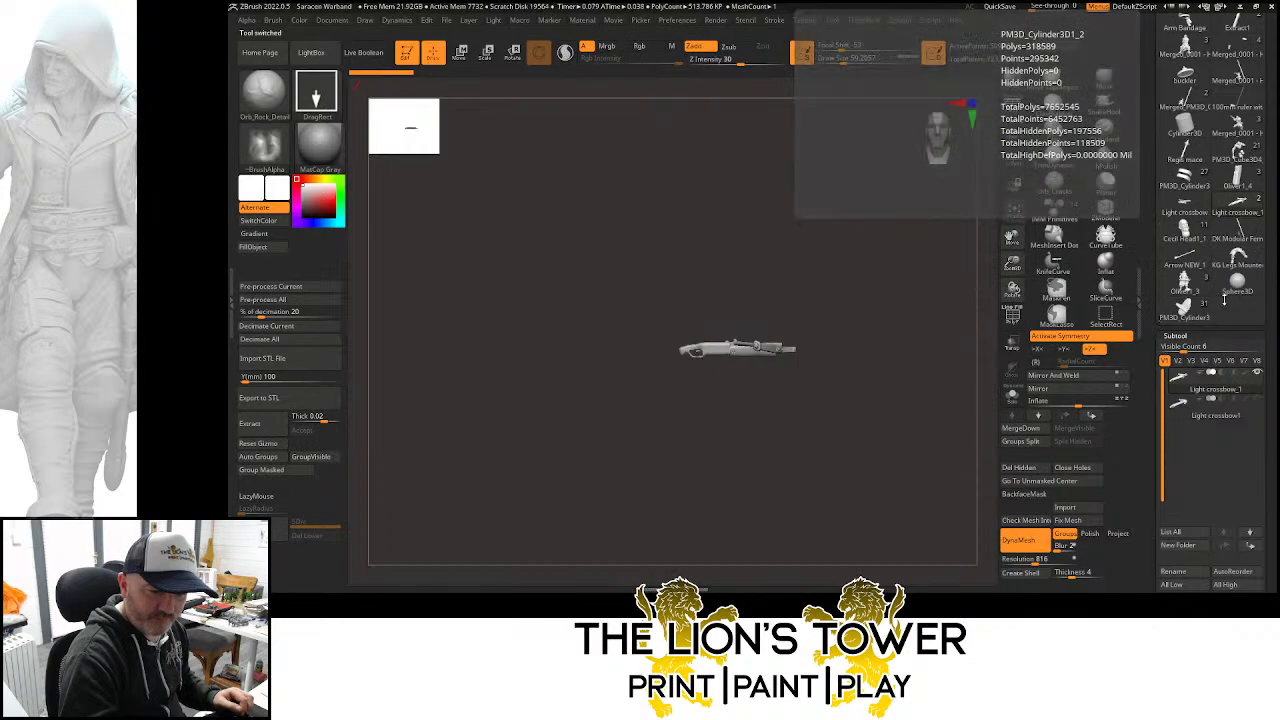
scroll(1225, 150, "up", 3)
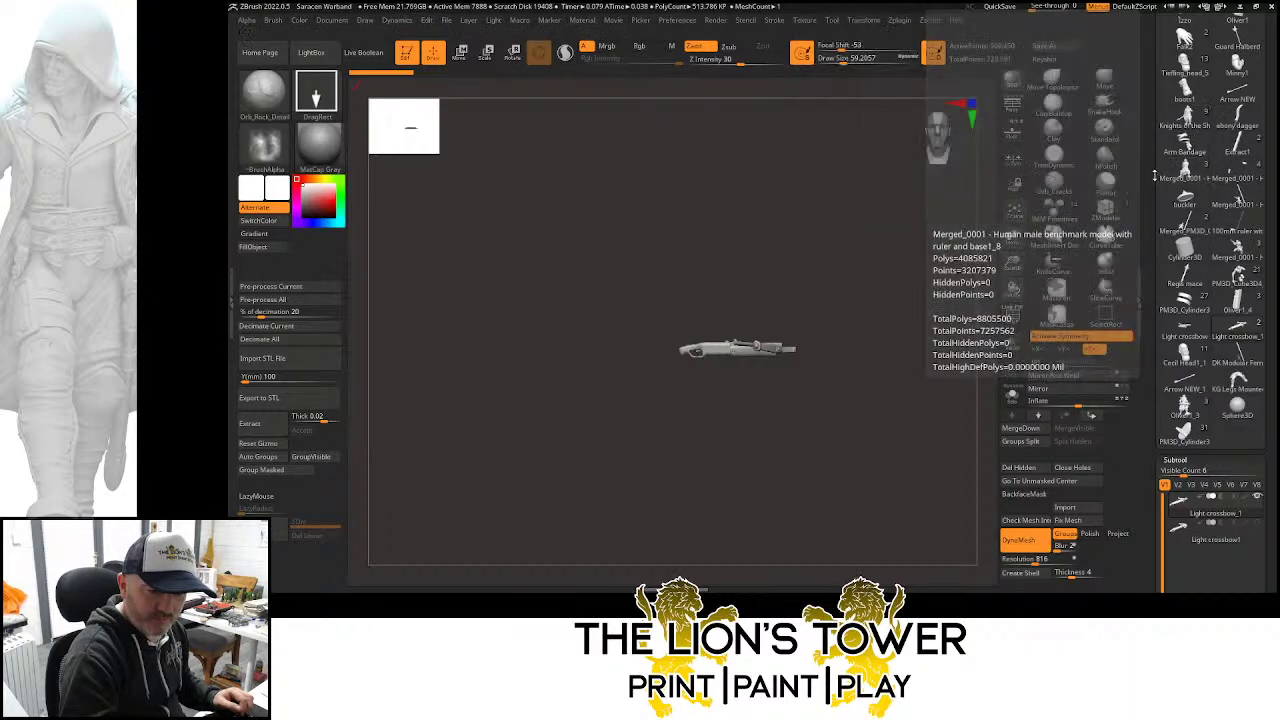
scroll(1153, 222, "up", 1)
scroll(1160, 200, "up", 1)
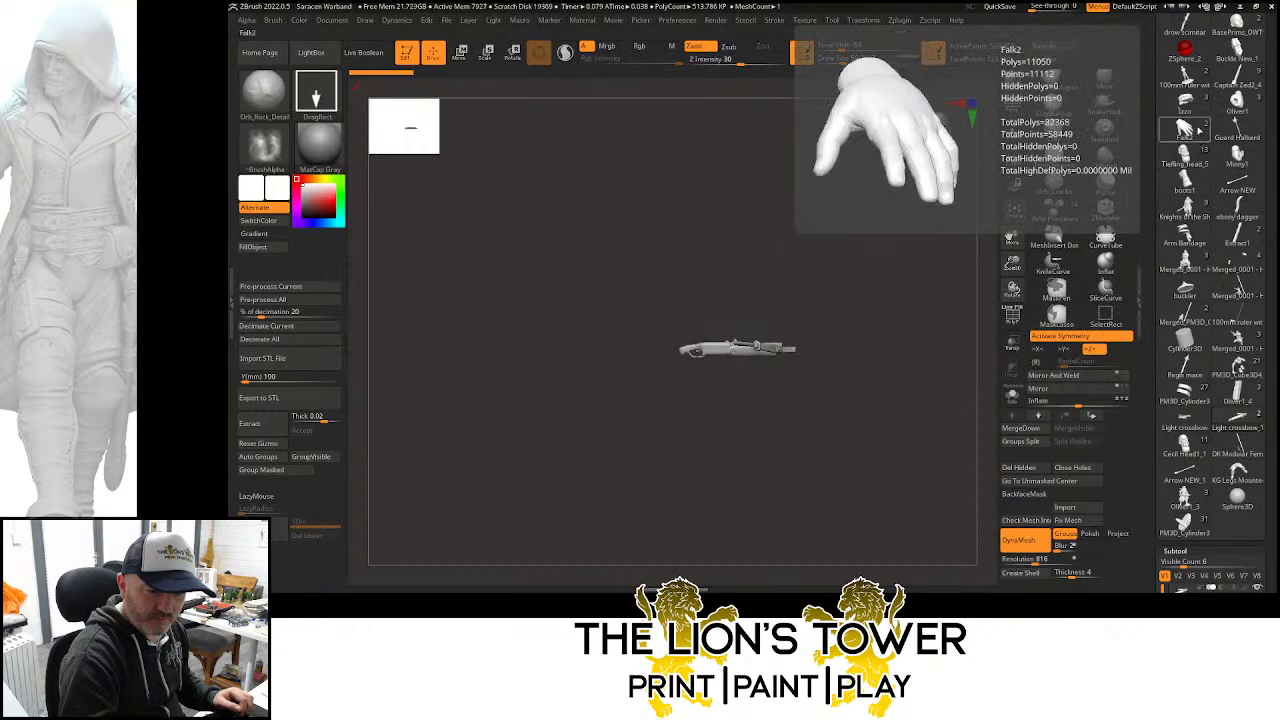
scroll(1245, 180, "up", 3)
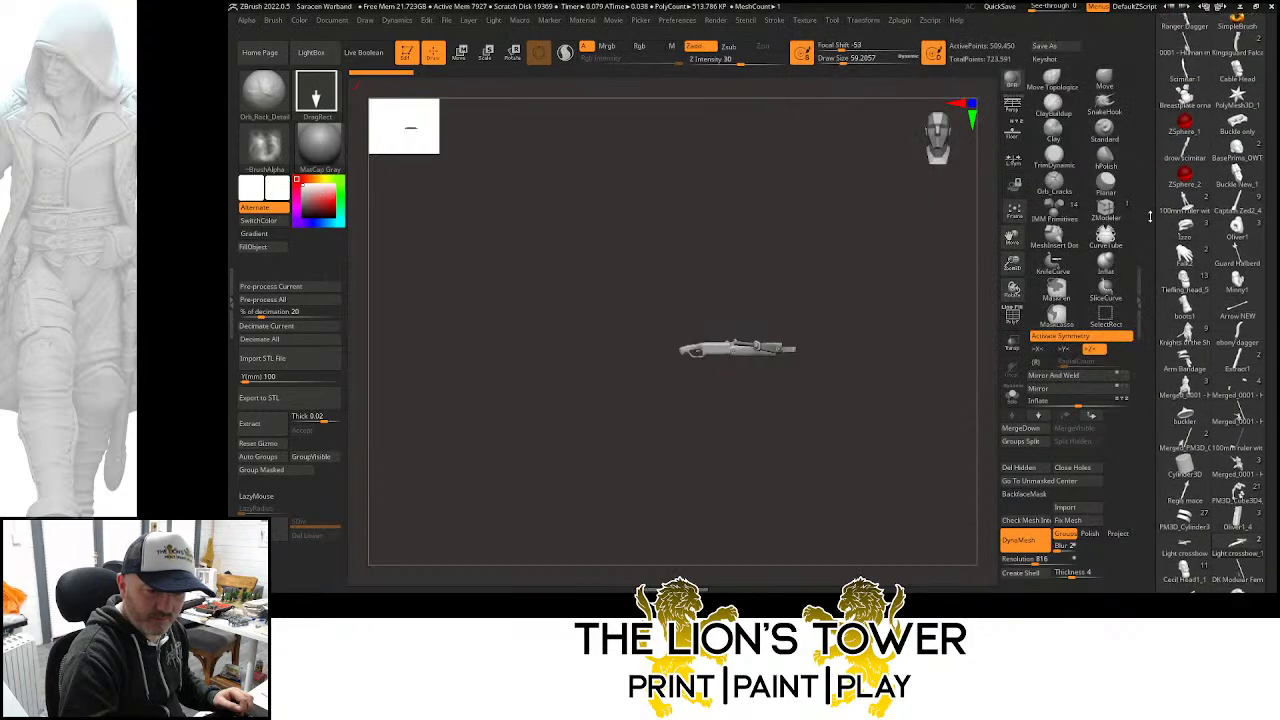
scroll(1153, 187, "up", 1)
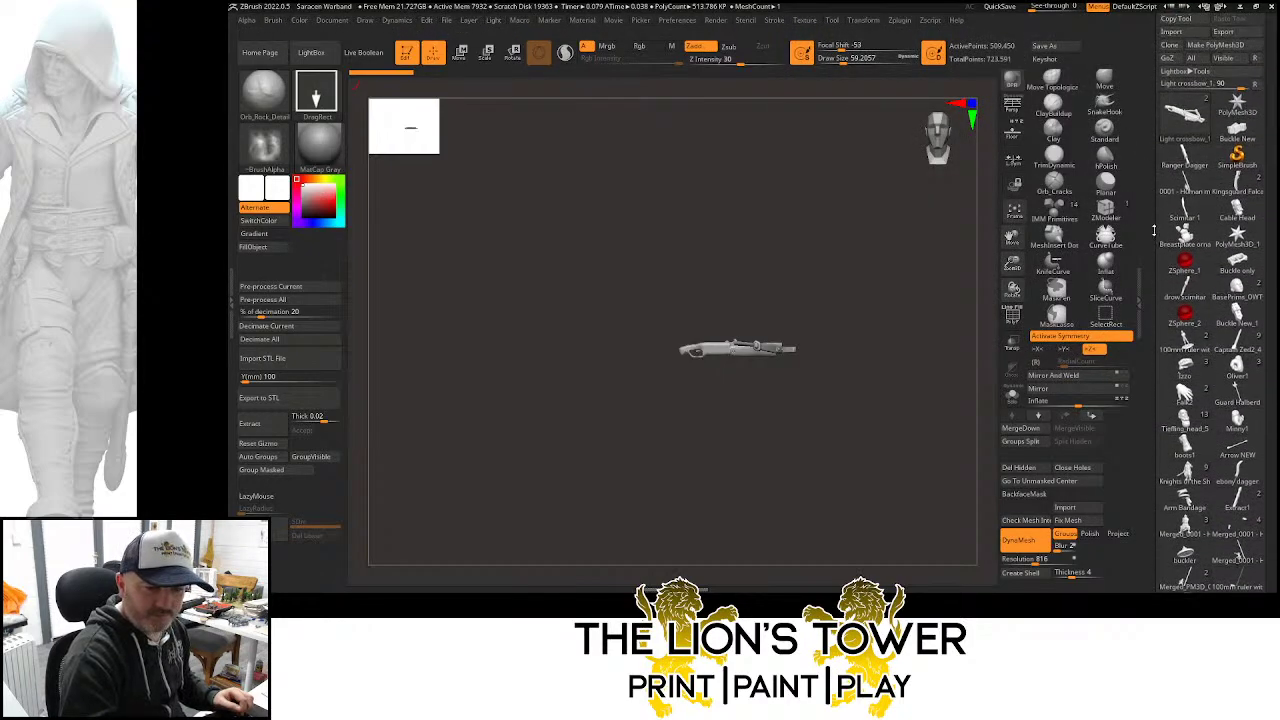
scroll(1215, 162, "down", 5)
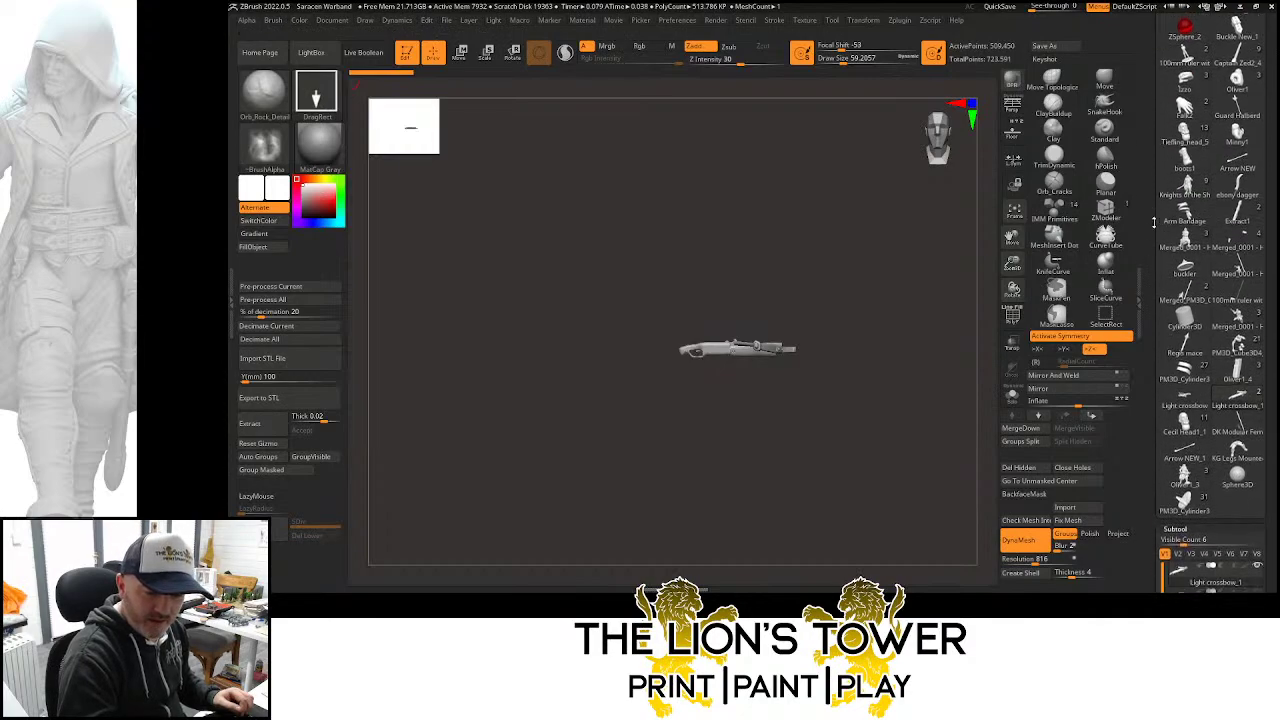
mouse_move(1248, 197)
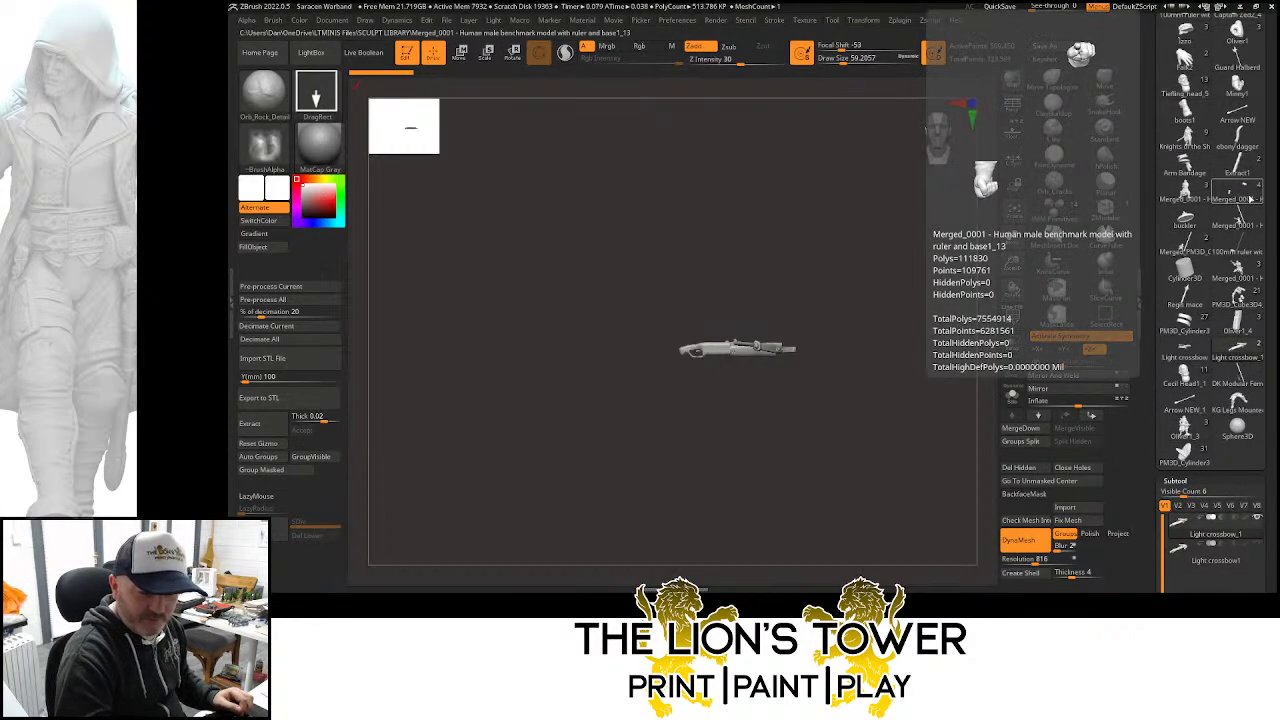
mouse_move(1245, 231)
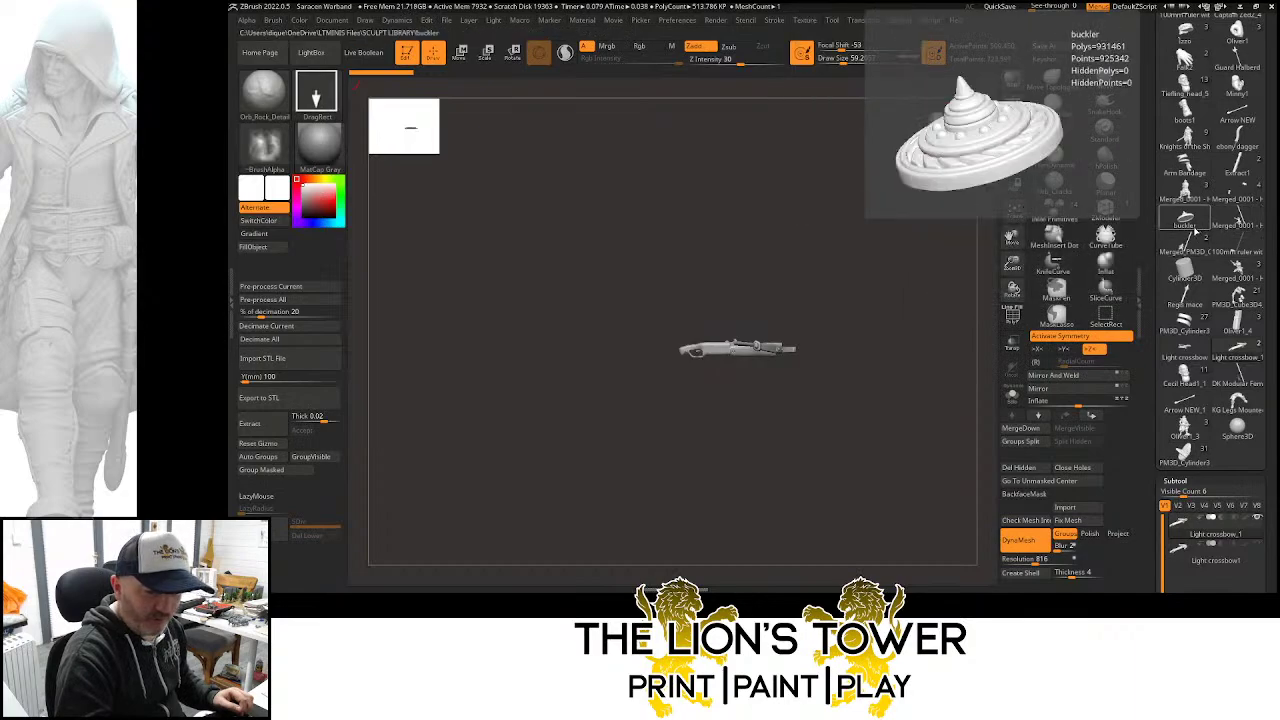
mouse_move(1220, 270)
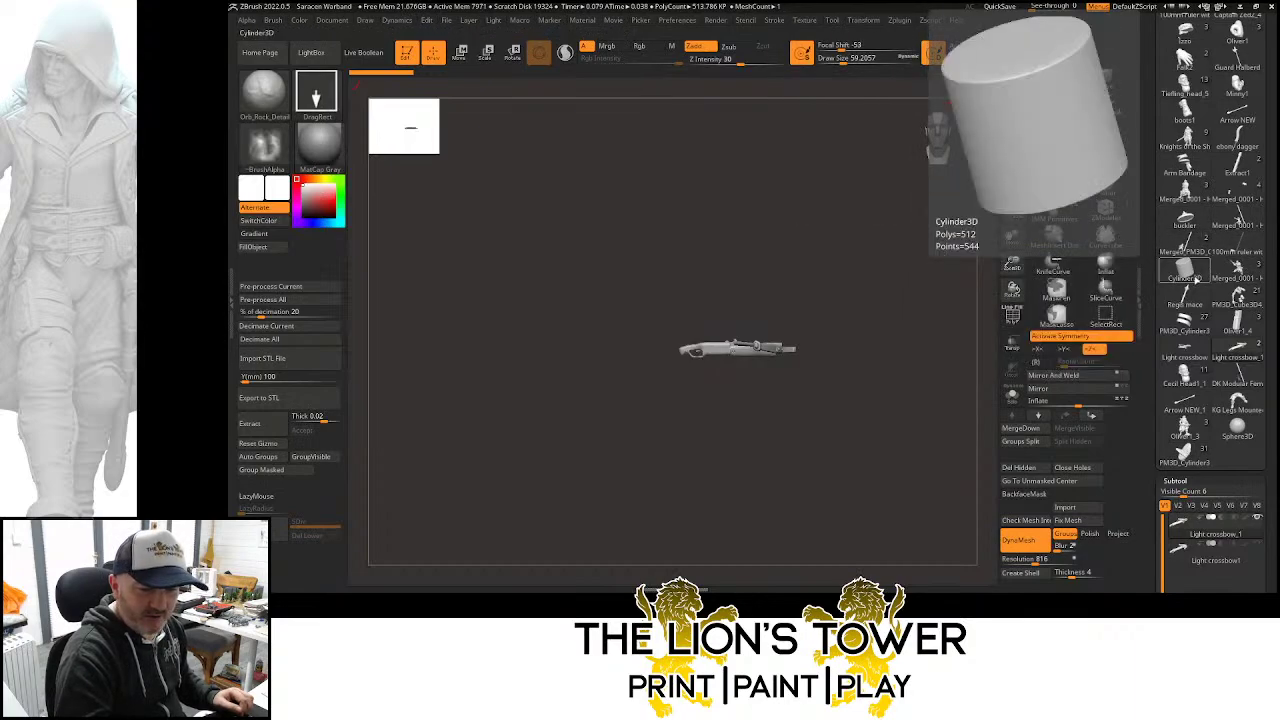
mouse_move(1240, 298)
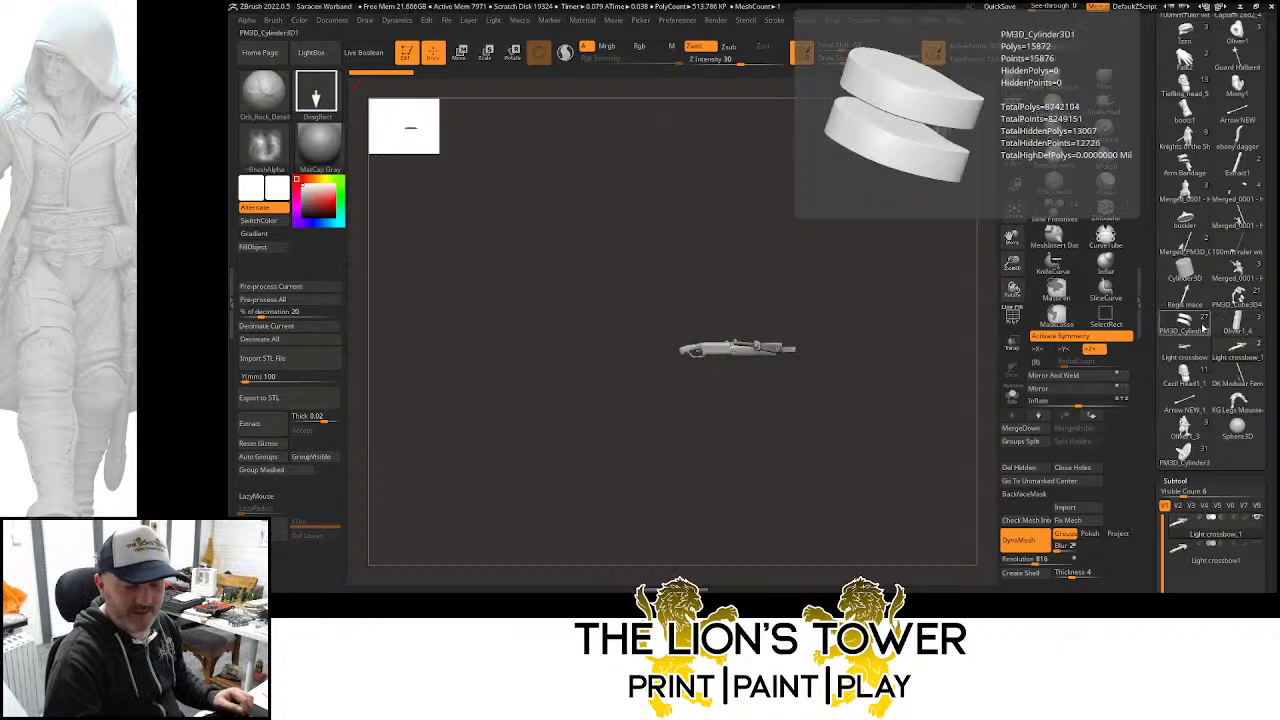
left_click_drag(1153, 360, 1153, 341)
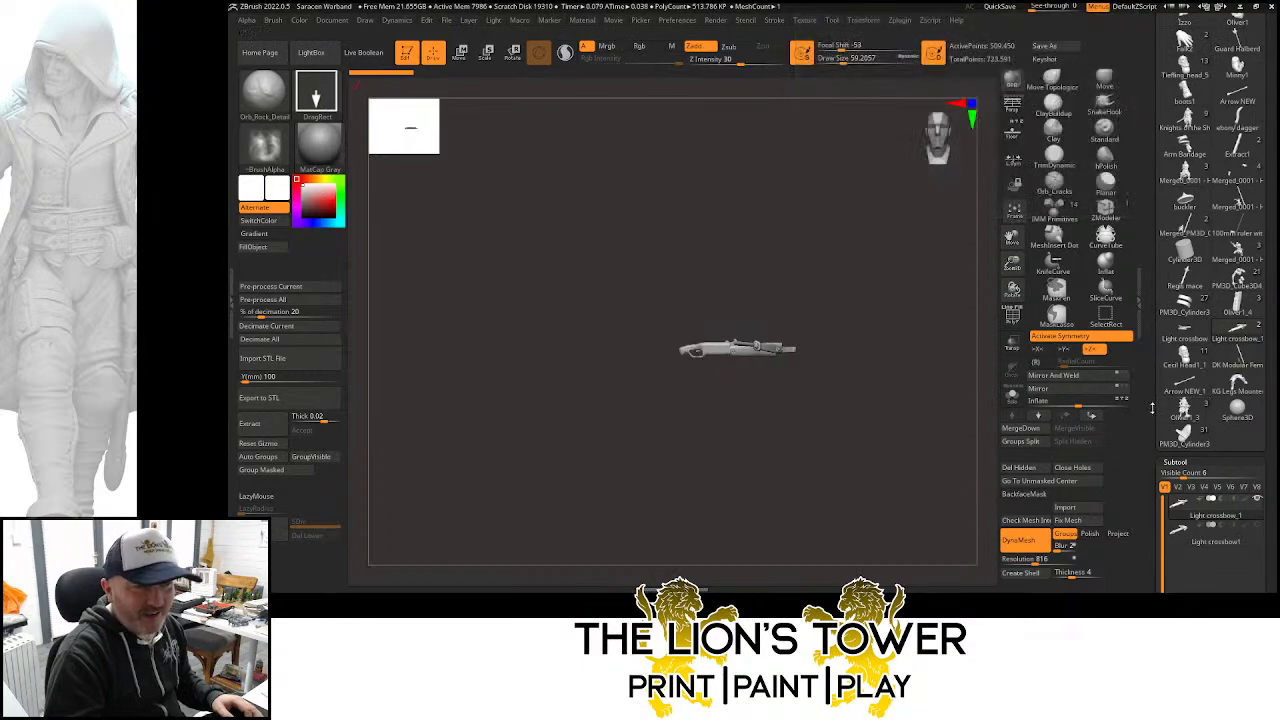
left_click_drag(1150, 412, 1149, 369)
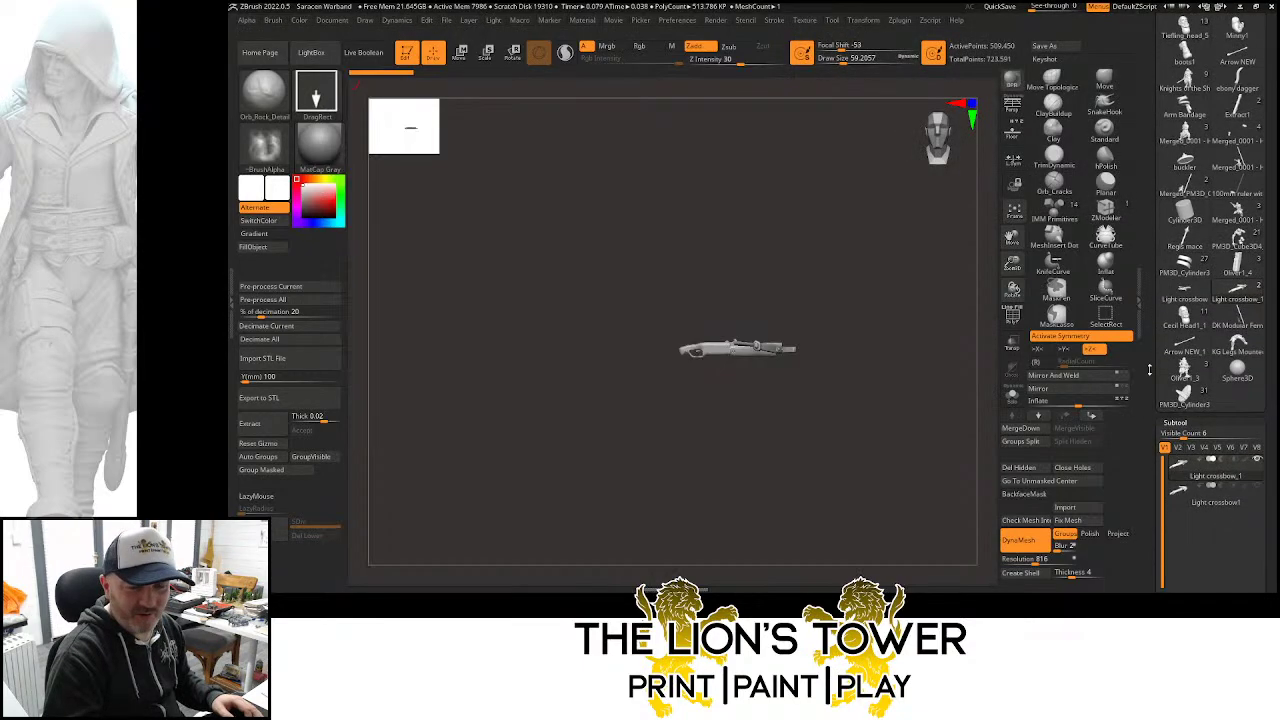
Look through the loaded tools, checking the figures, ruler, weapons and heads one after another
left_click(1238, 299)
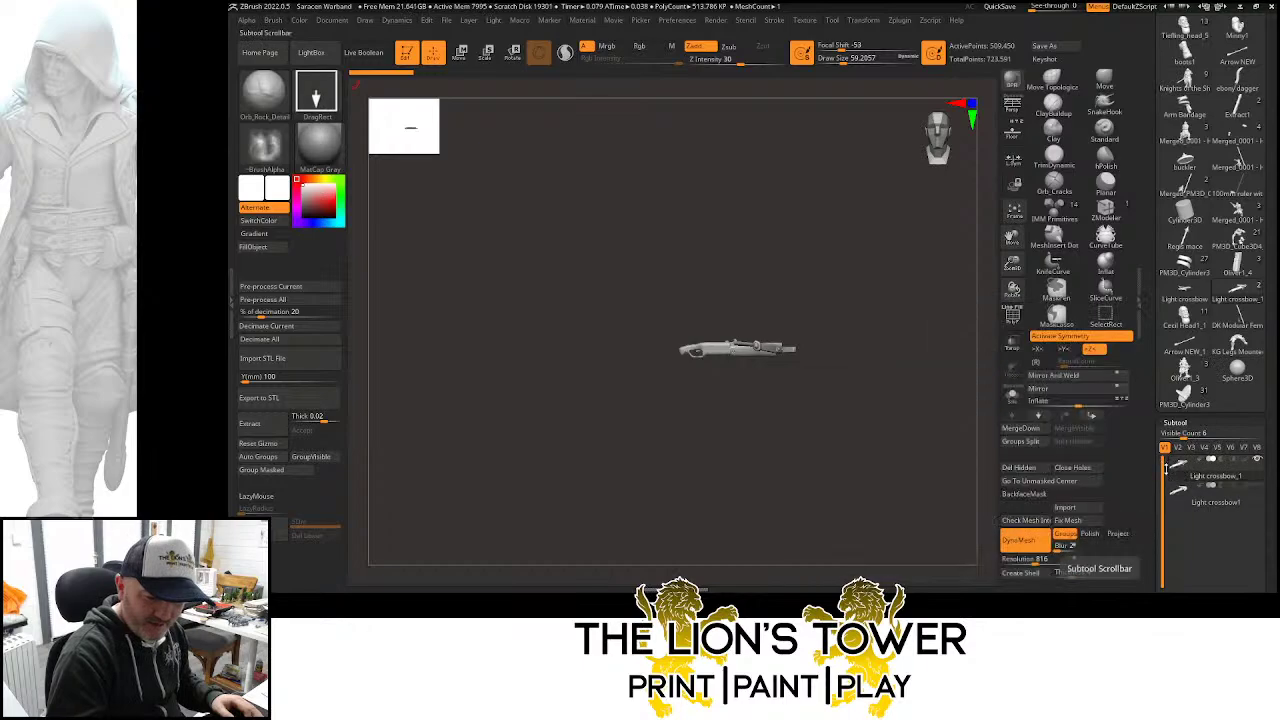
left_click(1241, 321)
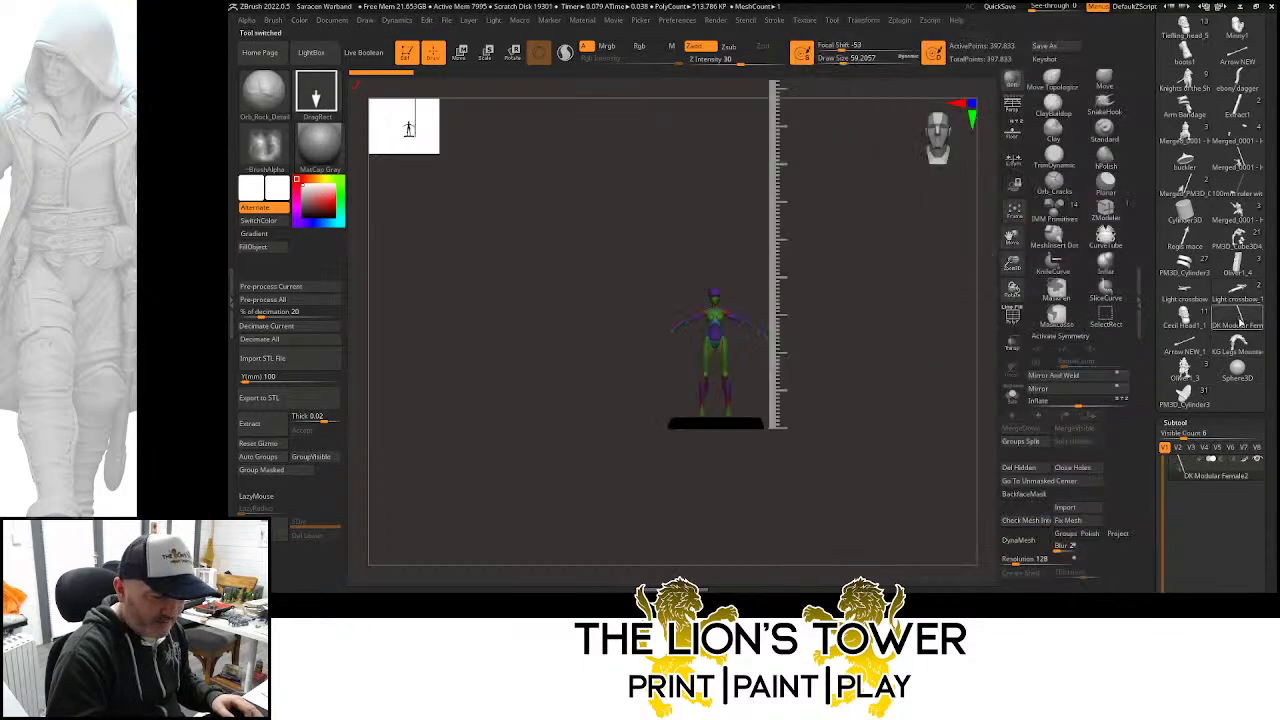
left_click(1194, 296)
left_click(1188, 243)
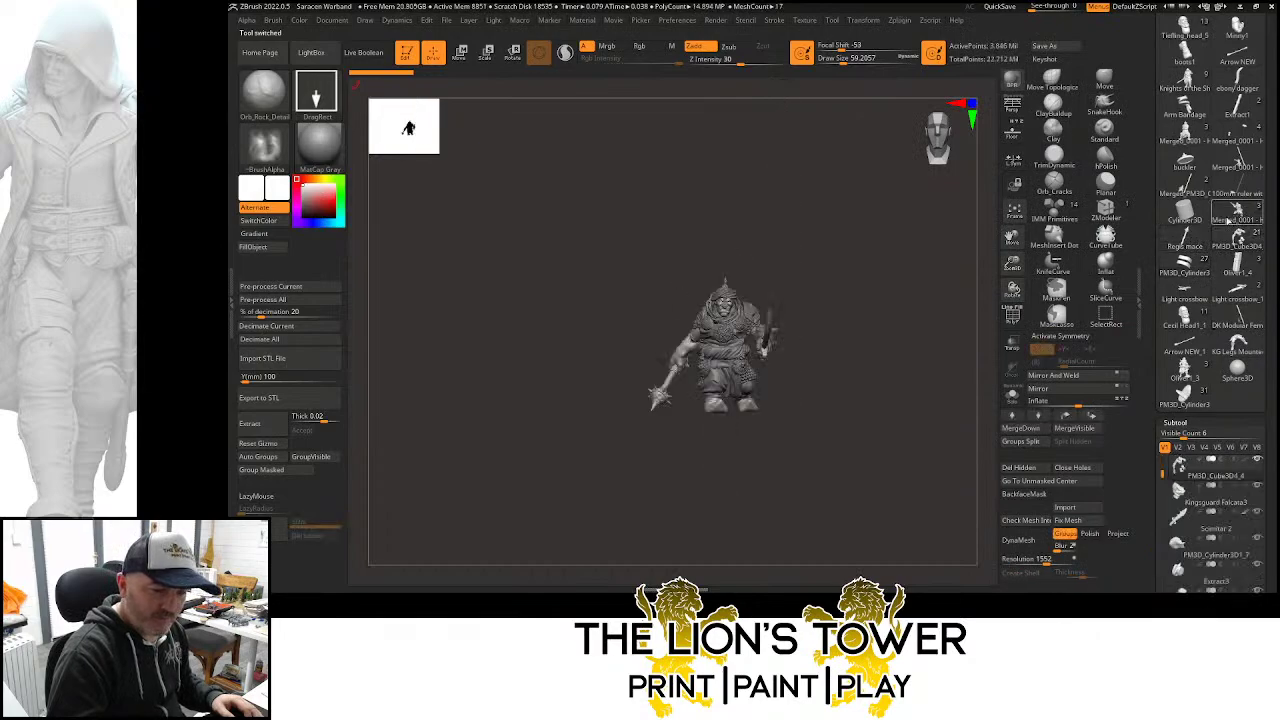
left_click(1193, 187)
left_click(1244, 189)
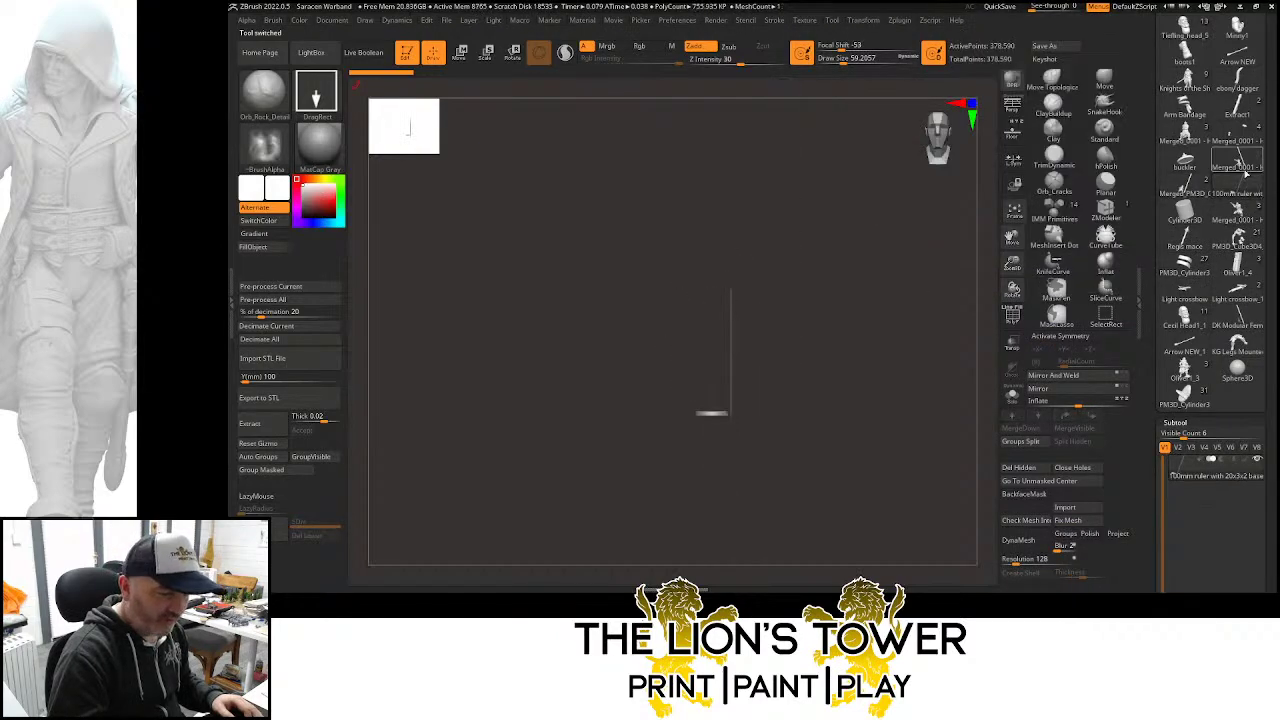
left_click(1237, 133)
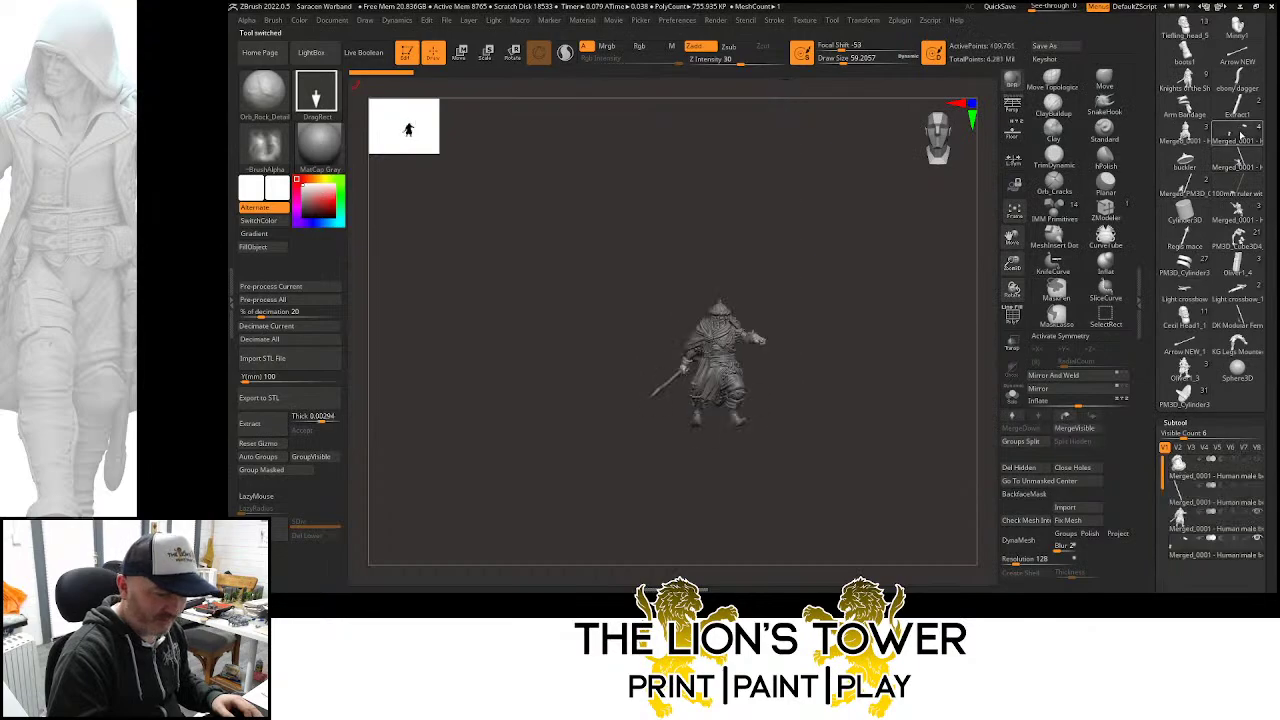
left_click(1238, 112)
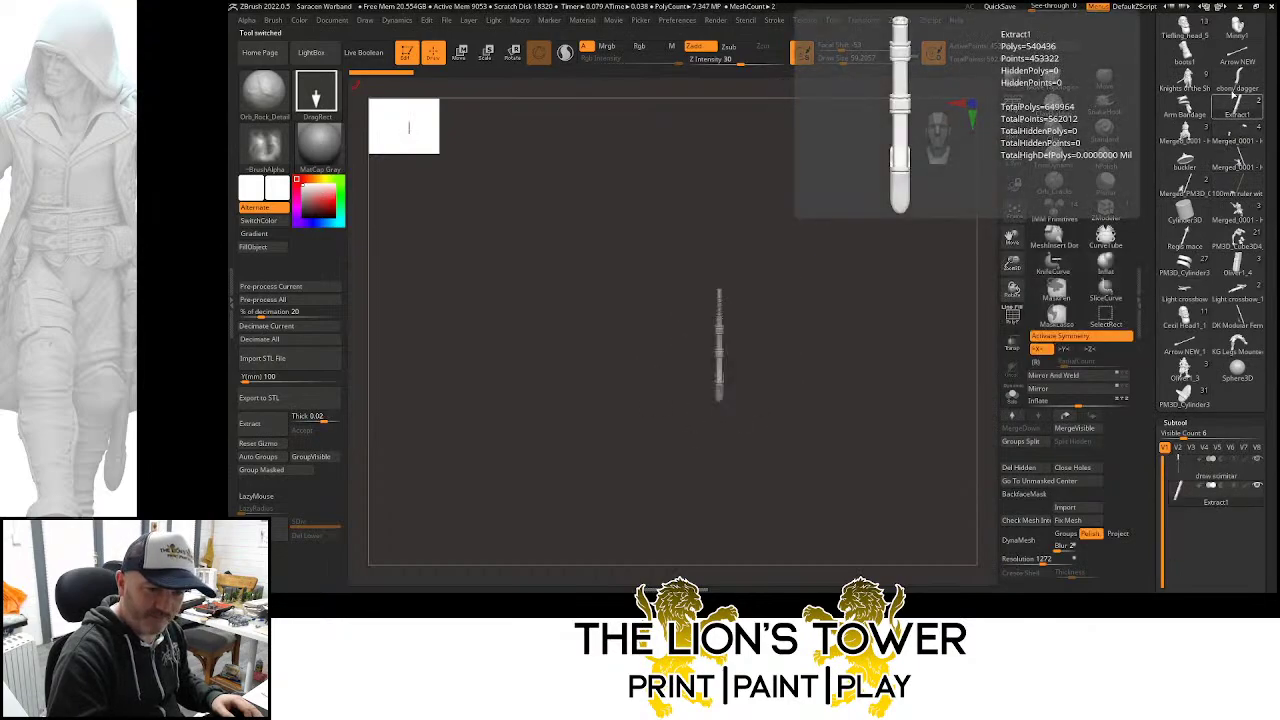
left_click(1185, 62)
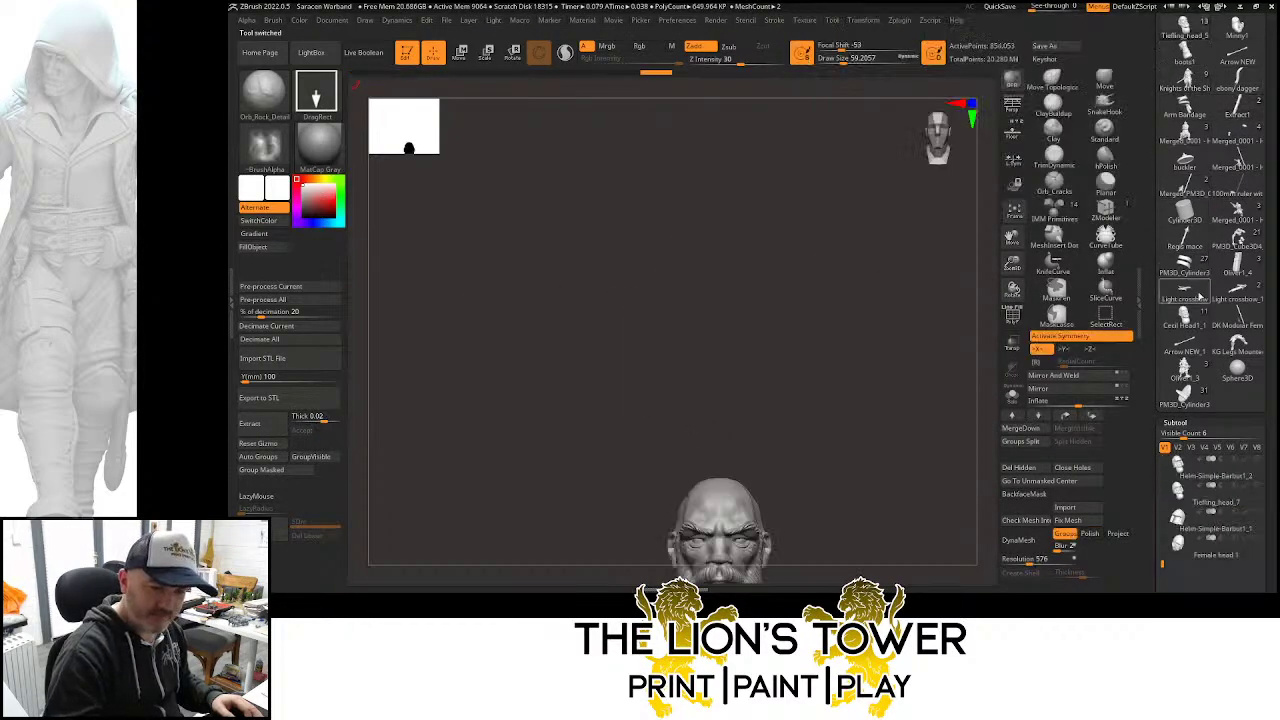
left_click(1190, 350)
left_click(1185, 370)
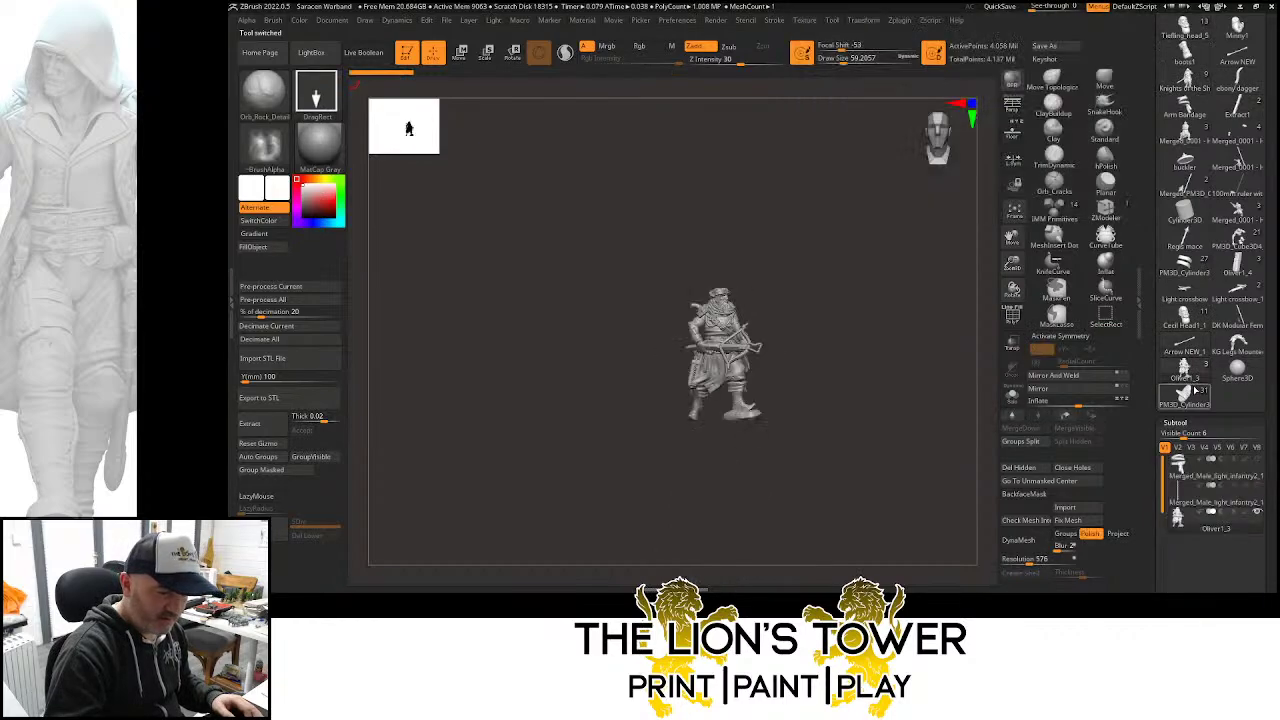
left_click(1188, 400)
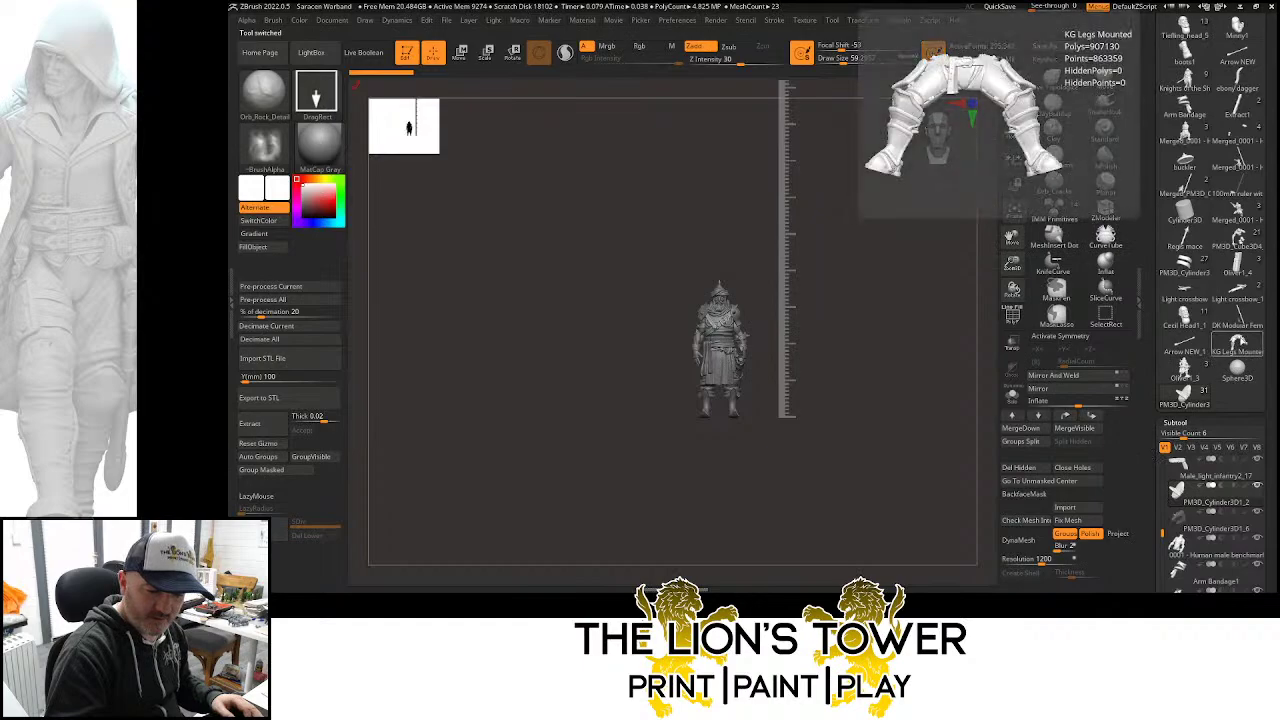
mouse_move(1237, 318)
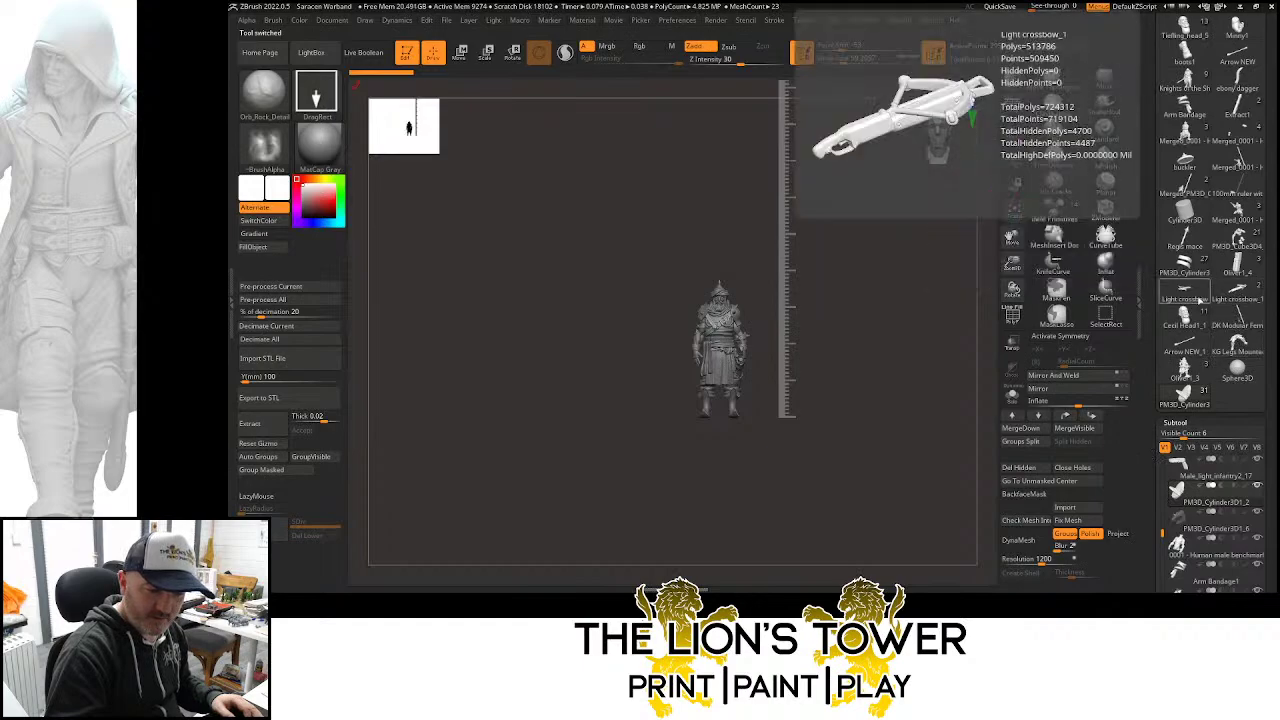
Switch to the Oliver1_4 tool and inspect the turbaned crossbow figure from the front and side, including a close-up
left_click_drag(1154, 311, 1154, 342)
left_click(1237, 298)
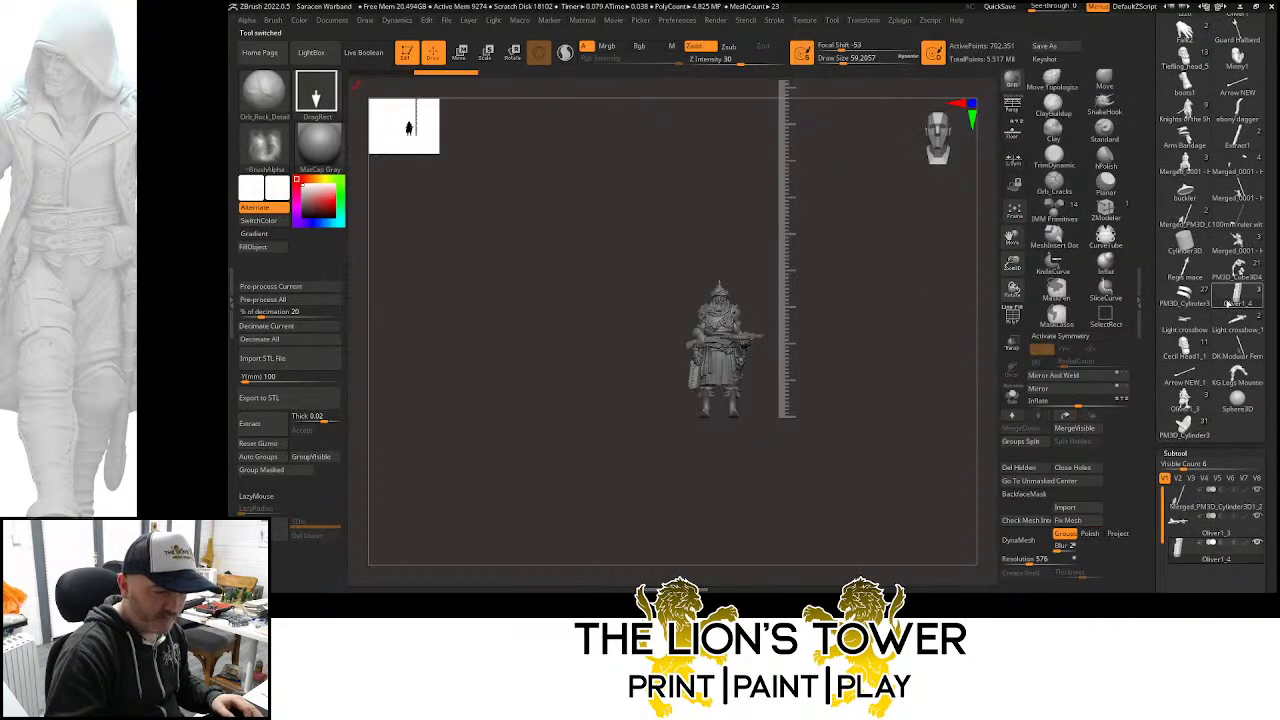
scroll(1146, 389, "down", 3)
left_click_drag(1146, 389, 1152, 303)
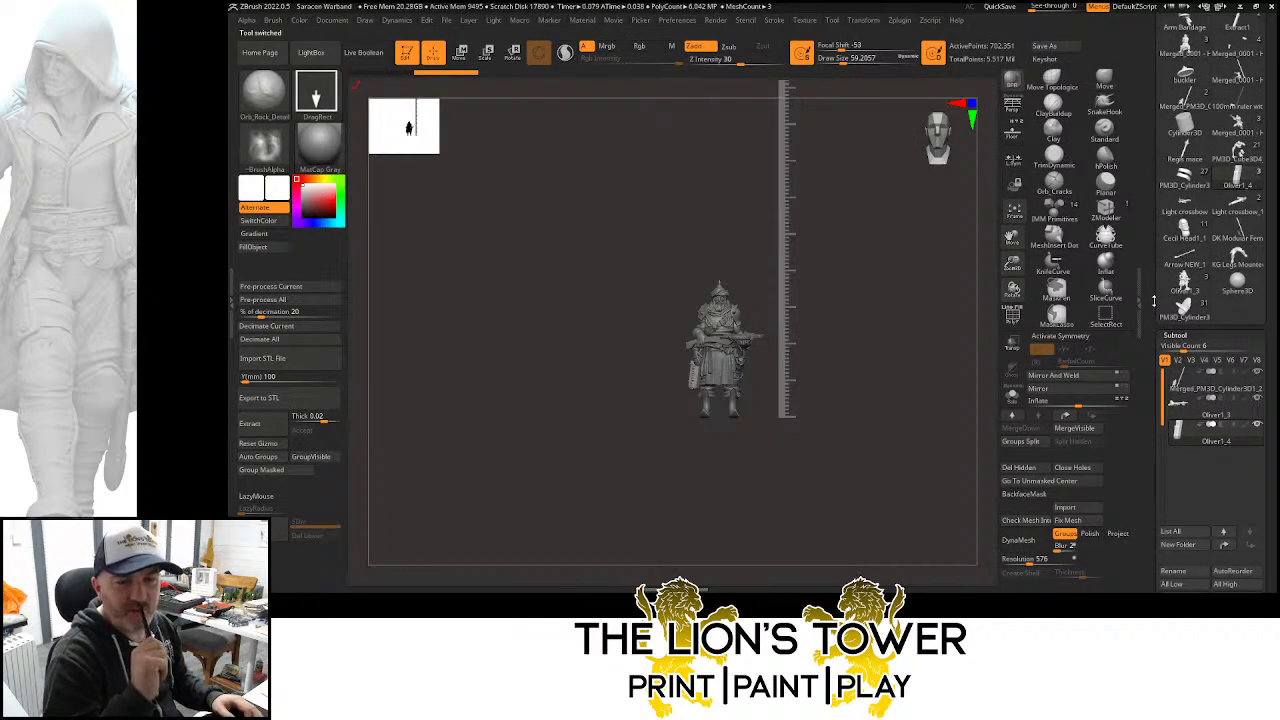
left_click_drag(1012, 262, 1012, 303)
left_click_drag(1012, 238, 1012, 274)
mouse_move(943, 338)
left_mouse_down("shift")
mouse_move(956, 352)
mouse_move(943, 346)
left_mouse_up("shift")
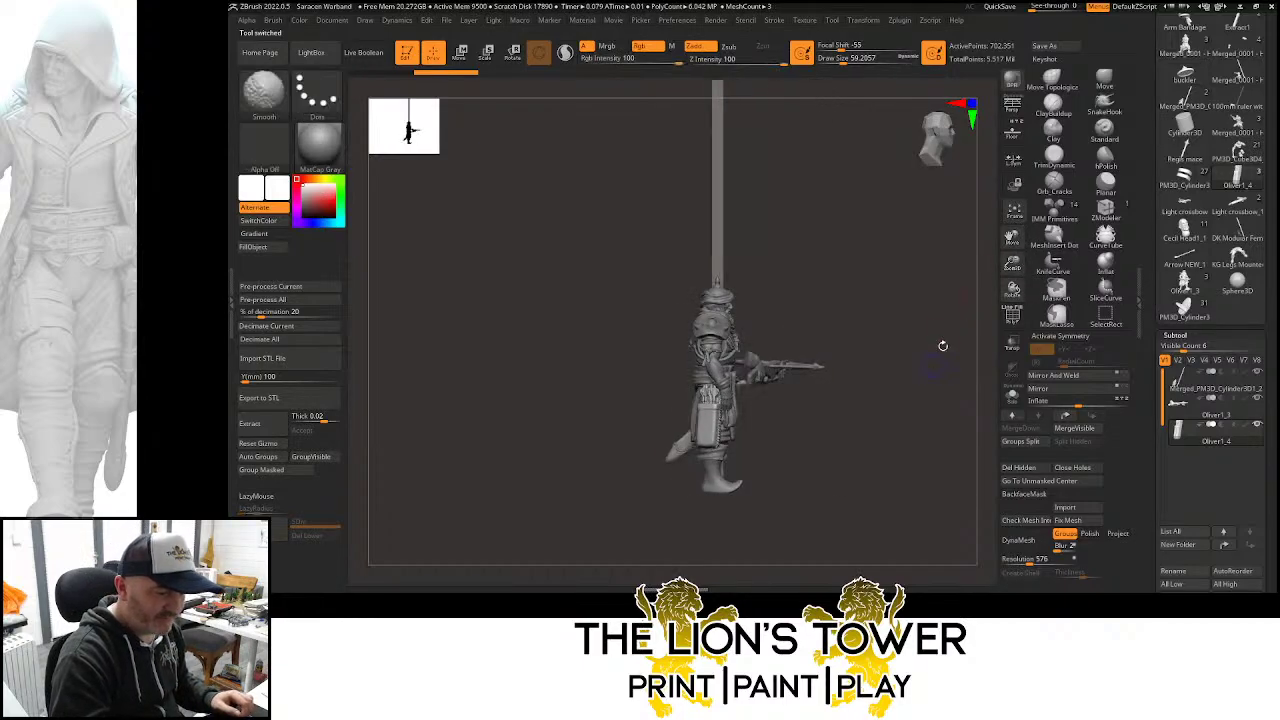
left_click_drag(1012, 262, 1022, 231)
mouse_move(966, 376)
left_mouse_down()
mouse_move(974, 391)
mouse_move(923, 355)
left_mouse_up()
left_click_drag(1012, 264, 963, 289)
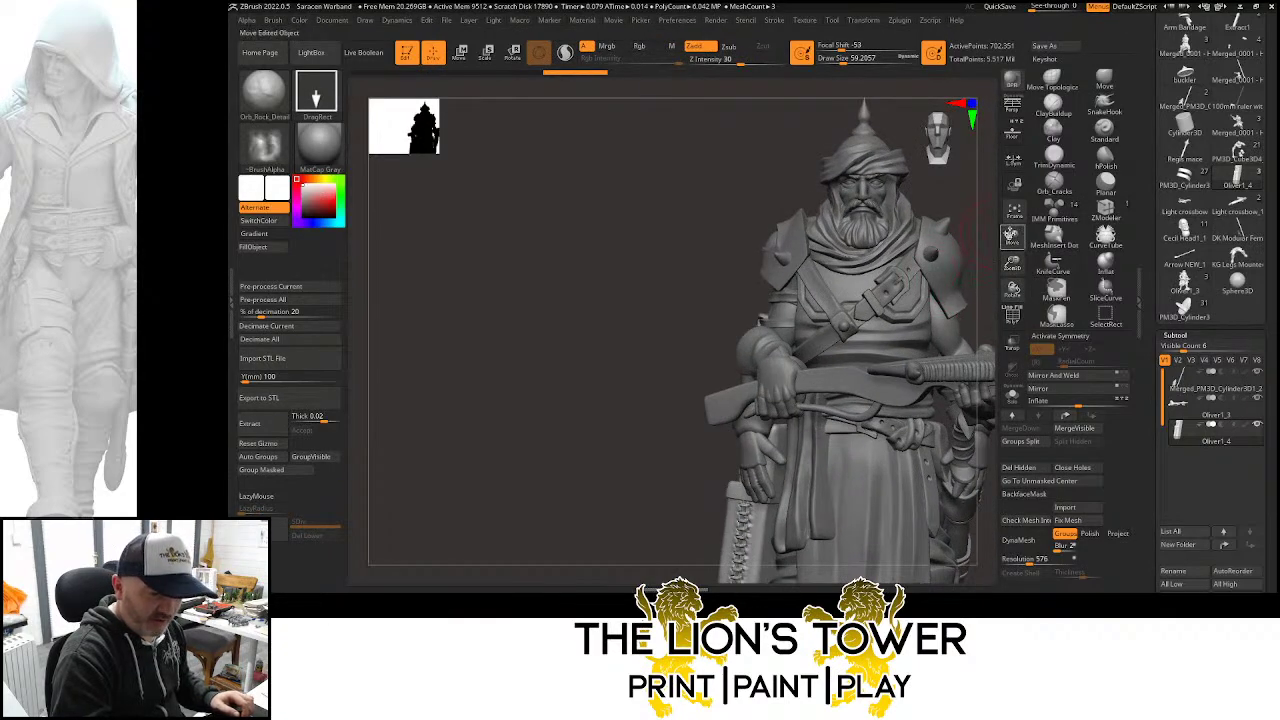
left_click_drag(1012, 238, 1004, 322)
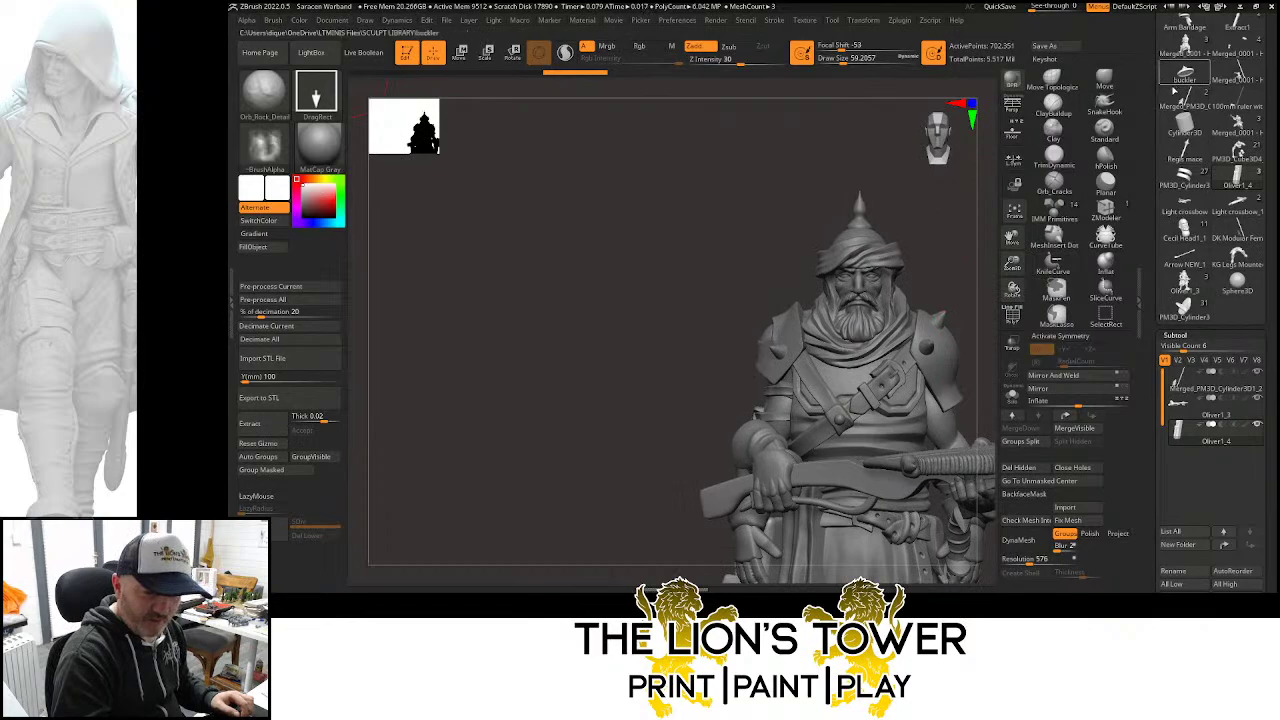
Check the Tiefling_head_5 tool, then switch to the Cecil Head1_1 tool and isolate its active head
scroll(1190, 222, "up", 5)
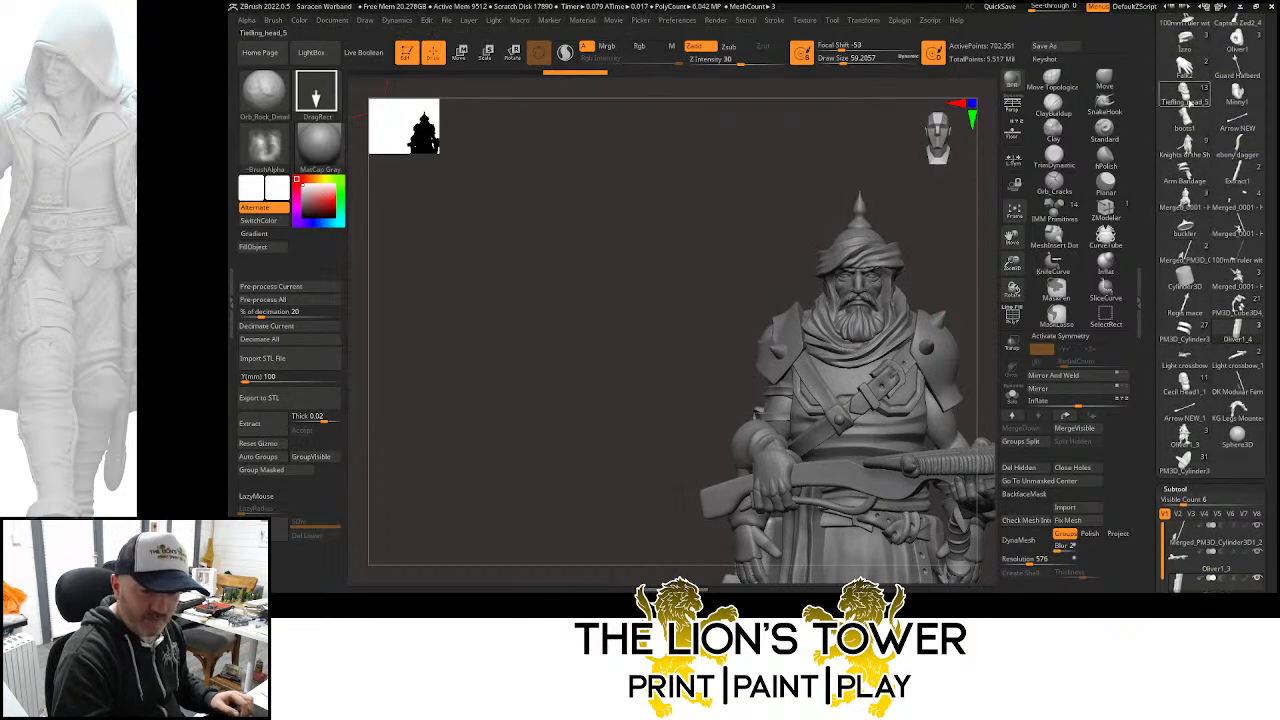
left_click(1186, 94)
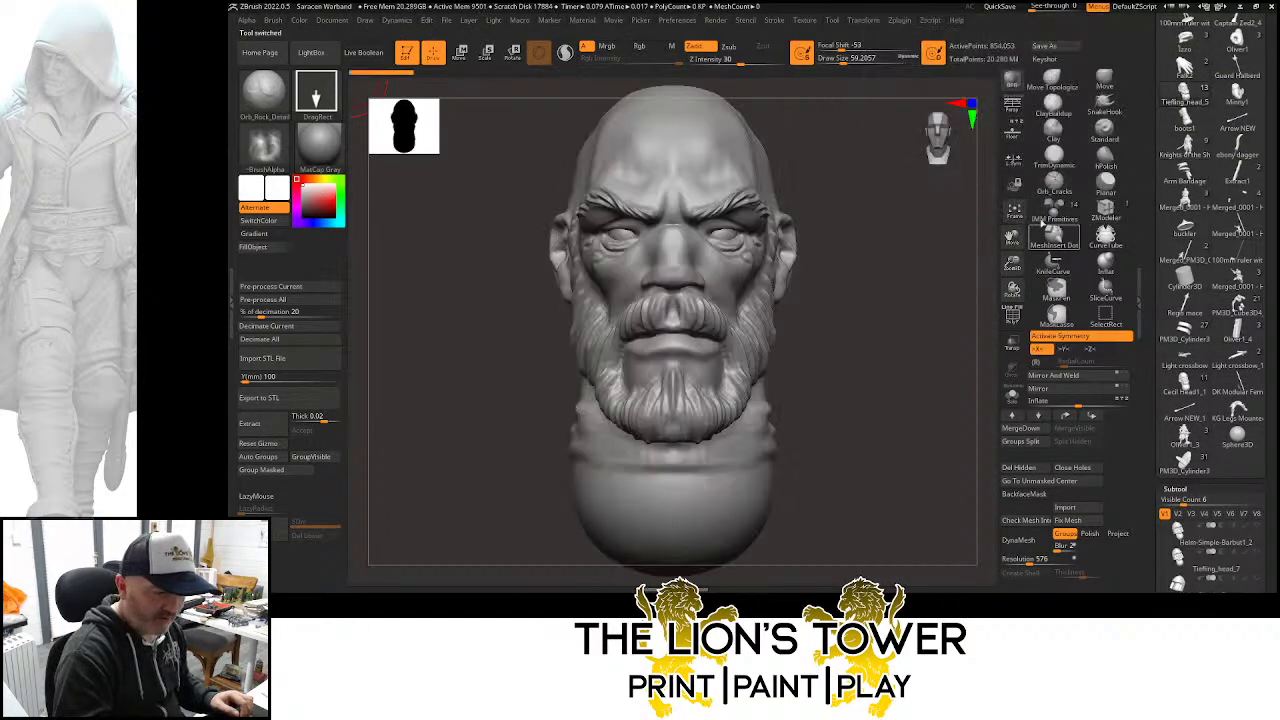
scroll(1142, 530, "down", 3)
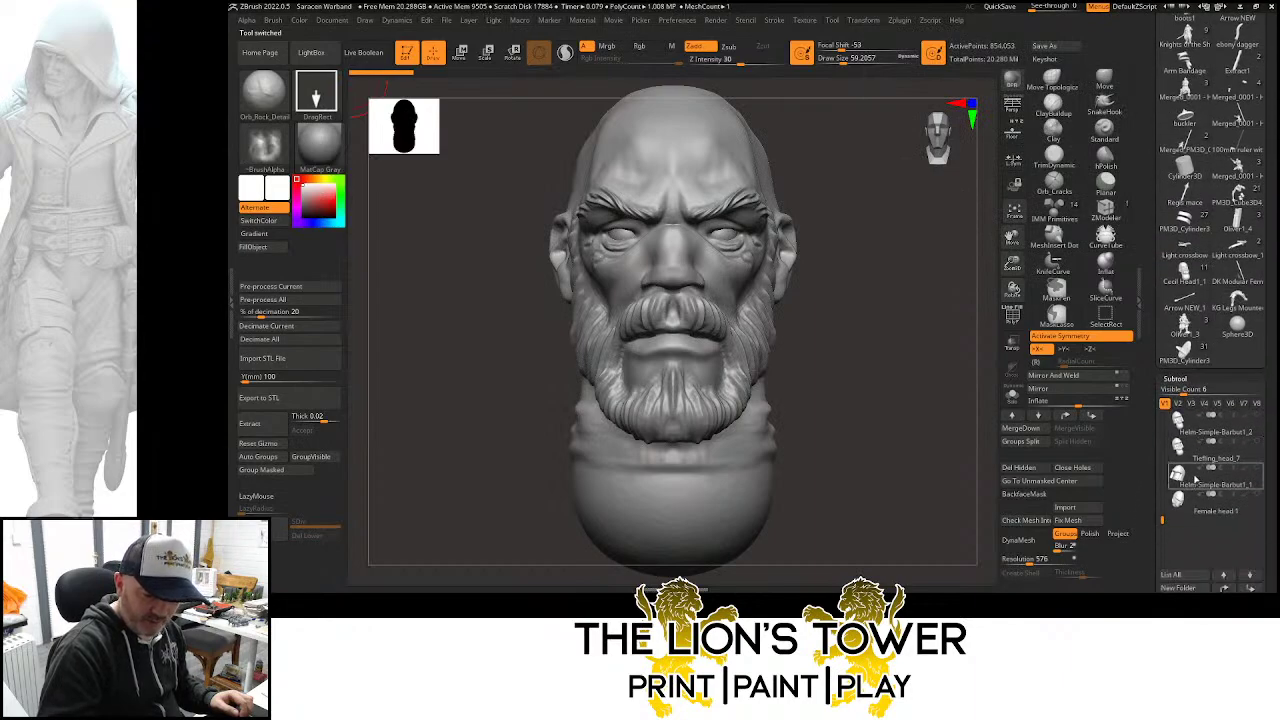
left_click(1186, 278)
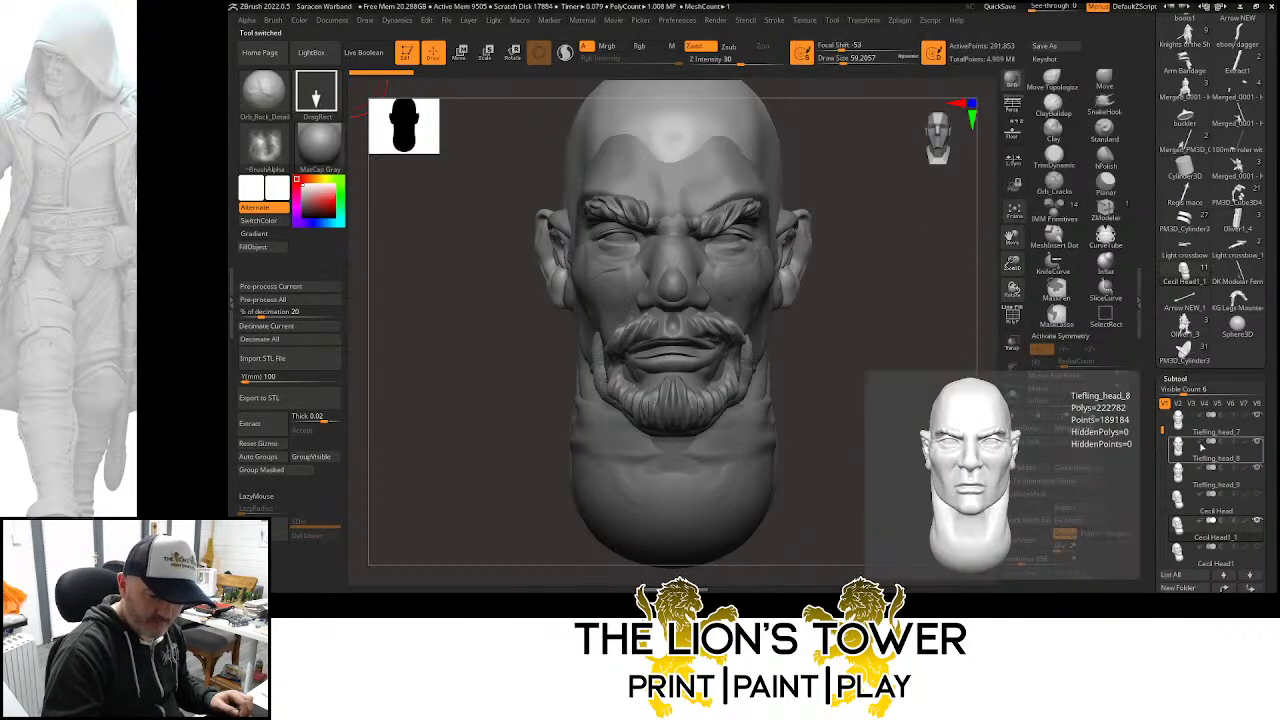
left_click(1012, 396)
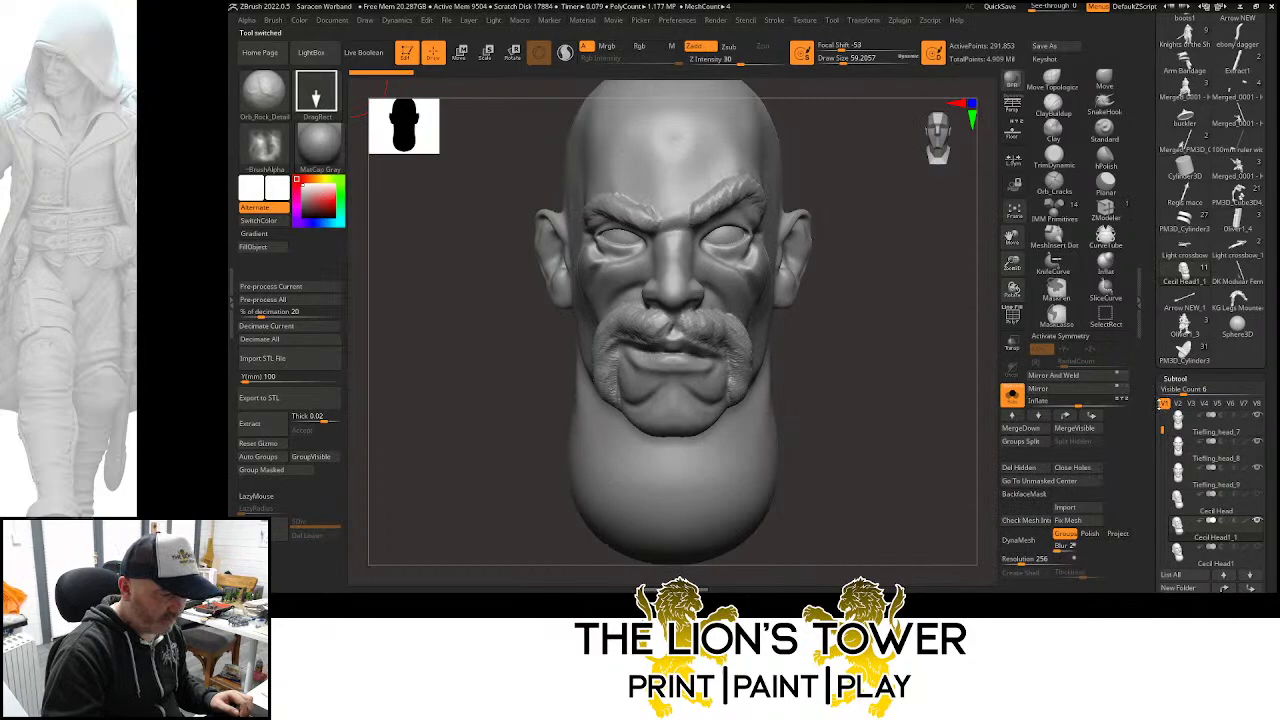
Compare the Tiefling and Cecil heads in isolation, then select and copy the snarling Cecil Head1 subtool
left_click(1195, 462)
left_click(1183, 482)
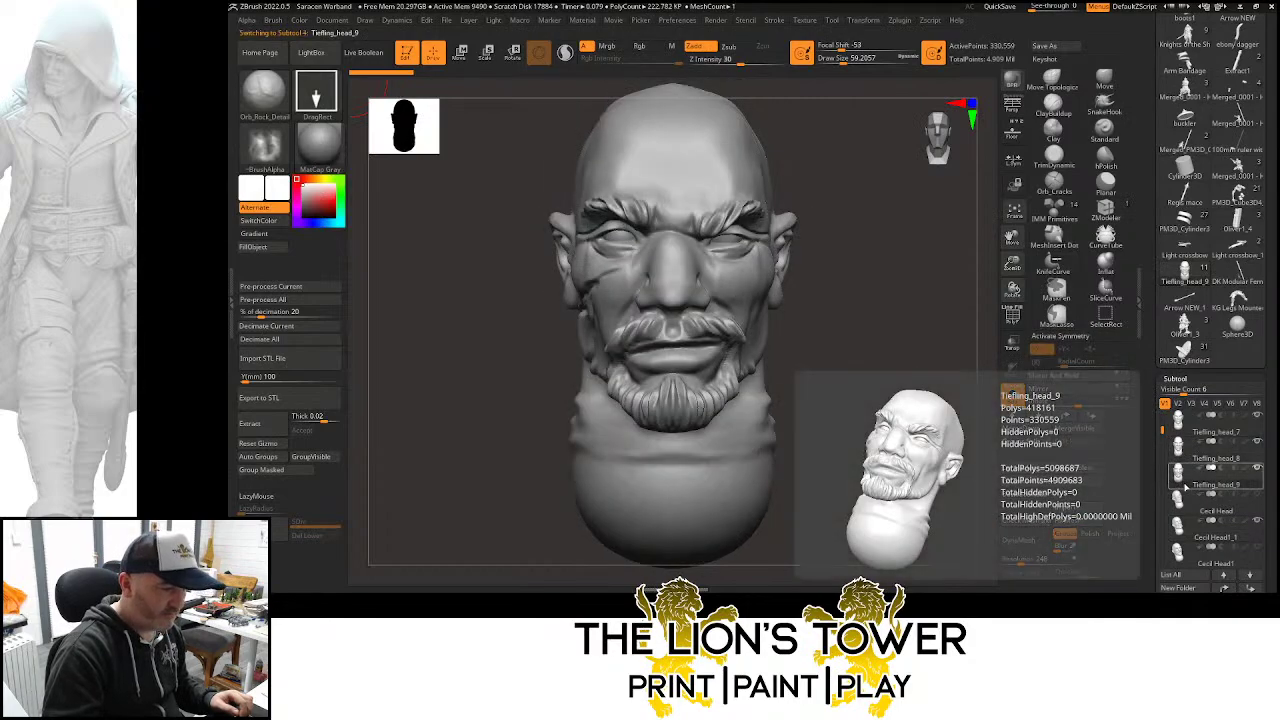
left_click(1182, 505)
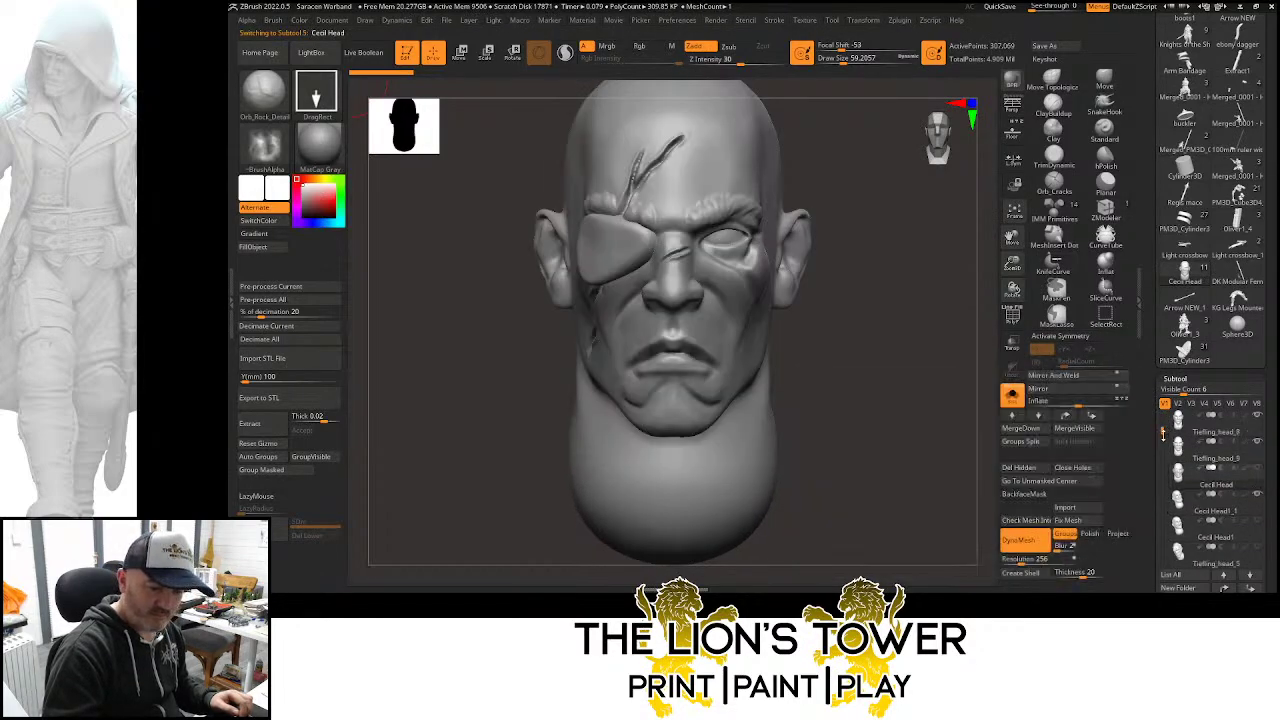
scroll(1177, 500, "down", 1)
left_click(1179, 503)
scroll(1178, 505, "down", 1)
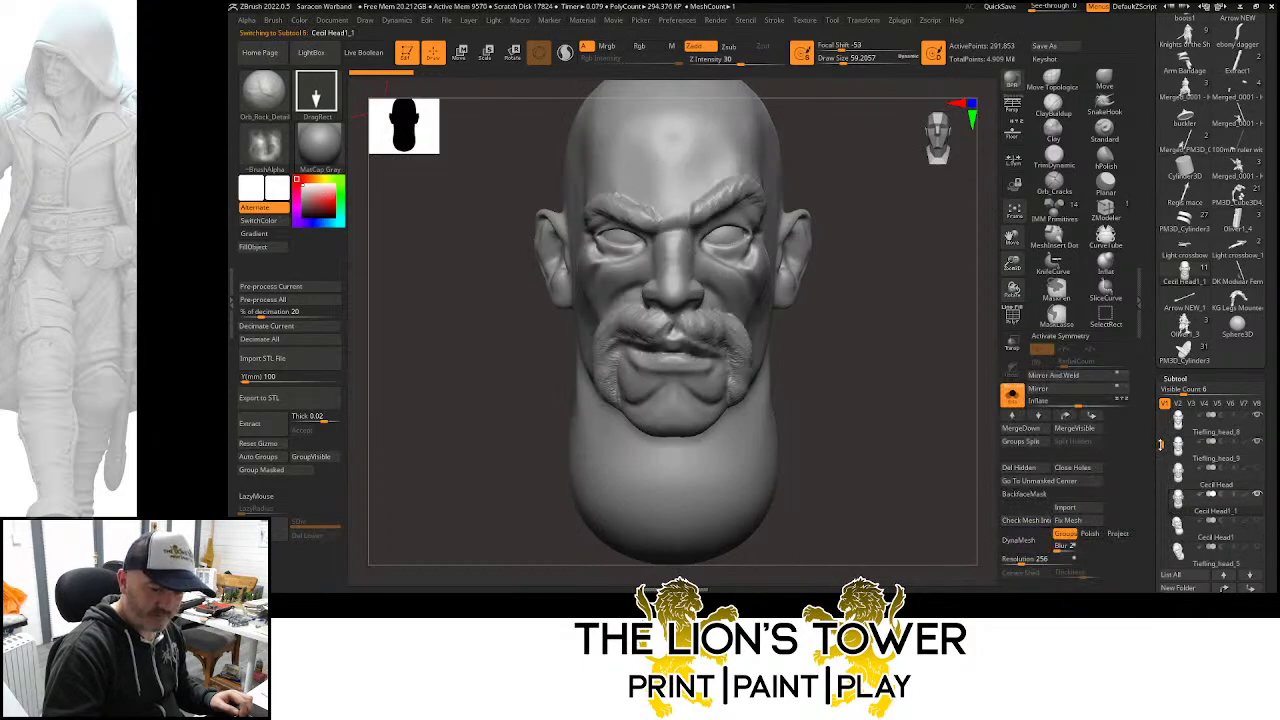
left_click(1178, 518)
left_click(1179, 492)
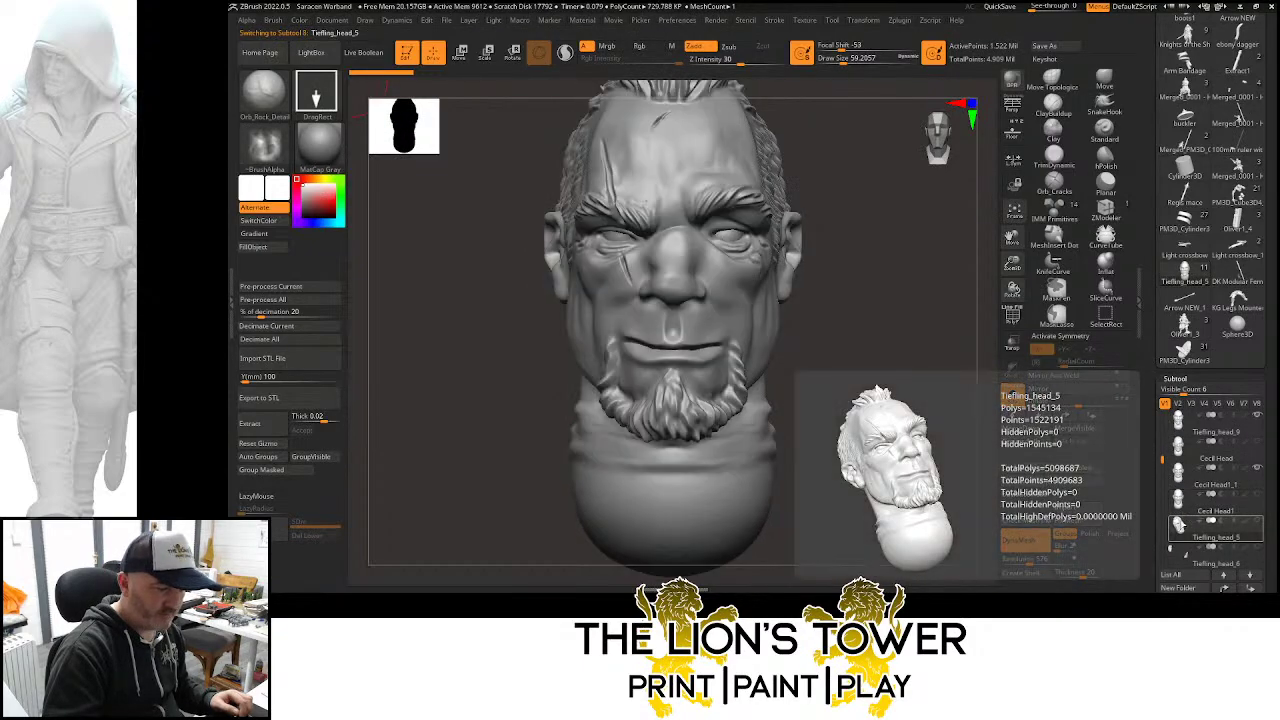
left_click(1179, 507)
mouse_move(1177, 502)
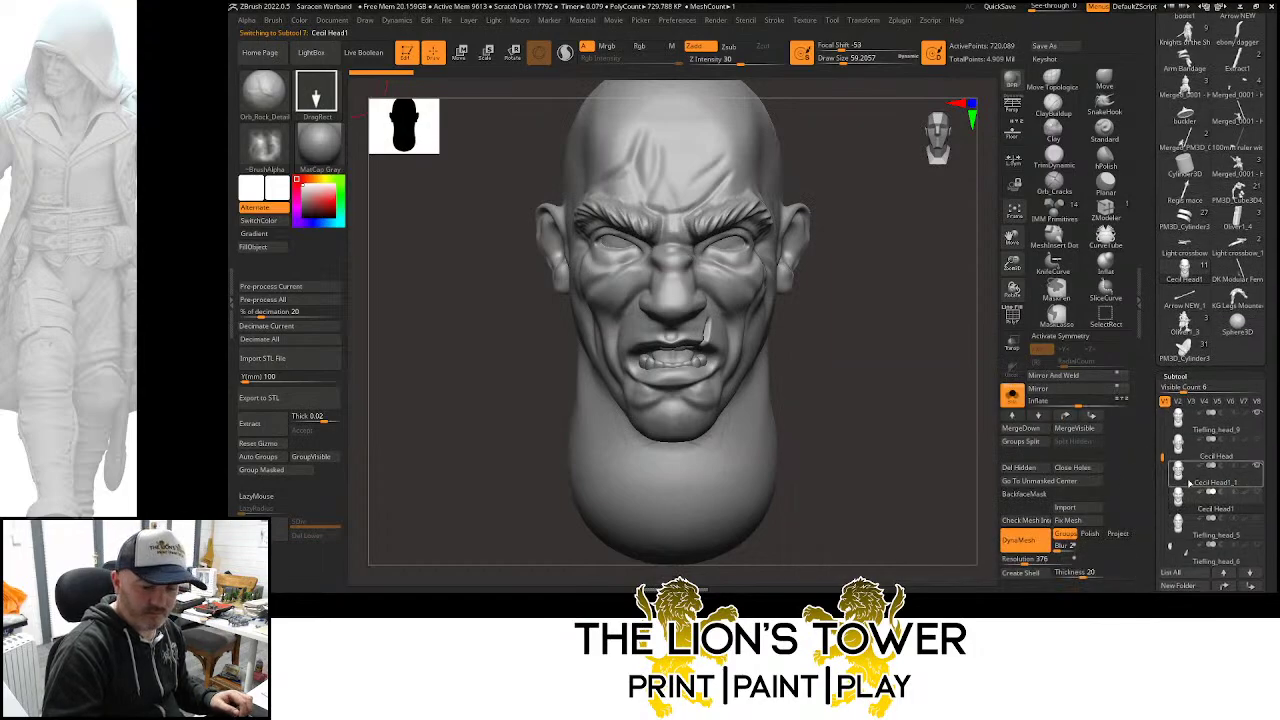
scroll(1155, 483, "down", 3)
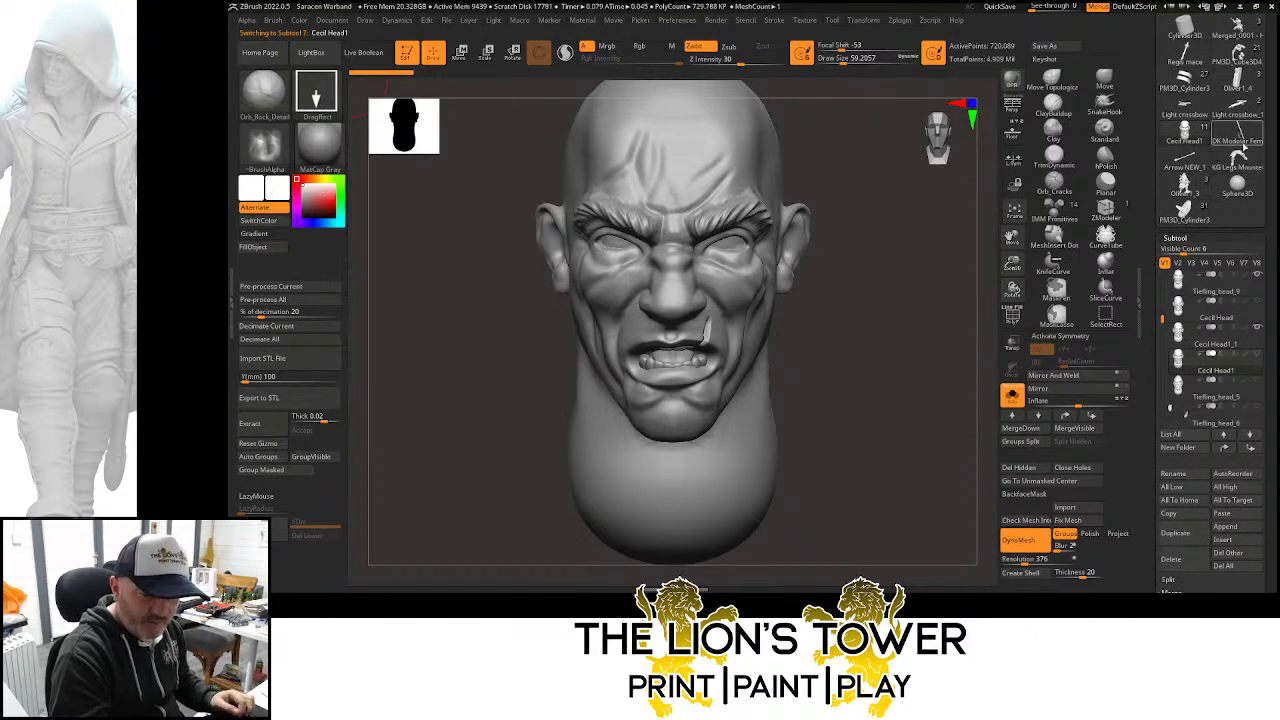
Return to the Oliver1_4 tool, turn Solo off and paste the copied Cecil head as a new subtool
left_click(1245, 92)
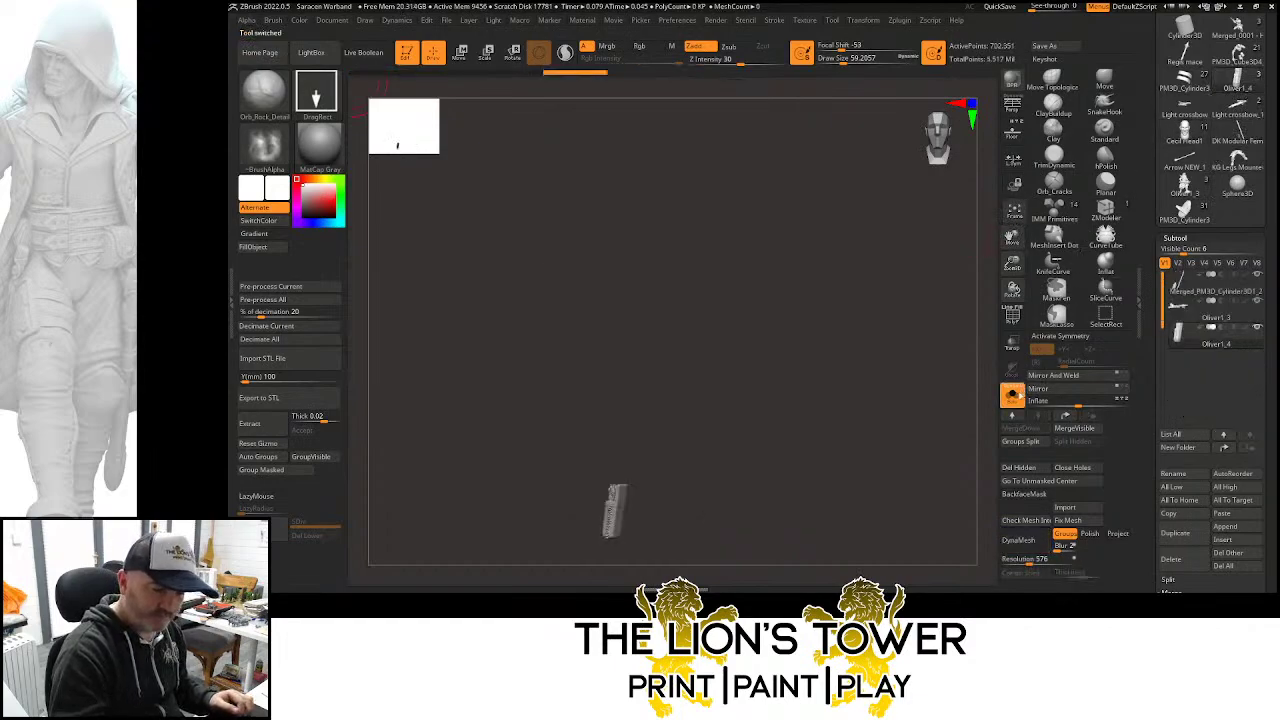
left_click(1013, 395)
left_click_drag(1014, 264, 1017, 281)
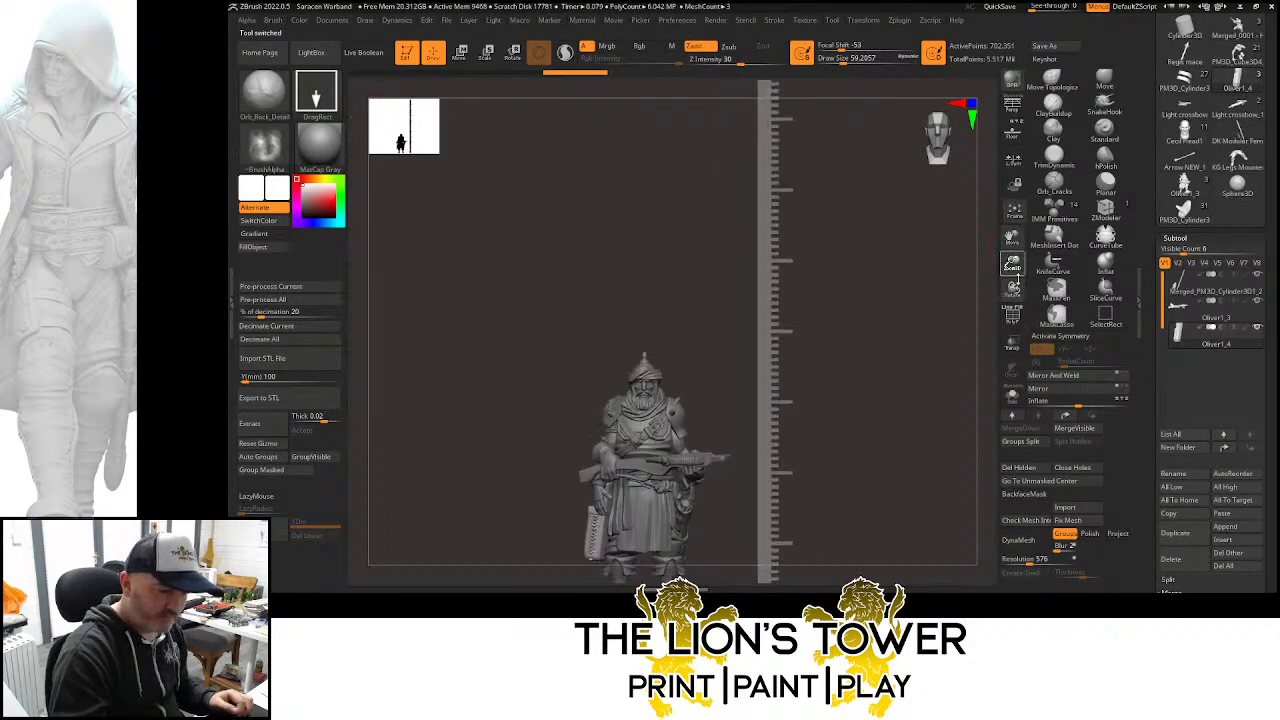
left_click(1230, 513)
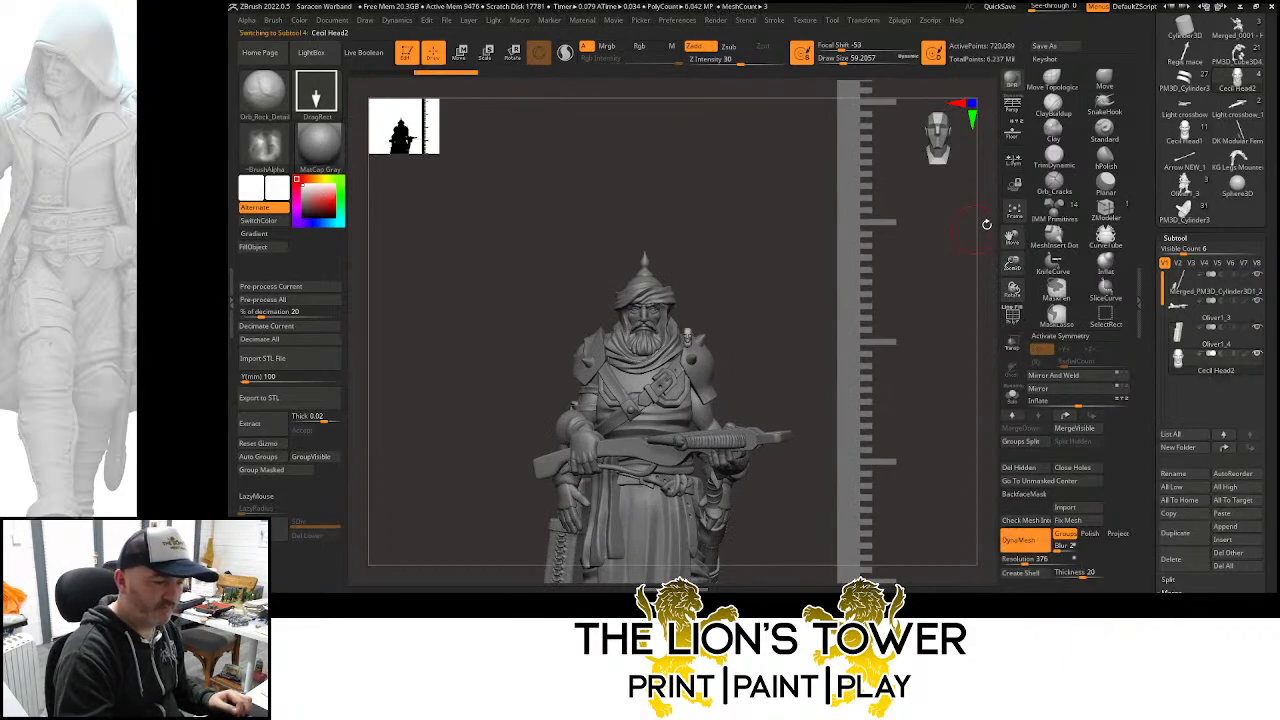
Set up the Scale gizmo on the pasted Cecil head, moving it to the unmasked center and resetting its orientation
left_click(490, 51)
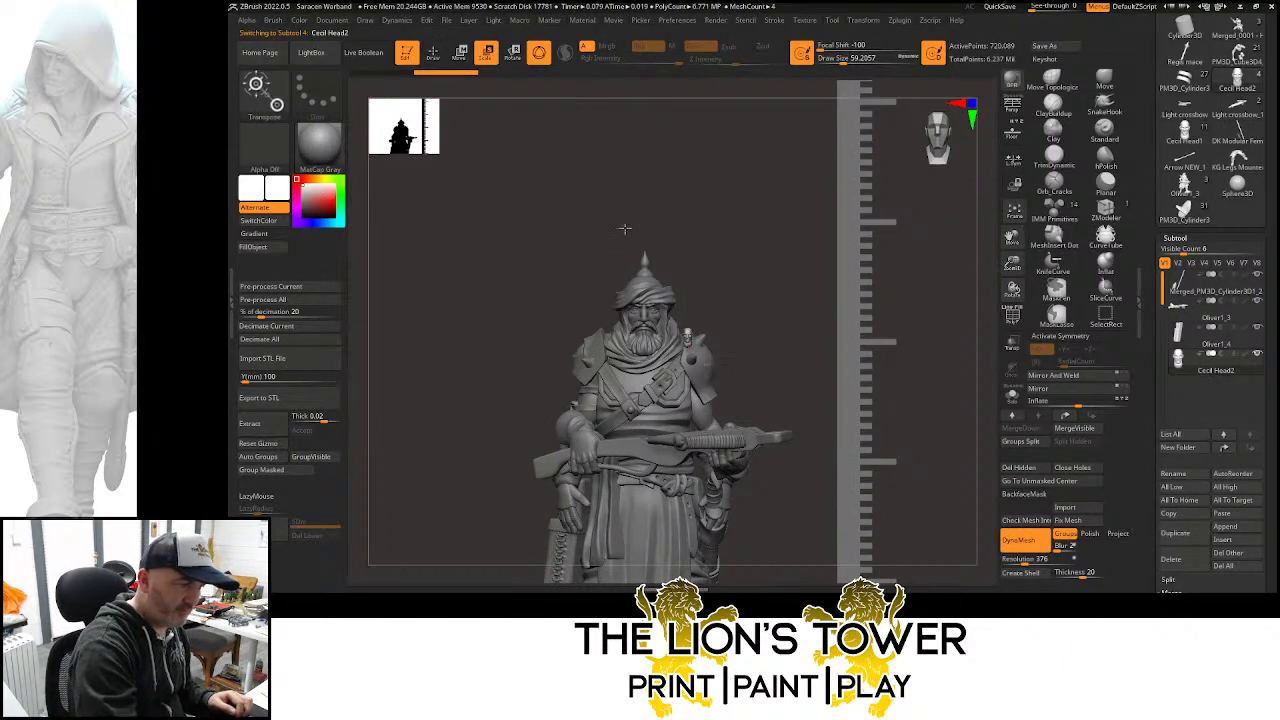
left_click(1040, 481)
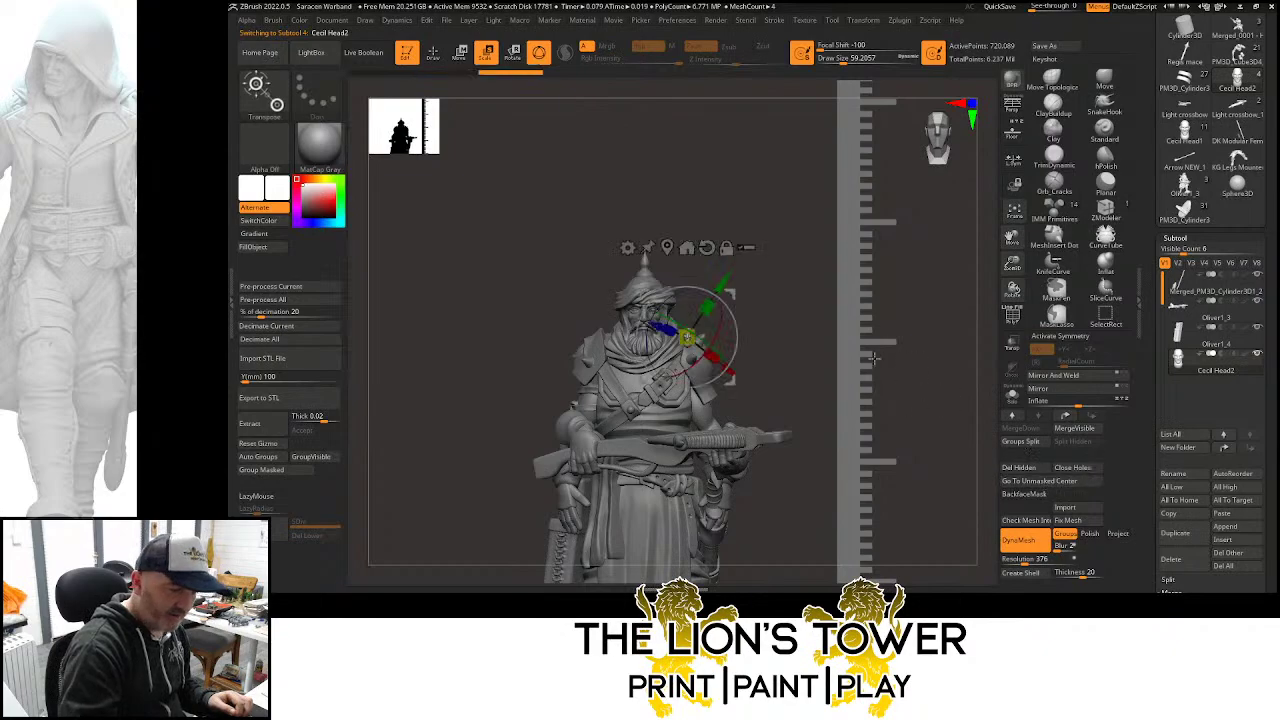
left_click(707, 247, "alt")
left_click_drag(1013, 257, 1015, 268)
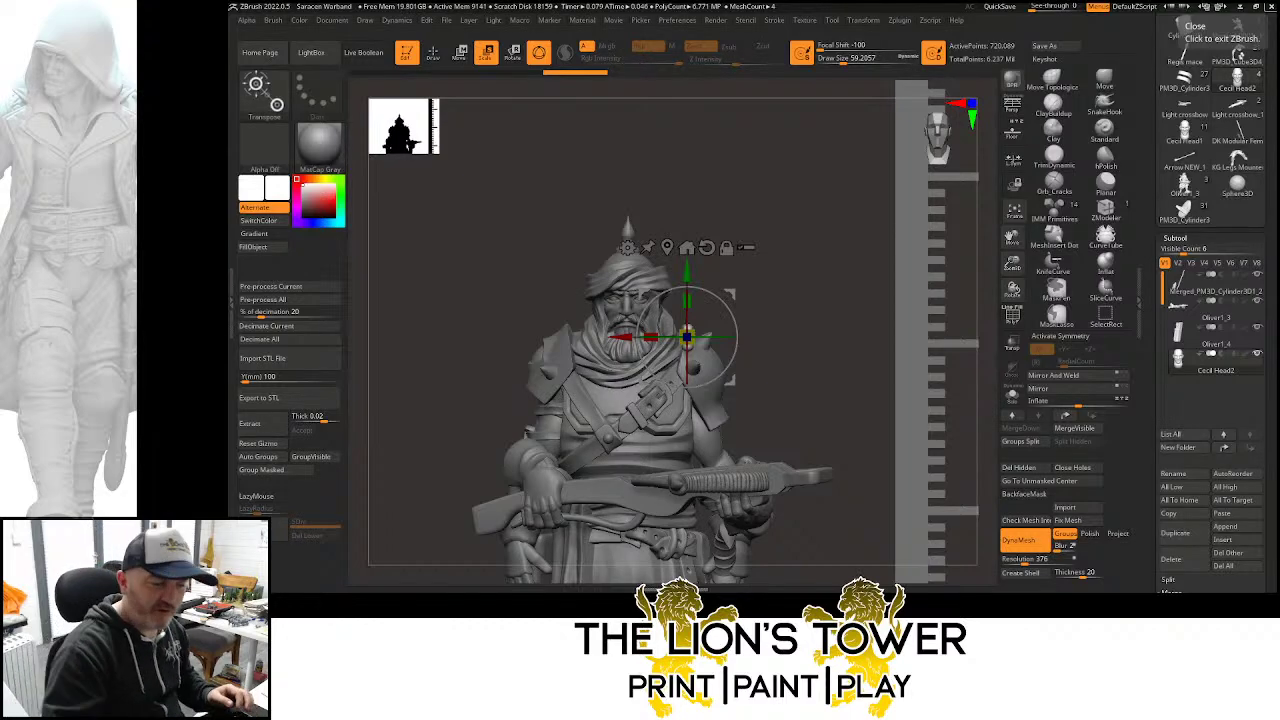
left_click(1012, 213)
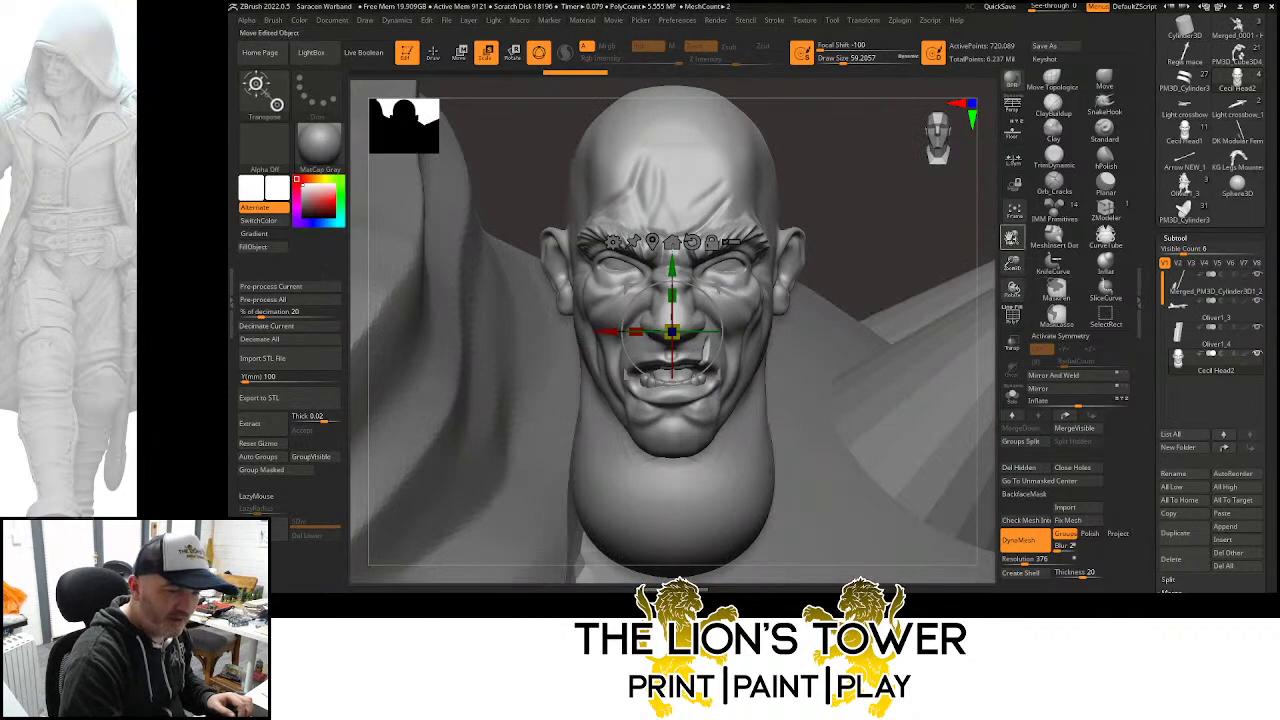
left_click(1012, 215)
left_click(1013, 213)
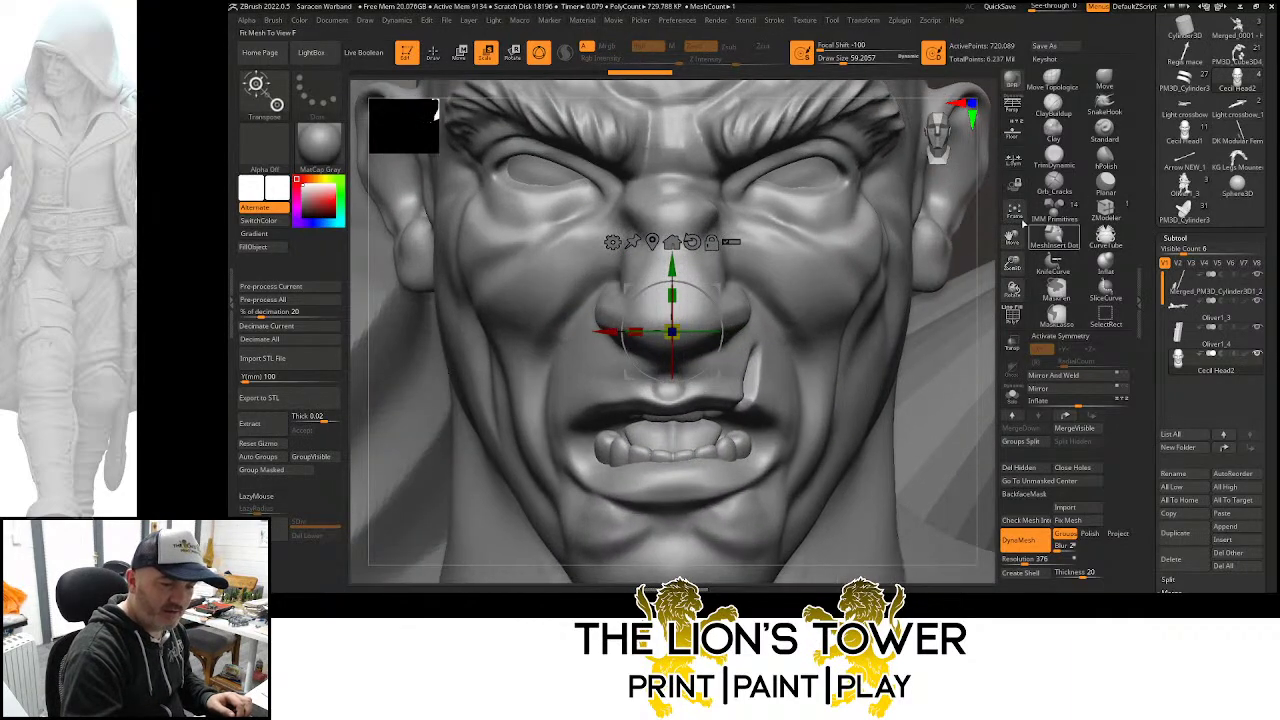
left_click(1013, 214)
left_click(1012, 216)
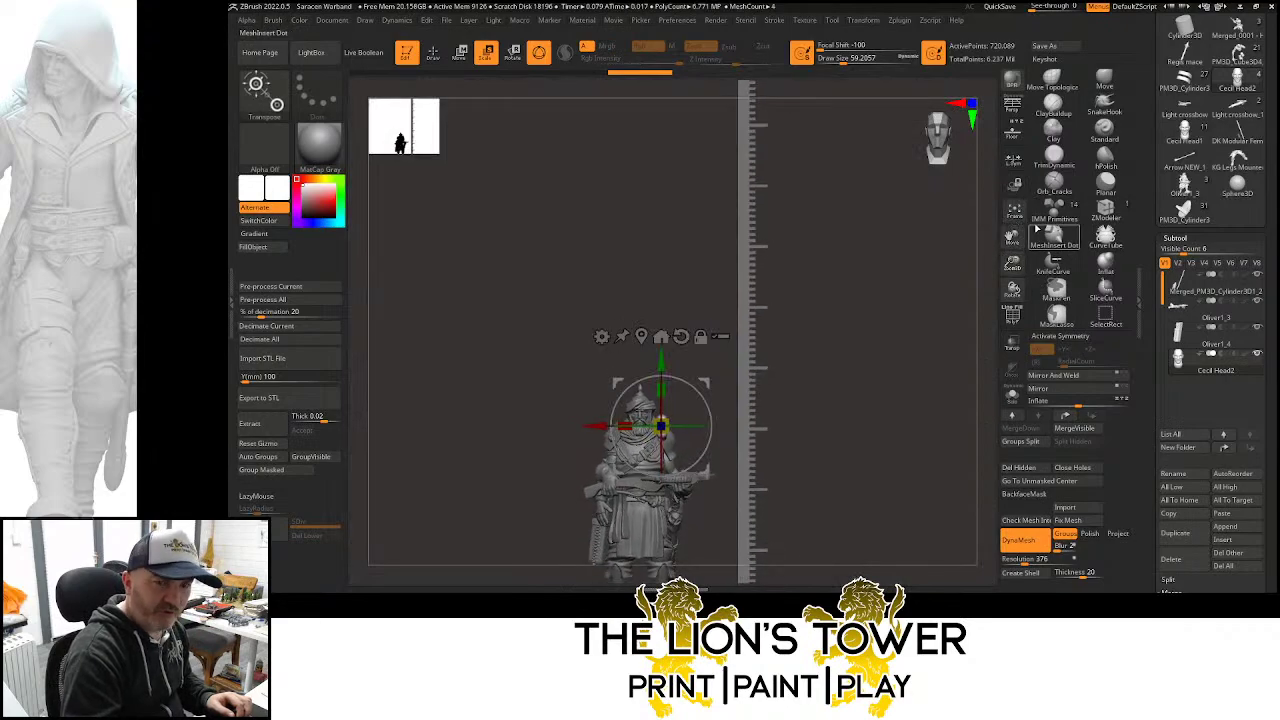
Scale the pasted Cecil head uniformly to match the size of the face beneath the figure's turban and seat it there
left_click_drag(1013, 238, 1218, 138)
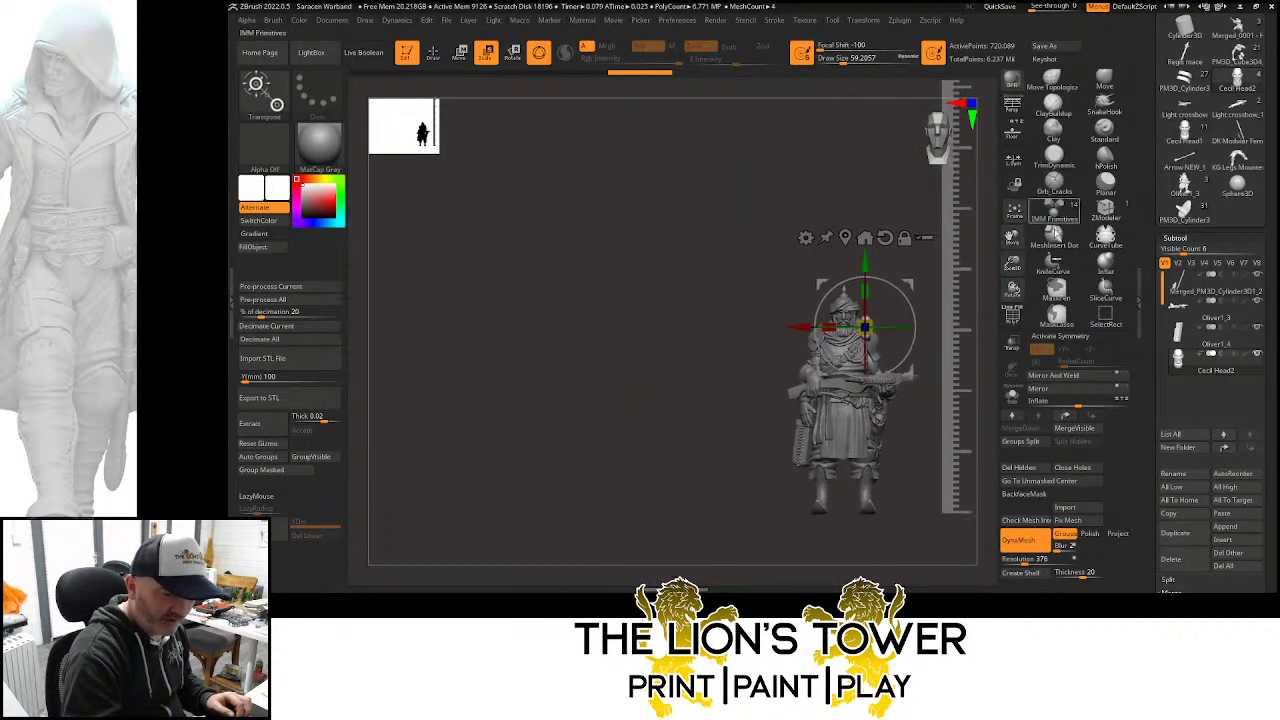
left_click_drag(1013, 264, 1047, 329)
left_click_drag(908, 285, 846, 274)
left_click_drag(803, 316, 822, 298)
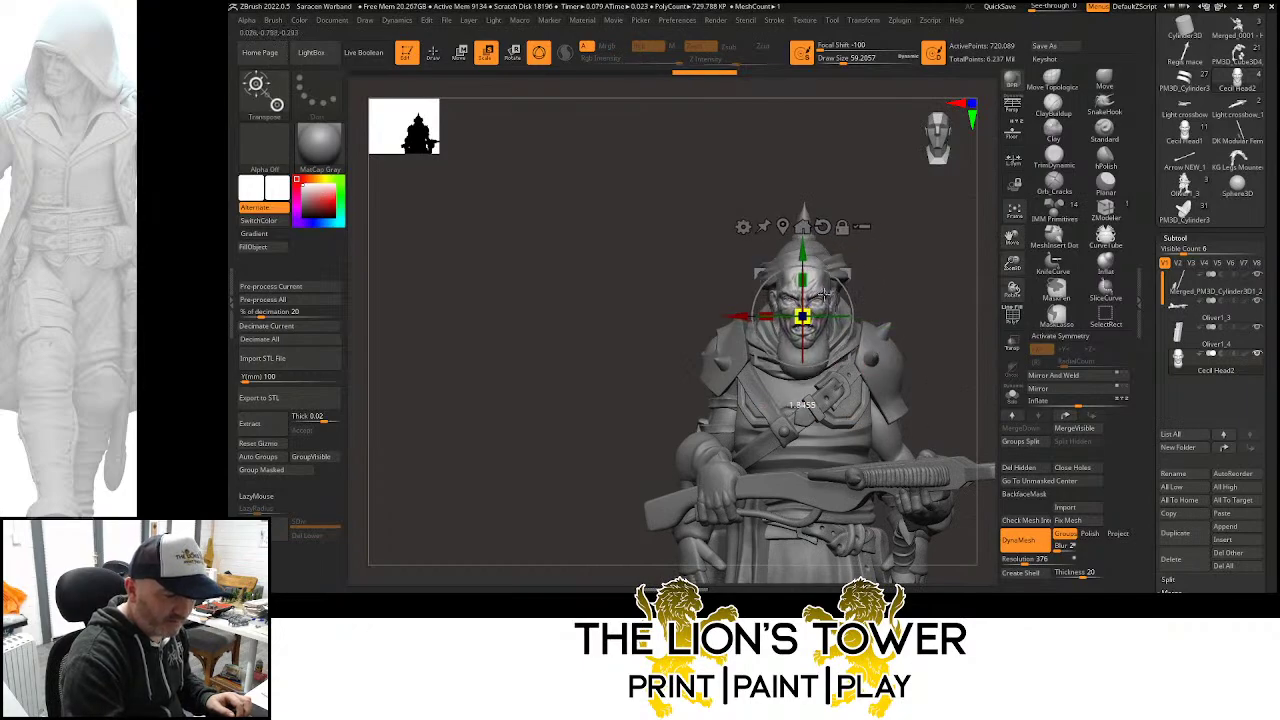
left_click_drag(912, 280, 954, 275, "shift")
left_click_drag(875, 316, 796, 290)
left_click_drag(738, 260, 737, 247)
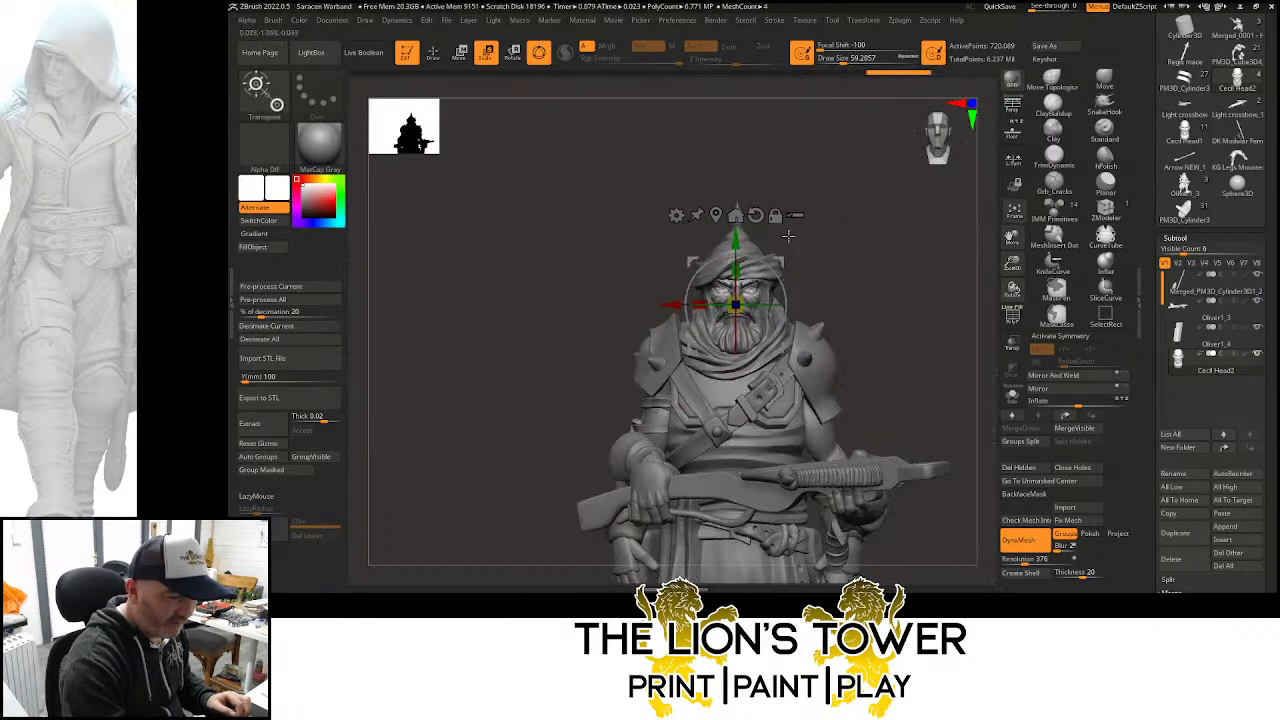
Tilt the Cecil head slightly in side view so its face sits properly under the turban
left_click_drag(845, 270, 887, 273)
left_click_drag(803, 300, 739, 304)
left_click_drag(953, 271, 921, 283, "shift")
left_click_drag(1012, 263, 885, 299)
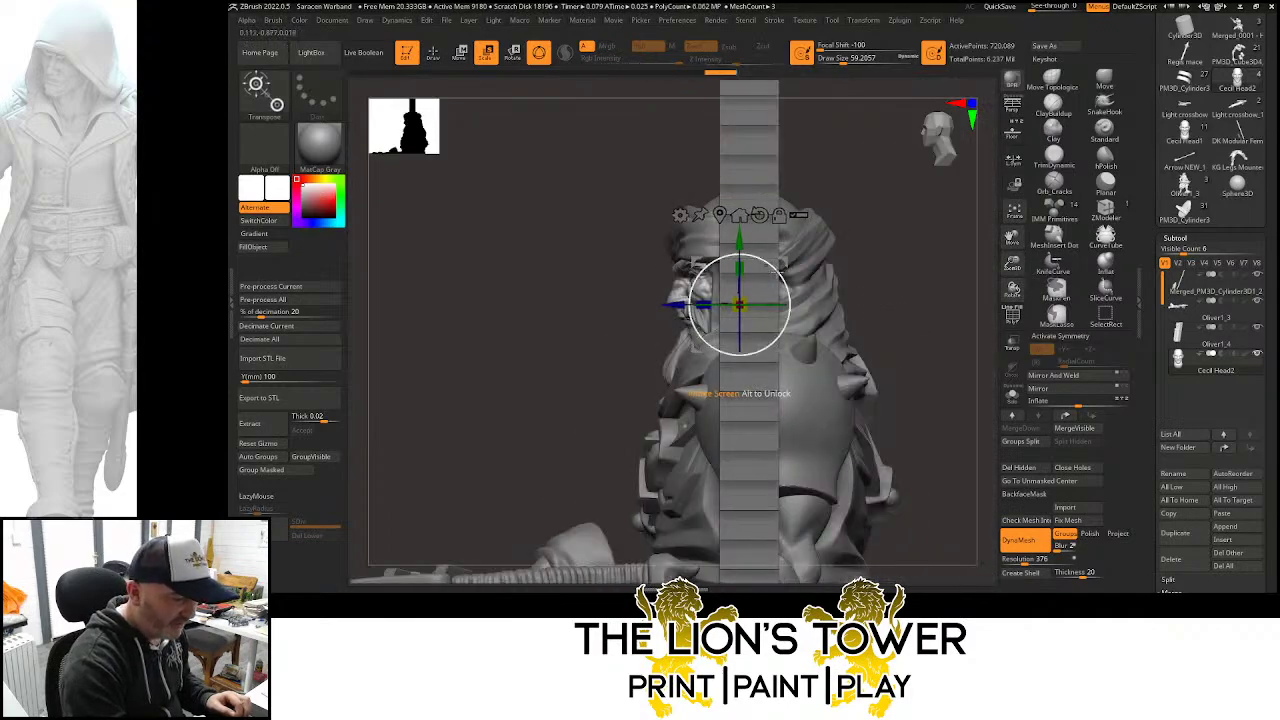
left_click_drag(780, 277, 782, 280)
left_click_drag(785, 270, 787, 272)
left_click_drag(897, 263, 923, 262, "shift")
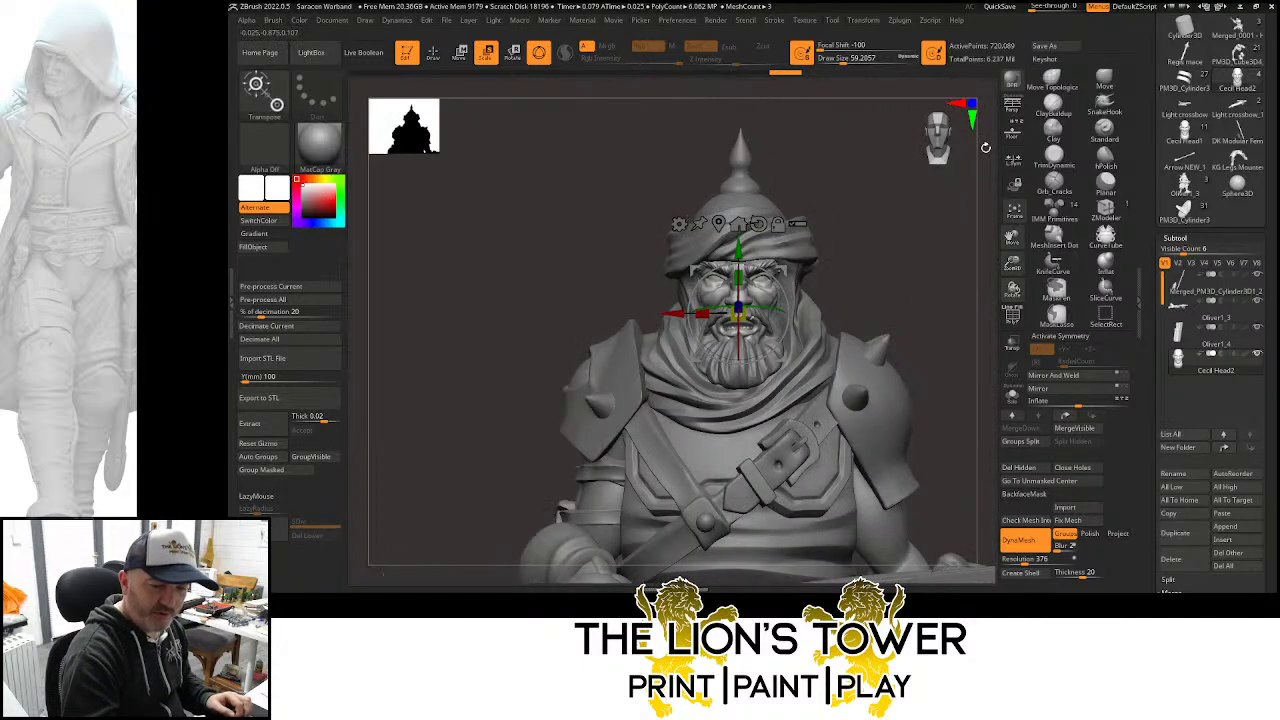
Isolate the old bearded head in the merged body subtool, invert the visibility and delete the hidden head
key("q")
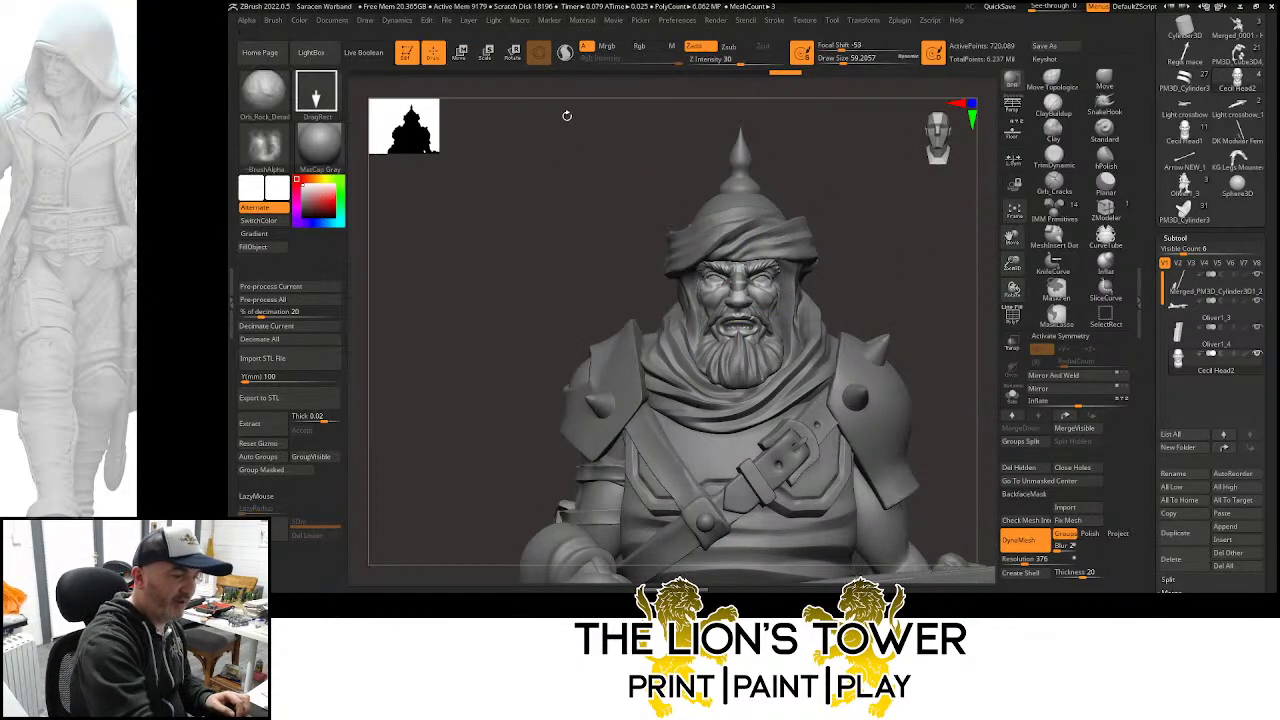
left_click(748, 365, "ctrl+shift")
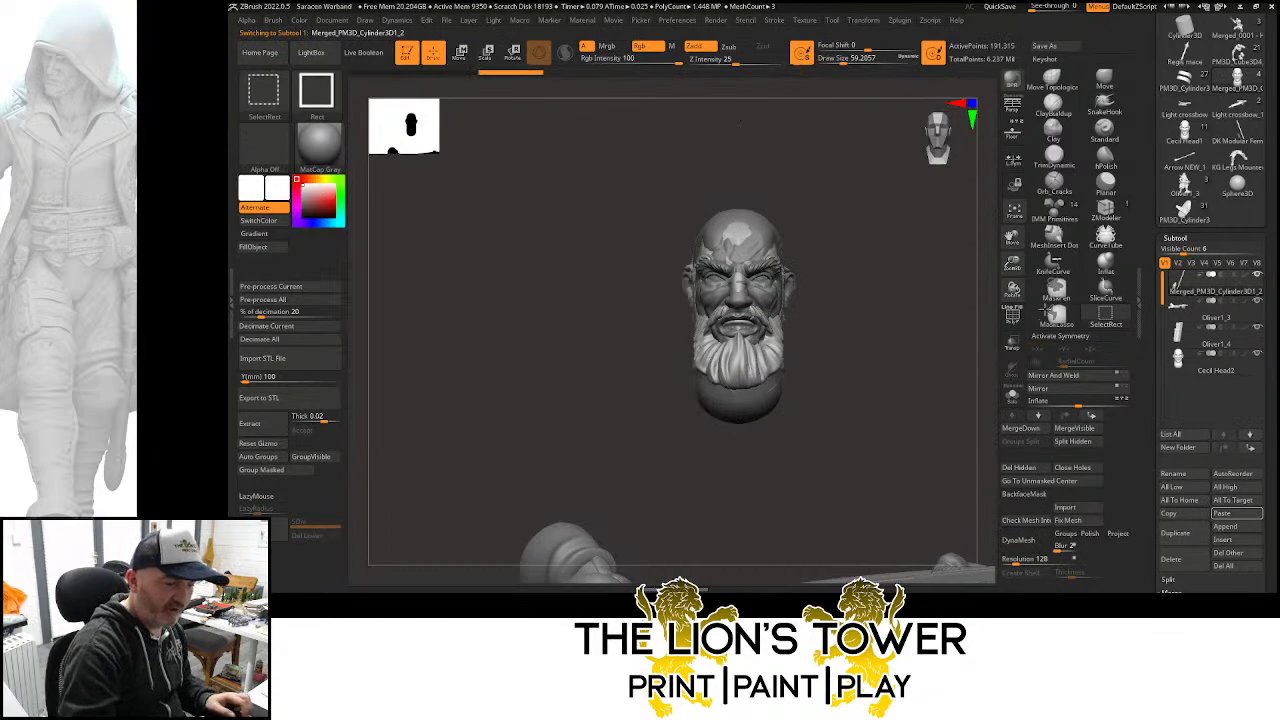
left_click(762, 370, "ctrl+shift")
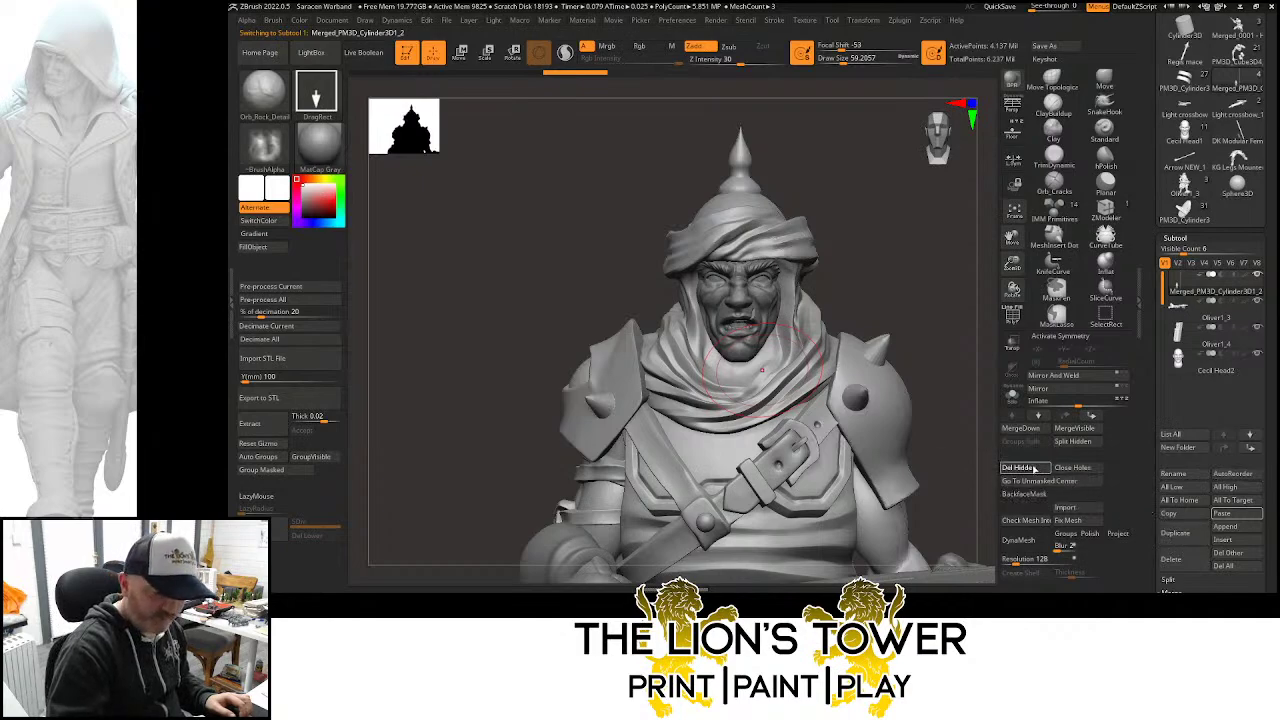
Hide the spiked pauldron on the figure's left shoulder and delete it from the merged body
left_click(880, 370, "ctrl+shift")
left_click(880, 368, "ctrl+shift")
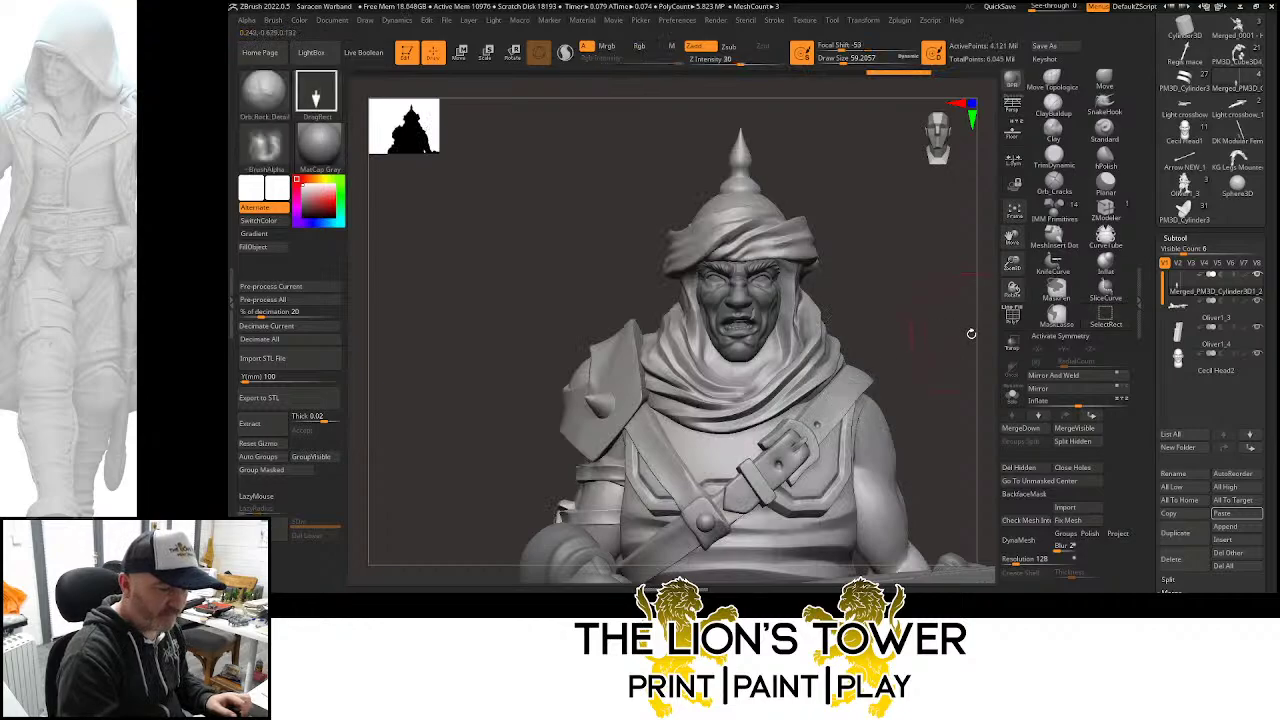
left_click_drag(971, 334, 850, 328)
left_click_drag(982, 366, 781, 376, "alt")
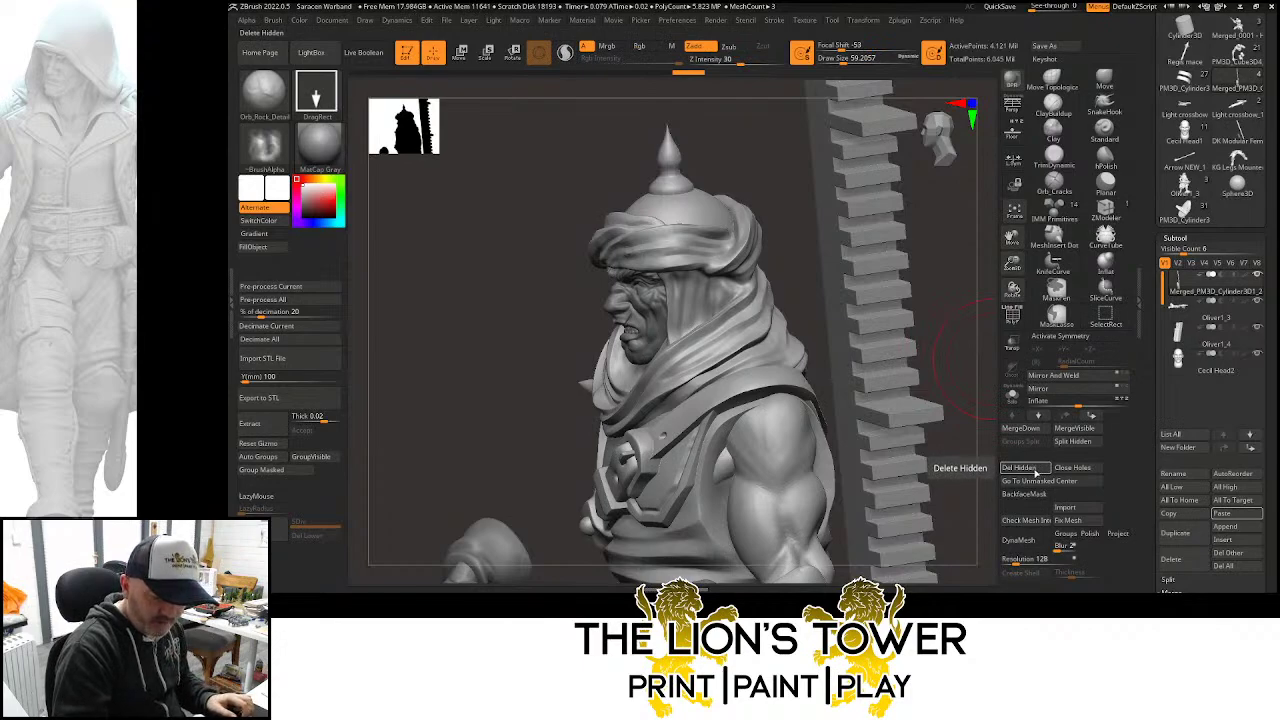
left_click(1037, 473)
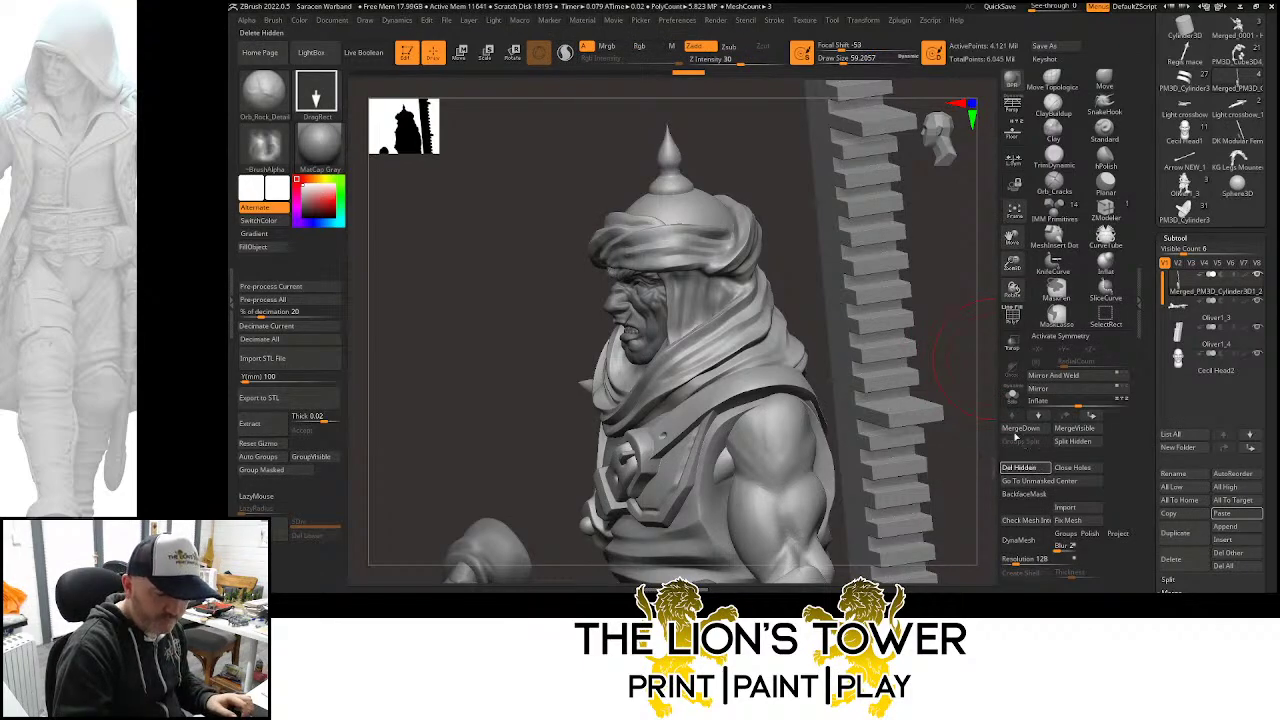
Isolate the turban and scarf piece and slice it horizontally between the turban wrap and the scarf with SliceCurve
mouse_move(965, 322)
left_mouse_down("alt")
mouse_move(951, 271)
mouse_move(985, 281)
mouse_move(1056, 218)
mouse_move(1077, 258)
left_mouse_up("alt")
mouse_move(947, 254)
left_mouse_down()
mouse_move(914, 229)
mouse_move(871, 243)
left_mouse_up()
left_click(812, 247, "ctrl+shift")
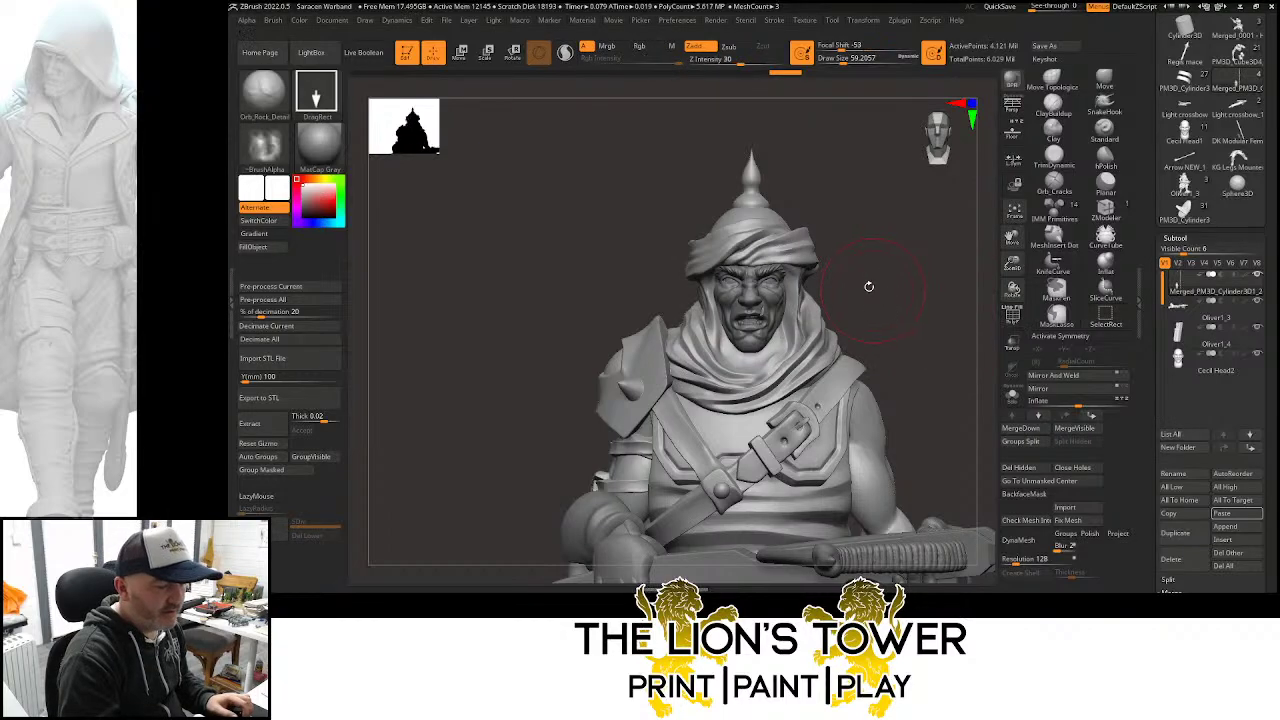
right_click_drag(871, 286, 864, 313)
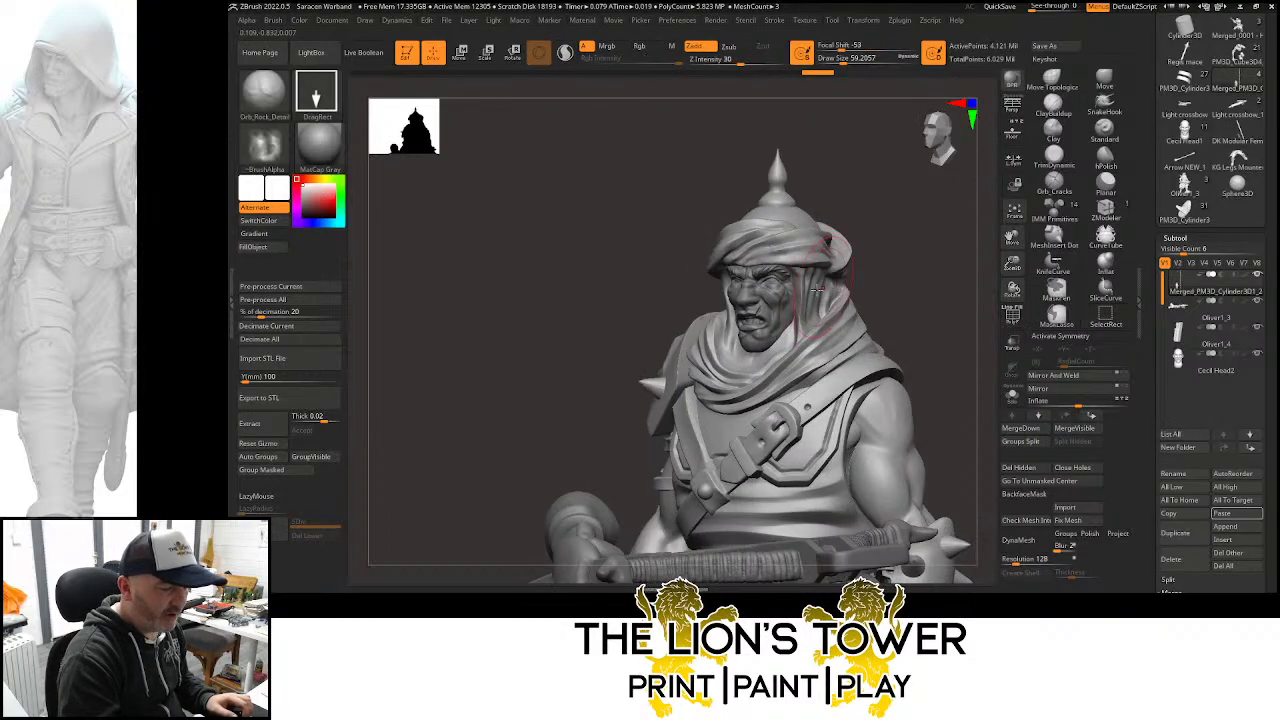
left_click_drag(938, 305, 864, 282)
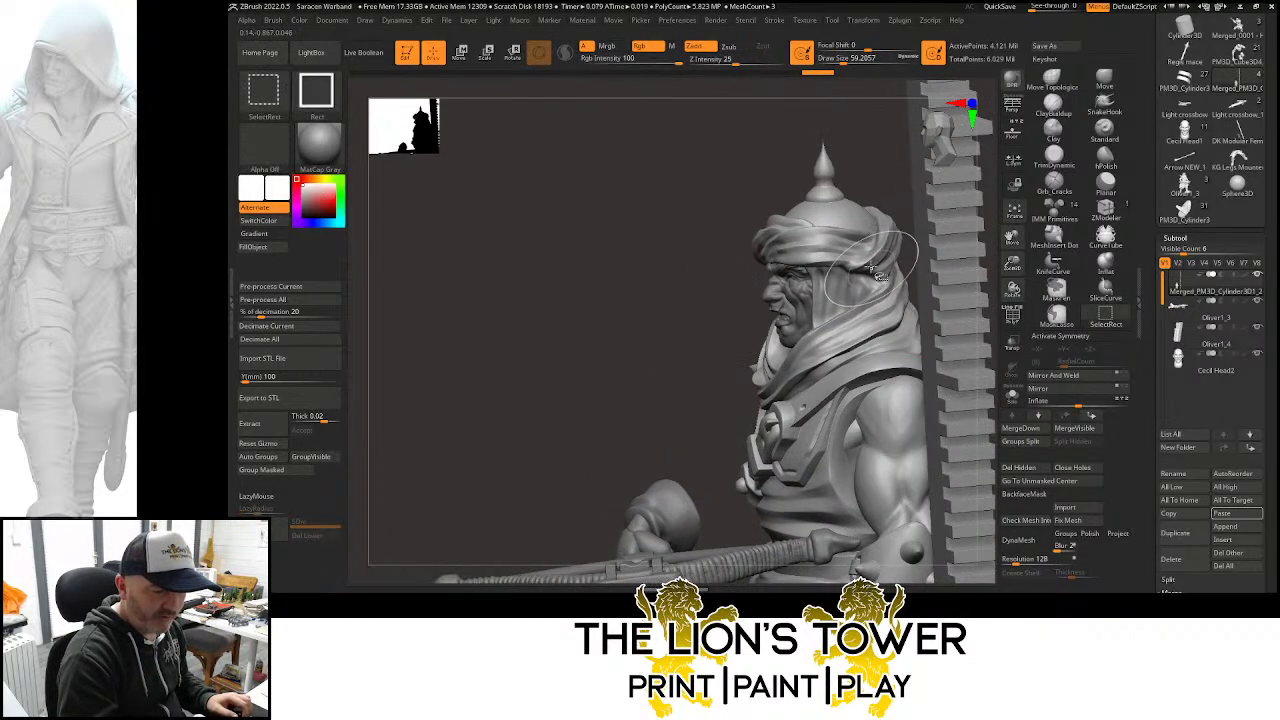
left_click(880, 267, "ctrl+shift")
left_click_drag(988, 288, 956, 296)
right_click_drag(955, 296, 960, 278)
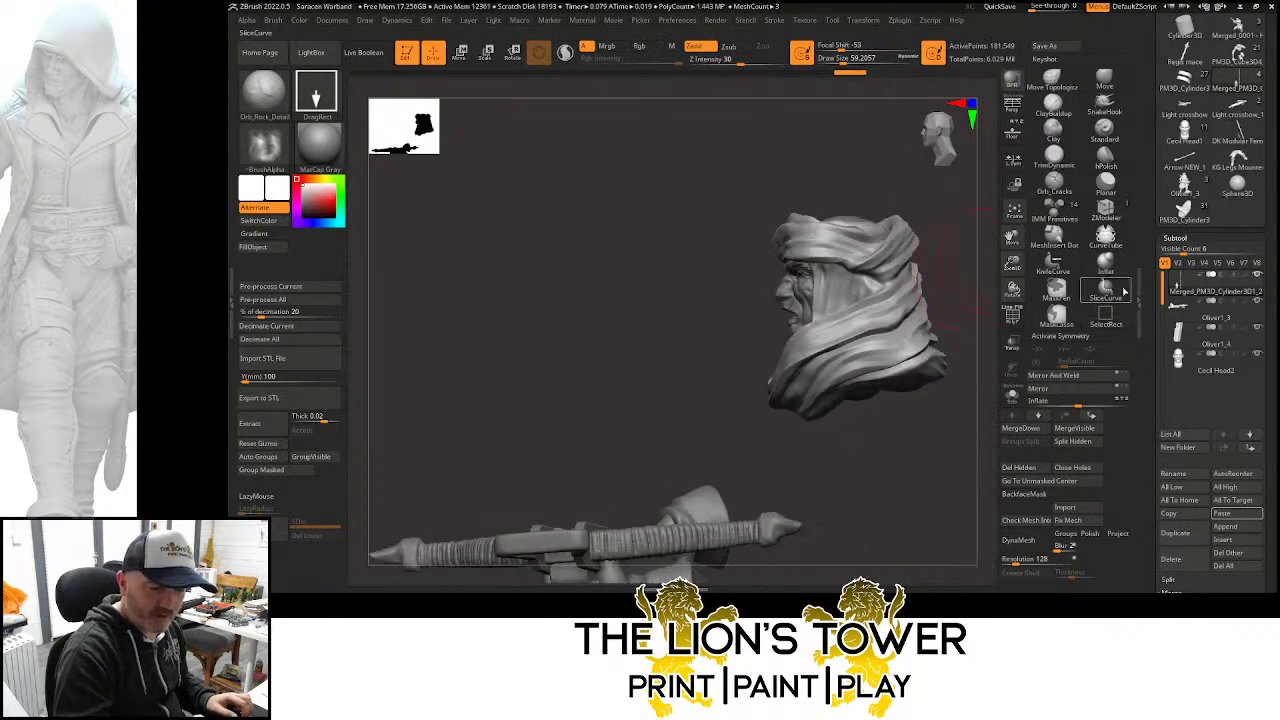
mouse_move(945, 268)
left_mouse_down("ctrl+shift")
mouse_move(690, 276)
mouse_move(718, 276)
left_mouse_up("ctrl+shift")
left_click_drag(952, 330, 957, 330, "ctrl+shift")
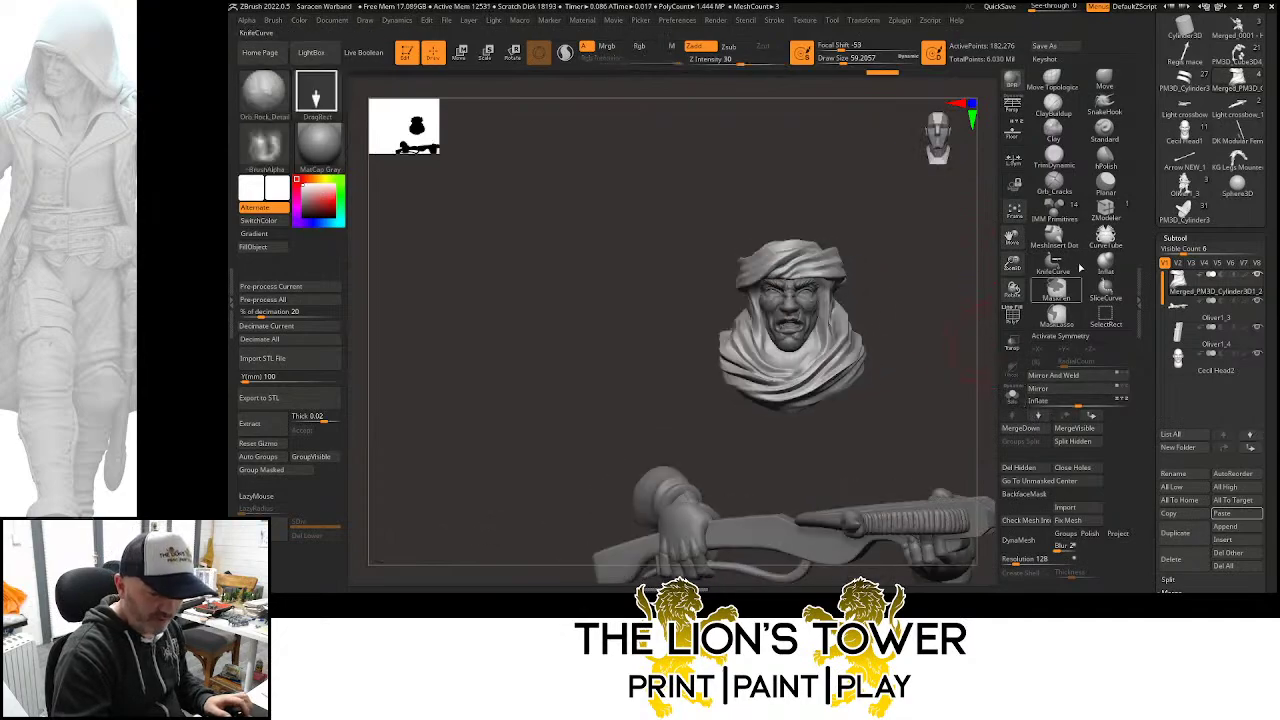
Turn on the polyframe display and examine the sliced turban and scarf groups by toggling their visibility
left_click(1015, 398)
left_click(1015, 398)
left_click(1013, 315)
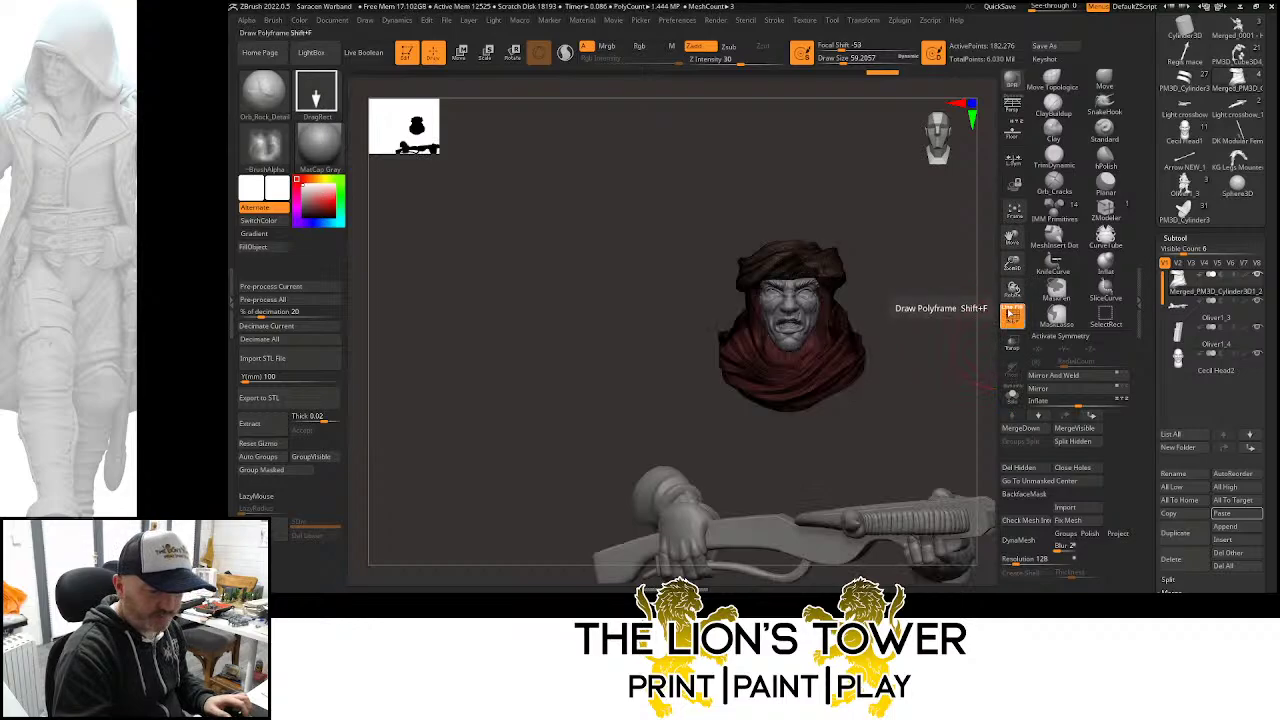
left_click_drag(949, 355, 940, 354)
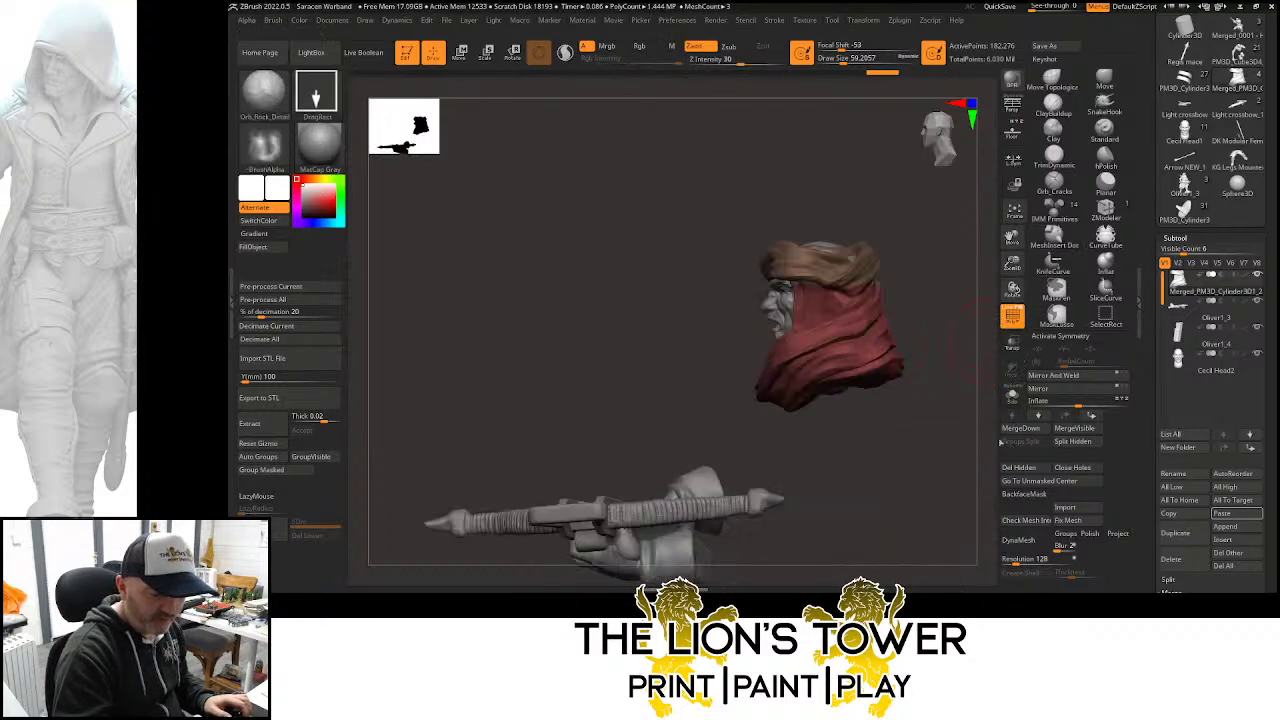
left_click(960, 397, "ctrl+shift")
key("ctrl+z")
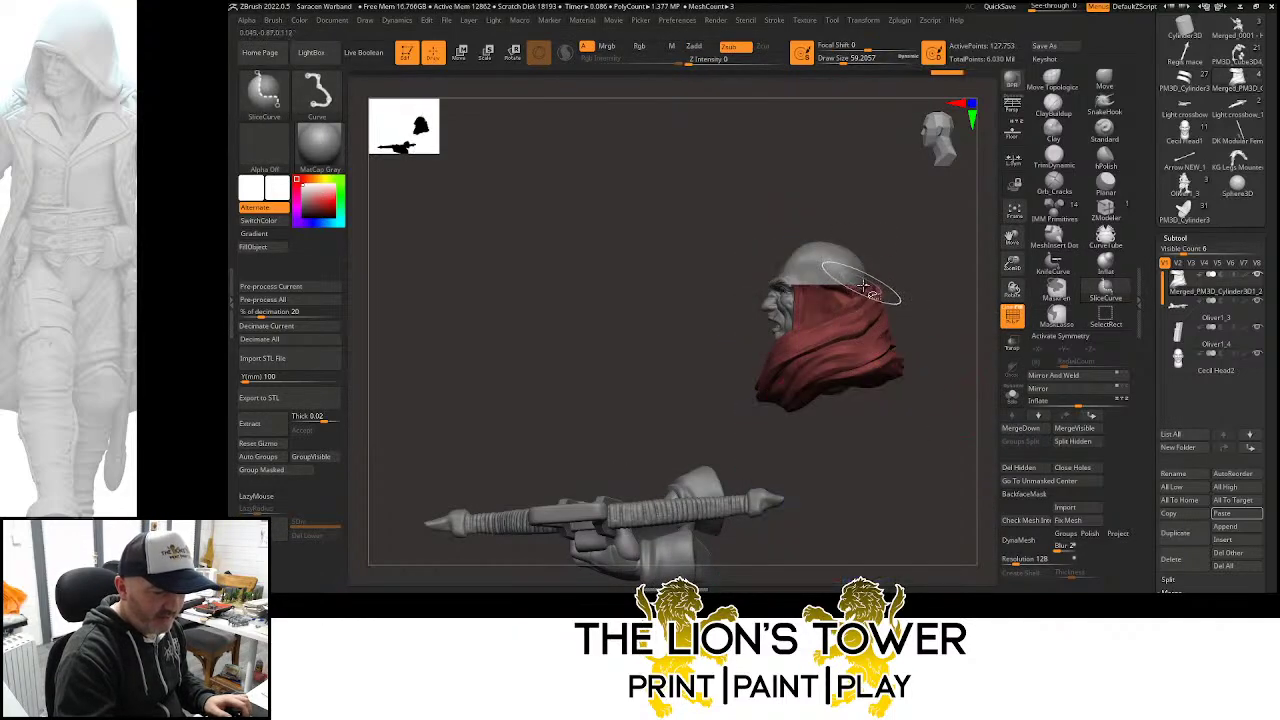
key("ctrl+shift+z")
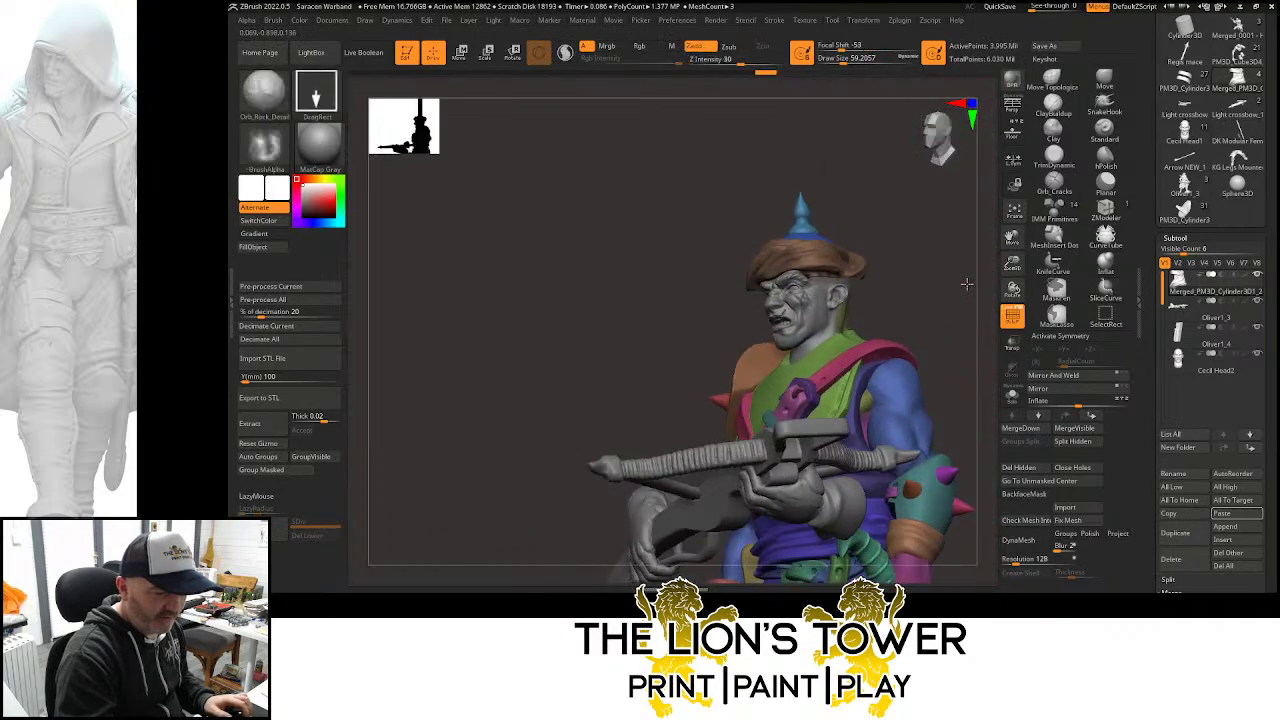
mouse_move(966, 284)
left_mouse_down()
mouse_move(949, 326)
mouse_move(960, 305)
left_mouse_up()
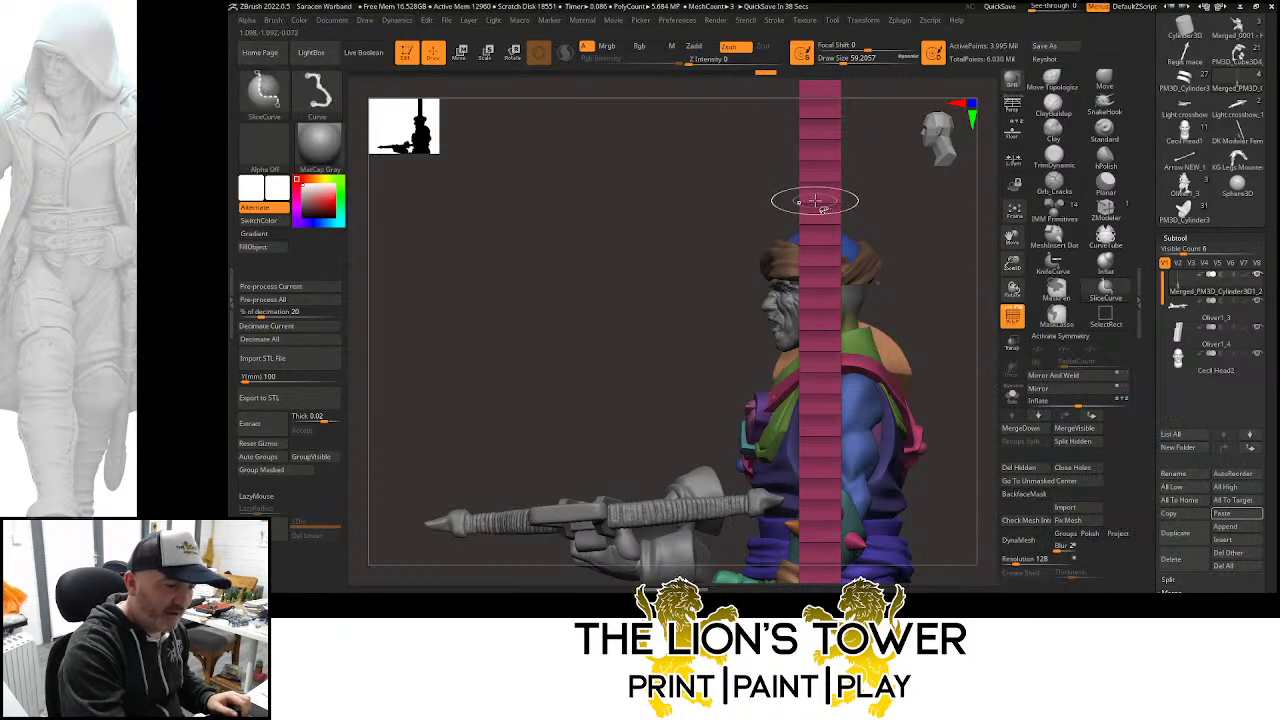
Split the vertical ruler off the figure into its own subtool and hide that subtool
left_click(955, 308, "ctrl+shift")
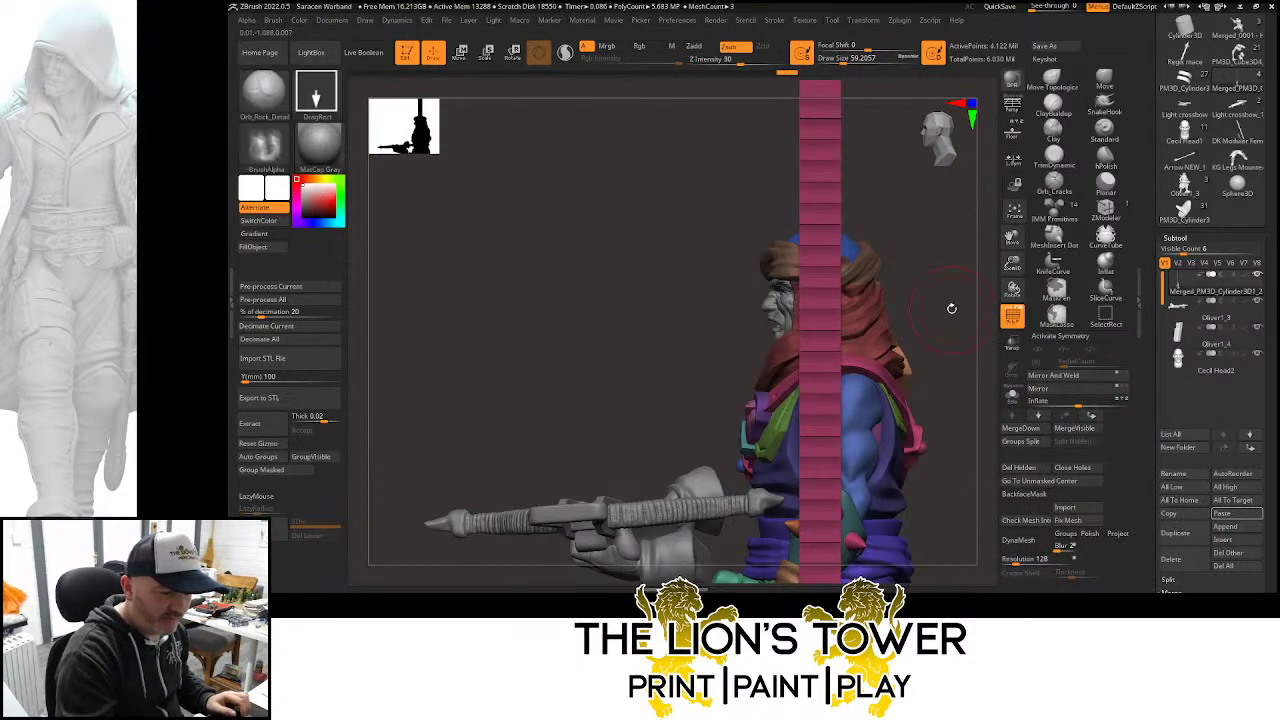
left_click(833, 242, "ctrl+shift")
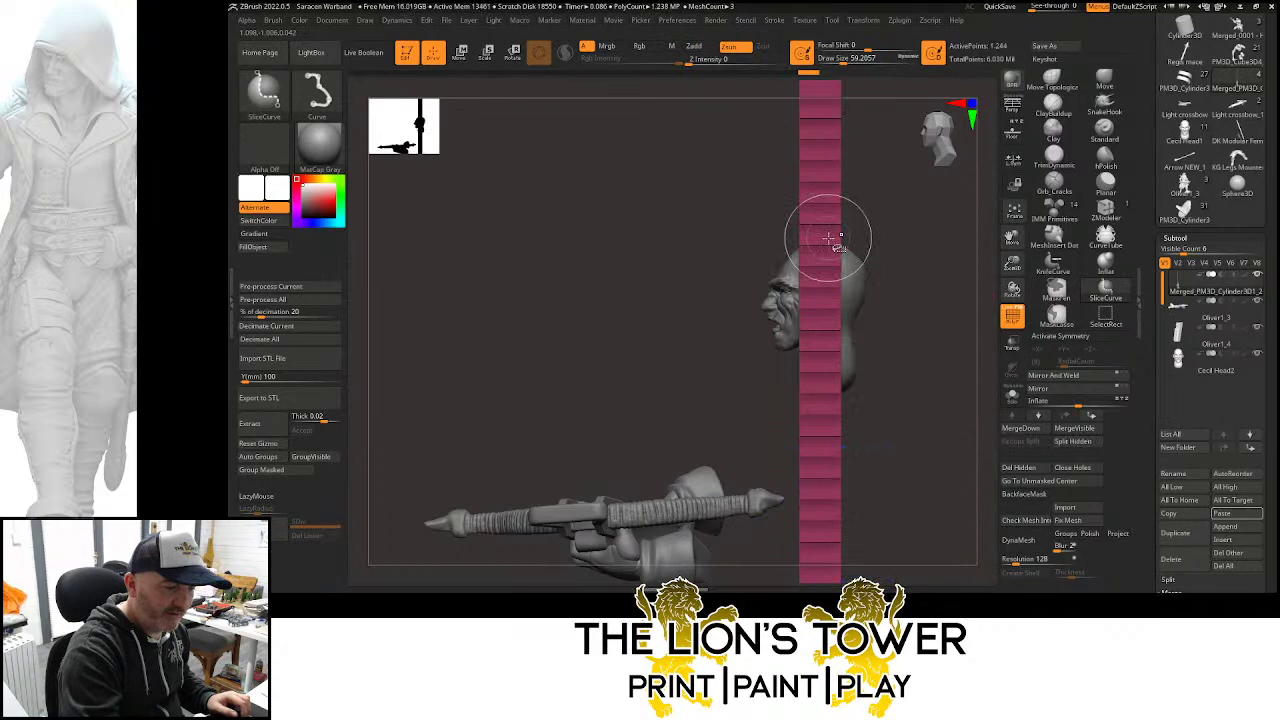
scroll(1188, 502, "down", 2)
left_click(1176, 500)
left_click(1168, 547)
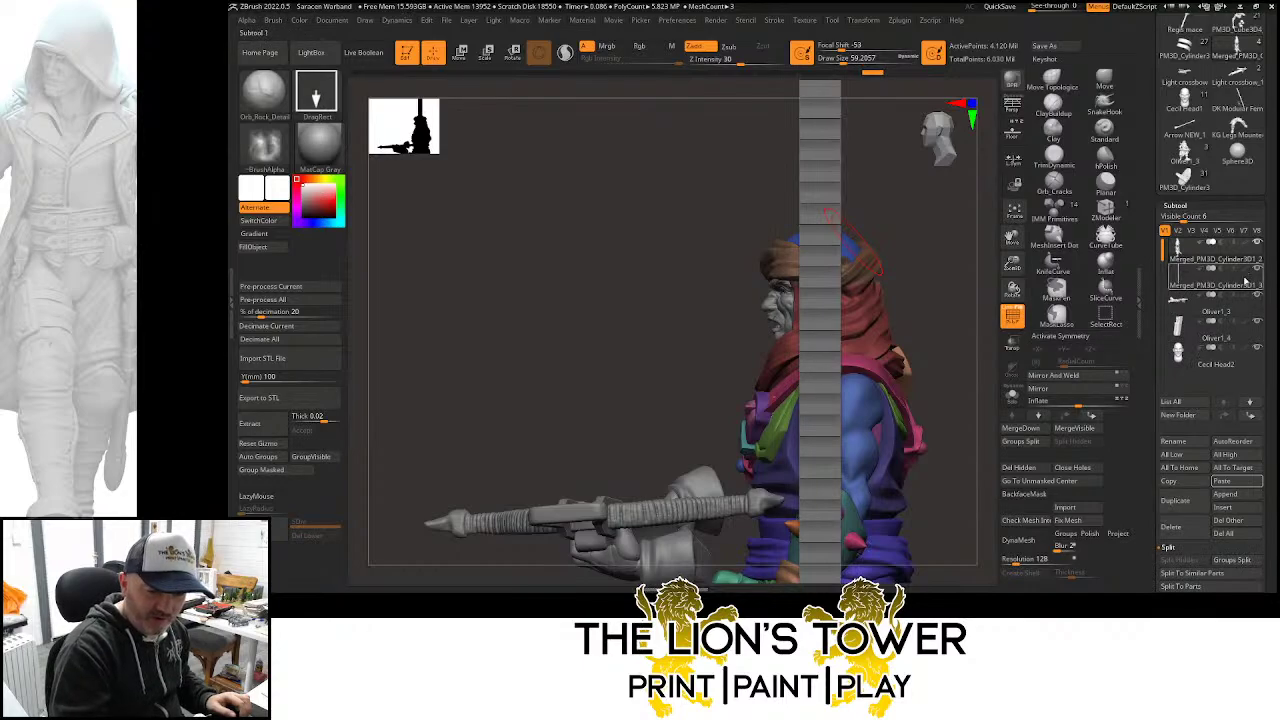
left_click(1257, 269)
Hide the red scarf polygroup around the neck and delete it from the body mesh
left_click_drag(956, 317, 1157, 241, "shift")
left_click_drag(891, 249, 832, 262)
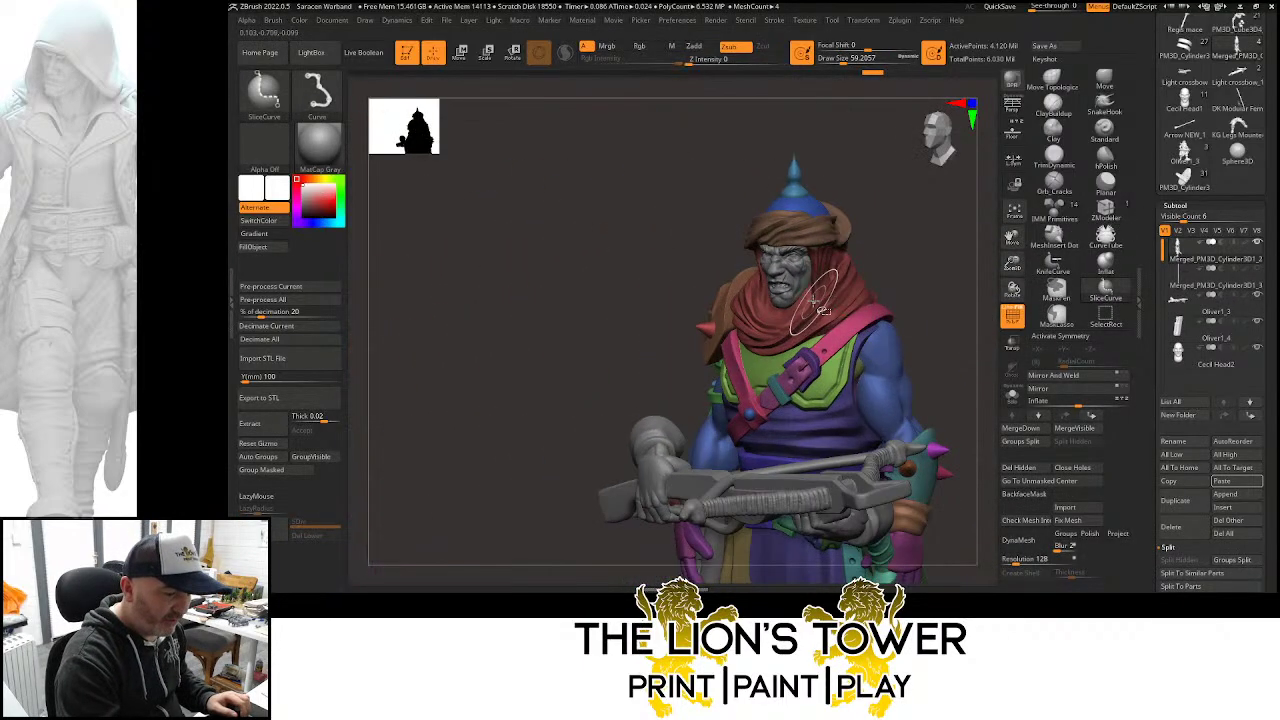
left_click(820, 302, "ctrl+shift")
left_click(977, 218, "ctrl+shift")
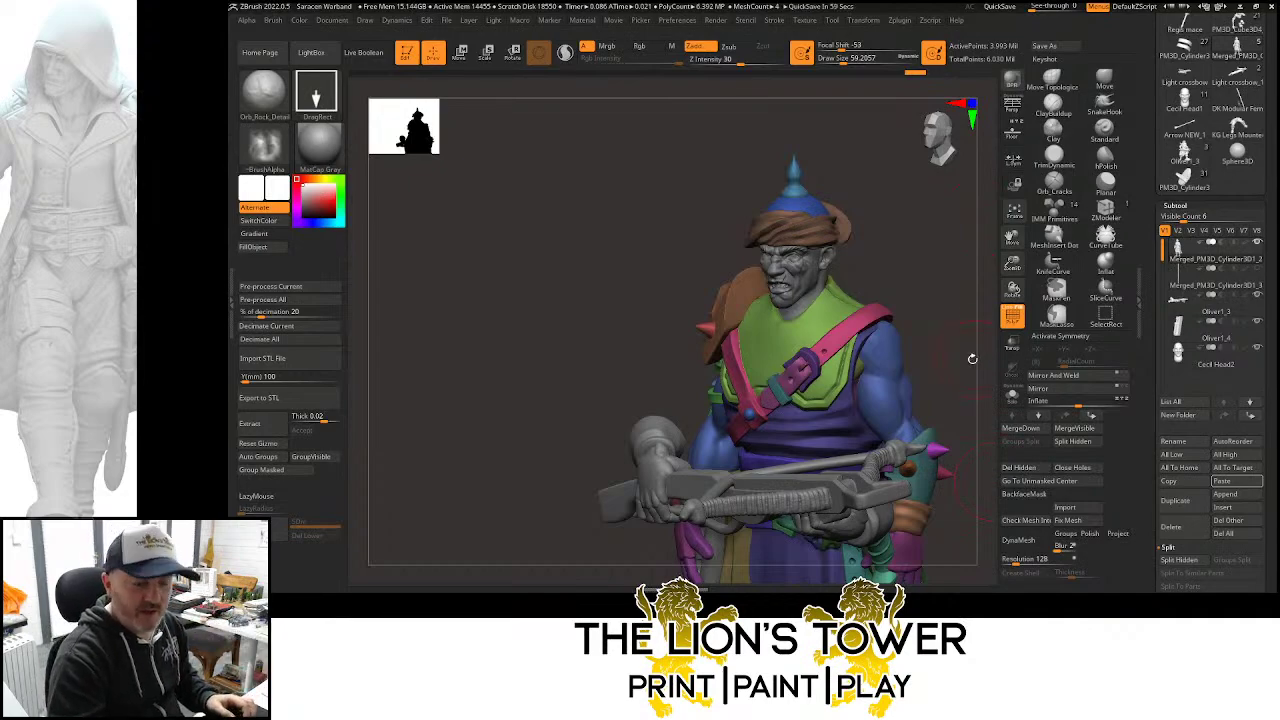
left_click_drag(951, 360, 960, 362)
left_click_drag(1011, 234, 971, 300)
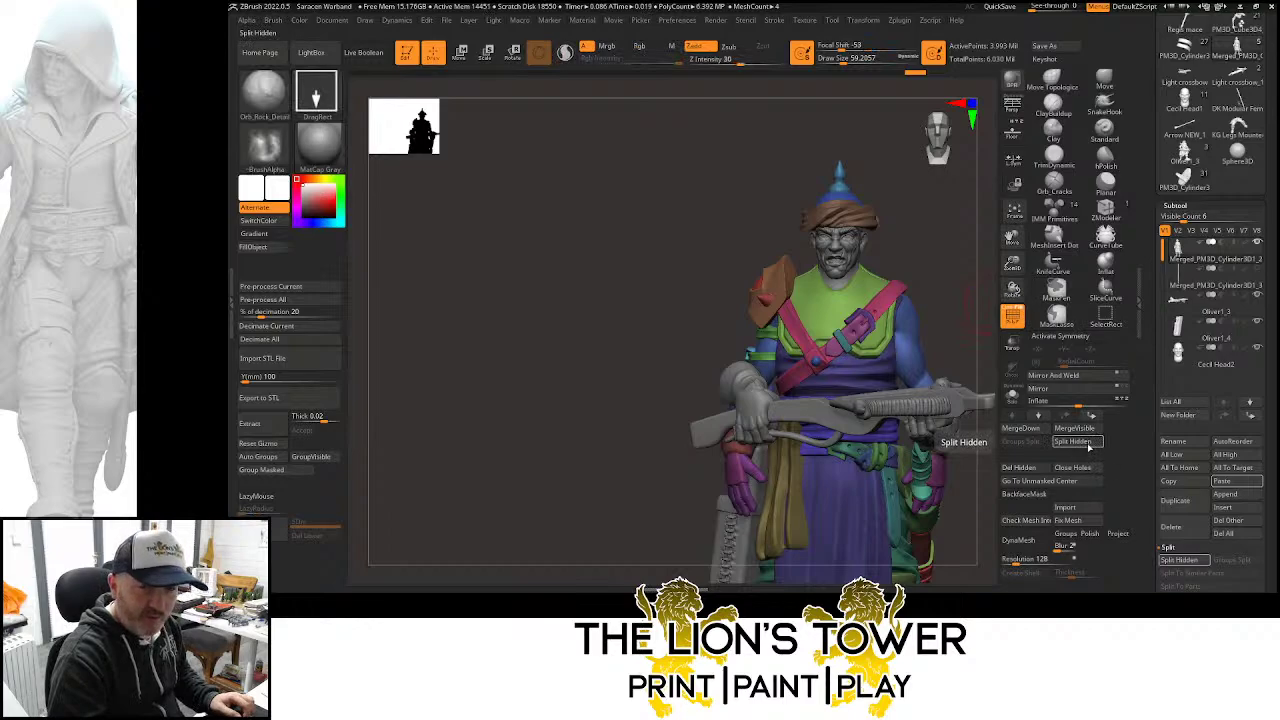
left_click(1040, 470)
Close the holes left in the body mesh and regenerate its polygroups with Auto Groups
mouse_move(970, 324)
left_mouse_down()
mouse_move(948, 292)
mouse_move(874, 249)
mouse_move(865, 172)
mouse_move(954, 223)
mouse_move(958, 256)
left_mouse_up()
key("ctrl")
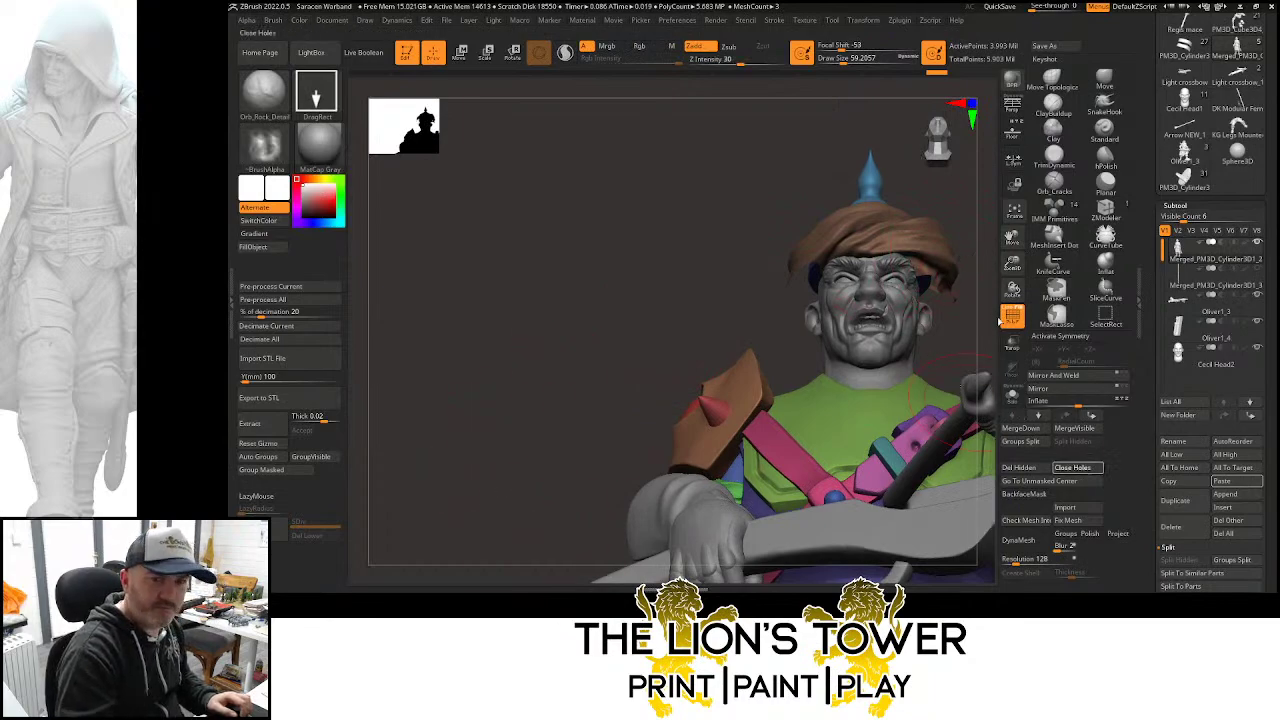
left_click(1072, 467)
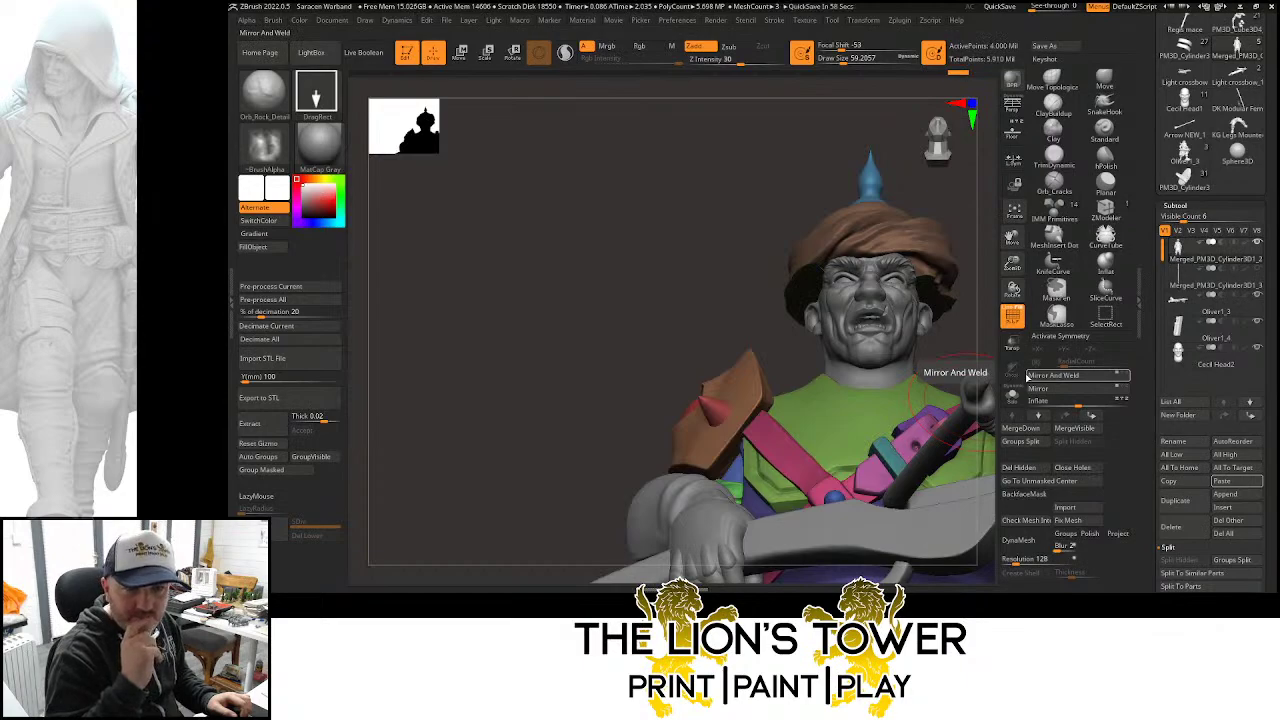
left_click_drag(1012, 264, 650, 370)
left_click(264, 456)
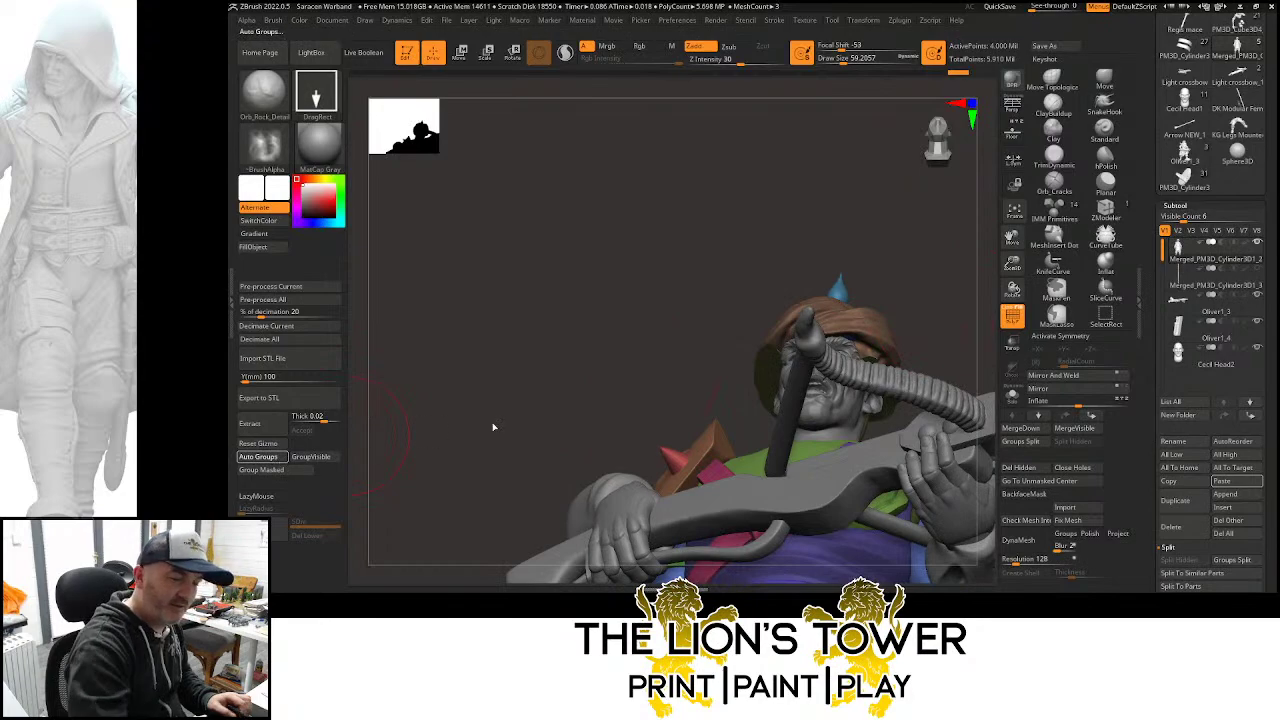
left_click_drag(1013, 290, 1002, 280)
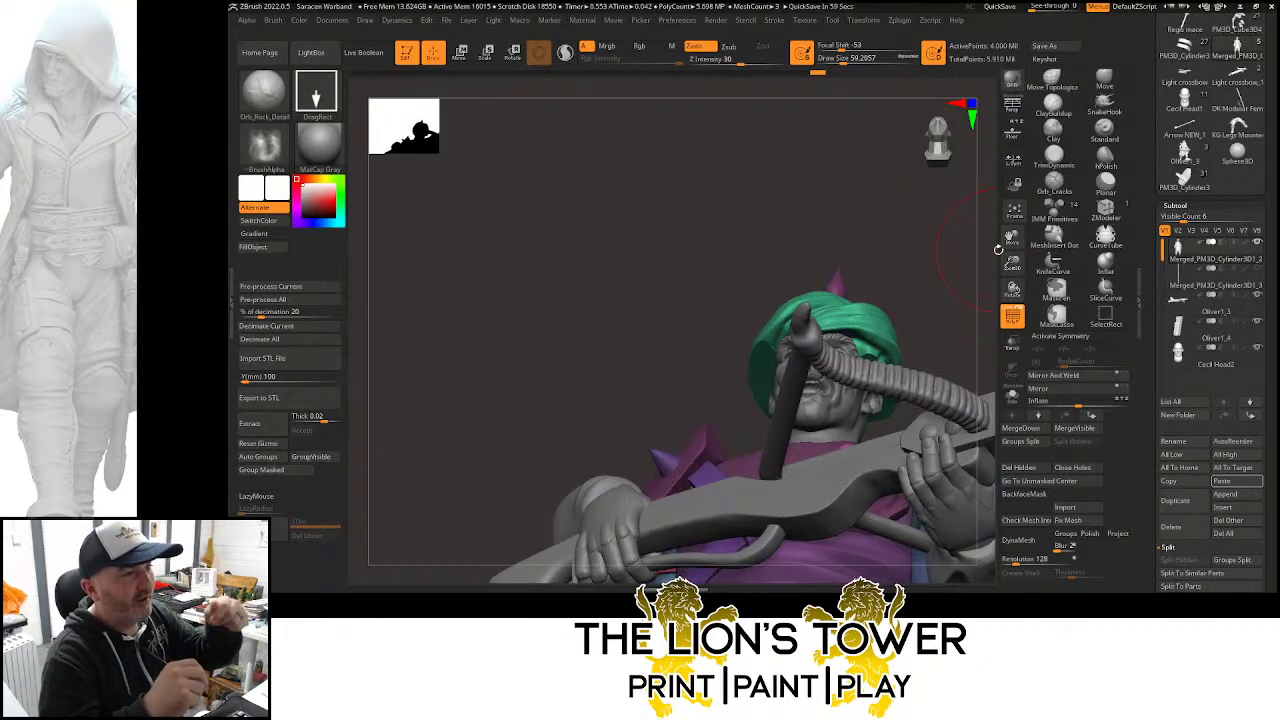
Isolate the green turban polygroup and display it alone in Solo mode
mouse_move(951, 302)
left_mouse_down()
mouse_move(972, 326)
mouse_move(938, 290)
mouse_move(971, 294)
left_mouse_up()
left_click(850, 309, "ctrl+shift")
left_click(1013, 395)
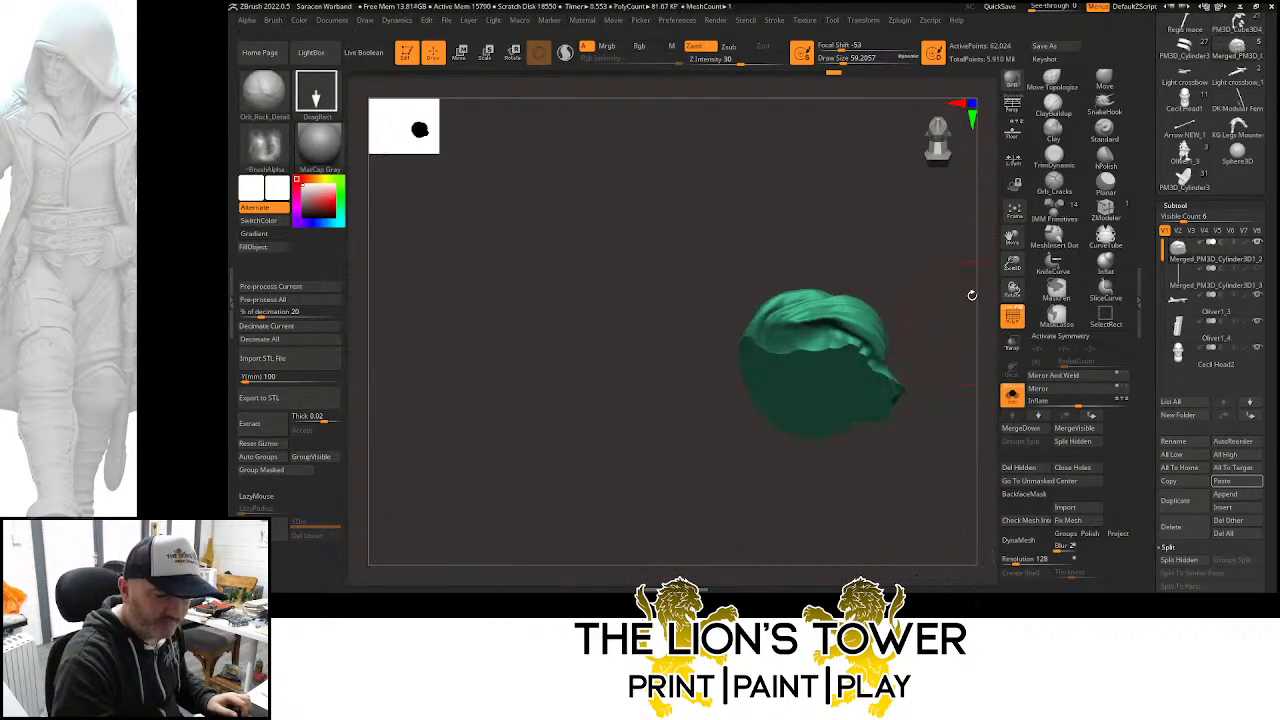
Flatten the turban's cut underside and rim with the TrimDynamic brush at a draw size of about 46
left_click(1054, 152)
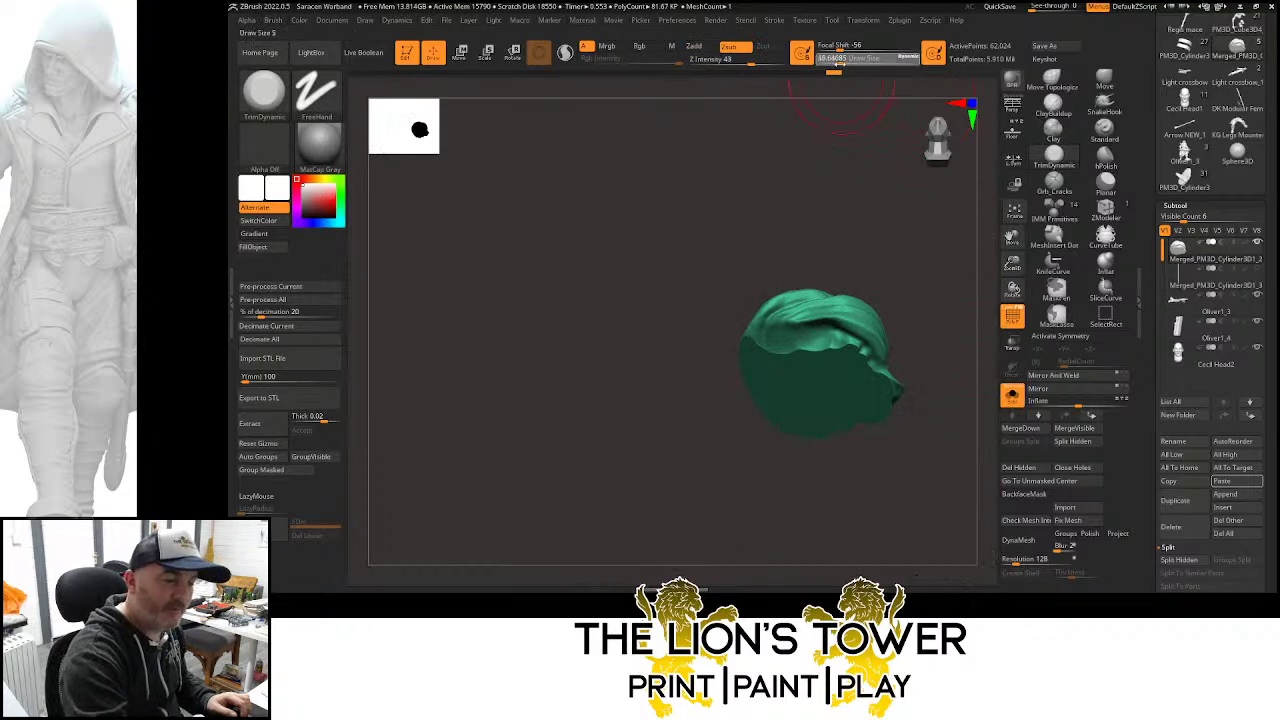
left_click_drag(875, 371, 897, 378)
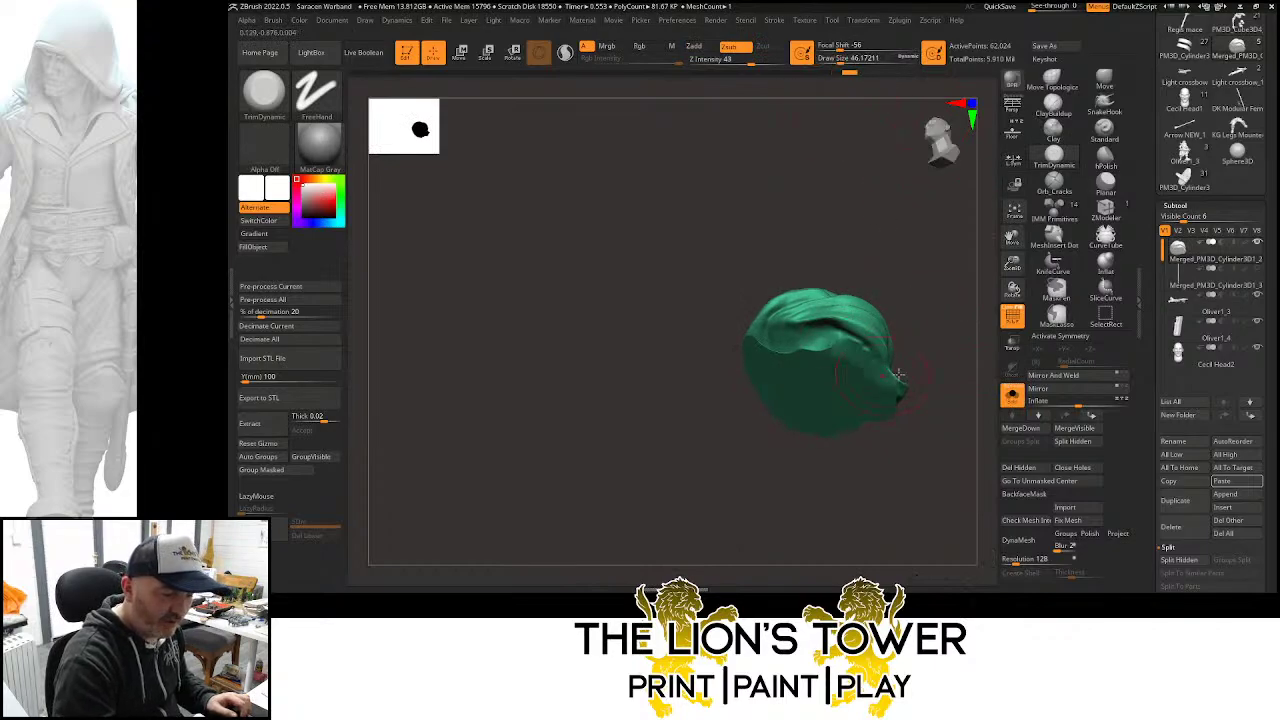
left_click_drag(933, 322, 906, 336)
mouse_move(897, 395)
left_mouse_down()
mouse_move(896, 434)
mouse_move(944, 271)
left_mouse_up()
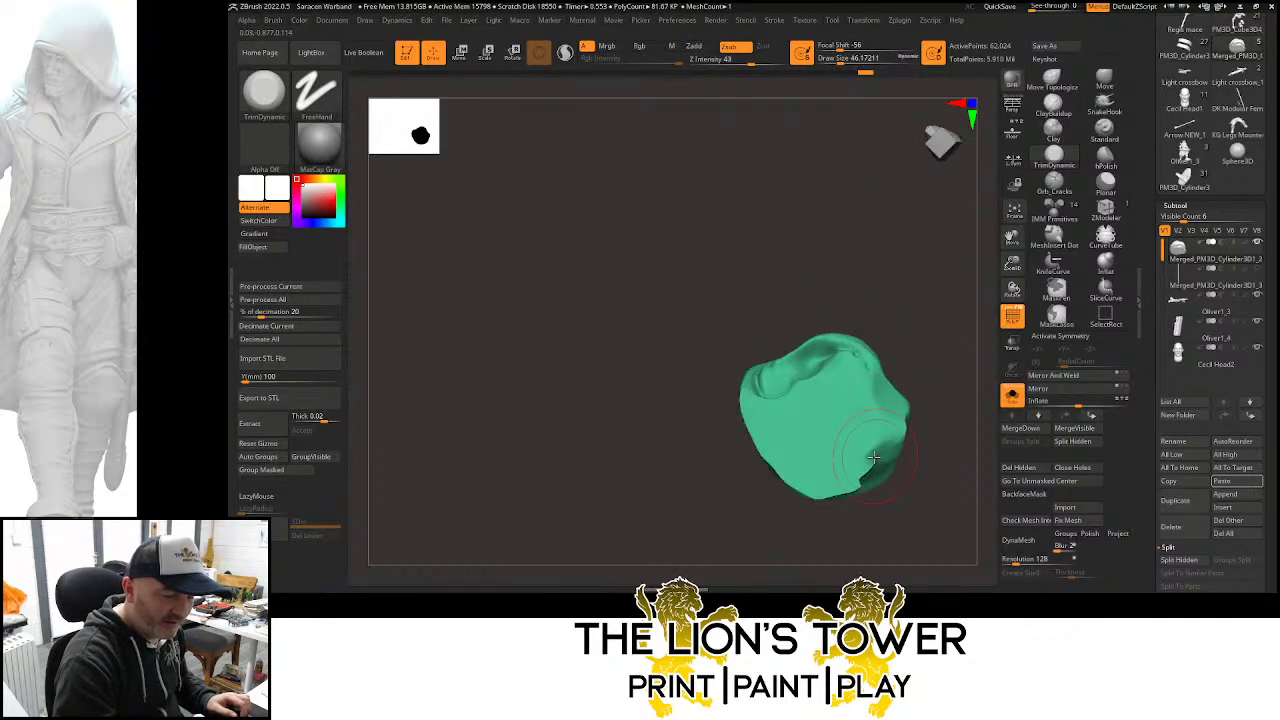
mouse_move(866, 448)
left_mouse_down()
mouse_move(855, 482)
mouse_move(922, 410)
left_mouse_up()
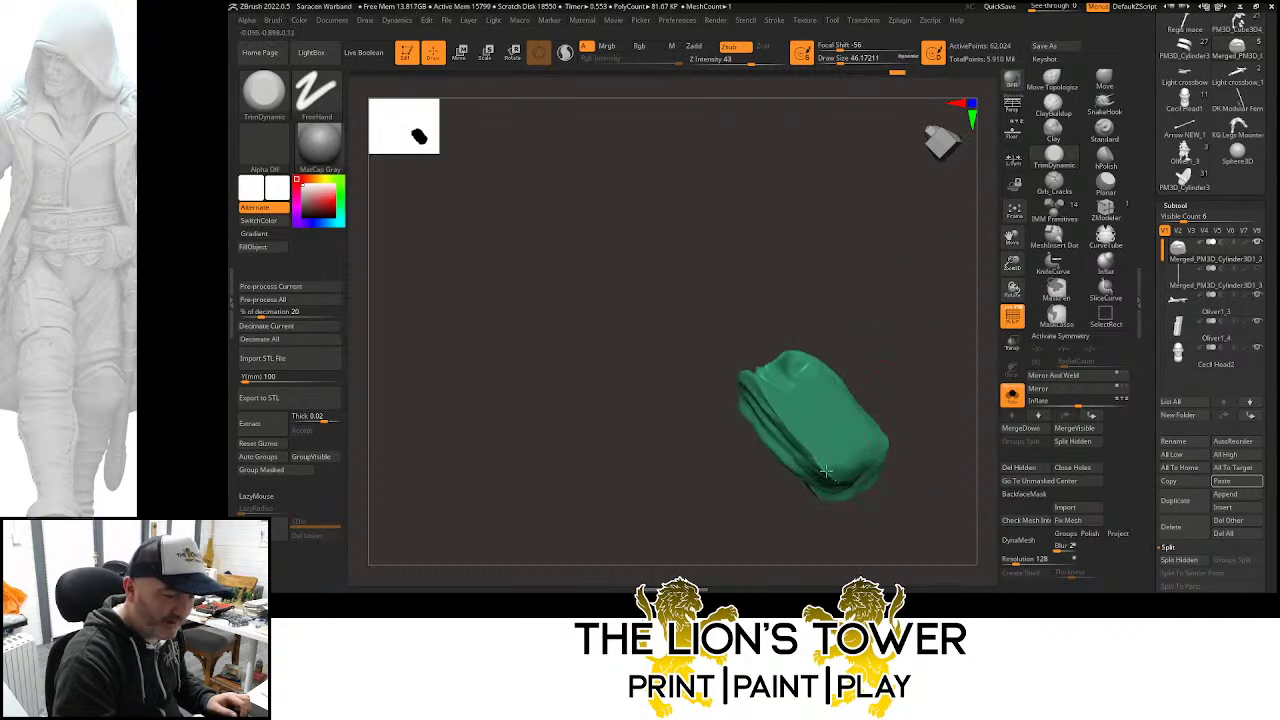
right_click_drag(809, 283, 747, 373)
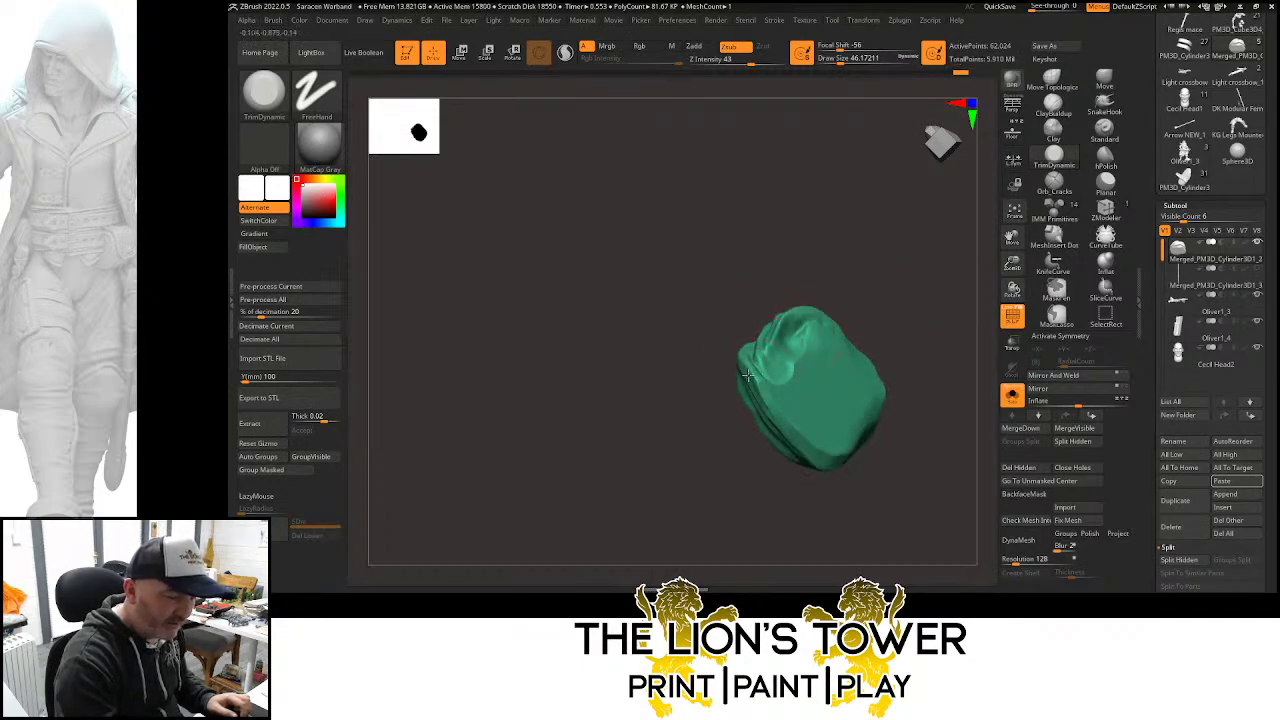
right_click_drag(819, 456, 746, 372)
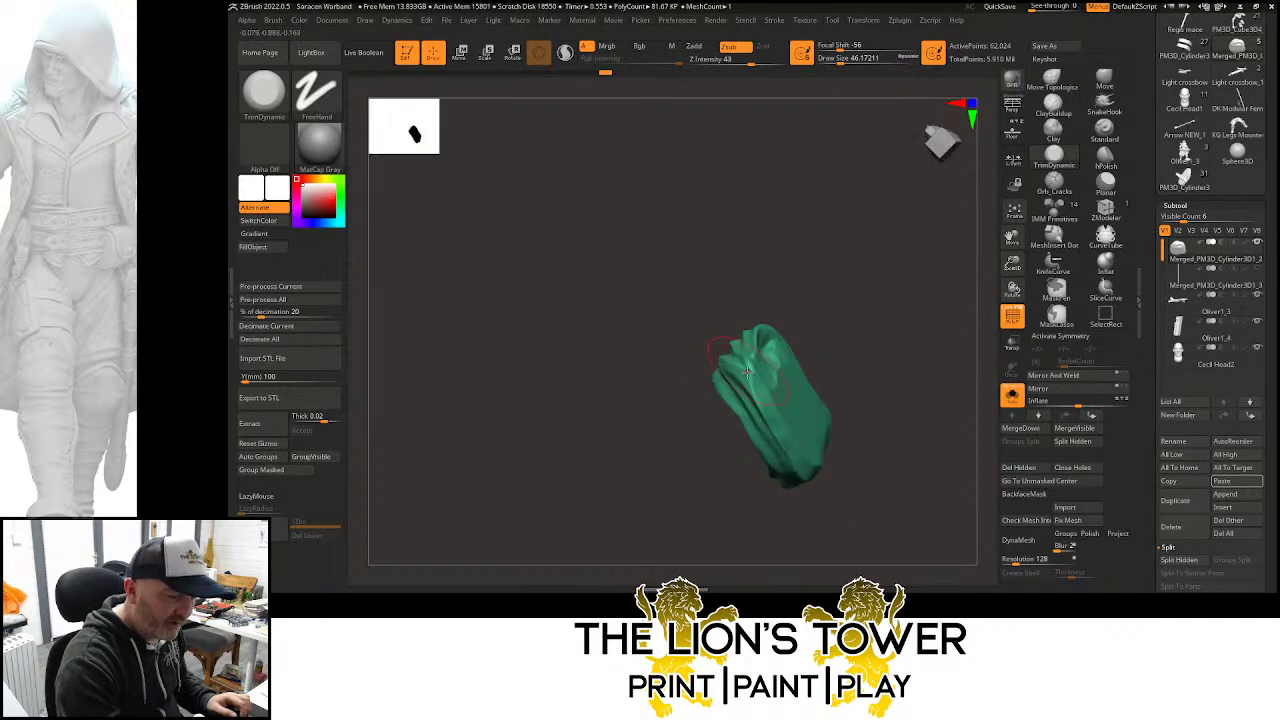
right_click_drag(856, 316, 750, 420)
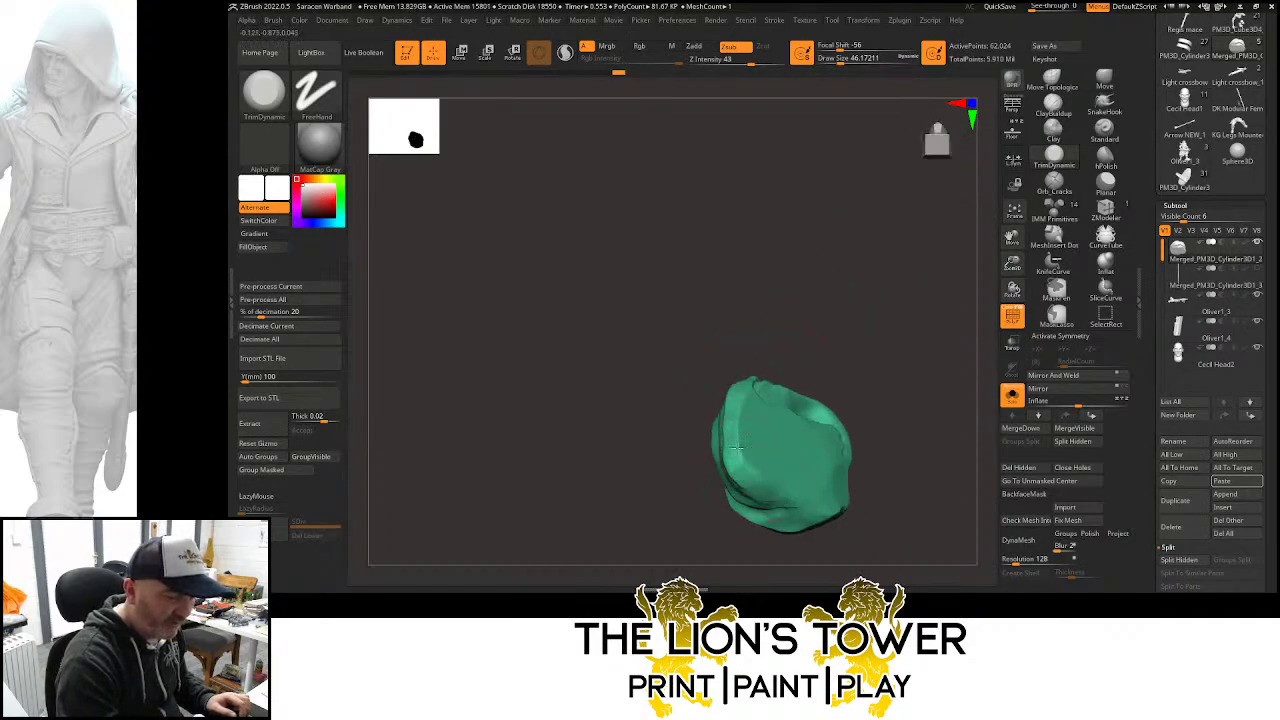
mouse_move(740, 402)
right_mouse_down()
mouse_move(886, 378)
mouse_move(822, 413)
right_mouse_up()
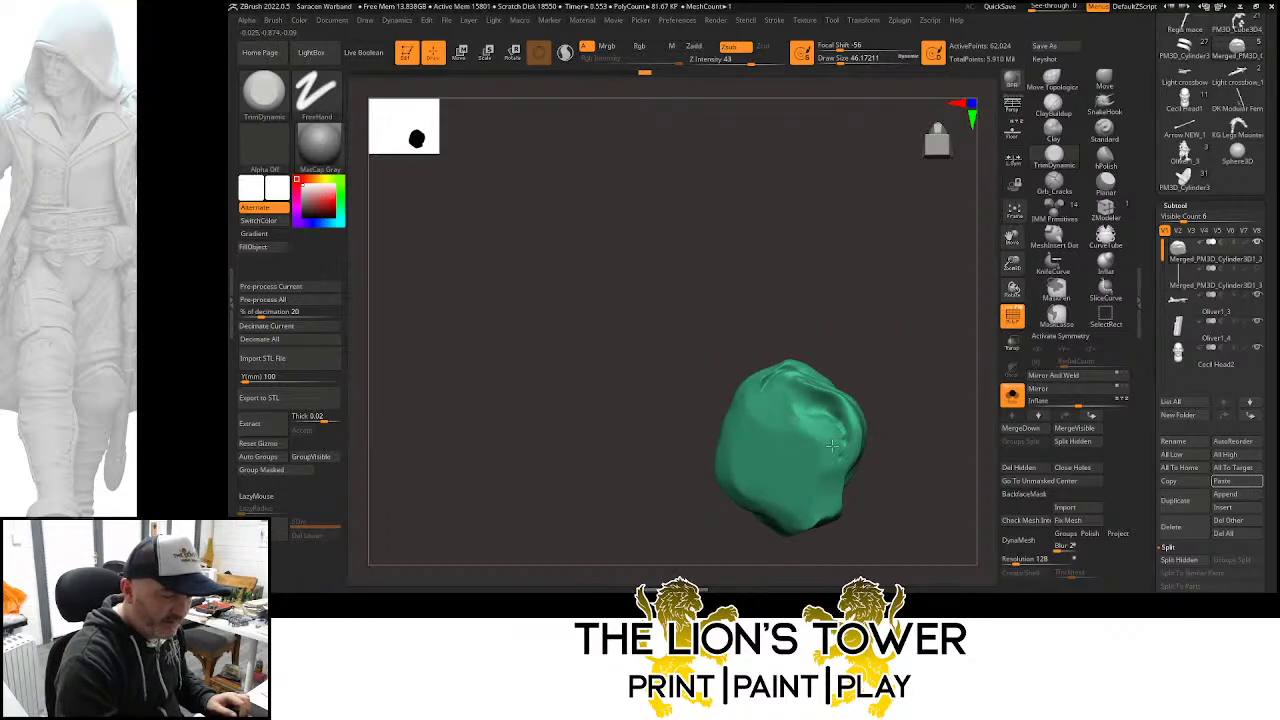
mouse_move(822, 430)
right_mouse_down()
mouse_move(917, 354)
mouse_move(946, 380)
mouse_move(920, 386)
right_mouse_up()
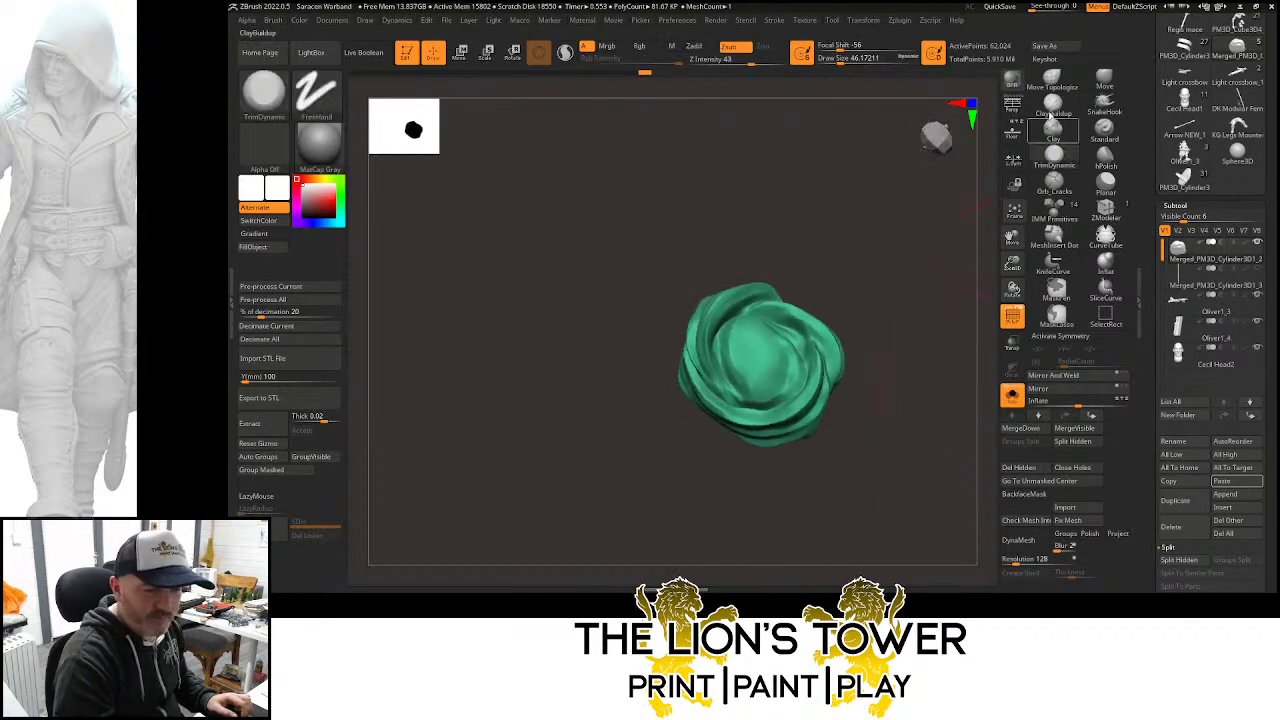
Build up vertical cloth strips on the turban's crown with ClayBuildup at a draw size of about 35
left_click(1054, 102)
left_click_drag(1013, 267, 1050, 232)
left_click_drag(931, 317, 914, 350)
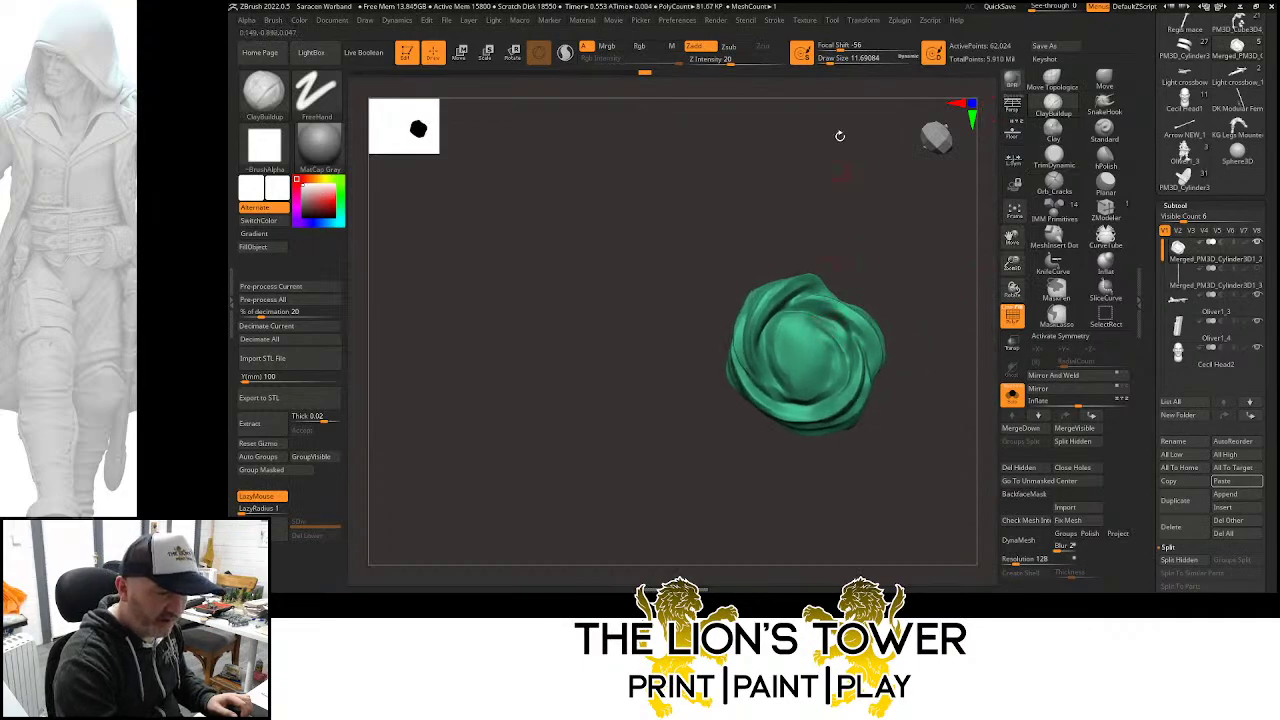
left_click_drag(827, 59, 832, 59)
left_click_drag(820, 319, 823, 376)
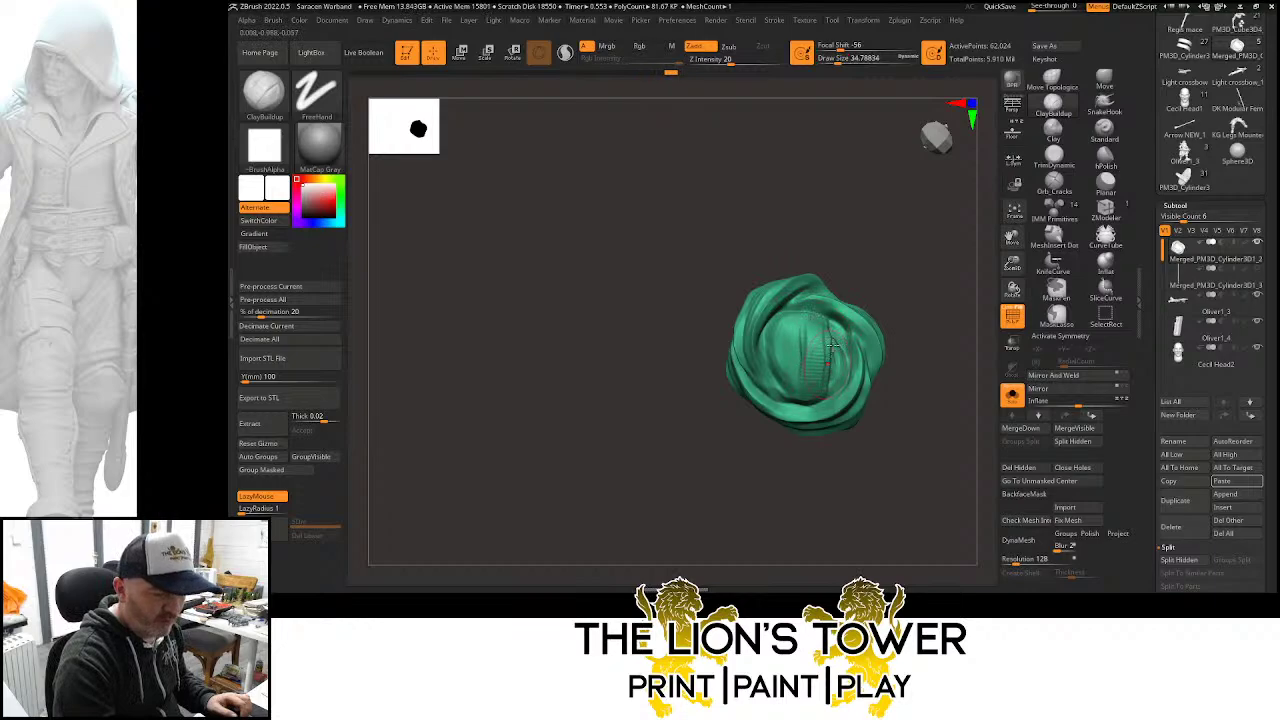
left_click_drag(830, 322, 834, 386)
Enable Sculptris Pro and add further ClayBuildup fold strokes across the turban's crown
left_click(565, 53)
left_click_drag(895, 268, 891, 280)
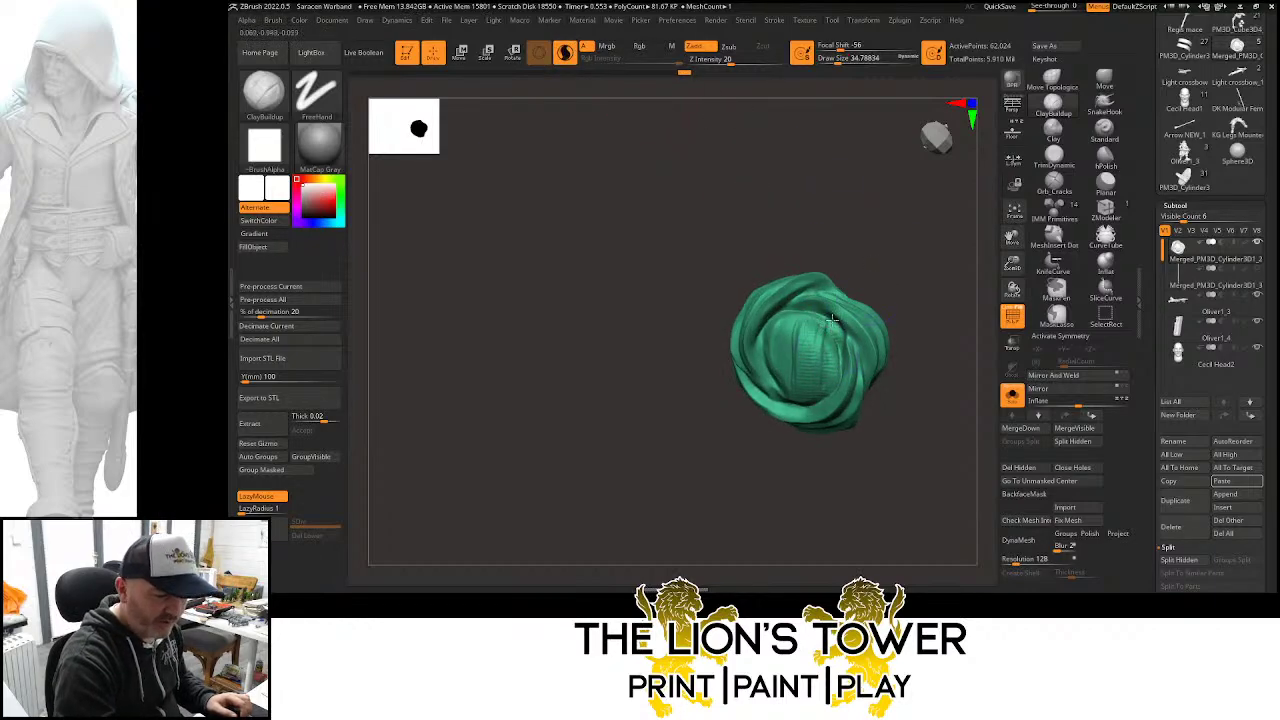
left_click_drag(832, 318, 830, 360)
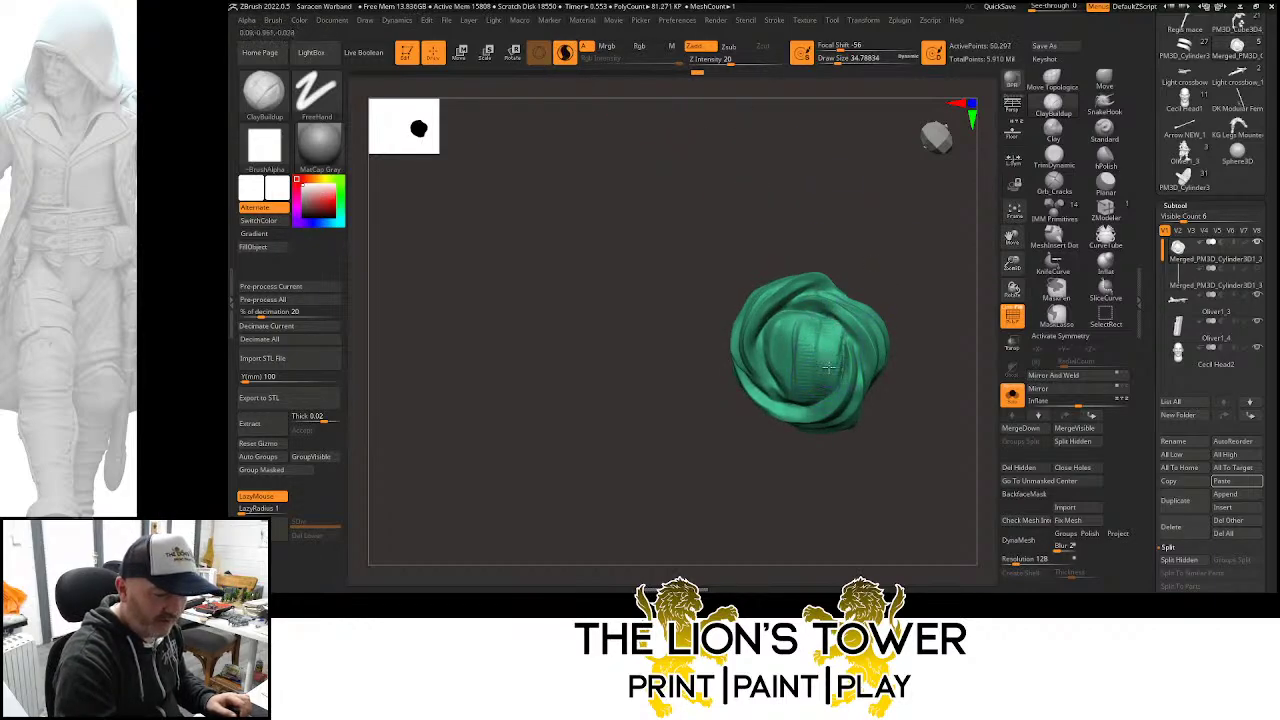
right_click_drag(815, 377, 818, 312)
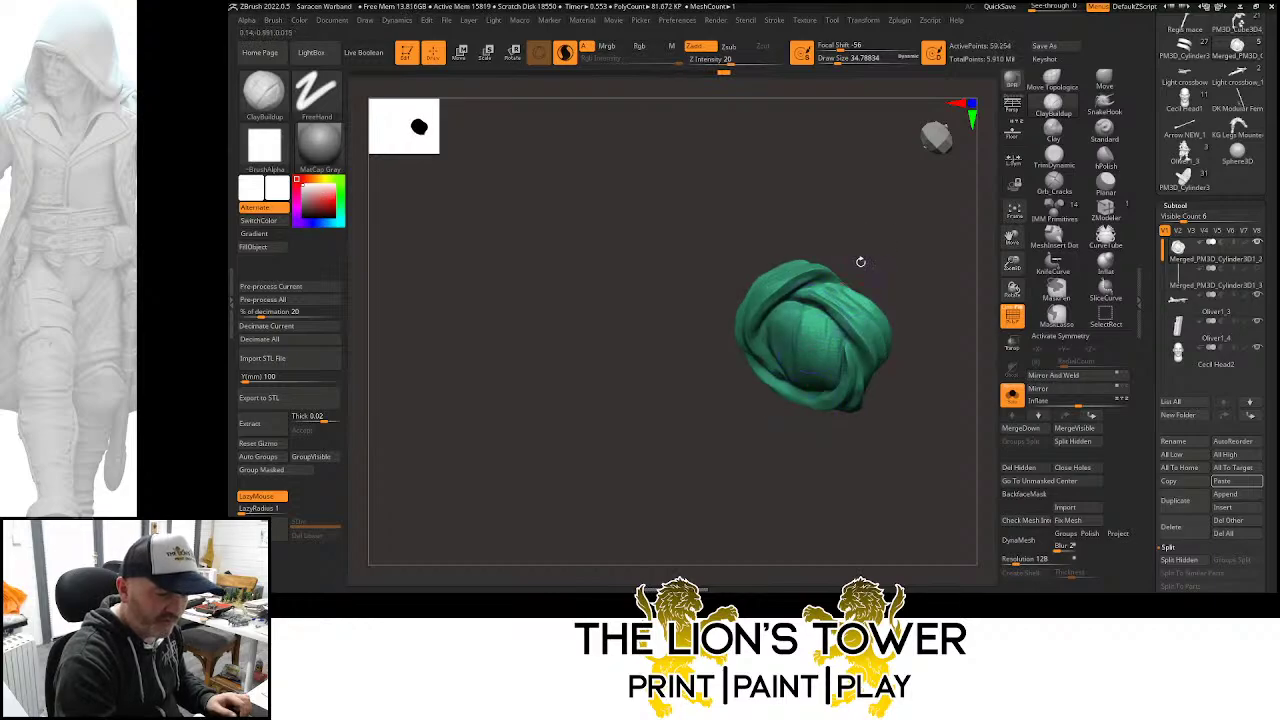
right_click_drag(860, 261, 814, 317)
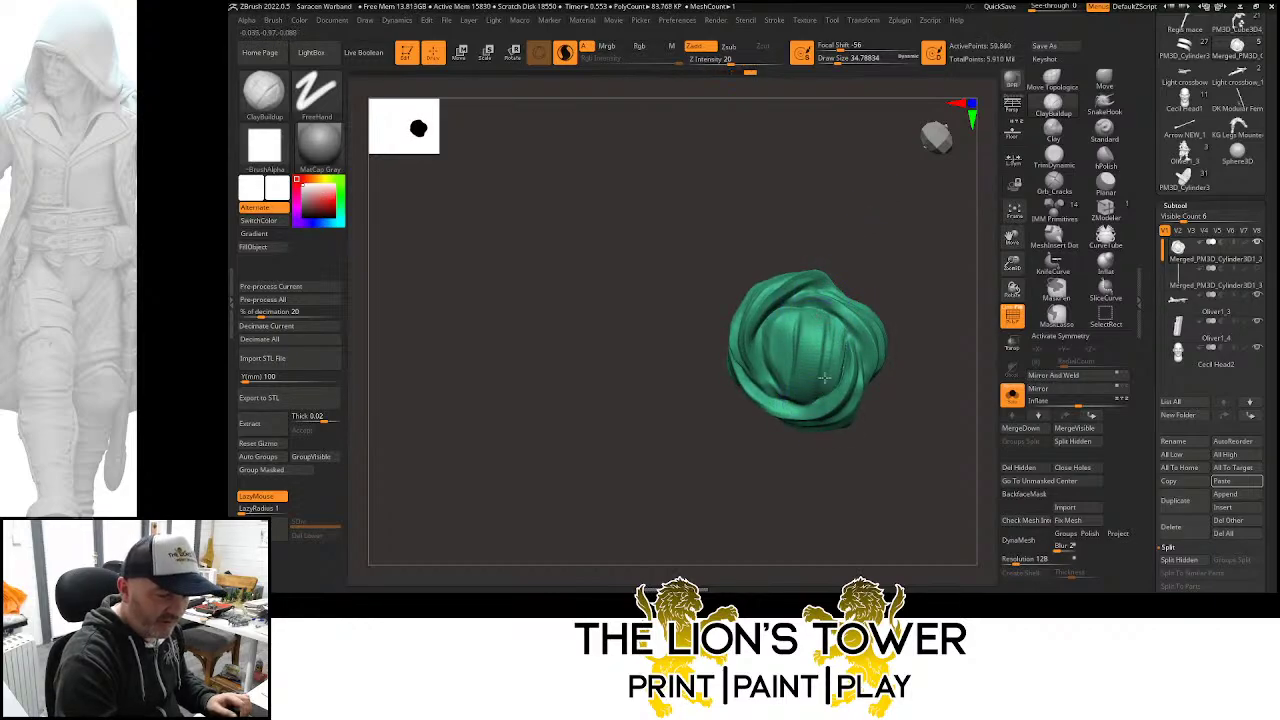
left_click_drag(878, 263, 846, 271)
left_click_drag(783, 319, 773, 379)
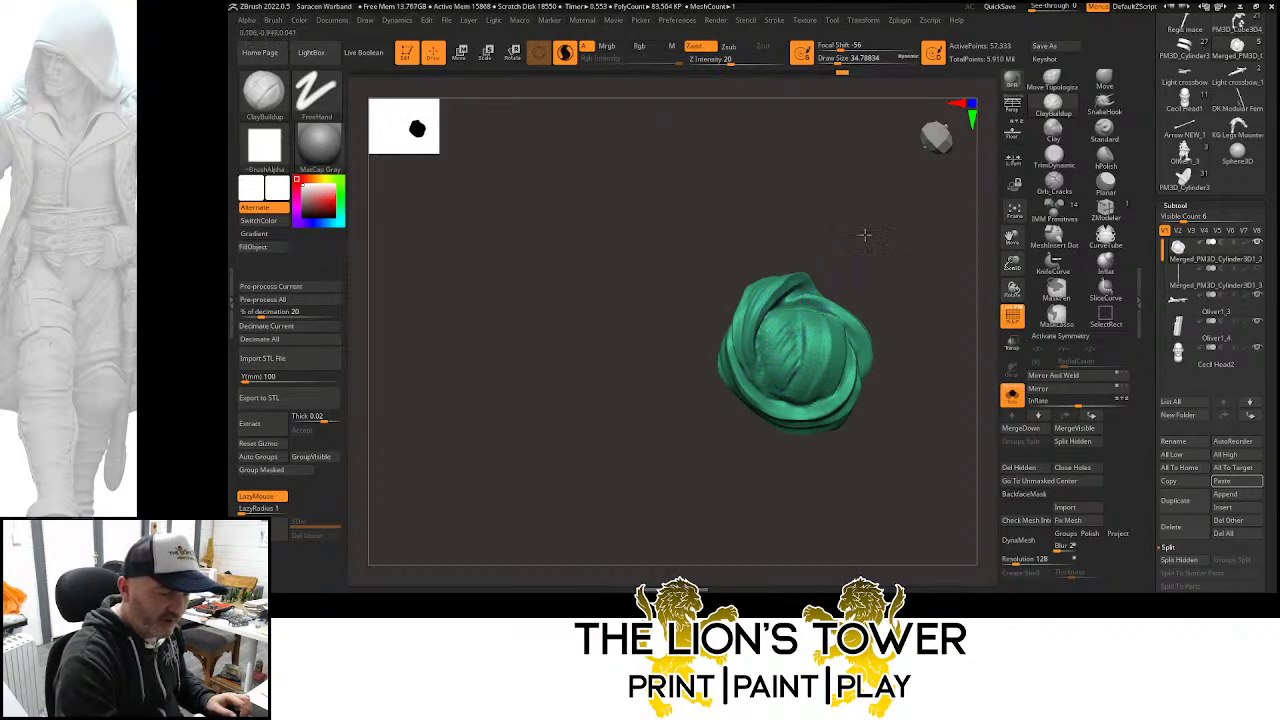
mouse_move(865, 235)
left_mouse_down()
mouse_move(795, 303)
mouse_move(813, 337)
left_mouse_up()
Smooth the clay folds on the turban's crown while adding short strokes to keep the cloth shape
left_click_drag(902, 188, 887, 206)
mouse_move(848, 297)
left_mouse_down("shift")
mouse_move(808, 318)
mouse_move(836, 397)
left_mouse_up("shift")
left_click_drag(914, 251, 906, 268)
mouse_move(797, 391)
left_mouse_down()
mouse_move(811, 364)
mouse_move(792, 401)
left_mouse_up()
left_click_drag(870, 275, 878, 268)
left_click_drag(820, 346, 815, 387)
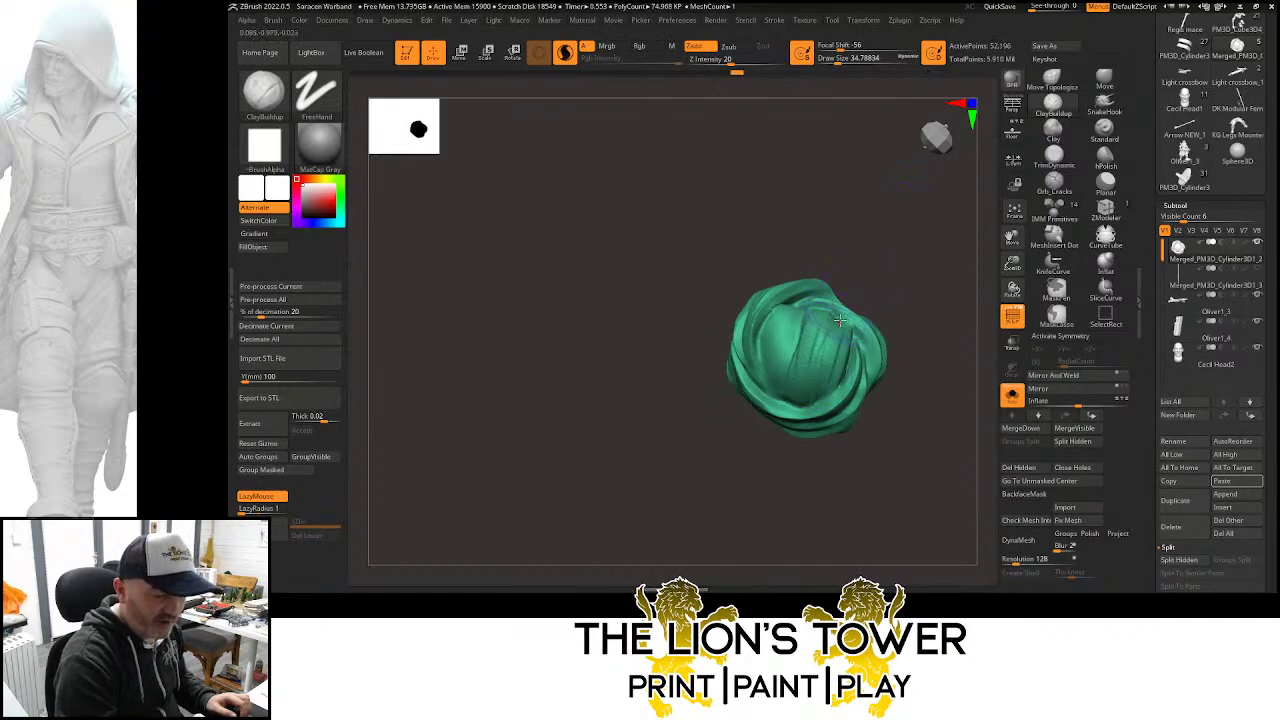
left_click_drag(873, 294, 859, 302)
mouse_move(822, 350)
left_mouse_down("shift")
mouse_move(828, 405)
mouse_move(803, 372)
left_mouse_up("shift")
left_click_drag(925, 230, 940, 197)
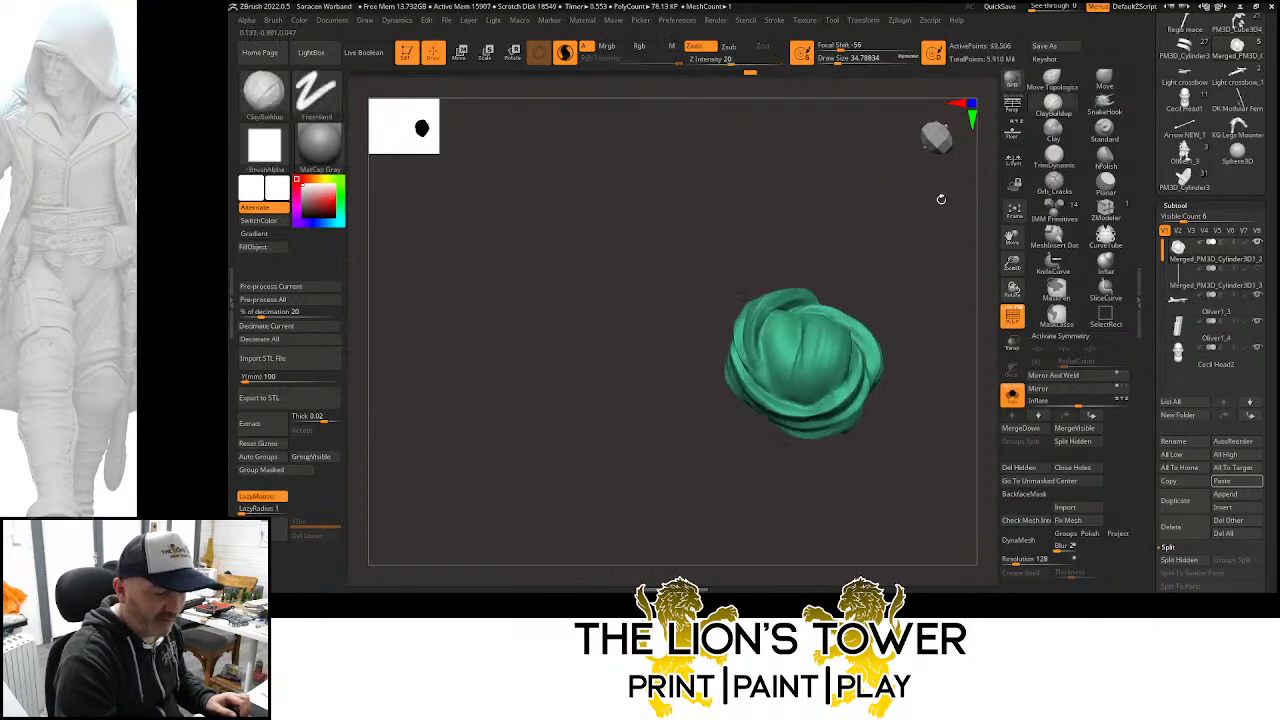
left_click_drag(820, 345, 813, 391, "shift")
left_click_drag(914, 237, 900, 265)
left_click_drag(823, 360, 797, 388, "shift")
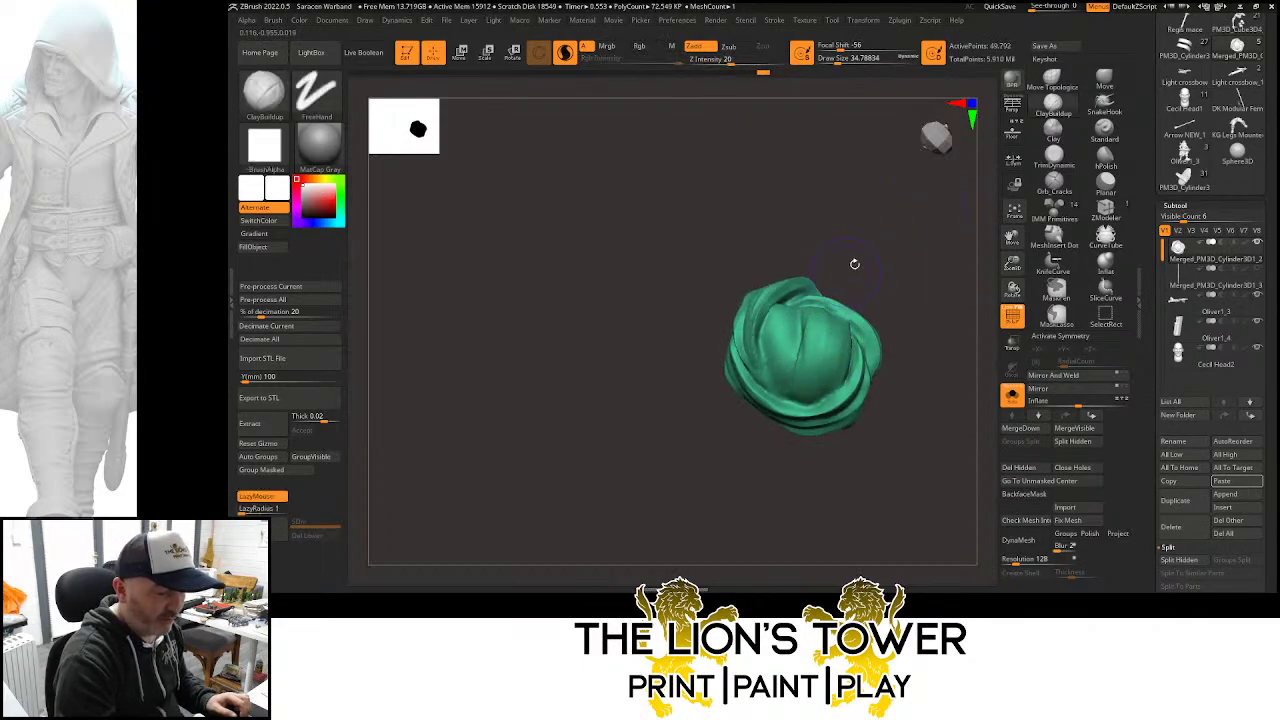
Carve crease lines between the crown folds with Orb_Cracks at draw size 28.75, raising Z Intensity to 27
mouse_move(854, 263)
left_mouse_down()
mouse_move(896, 232)
mouse_move(876, 270)
left_mouse_up()
left_click(1057, 180)
left_click(835, 61)
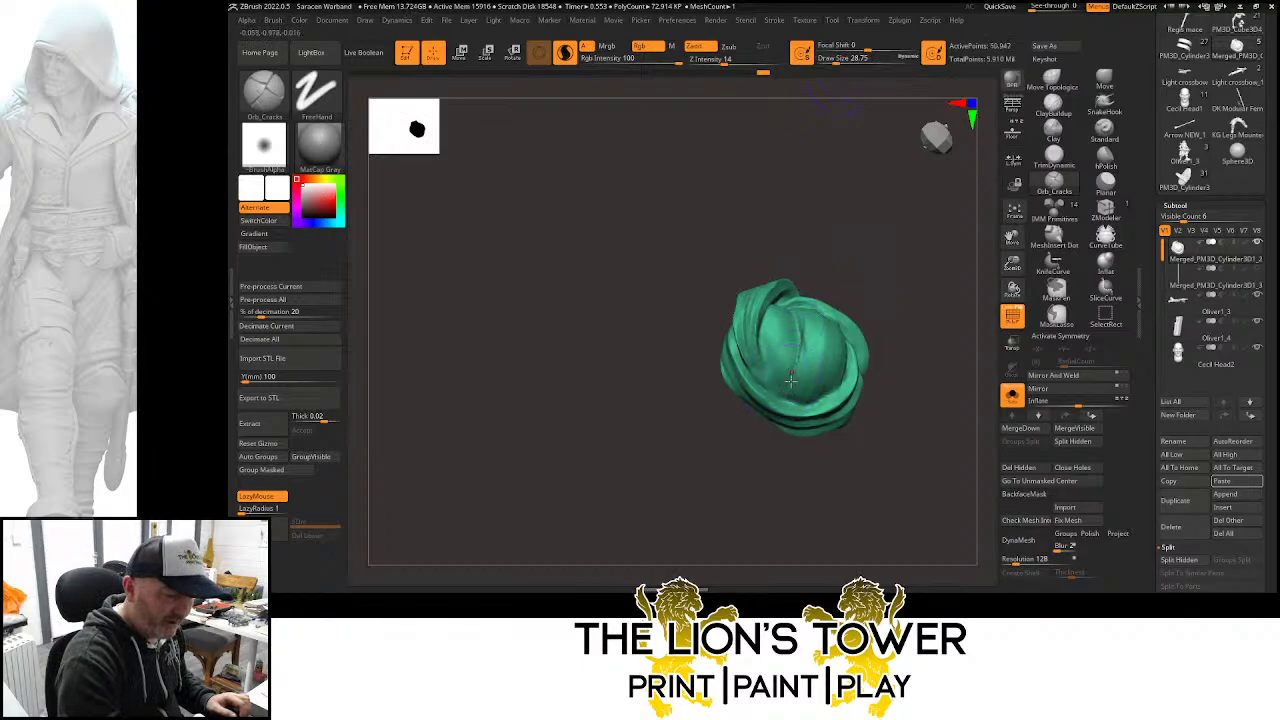
left_click_drag(766, 267, 763, 258)
left_click(738, 61)
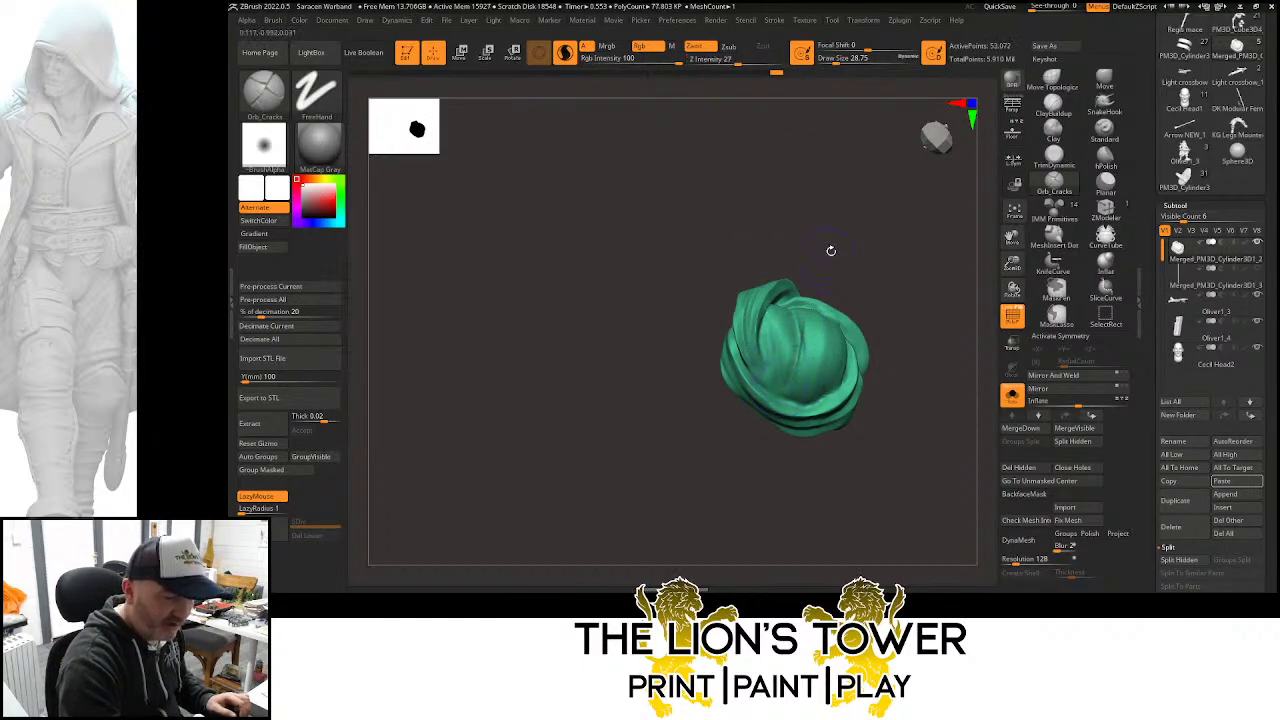
left_click_drag(831, 251, 832, 246)
mouse_move(797, 308)
left_mouse_down()
mouse_move(790, 372)
mouse_move(813, 275)
left_mouse_up()
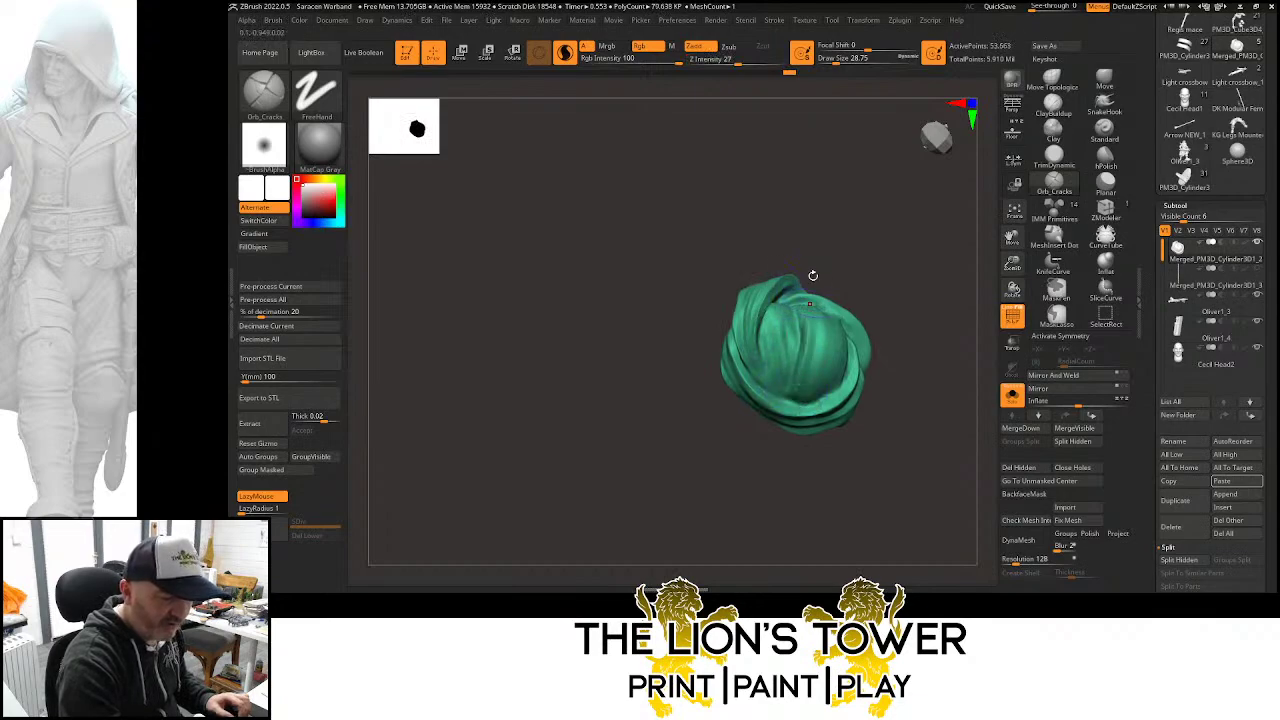
left_click_drag(877, 239, 830, 385)
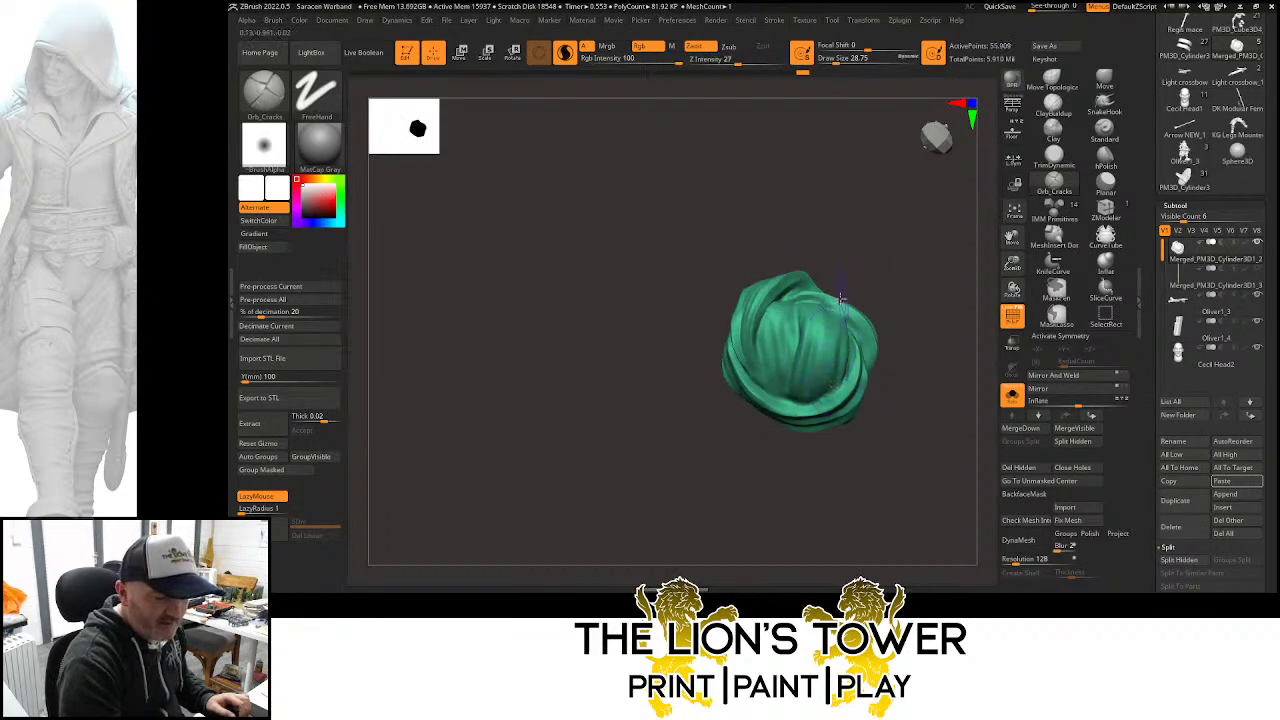
left_click_drag(858, 285, 824, 383)
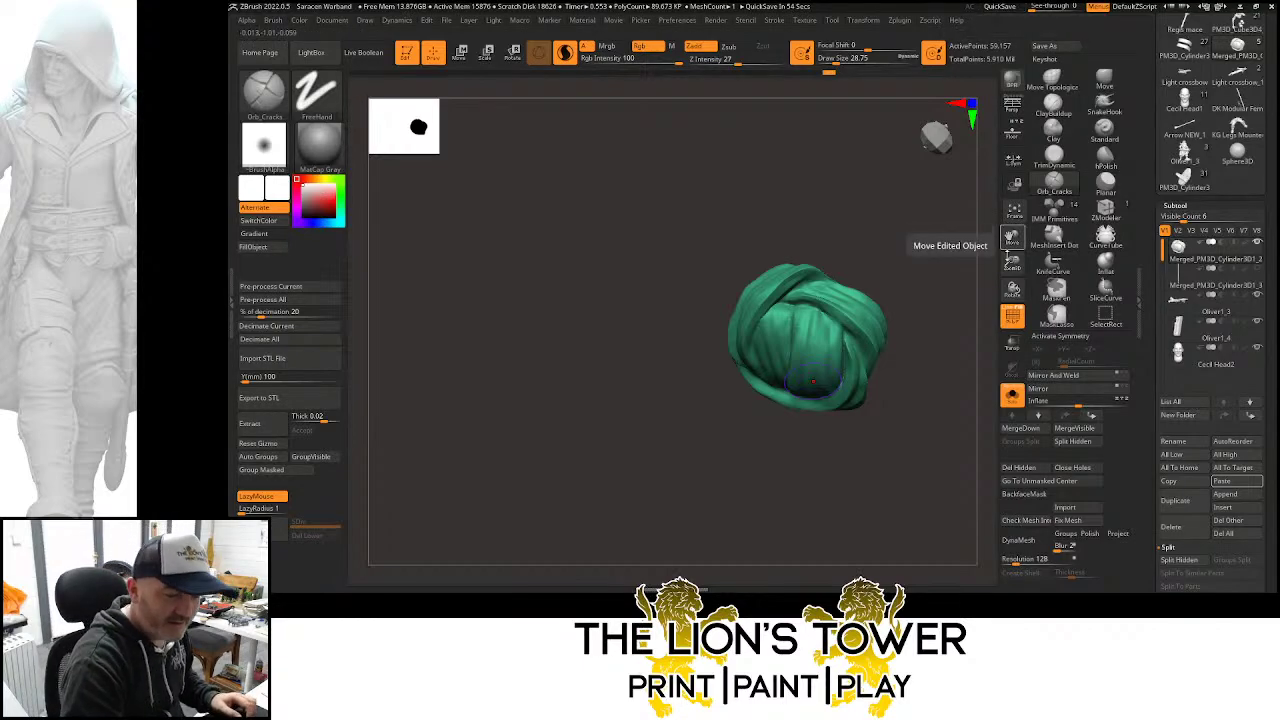
Check the turban on the head, then isolate and frame it for ClayBuildup at a draw size of about 15.5
mouse_move(1012, 293)
left_mouse_down()
mouse_move(962, 294)
mouse_move(934, 223)
mouse_move(971, 337)
mouse_move(942, 347)
mouse_move(963, 376)
mouse_move(950, 345)
mouse_move(931, 357)
mouse_move(920, 306)
mouse_move(938, 298)
left_mouse_up()
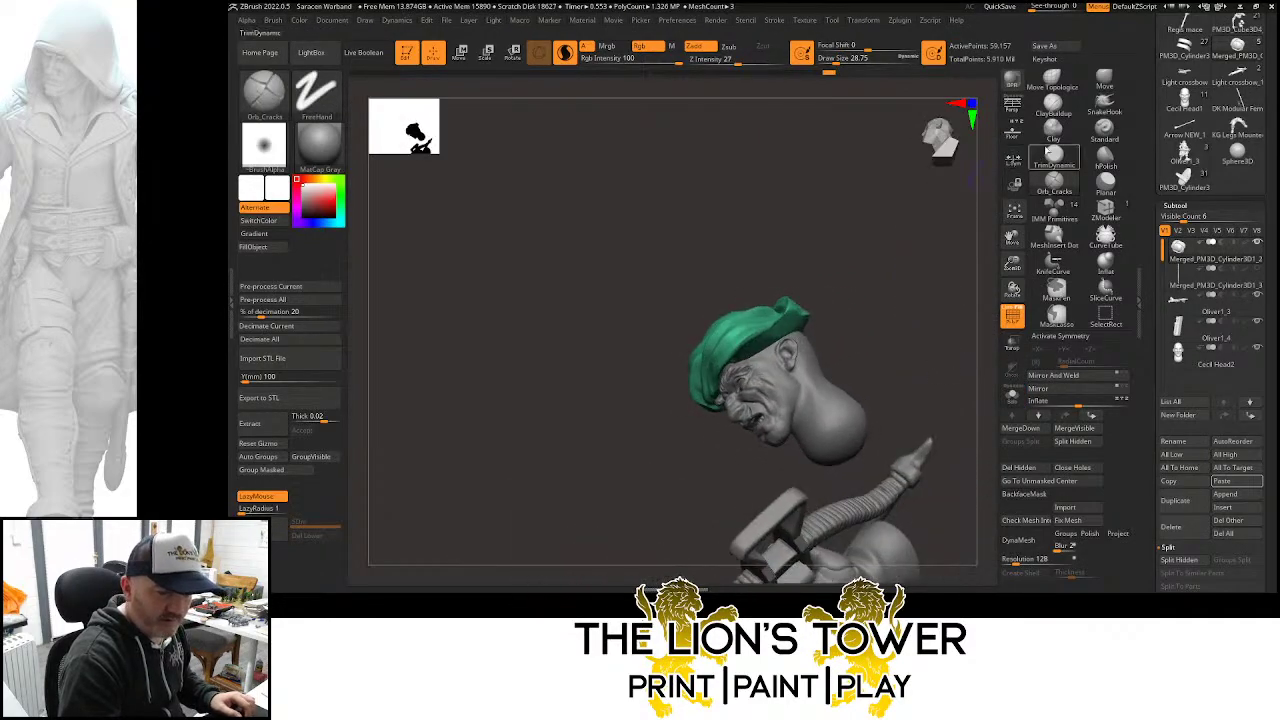
left_click(1053, 105)
left_click(1012, 396)
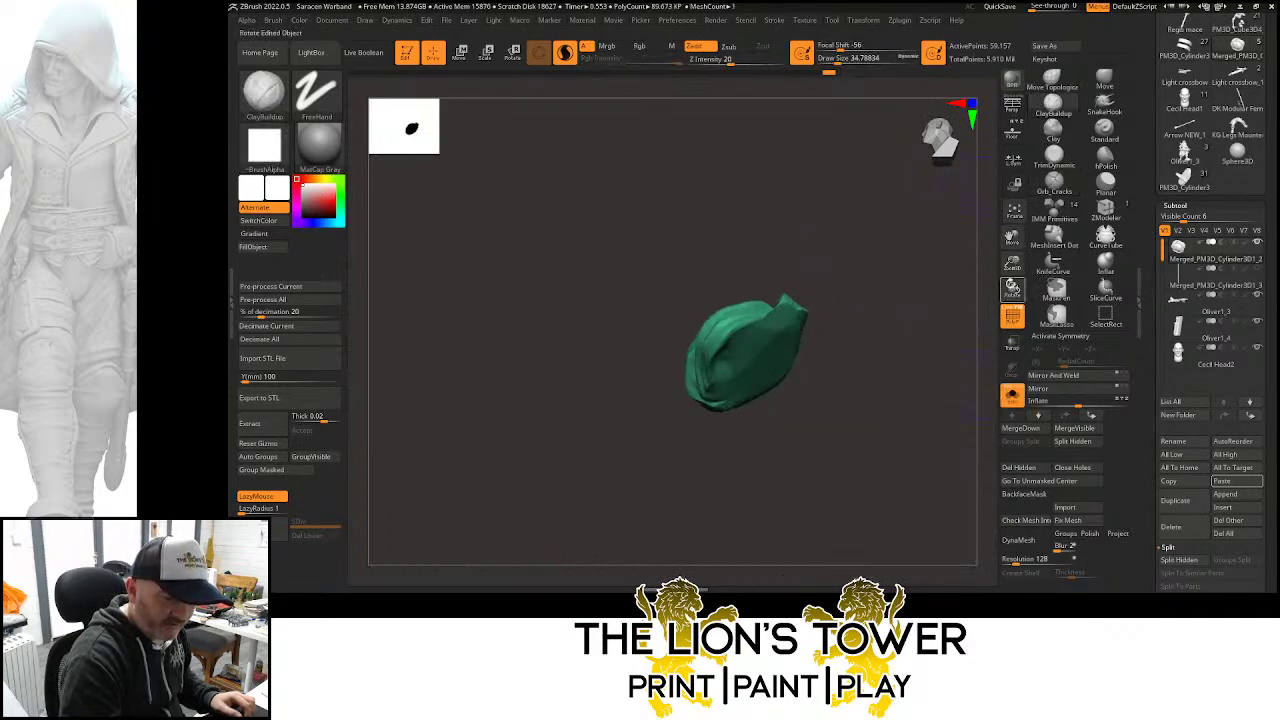
key("f")
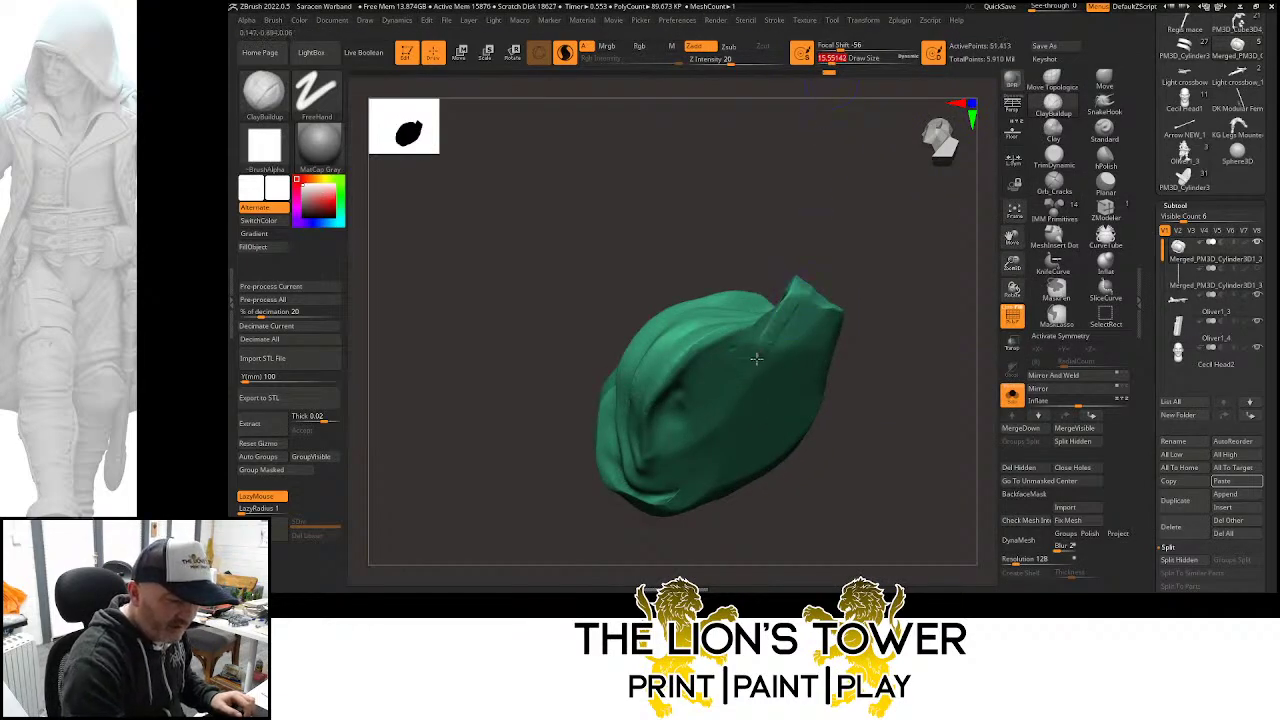
Build up raised cloth folds running from the turban's upper peak down the inner side with the ClayBuildup brush
mouse_move(756, 358)
left_mouse_down()
mouse_move(789, 289)
mouse_move(780, 313)
left_mouse_up()
mouse_move(836, 236)
left_mouse_down()
mouse_move(823, 206)
mouse_move(874, 200)
left_mouse_up()
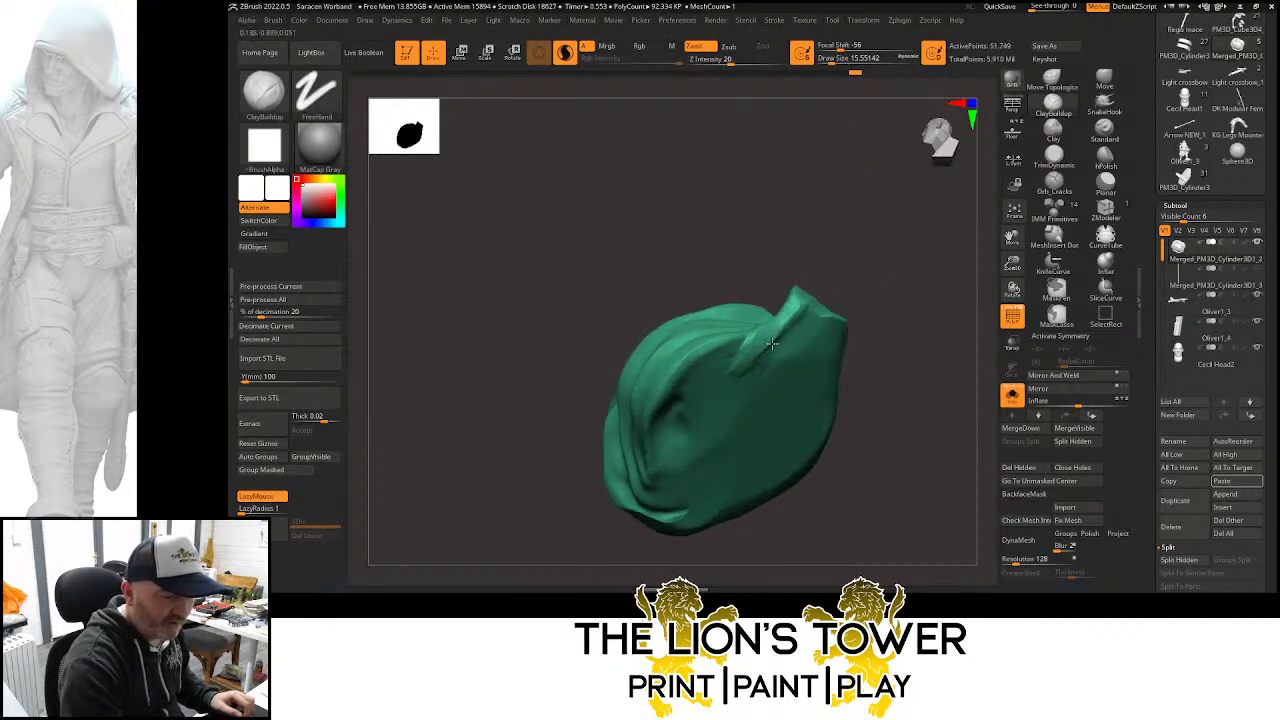
left_click_drag(768, 345, 750, 359)
mouse_move(864, 262)
left_mouse_down()
mouse_move(840, 251)
mouse_move(820, 262)
left_mouse_up()
mouse_move(816, 306)
left_mouse_down()
mouse_move(756, 366)
mouse_move(800, 318)
left_mouse_up()
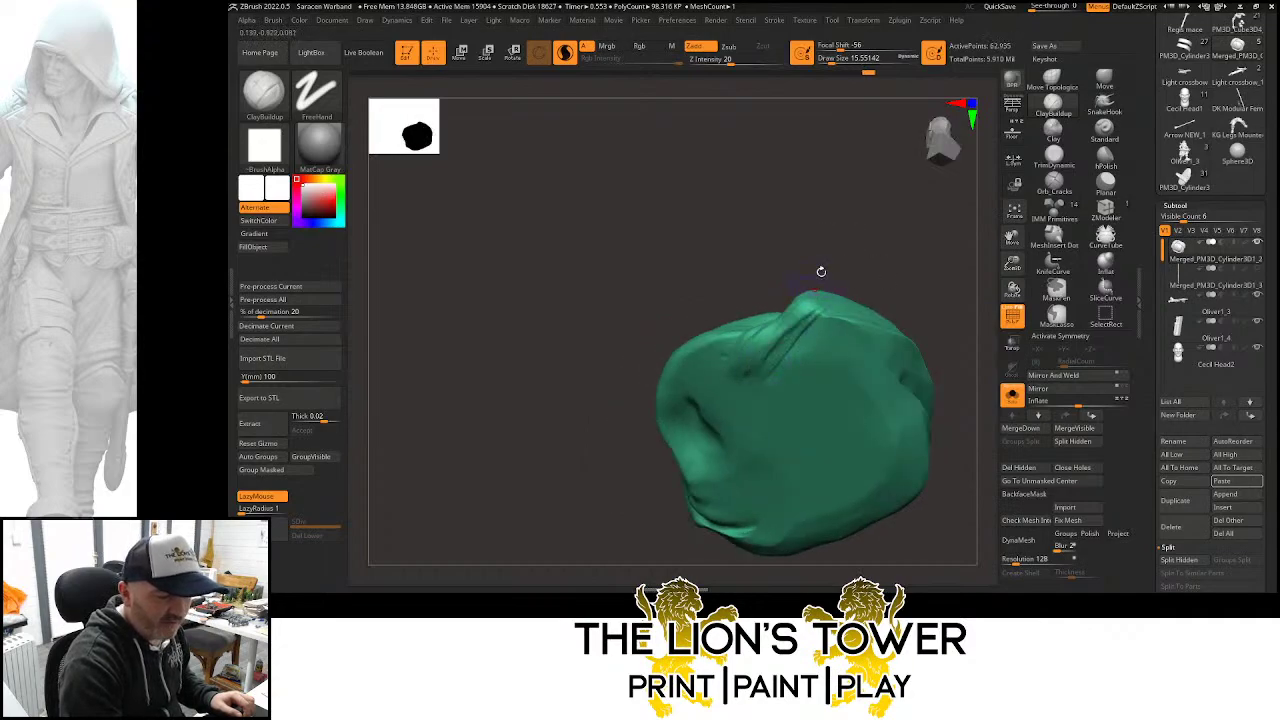
left_click_drag(820, 271, 860, 274)
left_click_drag(765, 341, 799, 309)
mouse_move(839, 257)
left_mouse_down()
mouse_move(886, 229)
mouse_move(902, 240)
left_mouse_up()
mouse_move(782, 357)
left_mouse_down()
mouse_move(822, 312)
mouse_move(846, 320)
mouse_move(926, 296)
left_mouse_up()
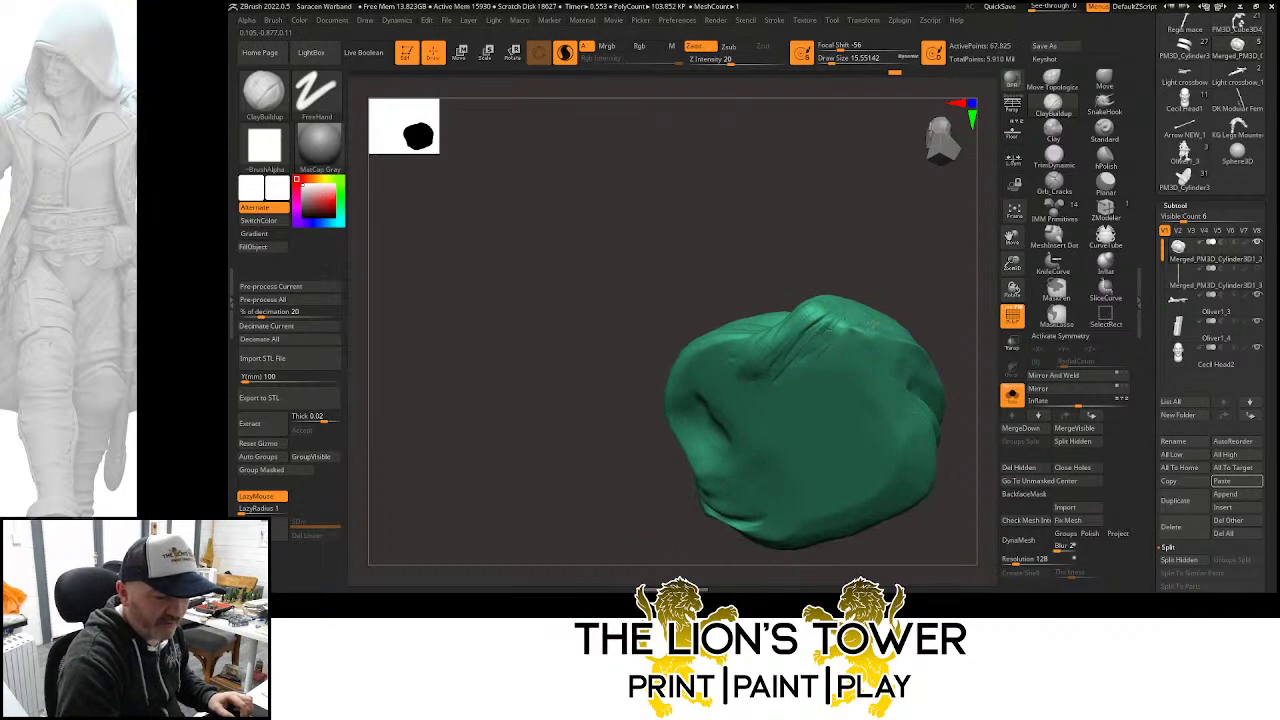
Sculpt and smooth further cloth folds along the turban's upper rim beside the raised peak
left_click_drag(868, 339, 858, 352)
left_click_drag(966, 314, 946, 370)
mouse_move(926, 328)
left_mouse_down()
mouse_move(882, 350)
mouse_move(850, 342)
mouse_move(920, 310)
mouse_move(860, 335)
mouse_move(906, 280)
left_mouse_up()
left_click_drag(966, 232, 930, 216)
mouse_move(912, 330)
left_mouse_down("shift")
mouse_move(868, 304)
mouse_move(862, 342)
mouse_move(906, 352)
left_mouse_up("shift")
left_click_drag(956, 268, 962, 196)
mouse_move(944, 348)
left_mouse_down()
mouse_move(852, 369)
mouse_move(869, 364)
left_mouse_up()
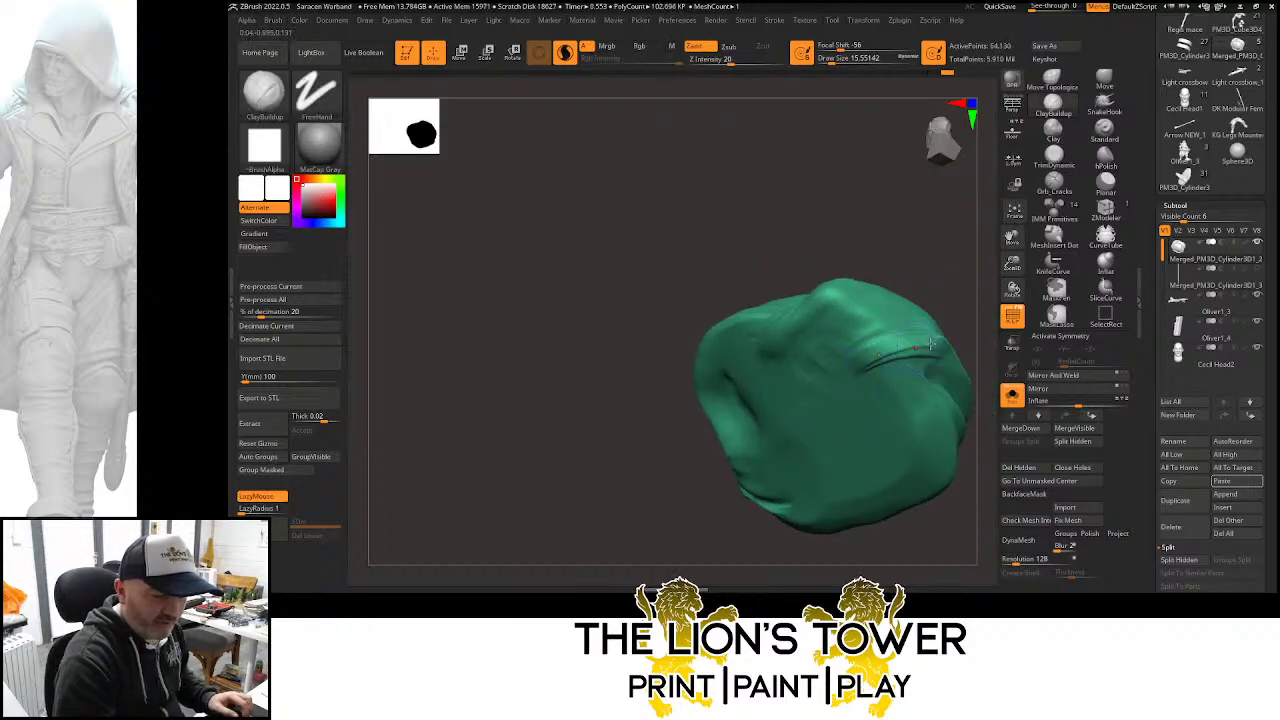
Extend the ClayBuildup folds around the turban's outer edge and blend them into the wrapped band
mouse_move(960, 300)
left_mouse_down()
mouse_move(966, 260)
mouse_move(916, 250)
left_mouse_up()
left_click_drag(930, 343, 947, 374)
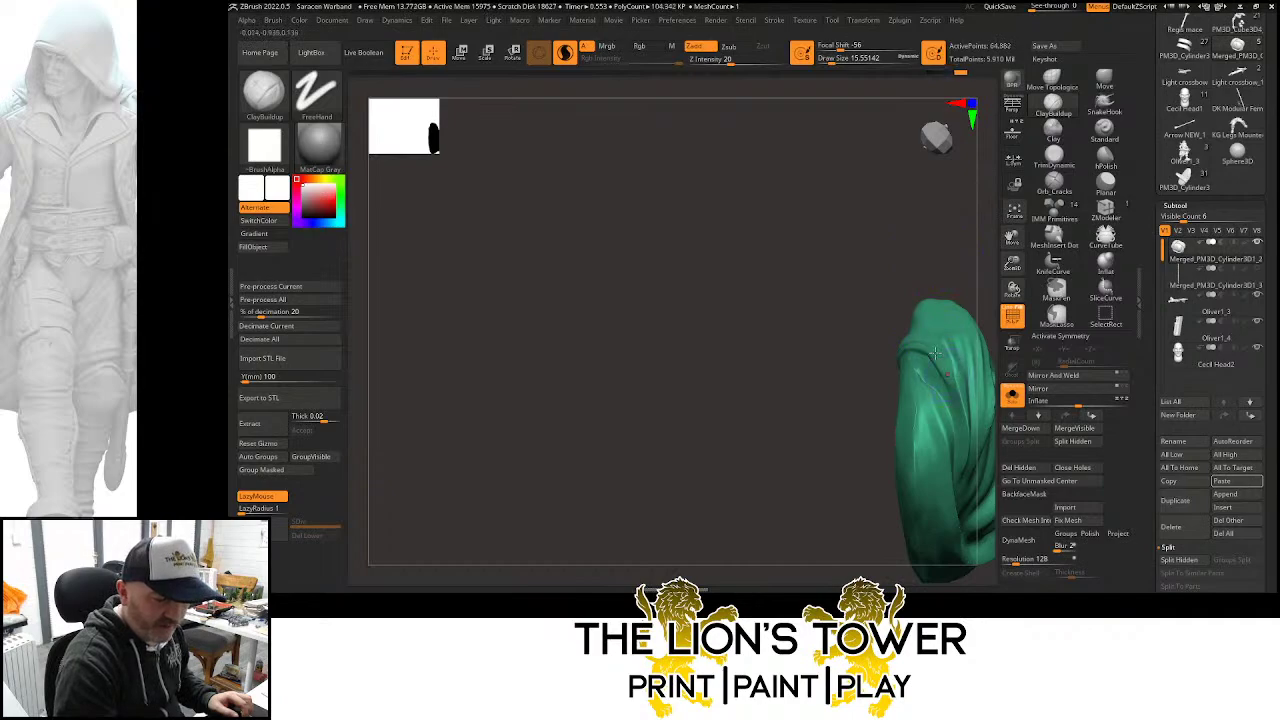
left_click_drag(974, 282, 932, 264)
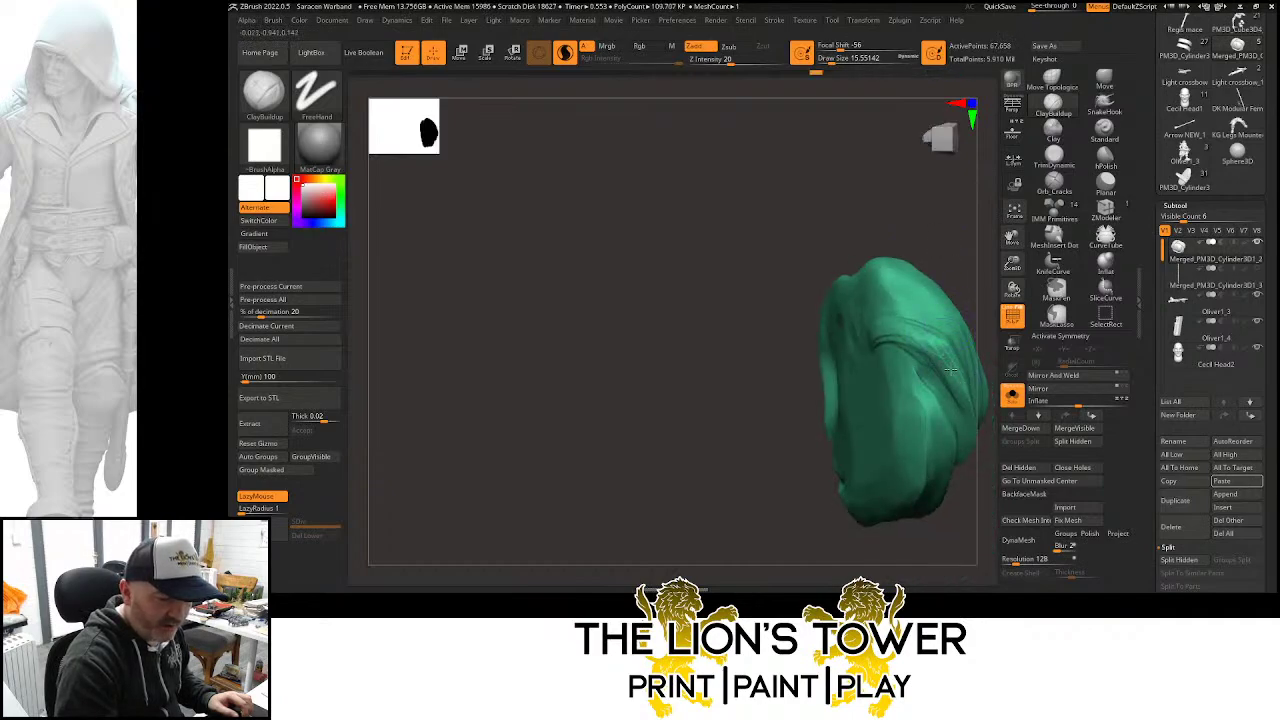
left_click_drag(951, 373, 874, 339)
left_click_drag(948, 284, 980, 271)
left_click_drag(918, 346, 860, 350)
left_click_drag(990, 240, 933, 231)
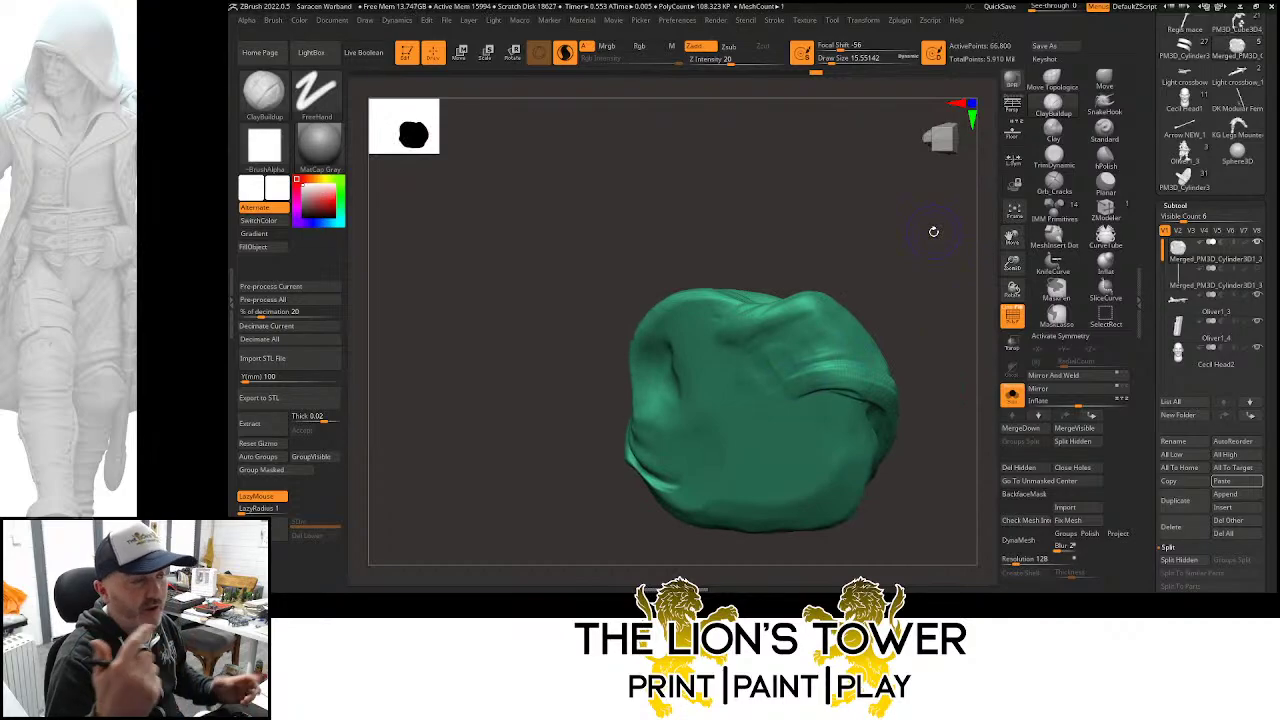
Smooth the overlapping folds where the turban's bands cross
mouse_move(935, 232)
left_mouse_down()
mouse_move(940, 326)
mouse_move(883, 337)
mouse_move(906, 346)
mouse_move(969, 320)
mouse_move(954, 280)
mouse_move(867, 296)
mouse_move(778, 340)
mouse_move(807, 319)
left_mouse_up()
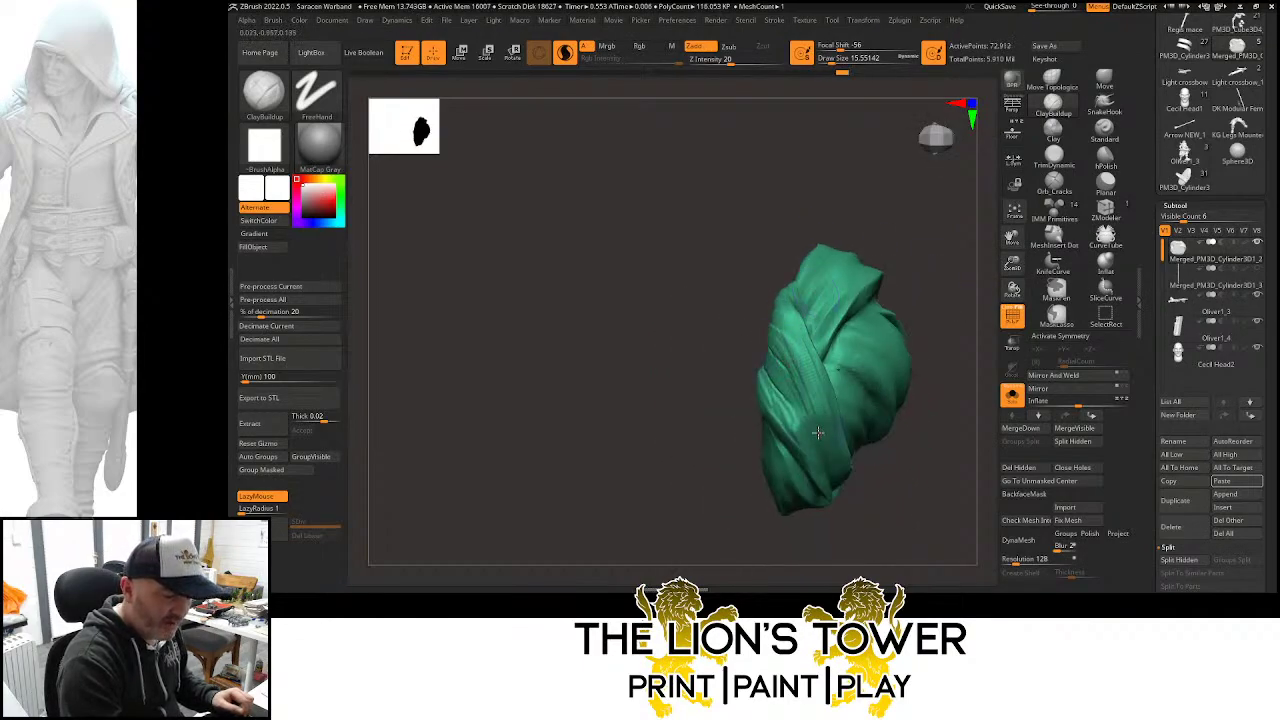
key("shift")
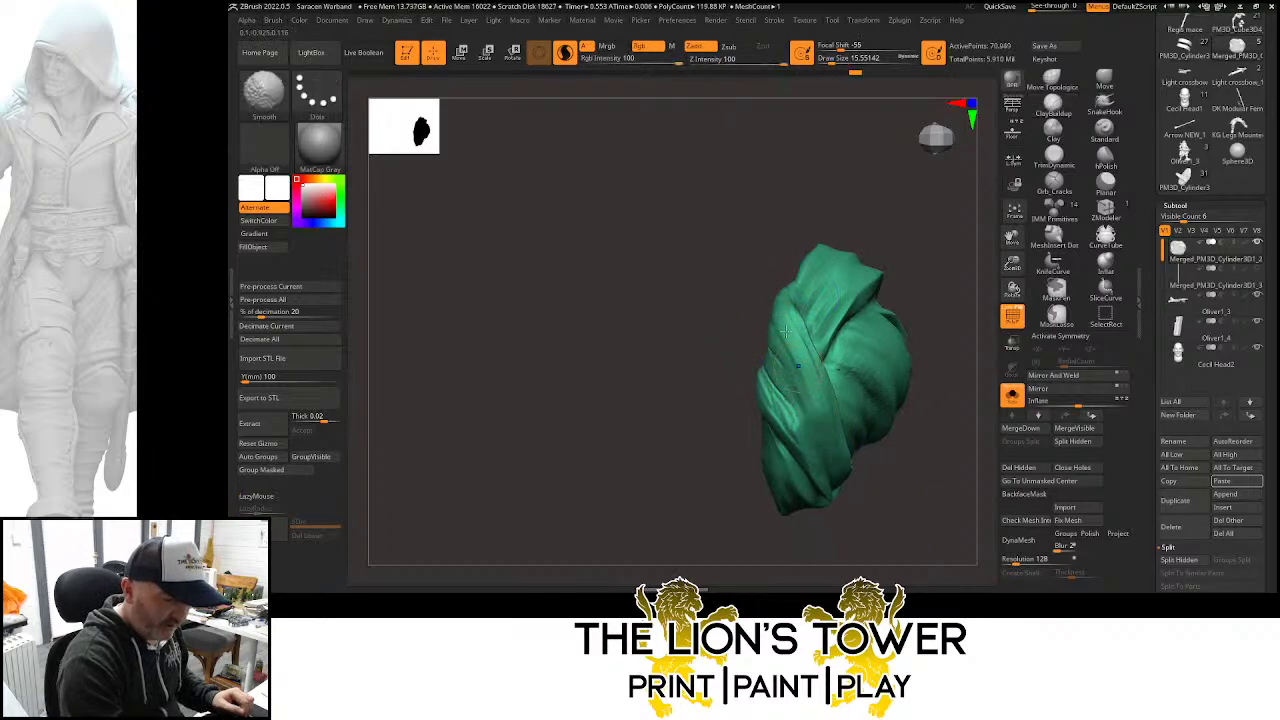
right_click_drag(796, 310, 846, 157)
Carve creases between the crossing turban bands with the Orb_Cracks brush at a draw size of about 17
left_click(1054, 183)
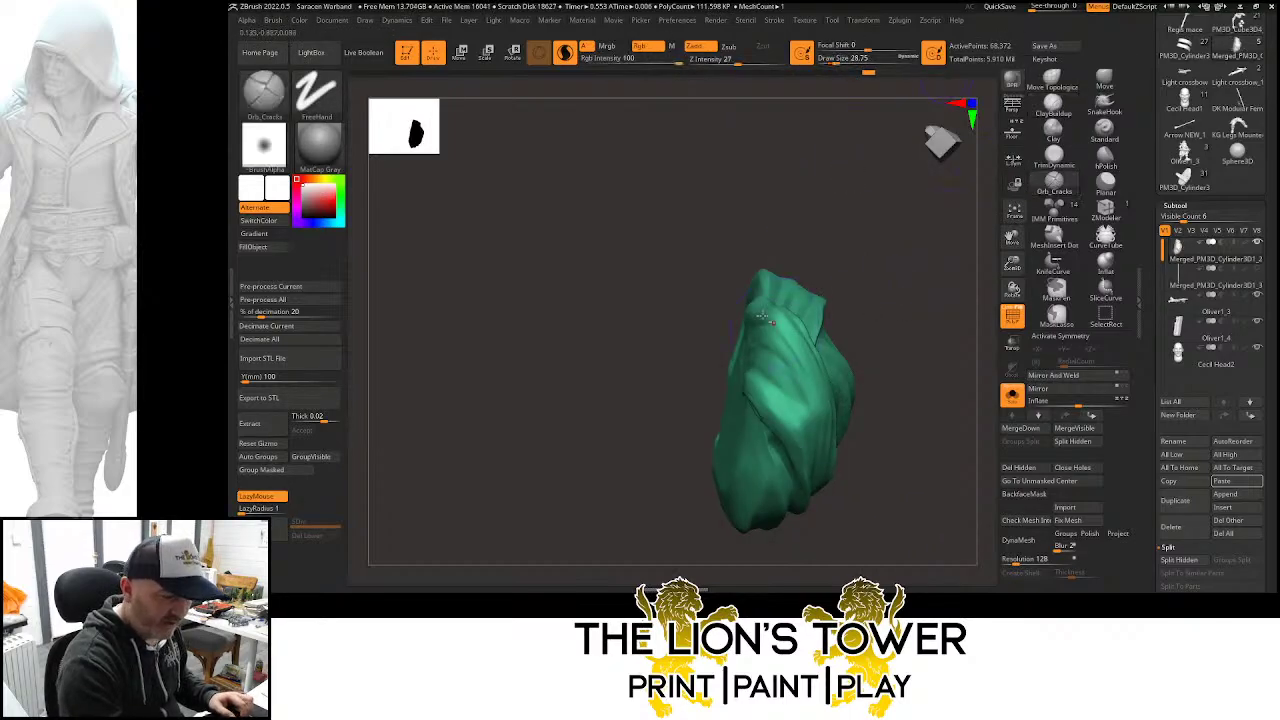
right_click_drag(763, 308, 834, 266)
left_click_drag(834, 265, 785, 330)
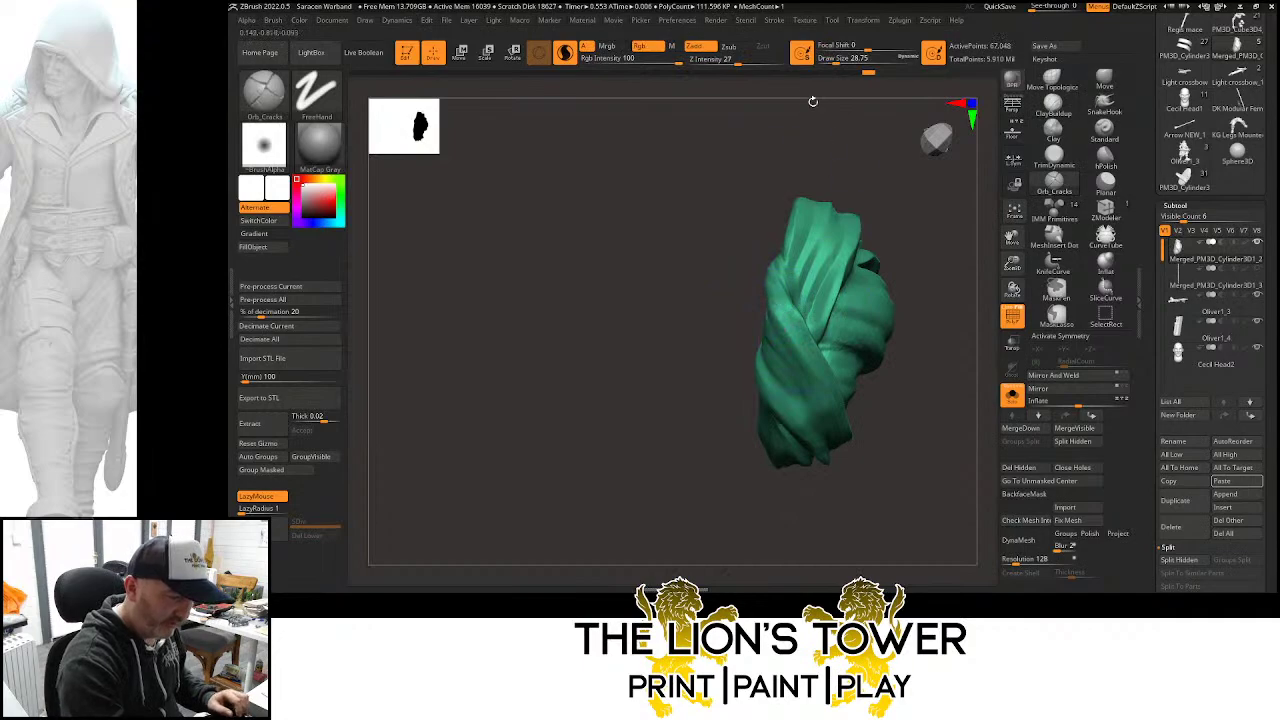
left_click_drag(771, 126, 819, 240)
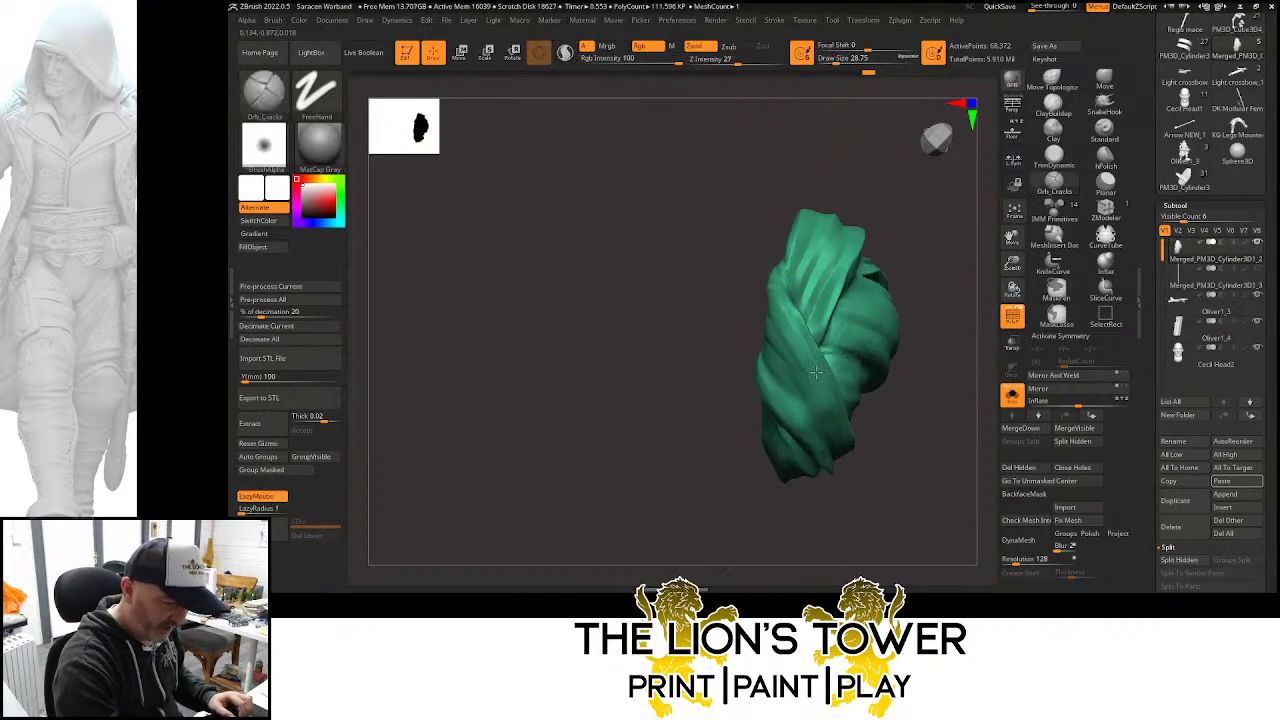
left_click_drag(836, 60, 831, 60)
left_click_drag(862, 148, 807, 263)
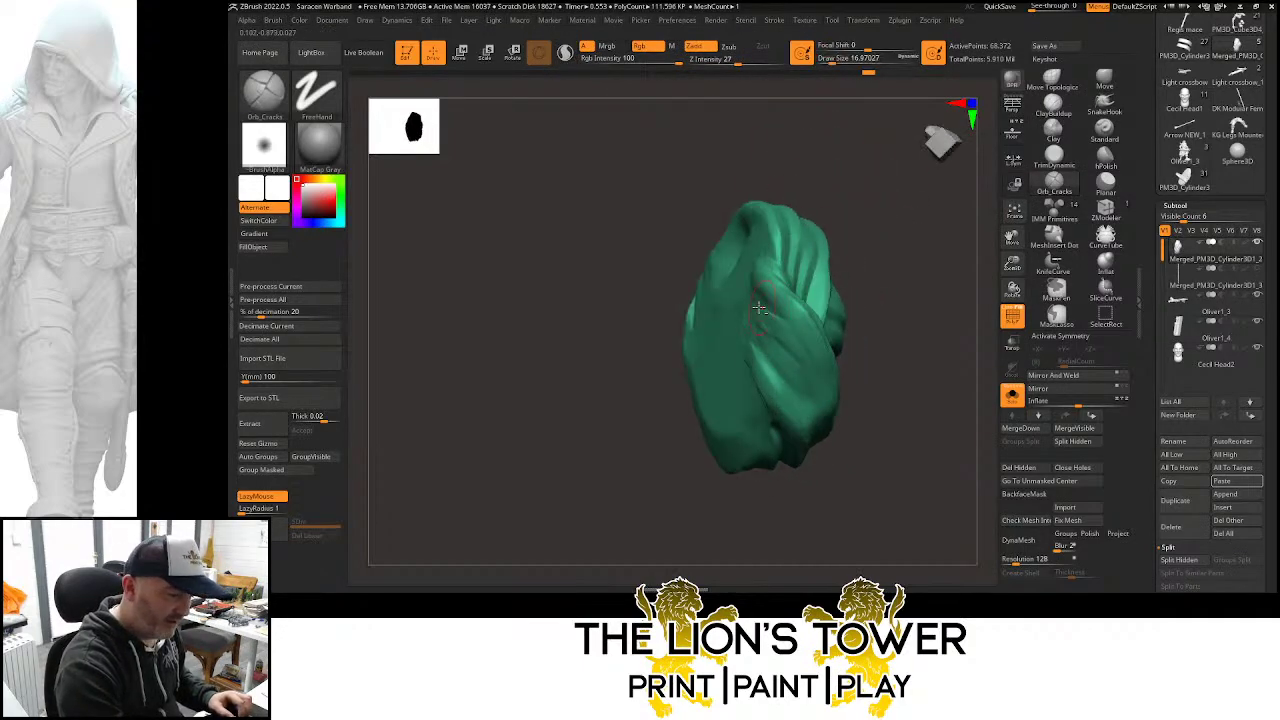
left_click_drag(760, 308, 823, 398)
left_click_drag(755, 330, 802, 408)
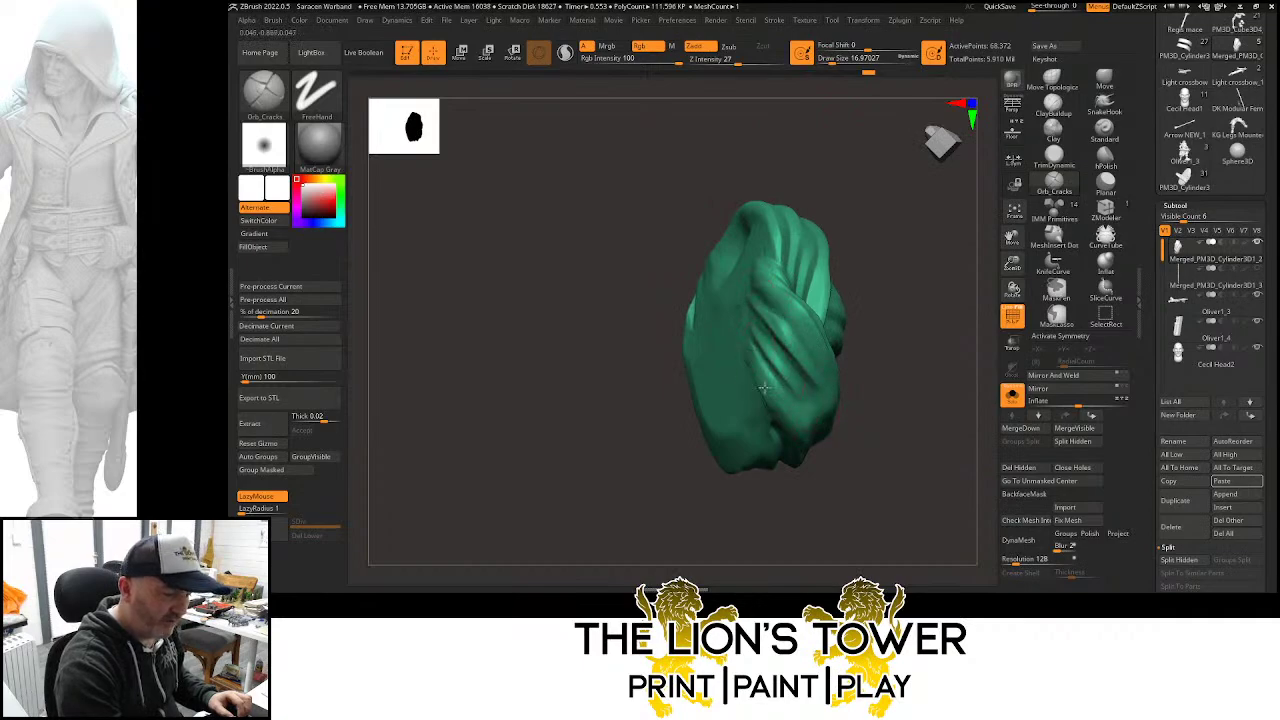
Deepen the creases along the turban's side wraps and into the adjoining crown folds with Orb_Cracks
left_click_drag(917, 343, 838, 280)
mouse_move(752, 288)
left_mouse_down()
mouse_move(779, 380)
mouse_move(768, 386)
left_mouse_up()
mouse_move(748, 332)
left_mouse_down()
mouse_move(801, 422)
mouse_move(765, 421)
mouse_move(797, 453)
left_mouse_up()
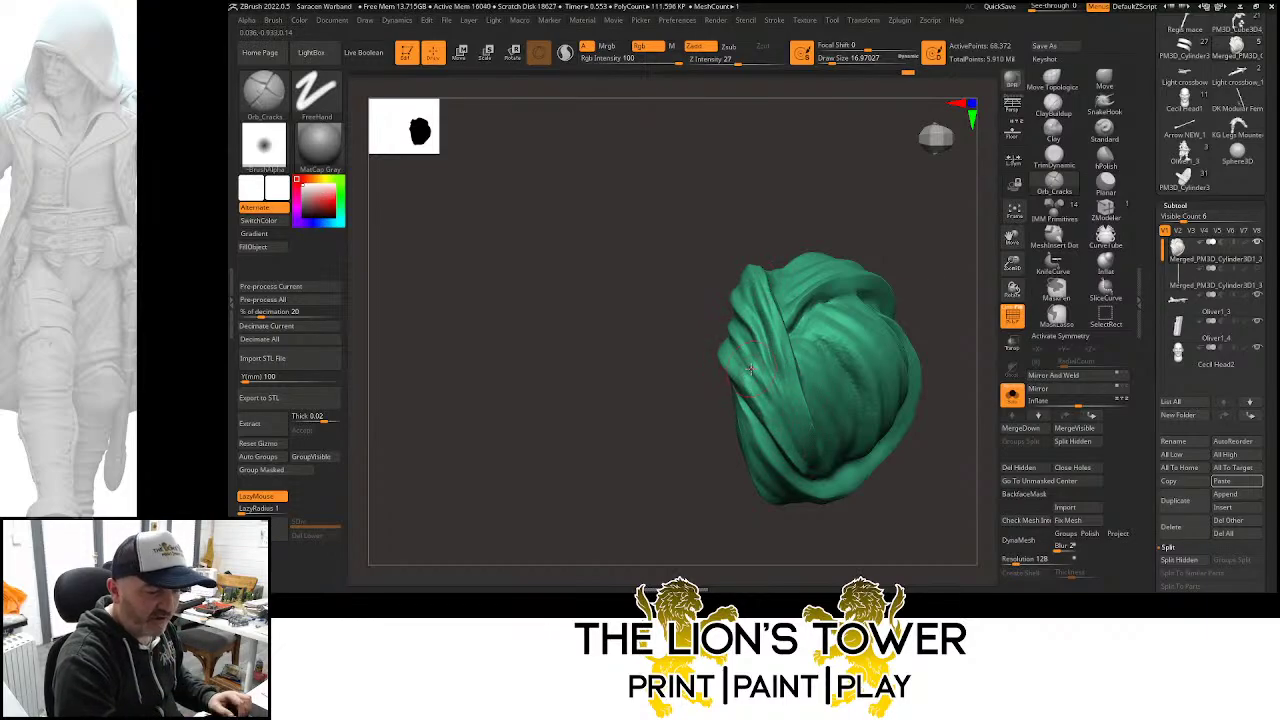
left_click_drag(935, 263, 858, 285)
mouse_move(782, 343)
left_mouse_down()
mouse_move(840, 392)
mouse_move(846, 440)
left_mouse_up()
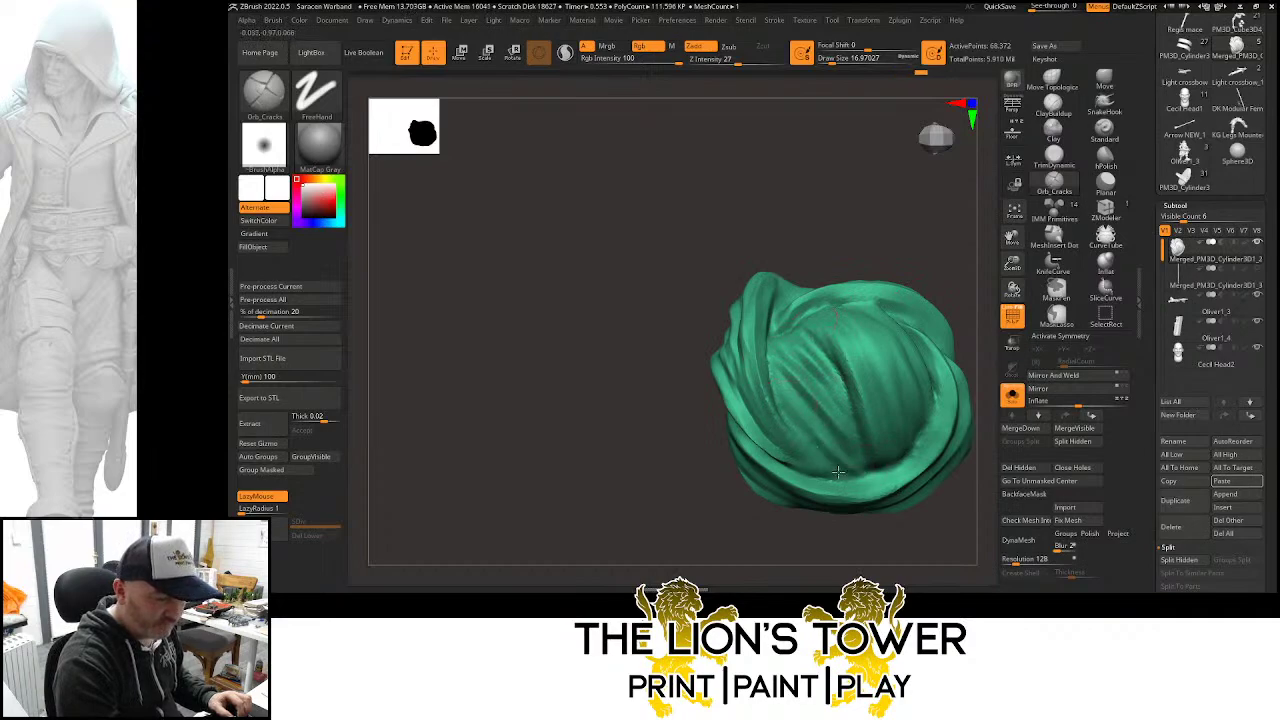
Cut sharp crease lines between the pleats on the turban's crown and along its surrounding band
mouse_move(924, 230)
left_mouse_down()
mouse_move(822, 312)
mouse_move(931, 408)
left_mouse_up()
left_click_drag(882, 331, 931, 416)
left_click_drag(908, 235, 918, 157)
mouse_move(880, 418)
left_mouse_down()
mouse_move(898, 432)
mouse_move(902, 381)
left_mouse_up()
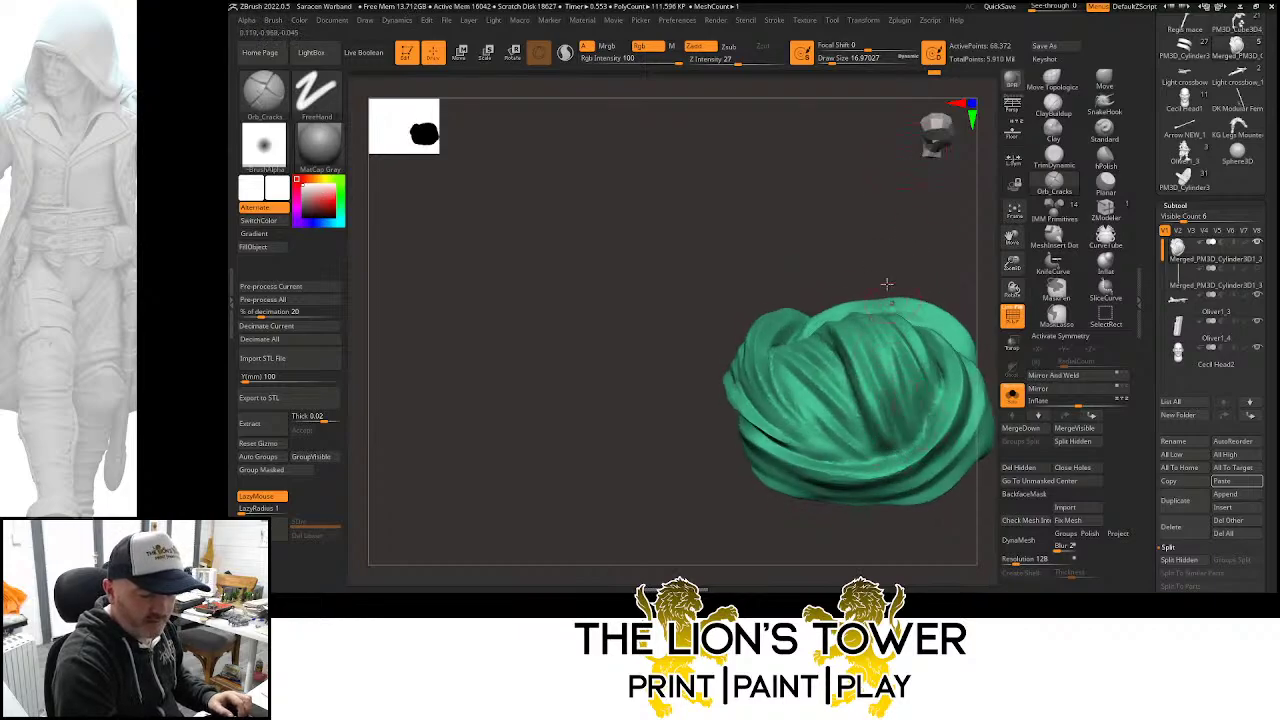
mouse_move(906, 256)
left_mouse_down()
mouse_move(932, 239)
mouse_move(918, 305)
mouse_move(902, 318)
mouse_move(900, 438)
left_mouse_up()
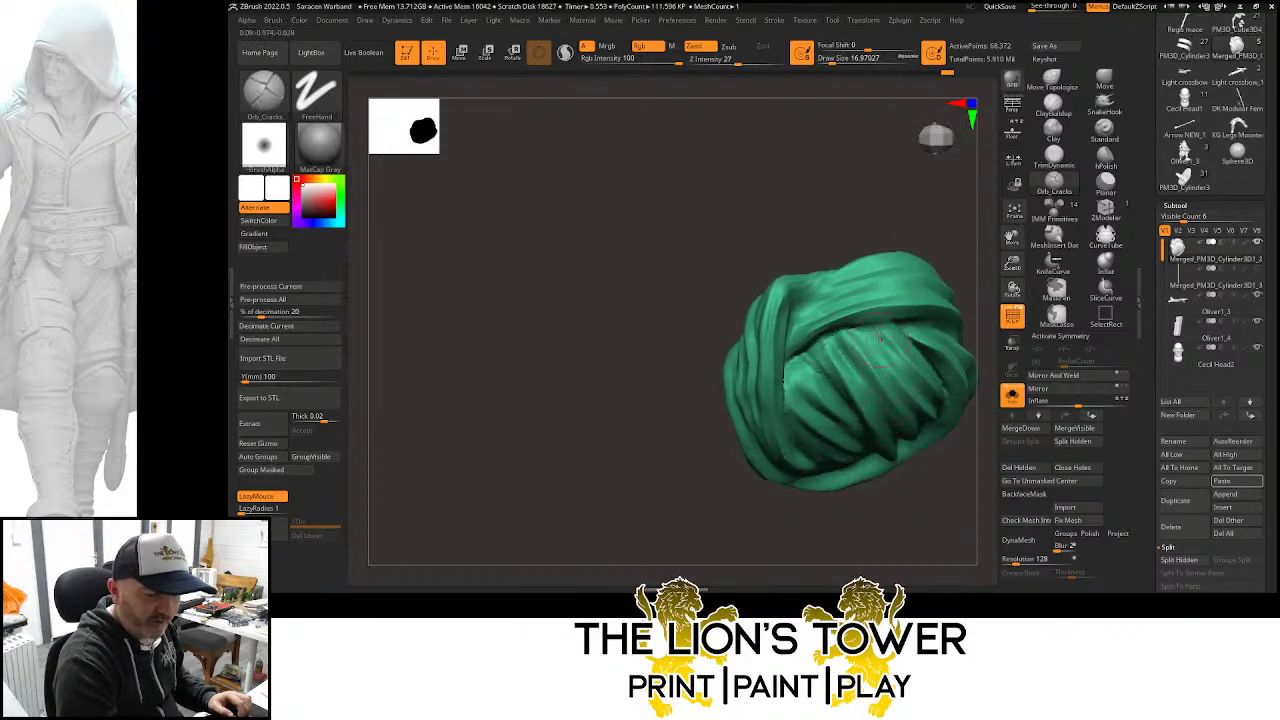
left_click_drag(878, 327, 929, 391)
Carve Orb_Cracks creases along the rim folds on the turban's opposite side
left_click_drag(969, 341, 978, 262)
right_click_drag(978, 285, 890, 245, "ctrl")
left_click_drag(890, 245, 664, 308)
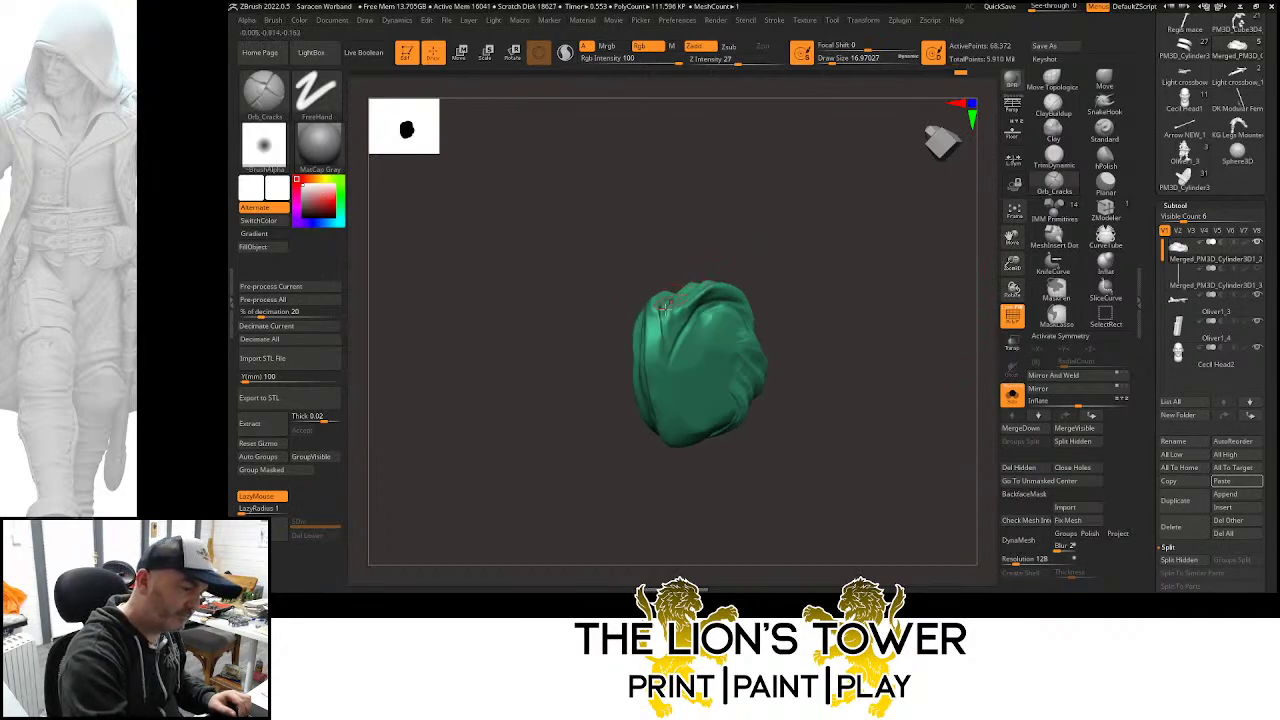
left_click_drag(679, 383, 651, 316)
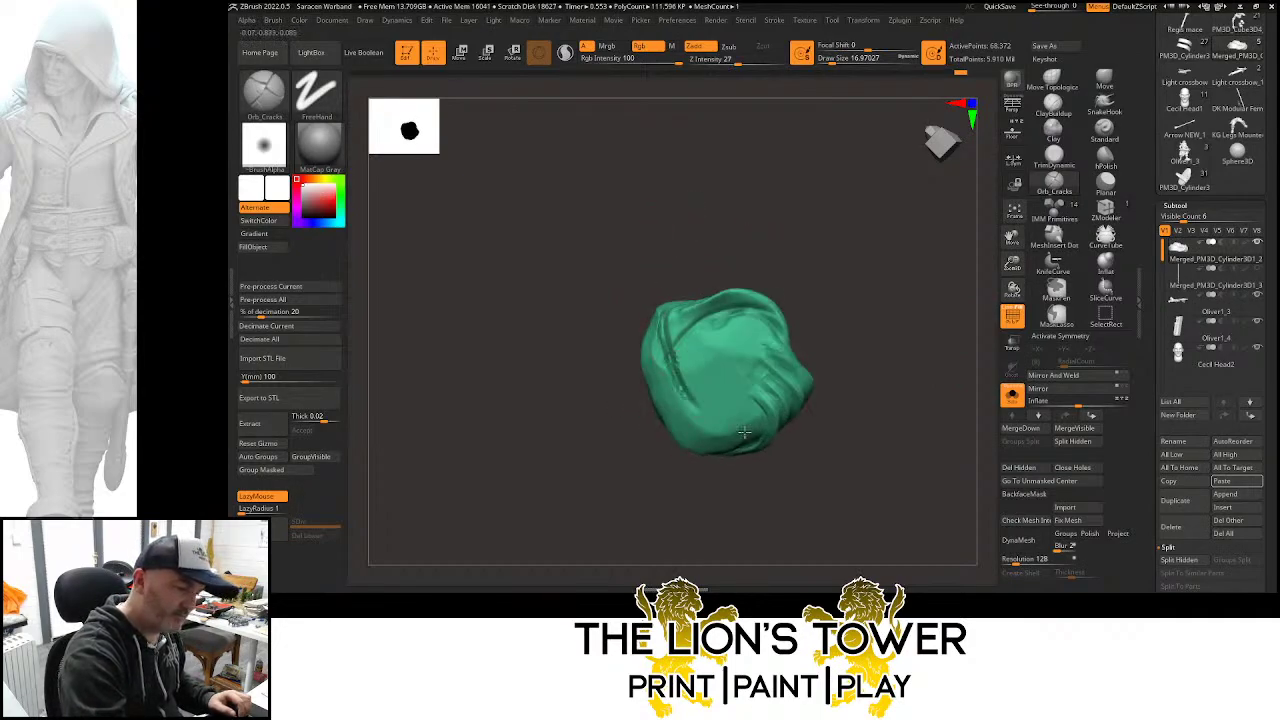
Unhide the rest of the figure, turn off Solo mode and inspect the turban on the head
key("ctrl+shift")
left_click(943, 285, "ctrl+shift")
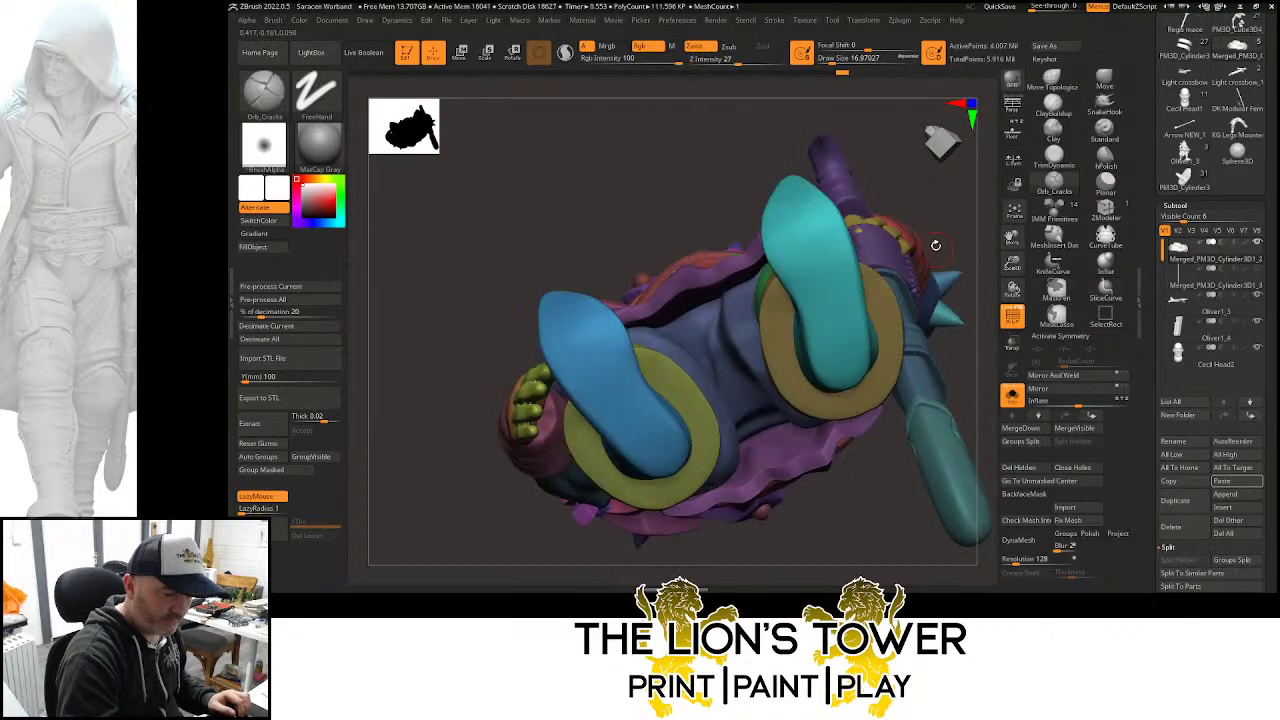
mouse_move(950, 215)
left_mouse_down()
mouse_move(966, 280)
mouse_move(988, 280)
mouse_move(1022, 228)
mouse_move(1018, 285)
left_mouse_up()
left_click(1012, 396)
left_click_drag(1015, 245, 1096, 242)
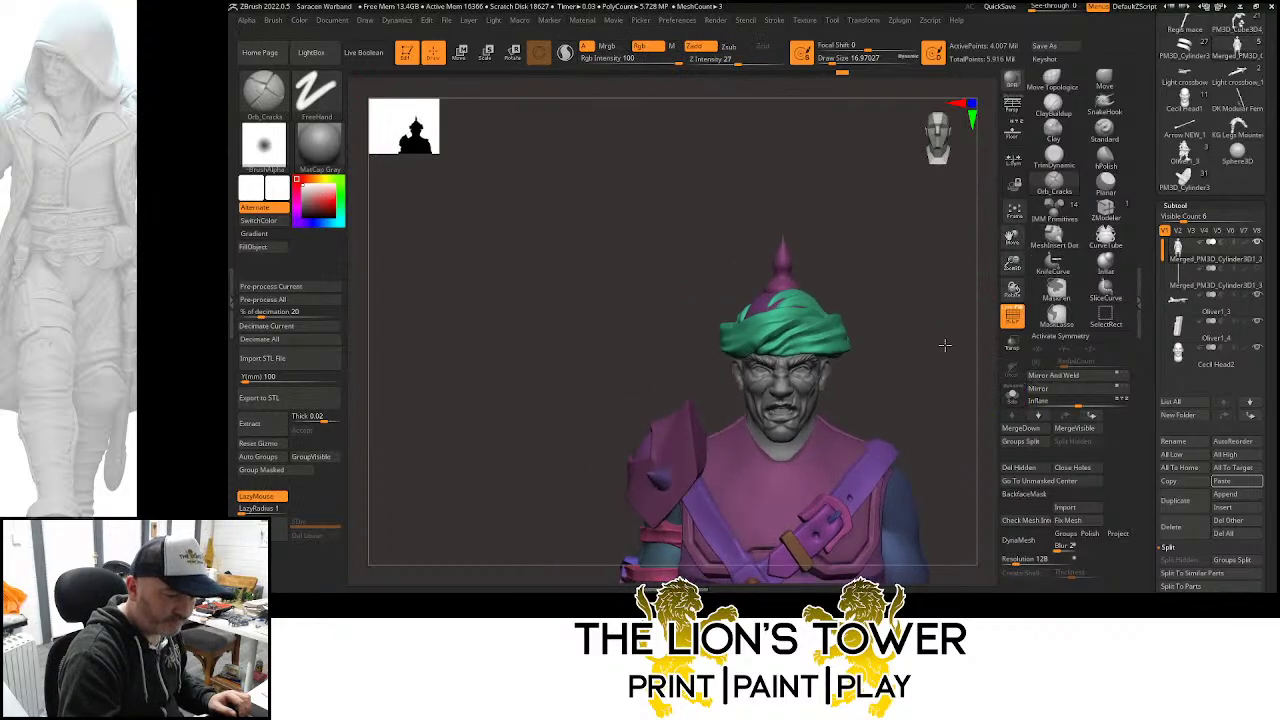
left_click_drag(943, 346, 897, 309)
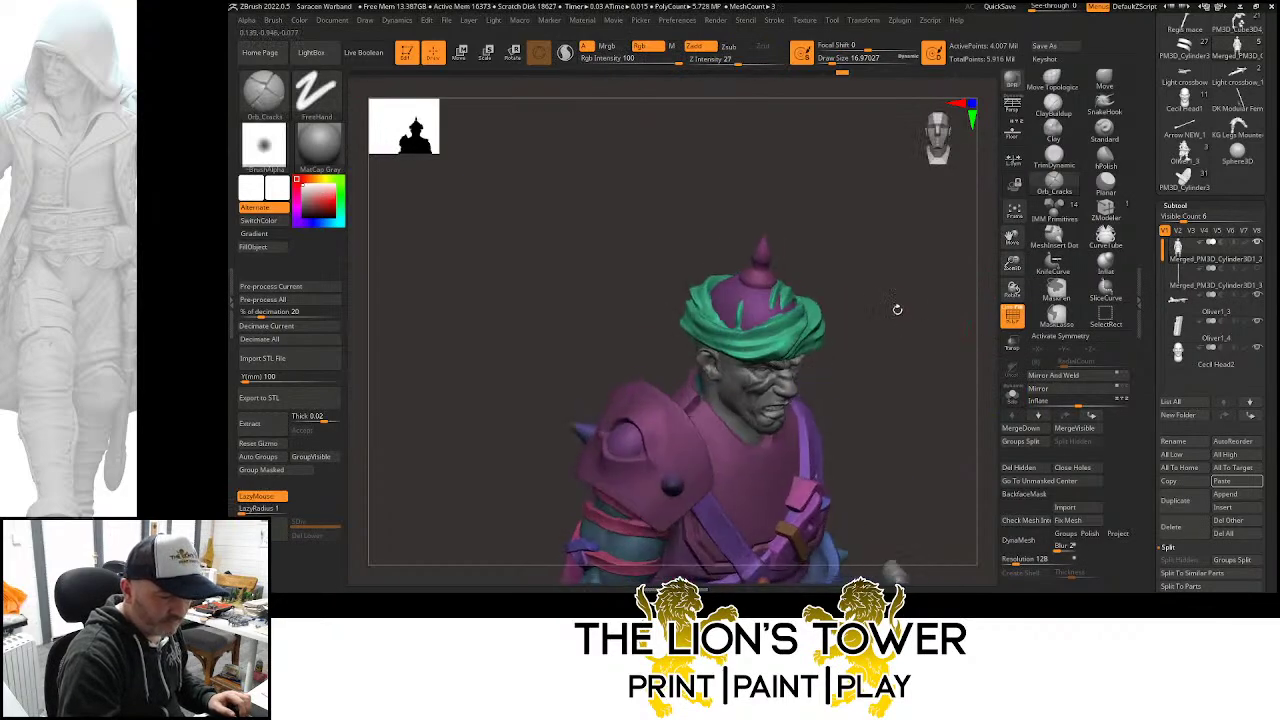
Hide the helmet's spike and dome inside the turban and delete the hidden geometry
left_click(758, 263, "ctrl+shift")
left_click(756, 283, "ctrl+shift")
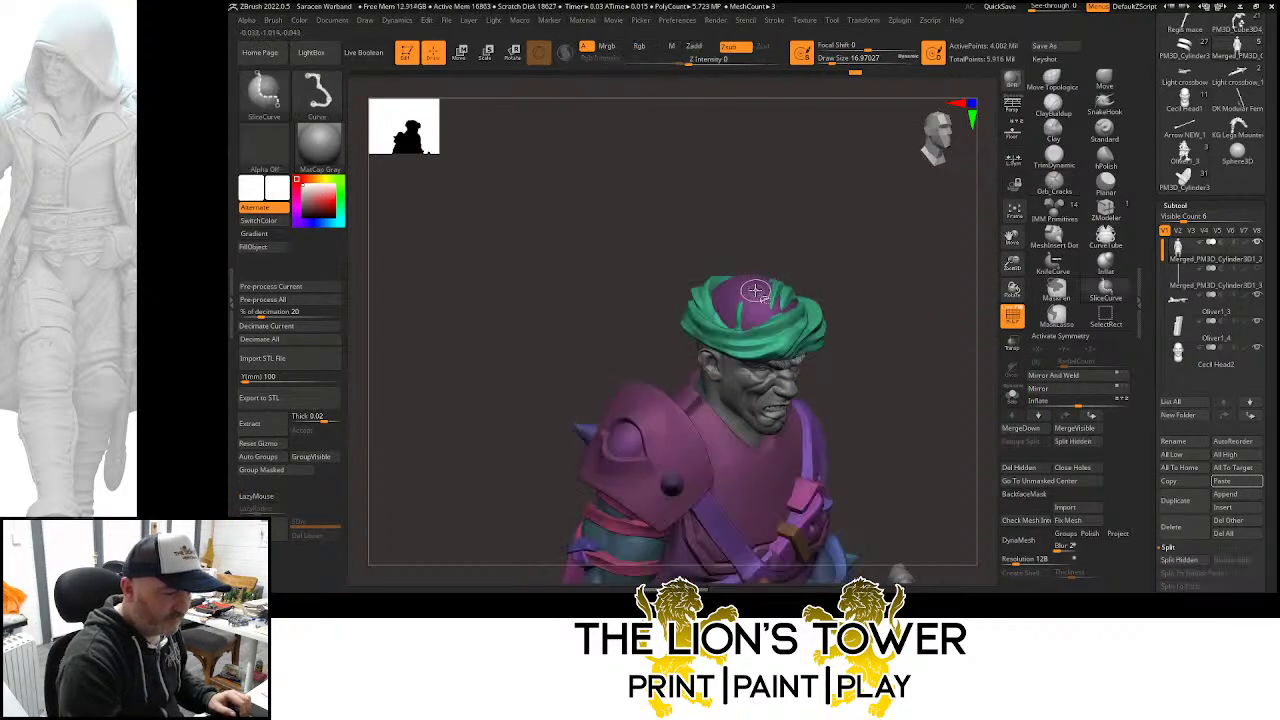
left_click_drag(951, 403, 997, 358)
left_click(1033, 468)
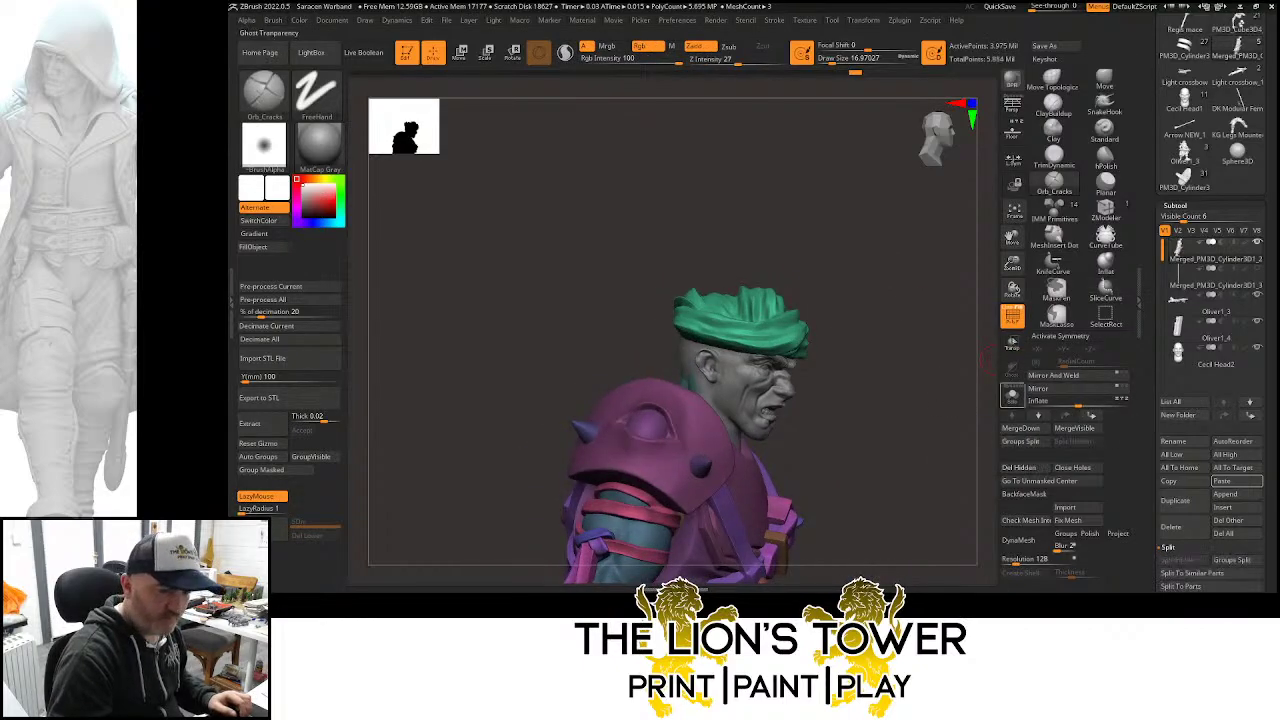
Set the Move brush's draw size to about 46 and rotate the turban on the head with the rest of the body masked
left_click(1104, 80)
mouse_move(960, 262)
left_mouse_down("alt")
mouse_move(930, 320)
mouse_move(985, 306)
left_mouse_up("alt")
left_click_drag(852, 61, 836, 61)
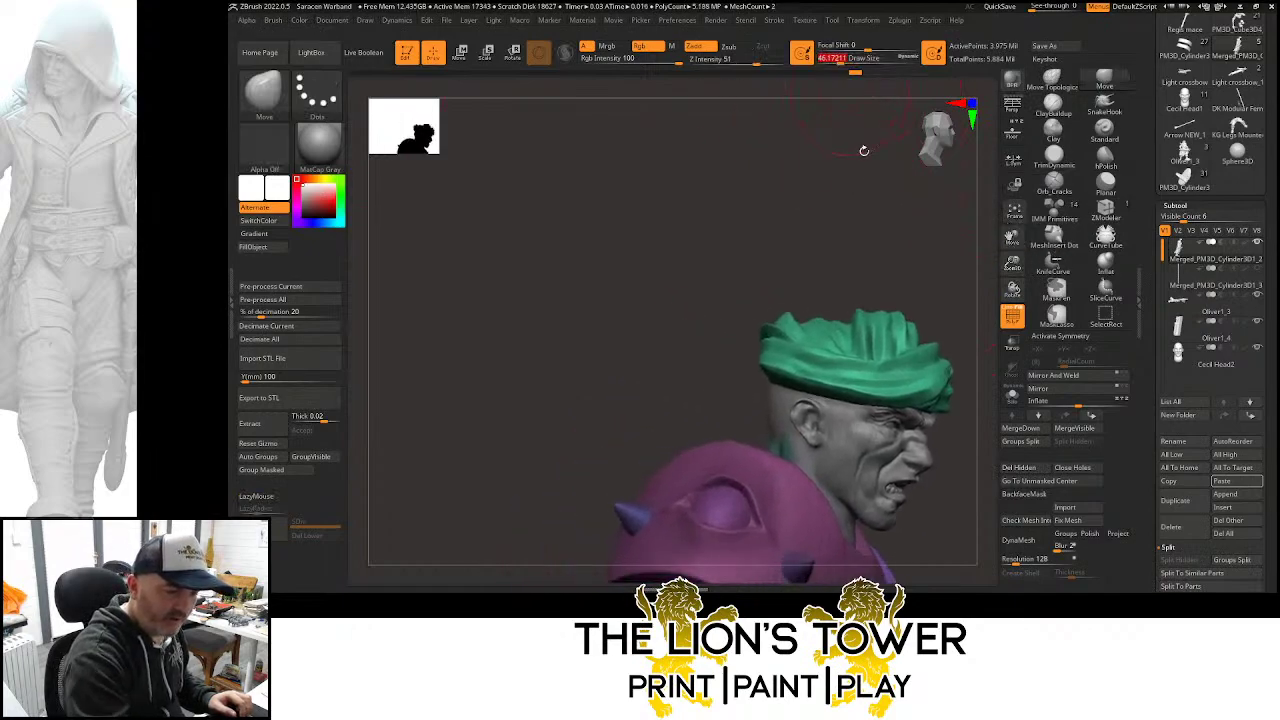
mouse_move(863, 149)
left_mouse_down()
mouse_move(849, 236)
mouse_move(811, 256)
mouse_move(824, 284)
left_mouse_up()
mouse_move(912, 183)
left_mouse_down()
mouse_move(838, 229)
mouse_move(889, 215)
left_mouse_up()
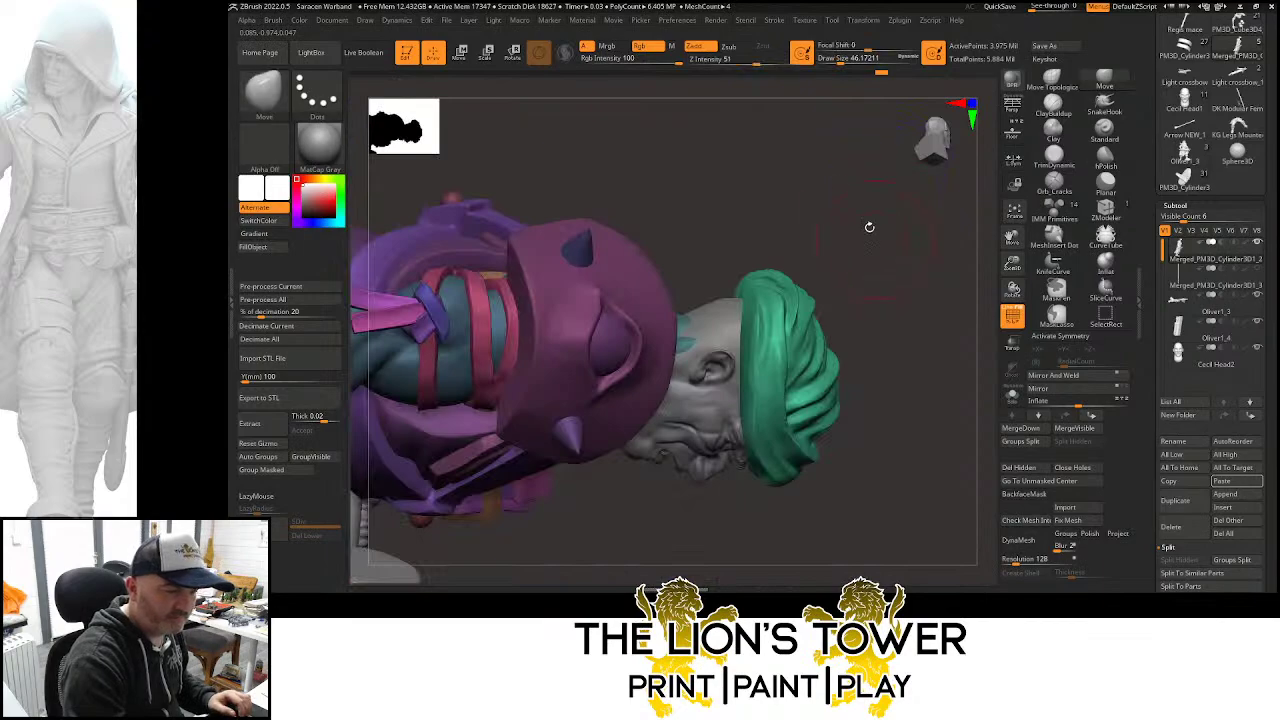
key("w")
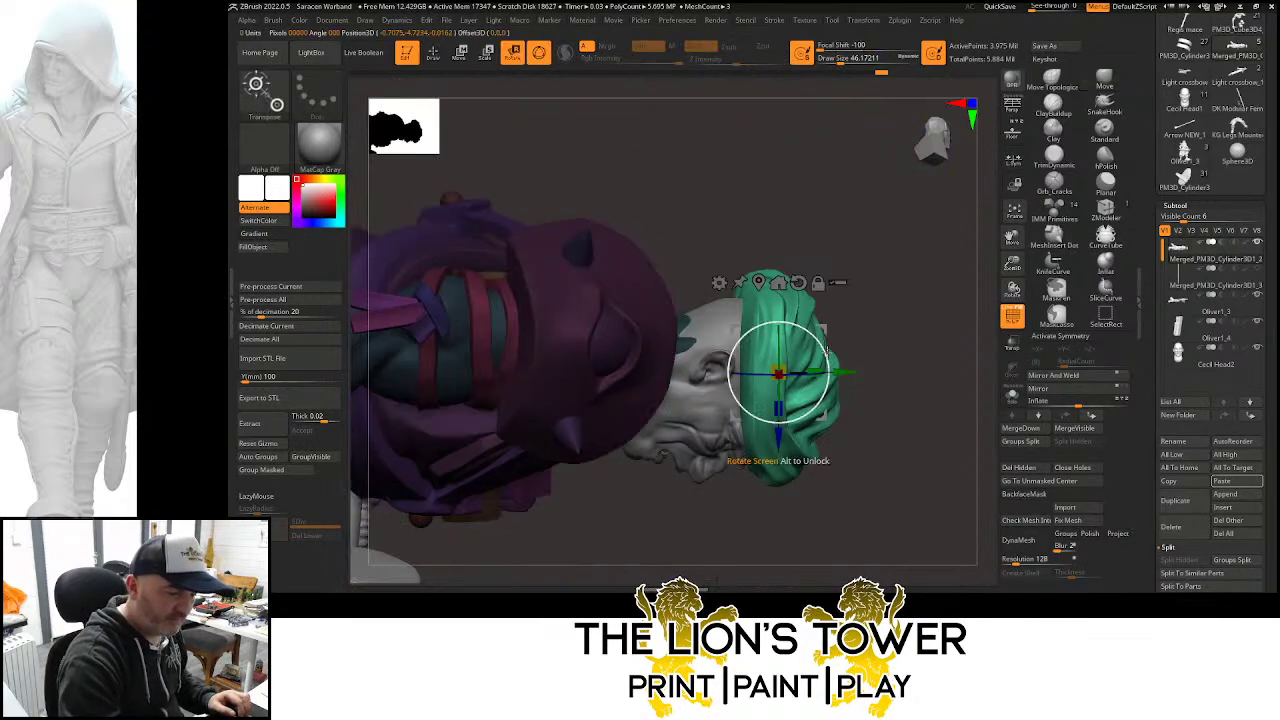
left_click_drag(810, 368, 816, 316)
left_click_drag(868, 222, 905, 258)
key("q")
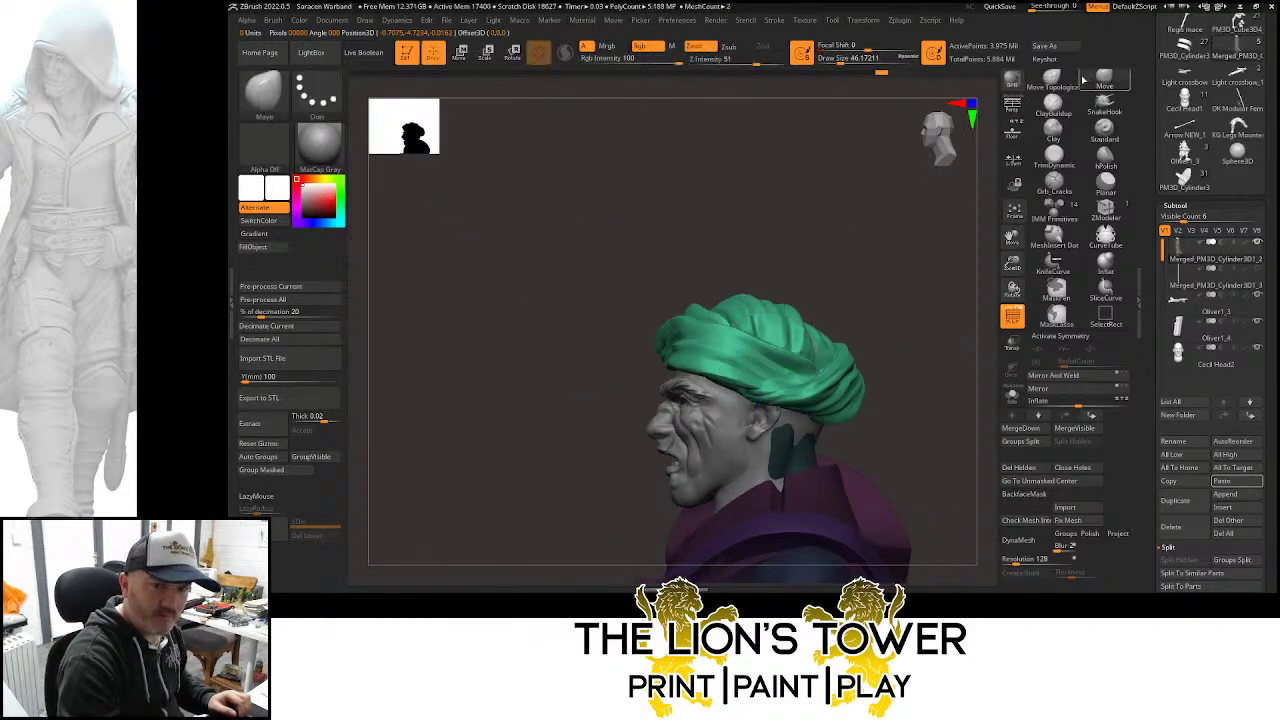
Reshape the turban's front edge with the Move brush so it sits against the forehead
left_click_drag(841, 64, 842, 64)
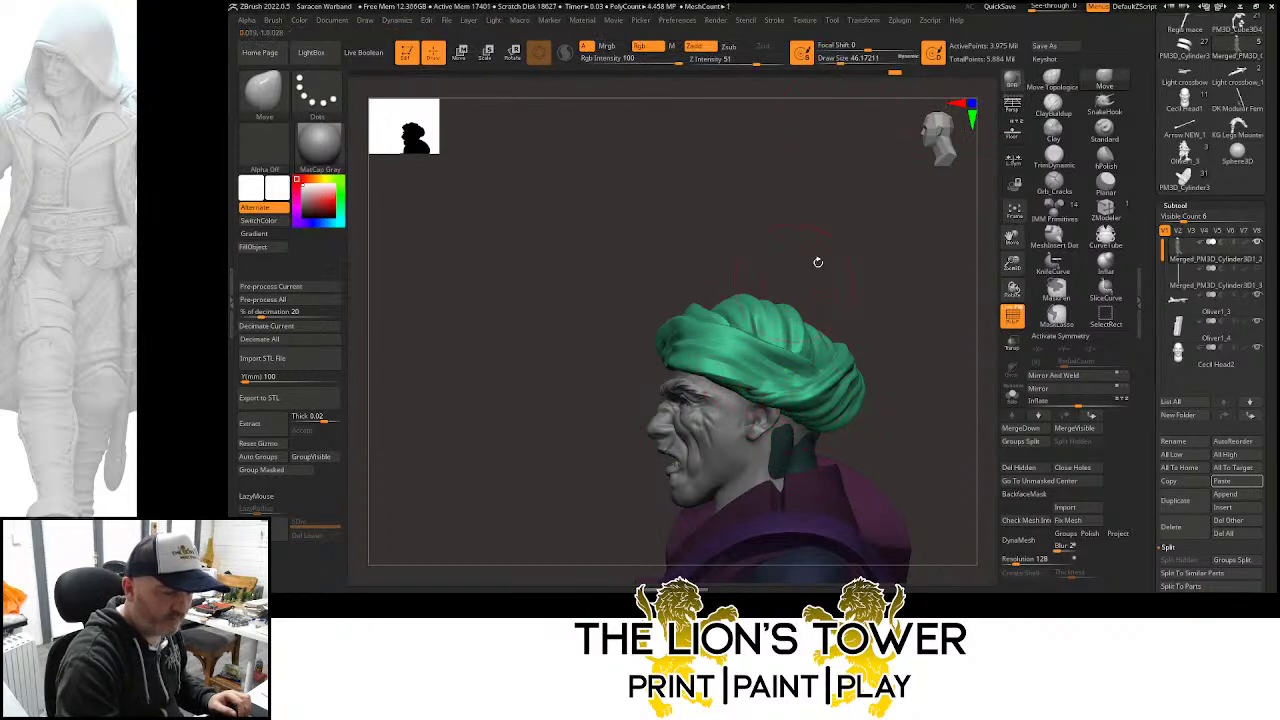
left_click_drag(817, 261, 790, 268)
left_click_drag(684, 378, 687, 388)
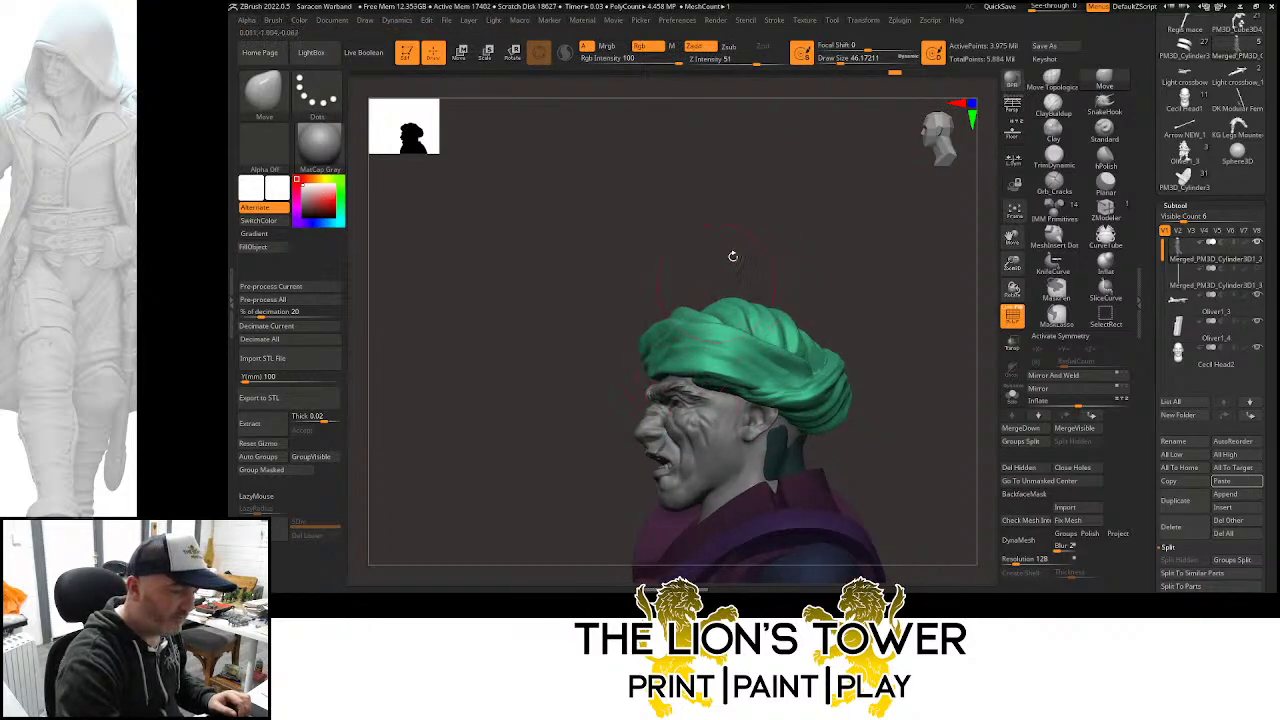
left_click_drag(731, 257, 775, 226)
left_click_drag(686, 384, 715, 362)
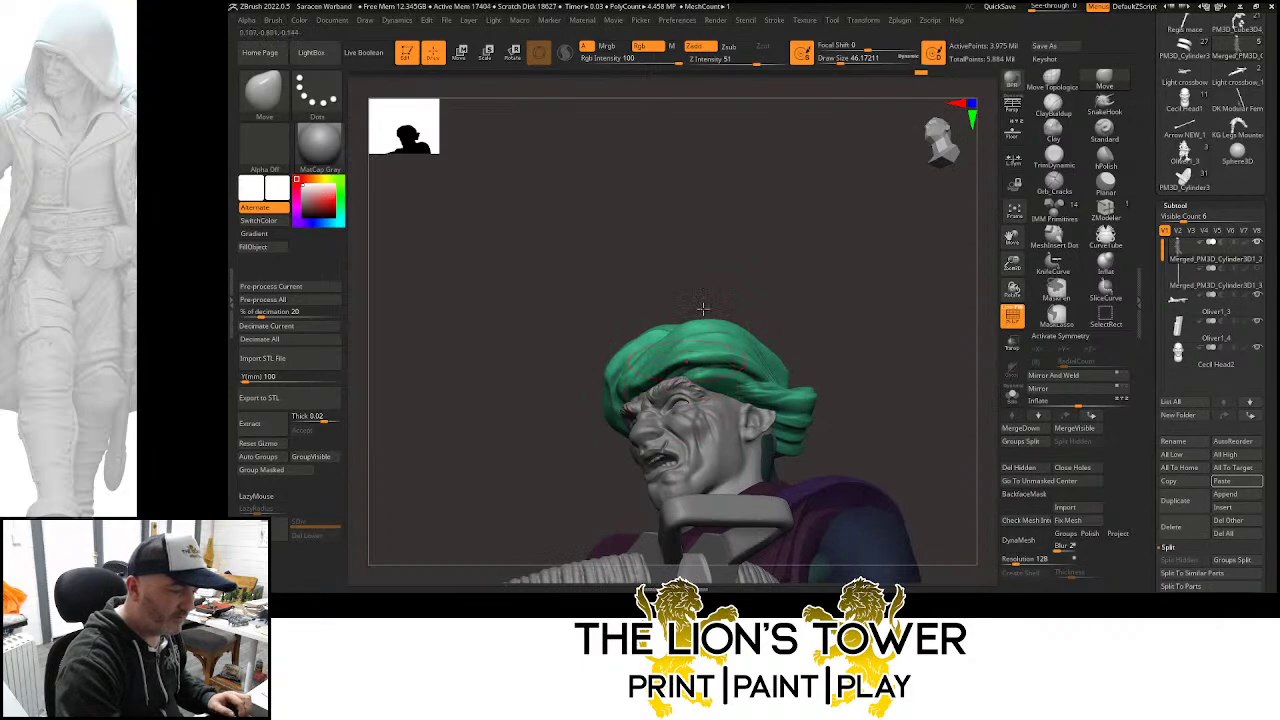
Adjust the turban's lower edge around the temples and ears with the Move brush to fit the head
mouse_move(703, 309)
left_mouse_down()
mouse_move(720, 313)
mouse_move(676, 318)
left_mouse_up()
left_click_drag(612, 442, 631, 464)
left_click_drag(672, 310, 716, 302)
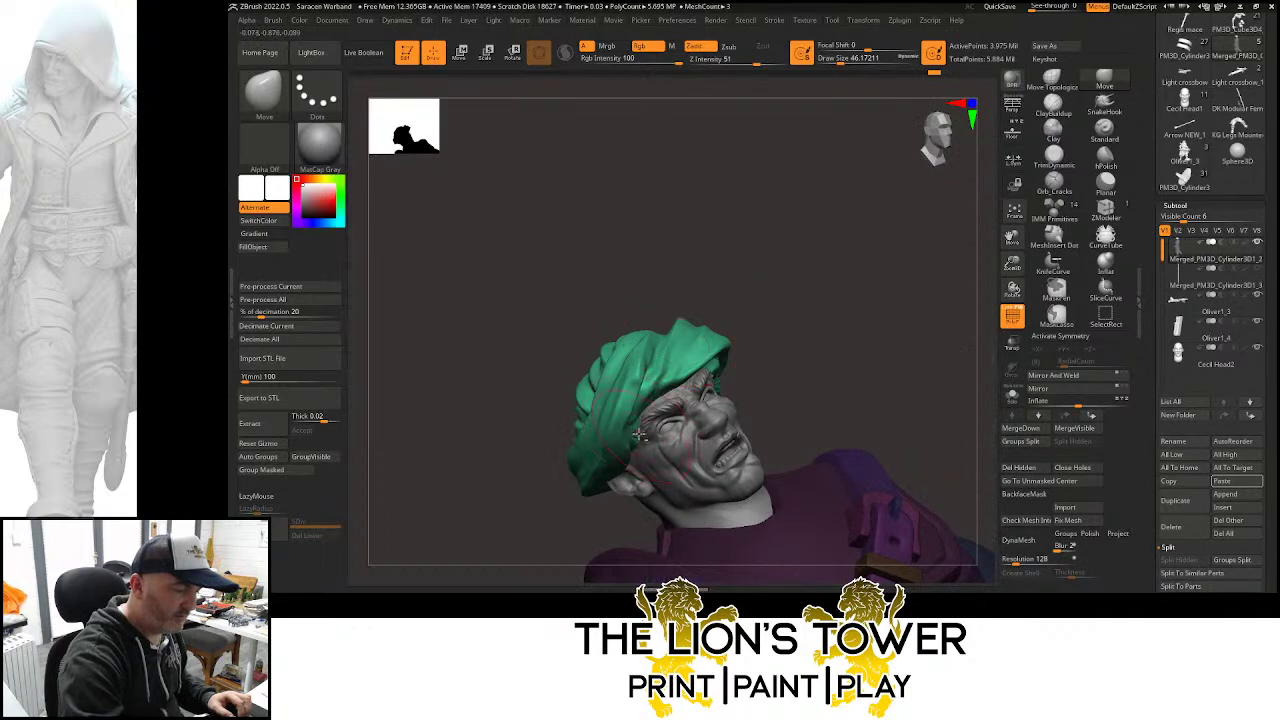
key("shift")
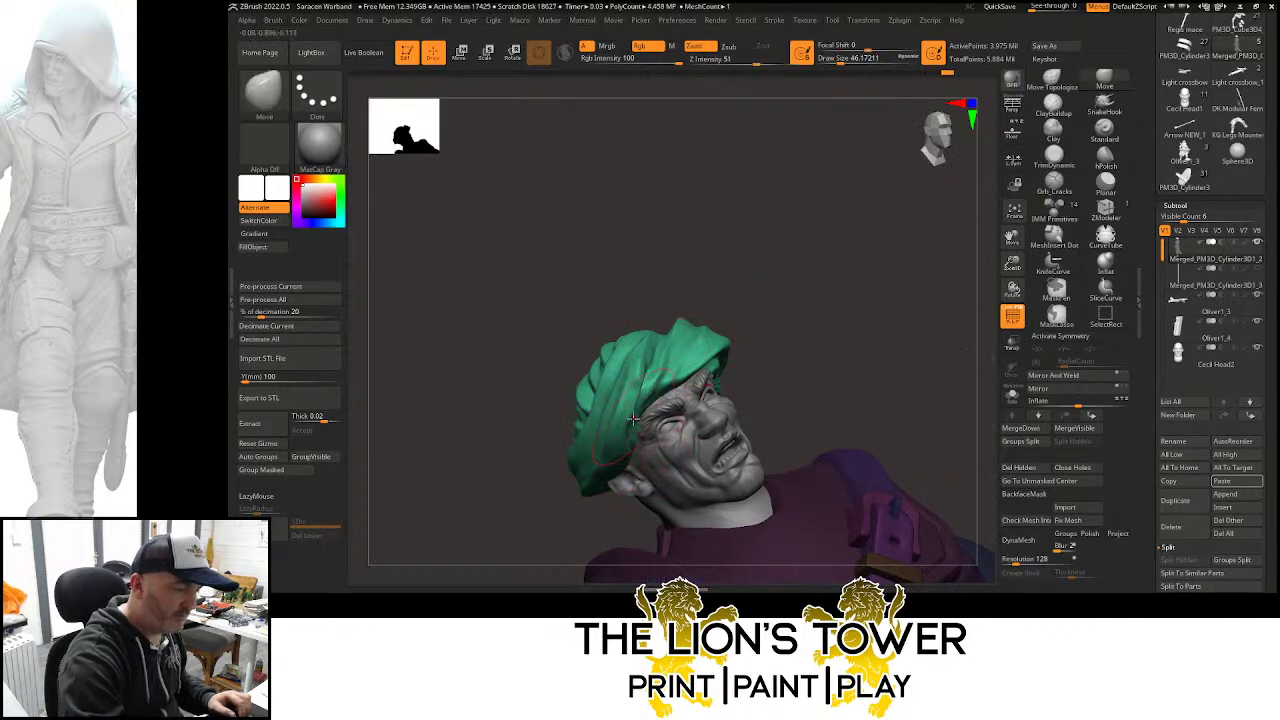
mouse_move(697, 277)
left_mouse_down()
mouse_move(757, 254)
mouse_move(637, 280)
mouse_move(572, 350)
left_mouse_up()
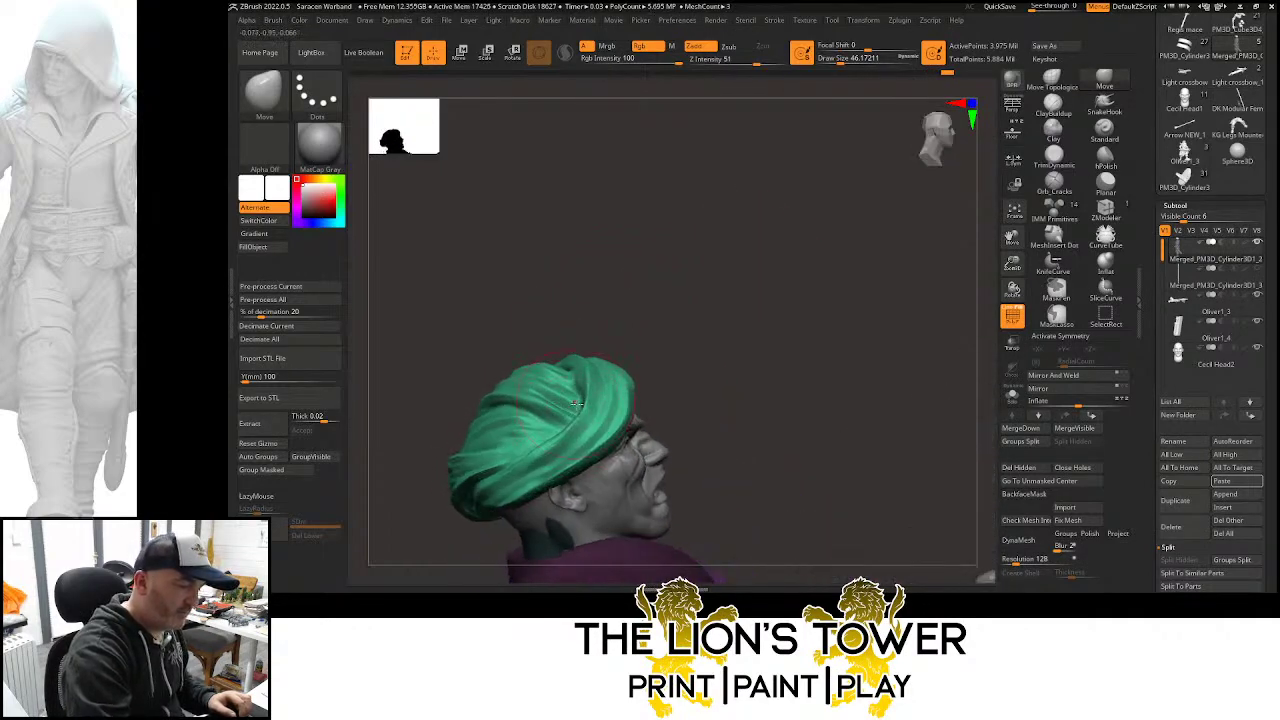
Flatten the cloth folds along the turban's lower back edge with the TrimDynamic brush at a draw size of about 23
mouse_move(578, 394)
left_mouse_down()
mouse_move(552, 417)
mouse_move(646, 237)
mouse_move(629, 171)
mouse_move(560, 504)
mouse_move(527, 528)
left_mouse_up()
left_click_drag(551, 434, 634, 351)
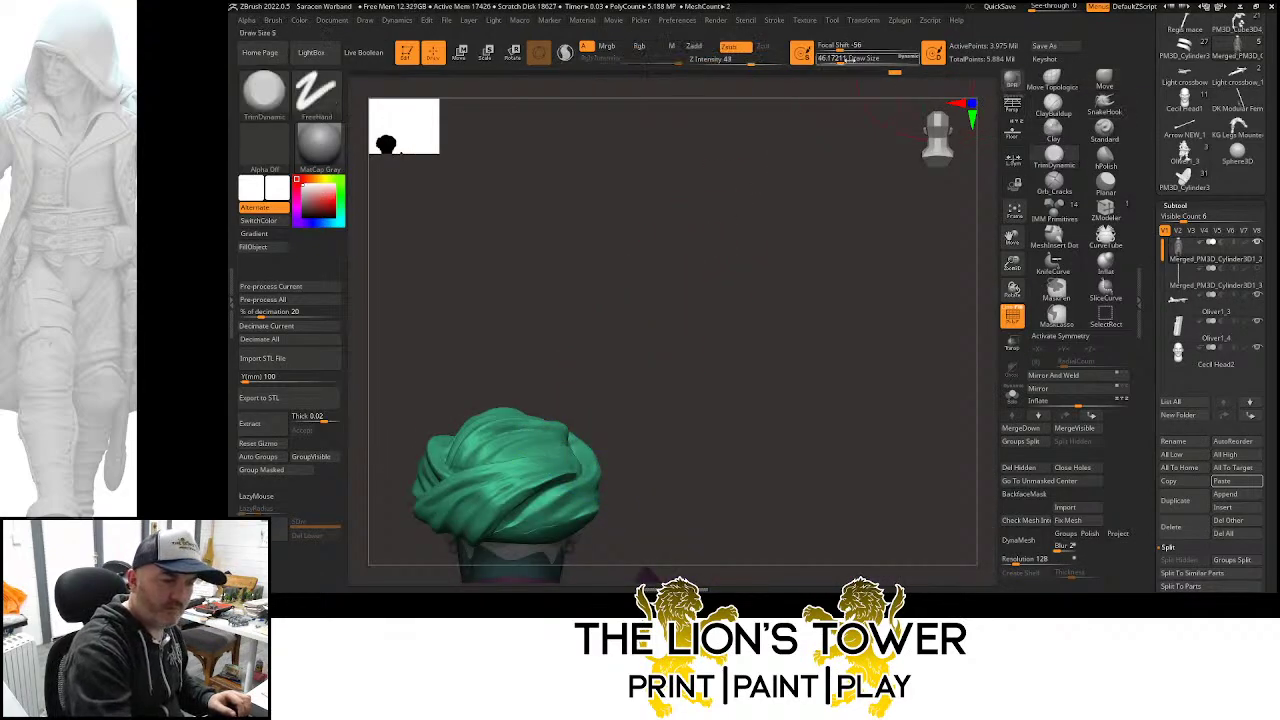
left_click(838, 61)
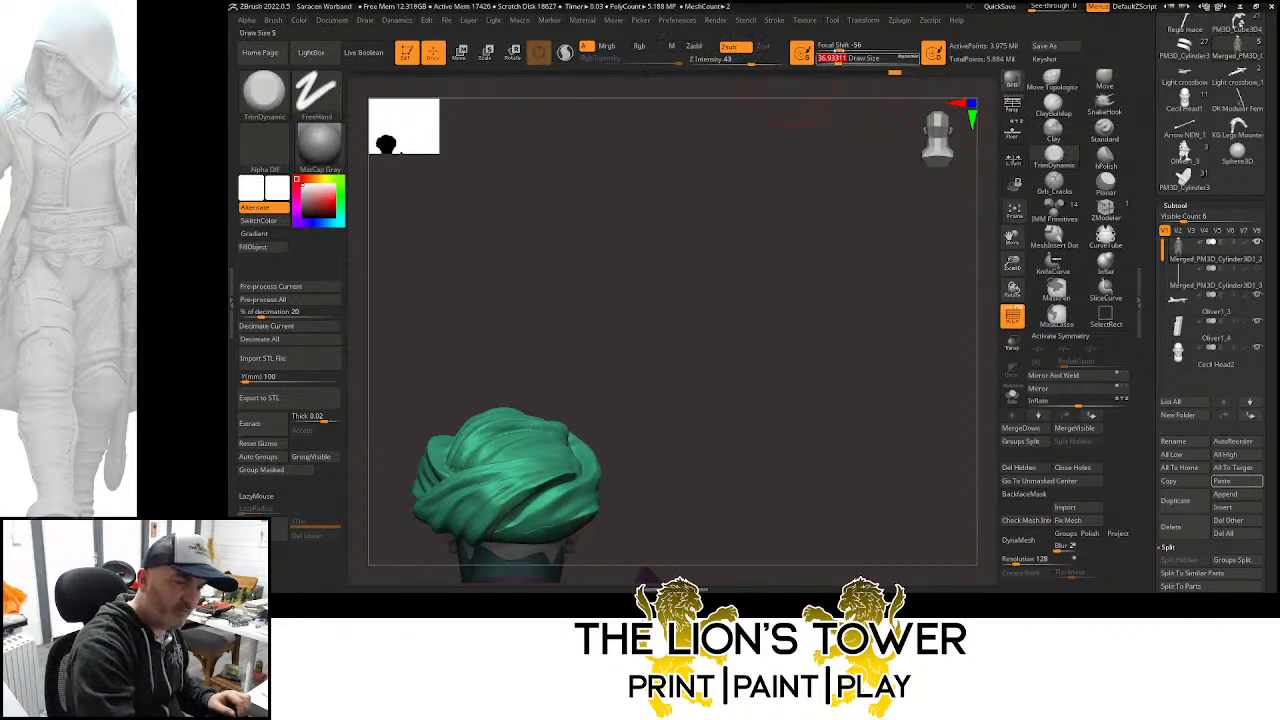
left_click(834, 61)
left_click_drag(531, 535, 566, 517)
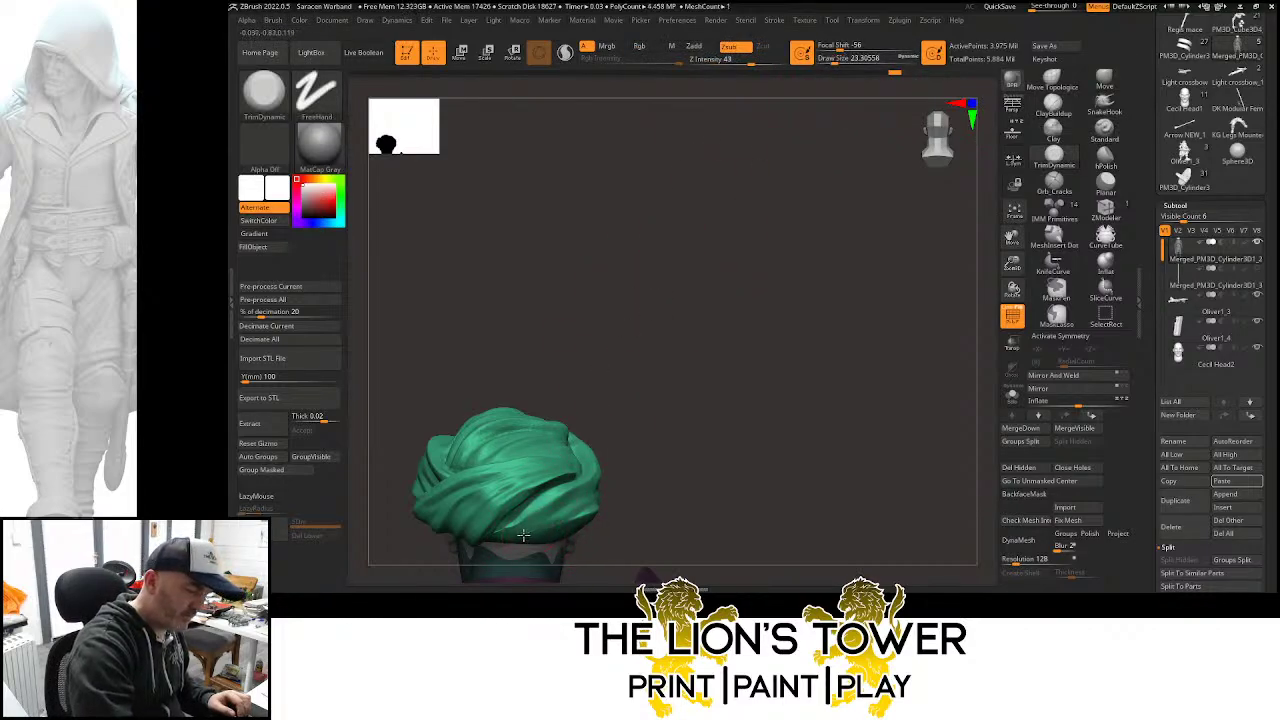
left_click_drag(714, 451, 635, 493)
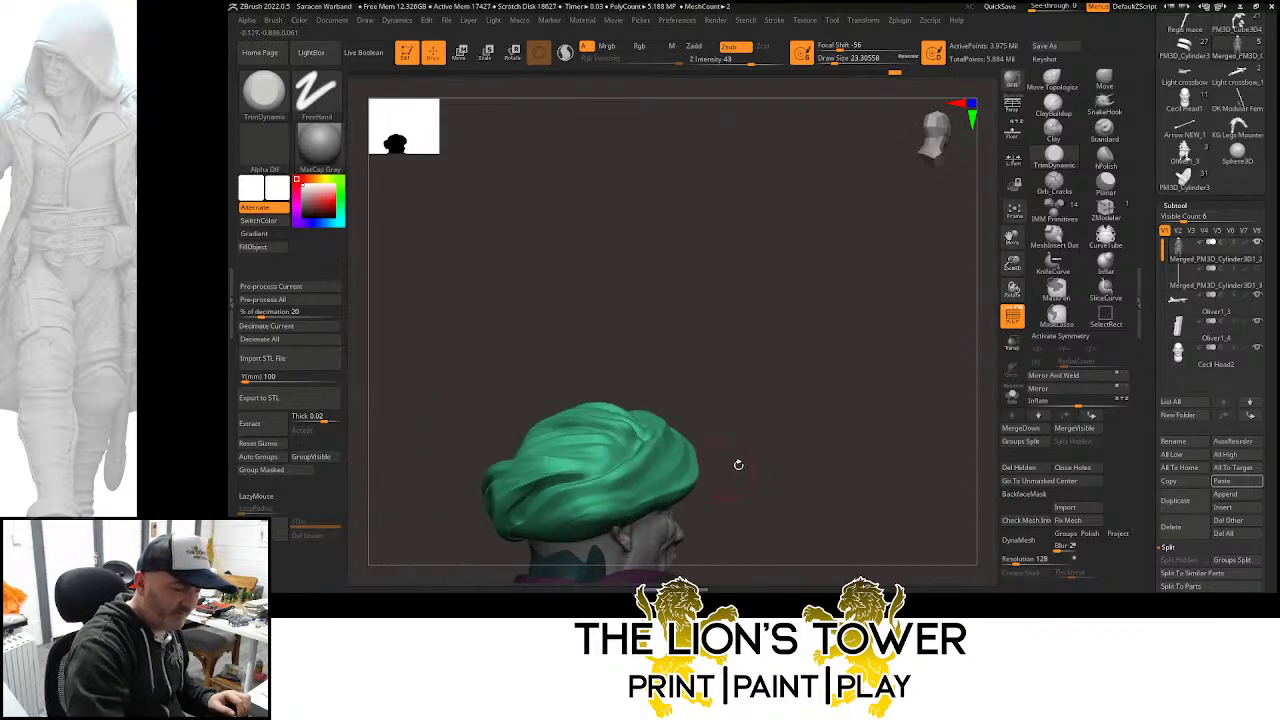
Sharpen the creases between the folds at the back of the turban with the Orb_Cracks brush at a draw size of about 17
left_click_drag(738, 465, 811, 351)
left_click(1054, 183)
left_click_drag(1011, 242, 1038, 122)
left_click_drag(800, 297, 760, 293)
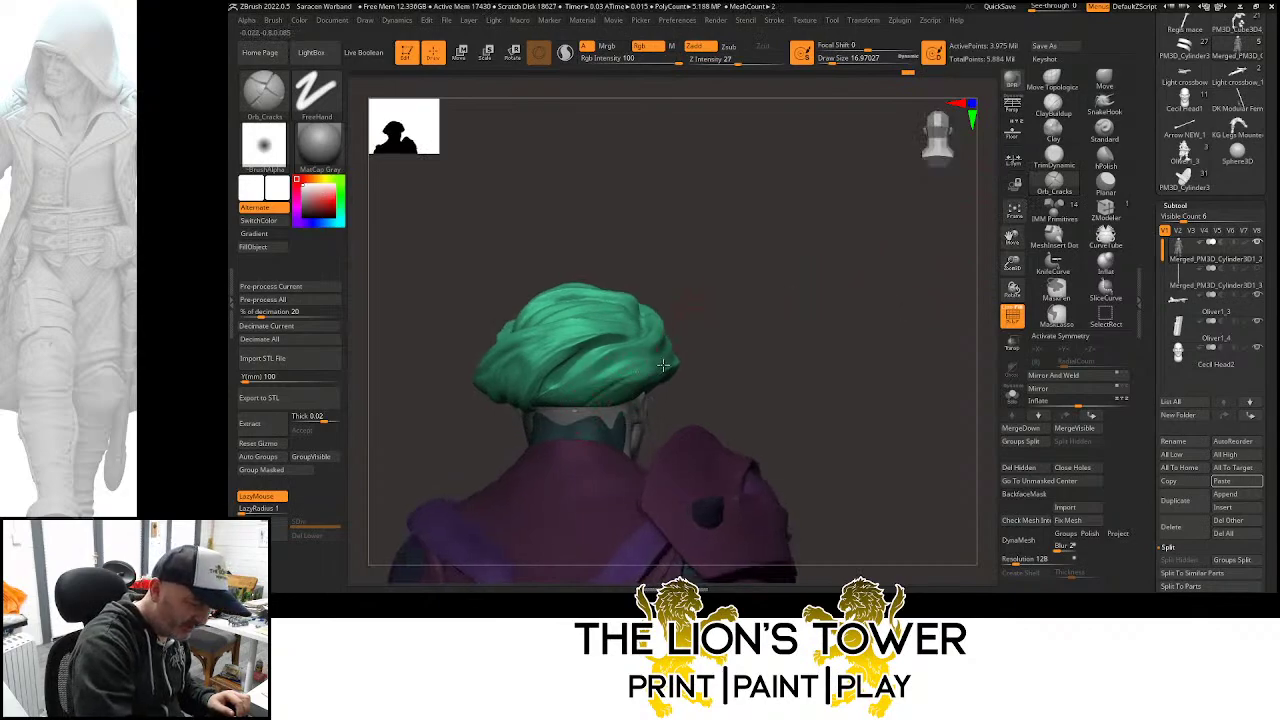
right_click_drag(628, 367, 598, 362)
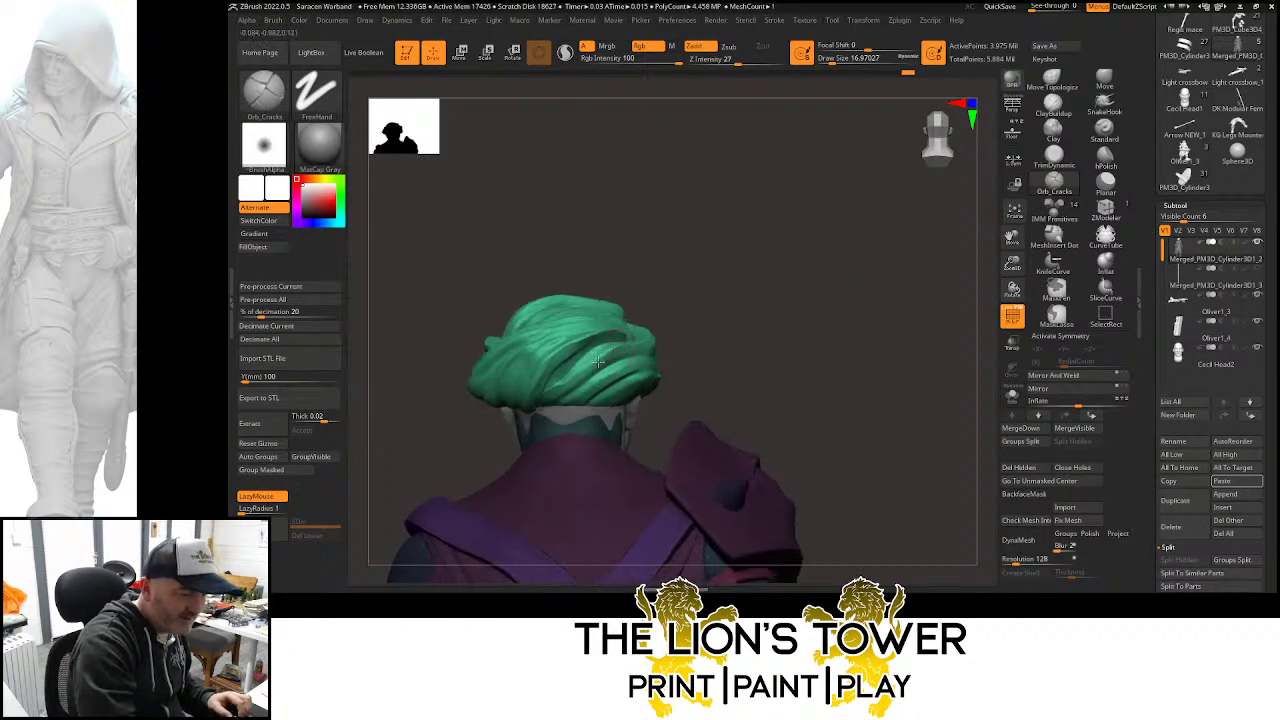
mouse_move(577, 370)
left_mouse_down()
mouse_move(751, 343)
mouse_move(680, 312)
mouse_move(574, 346)
left_mouse_up()
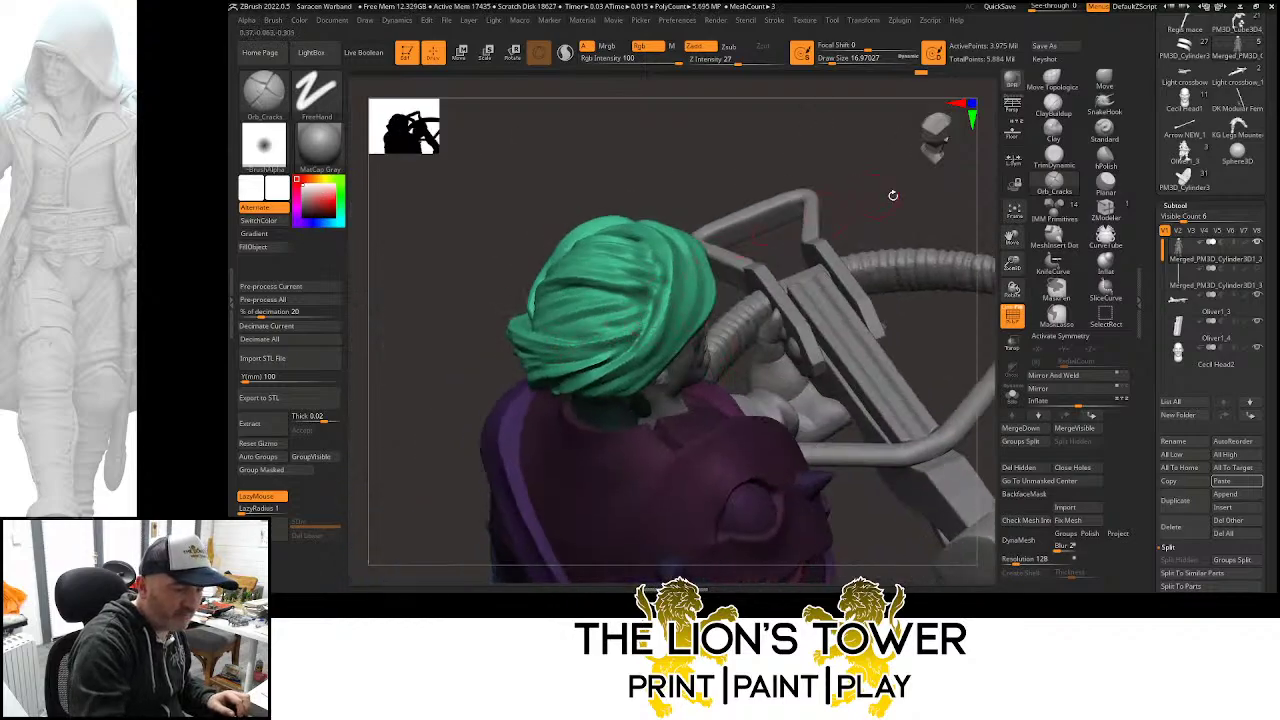
Isolate the turban, split the hidden body parts into a separate subtool and enable Polish for DynaMesh
left_click(676, 325, "ctrl+shift")
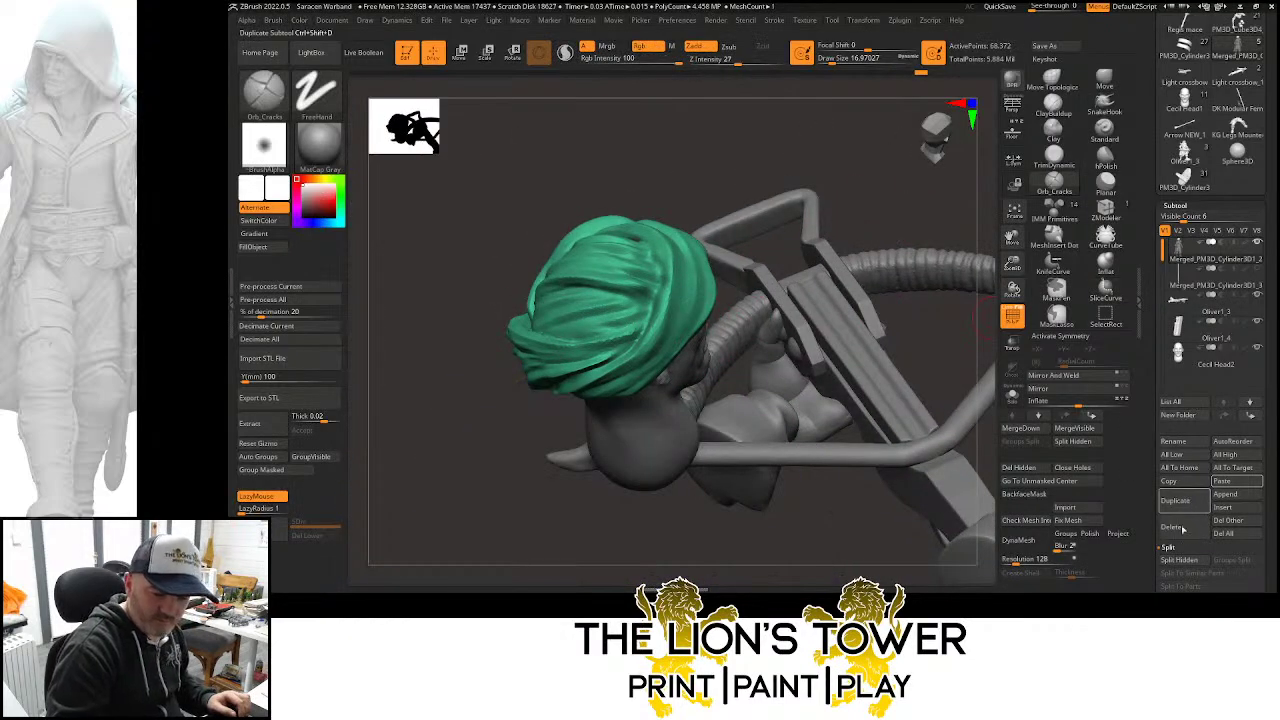
left_click(1178, 560)
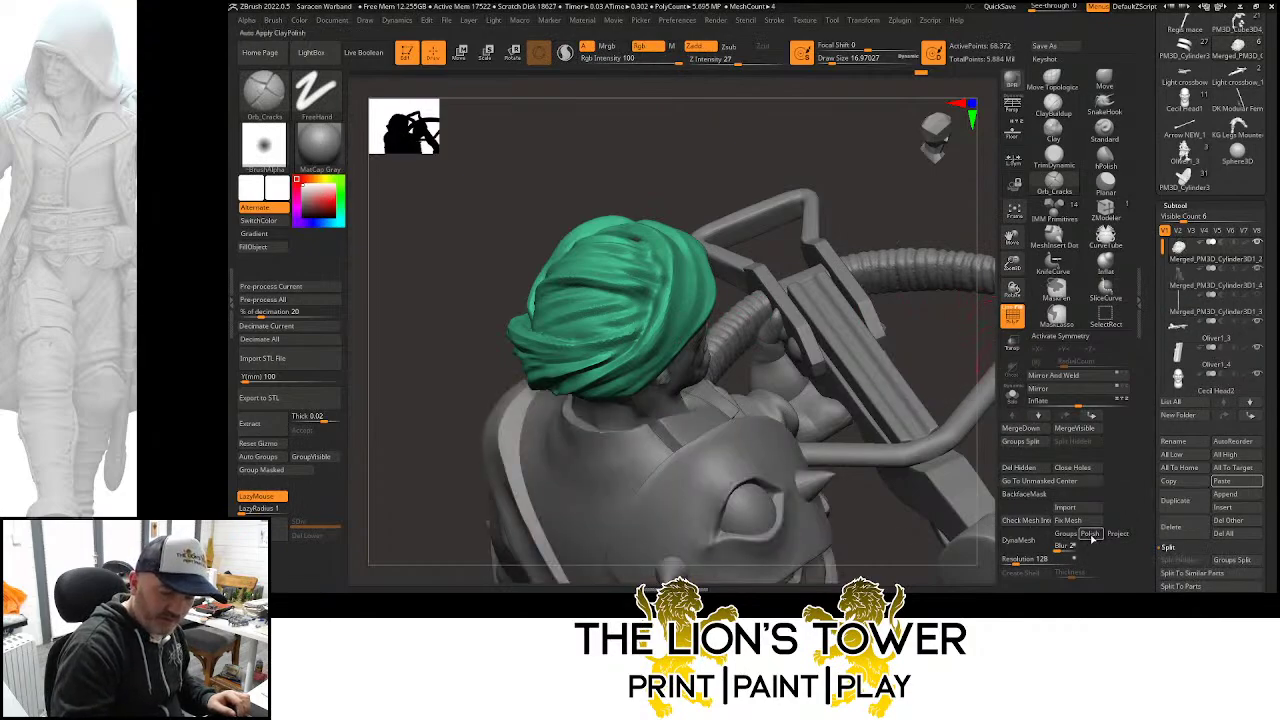
left_click(1091, 537)
Try remeshing the turban with DynaMesh at resolution 552, and undo it
left_click(1029, 563)
left_click(1027, 544)
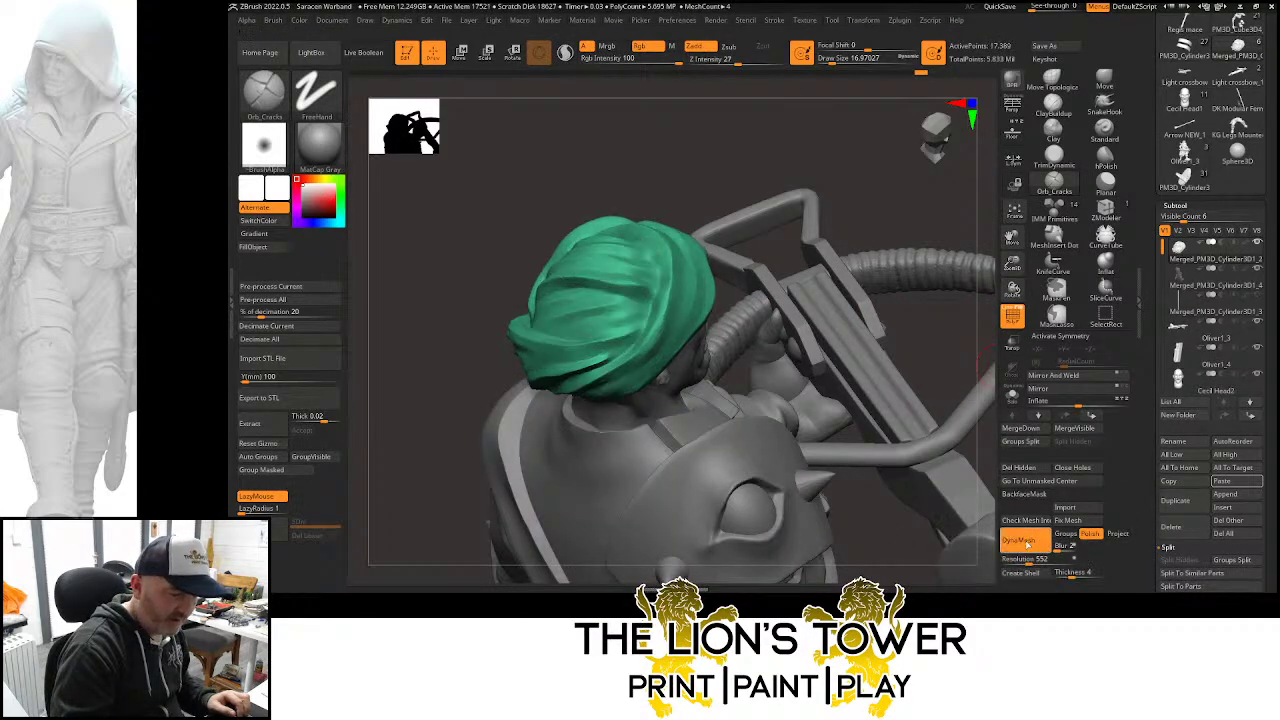
key("ctrl+z")
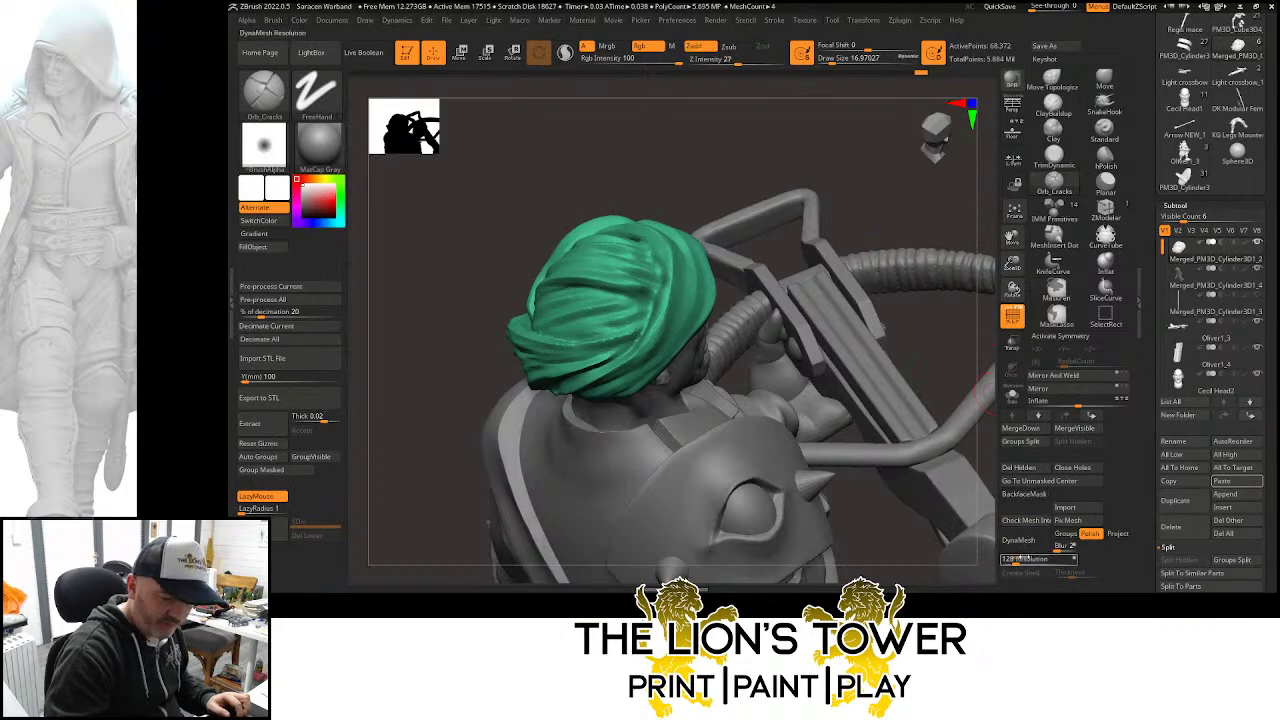
Remesh the turban with DynaMesh at resolution 848 with Polish on
left_click_drag(1010, 558, 1032, 558)
left_click(1018, 540)
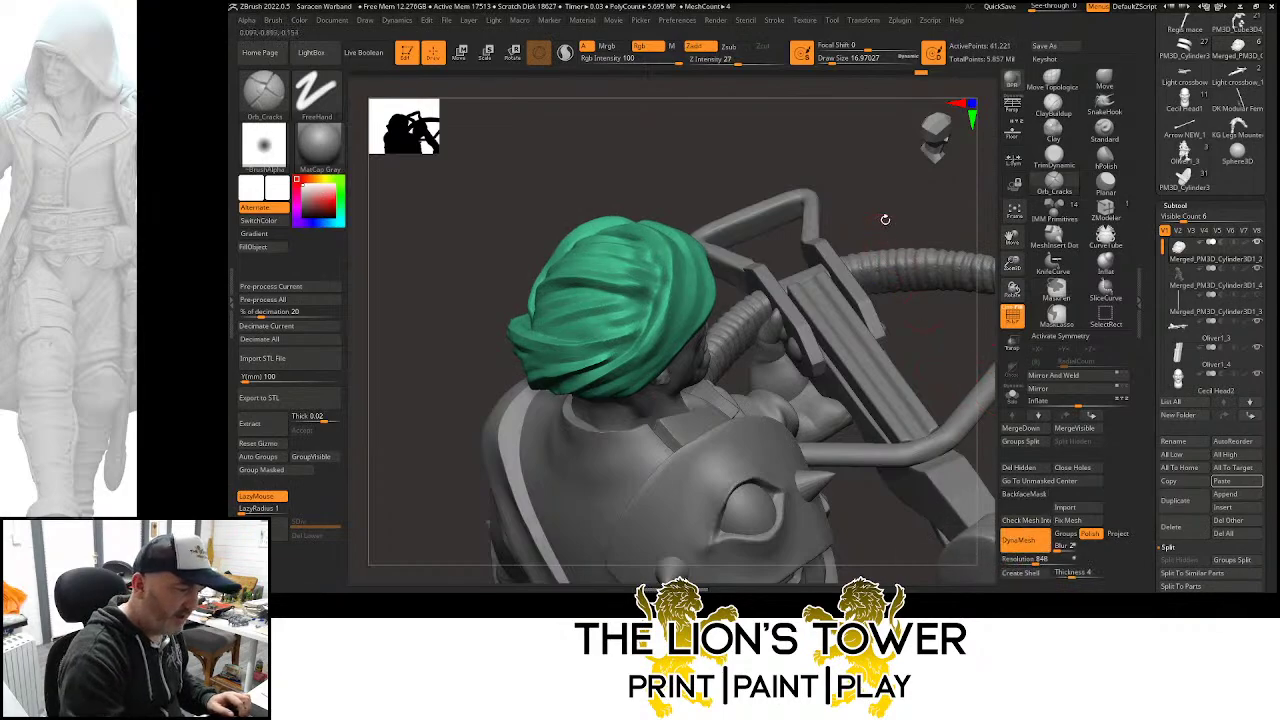
Shift the turban slightly with the transform gizmo to refine how it sits on the head in side view
mouse_move(885, 219)
left_mouse_down()
mouse_move(903, 217)
mouse_move(871, 280)
mouse_move(923, 290)
left_mouse_up()
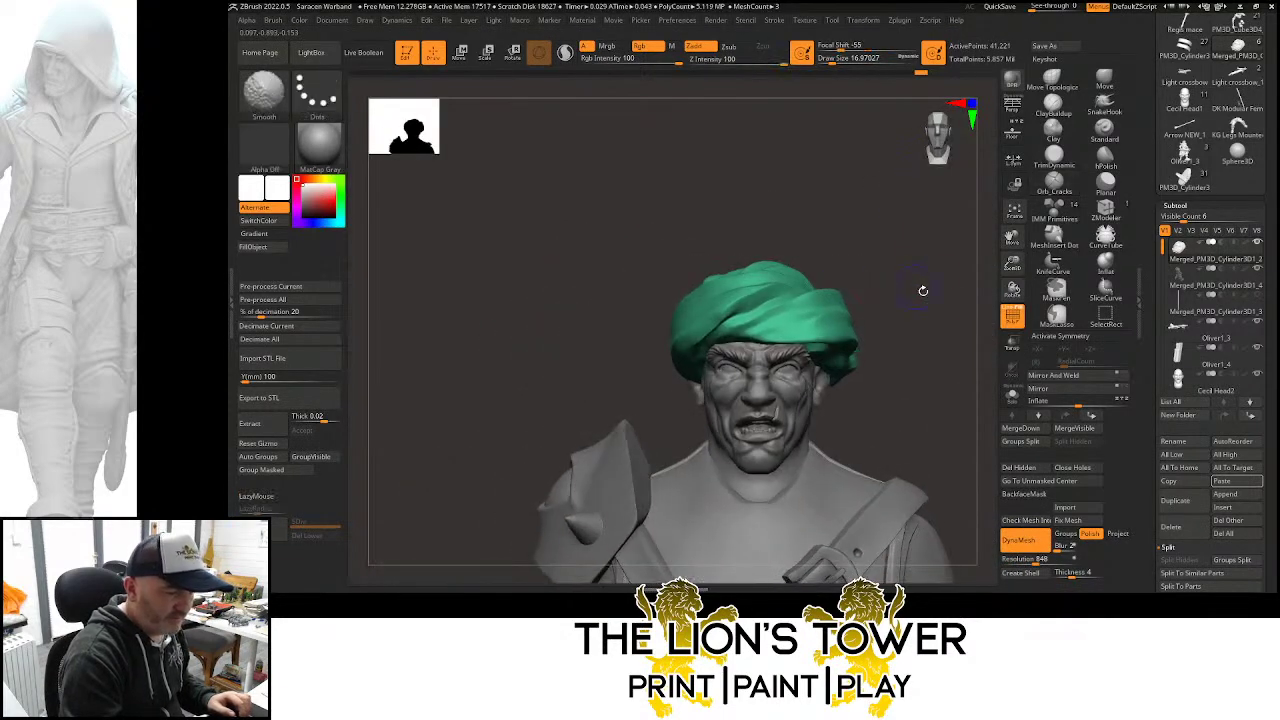
left_click_drag(1012, 264, 994, 223)
left_click(923, 311, "ctrl")
left_click(923, 312, "ctrl")
left_click_drag(970, 337, 941, 307)
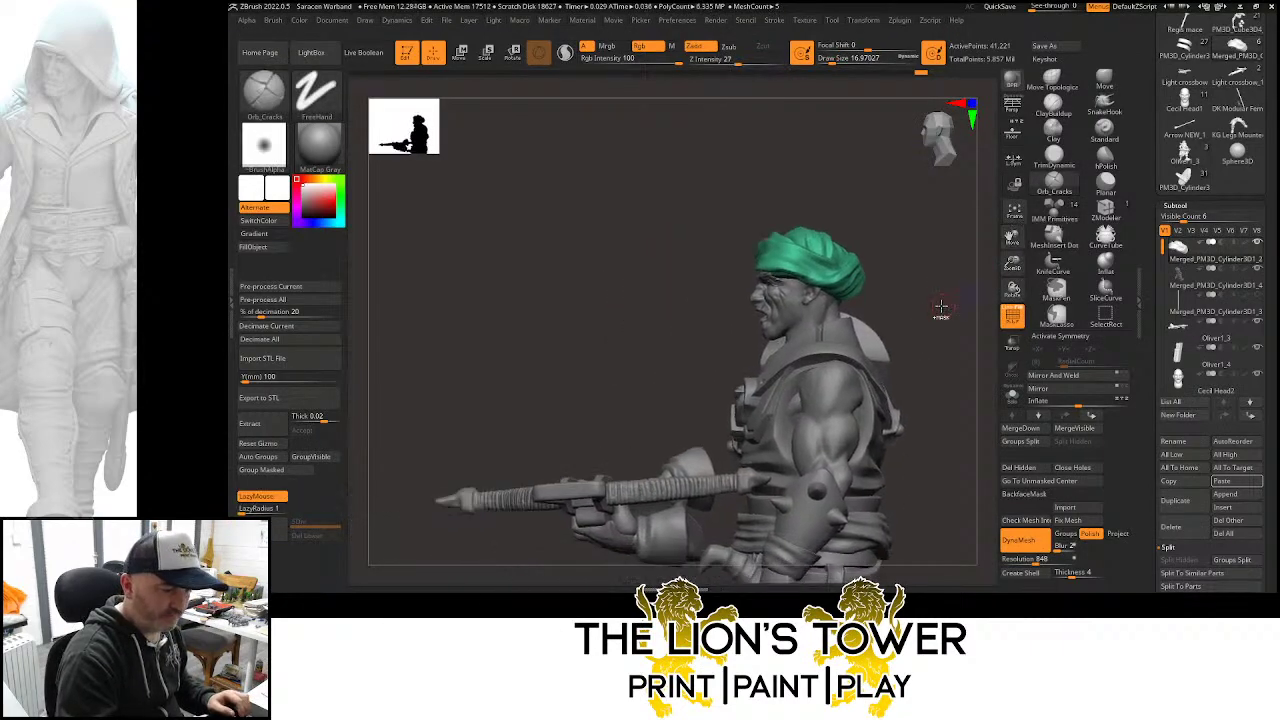
key("w")
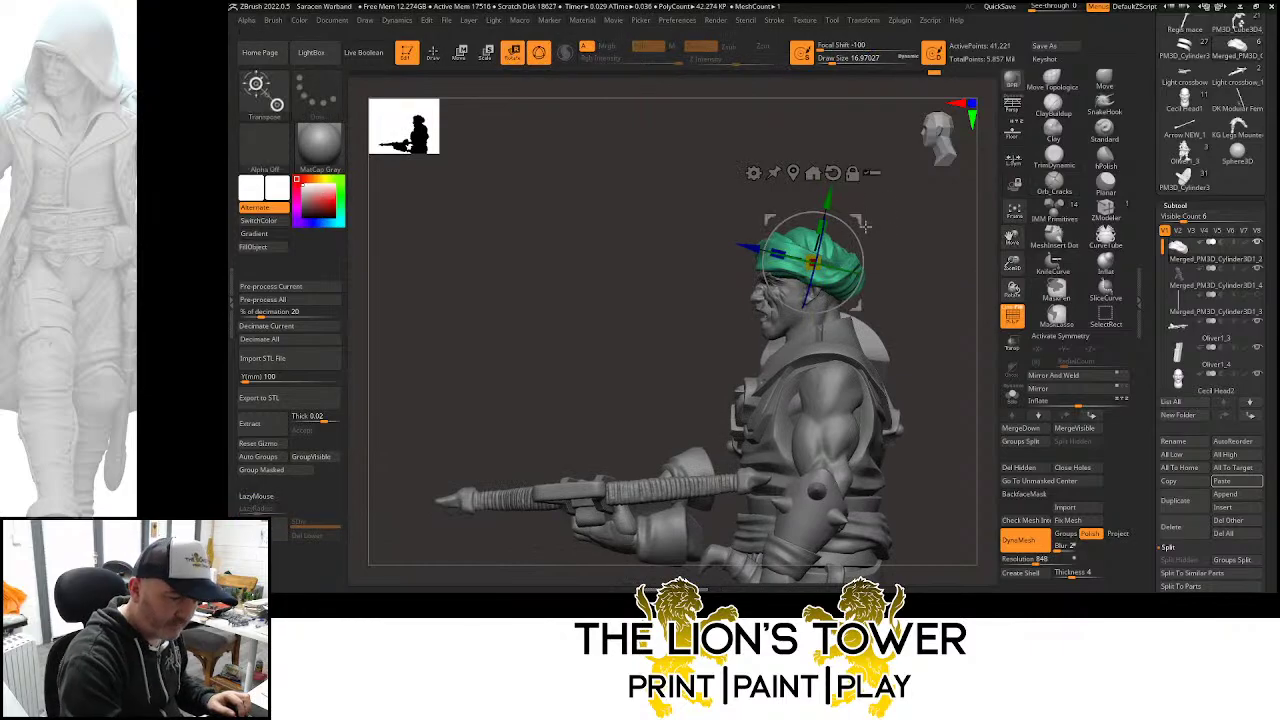
left_click_drag(858, 219, 855, 218)
left_click(961, 303, "ctrl")
left_click(962, 305, "ctrl")
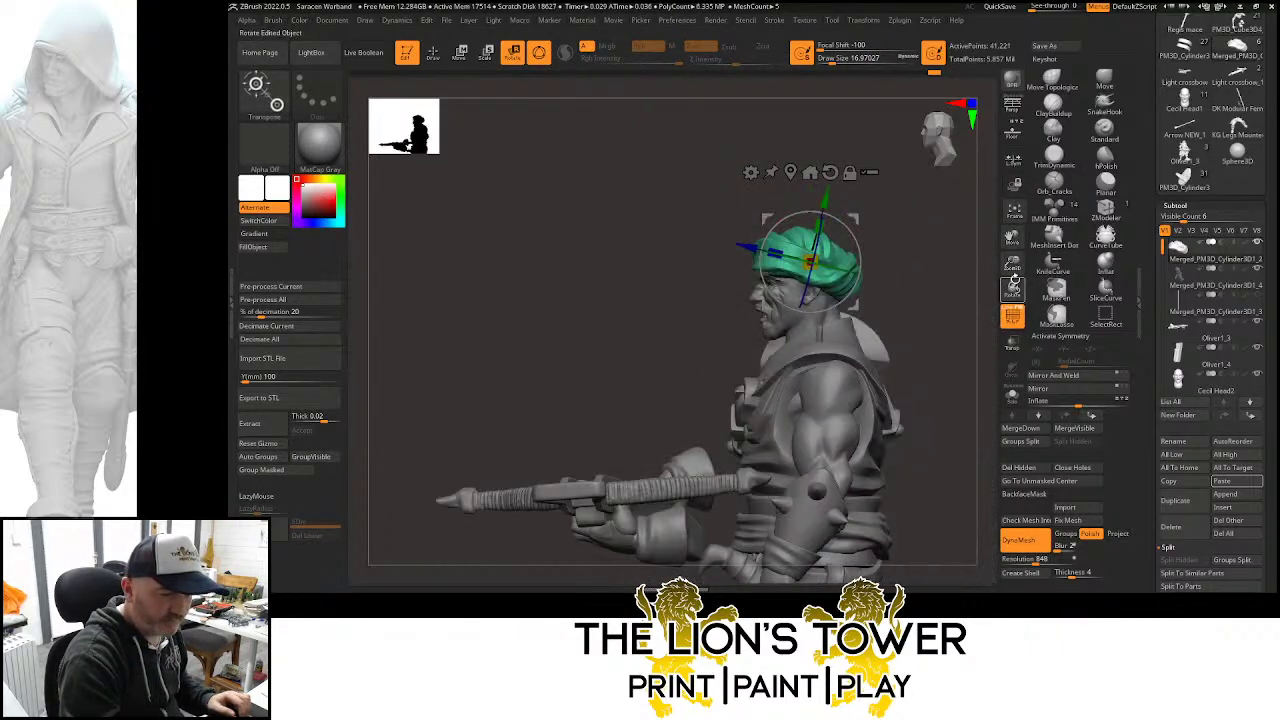
Make the head the active subtool and place the transform gizmo on its chin
left_click_drag(1013, 264, 1013, 284)
left_click_drag(1012, 238, 973, 167)
left_click_drag(917, 266, 1013, 298, "shift")
left_click(840, 260, "alt")
left_click_drag(1013, 240, 970, 281)
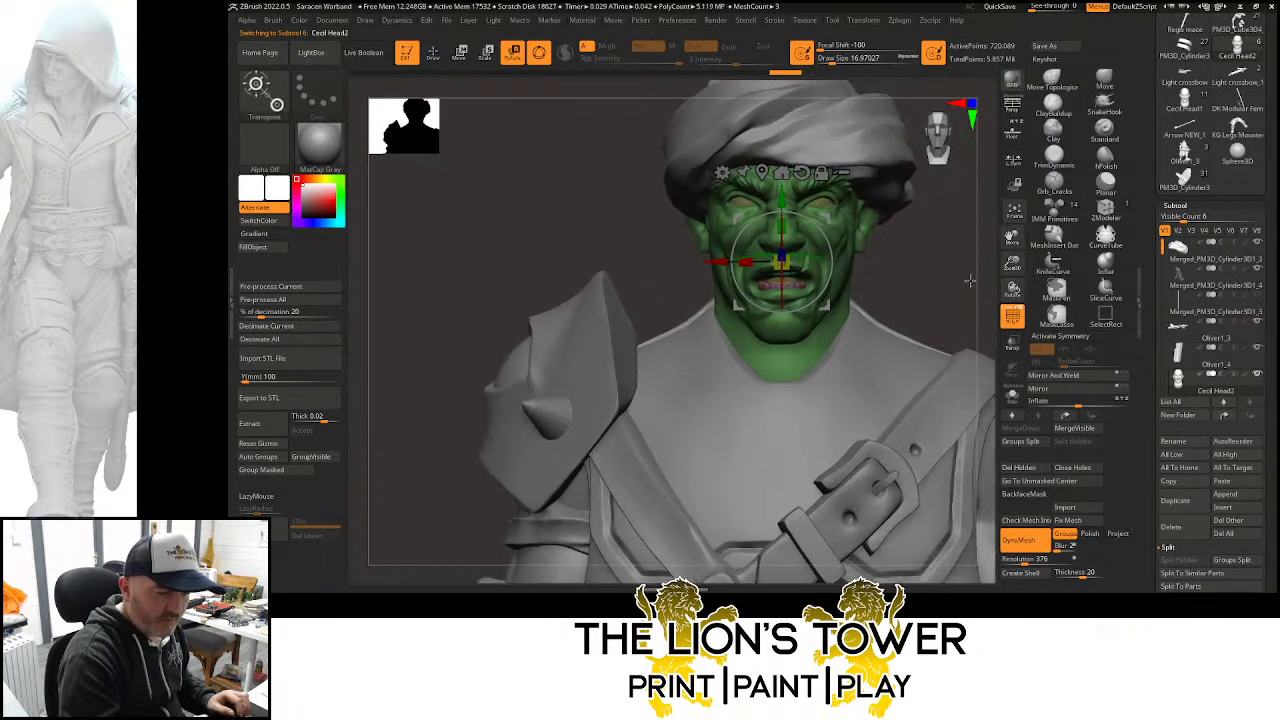
left_click(968, 281, "ctrl")
left_click(968, 281, "ctrl")
left_click(788, 331, "alt")
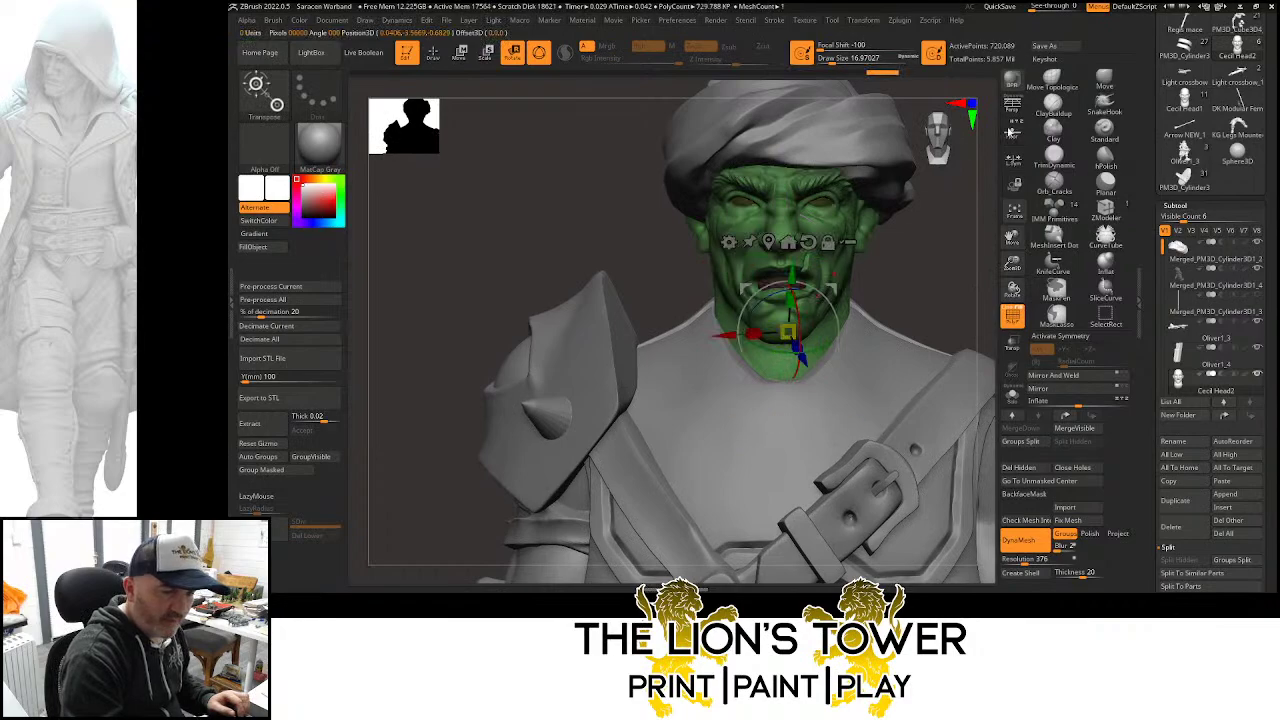
Pull the chin down into a pointed beard with the SnakeHook brush, X symmetry on, at a draw size of about 16
left_click(1110, 104)
left_click(1069, 133)
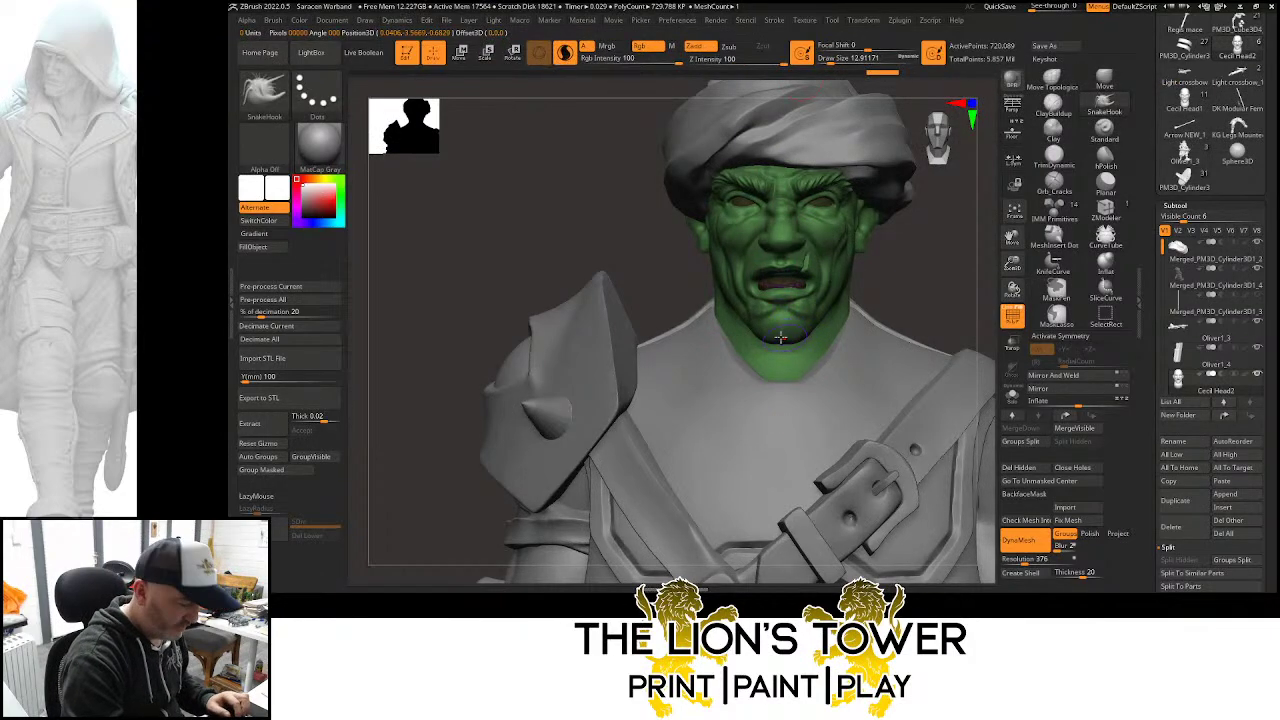
key("x")
left_click_drag(832, 64, 836, 64)
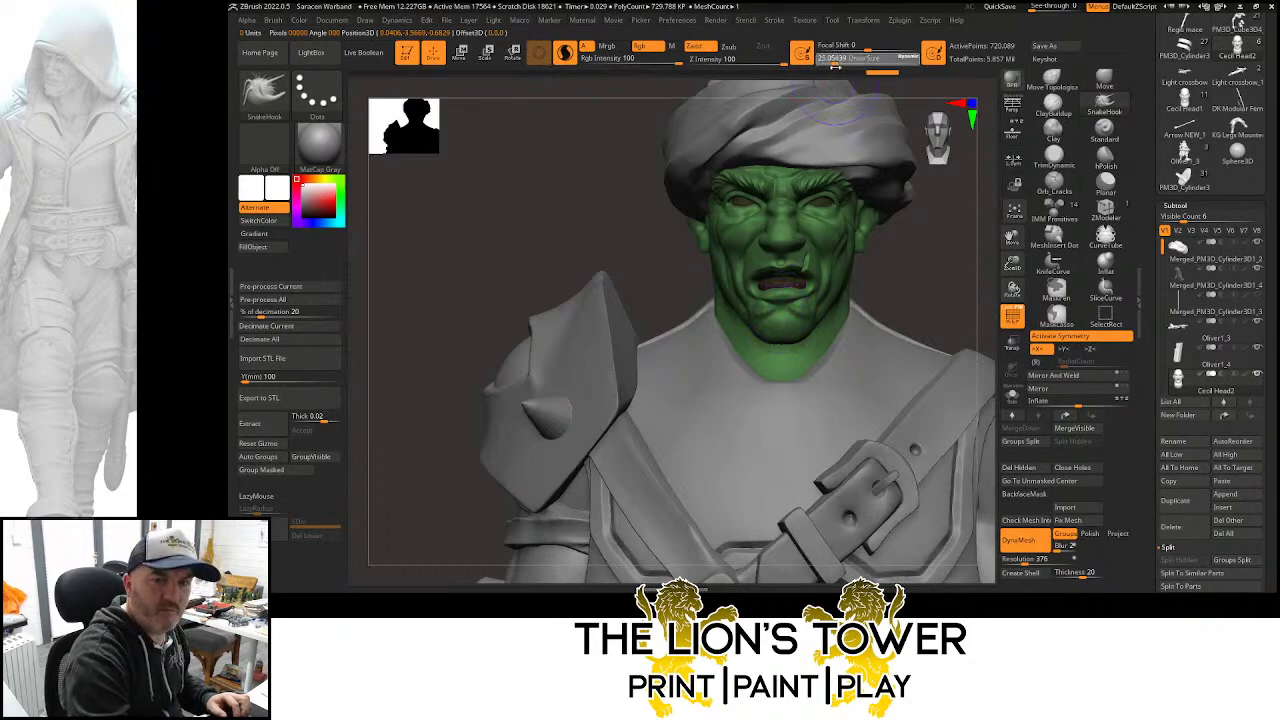
left_click_drag(929, 292, 827, 334)
left_click_drag(836, 64, 830, 64)
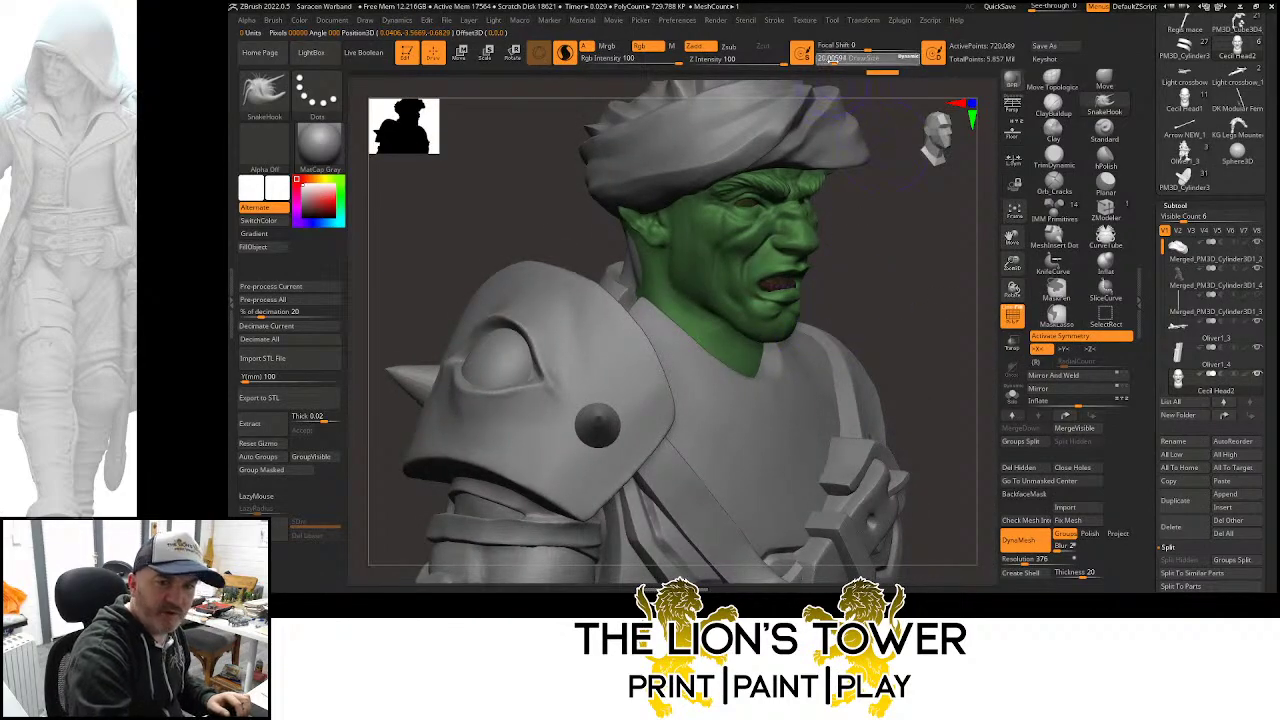
left_click_drag(908, 323, 808, 300)
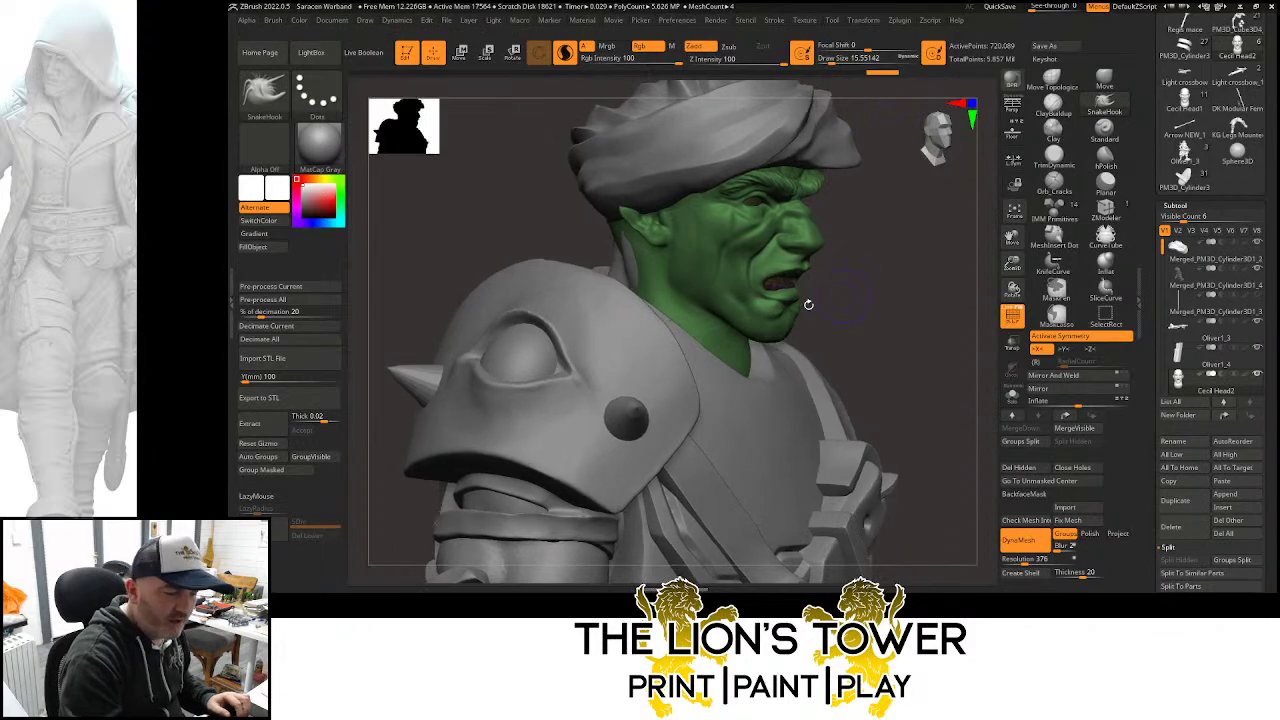
mouse_move(787, 349)
left_mouse_down()
mouse_move(808, 367)
mouse_move(761, 346)
left_mouse_up()
left_click_drag(875, 319, 798, 342, "shift")
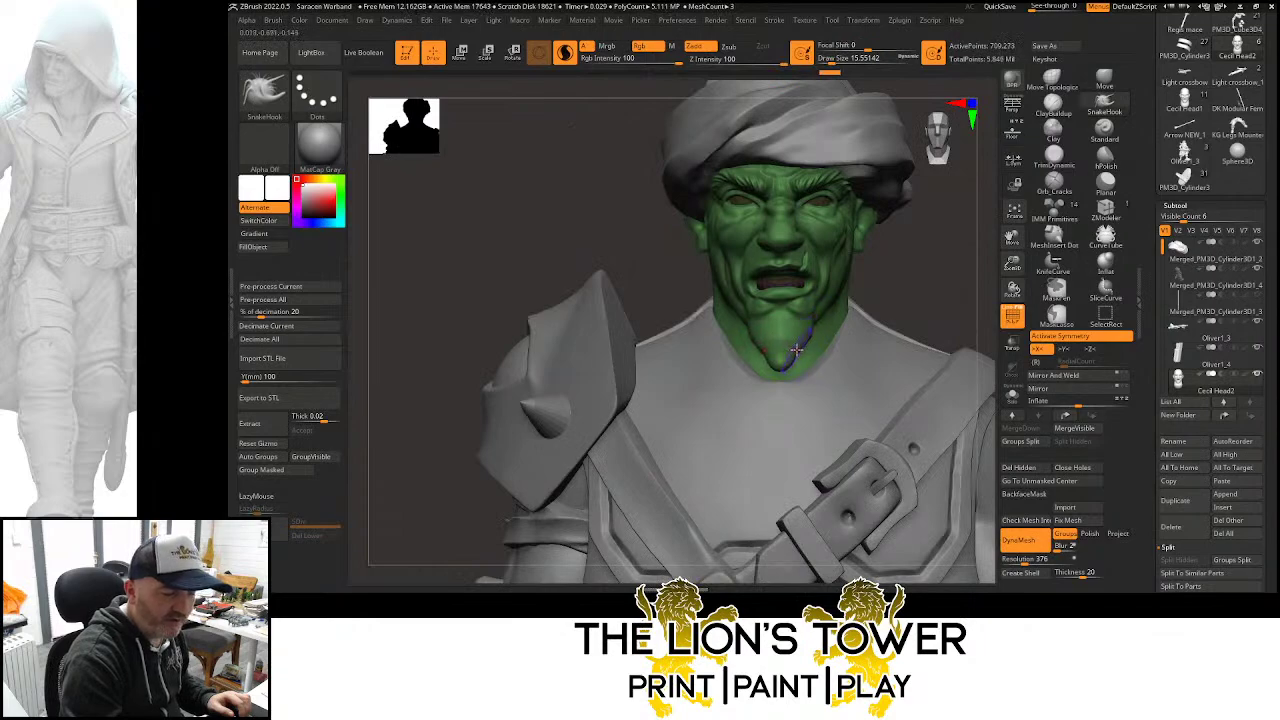
left_click_drag(946, 269, 834, 324)
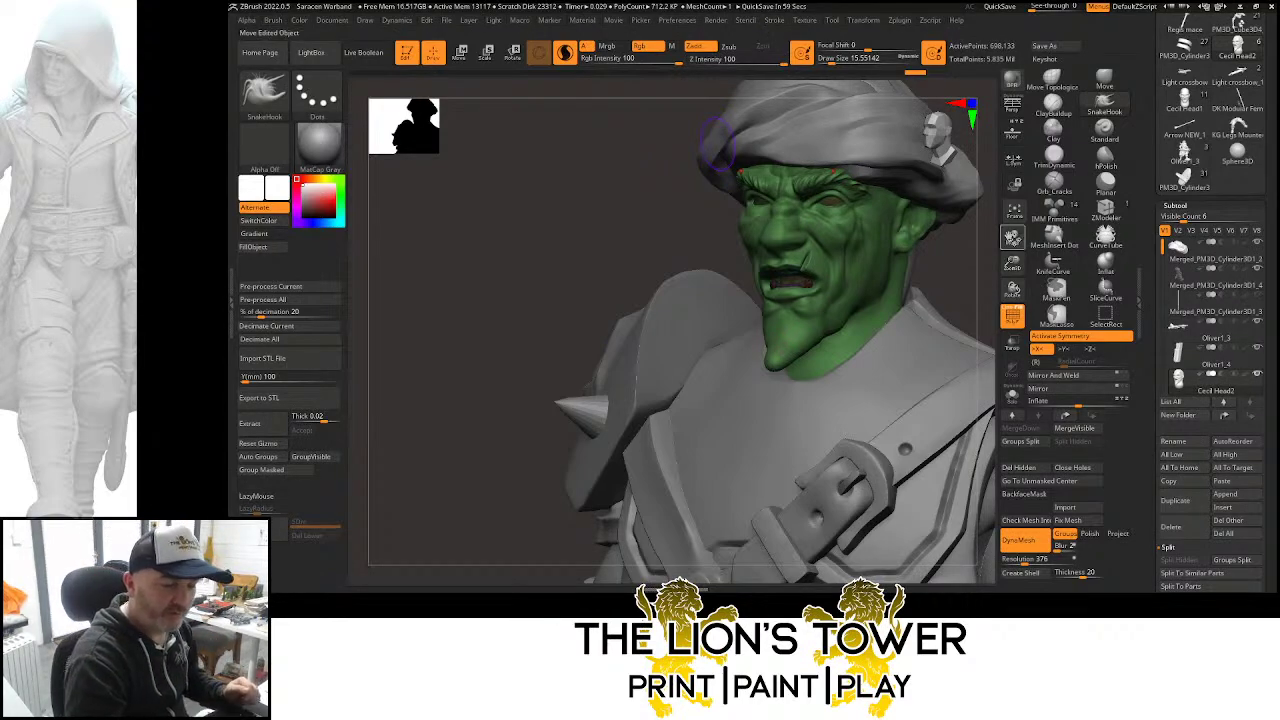
left_click_drag(1012, 238, 970, 246)
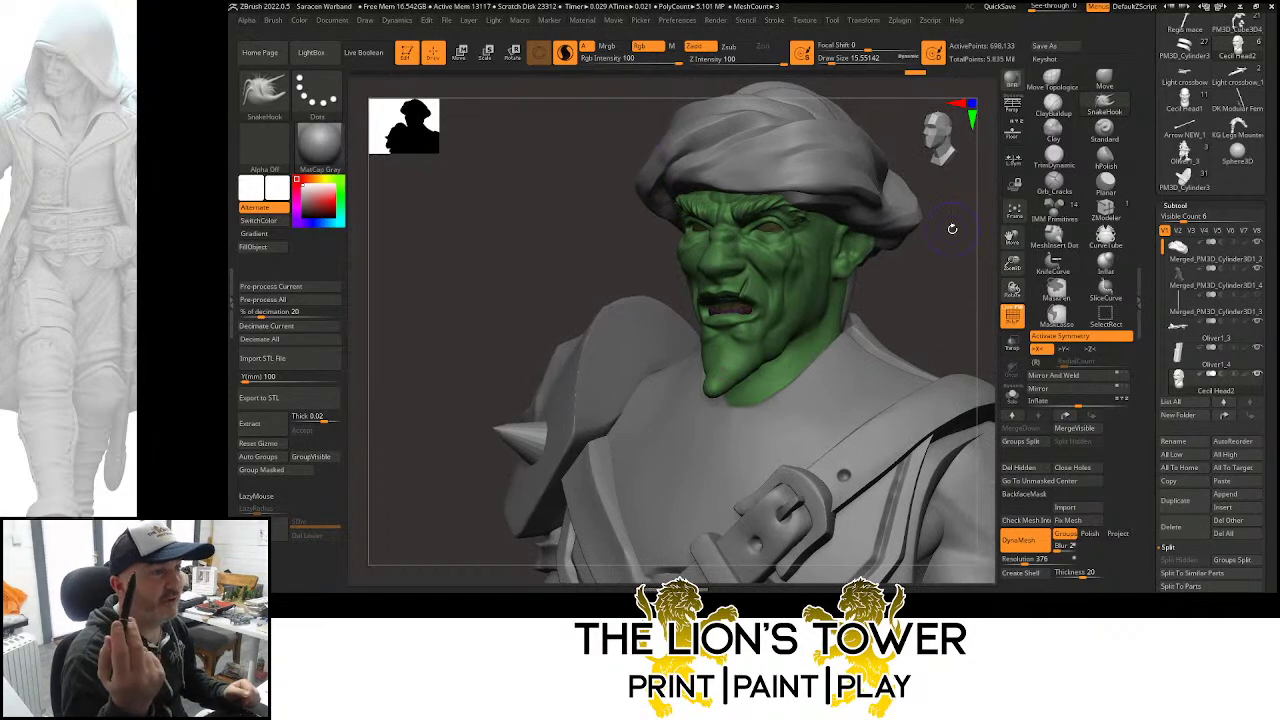
Build up hair strands along the pointed beard and jawline with the ClayBuildup brush at a draw size of about 10.5
mouse_move(1008, 246)
left_mouse_down()
mouse_move(1016, 236)
mouse_move(988, 288)
mouse_move(1041, 168)
left_mouse_up()
left_click(1052, 104)
left_click_drag(835, 59, 828, 59)
mouse_move(937, 217)
left_mouse_down()
mouse_move(960, 229)
mouse_move(948, 238)
left_mouse_up()
left_click_drag(770, 260, 772, 352)
mouse_move(929, 211)
left_mouse_down()
mouse_move(941, 210)
mouse_move(882, 211)
left_mouse_up()
mouse_move(804, 284)
left_mouse_down()
mouse_move(772, 360)
mouse_move(786, 364)
left_mouse_up()
mouse_move(848, 290)
left_mouse_down()
mouse_move(802, 343)
mouse_move(822, 336)
left_mouse_up()
mouse_move(868, 260)
left_mouse_down()
mouse_move(810, 349)
mouse_move(830, 306)
mouse_move(806, 328)
left_mouse_up()
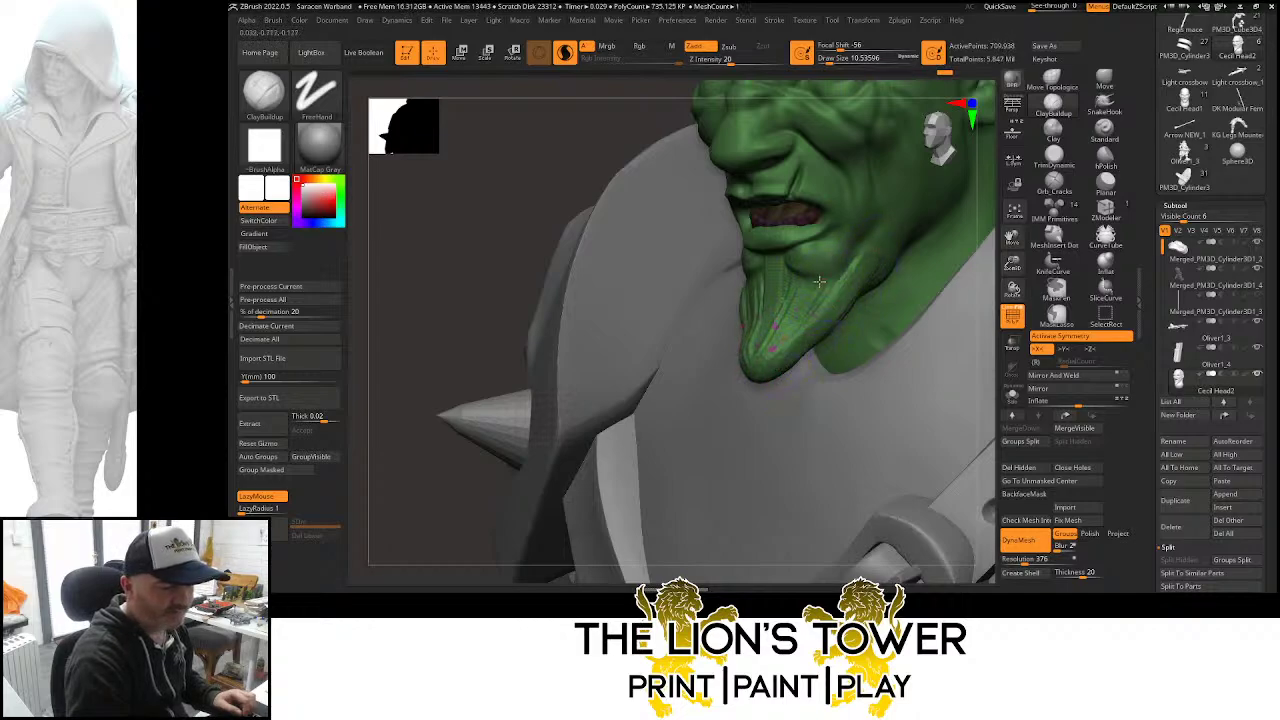
left_click_drag(819, 281, 800, 324)
left_click_drag(787, 275, 749, 370)
mouse_move(1016, 287)
left_mouse_down("alt")
mouse_move(942, 245)
mouse_move(896, 291)
mouse_move(763, 341)
left_mouse_up("alt")
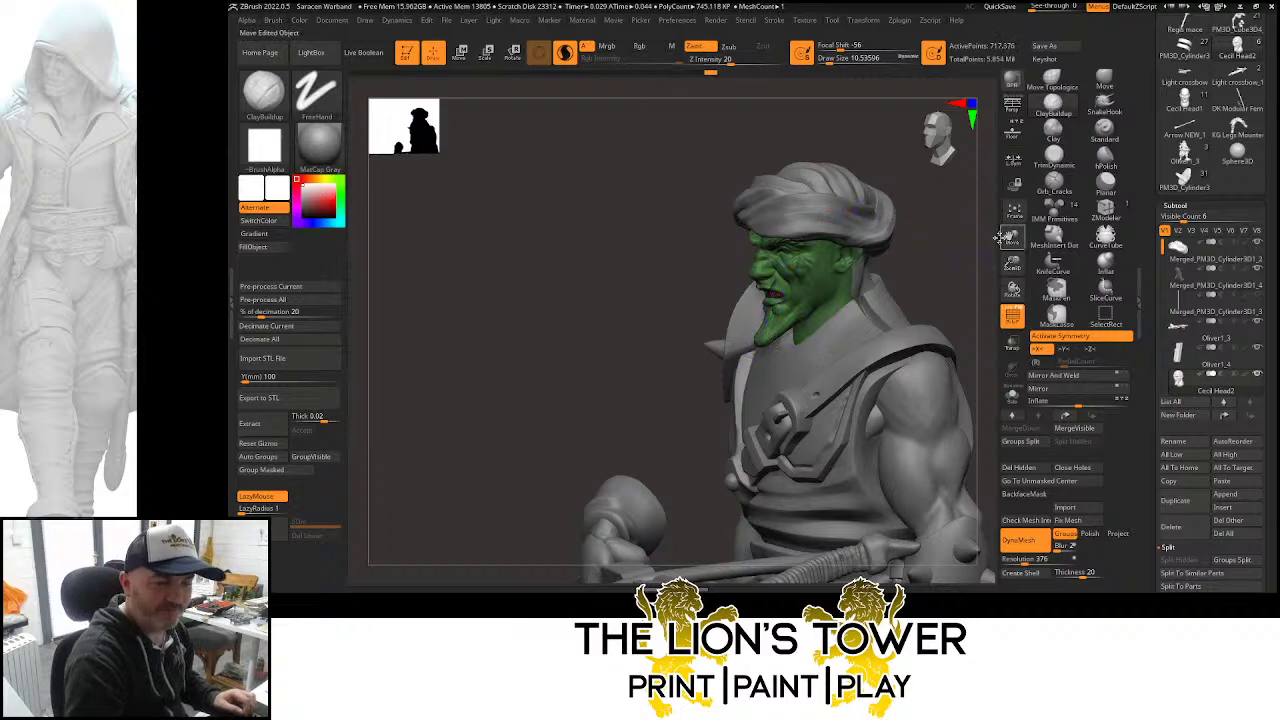
Reshape the beard's tip with the Move brush at a draw size of about 14
left_click_drag(949, 256, 979, 152)
left_click(1104, 78)
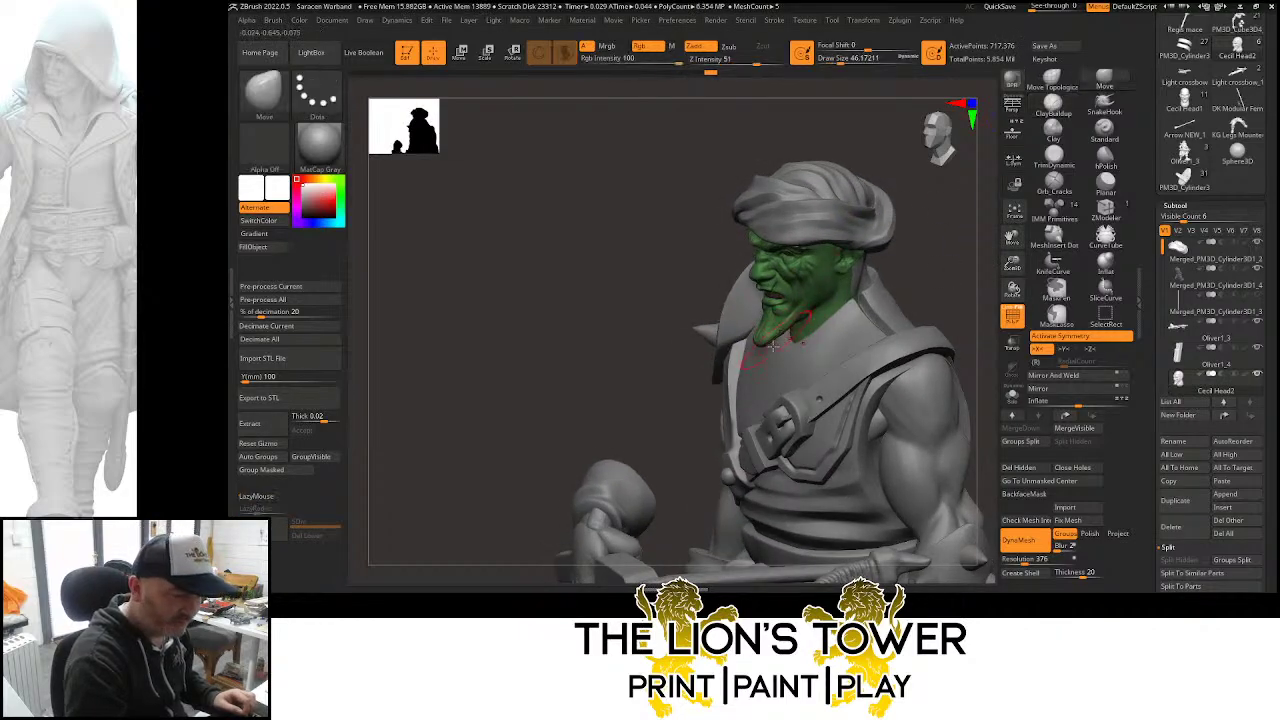
left_click(829, 61)
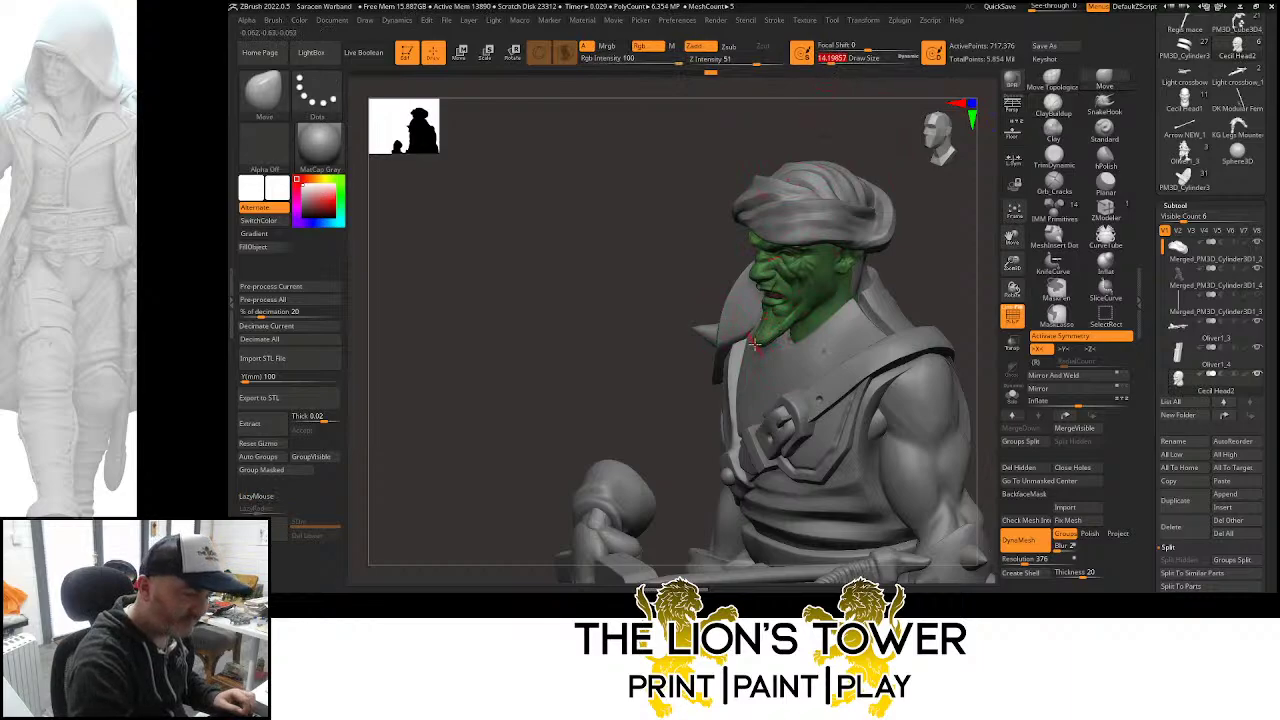
left_click_drag(940, 262, 950, 213)
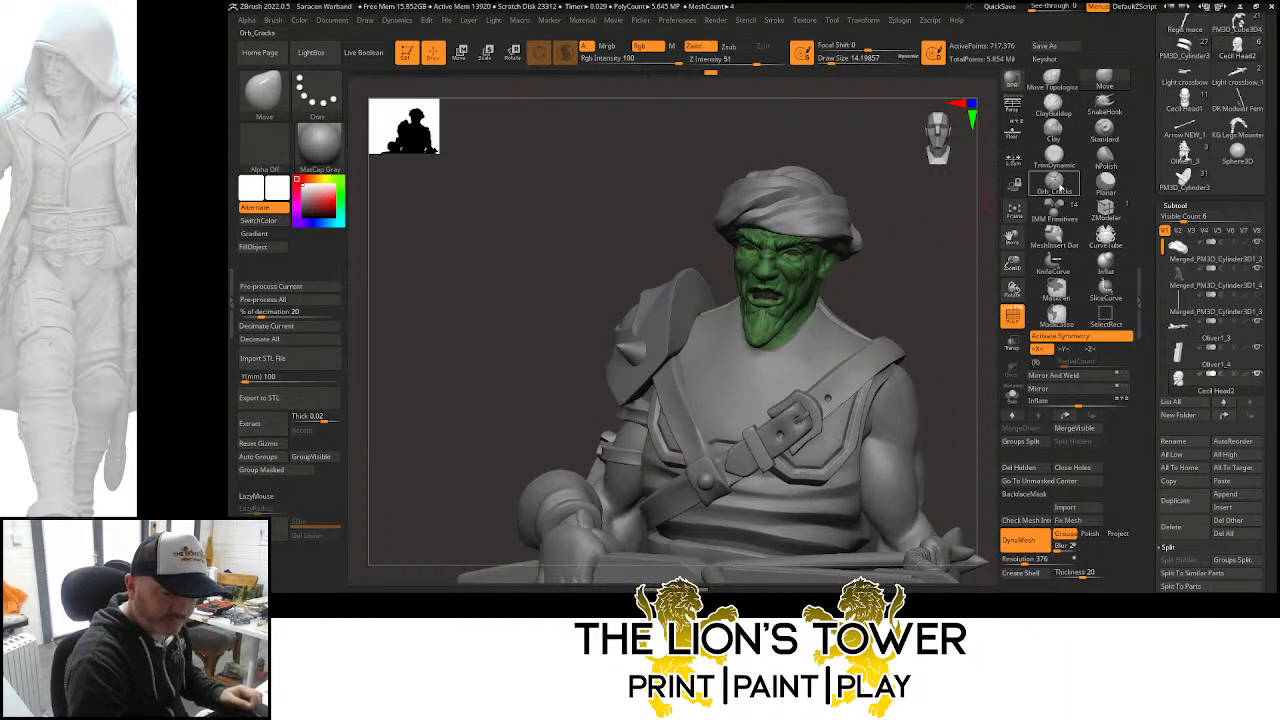
Sculpt a moustache above the upper lip with the ClayBuildup brush at a draw size of about 5.8
left_click(1054, 103)
mouse_move(985, 270)
left_mouse_down()
mouse_move(945, 290)
mouse_move(958, 292)
mouse_move(946, 303)
mouse_move(920, 303)
mouse_move(950, 288)
left_mouse_up()
left_click_drag(834, 60, 826, 61)
left_click_drag(1012, 263, 1003, 300)
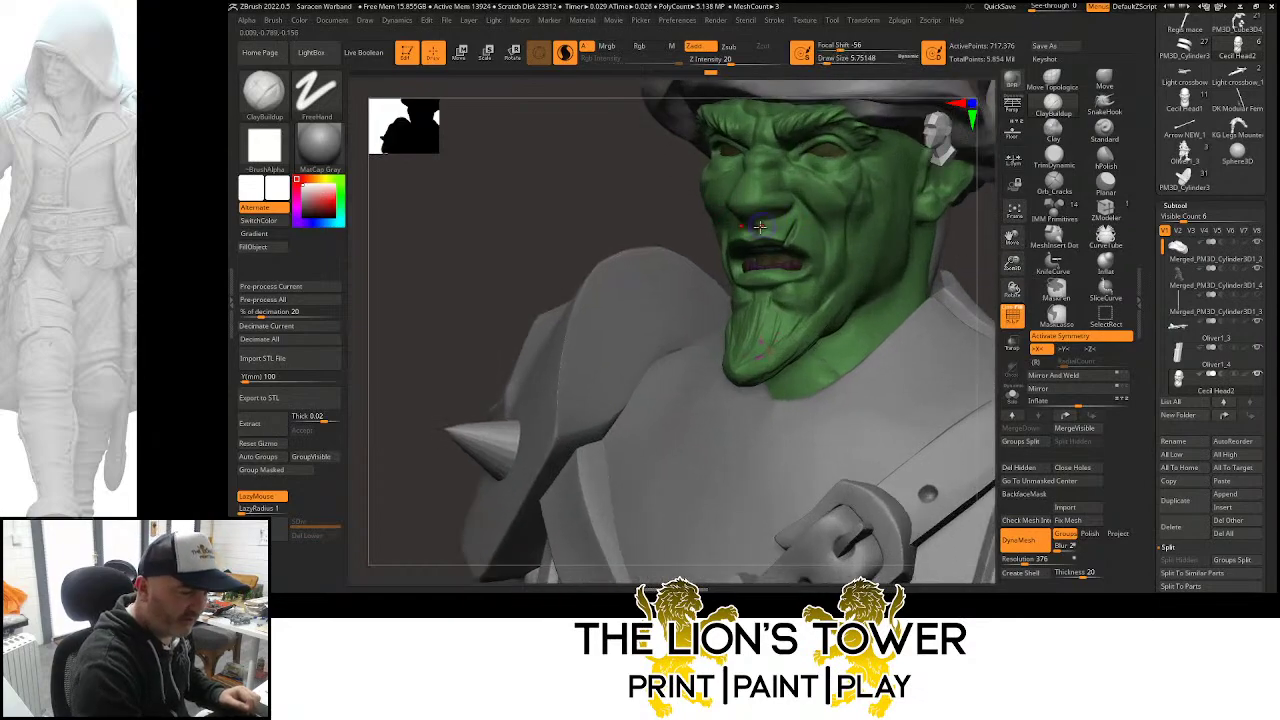
left_click_drag(768, 225, 780, 223)
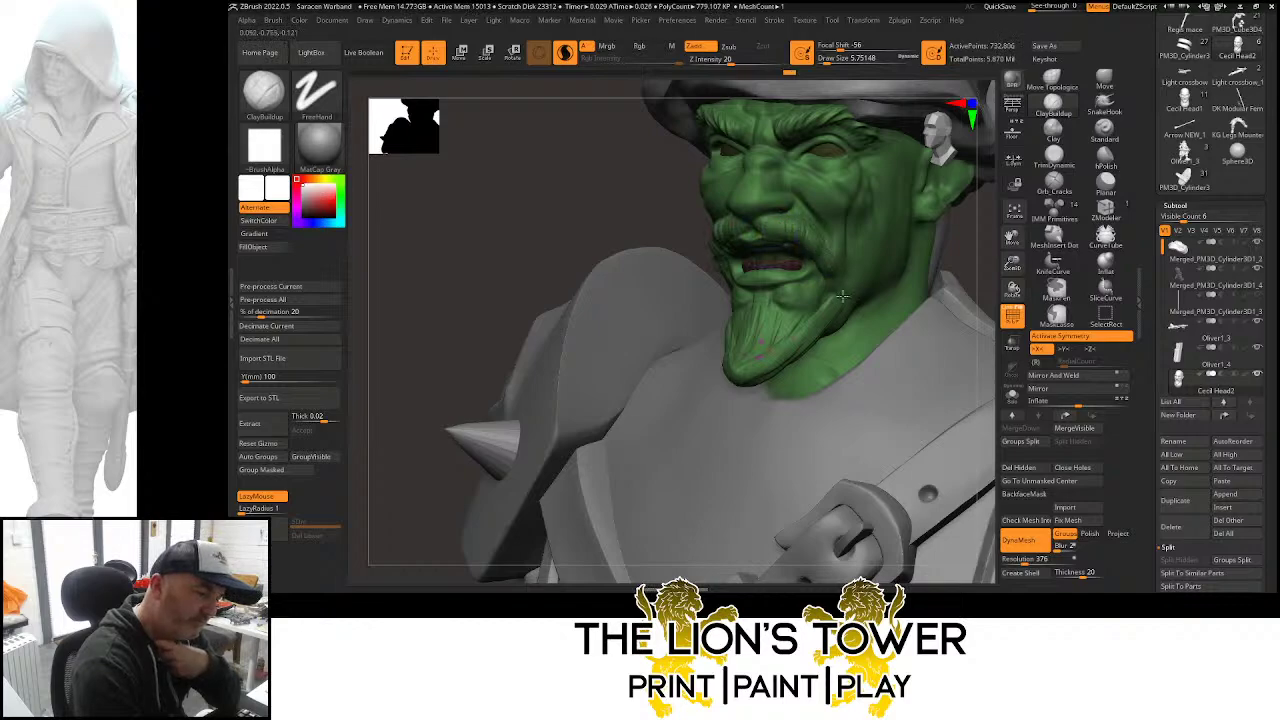
left_click_drag(1012, 250, 994, 266)
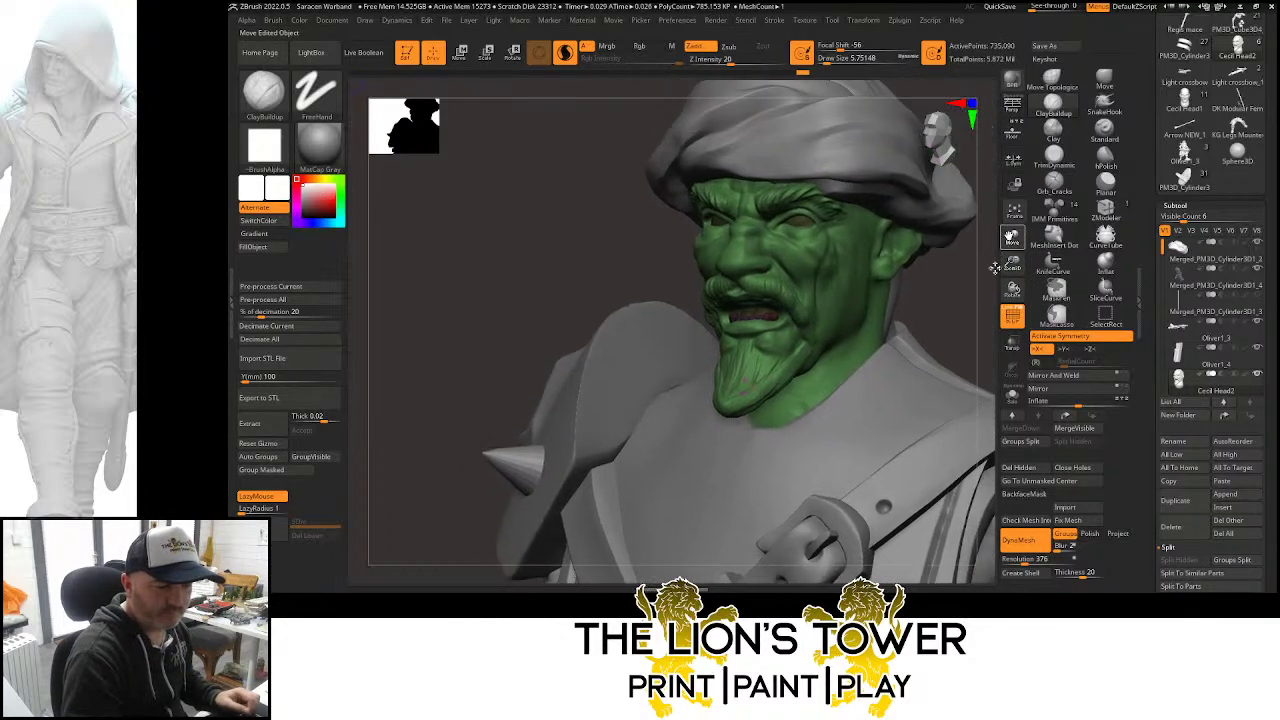
Remesh the head with DynaMesh and assign automatic polygroups to its separate parts
left_click(964, 320, "ctrl")
mouse_move(963, 320)
left_mouse_down("ctrl")
mouse_move(948, 334)
mouse_move(954, 350)
left_mouse_up("ctrl")
left_click(268, 458)
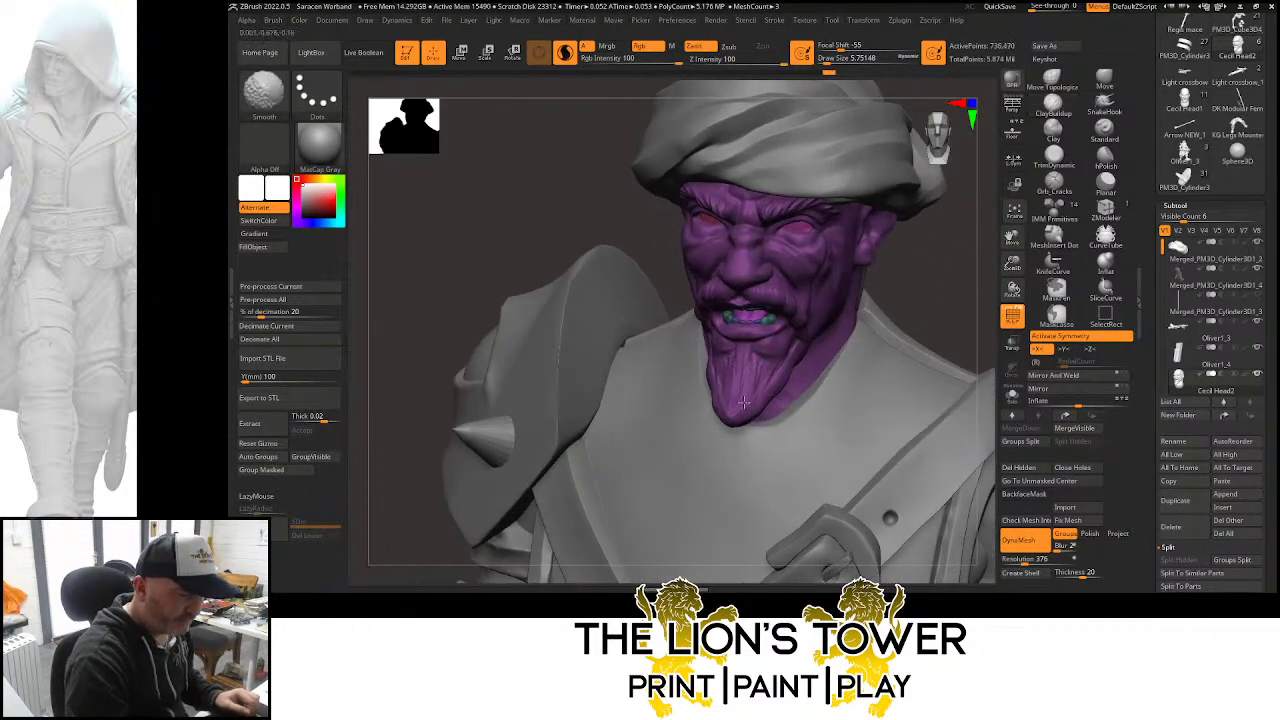
right_click_drag(850, 259, 815, 269)
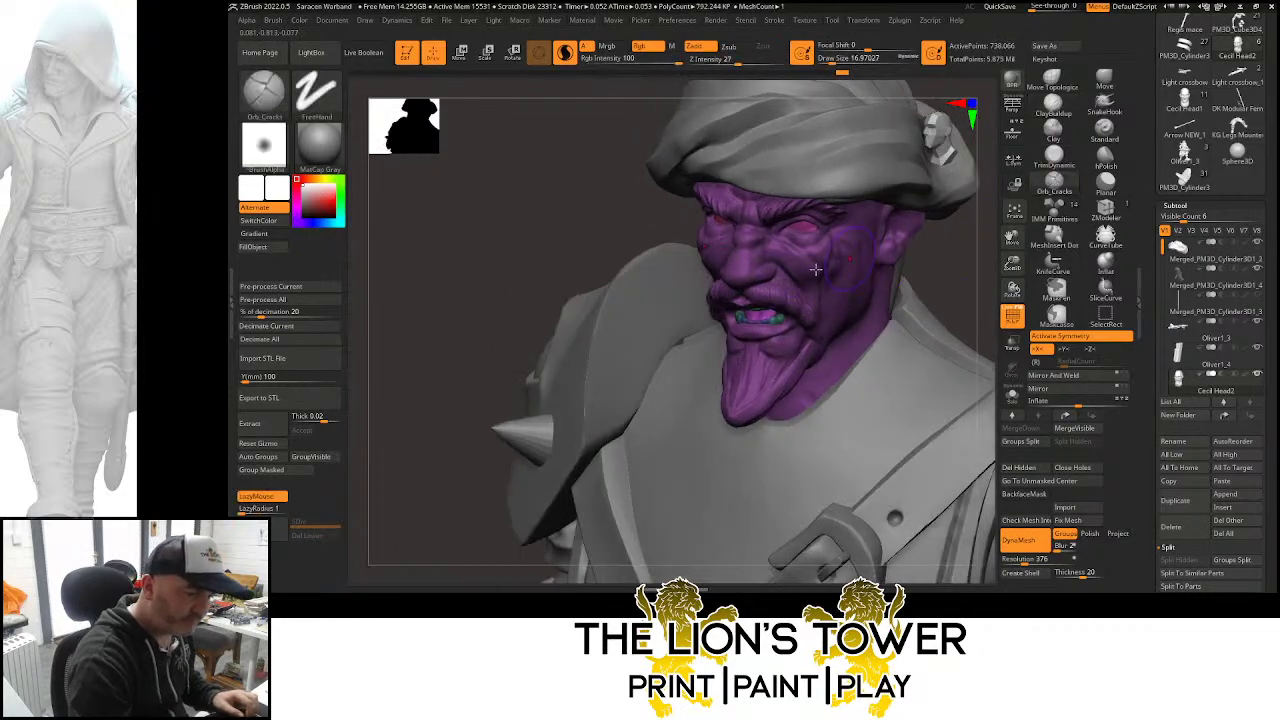
Carve hair strands into the moustache and pointed beard with the Orb_Cracks brush at a draw size of about 5.75
left_click(827, 61)
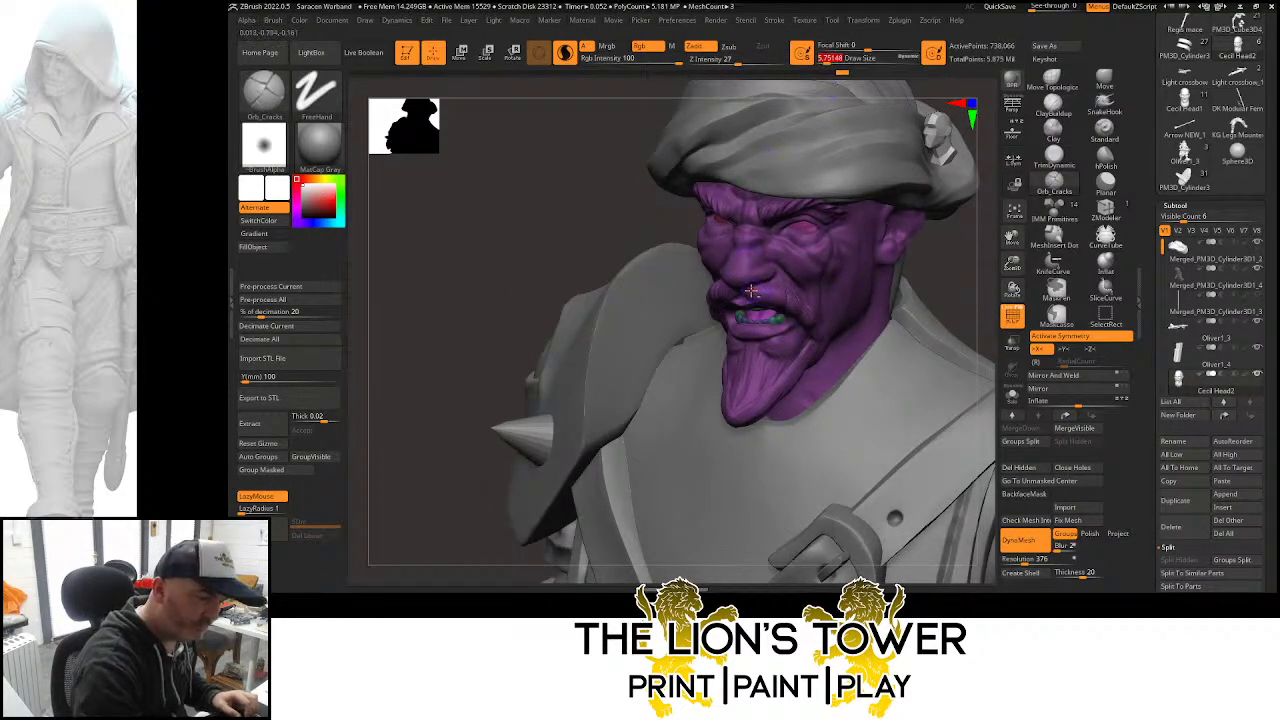
left_click_drag(771, 297, 779, 303)
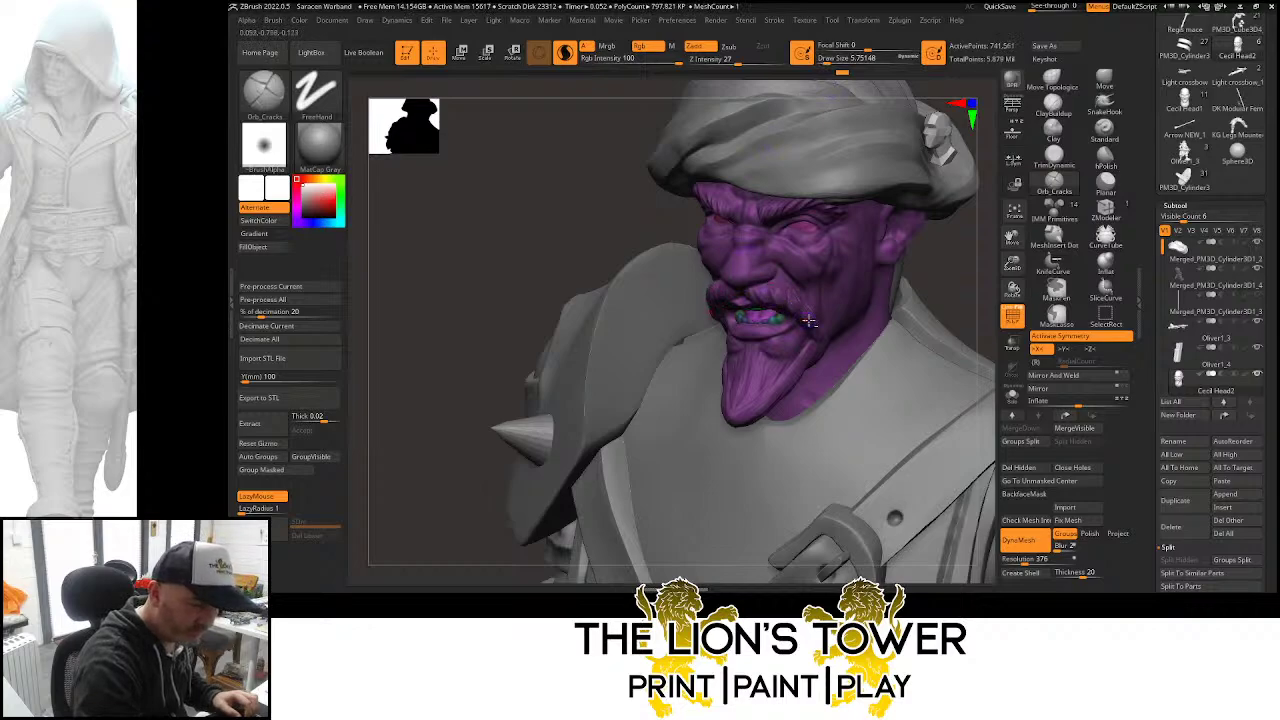
right_click_drag(809, 320, 777, 287)
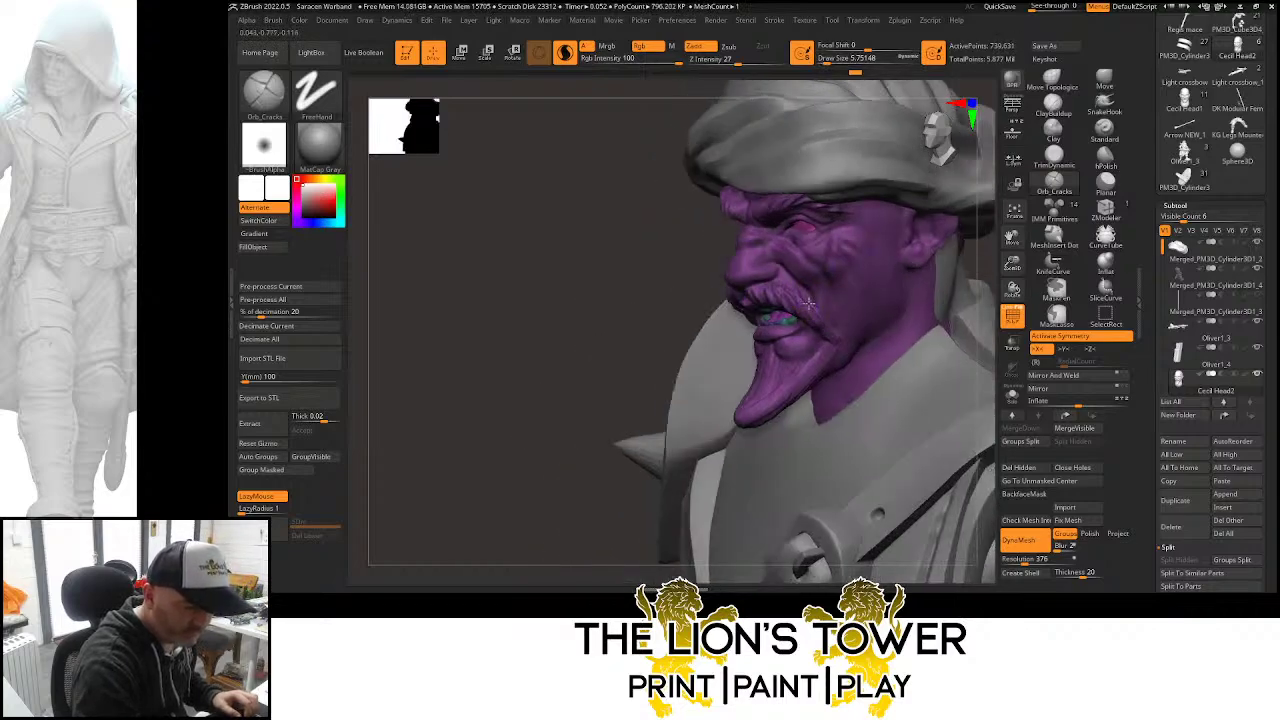
right_click_drag(940, 297, 868, 302)
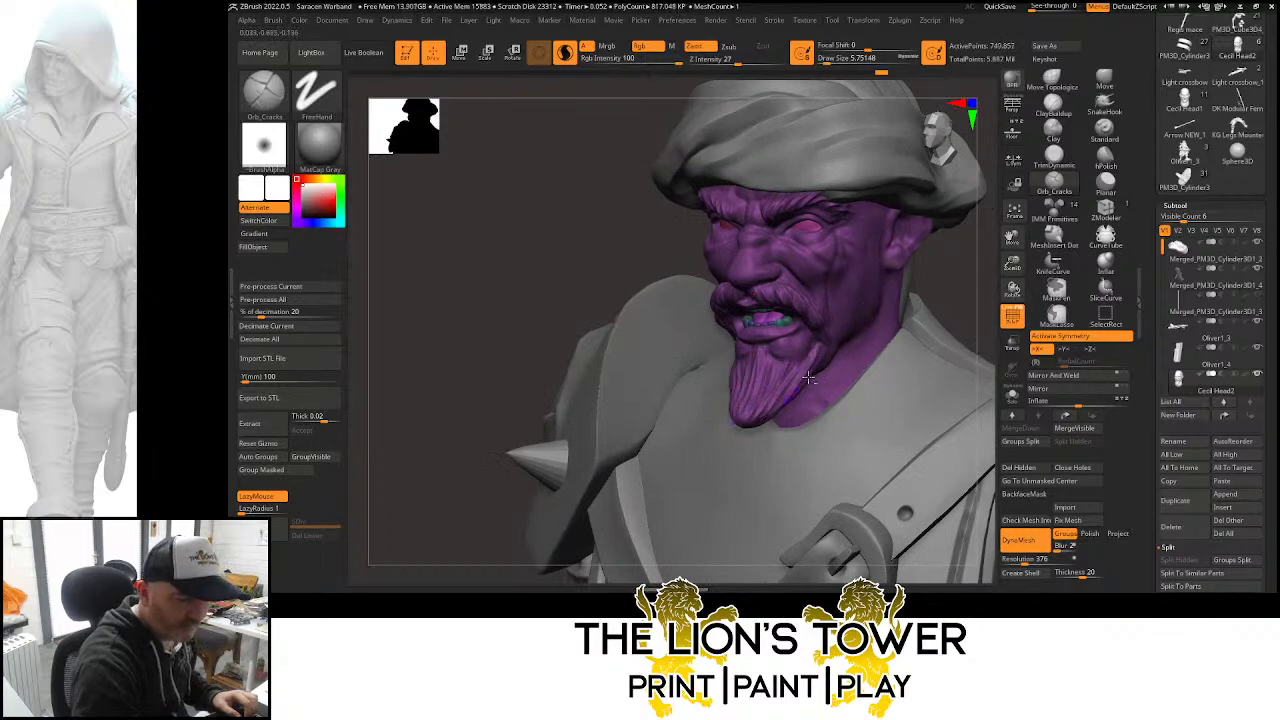
right_click_drag(815, 353, 858, 343)
right_click_drag(983, 331, 817, 367)
mouse_move(731, 395)
right_mouse_down()
mouse_move(680, 337)
mouse_move(900, 323)
mouse_move(987, 289)
mouse_move(992, 232)
mouse_move(975, 280)
mouse_move(986, 274)
mouse_move(958, 286)
mouse_move(967, 235)
mouse_move(911, 266)
mouse_move(951, 286)
right_mouse_up()
left_click_drag(1013, 263, 989, 203)
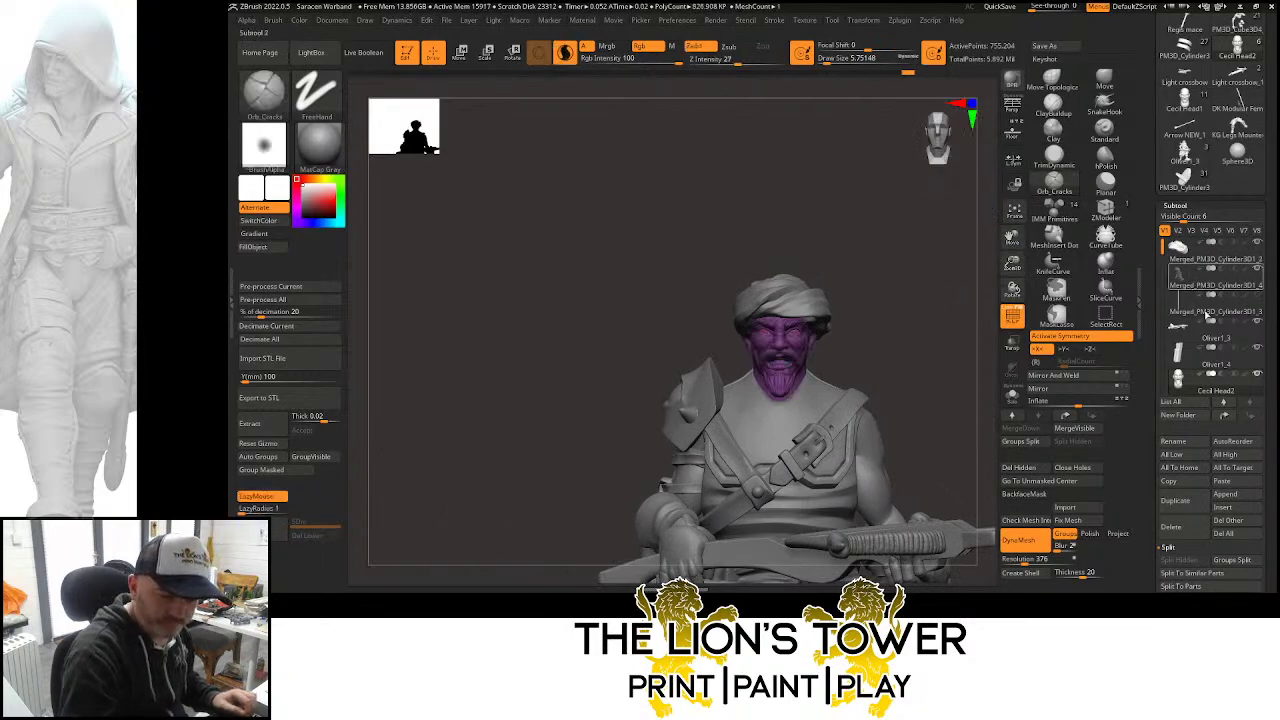
Reorder the subtools so that Cecil Head2 sits directly below the turban, and select the turban
left_click(1225, 415)
left_click(1225, 415)
left_click(1228, 403)
left_click(1228, 403)
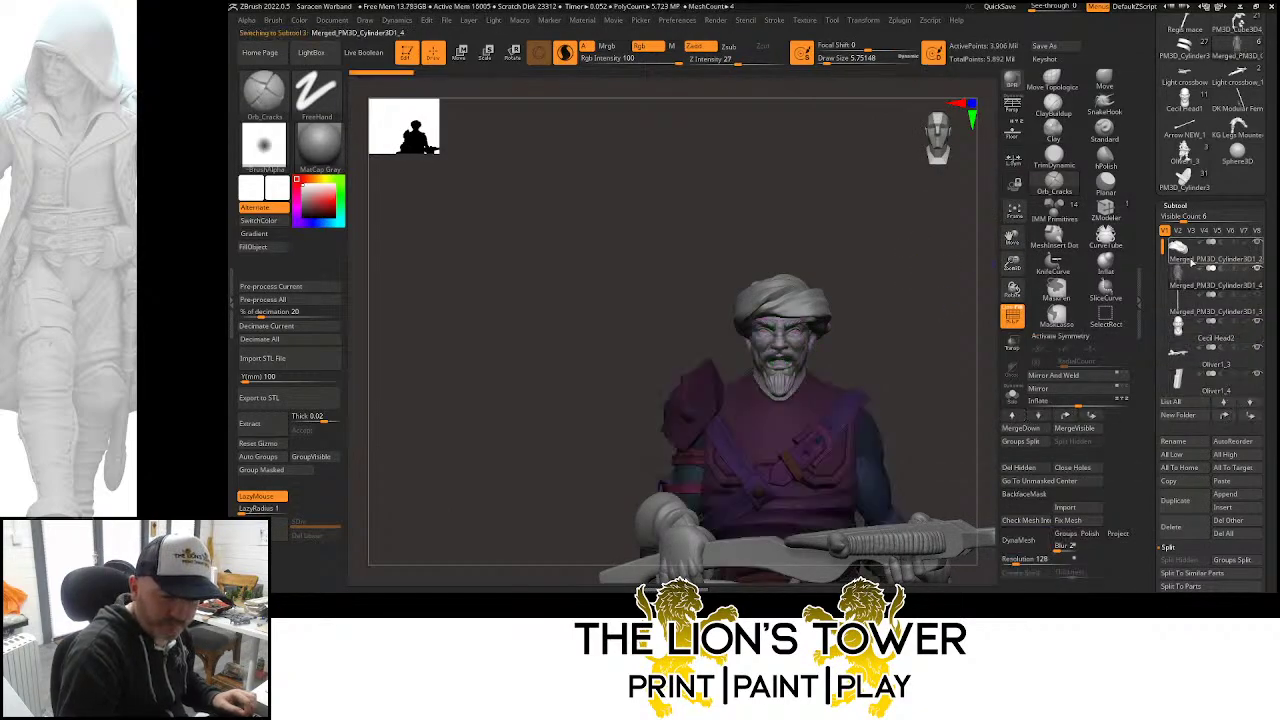
left_click(1207, 334)
left_click(1225, 415)
left_click(1225, 415)
left_click(1206, 255)
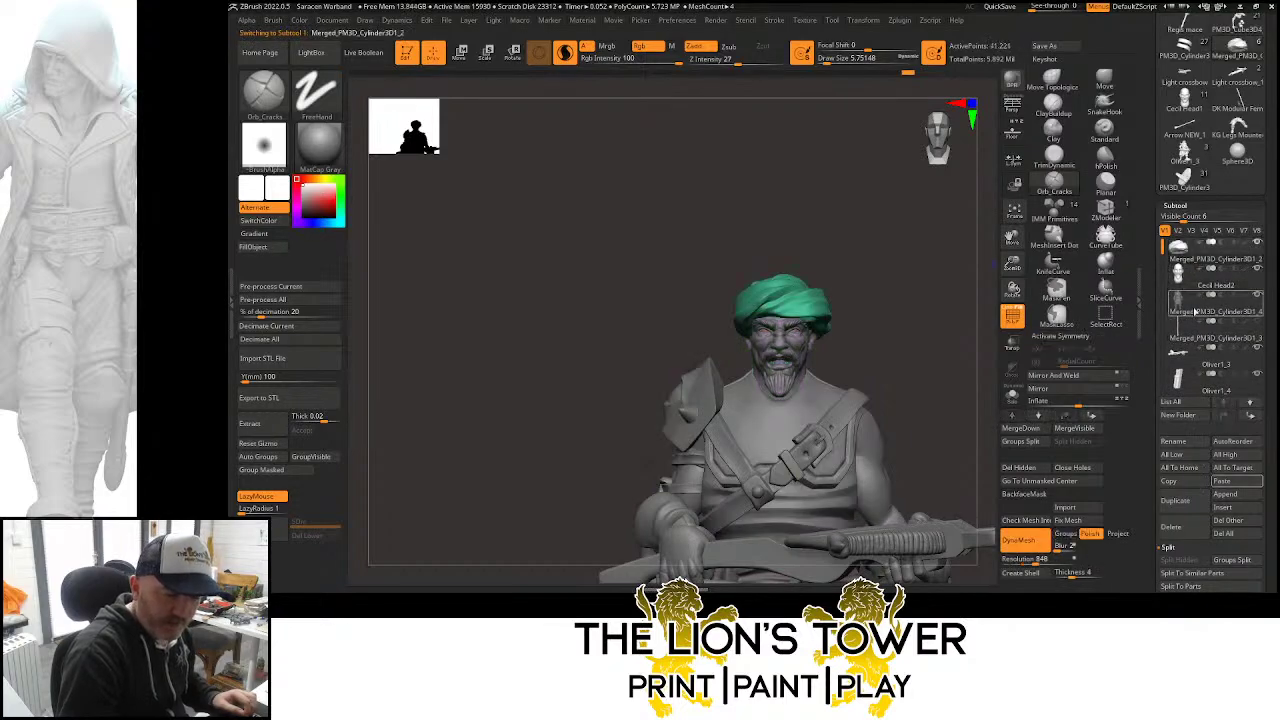
Merge the turban down with the head into a single subtool
left_click_drag(1147, 550, 1186, 472)
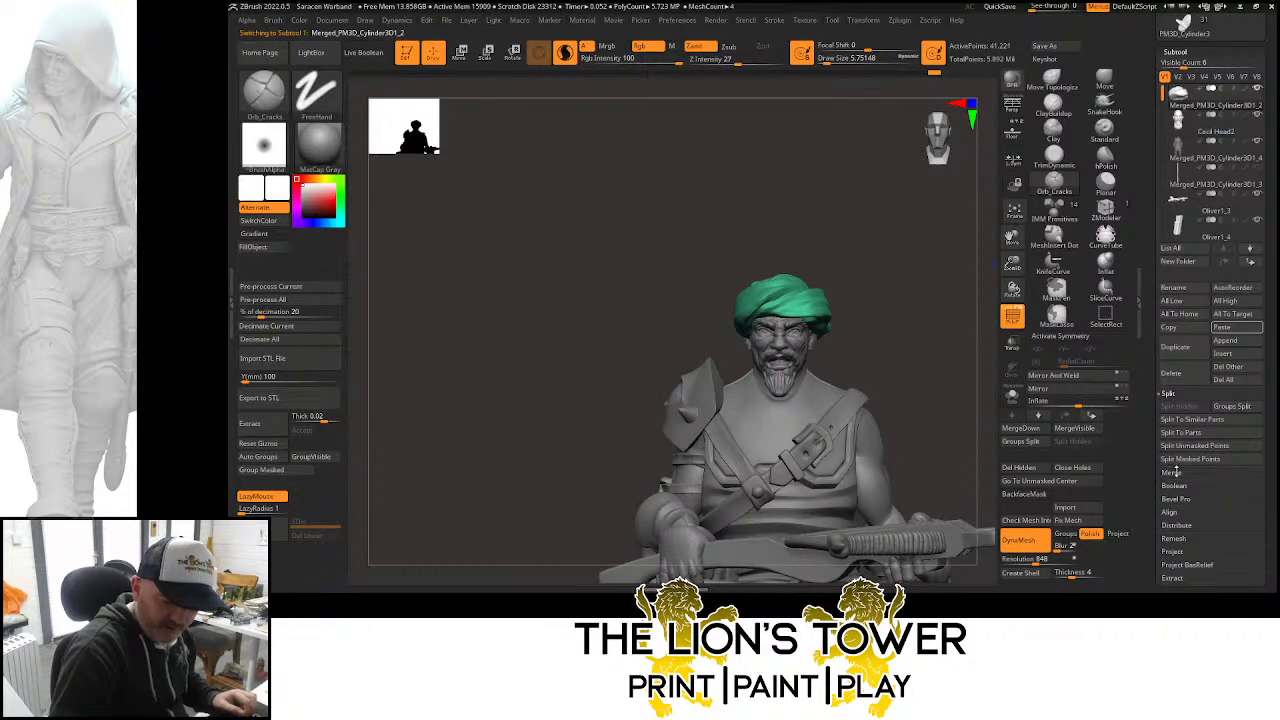
left_click(1176, 472)
left_click(1180, 419)
left_click(1084, 446)
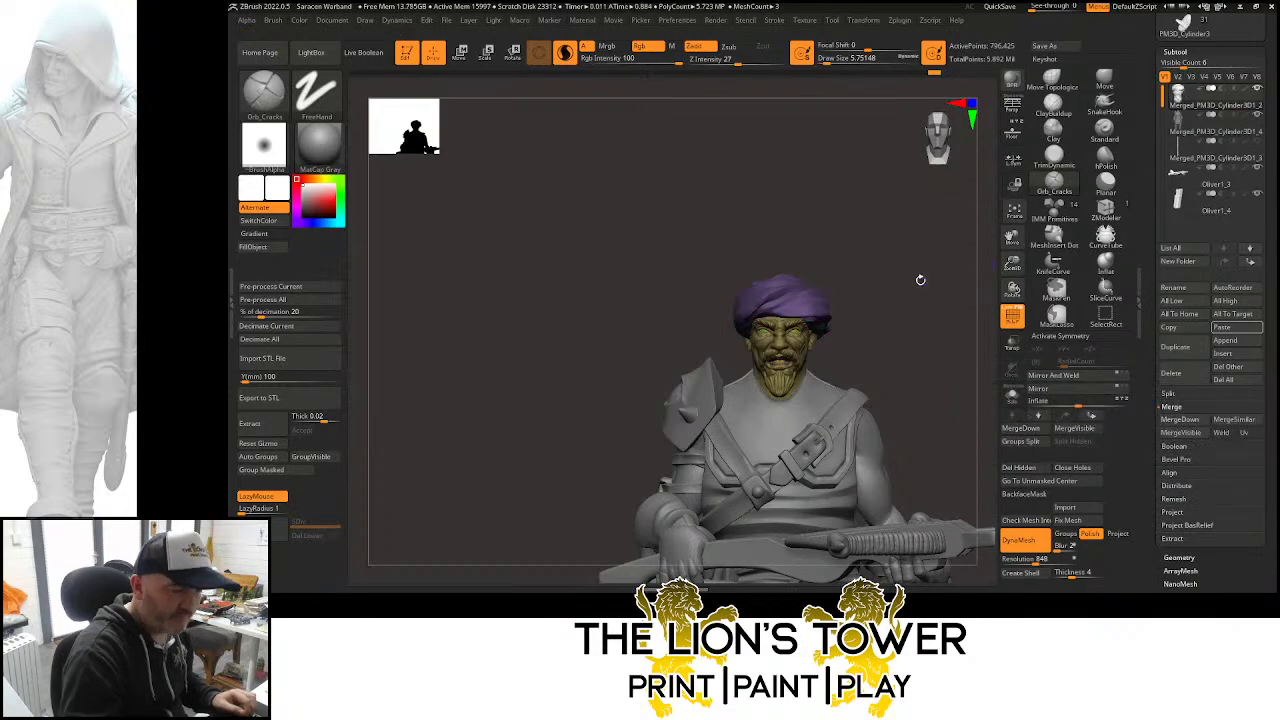
Centre the gizmo on the merged head and turban and rotate the head to look toward the warrior's left side
left_click(909, 304, "ctrl")
left_click_drag(909, 306, 945, 325, "ctrl")
left_click_drag(945, 322, 903, 343)
key("x")
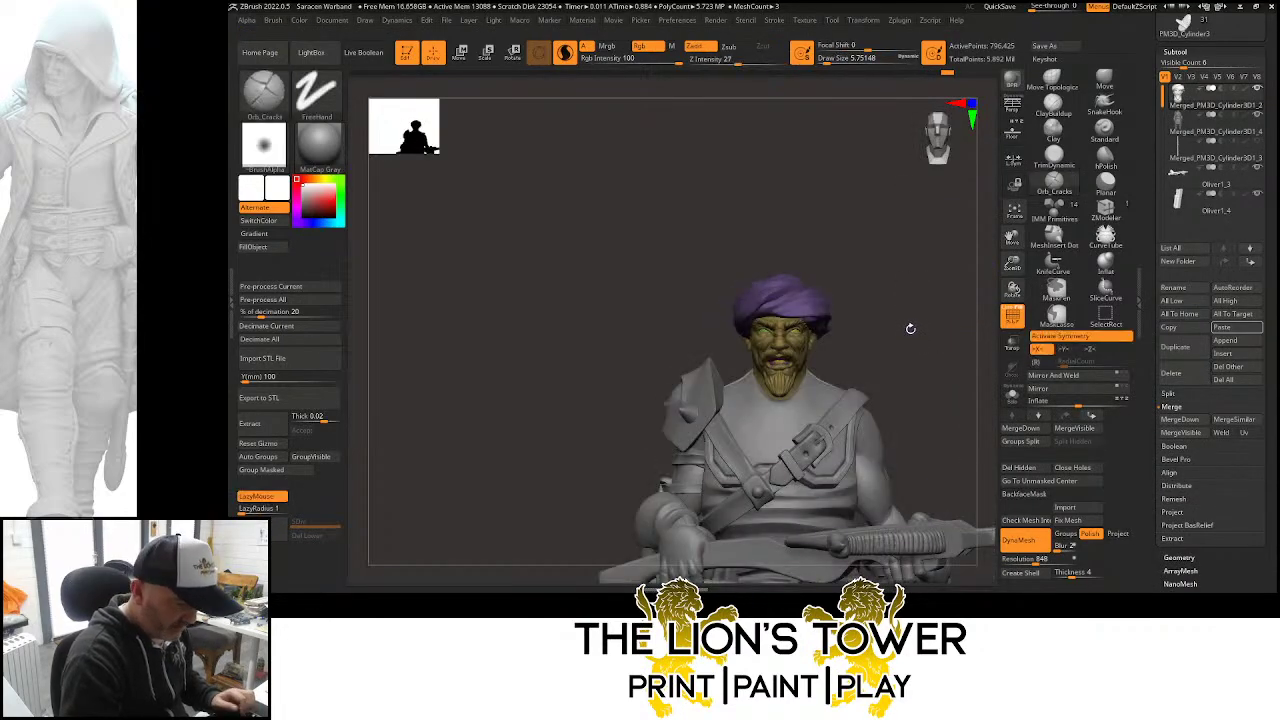
key("w")
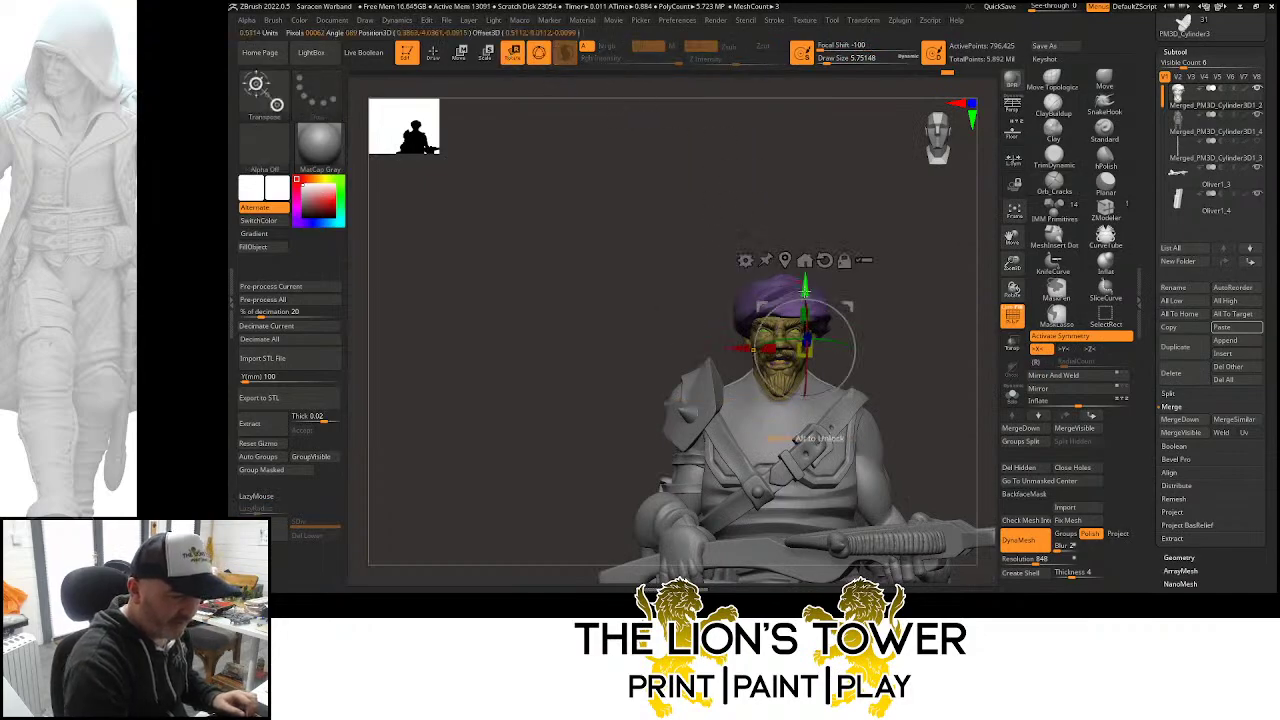
key("x")
left_click(785, 260)
left_click_drag(890, 312, 889, 385)
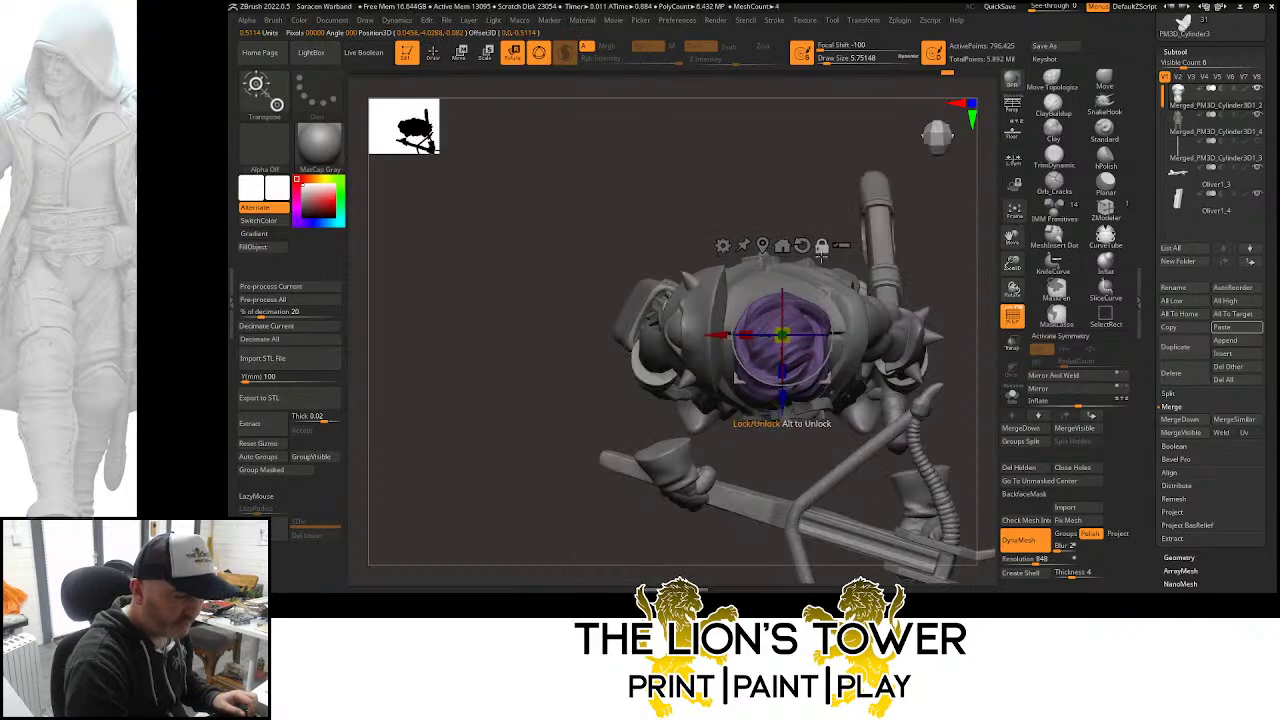
left_click_drag(900, 274, 922, 179)
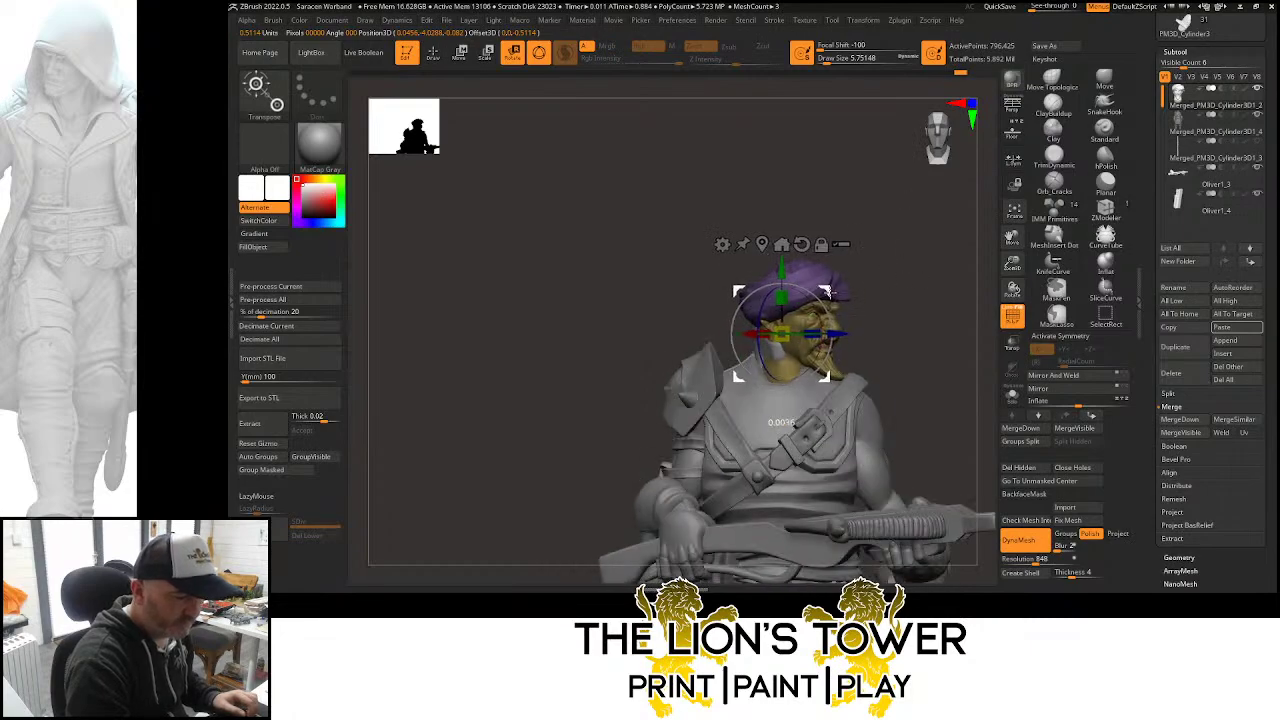
left_click_drag(884, 292, 803, 309)
left_click_drag(858, 276, 910, 261)
left_click_drag(928, 320, 857, 313)
Rotate the Oliver1_3 crossbow straight across the body and move it with its hands up to chest height
left_click(832, 410, "alt")
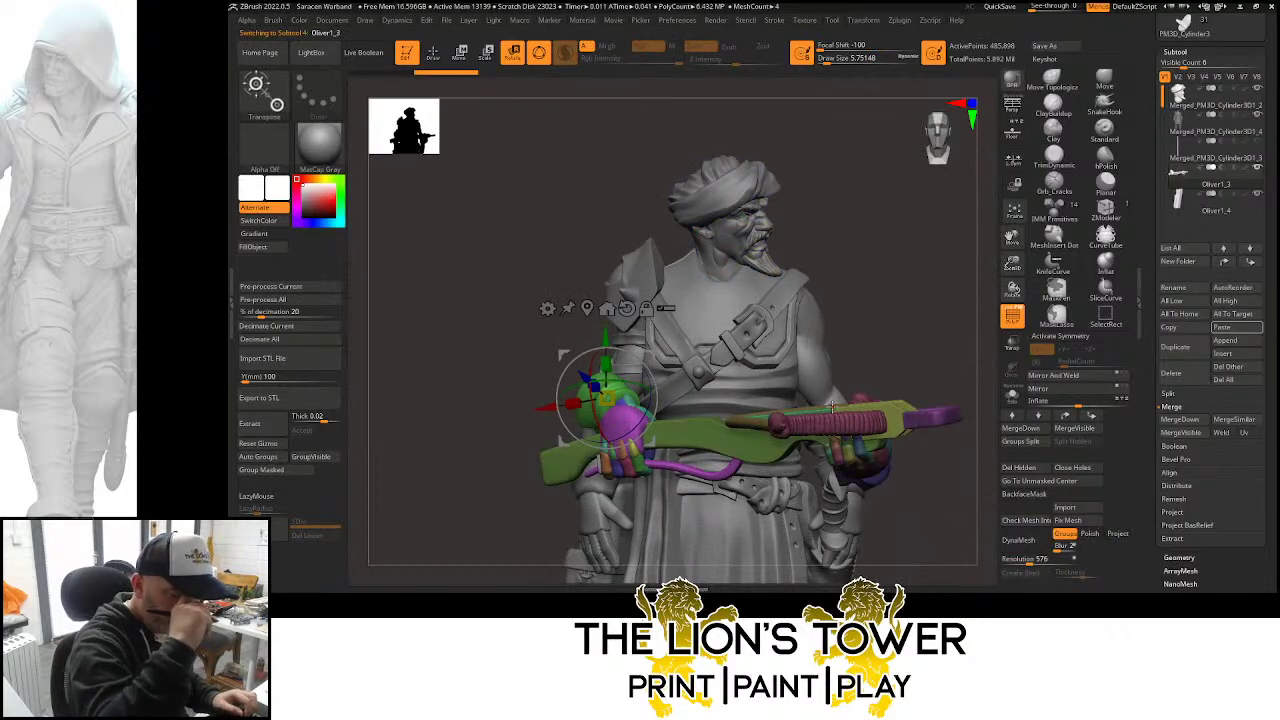
left_click_drag(606, 392, 671, 352)
left_click_drag(927, 253, 922, 304)
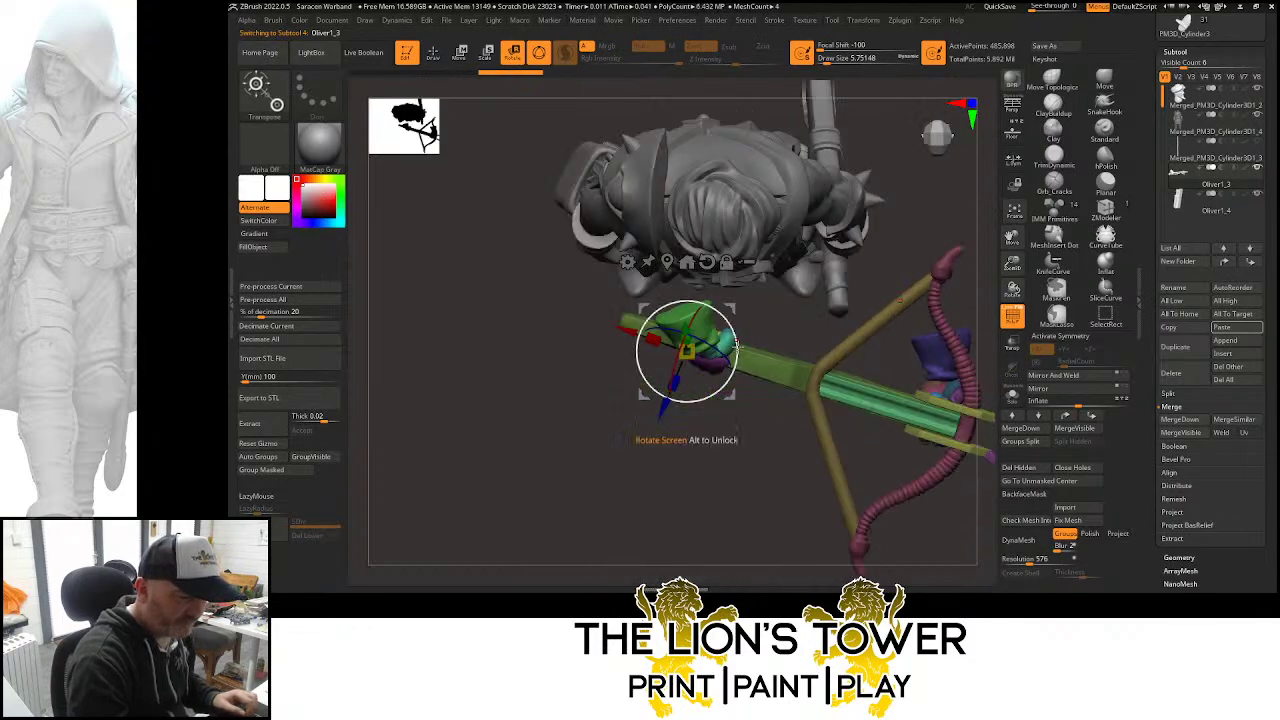
left_click_drag(737, 343, 735, 285)
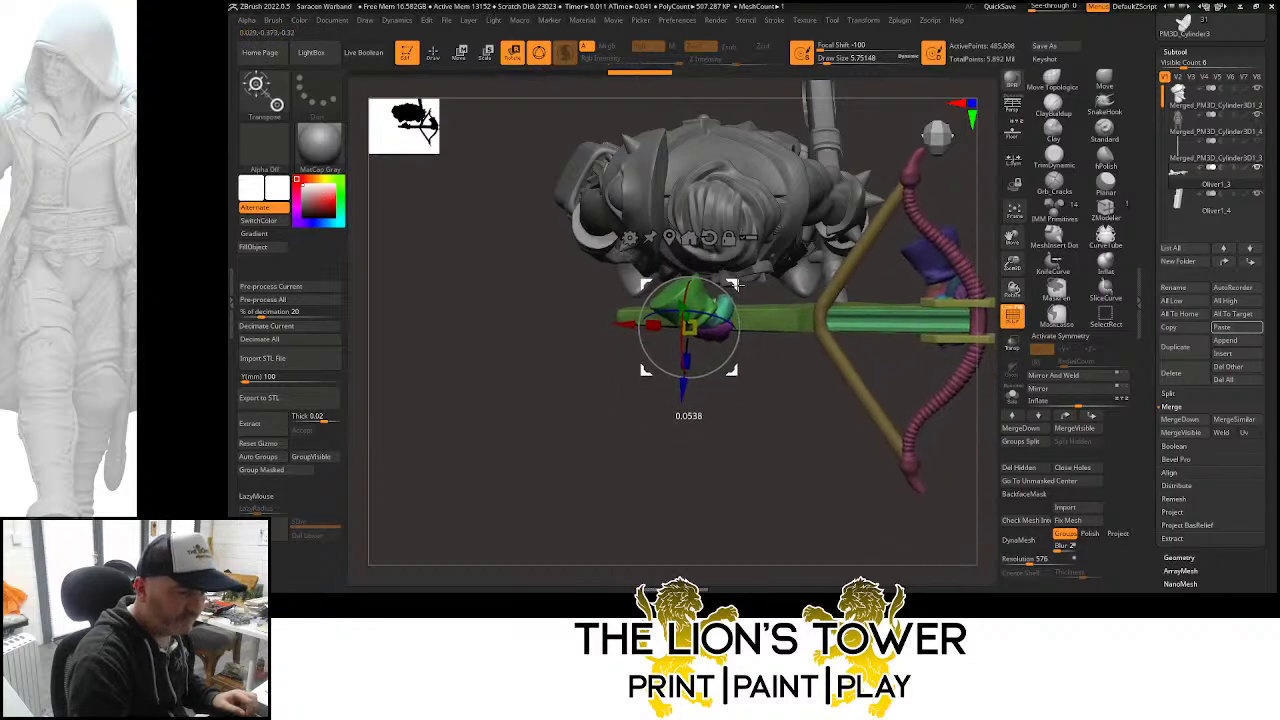
left_click_drag(780, 440, 790, 267)
left_click_drag(959, 240, 947, 236)
left_click_drag(735, 284, 731, 272)
left_click_drag(680, 322, 691, 267)
left_click_drag(896, 219, 928, 211)
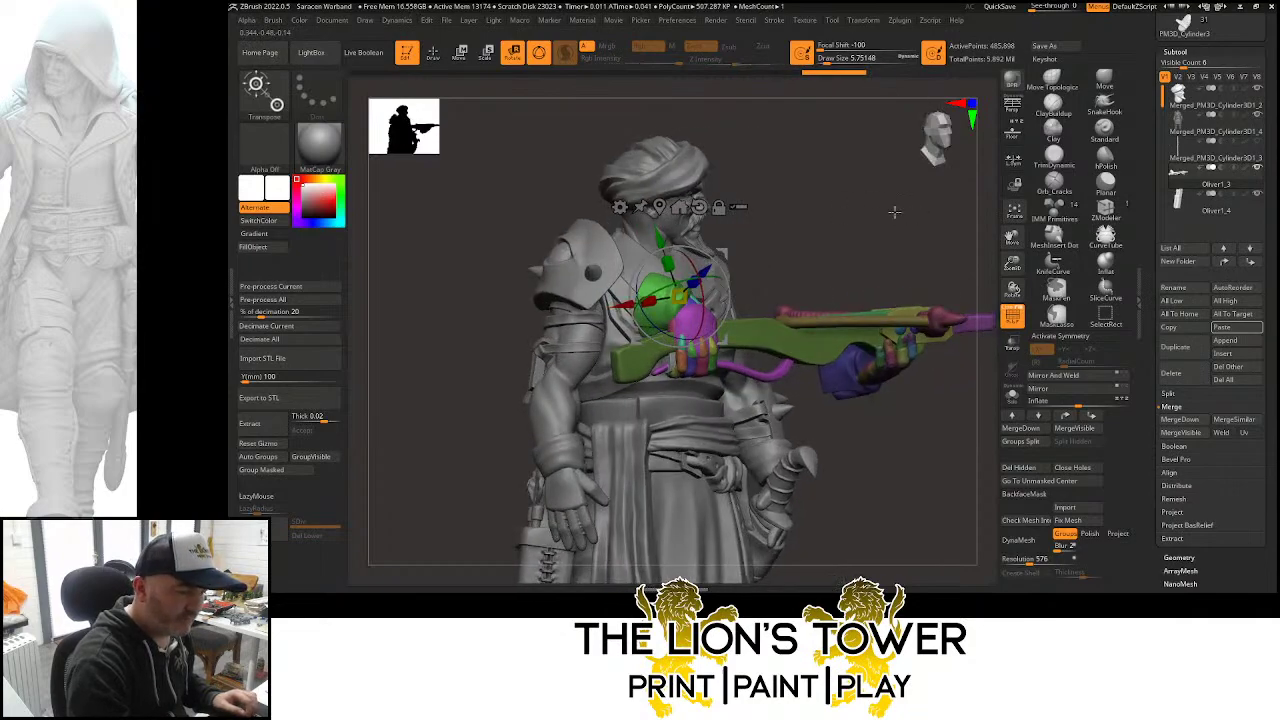
Mask the crossbow assembly except for the front hand's cuff and try to rotate the cuff into line with the arm
left_click(665, 295, "ctrl")
left_click_drag(845, 222, 757, 232)
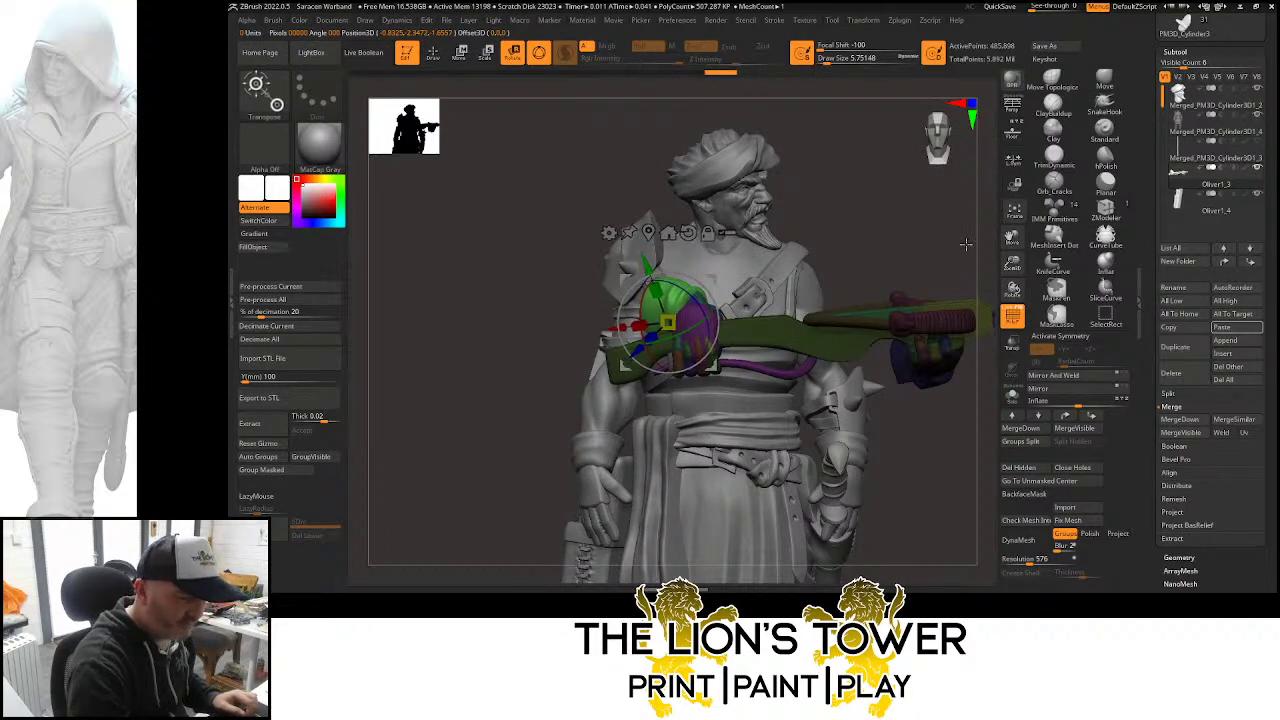
left_click_drag(954, 243, 937, 263)
left_click(925, 372, "ctrl")
left_click_drag(925, 434, 945, 315)
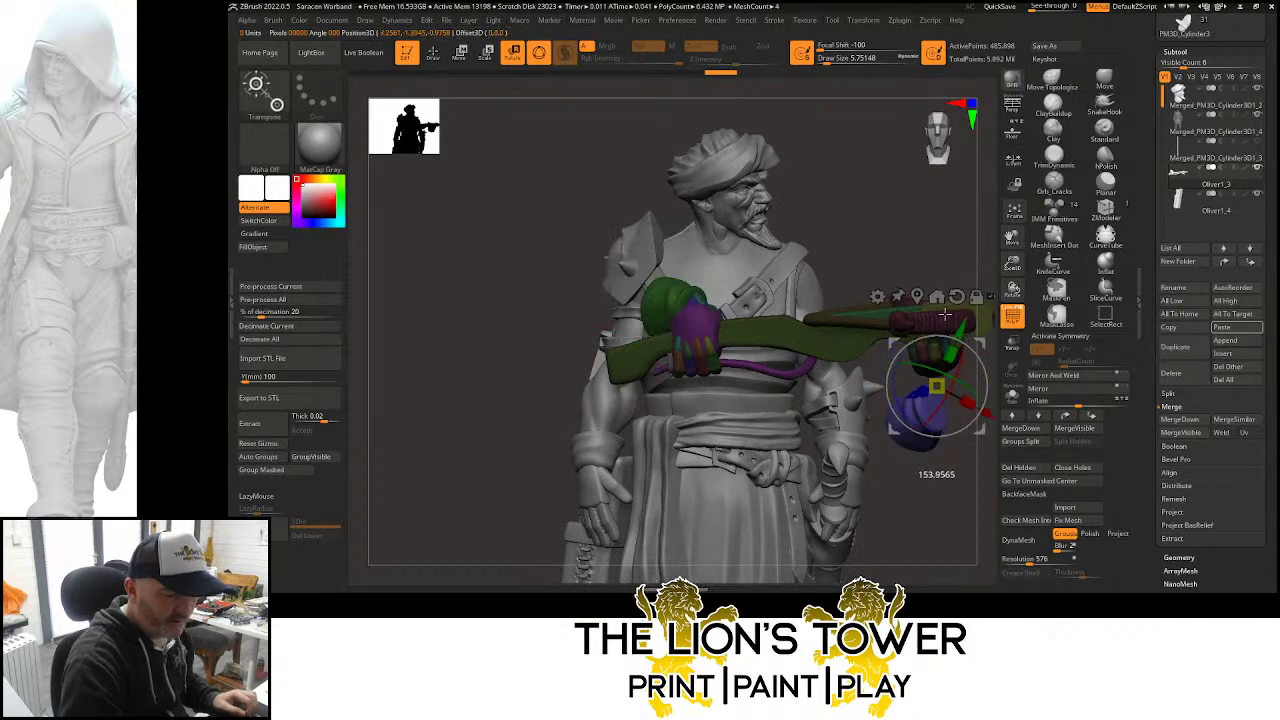
left_click_drag(954, 267, 955, 152)
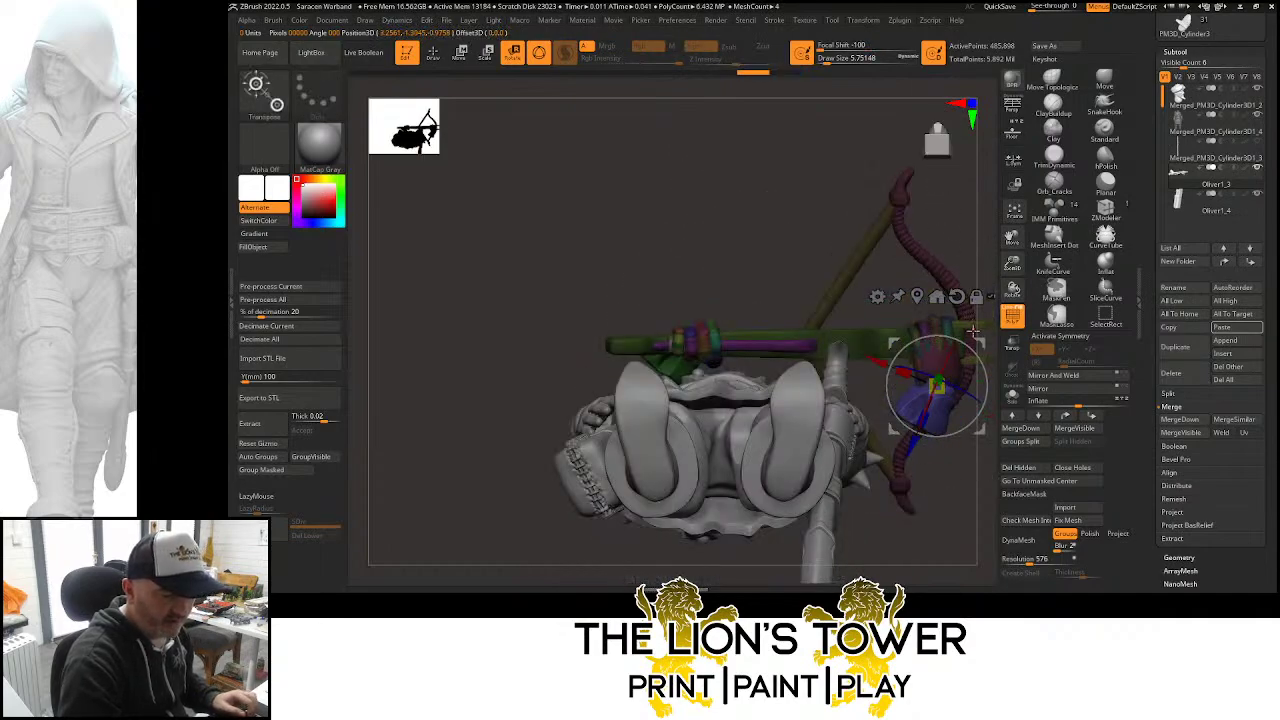
left_click_drag(973, 236, 958, 165)
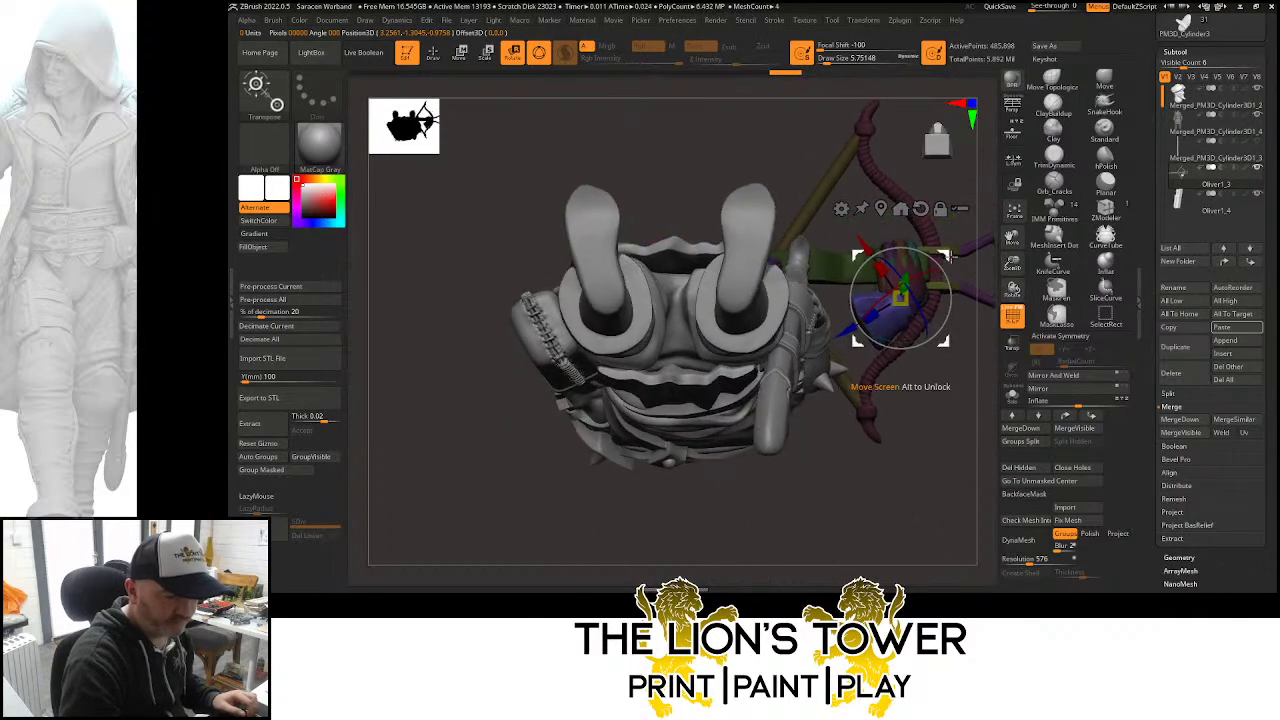
left_click_drag(970, 223, 948, 125)
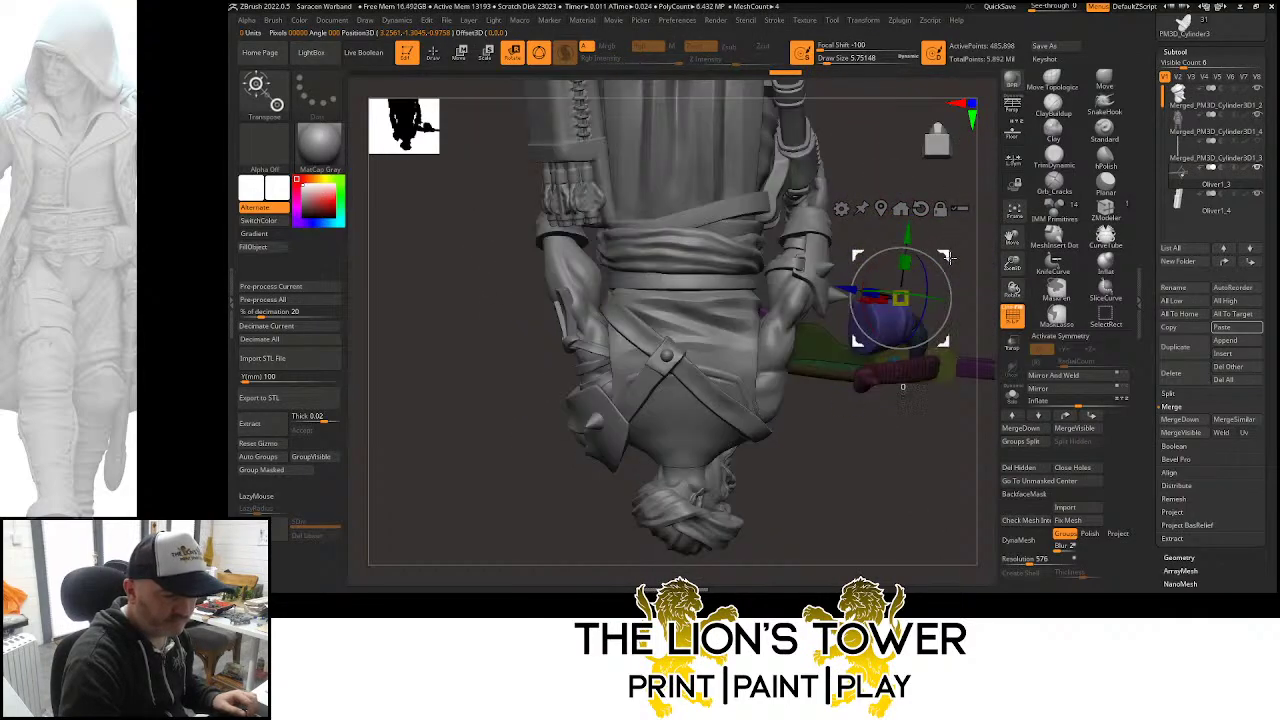
left_click_drag(960, 290, 964, 351)
left_click_drag(960, 198, 955, 178)
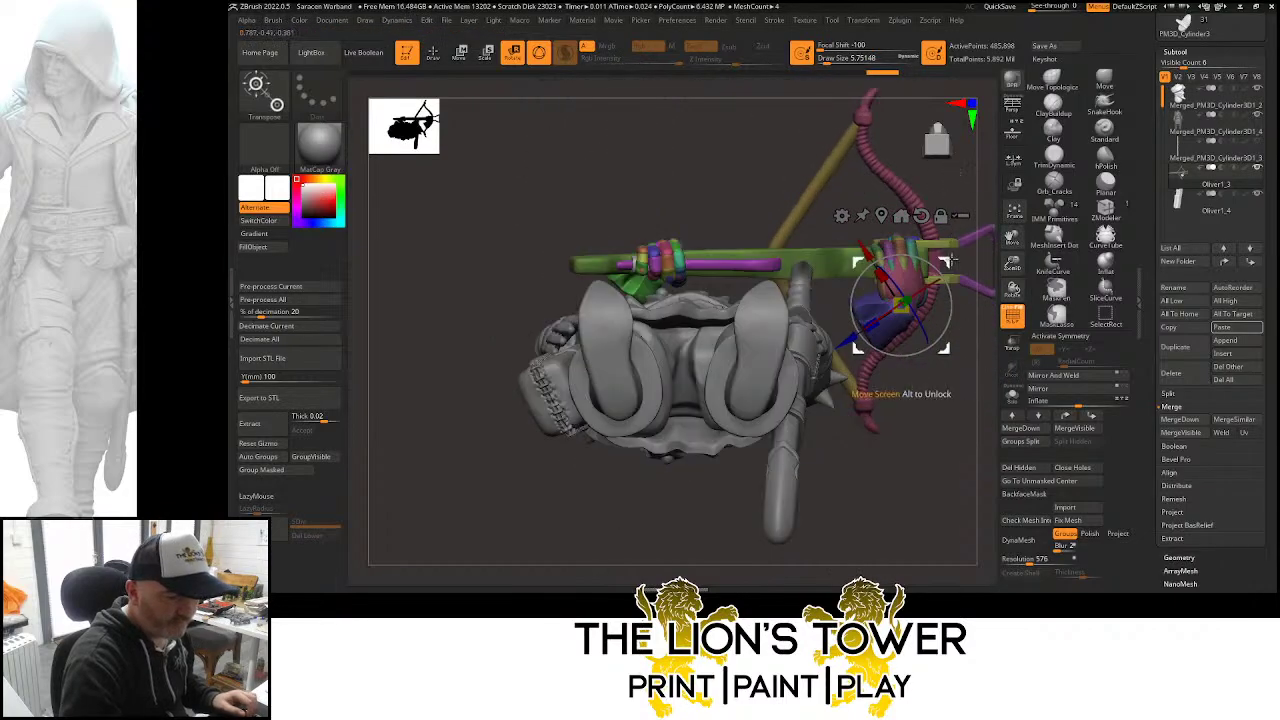
mouse_move(949, 266)
left_mouse_down()
mouse_move(968, 351)
mouse_move(945, 345)
left_mouse_up()
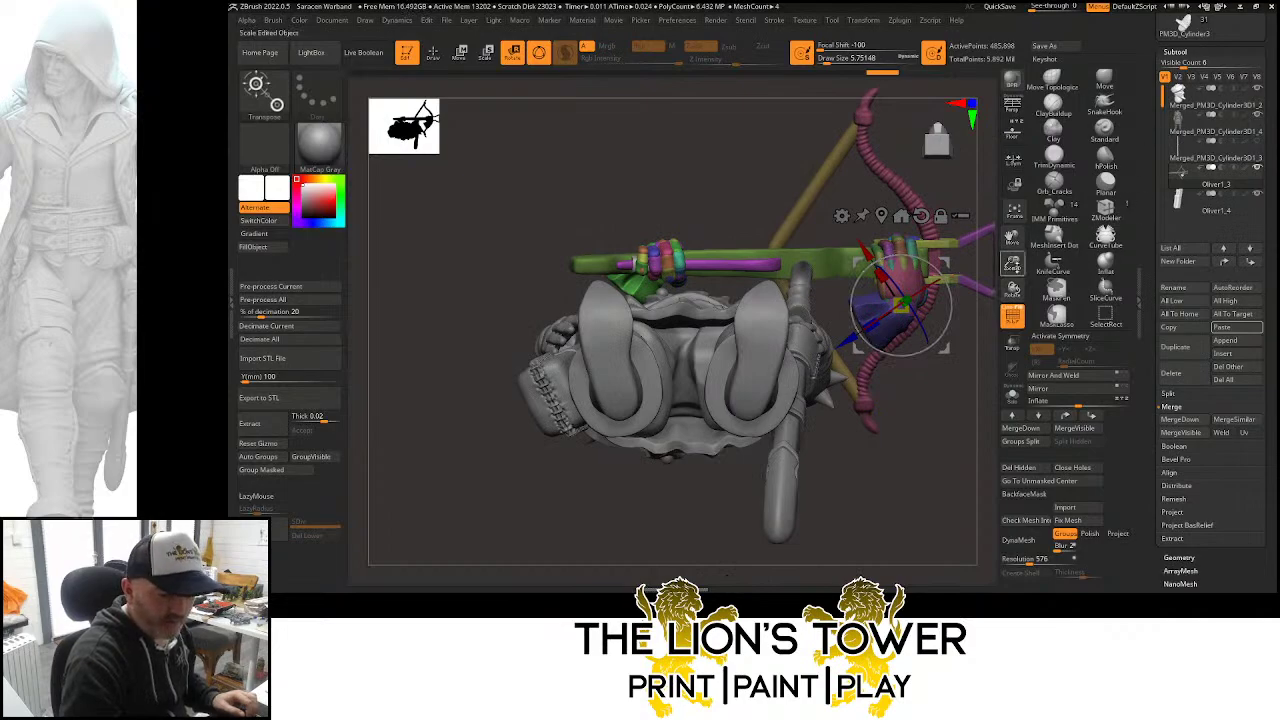
Hide the cuff and palm polygroups of the front hand, keeping the crossbow stock visible
left_click_drag(1012, 264, 488, 72)
key("q")
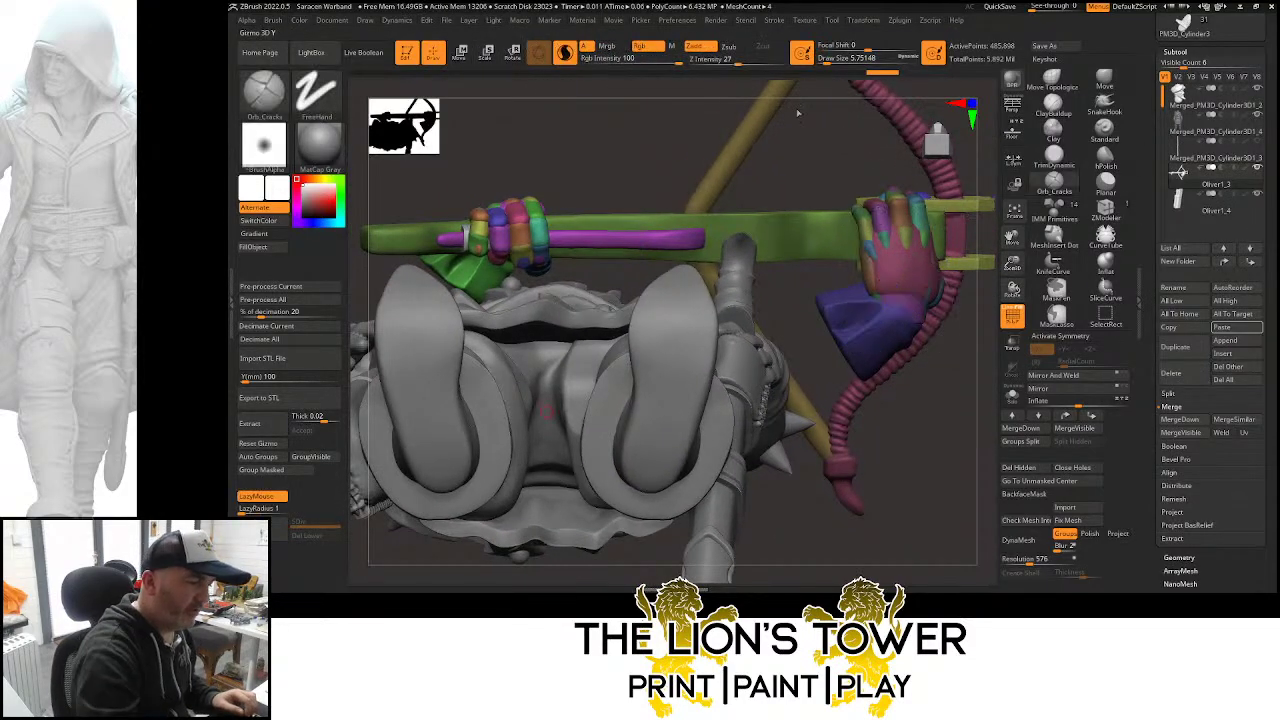
left_click(890, 304, "ctrl+shift")
left_click(890, 304, "ctrl+shift")
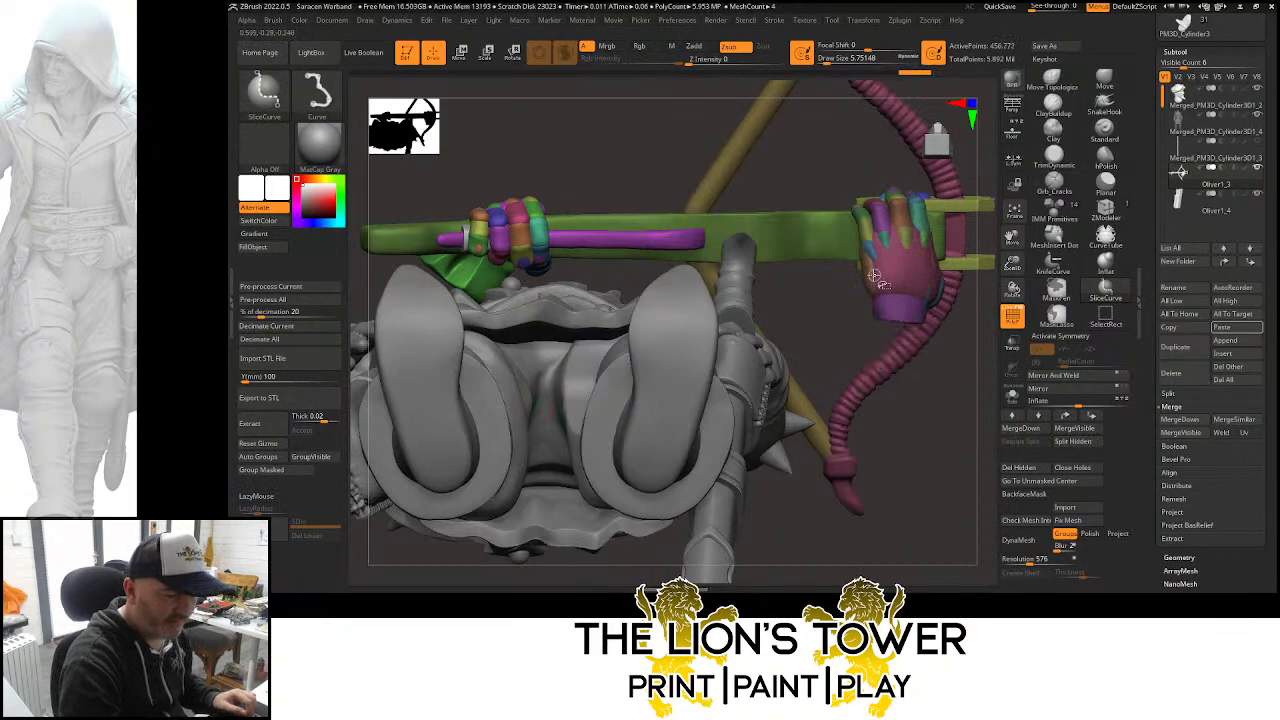
left_click(871, 272, "ctrl+shift")
left_click(882, 243, "ctrl+shift")
left_click(880, 220, "ctrl+shift")
left_click(874, 220, "ctrl+shift")
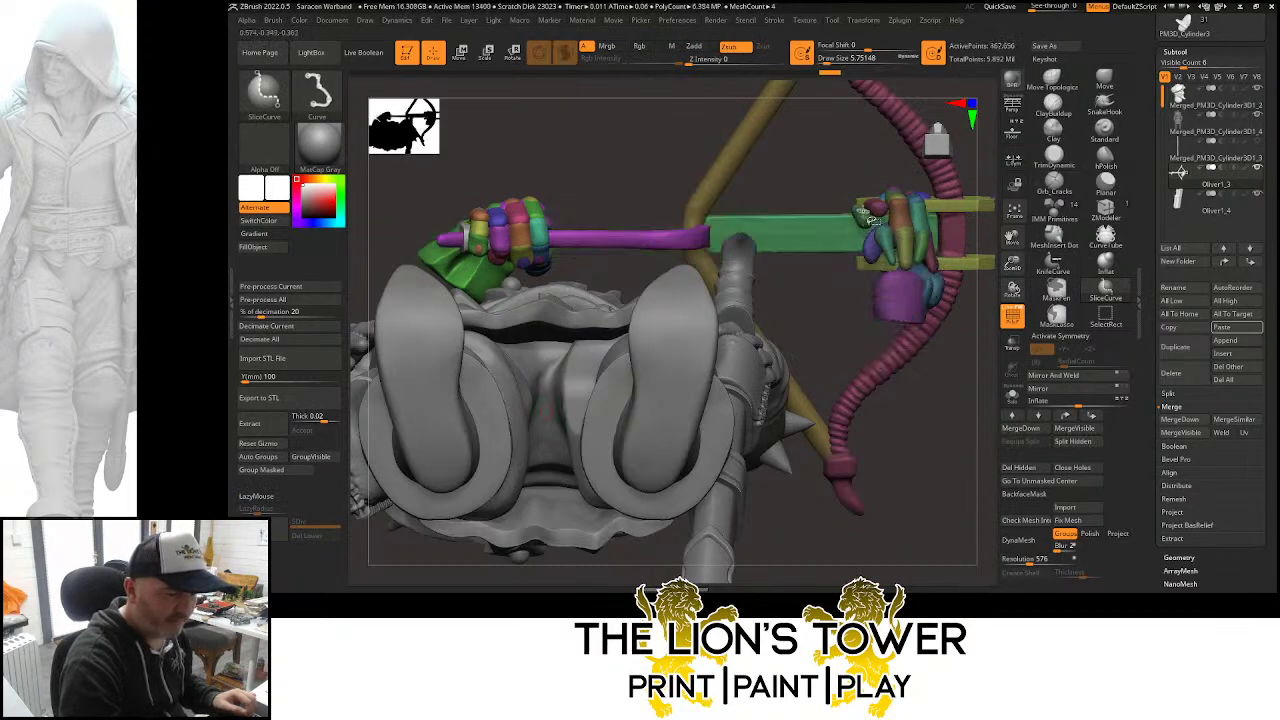
left_click(866, 214, "ctrl+shift")
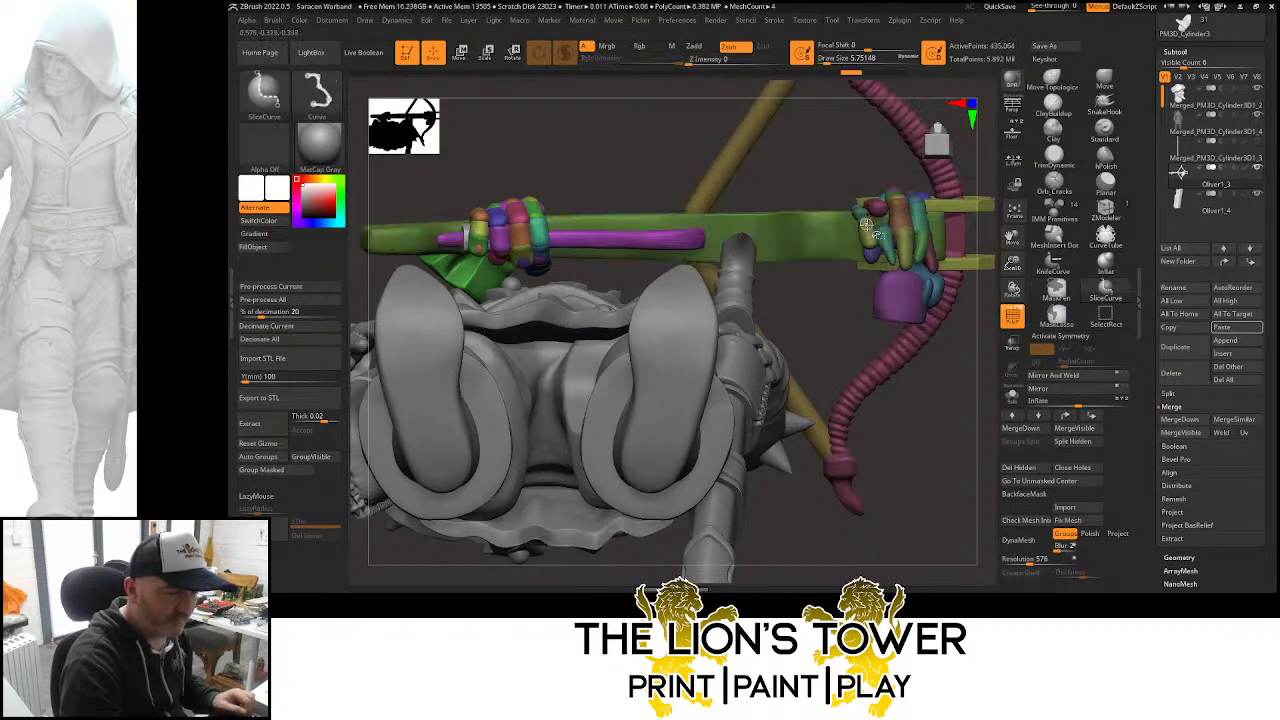
Hide the front hand's finger segments that overlap the crossbow's upper prong
left_click(862, 210, "ctrl+shift")
left_click(874, 205, "ctrl+shift")
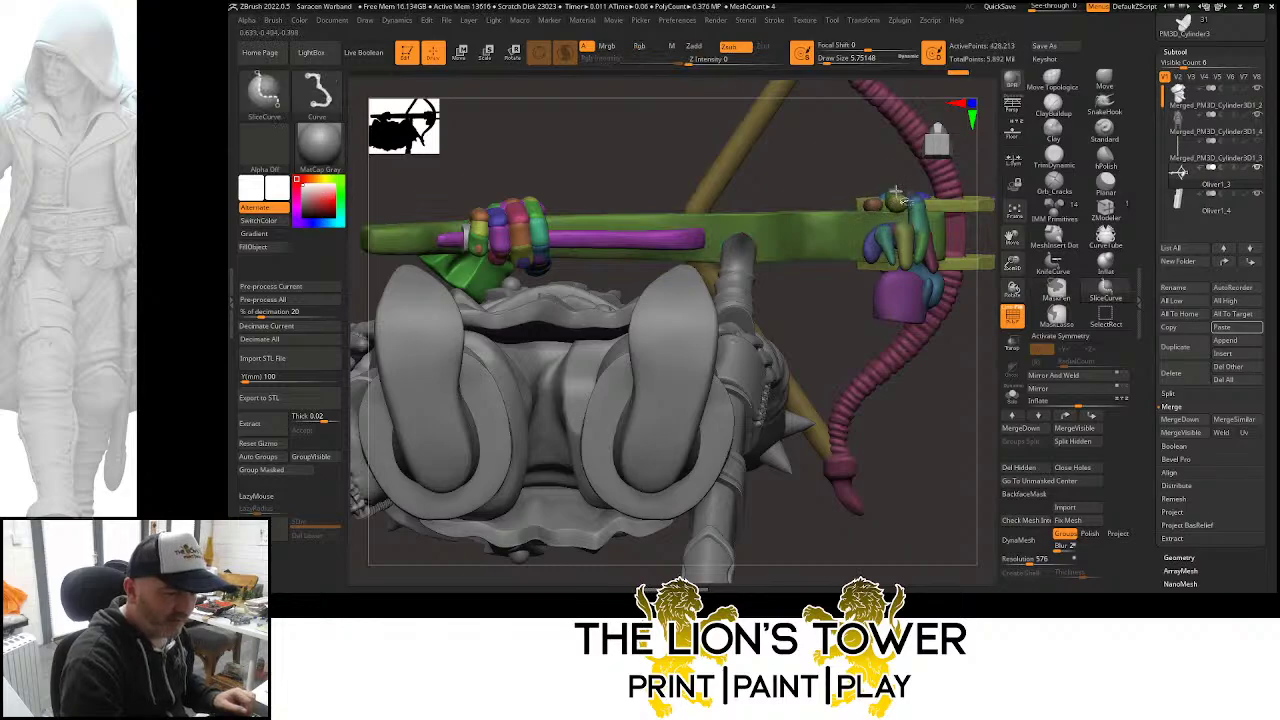
left_click(903, 203, "ctrl+shift")
left_click(911, 197, "ctrl+shift")
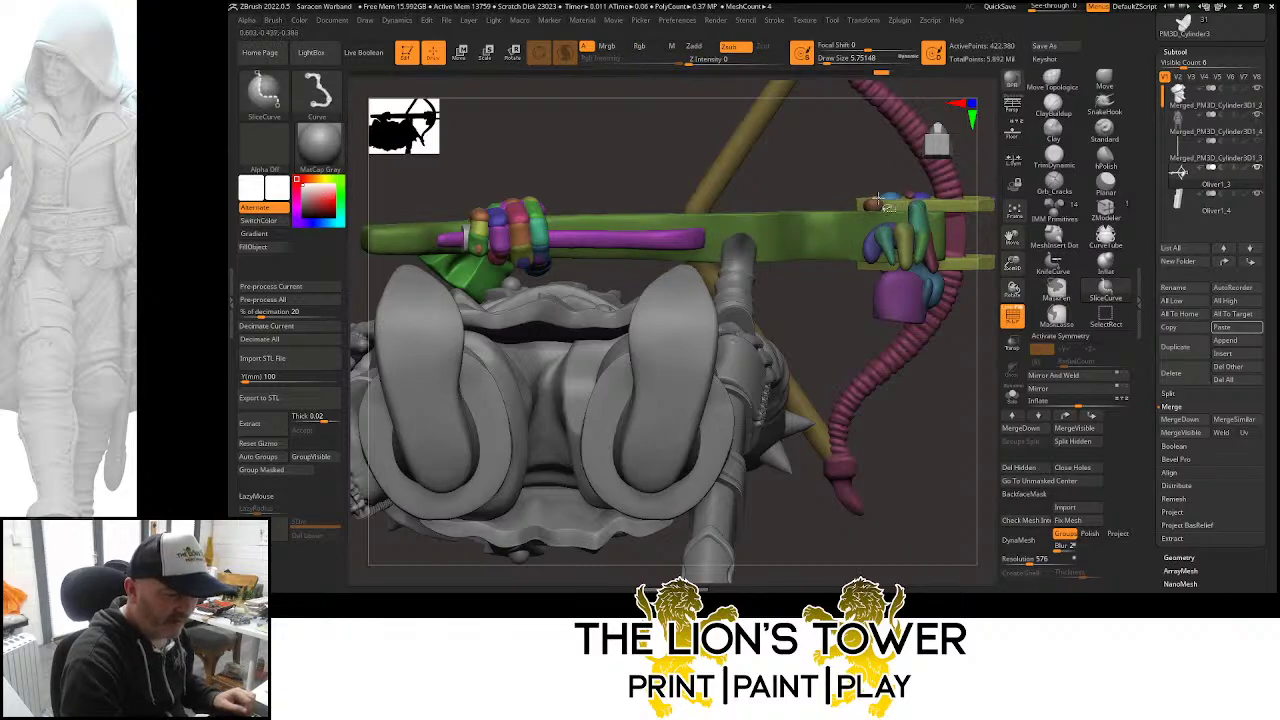
left_click(879, 203, "ctrl+shift")
Hide the remaining finger, thumb and wrist polygroups of the front hand so only the crossbow is left there
left_click_drag(901, 187, 878, 198)
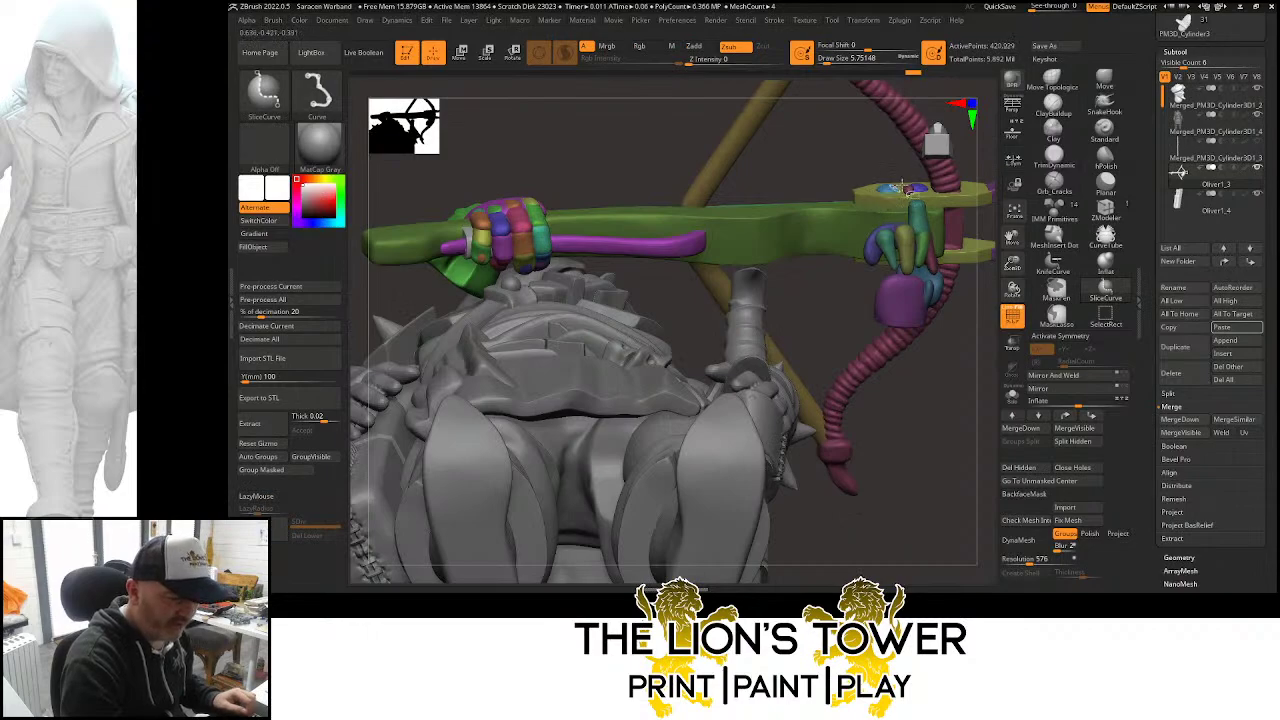
left_click(906, 190, "ctrl+shift")
left_click(918, 211, "ctrl+shift")
left_click(920, 240, "ctrl+shift")
left_click(903, 239, "ctrl+shift")
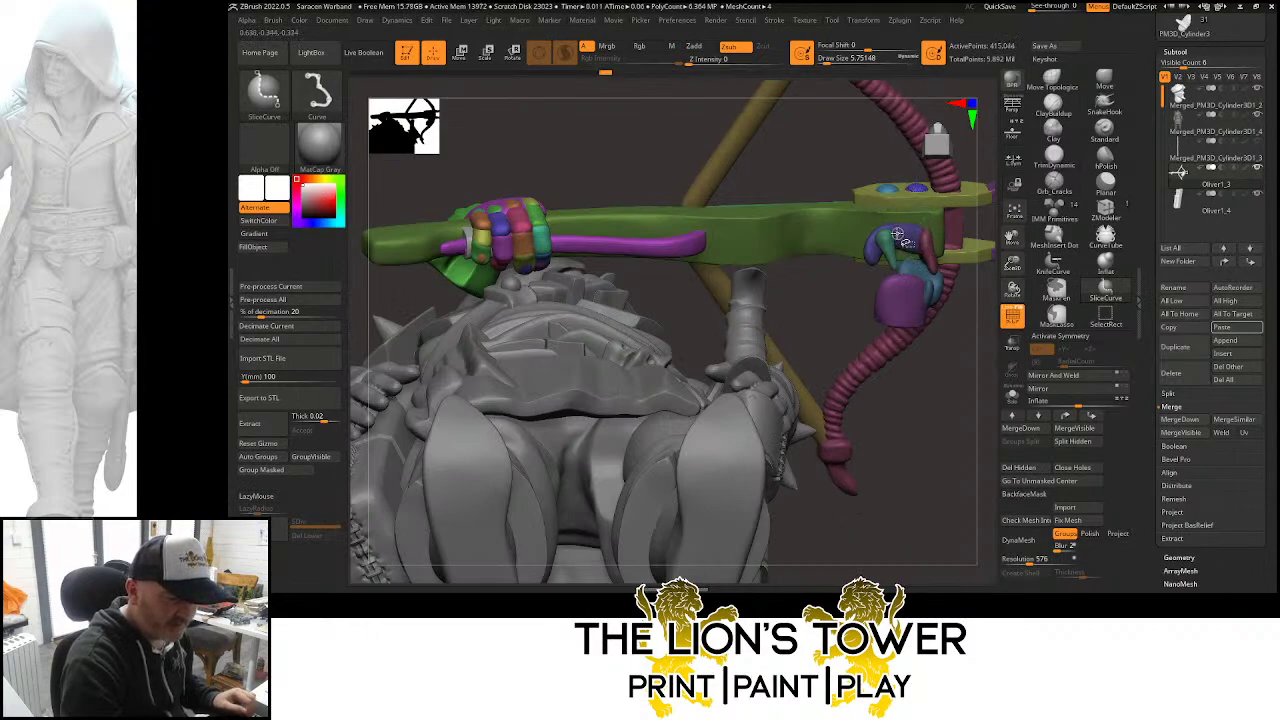
left_click(898, 236, "ctrl+shift")
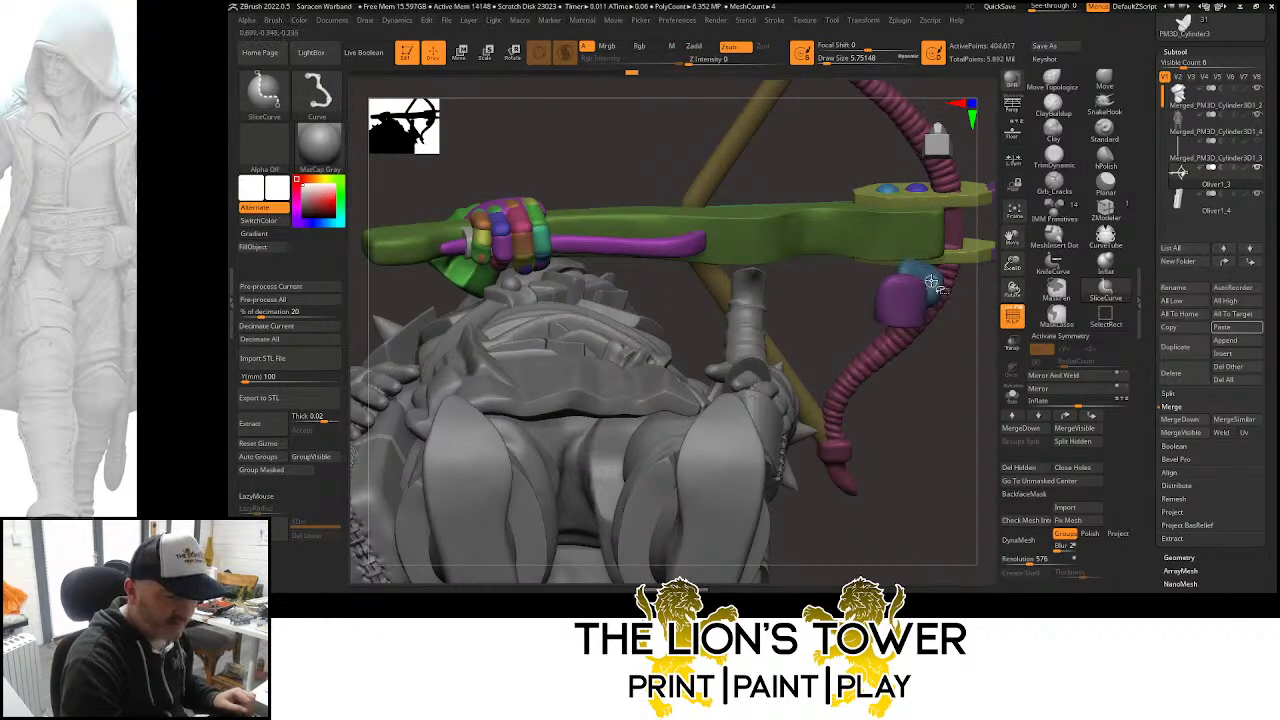
left_click(925, 288, "ctrl+shift")
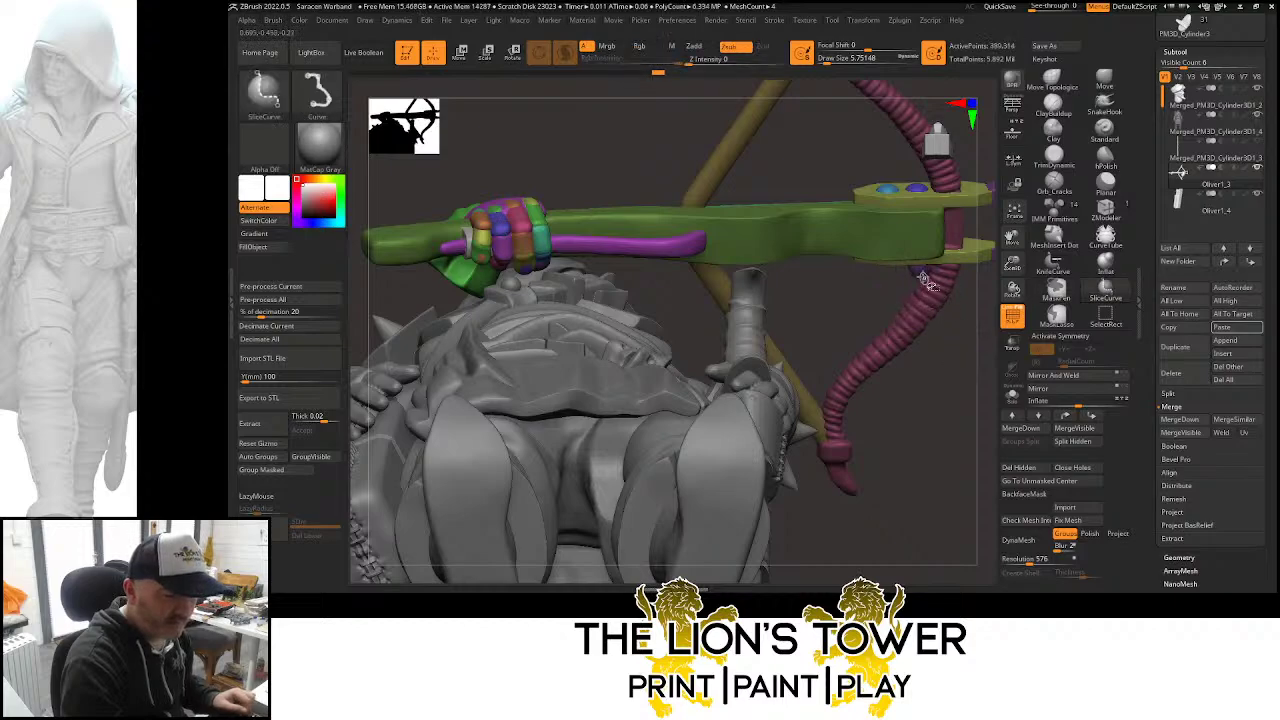
left_click(920, 274, "ctrl+shift")
left_click_drag(934, 385, 940, 283, "shift")
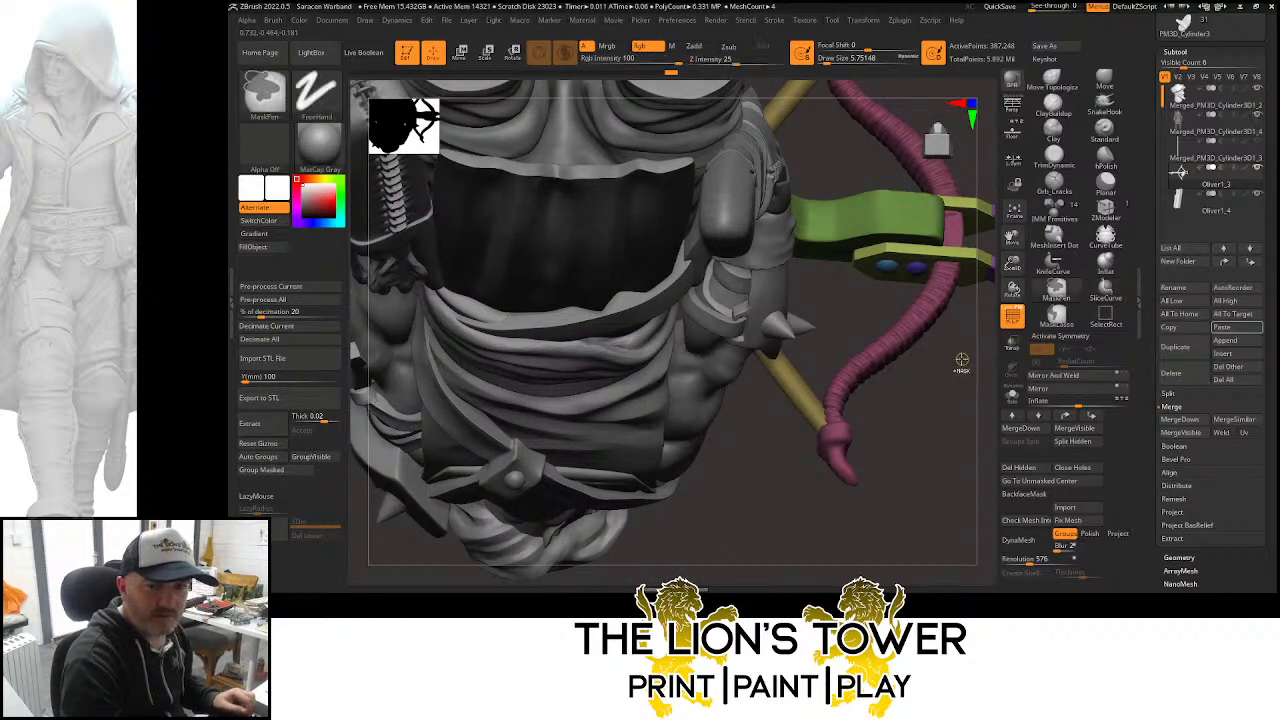
Switch to rectangular selection and invert the visibility so only the front hand and its cuff are shown, with the crossbow hidden
mouse_move(961, 359)
left_mouse_down()
mouse_move(964, 395)
mouse_move(952, 275)
mouse_move(903, 371)
left_mouse_up()
key("ctrl+shift")
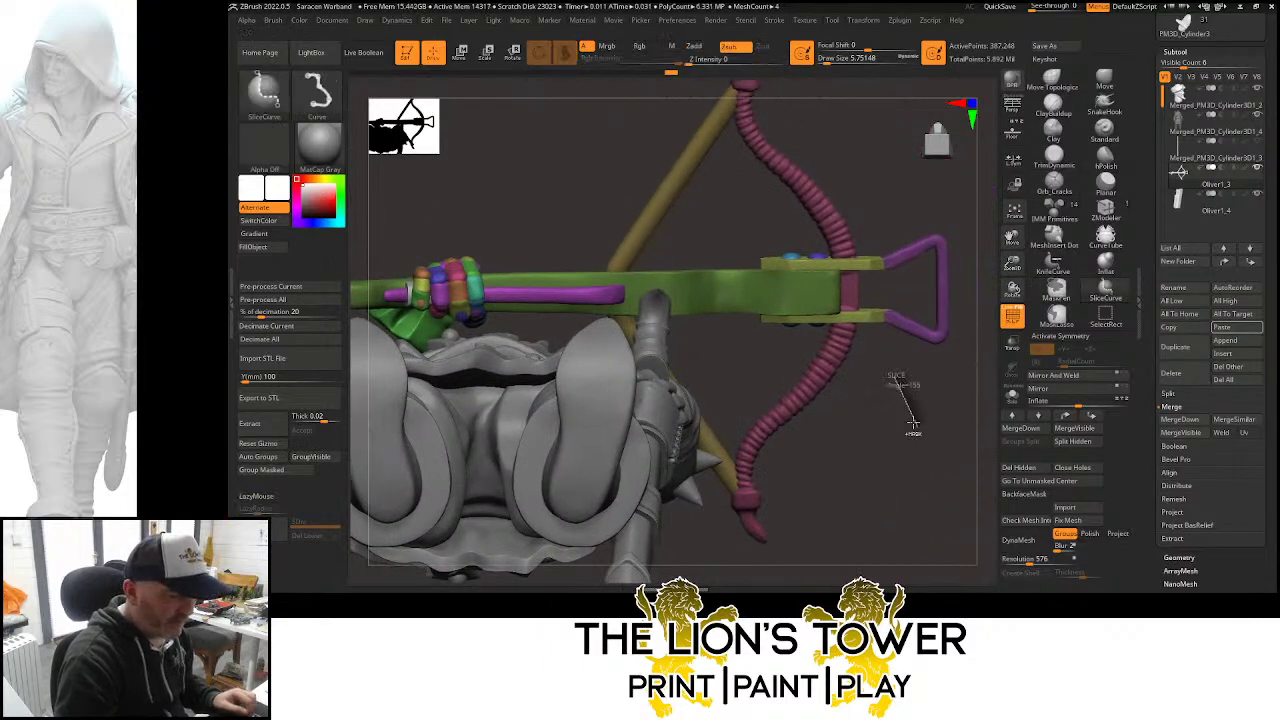
left_click(1108, 317)
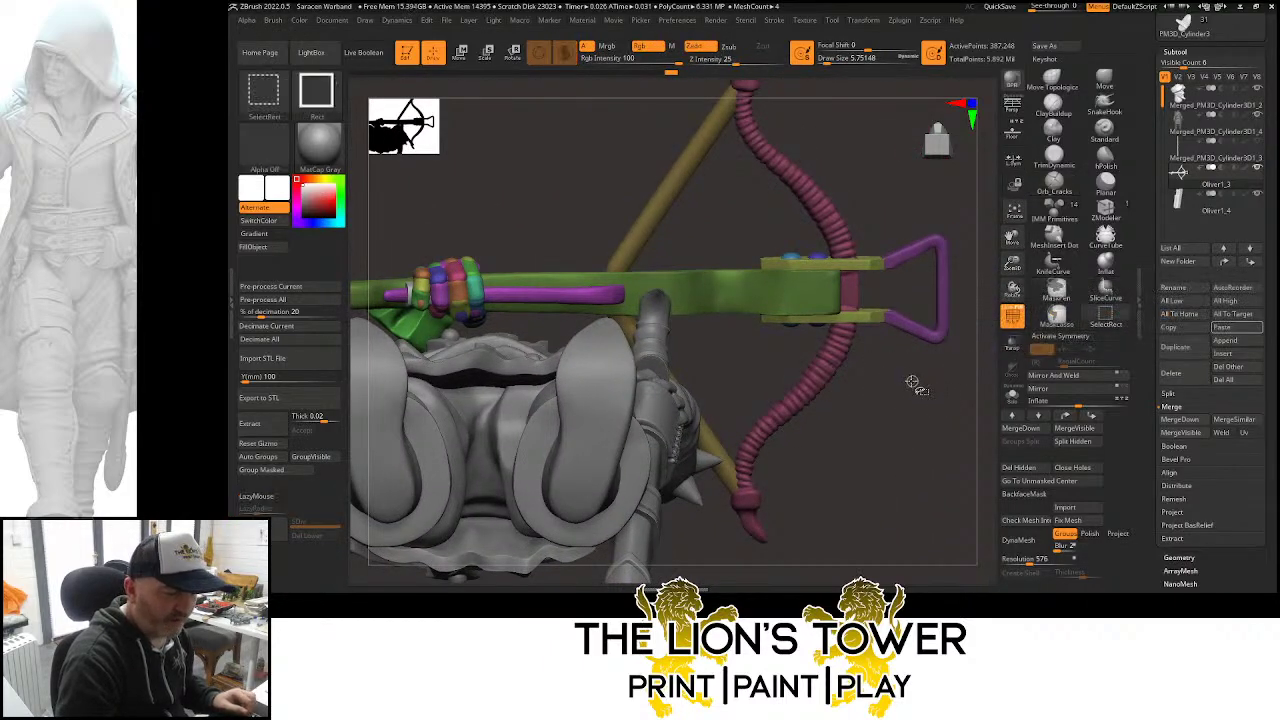
mouse_move(912, 381)
left_mouse_down("ctrl+shift")
mouse_move(937, 457)
mouse_move(929, 386)
left_mouse_up("ctrl+shift")
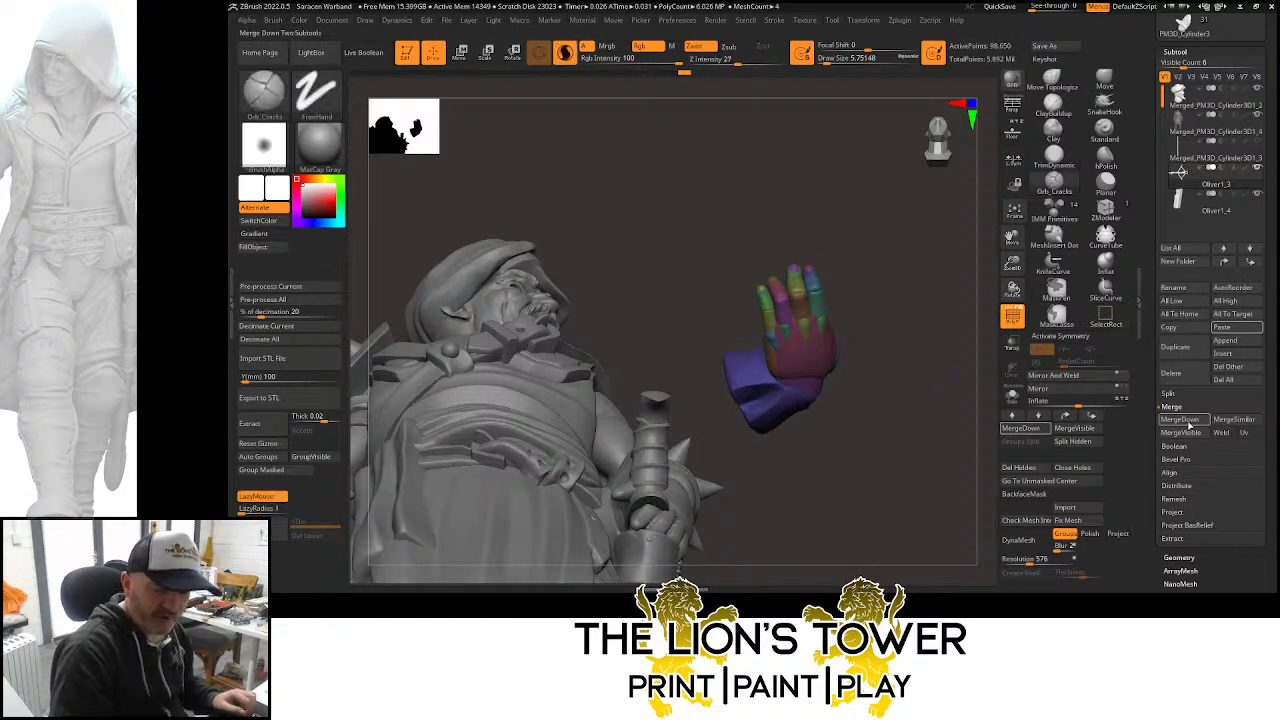
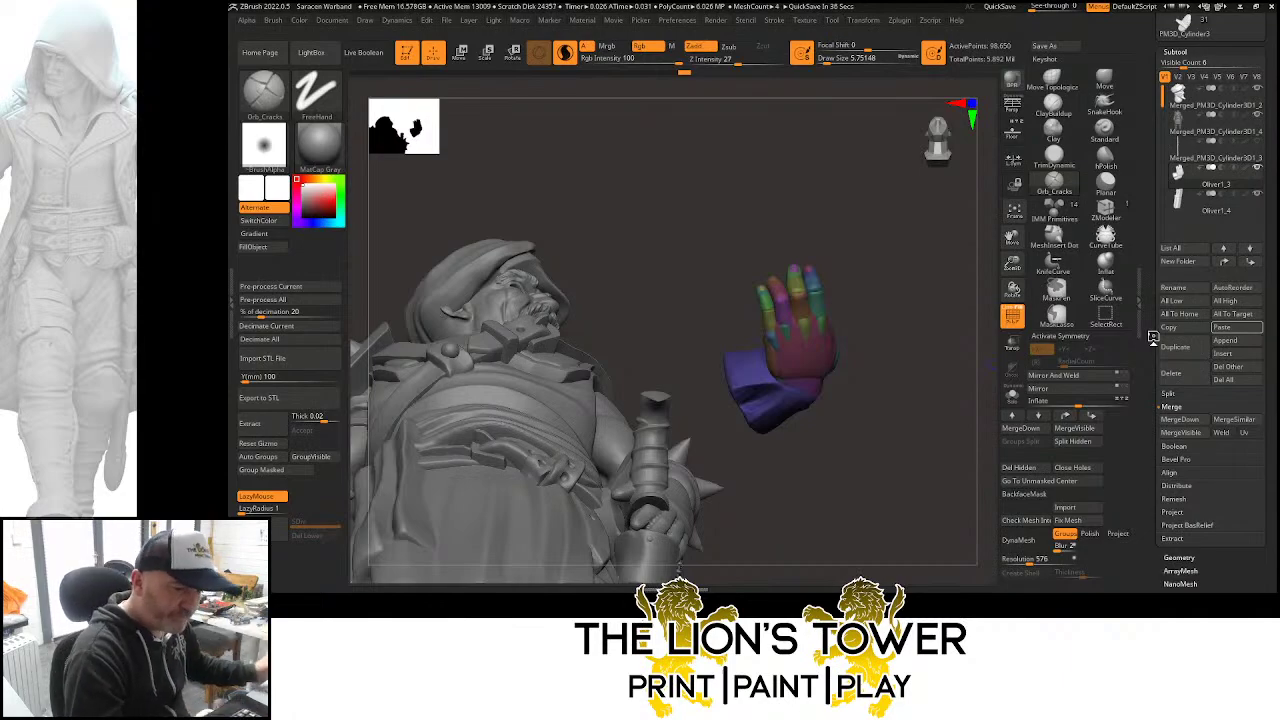
Split the hidden crossbow geometry away from the front hand into its own subtool
left_click_drag(1012, 264, 1056, 228)
left_click_drag(957, 326, 960, 194)
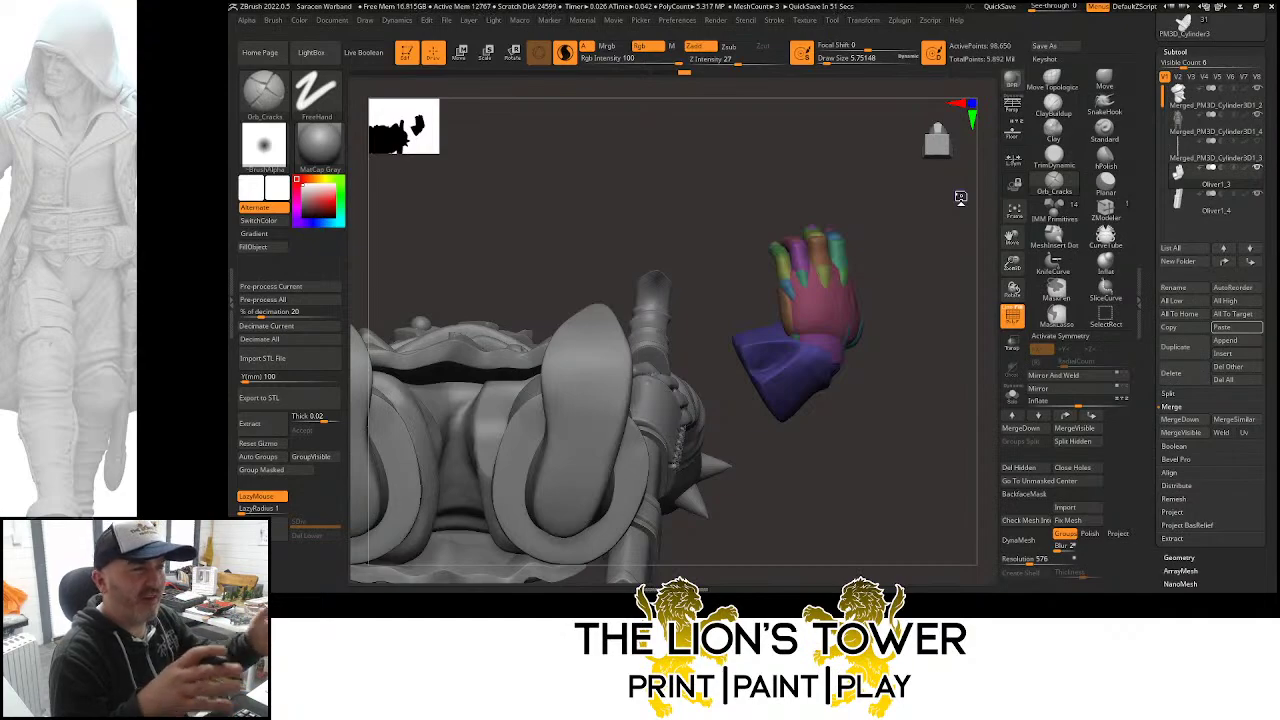
left_click_drag(1005, 233, 1046, 250)
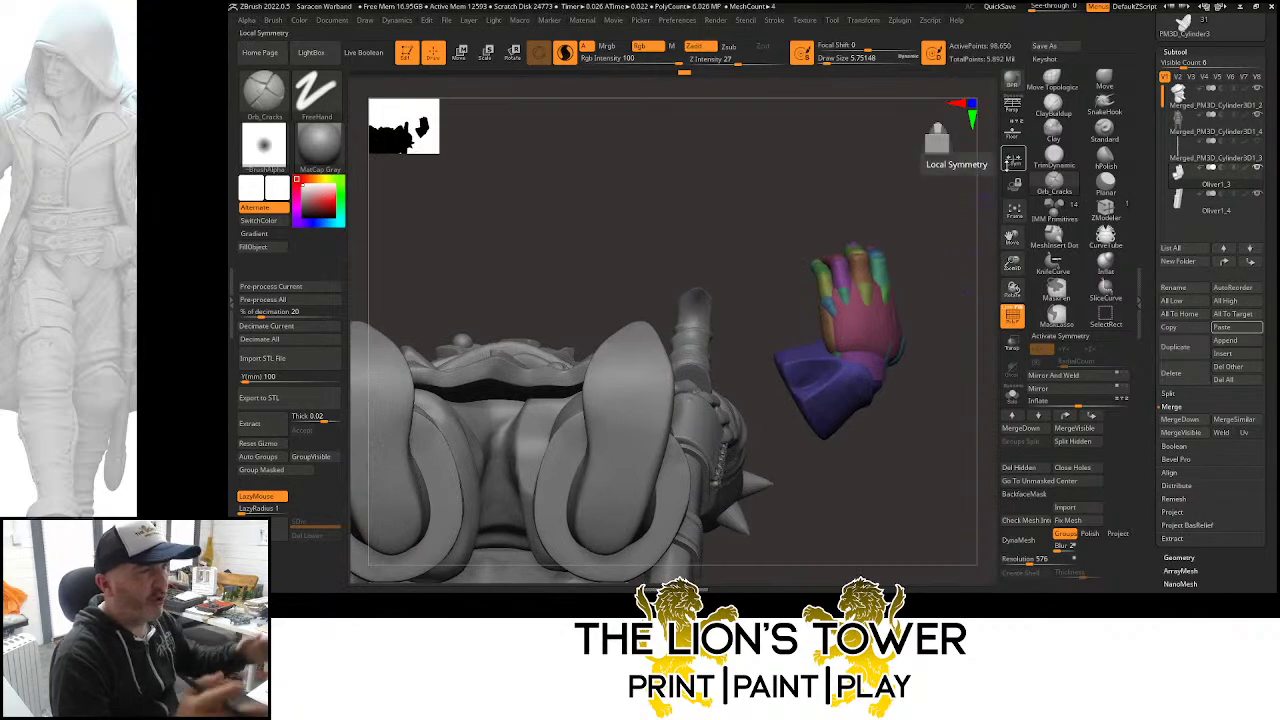
left_click_drag(1013, 262, 968, 257)
left_click(1012, 395)
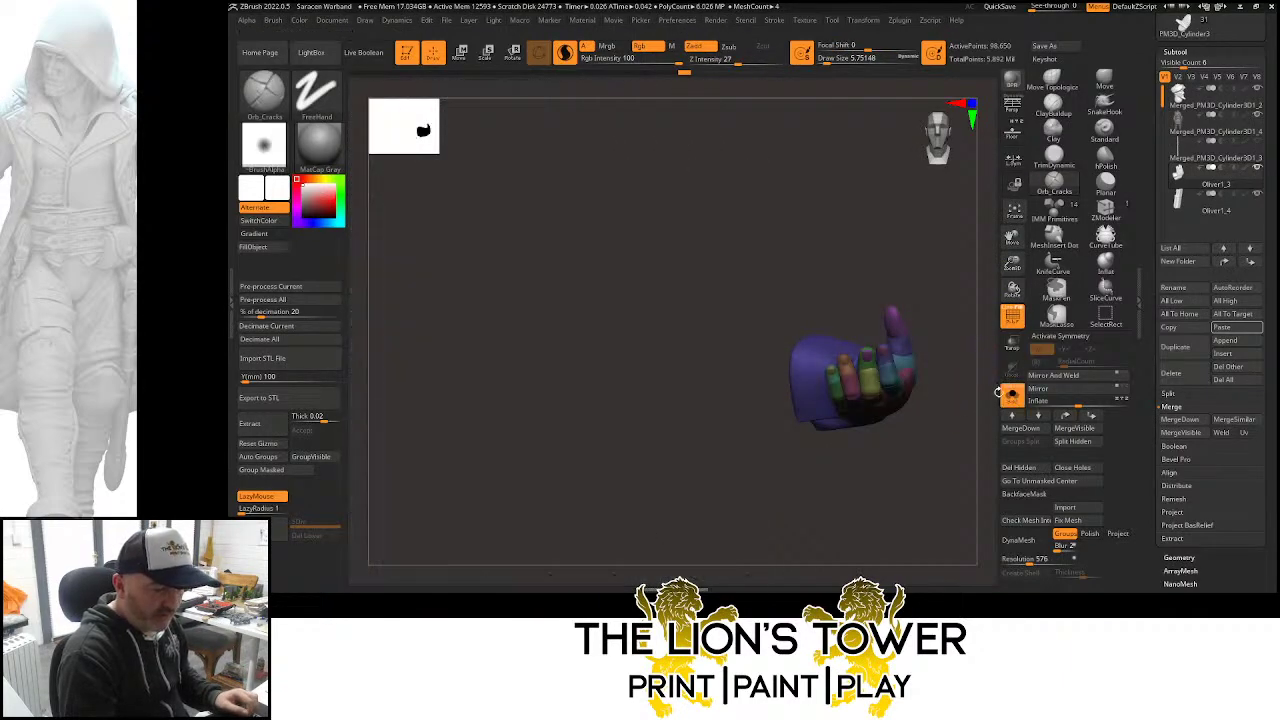
left_click(1012, 395)
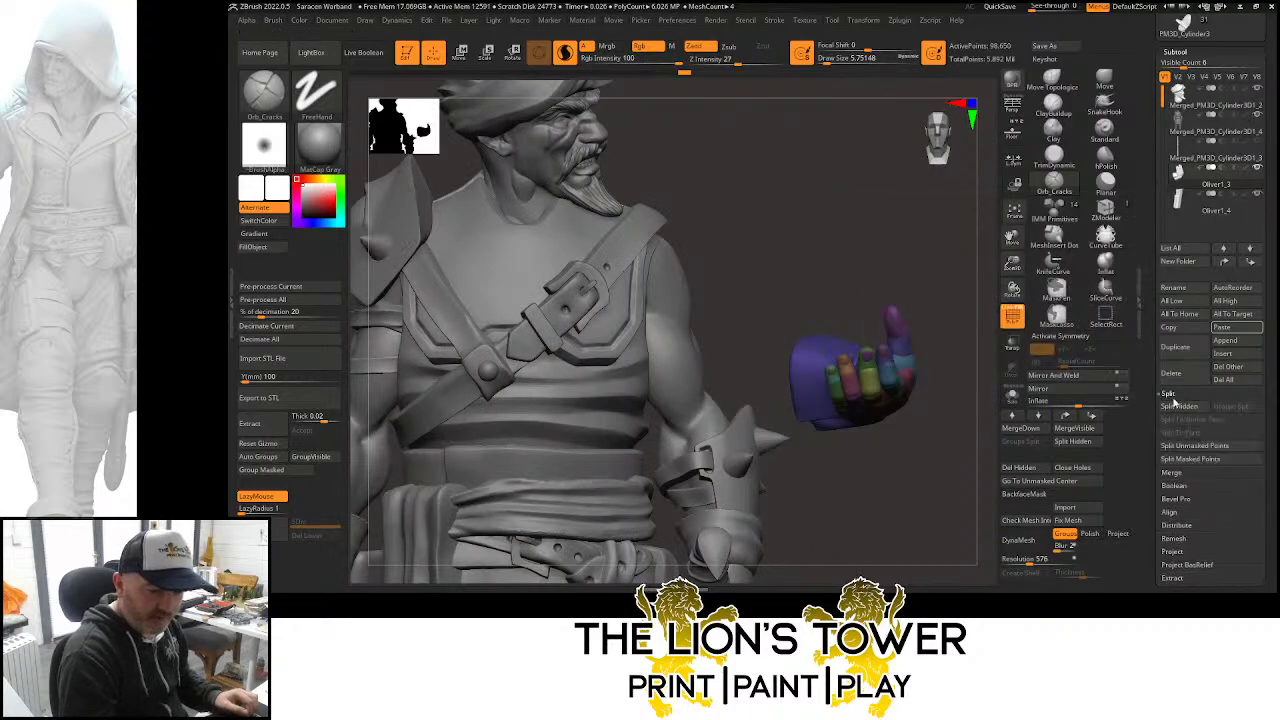
left_click(1167, 393)
Isolate the front hand's index fingertip pieces and combine them into a single polygroup
left_click_drag(959, 418, 940, 292, "shift")
key("r")
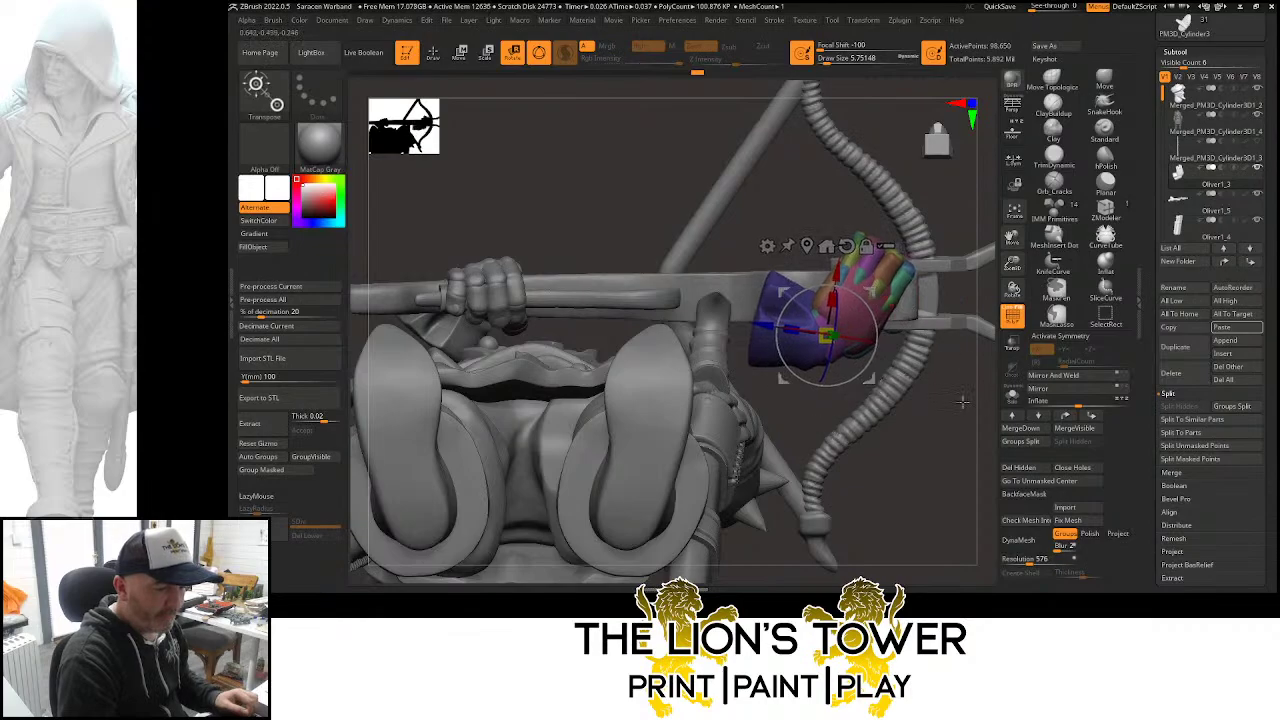
mouse_move(962, 401)
left_mouse_down()
mouse_move(969, 209)
mouse_move(960, 430)
mouse_move(965, 360)
mouse_move(986, 320)
mouse_move(974, 316)
mouse_move(1008, 240)
mouse_move(986, 264)
mouse_move(1008, 300)
mouse_move(1006, 340)
left_mouse_up()
left_click_drag(1021, 242, 910, 268)
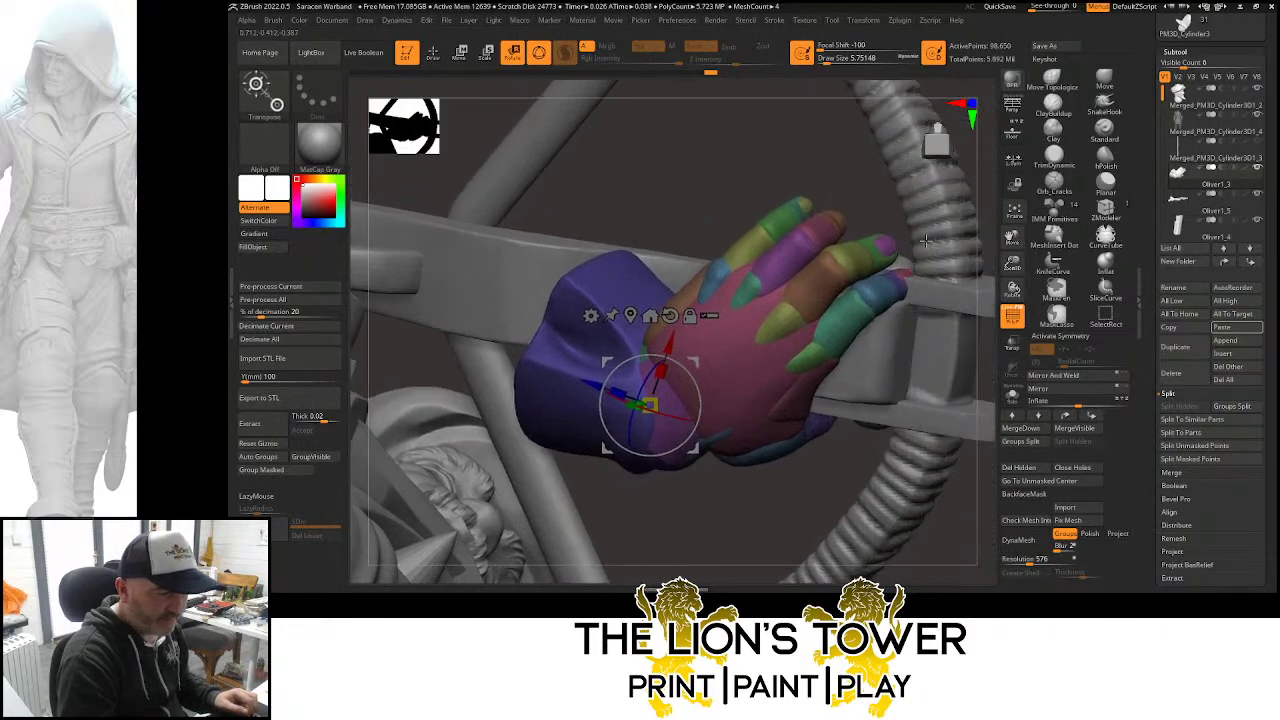
left_click(435, 55)
left_click(889, 289, "ctrl+shift")
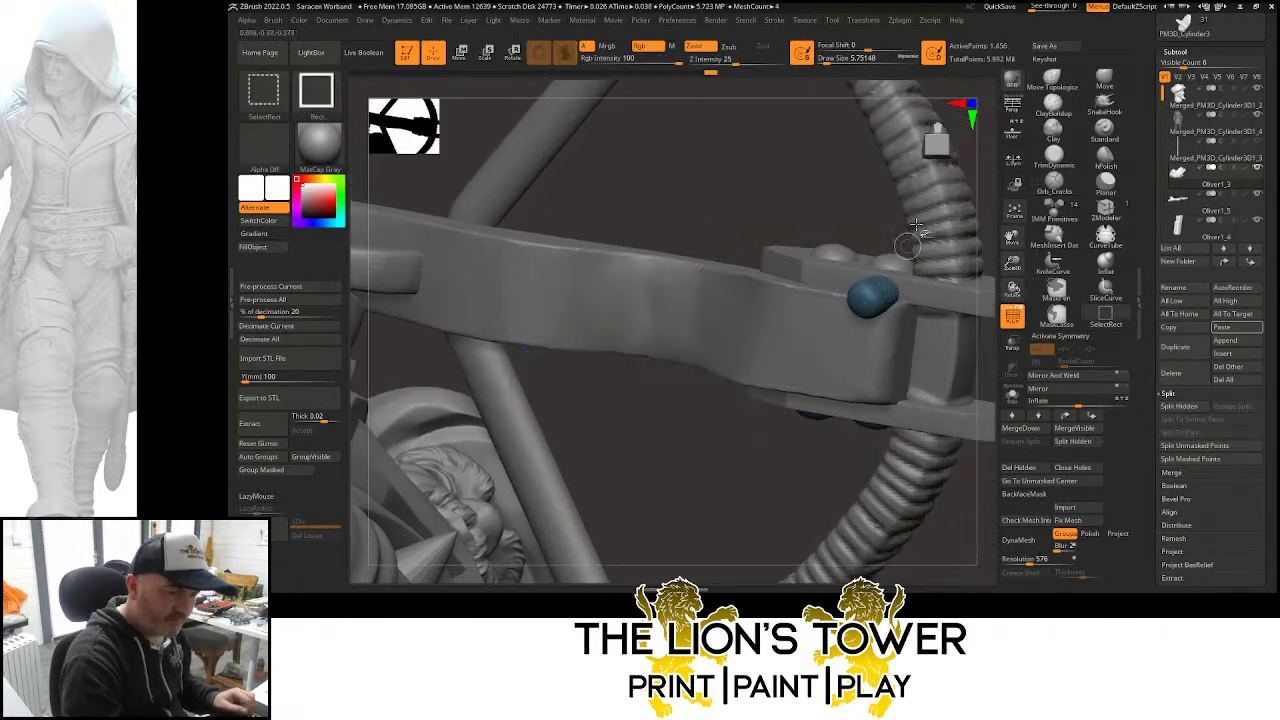
left_click(916, 226, "ctrl+shift")
left_click(899, 270, "ctrl+shift")
left_click(904, 277, "ctrl+shift")
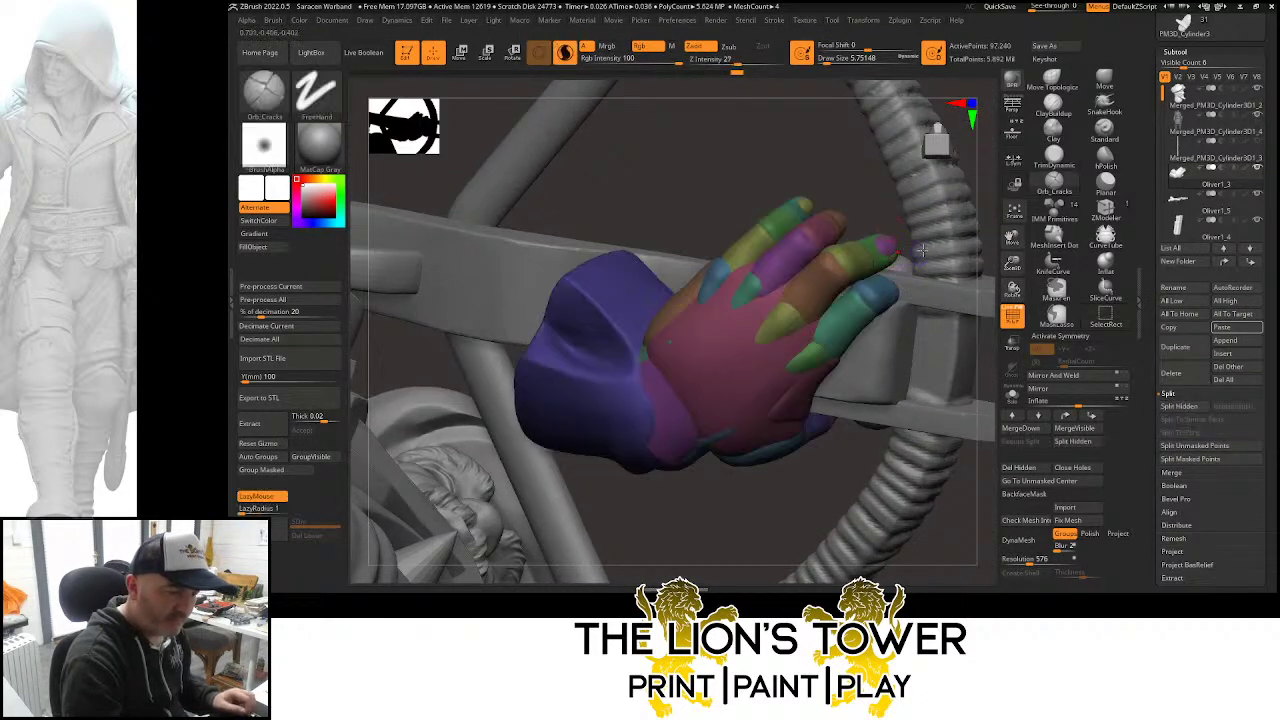
left_click(873, 196, "ctrl+shift")
left_click(872, 195, "ctrl+shift")
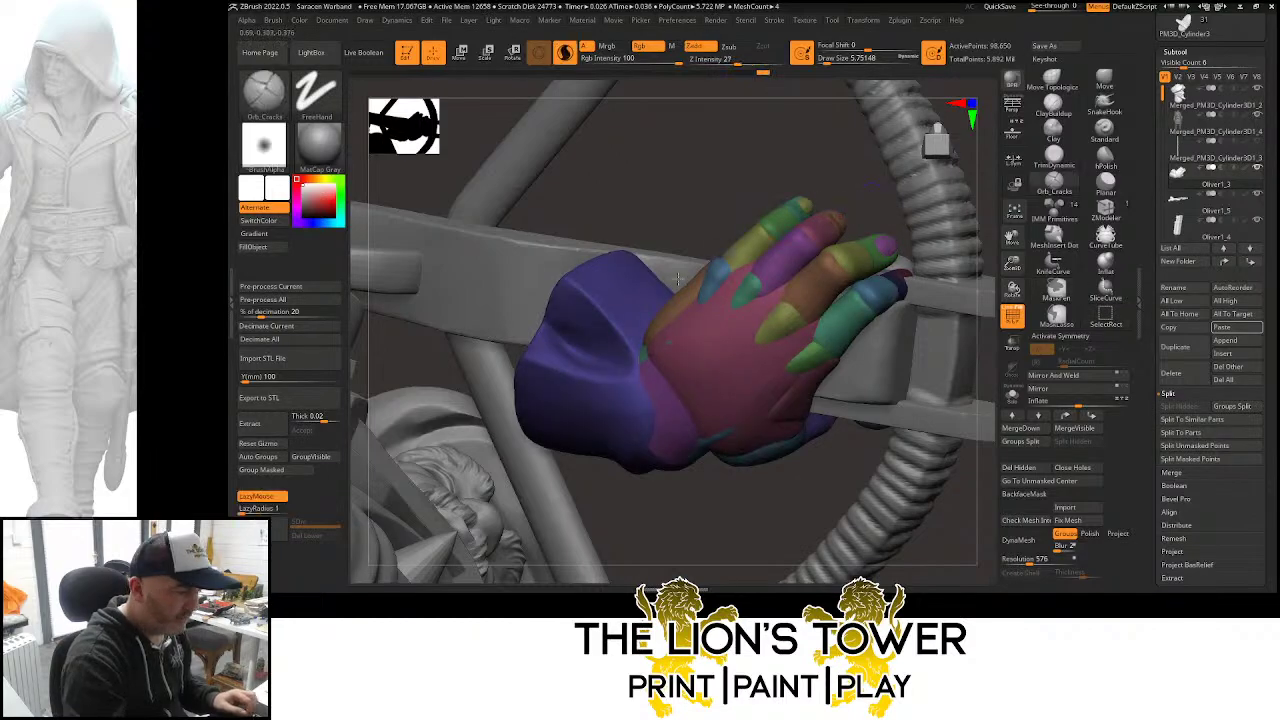
left_click(700, 282, "ctrl+shift")
left_click(873, 209, "ctrl+shift")
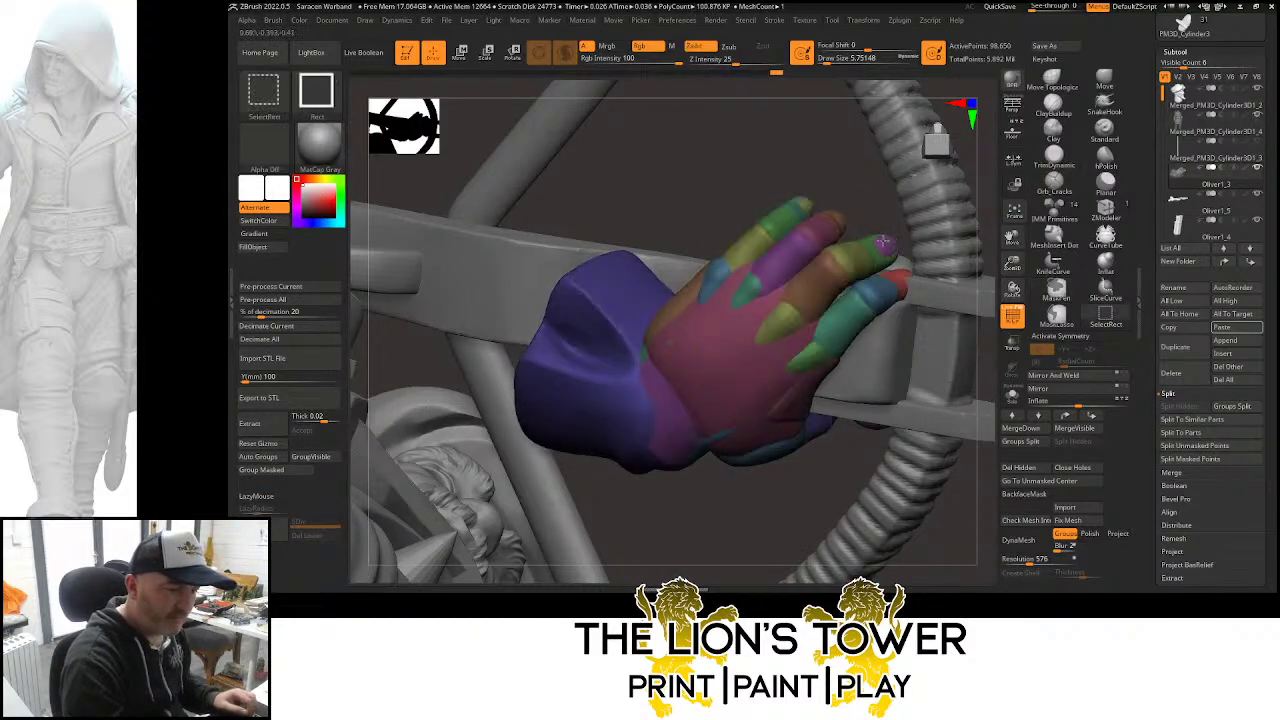
Mask the middle fingertip's pieces, group them as one polygroup and clear the mask
left_click(884, 242, "ctrl+shift")
left_click(884, 242, "ctrl+shift")
left_click(877, 249, "ctrl+shift")
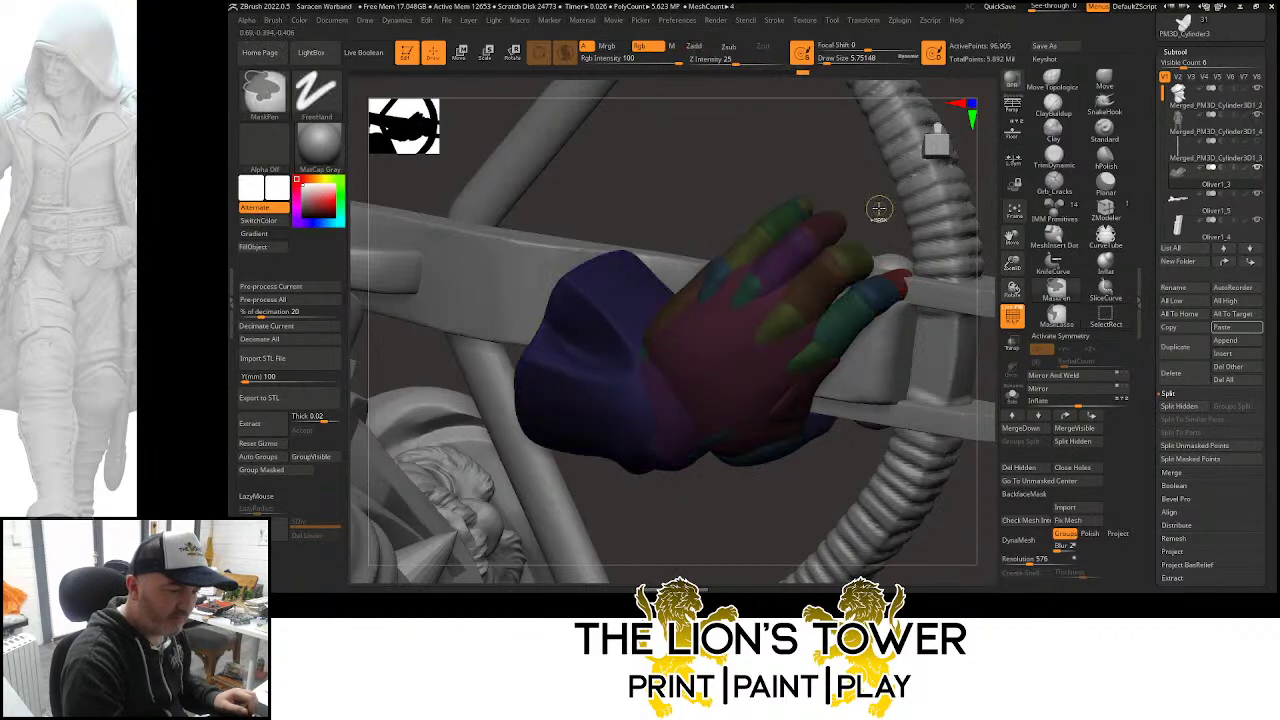
left_click(878, 208, "ctrl+shift")
left_click(880, 201, "ctrl+shift")
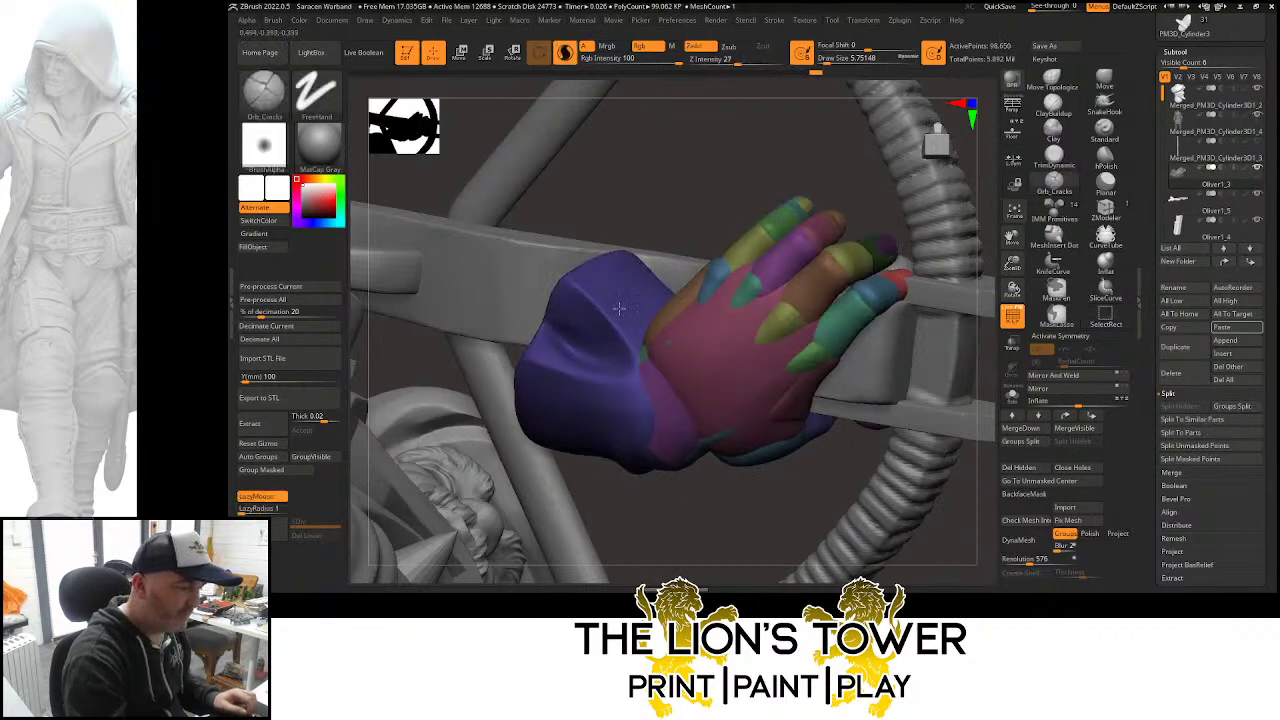
left_click(275, 473)
left_click(857, 199, "ctrl")
left_click_drag(857, 200, 855, 212, "ctrl")
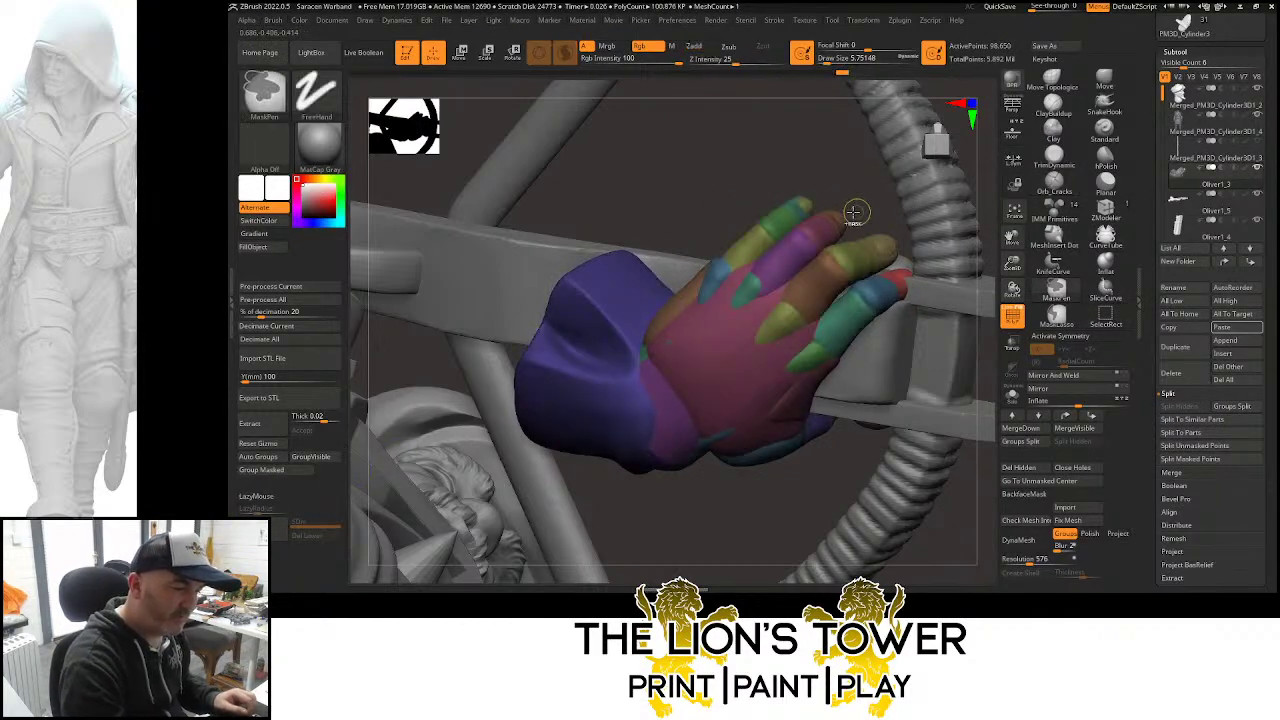
Isolate the ring and little fingertips in turn, merge the little fingertip's pieces into one polygroup and restore the whole hand
left_click(834, 212, "ctrl+shift")
left_click(840, 205, "ctrl+shift")
left_click(856, 208, "ctrl+shift")
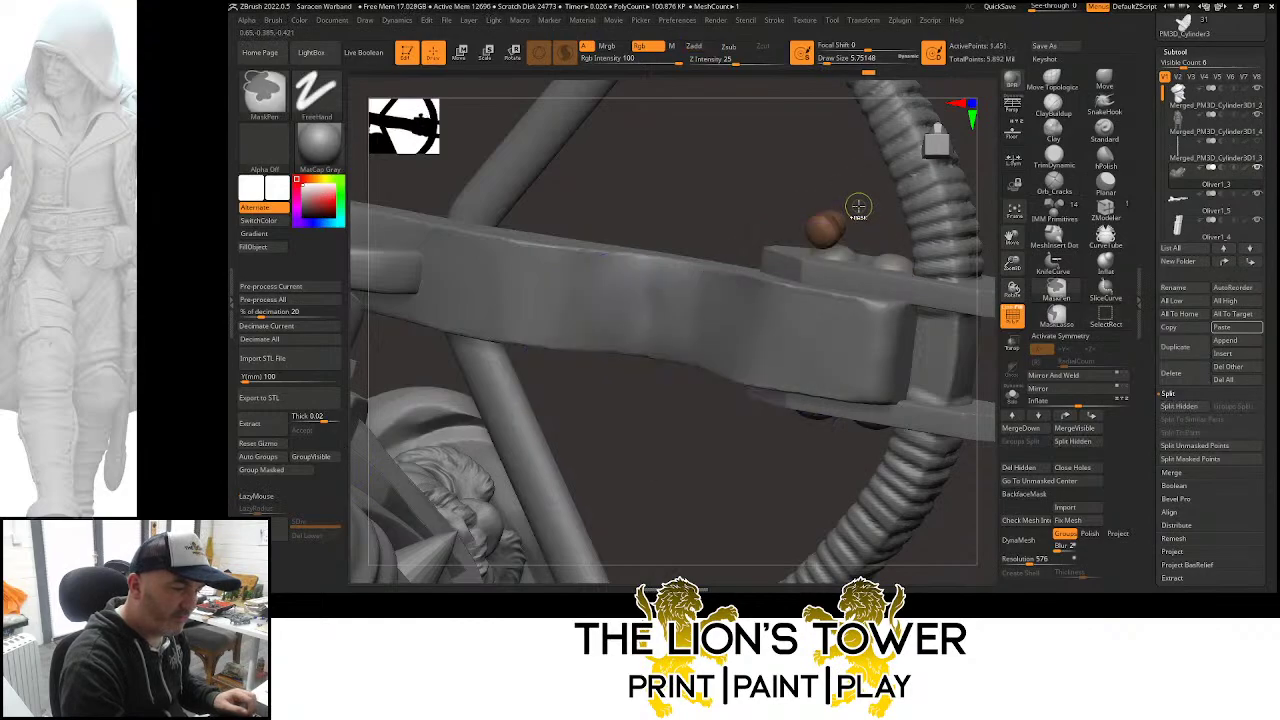
left_click(850, 197, "ctrl+shift")
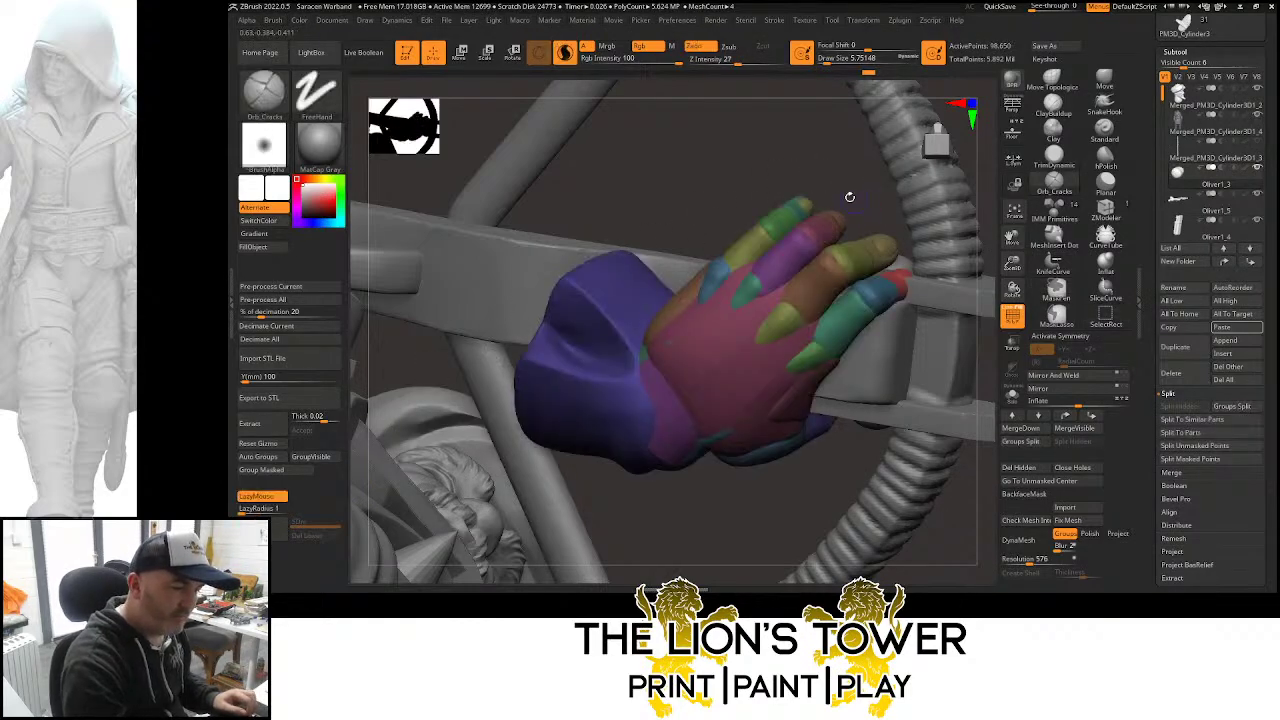
left_click(805, 205, "ctrl+shift")
left_click(800, 206, "ctrl+shift")
left_click(811, 199, "ctrl+shift")
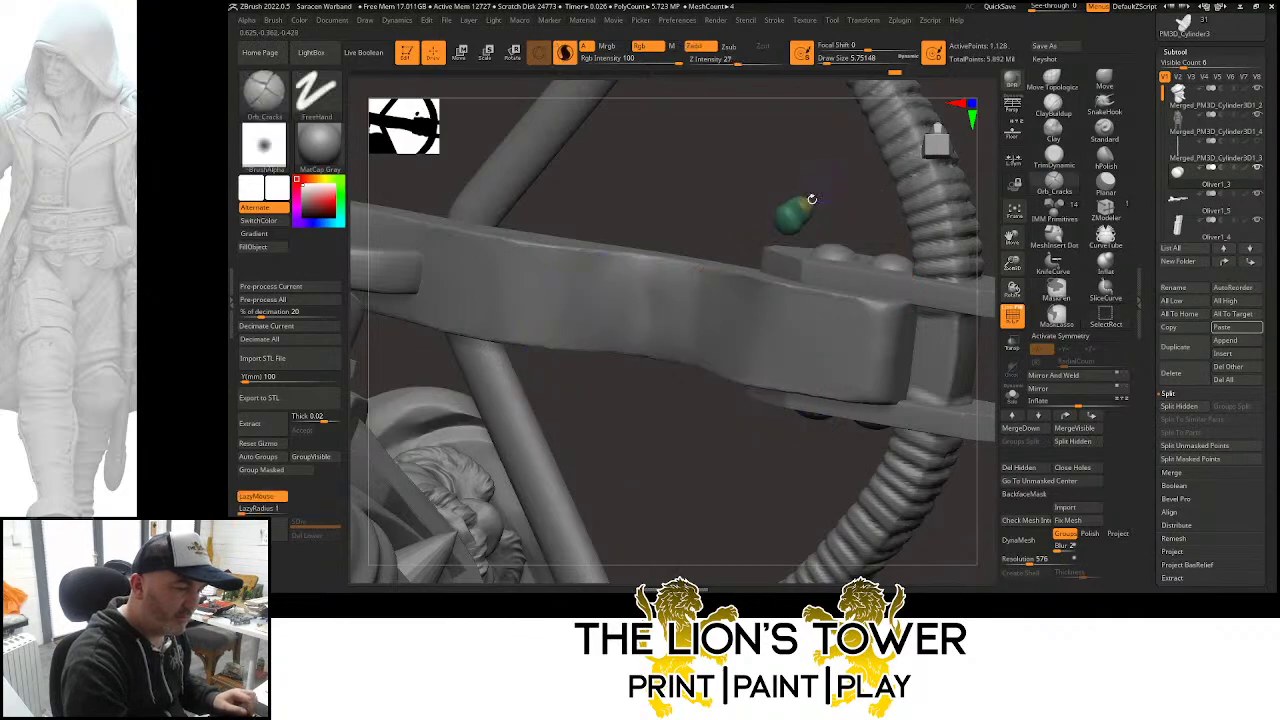
key("ctrl+w")
left_click(823, 437, "ctrl+shift")
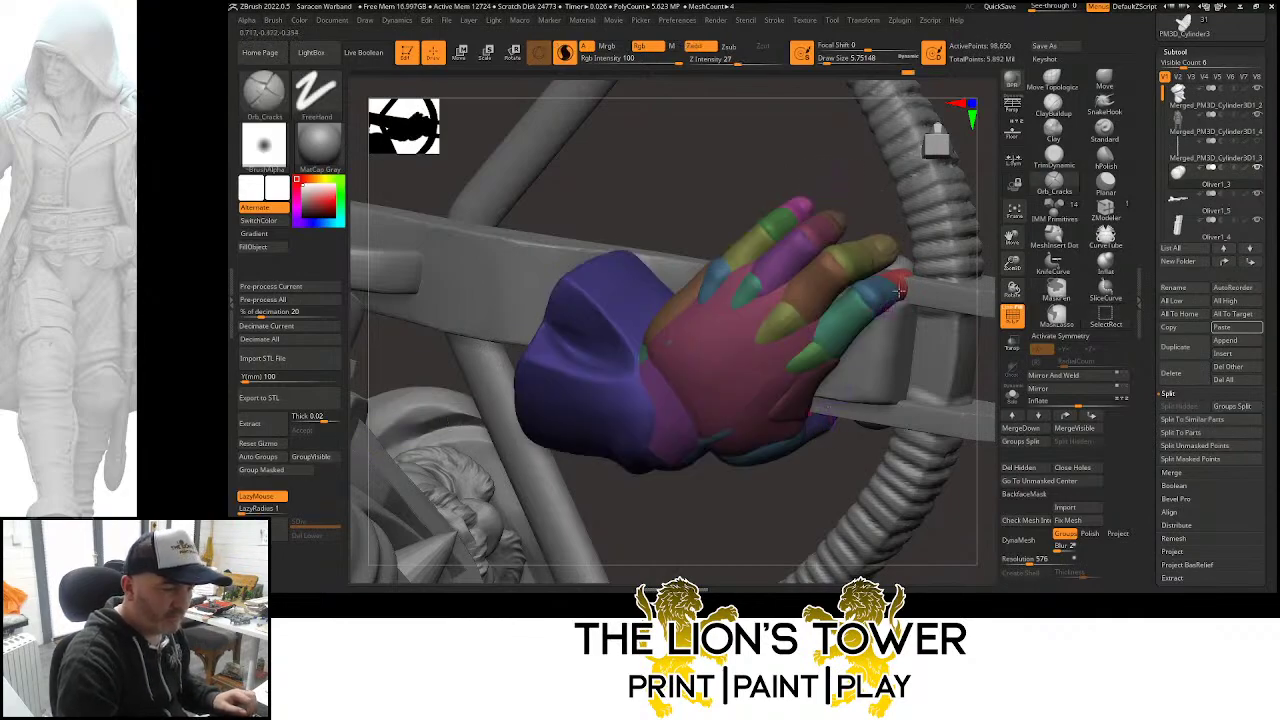
Mask the front hand except for the index finger's end segments and rotate them to curl around the crossbow stock
left_click(878, 200, "ctrl")
left_click(880, 203, "ctrl")
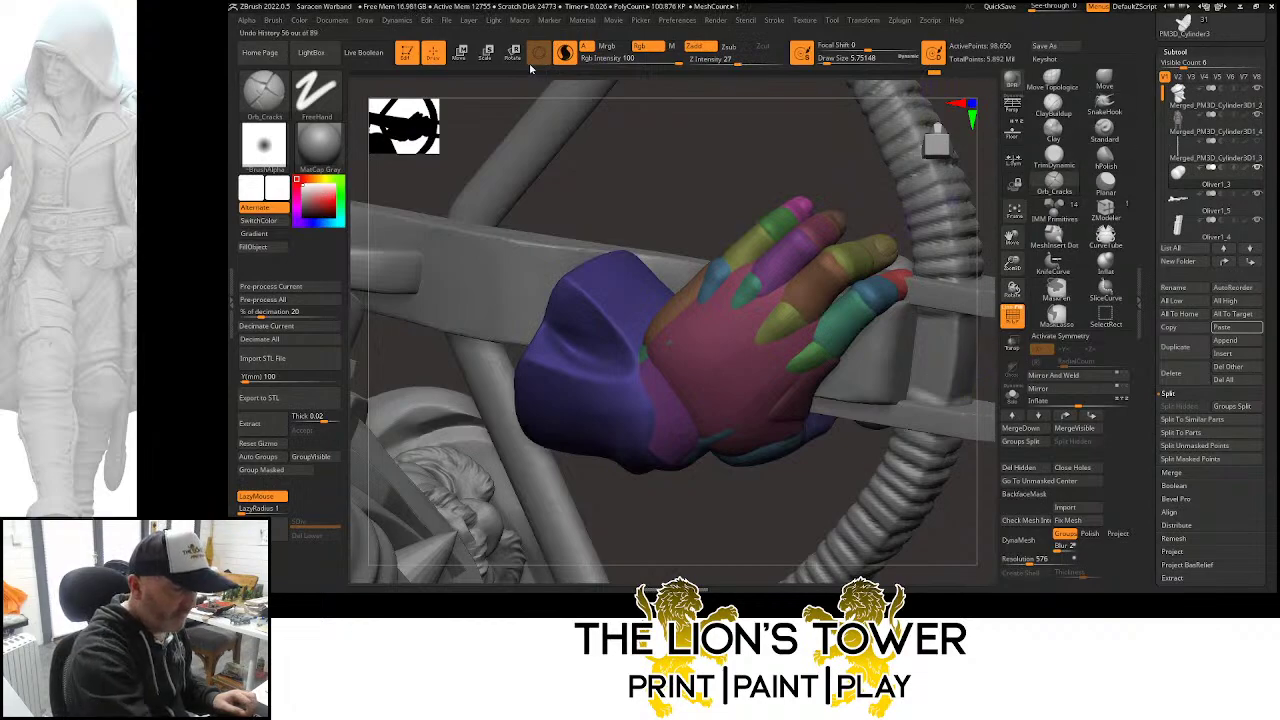
key("r")
left_click(886, 292, "ctrl")
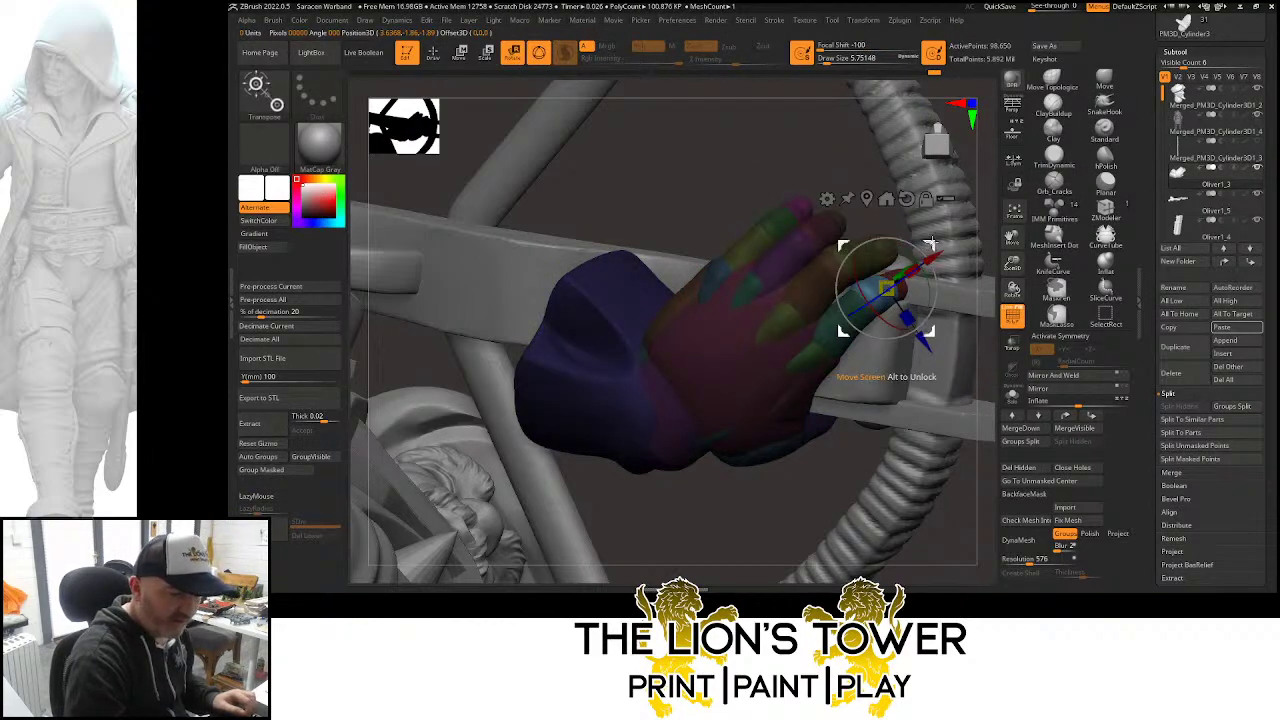
left_click_drag(936, 274, 948, 231)
left_click(905, 284, "ctrl")
left_click_drag(990, 188, 893, 364)
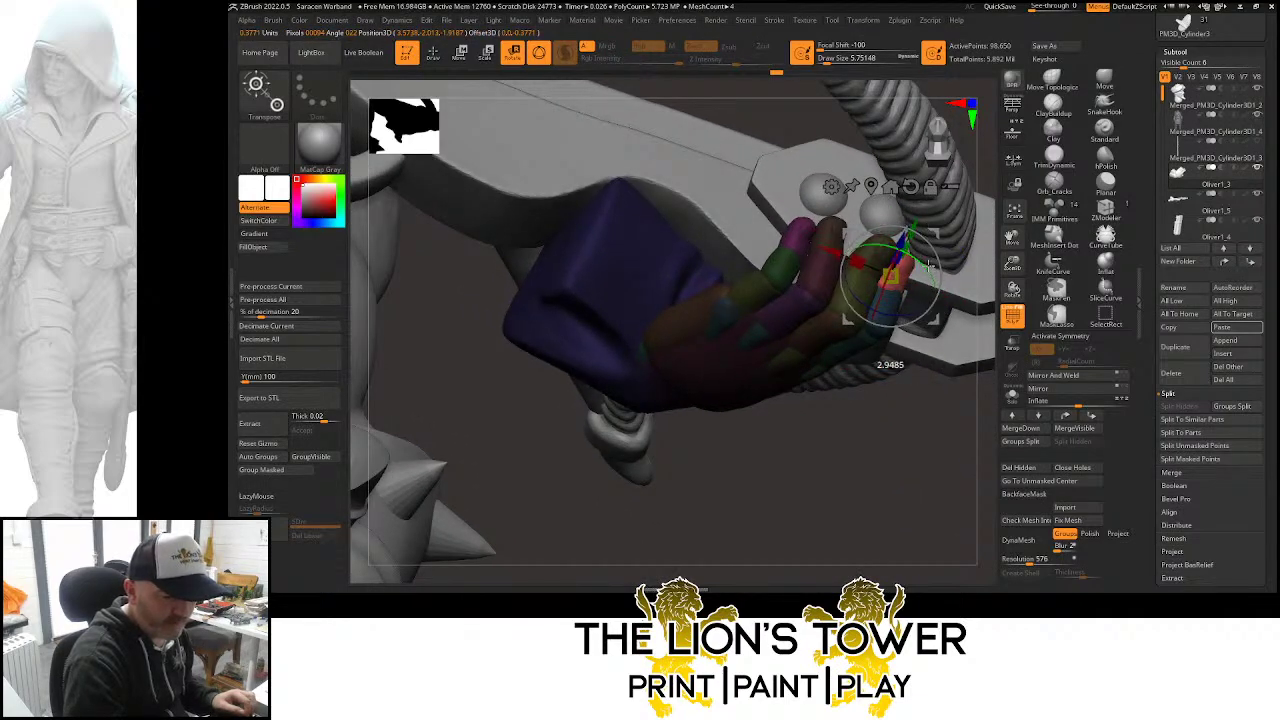
left_click_drag(919, 418, 904, 357)
Mask all but the middle finger's outer segments and rotate them in towards the crossbow stock
left_click(872, 250, "ctrl")
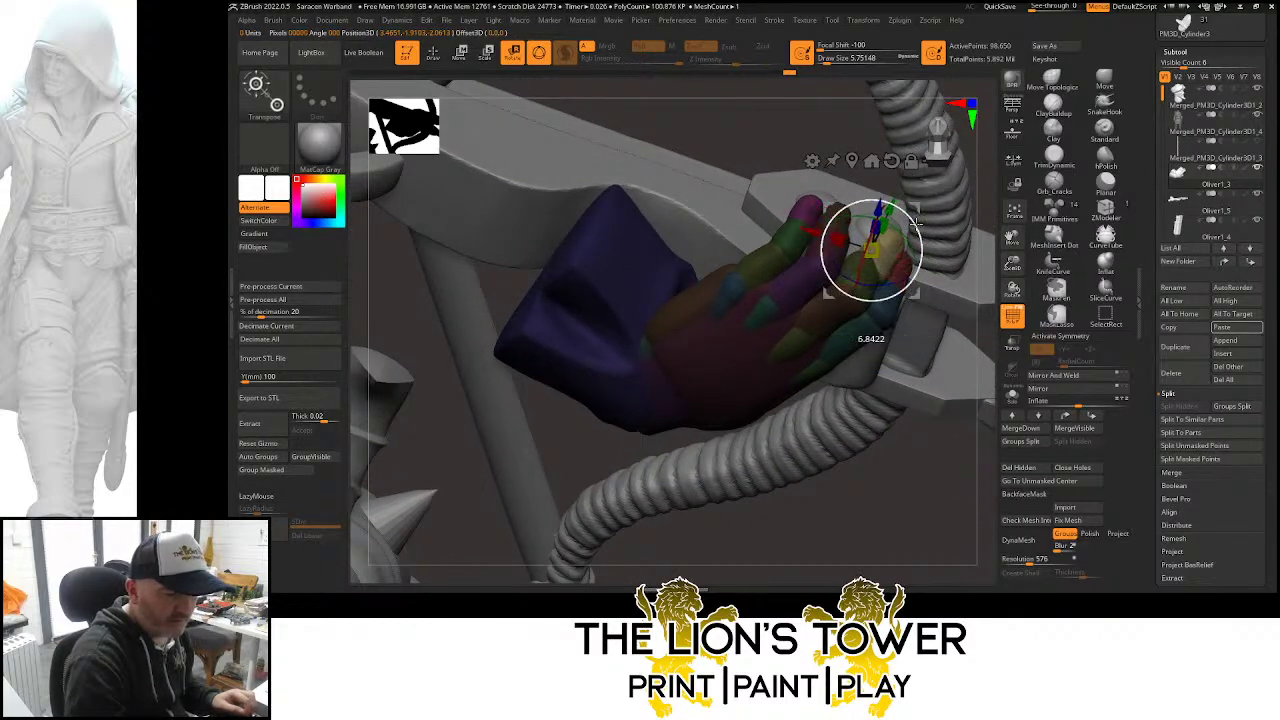
left_click_drag(948, 256, 943, 237)
left_click_drag(934, 352, 905, 225)
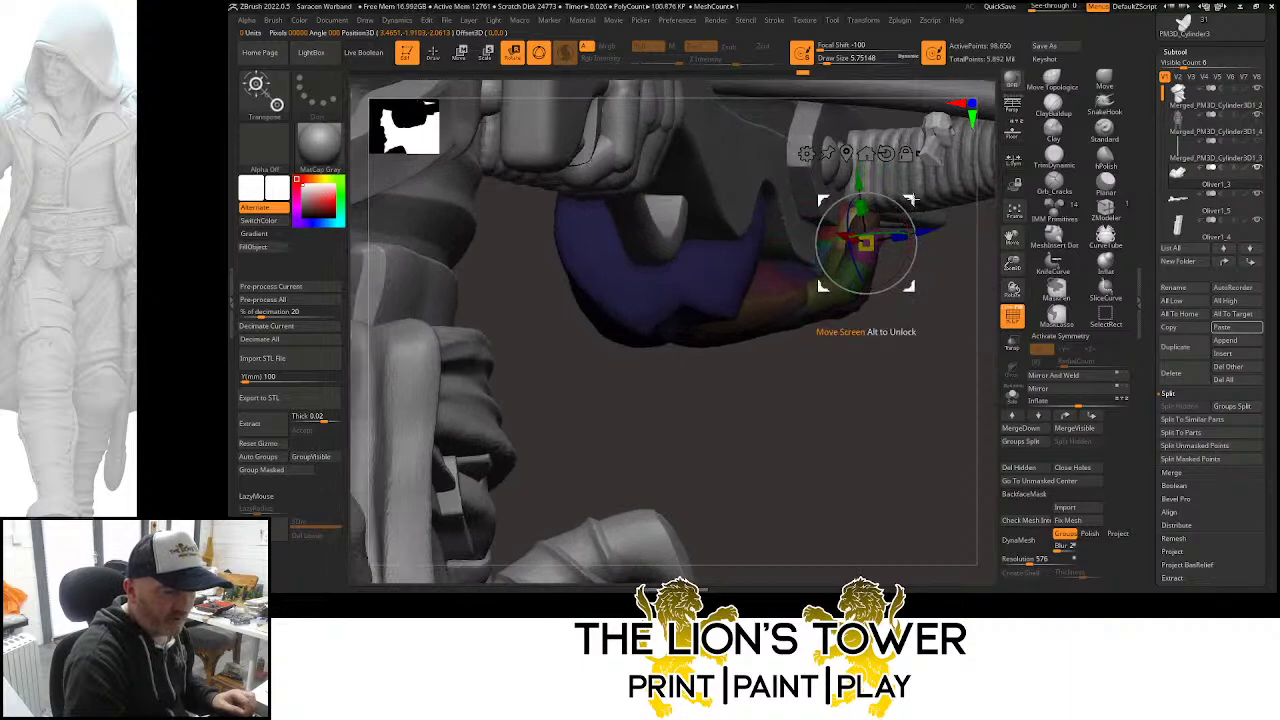
left_click_drag(927, 340, 860, 265)
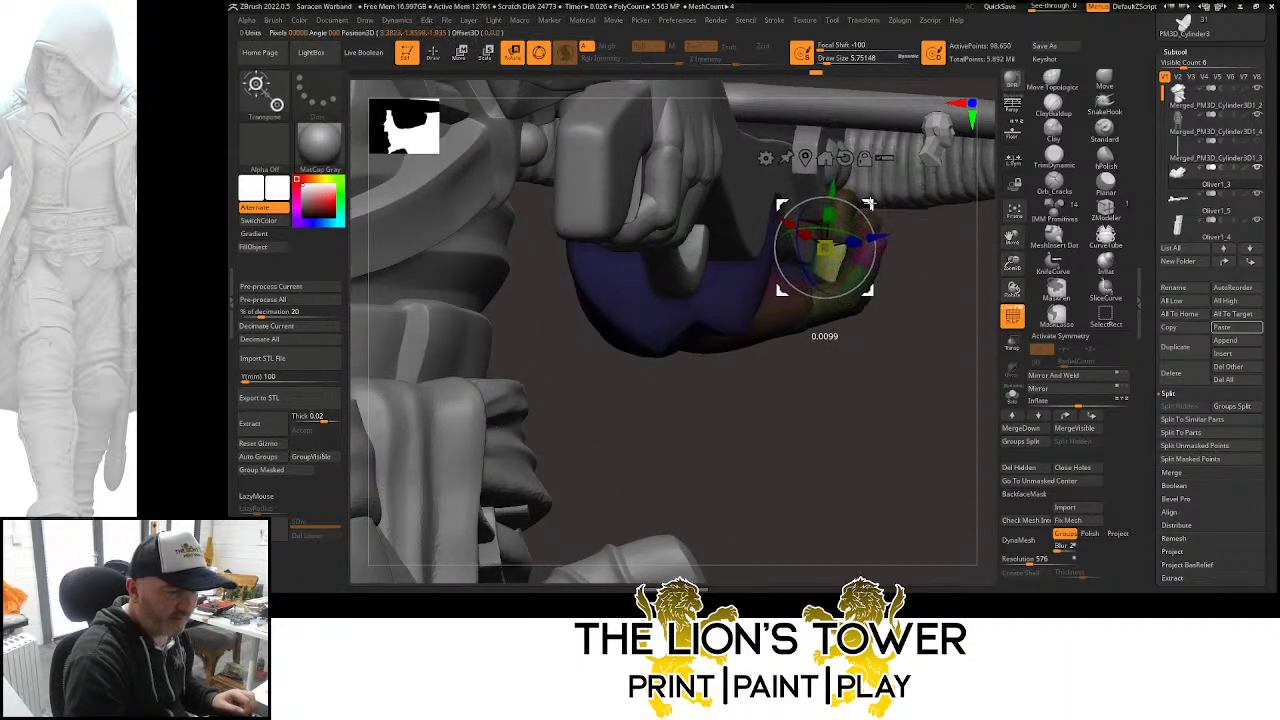
left_click_drag(870, 203, 884, 163)
left_click_drag(945, 272, 888, 188)
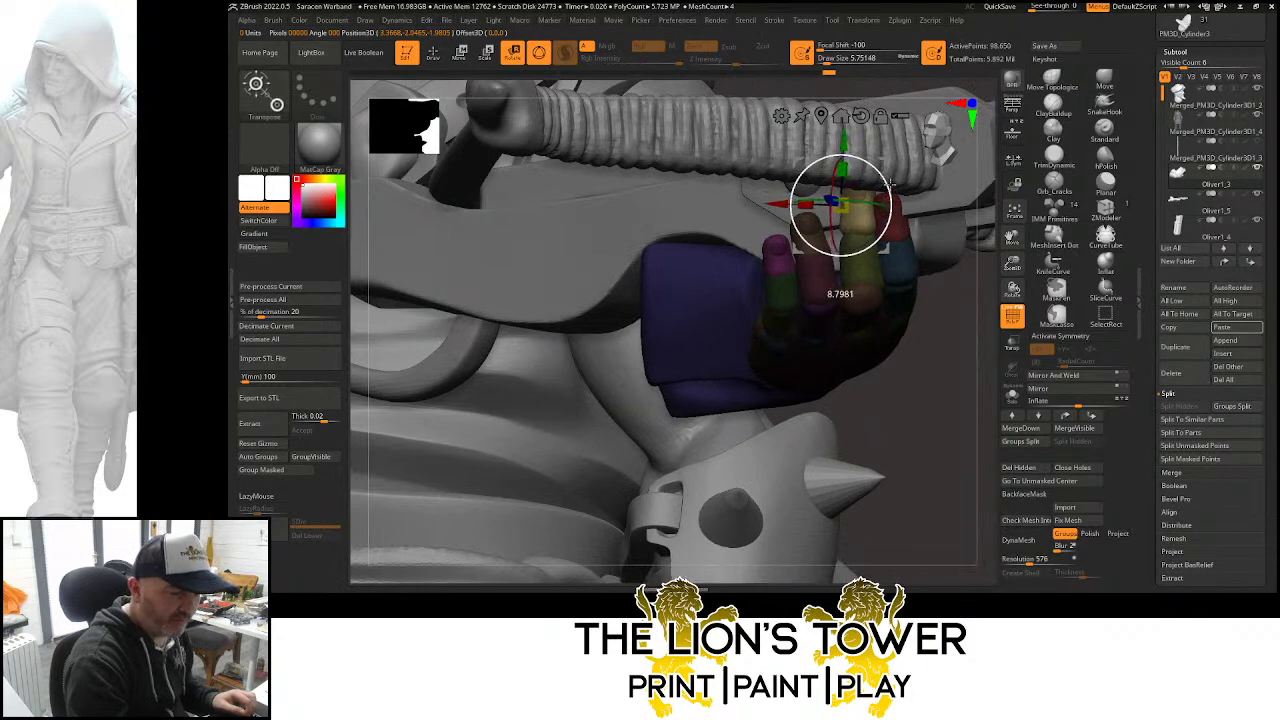
mouse_move(925, 325)
left_mouse_down("alt")
mouse_move(945, 338)
mouse_move(920, 330)
left_mouse_up("alt")
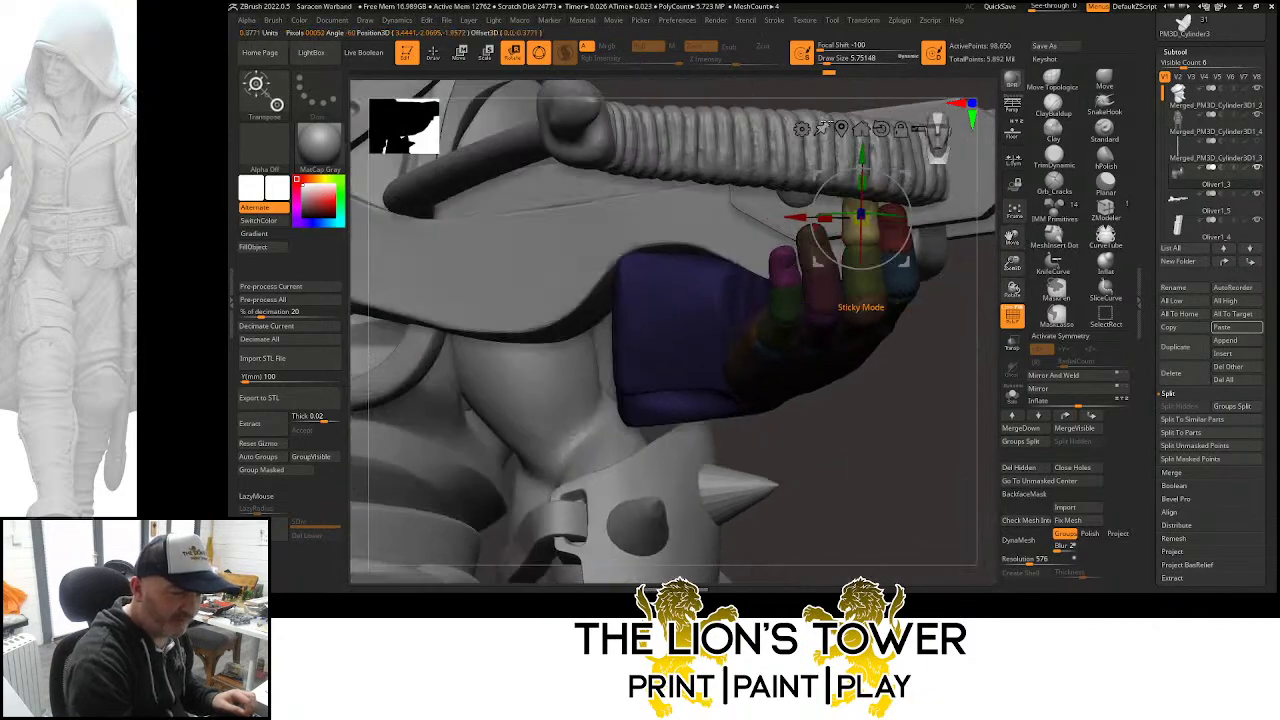
left_click_drag(862, 298, 870, 232)
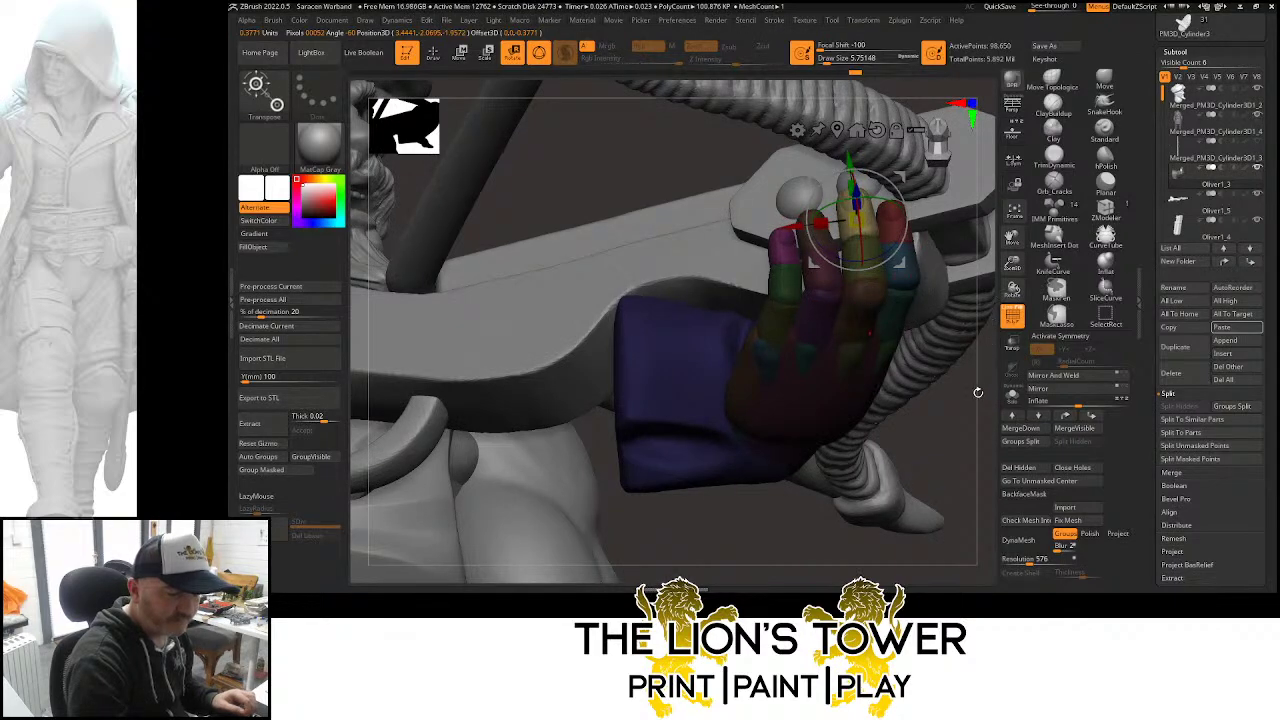
left_click_drag(978, 392, 850, 287)
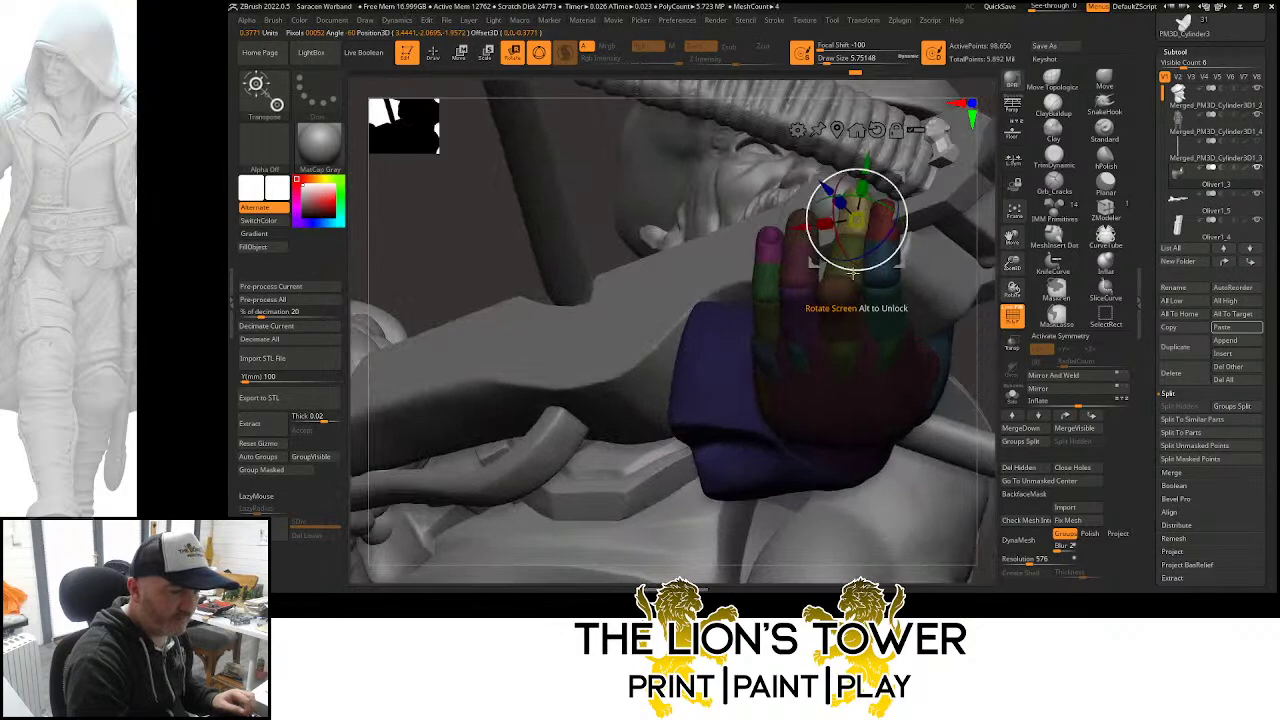
Fine-tune the rotation and position of the middle finger's outer segments against the crossbow stock and clear the mask
left_click(853, 270, "alt")
left_click_drag(993, 365, 940, 355)
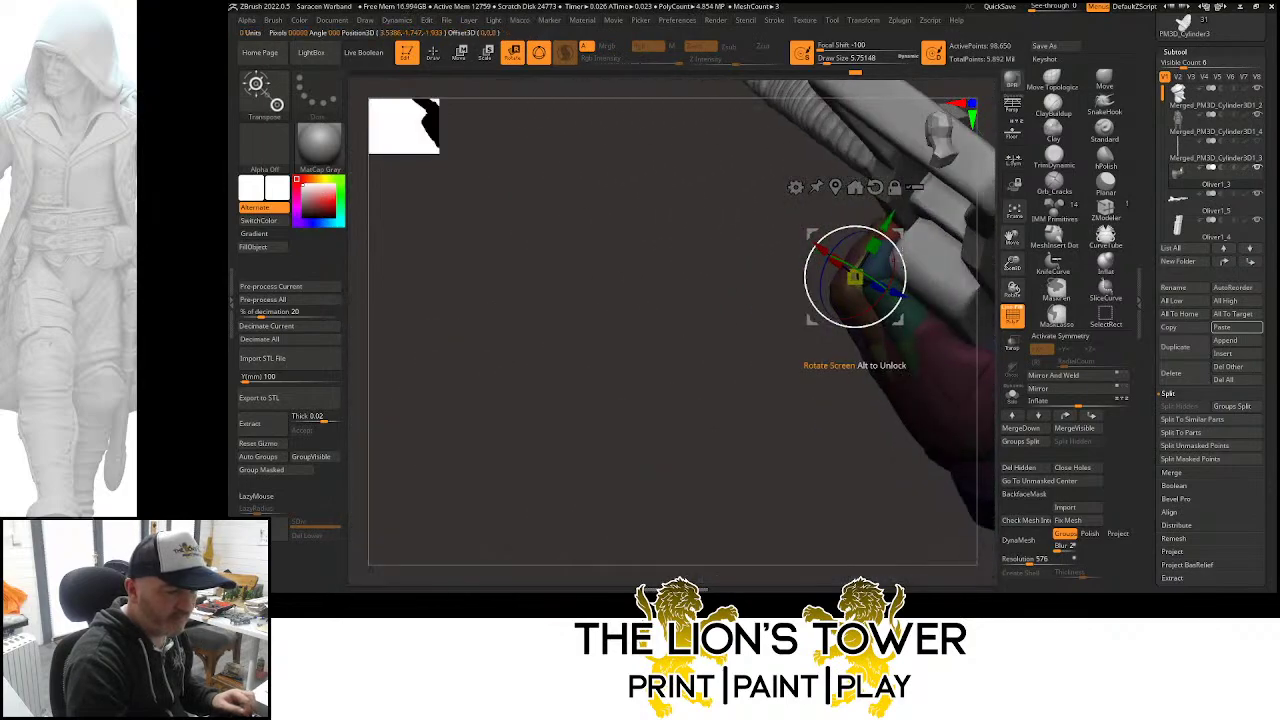
left_click_drag(808, 344, 890, 305)
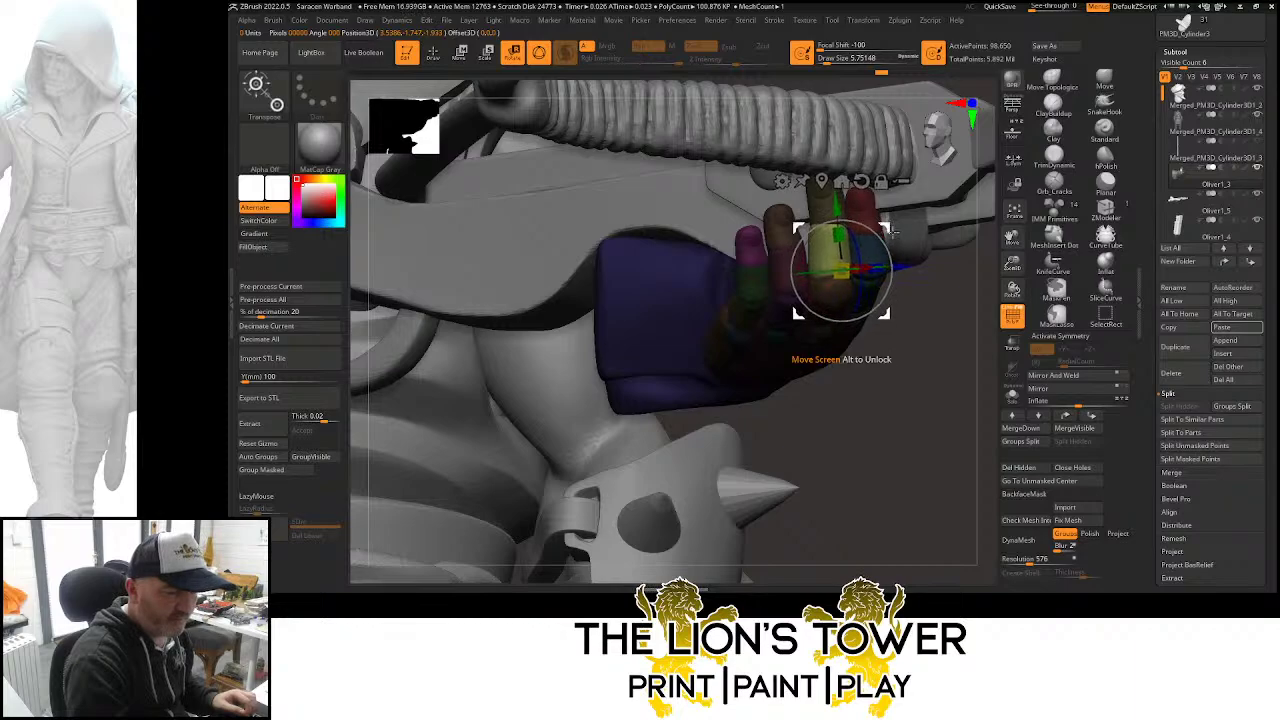
mouse_move(893, 232)
left_mouse_down()
mouse_move(923, 329)
mouse_move(886, 247)
left_mouse_up()
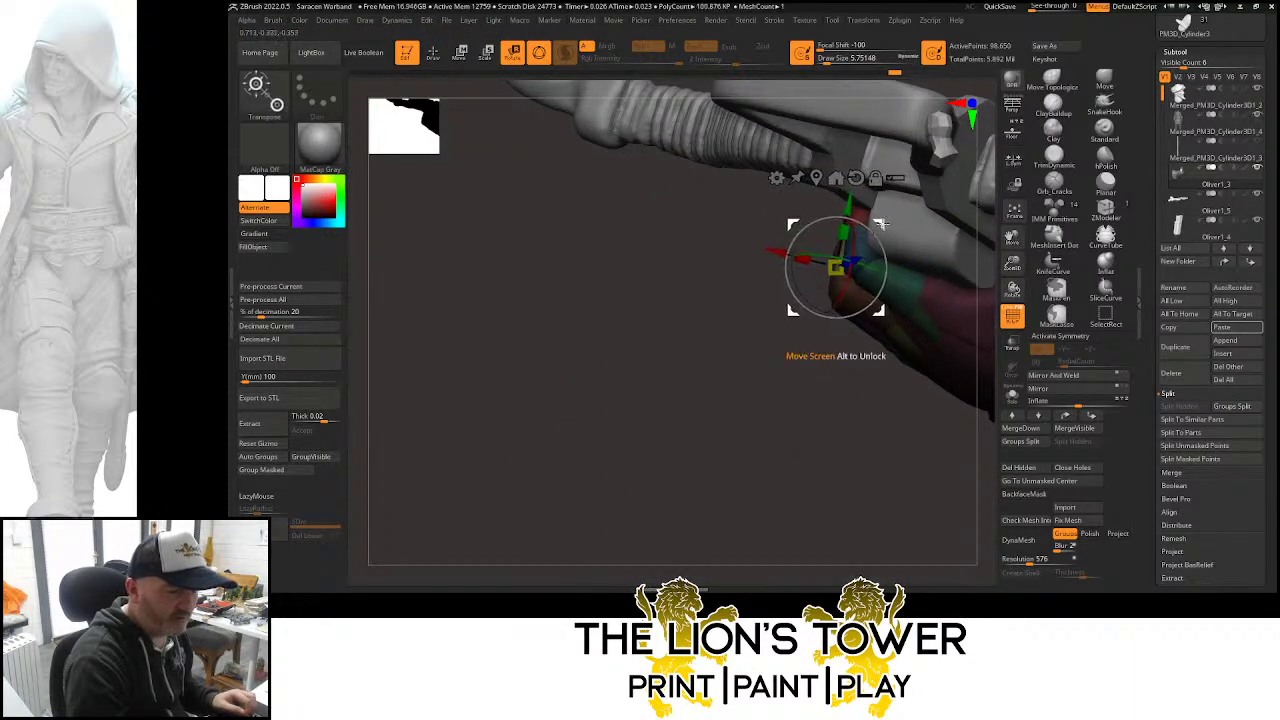
mouse_move(881, 224)
left_mouse_down()
mouse_move(888, 436)
mouse_move(891, 393)
mouse_move(968, 382)
mouse_move(945, 345)
mouse_move(975, 371)
mouse_move(858, 258)
mouse_move(866, 323)
mouse_move(826, 292)
left_mouse_up()
key("q")
left_click(461, 53)
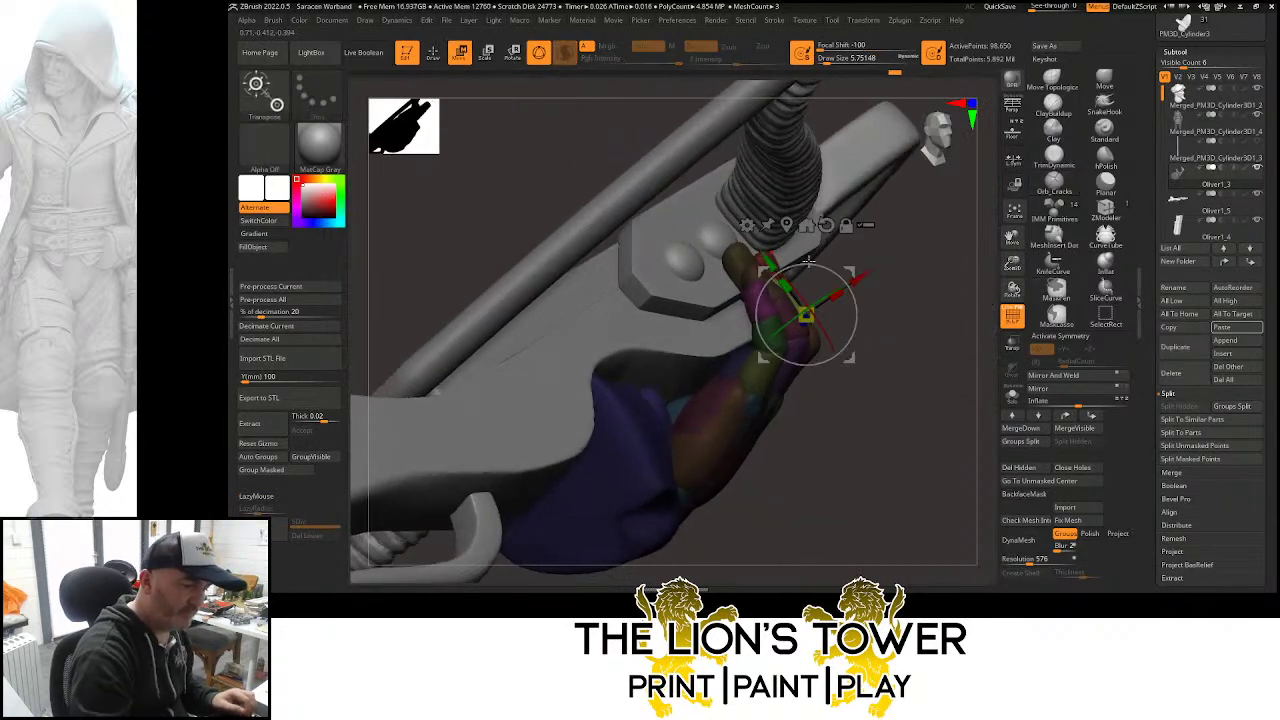
left_click_drag(857, 366, 875, 391, "ctrl")
Mask the front hand except for the ring finger's segments and rotate them in towards the crossbow stock
left_click(436, 53)
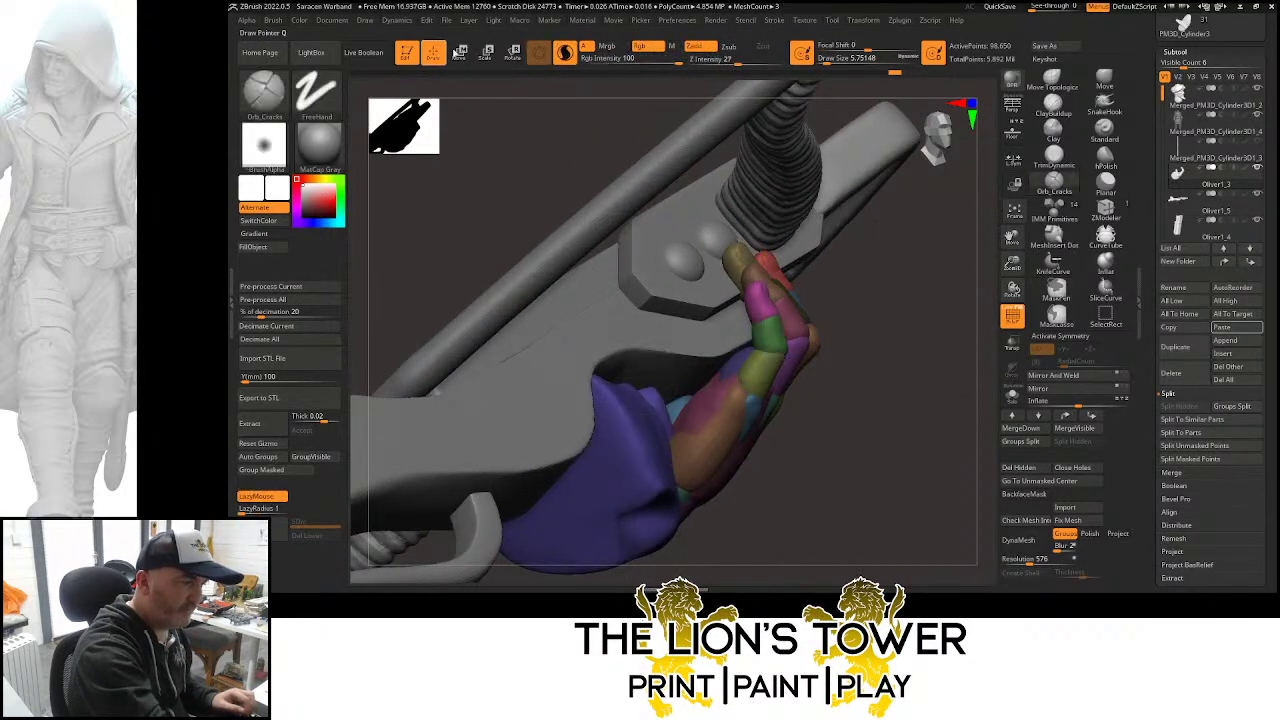
left_click(857, 341, "ctrl")
left_click(853, 344, "ctrl")
left_click(797, 350, "ctrl+shift")
left_click(797, 350, "ctrl+shift")
left_click(790, 318, "ctrl+shift")
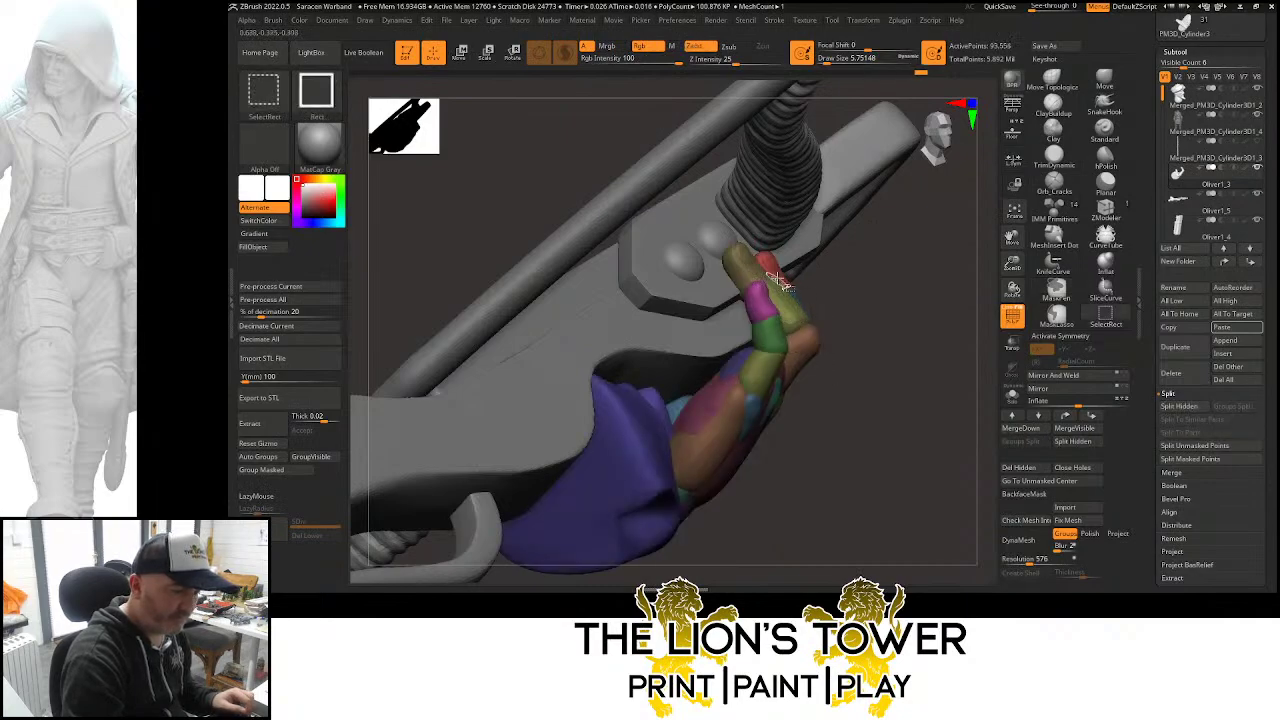
left_click(837, 288, "ctrl+shift")
left_click(512, 52)
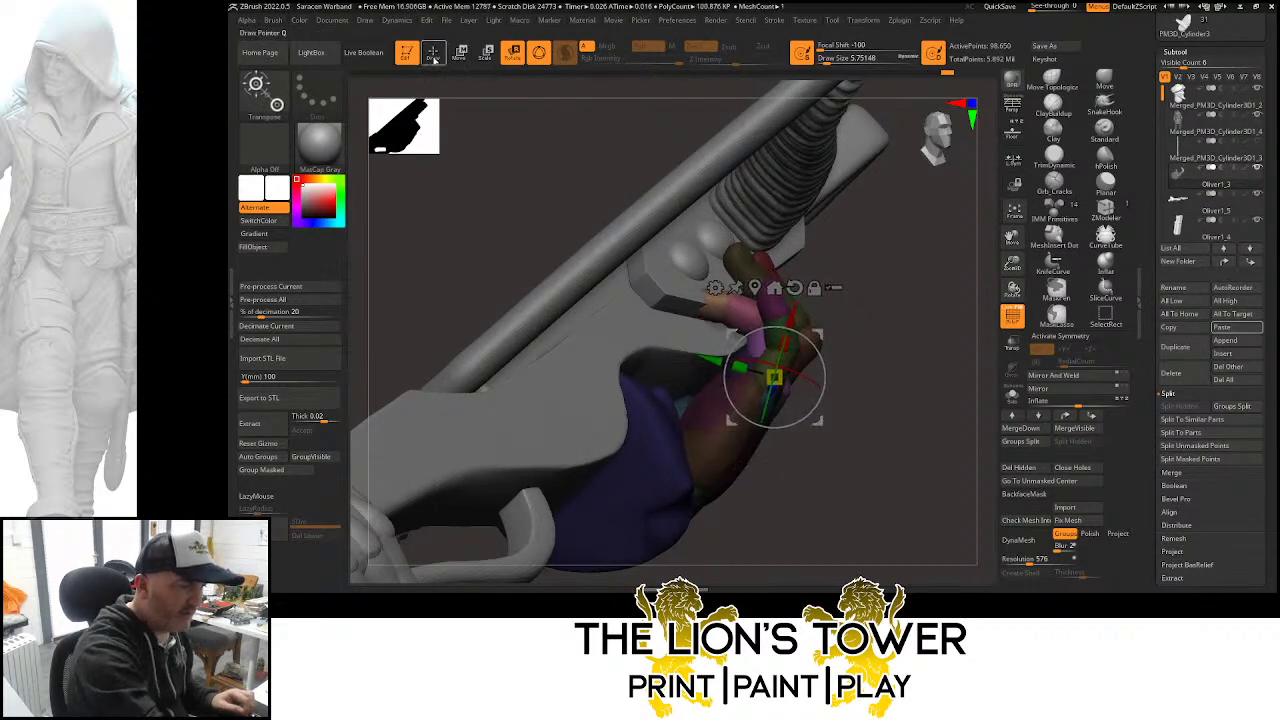
Mask the ring finger's lower segment and rotate and shift its outer segments to wrap over the stock
key("q")
left_click(758, 346, "ctrl+shift")
left_click(829, 300, "ctrl+shift")
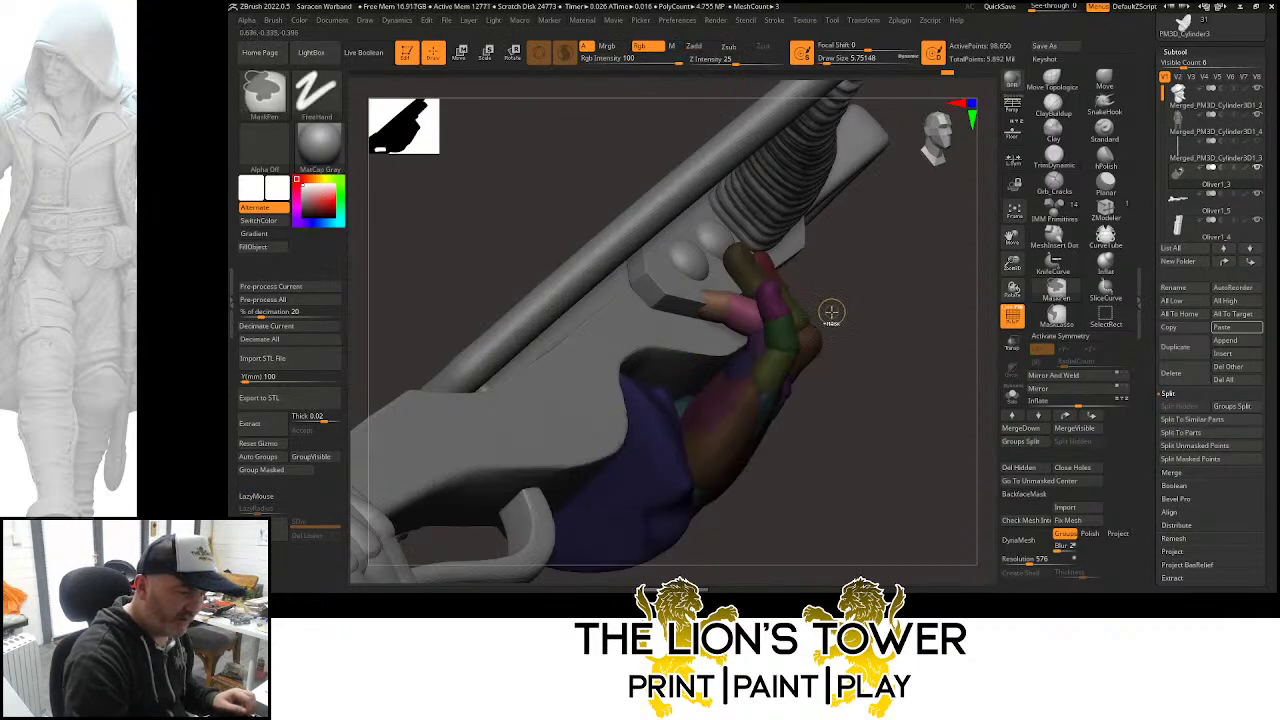
key("r")
left_click(814, 288)
left_click_drag(818, 335, 862, 298)
left_click_drag(783, 289, 726, 286)
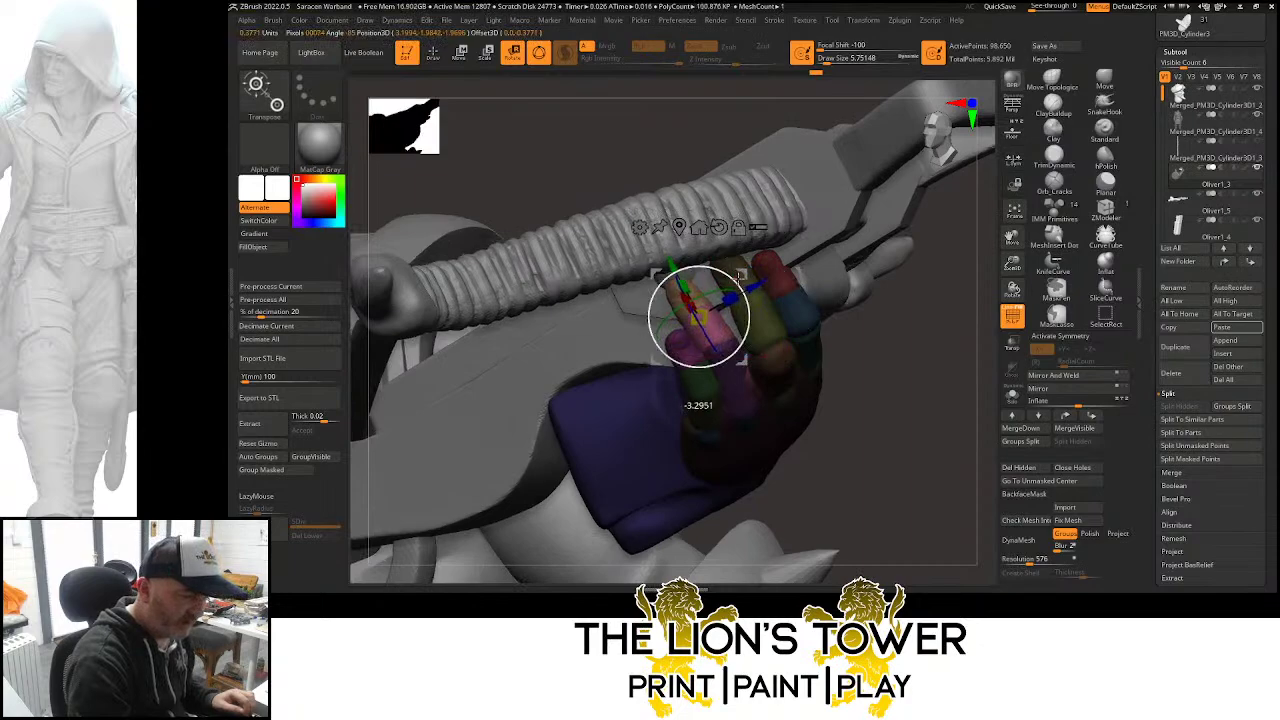
left_click_drag(744, 268, 746, 261)
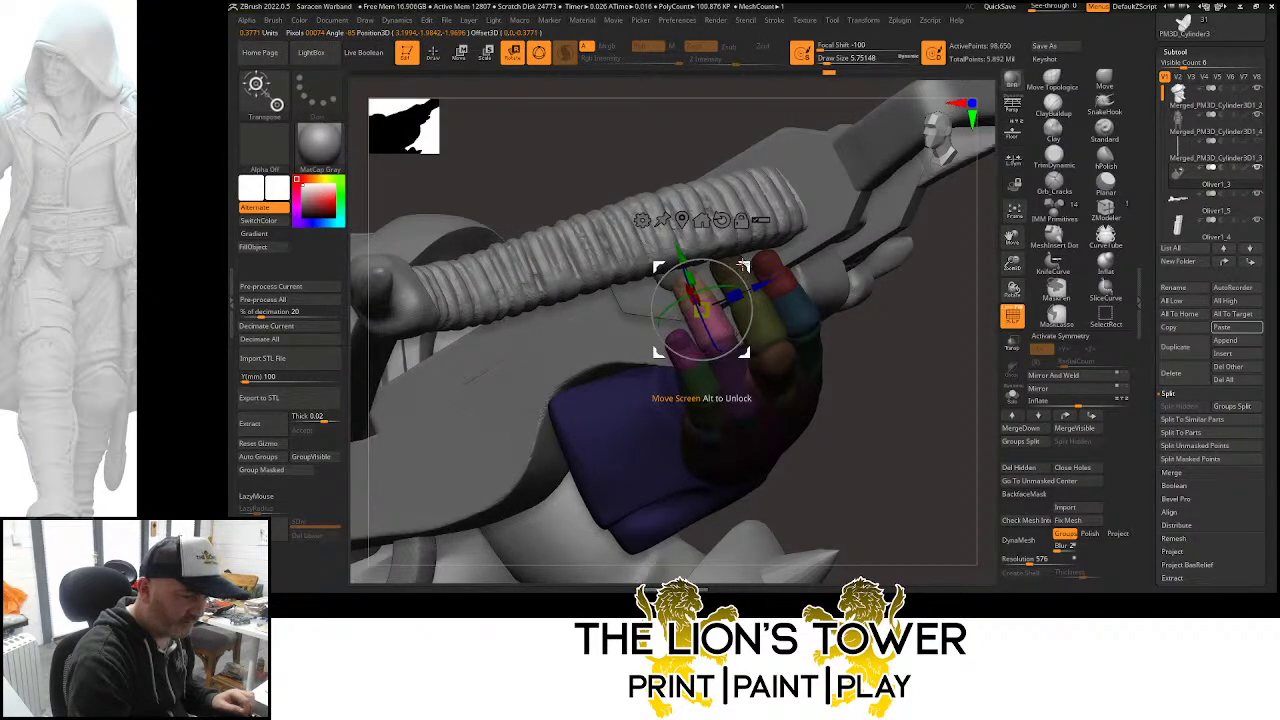
left_click_drag(700, 305, 702, 307)
left_click_drag(833, 327, 752, 261)
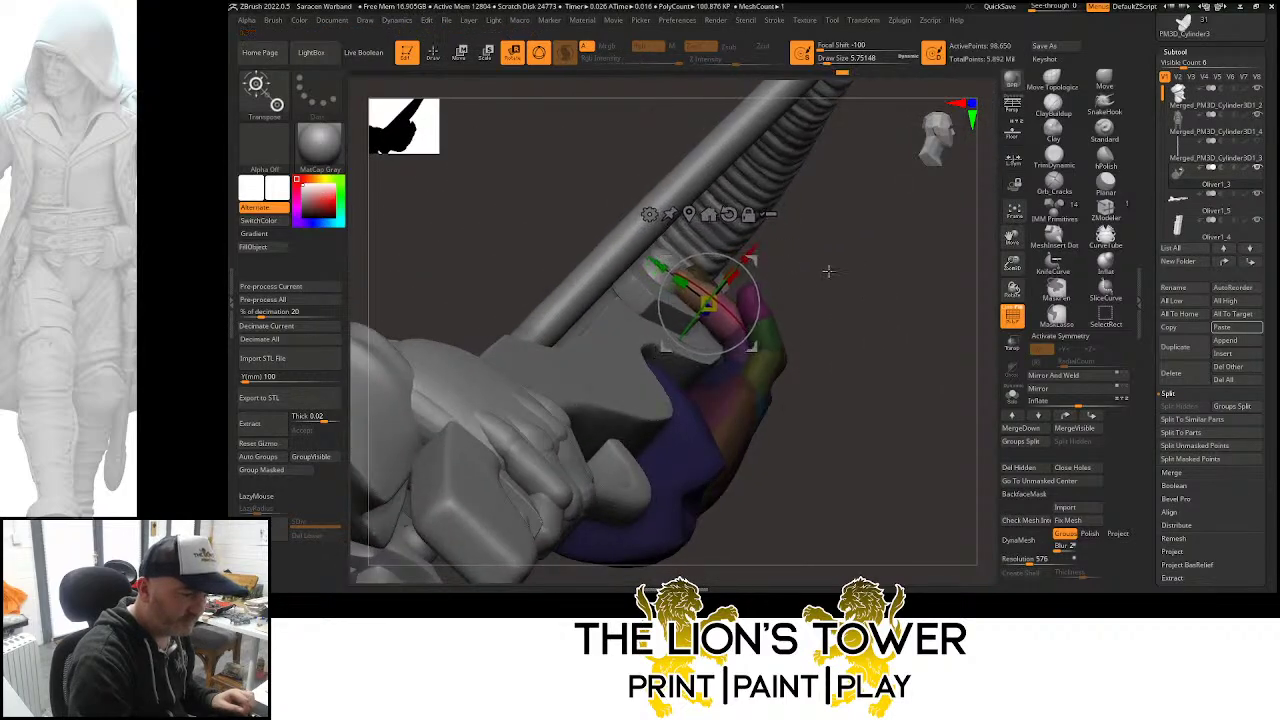
mouse_move(828, 270)
left_mouse_down()
mouse_move(846, 260)
mouse_move(834, 263)
mouse_move(857, 293)
mouse_move(856, 345)
mouse_move(861, 324)
mouse_move(840, 300)
left_mouse_up()
key("q")
Mask all but the little finger's segments, move the pivot to the finger's base and rotate it in towards the stock
key("ctrl+shift")
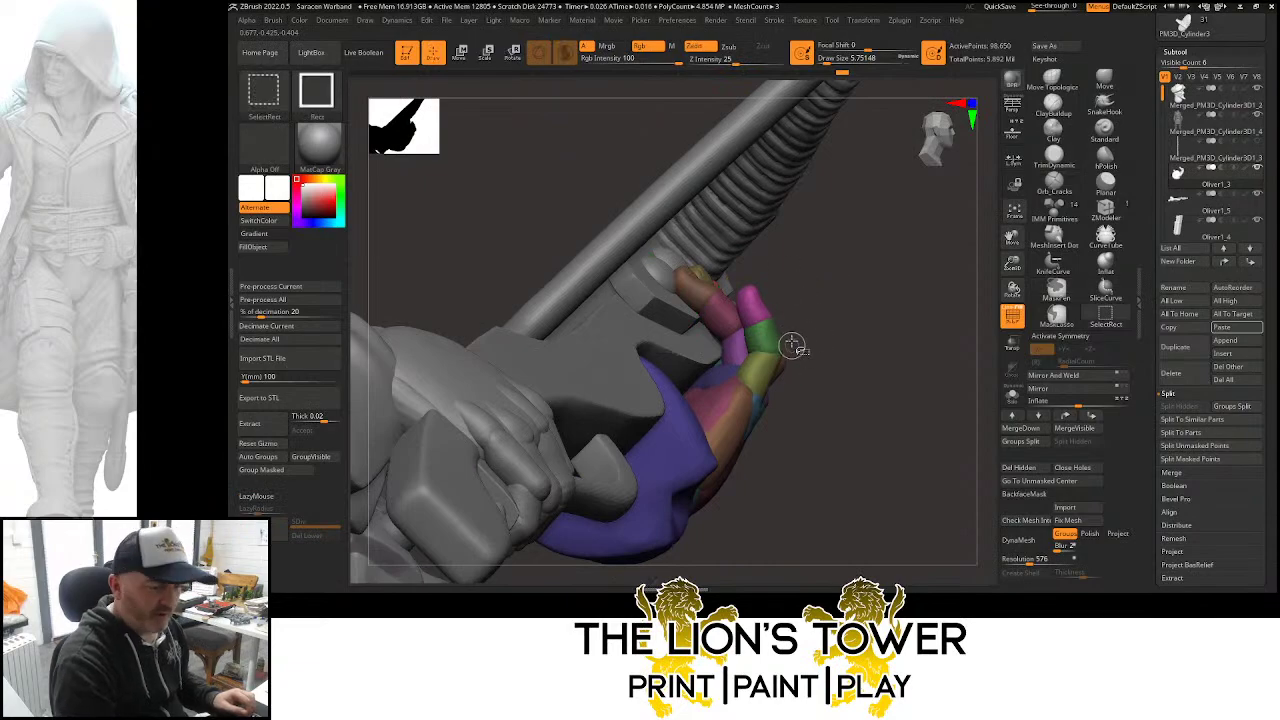
left_click(763, 369, "ctrl+shift")
left_click(763, 369, "ctrl+shift")
left_click(763, 337, "ctrl+shift")
left_click(756, 306, "ctrl+shift")
left_click(805, 300, "ctrl")
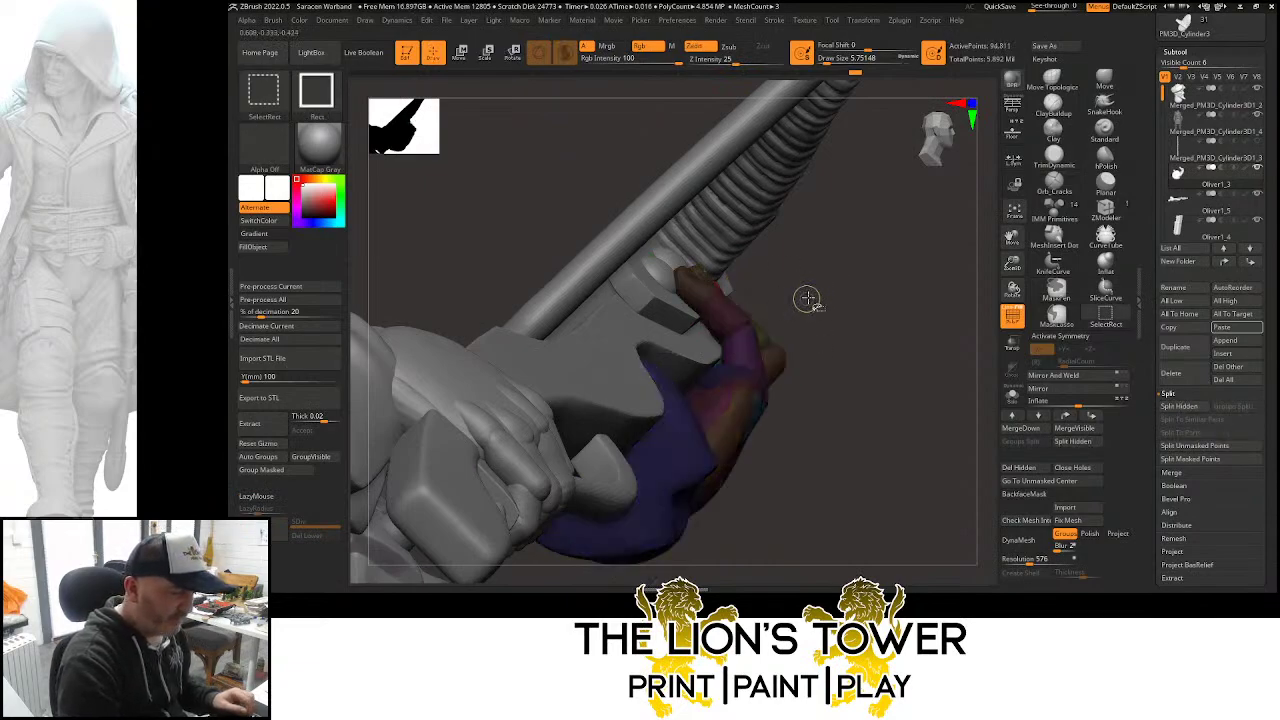
left_click(807, 298, "ctrl+shift")
key("w")
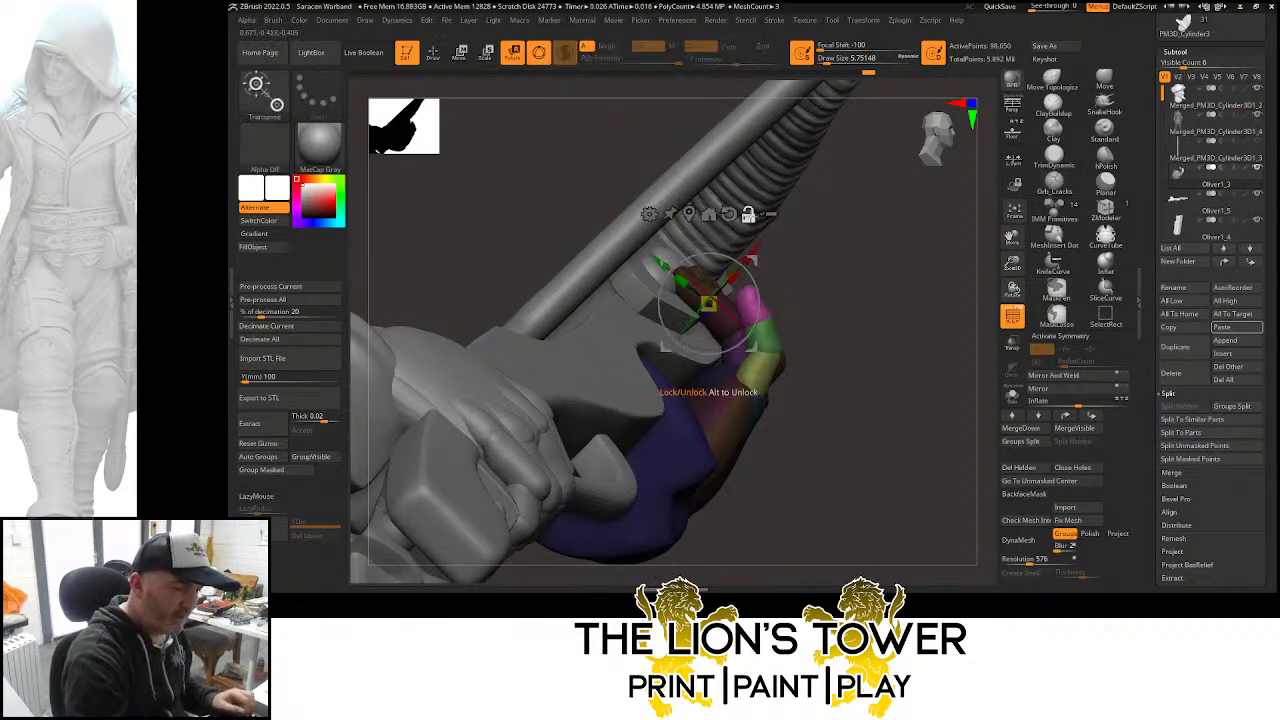
left_click(749, 216)
left_click_drag(756, 264, 799, 334)
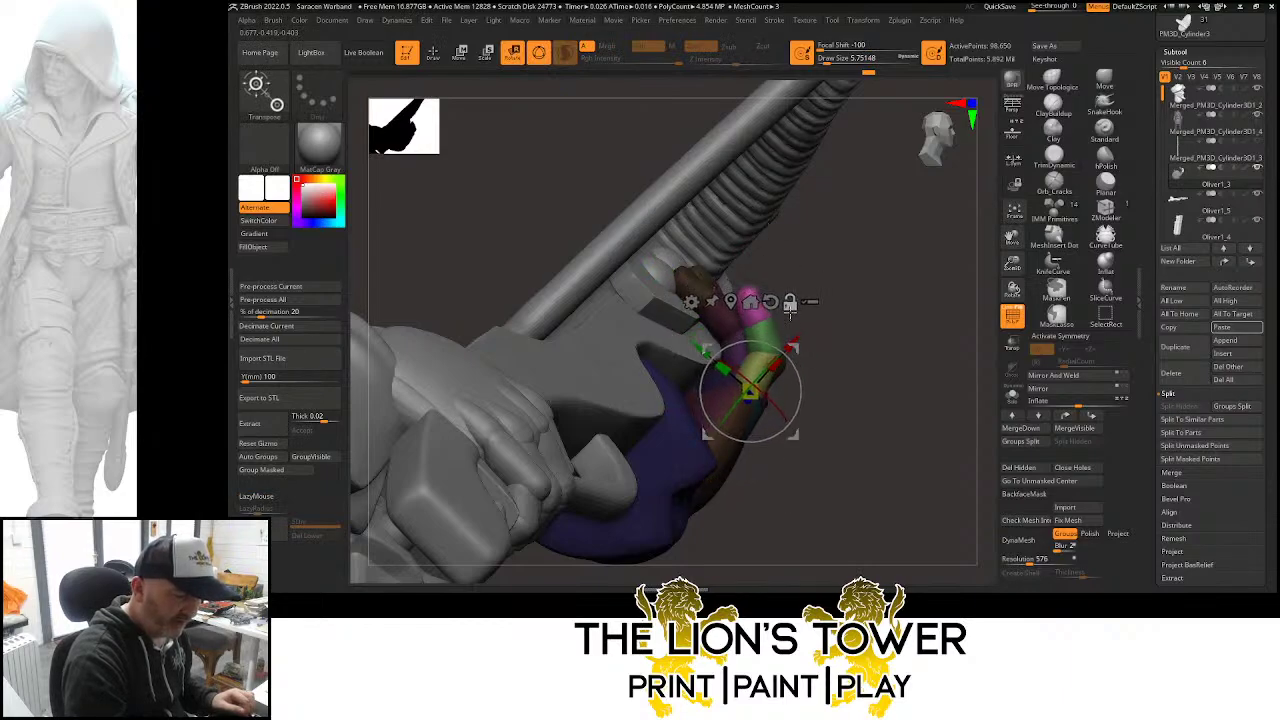
left_click_drag(848, 334, 742, 311)
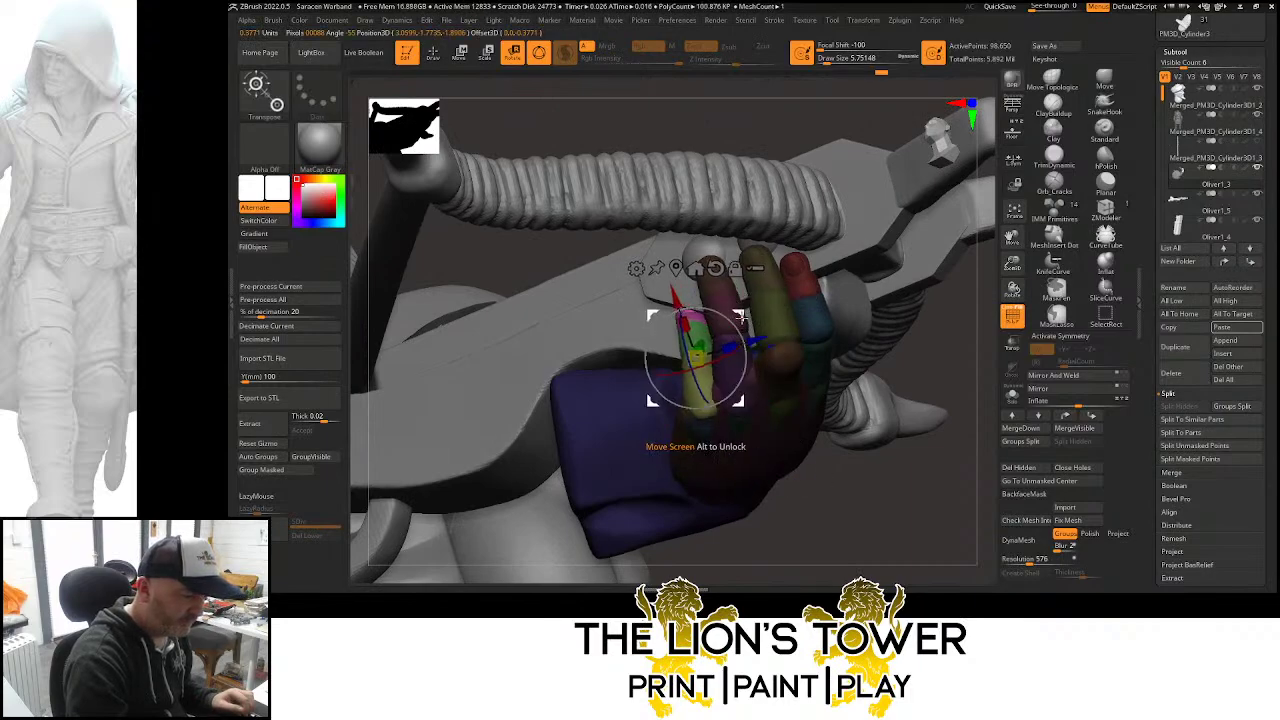
right_click_drag(777, 384, 720, 312)
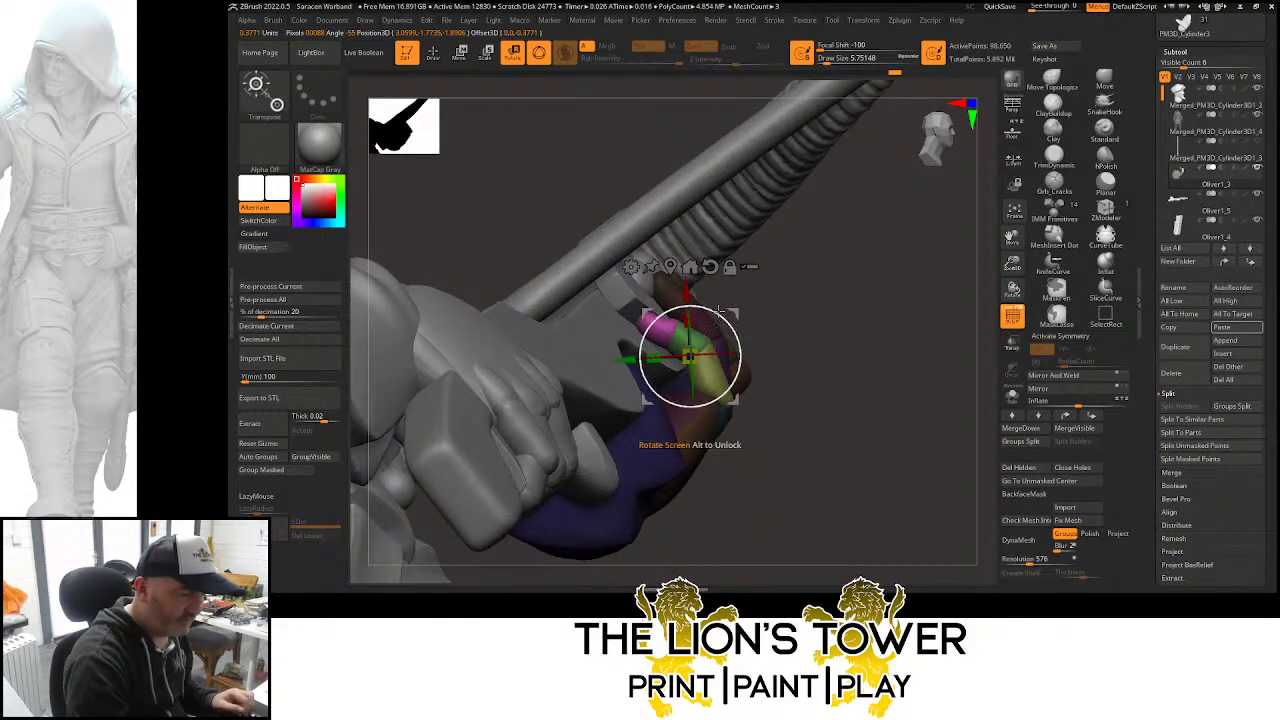
Mask all but the little fingertip, adjust its bend against the stock and clear the mask
left_click(662, 326, "ctrl")
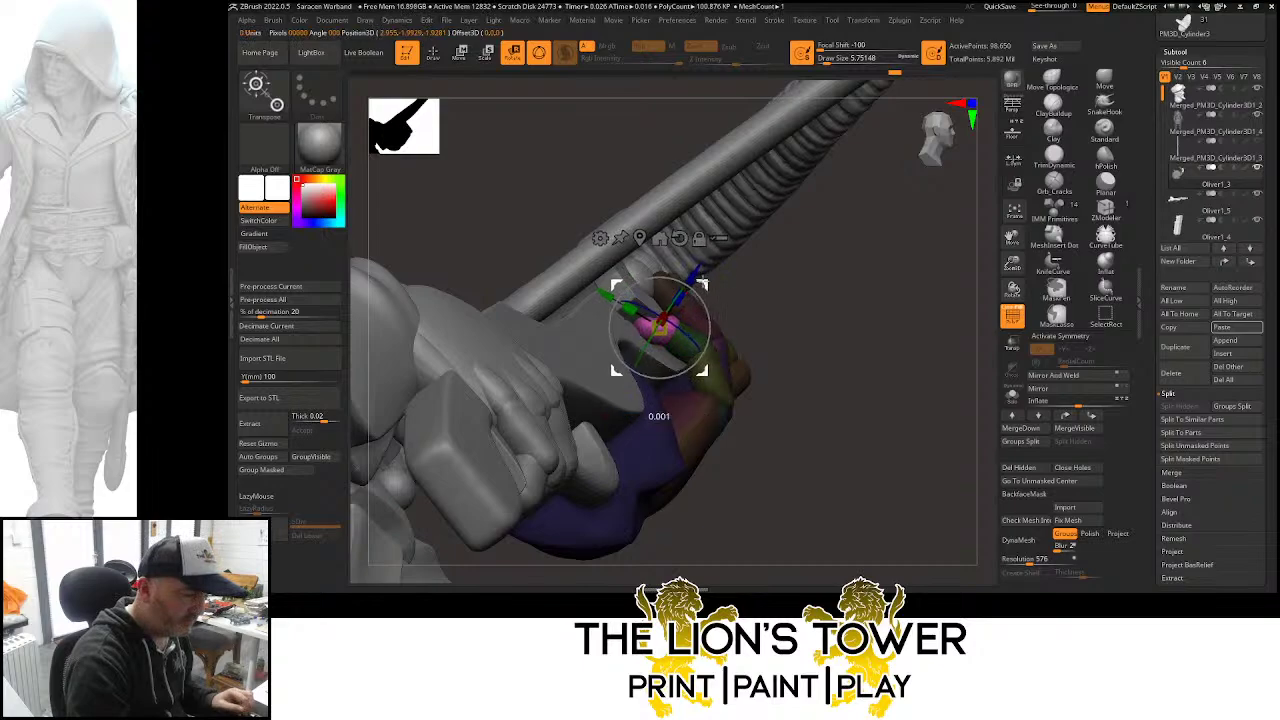
right_click_drag(702, 285, 862, 321)
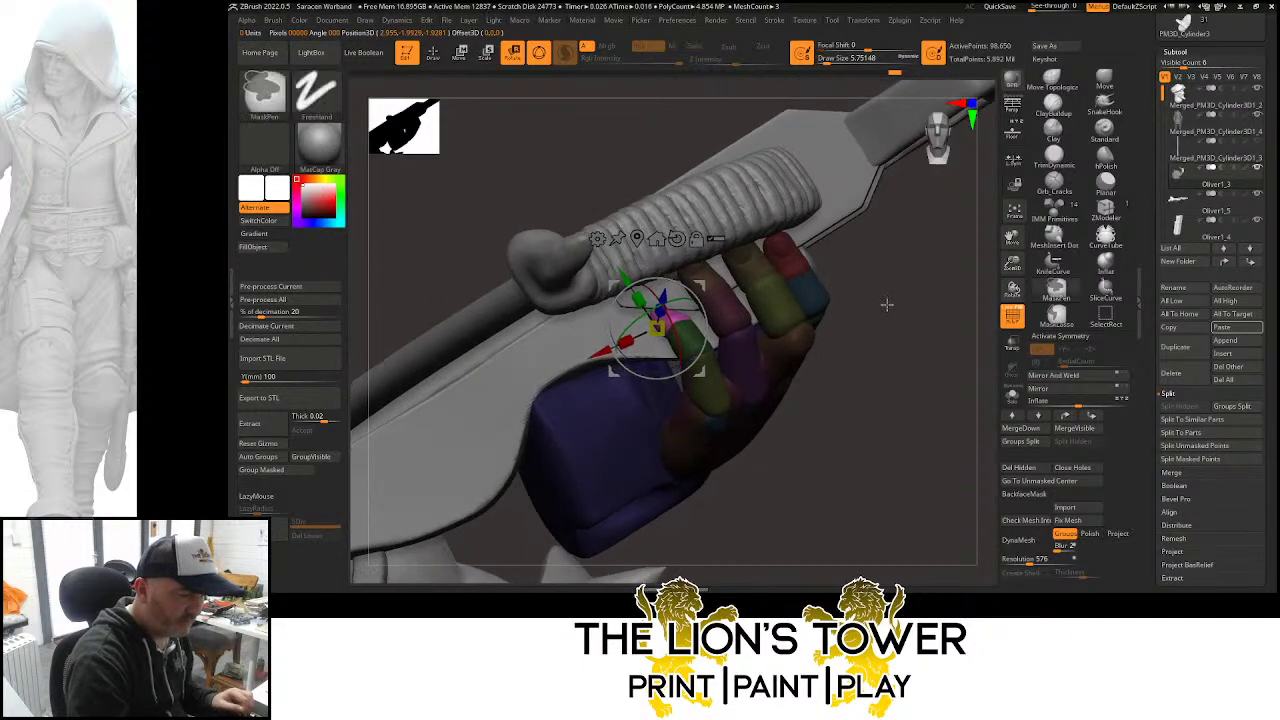
left_click_drag(887, 304, 916, 319, "ctrl")
right_click_drag(915, 318, 886, 309)
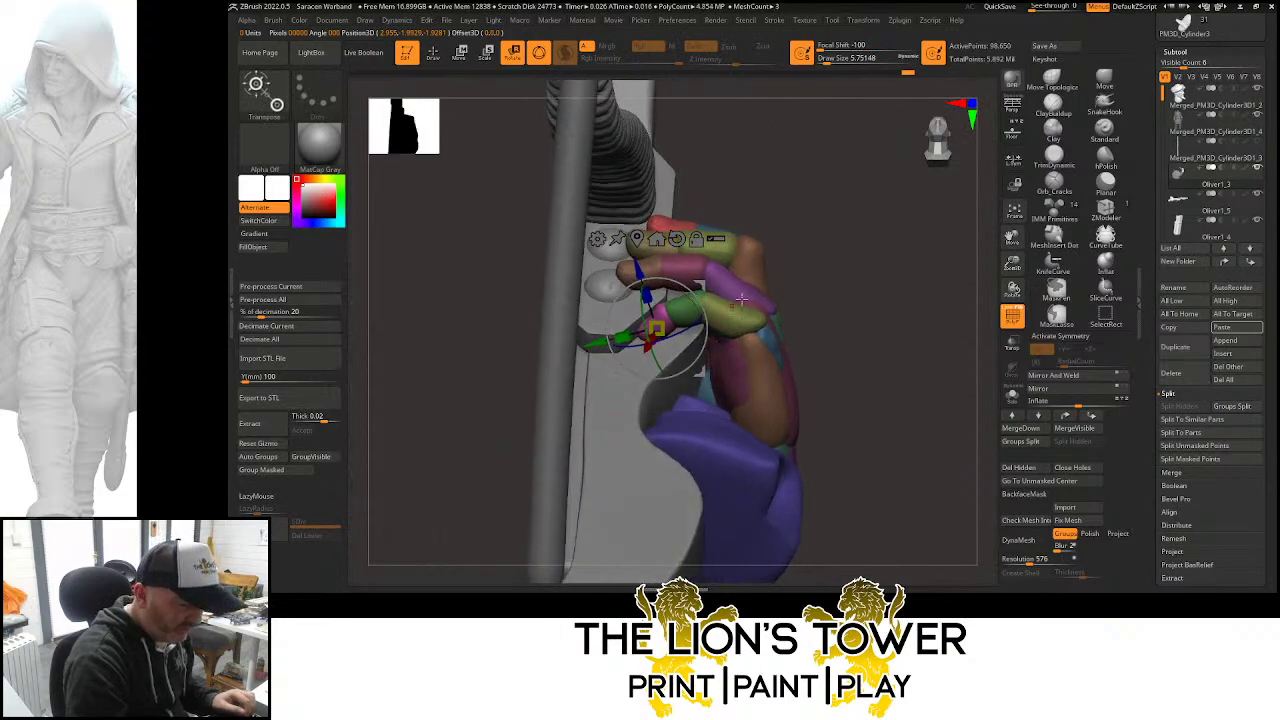
Isolate the front hand, thicken its bent fingers with the Inflate brush at draw size about 10.5 and restore the whole model
right_click_drag(742, 299, 824, 216)
left_click(1012, 395)
mouse_move(938, 385)
right_mouse_down()
mouse_move(921, 353)
mouse_move(968, 256)
right_mouse_up()
left_click(1104, 262)
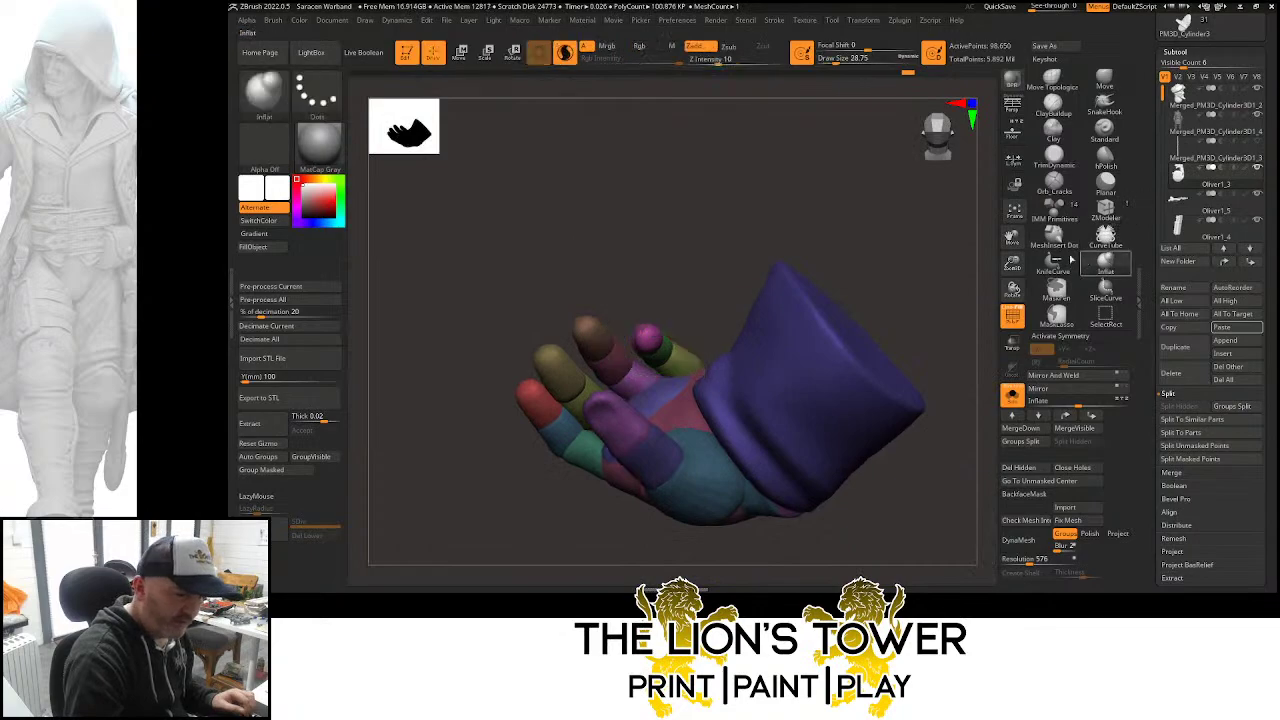
left_click(829, 60)
right_click_drag(723, 234, 715, 237)
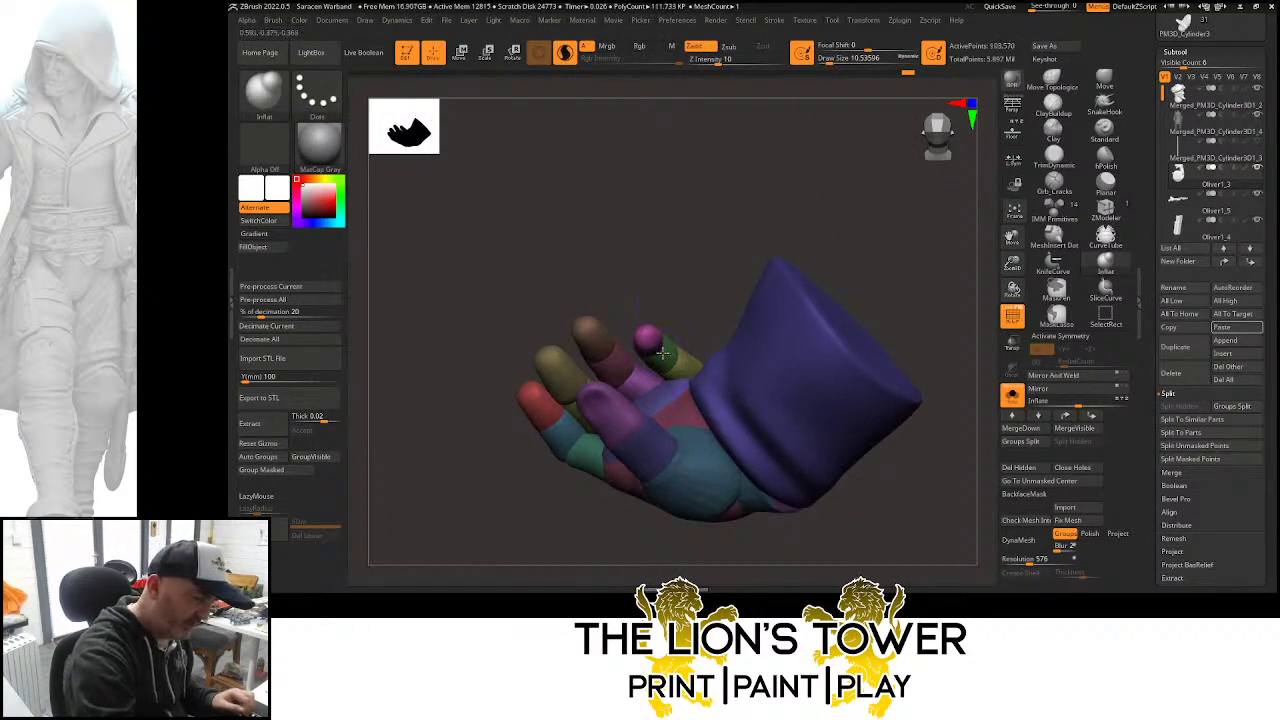
left_click_drag(620, 370, 609, 355)
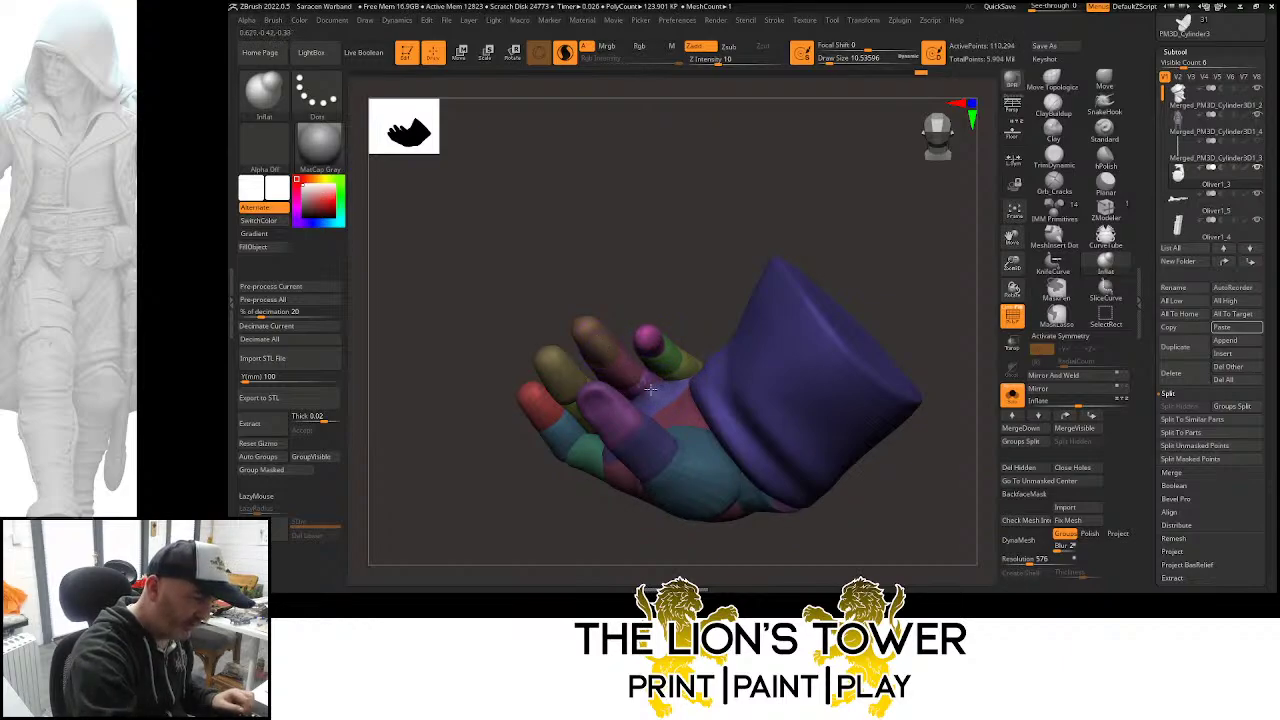
right_click_drag(650, 389, 634, 298)
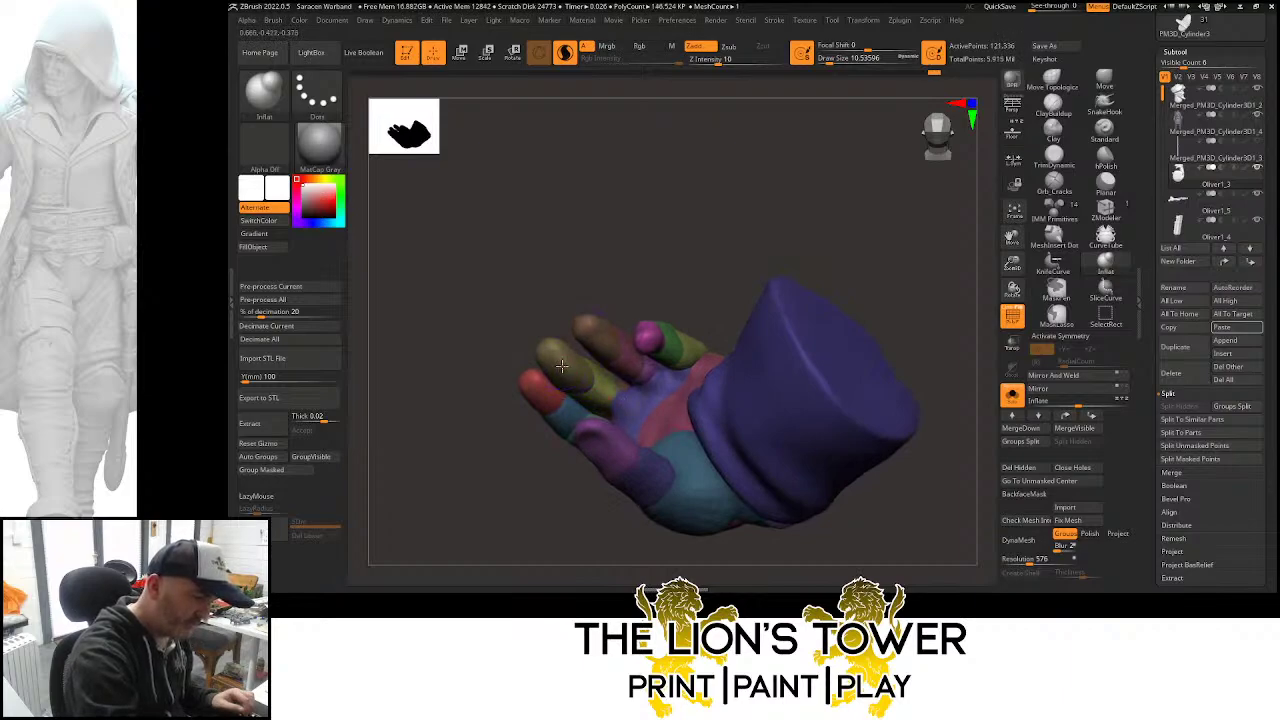
right_click_drag(562, 366, 616, 267)
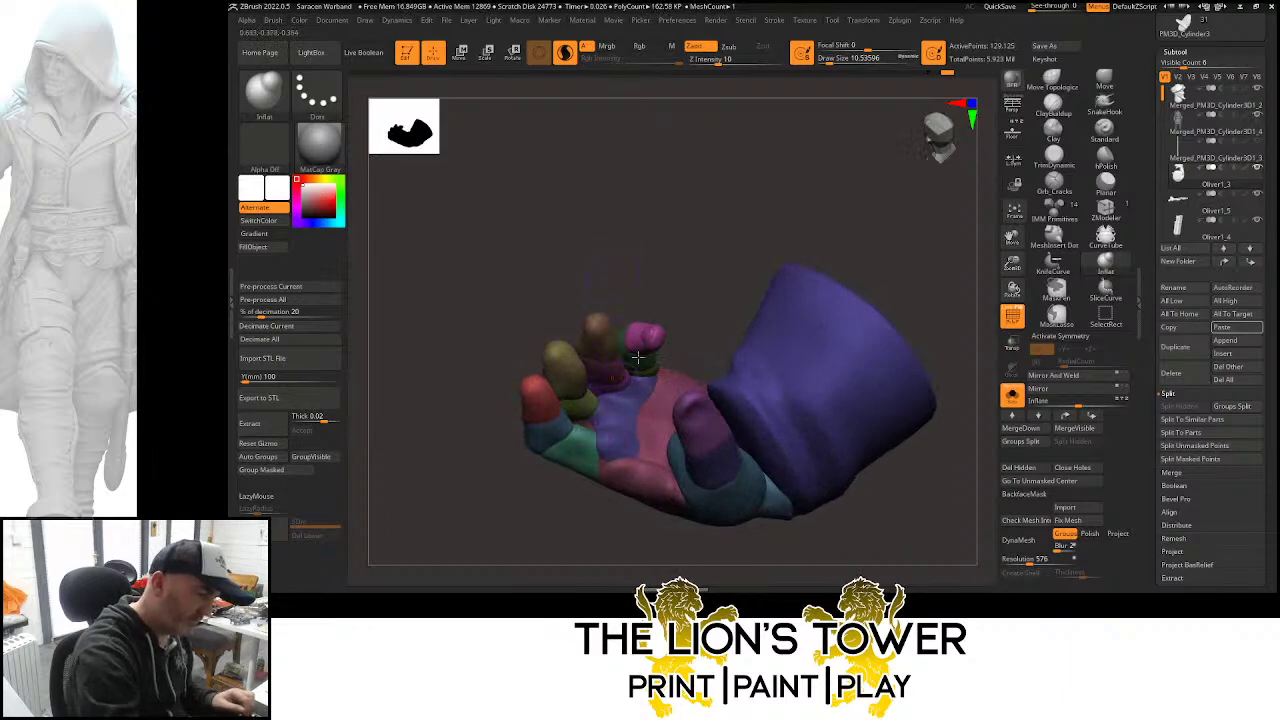
left_click(1014, 395)
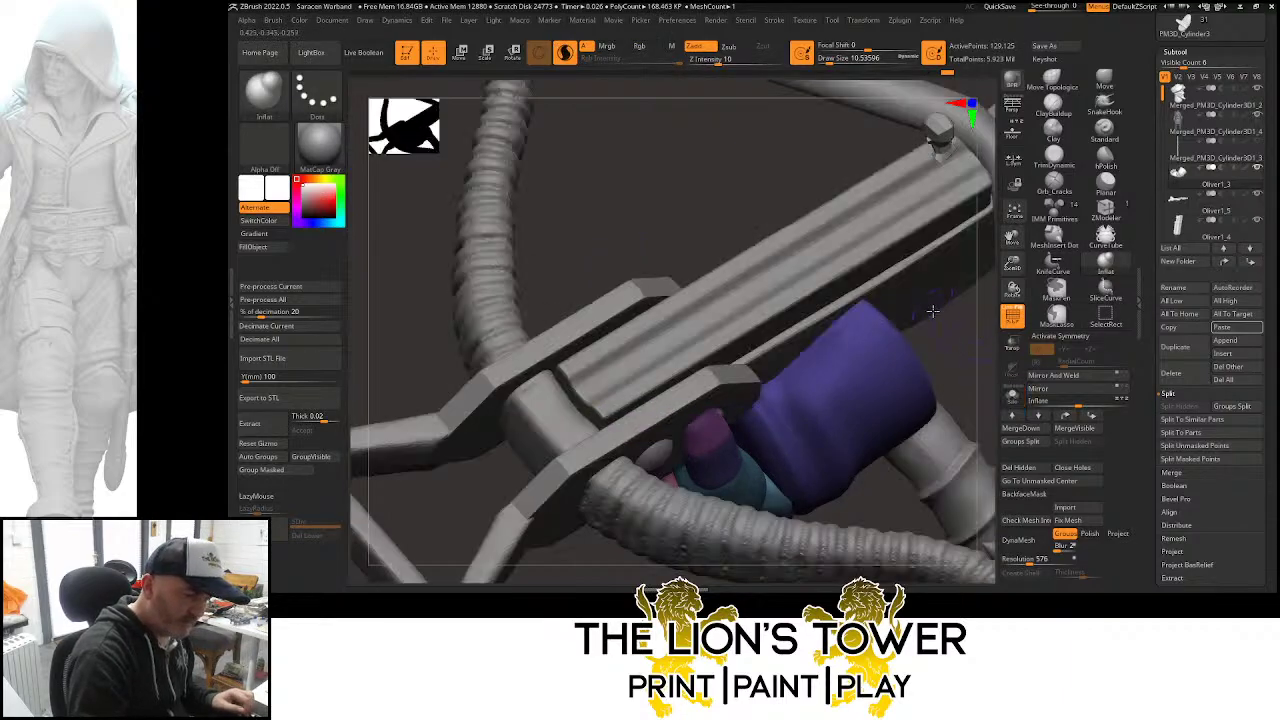
Reshape the front hand's knuckles with the Move brush, enlarging the draw size to about 37
right_click_drag(958, 368, 983, 259)
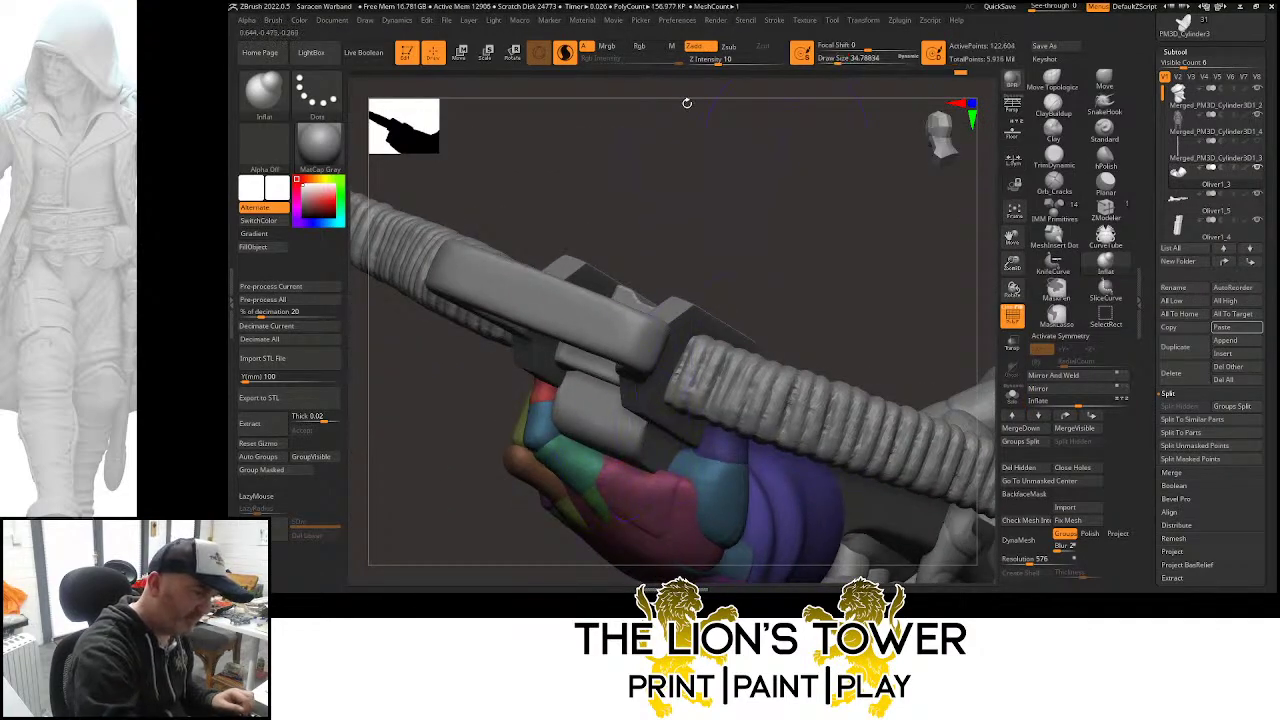
mouse_move(709, 206)
left_mouse_down()
mouse_move(849, 374)
mouse_move(772, 457)
mouse_move(783, 471)
mouse_move(820, 423)
mouse_move(809, 446)
mouse_move(806, 398)
mouse_move(768, 374)
left_mouse_up()
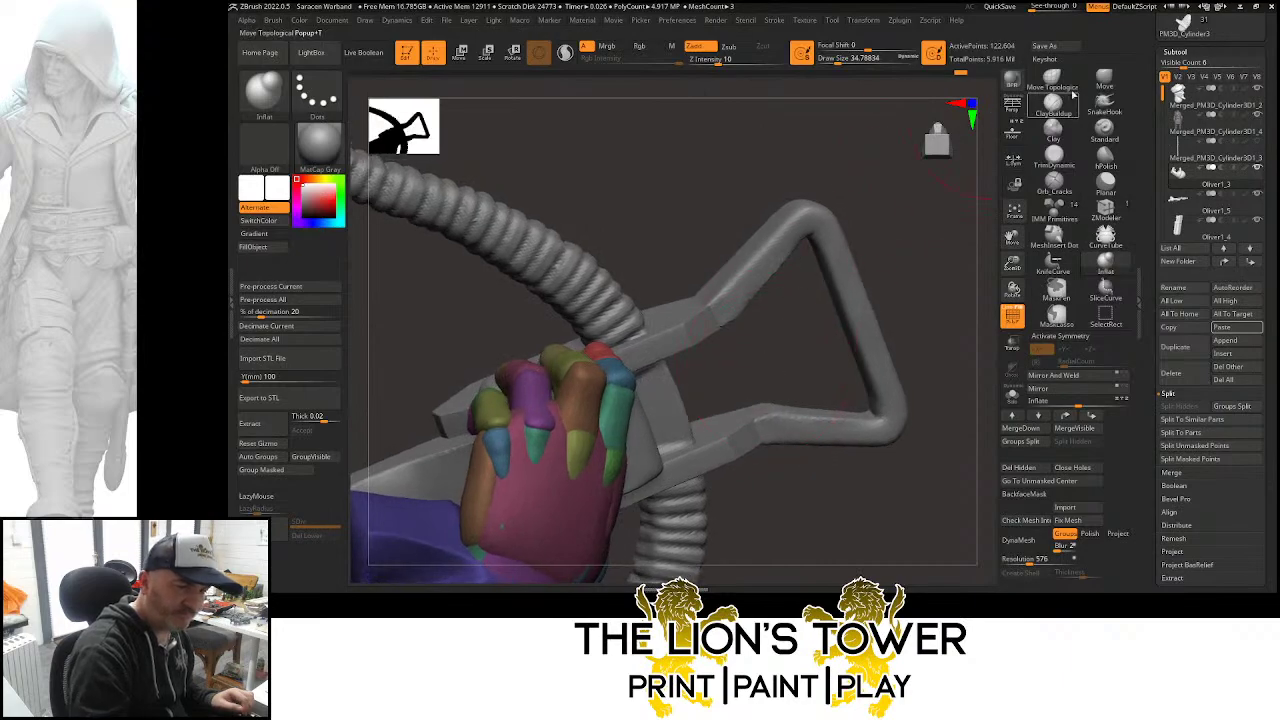
left_click(1104, 80)
left_click(841, 61)
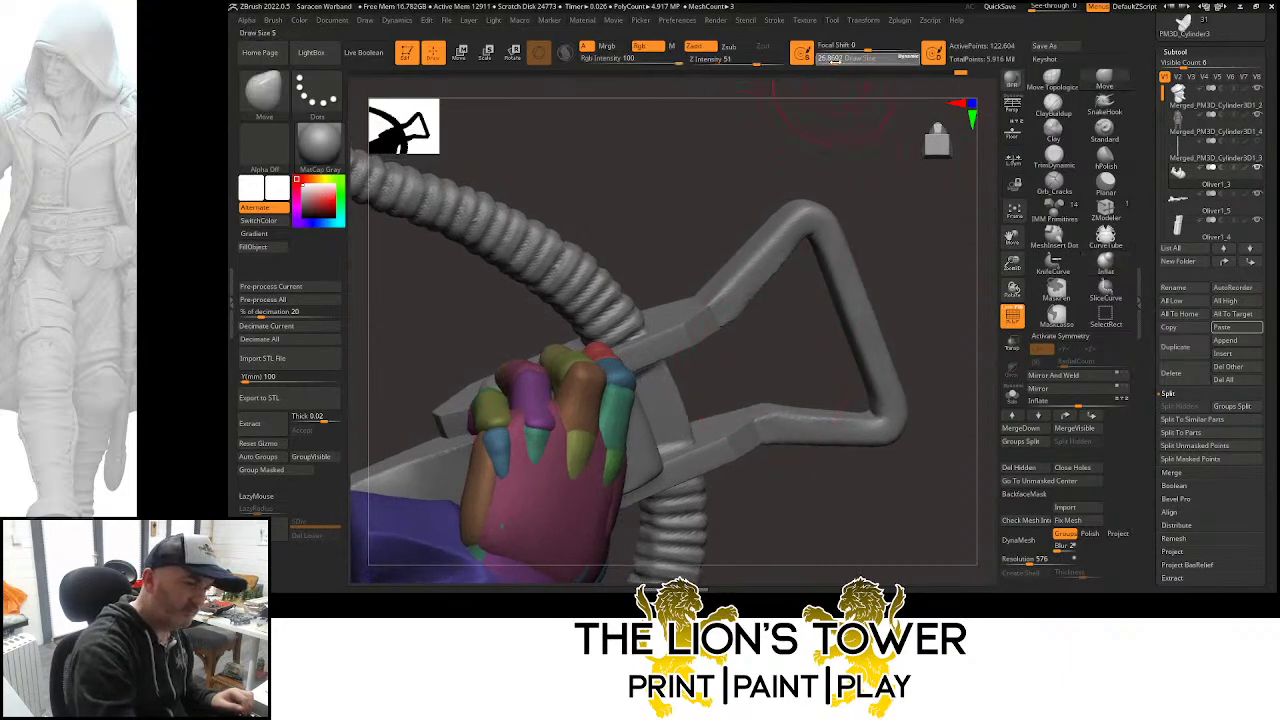
mouse_move(498, 441)
left_mouse_down()
mouse_move(500, 464)
mouse_move(539, 460)
left_mouse_up()
mouse_move(690, 225)
left_mouse_down()
mouse_move(745, 218)
mouse_move(757, 196)
mouse_move(720, 212)
left_mouse_up()
left_click(838, 61)
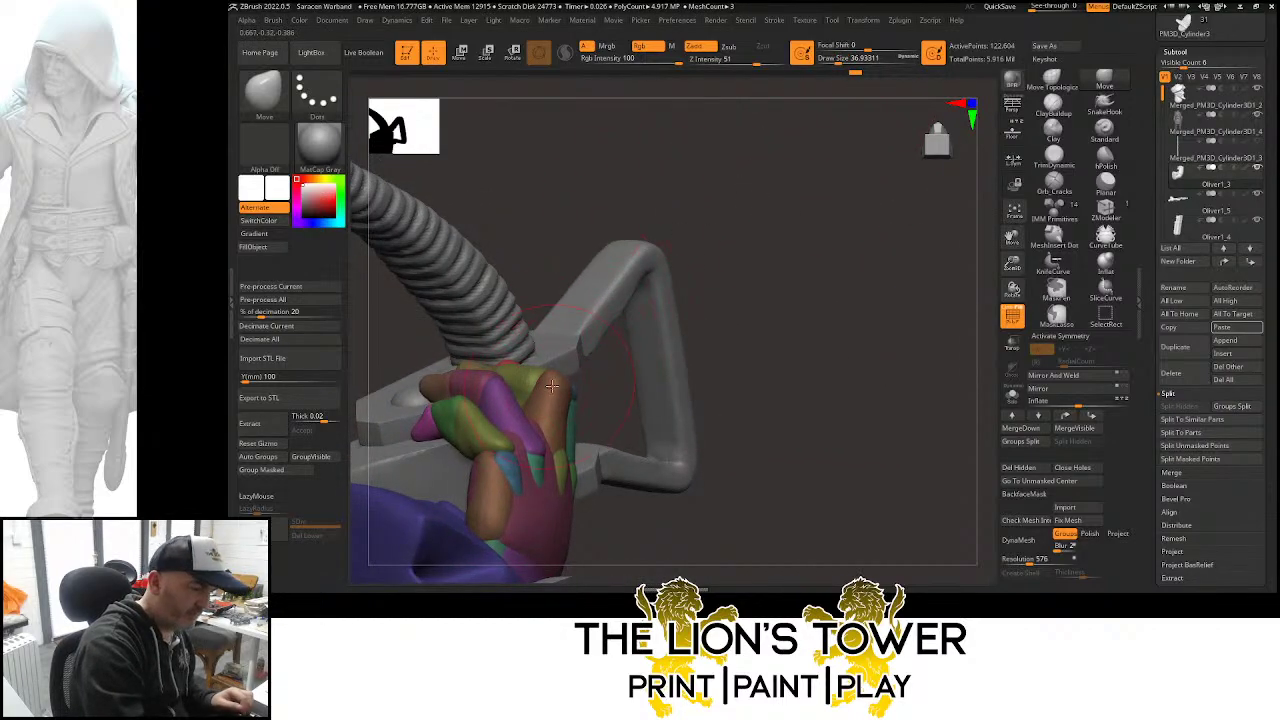
Reshape the front hand's knuckles and finger bends with the Move Topological brush at draw size about 48.6
left_click(1052, 82)
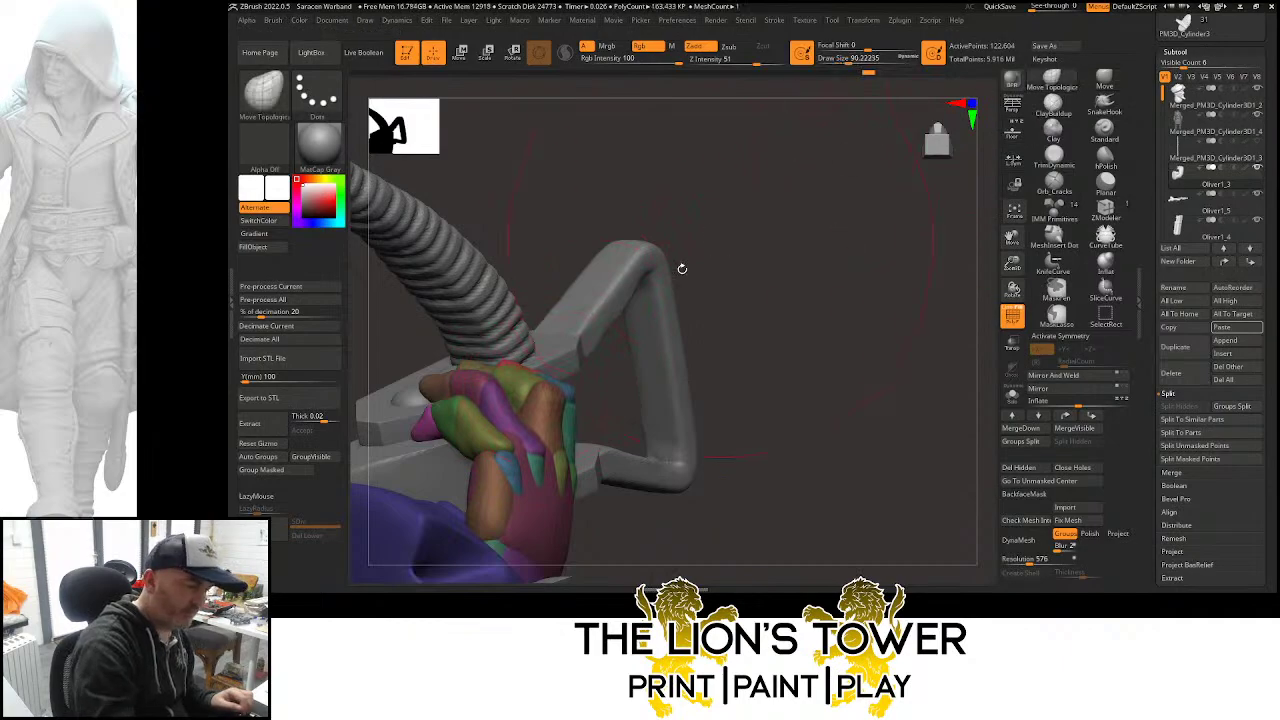
left_click_drag(684, 268, 748, 272)
left_click(840, 62)
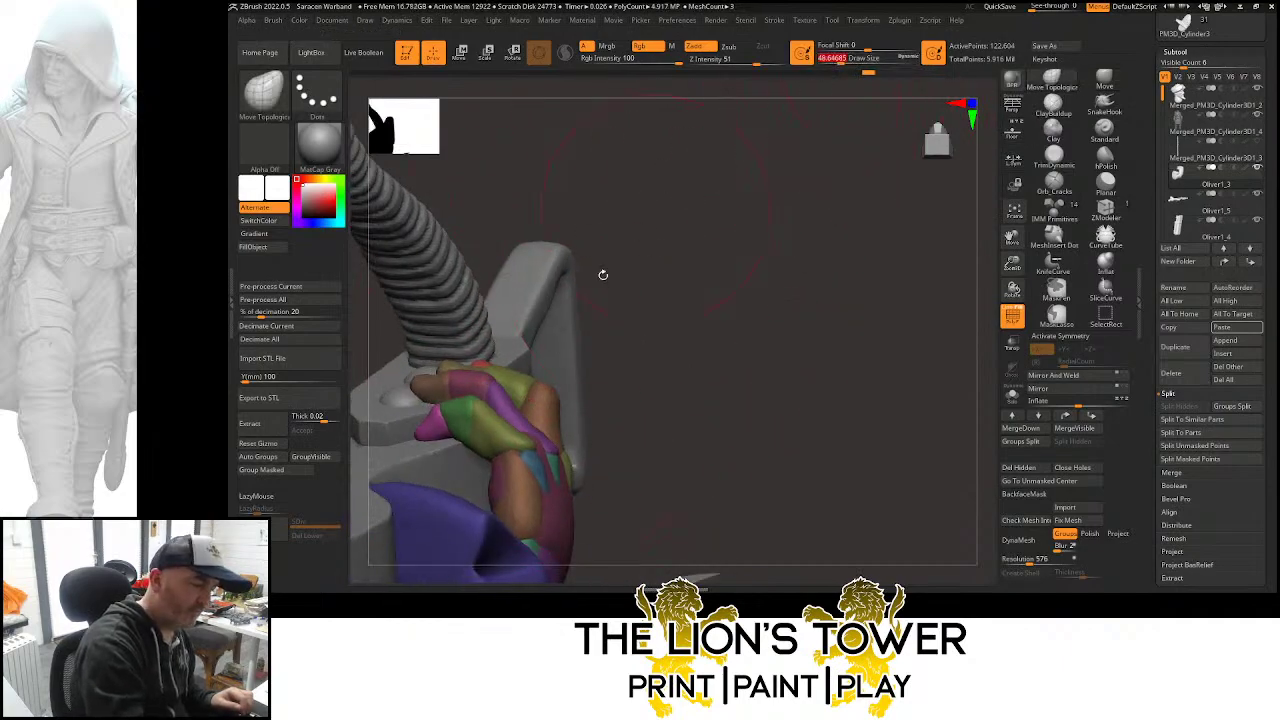
mouse_move(519, 421)
left_mouse_down()
mouse_move(521, 410)
mouse_move(549, 450)
left_mouse_up()
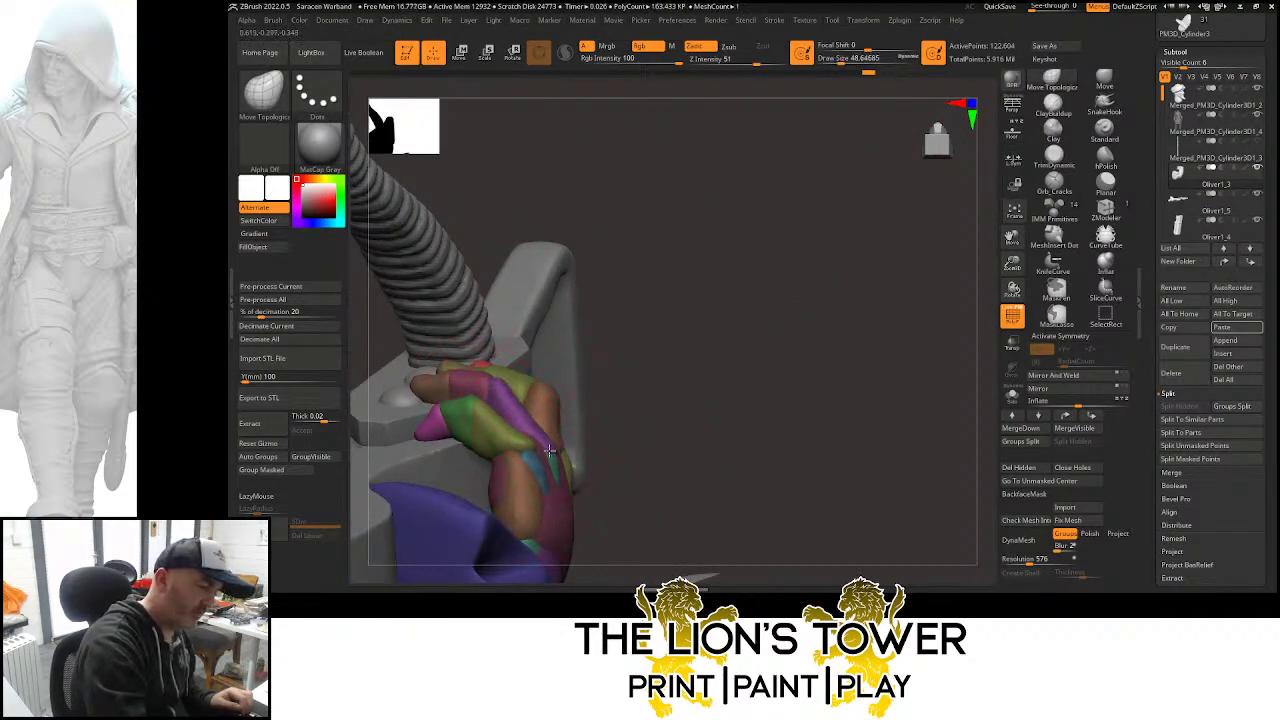
left_click_drag(547, 402, 536, 388)
left_click_drag(570, 335, 547, 404)
left_click_drag(596, 265, 559, 344)
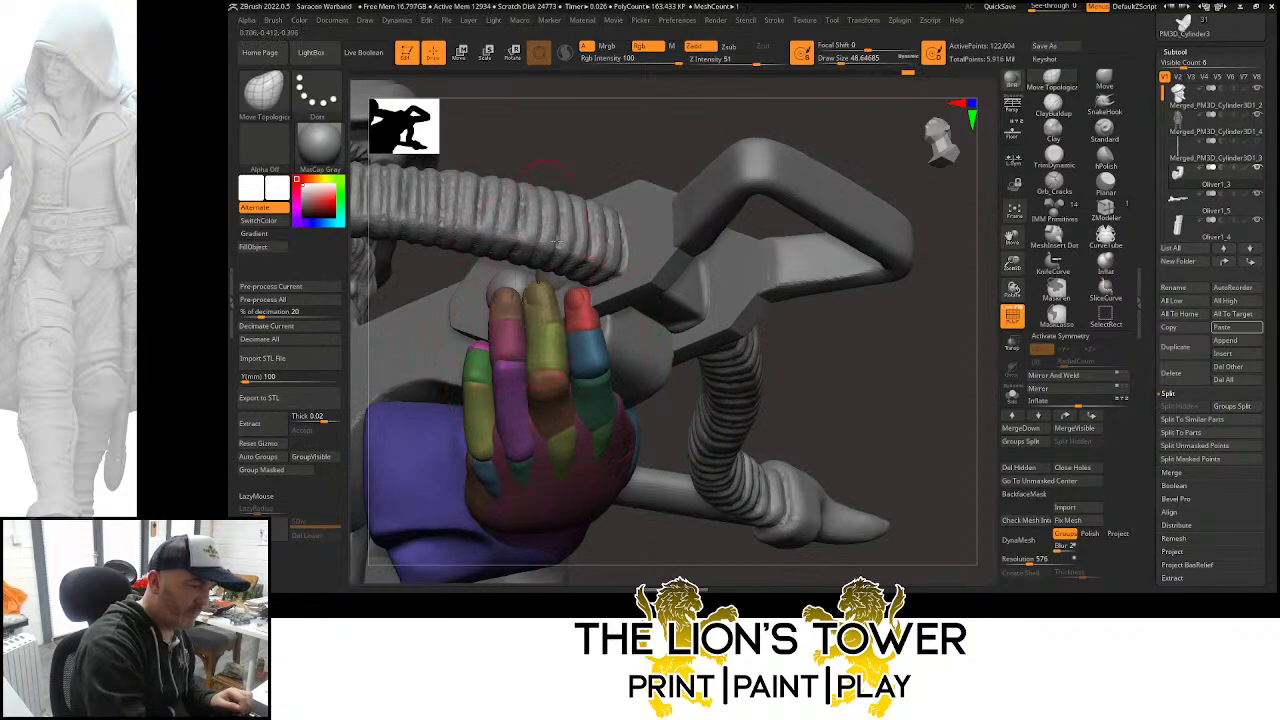
left_click_drag(555, 240, 676, 128)
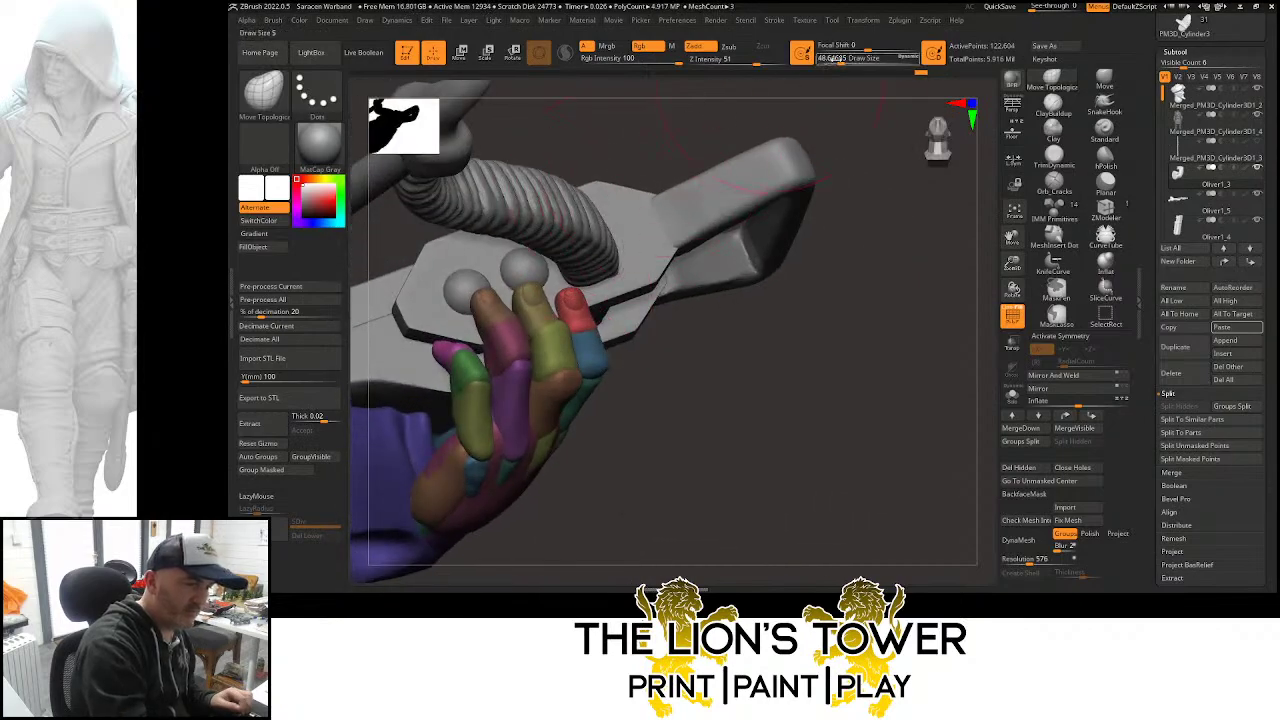
Reduce the draw size to about 23.3 and nudge the front hand's individual fingers against the stock with the Move Topological brush
left_click_drag(838, 58, 833, 58)
left_click_drag(788, 100, 722, 192)
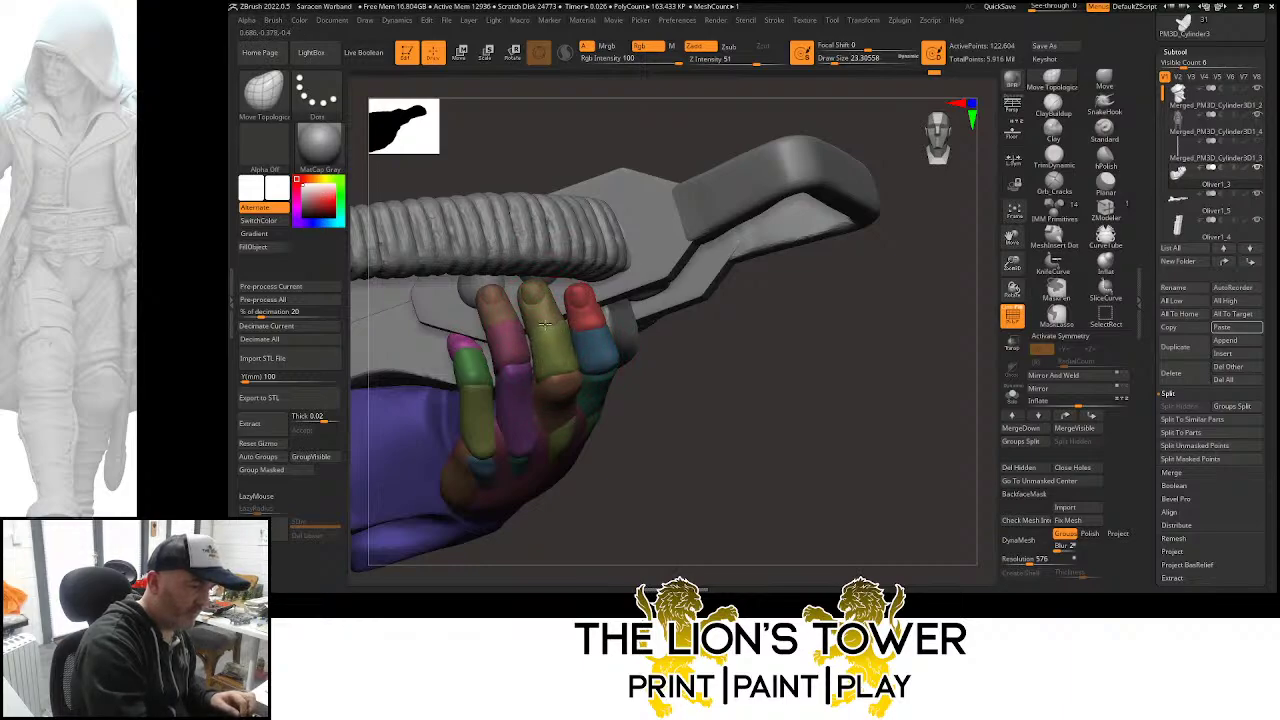
right_click_drag(570, 336, 689, 331)
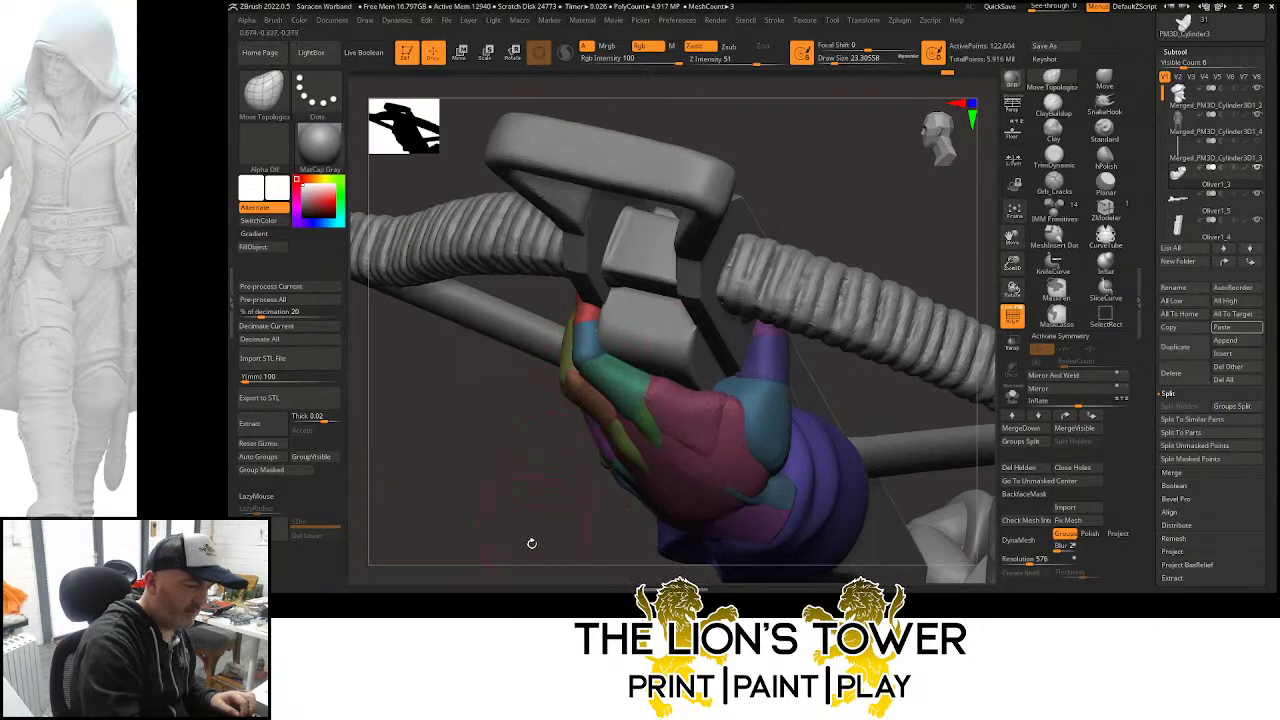
right_click_drag(531, 543, 621, 360)
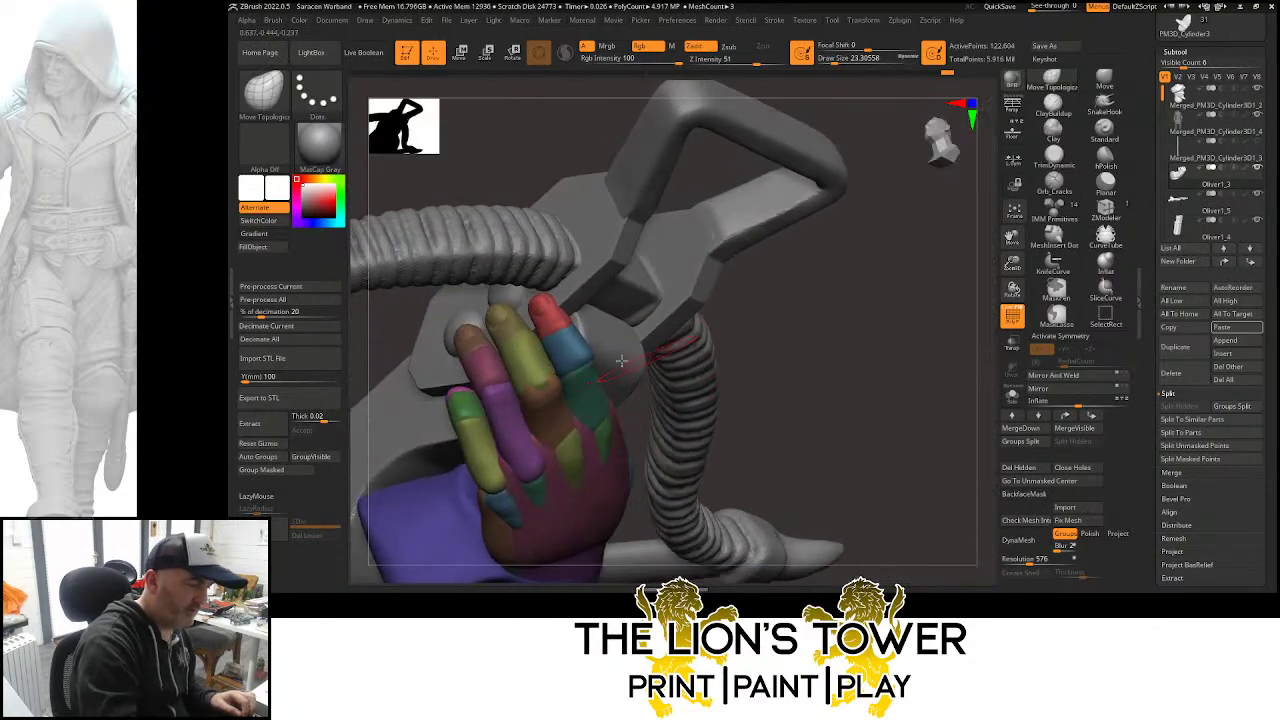
right_click_drag(777, 309, 551, 344)
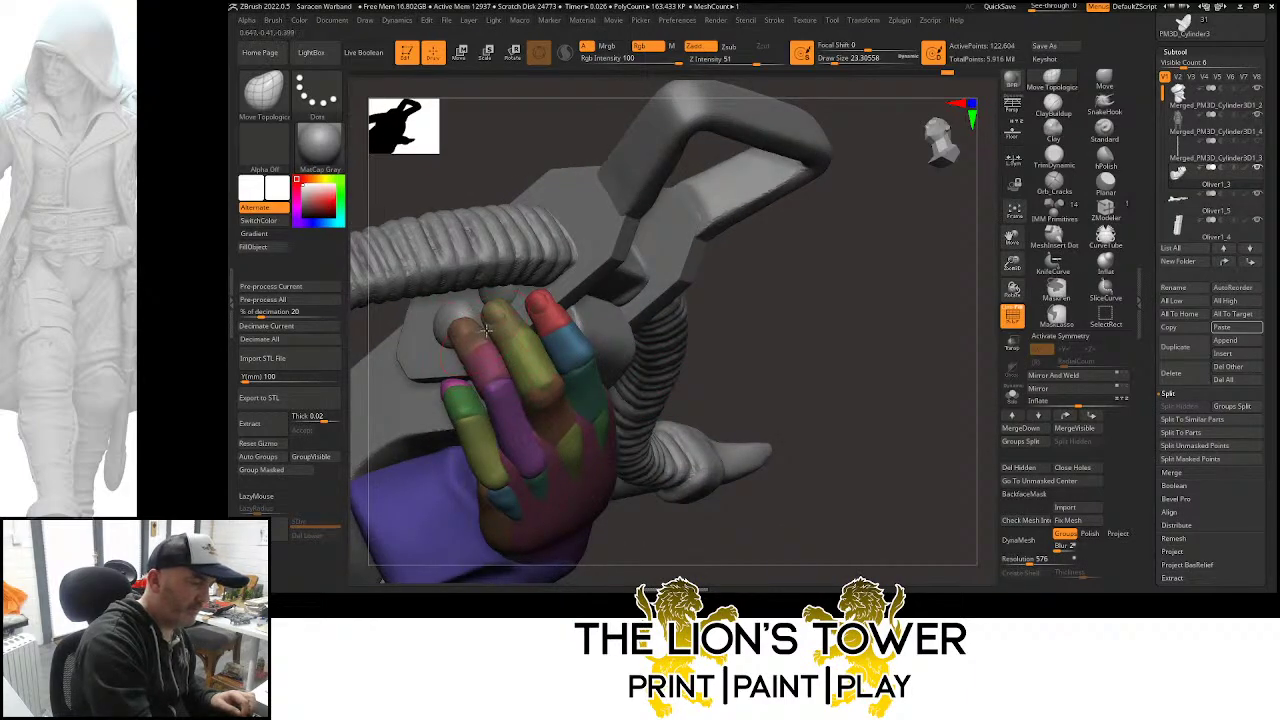
right_click_drag(740, 283, 466, 380)
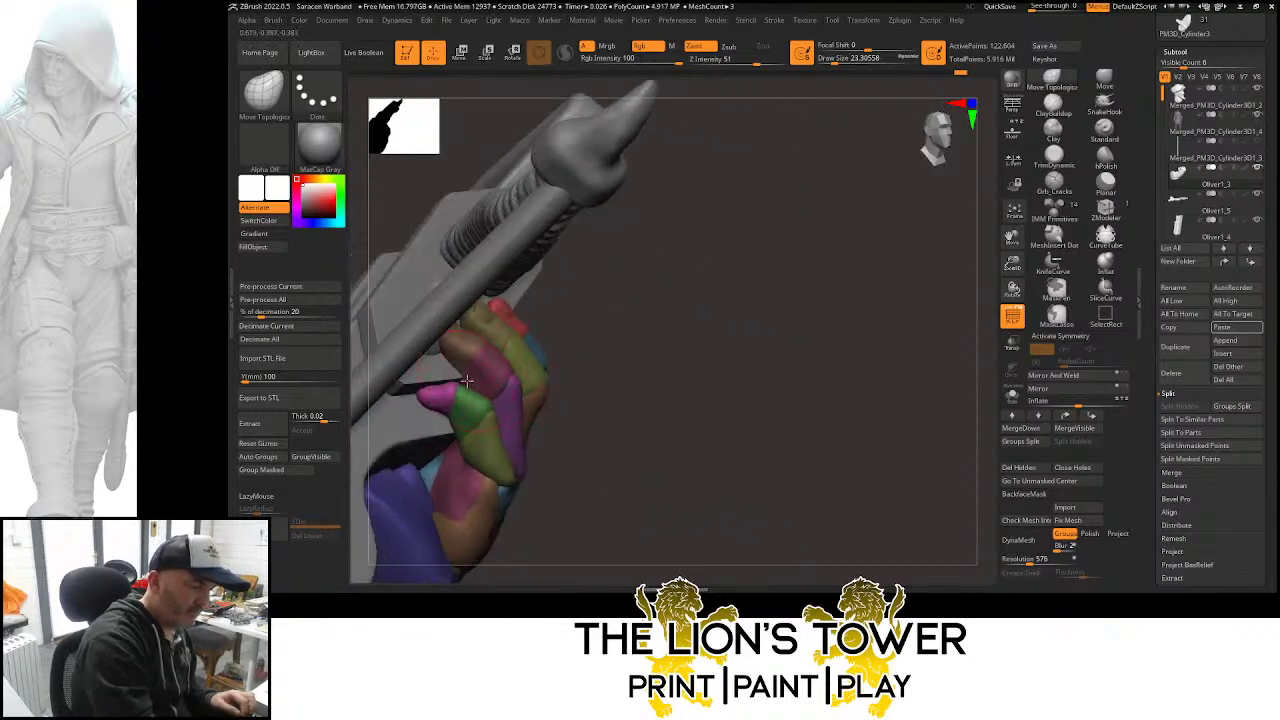
Refine the front hand's little finger and outer palm edge with the Move Topological brush, working from several angles
right_click_drag(701, 358, 1069, 181)
mouse_move(1012, 237)
right_mouse_down("shift")
mouse_move(902, 233)
mouse_move(891, 291)
mouse_move(874, 297)
mouse_move(872, 207)
mouse_move(757, 205)
right_mouse_up("shift")
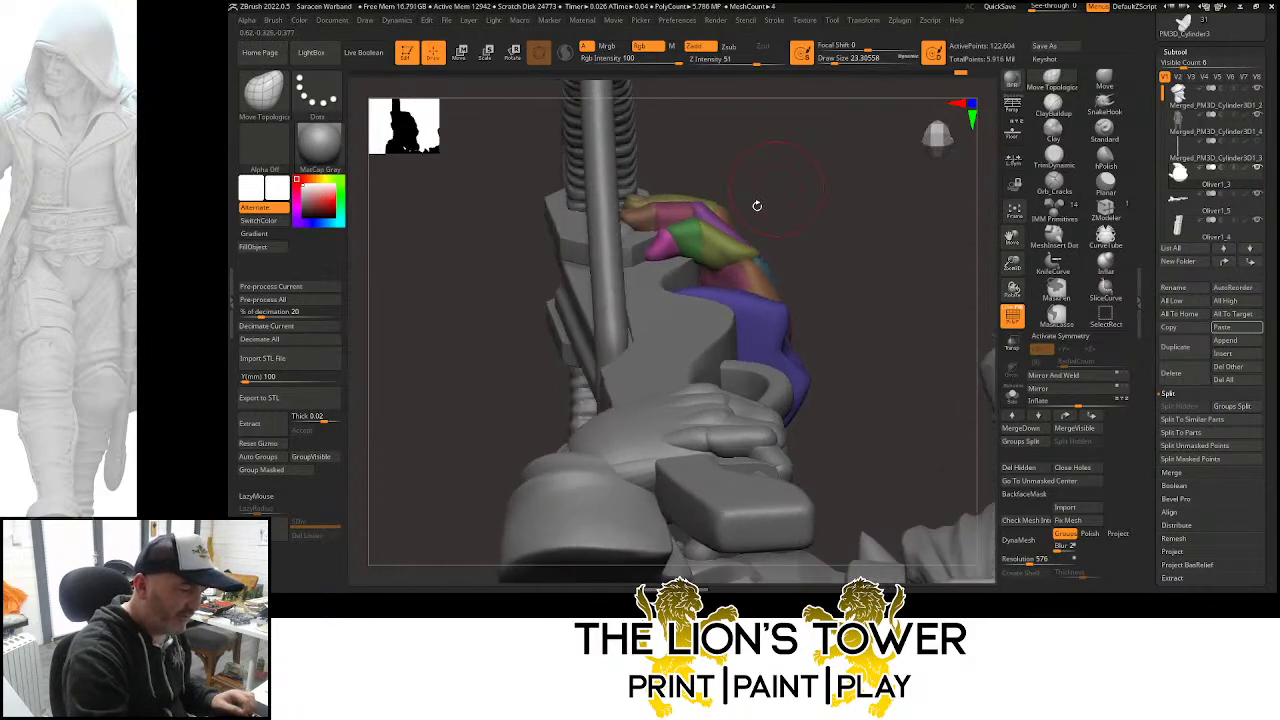
right_click_drag(720, 245, 710, 302)
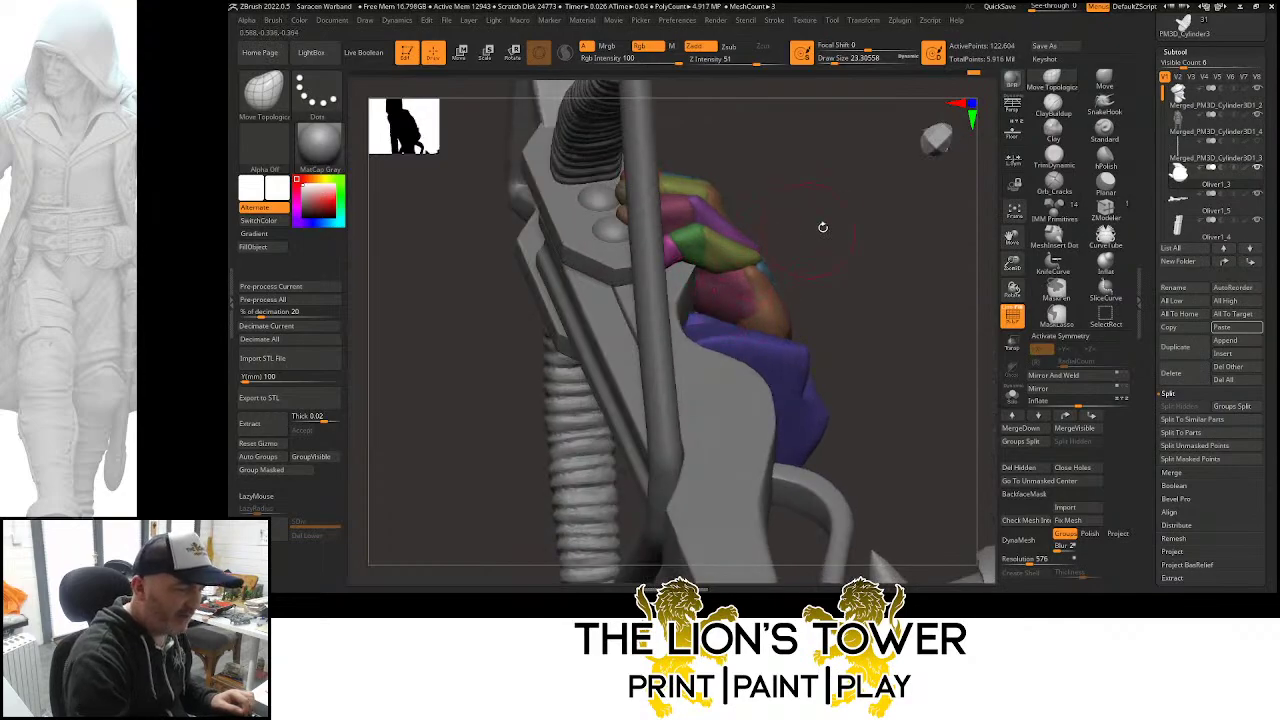
right_click_drag(822, 227, 810, 271)
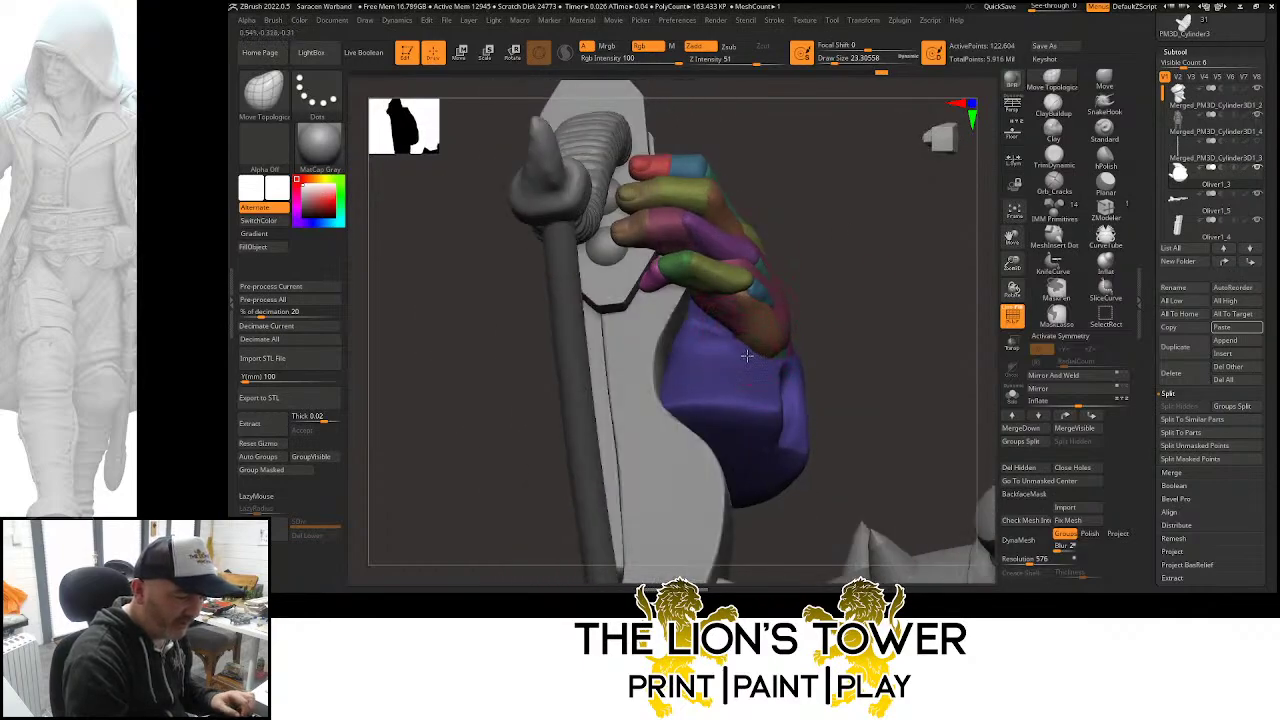
right_click_drag(755, 343, 786, 340)
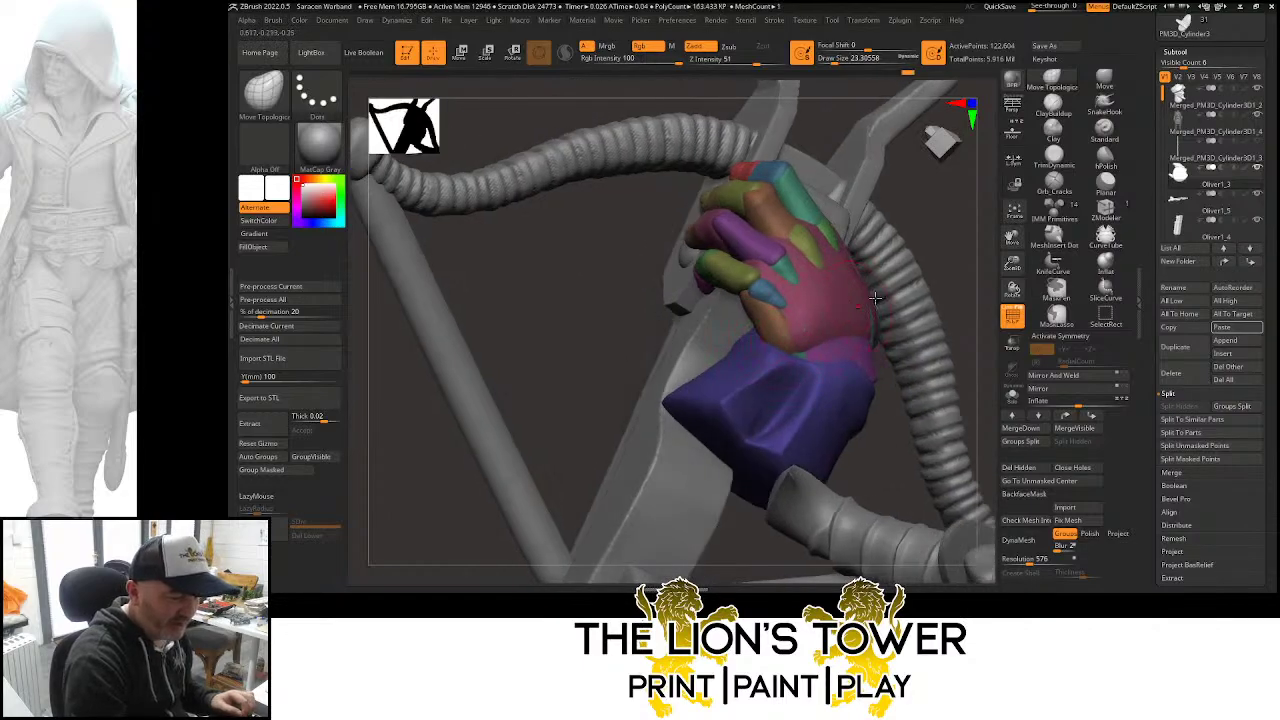
right_click_drag(875, 297, 872, 362)
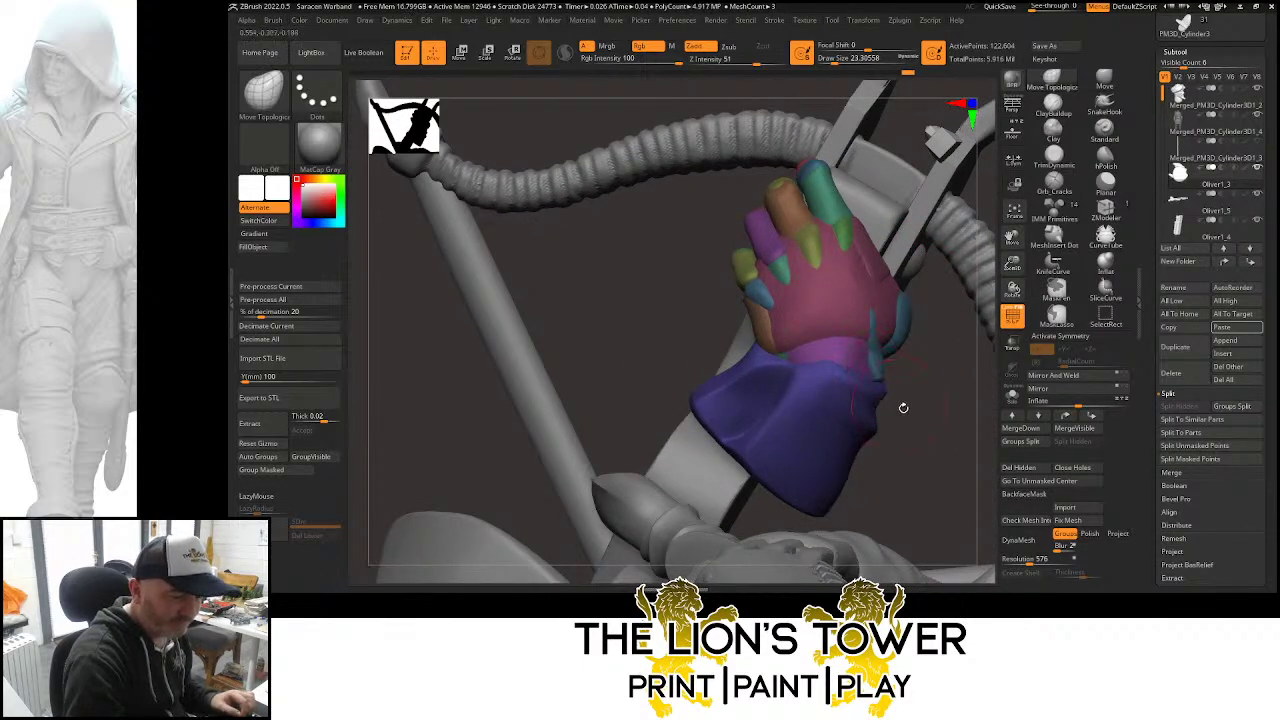
mouse_move(900, 404)
right_mouse_down()
mouse_move(886, 379)
mouse_move(886, 395)
right_mouse_up()
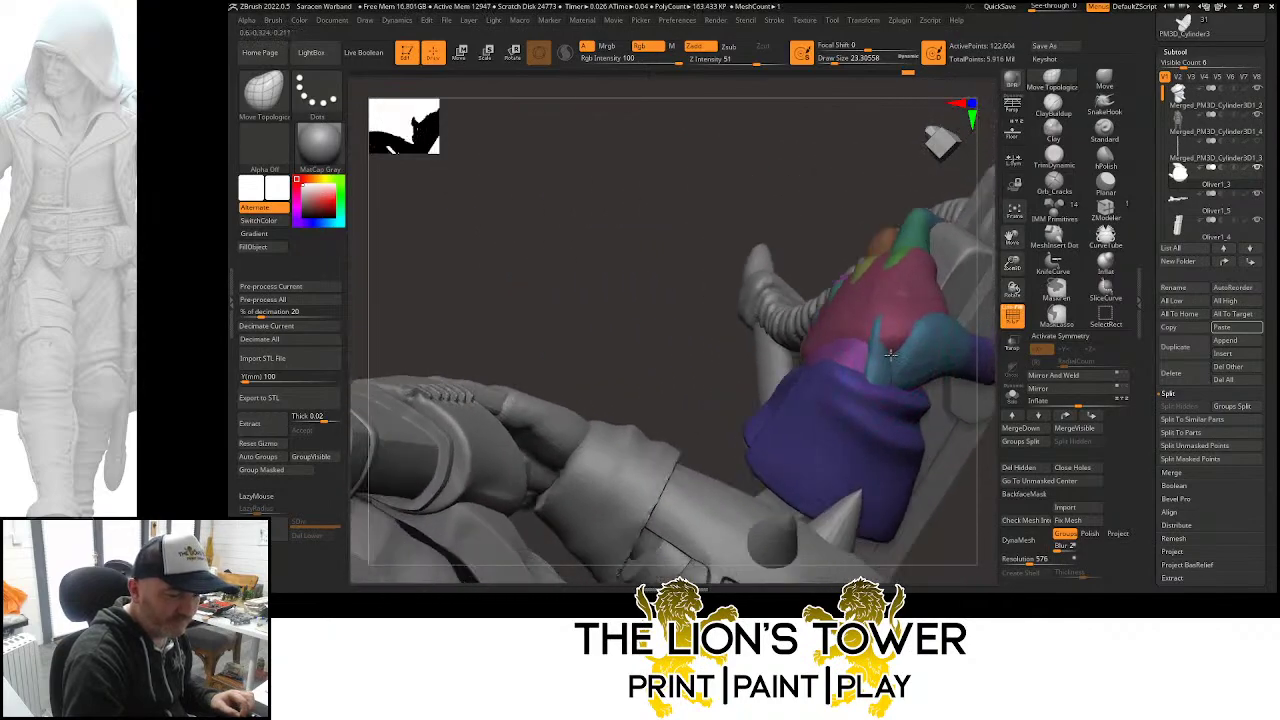
Reshape the front hand's cuff and the wrist area below the thumb with the Move Topological brush
right_click_drag(928, 395, 897, 328)
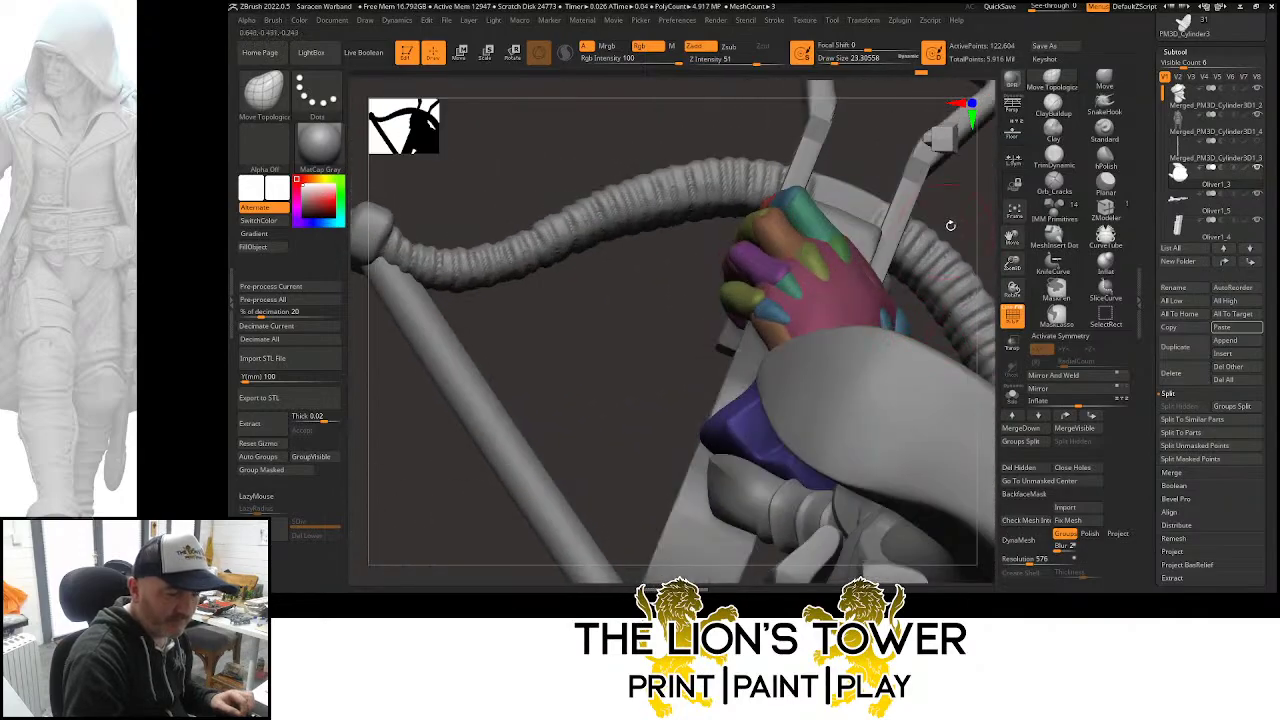
right_click_drag(950, 225, 889, 320)
right_click_drag(944, 272, 892, 279)
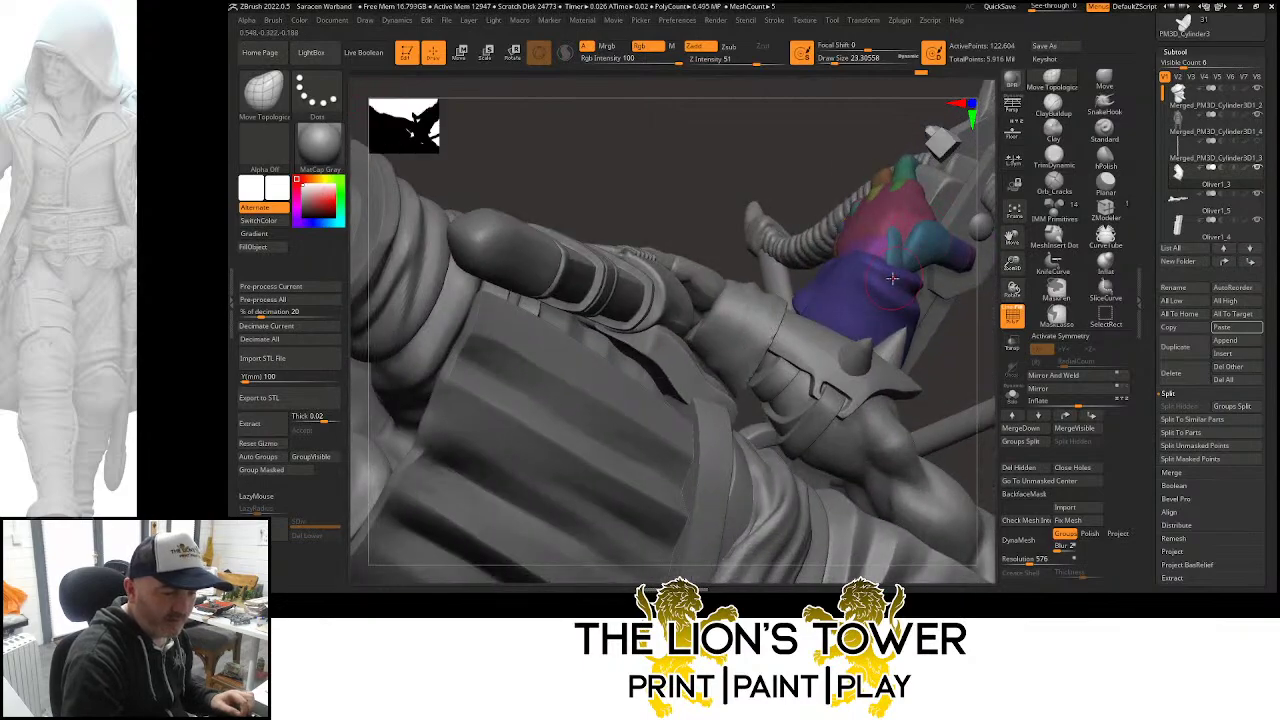
right_click_drag(972, 358, 938, 298)
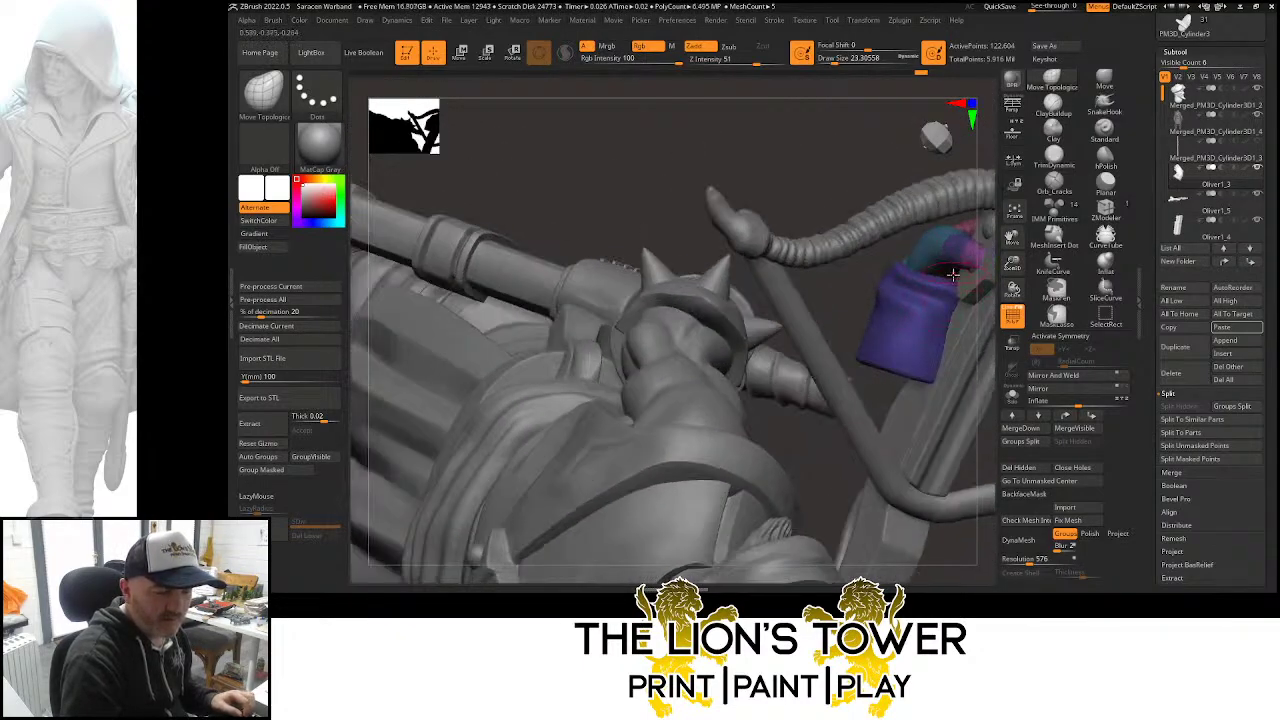
right_click_drag(948, 188, 948, 272)
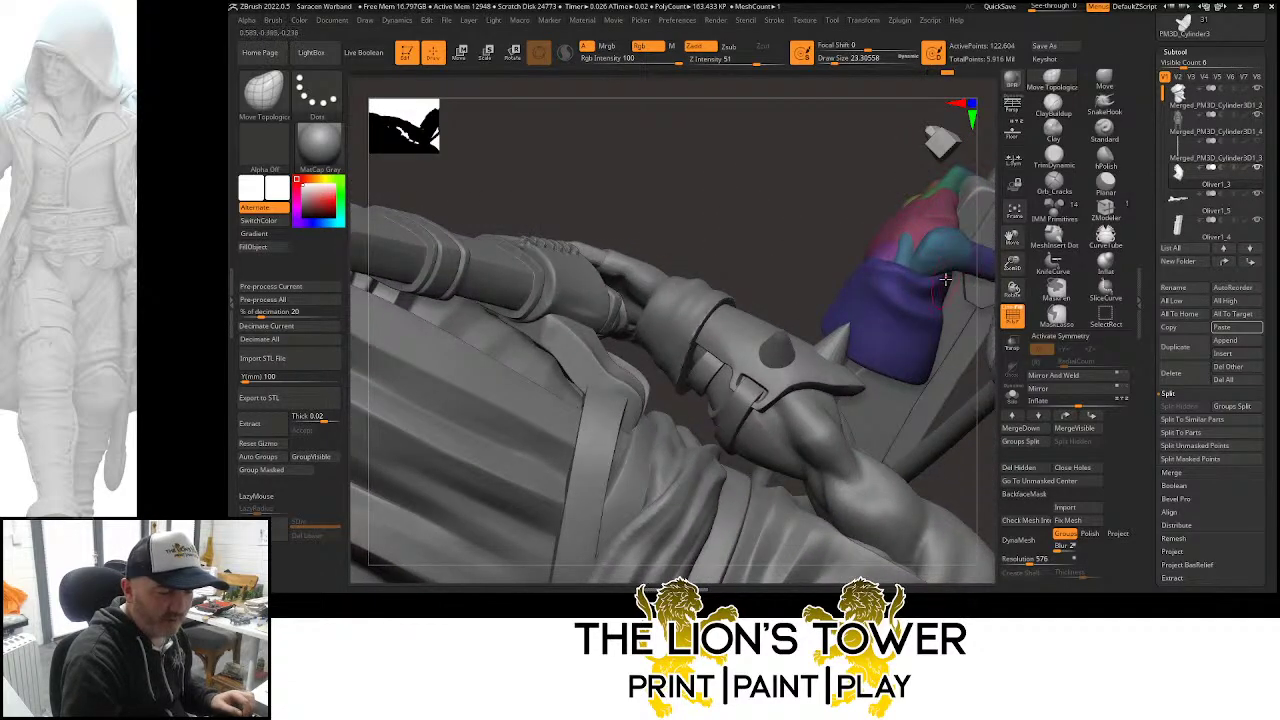
right_click_drag(991, 453, 954, 406)
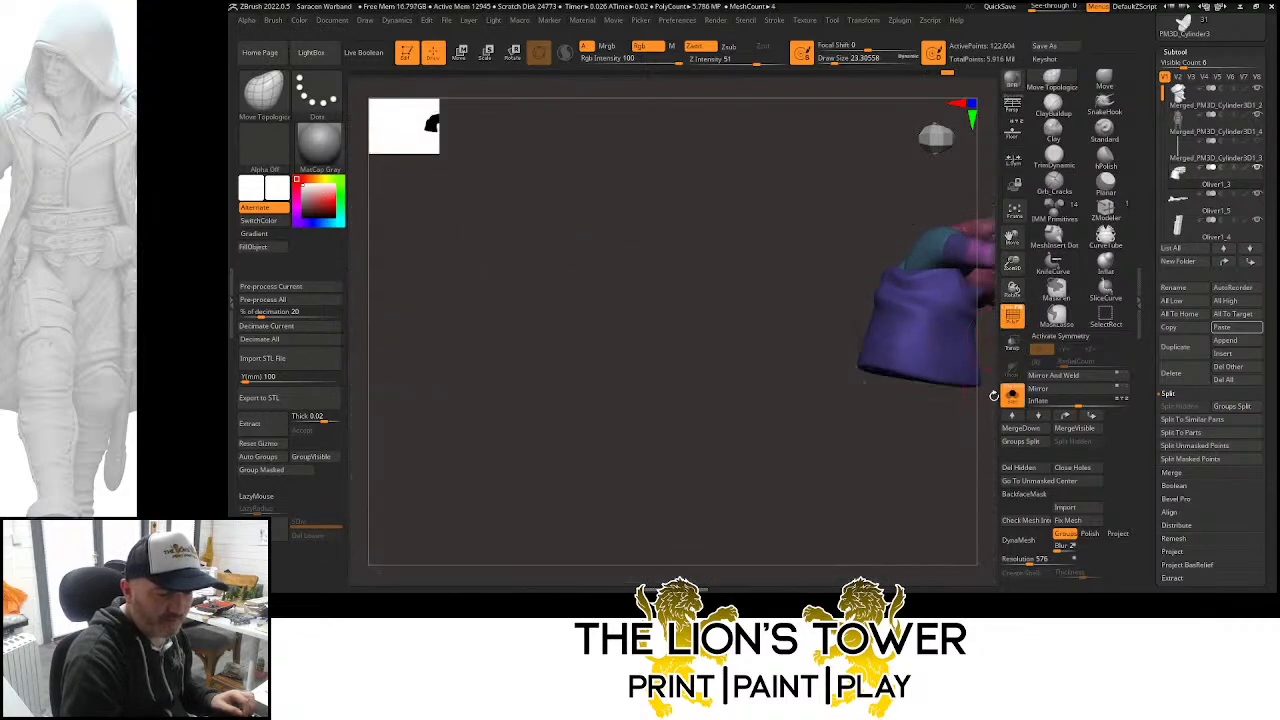
Mask all but the front hand's cuff, rotate the cuff about its own centre and invert the mask
left_click(995, 395)
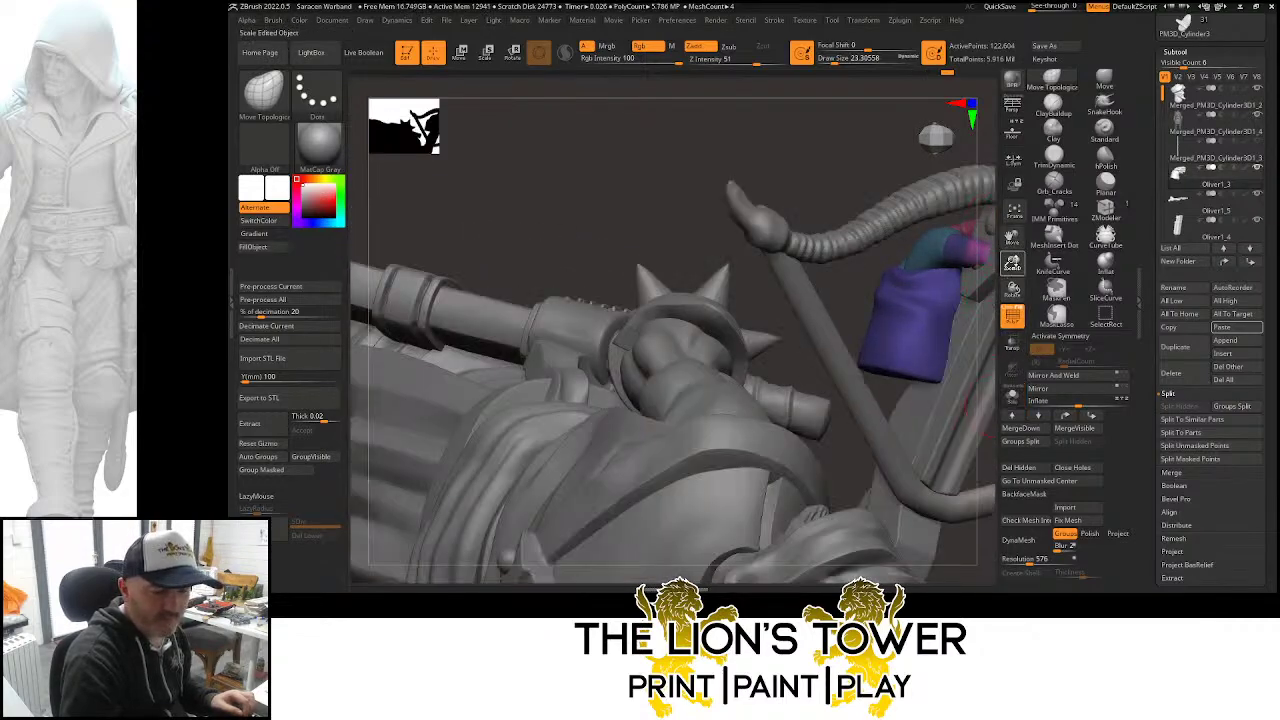
left_click_drag(1014, 262, 994, 341)
right_click_drag(994, 341, 920, 300)
key("r")
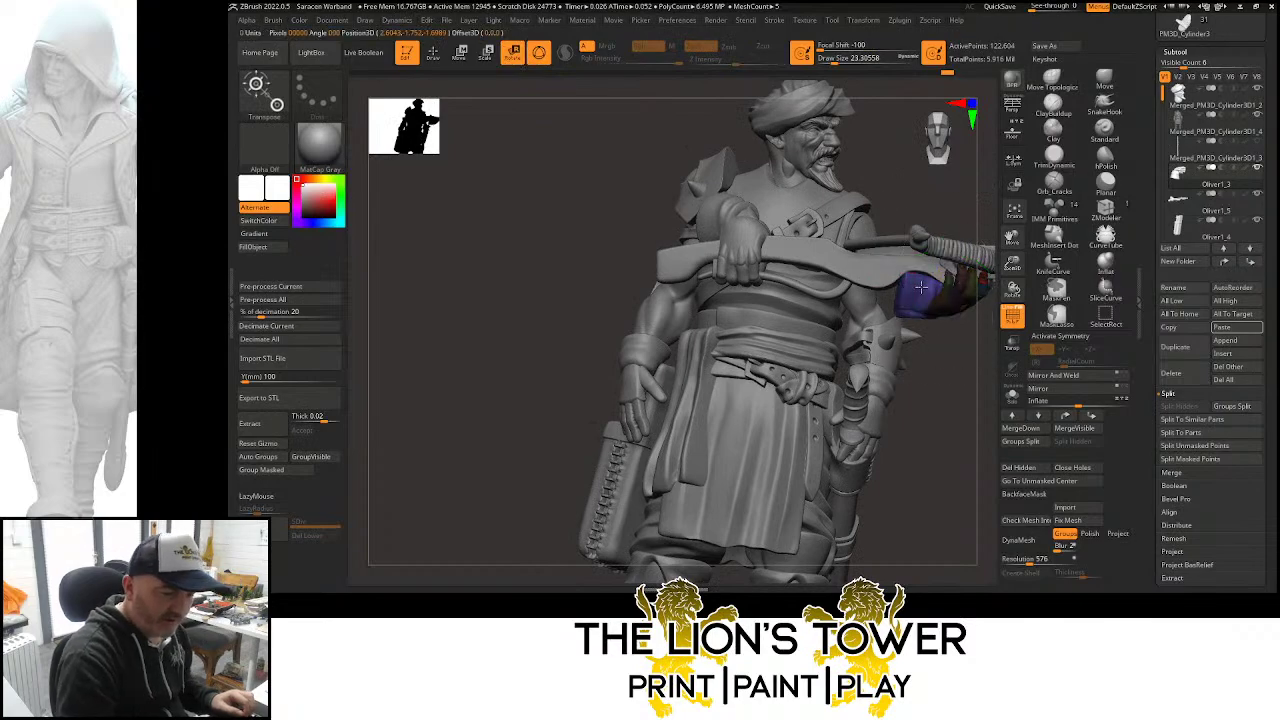
left_click(920, 287)
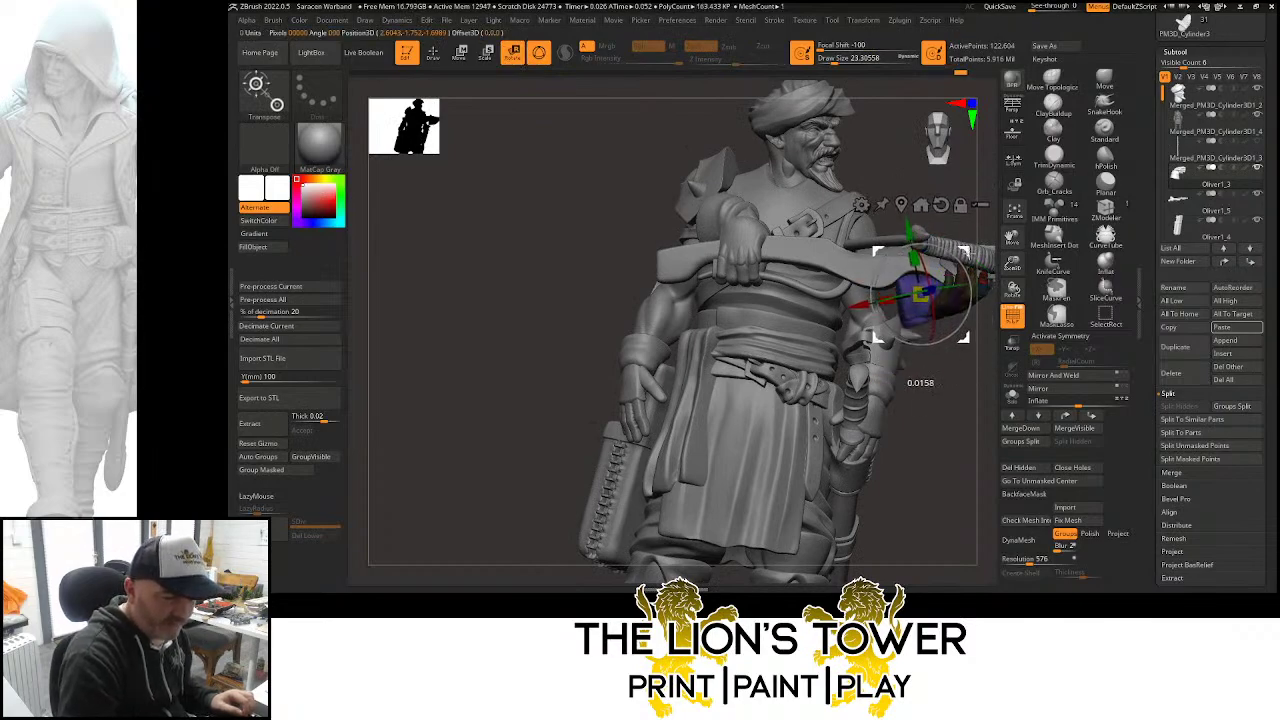
right_click_drag(972, 395, 866, 350)
left_click_drag(962, 252, 960, 256)
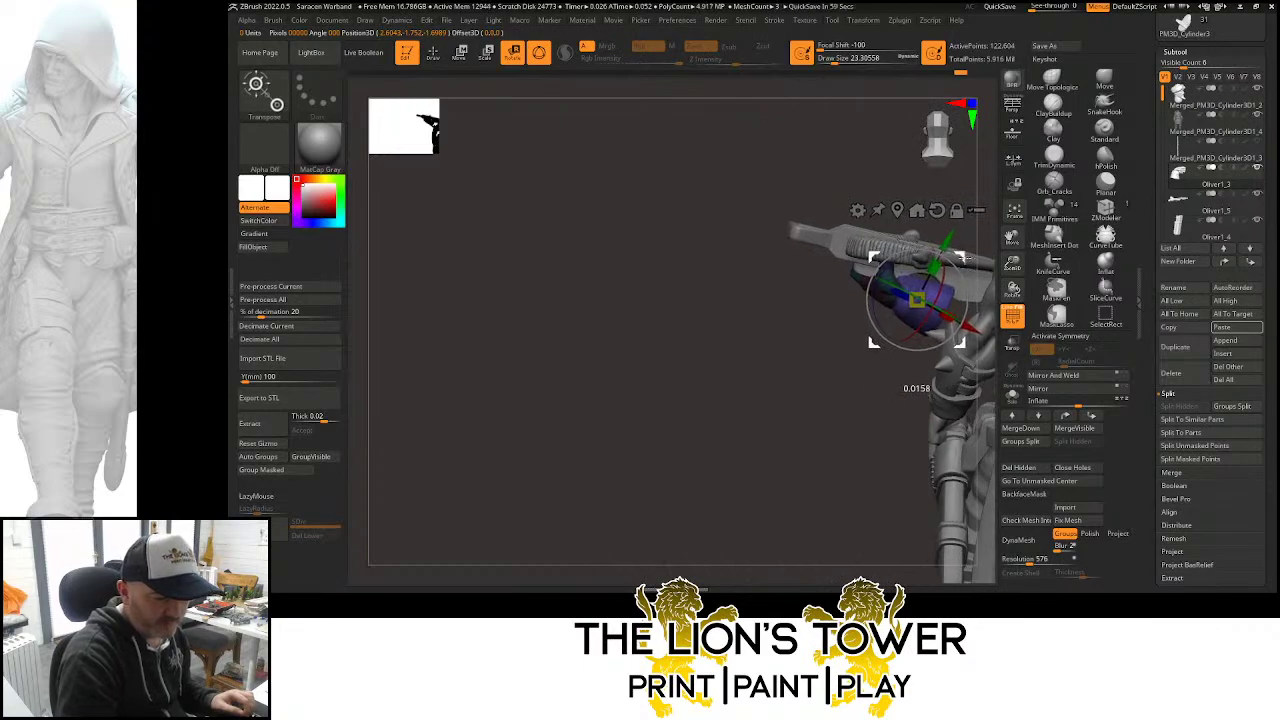
right_click_drag(924, 343, 1018, 248)
right_click_drag(1018, 248, 948, 297, "alt")
left_click_drag(947, 297, 932, 291)
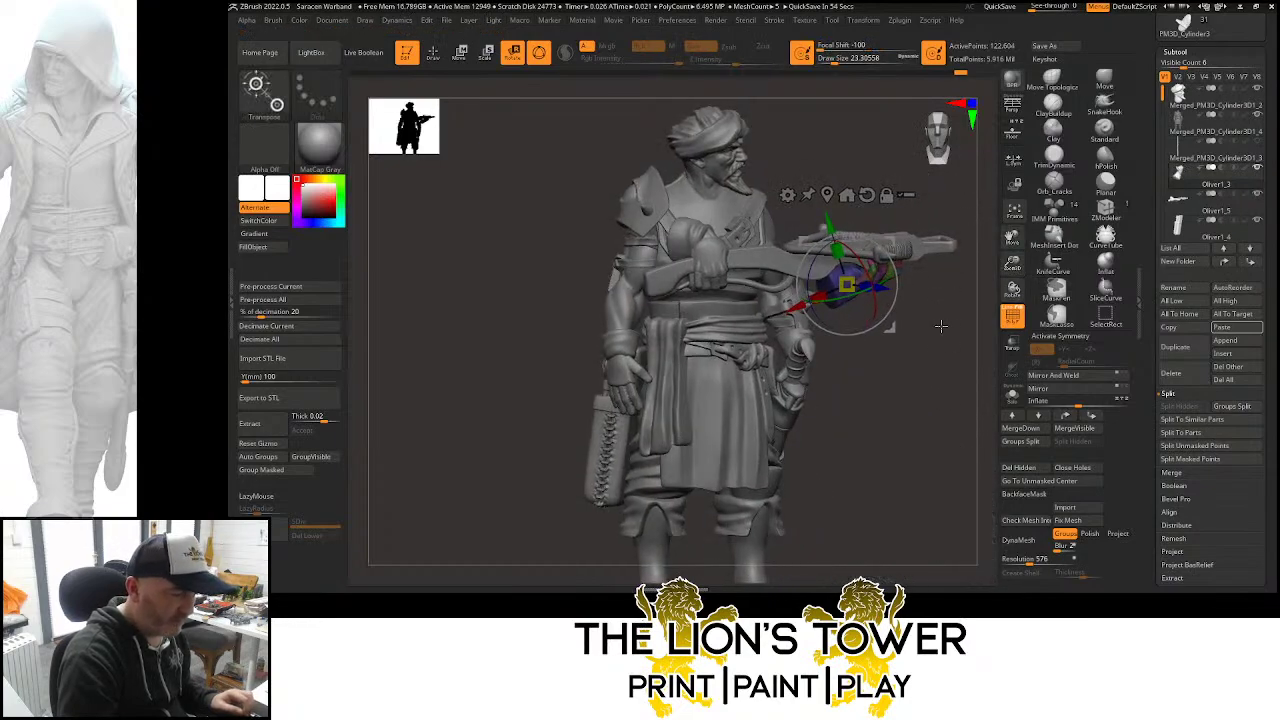
left_click(934, 322, "ctrl")
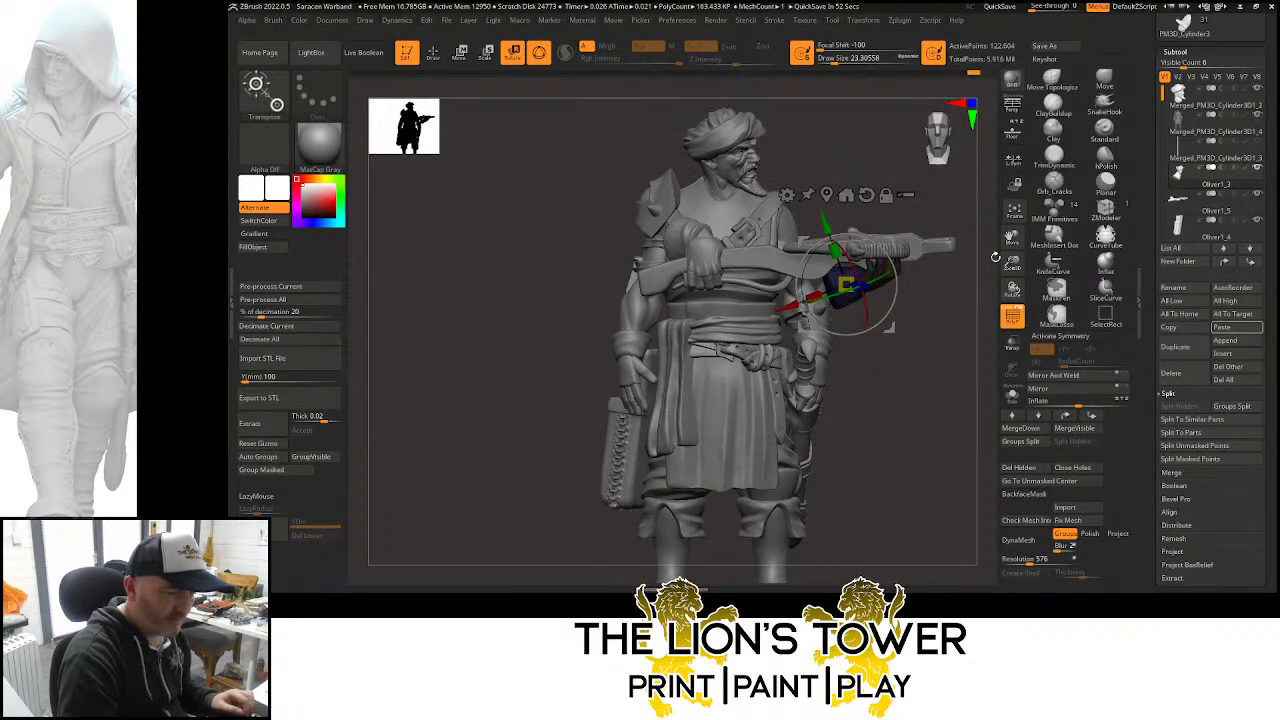
Make the crossbow with the rear hand the active subtool and mask everything except the rear hand's green cuff
left_click_drag(1012, 240, 1080, 240)
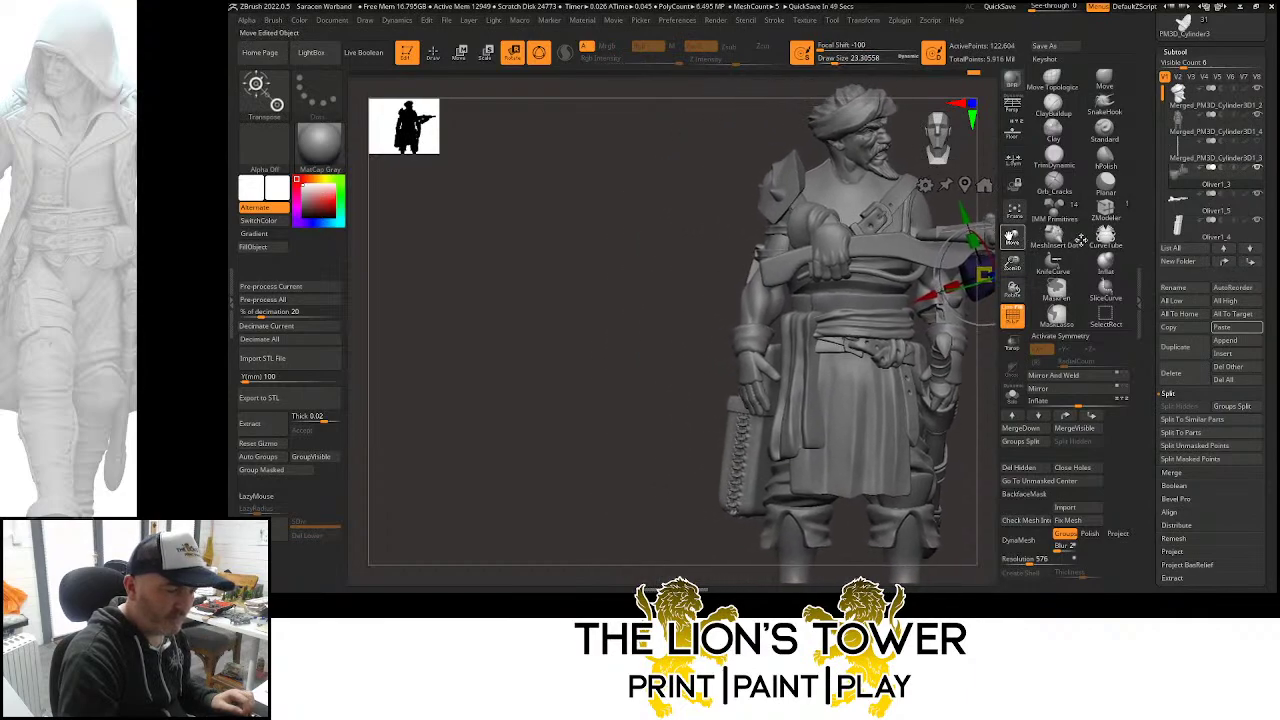
left_click_drag(1012, 289, 1040, 282)
left_click(830, 233, "alt")
left_click(891, 236, "alt")
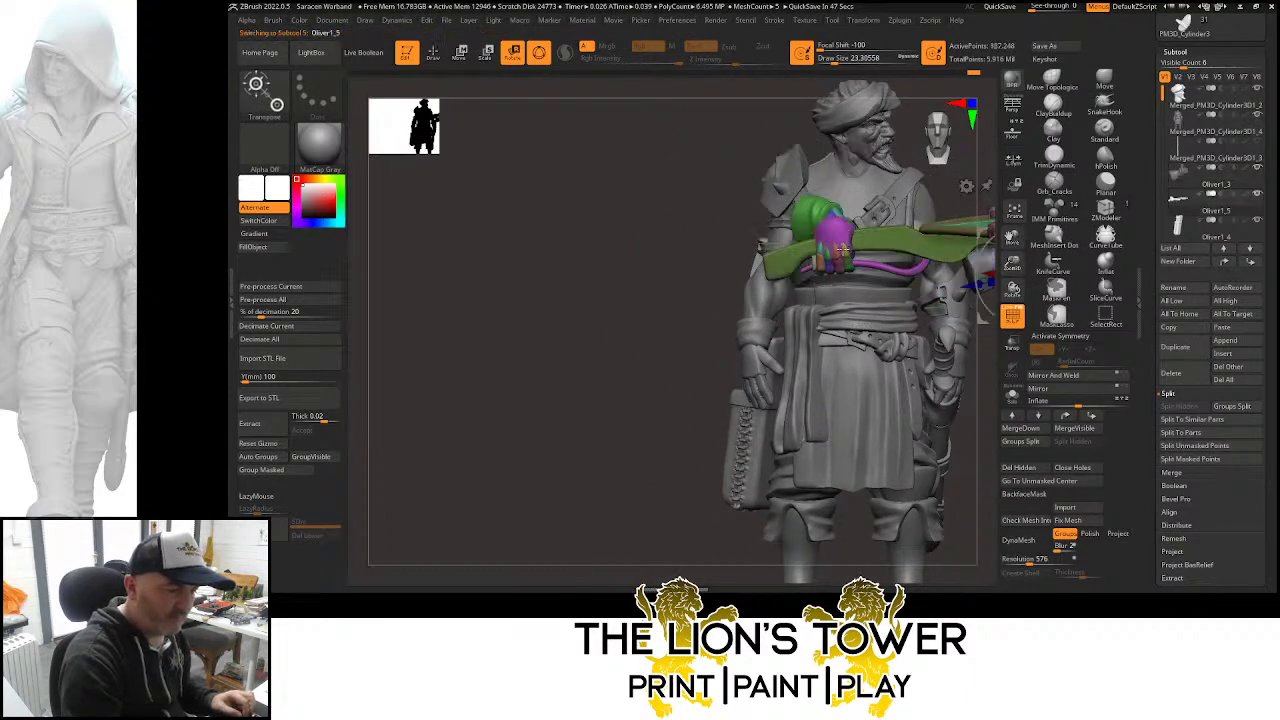
left_click_drag(1013, 264, 1012, 242)
left_click_drag(1012, 238, 1025, 245)
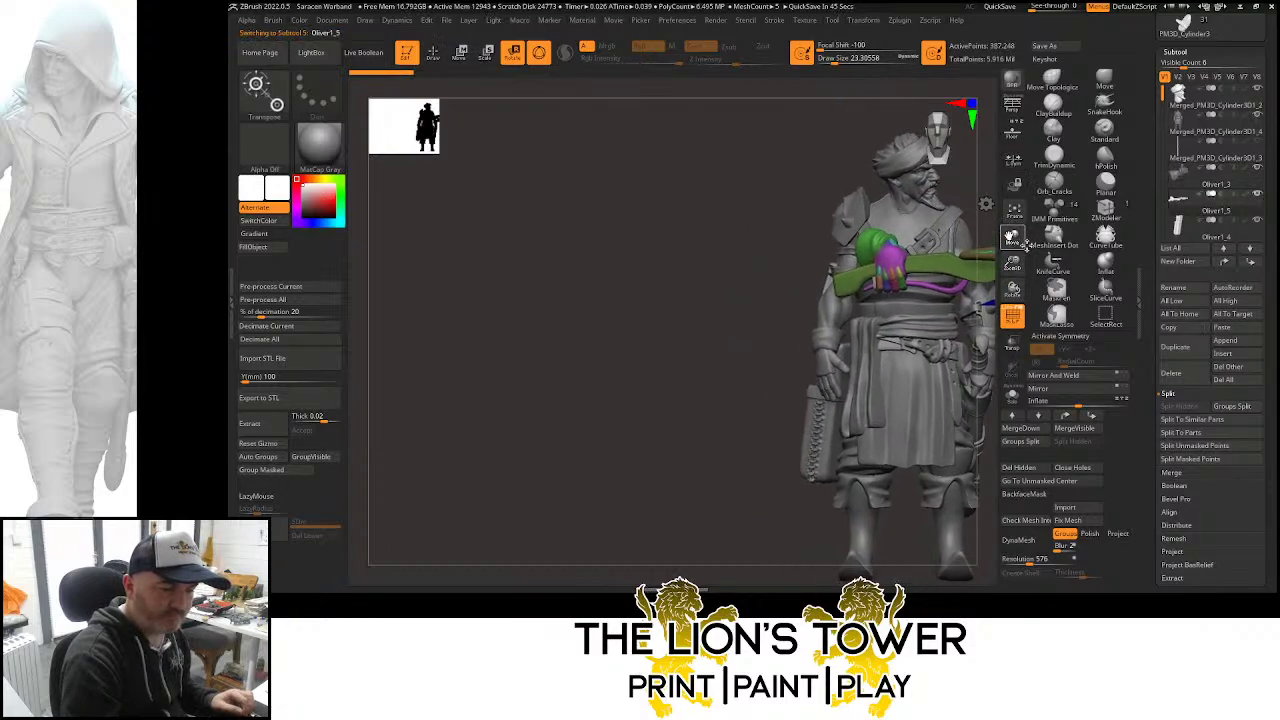
left_click_drag(884, 282, 835, 211, "ctrl")
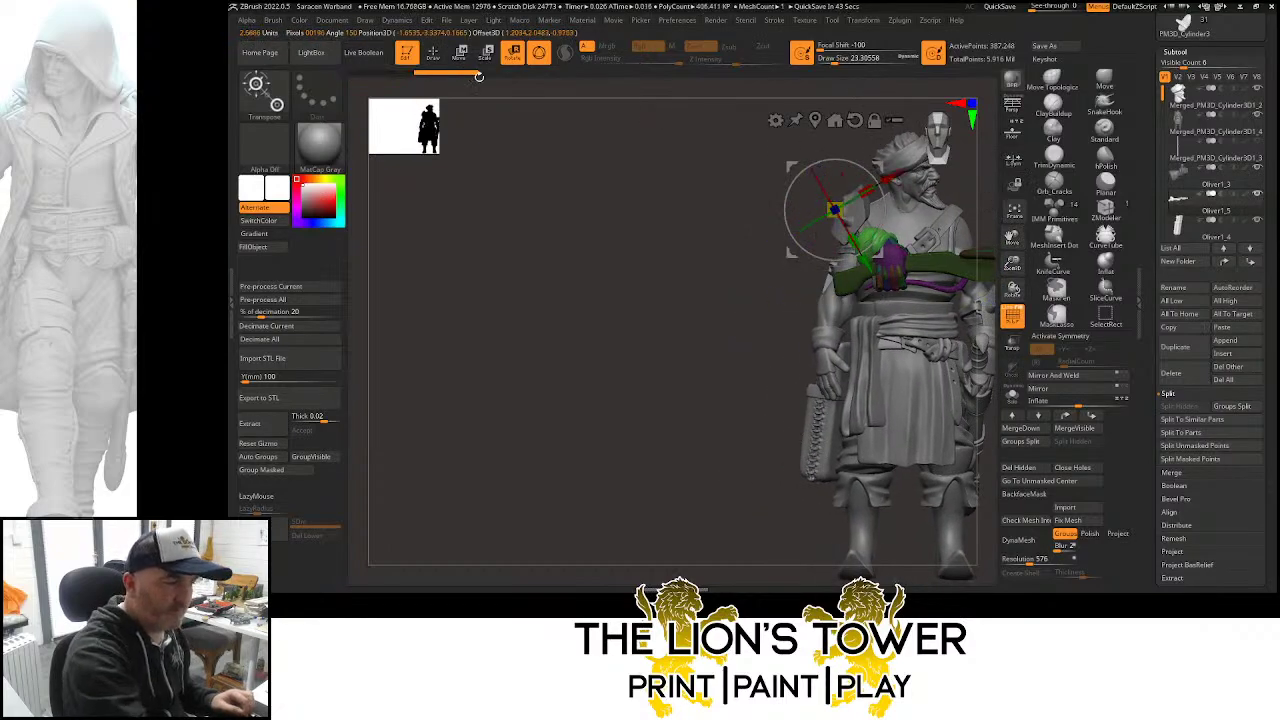
key("q")
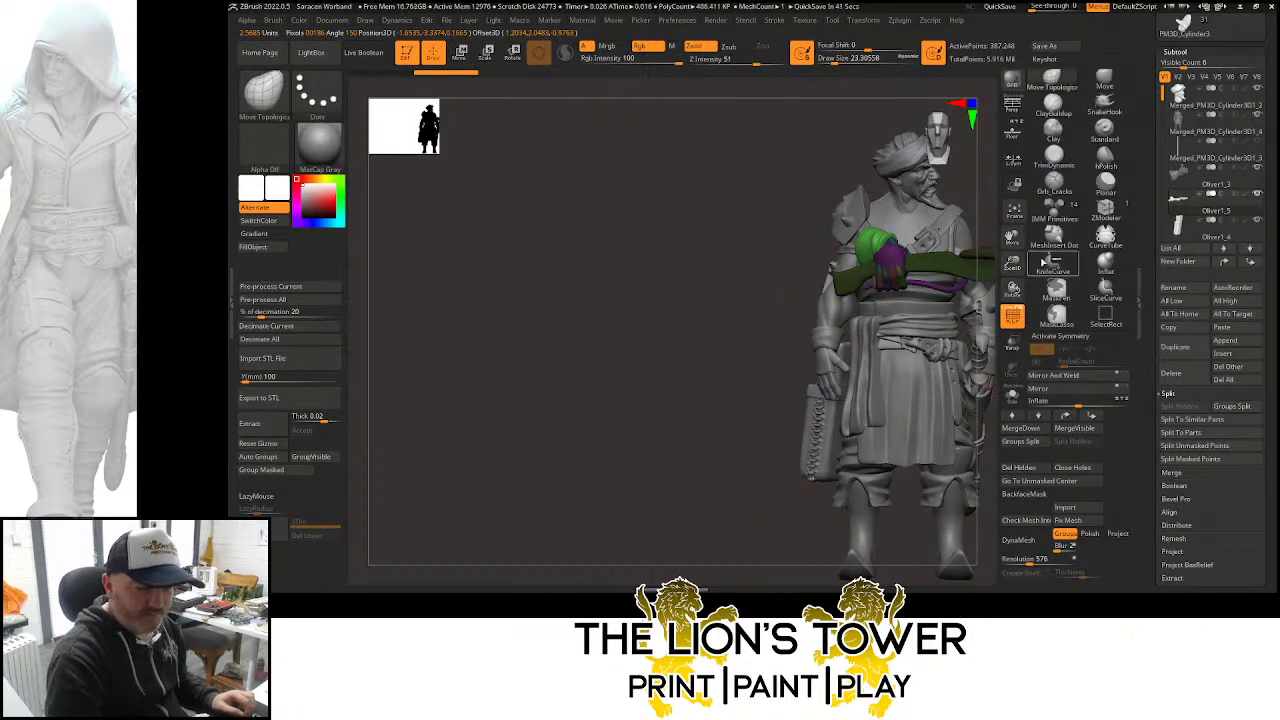
Place the pivot on the rear hand's cuff, adjust the cuff's rotation and invert the mask
left_click_drag(1013, 264, 1013, 284)
left_click_drag(1013, 238, 896, 192)
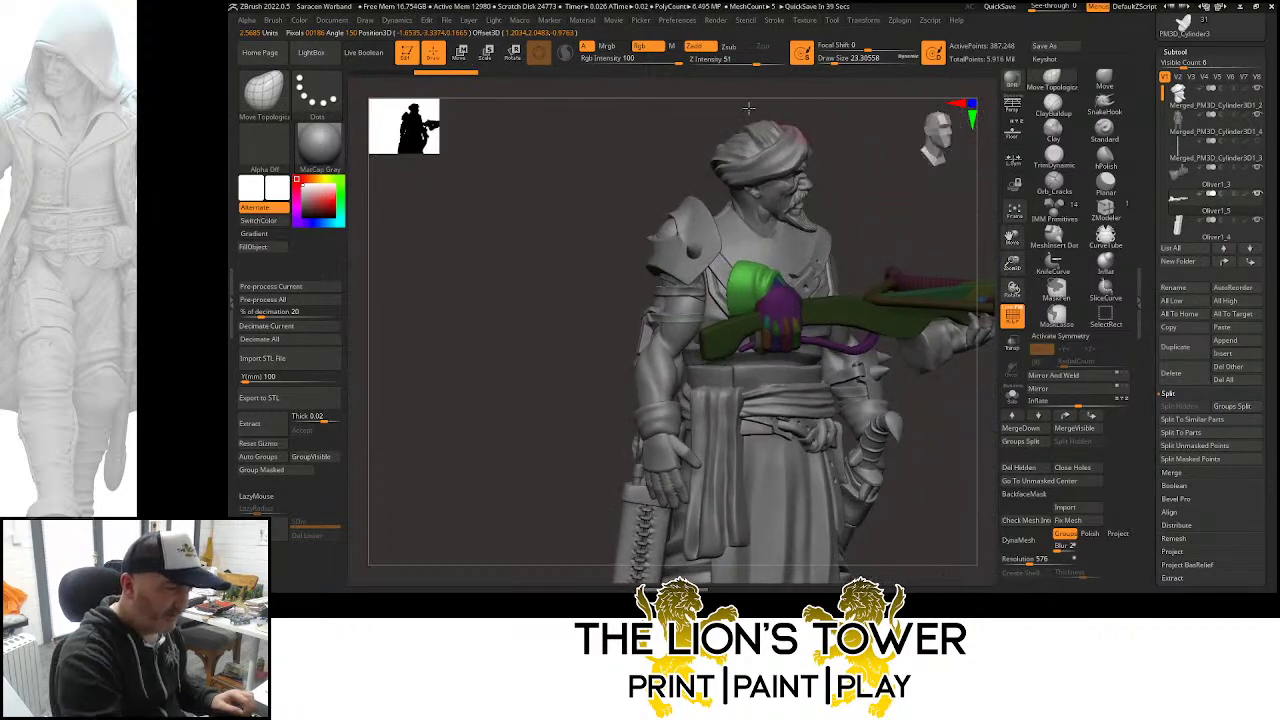
key("r")
left_click(640, 144)
left_click_drag(798, 246, 784, 251)
mouse_move(886, 196)
left_mouse_down()
mouse_move(866, 217)
mouse_move(888, 200)
mouse_move(893, 218)
left_mouse_up()
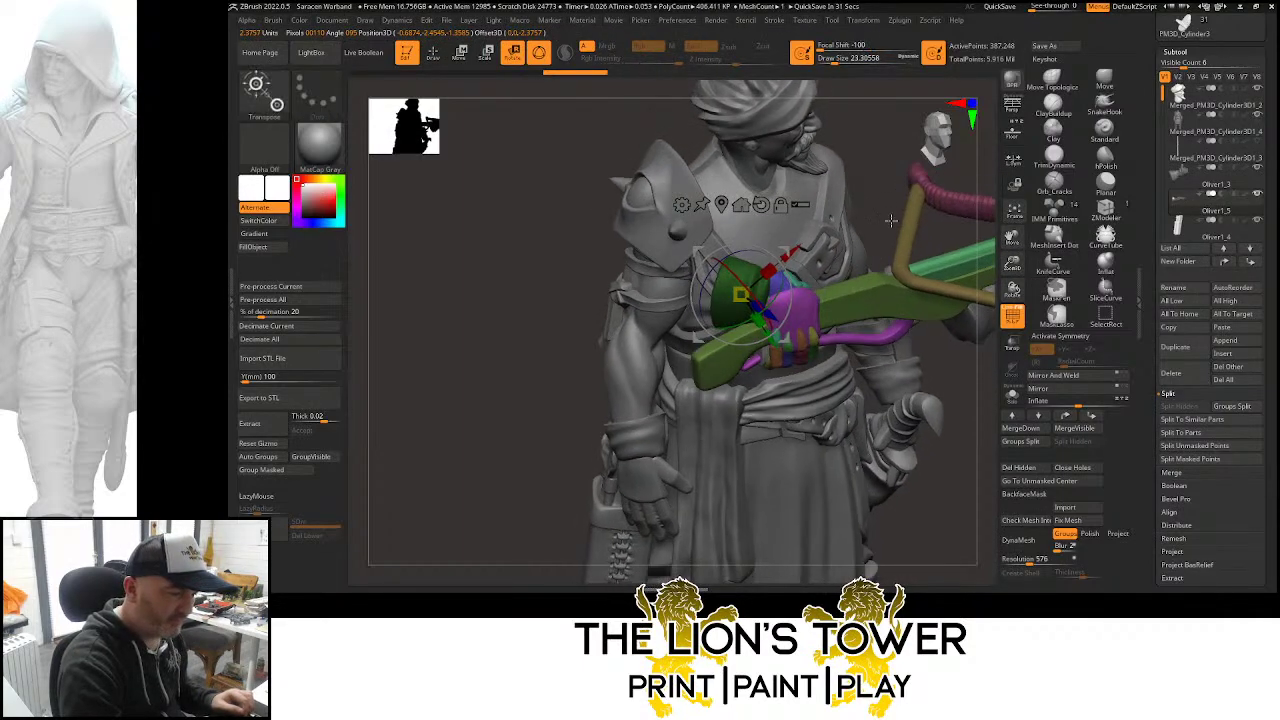
Reshape the rear hand's cuff and wrist with the Move Topological brush at a draw size of about 35
left_click(1037, 90)
left_click_drag(995, 218, 973, 328, "alt")
left_click_drag(966, 194, 922, 197)
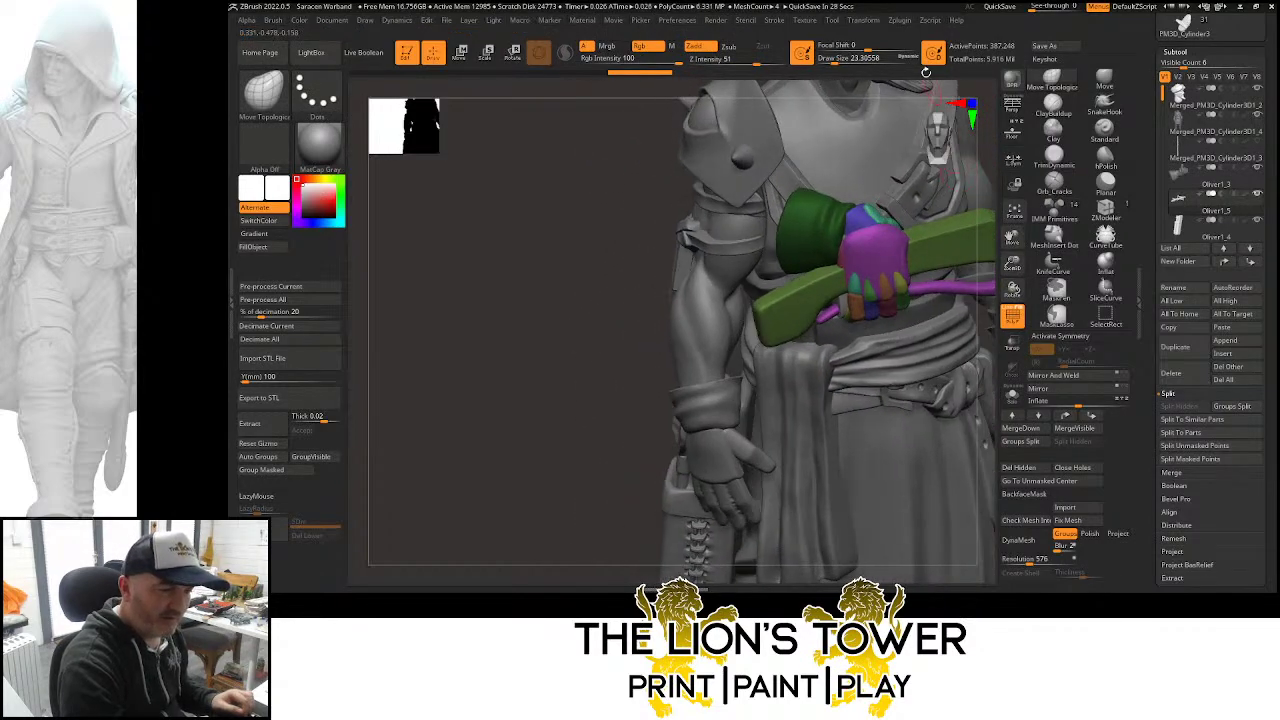
left_click_drag(834, 62, 839, 62)
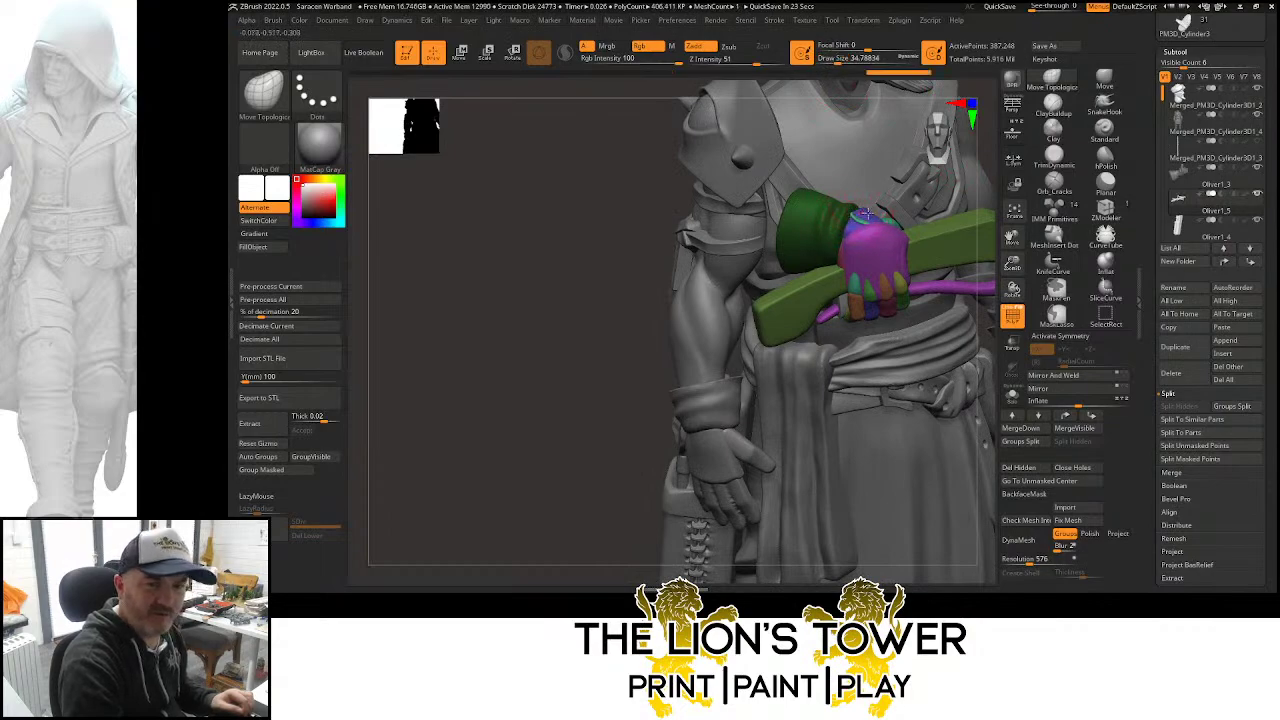
left_click_drag(1012, 237, 872, 320)
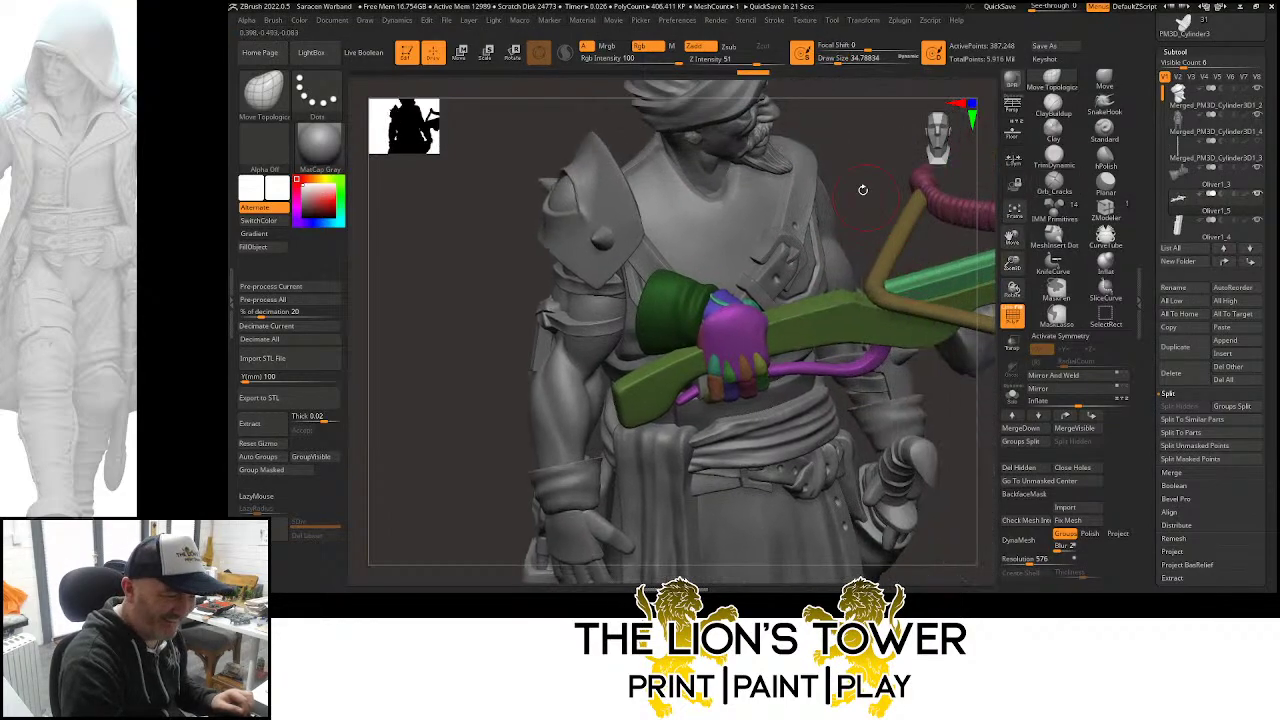
left_click_drag(862, 189, 717, 274)
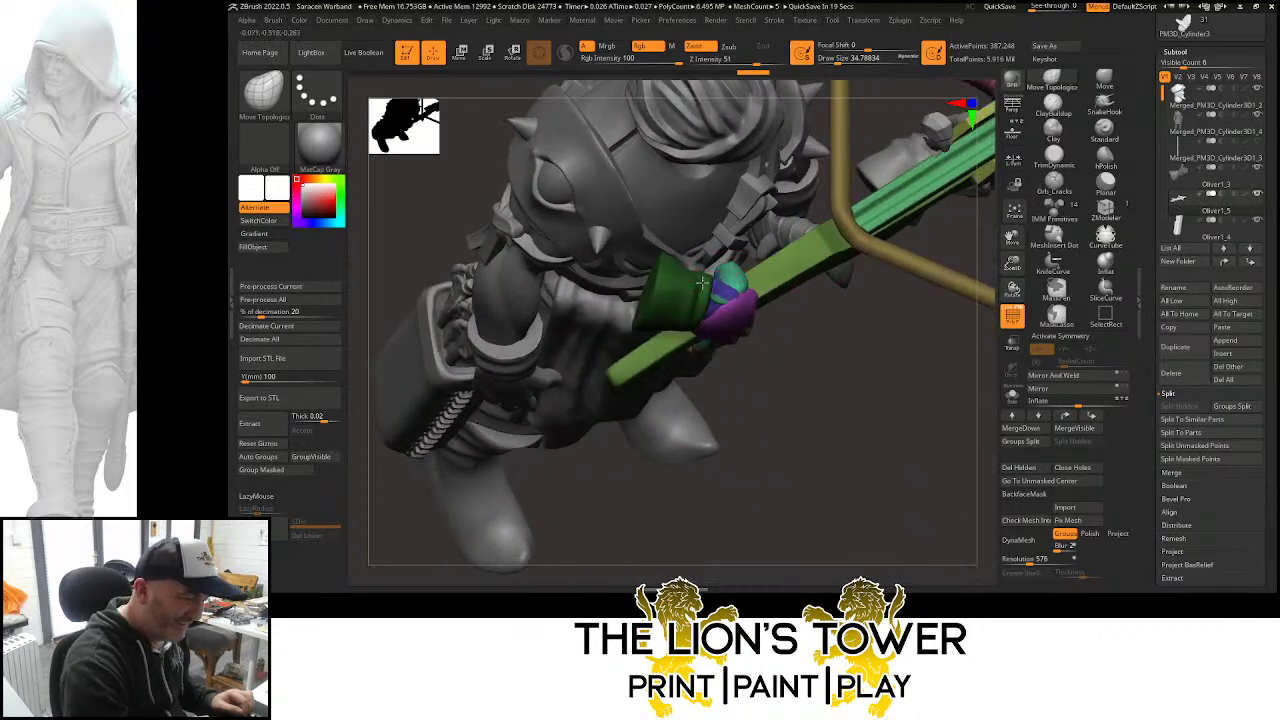
left_click_drag(774, 340, 710, 285)
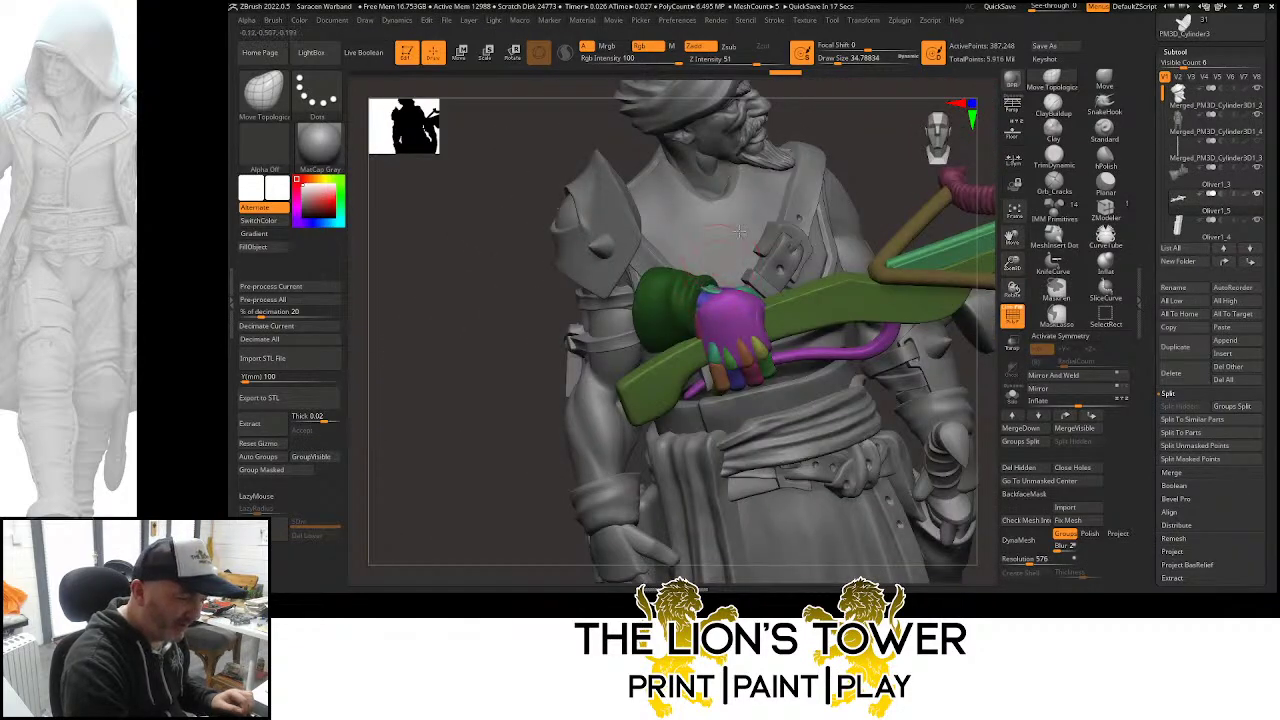
left_click_drag(738, 231, 747, 320)
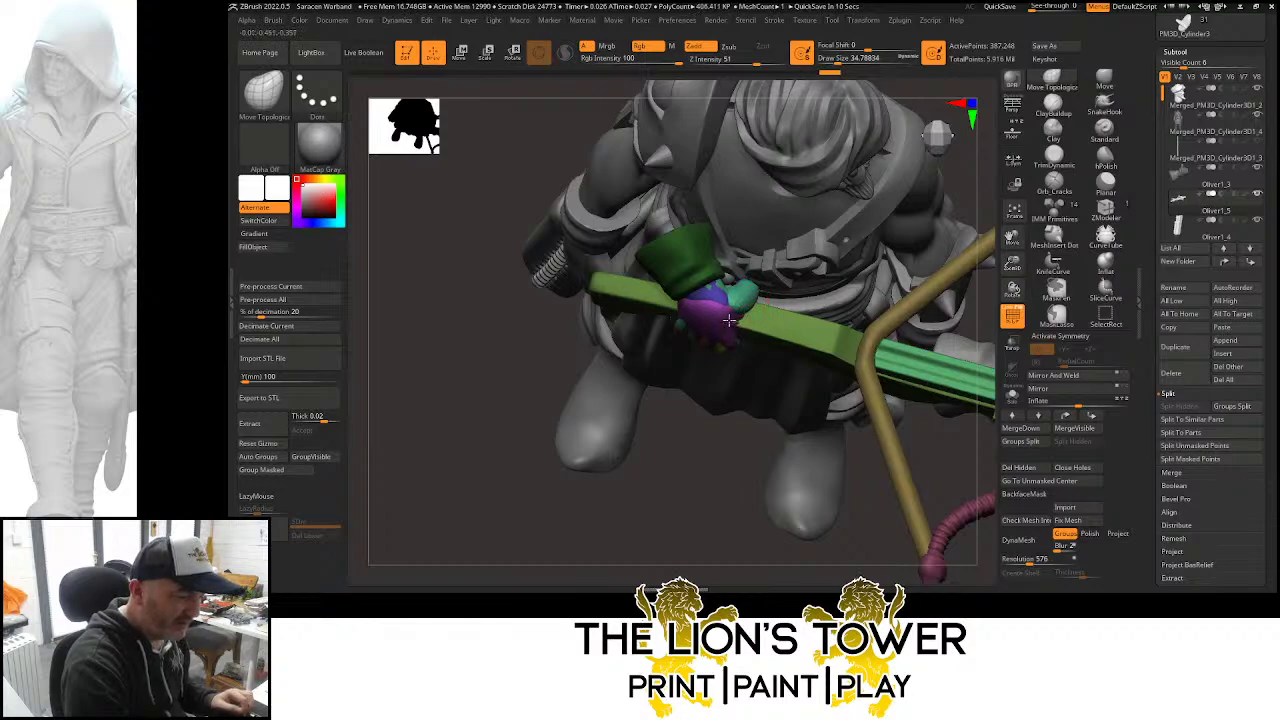
mouse_move(834, 428)
left_mouse_down()
mouse_move(714, 477)
mouse_move(735, 320)
mouse_move(726, 434)
mouse_move(711, 419)
mouse_move(837, 249)
mouse_move(850, 175)
mouse_move(883, 200)
mouse_move(888, 231)
mouse_move(843, 272)
mouse_move(871, 240)
left_mouse_up()
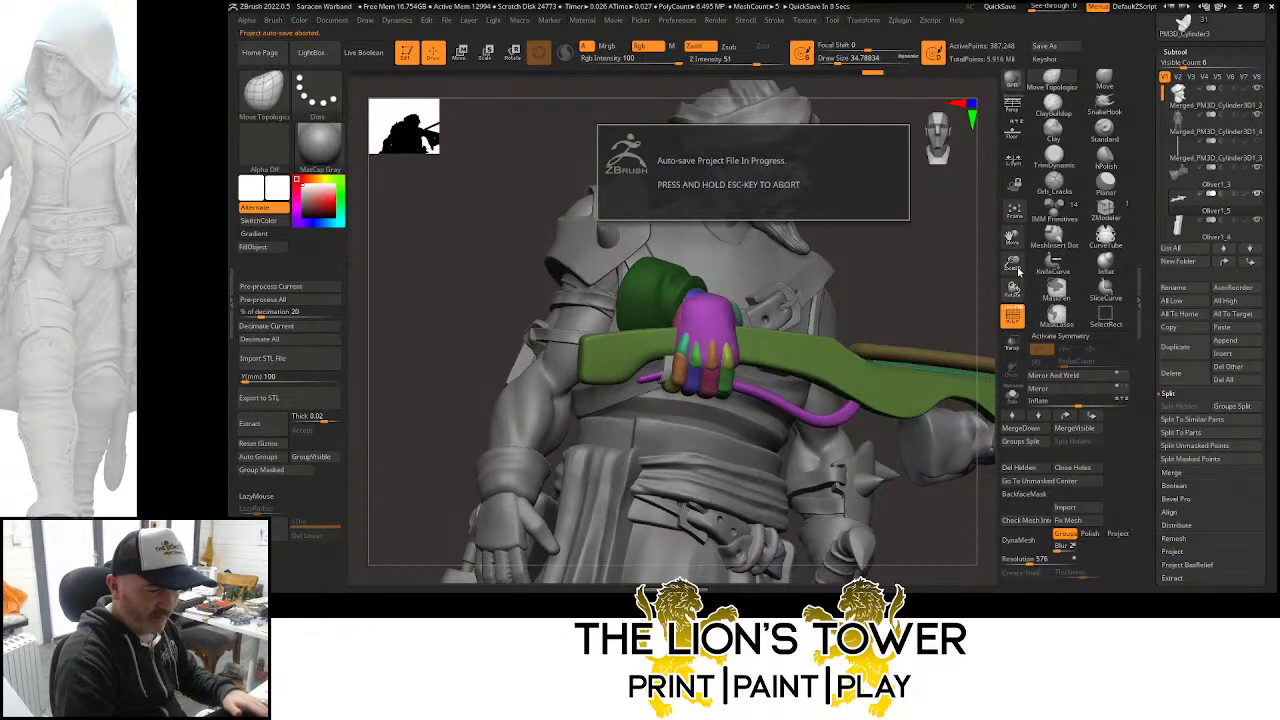
Reorder the crossbow subtool so it sits above the front hand's subtool and merge the two into one
left_click_drag(1010, 248, 1147, 113)
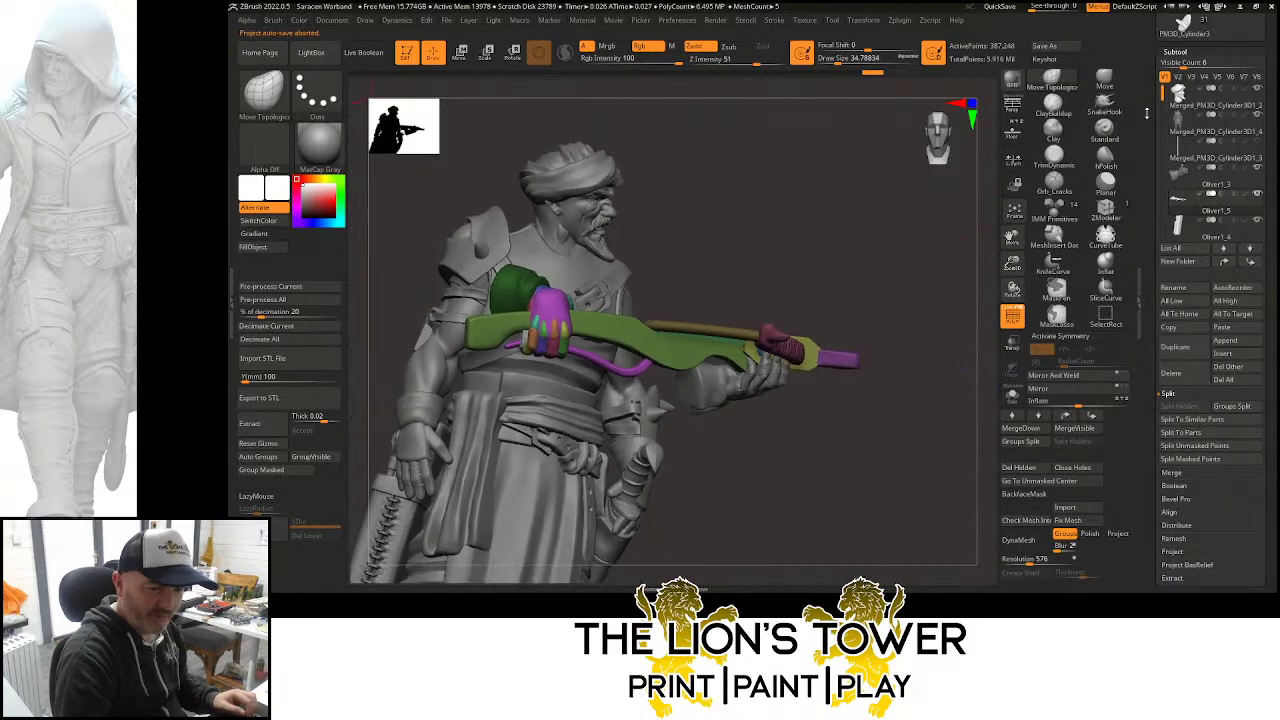
left_click(1225, 262)
left_click(1170, 473)
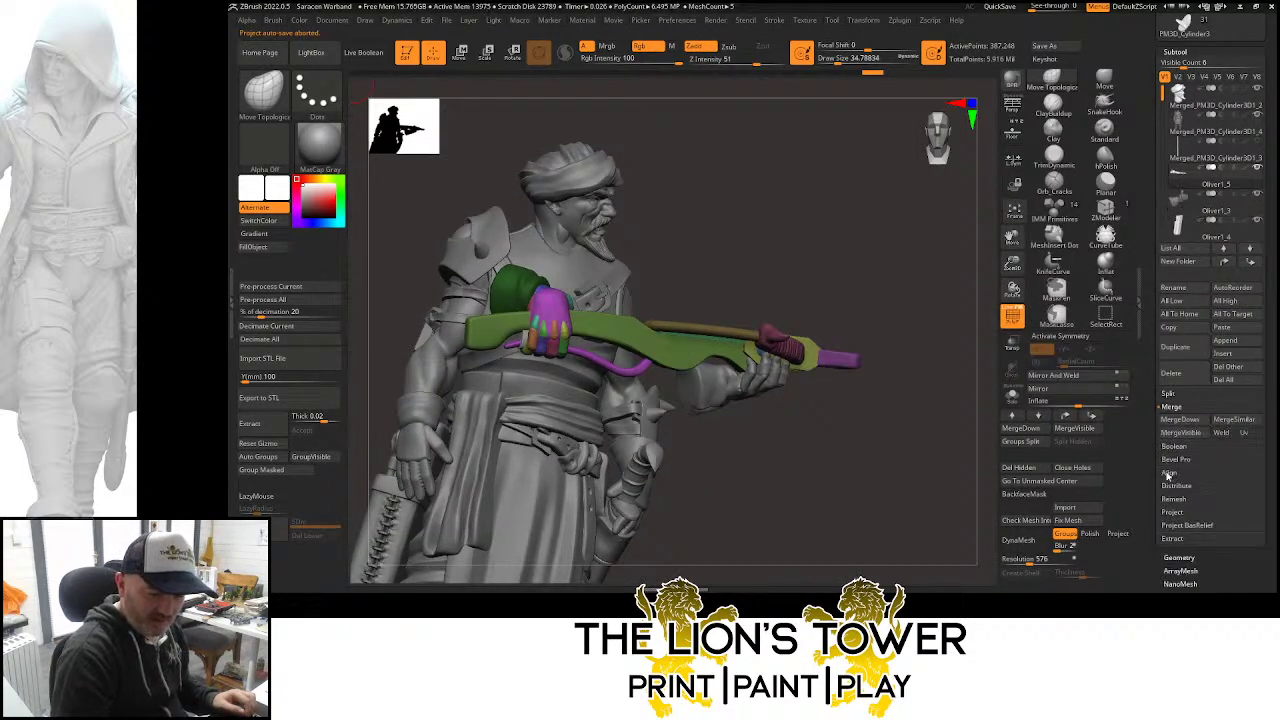
left_click(1184, 424)
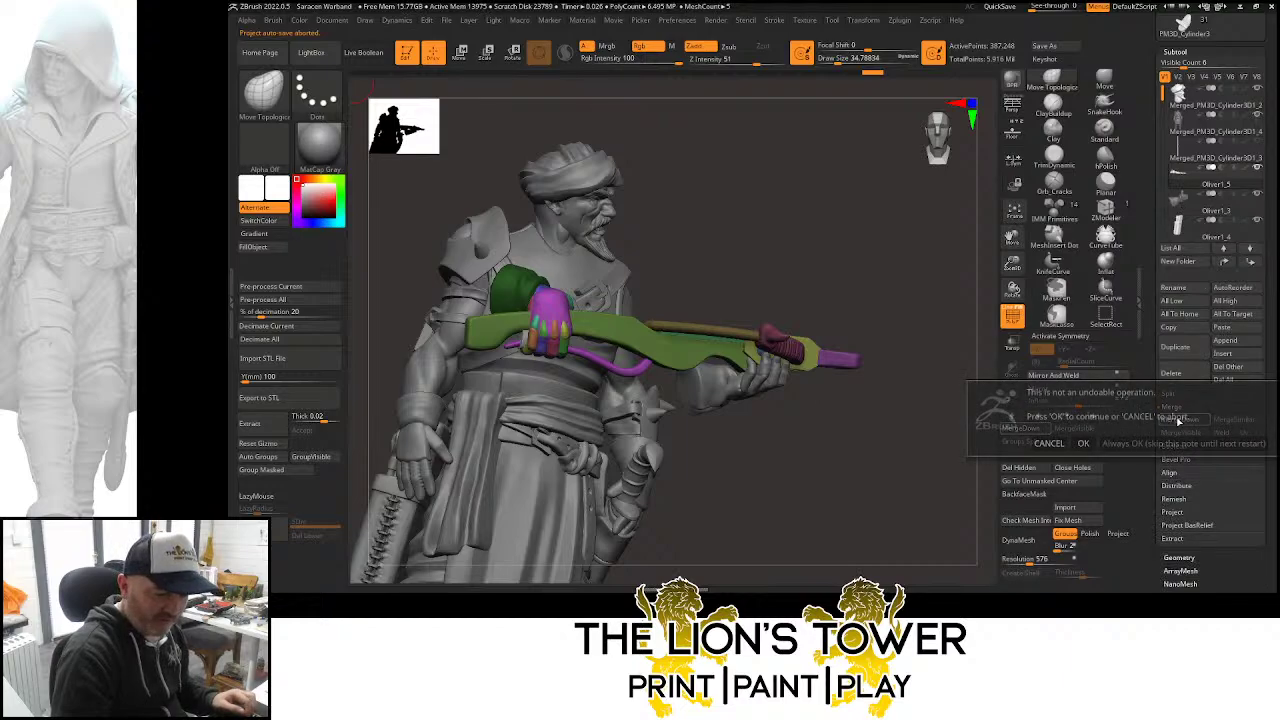
left_click(1083, 443)
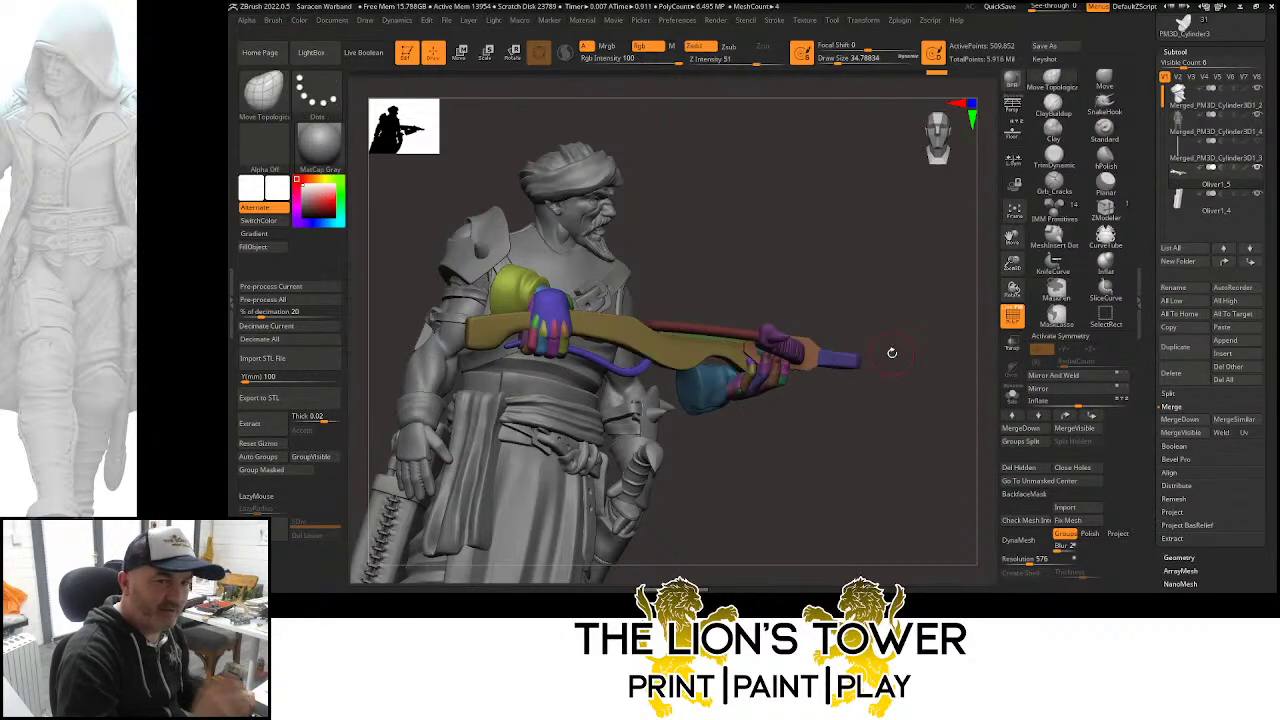
Raise the merged crossbow and hands to the warrior's shoulder height and shift them sideways across the upper chest
left_click_drag(1012, 238, 949, 266)
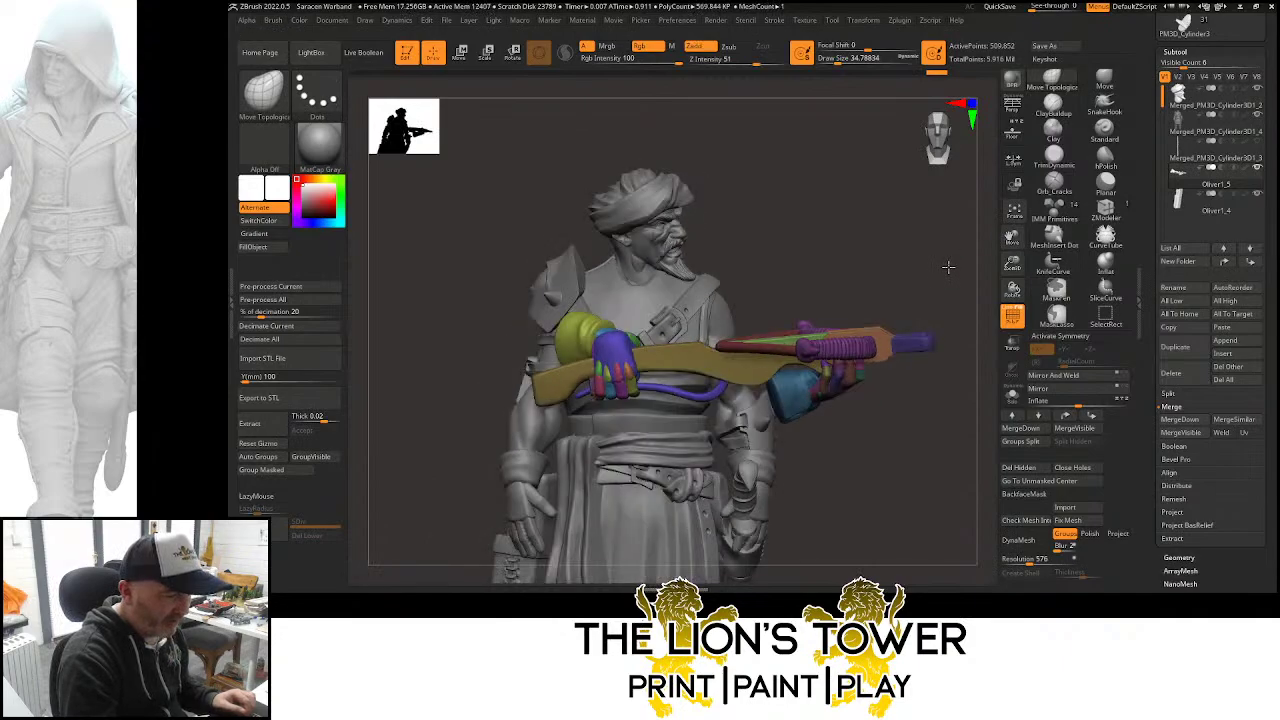
left_click(488, 54)
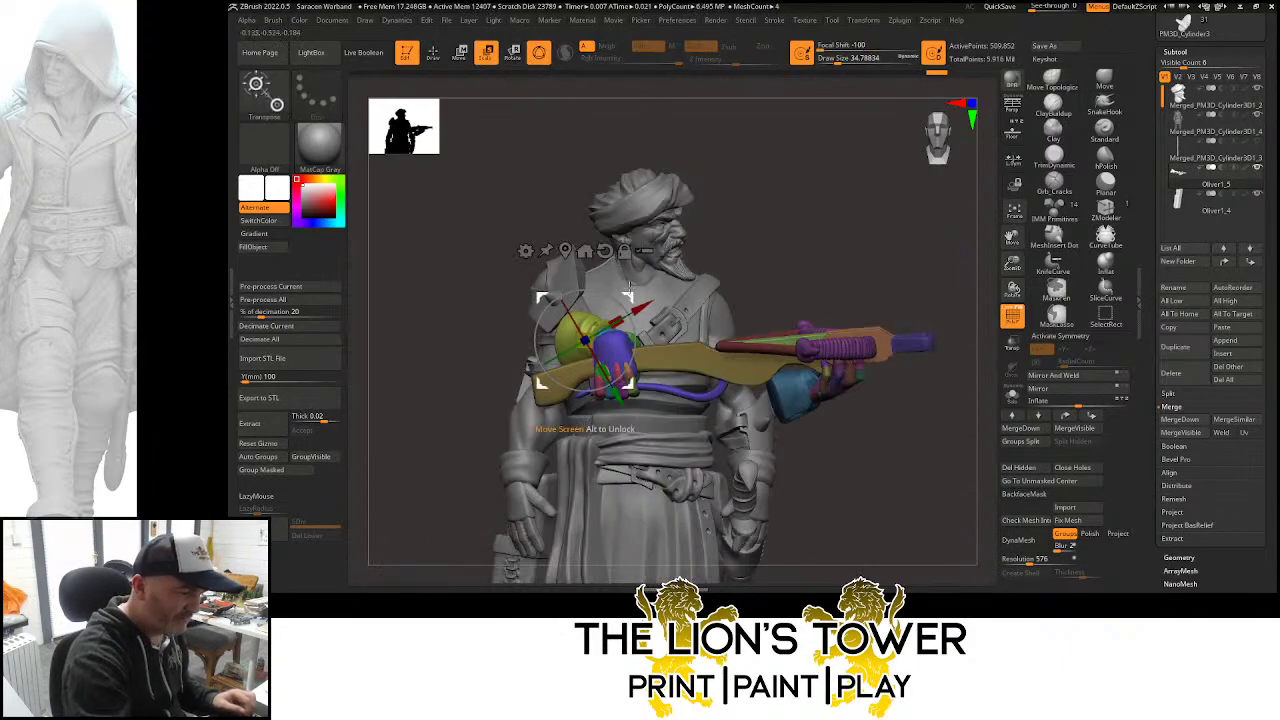
left_click_drag(628, 299, 655, 265)
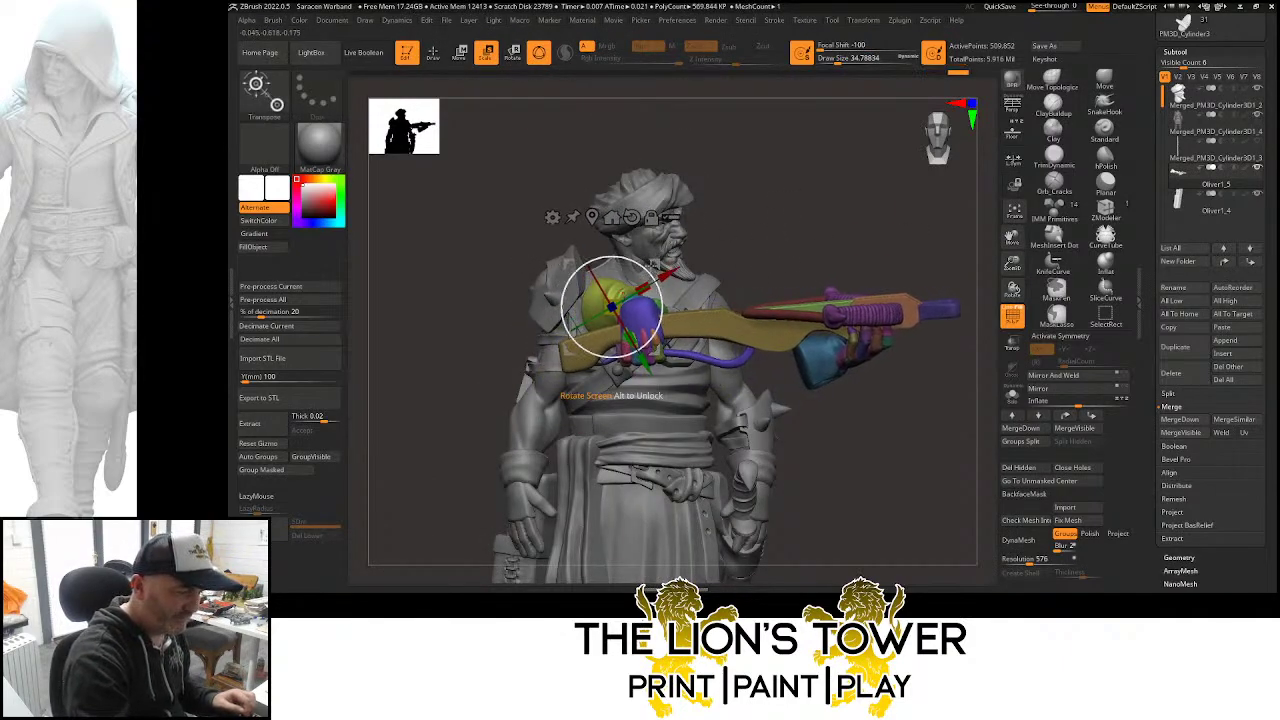
left_click_drag(846, 197, 748, 265)
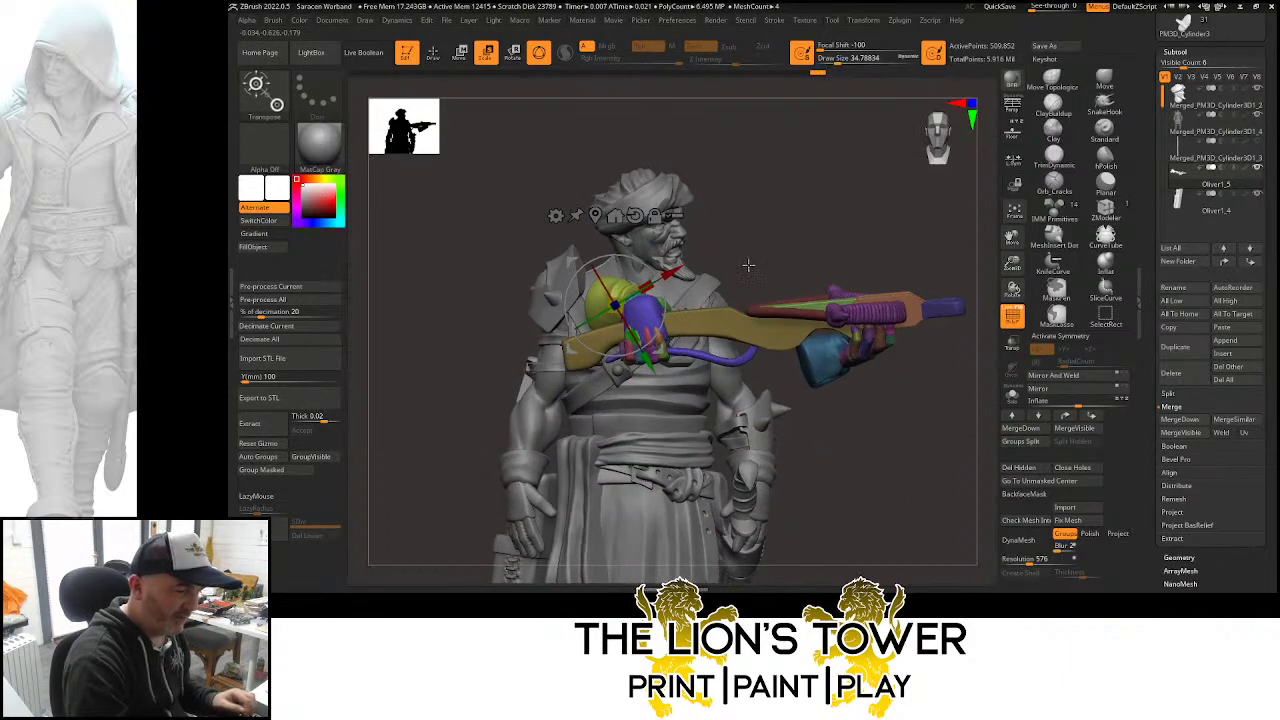
left_click_drag(664, 289, 672, 260)
left_click_drag(763, 197, 702, 257)
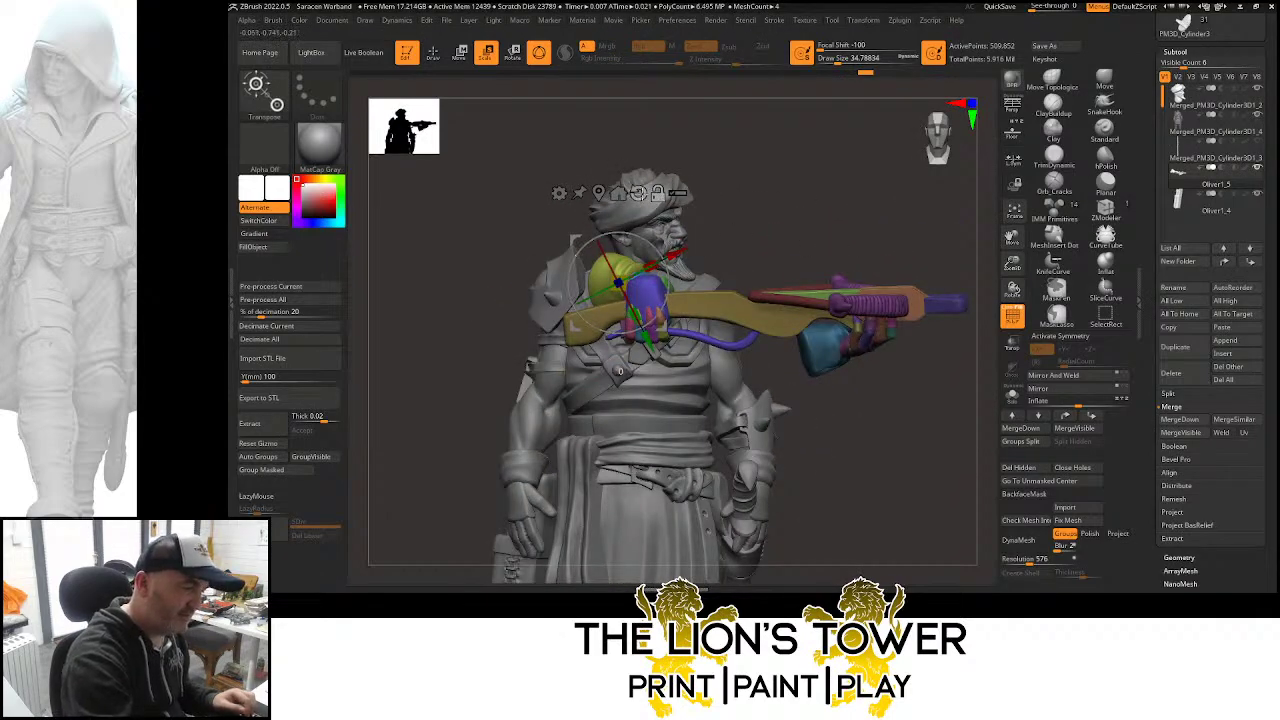
left_click_drag(553, 283, 585, 283)
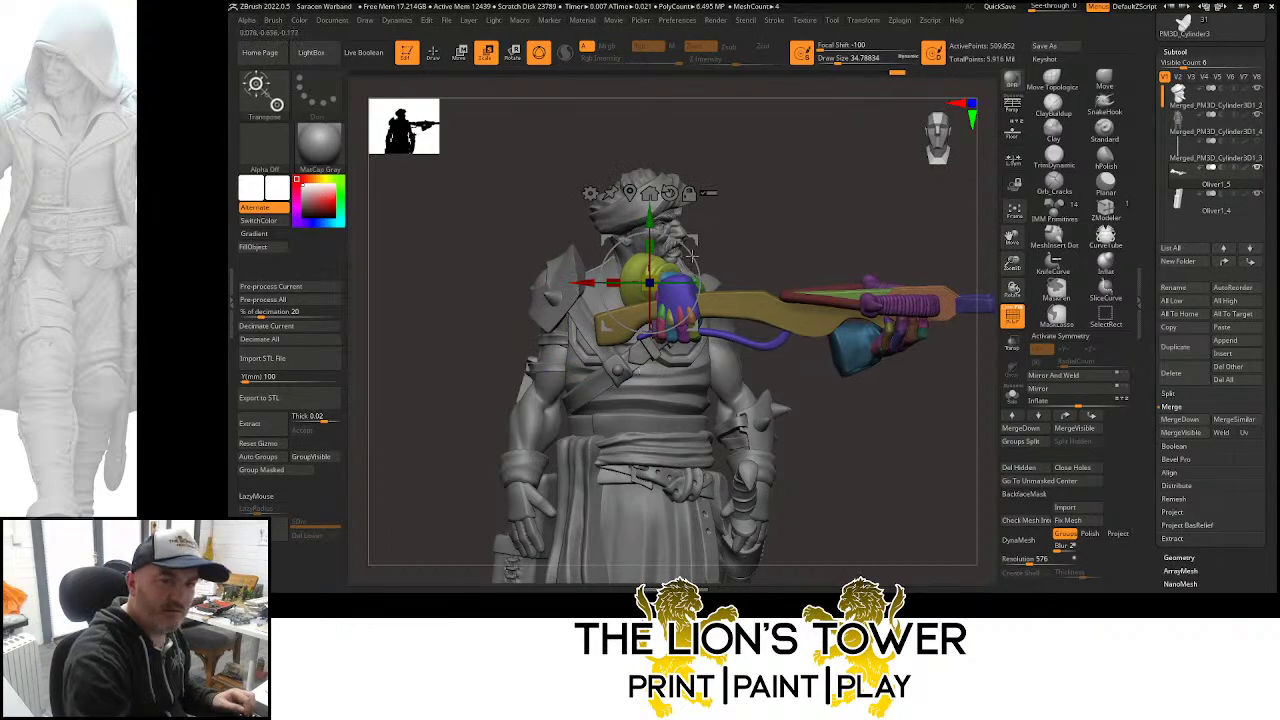
Isolate each hand's cuff with a mask and rotate the rear and front cuffs to face the arms, judged from above
left_click_drag(917, 323, 853, 222)
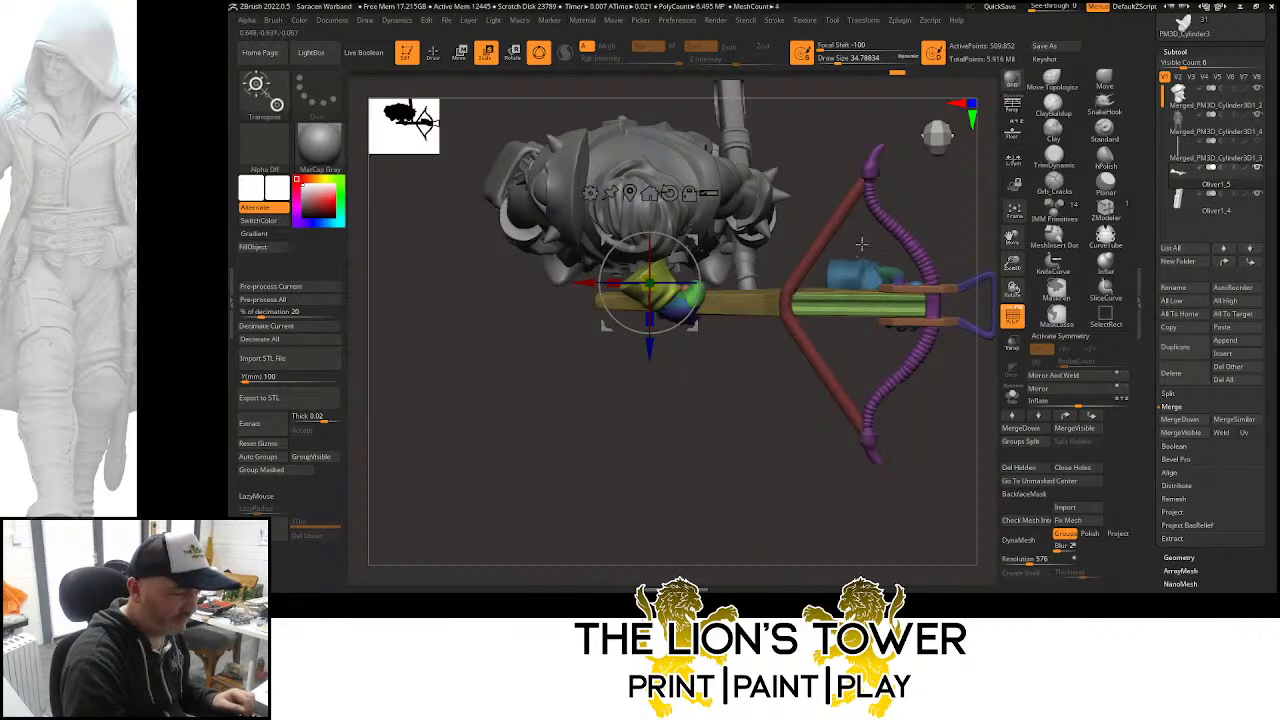
left_click(662, 296, "ctrl")
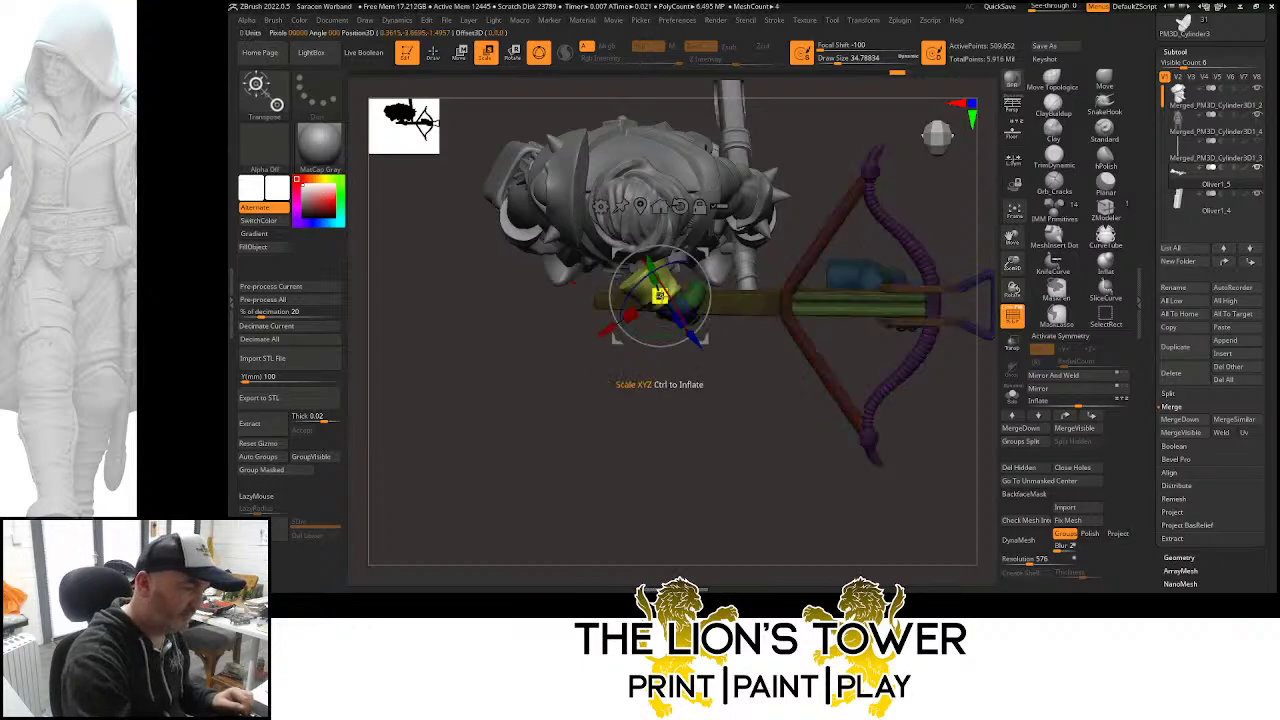
left_click_drag(708, 293, 706, 260)
left_click_drag(777, 403, 860, 283)
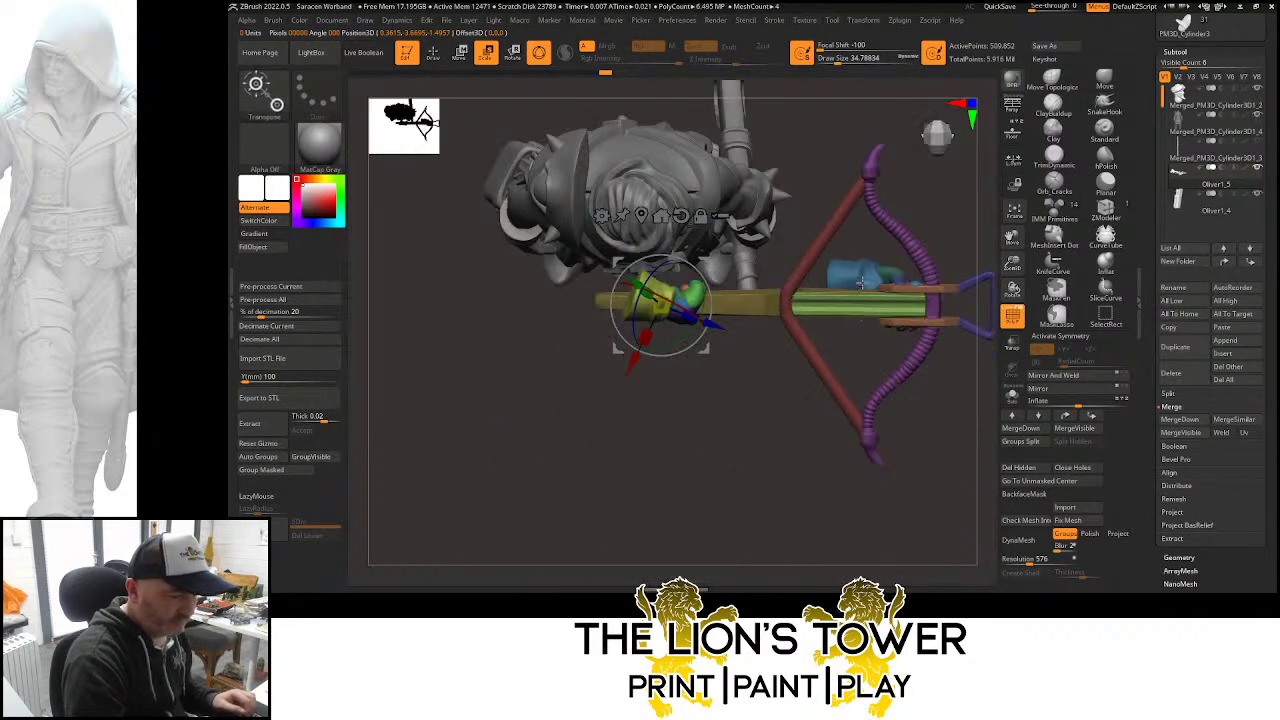
left_click(852, 271, "alt")
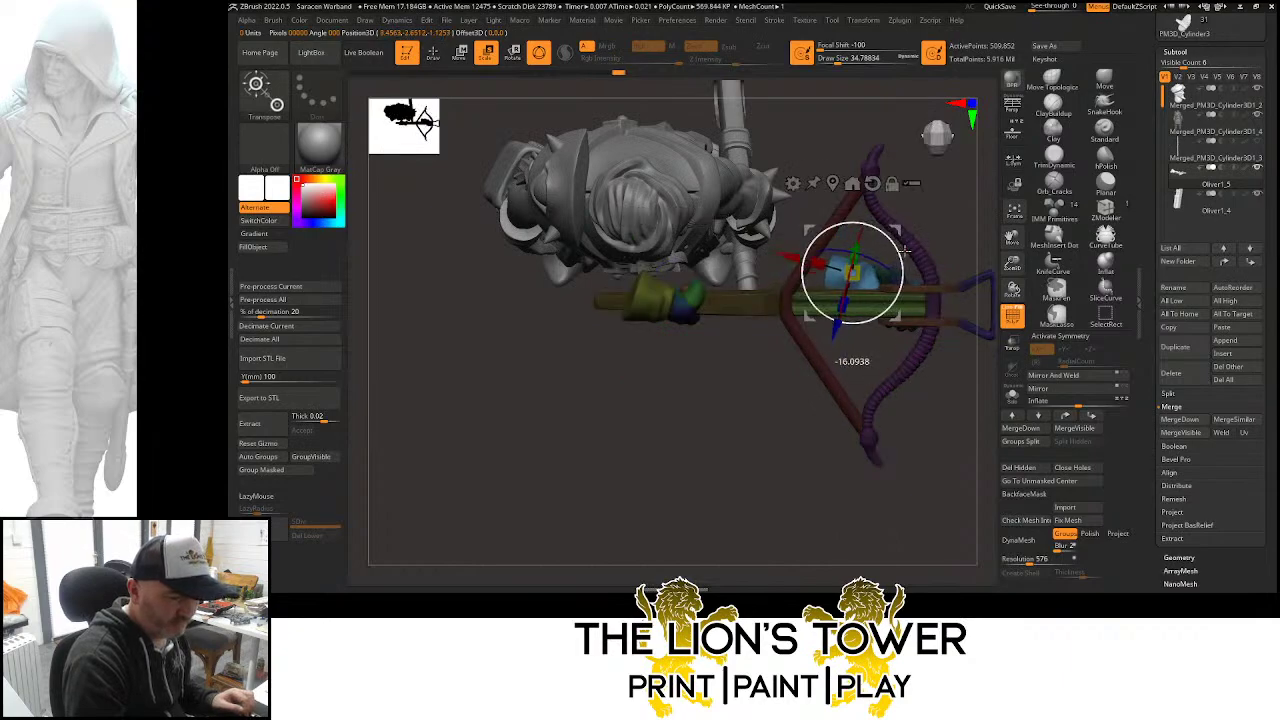
Make the warrior's body the active subtool, clear its mask and hide a small part of the spiked forearm guard
left_click(750, 212, "alt")
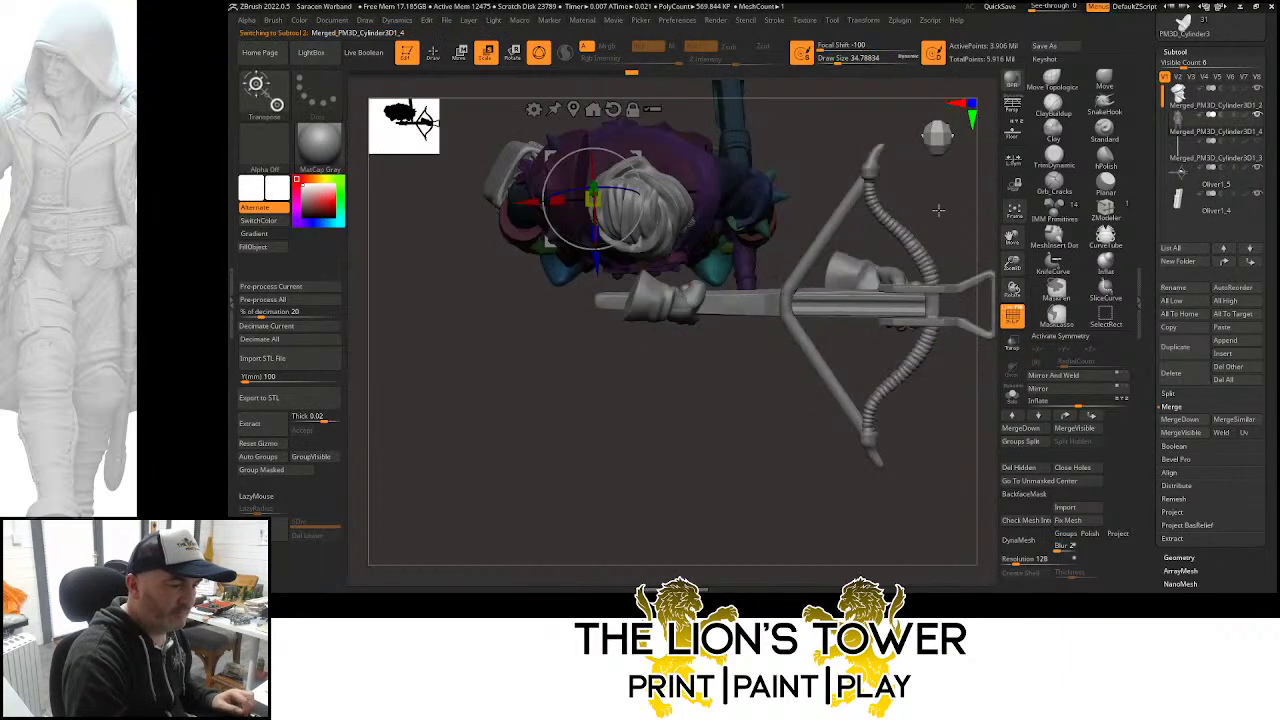
left_click_drag(937, 209, 934, 112)
left_click_drag(1012, 263, 1040, 105)
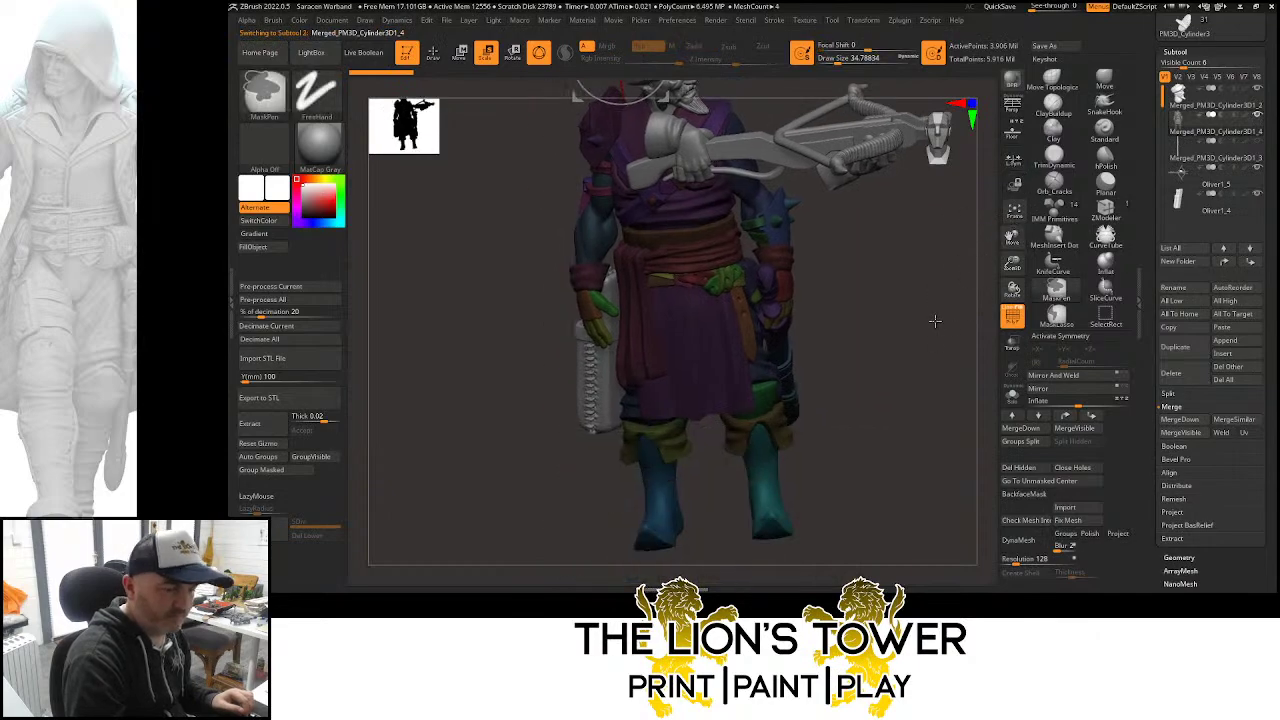
left_click(933, 318, "ctrl")
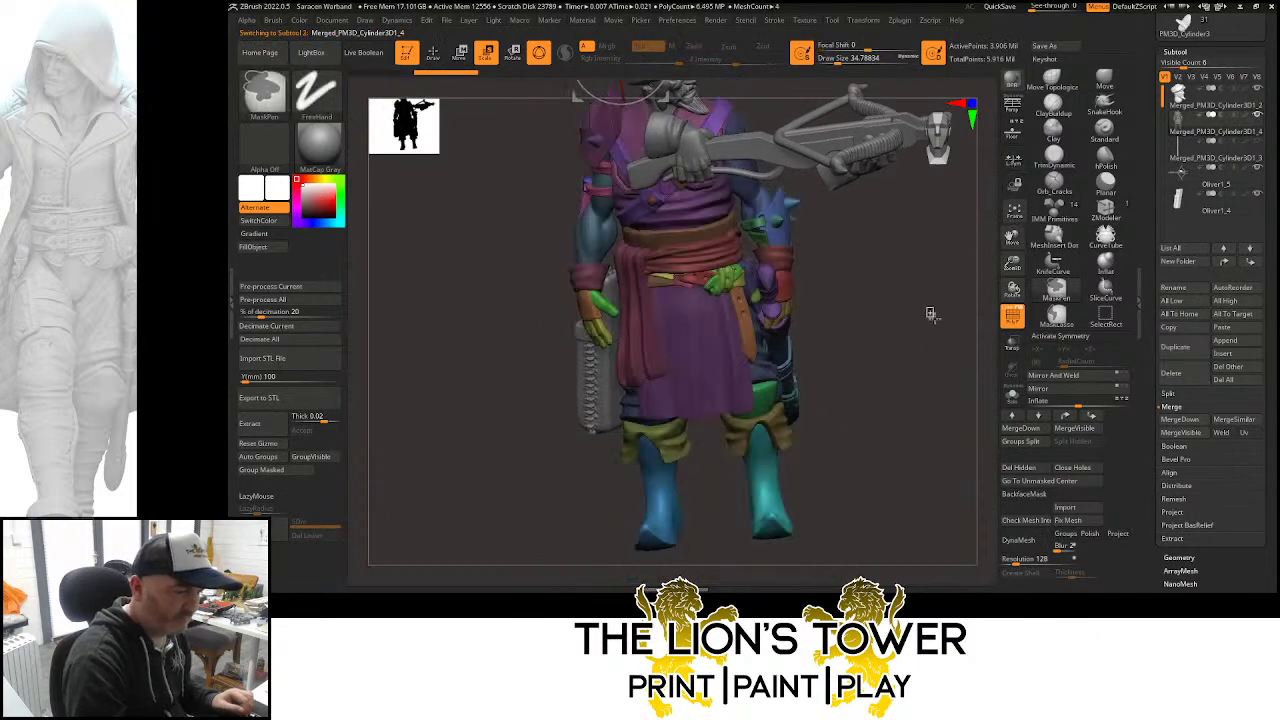
left_click(778, 220, "ctrl+shift")
left_click(775, 220, "ctrl+shift")
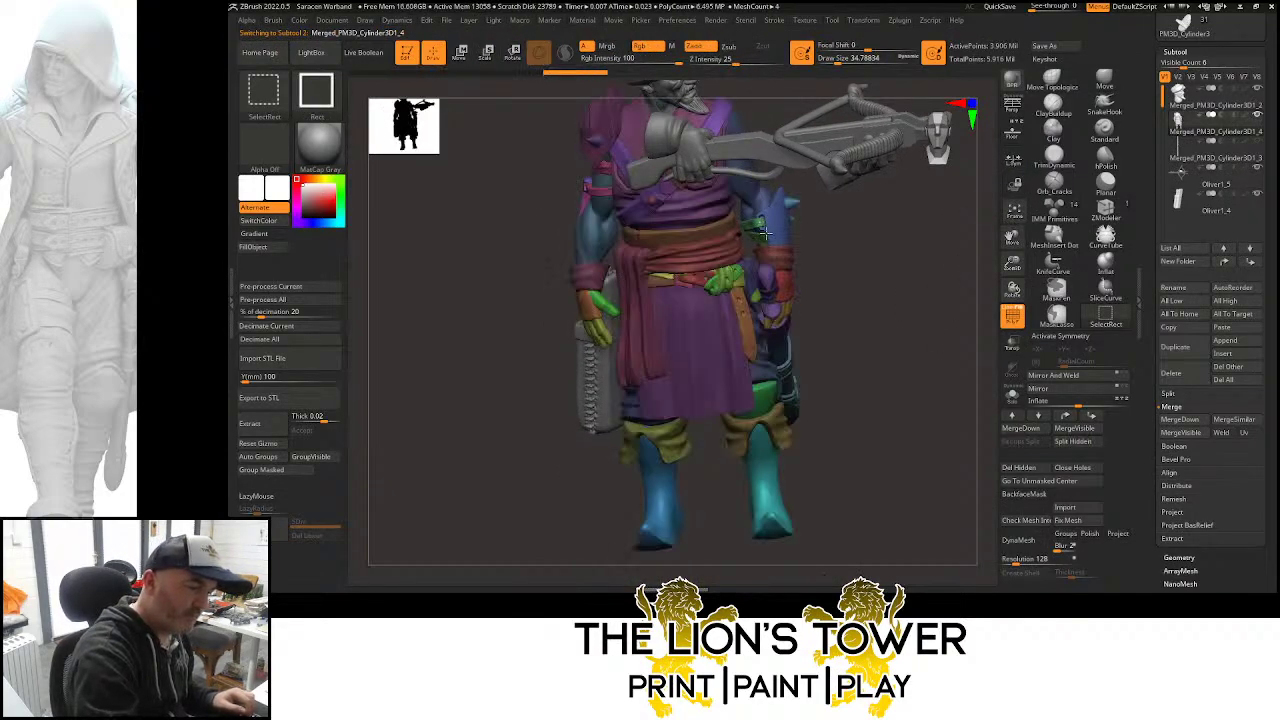
Save the project as Saracen Warband.zpr, overwriting the existing file
key("ctrl+s")
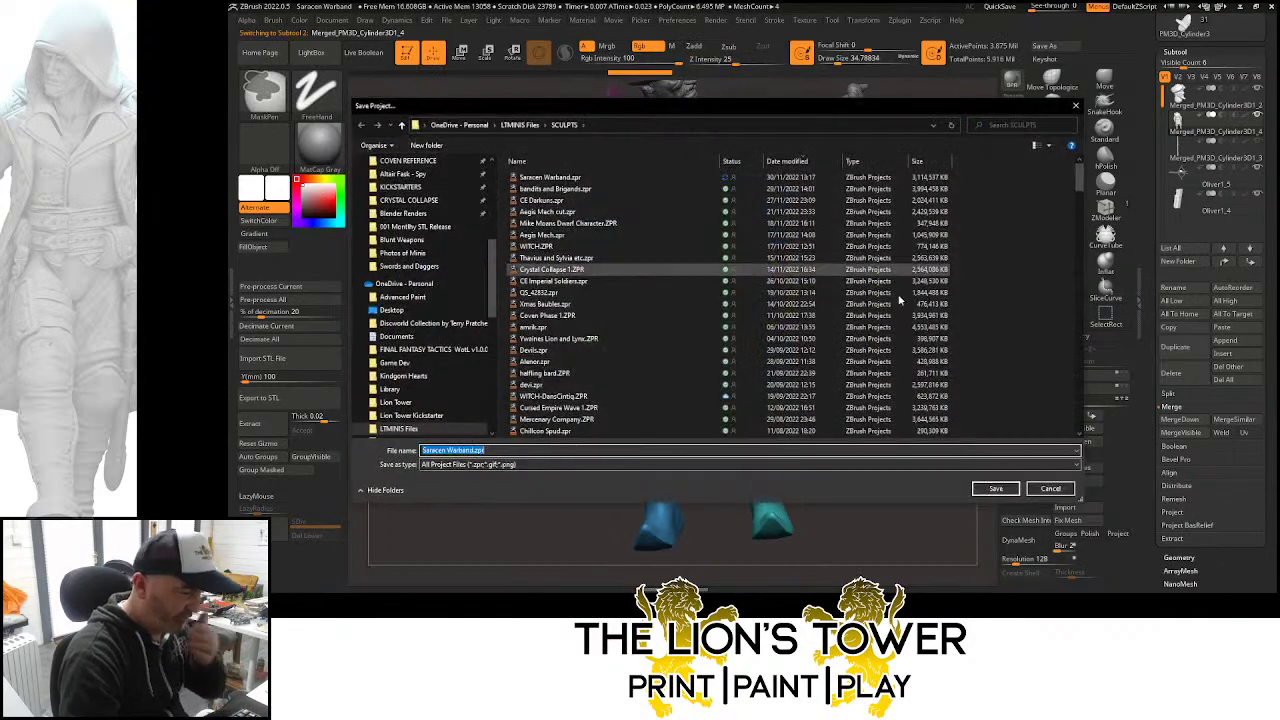
left_click(1015, 491)
left_click(779, 292)
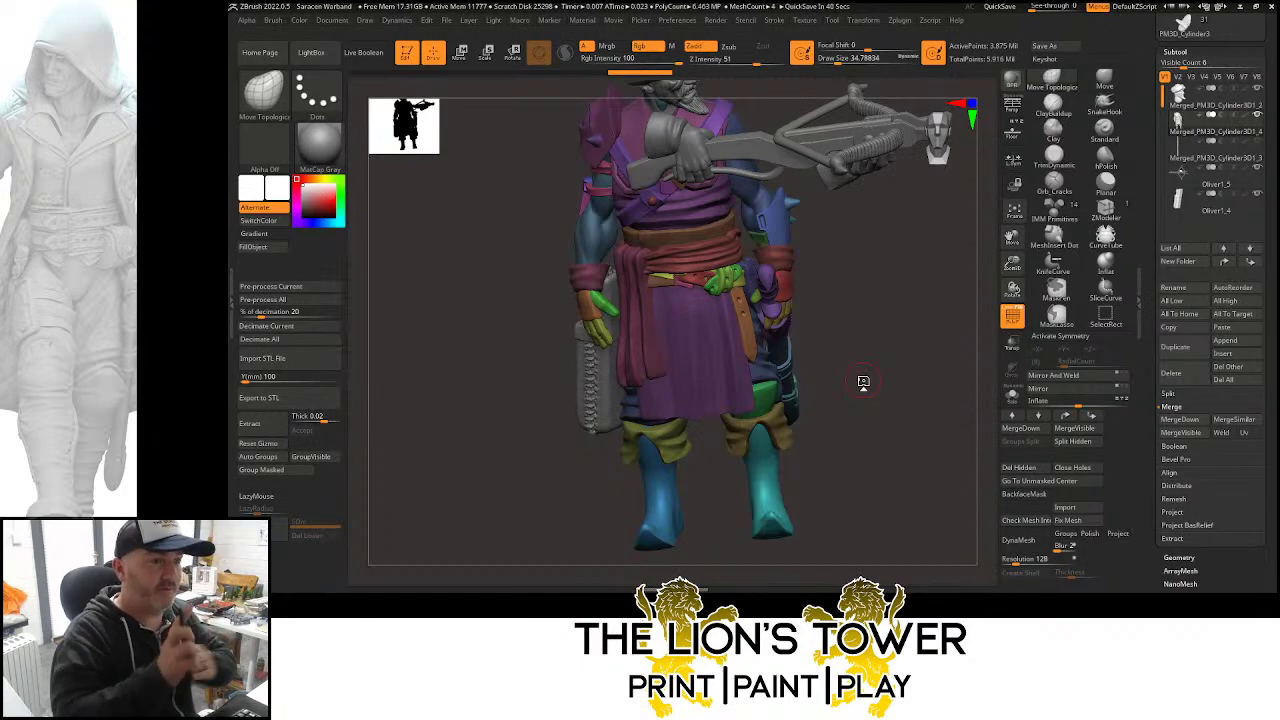
Hide the spiked forearm guard and both lowered hands with their cuffs on the body, and delete the hidden parts
key("ctrl+shift")
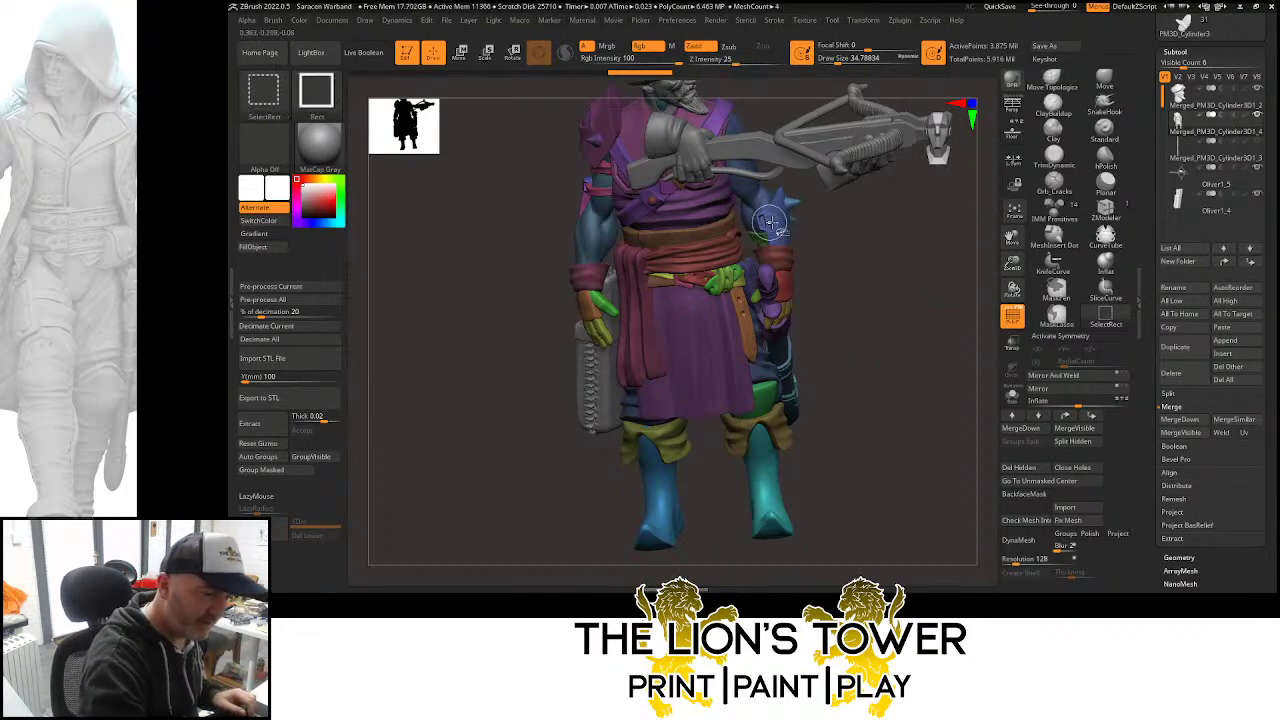
left_click(783, 214, "ctrl+alt+shift")
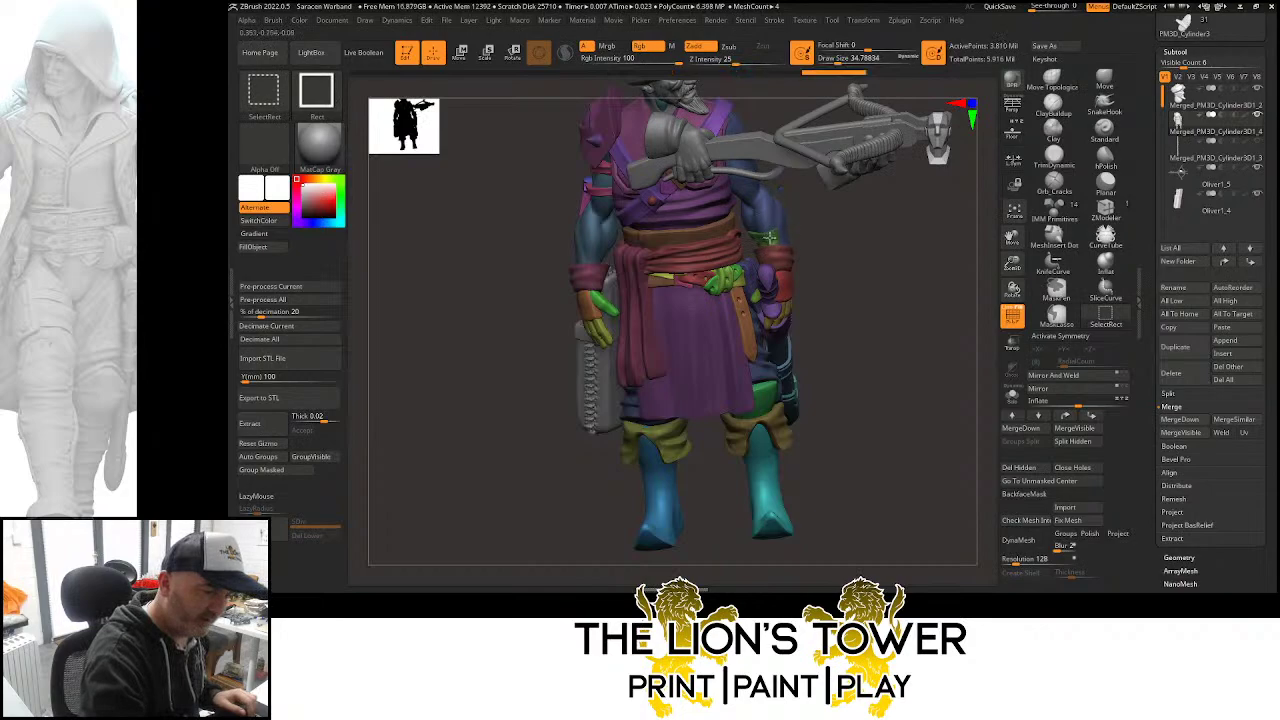
left_click_drag(819, 241, 929, 294)
left_click(784, 266, "ctrl+alt+shift")
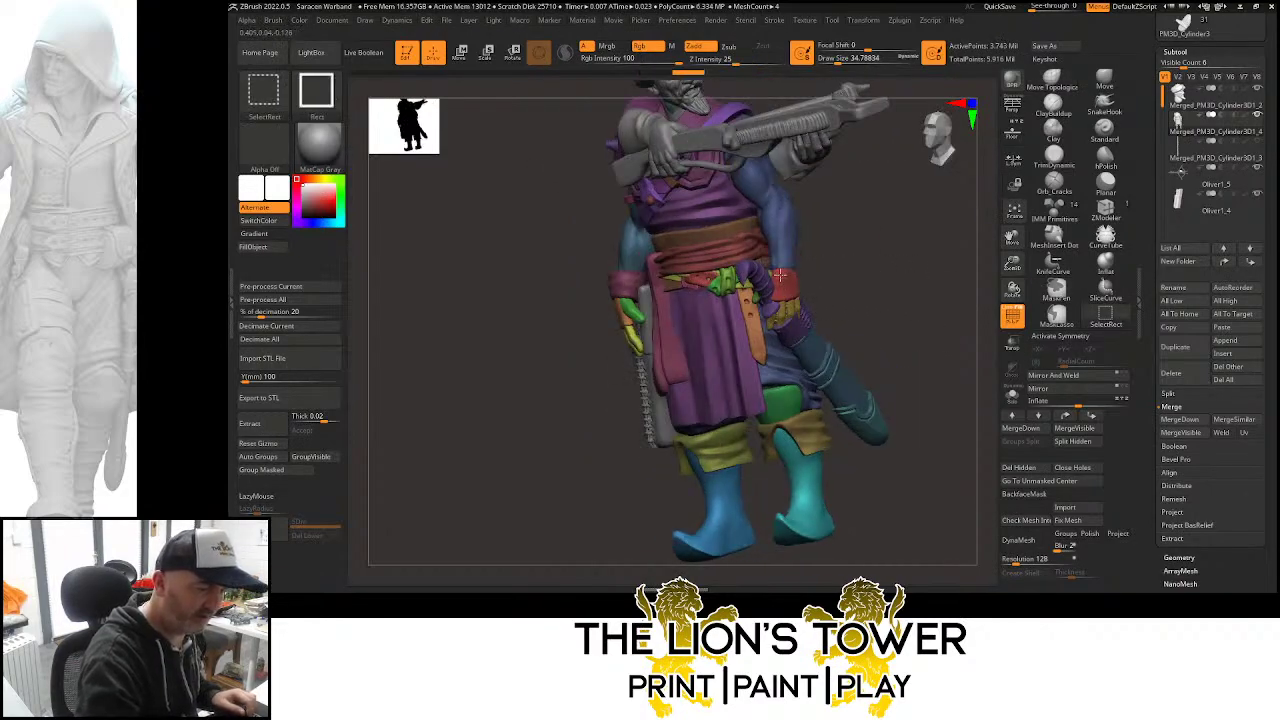
left_click(779, 274, "ctrl+alt+shift")
left_click(776, 298, "ctrl+alt+shift")
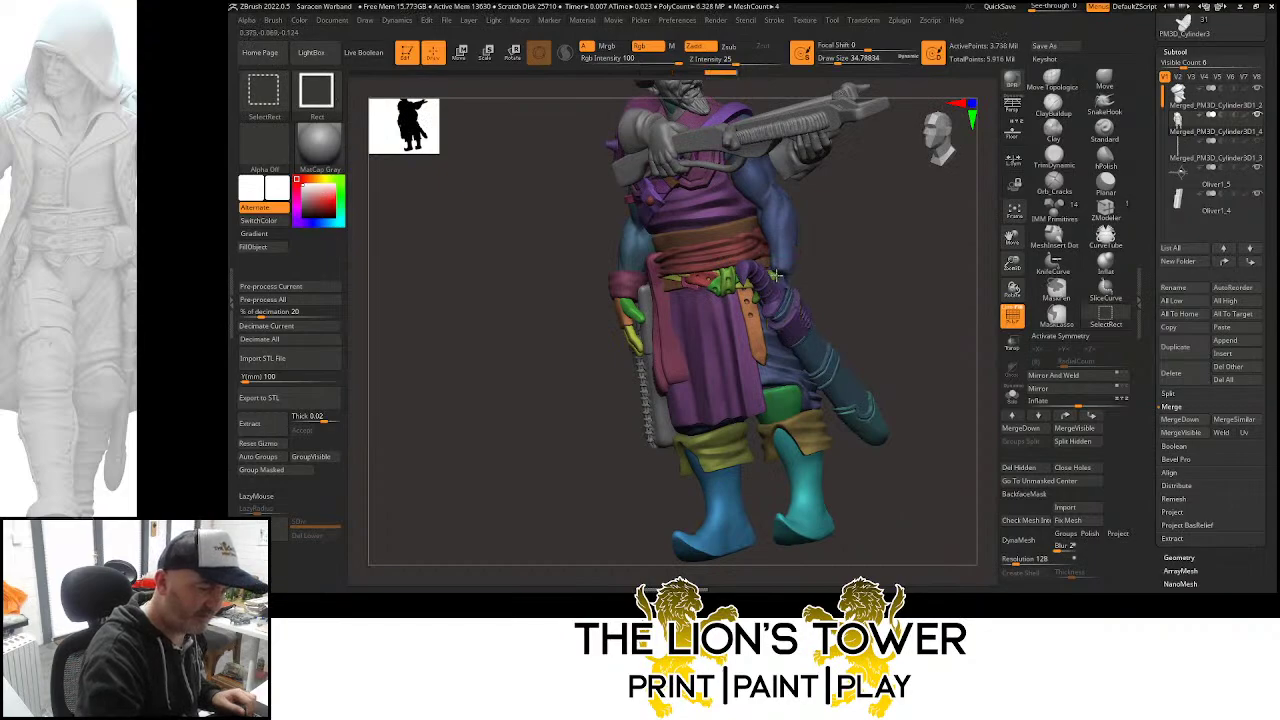
left_click(630, 322, "ctrl+alt+shift")
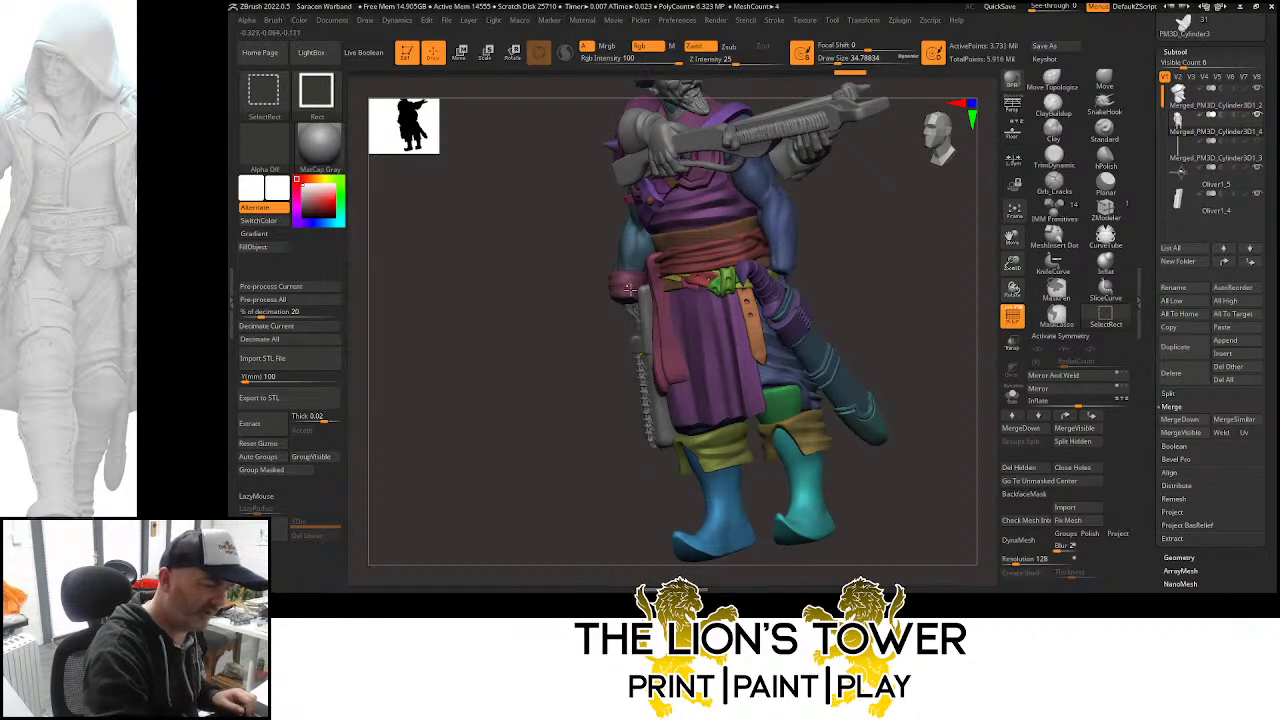
mouse_move(951, 289)
left_mouse_down()
mouse_move(951, 306)
mouse_move(899, 272)
left_mouse_up()
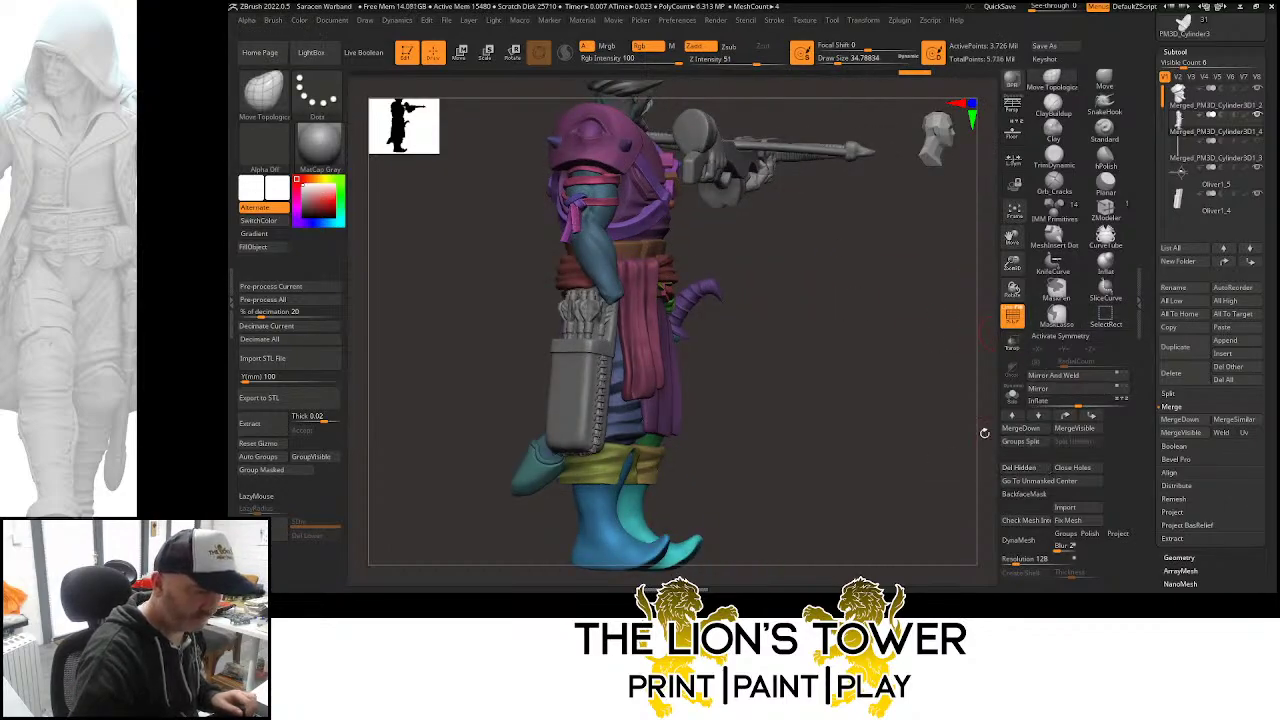
left_click_drag(984, 432, 928, 403)
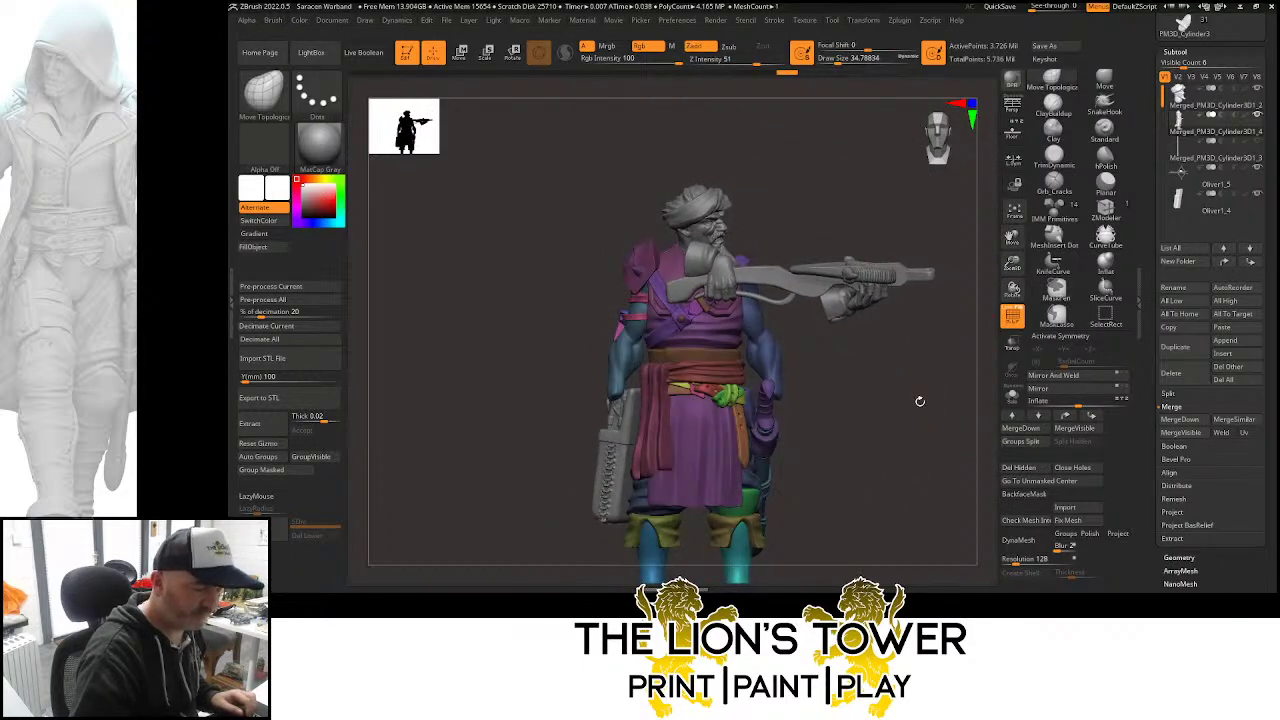
left_click(674, 376, "ctrl+shift")
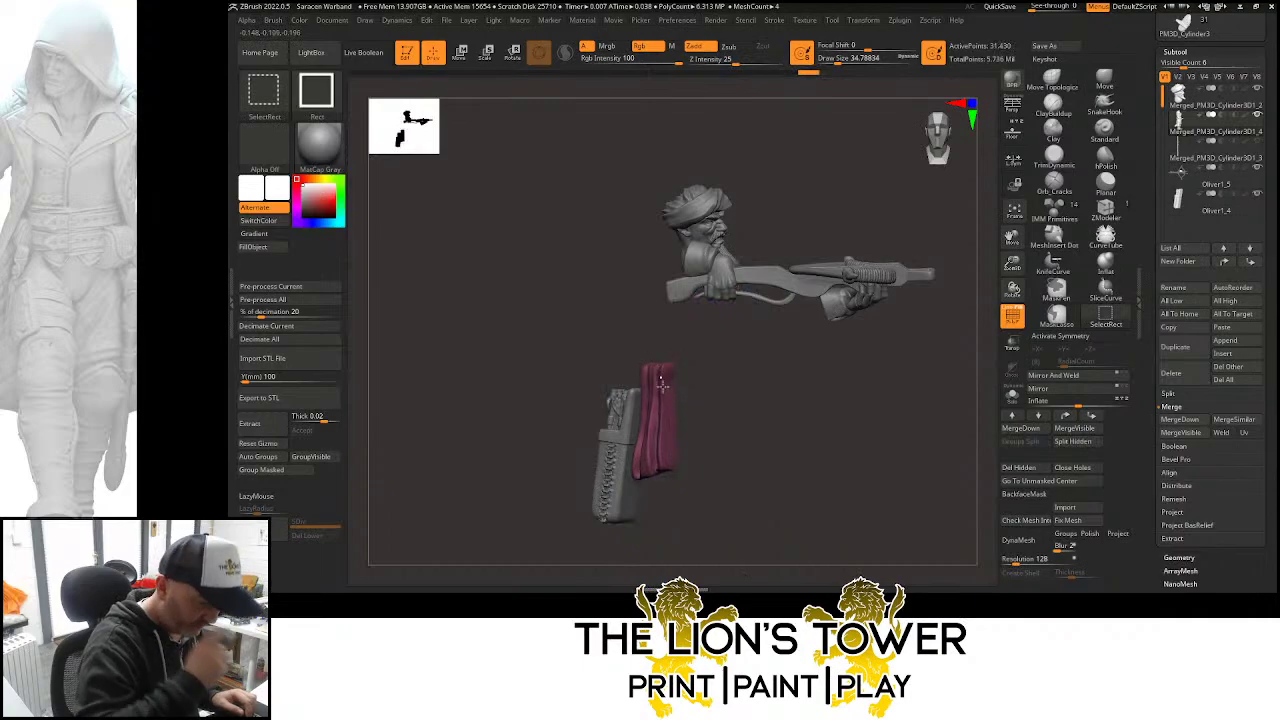
left_click(662, 386, "ctrl+shift")
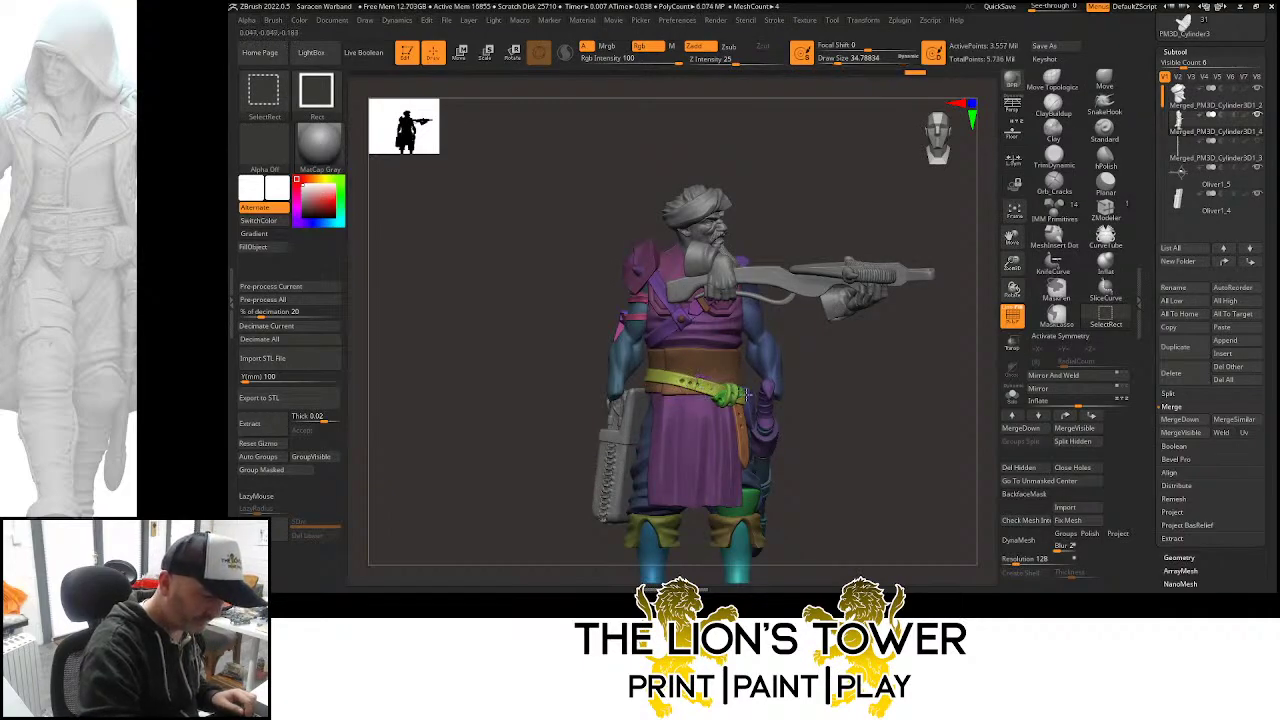
left_click(740, 395, "ctrl+alt+shift")
left_click(736, 400, "ctrl+alt+shift")
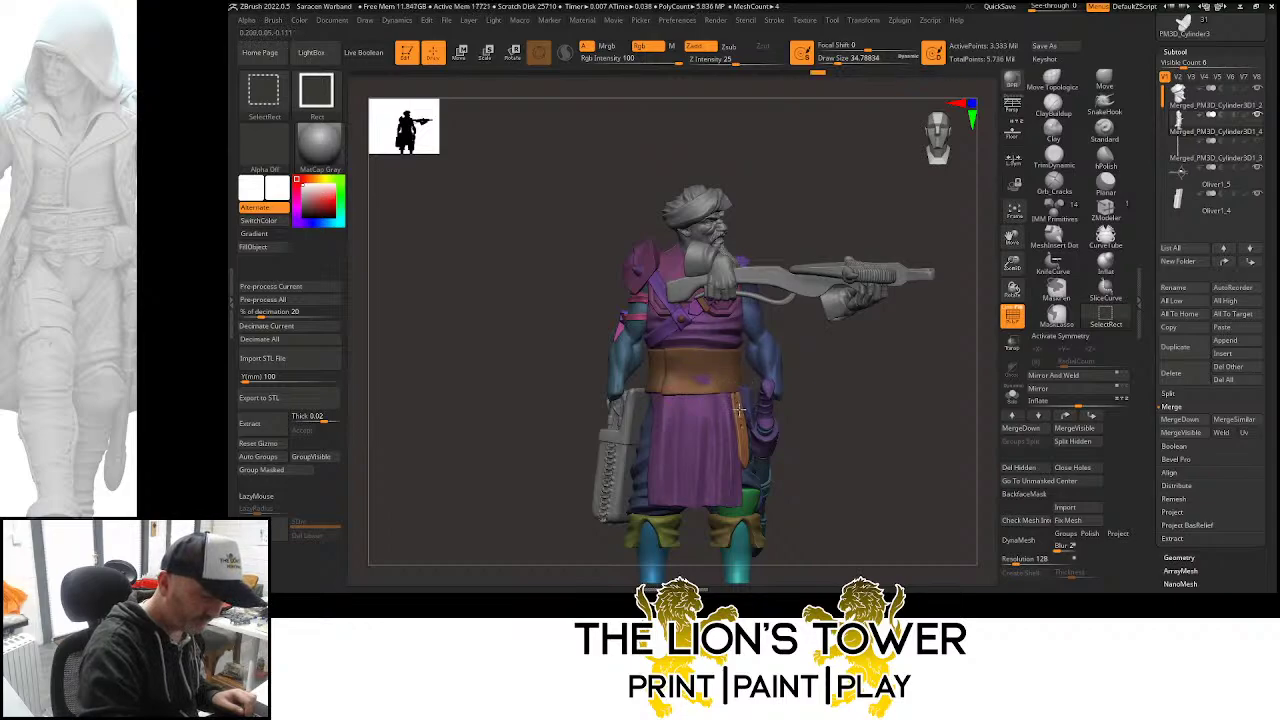
left_click(953, 424, "ctrl+shift")
Isolate the hip's sheathed sword by hiding its hilt and scabbard parts, masking the rest of the body and showing everything
left_click_drag(953, 424, 960, 430)
mouse_move(879, 360)
left_mouse_down()
mouse_move(840, 366)
mouse_move(863, 366)
left_mouse_up()
left_click(750, 410, "ctrl+shift")
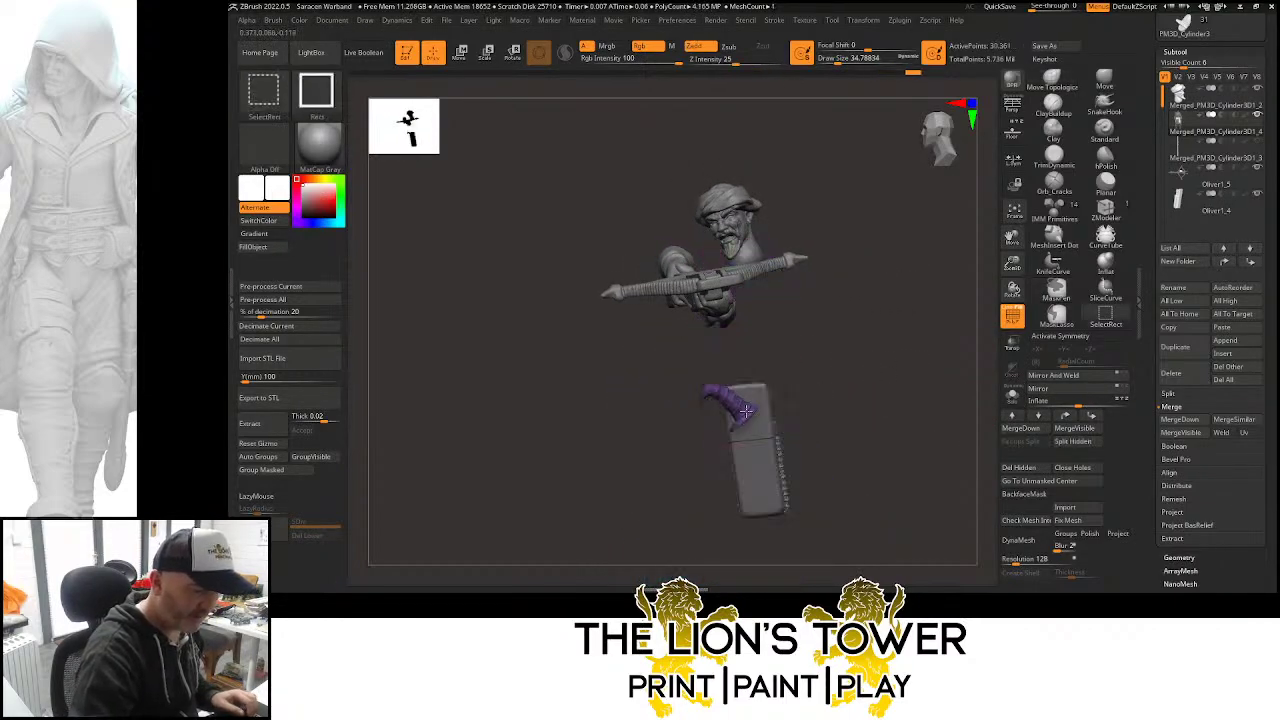
left_click(757, 427, "ctrl+shift")
left_click(762, 428, "ctrl+shift")
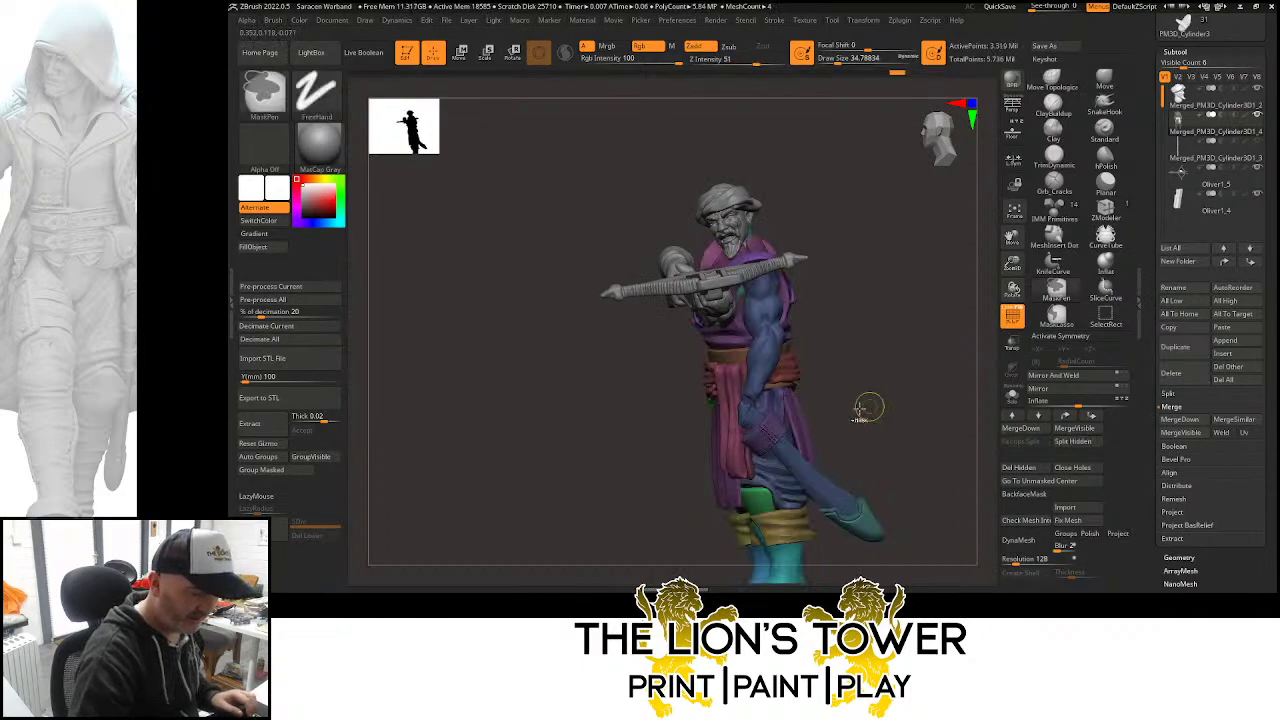
left_click(769, 420, "ctrl+shift")
left_click(775, 424, "ctrl+shift")
left_click(864, 516, "ctrl+shift")
left_click(908, 403, "ctrl")
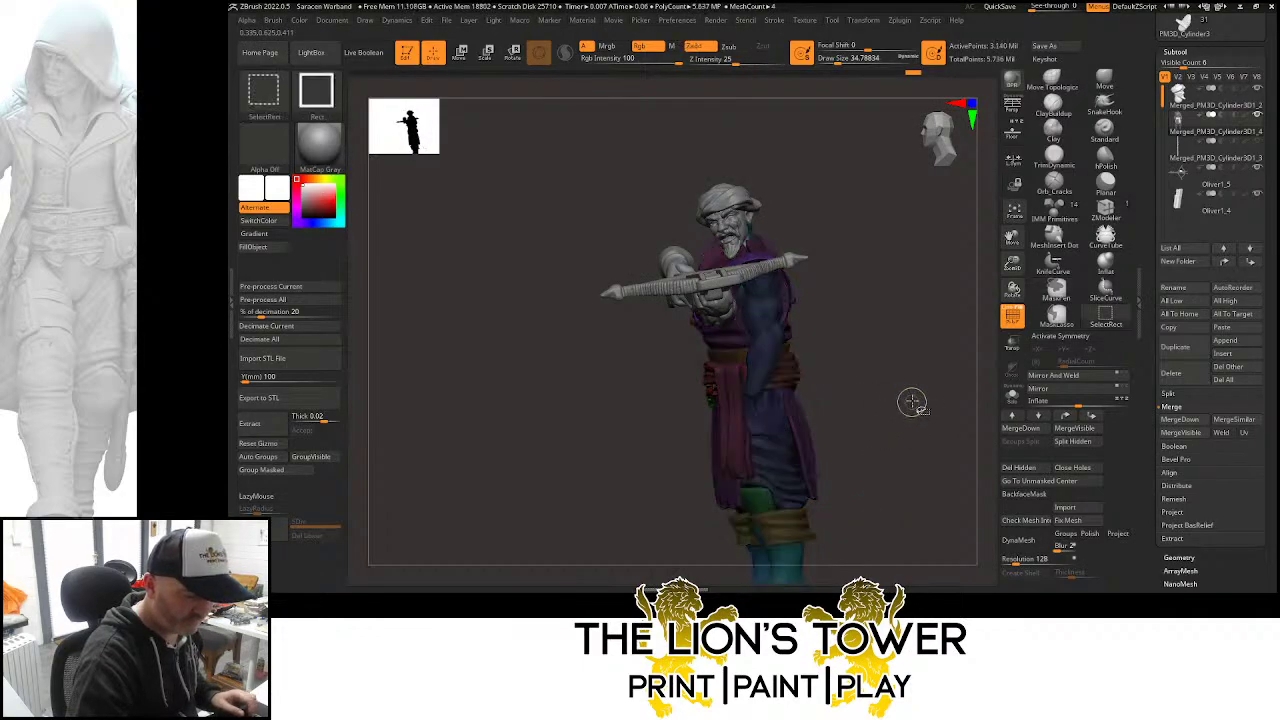
left_click(913, 402, "ctrl+shift")
Centre the gizmo on the unmasked sheathed sword, rotate it and move it from the hip up onto the warrior's back
left_click_drag(943, 365, 898, 374, "shift")
left_click(488, 54)
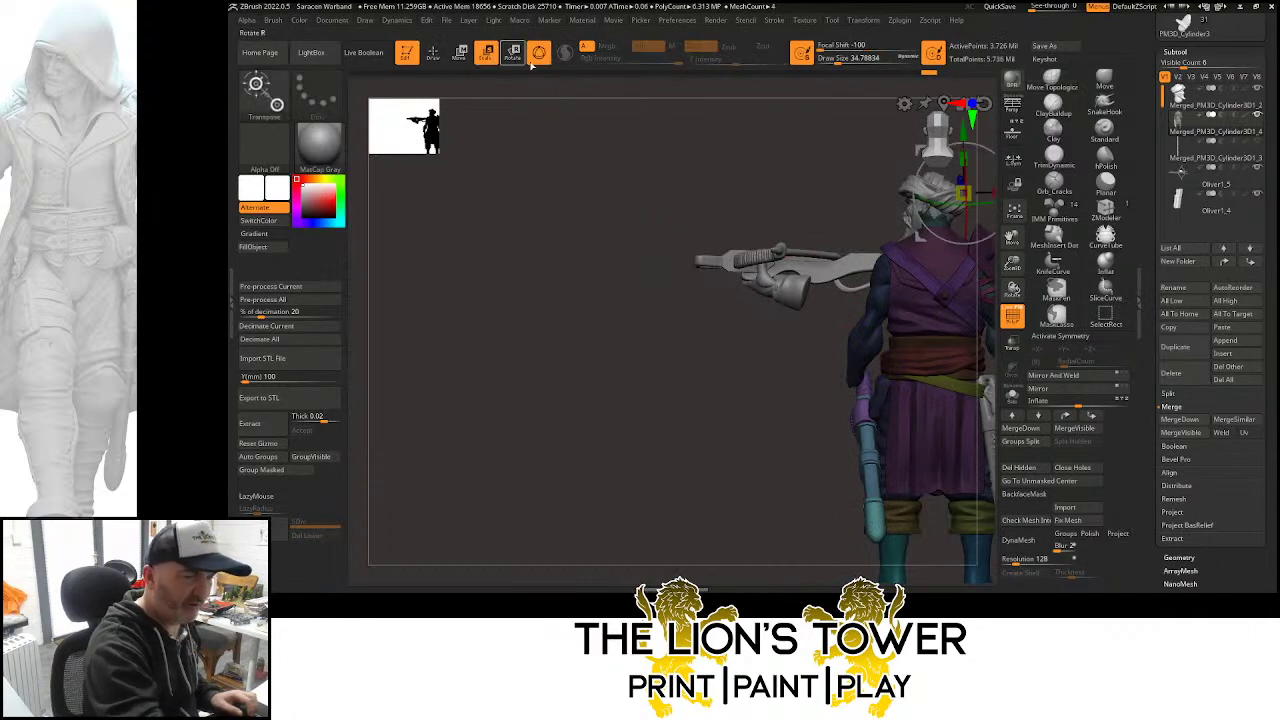
left_click_drag(1012, 237, 889, 268)
left_click(821, 134)
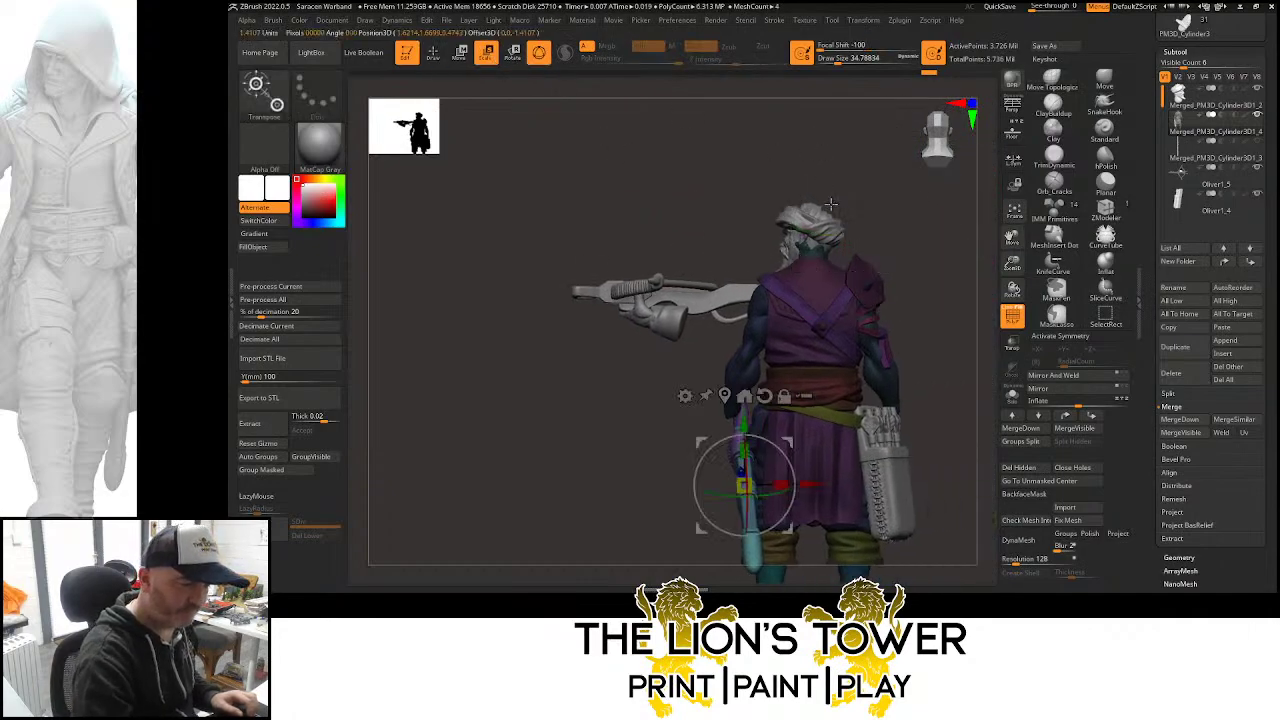
left_click(766, 396)
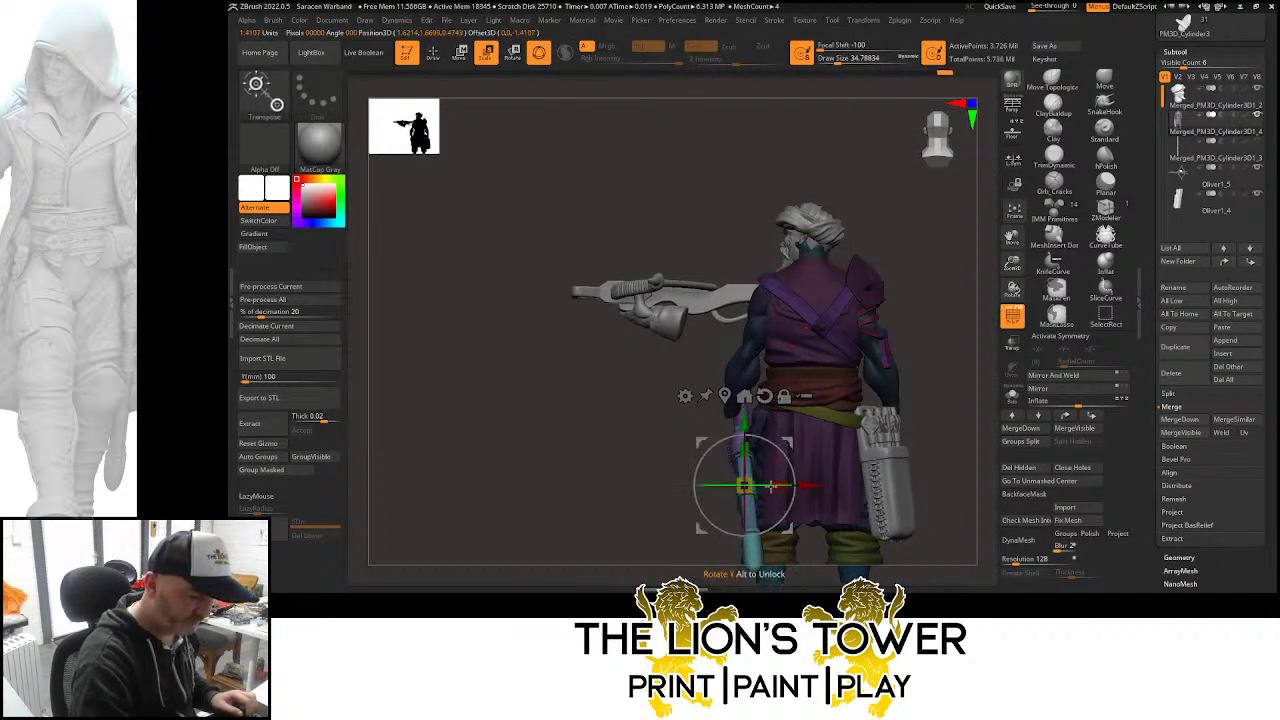
left_click_drag(773, 485, 694, 450)
left_click_drag(791, 464, 955, 278)
left_click_drag(869, 280, 900, 282)
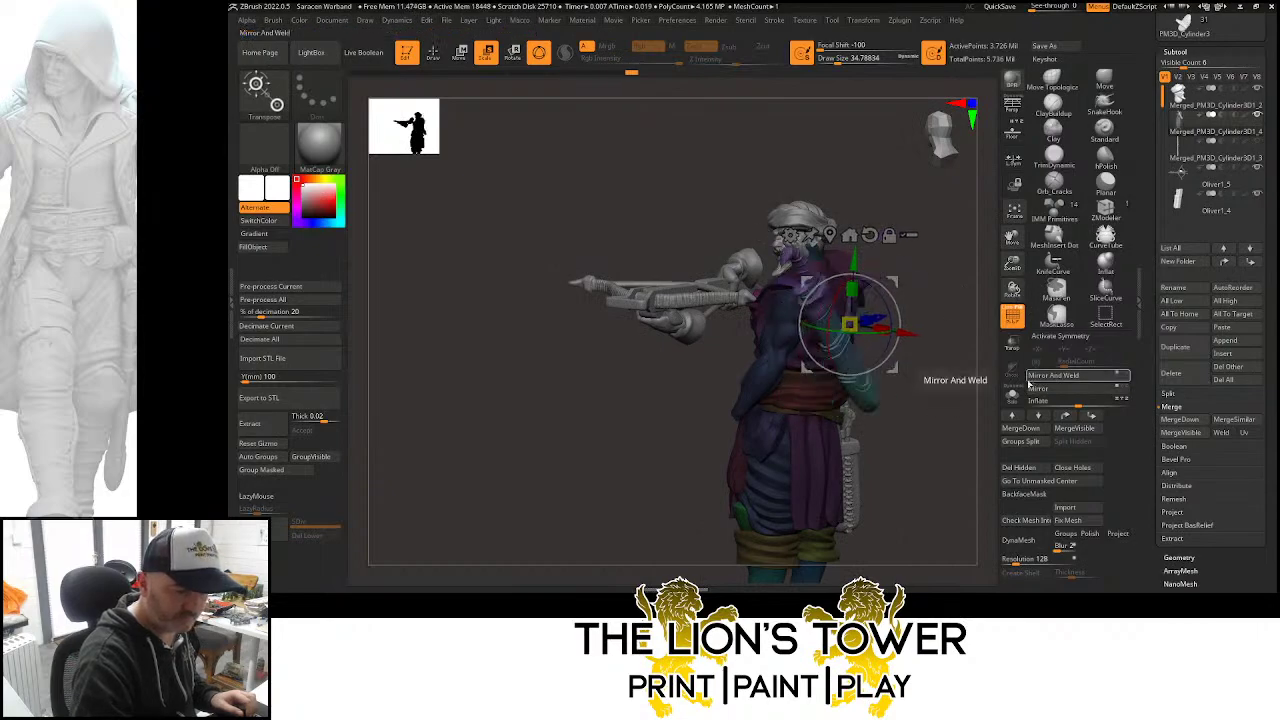
Shift the sheathed sword across and against the warrior's back, judging its position from behind and from the side
left_click_drag(910, 372, 962, 395)
left_click_drag(836, 325, 1003, 298)
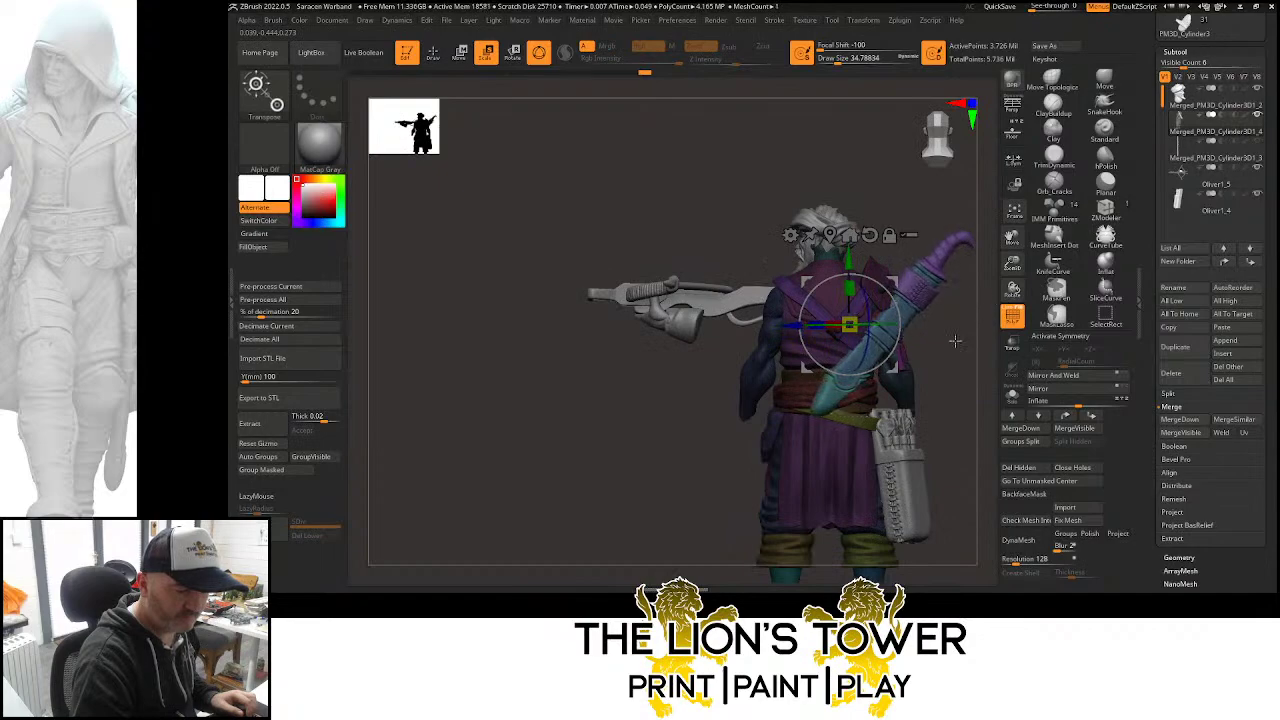
left_click_drag(887, 283, 982, 308)
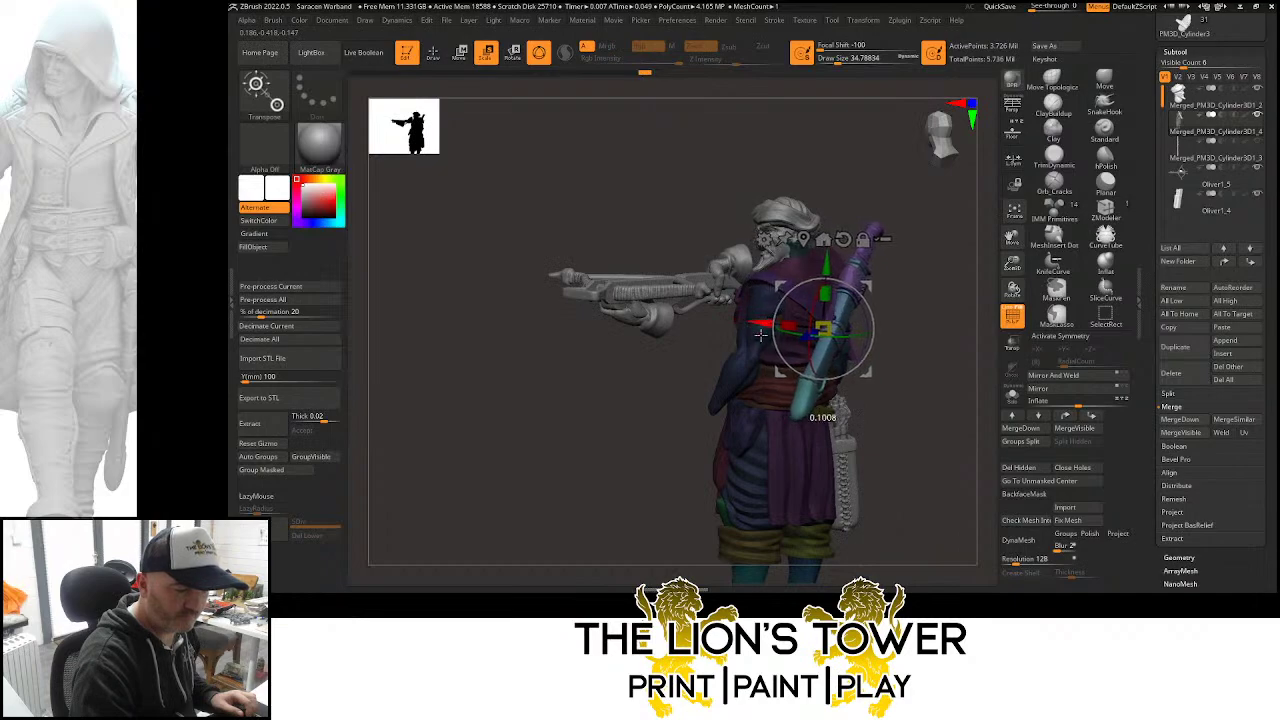
right_click_drag(760, 335, 886, 287)
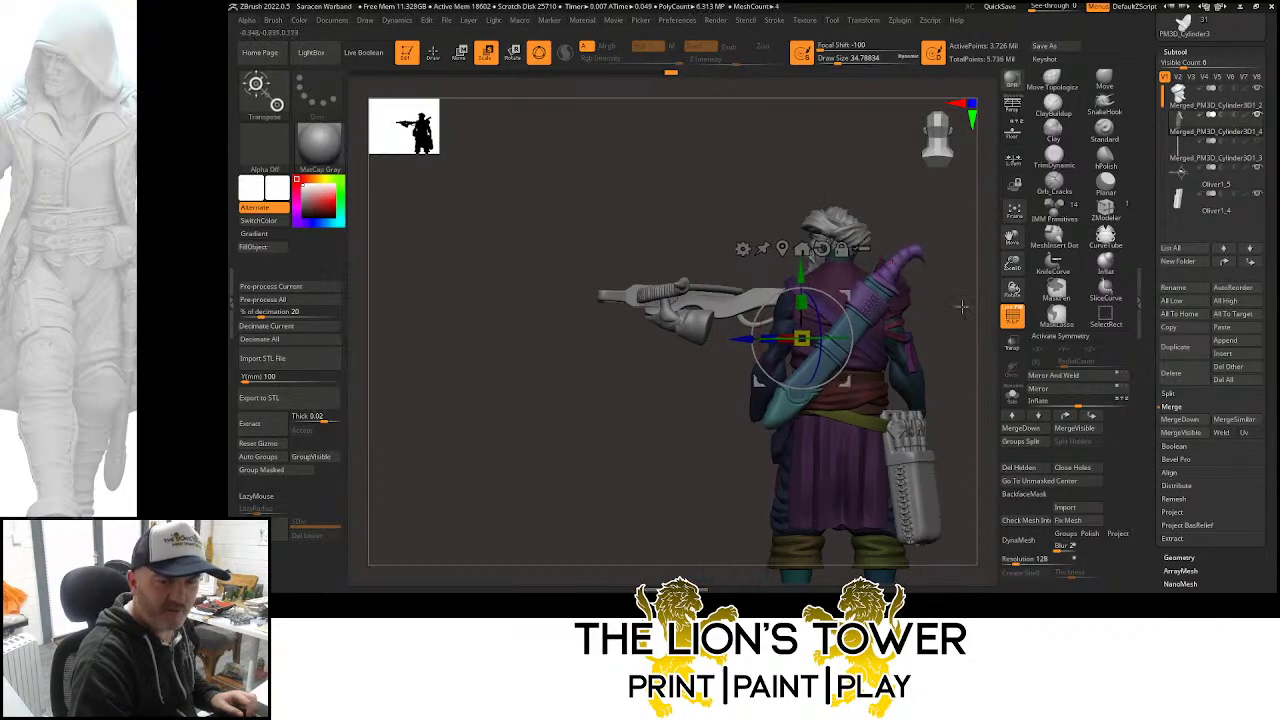
left_click_drag(960, 310, 992, 347)
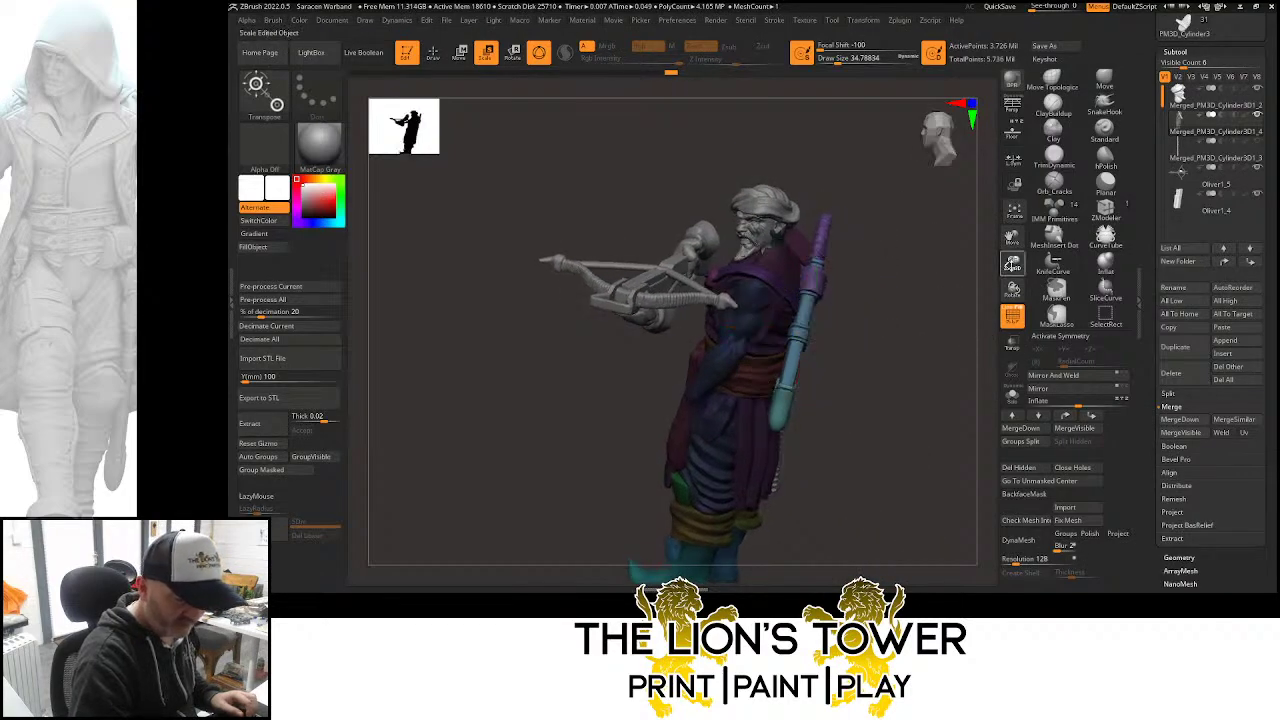
left_click_drag(1012, 264, 970, 300)
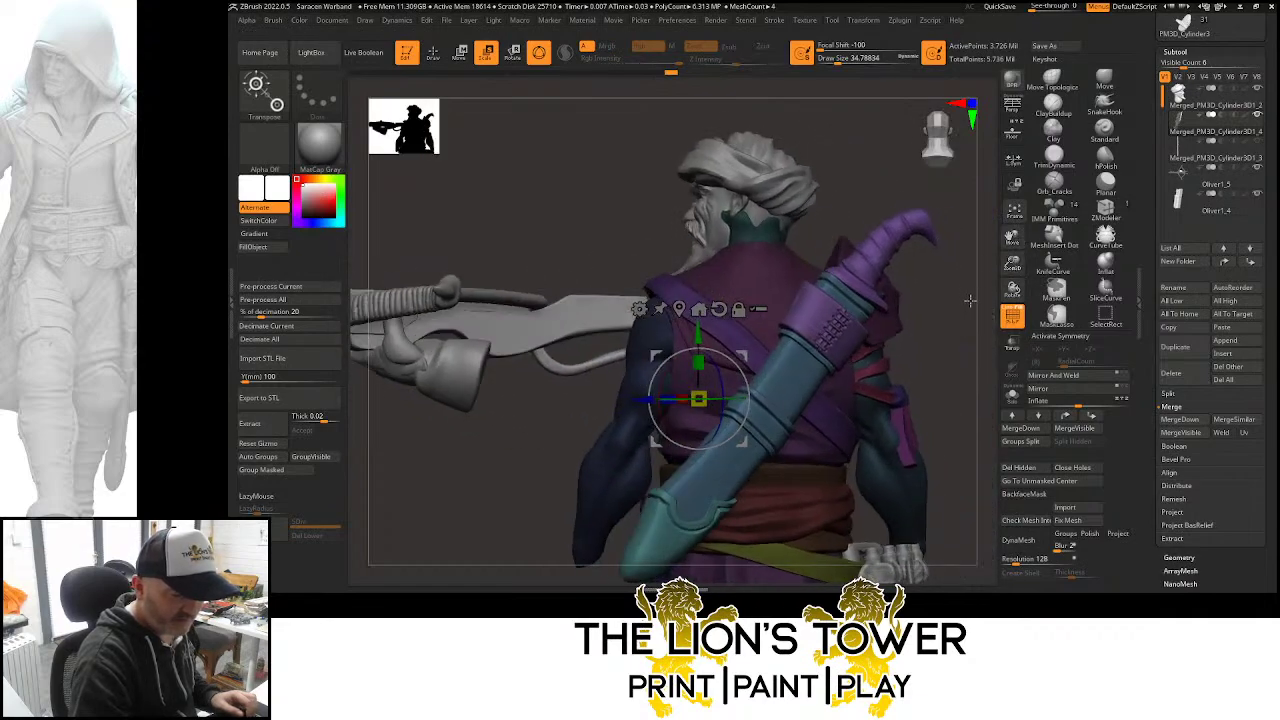
right_click_drag(970, 300, 949, 281)
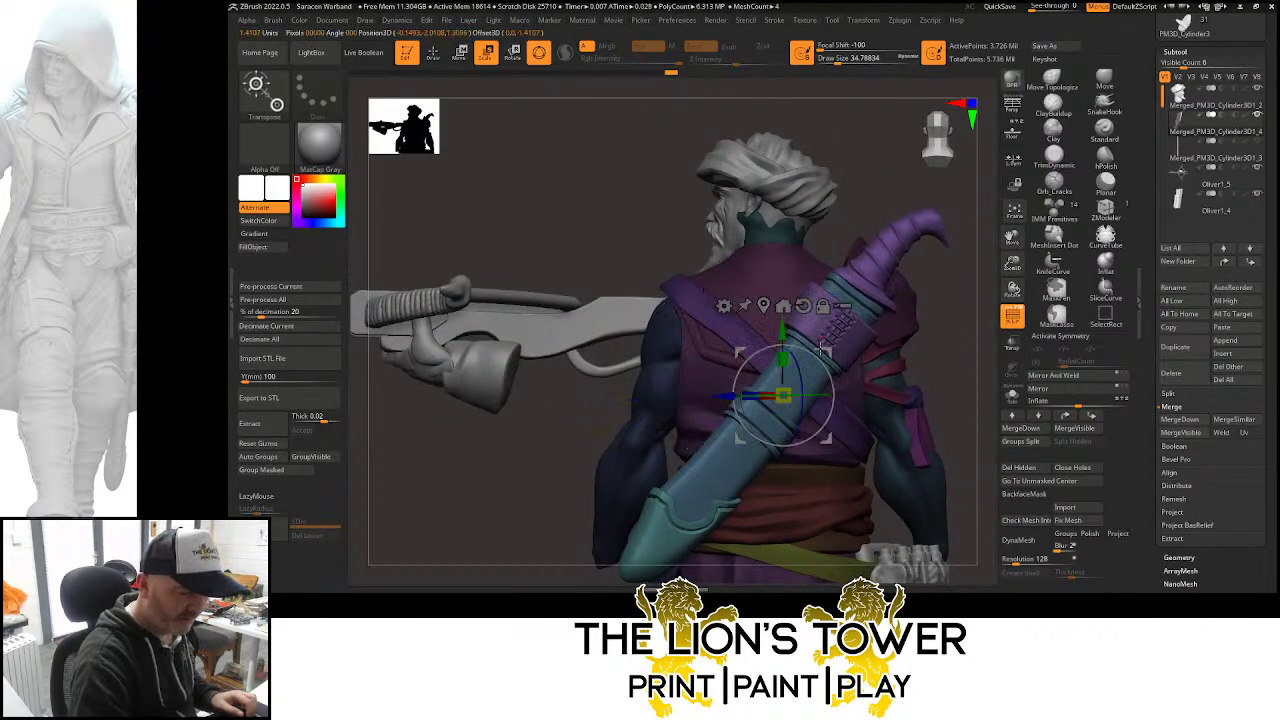
Tilt the sheathed sword into a flatter diagonal across the back and nudge it into place
left_click_drag(822, 347, 797, 394)
left_click_drag(903, 201, 766, 428)
right_click_drag(944, 245, 921, 181)
left_click_drag(783, 397, 779, 394)
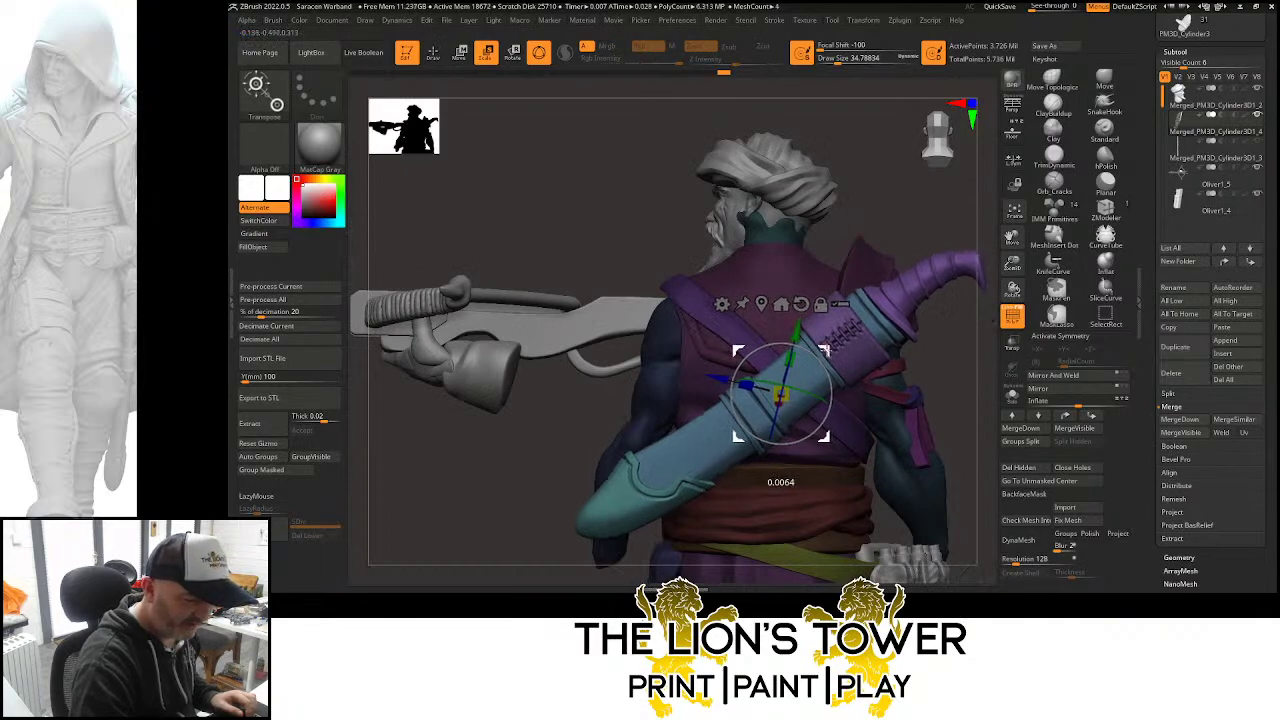
Duplicate the scabbard's laced band, slide the copy down toward the scabbard tip, and clear the mask
left_click(853, 333, "ctrl")
left_click_drag(895, 298, 815, 362)
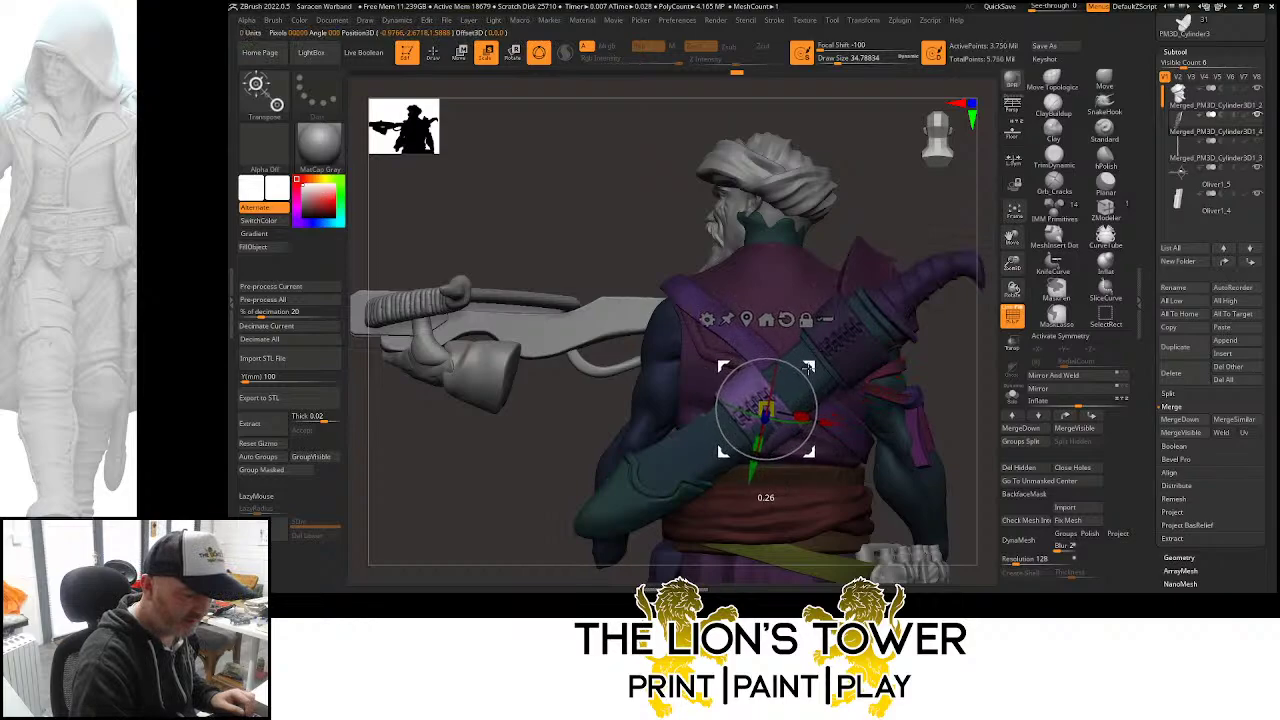
left_click_drag(895, 204, 881, 254)
mouse_move(799, 370)
left_mouse_down()
mouse_move(834, 340)
mouse_move(811, 357)
left_mouse_up()
key("ctrl+z")
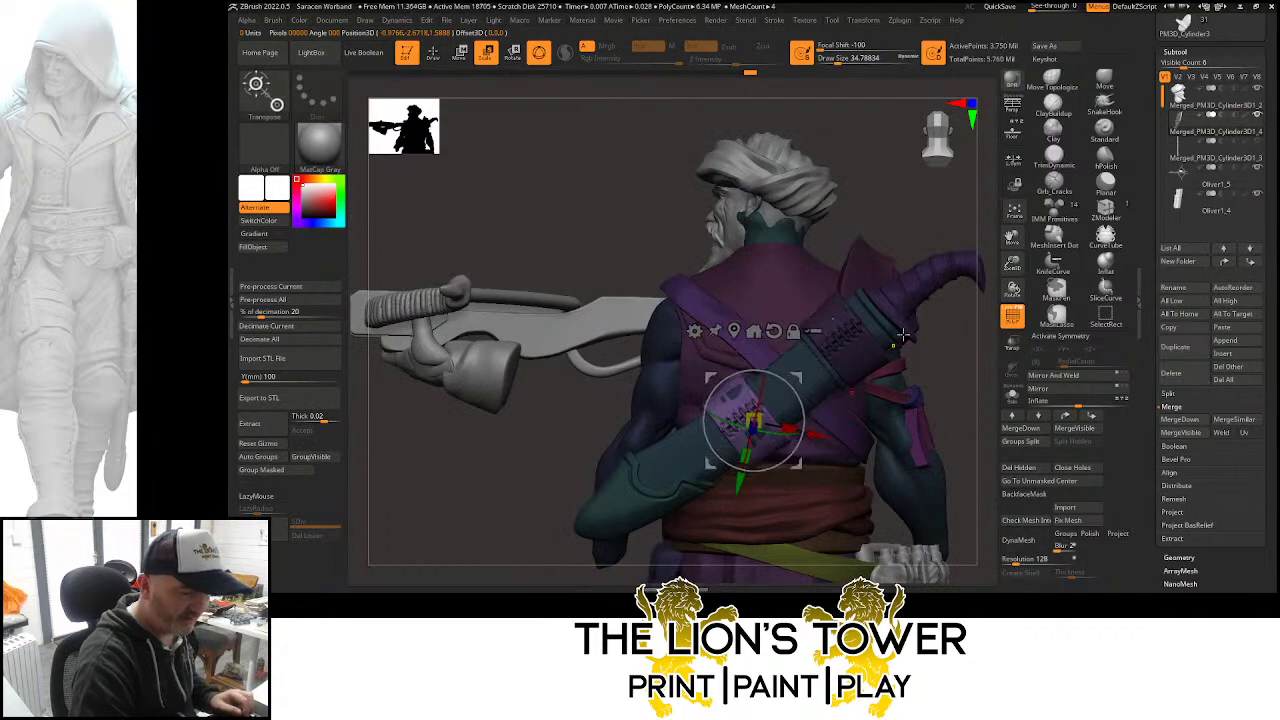
left_click_drag(948, 338, 850, 380, "ctrl")
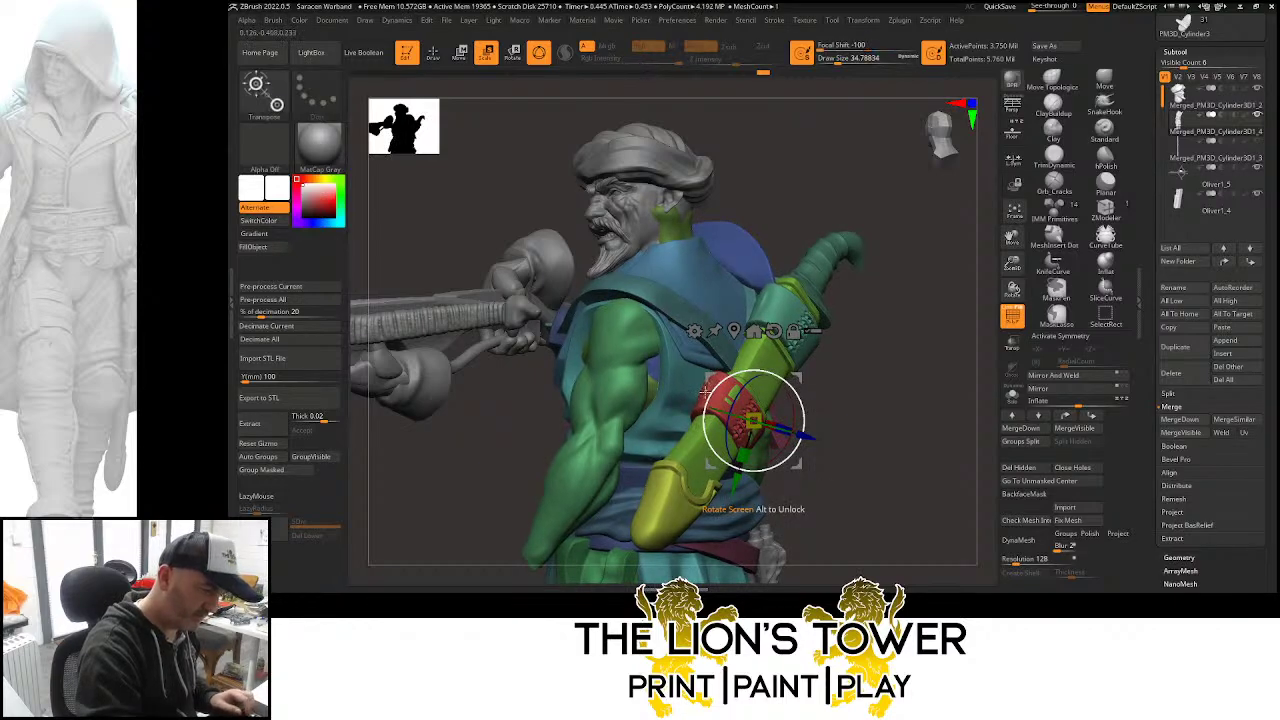
Isolate the lower laced band with a mask, nudge it into line around the scabbard, and clear the mask
left_click(780, 301, "ctrl")
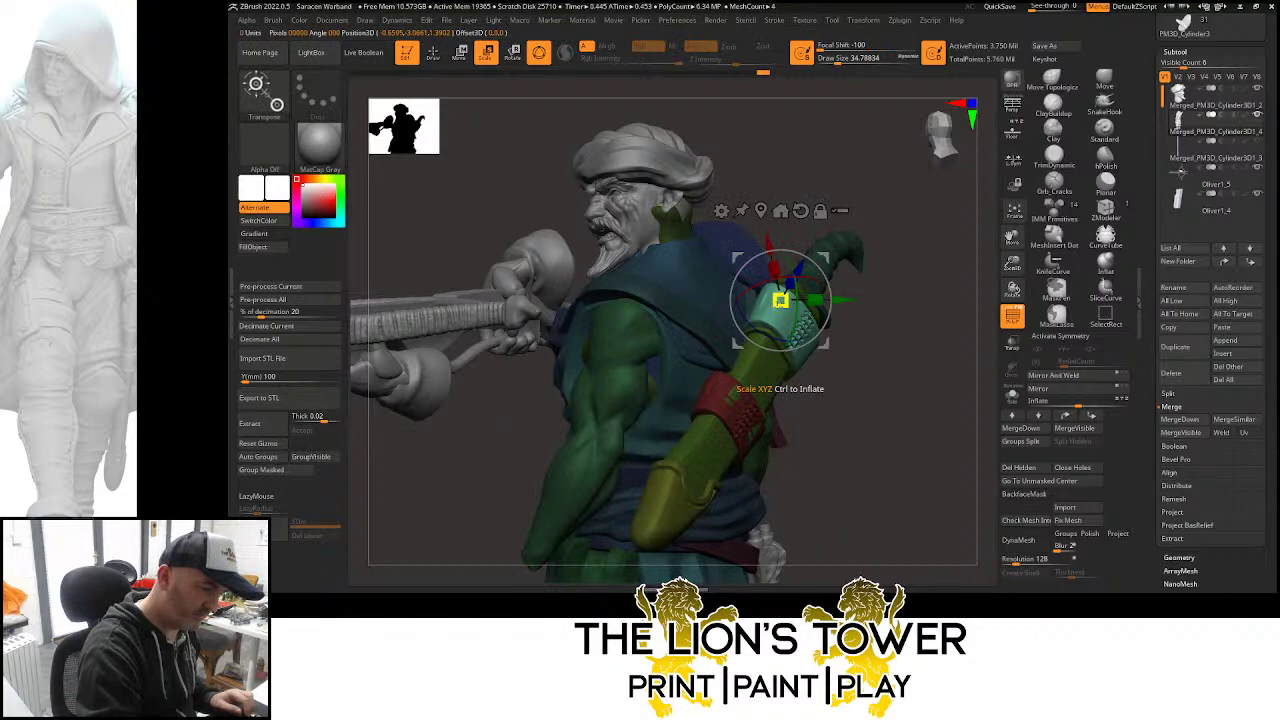
left_click(715, 398, "ctrl")
left_click_drag(815, 390, 883, 380)
left_click_drag(760, 354, 767, 354)
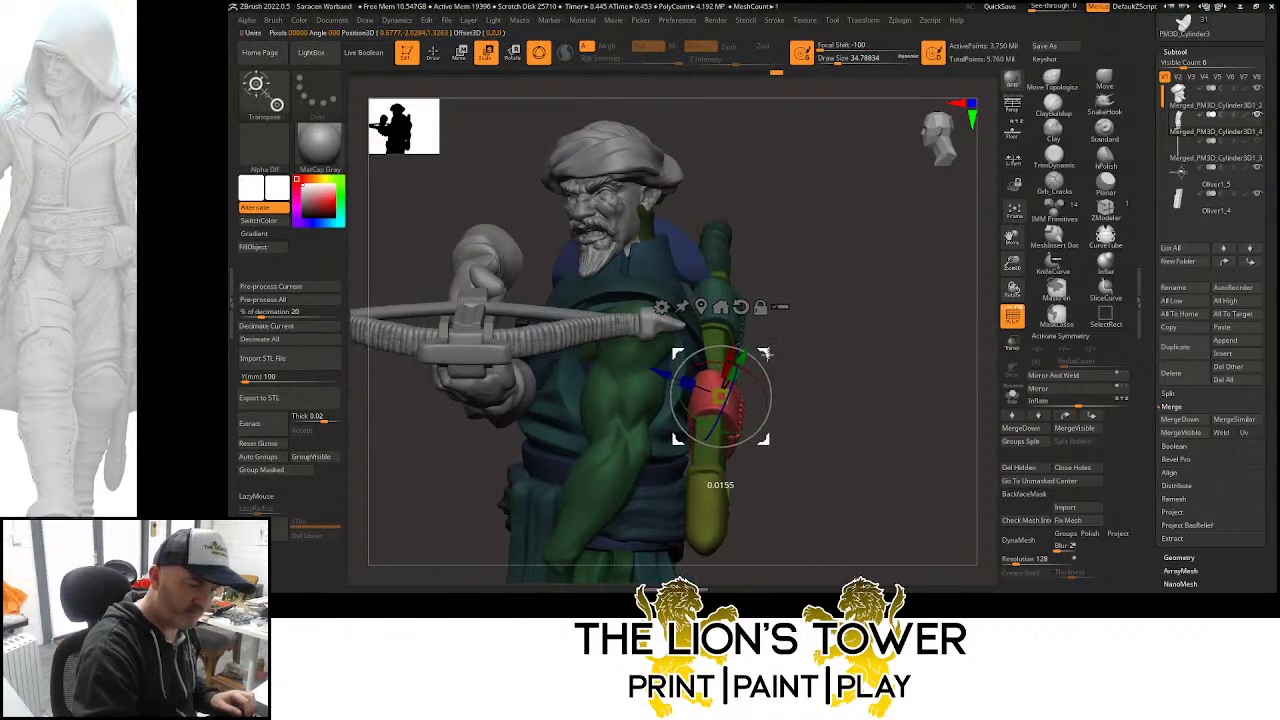
left_click_drag(908, 380, 960, 382)
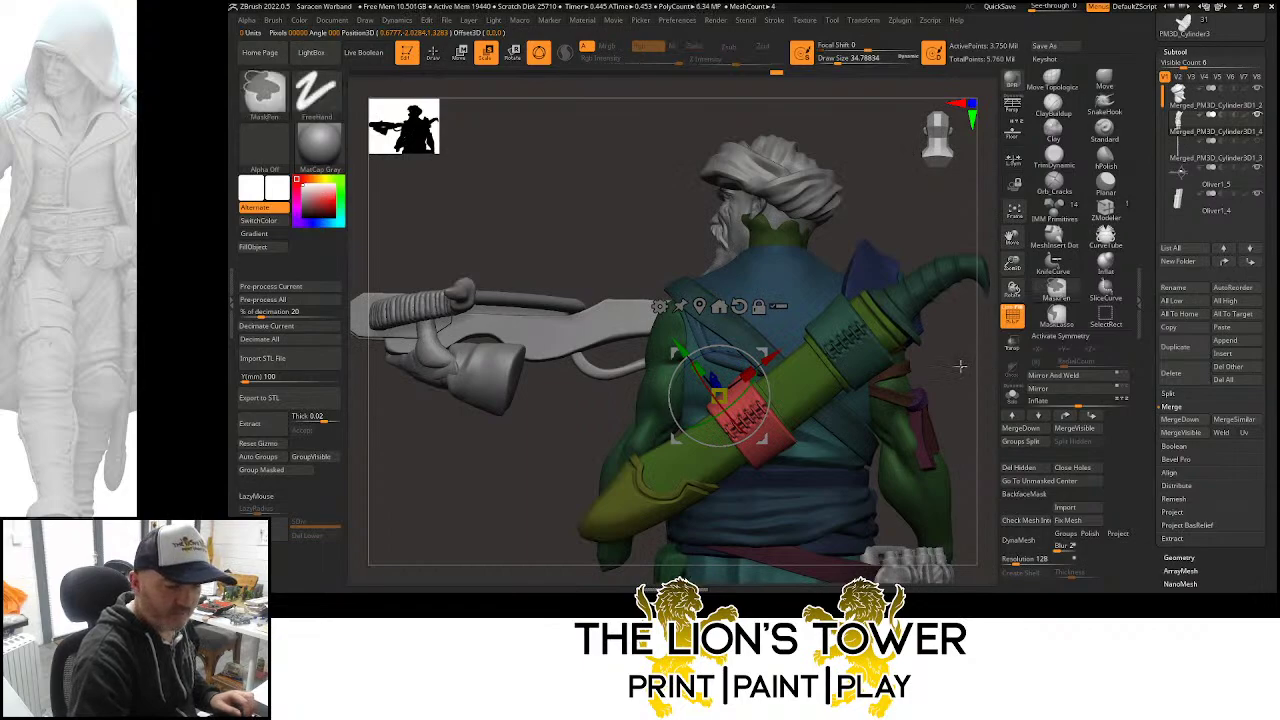
left_click(960, 366, "ctrl")
mouse_move(959, 364)
left_mouse_down("ctrl")
mouse_move(982, 359)
mouse_move(1000, 319)
mouse_move(934, 327)
mouse_move(943, 377)
mouse_move(985, 318)
mouse_move(925, 330)
left_mouse_up("ctrl")
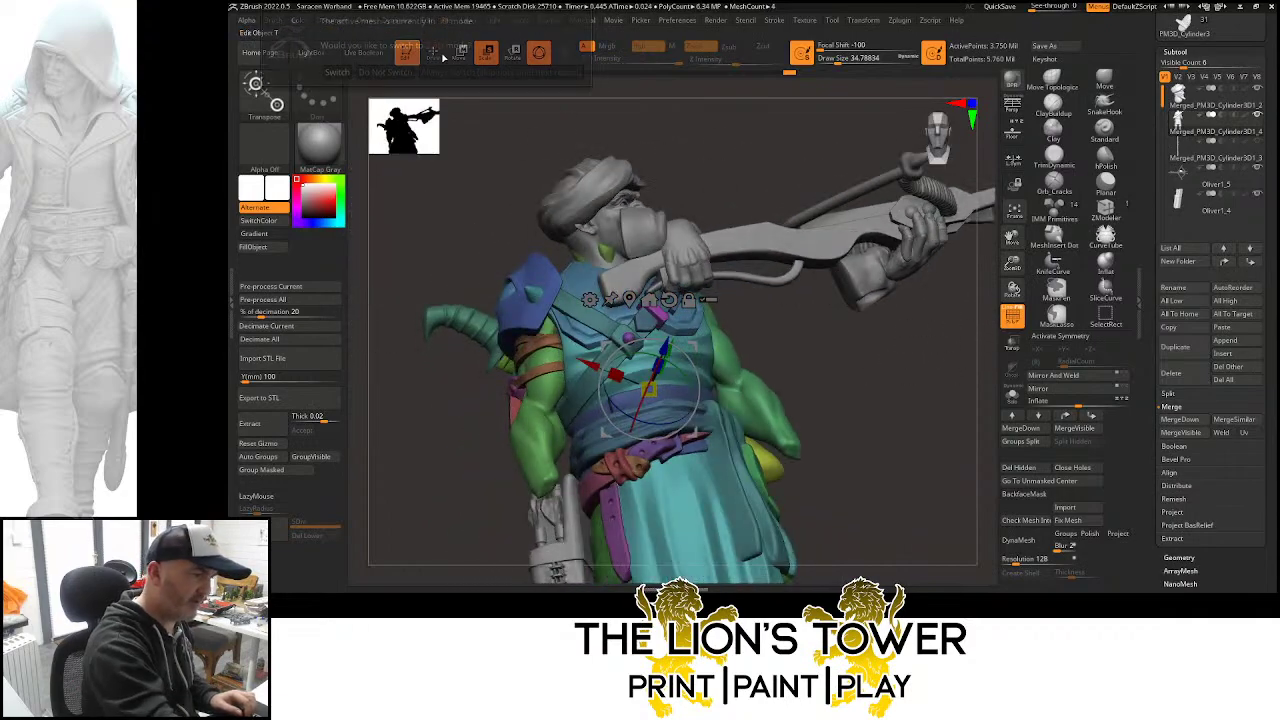
Mask everything except the crossed chest straps and spiked shoulder guard, and mirror these parts to the opposite side of the body
key("q")
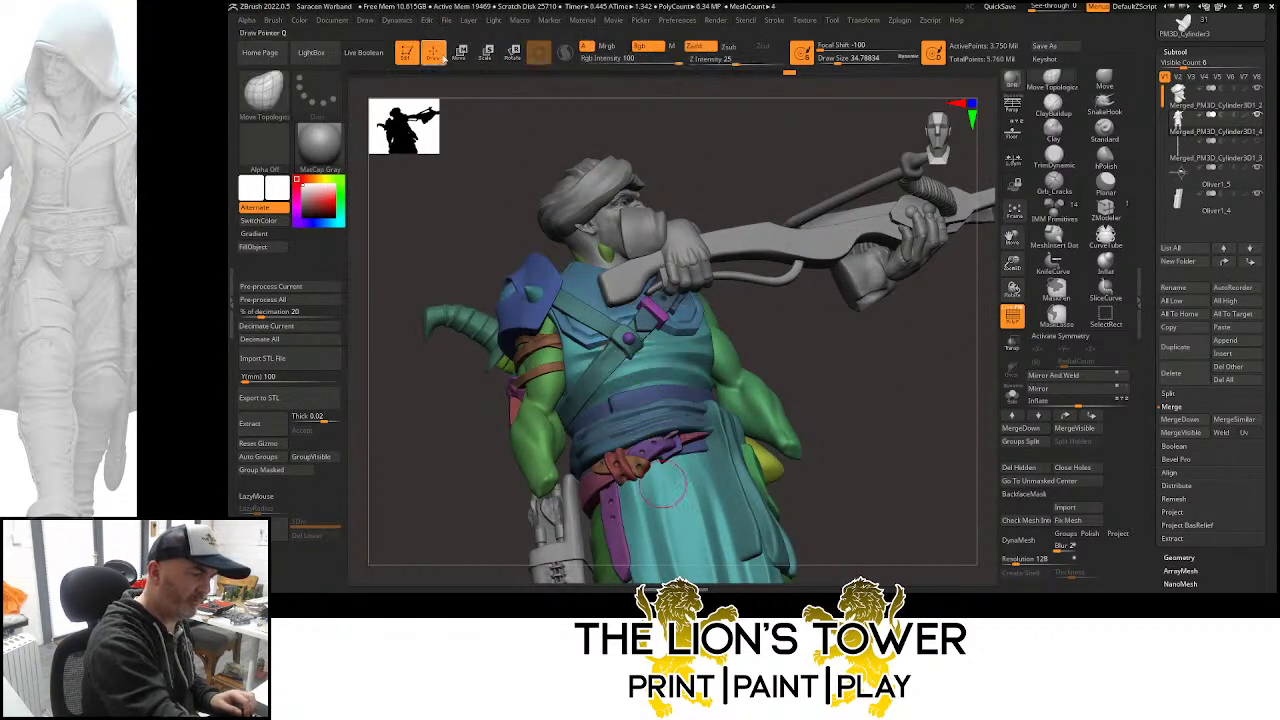
left_click(630, 345, "ctrl+shift")
left_click(630, 345, "ctrl+shift")
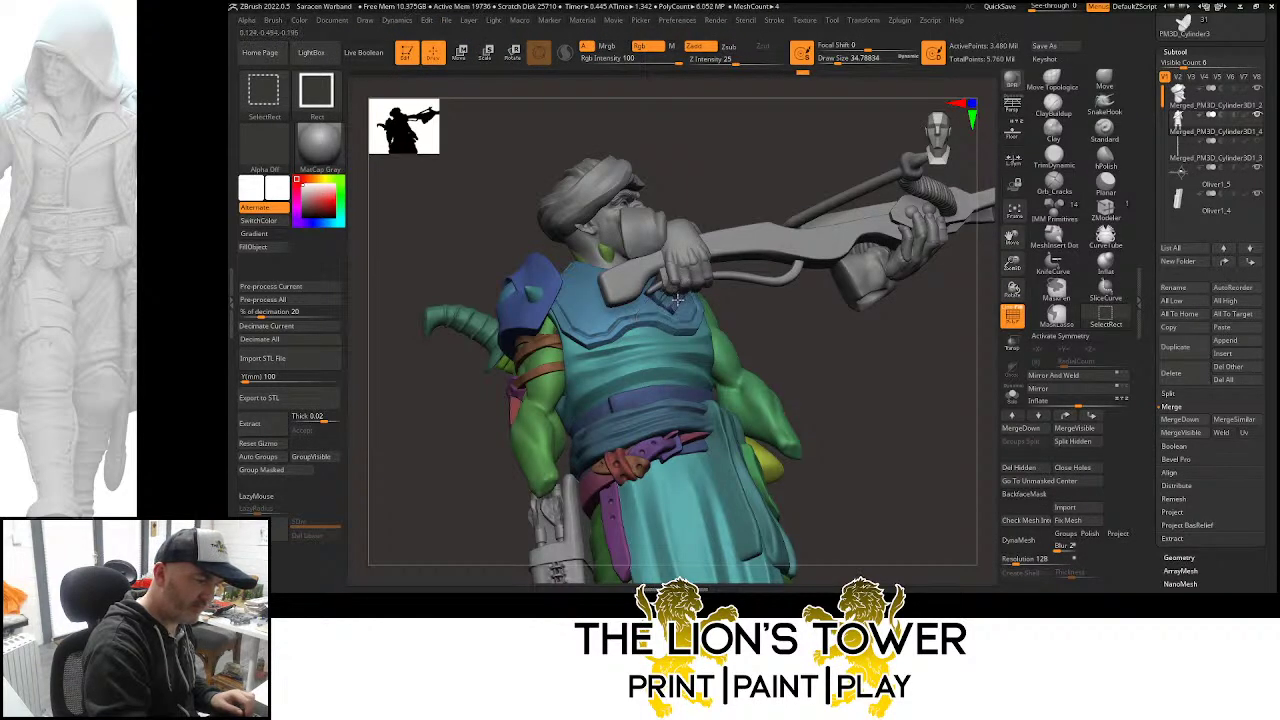
left_click(512, 292, "ctrl+alt+shift")
left_click(514, 293, "ctrl+shift")
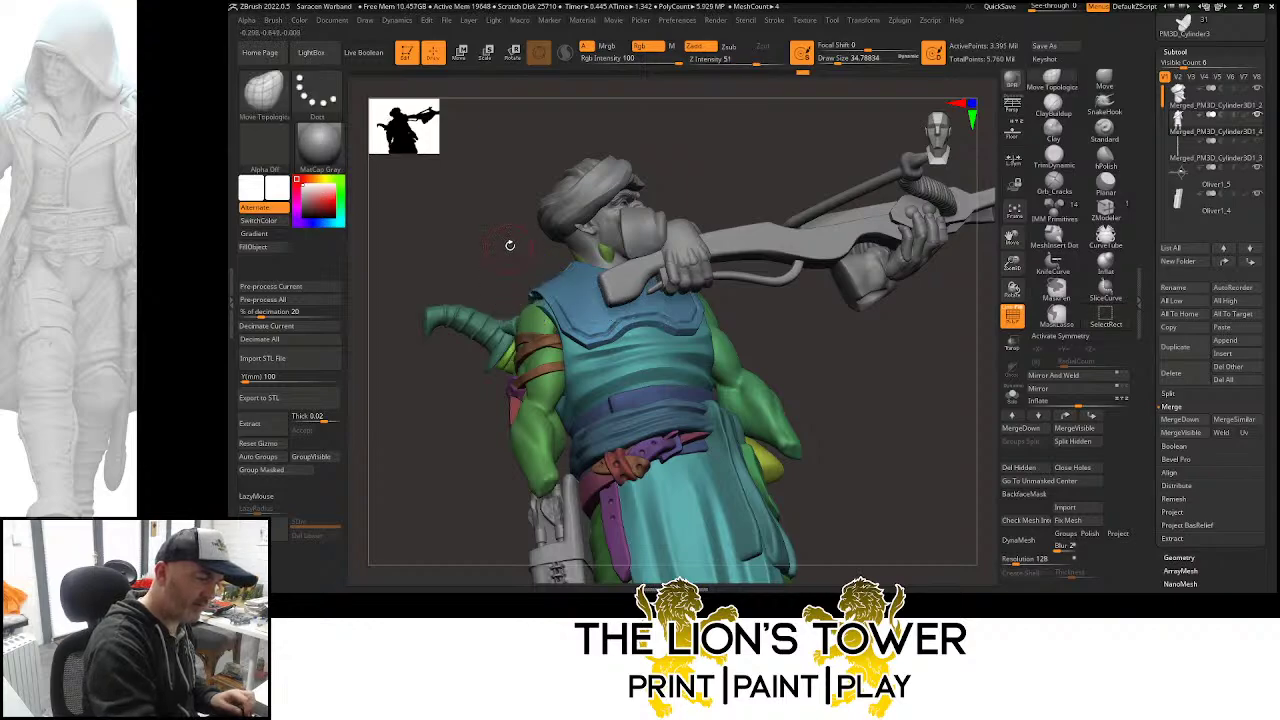
left_click_drag(508, 246, 570, 302)
left_click(458, 290, "ctrl+shift")
left_click(777, 320, "ctrl")
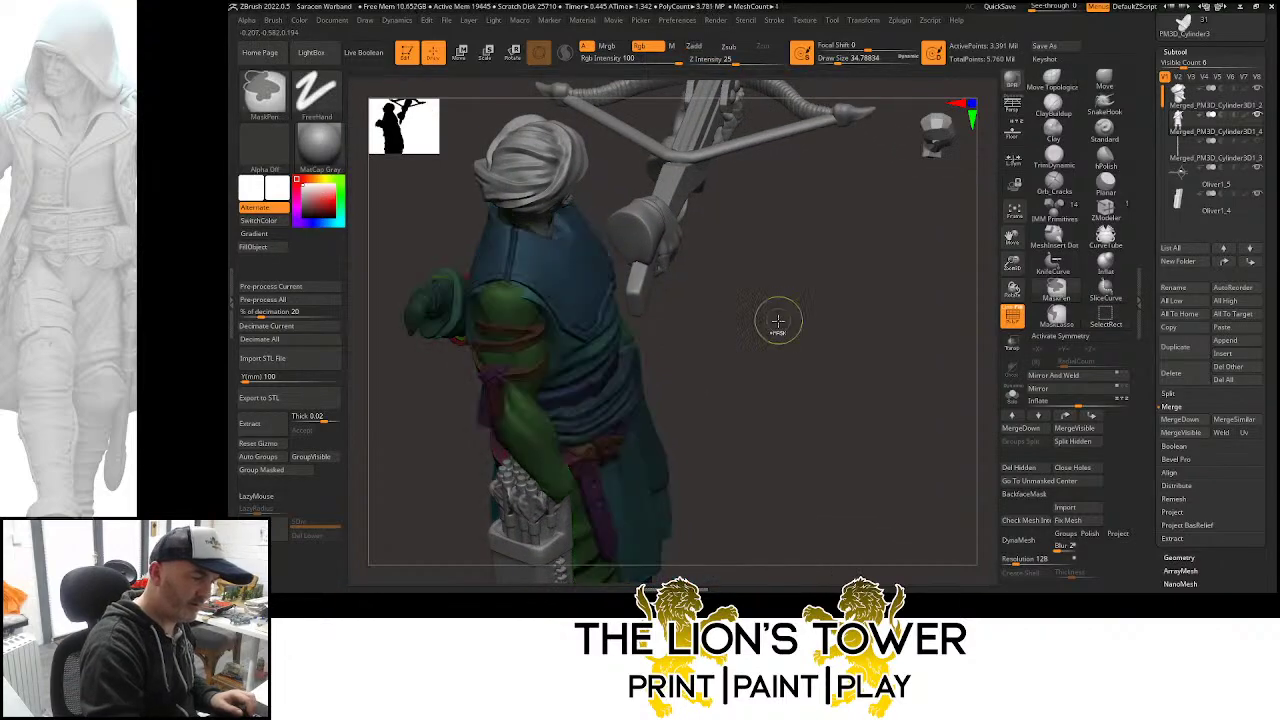
left_click(803, 316, "ctrl+shift")
left_click_drag(892, 374, 945, 350)
left_click(1042, 393)
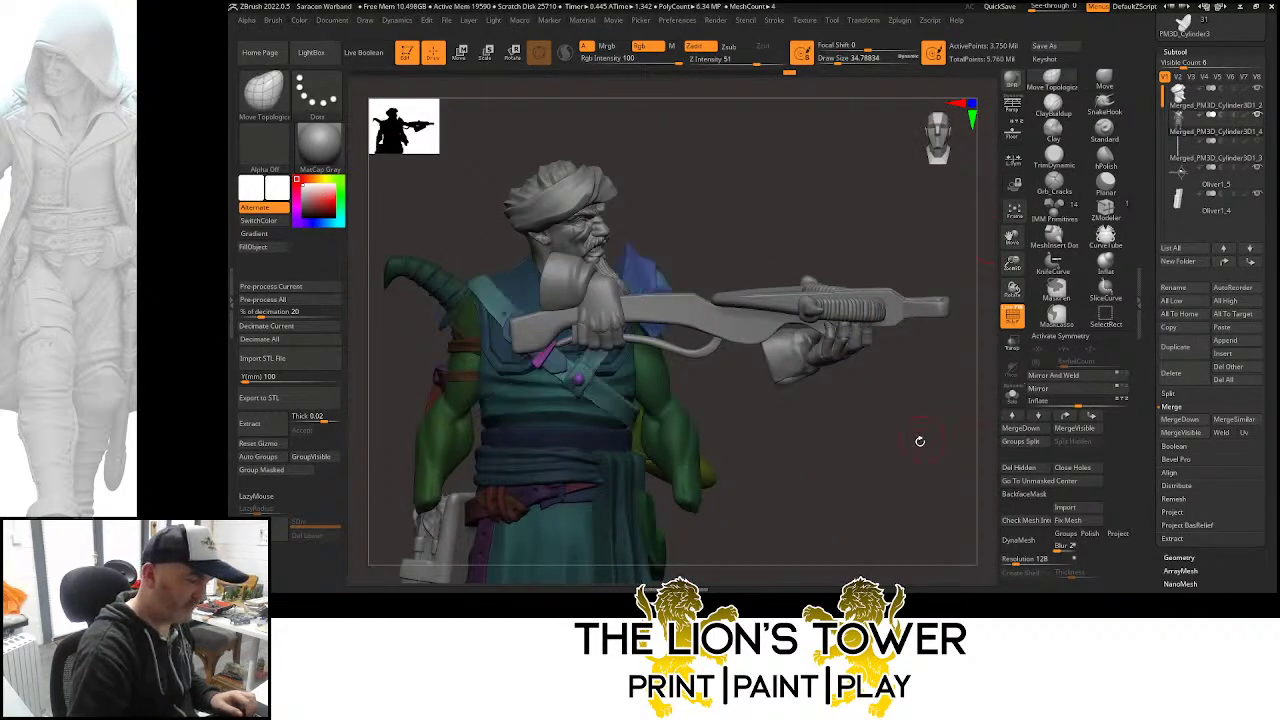
Mask the whole figure except the sheathed sword and its laced bands on the back
left_click_drag(919, 441, 817, 457)
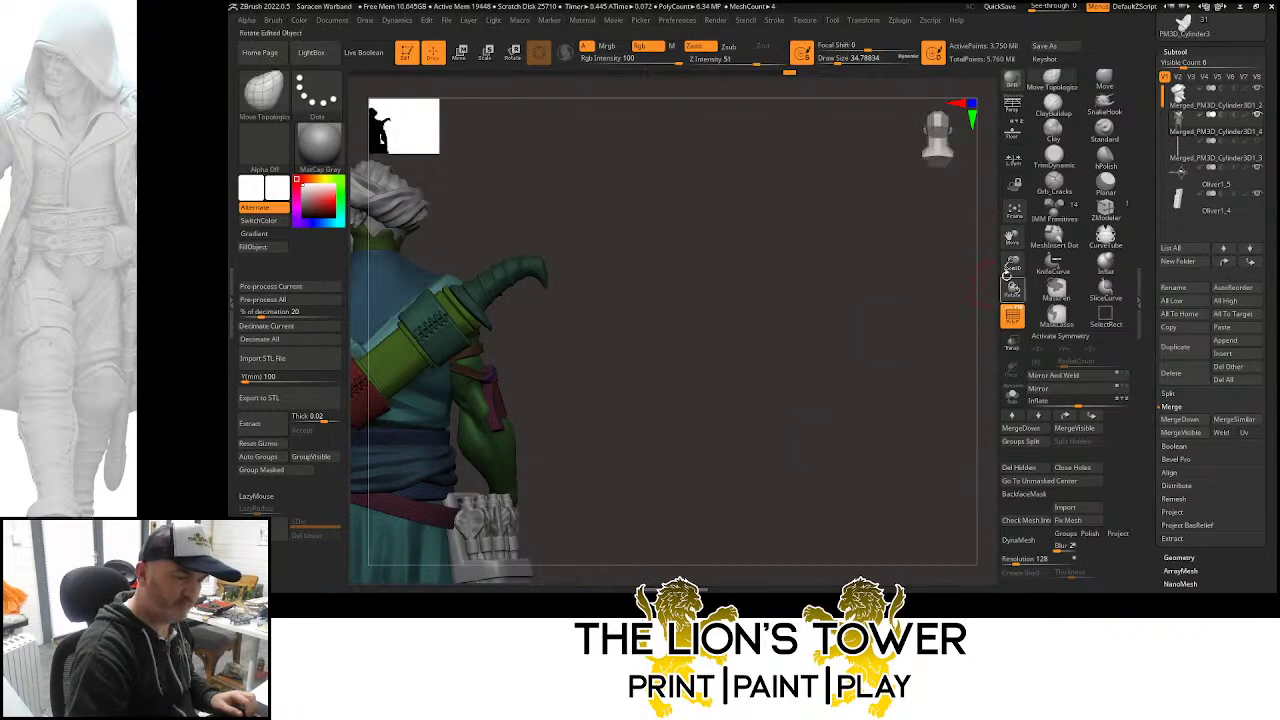
left_click_drag(1012, 265, 1112, 262)
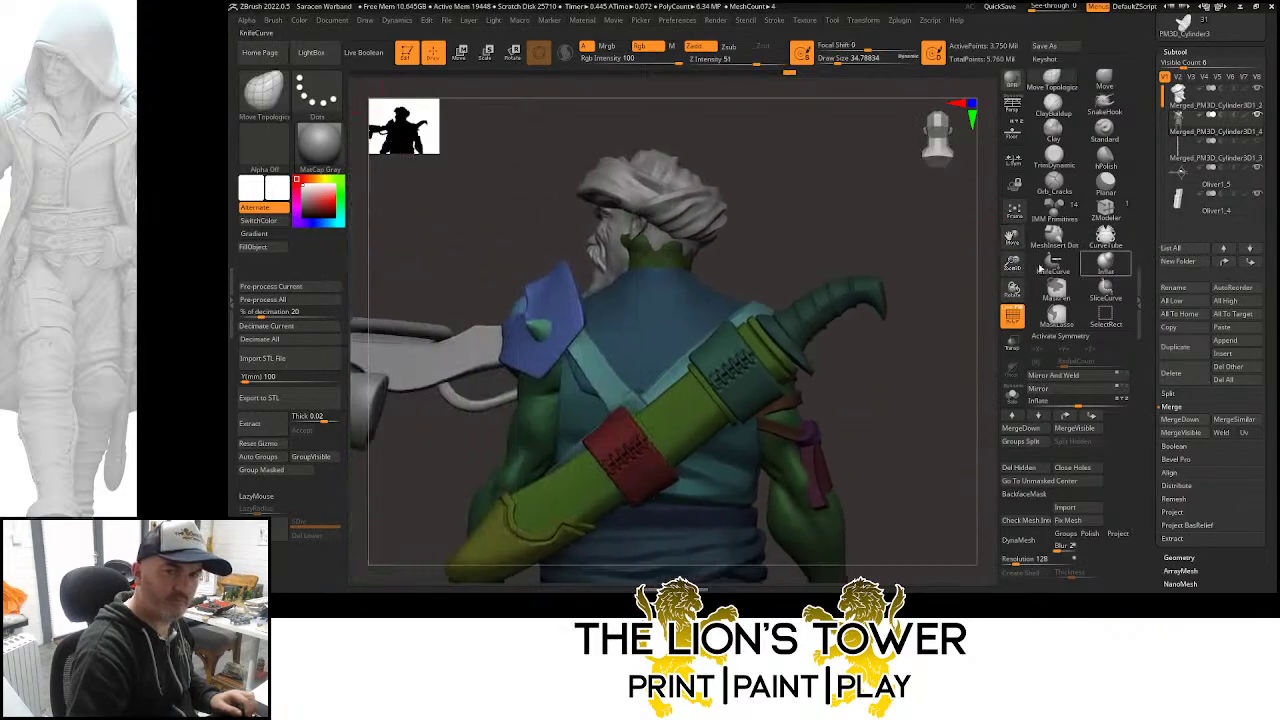
left_click(930, 383, "ctrl")
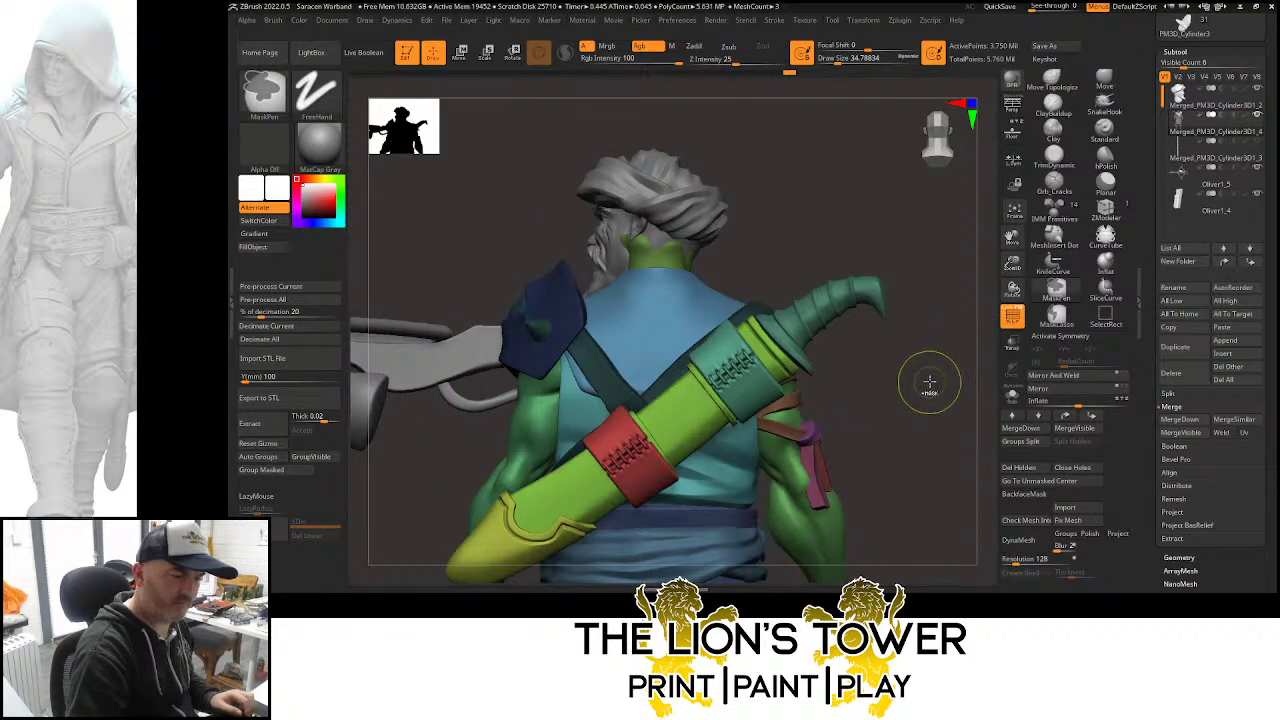
left_click(782, 353, "ctrl+shift")
left_click(785, 331, "ctrl+shift")
left_click(770, 351, "ctrl+shift")
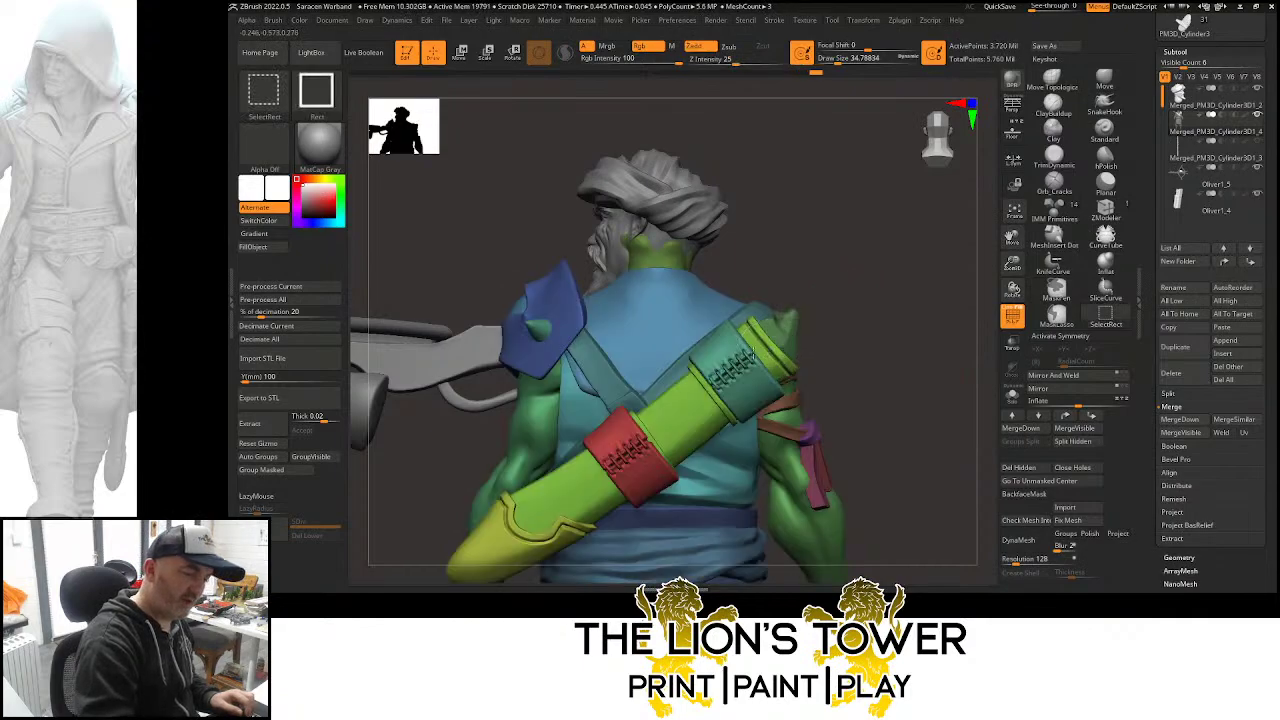
left_click(766, 353, "ctrl+shift")
left_click(745, 370, "ctrl+shift")
left_click(724, 380, "ctrl+shift")
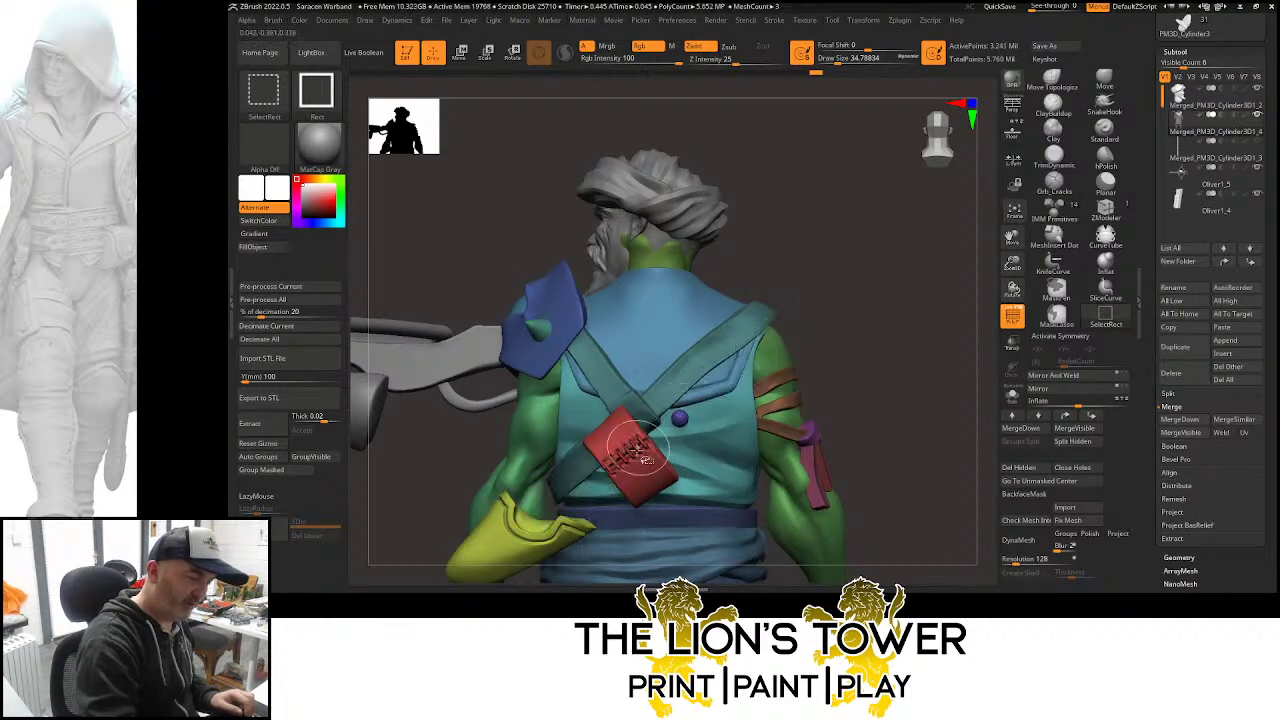
left_click(690, 418, "ctrl+shift")
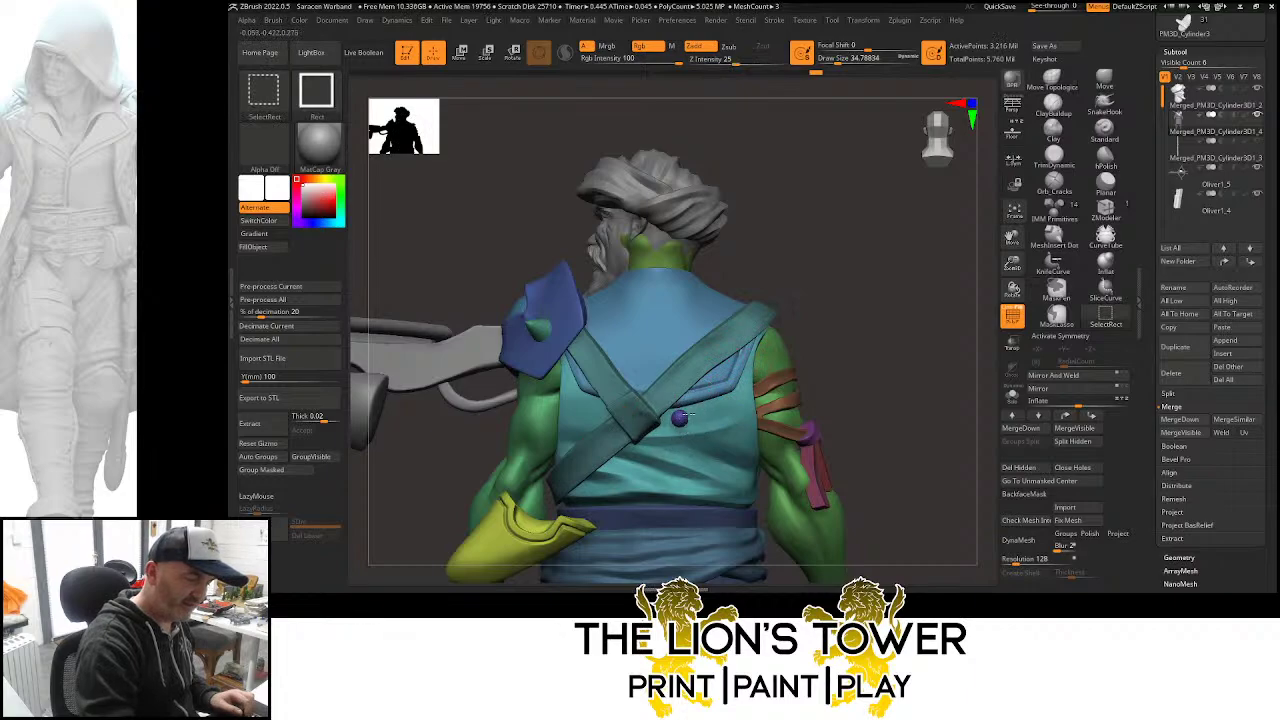
left_click(552, 528, "ctrl+shift")
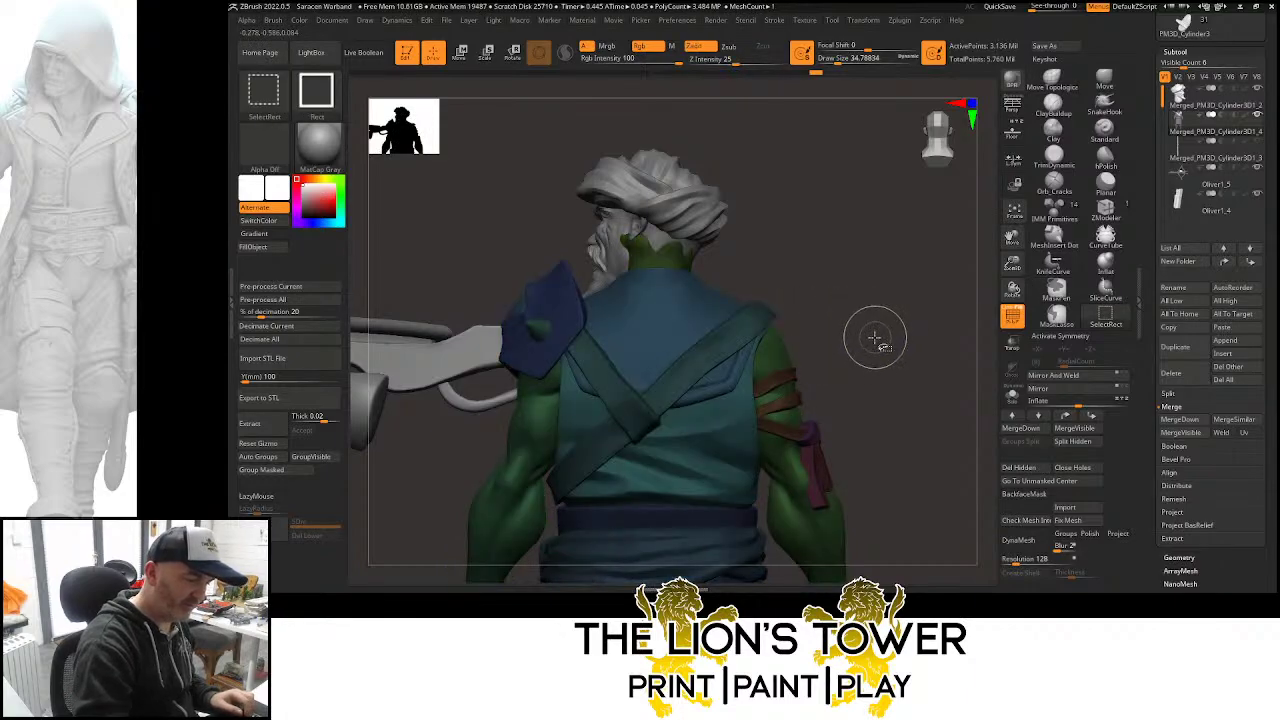
left_click(836, 318, "ctrl+shift")
Rotate and shift the sheathed sword closer against the warrior's back, and invert the mask
left_click(512, 53)
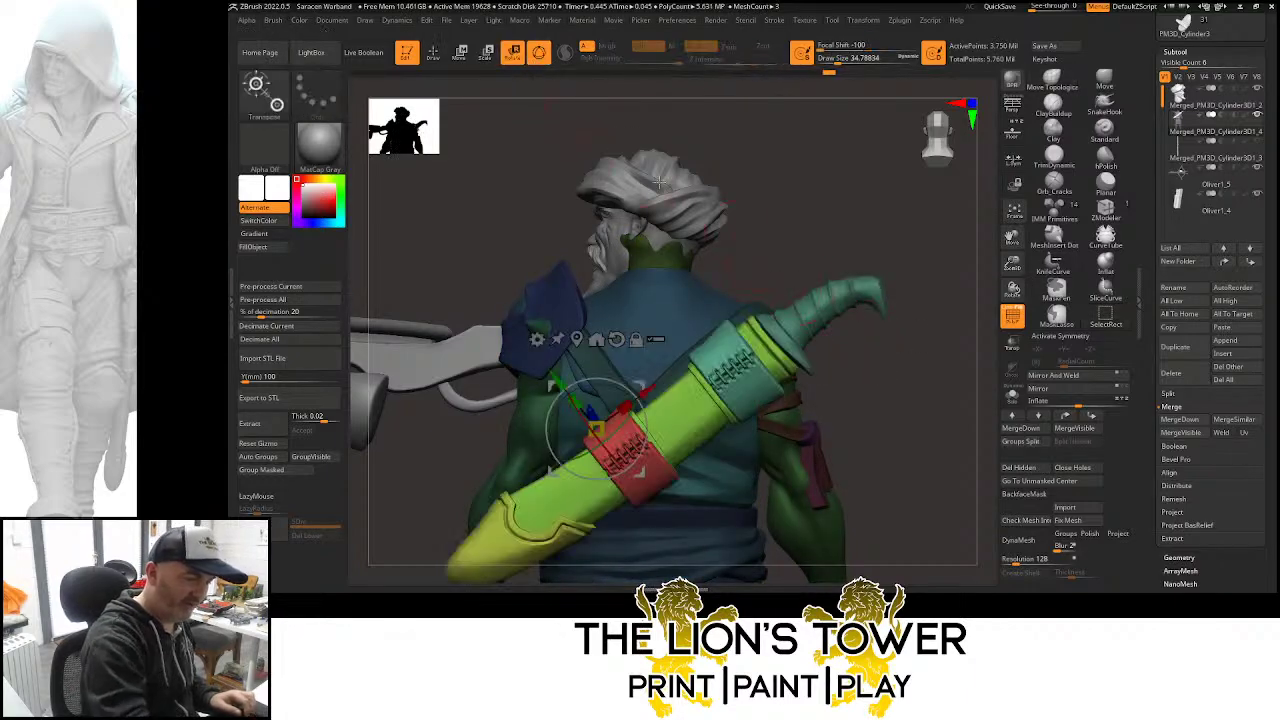
left_click_drag(645, 386, 638, 378)
left_click_drag(790, 205, 836, 250)
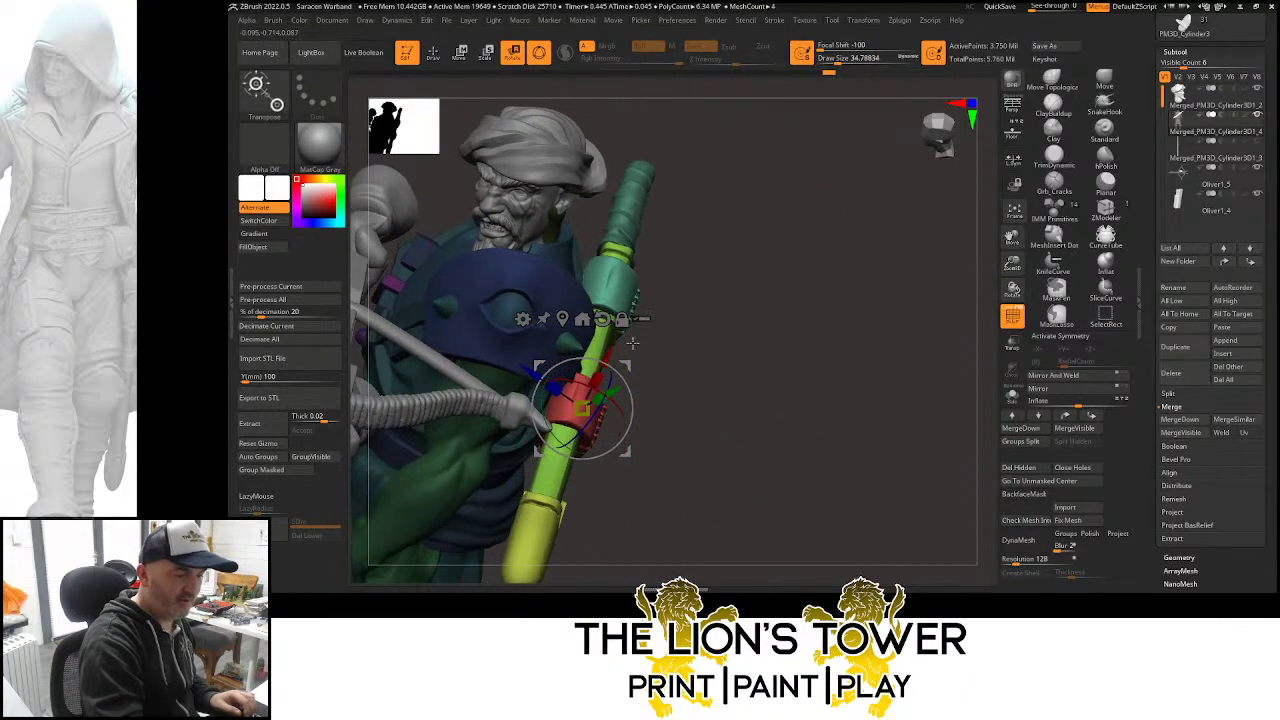
left_click_drag(626, 365, 622, 366)
left_click_drag(623, 383, 627, 399)
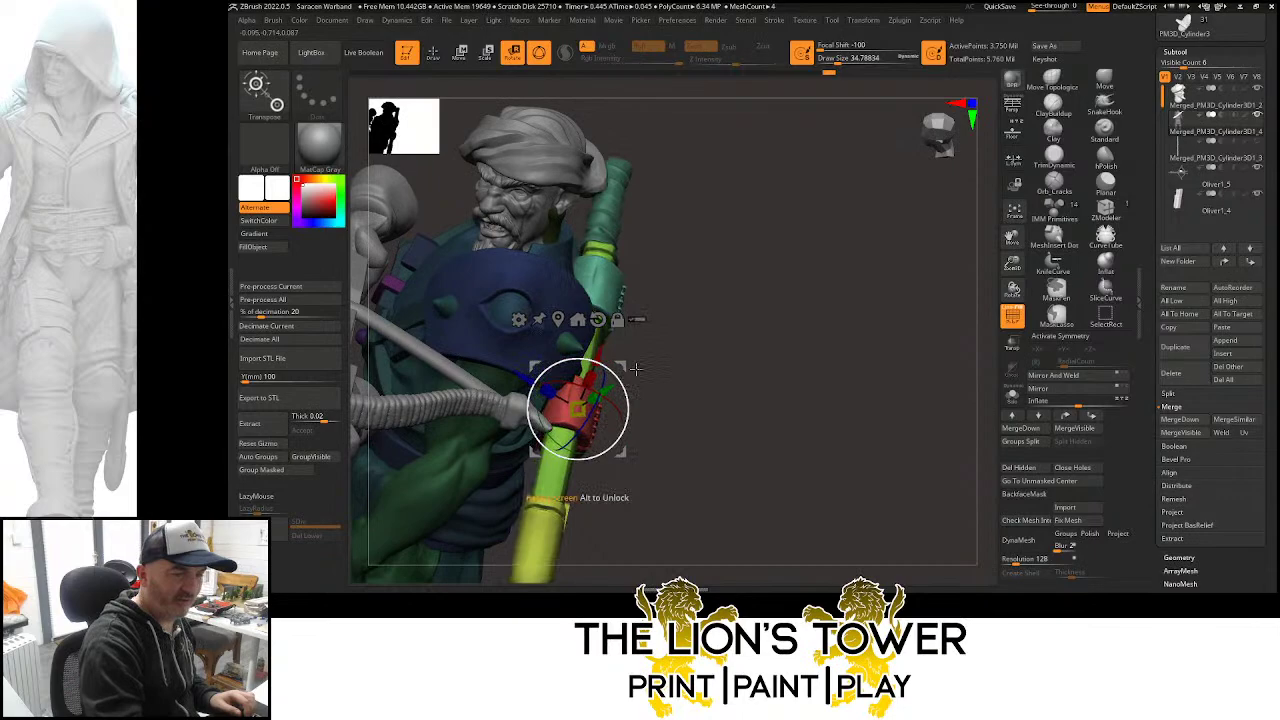
left_click_drag(911, 349, 922, 346)
left_click_drag(1011, 266, 949, 299)
left_click(907, 325, "ctrl")
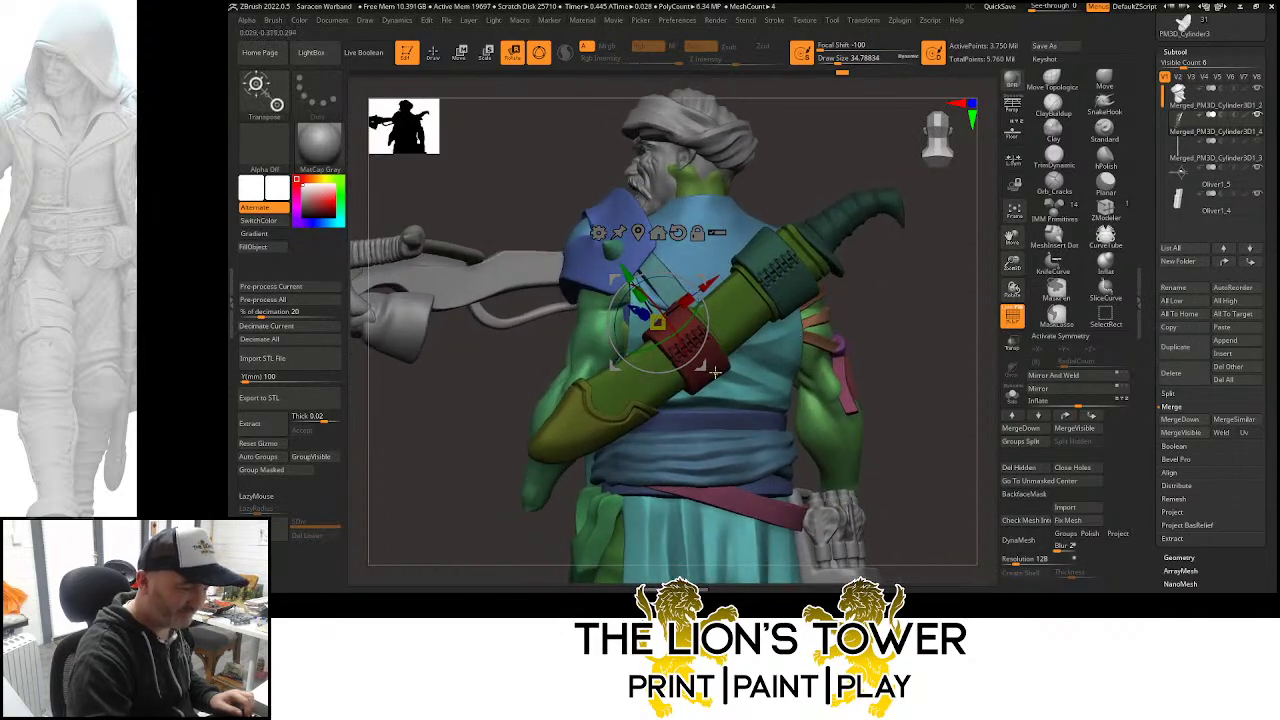
Isolate the lower laced band with a mask, adjust its fit around the scabbard, and clear the mask
left_click(940, 302, "ctrl")
left_click_drag(760, 325, 780, 304)
left_click_drag(928, 307, 906, 223)
left_click_drag(786, 308, 790, 329)
left_click_drag(838, 220, 920, 197)
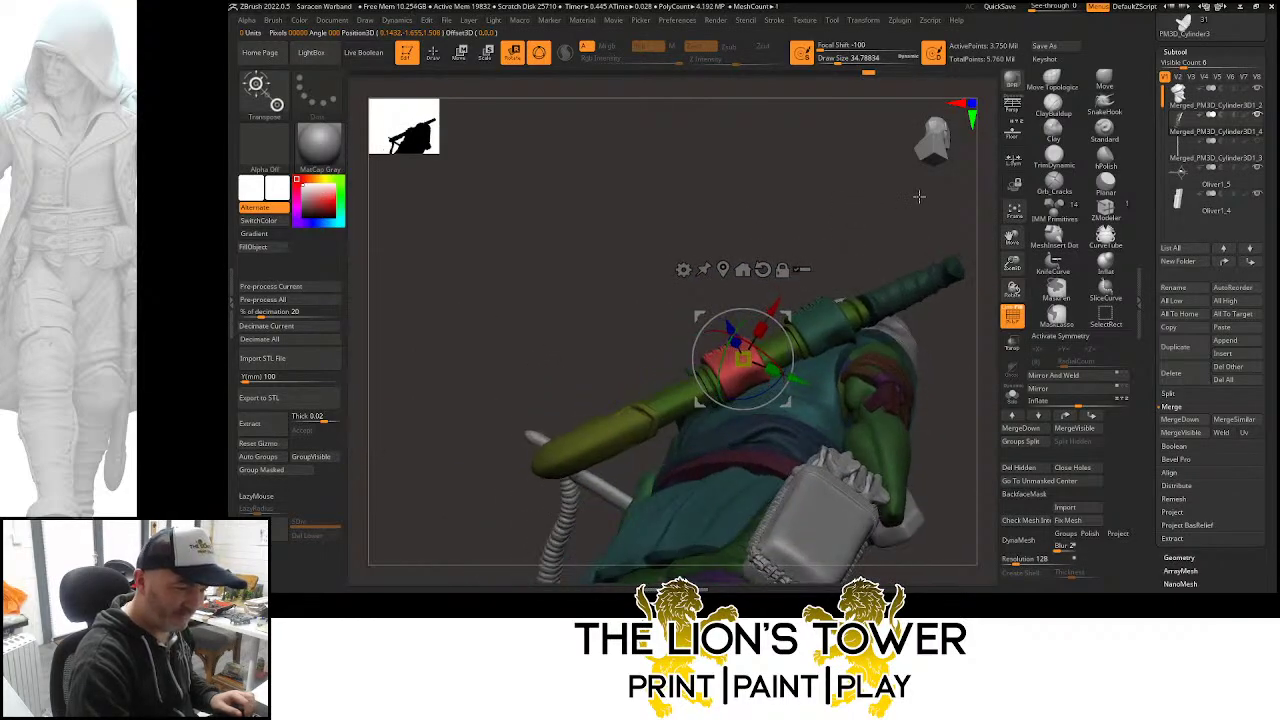
left_click(1104, 80)
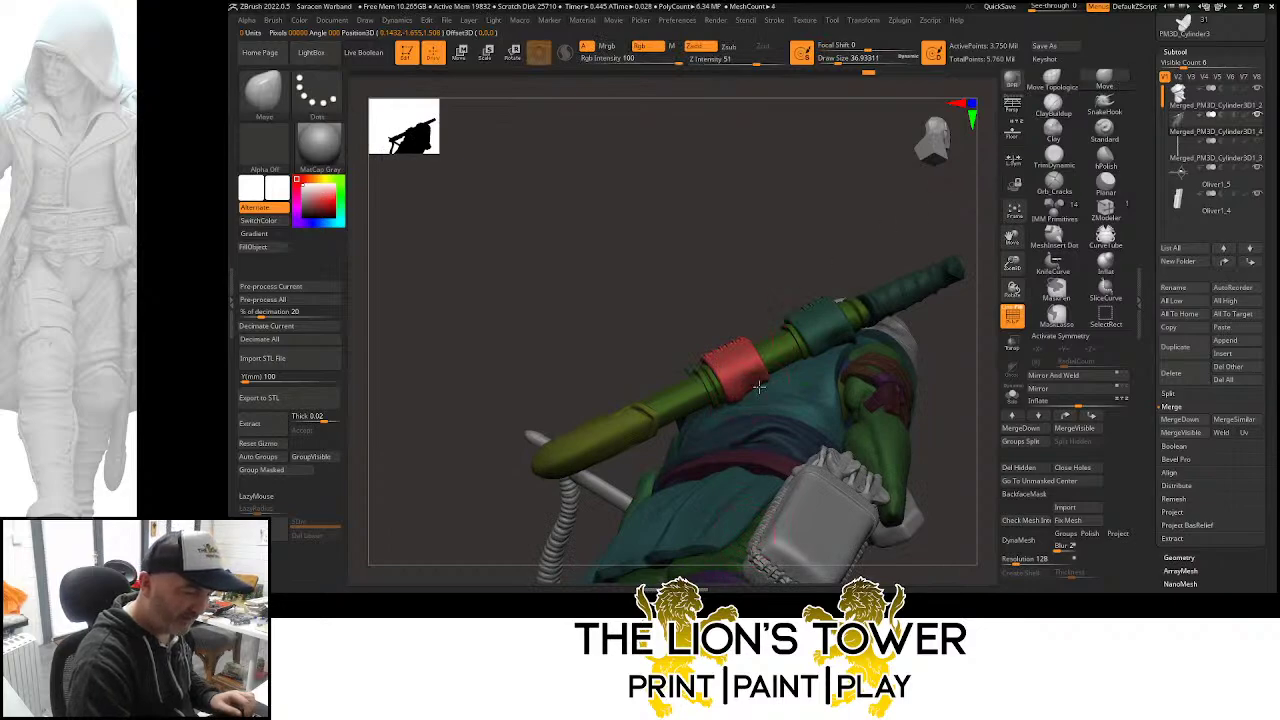
left_click(861, 246, "ctrl")
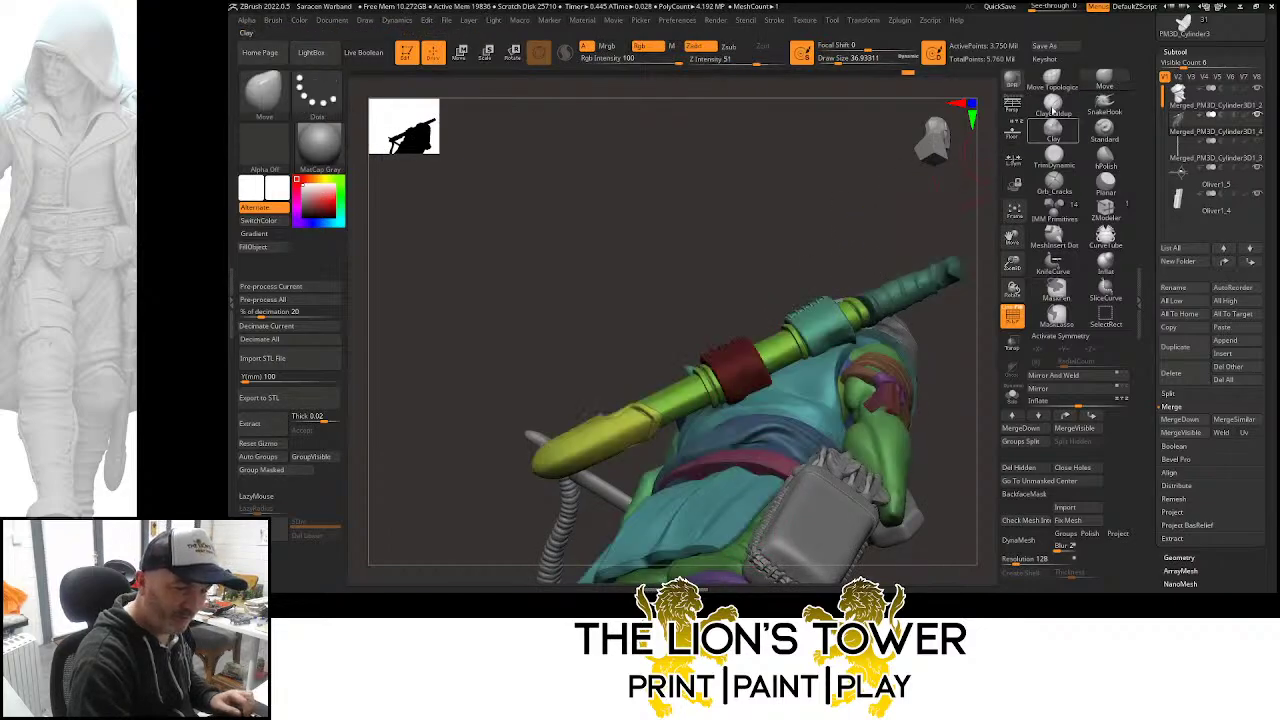
left_click(1053, 80)
left_click(914, 232, "ctrl")
left_click(871, 277, "ctrl")
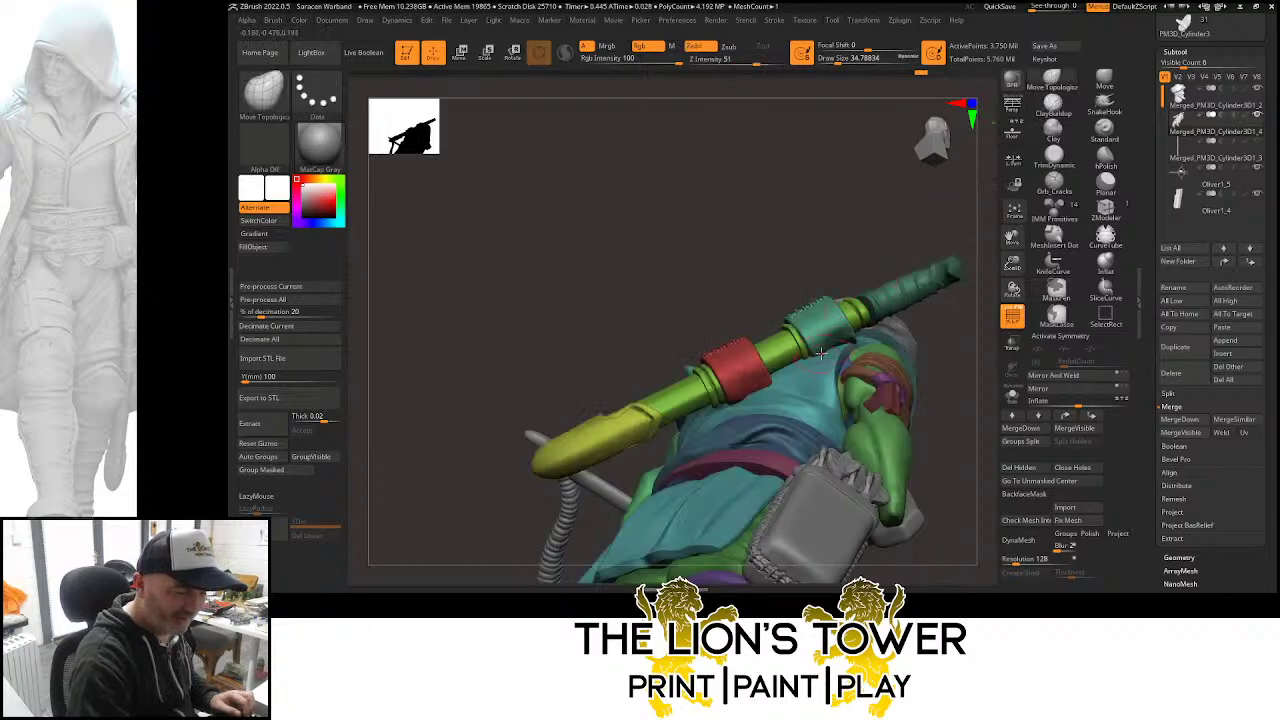
Adjust where the upper laced band meets the shoulder strap with the Move Topological brush, using draw sizes 56.467 and about 10.5
left_click_drag(822, 58, 845, 65)
left_click_drag(952, 392, 945, 390)
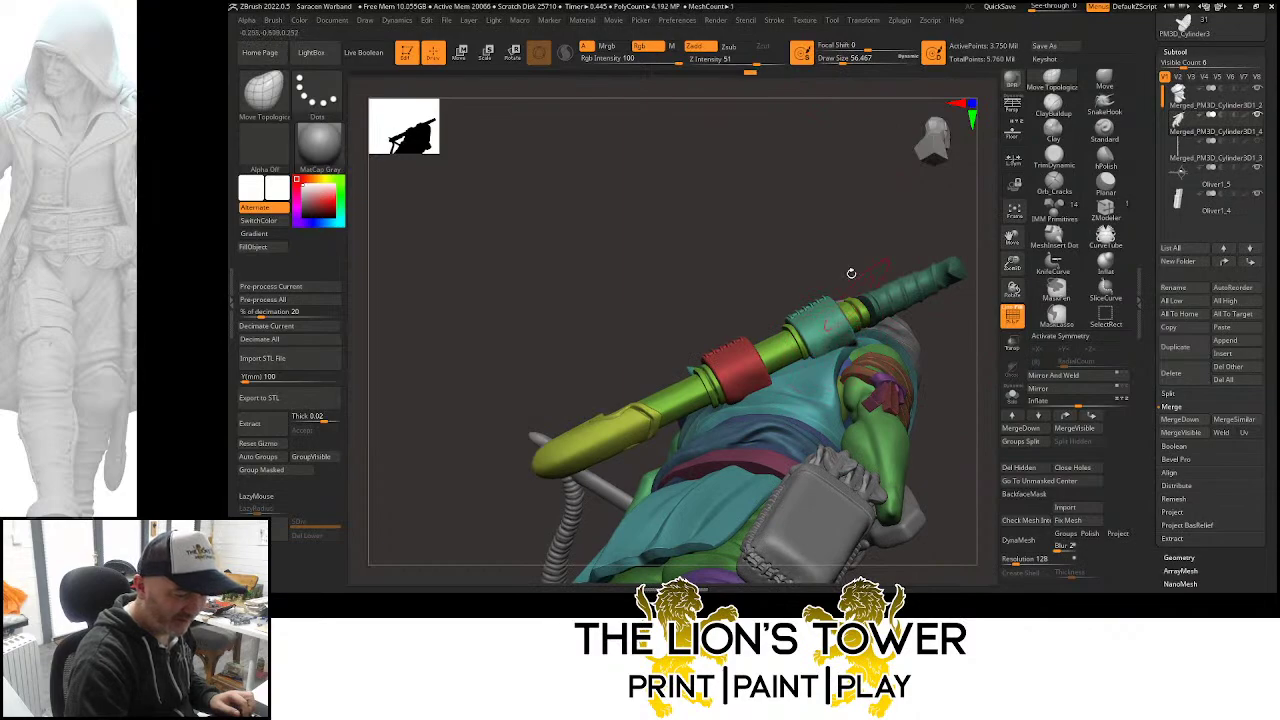
left_click_drag(851, 274, 952, 305)
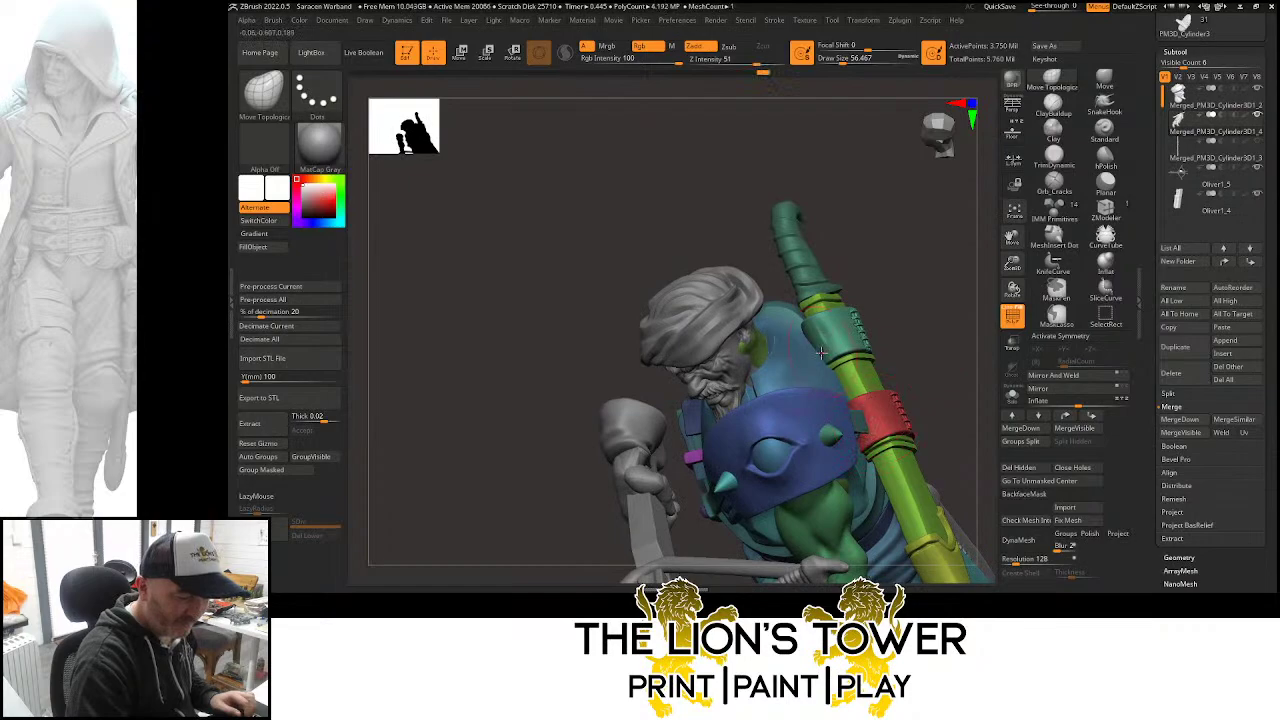
mouse_move(905, 275)
left_mouse_down()
mouse_move(843, 265)
mouse_move(806, 335)
left_mouse_up()
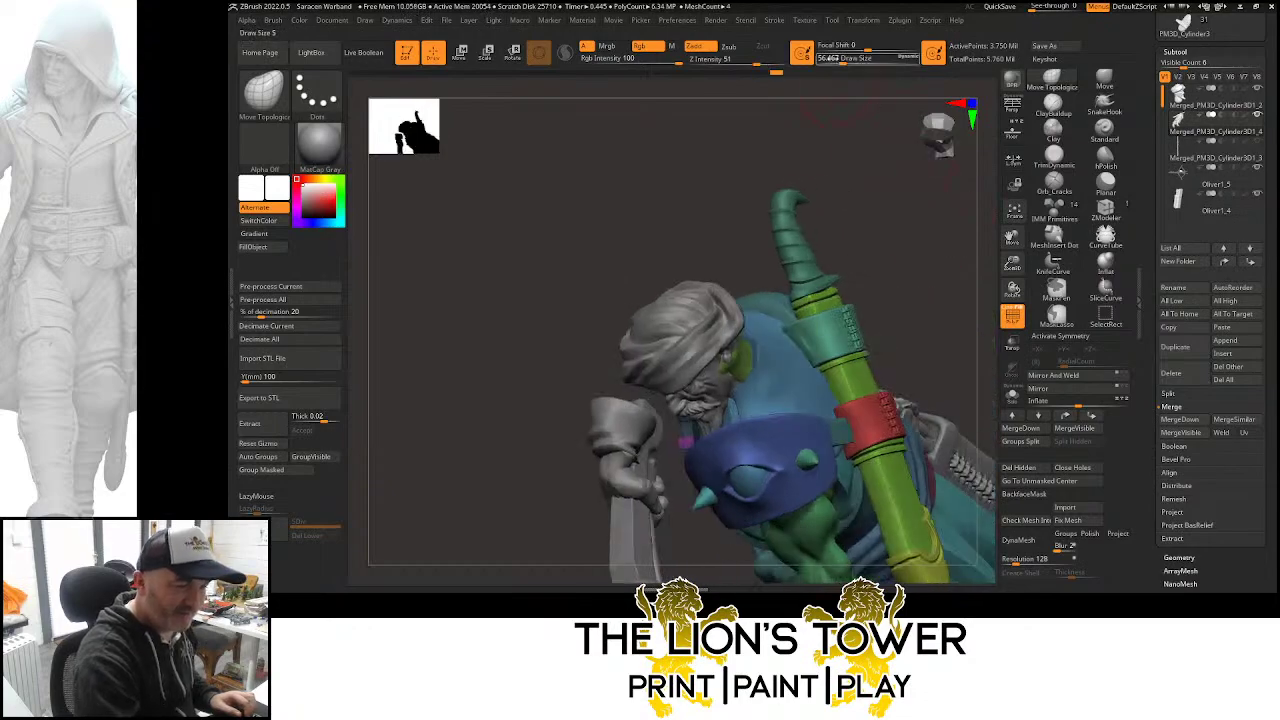
key("shift")
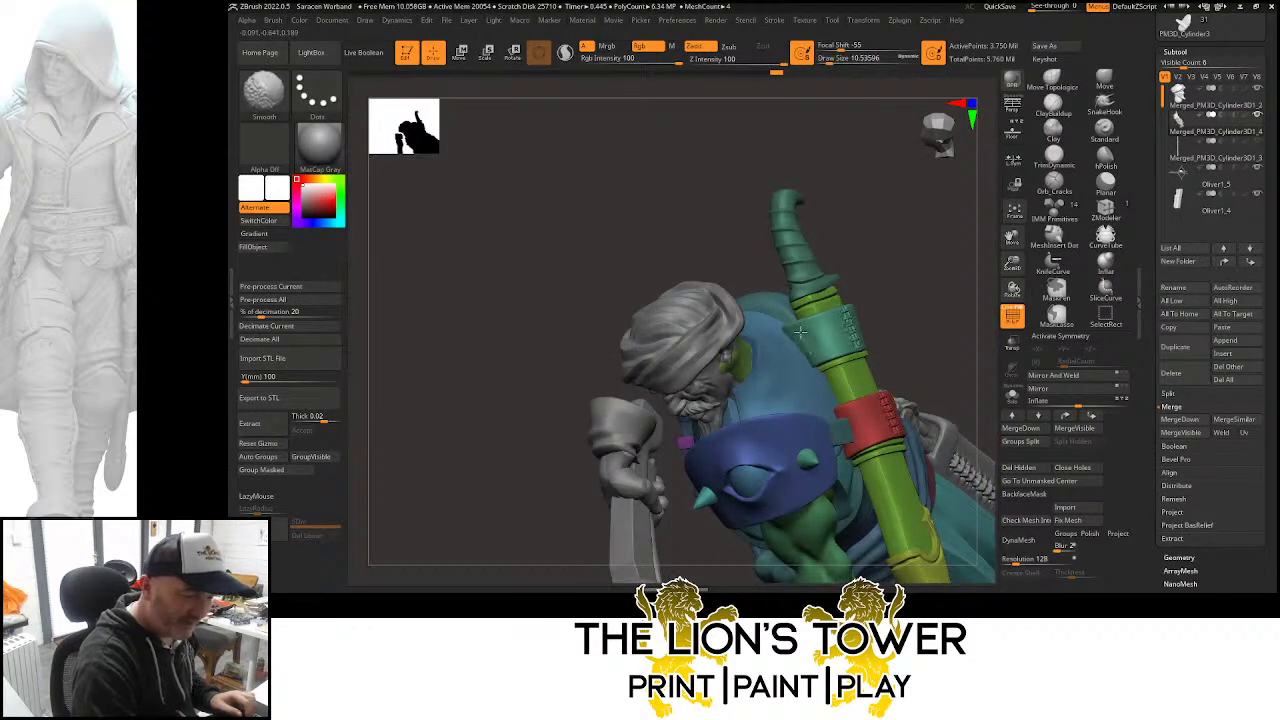
mouse_move(800, 338)
left_mouse_down()
mouse_move(926, 353)
mouse_move(966, 385)
left_mouse_up()
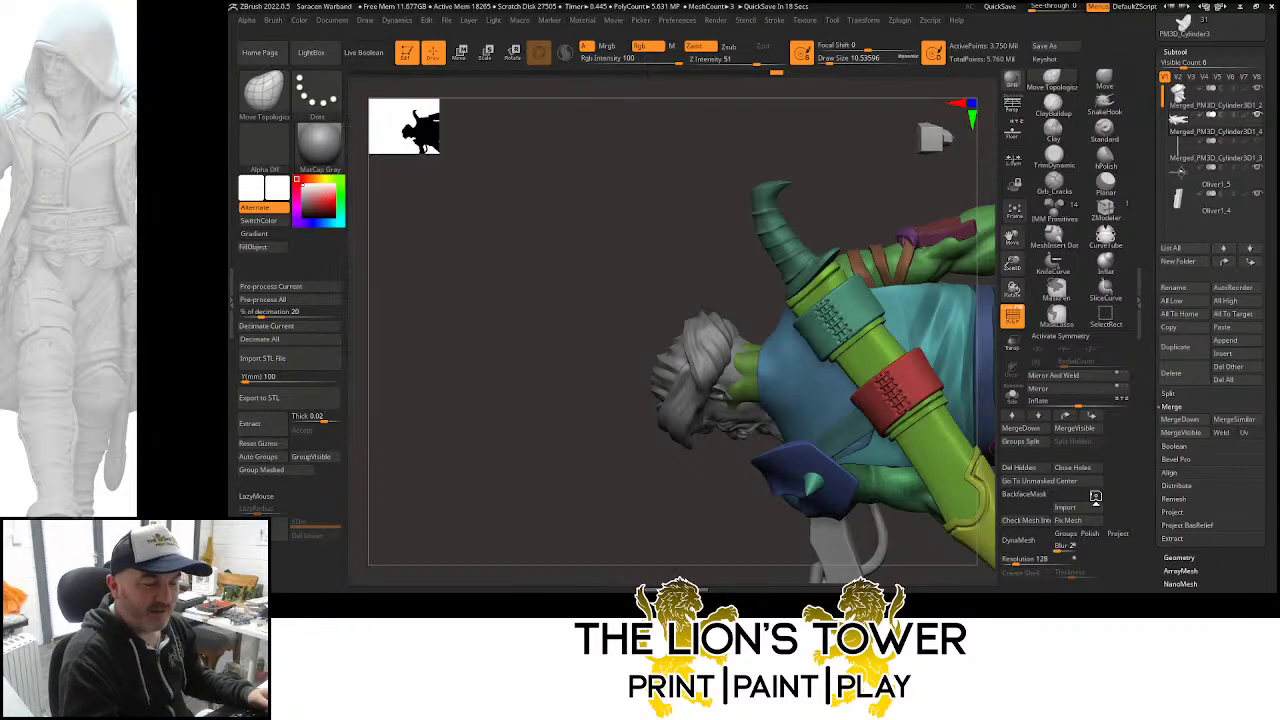
Examine the whole figure from the front and below, selecting the crossbow with its hands to judge the arm pose
left_click_drag(1012, 264, 1010, 238)
mouse_move(905, 160)
left_mouse_down()
mouse_move(935, 238)
mouse_move(929, 369)
mouse_move(923, 246)
mouse_move(911, 354)
mouse_move(922, 328)
mouse_move(926, 343)
mouse_move(918, 300)
mouse_move(1001, 281)
mouse_move(1010, 150)
left_mouse_up()
left_click(906, 363, "ctrl")
left_click_drag(906, 363, 926, 372, "ctrl")
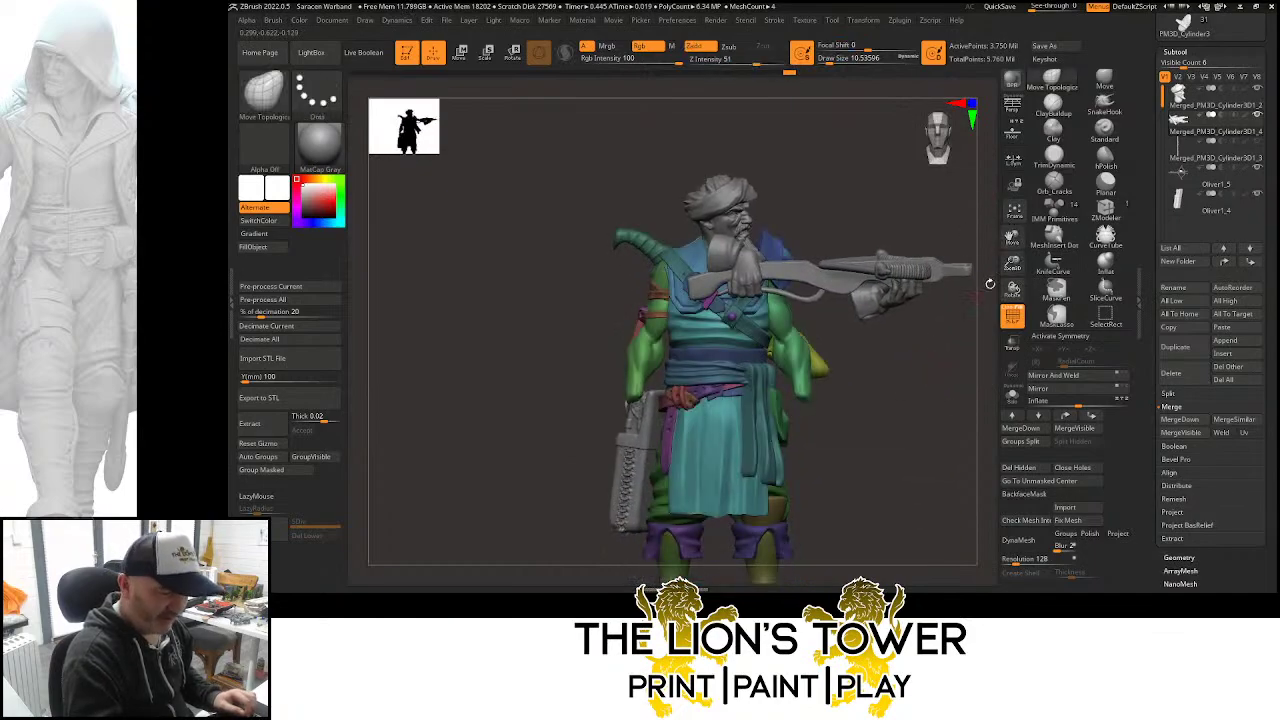
left_click_drag(989, 284, 933, 289)
left_click(933, 289, "alt")
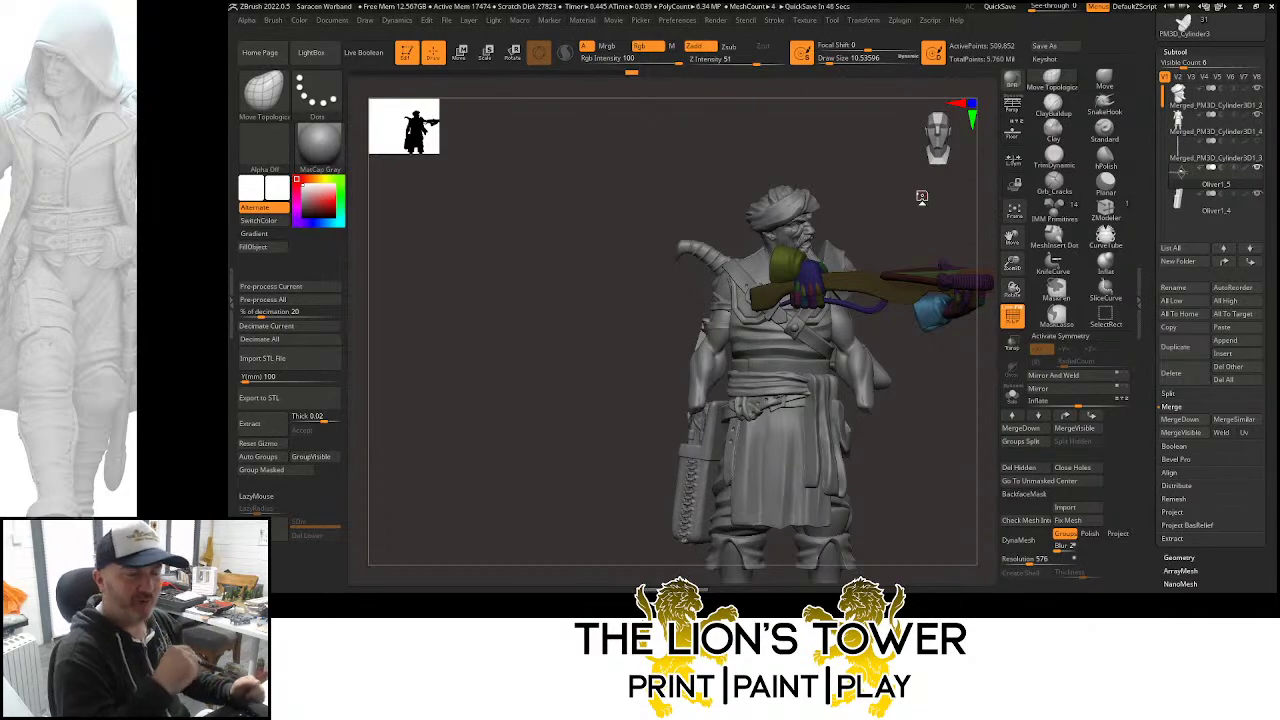
mouse_move(985, 258)
left_mouse_down()
mouse_move(950, 247)
mouse_move(972, 244)
mouse_move(946, 239)
mouse_move(935, 200)
left_mouse_up()
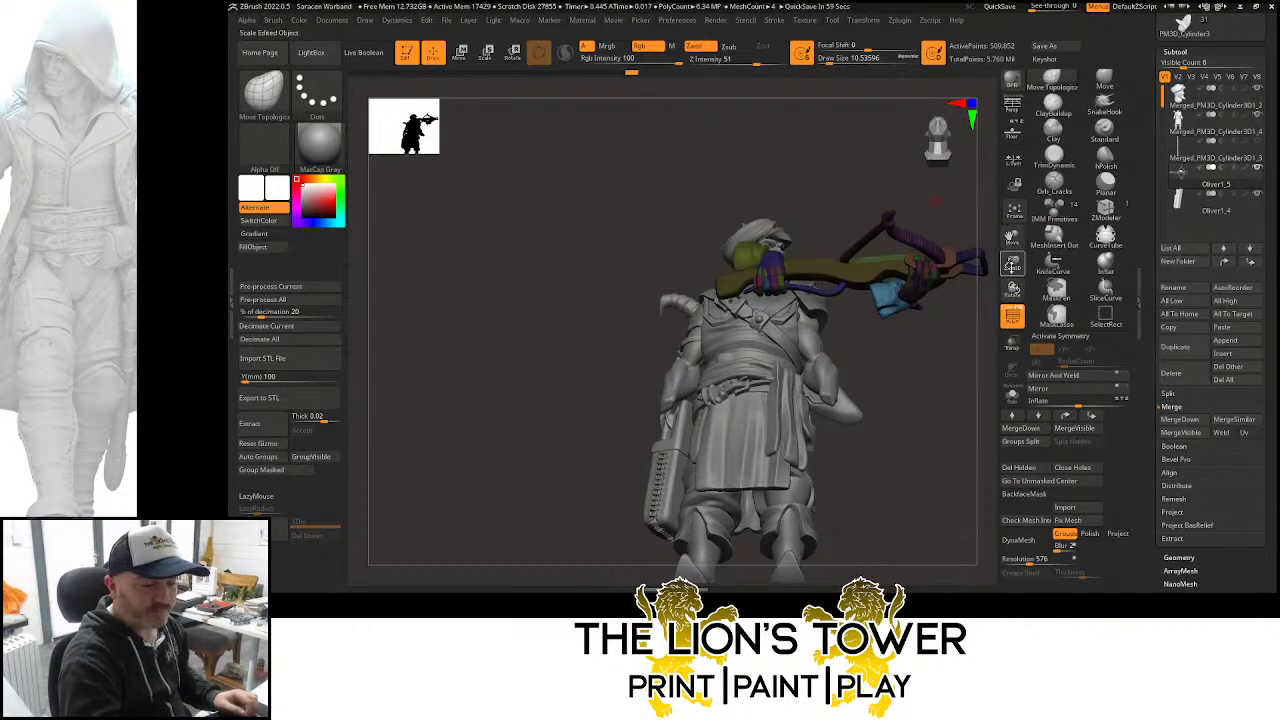
mouse_move(935, 200)
left_mouse_down()
mouse_move(941, 368)
mouse_move(943, 322)
mouse_move(924, 302)
mouse_move(927, 338)
mouse_move(890, 285)
mouse_move(927, 241)
mouse_move(915, 215)
mouse_move(906, 252)
mouse_move(951, 258)
mouse_move(893, 272)
left_mouse_up()
Select the body and mask everything except the warrior's left arm and its spiked shoulder guard
left_click(850, 291, "alt")
left_click(805, 309, "ctrl+shift")
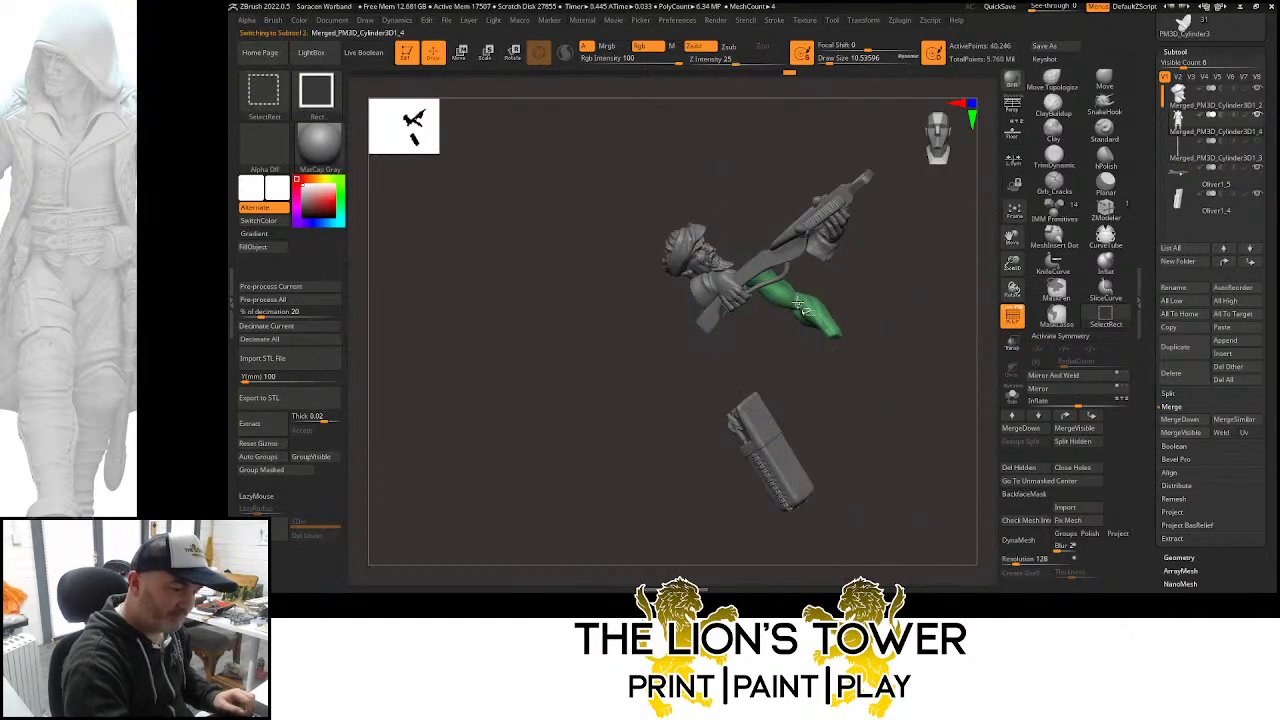
left_click(780, 283, "ctrl+shift")
left_click_drag(772, 222, 763, 244)
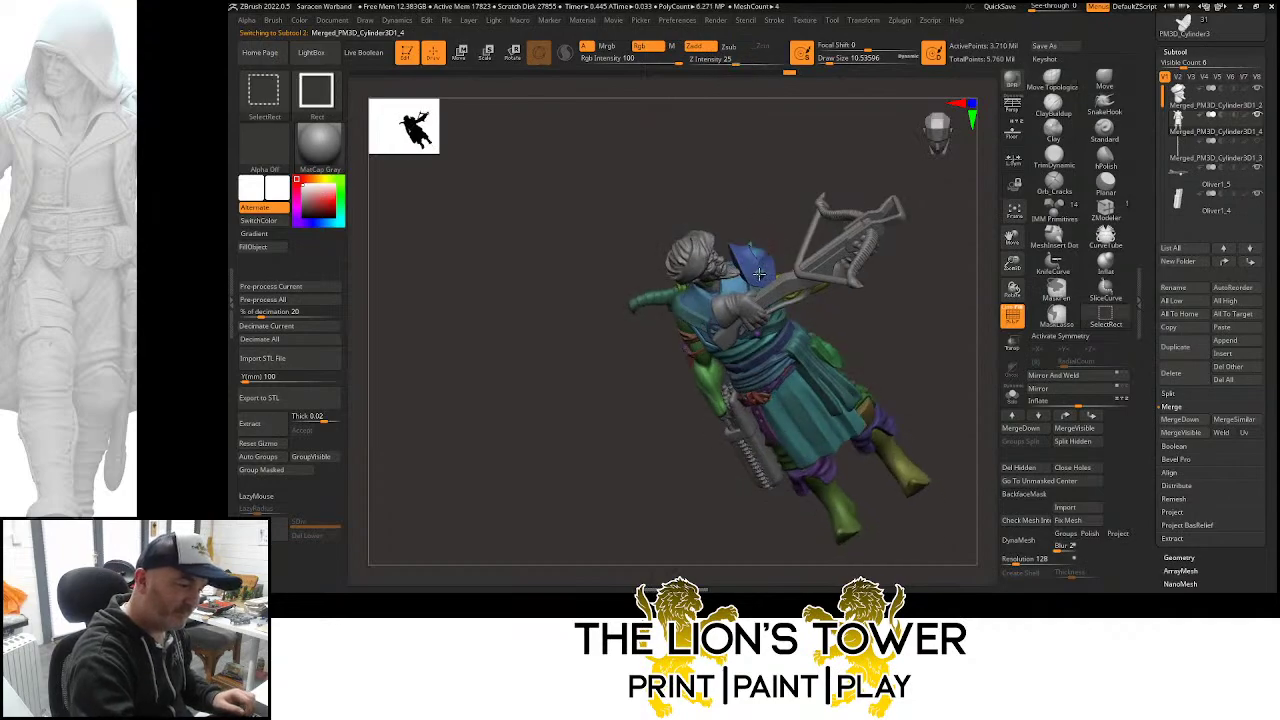
left_click(758, 266, "ctrl+shift")
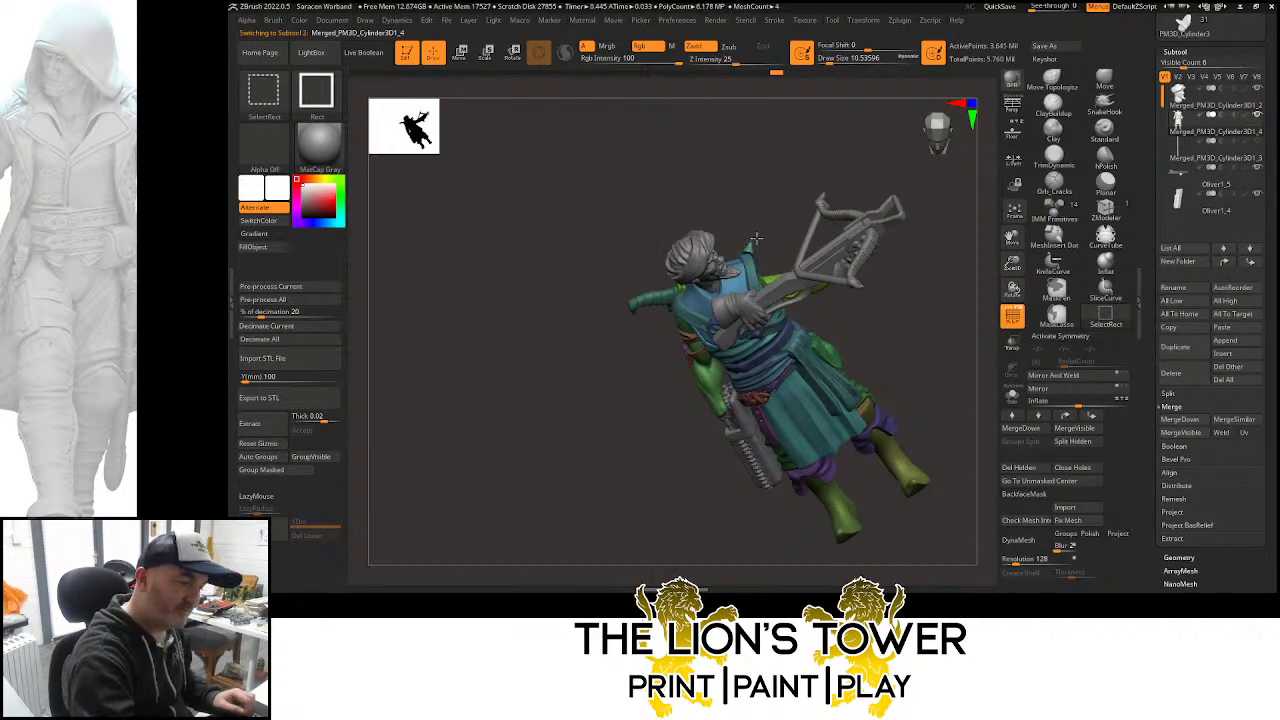
left_click(920, 279, "ctrl")
left_click(931, 279, "ctrl+shift")
left_click_drag(944, 290, 928, 310)
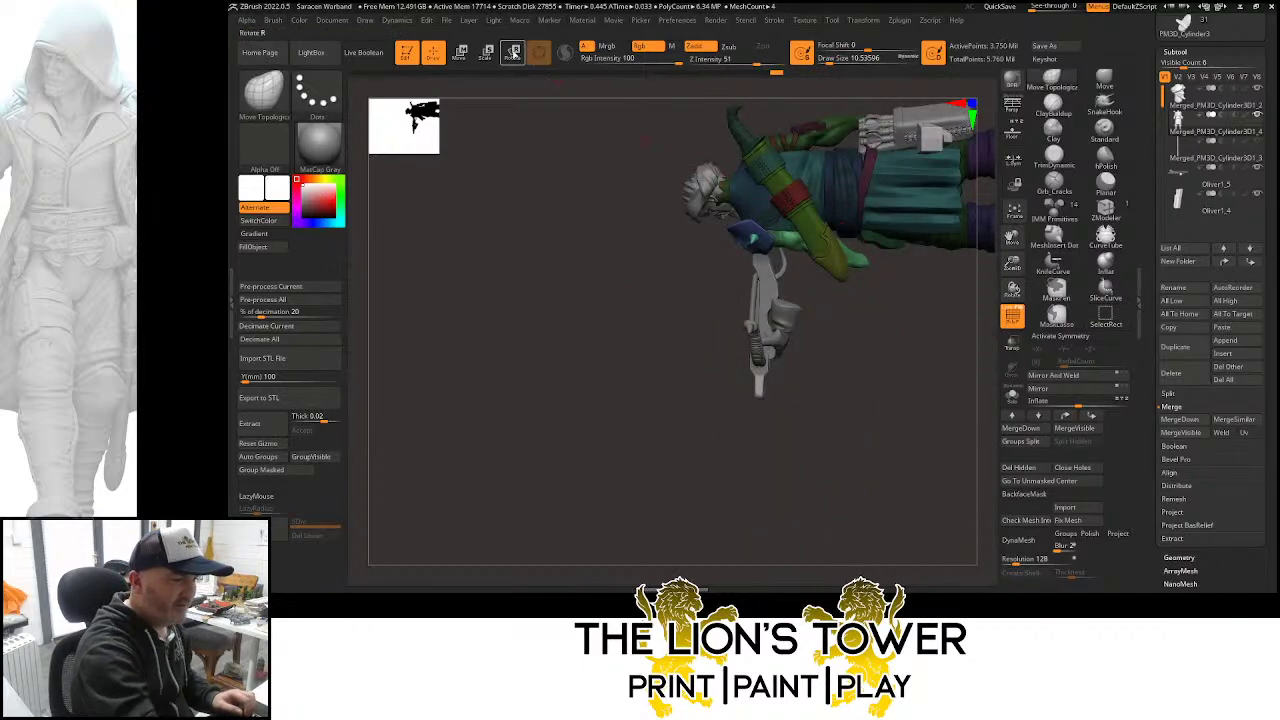
Raise the left arm and shoulder guard toward the crossbow by rotating and shifting them, and recentre the pivot on the shoulder
left_click(512, 53)
left_click_drag(1012, 237, 1008, 279)
left_click(893, 121)
left_click_drag(893, 204, 848, 294)
left_click_drag(907, 379, 858, 248)
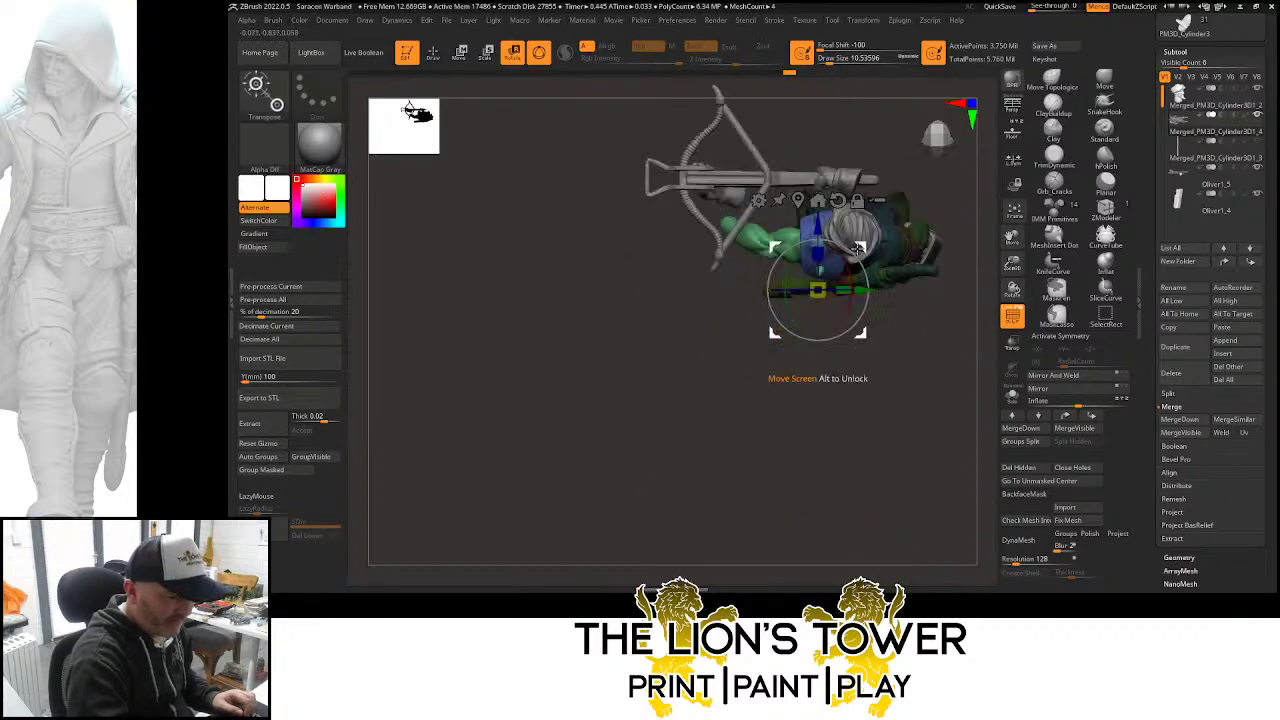
left_click(780, 232)
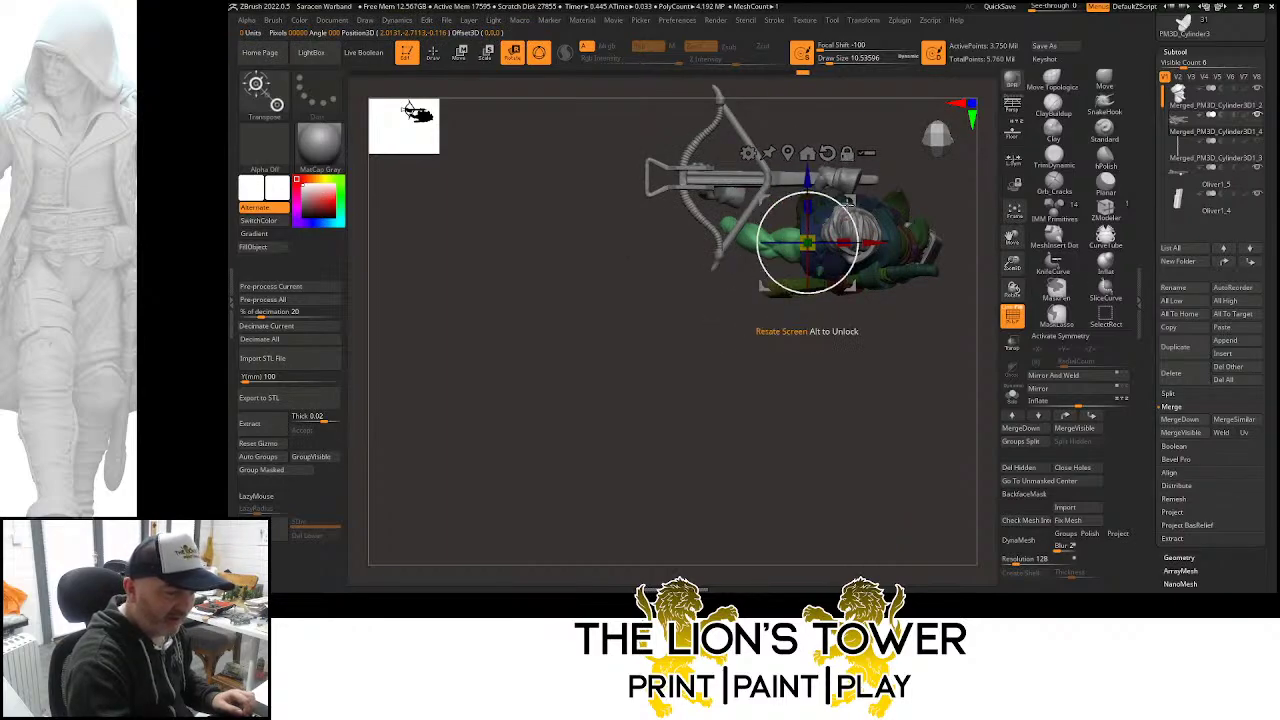
Fine-tune the rotation of the raised left arm from the top, side and back views so its forearm points at the crossbow's front glove
mouse_move(941, 205)
left_mouse_down("shift")
mouse_move(912, 182)
mouse_move(948, 186)
left_mouse_up("shift")
left_click_drag(826, 205, 878, 188)
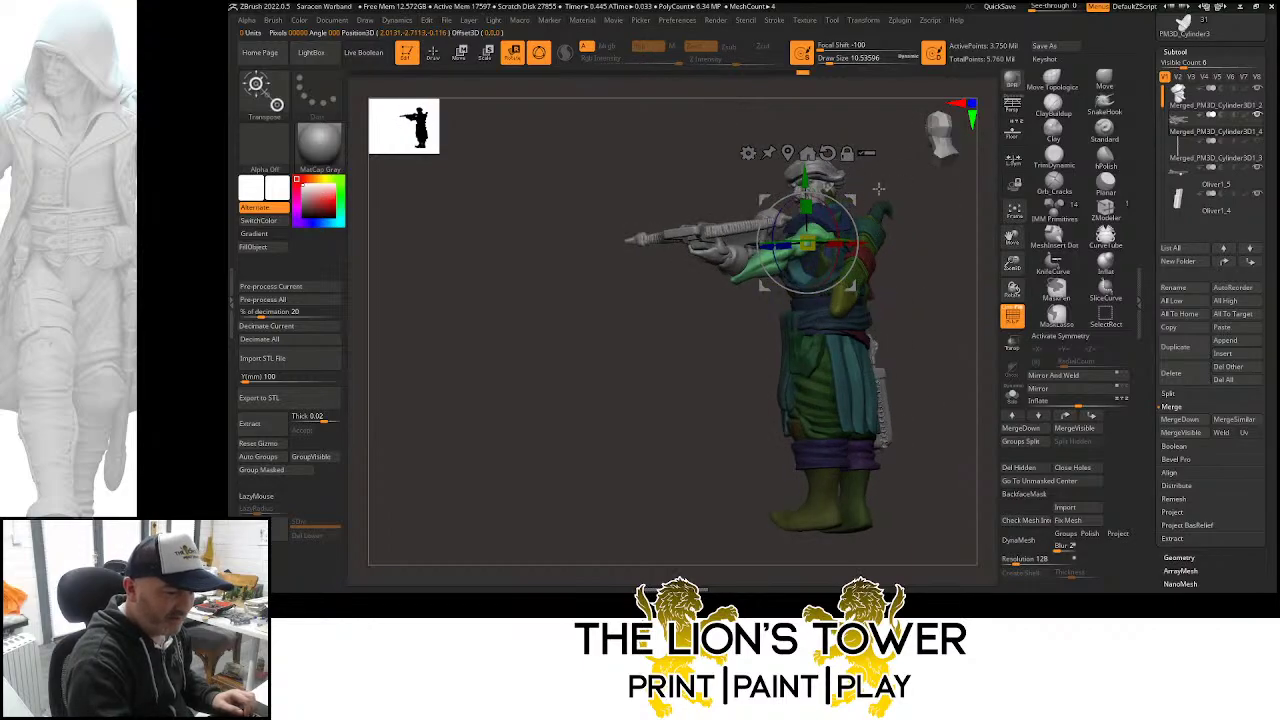
left_click_drag(854, 280, 855, 282)
left_click_drag(905, 222, 872, 240)
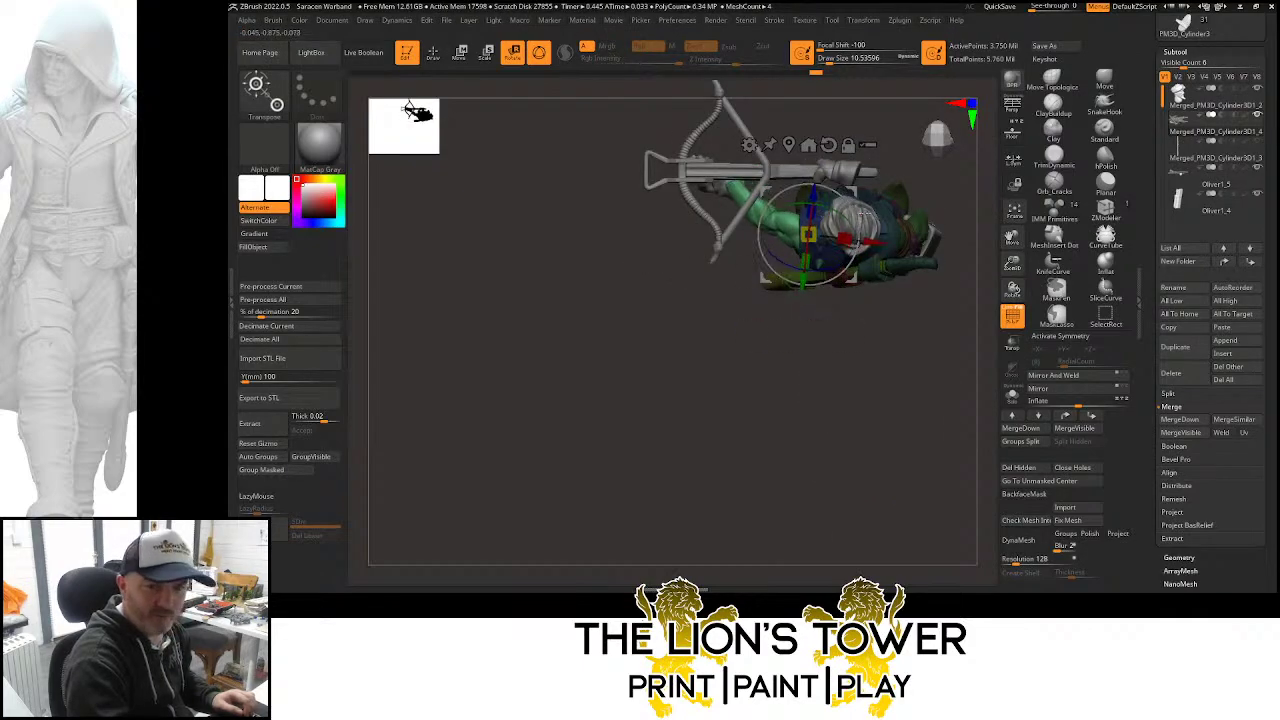
left_click_drag(886, 380, 862, 246)
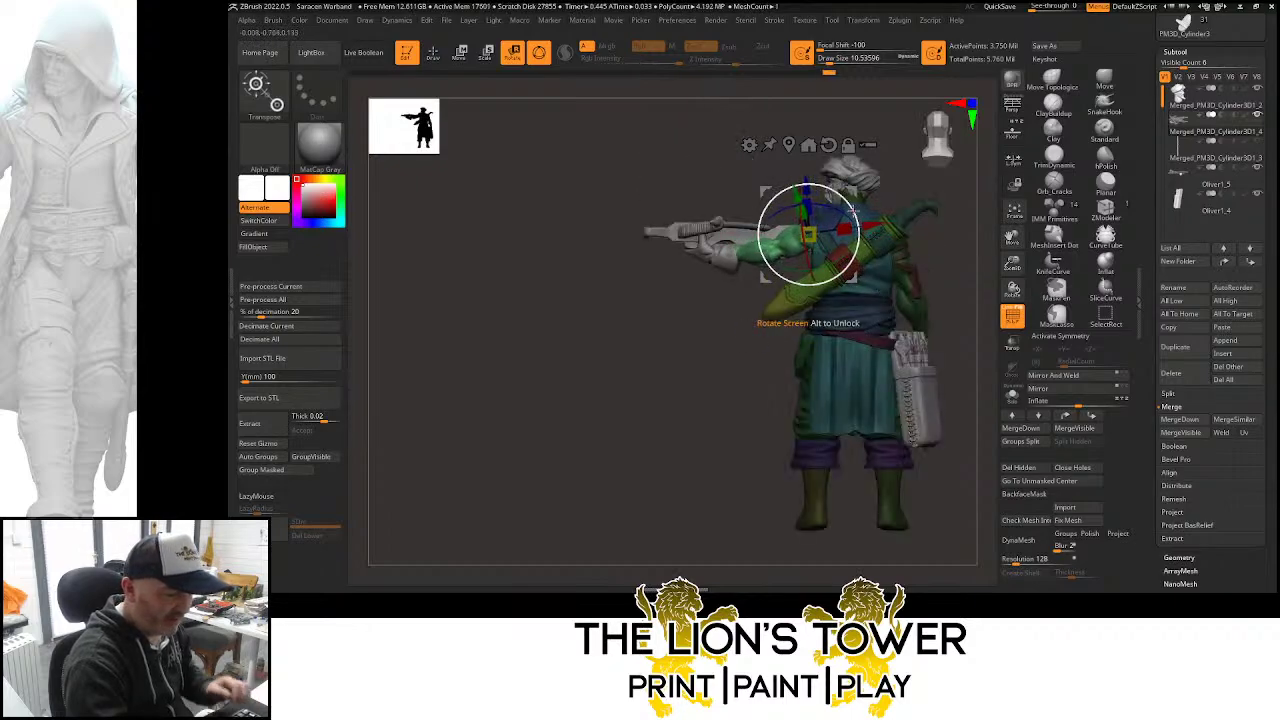
left_click_drag(988, 238, 968, 430)
left_click_drag(931, 234, 921, 233, "shift")
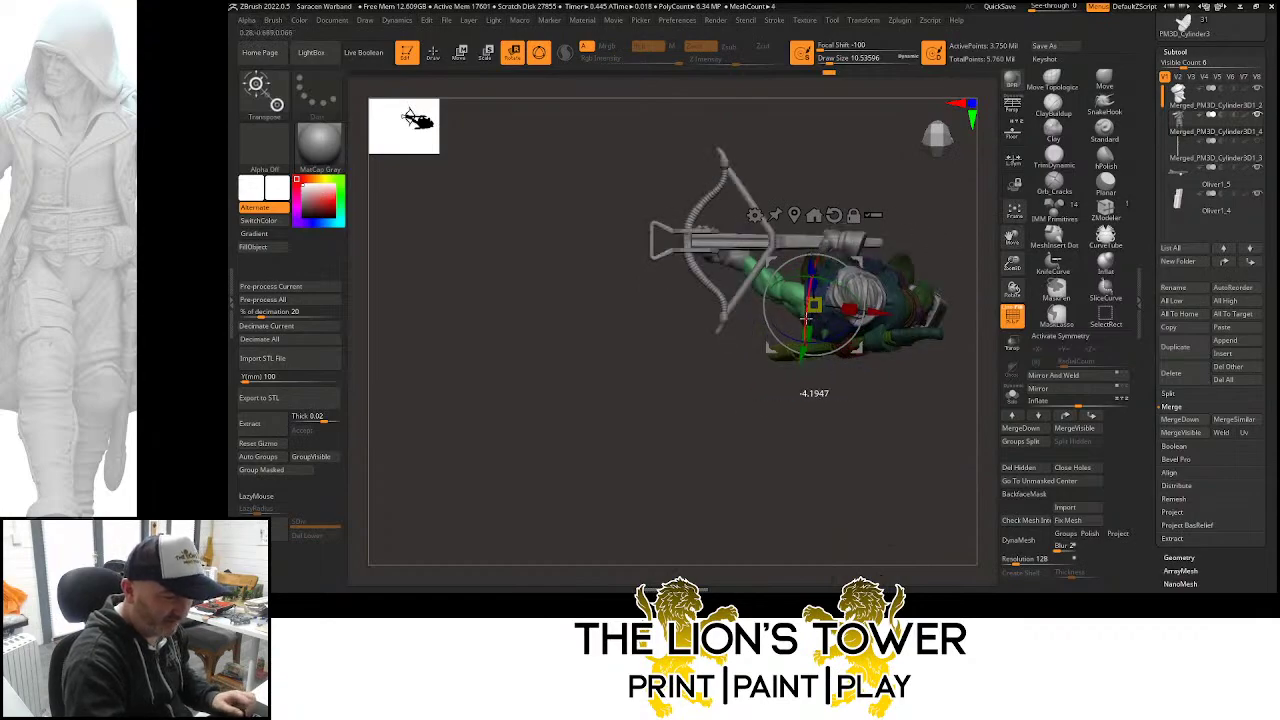
left_click_drag(905, 375, 873, 214)
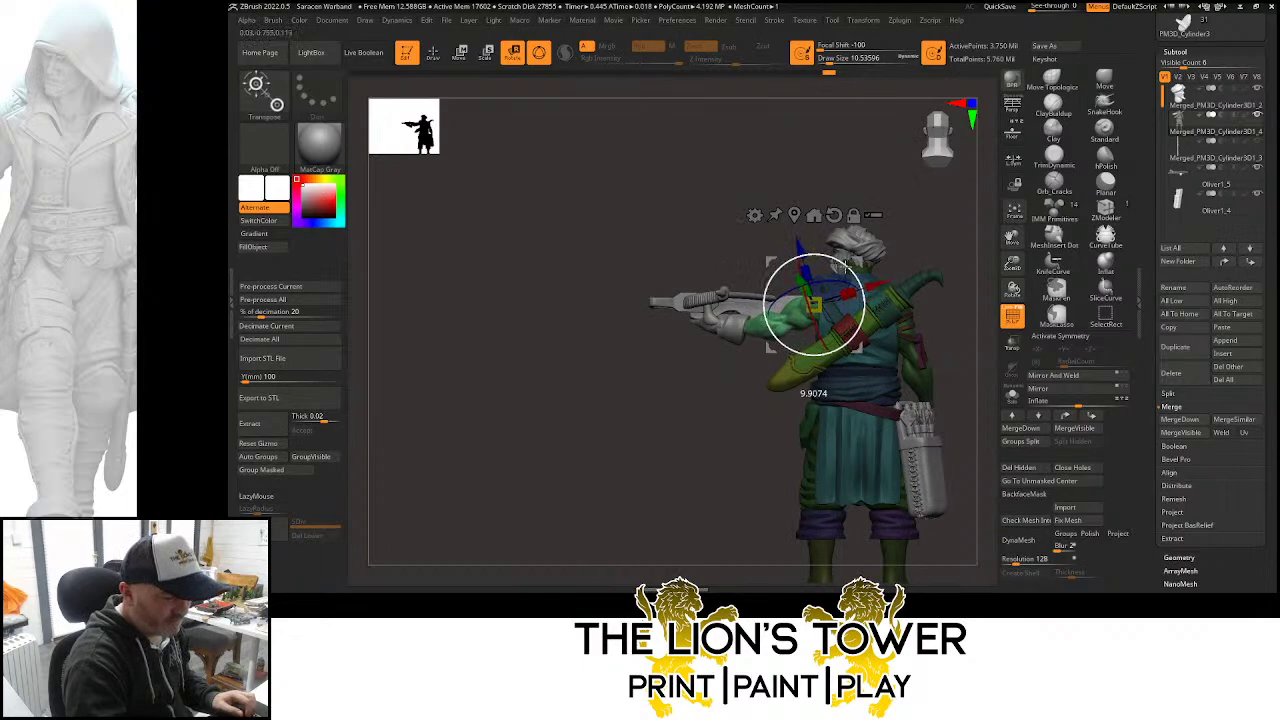
mouse_move(908, 225)
left_mouse_down()
mouse_move(920, 246)
mouse_move(901, 241)
left_mouse_up()
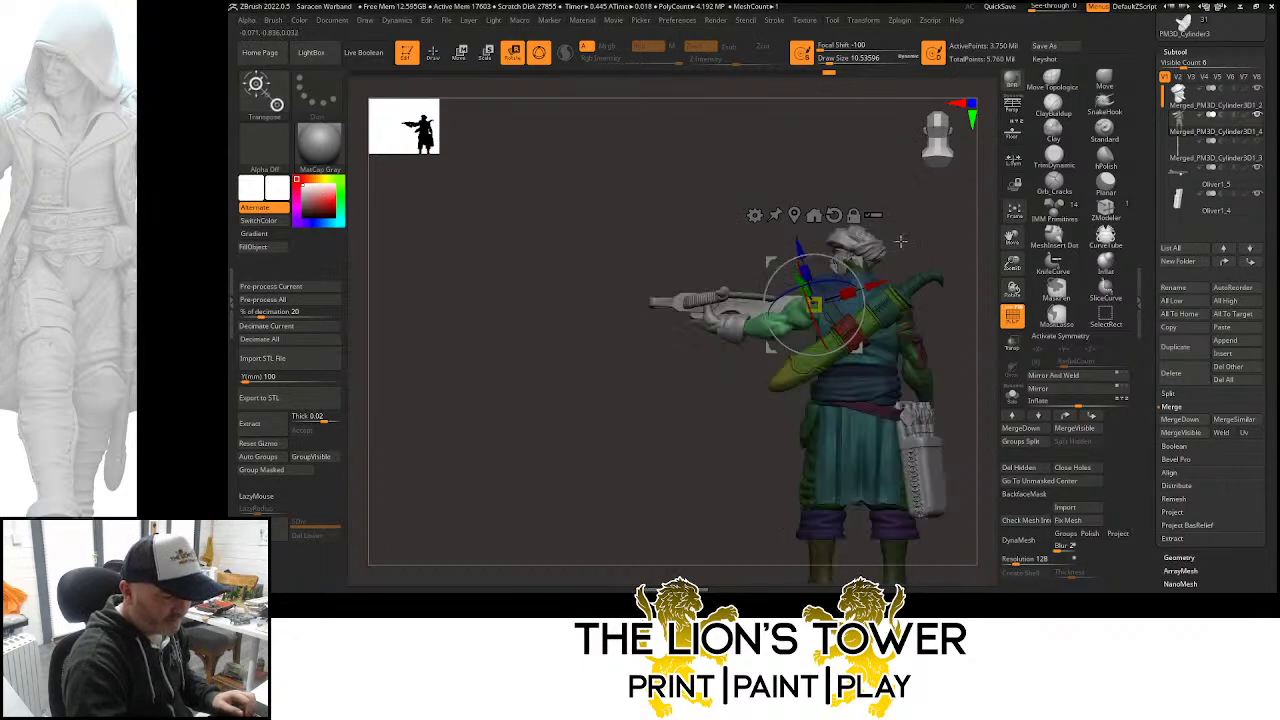
Select the crossbow with its hands and rotate it so the front glove lines up with the left forearm
left_click(733, 305, "alt")
left_click_drag(783, 266, 779, 271)
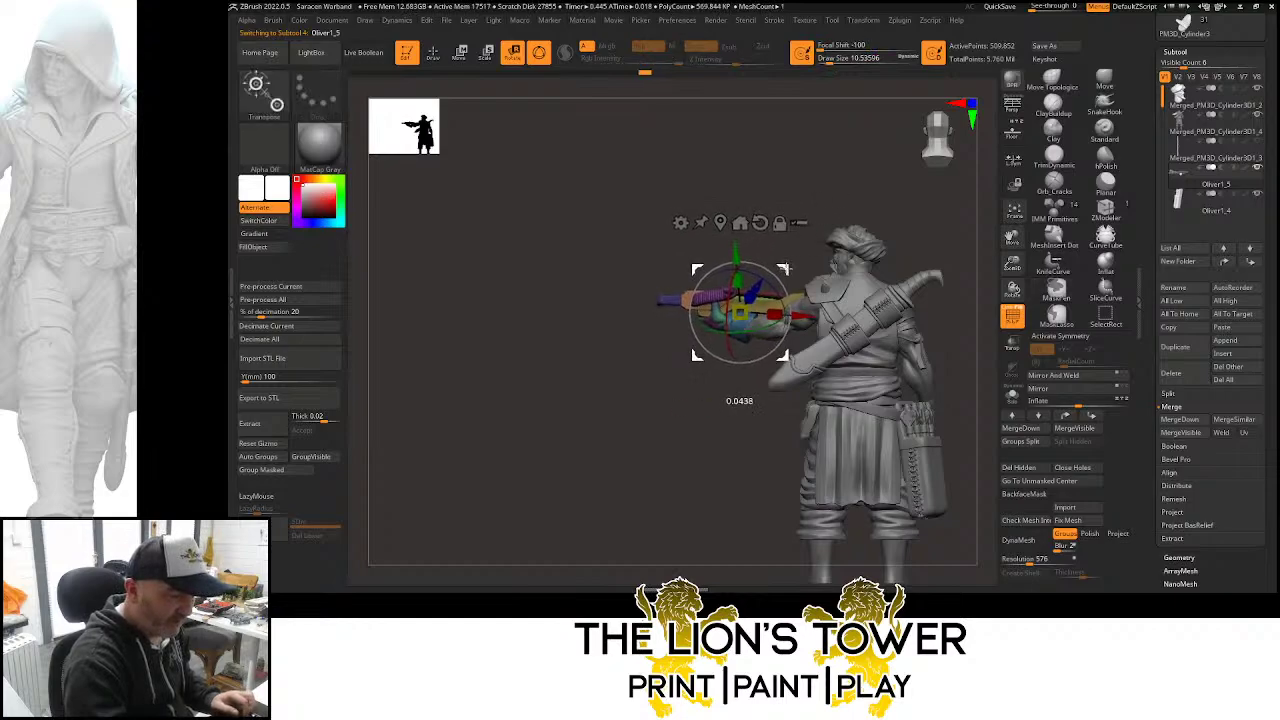
left_click_drag(837, 199, 951, 186)
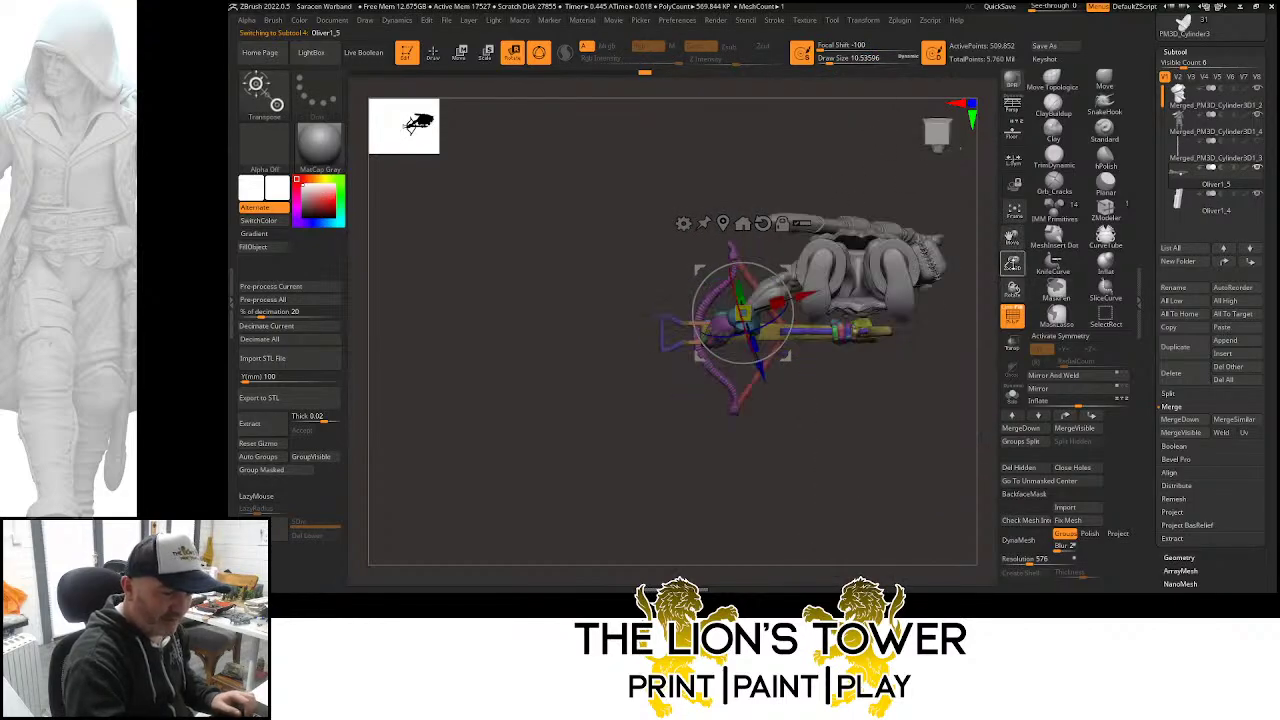
left_click_drag(1014, 265, 1016, 330)
left_click_drag(792, 304, 783, 282)
left_click_drag(787, 266, 787, 258)
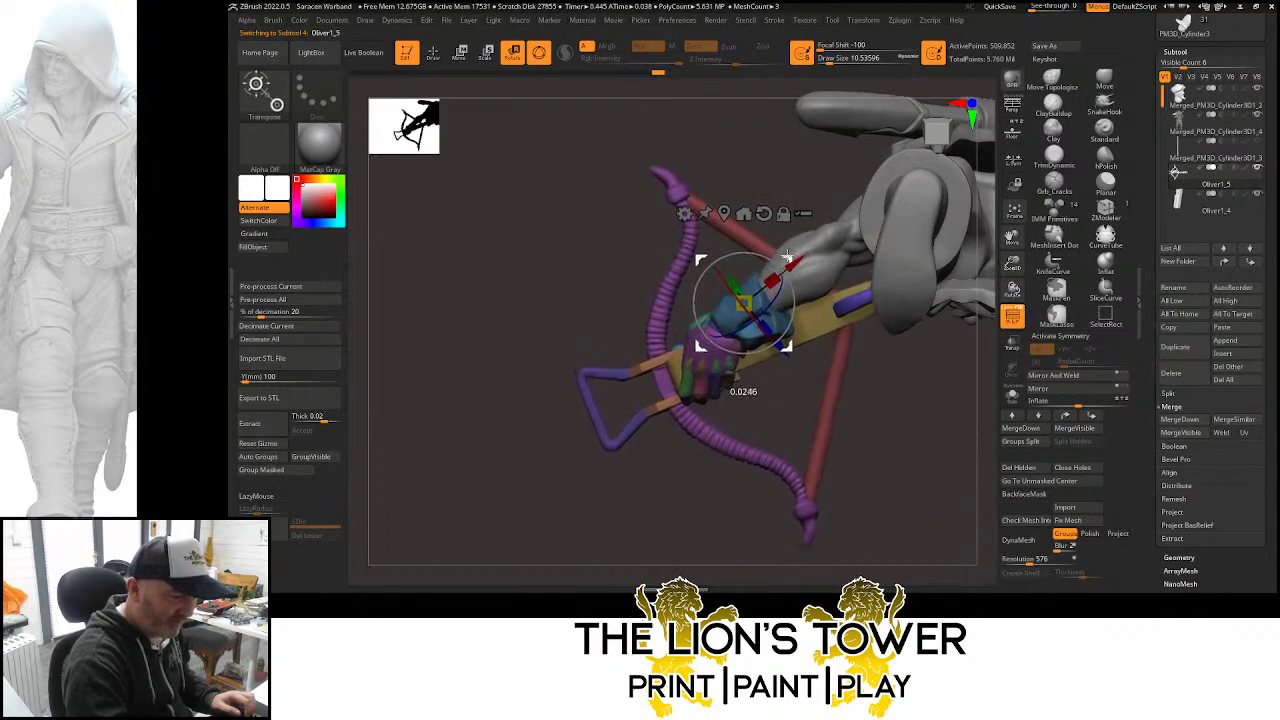
left_click_drag(812, 200, 868, 204)
left_click_drag(783, 214, 783, 219)
Mask the front glove and rotate the rest of the crossbow around it so the stock runs straight across the chest
key("q")
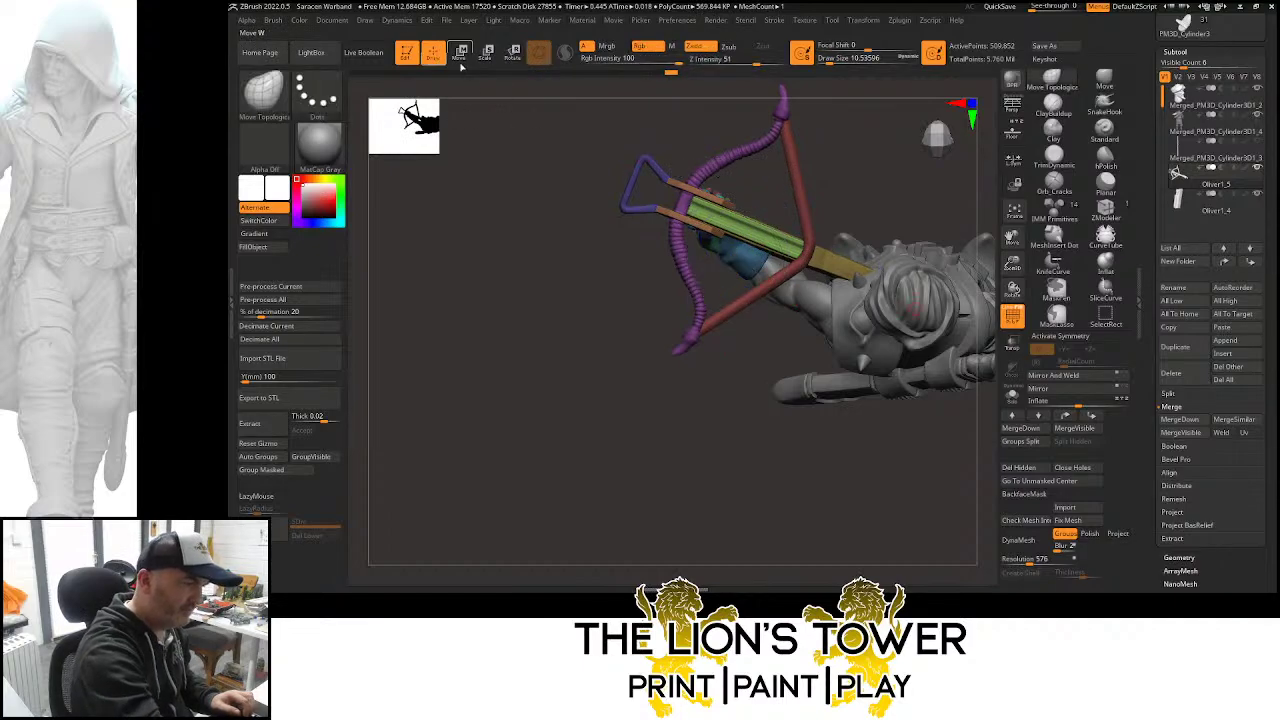
left_click(743, 262, "ctrl+shift")
left_click(773, 205, "ctrl")
left_click(774, 203, "ctrl+shift")
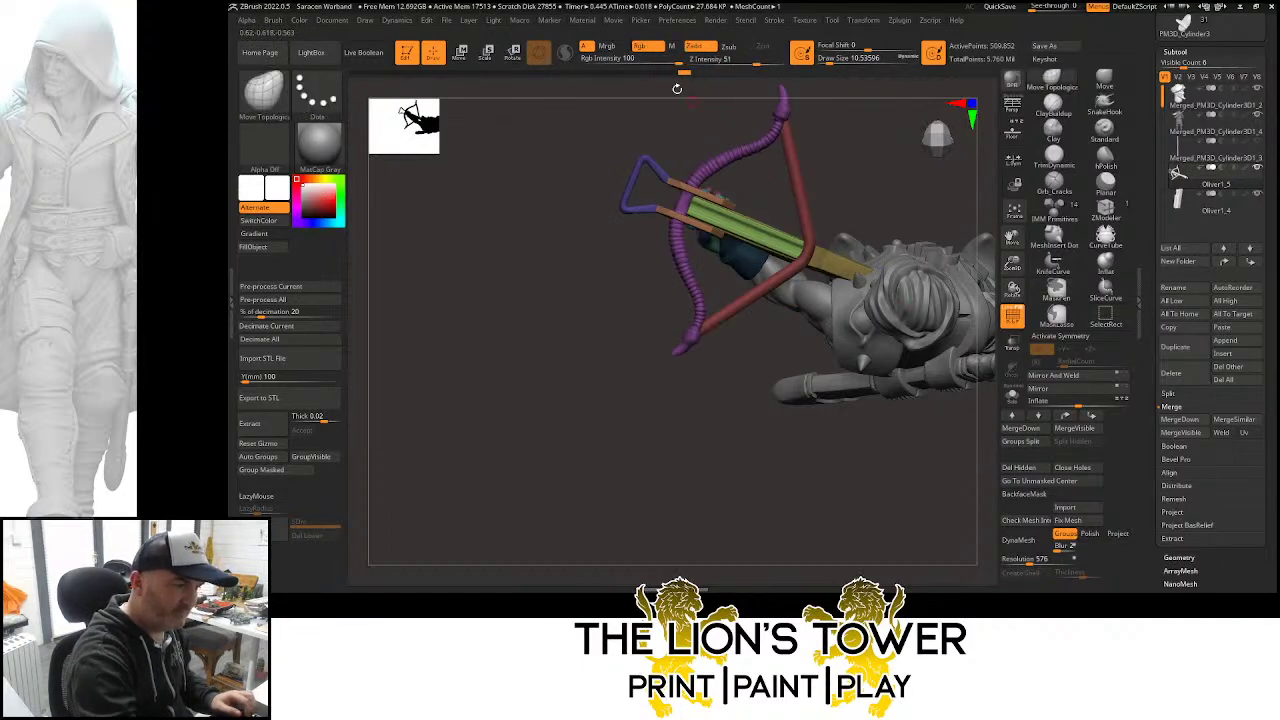
key("w")
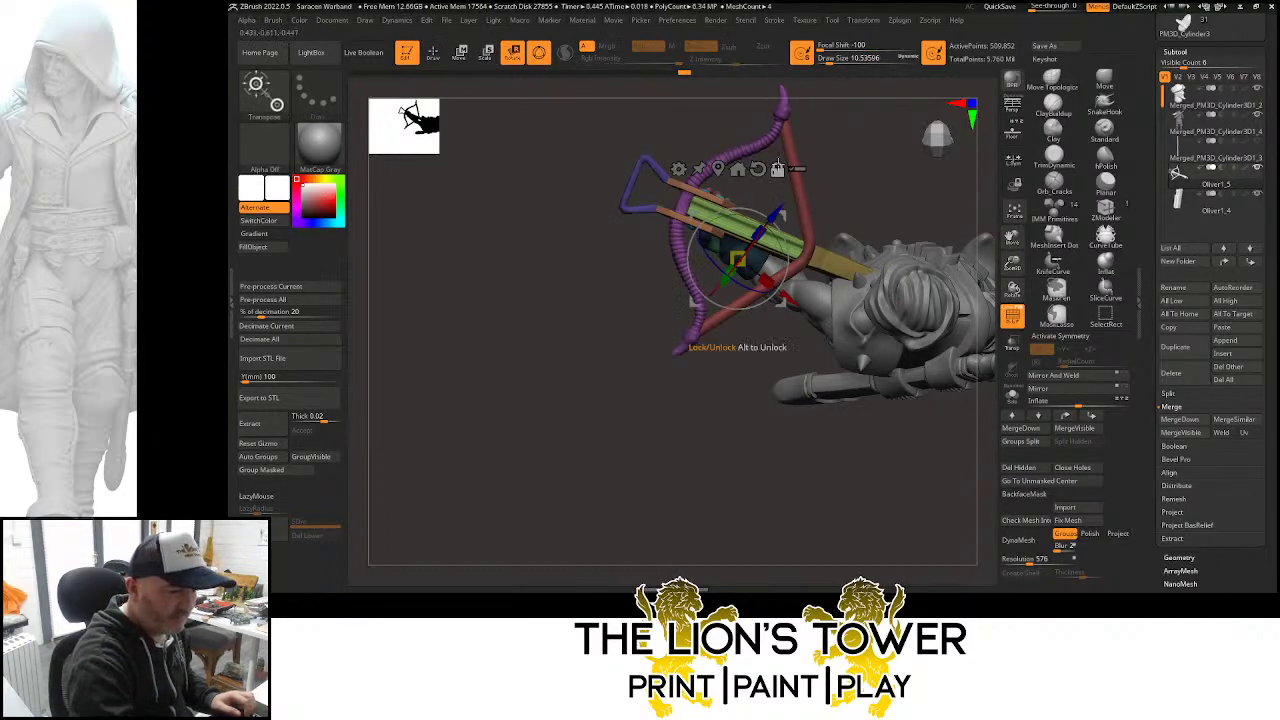
left_click_drag(785, 215, 727, 326)
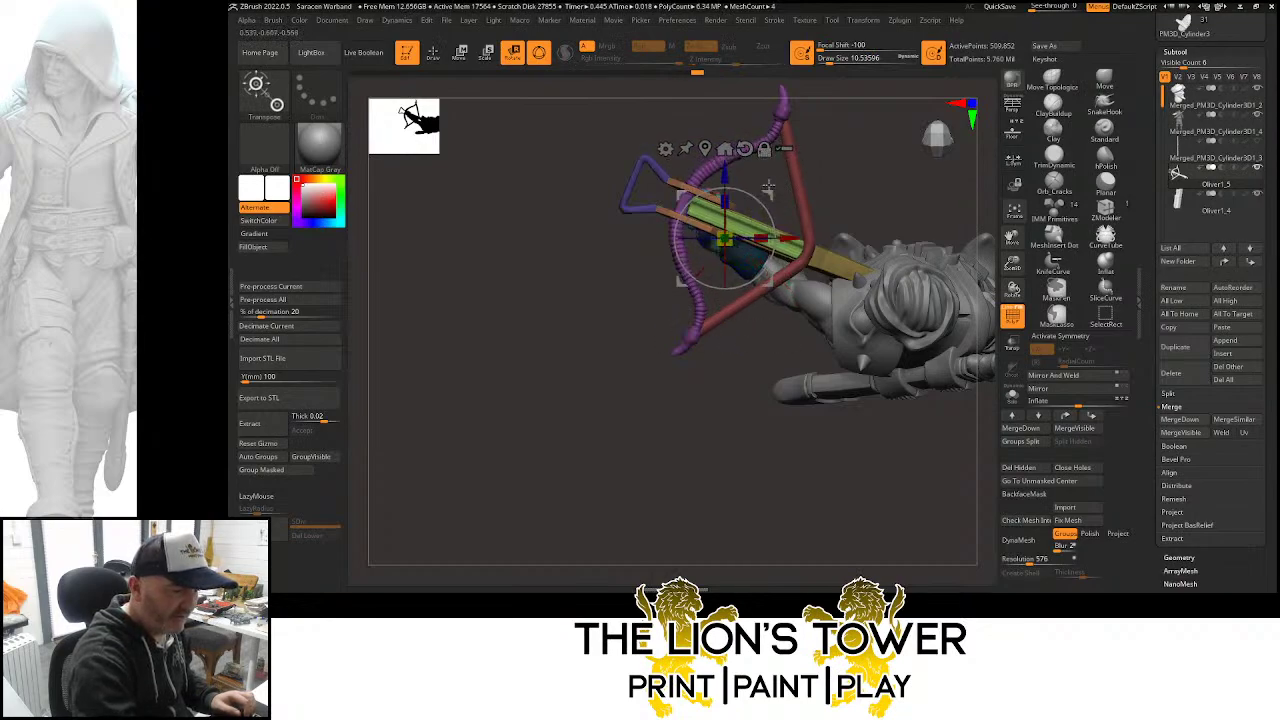
left_click_drag(768, 185, 772, 155)
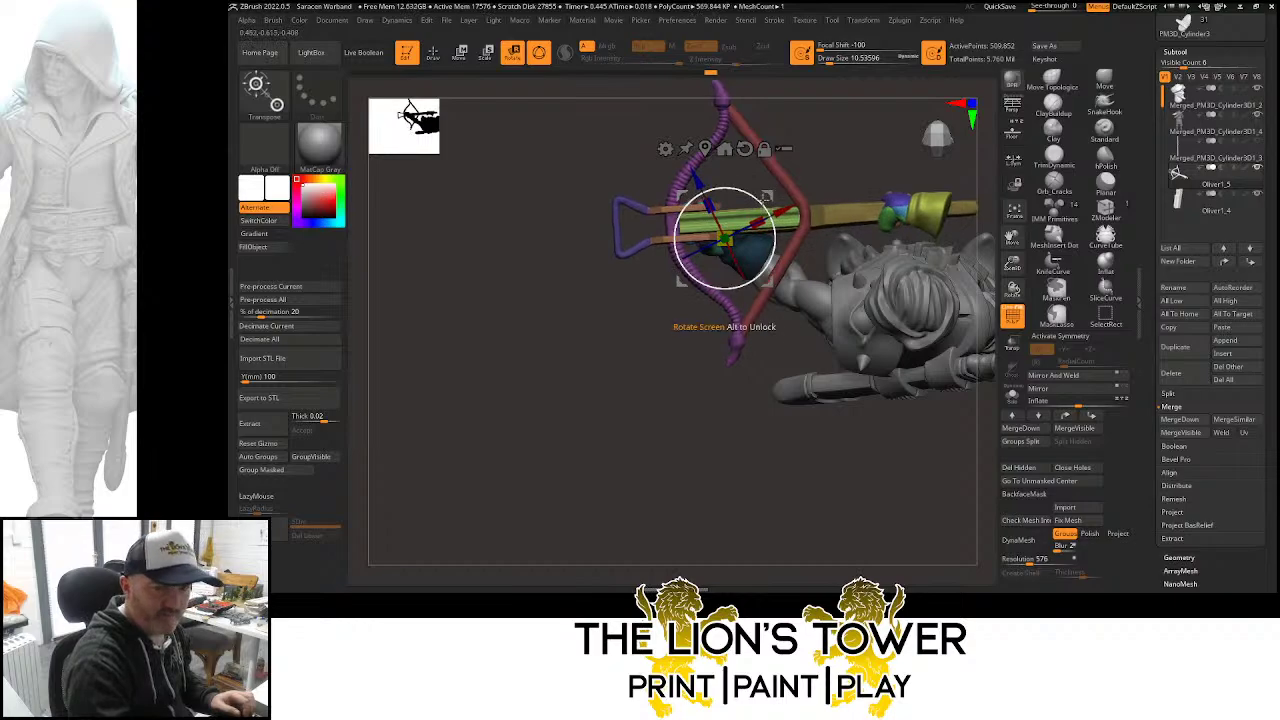
left_click(1015, 214)
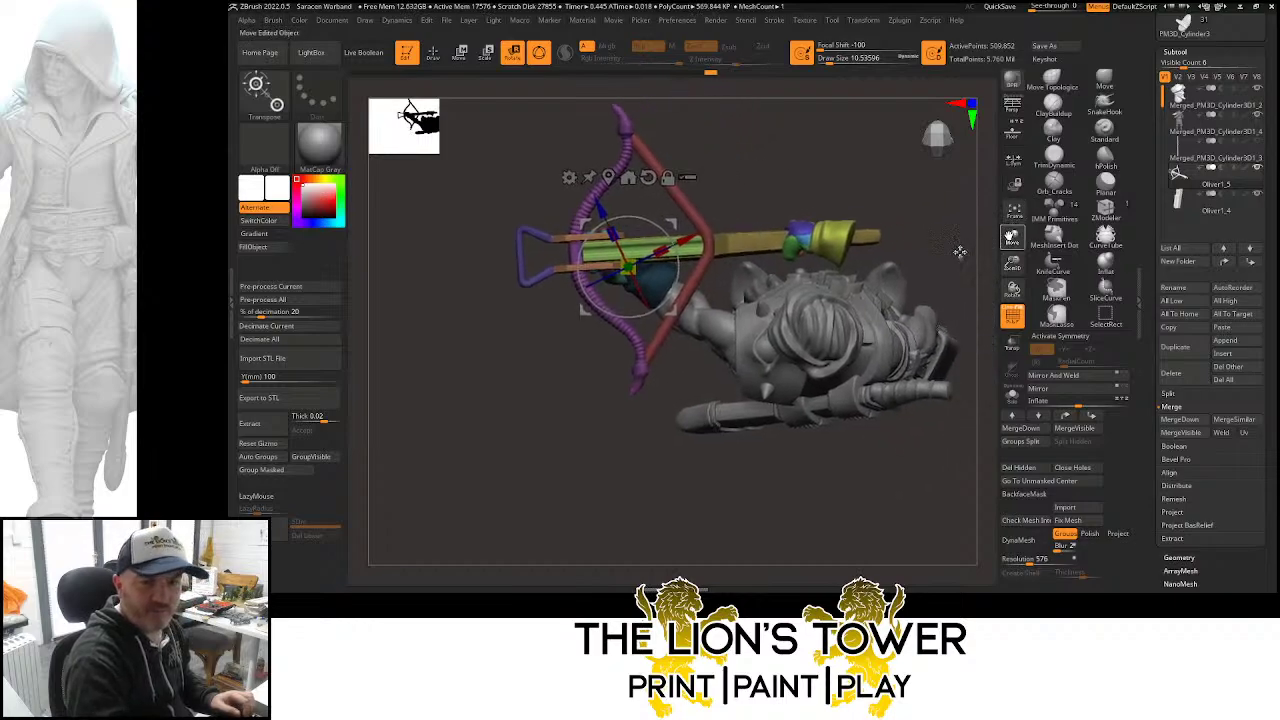
Clear the mask on the crossbow and turn to the warrior's right arm
key("ctrl")
left_click(938, 246, "ctrl")
left_click(935, 249, "ctrl")
left_click_drag(948, 304, 860, 293)
left_click_drag(1009, 238, 1120, 265)
left_click_drag(925, 218, 960, 220)
left_click(863, 262)
key("q")
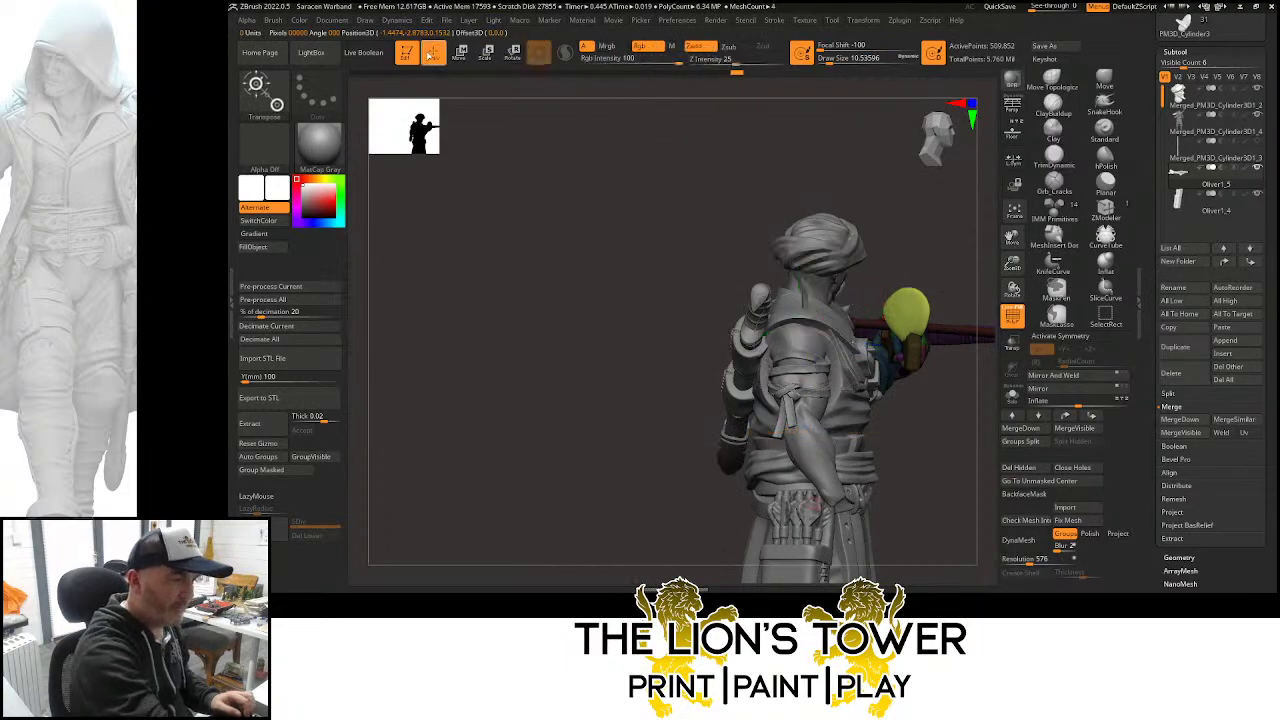
left_click(911, 427, "ctrl")
Select the body and mask everything except the right arm with its wrapped bands and knot
left_click(805, 436, "alt")
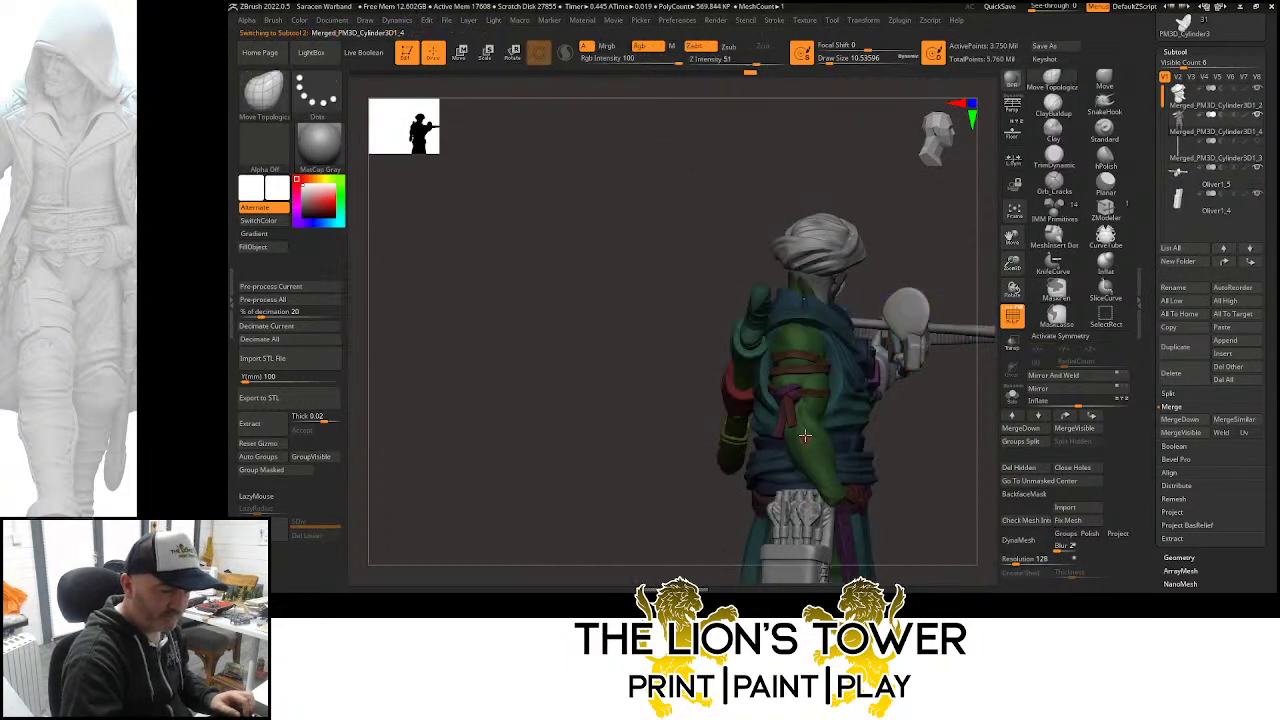
left_click(812, 345, "ctrl+shift")
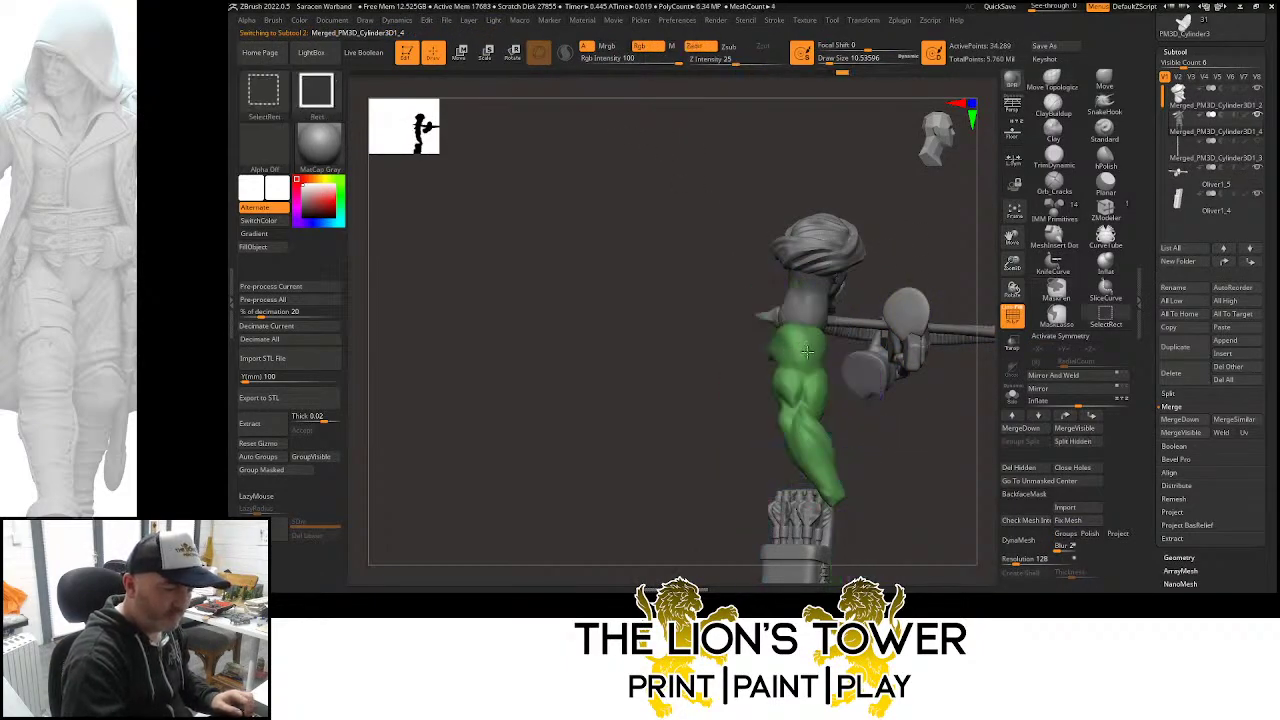
left_click(808, 372, "ctrl+shift")
left_click(793, 390, "ctrl+alt+shift")
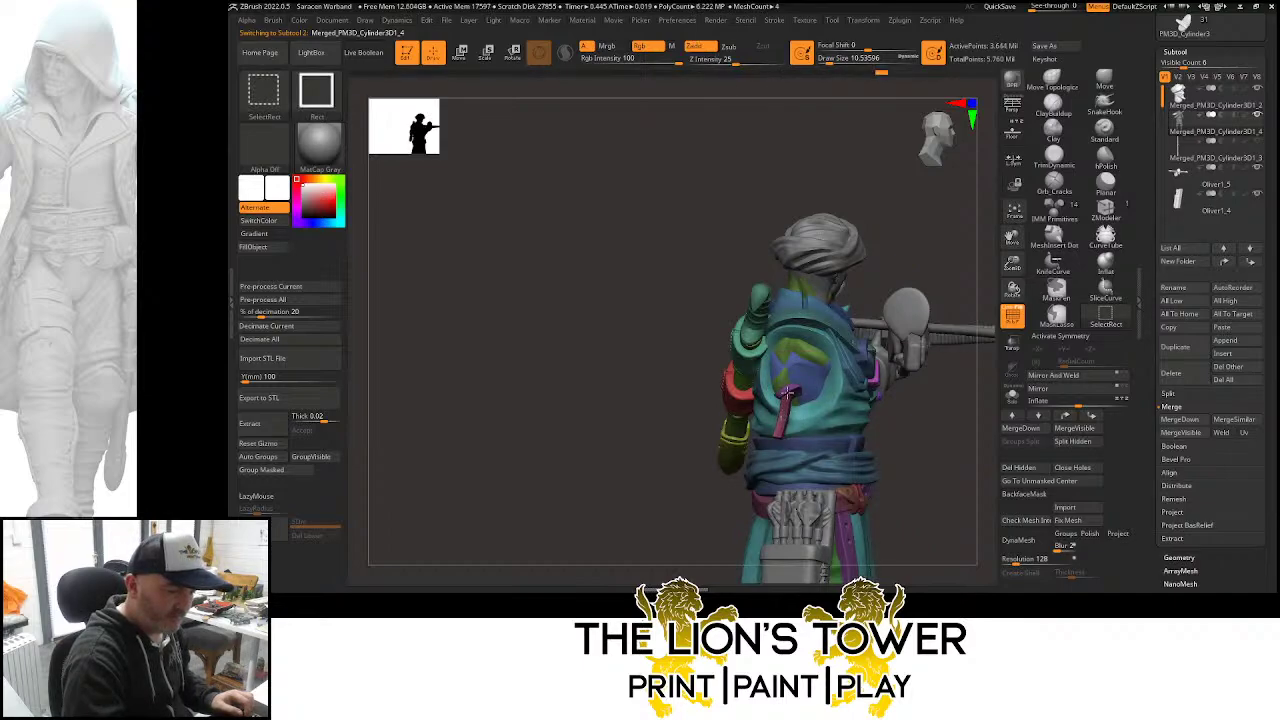
left_click(788, 392, "ctrl+shift")
left_click(912, 251, "ctrl")
left_click(948, 236, "ctrl+shift")
left_click_drag(951, 235, 900, 238, "shift")
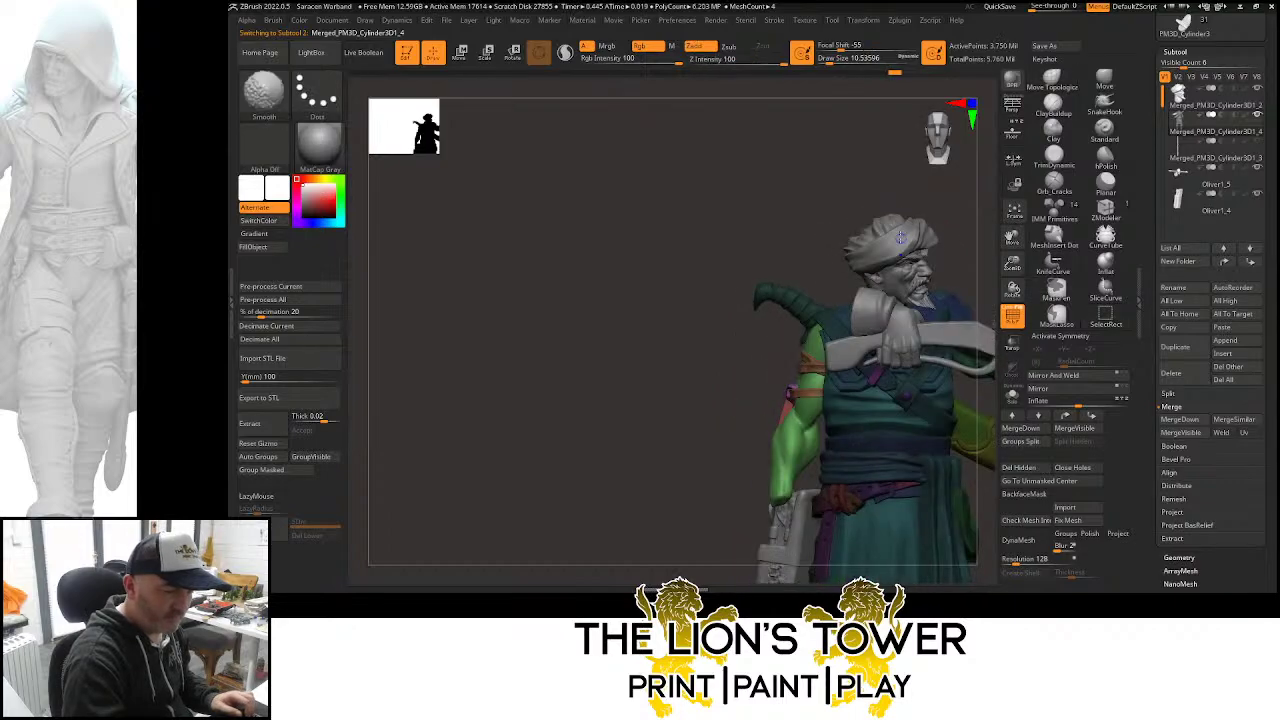
Place the pivot at the right shoulder and rotate the arm up and outward to shoulder height
key("w")
left_click_drag(1012, 236, 929, 256)
left_click_drag(915, 318, 788, 307, "alt")
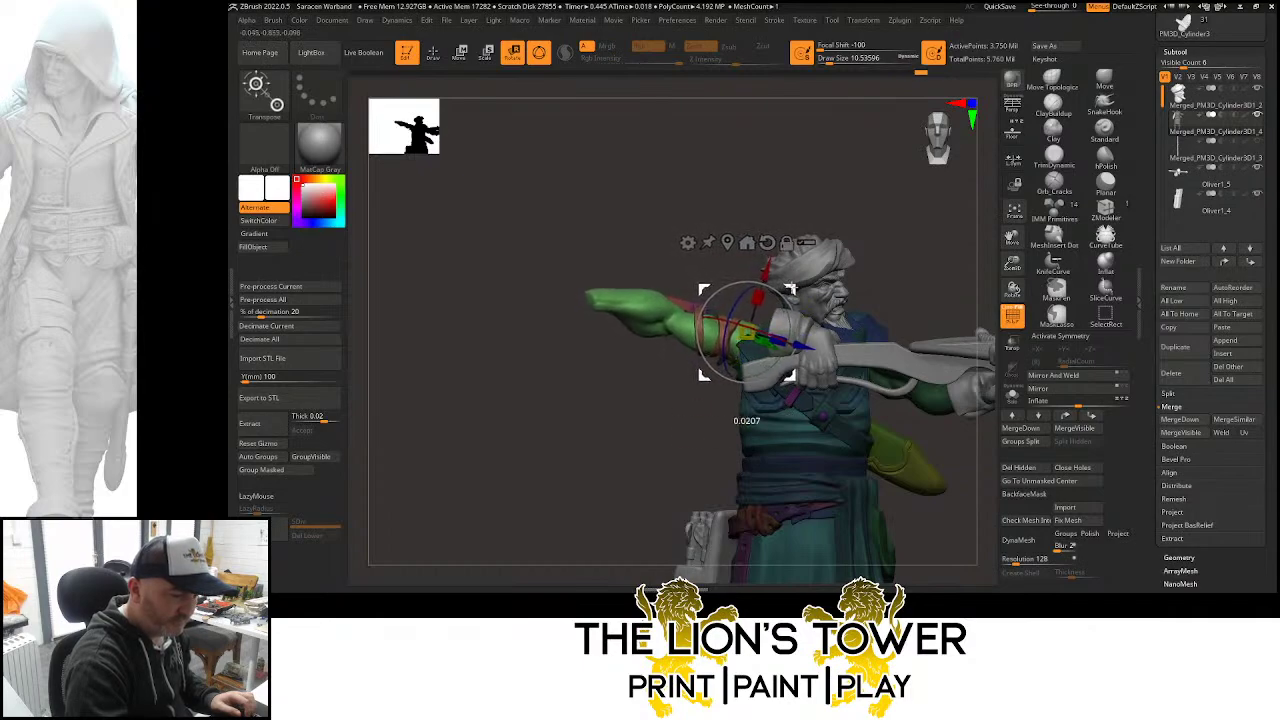
left_click_drag(878, 234, 773, 292)
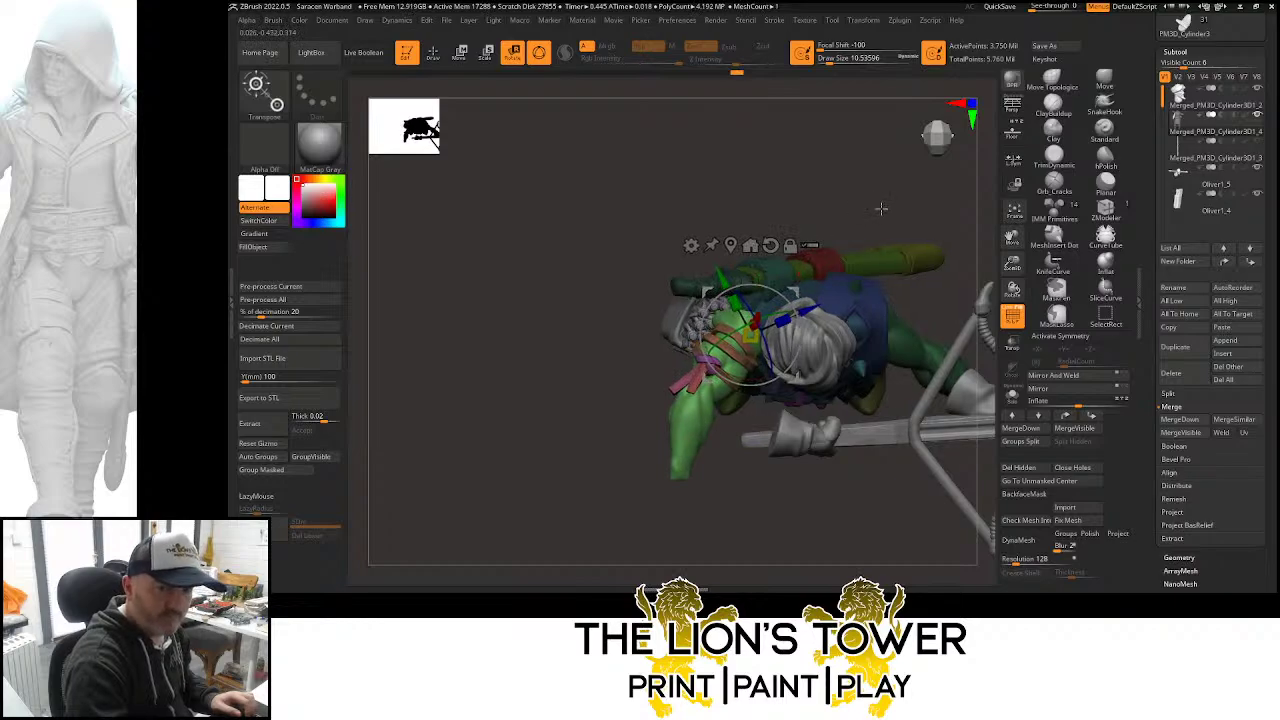
mouse_move(880, 208)
left_mouse_down()
mouse_move(868, 177)
mouse_move(948, 200)
mouse_move(851, 137)
left_mouse_up()
Hide the hanging tails of the knot on the right arm's band
left_click(433, 52)
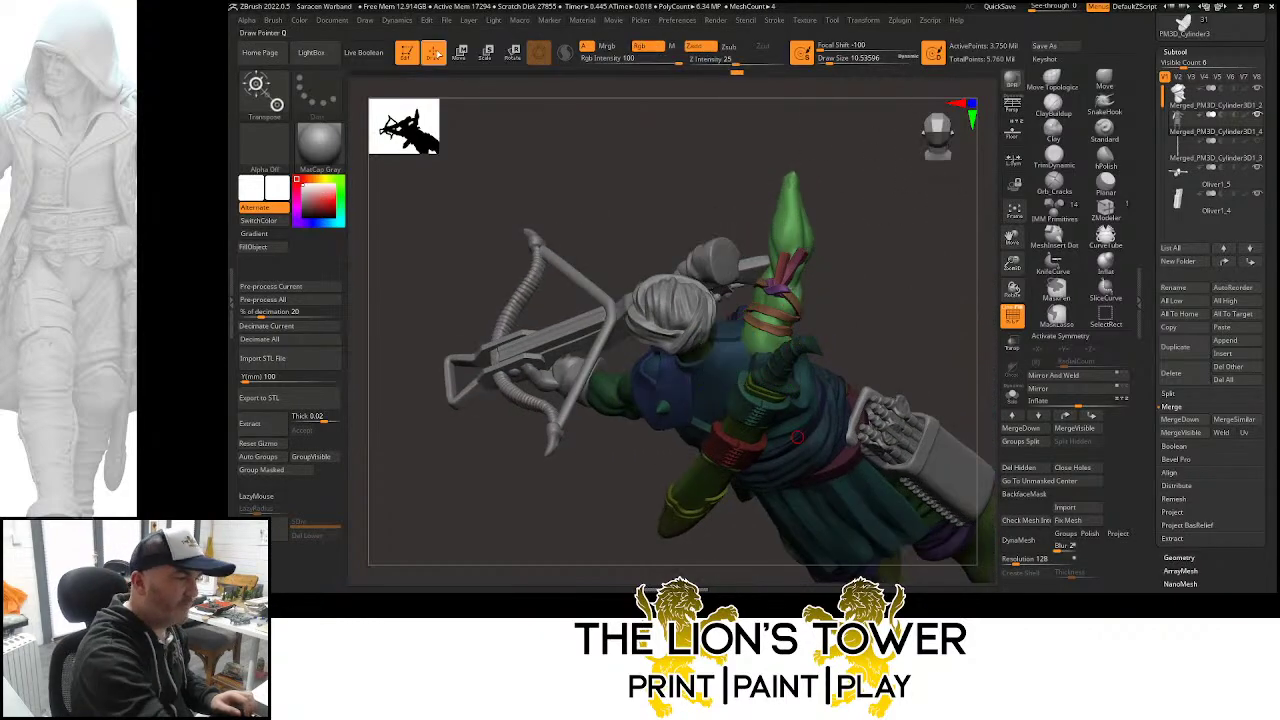
left_click(792, 268, "ctrl+shift")
left_click(788, 269, "ctrl+shift")
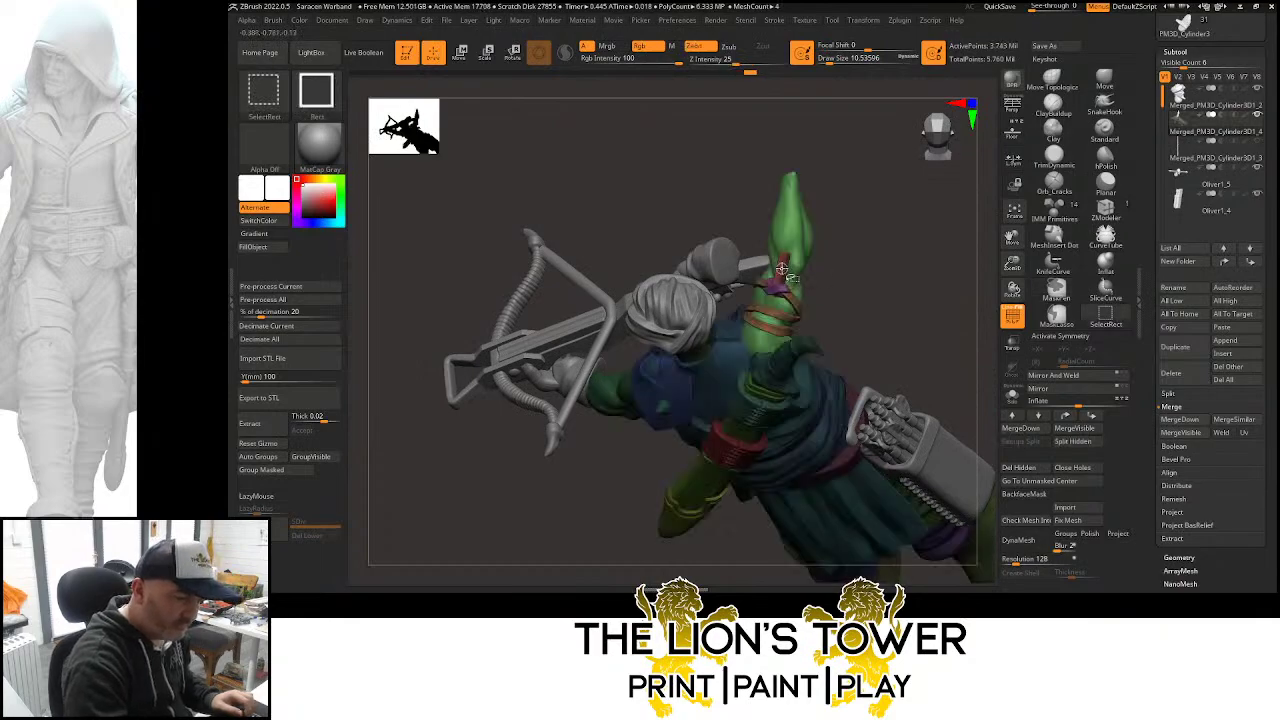
left_click_drag(853, 274, 984, 231)
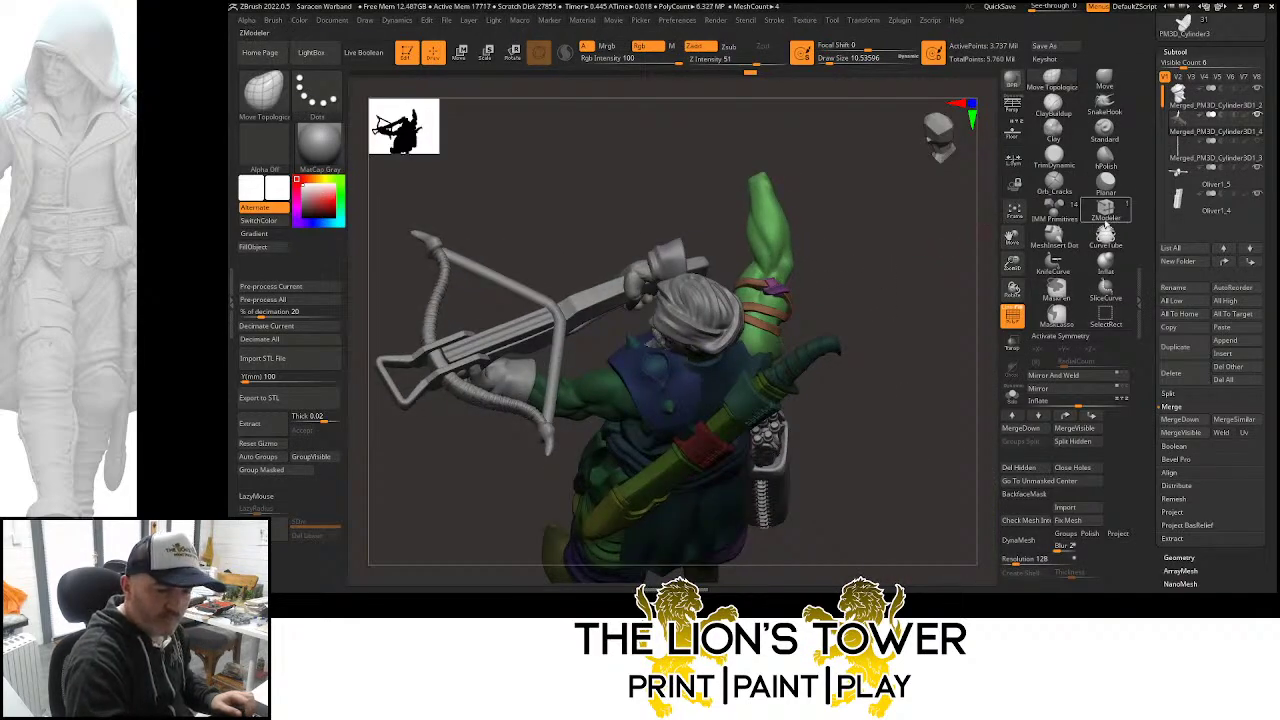
Leave only the right forearm unmasked below the elbow using the MaskLasso brush, with the knot's tails hidden
left_click(1055, 312)
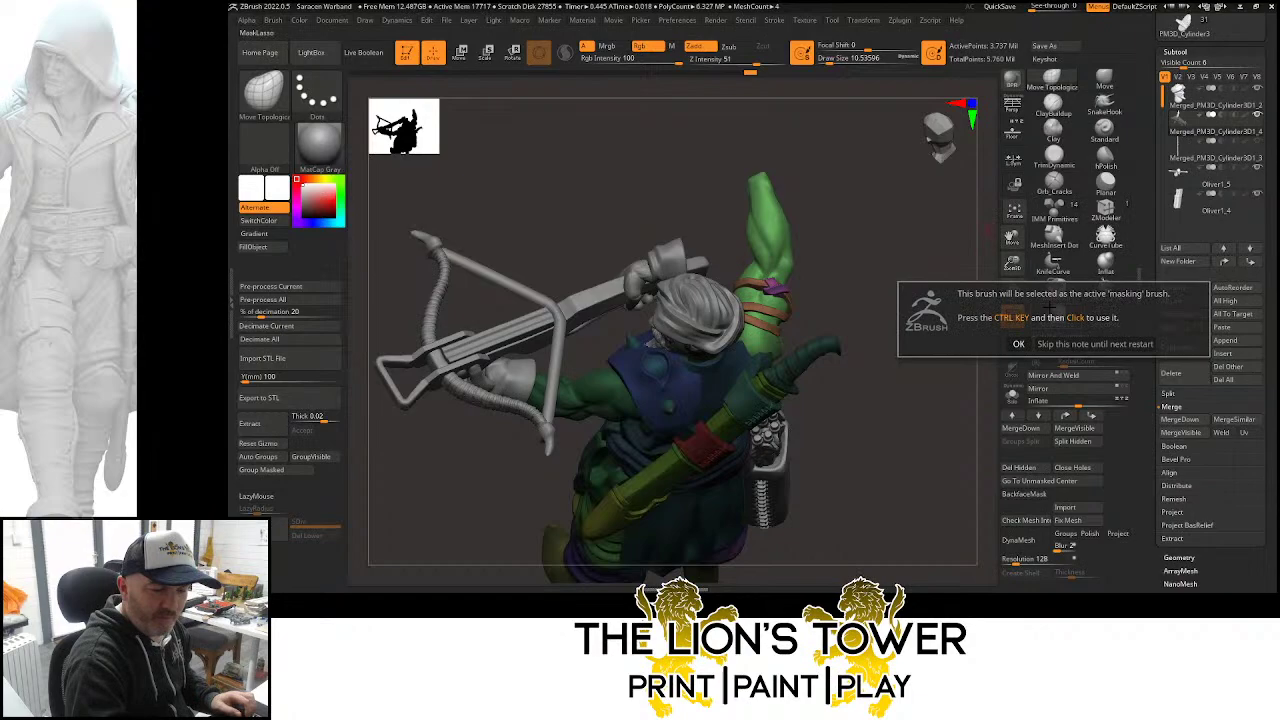
left_click(1018, 344)
left_click_drag(1007, 232, 957, 272)
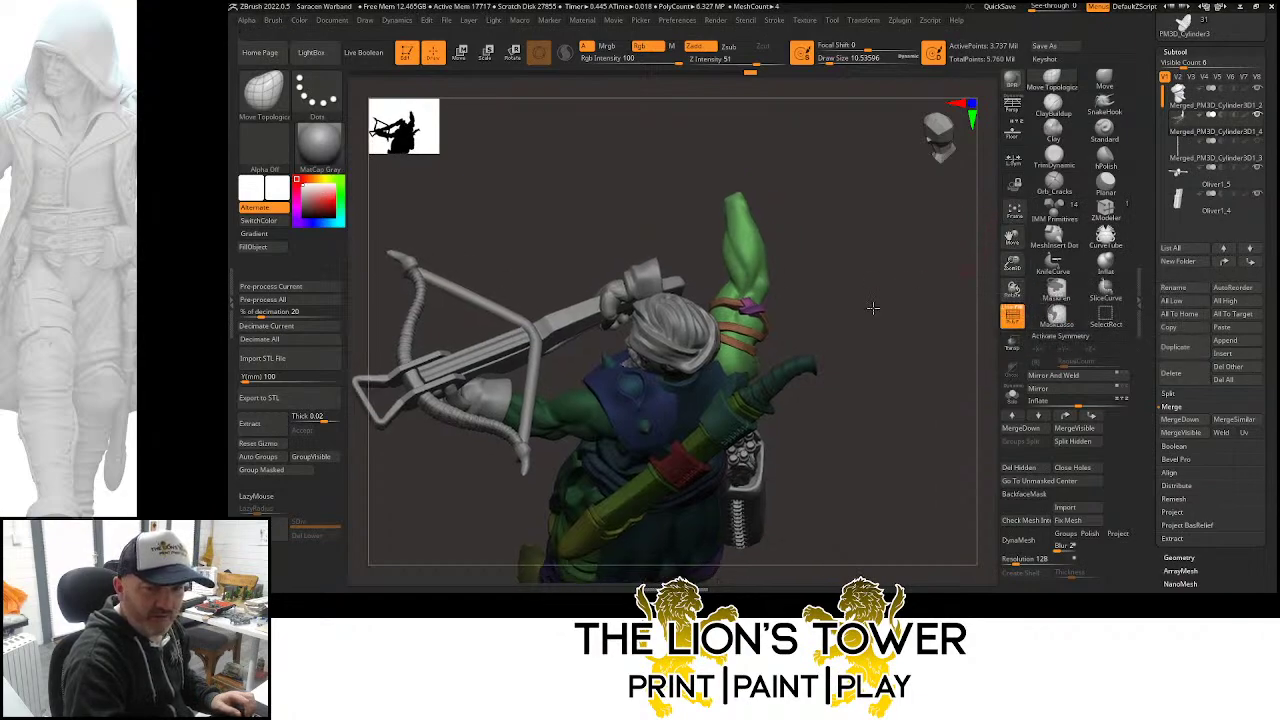
mouse_move(872, 307)
left_mouse_down()
mouse_move(877, 332)
mouse_move(880, 309)
mouse_move(781, 287)
mouse_move(650, 378)
mouse_move(852, 292)
mouse_move(908, 334)
mouse_move(873, 331)
mouse_move(911, 305)
mouse_move(880, 222)
left_mouse_up()
key("ctrl")
left_click(756, 289, "ctrl+shift")
left_click(768, 292, "ctrl+shift")
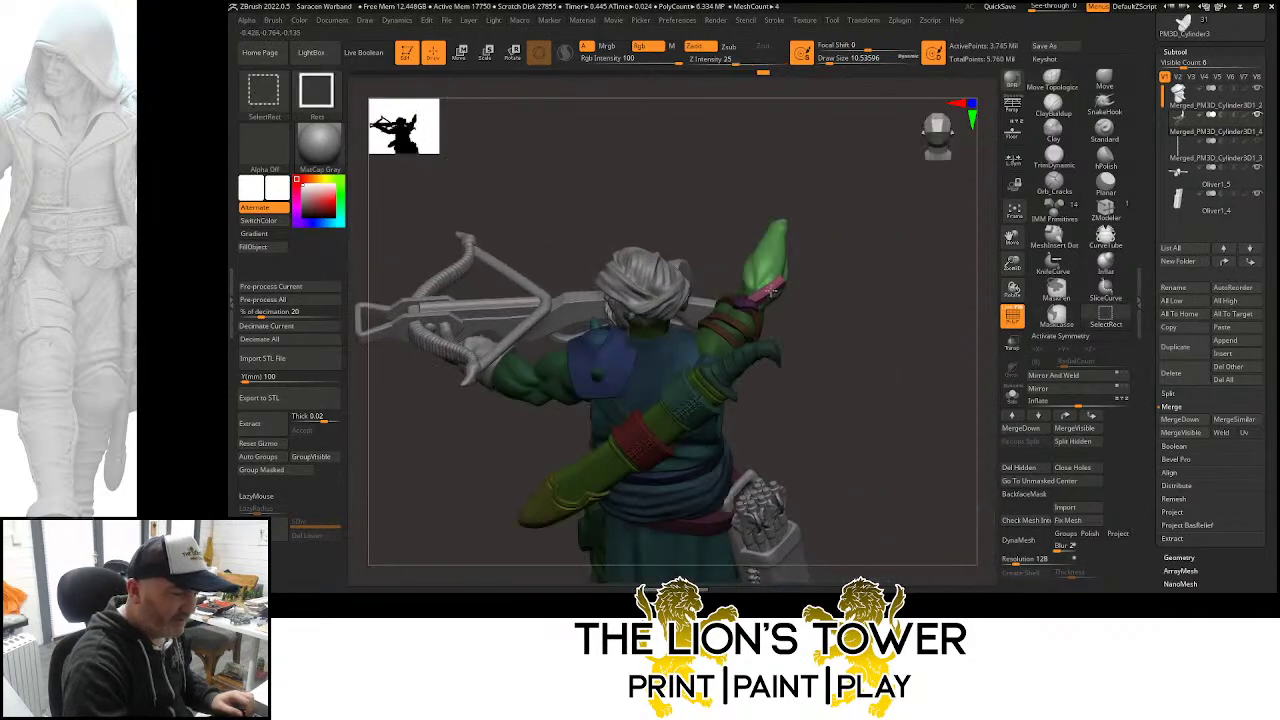
left_click_drag(851, 314, 829, 277)
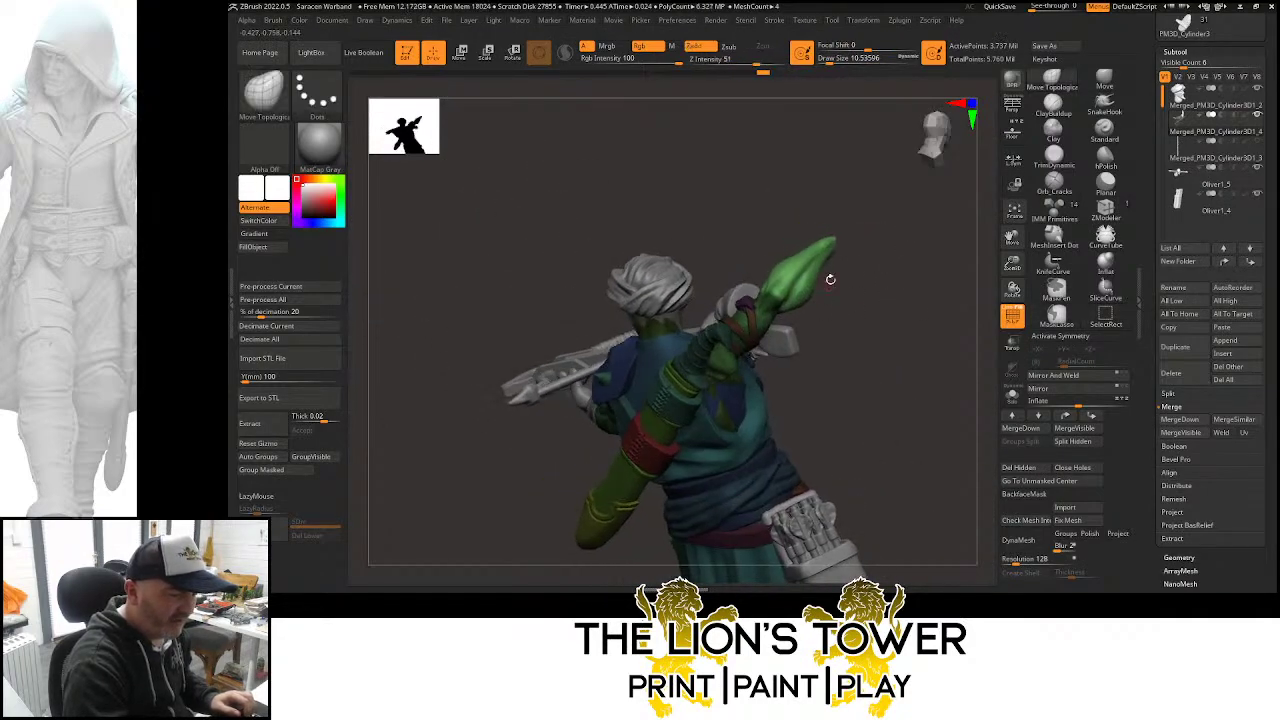
key("ctrl")
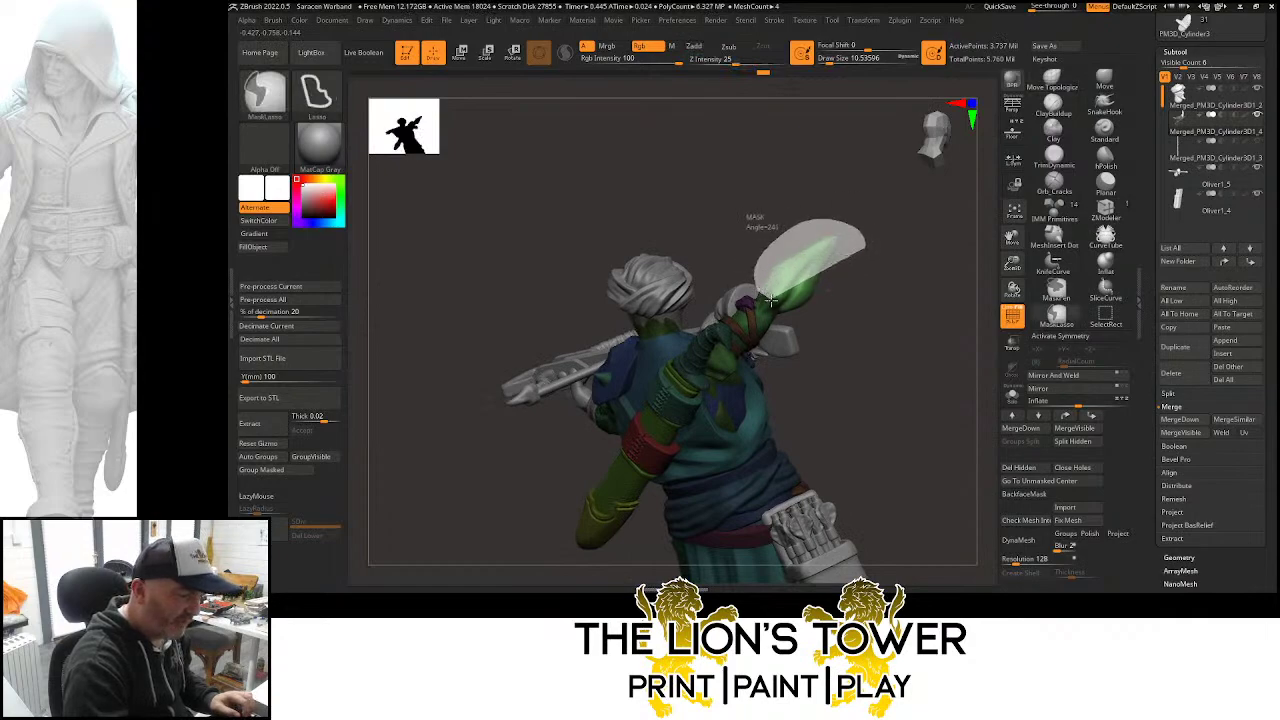
left_click_drag(800, 325, 900, 377, "ctrl+alt")
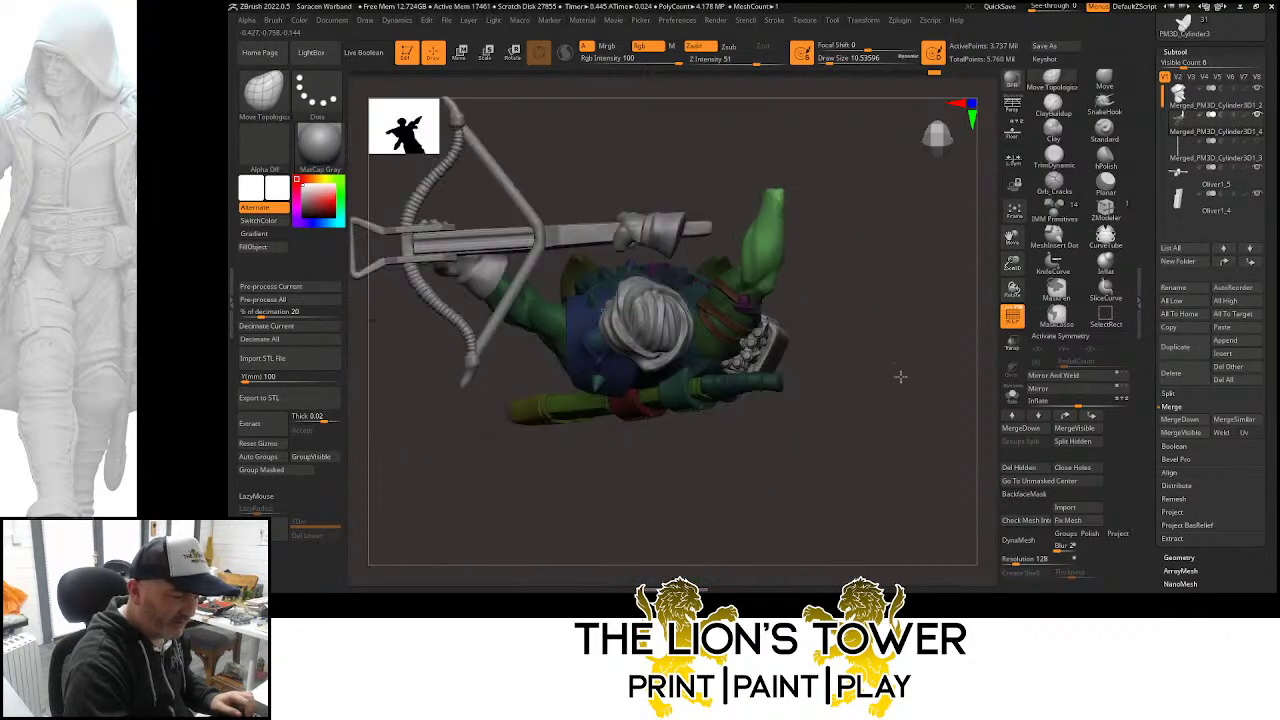
Place the pivot at the right elbow and rotate the forearm about it
mouse_move(861, 315)
left_mouse_down()
mouse_move(834, 254)
mouse_move(789, 237)
left_mouse_up()
key("w")
left_click(742, 249)
left_click_drag(755, 290, 768, 246)
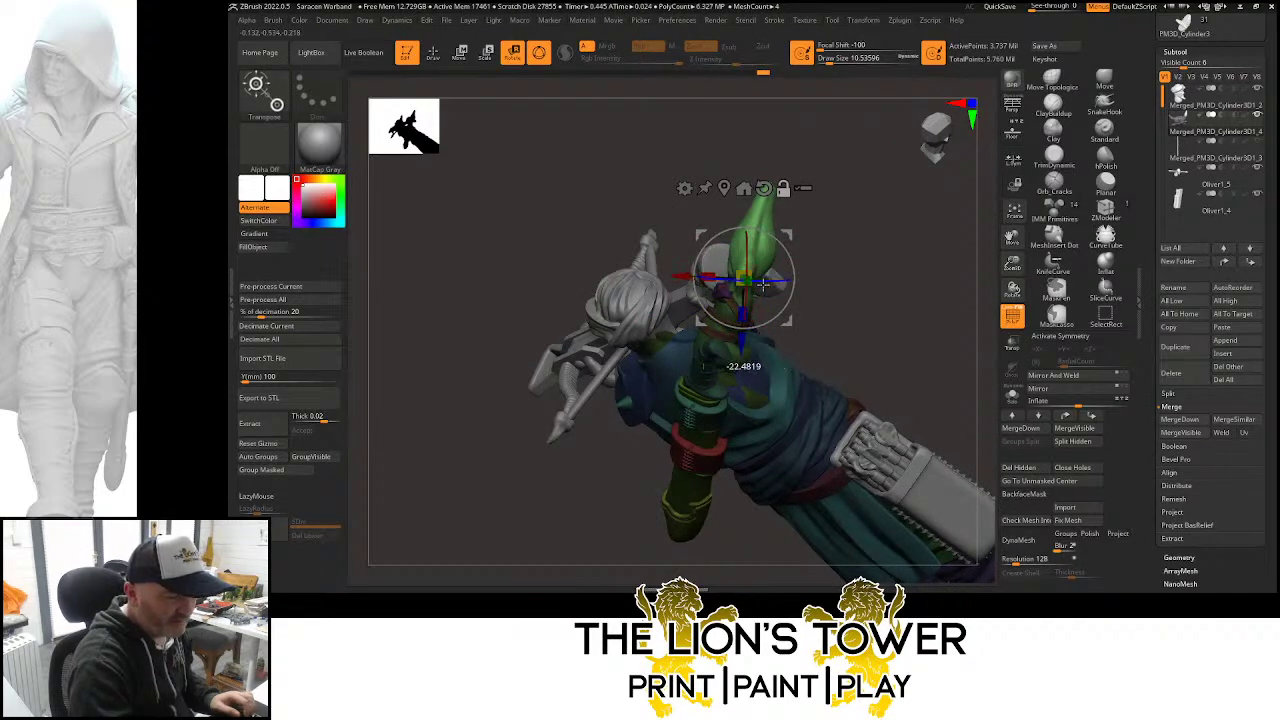
Recentre the pivot on the elbow and bend the right forearm inward to meet the crossbow's rear glove
left_click_drag(825, 264, 894, 268)
left_click_drag(1010, 235, 1012, 238)
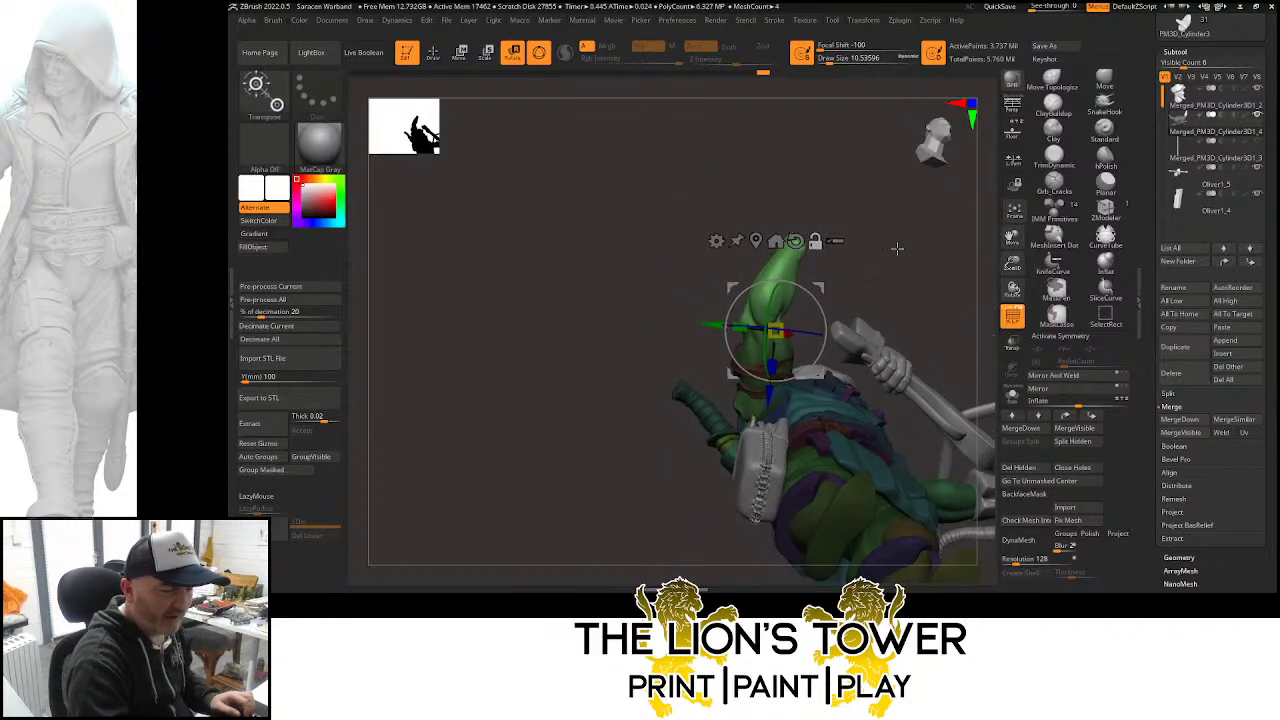
left_click(1013, 263)
left_click_drag(1022, 281, 1022, 297)
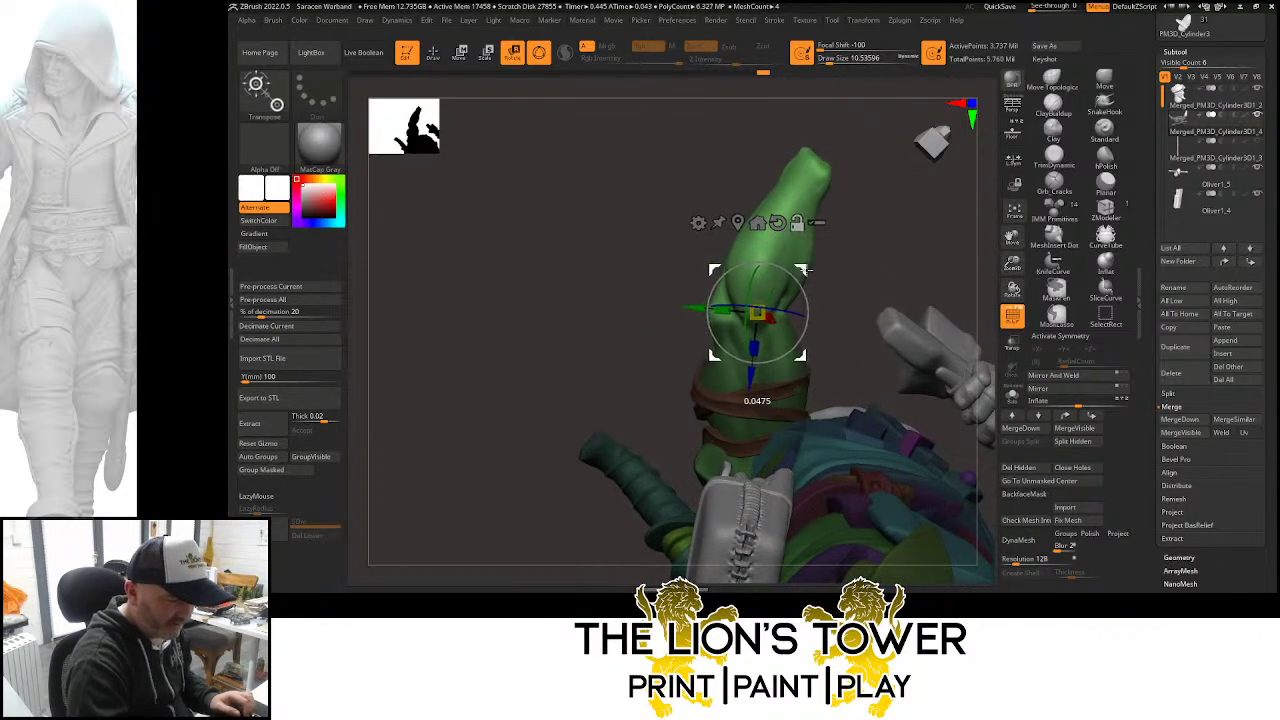
left_click_drag(797, 281, 808, 332)
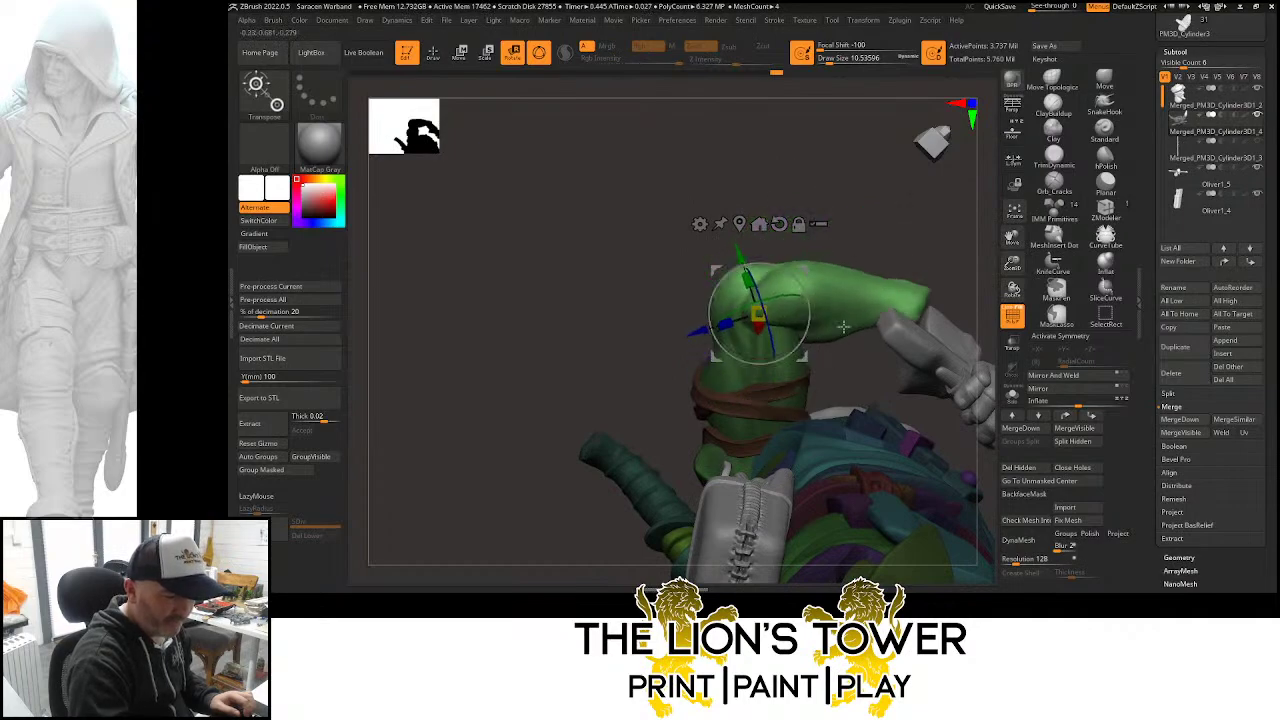
Rotate the right forearm about the elbow and nudge it so its wrist lines up with the crossbow's rear glove
left_click_drag(945, 229, 922, 291)
left_click_drag(807, 297, 811, 318)
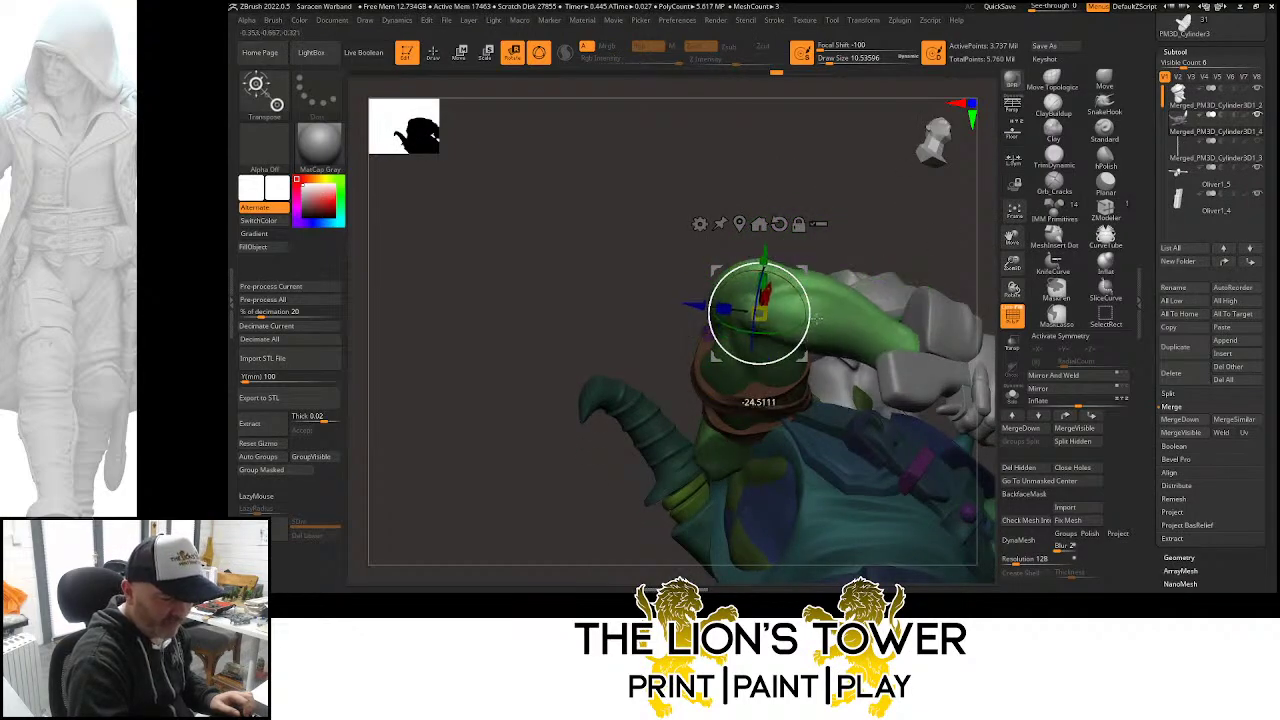
left_click_drag(877, 224, 915, 185)
left_click_drag(810, 293, 874, 297)
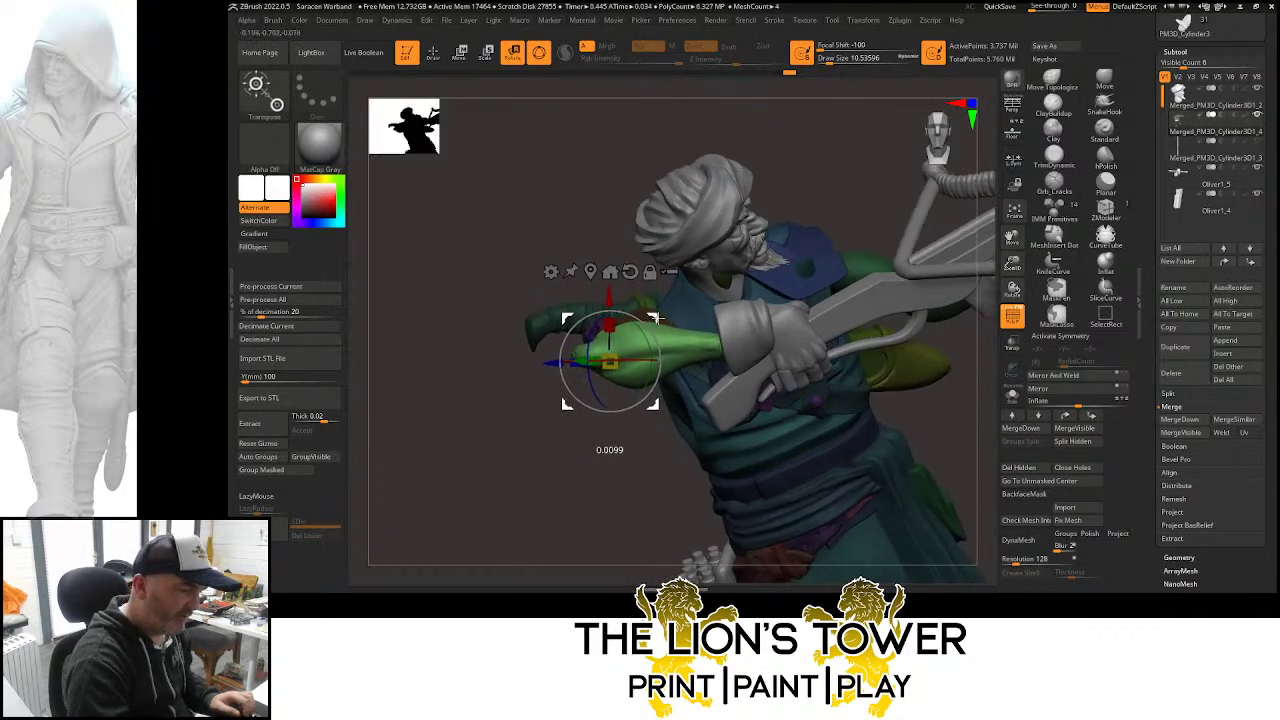
left_click_drag(661, 345, 658, 336)
Check the forearm's mask and swing the right forearm slightly about the elbow as seen from above
left_click(858, 175, "ctrl")
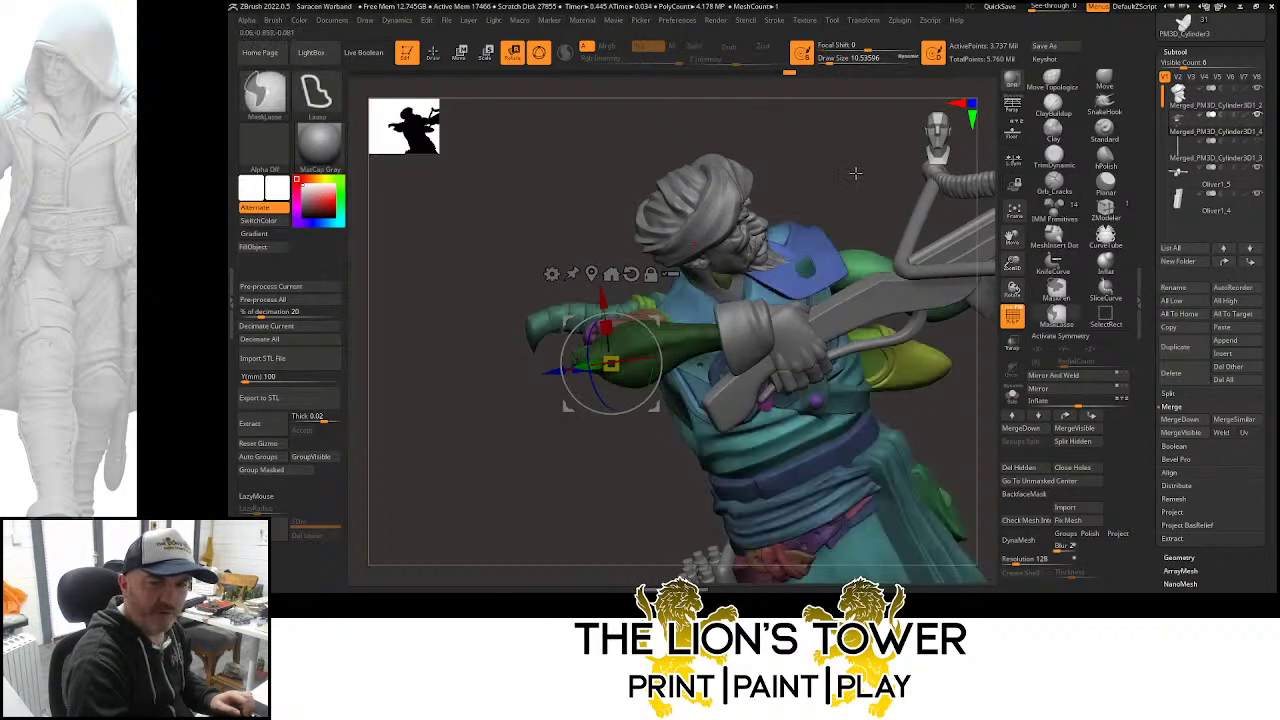
mouse_move(855, 171)
left_mouse_down("ctrl")
mouse_move(900, 250)
mouse_move(884, 258)
mouse_move(916, 284)
mouse_move(911, 331)
left_mouse_up("ctrl")
left_click(910, 331, "ctrl")
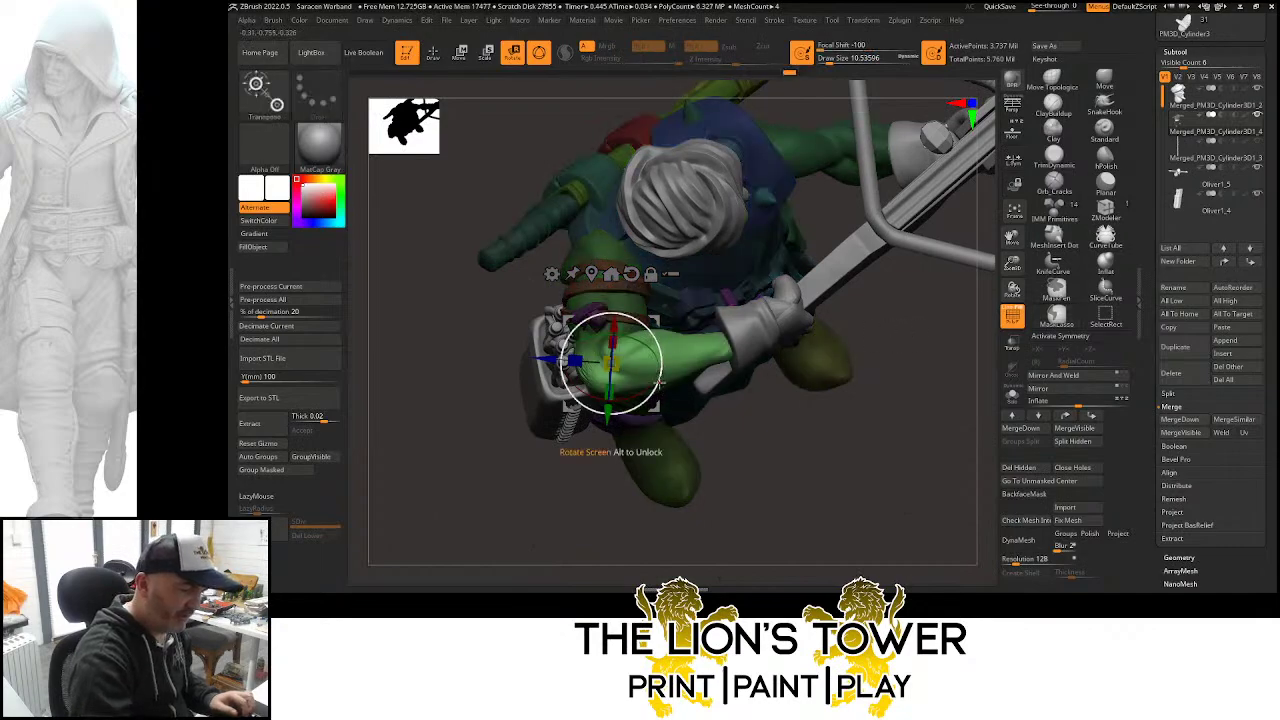
left_click_drag(662, 382, 646, 390)
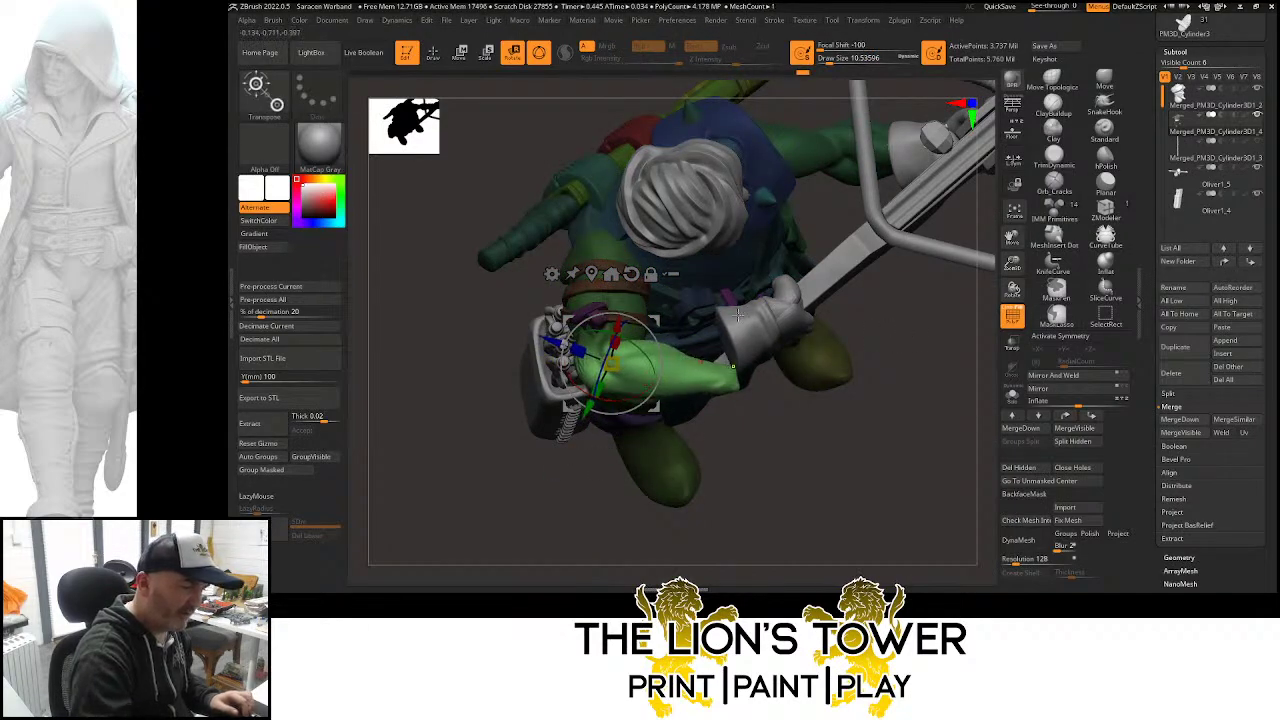
Mask everything except the whole right arm with its straps and knot, with all parts shown again for rotating
left_click(436, 58)
left_click_drag(889, 368, 895, 356, "ctrl")
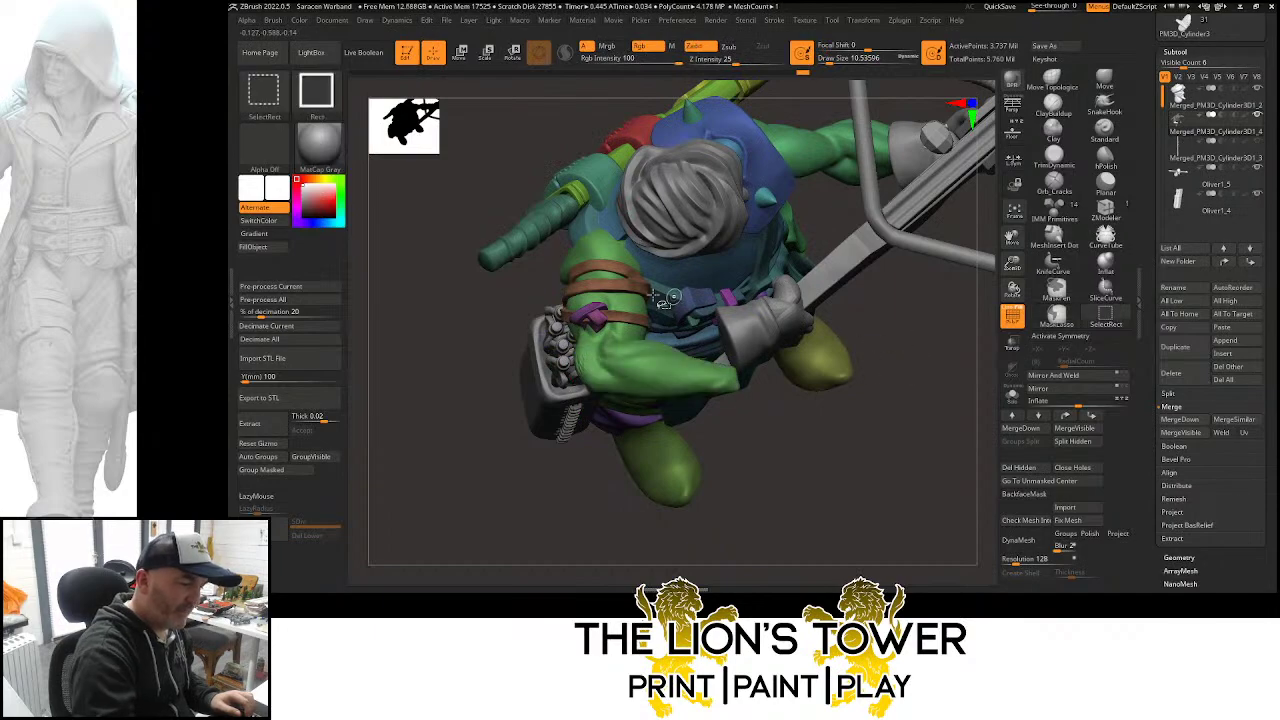
left_click(614, 342, "ctrl+shift")
left_click(610, 289, "ctrl+shift")
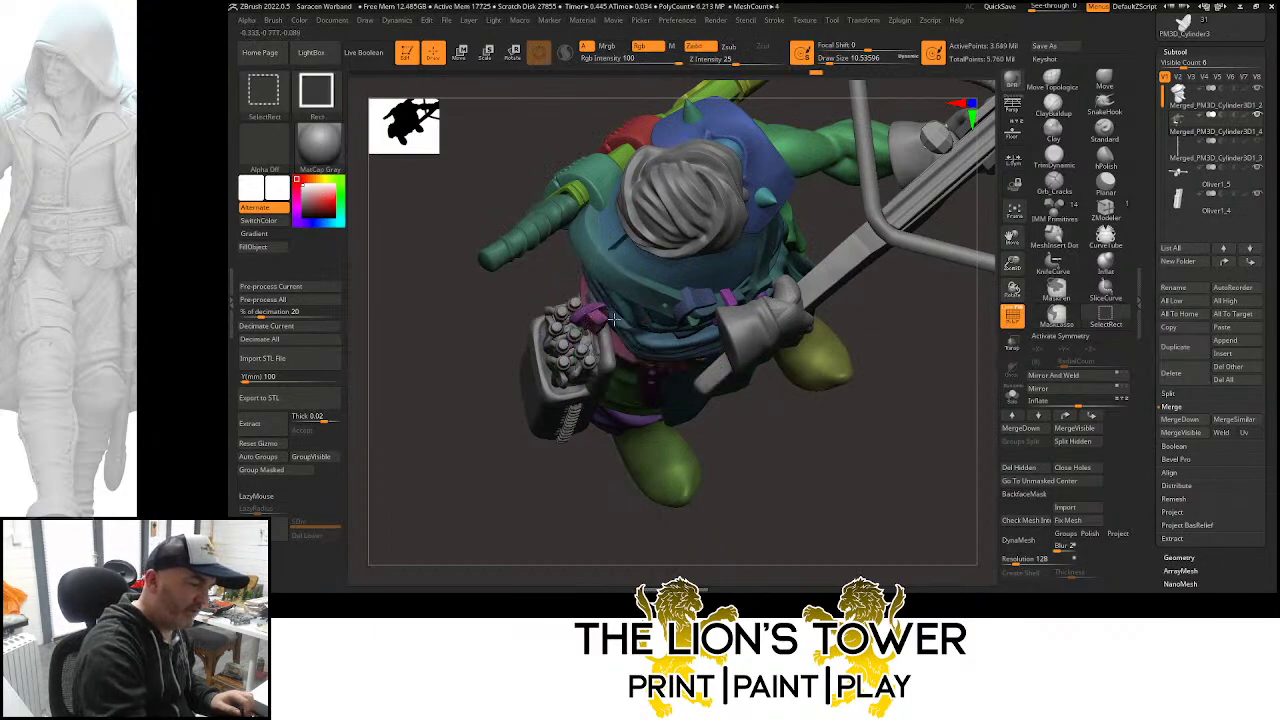
left_click(861, 426, "ctrl")
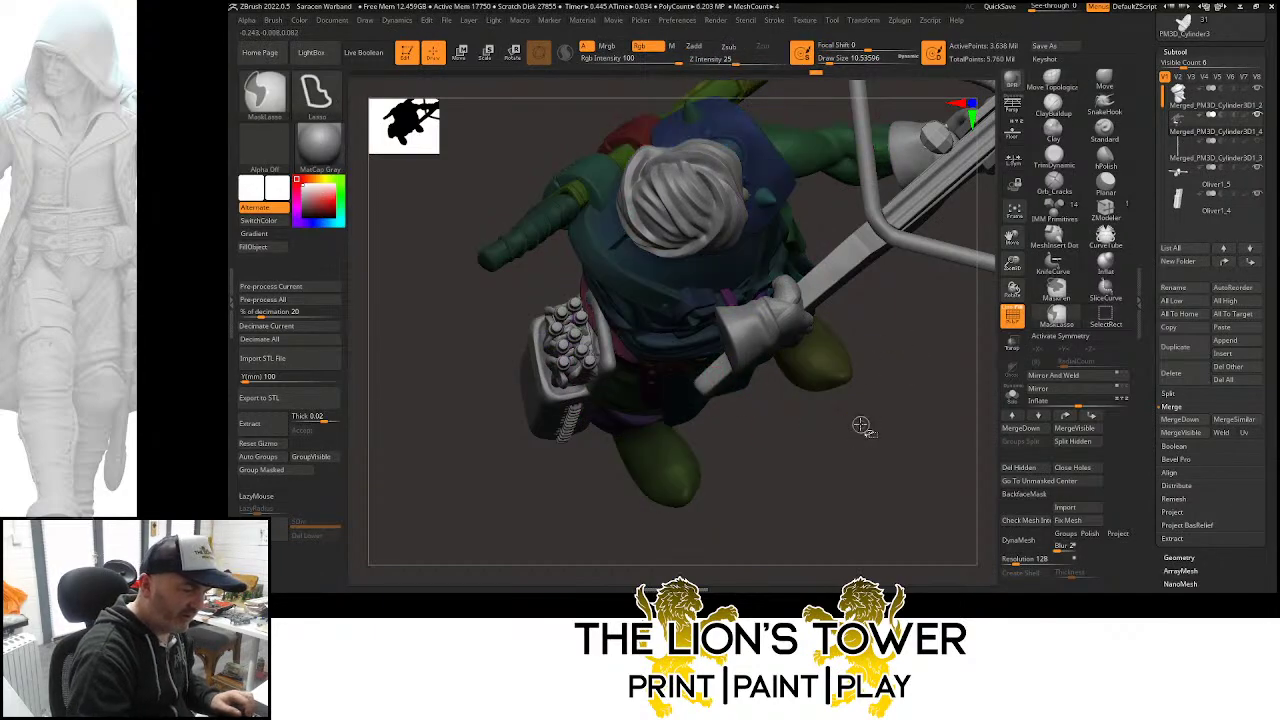
left_click(860, 428, "ctrl+shift")
left_click(511, 53)
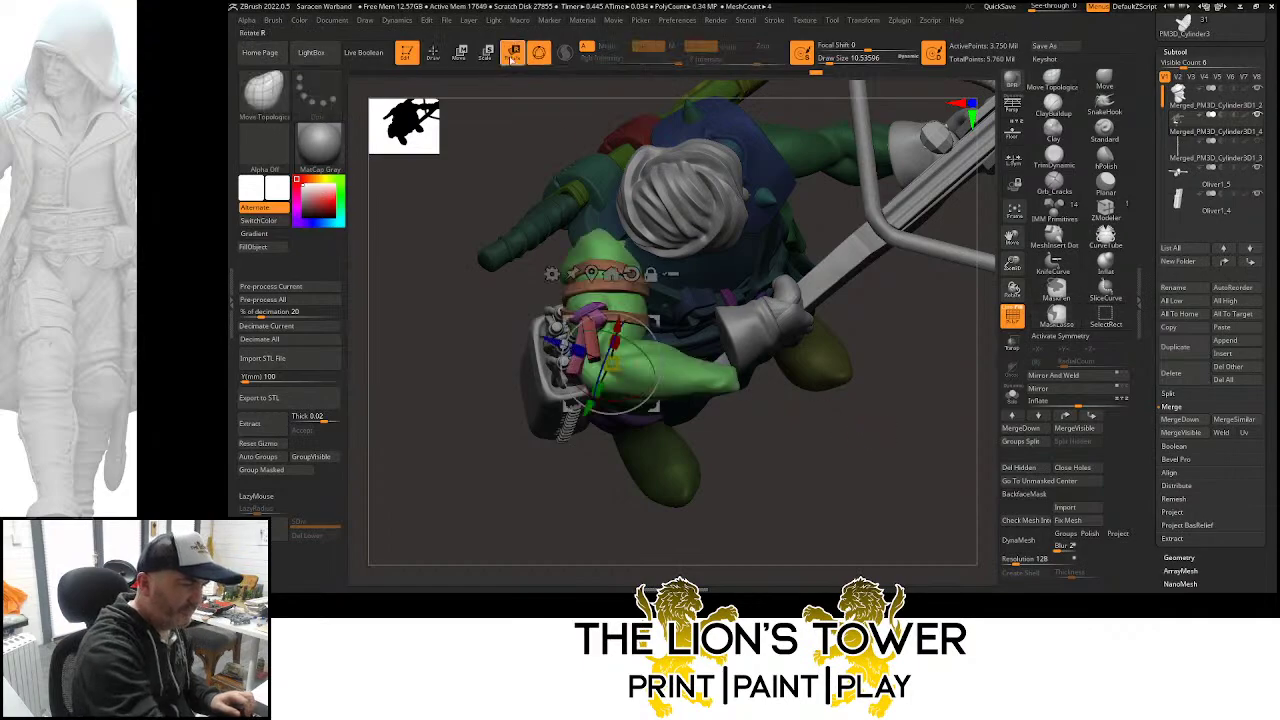
Place the pivot at the right shoulder and rotate and shift the whole arm until its wrist meets the rear glove
left_click_drag(889, 312, 913, 347)
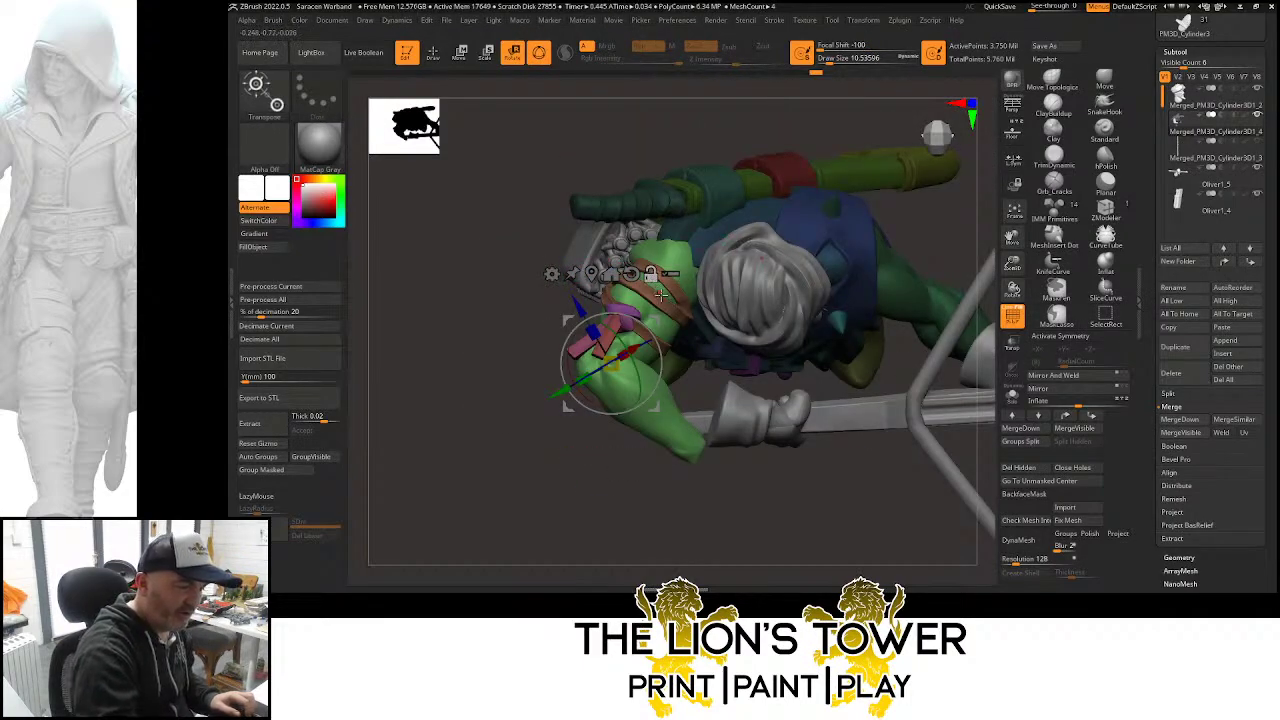
left_click_drag(655, 320, 704, 238, "alt")
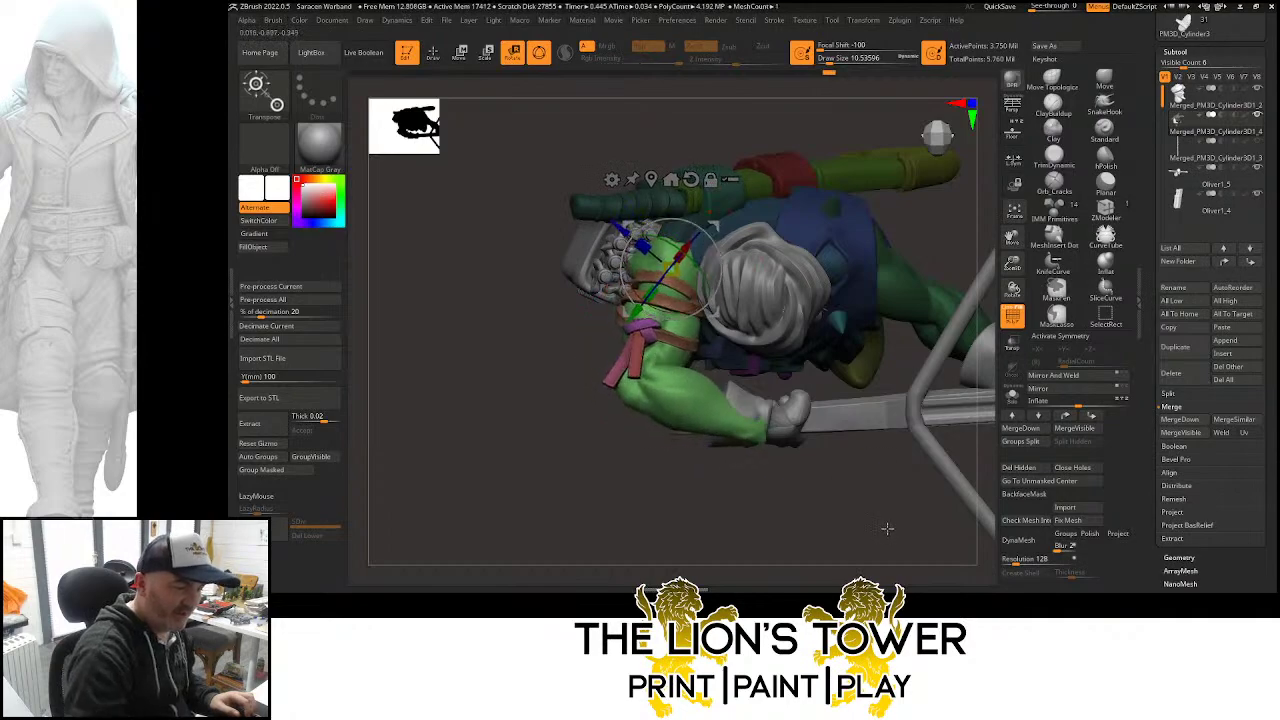
left_click_drag(887, 529, 895, 434)
left_click_drag(897, 223, 951, 207)
left_click_drag(714, 224, 711, 258)
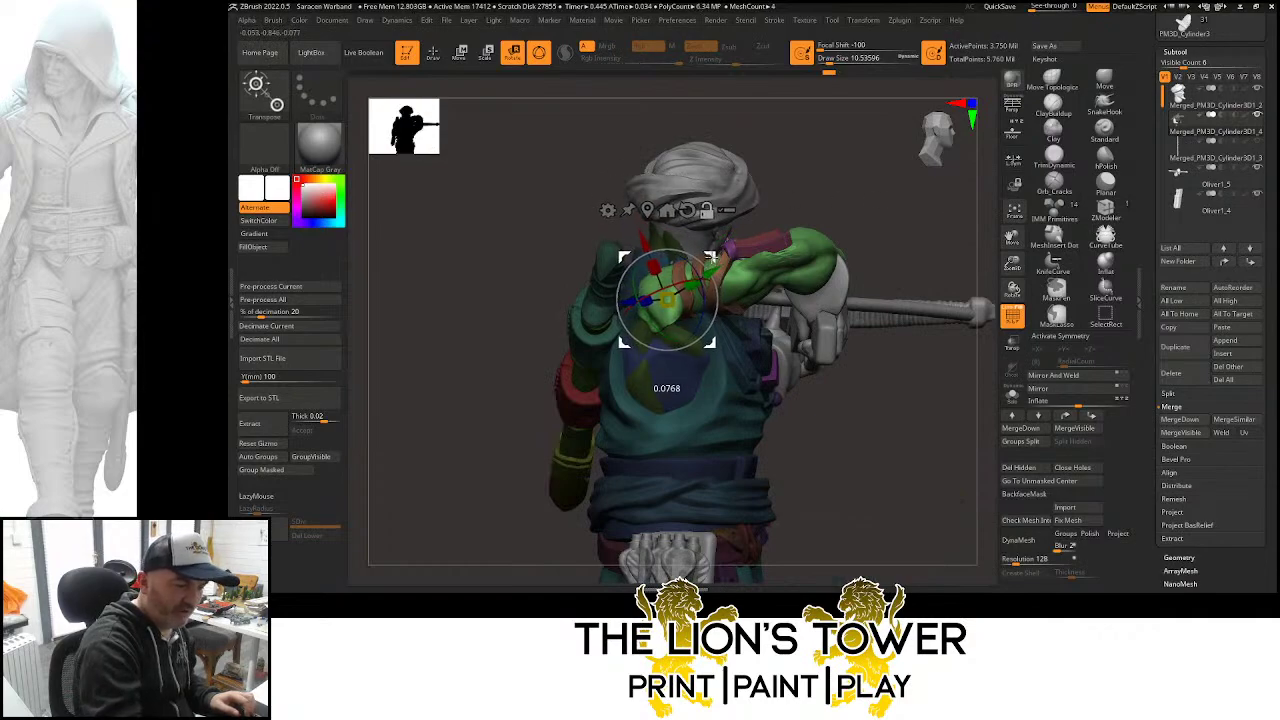
left_click_drag(701, 311, 907, 305)
mouse_move(978, 253)
left_mouse_down()
mouse_move(935, 291)
mouse_move(980, 384)
left_mouse_up()
Fit the right wrist into the rear glove's cuff using the Move brush at a draw size of about 80
left_click(1104, 86)
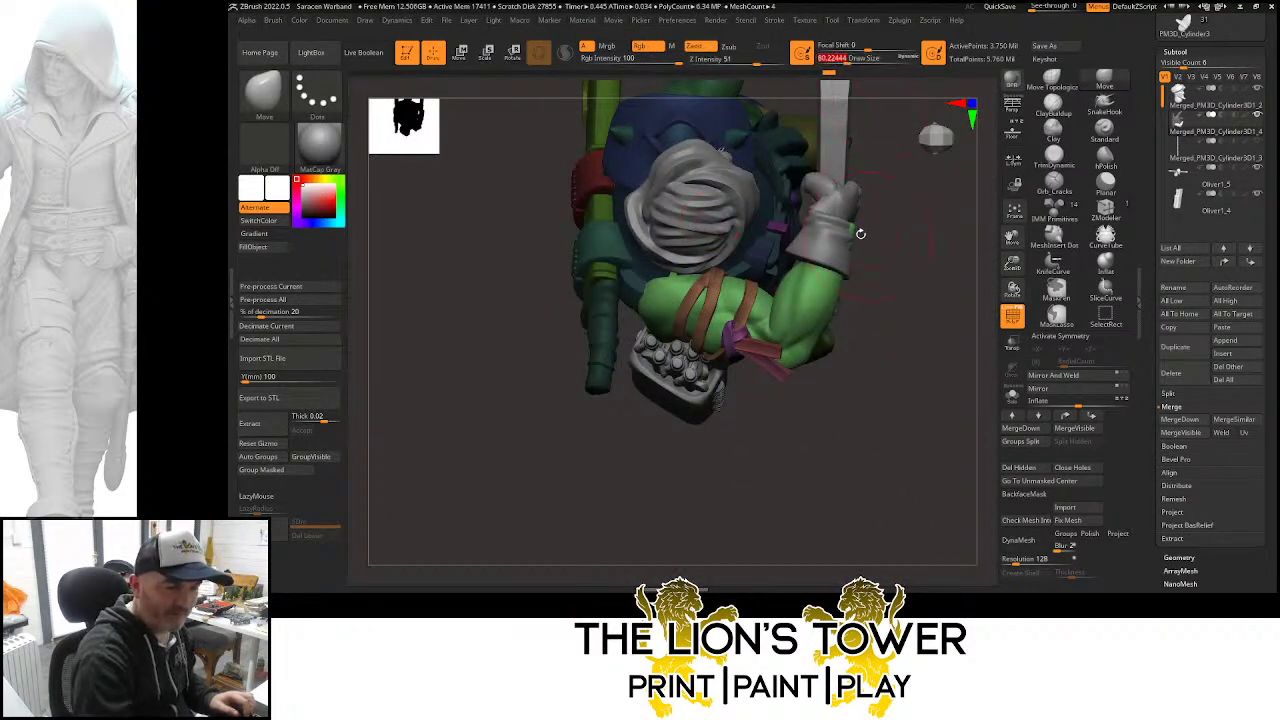
left_click_drag(883, 231, 964, 150)
left_click_drag(944, 225, 970, 148)
Pull the back of the right shoulder toward the torso using Move Topological at a draw size of about 56
left_click(1052, 82)
left_click_drag(1011, 256, 1022, 398)
left_click_drag(906, 194, 805, 162)
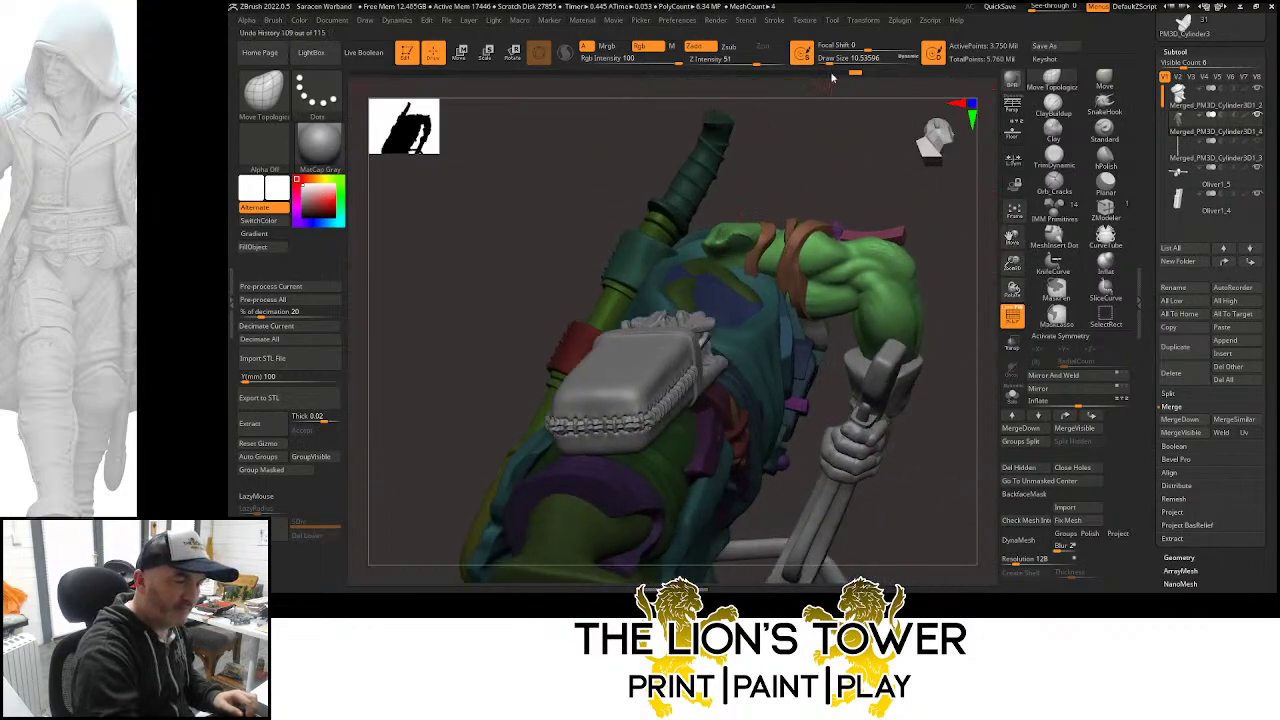
left_click_drag(833, 61, 843, 61)
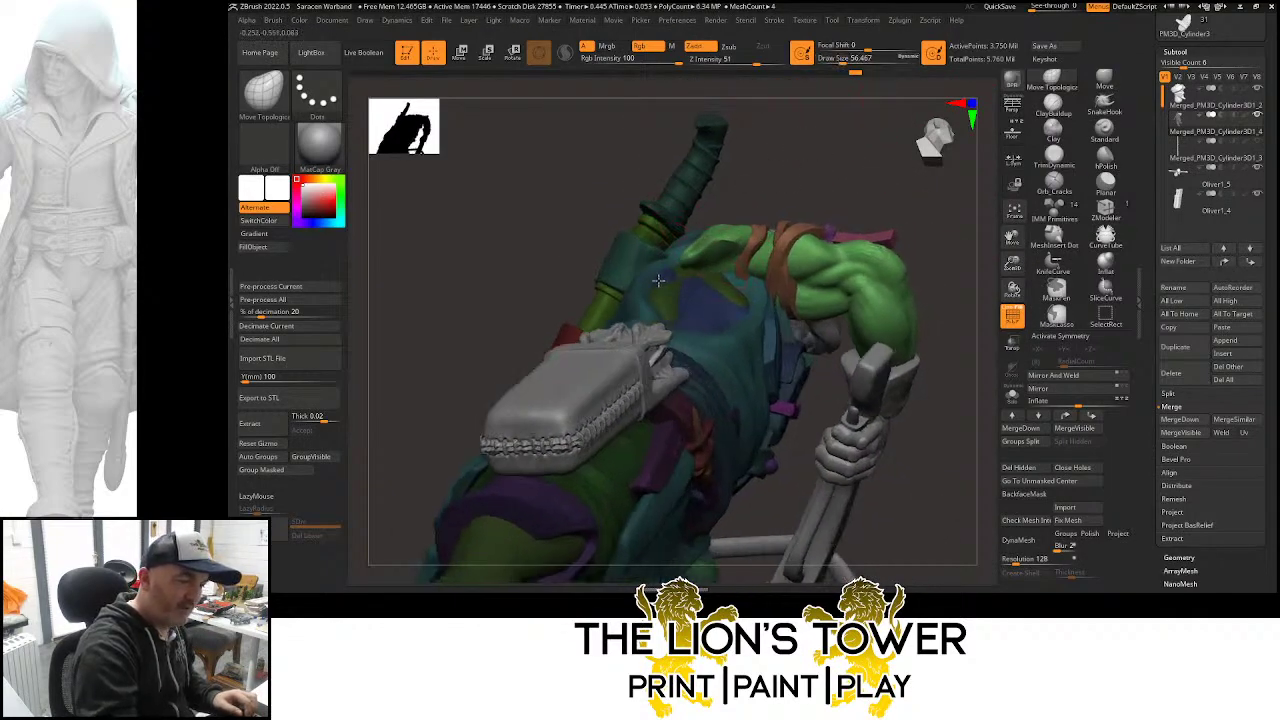
left_click_drag(682, 263, 658, 280)
left_click_drag(736, 178, 688, 256)
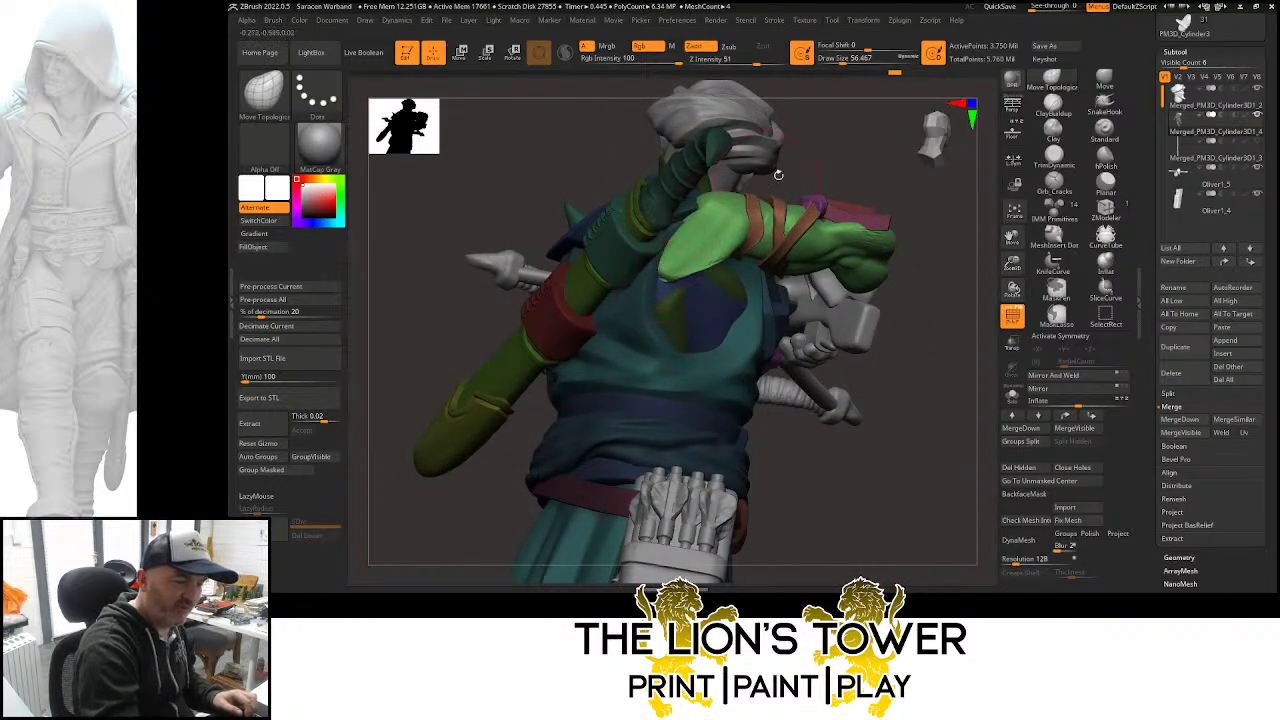
Smooth the back of the right shoulder and reshape the upper arm beside its straps
right_click_drag(778, 174, 716, 248)
key("shift")
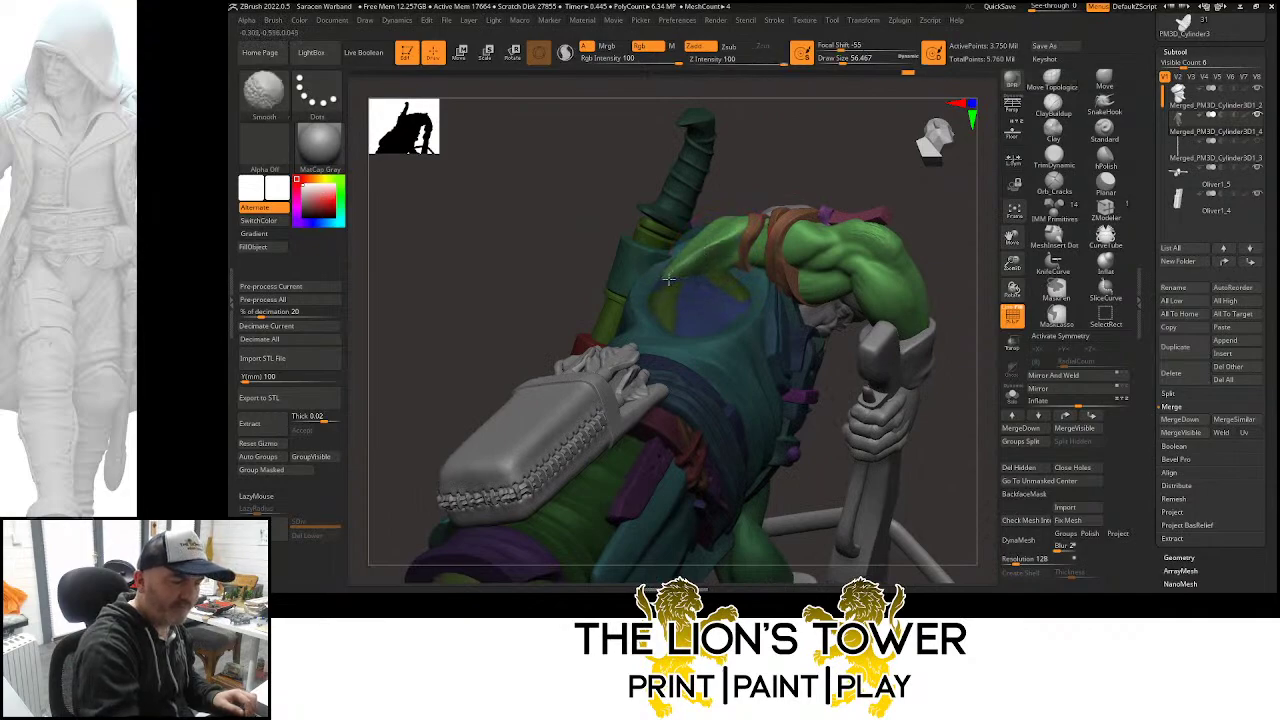
mouse_move(693, 262)
right_mouse_down()
mouse_move(757, 200)
mouse_move(750, 262)
mouse_move(943, 234)
mouse_move(725, 278)
right_mouse_up()
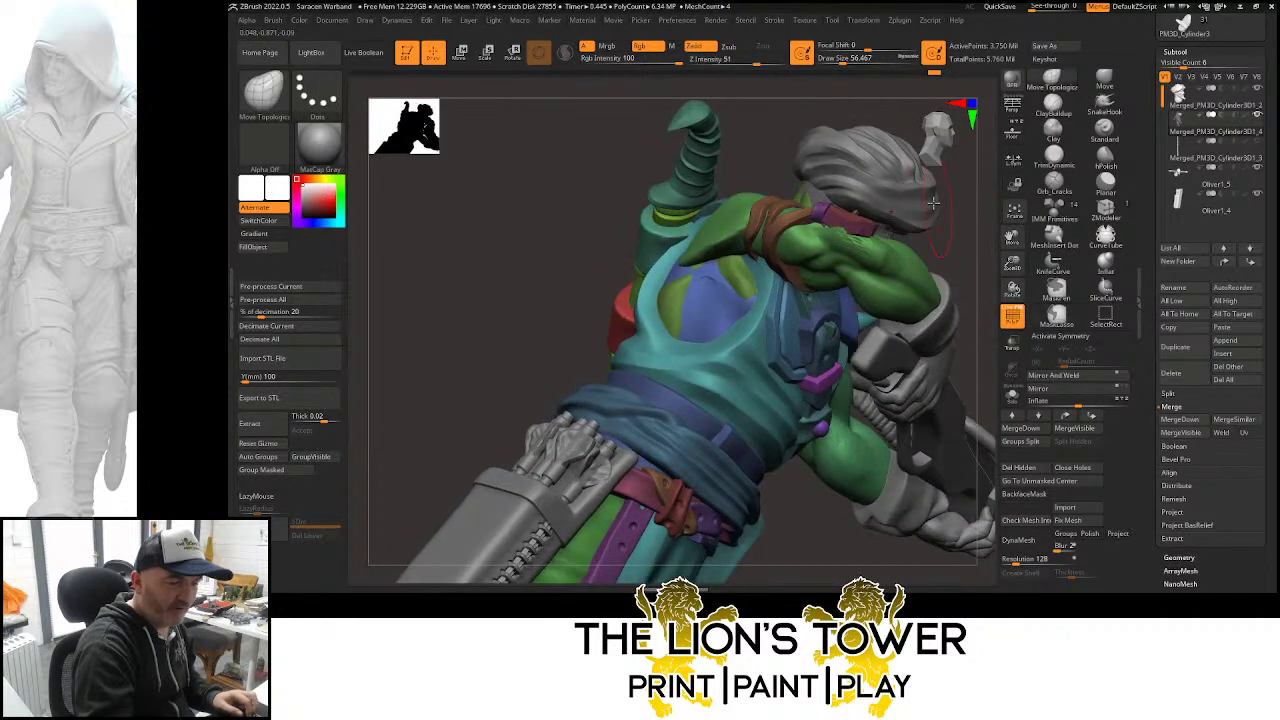
left_click_drag(747, 261, 756, 255)
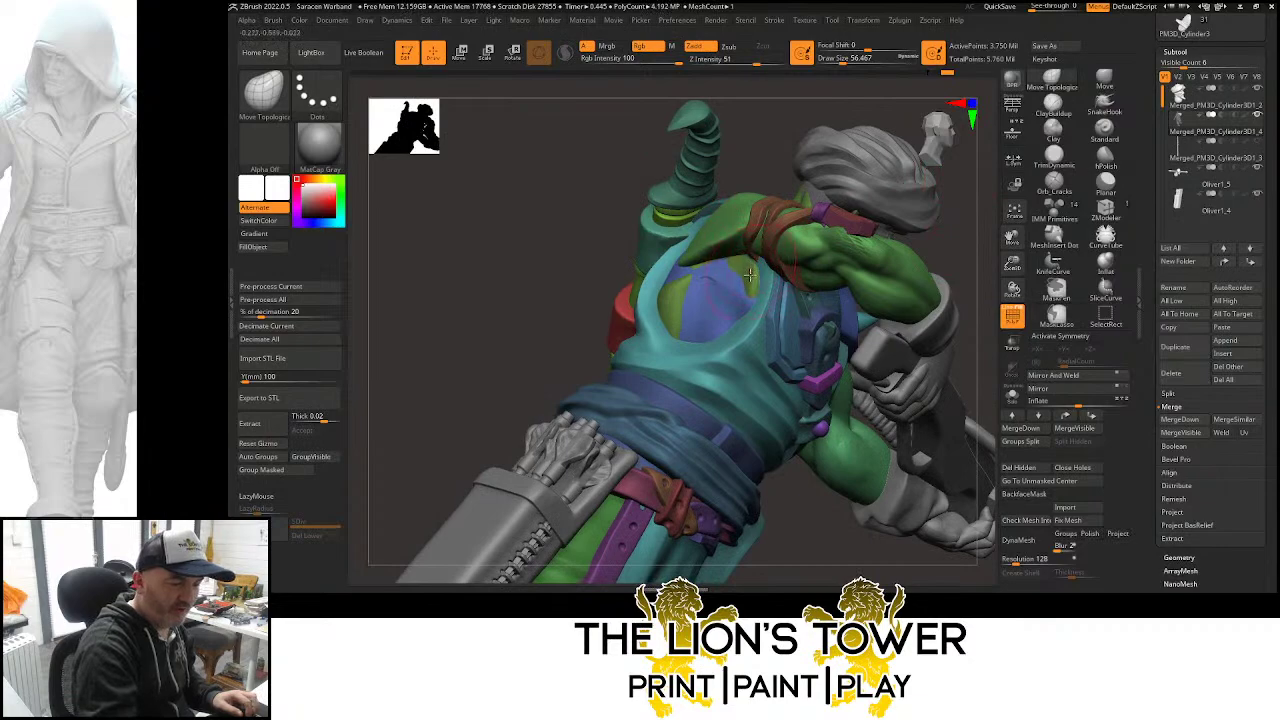
Hide and permanently delete the blue inner torso and the green piece hanging beside the left hip
left_click(723, 304, "ctrl+shift")
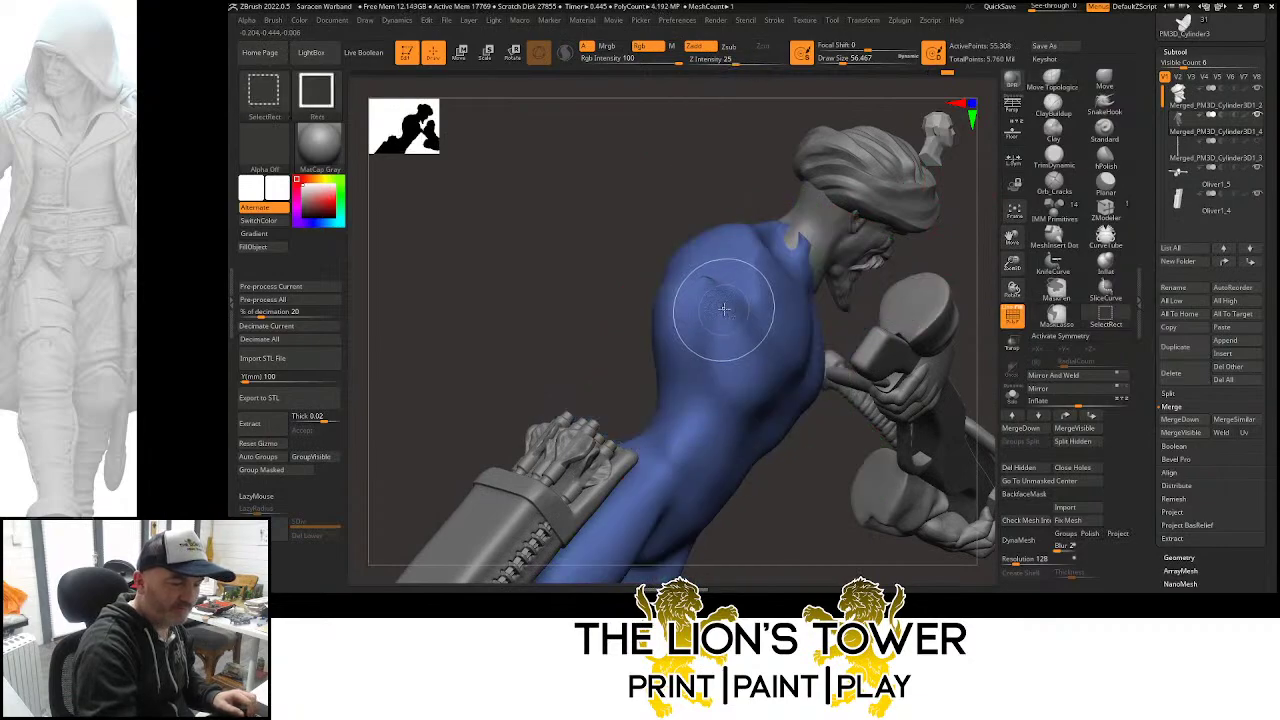
left_click(727, 308, "ctrl+shift")
left_click_drag(1013, 265, 1010, 238)
right_click_drag(986, 231, 962, 268)
mouse_move(963, 353)
right_mouse_down()
mouse_move(903, 354)
mouse_move(951, 354)
right_mouse_up()
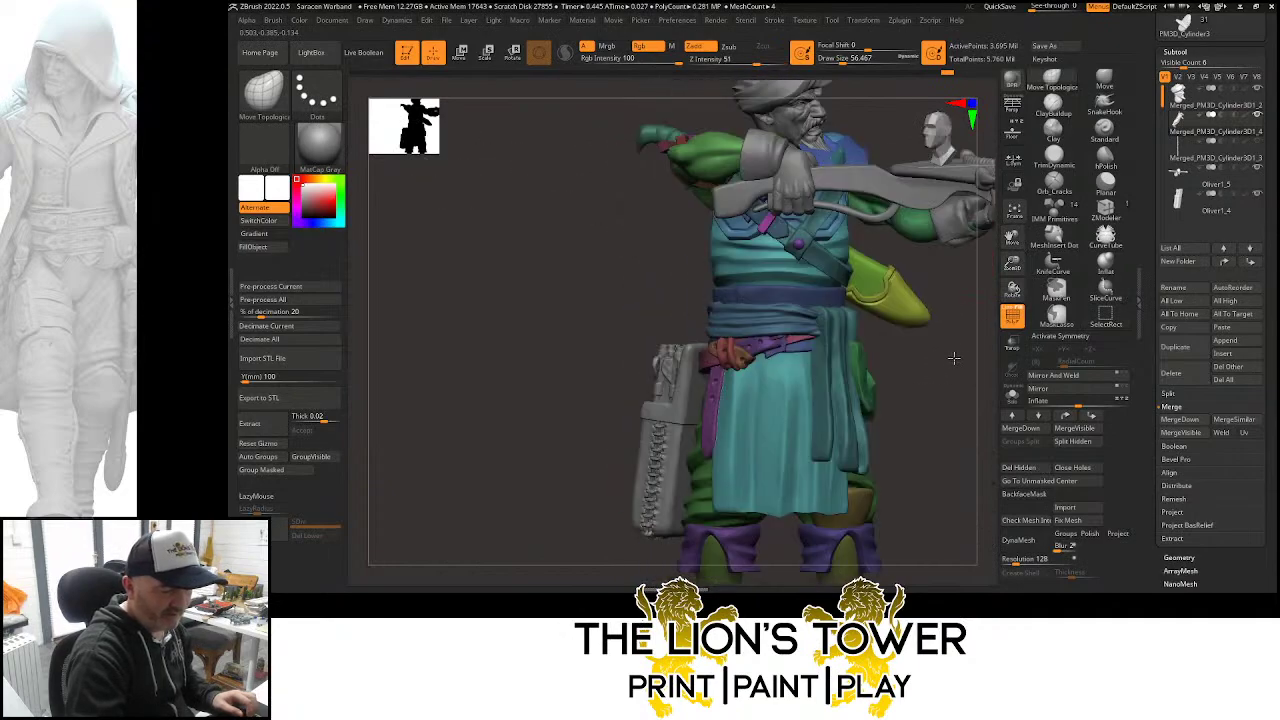
left_click(1030, 470)
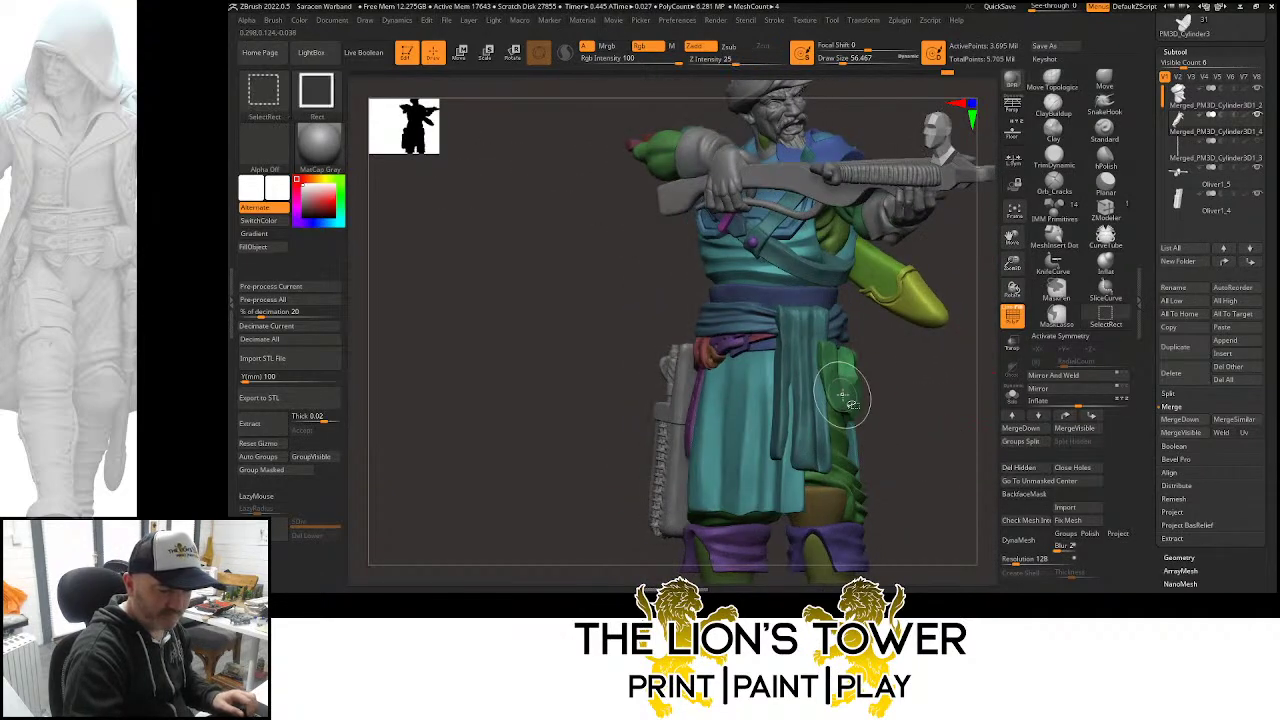
left_click(1040, 429)
left_click(1035, 469)
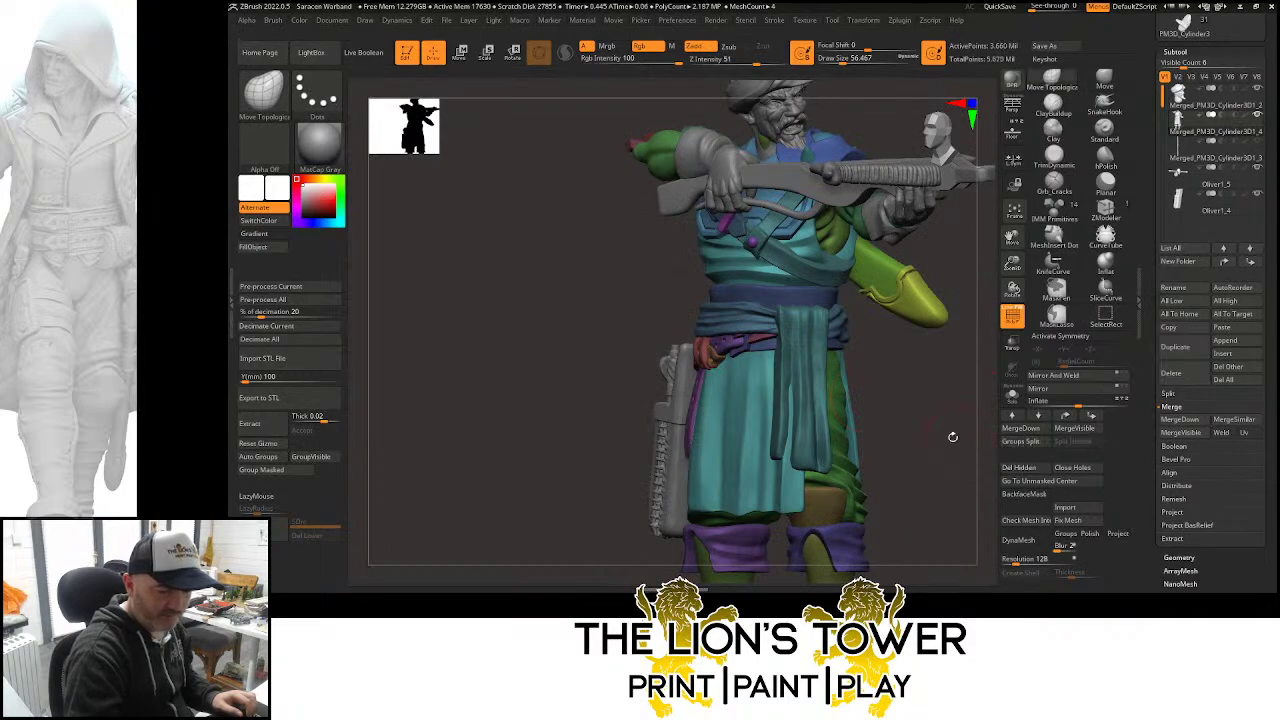
Pull the right underarm area into shape around the garment's armhole using the Move Topological brush
left_click_drag(952, 434, 929, 396)
right_click_drag(929, 396, 789, 157)
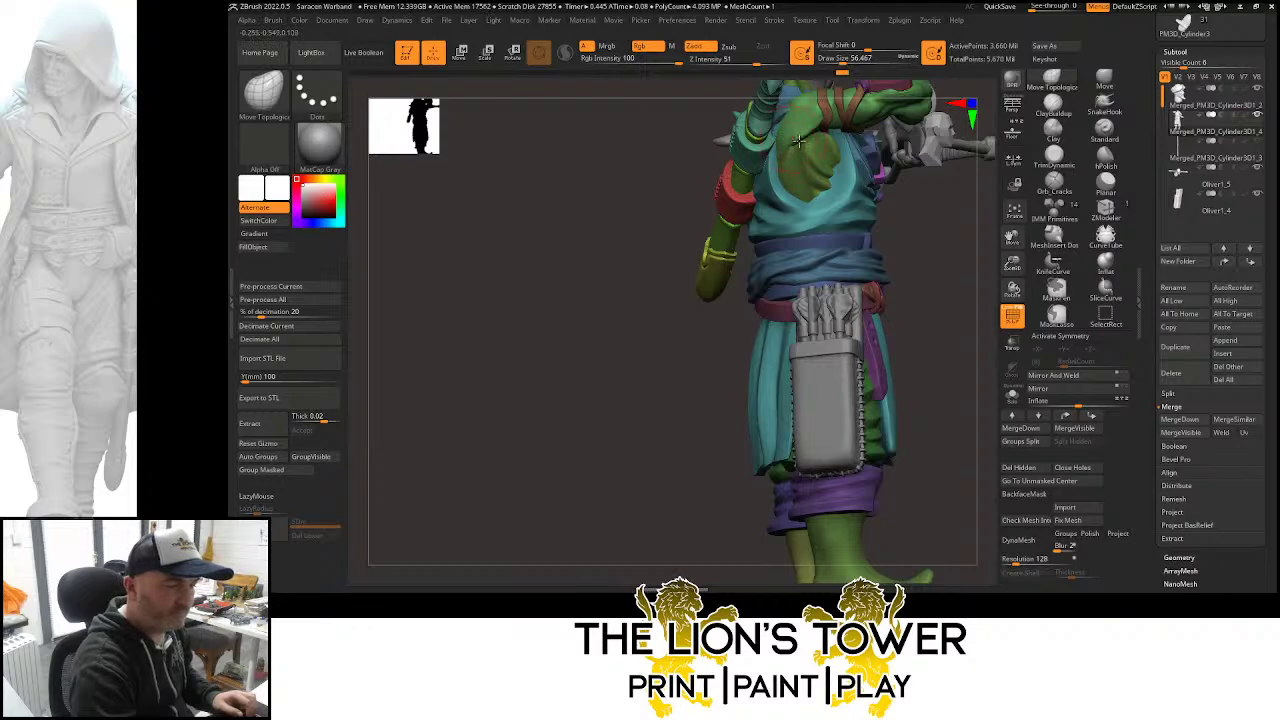
right_click_drag(798, 140, 822, 150)
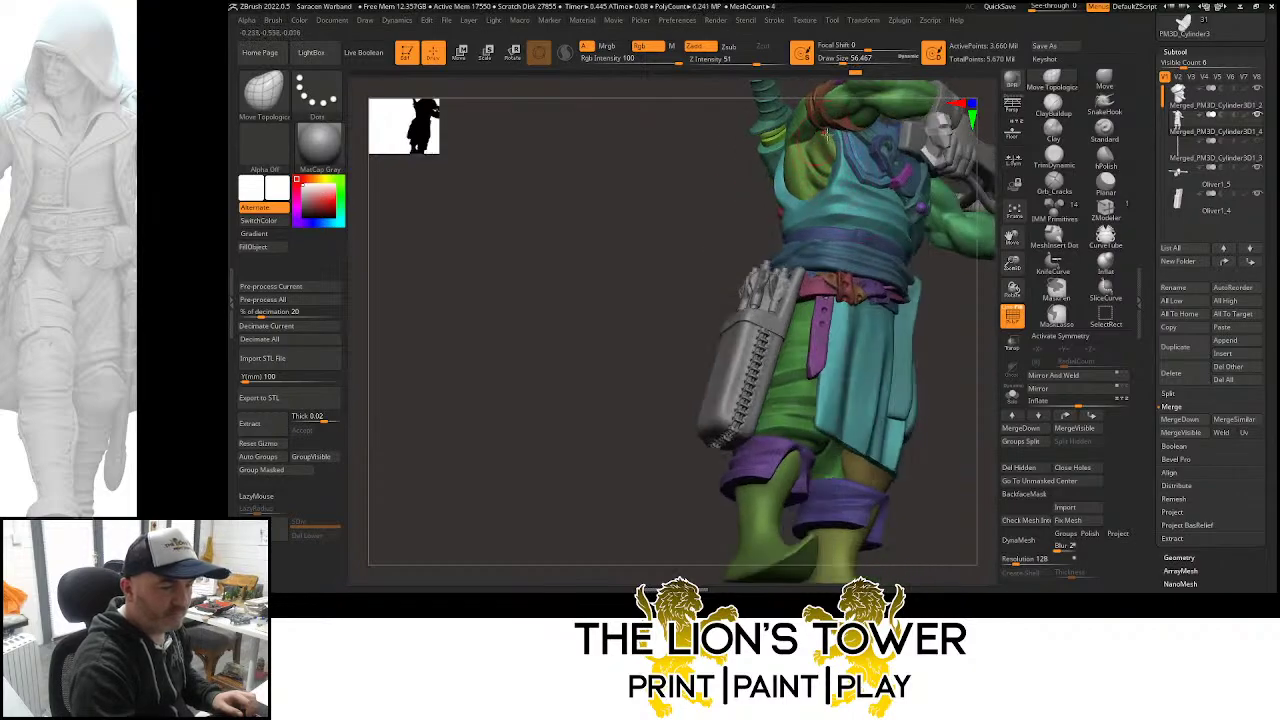
mouse_move(950, 320)
right_mouse_down()
mouse_move(948, 240)
mouse_move(952, 323)
right_mouse_up()
mouse_move(952, 323)
left_mouse_down()
mouse_move(960, 263)
mouse_move(949, 311)
left_mouse_up()
right_click_drag(950, 311, 909, 220)
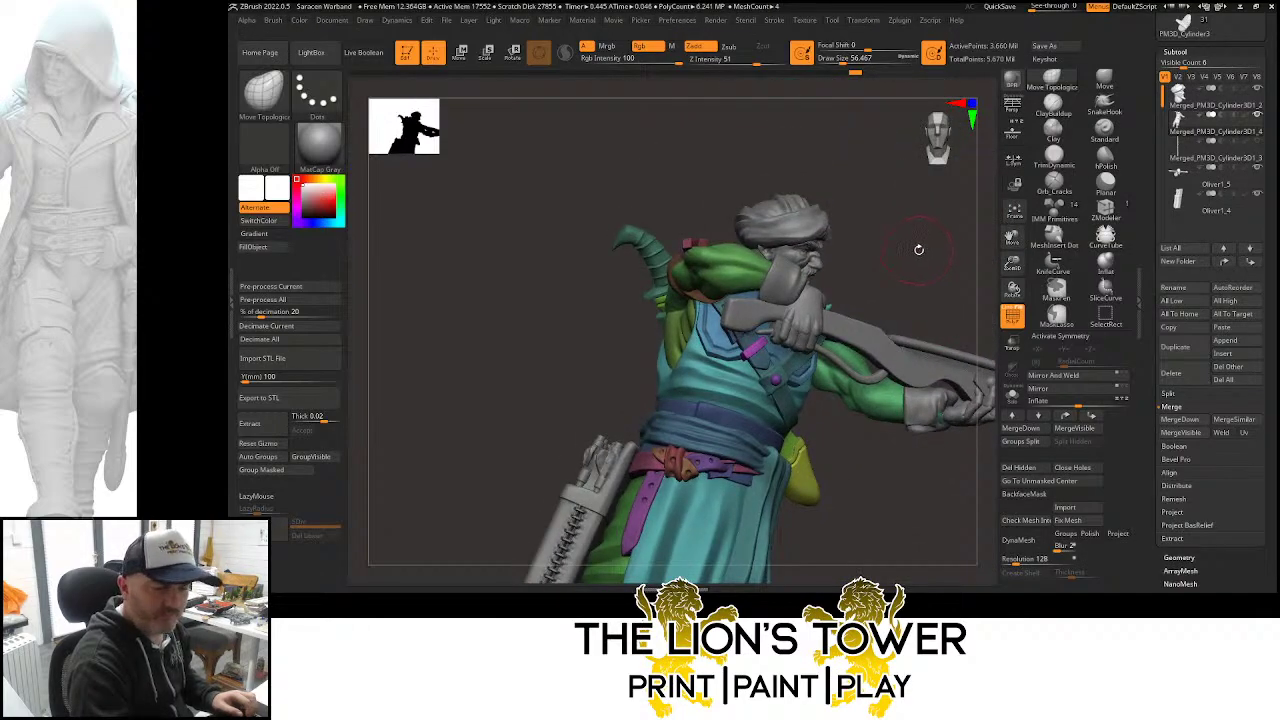
mouse_move(895, 240)
right_mouse_down()
mouse_move(921, 271)
mouse_move(890, 262)
mouse_move(903, 214)
mouse_move(837, 191)
mouse_move(806, 242)
mouse_move(826, 183)
mouse_move(869, 209)
mouse_move(808, 290)
mouse_move(877, 246)
right_mouse_up()
Isolate the chest strap, mask it, and show all the other parts again
left_click(769, 388, "ctrl+shift")
left_click(843, 266, "ctrl")
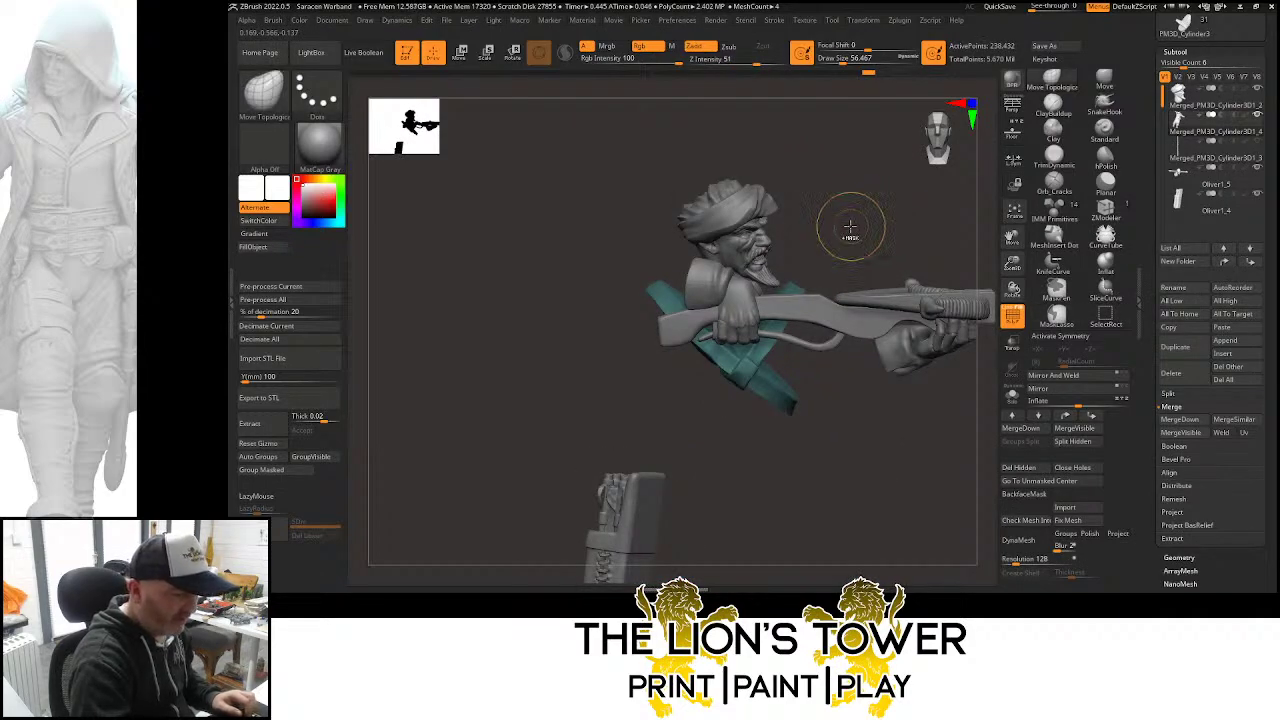
left_click(849, 228, "ctrl+shift")
right_click_drag(849, 228, 868, 163)
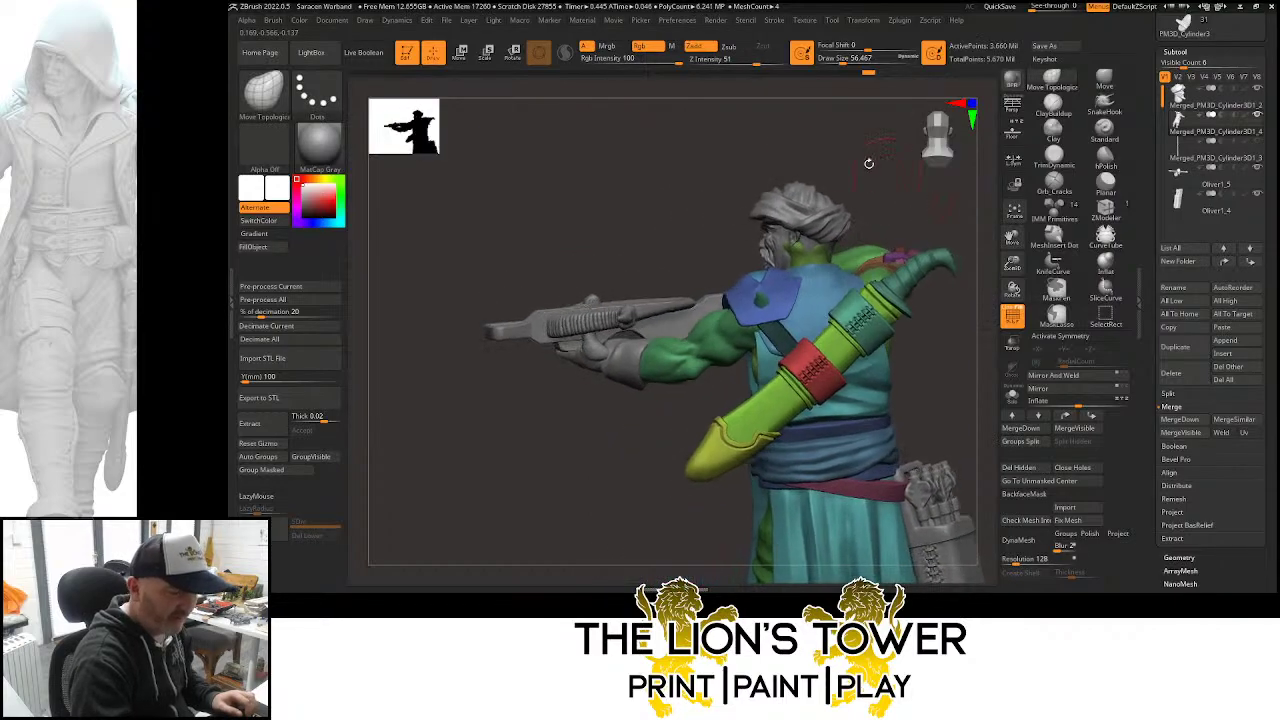
Invert the mask, centre the pivot on the upper body, and rotate the unmasked chest strap
key("r")
right_click_drag(918, 260, 930, 238, "alt")
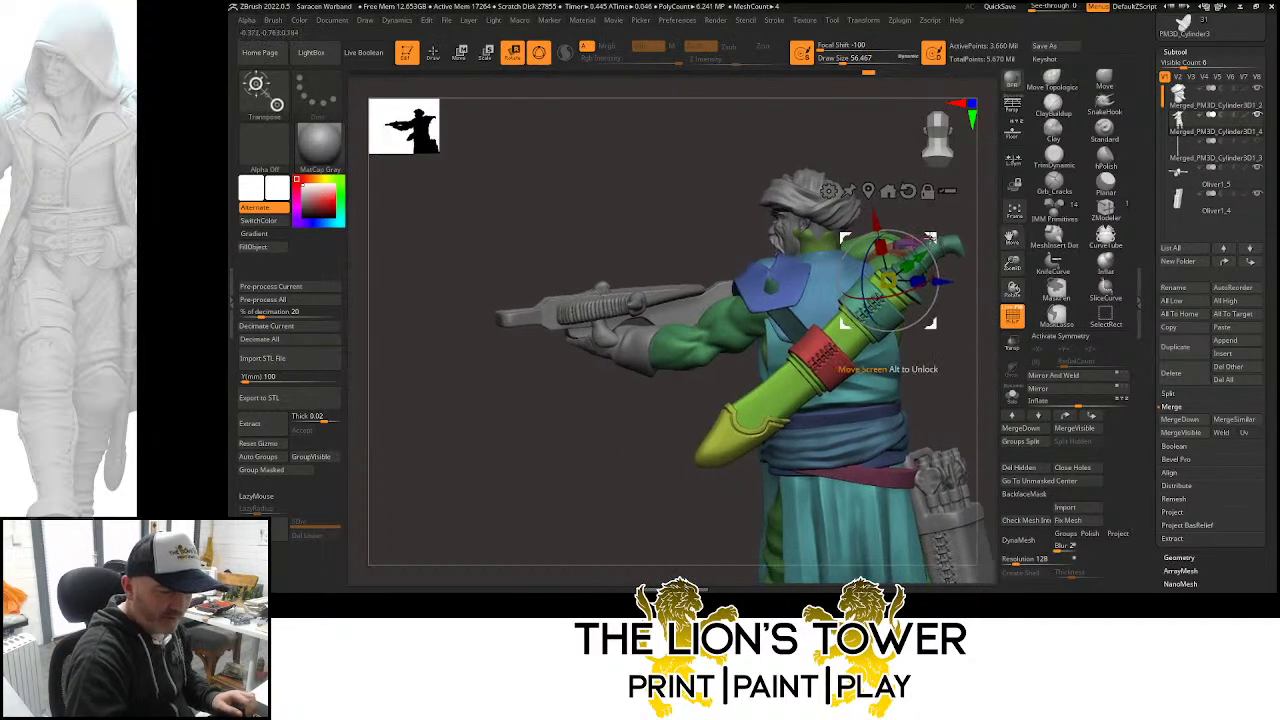
left_click_drag(930, 238, 887, 273, "alt")
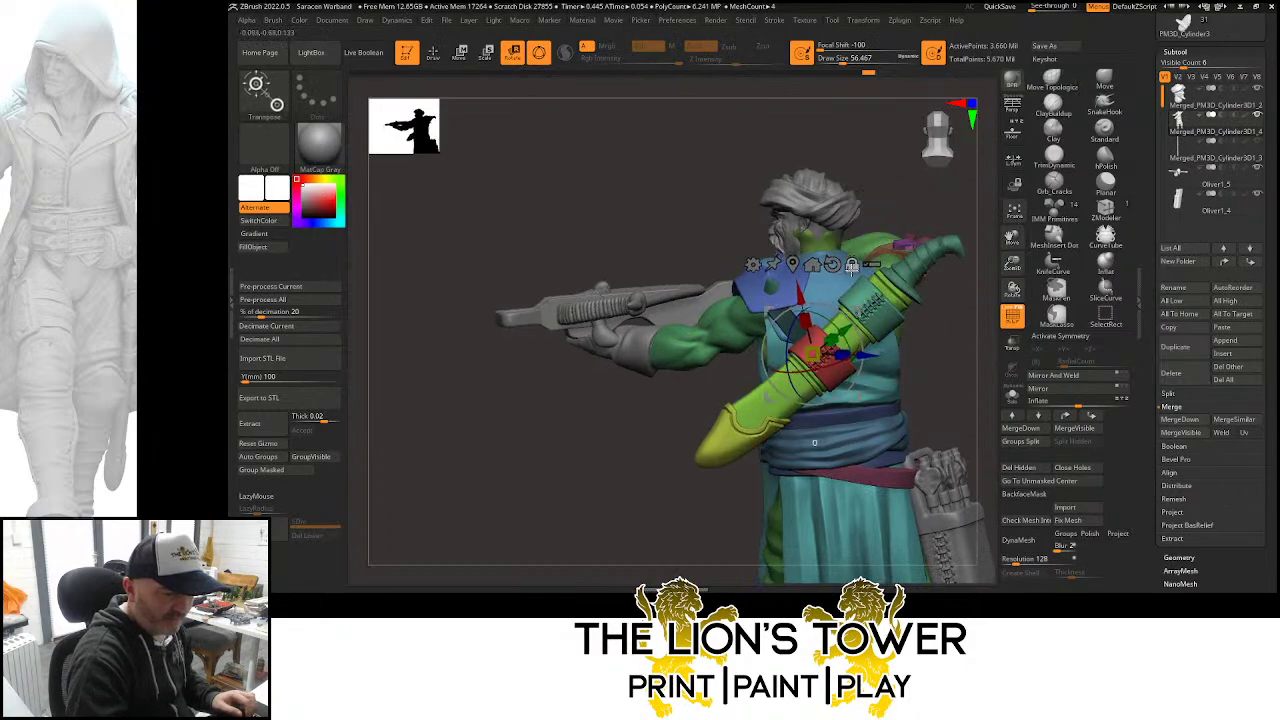
left_click(866, 316, "ctrl")
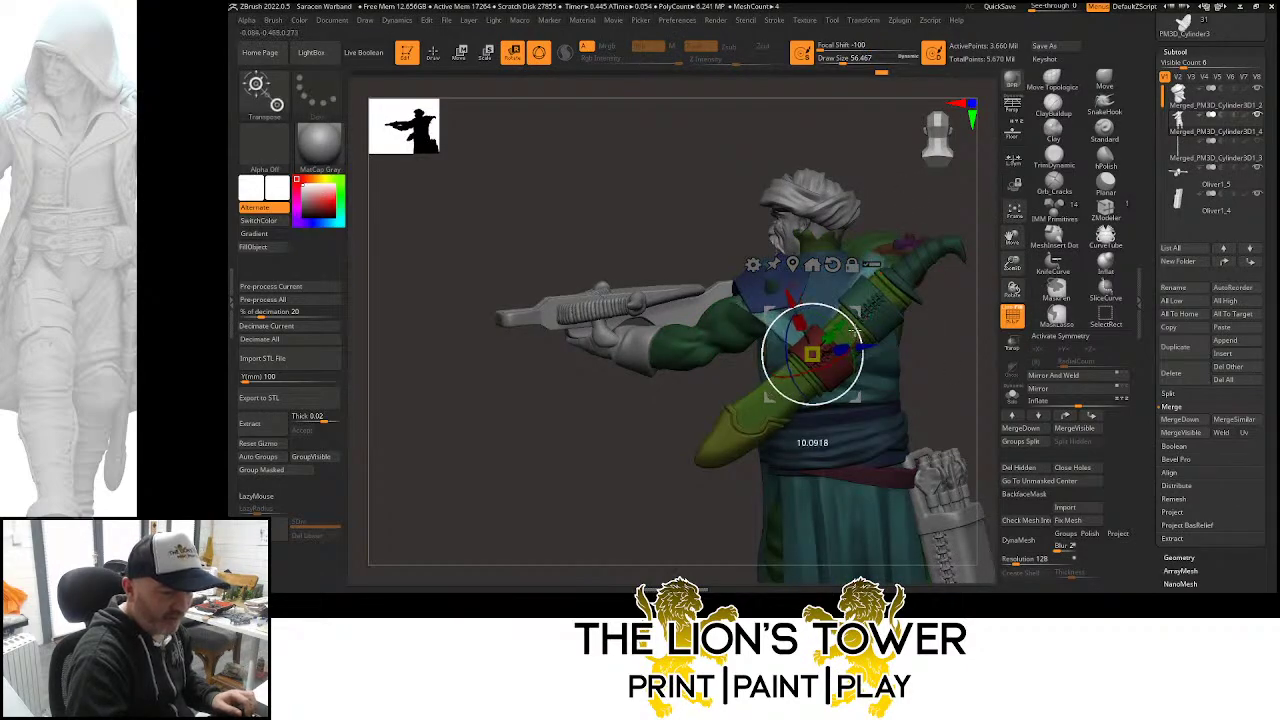
left_click_drag(855, 331, 854, 305)
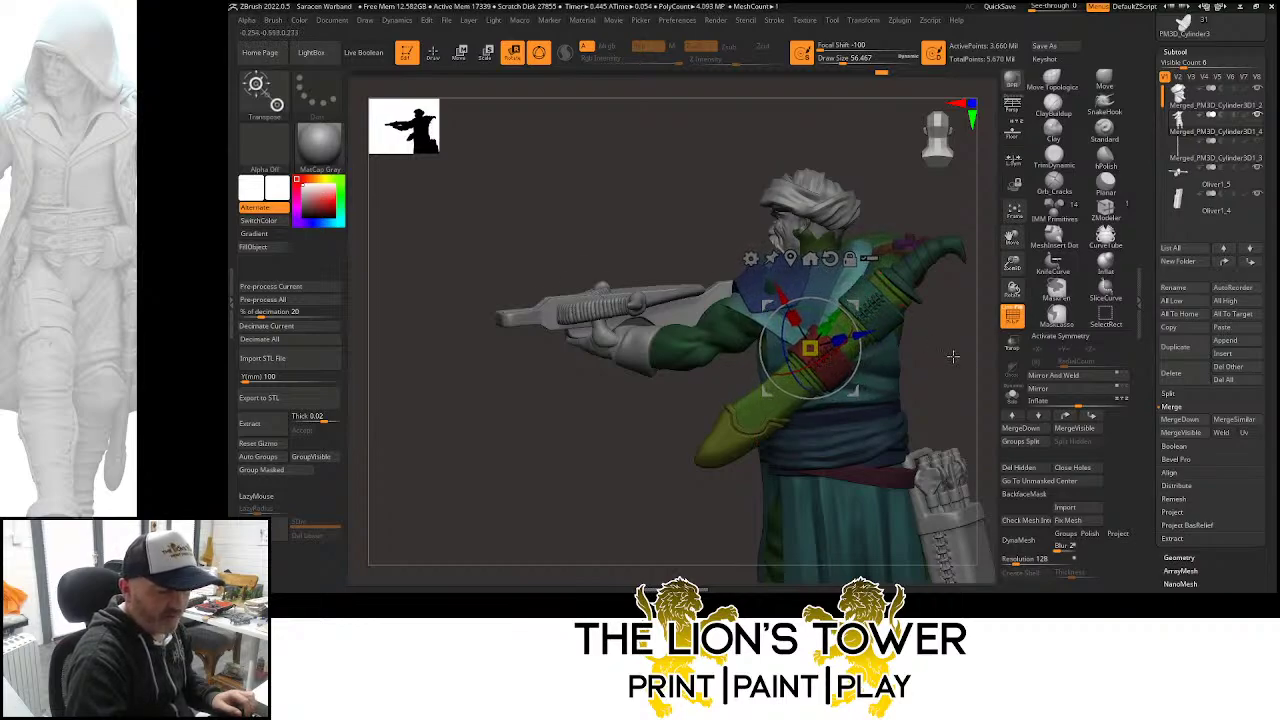
Set the Move Topological brush to a draw size of about 120 for adjusting the chest strap
left_click_drag(953, 356, 1000, 232)
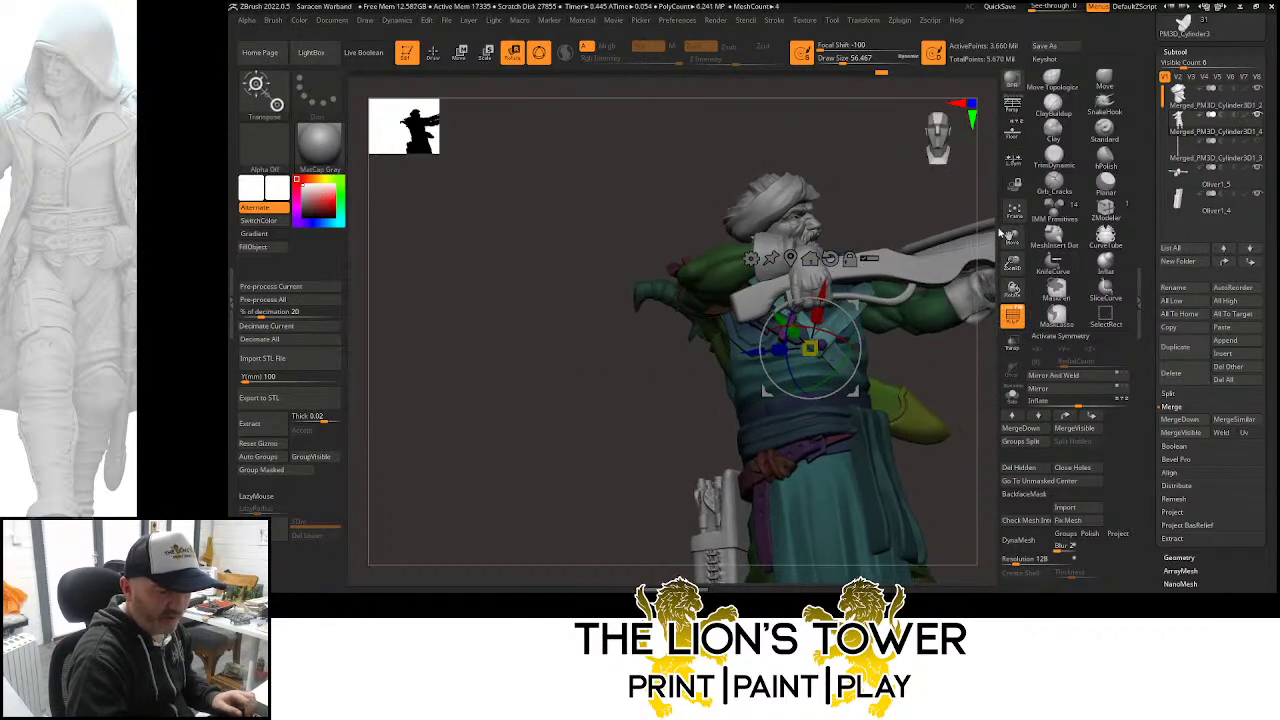
key("q")
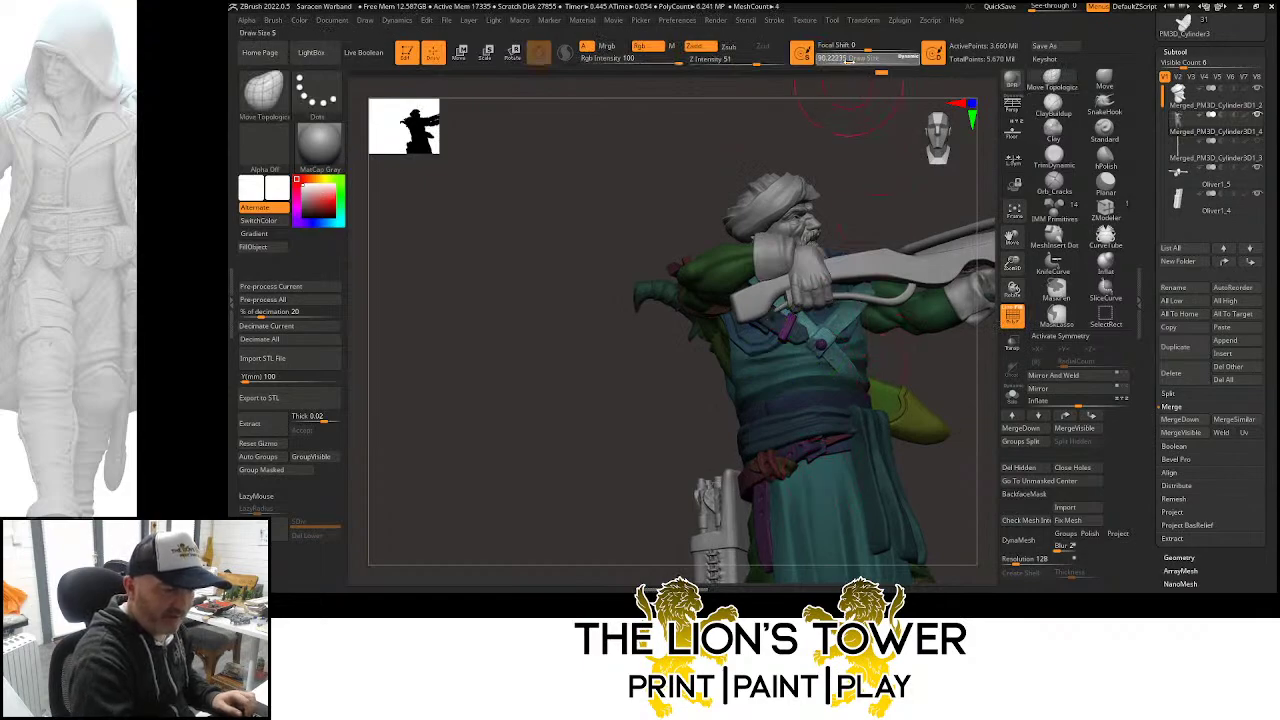
left_click_drag(849, 60, 853, 60)
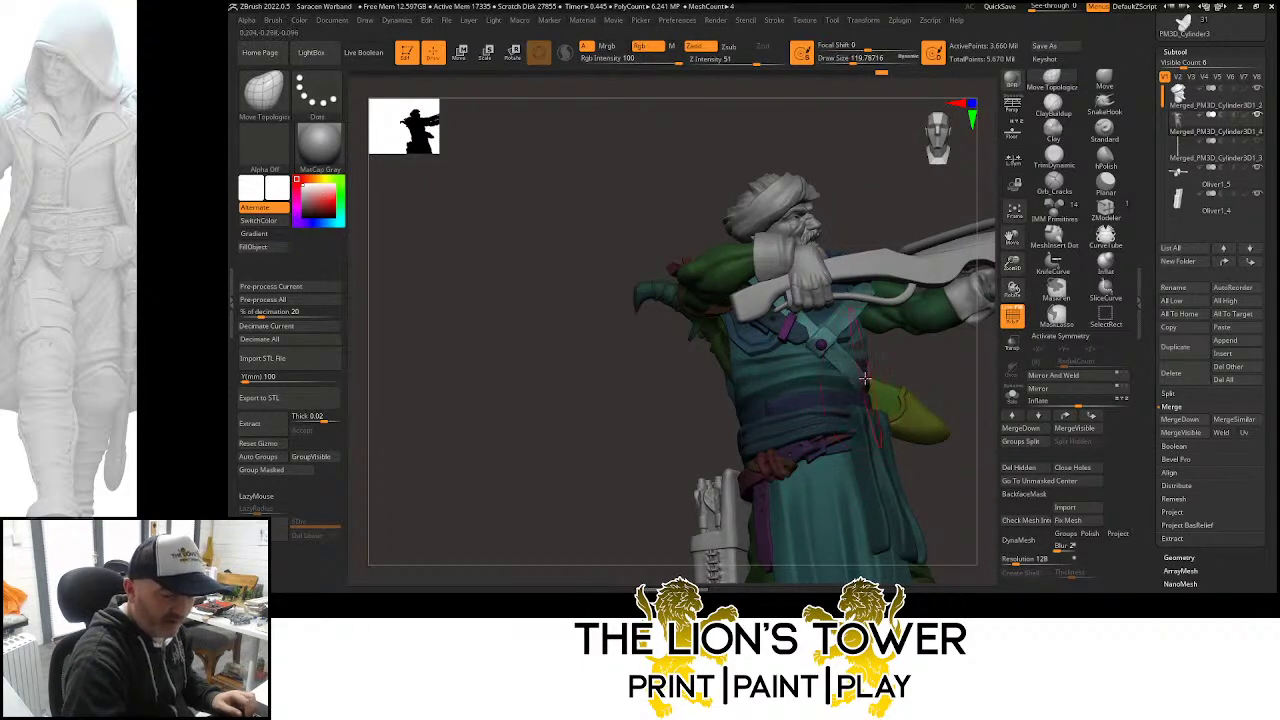
Reshape the unmasked chest strap around the torso and tuck it under the shoulder plate with the Move Topological brush
left_click_drag(949, 368, 924, 358)
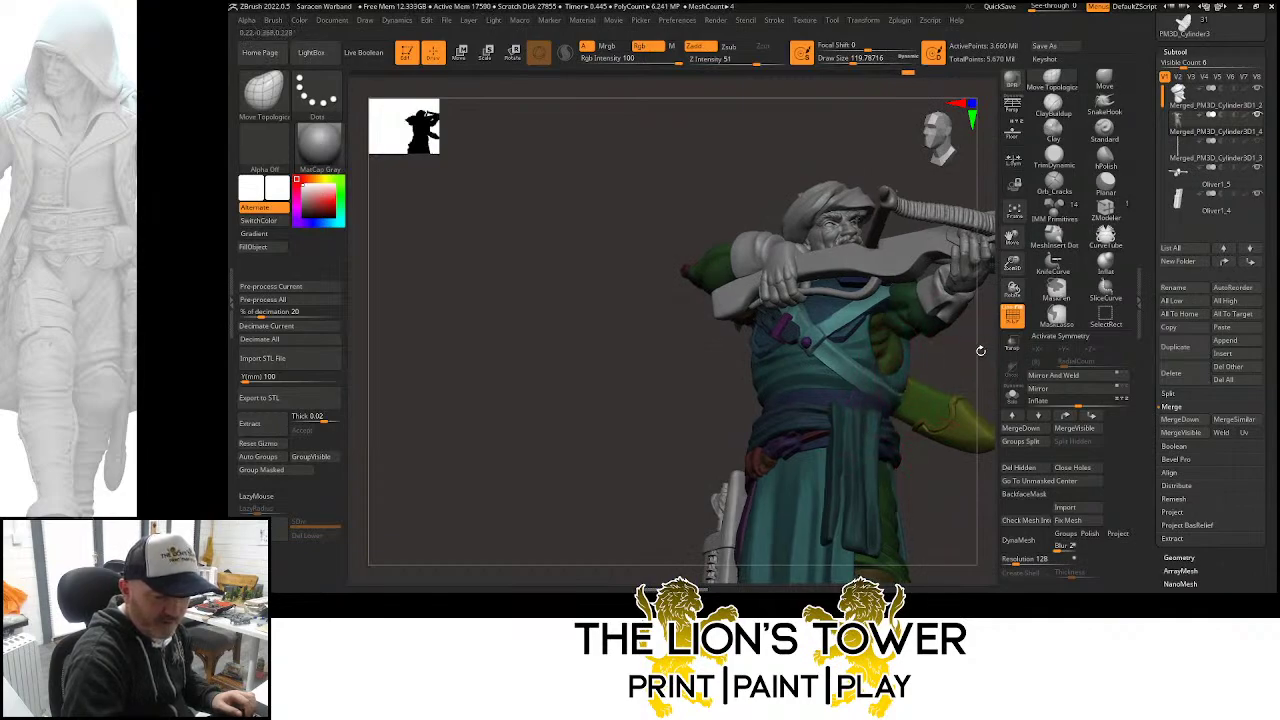
mouse_move(982, 351)
left_mouse_down()
mouse_move(966, 327)
mouse_move(940, 362)
left_mouse_up()
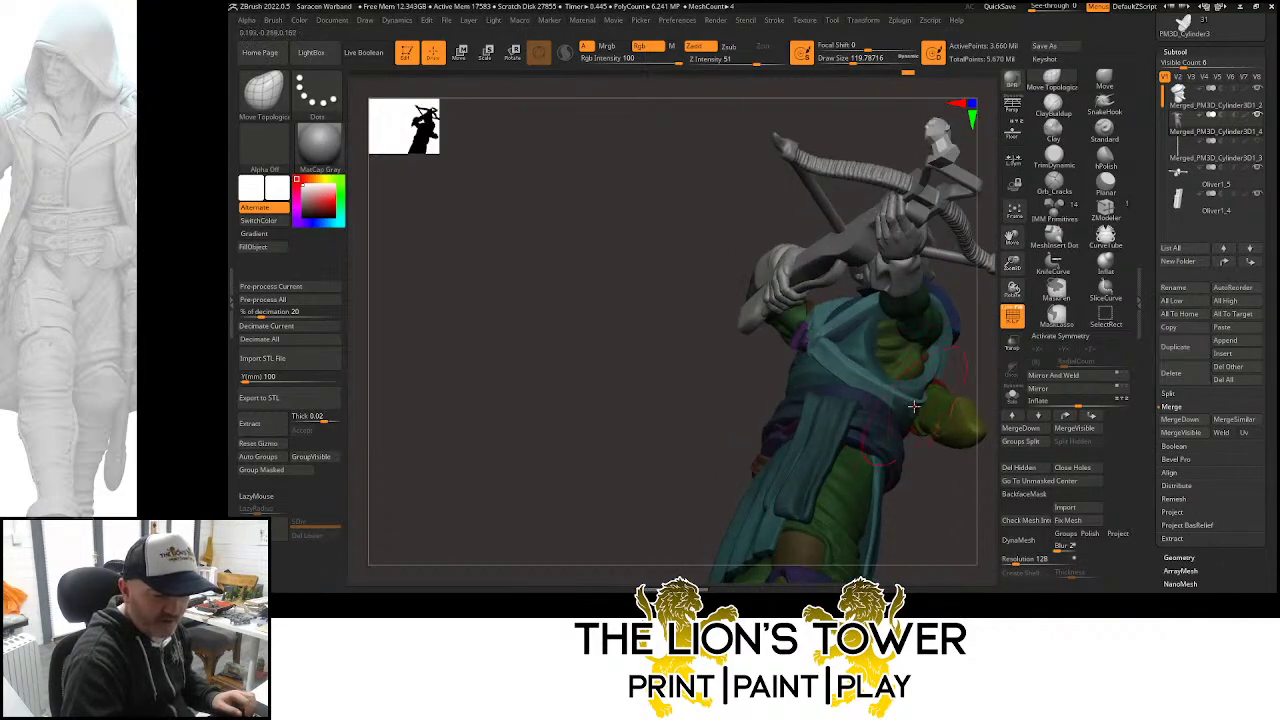
left_click_drag(914, 406, 913, 406)
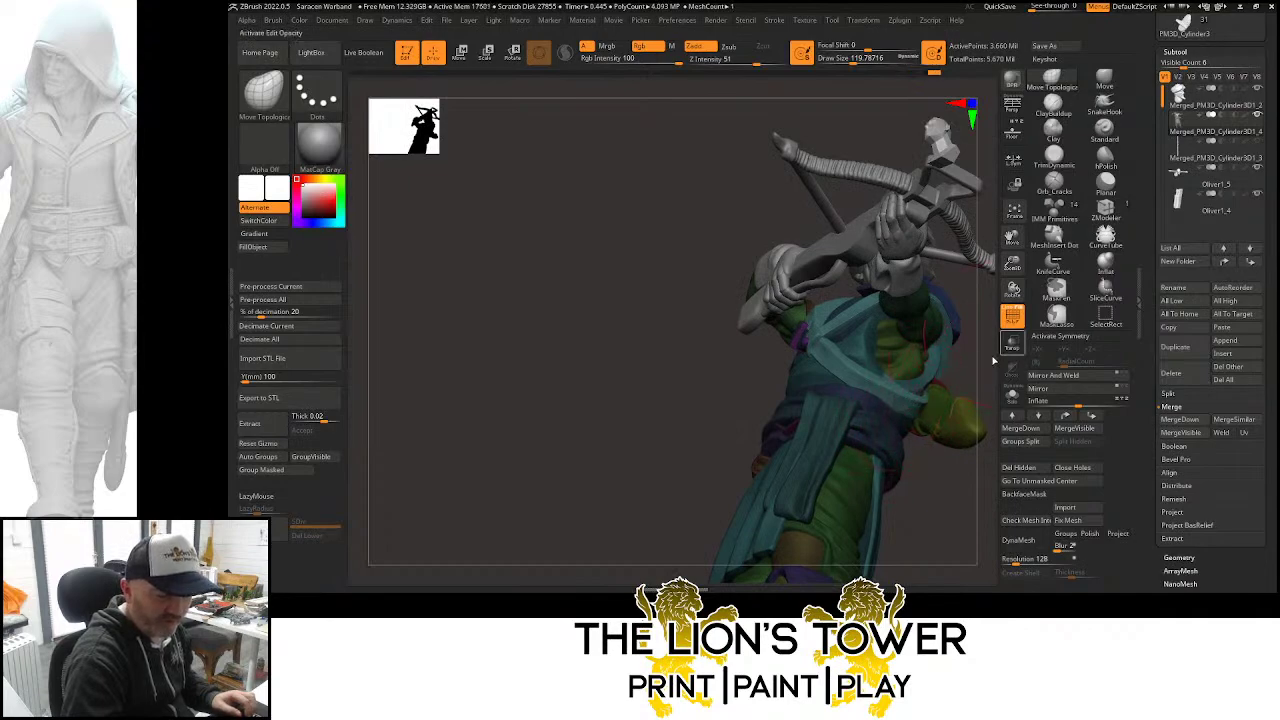
left_click_drag(994, 361, 968, 303)
left_click_drag(1012, 240, 793, 316)
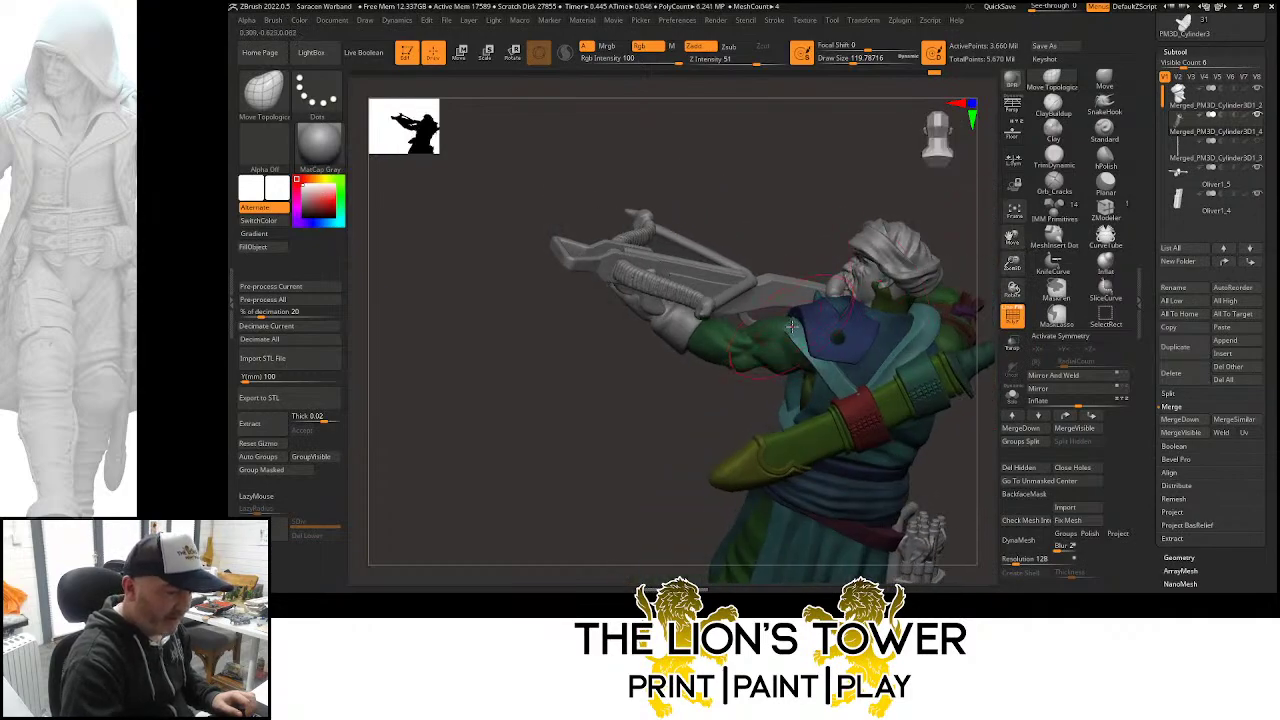
left_click_drag(838, 372, 858, 378)
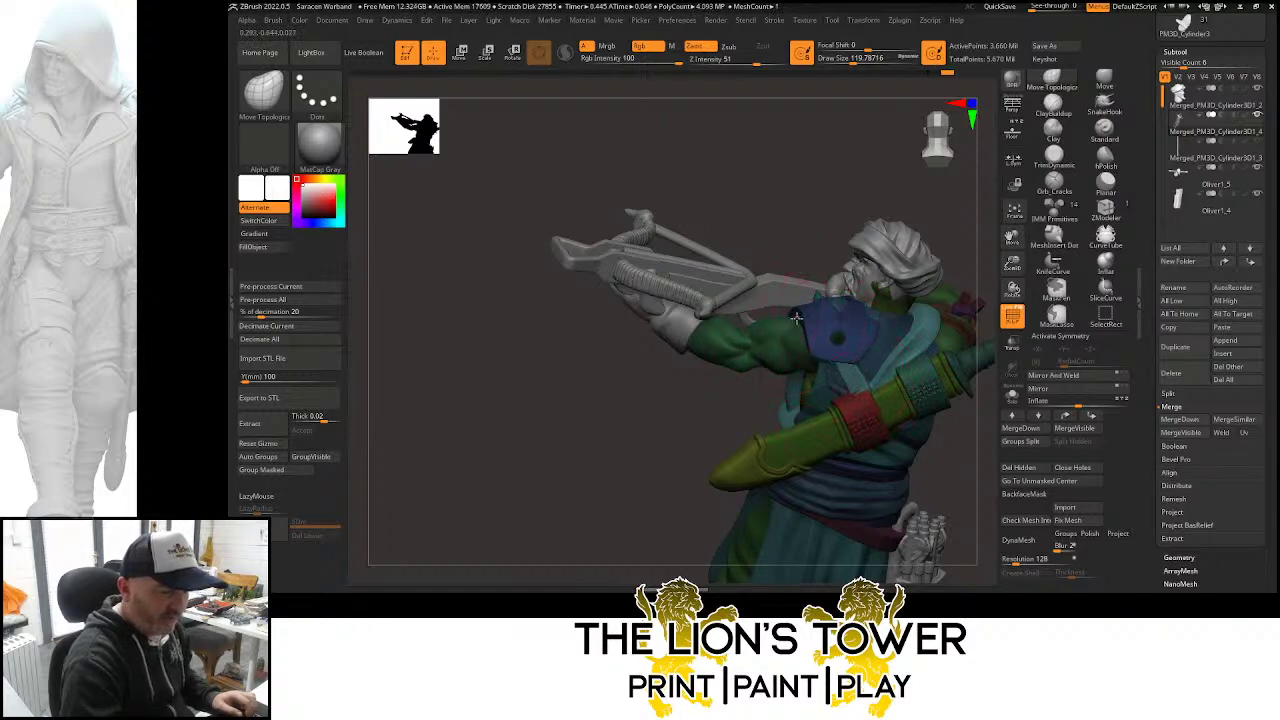
left_click_drag(817, 242, 771, 332)
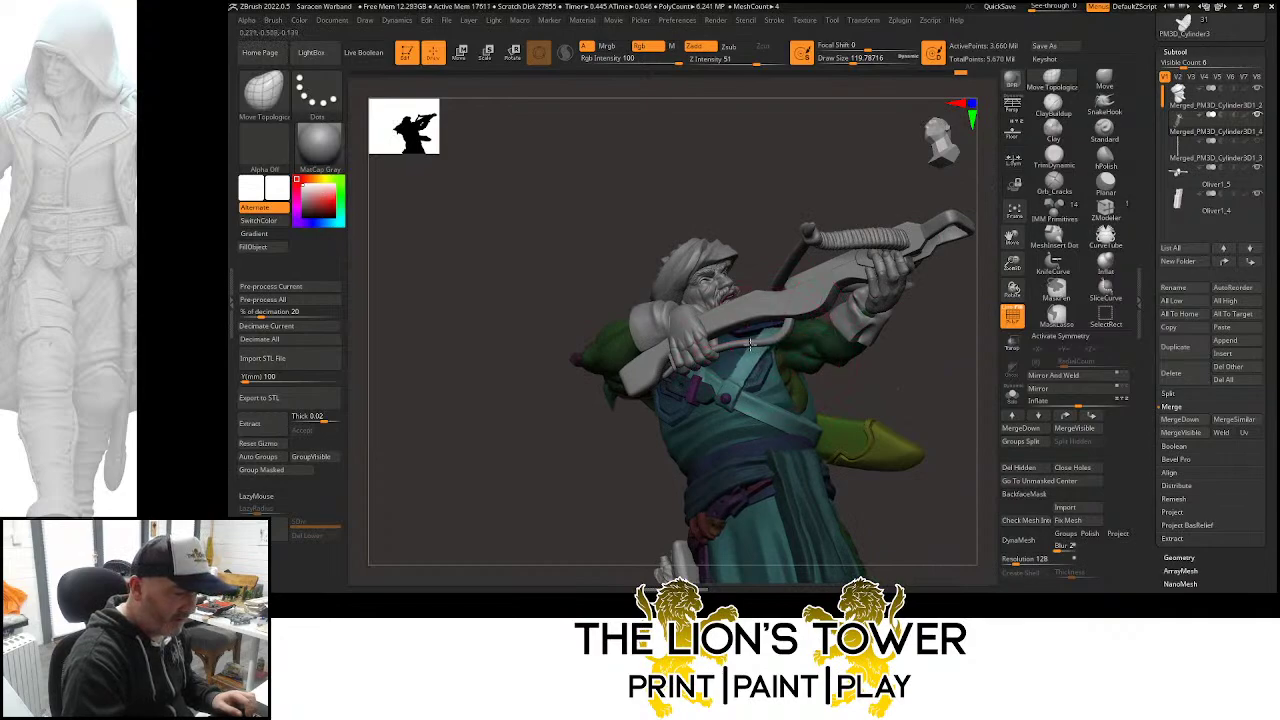
Refine the strap's fit across the front of the chest, reducing the brush's draw size to about 65
left_click_drag(796, 168, 800, 198)
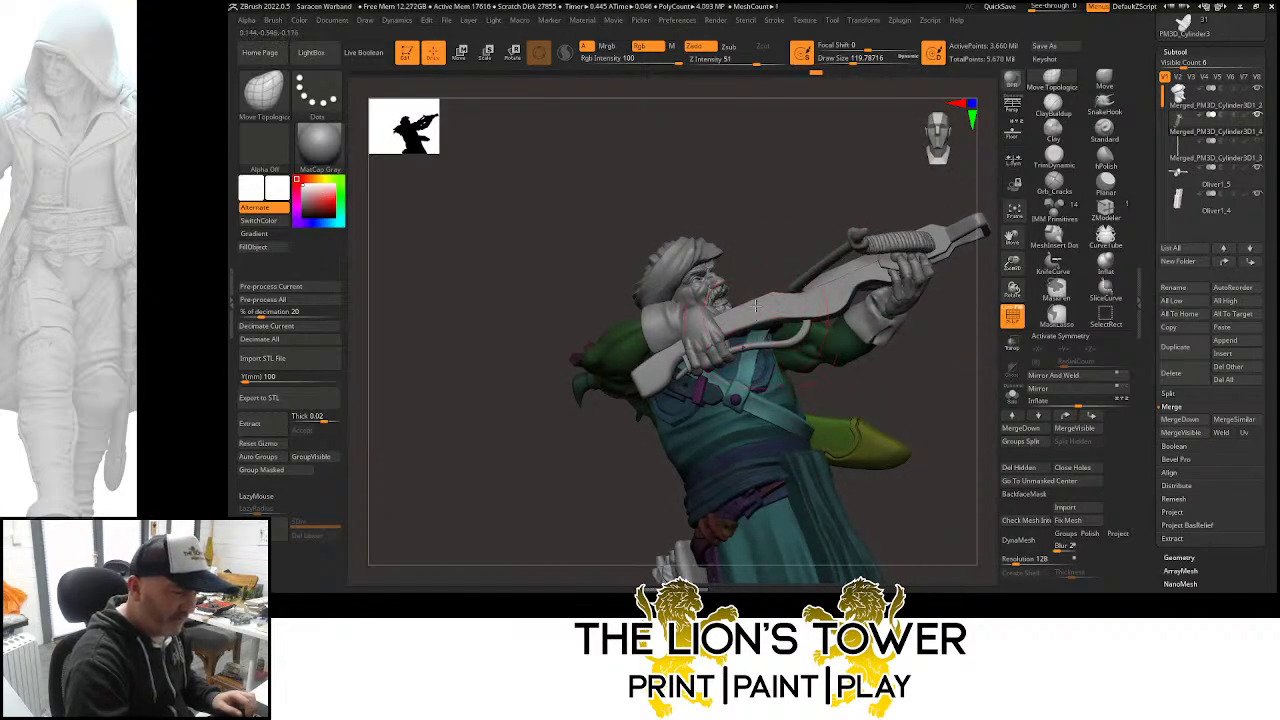
left_click_drag(767, 331, 751, 214)
left_click_drag(798, 302, 778, 325)
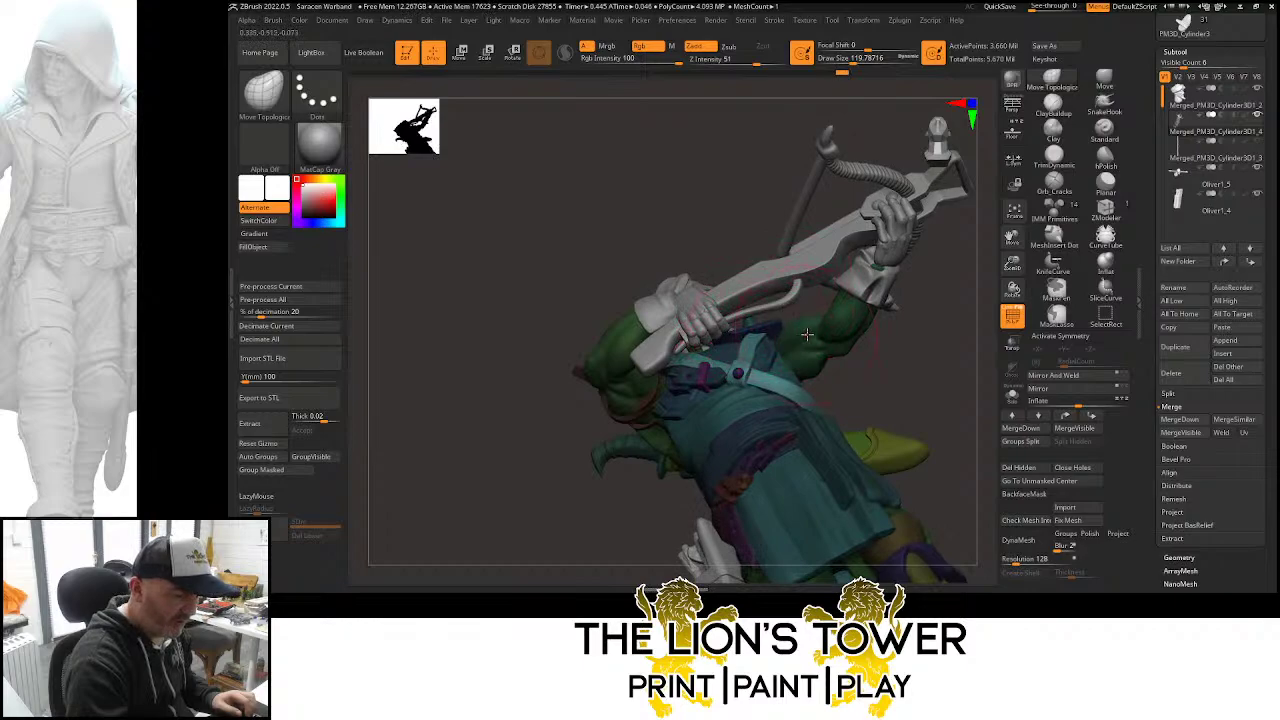
left_click_drag(880, 377, 886, 445)
left_click_drag(853, 62, 844, 62)
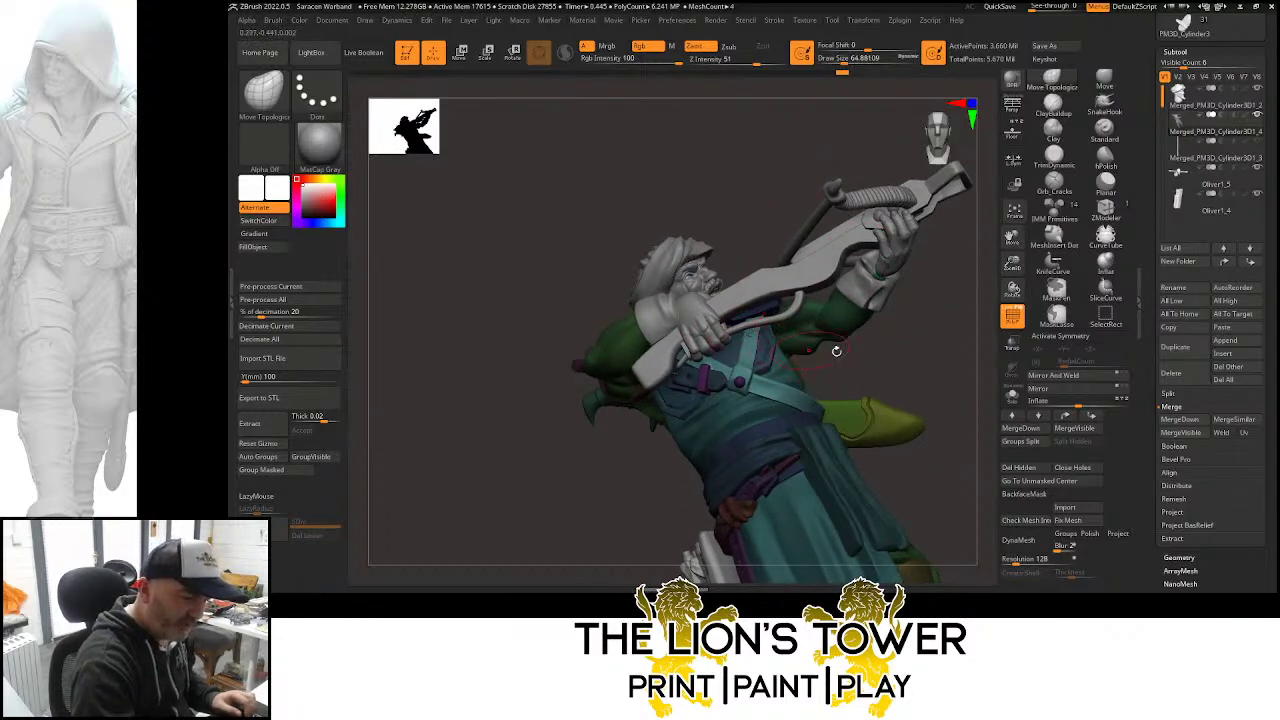
left_click_drag(836, 351, 842, 383)
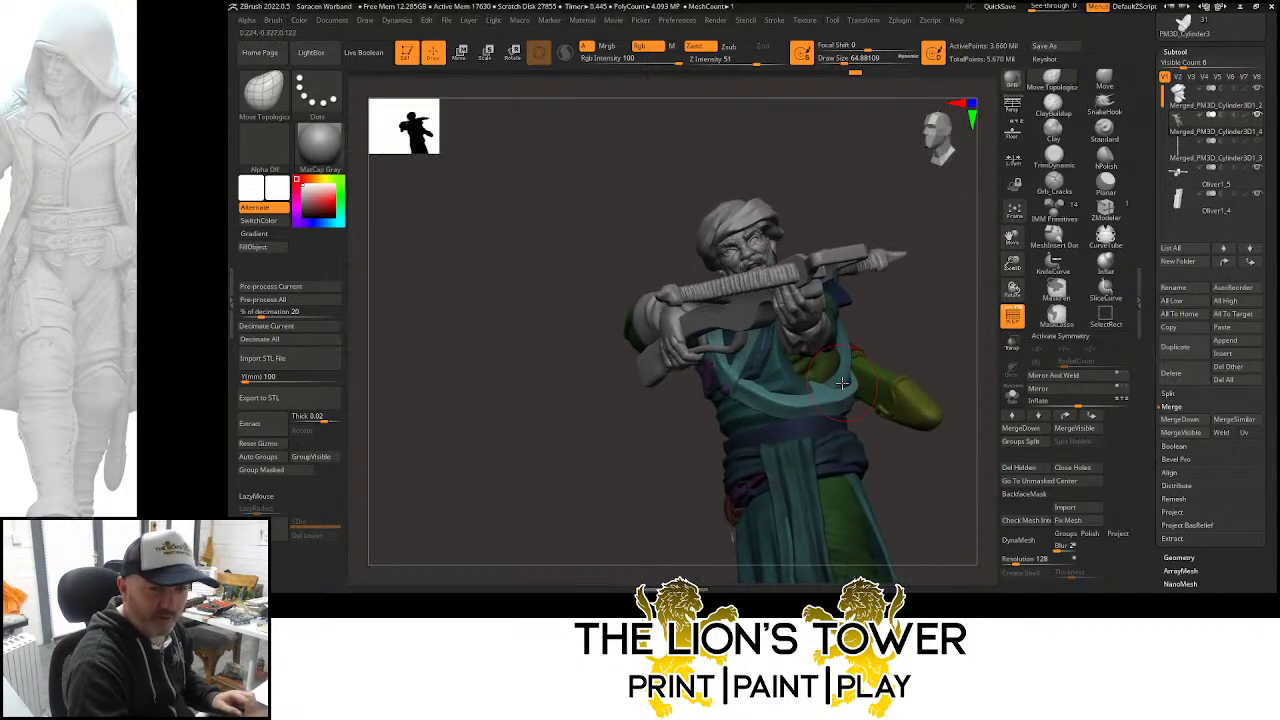
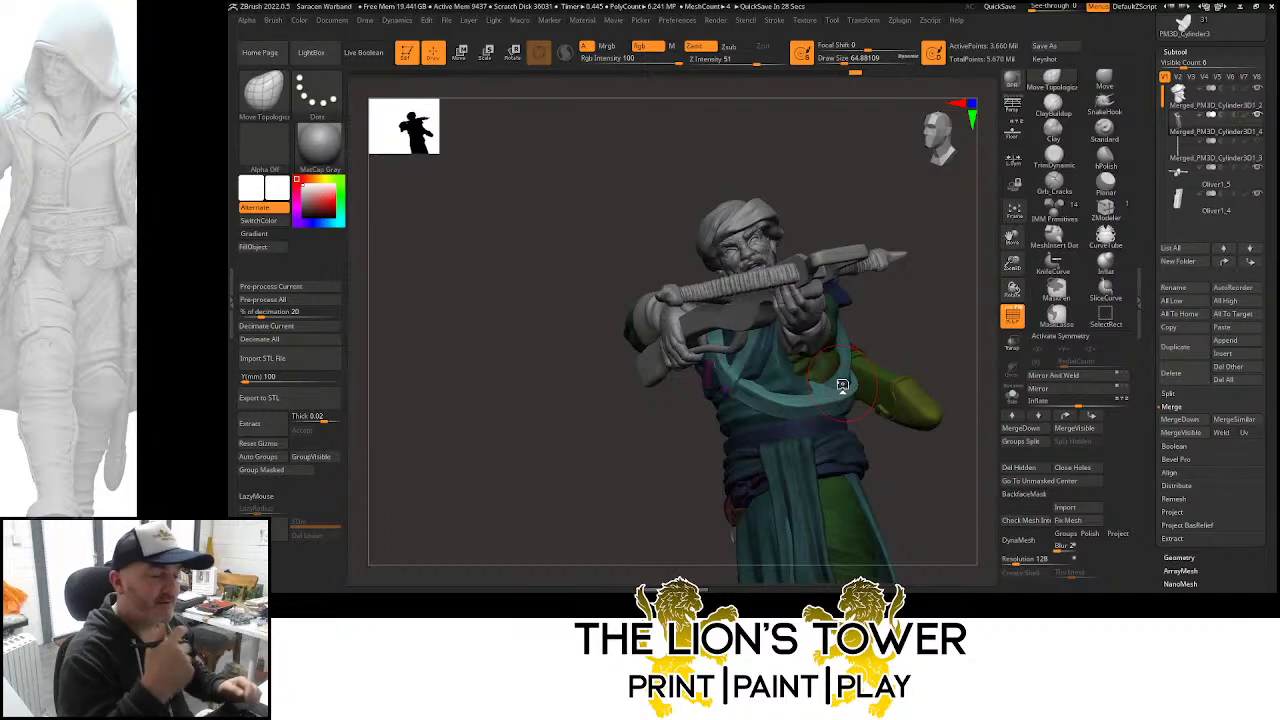
Clear the mask from the body and adjust the bent arm's shape with a draw size of about 187
left_click_drag(927, 276, 963, 363)
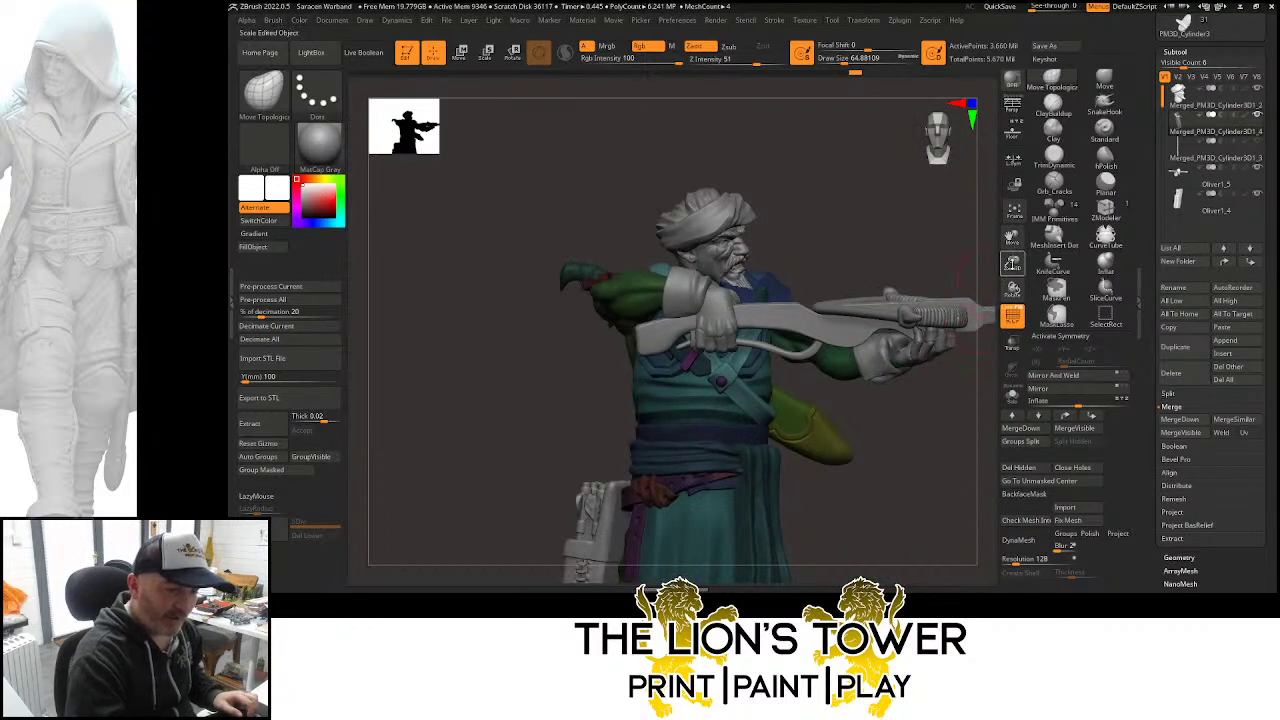
left_click_drag(1012, 263, 1018, 228)
left_click(906, 231, "ctrl")
left_click_drag(908, 228, 922, 234, "ctrl")
left_click_drag(1010, 266, 1022, 282)
left_click(863, 62)
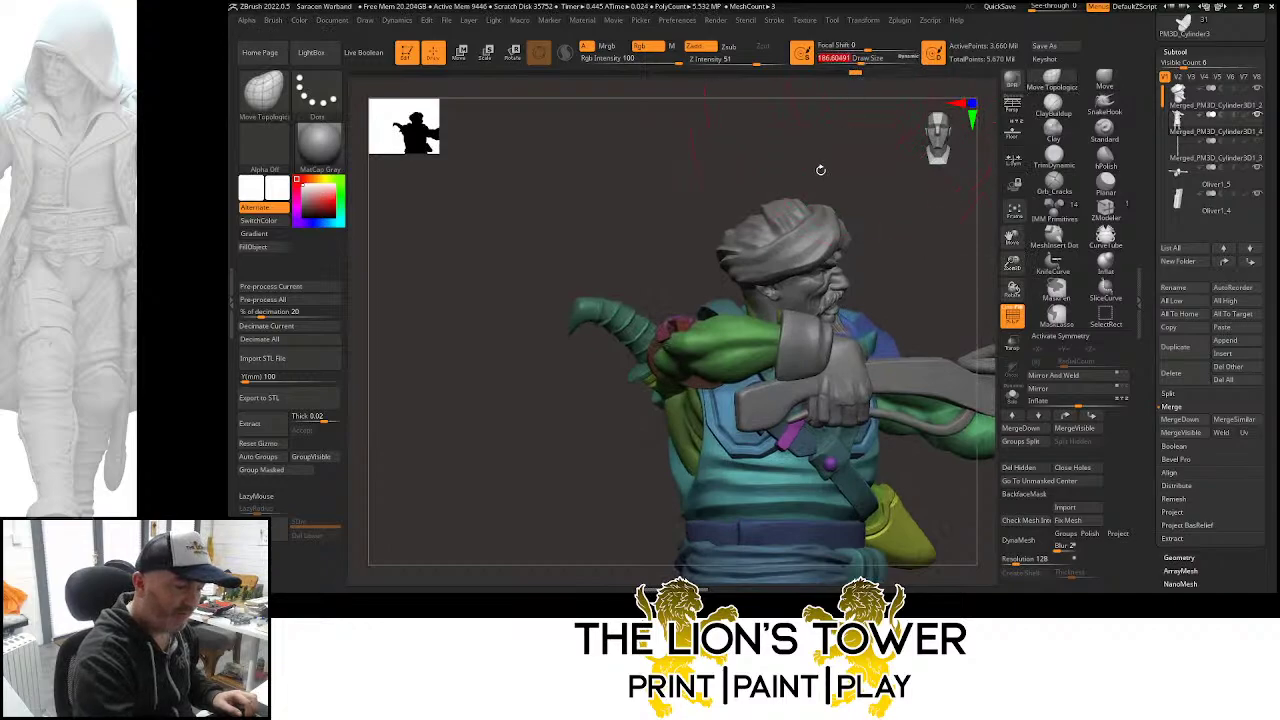
left_click_drag(733, 357, 742, 369)
Make the crossbow and hands subtool active and reshape the yellow glove cuff with a draw size of about 108
left_click(824, 335, "alt")
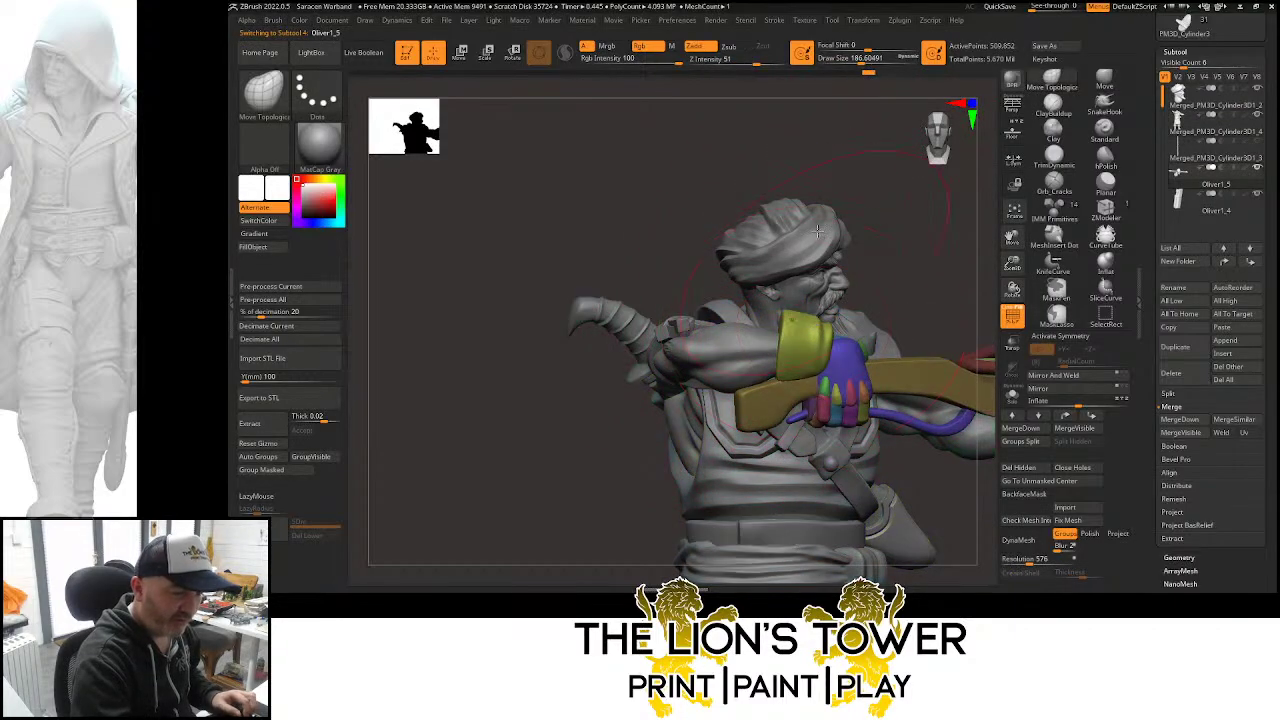
left_click(851, 60)
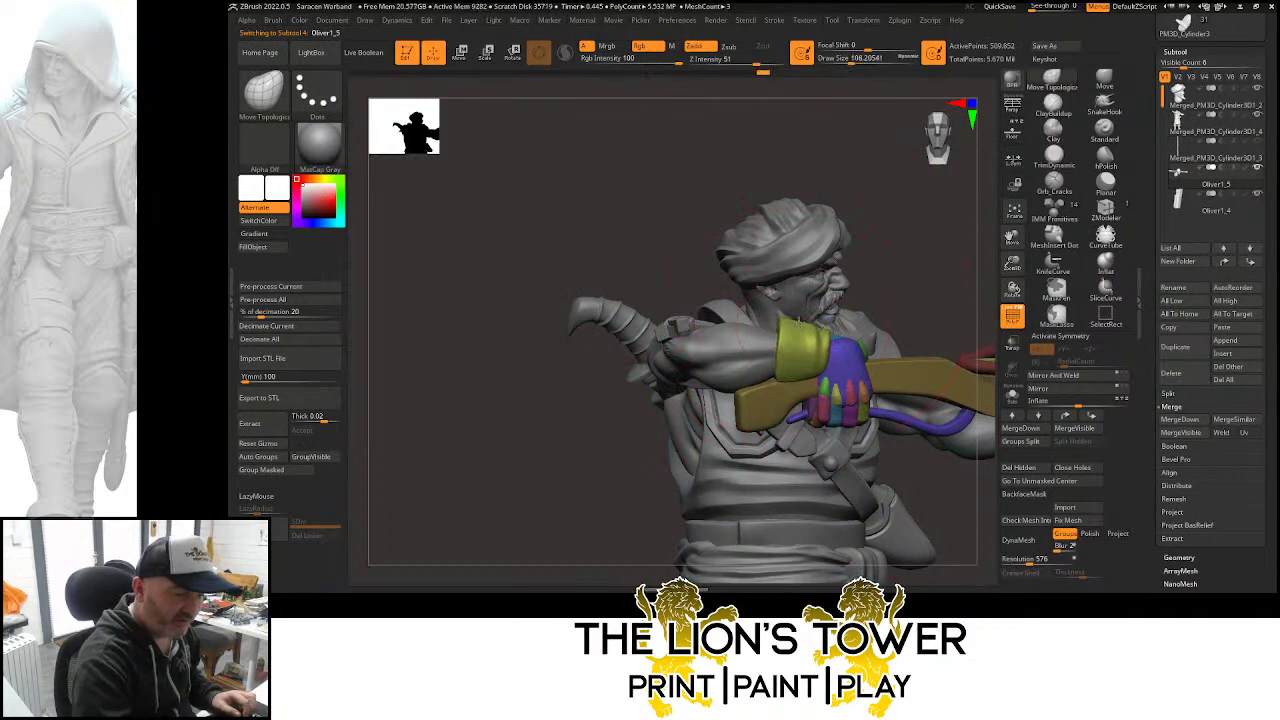
mouse_move(822, 336)
right_mouse_down()
mouse_move(915, 348)
mouse_move(825, 325)
right_mouse_up()
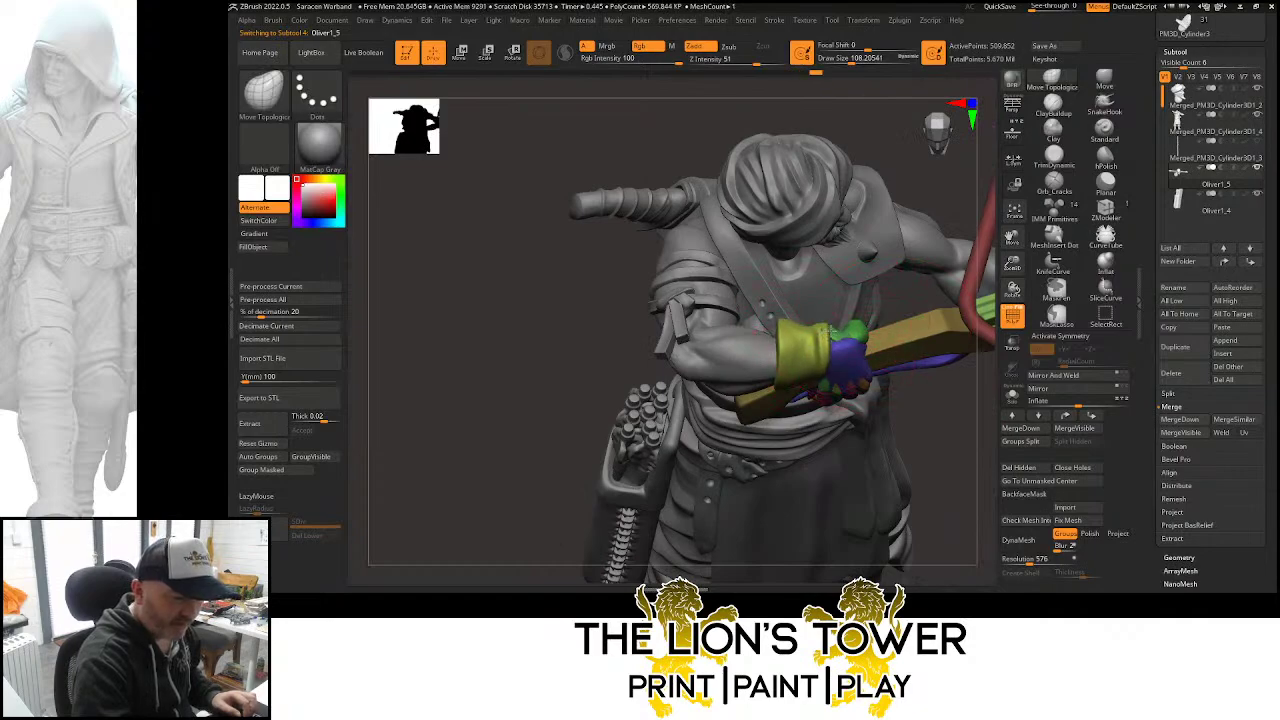
right_click_drag(890, 240, 835, 315)
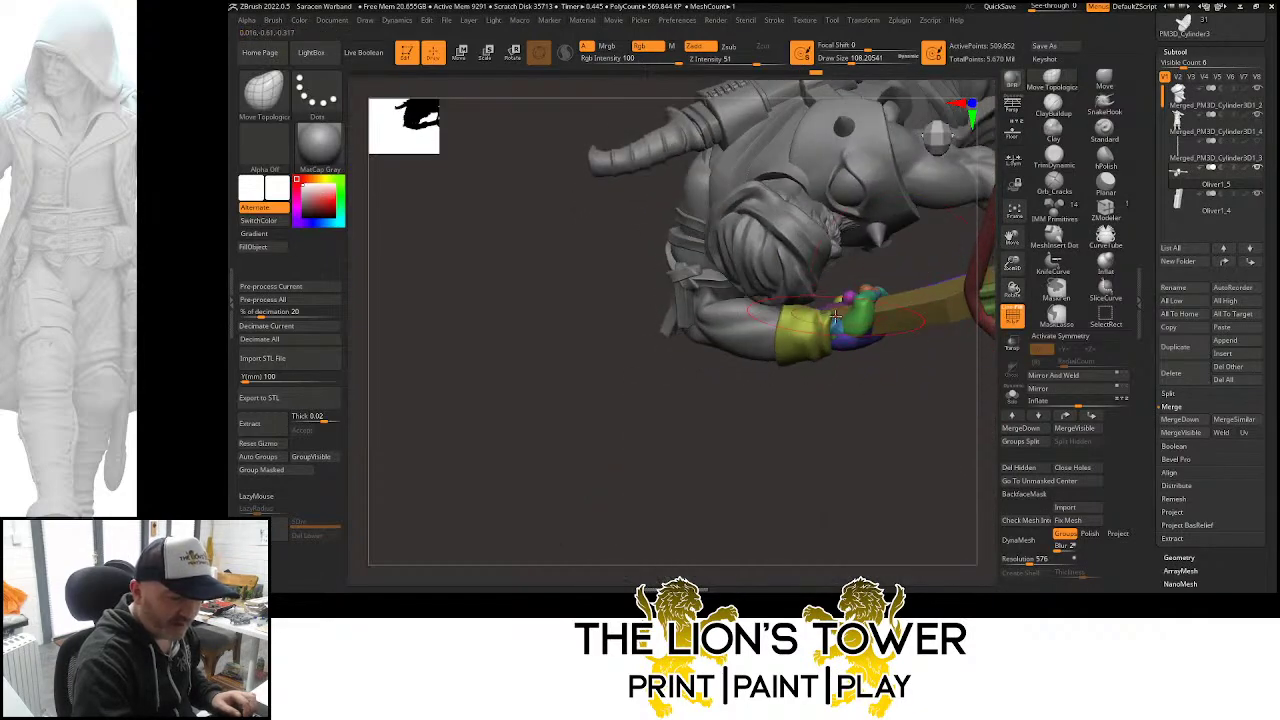
mouse_move(886, 380)
right_mouse_down()
mouse_move(871, 408)
mouse_move(858, 380)
right_mouse_up()
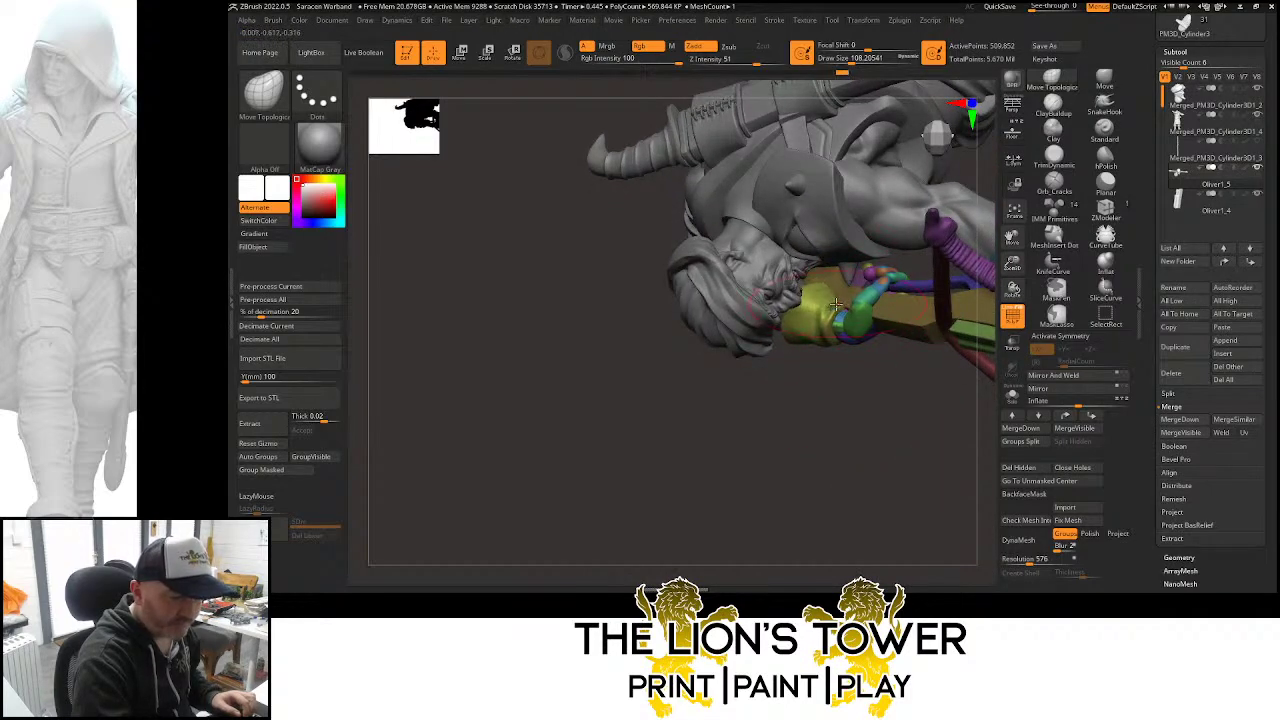
mouse_move(871, 391)
right_mouse_down()
mouse_move(874, 420)
mouse_move(866, 300)
right_mouse_up()
mouse_move(878, 349)
right_mouse_down()
mouse_move(880, 428)
mouse_move(880, 382)
right_mouse_up()
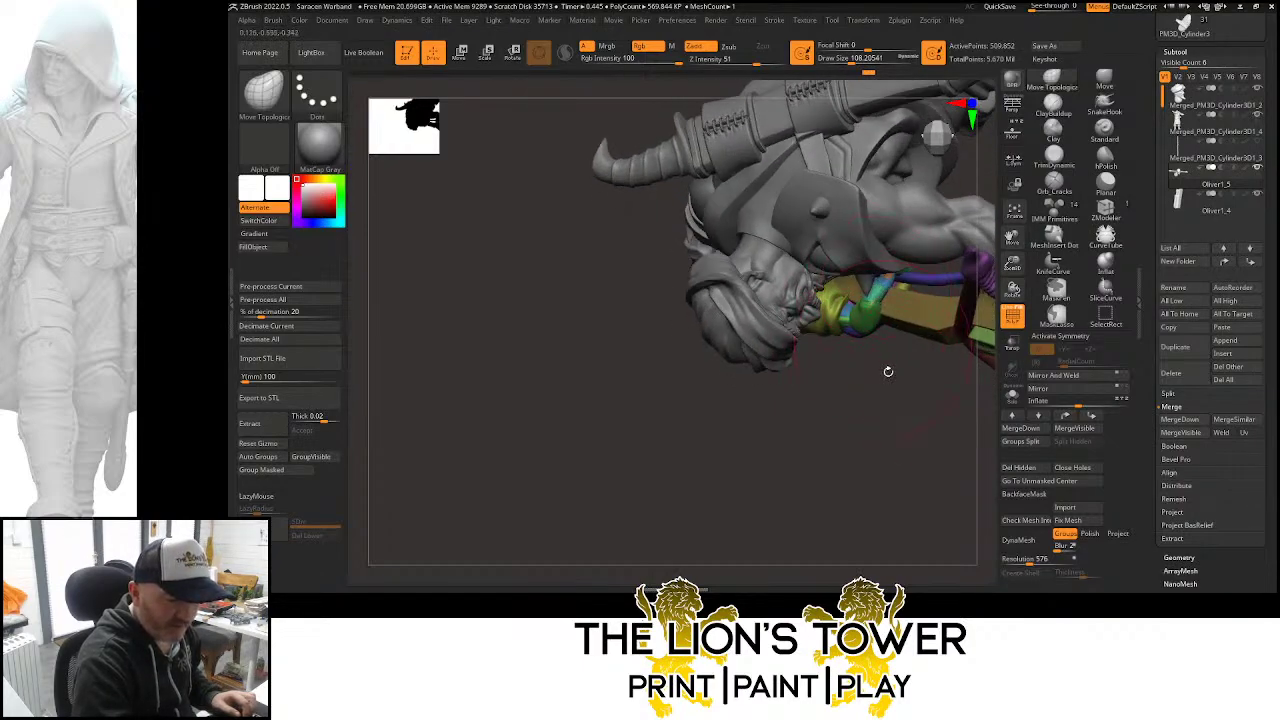
Refine the rim of the yellow cuff beneath the beard with a draw size of about 59
left_click(843, 60)
right_click_drag(897, 430, 866, 302)
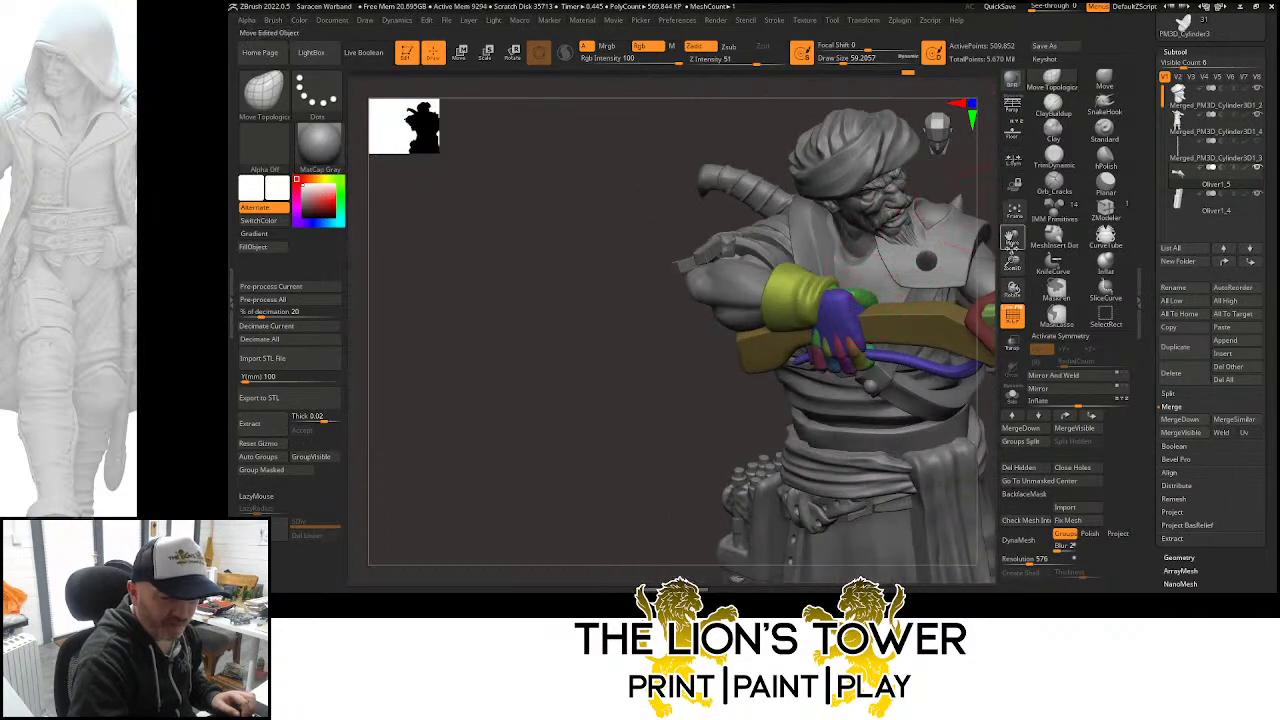
right_click_drag(933, 201, 958, 207)
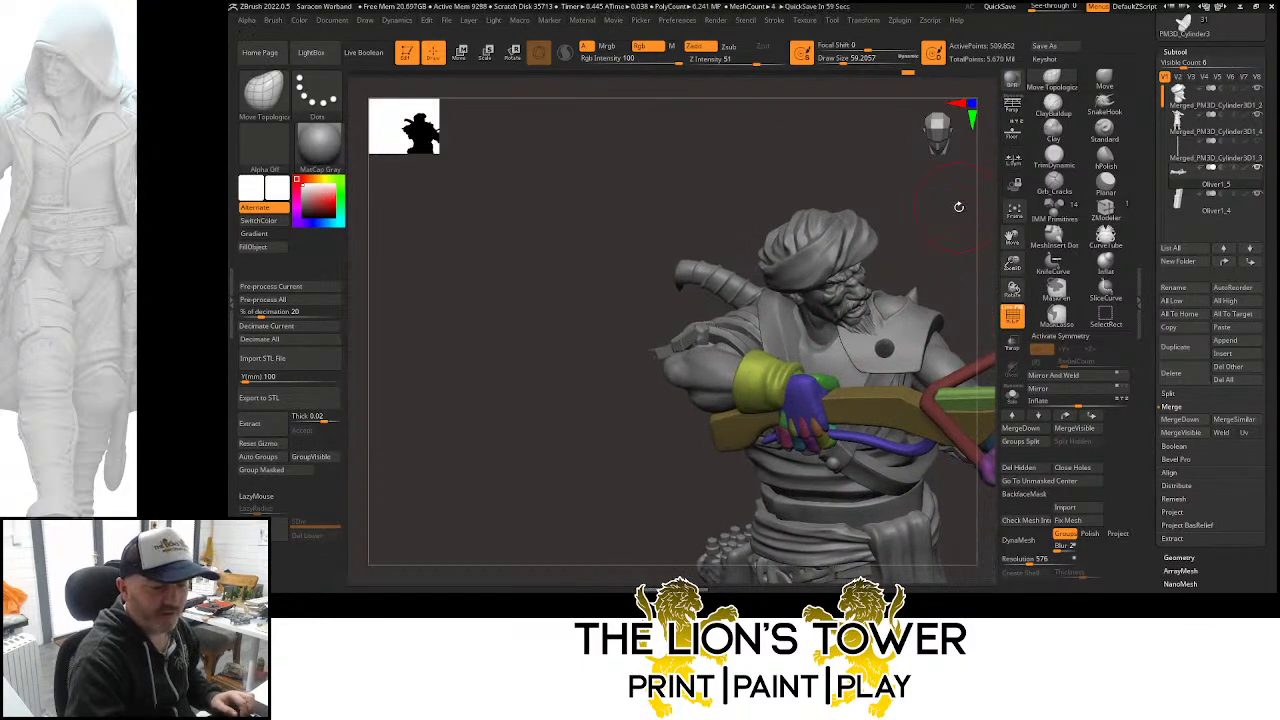
right_click_drag(968, 268, 848, 340)
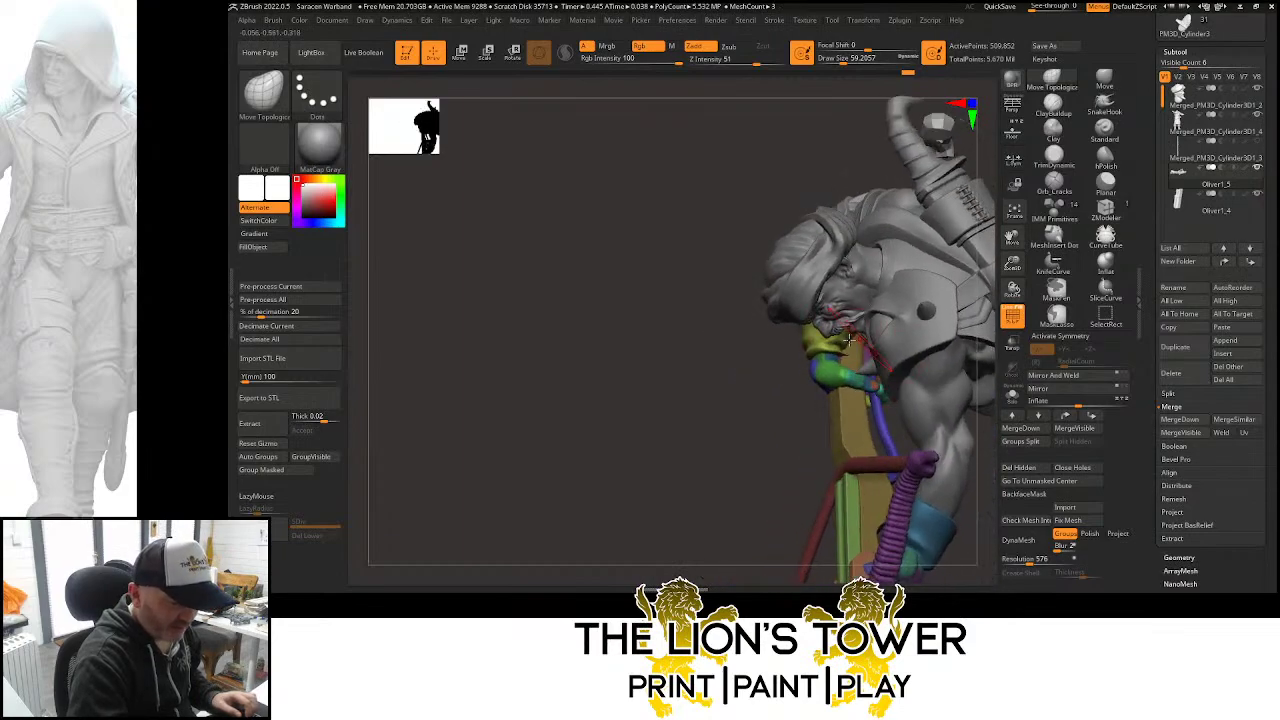
left_click_drag(832, 354, 830, 348)
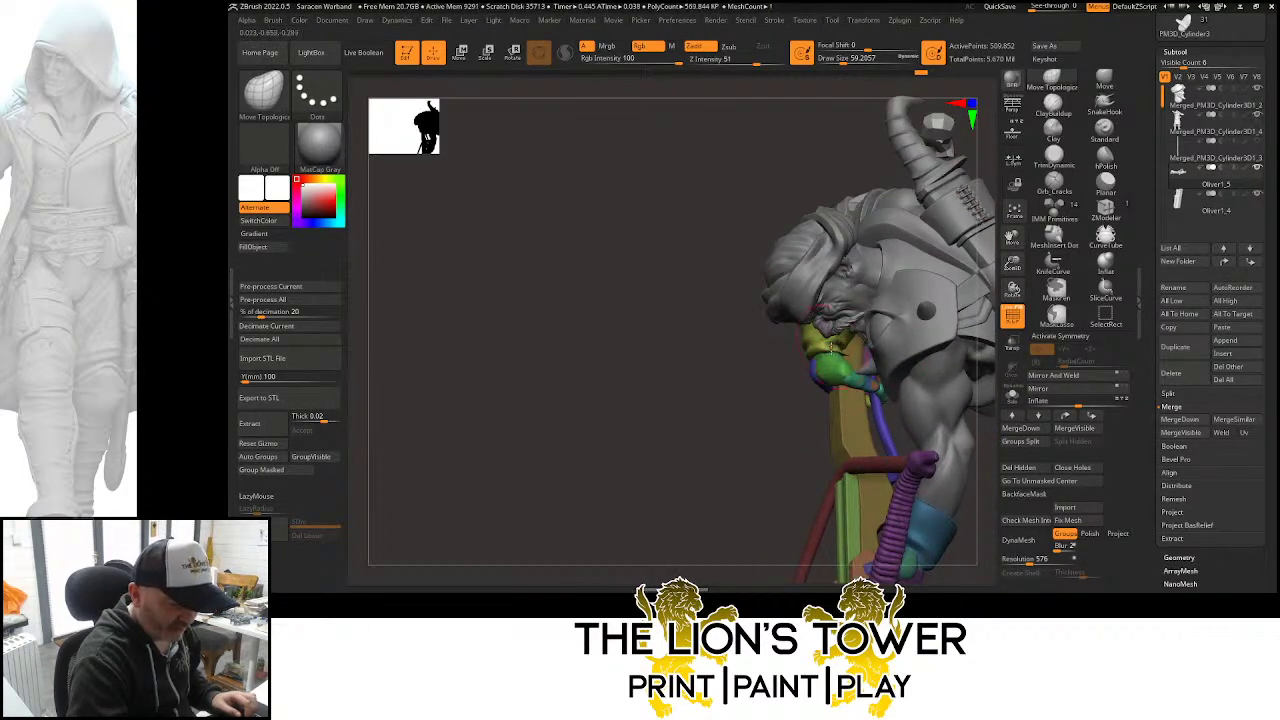
right_click_drag(812, 362, 815, 350)
right_click_drag(724, 449, 826, 330)
right_click_drag(868, 292, 914, 266)
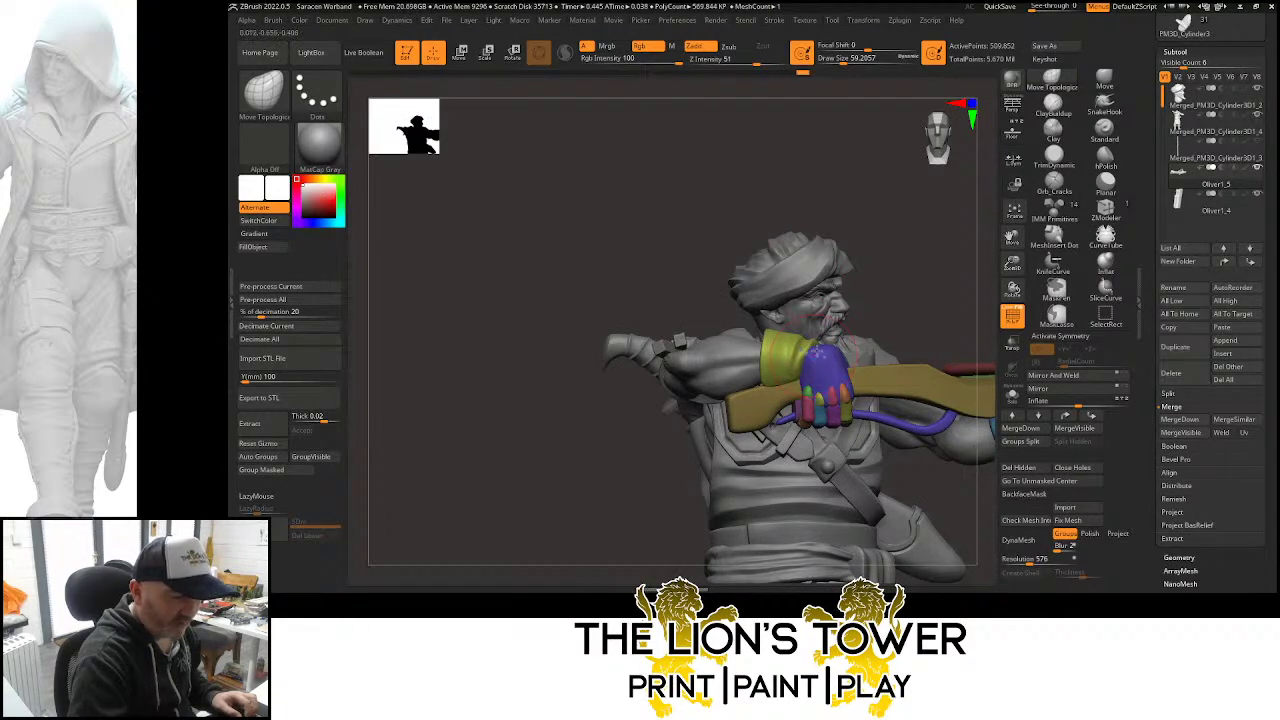
Adjust the transition between the yellow cuff and the back of the purple trigger hand with the same brush
right_click_drag(886, 270, 832, 346)
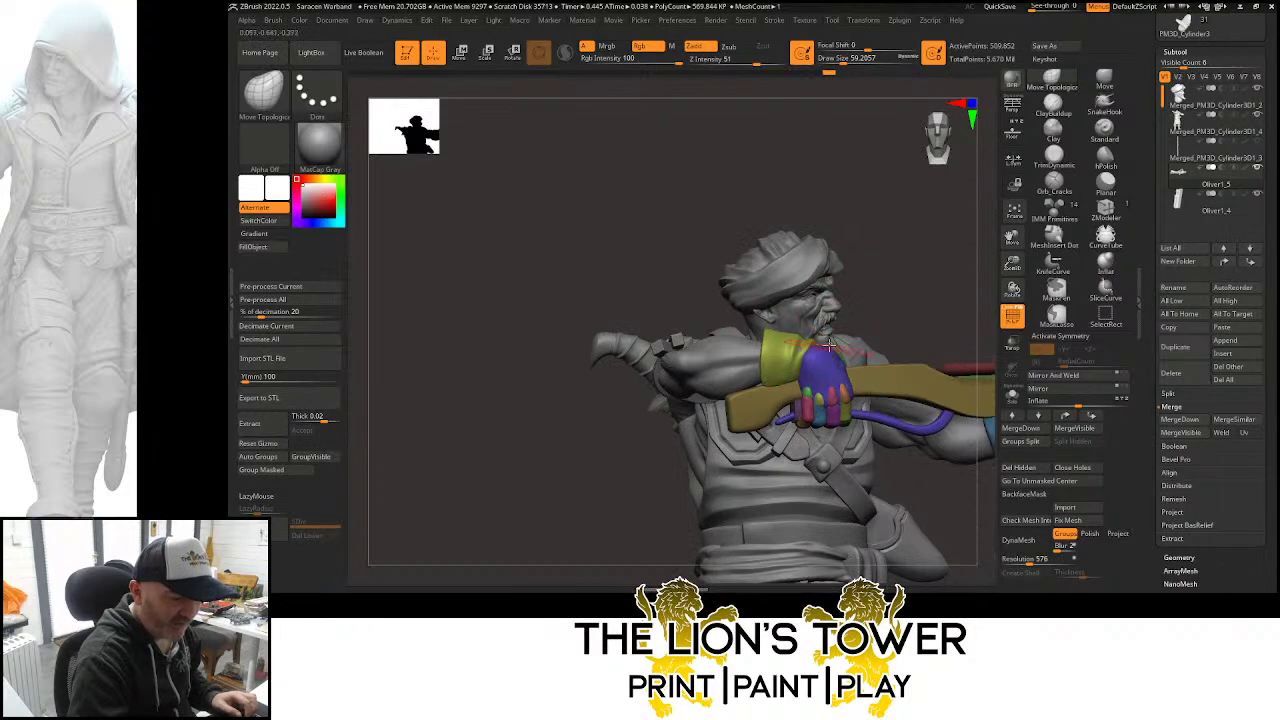
right_click_drag(880, 305, 836, 349)
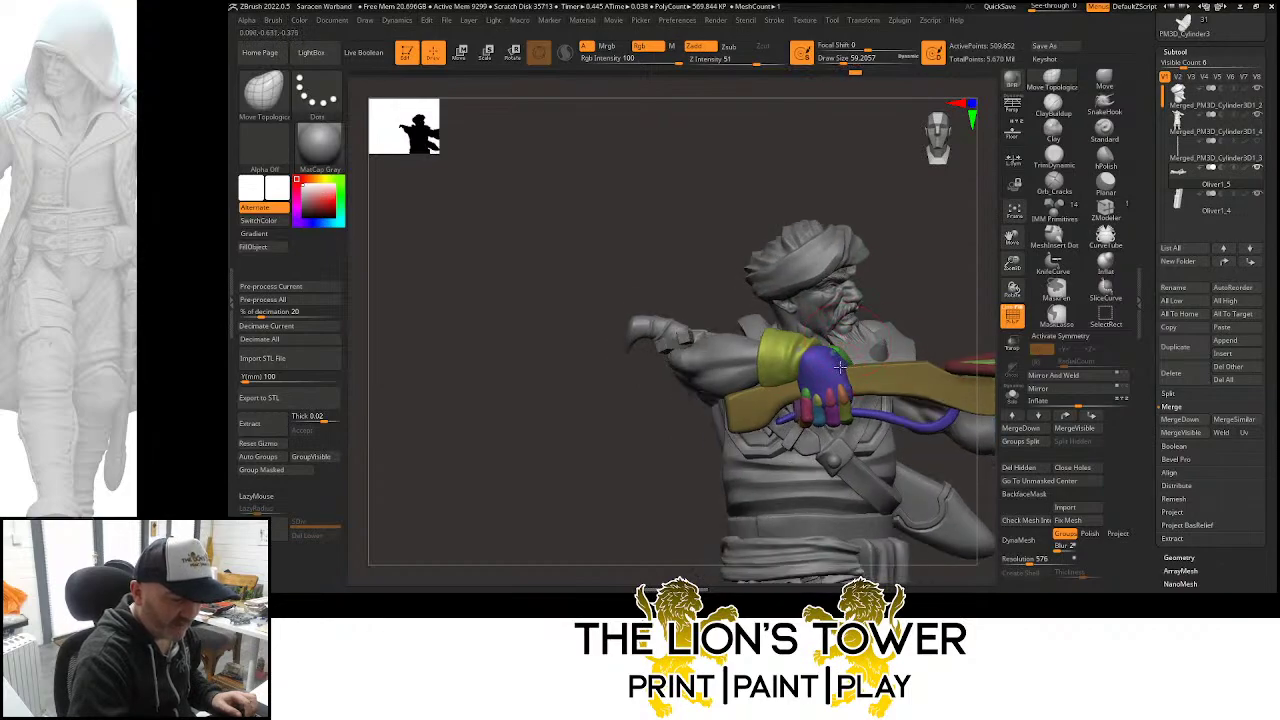
right_click_drag(900, 280, 802, 333)
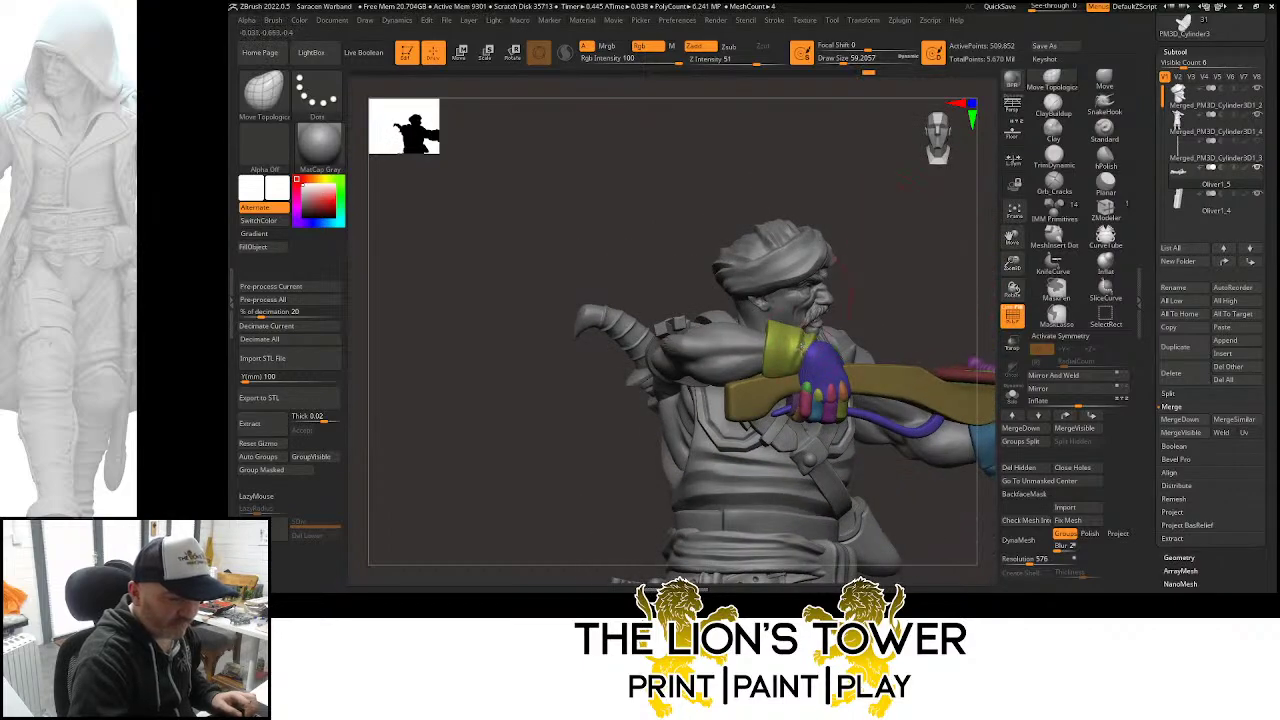
right_click_drag(886, 271, 870, 320)
right_click_drag(941, 220, 944, 240, "shift")
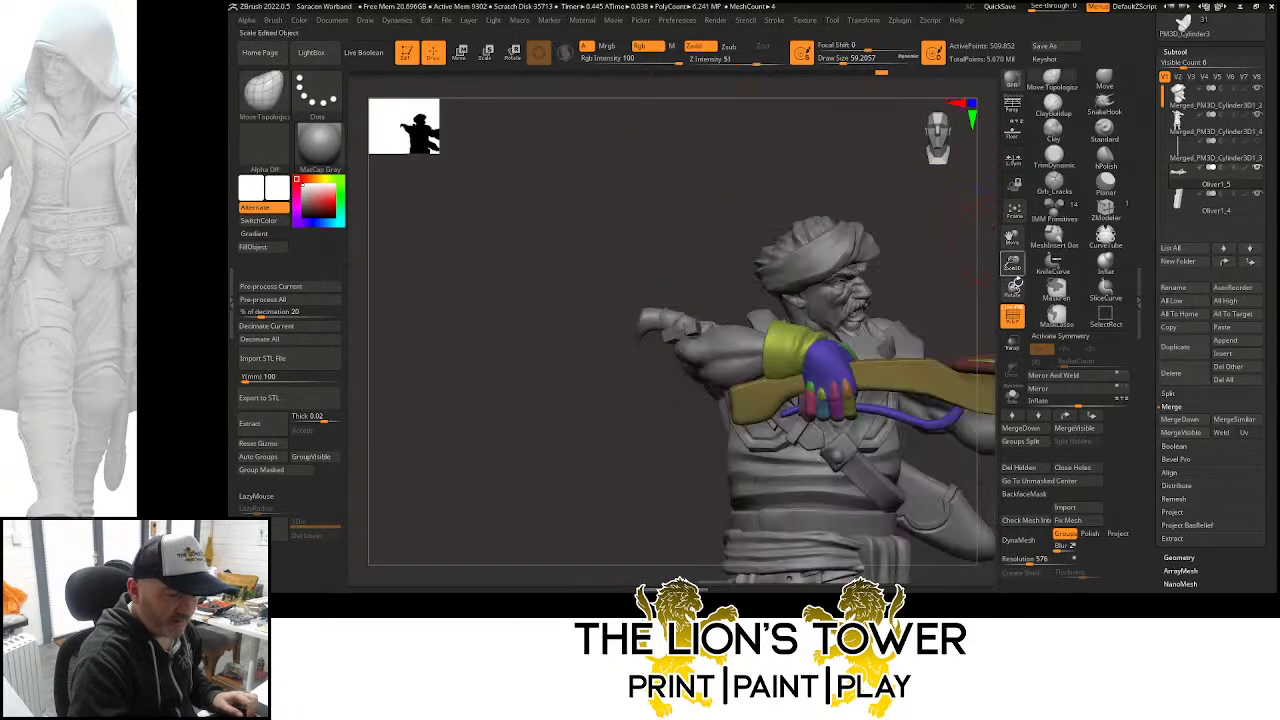
mouse_move(960, 440)
right_mouse_down("alt")
mouse_move(955, 450)
mouse_move(960, 334)
mouse_move(826, 320)
right_mouse_up("alt")
left_click(966, 352, "ctrl")
left_click(966, 352, "ctrl")
mouse_move(930, 284)
right_mouse_down()
mouse_move(903, 287)
mouse_move(852, 340)
mouse_move(906, 326)
mouse_move(914, 363)
mouse_move(909, 334)
mouse_move(926, 345)
mouse_move(910, 330)
mouse_move(923, 340)
mouse_move(915, 305)
right_mouse_up()
key("shift")
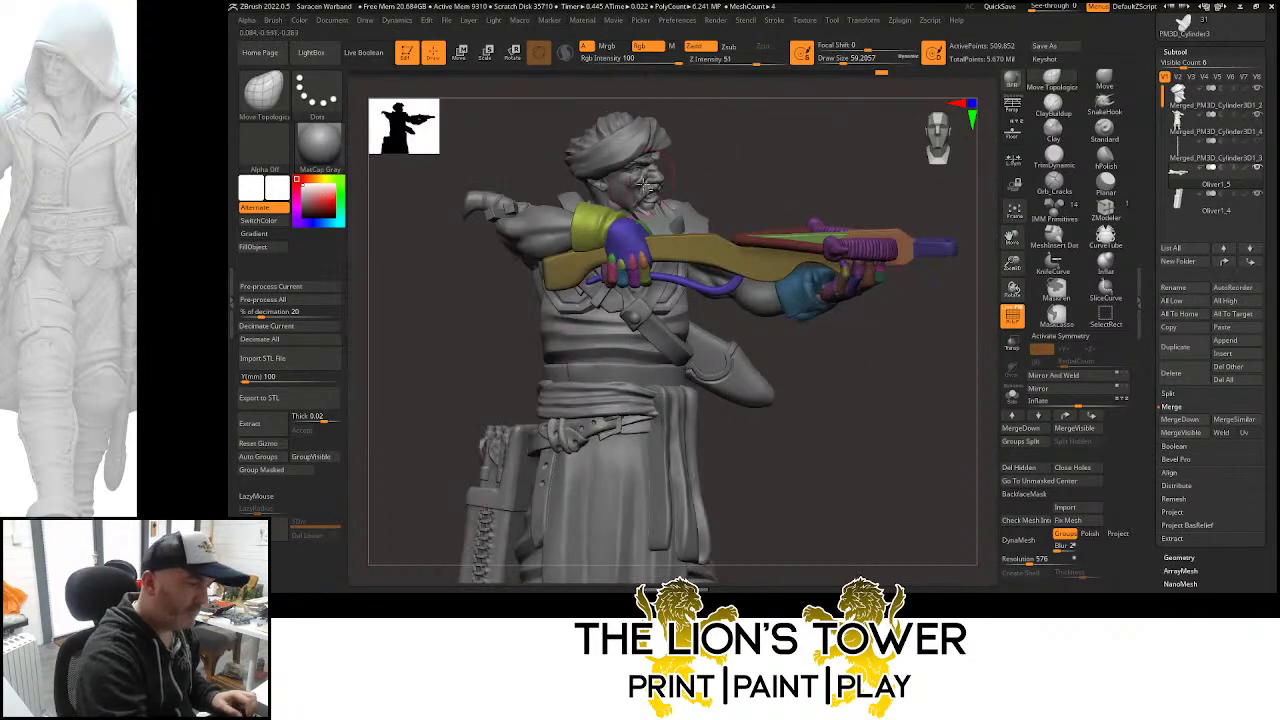
Lasso-mask the neck of the isolated turbaned head subtool and rotate the head with the gizmo on the full figure
left_click(645, 184, "alt")
key("r")
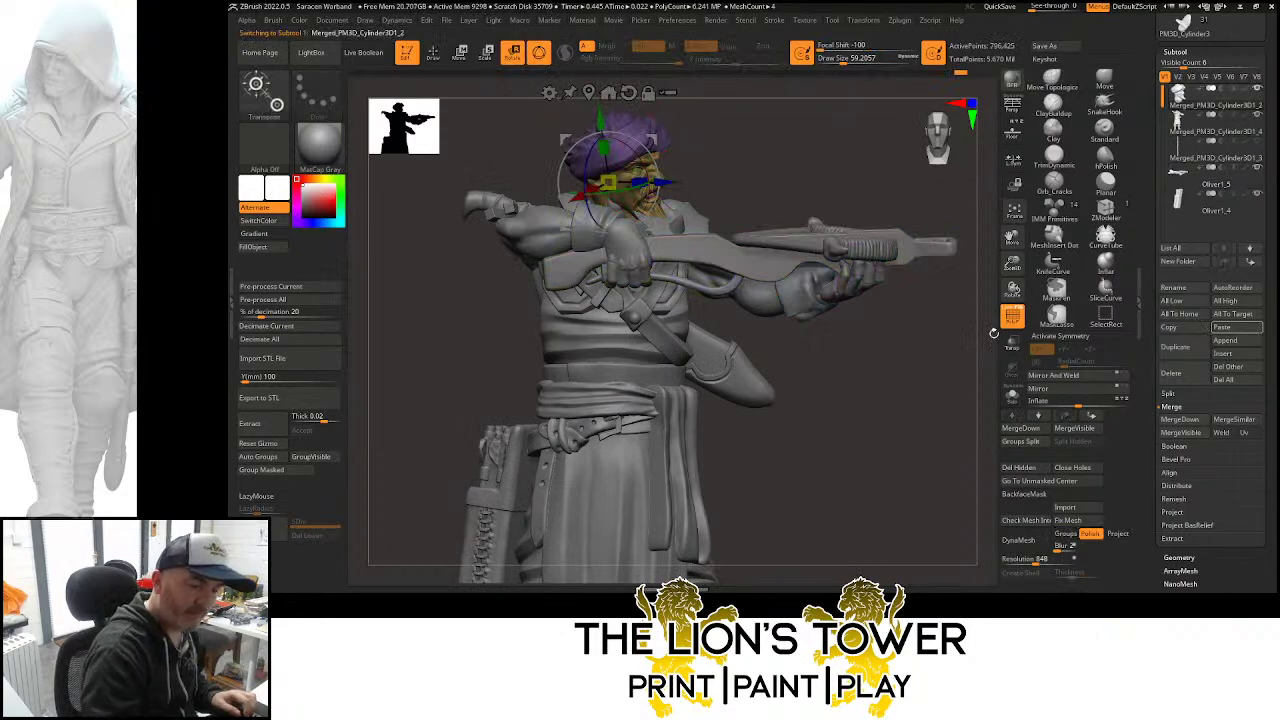
left_click(1012, 395)
mouse_move(626, 270)
left_mouse_down()
mouse_move(660, 261)
mouse_move(652, 232)
left_mouse_up()
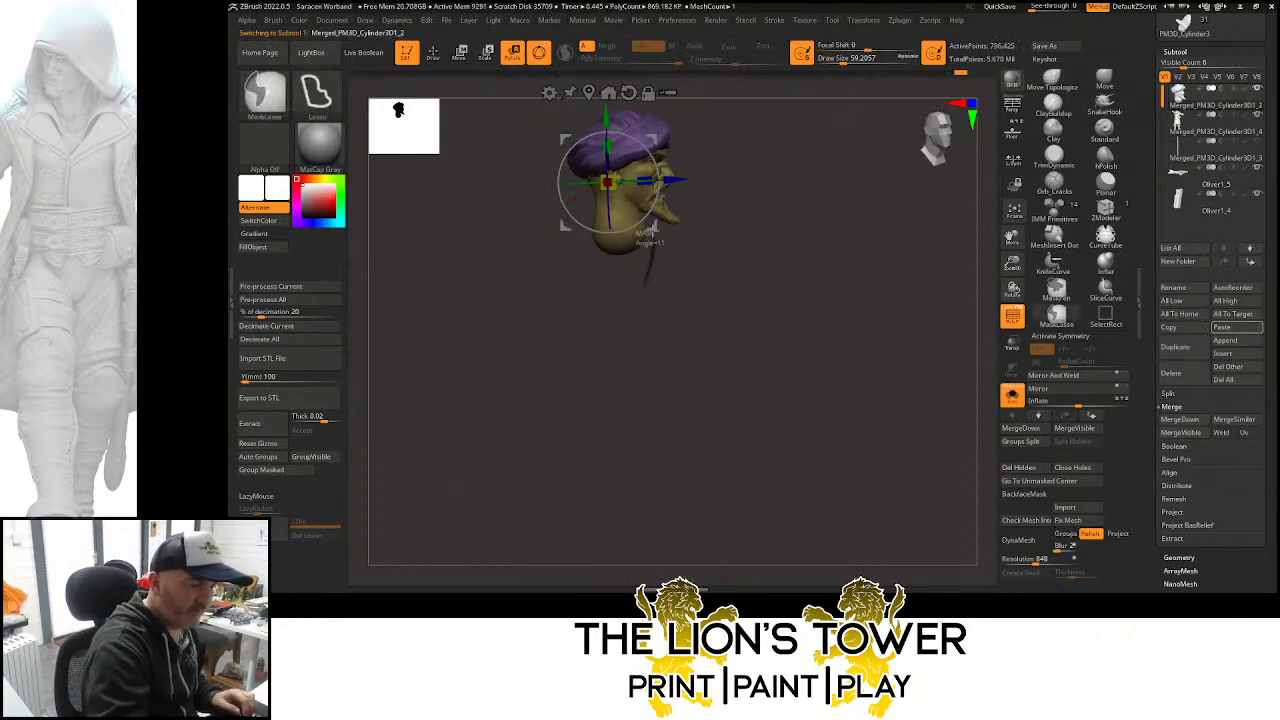
left_click_drag(556, 236, 662, 241)
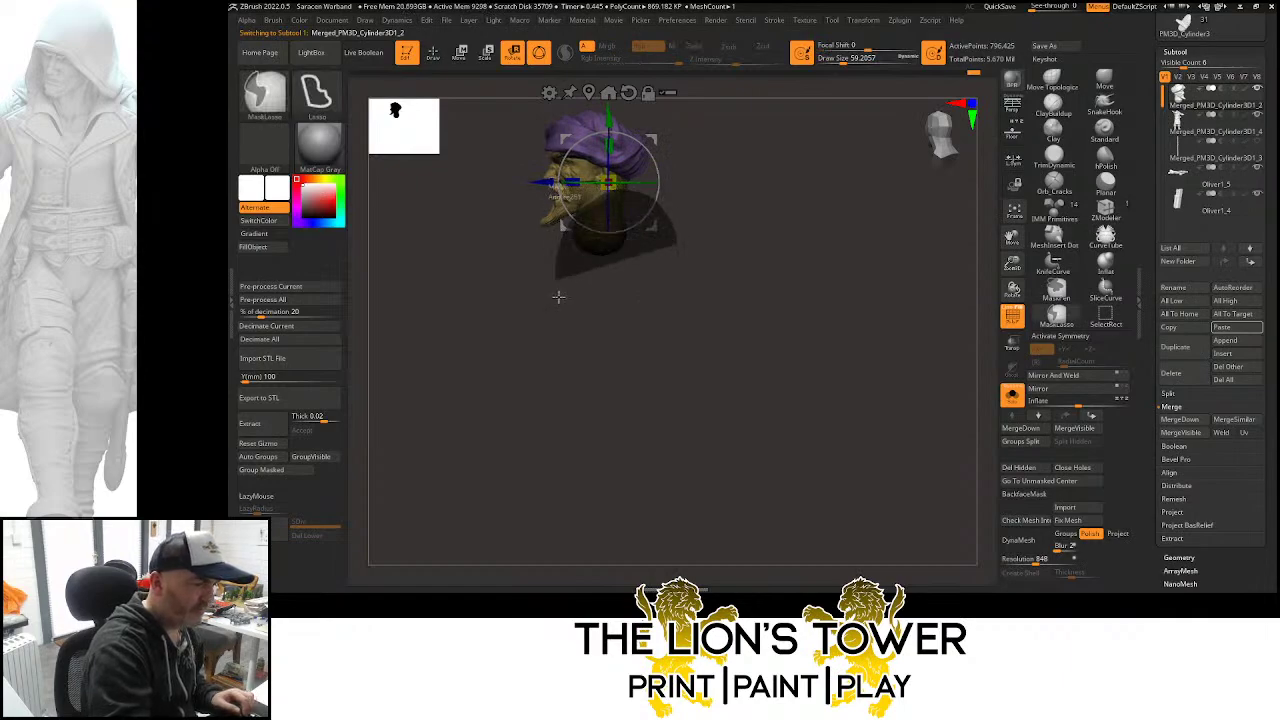
left_click_drag(558, 297, 560, 298, "ctrl")
left_click(1012, 396)
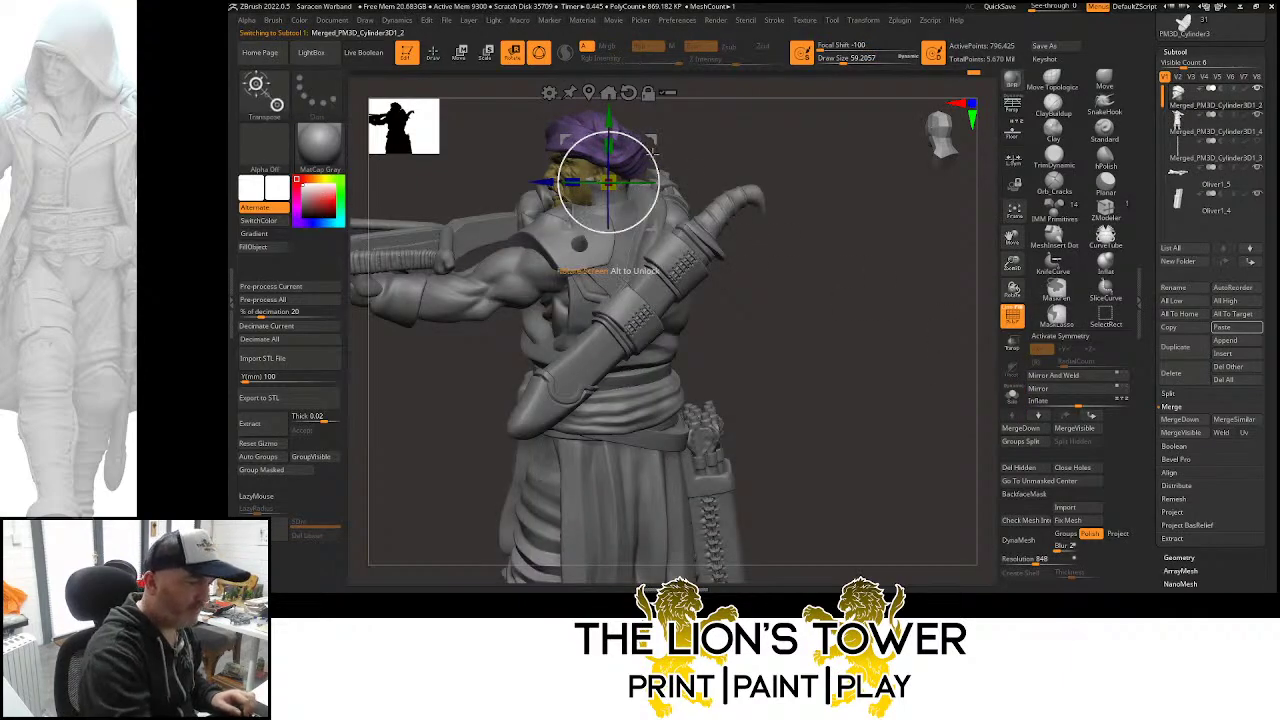
left_click_drag(654, 151, 767, 155)
left_click_drag(871, 234, 738, 202)
Make the body subtool active for sculpting and mask everything on it except the blue shoulder plate
left_click(668, 270, "alt")
key("q")
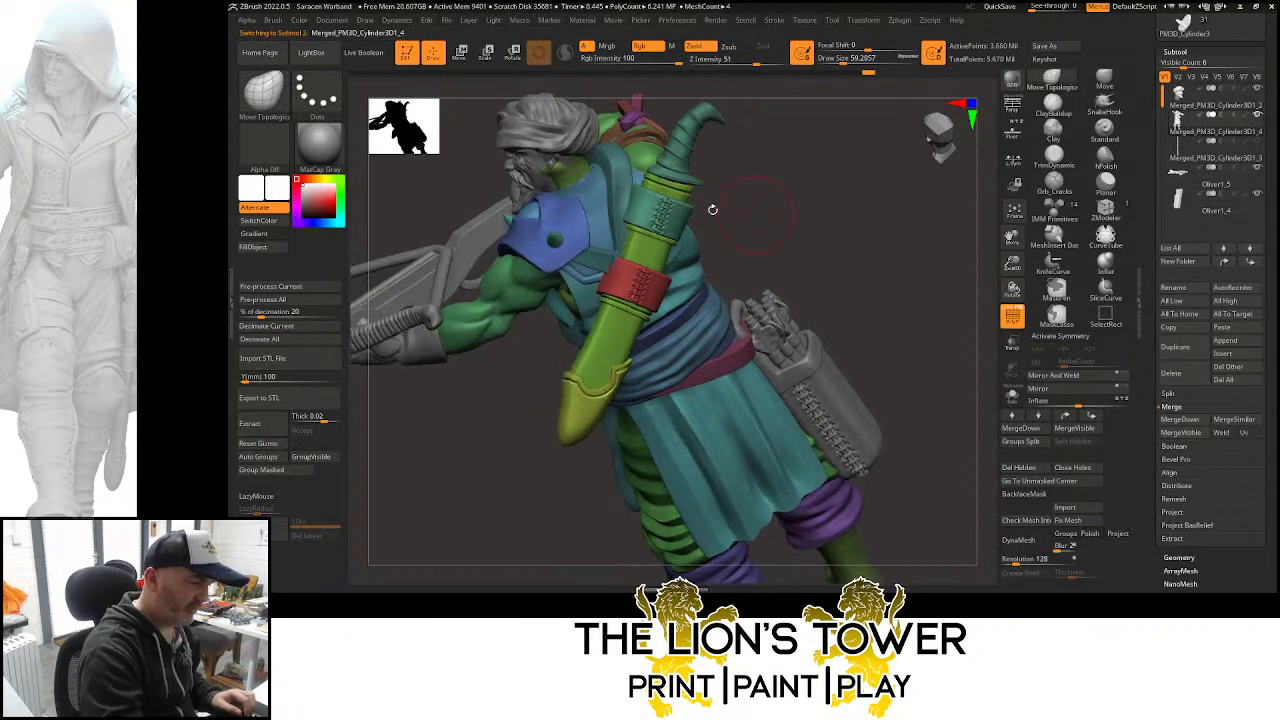
left_click(562, 230, "ctrl+shift")
left_click(562, 230, "ctrl+shift")
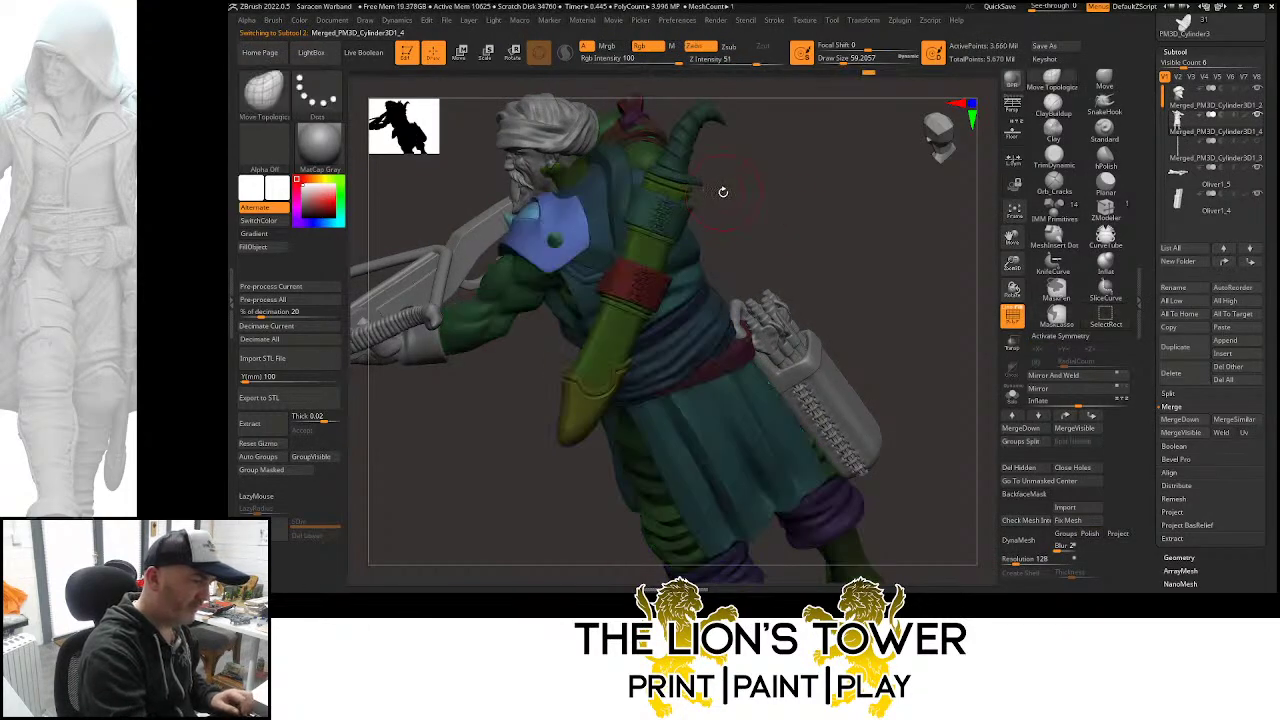
Save the project over the existing Saracen Warband.zpr file in the SCULPTS folder
key("ctrl+s")
left_click(995, 488)
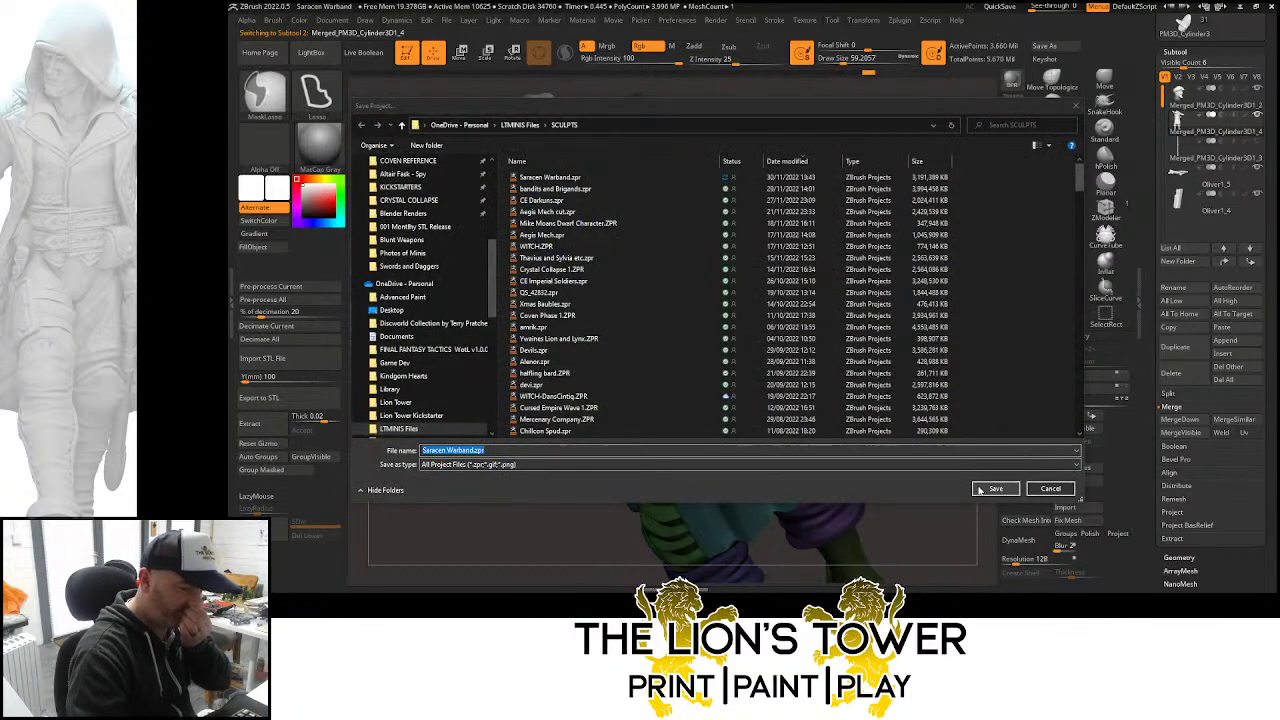
left_click(781, 292)
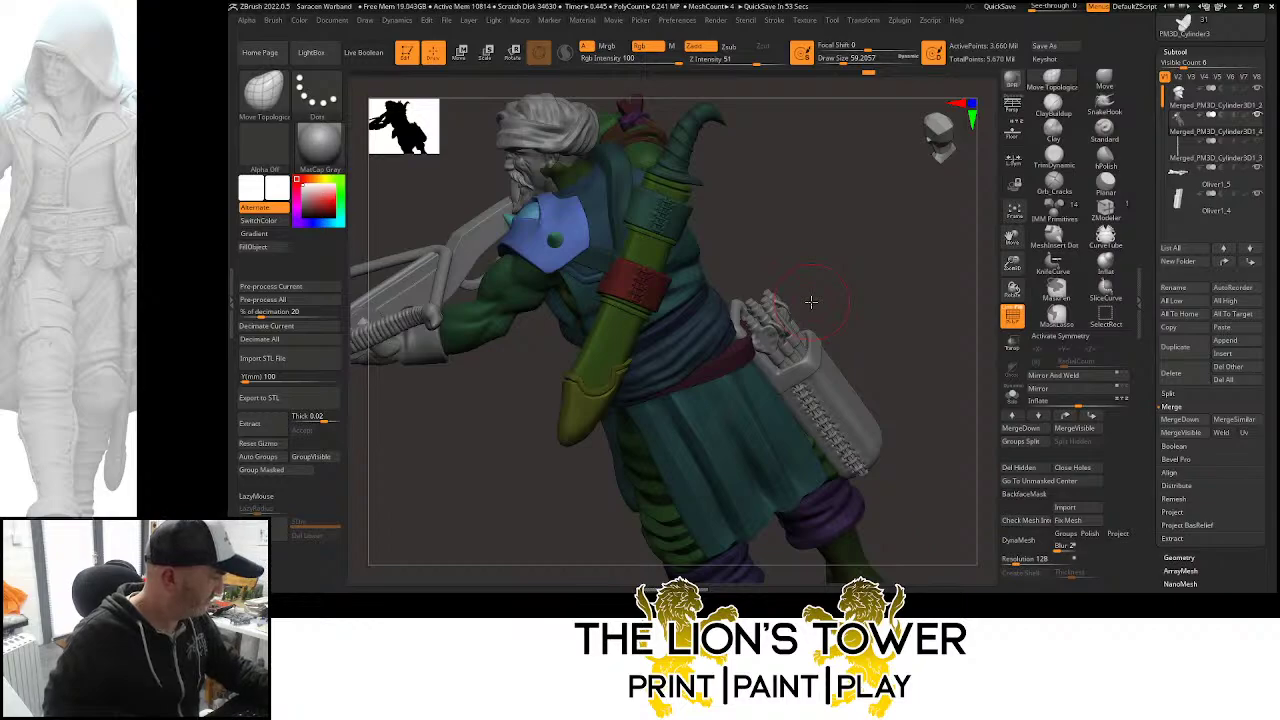
Rotate and shift the unmasked blue shoulder plate with the gizmo so it follows the bow-arm shoulder, and clear the mask
mouse_move(810, 301)
left_mouse_down()
mouse_move(890, 309)
mouse_move(897, 331)
mouse_move(812, 302)
left_mouse_up()
left_click(512, 53)
left_click(592, 210)
left_click_drag(598, 256, 567, 197)
left_click(561, 152)
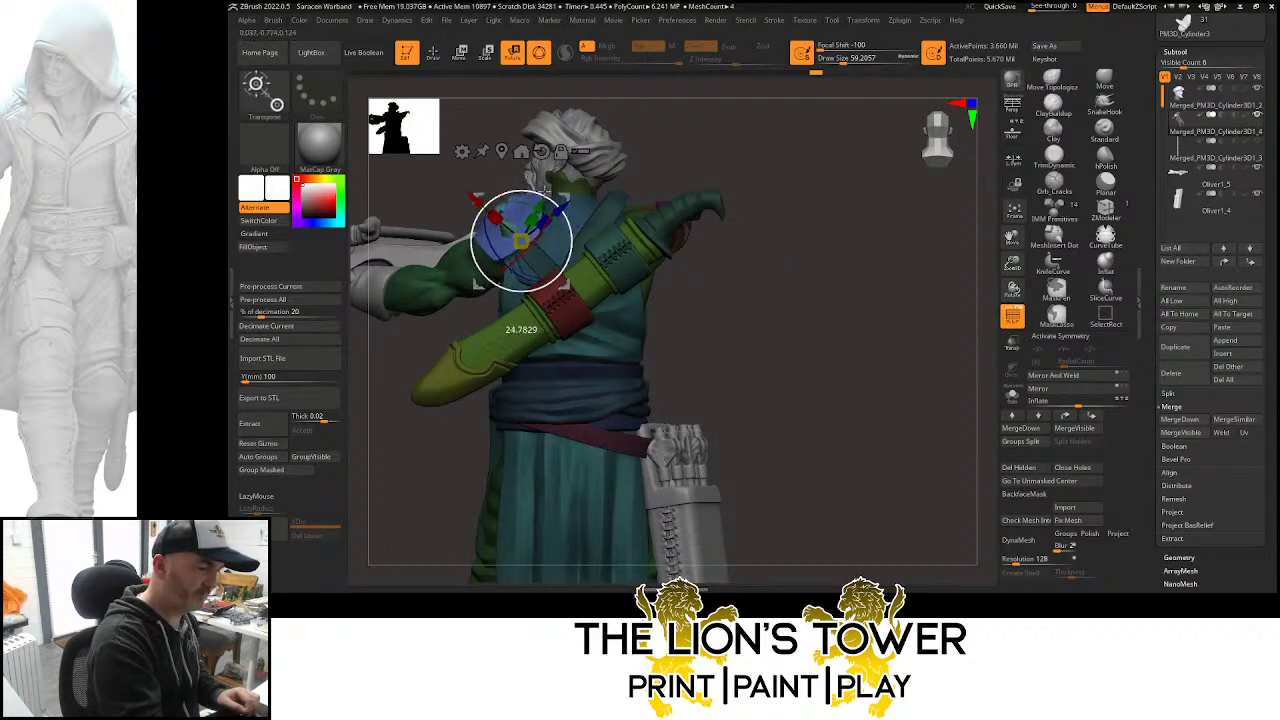
left_click_drag(564, 197, 559, 190)
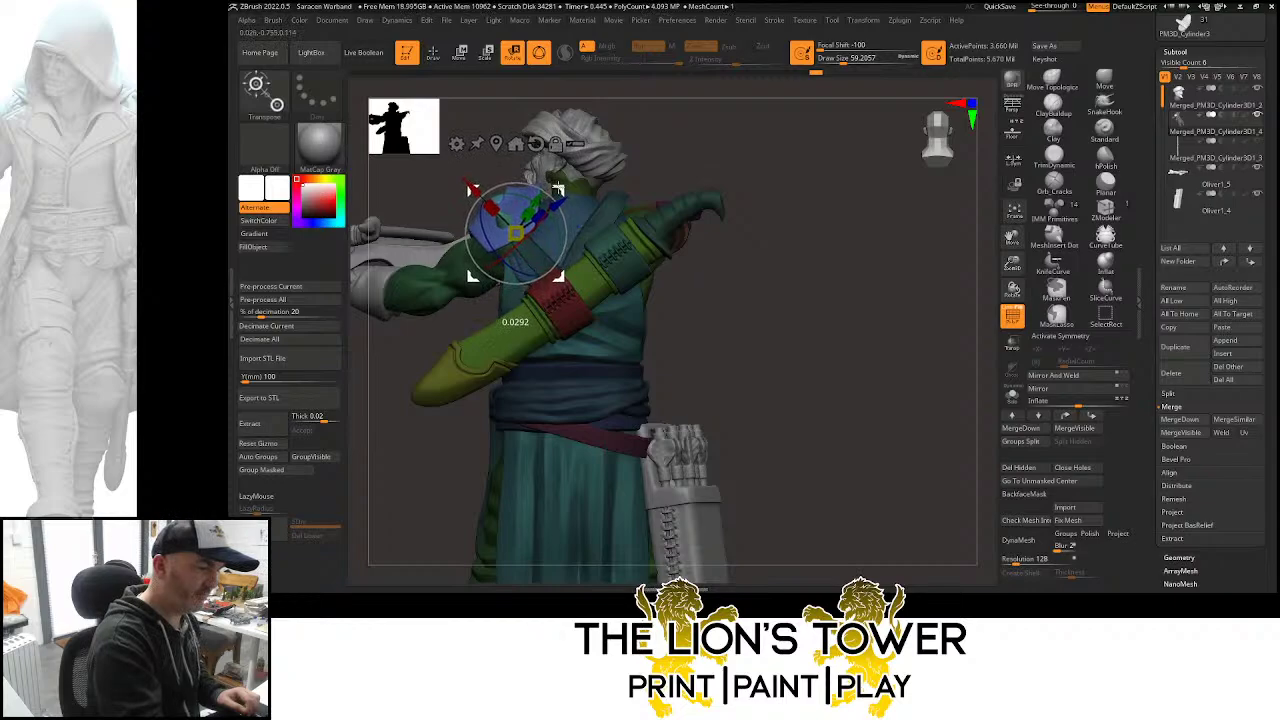
left_click_drag(627, 128, 557, 209)
left_click_drag(631, 163, 660, 119)
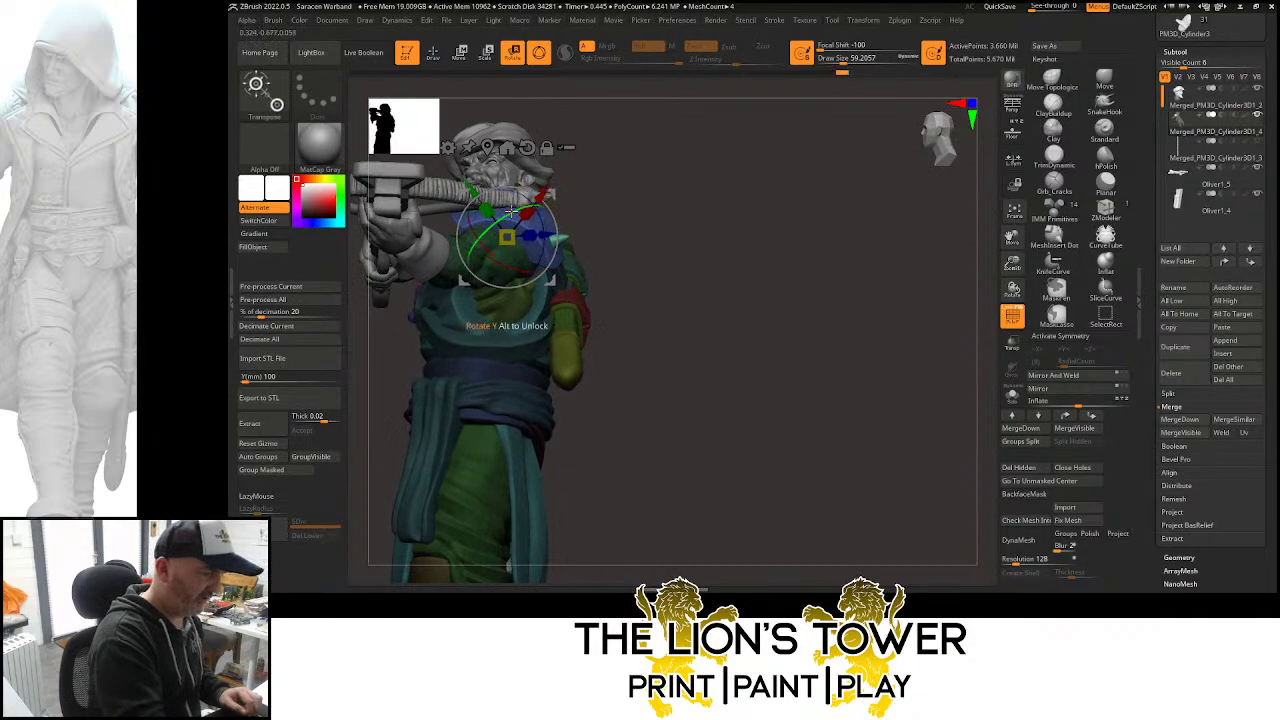
left_click_drag(661, 207, 657, 194, "ctrl")
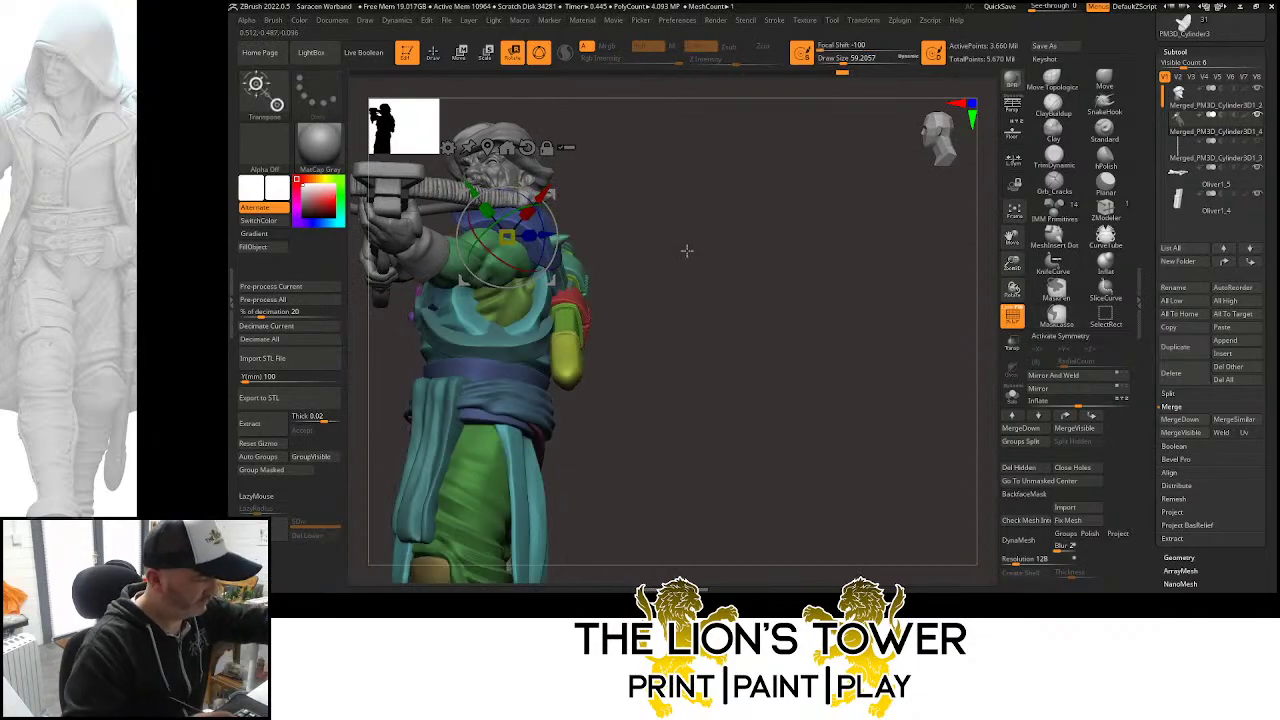
Mask the whole body subtool except the sheathed sword on the back, including its hilt, straps and scabbard tip
left_click_drag(766, 357, 786, 294)
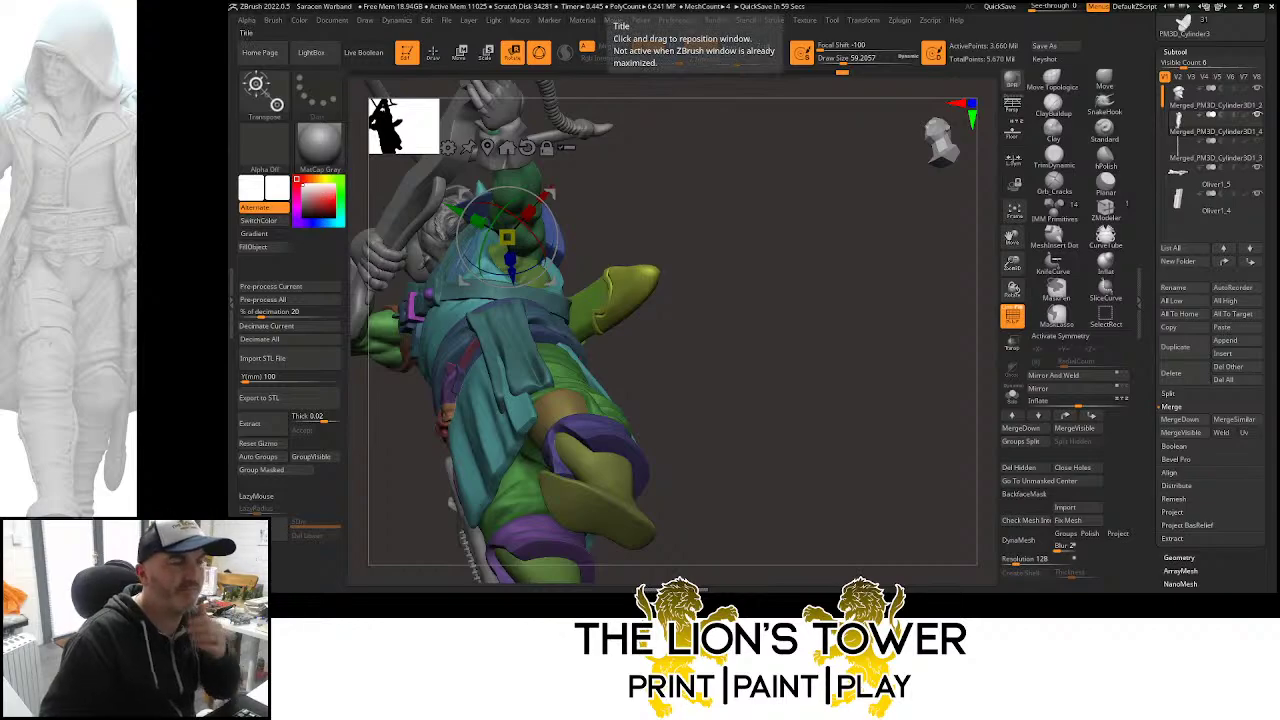
left_click_drag(914, 242, 902, 336)
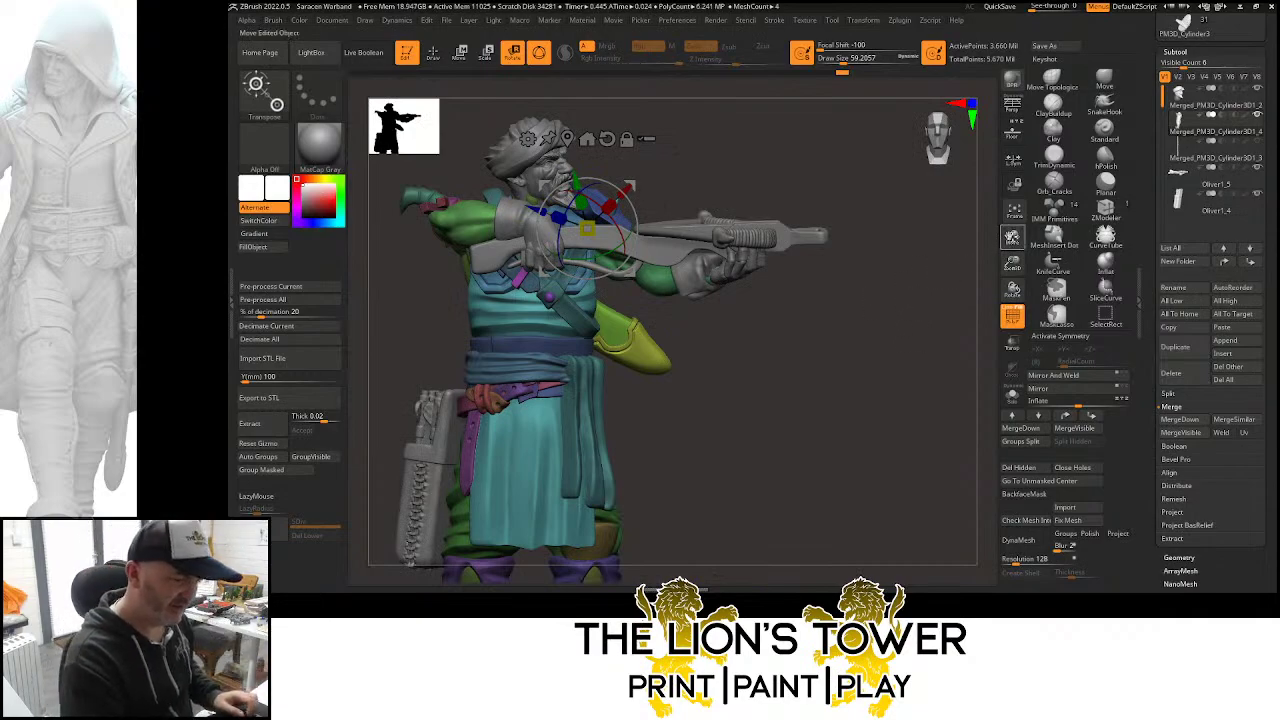
mouse_move(900, 305)
left_mouse_down()
mouse_move(944, 315)
mouse_move(889, 294)
mouse_move(927, 273)
mouse_move(908, 309)
mouse_move(890, 280)
left_mouse_up()
key("q")
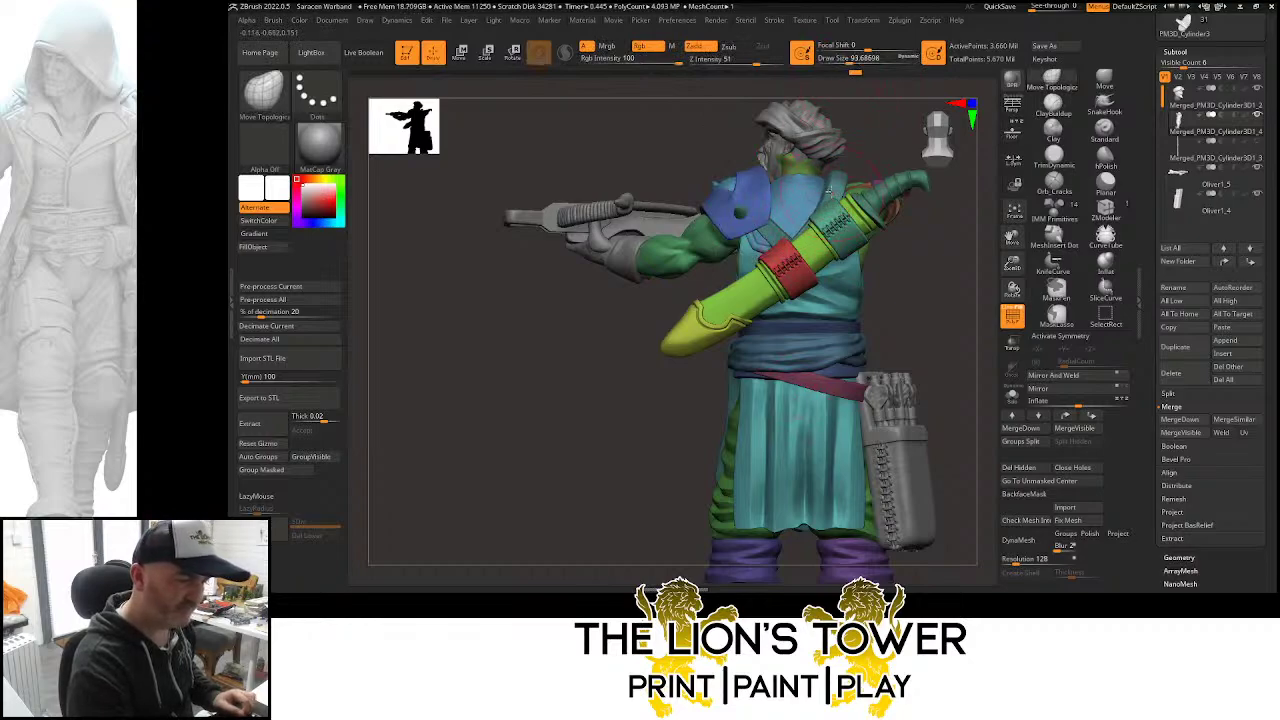
left_click(830, 226, "ctrl+shift")
left_click(856, 226, "ctrl+shift")
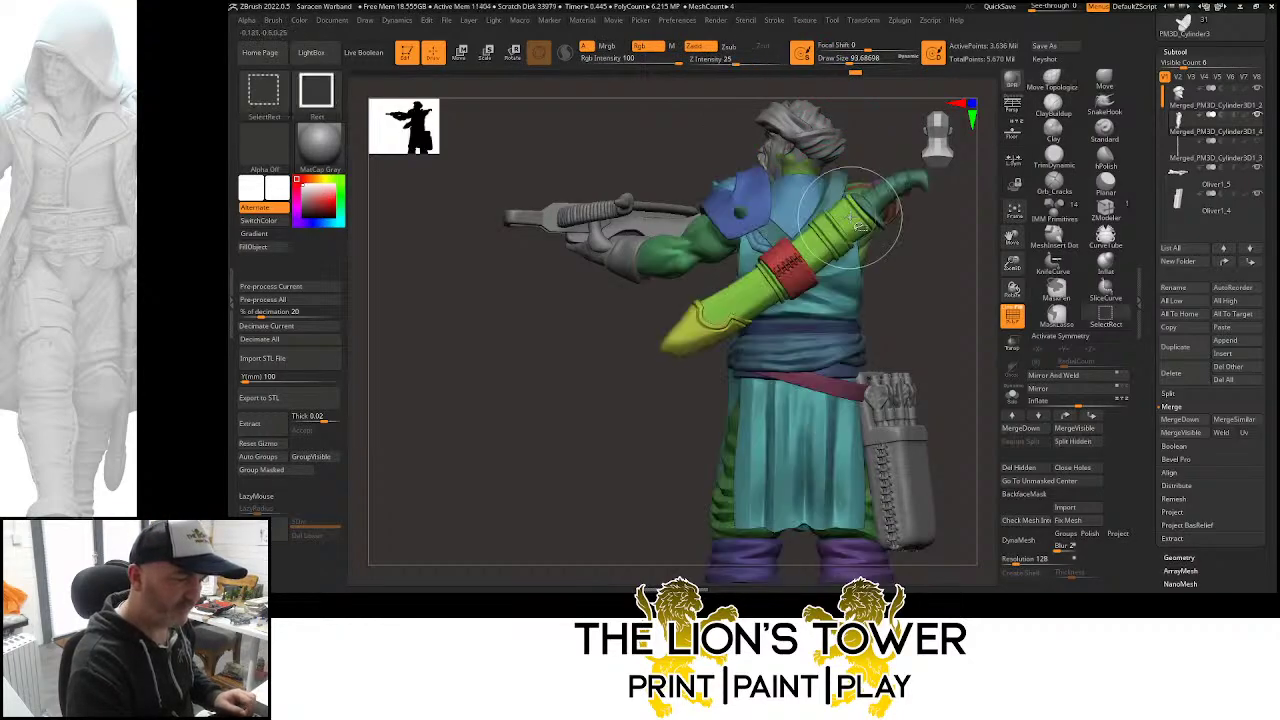
left_click(858, 208, "ctrl+shift")
left_click(894, 190, "ctrl+shift")
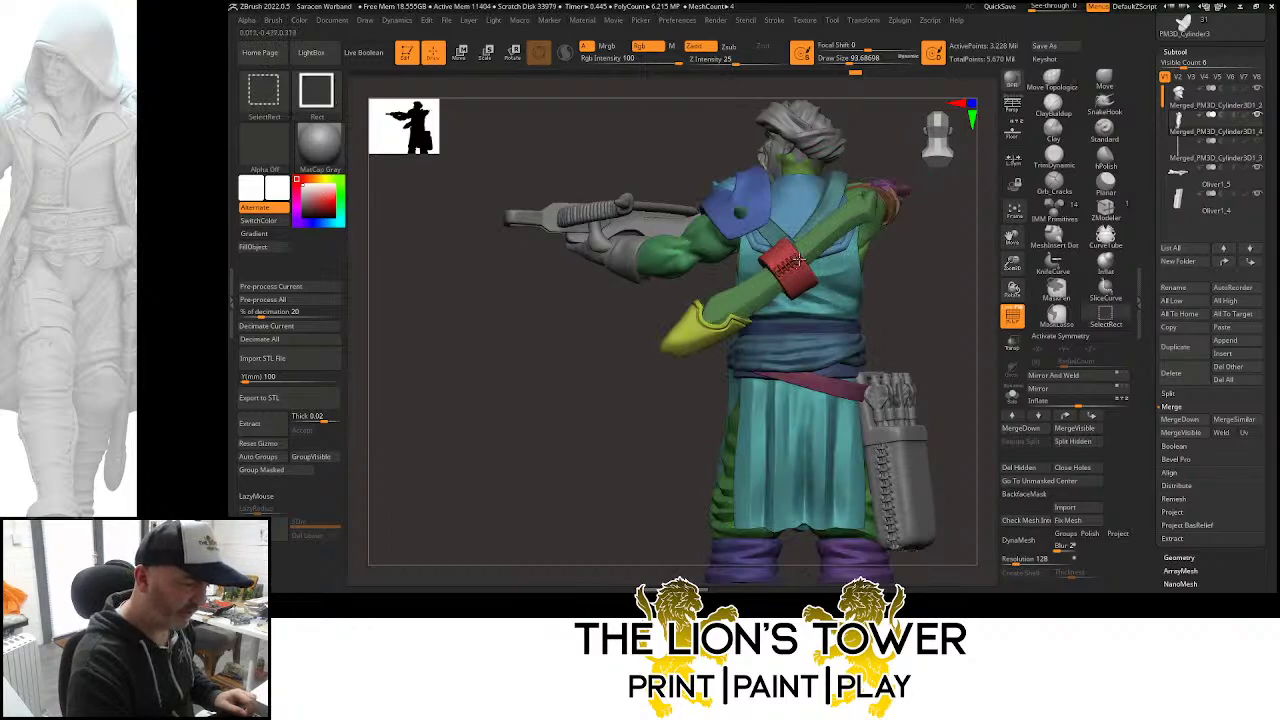
left_click(805, 255, "ctrl+alt+shift")
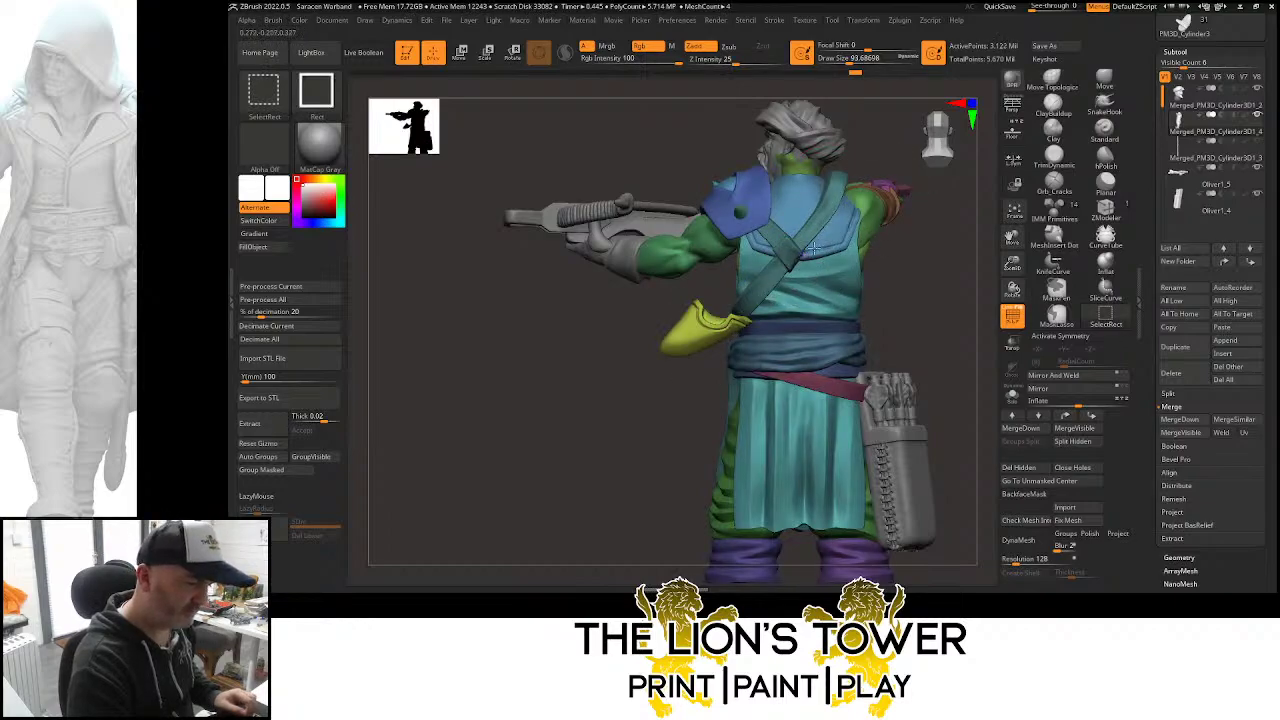
left_click(714, 328, "ctrl+shift")
left_click(934, 241, "ctrl")
left_click(933, 242, "ctrl+shift")
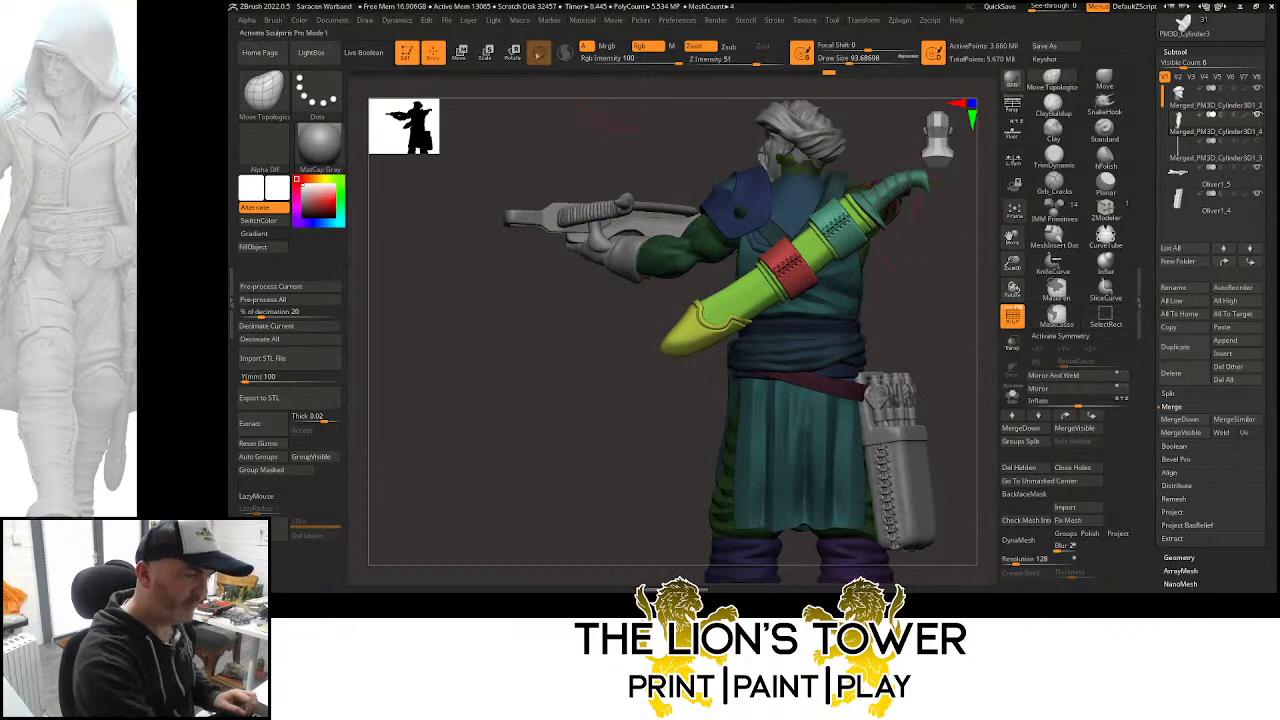
Reset the gizmo orientation, rotate the sheathed sword to a steeper angle across the back, and clear the mask
key("w")
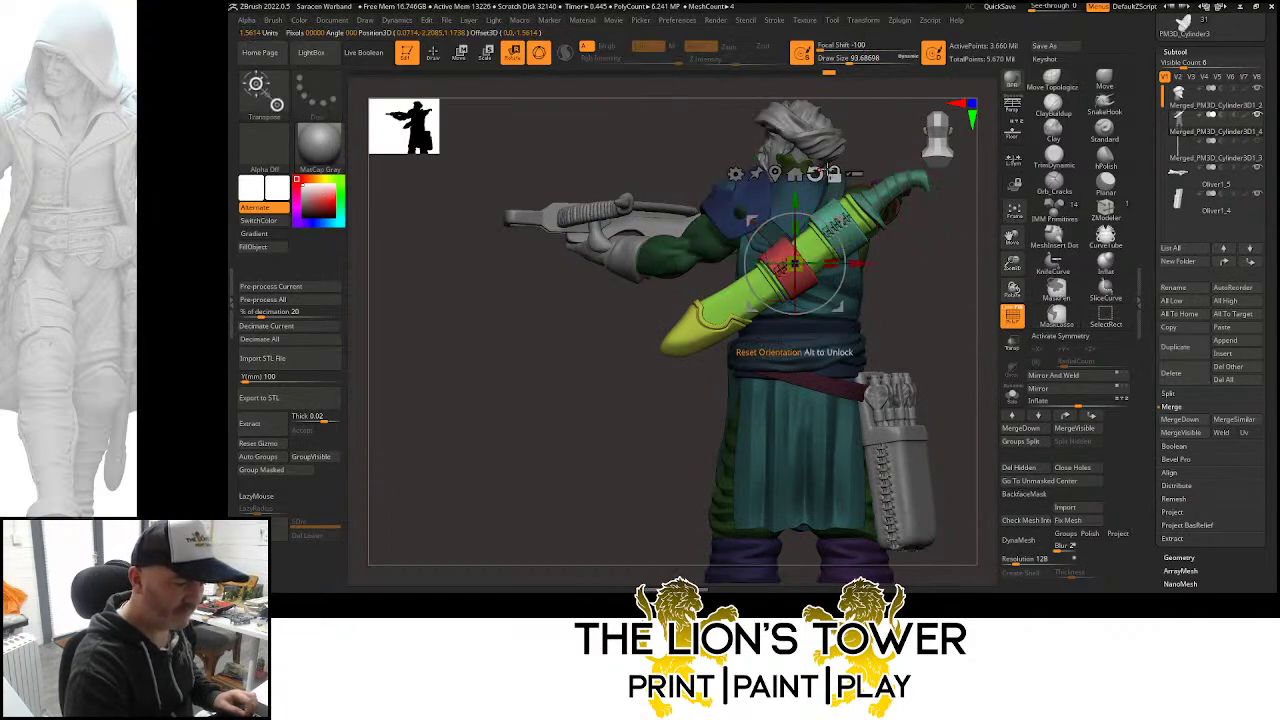
left_click_drag(843, 246, 842, 206)
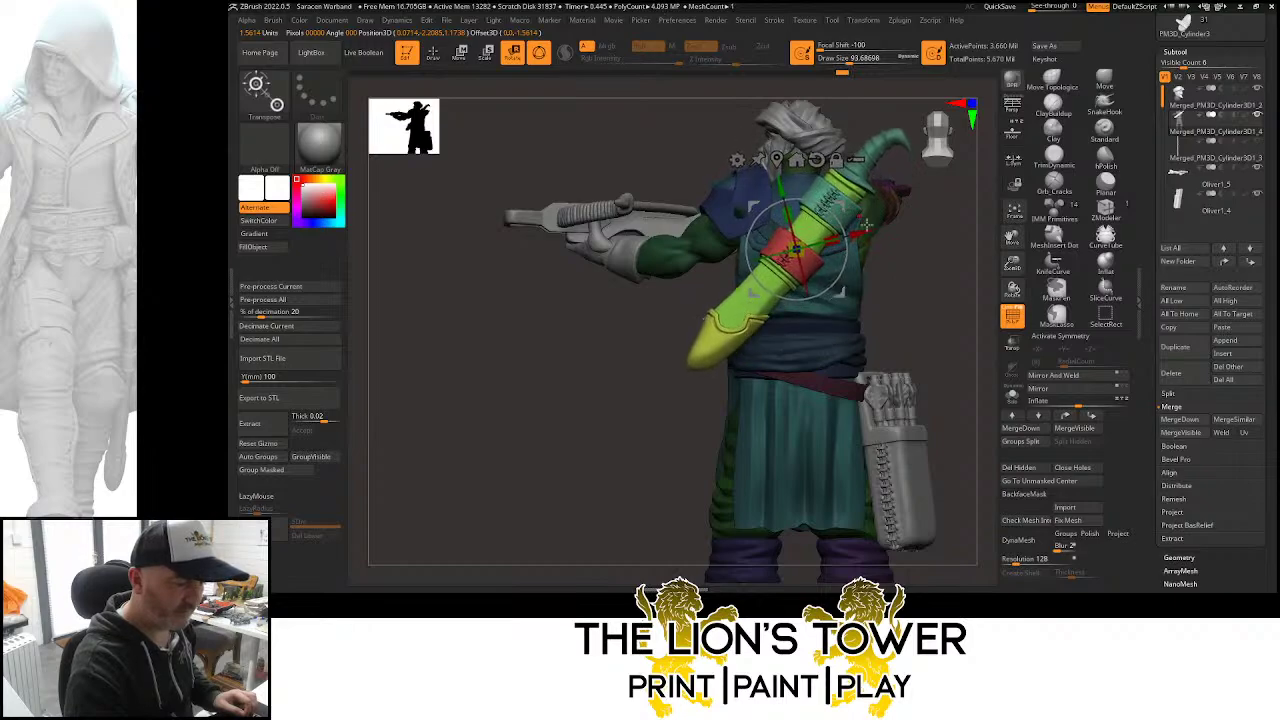
left_click_drag(915, 288, 941, 269)
mouse_move(919, 215)
left_mouse_down()
mouse_move(915, 278)
mouse_move(900, 283)
mouse_move(953, 240)
left_mouse_up()
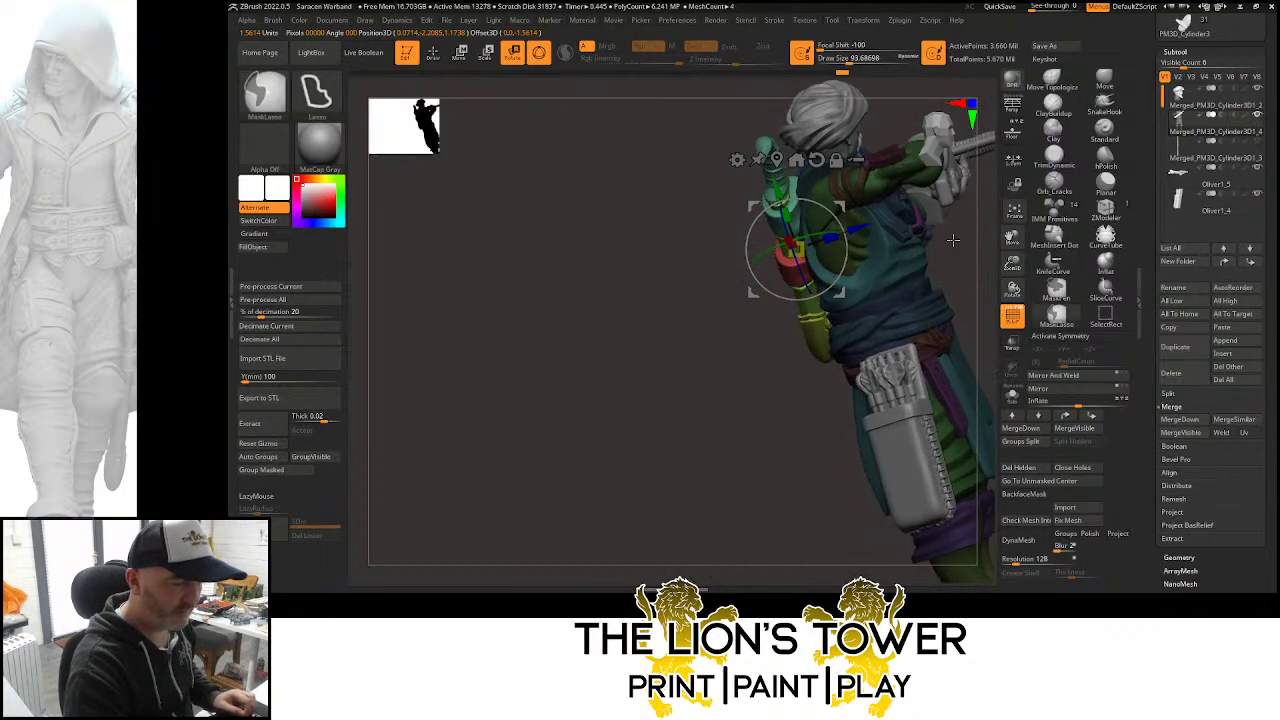
key("q")
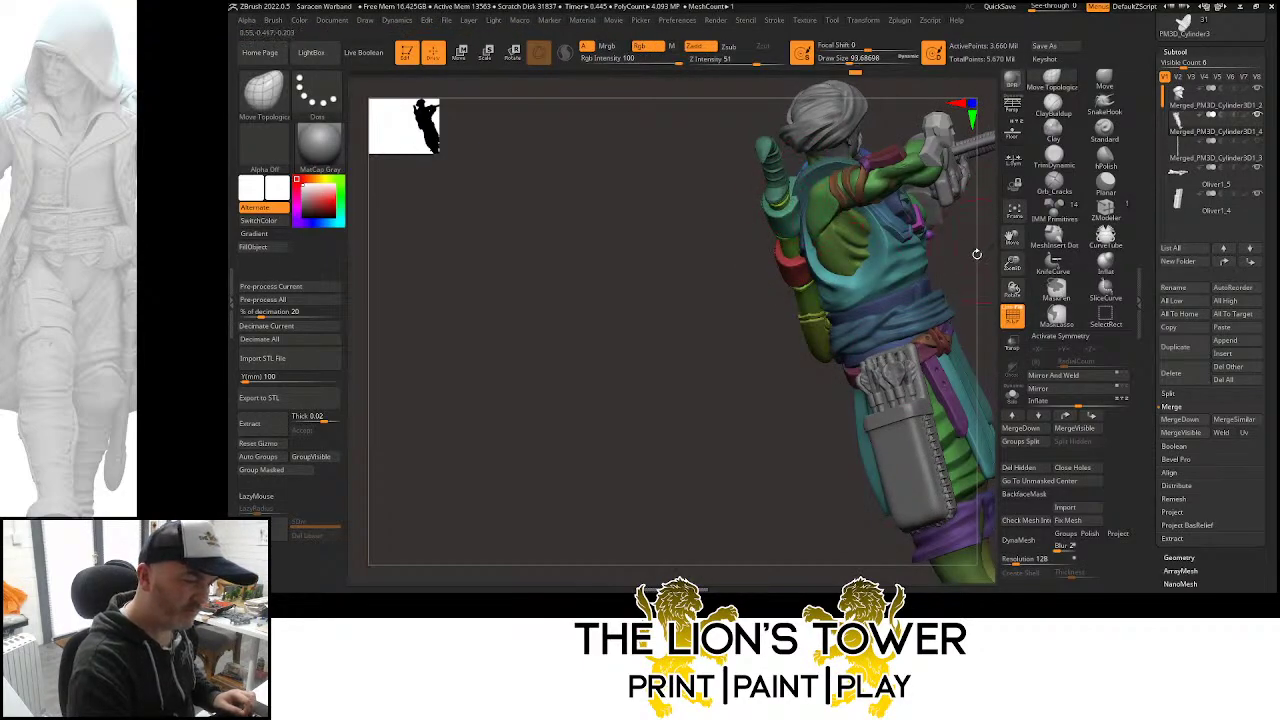
mouse_move(790, 197)
left_mouse_down()
mouse_move(976, 186)
mouse_move(815, 300)
left_mouse_up()
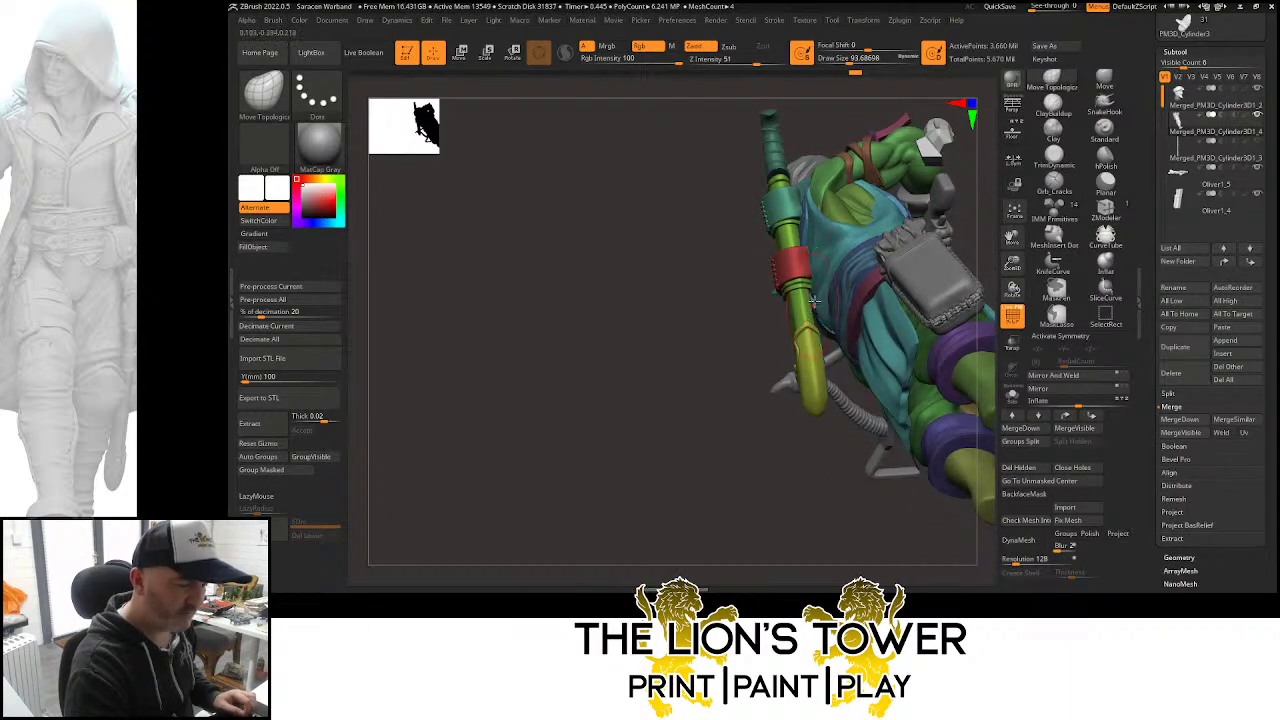
mouse_move(788, 313)
left_mouse_down()
mouse_move(895, 193)
mouse_move(870, 225)
mouse_move(887, 183)
mouse_move(814, 285)
mouse_move(871, 220)
mouse_move(854, 214)
left_mouse_up()
Isolate the teal upper vest and rework its bow-arm armhole with ClayBuildup in Sculptris Pro mode at a draw size of about 35
key("ctrl+shift")
left_click(805, 328, "ctrl+shift")
key("b")
key("c")
key("b")
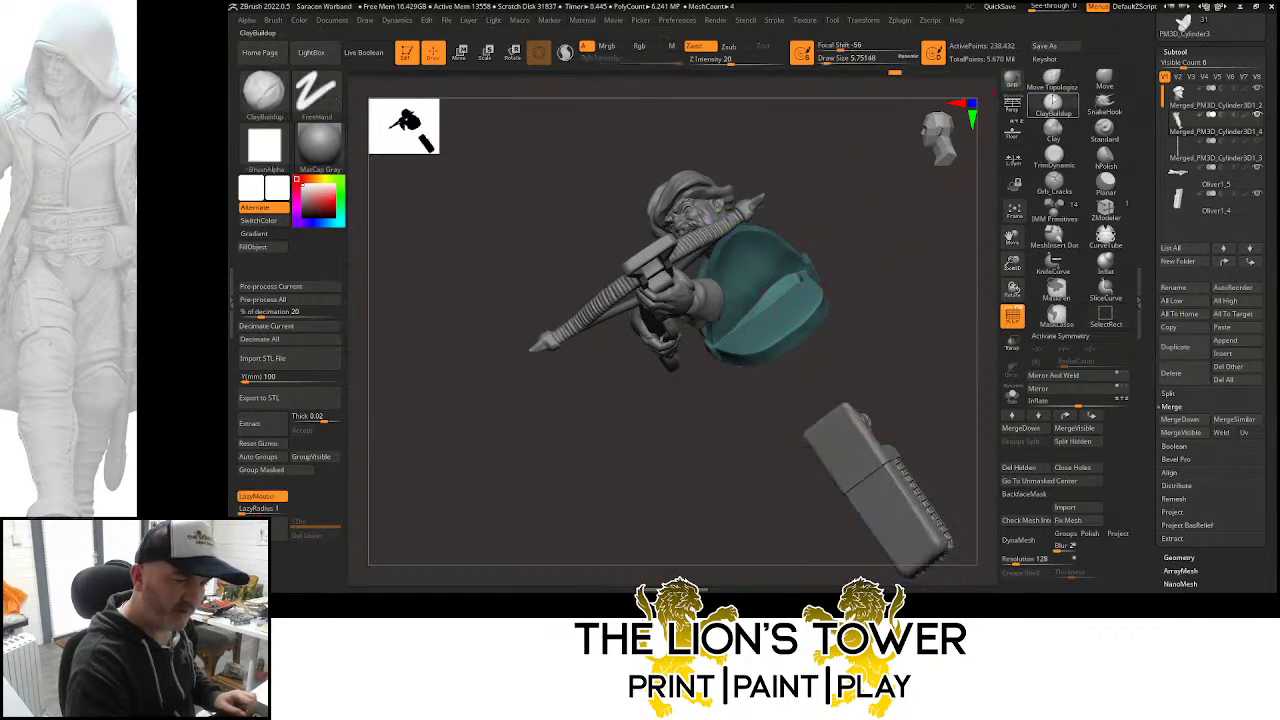
right_click_drag(832, 246, 807, 297)
left_click(848, 61)
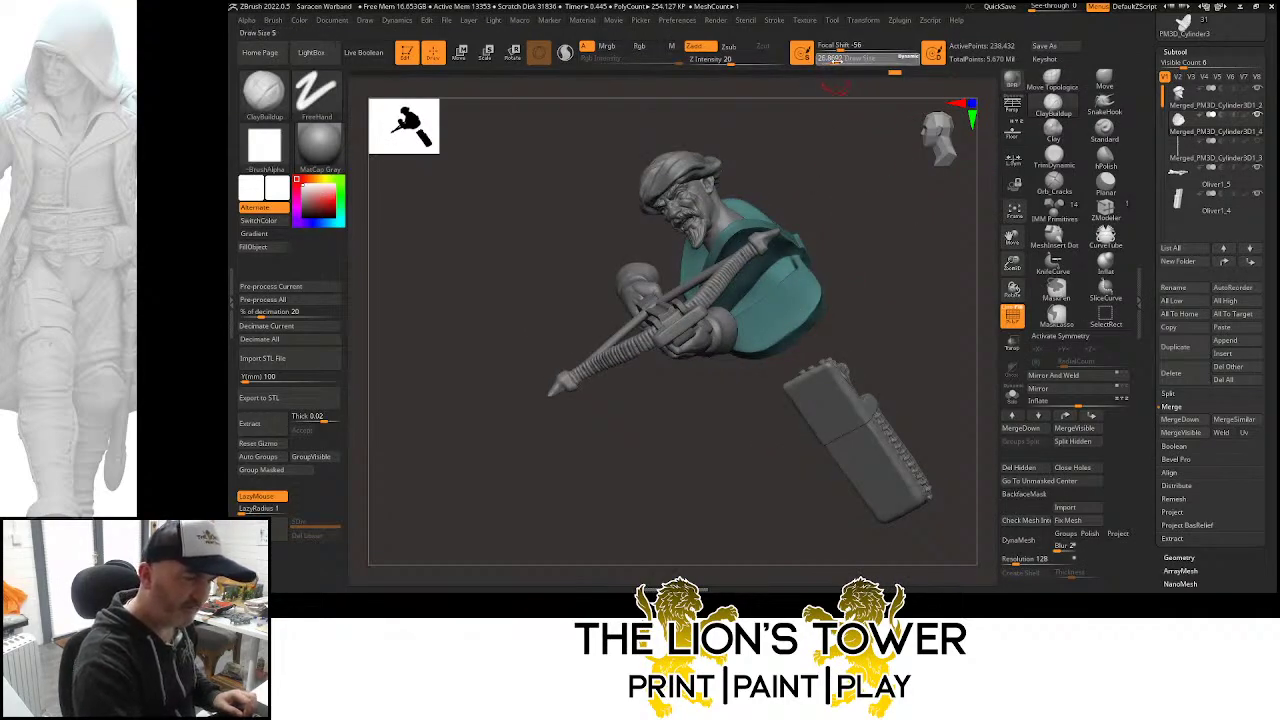
left_click(565, 53)
left_click_drag(892, 277, 795, 293)
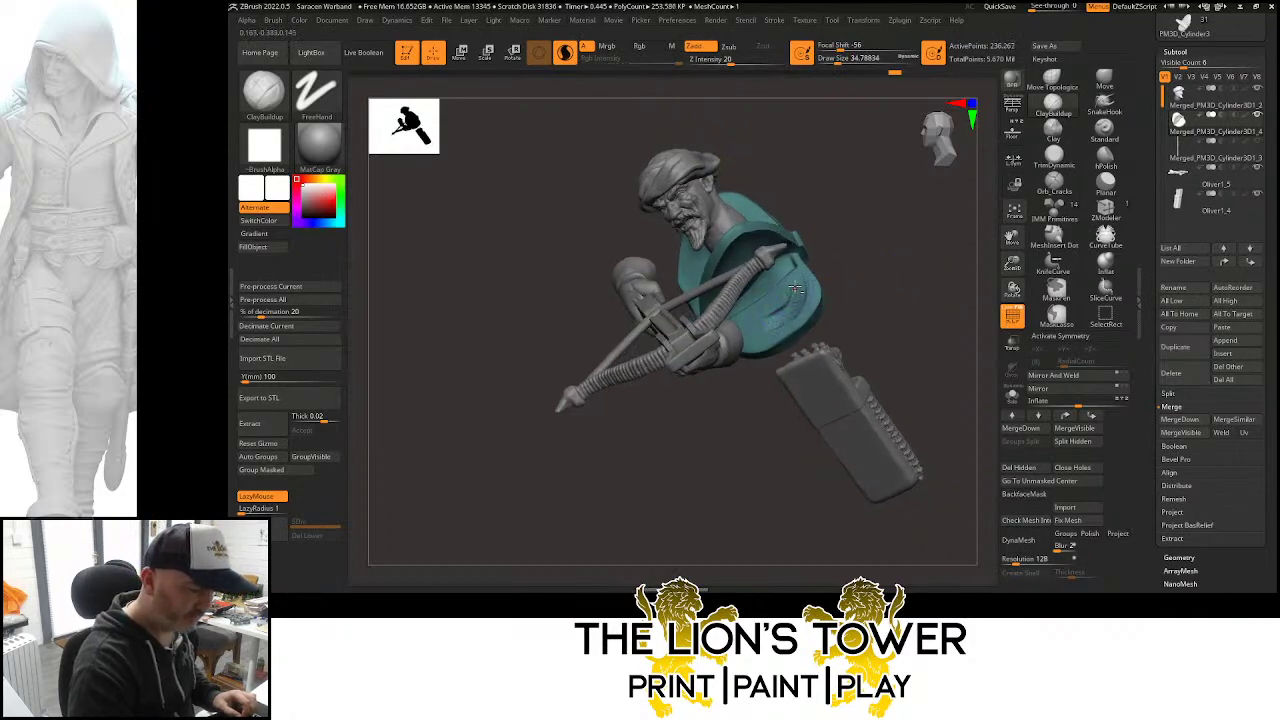
mouse_move(780, 322)
right_mouse_down()
mouse_move(843, 251)
mouse_move(799, 305)
right_mouse_up()
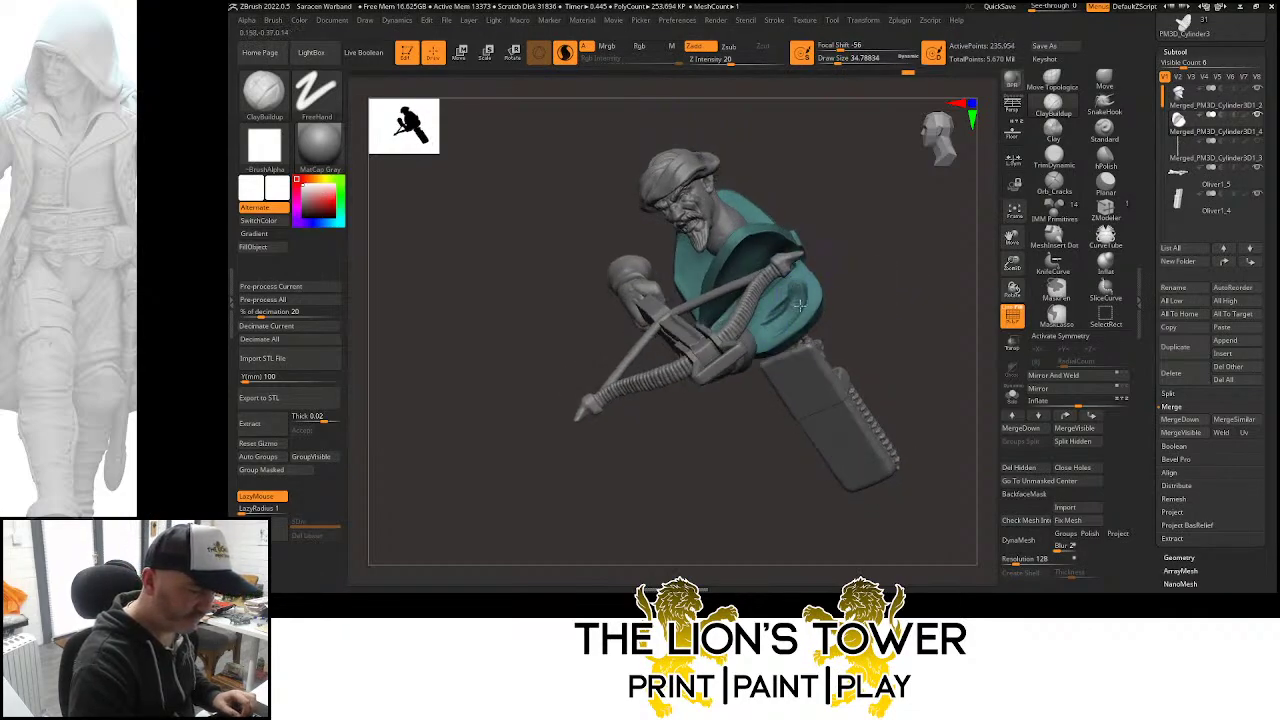
Deepen the hollow inside the vest's bow-arm armhole with further ClayBuildup strokes and smooth it
left_click_drag(883, 268, 883, 273)
right_click_drag(882, 273, 784, 322)
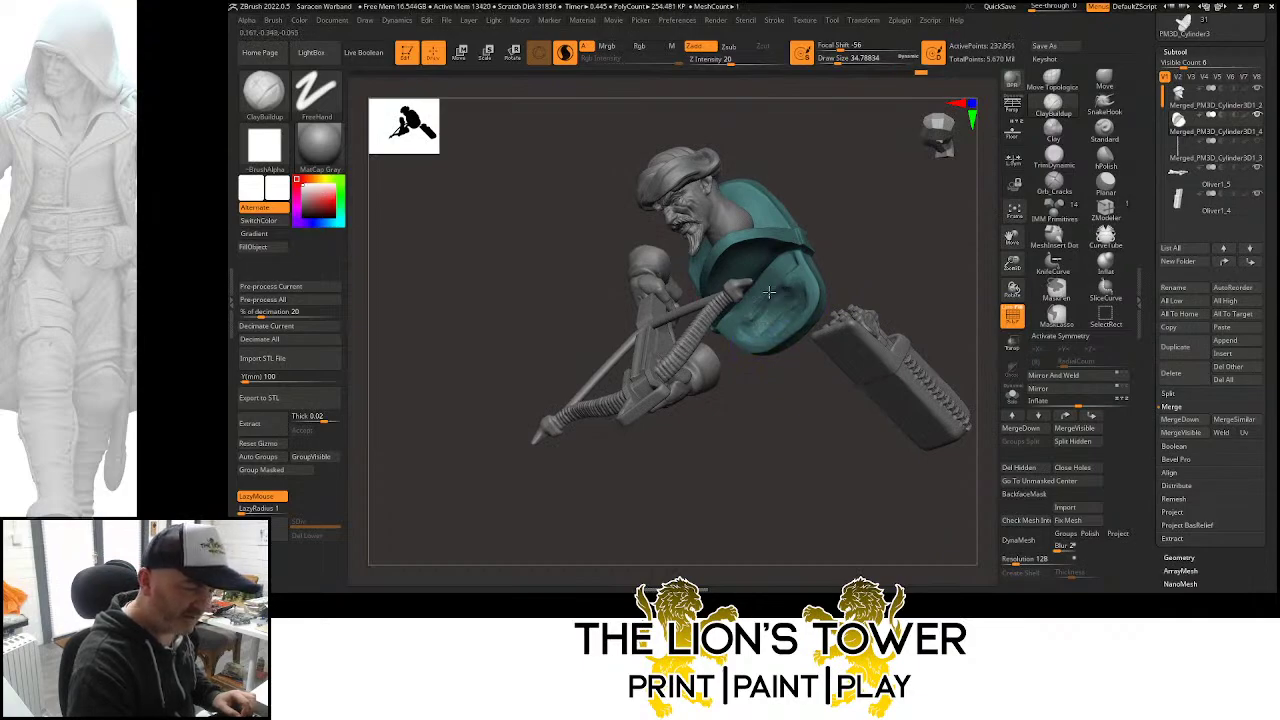
right_click_drag(846, 271, 897, 252)
mouse_move(892, 257)
left_mouse_down()
mouse_move(834, 261)
mouse_move(790, 292)
left_mouse_up()
right_click_drag(790, 285, 788, 312)
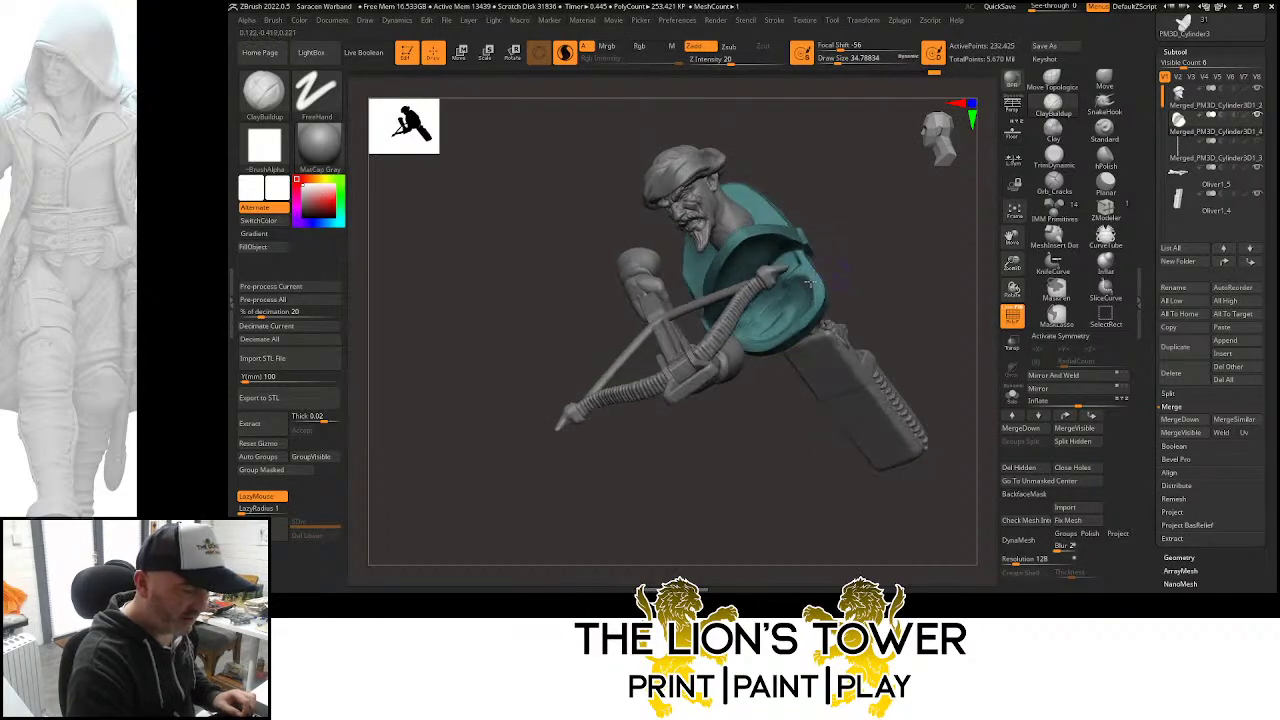
mouse_move(778, 325)
left_mouse_down()
mouse_move(764, 331)
mouse_move(815, 297)
mouse_move(837, 251)
mouse_move(818, 275)
left_mouse_up()
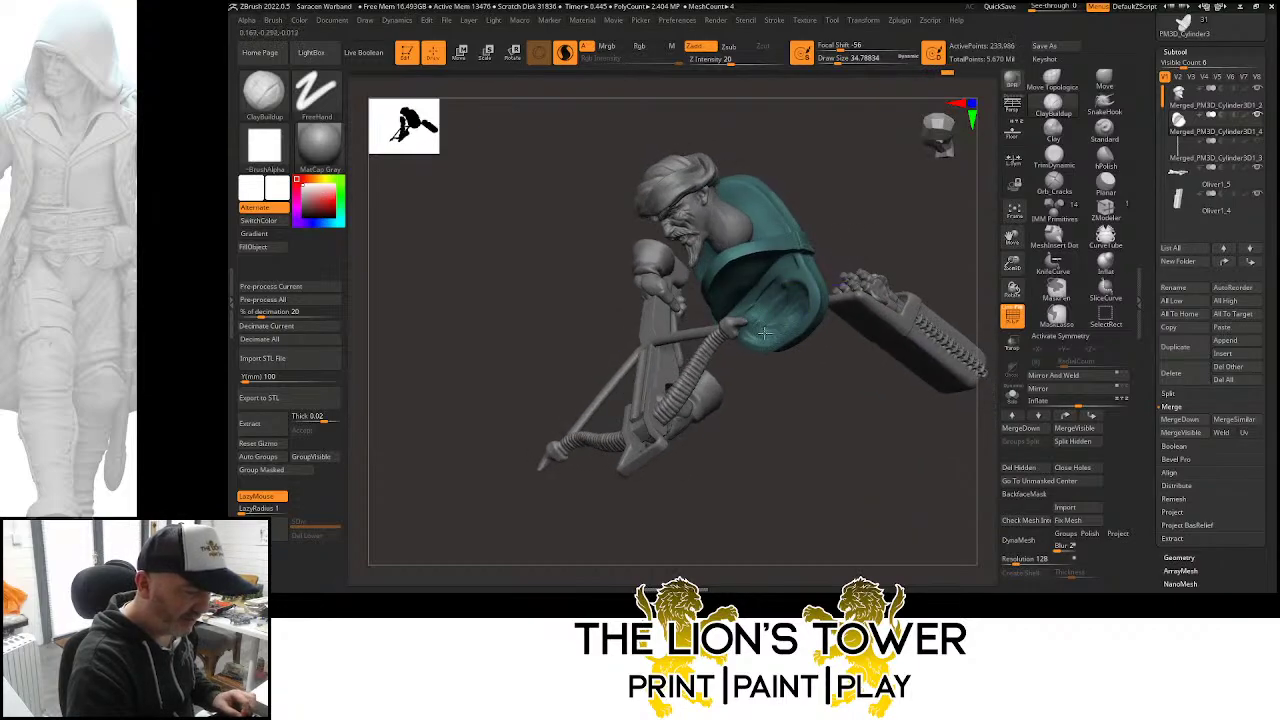
key("ctrl")
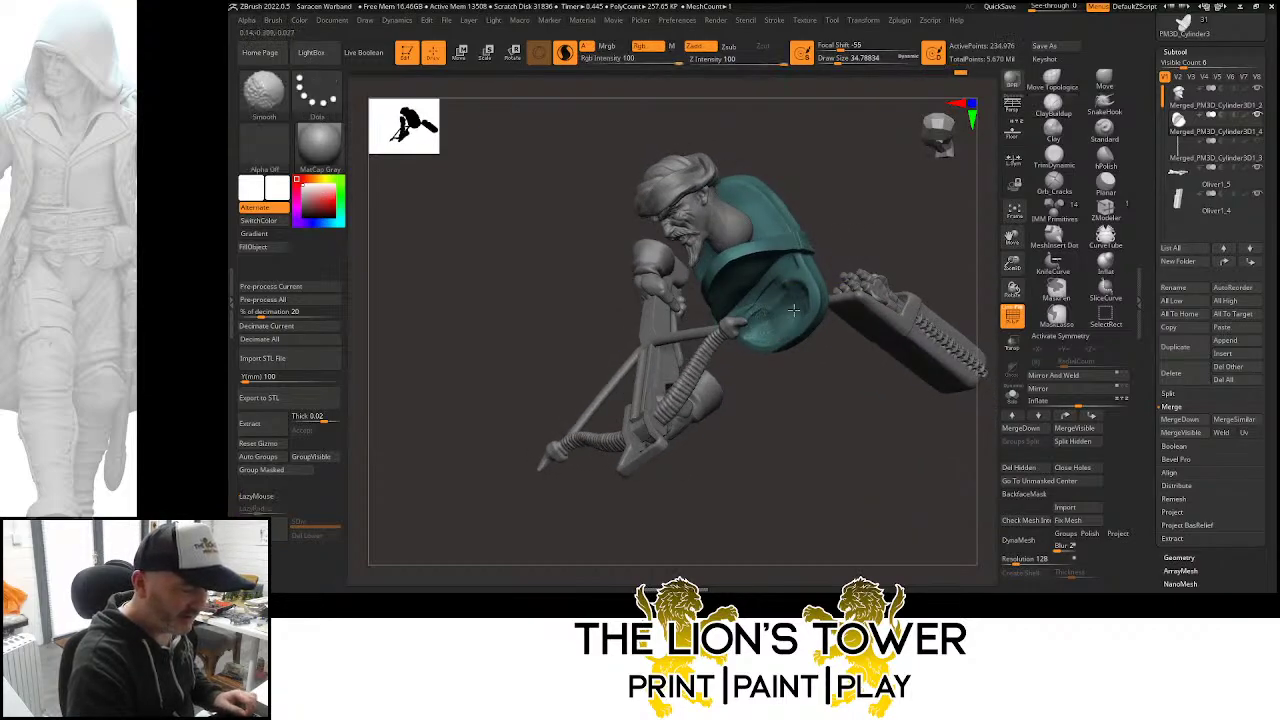
Show the full figure and nudge the clothing beneath the bow arm with the Move Topological brush
left_click(900, 254, "ctrl+shift")
mouse_move(903, 253)
left_mouse_down()
mouse_move(917, 164)
mouse_move(905, 184)
mouse_move(926, 178)
left_mouse_up()
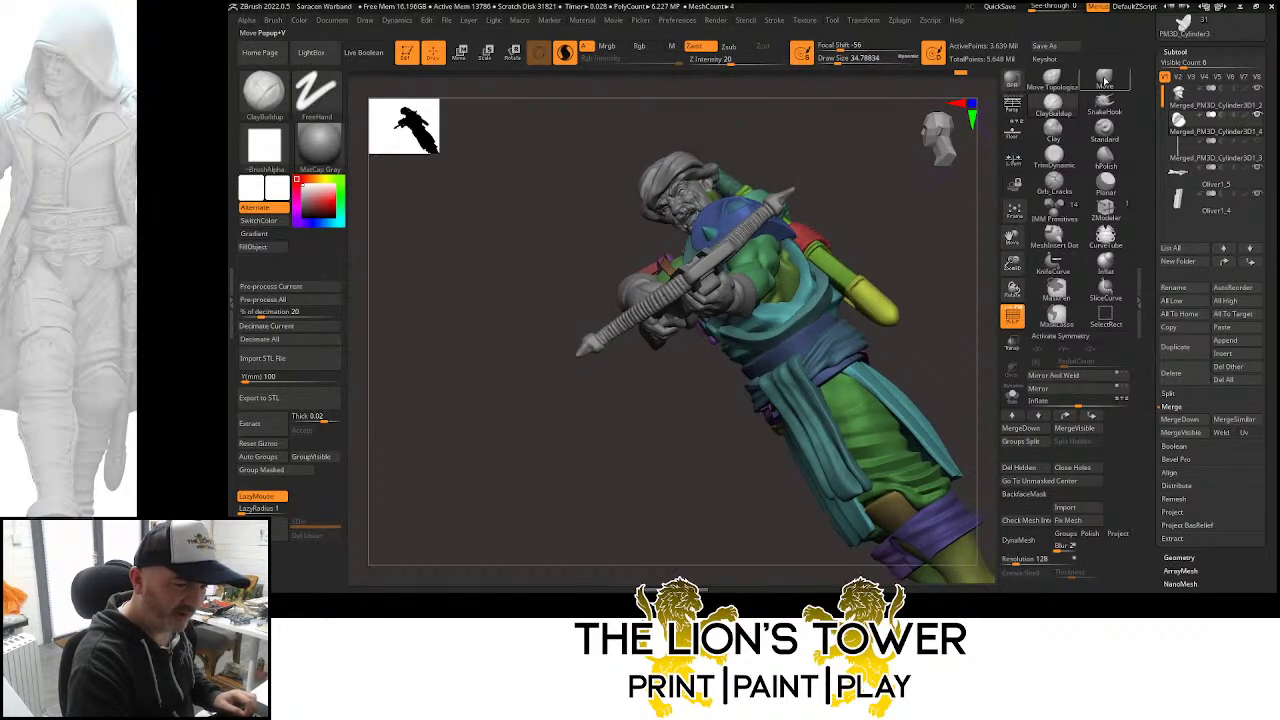
left_click(1102, 79)
left_click(1053, 79)
left_click_drag(823, 289, 815, 293)
mouse_move(873, 216)
left_mouse_down()
mouse_move(797, 222)
mouse_move(918, 209)
mouse_move(829, 227)
left_mouse_up()
Isolate the long teal robe, rework its bow-arm armhole with ClayBuildup and smoothing, and undo the last strokes
left_click(822, 293, "ctrl+shift")
left_click(1052, 105)
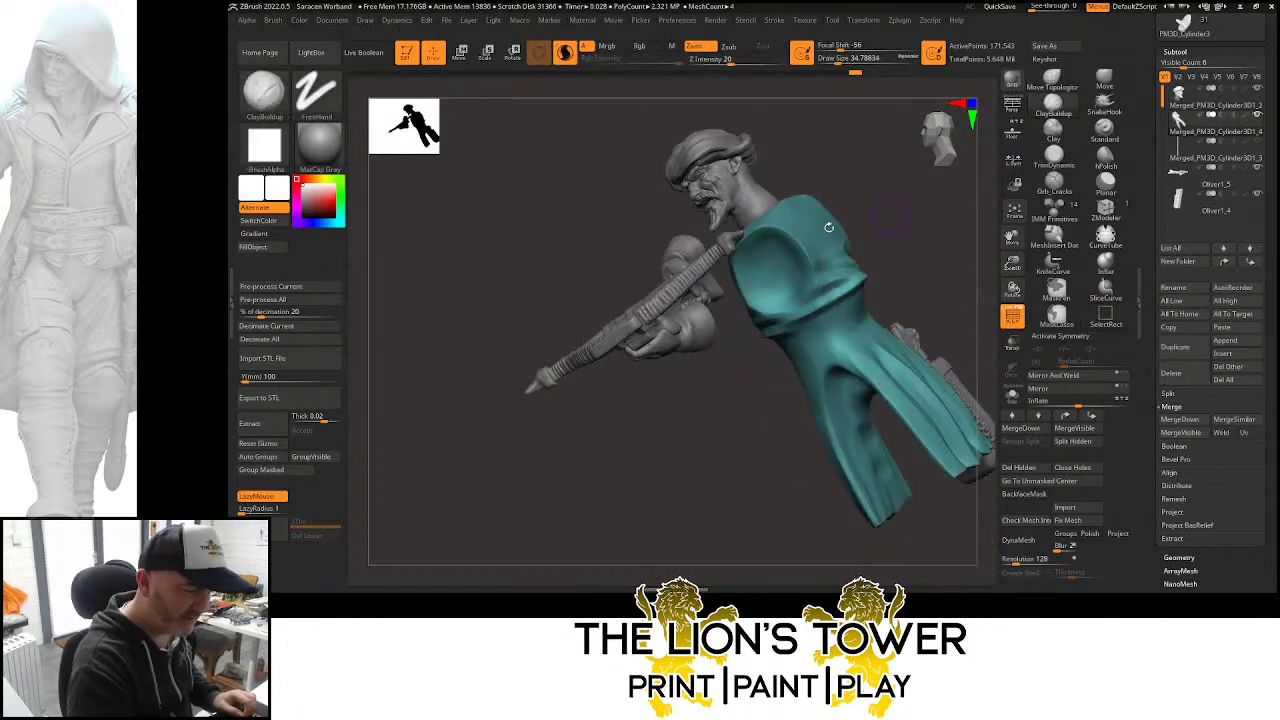
mouse_move(746, 266)
left_mouse_down()
mouse_move(778, 304)
mouse_move(793, 282)
left_mouse_up()
left_click_drag(829, 206, 873, 175)
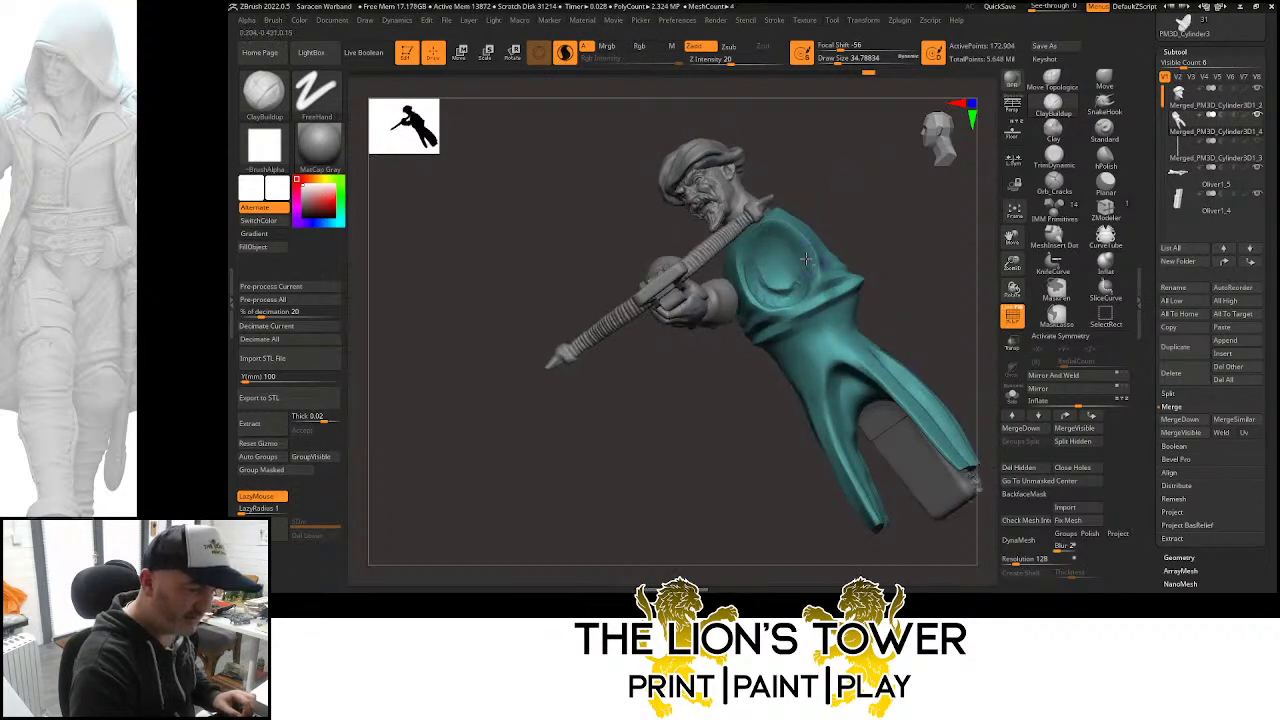
mouse_move(781, 239)
left_mouse_down()
mouse_move(803, 256)
mouse_move(801, 294)
mouse_move(797, 262)
mouse_move(755, 259)
left_mouse_up()
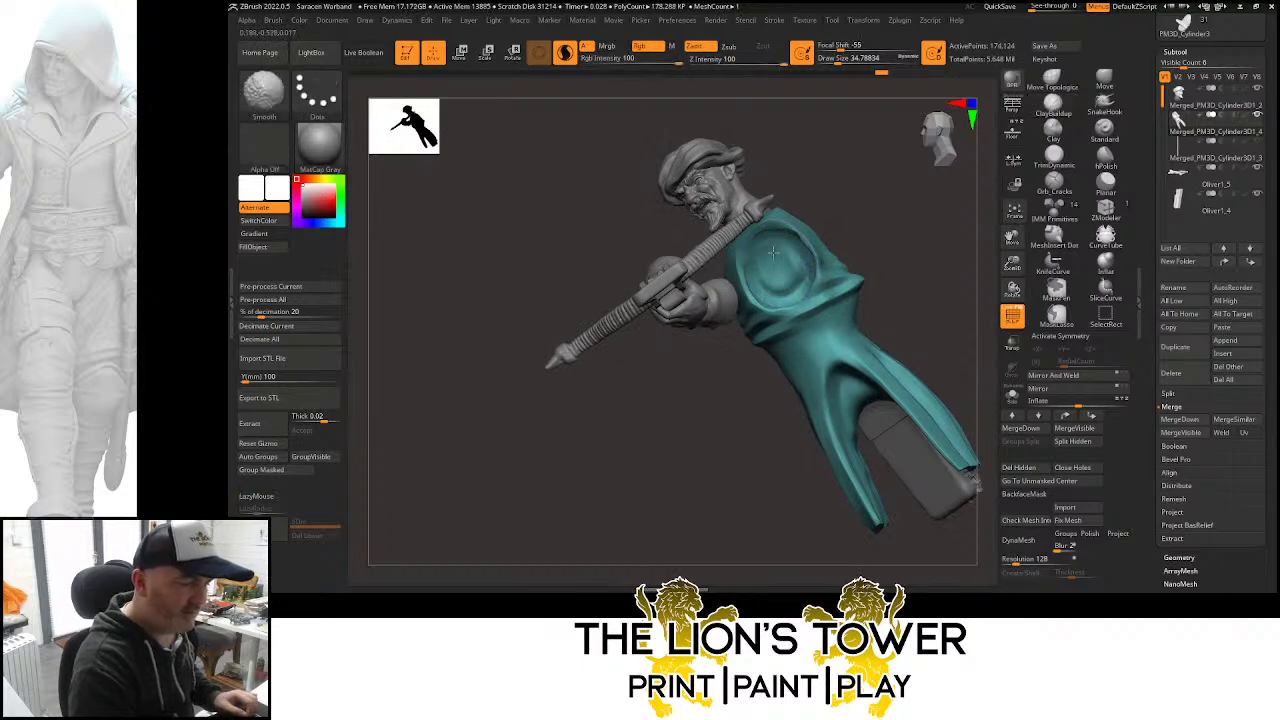
key("ctrl+z")
key("ctrl+z")
key("ctrl+z")
key("ctrl+z")
key("ctrl+z")
key("ctrl+z")
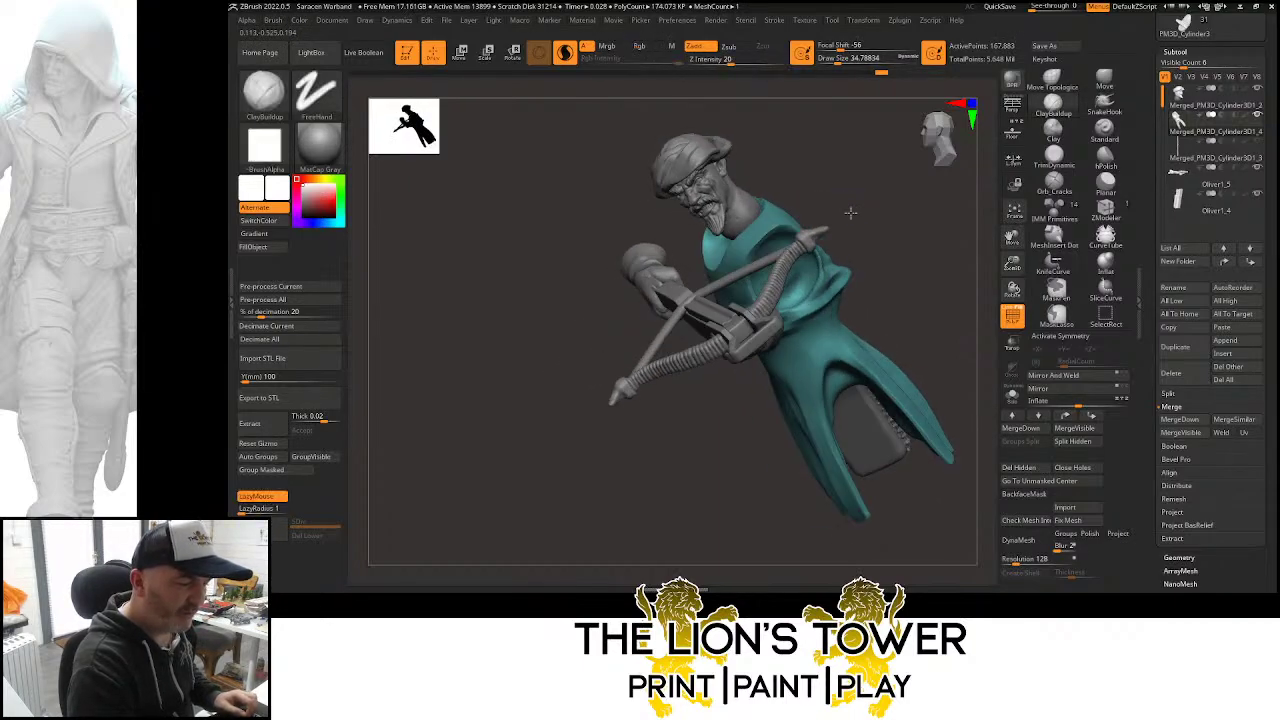
key("ctrl+z")
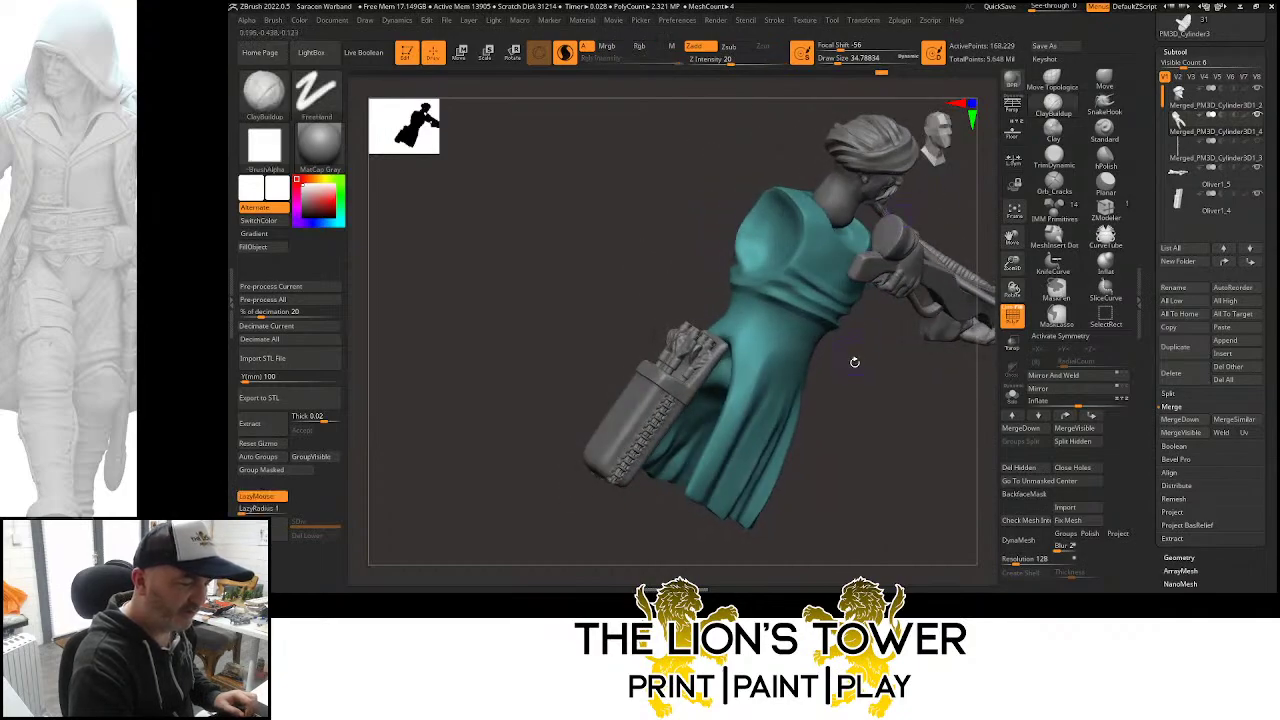
Carve the robe's armhole on the quiver side with ClayBuildup and smooth the recess
left_click_drag(854, 362, 889, 362)
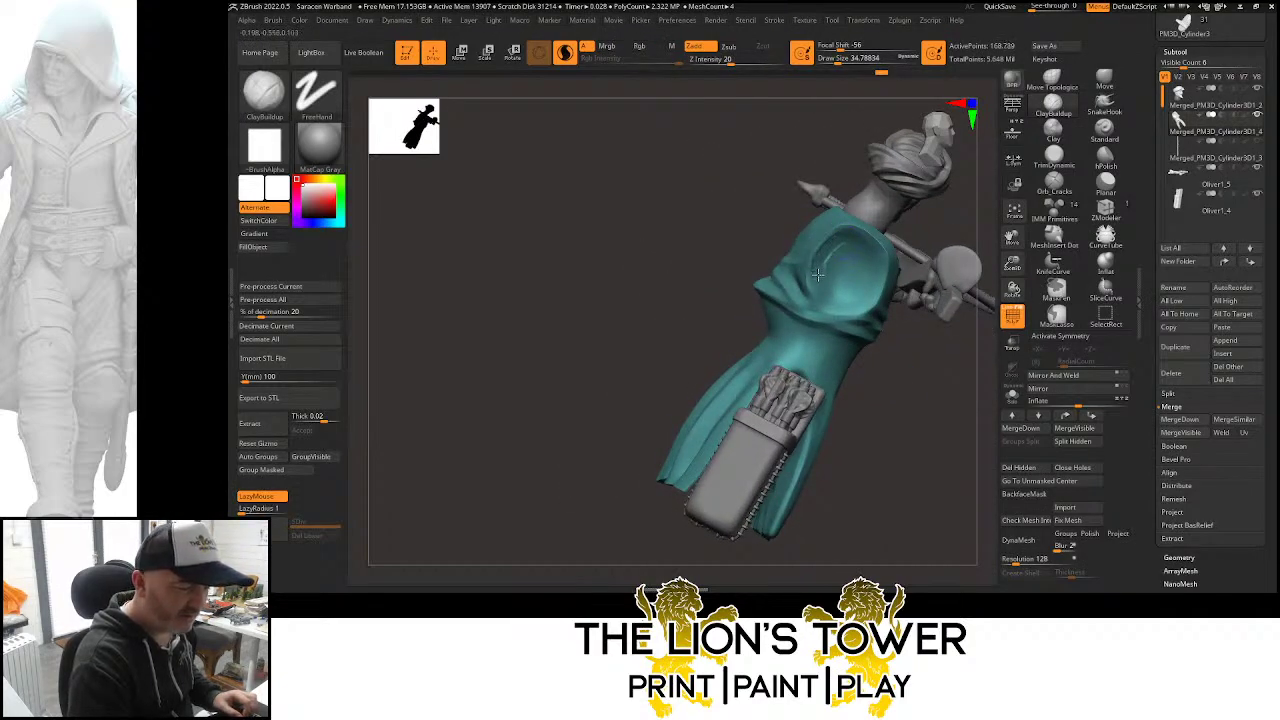
mouse_move(818, 274)
left_mouse_down()
mouse_move(846, 305)
mouse_move(868, 288)
mouse_move(848, 307)
left_mouse_up()
mouse_move(876, 258)
left_mouse_down()
mouse_move(840, 308)
mouse_move(870, 285)
mouse_move(848, 270)
mouse_move(820, 282)
mouse_move(853, 293)
mouse_move(830, 243)
left_mouse_up()
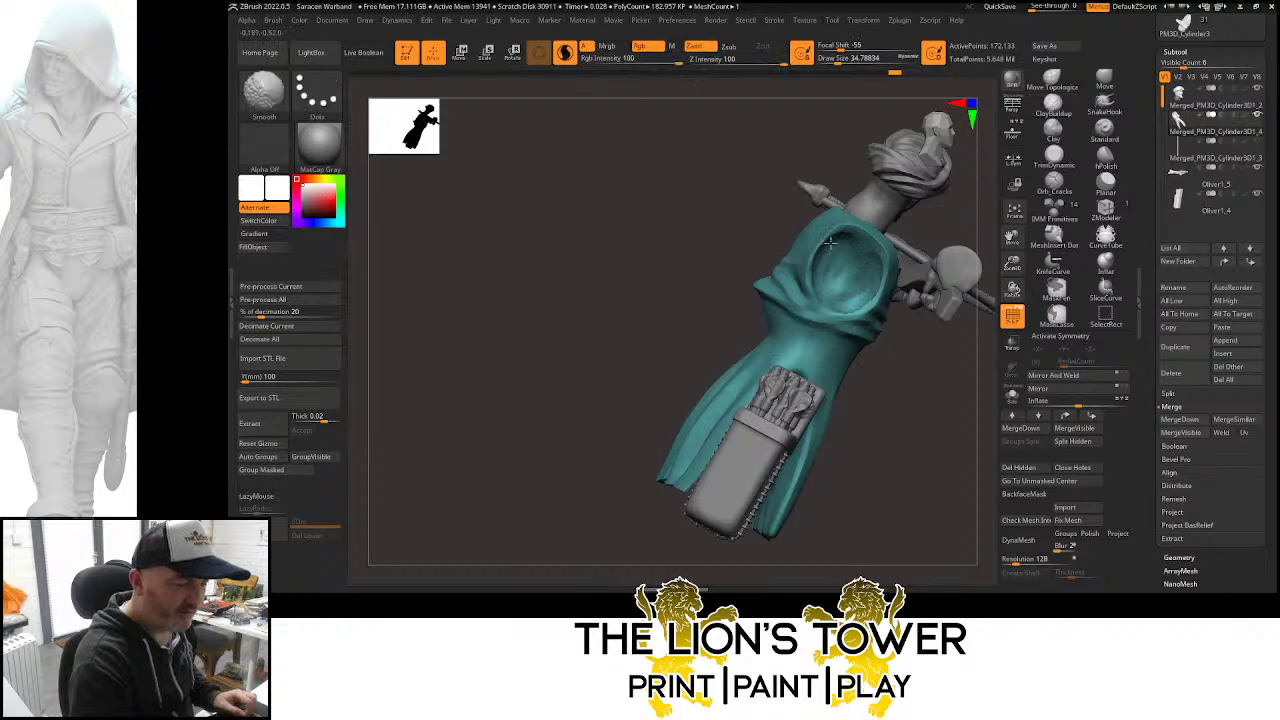
Show the full figure and check the trigger-arm shoulder from behind, briefly isolating its polygroup
left_click(942, 385, "ctrl+shift")
left_click_drag(949, 398, 879, 341)
mouse_move(768, 353)
left_mouse_down()
mouse_move(898, 336)
mouse_move(938, 310)
mouse_move(930, 318)
left_mouse_up()
left_click(867, 222, "ctrl+shift")
left_click(903, 189, "ctrl+shift")
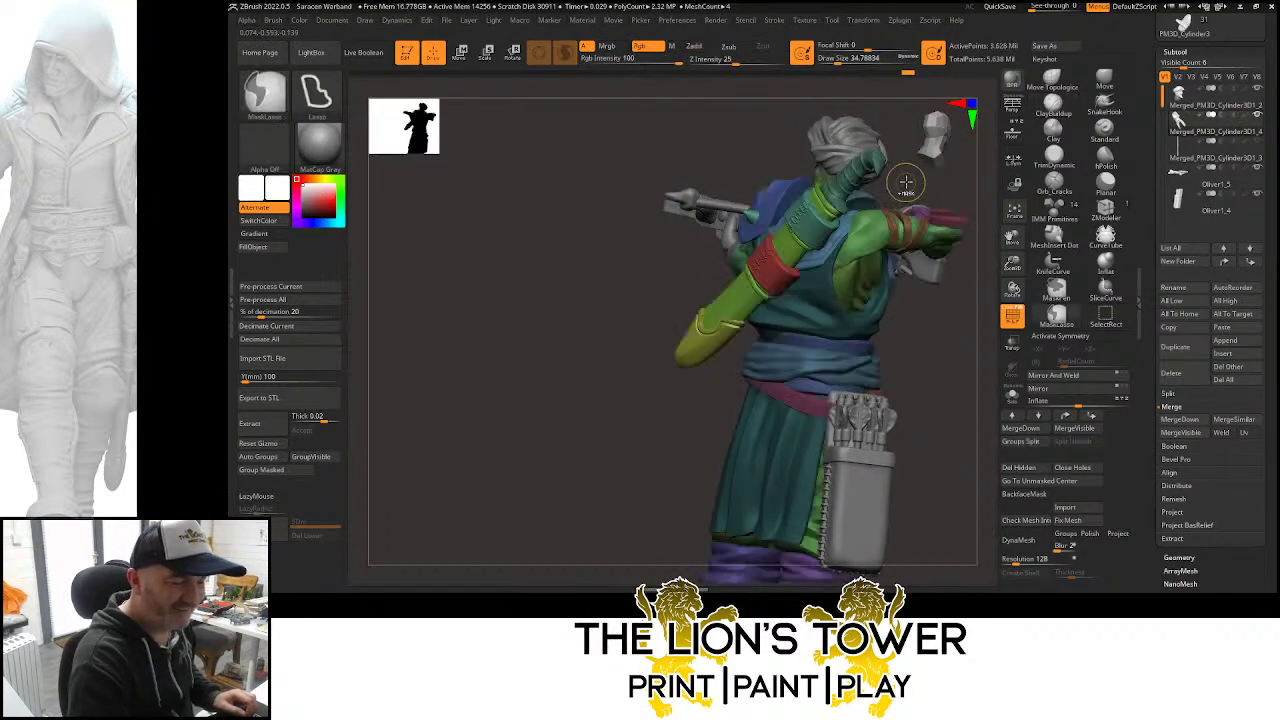
Mask everything except the light-blue chest vest and enlarge the Move brush to a draw size of about 140
left_click(1077, 86)
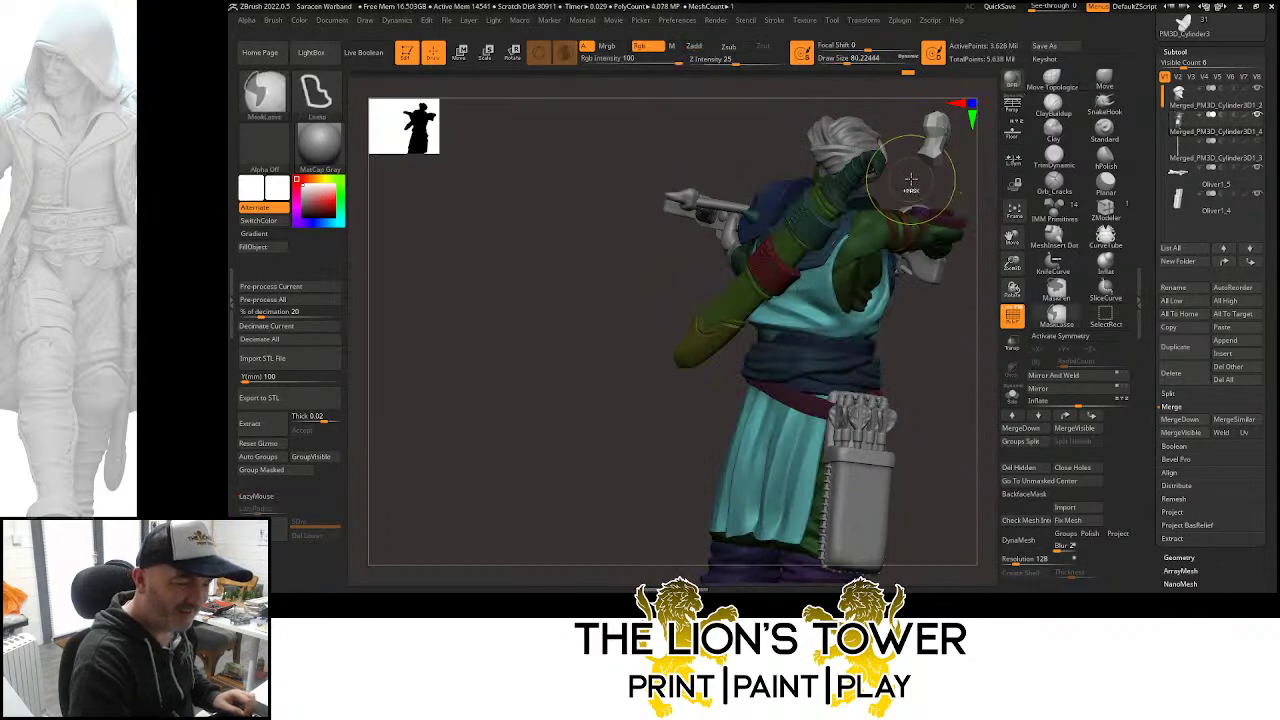
left_click(897, 178, "ctrl")
left_click_drag(897, 178, 906, 187, "ctrl")
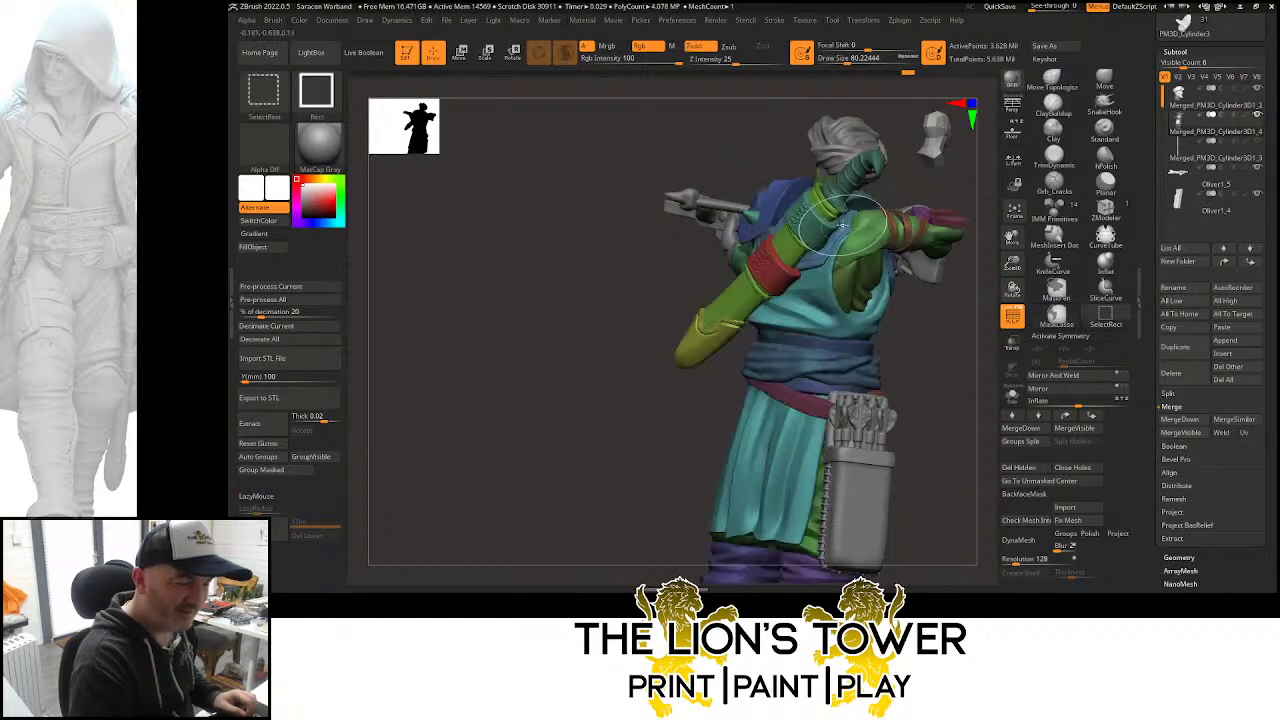
left_click(843, 222, "ctrl+shift")
left_click(897, 180, "ctrl")
left_click(898, 181, "ctrl+shift")
left_click(900, 177, "ctrl")
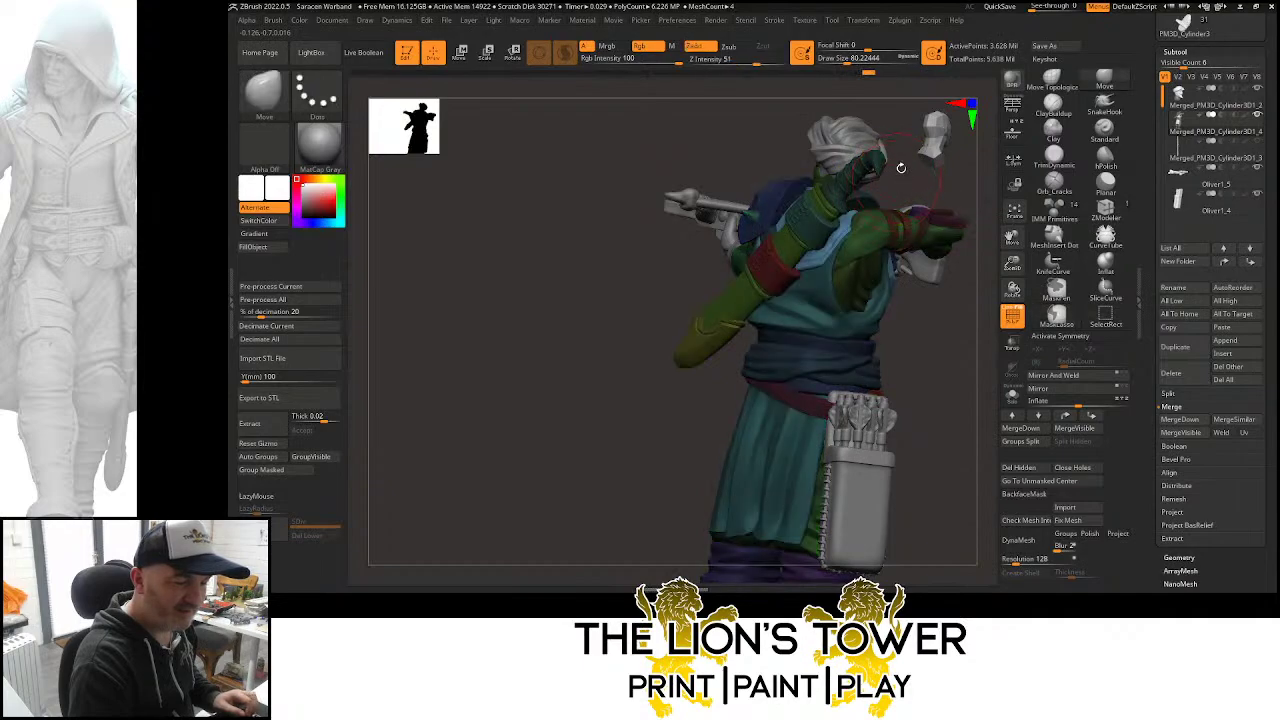
left_click(858, 62)
right_click_drag(843, 200, 868, 203)
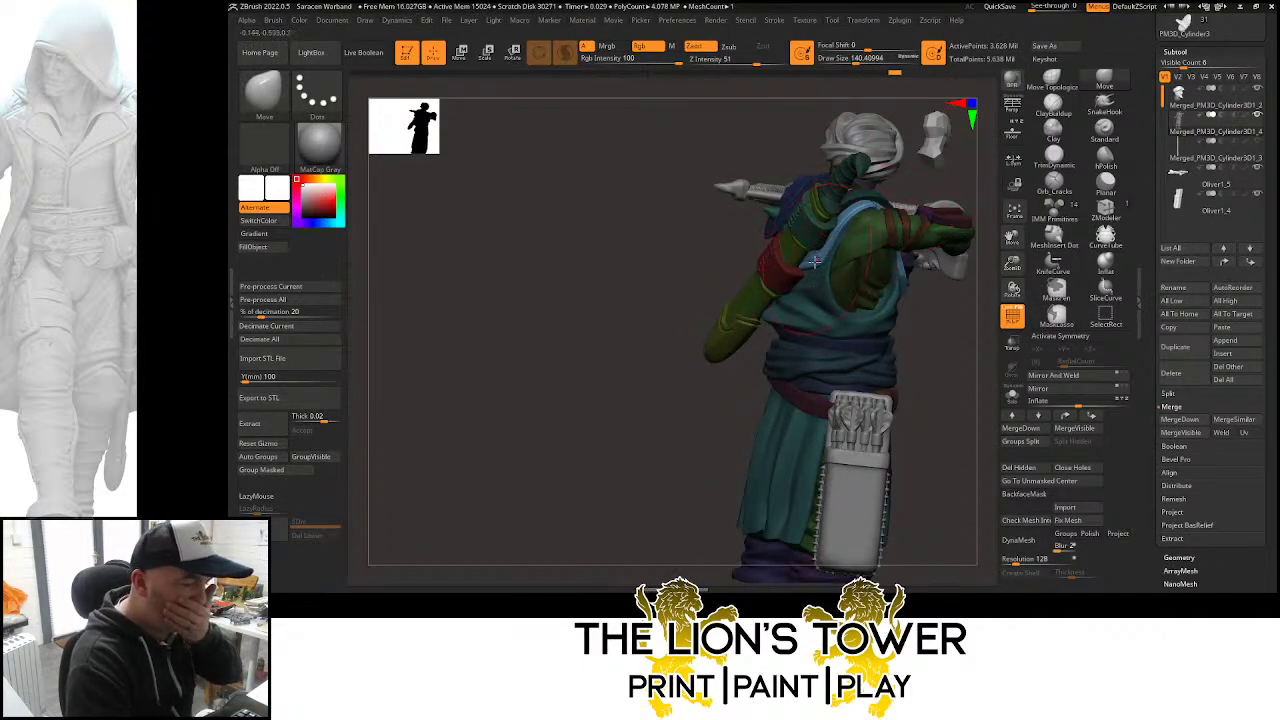
Reshape the light-blue vest around the trigger-arm armhole, chest and neck with the Move brush to fit the body
right_click_drag(952, 362, 904, 356)
mouse_move(903, 355)
left_mouse_down()
mouse_move(971, 368)
mouse_move(866, 293)
left_mouse_up()
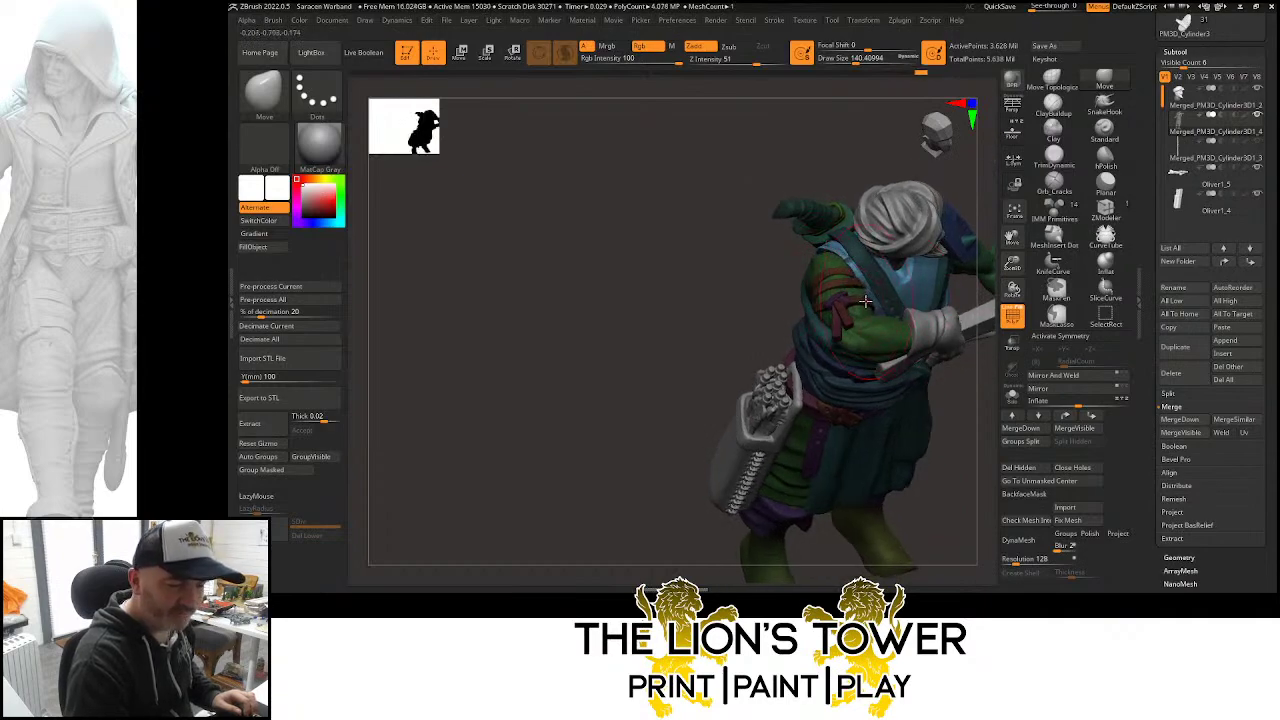
left_click_drag(963, 446, 858, 336)
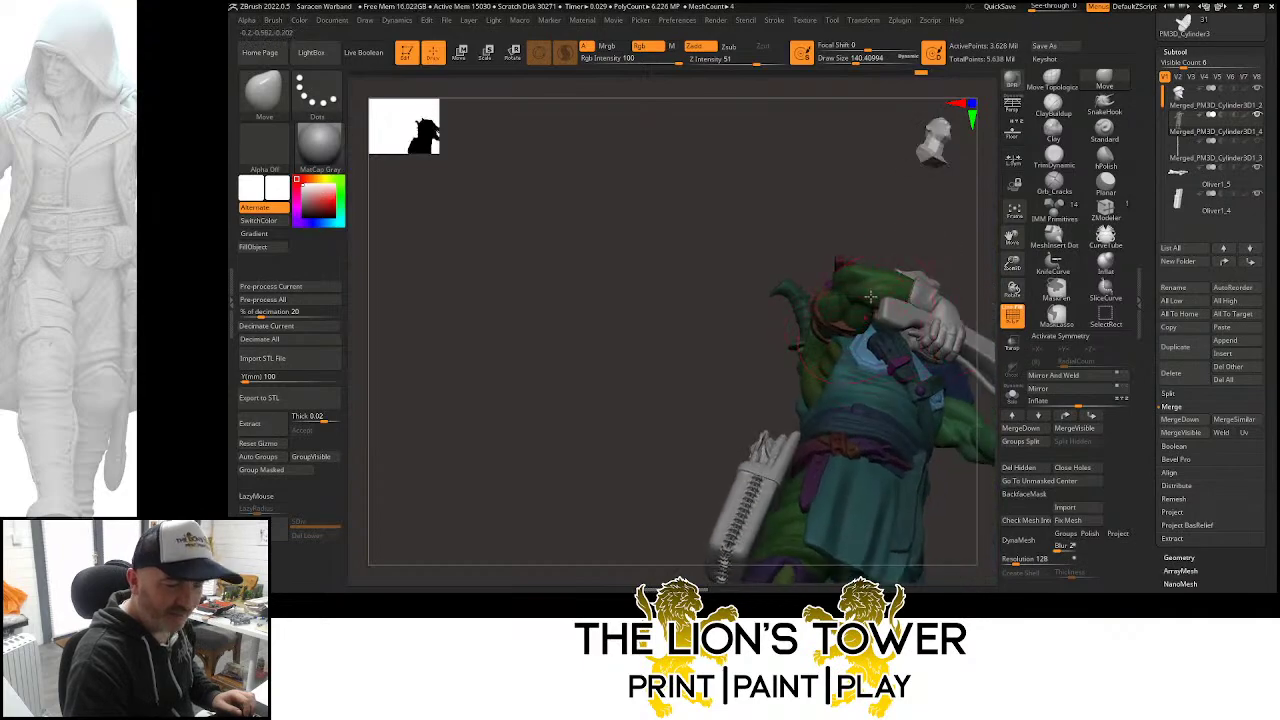
left_click_drag(946, 234, 830, 380)
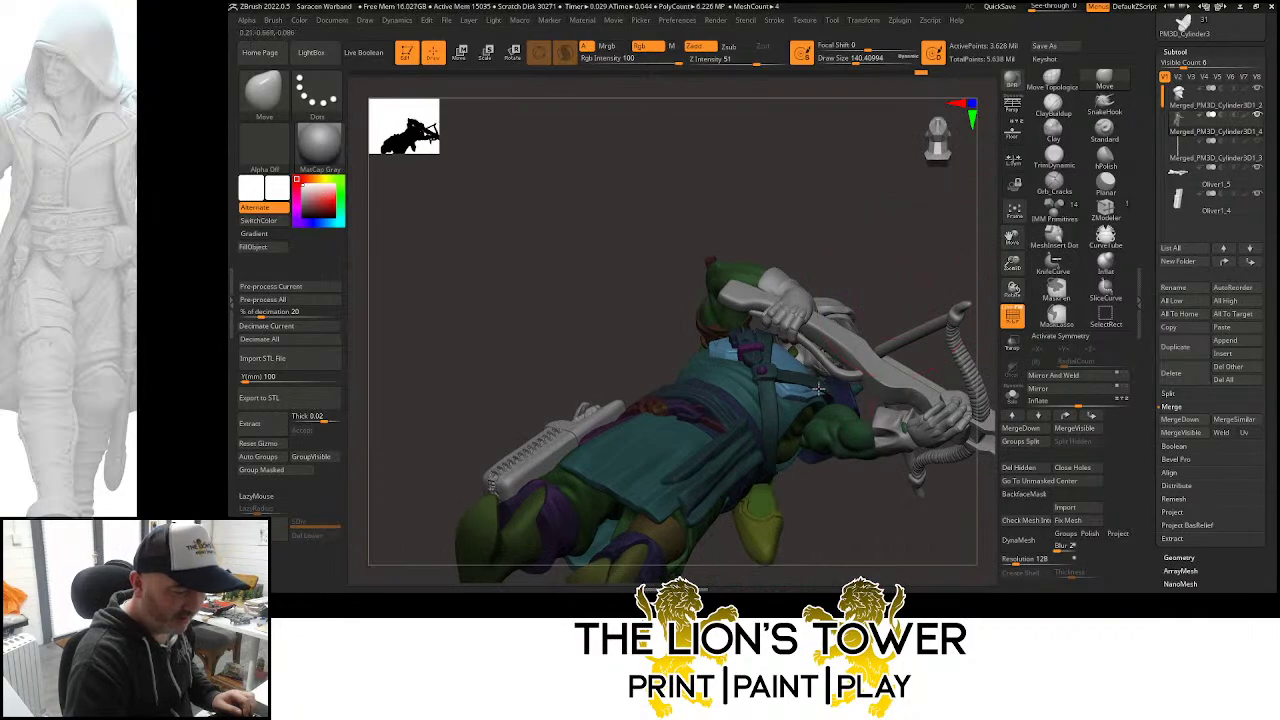
left_click_drag(918, 249, 832, 356)
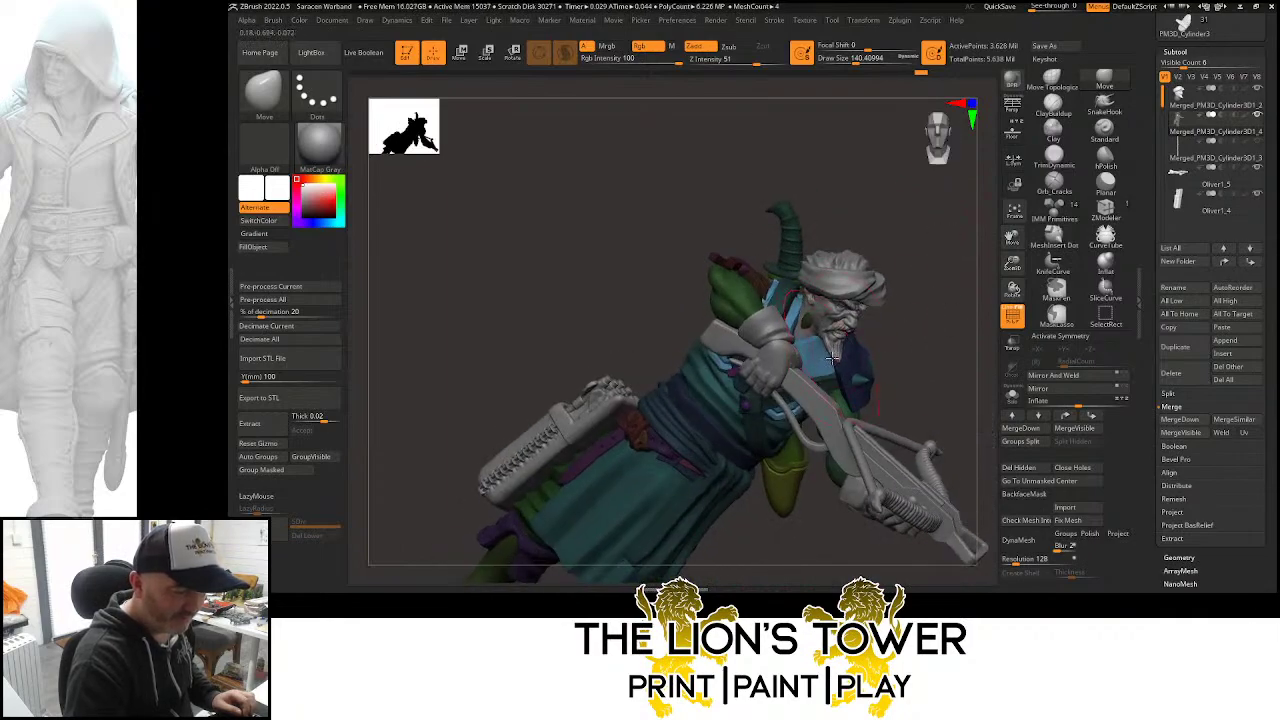
left_click_drag(966, 307, 845, 300)
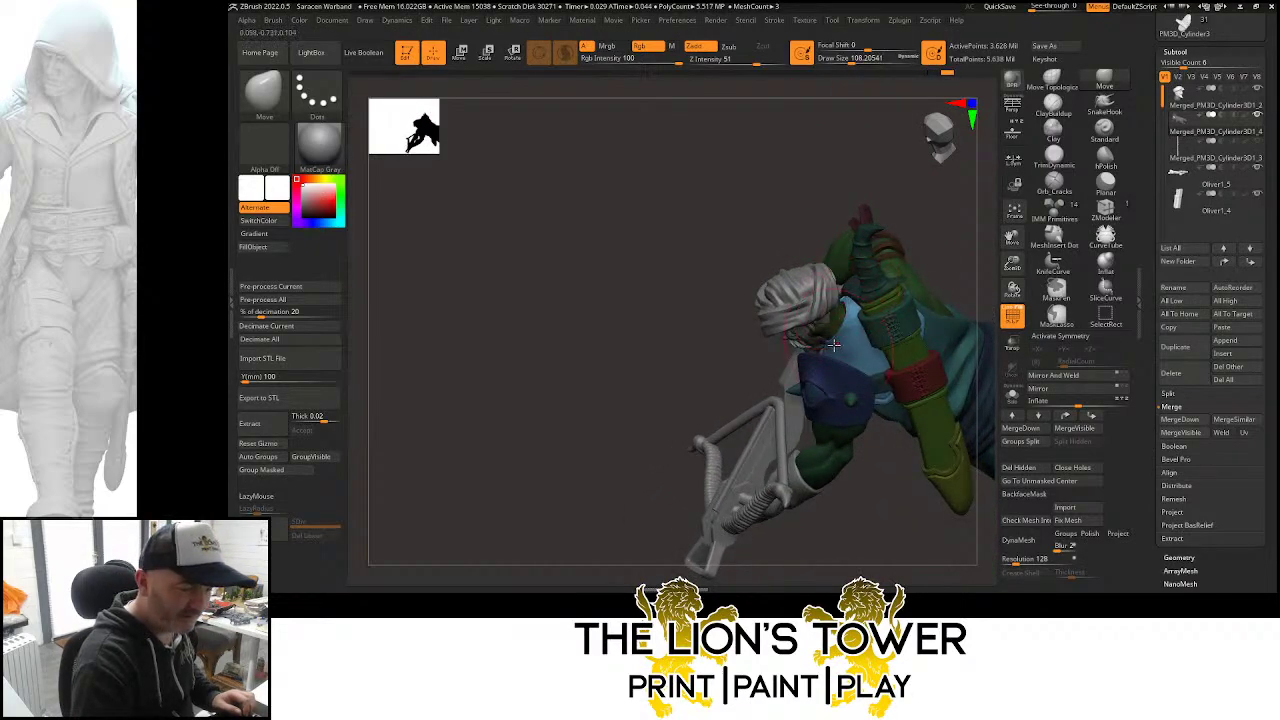
mouse_move(950, 262)
left_mouse_down()
mouse_move(953, 218)
mouse_move(983, 343)
mouse_move(934, 289)
left_mouse_up()
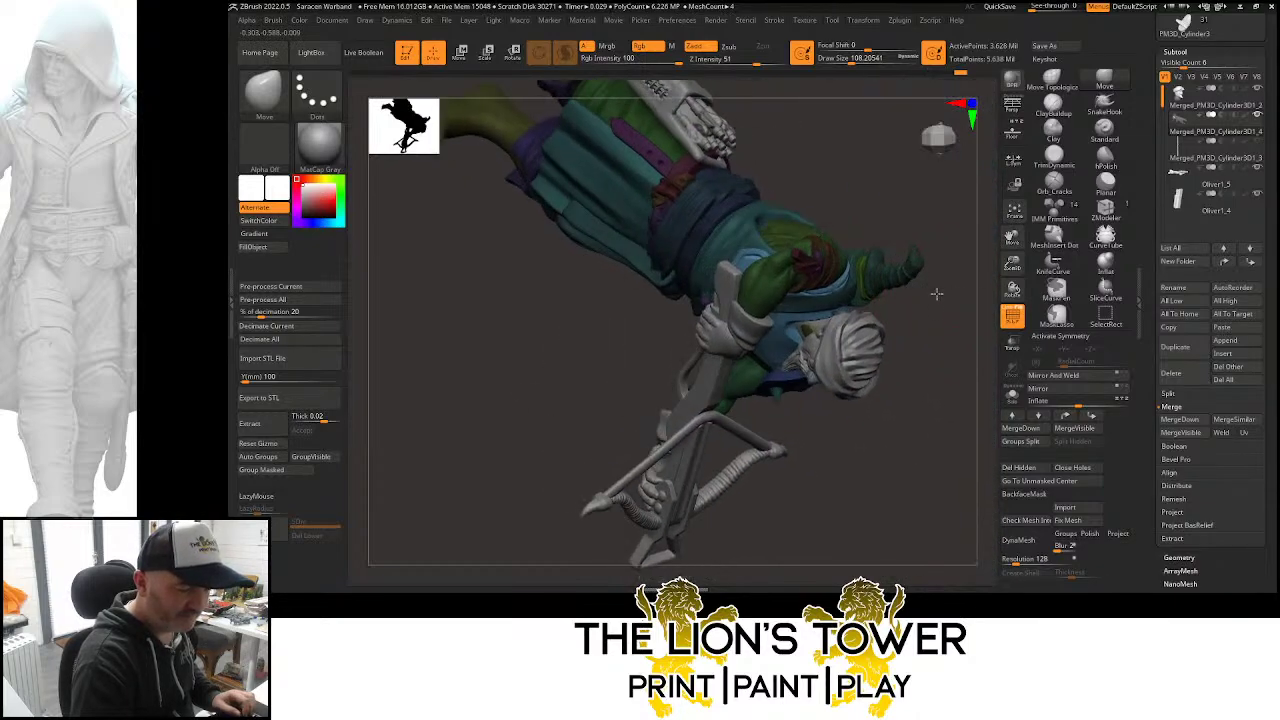
Mask everything except the strap over the trigger-arm shoulder, nudge it with the Move brush, and clear the mask
key("ctrl")
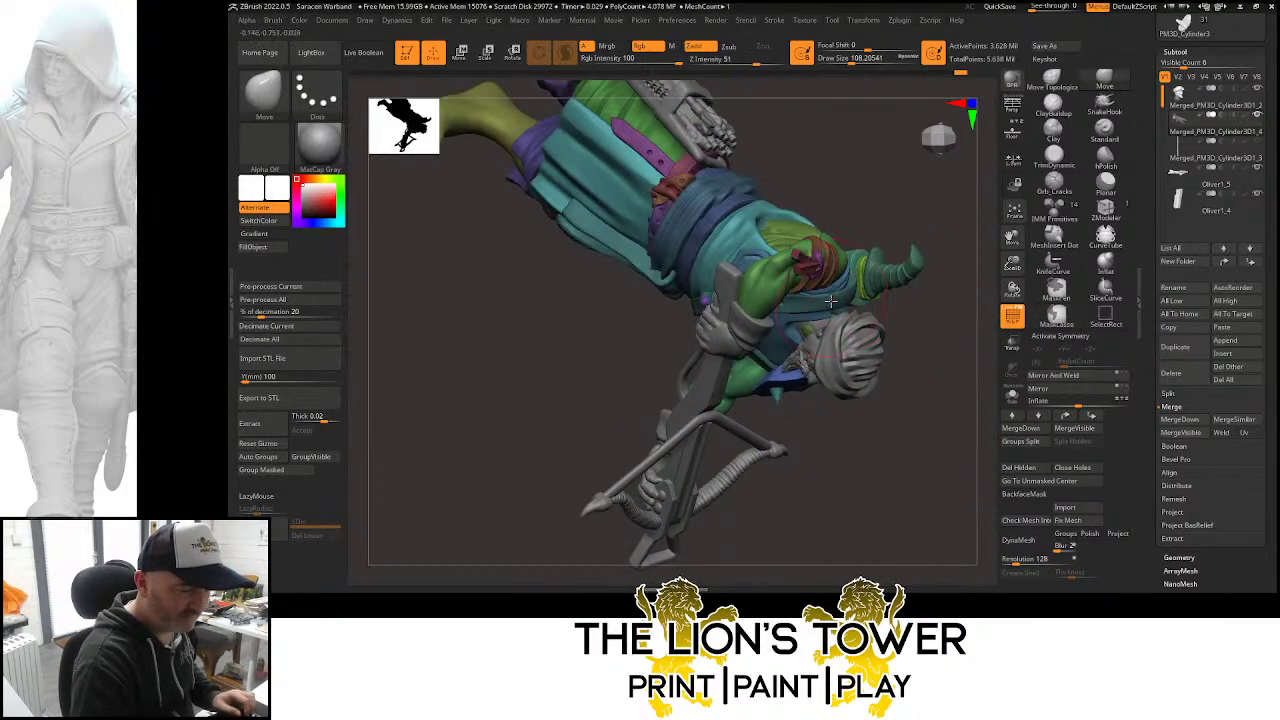
left_click_drag(868, 211, 869, 234, "ctrl+shift")
left_click(876, 217, "ctrl")
left_click(878, 217, "ctrl+shift")
left_click(879, 217, "ctrl")
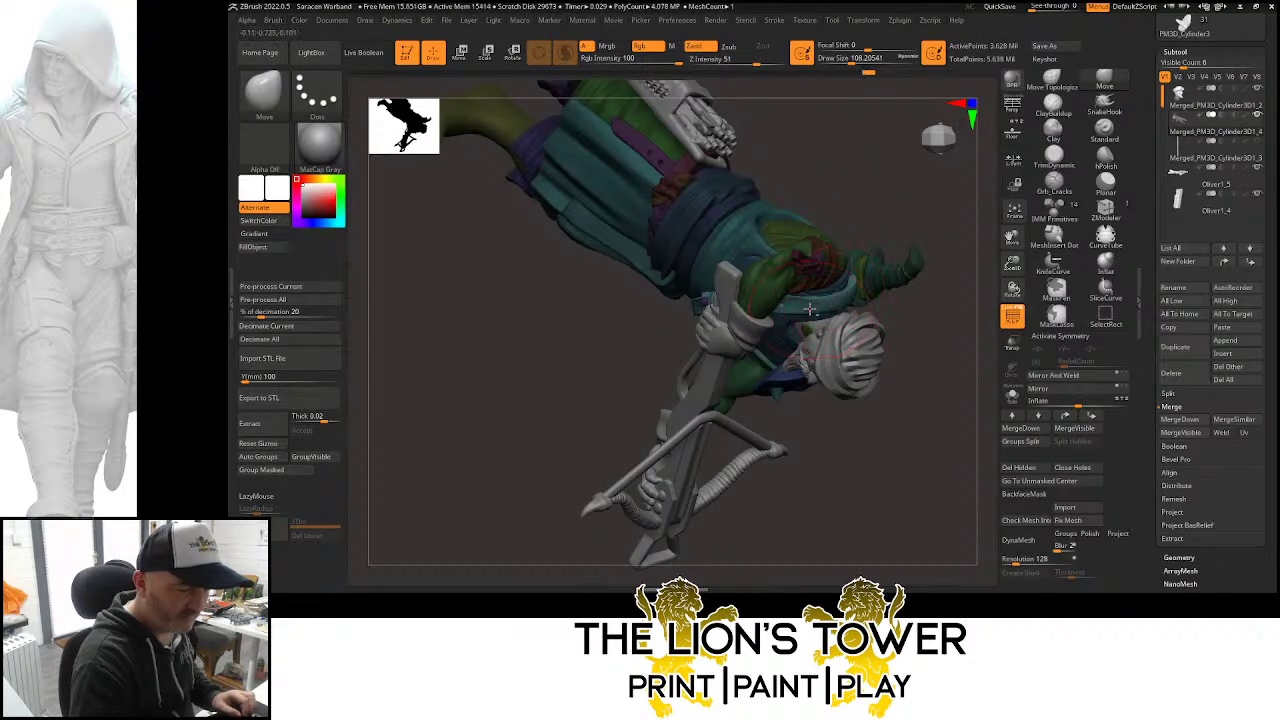
left_click(871, 200, "ctrl")
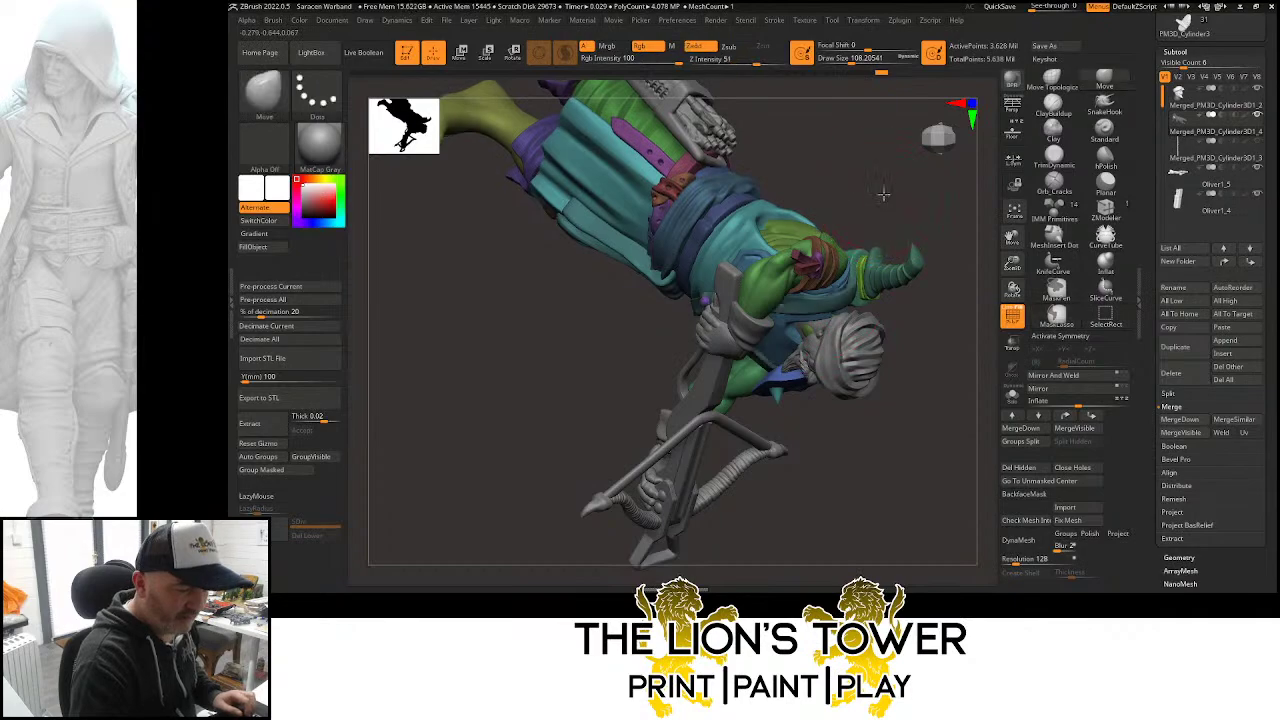
Mask everything except the magenta buckle on the chest strap and activate the transform gizmo on it
mouse_move(883, 194)
left_mouse_down()
mouse_move(930, 251)
mouse_move(870, 280)
left_mouse_up()
left_click(785, 305, "ctrl+shift")
left_click(787, 308, "ctrl+shift")
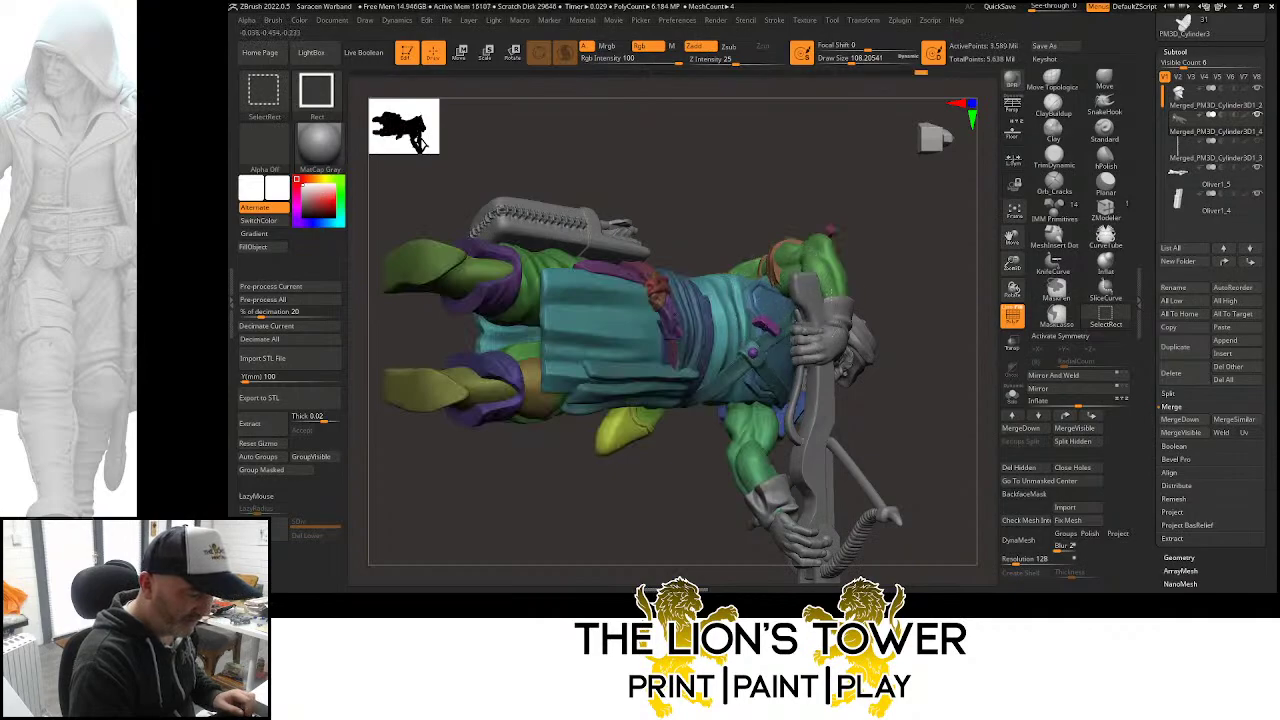
left_click(896, 250, "ctrl")
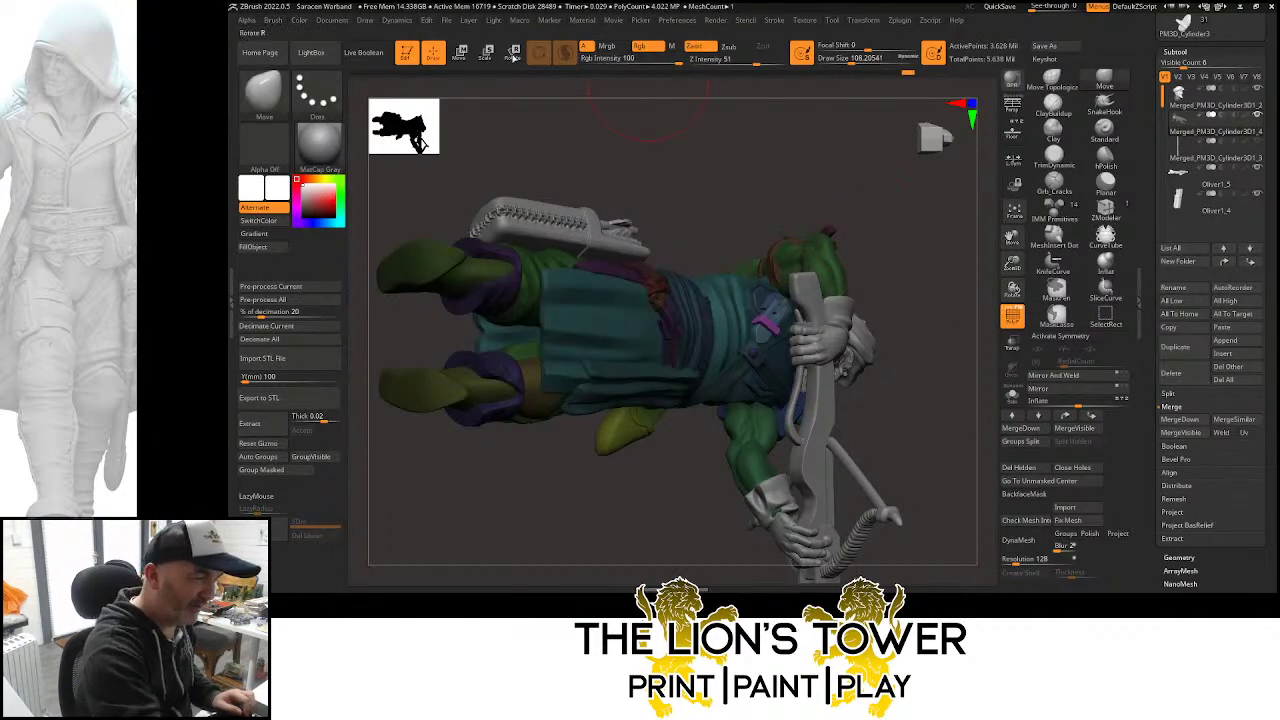
key("w")
Reposition the chest-strap buckle with the gizmo so it sits on the vest beside the trigger hand, and clear the mask
left_click_drag(823, 231, 850, 282)
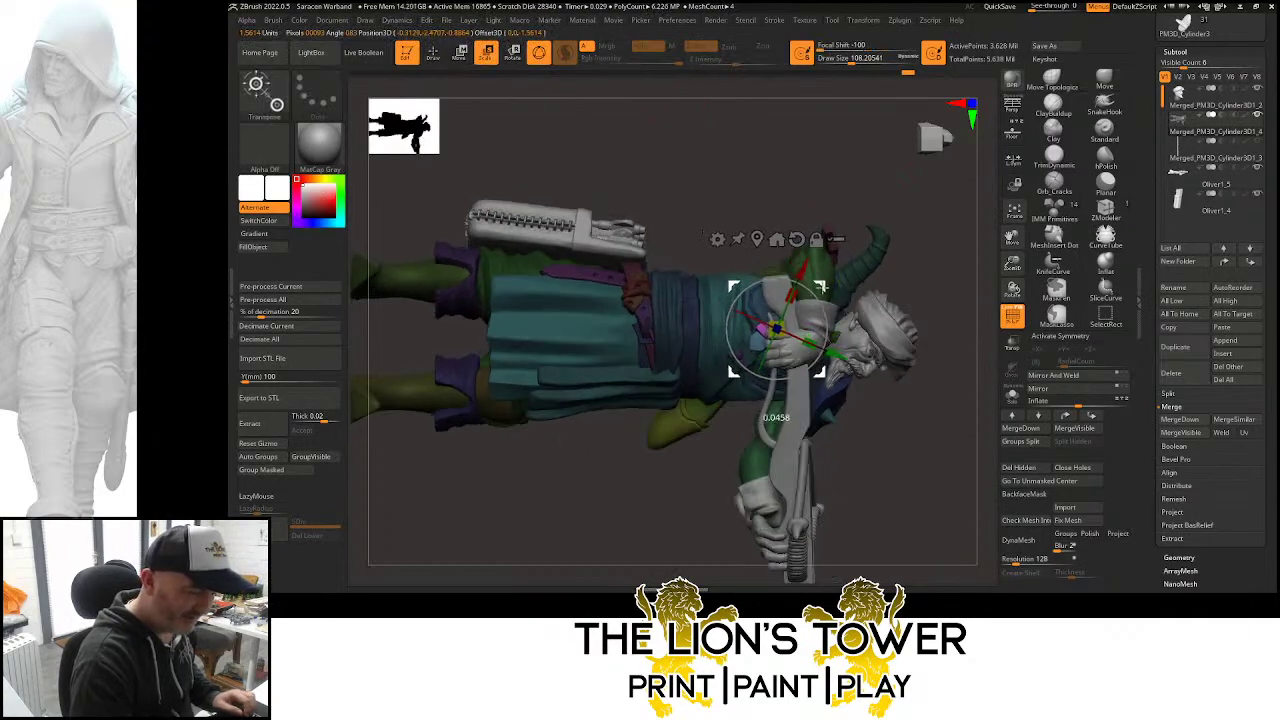
left_click_drag(930, 286, 985, 248)
left_click_drag(983, 193, 820, 288)
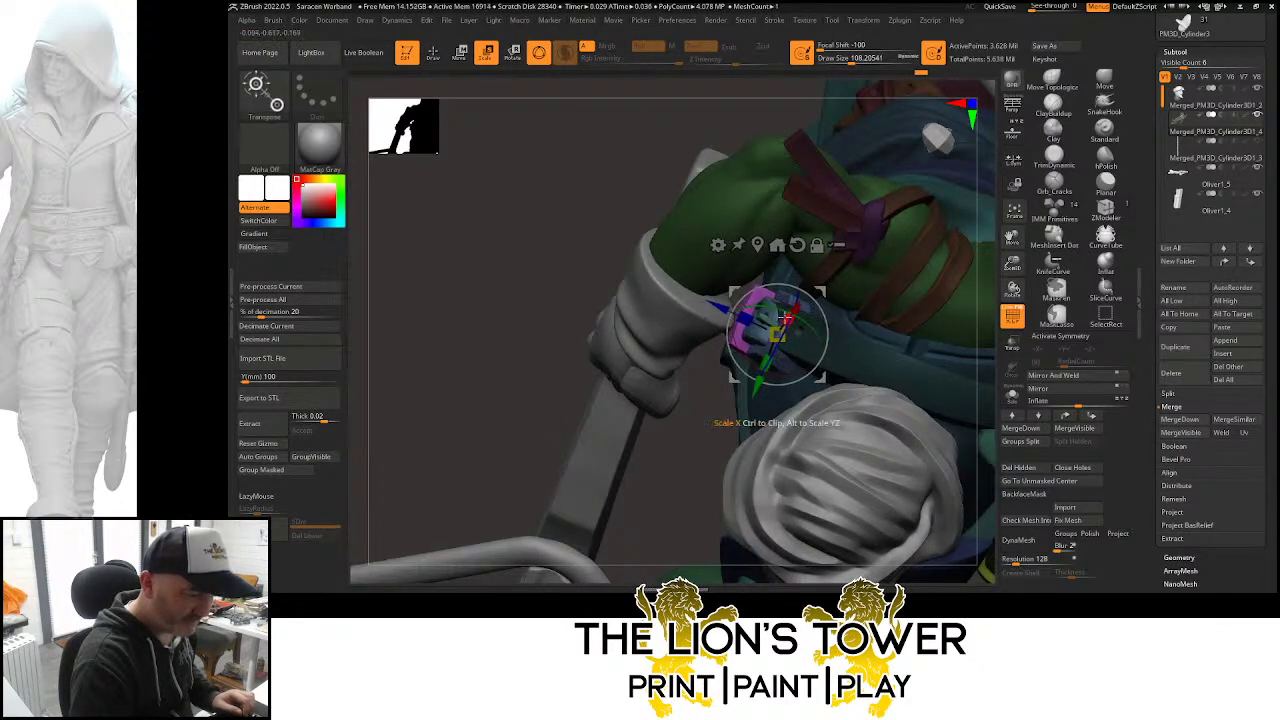
left_click_drag(735, 288, 772, 332)
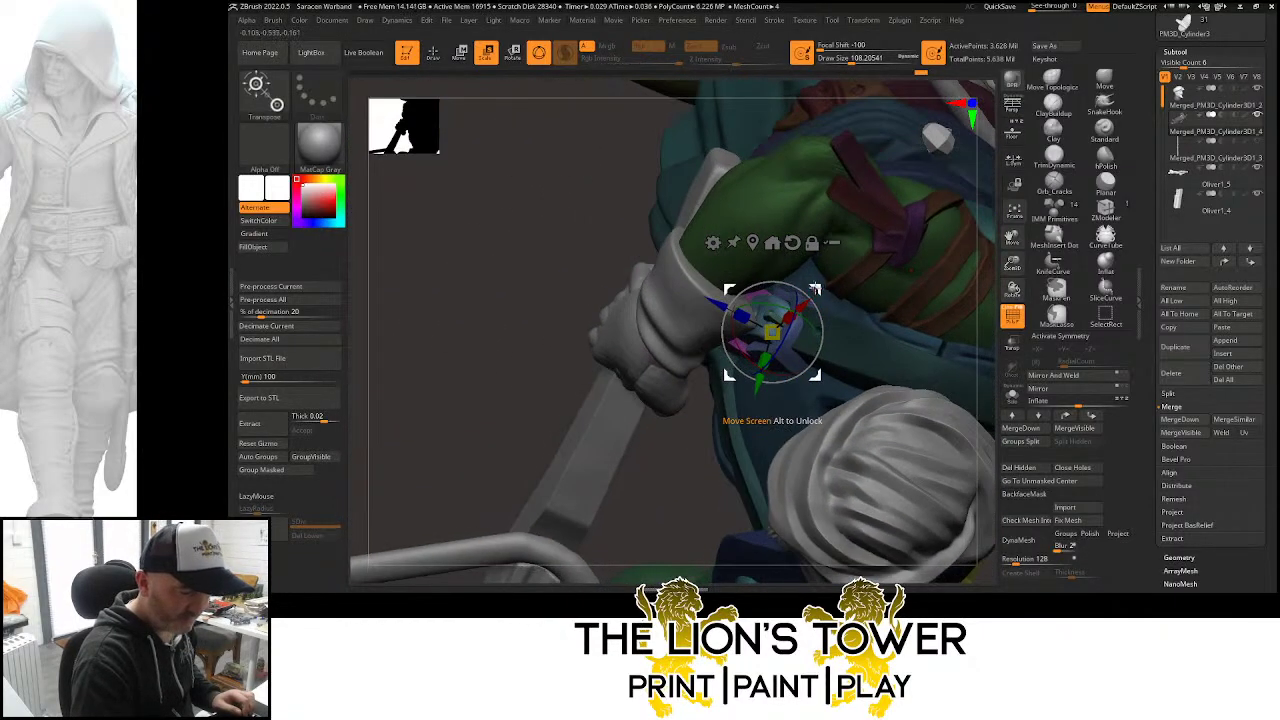
mouse_move(884, 140)
left_mouse_down()
mouse_move(925, 178)
mouse_move(939, 171)
left_mouse_up()
left_click(928, 181, "ctrl")
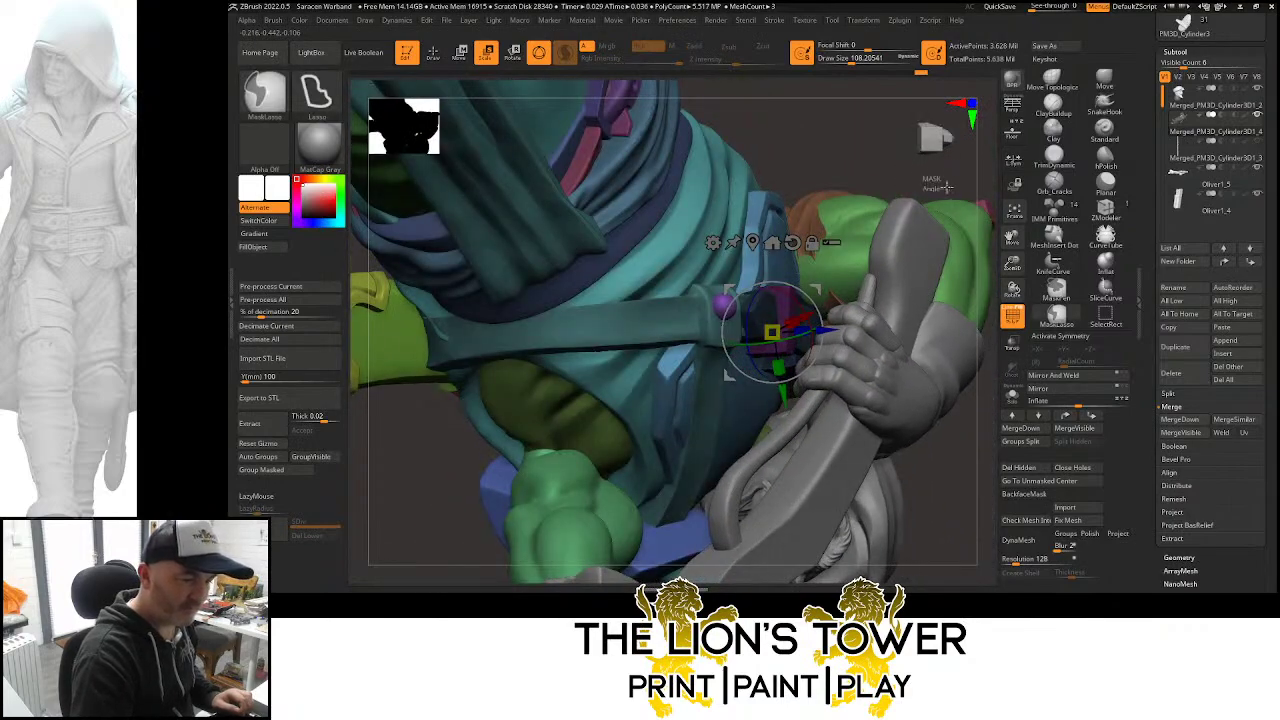
left_click_drag(1012, 262, 910, 362)
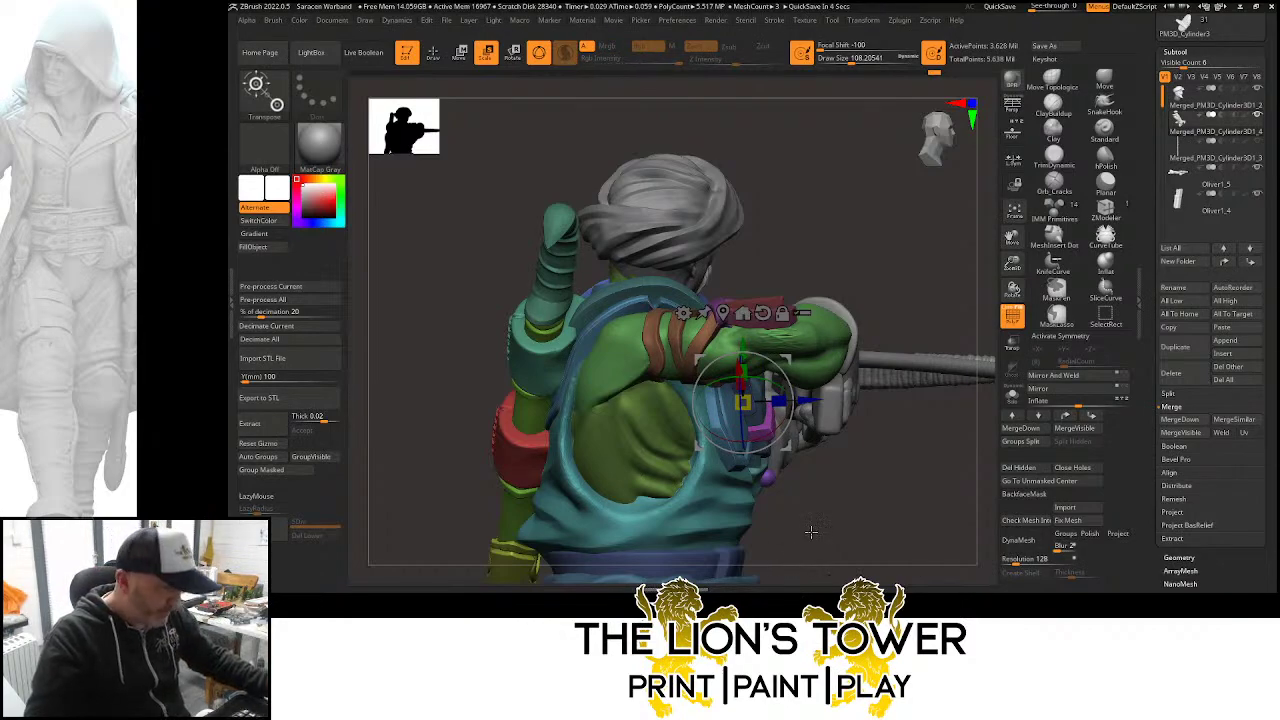
mouse_move(920, 283)
left_mouse_down()
mouse_move(915, 302)
mouse_move(930, 272)
left_mouse_up()
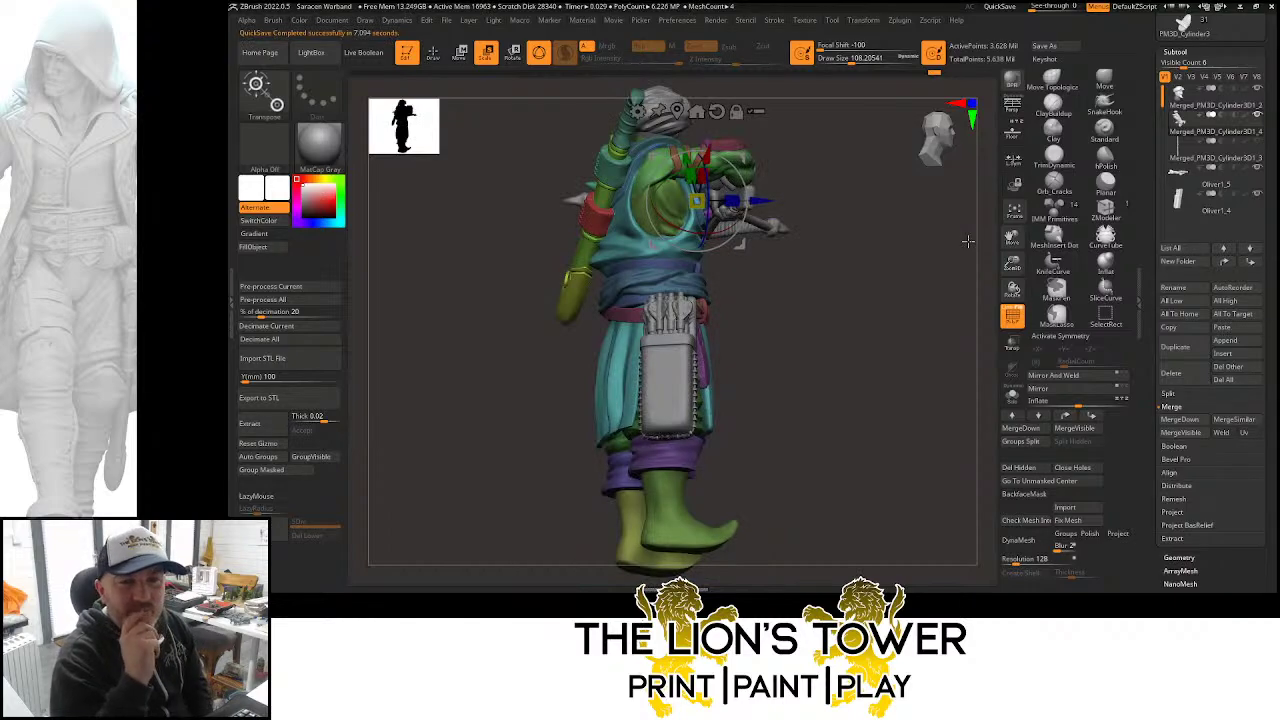
mouse_move(1001, 267)
left_mouse_down()
mouse_move(978, 252)
mouse_move(990, 340)
mouse_move(957, 344)
mouse_move(1001, 282)
mouse_move(989, 260)
left_mouse_up()
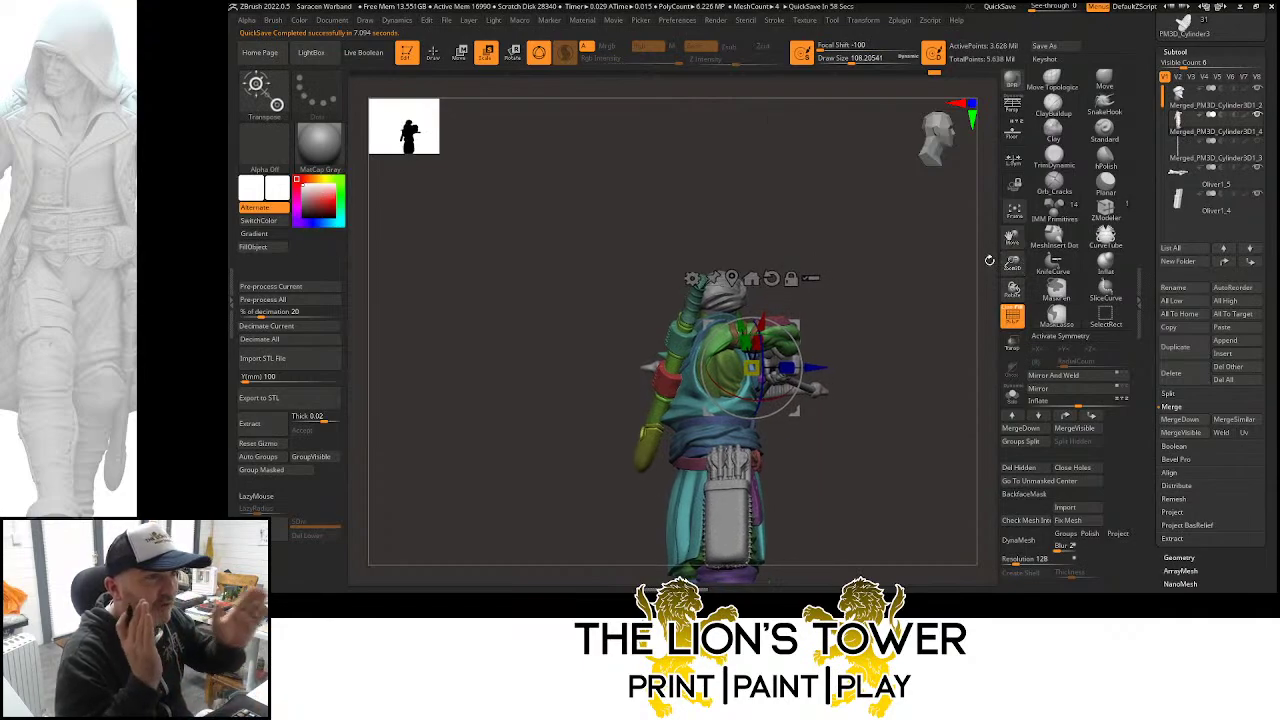
left_click_drag(1003, 263, 968, 302)
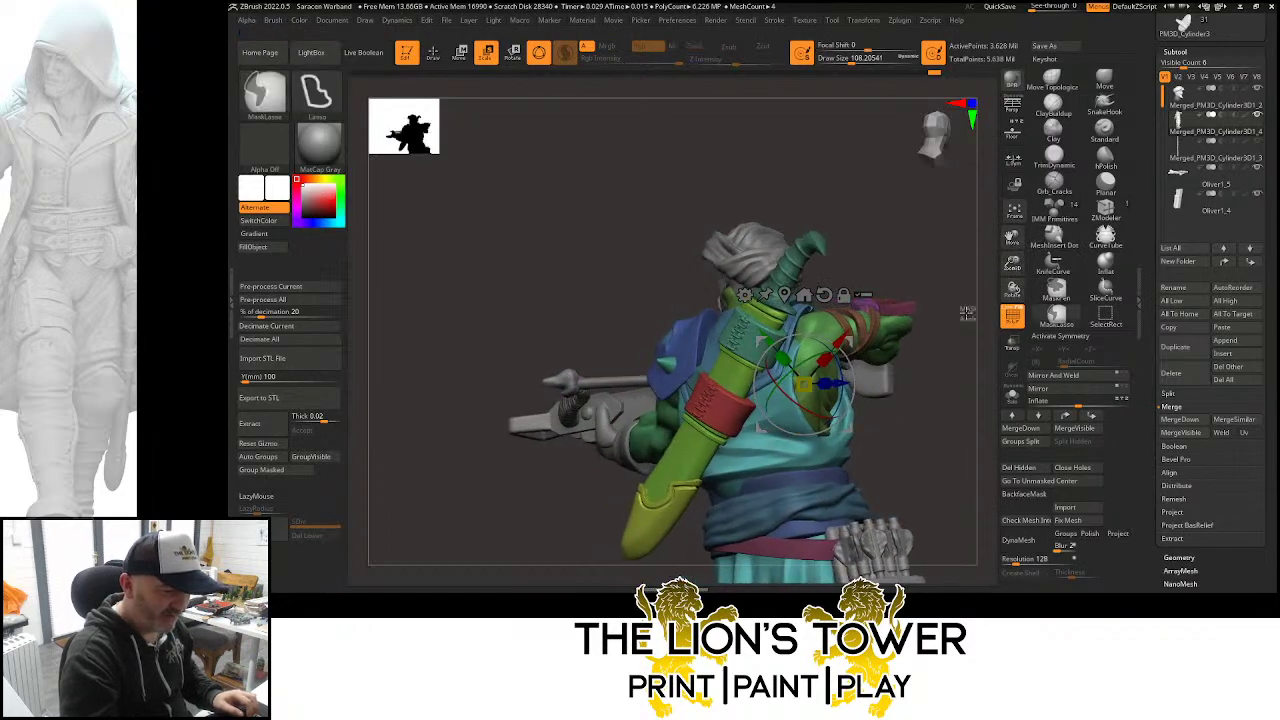
left_click(792, 442, "ctrl")
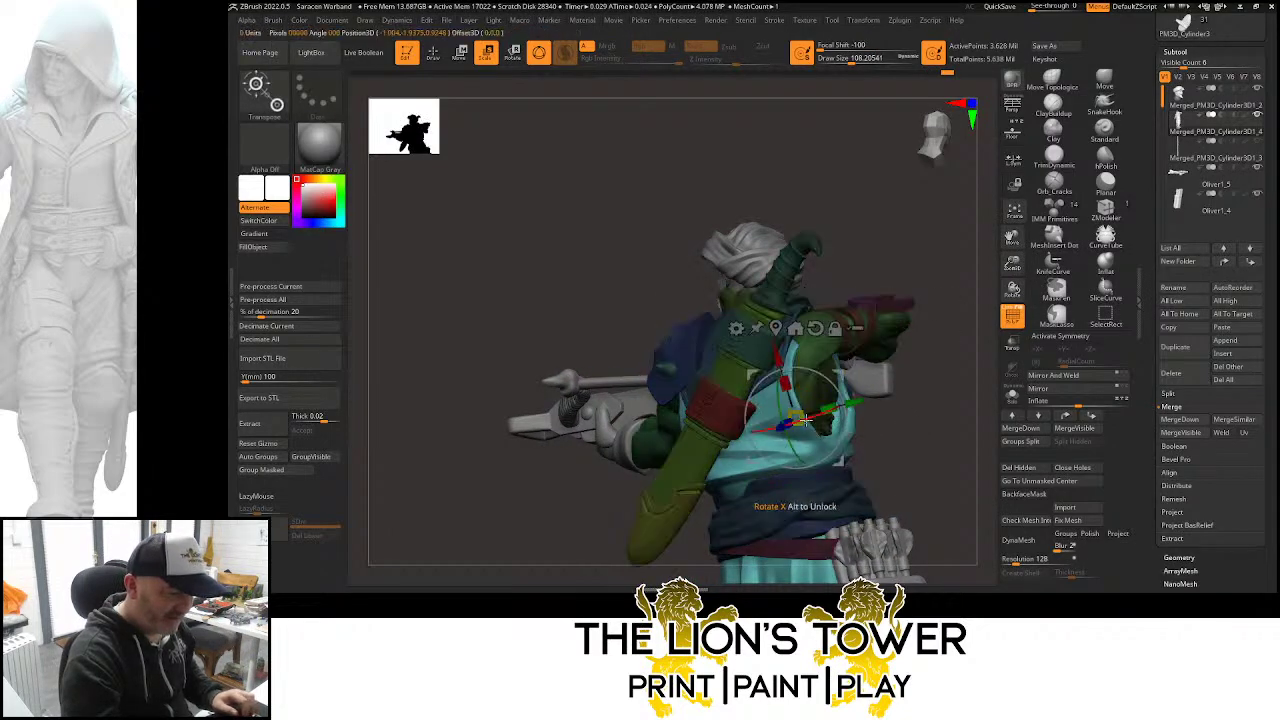
key("ctrl+z")
left_click(885, 335, "ctrl")
left_click(840, 253, "ctrl")
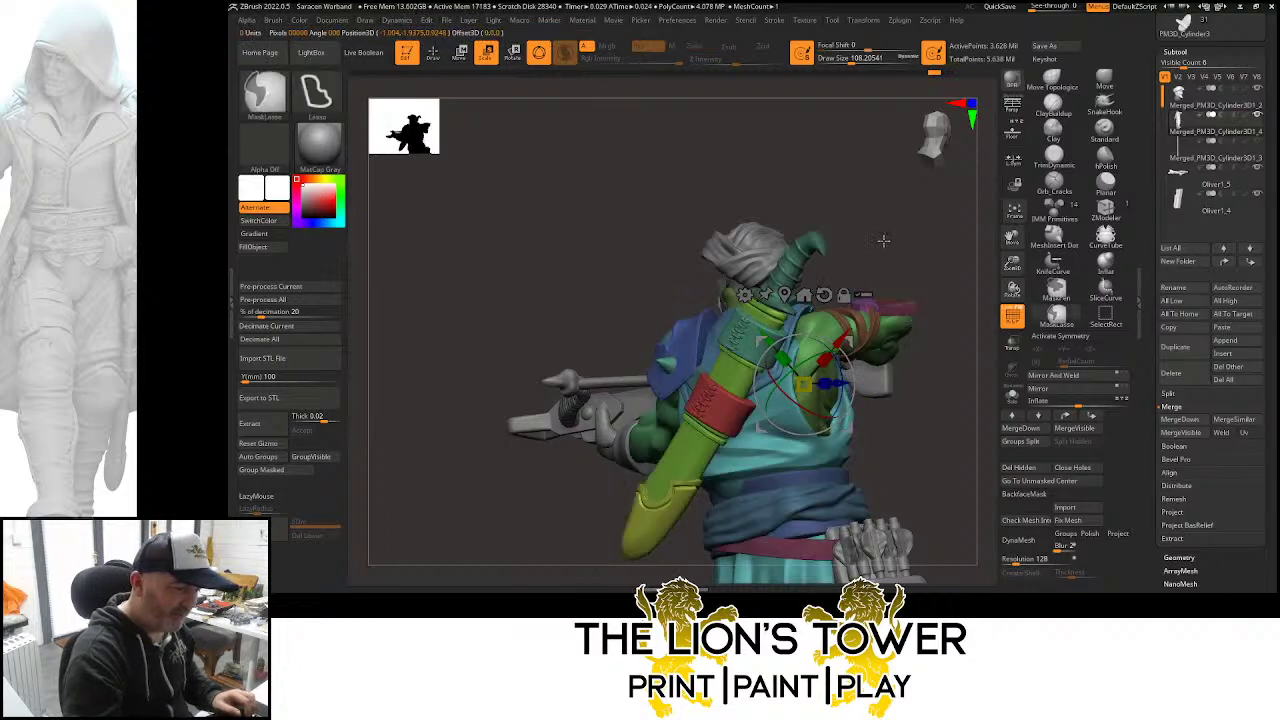
Isolate the teal robe, adjust its shoulders and both armhole rims with the Move brush, and show the full figure
key("q")
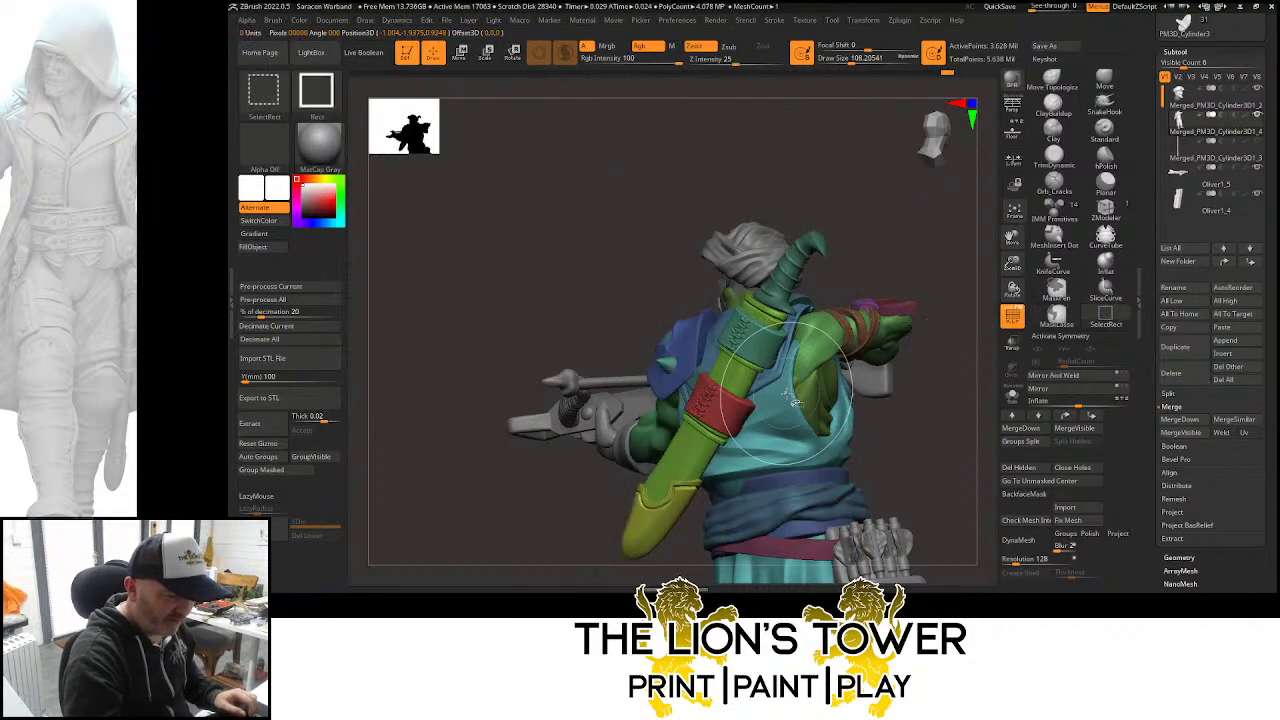
left_click(791, 397, "ctrl+shift")
mouse_move(917, 253)
left_mouse_down()
mouse_move(872, 252)
mouse_move(1013, 243)
left_mouse_up()
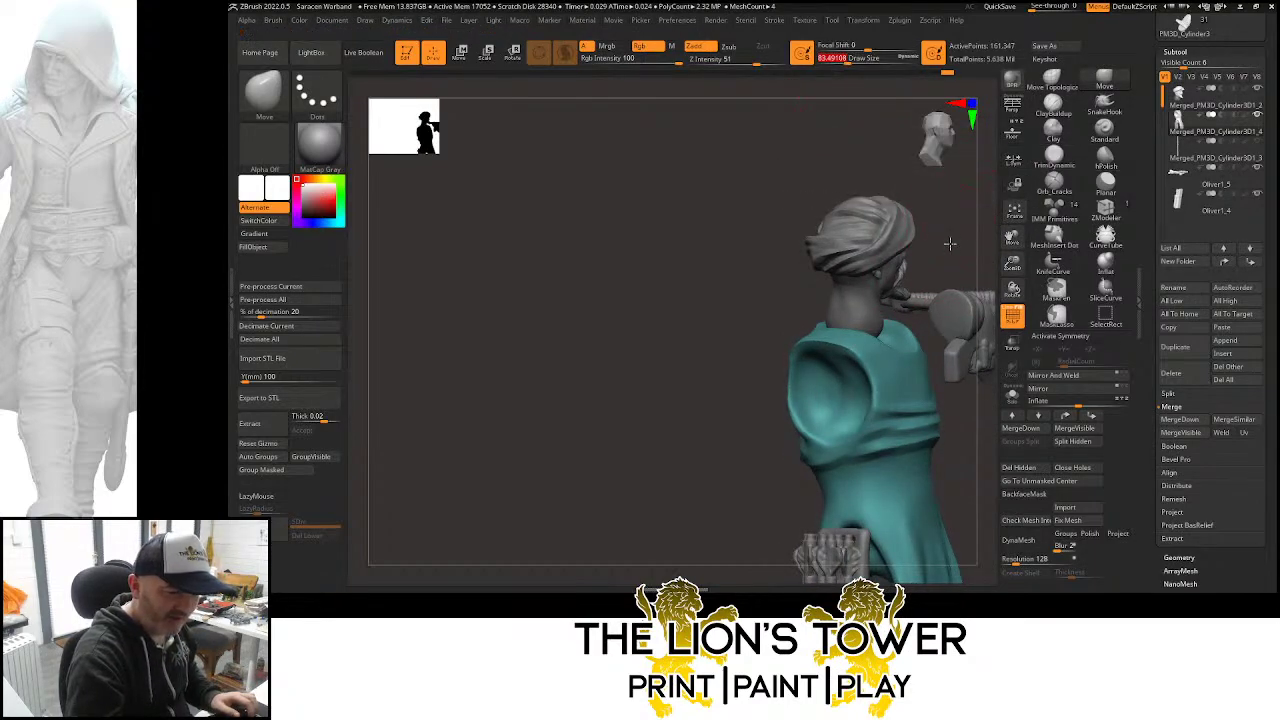
mouse_move(951, 243)
left_mouse_down()
mouse_move(842, 332)
mouse_move(864, 338)
left_mouse_up()
mouse_move(928, 238)
left_mouse_down()
mouse_move(957, 246)
mouse_move(923, 266)
mouse_move(951, 280)
mouse_move(943, 290)
mouse_move(903, 303)
mouse_move(937, 251)
mouse_move(964, 258)
mouse_move(934, 243)
mouse_move(856, 272)
left_mouse_up()
left_click(813, 274, "ctrl+shift")
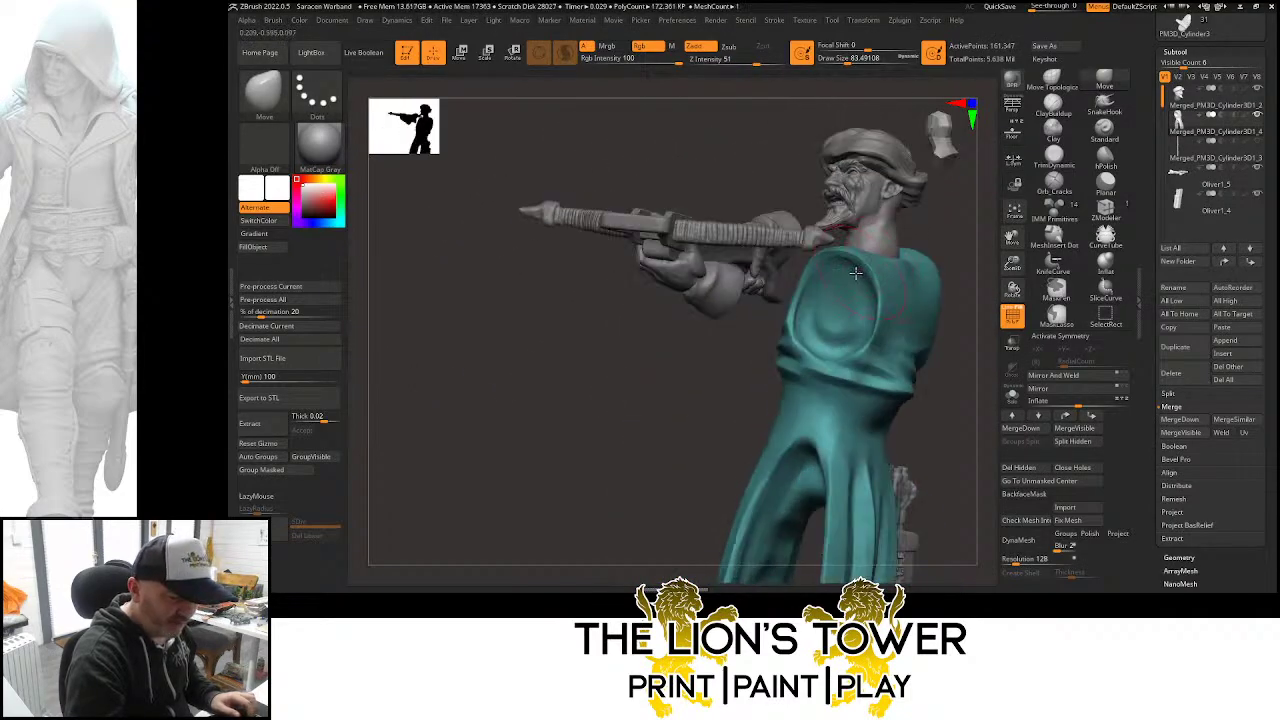
left_click(968, 224, "ctrl+shift")
left_click_drag(984, 240, 881, 292)
Nudge the vest's edge beneath the blue shoulder plate and around the neck with the Move Topological brush
left_click(1052, 80)
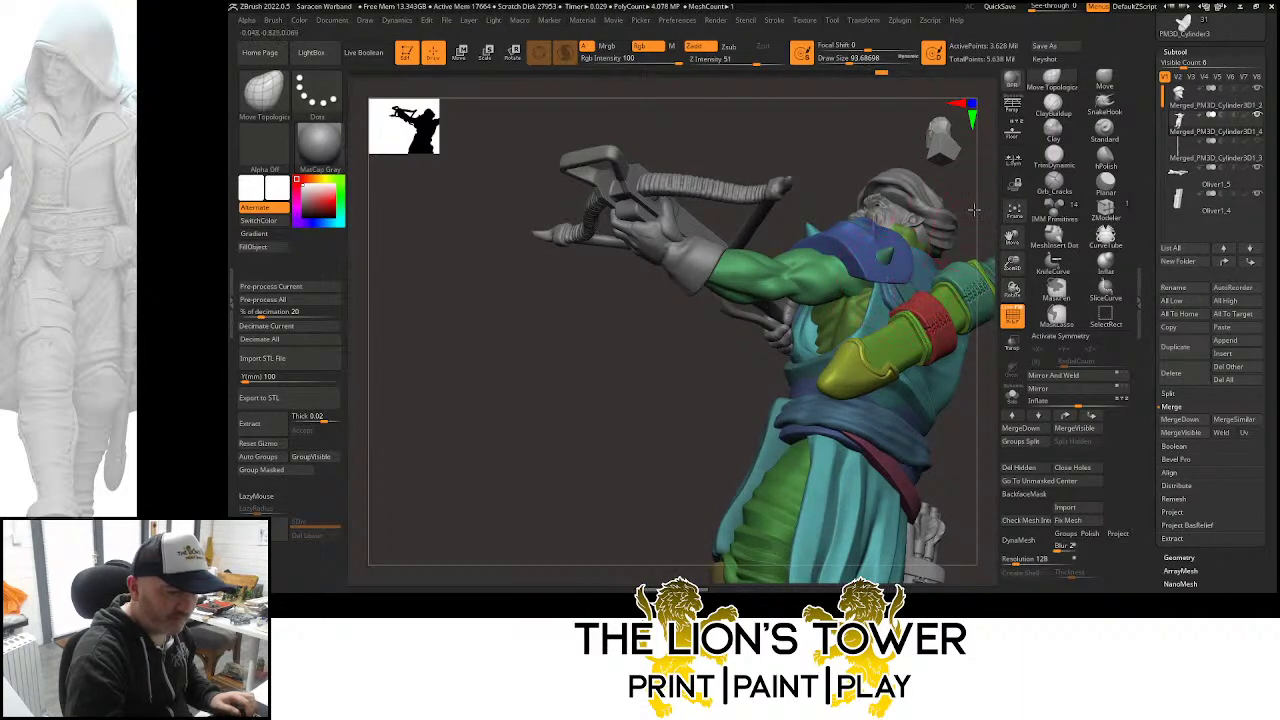
left_click_drag(973, 210, 903, 173)
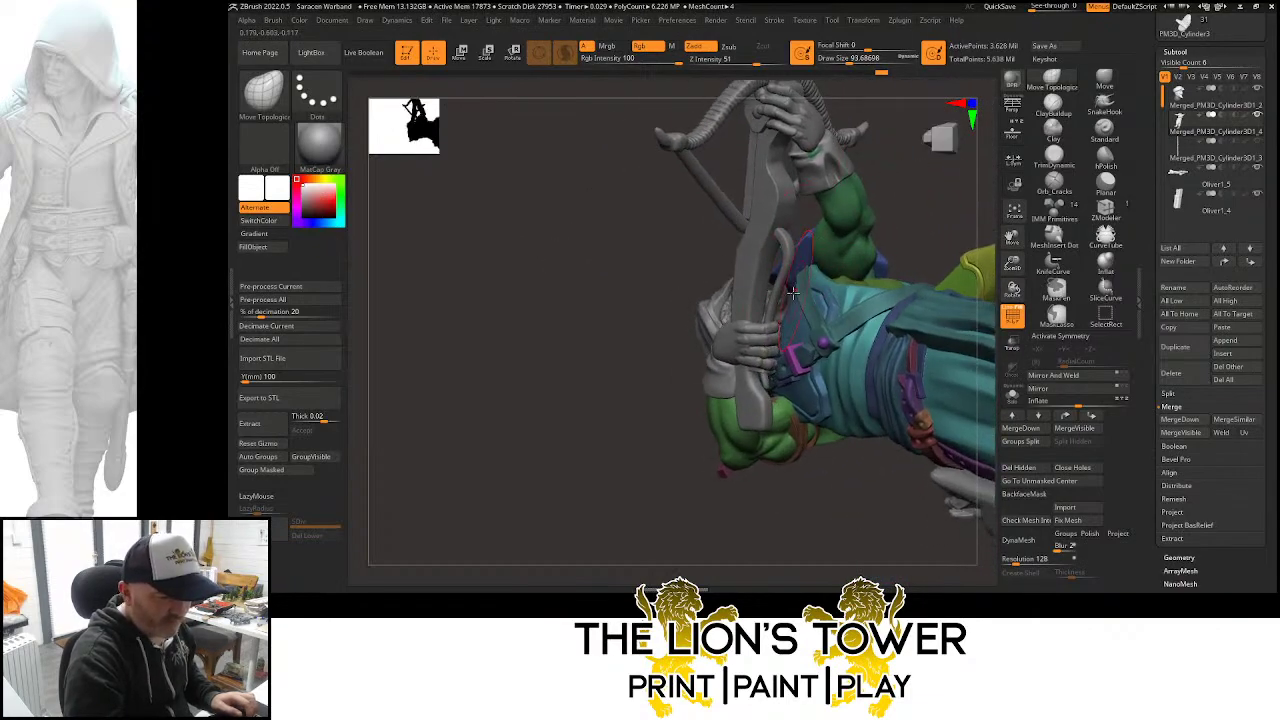
right_click_drag(856, 225, 851, 240)
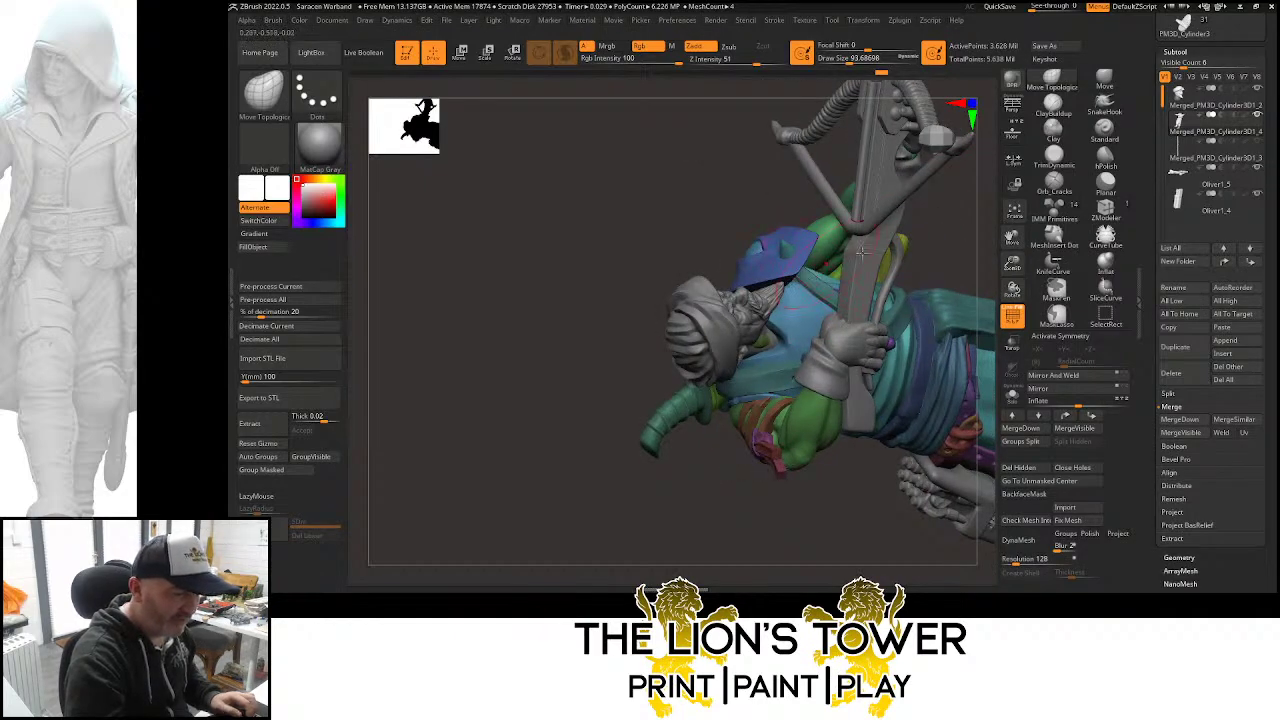
left_click_drag(958, 232, 762, 340)
left_click_drag(937, 223, 764, 310)
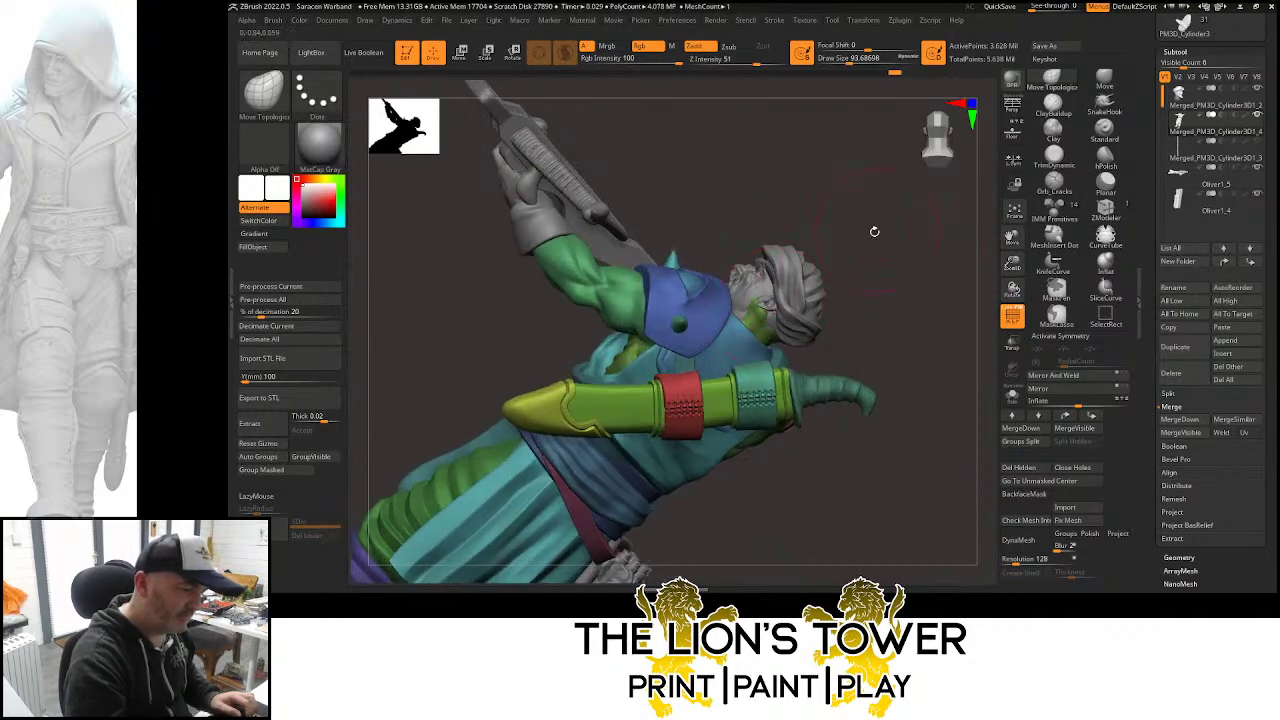
Adjust the vest's edge around the trigger arm's shoulder with the Move Topological brush, checking it from behind and above
left_click_drag(874, 231, 845, 260)
left_click_drag(788, 296, 781, 346)
left_click_drag(883, 239, 813, 335)
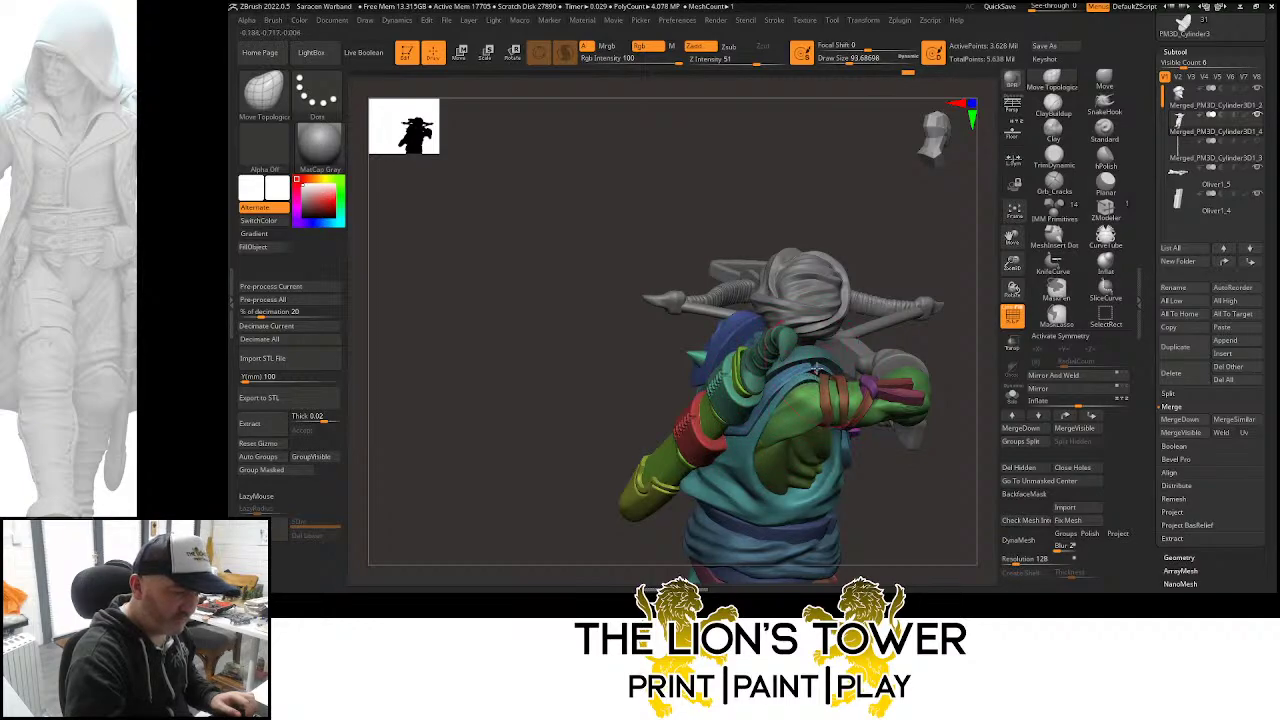
mouse_move(819, 366)
left_mouse_down()
mouse_move(974, 334)
mouse_move(960, 395)
mouse_move(812, 375)
left_mouse_up()
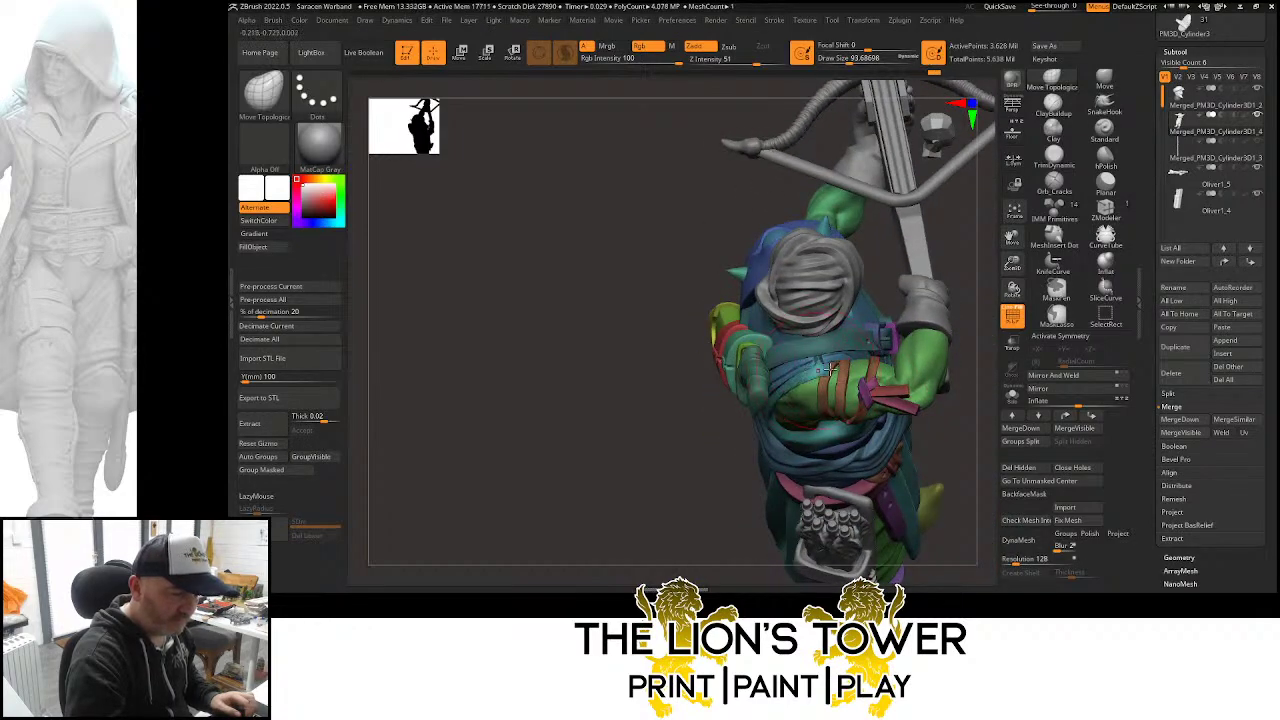
mouse_move(830, 370)
left_mouse_down()
mouse_move(941, 254)
mouse_move(838, 353)
left_mouse_up()
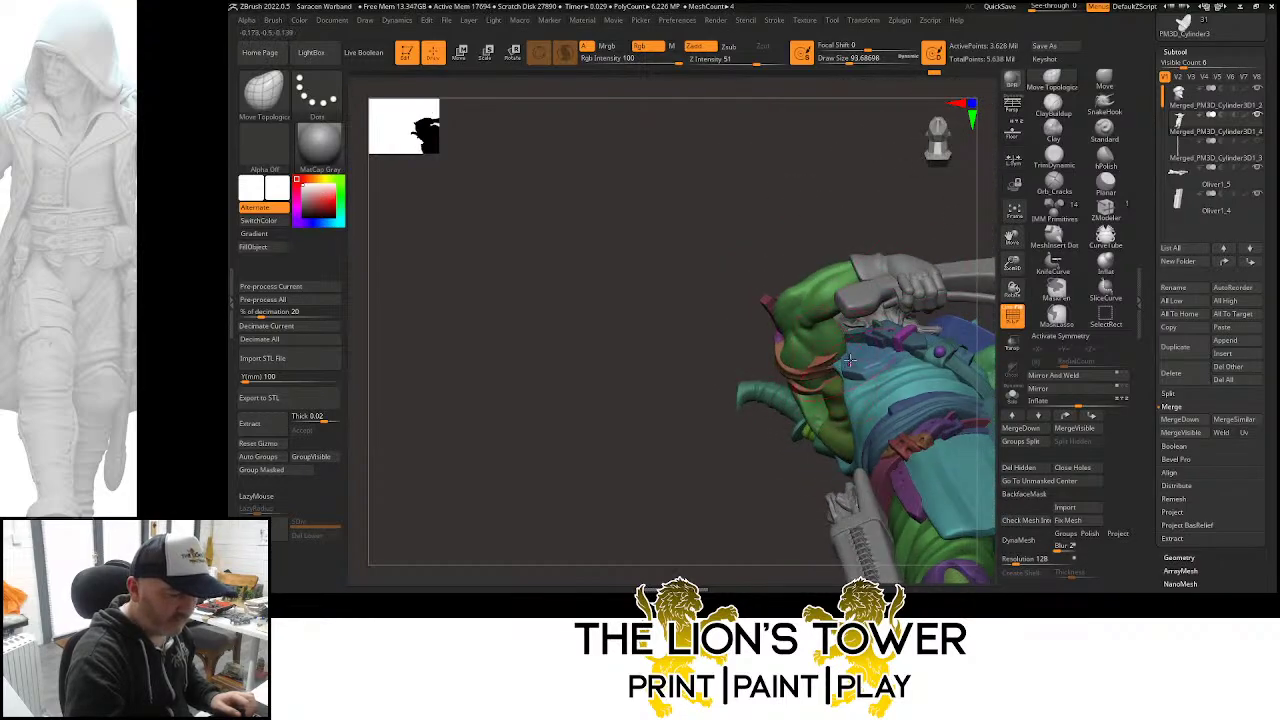
left_click_drag(1013, 293, 948, 112)
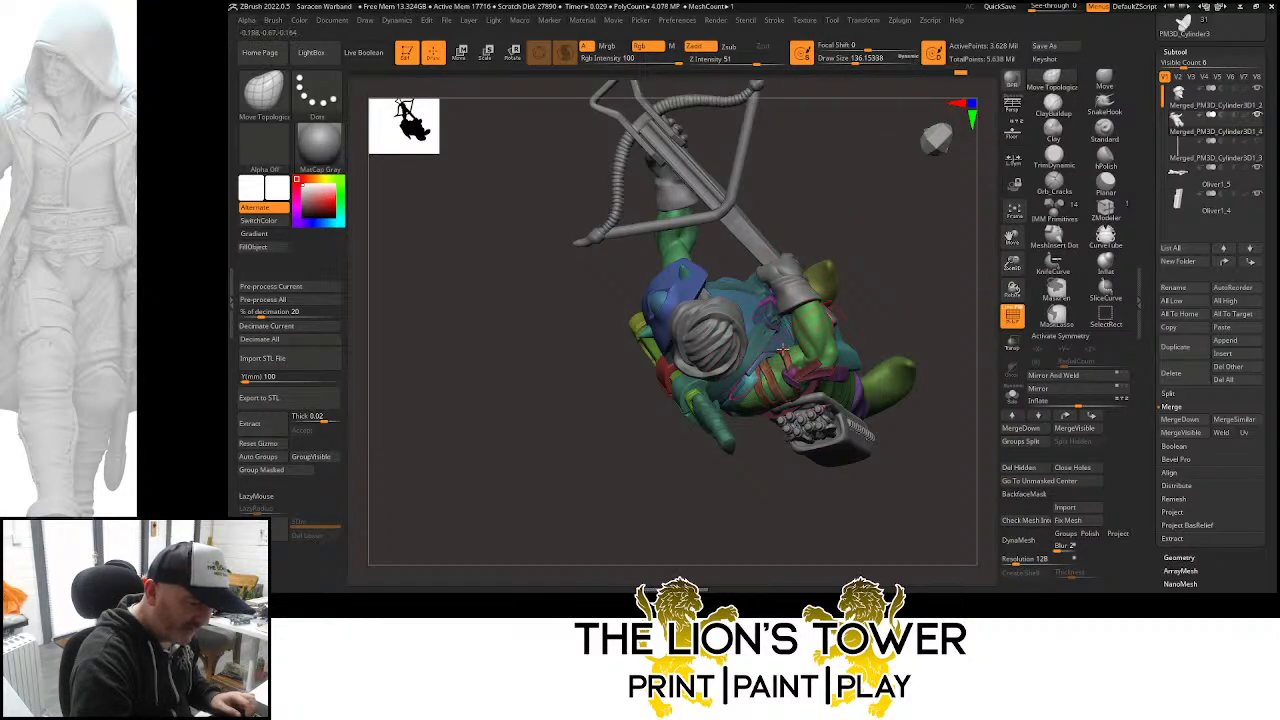
Switch to the Knights of the Shield tool and bring the whole warband lineup into view
left_click_drag(1202, 447, 1205, 558)
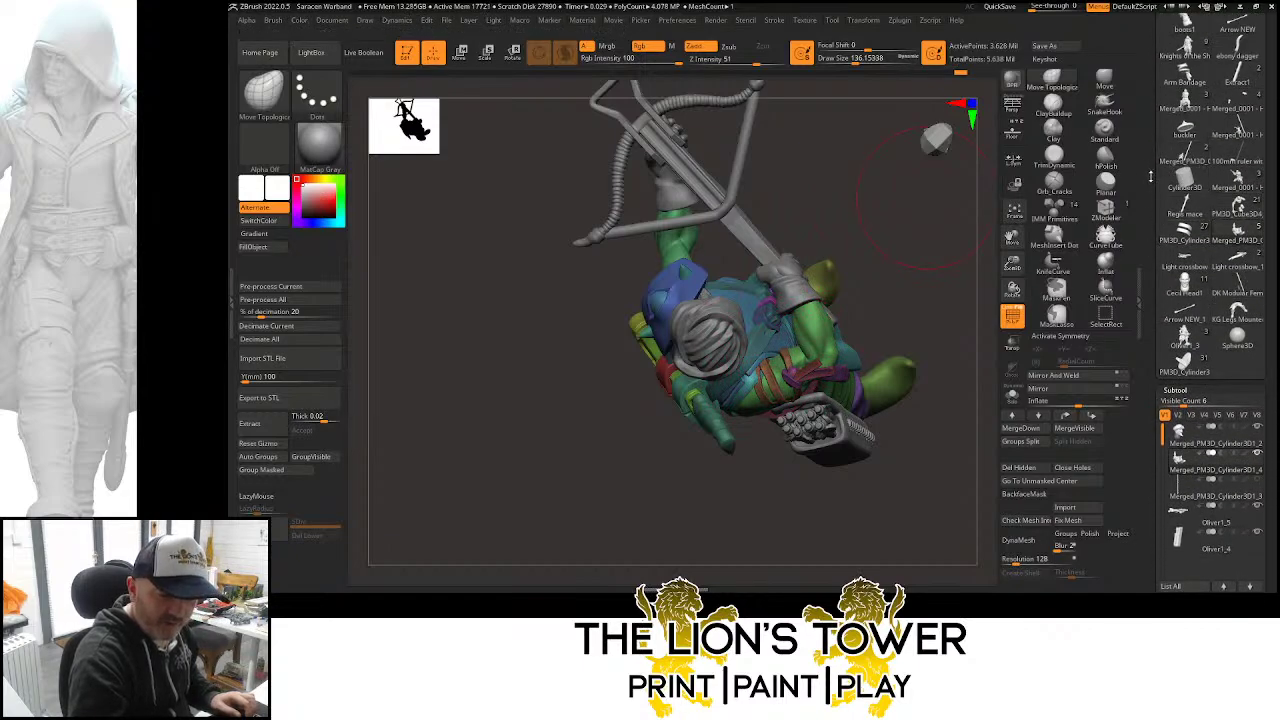
scroll(1186, 88, "up", 2)
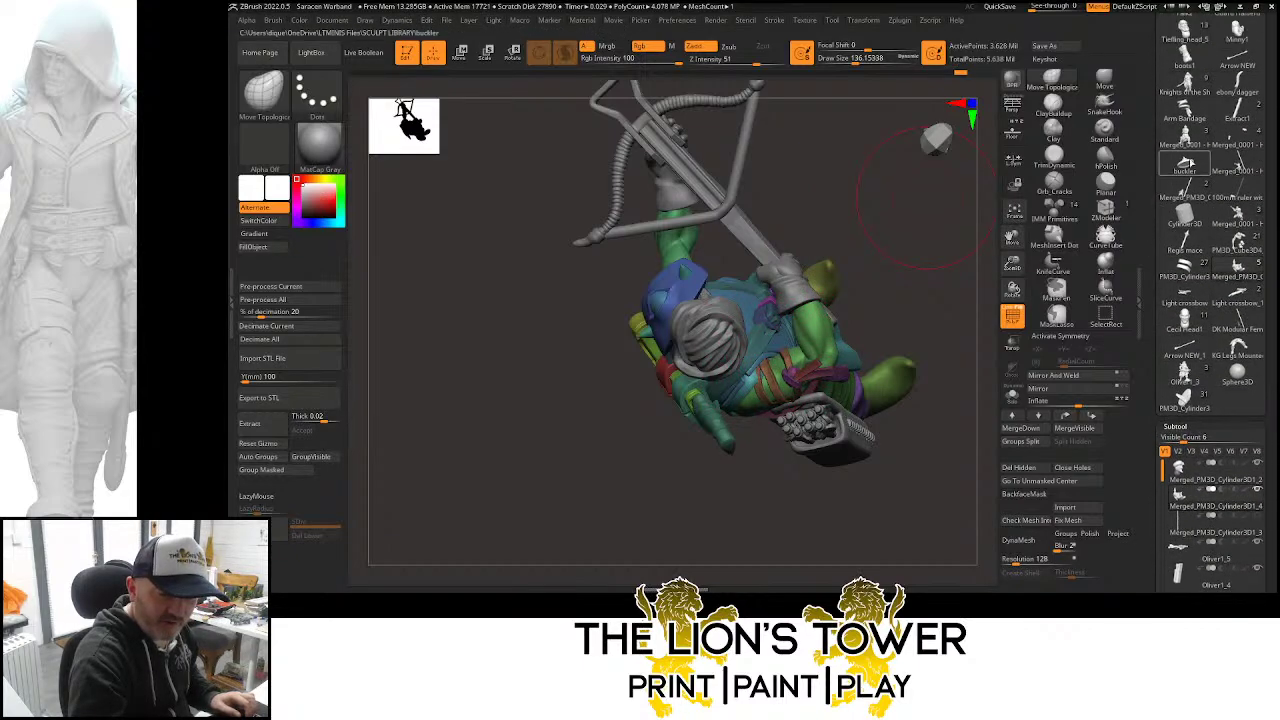
left_click(1188, 90)
right_click_drag(831, 348, 920, 244)
right_click_drag(807, 230, 790, 270)
right_click_drag(880, 300, 1010, 236, "ctrl")
right_click_drag(1010, 236, 822, 200, "alt")
right_click_drag(822, 200, 805, 185, "alt")
Make the standing crossbowman at the end of the lineup the active subtool and frame his upper body
left_click_drag(1012, 236, 951, 271)
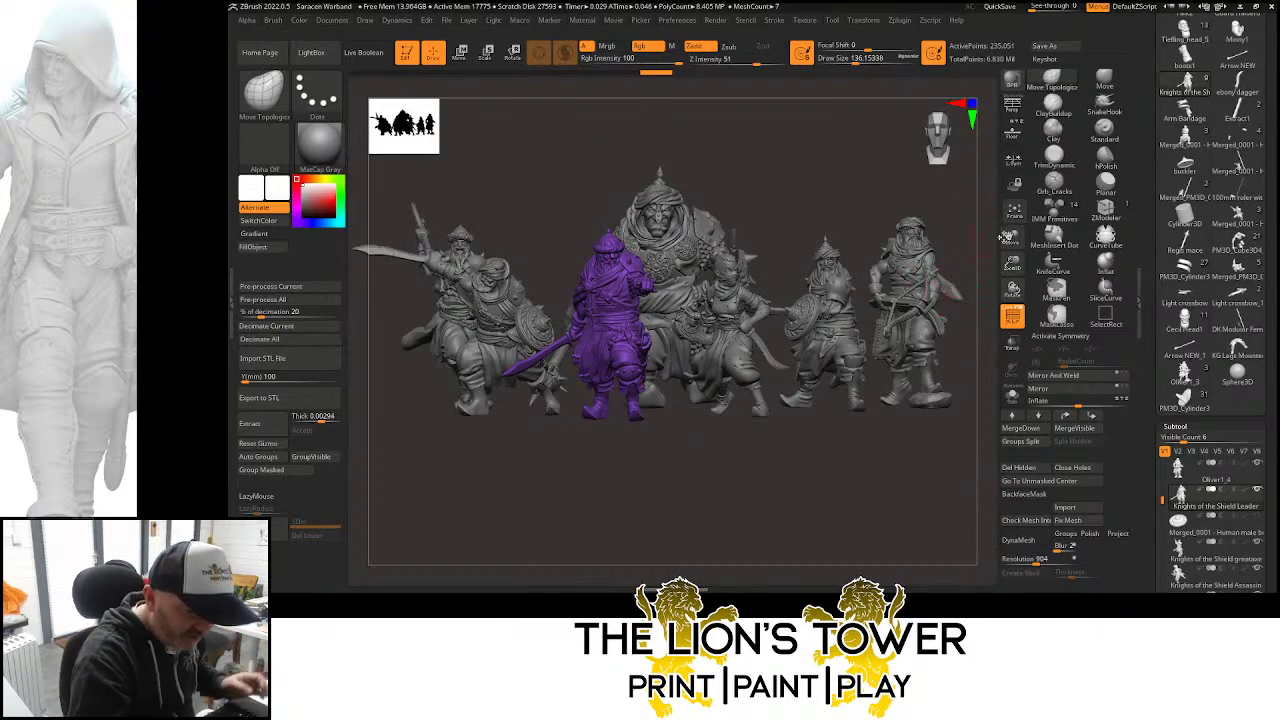
left_click_drag(1012, 263, 1014, 300)
left_click_drag(1012, 238, 971, 277)
left_click(904, 274, "alt")
left_click_drag(1012, 237, 887, 287)
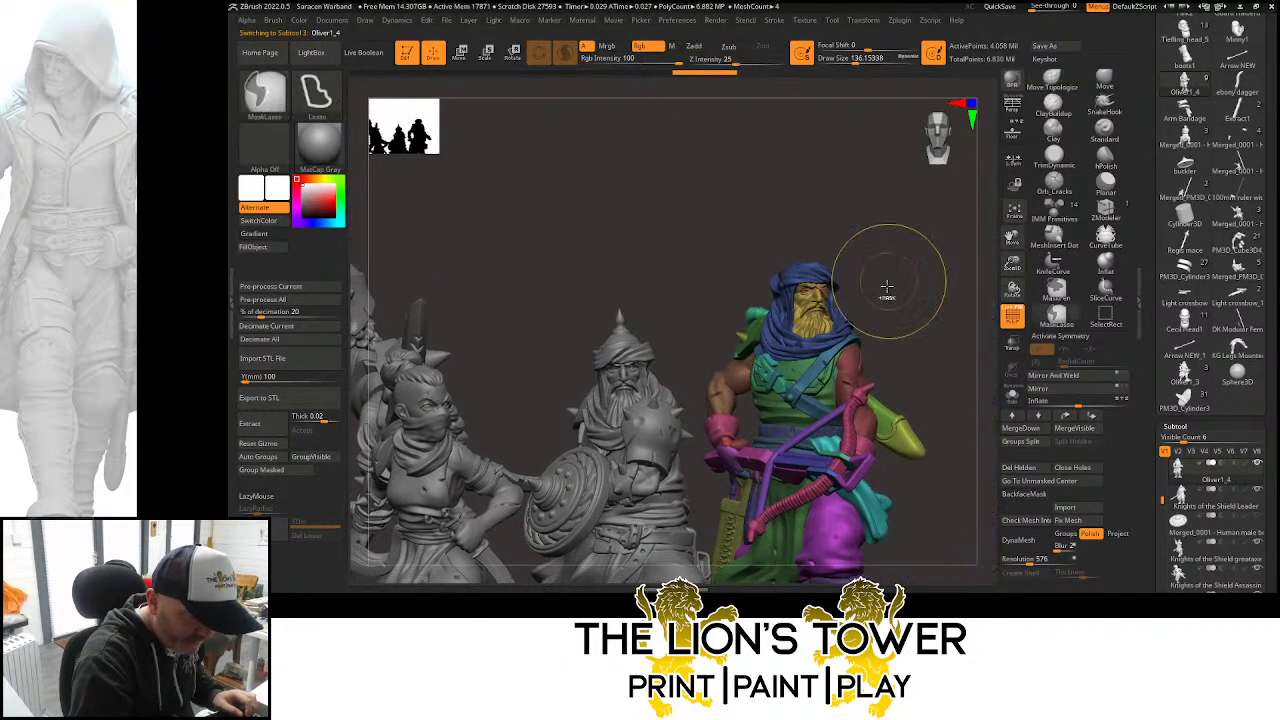
Hide the standing crossbowman's face and turban, mask the remaining body, and show the whole figure again
key("ctrl")
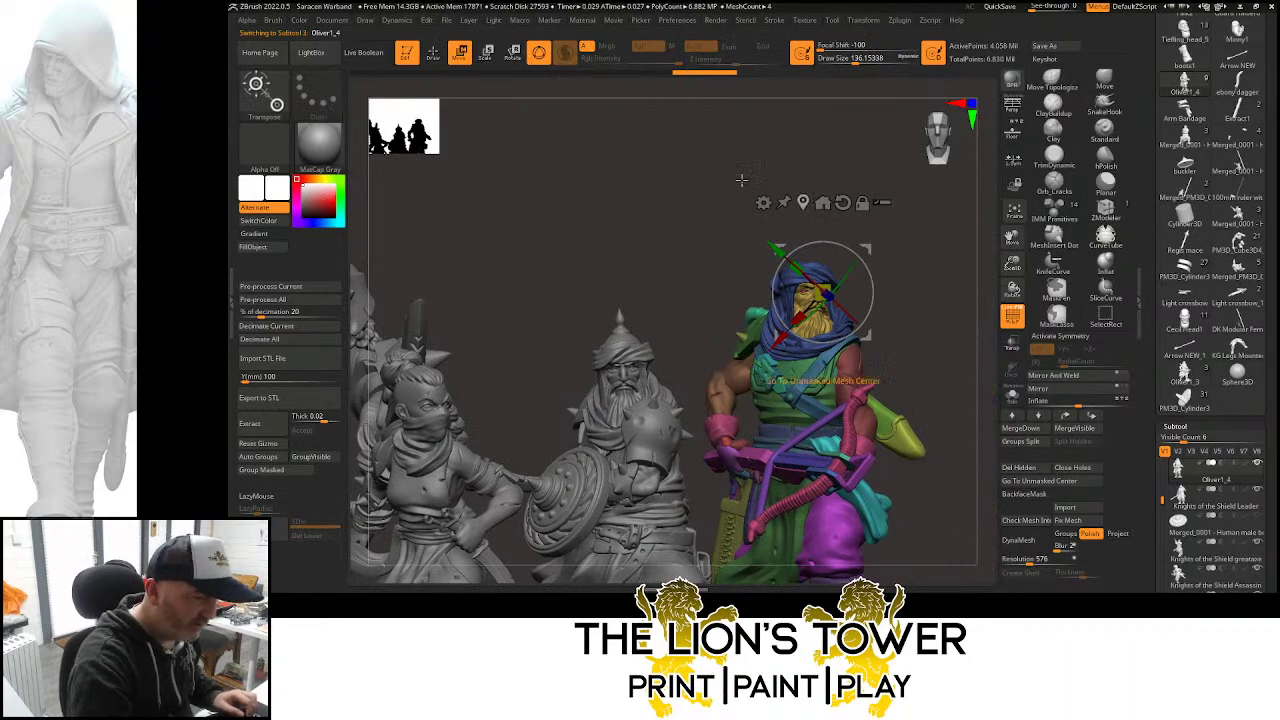
key("ctrl+shift")
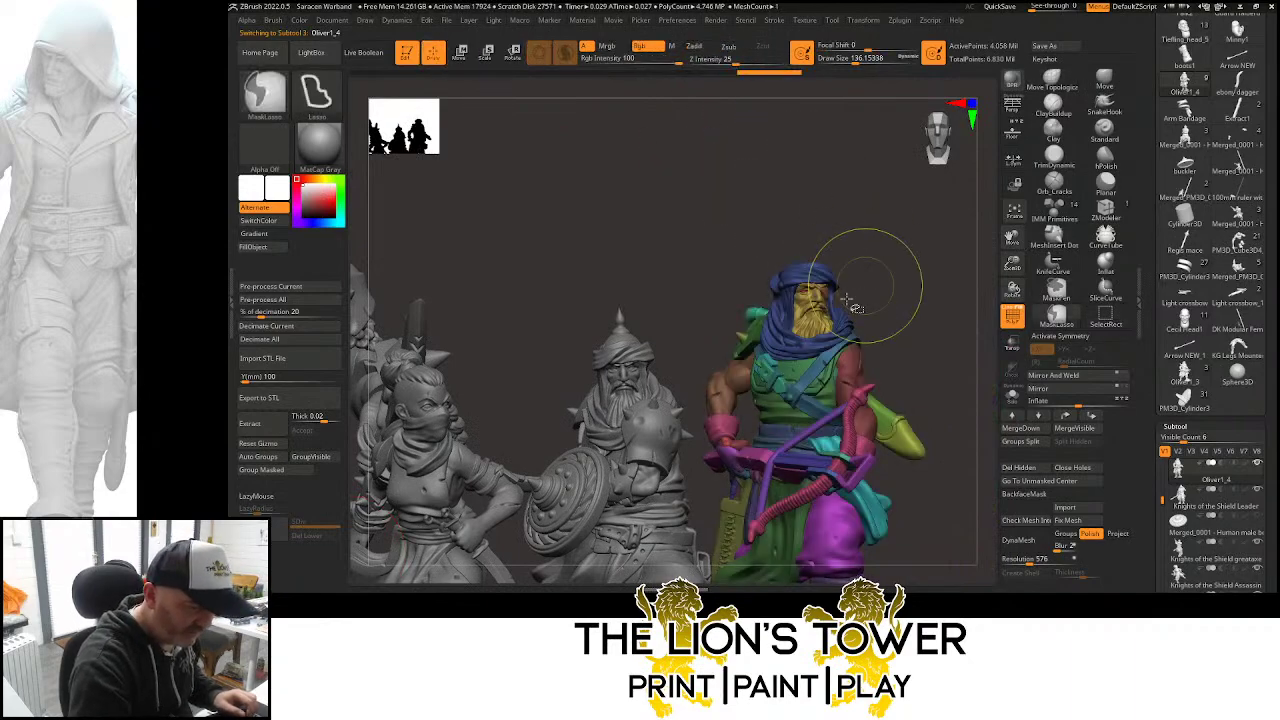
left_click(815, 314, "ctrl+shift")
key("ctrl+z")
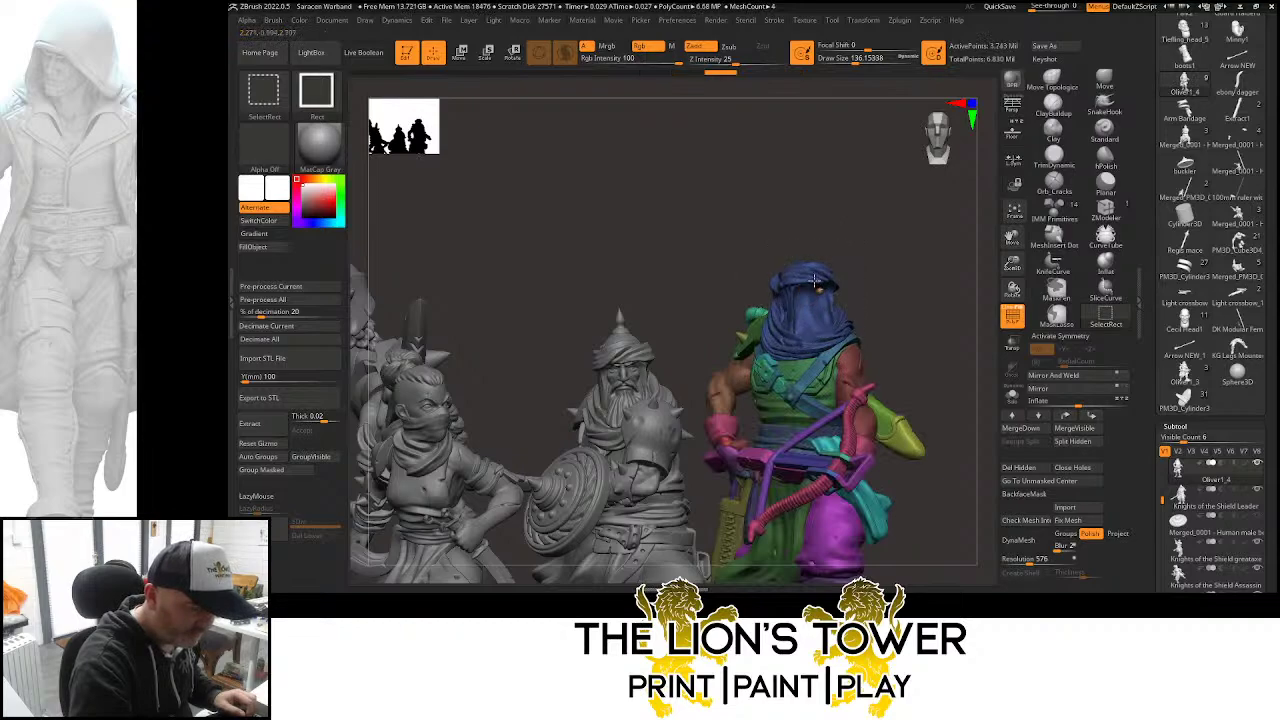
left_click(820, 285, "ctrl+shift")
left_click(843, 266, "ctrl")
left_click(843, 263, "ctrl+shift")
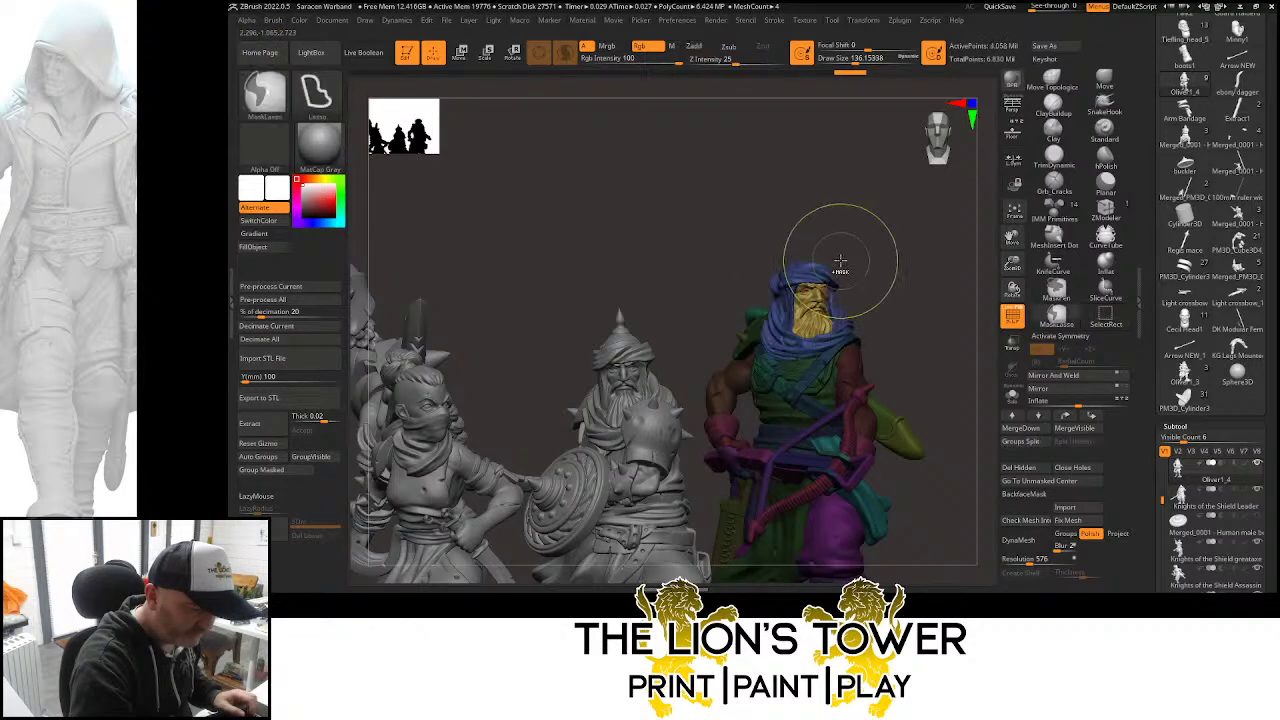
Try to lower the standing crossbowman's unmasked head and turban with the gizmo, checking him in Solo mode
key("w")
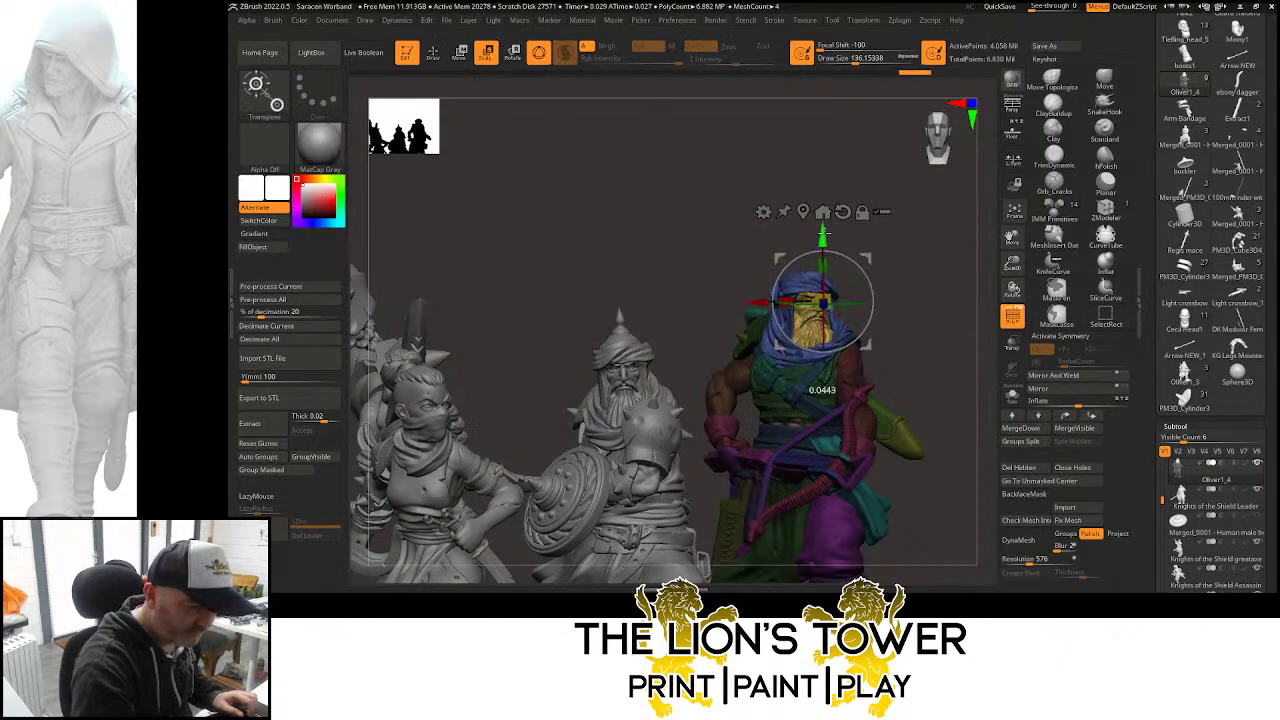
left_click(1012, 395)
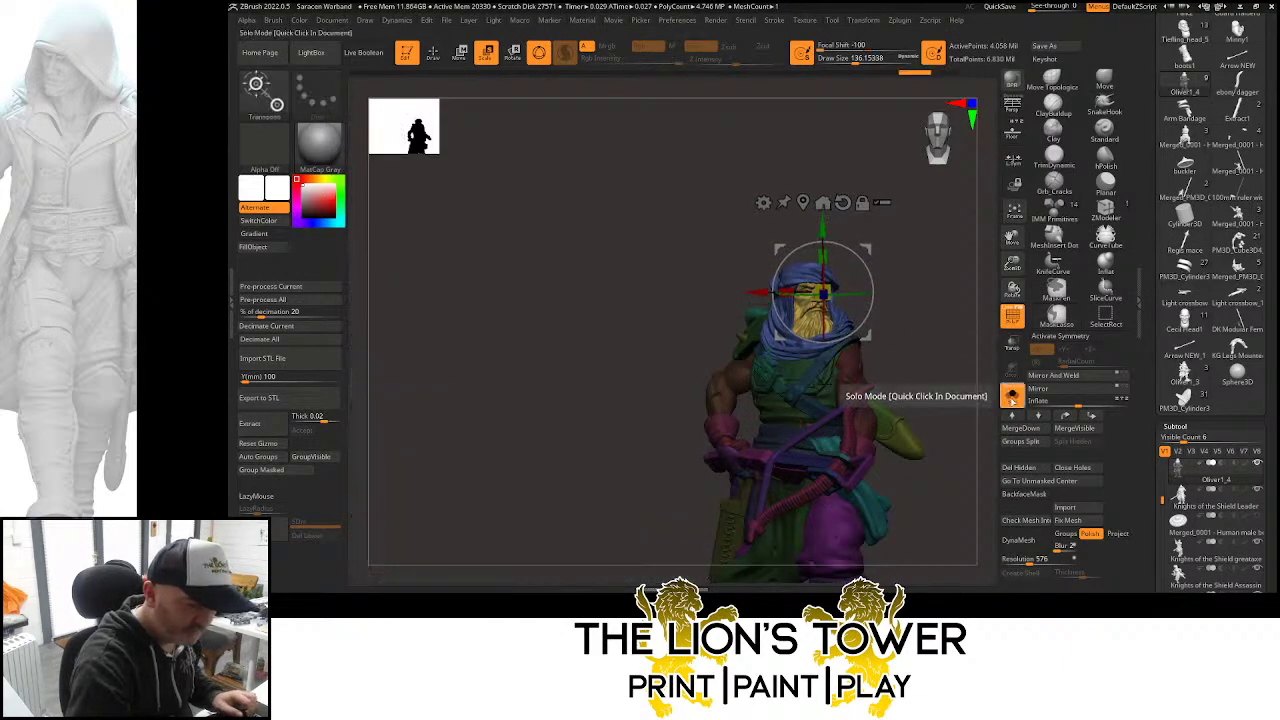
left_click(1012, 395)
key("q")
key("ctrl+shift")
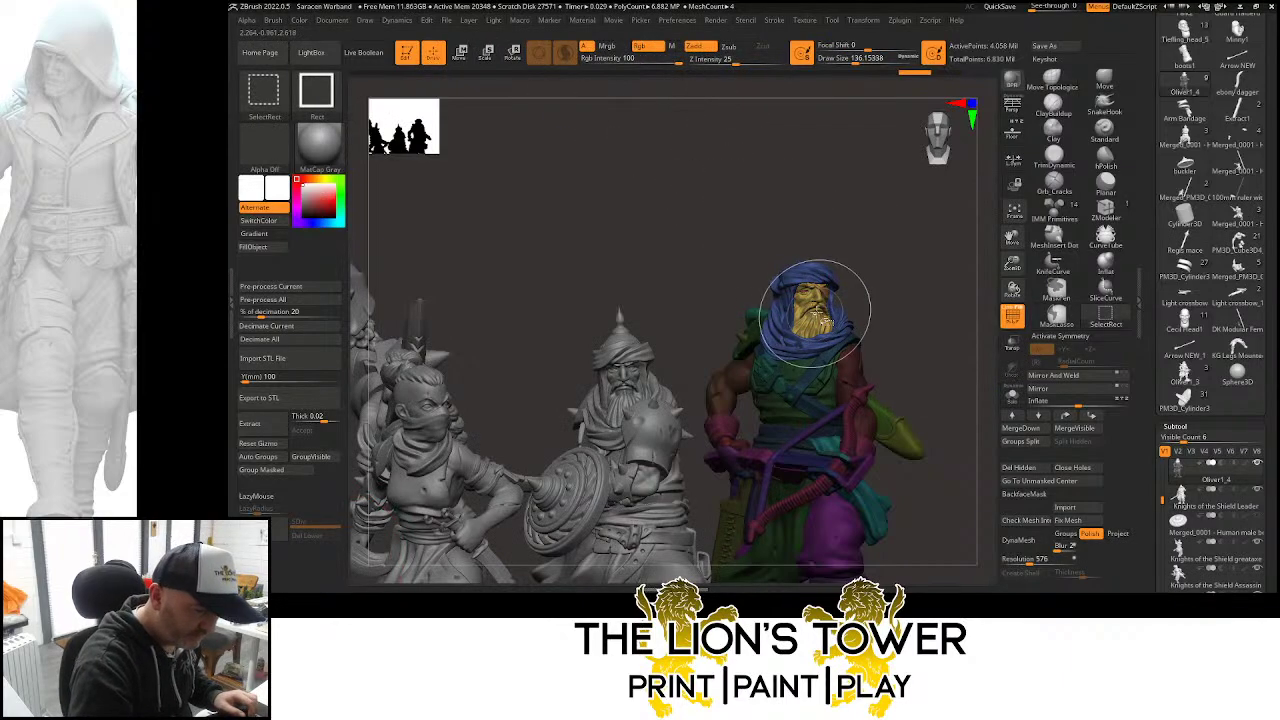
Regenerate the standing crossbowman's polygroups and mask his body, leaving the face and turban scarf unmasked
left_click(924, 270, "ctrl")
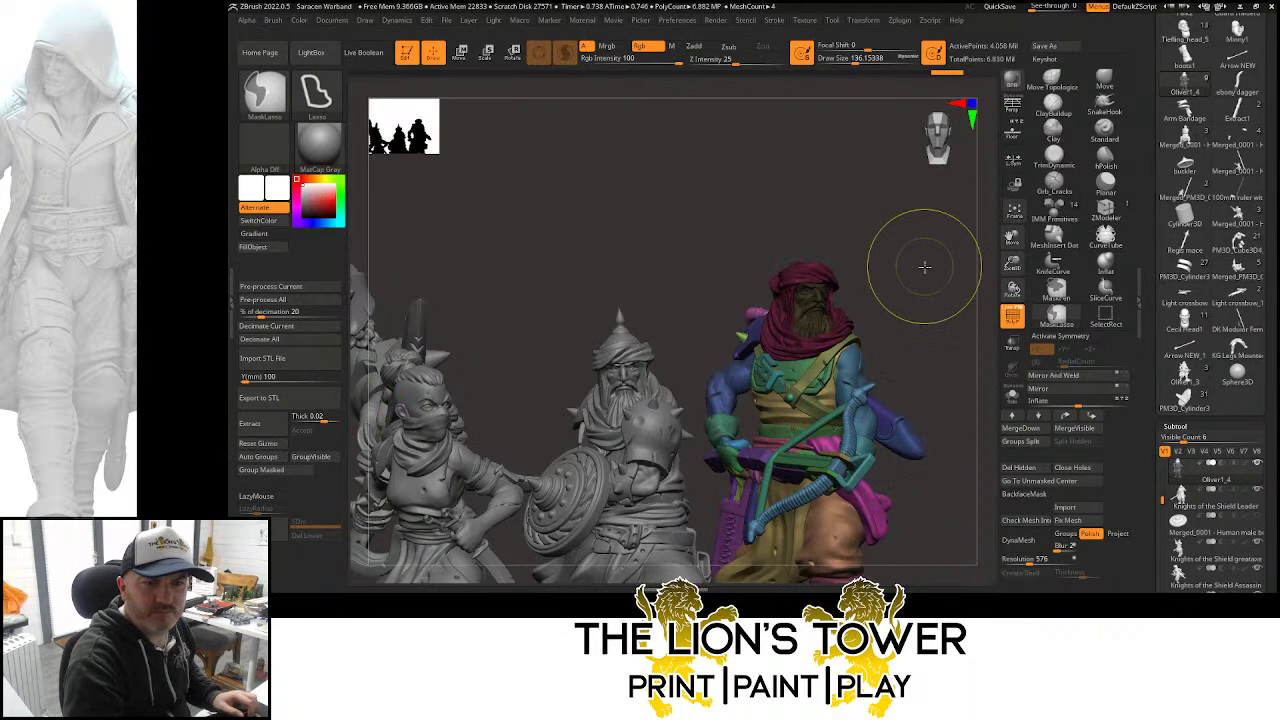
left_click(815, 300, "ctrl+shift")
left_click(812, 293, "ctrl+shift")
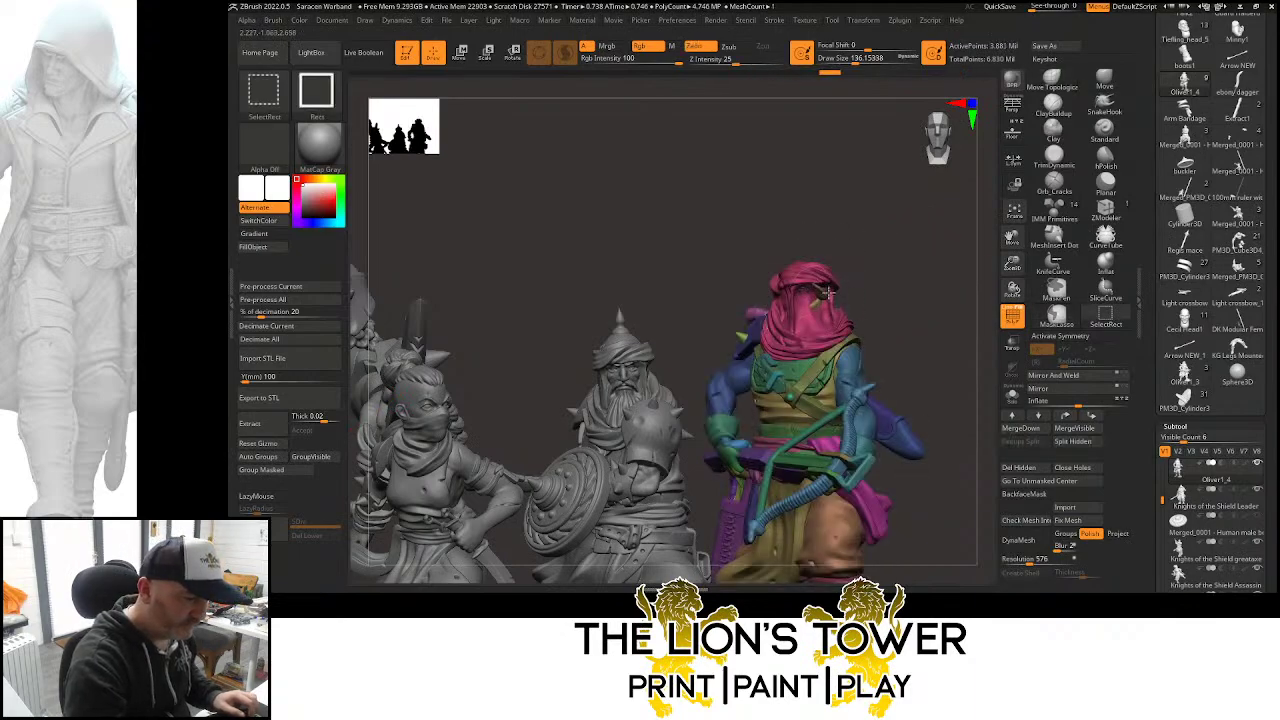
left_click(820, 289, "ctrl+shift")
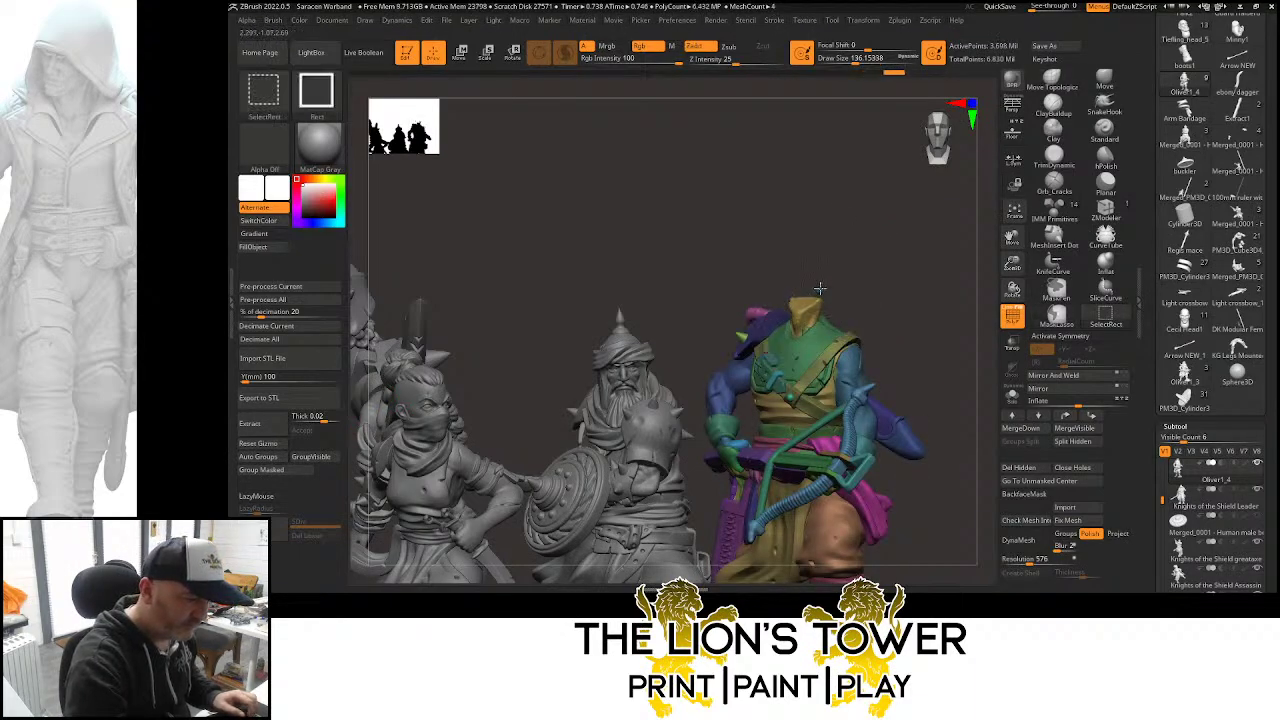
left_click(848, 258, "ctrl+shift")
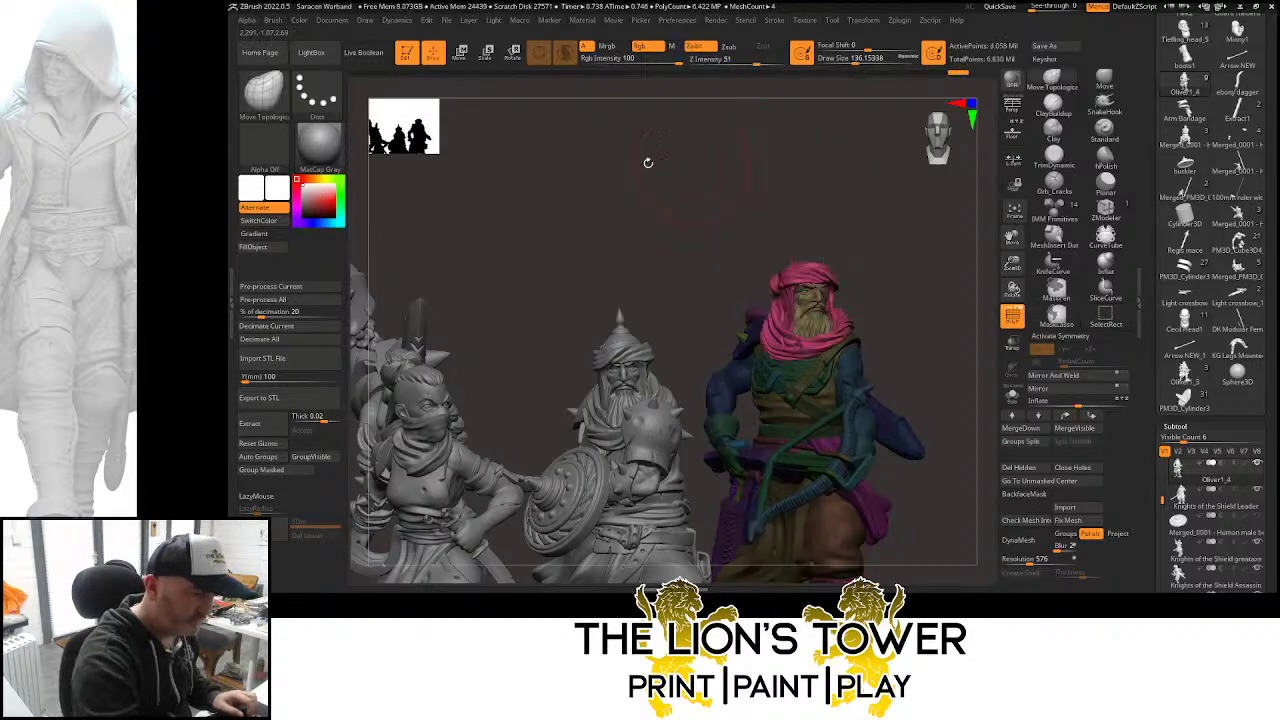
Lower the standing crossbowman's head and turban by about 0.04 with the gizmo and clear the mask
key("w")
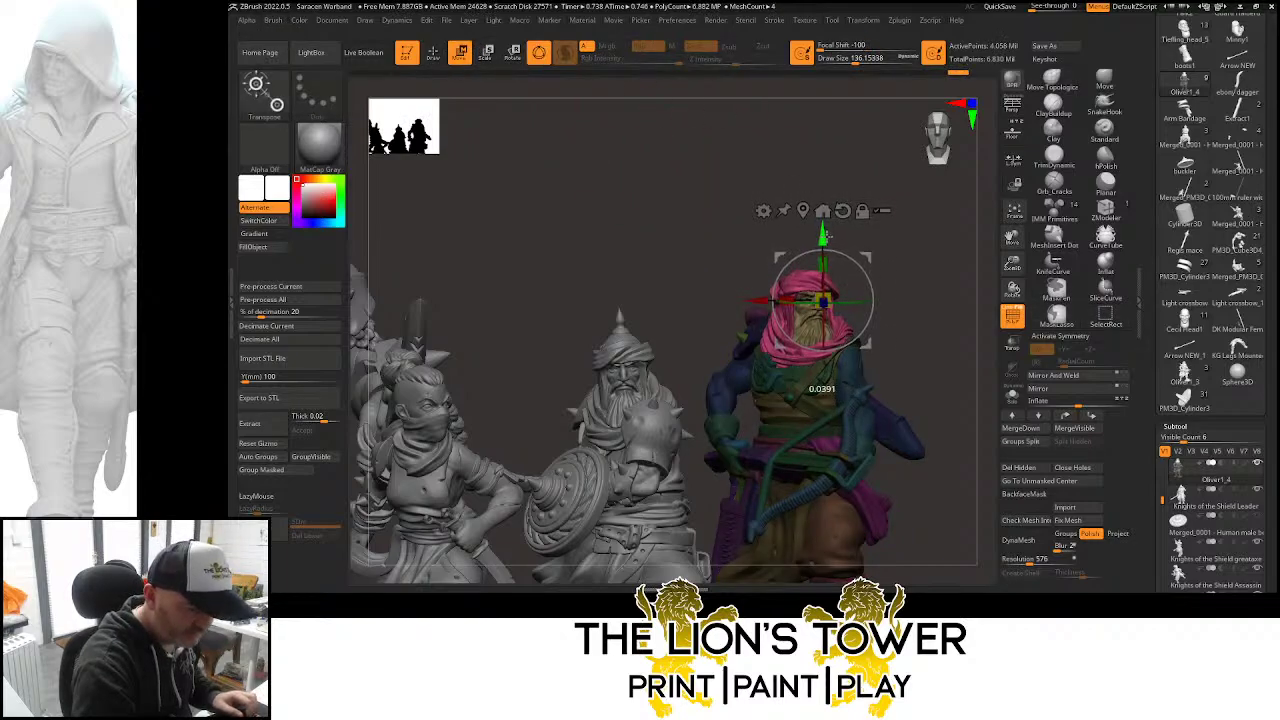
left_click_drag(828, 235, 828, 238)
mouse_move(921, 263)
left_mouse_down()
mouse_move(960, 318)
mouse_move(935, 317)
mouse_move(948, 260)
left_mouse_up()
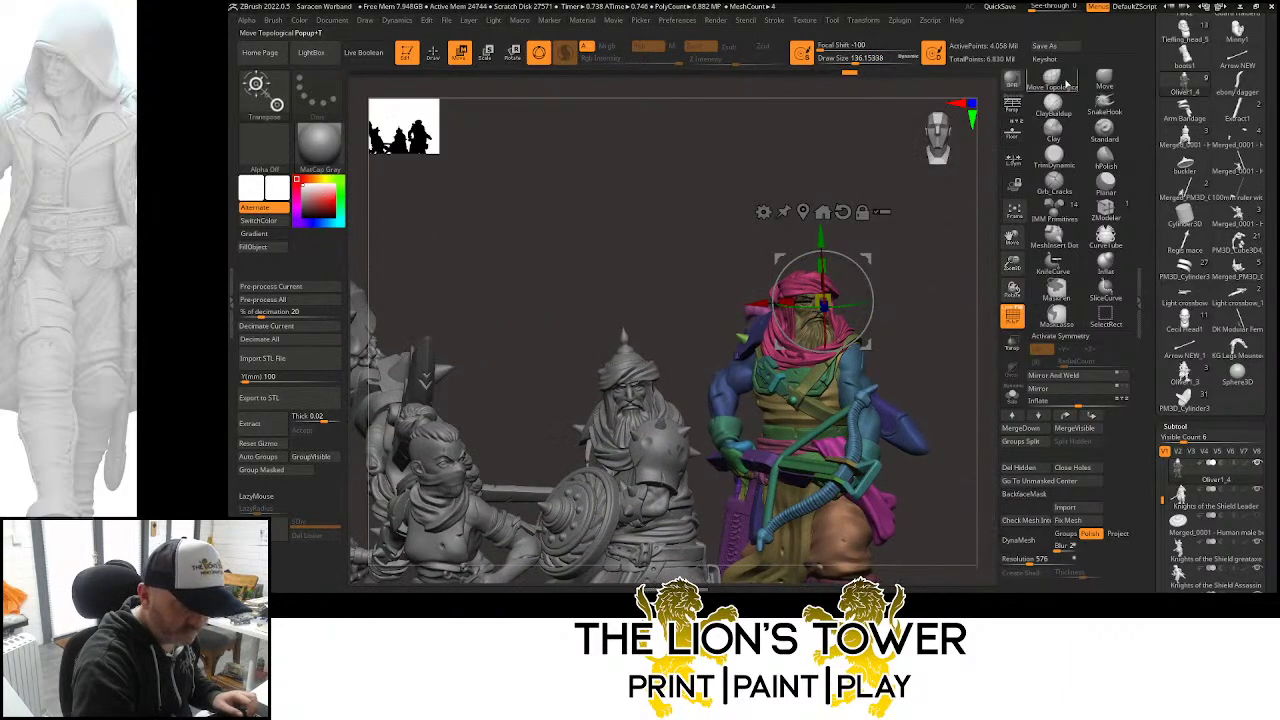
Mask everything on the standing crossbowman except the pink turban scarf, ready for the Move brush
left_click(1066, 83)
left_click(839, 324, "ctrl+shift")
left_click(887, 299, "ctrl")
left_click(887, 299, "ctrl+shift")
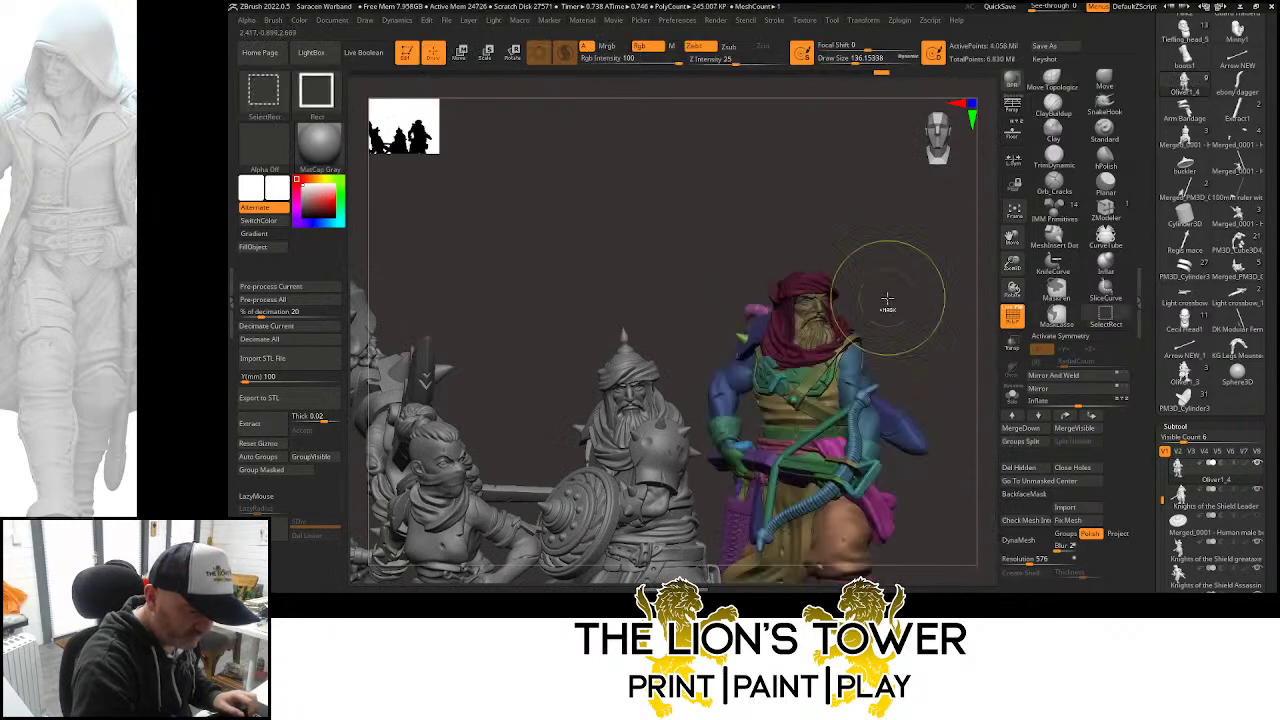
left_click(887, 298, "ctrl")
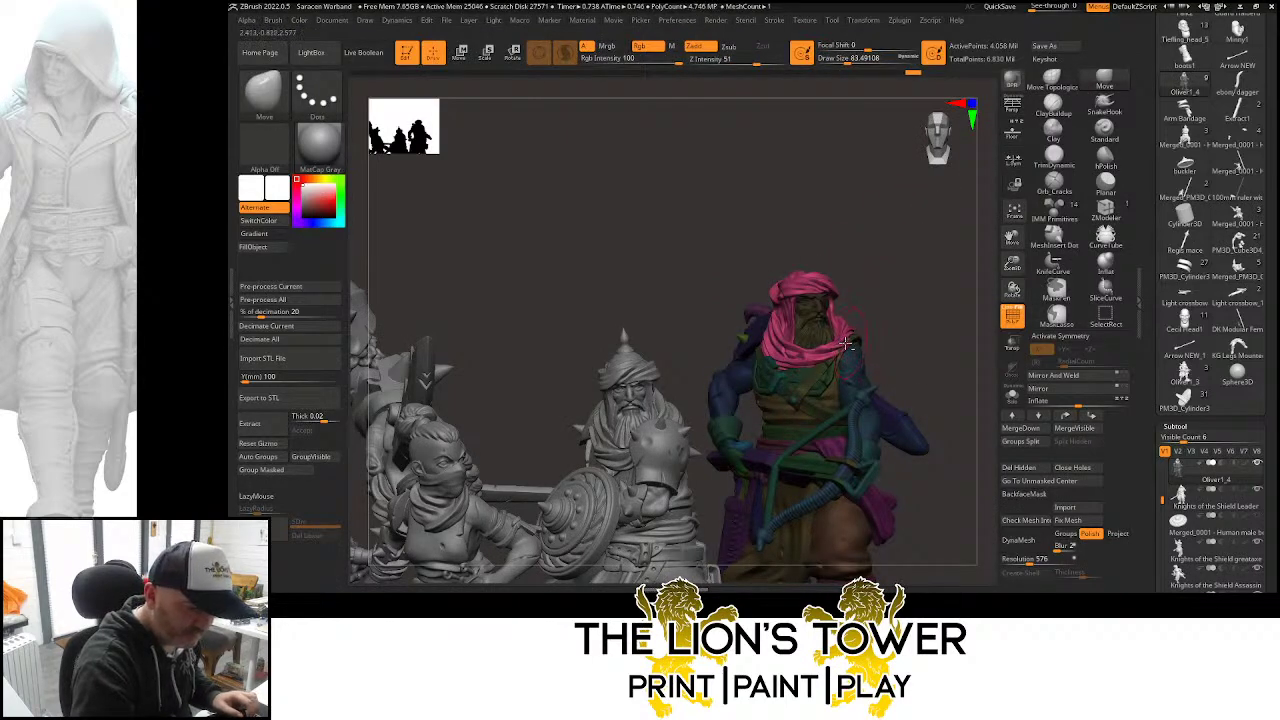
Fit the pink scarf's folds around the standing crossbowman's neck and shoulders with the Move brush, and clear the mask
left_click_drag(889, 302, 855, 332)
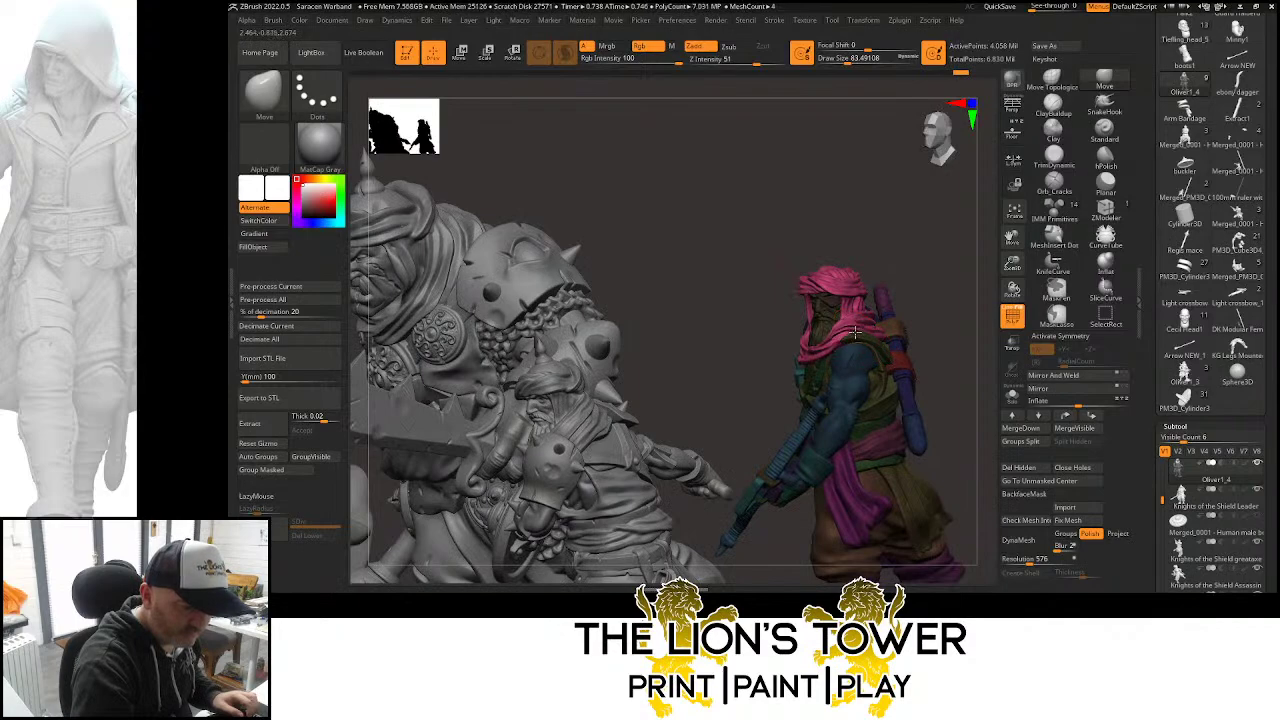
right_click_drag(878, 324, 877, 332)
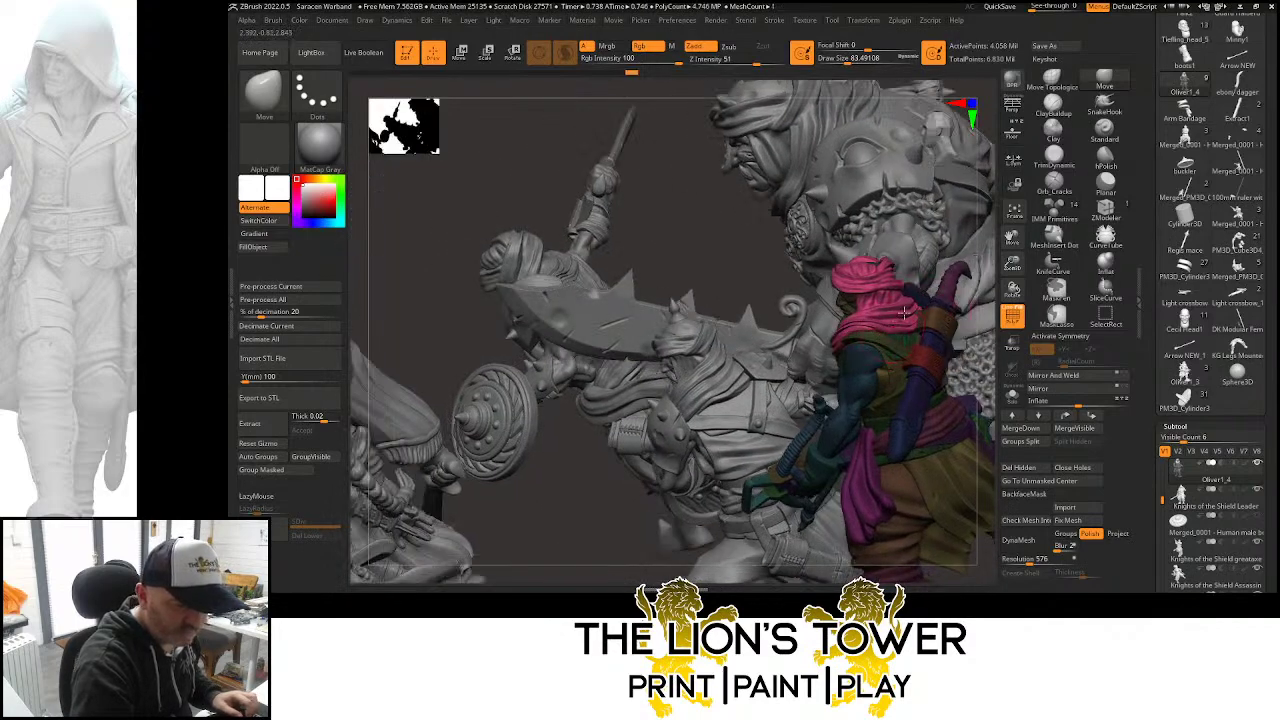
left_click_drag(1010, 270, 1005, 308)
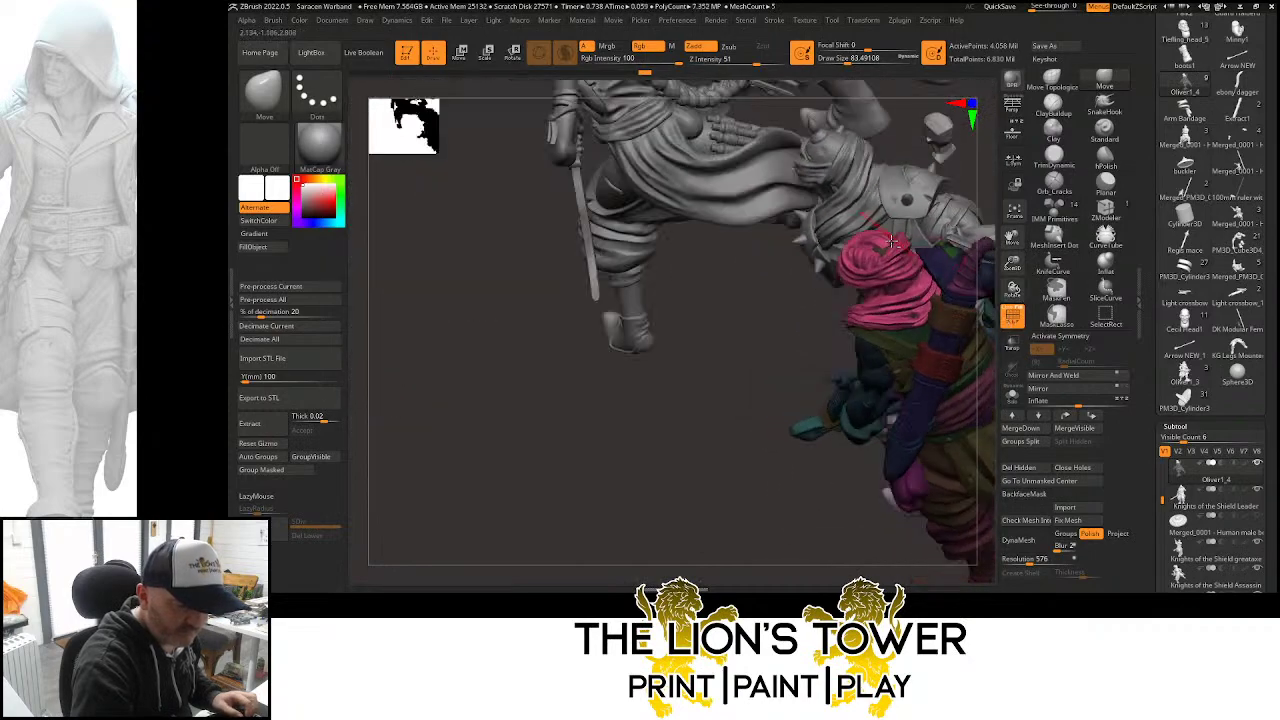
mouse_move(974, 180)
left_mouse_down()
mouse_move(934, 351)
mouse_move(931, 277)
mouse_move(803, 213)
mouse_move(817, 205)
mouse_move(869, 380)
mouse_move(905, 251)
mouse_move(925, 339)
left_mouse_up()
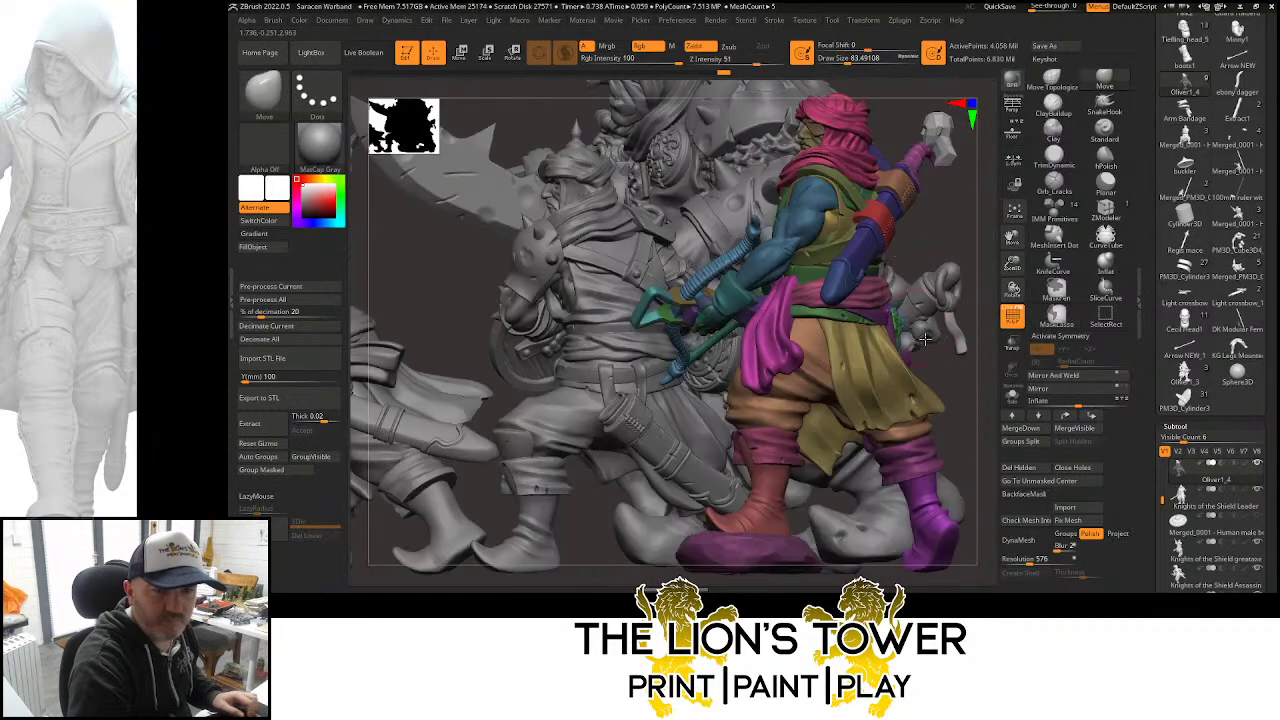
Examine the standing crossbowman's proportions from the front beside the rest of the warband lineup
left_click_drag(948, 257, 1015, 218, "shift")
left_click_drag(1013, 263, 827, 188)
left_click_drag(897, 243, 936, 296)
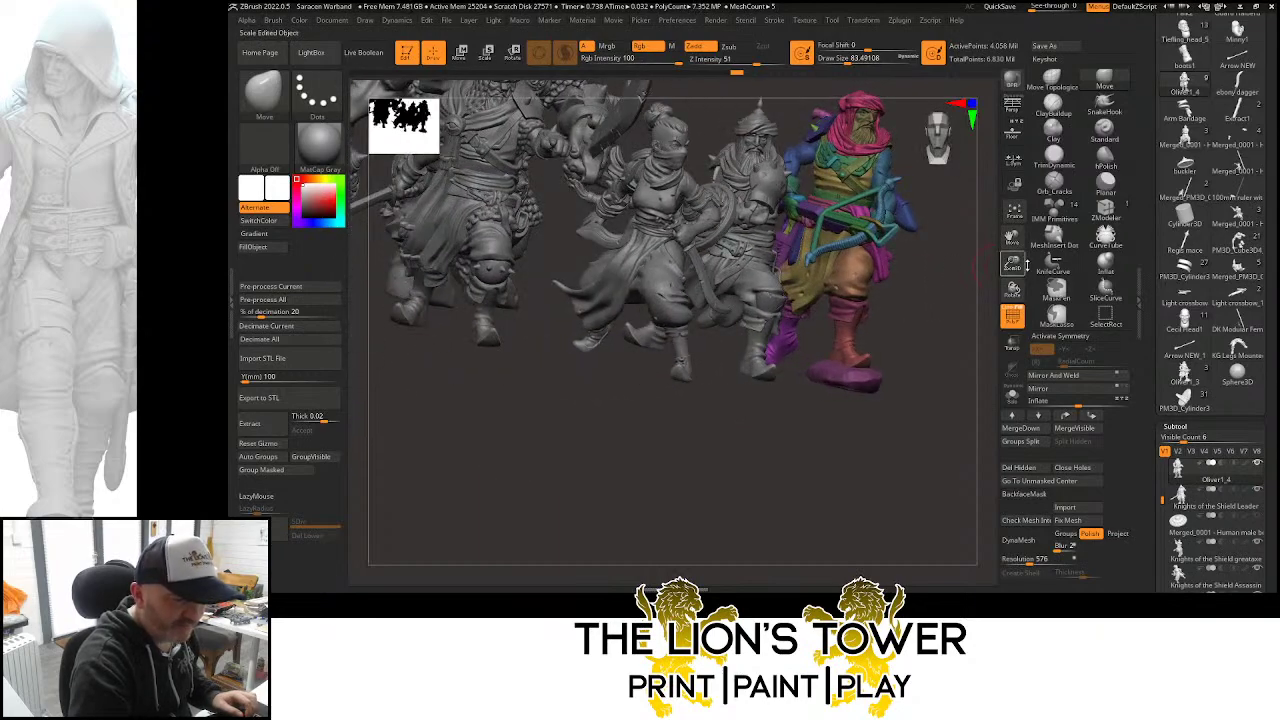
left_click_drag(1012, 262, 958, 285)
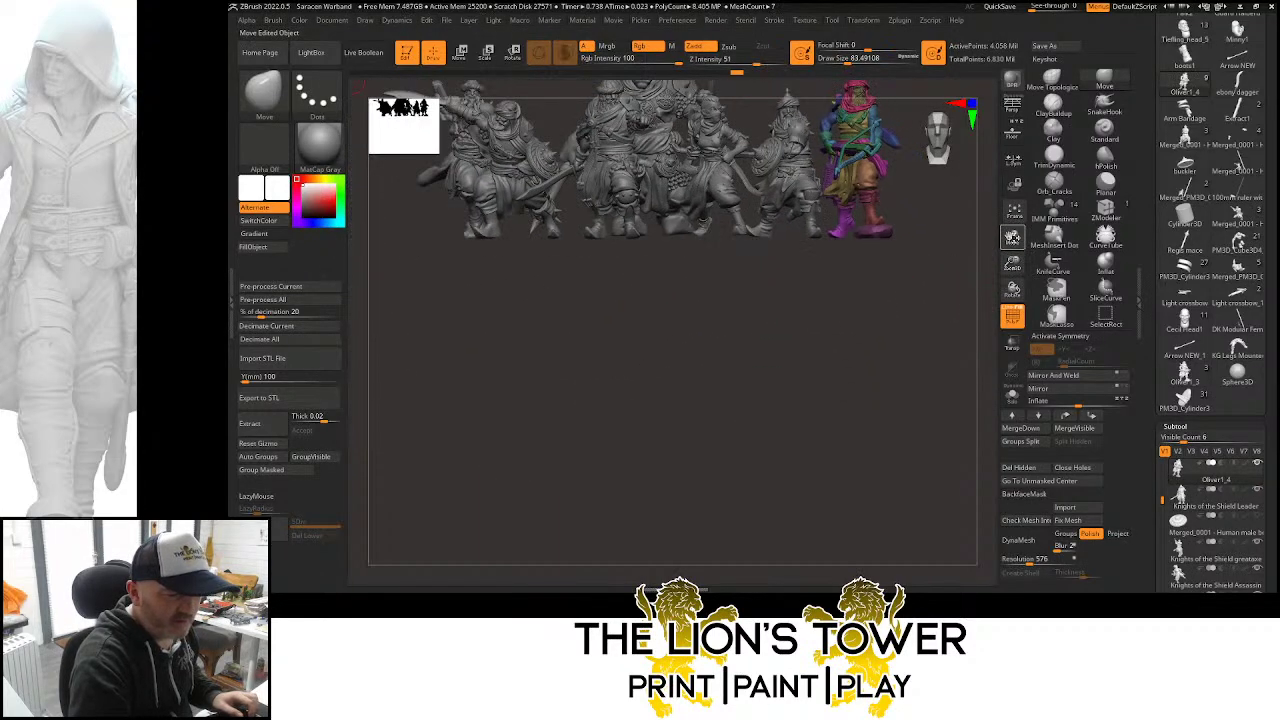
key("f")
Switch back to the aiming crossbowman's tool and frame his robe and legs from the front
mouse_move(1198, 398)
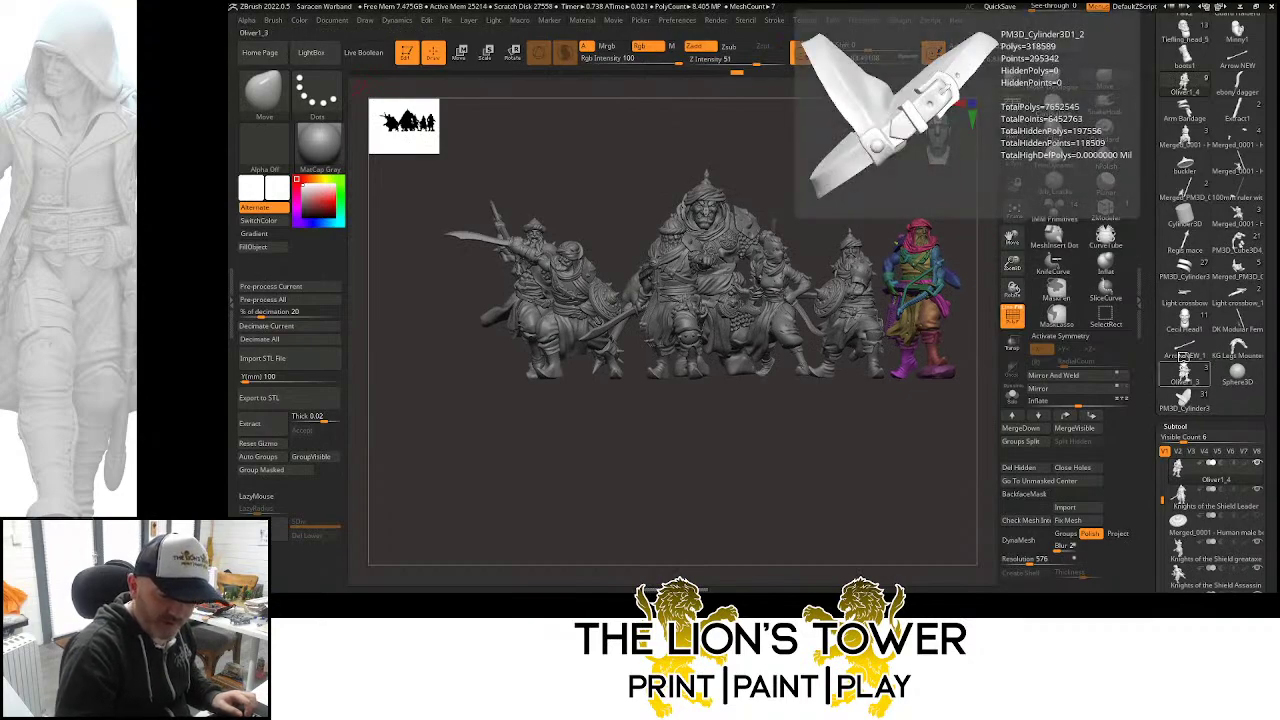
left_click(1240, 272)
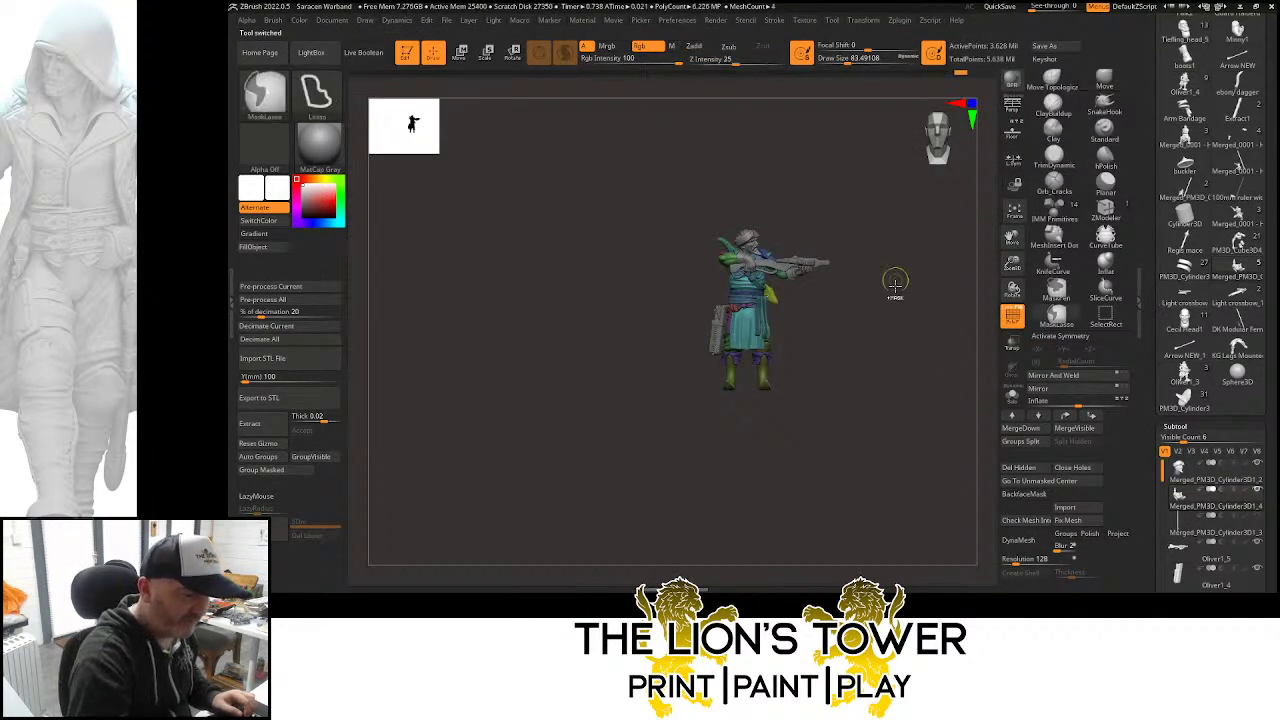
left_click_drag(1010, 262, 1014, 270)
left_click_drag(1013, 238, 888, 160)
mouse_move(886, 382)
left_mouse_down()
mouse_move(837, 374)
mouse_move(923, 351)
mouse_move(931, 363)
mouse_move(906, 374)
mouse_move(854, 371)
mouse_move(909, 373)
left_mouse_up()
left_click(904, 378, "ctrl")
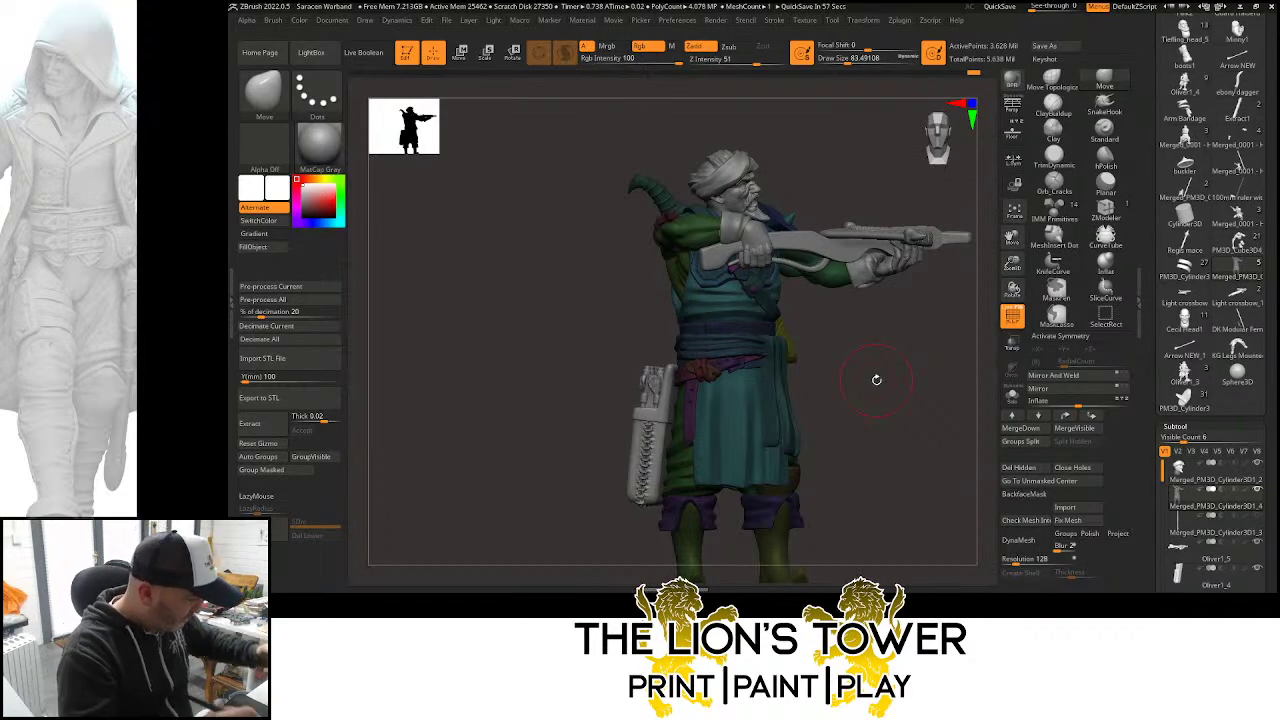
mouse_move(847, 353)
left_mouse_down()
mouse_move(894, 346)
mouse_move(834, 371)
mouse_move(823, 363)
mouse_move(849, 363)
mouse_move(835, 384)
mouse_move(912, 291)
mouse_move(963, 306)
mouse_move(920, 296)
mouse_move(880, 316)
left_mouse_up()
left_click(913, 292, "ctrl")
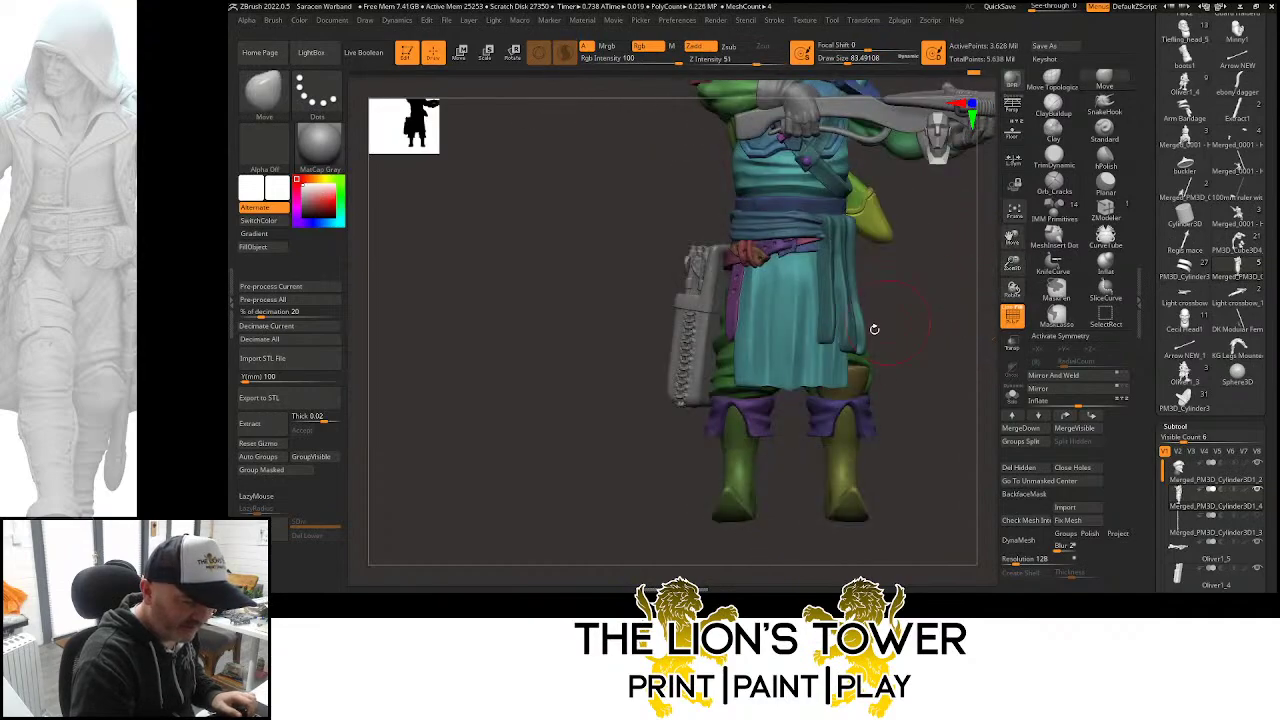
Isolate the crossbowman's trousers and left boot, then mask everything except his left leg and restore the hidden parts
left_click(863, 360, "ctrl+shift")
left_click(860, 365, "ctrl+shift")
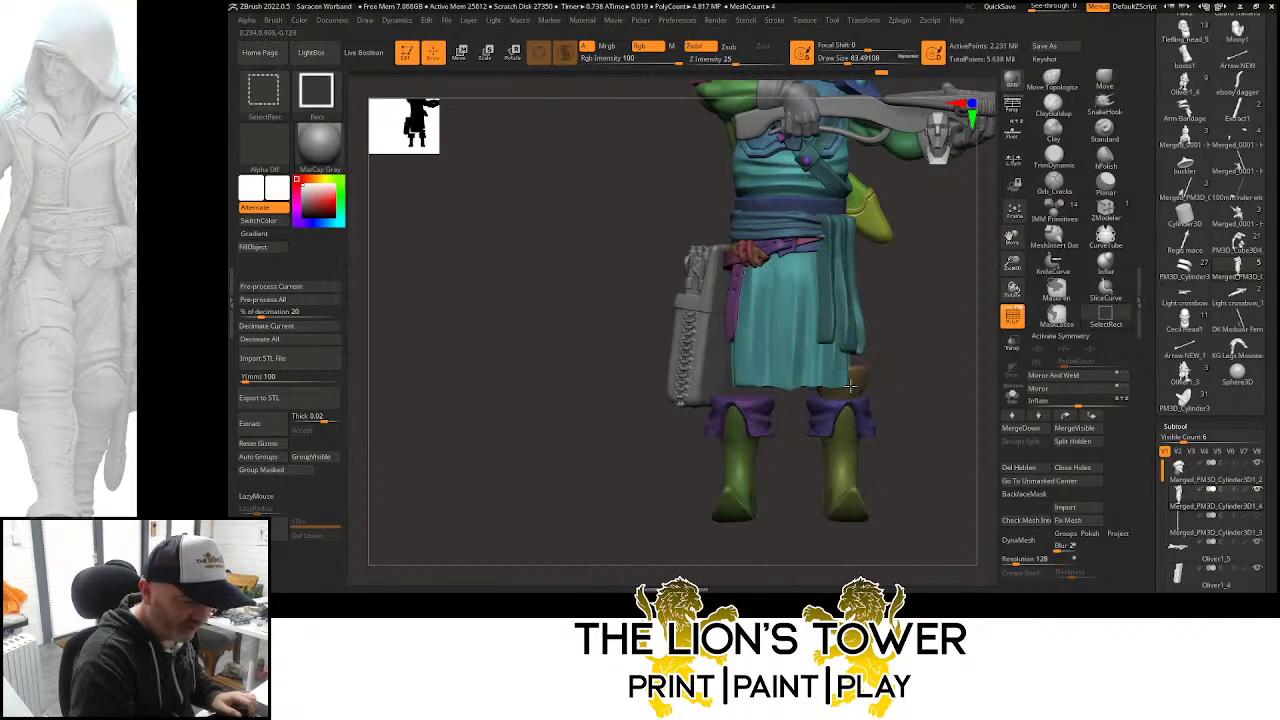
left_click(848, 430, "ctrl+alt+shift")
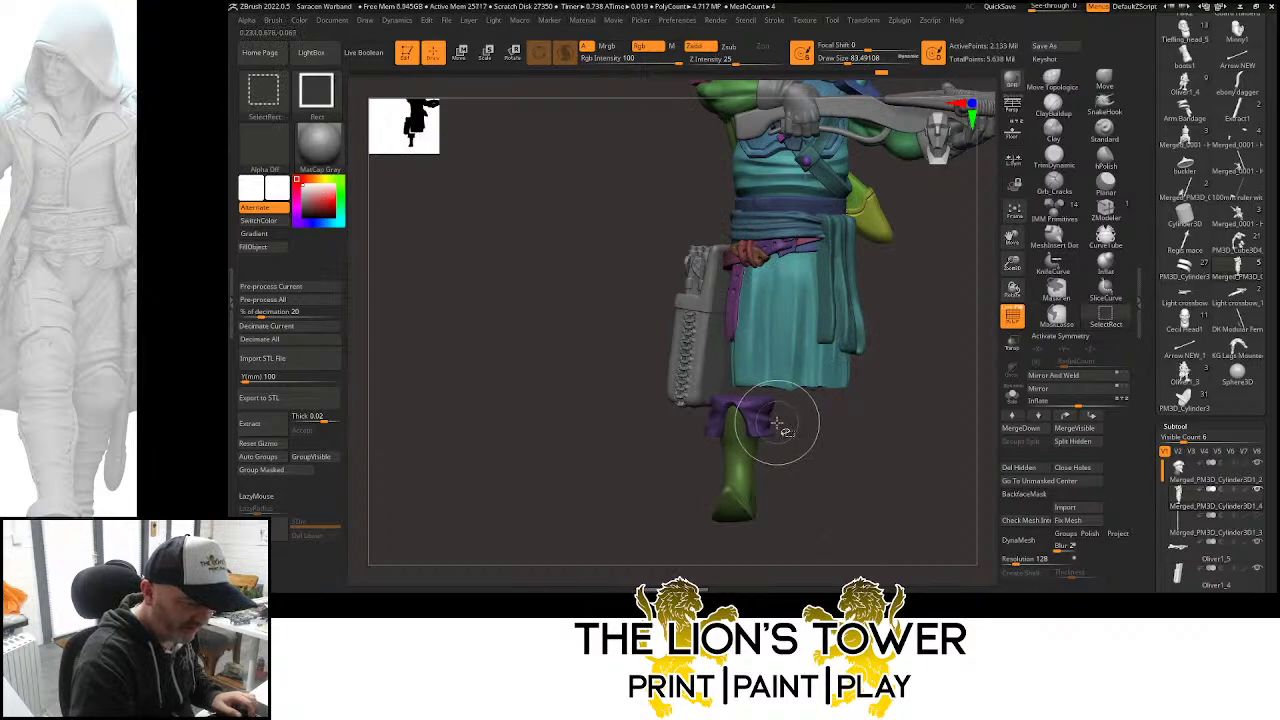
left_click(962, 348, "ctrl+shift")
left_click(1012, 393)
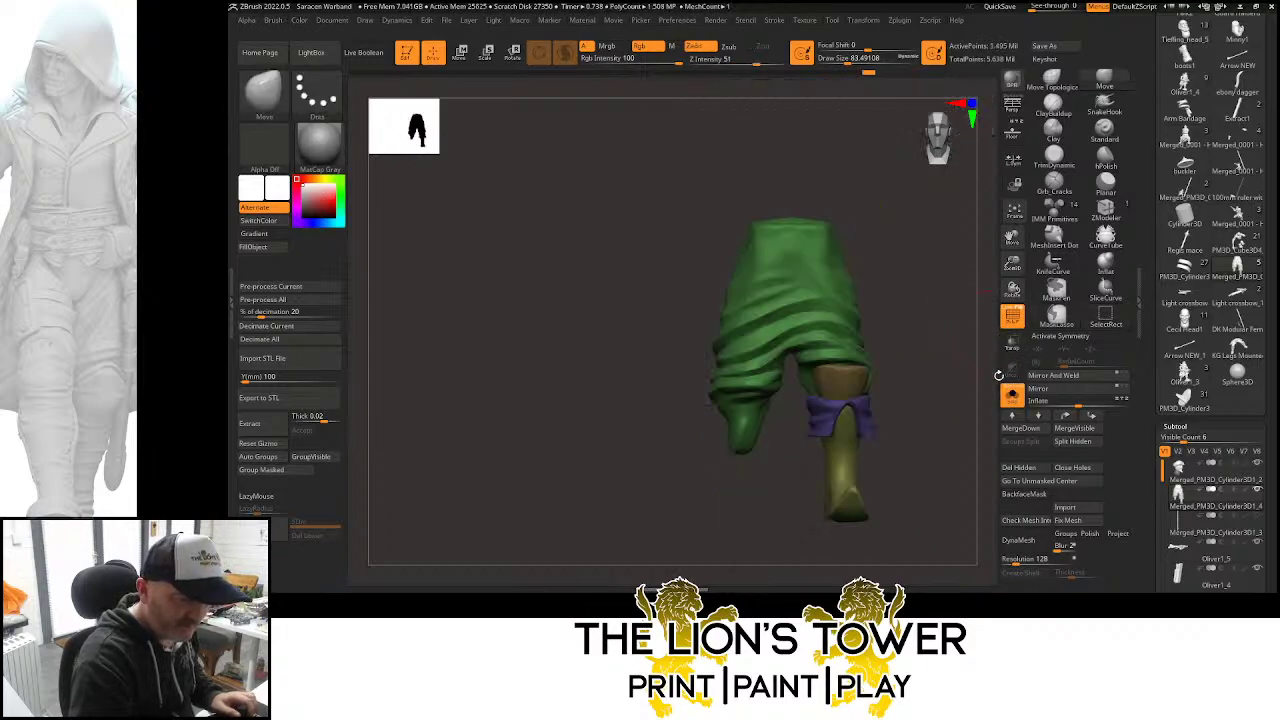
left_click(1075, 297)
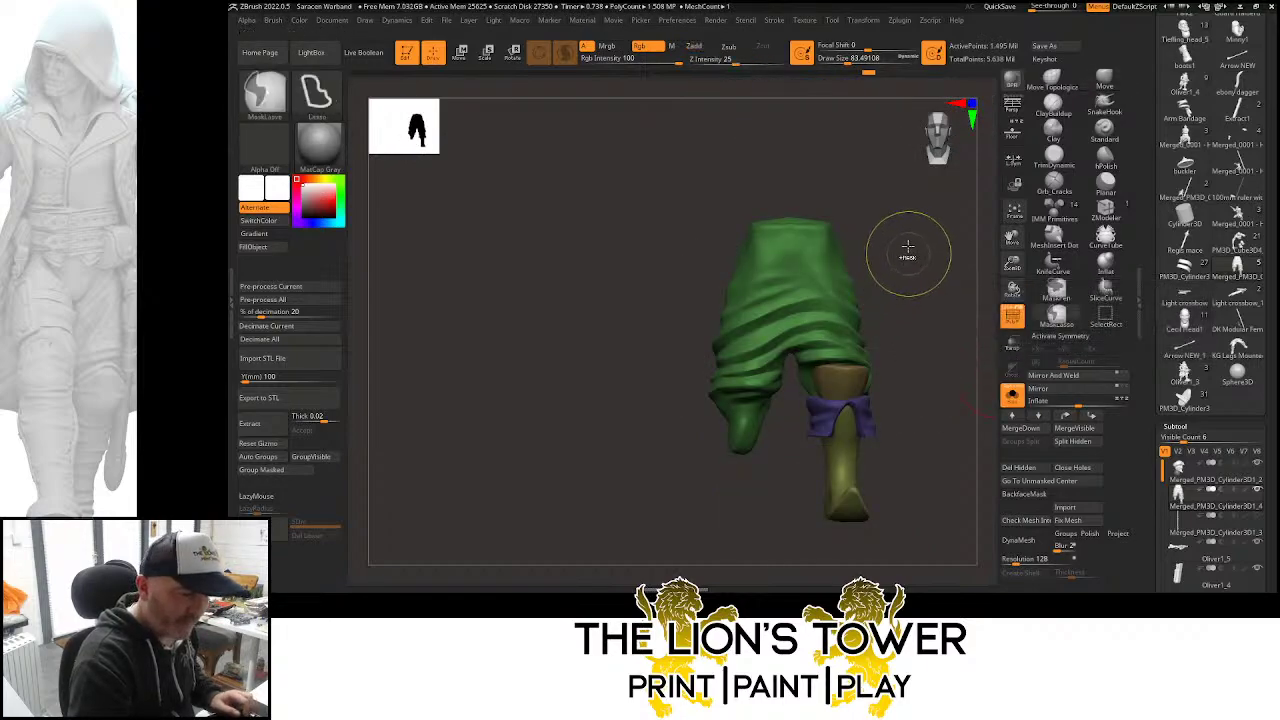
mouse_move(852, 188)
left_mouse_down("ctrl")
mouse_move(900, 237)
mouse_move(900, 328)
mouse_move(800, 486)
mouse_move(948, 418)
mouse_move(949, 357)
left_mouse_up("ctrl")
left_click(948, 370, "ctrl+shift")
key("w")
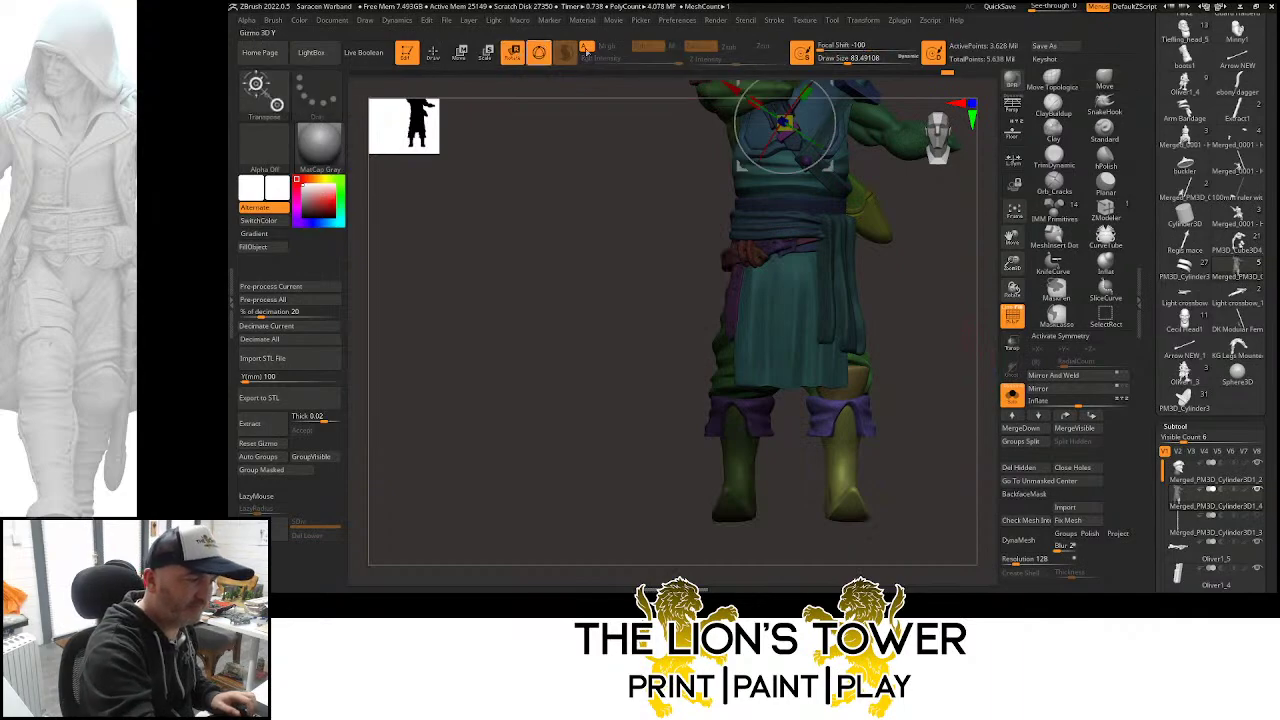
Centre the transform gizmo on the left hip and rotate the unmasked leg outward and up to about horizontal
left_click_drag(1014, 239, 1001, 351)
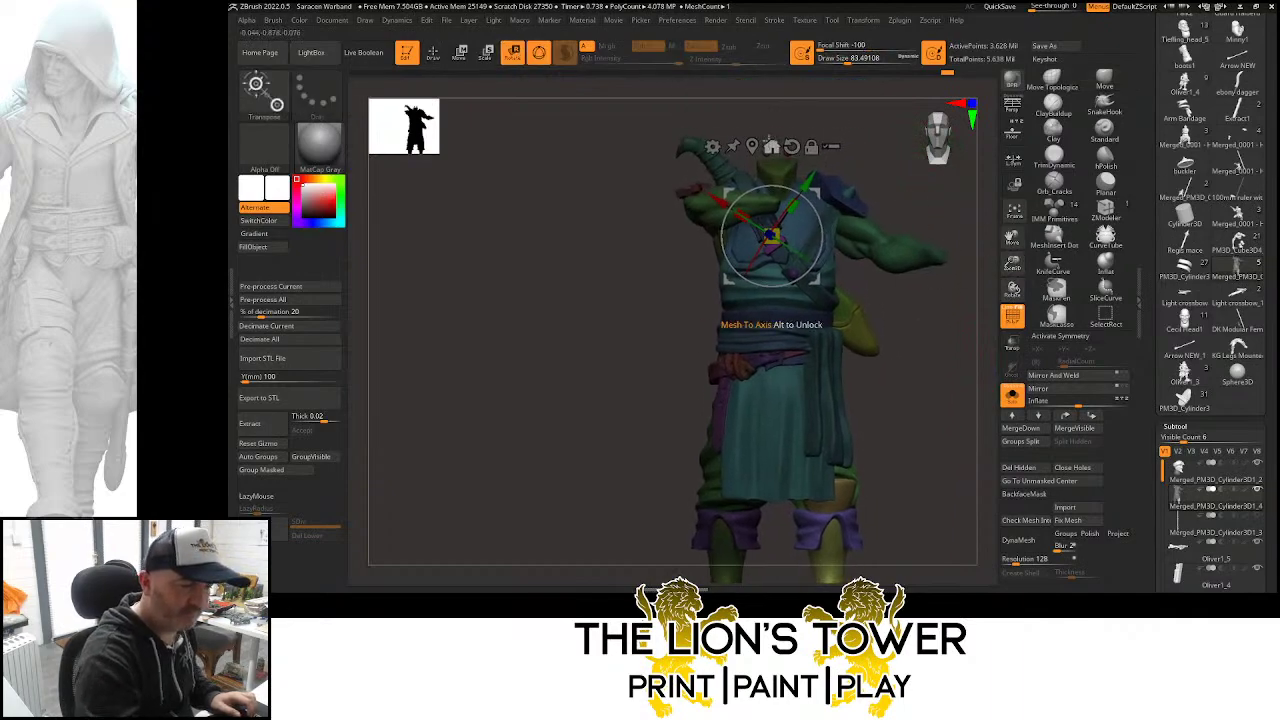
left_click_drag(815, 193, 866, 338)
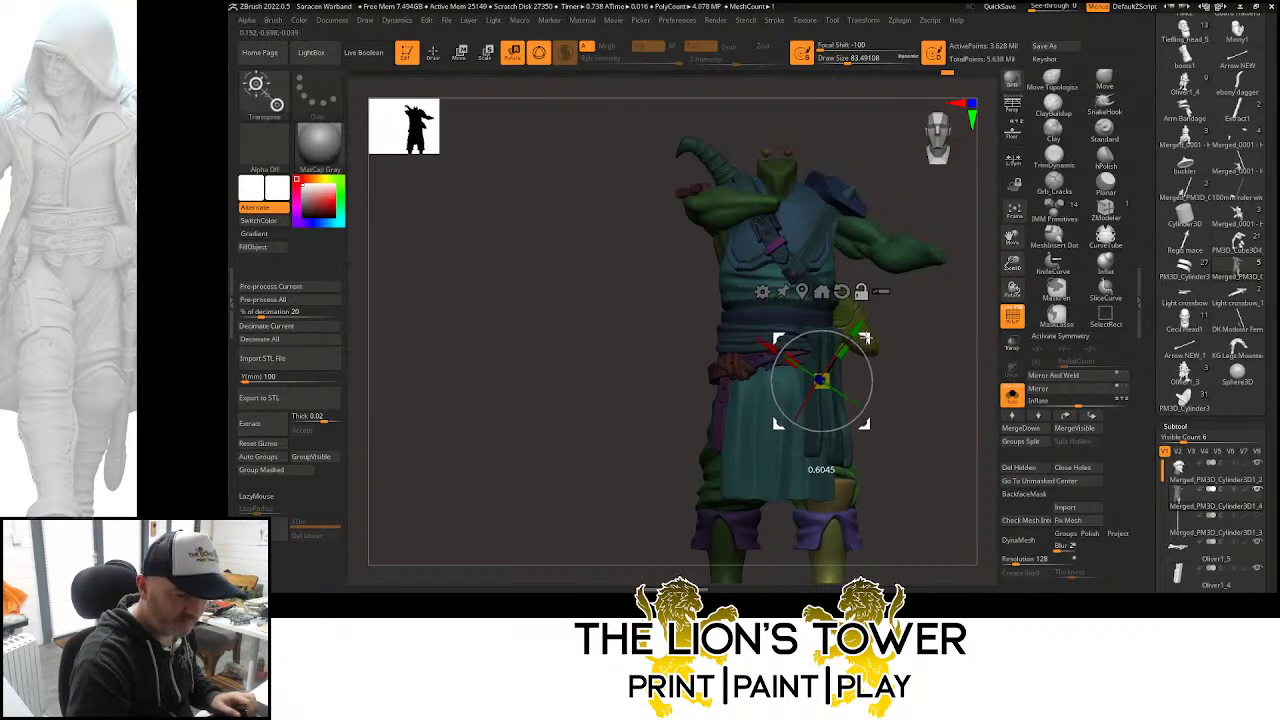
mouse_move(938, 384)
left_mouse_down()
mouse_move(919, 394)
mouse_move(950, 390)
left_mouse_up()
left_click_drag(865, 338, 918, 339)
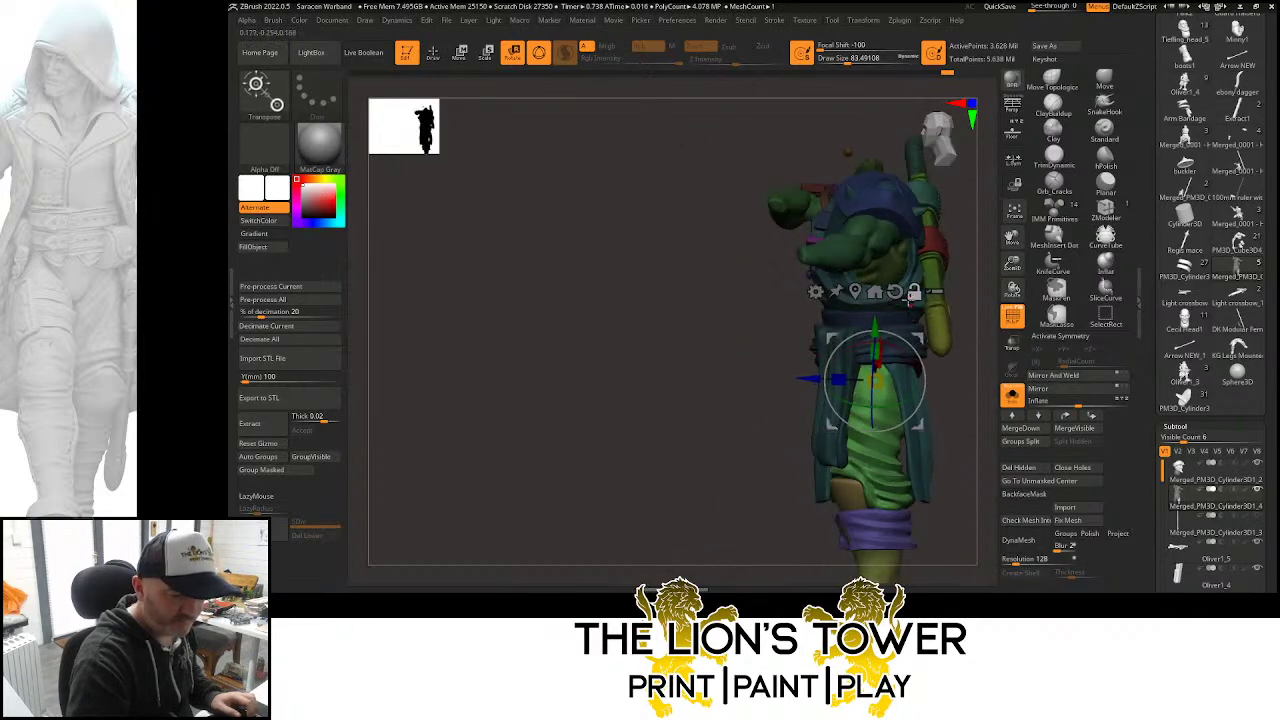
left_click_drag(955, 378, 993, 369)
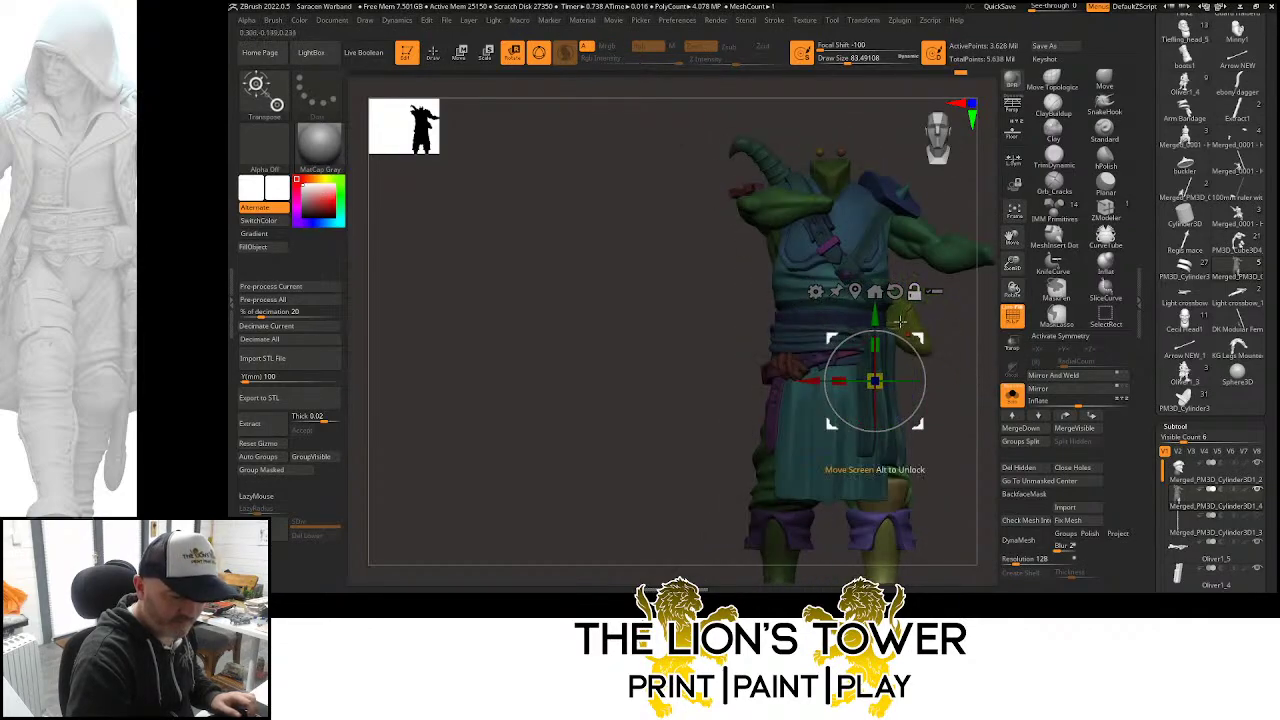
left_click_drag(902, 380, 853, 208)
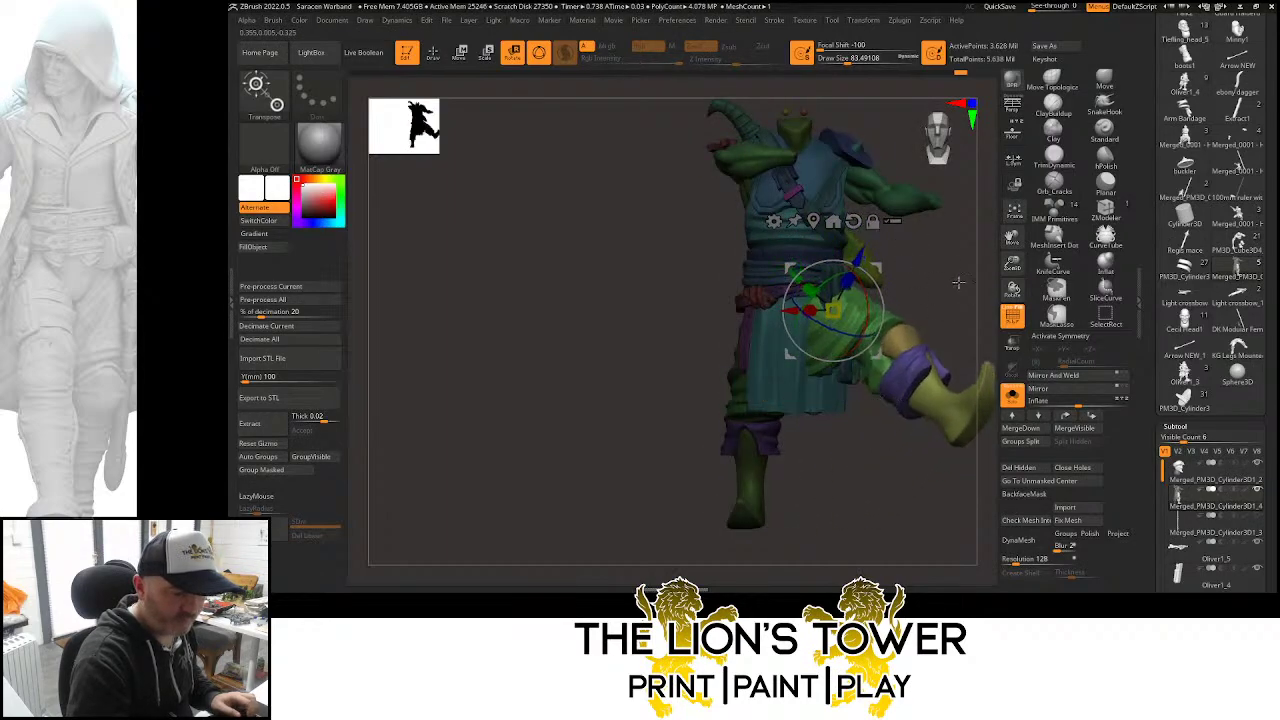
left_click_drag(957, 283, 847, 321)
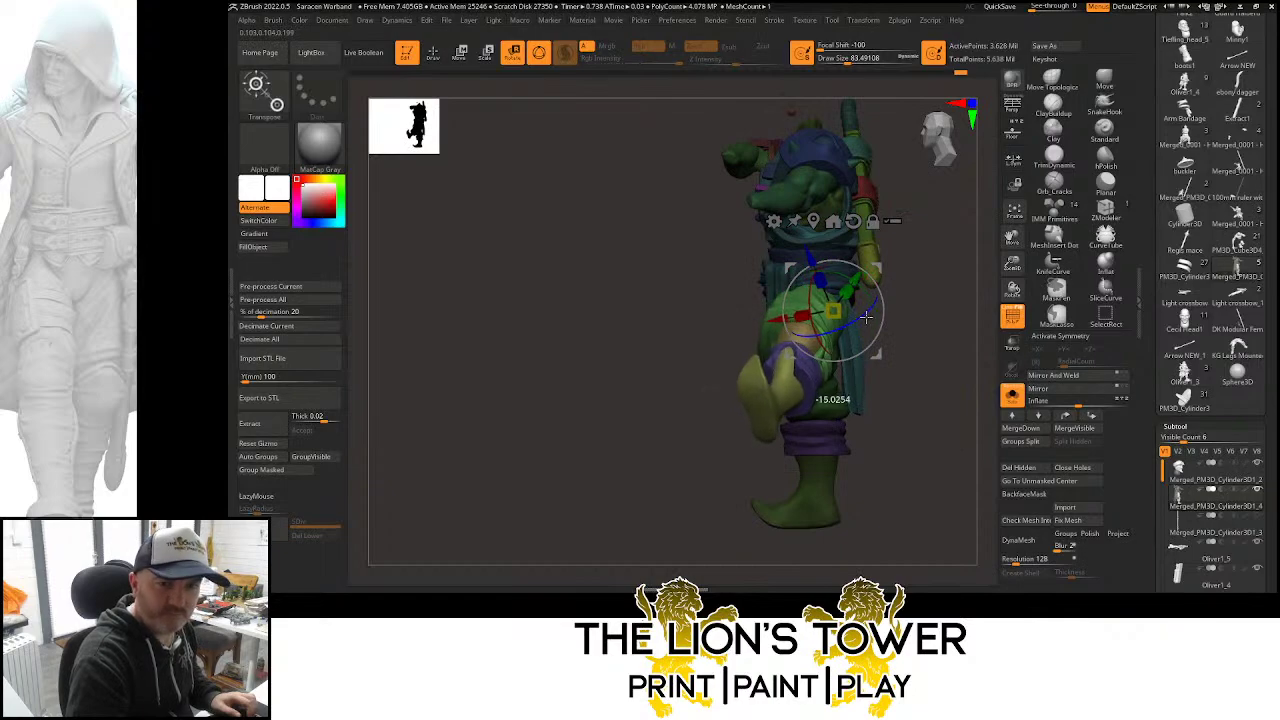
left_click_drag(930, 402, 967, 325)
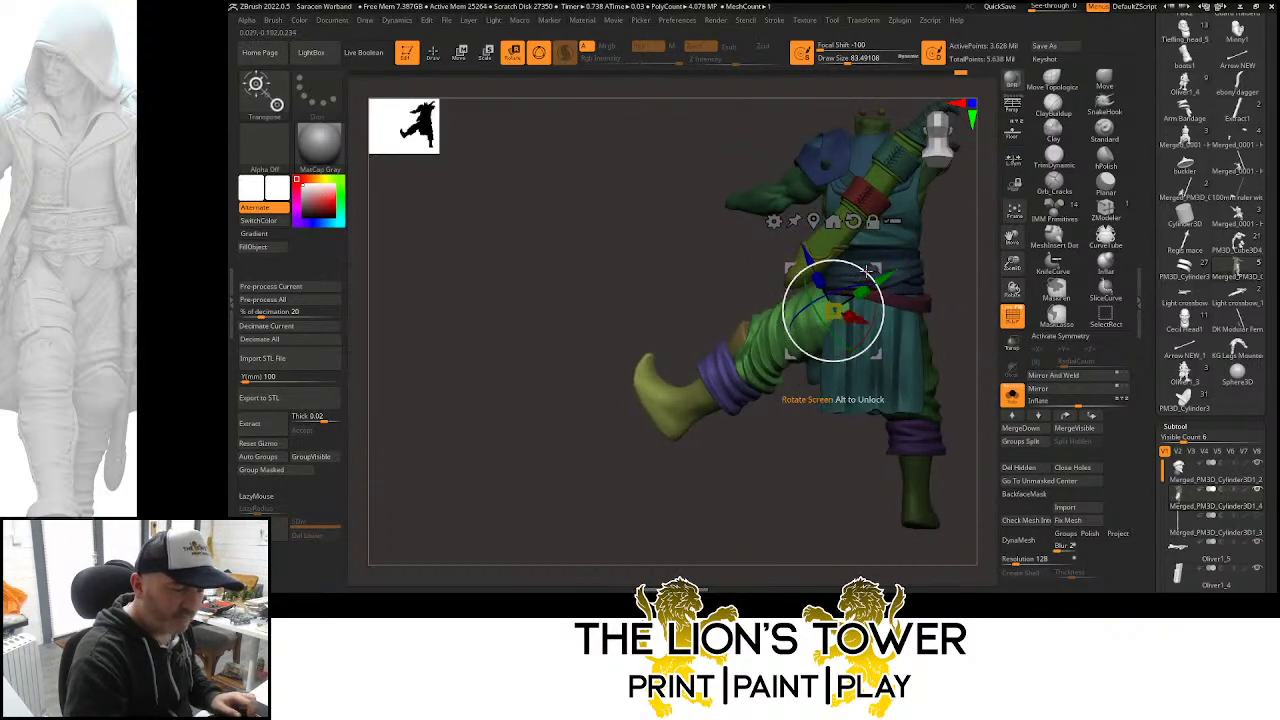
mouse_move(866, 270)
left_mouse_down()
mouse_move(877, 268)
mouse_move(874, 283)
mouse_move(992, 288)
mouse_move(910, 300)
mouse_move(955, 294)
left_mouse_up()
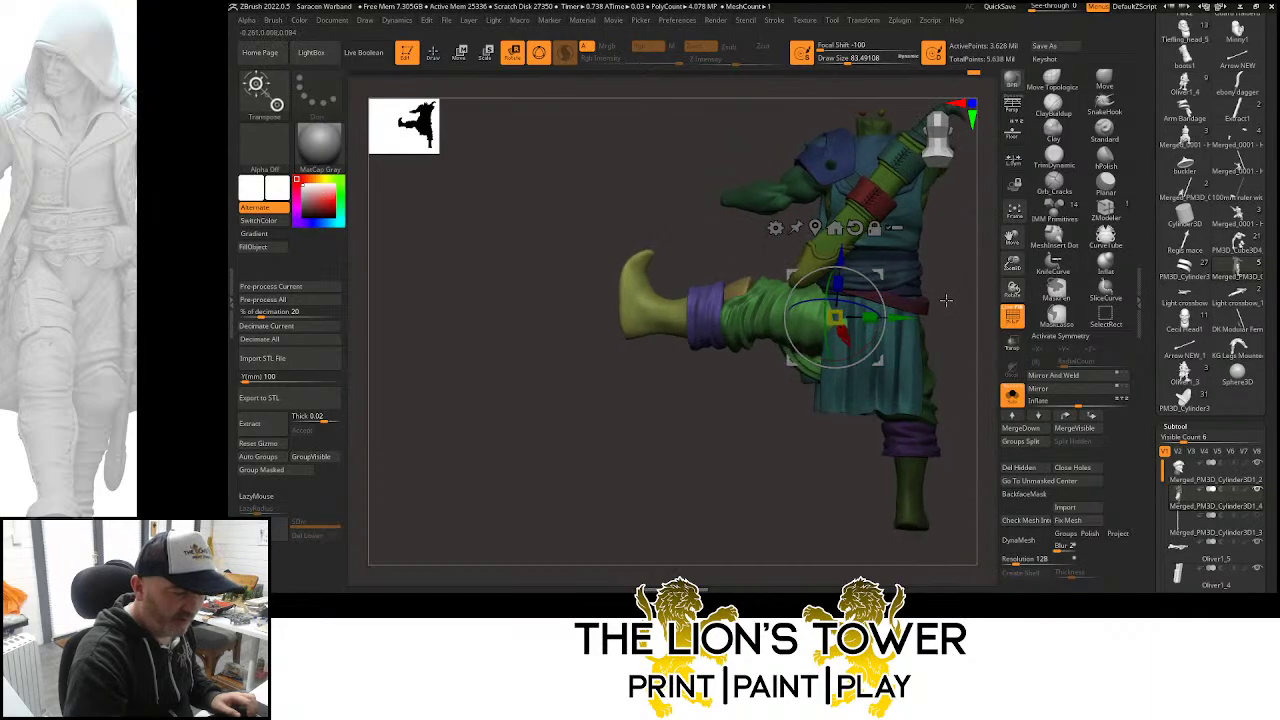
Mask the raised left thigh and rotate the lower leg about the knee until the shin points down
key("ctrl")
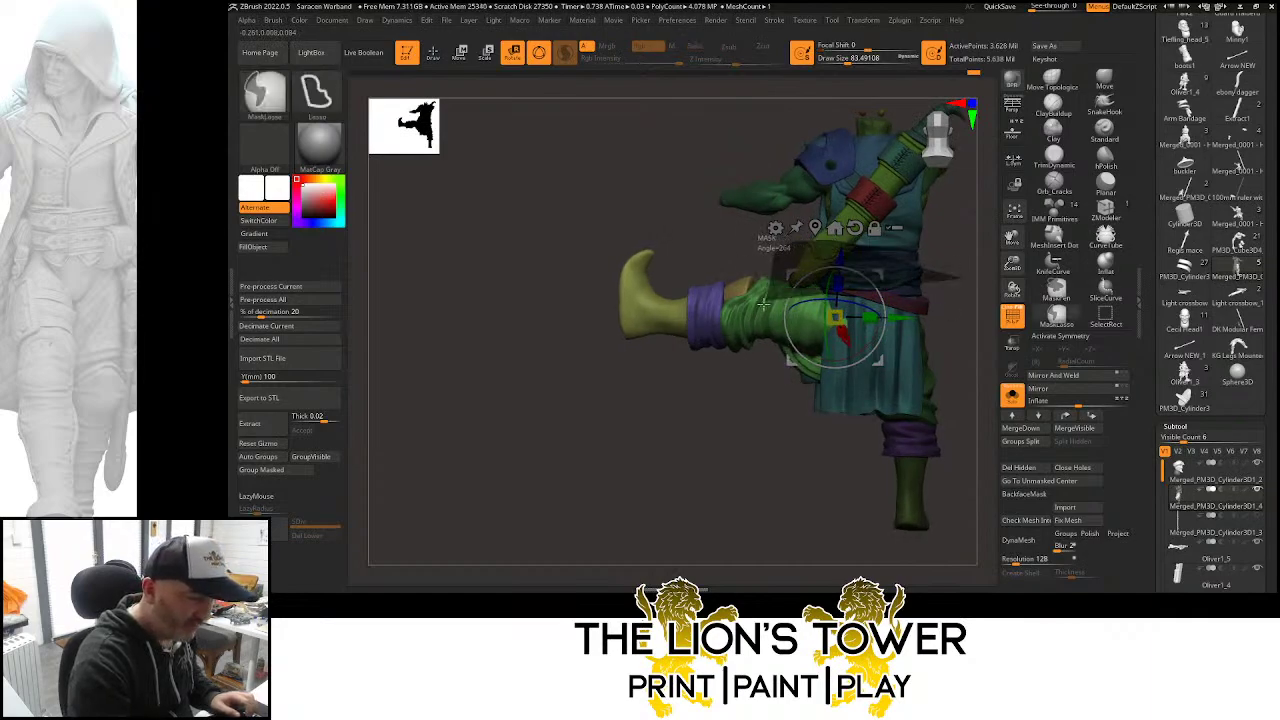
mouse_move(765, 345)
left_mouse_down("ctrl")
mouse_move(811, 420)
mouse_move(971, 434)
mouse_move(976, 408)
left_mouse_up("ctrl")
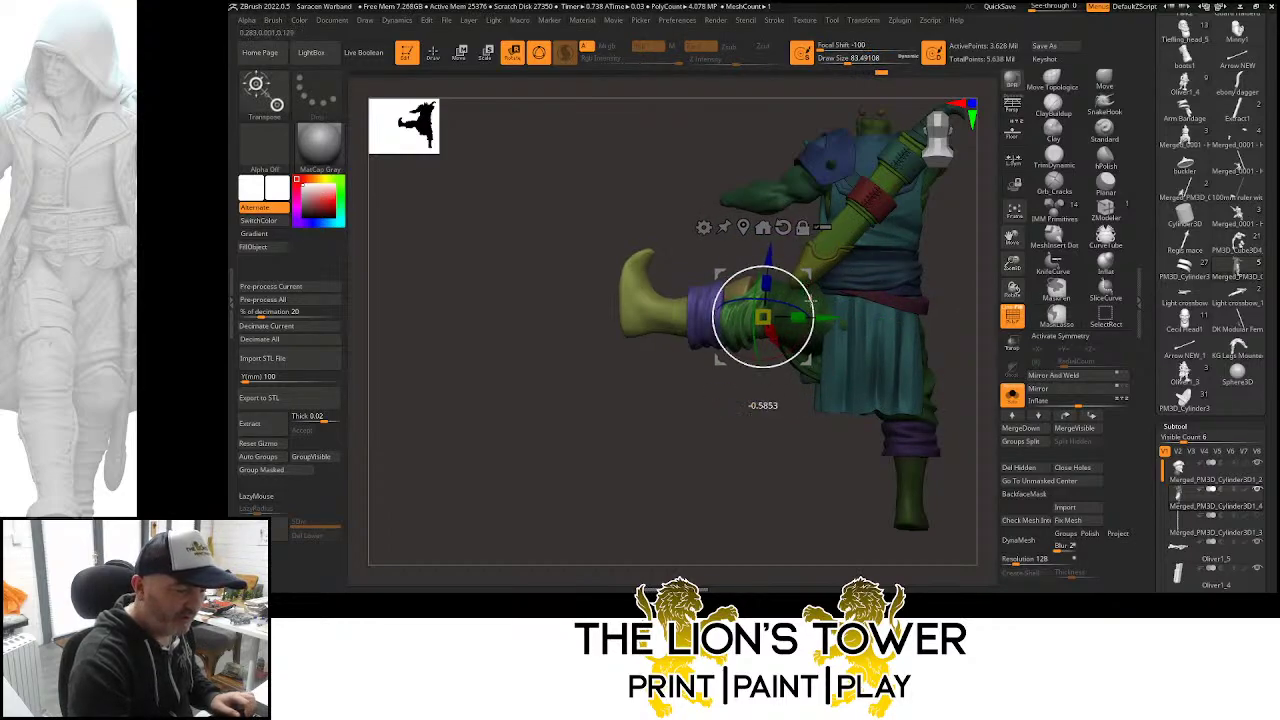
mouse_move(810, 301)
left_mouse_down()
mouse_move(784, 271)
mouse_move(754, 267)
mouse_move(817, 283)
left_mouse_up()
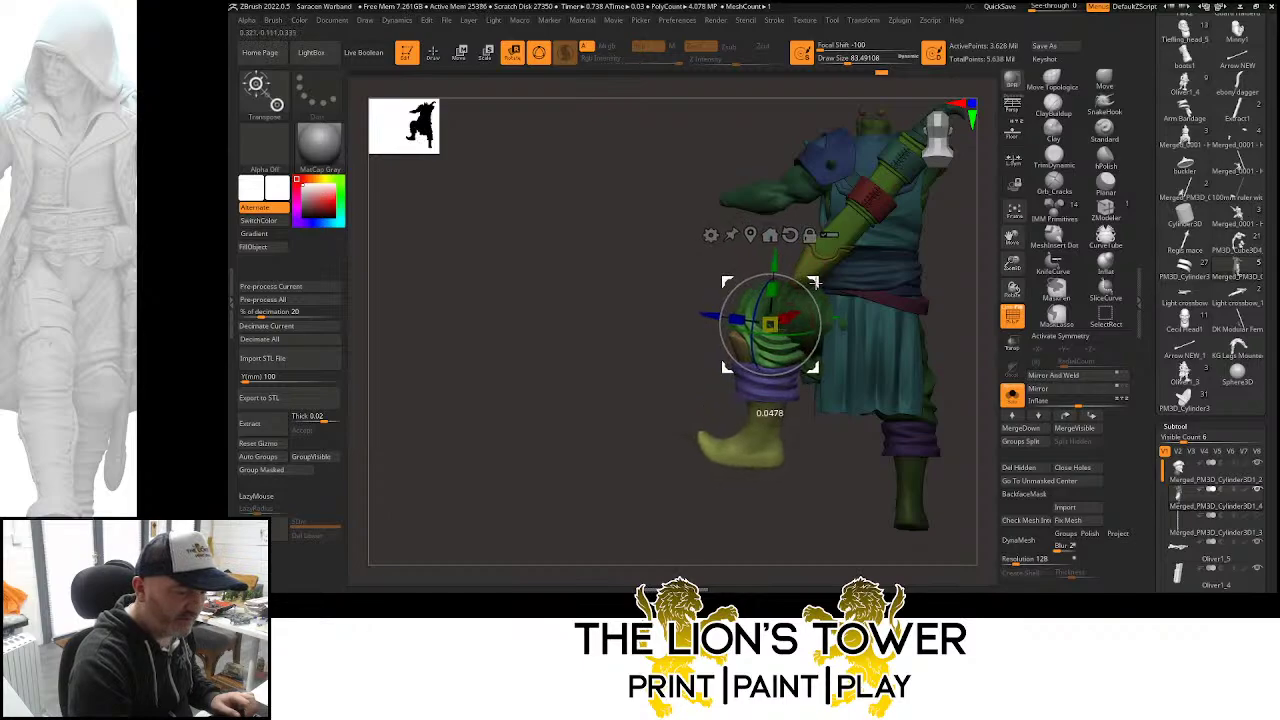
left_click_drag(910, 289, 902, 322)
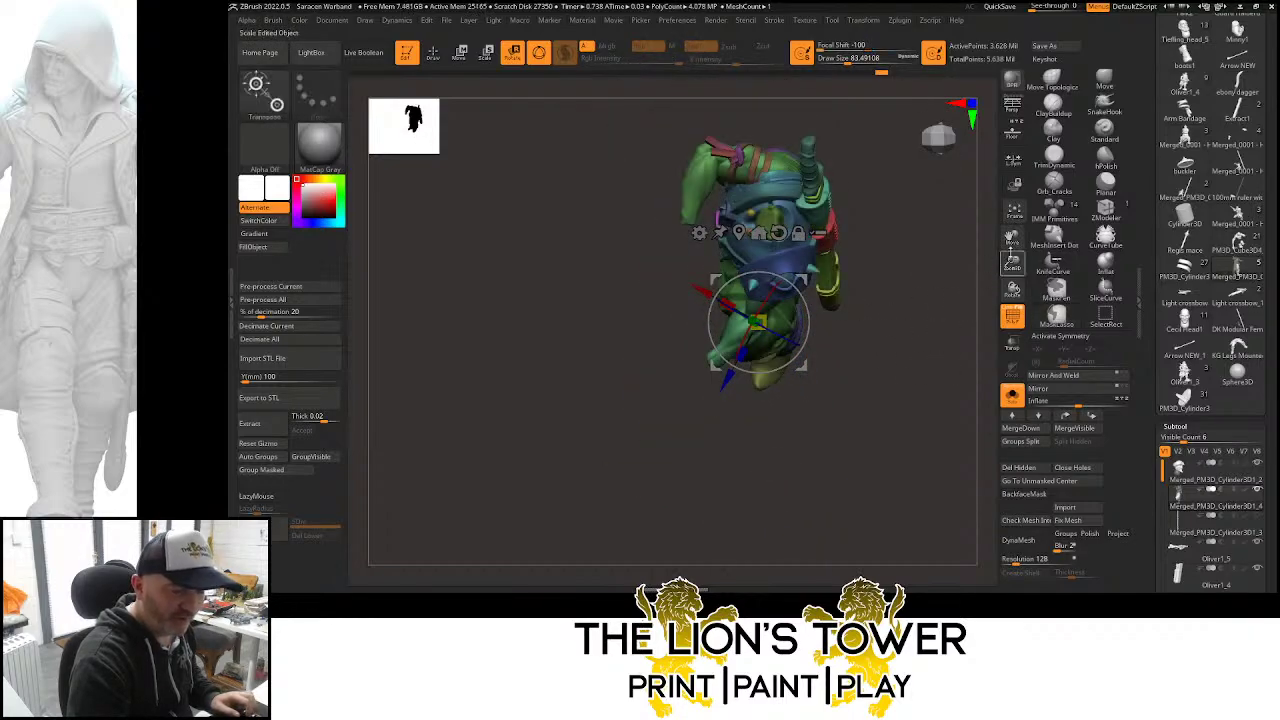
Reshape the bent left knee and surrounding trouser folds with the Move Topological brush at a draw size of about 104
left_click_drag(1012, 241, 980, 210)
left_click(1052, 80)
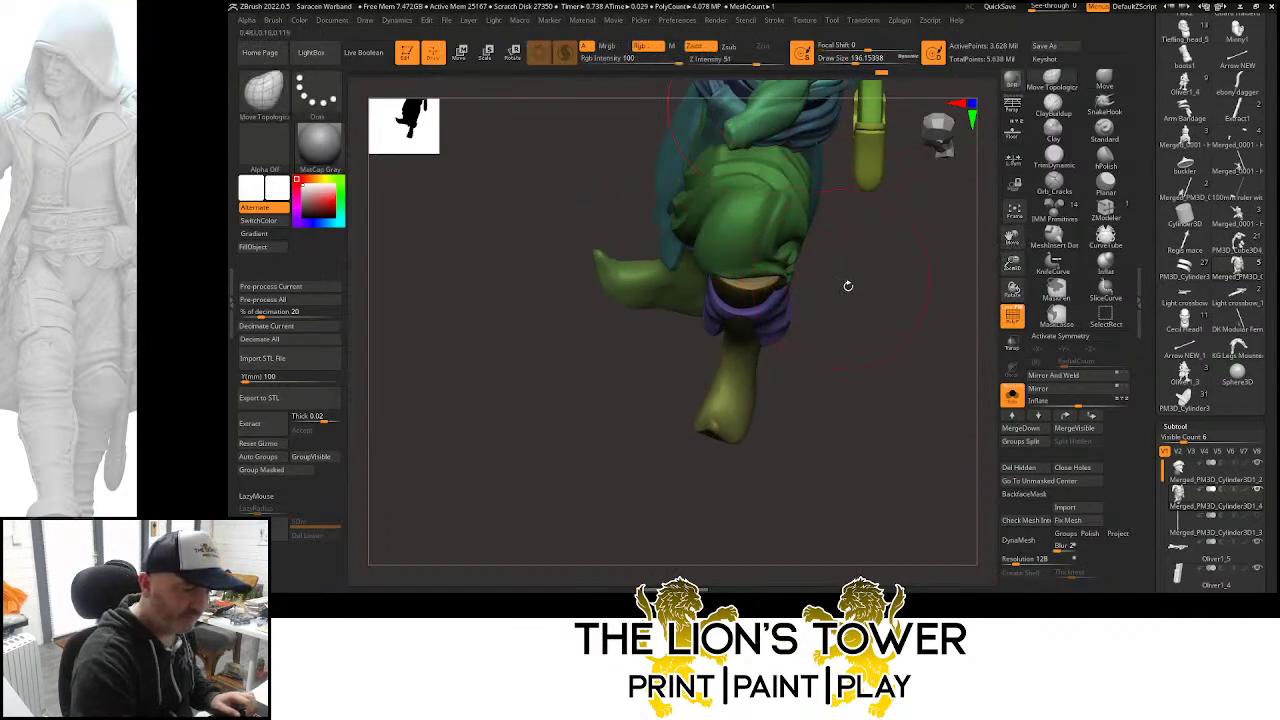
left_click_drag(848, 286, 842, 96)
left_click(851, 61)
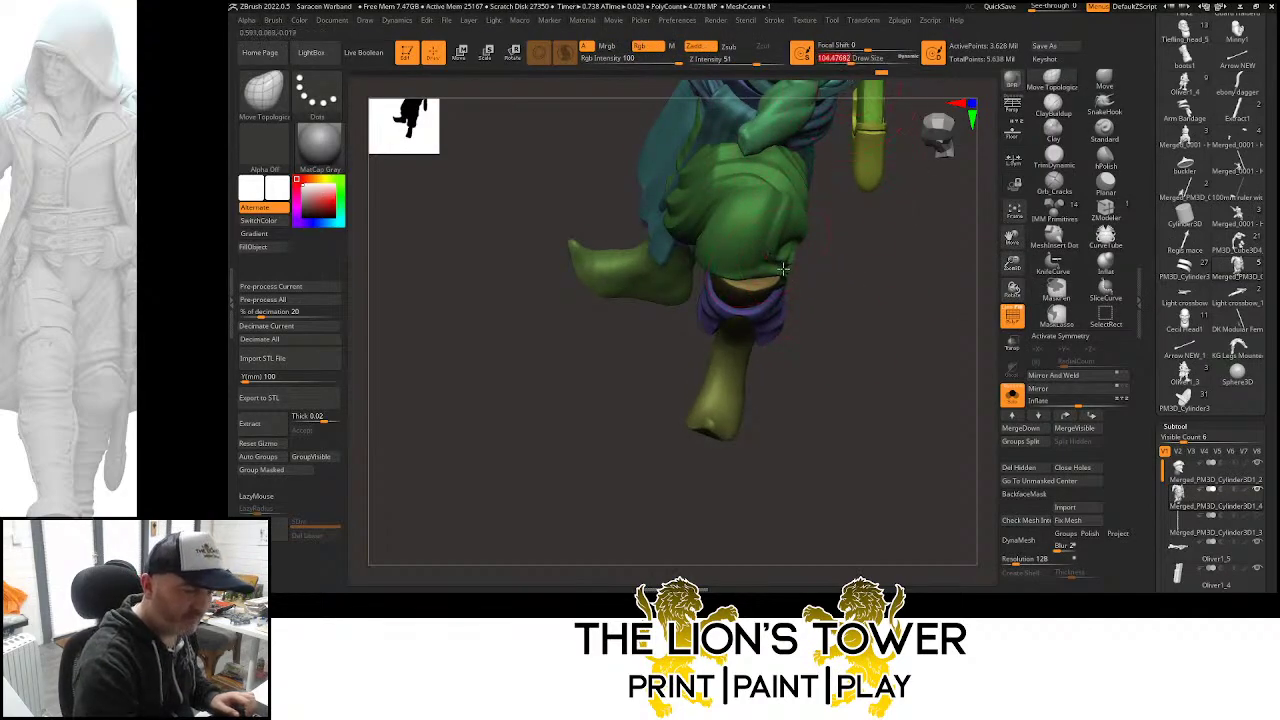
mouse_move(770, 264)
left_mouse_down()
mouse_move(889, 240)
mouse_move(840, 217)
mouse_move(797, 220)
mouse_move(843, 227)
mouse_move(725, 213)
mouse_move(626, 277)
mouse_move(823, 234)
mouse_move(814, 261)
mouse_move(803, 206)
mouse_move(877, 285)
mouse_move(894, 271)
mouse_move(795, 296)
left_mouse_up()
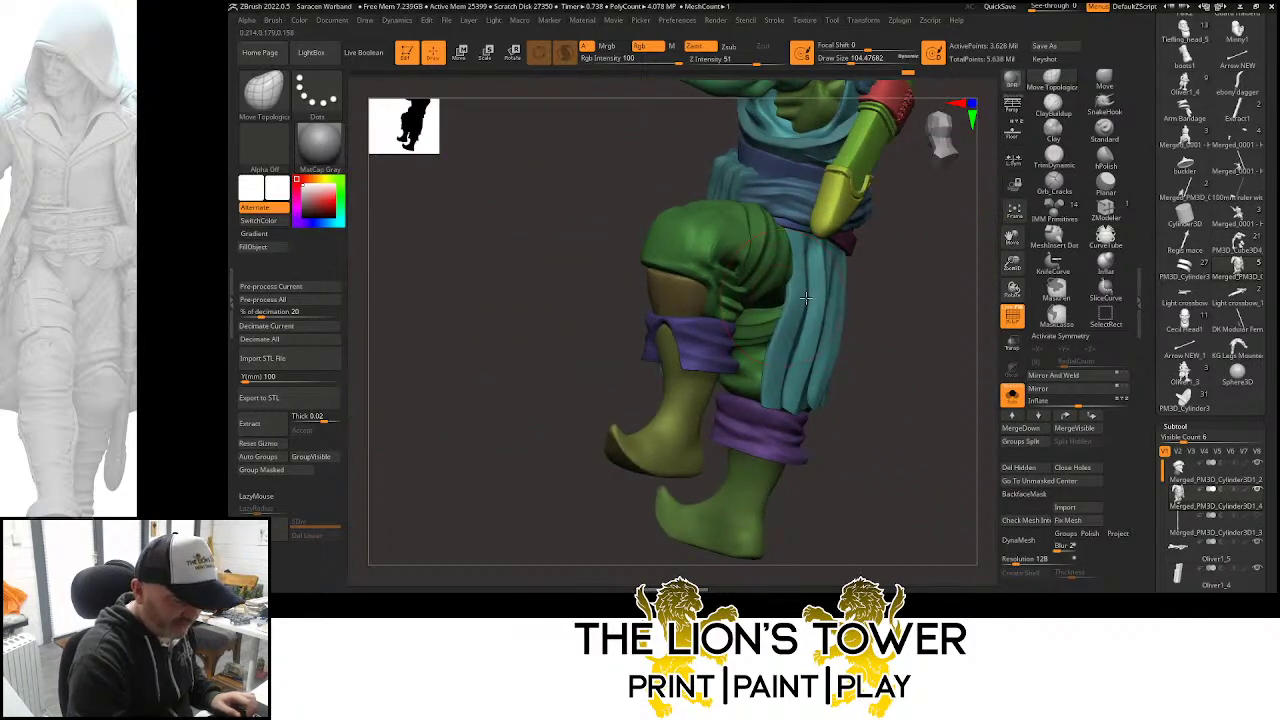
mouse_move(935, 306)
left_mouse_down()
mouse_move(825, 320)
mouse_move(845, 275)
mouse_move(929, 286)
mouse_move(871, 291)
mouse_move(920, 296)
left_mouse_up()
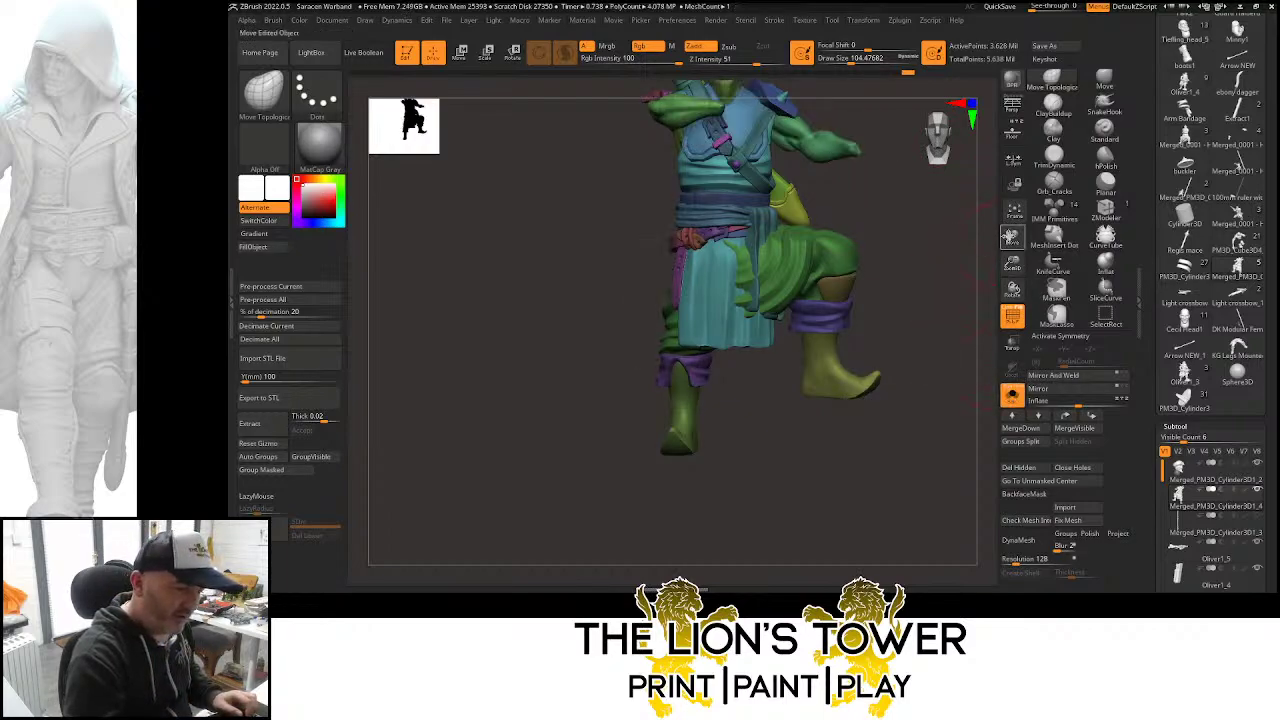
Isolate the trousers and right boot, and mask everything except the crossbowman's right leg, ready for rotation
left_click_drag(1008, 237, 1148, 250)
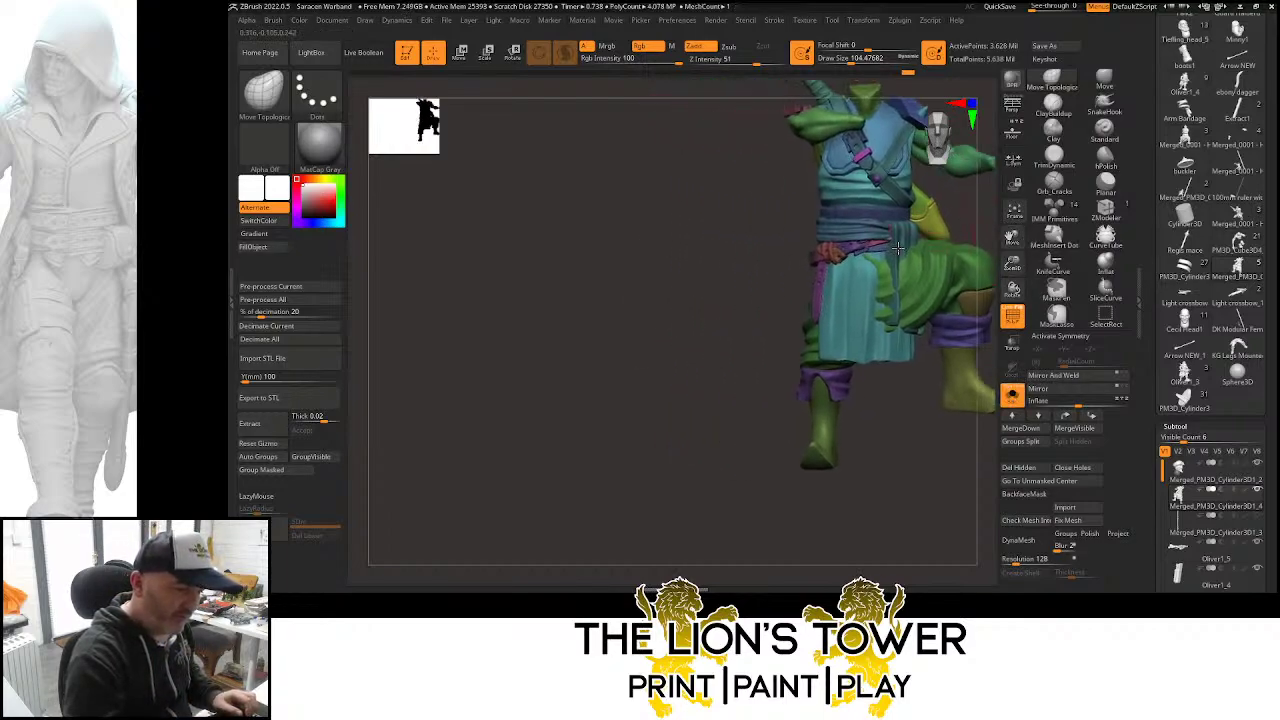
left_click(820, 350, "ctrl+shift")
left_click(829, 372, "ctrl+shift")
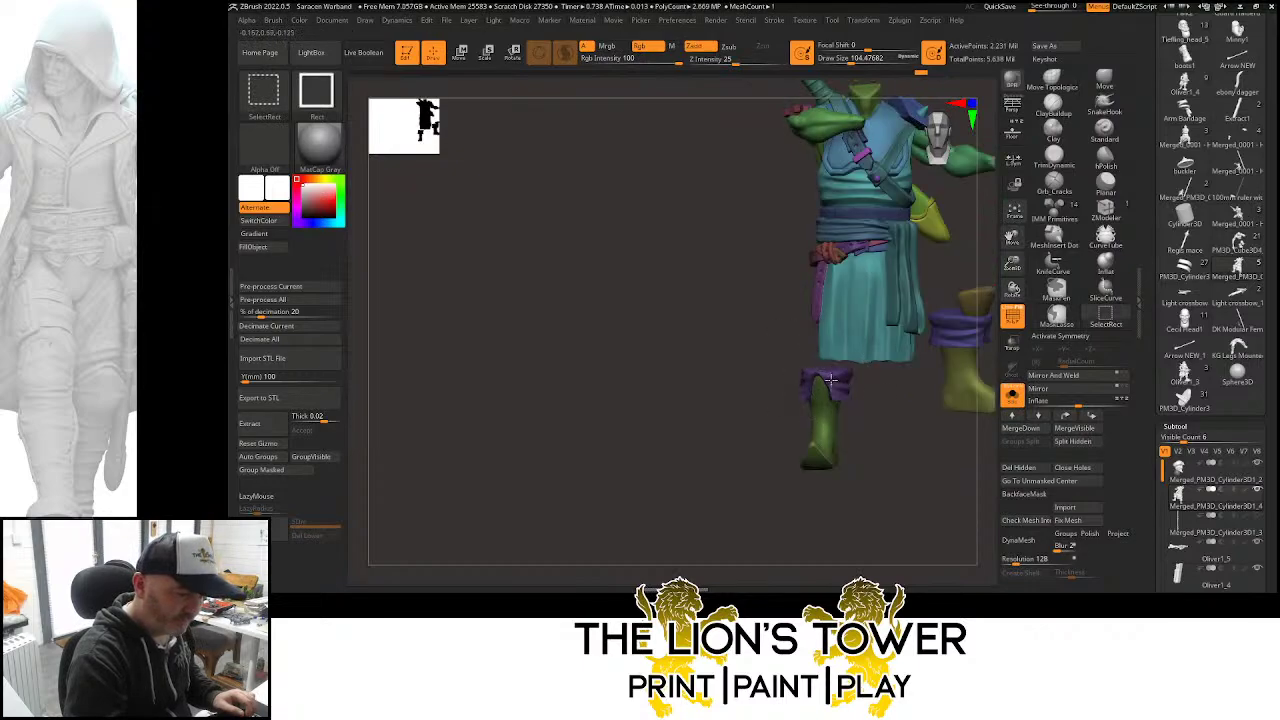
left_click(825, 400, "ctrl+shift")
left_click_drag(867, 391, 890, 422, "ctrl+shift")
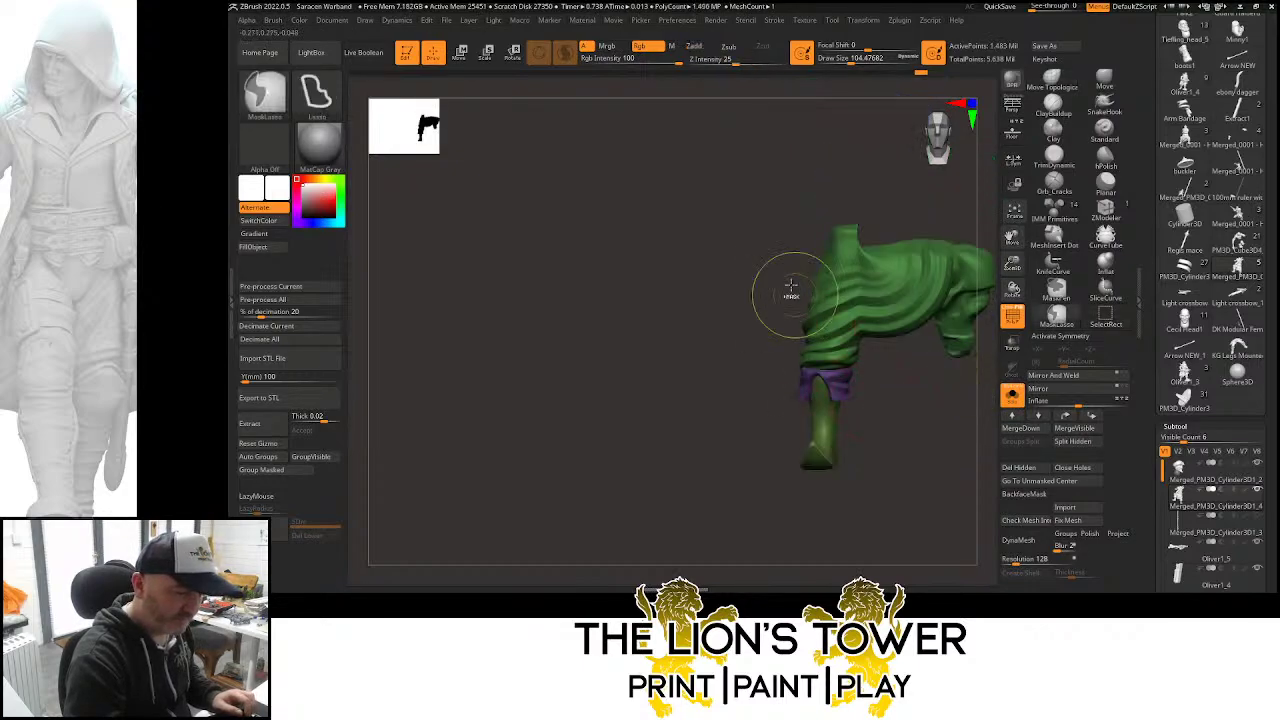
mouse_move(784, 213)
left_mouse_down("ctrl")
mouse_move(764, 312)
mouse_move(850, 470)
mouse_move(864, 362)
mouse_move(783, 208)
mouse_move(790, 262)
left_mouse_up("ctrl")
left_click(907, 384, "ctrl+shift")
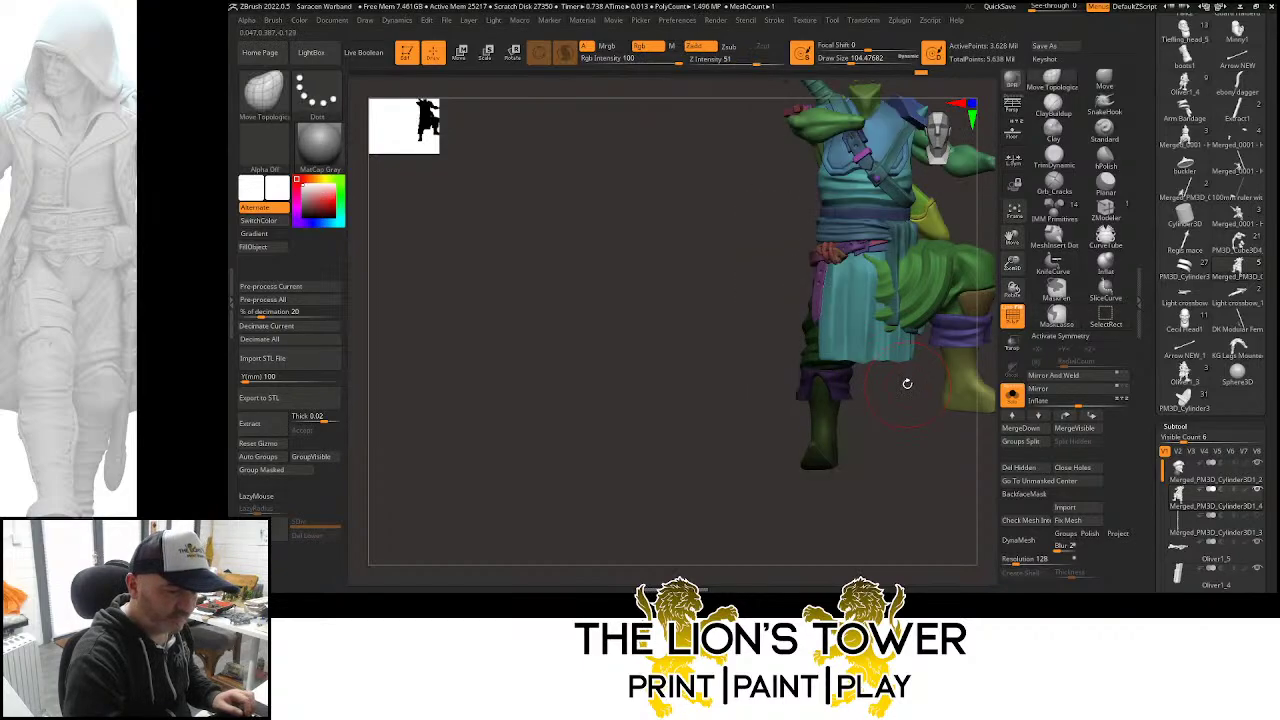
left_click(909, 396, "ctrl")
left_click(516, 55)
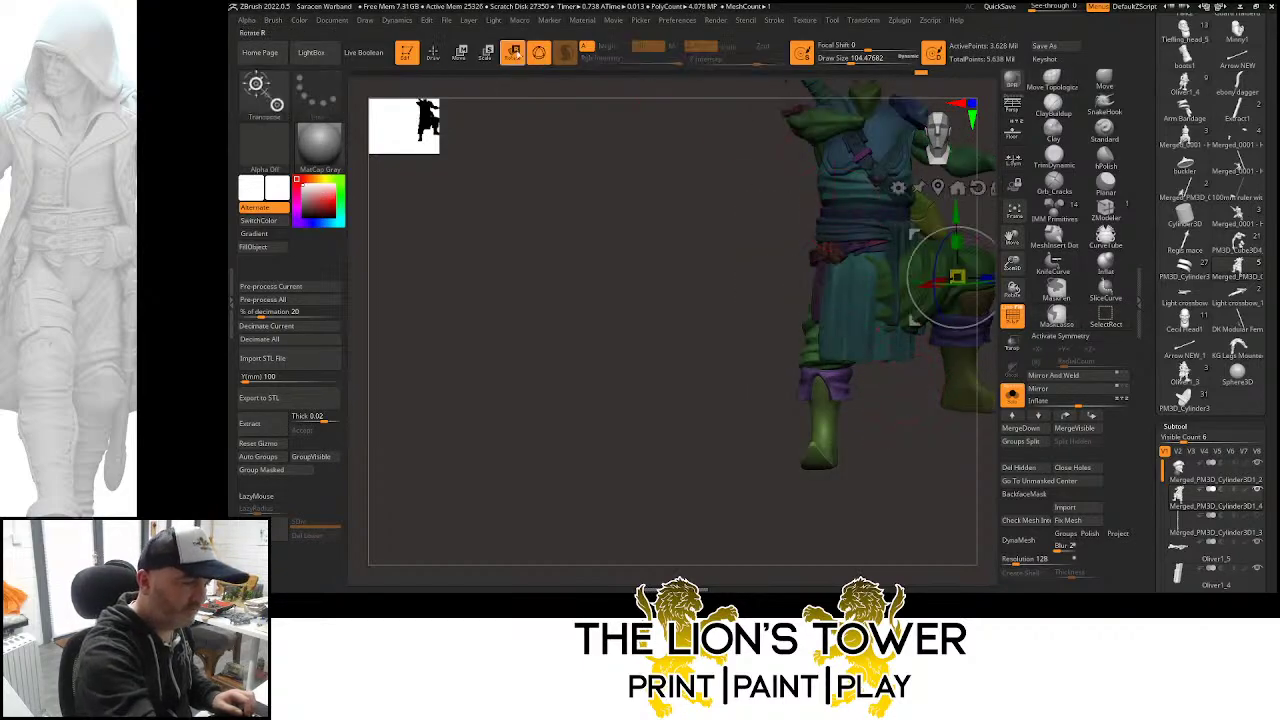
Centre the transform gizmo on the right hip and rotate the unmasked leg outward into a wide stance
left_click_drag(1012, 238, 790, 245)
right_click_drag(816, 240, 924, 240)
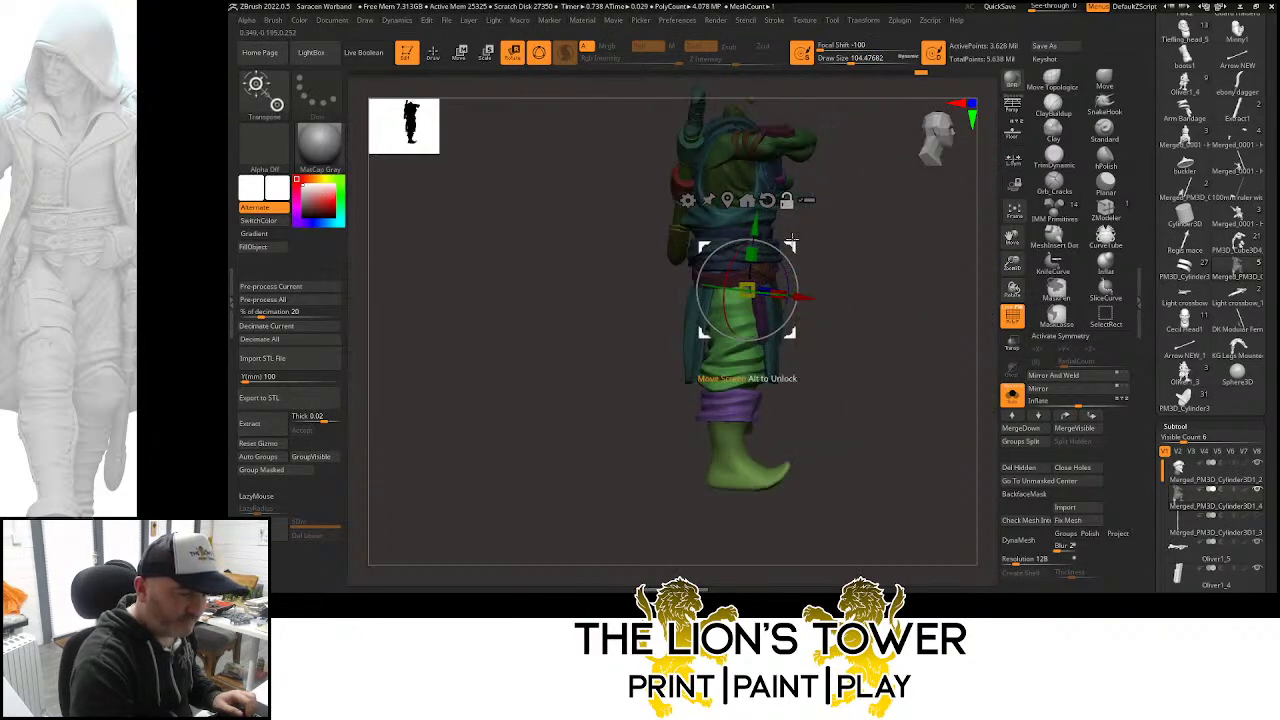
left_click_drag(791, 238, 775, 238)
left_click(751, 200)
right_click_drag(880, 222, 785, 220)
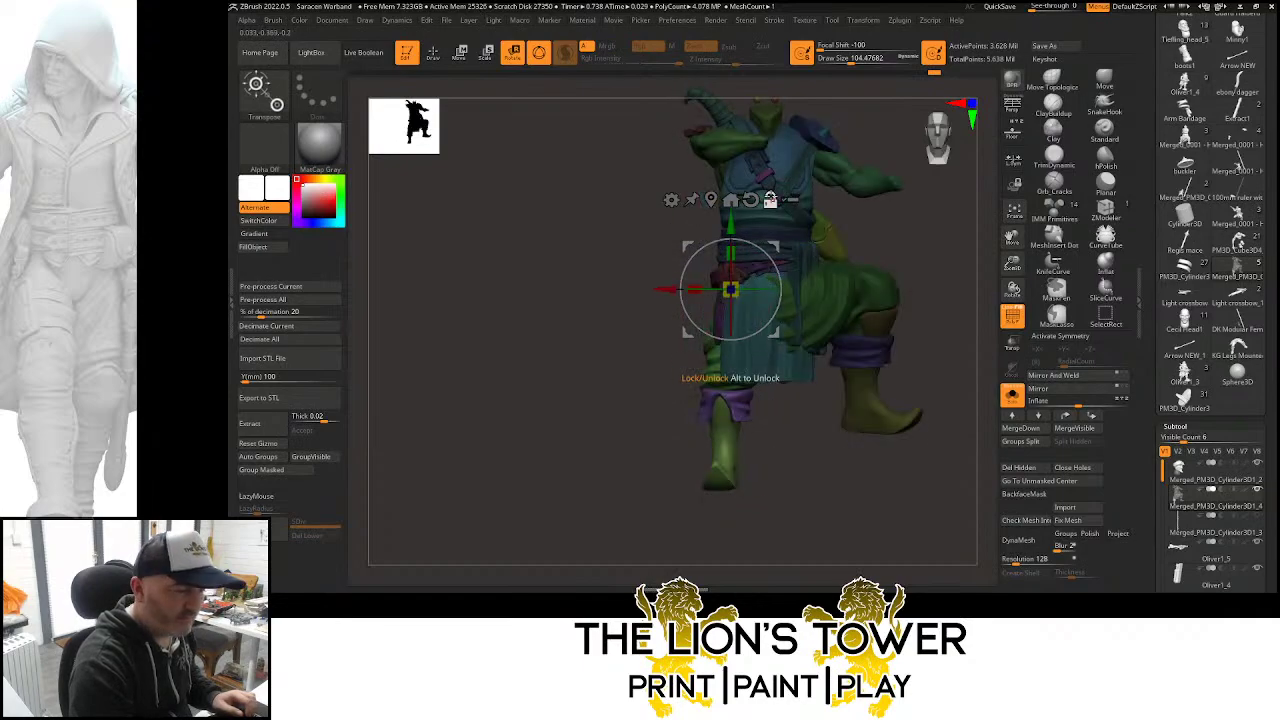
mouse_move(762, 258)
left_mouse_down()
mouse_move(773, 278)
mouse_move(769, 265)
left_mouse_up()
right_click_drag(889, 241, 917, 244)
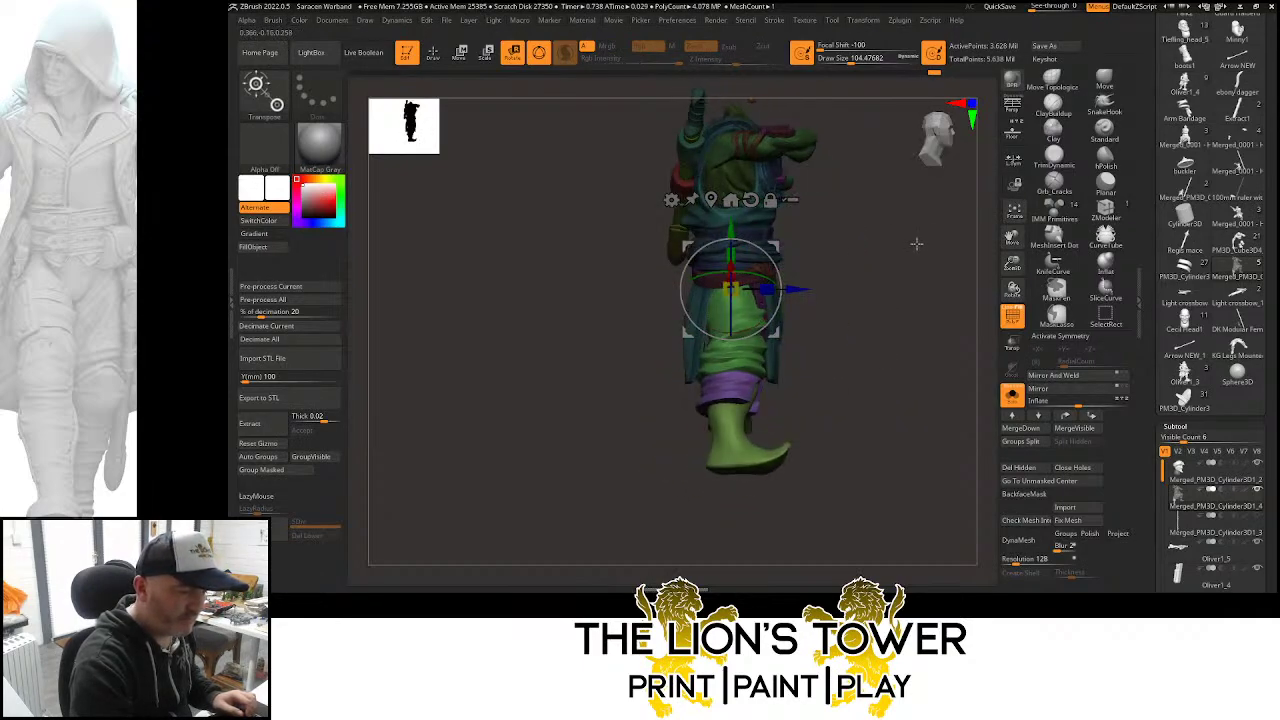
left_click_drag(785, 270, 833, 280)
right_click_drag(833, 280, 793, 272)
left_click_drag(772, 263, 768, 259)
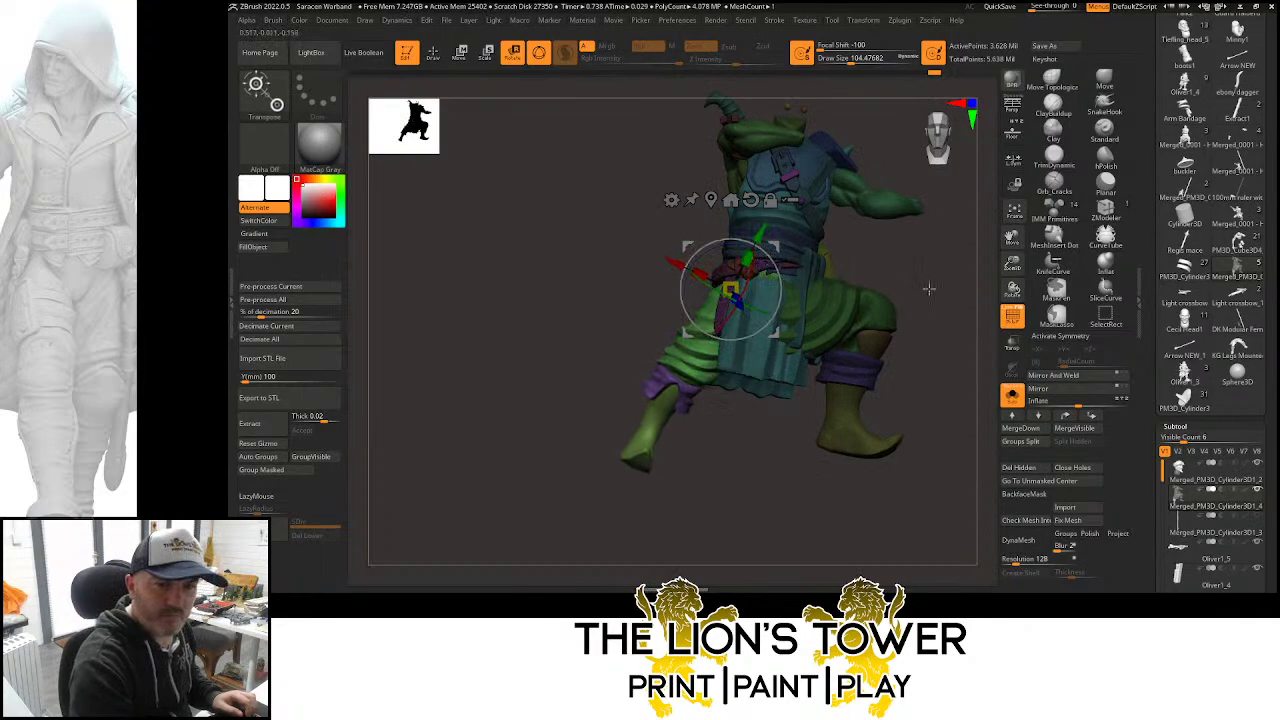
left_click_drag(948, 292, 997, 294)
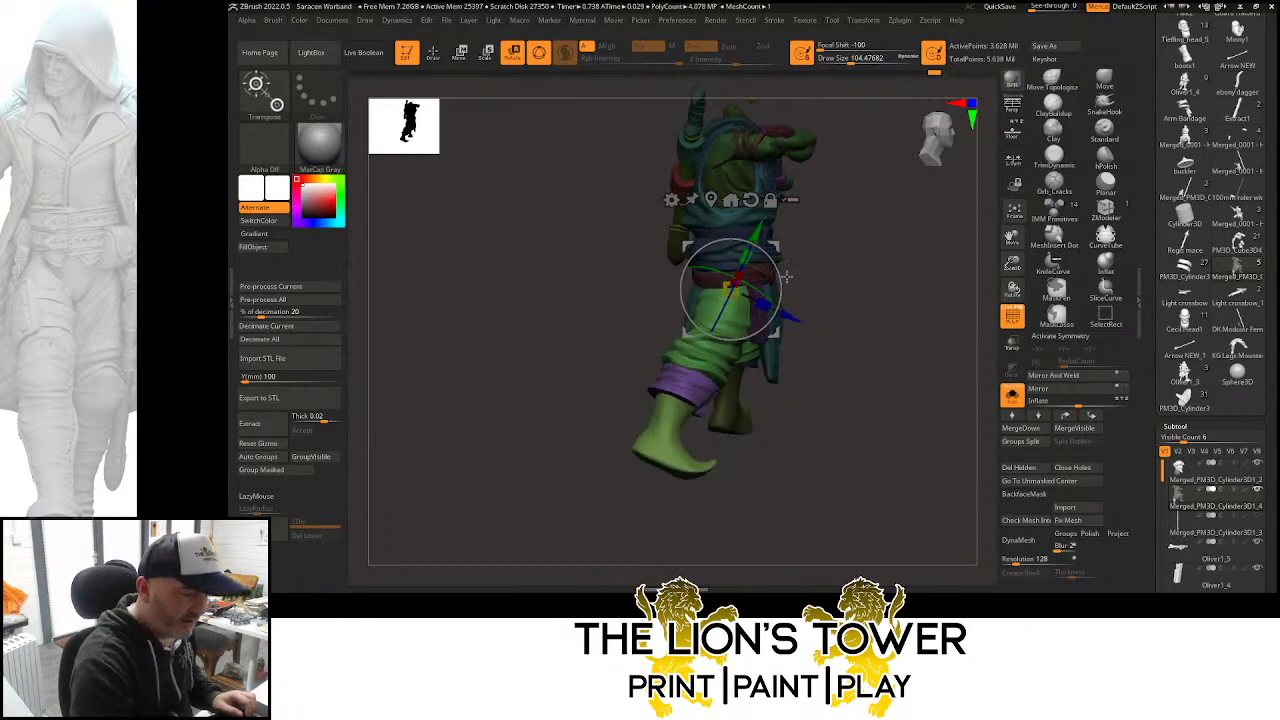
left_click_drag(787, 277, 850, 346)
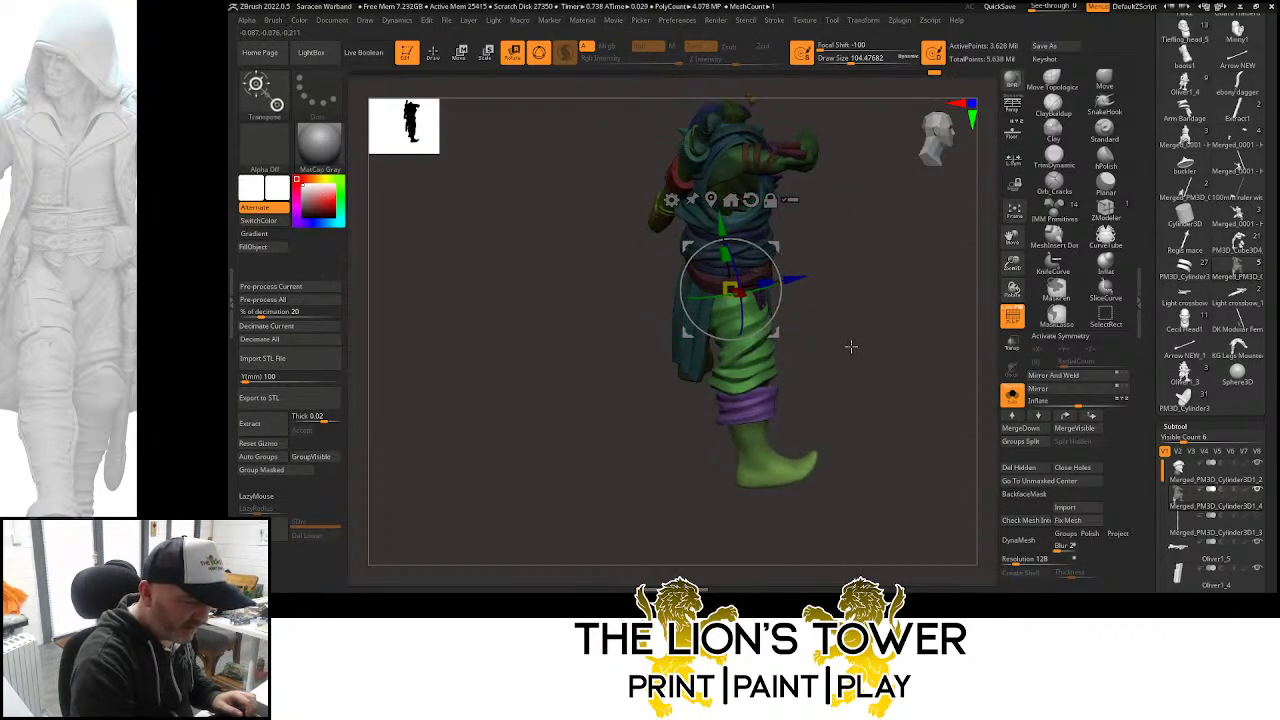
Mask the crossbowman's right thigh with a lasso and place the transform gizmo at the right knee
key("ctrl")
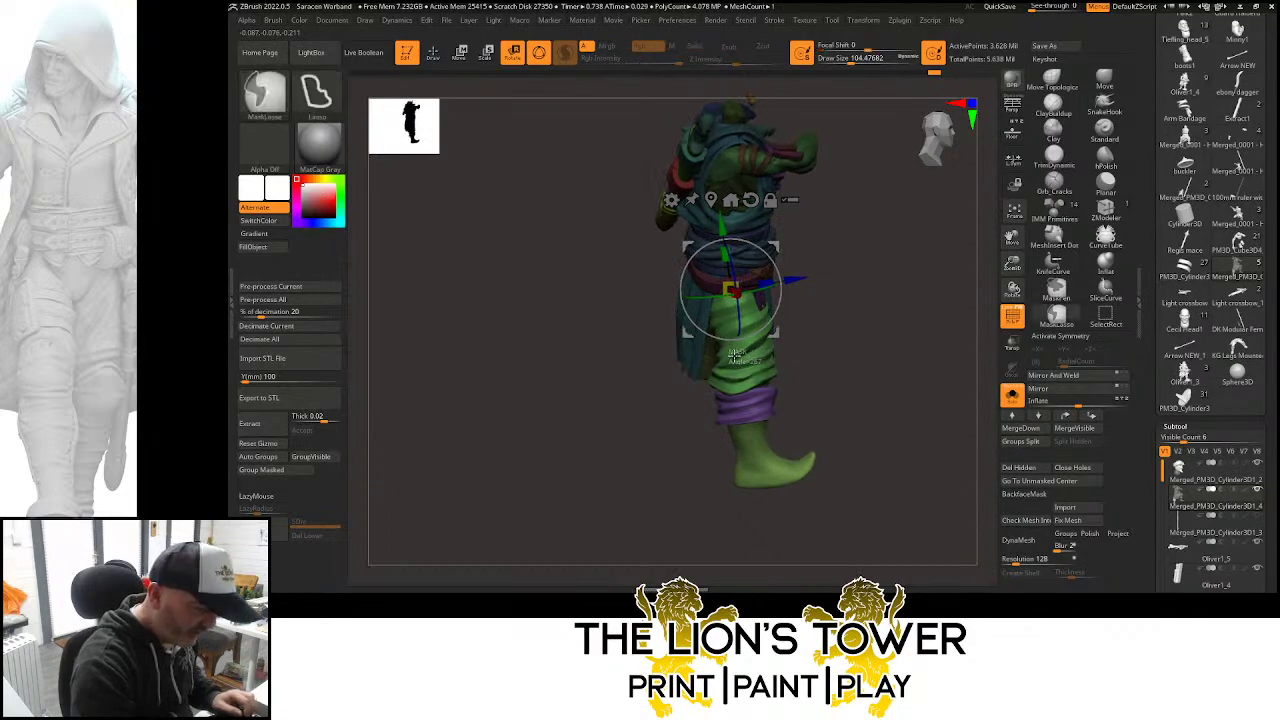
mouse_move(670, 349)
left_mouse_down("ctrl")
mouse_move(750, 210)
mouse_move(857, 337)
mouse_move(805, 265)
mouse_move(797, 306)
left_mouse_up("ctrl")
left_click(754, 358, "alt")
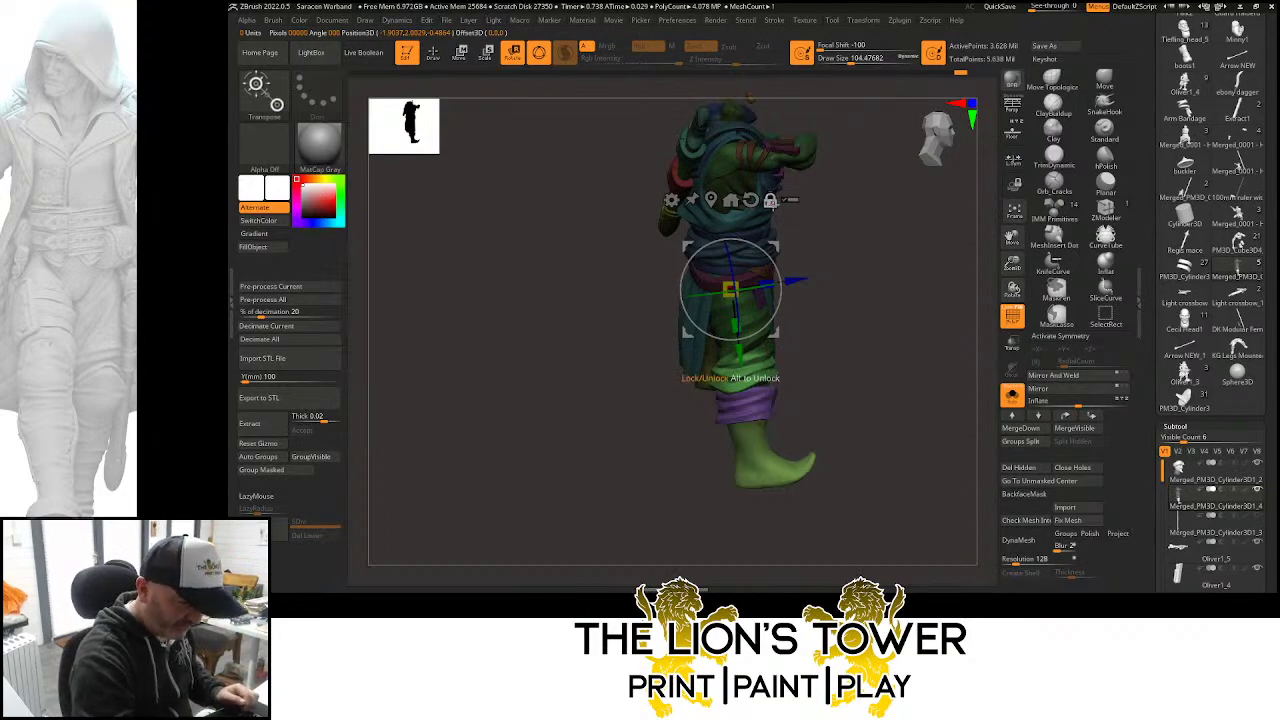
left_click_drag(851, 285, 755, 322)
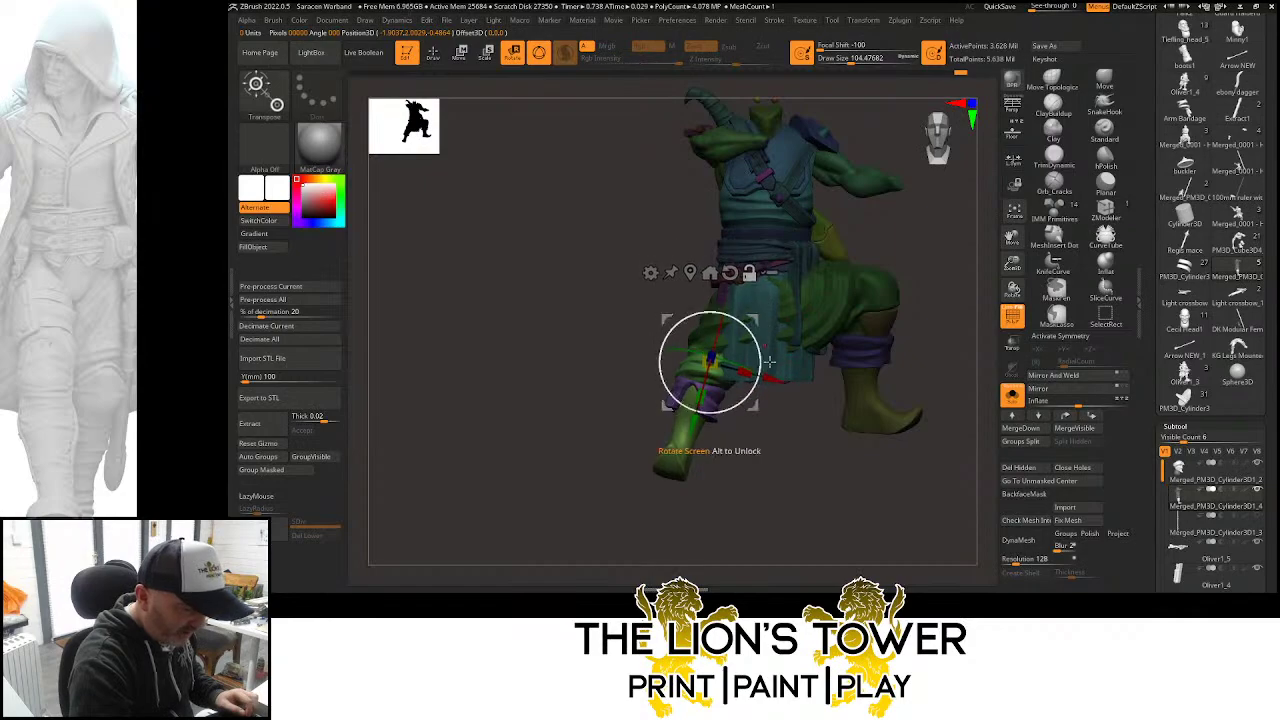
left_click_drag(785, 445, 864, 428)
left_click_drag(880, 342, 877, 370)
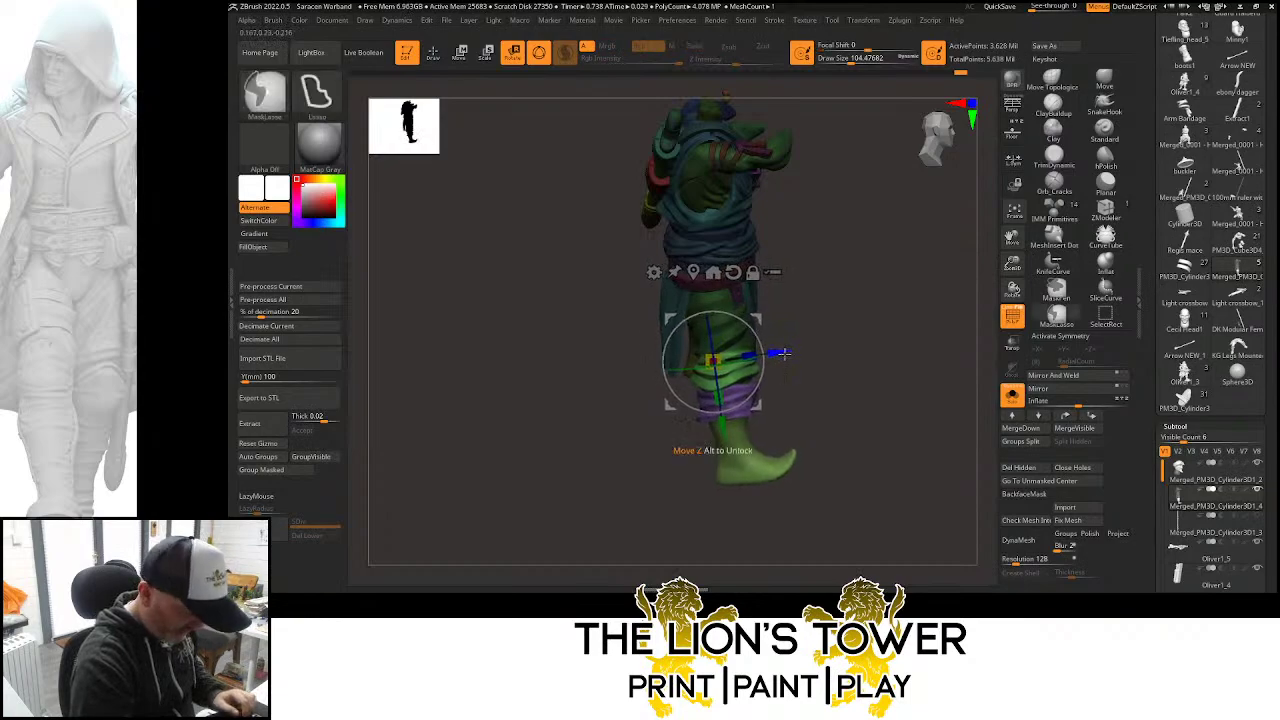
Try to rotate the right lower leg backward about the knee
left_click_drag(775, 353, 775, 415)
left_click_drag(829, 349, 922, 313)
left_click_drag(864, 348, 773, 392)
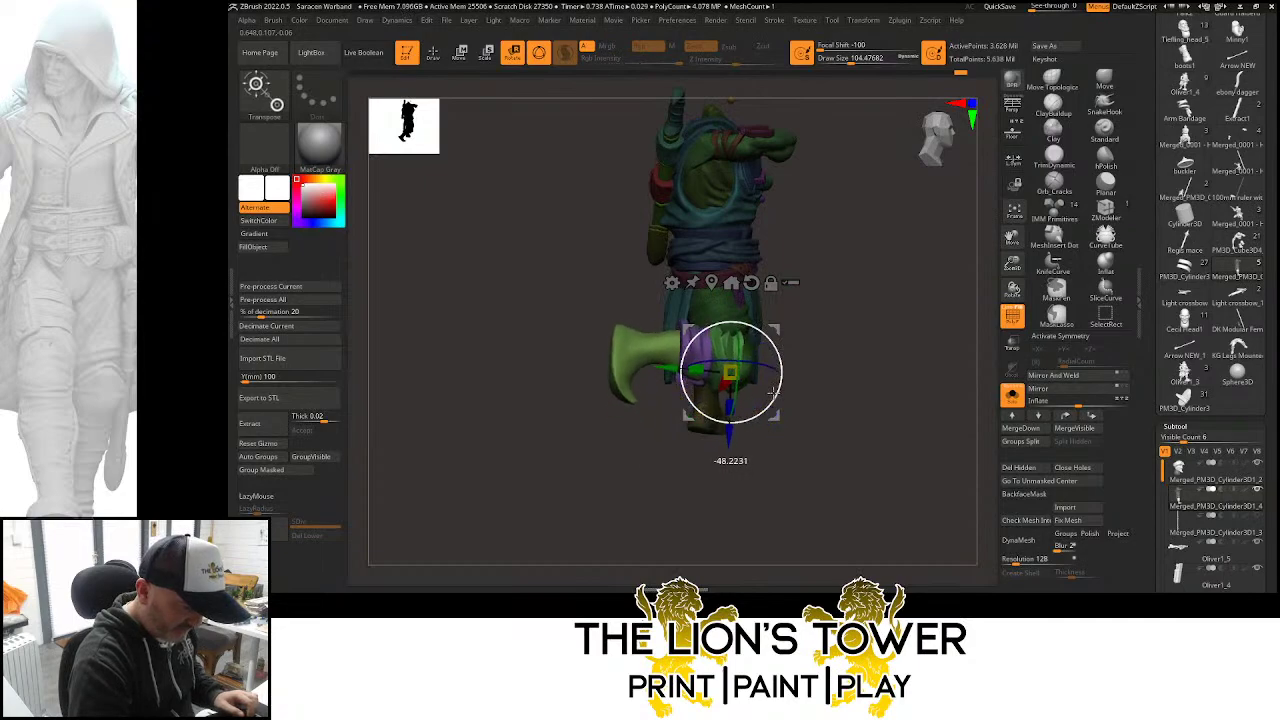
left_click_drag(794, 343, 983, 322)
left_click_drag(902, 342, 842, 334)
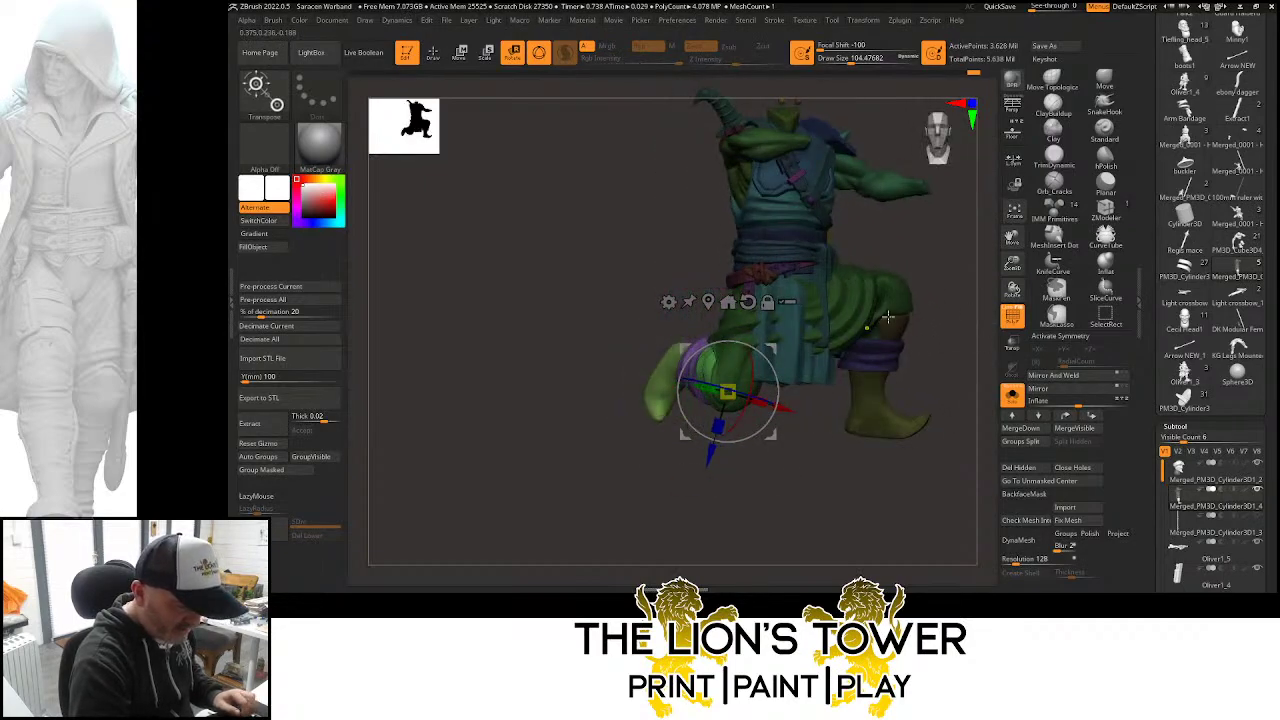
key("ctrl+z")
left_click_drag(914, 314, 772, 352)
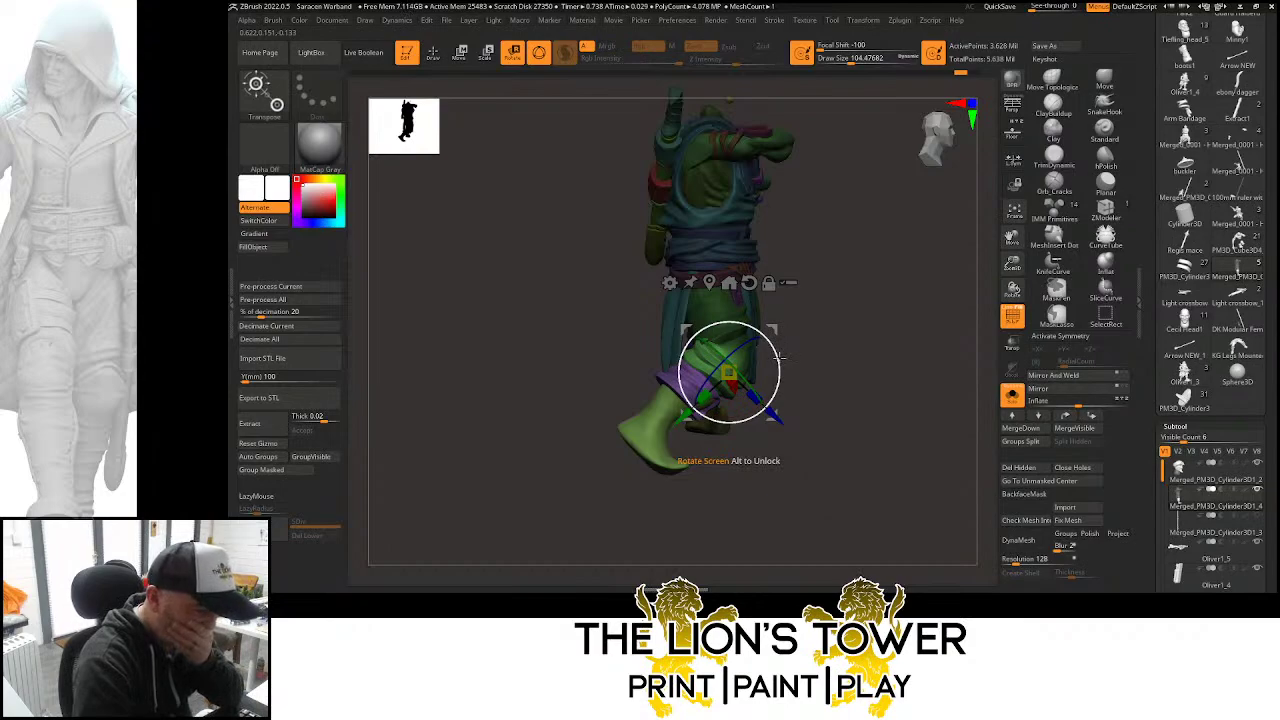
left_click_drag(782, 358, 810, 346)
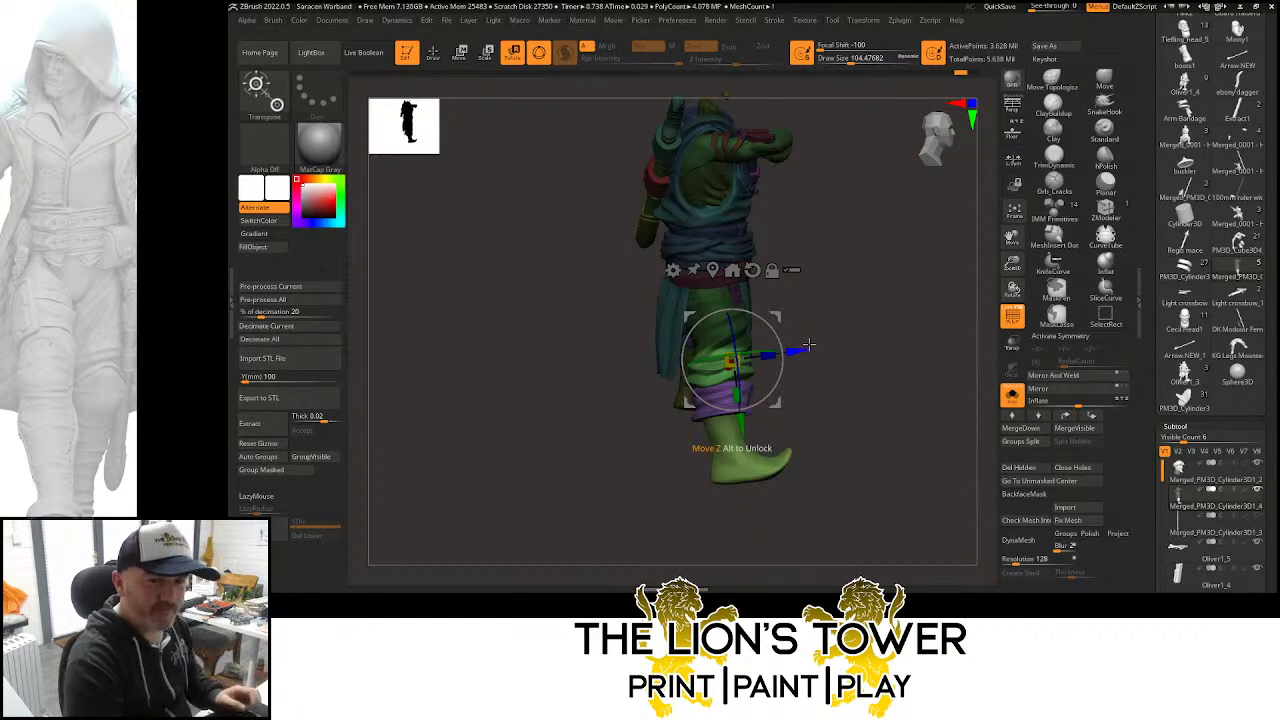
Extend the lasso mask down to the right knee and rotate the lower leg backward into a kneeling position
left_click_drag(1012, 262, 1012, 276)
left_click_drag(1010, 243, 1022, 202)
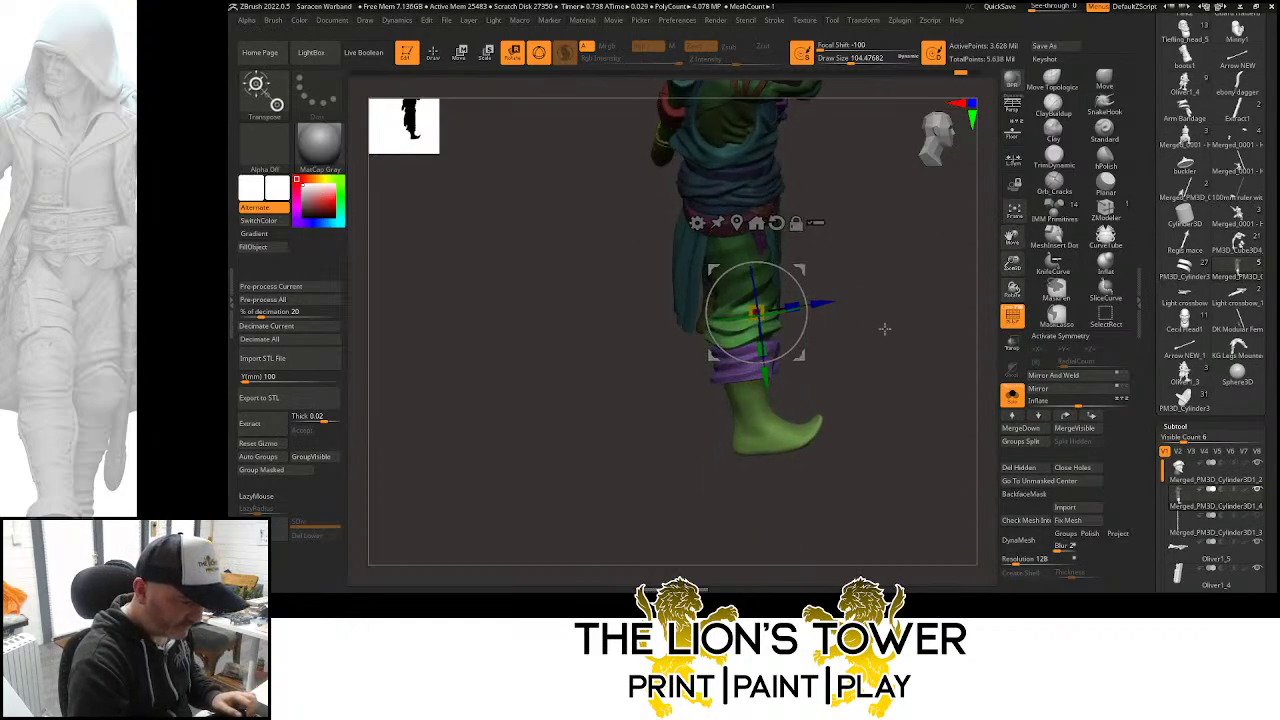
key("ctrl")
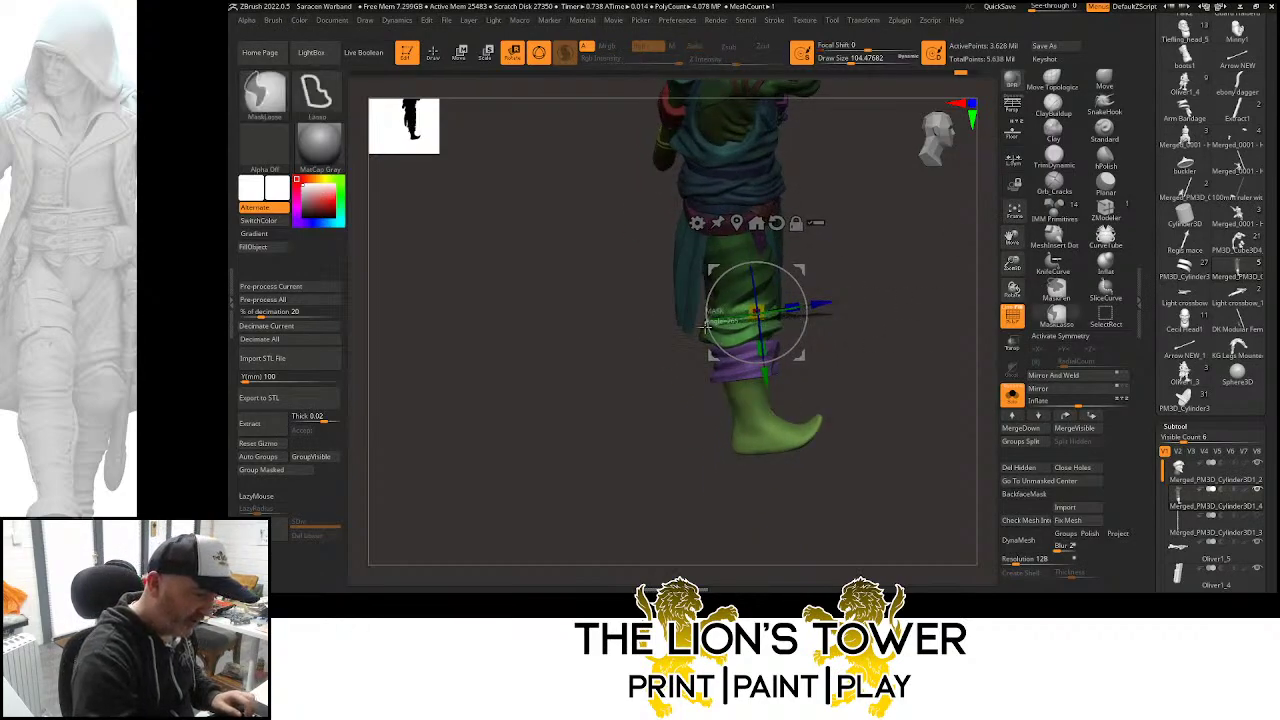
mouse_move(705, 327)
left_mouse_down("ctrl")
mouse_move(742, 238)
mouse_move(860, 270)
mouse_move(802, 339)
left_mouse_up("ctrl")
left_click_drag(801, 269, 802, 333)
left_click_drag(900, 318, 867, 327, "shift")
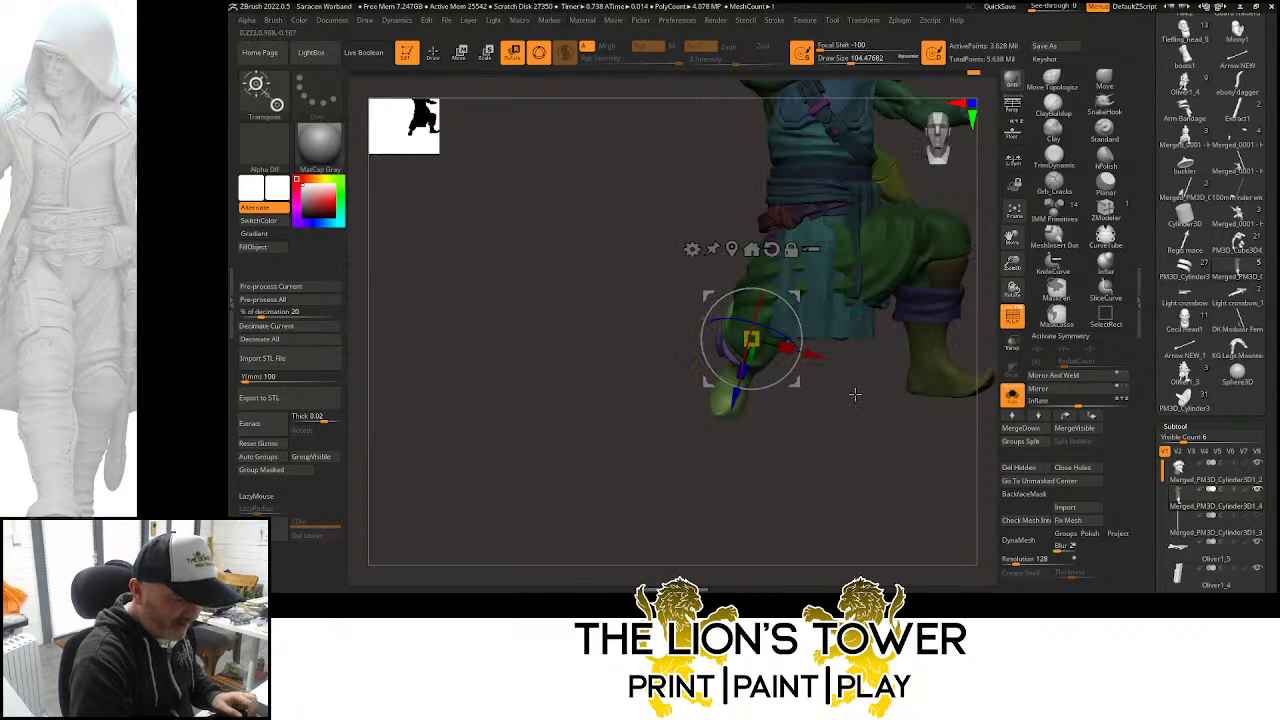
Fine-tune the right lower leg's rotation so the shin trails behind the kneeling figure, and clear the mask
left_click_drag(855, 395, 912, 423)
left_click_drag(800, 322, 802, 338)
mouse_move(797, 295)
left_mouse_down()
mouse_move(864, 339)
mouse_move(881, 330)
mouse_move(788, 306)
left_mouse_up()
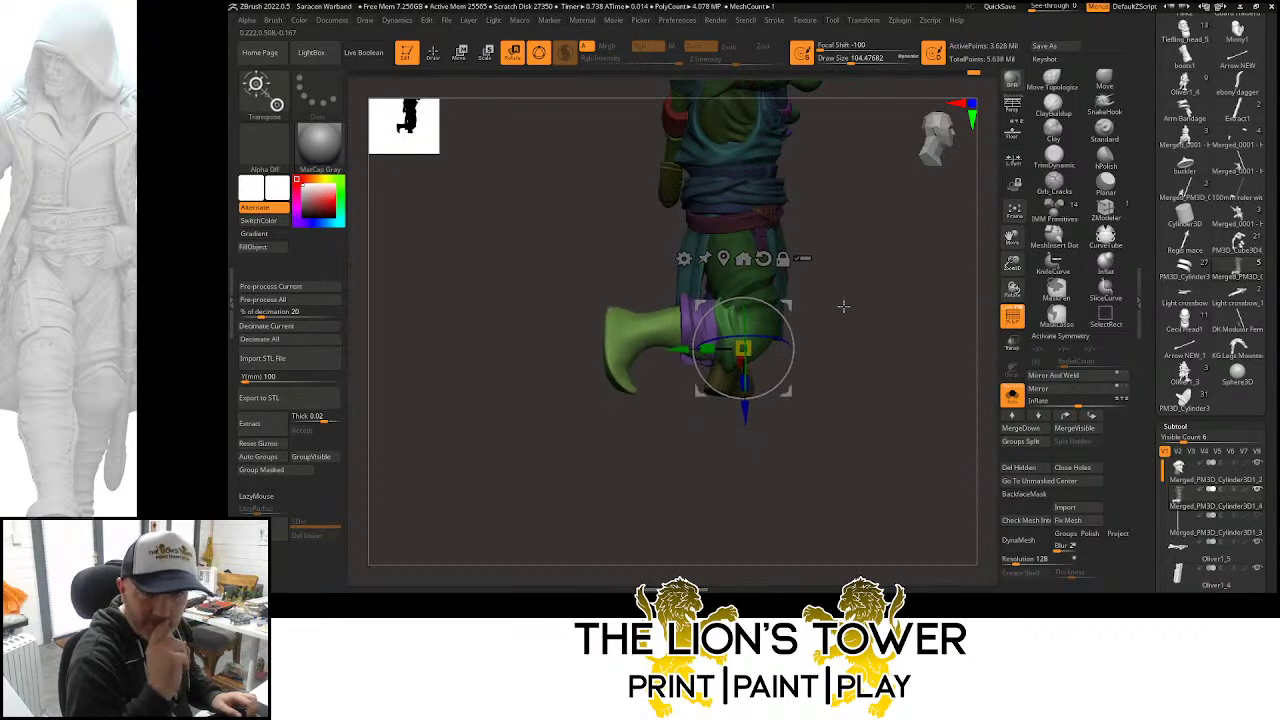
left_click_drag(942, 328, 913, 312)
left_click_drag(805, 320, 795, 350)
left_click_drag(889, 341, 867, 313)
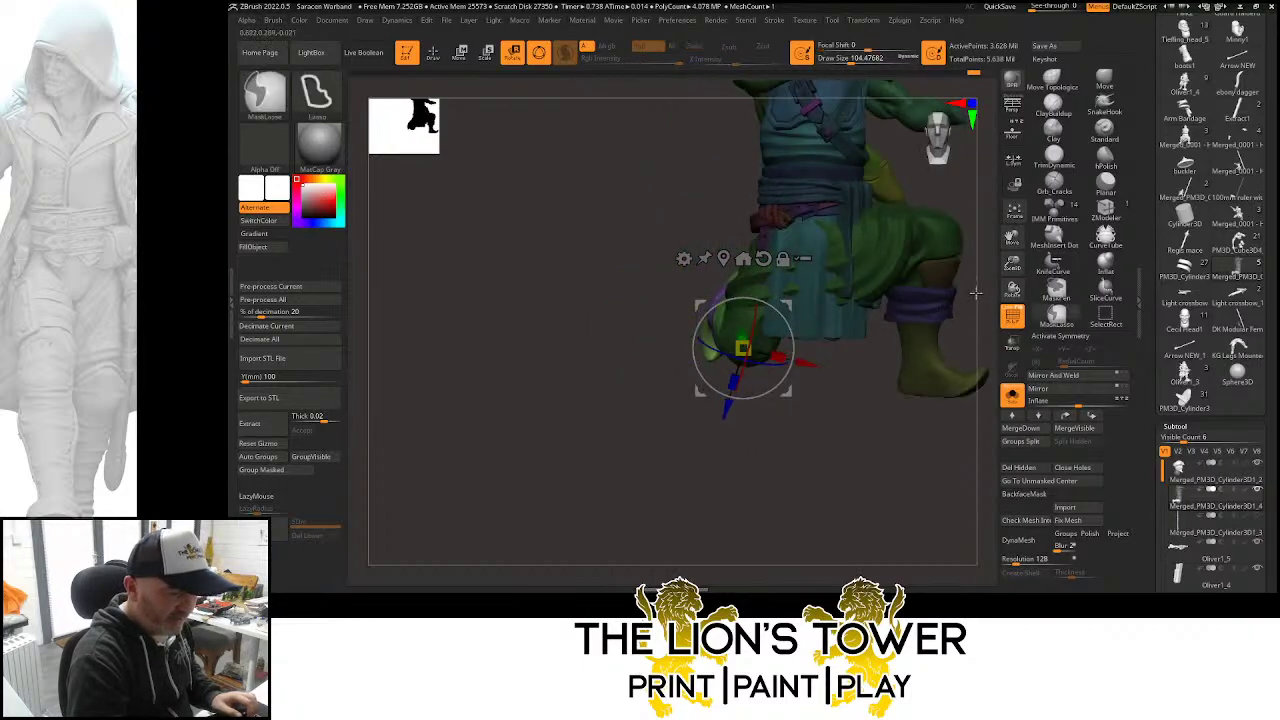
left_click_drag(974, 291, 926, 304, "ctrl")
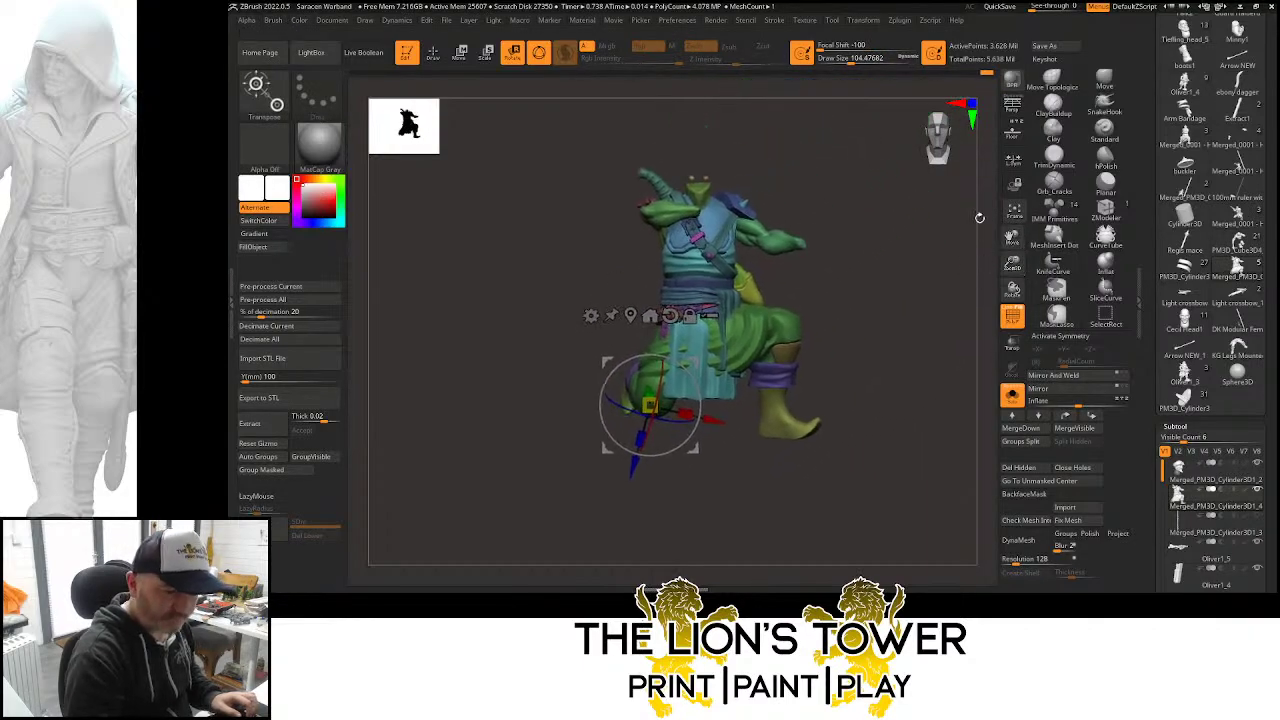
Select the turbaned head subtool and merge it down into the body subtool
left_click_drag(1164, 500, 1164, 462)
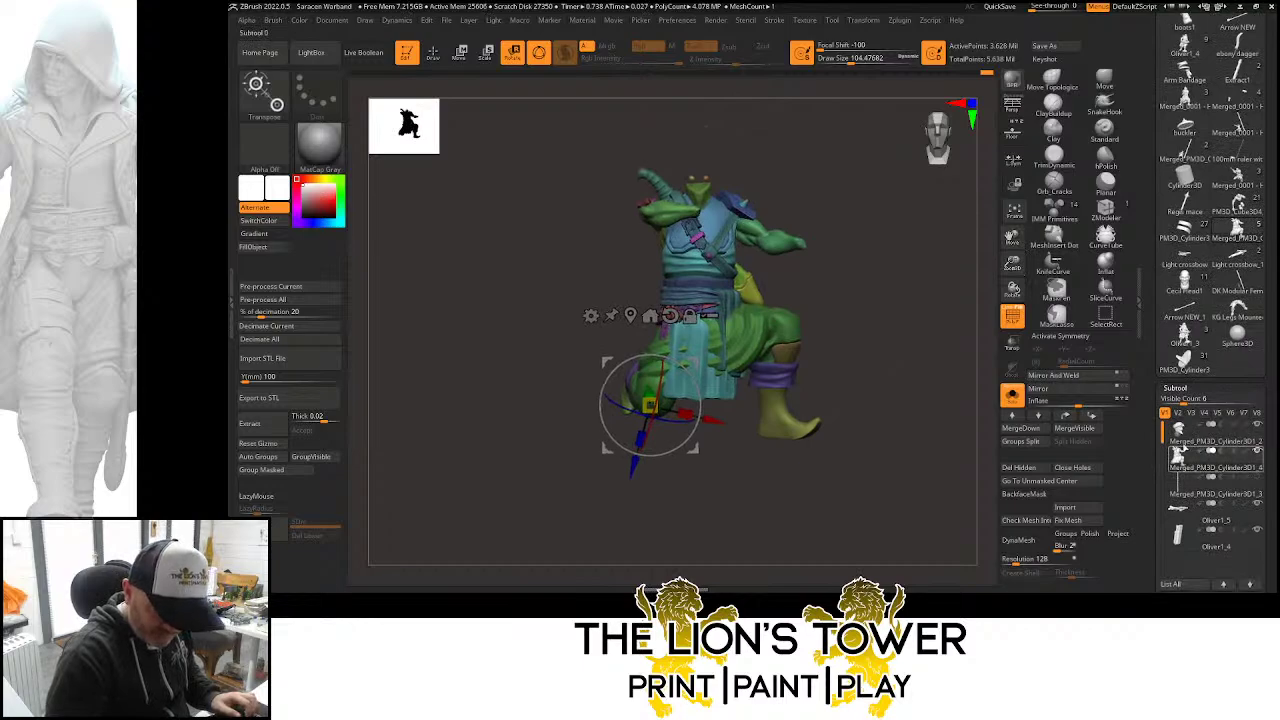
left_click(1223, 583)
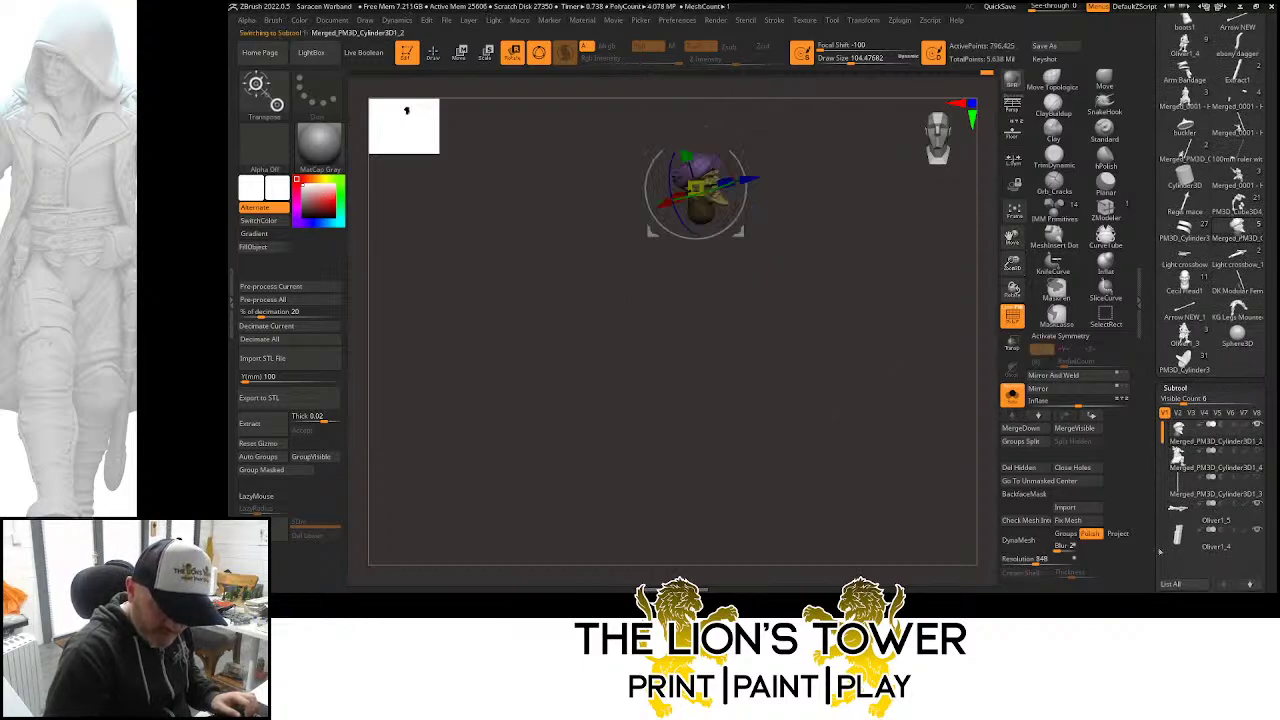
scroll(1145, 456, "down", 2)
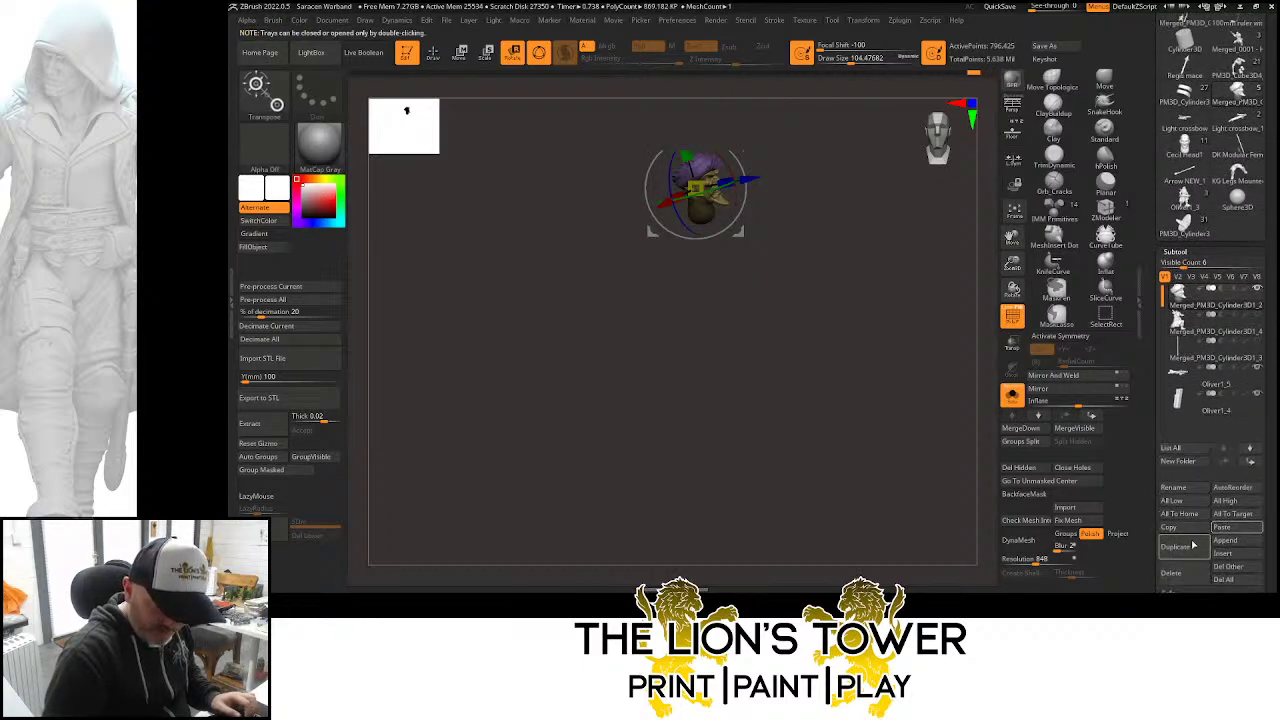
scroll(1151, 537, "down", 1)
left_click(1021, 428)
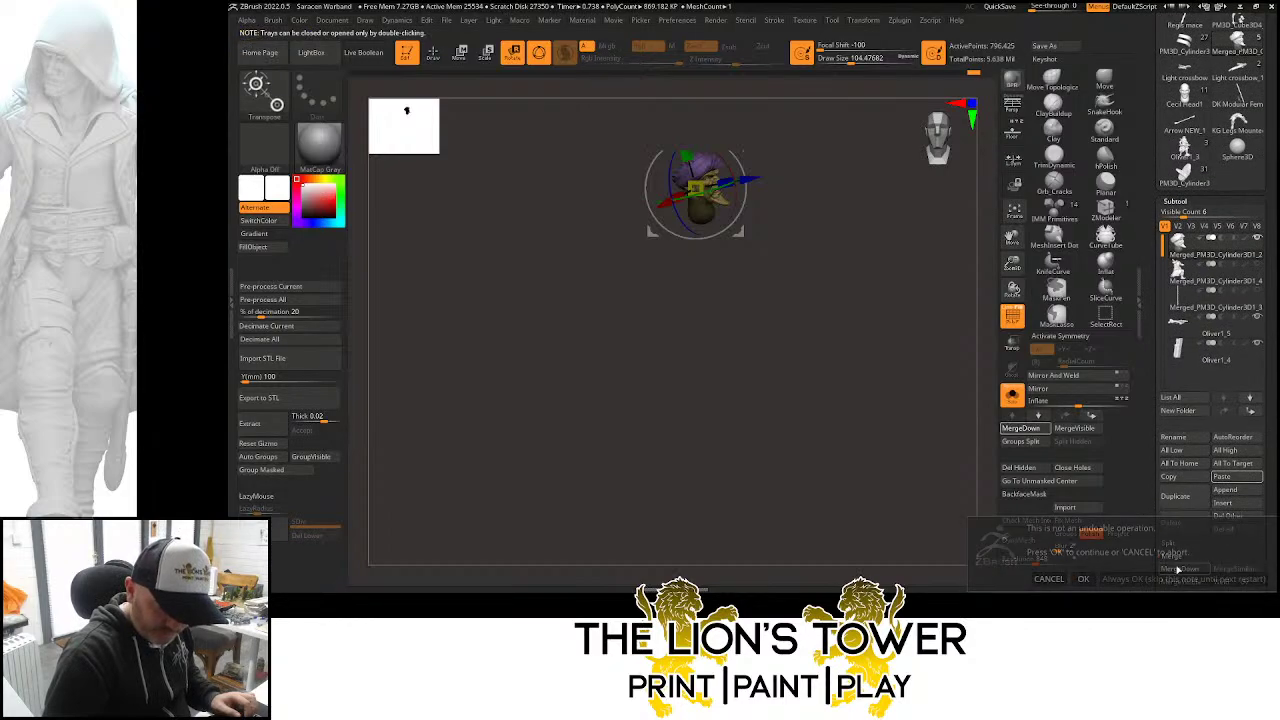
left_click(1084, 578)
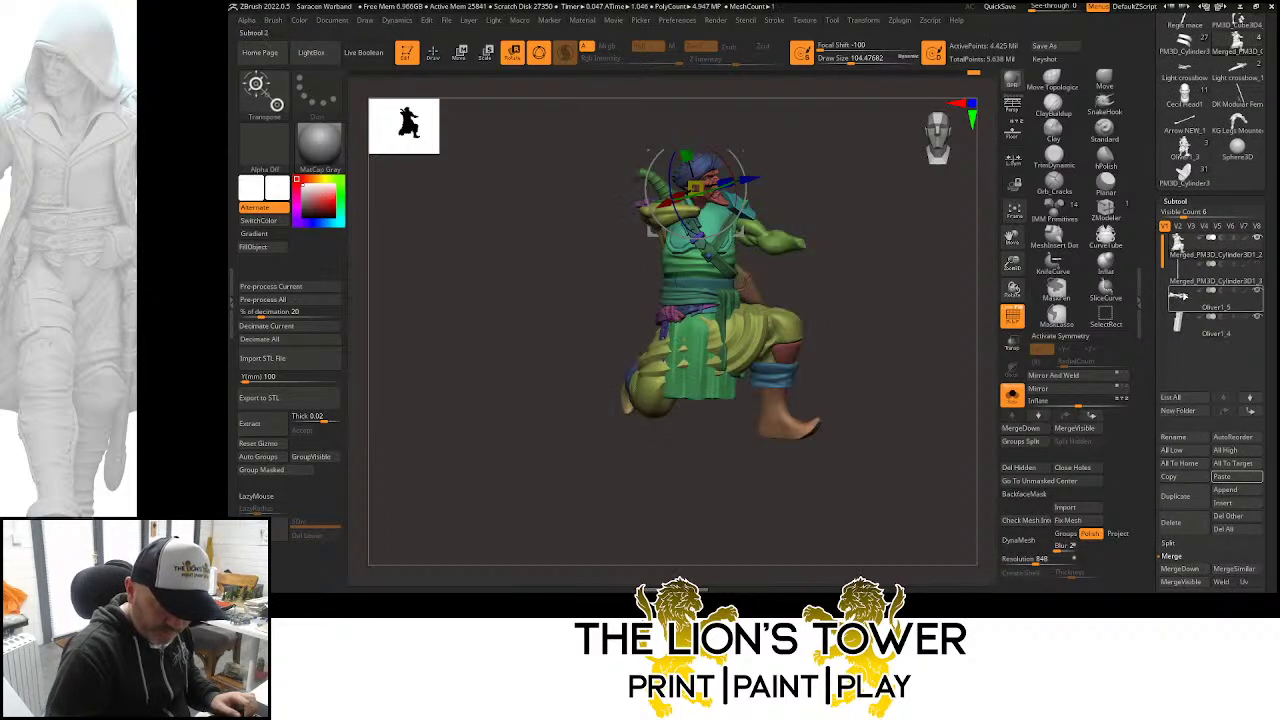
Reorder the merged figure below the hidden subtool and merge it down with the crossbow subtool
left_click(1180, 270)
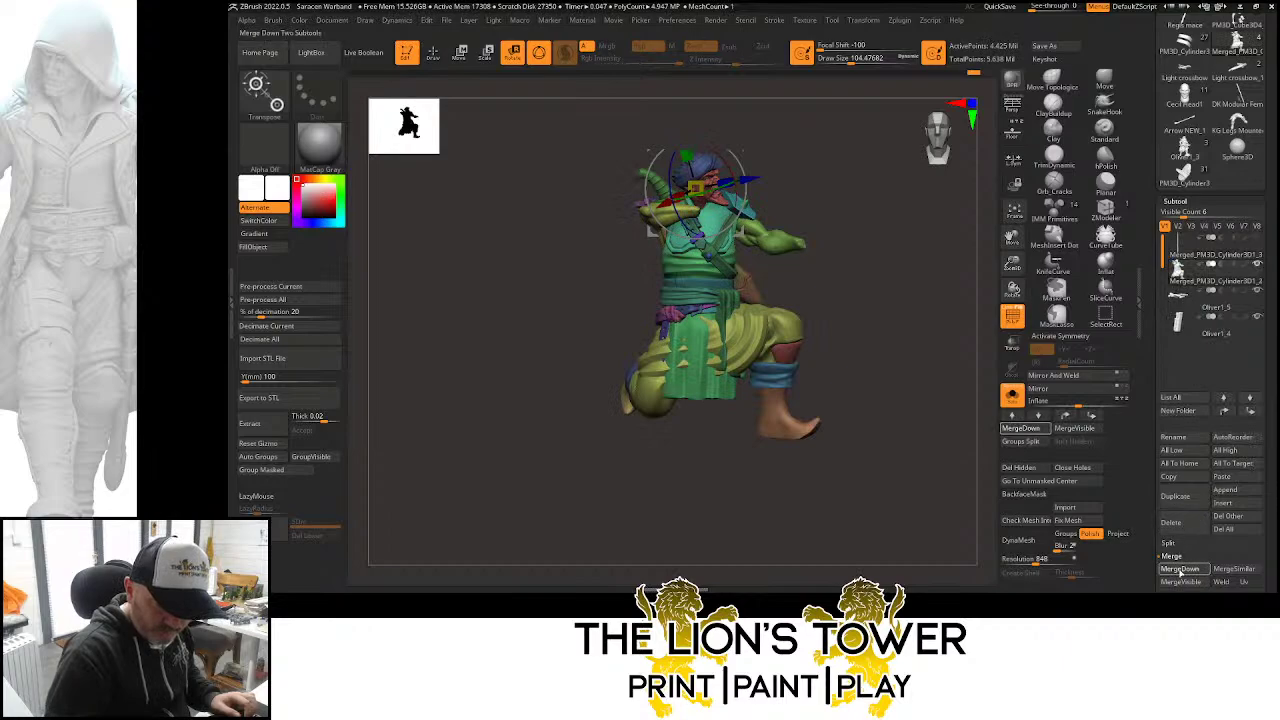
left_click(1021, 428)
left_click(1084, 578)
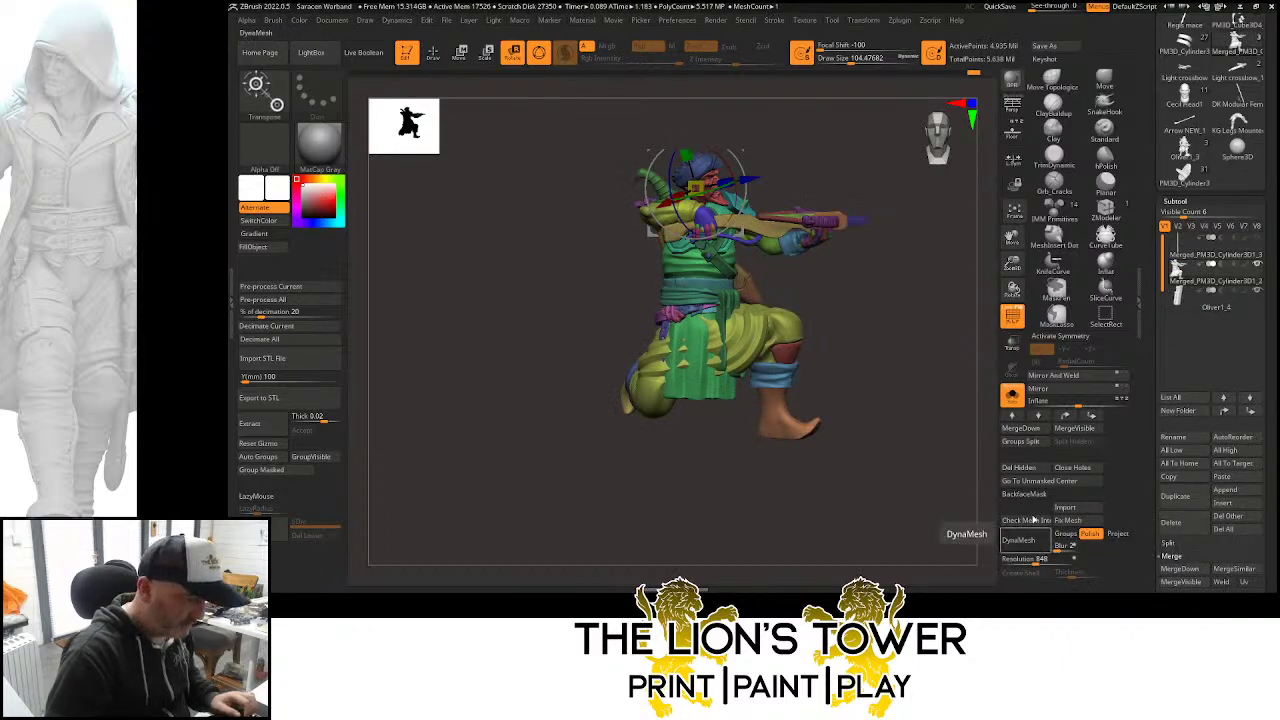
Reshape the clothing around the shoulders and quiver with the Move Topological brush at a draw size of about 187
key("w")
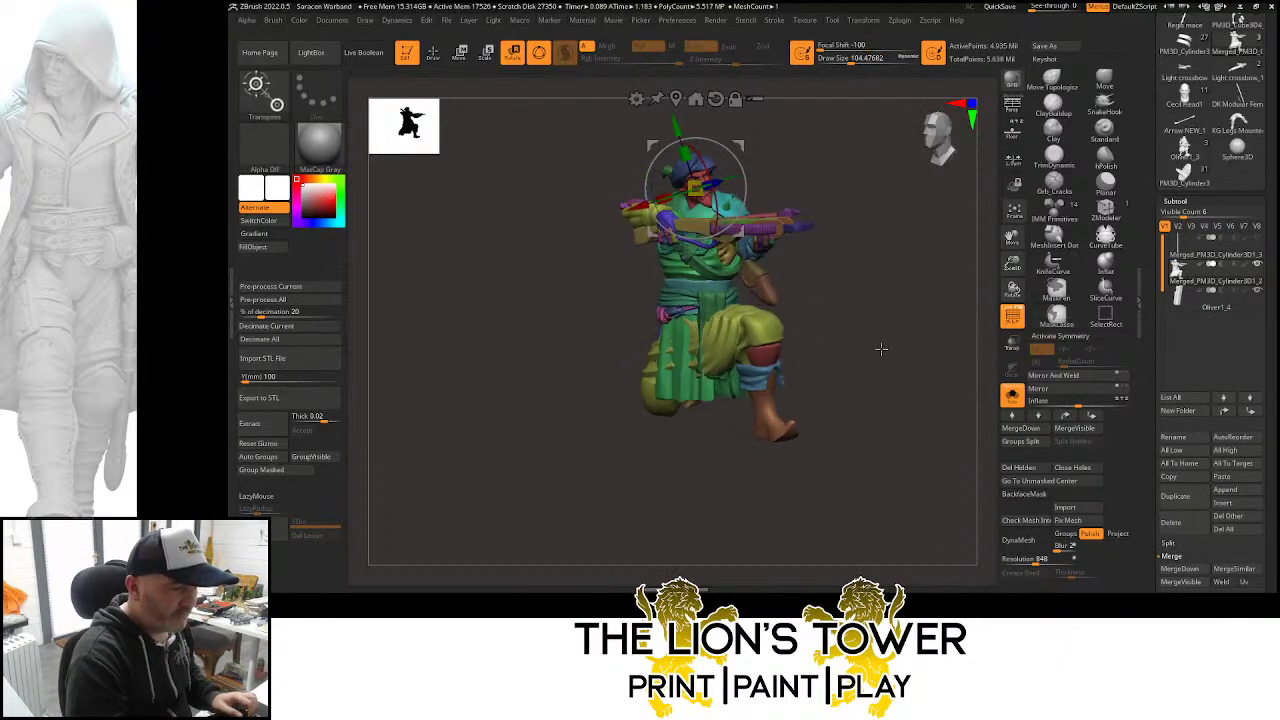
left_click_drag(909, 325, 950, 314)
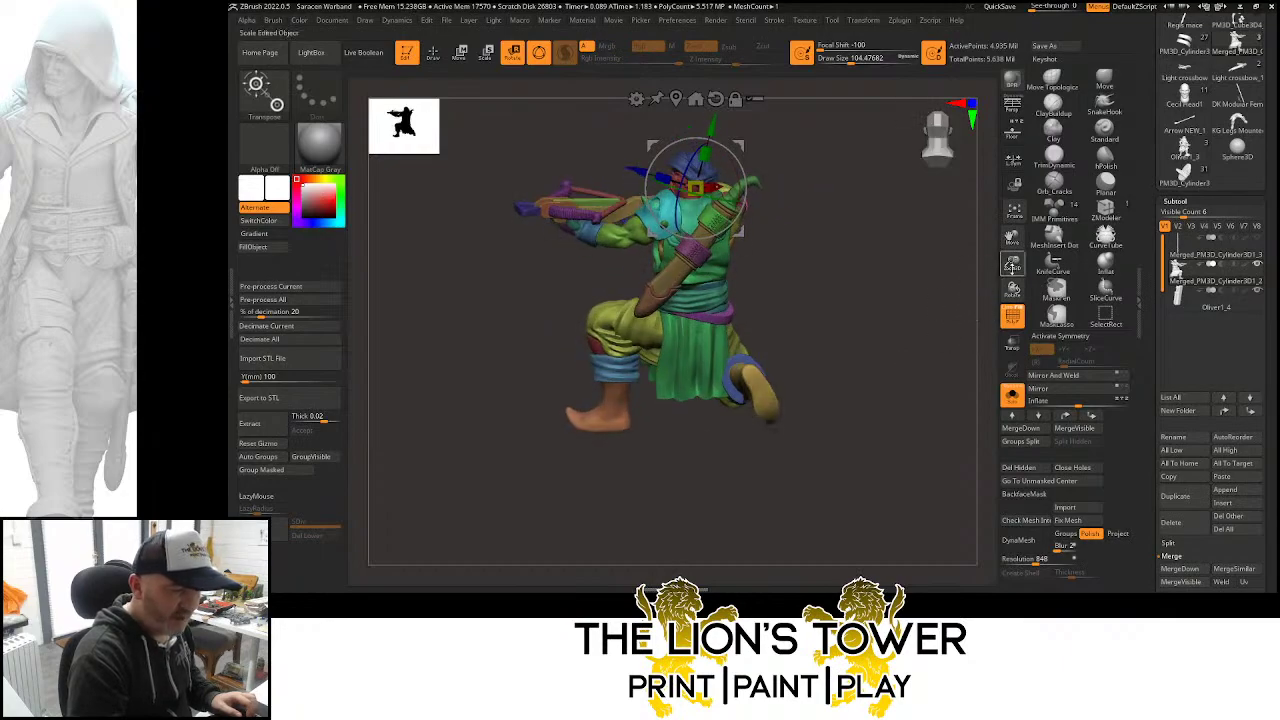
left_click_drag(1012, 264, 1017, 279)
left_click_drag(1011, 238, 1018, 259)
mouse_move(935, 315)
left_mouse_down()
mouse_move(886, 300)
mouse_move(915, 322)
mouse_move(817, 317)
mouse_move(838, 281)
left_mouse_up()
key("q")
left_click(692, 308, "ctrl+shift")
left_click(807, 308, "ctrl+shift")
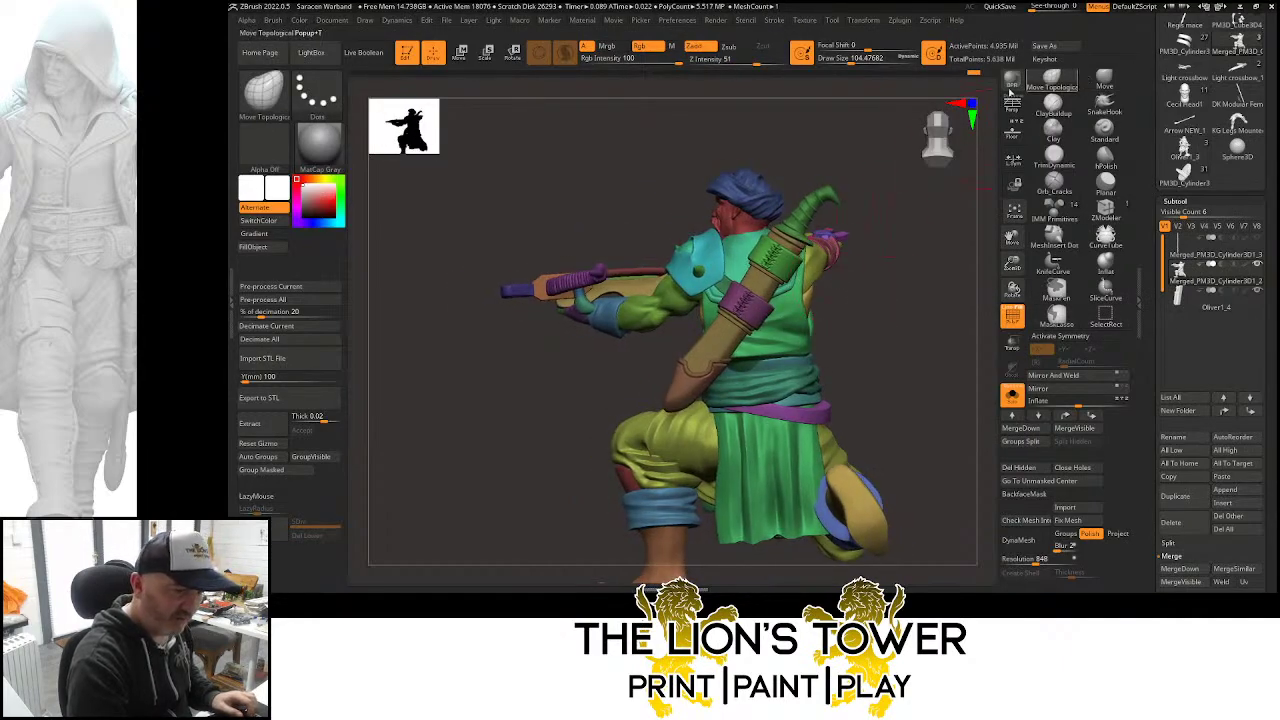
left_click(861, 65)
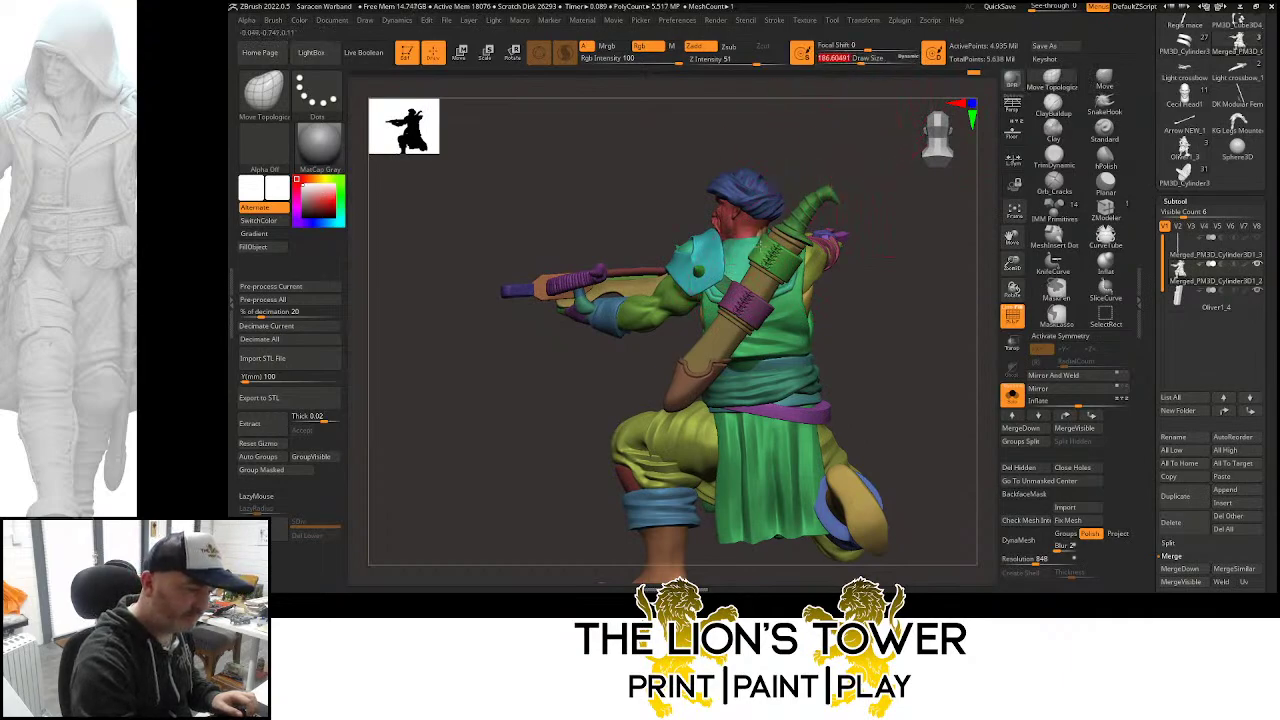
right_click_drag(744, 250, 784, 294)
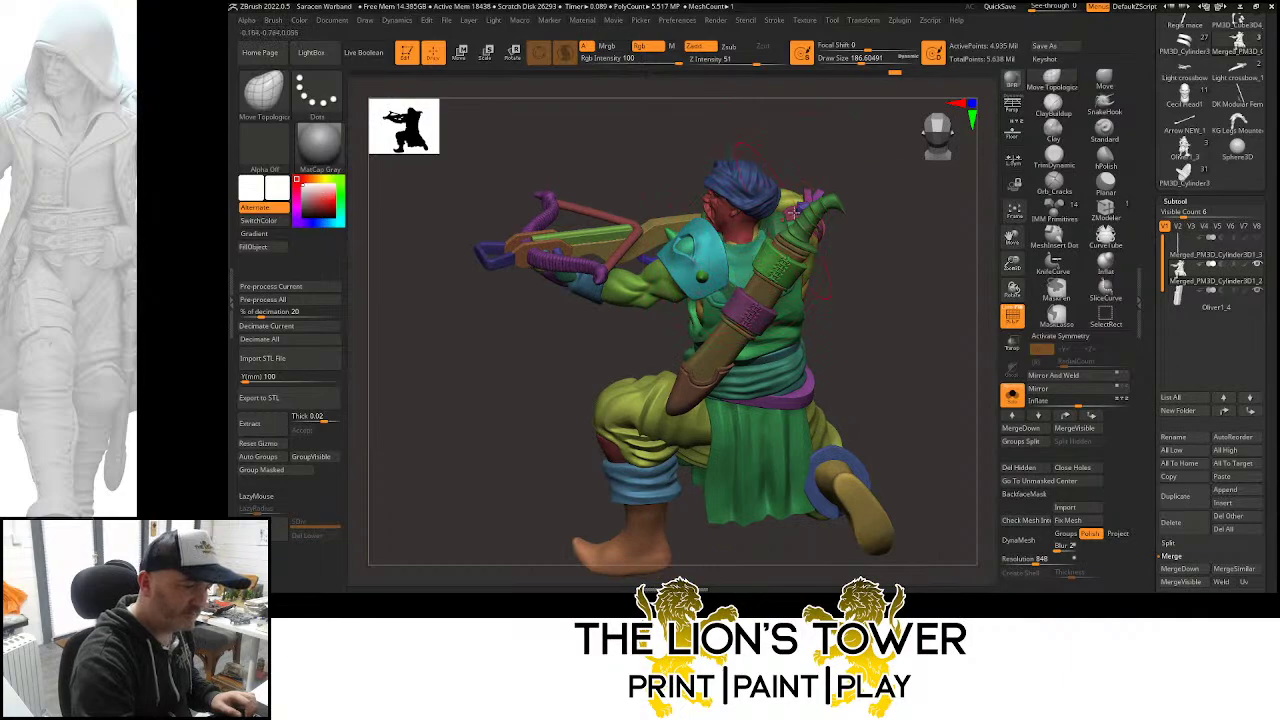
mouse_move(794, 212)
right_mouse_down()
mouse_move(805, 232)
mouse_move(779, 218)
mouse_move(950, 266)
mouse_move(938, 316)
mouse_move(786, 200)
right_mouse_up()
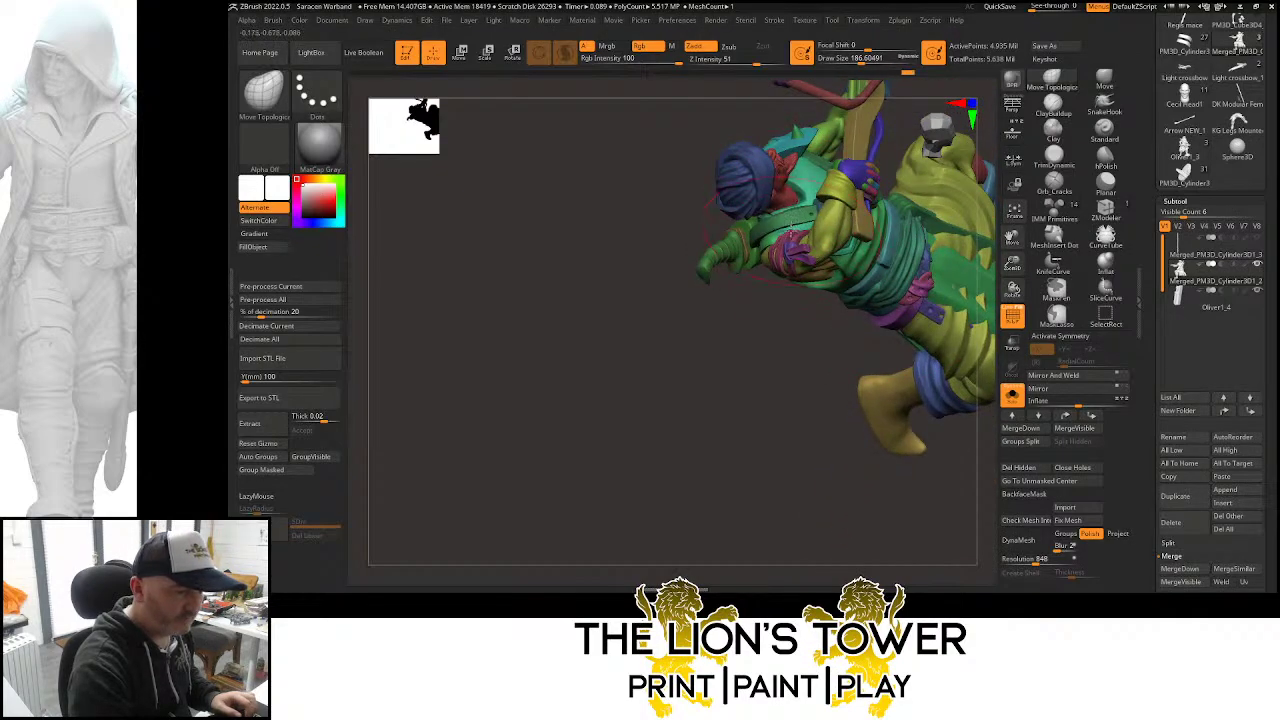
mouse_move(787, 234)
right_mouse_down()
mouse_move(766, 300)
mouse_move(785, 210)
right_mouse_up()
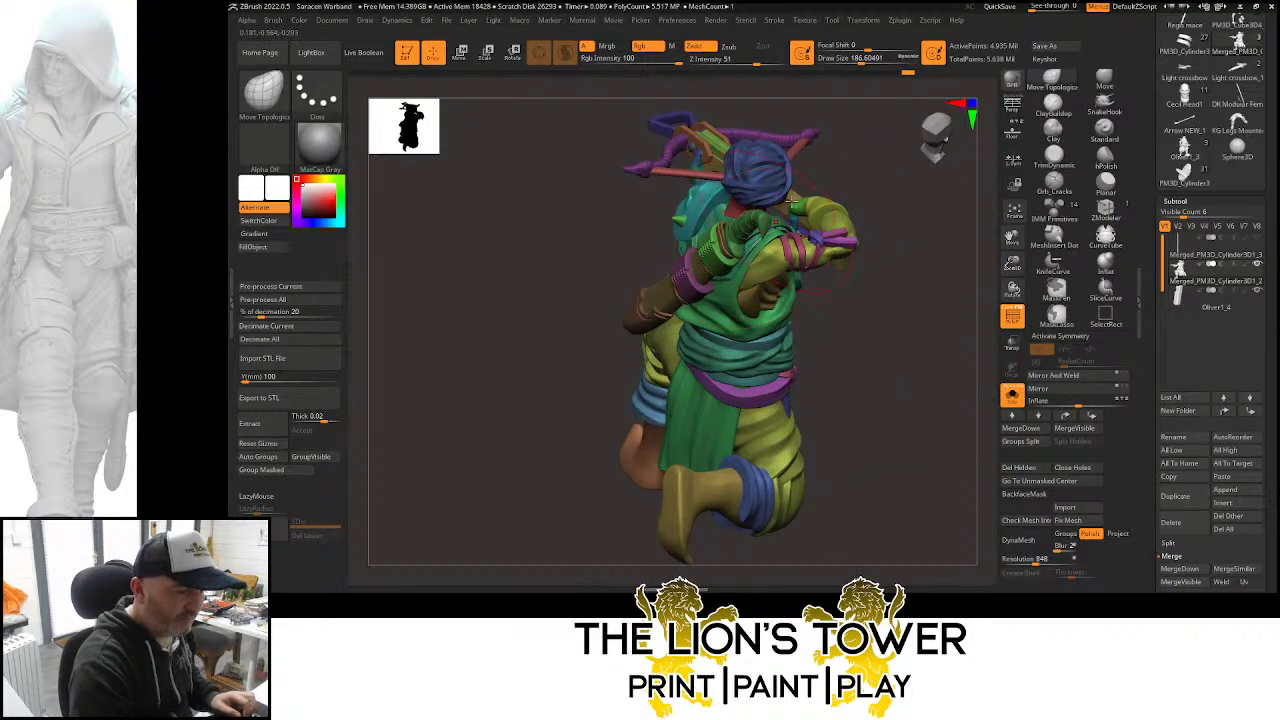
Turn off solo mode, isolate the green shoulder cowl and reduce the brush's draw size to about 56
left_click(1010, 392)
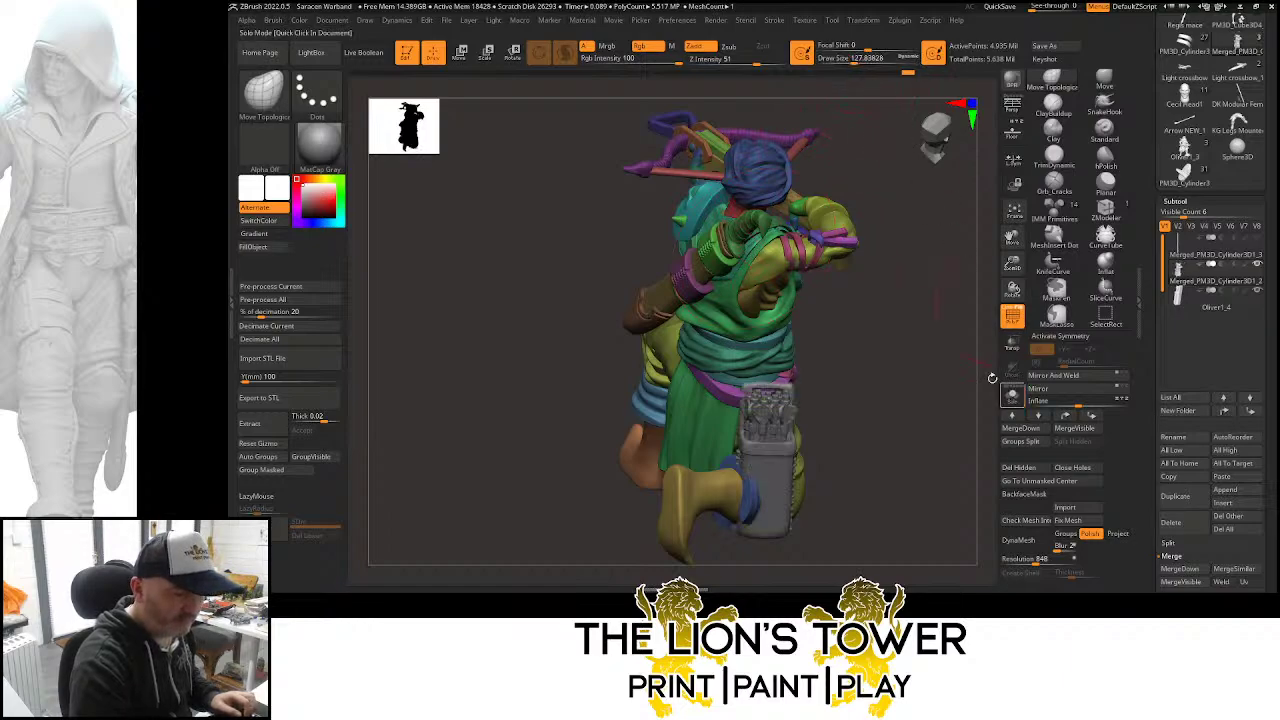
left_click(747, 246, "ctrl+shift")
right_click_drag(755, 244, 811, 165)
key("bracketleft")
key("bracketleft")
key("bracketleft")
key("bracketleft")
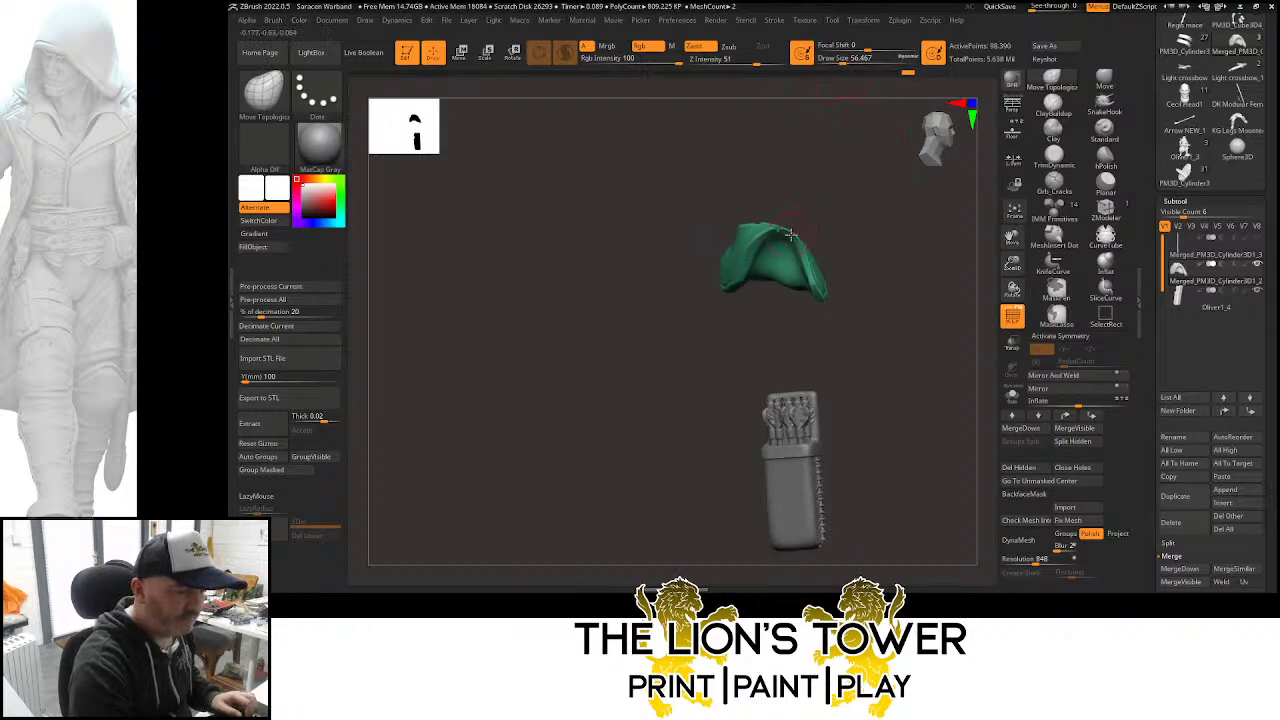
right_click_drag(748, 238, 820, 183)
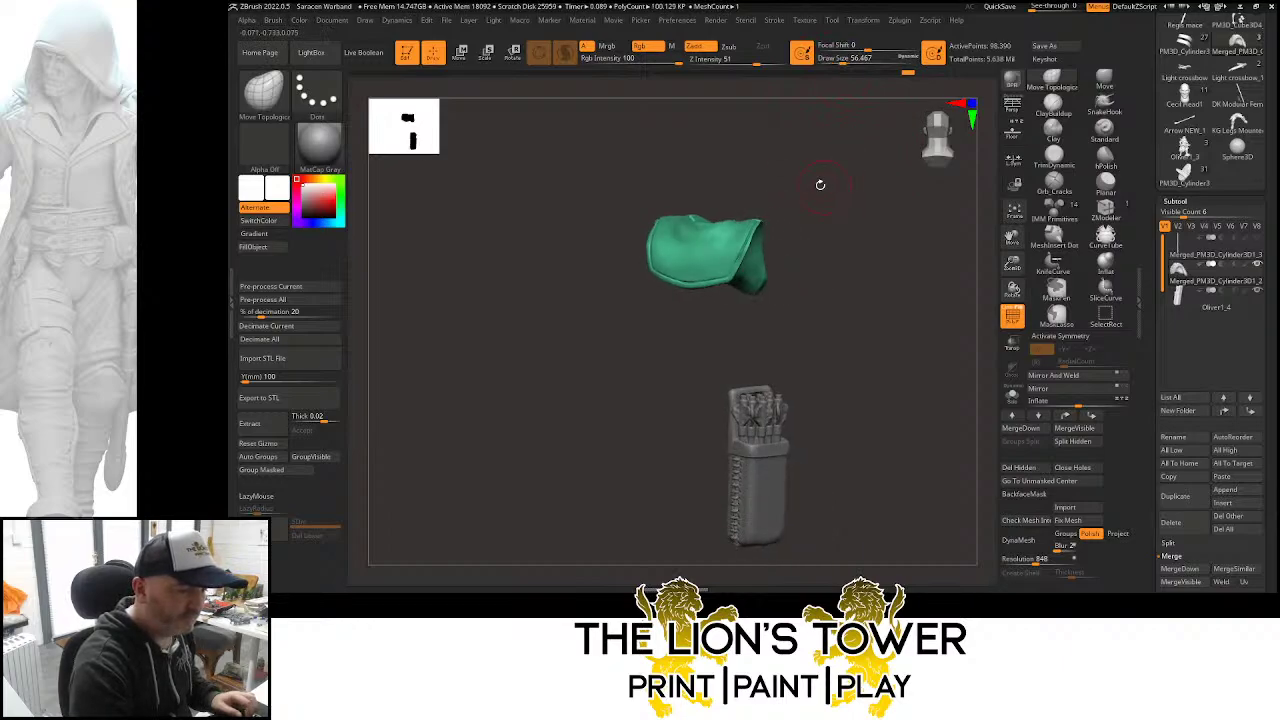
Reshape the isolated cowl's upper edge with the Move Topological brush at a draw size of about 101
key("bracketright")
key("bracketright")
key("bracketright")
right_click_drag(735, 171, 706, 222)
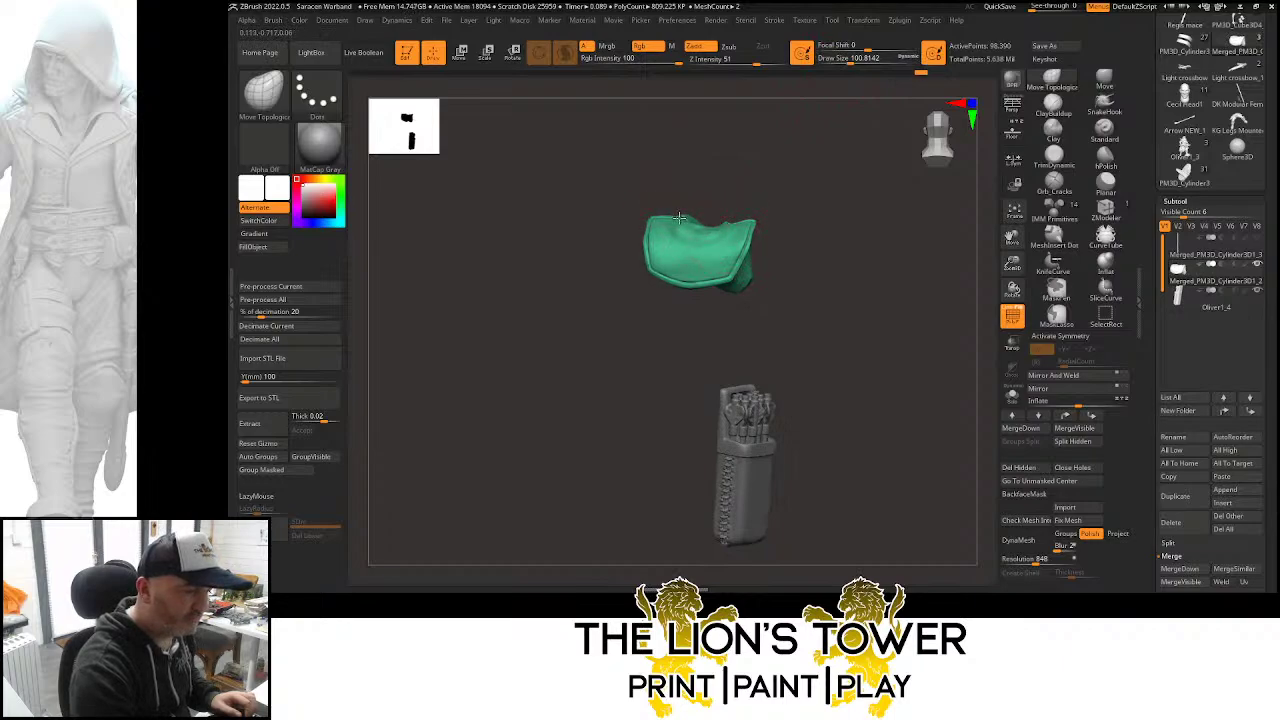
mouse_move(679, 219)
right_mouse_down()
mouse_move(771, 171)
mouse_move(680, 232)
right_mouse_up()
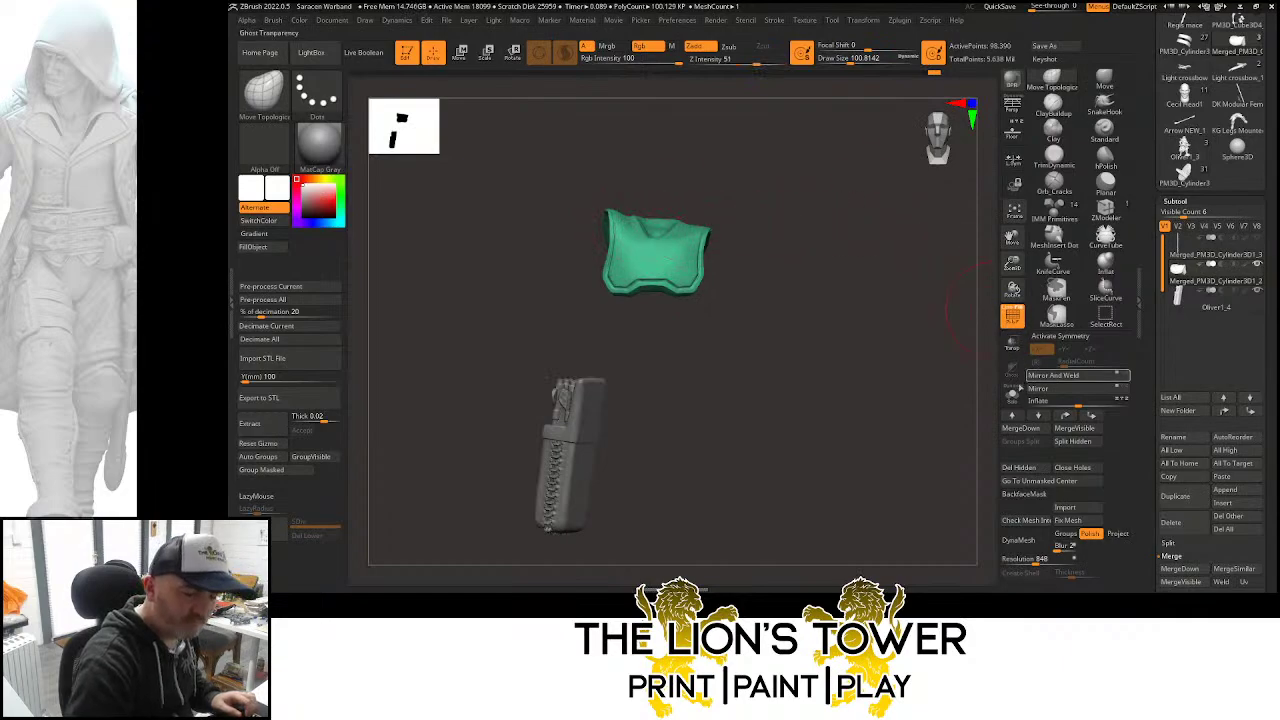
Show the whole figure in solo mode again and adjust the cowl around the neck with the Move Topological brush
left_click(935, 337, "ctrl+shift")
right_click_drag(938, 337, 690, 200)
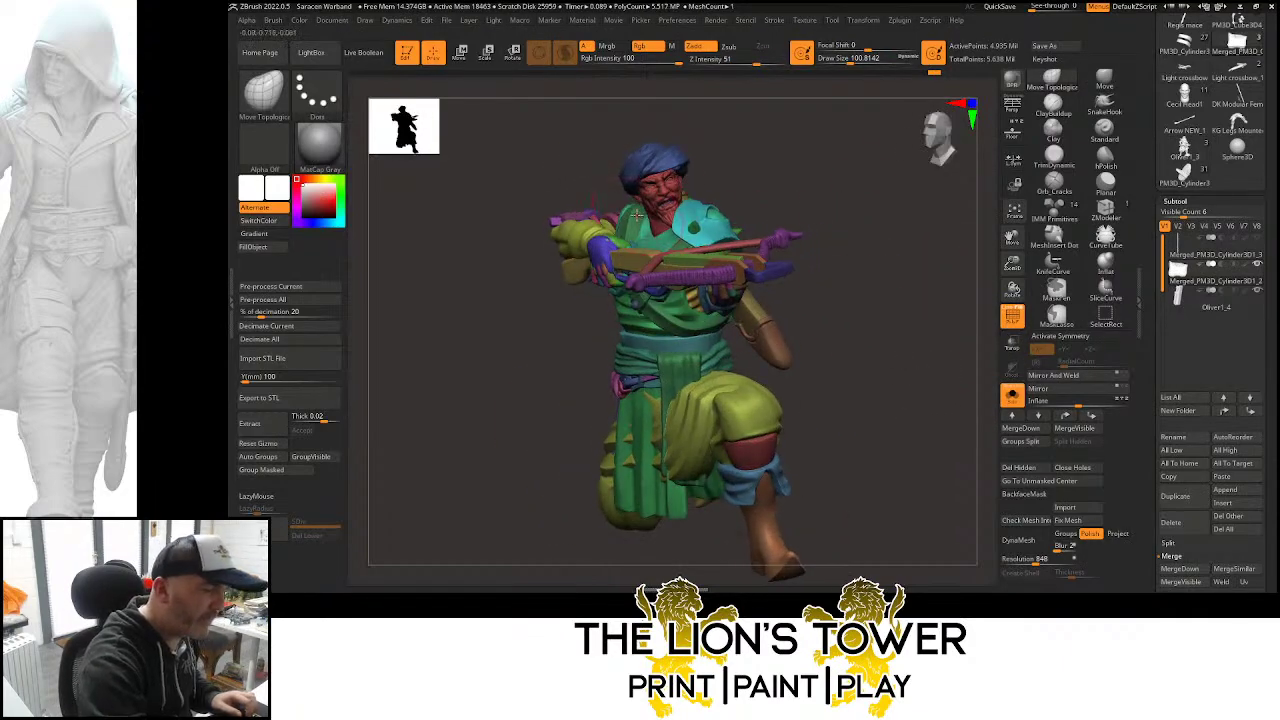
right_click_drag(718, 131, 641, 228)
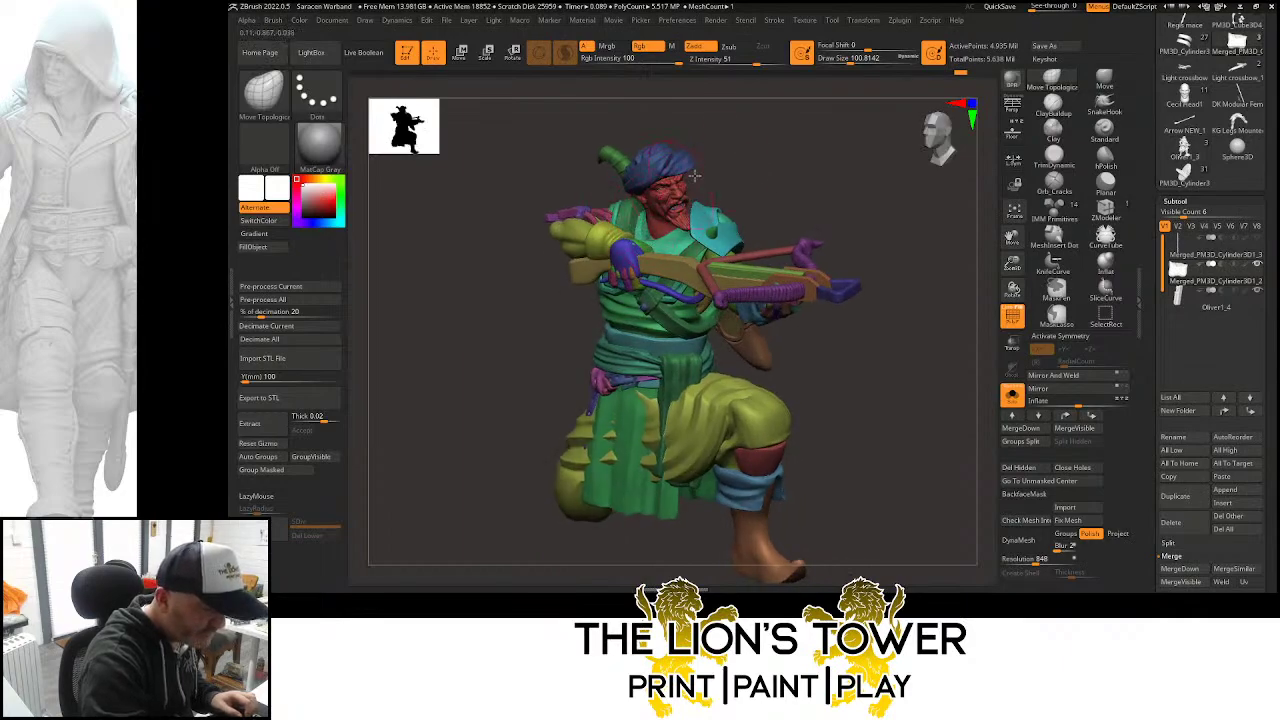
Reduce the Move Topological brush's draw size to about 49 and hide the turban and head polygroups
right_click_drag(694, 175, 746, 148)
left_click(841, 60)
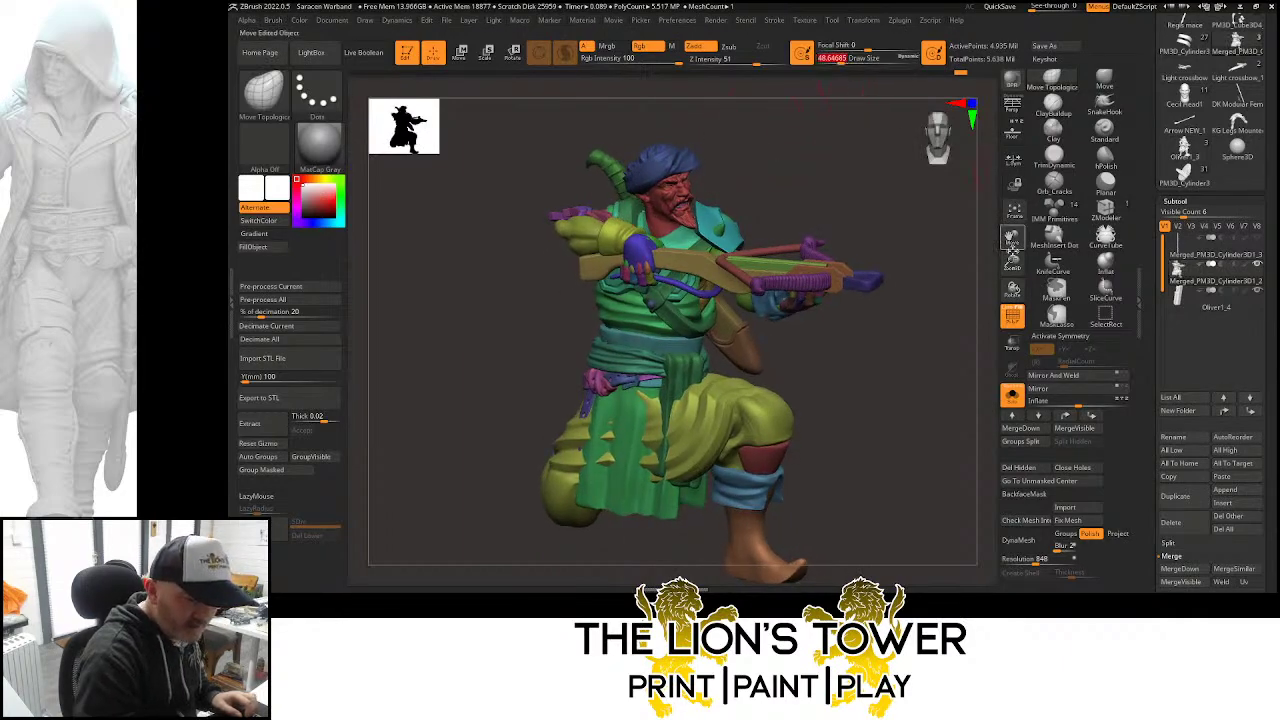
left_click_drag(1014, 266, 965, 310)
right_click_drag(911, 221, 701, 189)
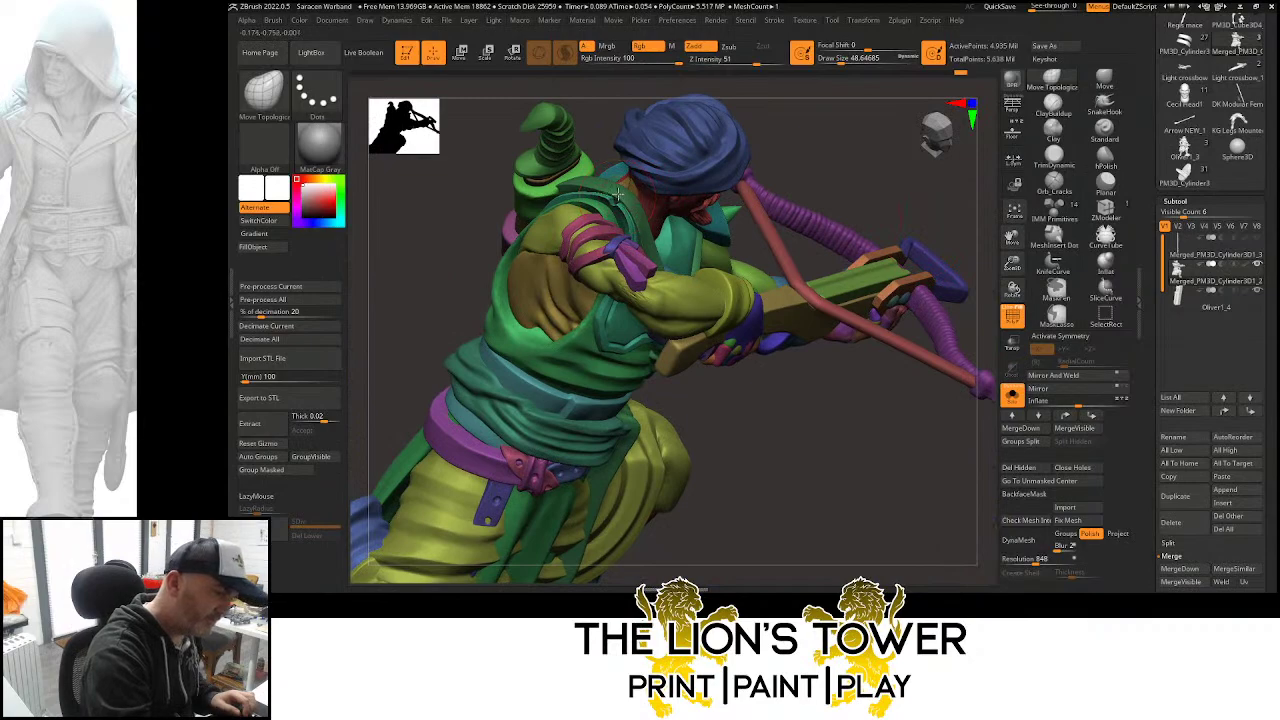
mouse_move(618, 195)
right_mouse_down()
mouse_move(800, 200)
mouse_move(774, 106)
mouse_move(737, 102)
mouse_move(752, 108)
right_mouse_up()
left_click(795, 136, "ctrl")
left_click(787, 145, "ctrl")
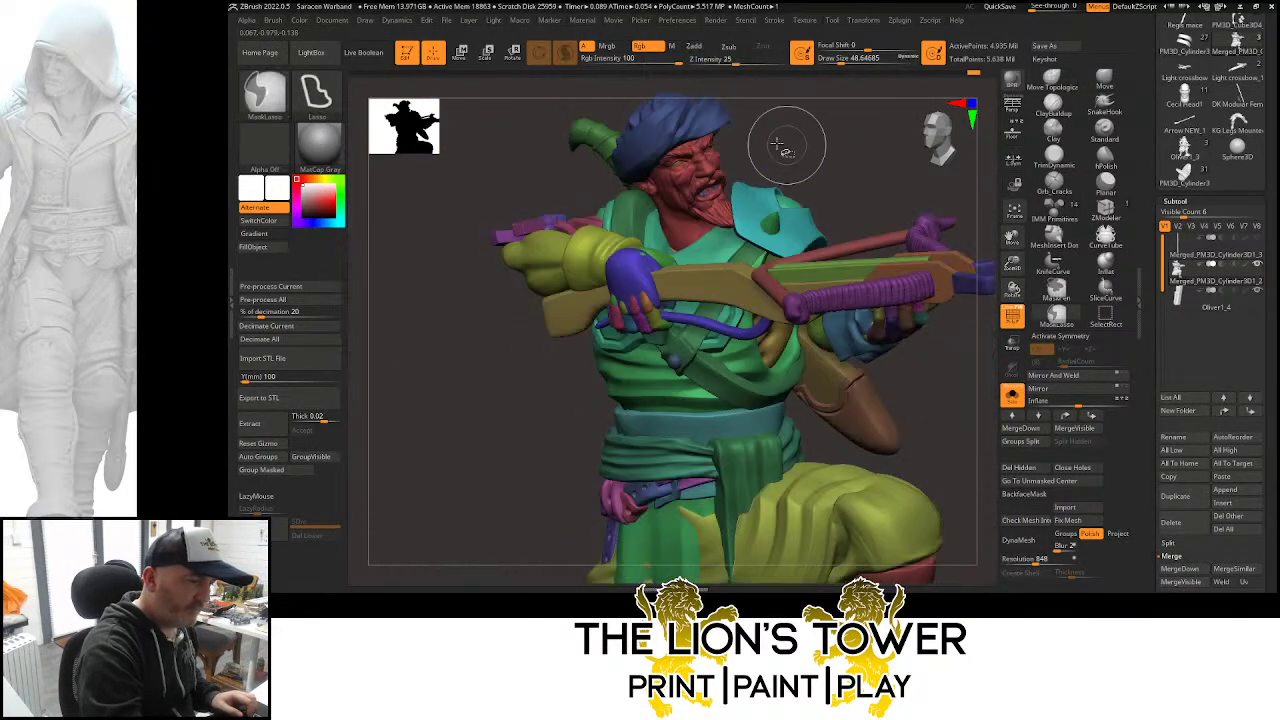
left_click(692, 128, "ctrl+shift")
left_click(697, 142, "ctrl+shift")
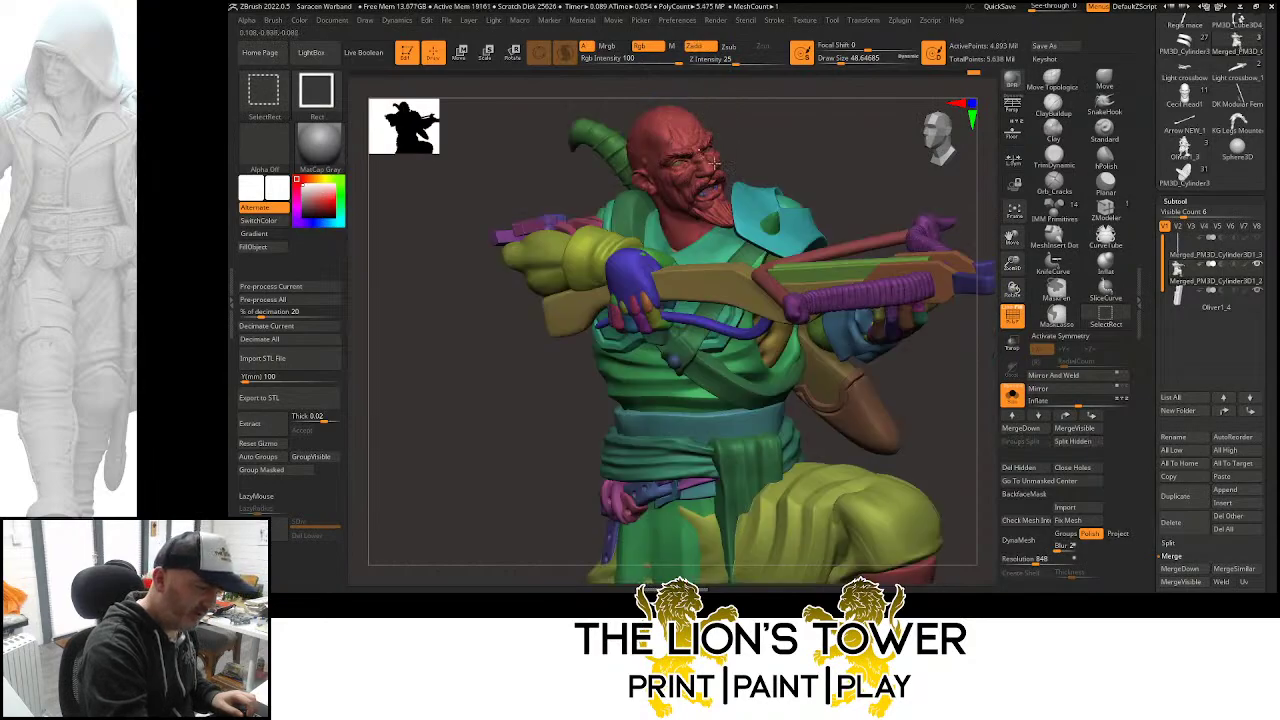
left_click(699, 151, "ctrl+shift")
left_click(677, 162, "ctrl+shift")
left_click(648, 160, "ctrl+shift")
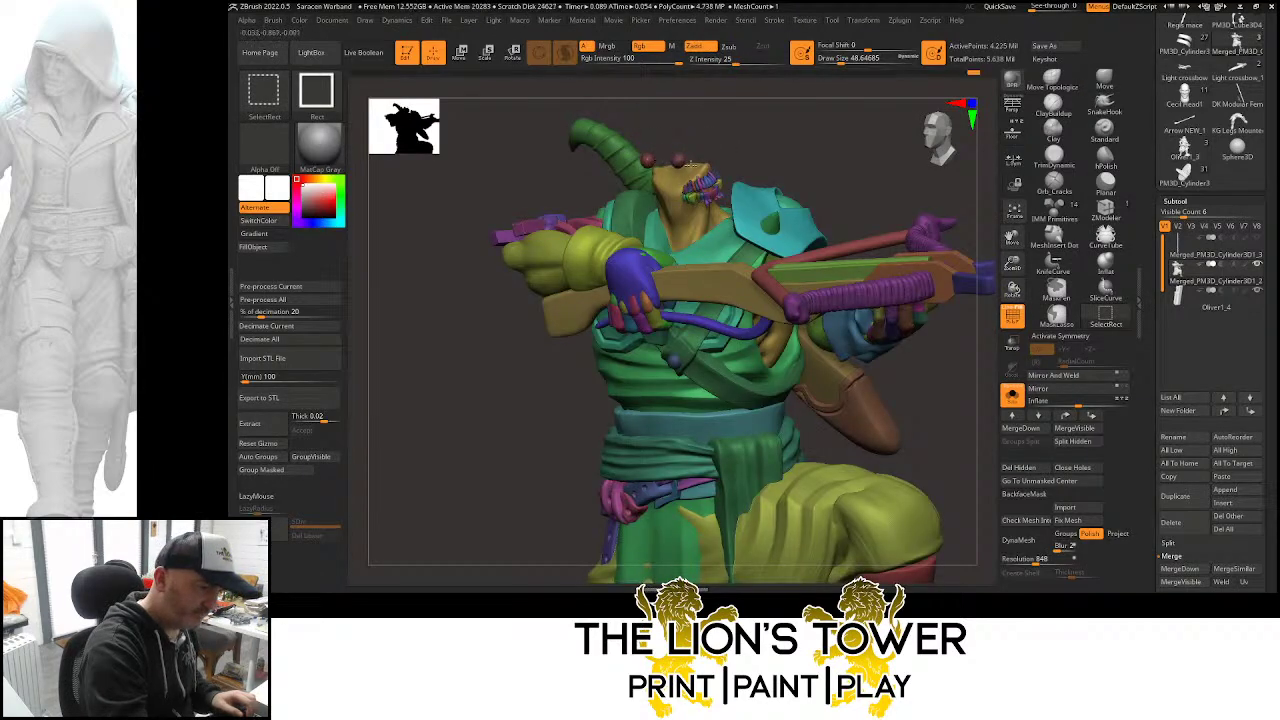
Hide the eyeballs, teeth and remaining small mouth pieces of the head one by one
mouse_move(712, 134)
right_mouse_down()
mouse_move(733, 126)
mouse_move(678, 160)
right_mouse_up()
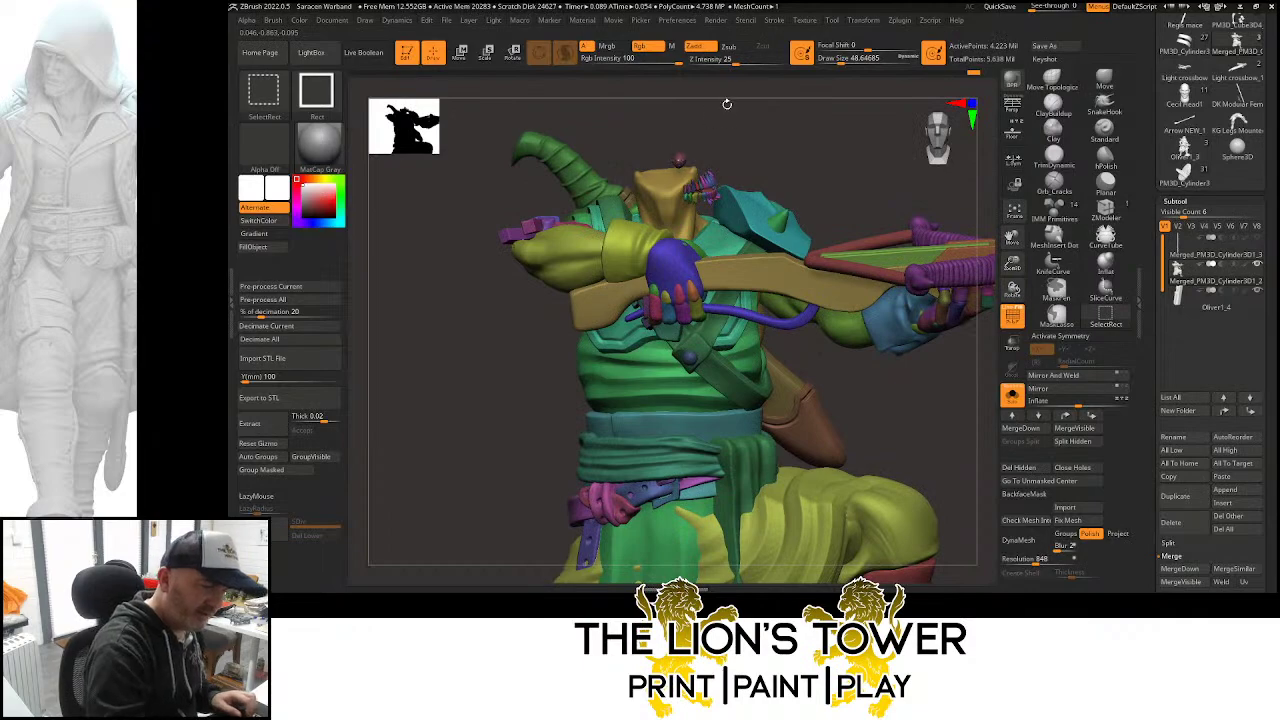
left_click_drag(1012, 262, 1013, 282)
left_click(680, 158, "ctrl+shift")
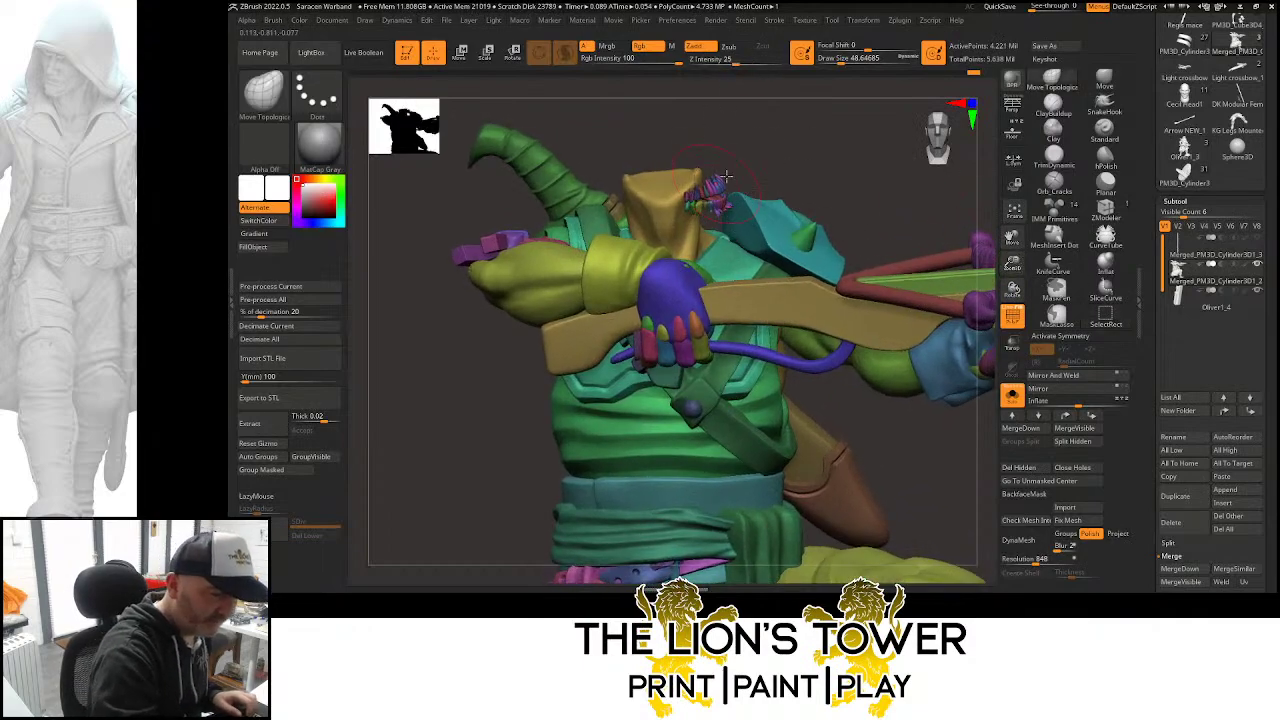
mouse_move(727, 176)
right_mouse_down()
mouse_move(773, 134)
mouse_move(729, 137)
right_mouse_up()
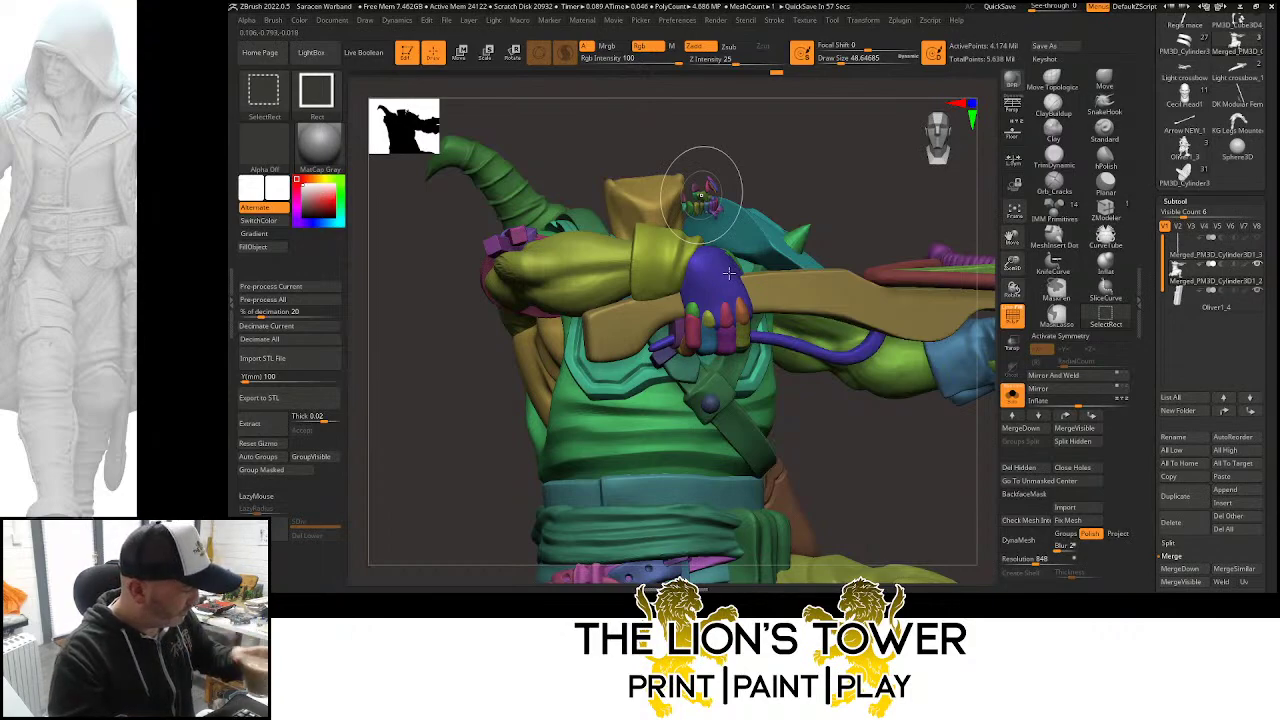
left_click(702, 195, "ctrl+shift")
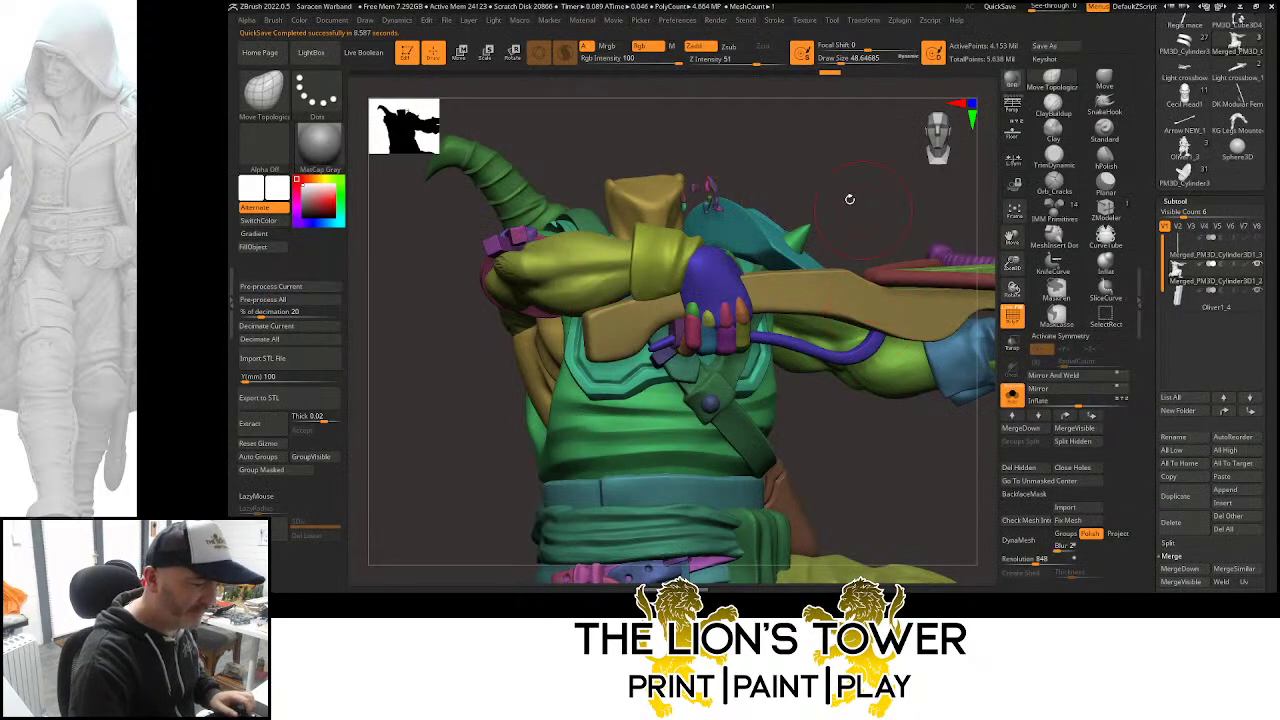
key("ctrl+shift")
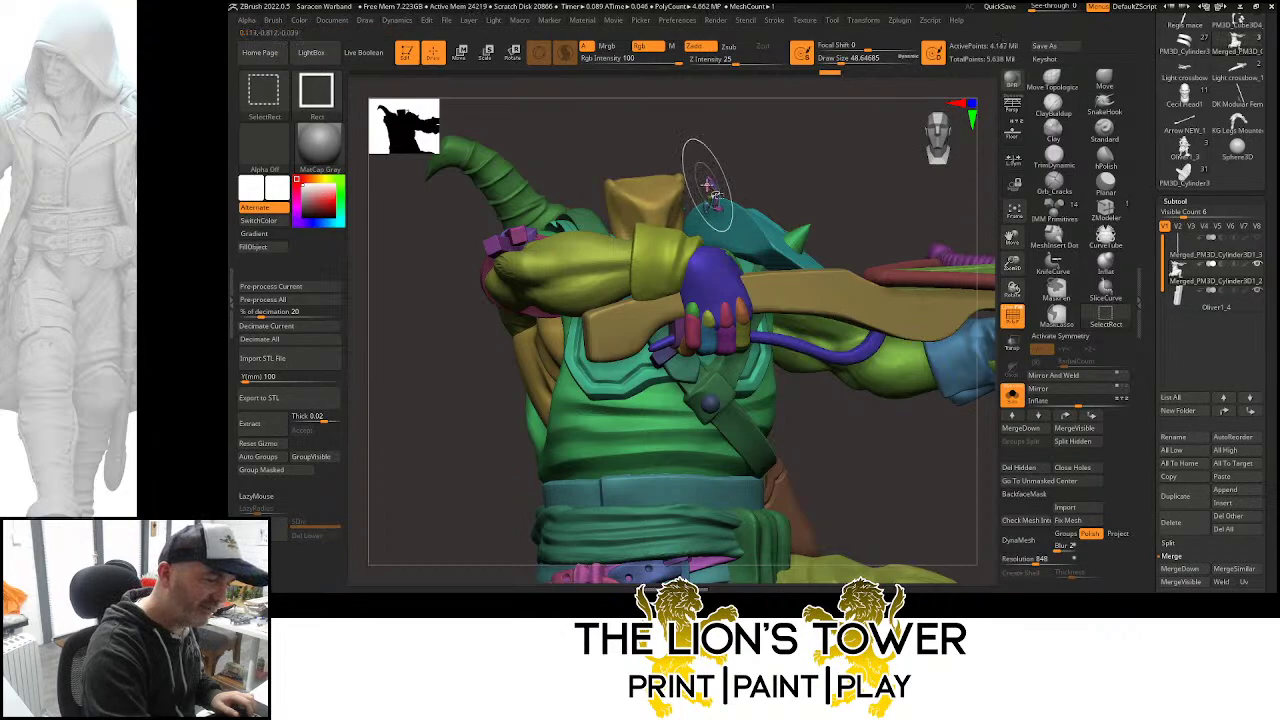
left_click(713, 184, "ctrl+shift")
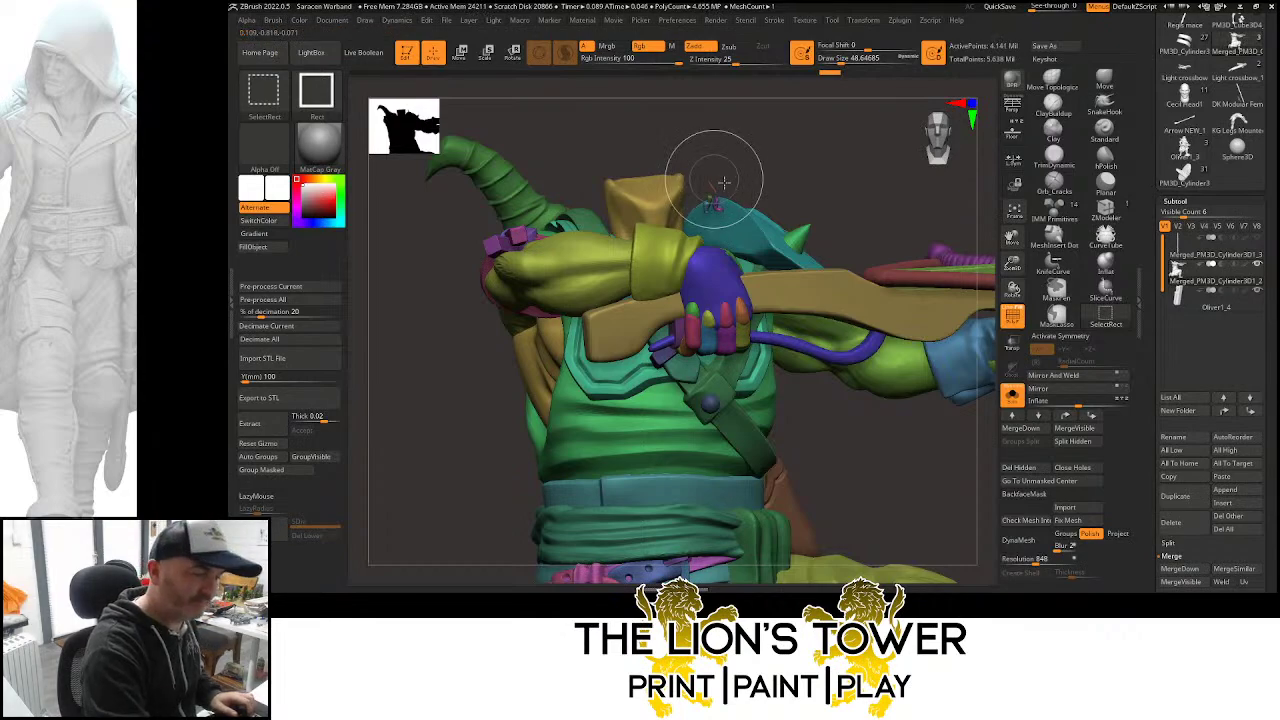
left_click(719, 184, "ctrl+shift")
key("ctrl+z")
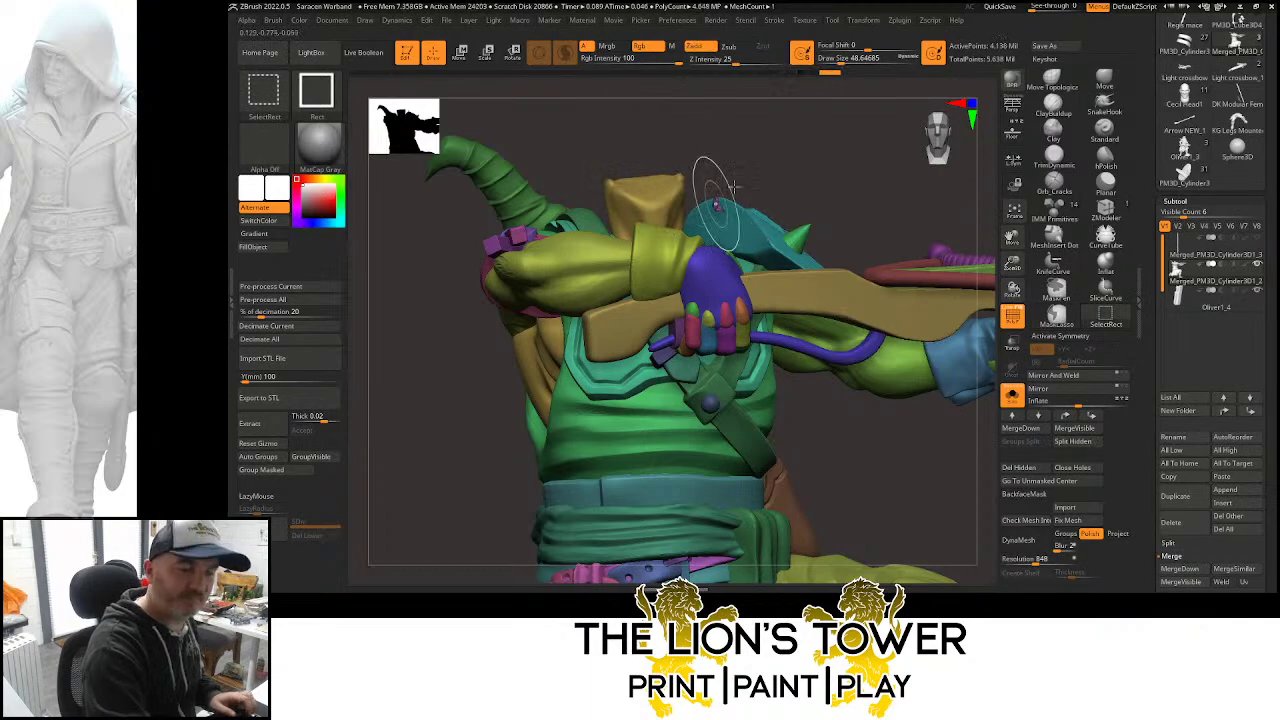
left_click(717, 204, "ctrl+shift")
key("ctrl+z")
left_click_drag(763, 160, 716, 165)
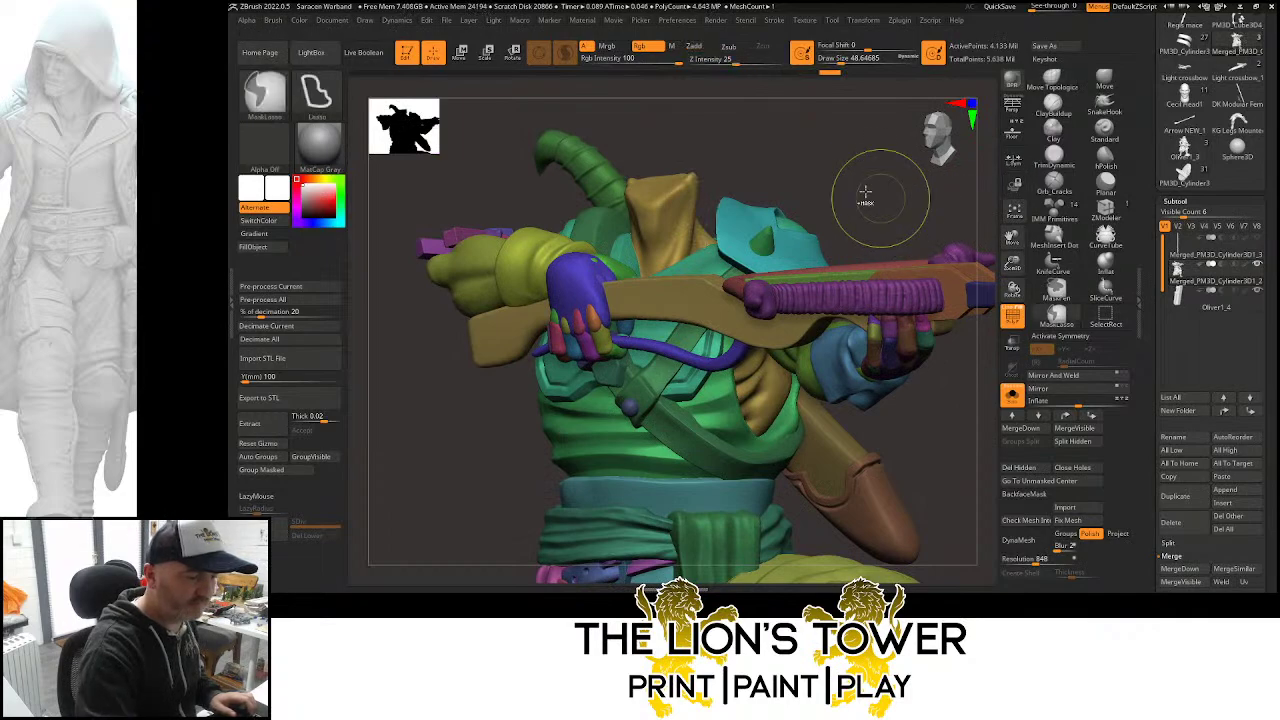
Invert the visibility, combine all the head and turban pieces into one polygroup and show the whole figure
left_click_drag(818, 161, 838, 186, "ctrl+shift")
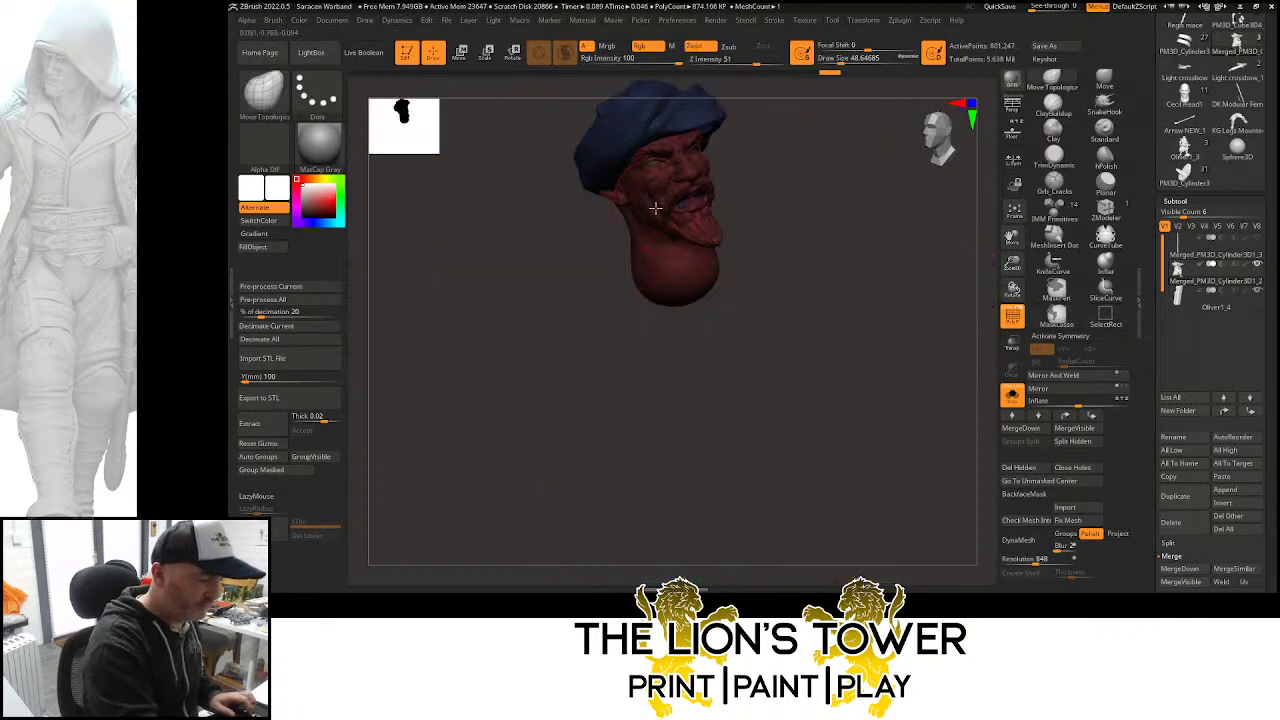
left_click(306, 459)
left_click(818, 210, "ctrl+shift")
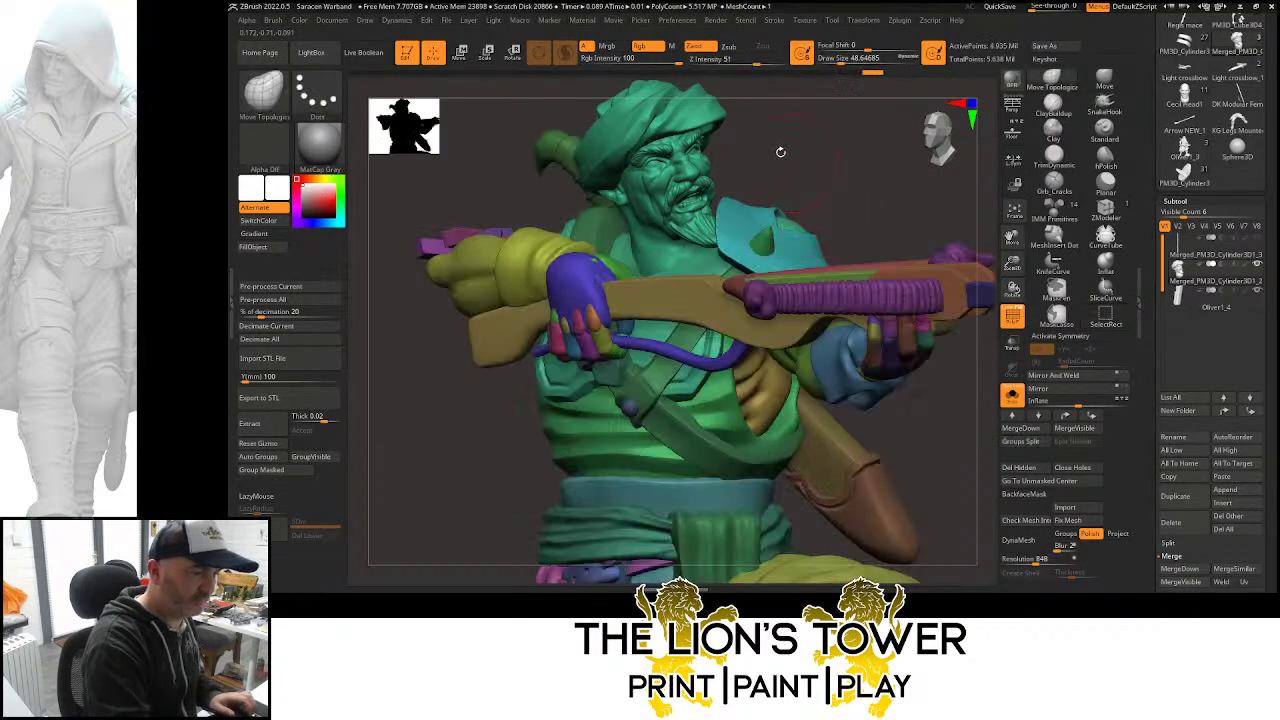
Activate the Rotate gizmo and mask the whole figure except the head and turban
key("r")
left_click(702, 138, "ctrl")
left_click(636, 104)
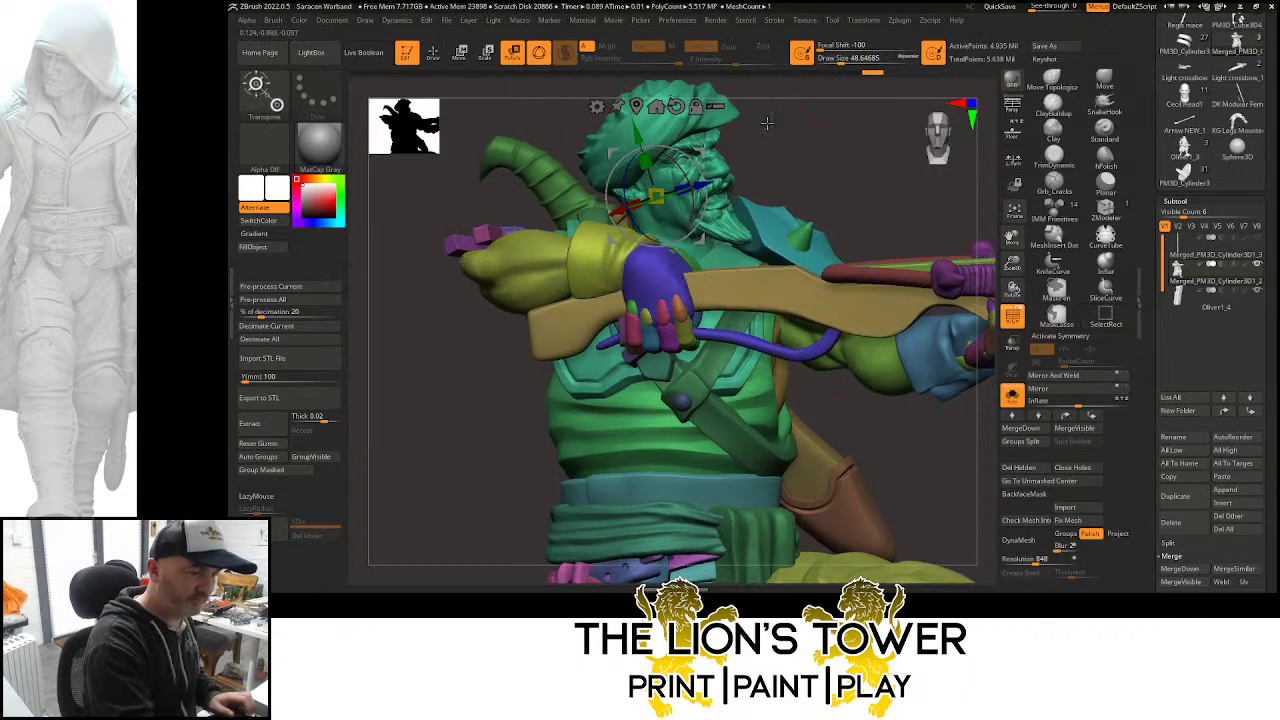
left_click_drag(768, 124, 661, 130)
left_click(661, 130, "ctrl")
Reposition the unmasked head and turban on the shoulders with the gizmo and return to Draw mode
left_click_drag(762, 122, 845, 172)
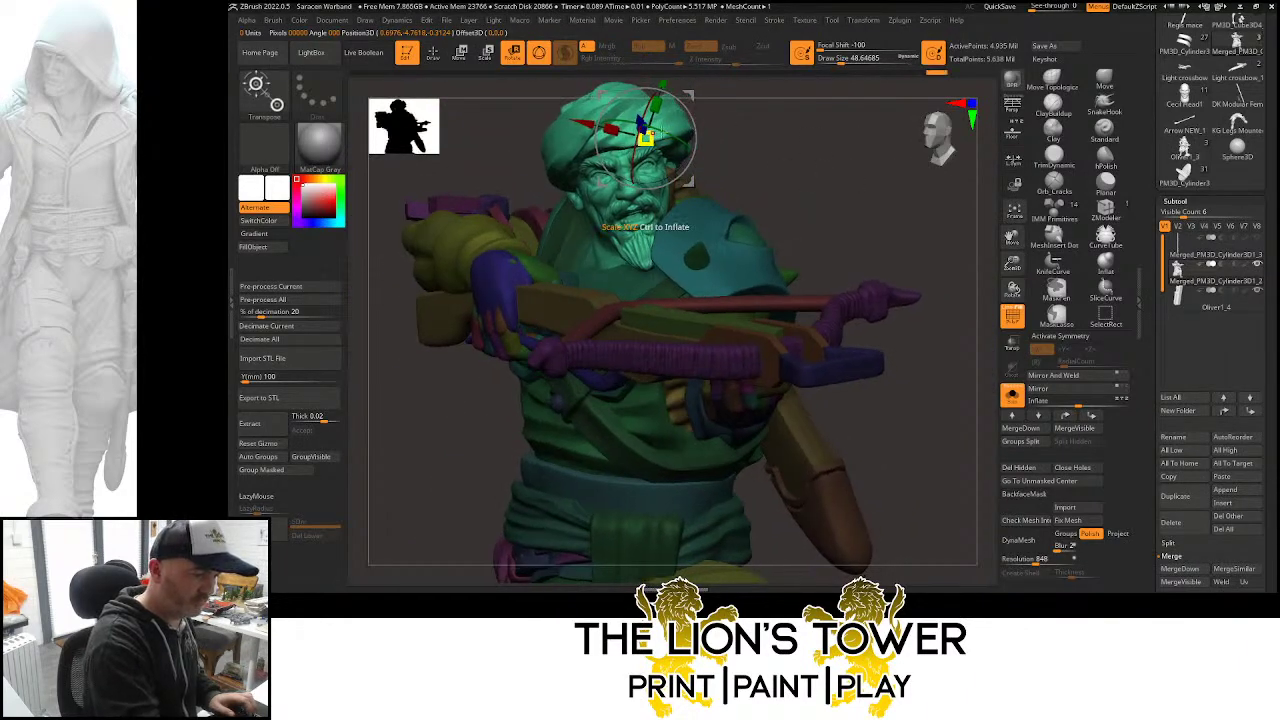
left_click_drag(781, 145, 891, 167)
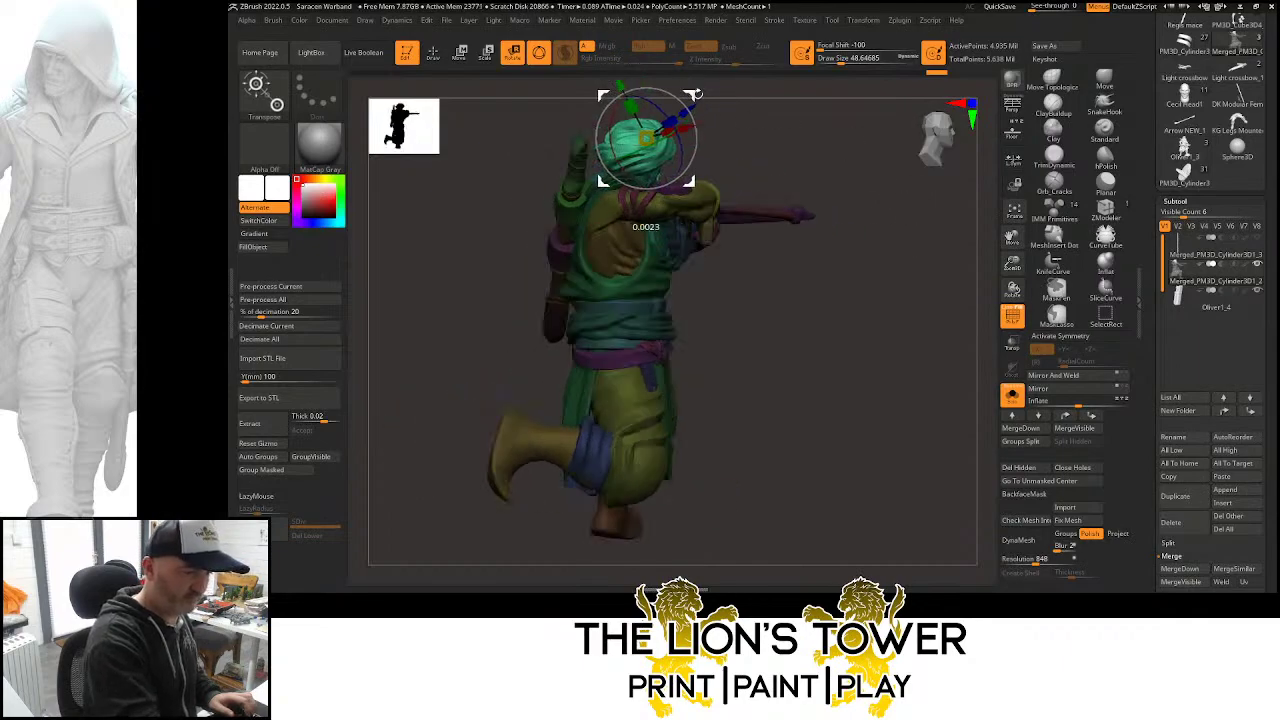
left_click_drag(697, 93, 700, 104)
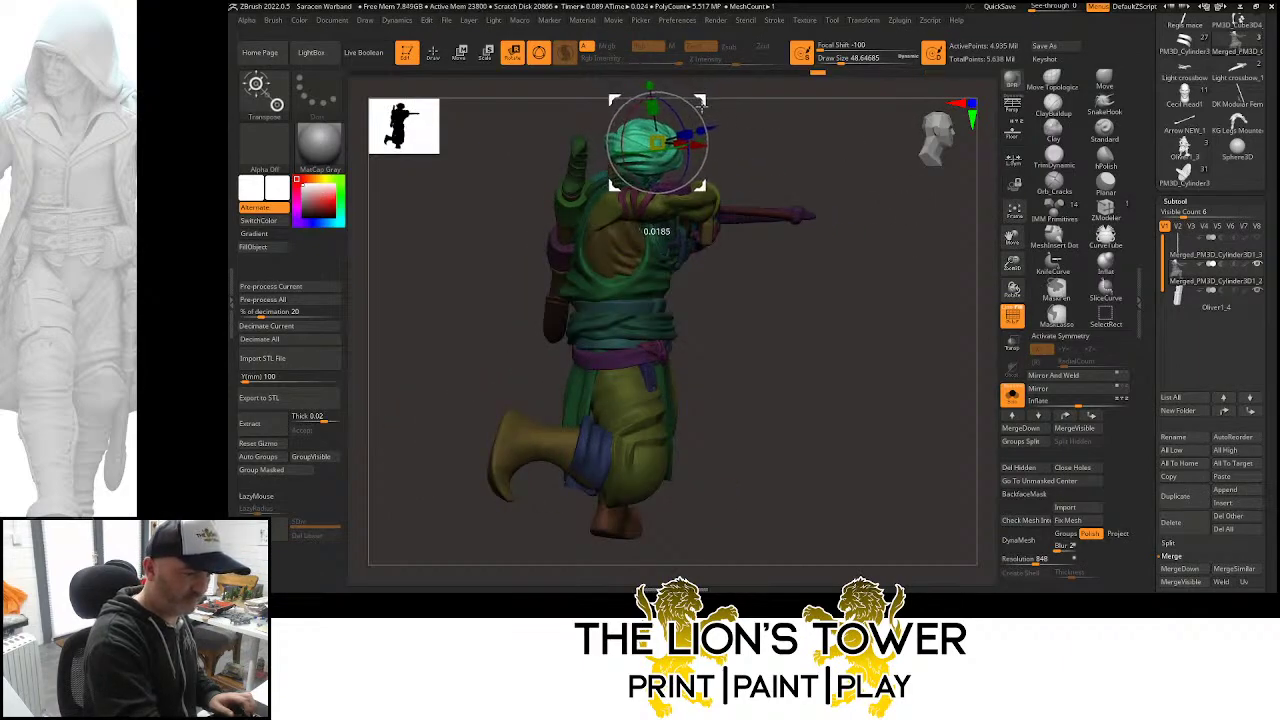
left_click_drag(851, 149, 758, 110)
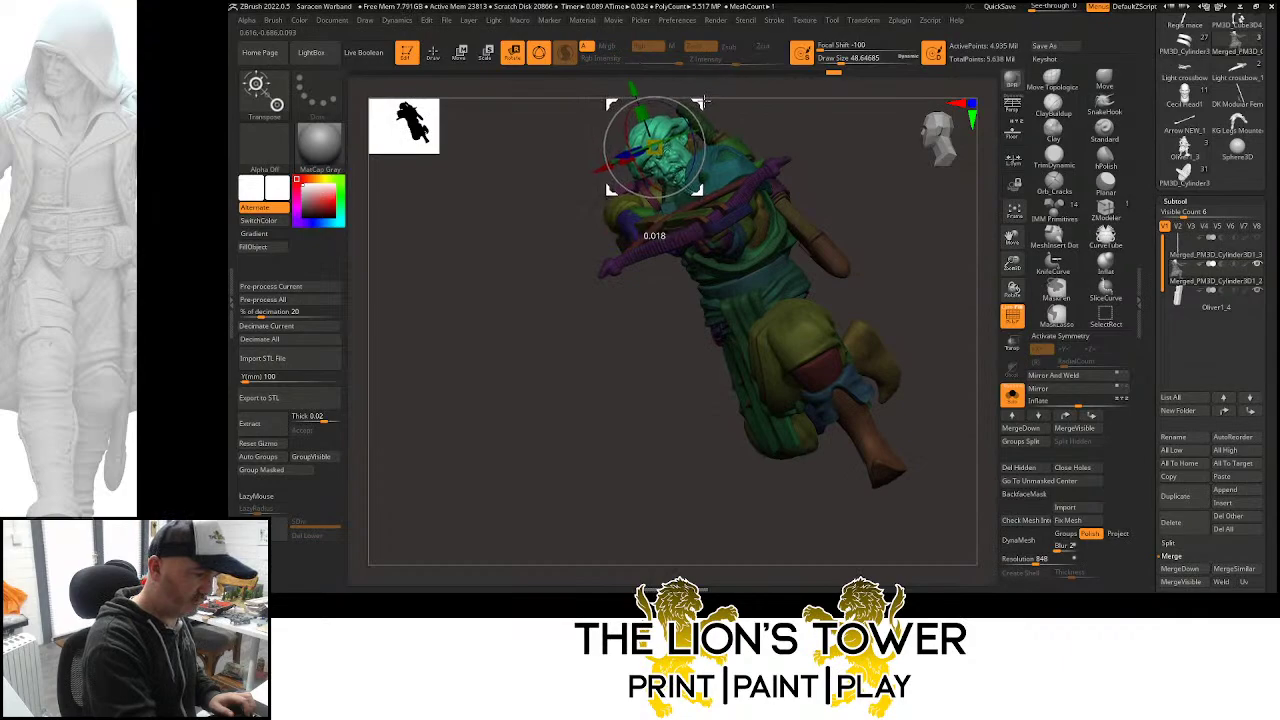
mouse_move(828, 116)
left_mouse_down()
mouse_move(831, 129)
mouse_move(770, 94)
mouse_move(770, 128)
mouse_move(791, 131)
mouse_move(803, 268)
left_mouse_up()
left_click(433, 53)
Isolate the bare torso, mask its neck stub and turn the masked area into its own polygroup
left_click(715, 167, "ctrl+shift")
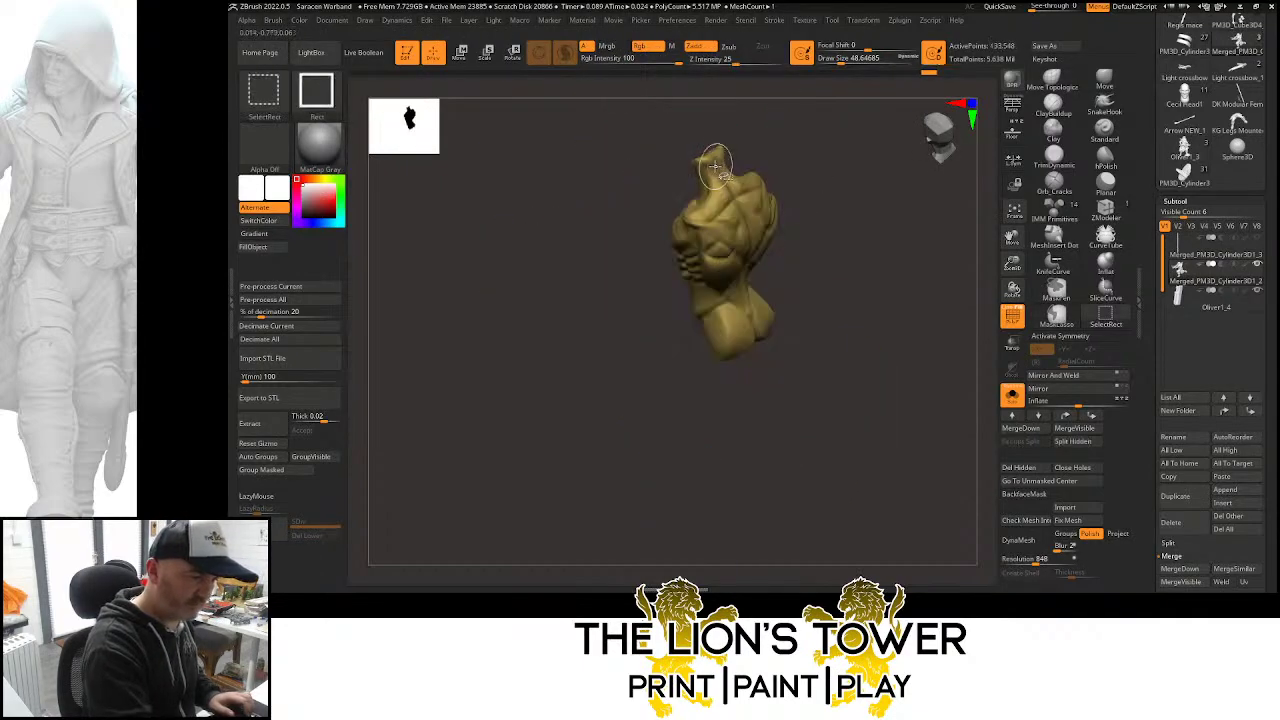
left_click(793, 157, "ctrl+shift")
mouse_move(812, 187)
left_mouse_down()
mouse_move(880, 223)
mouse_move(871, 143)
mouse_move(809, 183)
mouse_move(749, 157)
mouse_move(672, 178)
mouse_move(718, 186)
mouse_move(672, 172)
mouse_move(705, 195)
mouse_move(662, 172)
left_mouse_up()
left_click(886, 199, "ctrl+shift")
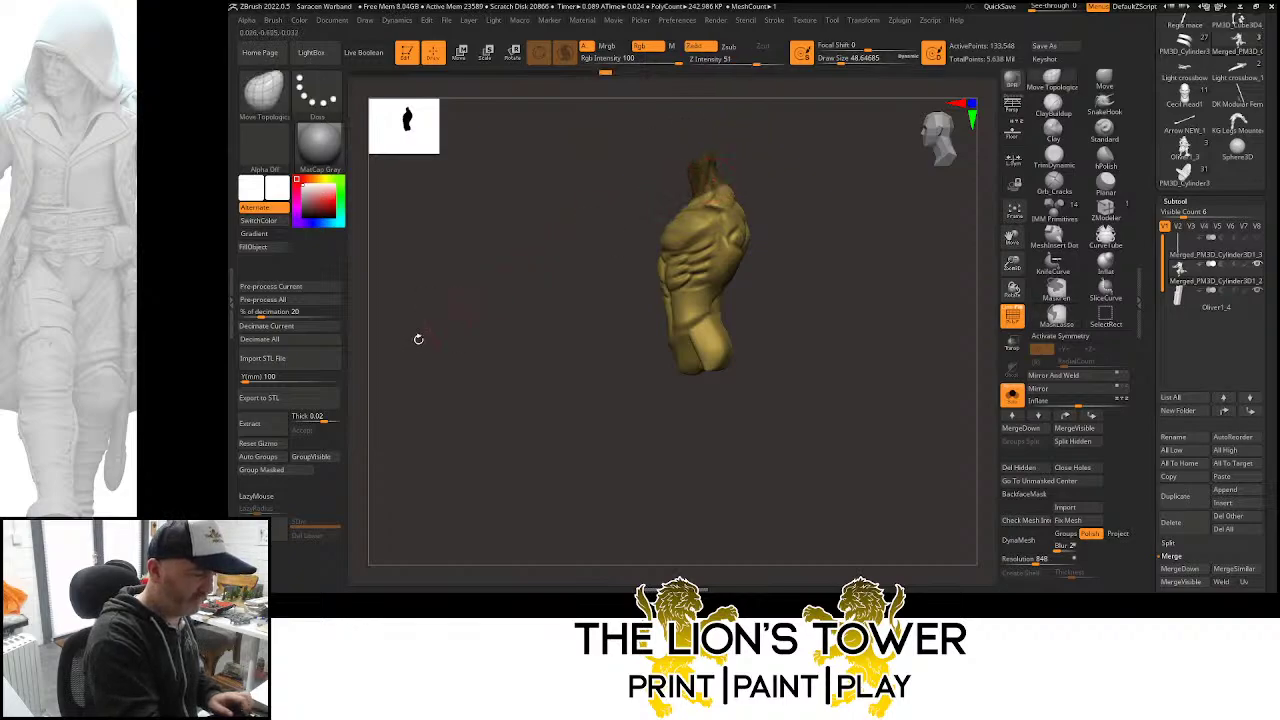
left_click(285, 470)
Show the whole figure, hide the torso's neck stub polygroup and delete the hidden geometry
left_click(762, 218, "ctrl+shift")
left_click_drag(793, 202, 735, 168)
left_click(711, 165, "ctrl+shift")
left_click(711, 165, "ctrl+shift")
left_click(1022, 467)
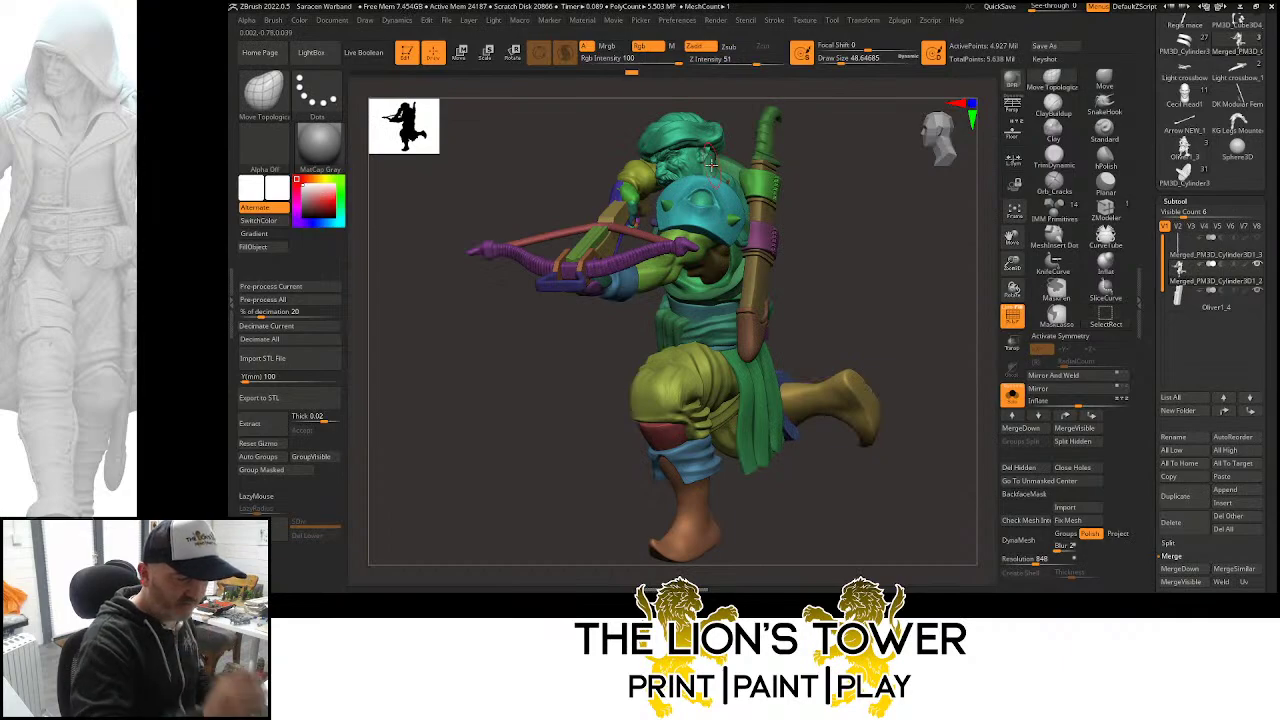
Close the hole left in the torso mesh and regenerate the polygroups with Auto Groups
left_click_drag(868, 215, 925, 275)
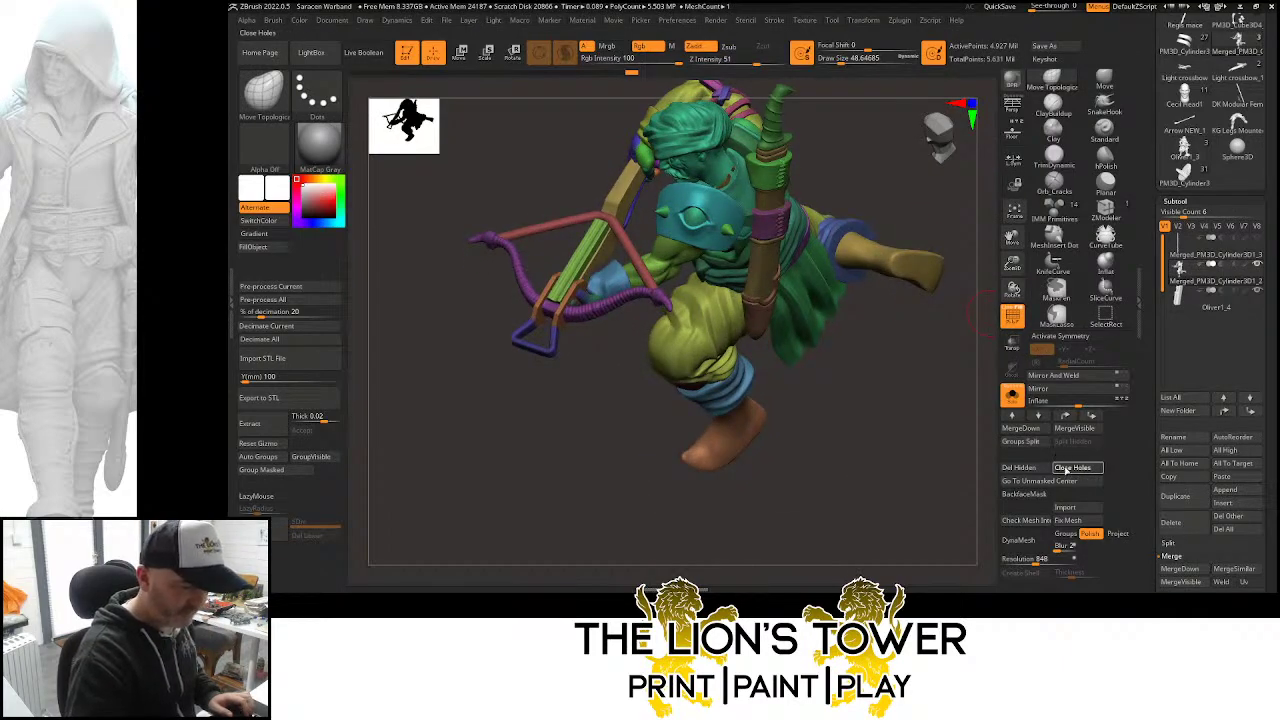
left_click(1065, 467)
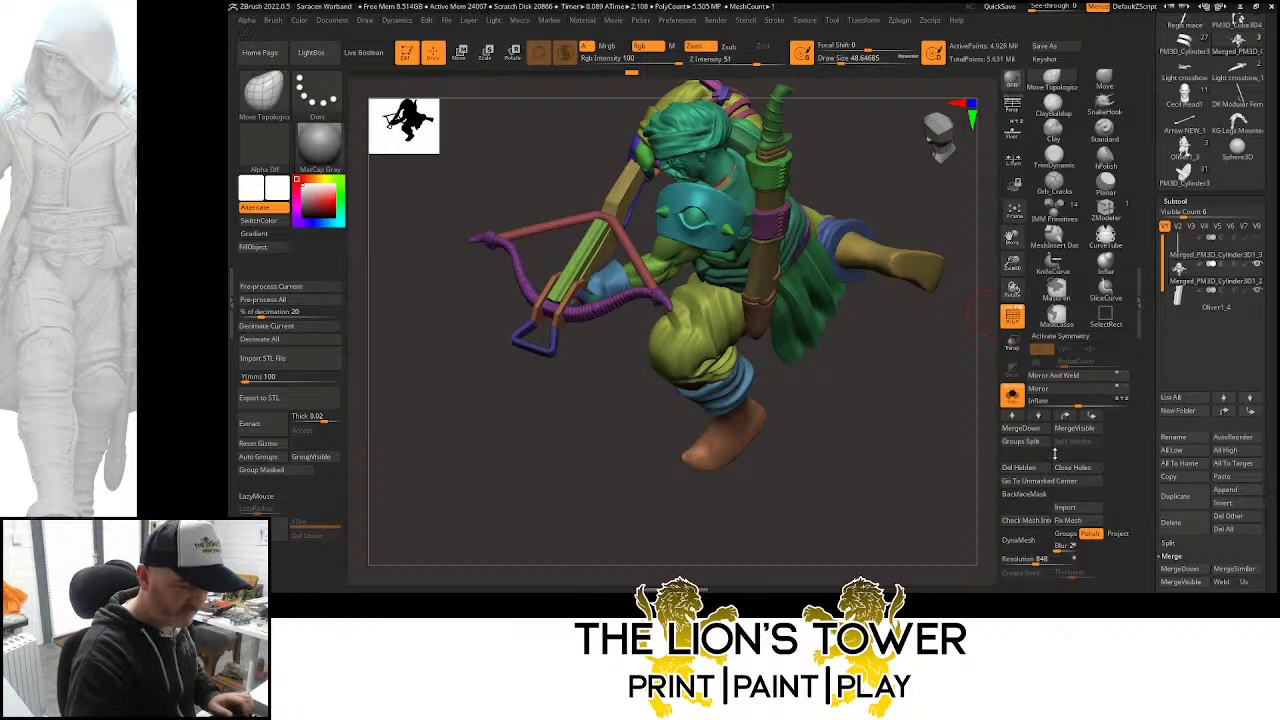
left_click(278, 458)
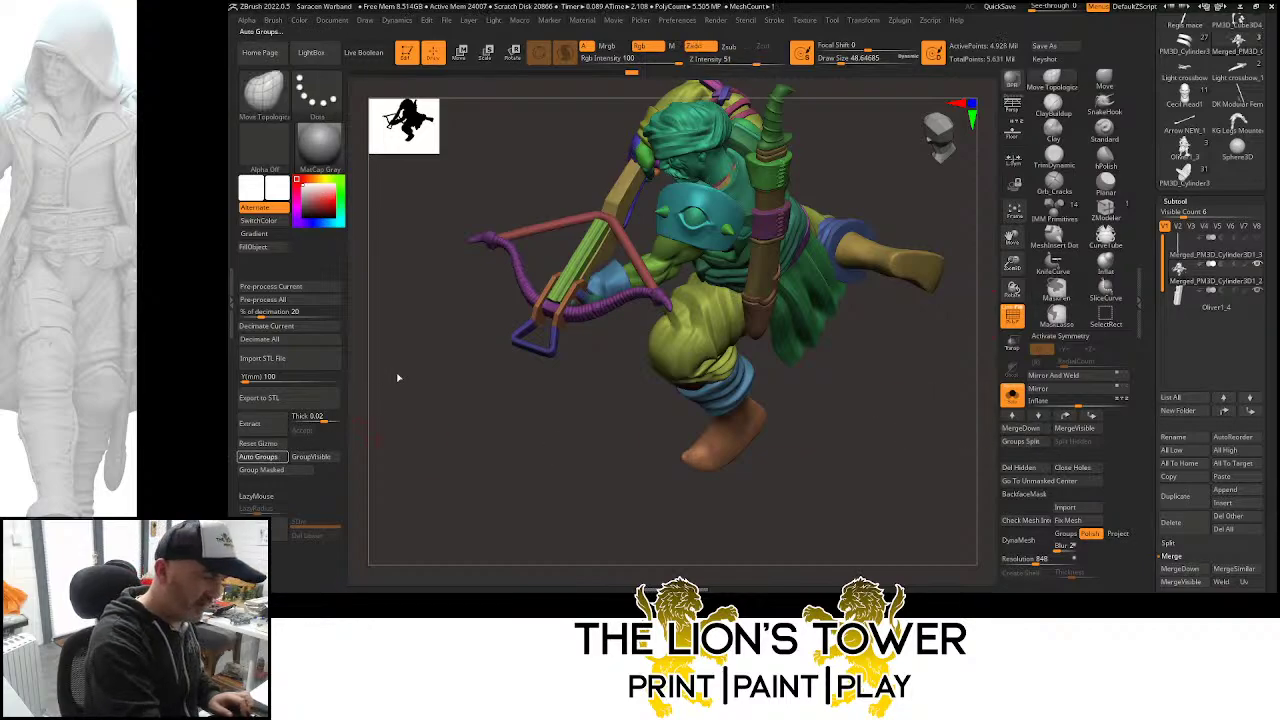
Isolate the torso, flatten its closed neck area with the TrimDynamic brush and show the whole figure again
left_click(725, 190, "ctrl+shift")
left_click(1053, 152)
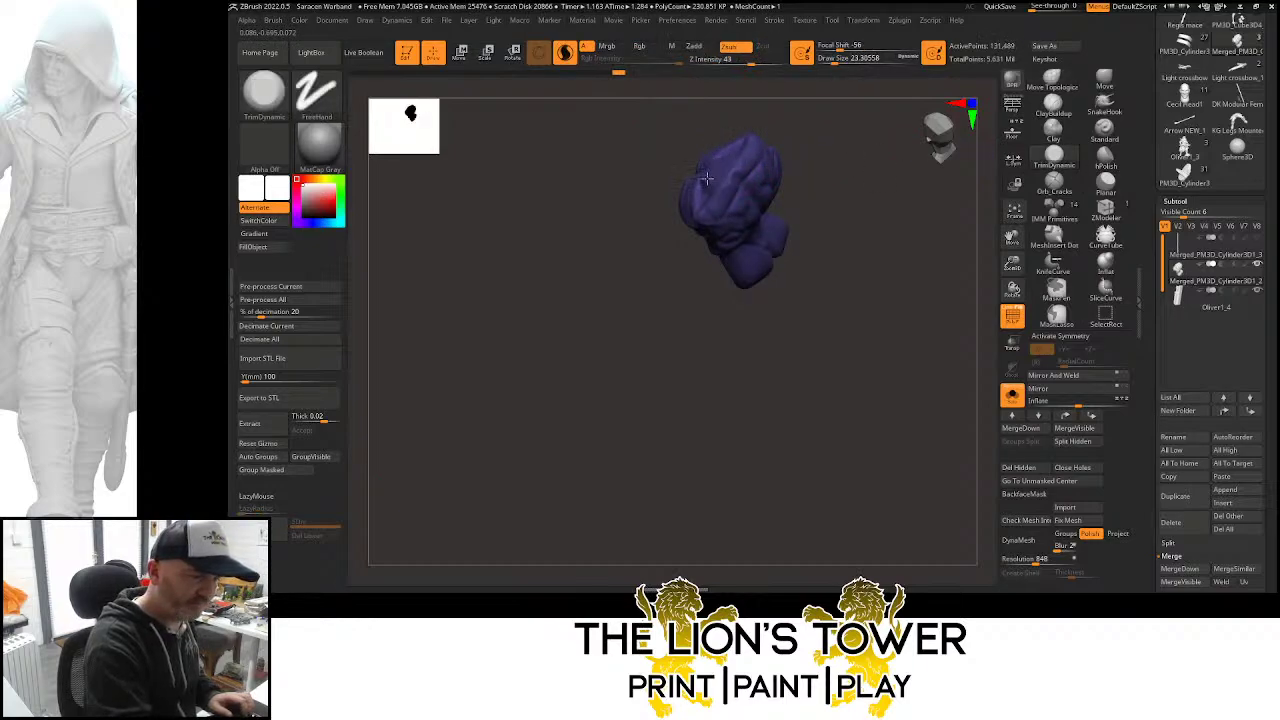
left_click(910, 285, "ctrl+shift")
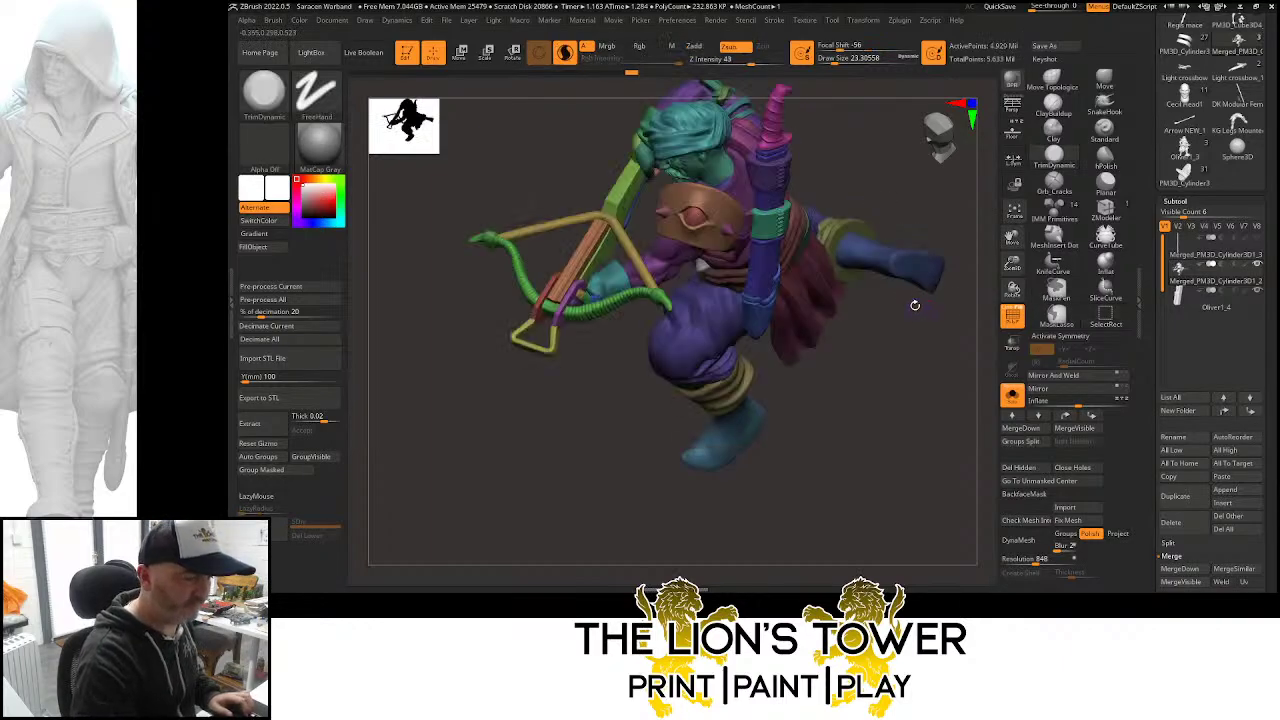
Isolate the head and build up the back of the neck with the ClayBuildup brush at a draw size of about 35
mouse_move(913, 353)
left_mouse_down()
mouse_move(900, 346)
mouse_move(918, 346)
left_mouse_up()
left_click(694, 170, "ctrl+shift")
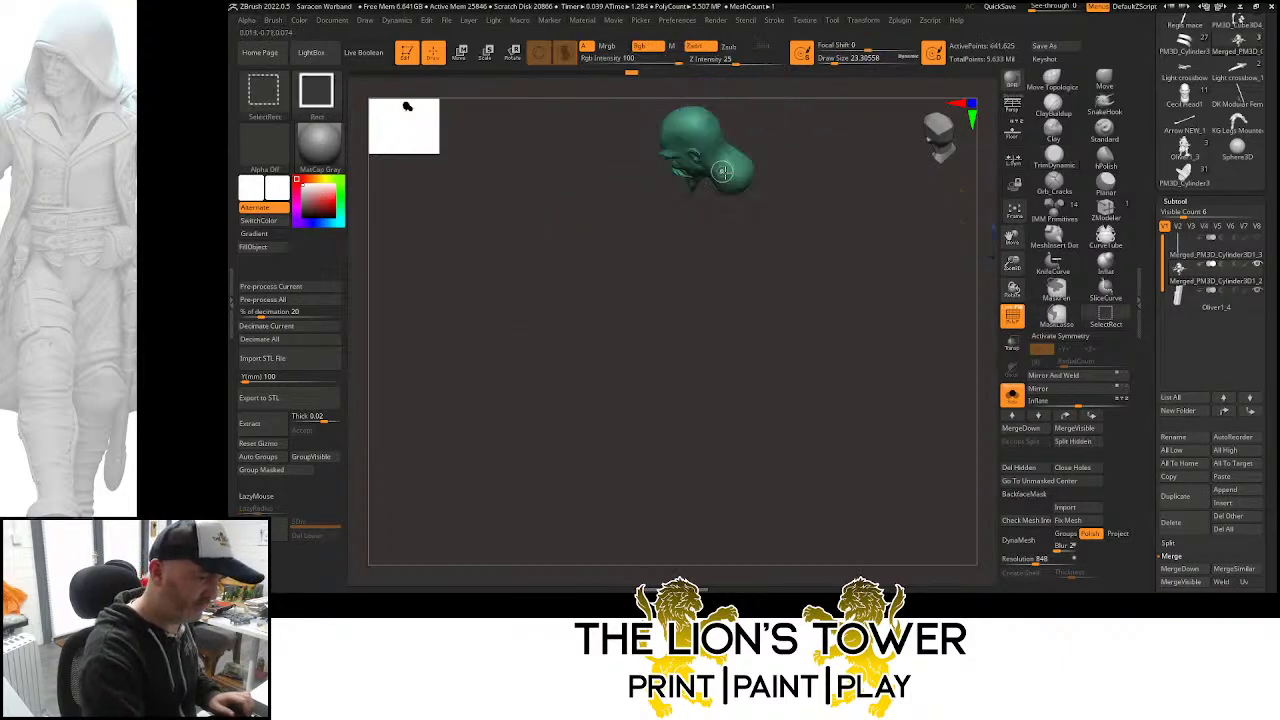
left_click(1053, 106)
left_click_drag(885, 183, 822, 198)
mouse_move(713, 163)
left_mouse_down()
mouse_move(731, 135)
mouse_move(744, 151)
mouse_move(720, 153)
left_mouse_up()
left_click_drag(786, 117, 743, 130)
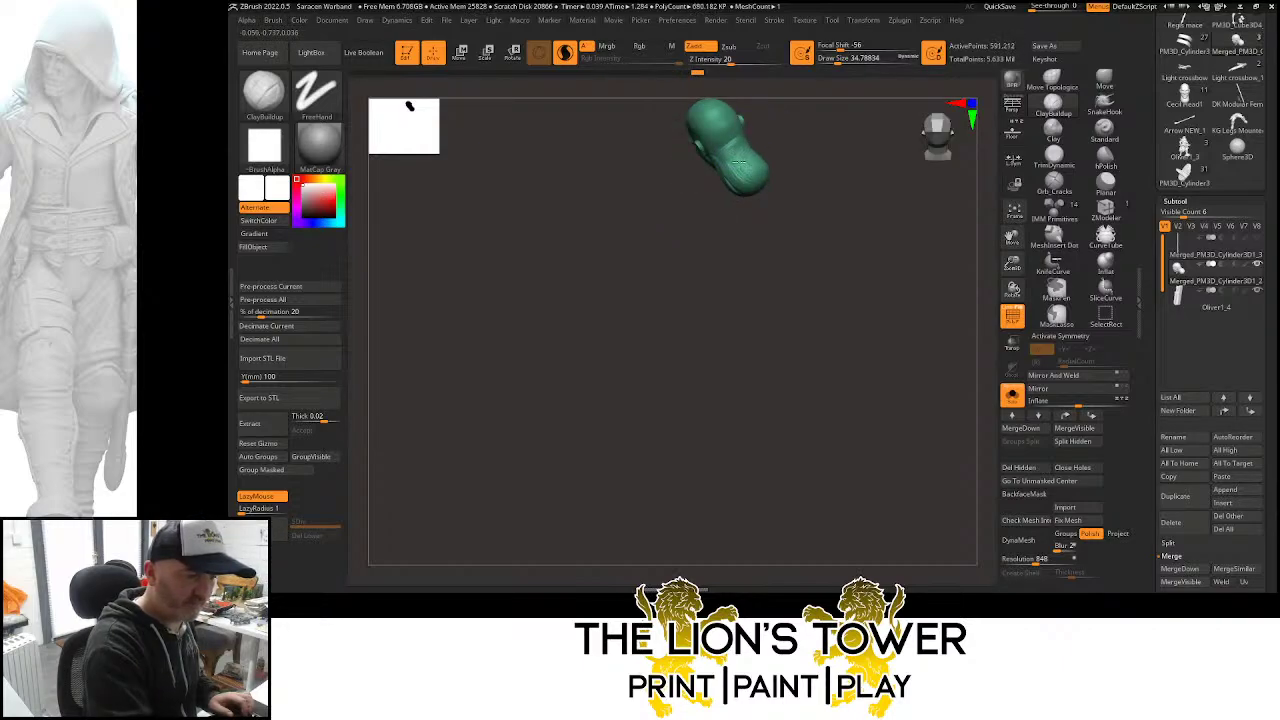
Smooth the built-up neck and refine its sides with the ClayBuildup and Smooth brushes
key("shift")
mouse_move(752, 137)
left_mouse_down()
mouse_move(775, 124)
mouse_move(730, 170)
mouse_move(778, 132)
left_mouse_up()
right_click_drag(710, 170, 710, 176)
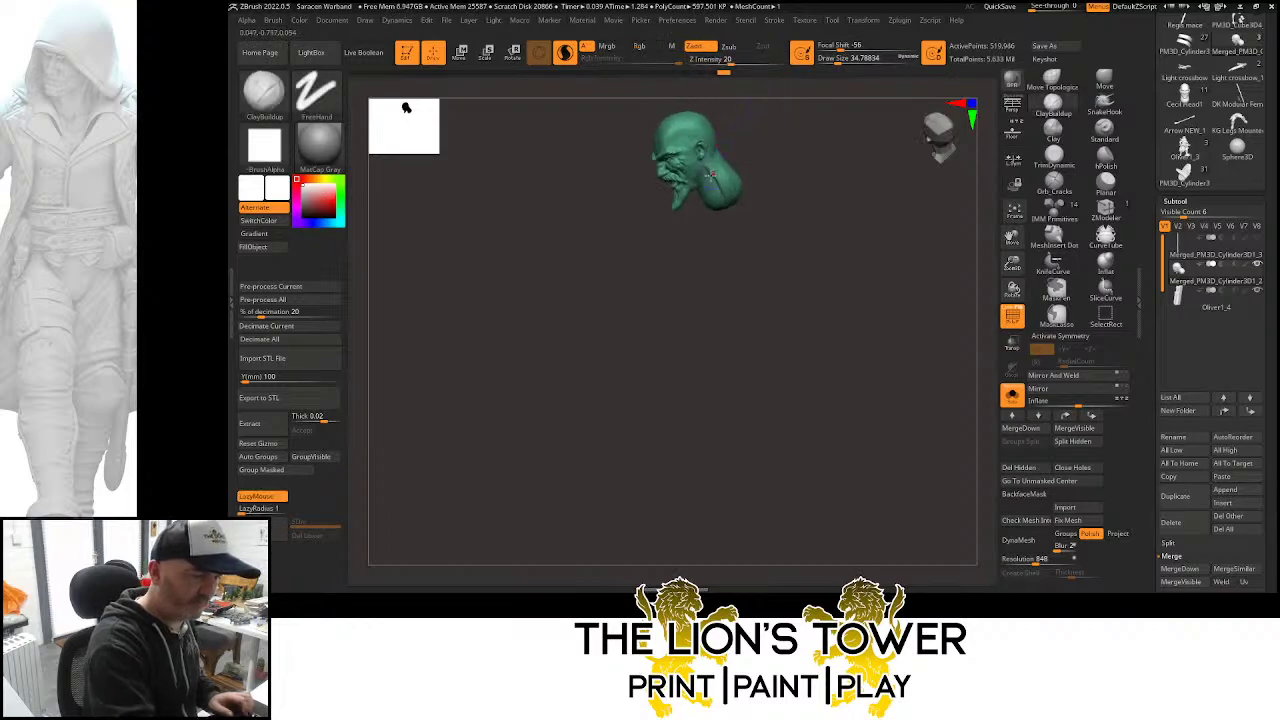
left_click_drag(729, 151, 703, 193)
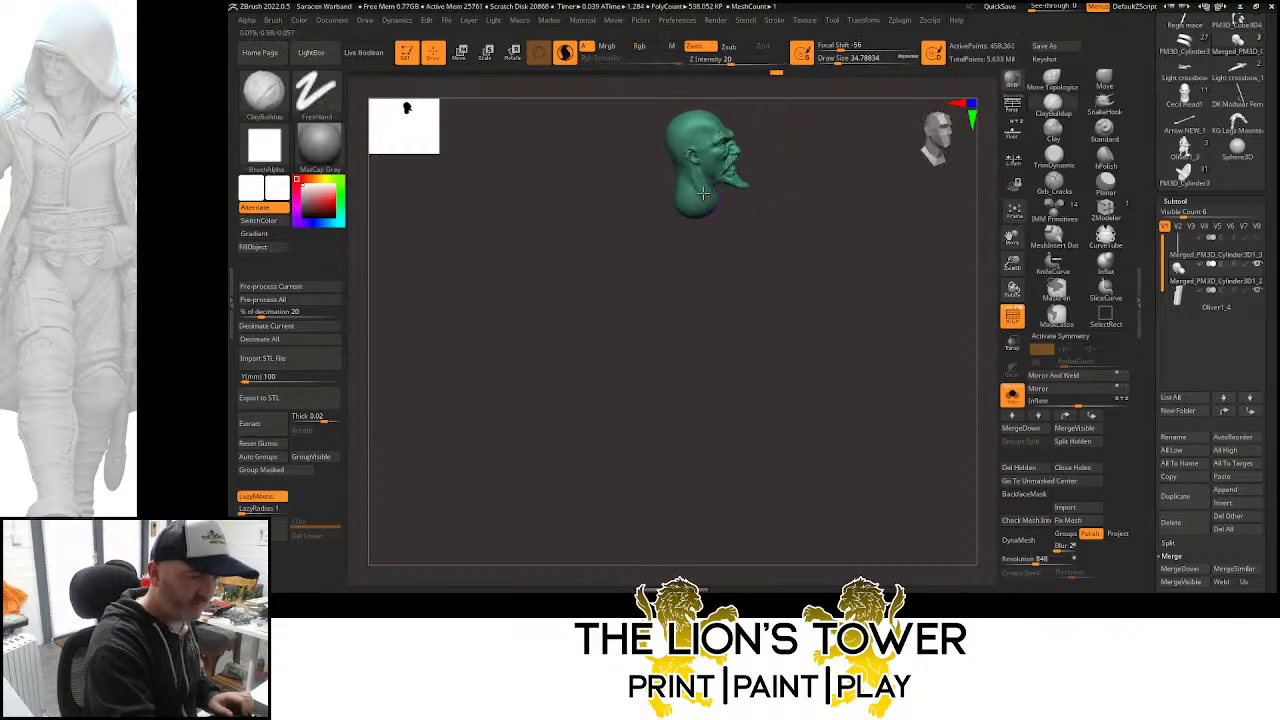
key("shift")
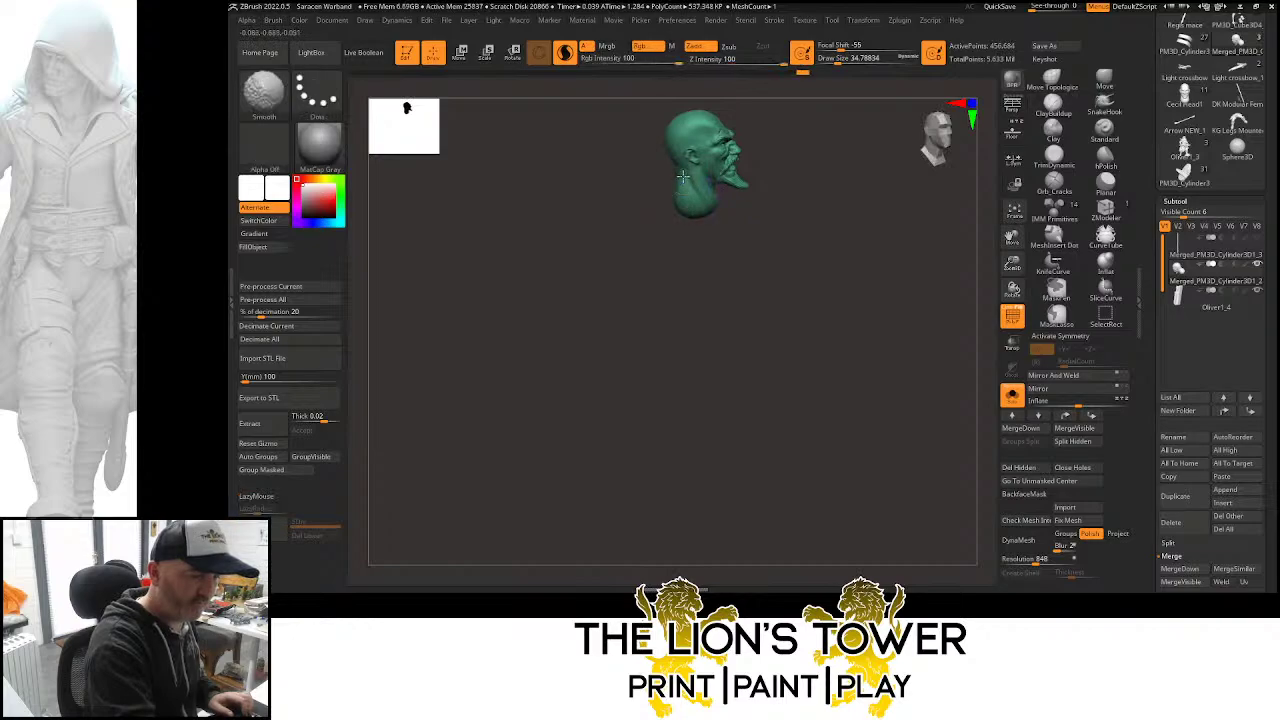
Bring back the whole figure, isolate the raised arm to check its shoulder end and show everything again
left_click_drag(705, 231, 920, 320)
left_click(746, 251, "ctrl+shift")
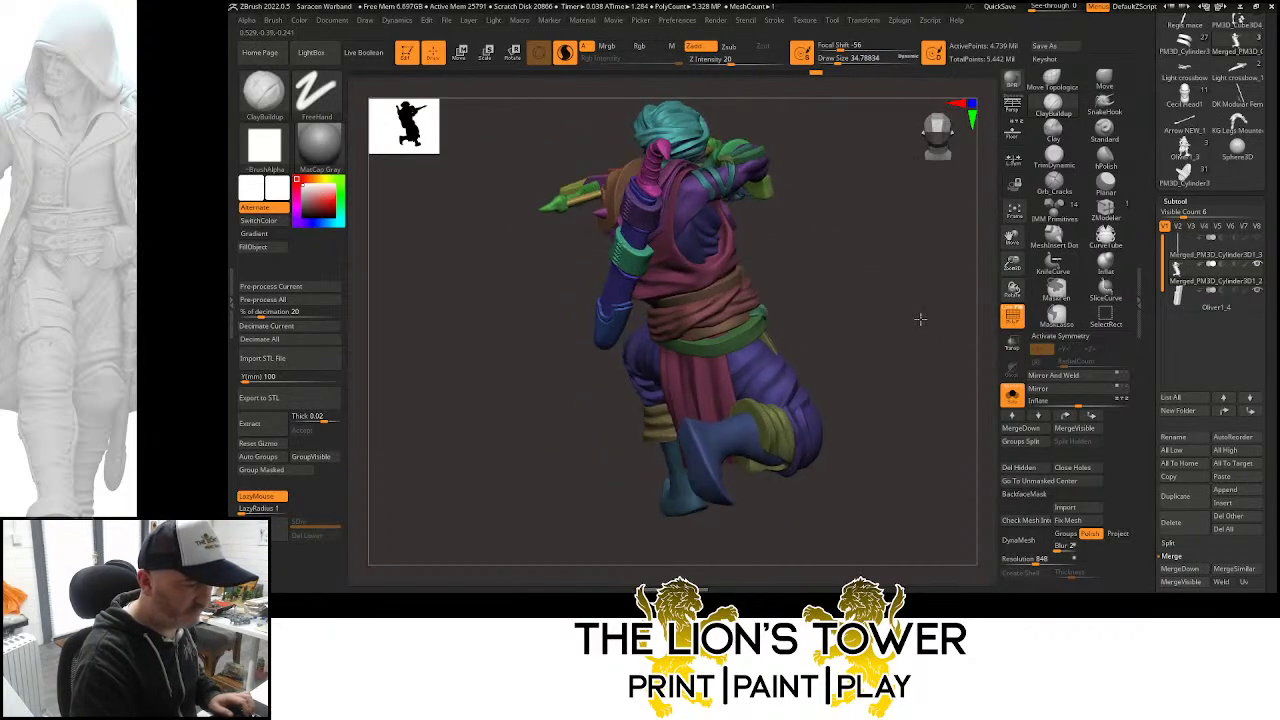
left_click(709, 198, "ctrl+shift")
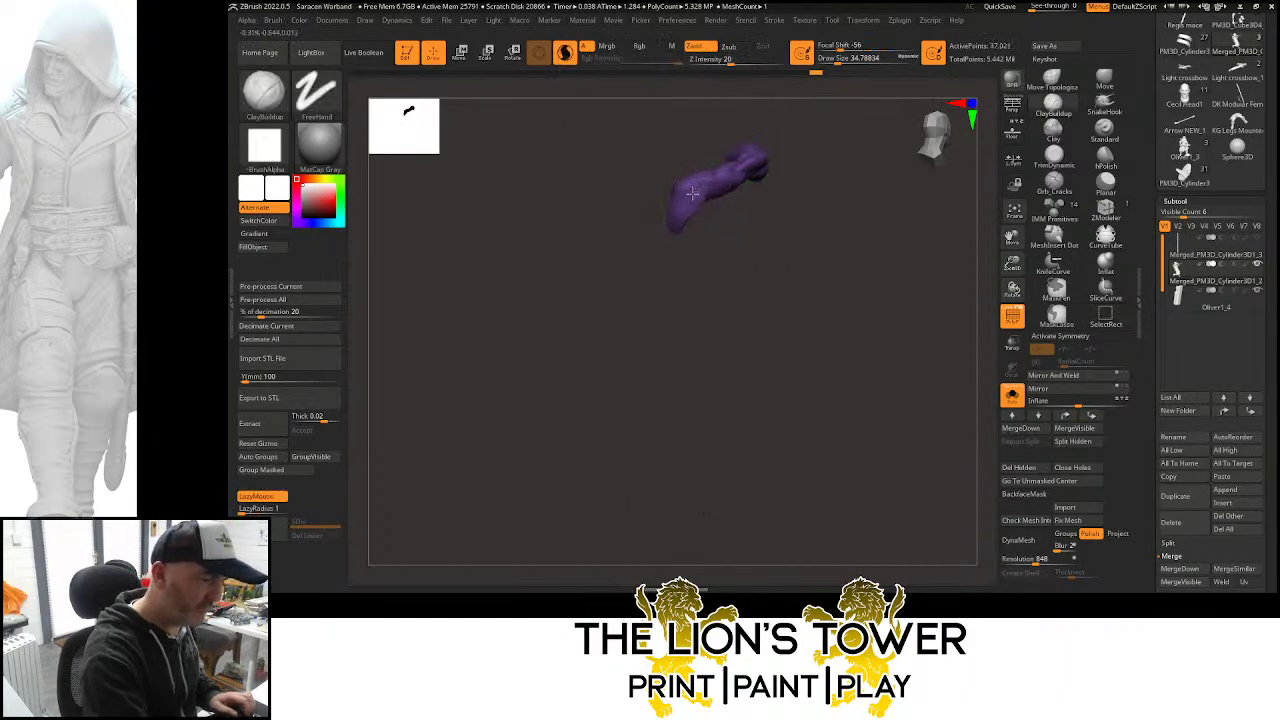
key("ctrl+shift+z")
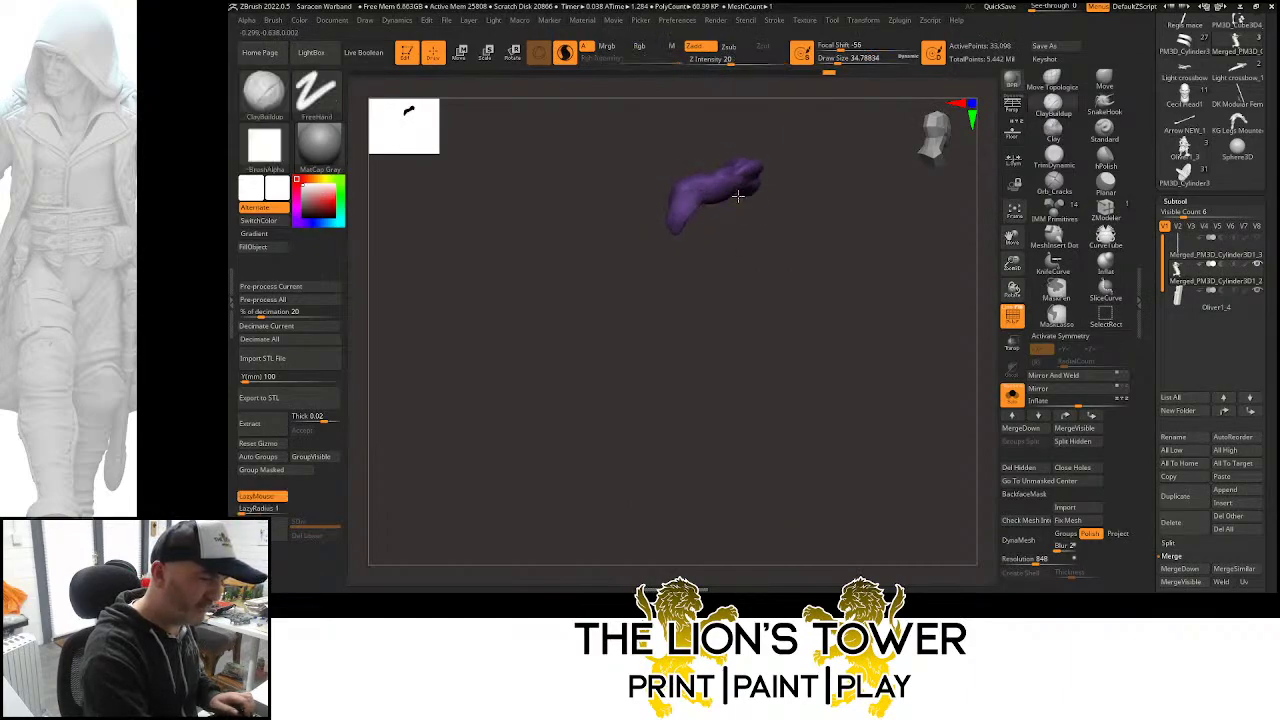
left_click(708, 184, "ctrl+shift")
left_click(844, 200, "ctrl+shift")
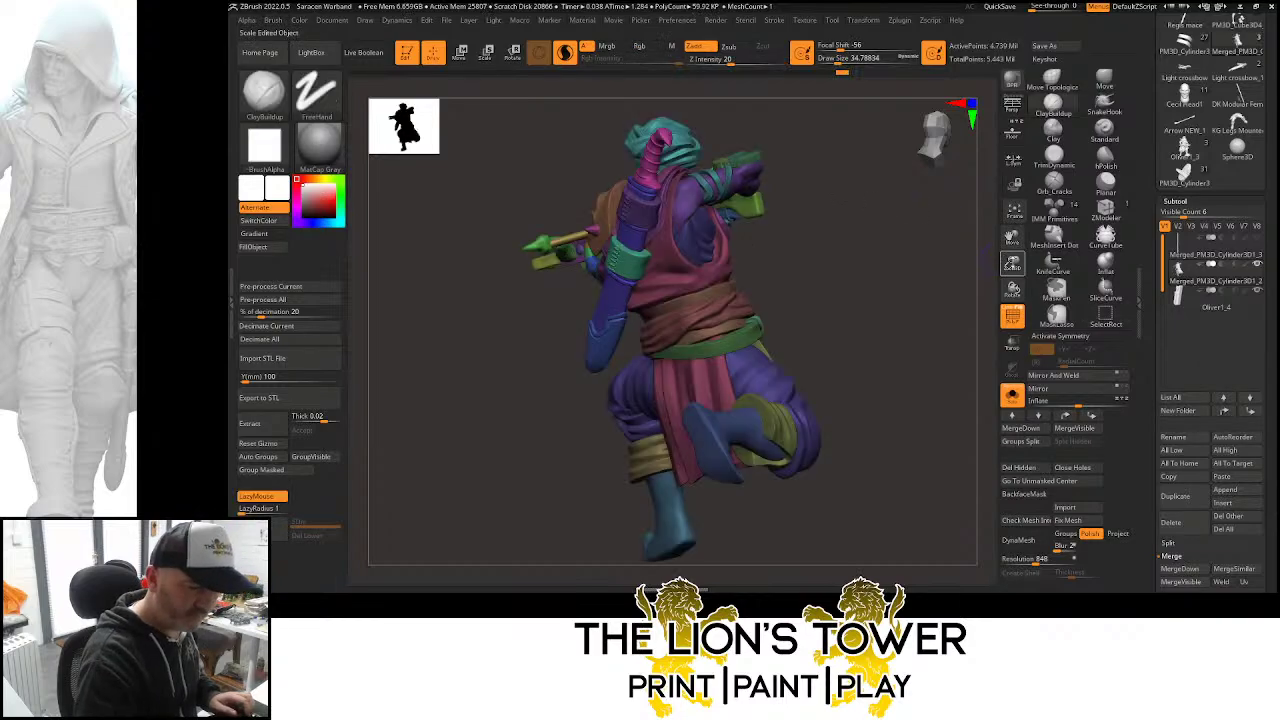
Adjust the raised arm where it meets the shoulder with the Move Topological brush at a draw size of about 49
mouse_move(1010, 264)
left_mouse_down()
mouse_move(1010, 300)
mouse_move(935, 286)
left_mouse_up()
left_click(1052, 83)
left_click(1052, 80)
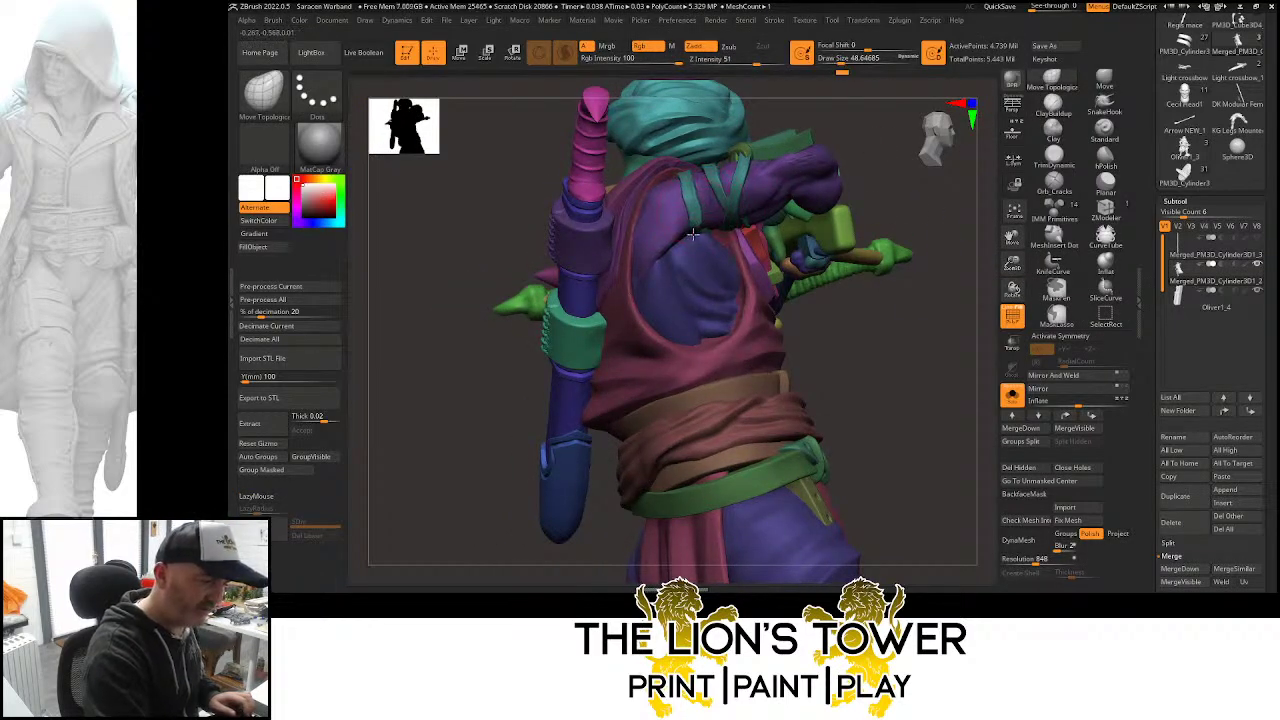
left_click_drag(877, 222, 890, 184)
left_click_drag(1013, 236, 1020, 285)
left_click_drag(925, 241, 892, 235)
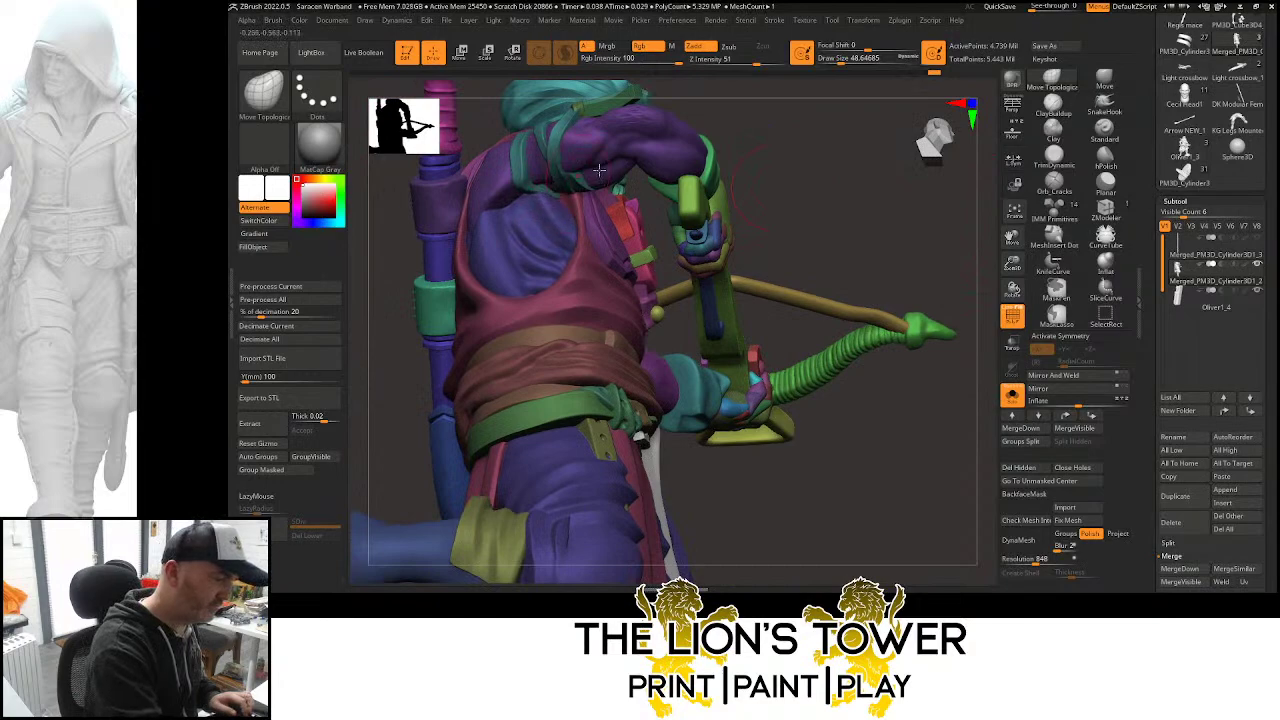
right_click_drag(773, 137, 657, 128)
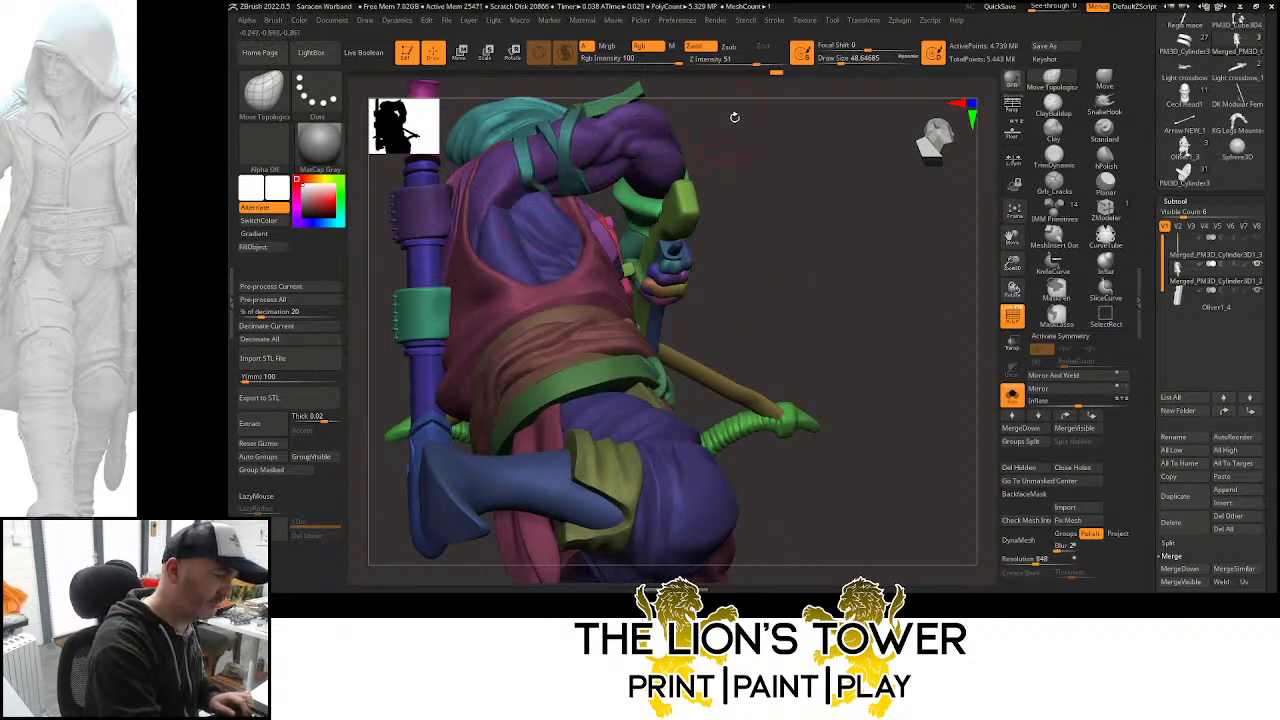
left_click_drag(734, 117, 702, 155)
right_click_drag(700, 152, 563, 204)
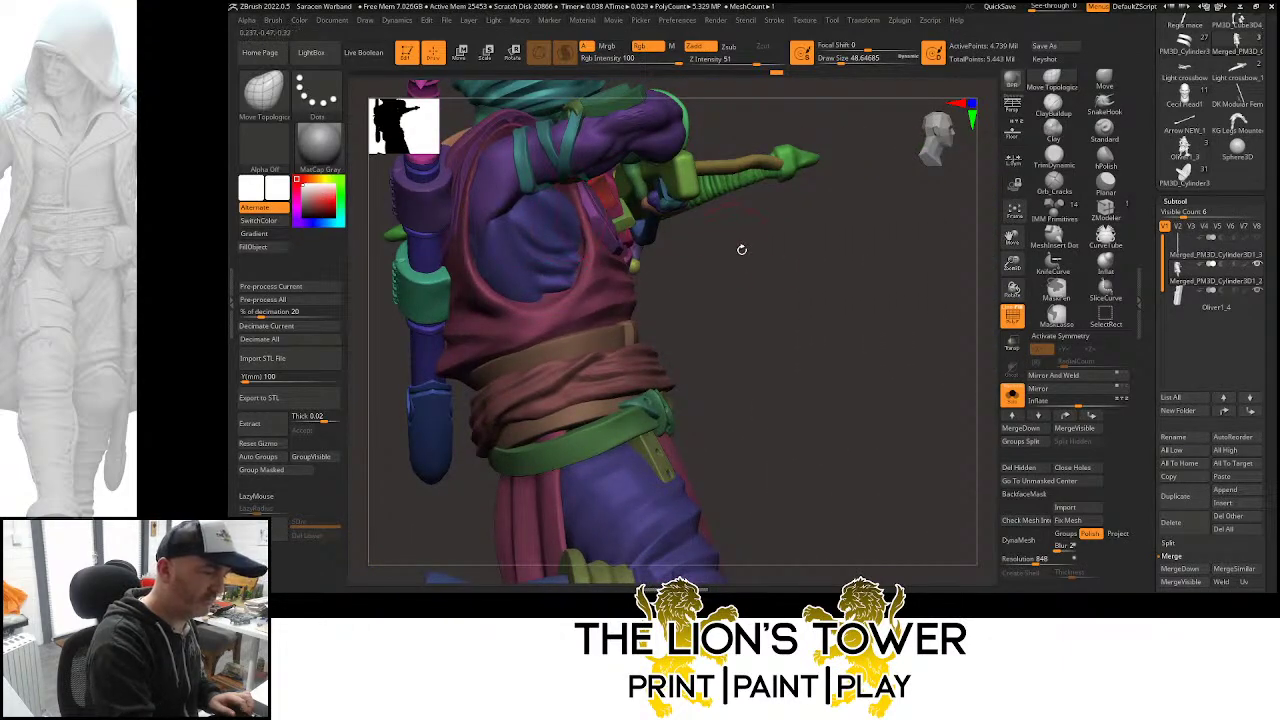
Examine the whole kneeling figure from several sides to check the aiming pose and the shoulder joins
left_click_drag(743, 249, 965, 304)
left_click_drag(1012, 265, 945, 320)
left_click_drag(892, 197, 925, 215)
left_click_drag(1012, 264, 1003, 284)
mouse_move(905, 246)
left_mouse_down()
mouse_move(951, 224)
mouse_move(951, 237)
mouse_move(932, 207)
left_mouse_up()
left_click(931, 224, "ctrl")
left_click(929, 228, "ctrl")
right_click_drag(932, 207, 975, 265)
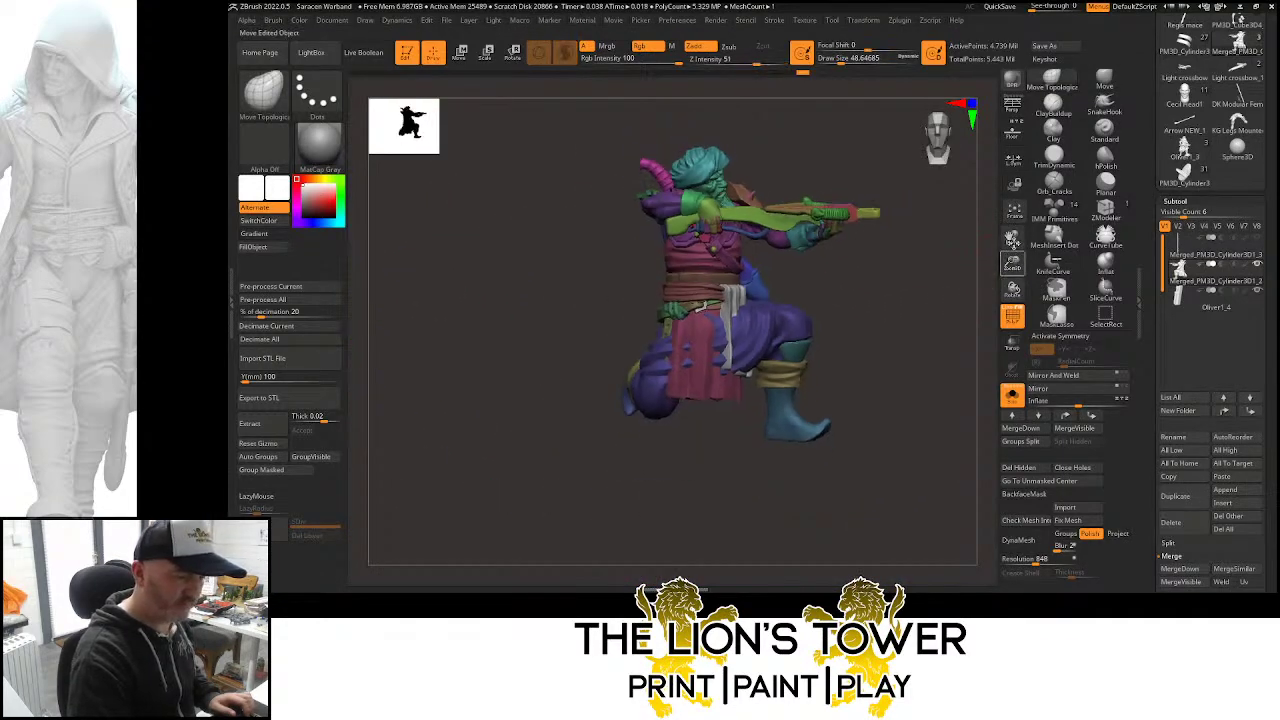
left_click(926, 289, "ctrl")
left_click(928, 293, "ctrl")
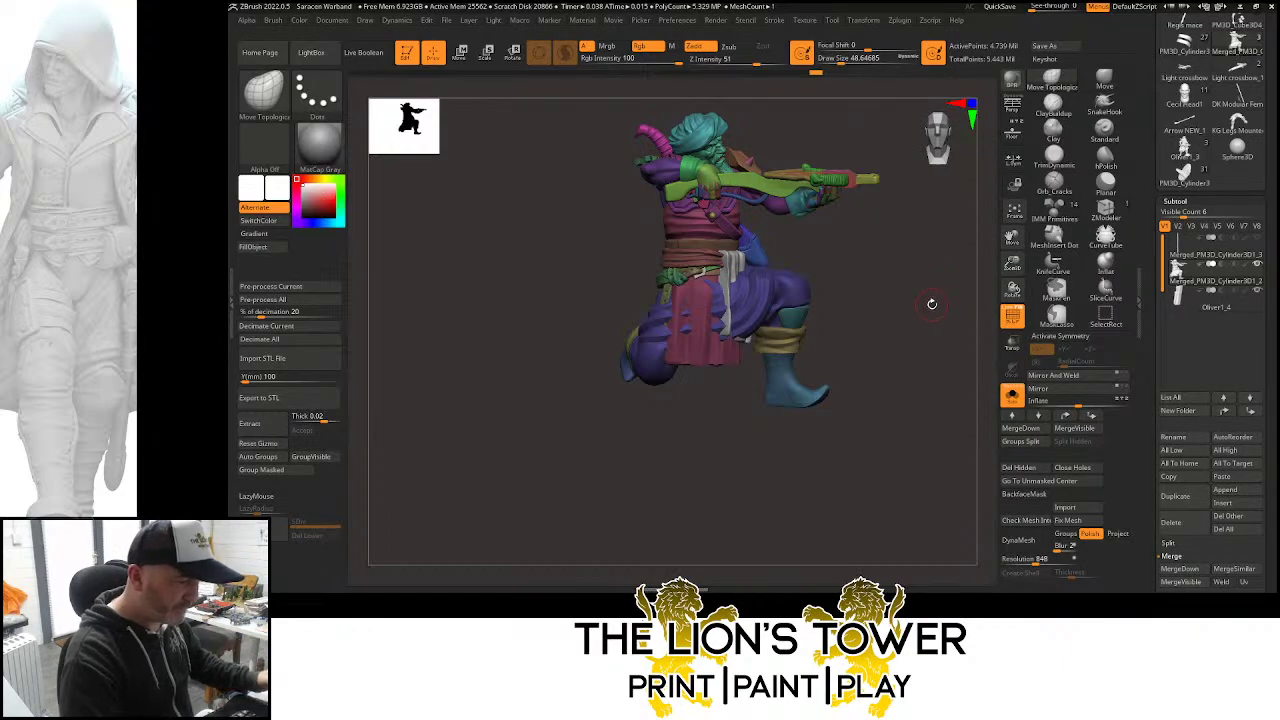
Isolate the trousers, enable Sculptris Pro mode for the ClayBuildup brush and turn off the polygroup colours
mouse_move(931, 308)
left_mouse_down()
mouse_move(963, 288)
mouse_move(971, 257)
mouse_move(928, 223)
mouse_move(940, 234)
mouse_move(906, 243)
mouse_move(990, 248)
mouse_move(957, 239)
mouse_move(961, 288)
left_mouse_up()
left_click(856, 288, "ctrl+shift")
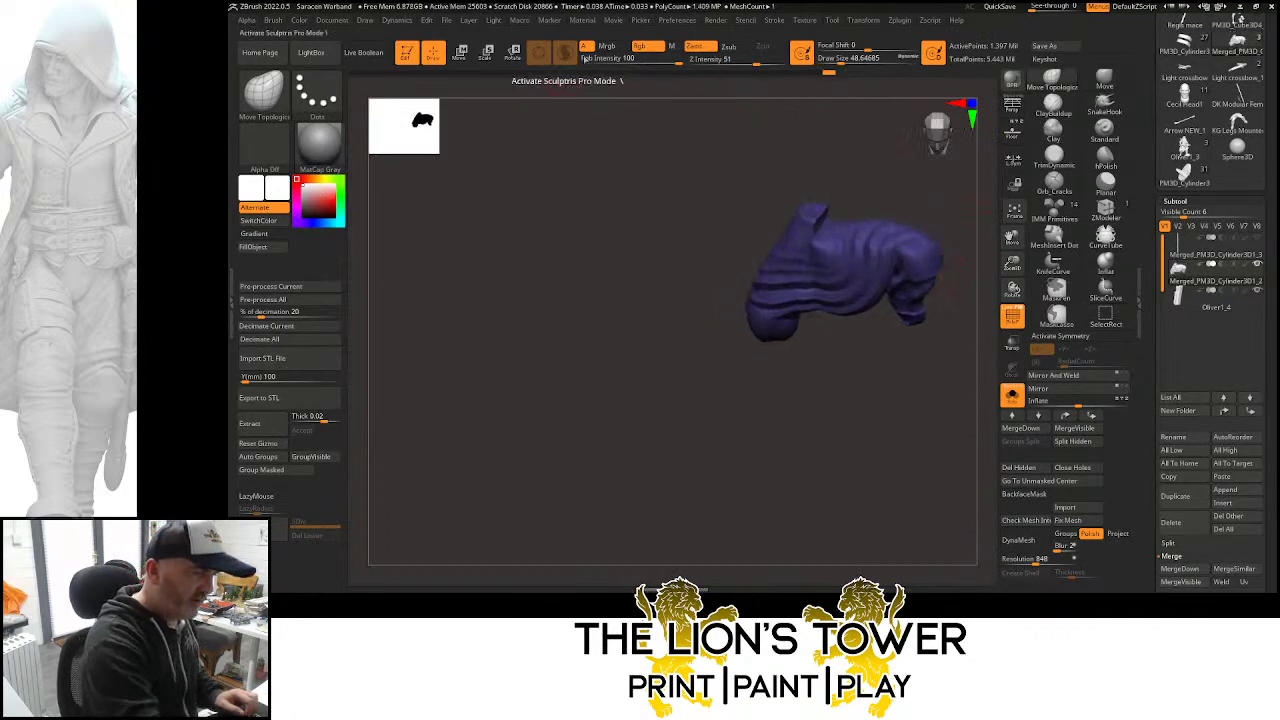
left_click(1058, 112)
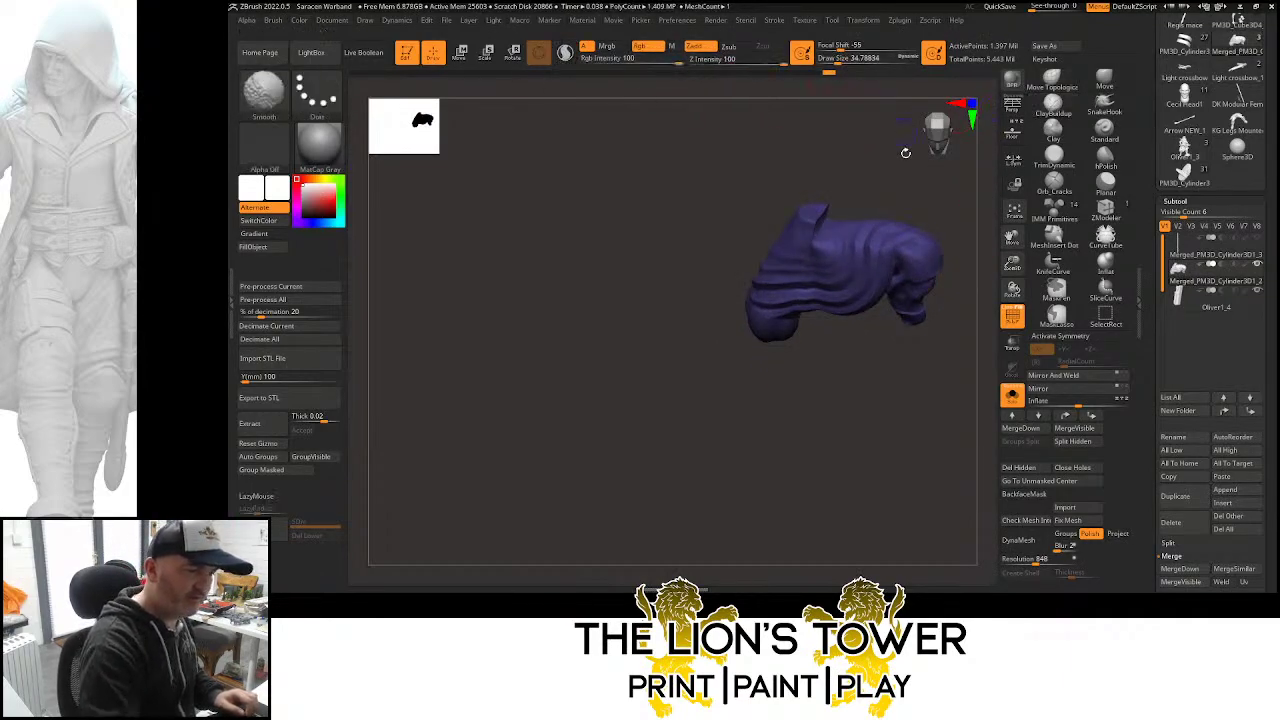
left_click(565, 52)
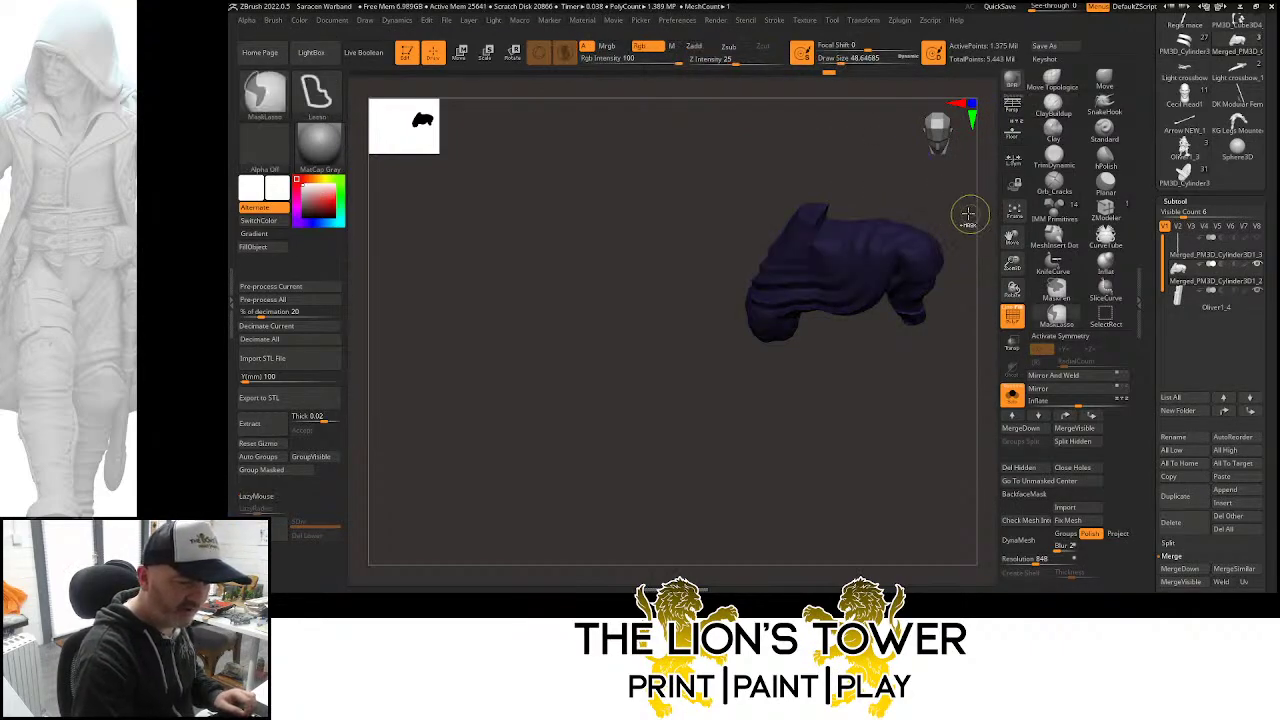
left_click_drag(1012, 265, 1013, 285)
left_click_drag(1012, 238, 940, 272)
left_click_drag(932, 262, 923, 203)
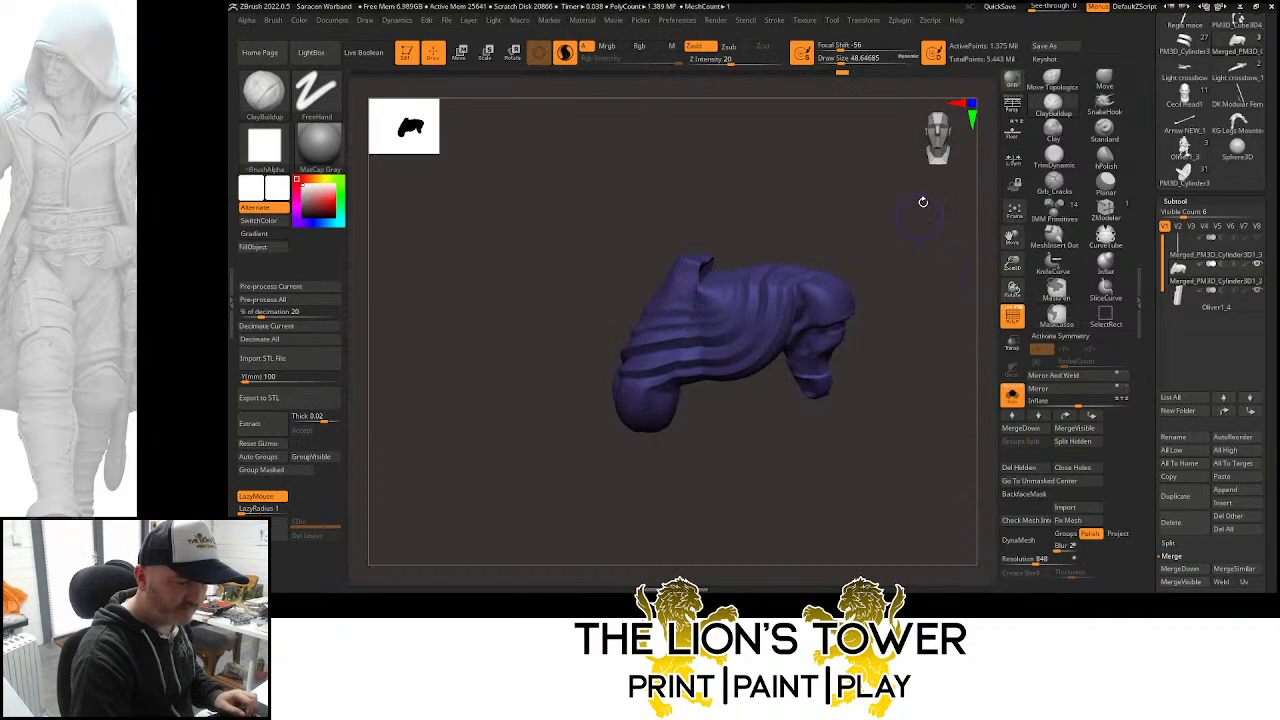
left_click(1012, 316)
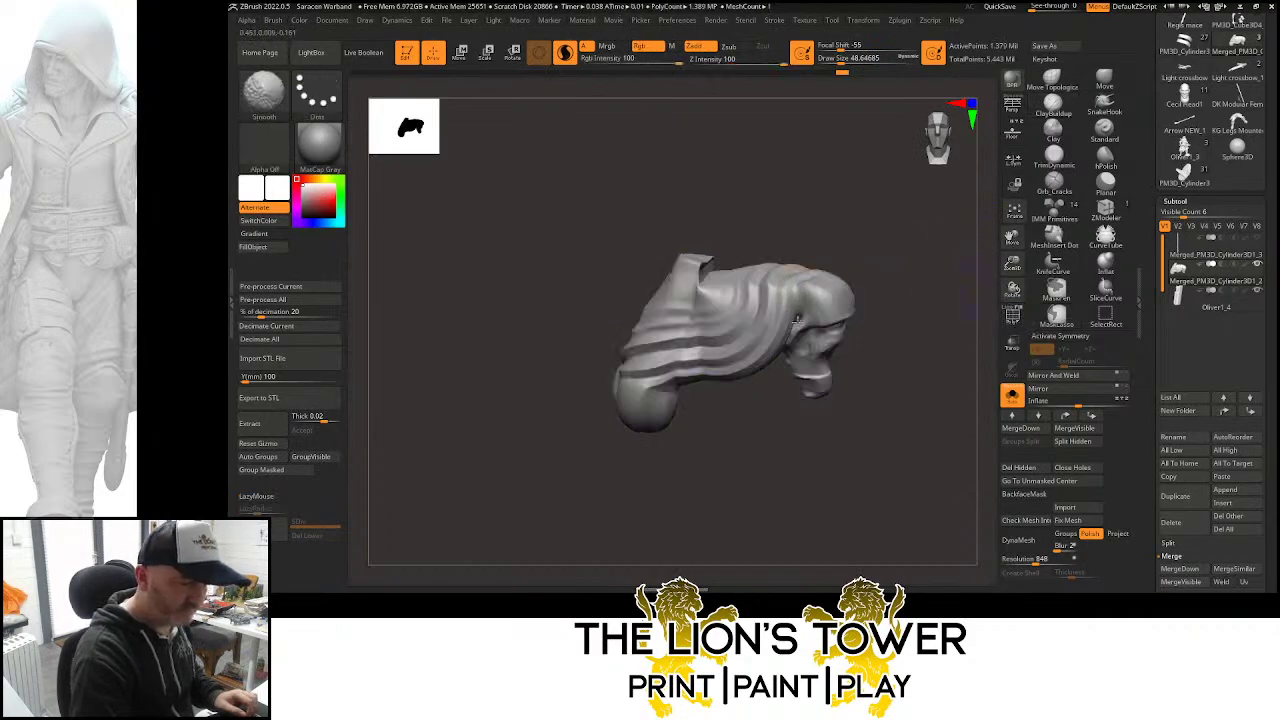
Smooth away the cloth folds on both trouser legs with the Smooth brush at a draw size of about 83
left_click_drag(786, 292, 770, 309, "shift")
left_click(847, 60)
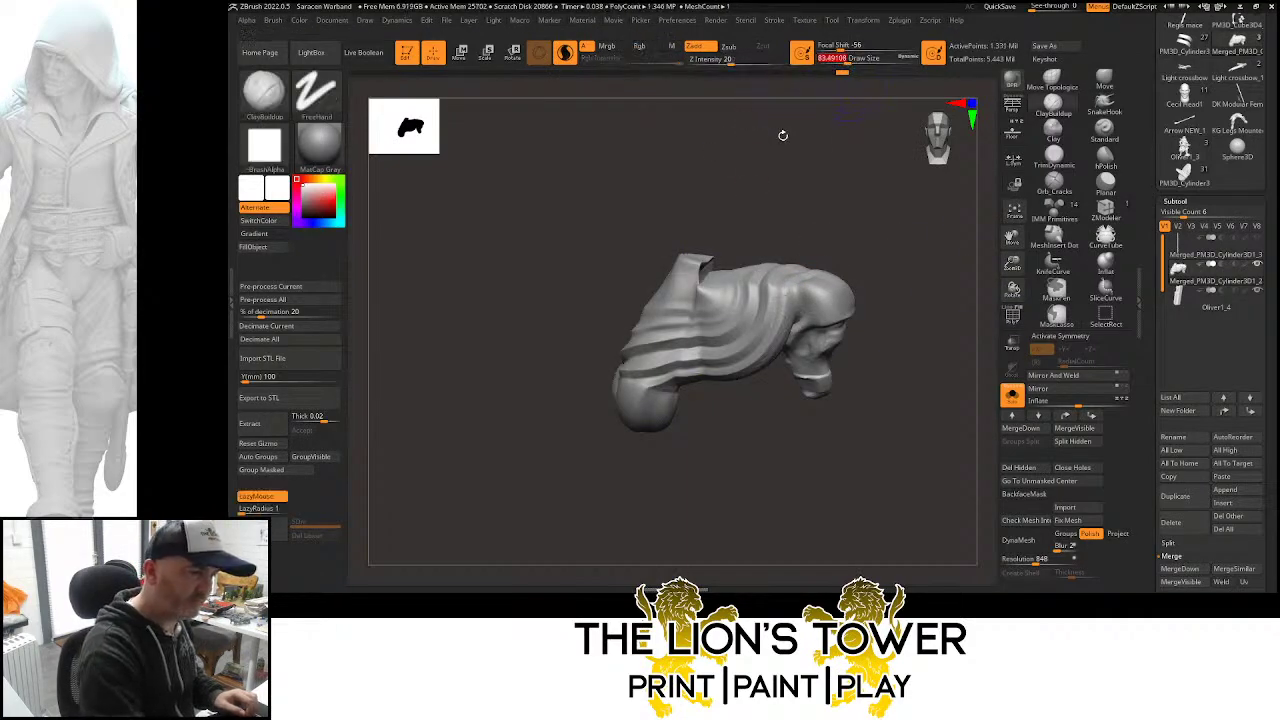
mouse_move(747, 338)
left_mouse_down("shift")
mouse_move(736, 360)
mouse_move(704, 371)
left_mouse_up("shift")
left_click_drag(727, 420, 773, 264)
left_click_drag(778, 357, 671, 440, "shift")
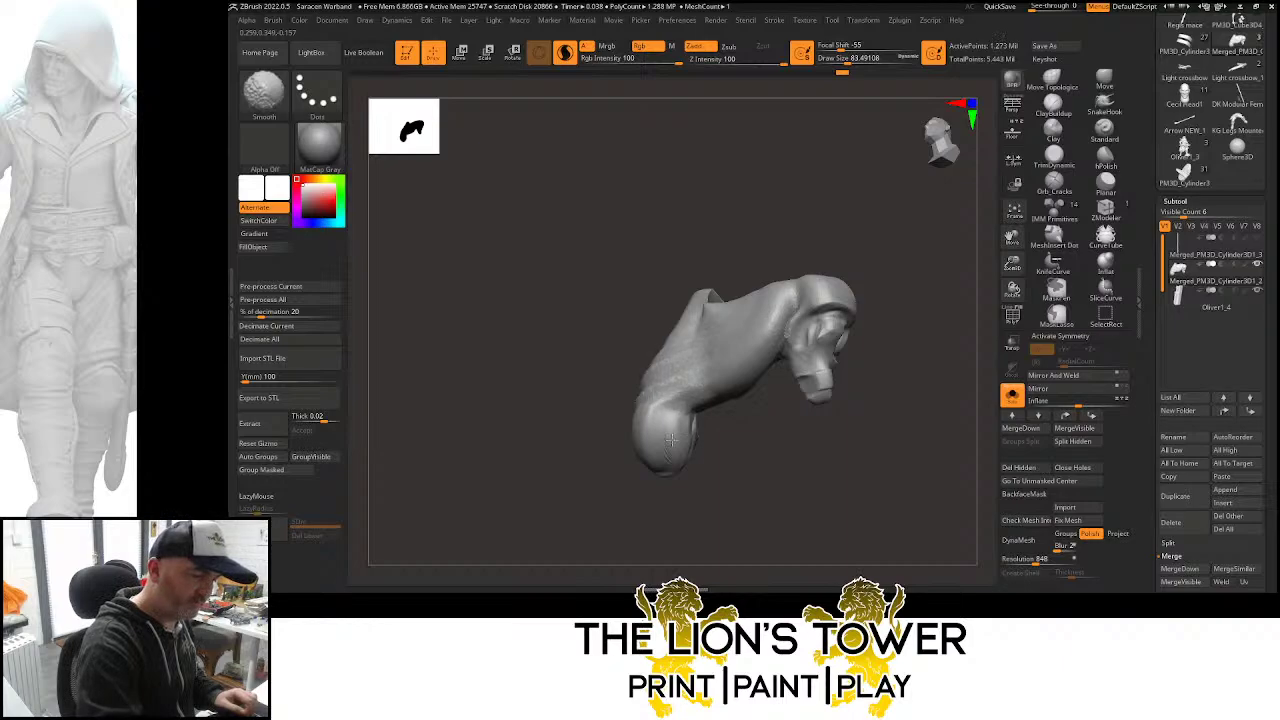
mouse_move(717, 440)
right_mouse_down()
mouse_move(673, 412)
mouse_move(723, 257)
right_mouse_up()
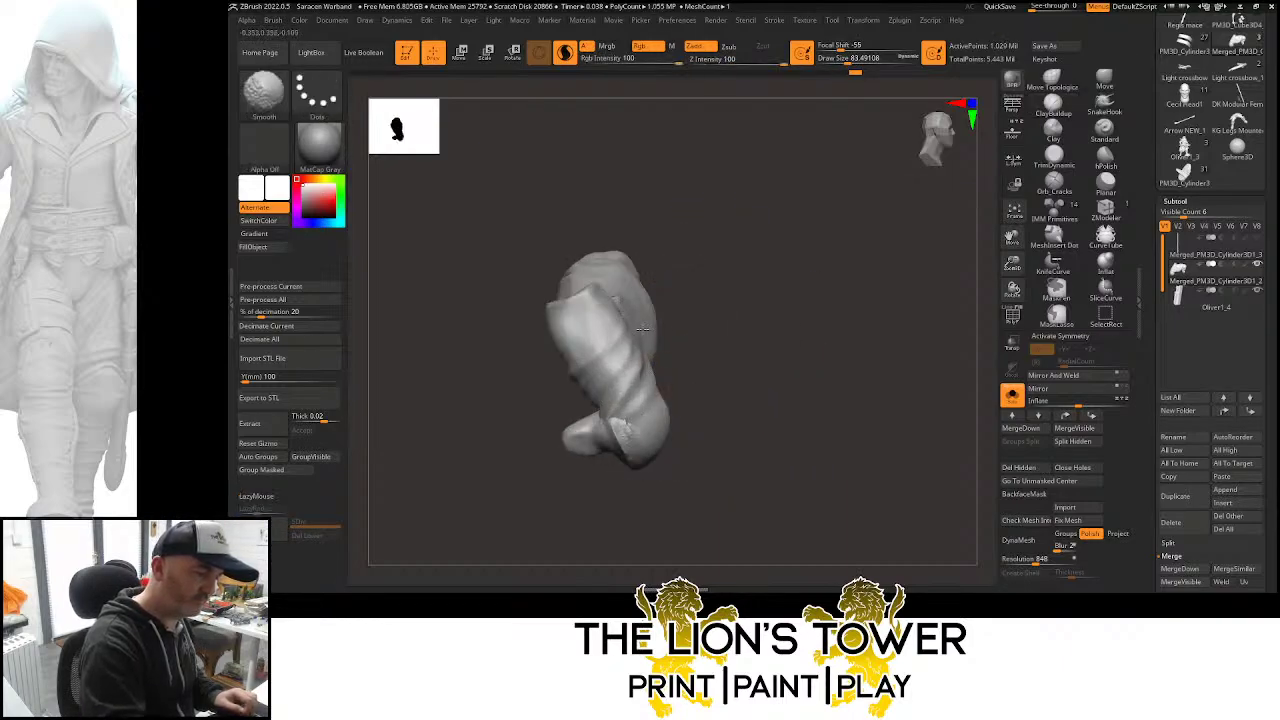
mouse_move(643, 328)
right_mouse_down()
mouse_move(679, 300)
mouse_move(729, 309)
right_mouse_up()
Reshape the front contour of the trousers with the Move brush at a draw size of 112
left_click_drag(850, 330, 885, 360, "ctrl")
left_click(1104, 80)
right_click_drag(838, 280, 811, 283)
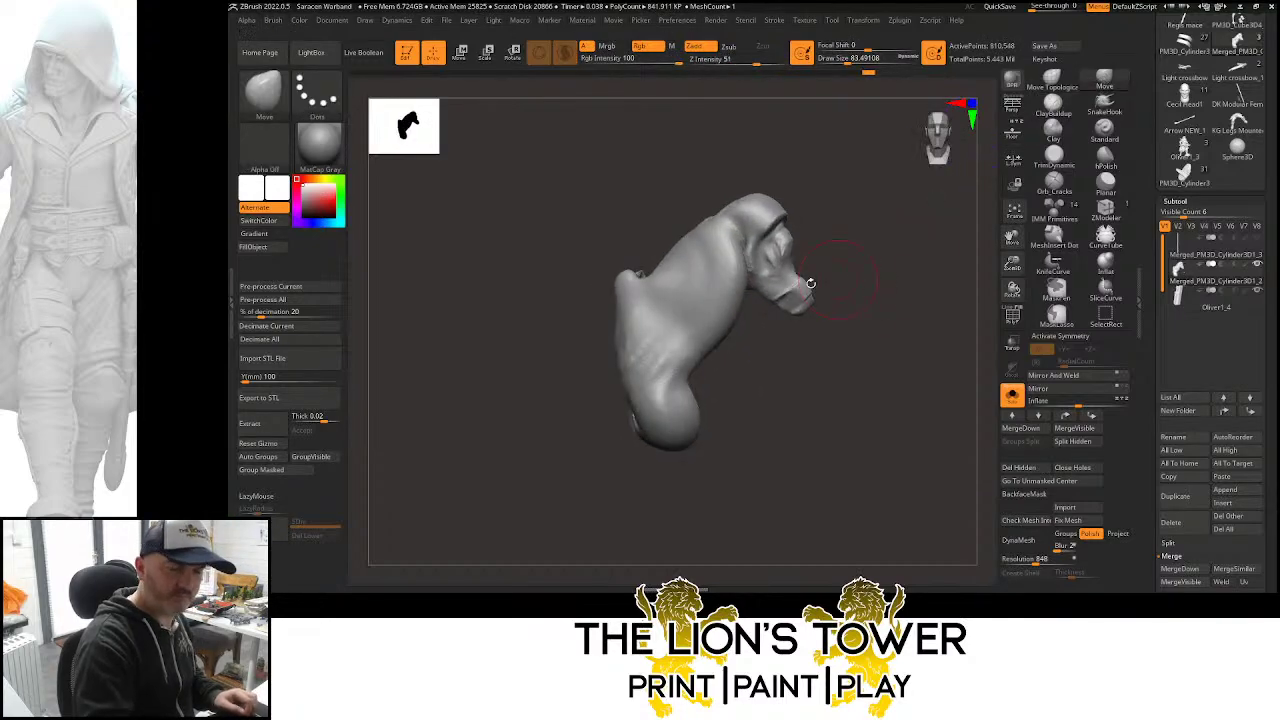
left_click_drag(848, 62, 852, 62)
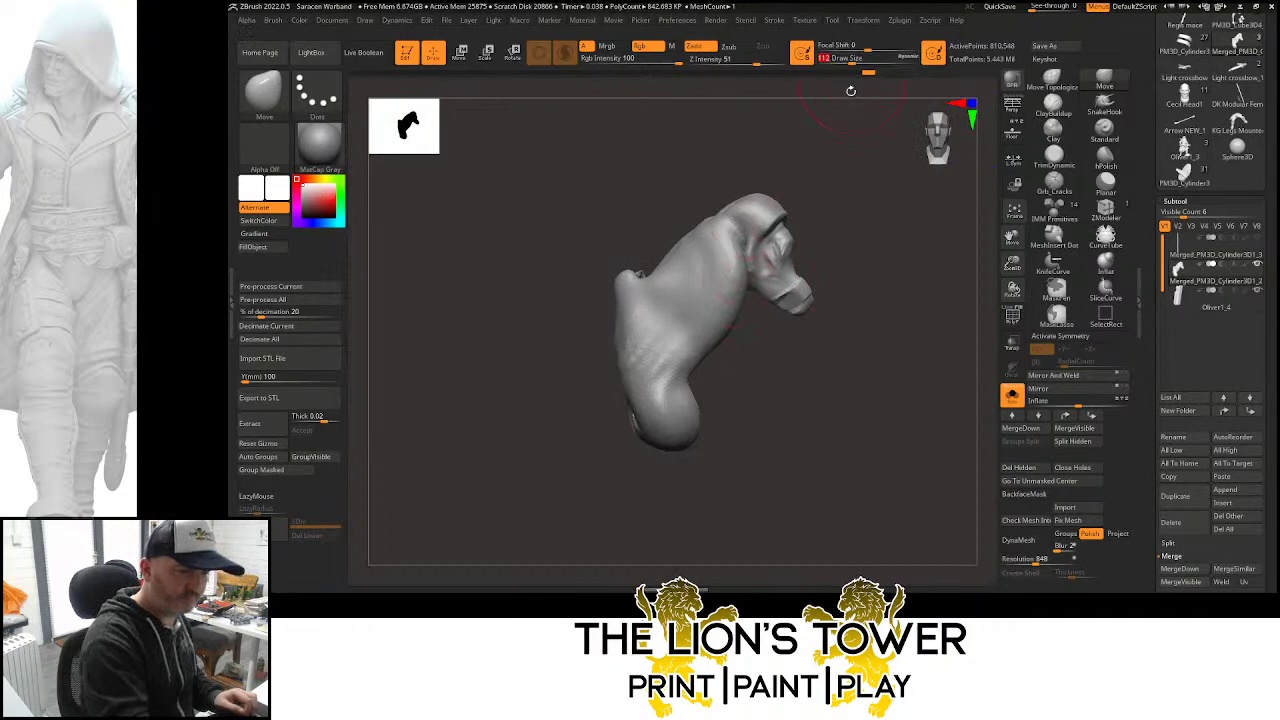
right_click_drag(840, 180, 832, 206)
mouse_move(748, 294)
left_mouse_down()
mouse_move(719, 299)
mouse_move(701, 350)
left_mouse_up()
right_click_drag(770, 350, 711, 343)
Smooth the remaining folds and bumps along the trouser legs with the Smooth brush at a draw size of 112
left_click_drag(709, 344, 707, 362, "shift")
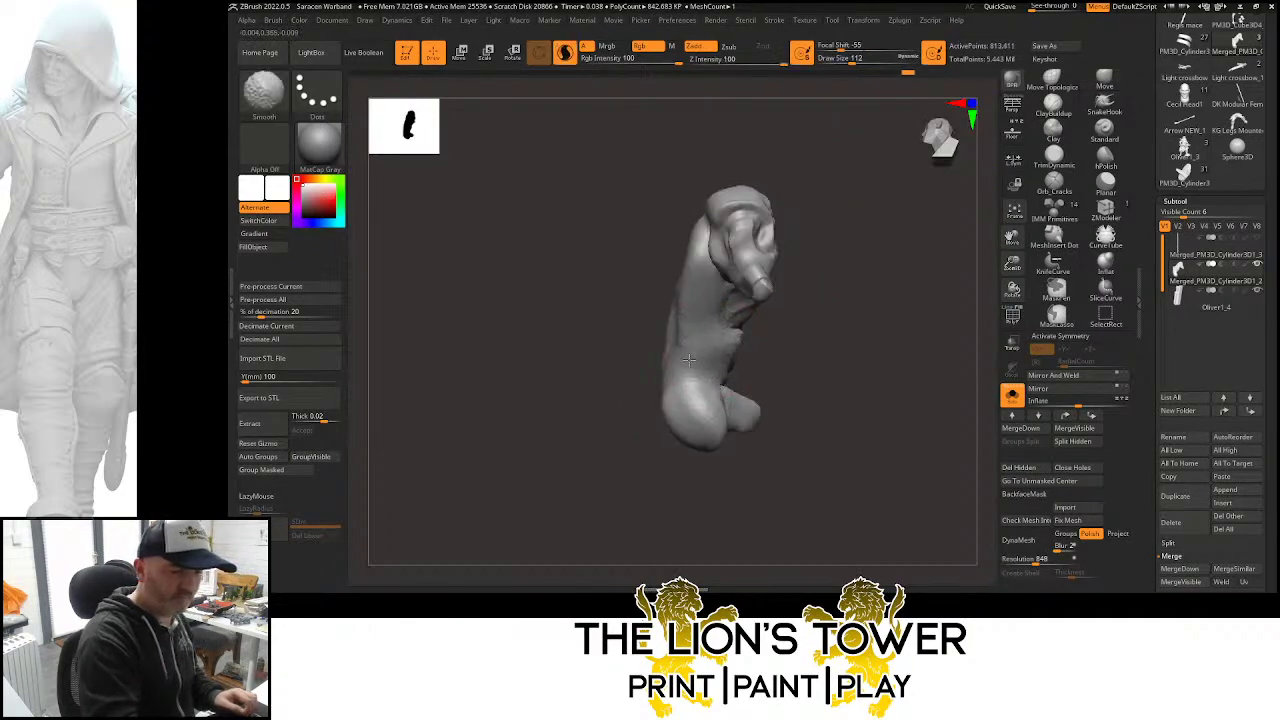
right_click_drag(812, 338, 752, 338)
mouse_move(758, 340)
left_mouse_down("shift")
mouse_move(785, 336)
mouse_move(733, 336)
left_mouse_up("shift")
right_click_drag(835, 245, 775, 238)
mouse_move(720, 267)
left_mouse_down("shift")
mouse_move(737, 272)
mouse_move(742, 226)
left_mouse_up("shift")
right_click_drag(780, 285, 765, 232)
mouse_move(755, 238)
left_mouse_down("shift")
mouse_move(760, 215)
mouse_move(736, 296)
left_mouse_up("shift")
left_click_drag(790, 338, 778, 356, "shift")
Smooth the rear and underside of the trousers and expand the subtool splitting options
left_click_drag(858, 290, 880, 318, "ctrl")
right_click_drag(832, 300, 824, 300)
left_click_drag(760, 325, 698, 388, "shift")
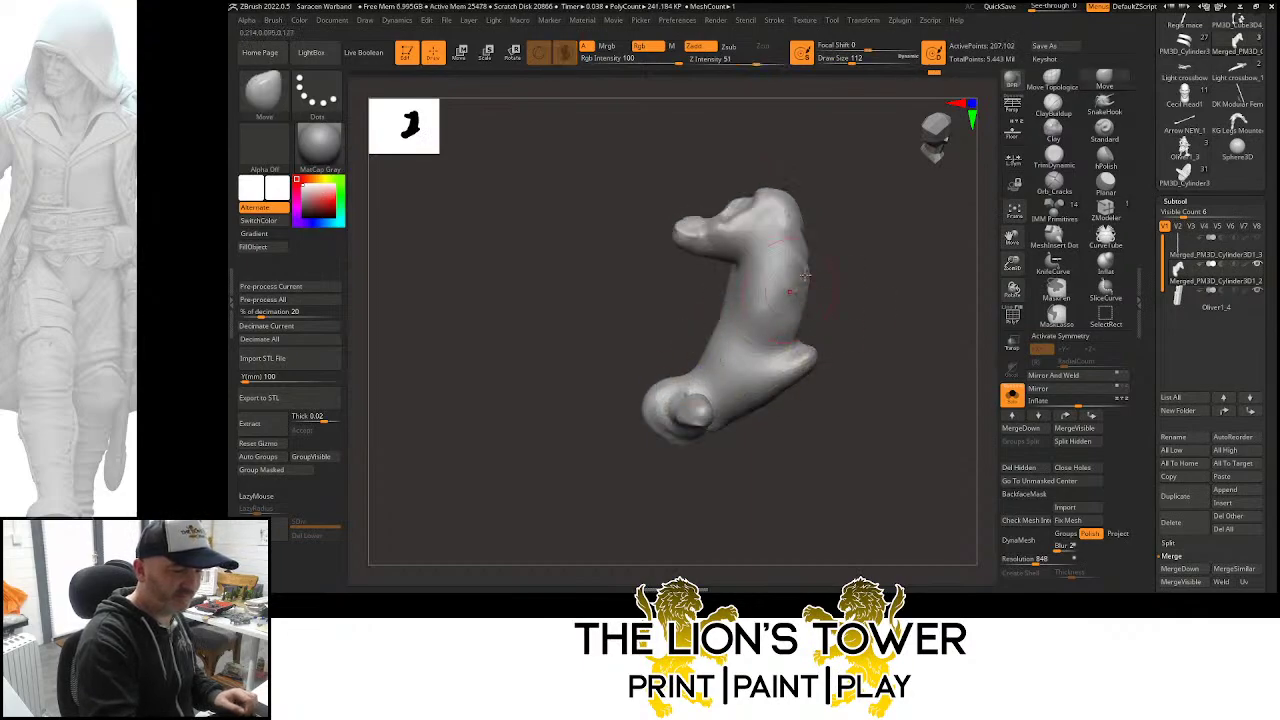
right_click_drag(838, 290, 832, 326)
left_click_drag(724, 350, 714, 366, "shift")
mouse_move(815, 262)
right_mouse_down()
mouse_move(891, 314)
mouse_move(924, 290)
right_mouse_up()
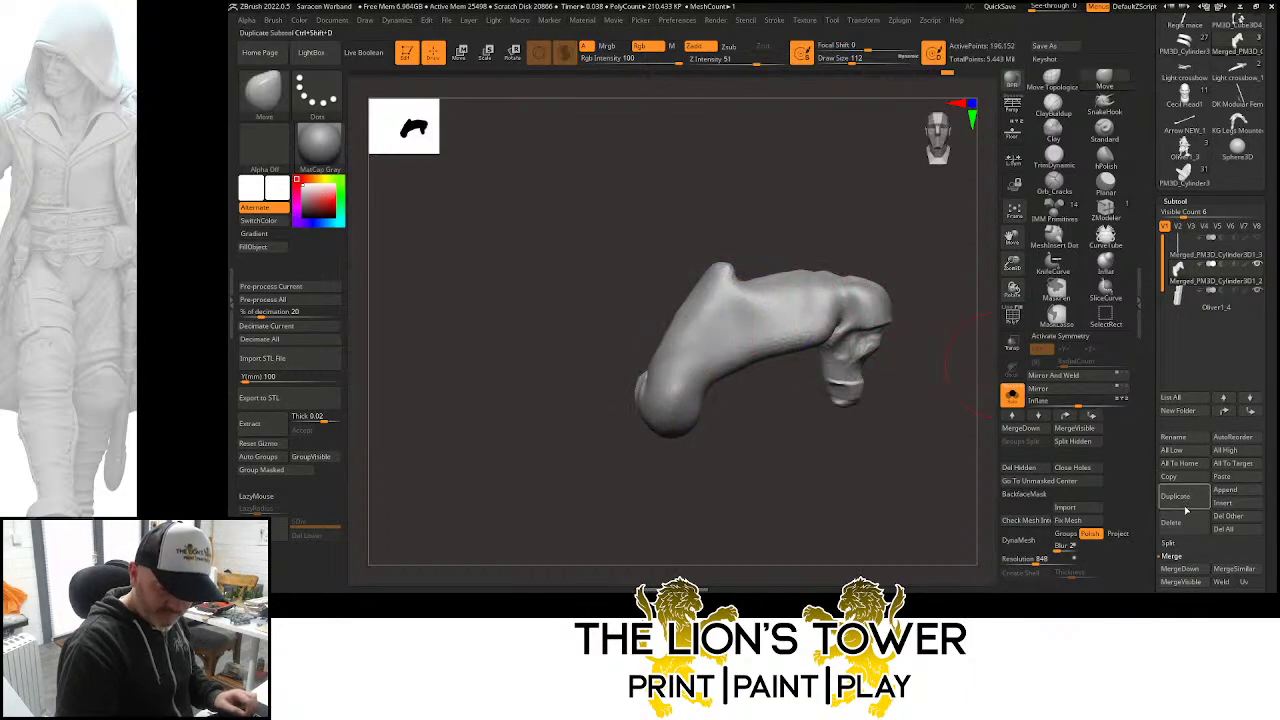
left_click(1168, 542)
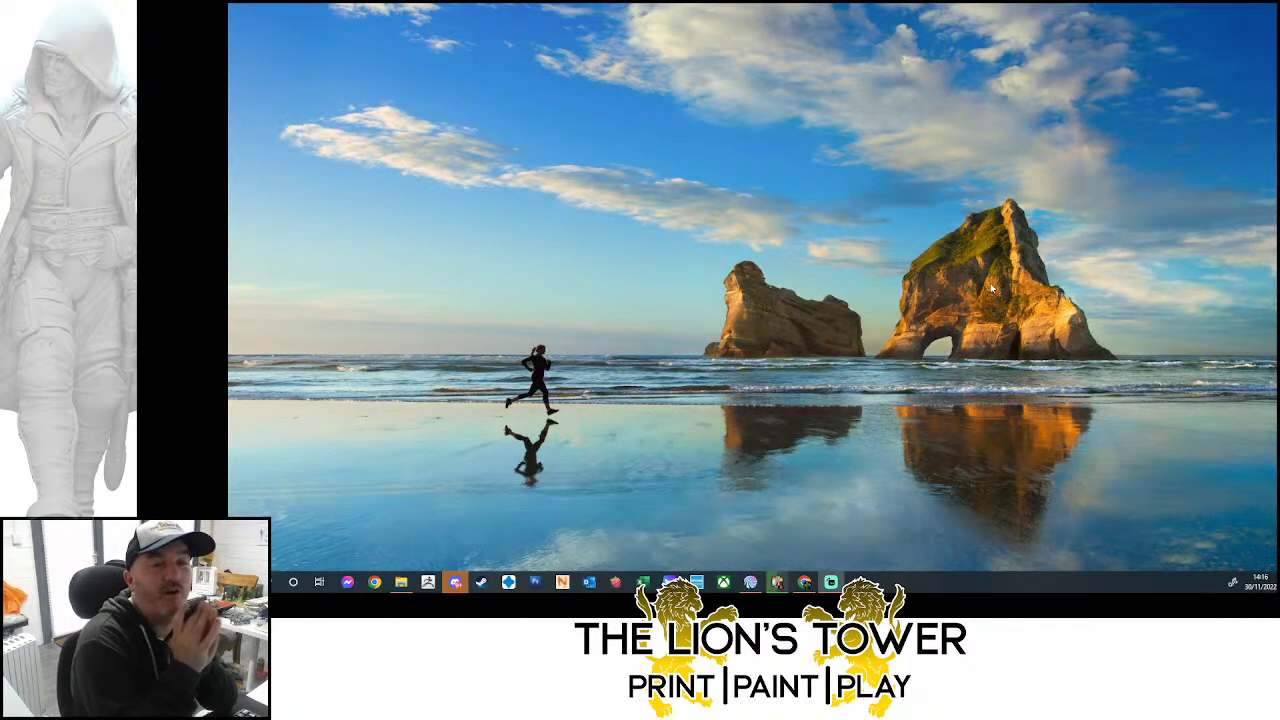
Relaunch ZBrush, close its home page, dismiss the notice and restore the QS_43215 quicksave
left_click(427, 583)
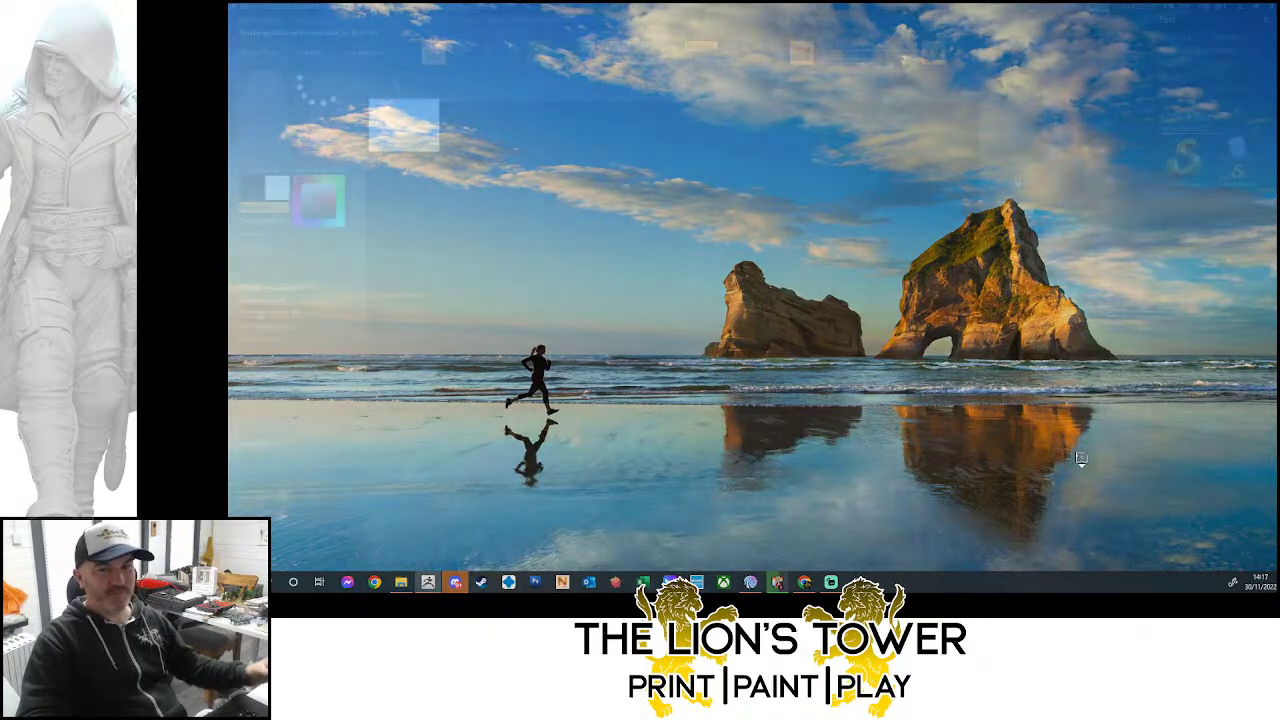
left_click(838, 331)
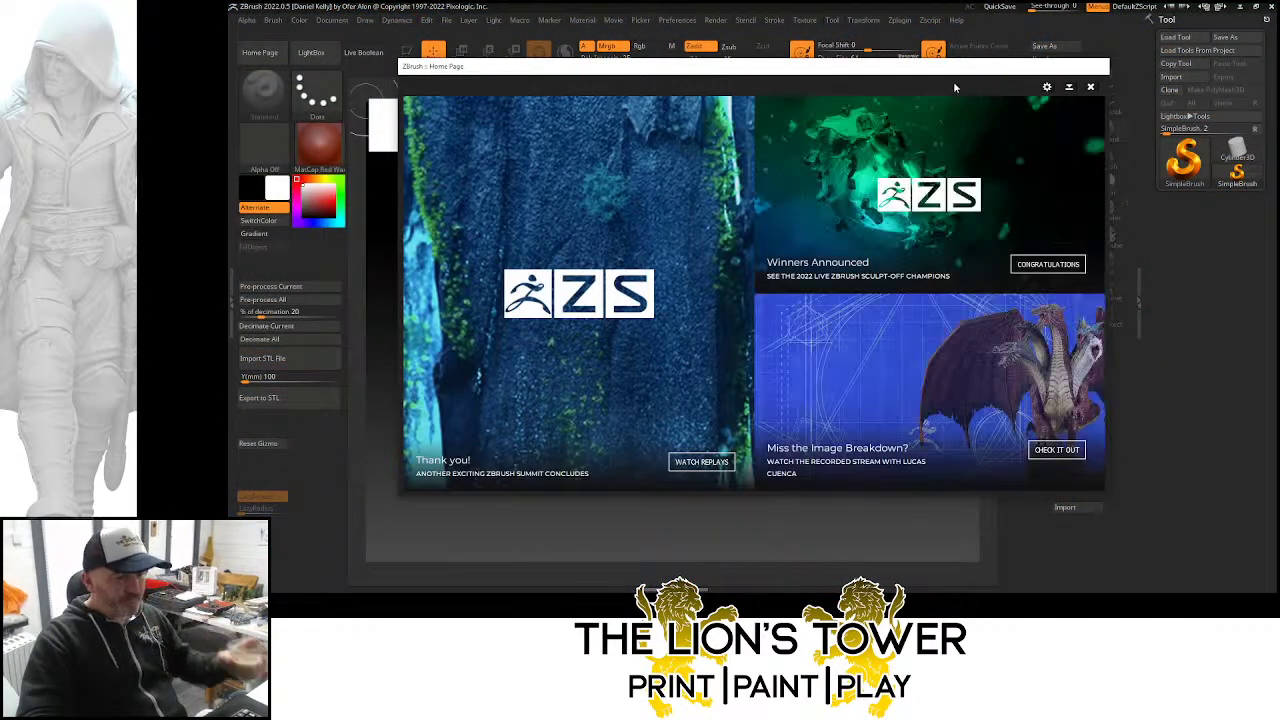
left_click(1090, 87)
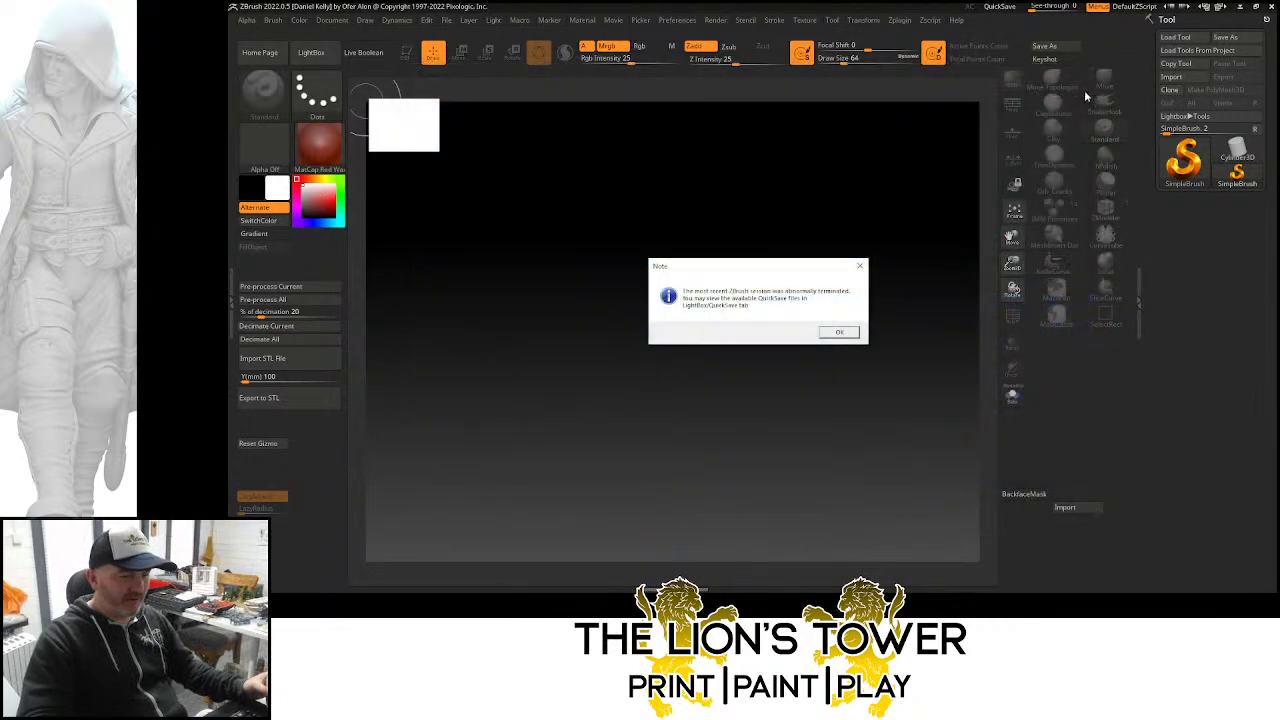
left_click(840, 333)
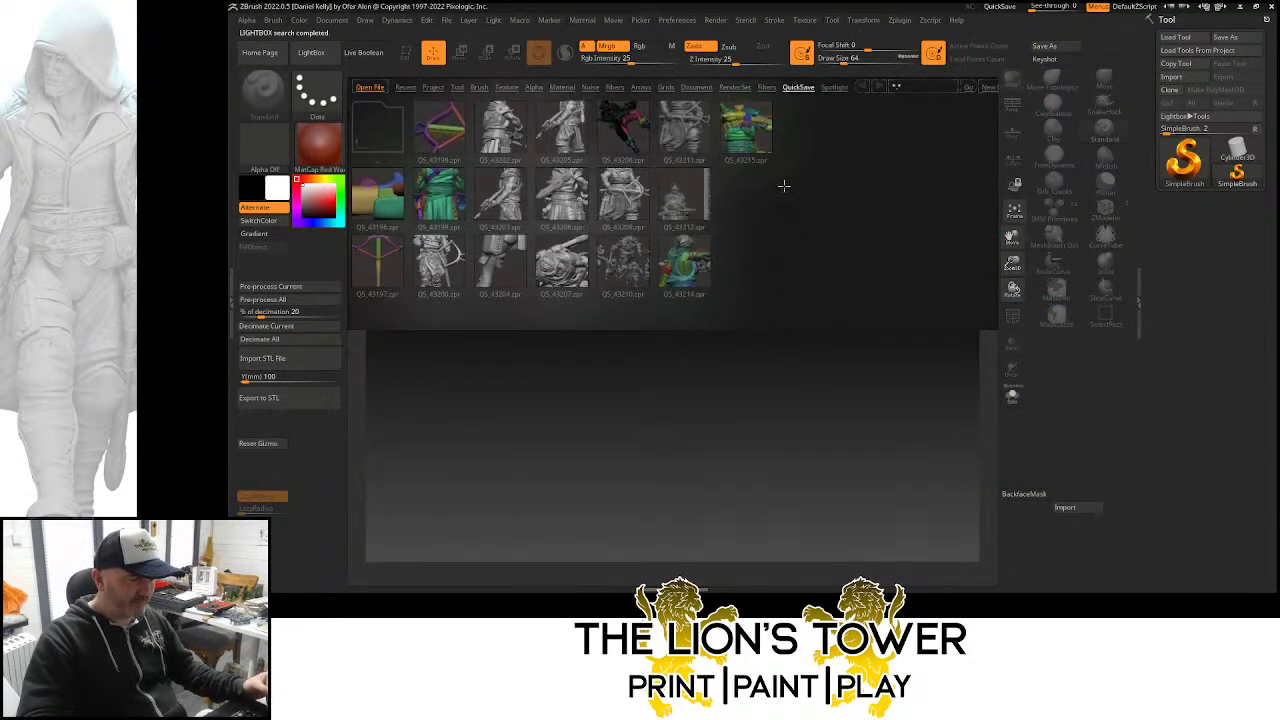
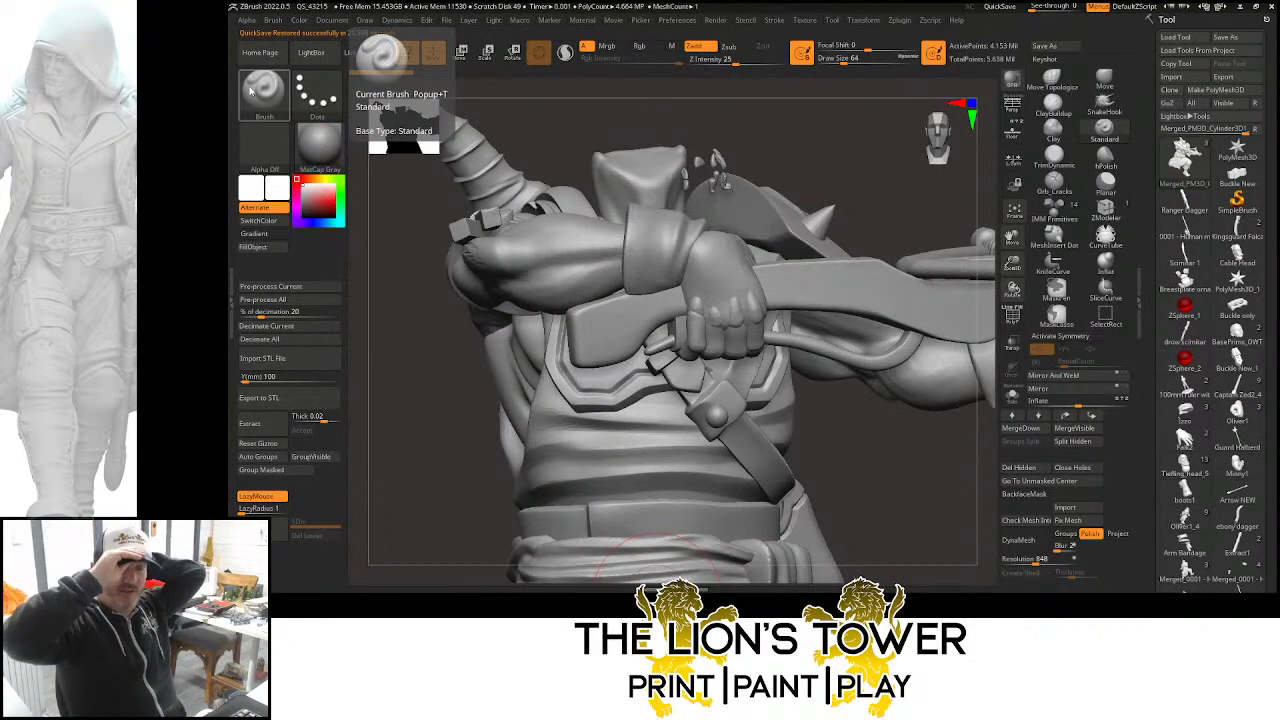
Hide the small loose fragments floating around the neck and collar of the headless body
mouse_move(738, 138)
left_mouse_down()
mouse_move(781, 152)
mouse_move(735, 152)
left_mouse_up()
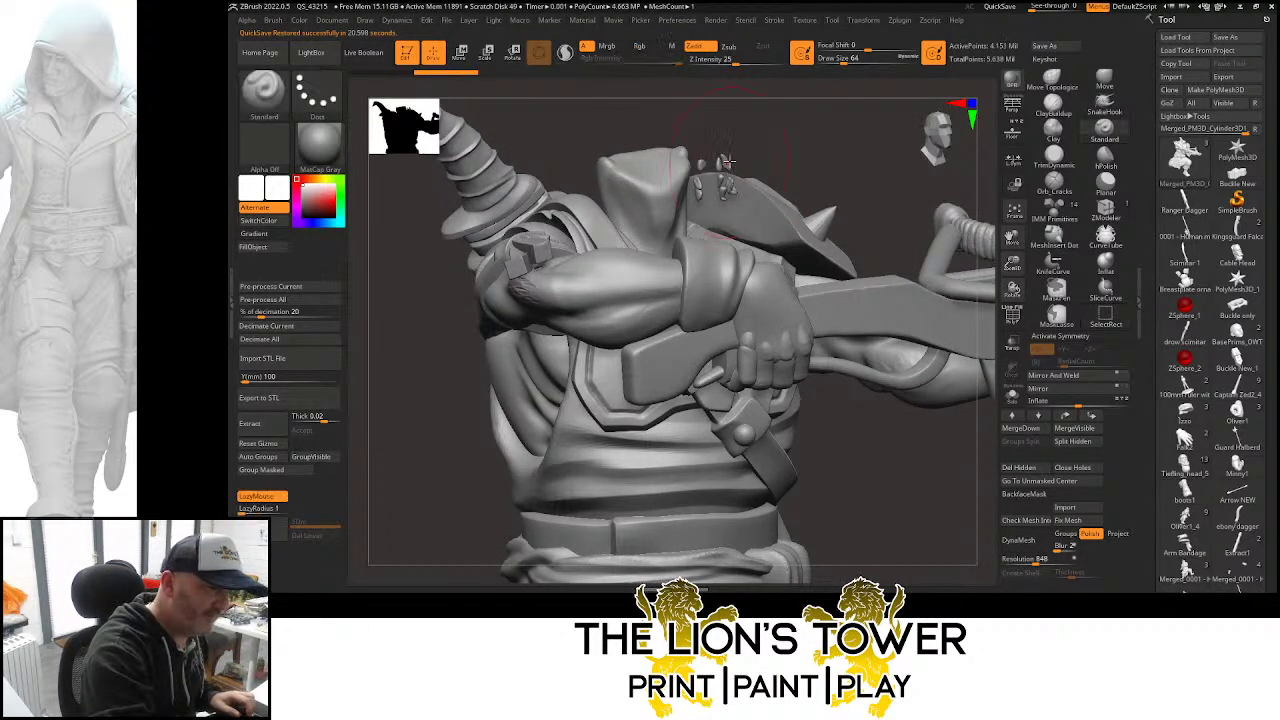
key("ctrl+shift")
left_click(700, 161, "ctrl+shift")
left_click(718, 164, "ctrl+shift")
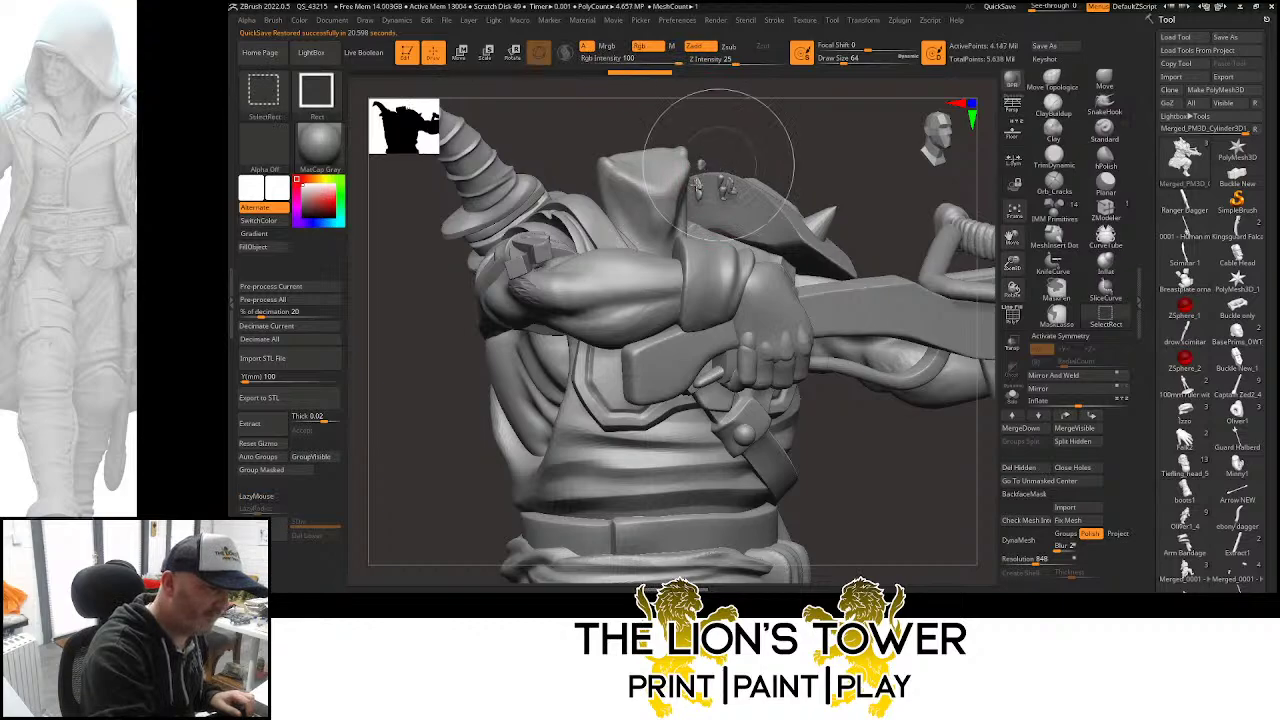
left_click(698, 187, "ctrl+shift")
left_click(725, 196, "ctrl+shift")
left_click(724, 182, "ctrl+shift")
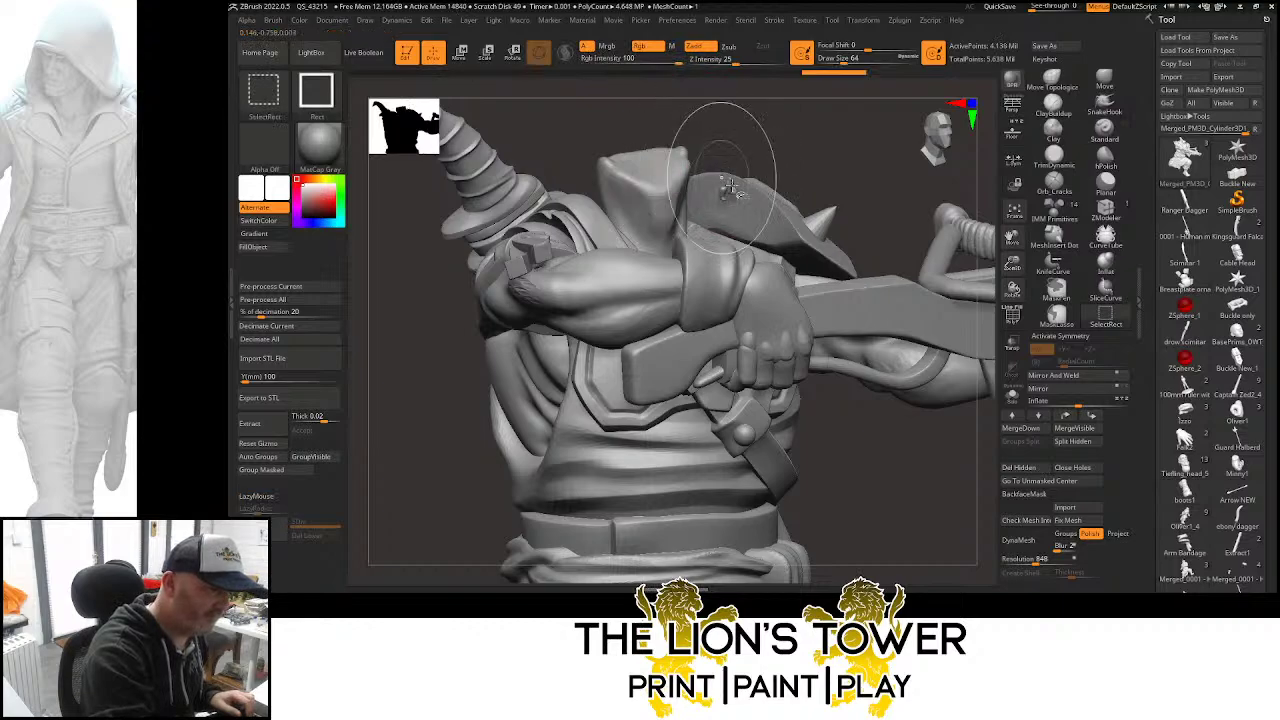
left_click(738, 186, "ctrl+shift")
left_click(732, 185, "ctrl+shift")
left_click(732, 185, "ctrl+shift")
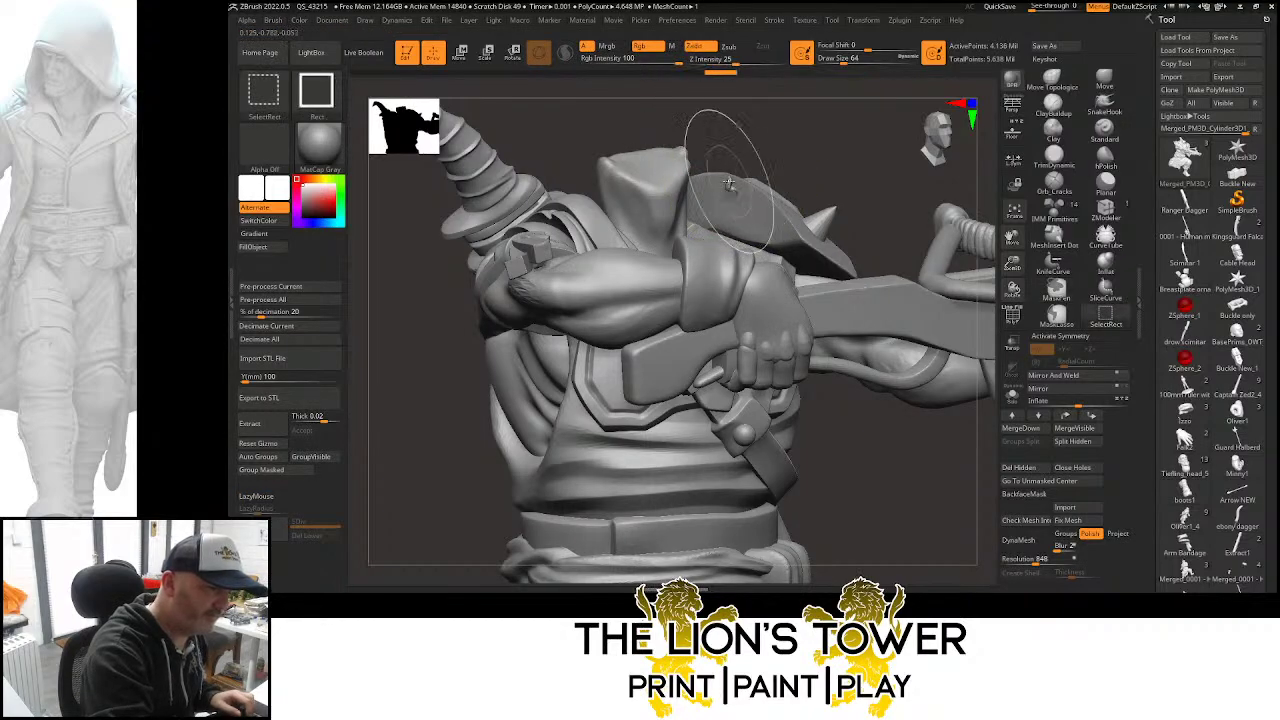
Isolate the head and turban, apply Group Masked, mask the rest of the figure and show everything again
left_click_drag(794, 149, 805, 152, "ctrl+shift")
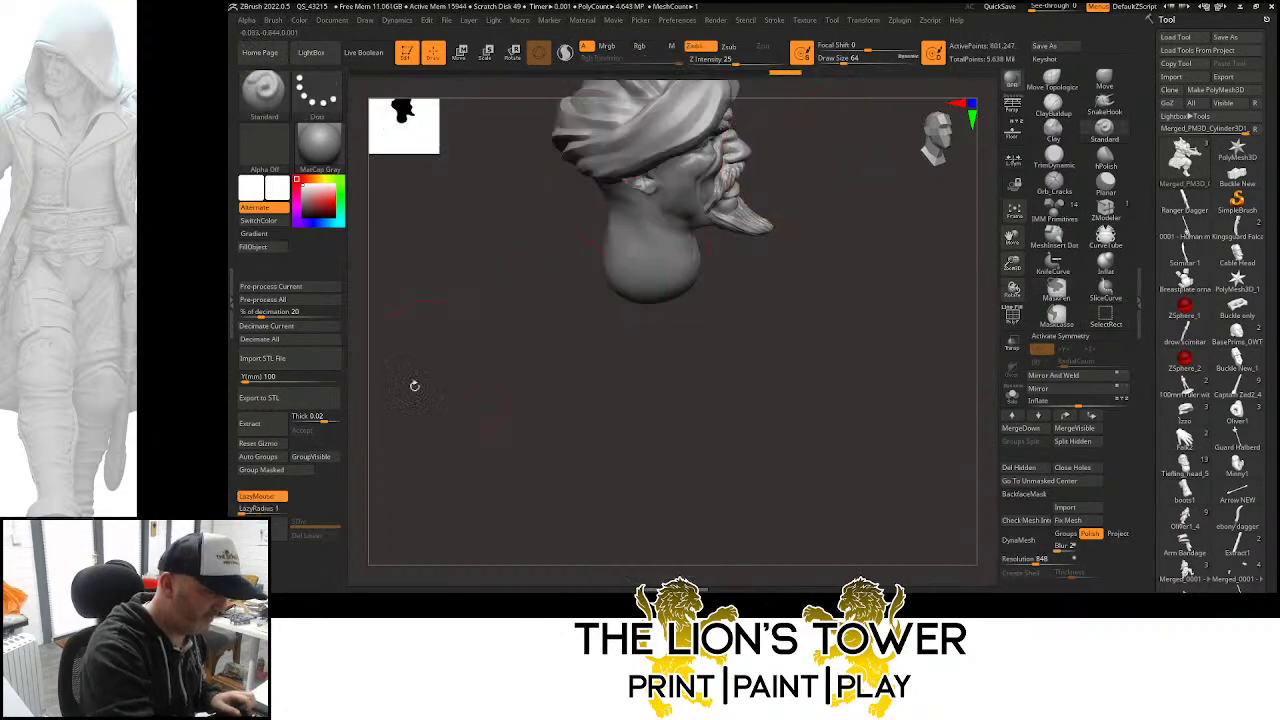
left_click(283, 470)
mouse_move(933, 254)
left_mouse_down("ctrl+shift")
mouse_move(912, 168)
mouse_move(899, 233)
mouse_move(871, 237)
left_mouse_up("ctrl+shift")
left_click(896, 232, "ctrl")
left_click(896, 231, "ctrl+shift")
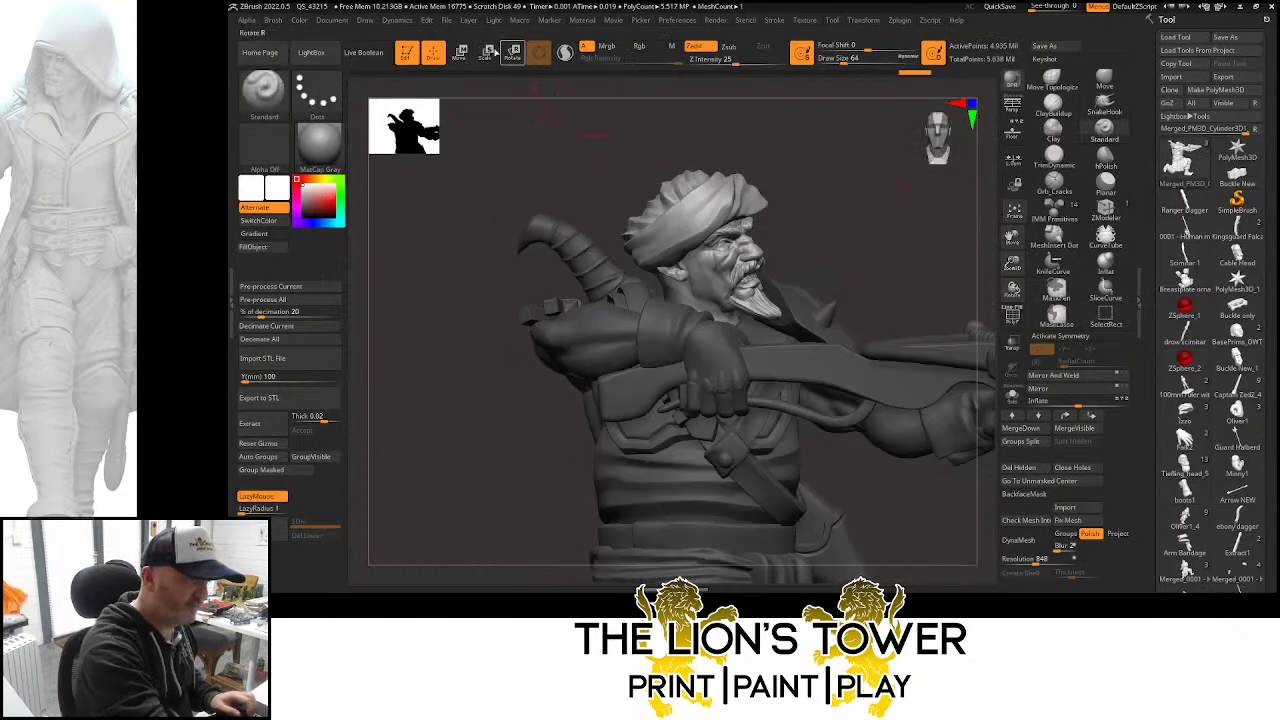
Rotate and reposition the unmasked head and turban so the face sights along the crossbow
key("e")
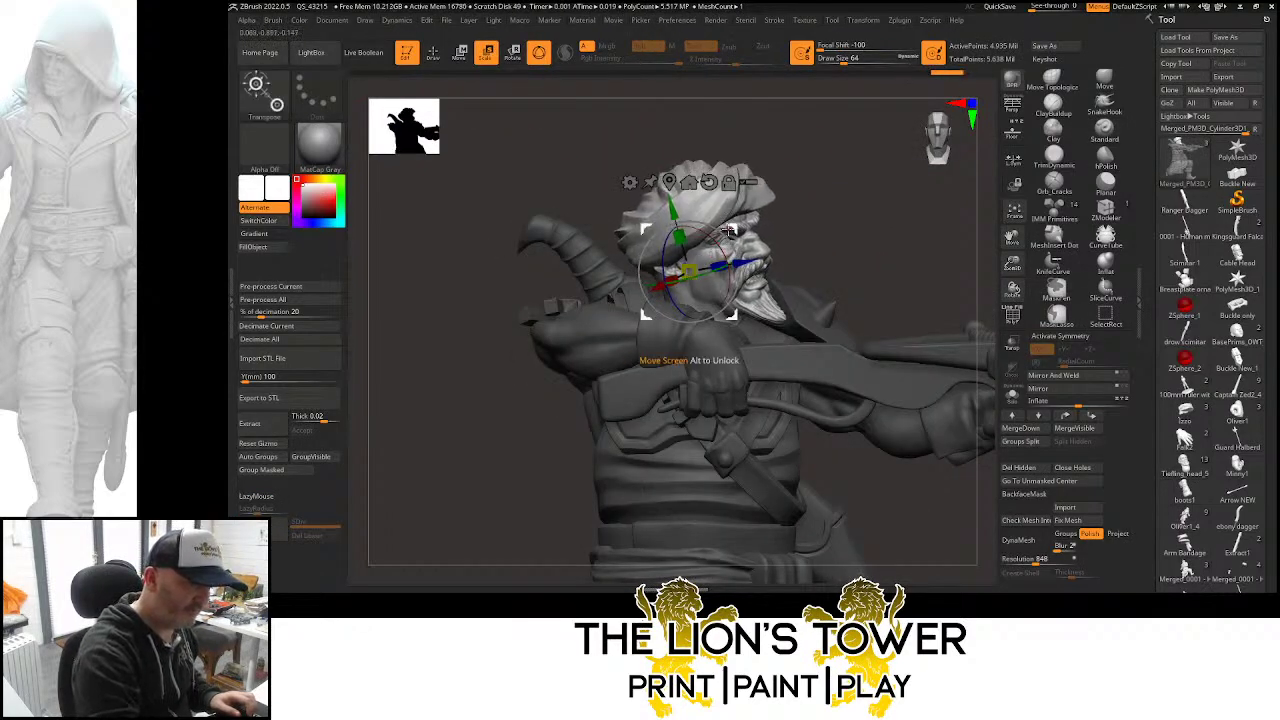
left_click_drag(862, 208, 714, 254)
left_click_drag(800, 203, 735, 212)
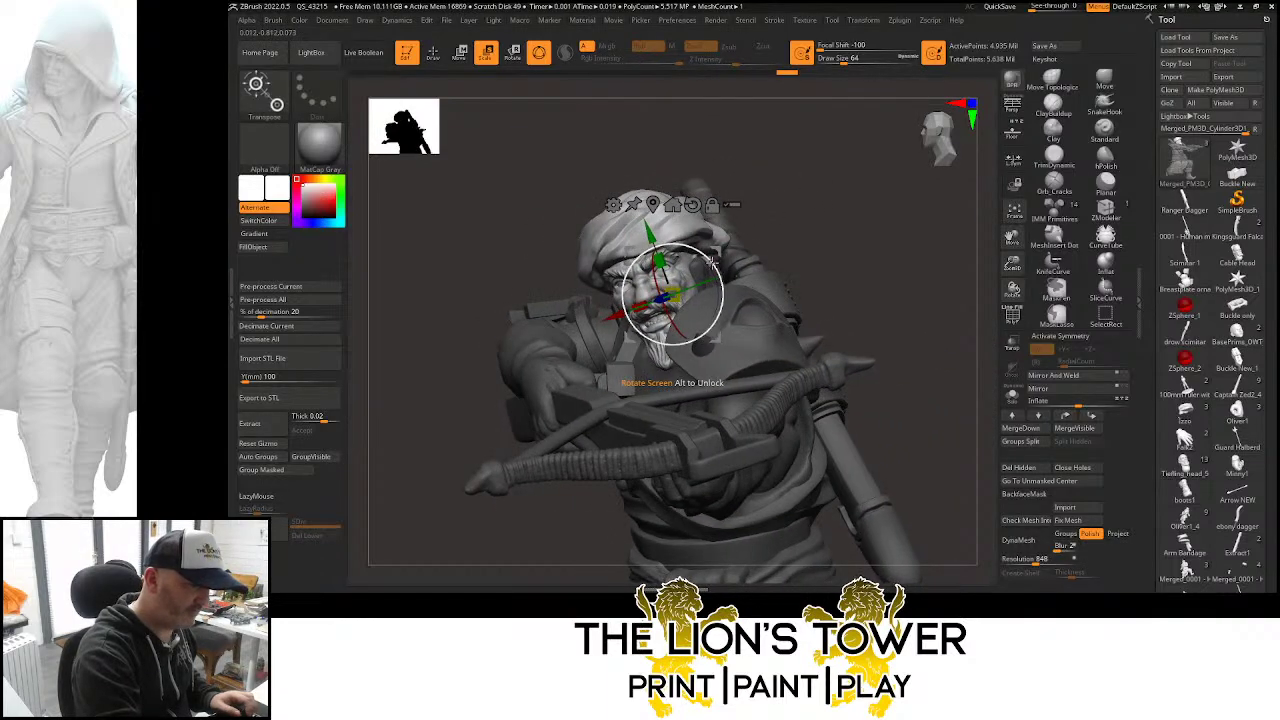
left_click_drag(702, 258, 704, 259)
mouse_move(783, 206)
left_mouse_down()
mouse_move(823, 198)
mouse_move(880, 240)
mouse_move(944, 262)
mouse_move(837, 203)
mouse_move(857, 206)
mouse_move(798, 197)
left_mouse_up()
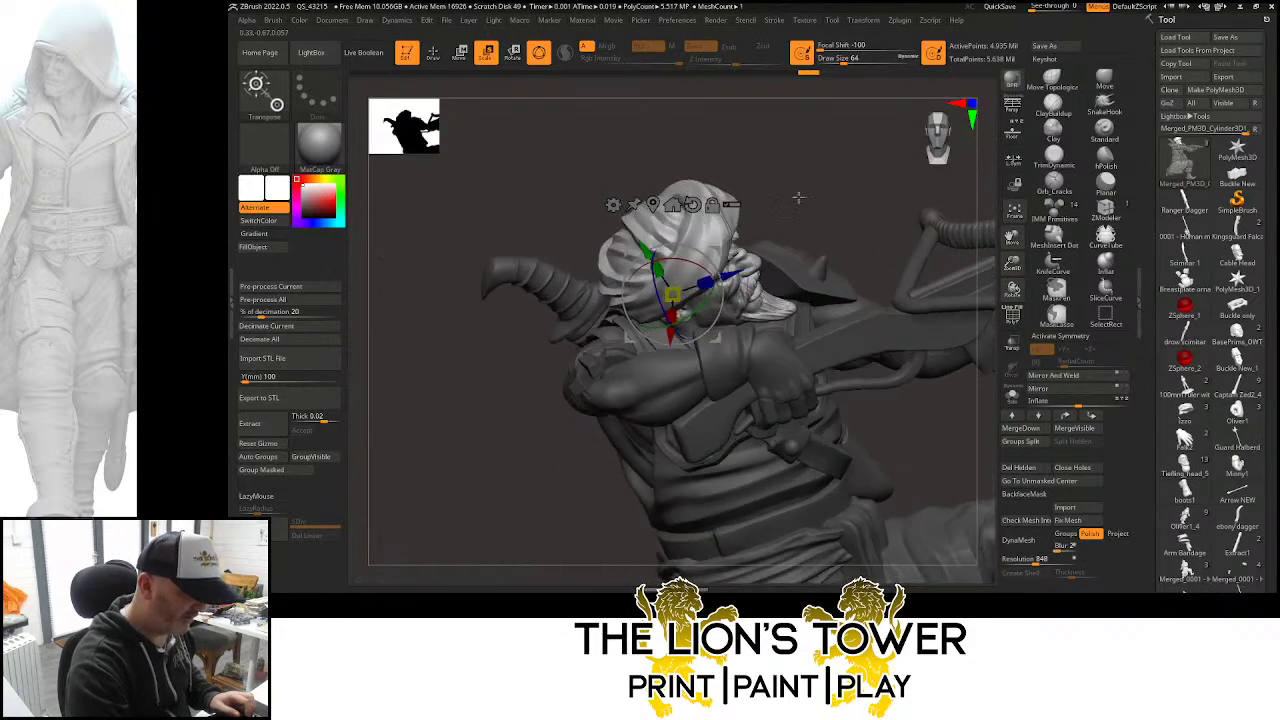
left_click_drag(697, 261, 719, 250)
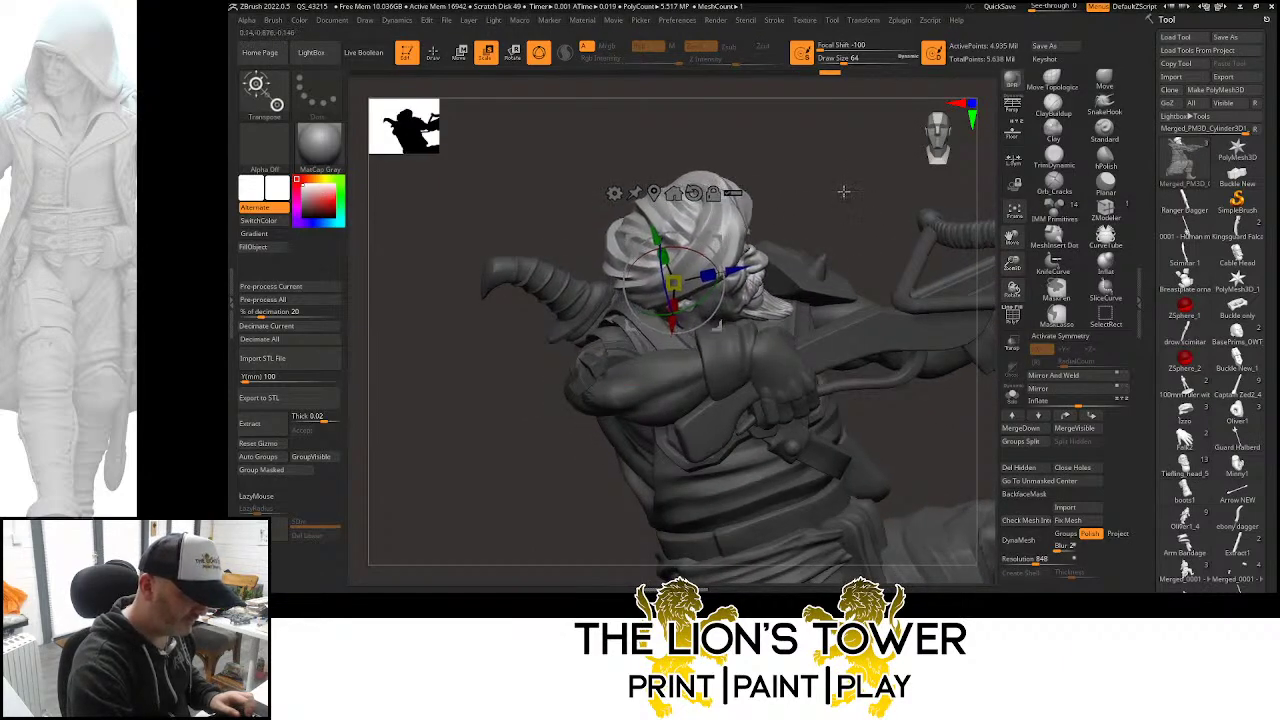
mouse_move(843, 191)
left_mouse_down()
mouse_move(814, 200)
mouse_move(820, 232)
mouse_move(757, 285)
left_mouse_up()
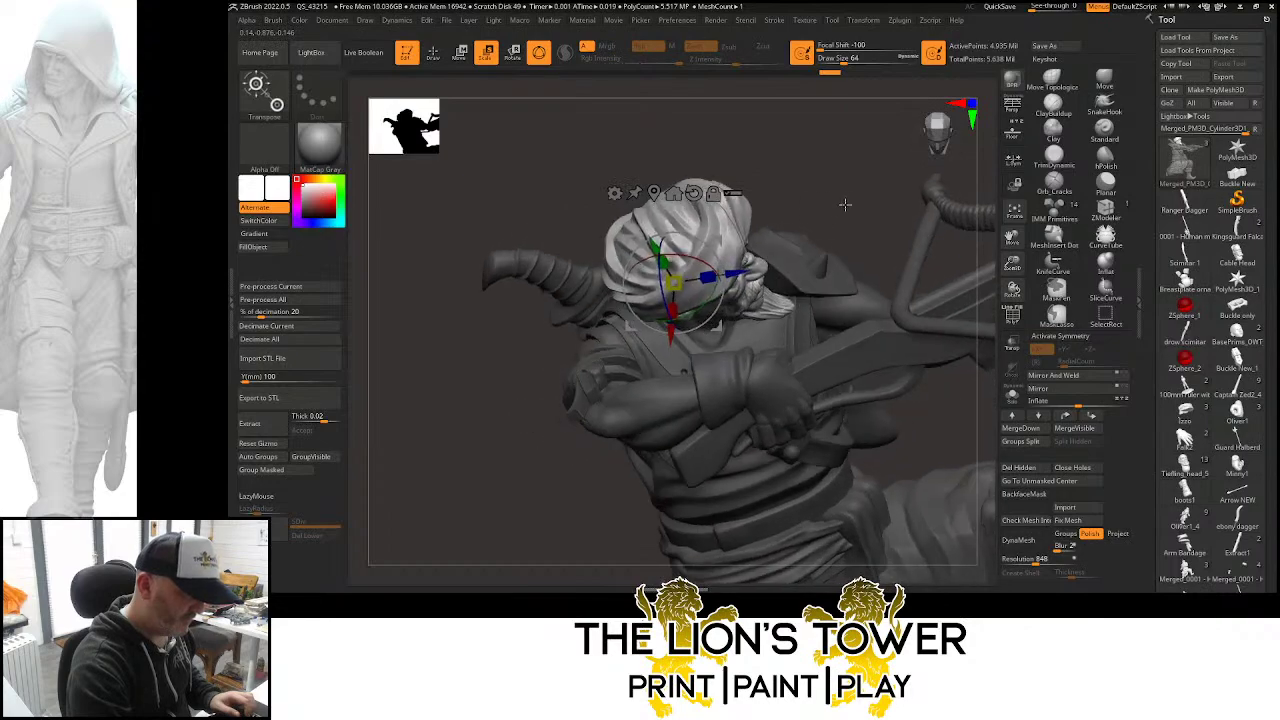
Adjust the join between neck and collar with Move Topological, inverting the mask between body and head, and clear the mask
key("q")
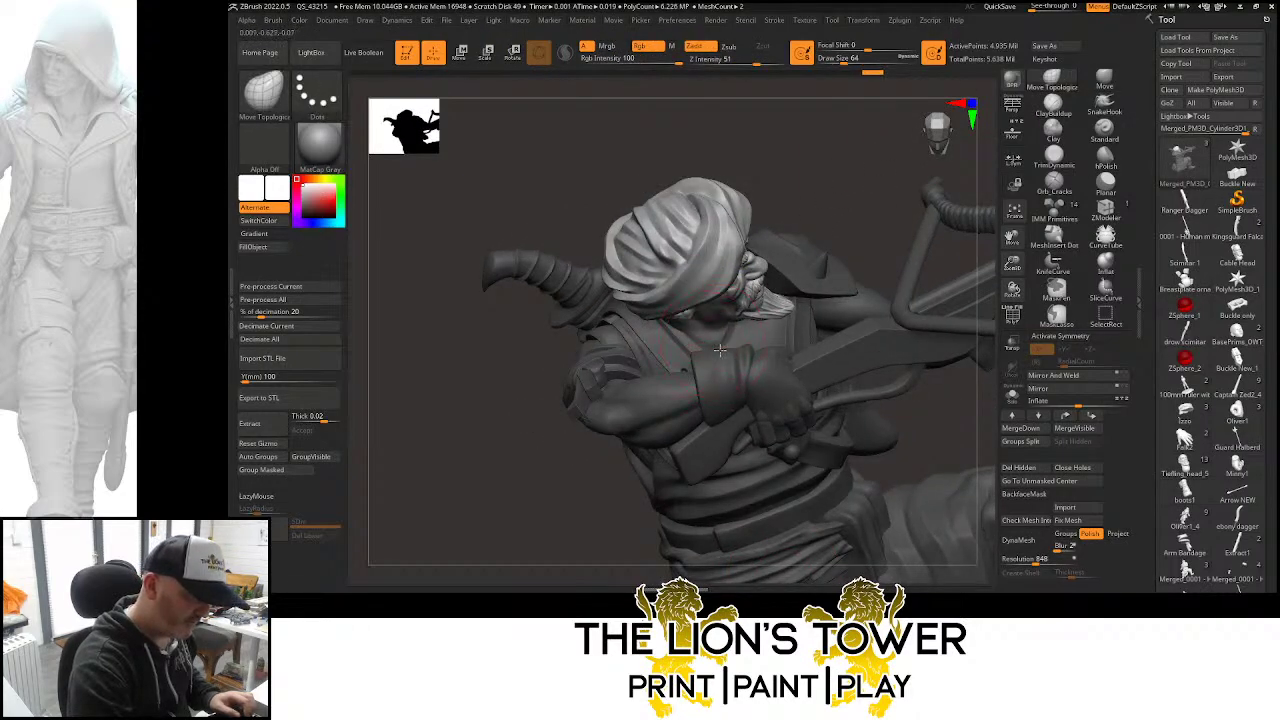
mouse_move(719, 349)
left_mouse_down()
mouse_move(762, 200)
mouse_move(848, 167)
left_mouse_up()
key("ctrl")
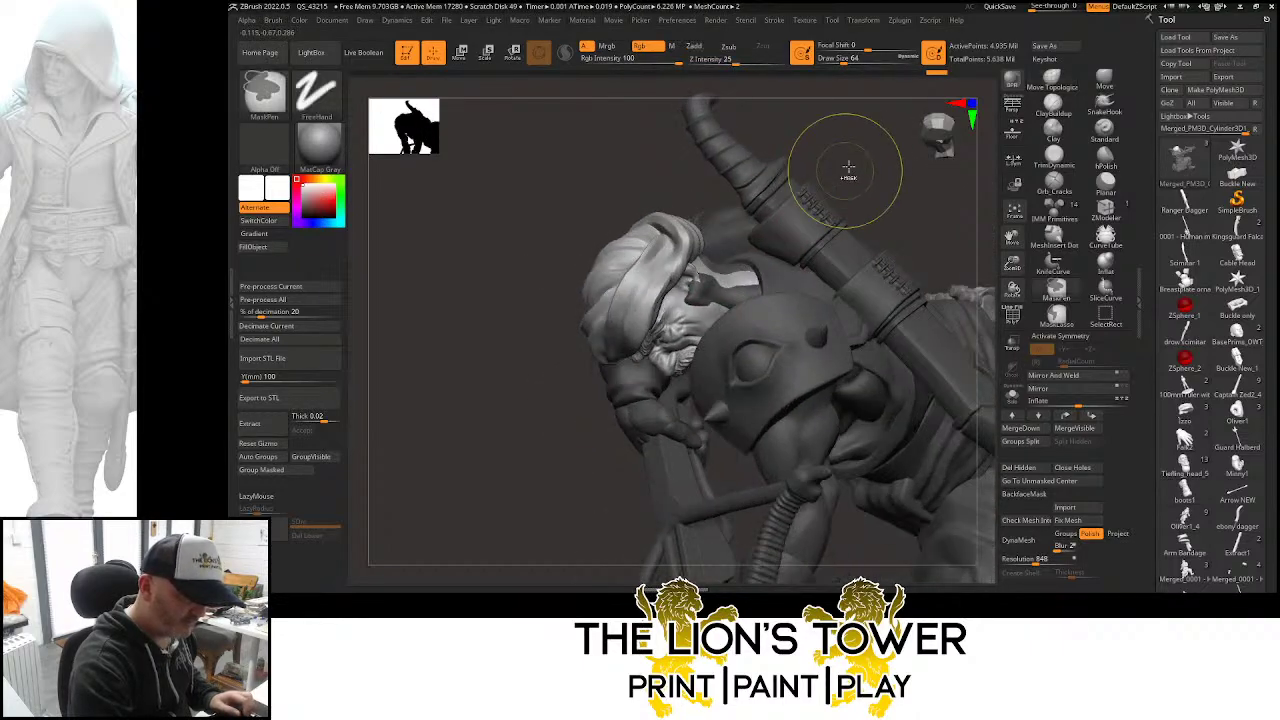
left_click(848, 167, "ctrl")
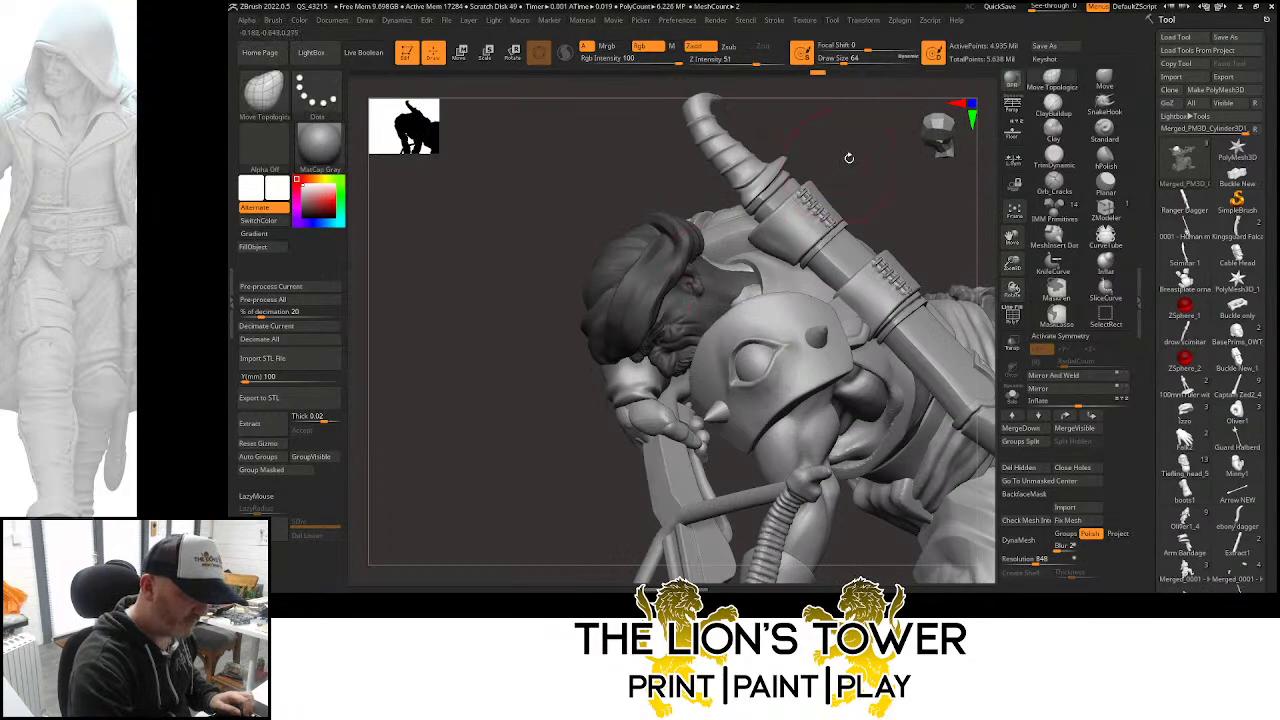
left_click_drag(846, 157, 732, 255)
mouse_move(729, 268)
right_mouse_down()
mouse_move(760, 293)
mouse_move(742, 311)
mouse_move(770, 312)
right_mouse_up()
left_click(762, 296, "ctrl")
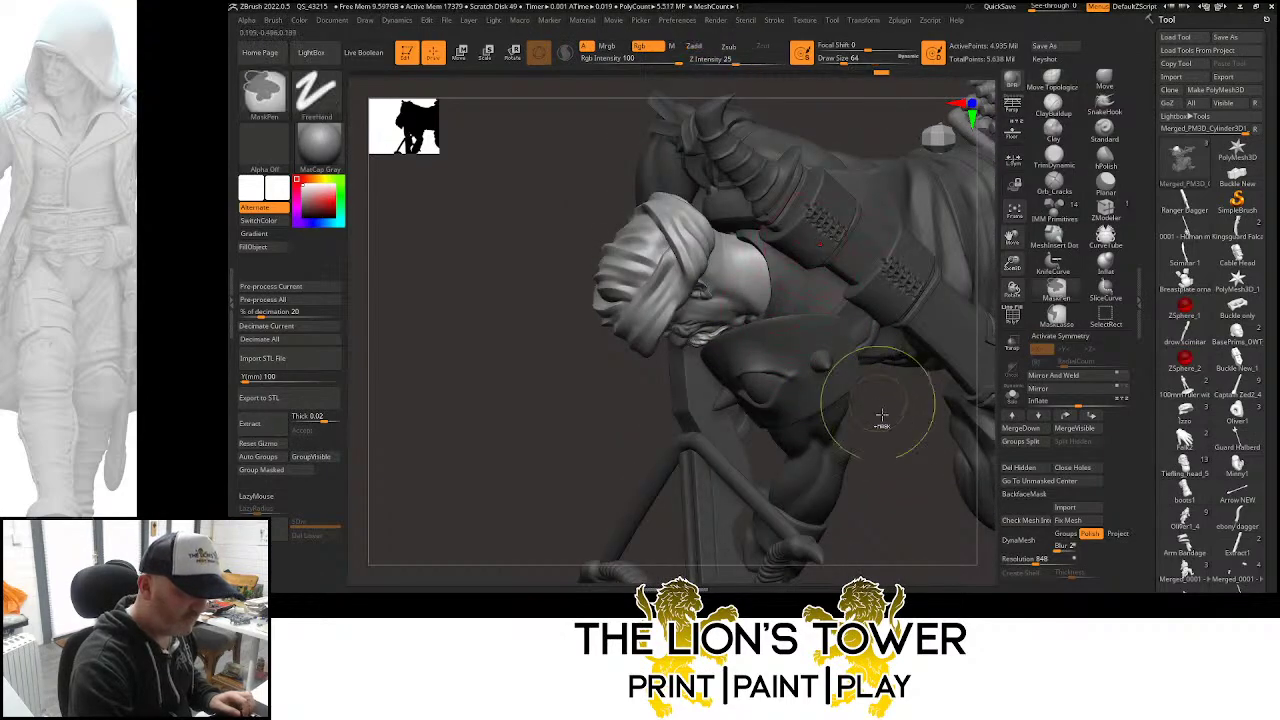
left_click_drag(883, 421, 899, 434, "ctrl")
right_click_drag(847, 124, 763, 160)
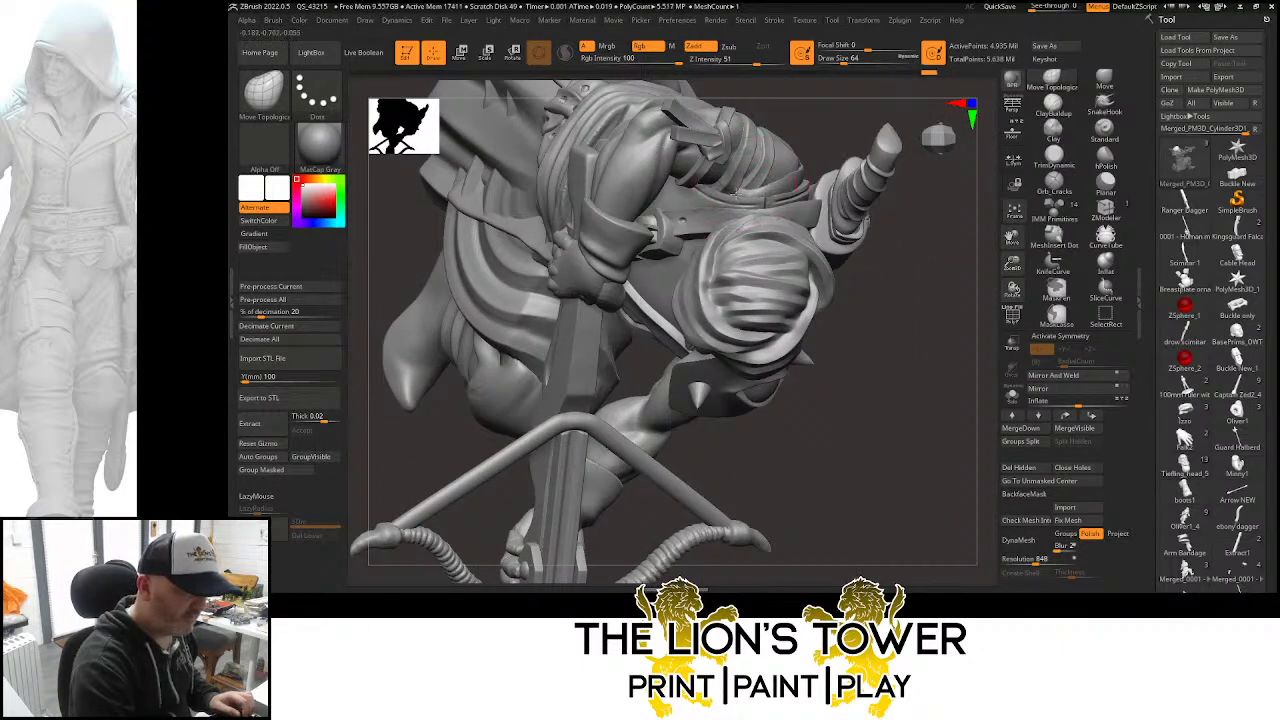
Set the draw size to about 37 and reshape the wrapped upper arm and shoulder from behind with Move Topological
right_click_drag(815, 115, 760, 145)
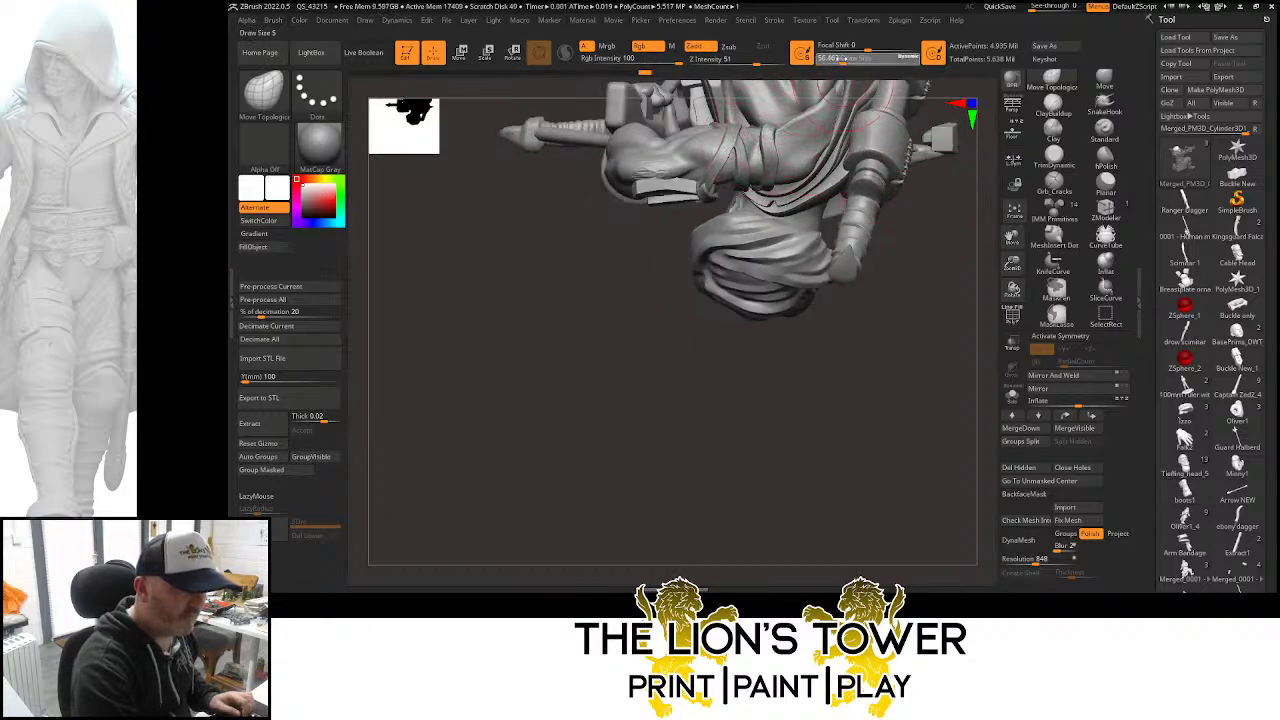
left_click(838, 60)
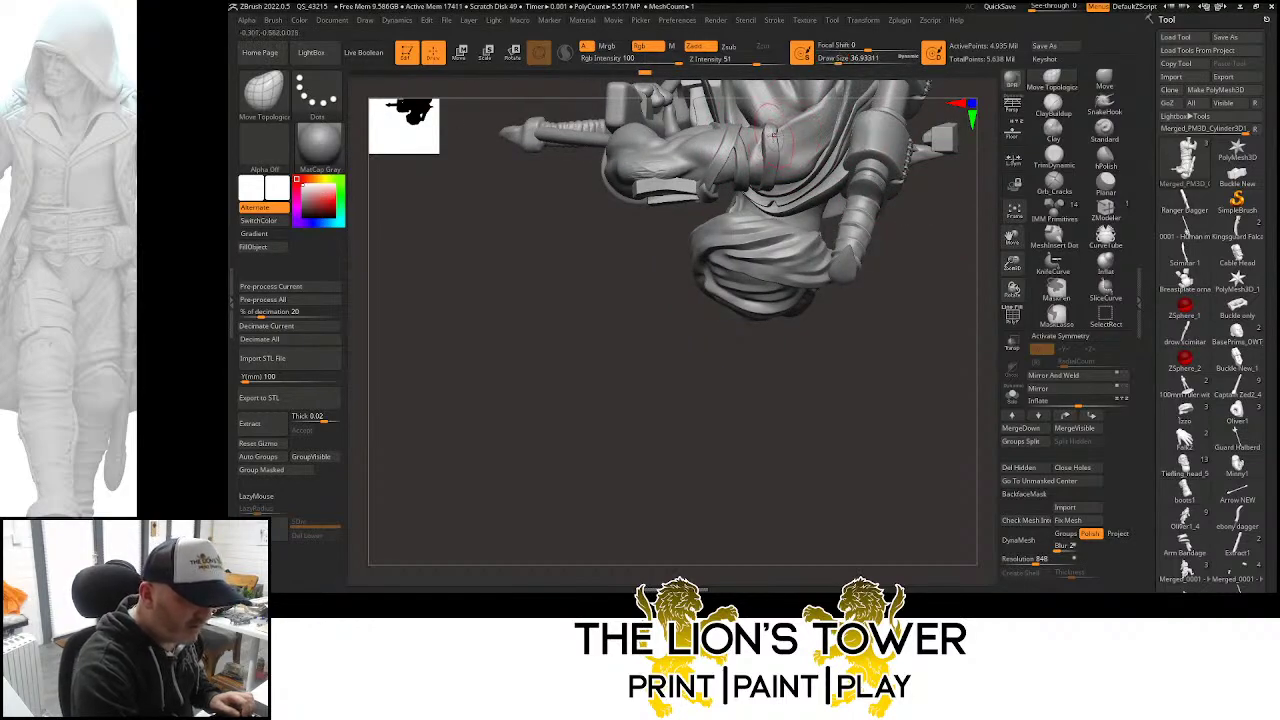
right_click_drag(918, 217, 729, 130)
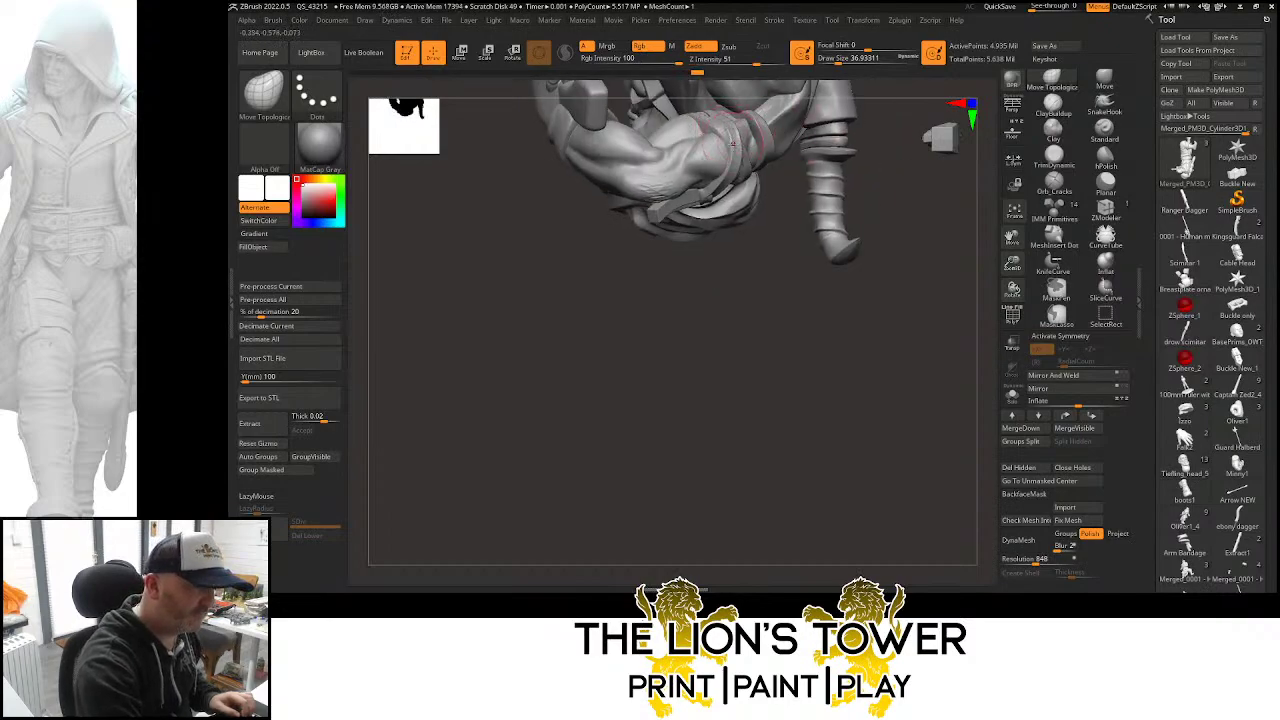
right_click_drag(802, 307, 686, 172)
Isolate the bent arm, smooth its lumpy surface with Sculptris Pro enabled, and show the whole figure again
key("shift")
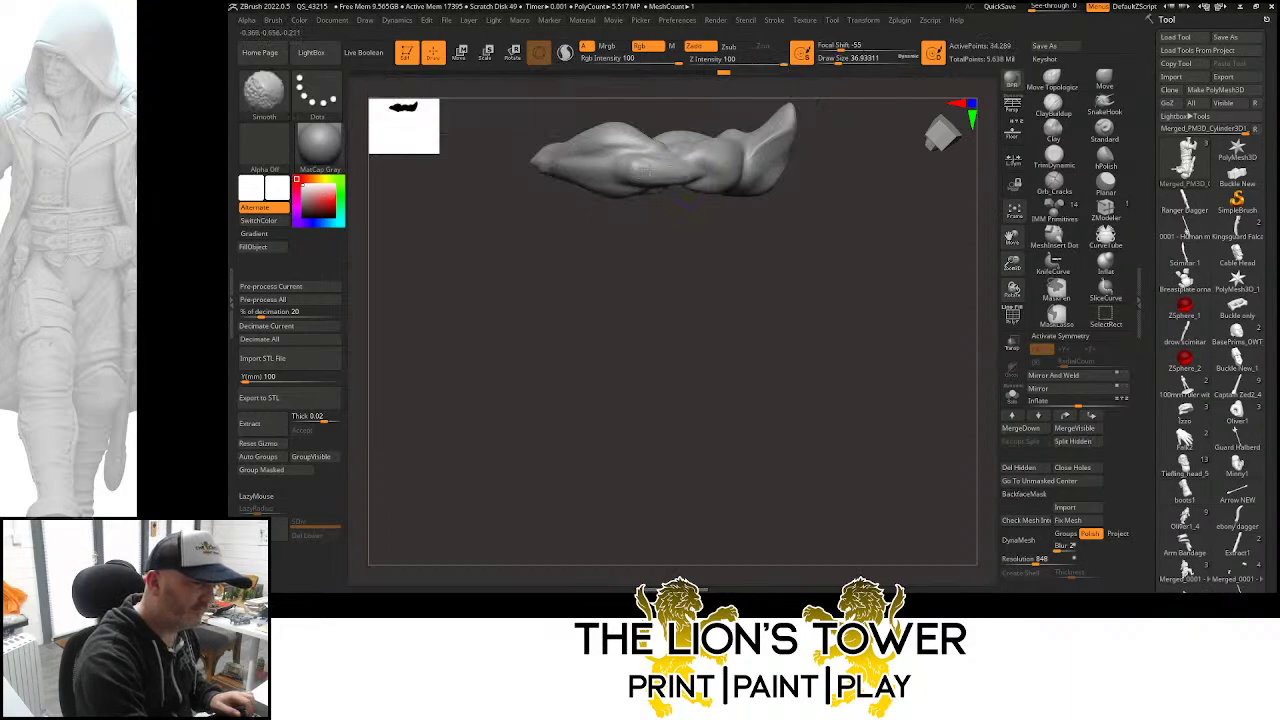
left_click_drag(691, 200, 669, 114)
left_click(565, 53, "shift")
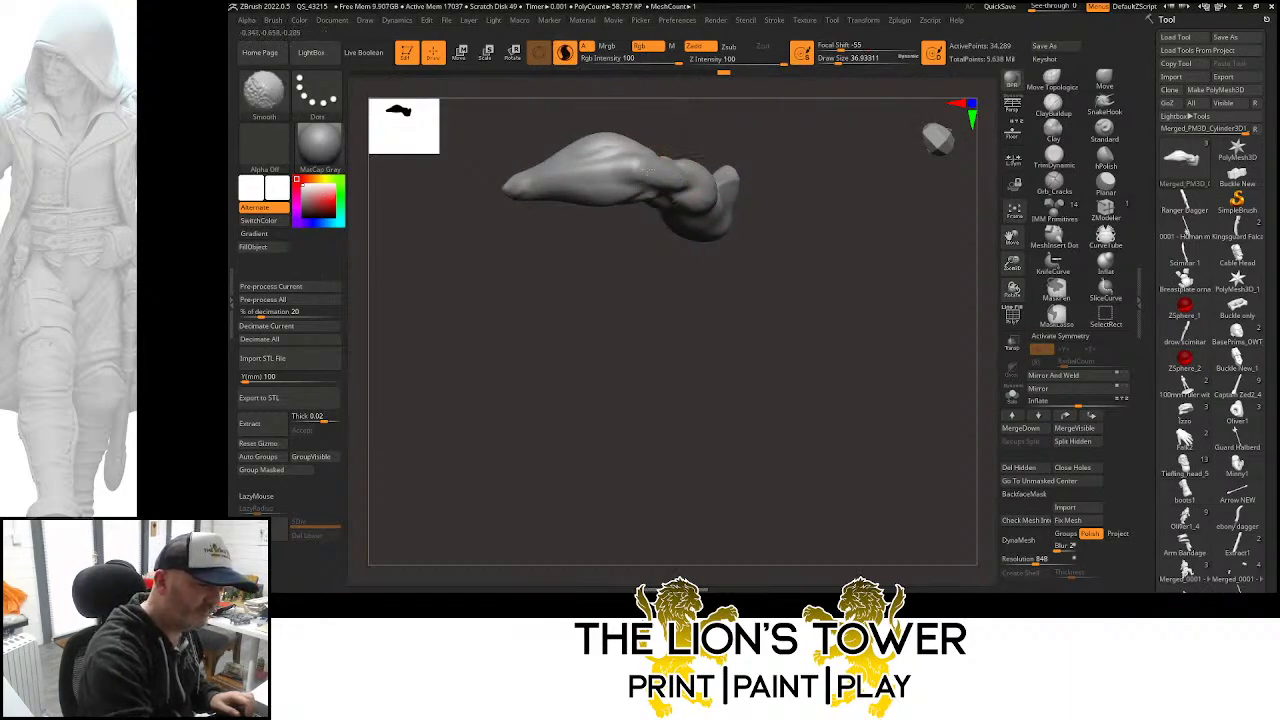
left_click_drag(663, 168, 672, 160, "shift")
mouse_move(702, 125)
left_mouse_down()
mouse_move(728, 86)
mouse_move(822, 72)
mouse_move(860, 197)
mouse_move(914, 298)
mouse_move(942, 190)
left_mouse_up()
left_click(923, 282, "ctrl+shift")
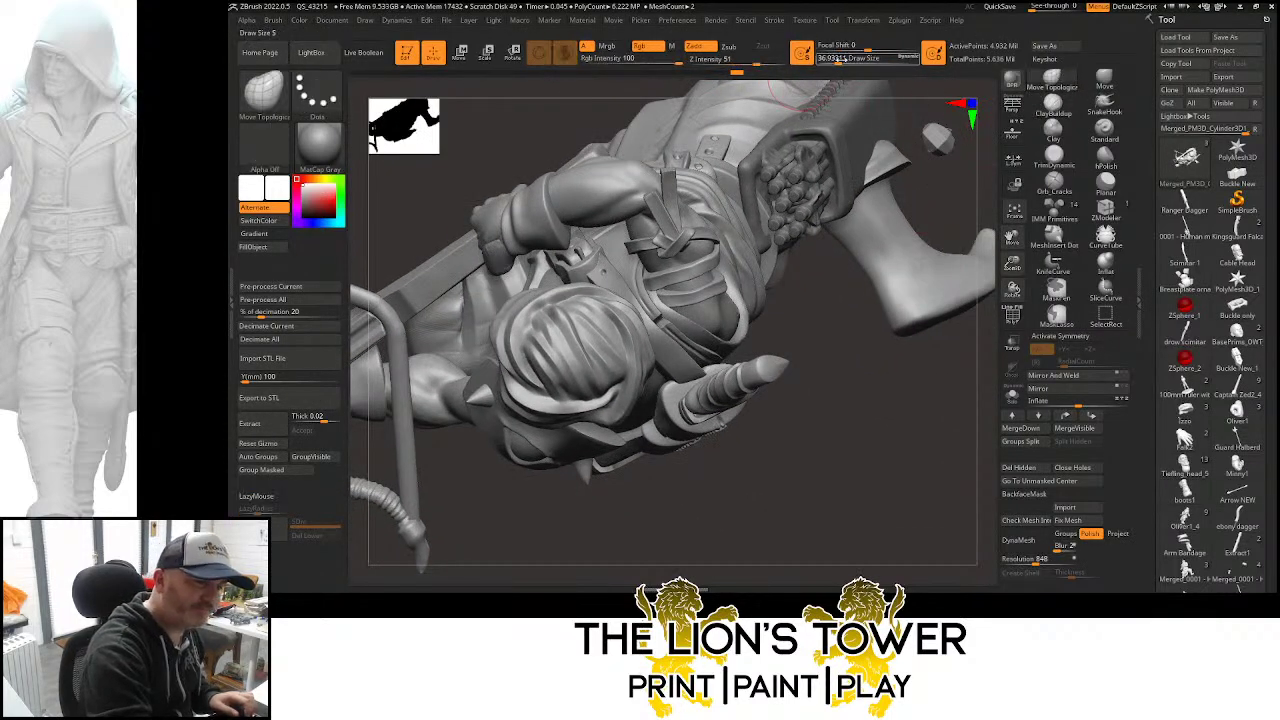
Set the draw size to about 41 and nudge the bent arm's elbow and strap plates into shape
left_click_drag(837, 60, 842, 60)
left_click_drag(860, 390, 745, 350)
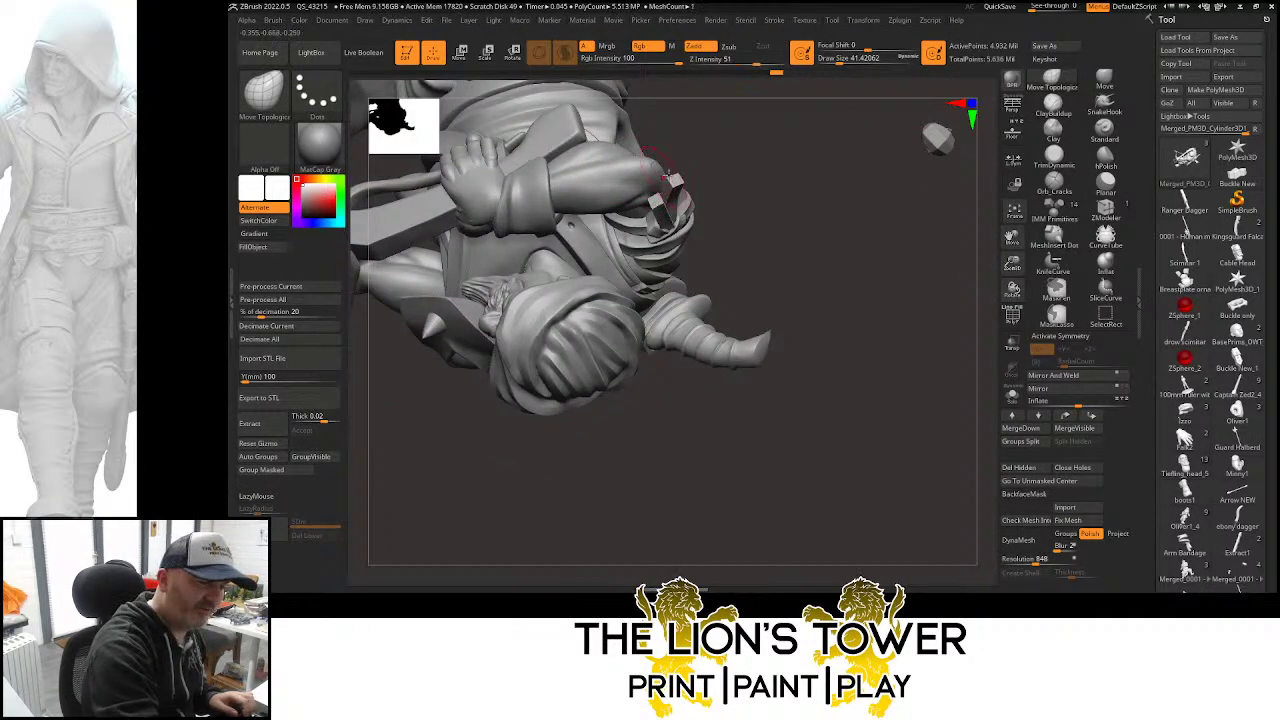
right_click_drag(667, 175, 670, 178)
mouse_move(698, 146)
left_mouse_down()
mouse_move(674, 152)
mouse_move(705, 162)
mouse_move(725, 190)
left_mouse_up()
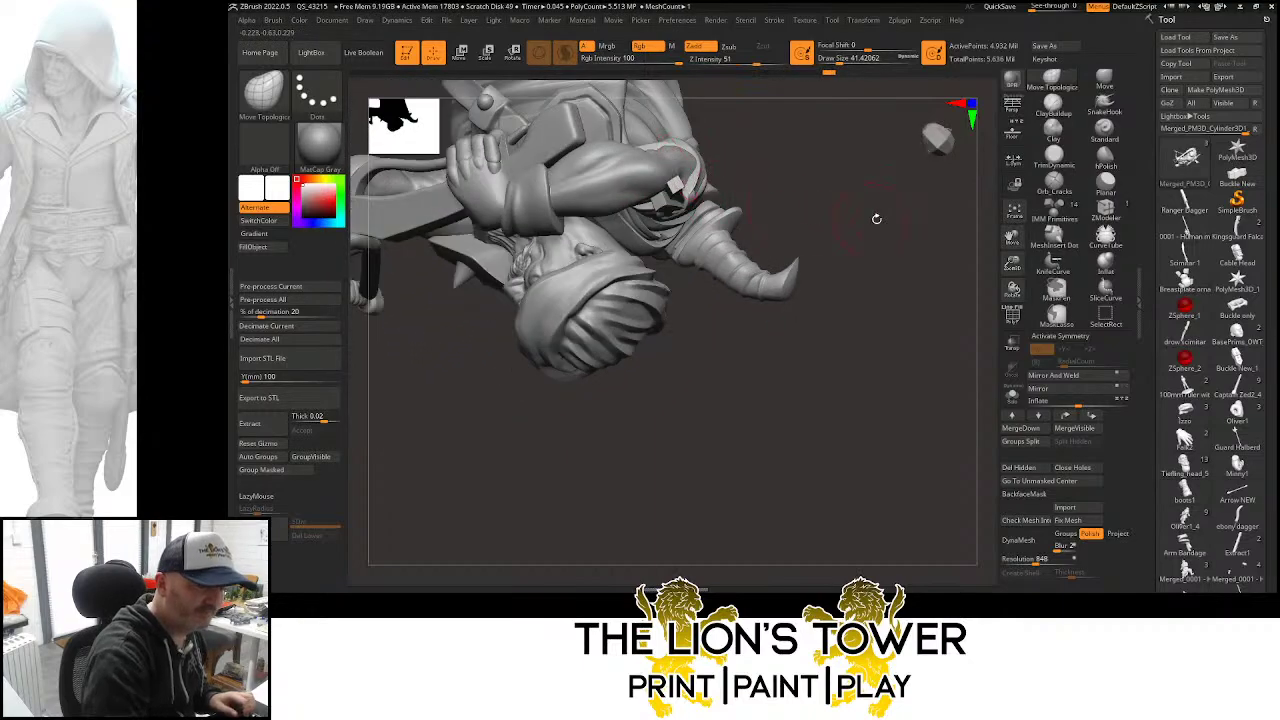
mouse_move(877, 218)
left_mouse_down()
mouse_move(877, 323)
mouse_move(837, 300)
mouse_move(831, 331)
mouse_move(797, 285)
left_mouse_up()
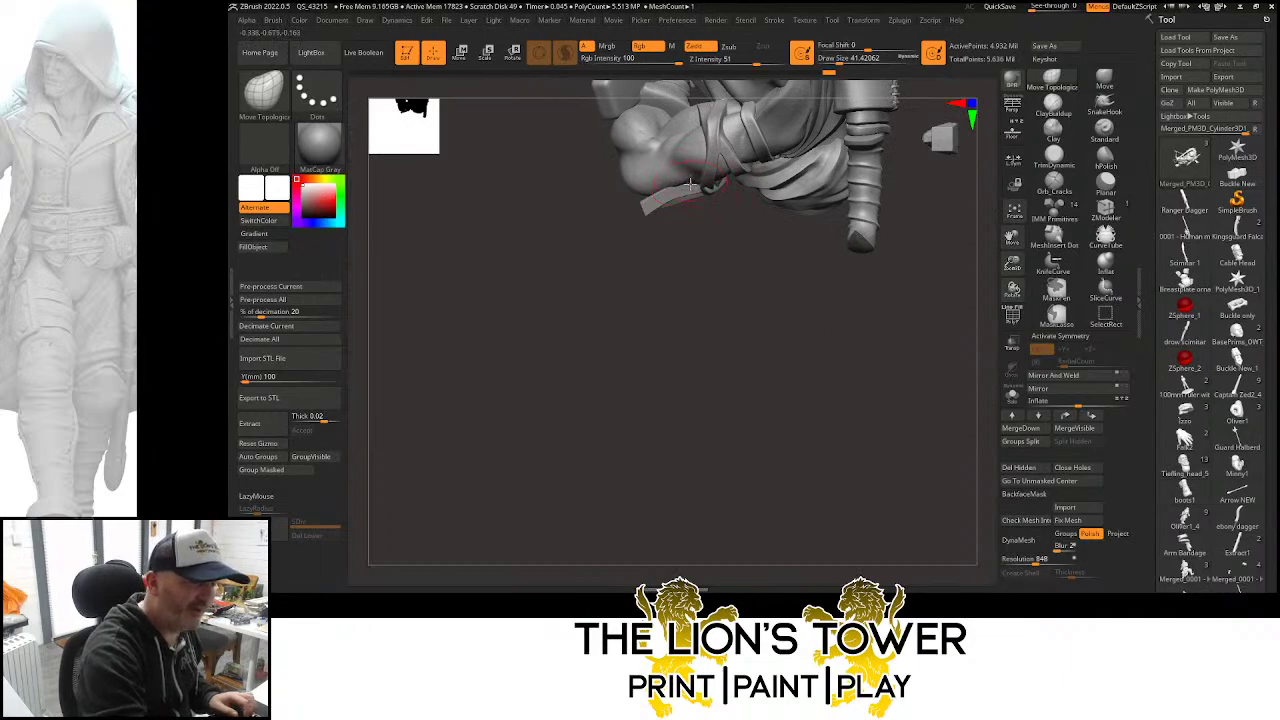
mouse_move(690, 184)
left_mouse_down()
mouse_move(706, 251)
mouse_move(877, 391)
mouse_move(866, 360)
mouse_move(935, 462)
left_mouse_up()
mouse_move(1013, 263)
left_mouse_down()
mouse_move(1012, 237)
mouse_move(1018, 272)
left_mouse_up()
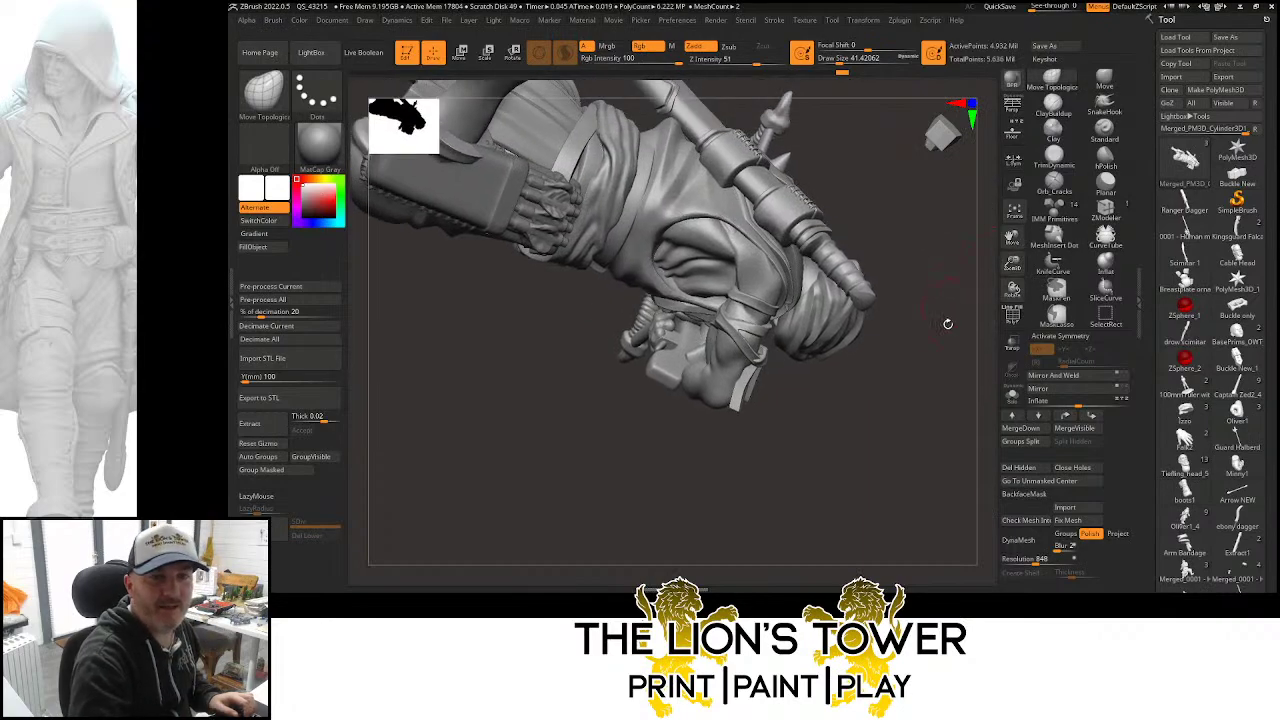
Set the draw size to about 87 and reshape the back of the tunic beneath the slung scabbard
mouse_move(946, 323)
left_mouse_down()
mouse_move(931, 245)
mouse_move(948, 274)
mouse_move(908, 229)
mouse_move(971, 277)
mouse_move(939, 254)
mouse_move(955, 283)
mouse_move(923, 303)
mouse_move(900, 297)
mouse_move(935, 308)
mouse_move(900, 300)
left_mouse_up()
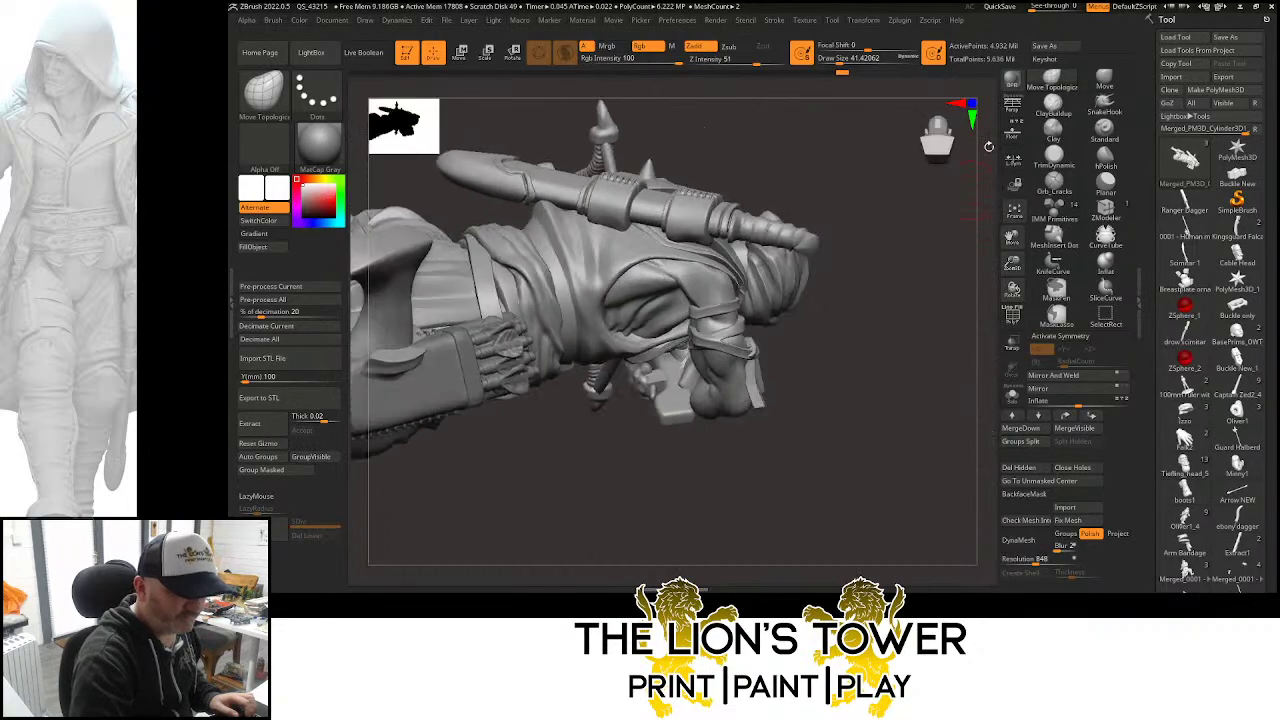
left_click_drag(839, 60, 846, 61)
left_click_drag(754, 149, 722, 185)
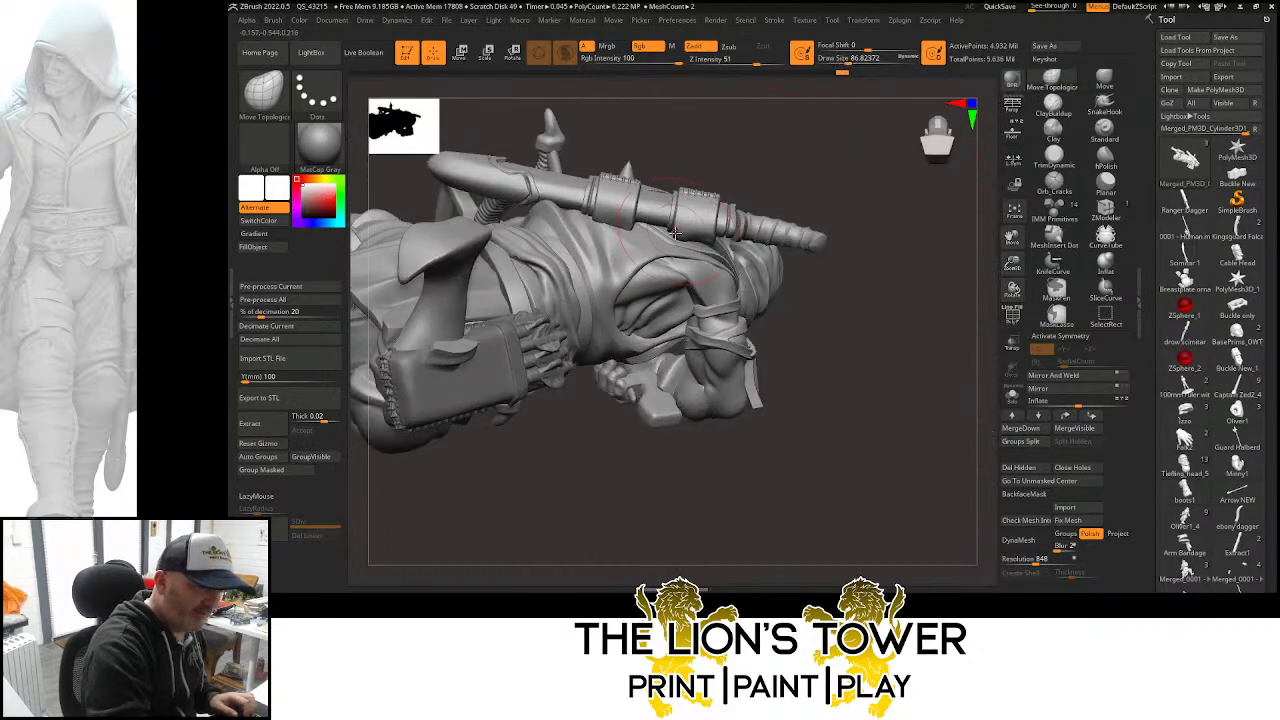
mouse_move(676, 232)
left_mouse_down()
mouse_move(780, 266)
mouse_move(766, 289)
mouse_move(655, 174)
left_mouse_up()
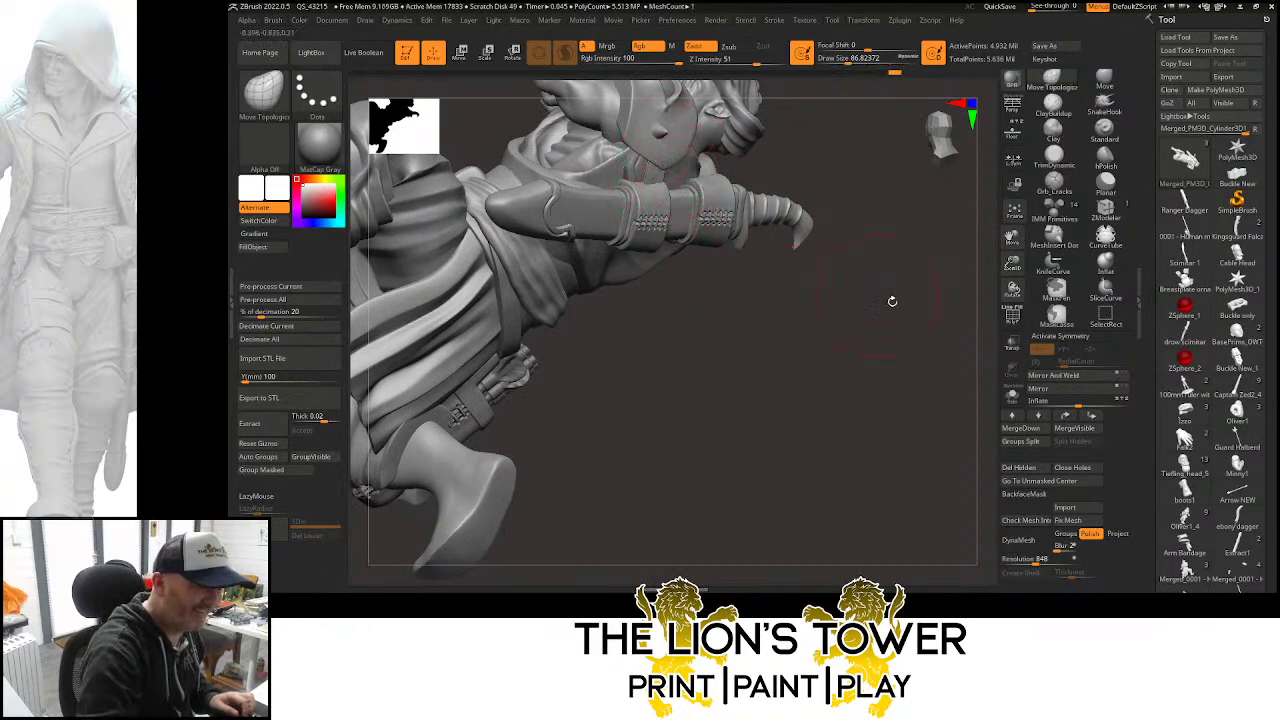
Refine the tunic side and waist wraps below the extended crossbow arm with Move Topological
mouse_move(892, 301)
left_mouse_down()
mouse_move(934, 337)
mouse_move(960, 280)
mouse_move(900, 330)
mouse_move(880, 300)
mouse_move(910, 280)
mouse_move(926, 297)
mouse_move(923, 267)
mouse_move(965, 249)
mouse_move(983, 302)
mouse_move(976, 318)
mouse_move(916, 226)
mouse_move(878, 216)
mouse_move(826, 289)
mouse_move(786, 280)
left_mouse_up()
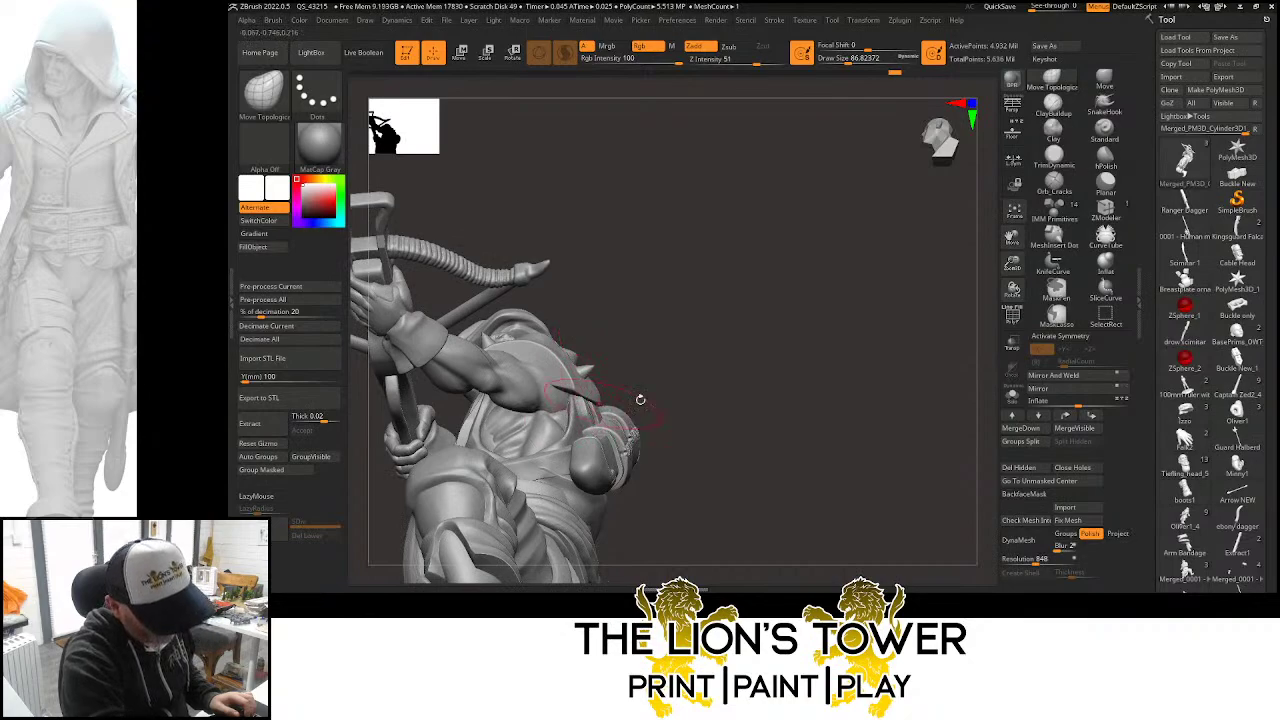
mouse_move(946, 331)
left_mouse_down("alt")
mouse_move(806, 310)
mouse_move(939, 270)
mouse_move(757, 328)
mouse_move(851, 266)
mouse_move(779, 491)
left_mouse_up("alt")
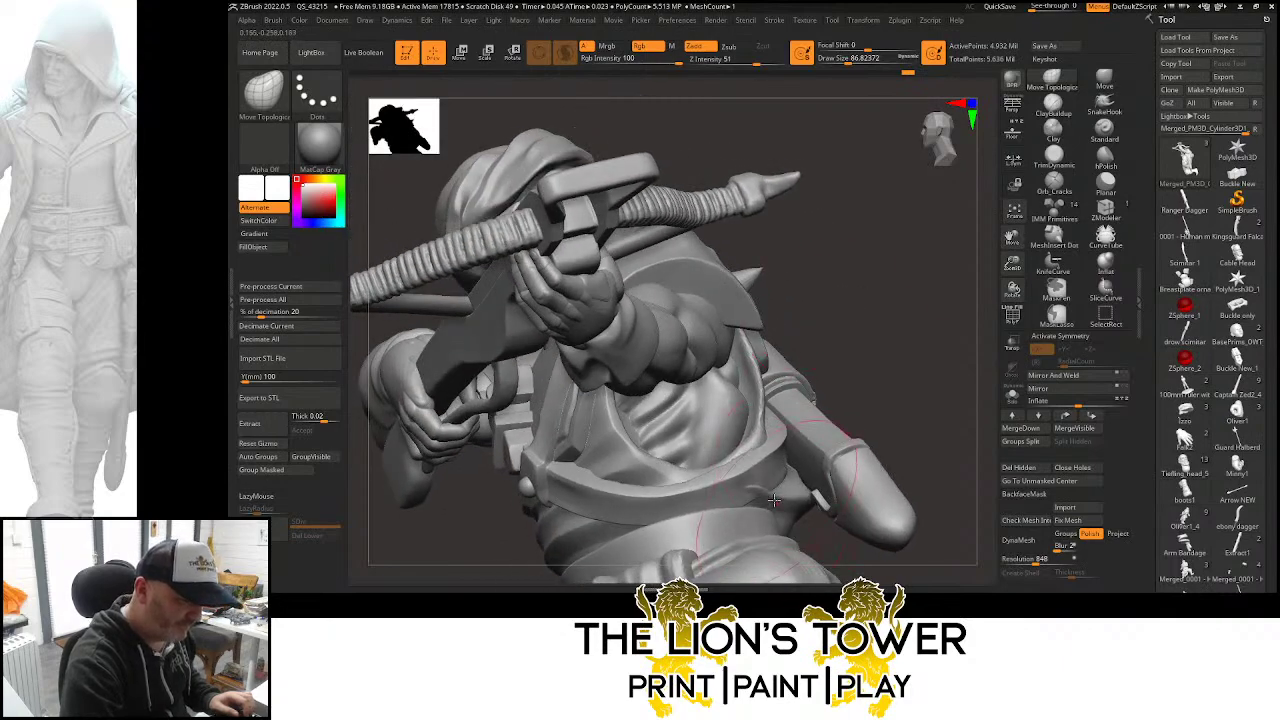
left_click_drag(779, 491, 827, 348)
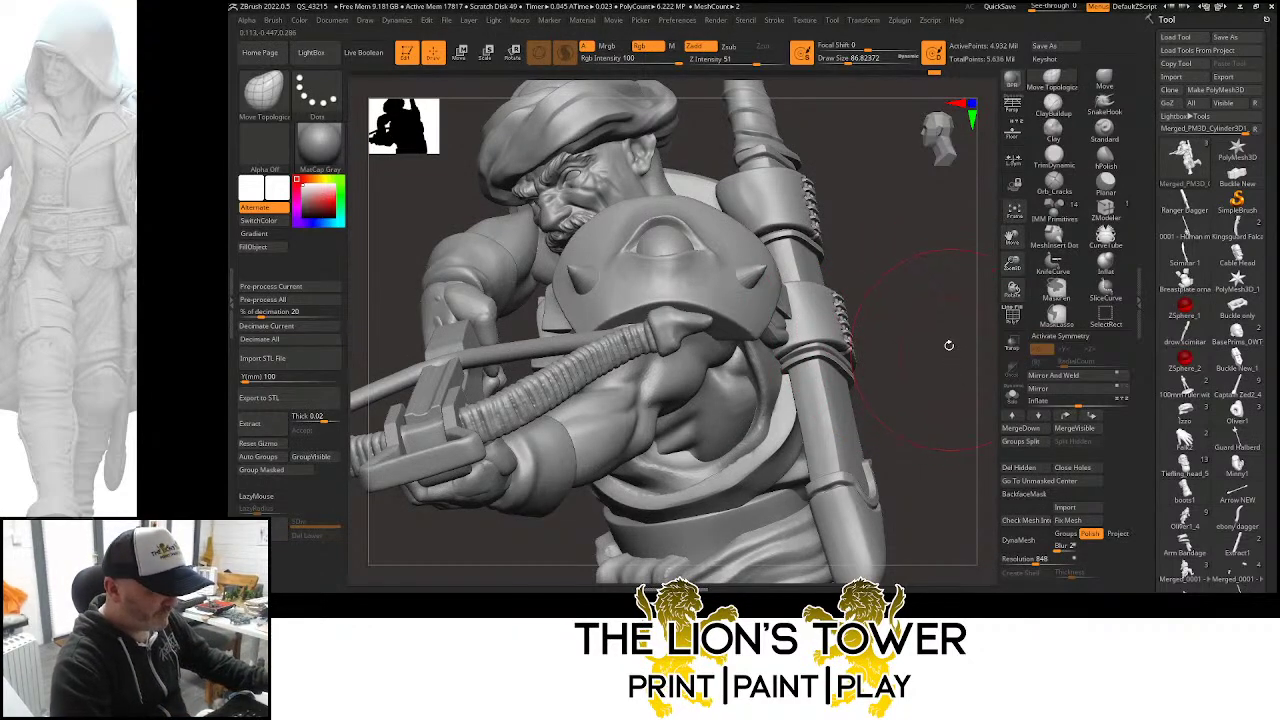
left_click_drag(932, 313, 930, 240)
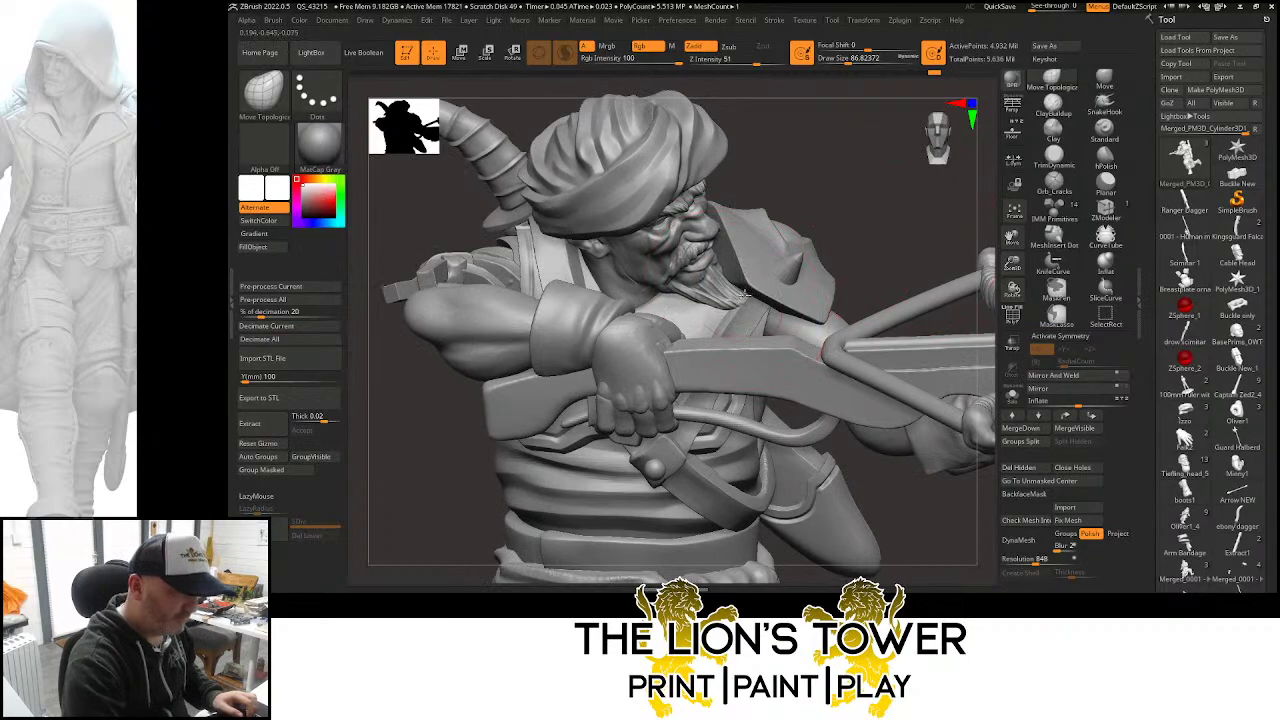
Adjust the upper body around the beard, shoulders and back with Move Topological from the front and rear
left_click_drag(855, 199, 755, 284)
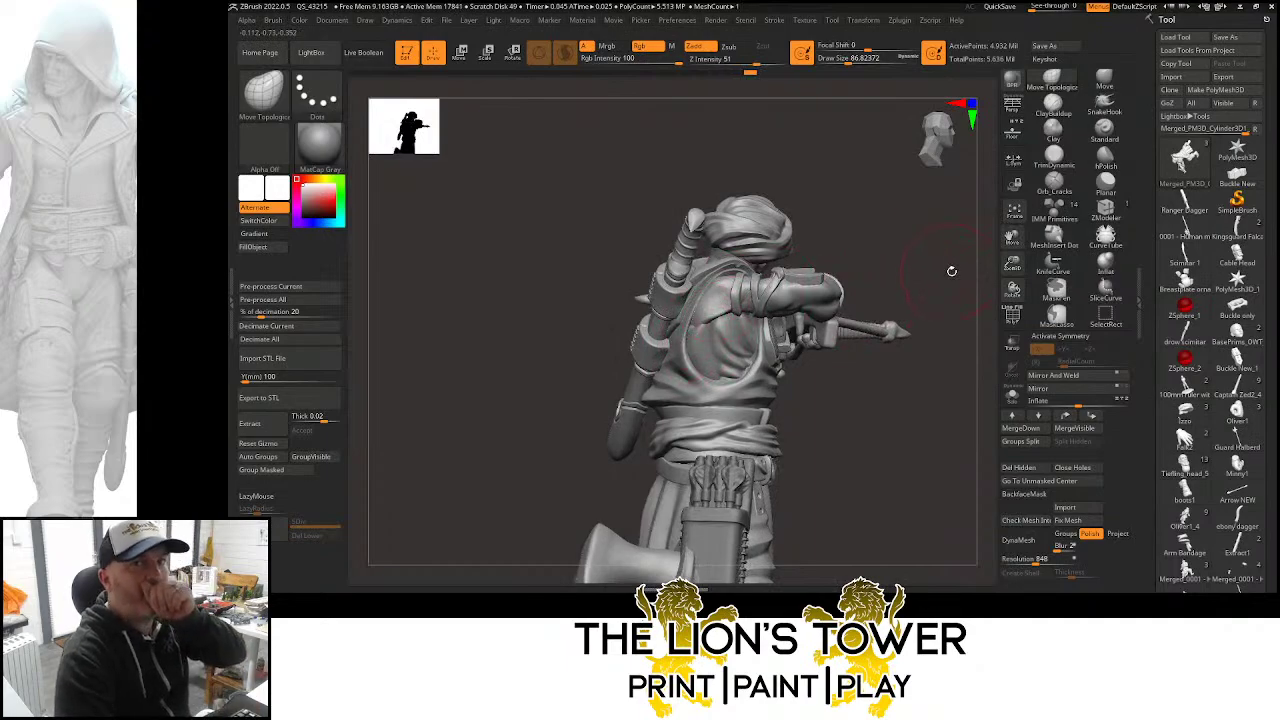
left_click_drag(965, 325, 815, 240)
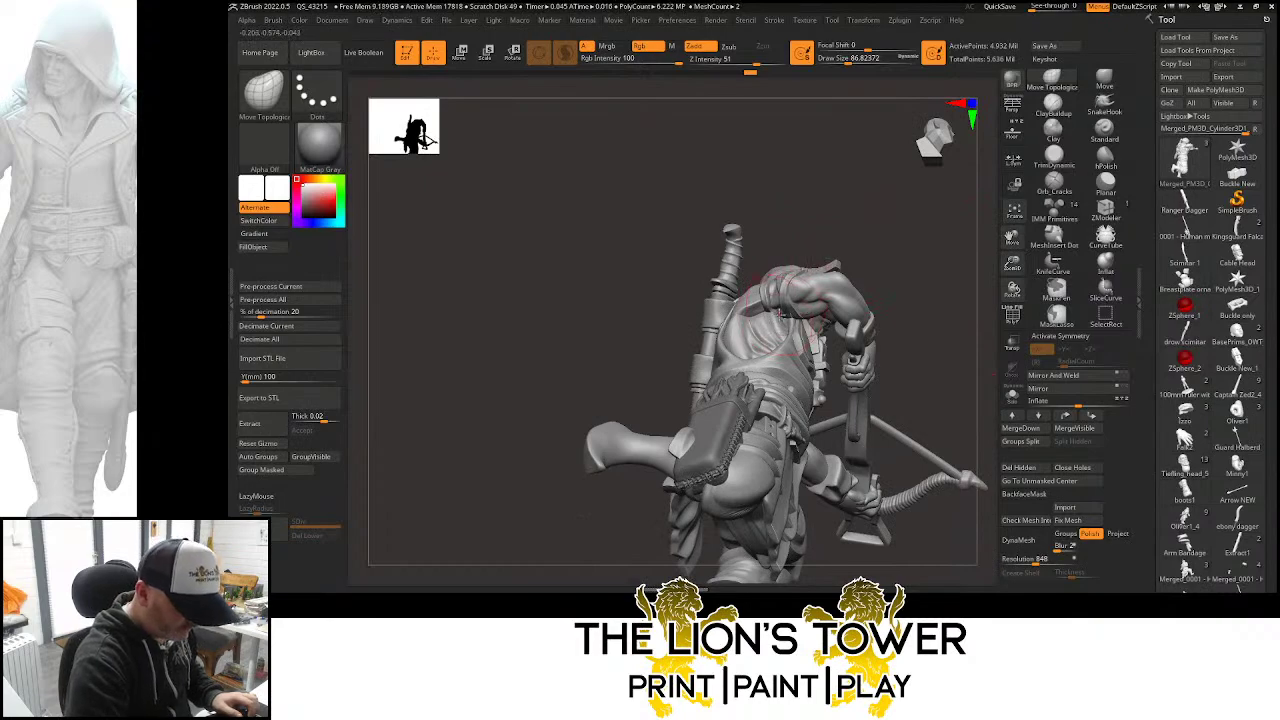
left_click_drag(932, 282, 890, 250)
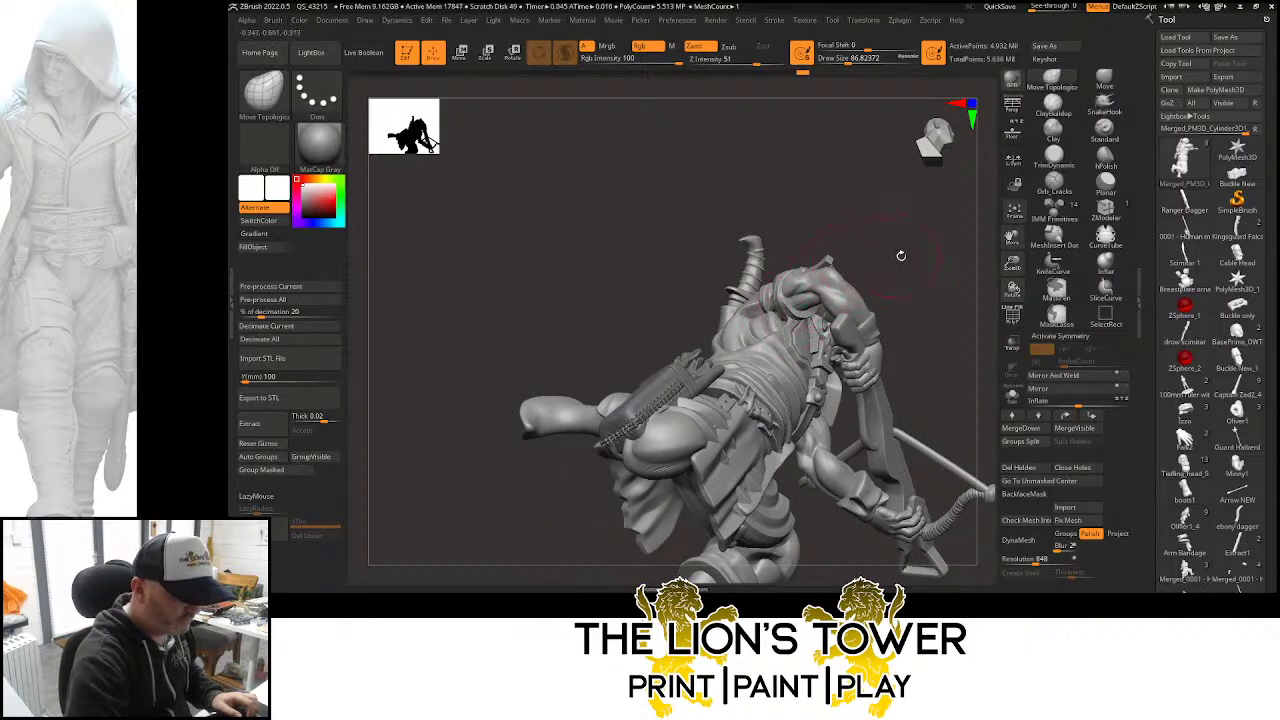
Isolate the trousers and hip quiver to check them, and show the whole kneeling figure again
left_click_drag(900, 256, 805, 318)
mouse_move(855, 251)
left_mouse_down()
mouse_move(880, 240)
mouse_move(826, 248)
mouse_move(925, 224)
mouse_move(977, 243)
mouse_move(908, 250)
left_mouse_up()
left_click_drag(916, 319, 878, 372)
left_click(828, 407, "ctrl+shift")
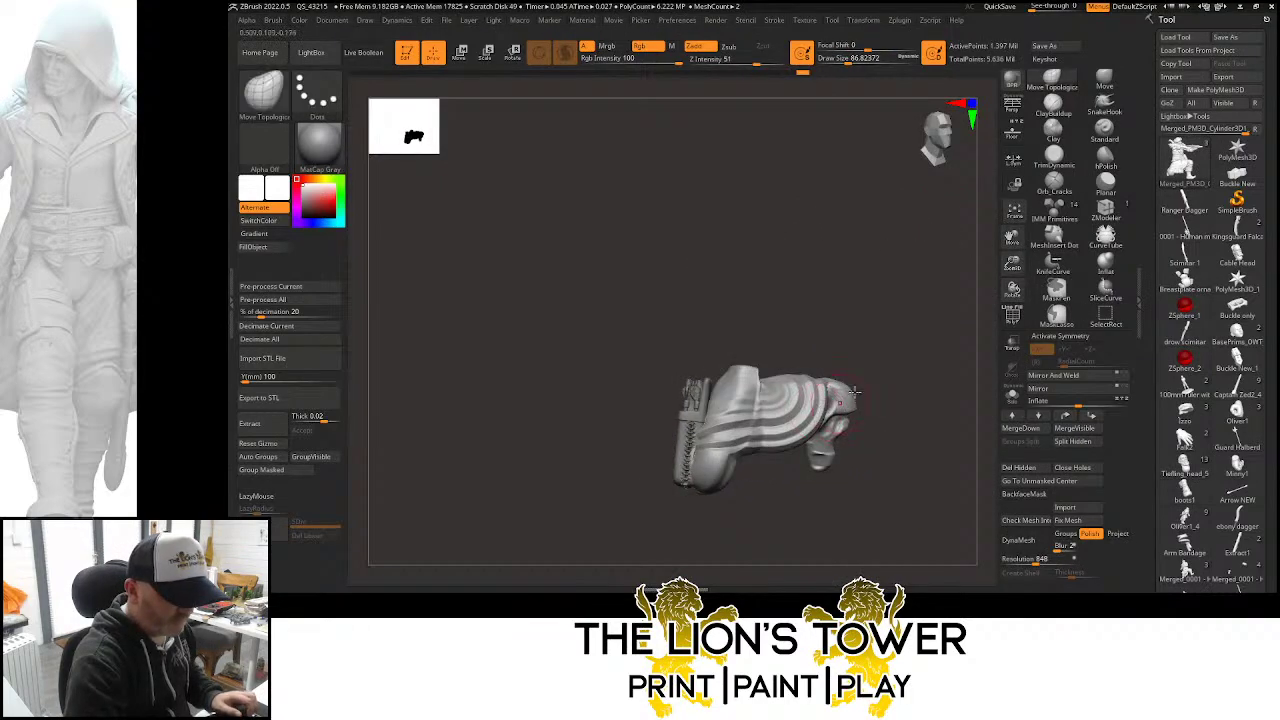
left_click(912, 350, "ctrl+shift")
Save the project over the existing Saracen Warband.zpr in the SCULPTS folder
key("ctrl+s")
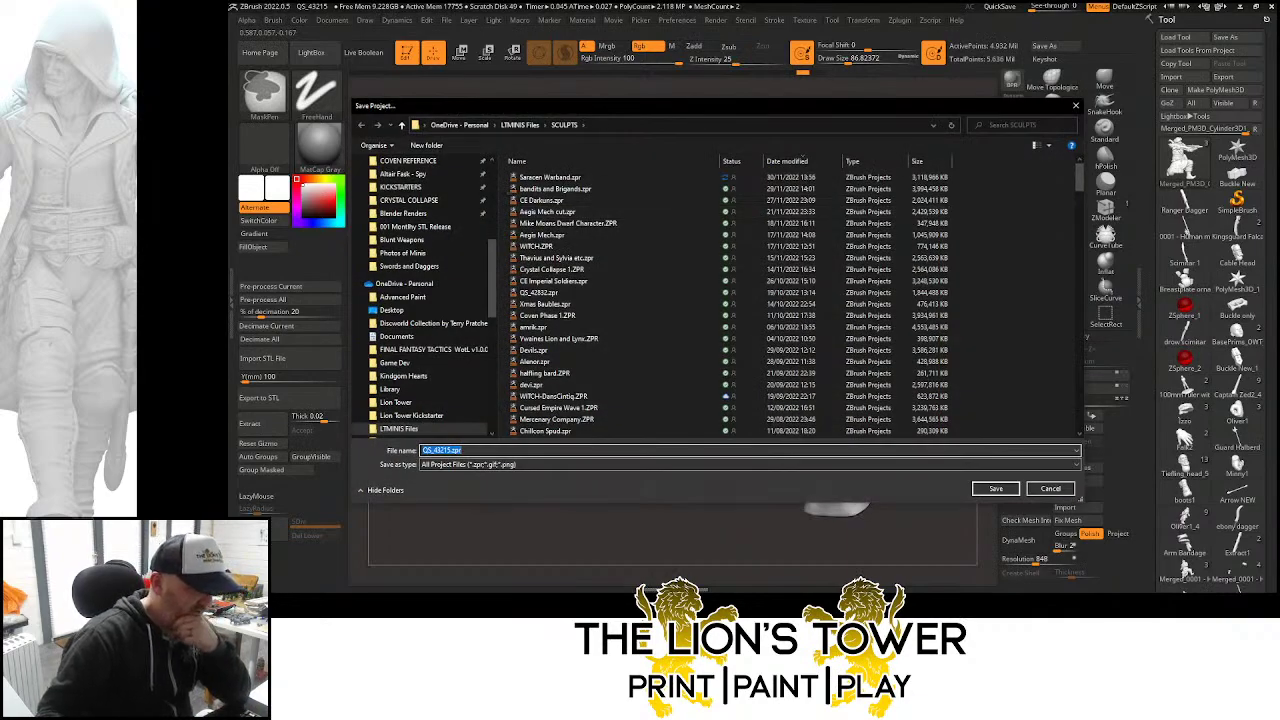
left_click(552, 177)
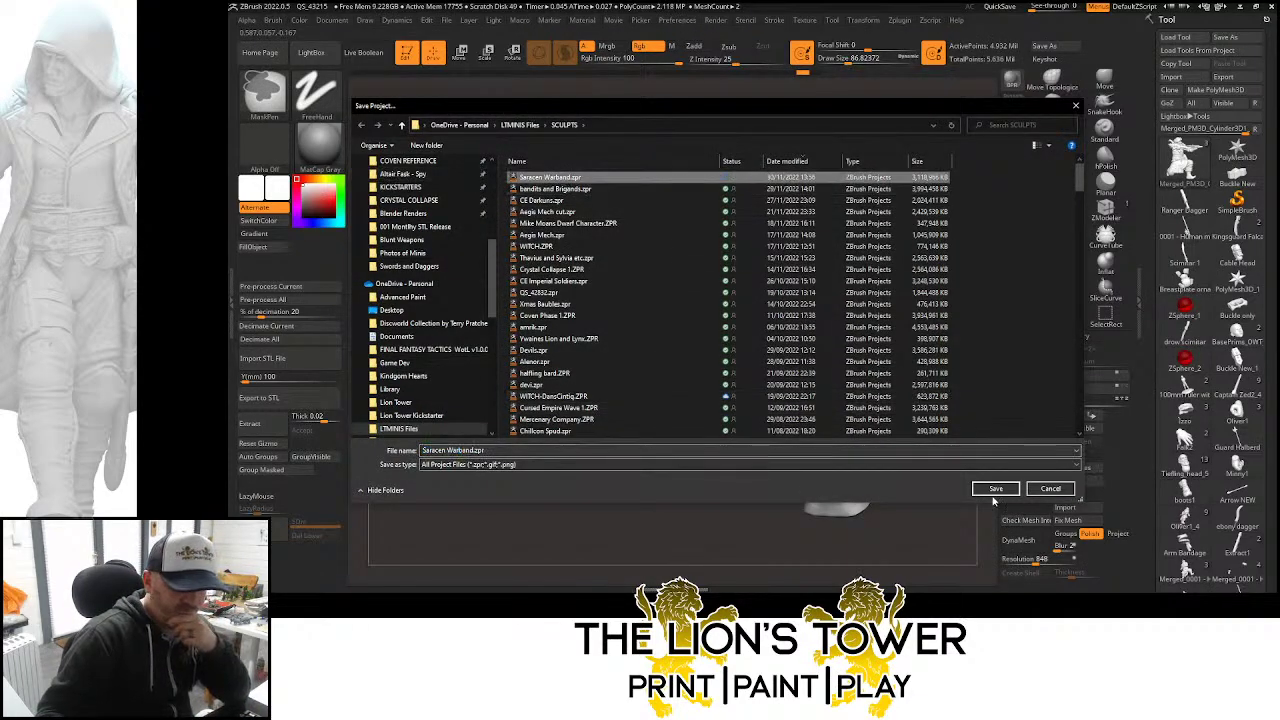
left_click(995, 489)
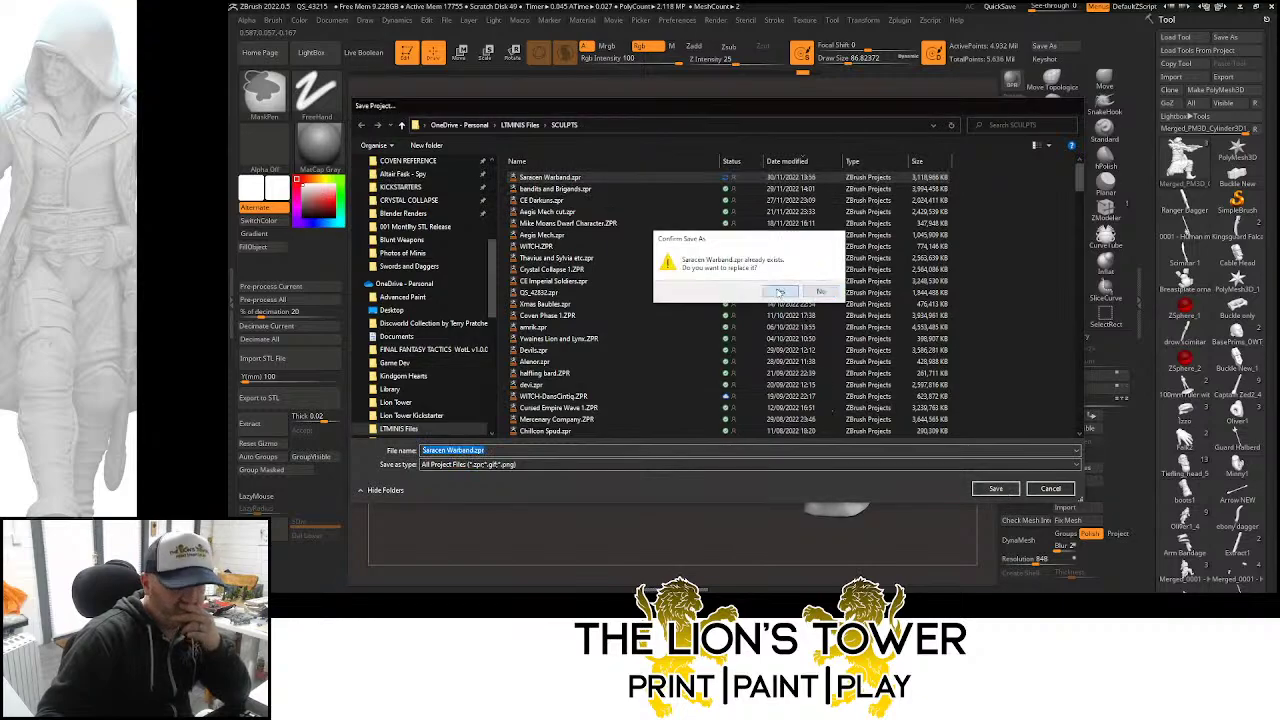
left_click(779, 289)
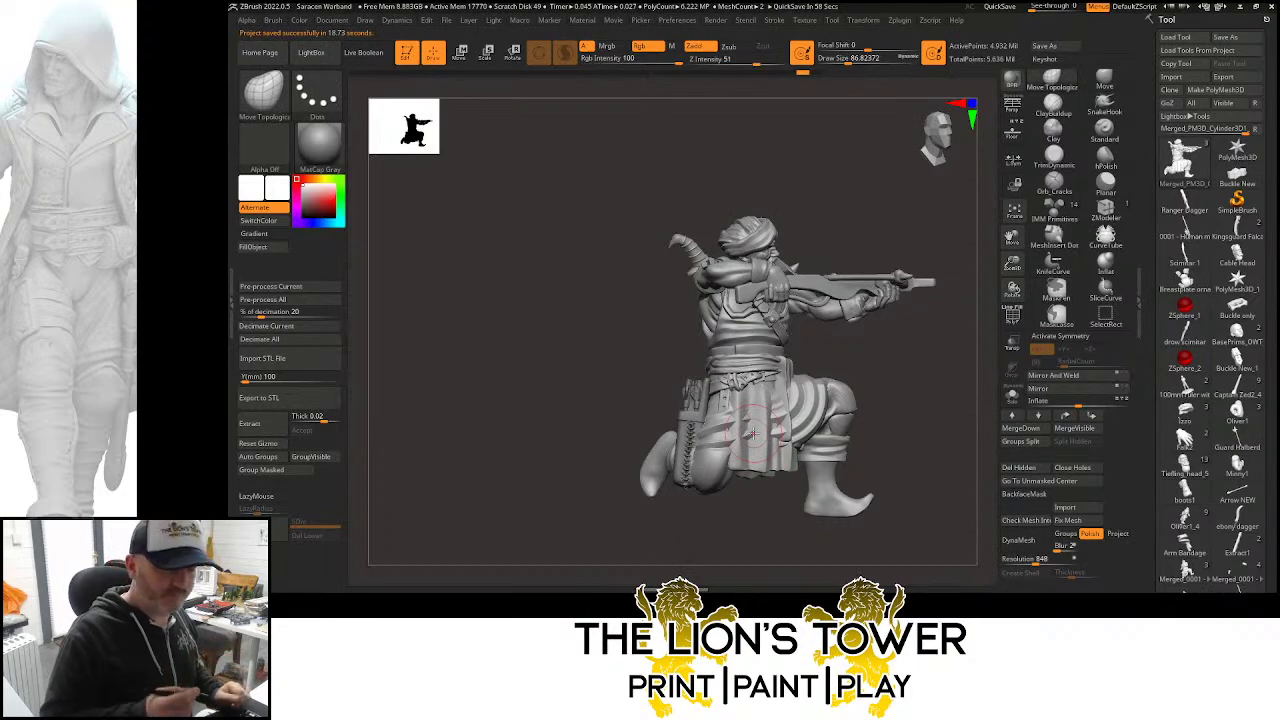
Reshape the tunic front and waist wraps below the crossbow with Move Topological at a draw size of about 154
mouse_move(905, 345)
left_mouse_down("alt")
mouse_move(915, 372)
mouse_move(951, 297)
mouse_move(915, 327)
mouse_move(945, 195)
mouse_move(946, 357)
mouse_move(920, 349)
mouse_move(949, 287)
mouse_move(878, 352)
mouse_move(900, 375)
mouse_move(953, 291)
mouse_move(909, 267)
left_mouse_up("alt")
left_click(800, 310, "ctrl+shift")
left_click(930, 336, "ctrl+shift")
key("b")
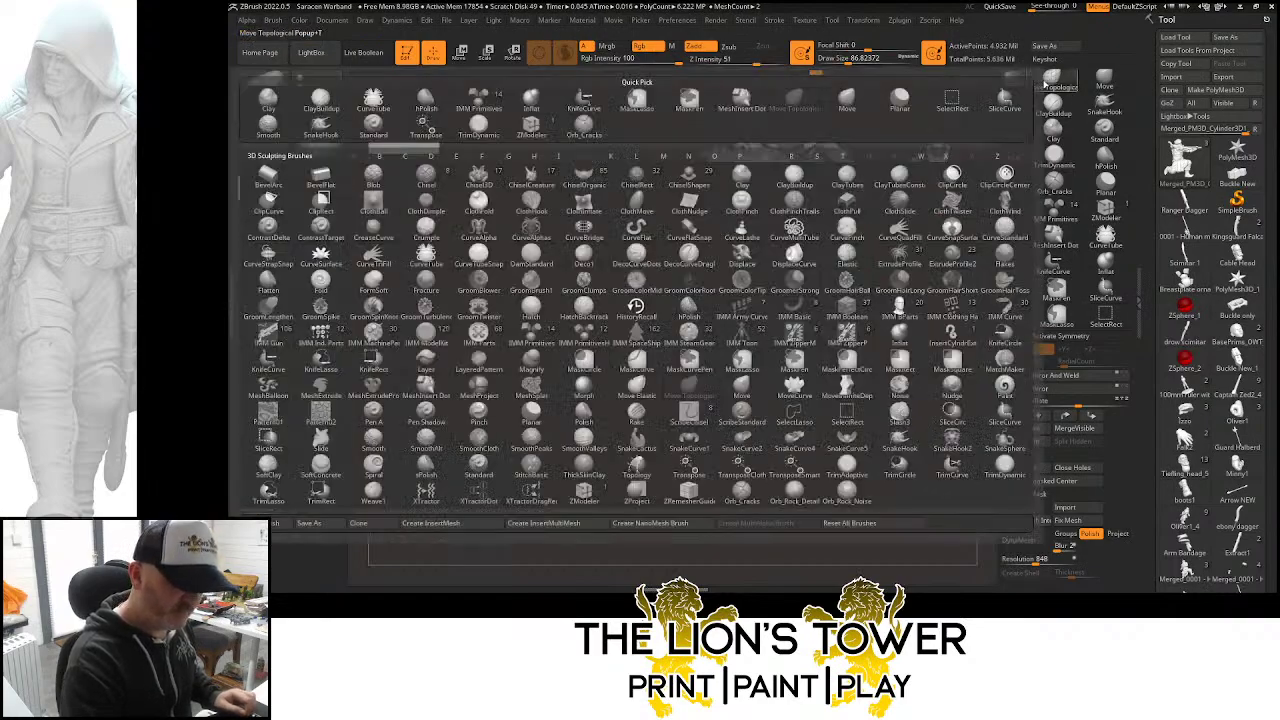
key("m")
key("t")
left_click(857, 61)
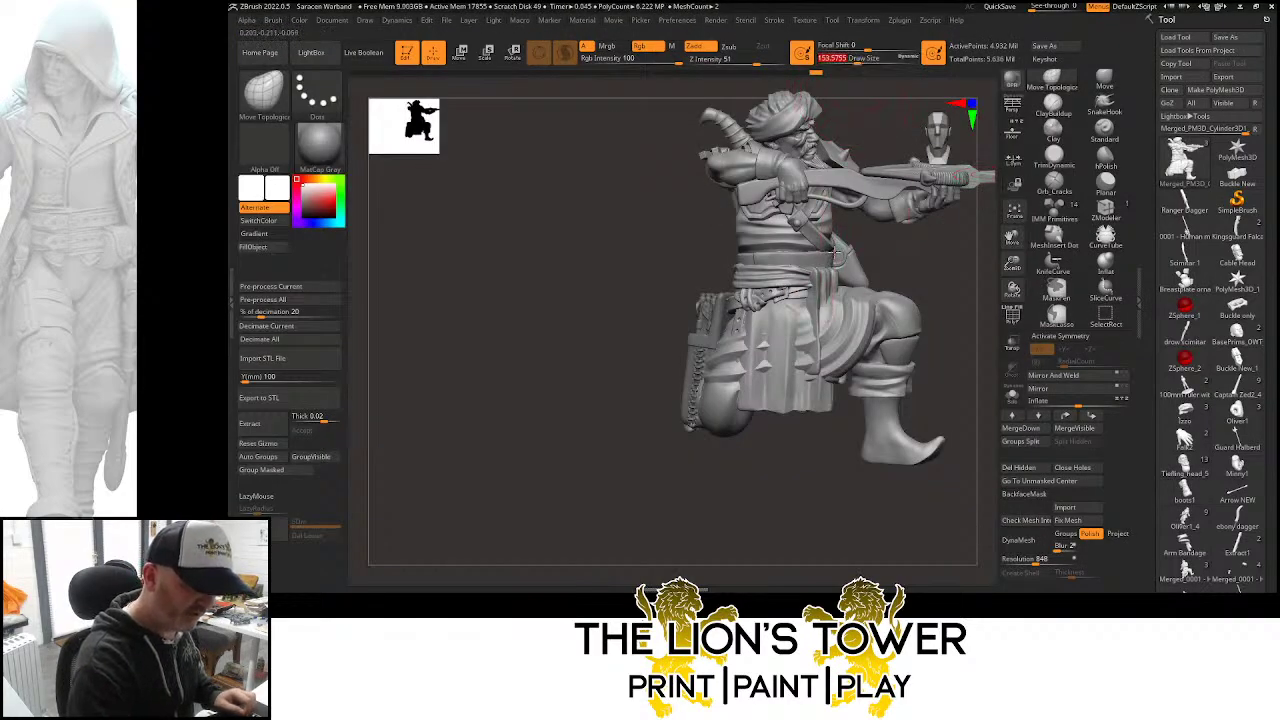
left_click_drag(845, 242, 827, 272)
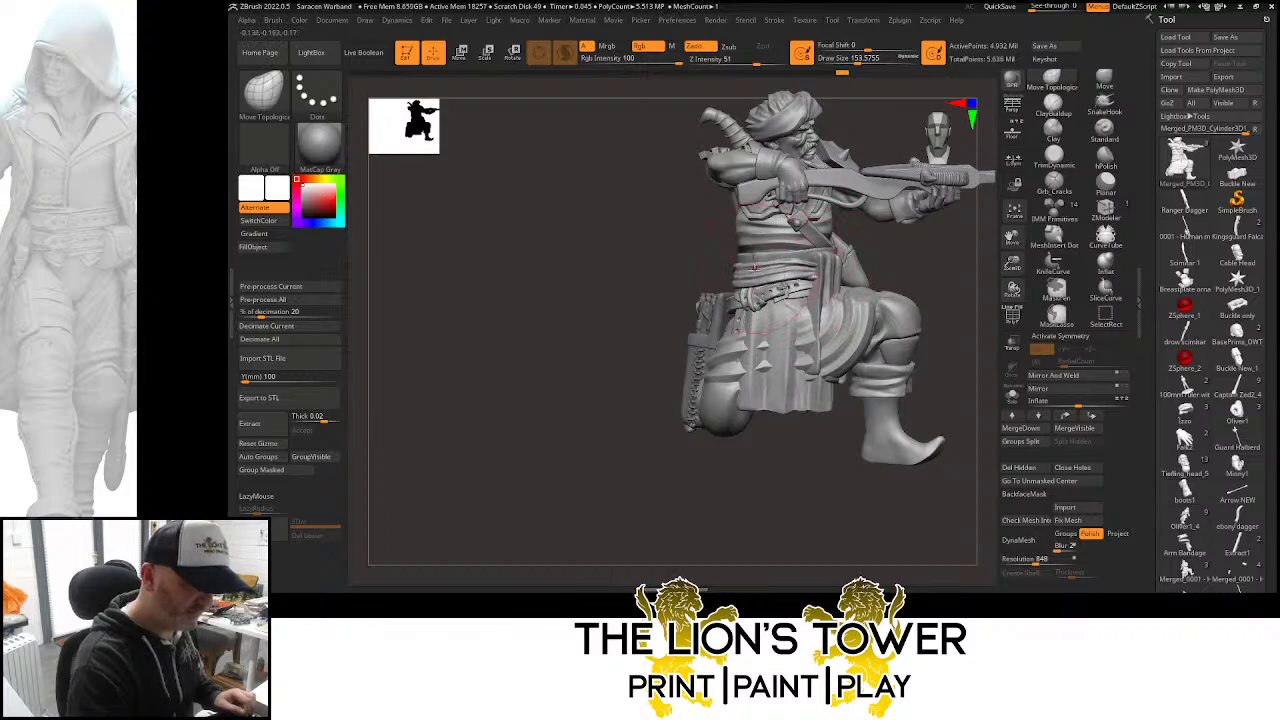
Adjust the waist wraps and upper skirt on the raised-knee side with Move Topological at a draw size of about 94
left_click_drag(940, 255, 830, 295)
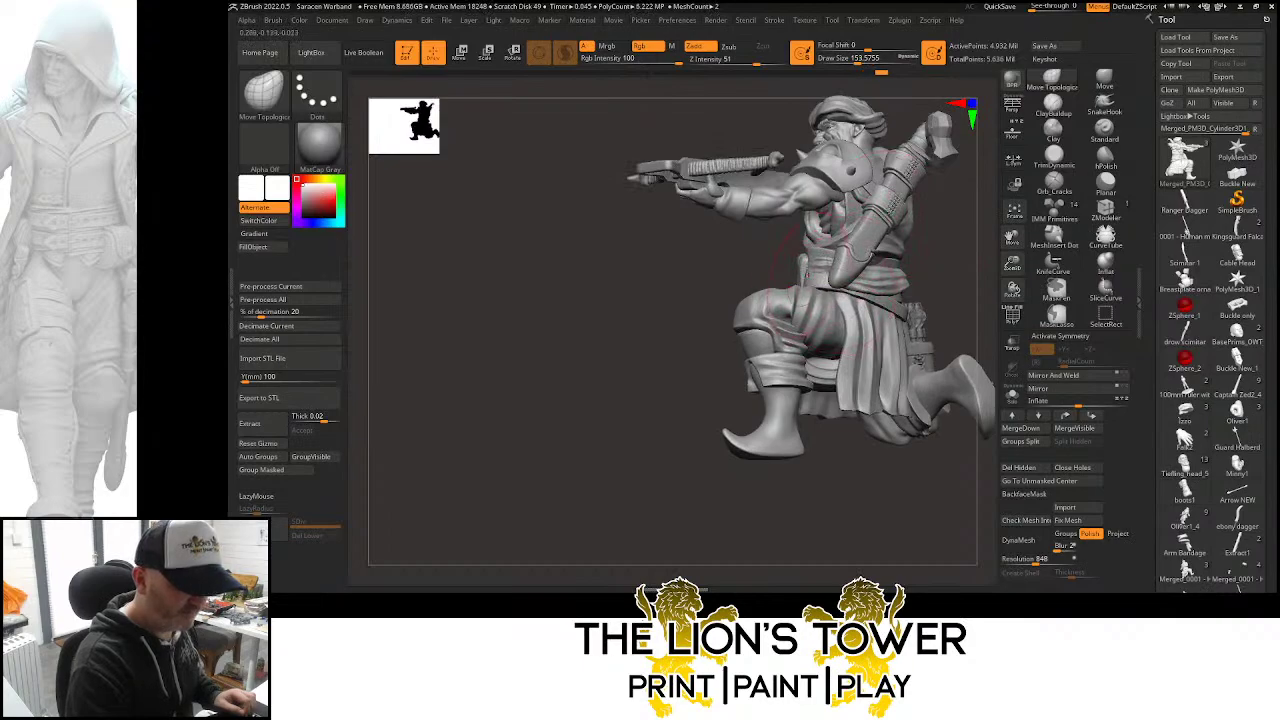
left_click(850, 60)
mouse_move(954, 253)
left_mouse_down()
mouse_move(982, 258)
mouse_move(923, 249)
mouse_move(808, 283)
mouse_move(868, 293)
mouse_move(857, 290)
left_mouse_up()
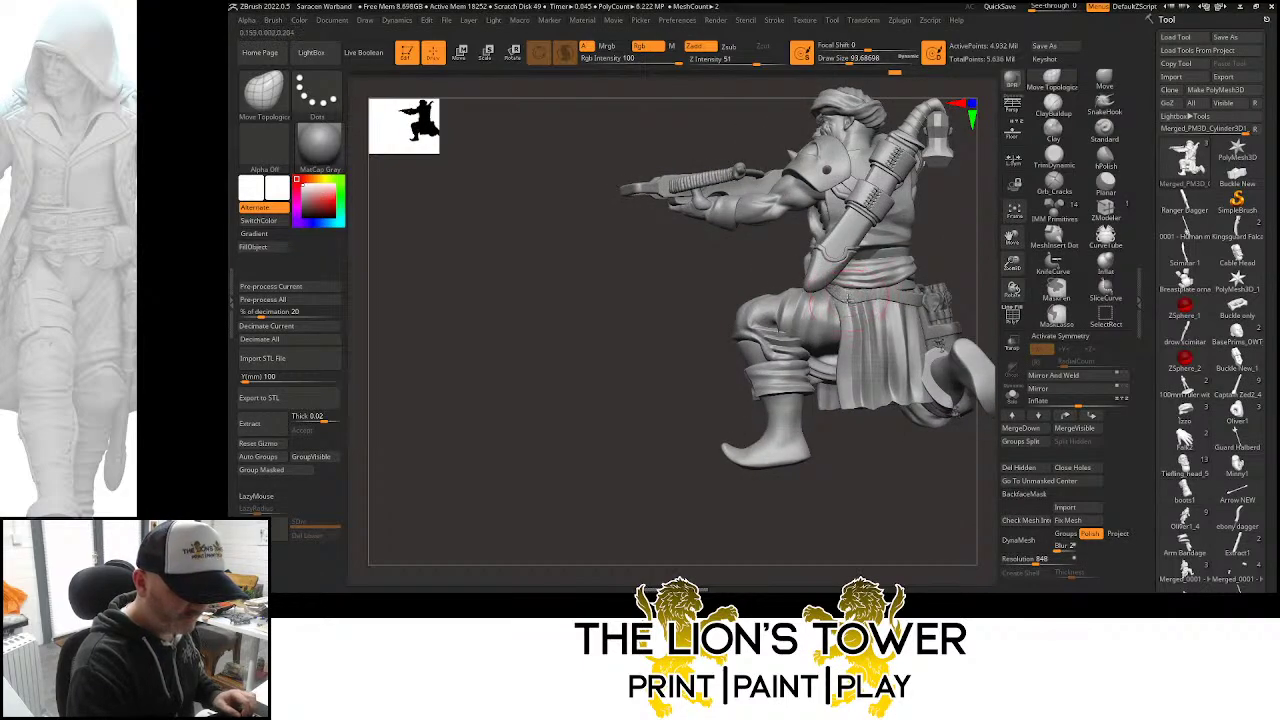
left_click_drag(961, 261, 965, 243)
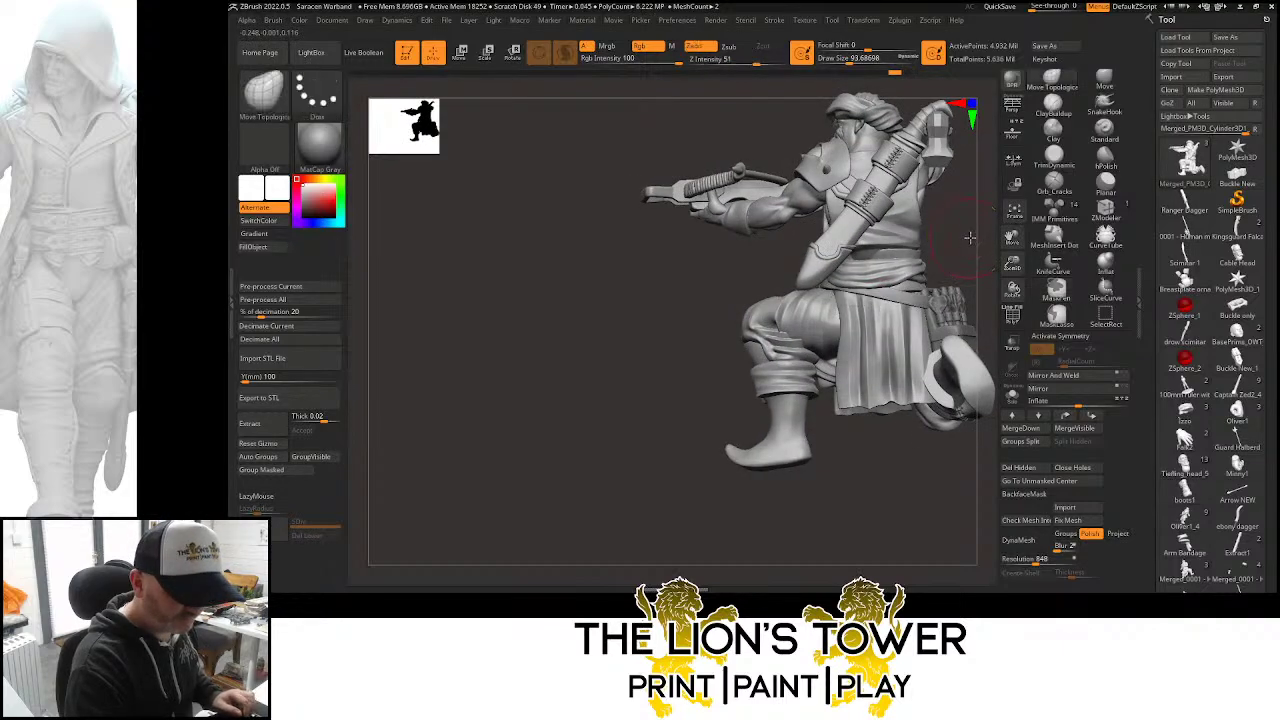
left_click(847, 292, "ctrl+shift")
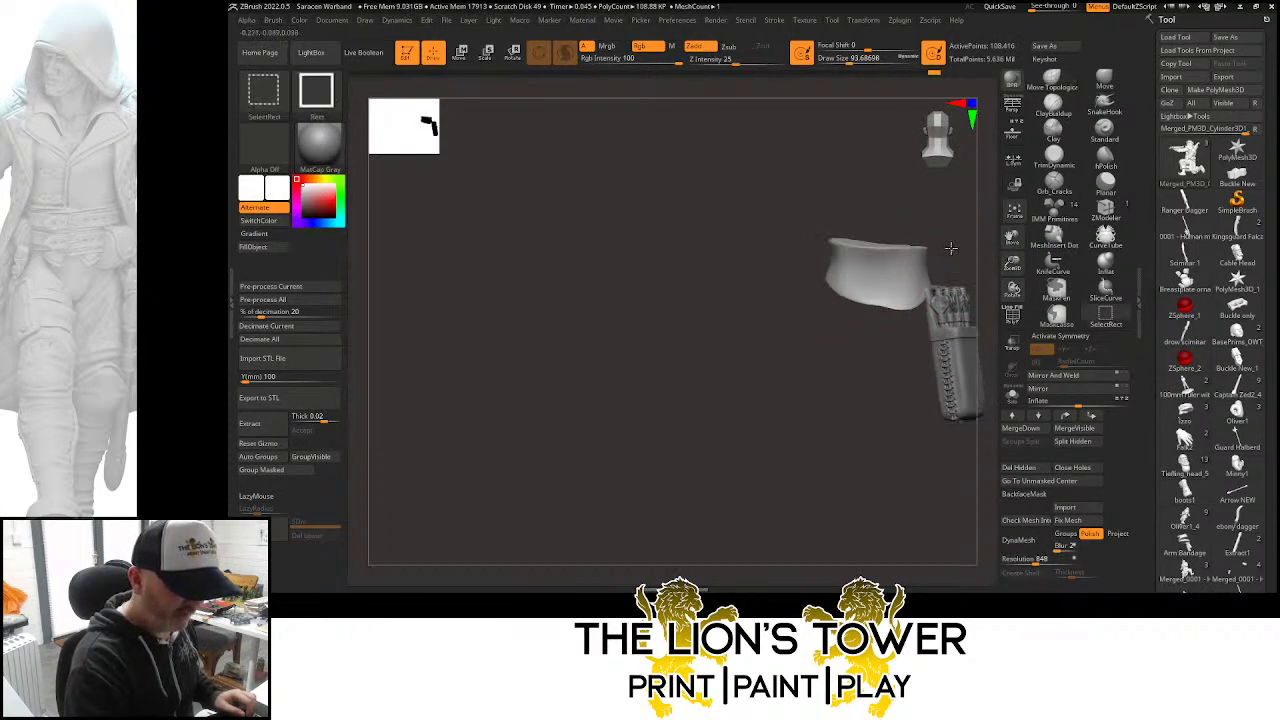
left_click(972, 213, "ctrl+shift")
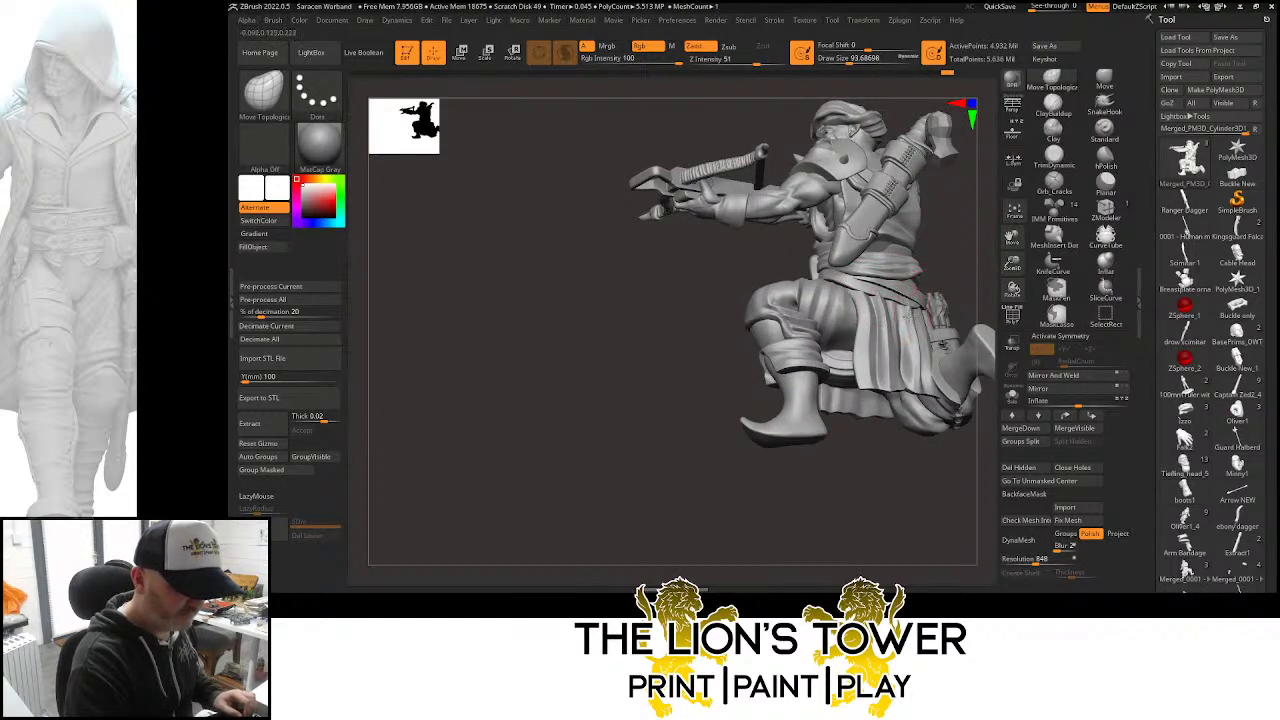
mouse_move(944, 212)
left_mouse_down()
mouse_move(971, 233)
mouse_move(944, 208)
left_mouse_up()
left_click_drag(866, 274, 868, 268)
Refine the sash and tunic folds beneath the slung scabbard with Move Topological from the rear side
left_click_drag(954, 221, 1020, 224)
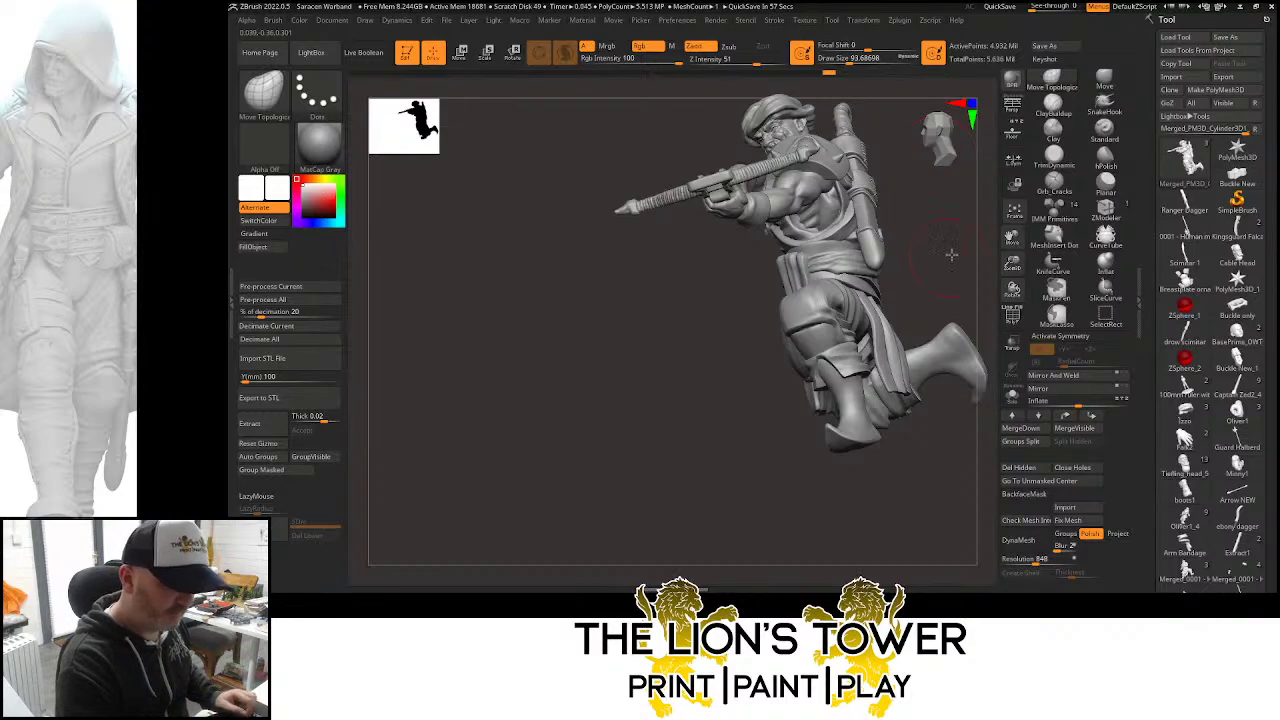
mouse_move(933, 268)
left_mouse_down()
mouse_move(915, 263)
mouse_move(946, 223)
mouse_move(955, 230)
mouse_move(940, 225)
left_mouse_up()
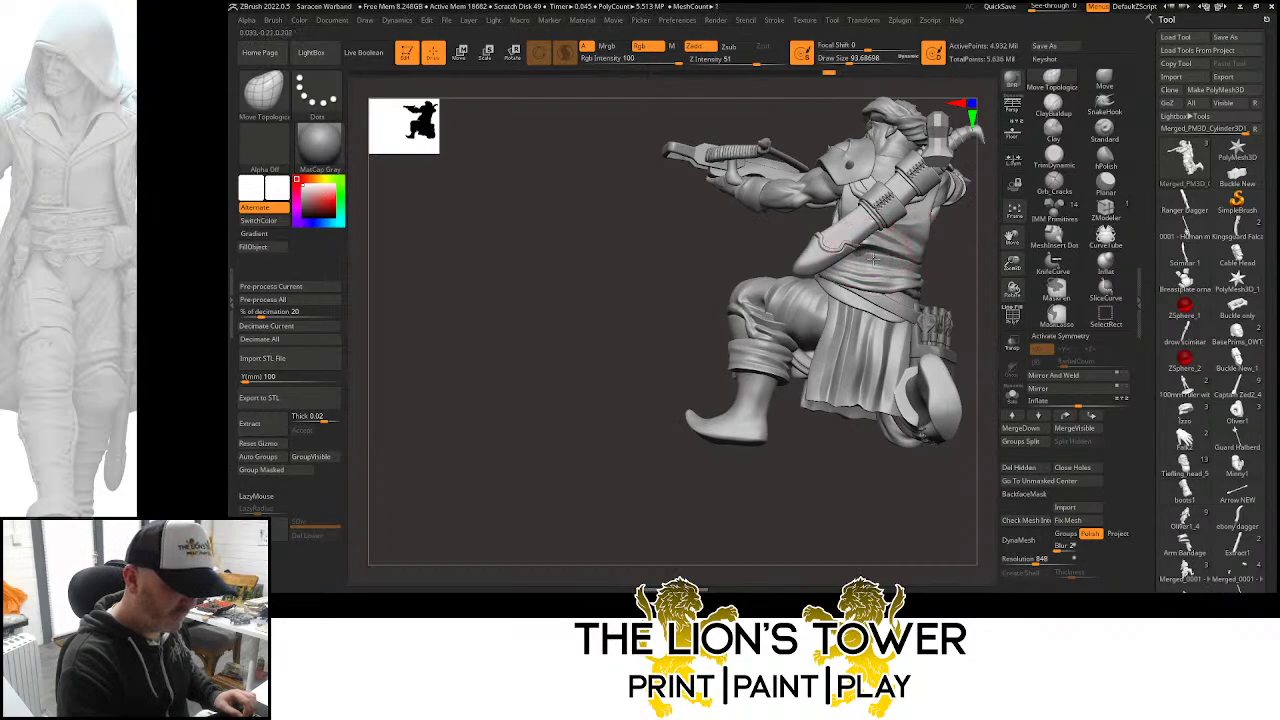
left_click_drag(873, 258, 858, 258)
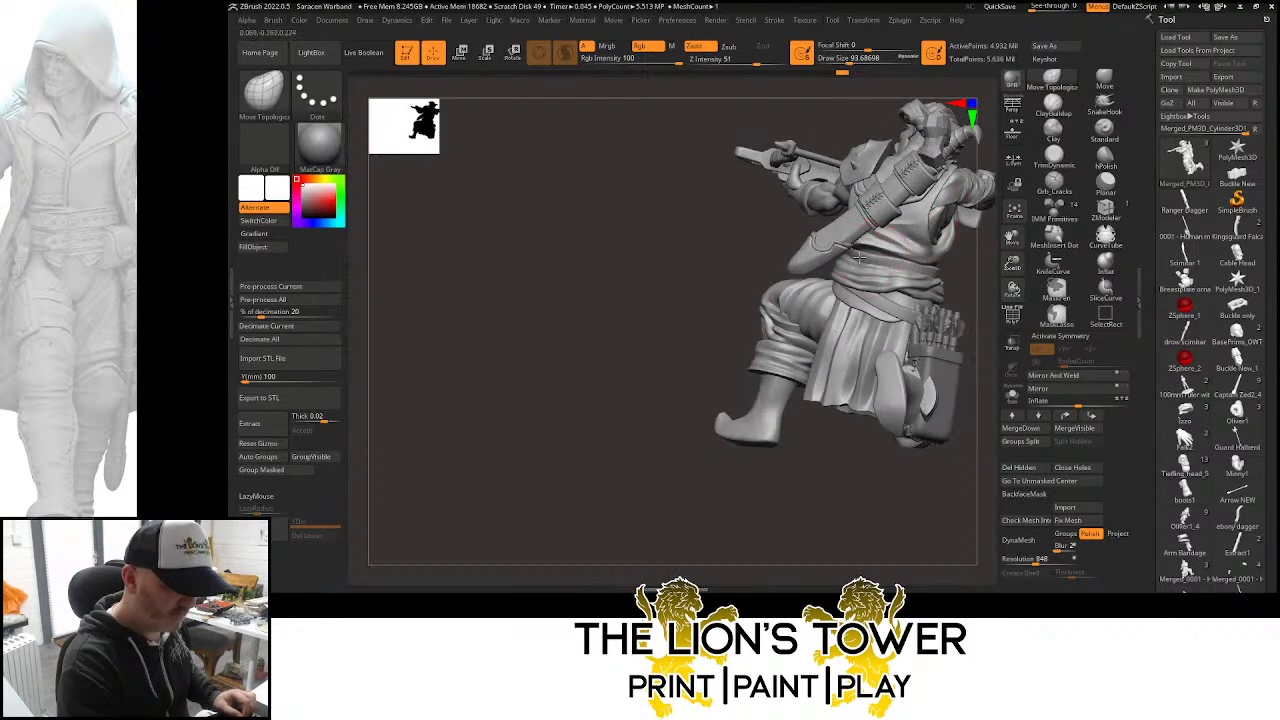
mouse_move(973, 255)
left_mouse_down()
mouse_move(966, 269)
mouse_move(960, 255)
mouse_move(980, 265)
mouse_move(963, 286)
mouse_move(916, 309)
mouse_move(968, 277)
mouse_move(940, 331)
mouse_move(963, 334)
mouse_move(950, 304)
left_mouse_up()
left_click(950, 304, "ctrl")
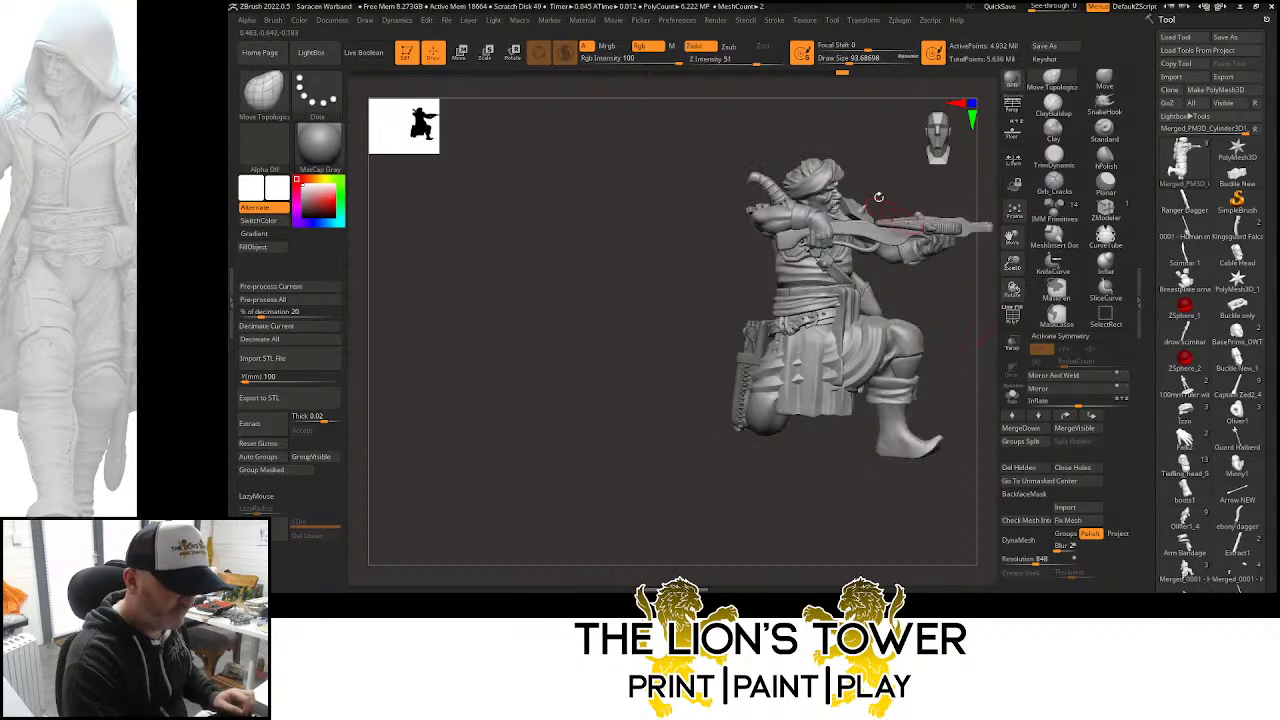
Tilt the kneeling figure back slightly with the Rotate gizmo, leaving the hip quiver in place, and undo the extra adjustment
key("r")
left_click_drag(855, 180, 930, 182)
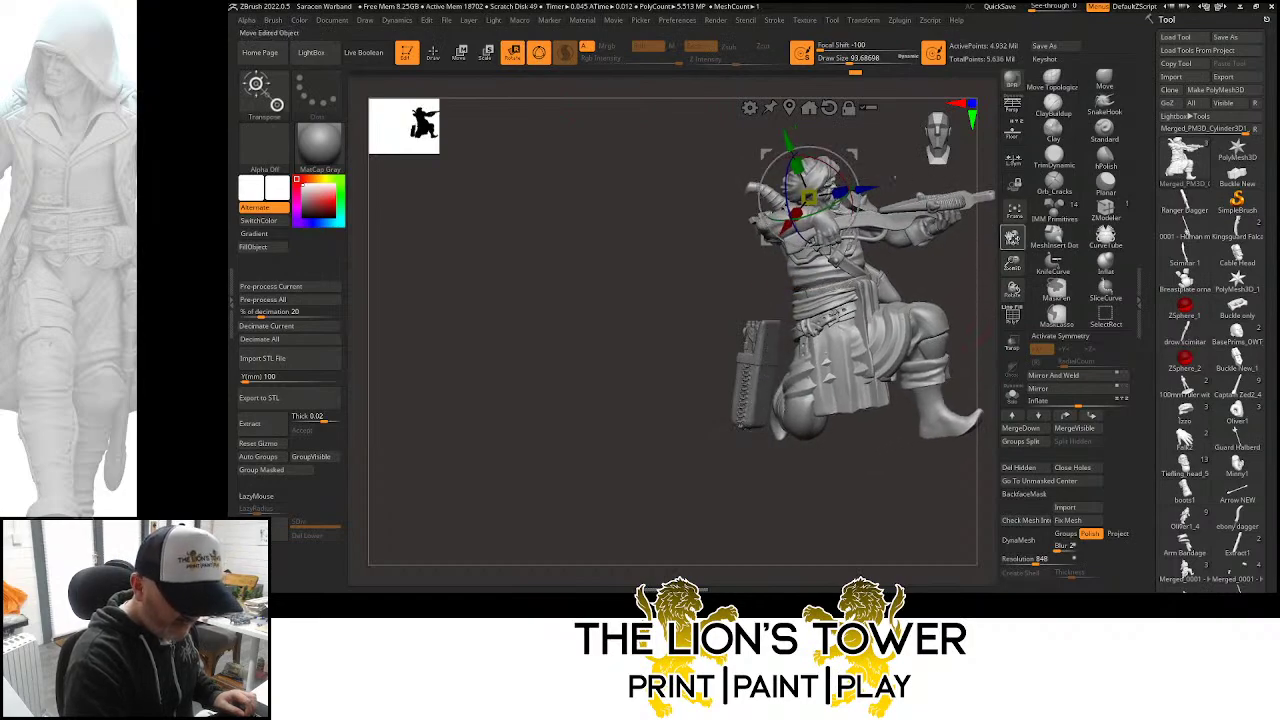
left_click_drag(1013, 242, 946, 266)
mouse_move(784, 174)
left_mouse_down()
mouse_move(774, 243)
mouse_move(783, 215)
left_mouse_up()
key("ctrl+z")
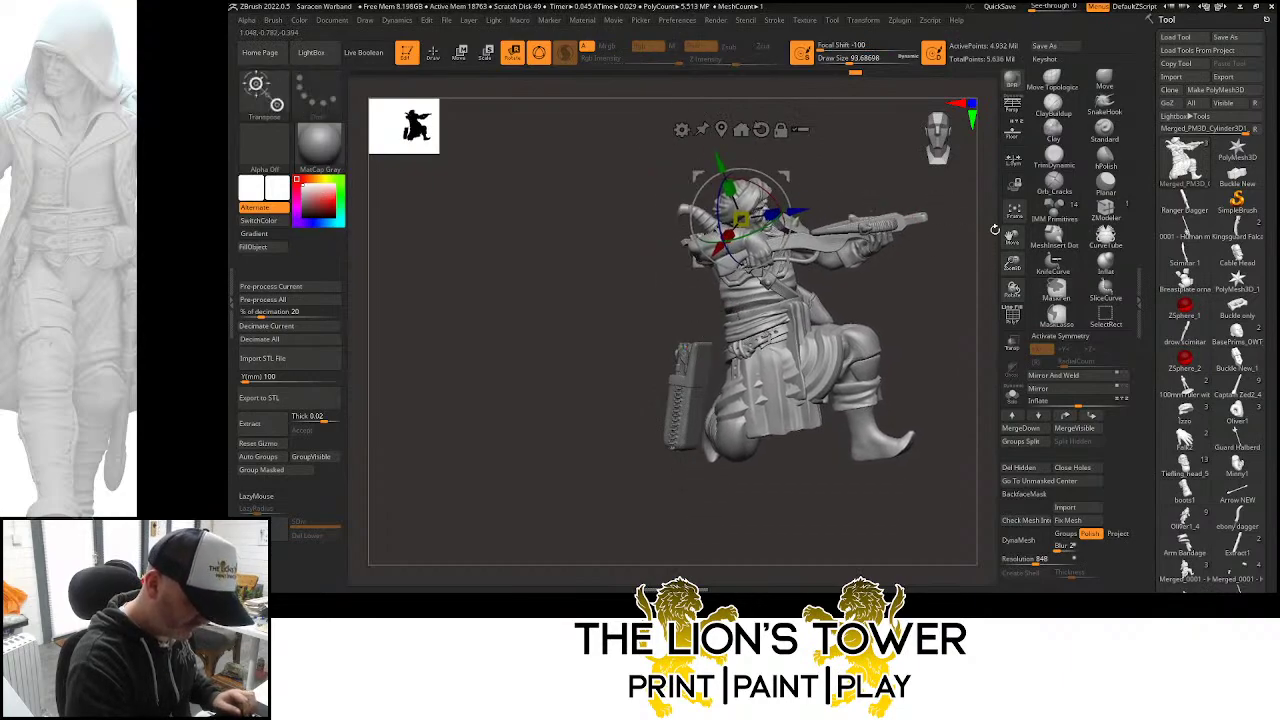
Unlock the transform gizmo and relocate its pivot to the base of the kneeling knee
left_click_drag(1011, 240, 986, 277)
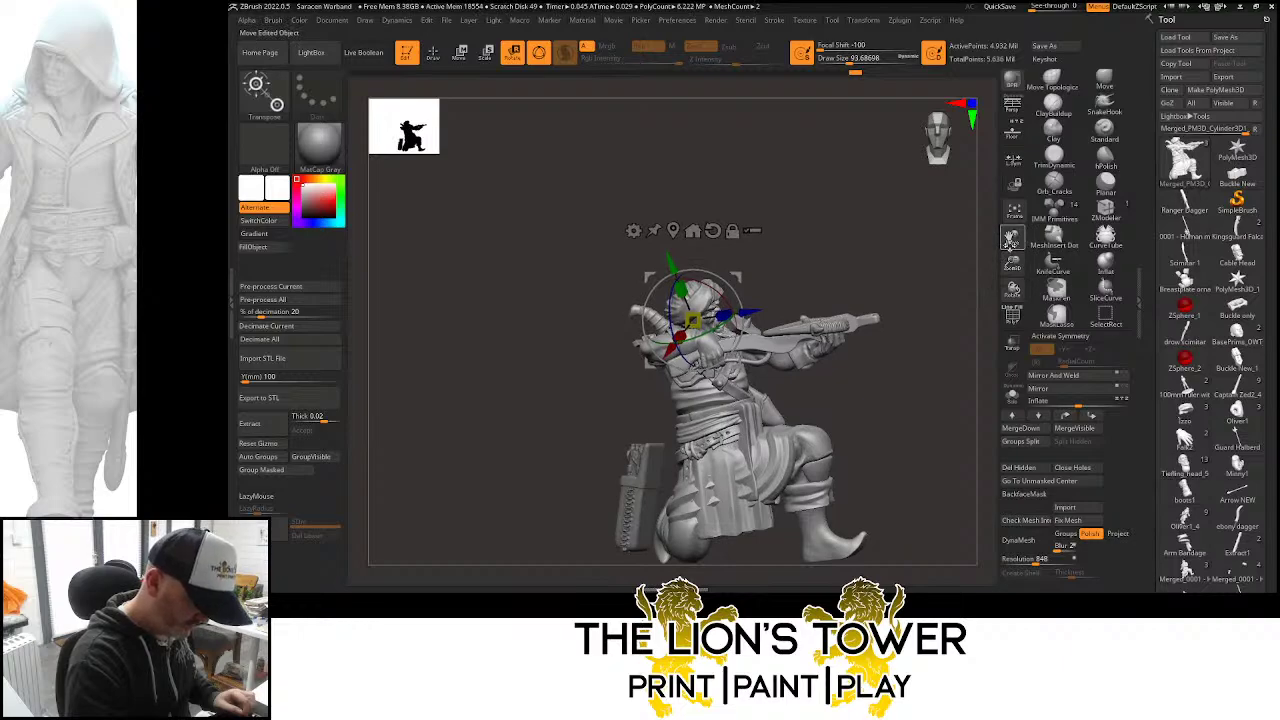
left_click(735, 231)
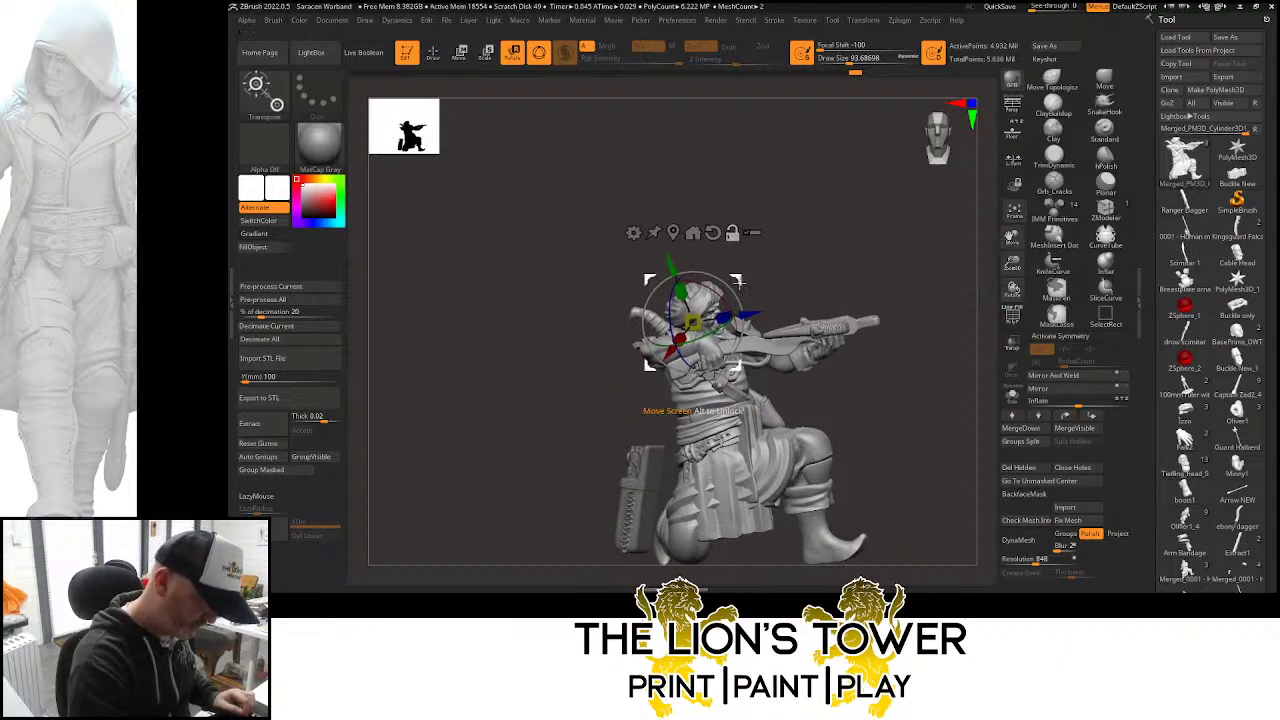
left_click_drag(737, 277, 727, 430)
left_click_drag(683, 470, 683, 562)
left_click_drag(716, 520, 716, 520)
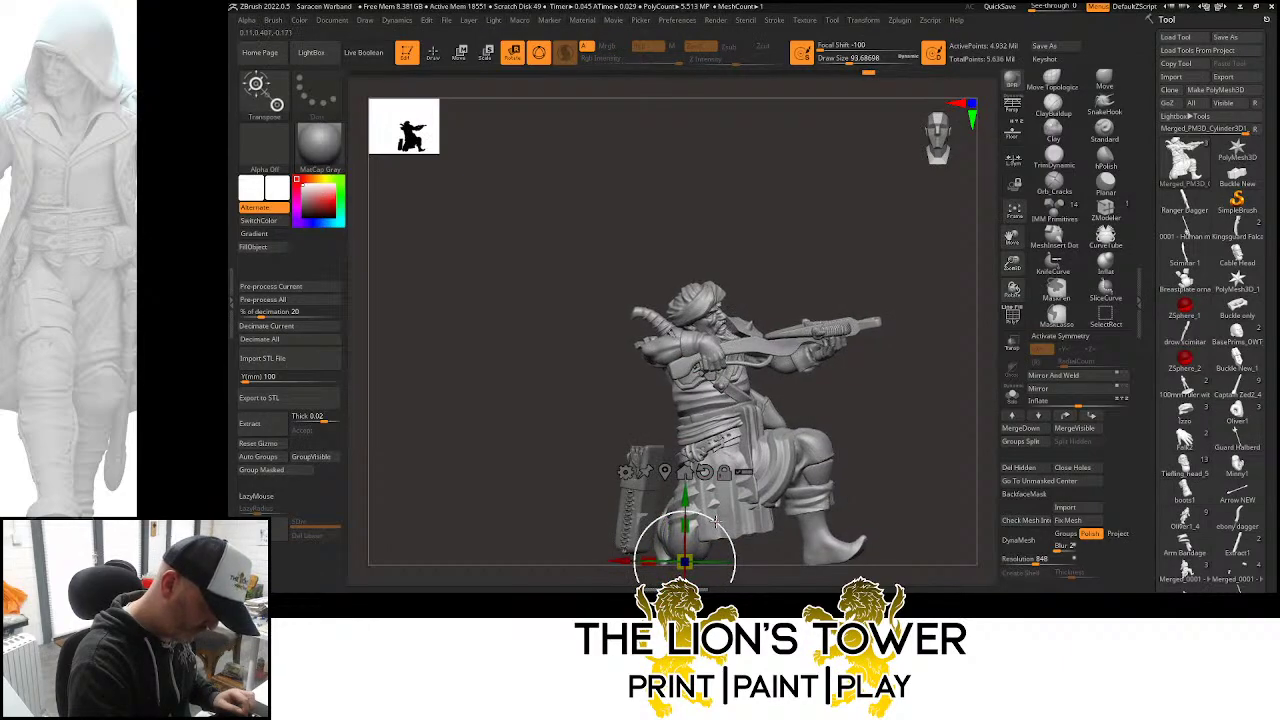
Mask everything except the front boot and place the transform gizmo at its ankle
key("ctrl")
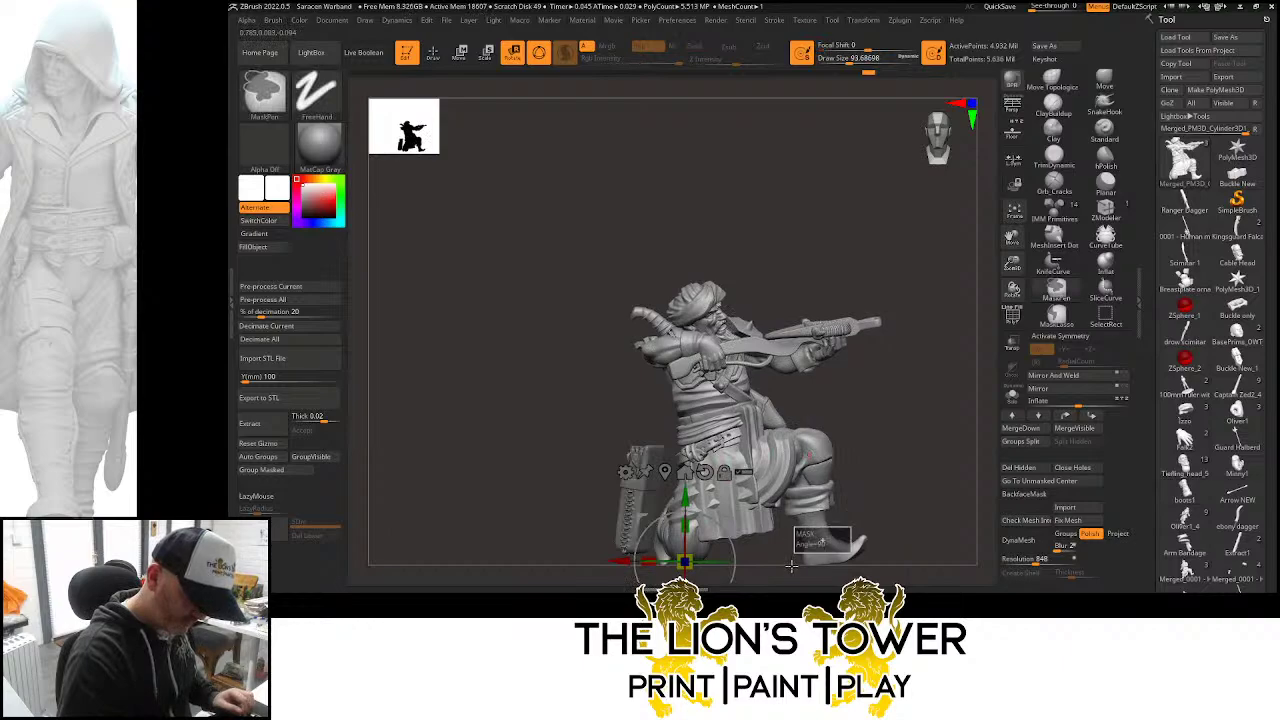
left_click_drag(880, 585, 836, 530, "ctrl")
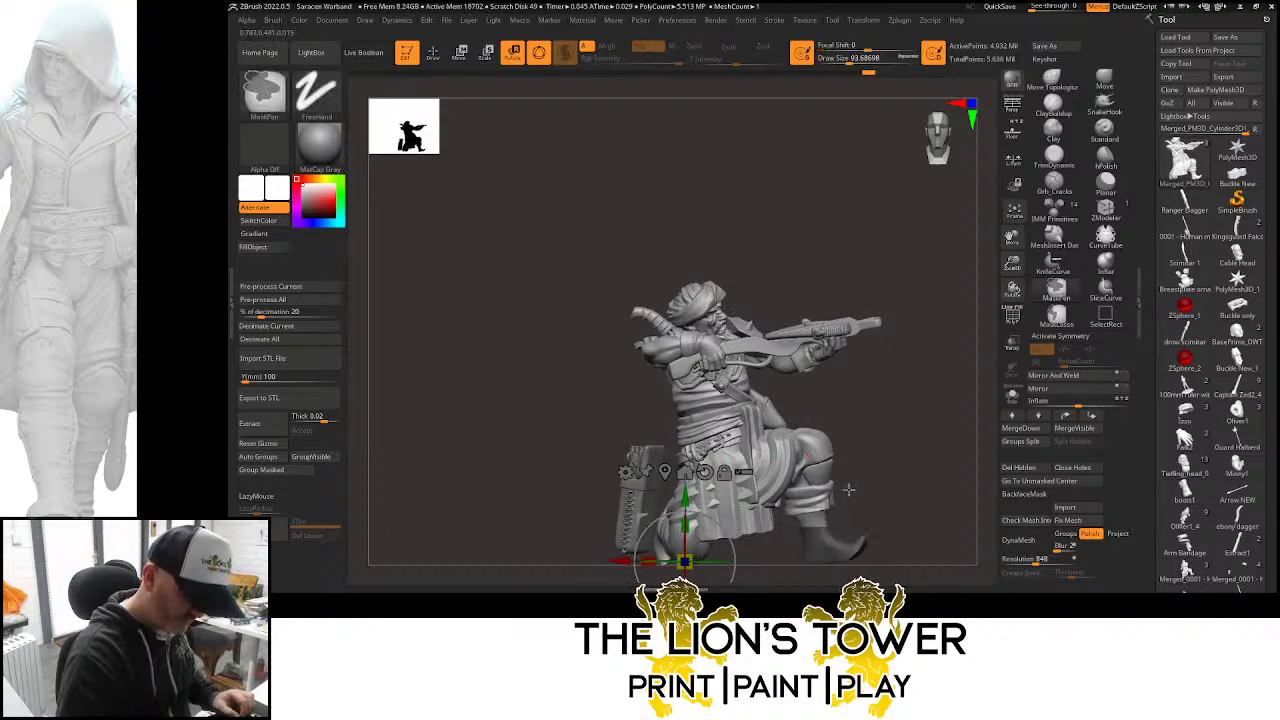
left_click_drag(860, 472, 782, 542, "ctrl+alt")
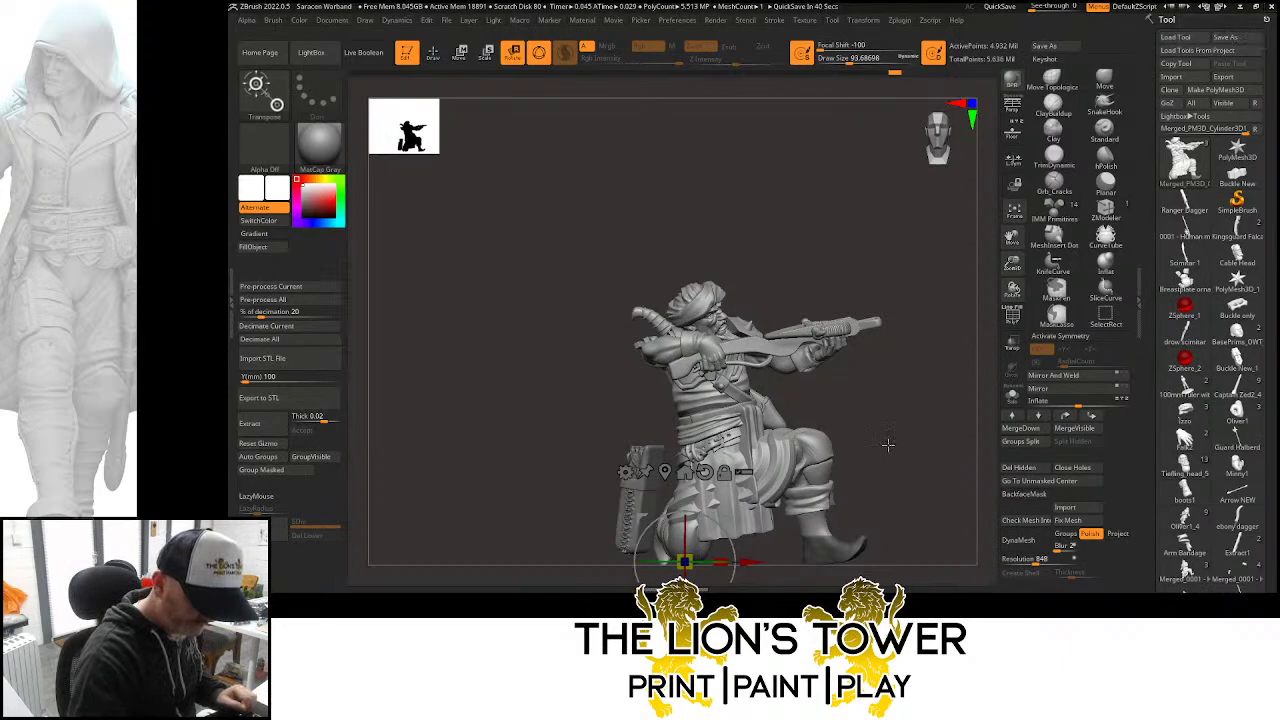
left_click(861, 483, "ctrl")
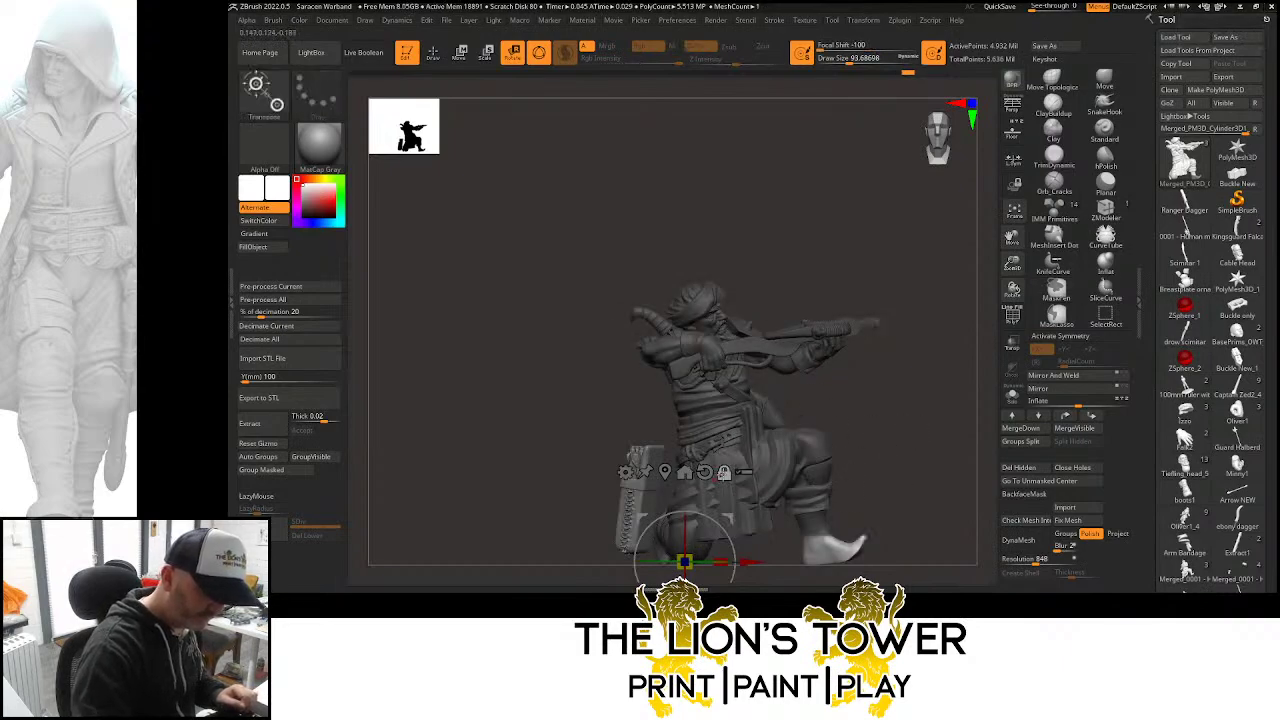
left_click_drag(684, 562, 818, 540, "alt")
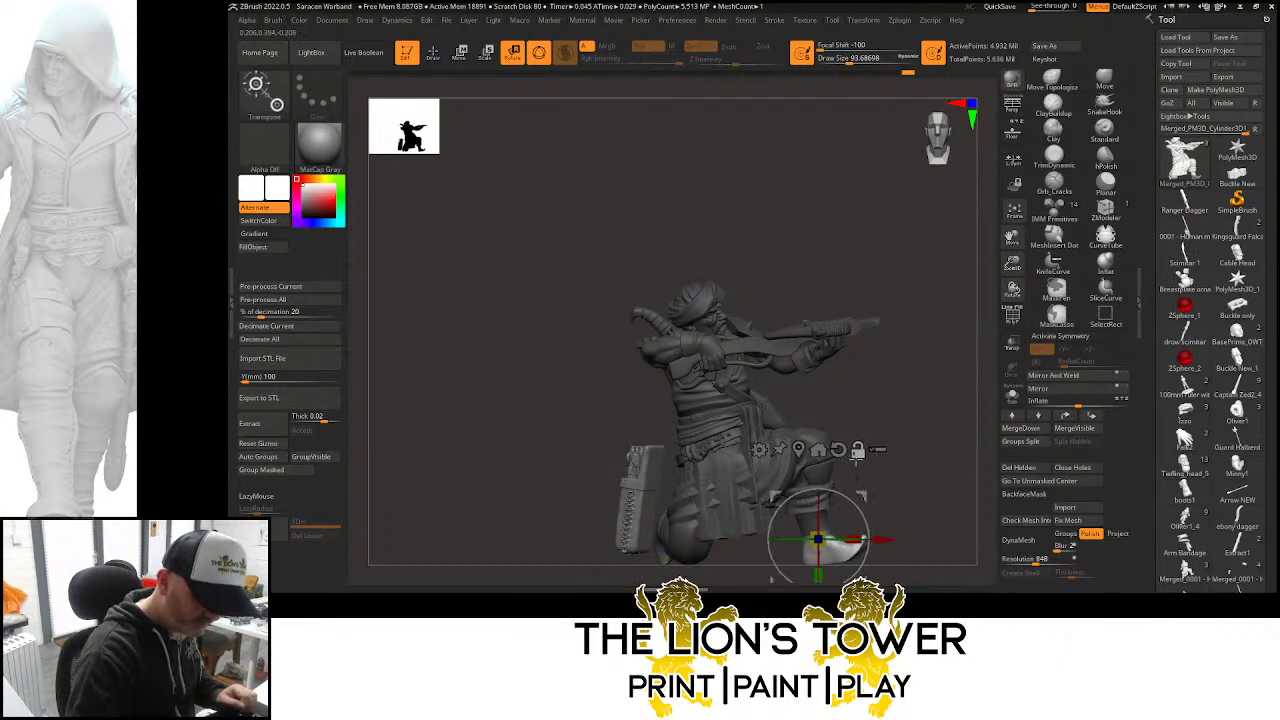
Clear the mask and check the front boot and the whole kneeling pose from the front and side
left_click_drag(935, 490, 858, 508)
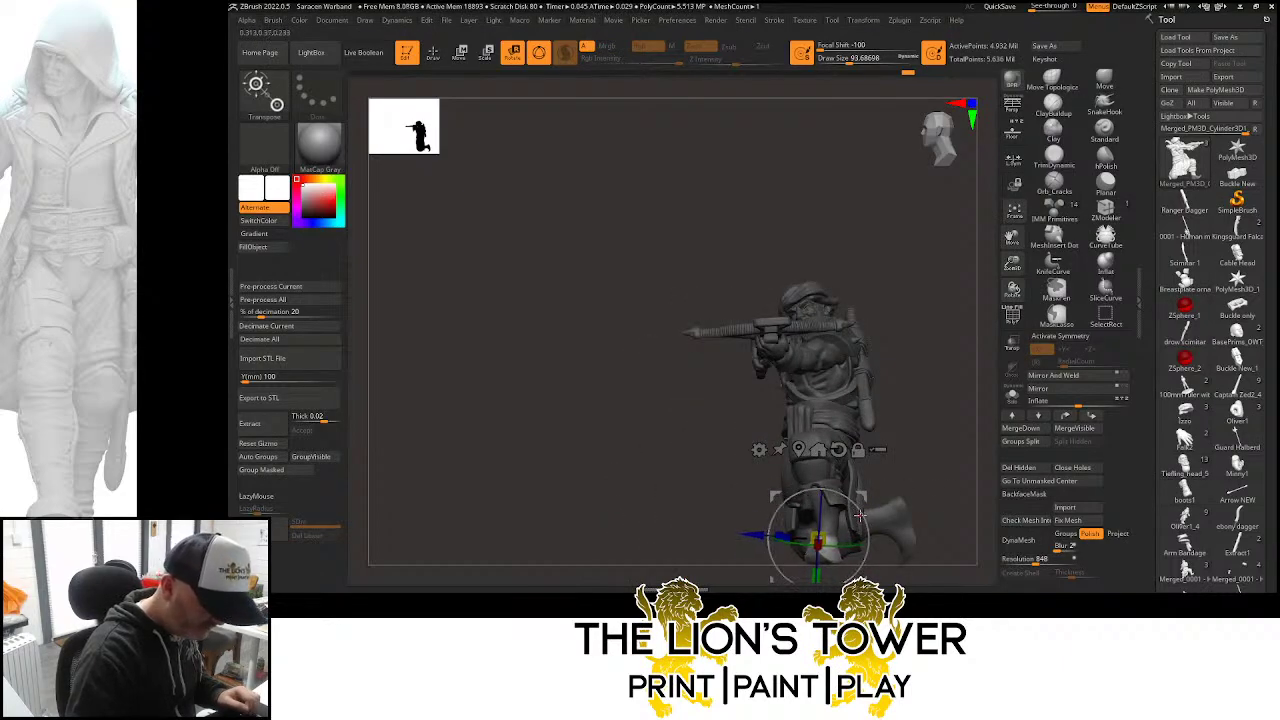
left_click(924, 457, "ctrl")
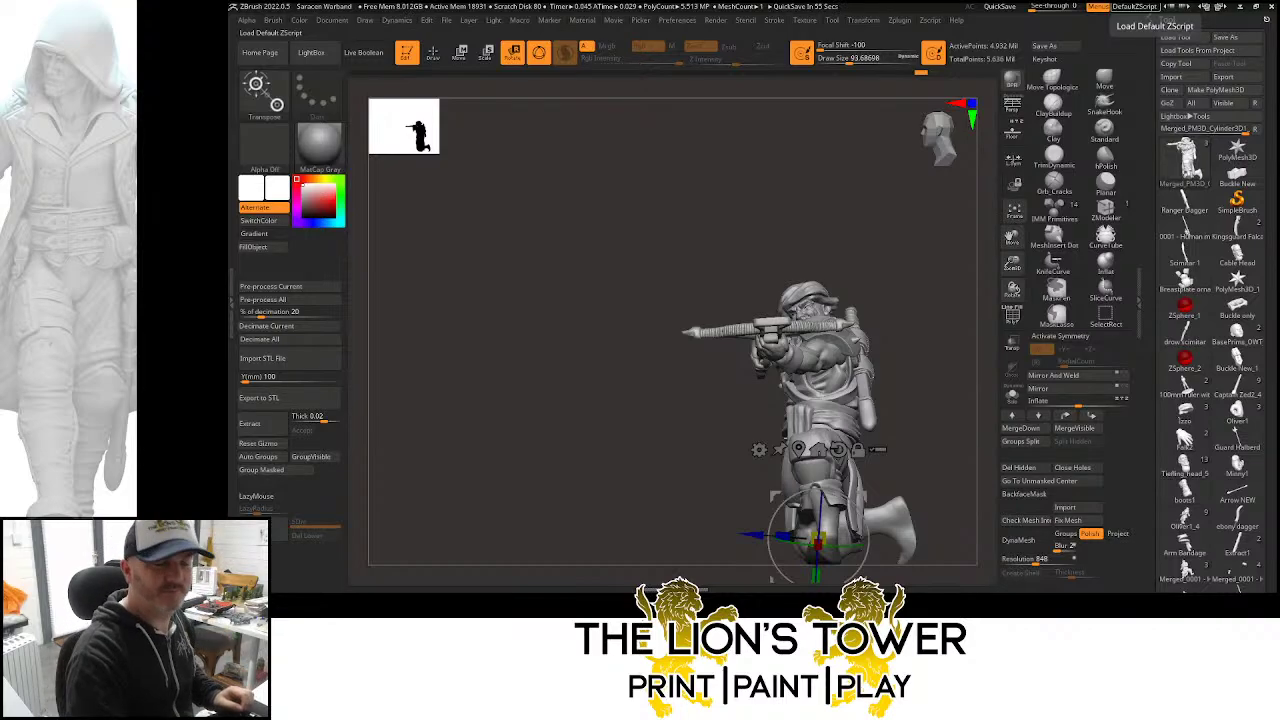
key("f")
left_click_drag(1012, 237, 1019, 178)
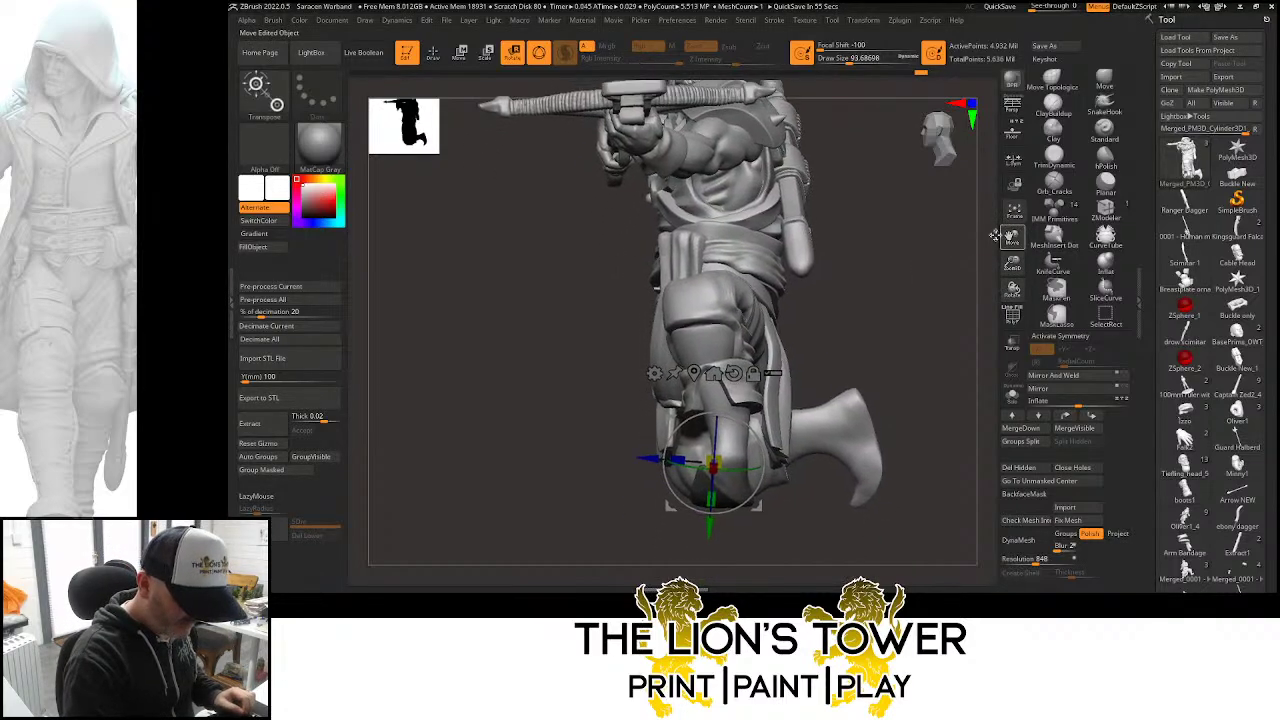
left_click(928, 330, "ctrl")
left_click_drag(928, 330, 986, 300, "ctrl")
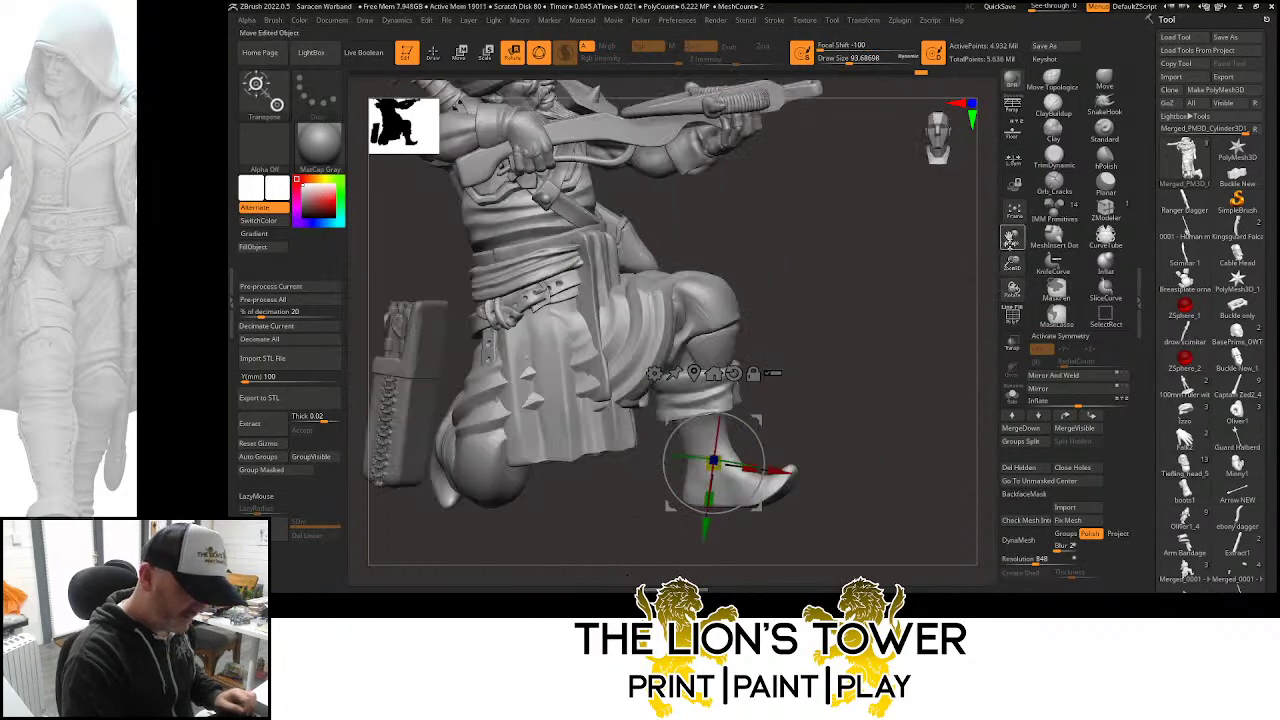
left_click_drag(1009, 238, 1013, 269)
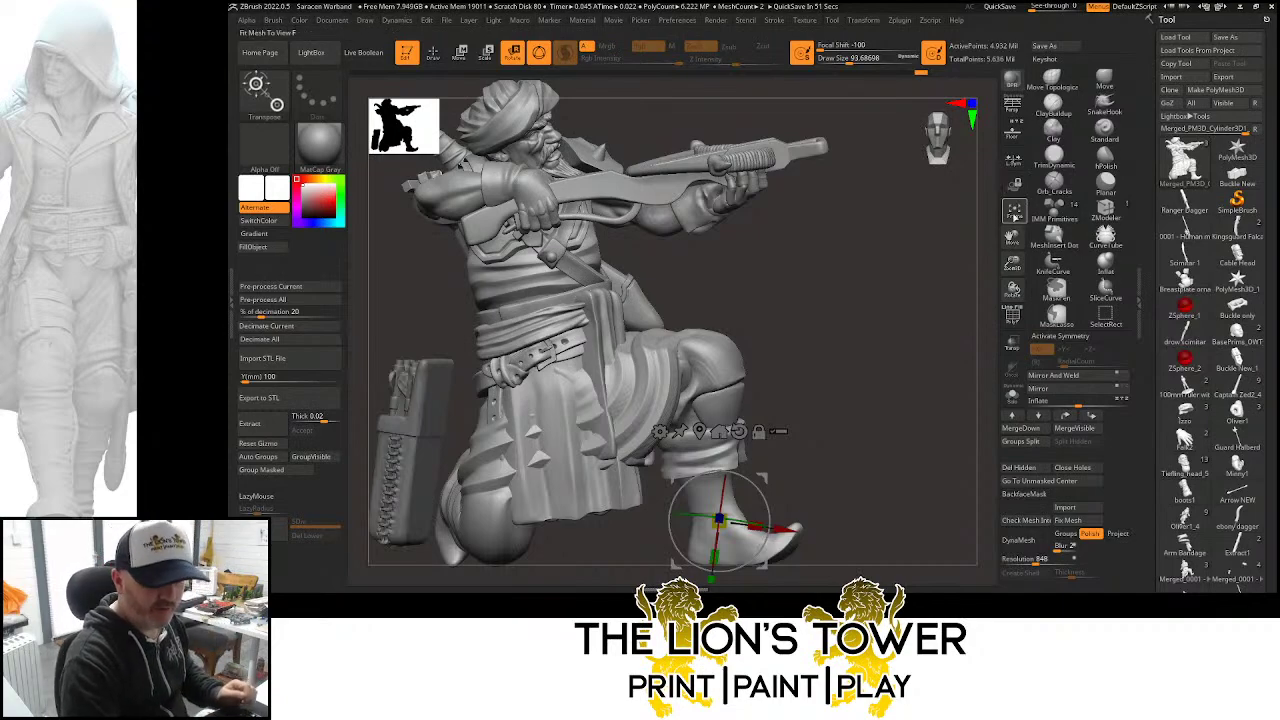
mouse_move(980, 243)
left_mouse_down()
mouse_move(932, 305)
mouse_move(986, 277)
mouse_move(934, 306)
mouse_move(952, 311)
mouse_move(890, 288)
left_mouse_up()
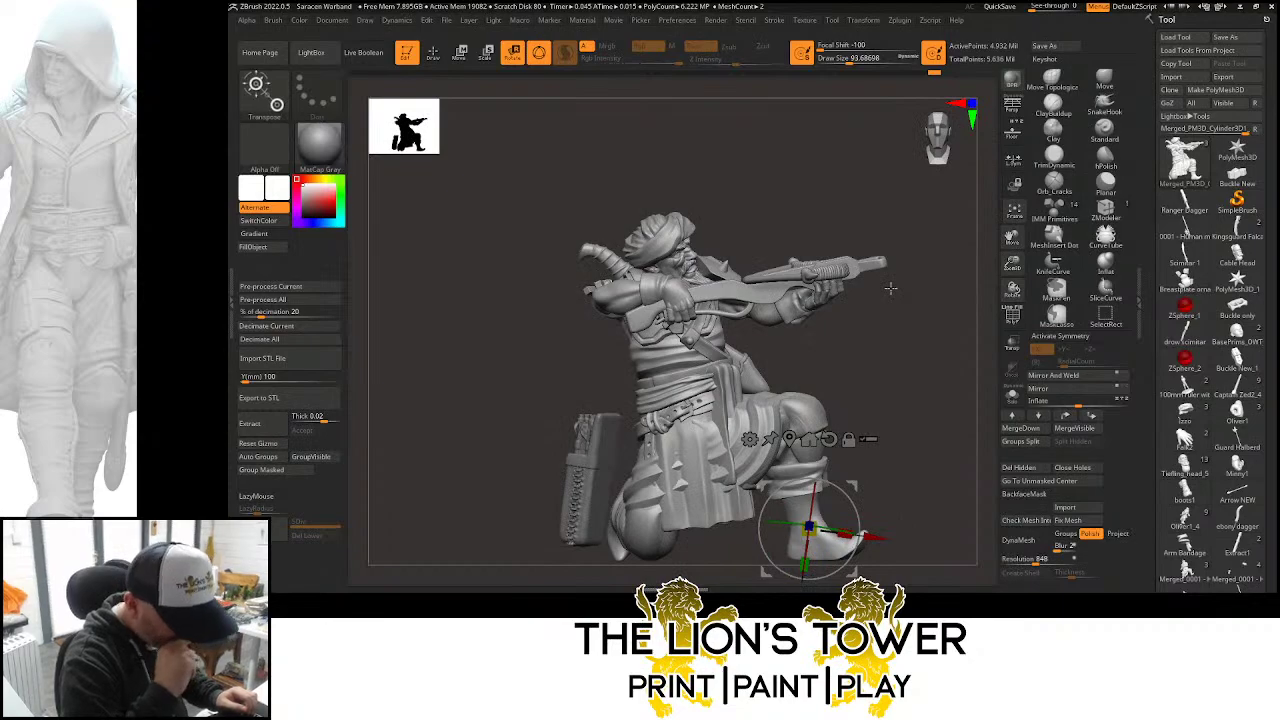
Return to Draw mode and hide the crossbow's stock and adjoining parts
left_click(434, 53)
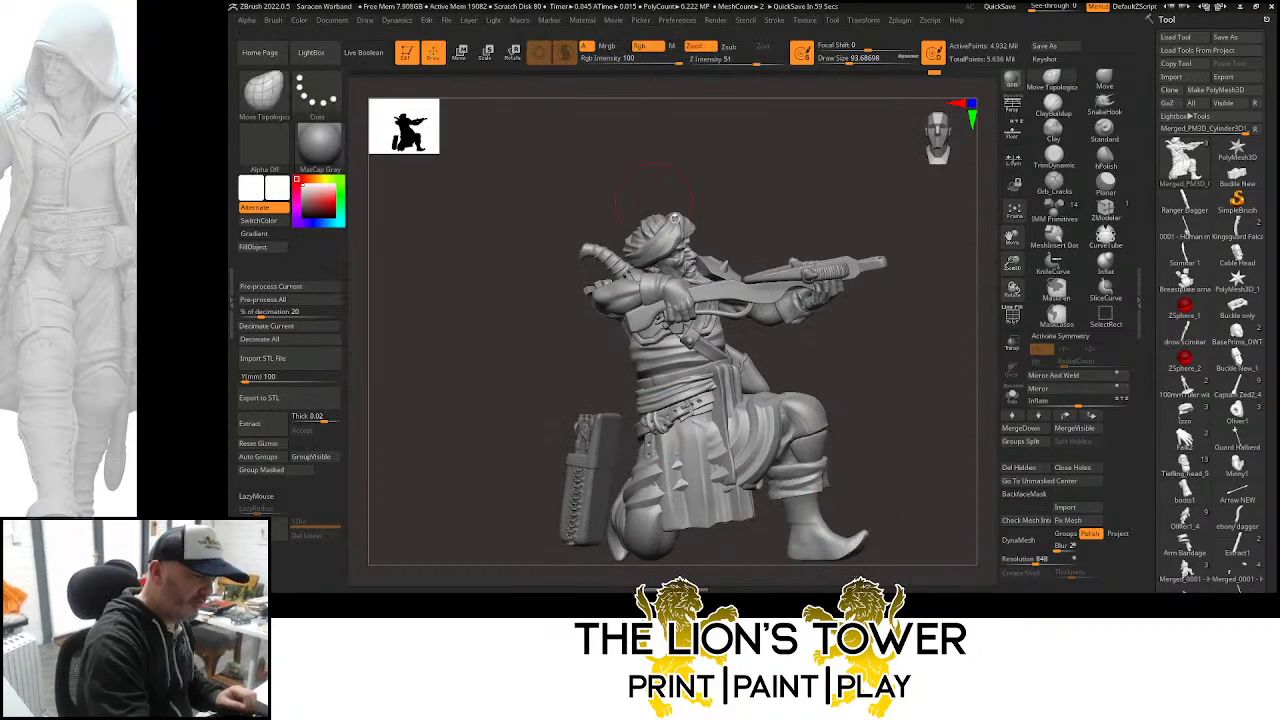
left_click(800, 344, "ctrl")
left_click(800, 344, "ctrl")
left_click(777, 297, "ctrl+shift")
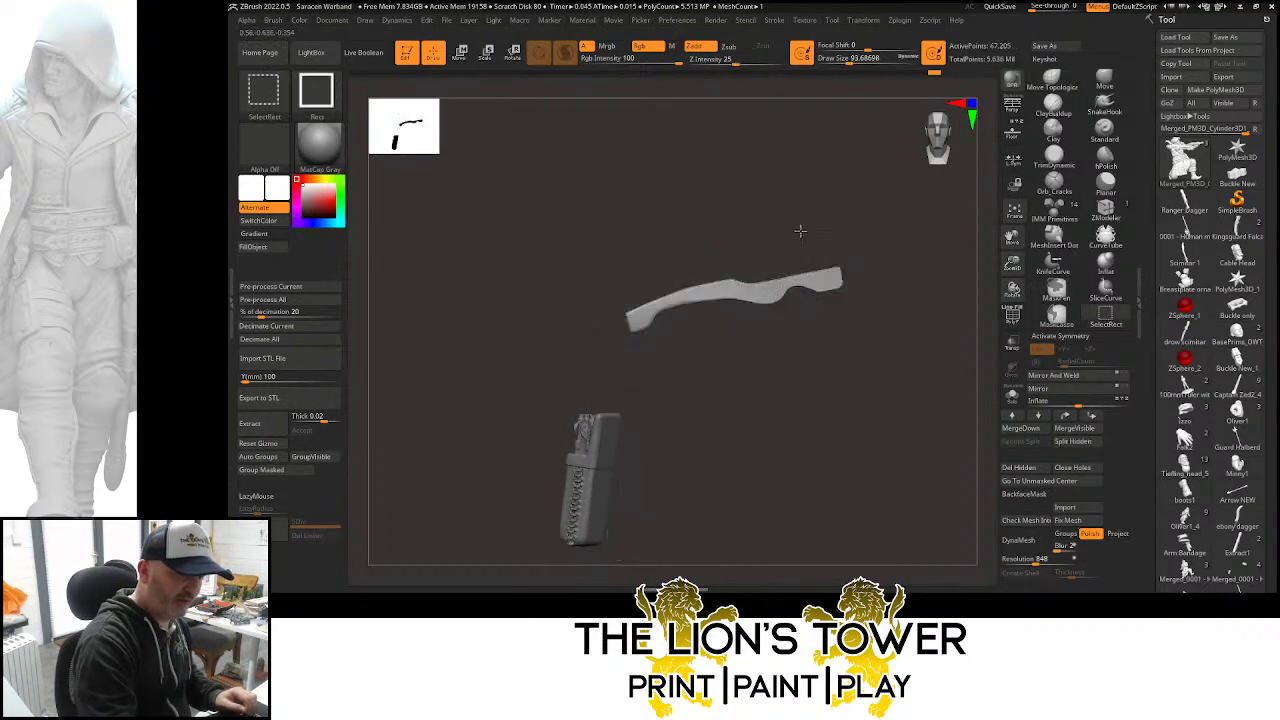
left_click(822, 271, "ctrl+shift")
left_click(818, 273, "ctrl+shift")
left_click(822, 296, "ctrl+shift")
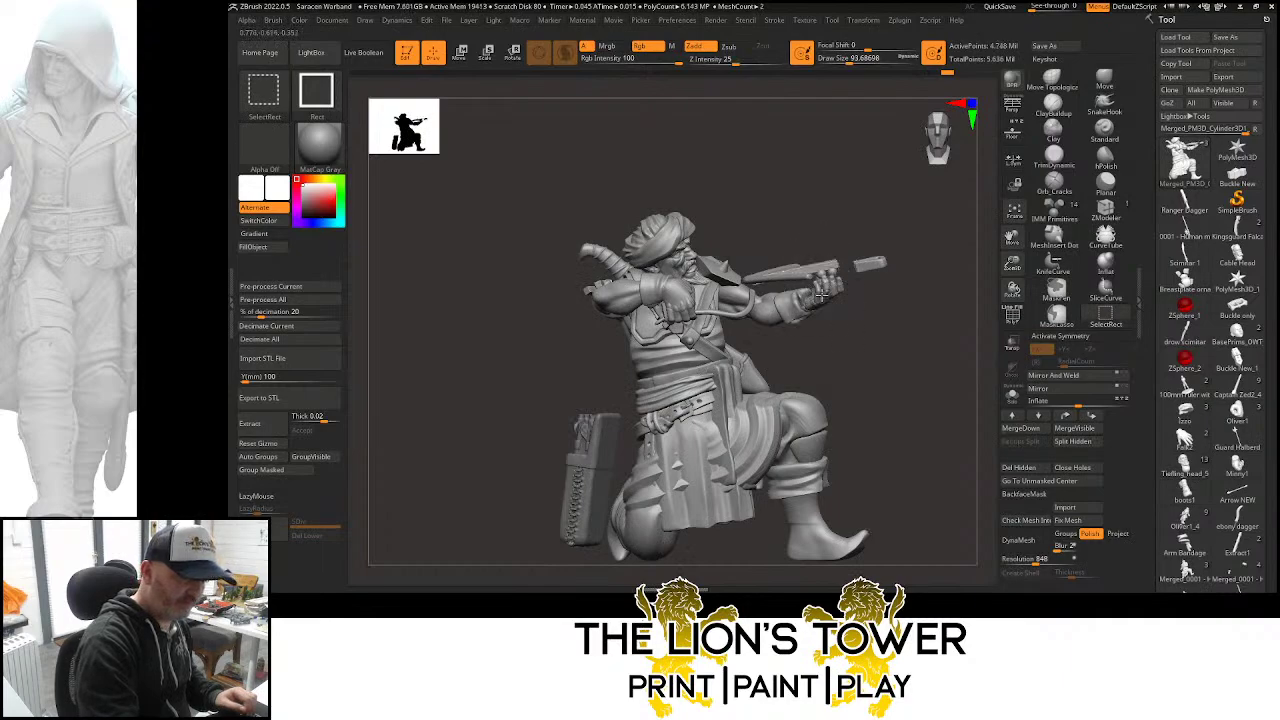
Hide the supporting arm with its hand and the remaining front parts of the crossbow
left_click_drag(898, 228, 761, 345, "ctrl+alt+shift")
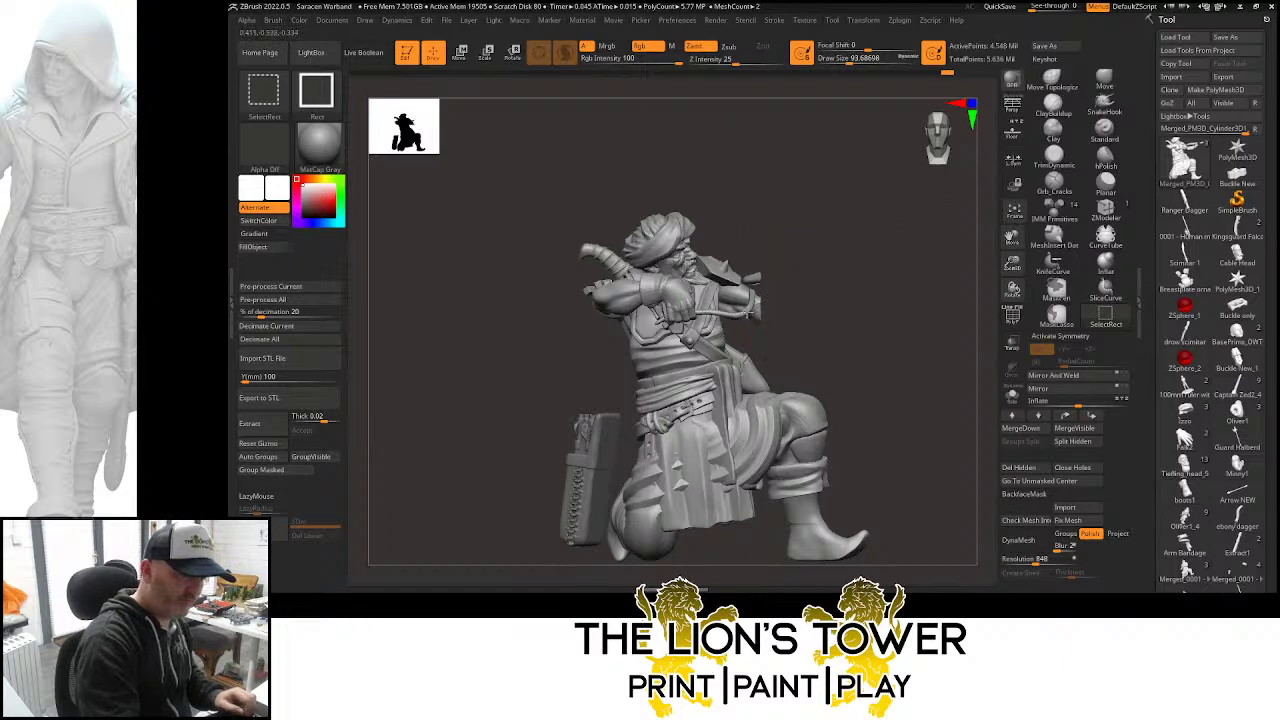
left_click(757, 294, "ctrl+alt+shift")
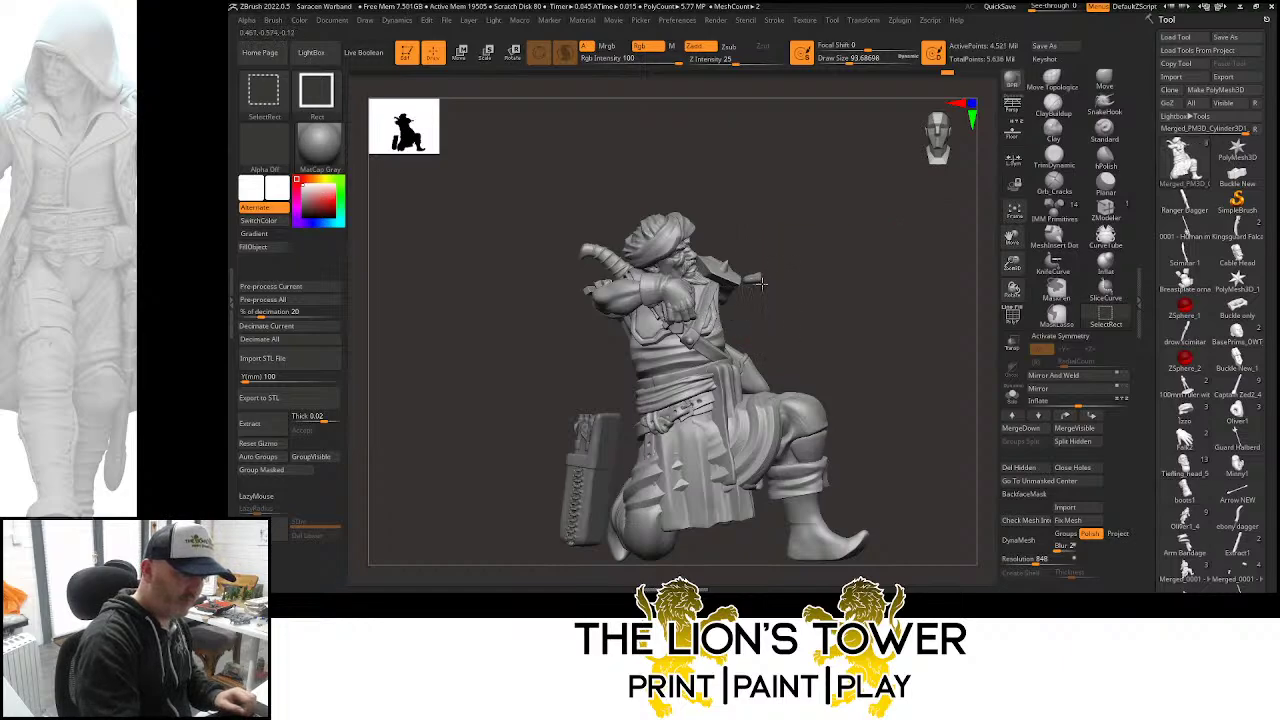
left_click(760, 284, "ctrl+alt+shift")
mouse_move(768, 292)
left_mouse_down()
mouse_move(800, 294)
mouse_move(833, 272)
mouse_move(813, 263)
mouse_move(737, 318)
mouse_move(756, 290)
left_mouse_up()
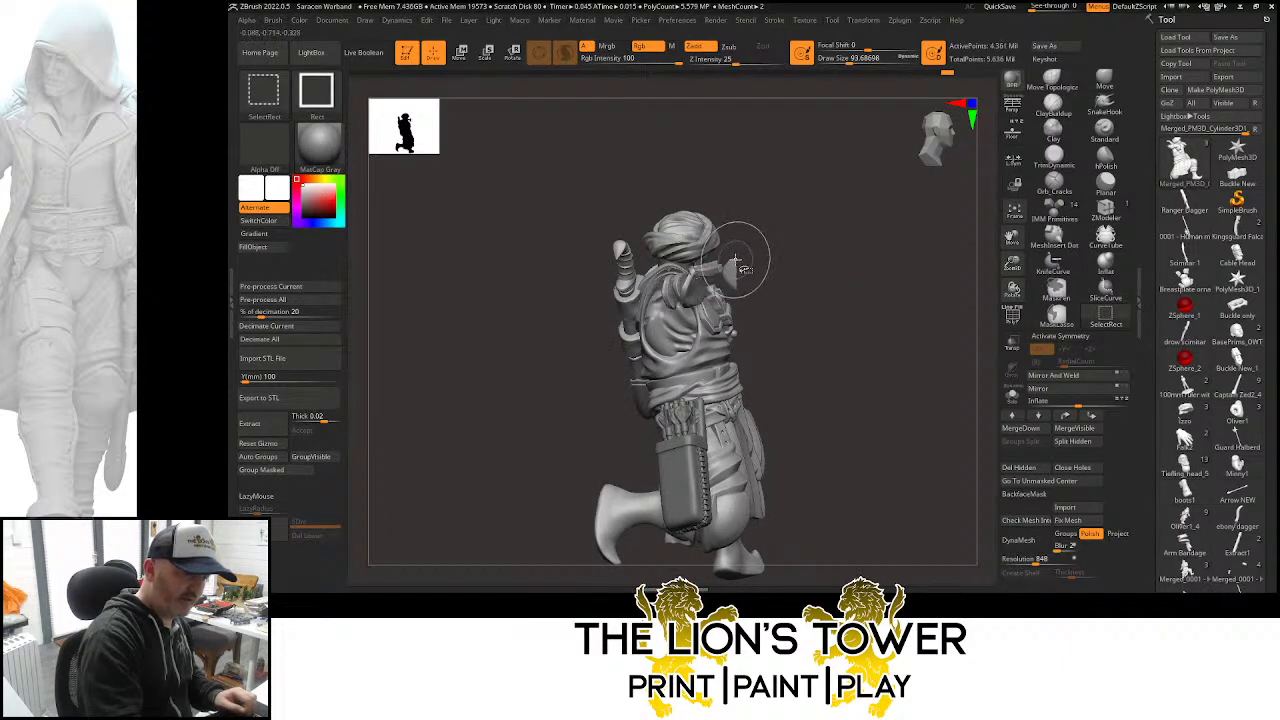
Hide the remaining pieces of the trigger arm and its wrappings from the side, leaving only the body
left_click_drag(750, 246, 711, 276, "ctrl+alt+shift")
left_click(710, 264, "ctrl+shift")
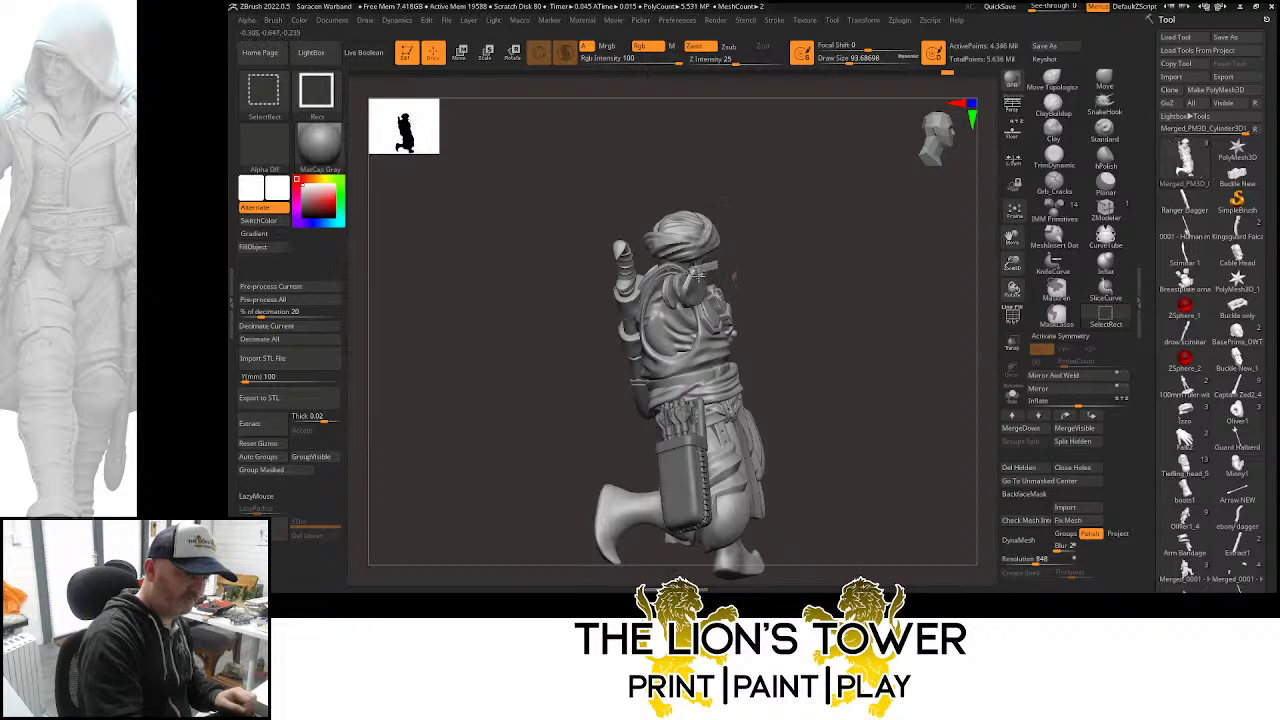
left_click(689, 283, "ctrl+shift")
left_click_drag(706, 281, 708, 276, "ctrl+alt+shift")
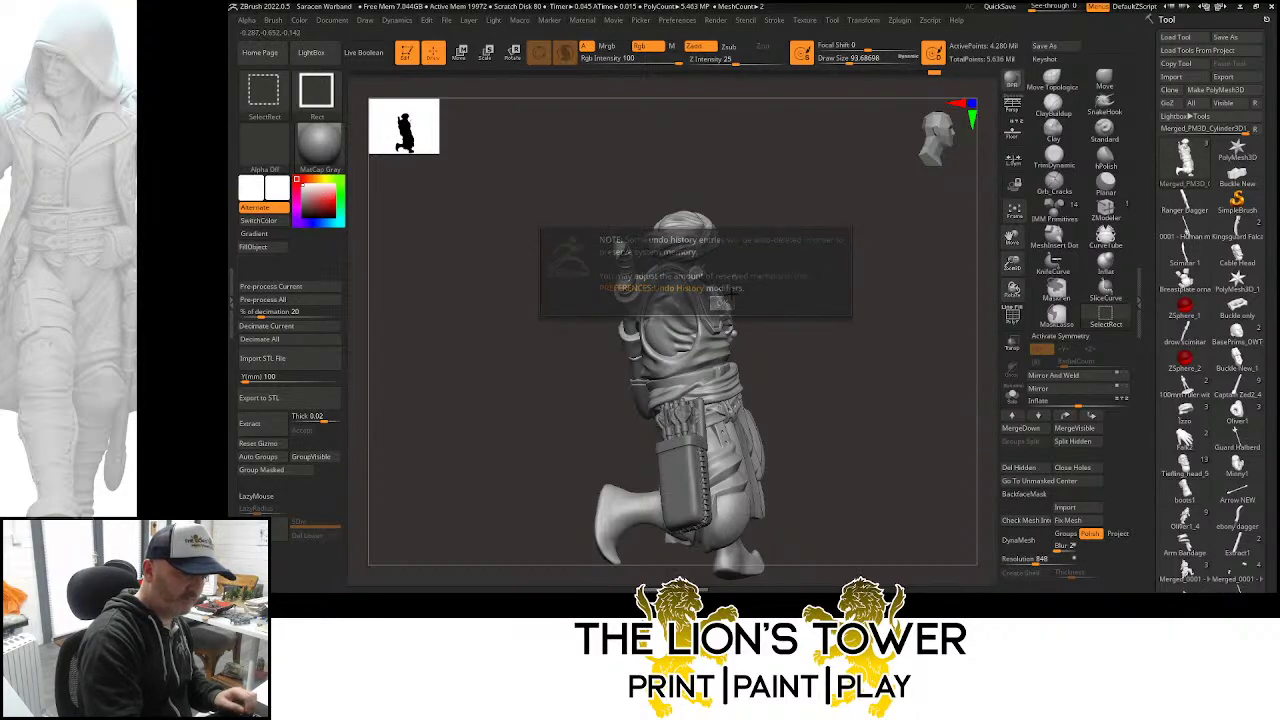
left_click_drag(823, 263, 723, 277)
left_click(701, 275, "ctrl+shift")
left_click(698, 274, "ctrl+shift")
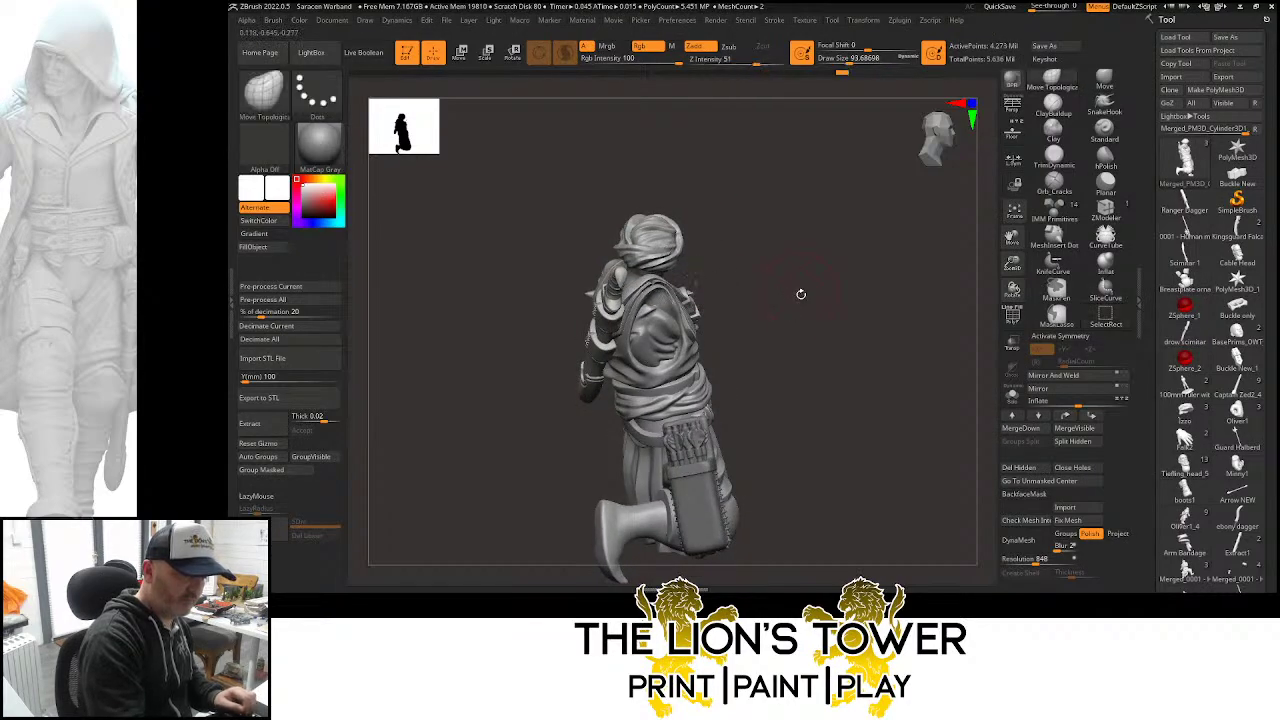
Mask the visible body and unhide everything so only the arms and crossbow stay unmasked
mouse_move(801, 292)
left_mouse_down()
mouse_move(786, 326)
mouse_move(765, 292)
mouse_move(786, 263)
mouse_move(755, 333)
mouse_move(789, 257)
mouse_move(794, 277)
left_mouse_up()
key("ctrl")
left_click(806, 263, "ctrl")
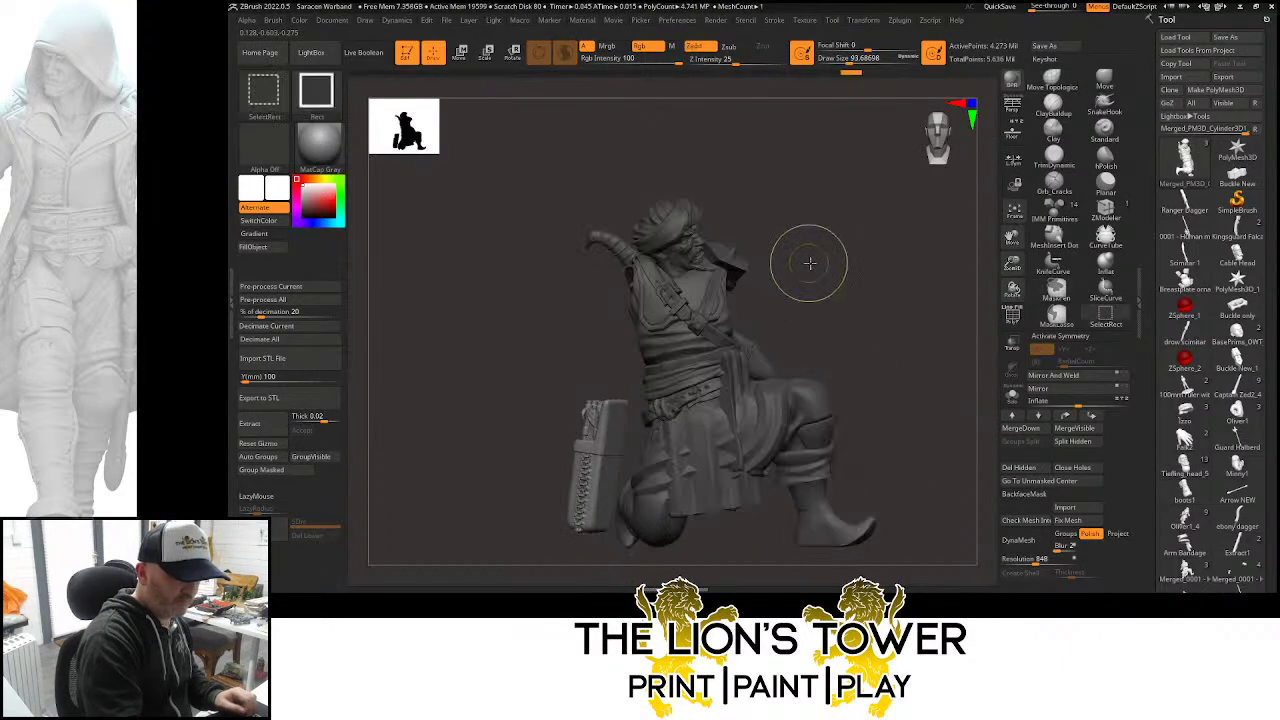
left_click(808, 266, "ctrl+shift")
Center the rotate gizmo on the unmasked arms and crossbow, then unlock it, shift its pivot towards the chest and relock it
left_click(513, 54)
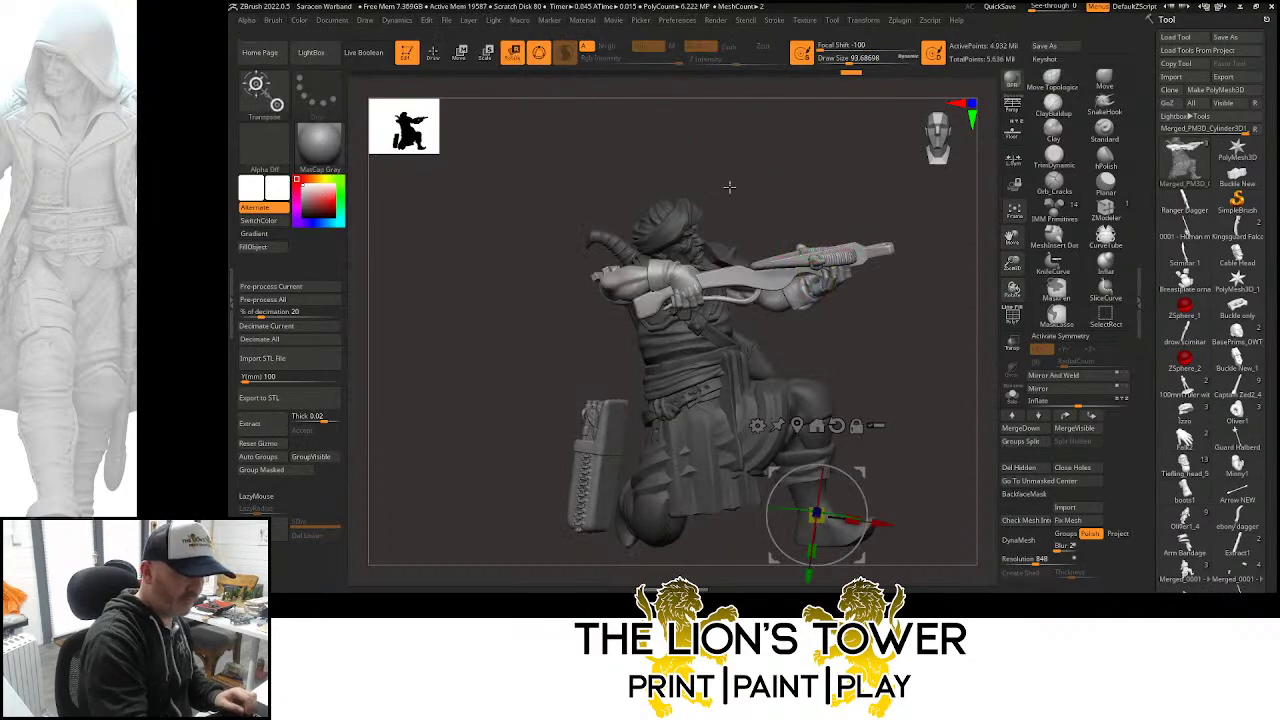
left_click(797, 426)
left_click(781, 191)
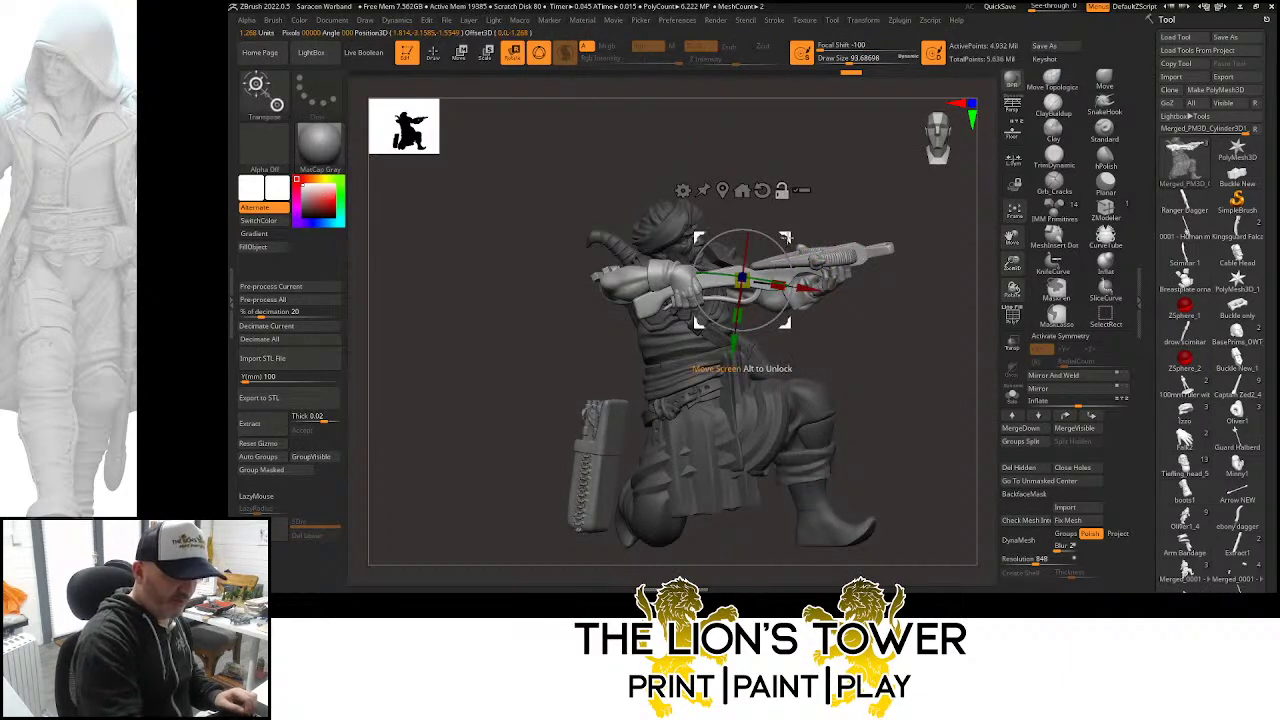
left_click_drag(786, 237, 726, 283)
left_click(699, 190)
left_click(716, 190)
mouse_move(934, 334)
left_mouse_down()
mouse_move(882, 332)
mouse_move(908, 303)
mouse_move(895, 309)
mouse_move(914, 323)
mouse_move(943, 309)
mouse_move(806, 289)
left_mouse_up()
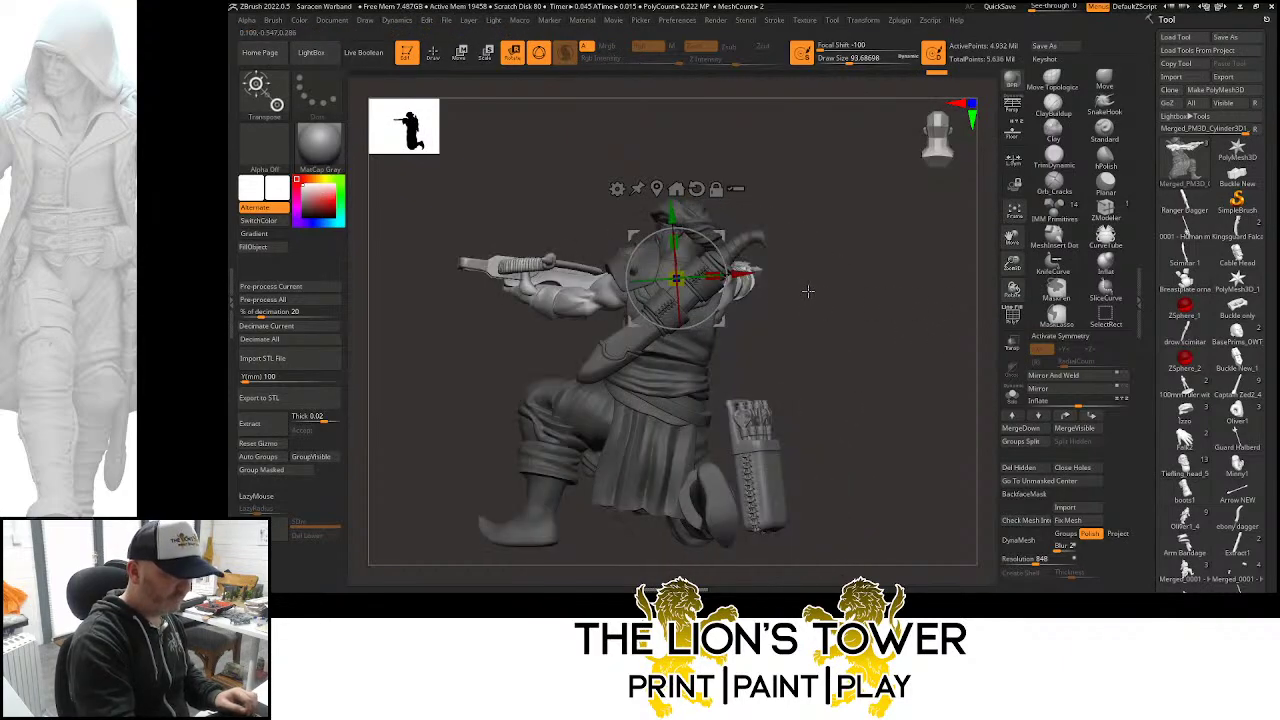
Isolate the supporting forearm with a mask and rotate it slightly beneath the crossbow
left_click(582, 308, "ctrl")
left_click_drag(611, 306, 611, 300)
left_click_drag(850, 205, 794, 200)
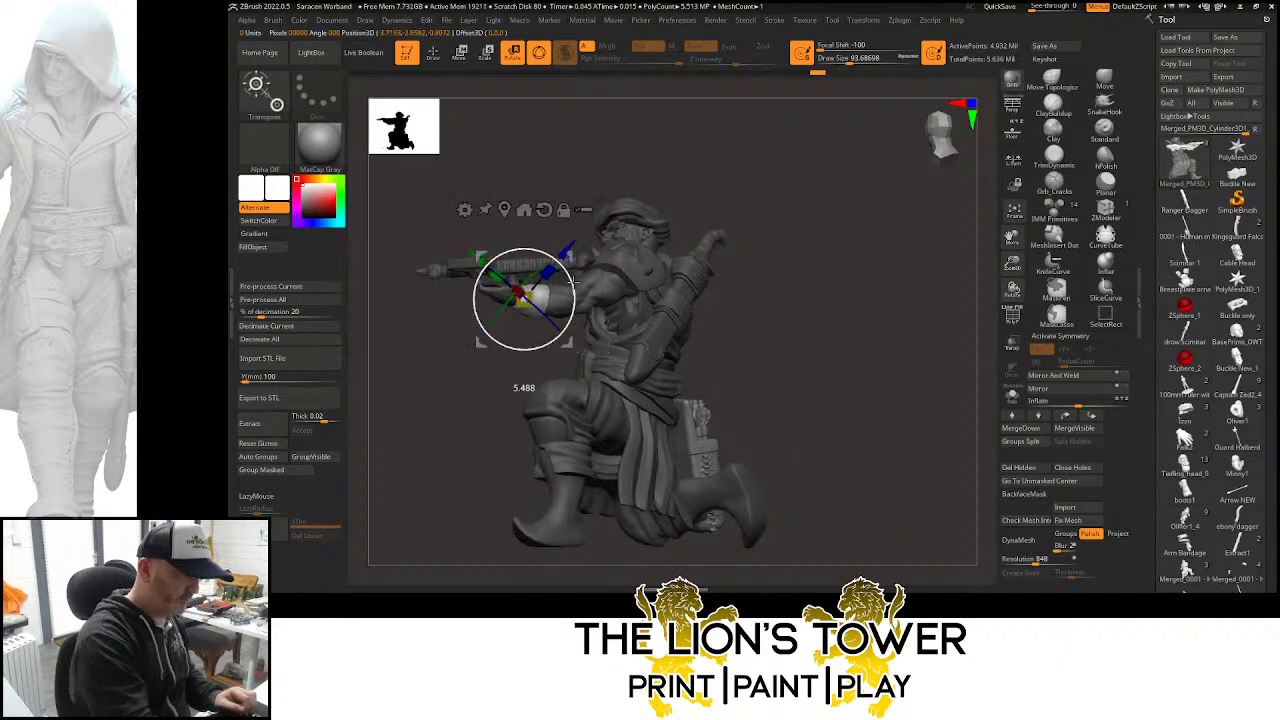
left_click_drag(835, 240, 800, 239)
left_click_drag(1008, 235, 1188, 207)
left_click_drag(815, 266, 886, 251)
left_click_drag(979, 200, 850, 206)
Isolate the trigger arm with a mask, place the gizmo at its shoulder and adjust the arm's angle slightly
left_click(596, 257, "ctrl")
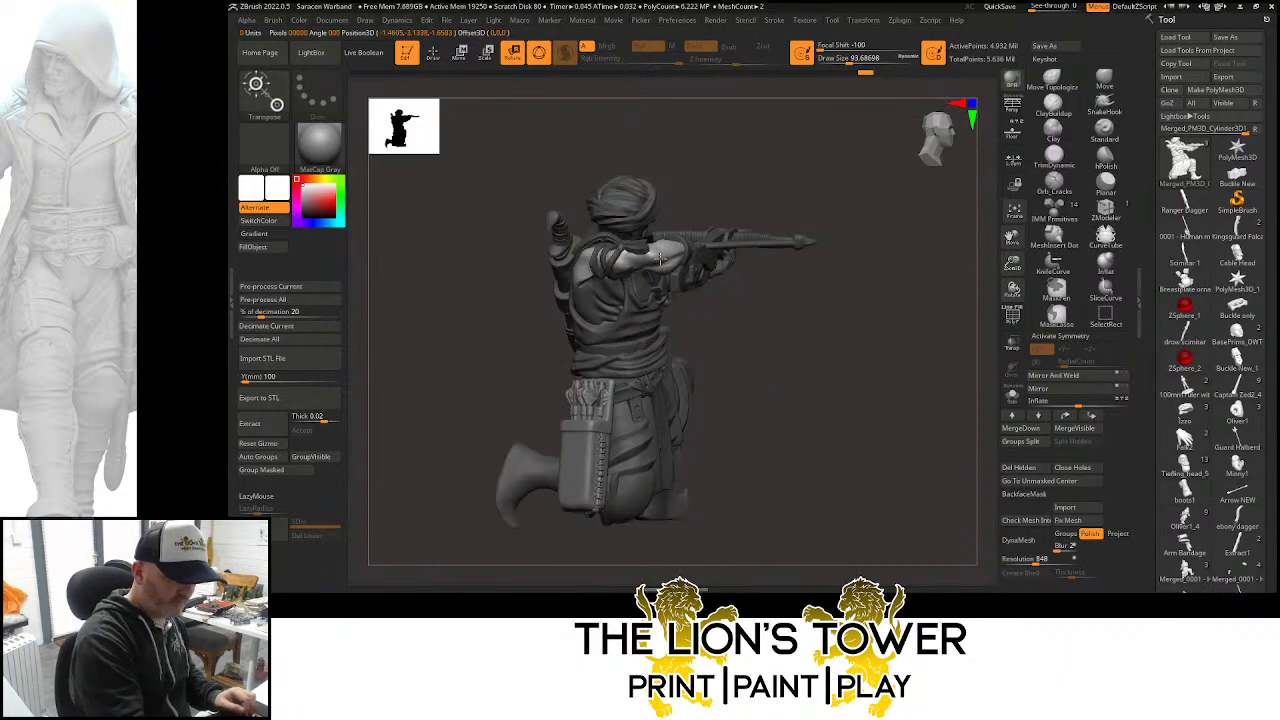
left_click_drag(779, 224, 709, 208)
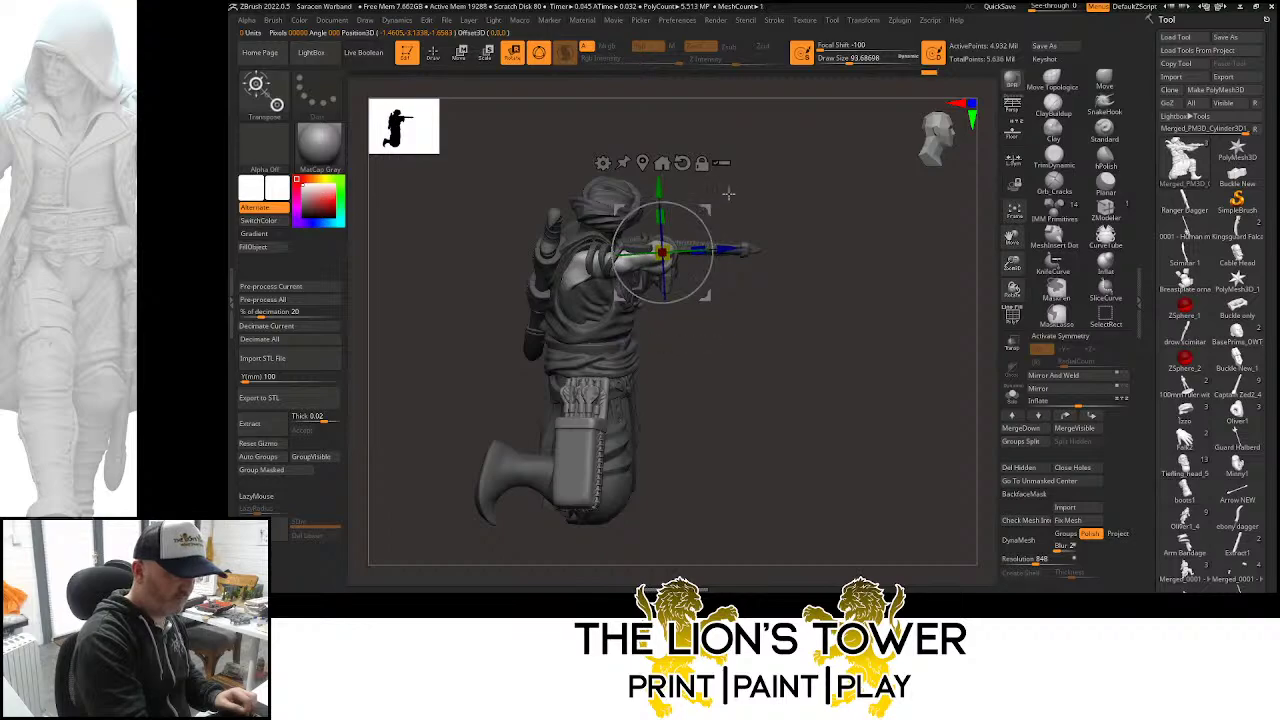
left_click(593, 252, "ctrl")
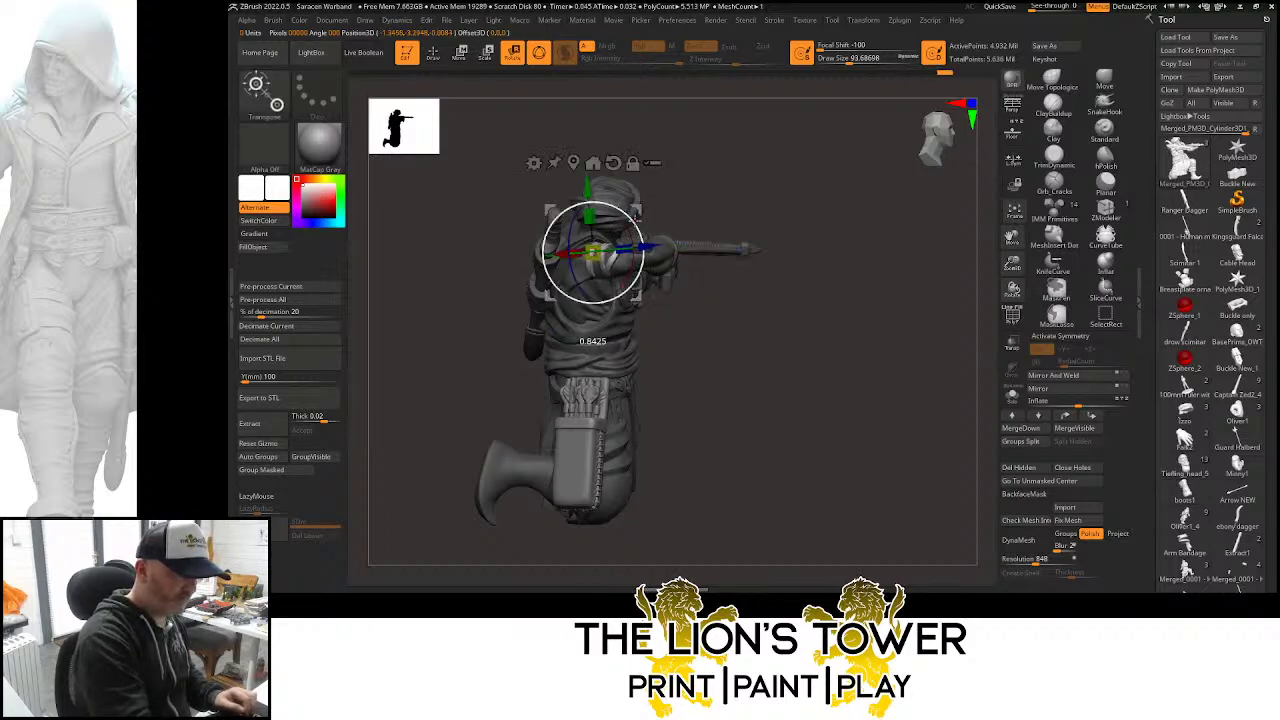
left_click_drag(635, 214, 637, 216)
left_click_drag(637, 218, 638, 219)
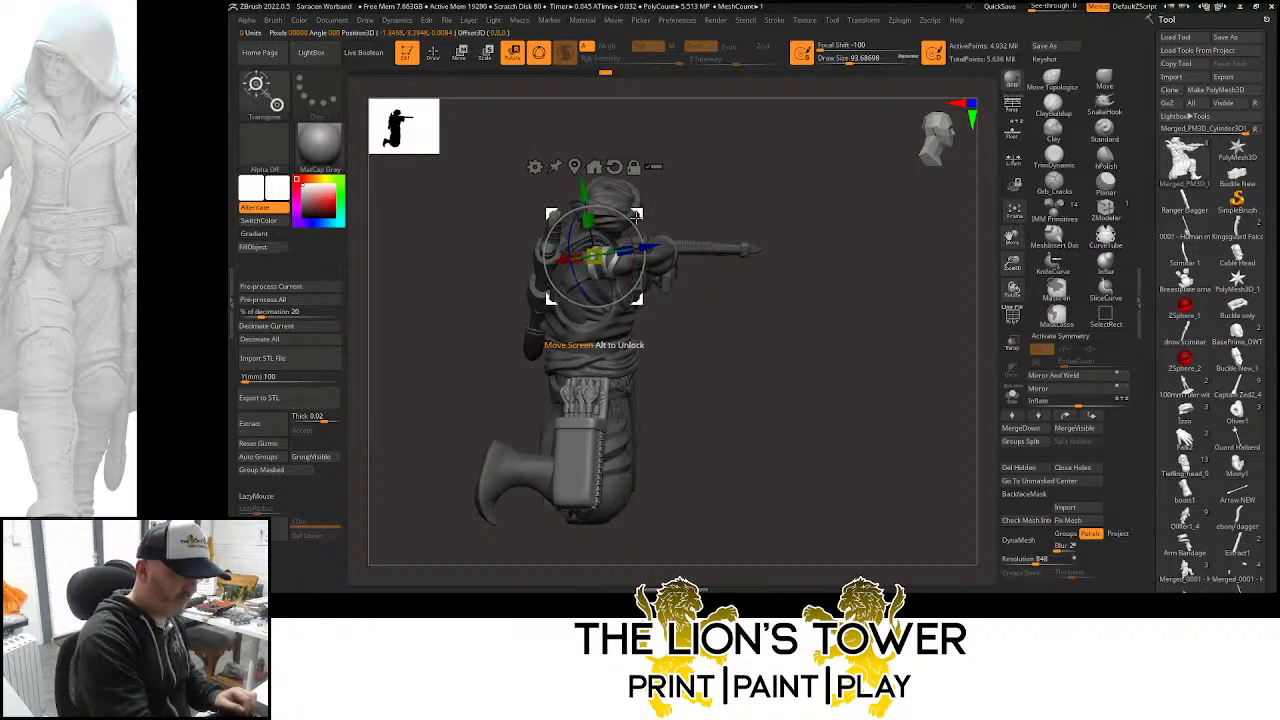
Hide the small knot pieces of the trigger arm's band, mask the rest of the figure and unhide everything
left_click_drag(1012, 263, 966, 333)
left_click_drag(878, 372, 815, 275)
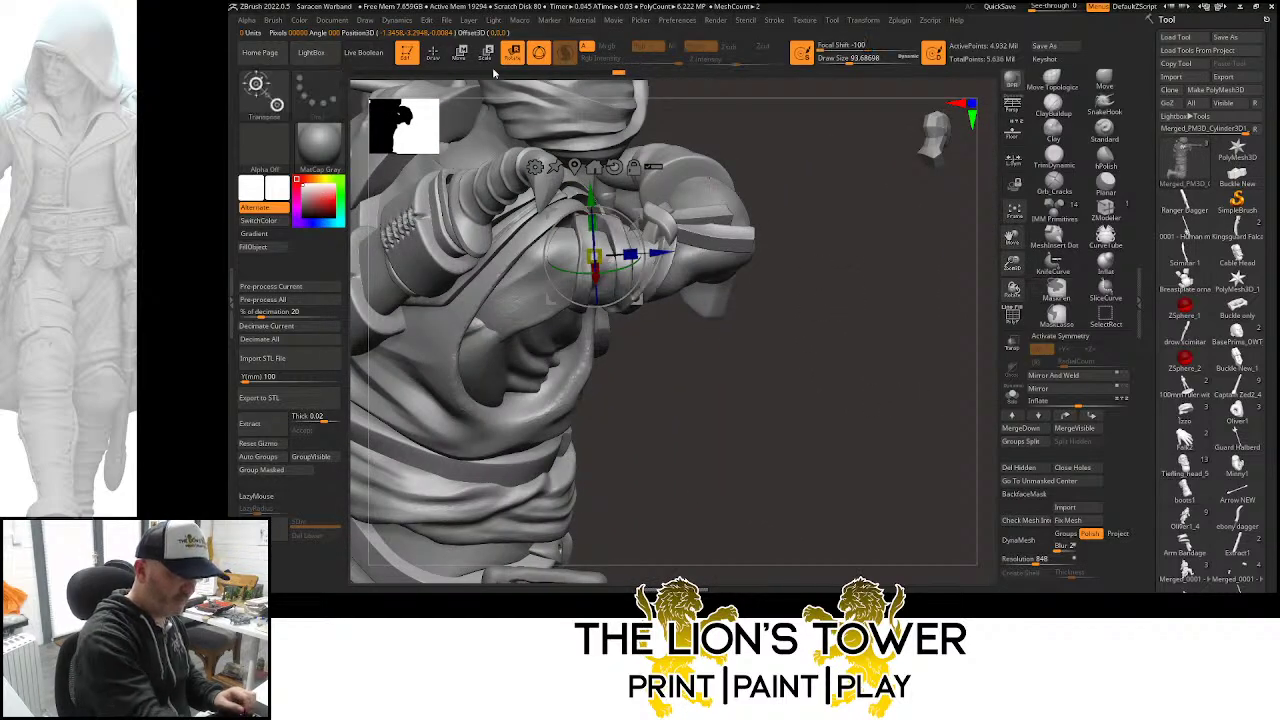
key("q")
left_click(661, 221, "ctrl+shift")
left_click(680, 230, "ctrl+shift")
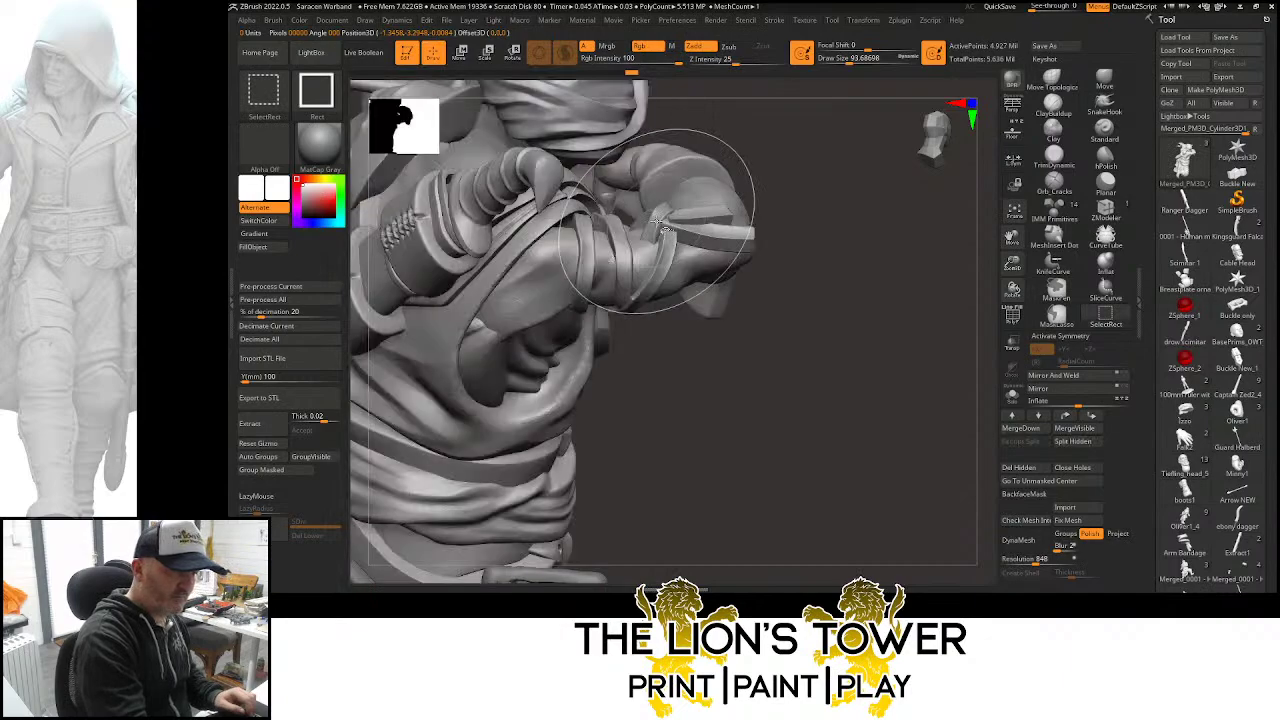
key("ctrl")
left_click(793, 199, "ctrl")
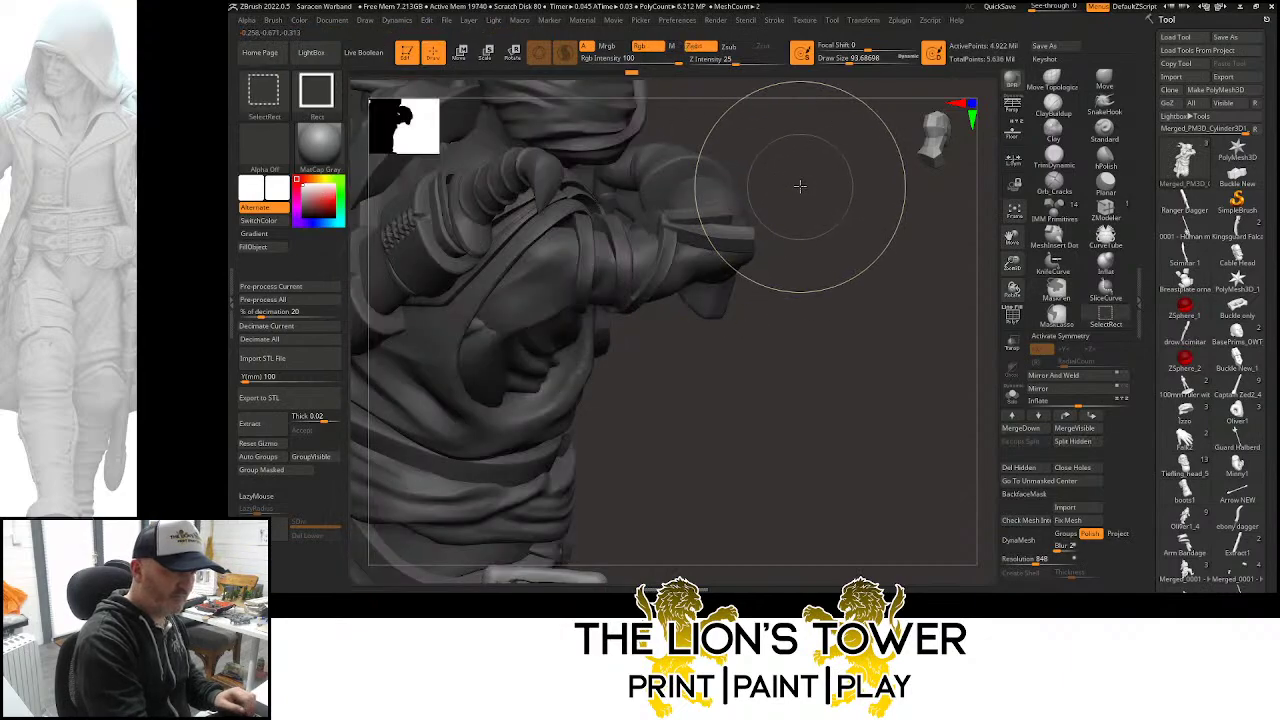
left_click(801, 187, "ctrl+shift")
left_click_drag(806, 181, 789, 138)
Center the gizmo on the unmasked armband knot, shift the knot slightly against the arm, clear the mask and return to Draw mode
left_click(507, 56)
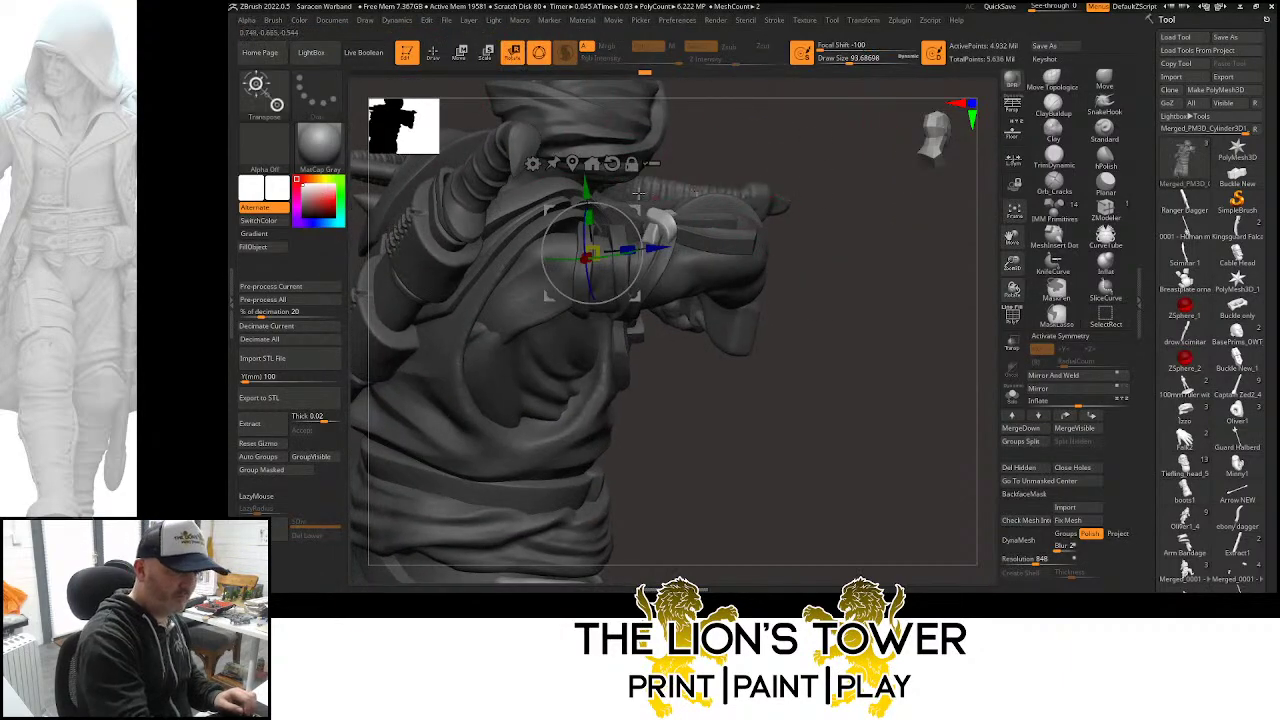
left_click(572, 163)
left_click_drag(705, 184, 713, 192)
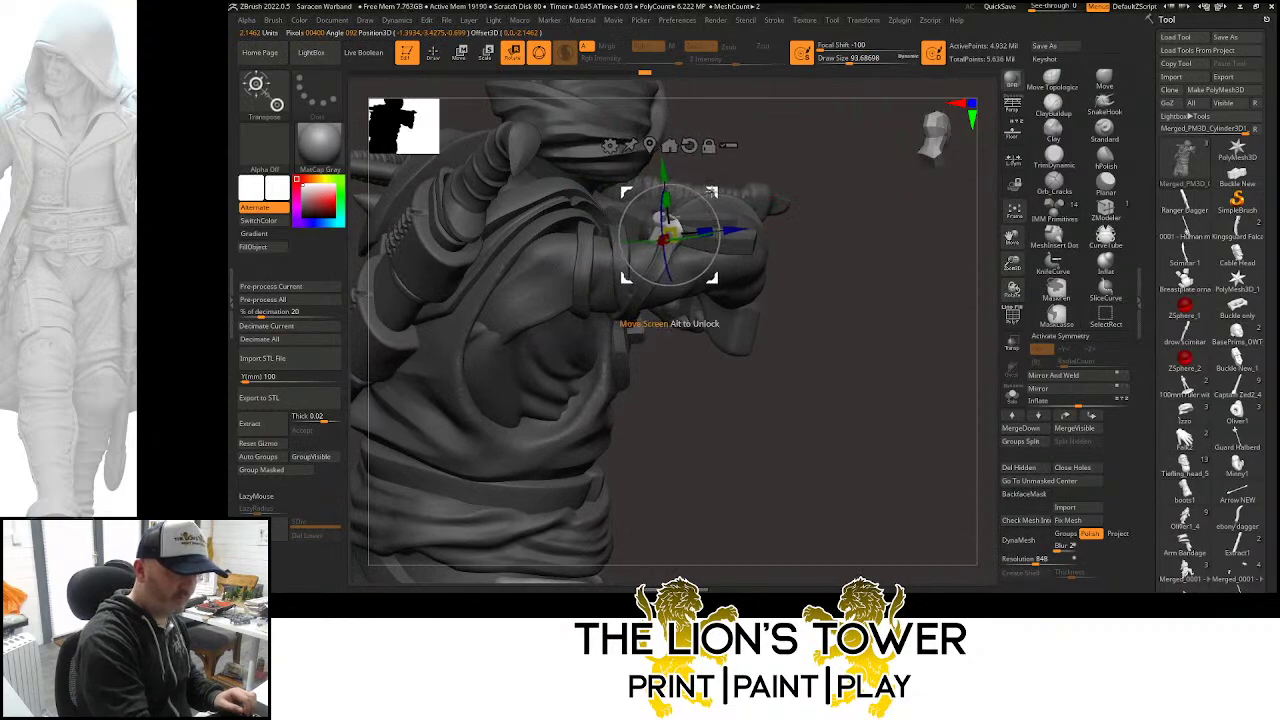
left_click_drag(809, 197, 834, 192)
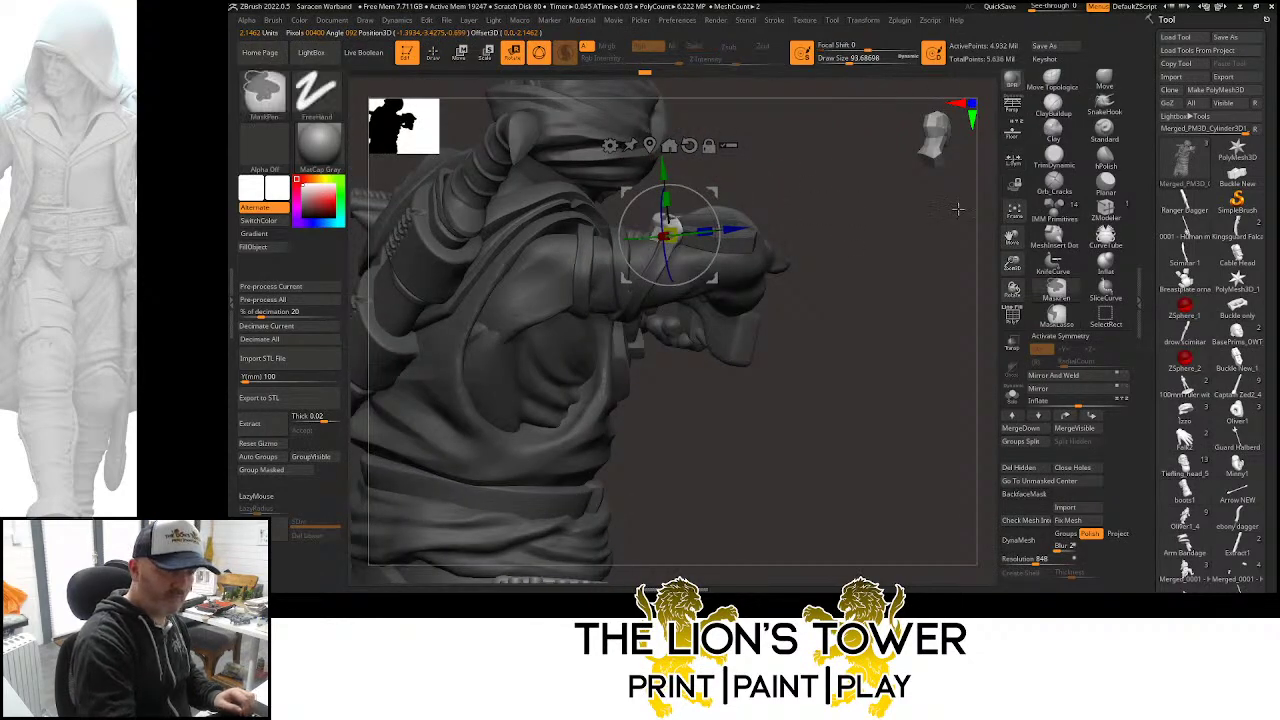
left_click(880, 230, "ctrl")
key("q")
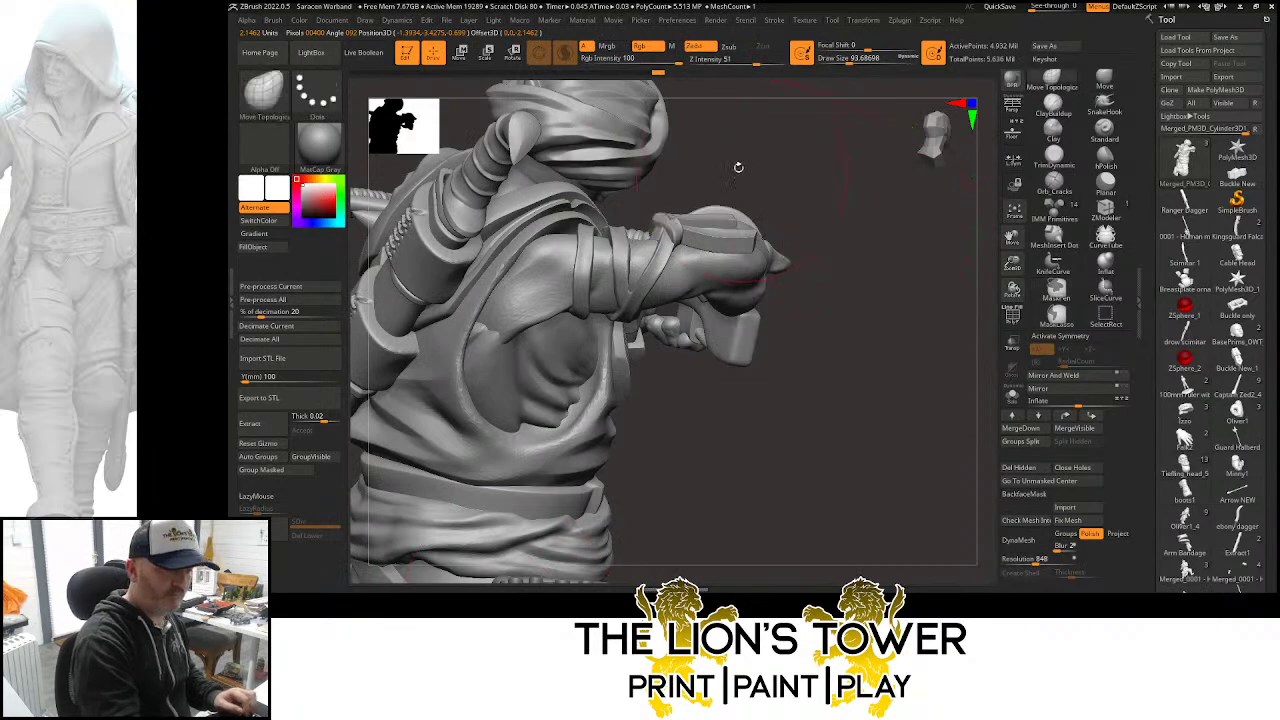
Set the Move Topological brush's draw size to 28.75 and reshape the armband knot and its loose ends
left_click(835, 60)
left_click_drag(850, 130, 846, 192)
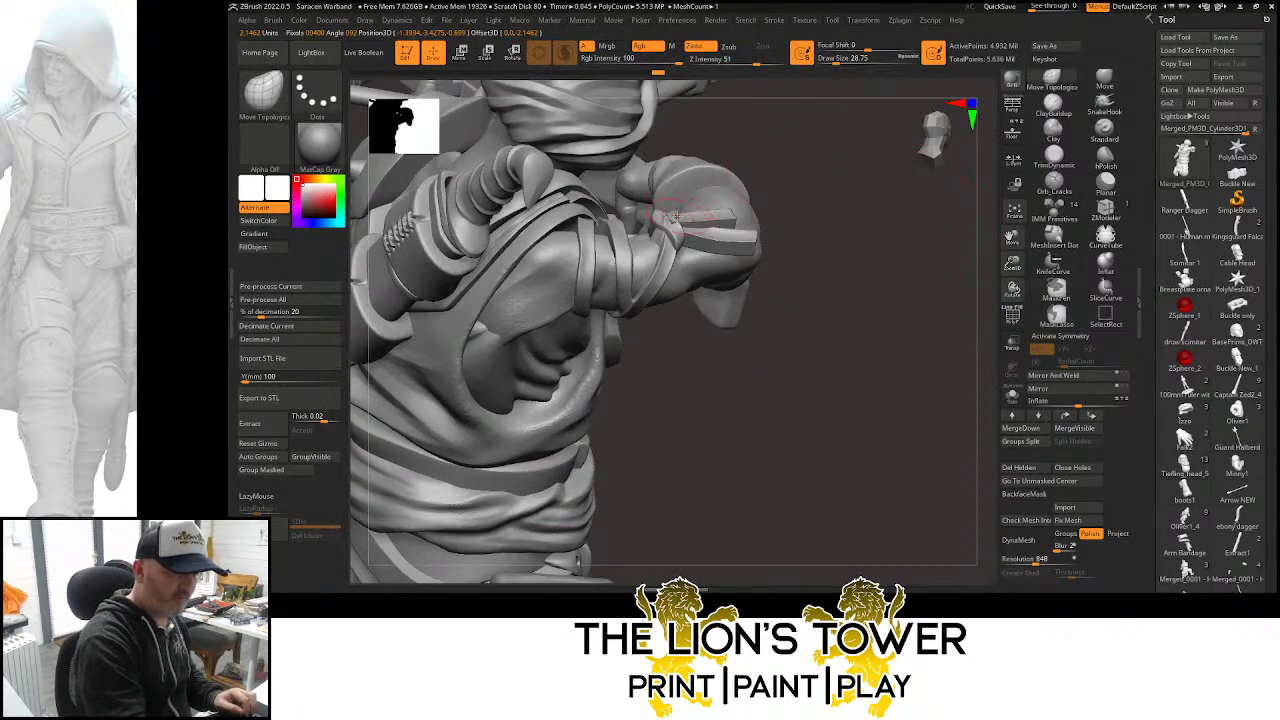
left_click_drag(768, 176, 802, 212)
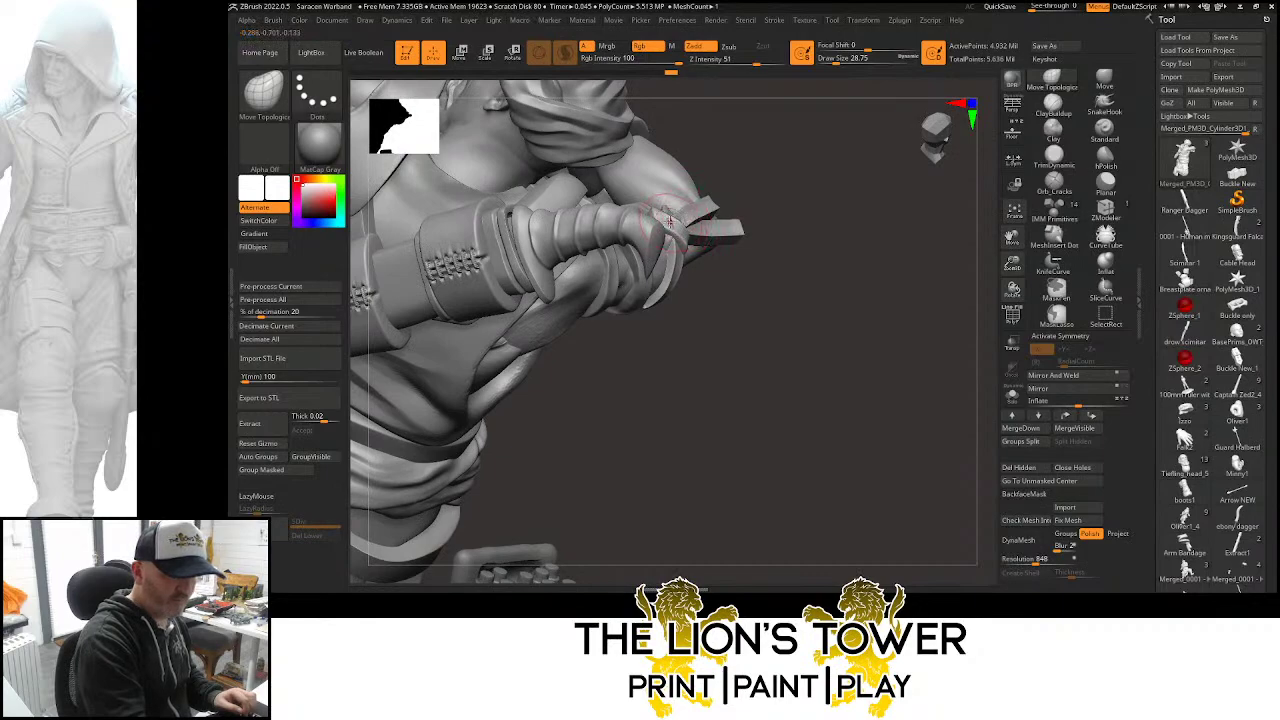
mouse_move(780, 157)
left_mouse_down()
mouse_move(772, 185)
mouse_move(725, 197)
left_mouse_up()
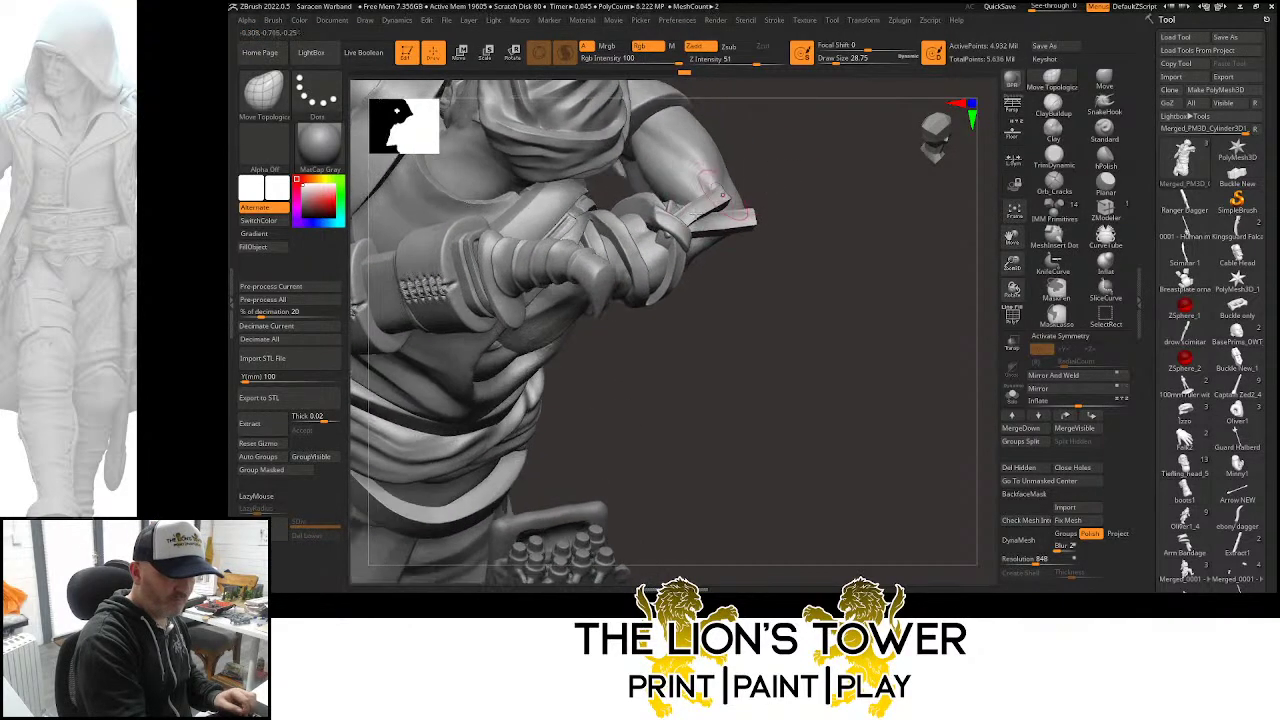
Check the figure from behind and enlarge the Move Topological brush's draw size to 59.2857 for the shoulder area
mouse_move(814, 217)
left_mouse_down()
mouse_move(829, 140)
mouse_move(820, 234)
mouse_move(939, 272)
left_mouse_up()
left_click_drag(928, 321, 975, 312)
left_click_drag(1019, 263, 1021, 222)
mouse_move(960, 282)
left_mouse_down()
mouse_move(926, 289)
mouse_move(931, 343)
mouse_move(946, 323)
mouse_move(625, 252)
mouse_move(606, 288)
left_mouse_up()
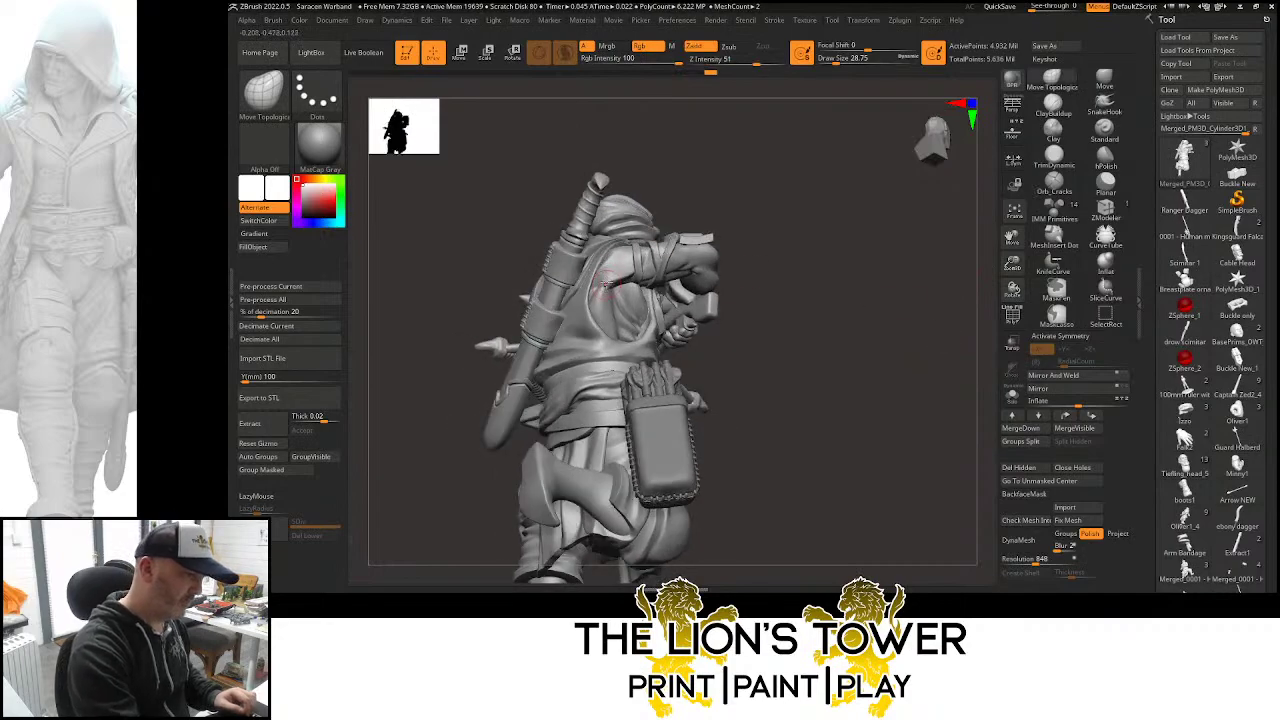
left_click(842, 61)
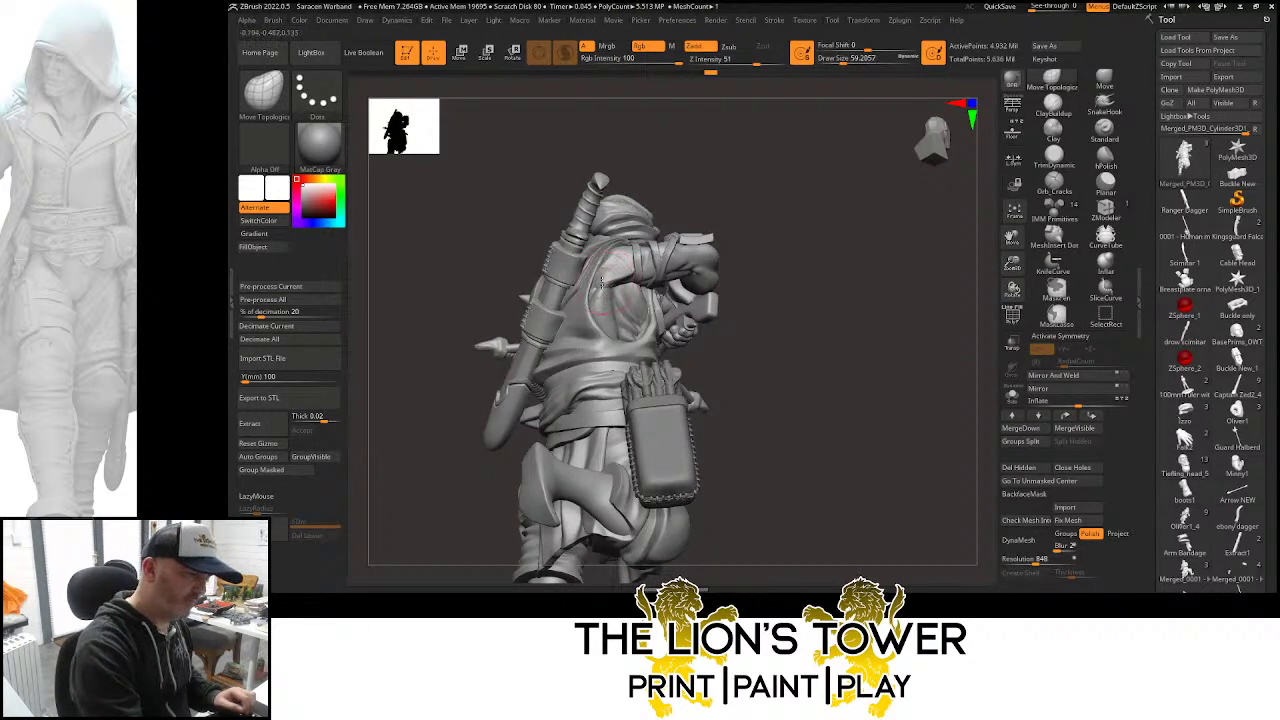
Isolate the raised arm to build up and smooth the shoulder area, then show the whole figure again
mouse_move(684, 206)
left_mouse_down()
mouse_move(727, 207)
mouse_move(718, 222)
left_mouse_up()
left_click(602, 260, "ctrl+shift")
key("shift")
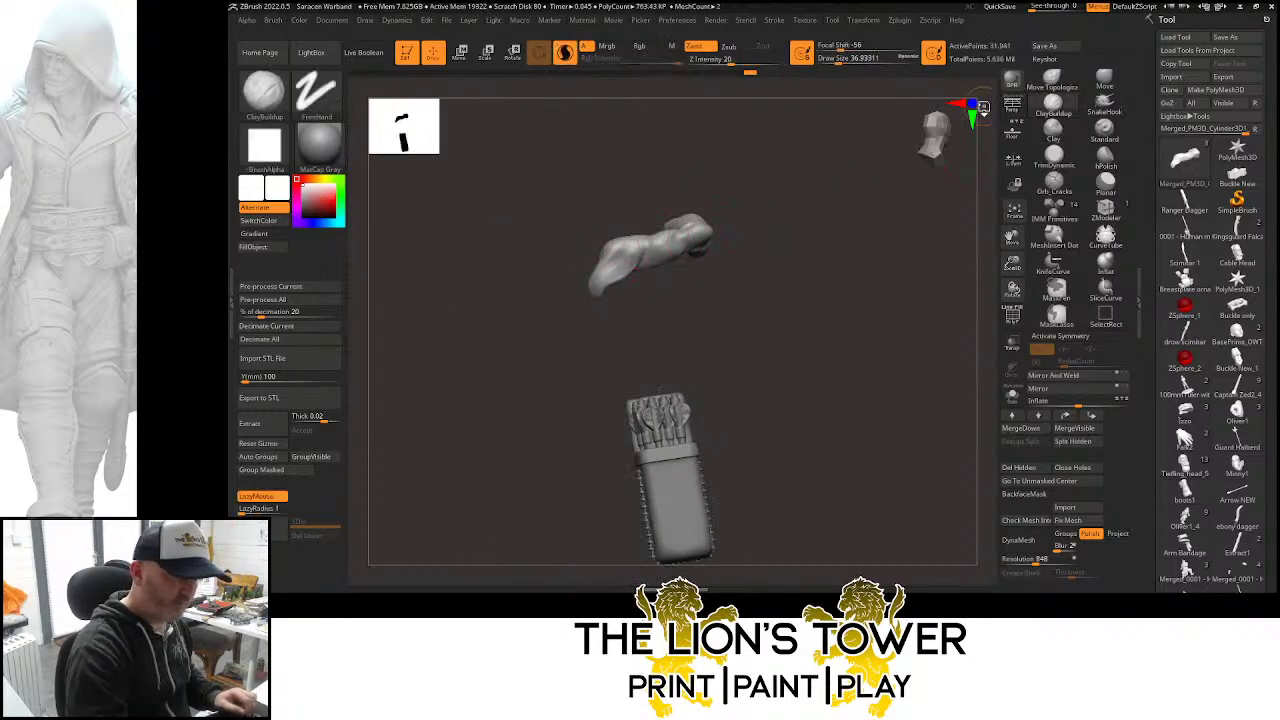
left_click(756, 310, "ctrl+shift")
left_click_drag(768, 310, 766, 288)
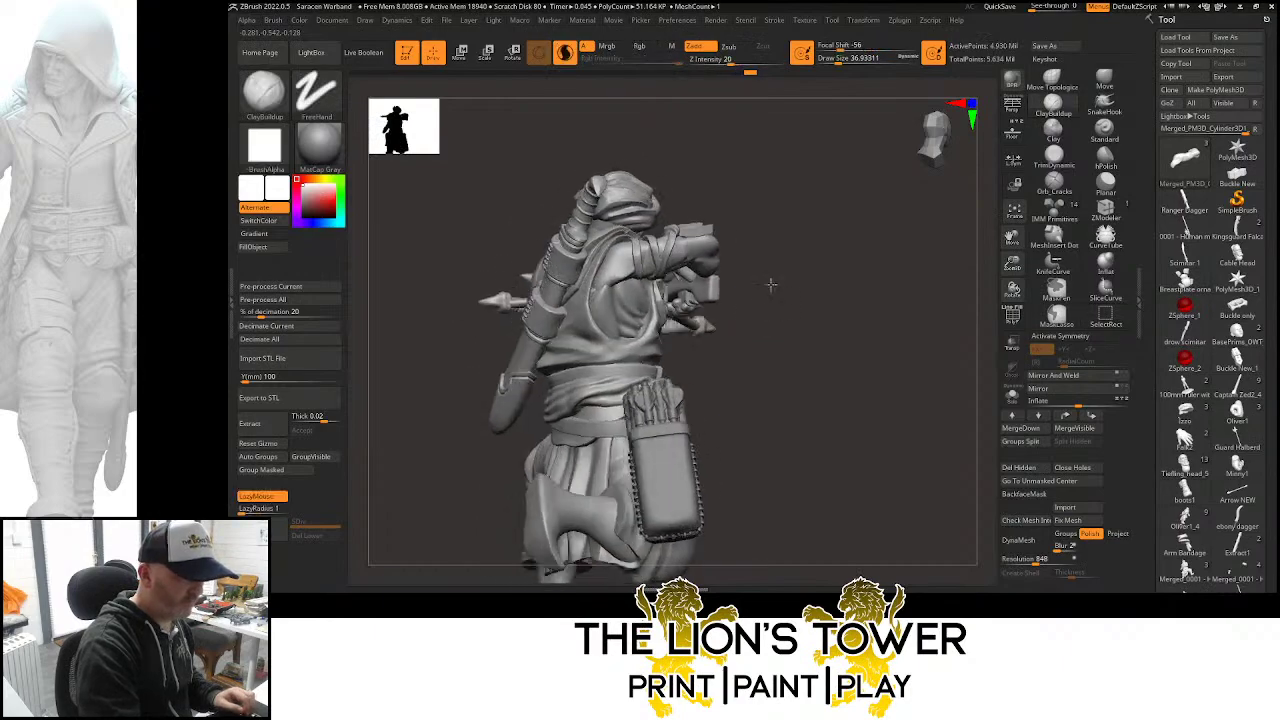
left_click(610, 287, "ctrl+shift")
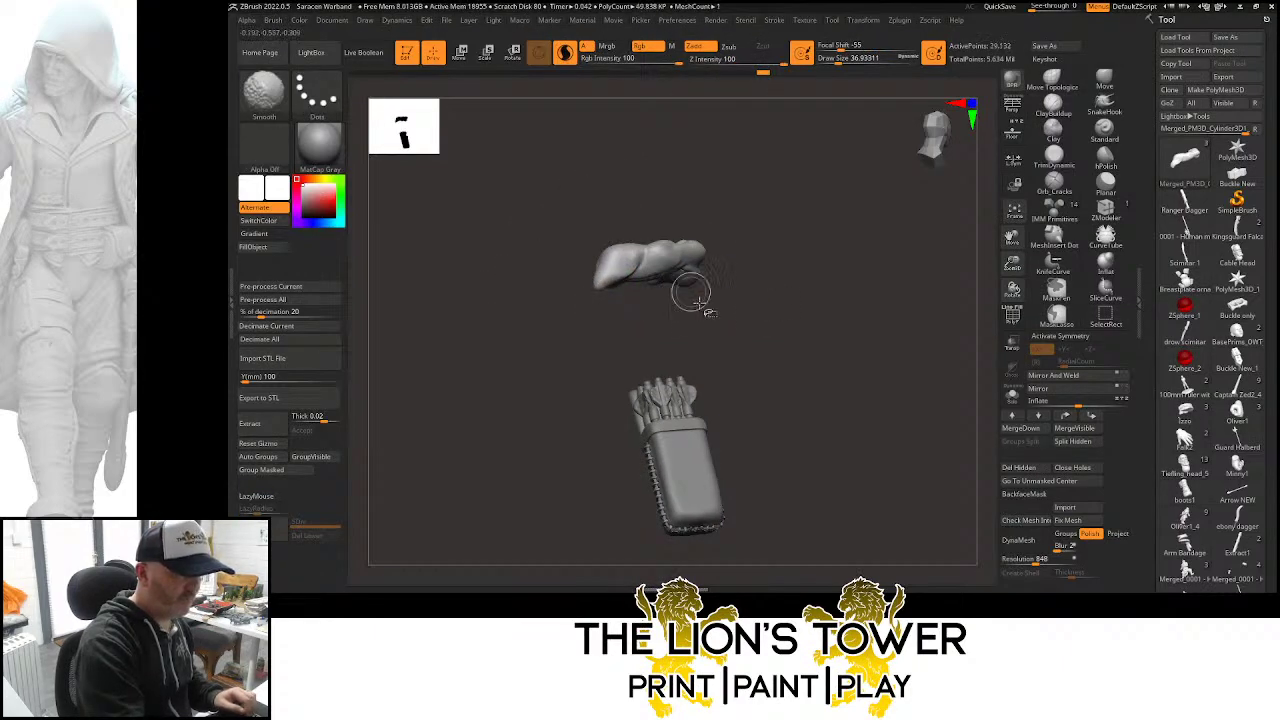
left_click(800, 315, "ctrl+shift")
mouse_move(890, 312)
left_mouse_down()
mouse_move(889, 325)
mouse_move(859, 317)
left_mouse_up()
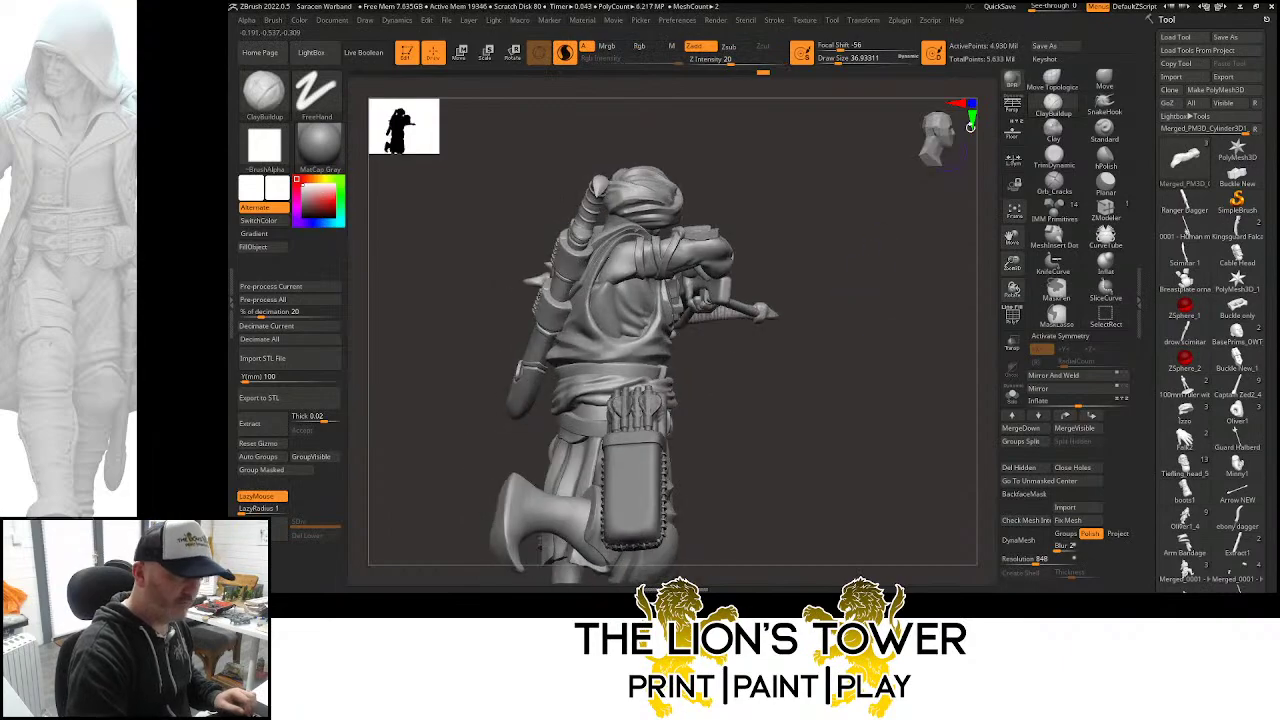
Reshape the vest's armhole edge behind the shoulder with the Move Topological brush
left_click(1052, 82)
left_click_drag(597, 280, 603, 273)
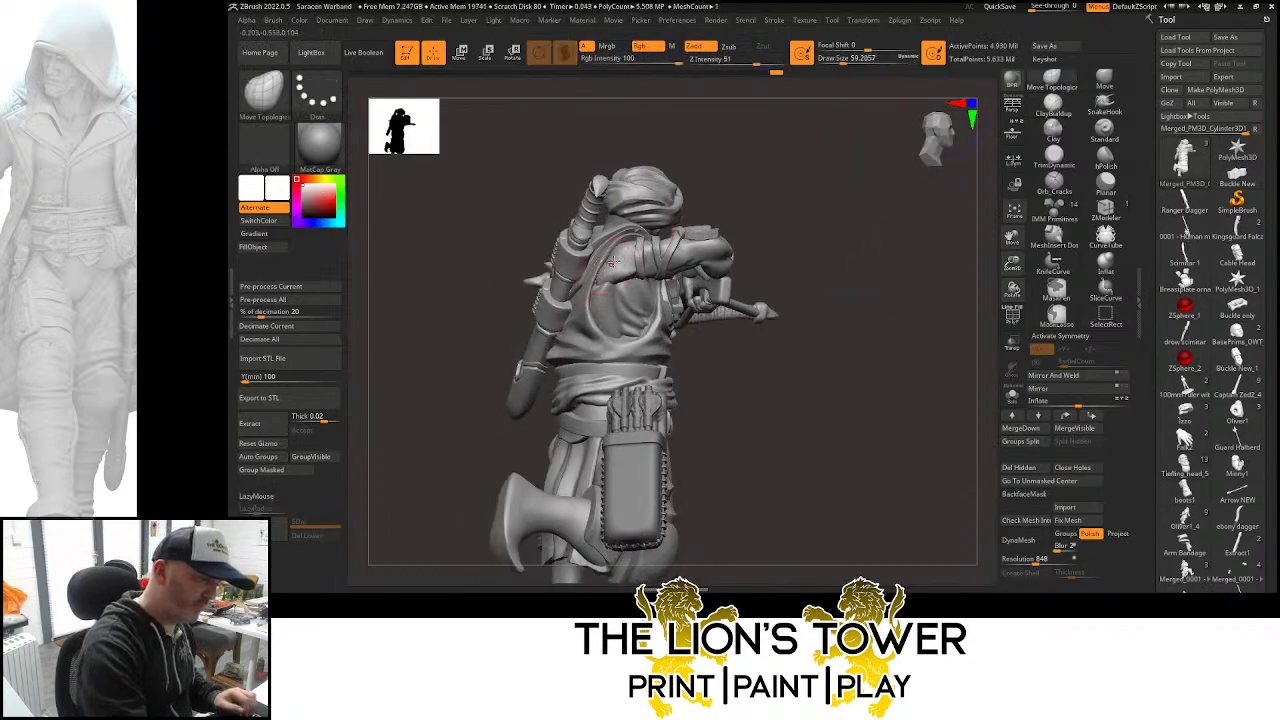
mouse_move(785, 205)
left_mouse_down()
mouse_move(776, 178)
mouse_move(694, 200)
left_mouse_up()
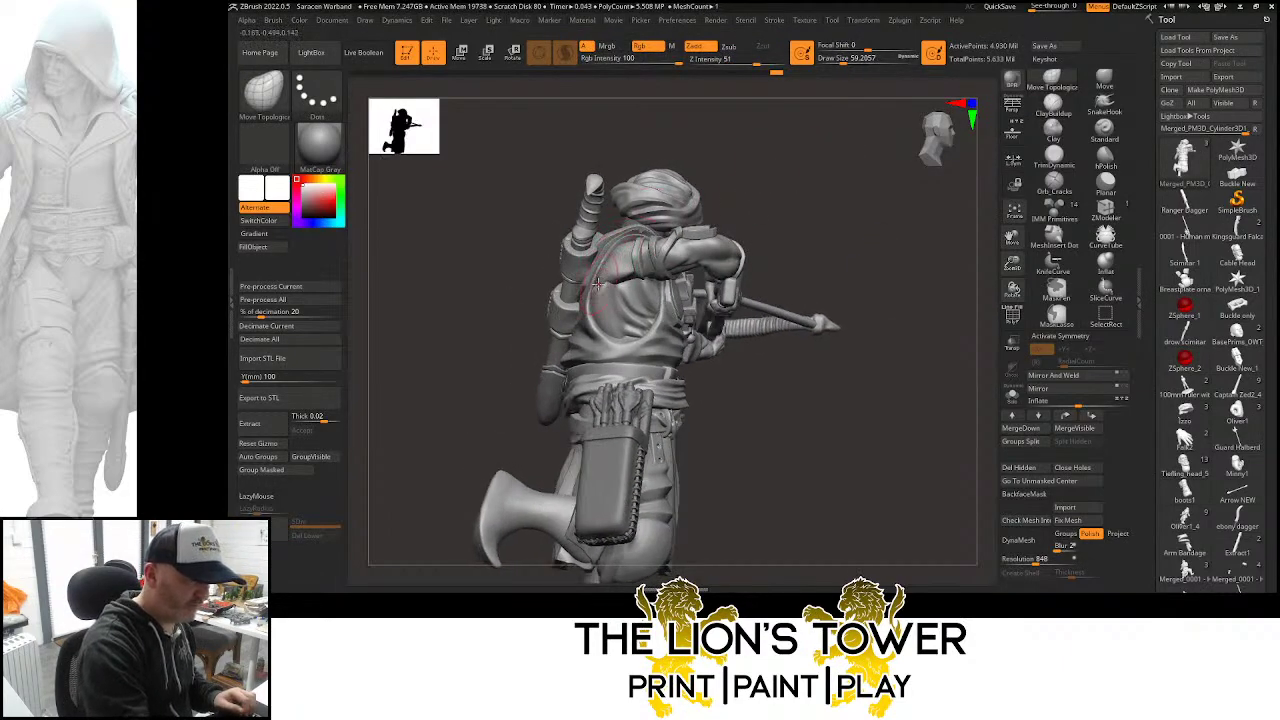
mouse_move(923, 343)
left_mouse_down()
mouse_move(912, 281)
mouse_move(886, 311)
mouse_move(871, 378)
mouse_move(914, 386)
mouse_move(932, 360)
left_mouse_up()
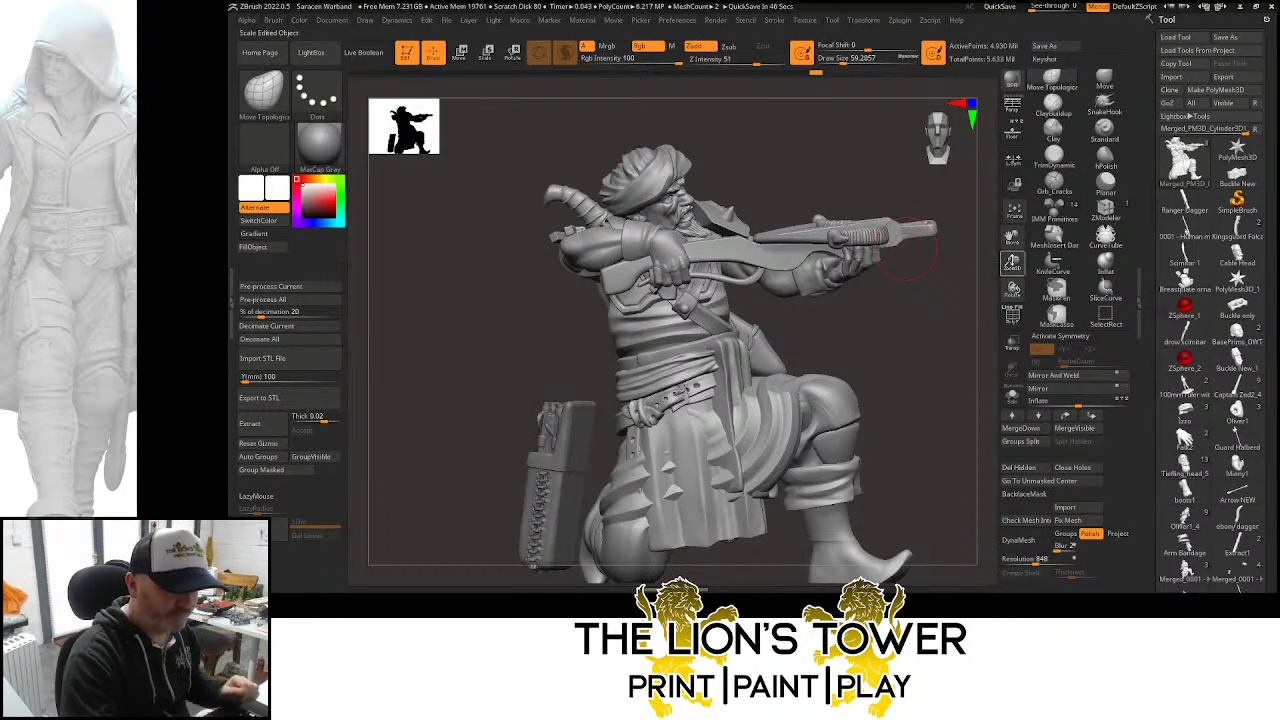
Isolate the front boot and smooth its surface, then bring back the whole figure
left_click_drag(1012, 262, 1010, 218)
left_click_drag(926, 326, 960, 340)
mouse_move(812, 452)
left_mouse_down("shift")
mouse_move(791, 456)
mouse_move(819, 454)
left_mouse_up("shift")
left_click_drag(922, 426, 859, 432)
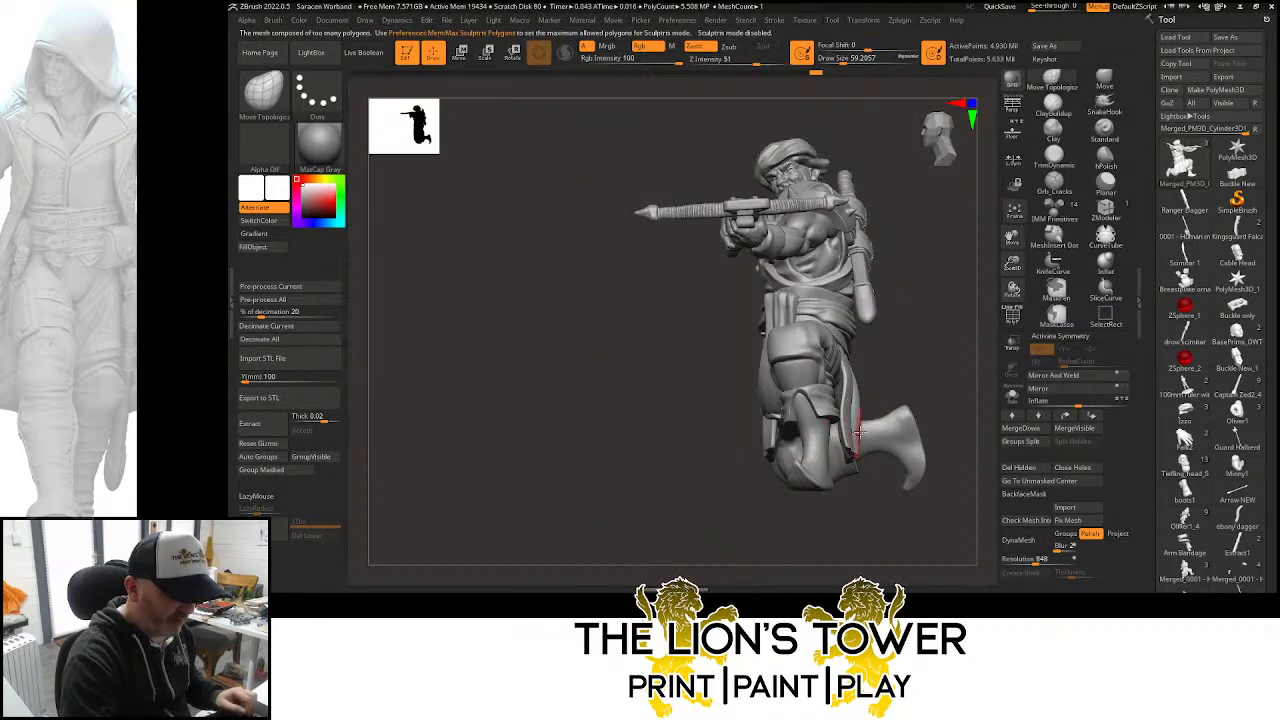
left_click_drag(906, 375, 877, 371)
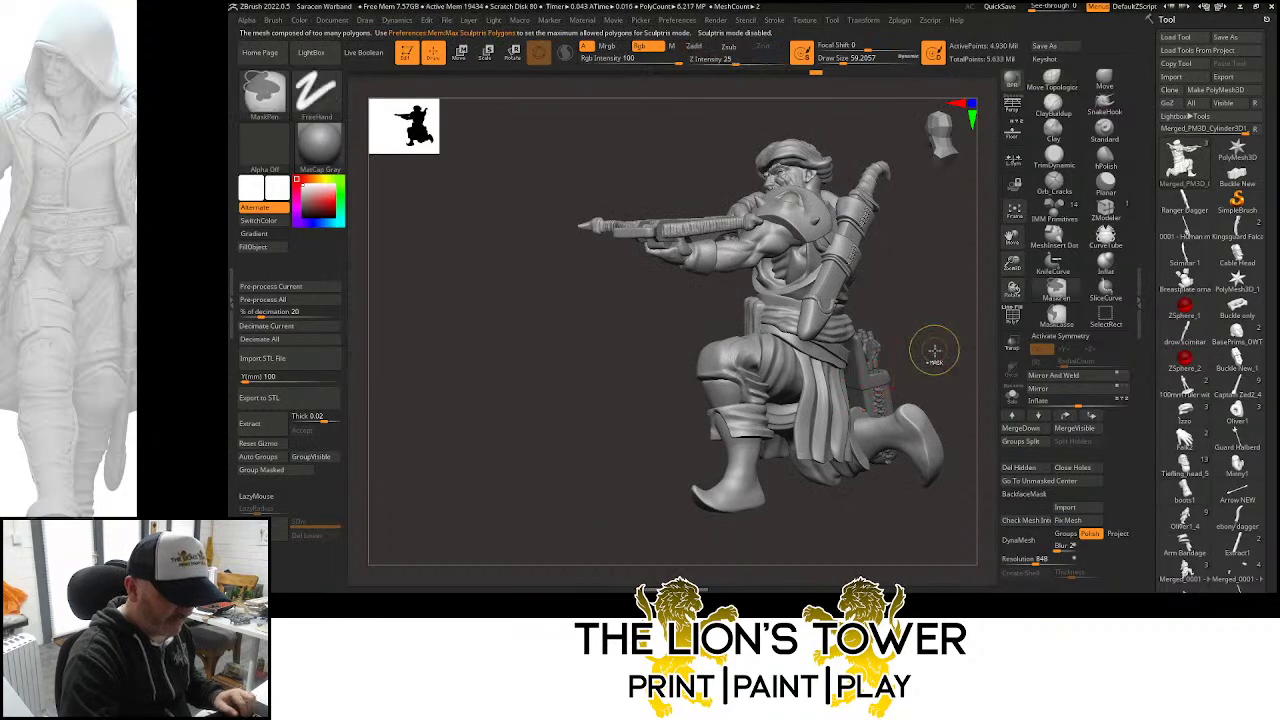
left_click(775, 505, "ctrl+shift")
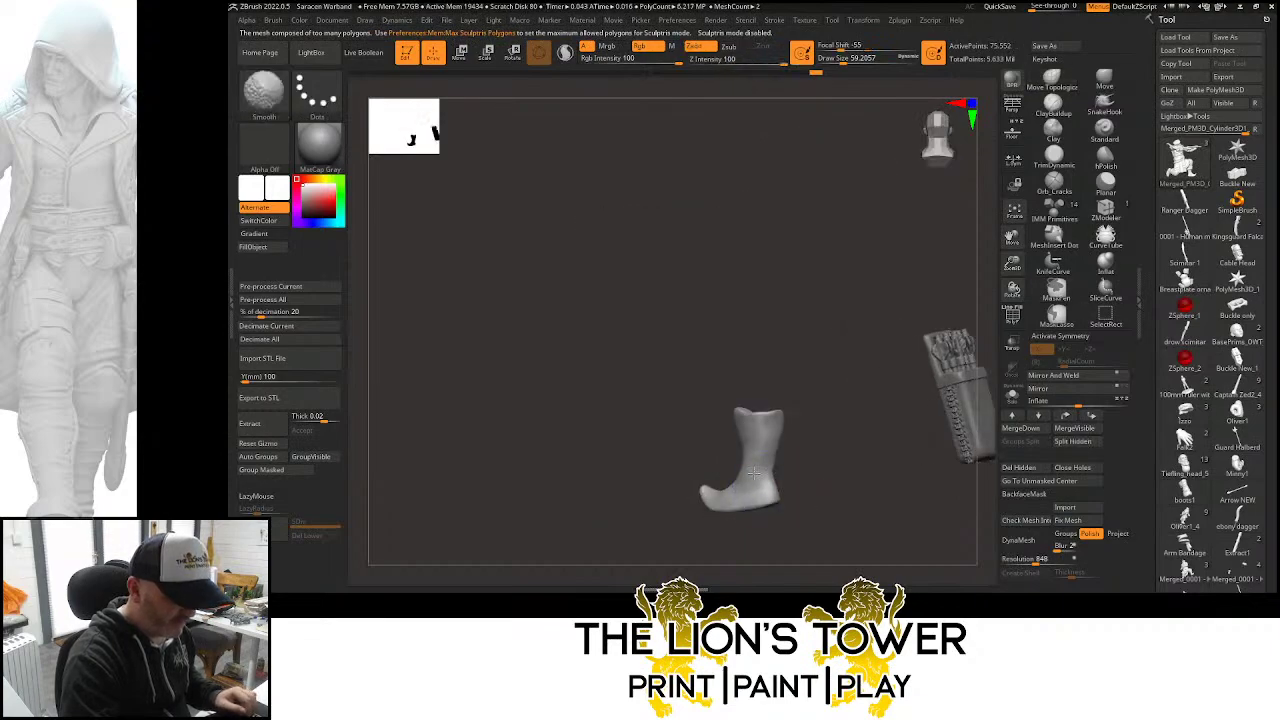
left_click(830, 430, "ctrl+shift")
Examine the kneeling crossbowman's overall pose and silhouette from the front and both sides
left_click_drag(890, 338, 957, 334)
left_click_drag(1010, 266, 1011, 246)
left_click_drag(1010, 230, 1048, 243)
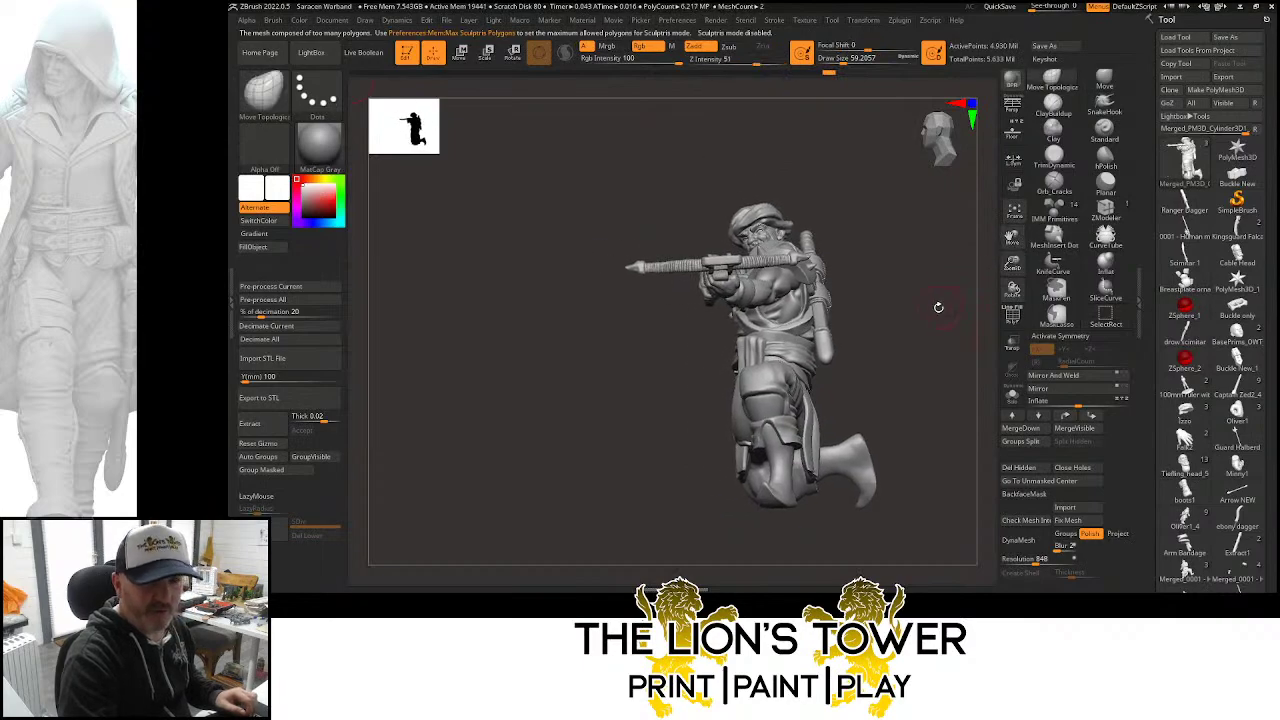
left_click_drag(937, 306, 966, 307)
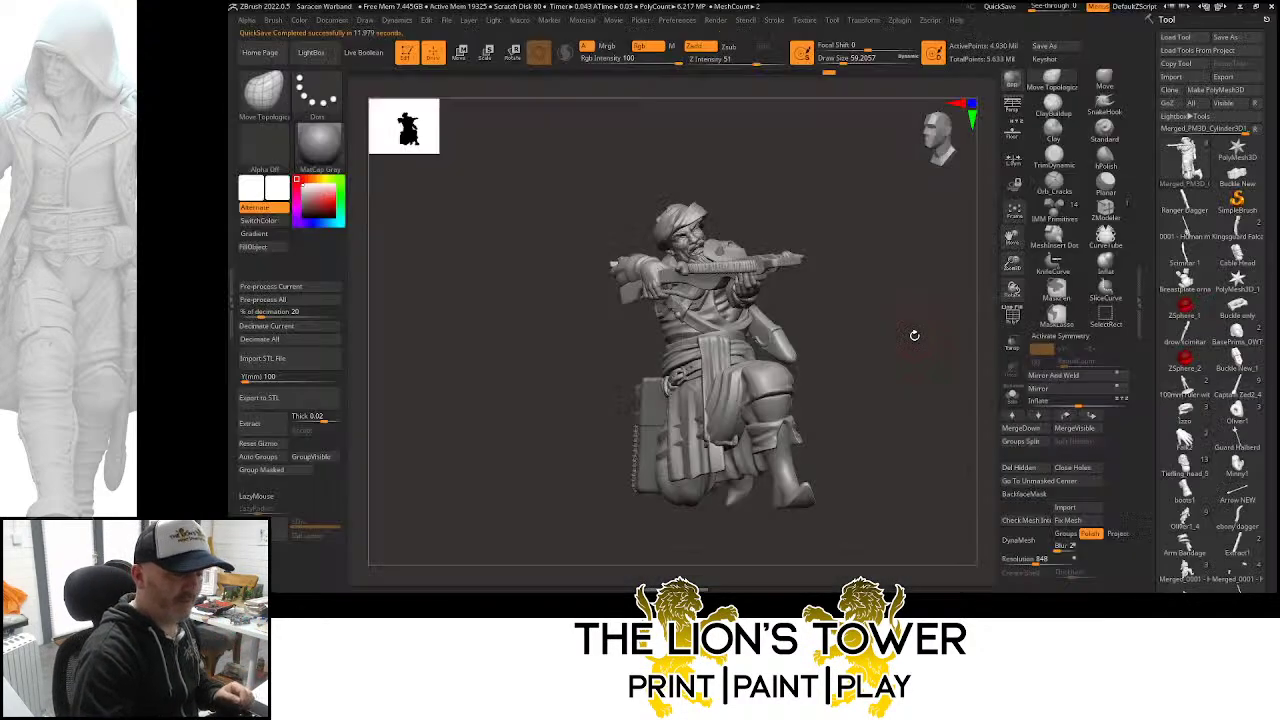
left_click_drag(1013, 258, 1013, 247)
left_click_drag(1013, 234, 995, 232)
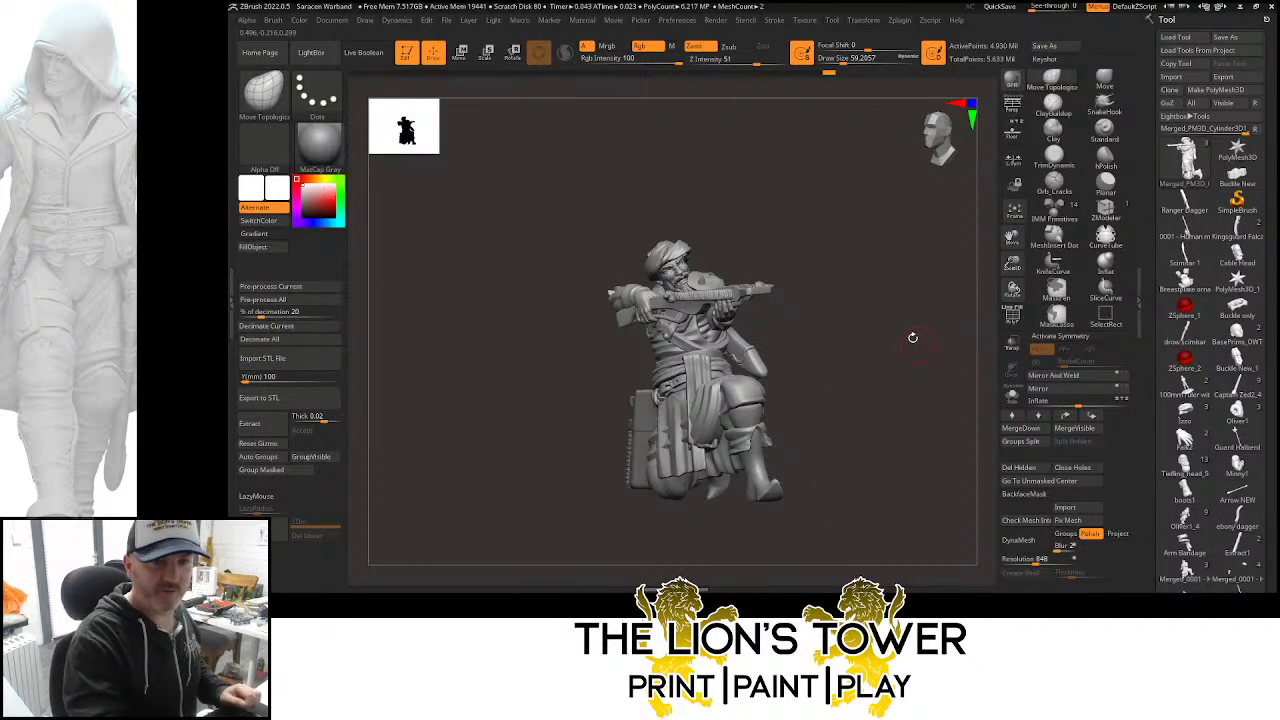
left_click_drag(912, 337, 927, 322)
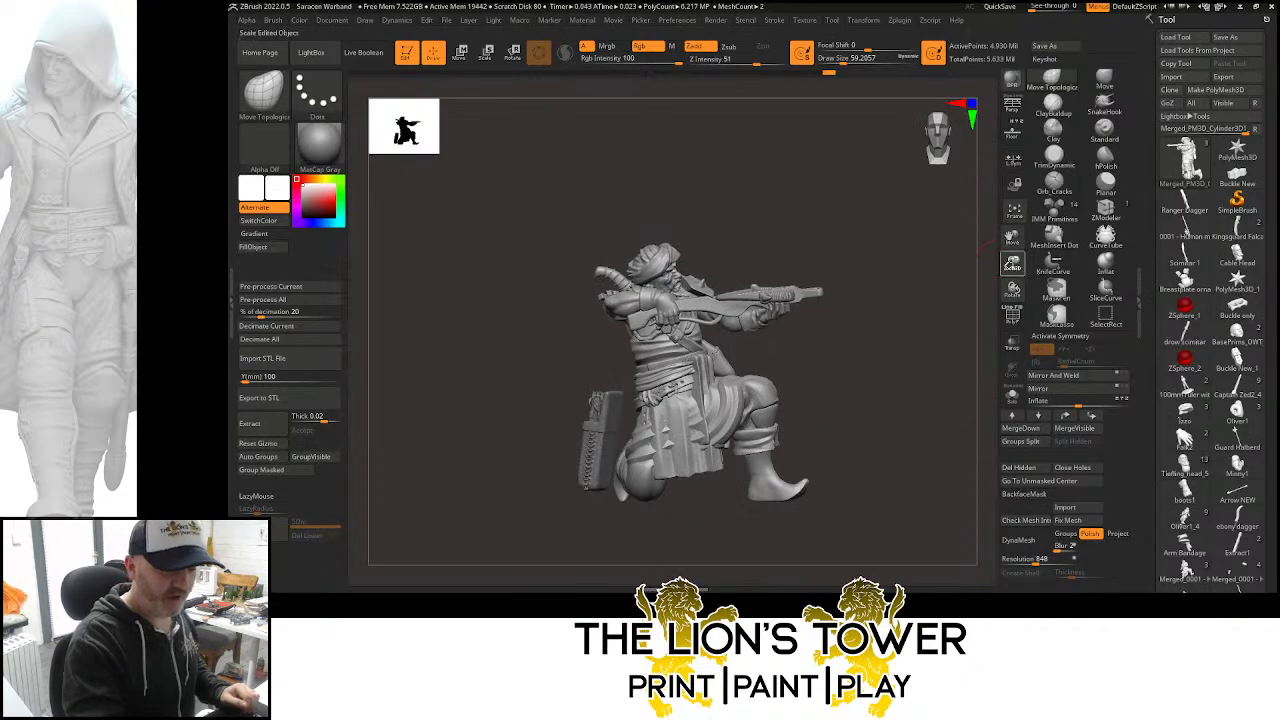
left_click_drag(1012, 263, 984, 249)
mouse_move(880, 340)
left_mouse_down()
mouse_move(894, 374)
mouse_move(935, 383)
mouse_move(889, 383)
mouse_move(874, 357)
mouse_move(853, 375)
mouse_move(946, 371)
mouse_move(900, 380)
mouse_move(983, 326)
left_mouse_up()
left_click_drag(1010, 270, 1016, 285)
left_click_drag(1012, 238, 1058, 240)
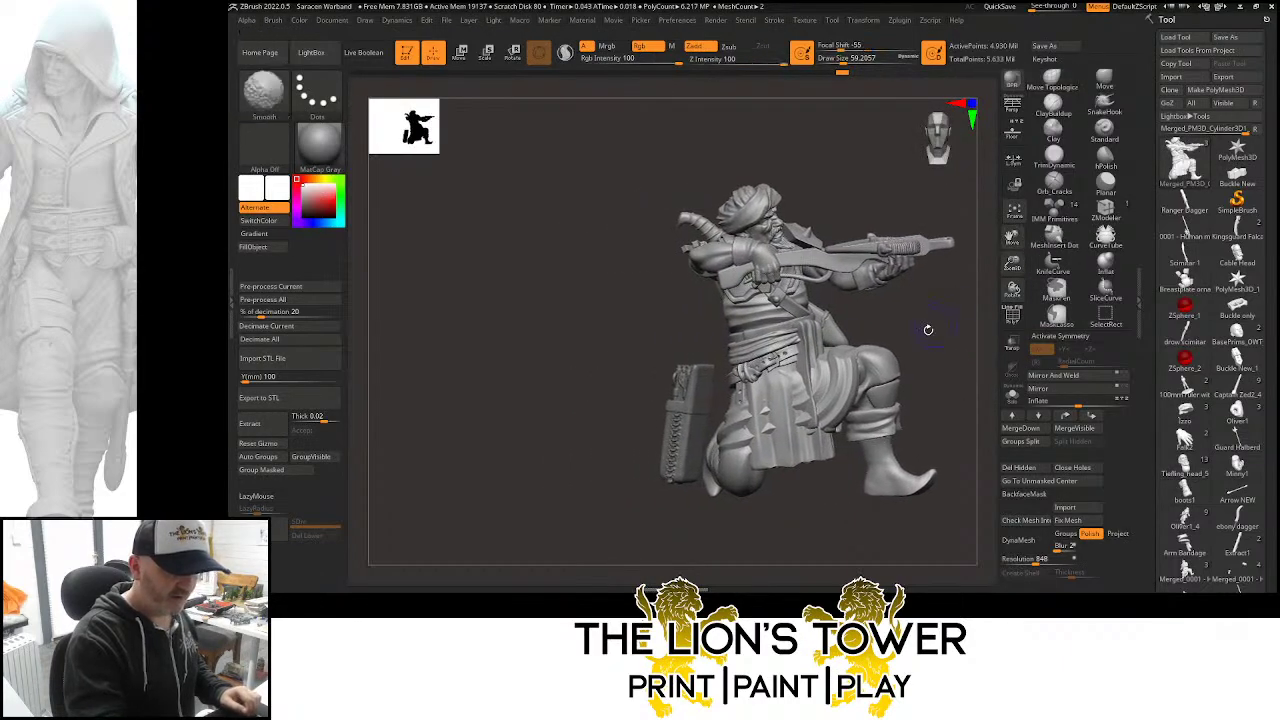
left_click_drag(920, 333, 891, 320)
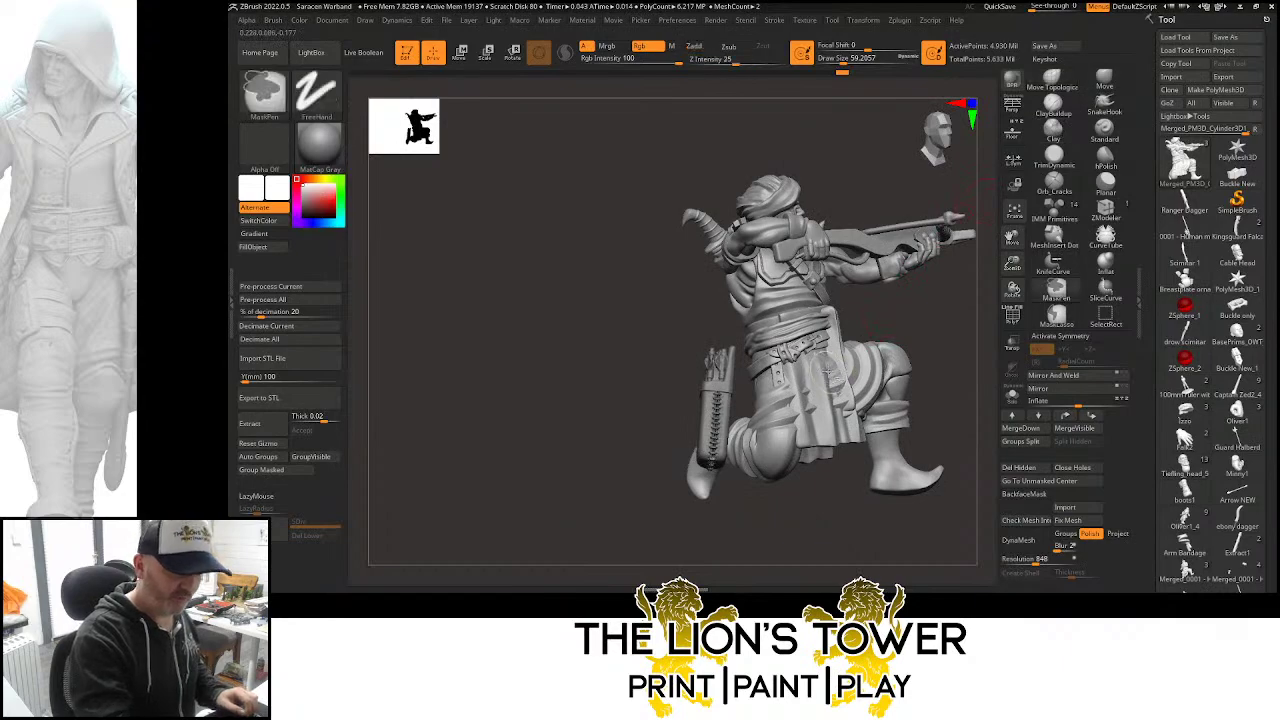
Mask everything except the robe and set the Move brush's draw size to 115.86058
left_click(838, 366, "ctrl+shift")
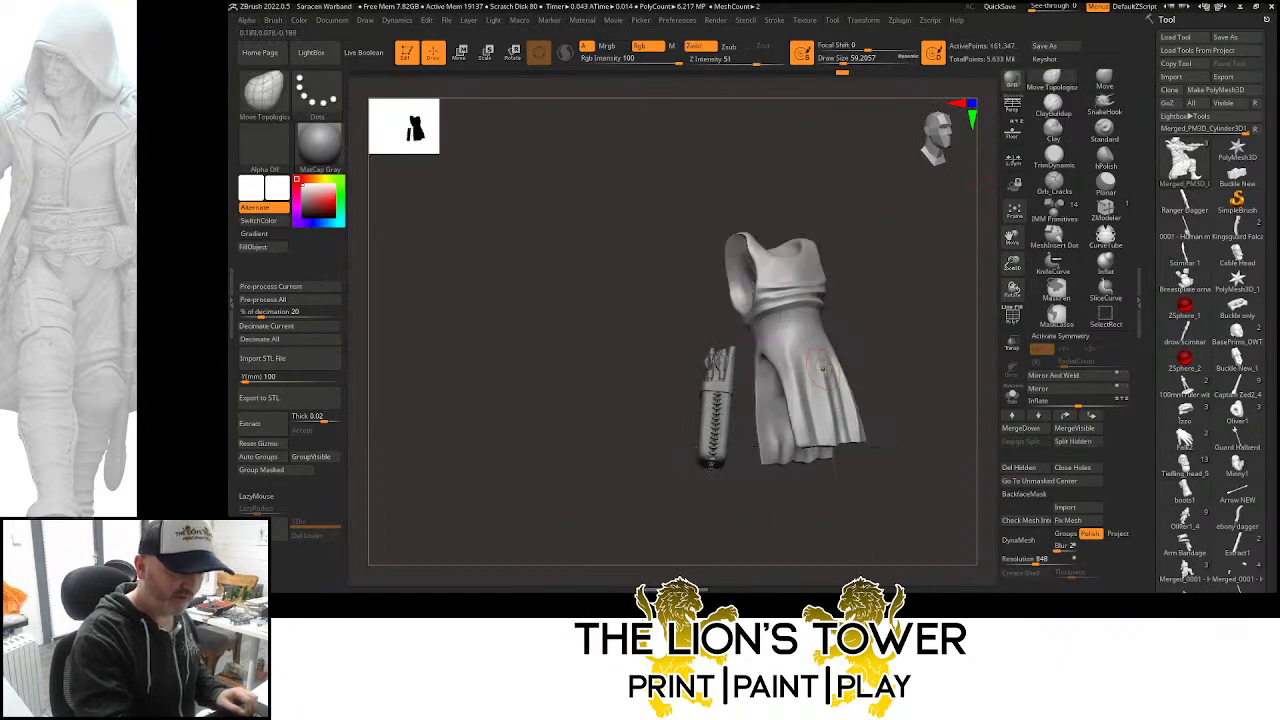
left_click(853, 61)
mouse_move(912, 266)
left_mouse_down()
mouse_move(916, 252)
mouse_move(914, 320)
mouse_move(893, 362)
left_mouse_up()
left_click(922, 280, "ctrl")
left_click(921, 281, "ctrl+shift")
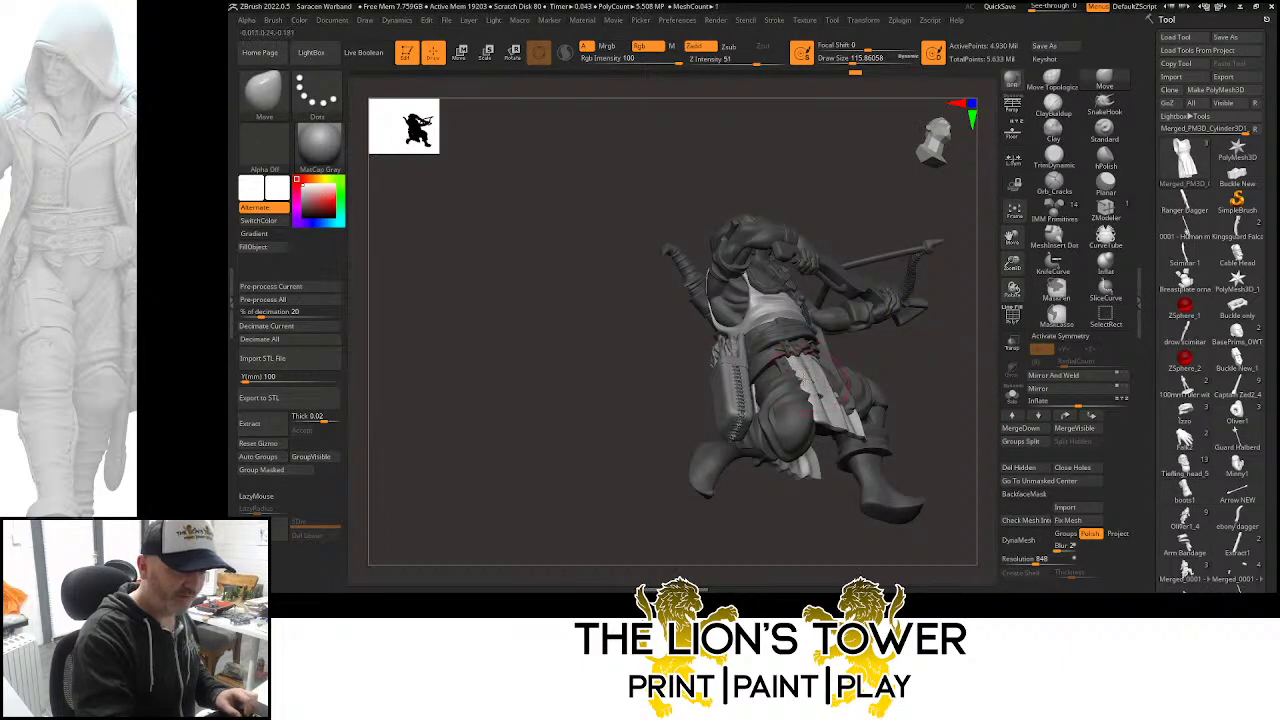
Reshape the robe's skirt around the hips and thighs with the Move brush, then clear the mask
left_click_drag(795, 362, 804, 363)
mouse_move(888, 369)
left_mouse_down()
mouse_move(894, 357)
mouse_move(910, 368)
left_mouse_up()
left_click_drag(832, 399, 820, 402)
mouse_move(976, 364)
left_mouse_down()
mouse_move(872, 393)
mouse_move(862, 349)
left_mouse_up()
left_click_drag(935, 345, 870, 362)
mouse_move(872, 388)
left_mouse_down()
mouse_move(855, 403)
mouse_move(876, 350)
left_mouse_up()
left_click_drag(961, 400, 966, 354)
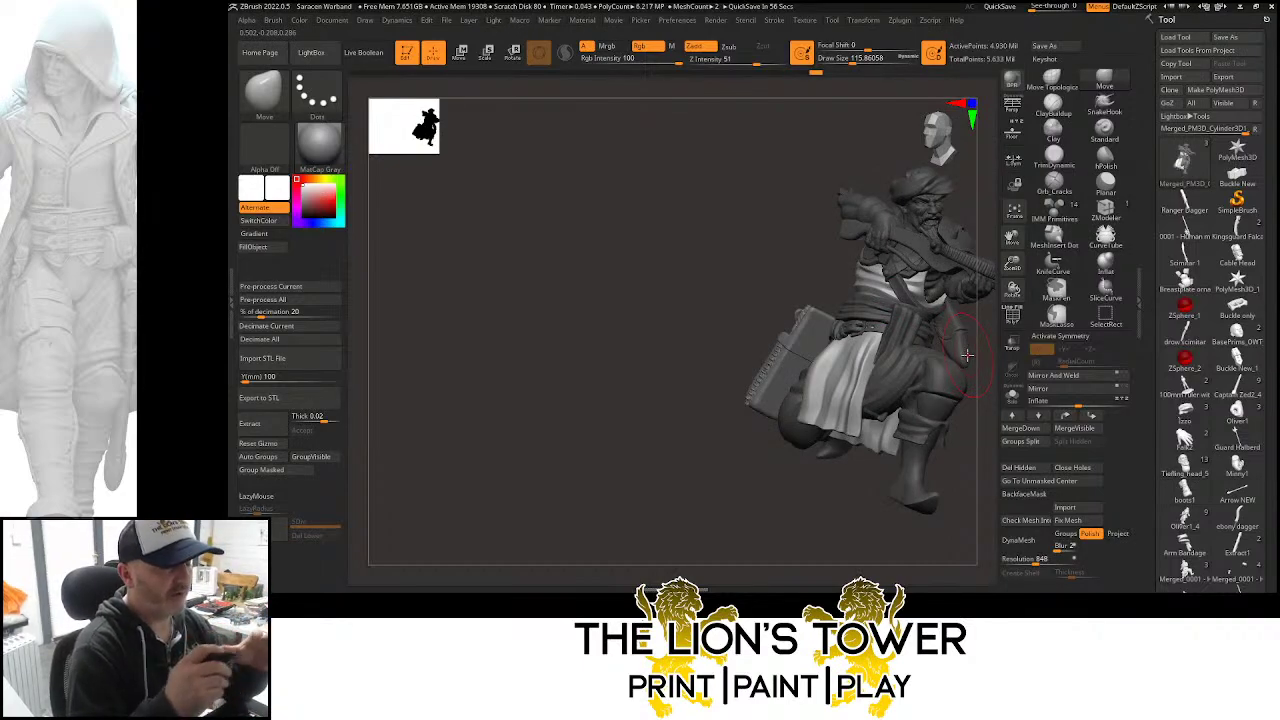
mouse_move(968, 321)
left_mouse_down()
mouse_move(942, 337)
mouse_move(948, 354)
left_mouse_up()
left_click(941, 341, "ctrl")
Isolate the small hanging piece beside the quiver to check it, then show the whole figure
left_click(810, 348, "ctrl+shift")
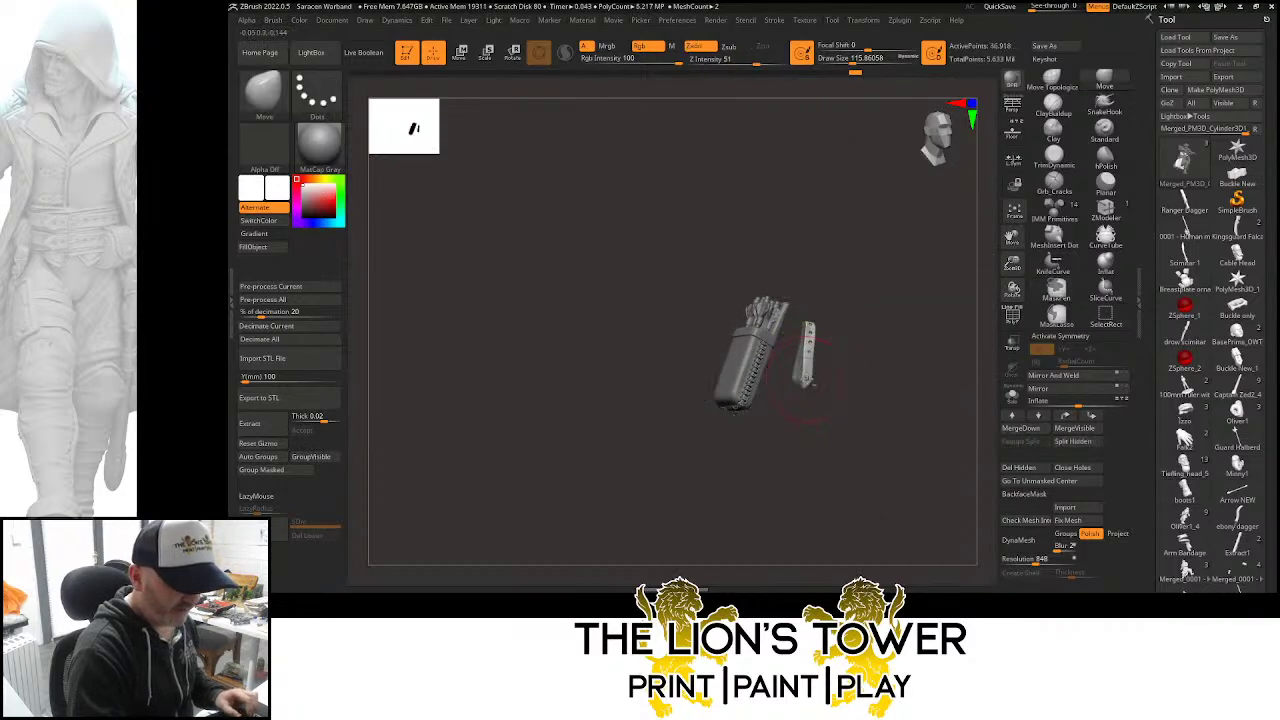
key("ctrl+shift")
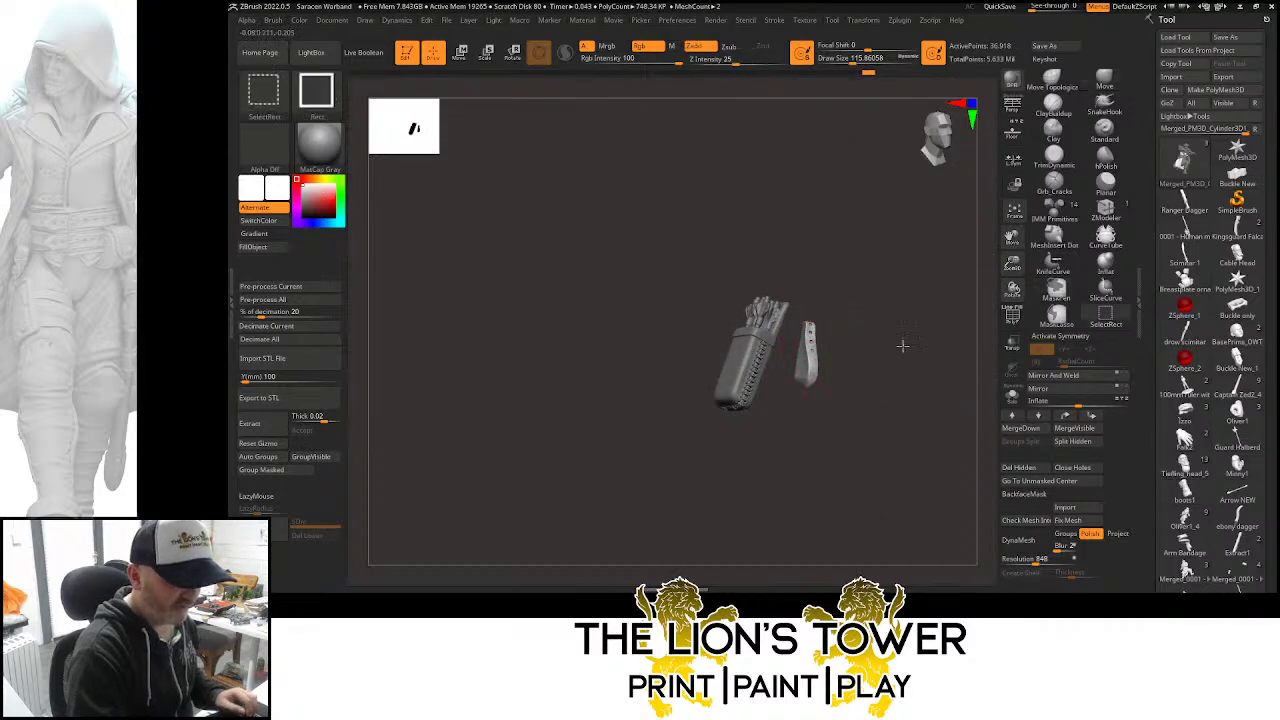
left_click(903, 345, "ctrl+shift")
left_click_drag(944, 333, 902, 338)
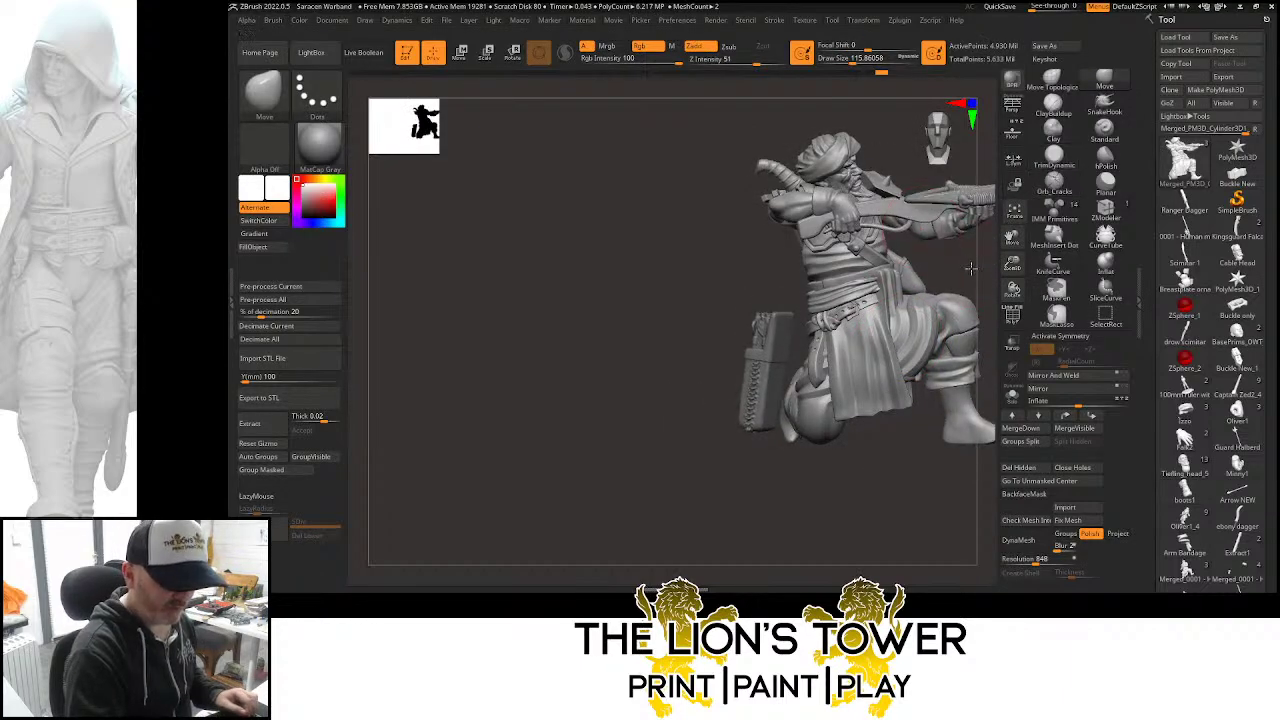
Isolate the trousers to check their folds, switch to the ClayBuildup brush and restore the full figure
left_click_drag(971, 268, 925, 298)
left_click(931, 315, "ctrl+shift")
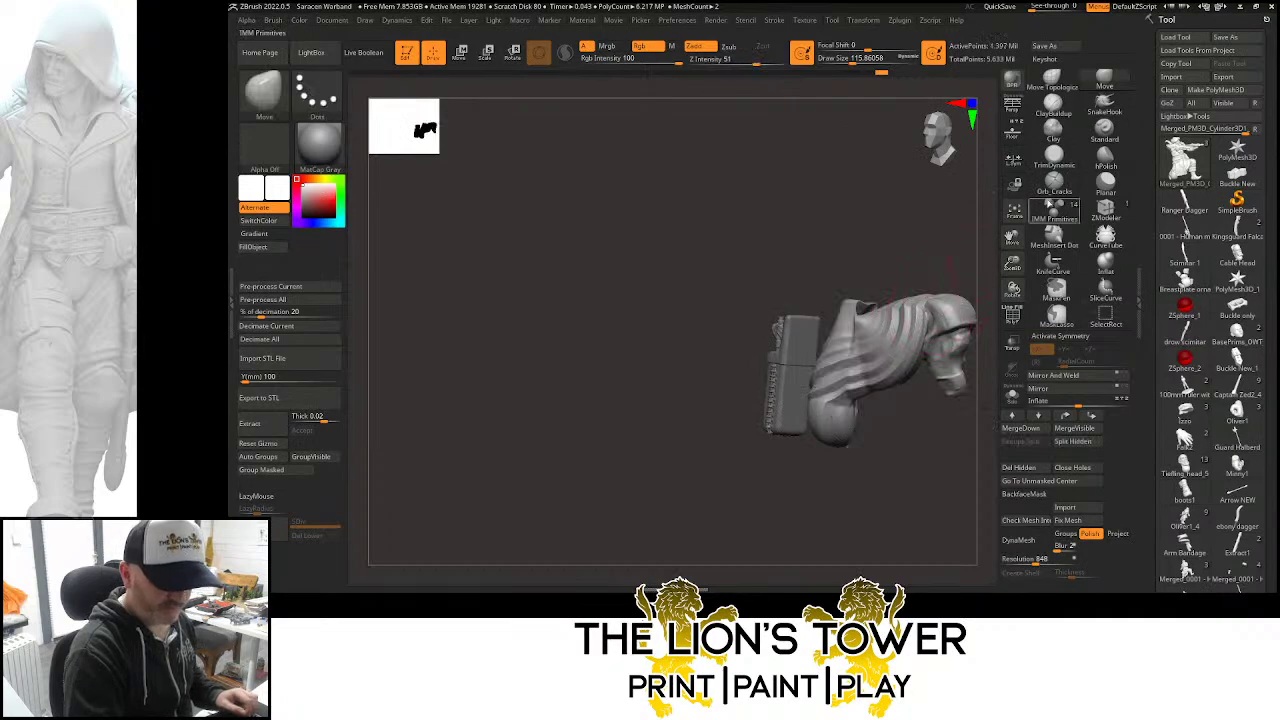
left_click(1054, 103)
left_click_drag(950, 255, 958, 275)
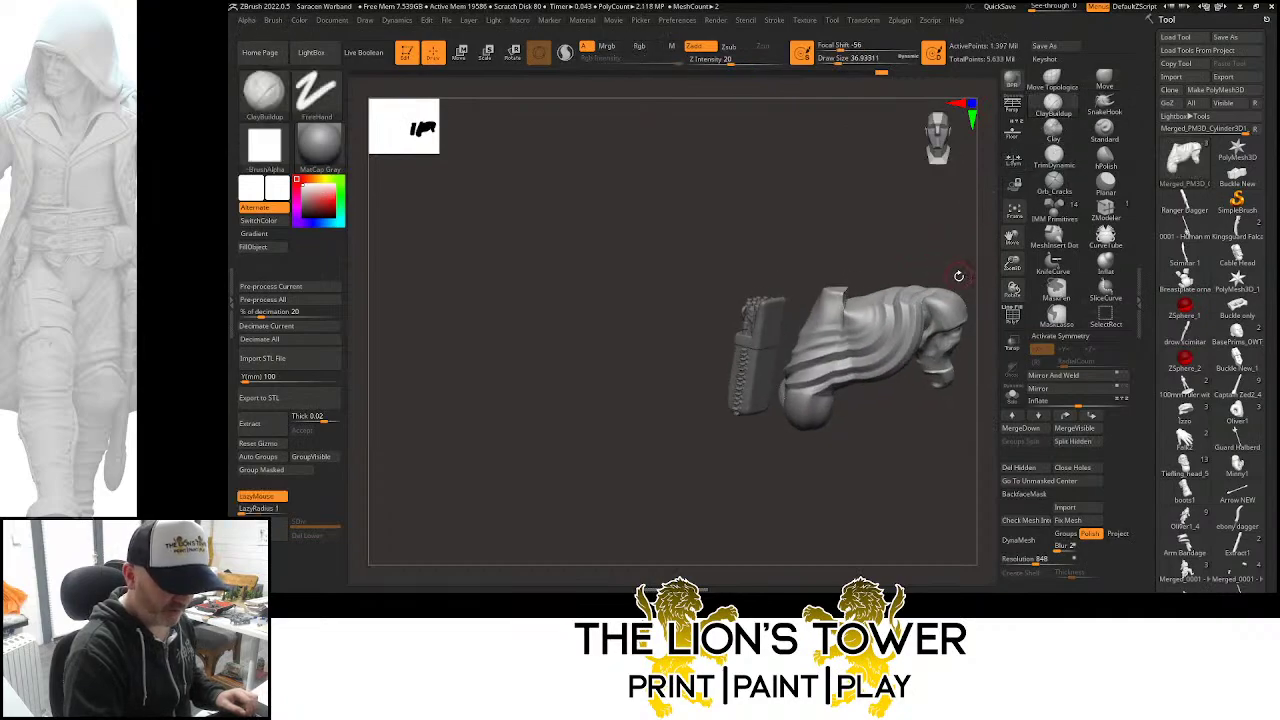
left_click(960, 267, "ctrl+shift")
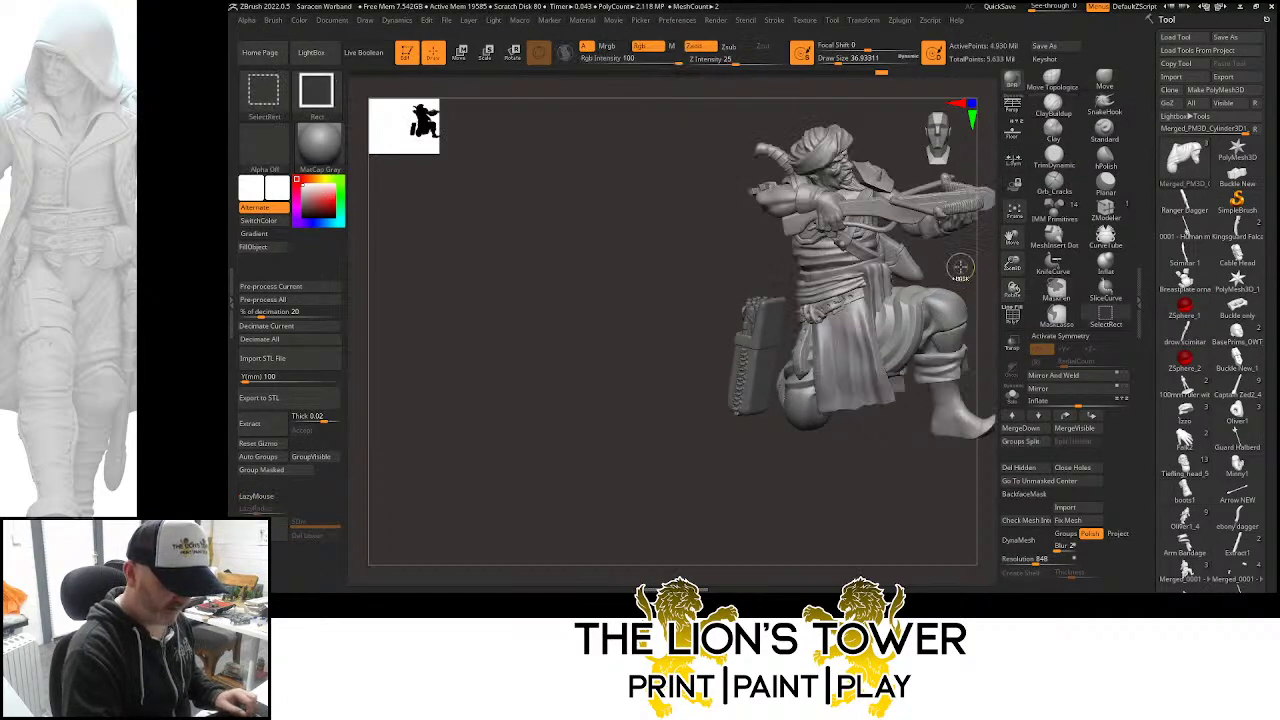
Save the project as Saracen Warband.zpr in the SCULPTS folder, overwriting the existing file
key("ctrl+s")
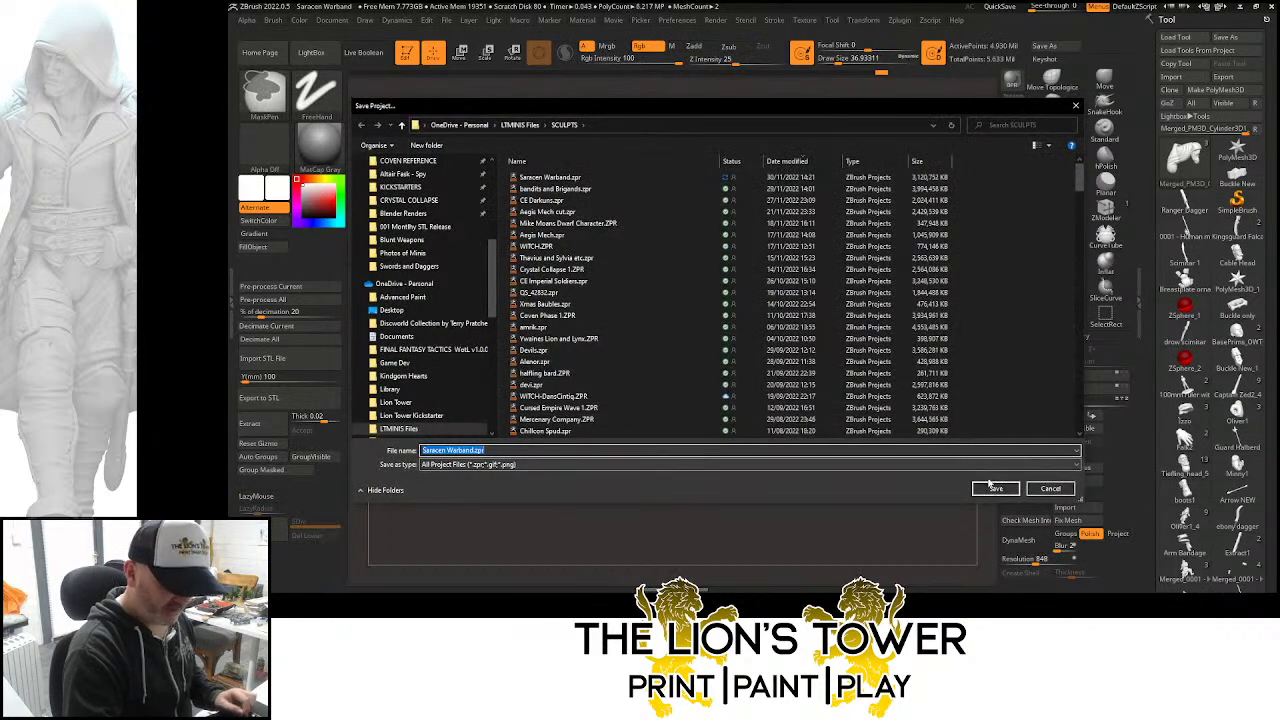
left_click(996, 488)
left_click(805, 296)
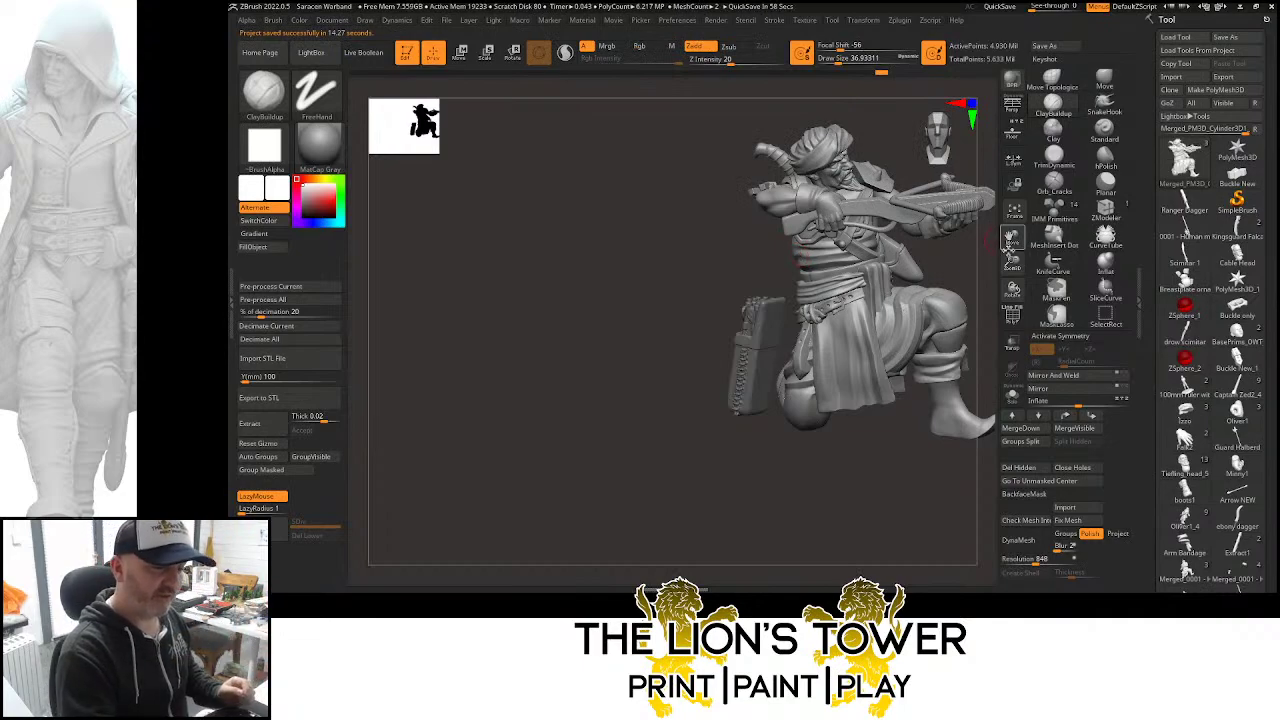
Isolate the trousers and set the ClayBuildup brush's draw size to 59.2857
left_click_drag(1014, 238, 940, 295)
left_click(834, 368, "ctrl+shift")
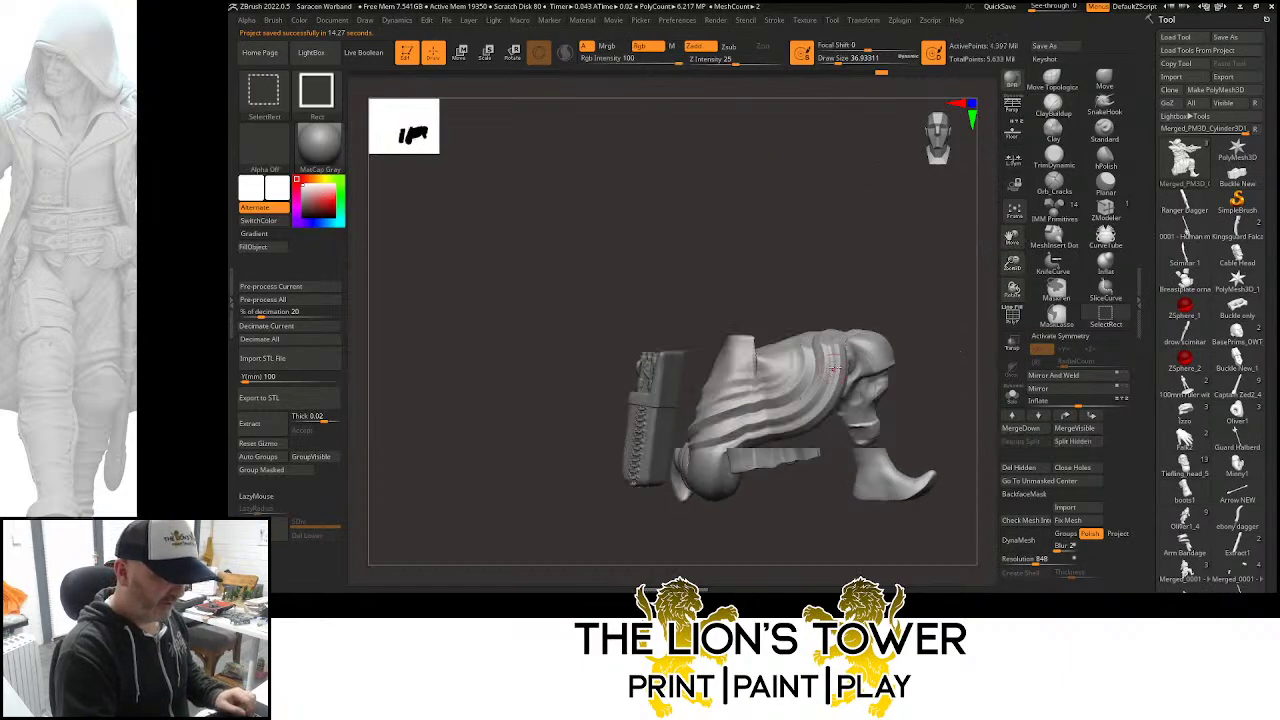
left_click(835, 368, "ctrl+shift")
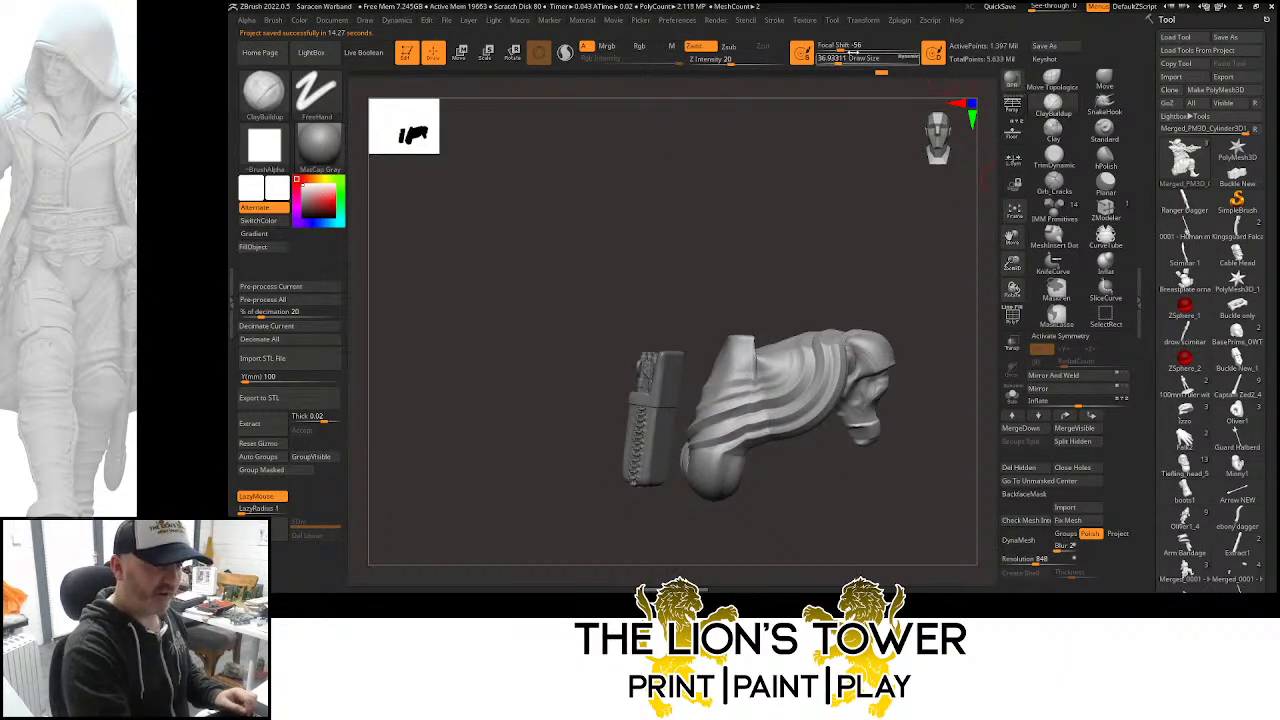
left_click(843, 60)
left_click_drag(968, 265, 938, 281)
Fill in the trouser folds across the outer thigh and hip with ClayBuildup strokes
mouse_move(773, 326)
left_mouse_down("shift")
mouse_move(773, 341)
mouse_move(792, 328)
left_mouse_up("shift")
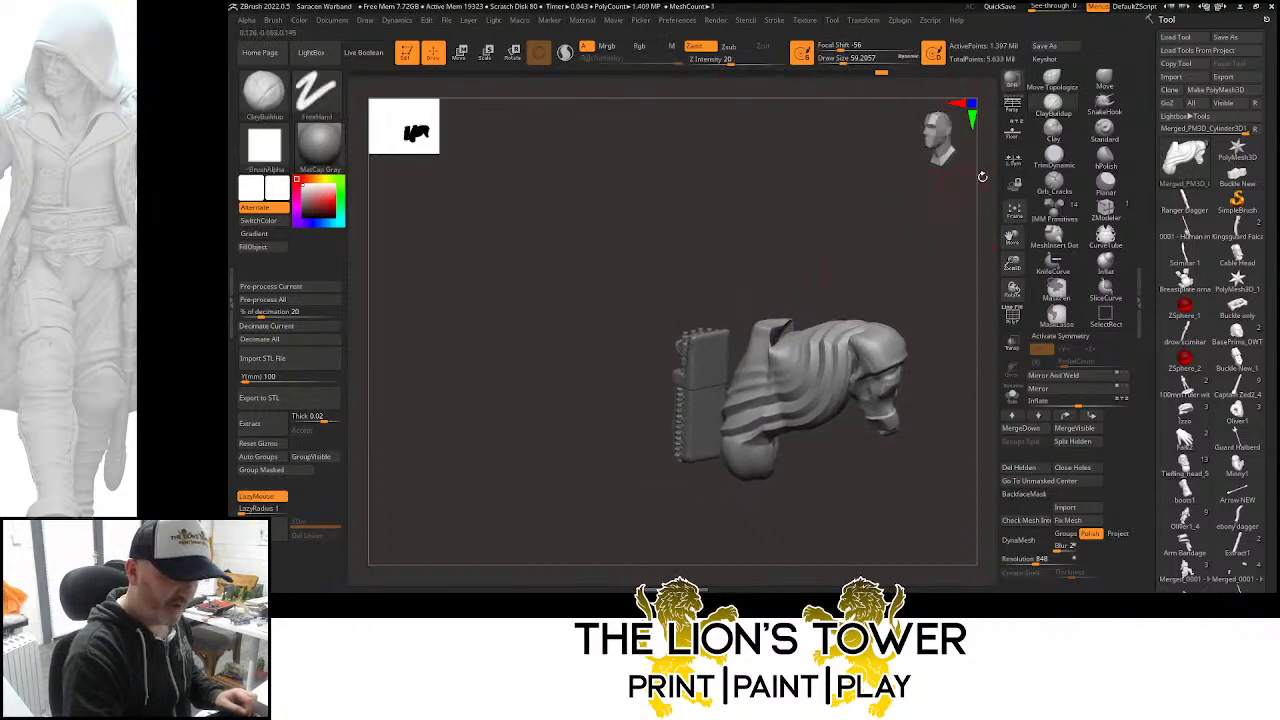
left_click_drag(950, 210, 883, 266)
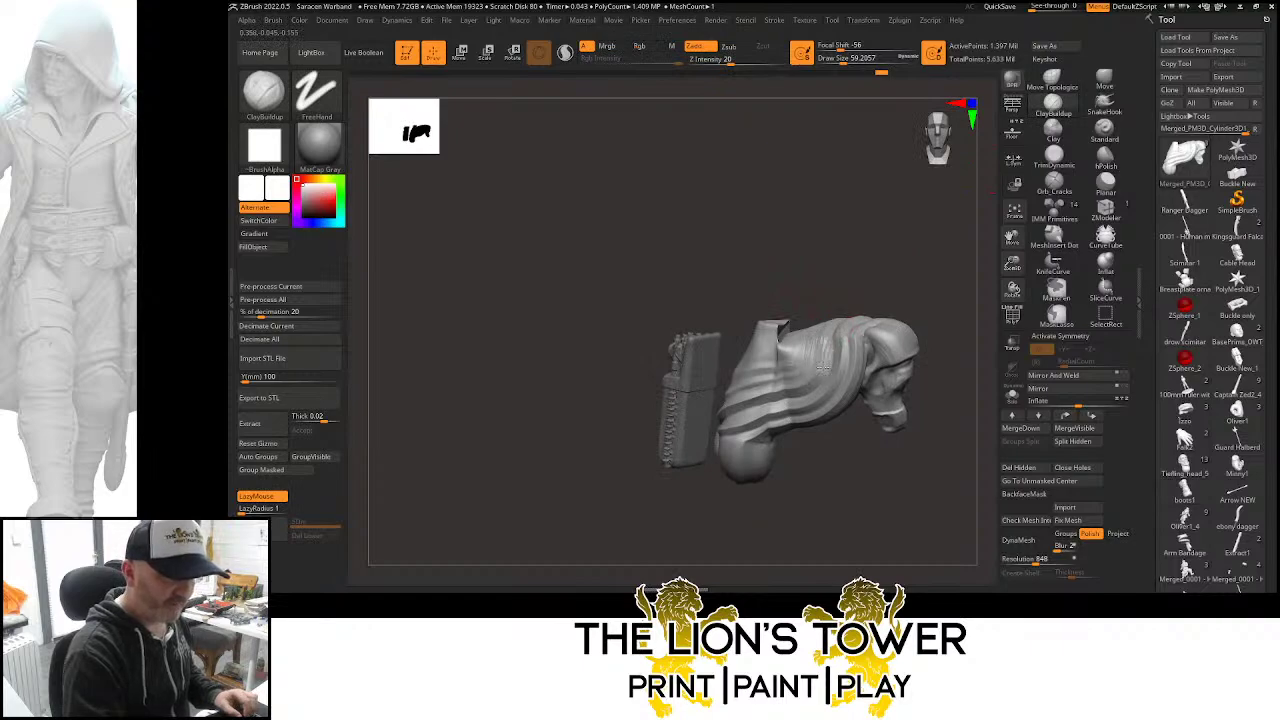
mouse_move(842, 352)
left_mouse_down()
mouse_move(860, 334)
mouse_move(886, 342)
mouse_move(858, 378)
left_mouse_up()
mouse_move(903, 316)
left_mouse_down()
mouse_move(869, 311)
mouse_move(853, 368)
mouse_move(841, 352)
mouse_move(791, 392)
mouse_move(778, 380)
mouse_move(760, 423)
mouse_move(775, 429)
mouse_move(750, 402)
mouse_move(755, 385)
left_mouse_up()
left_click_drag(866, 287, 890, 300)
mouse_move(781, 410)
left_mouse_down()
mouse_move(777, 392)
mouse_move(768, 428)
left_mouse_up()
left_click_drag(730, 330, 712, 322)
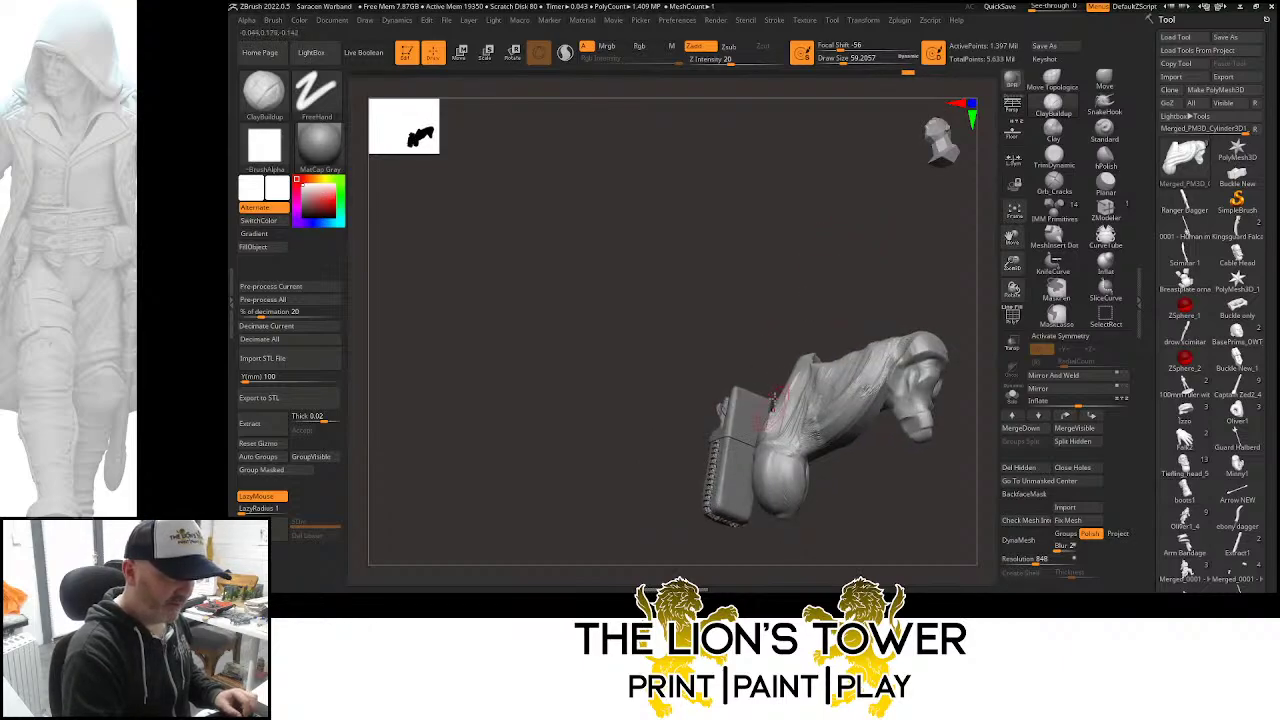
Add more ClayBuildup strokes over the remaining folds from the rear hip along the thigh
left_click_drag(773, 398, 768, 430)
left_click_drag(868, 262, 902, 266)
left_click_drag(786, 412, 808, 402)
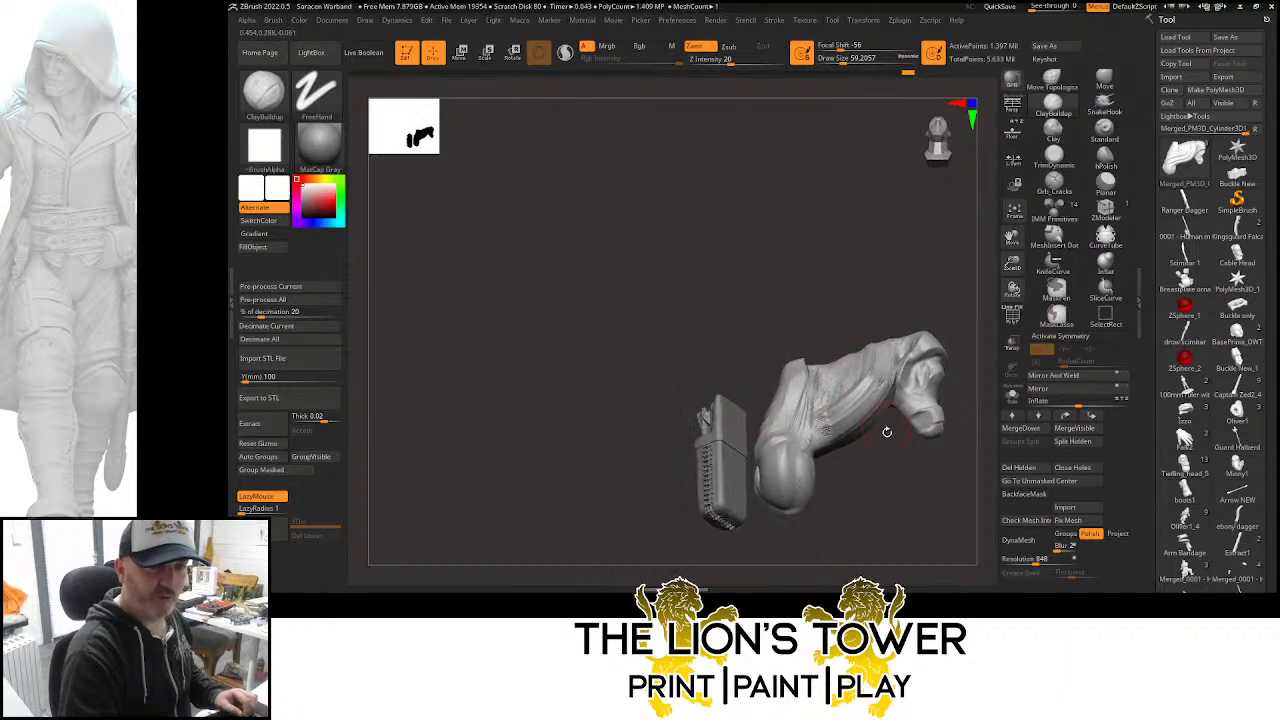
mouse_move(910, 461)
left_mouse_down()
mouse_move(897, 469)
mouse_move(894, 447)
left_mouse_up()
mouse_move(826, 410)
left_mouse_down()
mouse_move(857, 385)
mouse_move(822, 412)
mouse_move(868, 397)
left_mouse_up()
left_click_drag(906, 466, 882, 464)
Turn on Sculptris Pro and smooth the built-up trouser surface across the thigh and hip
mouse_move(878, 380)
left_mouse_down("shift")
mouse_move(860, 402)
mouse_move(866, 374)
mouse_move(852, 402)
mouse_move(882, 374)
mouse_move(868, 410)
mouse_move(878, 392)
mouse_move(845, 402)
left_mouse_up("shift")
left_click(566, 53)
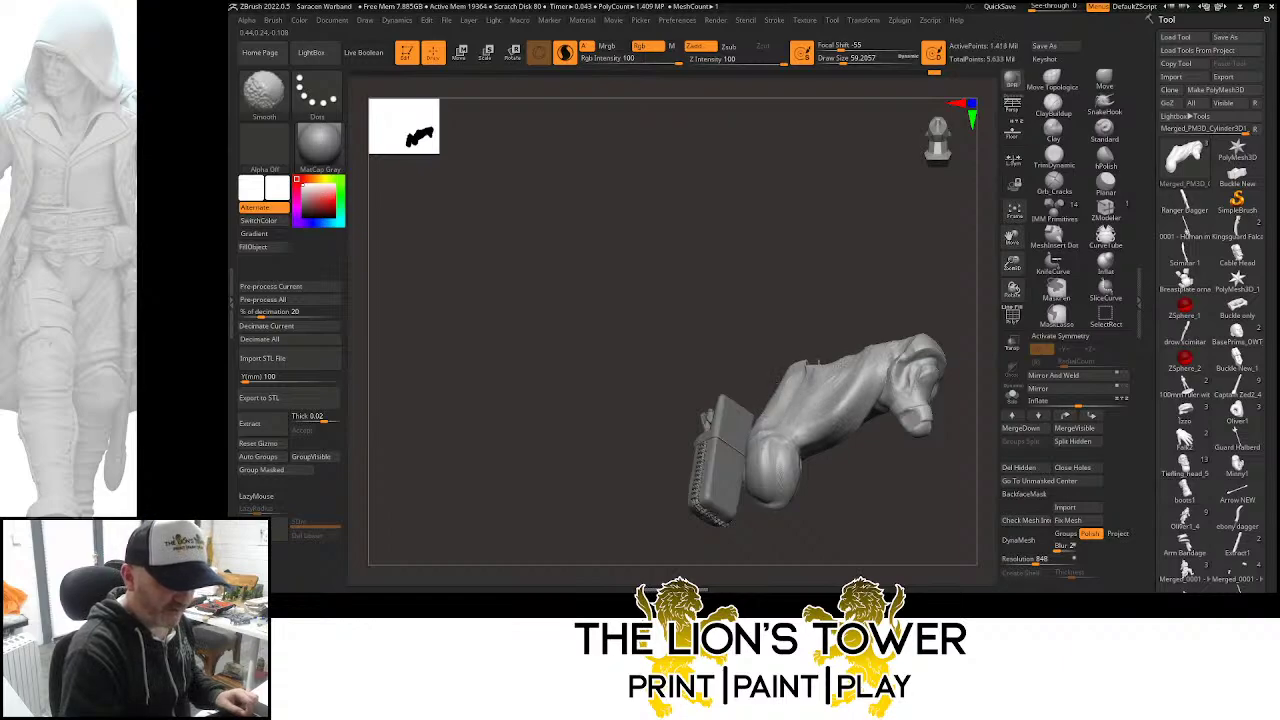
right_click_drag(839, 380, 862, 348)
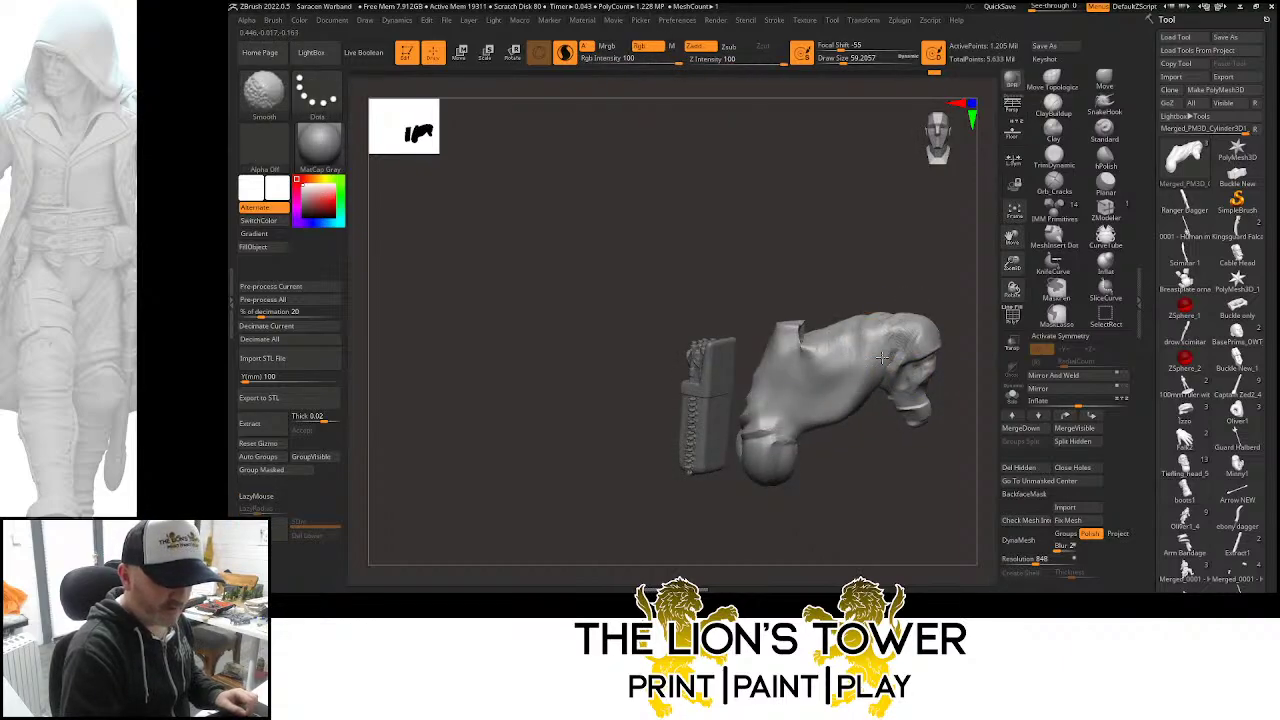
Smooth the remaining folds along the outer thigh and hip of the trousers
right_click_drag(899, 301, 877, 335)
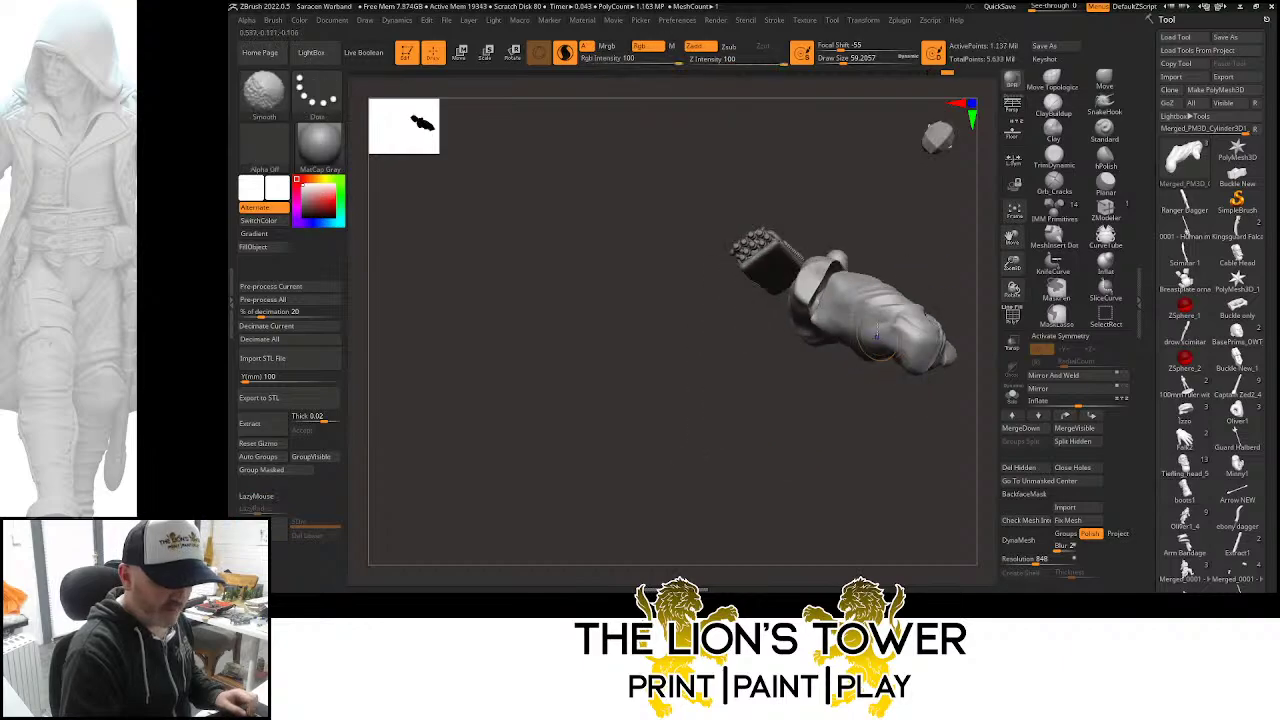
mouse_move(931, 248)
right_mouse_down()
mouse_move(890, 320)
mouse_move(891, 409)
mouse_move(898, 390)
right_mouse_up()
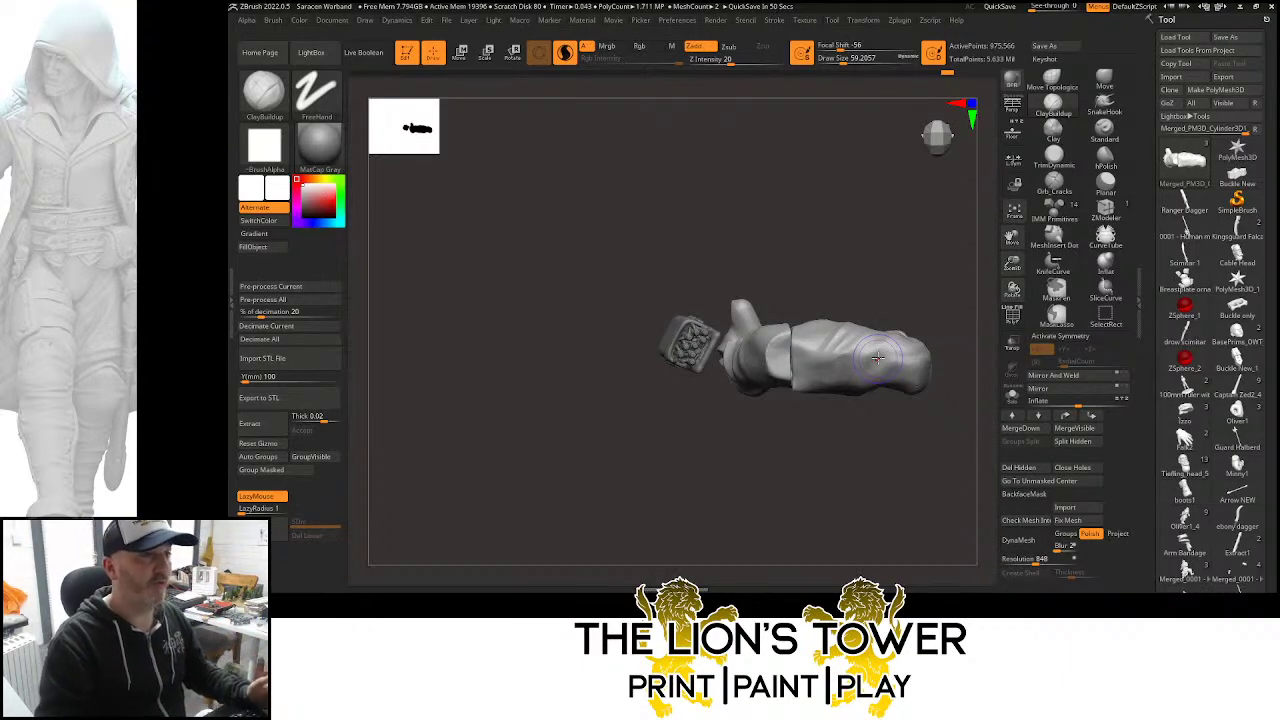
mouse_move(988, 262)
left_mouse_down()
mouse_move(1010, 241)
mouse_move(952, 302)
mouse_move(923, 274)
left_mouse_up()
key("shift")
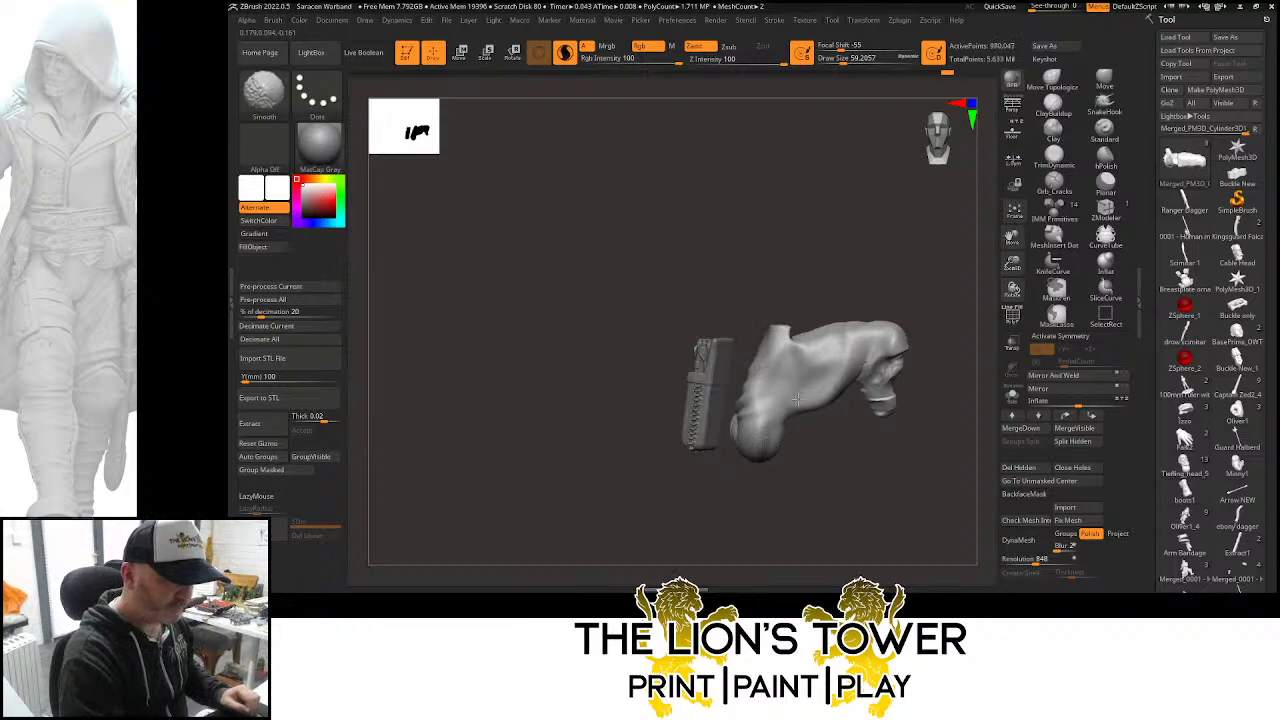
left_click_drag(915, 325, 892, 308)
left_click_drag(840, 365, 855, 381, "shift")
mouse_move(946, 294)
left_mouse_down()
mouse_move(892, 305)
mouse_move(868, 332)
left_mouse_up()
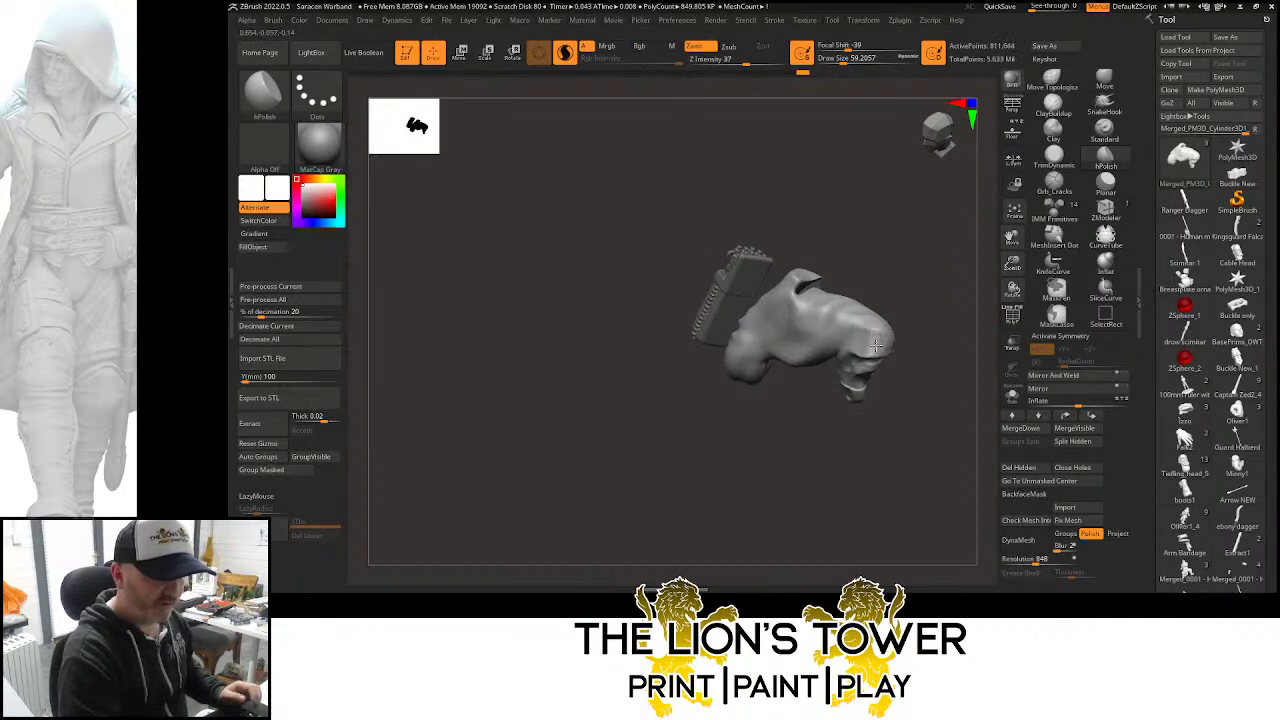
Smooth the back of the thigh up to the raised cloth edge at the hip
left_click_drag(916, 305, 896, 320)
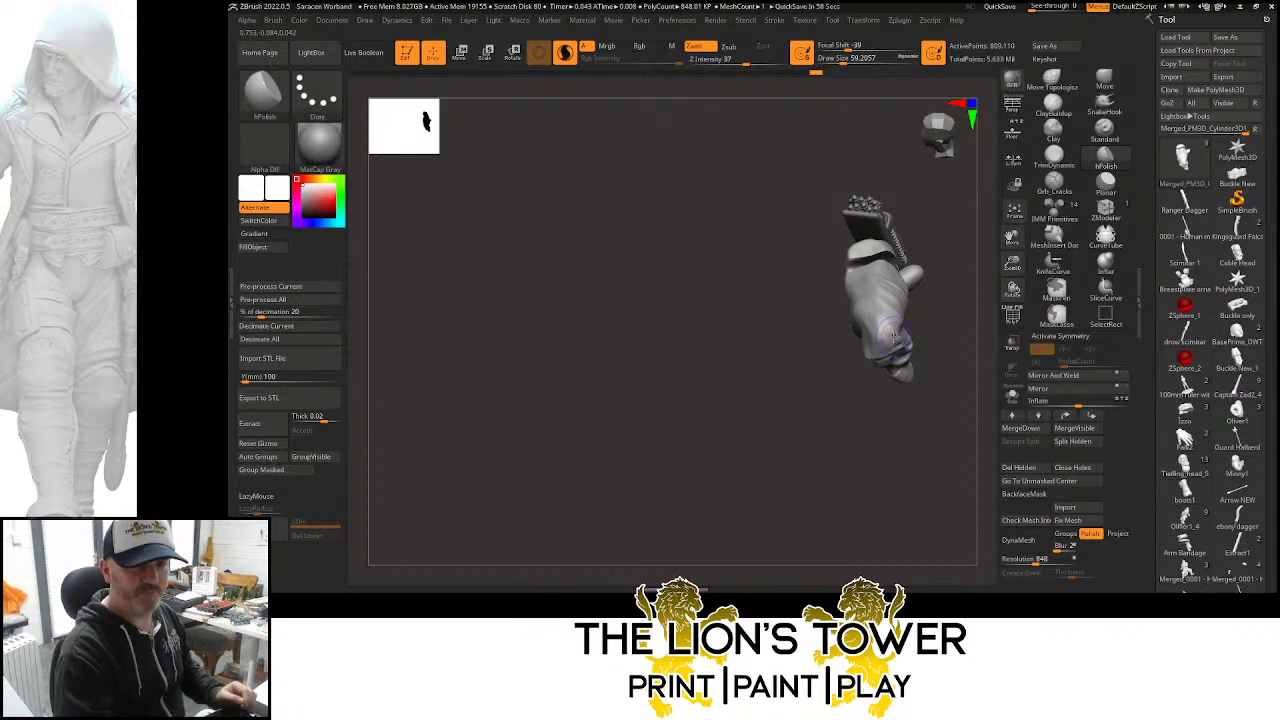
left_click_drag(942, 409, 895, 403)
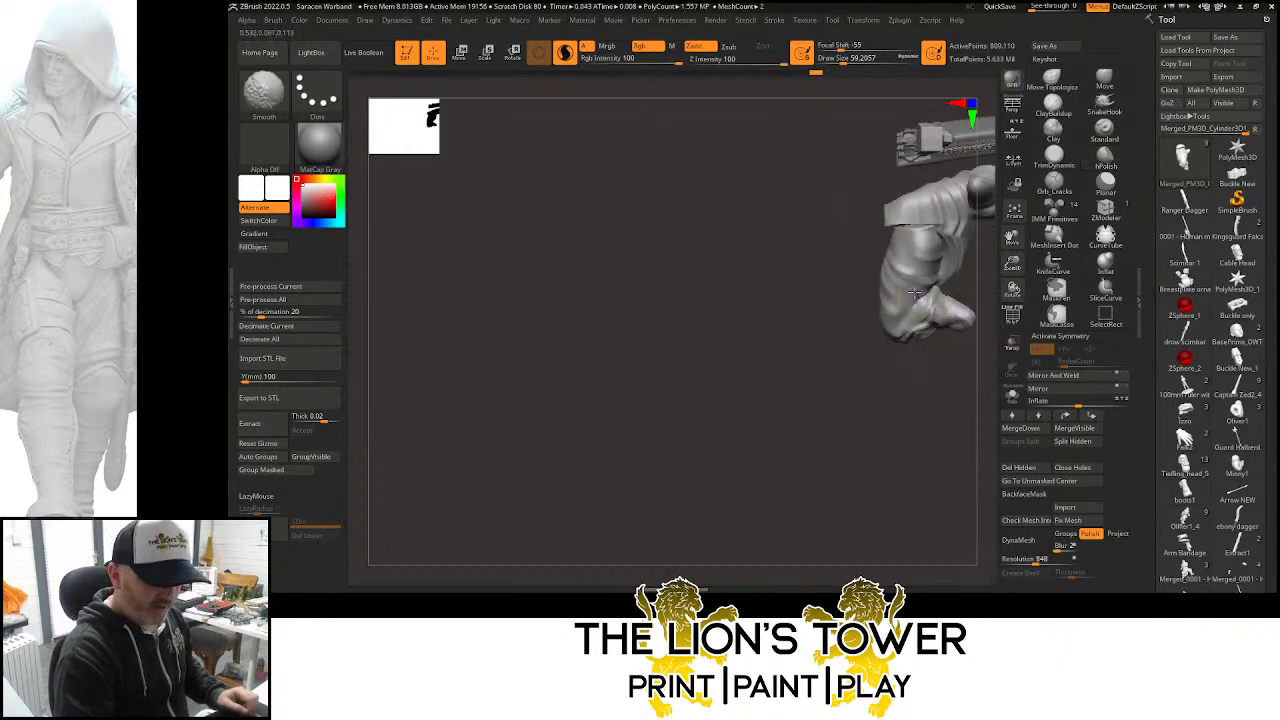
mouse_move(916, 290)
left_mouse_down("shift")
mouse_move(908, 226)
mouse_move(926, 226)
mouse_move(904, 213)
mouse_move(940, 236)
left_mouse_up("shift")
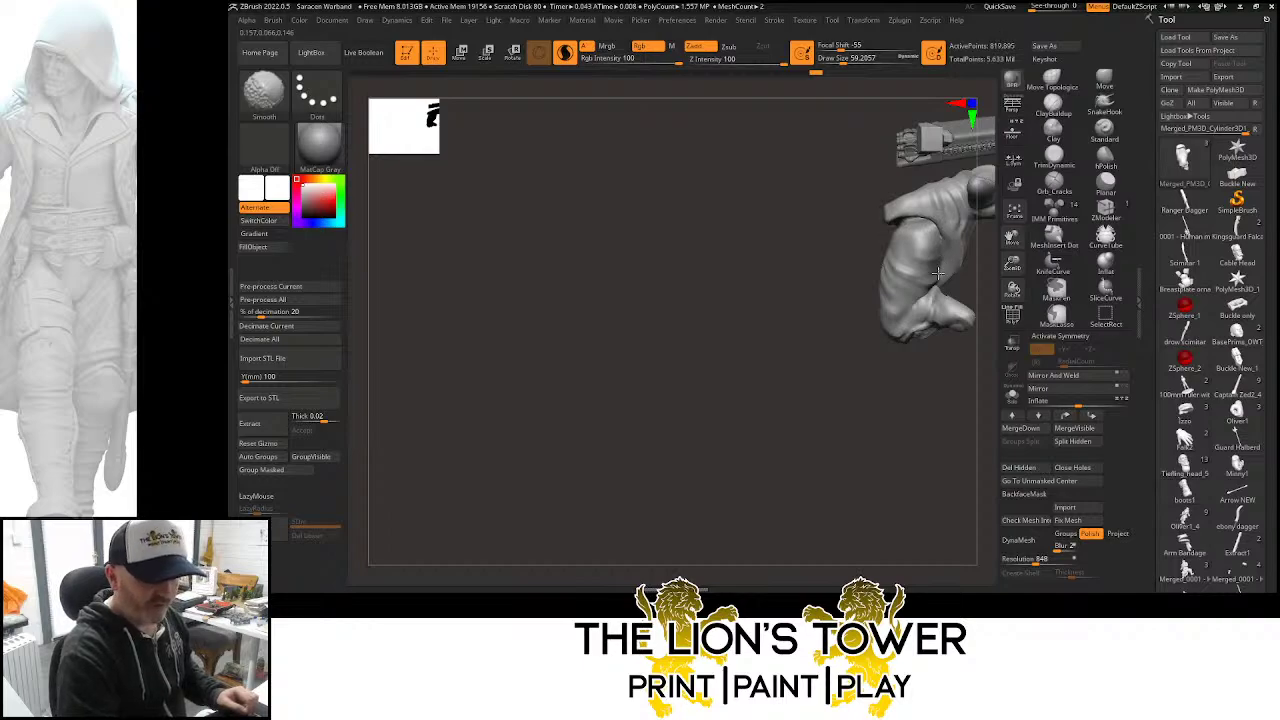
left_click_drag(992, 272, 918, 300, "alt")
Set the ClayBuildup brush's draw size to 93.68698 and build up the inner thigh between the hip and knee
left_click(1053, 106)
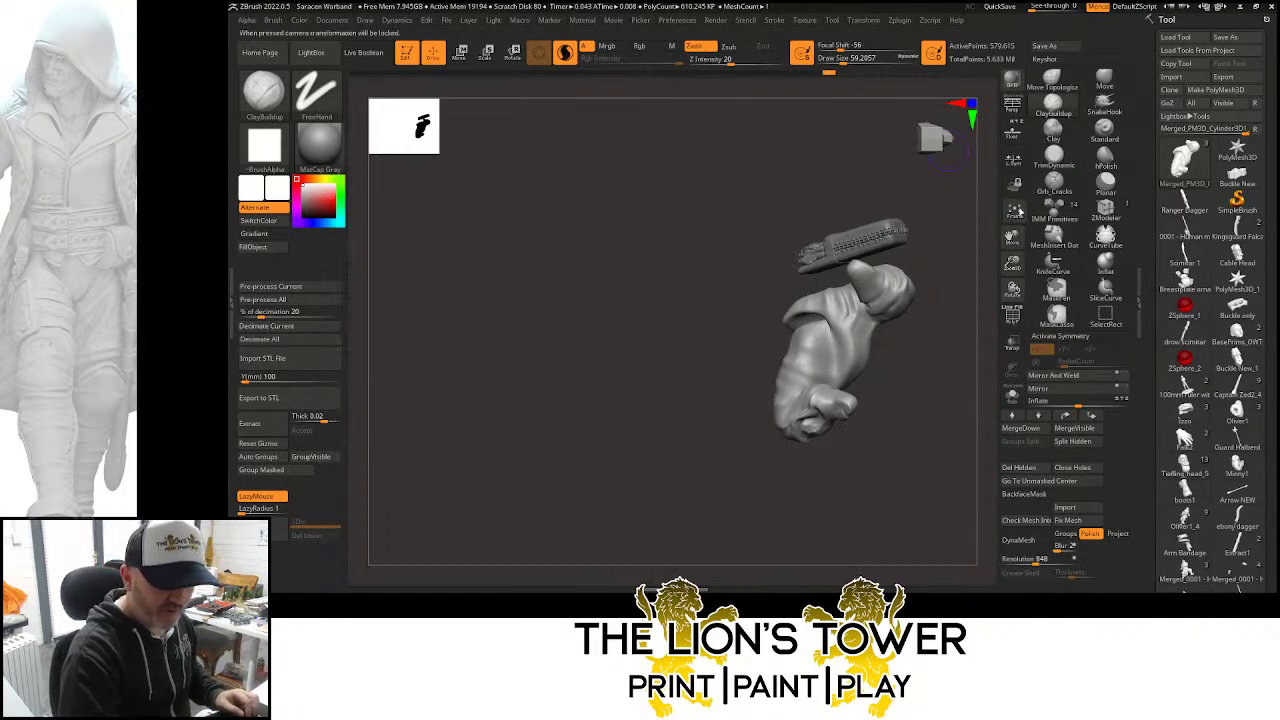
left_click_drag(1012, 264, 1017, 218)
left_click_drag(900, 335, 908, 338)
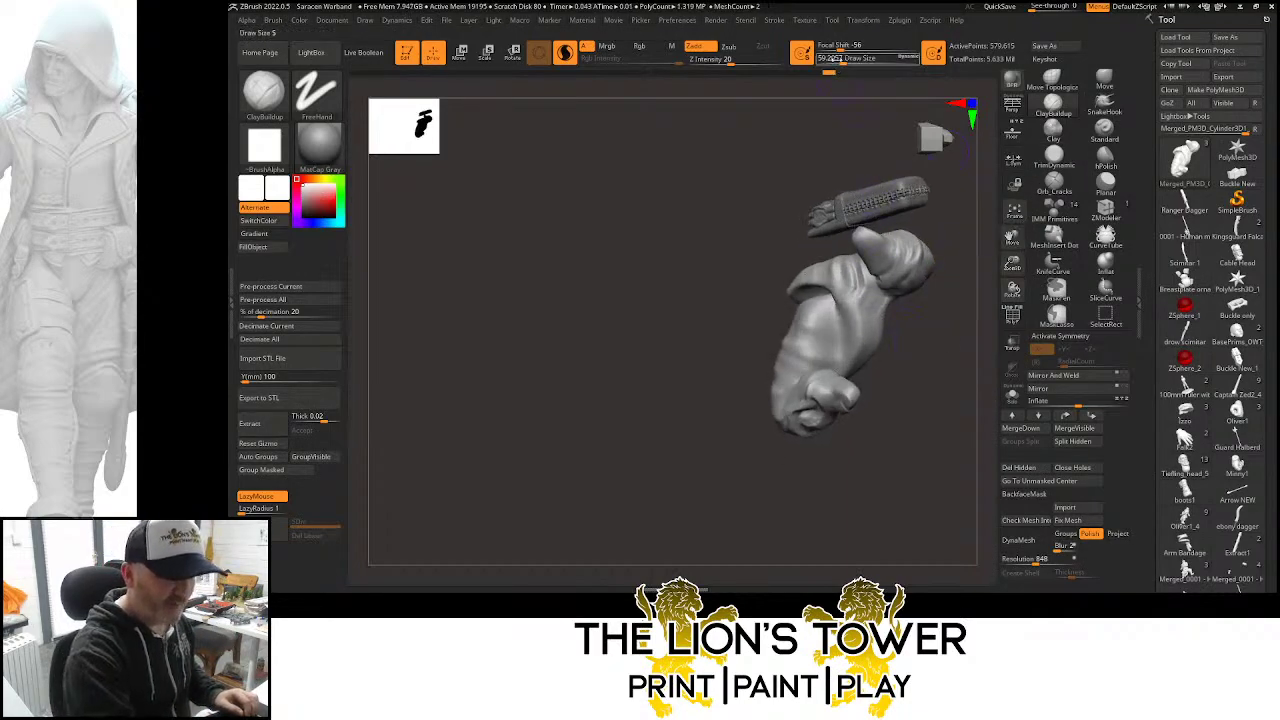
left_click_drag(843, 62, 849, 64)
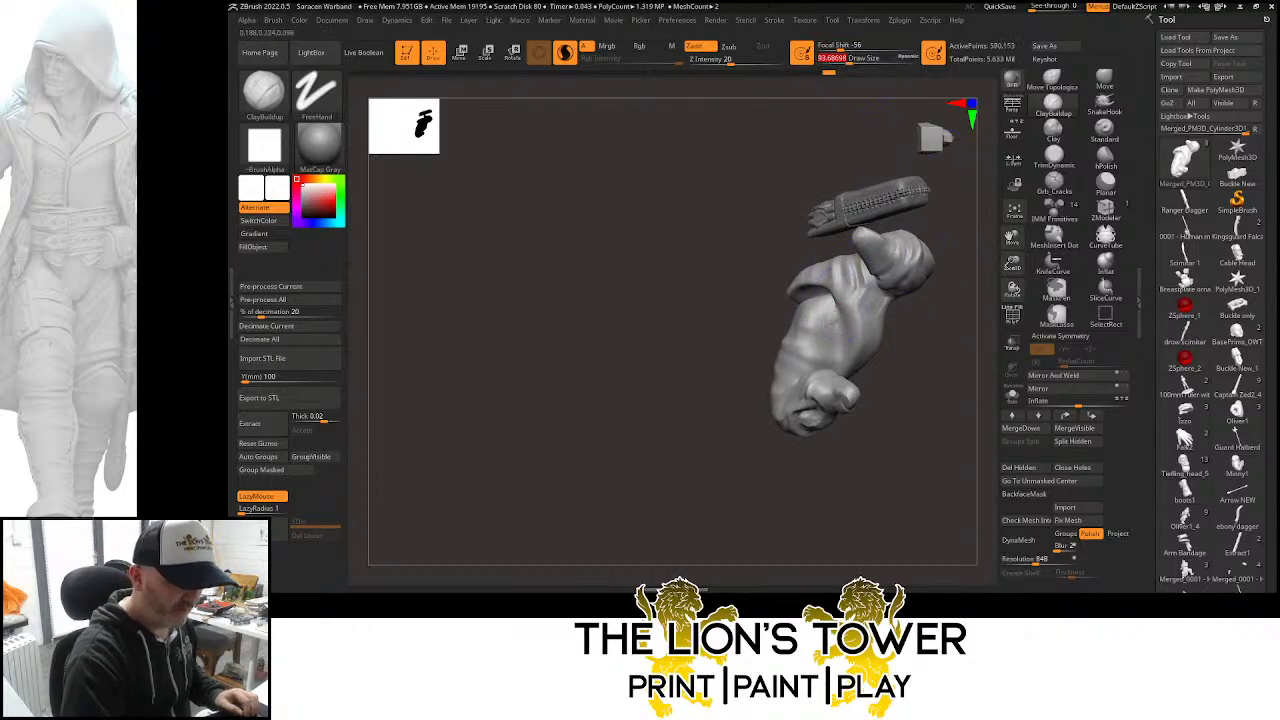
mouse_move(832, 322)
left_mouse_down()
mouse_move(839, 358)
mouse_move(830, 320)
mouse_move(815, 335)
mouse_move(845, 310)
mouse_move(866, 333)
mouse_move(860, 346)
mouse_move(874, 341)
left_mouse_up()
right_click_drag(874, 341, 893, 348)
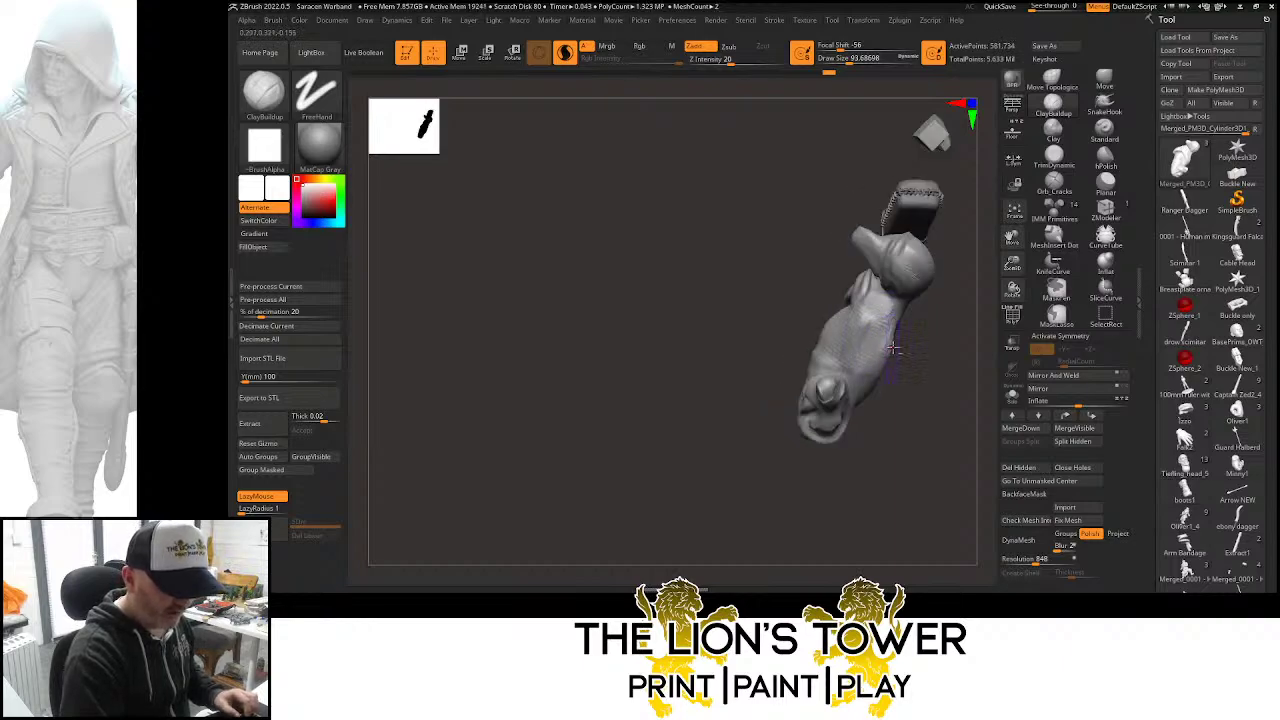
mouse_move(886, 342)
left_mouse_down()
mouse_move(880, 384)
mouse_move(862, 394)
left_mouse_up()
right_click_drag(908, 440, 941, 443)
left_click_drag(876, 340, 864, 385)
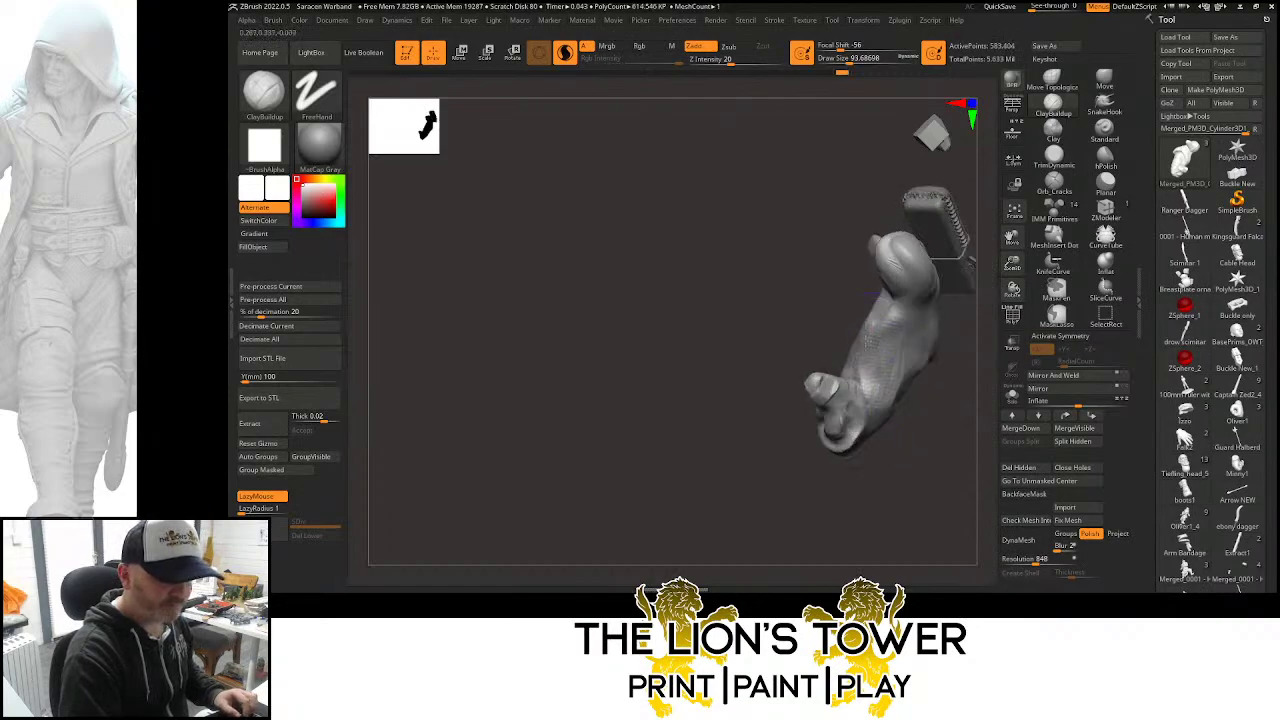
right_click_drag(895, 314, 925, 330)
left_click_drag(892, 294, 880, 345)
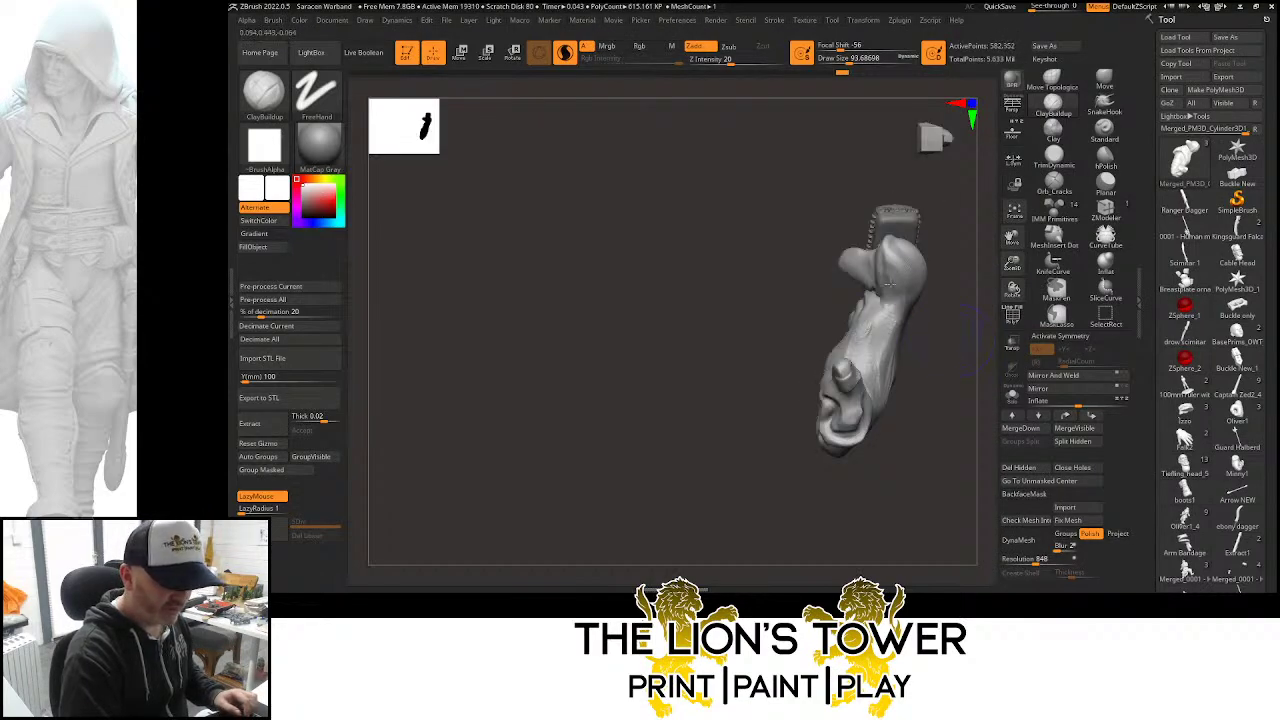
Smooth the newly added clay along the inner thigh from the hip down to the knee
left_click_drag(893, 300, 882, 367, "shift")
right_click_drag(883, 367, 905, 362)
left_click_drag(860, 305, 852, 345, "shift")
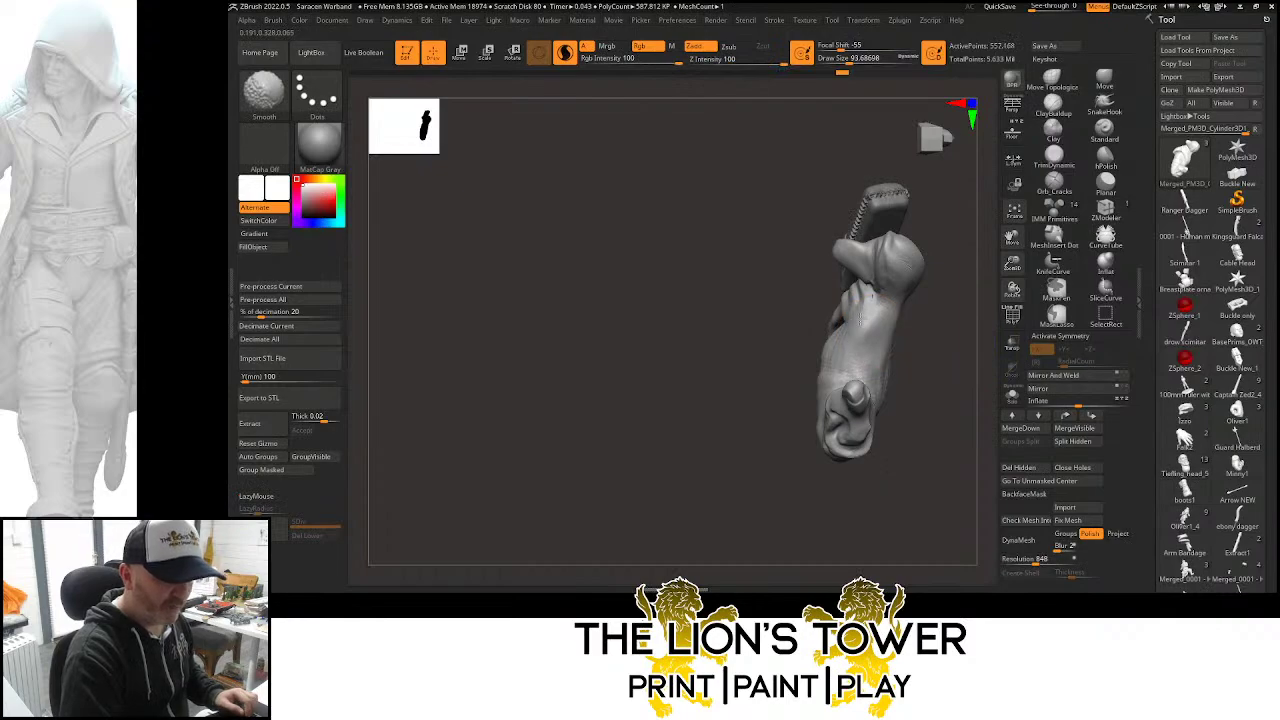
right_click_drag(852, 345, 890, 335)
left_click_drag(877, 328, 859, 312, "shift")
right_click_drag(900, 357, 886, 337)
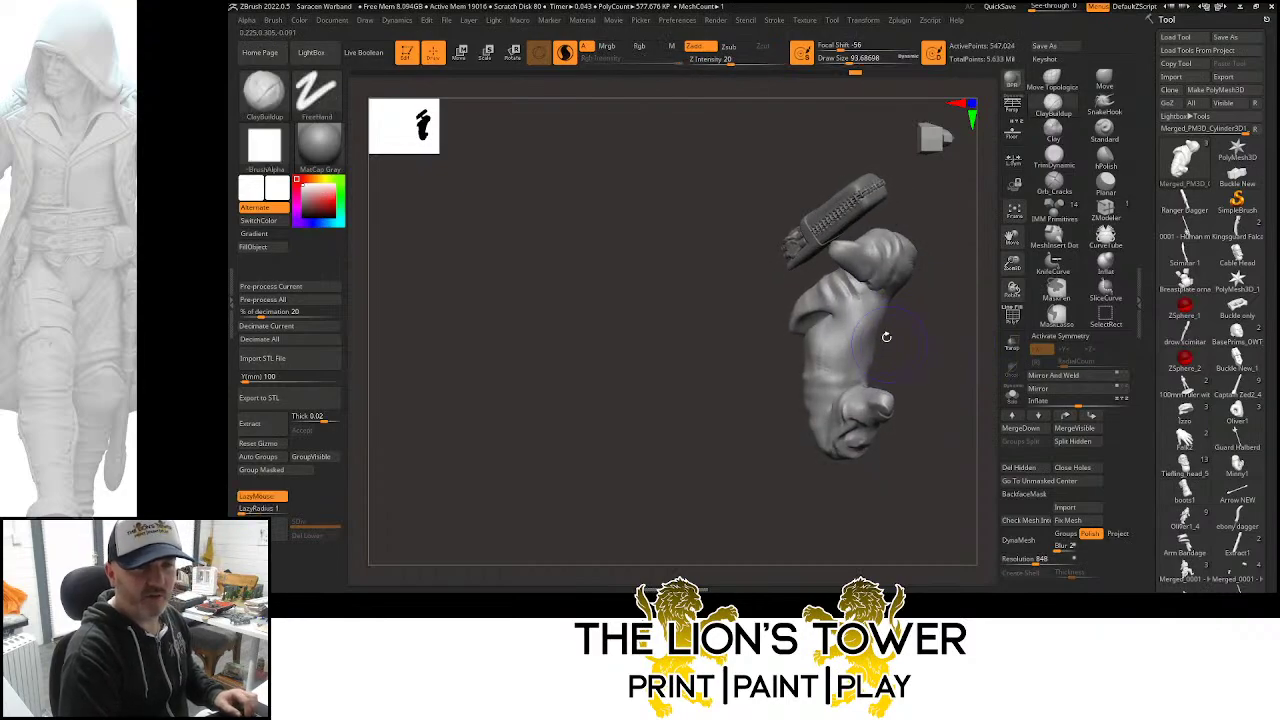
Add ClayBuildup strokes across the upper inner thigh and smooth the hollow under the raised hip edge
mouse_move(855, 357)
left_mouse_down()
mouse_move(868, 312)
mouse_move(853, 360)
mouse_move(850, 330)
left_mouse_up()
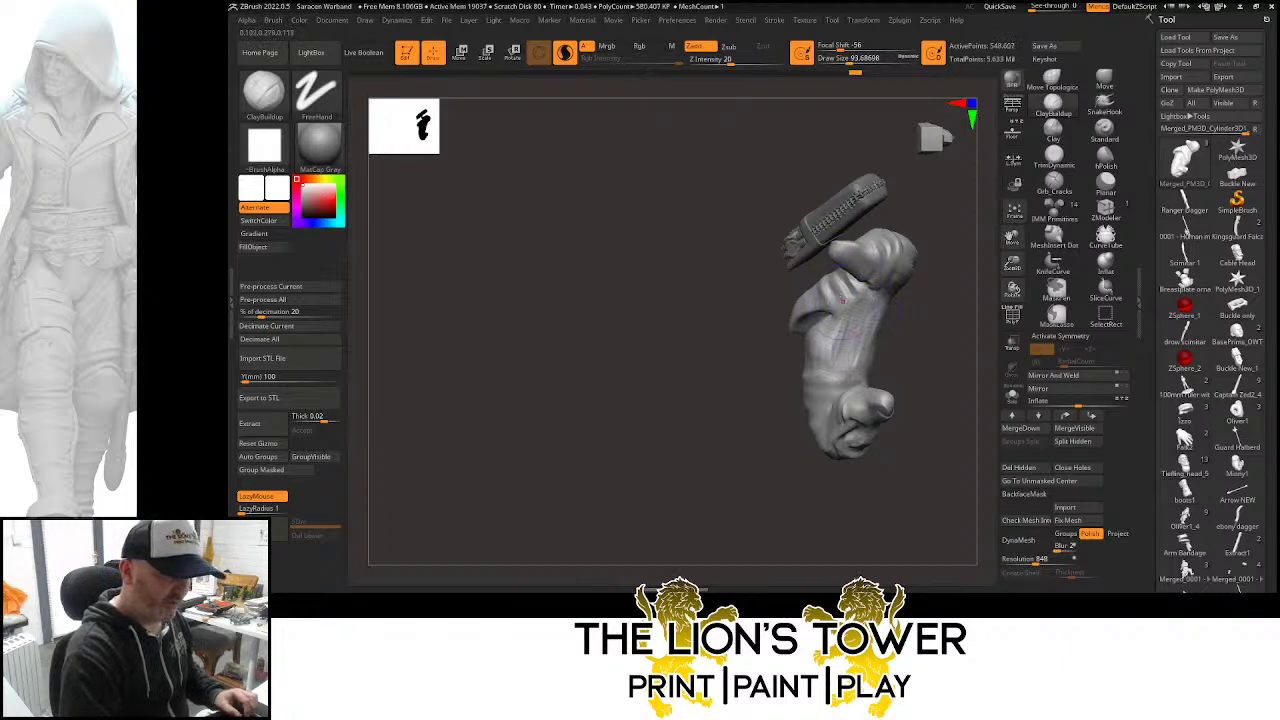
right_click_drag(840, 338, 822, 318)
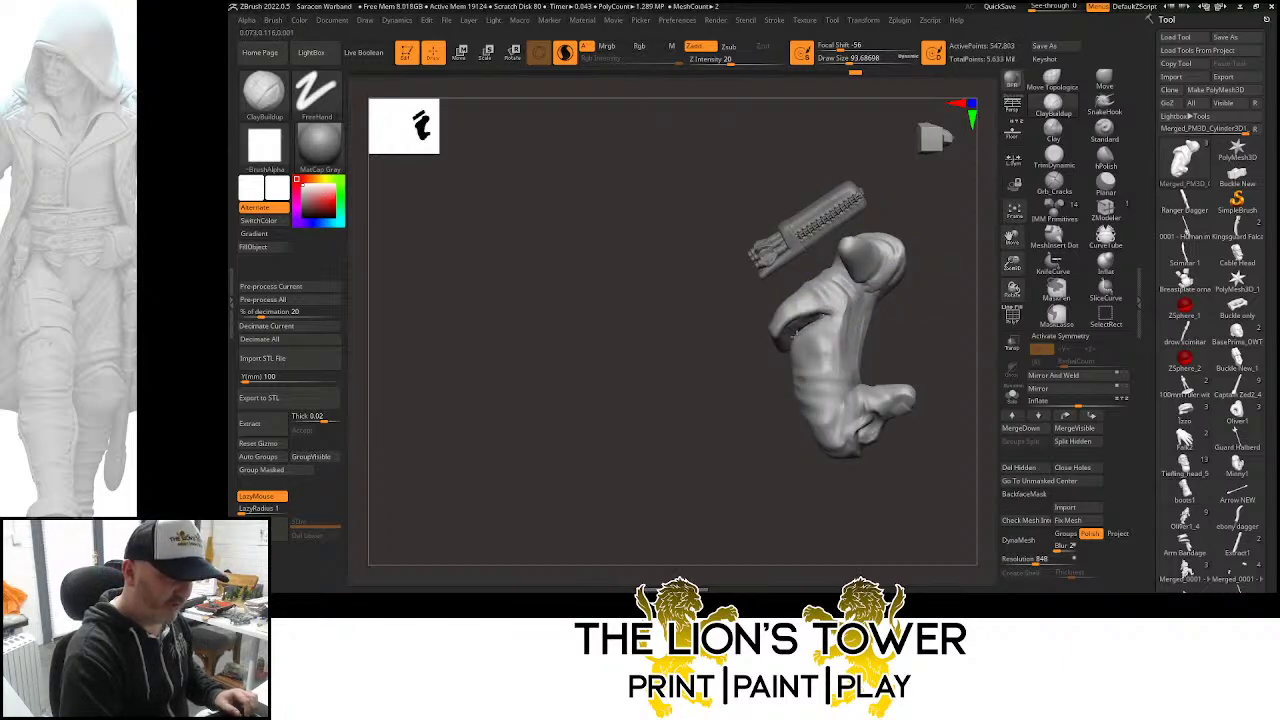
left_click_drag(812, 315, 822, 310, "shift")
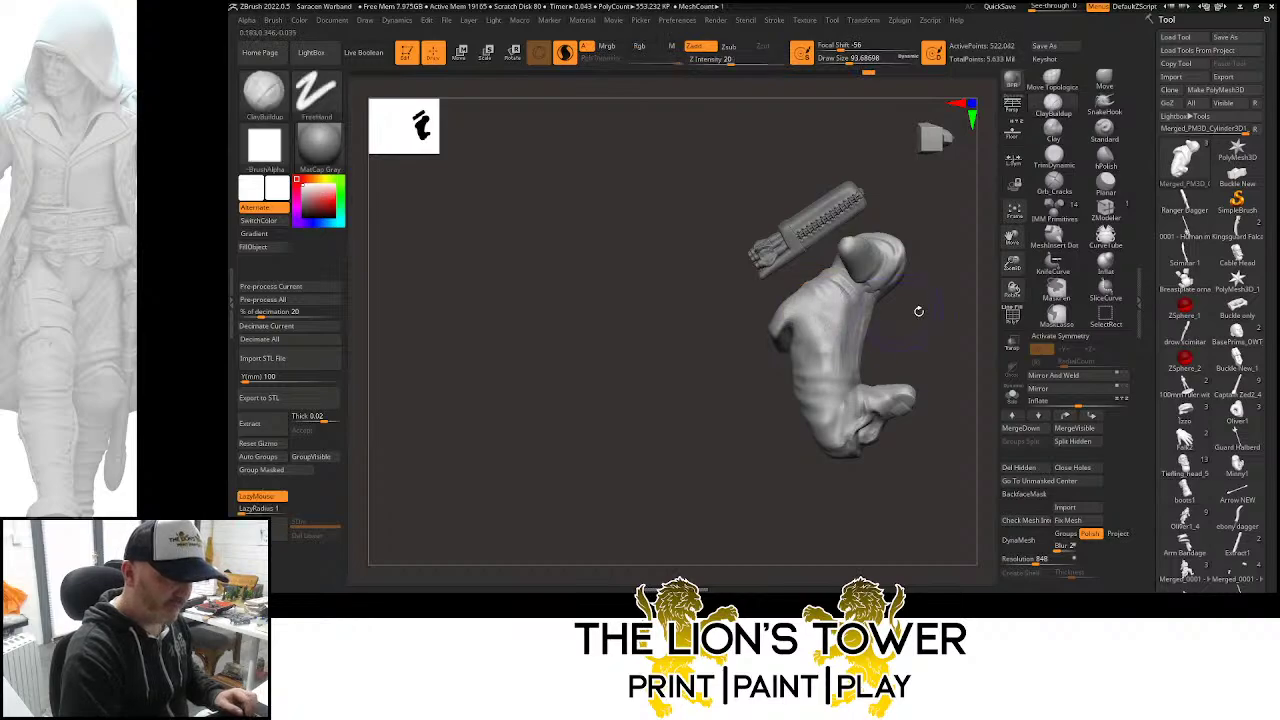
right_click_drag(917, 309, 790, 338)
left_click_drag(789, 335, 803, 335, "shift")
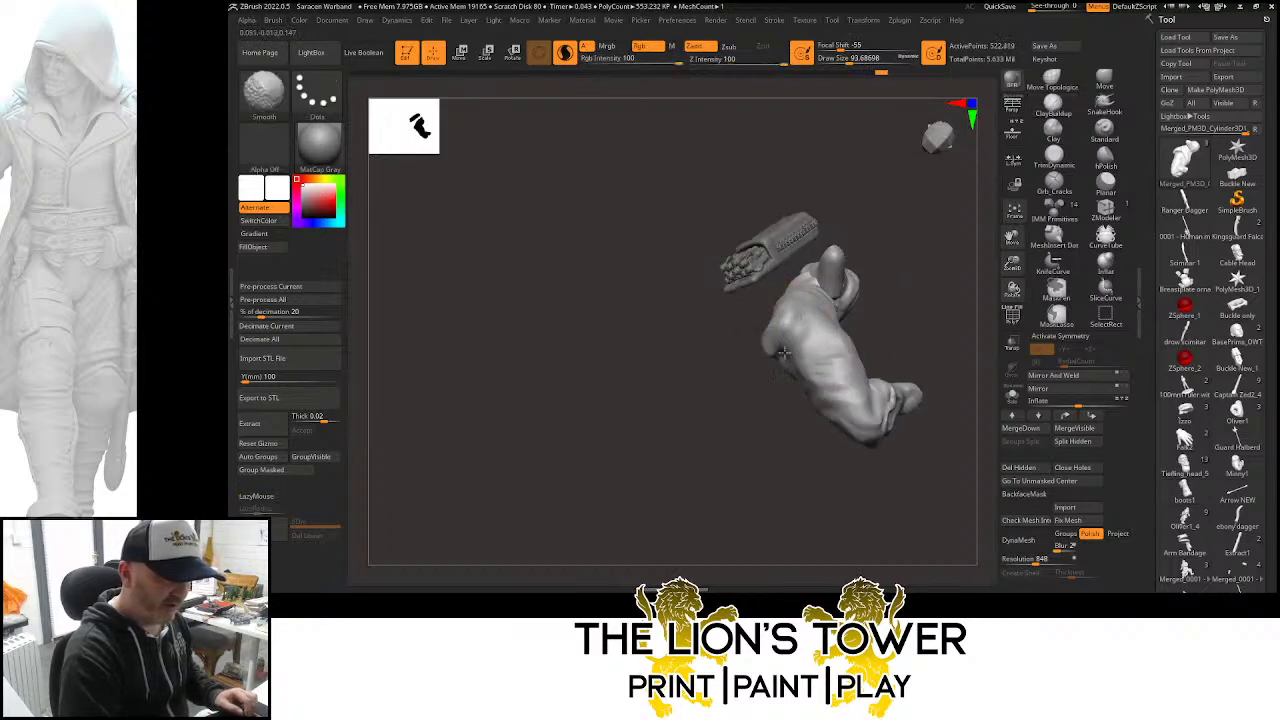
Blend the raised hip edge into the thigh with further smoothing from several sides
right_click_drag(880, 304, 808, 290)
left_click_drag(770, 348, 780, 350, "shift")
mouse_move(892, 290)
right_mouse_down()
mouse_move(871, 254)
mouse_move(846, 244)
right_mouse_up()
mouse_move(780, 330)
left_mouse_down()
mouse_move(772, 372)
mouse_move(795, 338)
left_mouse_up()
right_click_drag(874, 272, 850, 246)
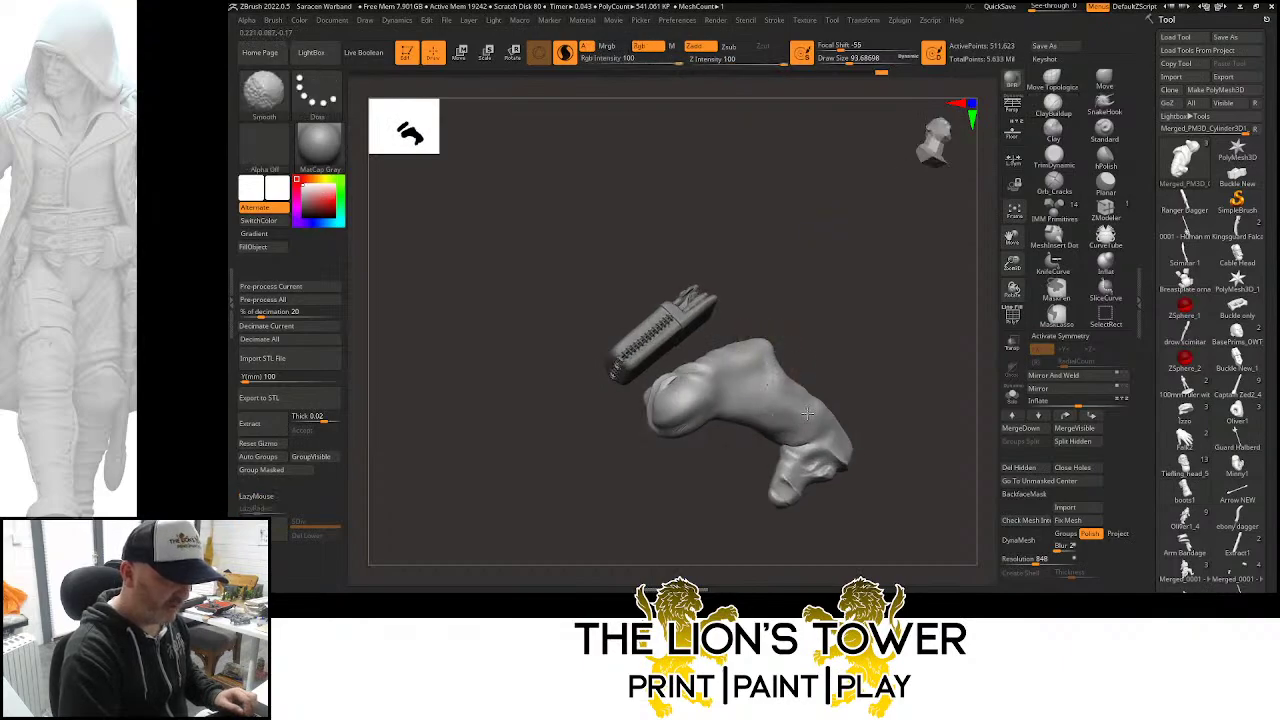
Smooth the hip and upper thigh into one even, rounded surface
mouse_move(807, 413)
right_mouse_down("shift")
mouse_move(891, 309)
mouse_move(846, 318)
right_mouse_up("shift")
left_click_drag(800, 328, 786, 318, "shift")
right_click_drag(837, 311, 852, 246)
left_click_drag(774, 305, 792, 286, "shift")
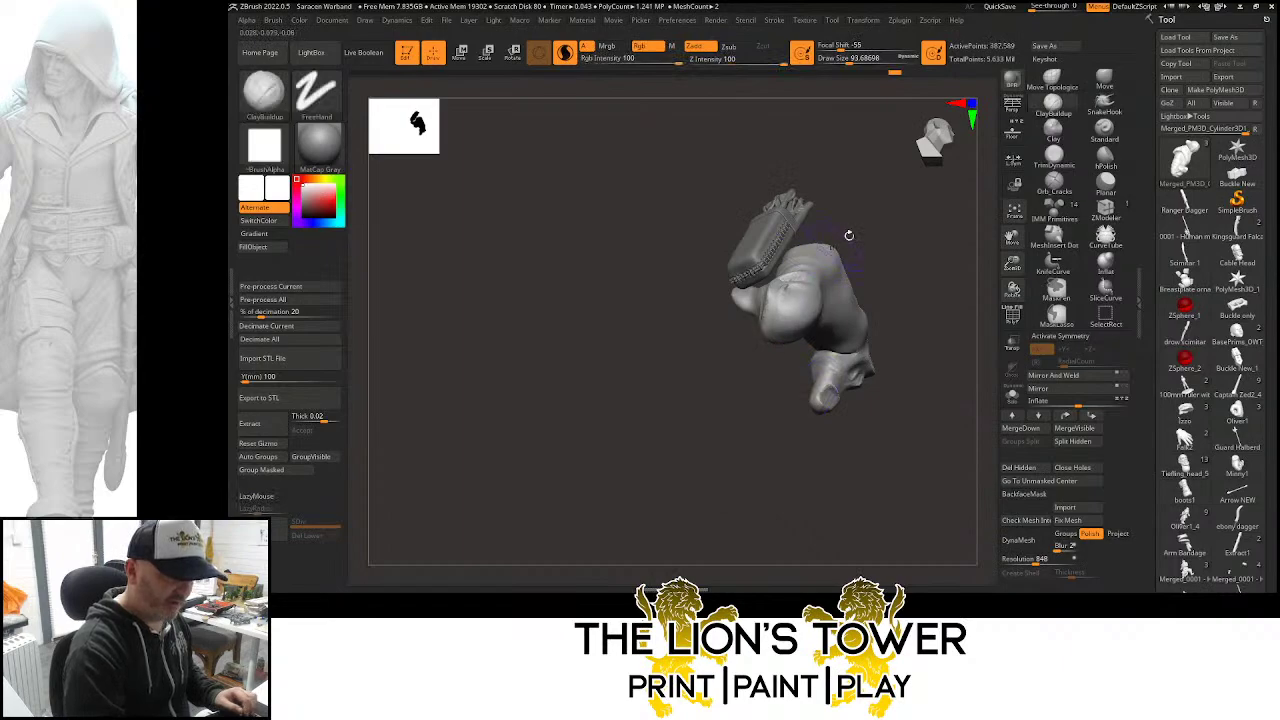
right_click_drag(849, 236, 868, 296)
left_click_drag(832, 312, 797, 272, "shift")
right_click_drag(866, 340, 923, 329, "shift")
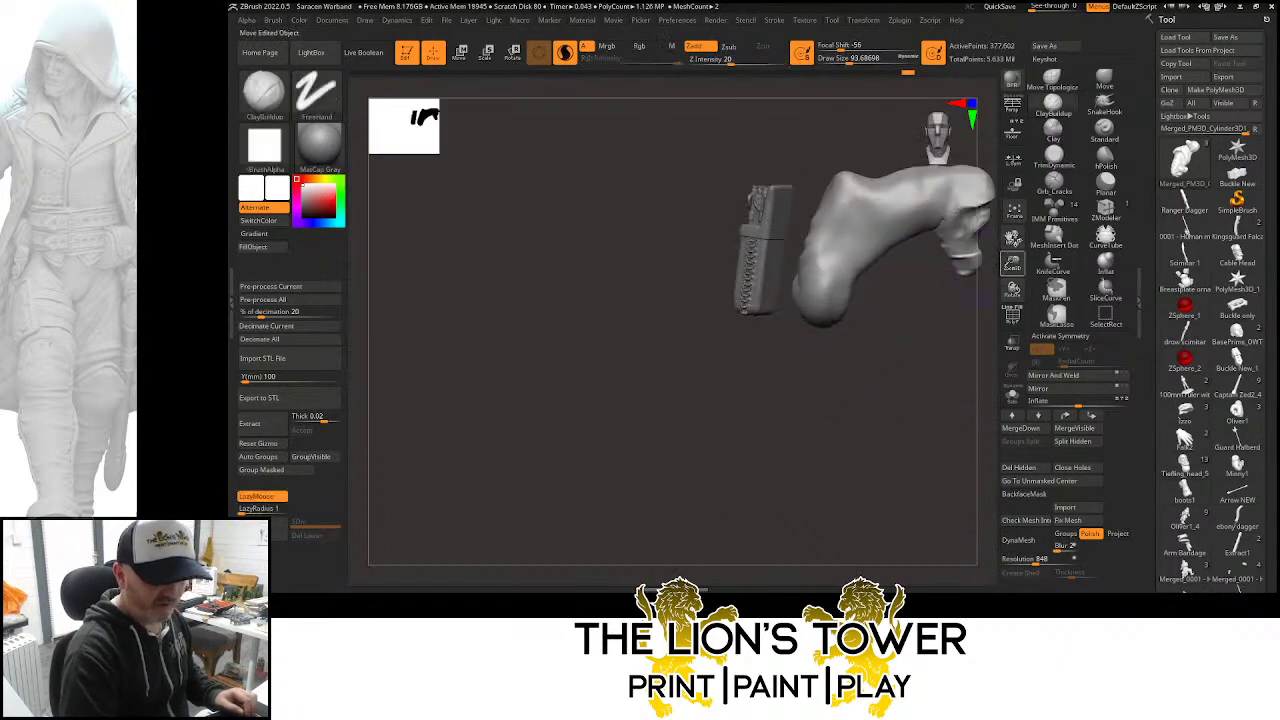
Set the brush's draw size to 67.81777 and smooth the folds around the bent knee and lower leg
right_click_drag(1010, 255, 950, 338, "alt")
left_click(843, 60)
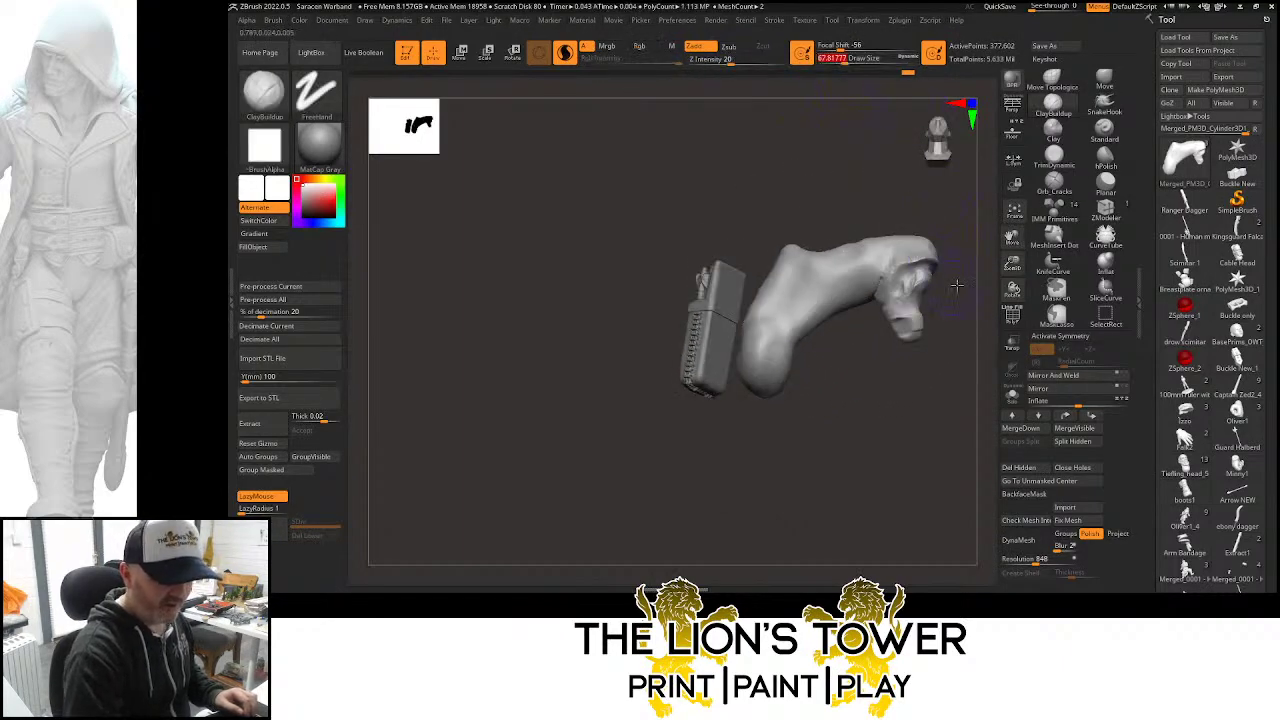
right_click_drag(956, 286, 873, 300)
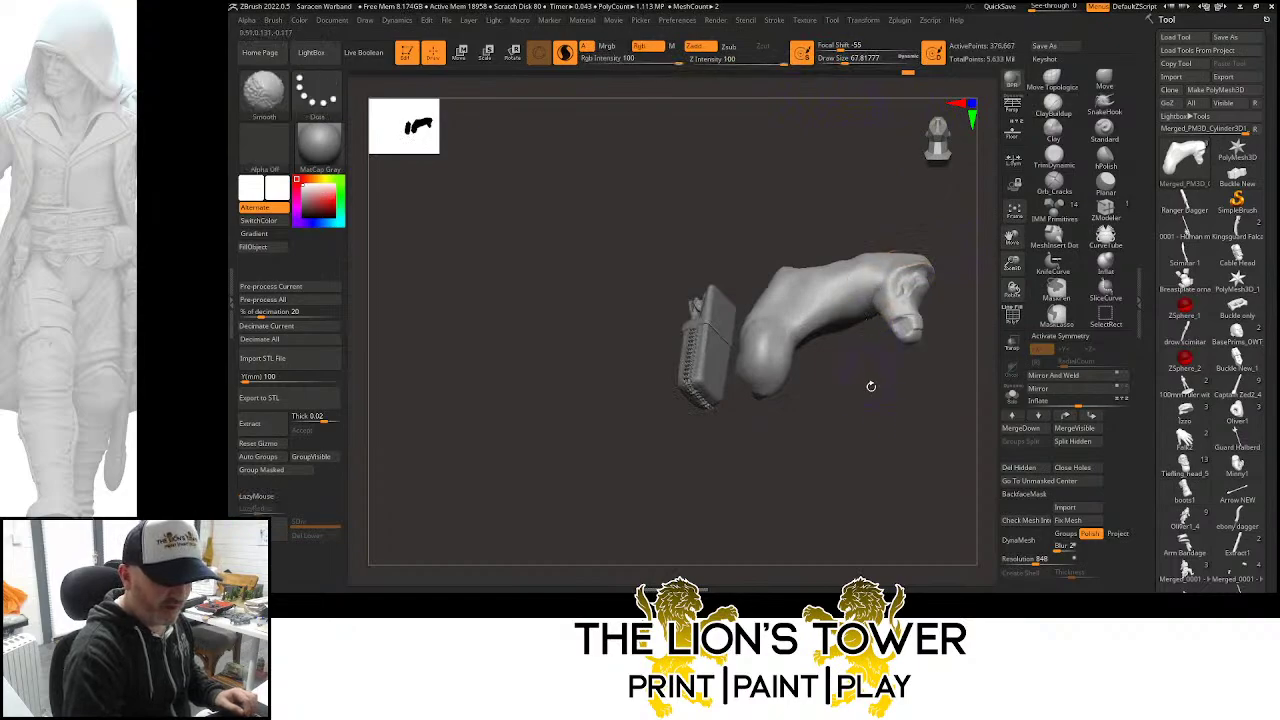
right_click_drag(871, 386, 880, 285, "shift")
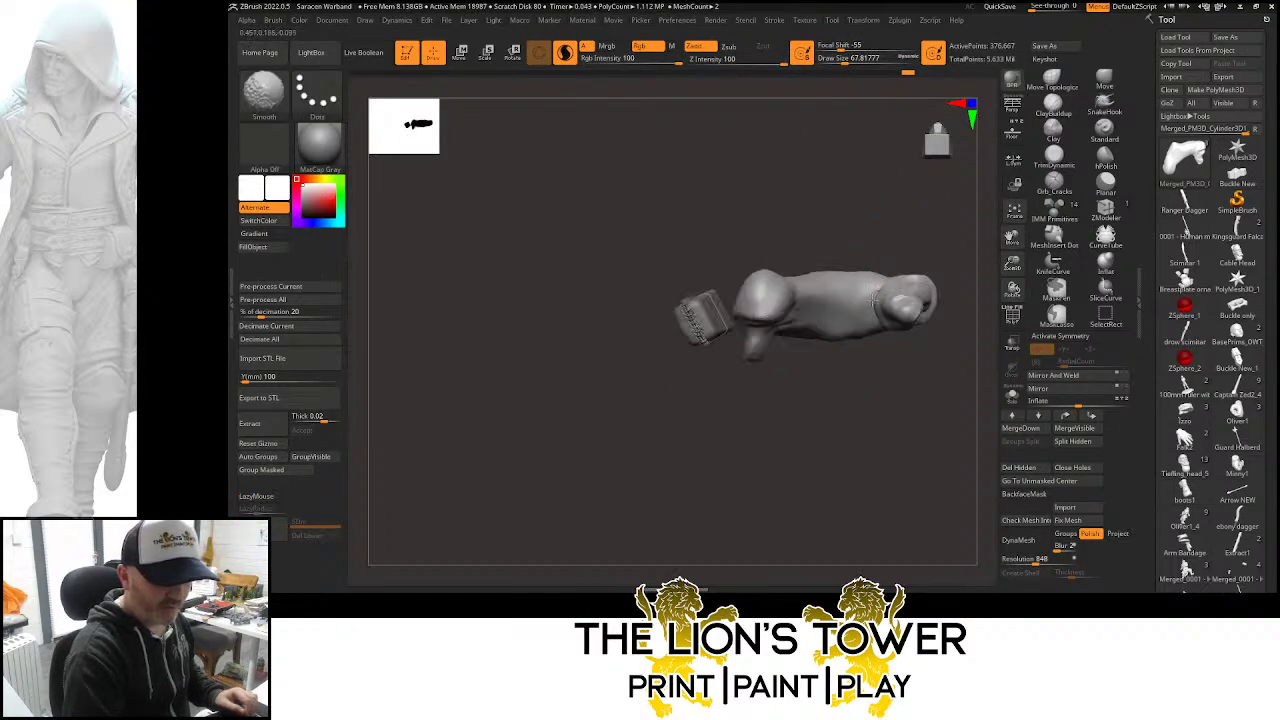
mouse_move(900, 275)
left_mouse_down()
mouse_move(929, 363)
mouse_move(968, 367)
left_mouse_up()
left_click_drag(1012, 265, 1012, 238)
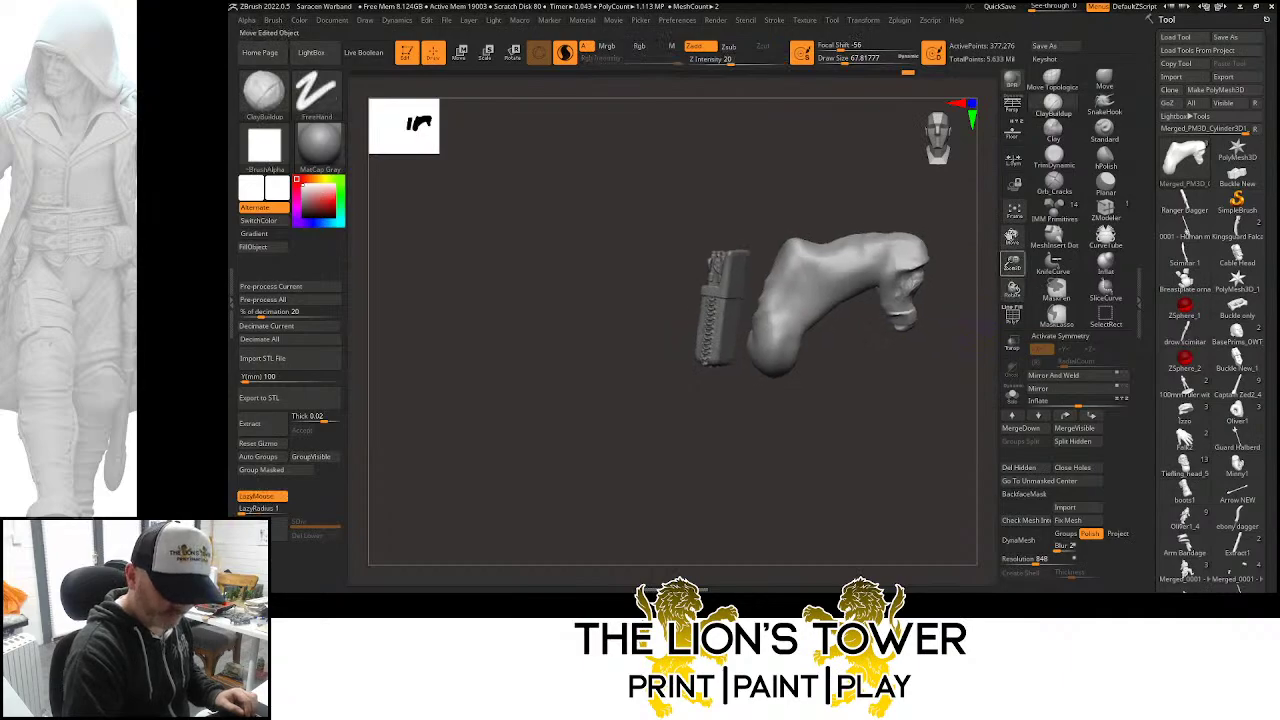
mouse_move(972, 318)
left_mouse_down()
mouse_move(912, 320)
mouse_move(868, 300)
mouse_move(885, 296)
left_mouse_up()
left_click_drag(914, 302, 913, 309, "shift")
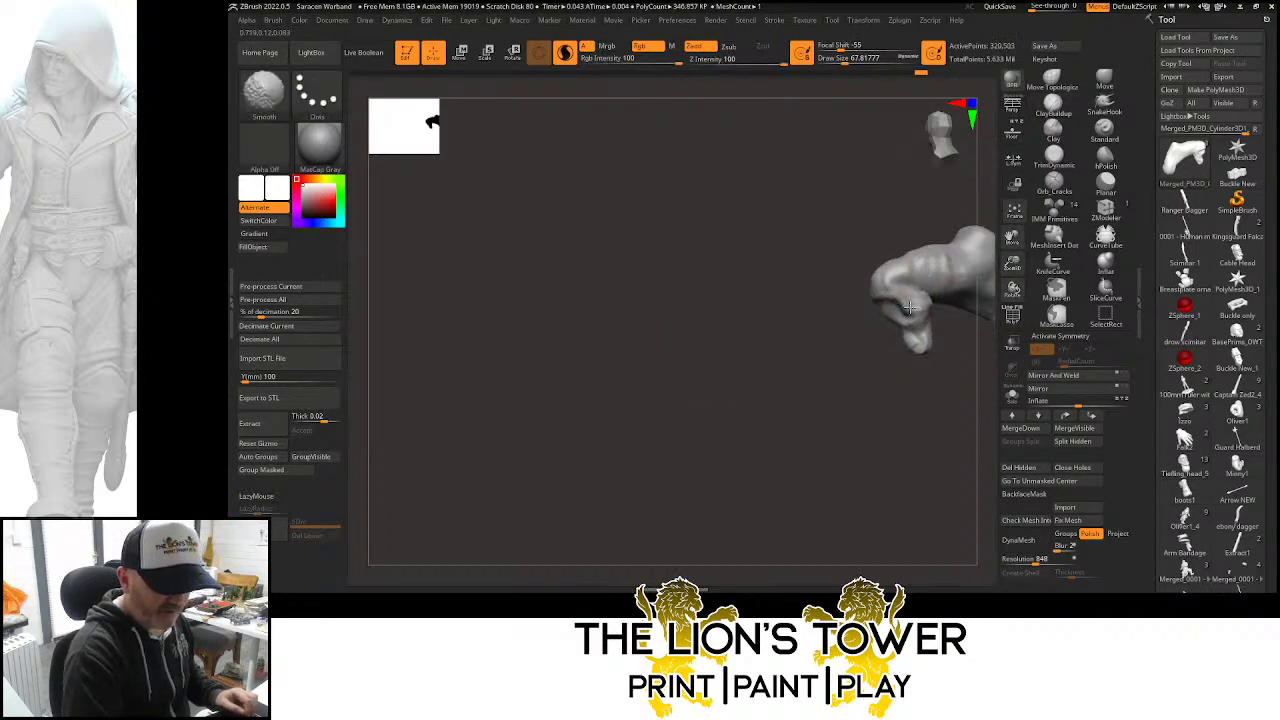
left_click_drag(937, 377, 940, 360)
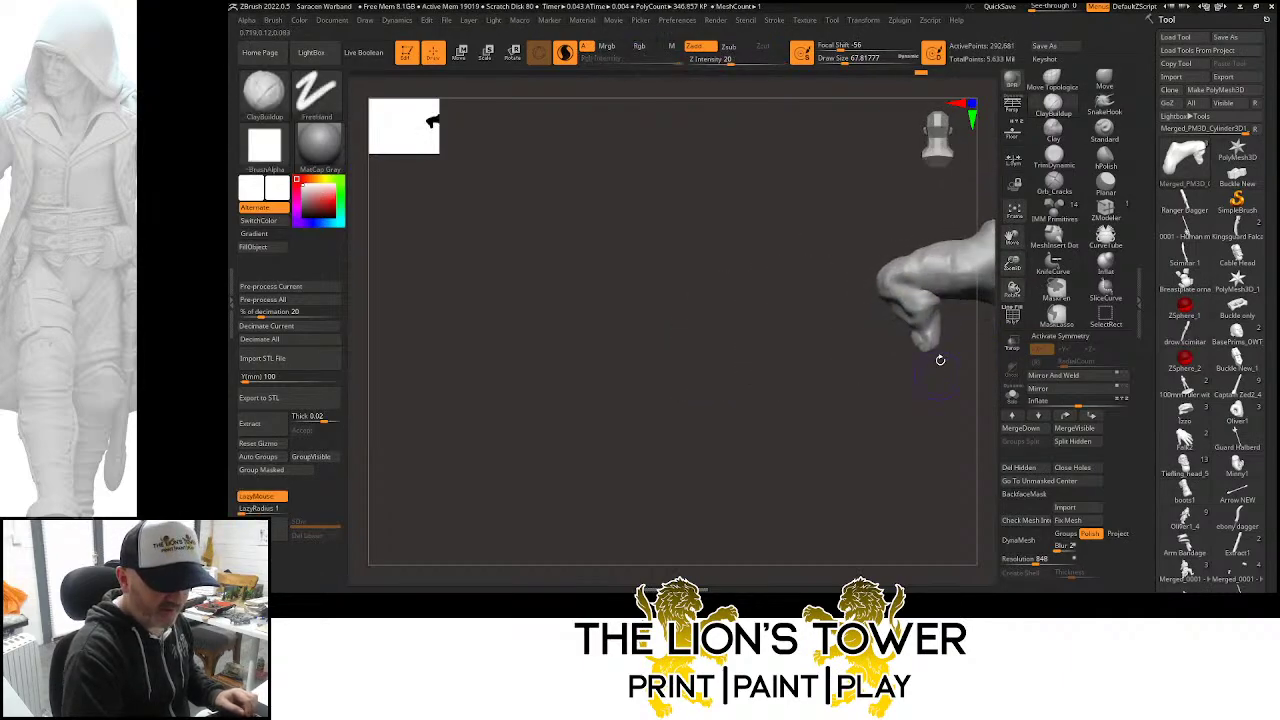
Smooth the opposite side of the trousers around the hip and leg opening near the quiver
right_click_drag(970, 290, 896, 291, "shift")
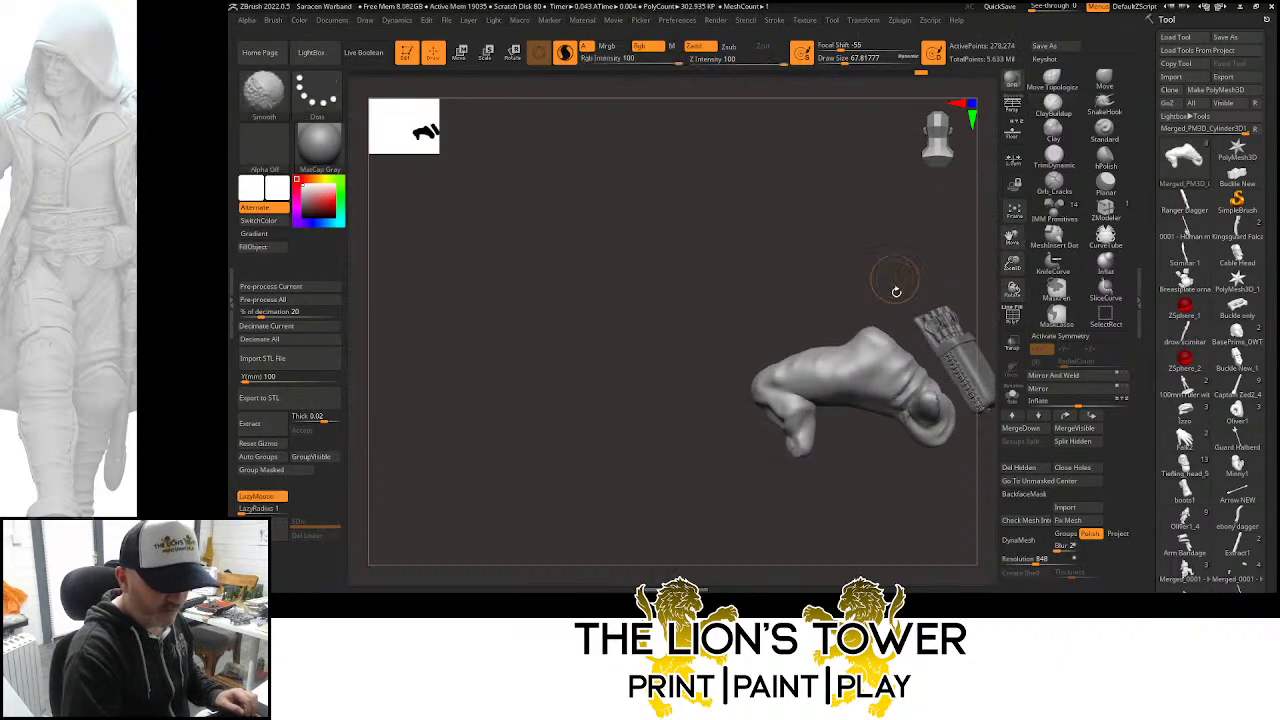
left_click_drag(900, 384, 909, 392, "shift")
left_click_drag(923, 277, 890, 284)
left_click_drag(965, 298, 920, 301)
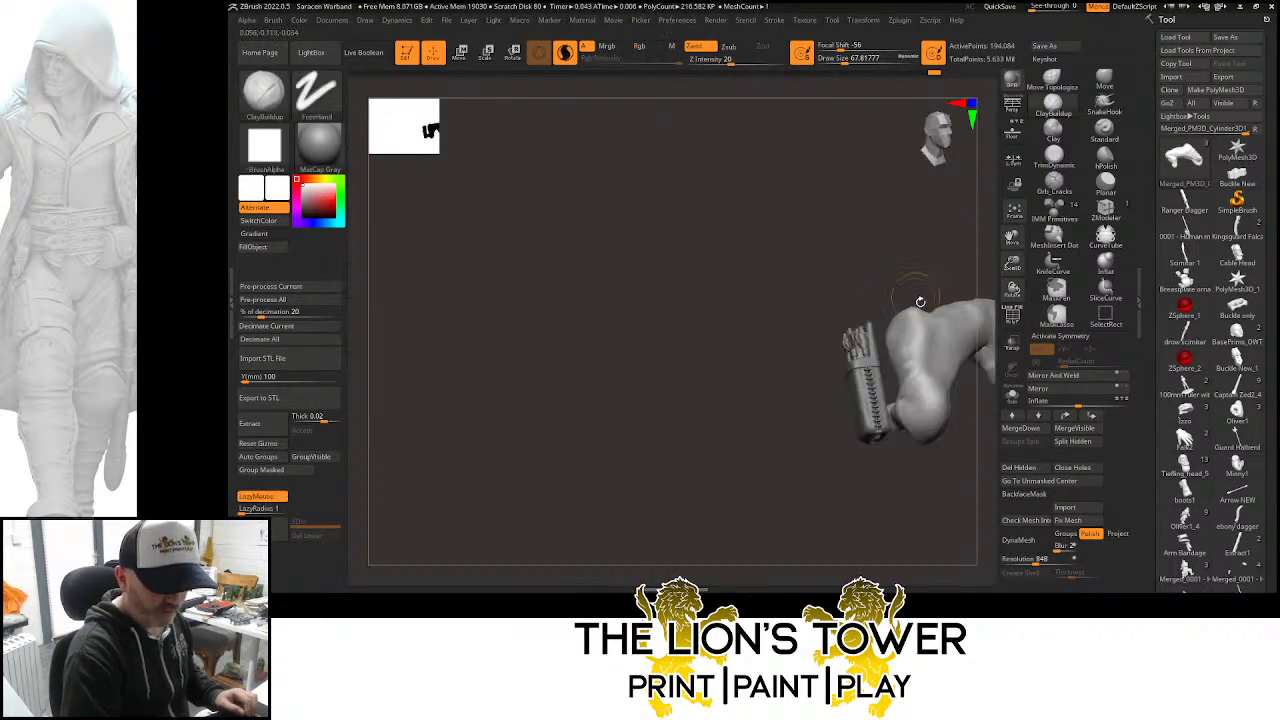
key("shift")
right_click_drag(918, 321, 966, 251, "shift")
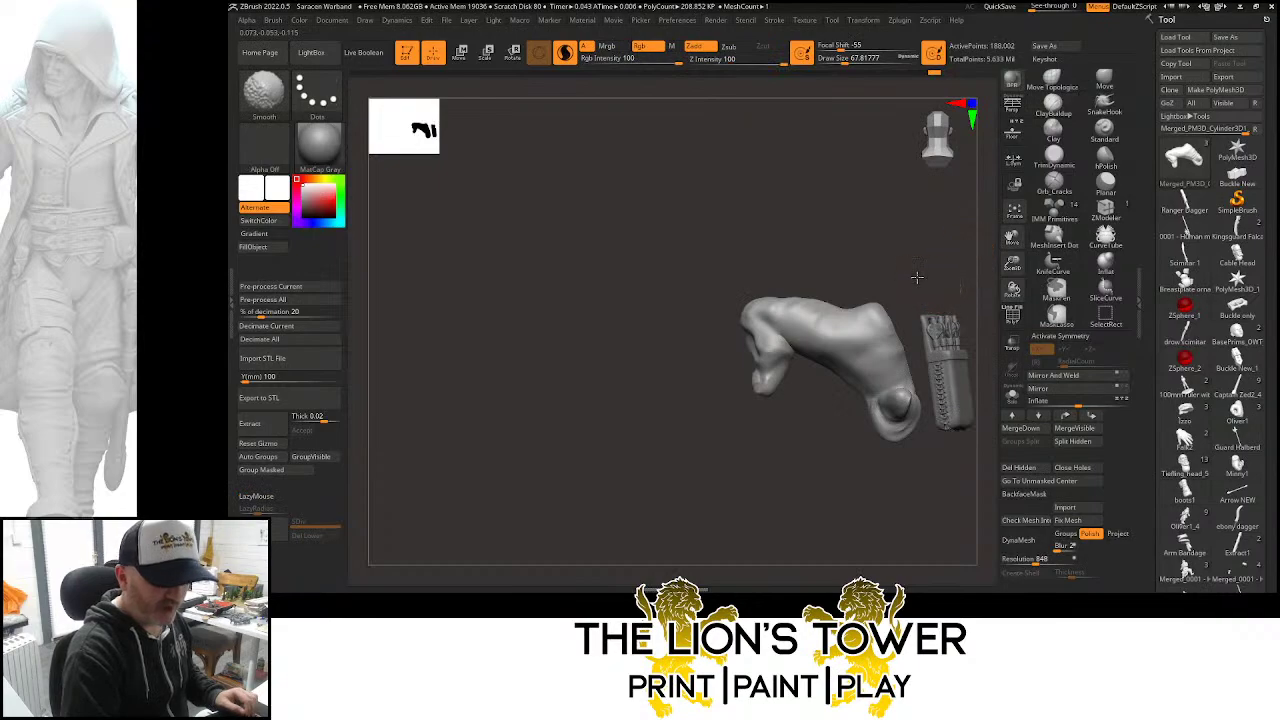
Switch to the Orb_Cracks brush, undo a test stroke, and set its Z intensity to 31 and draw size to 43.76337
left_click(1054, 184)
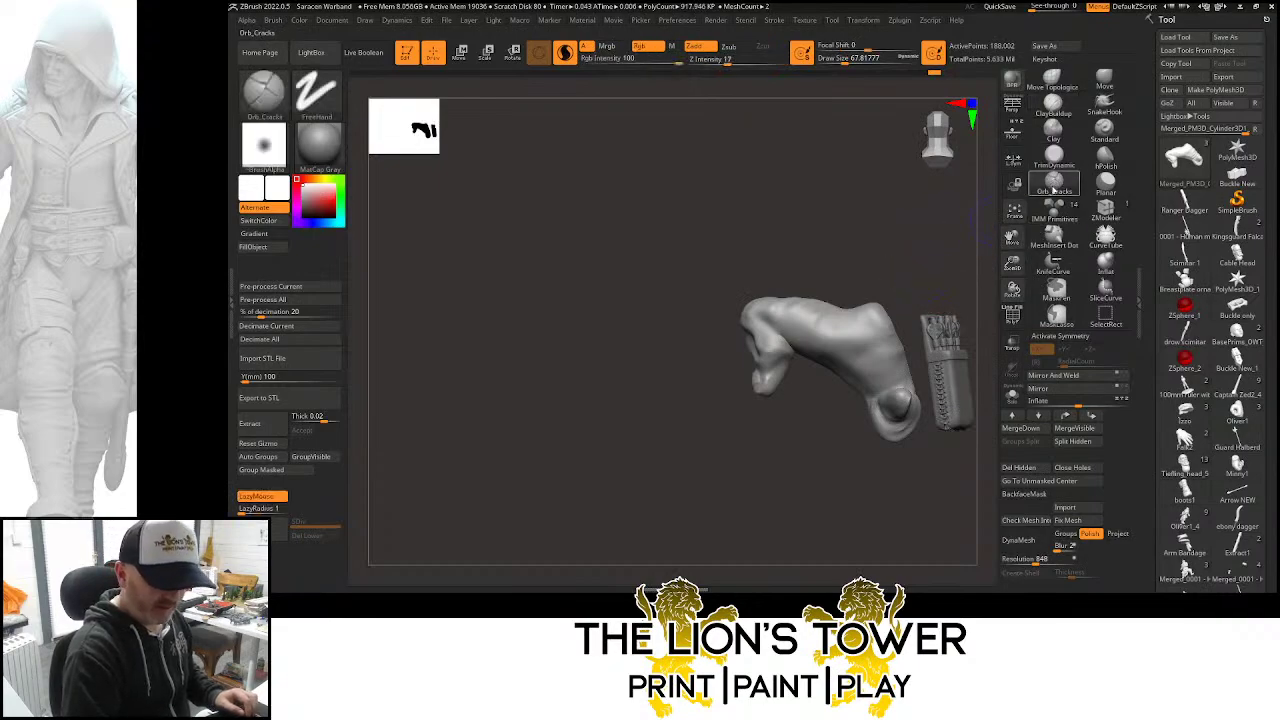
left_click_drag(888, 280, 916, 285)
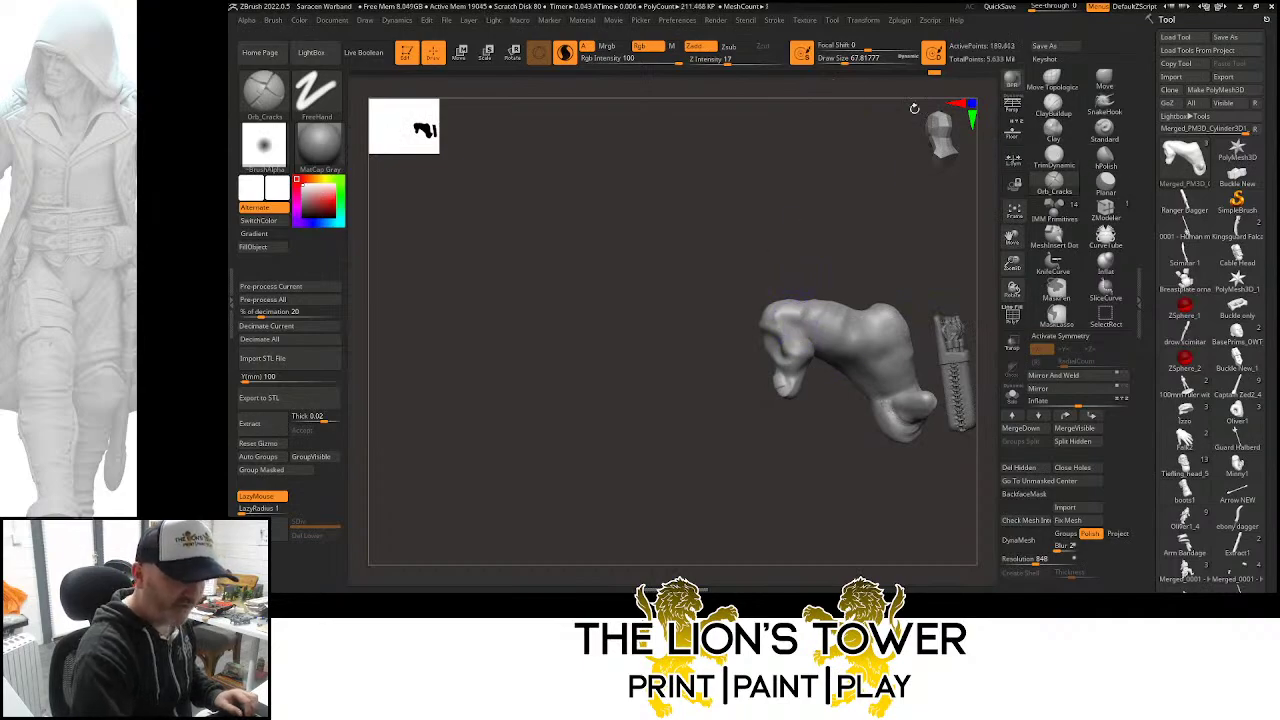
left_click_drag(737, 62, 741, 62)
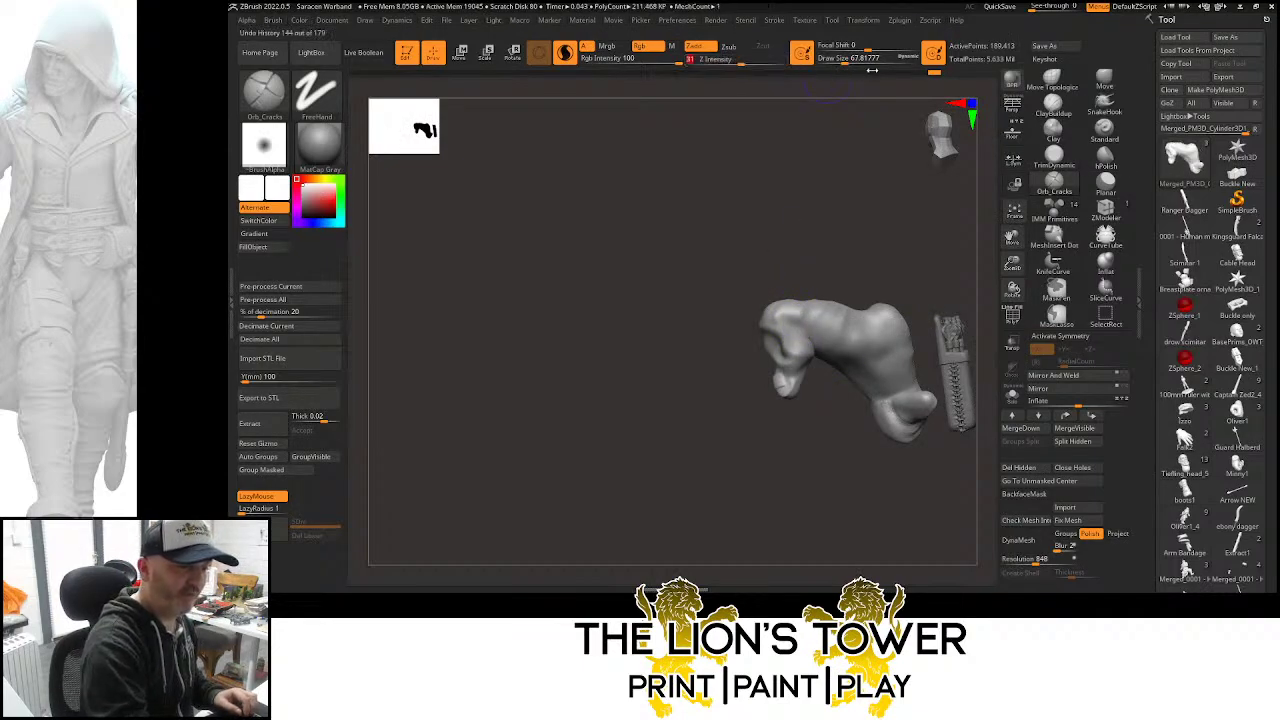
left_click_drag(844, 62, 839, 62)
left_click_drag(1012, 262, 1012, 290)
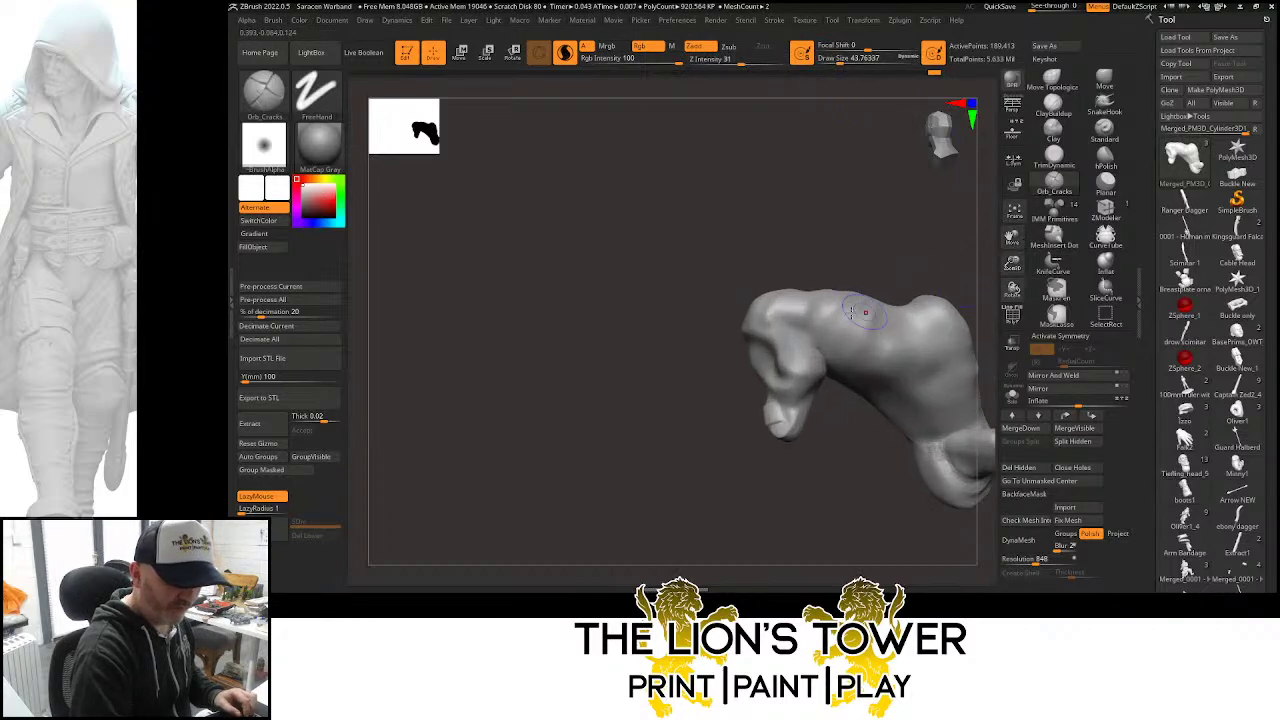
Carve cloth folds across the bent knee and behind it on the trousers with the Orb_Cracks brush
left_click_drag(796, 308, 838, 370)
left_click_drag(800, 226, 846, 236)
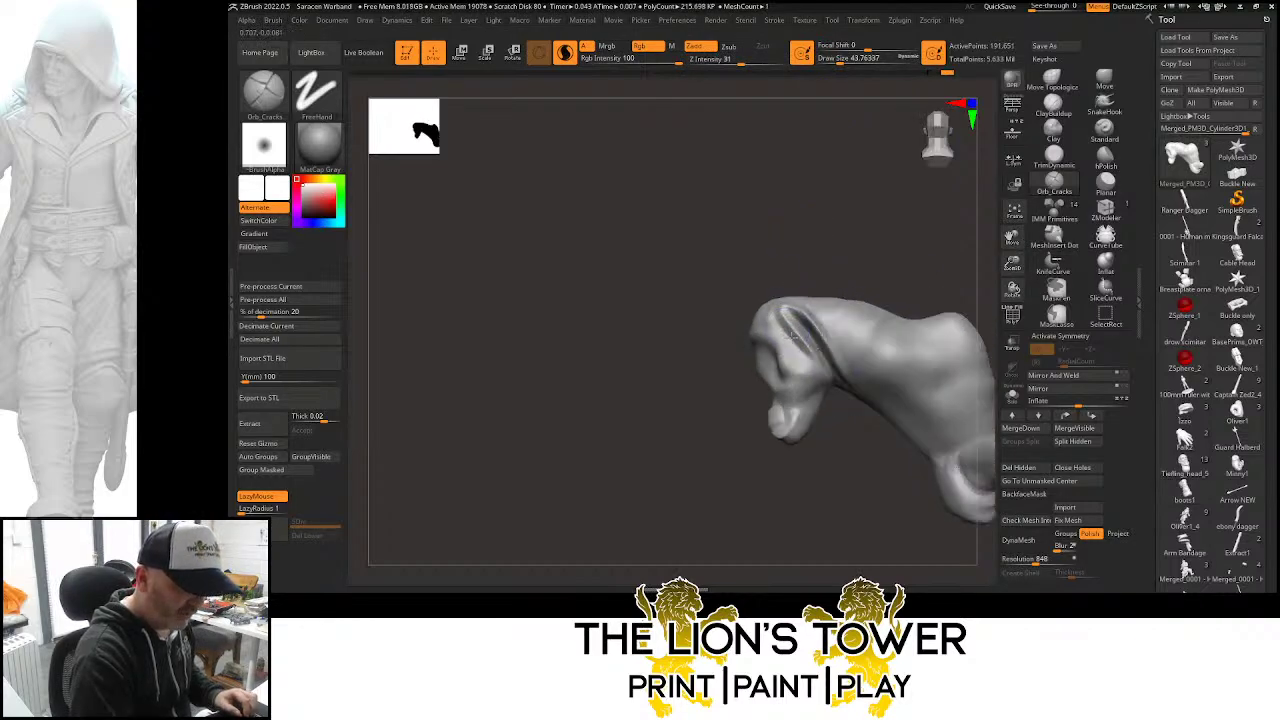
left_click_drag(788, 316, 845, 382)
mouse_move(843, 252)
left_mouse_down()
mouse_move(849, 243)
mouse_move(831, 237)
mouse_move(846, 194)
mouse_move(826, 228)
left_mouse_up()
mouse_move(818, 342)
left_mouse_down()
mouse_move(838, 402)
mouse_move(820, 416)
left_mouse_up()
mouse_move(887, 454)
left_mouse_down()
mouse_move(841, 350)
mouse_move(853, 329)
left_mouse_up()
left_click_drag(856, 304, 854, 333)
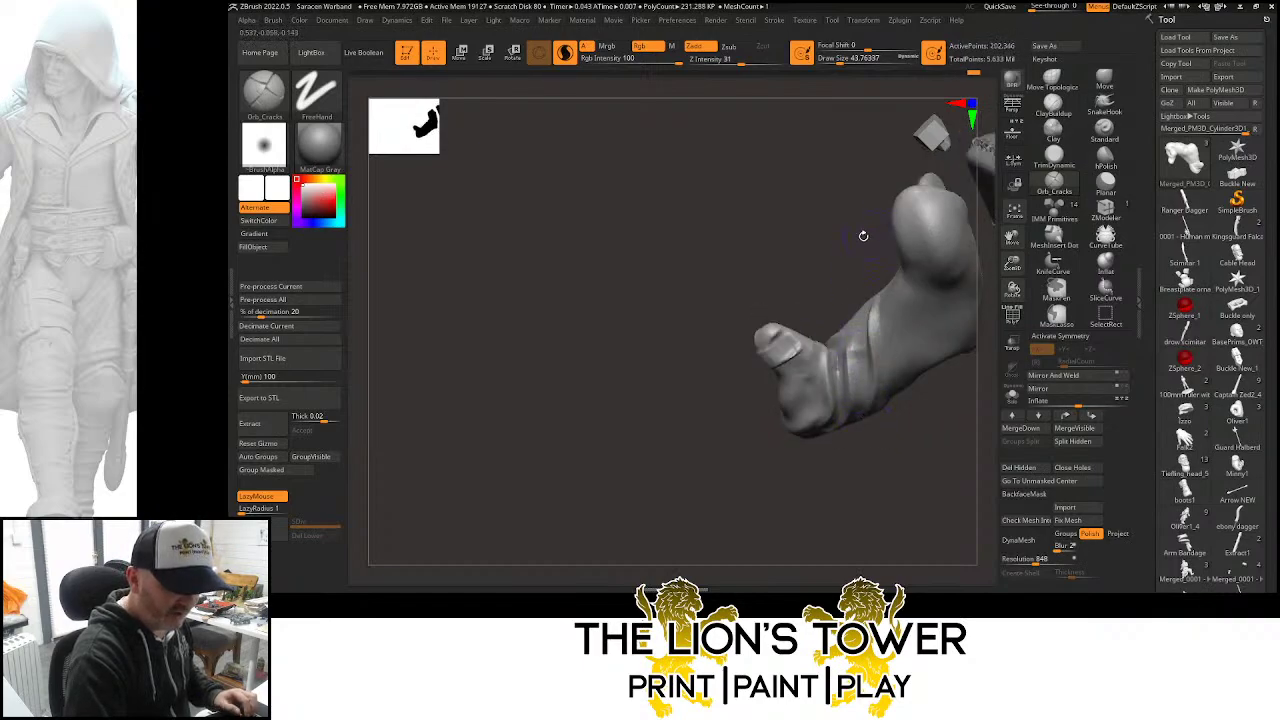
Turn off LazyMouse for the Smooth brush and soften the newly carved folds around the bent knee
left_click_drag(860, 234, 905, 305)
key("ctrl")
left_click_drag(929, 443, 897, 286)
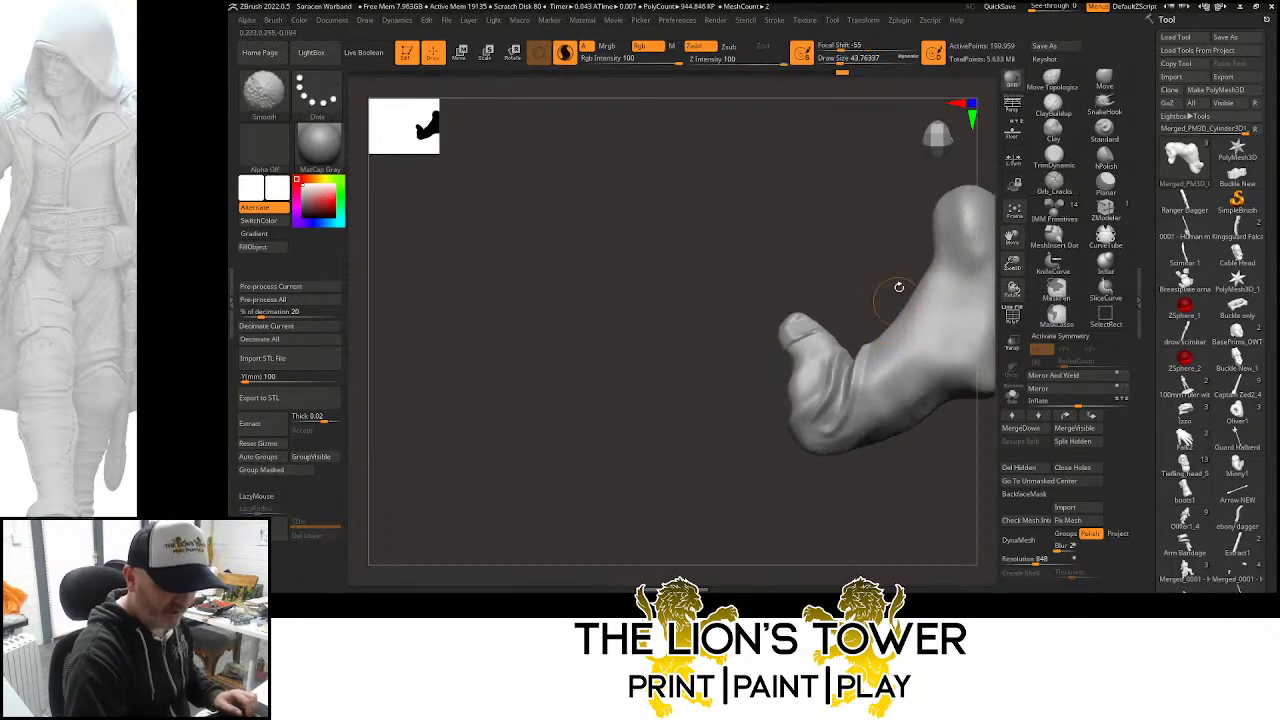
left_click(283, 490)
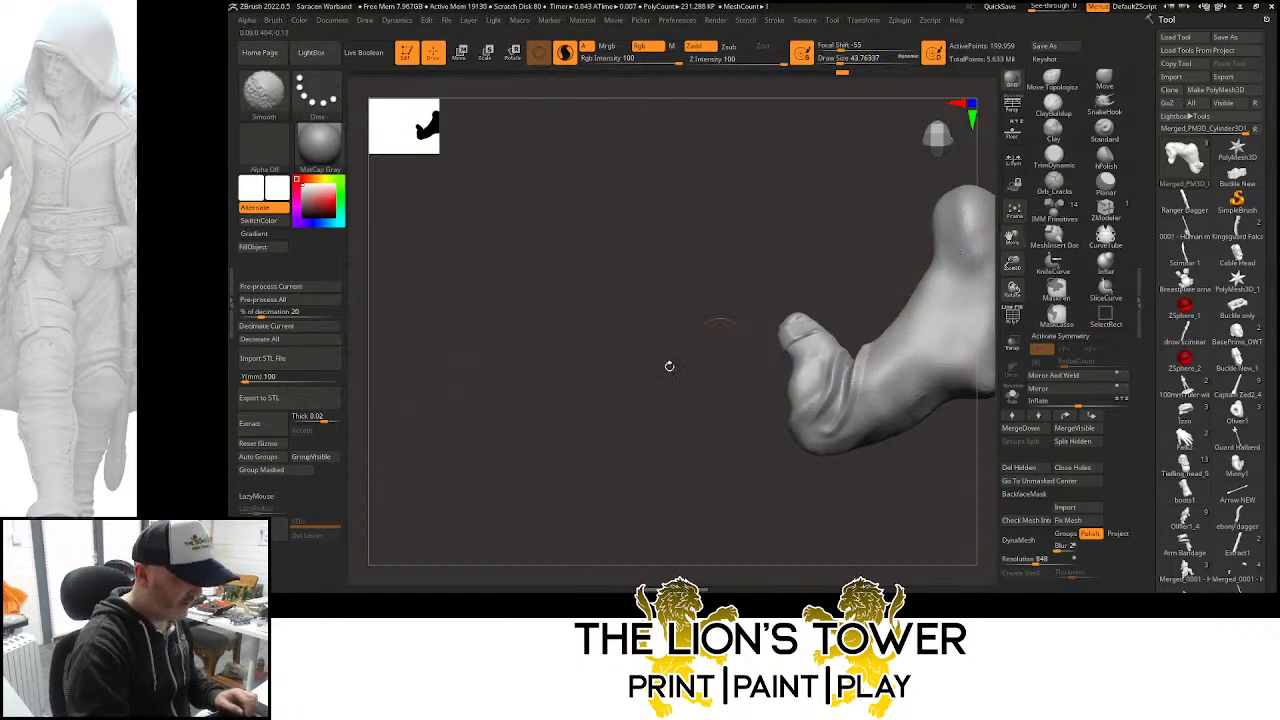
left_click_drag(1013, 238, 903, 280)
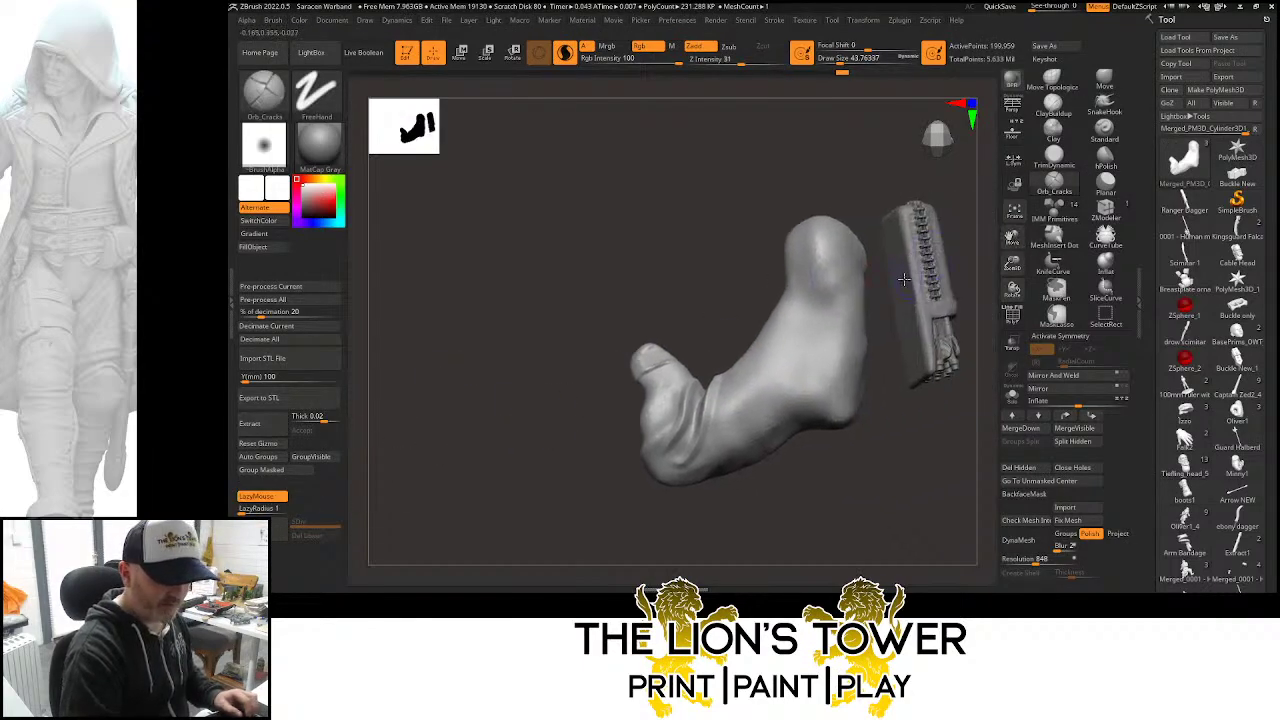
left_click_drag(799, 490, 811, 500)
key("shift")
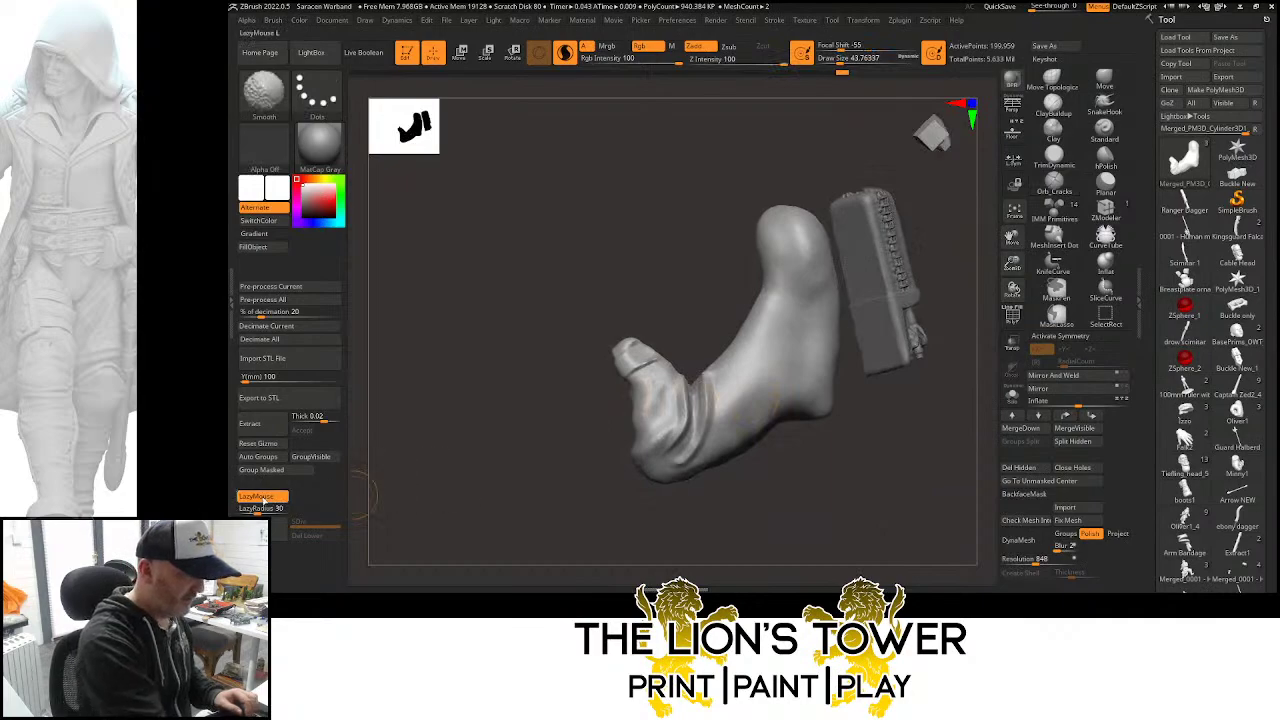
right_click_drag(807, 285, 814, 345, "shift")
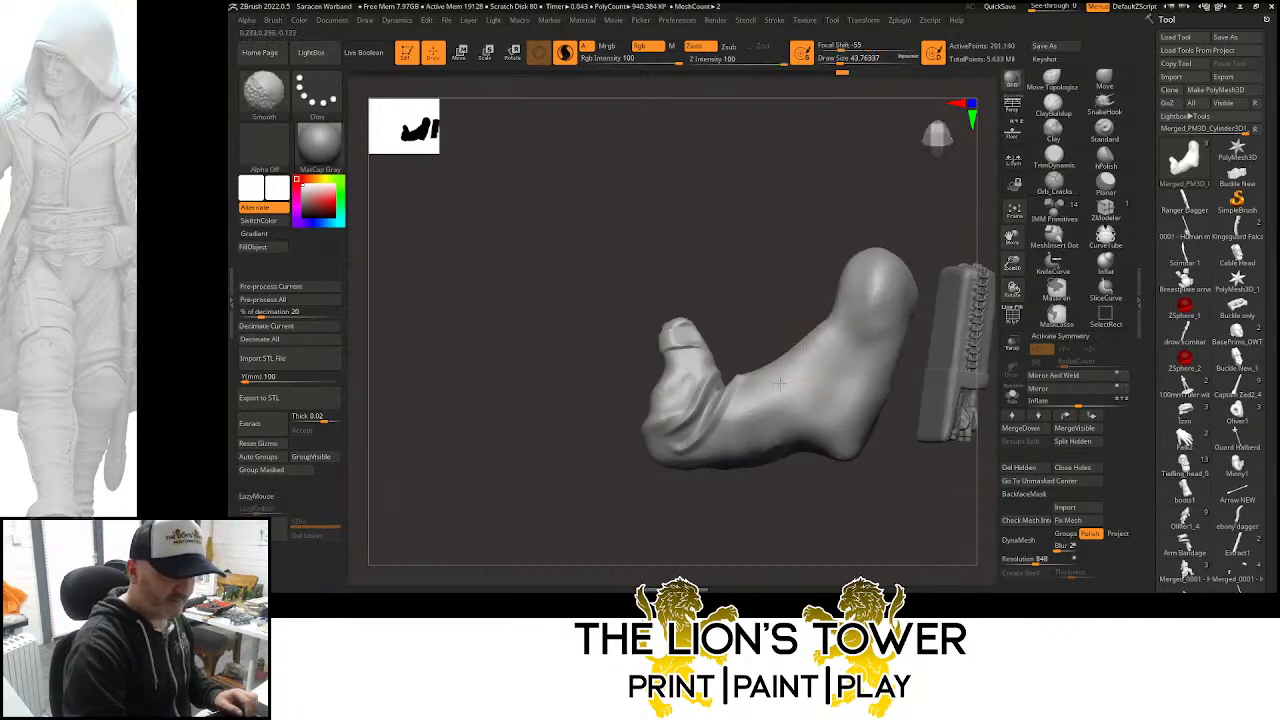
mouse_move(887, 268)
left_mouse_down("shift")
mouse_move(904, 350)
mouse_move(946, 345)
mouse_move(952, 386)
left_mouse_up("shift")
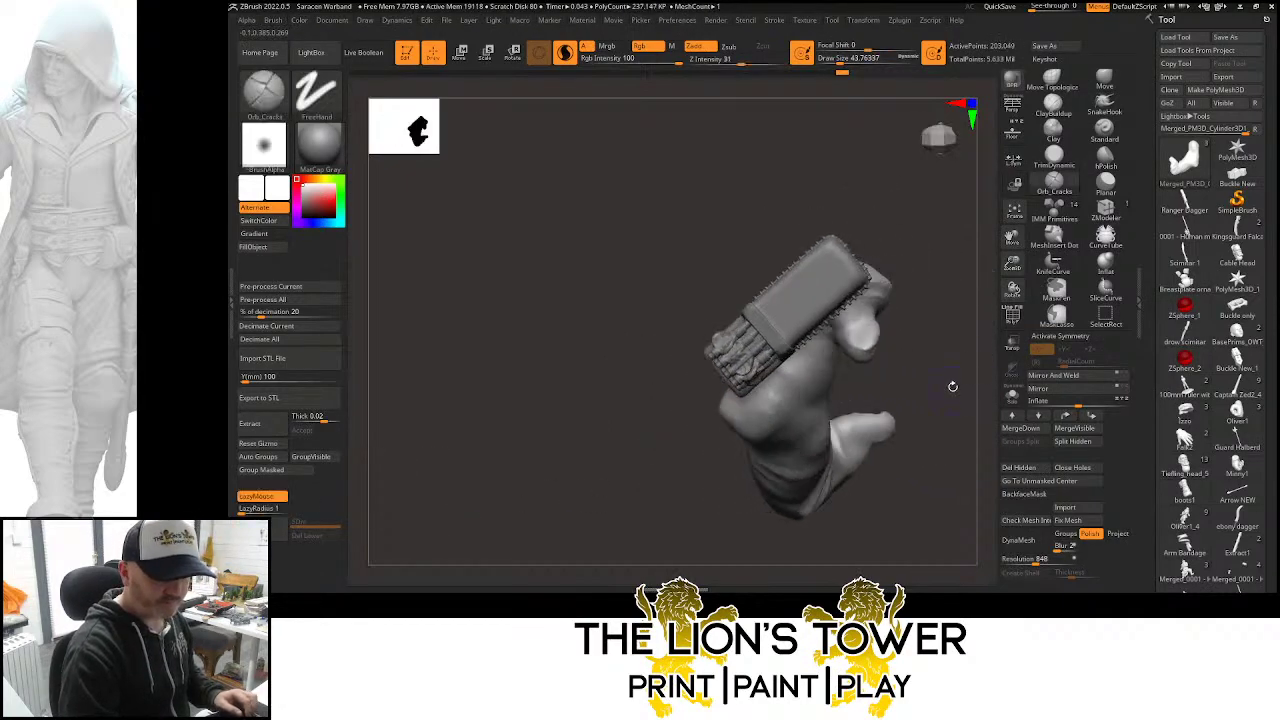
Isolate the trousers in solo mode, carve creases at the kneeling leg's knee, and bring the full figure back for comparison
left_click(1012, 396)
right_click_drag(889, 243, 850, 290)
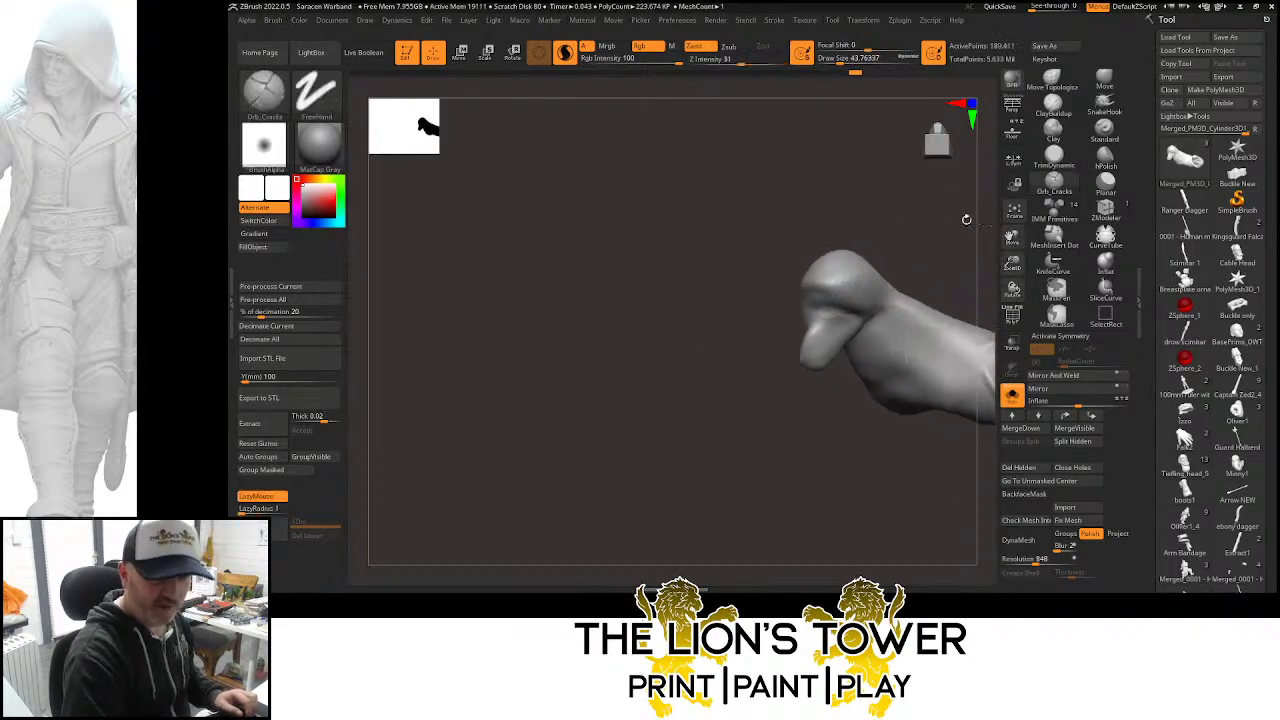
mouse_move(938, 237)
right_mouse_down()
mouse_move(903, 249)
mouse_move(970, 238)
right_mouse_up()
left_click_drag(888, 280, 886, 350)
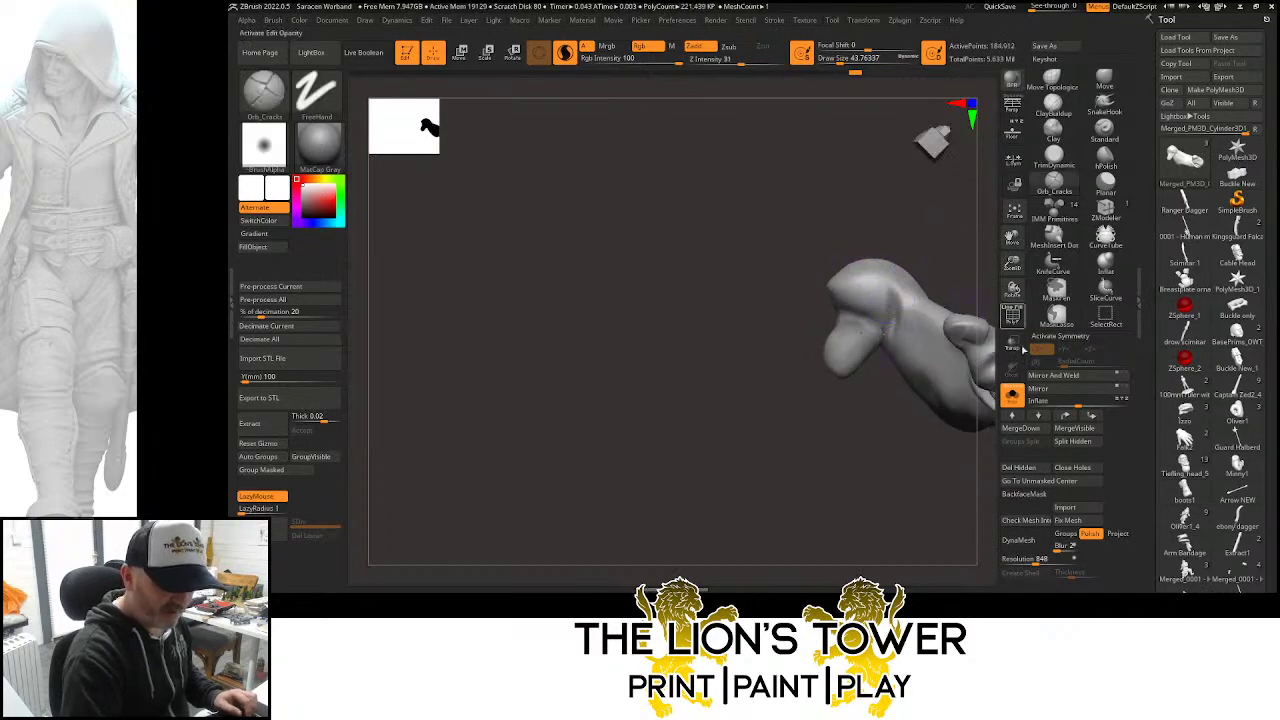
left_click(1012, 395)
mouse_move(970, 293)
right_mouse_down()
mouse_move(929, 251)
mouse_move(940, 229)
mouse_move(950, 240)
right_mouse_up()
left_click_drag(899, 312, 882, 258)
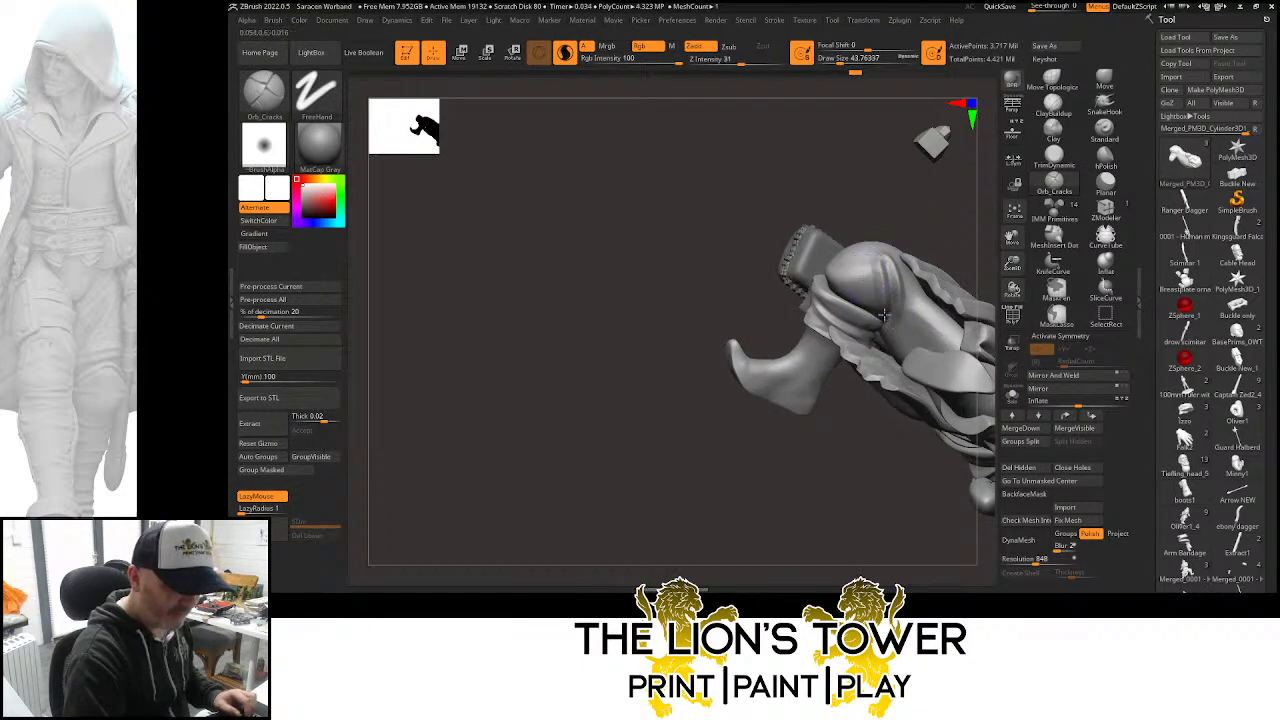
mouse_move(884, 315)
right_mouse_down()
mouse_move(938, 298)
mouse_move(825, 215)
right_mouse_up()
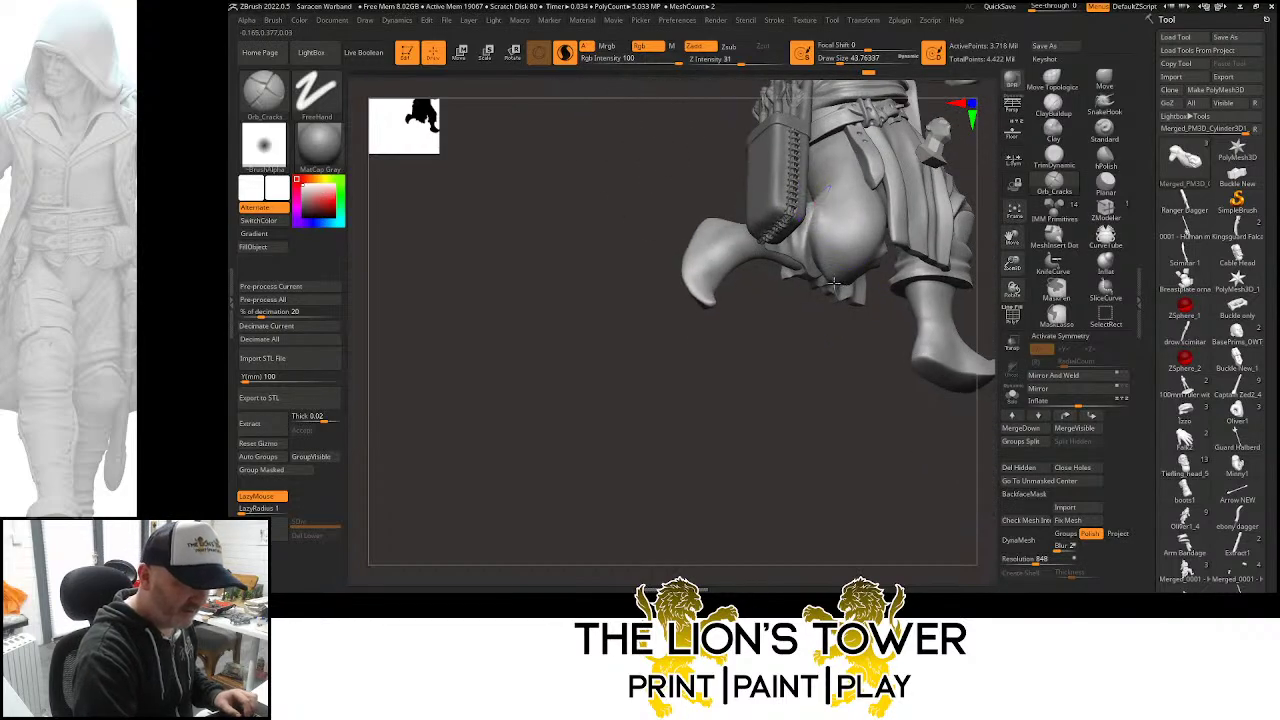
Isolate the trousers again and carve folds running from behind the kneeling knee down around the kneecap
left_click(817, 219, "ctrl+shift")
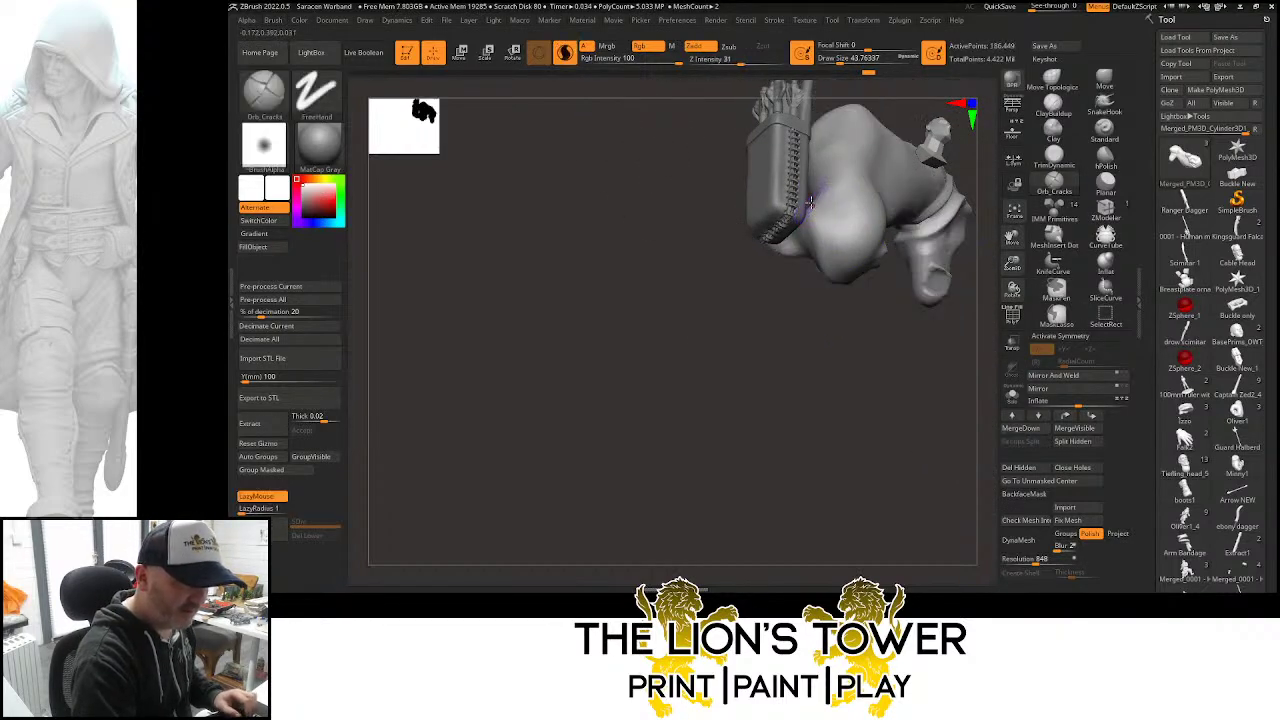
left_click_drag(1015, 242, 1021, 364)
left_click(1012, 394)
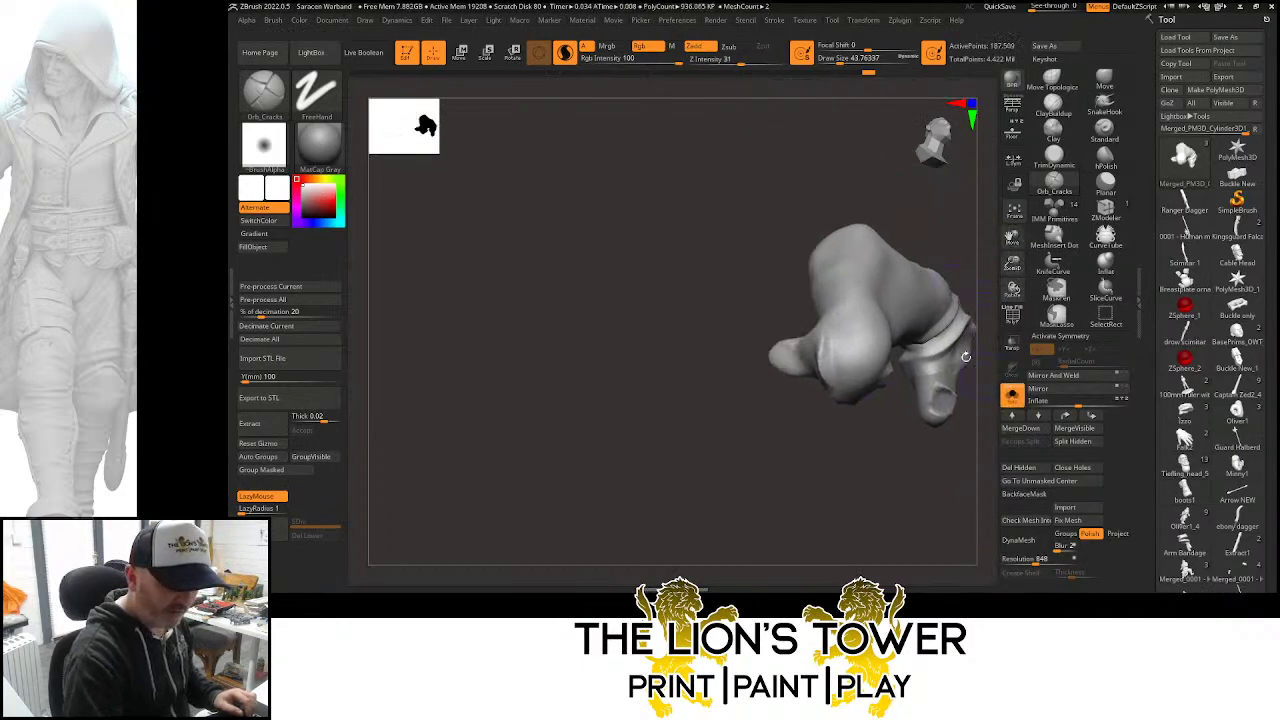
left_click_drag(906, 203, 890, 258)
left_click_drag(807, 322, 836, 397)
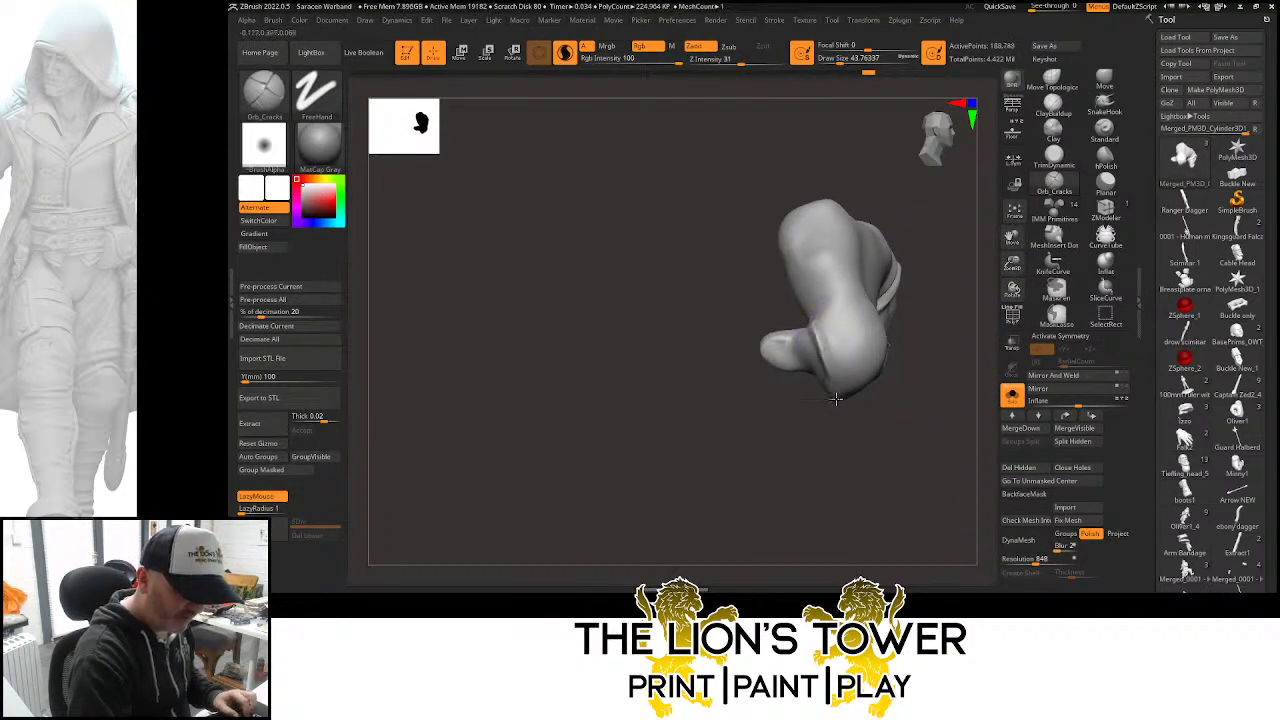
left_click_drag(876, 200, 890, 262)
left_click_drag(811, 324, 852, 361)
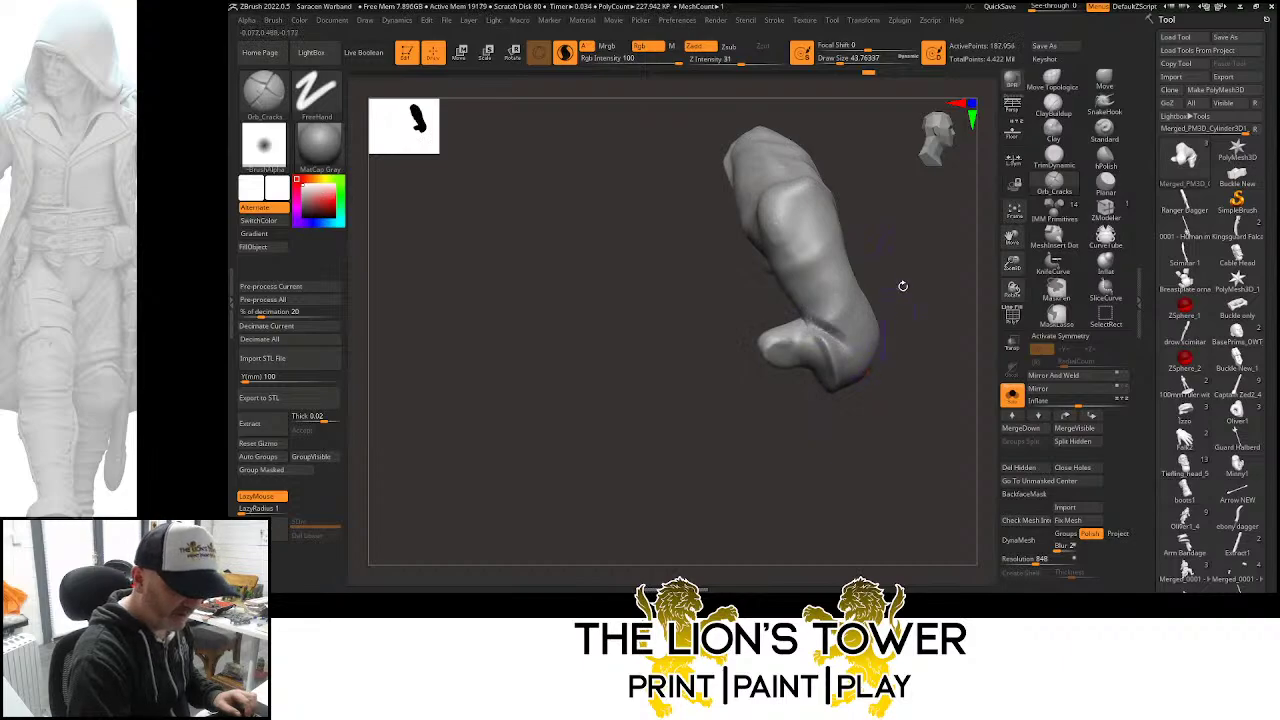
Set the Orb_Cracks Z intensity to 23 and draw size to 62.0104, and carve broader folds above the kneeling knee
left_click_drag(903, 284, 842, 268)
mouse_move(822, 330)
left_mouse_down()
mouse_move(849, 359)
mouse_move(911, 262)
left_mouse_up()
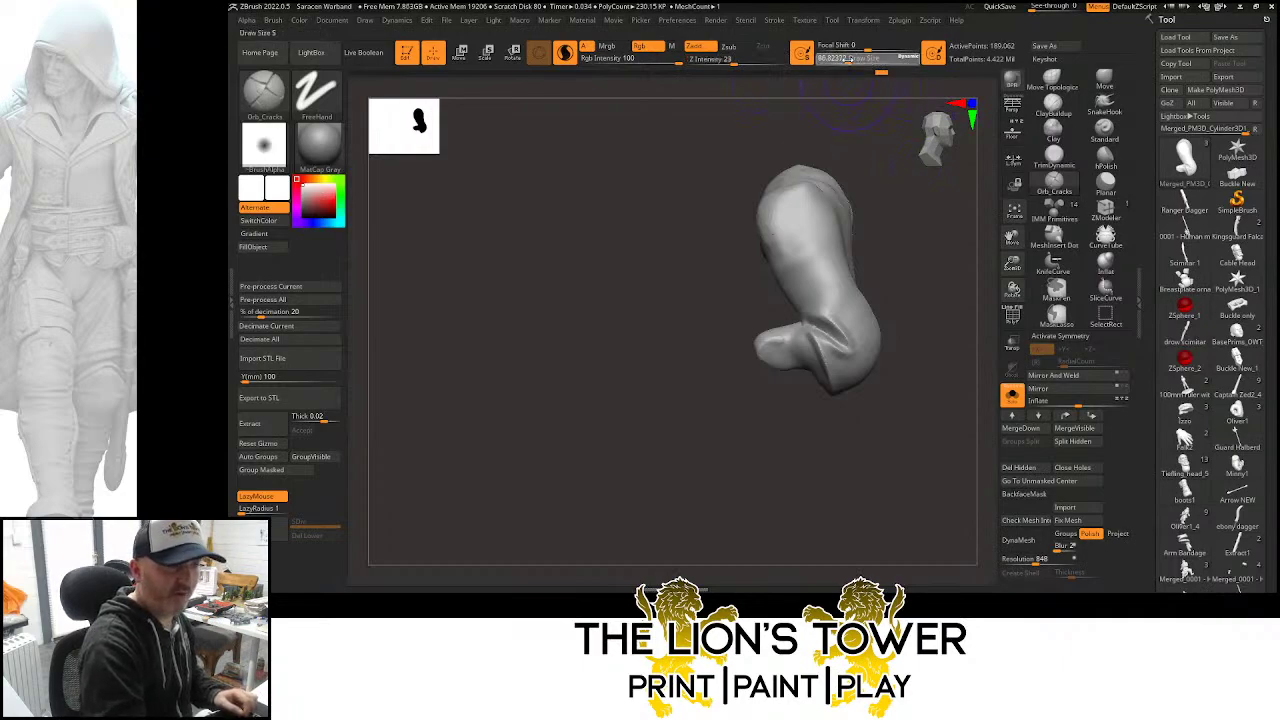
left_click_drag(1013, 240, 994, 271)
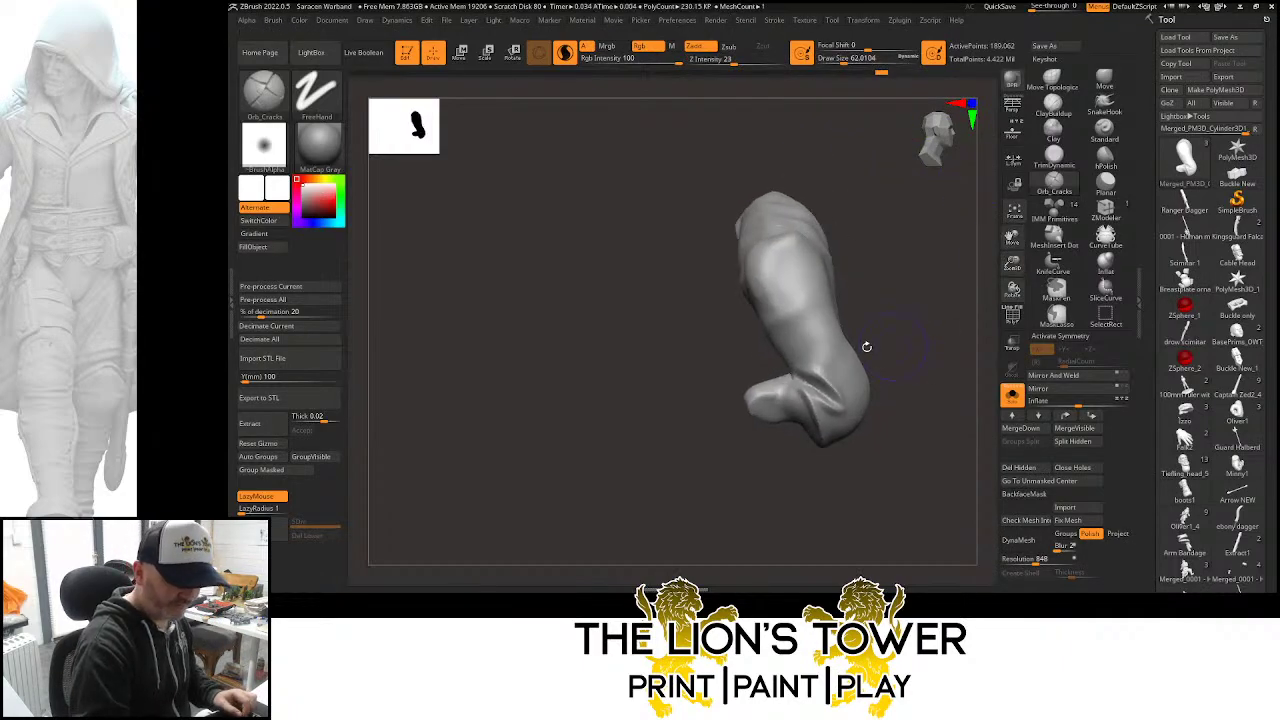
left_click_drag(866, 346, 865, 289)
left_click_drag(746, 349, 822, 358)
mouse_move(878, 345)
left_mouse_down()
mouse_move(820, 336)
mouse_move(785, 351)
mouse_move(808, 353)
mouse_move(820, 385)
mouse_move(905, 347)
left_mouse_up()
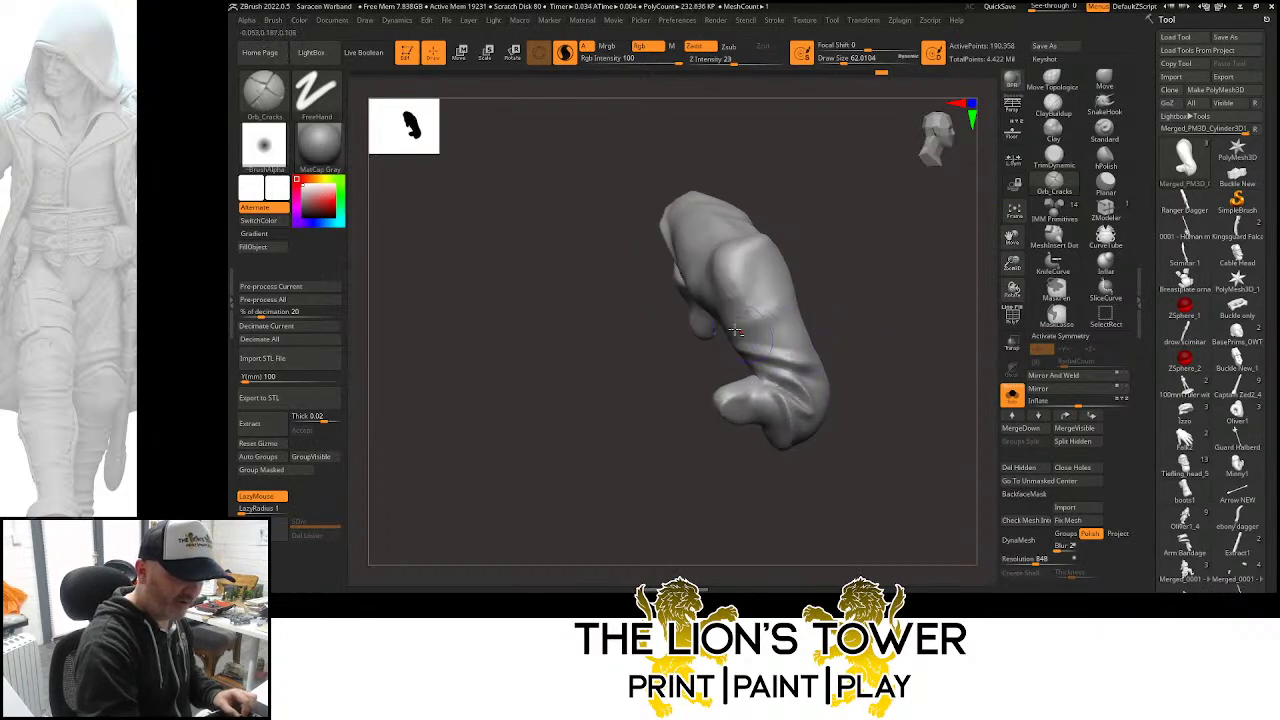
Continue the diagonal folds from the back of the kneeling knee up around the thigh
mouse_move(736, 331)
left_mouse_down()
mouse_move(808, 348)
mouse_move(819, 301)
left_mouse_up()
left_click_drag(765, 346, 791, 350)
mouse_move(912, 361)
left_mouse_down()
mouse_move(873, 350)
mouse_move(929, 382)
left_mouse_up()
left_click_drag(905, 224, 892, 290)
left_click_drag(911, 346, 928, 350)
left_click_drag(912, 230, 899, 285)
left_click_drag(908, 370, 919, 364)
mouse_move(884, 228)
left_mouse_down()
mouse_move(858, 320)
mouse_move(882, 324)
left_mouse_up()
left_click_drag(863, 262, 836, 334)
Carve folds wrapping across the front of the kneeling leg's thigh, from the knee towards the hip
mouse_move(818, 377)
right_mouse_down()
mouse_move(870, 290)
mouse_move(900, 300)
mouse_move(970, 266)
mouse_move(934, 237)
right_mouse_up()
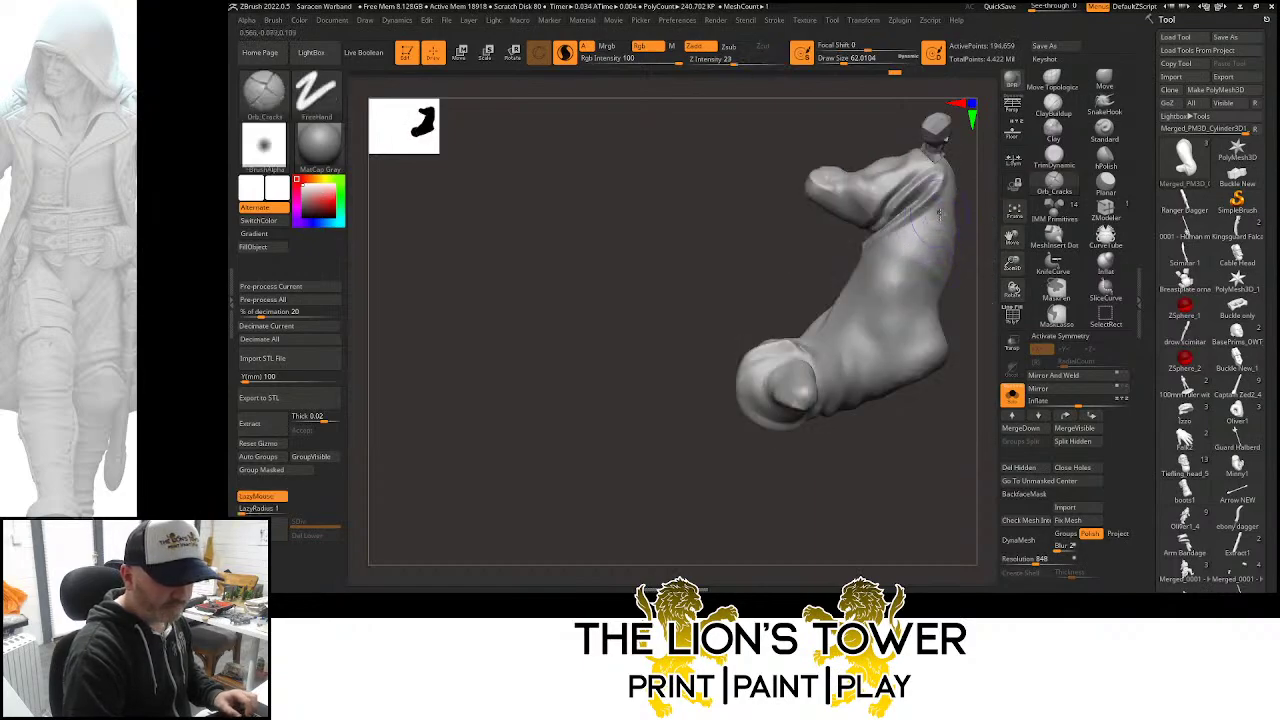
mouse_move(934, 237)
left_mouse_down()
mouse_move(848, 328)
mouse_move(888, 268)
left_mouse_up()
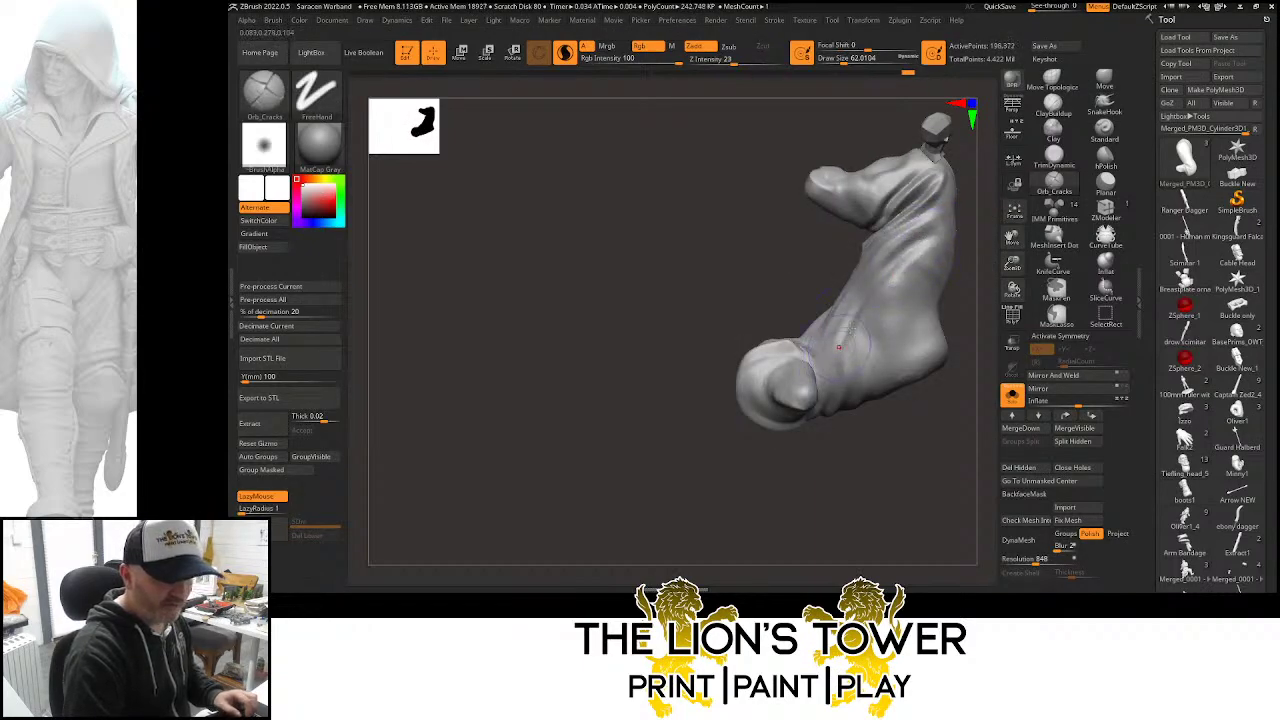
right_click_drag(888, 262, 937, 231)
left_click_drag(1012, 238, 897, 305)
right_click_drag(931, 263, 880, 250)
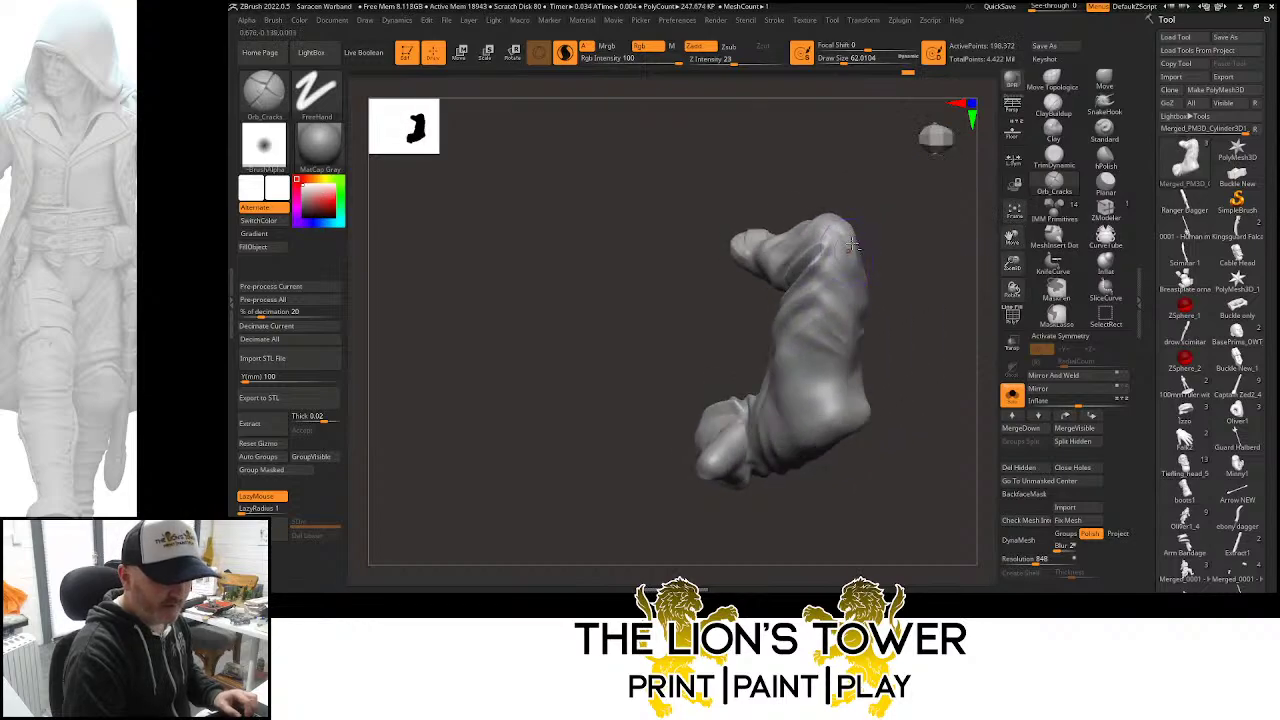
Add creases over the top of the knee and along the outer thigh, smoothing the transitions between them
mouse_move(850, 245)
left_mouse_down()
mouse_move(785, 322)
mouse_move(794, 306)
left_mouse_up()
mouse_move(903, 231)
left_mouse_down()
mouse_move(877, 229)
mouse_move(864, 248)
left_mouse_up()
right_click_drag(908, 346, 918, 352)
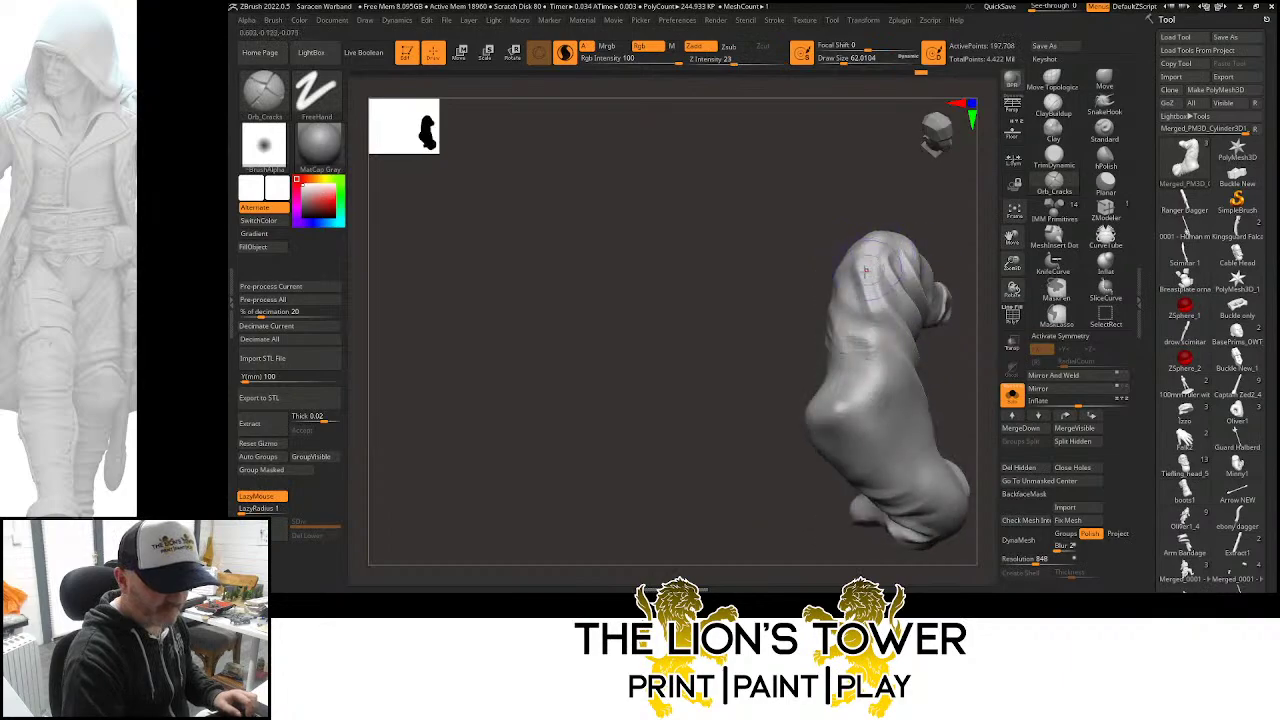
mouse_move(921, 357)
left_mouse_down()
mouse_move(950, 270)
mouse_move(926, 203)
left_mouse_up()
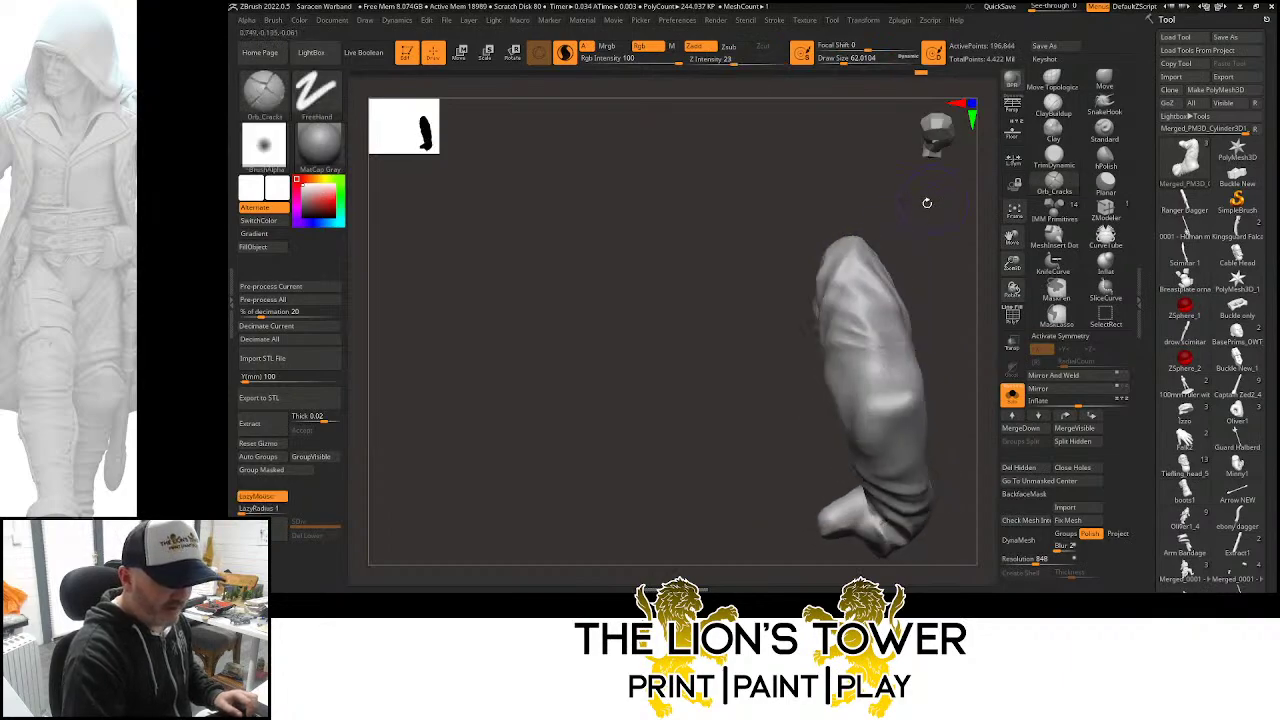
left_click_drag(862, 322, 856, 346, "shift")
mouse_move(859, 294)
right_mouse_down()
mouse_move(837, 330)
mouse_move(833, 309)
right_mouse_up()
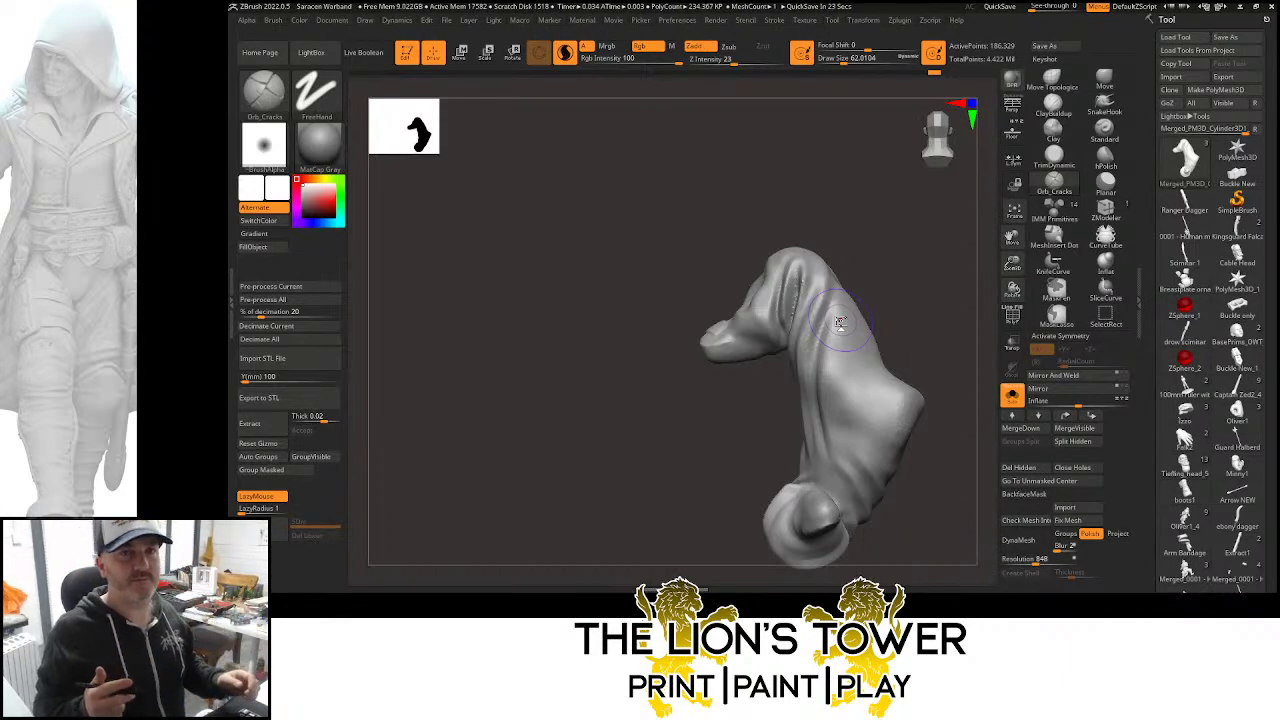
Carve long diagonal folds along the inner thigh from the bent knee towards the crotch
left_click_drag(900, 330, 971, 345)
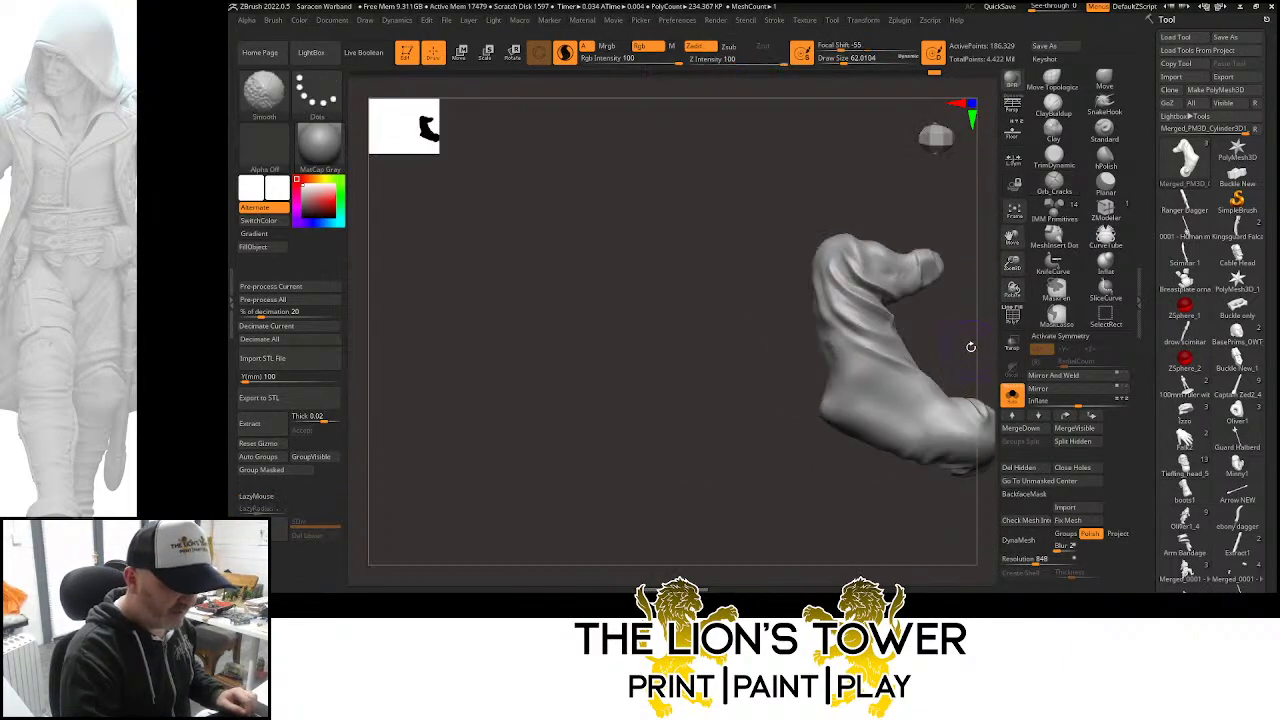
left_click_drag(1012, 237, 946, 251)
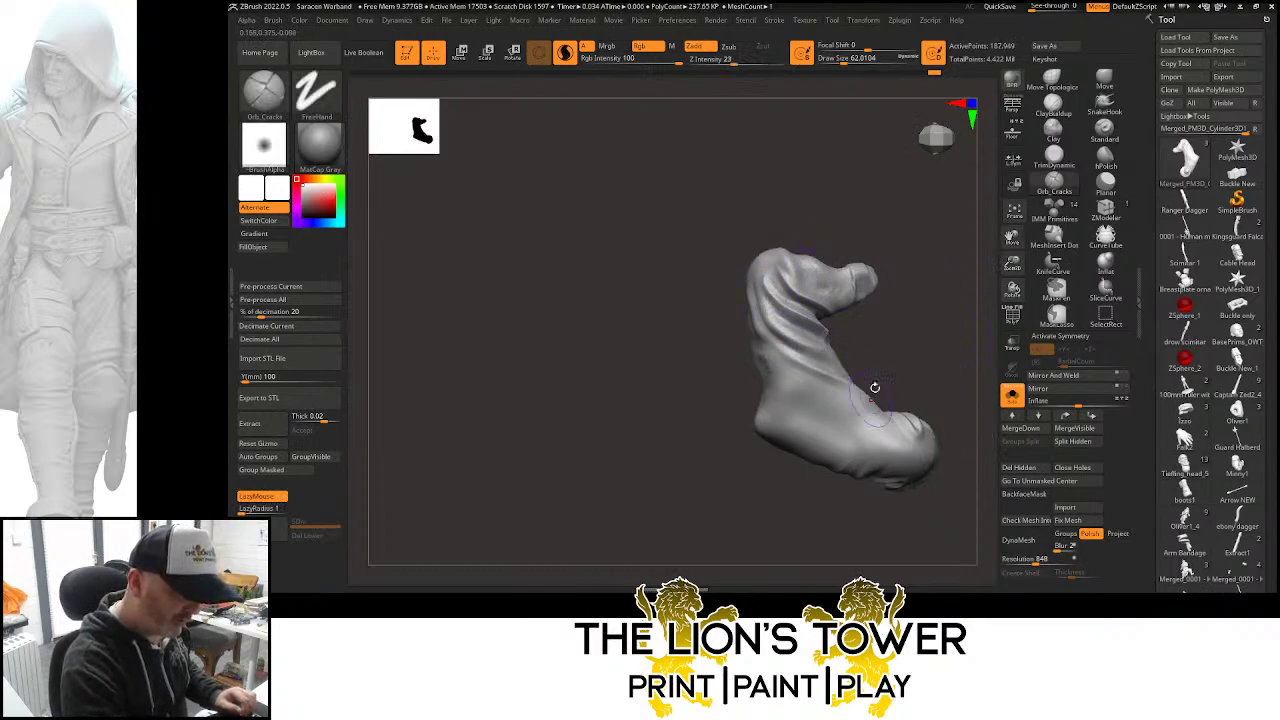
mouse_move(874, 383)
left_mouse_down()
mouse_move(825, 385)
mouse_move(888, 438)
left_mouse_up()
left_click_drag(808, 381, 885, 432)
left_click_drag(922, 328, 921, 372)
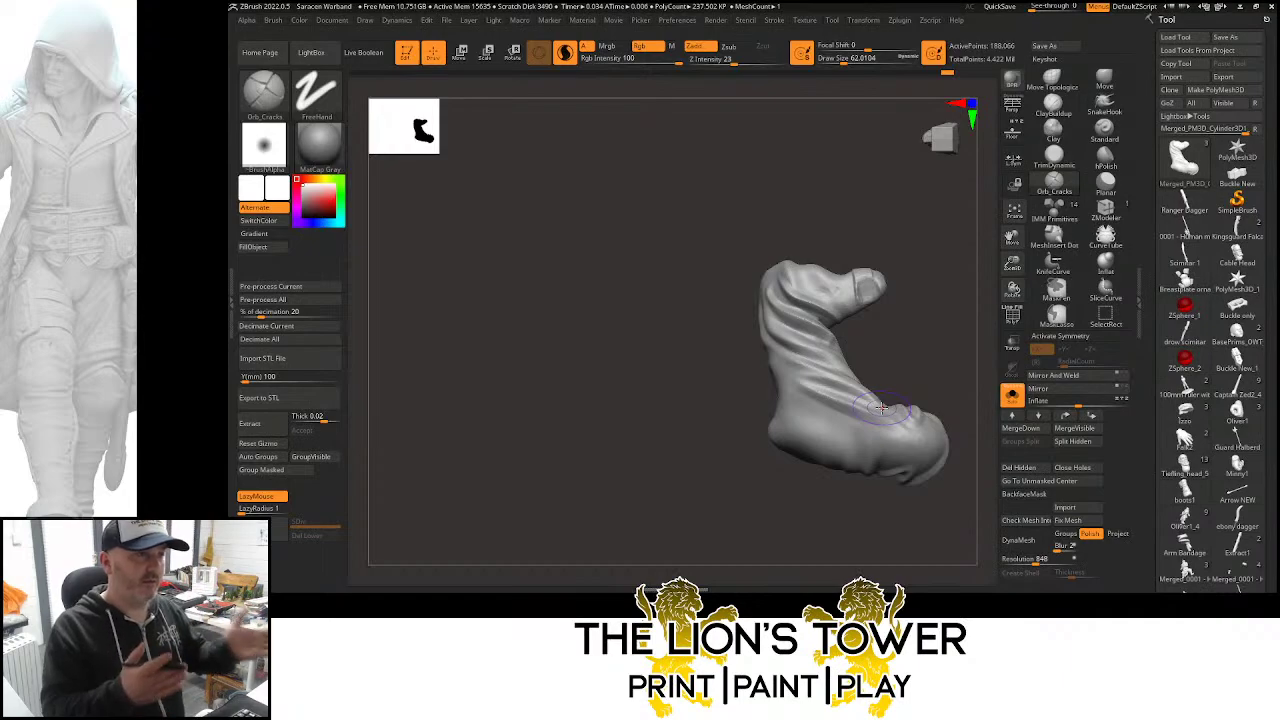
Deepen the folds on the inside of the bent knee and where the thigh meets the lower leg
mouse_move(940, 368)
left_mouse_down()
mouse_move(949, 300)
mouse_move(893, 326)
mouse_move(954, 283)
mouse_move(928, 338)
mouse_move(908, 340)
mouse_move(957, 424)
left_mouse_up()
mouse_move(957, 424)
right_mouse_down()
mouse_move(990, 320)
mouse_move(965, 260)
mouse_move(929, 300)
right_mouse_up()
left_click_drag(868, 354, 880, 336)
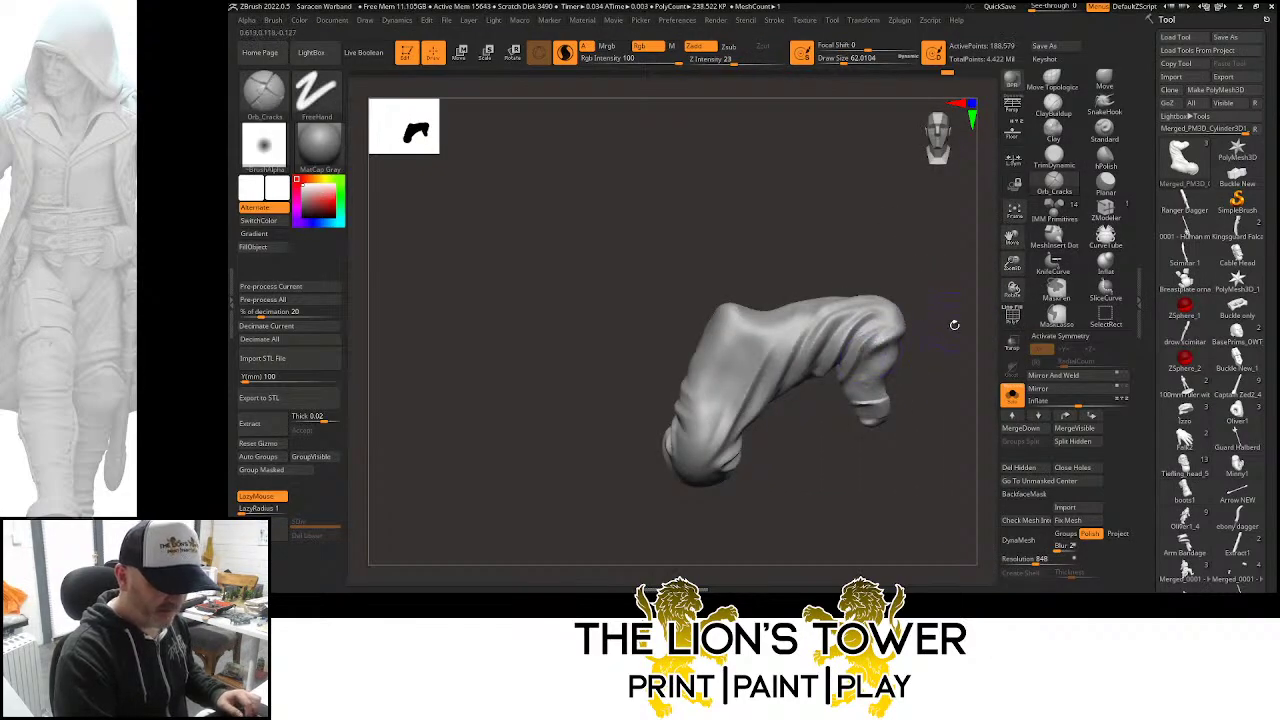
left_click_drag(954, 324, 900, 334)
left_click_drag(960, 334, 884, 341)
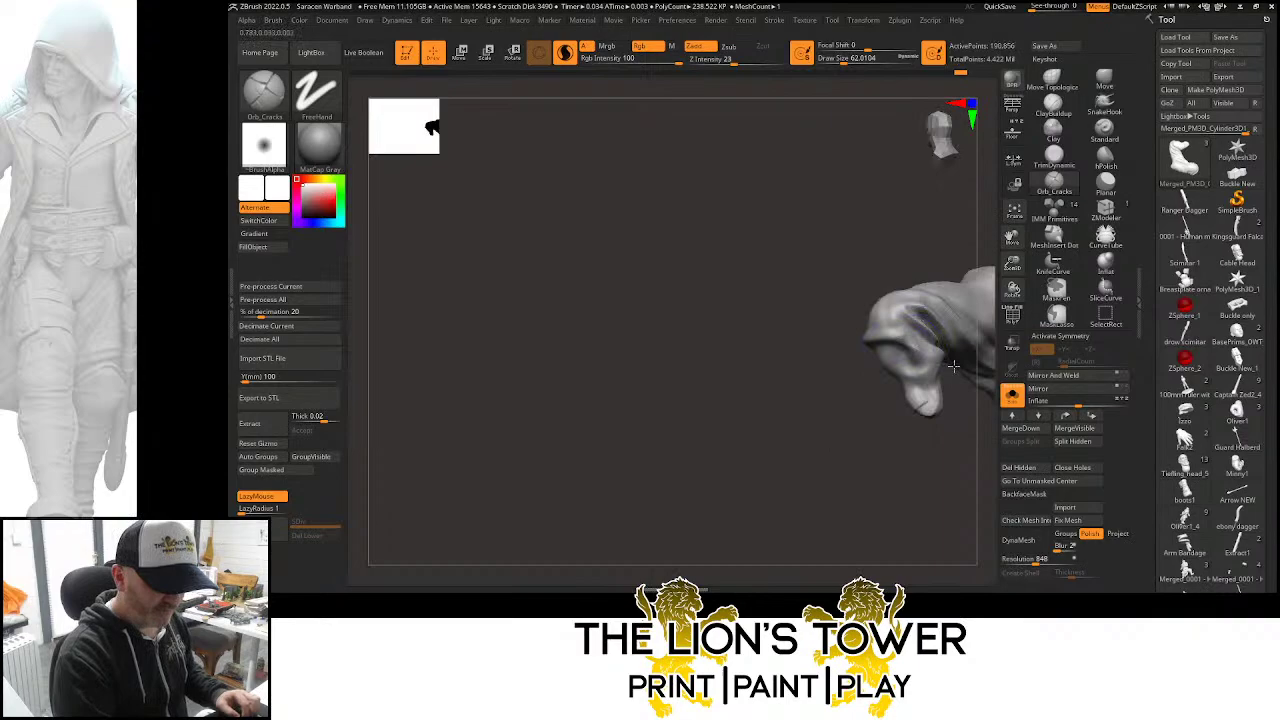
Bring back the full crossbowman and examine the resculpted trouser folds on the figure from several angles
left_click(1012, 396)
left_click_drag(1013, 261, 1012, 240)
left_click_drag(1012, 237, 935, 331)
left_click(934, 266, "ctrl+shift")
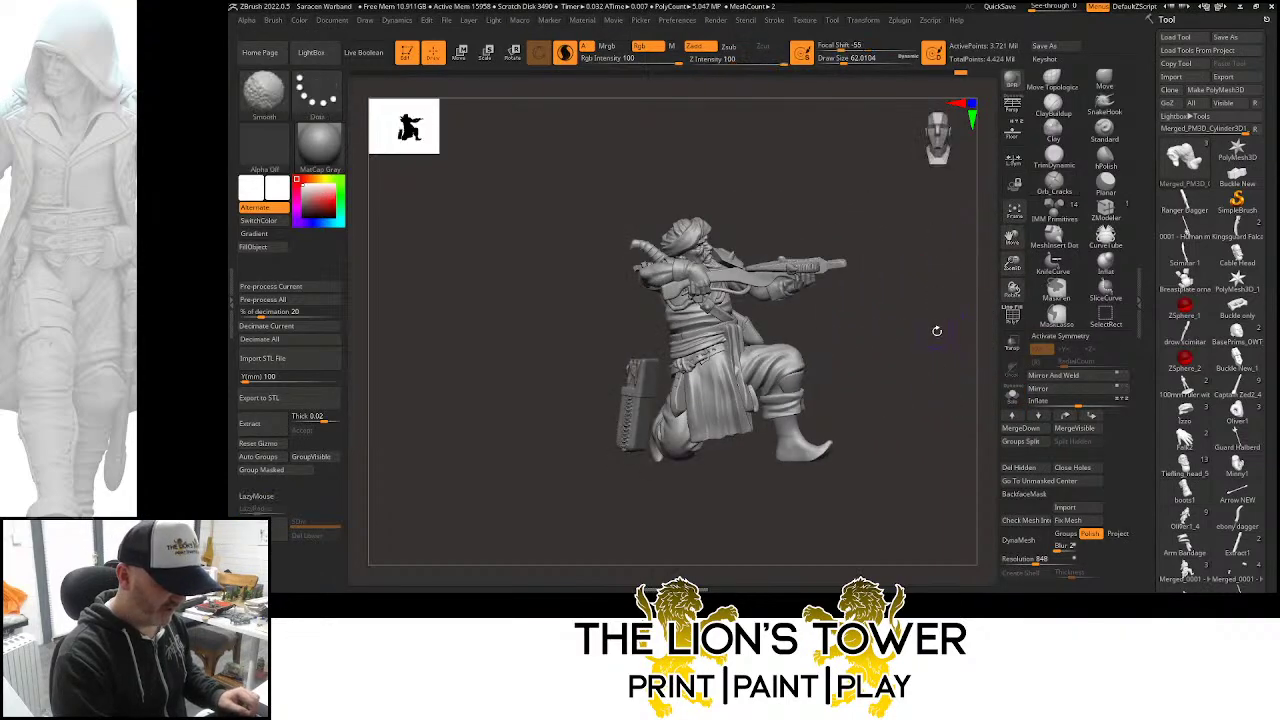
left_click_drag(1012, 262, 1012, 250)
left_click_drag(1012, 237, 1026, 223)
right_click_drag(934, 334, 973, 235)
left_click_drag(974, 235, 984, 241)
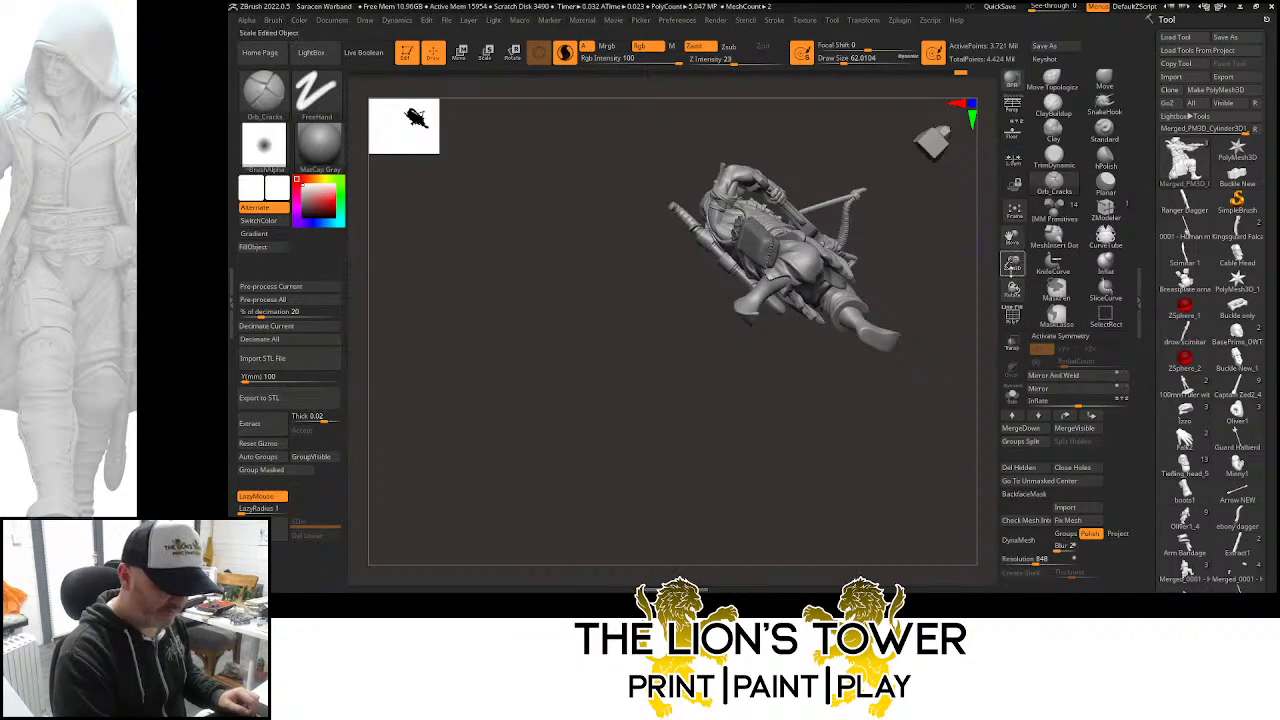
left_click_drag(953, 294, 1015, 286)
left_click_drag(1012, 237, 900, 260)
left_click_drag(976, 284, 1008, 240)
Select the bolt quiver, centre the transform gizmo on it, and move and rotate it closer against the kneeling figure's hip
left_click(880, 402, "alt")
key("w")
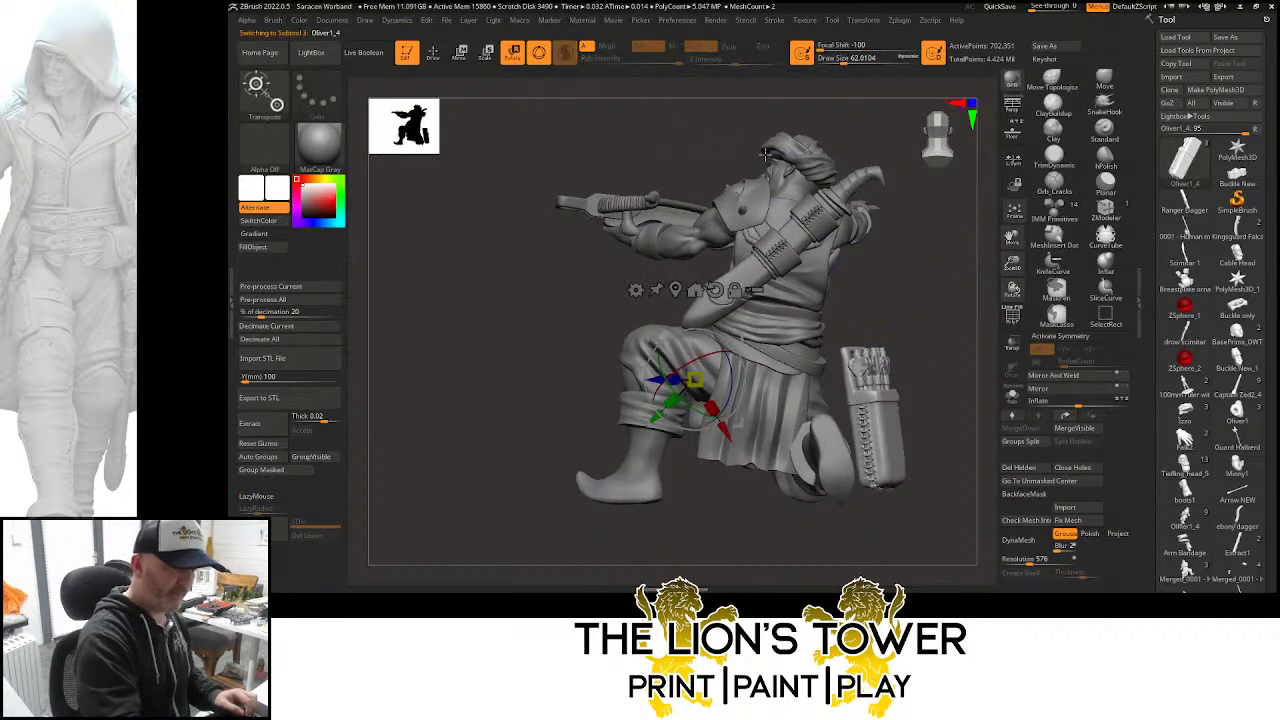
left_click(892, 328)
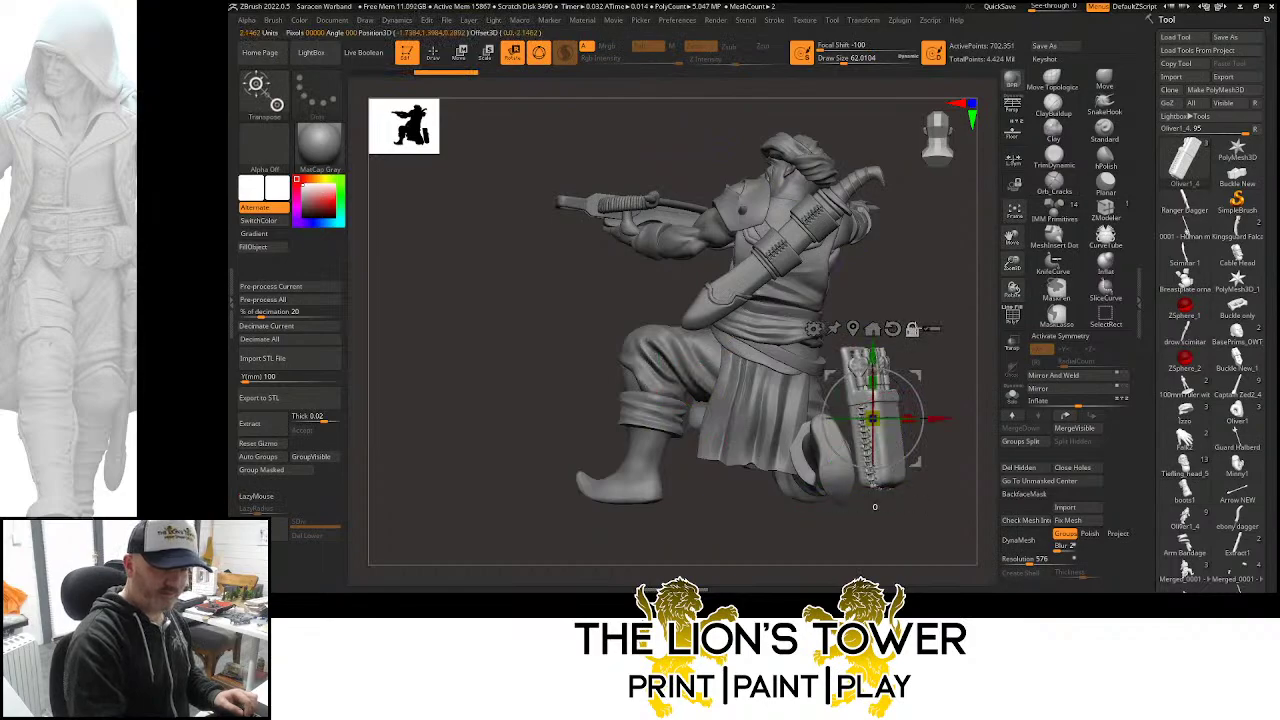
left_click_drag(928, 422, 866, 415)
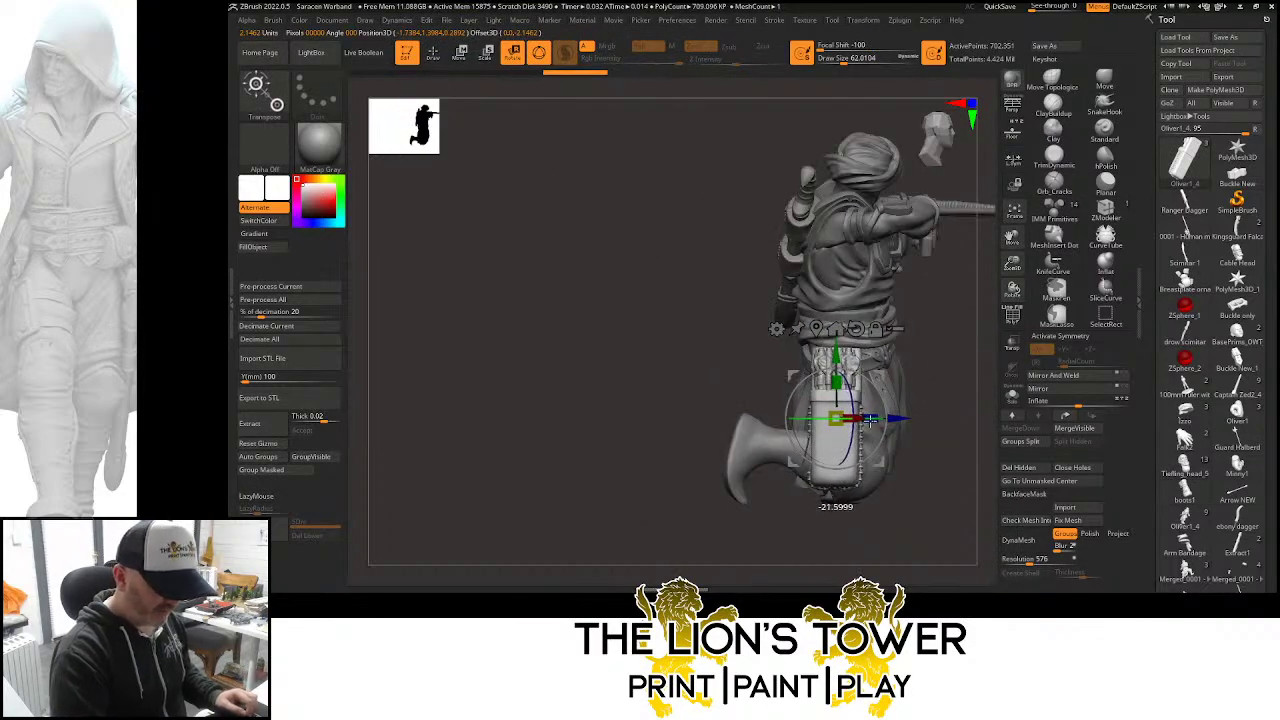
left_click_drag(950, 354, 855, 397)
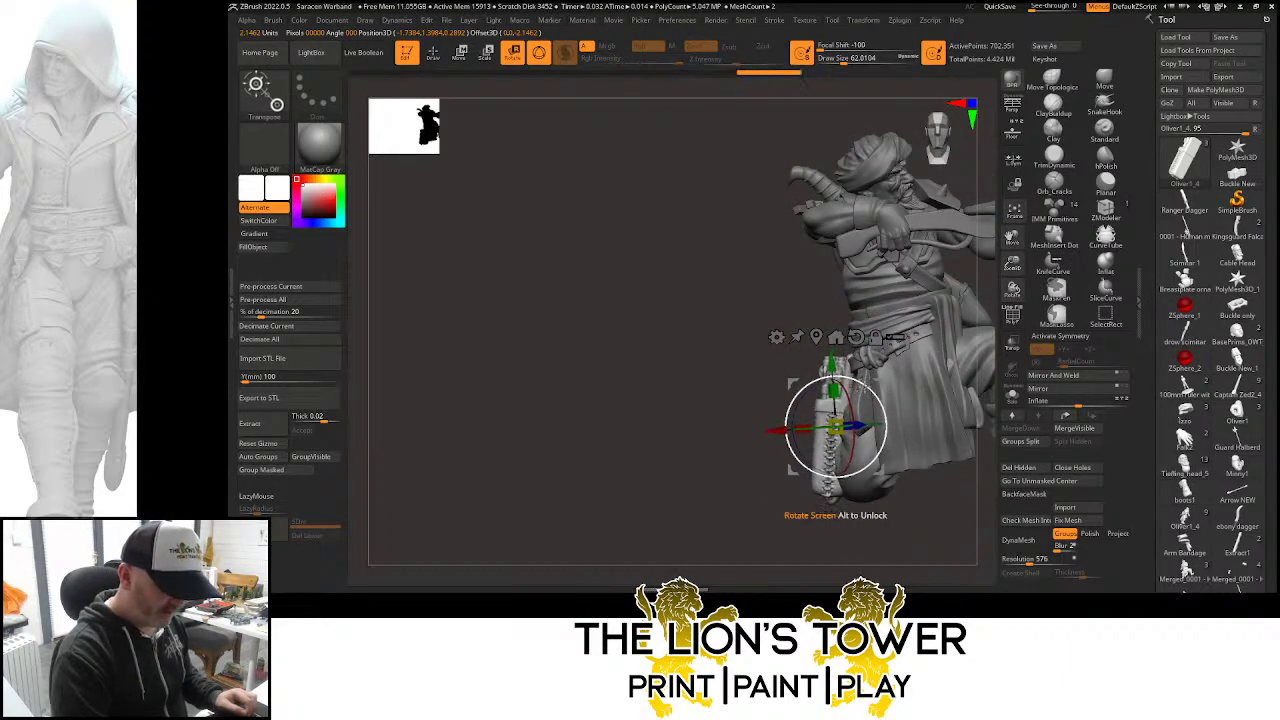
left_click_drag(880, 385, 1008, 240)
left_click_drag(949, 320, 968, 306)
Nudge the figure's belt pouch and hip details around the top of the quiver with the Move Topological brush
left_click(1104, 79)
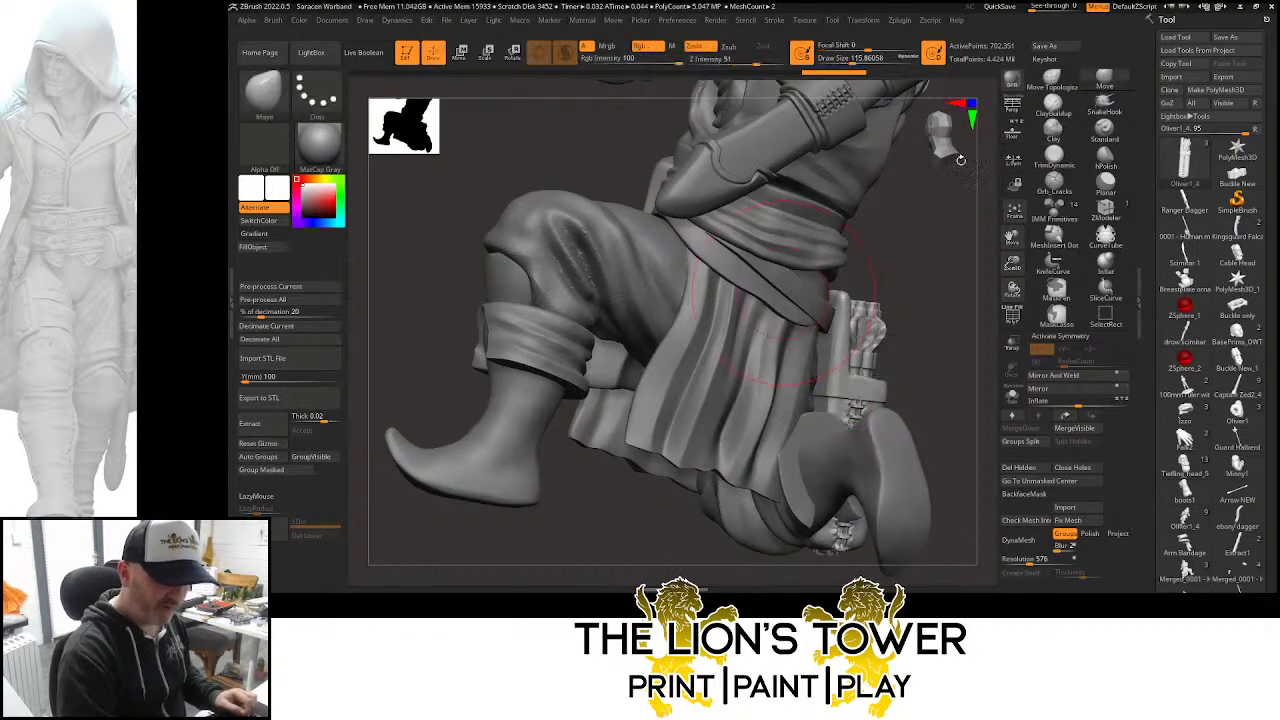
mouse_move(904, 226)
left_mouse_down()
mouse_move(891, 214)
mouse_move(900, 238)
left_mouse_up()
left_click(829, 314, "alt")
left_click(846, 60)
left_click(1052, 80)
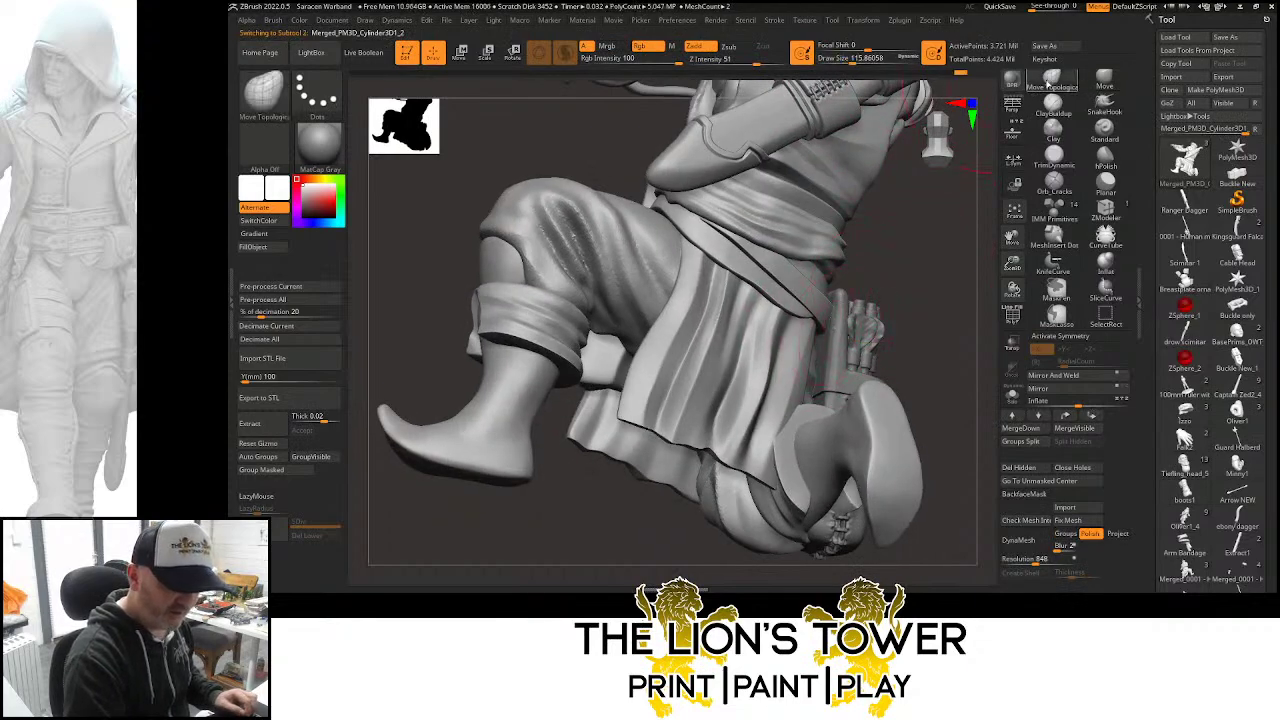
mouse_move(939, 280)
left_mouse_down()
mouse_move(898, 292)
mouse_move(964, 263)
mouse_move(972, 306)
mouse_move(966, 262)
mouse_move(872, 302)
mouse_move(907, 292)
left_mouse_up()
key("bracketleft")
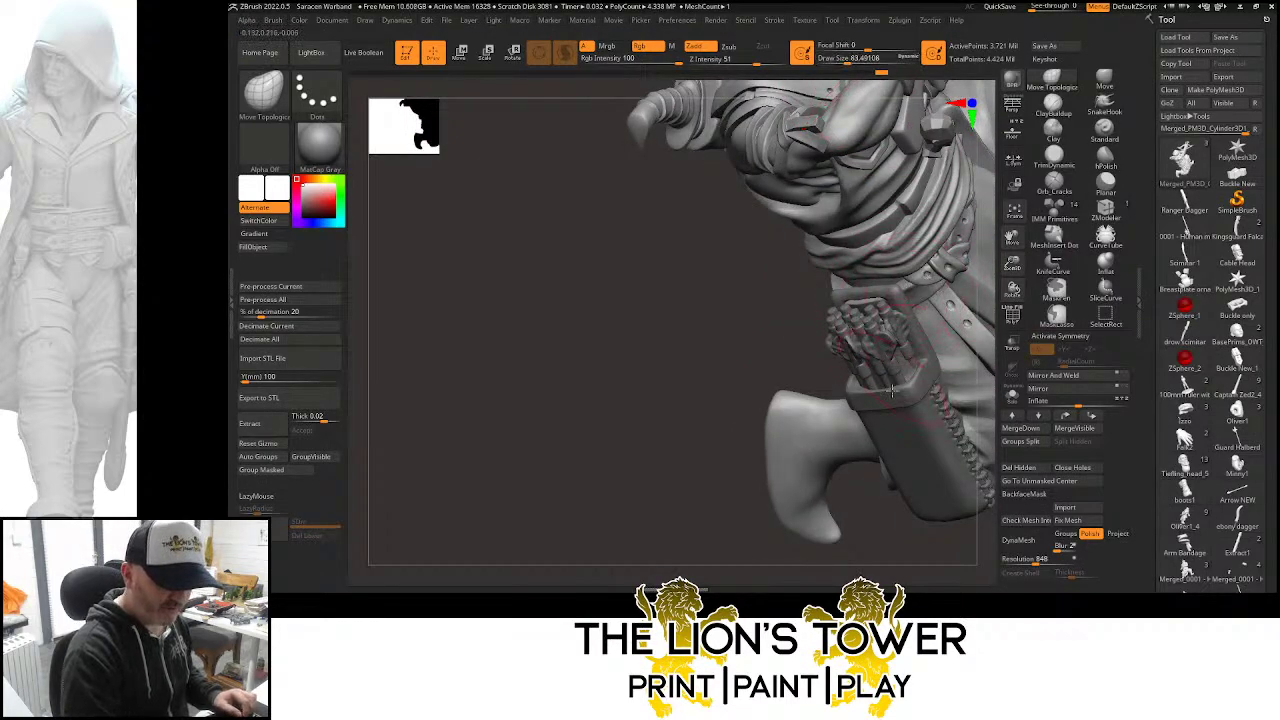
mouse_move(866, 520)
left_mouse_down()
mouse_move(898, 558)
mouse_move(880, 500)
left_mouse_up()
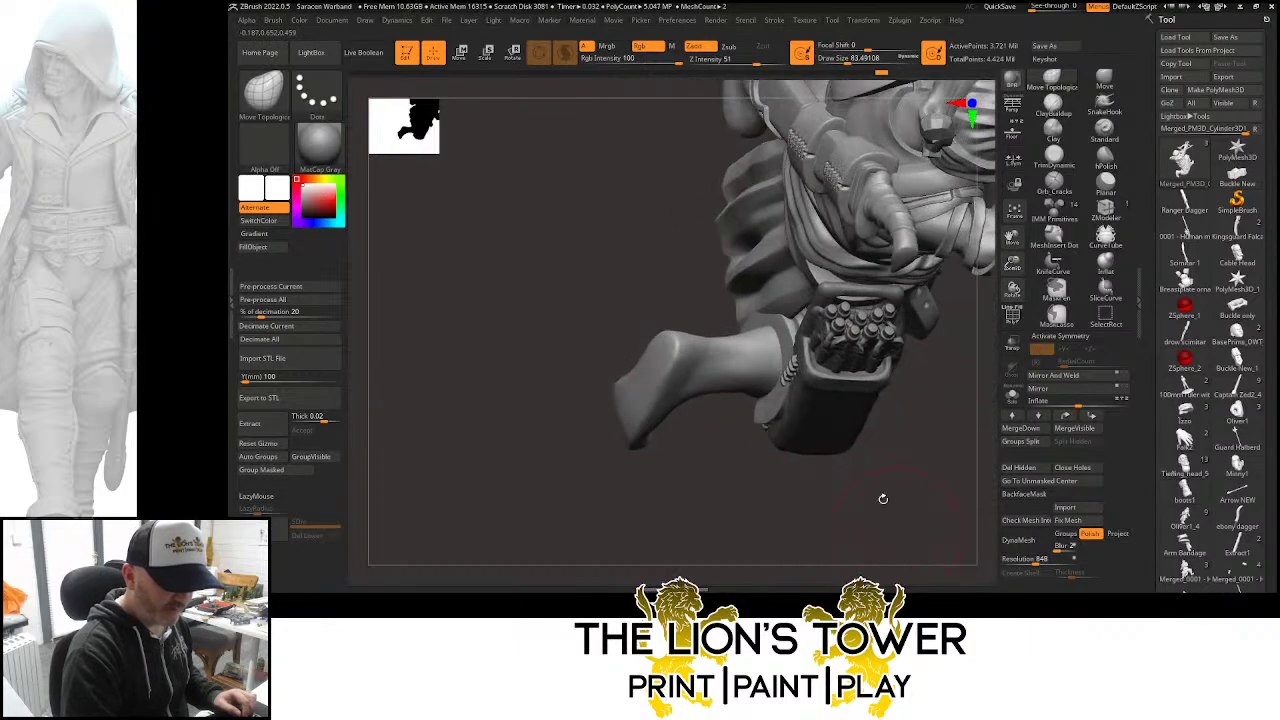
left_click_drag(870, 311, 873, 303)
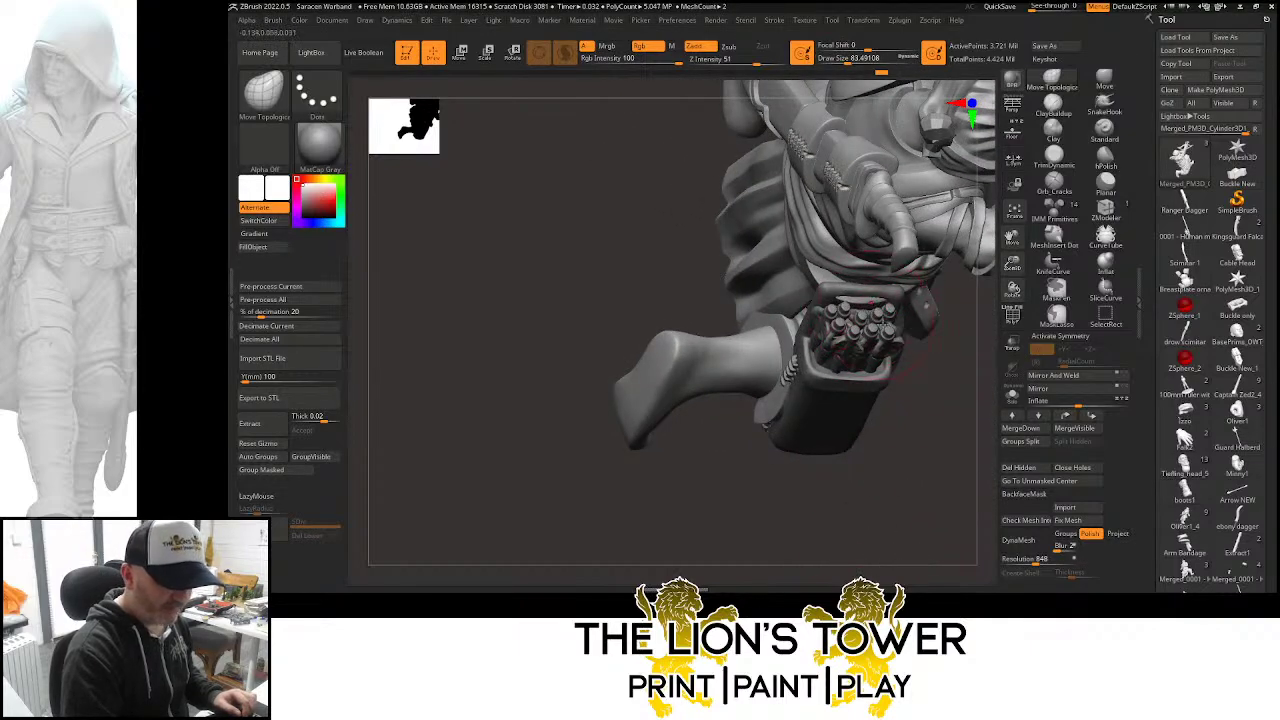
left_click_drag(932, 470, 1010, 275)
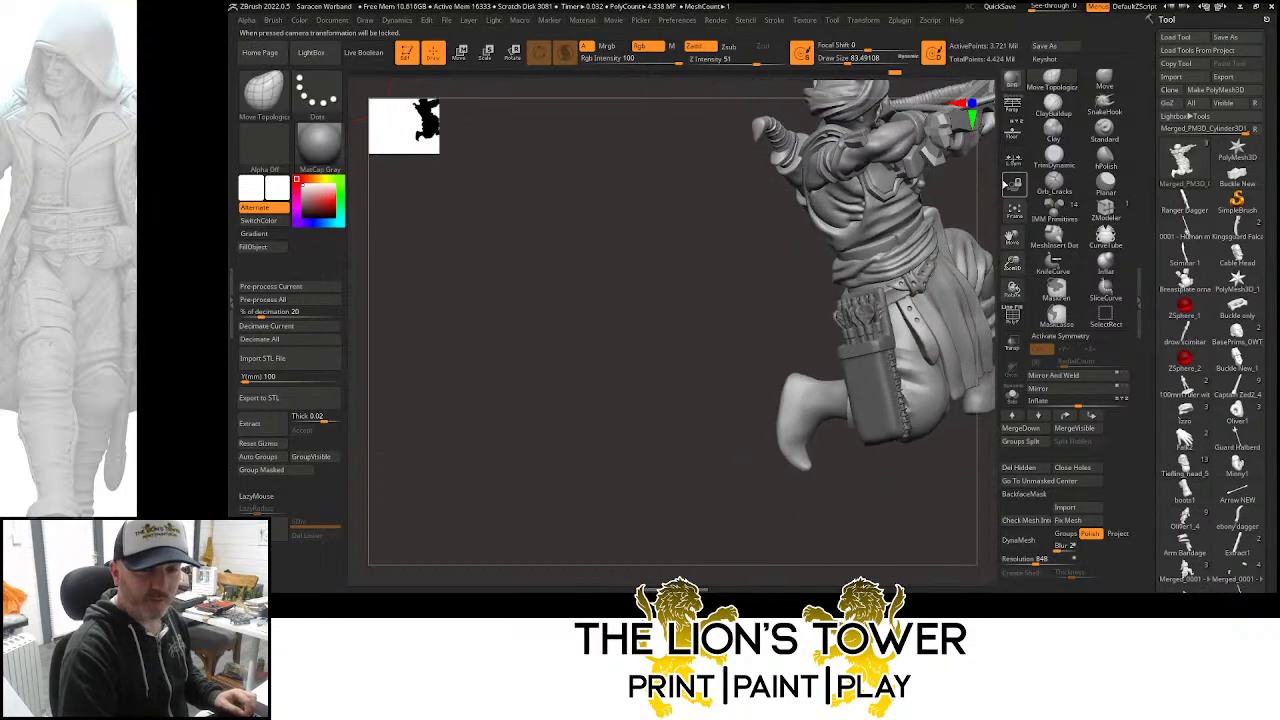
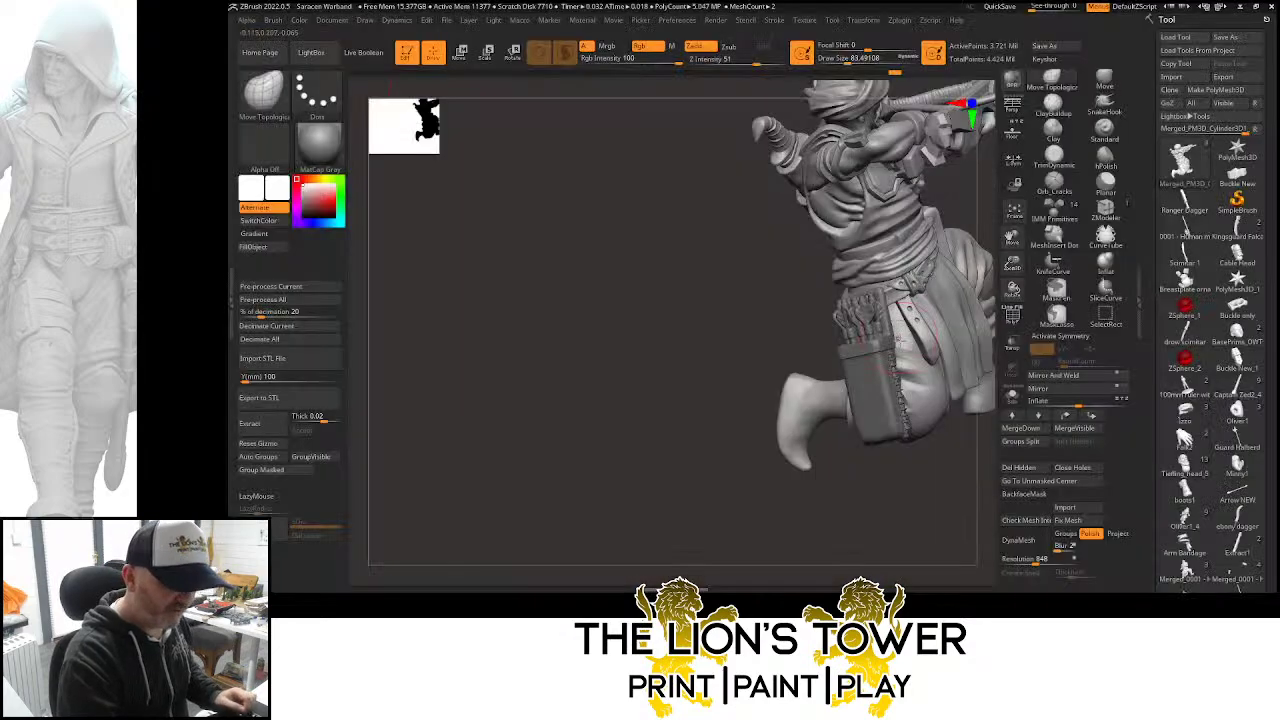
Adjust the forearm wrap and wrist of the hand supporting the crossbow with the Move Topological brush
mouse_move(1013, 262)
left_mouse_down()
mouse_move(929, 318)
mouse_move(906, 365)
left_mouse_up()
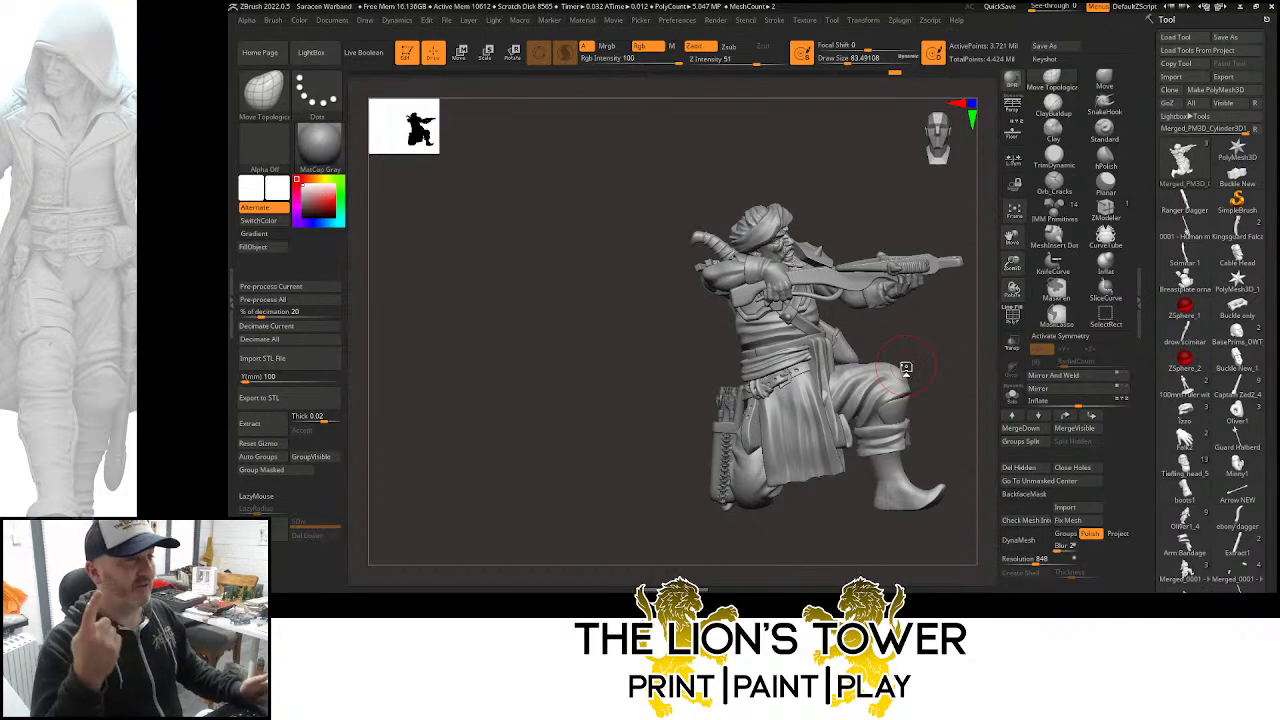
mouse_move(1012, 263)
left_mouse_down()
mouse_move(1007, 238)
mouse_move(963, 259)
left_mouse_up()
mouse_move(933, 323)
left_mouse_down()
mouse_move(937, 351)
mouse_move(951, 326)
mouse_move(923, 277)
left_mouse_up()
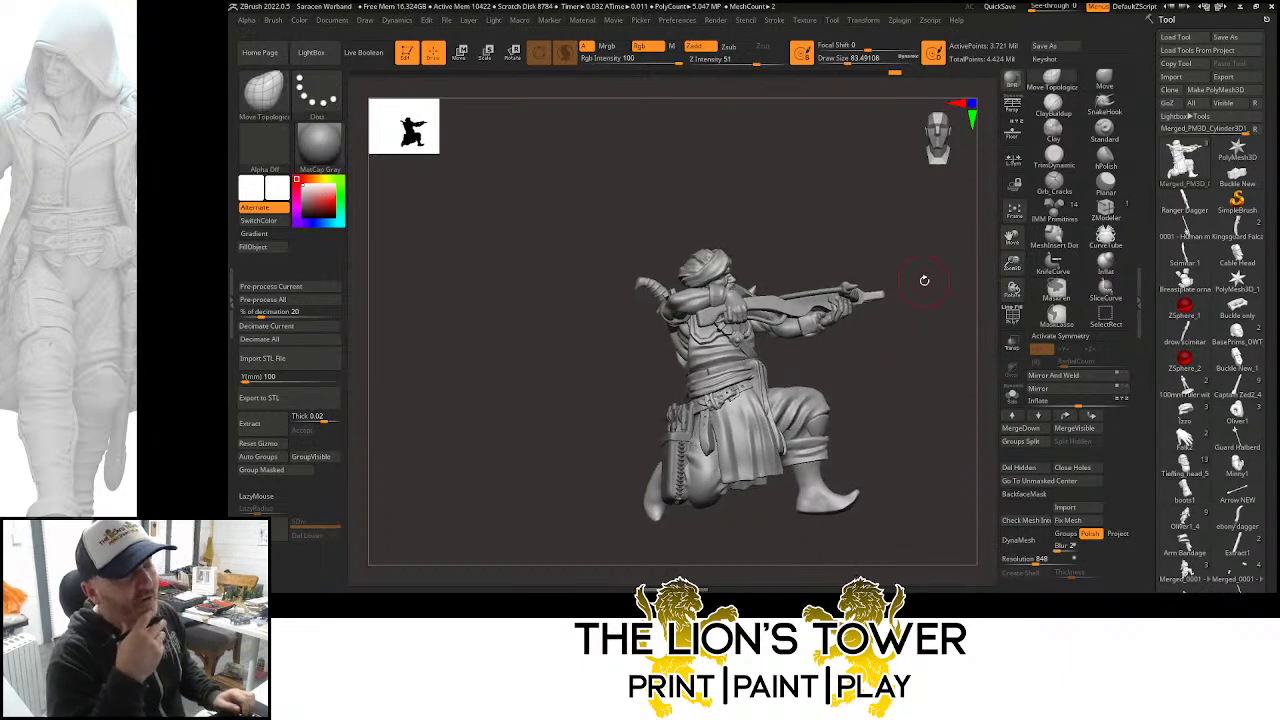
left_click_drag(1012, 263, 1012, 304)
left_click_drag(1012, 238, 935, 270)
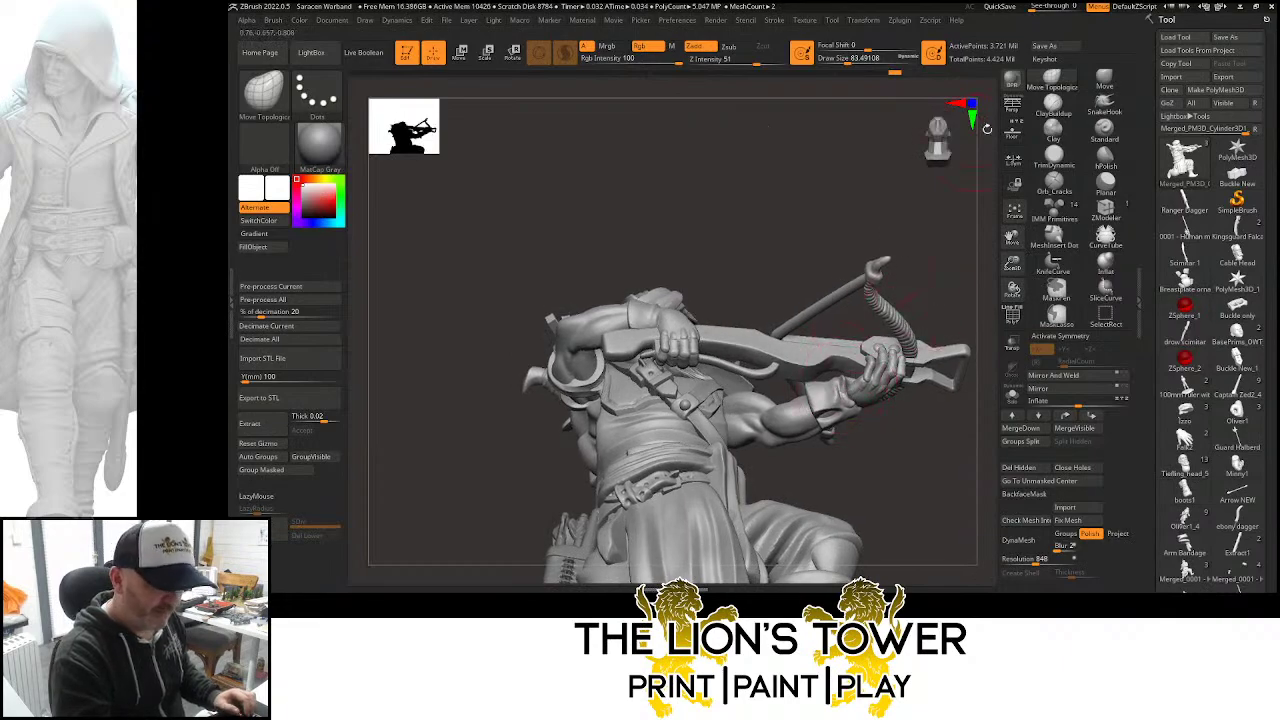
left_click(1052, 82)
mouse_move(952, 282)
left_mouse_down()
mouse_move(930, 287)
mouse_move(929, 265)
left_mouse_up()
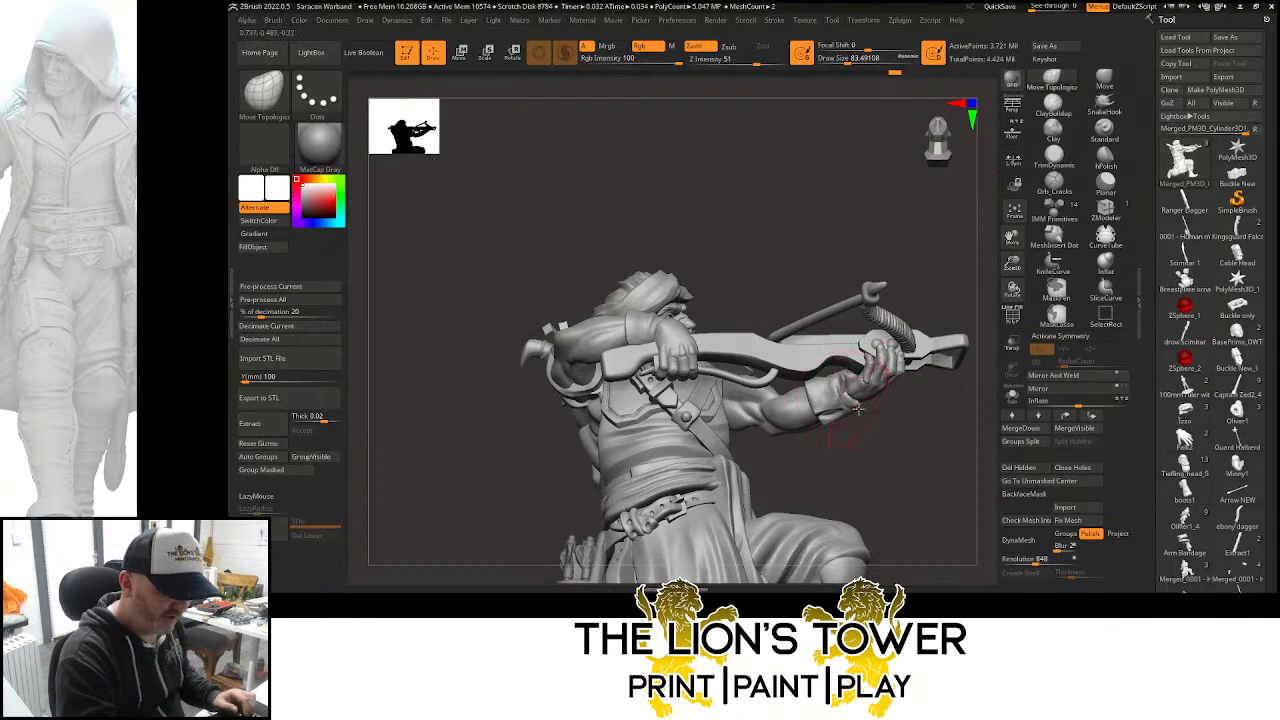
mouse_move(857, 408)
left_mouse_down()
mouse_move(886, 440)
mouse_move(852, 398)
left_mouse_up()
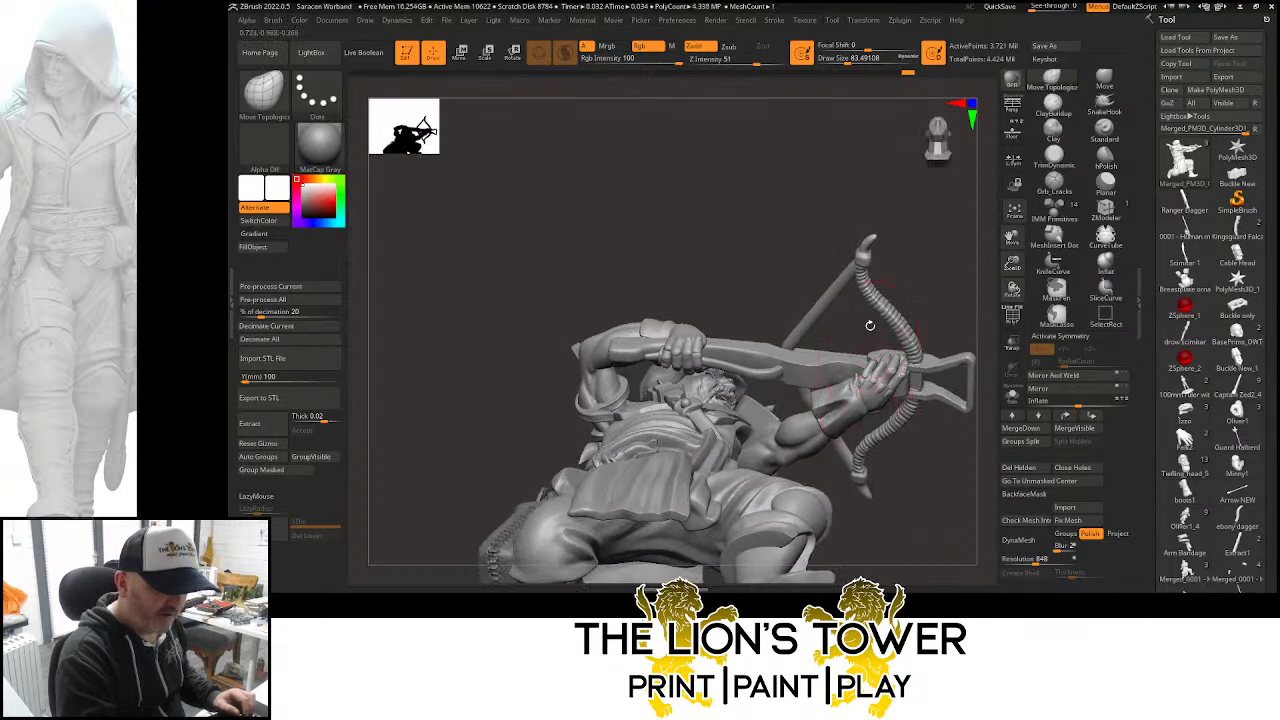
Refine the supporting hand and wrist under the crossbow with the Move Topological brush at draw size about 51
left_click_drag(870, 325, 994, 201)
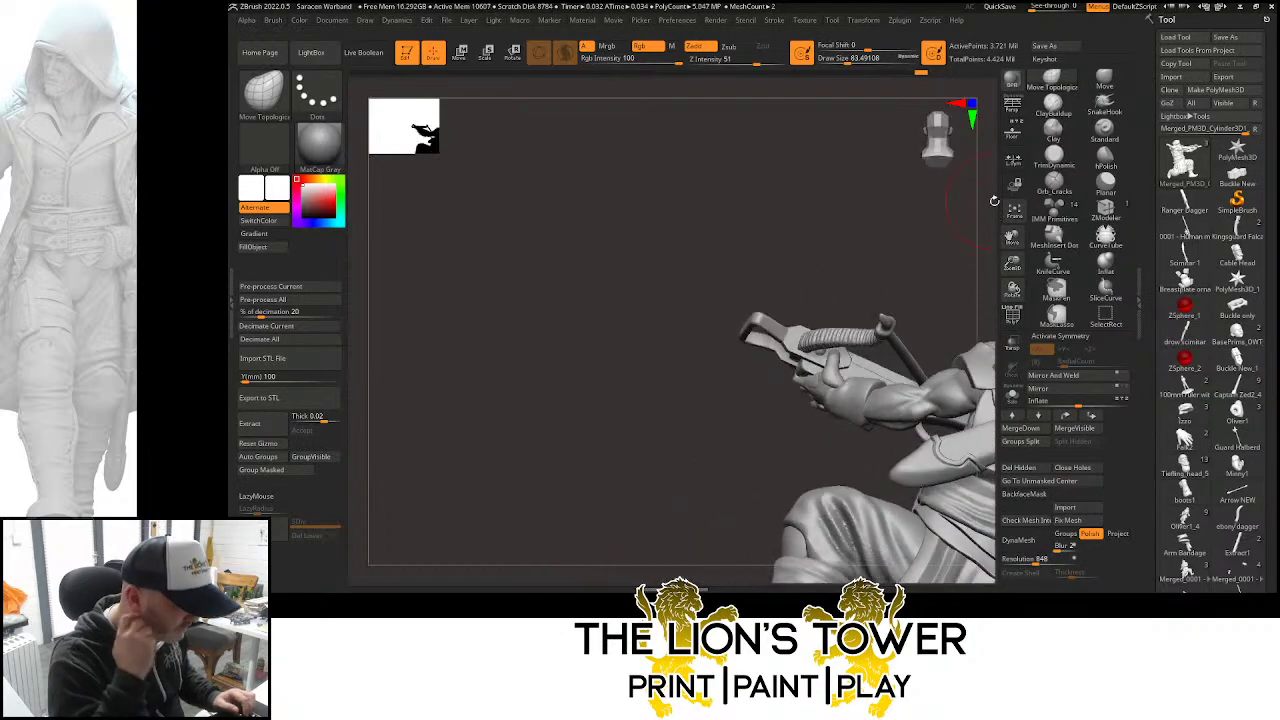
mouse_move(1012, 289)
left_mouse_down()
mouse_move(1012, 255)
mouse_move(997, 251)
mouse_move(926, 263)
mouse_move(872, 296)
left_mouse_up()
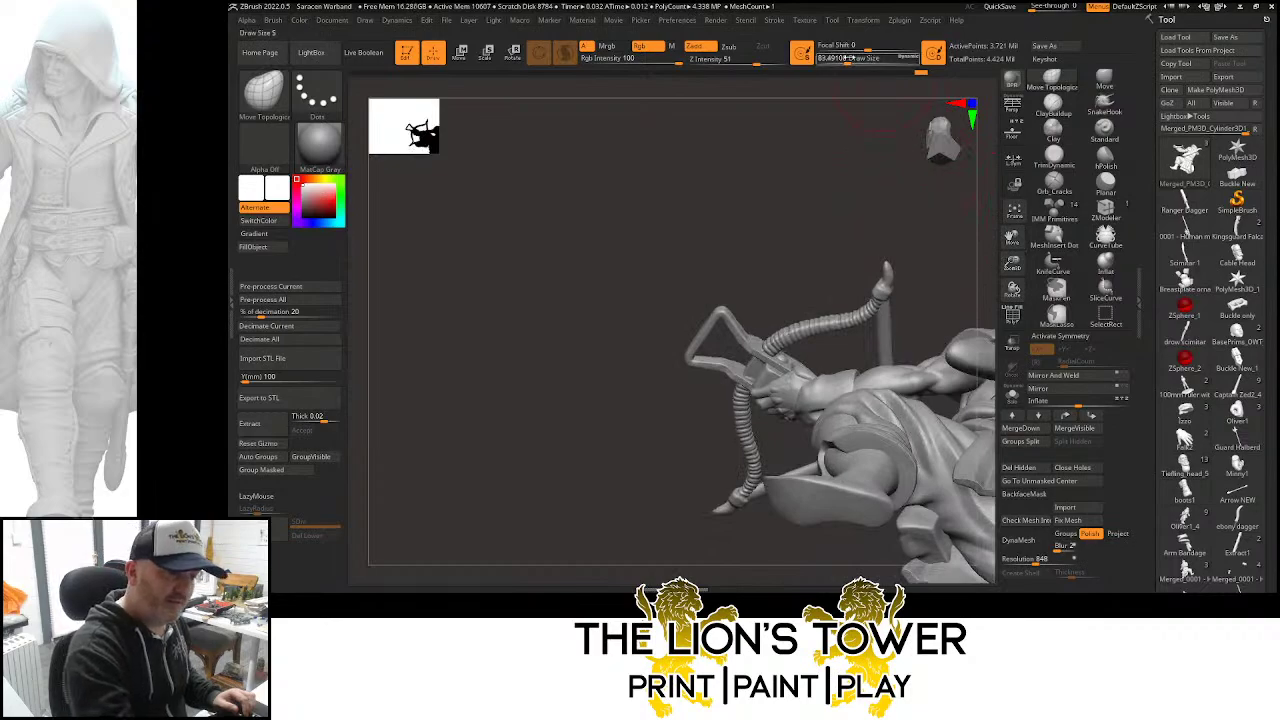
left_click_drag(850, 58, 838, 64)
left_click_drag(858, 214, 886, 192)
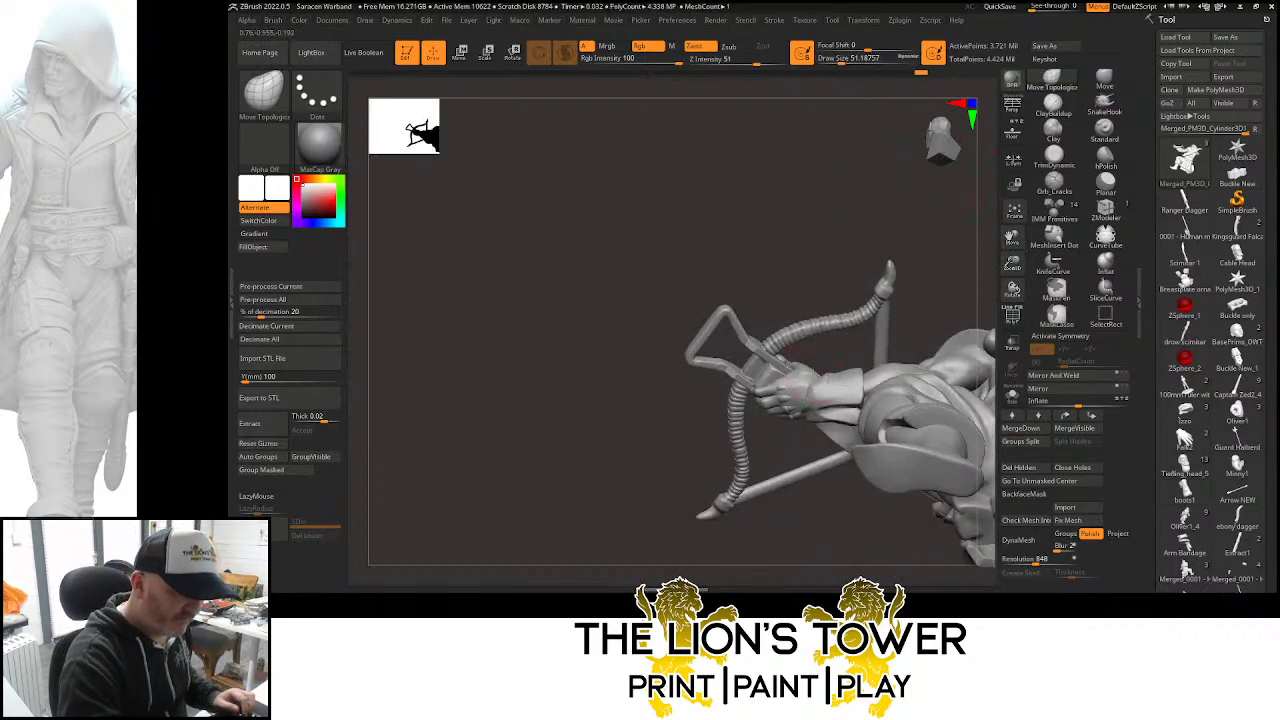
left_click_drag(925, 232, 812, 391)
left_click_drag(867, 315, 1000, 267)
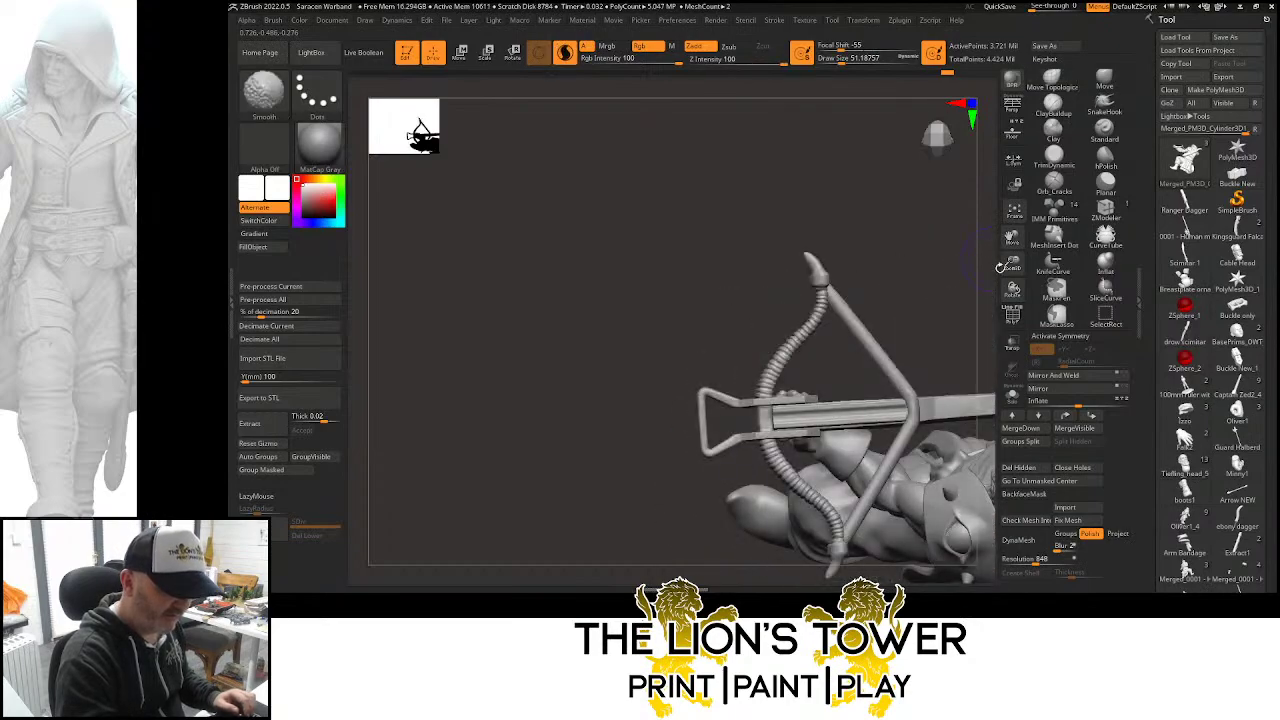
Examine the crossbow, arms and overall pose of the figure from above and from both sides
right_click_drag(1002, 266, 934, 236, "ctrl")
mouse_move(904, 301)
left_mouse_down("ctrl")
mouse_move(916, 324)
mouse_move(920, 263)
mouse_move(995, 278)
mouse_move(966, 331)
mouse_move(1012, 282)
left_mouse_up("ctrl")
right_click_drag(1012, 280, 980, 252, "ctrl")
right_click_drag(852, 322, 986, 278, "alt")
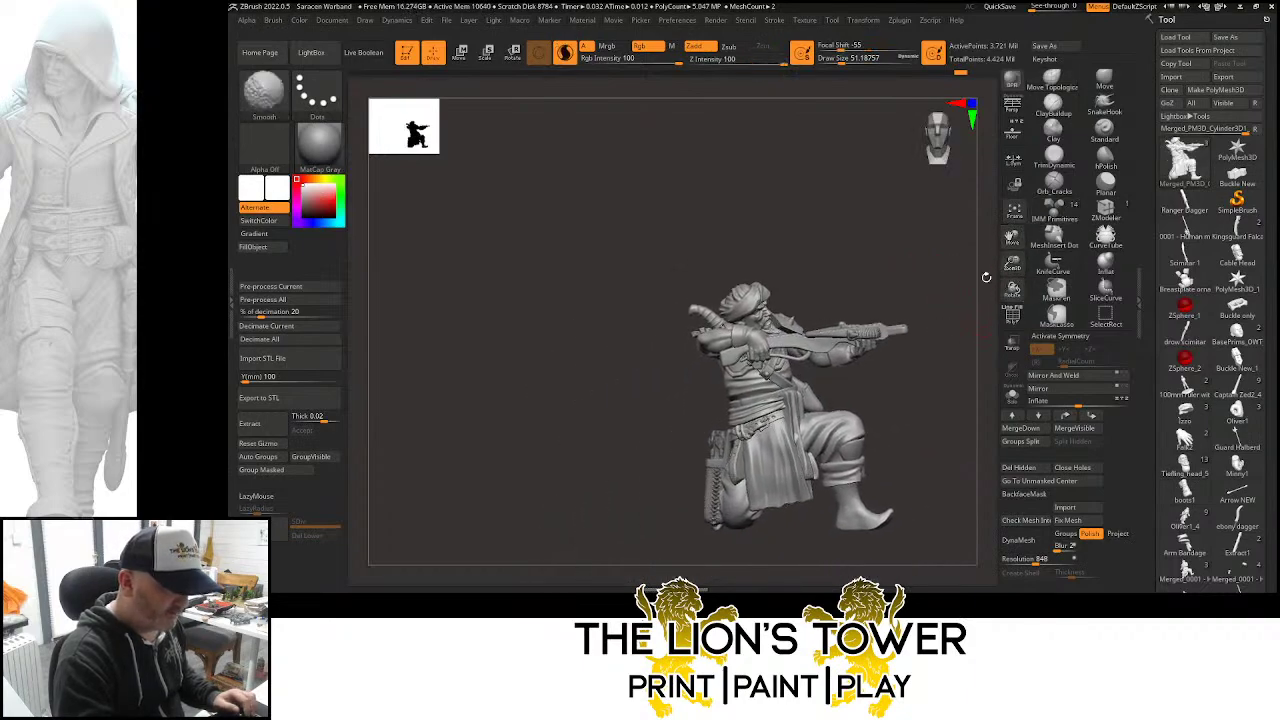
mouse_move(971, 294)
left_mouse_down()
mouse_move(934, 314)
mouse_move(984, 278)
mouse_move(971, 246)
mouse_move(911, 317)
mouse_move(888, 304)
mouse_move(914, 331)
mouse_move(883, 326)
mouse_move(934, 354)
mouse_move(919, 346)
mouse_move(956, 322)
left_mouse_up()
left_click_drag(1159, 457, 1142, 416)
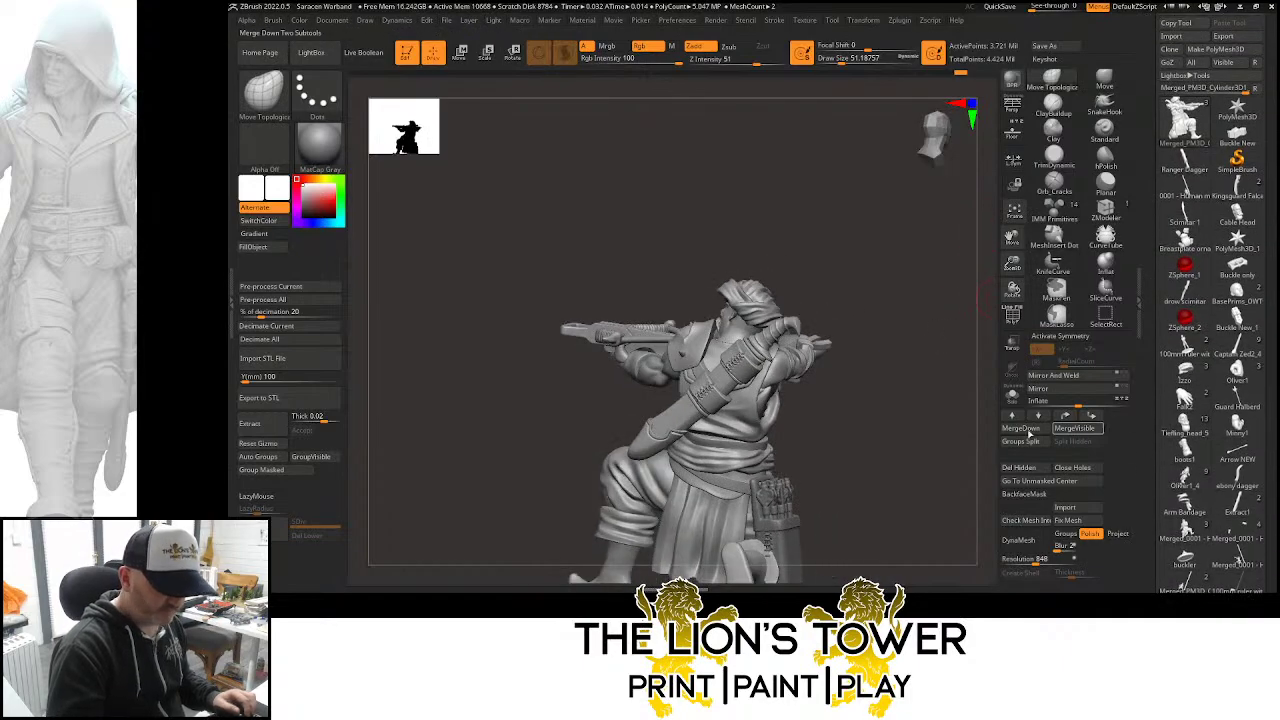
left_click_drag(950, 445, 739, 451)
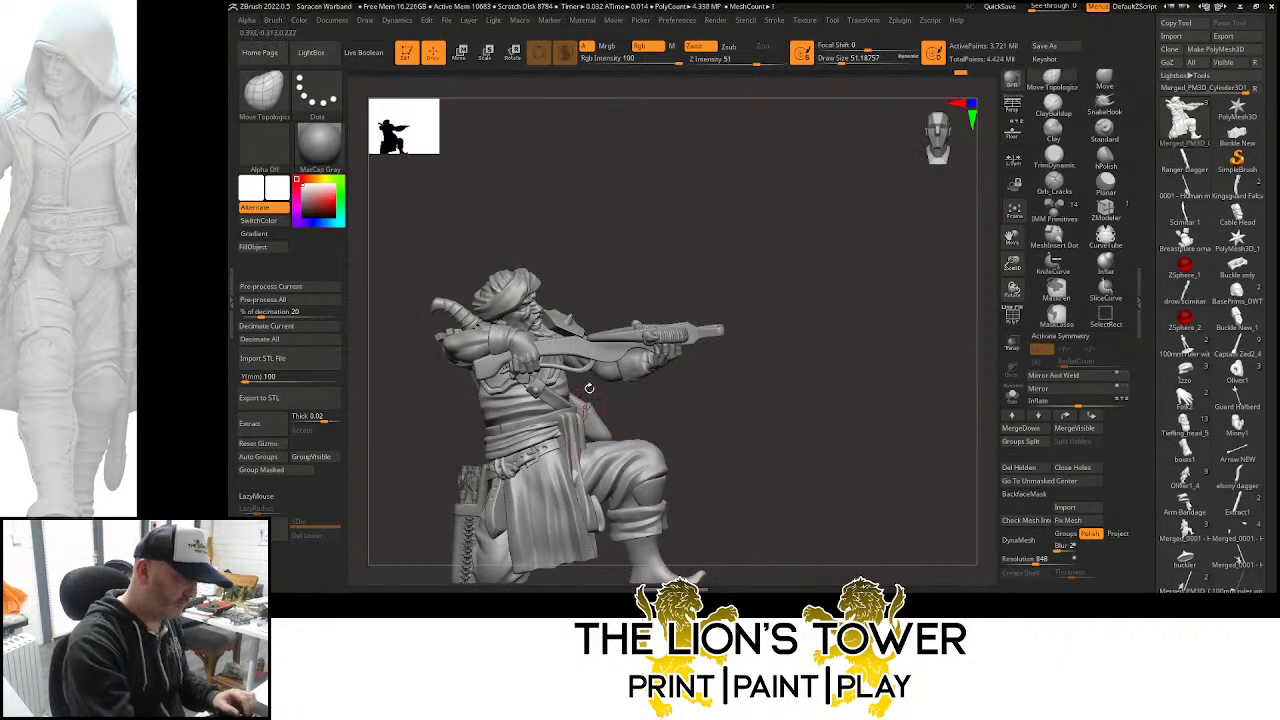
Isolate the cloth strip hanging from the front of the waist and mask the rest of the figure
left_click_drag(782, 308, 700, 328)
left_click(582, 458, "ctrl+shift")
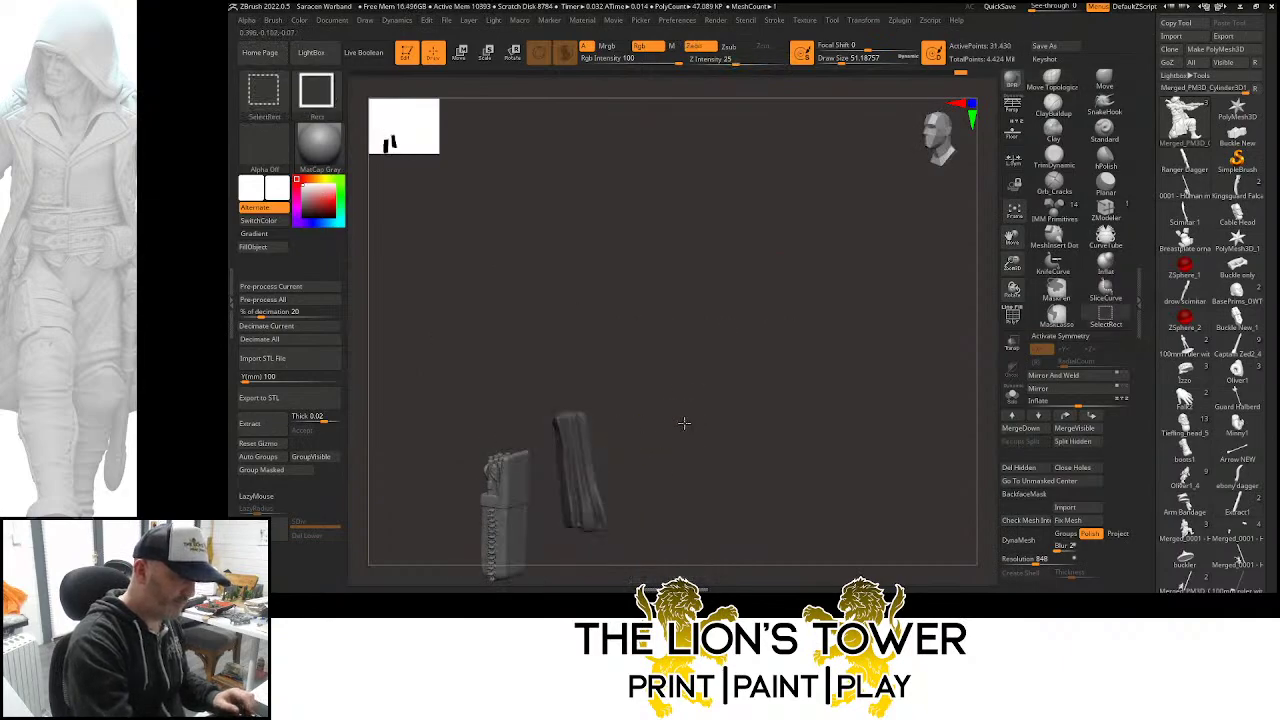
left_click(690, 420, "ctrl+shift")
Reposition the unmasked front cloth strip over the skirt and thigh using the Move brush at draw size about 124
left_click(1104, 86)
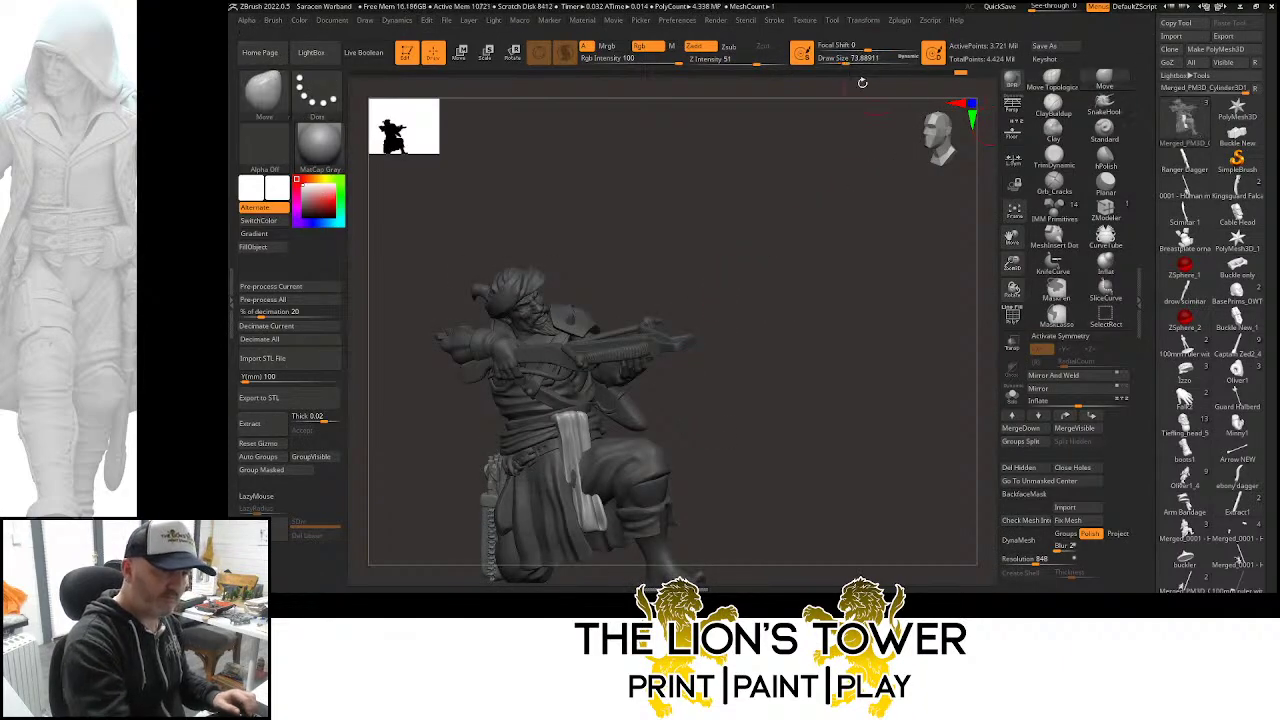
left_click_drag(848, 58, 872, 58)
left_click_drag(814, 334, 613, 438)
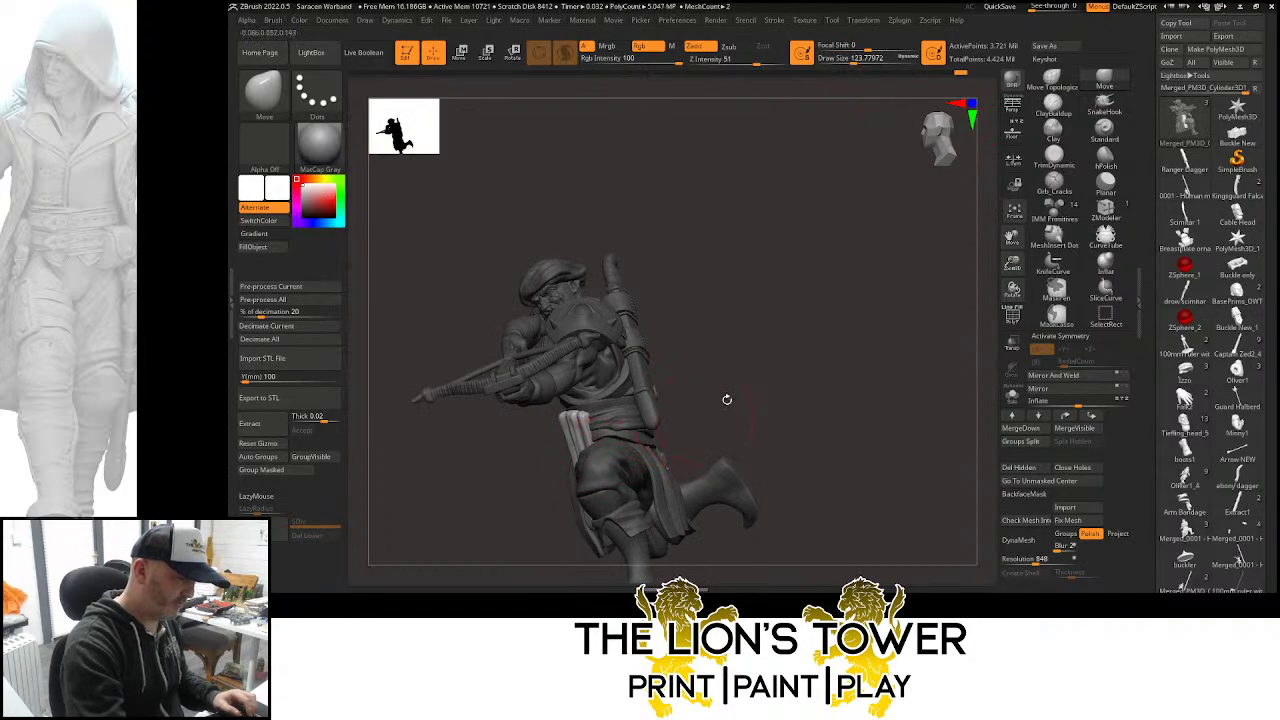
left_click_drag(726, 397, 686, 419)
left_click_drag(596, 482, 582, 488)
mouse_move(724, 391)
left_mouse_down()
mouse_move(754, 357)
mouse_move(720, 369)
left_mouse_up()
mouse_move(613, 458)
left_mouse_down()
mouse_move(626, 337)
mouse_move(645, 370)
mouse_move(687, 371)
left_mouse_up()
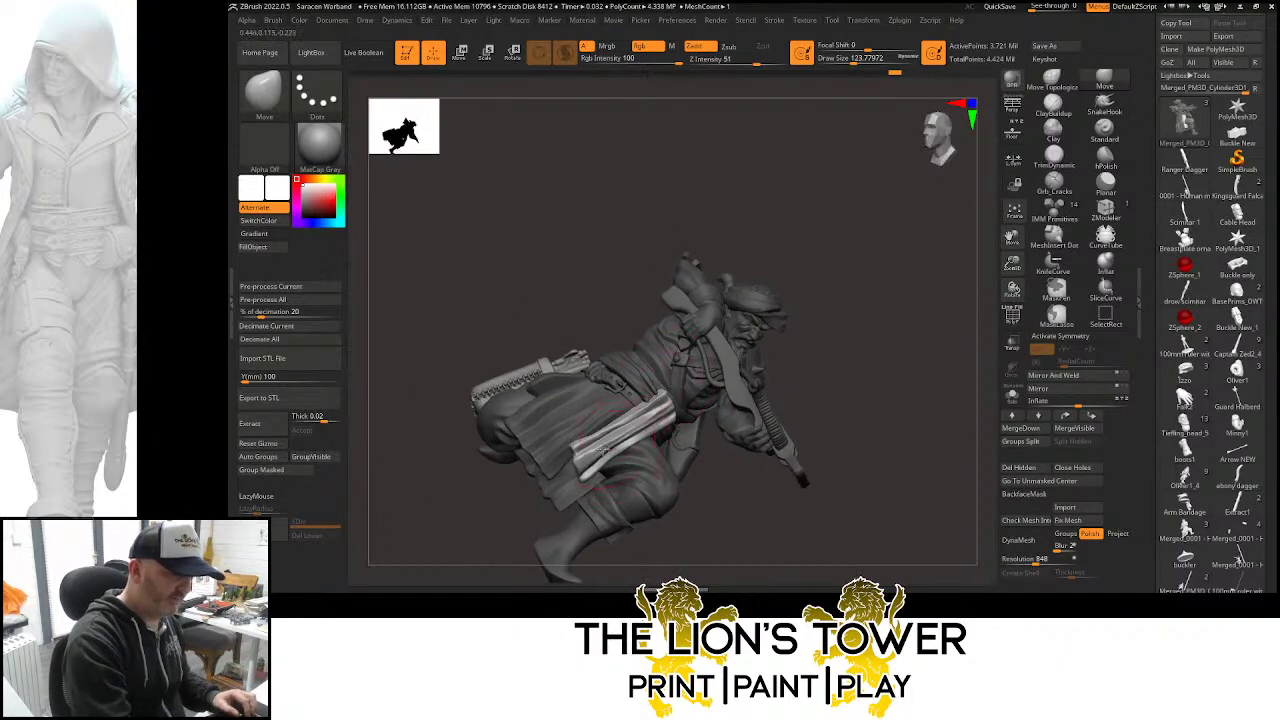
left_click_drag(602, 453, 590, 440)
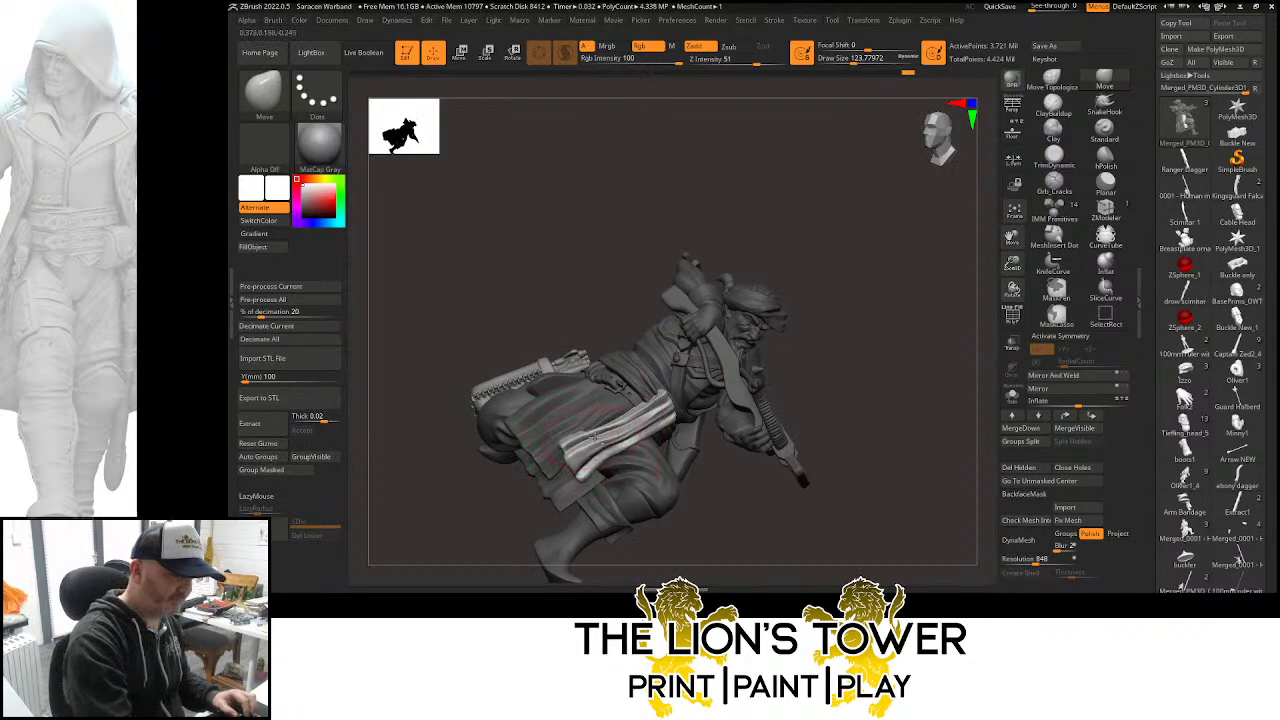
mouse_move(931, 403)
left_mouse_down("shift")
mouse_move(907, 417)
mouse_move(988, 285)
mouse_move(920, 377)
left_mouse_up("shift")
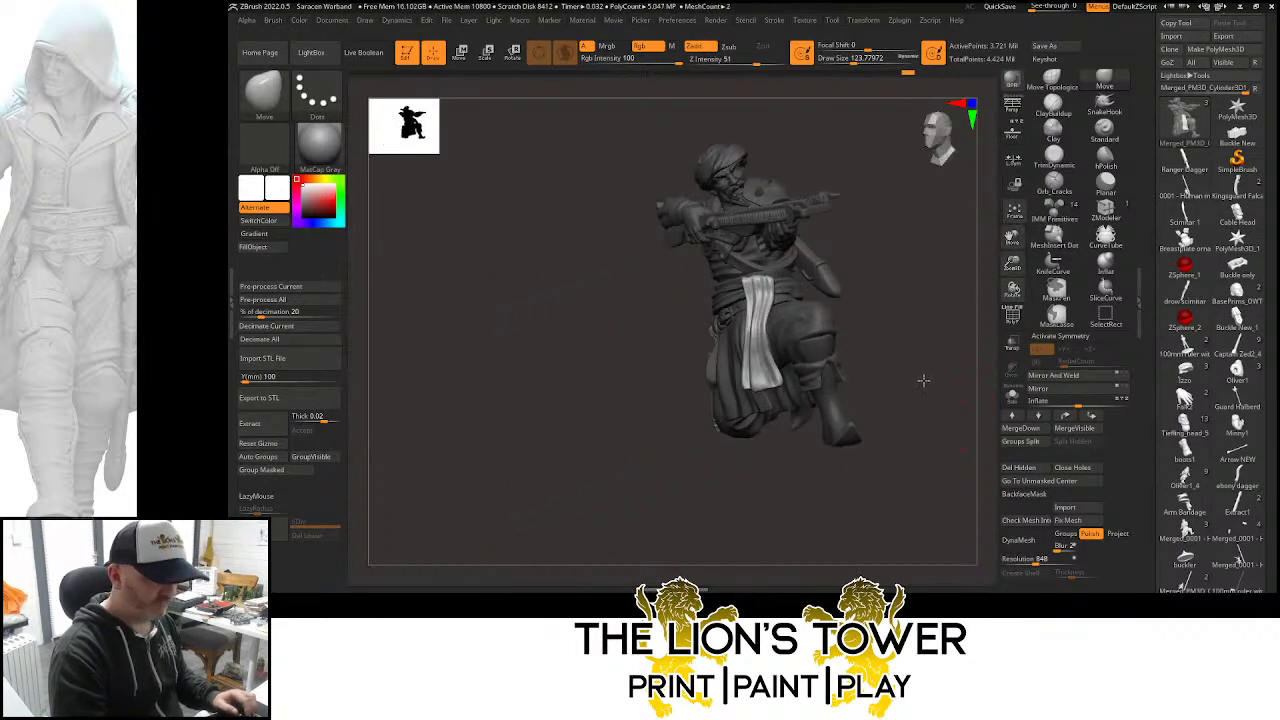
Shape the bottom edge and corner of the front cloth strip with the Move brush at draw size about 41
left_click_drag(840, 329, 862, 259)
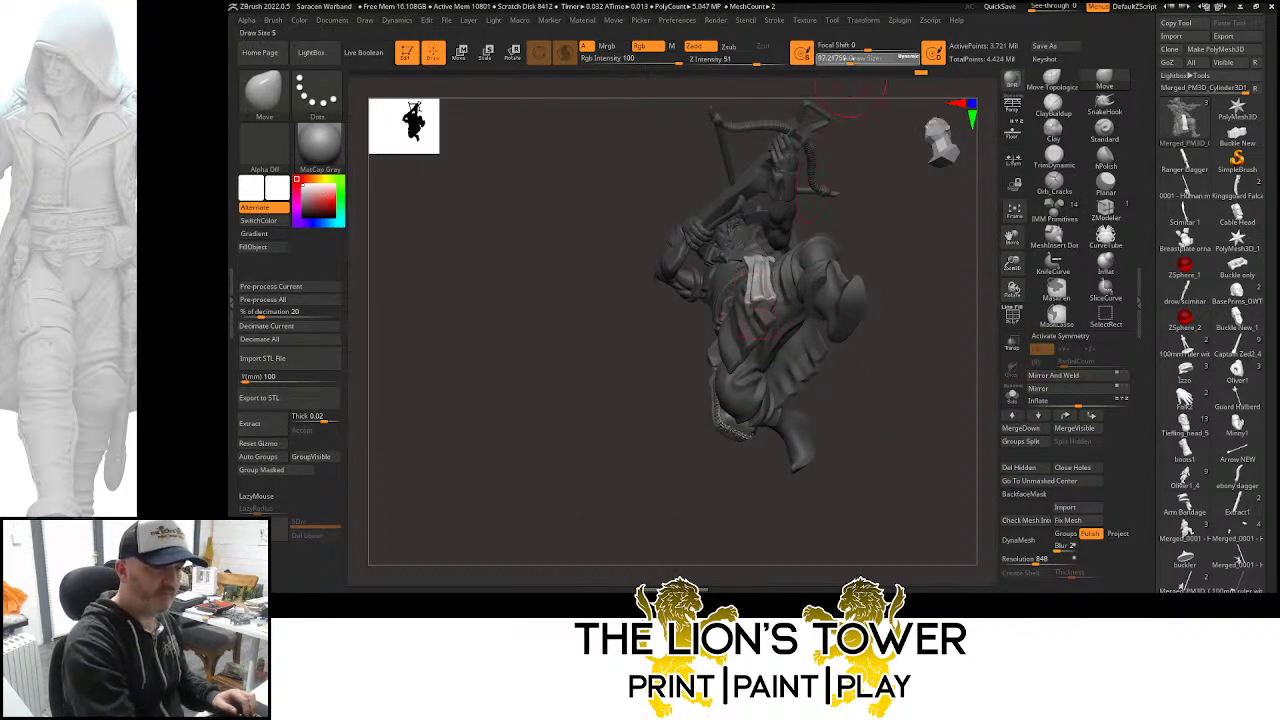
left_click_drag(893, 205, 750, 312)
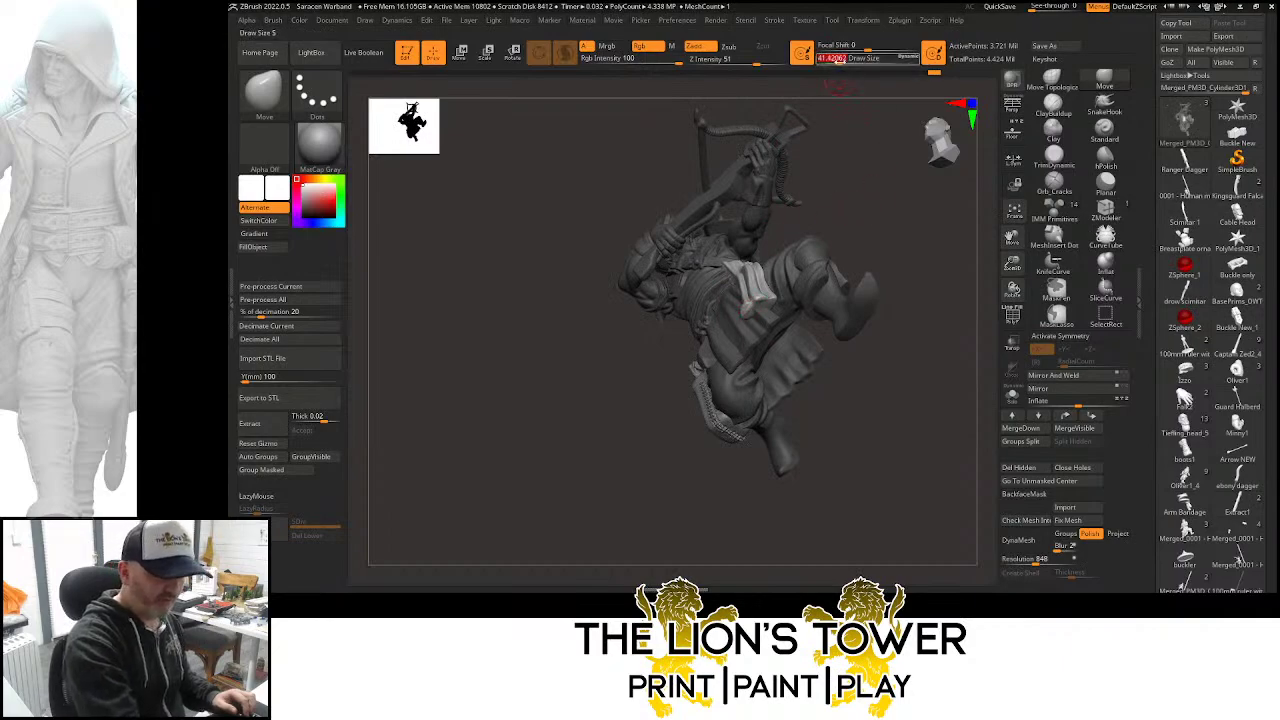
mouse_move(871, 206)
left_mouse_down()
mouse_move(880, 291)
mouse_move(757, 306)
left_mouse_up()
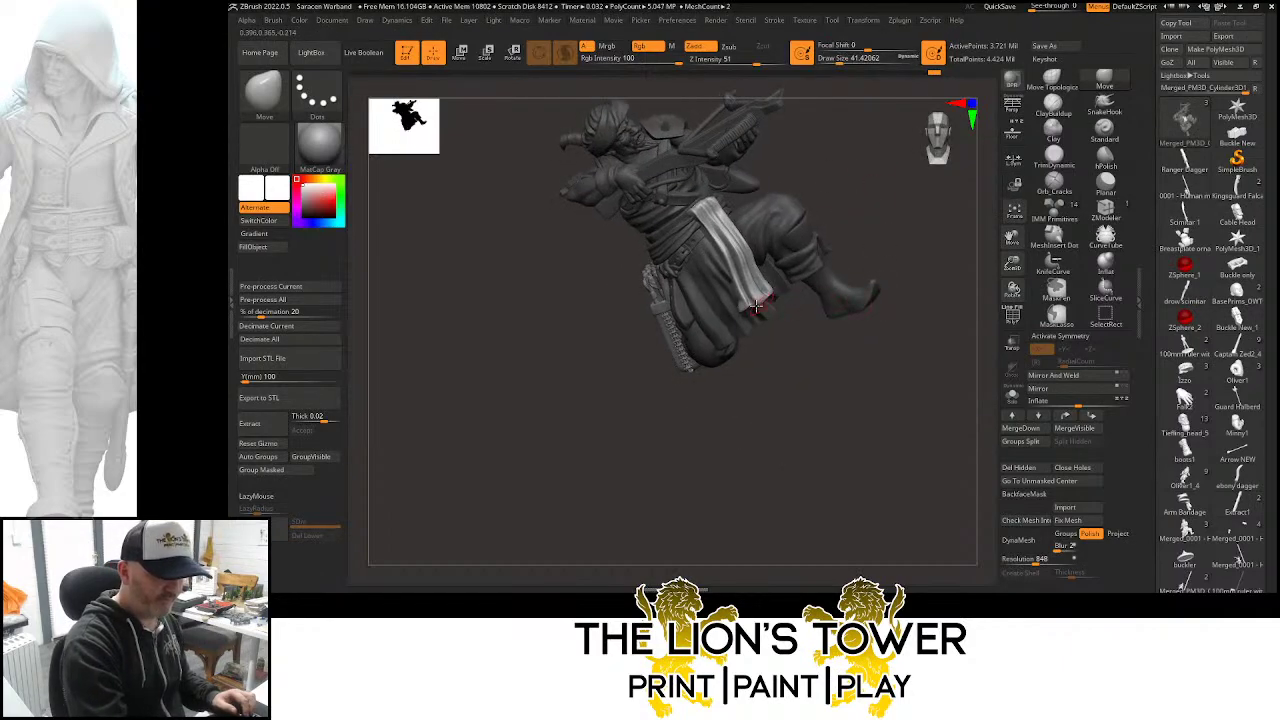
Pull the lower end of the front cloth strip into a flowing curve at draw size about 74 and smooth its folds
left_click(846, 61)
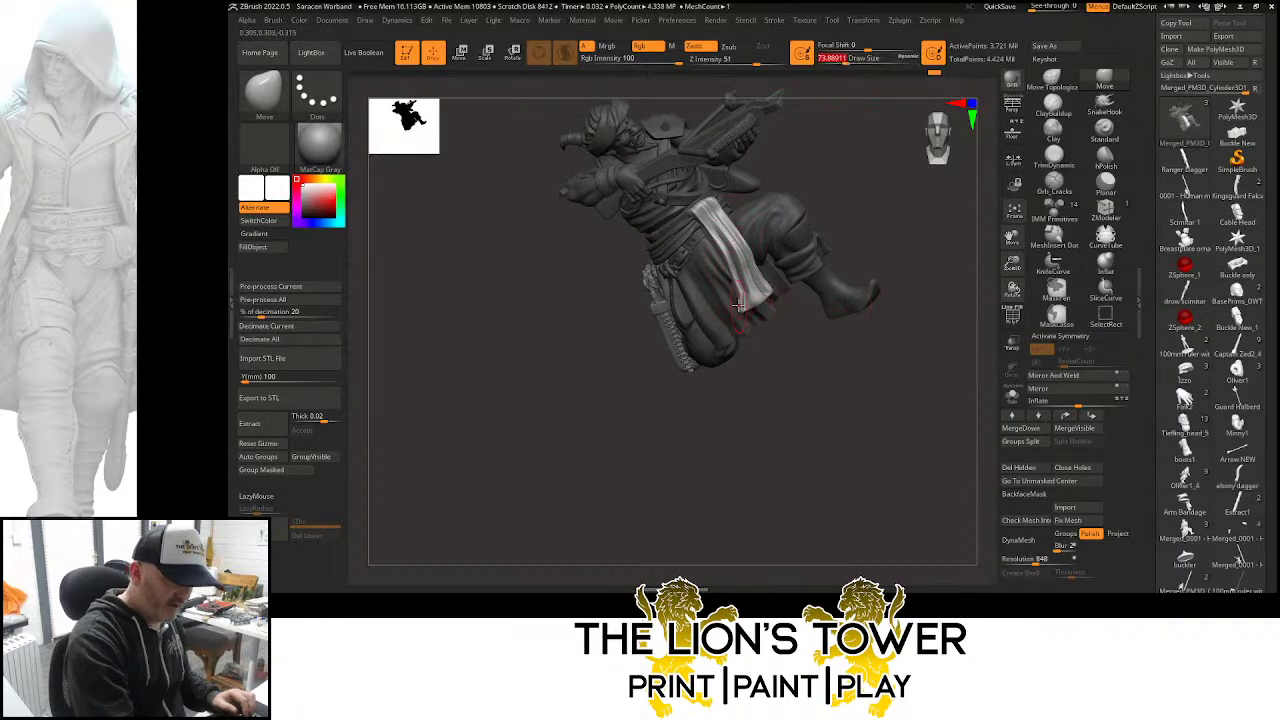
left_click_drag(739, 305, 750, 314)
left_click_drag(733, 390, 838, 352)
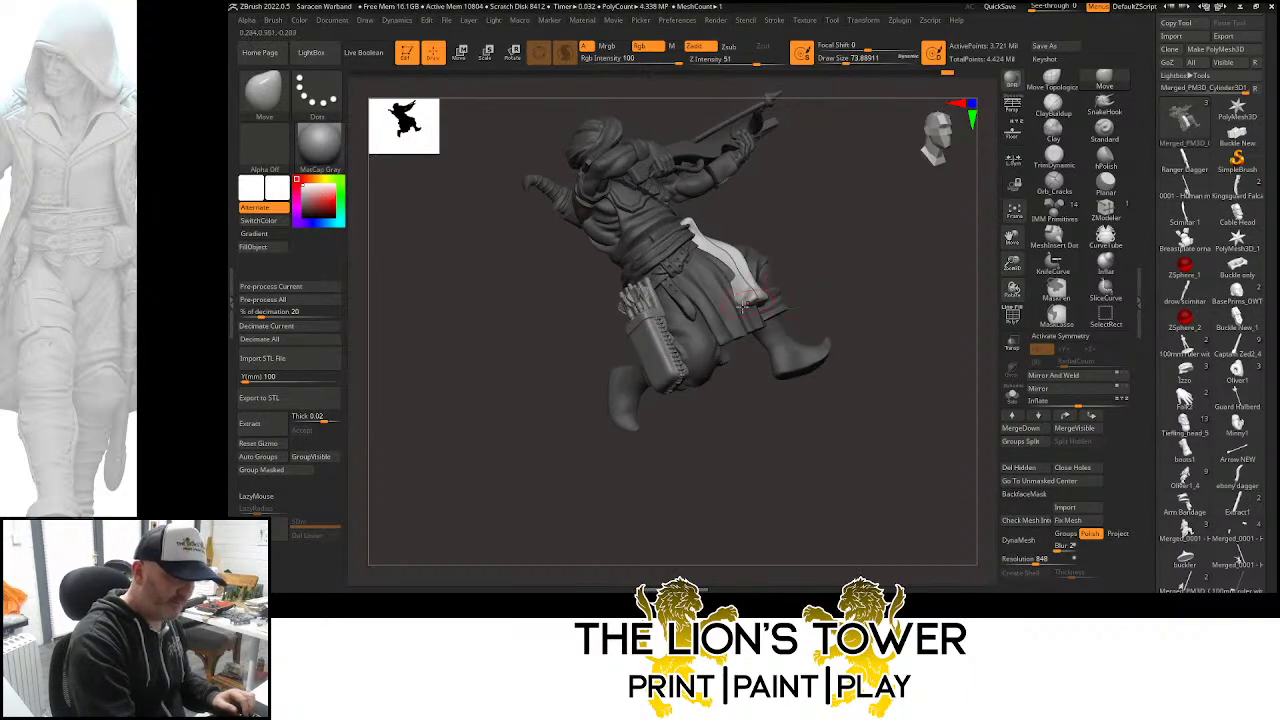
left_click_drag(736, 311, 846, 353)
key("shift")
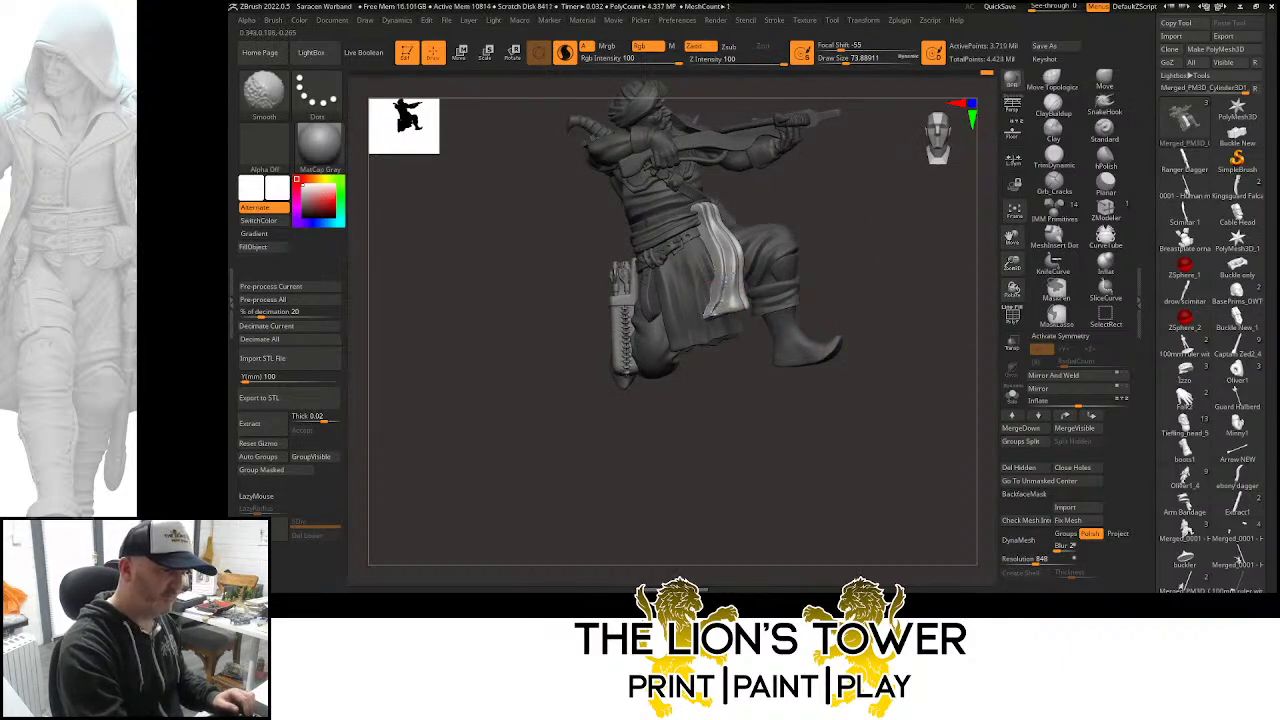
Smooth the folds of the front cloth strip and carve creases down it with the Orb_Cracks brush at draw size about 44
left_click_drag(845, 60, 839, 60)
left_click_drag(727, 265, 716, 304, "shift")
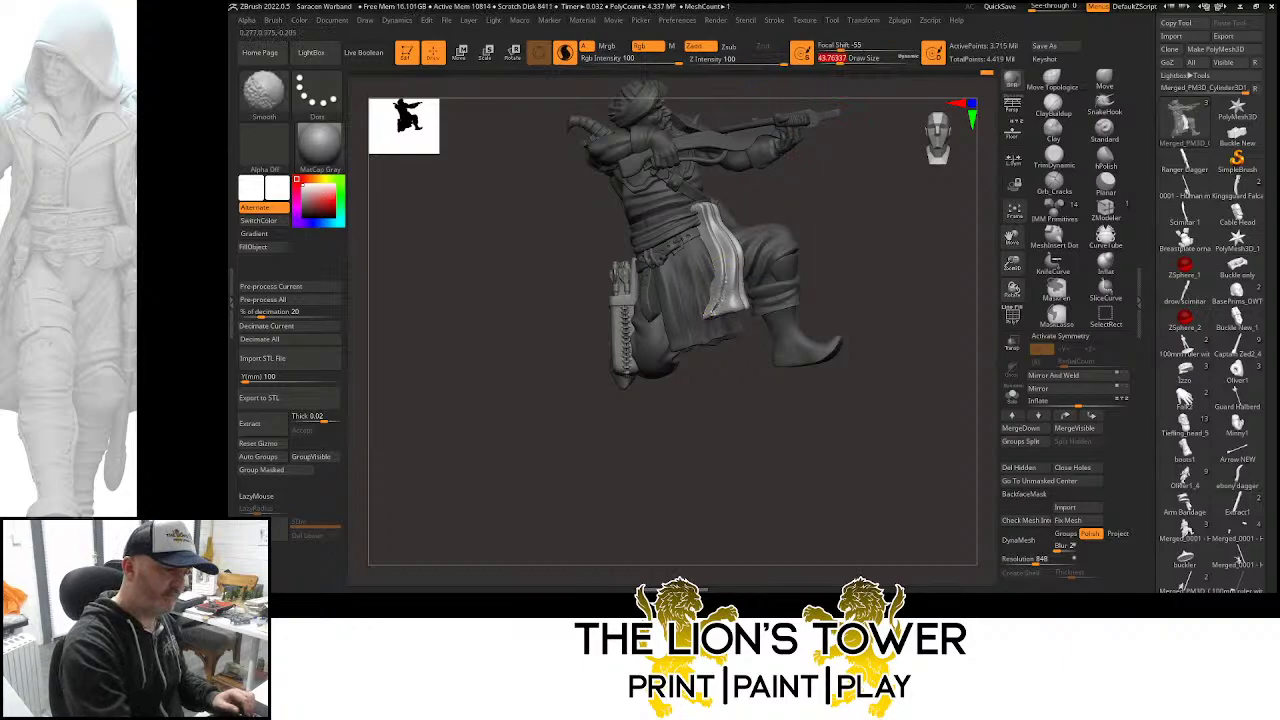
left_click(724, 280, "ctrl+shift")
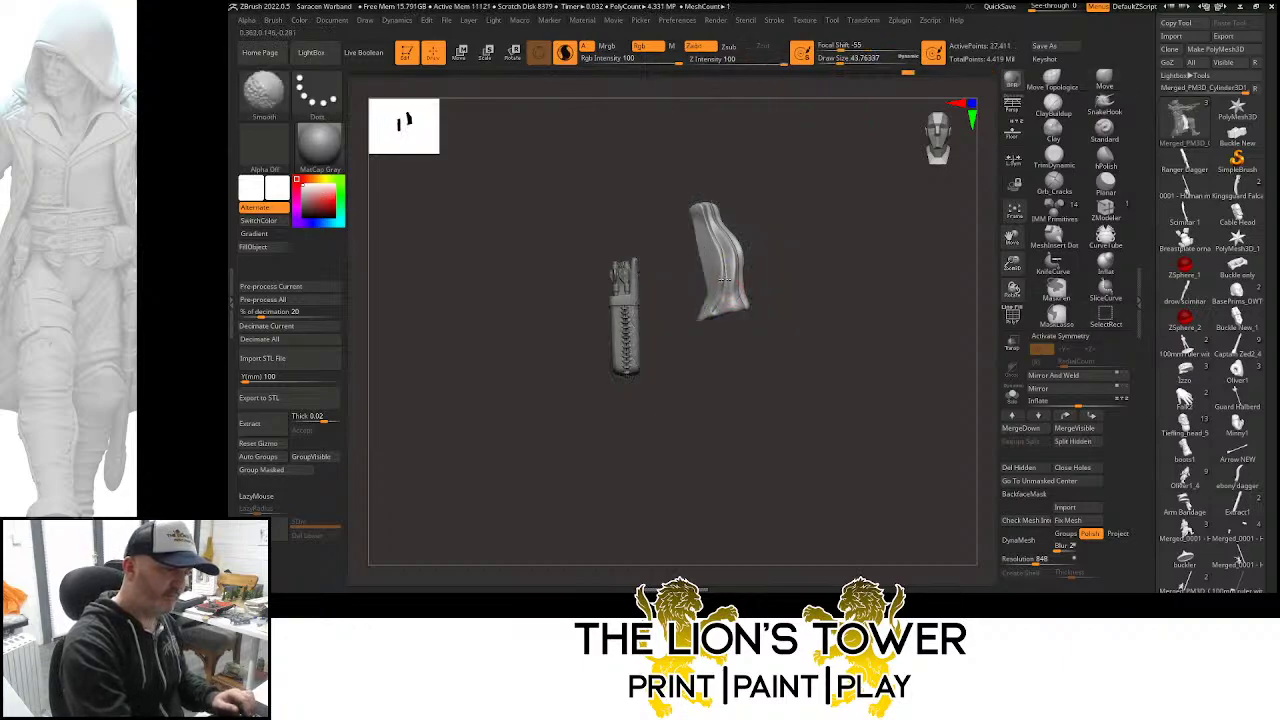
left_click(1054, 181)
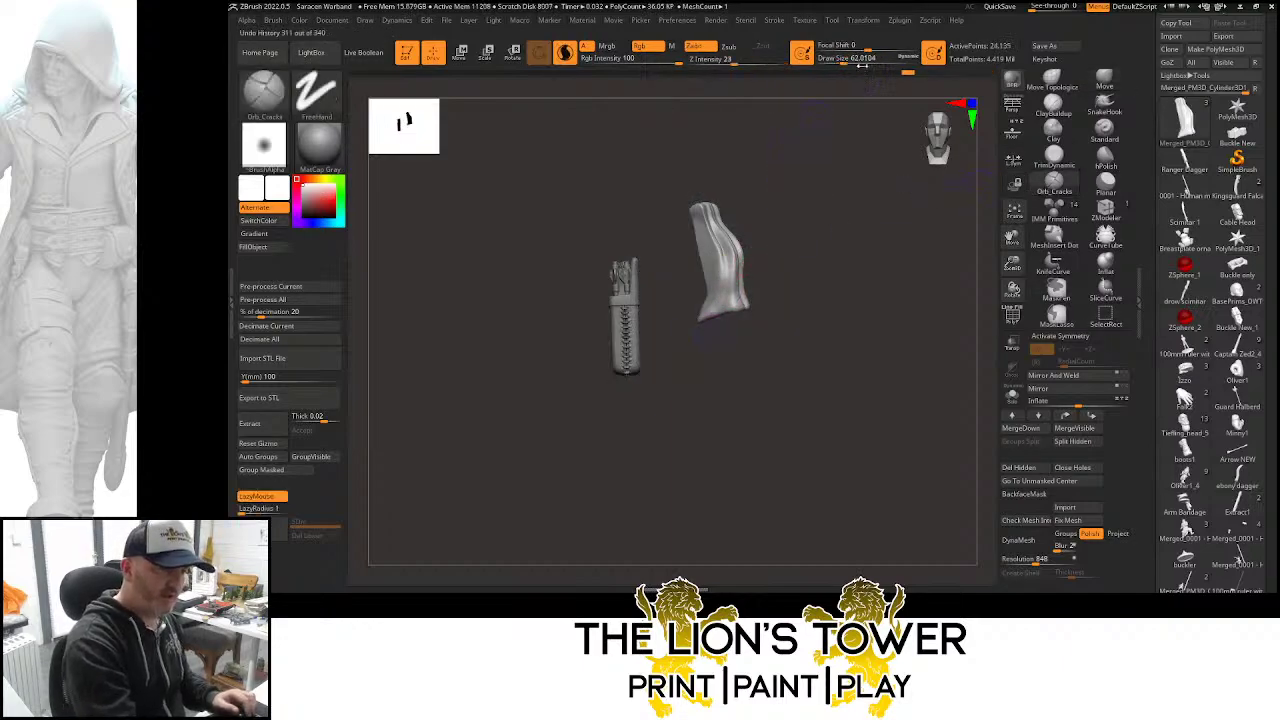
left_click_drag(840, 61, 839, 61)
left_click_drag(790, 302, 819, 303)
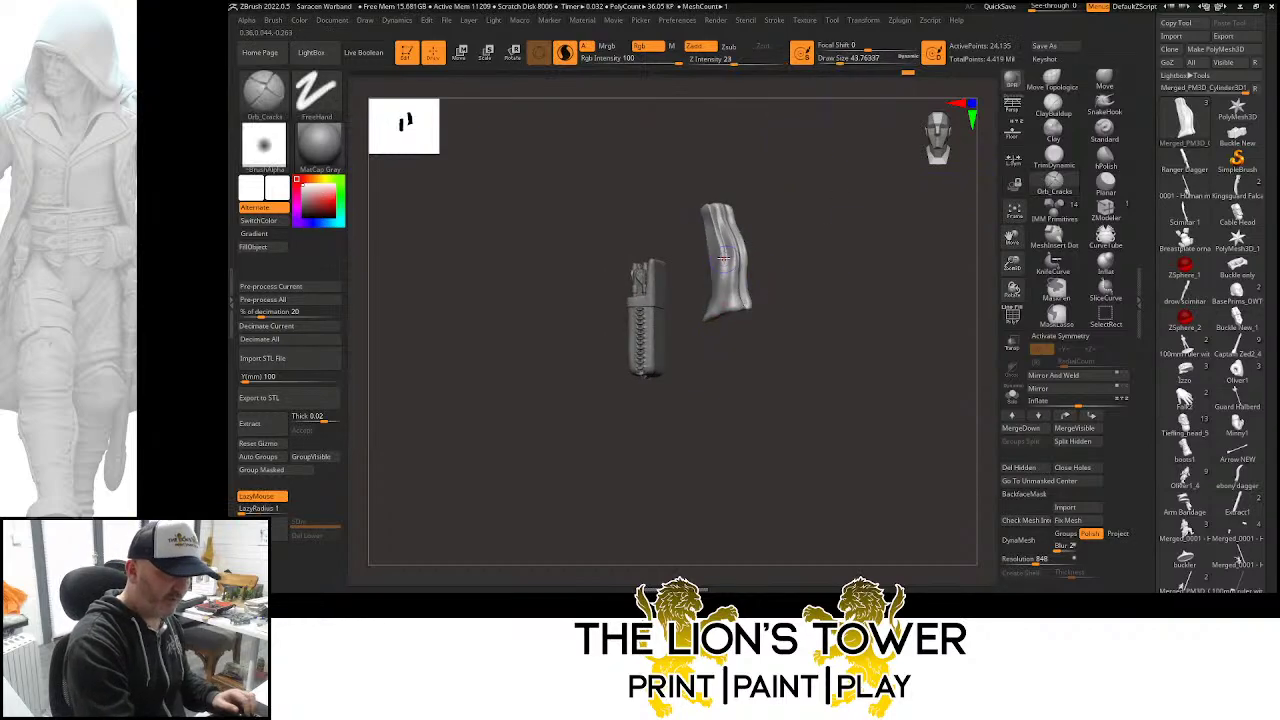
mouse_move(722, 264)
left_mouse_down()
mouse_move(728, 250)
mouse_move(711, 321)
left_mouse_up()
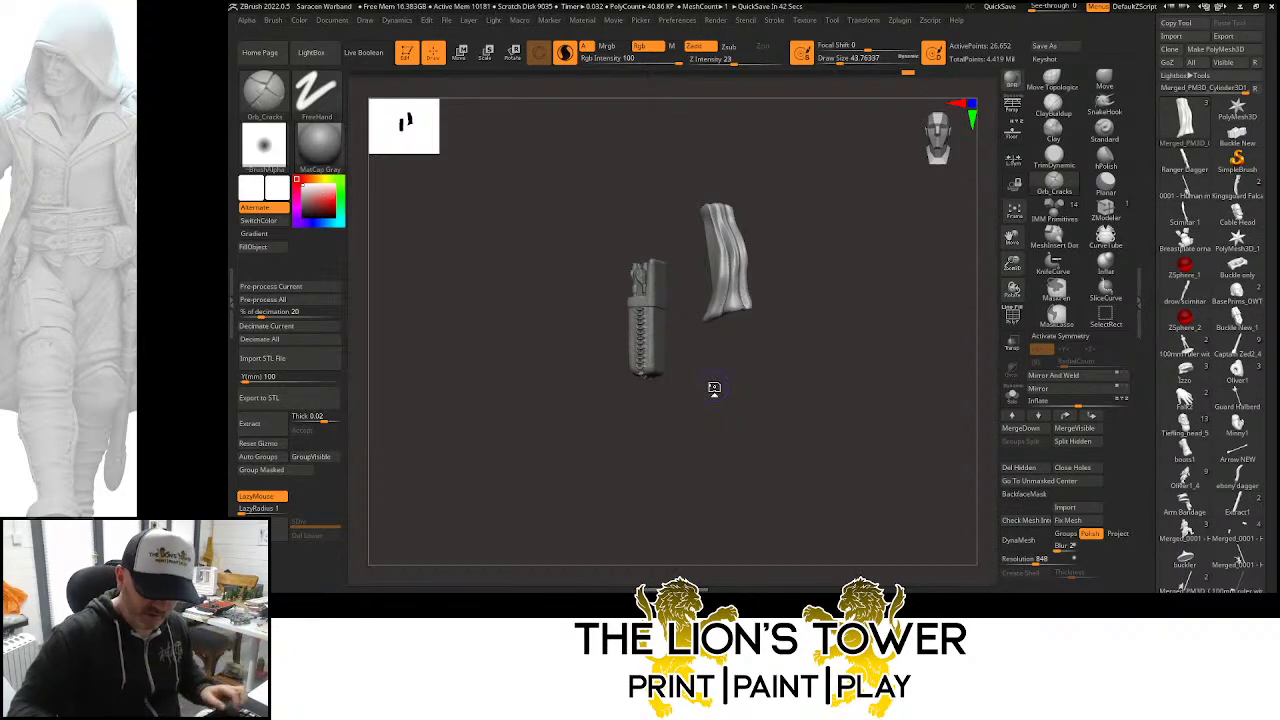
key("ctrl")
key("ctrl+shift")
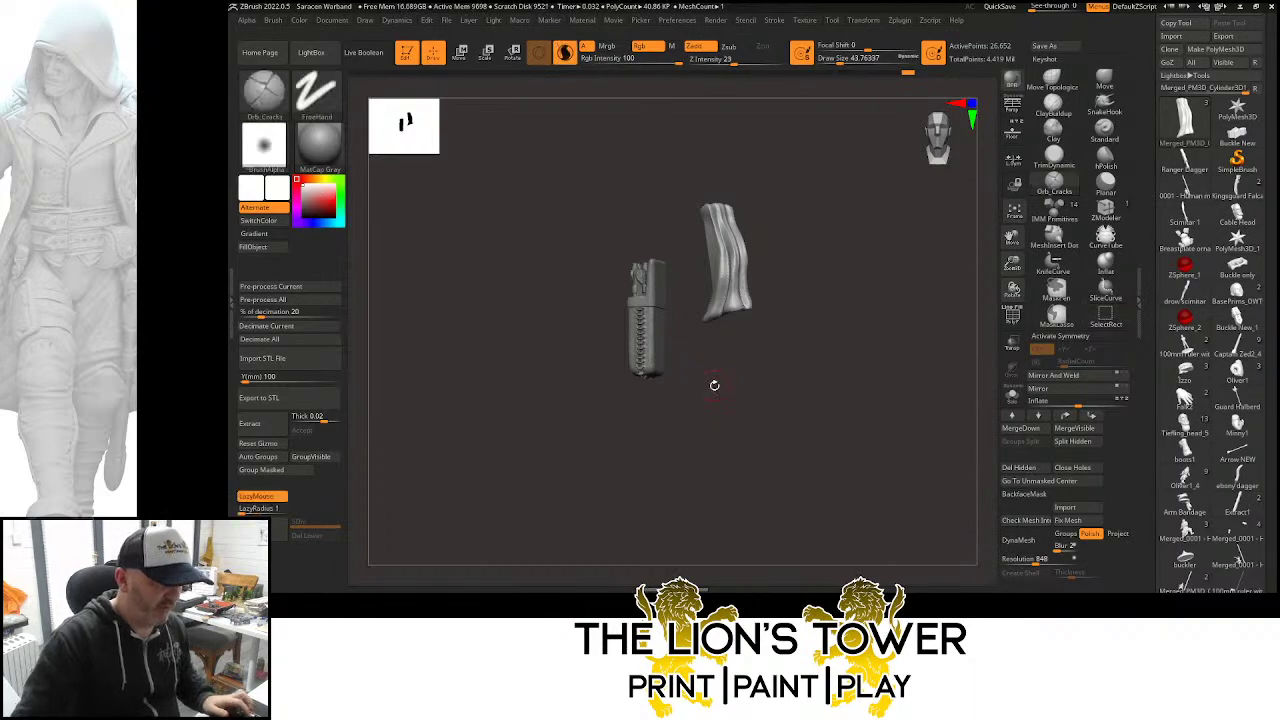
key("ctrl+shift")
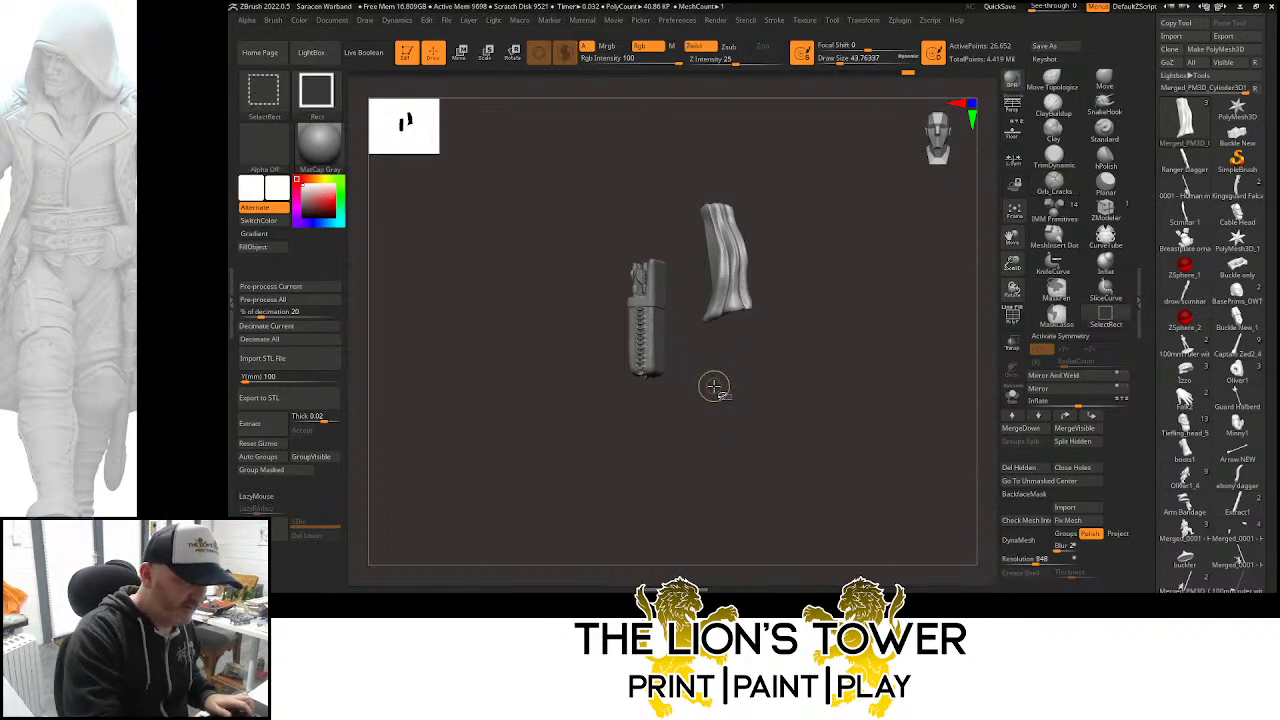
Show the whole figure and reposition the lower end of the front cloth strip with the Move brush at draw size about 65
left_click(832, 332, "ctrl+shift")
left_click_drag(1012, 238, 1012, 323)
left_click_drag(868, 328, 950, 325)
left_click(1104, 79)
left_click_drag(868, 270, 892, 270)
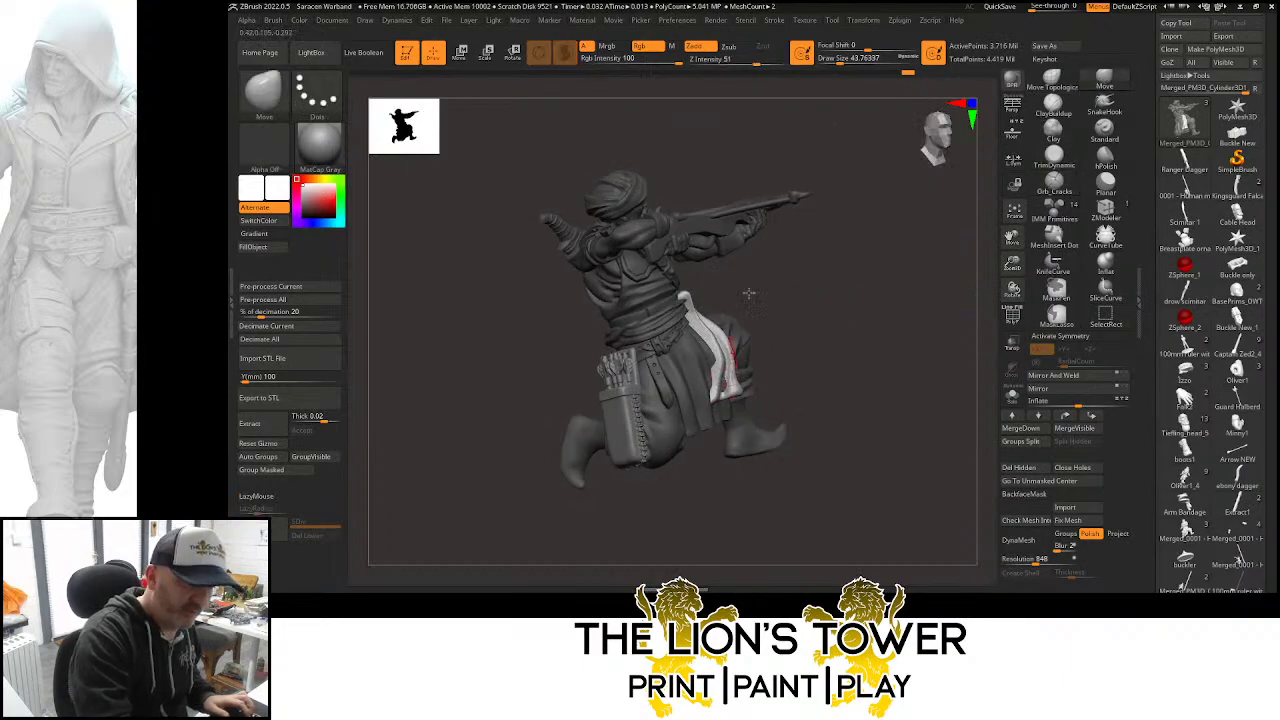
left_click(845, 61)
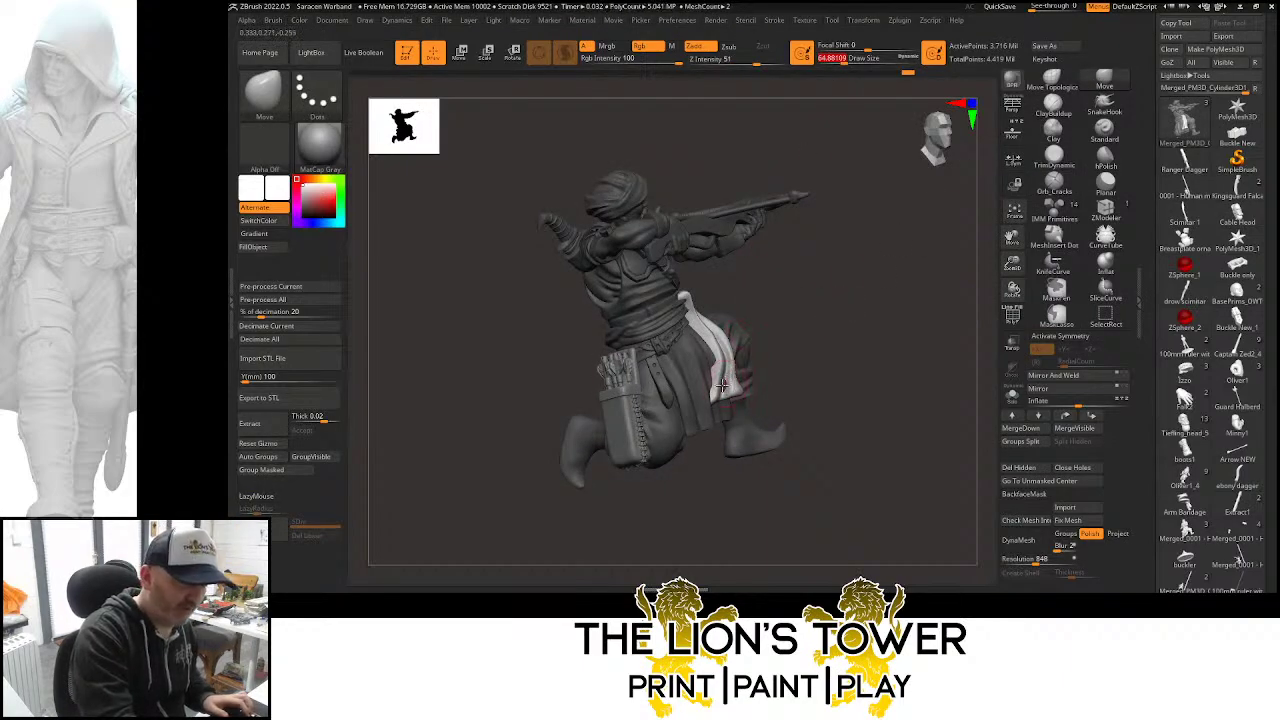
left_click_drag(713, 382, 735, 378)
left_click_drag(866, 329, 843, 322)
mouse_move(717, 383)
left_mouse_down()
mouse_move(903, 309)
mouse_move(917, 406)
left_mouse_up()
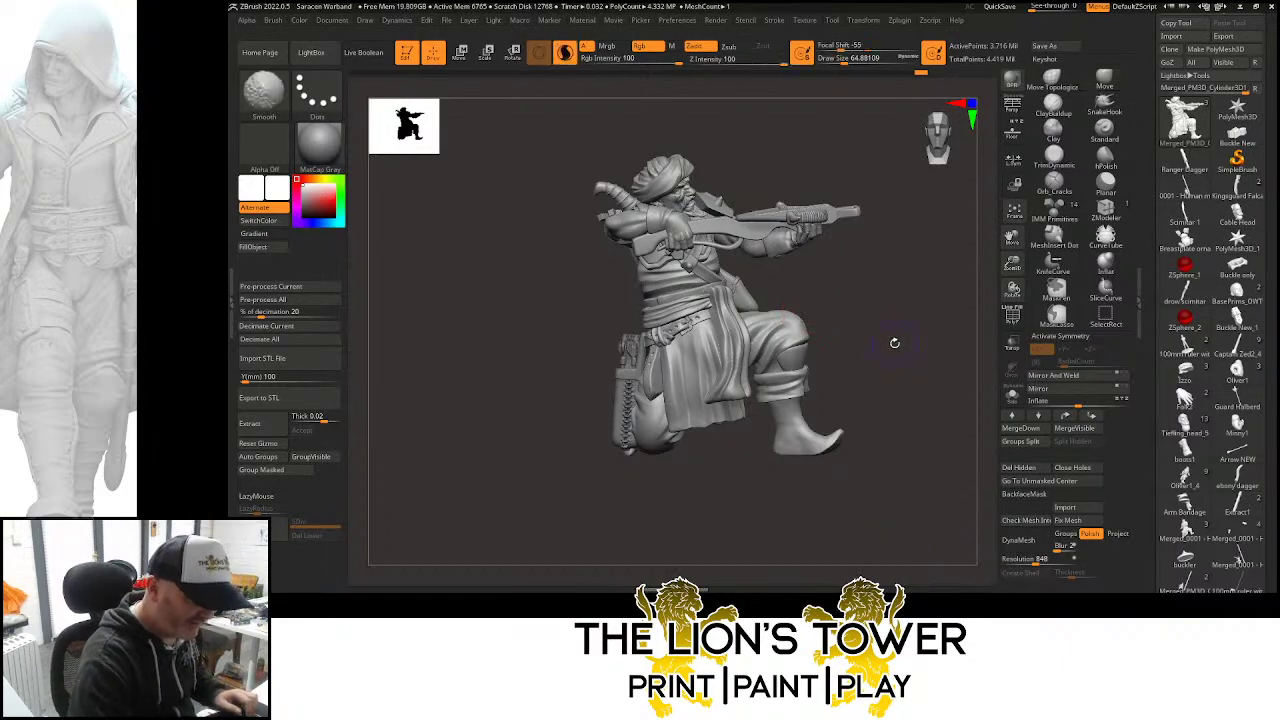
Isolate the tunic with the quiver and reshape its skirt hem with the Move brush at draw size about 132
mouse_move(894, 343)
left_mouse_down()
mouse_move(912, 287)
mouse_move(903, 237)
mouse_move(908, 300)
mouse_move(730, 395)
left_mouse_up()
key("ctrl+shift")
left_click(730, 395, "ctrl+shift")
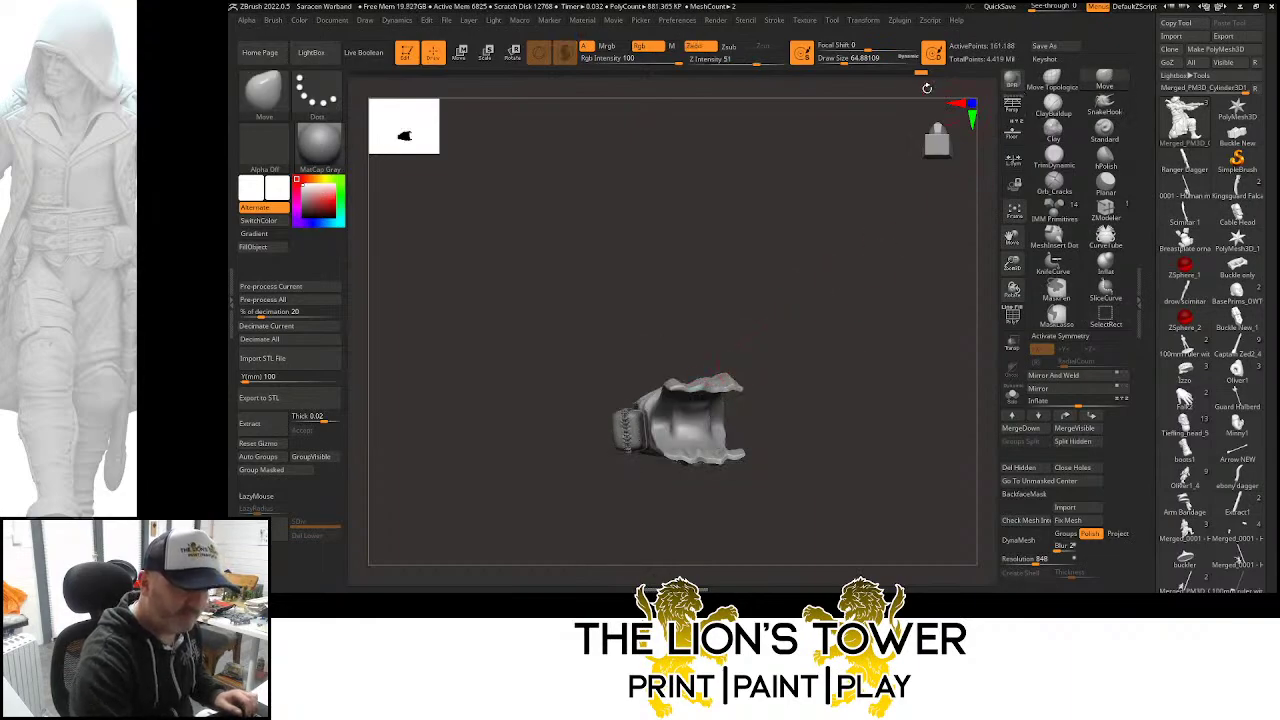
left_click_drag(843, 60, 855, 60)
left_click_drag(803, 194, 742, 205)
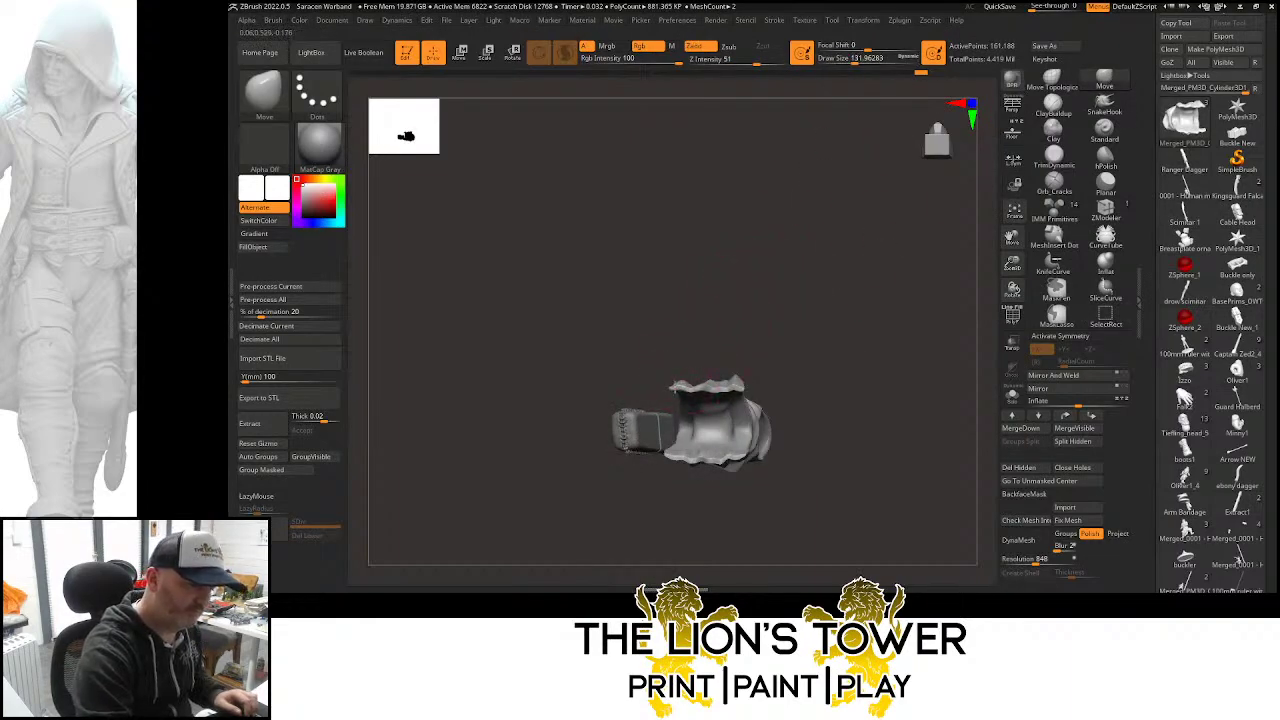
left_click_drag(686, 387, 732, 390)
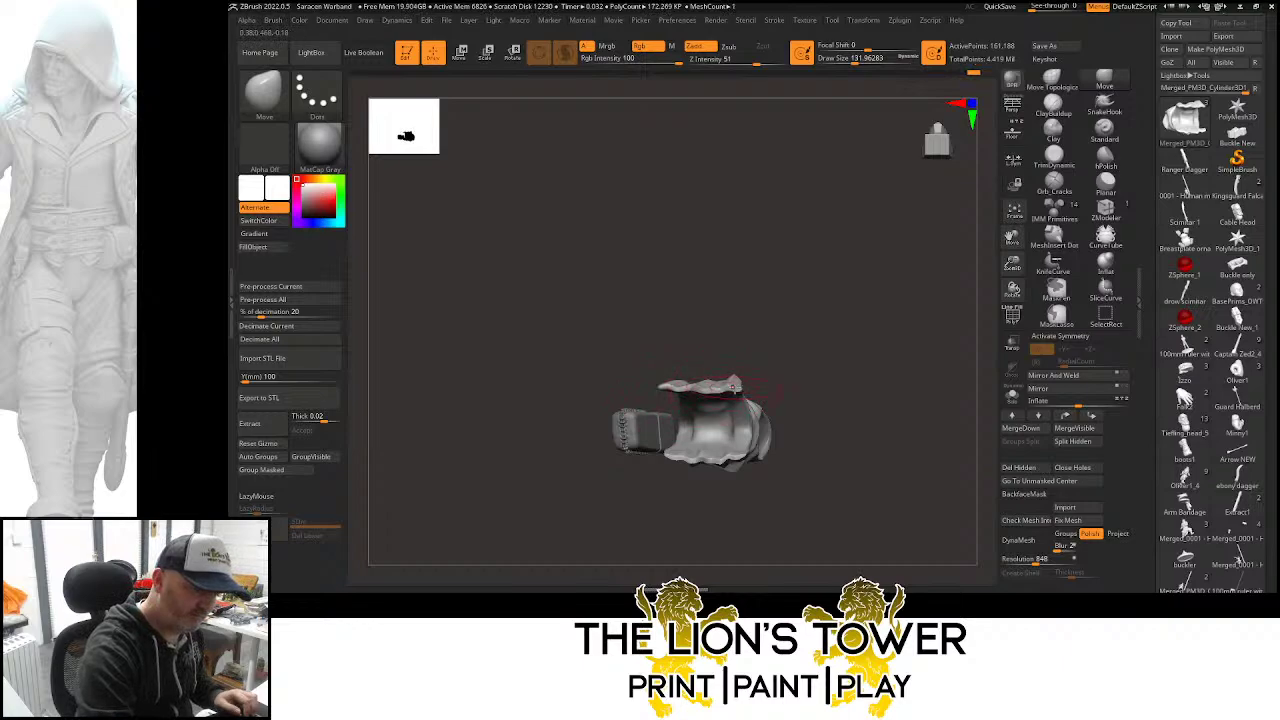
left_click_drag(760, 322, 806, 428)
left_click_drag(745, 385, 738, 384)
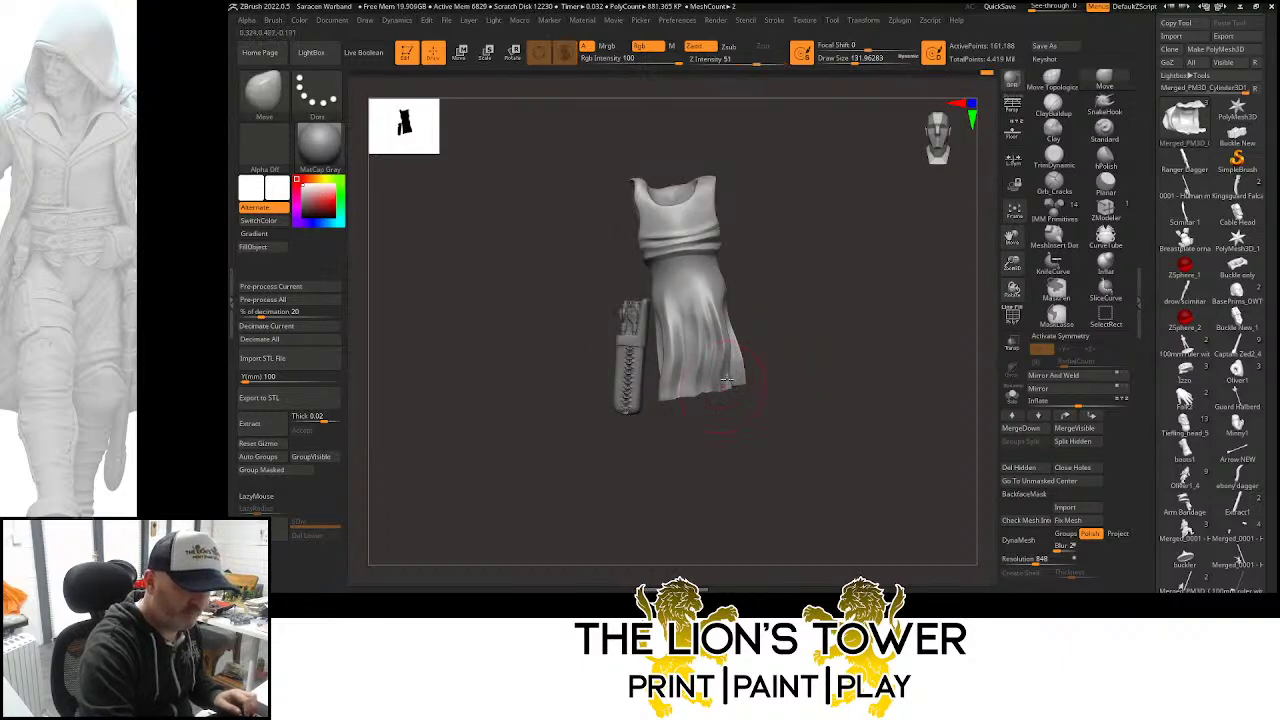
left_click_drag(800, 326, 874, 320)
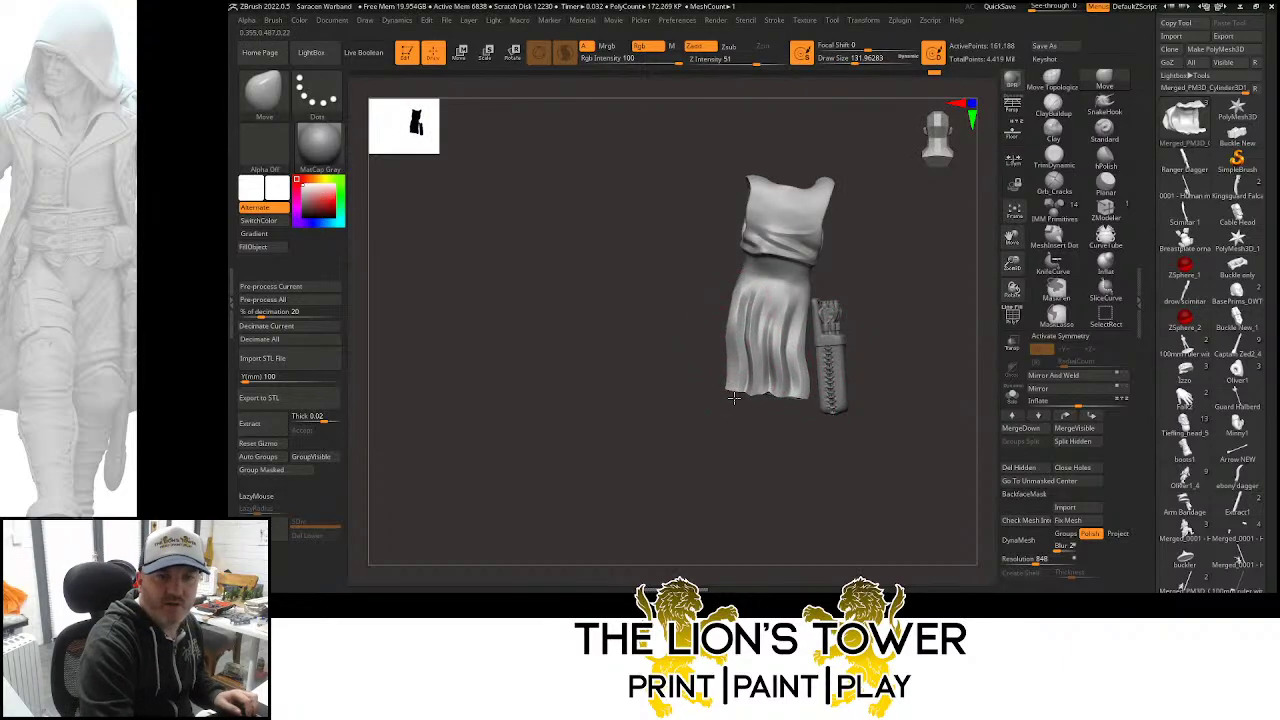
Adjust the rear skirt hem beside the quiver with the Move brush at draw size about 132, alternately isolating the tunic and showing the figure
left_click(914, 340, "ctrl+shift")
left_click_drag(963, 321, 928, 228)
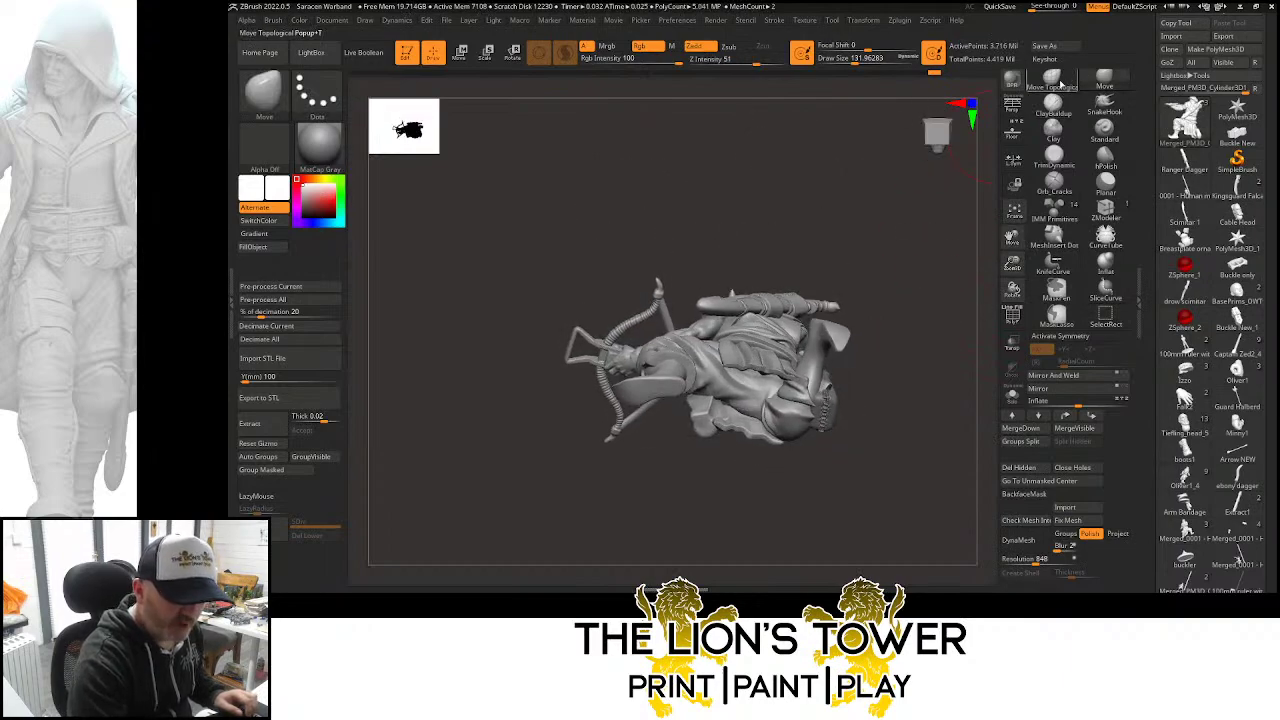
left_click(1048, 85)
key("ctrl+shift")
left_click(1104, 79)
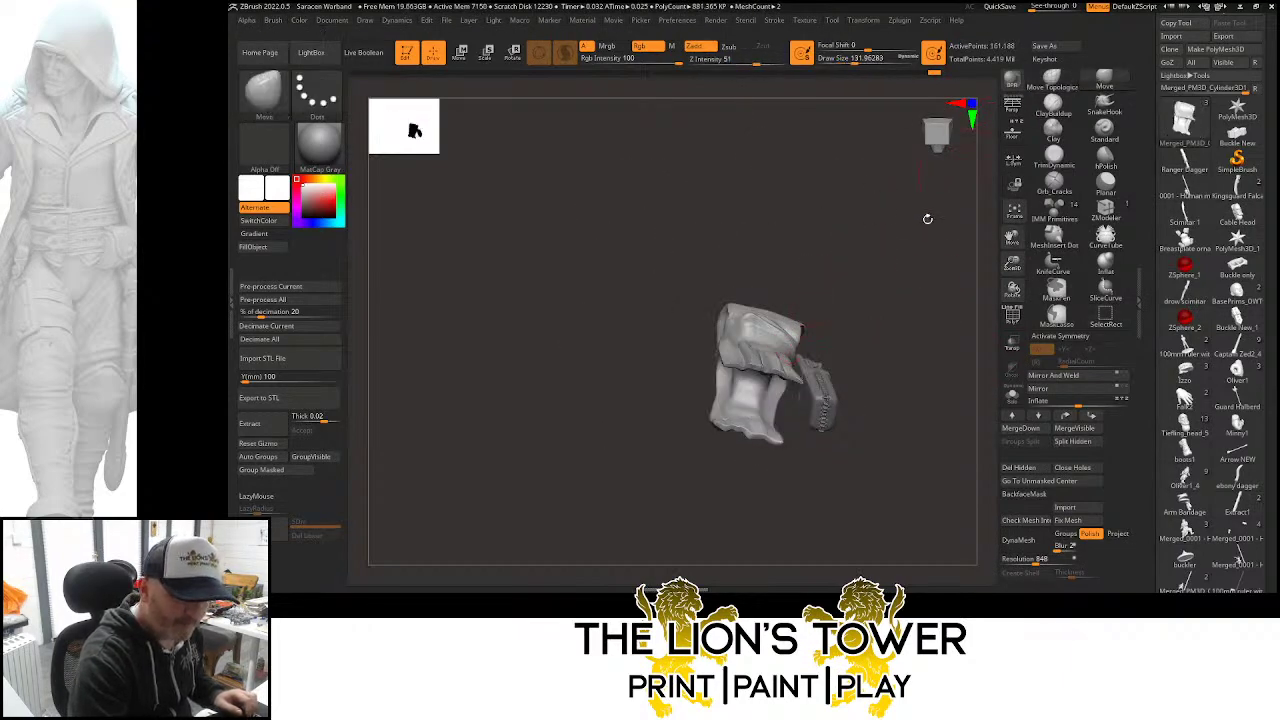
mouse_move(926, 217)
left_mouse_down()
mouse_move(868, 312)
mouse_move(886, 266)
mouse_move(790, 387)
left_mouse_up()
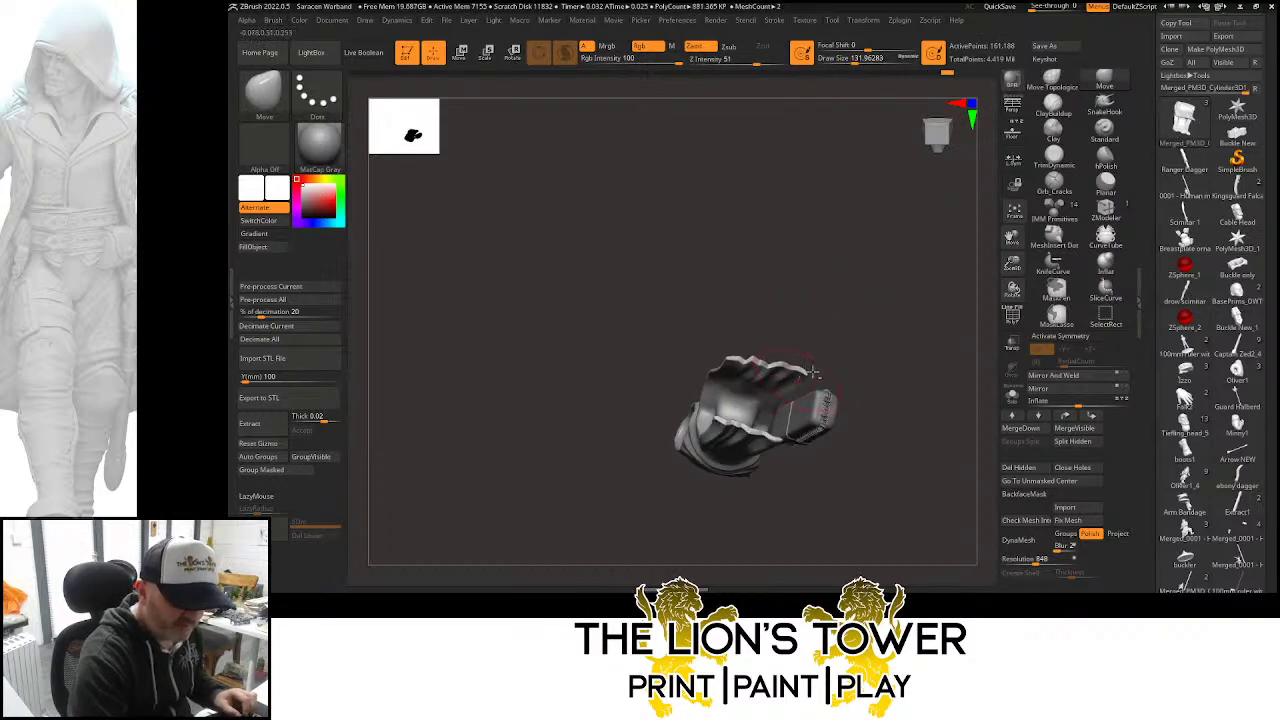
left_click(905, 303, "ctrl+shift")
left_click_drag(952, 300, 913, 383)
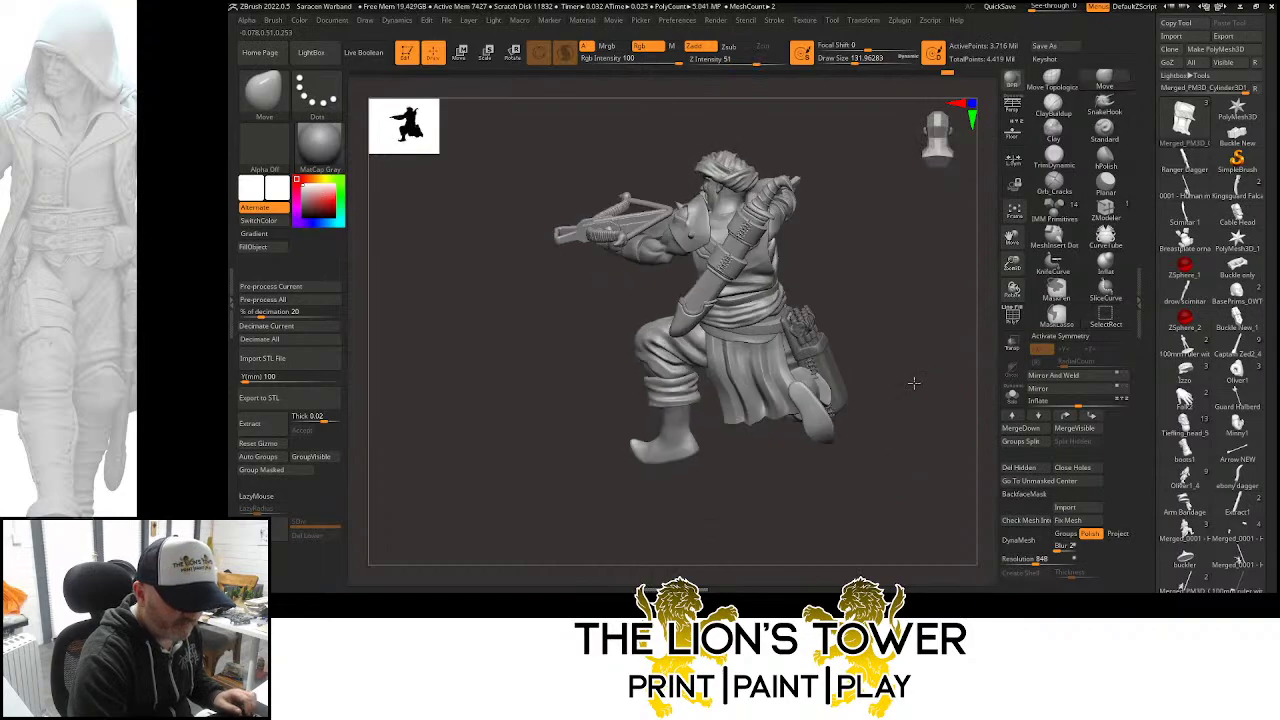
left_click(795, 397, "ctrl+shift")
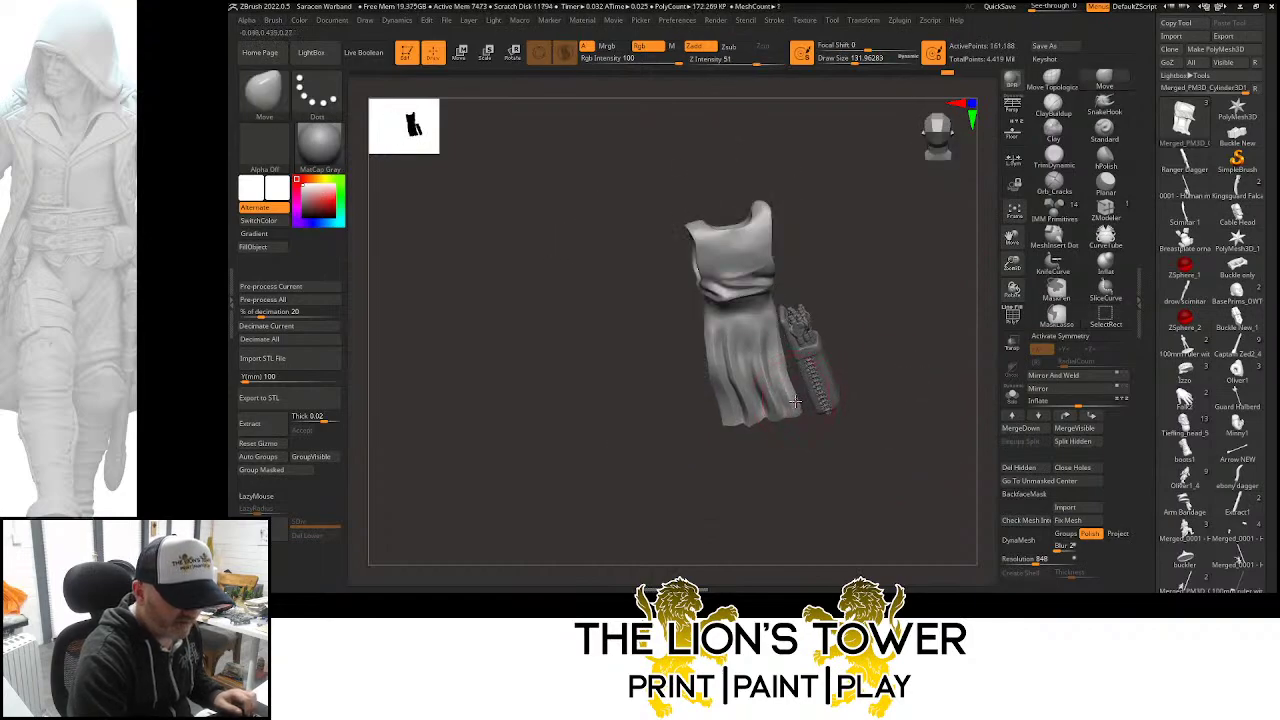
left_click(880, 343, "ctrl+shift")
left_click_drag(880, 343, 790, 318)
Isolate the plain waist band with the quiver to check it, and bring the full figure back
left_click(813, 312, "ctrl+shift")
left_click(837, 297, "ctrl+shift")
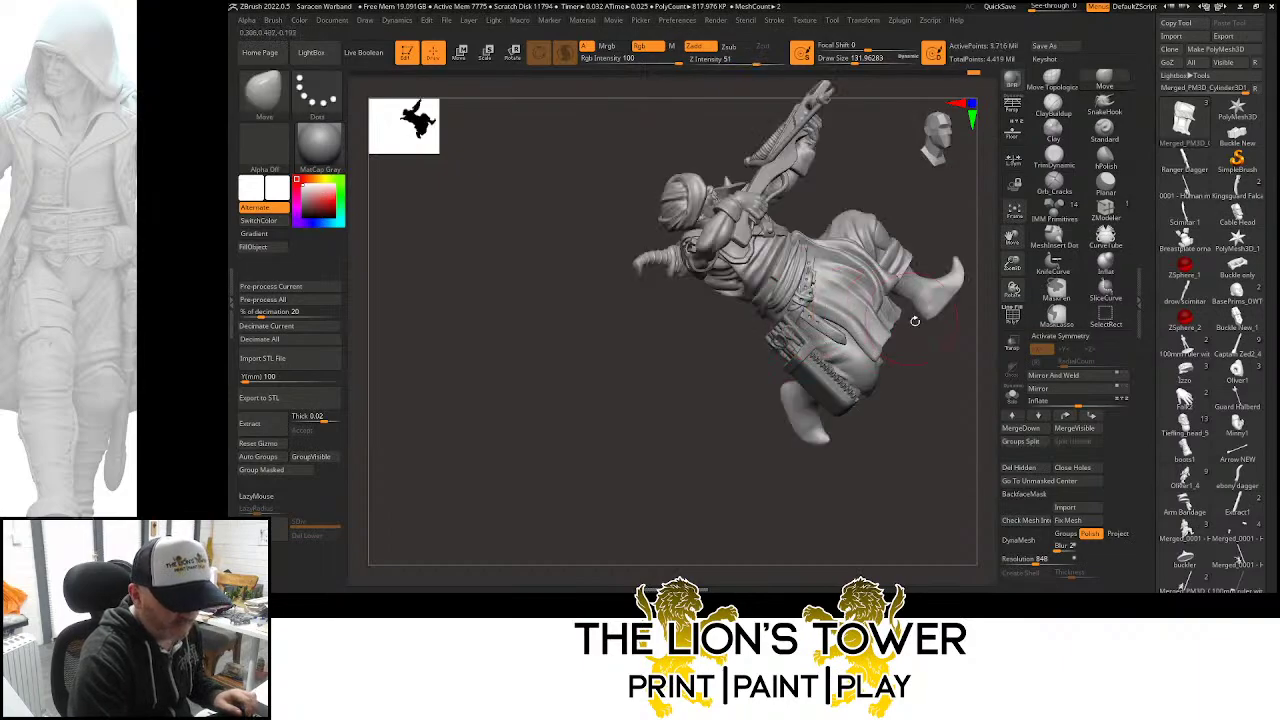
left_click(792, 325, "ctrl+shift")
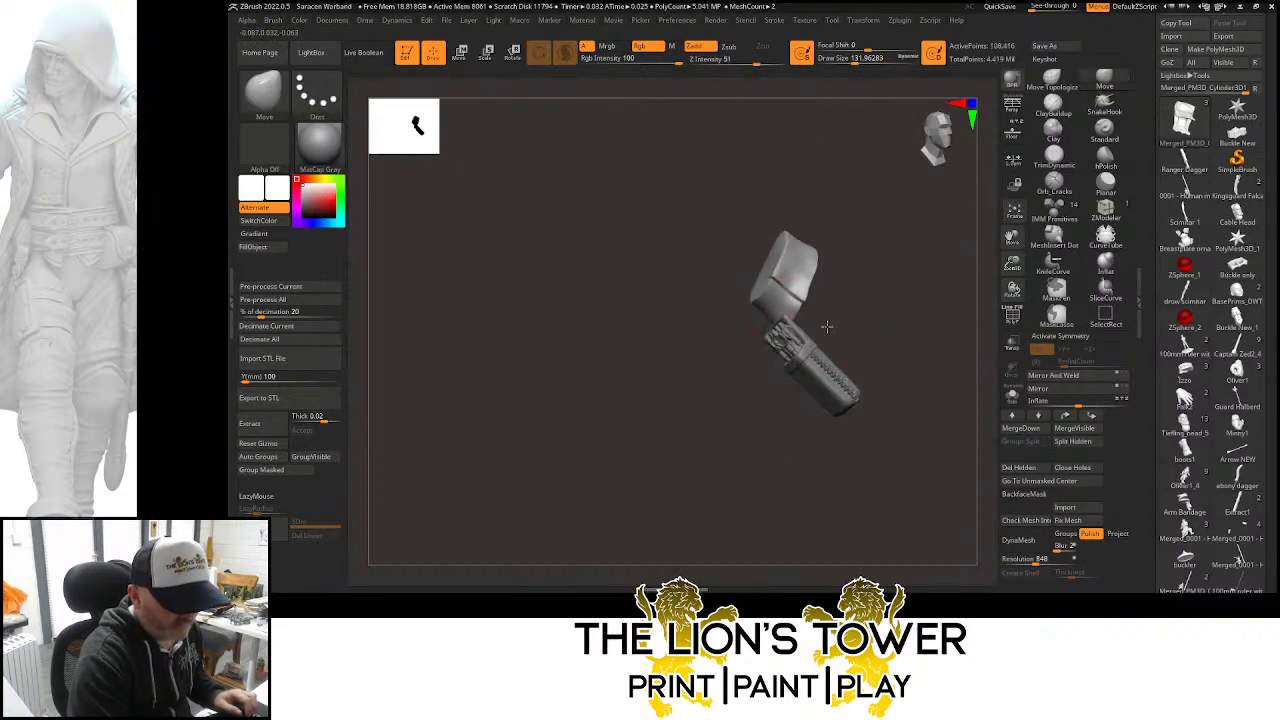
left_click(876, 312, "ctrl+shift")
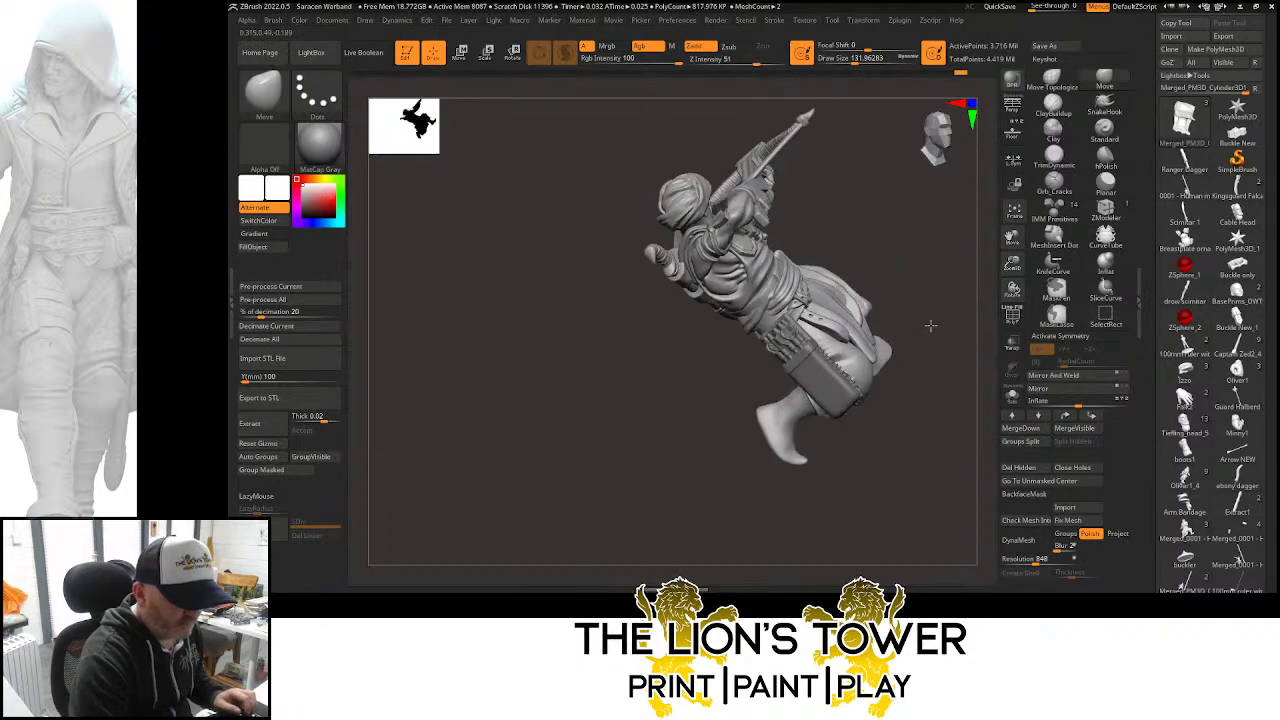
Isolate the folded waist sash and reshape its side next to the quiver with the Move brush at draw size about 132
left_click(763, 318, "ctrl+shift")
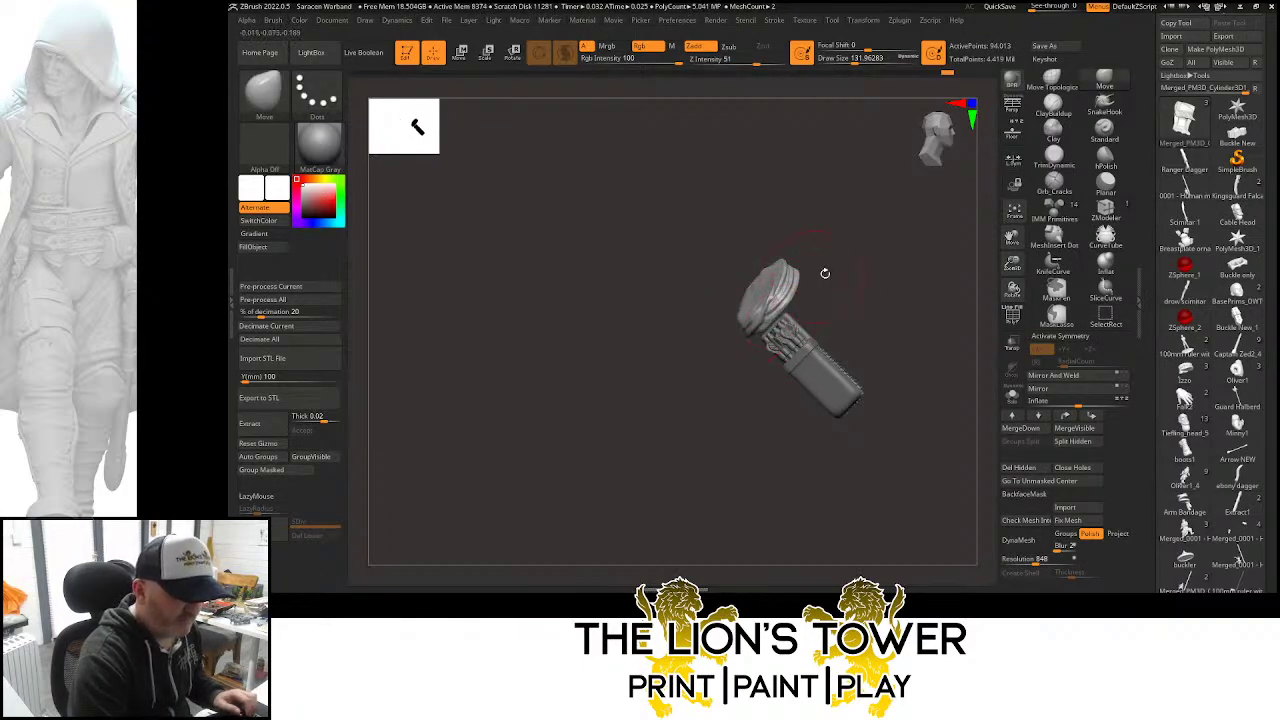
left_click(877, 260, "ctrl+shift")
left_click_drag(893, 250, 866, 221)
left_click(791, 334, "ctrl+shift")
left_click_drag(822, 271, 813, 272)
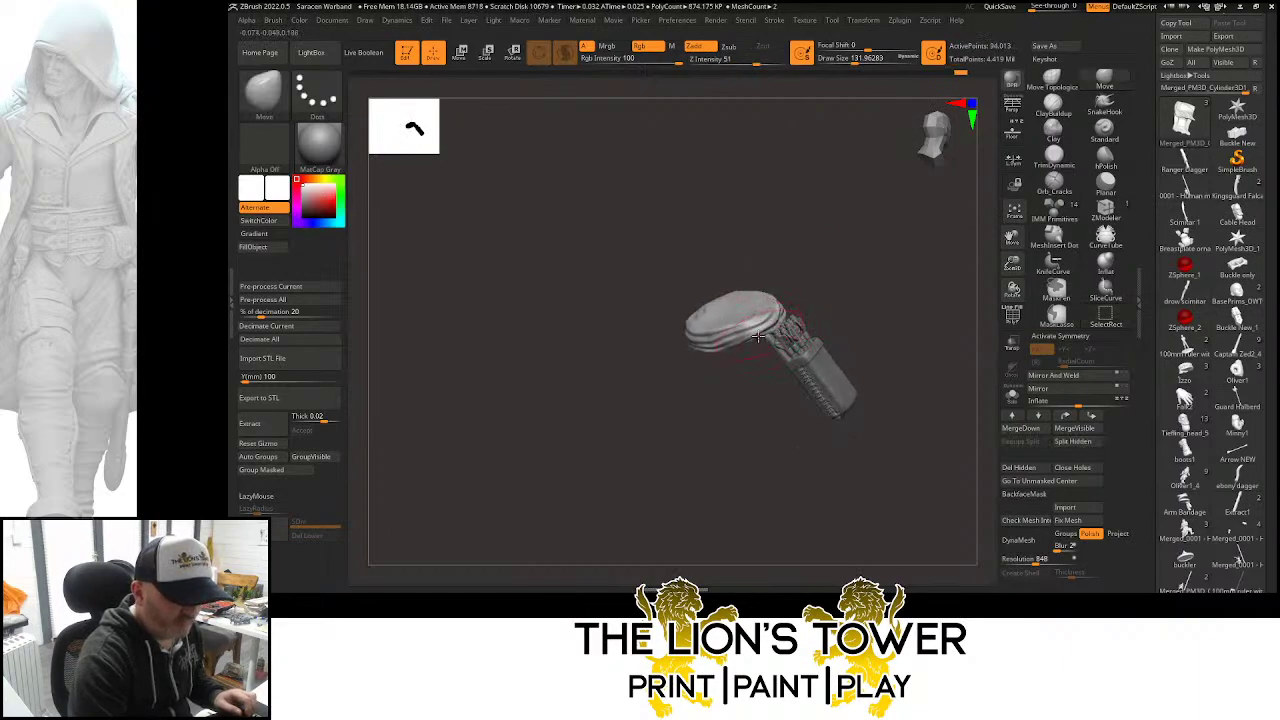
left_click_drag(793, 310, 843, 294)
left_click(900, 282, "ctrl+shift")
mouse_move(934, 271)
left_mouse_down()
mouse_move(979, 263)
mouse_move(926, 283)
mouse_move(931, 311)
mouse_move(903, 274)
mouse_move(937, 306)
mouse_move(970, 250)
mouse_move(943, 309)
mouse_move(914, 297)
left_mouse_up()
Refine the isolated waist sash above the quiver with the Move brush at draw size about 116, and restore the whole figure
mouse_move(1013, 263)
left_mouse_down()
mouse_move(1012, 239)
mouse_move(979, 269)
mouse_move(991, 297)
mouse_move(914, 294)
mouse_move(840, 314)
mouse_move(872, 303)
mouse_move(900, 263)
left_mouse_up()
key("ctrl+shift")
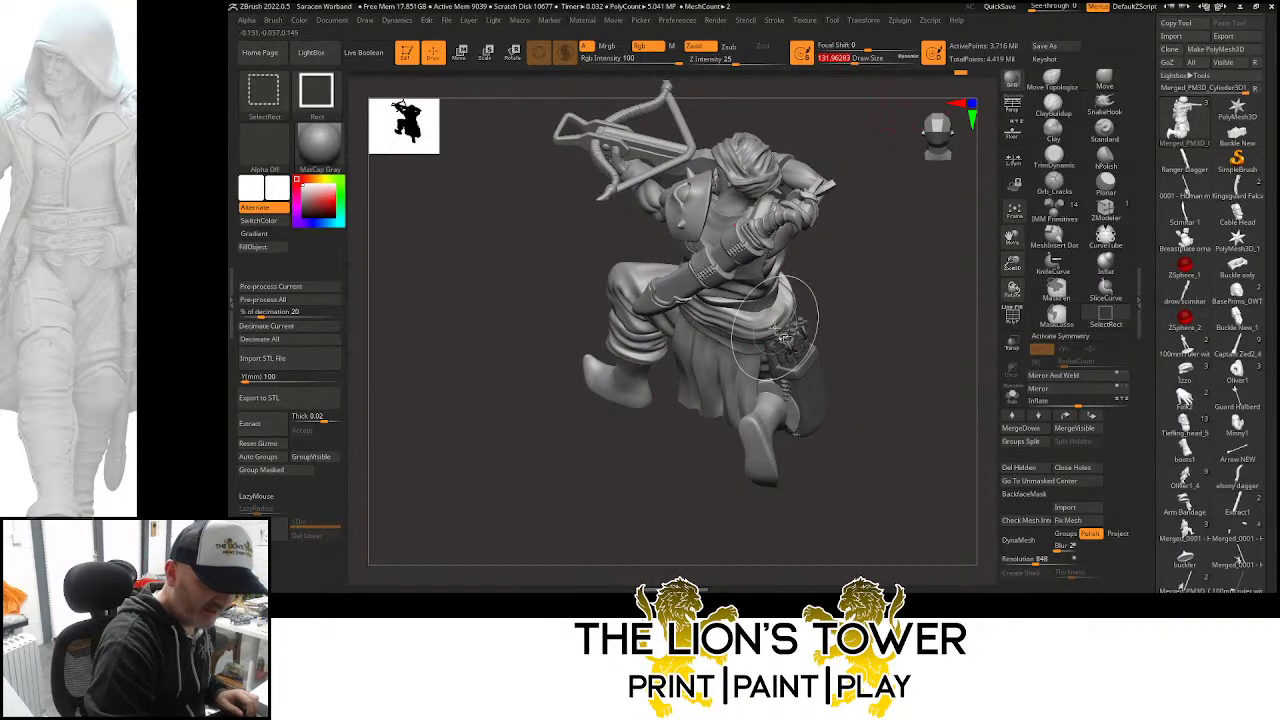
left_click(784, 338, "ctrl+shift")
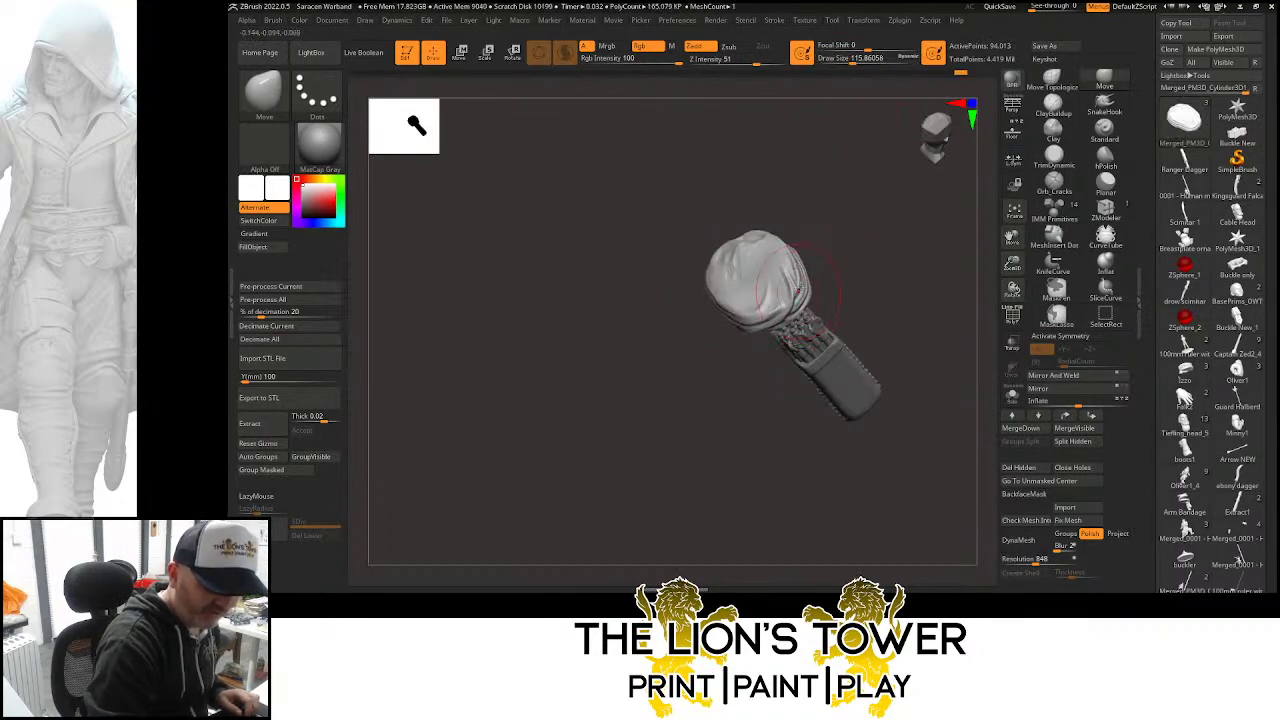
left_click(925, 329, "ctrl+shift")
left_click_drag(925, 329, 914, 297)
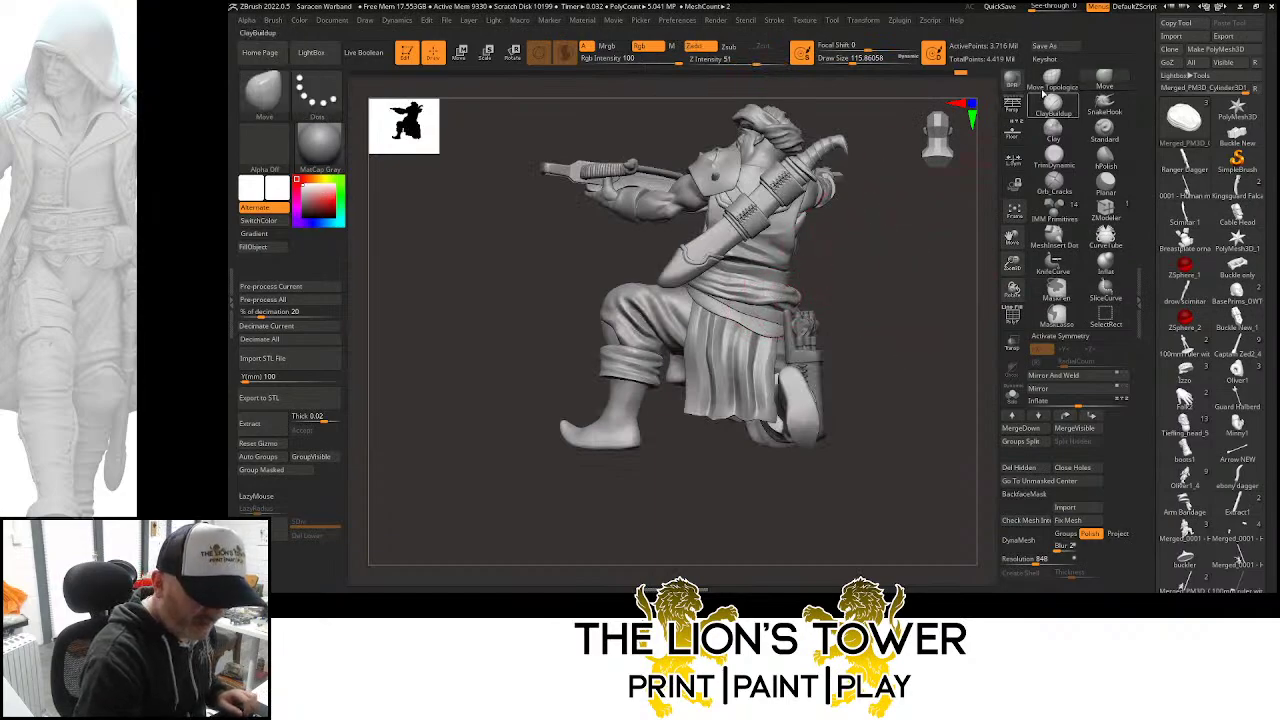
Isolate the plain waist band and reshape its front with the Move Topological brush at draw size about 101
left_click(1054, 82)
left_click(850, 62)
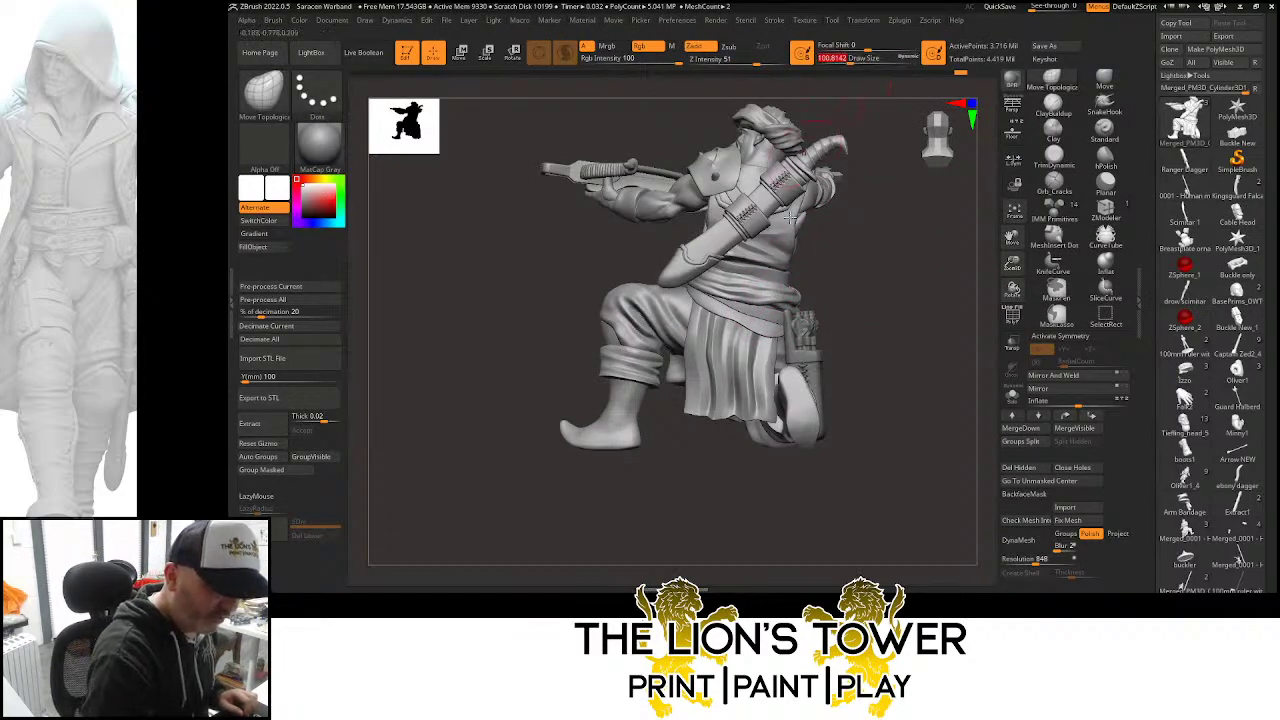
mouse_move(998, 262)
left_mouse_down()
mouse_move(903, 291)
mouse_move(927, 293)
mouse_move(900, 289)
mouse_move(954, 289)
left_mouse_up()
left_click(762, 282, "ctrl+shift")
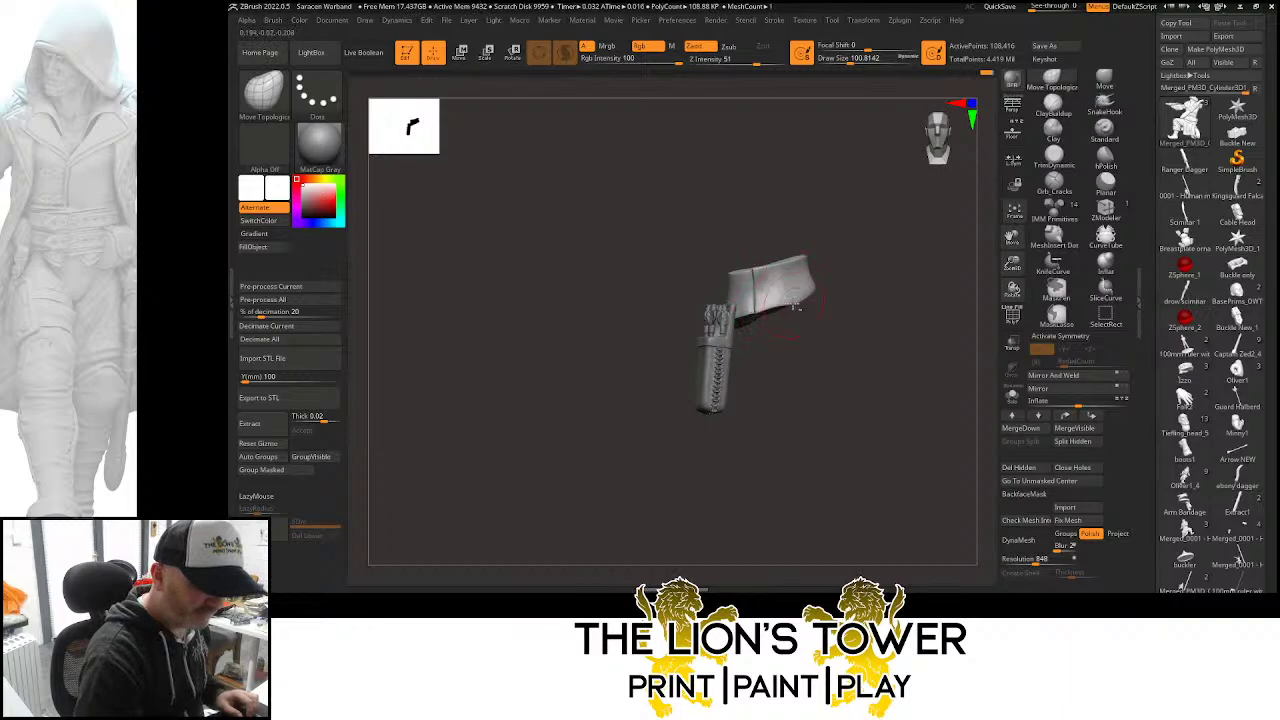
left_click_drag(840, 298, 872, 192)
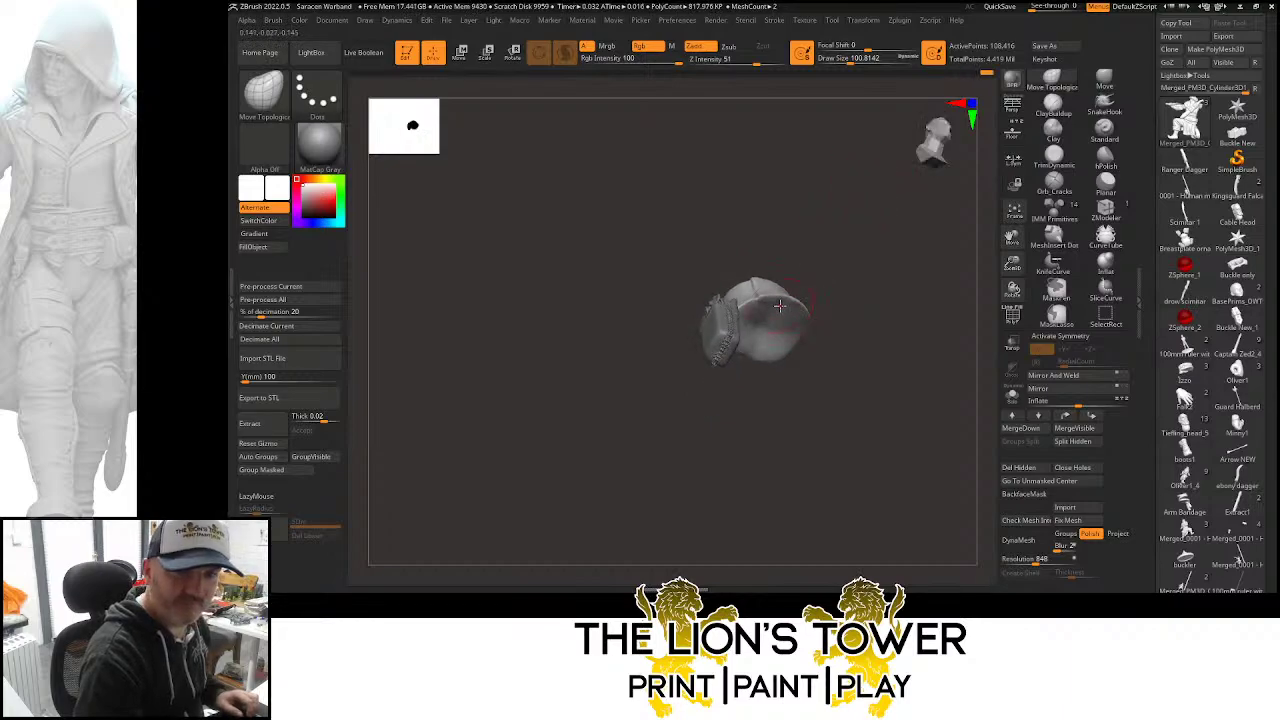
left_click(866, 272, "ctrl+shift")
mouse_move(911, 221)
left_mouse_down()
mouse_move(950, 250)
mouse_move(940, 340)
left_mouse_up()
Fit the front end of the waist band to the body with Move Topological, switching between the isolated band and the full figure
key("ctrl+shift")
left_click(797, 301, "ctrl+shift")
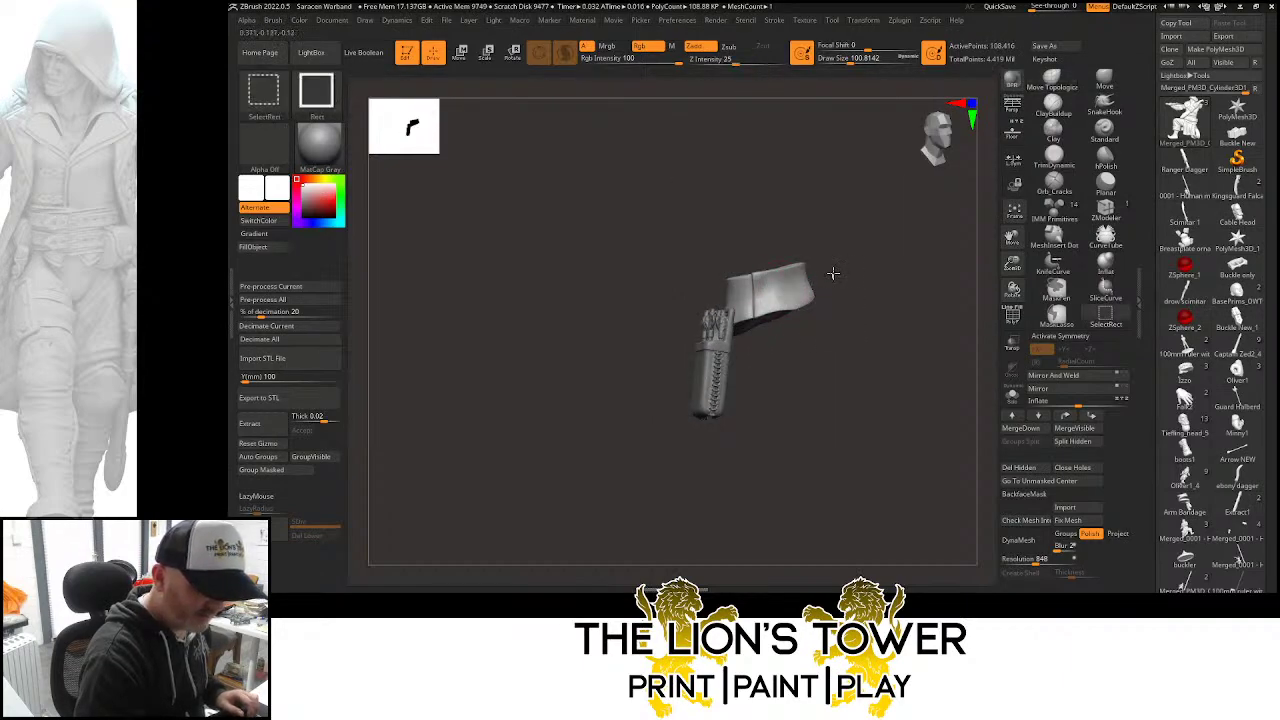
left_click(832, 275, "ctrl+shift")
left_click_drag(857, 255, 822, 258)
left_click(800, 292, "ctrl+shift")
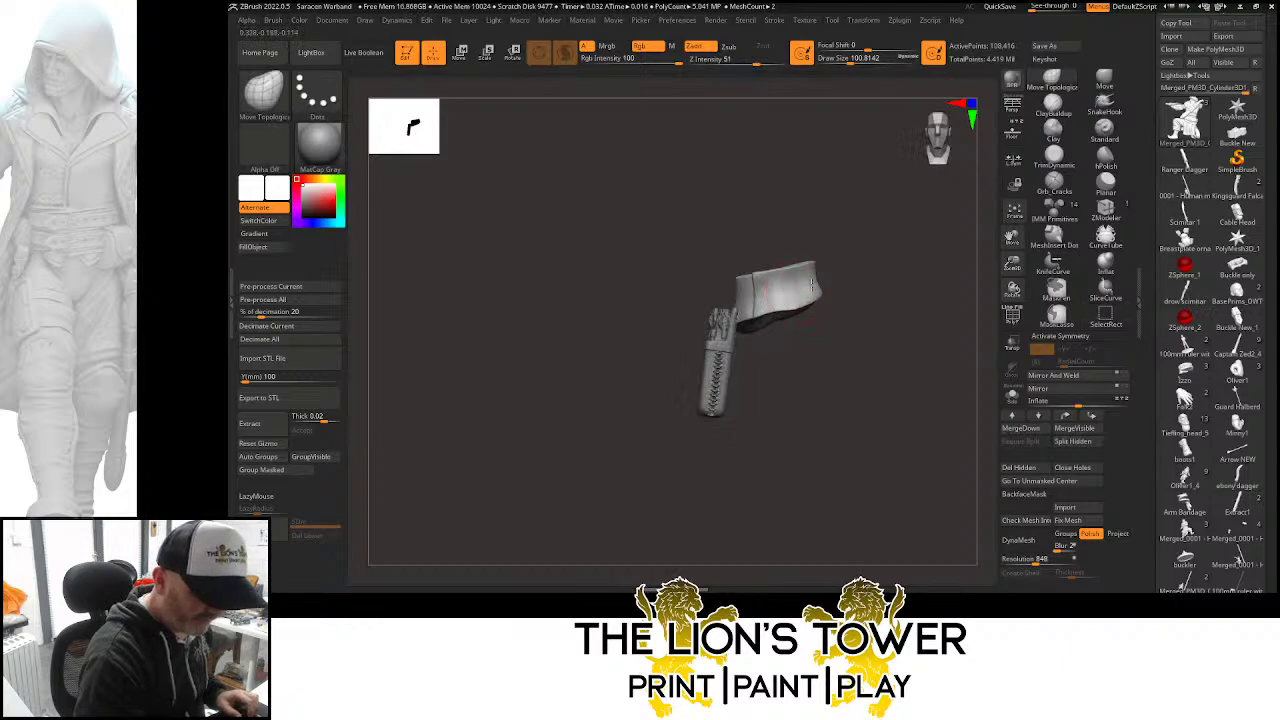
left_click(850, 255, "ctrl+shift")
left_click_drag(854, 257, 780, 300)
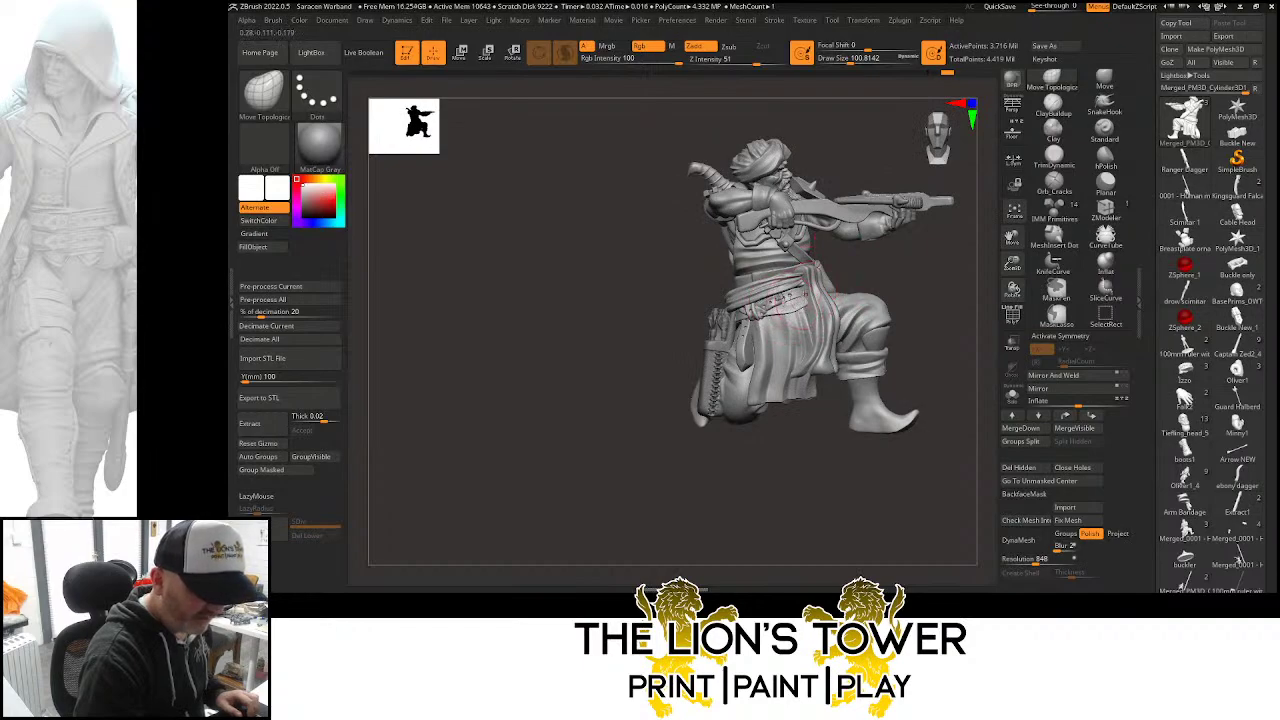
mouse_move(785, 305)
left_mouse_down()
mouse_move(891, 271)
mouse_move(855, 278)
left_mouse_up()
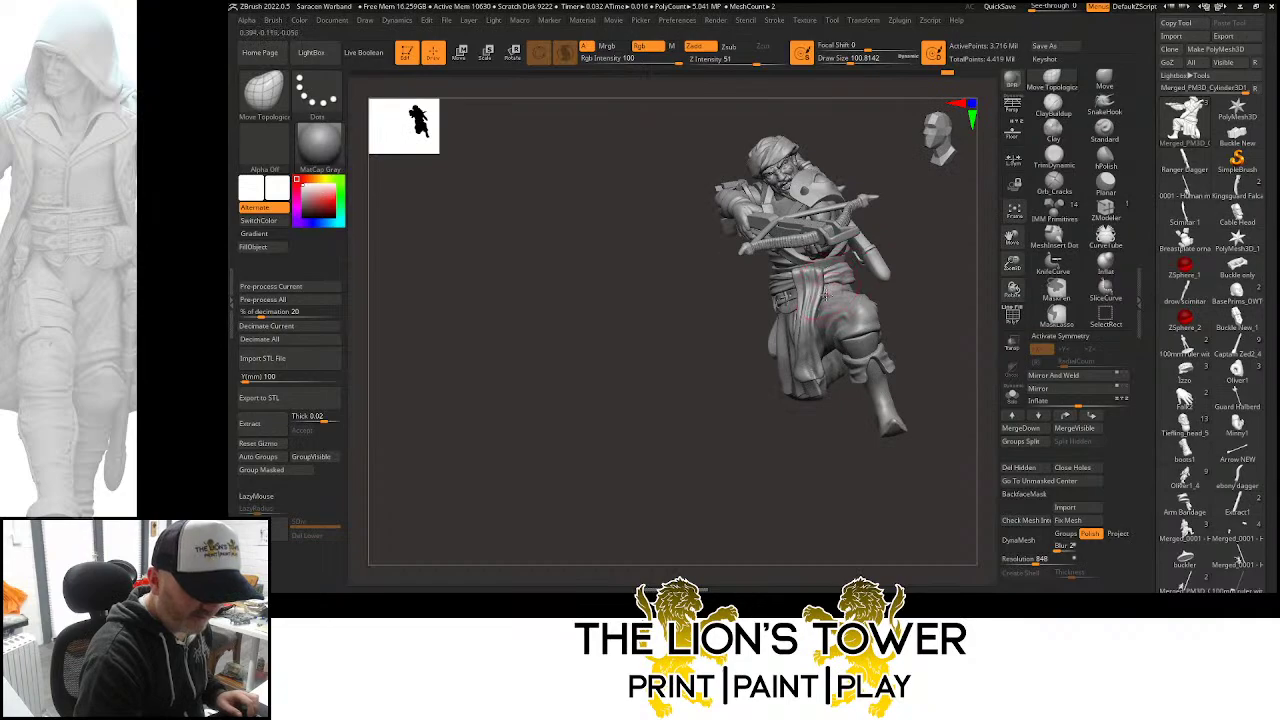
Refine the plain waist band beside the quiver with Move Topological at draw size about 101, isolating it and restoring the whole figure
mouse_move(908, 292)
left_mouse_down()
mouse_move(862, 290)
mouse_move(893, 257)
mouse_move(946, 257)
mouse_move(976, 236)
left_mouse_up()
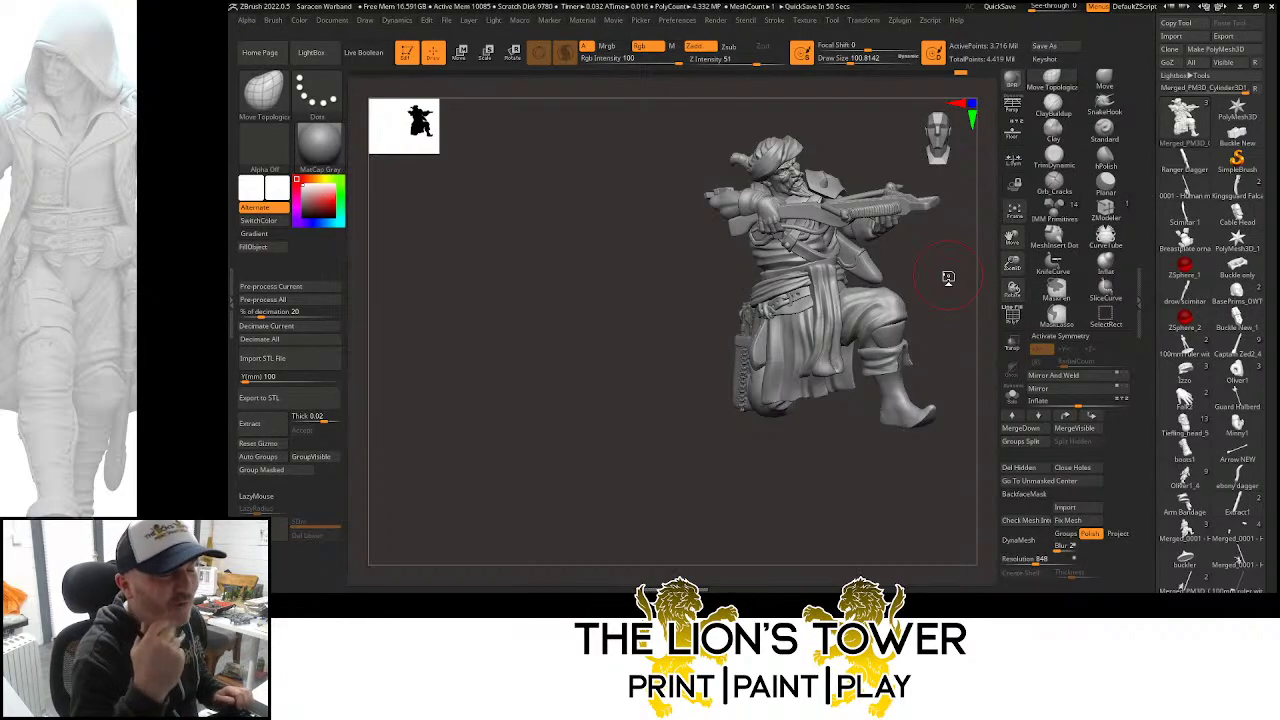
left_click_drag(957, 323, 938, 345)
mouse_move(1010, 258)
left_mouse_down()
mouse_move(1030, 307)
mouse_move(1024, 292)
mouse_move(960, 271)
mouse_move(960, 308)
mouse_move(1004, 265)
mouse_move(996, 224)
left_mouse_up()
mouse_move(941, 287)
left_mouse_down()
mouse_move(946, 306)
mouse_move(937, 257)
mouse_move(910, 300)
mouse_move(935, 265)
mouse_move(953, 324)
mouse_move(958, 285)
mouse_move(943, 291)
mouse_move(951, 326)
mouse_move(943, 286)
left_mouse_up()
left_click_drag(1012, 264, 1014, 298)
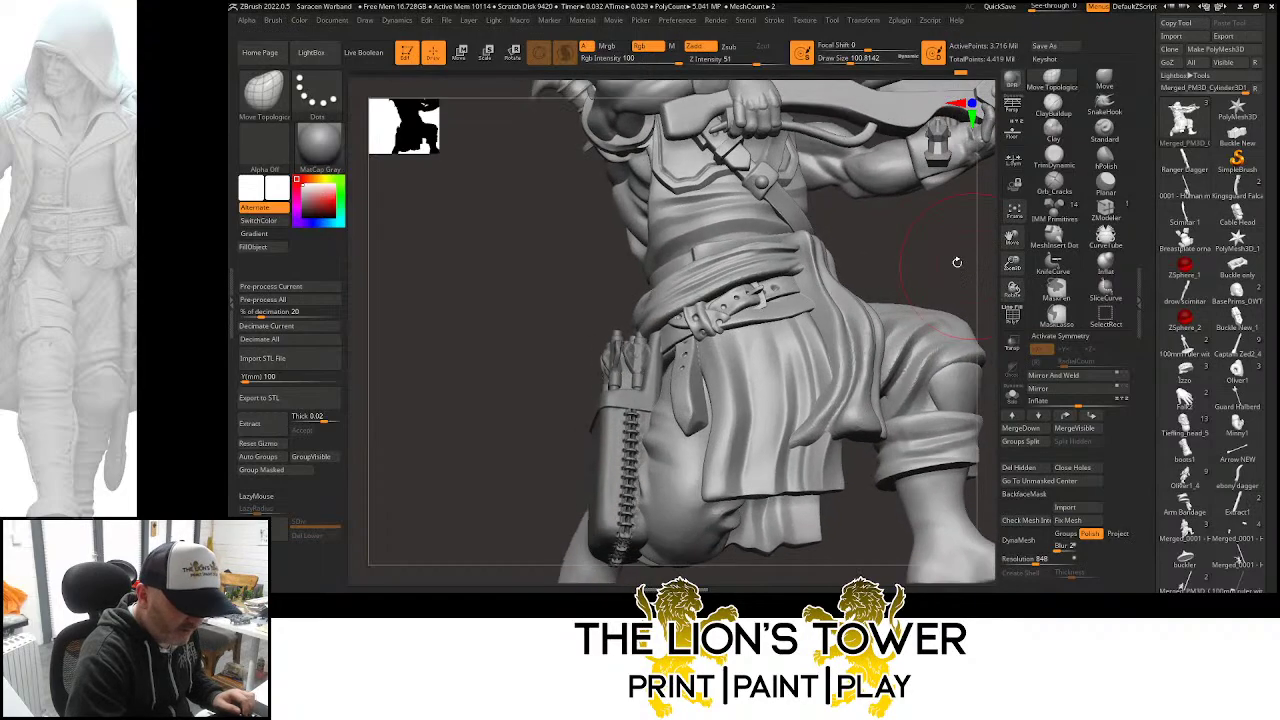
left_click_drag(957, 260, 940, 252)
left_click_drag(748, 289, 665, 365)
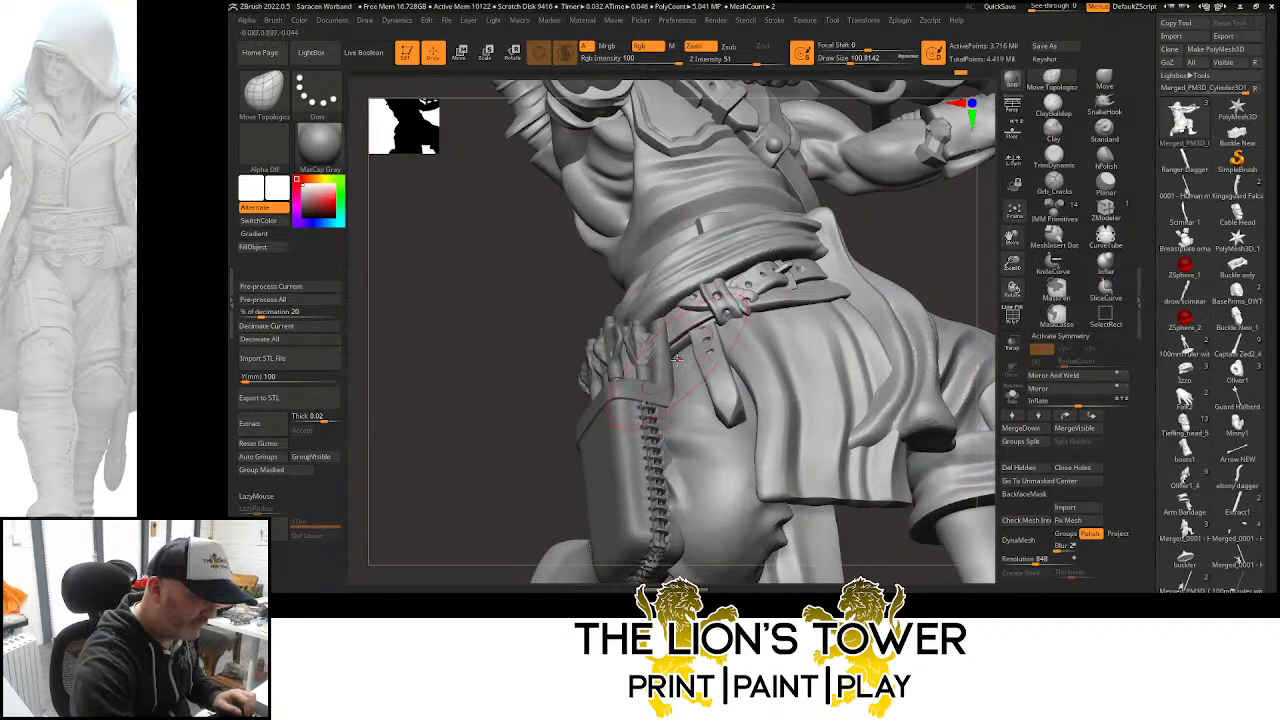
left_click_drag(928, 240, 910, 276)
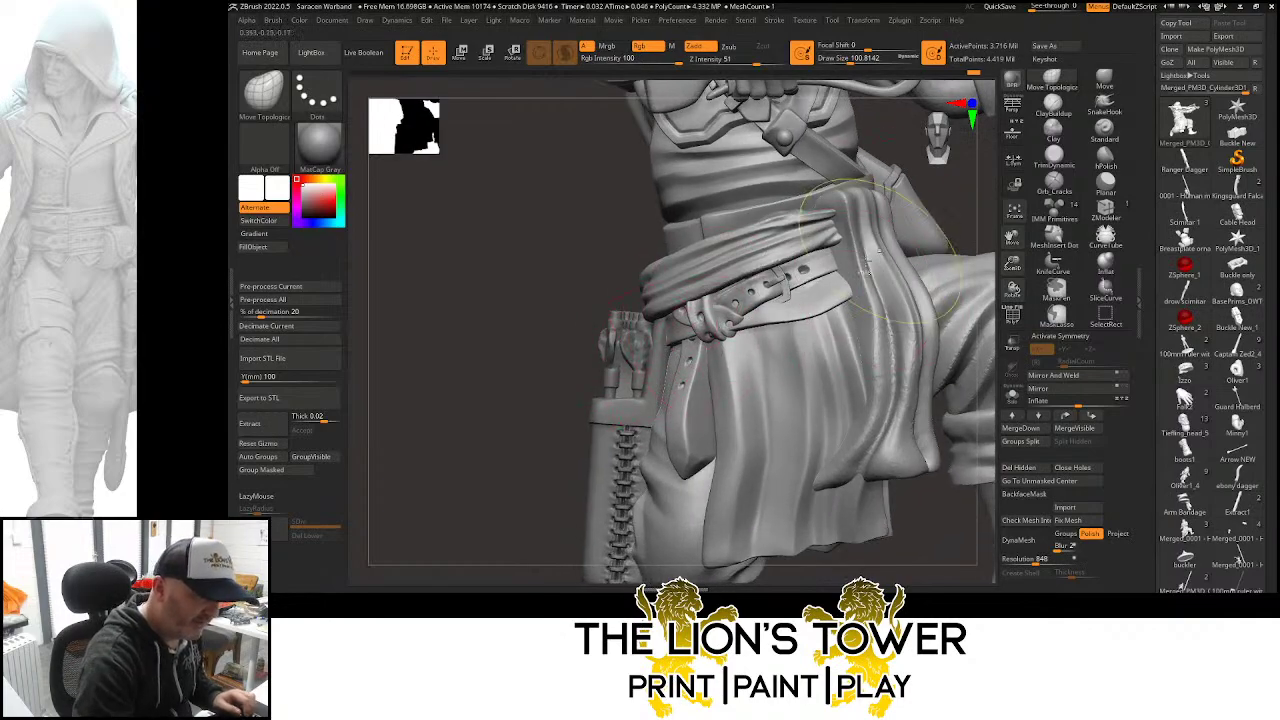
left_click(677, 346, "ctrl+shift")
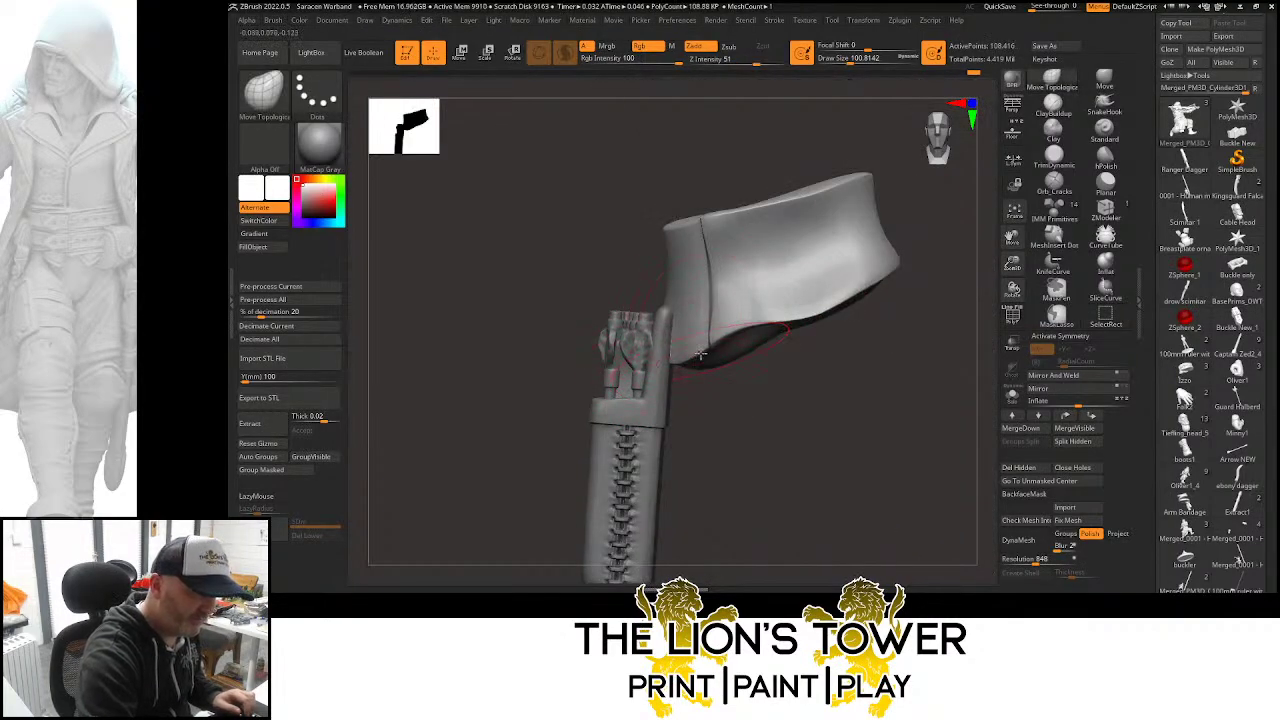
left_click(943, 271, "ctrl+shift")
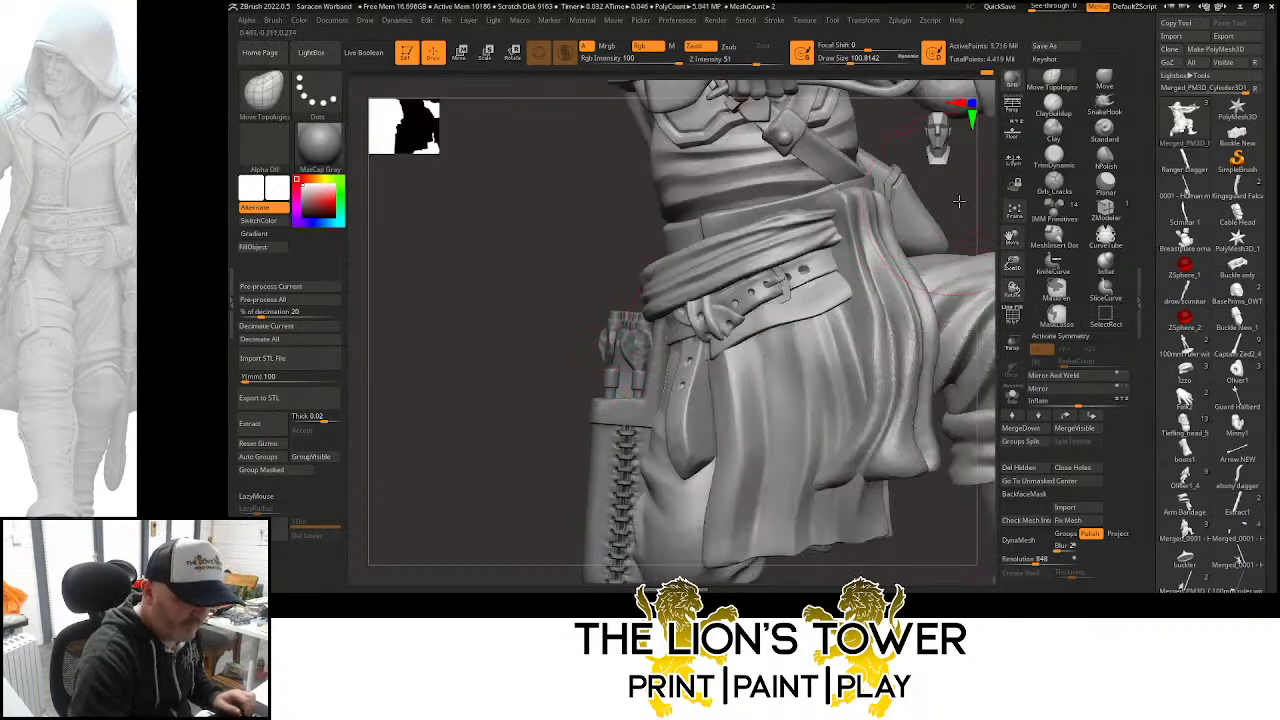
Mask everything except the waist belt and buckle, and adjust their fit with the Move brush at draw size about 116
left_click(784, 291, "ctrl+shift")
left_click(872, 223, "ctrl+shift")
left_click(783, 279, "ctrl+shift")
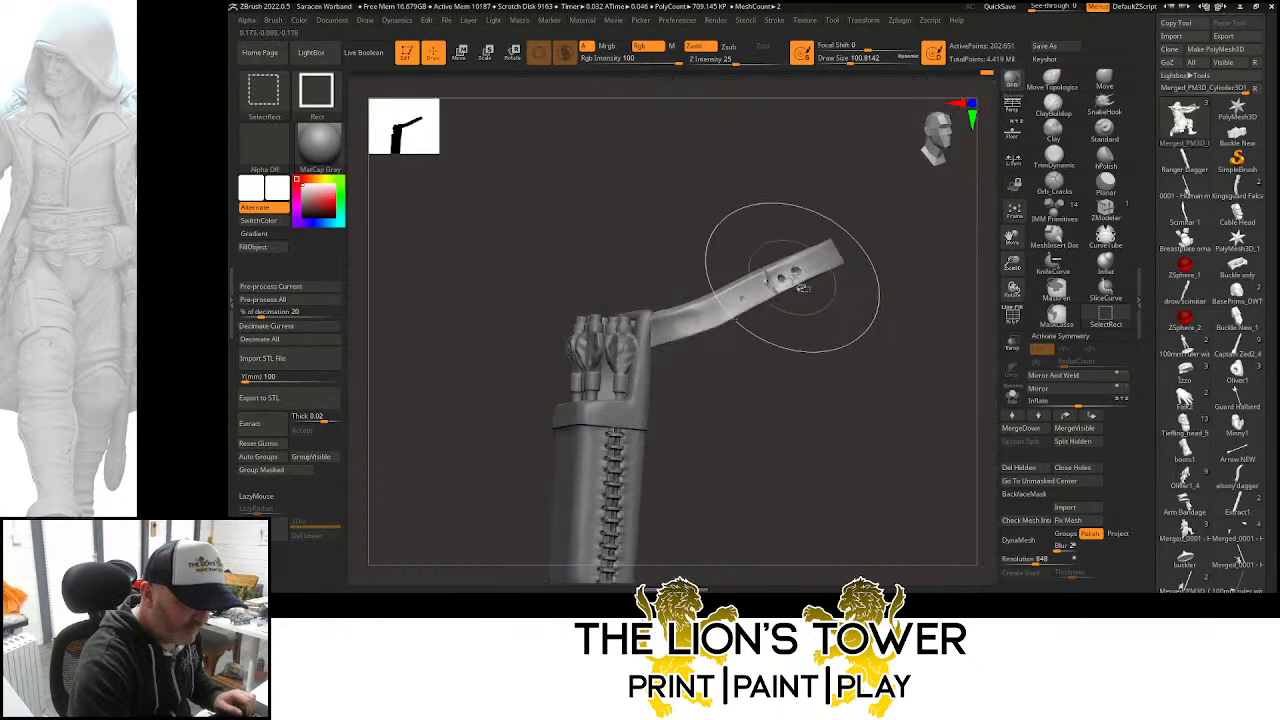
left_click(776, 283, "ctrl+shift")
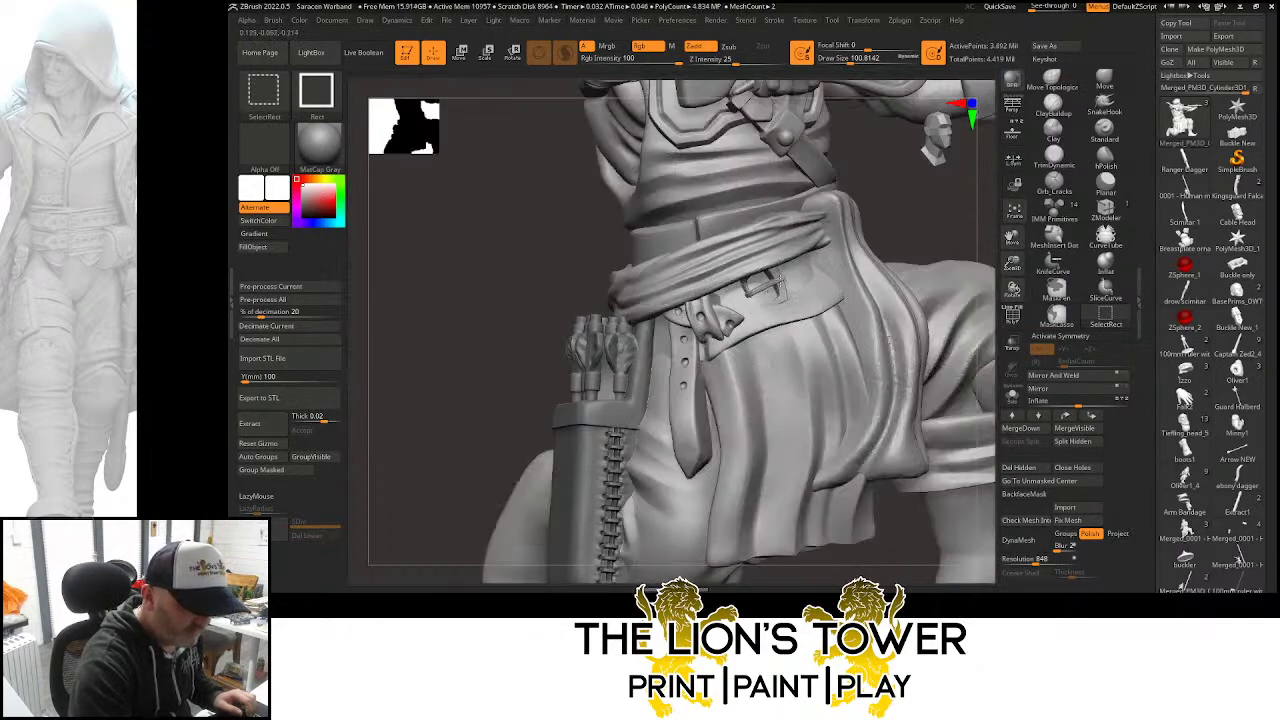
left_click(915, 204, "ctrl")
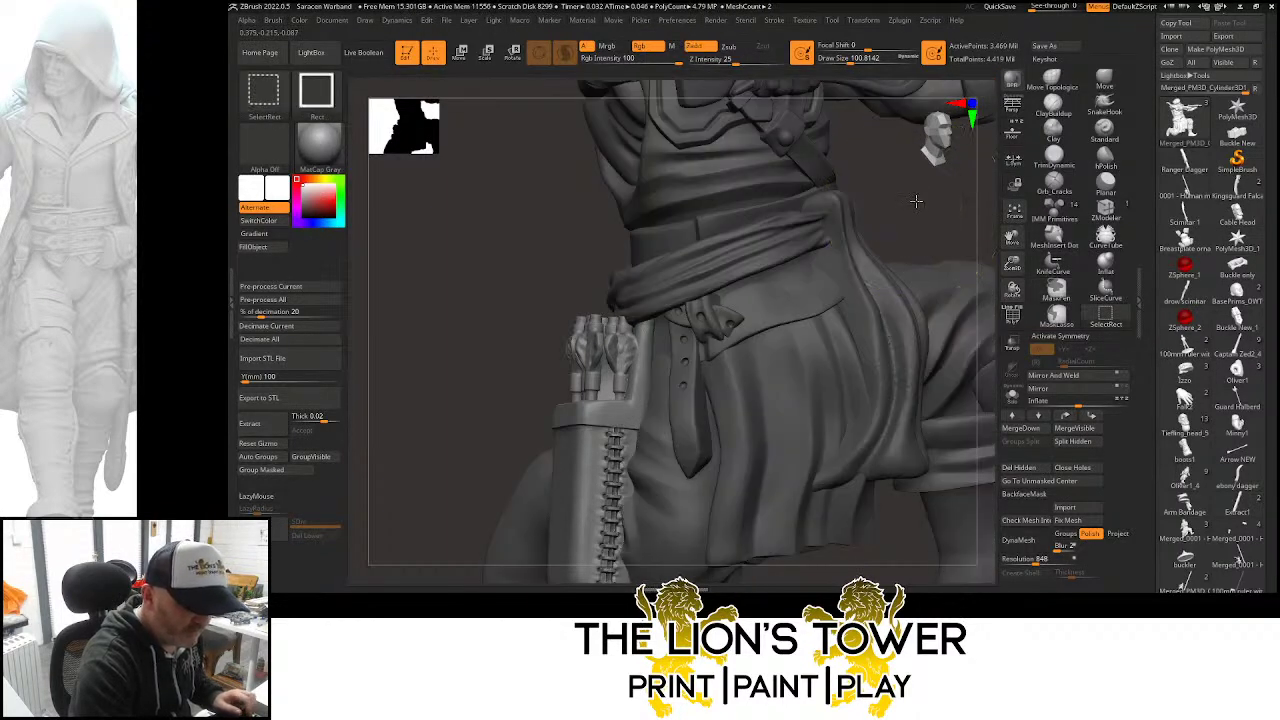
left_click(916, 201, "ctrl+shift")
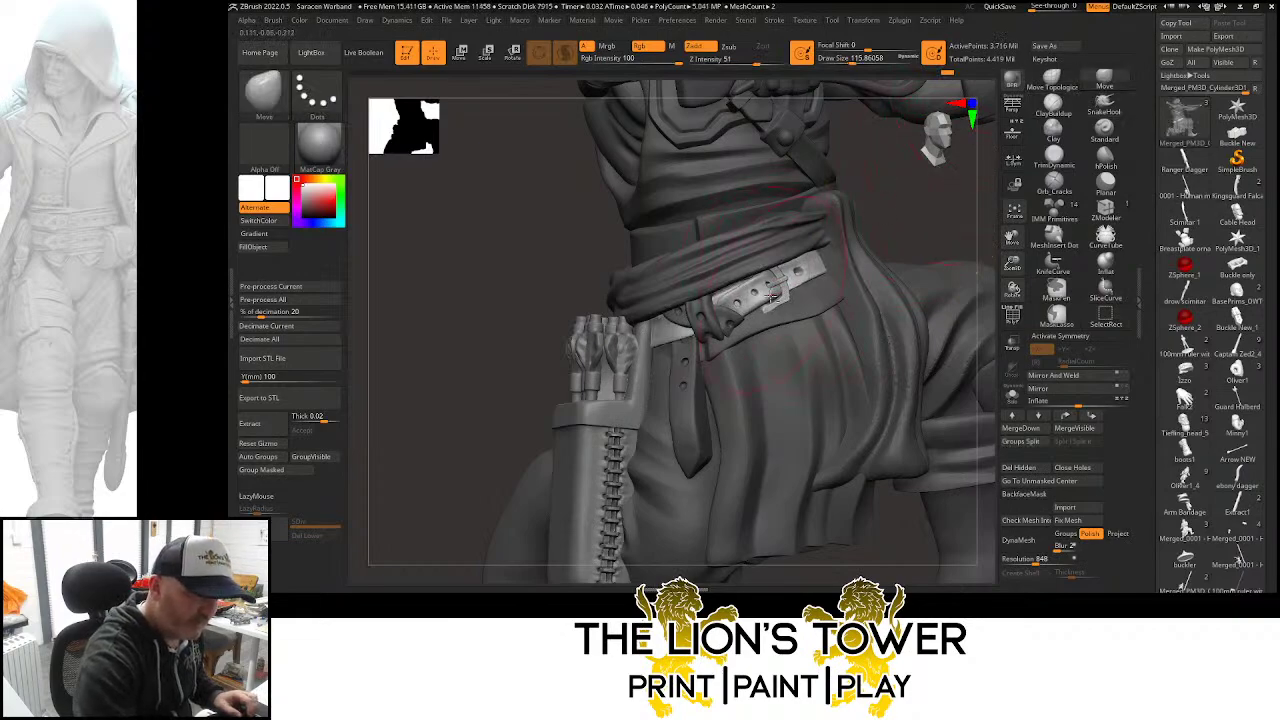
right_click_drag(863, 233, 743, 289)
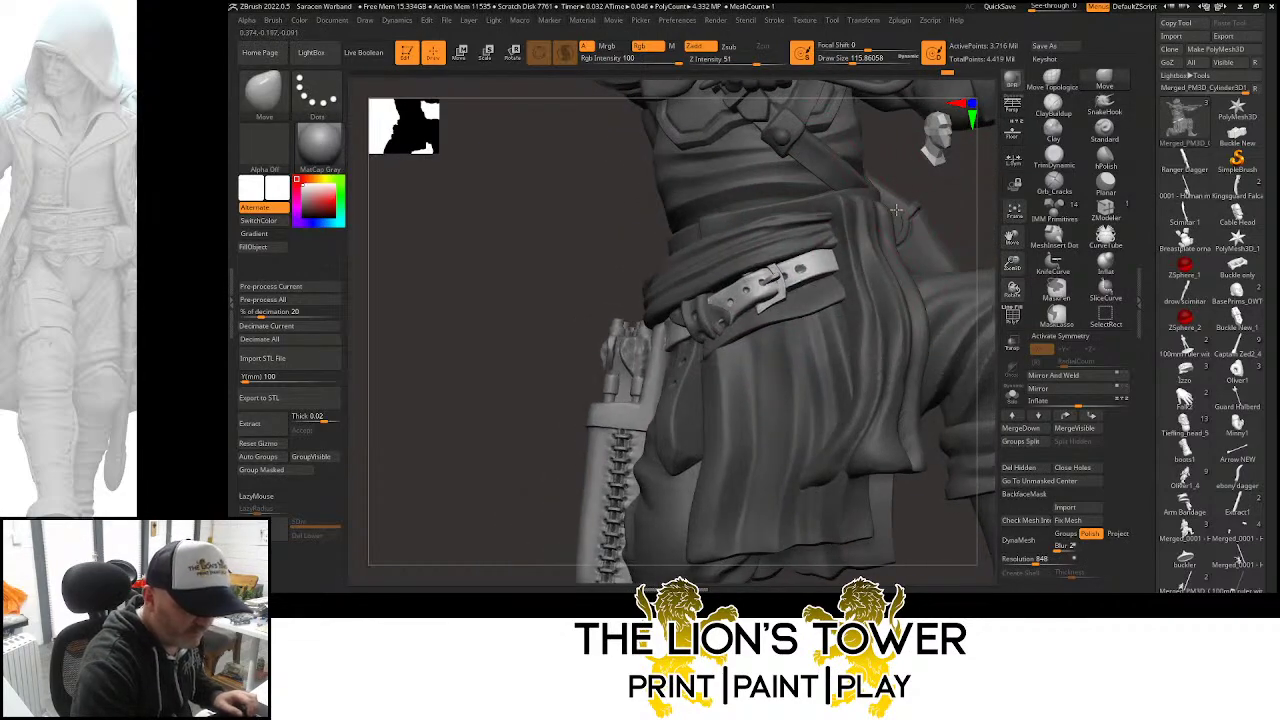
right_click_drag(840, 222, 896, 218)
Invert the mask to protect the belt and buckle, and reshape the folded sash around them with Move Topological at draw size about 101
left_click(835, 223, "ctrl")
left_click(1052, 80)
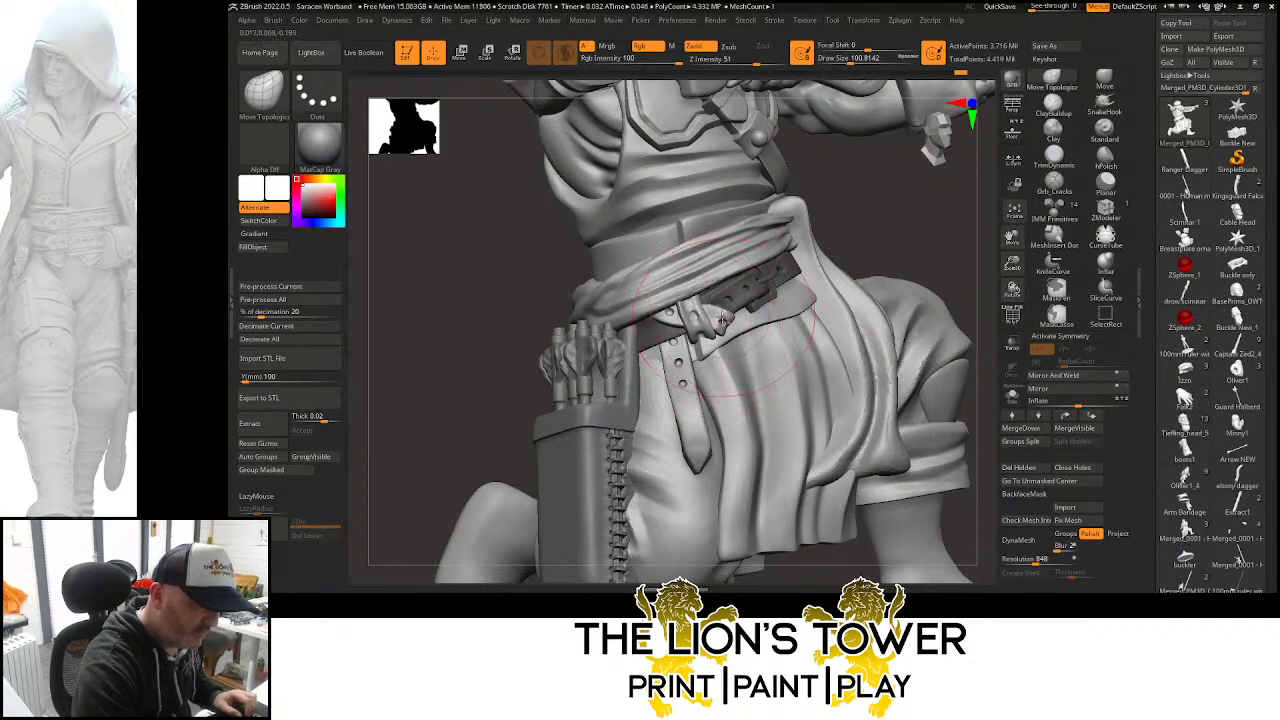
right_click_drag(886, 247, 998, 191)
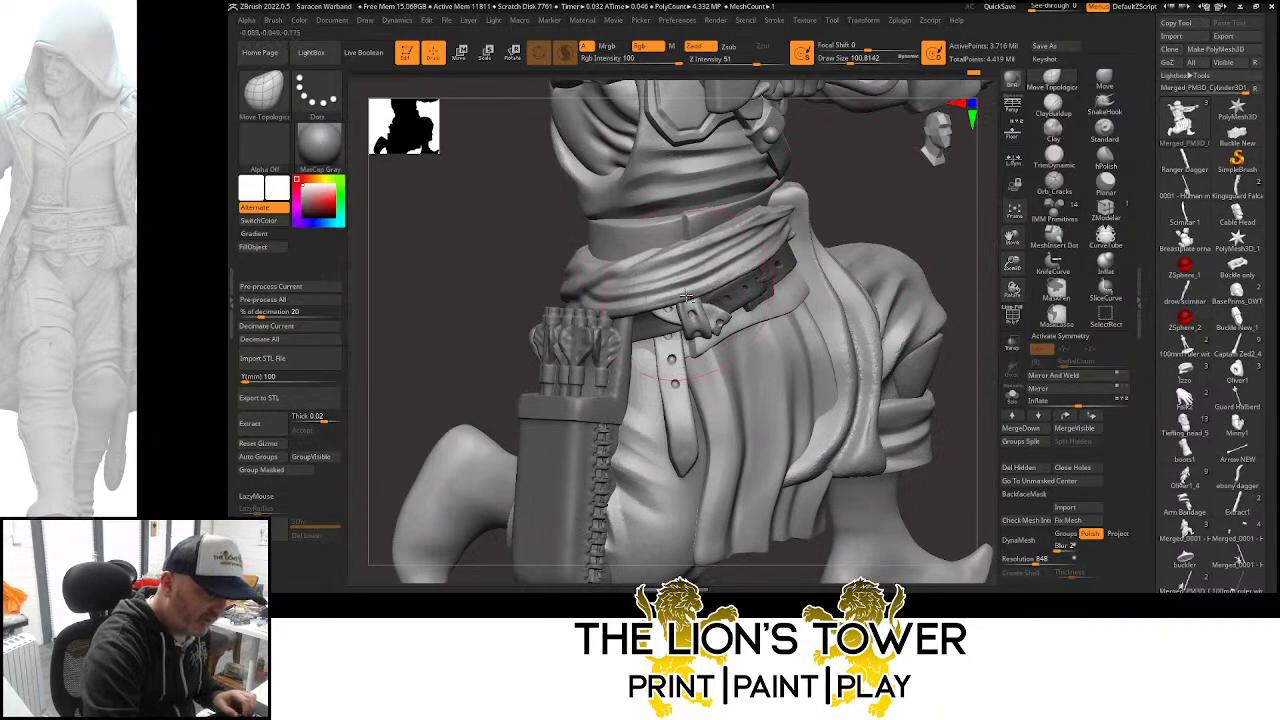
right_click_drag(900, 229, 727, 273)
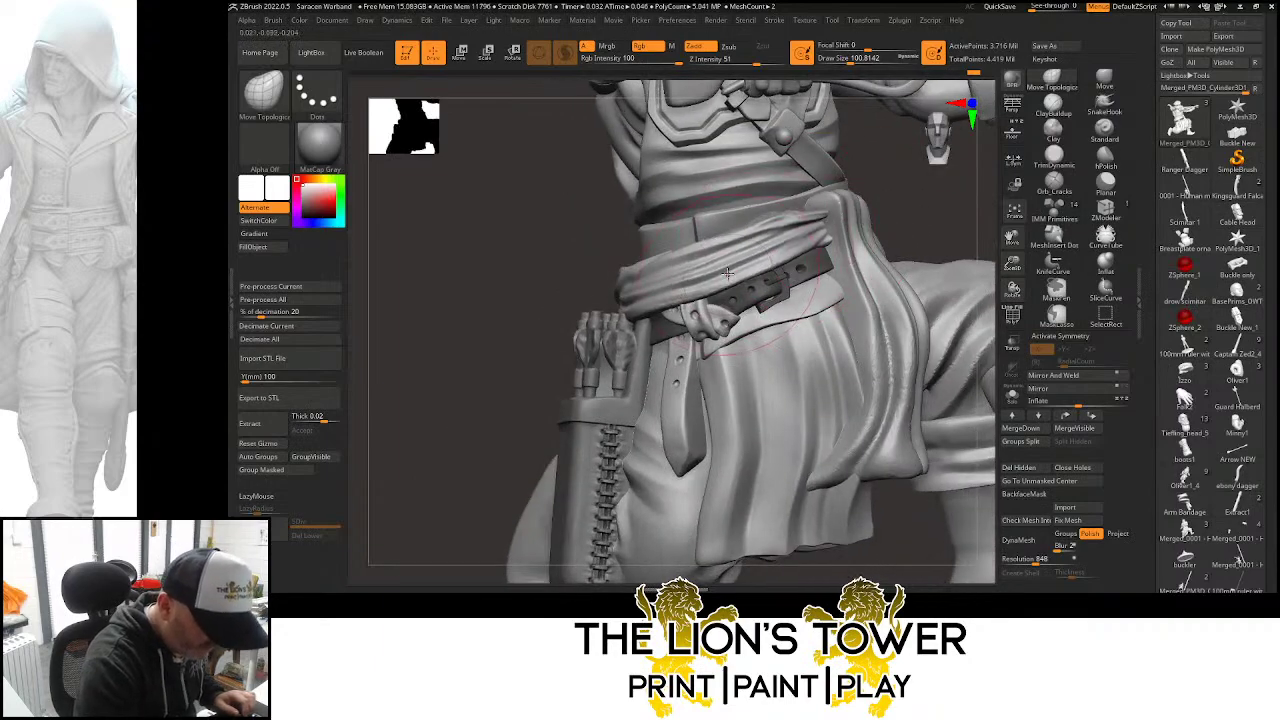
right_click_drag(946, 206, 938, 205)
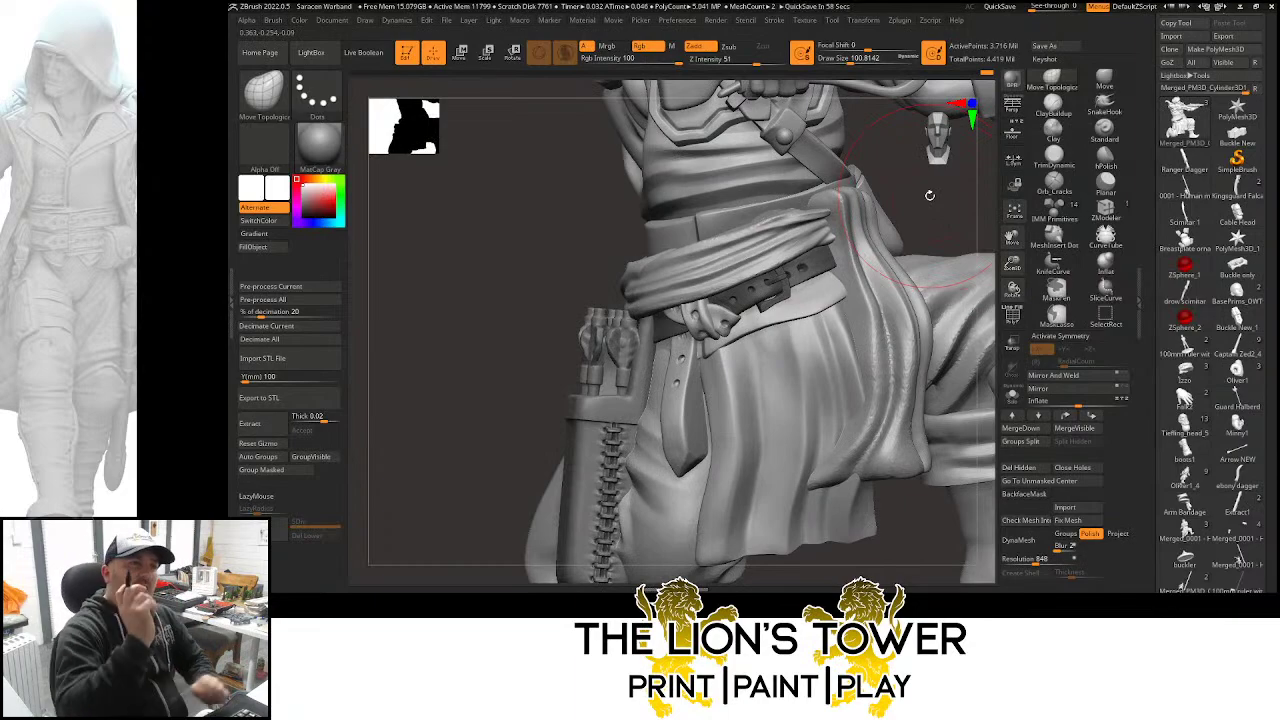
left_click_drag(940, 195, 957, 272)
right_click_drag(957, 271, 771, 187)
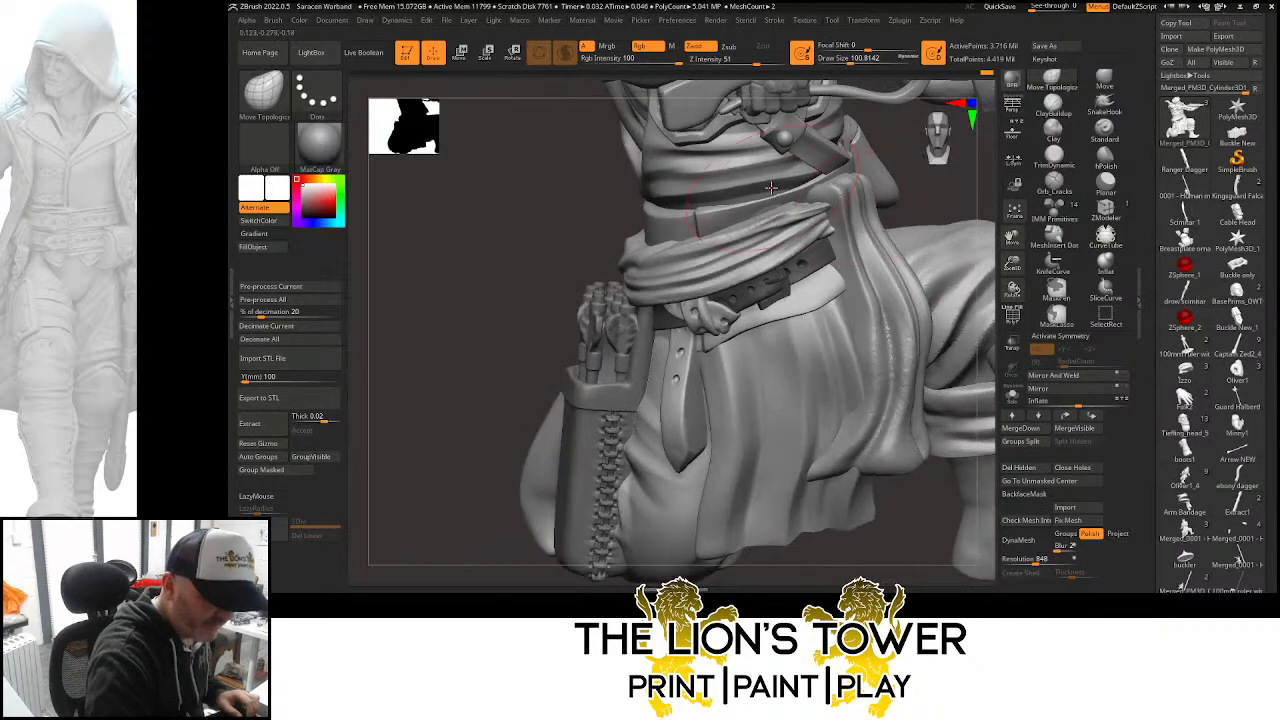
left_click_drag(775, 198, 784, 201)
mouse_move(953, 193)
left_mouse_down()
mouse_move(982, 150)
mouse_move(957, 144)
left_mouse_up()
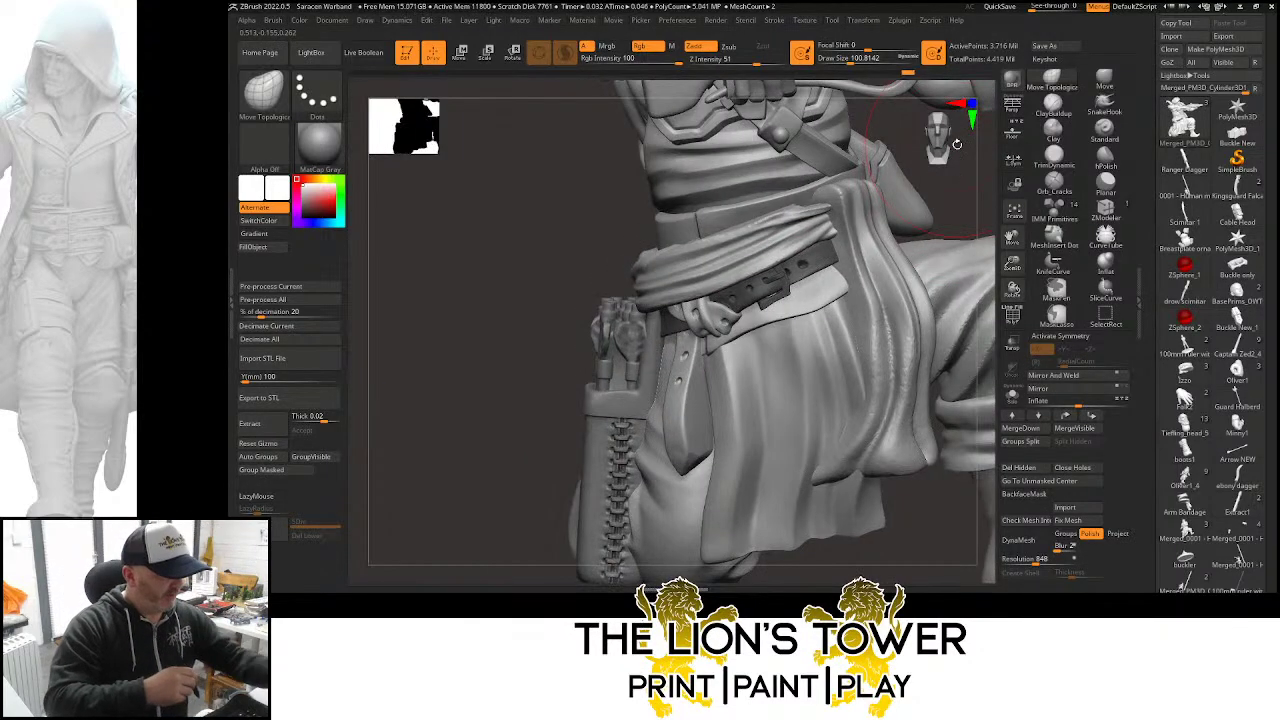
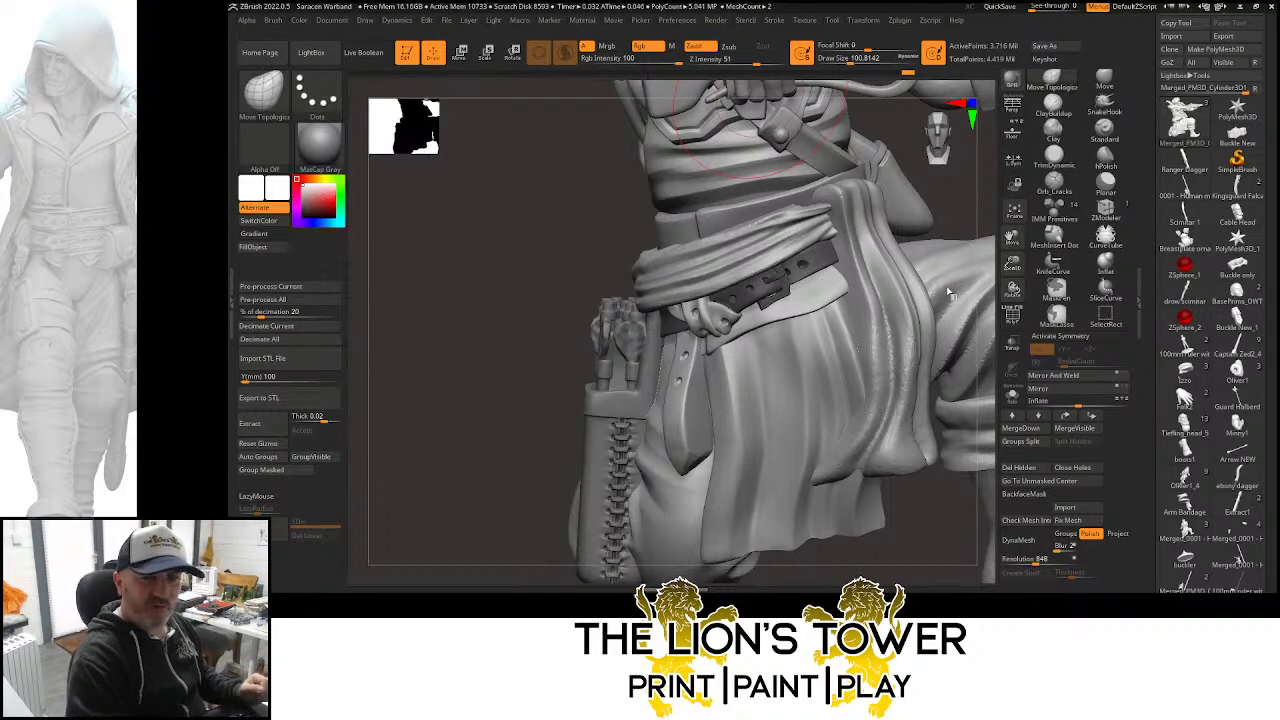
Invert the mask again, isolate the belt to reshape its front end with Move Topological, and restore the whole figure
key("f")
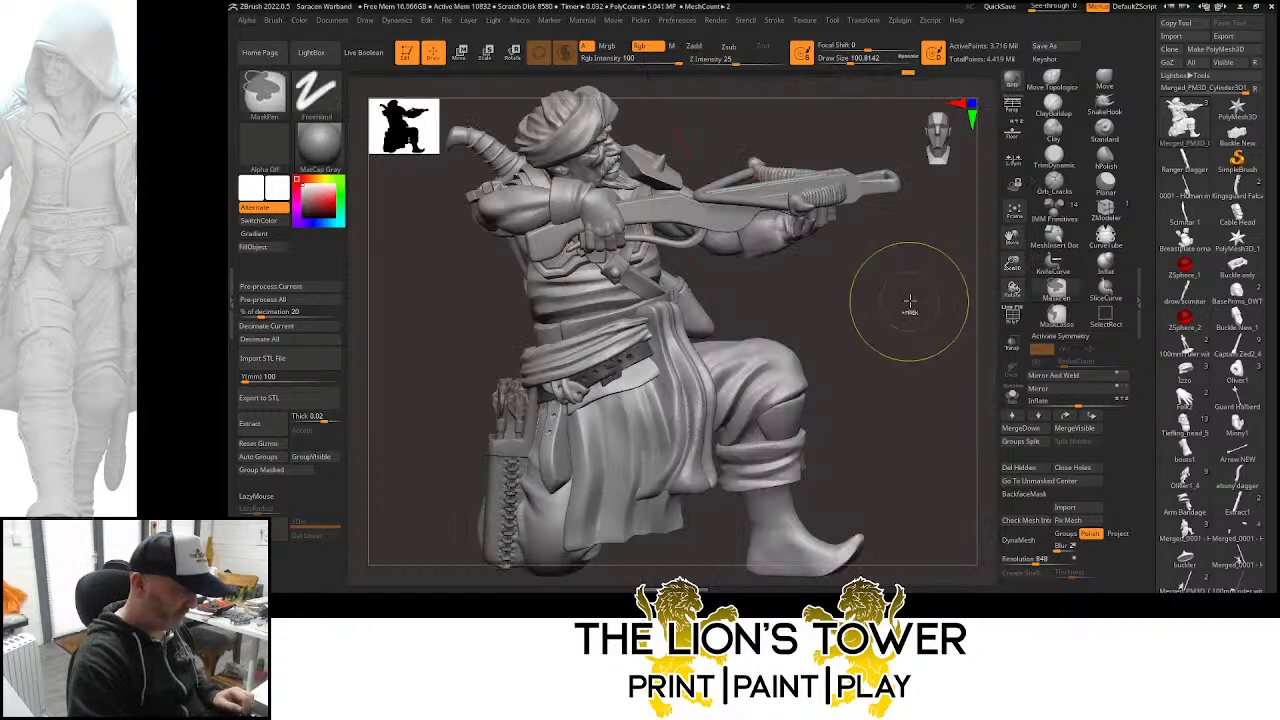
left_click(908, 301, "ctrl")
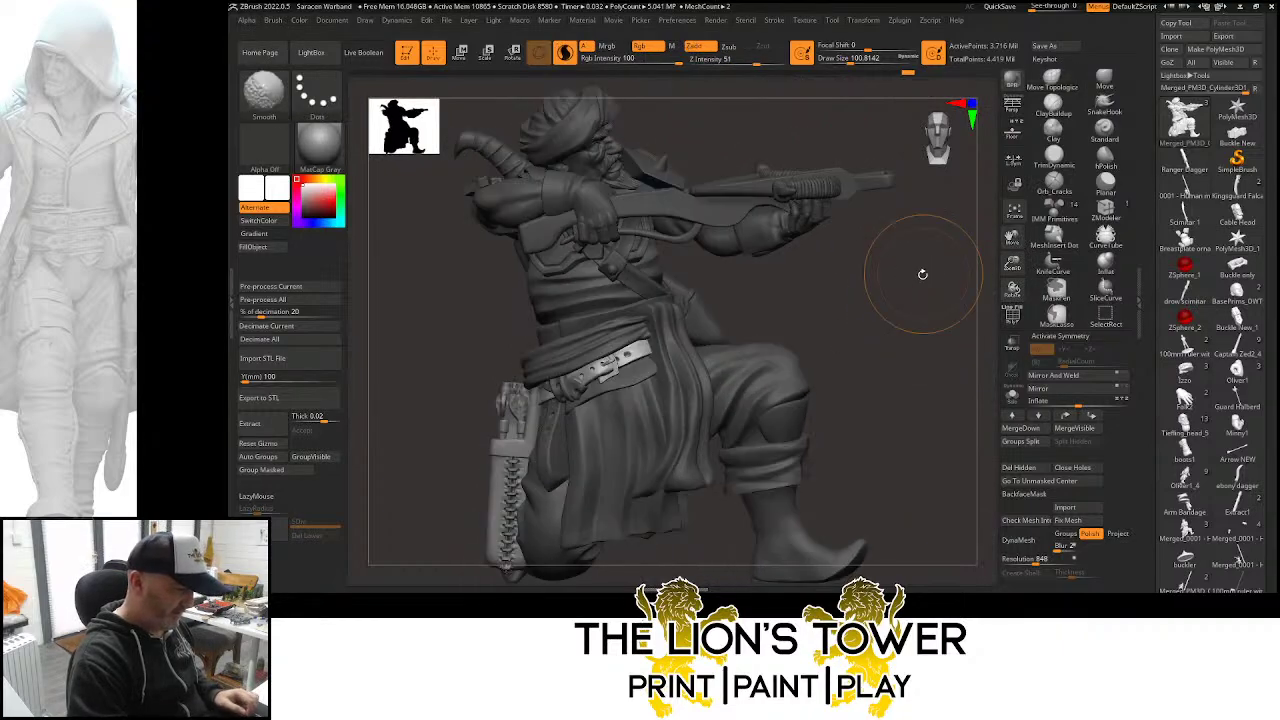
mouse_move(914, 288)
left_mouse_down()
mouse_move(883, 345)
mouse_move(900, 345)
left_mouse_up()
key("ctrl+shift")
left_click(635, 366, "ctrl+shift")
left_click_drag(718, 320, 684, 328)
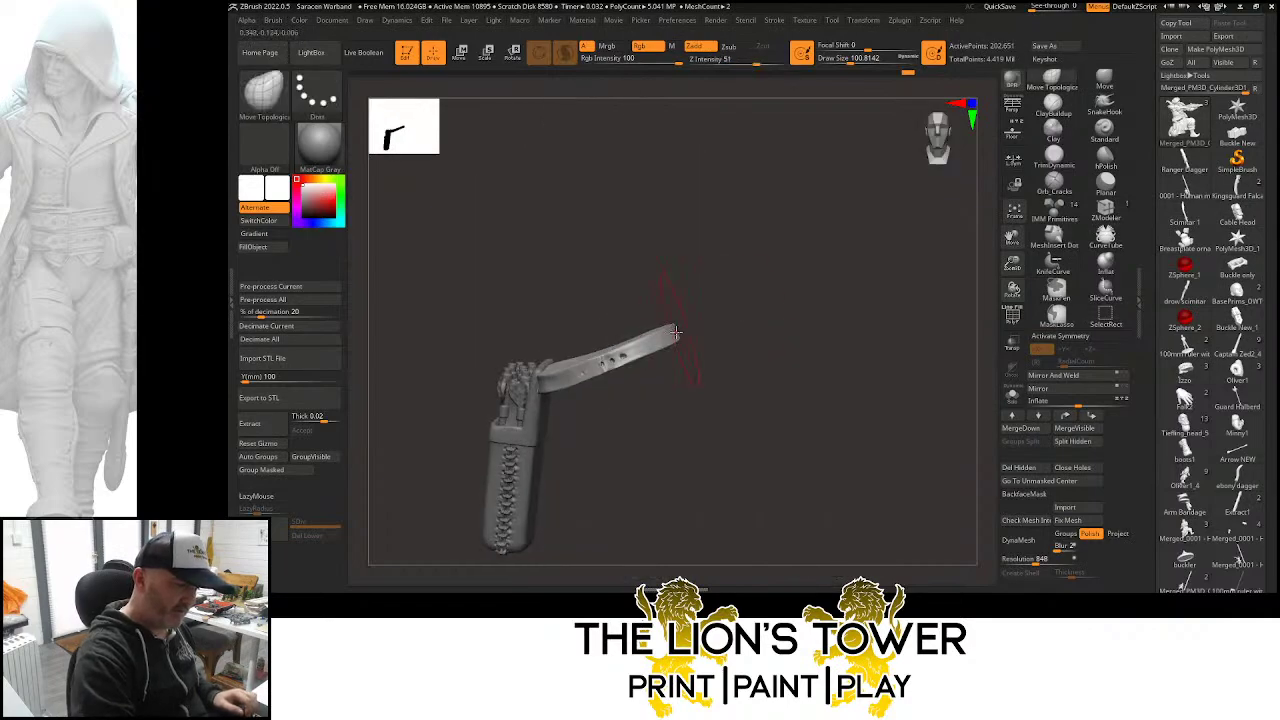
left_click_drag(777, 283, 705, 316)
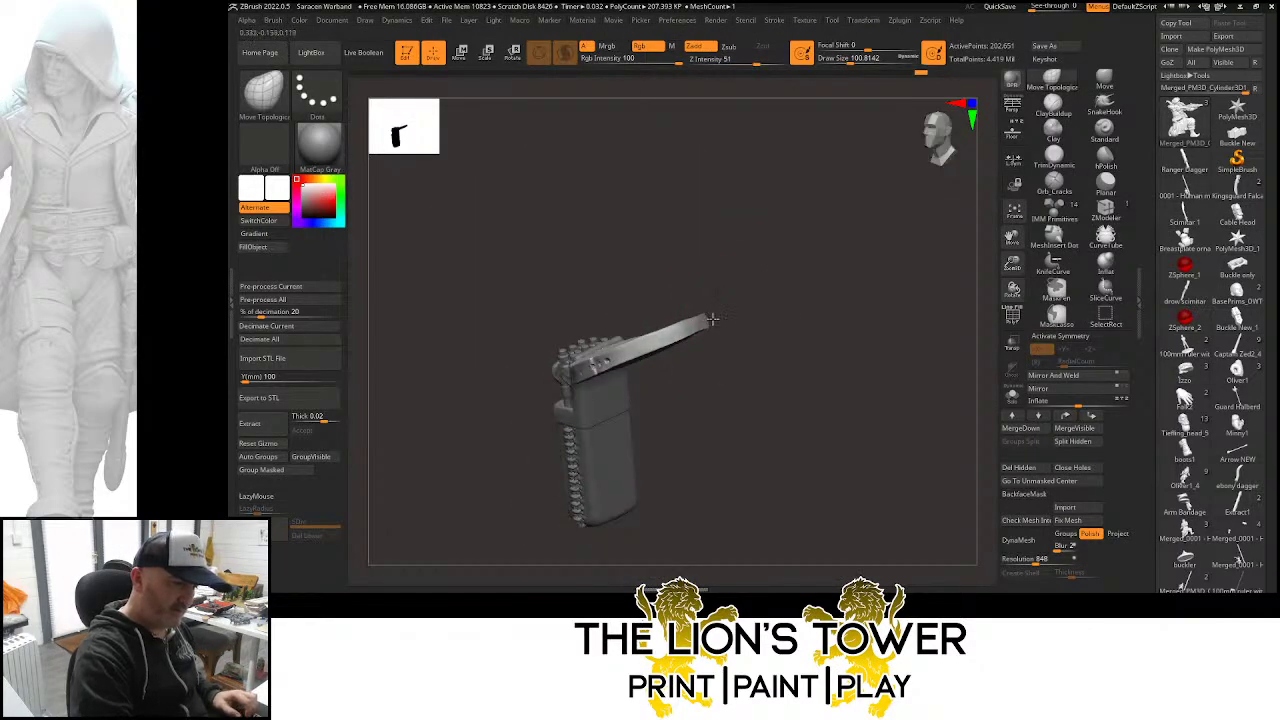
left_click(886, 297, "ctrl+shift")
left_click_drag(886, 297, 840, 304)
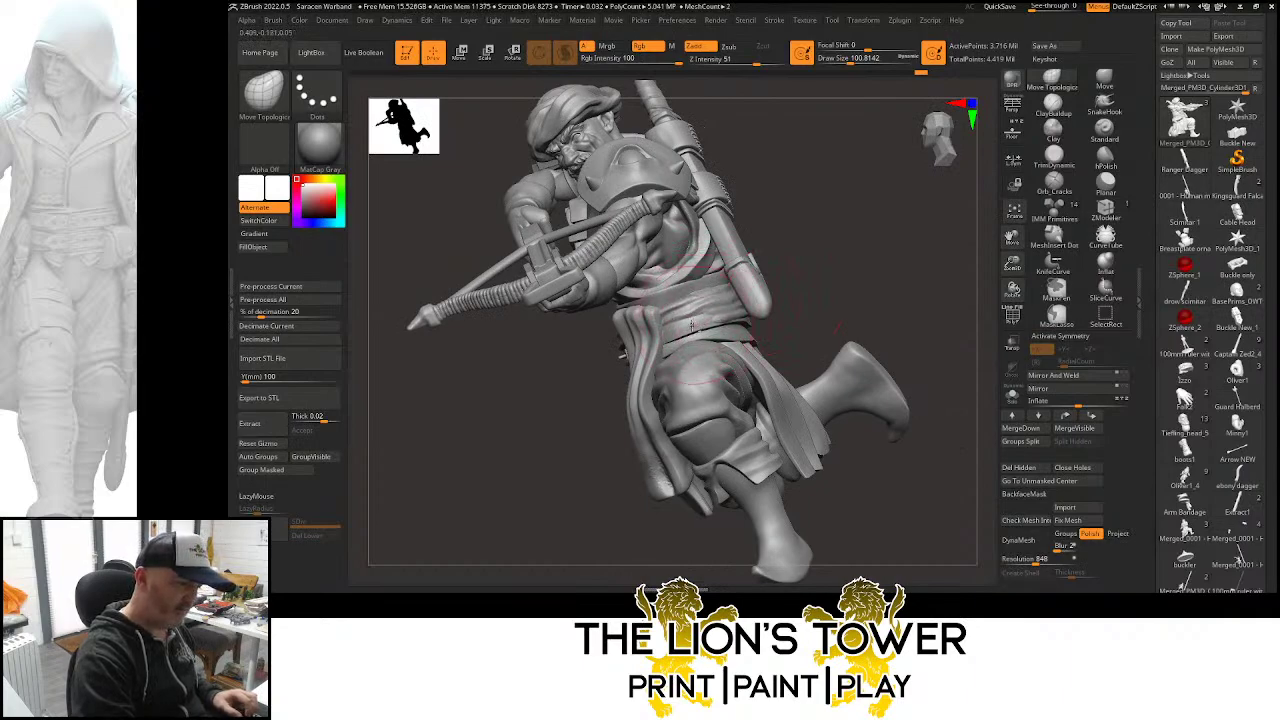
Isolate the folded sash and adjust its side opposite the quiver with Move Topological, checking it against the whole figure
left_click(690, 325, "ctrl+shift")
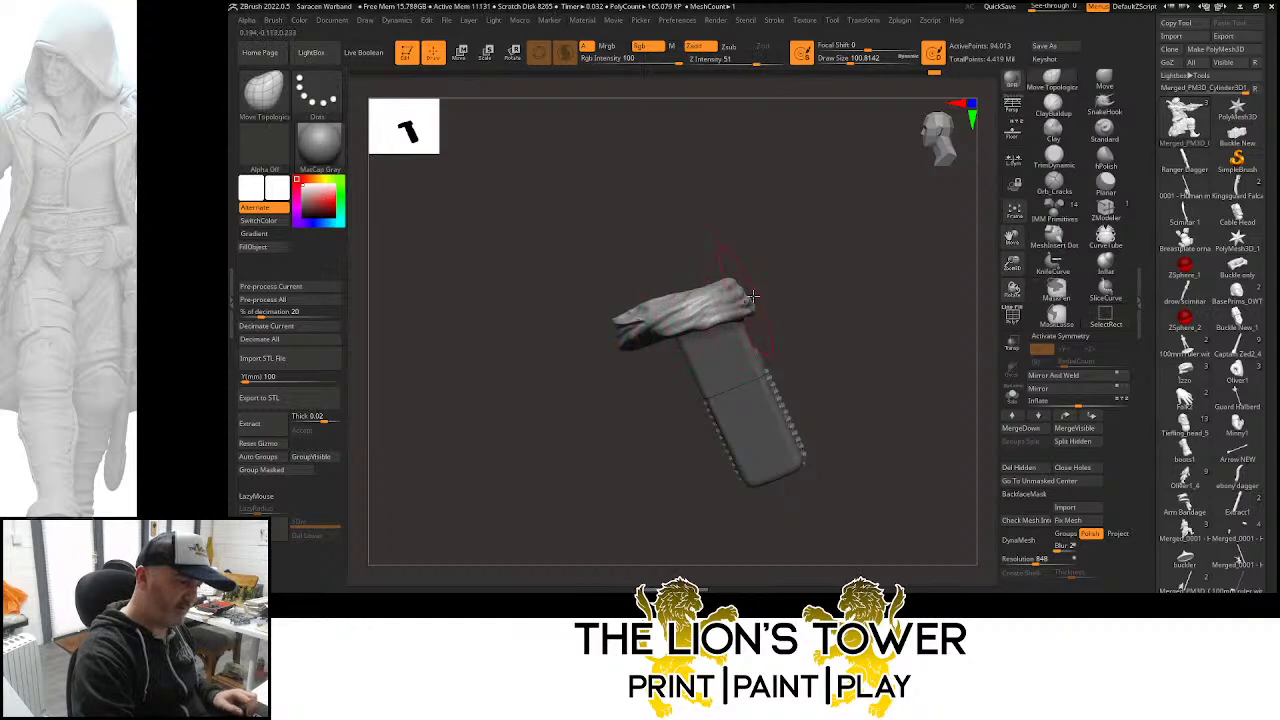
left_click(771, 266, "ctrl+shift")
mouse_move(880, 272)
left_mouse_down()
mouse_move(894, 283)
mouse_move(888, 262)
left_mouse_up()
left_click(733, 300, "ctrl+shift")
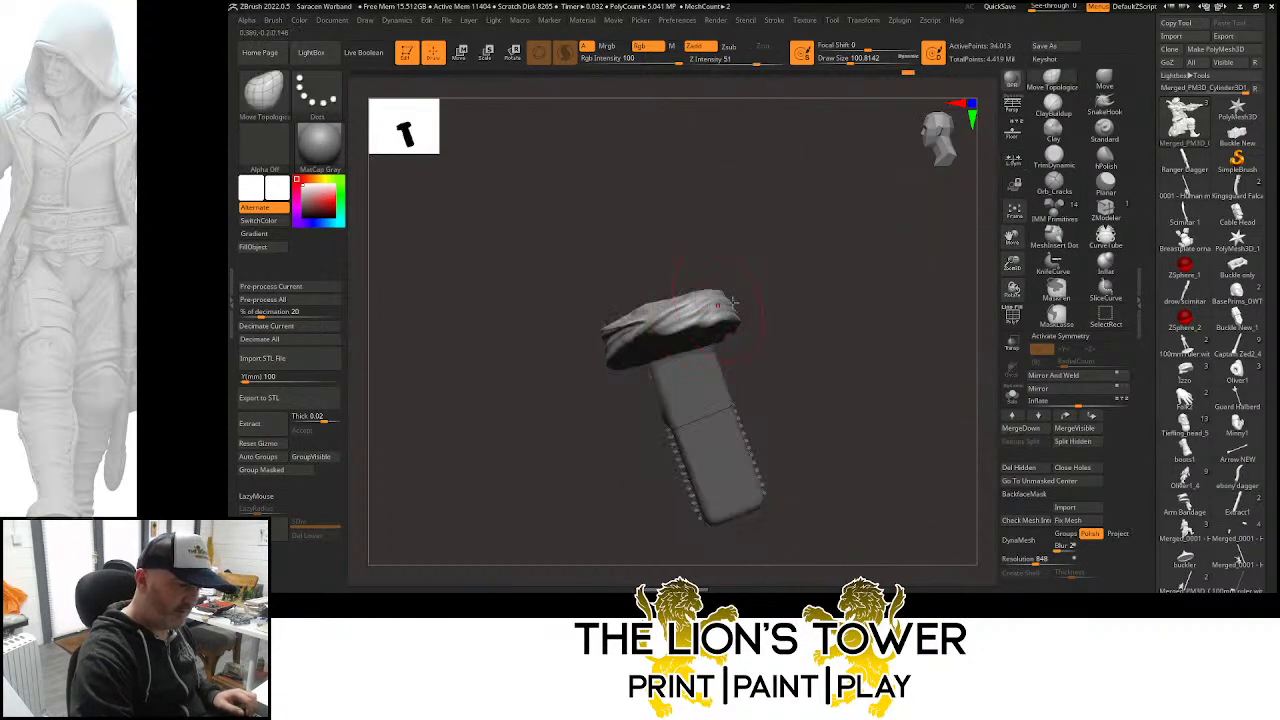
Build up and smooth folds on the sash side opposite the quiver with ClayBuildup at draw size about 23
left_click(1053, 106)
left_click(845, 60)
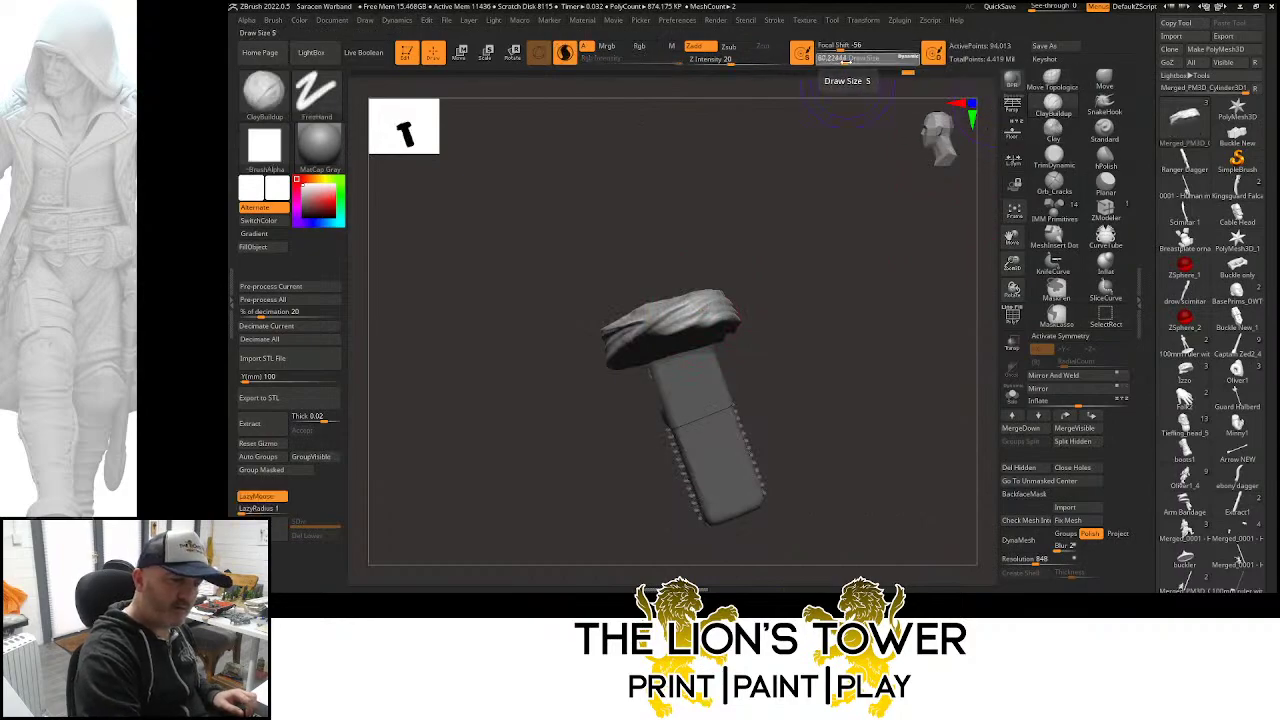
left_click_drag(845, 60, 834, 60)
left_click_drag(822, 190, 812, 217)
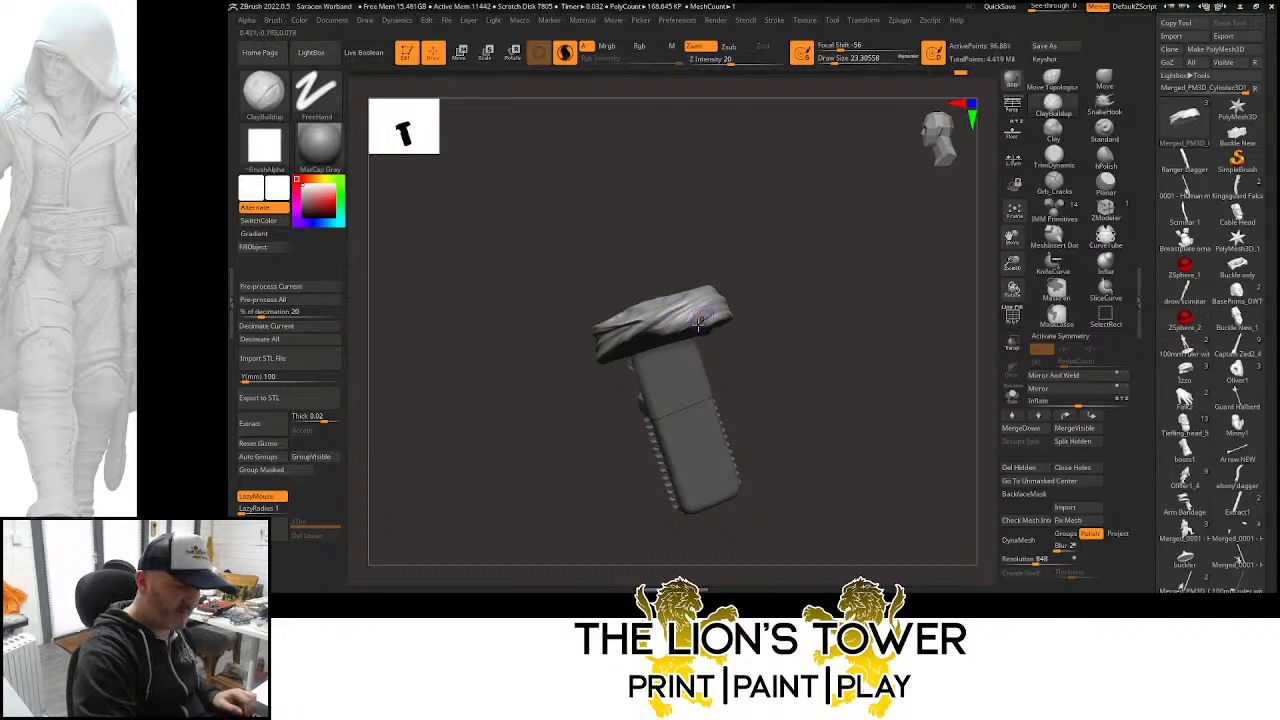
left_click_drag(699, 322, 722, 306)
left_click_drag(766, 274, 798, 272)
left_click_drag(713, 315, 683, 310)
key("shift")
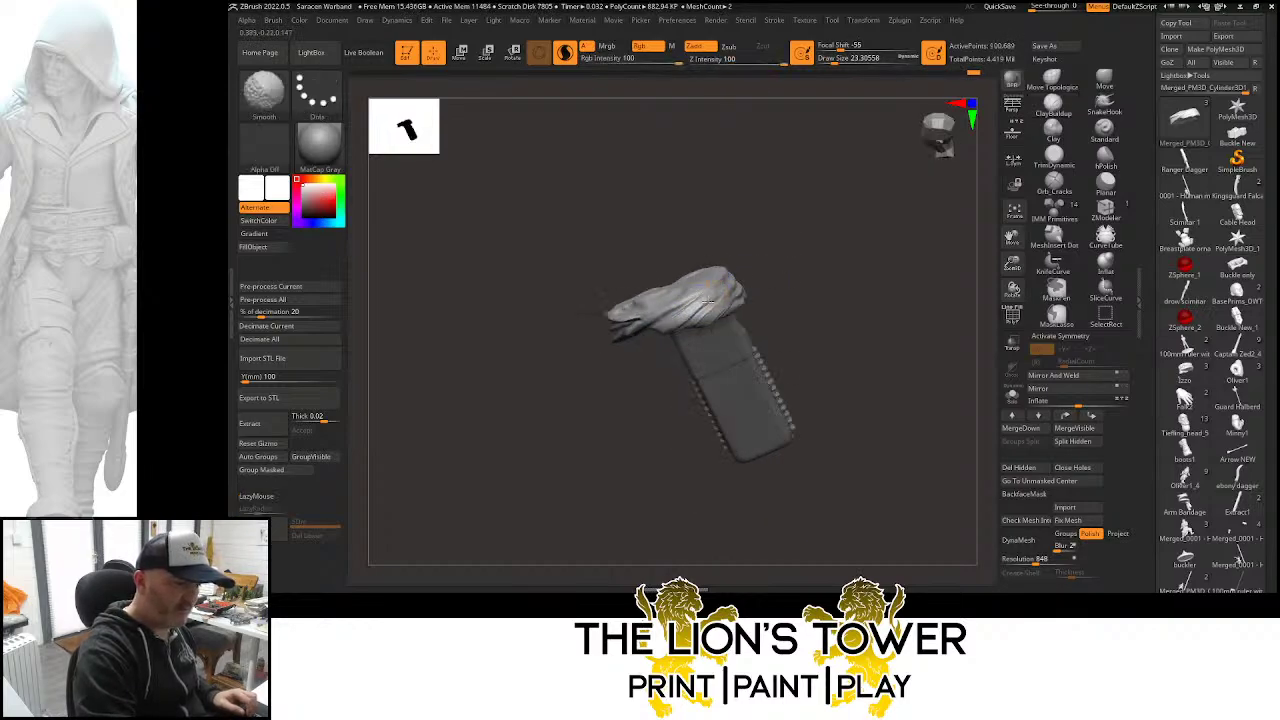
Build up and smooth the upper rim of the isolated sash with ClayBuildup, comparing it with the whole figure
mouse_move(791, 240)
left_mouse_down()
mouse_move(683, 307)
mouse_move(713, 248)
mouse_move(722, 318)
left_mouse_up()
mouse_move(702, 210)
left_mouse_down()
mouse_move(716, 243)
mouse_move(706, 220)
left_mouse_up()
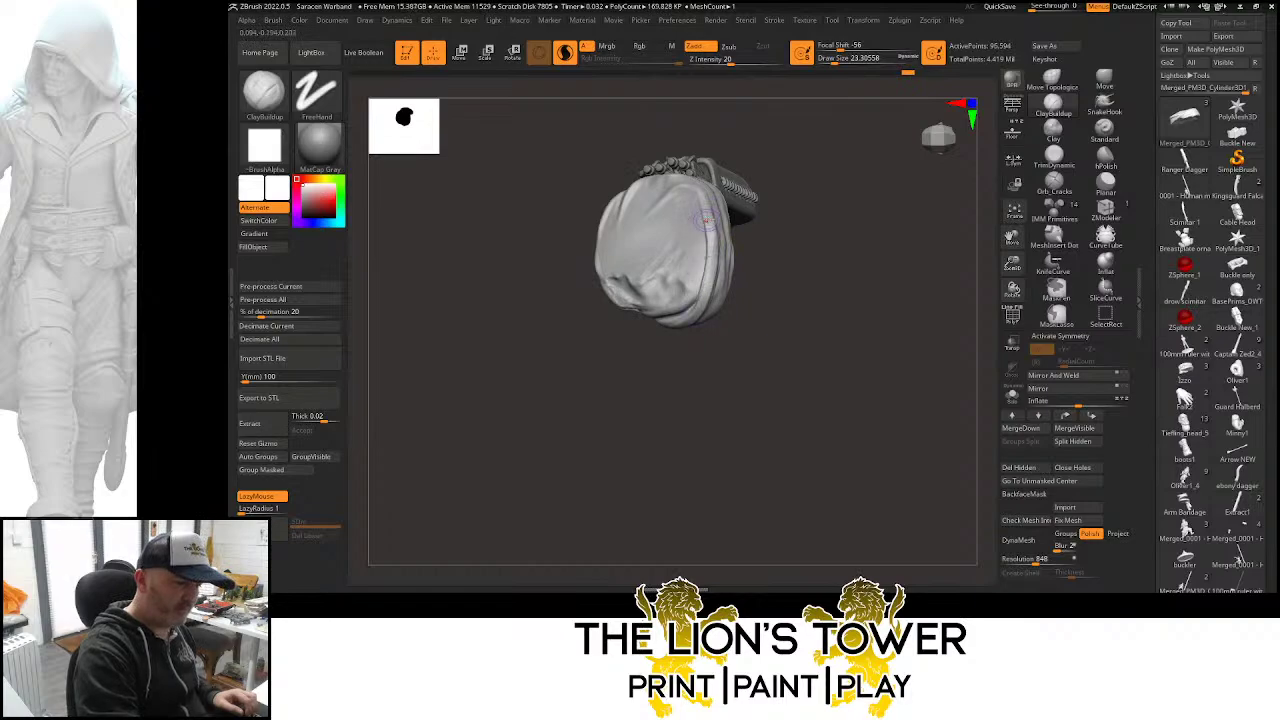
key("shift")
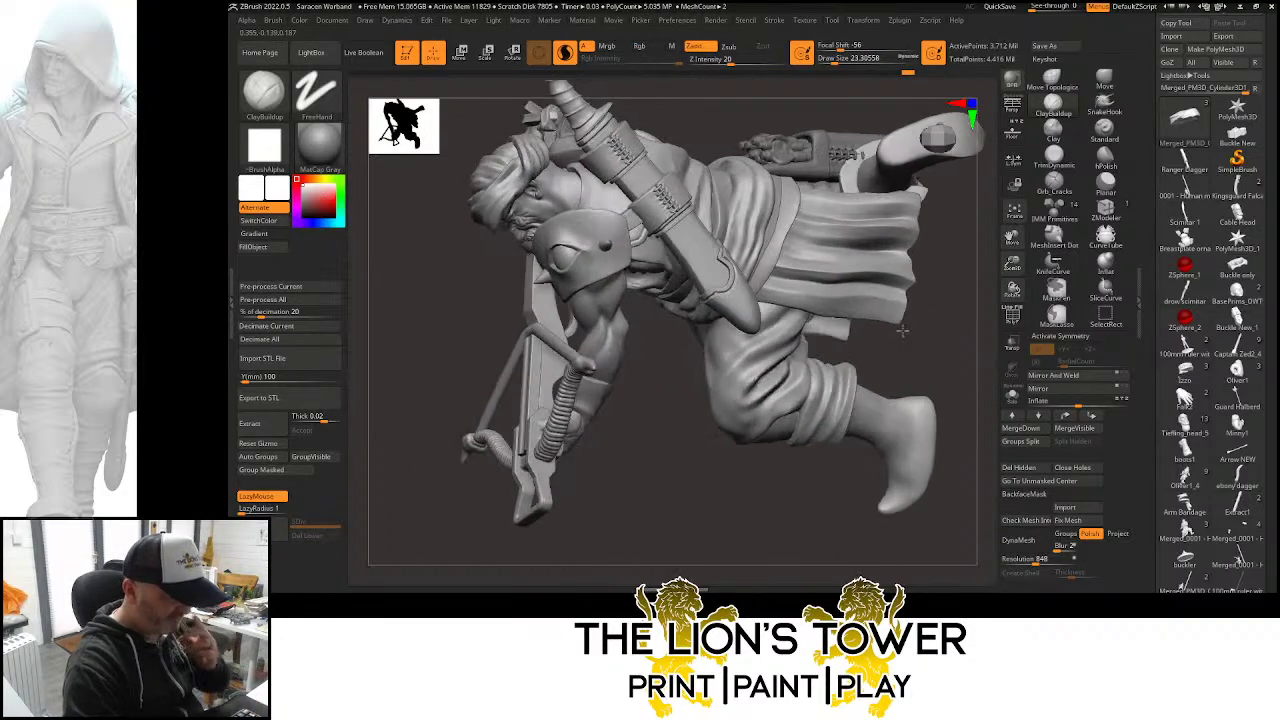
left_click_drag(902, 330, 865, 336)
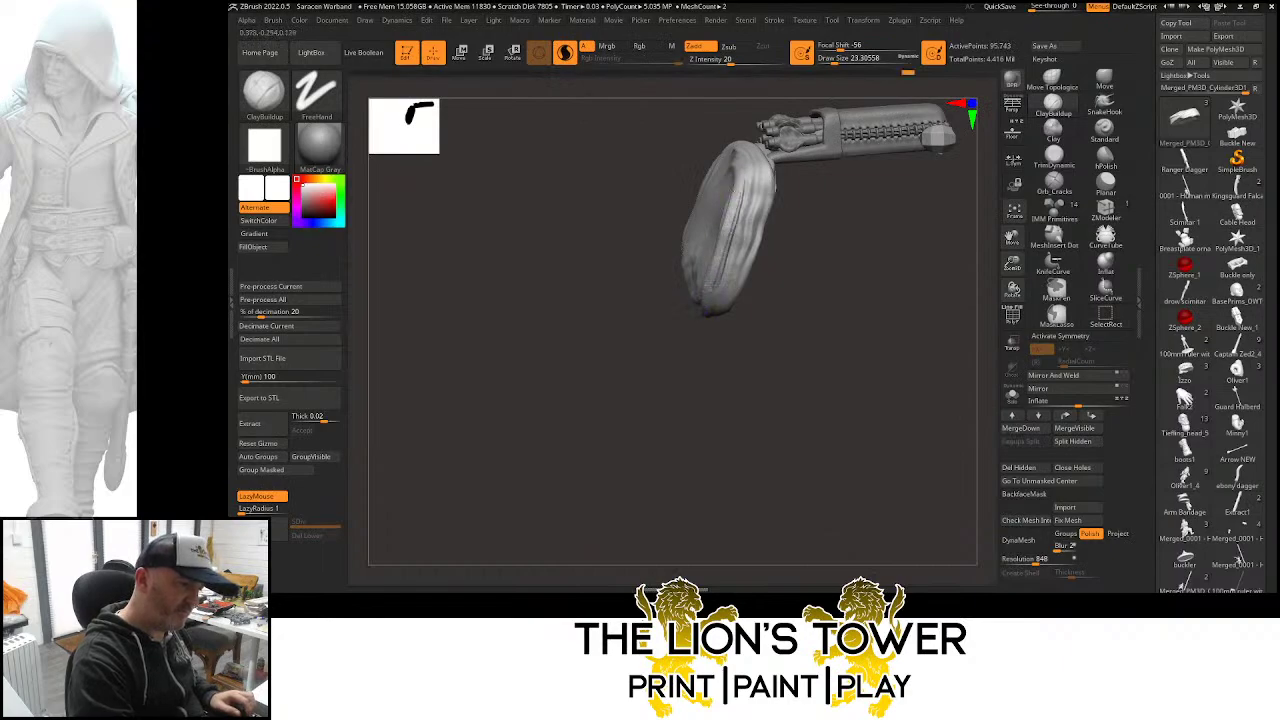
key("shift")
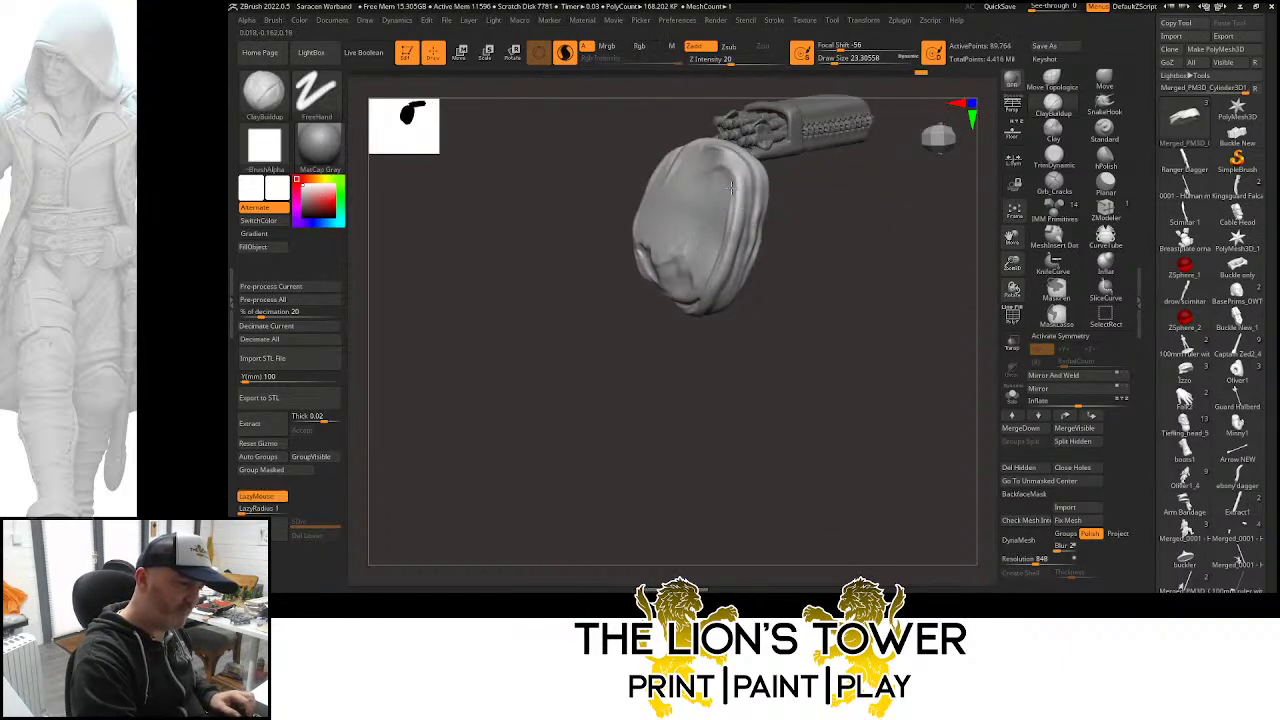
key("shift")
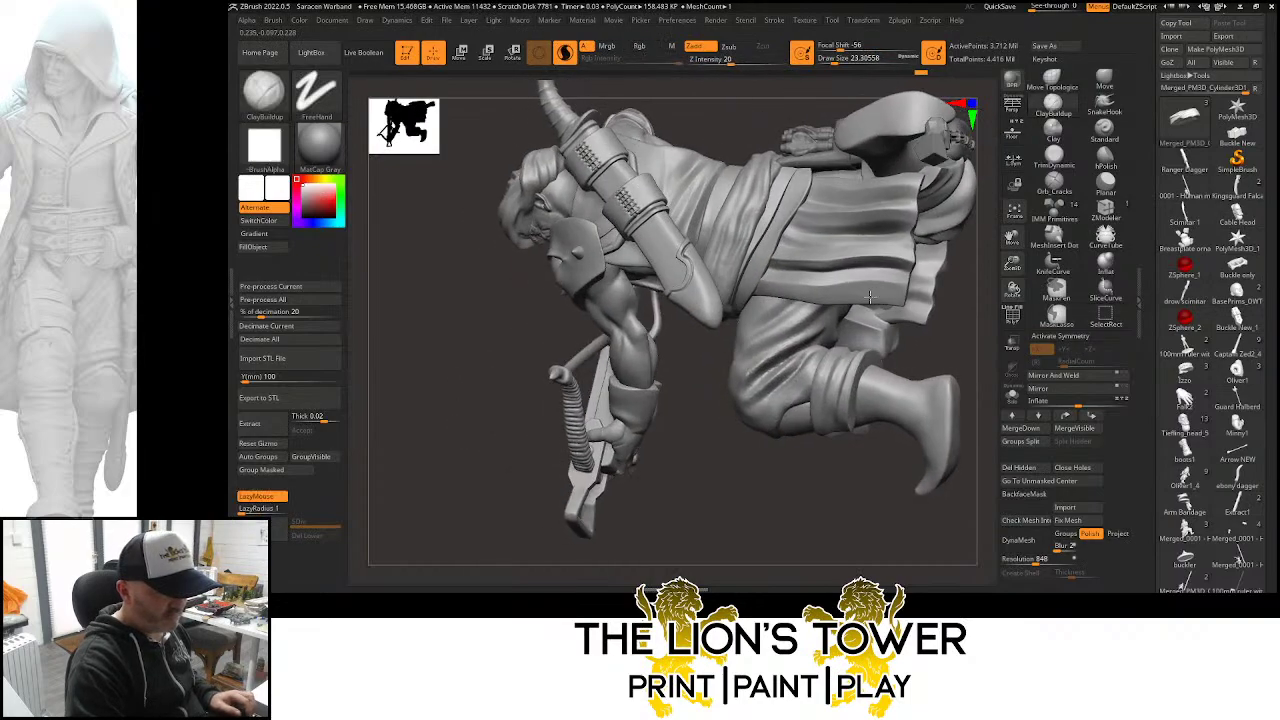
Isolate the folded sash and build up its folds with ClayBuildup at draw size about 23, smoothing the strokes
left_click_drag(870, 297, 882, 350)
left_click_drag(939, 233, 977, 301)
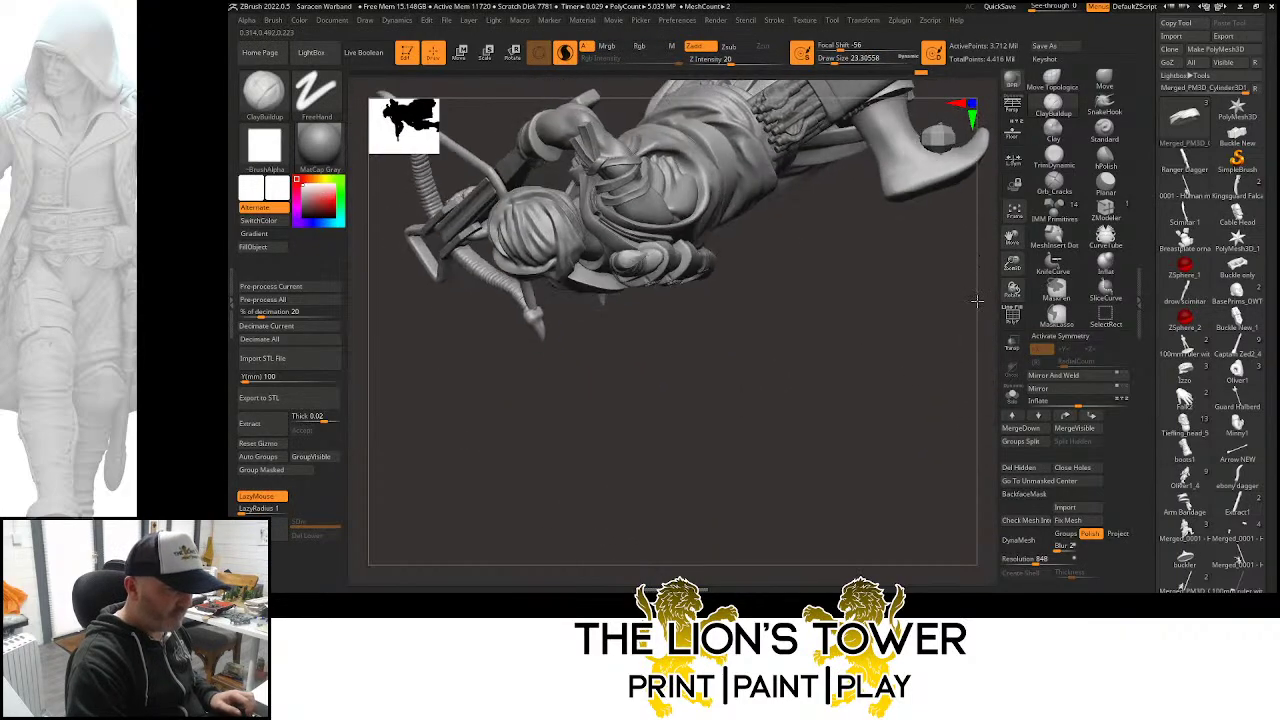
right_click_drag(976, 300, 880, 230)
left_click(730, 140, "ctrl+shift")
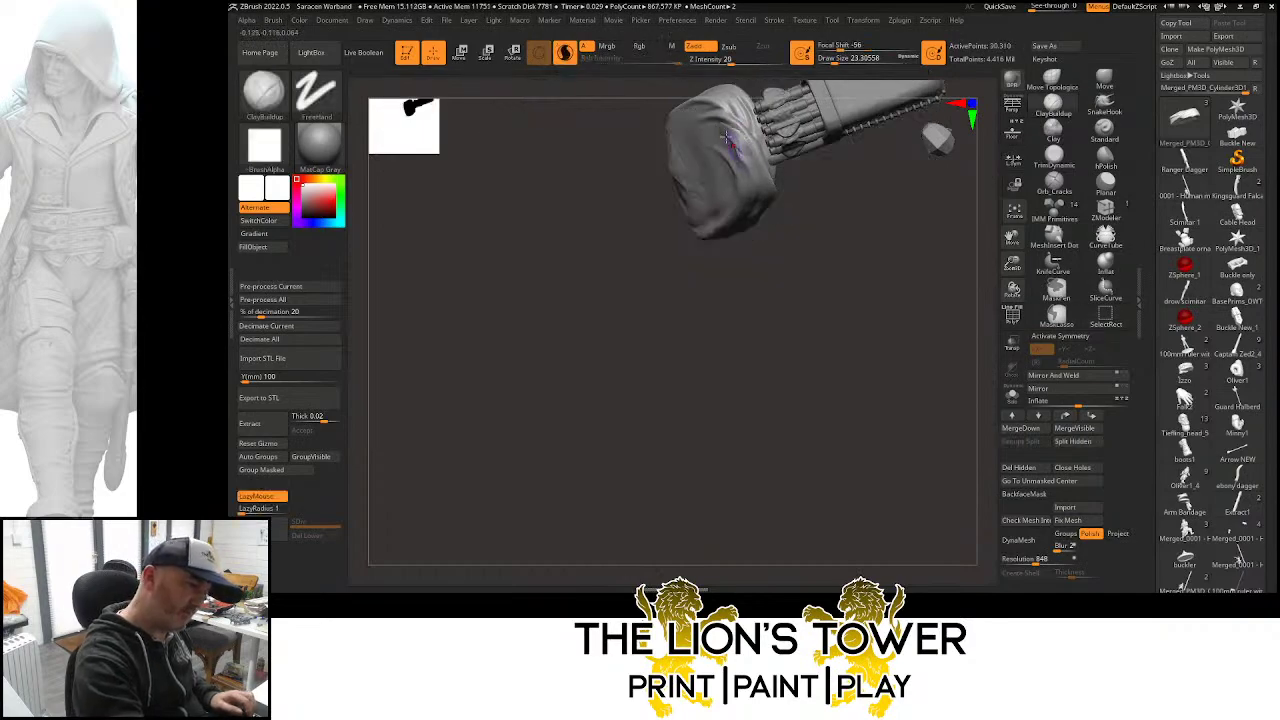
left_click_drag(730, 134, 774, 203)
right_click_drag(774, 203, 740, 175)
left_click_drag(725, 150, 762, 210)
right_click_drag(762, 210, 776, 205)
left_click_drag(732, 130, 737, 139, "shift")
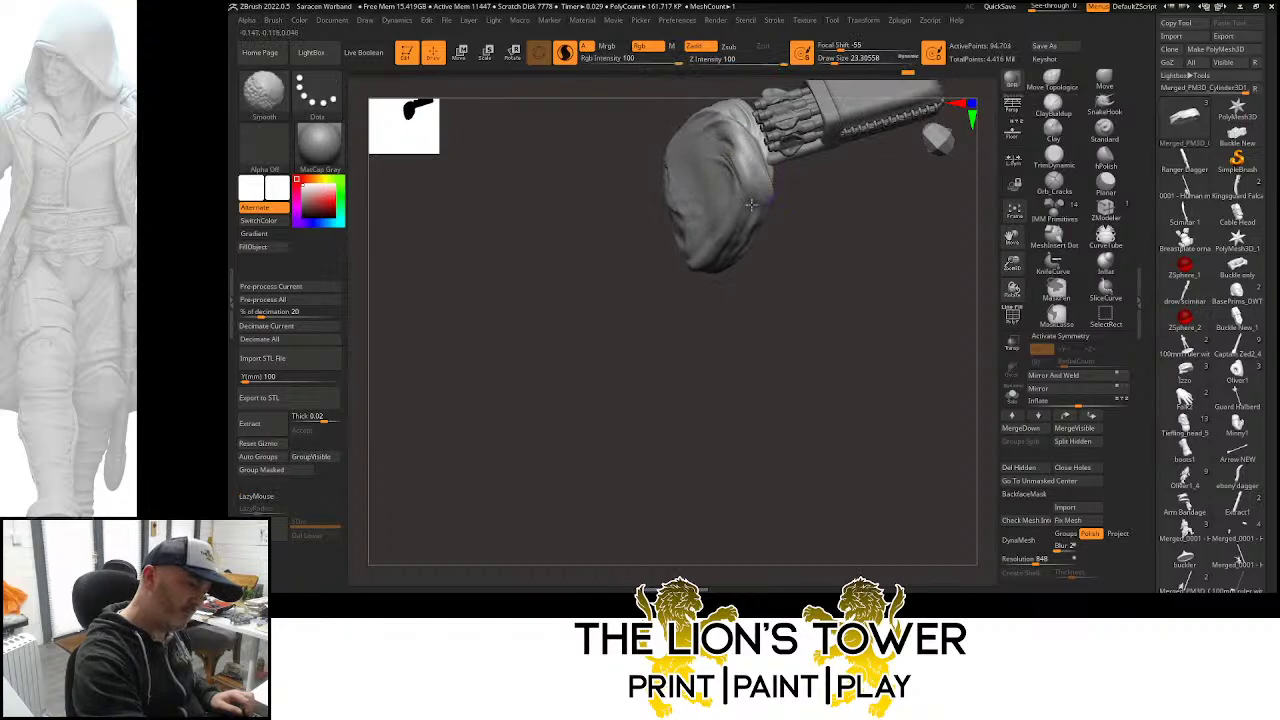
left_click_drag(751, 204, 743, 185, "shift")
Carve crease lines between the isolated sash's folds with Orb_Cracks at draw size about 29
left_click(1054, 183)
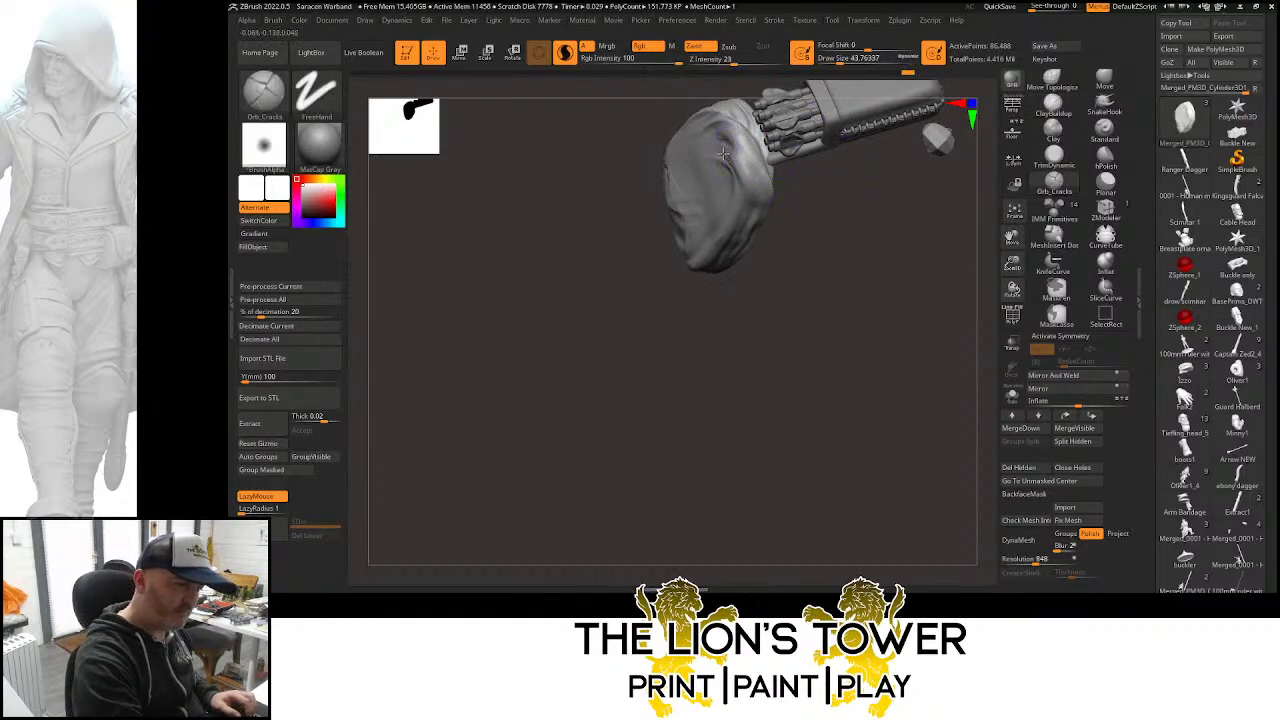
mouse_move(724, 154)
right_mouse_down()
mouse_move(983, 289)
mouse_move(936, 336)
mouse_move(937, 360)
right_mouse_up()
left_click_drag(841, 58, 834, 58)
right_click_drag(775, 140, 742, 172)
left_click_drag(727, 212, 768, 285)
right_click_drag(756, 163, 738, 185)
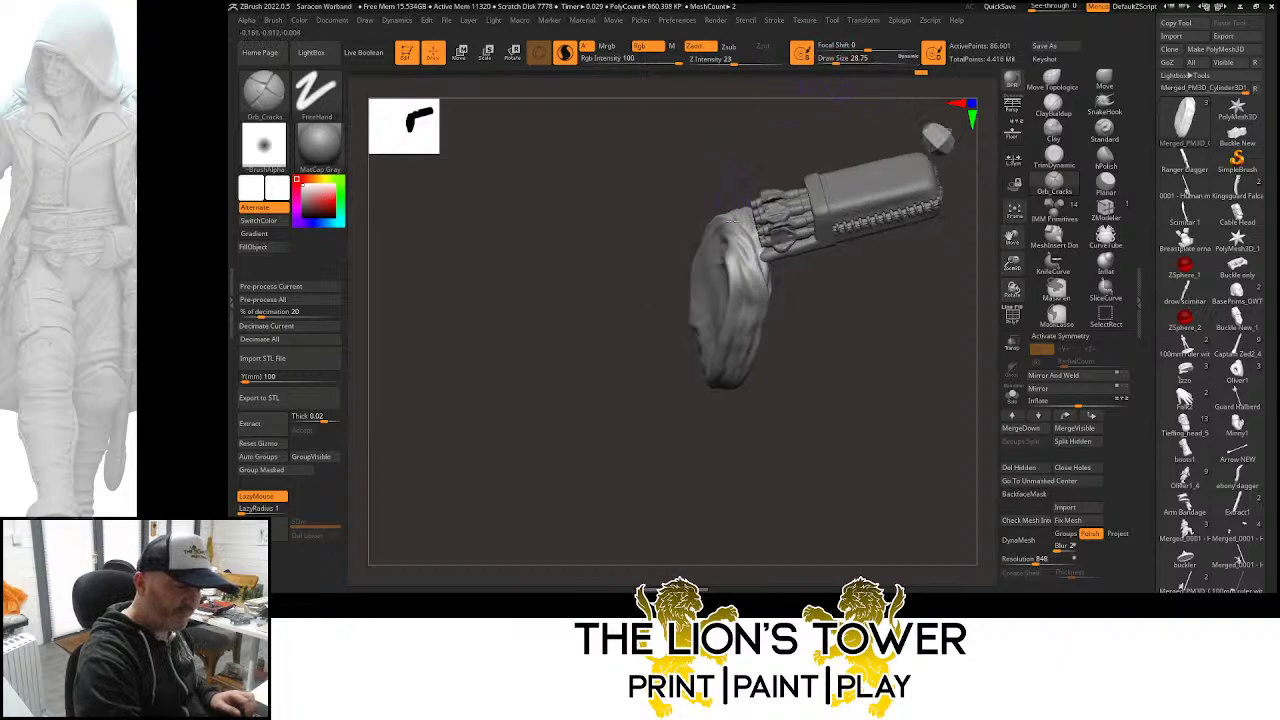
left_click_drag(755, 267, 759, 312)
left_click_drag(729, 235, 742, 284)
Deepen the long creases running along the sash's outer face with Orb_Cracks
right_click_drag(838, 366, 824, 278)
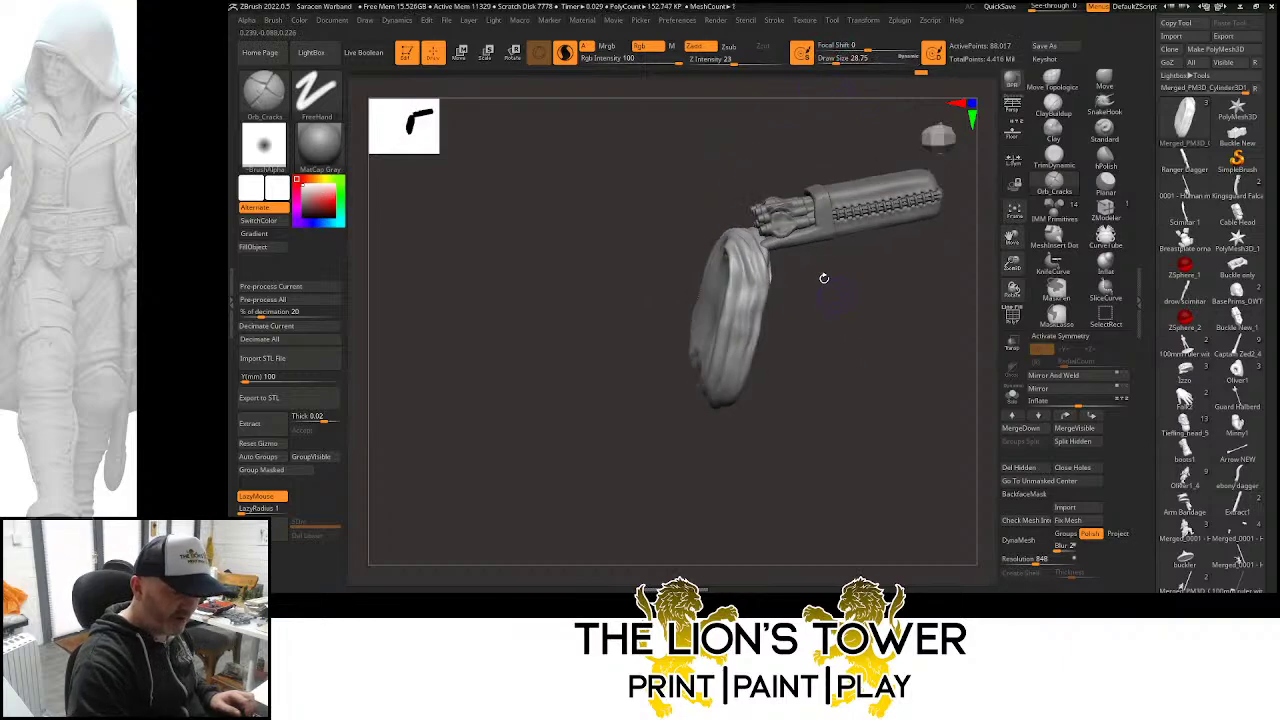
left_click_drag(740, 250, 737, 328)
mouse_move(757, 269)
left_mouse_down()
mouse_move(755, 313)
mouse_move(753, 252)
left_mouse_up()
right_click_drag(777, 311, 783, 244)
mouse_move(741, 269)
left_mouse_down()
mouse_move(745, 318)
mouse_move(714, 408)
left_mouse_up()
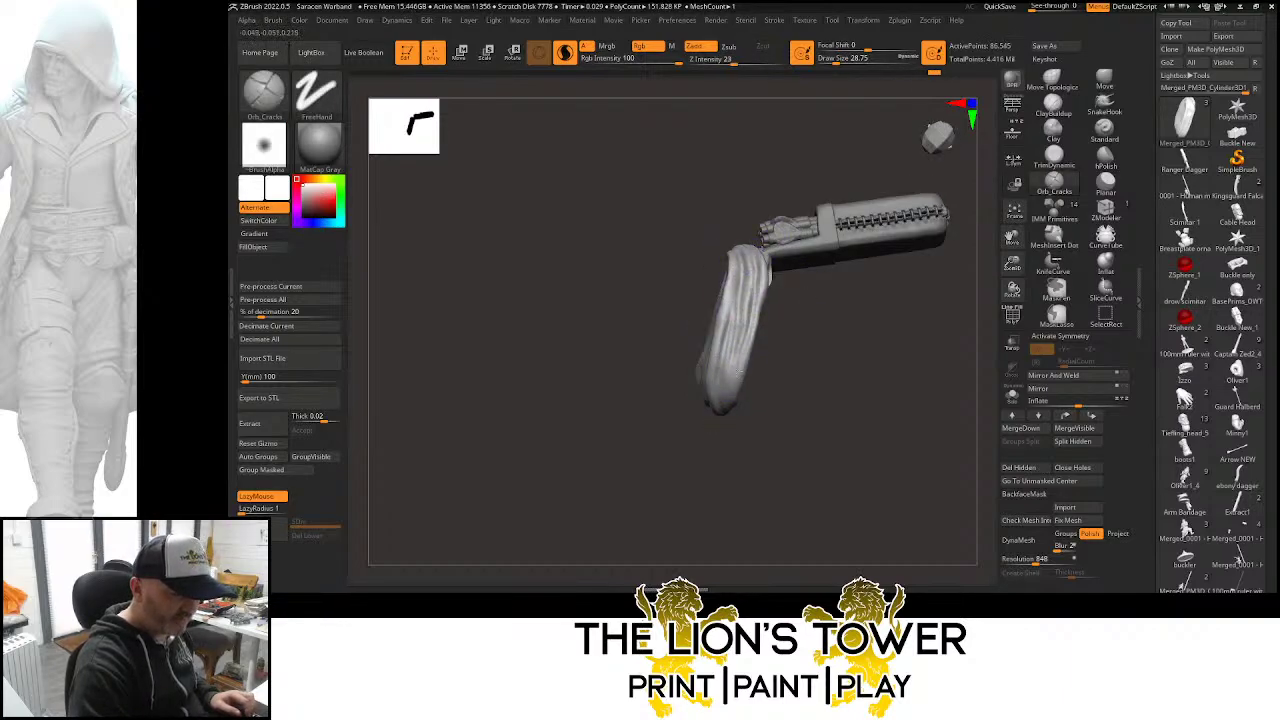
right_click_drag(775, 360, 769, 318)
right_click_drag(767, 408, 742, 350)
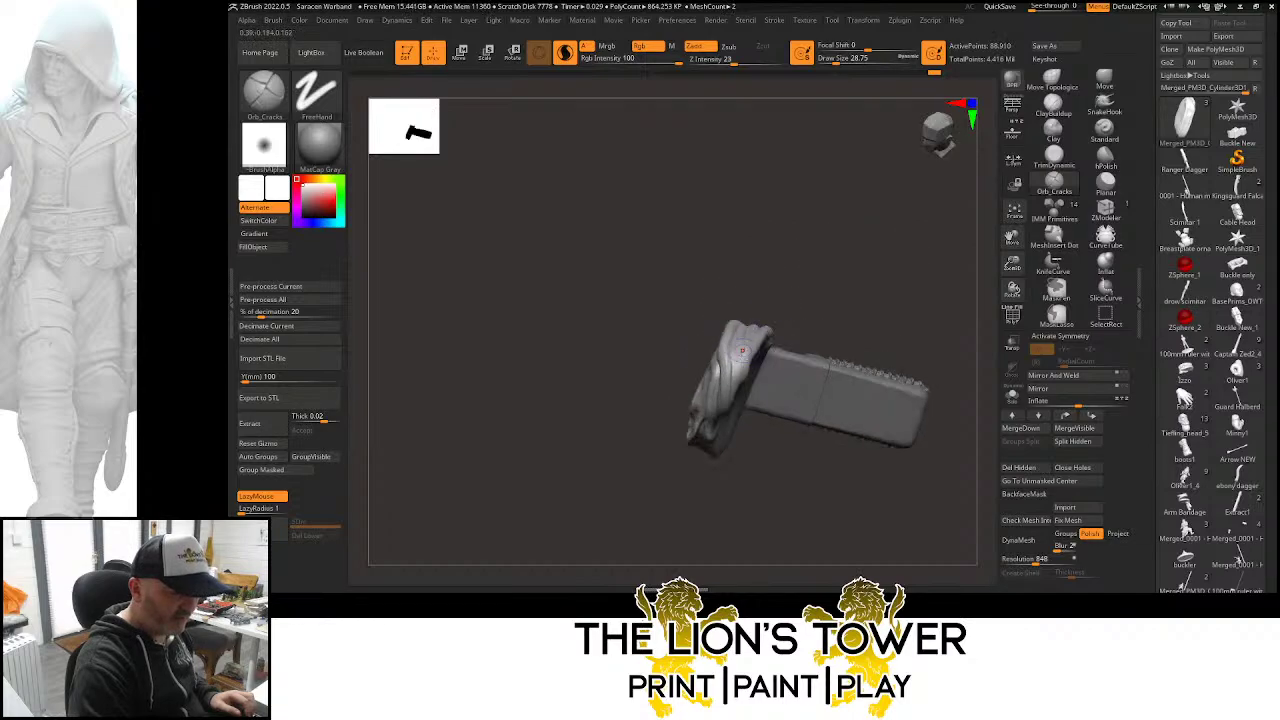
Extend the Orb_Cracks creases around the sash's curved ends and along its upper folds
right_click_drag(774, 281, 746, 354)
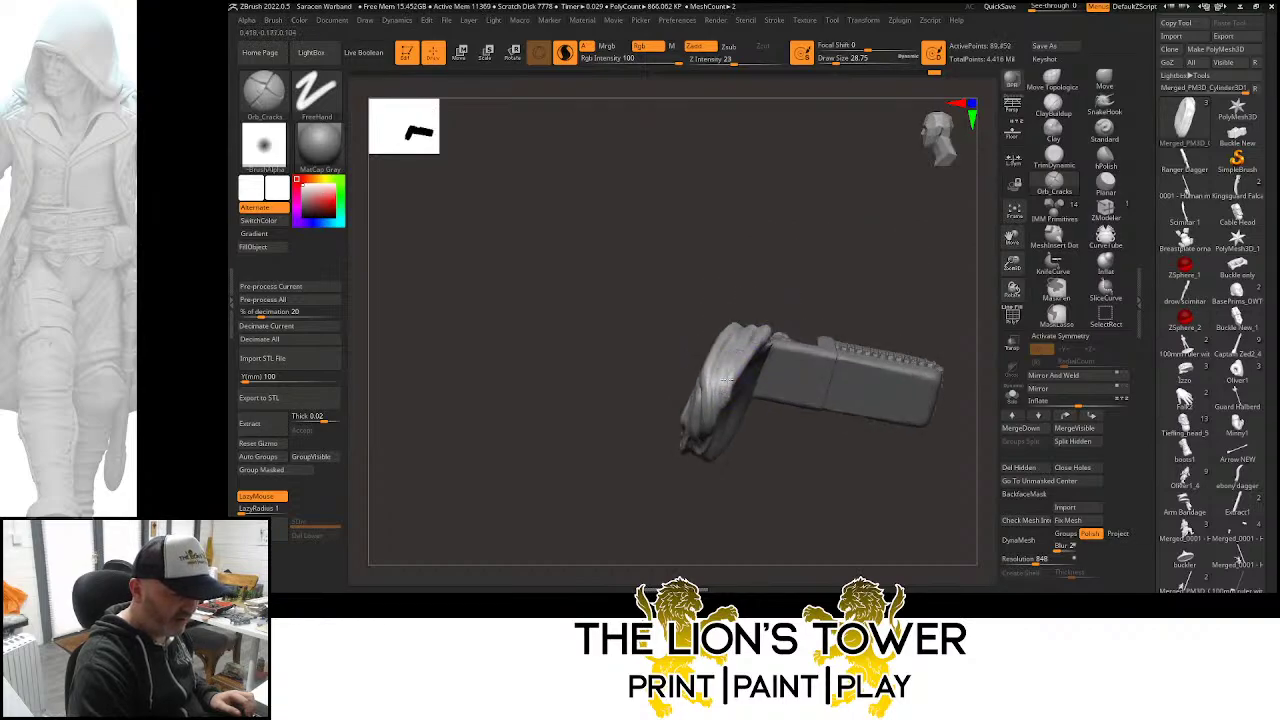
right_click_drag(788, 263, 746, 356)
right_click_drag(737, 300, 735, 353)
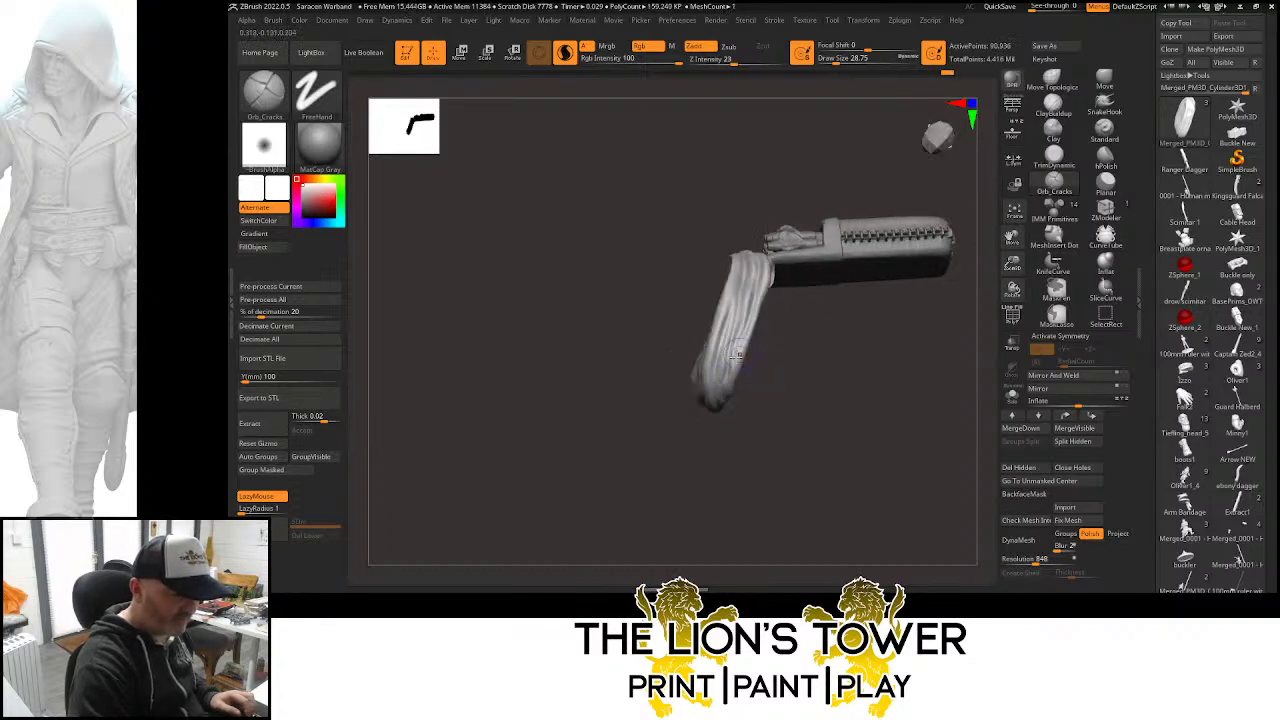
right_click_drag(770, 244, 762, 317)
left_click_drag(757, 251, 748, 294)
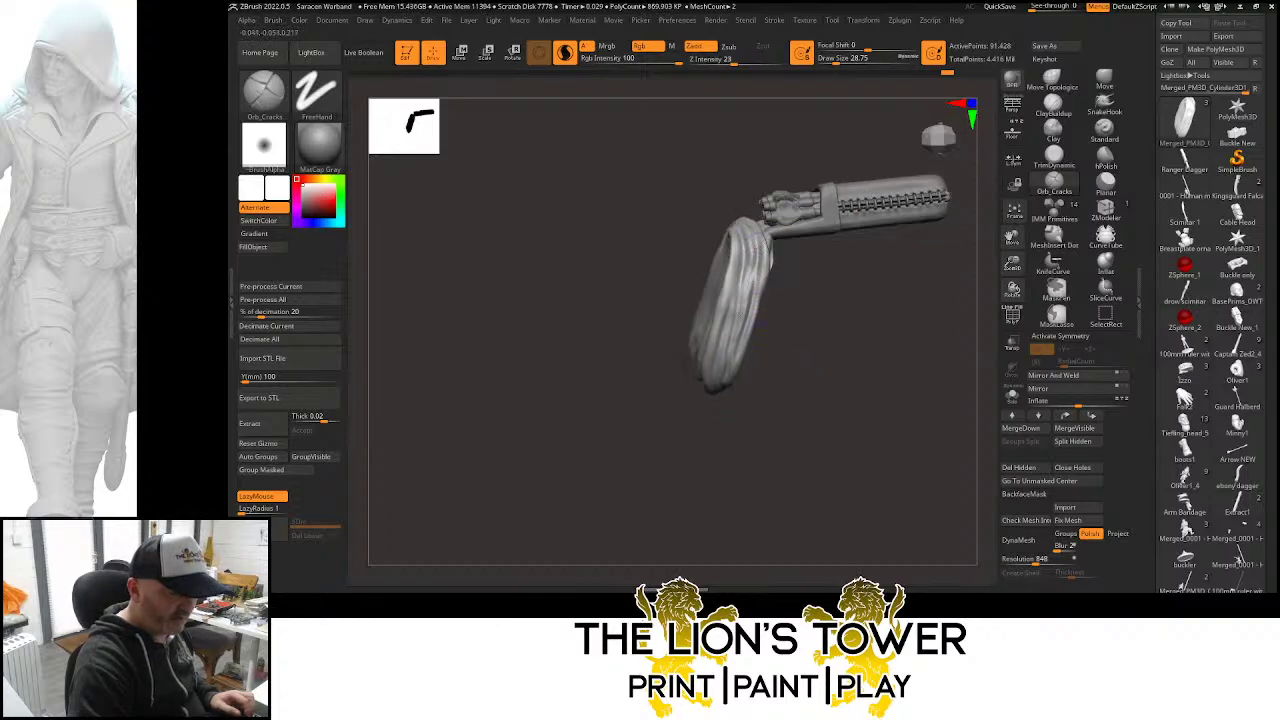
left_click_drag(752, 231, 734, 327)
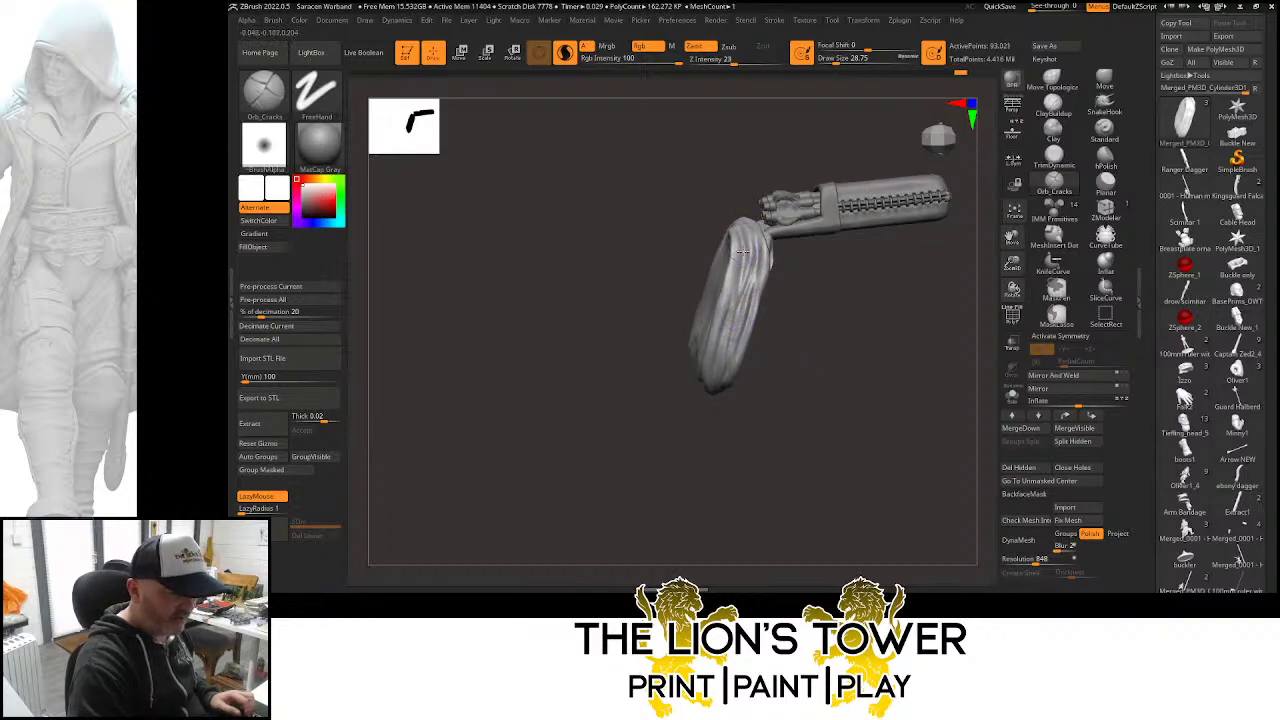
Smooth the creases around the sash end farthest from the quiver and inspect the folds from several sides
right_click_drag(730, 415, 789, 210)
left_click_drag(728, 328, 688, 344, "shift")
right_click_drag(745, 254, 791, 257)
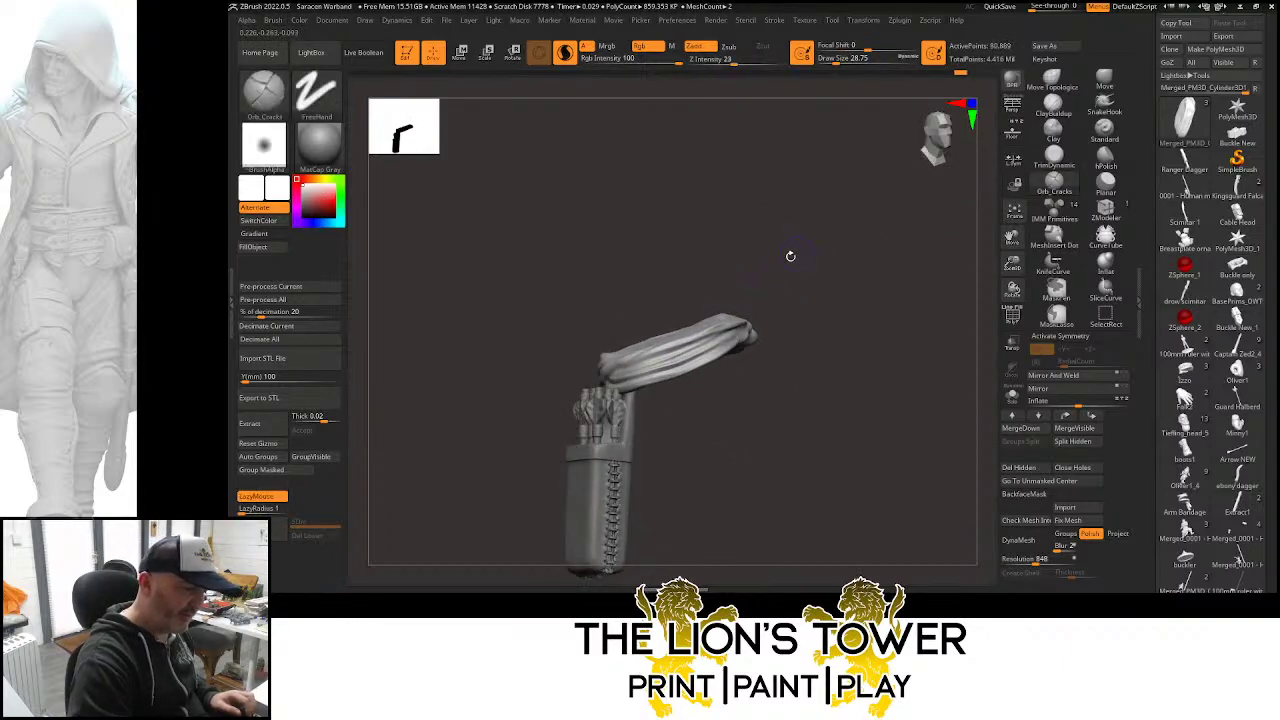
left_click_drag(742, 318, 722, 328, "shift")
mouse_move(712, 285)
right_mouse_down()
mouse_move(732, 293)
mouse_move(714, 306)
right_mouse_up()
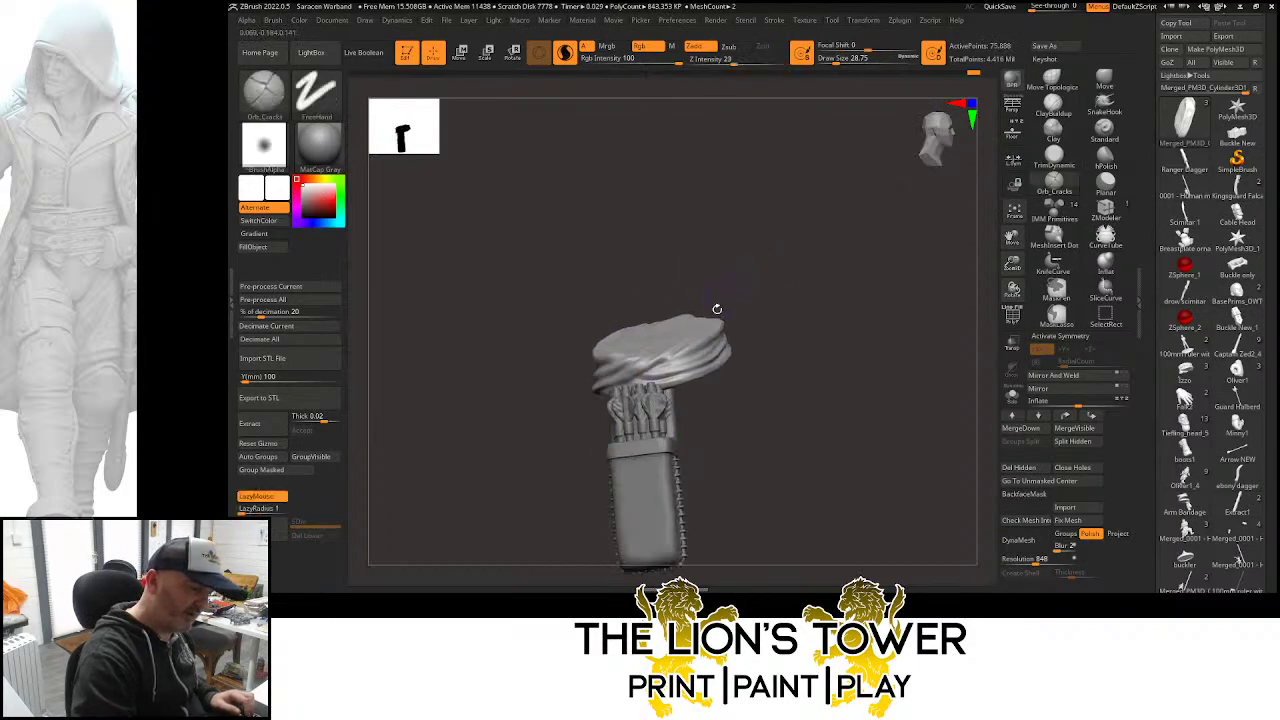
right_click_drag(790, 289, 800, 295)
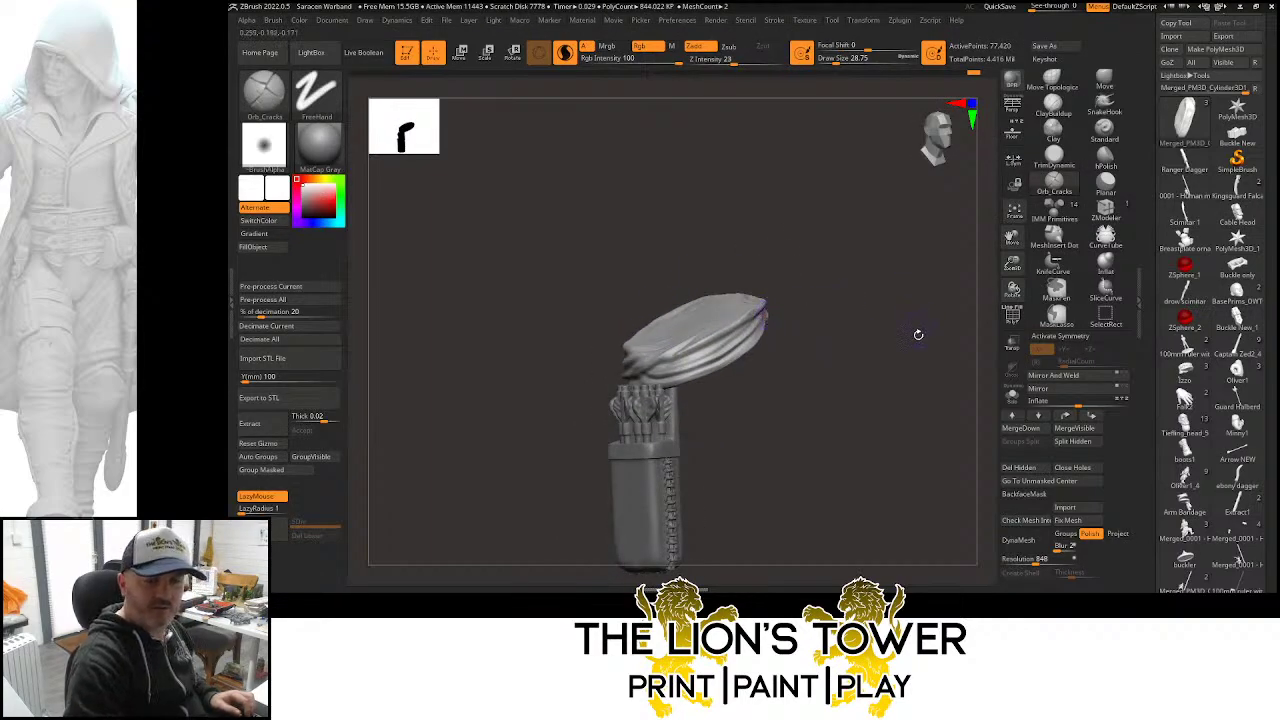
Carve Orb_Cracks creases along the folds on the opposite face of the sash and around its end
right_click_drag(917, 334, 915, 336, "shift")
mouse_move(1012, 264)
left_mouse_down()
mouse_move(1010, 240)
mouse_move(1062, 254)
left_mouse_up()
key("l")
right_click_drag(925, 366, 888, 379)
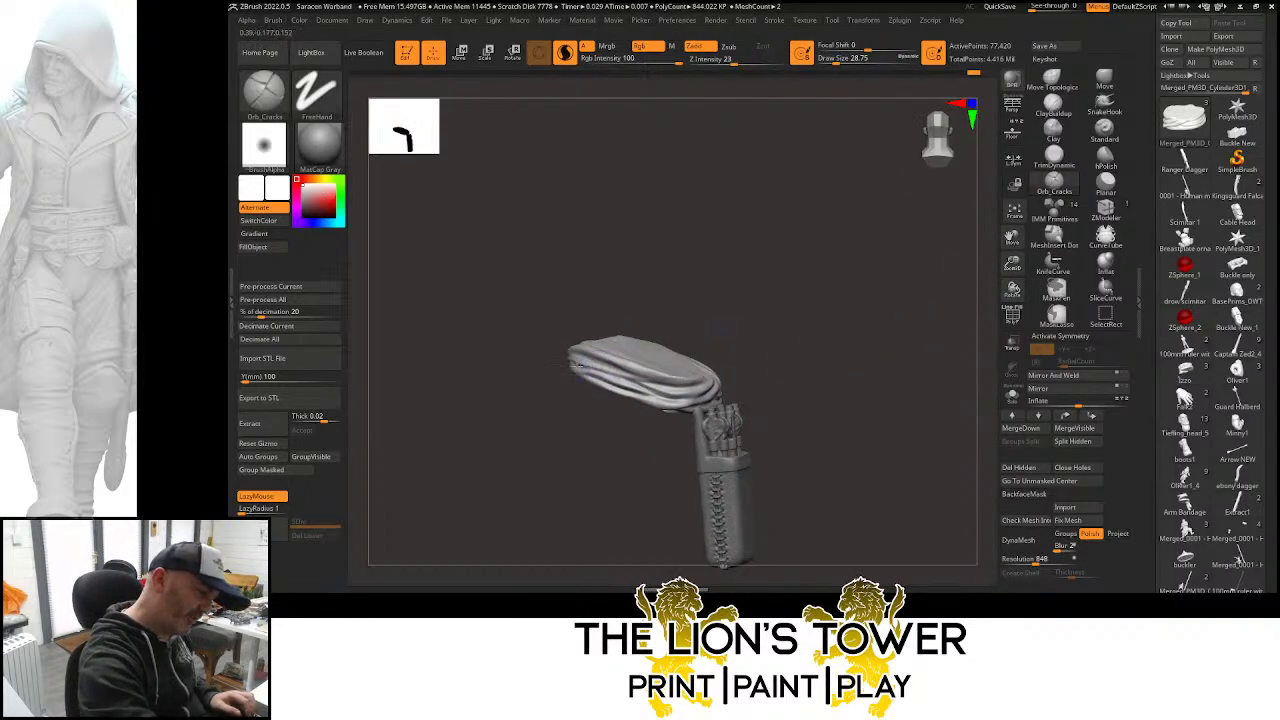
left_click_drag(578, 365, 676, 384)
right_click_drag(617, 309, 597, 314)
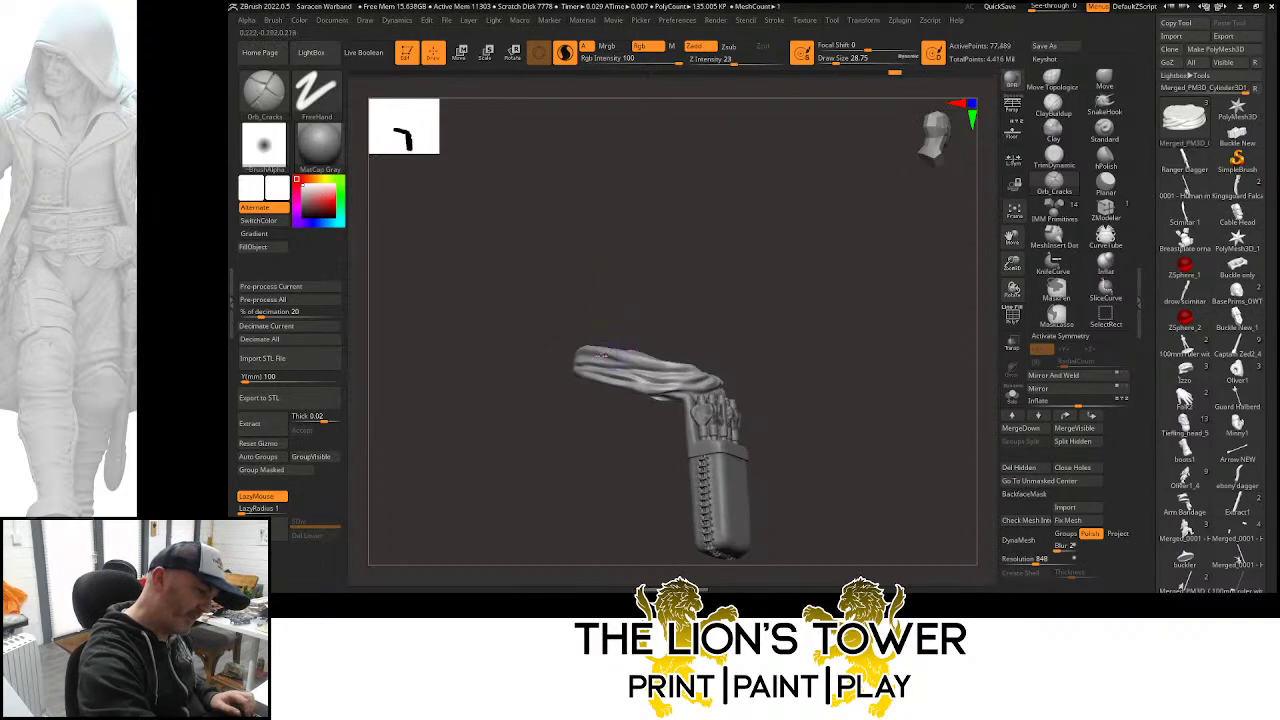
left_click_drag(595, 351, 658, 362)
right_click_drag(592, 297, 610, 332)
left_click_drag(618, 357, 619, 365)
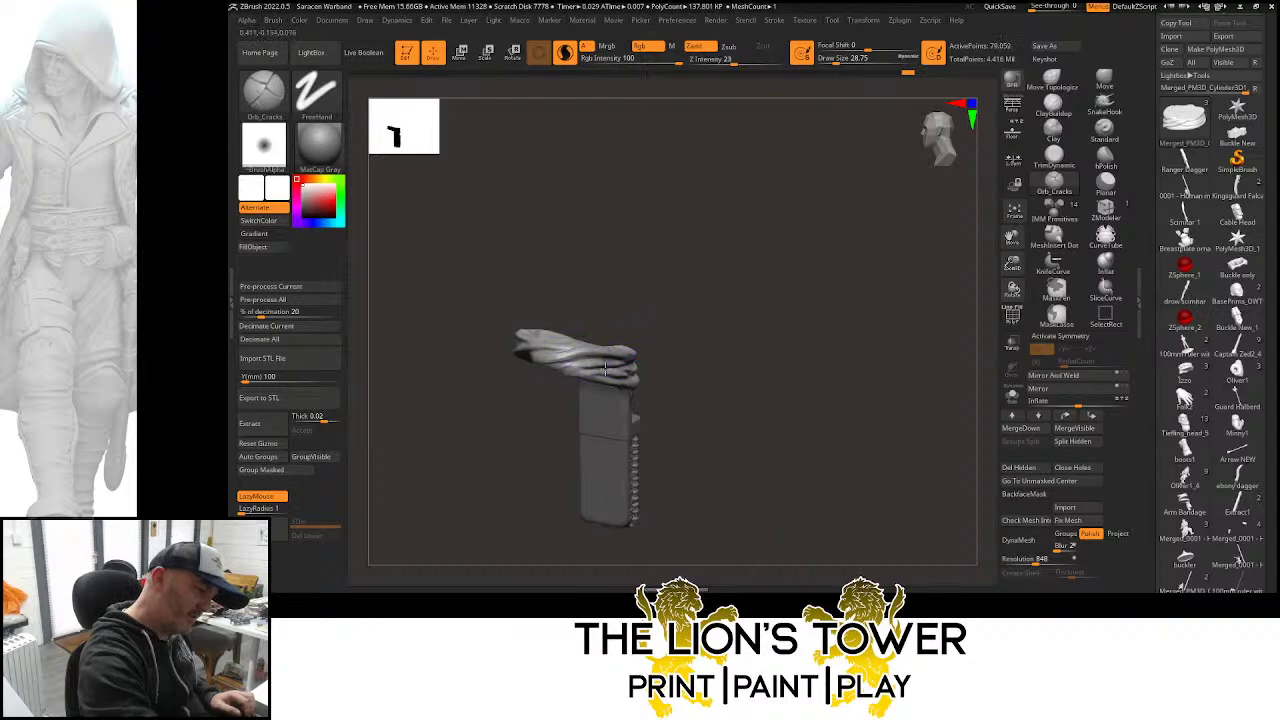
Sharpen the creases between the sash's lower folds with short Orb_Cracks strokes
right_click_drag(579, 370, 662, 246)
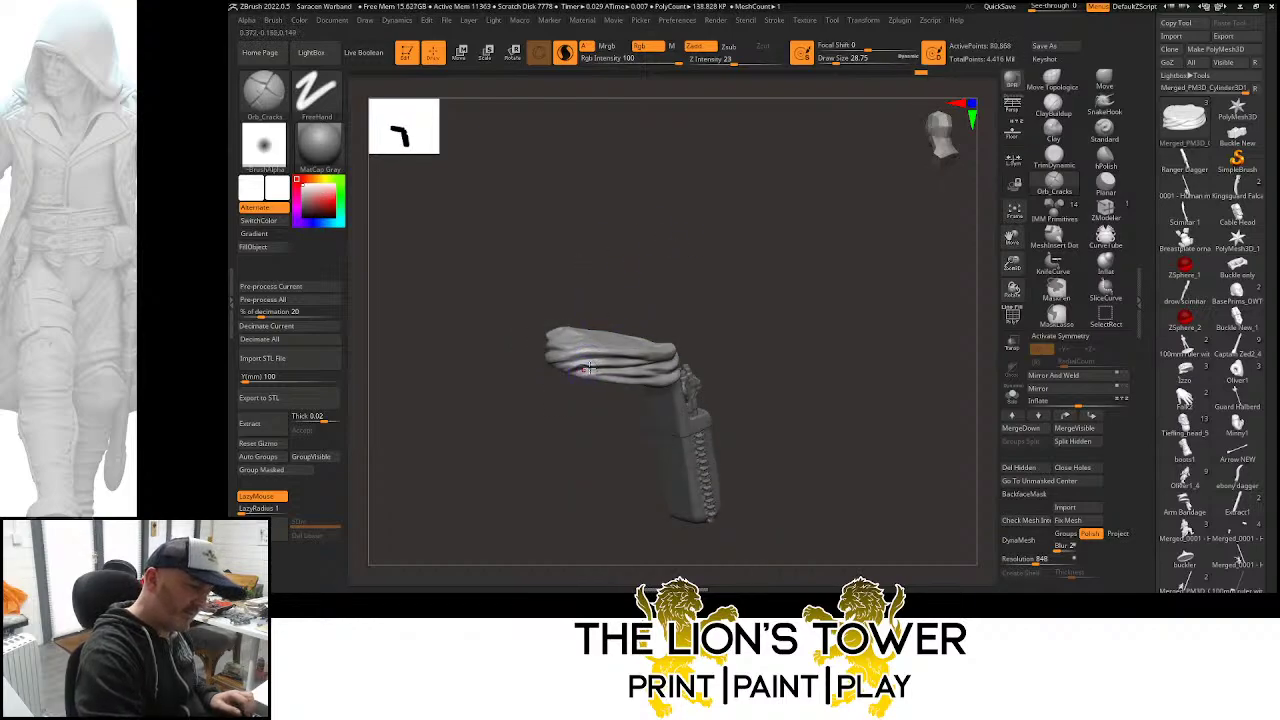
key("shift")
left_click_drag(552, 366, 576, 369)
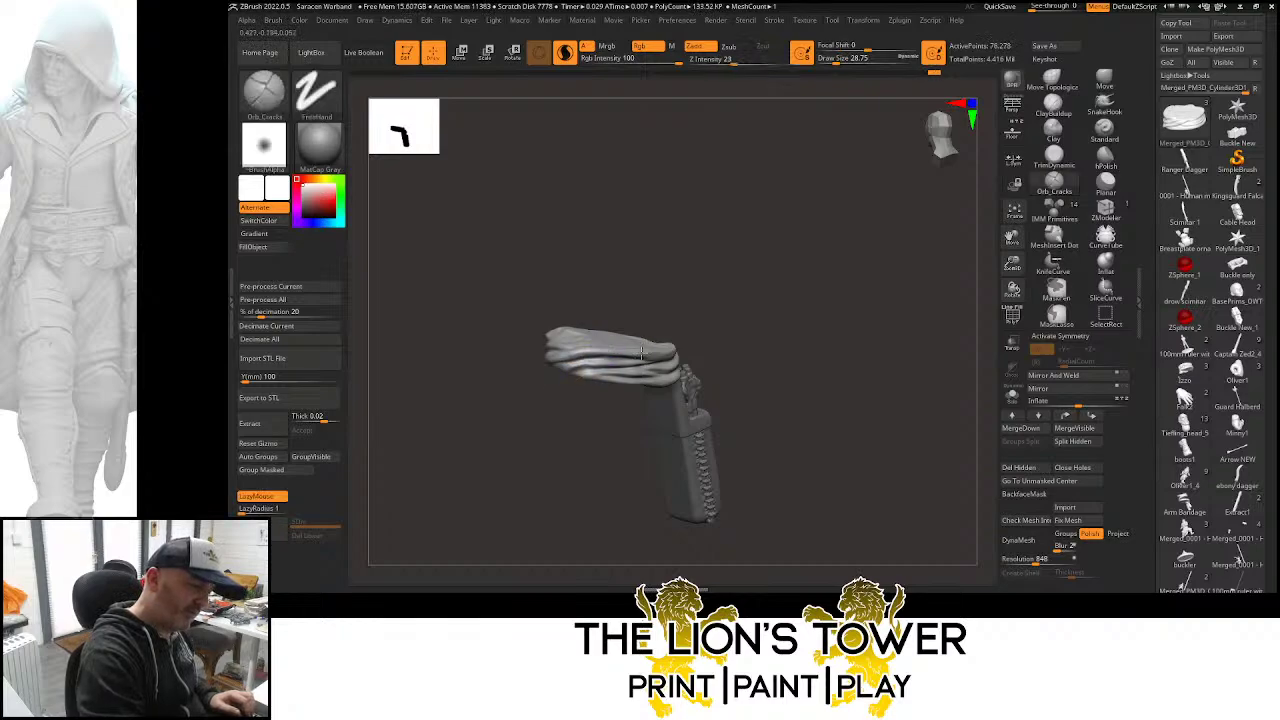
mouse_move(677, 327)
right_mouse_down()
mouse_move(681, 289)
mouse_move(664, 297)
right_mouse_up()
left_click_drag(570, 371, 606, 374)
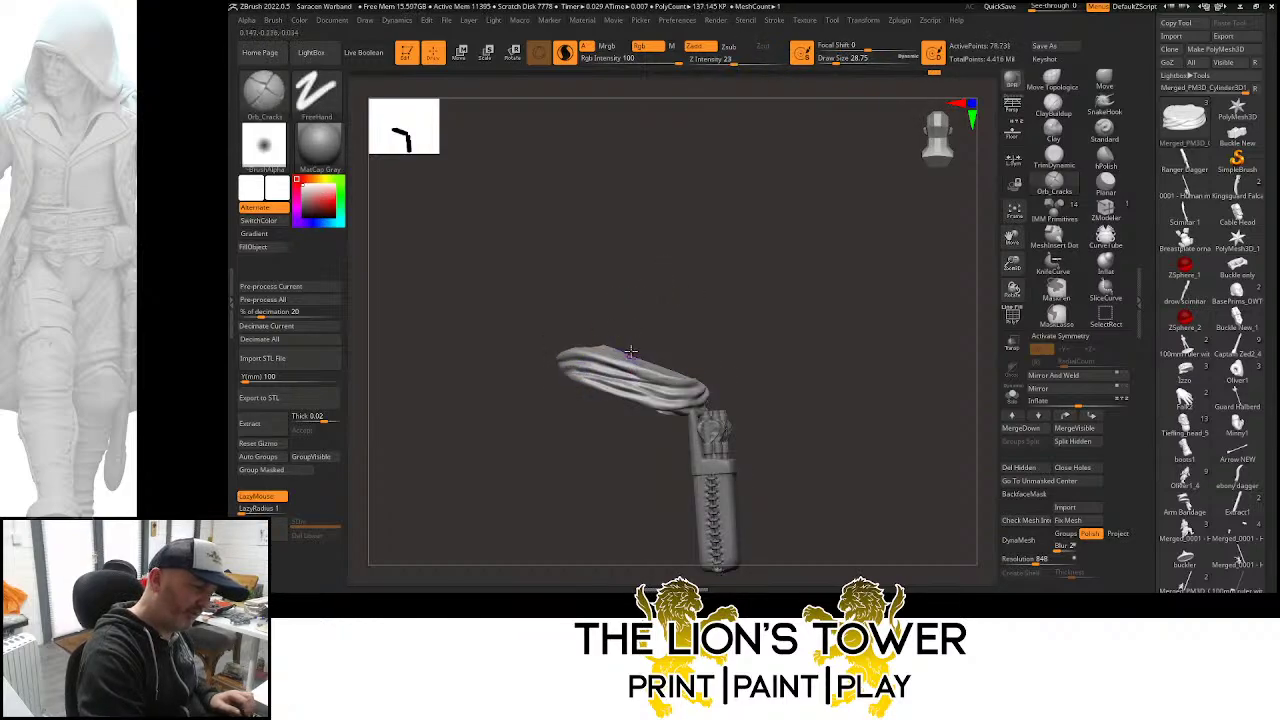
mouse_move(866, 396)
left_mouse_down("shift")
mouse_move(894, 406)
mouse_move(846, 344)
left_mouse_up("shift")
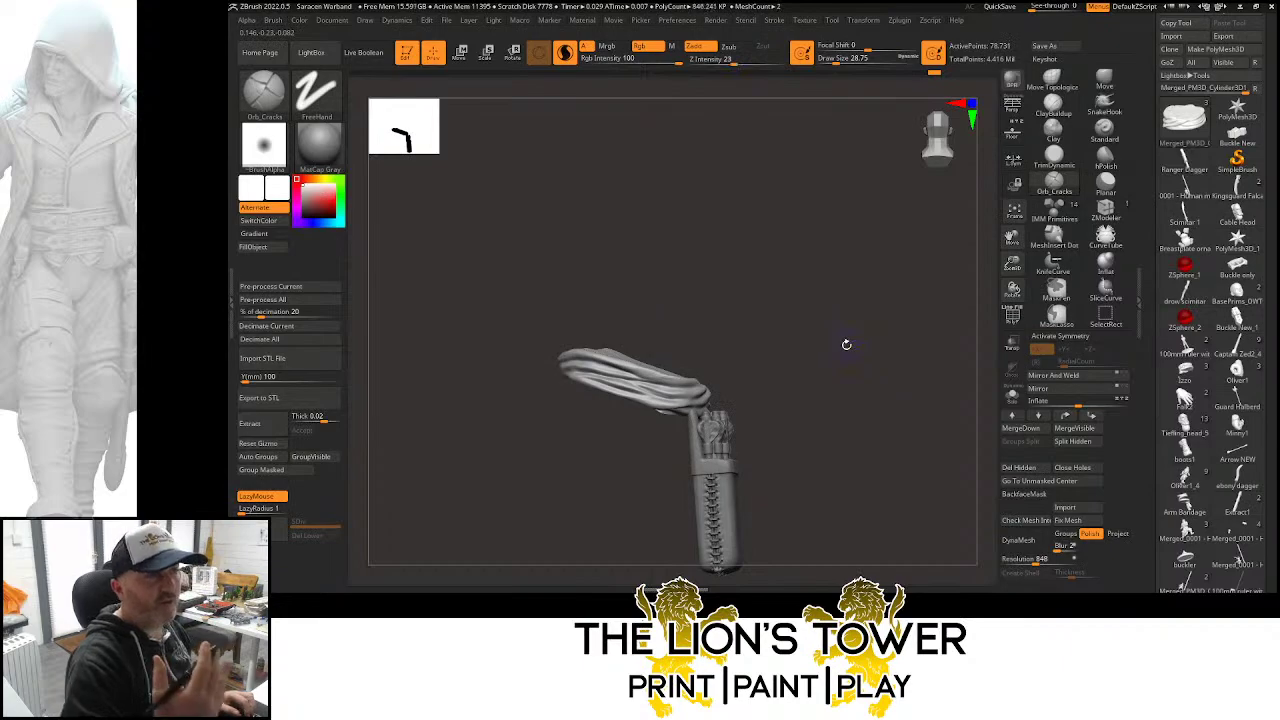
Restore the whole figure, disable LazyMouse, and cut small nicks into the scabbard with Orb_Cracks at draw size about 13 and Z Intensity 29
left_click(912, 372, "ctrl+shift")
left_click_drag(911, 383, 940, 380)
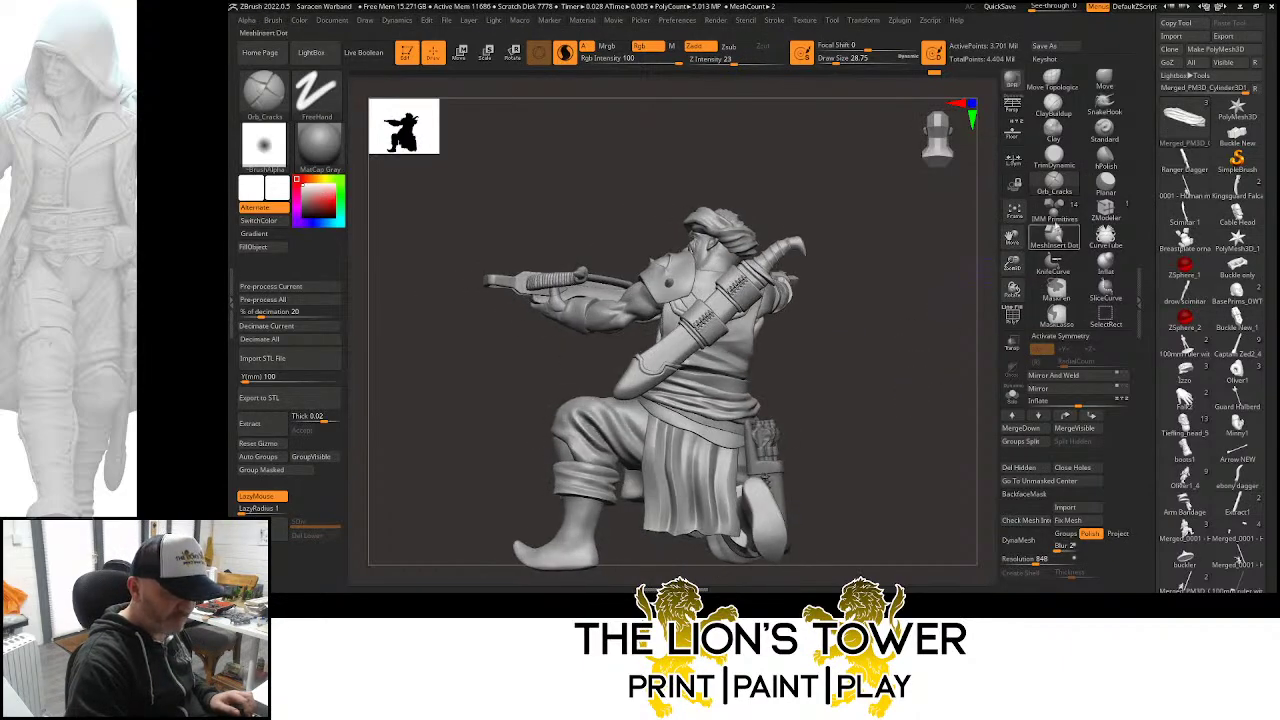
key("l")
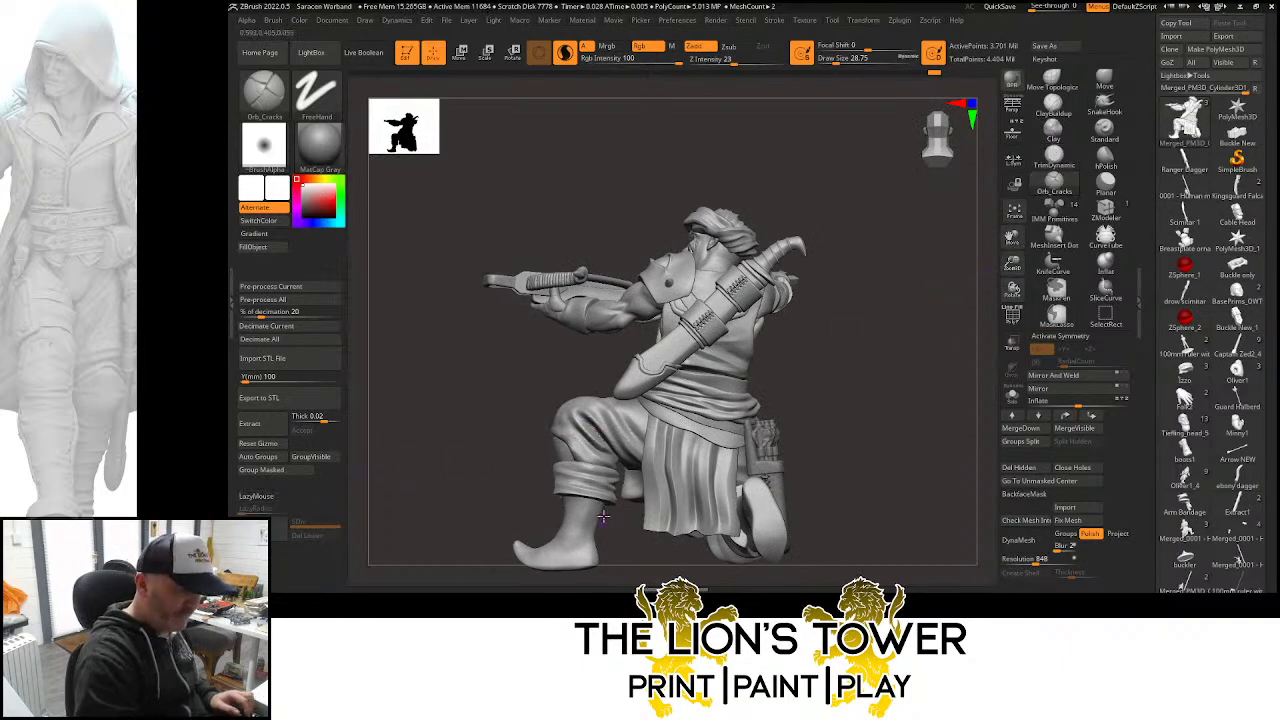
left_click_drag(1012, 265, 1037, 206)
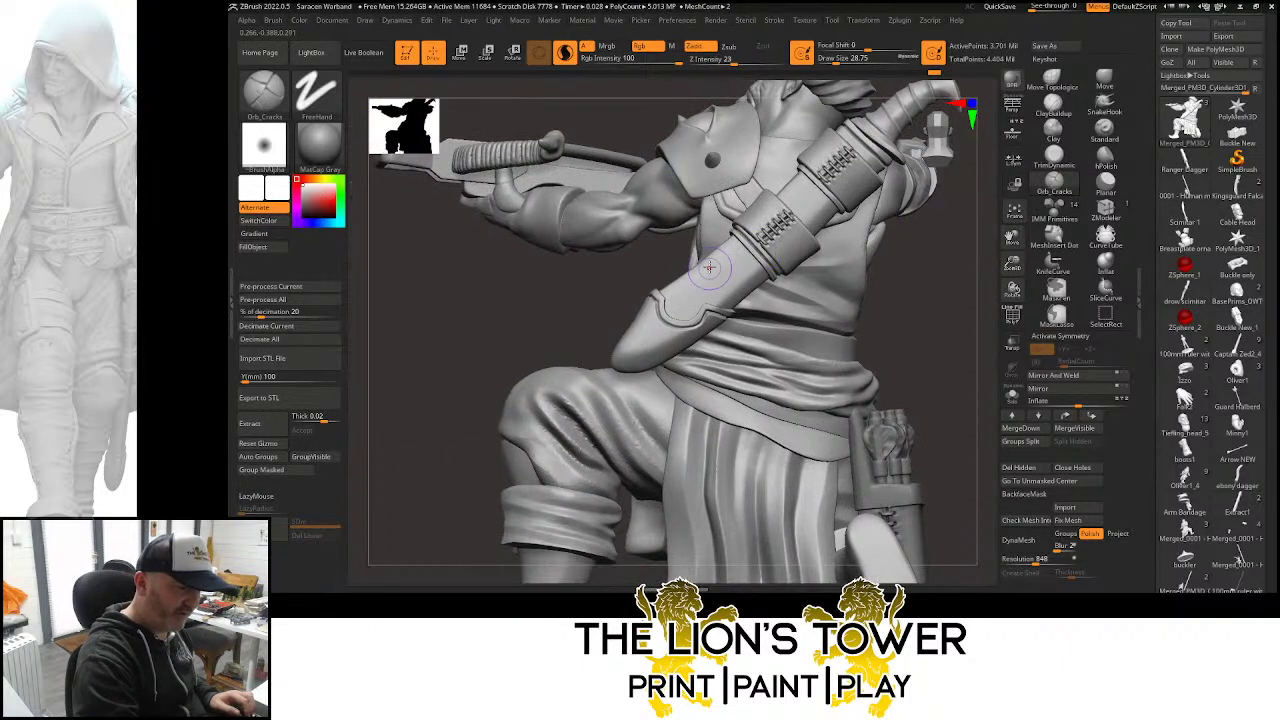
left_click(830, 61)
left_click(740, 62)
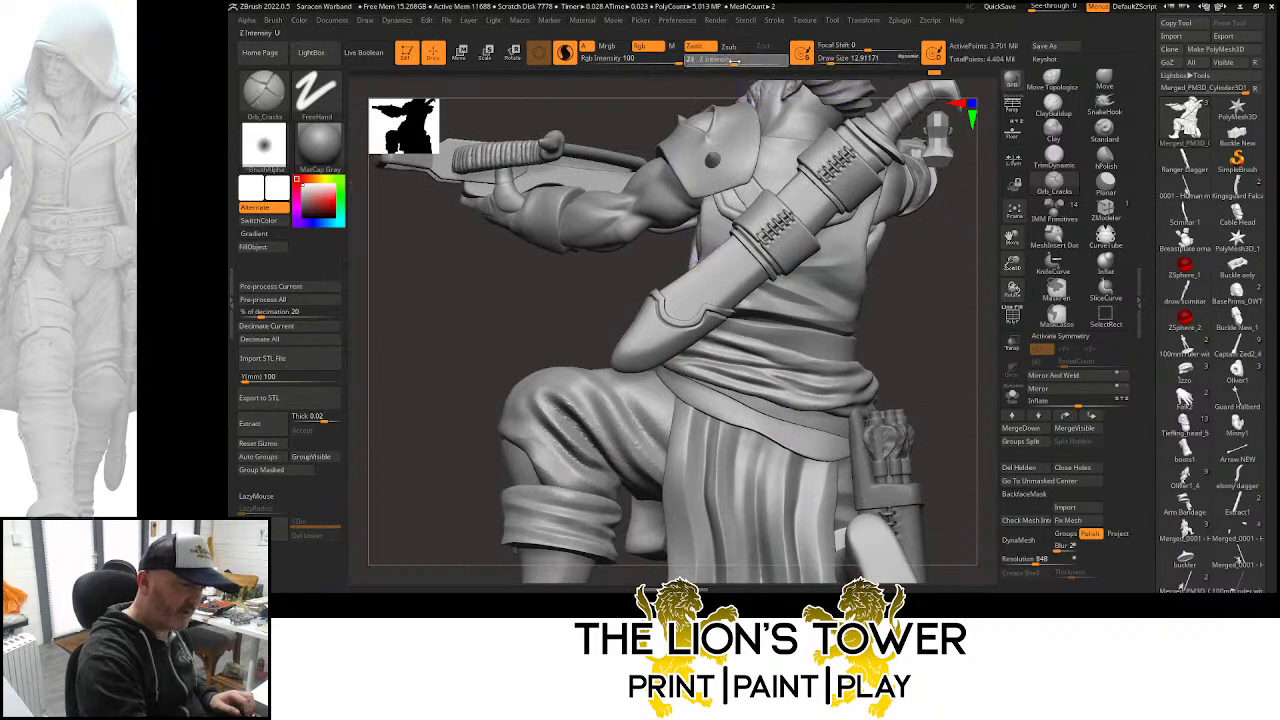
left_click_drag(705, 266, 719, 270)
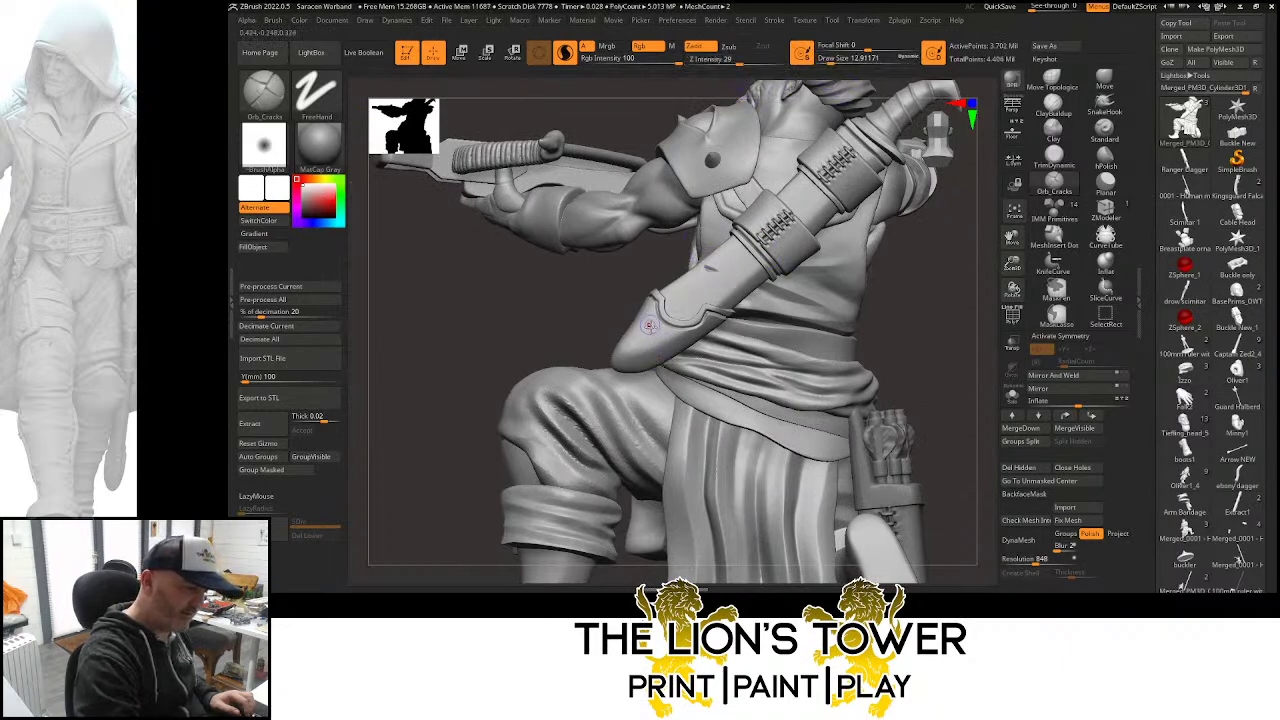
Isolate the waist band, cut small Orb_Cracks nicks into its edges on both sides, and restore the whole figure
left_click(743, 408, "ctrl+shift")
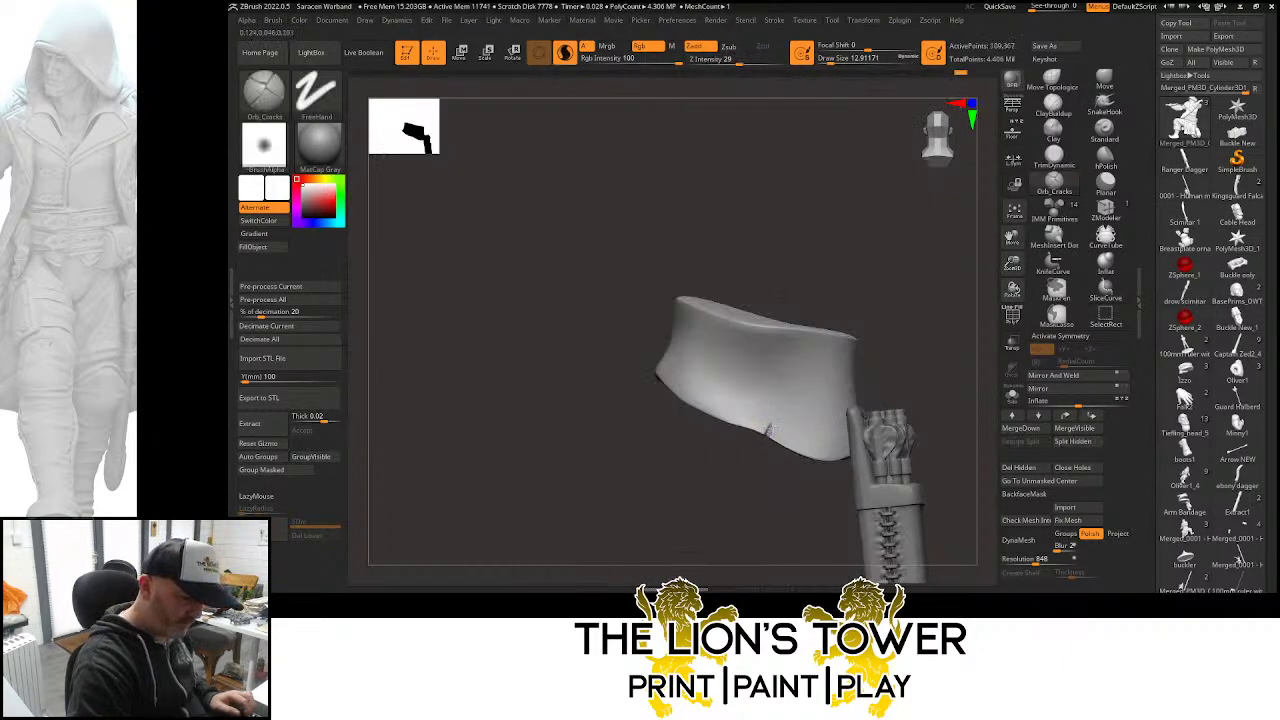
left_click_drag(776, 418, 802, 450)
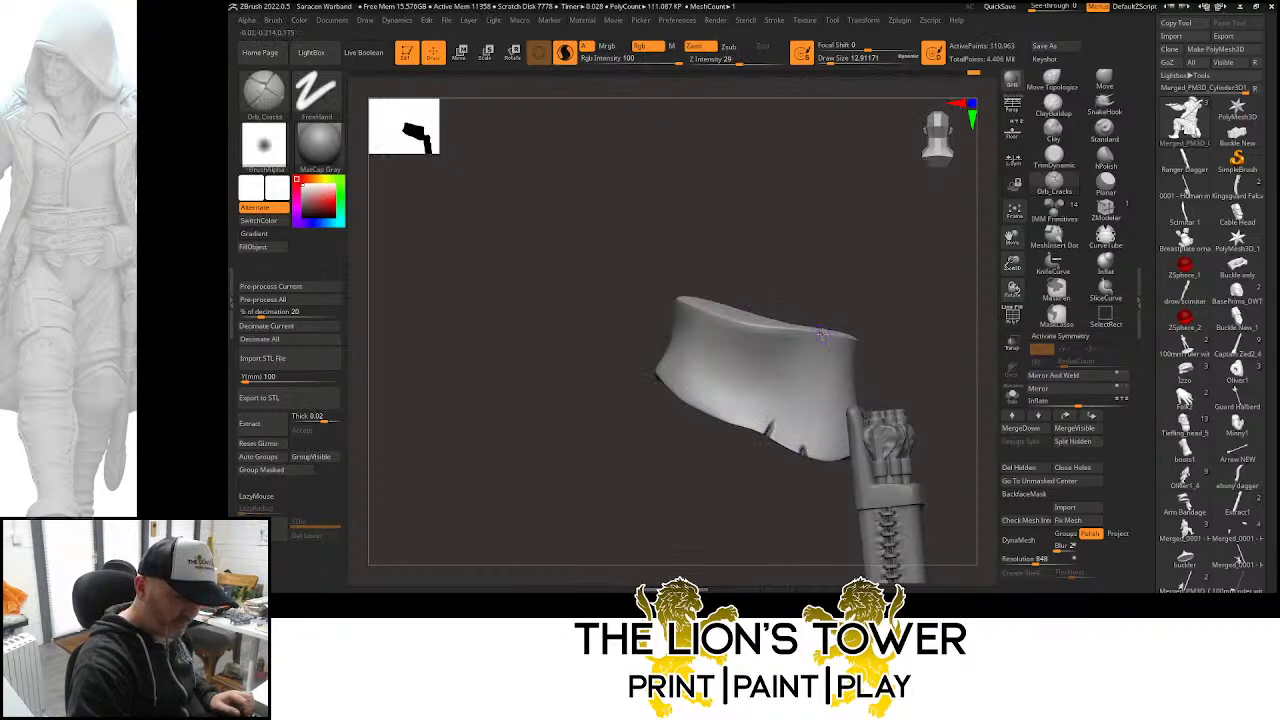
mouse_move(822, 333)
left_mouse_down()
mouse_move(826, 257)
mouse_move(730, 270)
left_mouse_up()
mouse_move(822, 278)
left_mouse_down()
mouse_move(869, 237)
mouse_move(886, 258)
left_mouse_up()
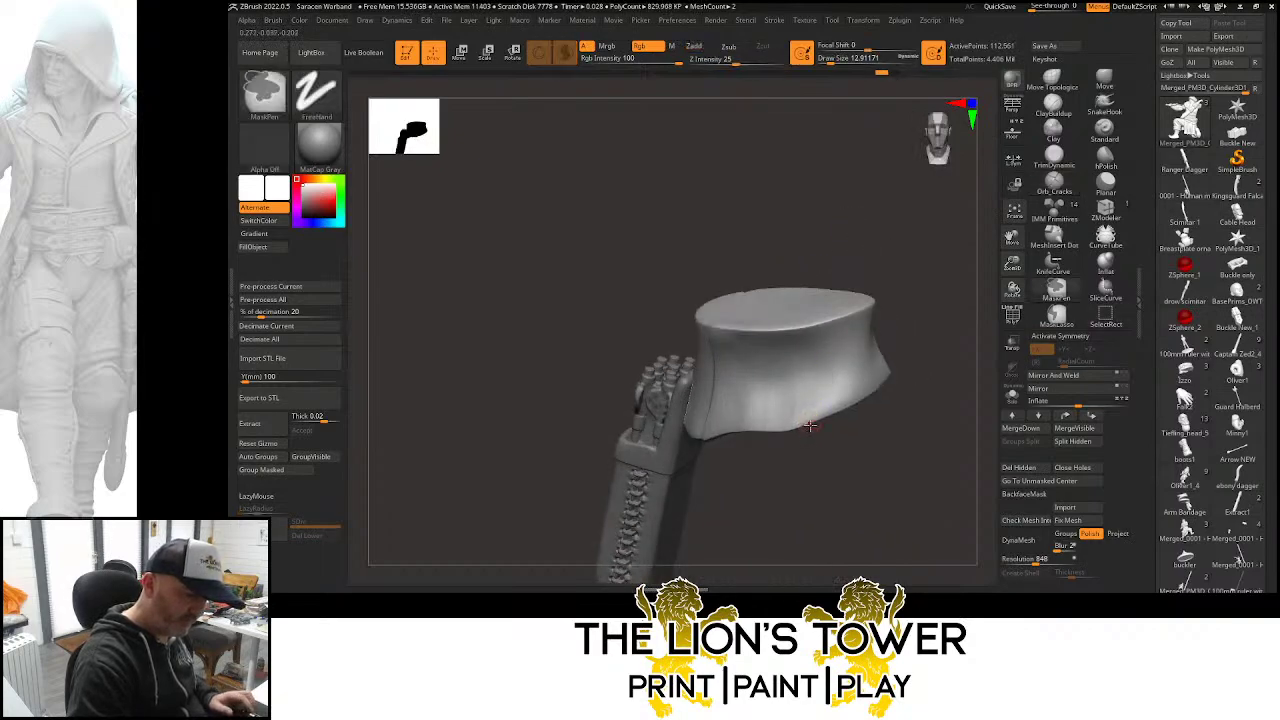
left_click_drag(807, 430, 805, 408)
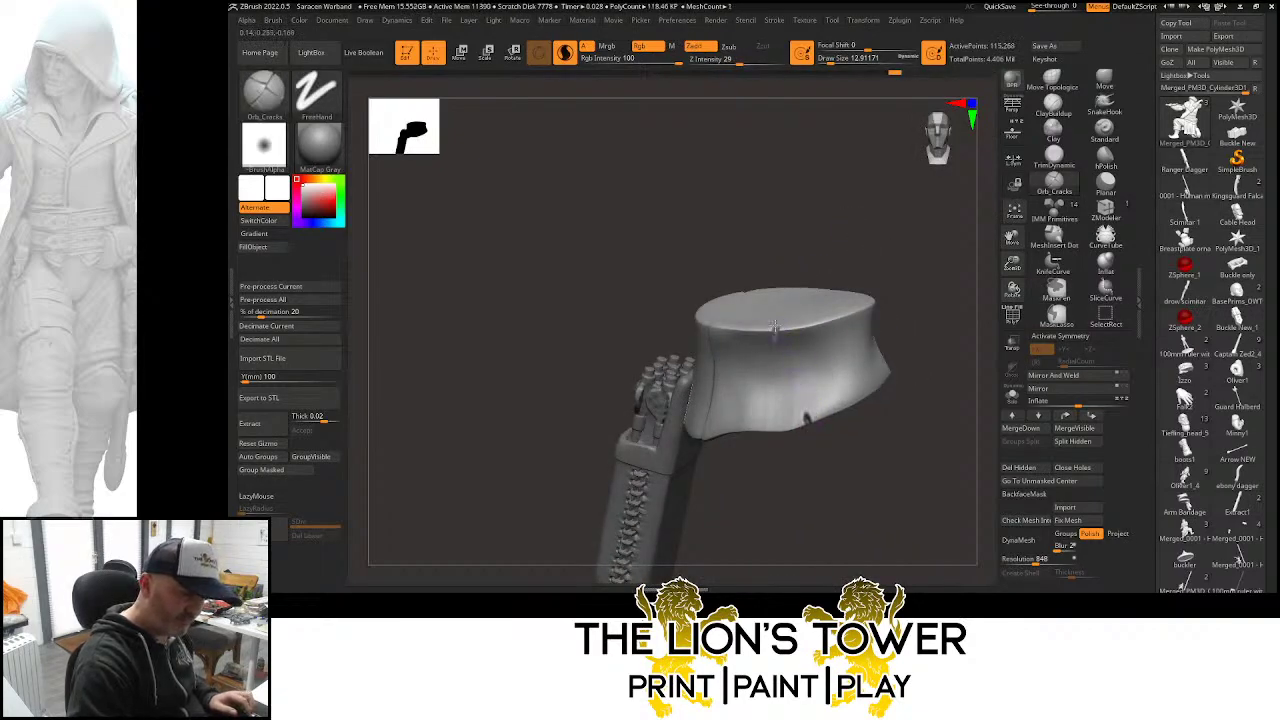
left_click(870, 228, "ctrl+shift")
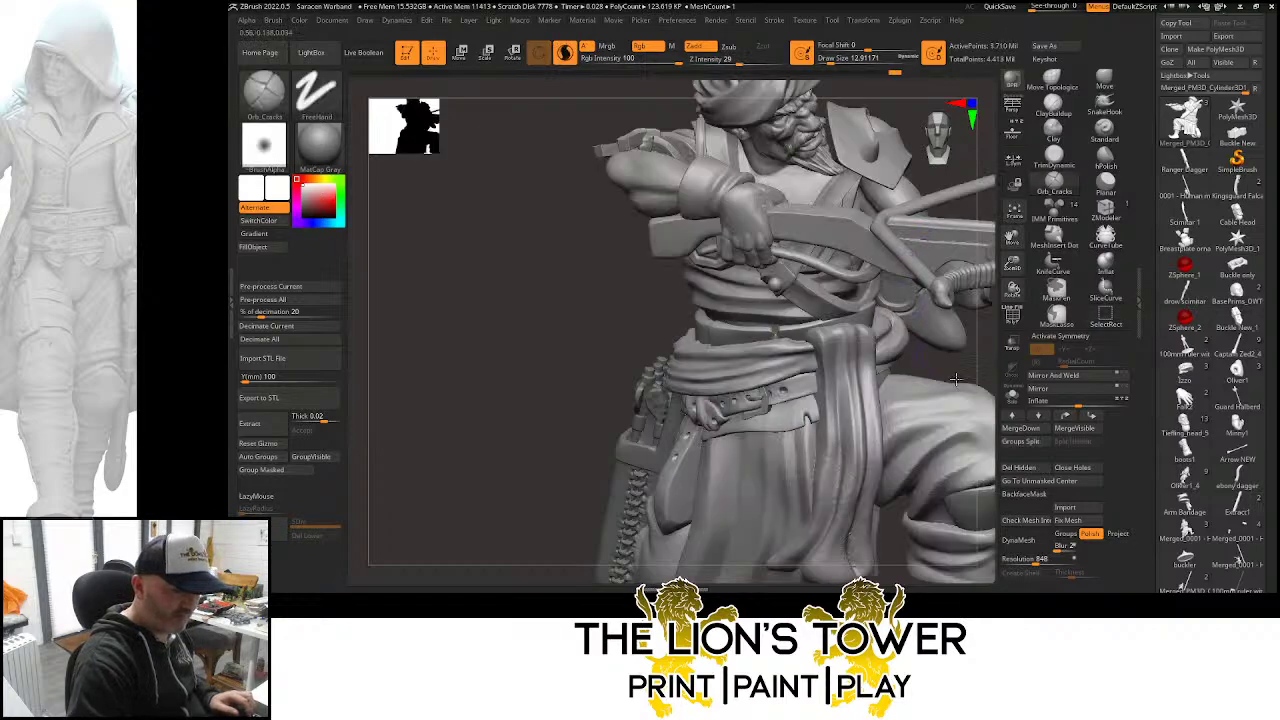
Isolate the cuff above the crossbow hand, cut small Orb_Cracks nicks into its edge, and restore the whole figure
left_click_drag(965, 365, 837, 287)
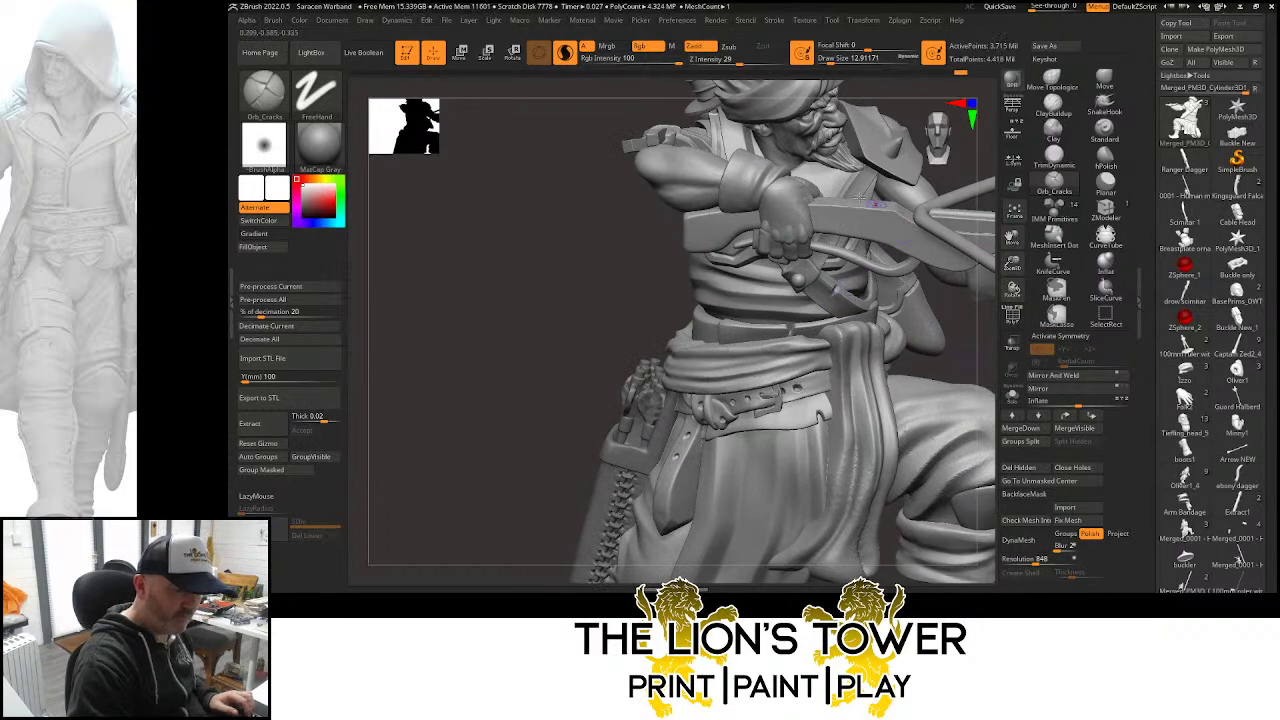
left_click(733, 172, "ctrl+shift")
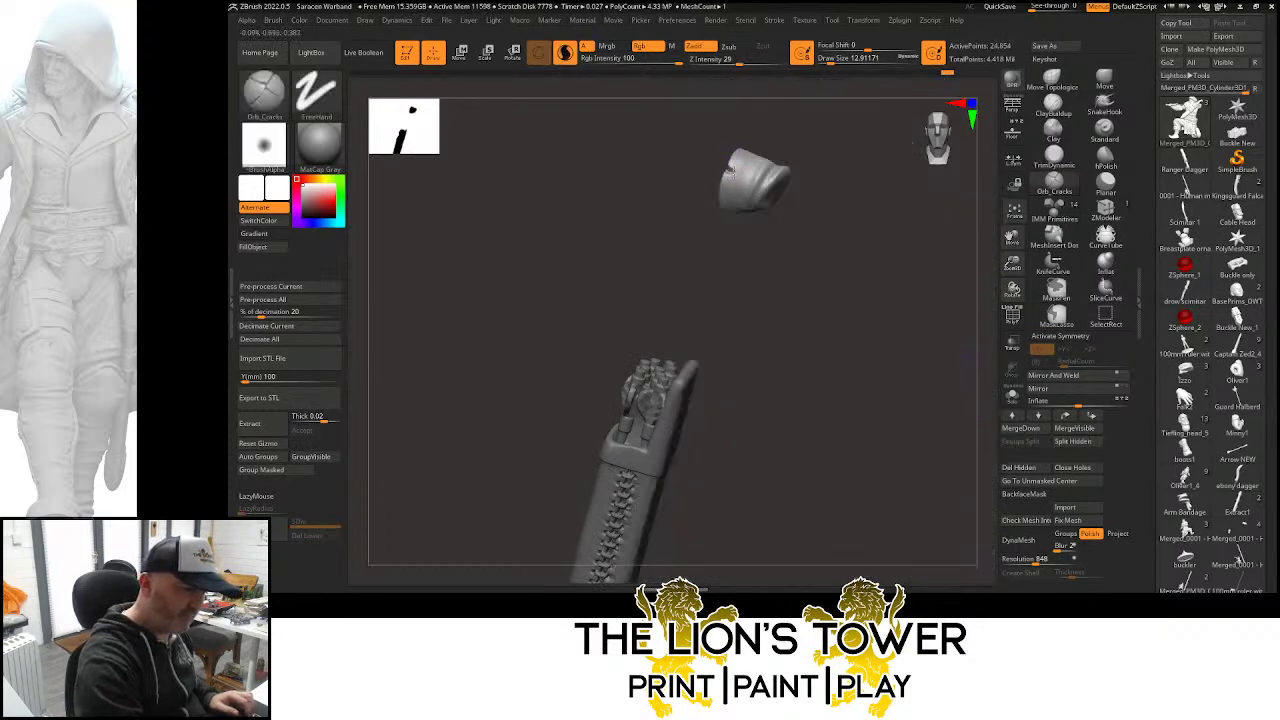
left_click_drag(730, 188, 752, 170)
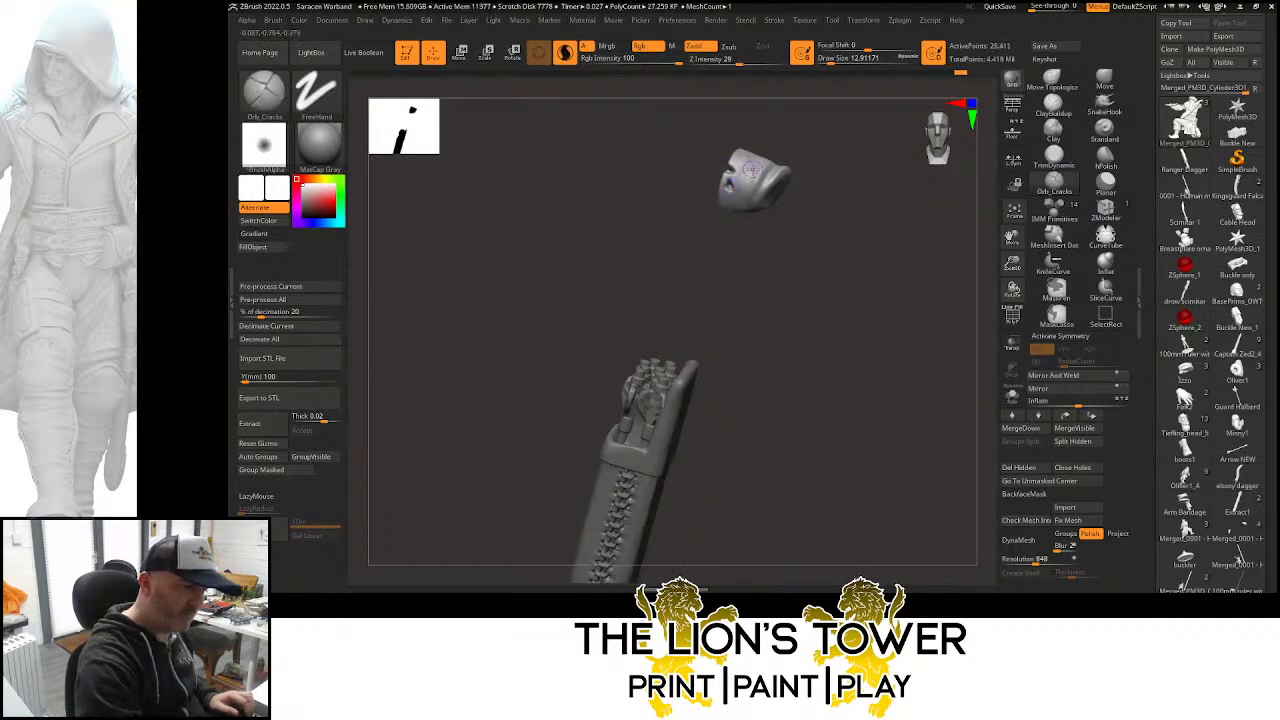
left_click_drag(895, 415, 918, 309, "alt")
left_click(920, 328, "ctrl+shift")
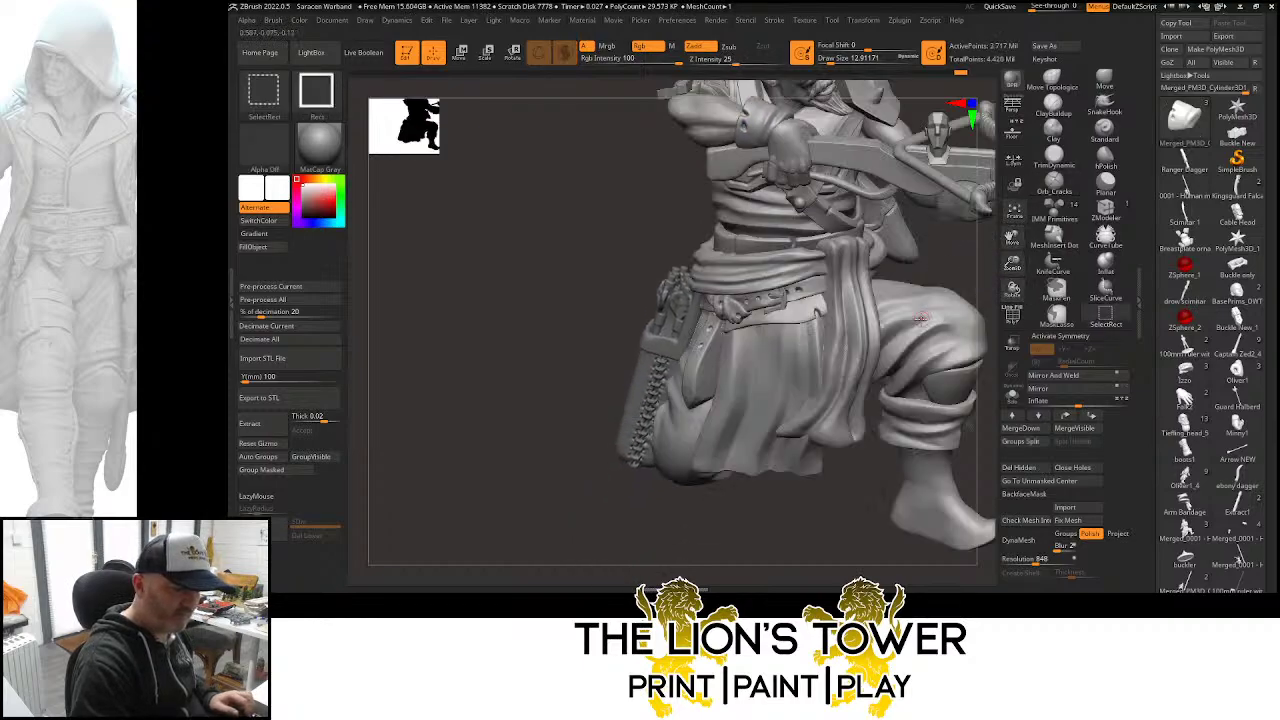
Isolate the belt's hanging strap end, cut a small Orb_Cracks nick across it, and restore the whole figure
left_click_drag(941, 252, 942, 257)
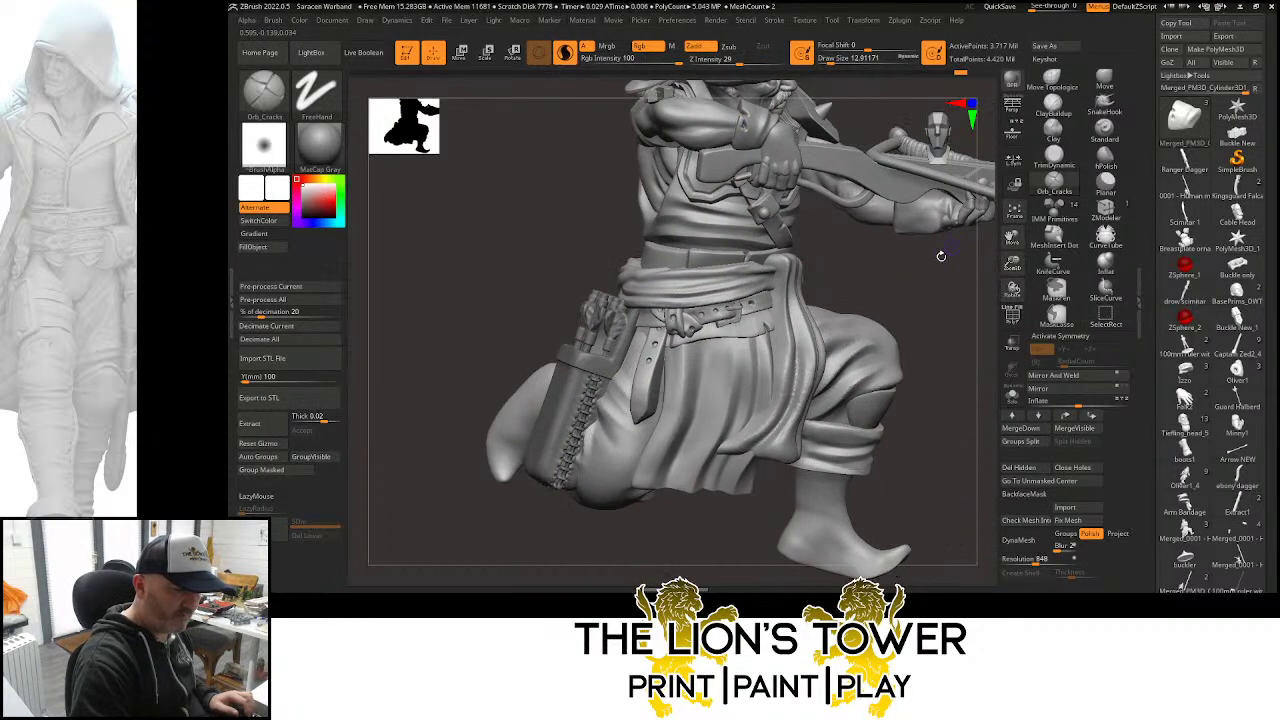
left_click(656, 378, "ctrl+shift")
left_click_drag(652, 378, 667, 380)
left_click(866, 325, "ctrl+shift")
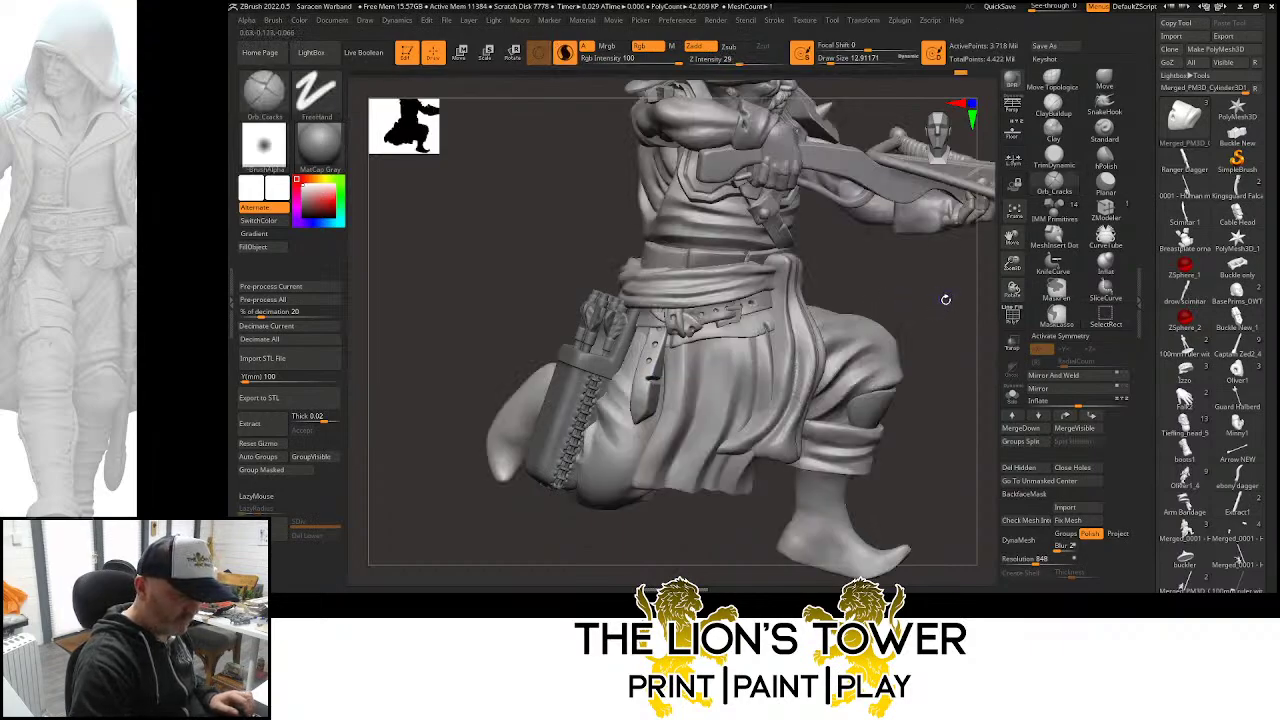
Choose Move Topological at draw size about 44, isolate and mask the trousers, and restore the whole figure
mouse_move(943, 294)
left_mouse_down()
mouse_move(923, 280)
mouse_move(981, 150)
left_mouse_up()
left_click_drag(993, 113, 920, 128)
left_click_drag(850, 60, 838, 61)
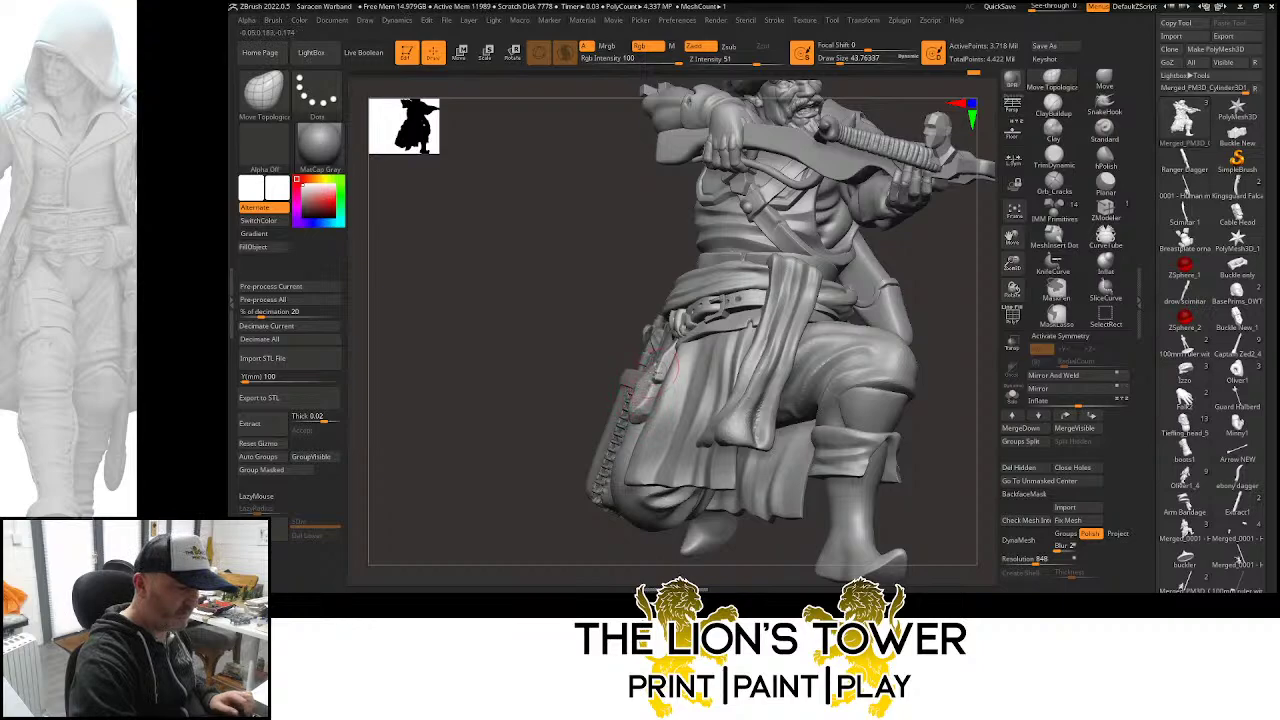
mouse_move(940, 290)
left_mouse_down()
mouse_move(923, 286)
mouse_move(953, 271)
mouse_move(903, 297)
mouse_move(899, 270)
left_mouse_up()
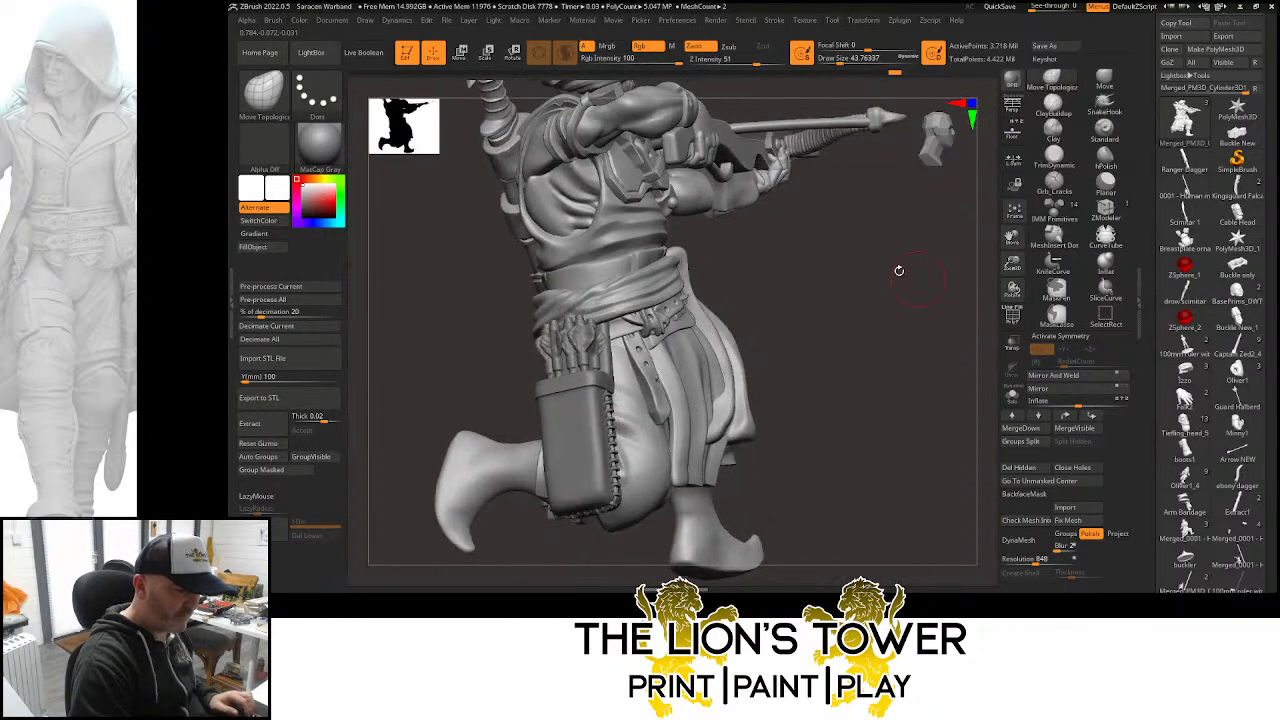
left_click(612, 357, "ctrl+shift")
left_click(791, 258, "ctrl")
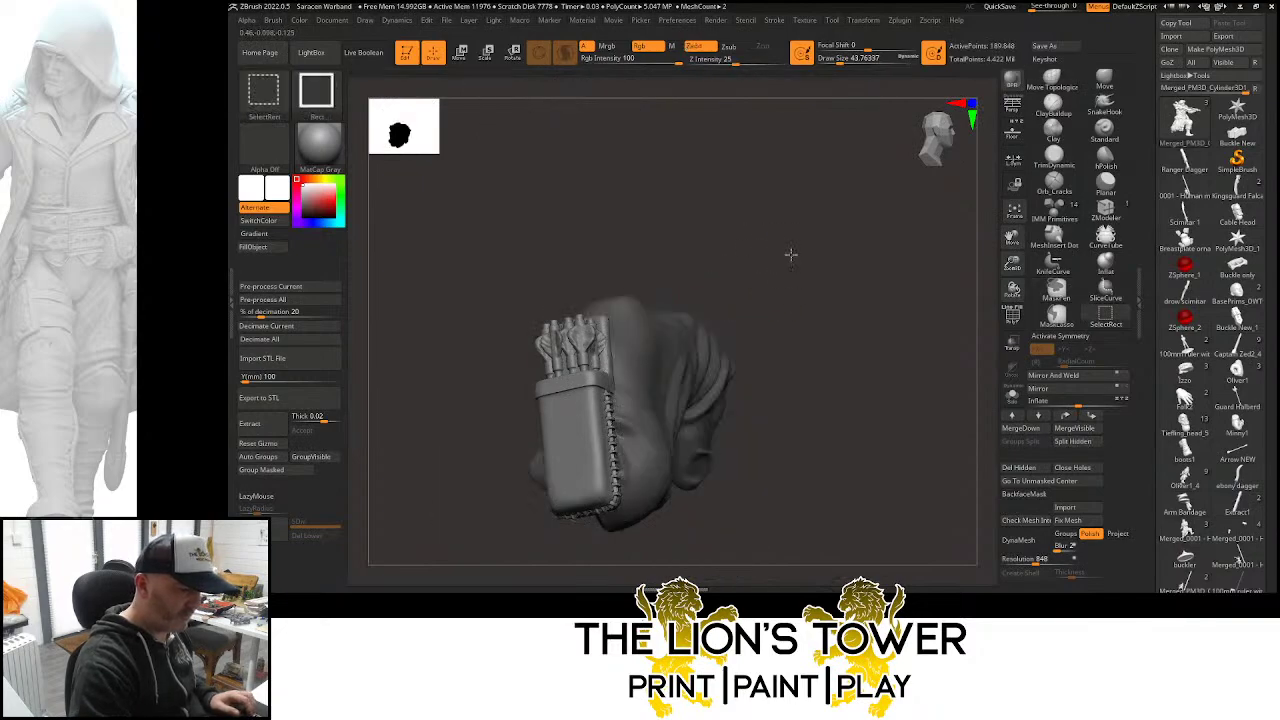
left_click(791, 256, "ctrl+shift")
Mask everything except the waist band, isolating the skirted tunic, the band and the trousers in turn
left_click_drag(799, 254, 760, 272)
left_click(705, 328, "ctrl+shift")
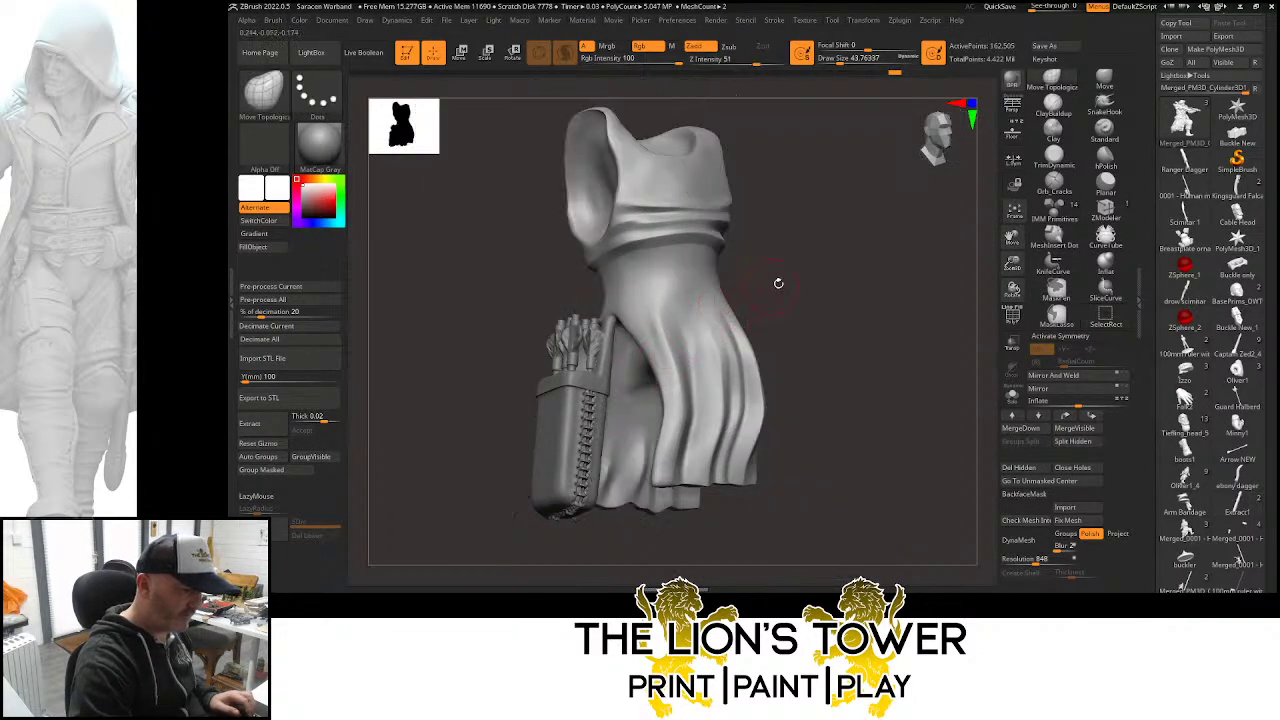
left_click(777, 279, "ctrl+shift")
left_click(697, 333, "ctrl+shift")
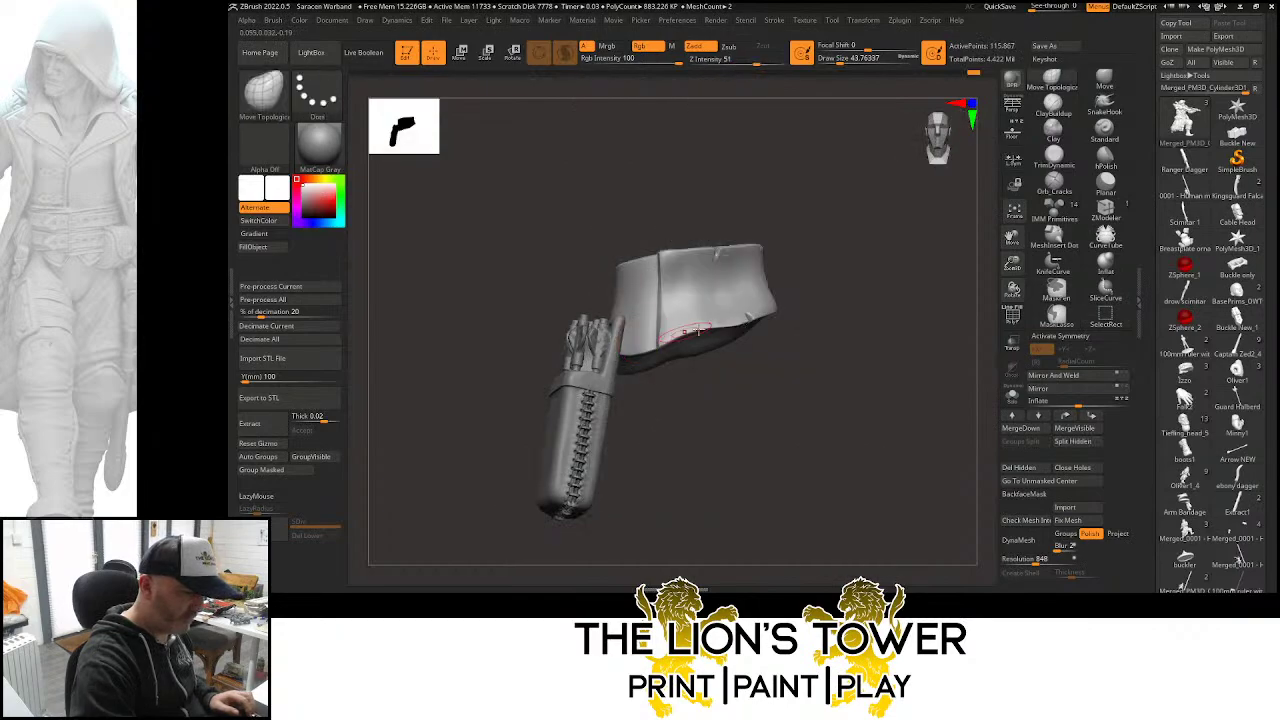
left_click(840, 277, "ctrl+shift")
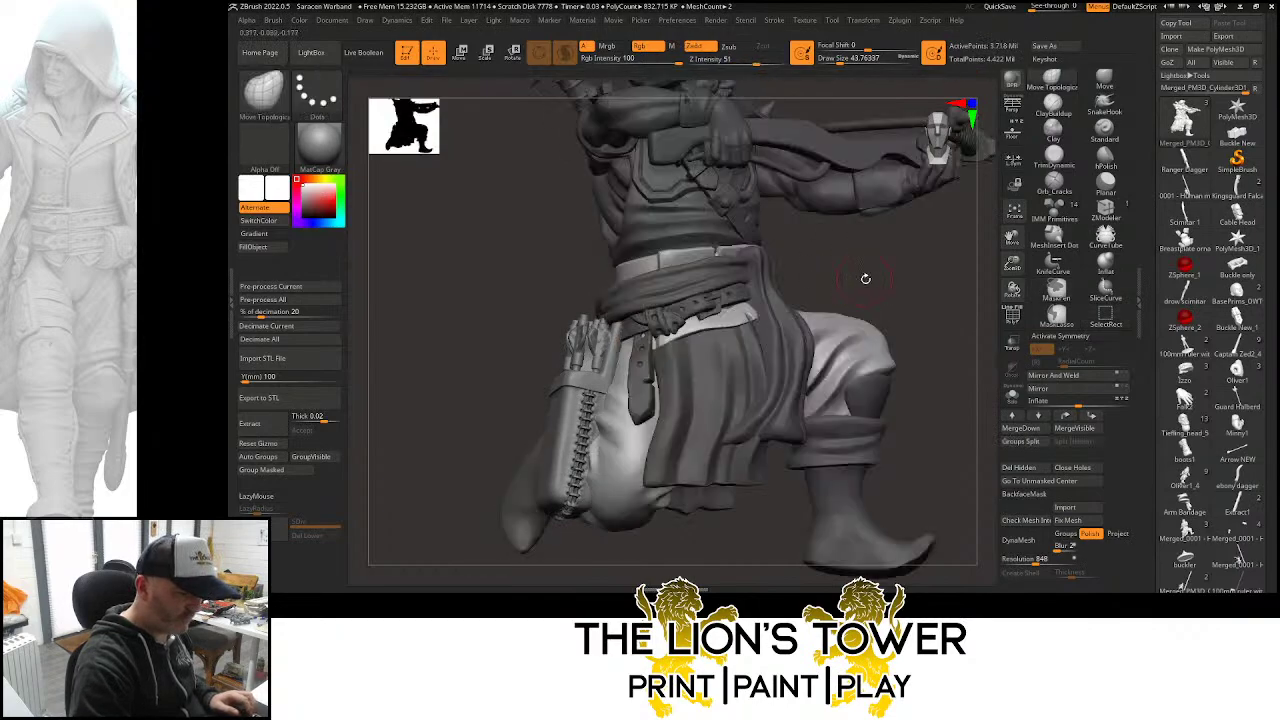
left_click_drag(865, 278, 834, 289)
left_click(649, 428, "ctrl+shift")
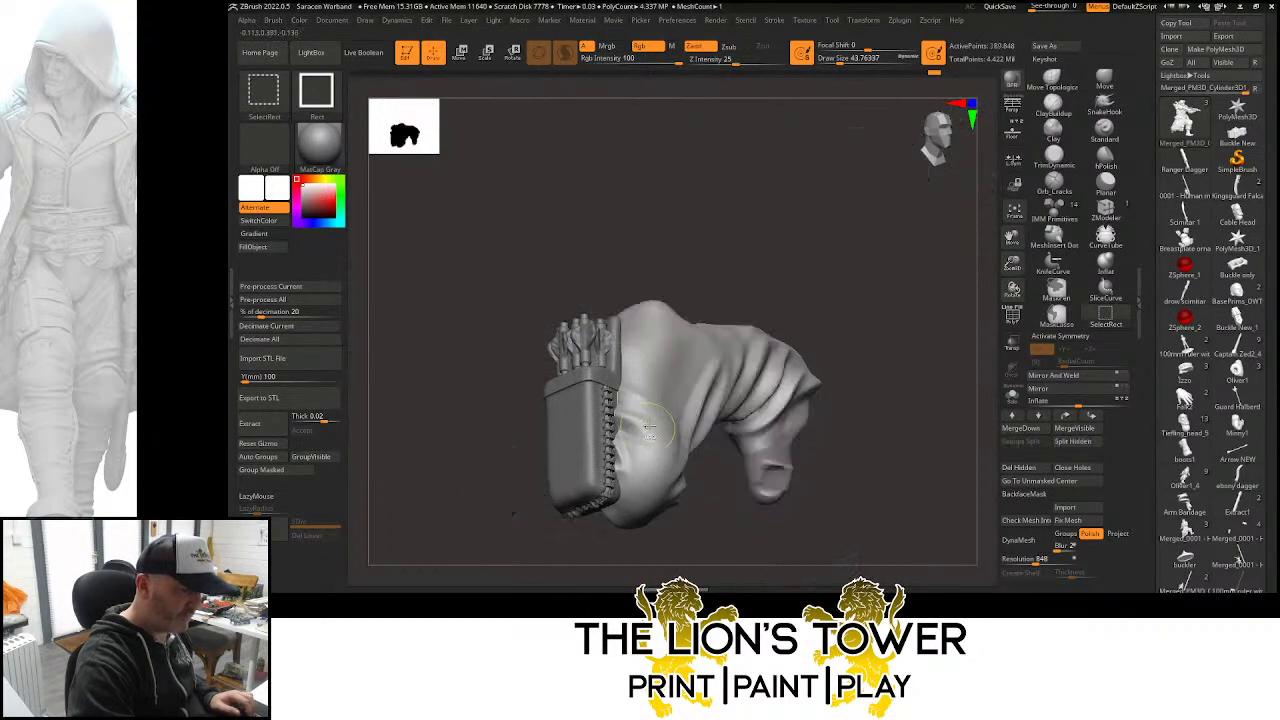
left_click(853, 306, "ctrl+shift")
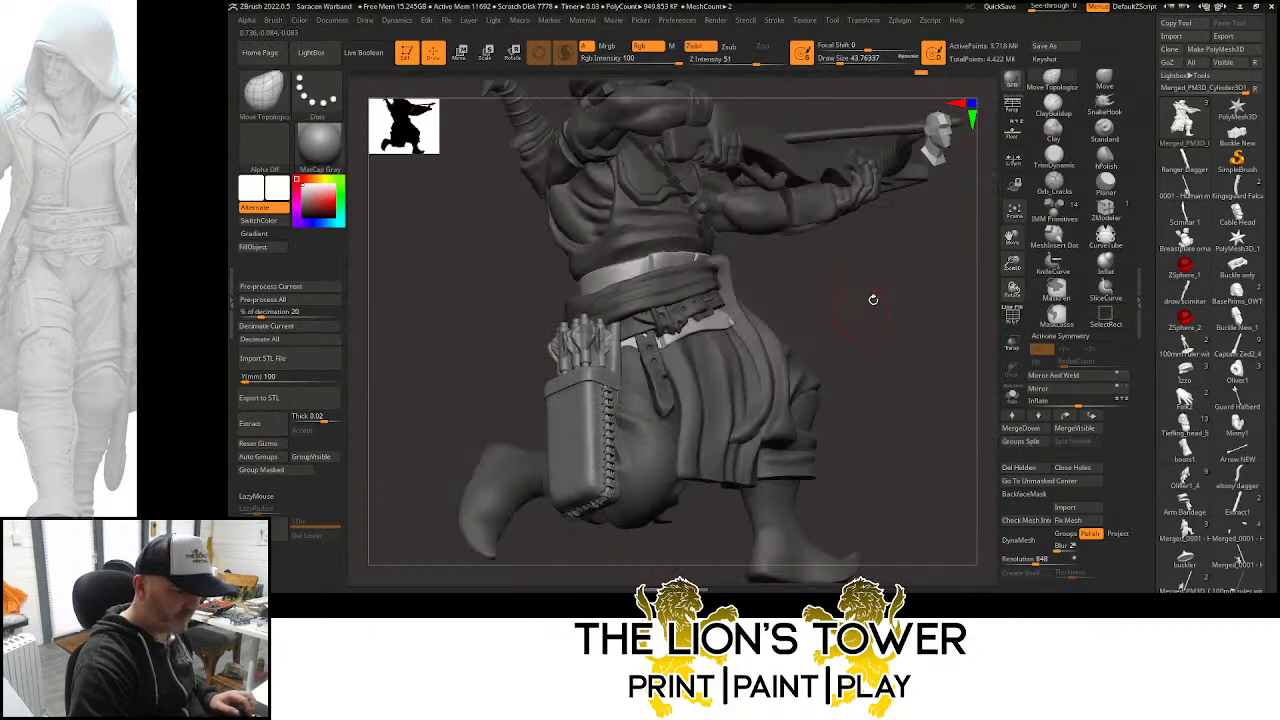
Adjust the unmasked waist band beneath the belt with the Move brush at draw size about 62, and clear the mask
left_click(1104, 80)
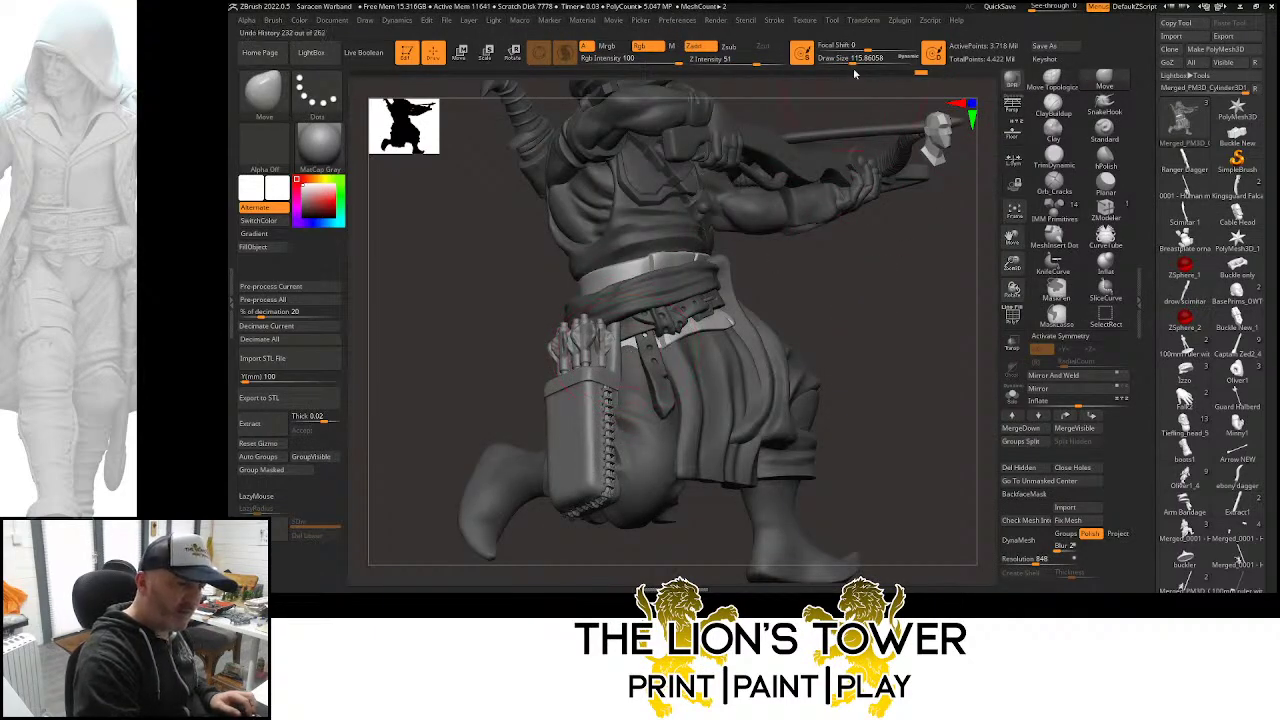
key("bracketleft")
key("bracketleft")
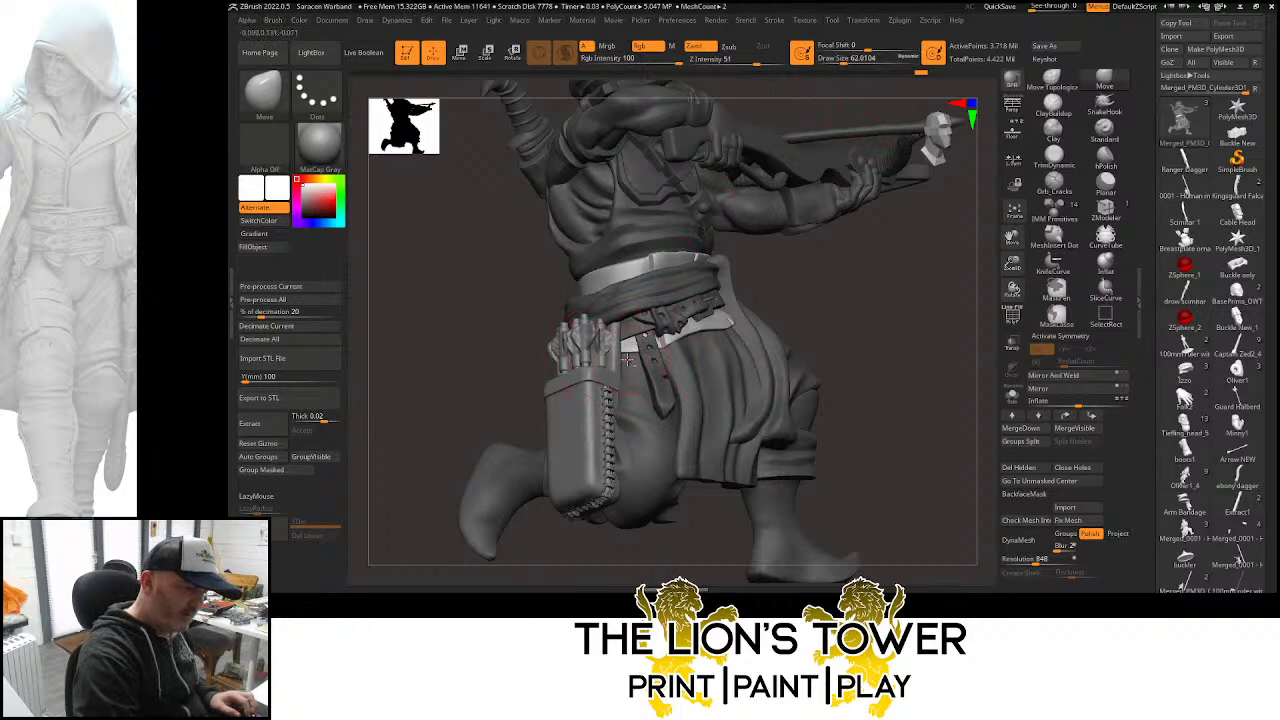
mouse_move(745, 288)
left_mouse_down()
mouse_move(764, 303)
mouse_move(791, 283)
mouse_move(760, 296)
left_mouse_up()
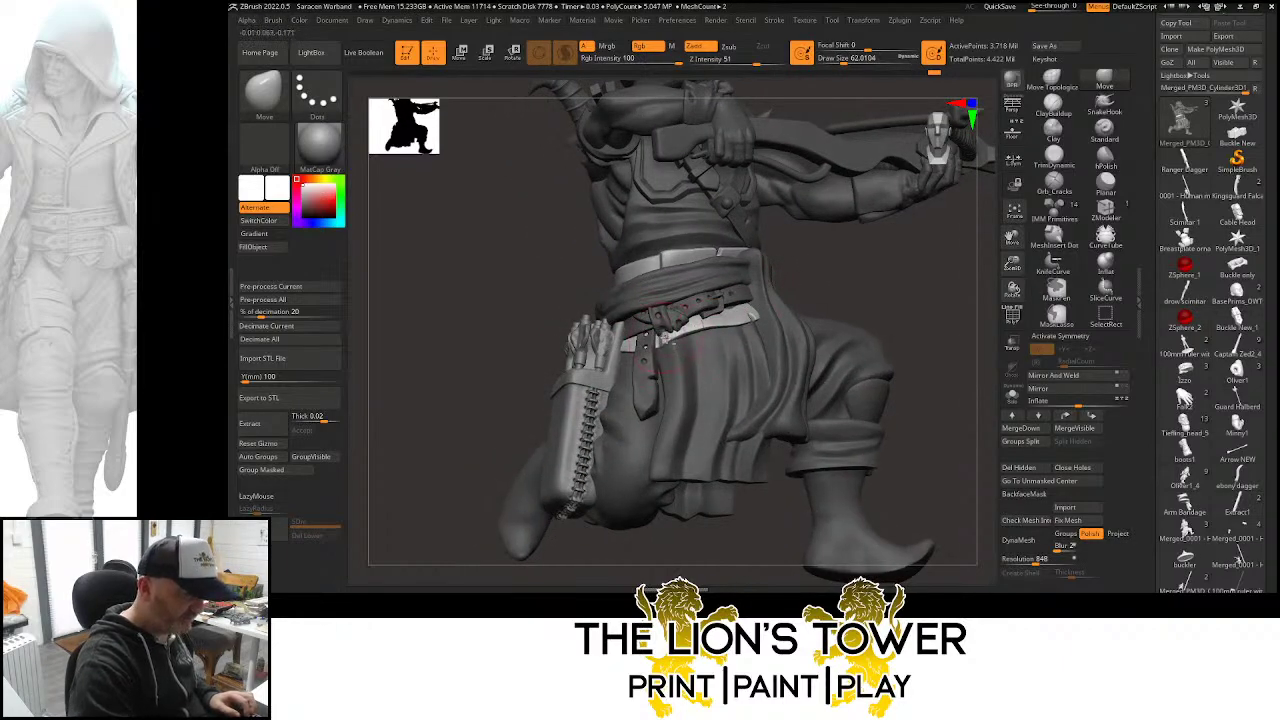
left_click(866, 282, "ctrl")
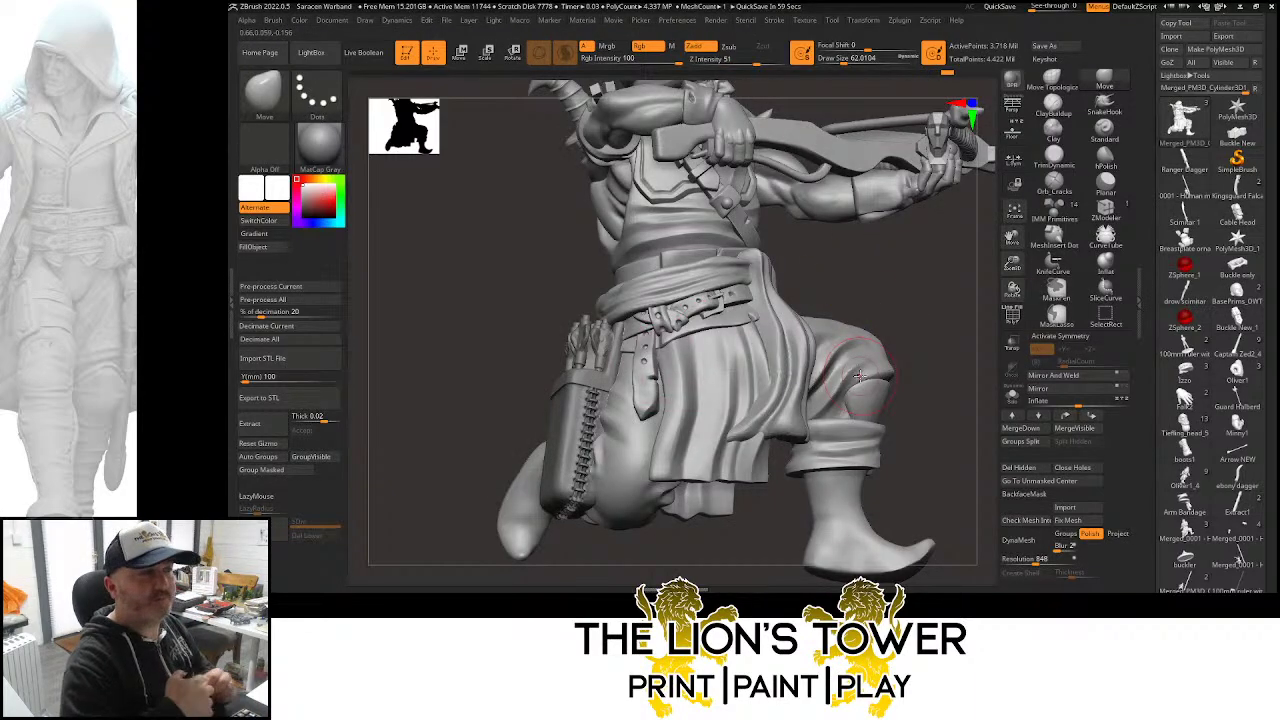
Isolate the hanging sash, flatten its folds with hPolish at draw size about 31, and restore the whole figure
right_click_drag(954, 297, 890, 255)
left_click(716, 413, "ctrl+shift")
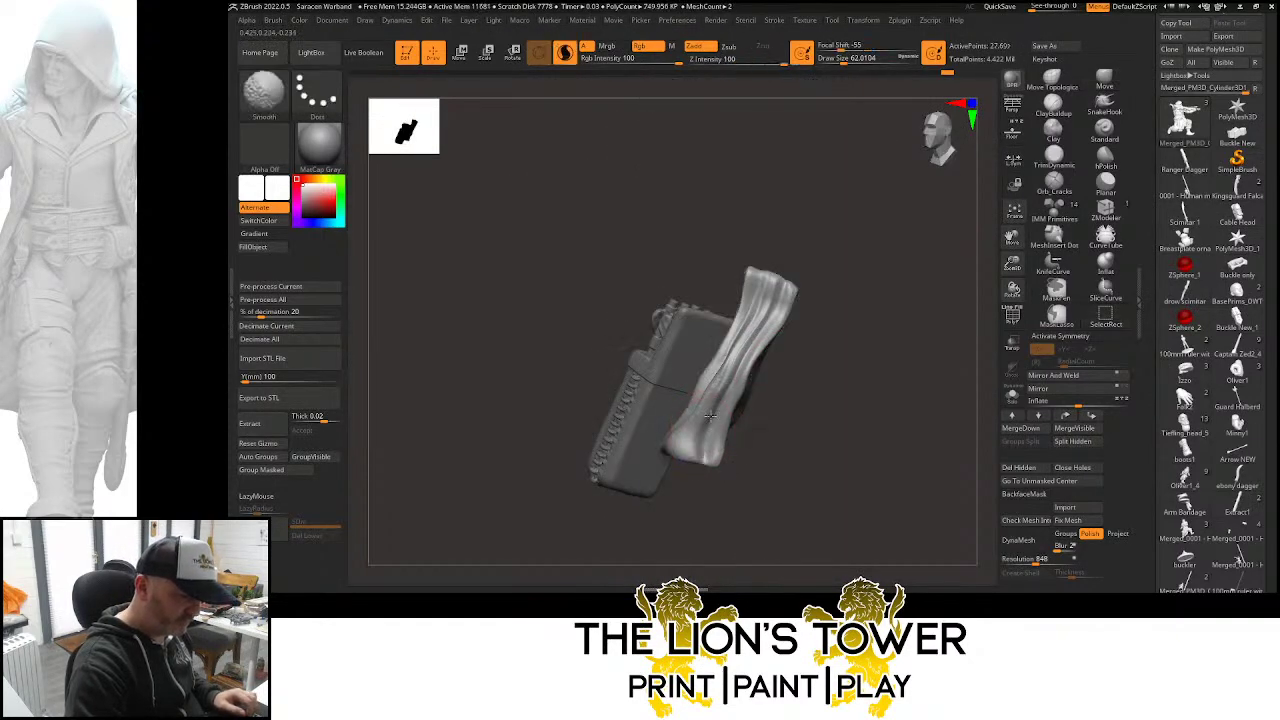
left_click_drag(824, 380, 908, 317)
left_click(1105, 158)
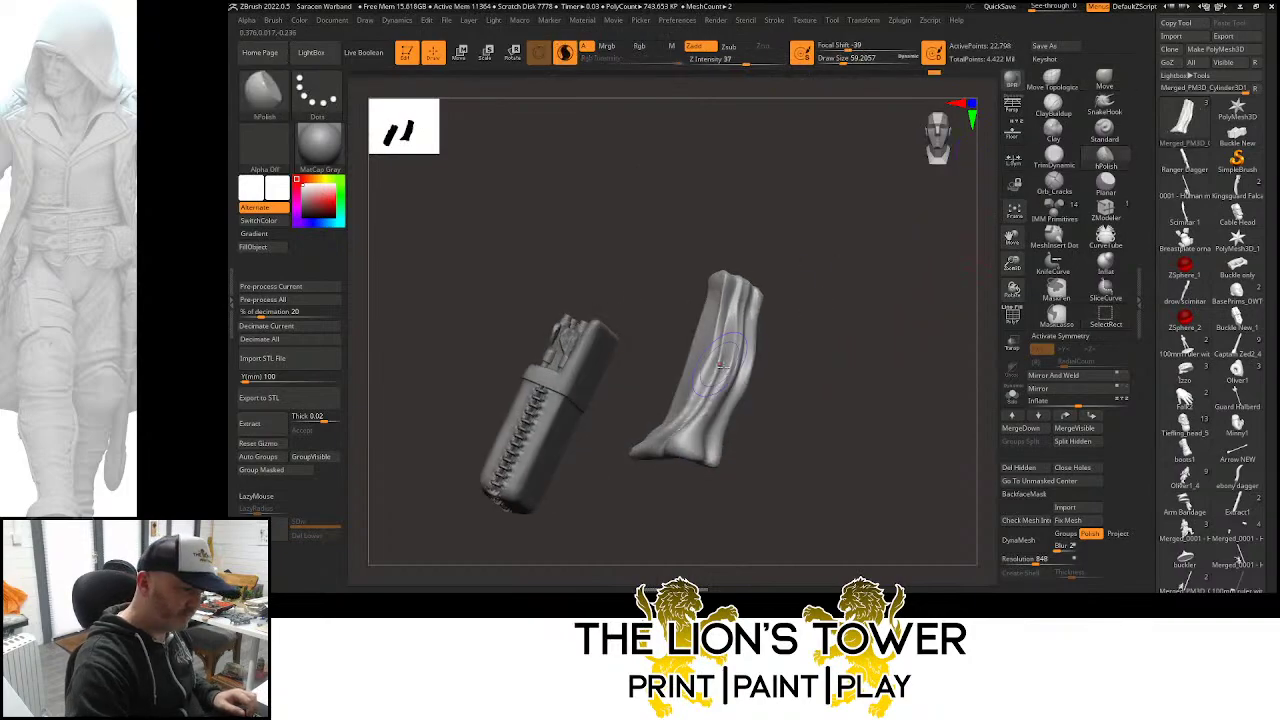
left_click_drag(786, 366, 803, 175)
left_click(836, 61)
left_click_drag(831, 240, 780, 345)
left_click_drag(735, 378, 701, 414)
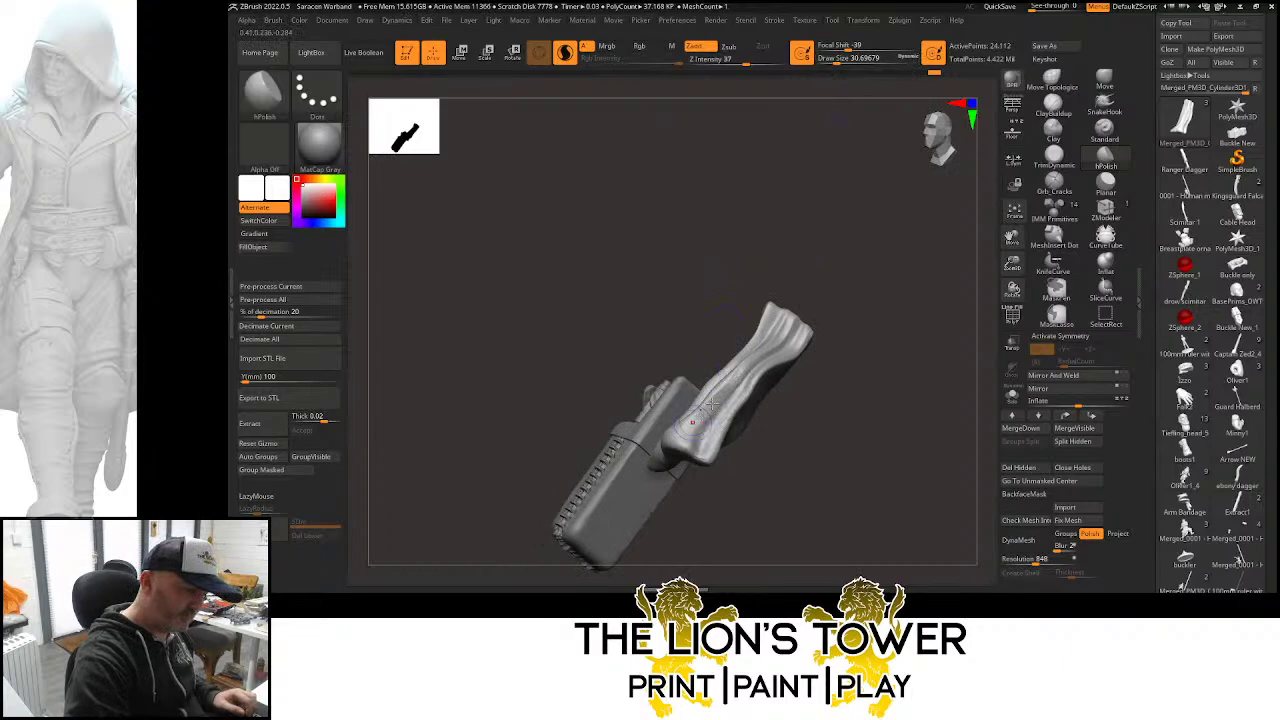
left_click_drag(799, 239, 786, 270, "ctrl")
left_click(790, 252, "ctrl+shift")
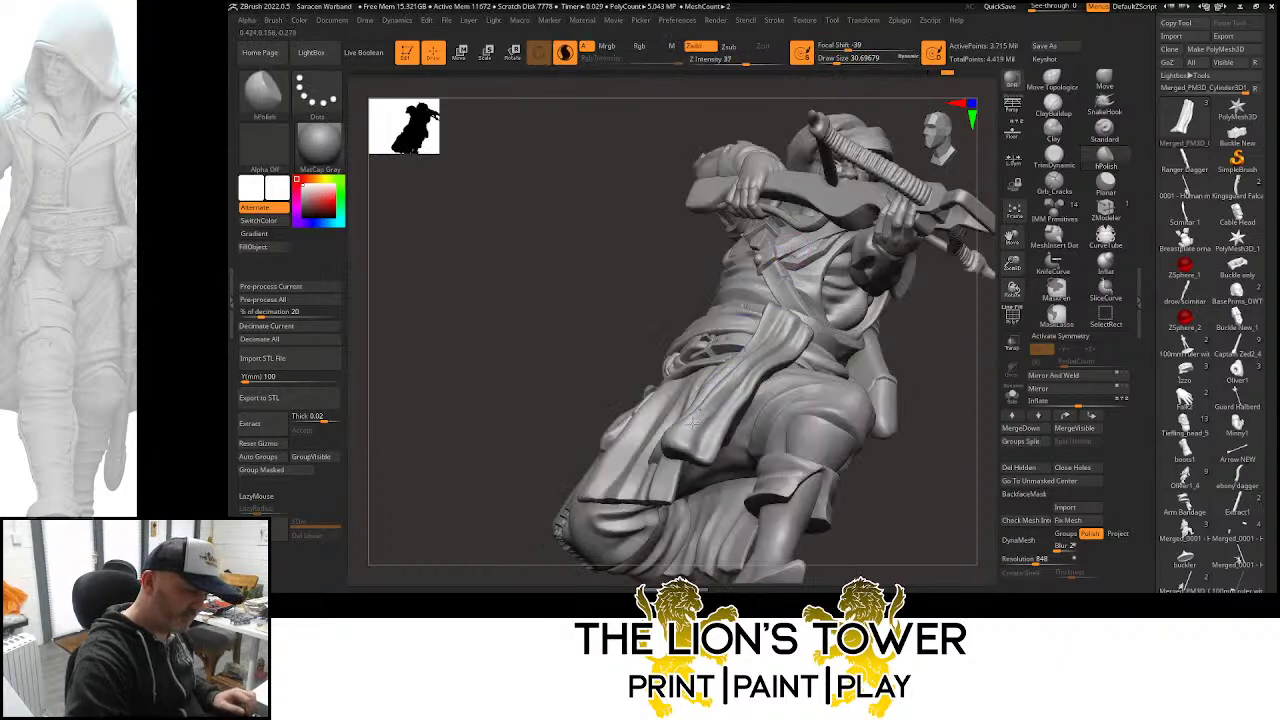
Isolate the sash again and polish its side faces and lower end with hPolish, undoing unwanted strokes, and restore the whole figure
key("shift")
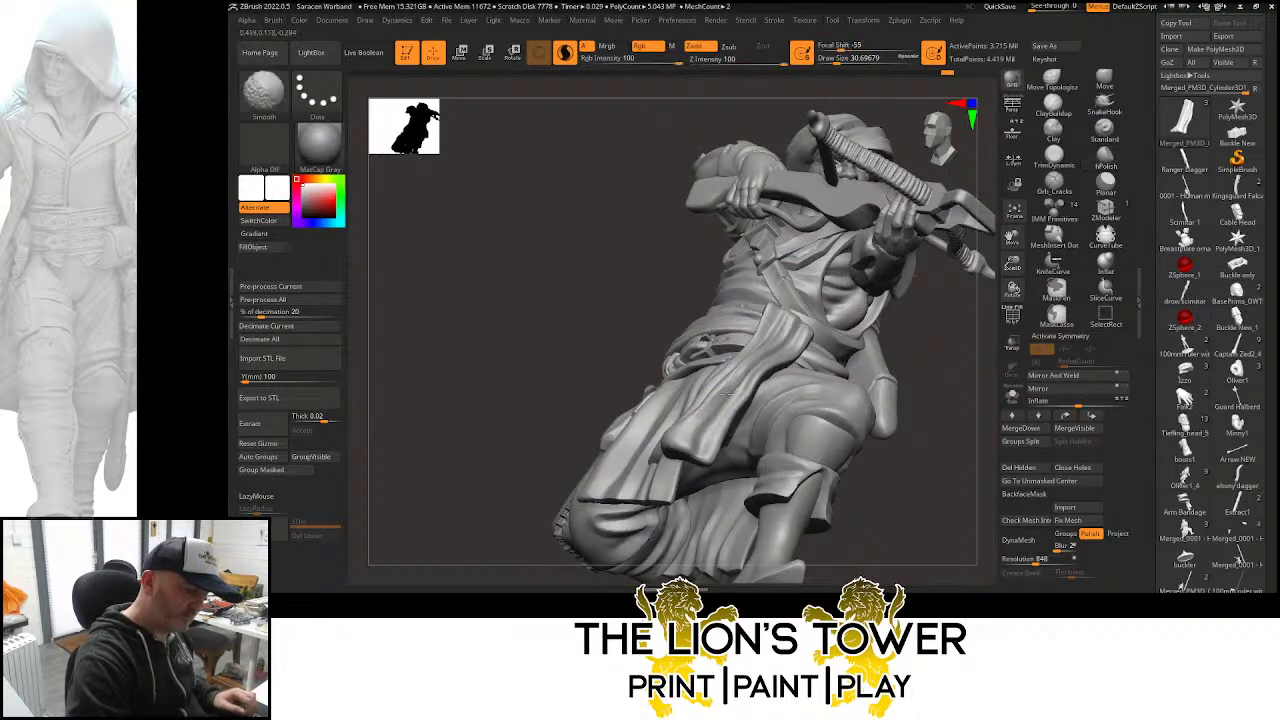
key("ctrl+shift")
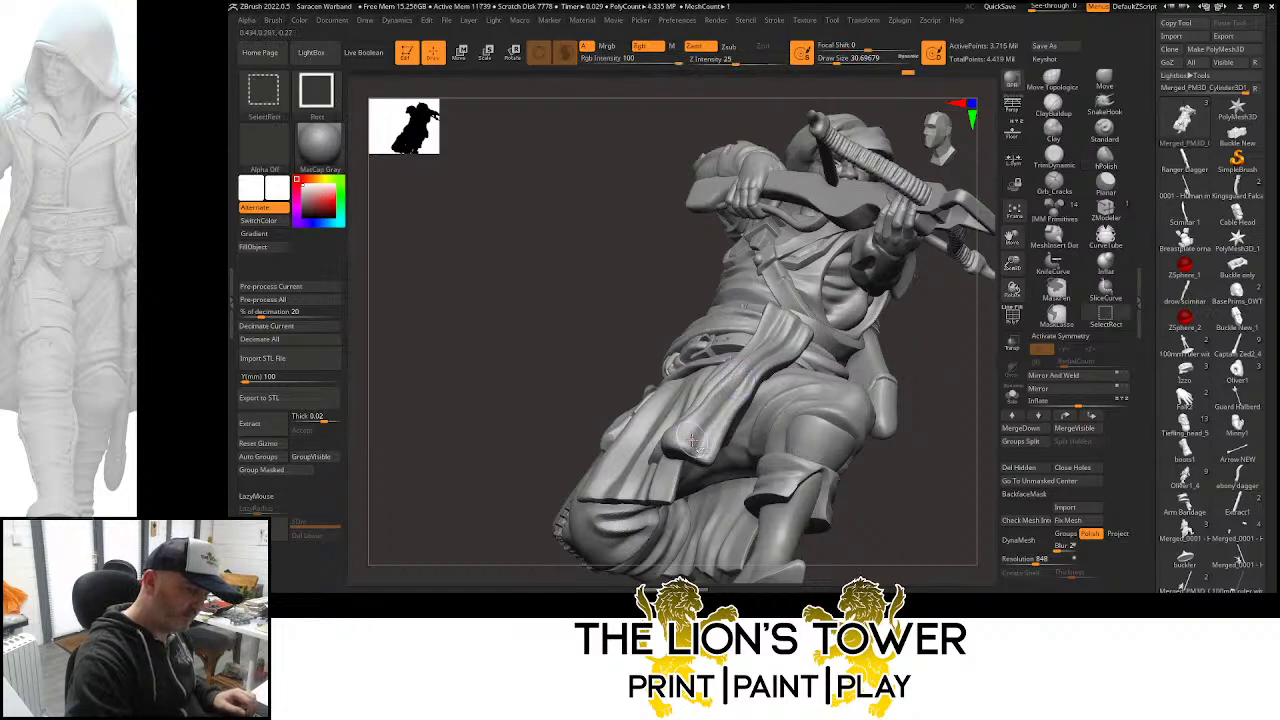
left_click(692, 438, "ctrl+shift")
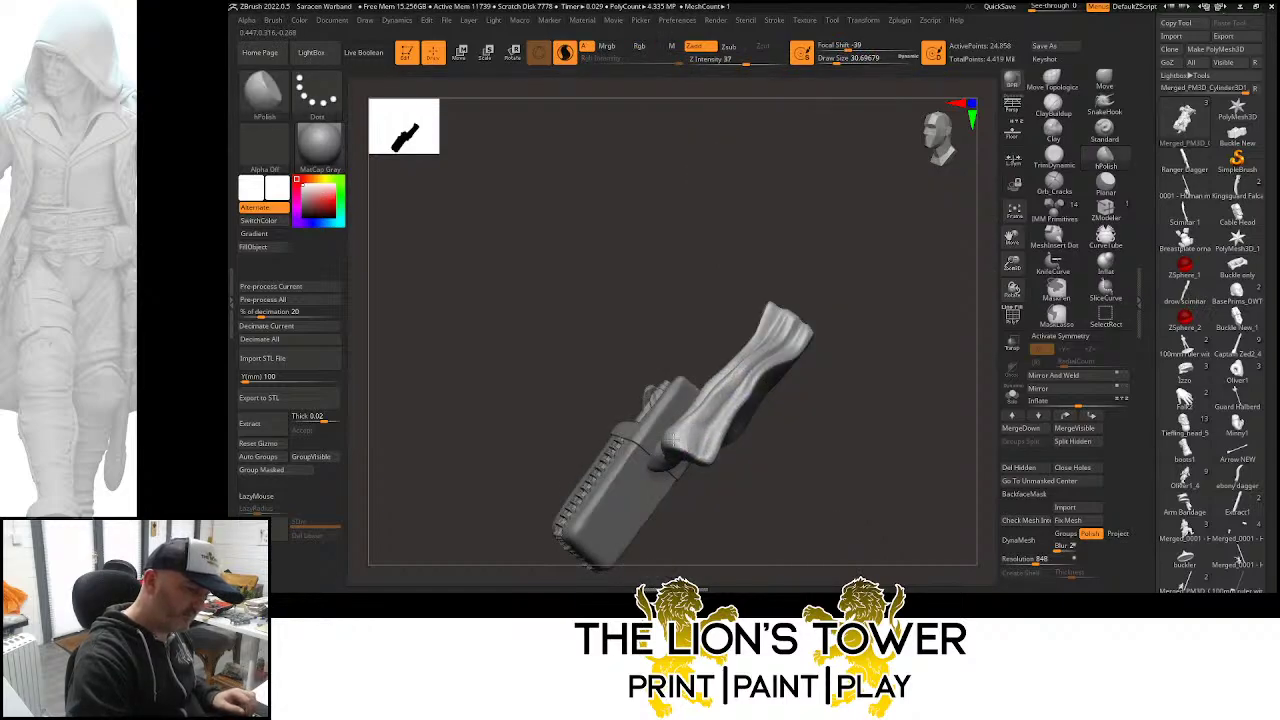
left_click_drag(830, 278, 772, 320)
left_click_drag(658, 328, 677, 445)
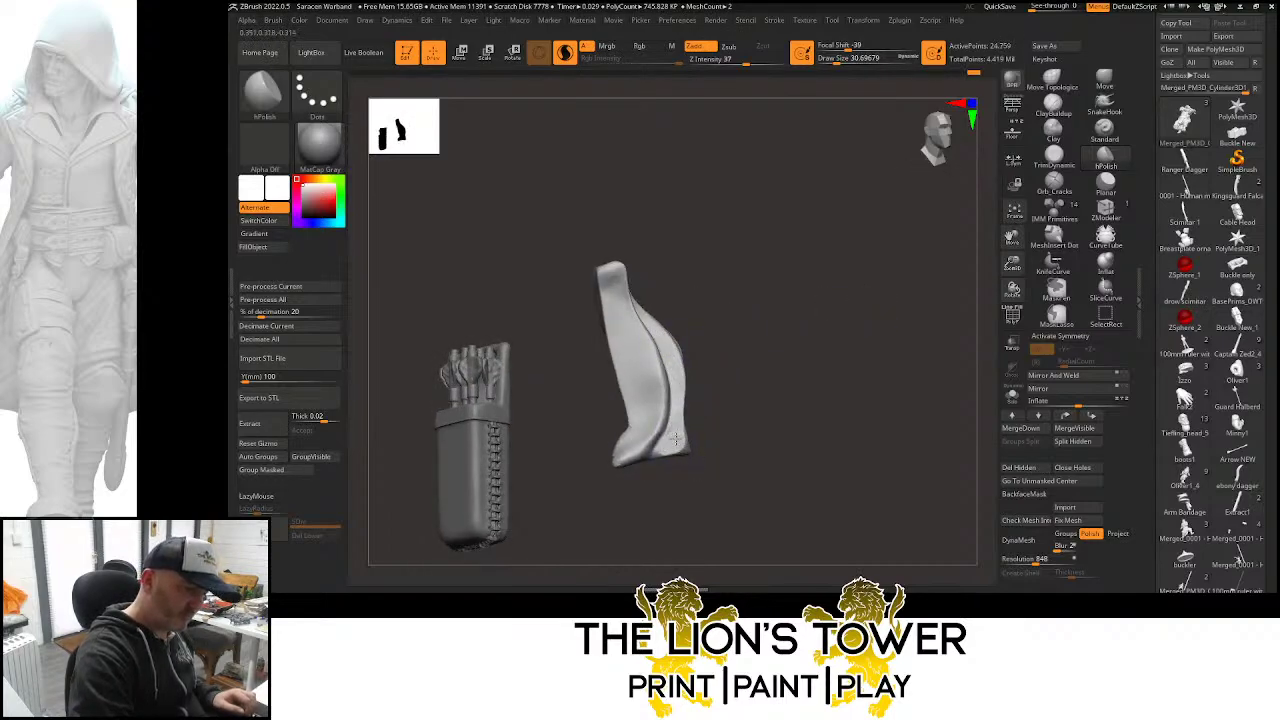
key("ctrl+z")
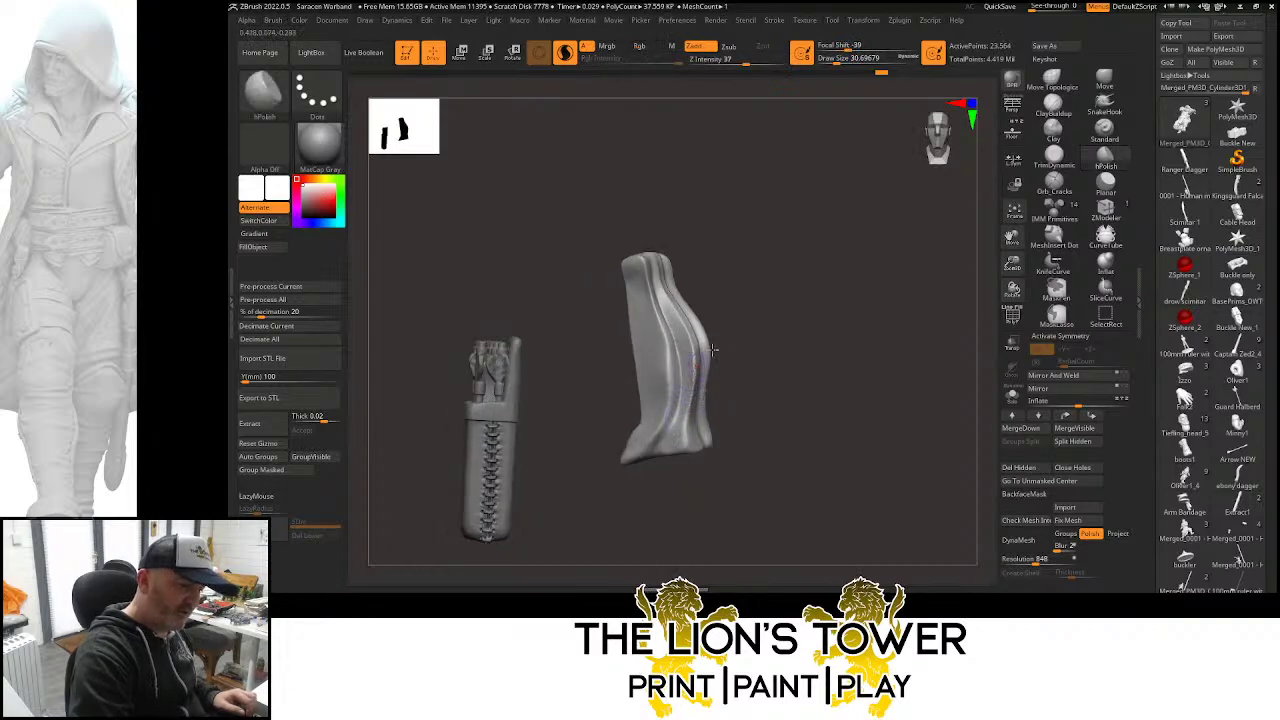
key("ctrl+z")
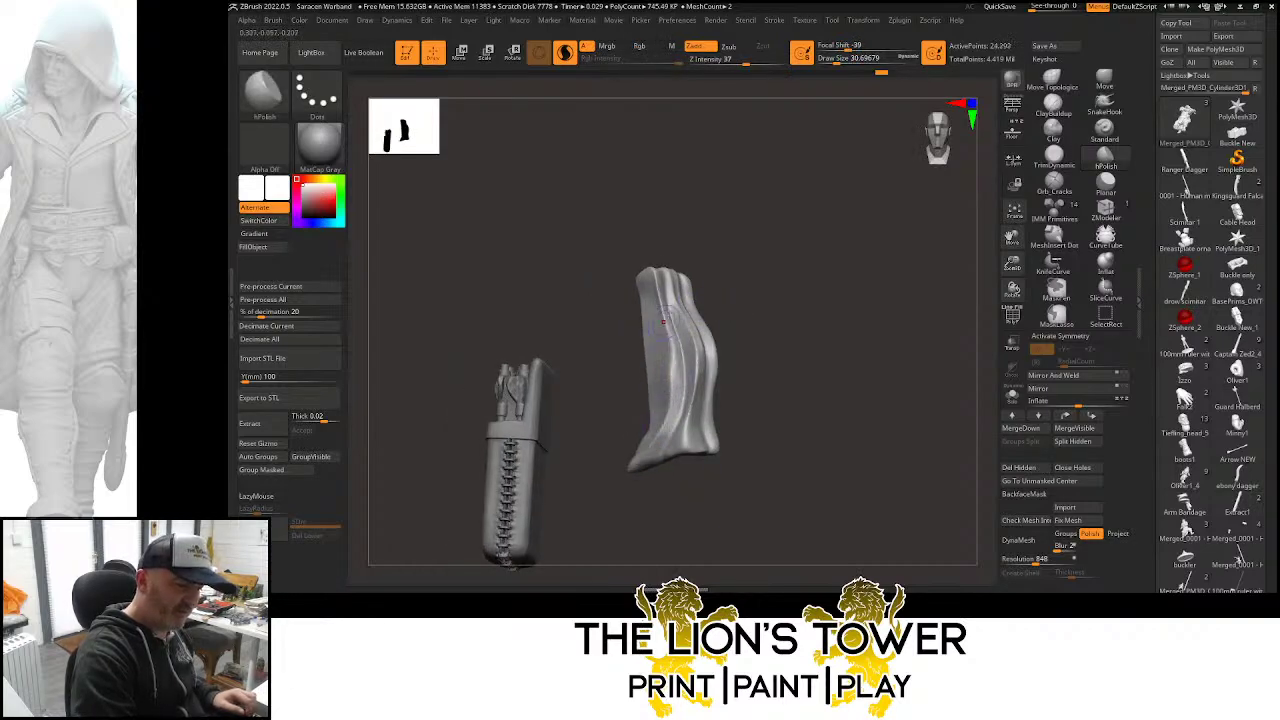
key("ctrl+z")
key("ctrl+z")
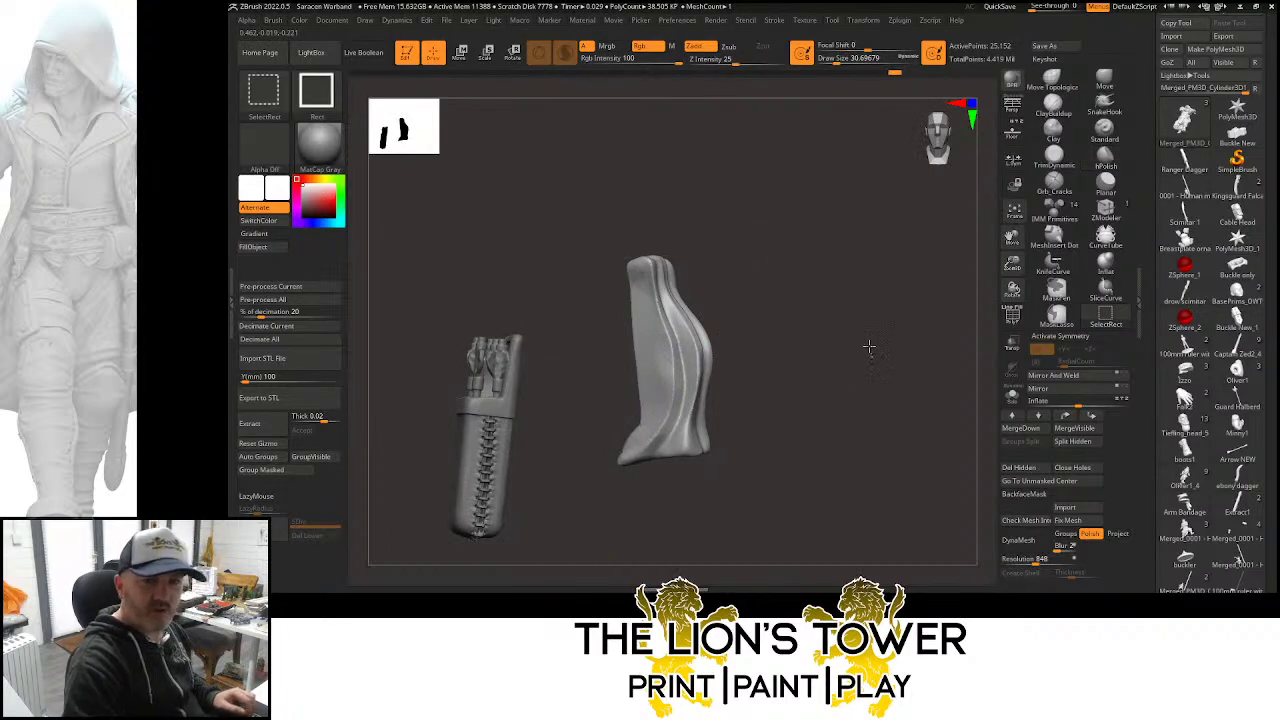
key("ctrl+z")
mouse_move(933, 262)
left_mouse_down()
mouse_move(910, 332)
mouse_move(762, 362)
left_mouse_up()
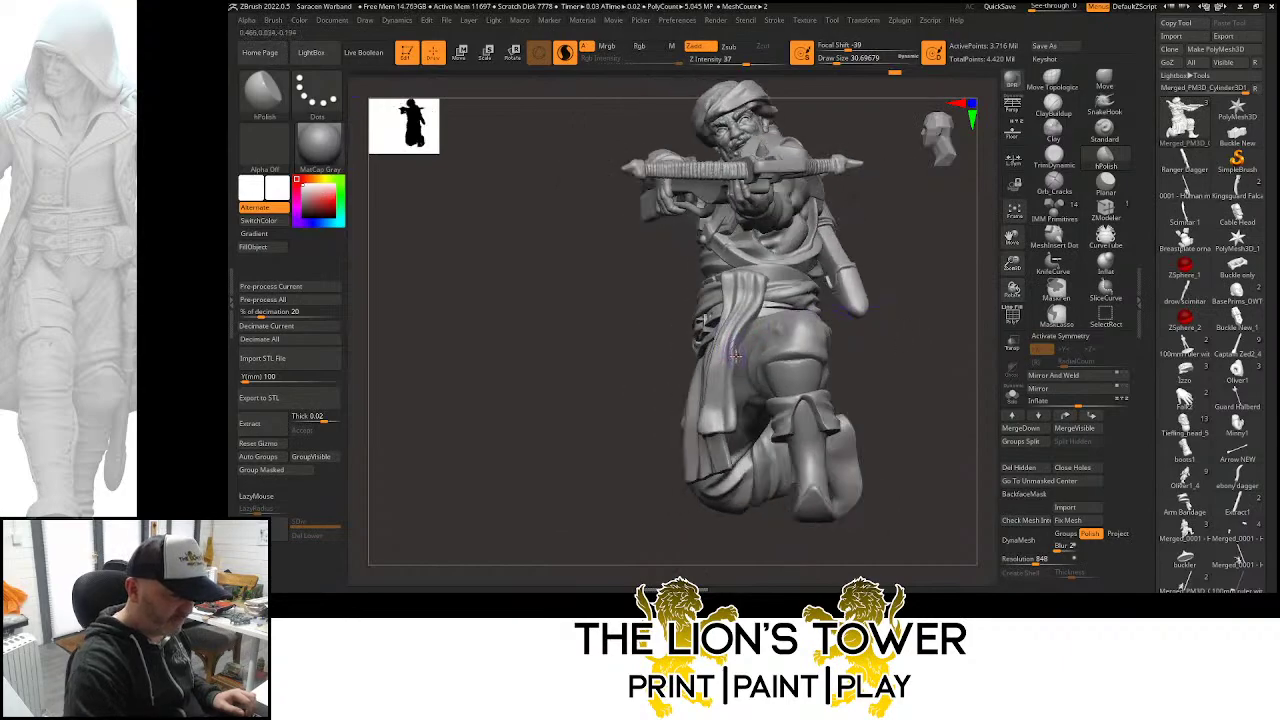
mouse_move(926, 283)
left_mouse_down()
mouse_move(908, 306)
mouse_move(893, 303)
mouse_move(960, 274)
mouse_move(950, 245)
mouse_move(883, 226)
left_mouse_up()
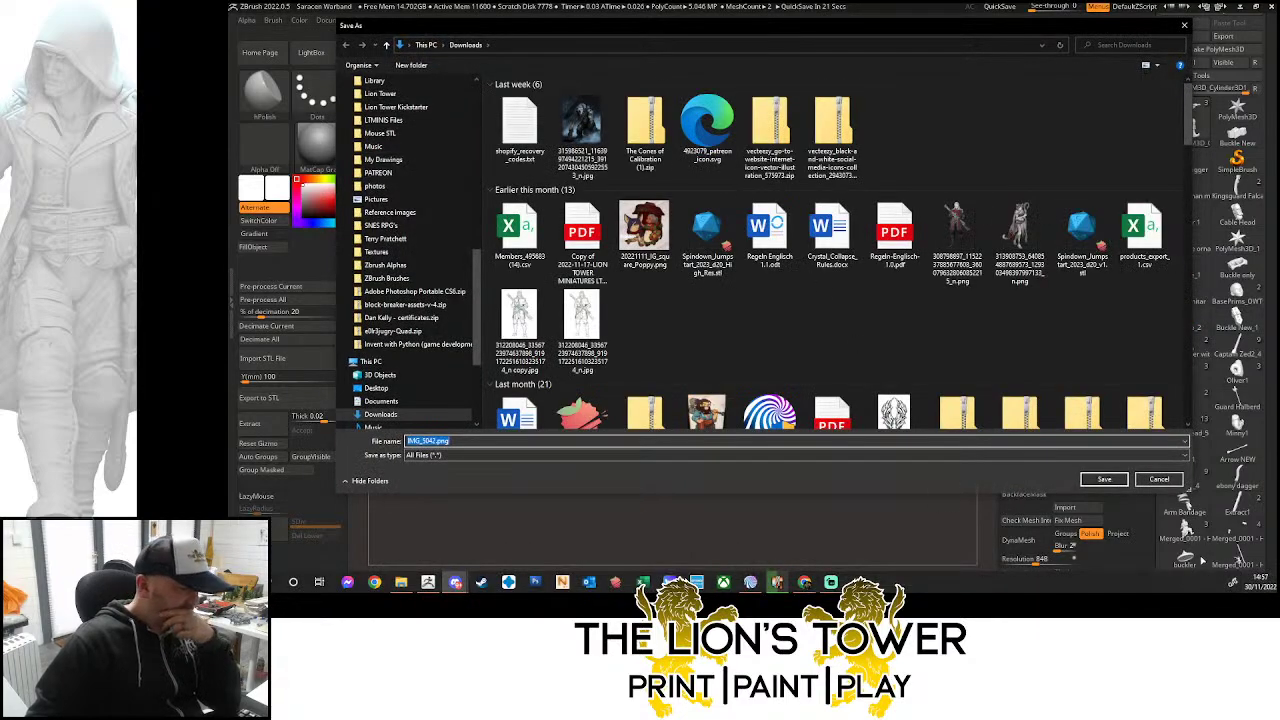
Save IMG_5042.png to Downloads, and view the dragonne reference image in a maximized Chrome window before closing it
left_click(1104, 479)
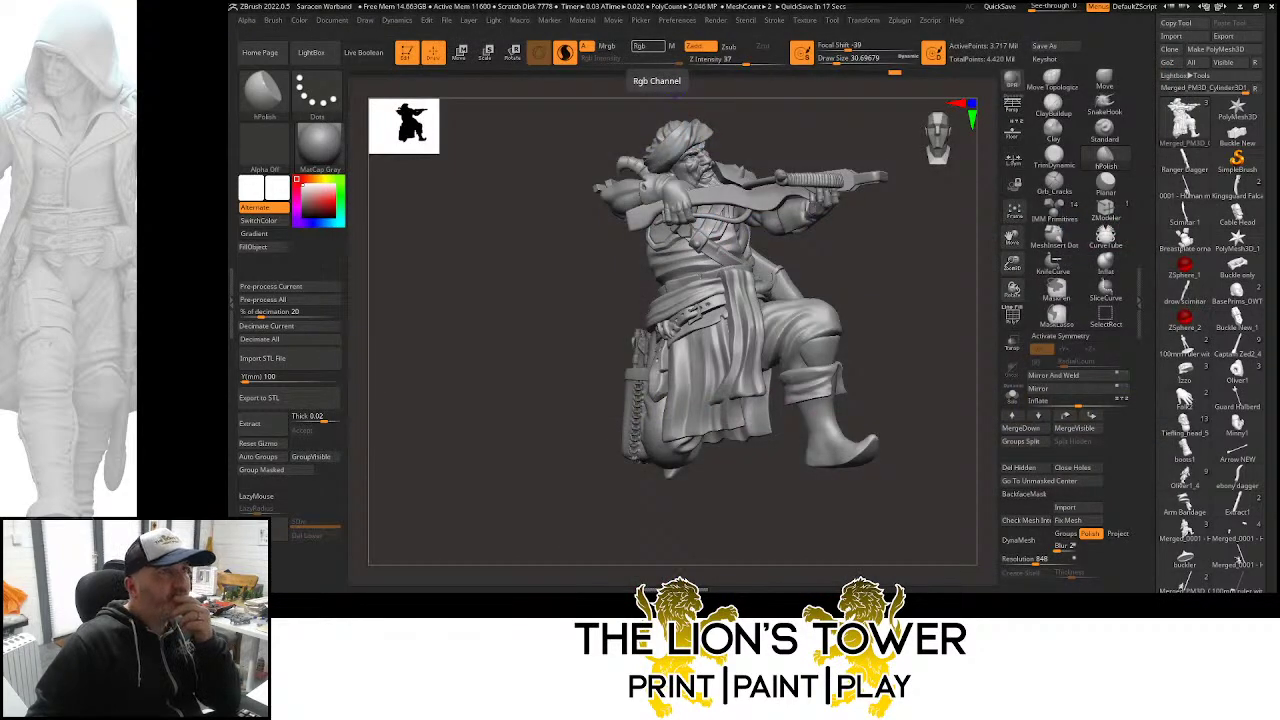
left_click_drag(615, 0, 757, 48)
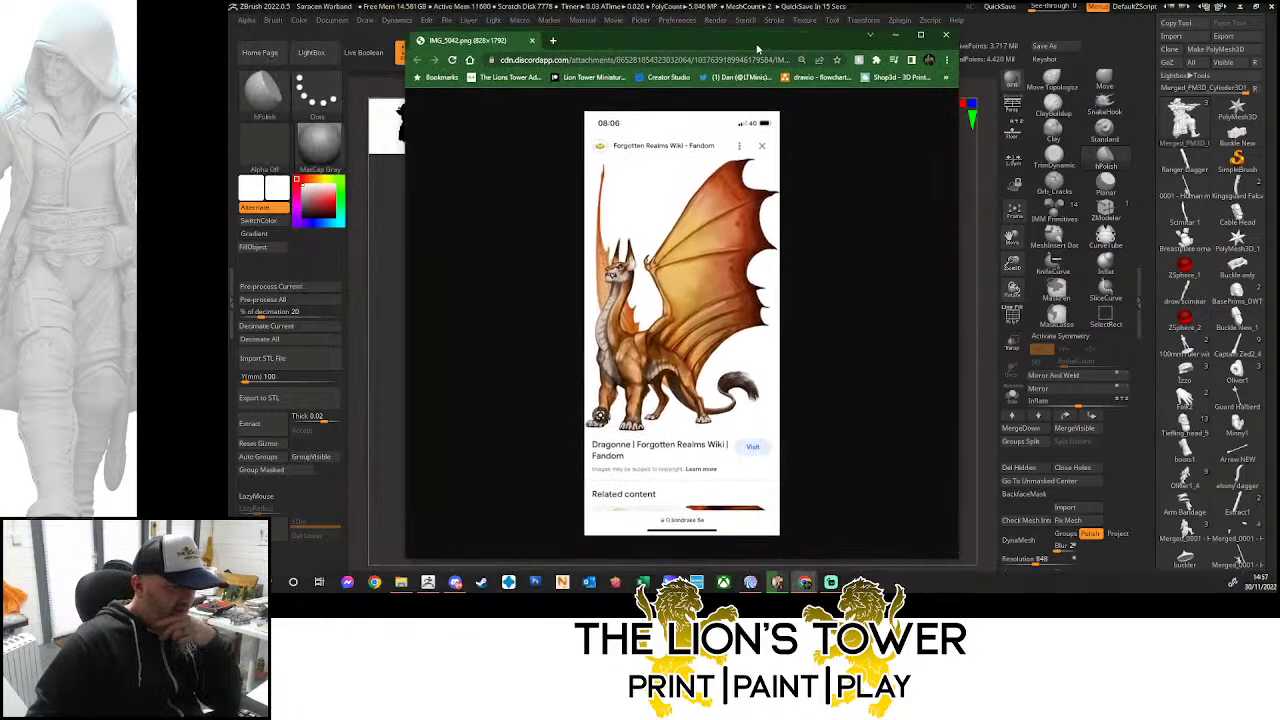
left_click(919, 36)
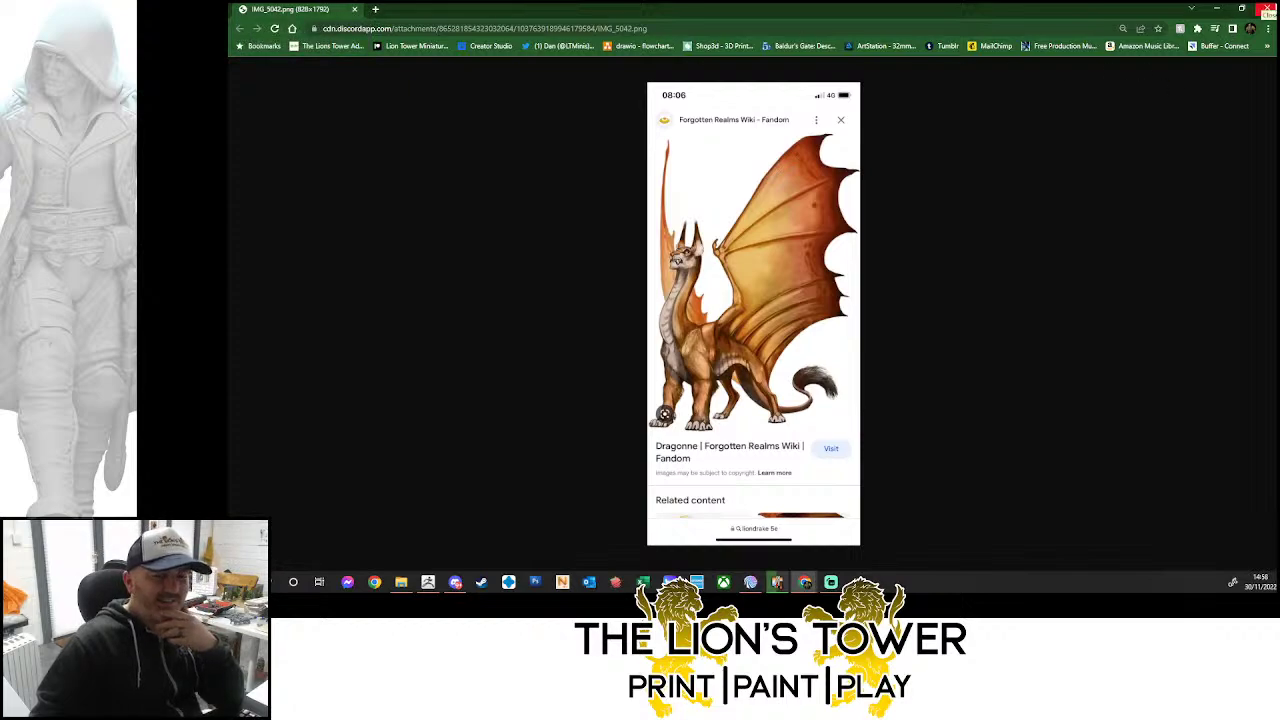
left_click(1268, 9)
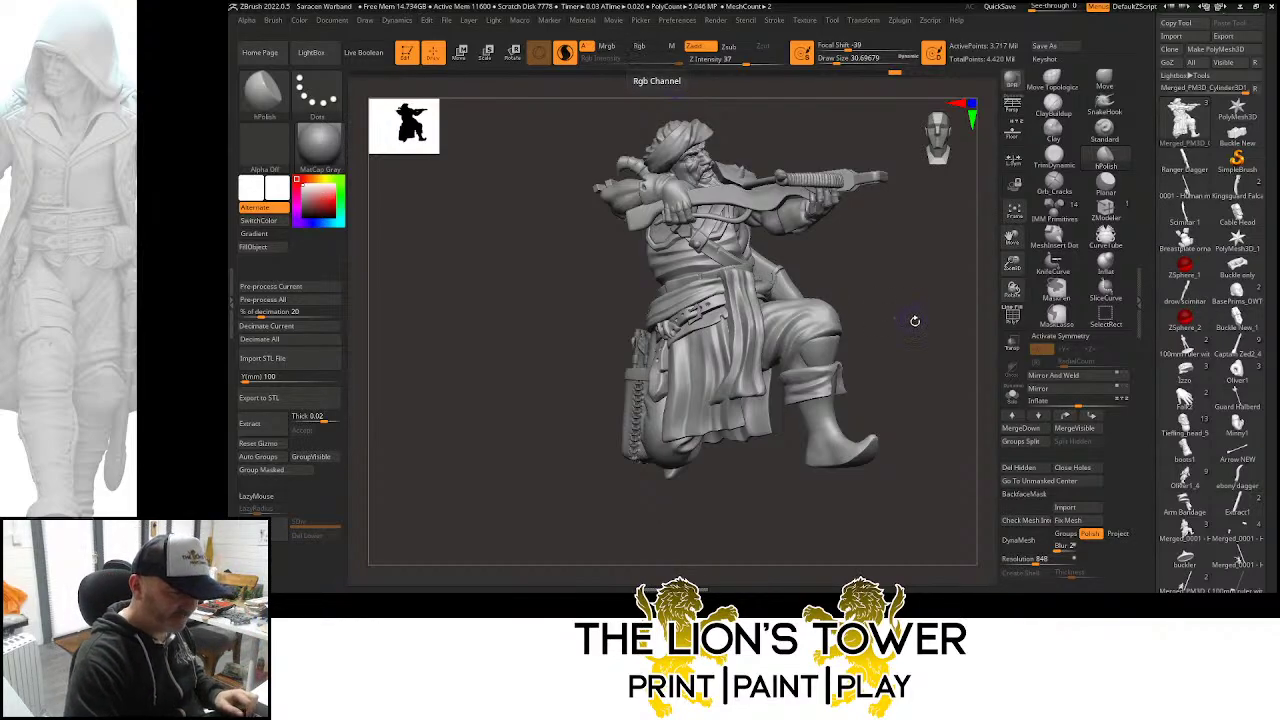
Isolate the hanging sash, cut nicks into its hem and folds with Orb_Cracks at Z Intensity 39, and restore the whole figure
mouse_move(914, 304)
left_mouse_down()
mouse_move(980, 318)
mouse_move(882, 340)
left_mouse_up()
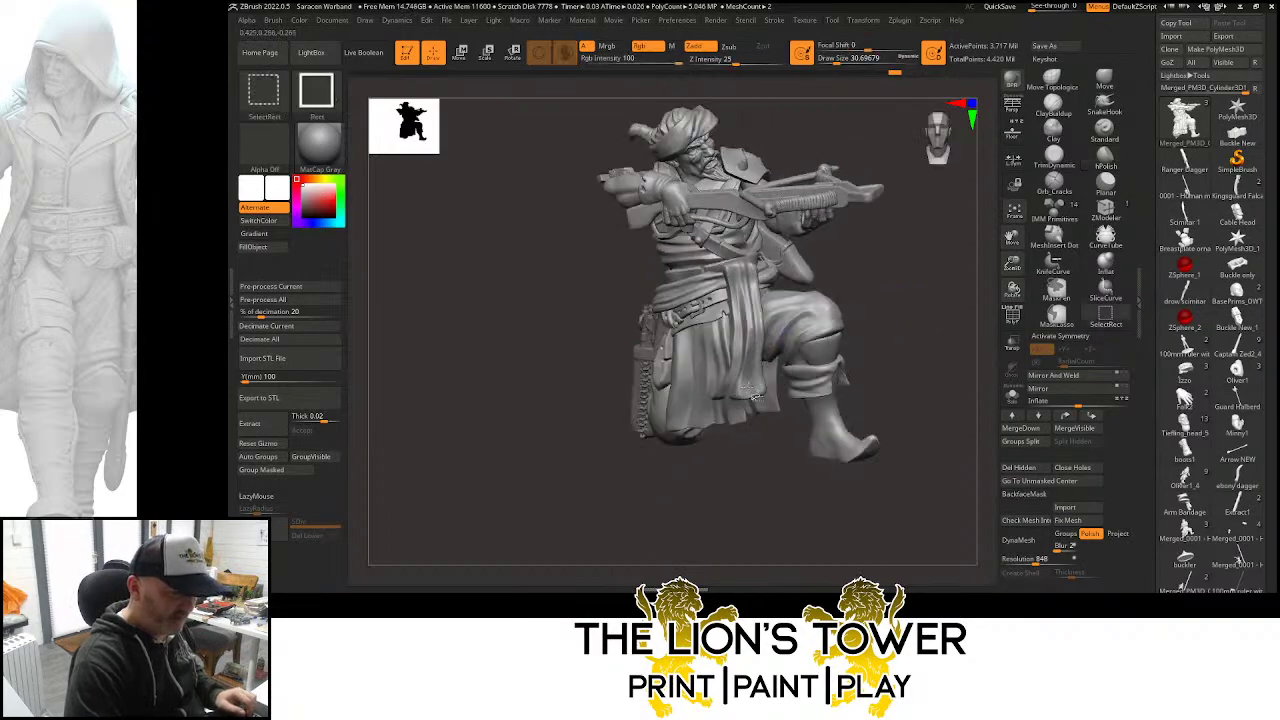
left_click(751, 385, "ctrl+shift")
left_click(1053, 183)
left_click_drag(1012, 264, 1013, 290)
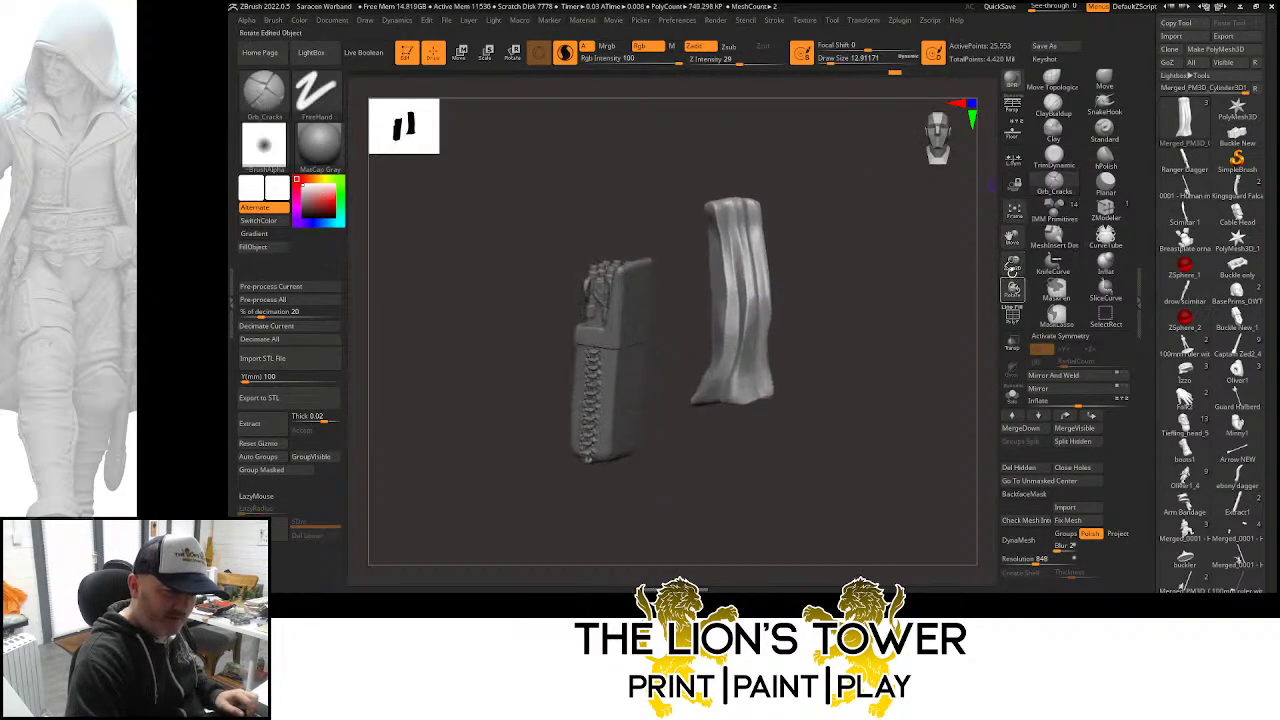
left_click_drag(814, 289, 845, 272)
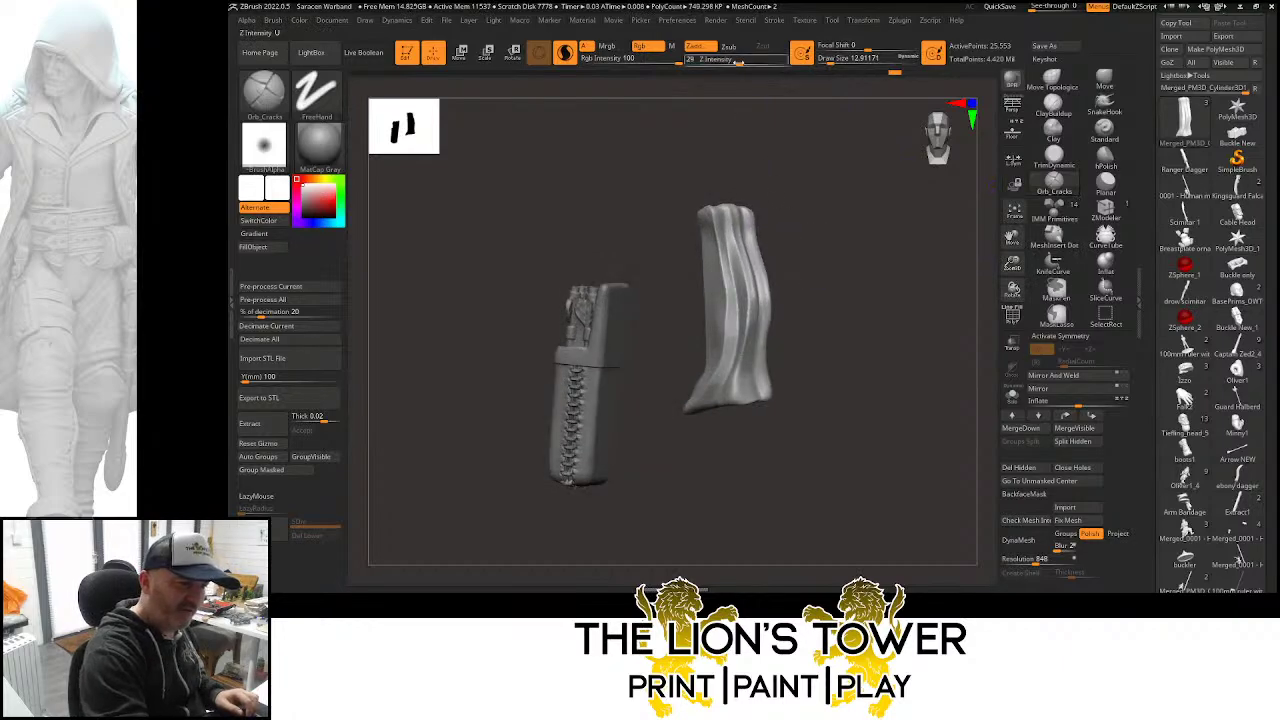
left_click_drag(742, 64, 752, 70)
mouse_move(842, 300)
left_mouse_down()
mouse_move(863, 277)
mouse_move(846, 257)
mouse_move(862, 304)
left_mouse_up()
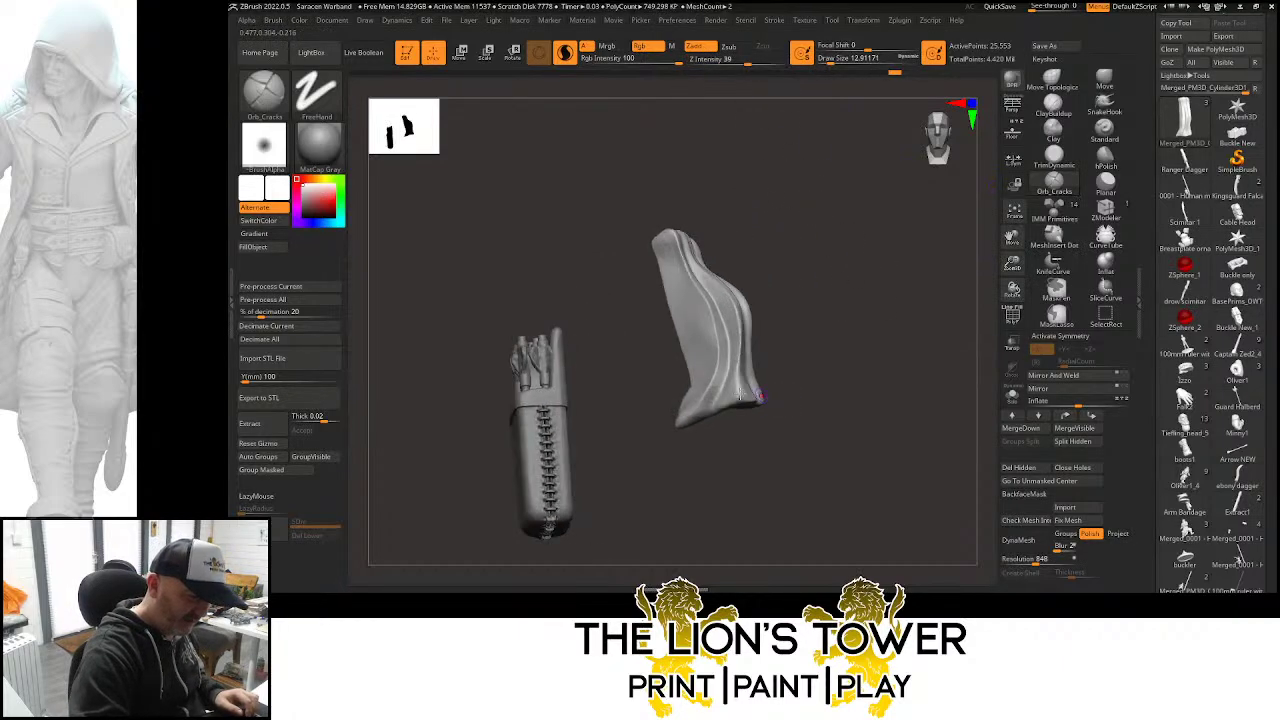
mouse_move(727, 398)
left_mouse_down()
mouse_move(772, 343)
mouse_move(754, 402)
mouse_move(772, 352)
mouse_move(823, 297)
mouse_move(747, 329)
mouse_move(744, 310)
left_mouse_up()
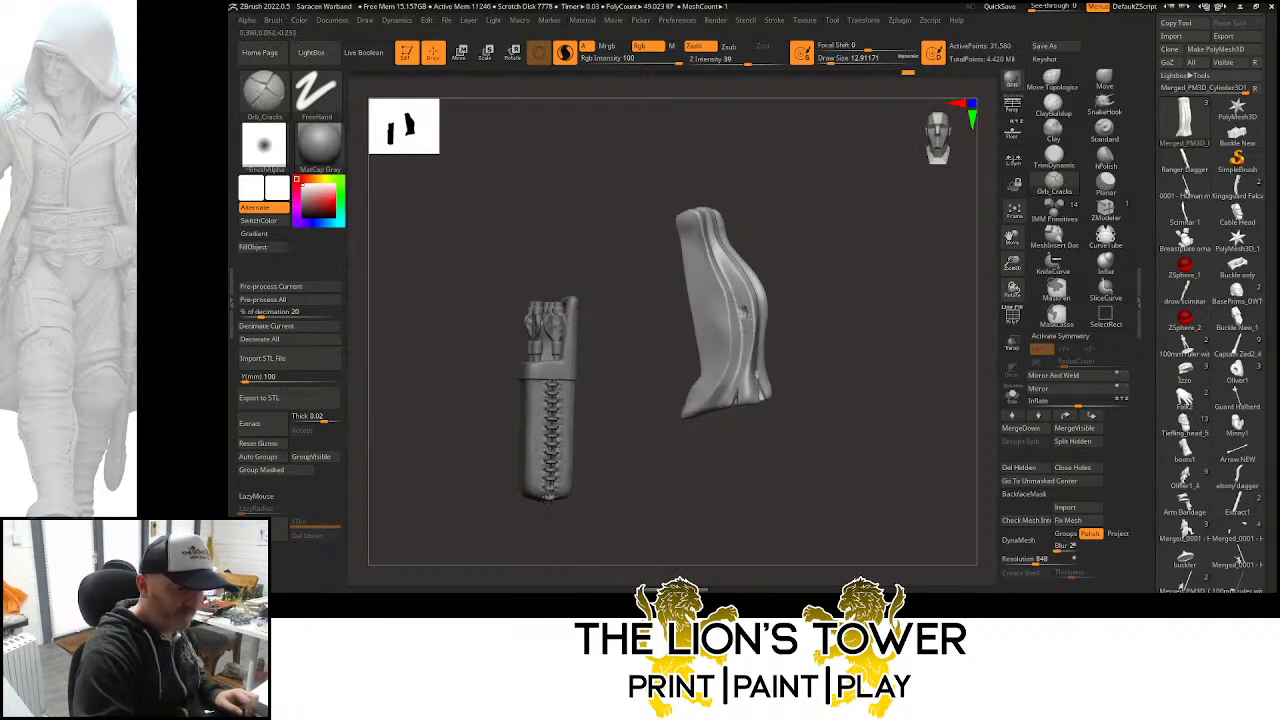
left_click_drag(872, 296, 887, 304)
left_click(887, 304, "ctrl+shift")
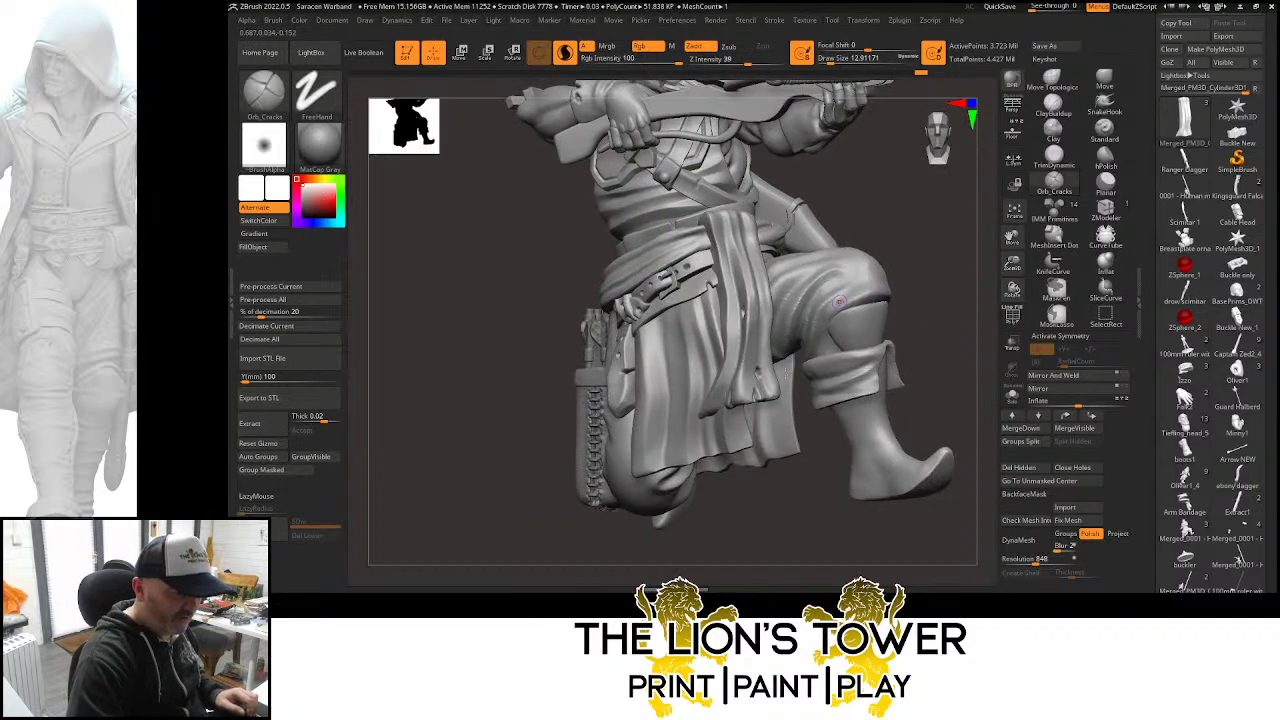
Isolate the tunic, cut nicks along its front hem and small tears into the skirt with Orb_Cracks, and restore the whole figure
left_click(712, 445, "ctrl+shift")
left_click_drag(709, 454, 710, 433)
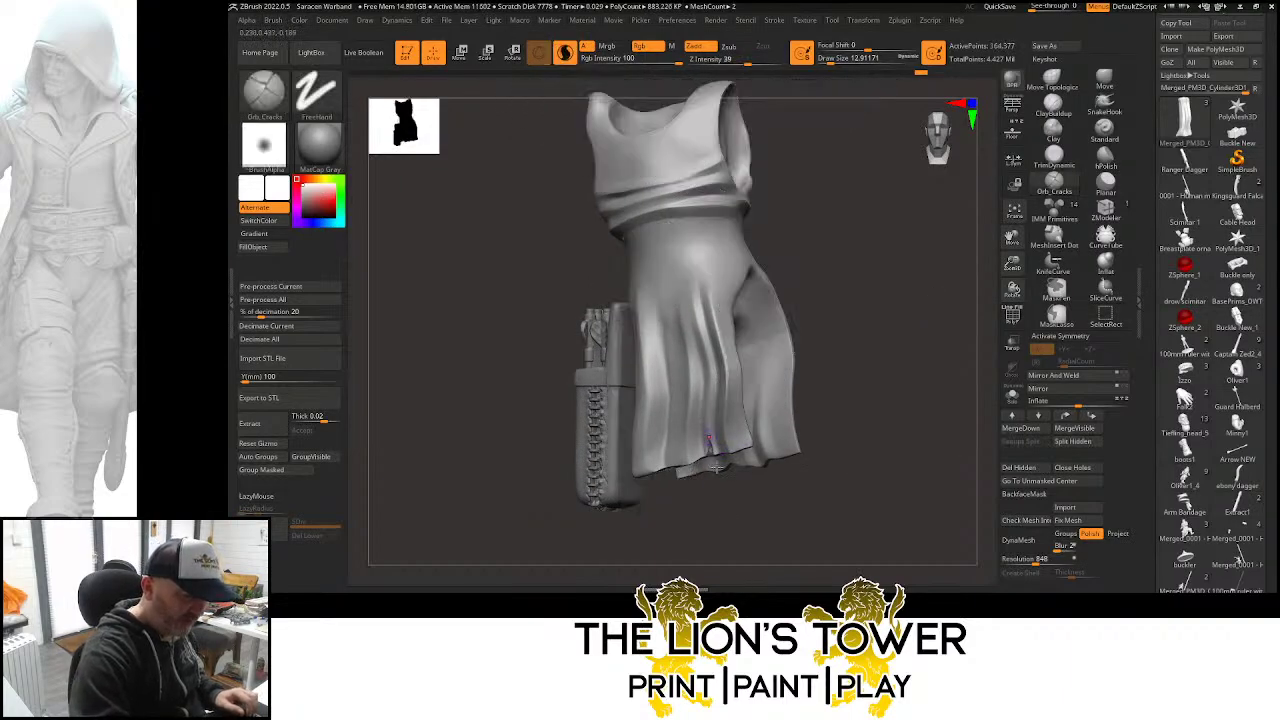
left_click_drag(707, 518, 744, 525)
left_click_drag(672, 470, 671, 457)
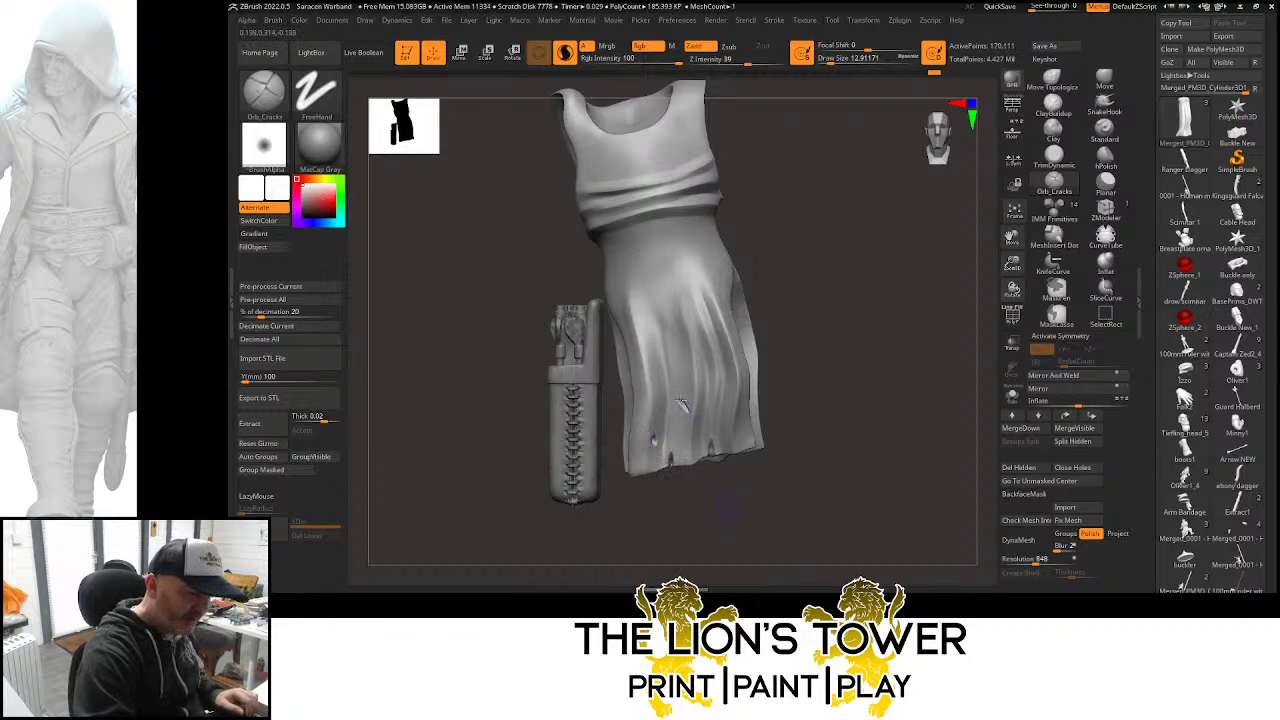
left_click_drag(681, 403, 689, 412)
left_click_drag(655, 339, 645, 355)
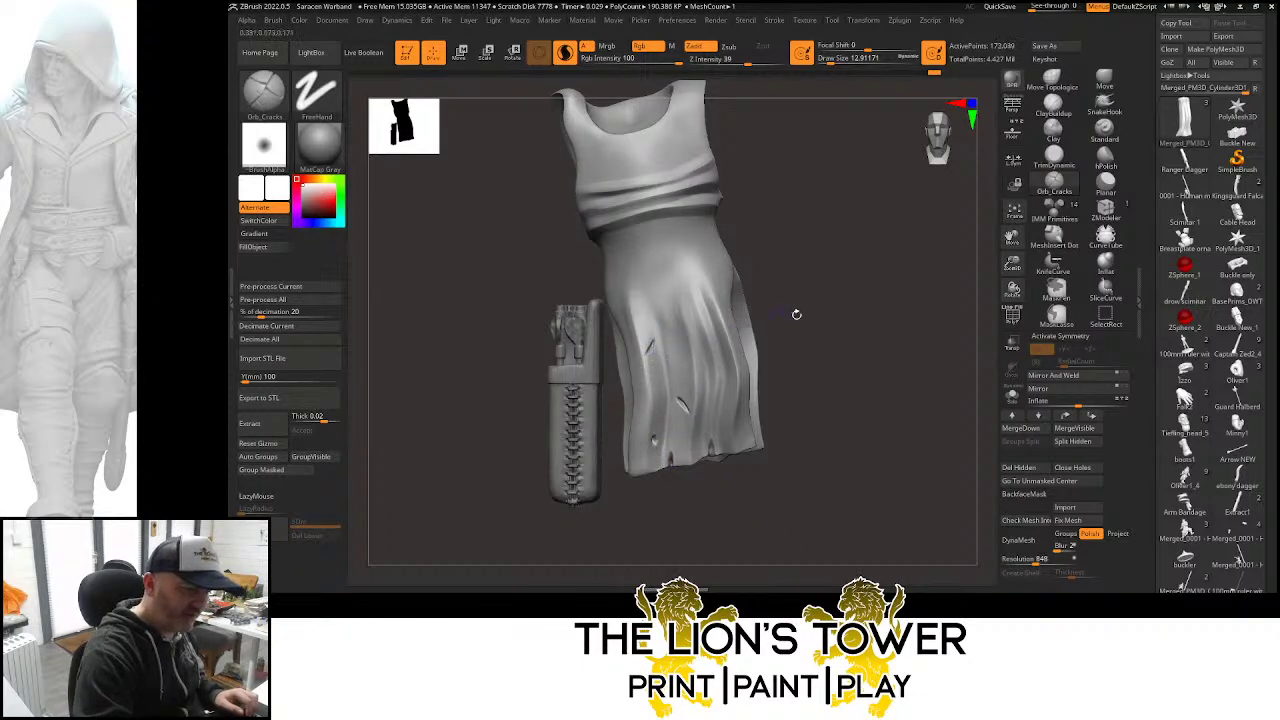
left_click(857, 337, "ctrl+shift")
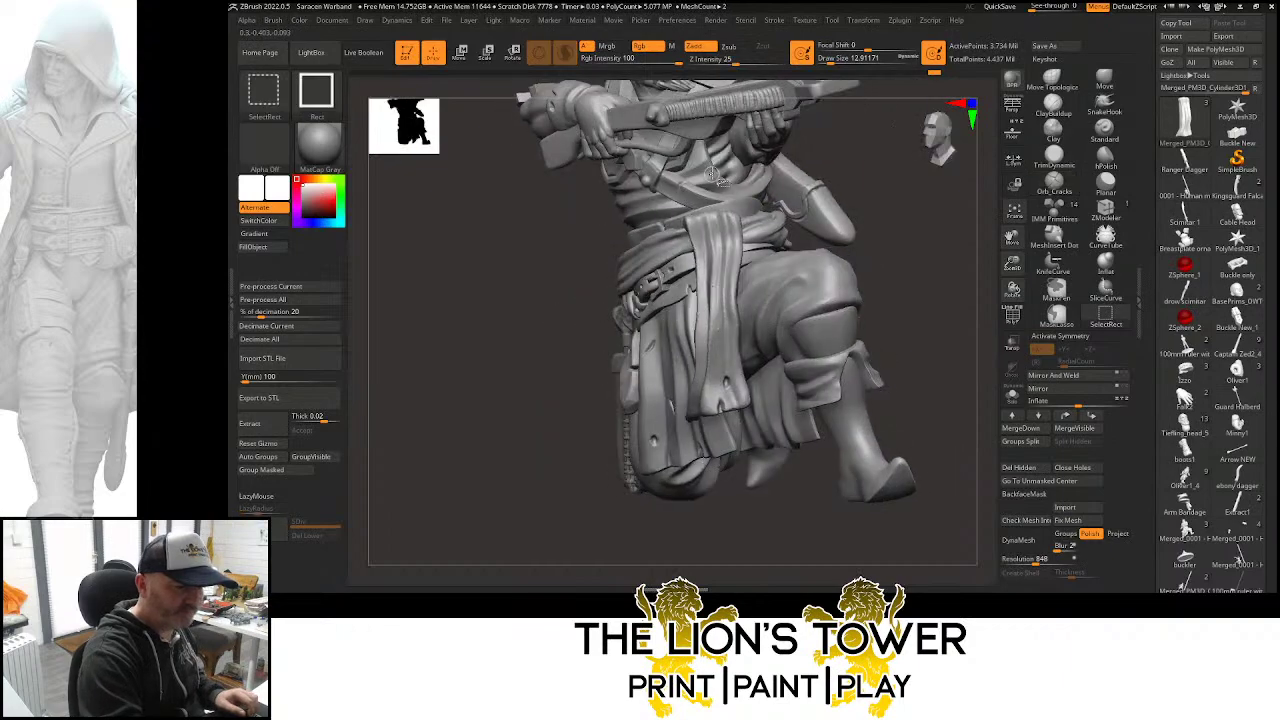
Isolate the tunic again, cut a nick beside the armhole above the waist folds with Orb_Cracks, and restore the whole figure
left_click(716, 176, "ctrl+shift")
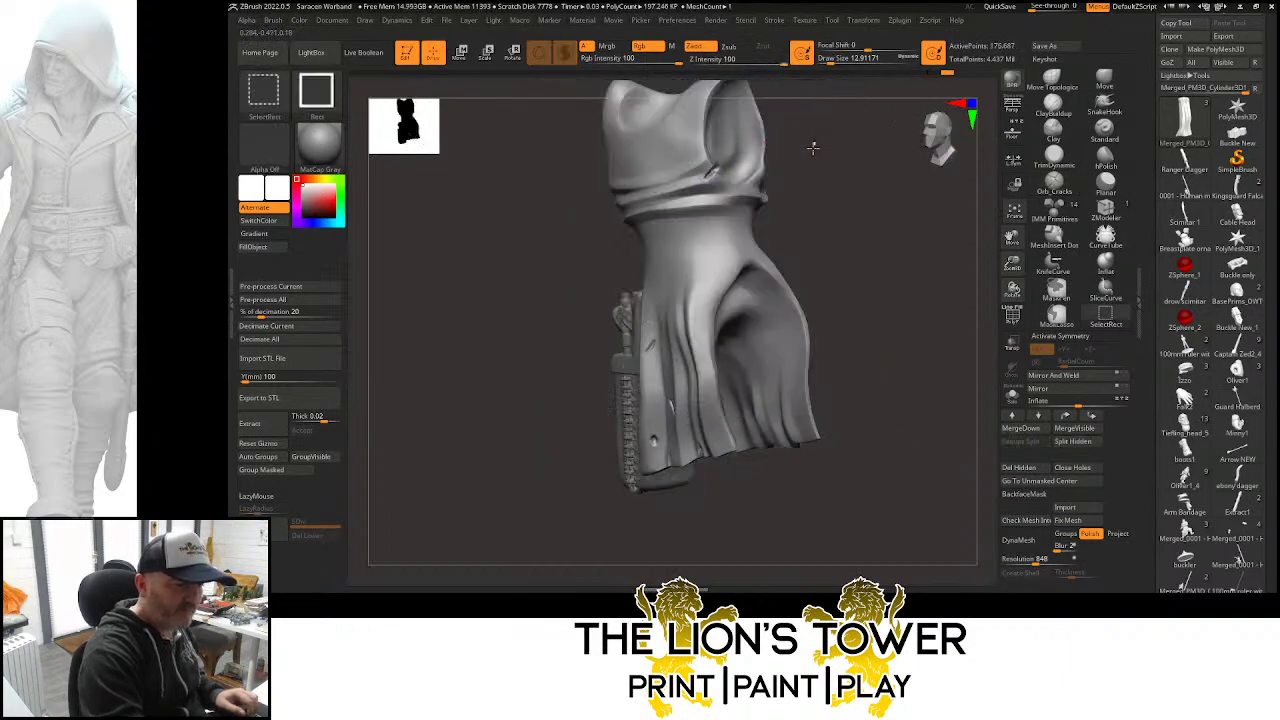
left_click(853, 213, "ctrl+shift")
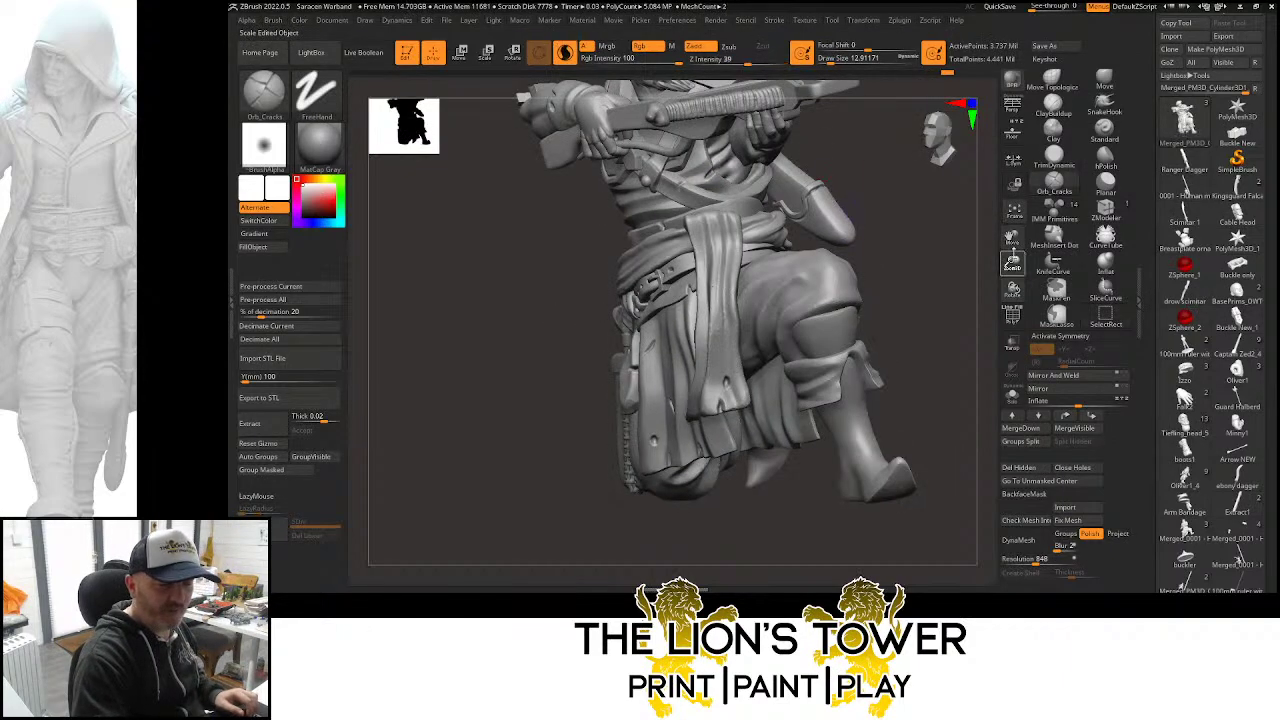
left_click_drag(1012, 238, 1010, 292)
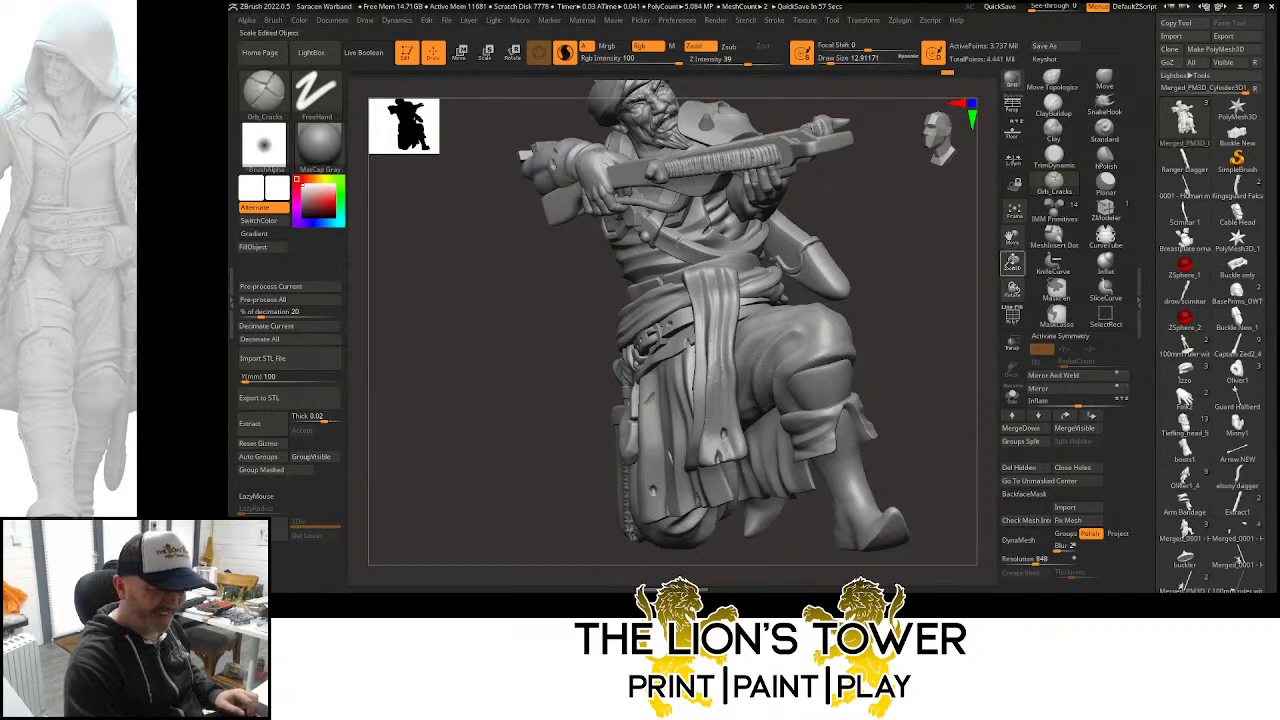
left_click_drag(1012, 264, 979, 179)
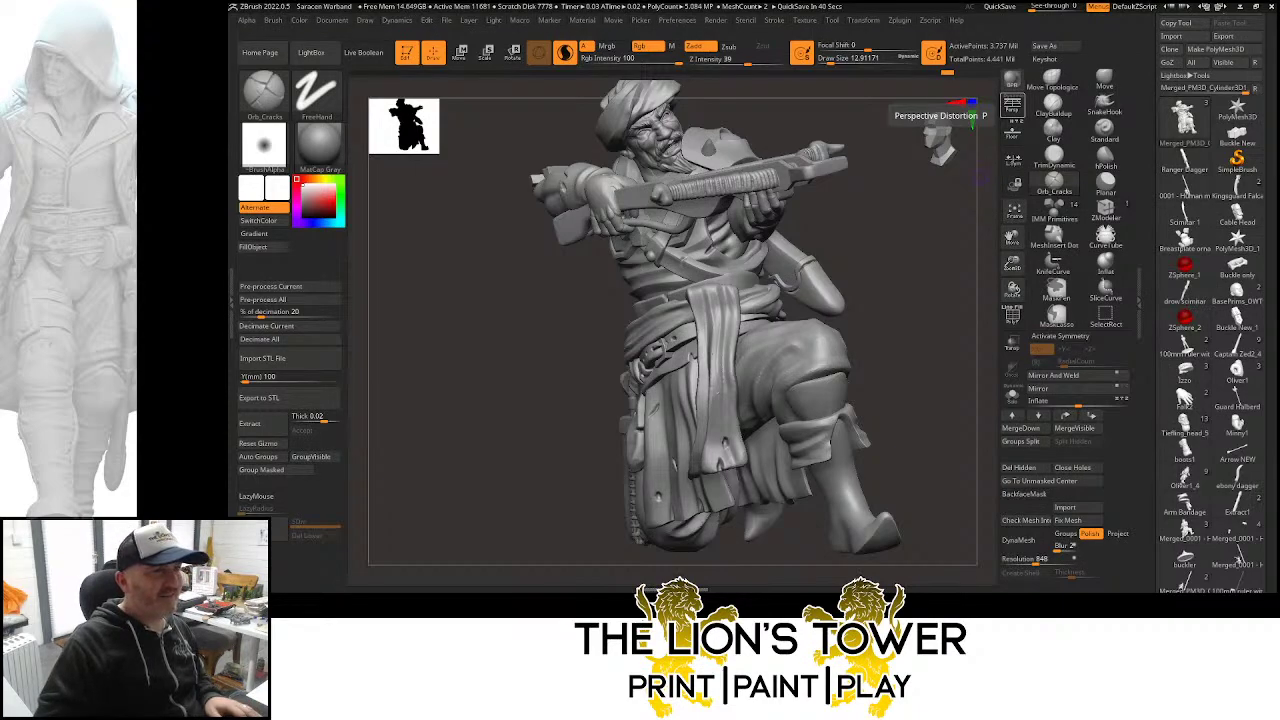
Switch to Chrome, browse the Warp Miniatures Facebook page, and open its tarrasque cover photo for a closer look
left_click_drag(815, 2, 787, 118)
left_click(749, 326)
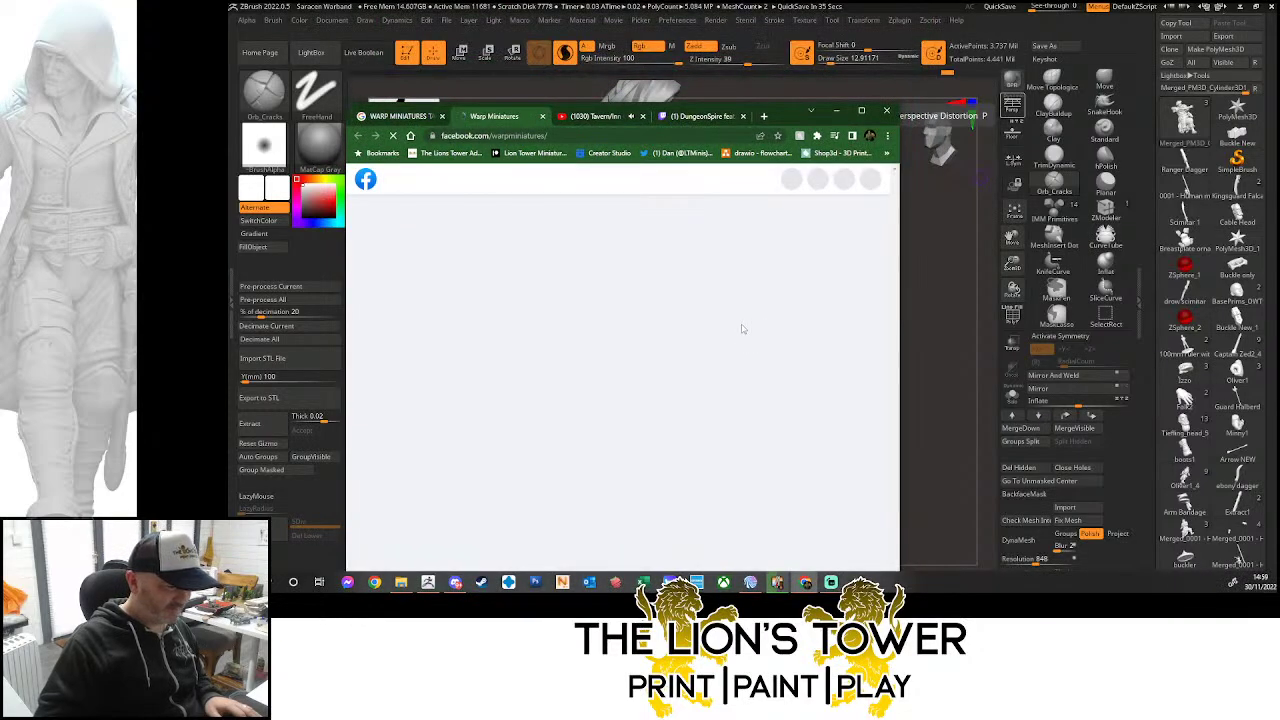
scroll(657, 328, "down", 3)
scroll(600, 340, "up", 3)
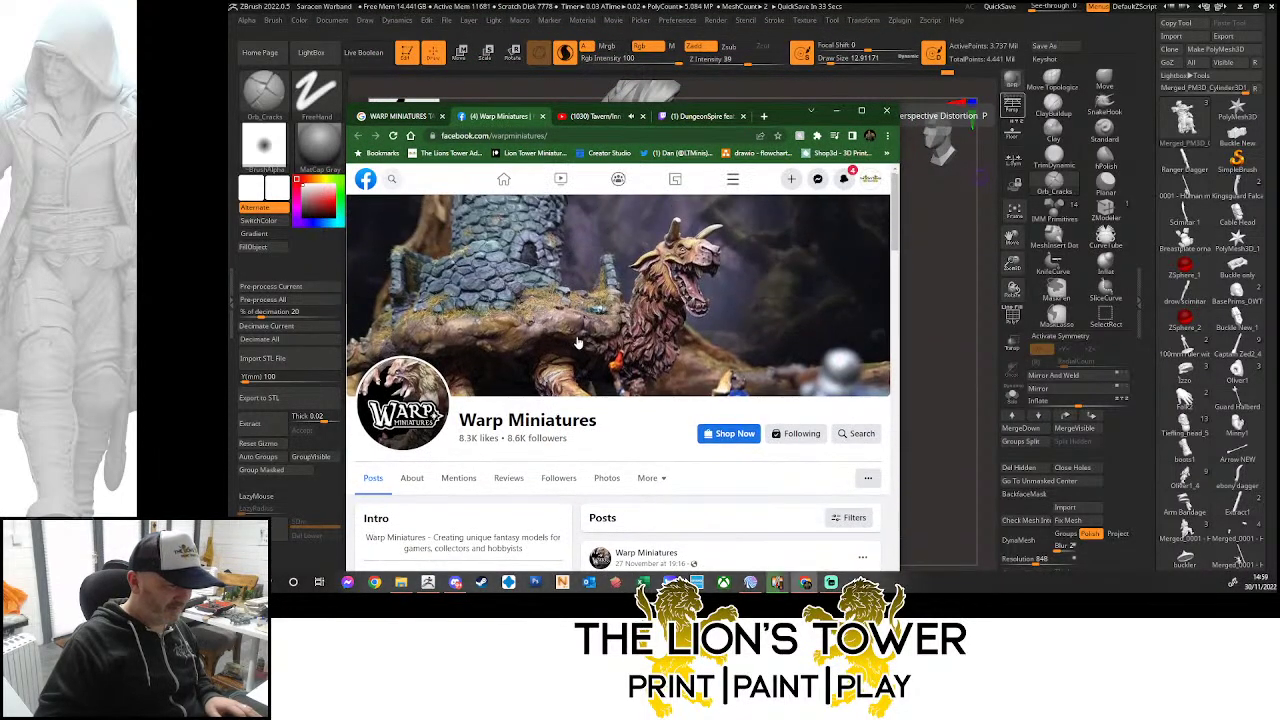
left_click(577, 343)
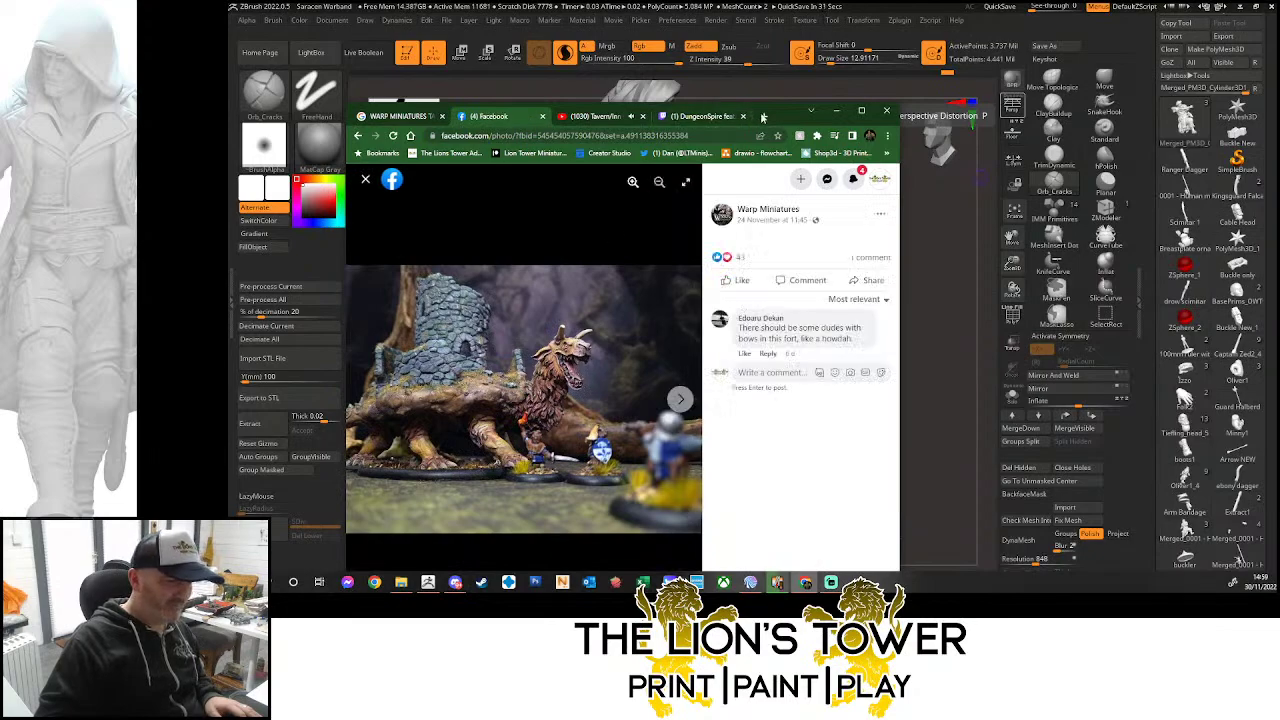
left_click_drag(789, 116, 958, 91)
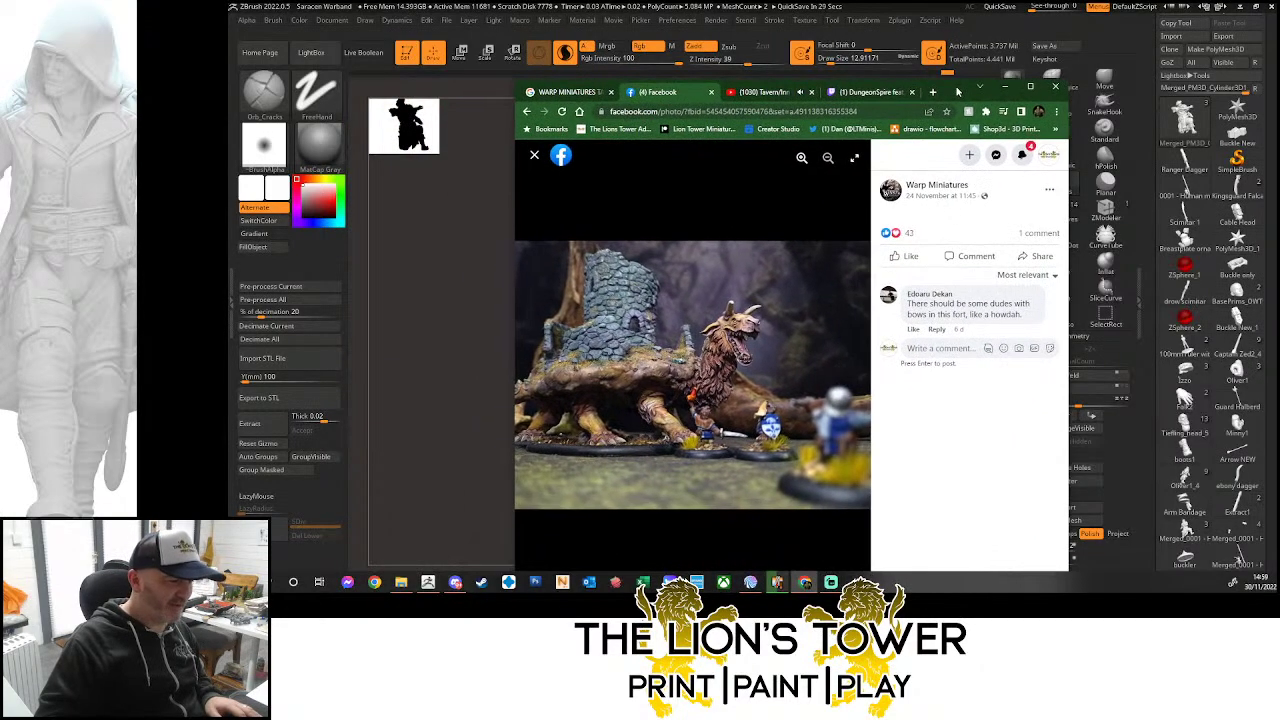
React to the Warp Miniatures photo with Love, close the Facebook tab, and move the browser window off the ZBrush canvas
mouse_move(847, 468)
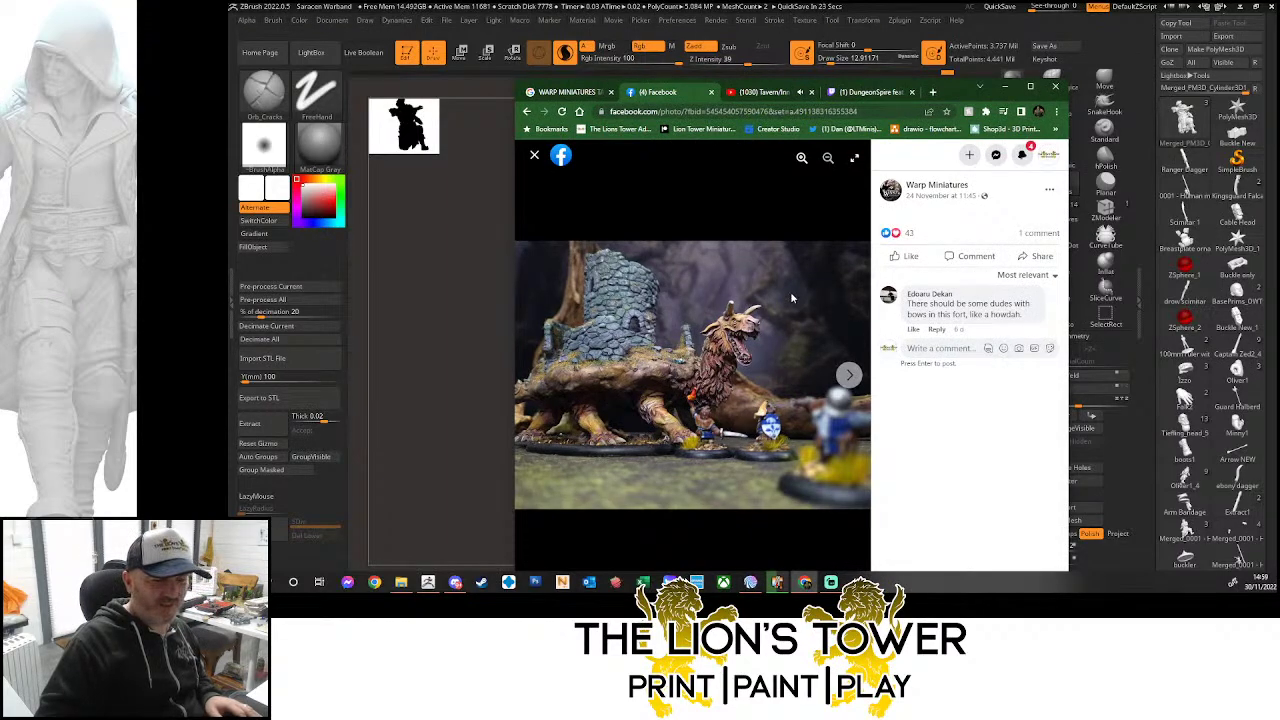
mouse_move(907, 258)
left_click(909, 233)
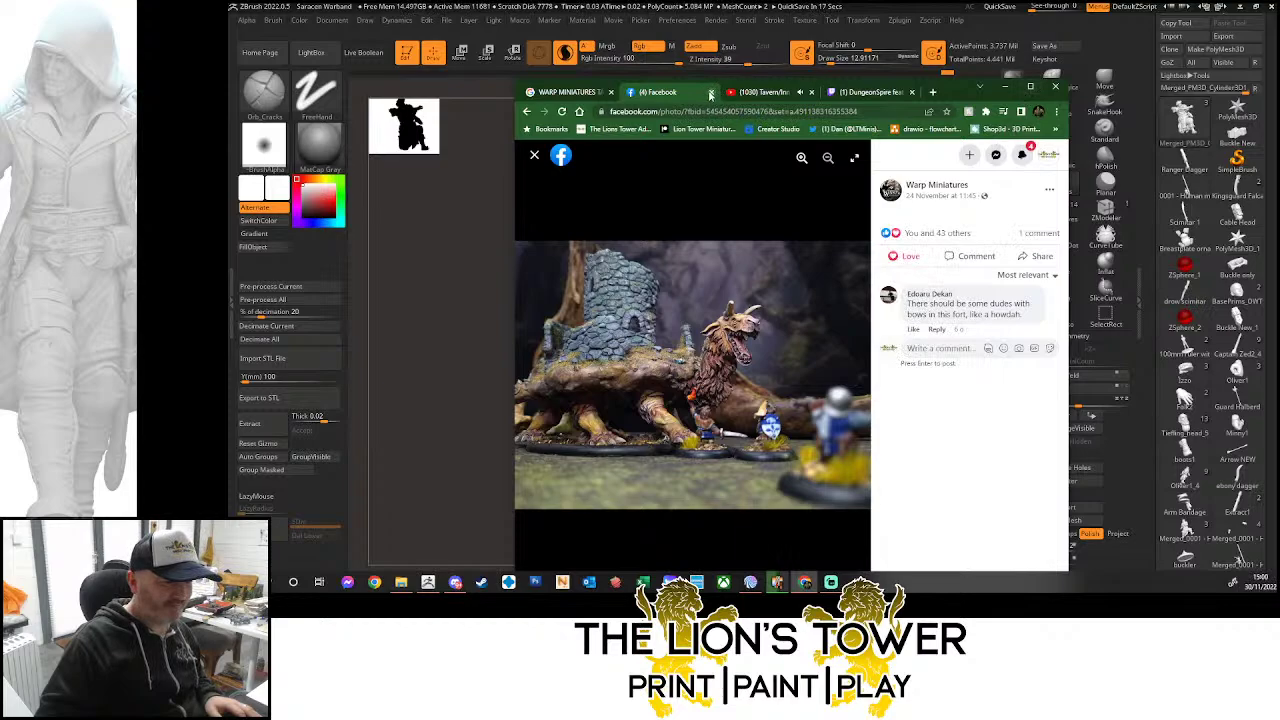
left_click(711, 93)
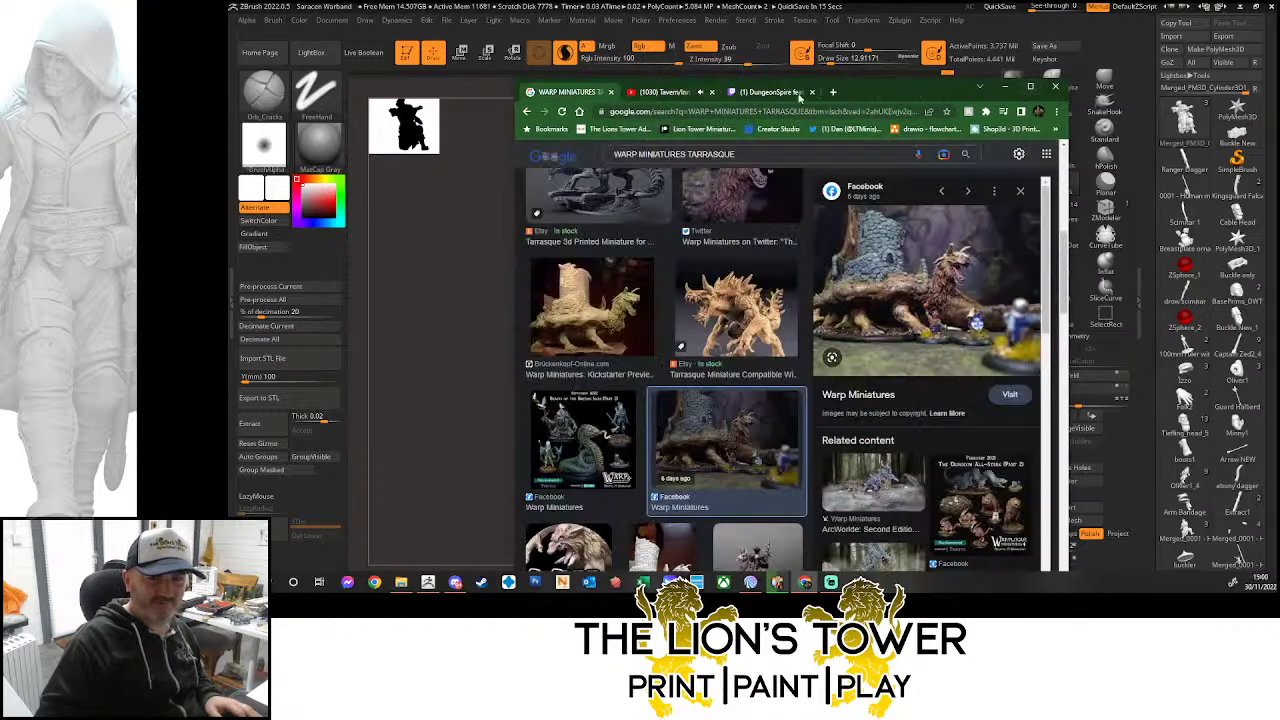
left_click_drag(913, 89, 846, 0)
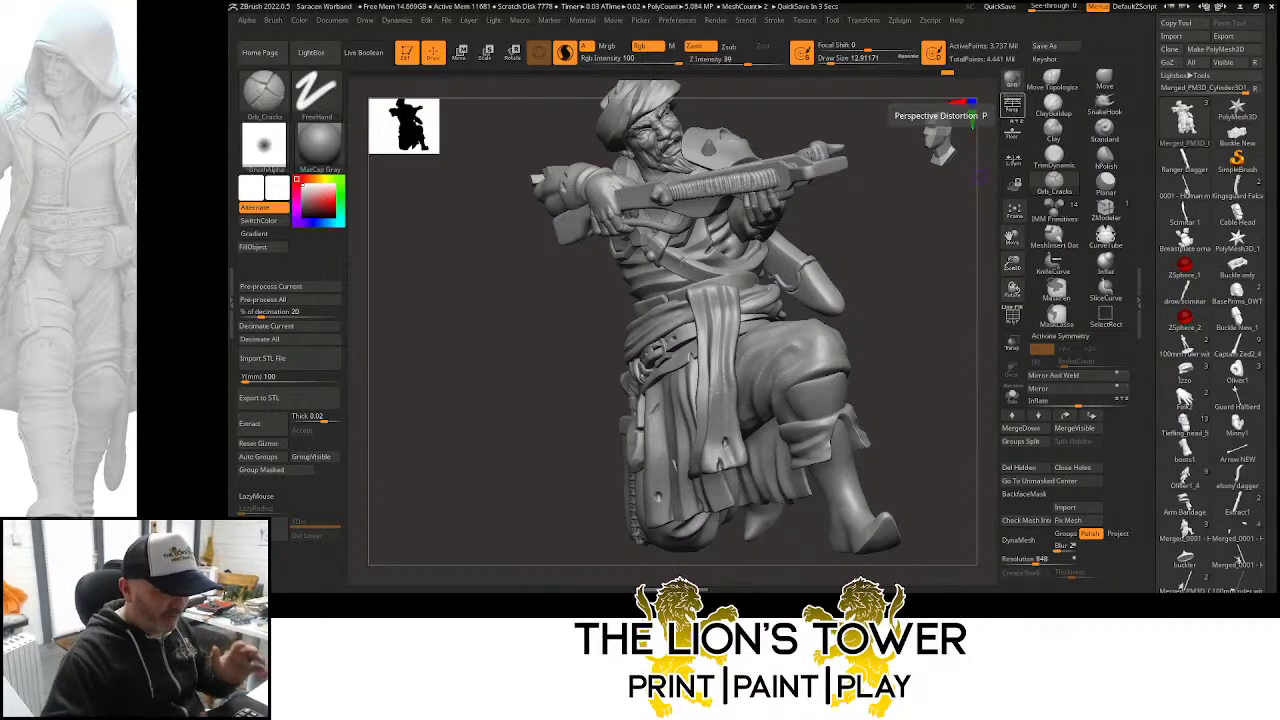
Undo the last edit, and adjust the upper sash and nearby cloth with Move Topological at draw size about 65, checking from several sides
left_click_drag(912, 239, 926, 297)
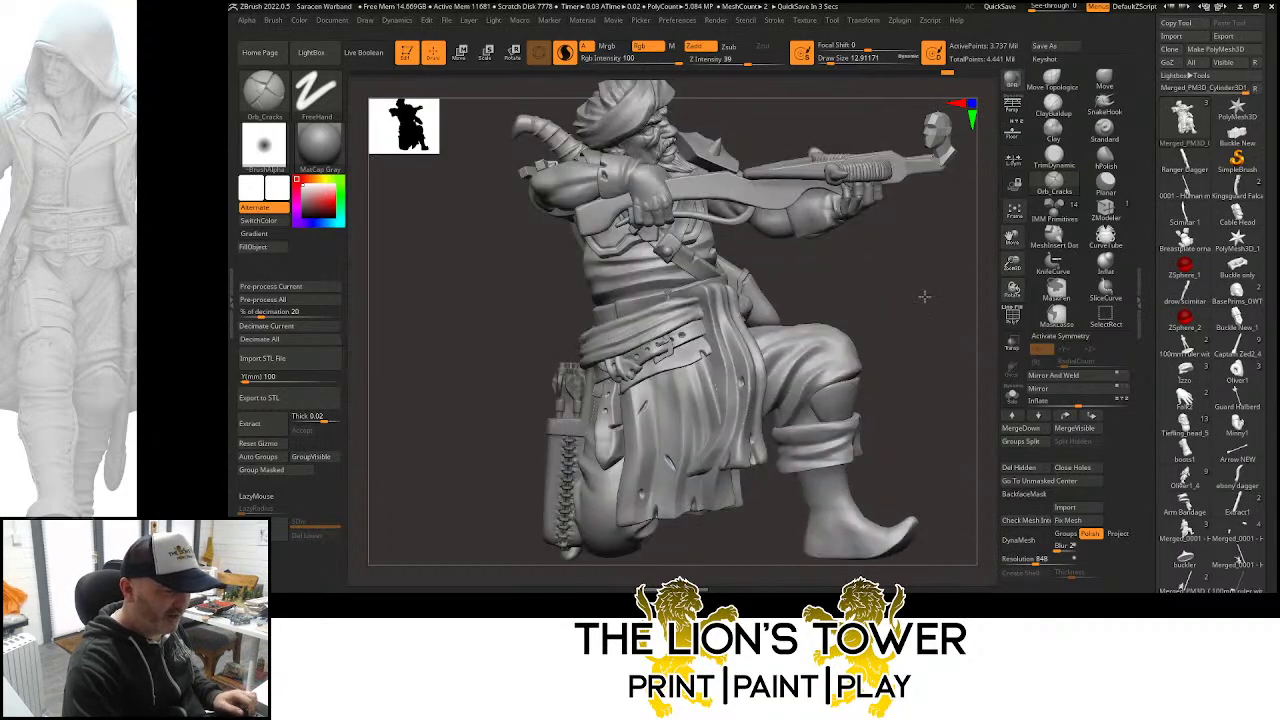
left_click(1068, 88)
key("ctrl+z")
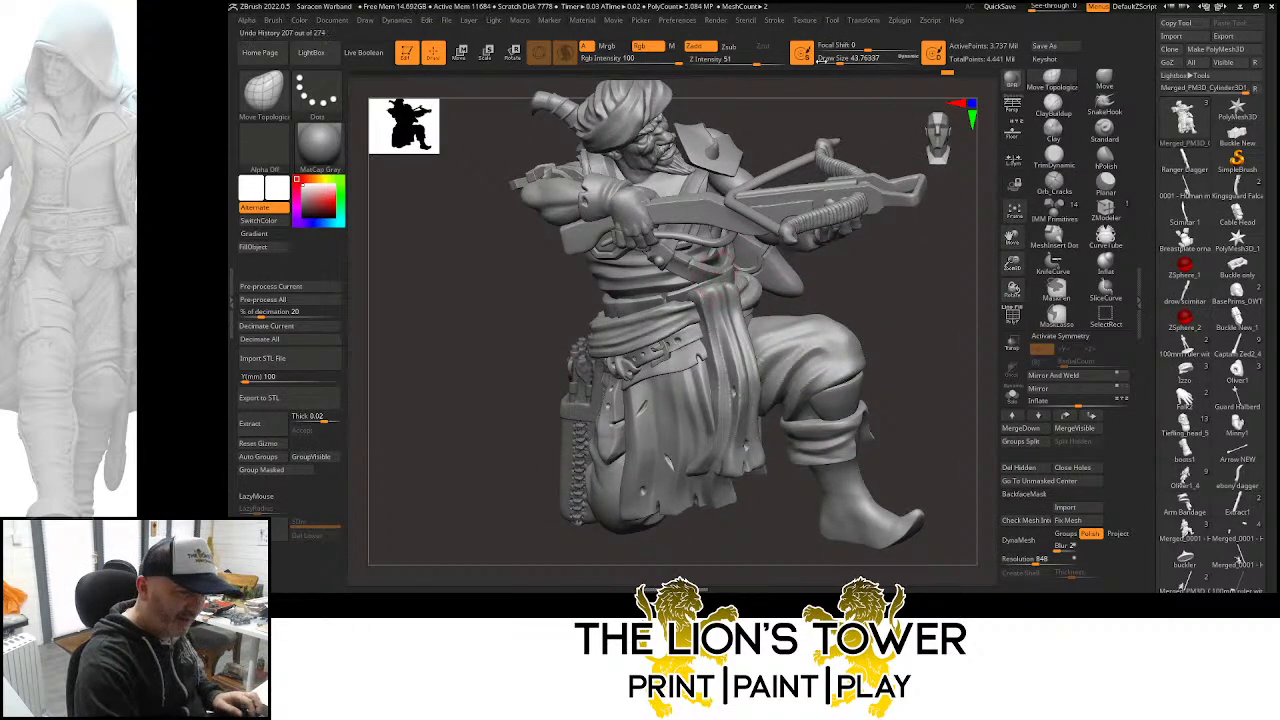
left_click_drag(824, 61, 843, 62)
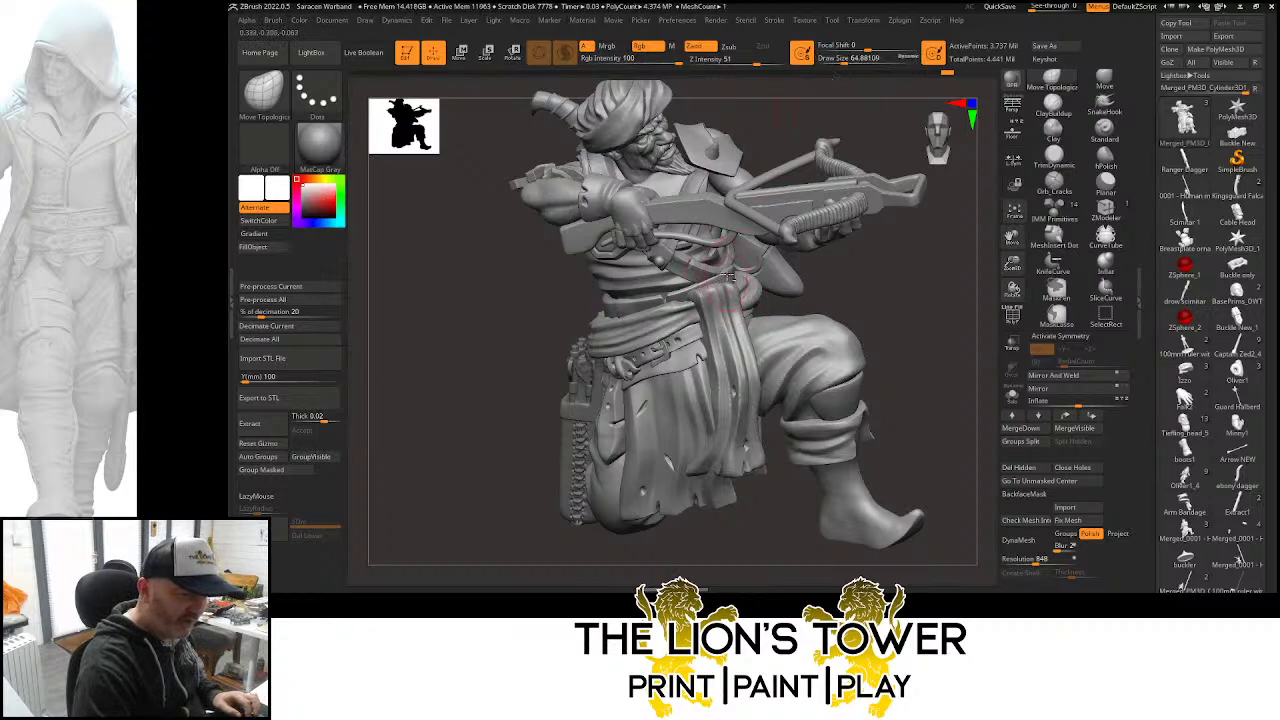
mouse_move(903, 268)
left_mouse_down()
mouse_move(871, 274)
mouse_move(915, 250)
left_mouse_up()
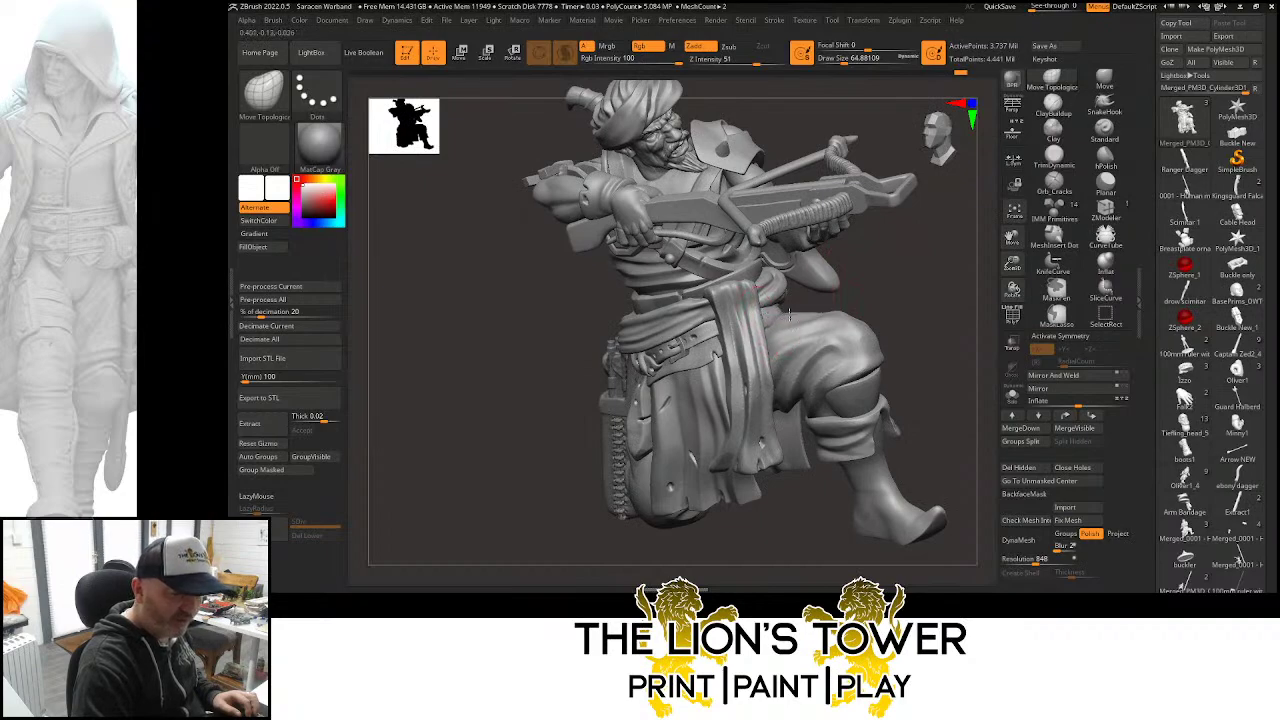
mouse_move(893, 272)
left_mouse_down()
mouse_move(915, 275)
mouse_move(798, 306)
mouse_move(920, 214)
mouse_move(872, 208)
mouse_move(914, 270)
mouse_move(945, 152)
mouse_move(968, 203)
left_mouse_up()
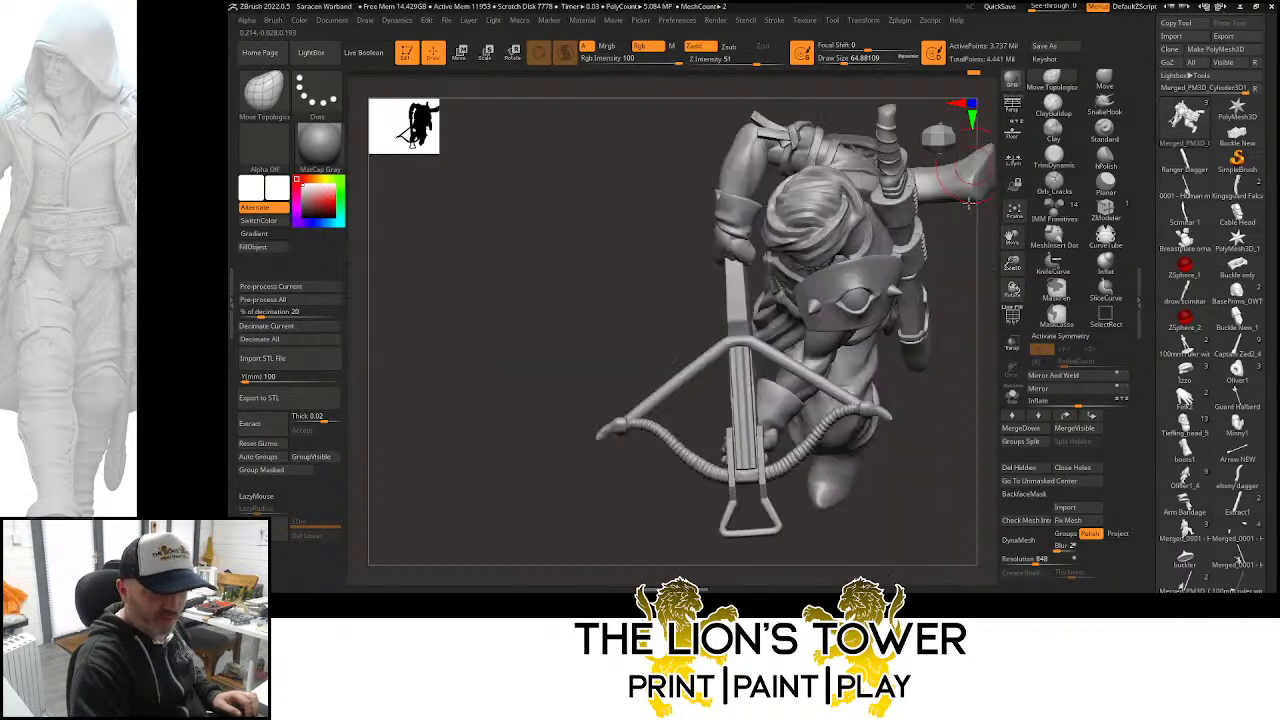
left_click_drag(977, 308, 897, 368)
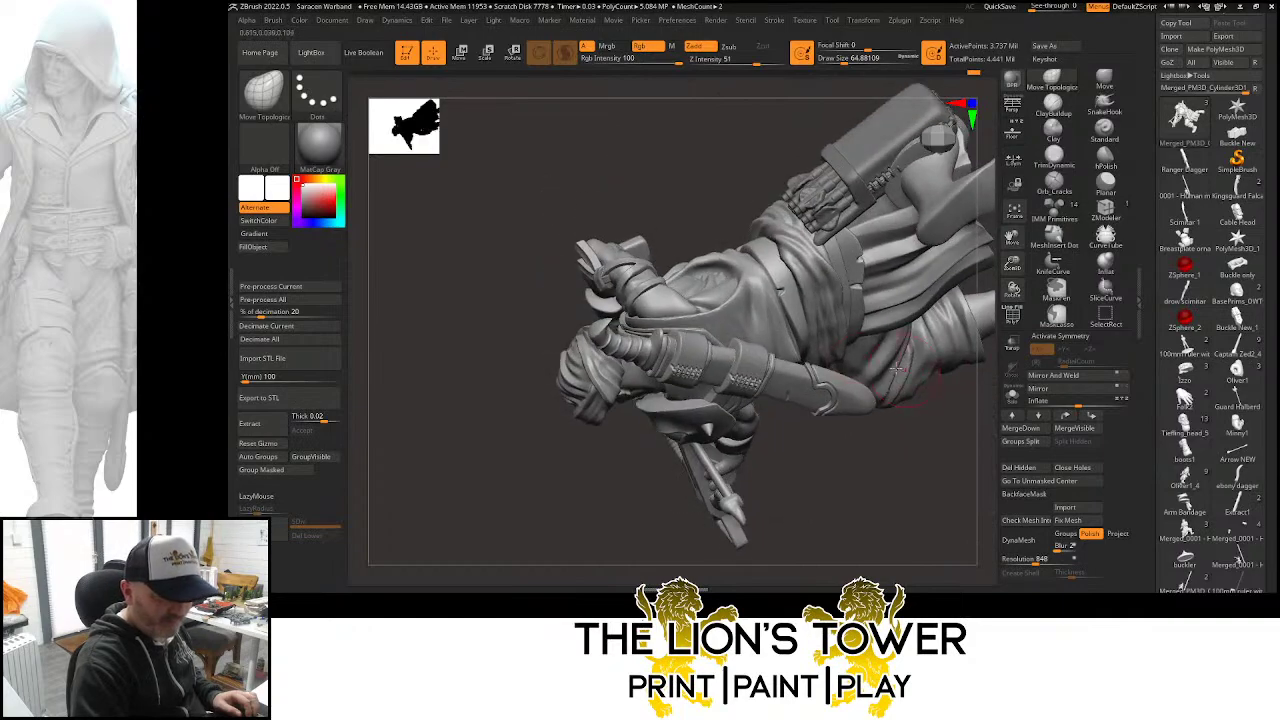
mouse_move(820, 345)
left_mouse_down()
mouse_move(877, 463)
mouse_move(826, 326)
mouse_move(871, 374)
mouse_move(916, 357)
mouse_move(938, 252)
mouse_move(909, 173)
mouse_move(921, 126)
left_mouse_up()
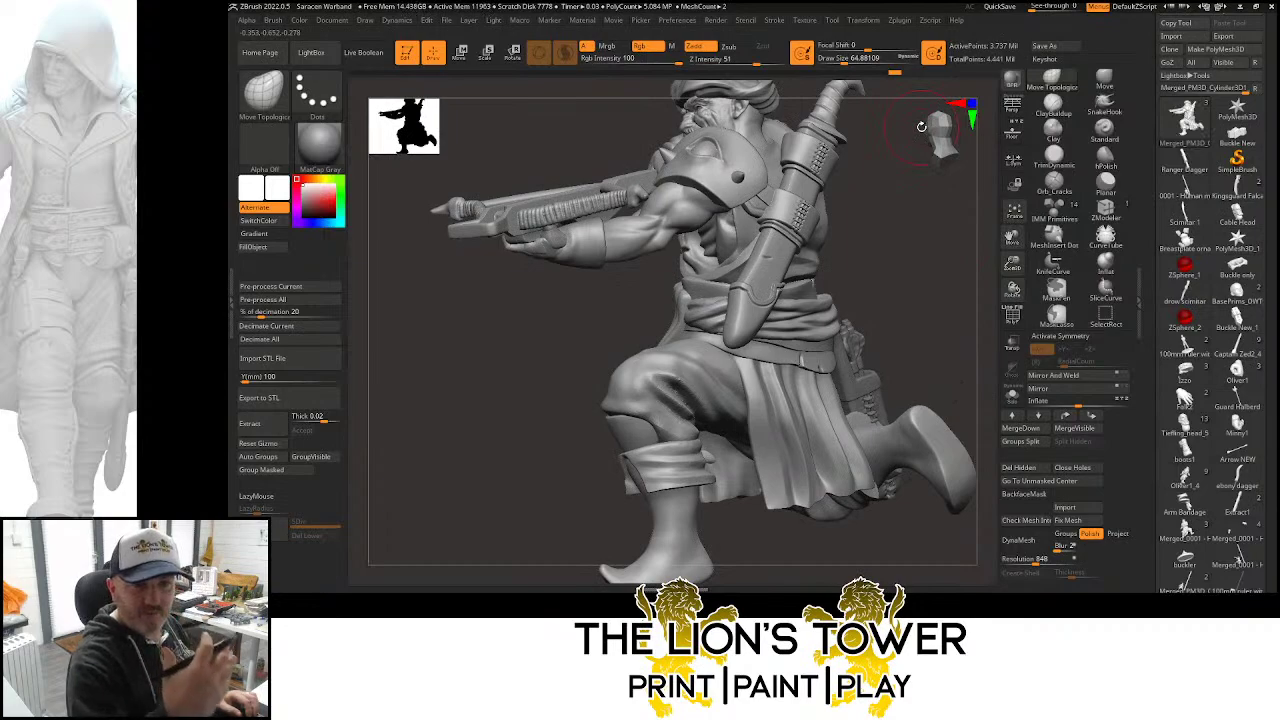
Cut nicks into the isolated crossbow stock with Orb_Cracks at draw size about 13, and restore the whole figure
mouse_move(1008, 264)
left_mouse_down()
mouse_move(983, 275)
mouse_move(986, 248)
left_mouse_up()
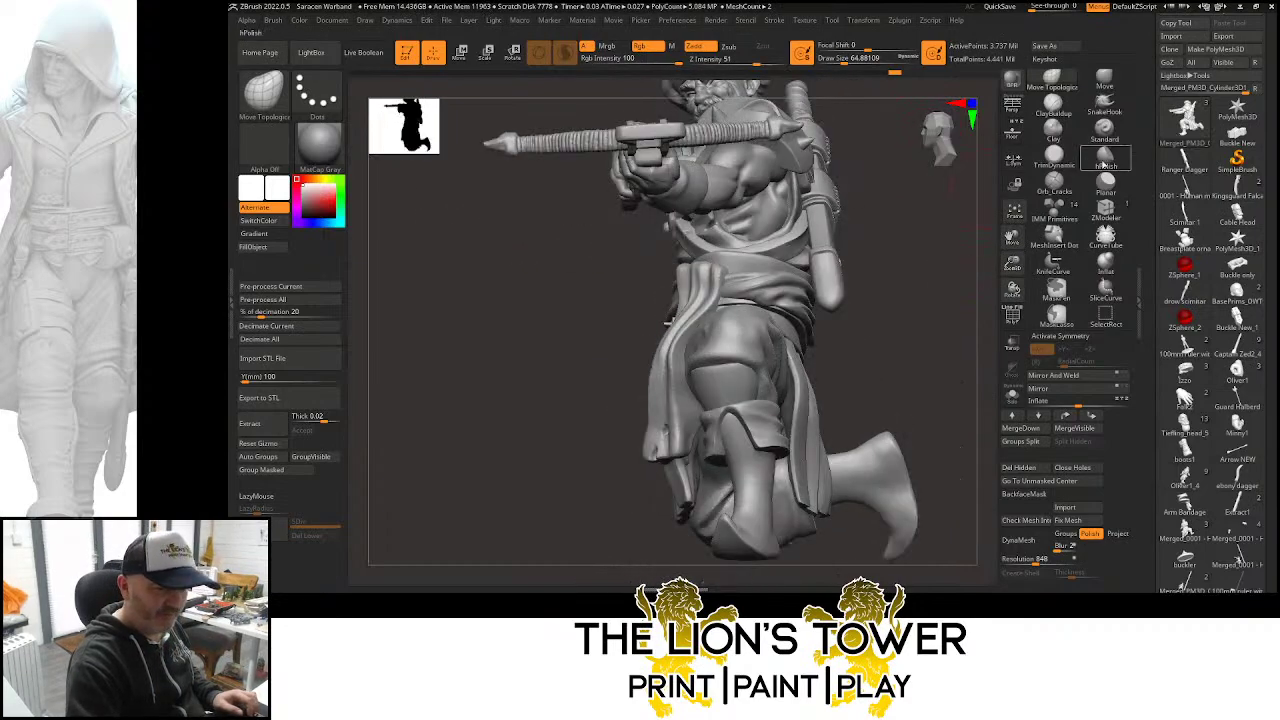
left_click(1056, 184)
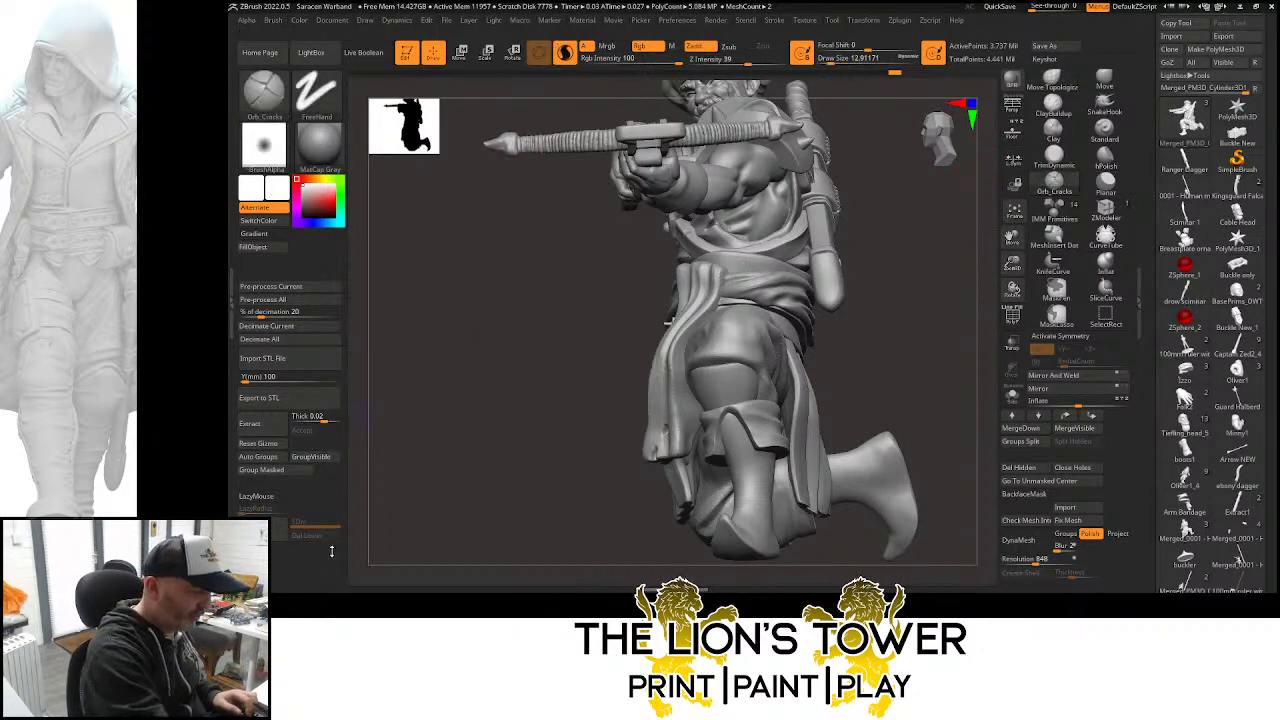
mouse_move(903, 303)
left_mouse_down()
mouse_move(975, 234)
mouse_move(1002, 262)
mouse_move(944, 399)
left_mouse_up()
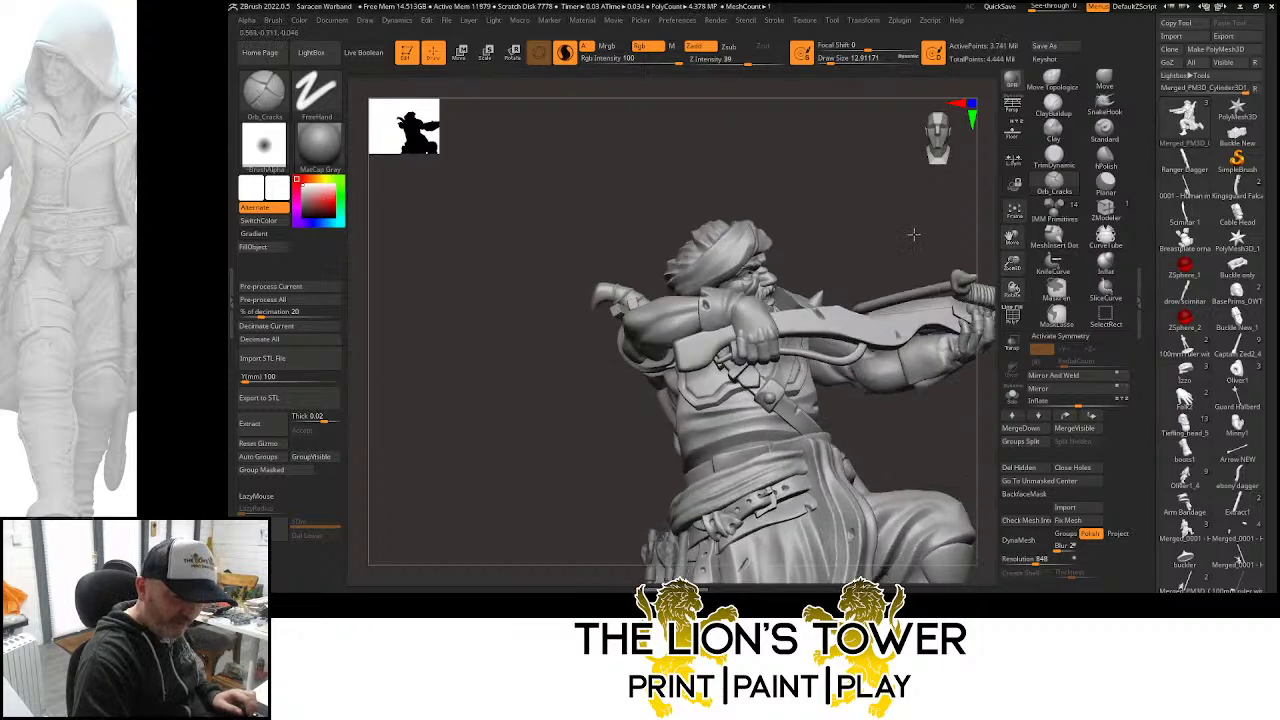
left_click(898, 338, "ctrl+shift")
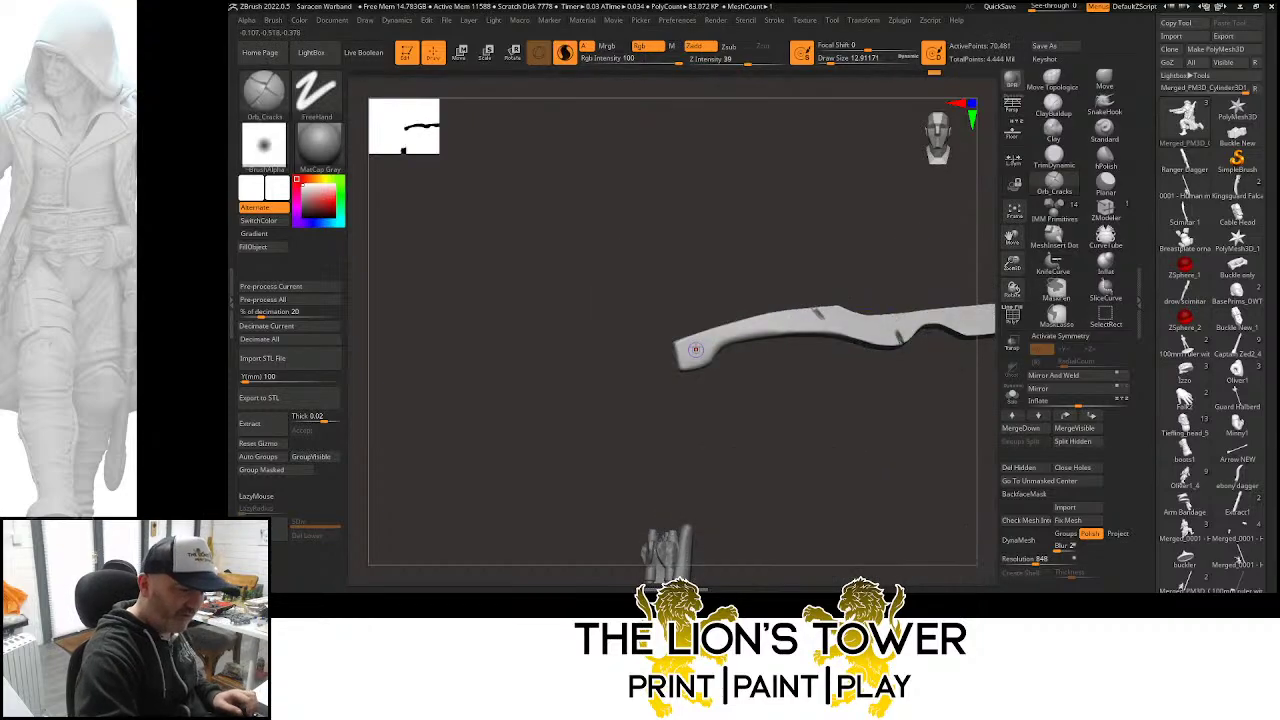
left_click(880, 232, "ctrl+shift")
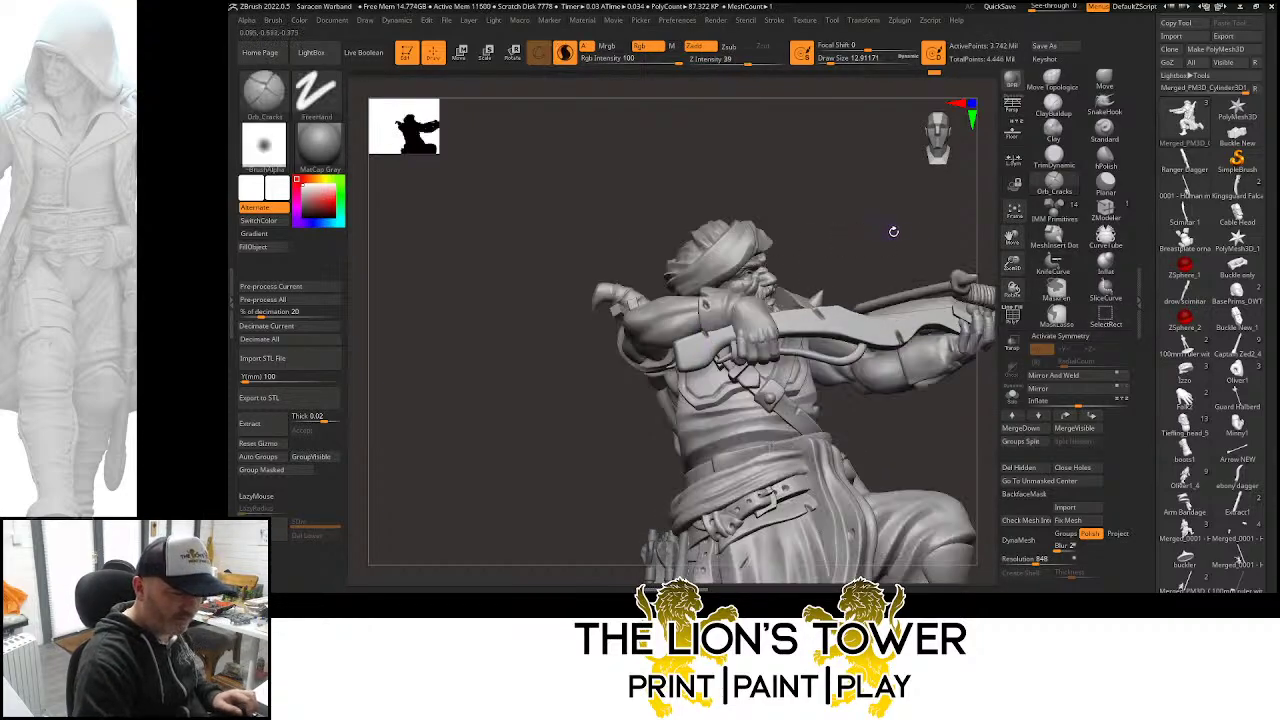
left_click_drag(895, 222, 925, 236)
left_click_drag(811, 206, 818, 228)
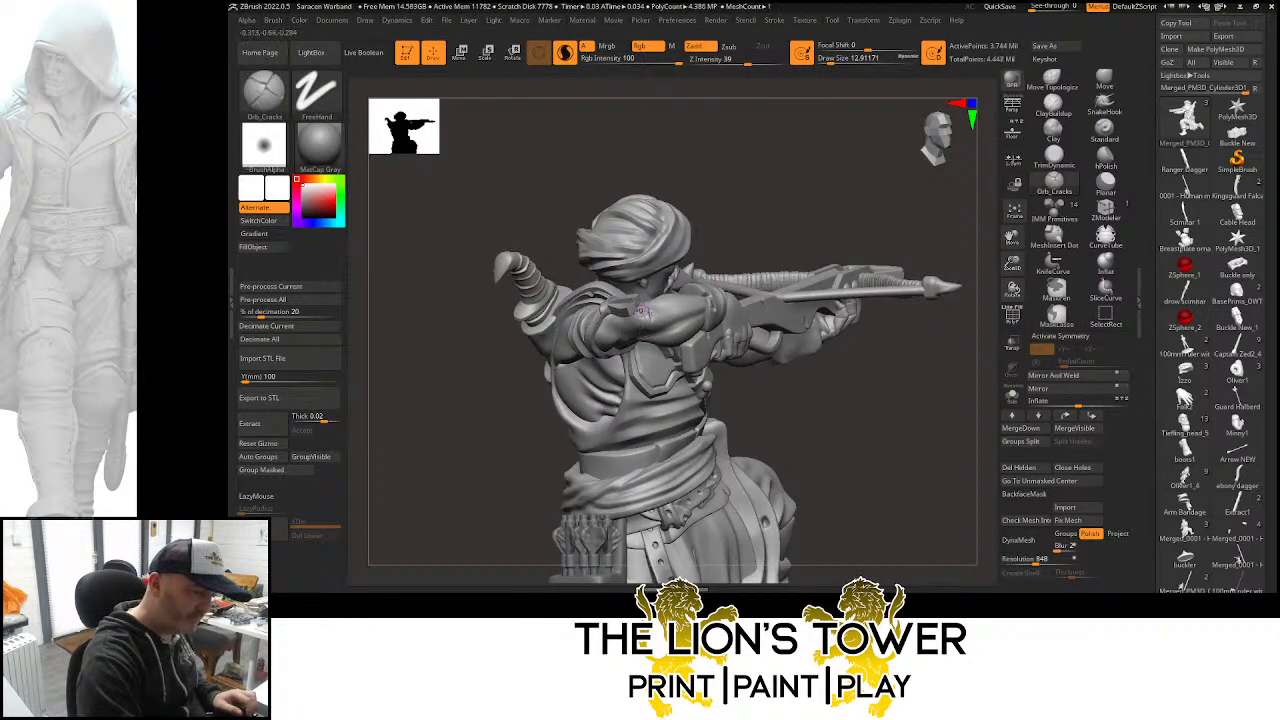
Isolate the sleeve of the trigger arm, cut tears around its elbow with Orb_Cracks, and restore the whole figure
left_click(642, 318, "ctrl+shift")
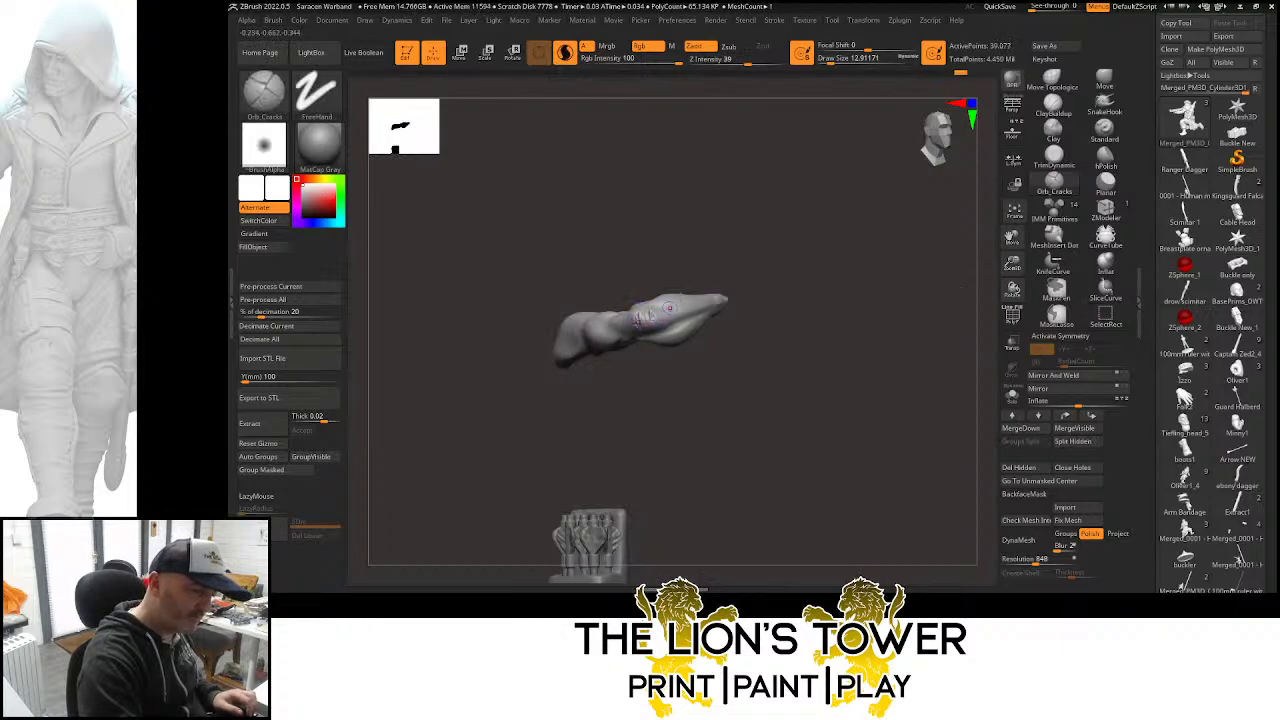
right_click_drag(670, 308, 672, 264)
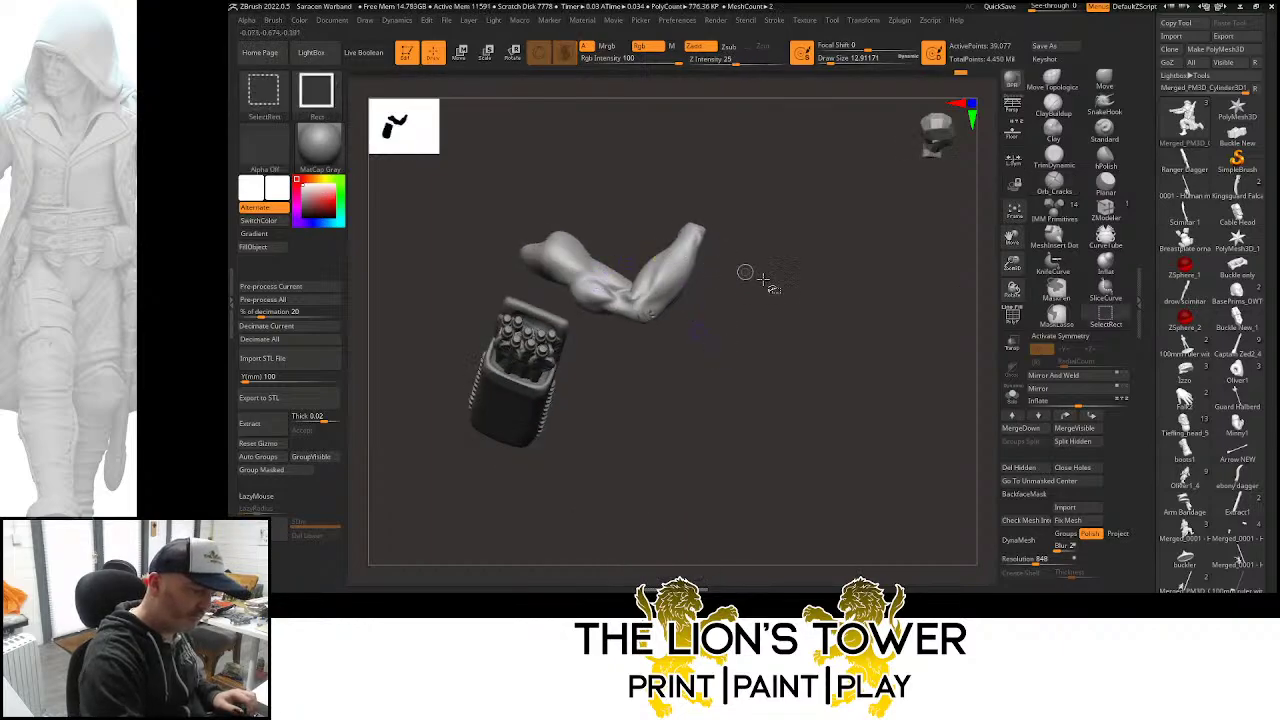
left_click(809, 303, "ctrl+shift")
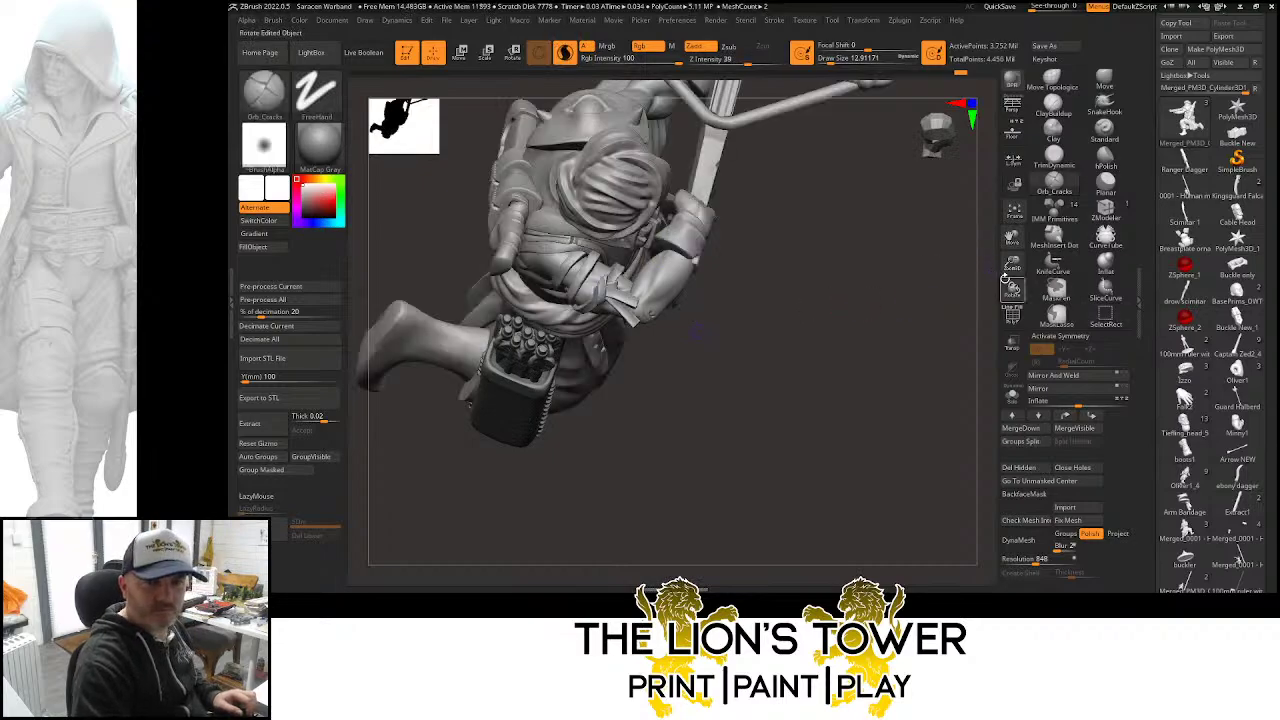
Isolate the sleeve of the arm supporting the crossbow, cut tears into it with Orb_Cracks, and restore the whole figure
left_click_drag(1013, 262, 1016, 294)
left_click_drag(922, 268, 912, 328)
right_click_drag(912, 328, 913, 347)
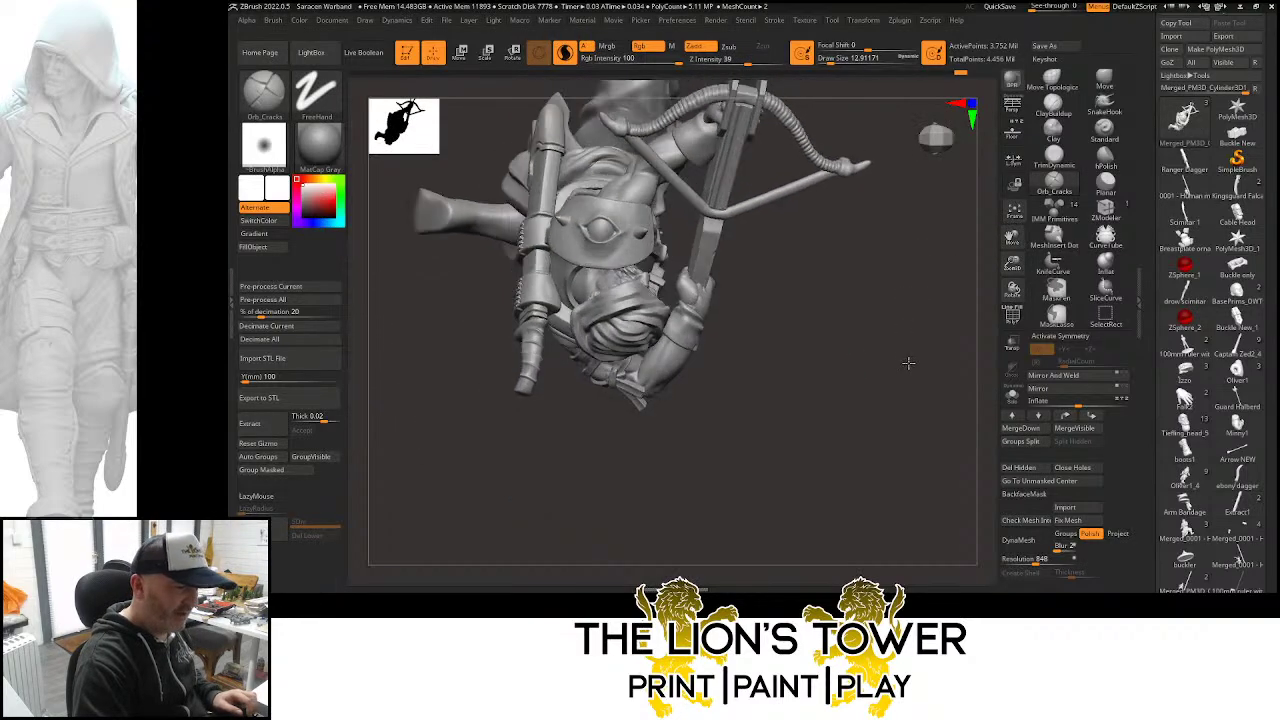
left_click(632, 190, "ctrl+shift")
right_click_drag(677, 191, 755, 247)
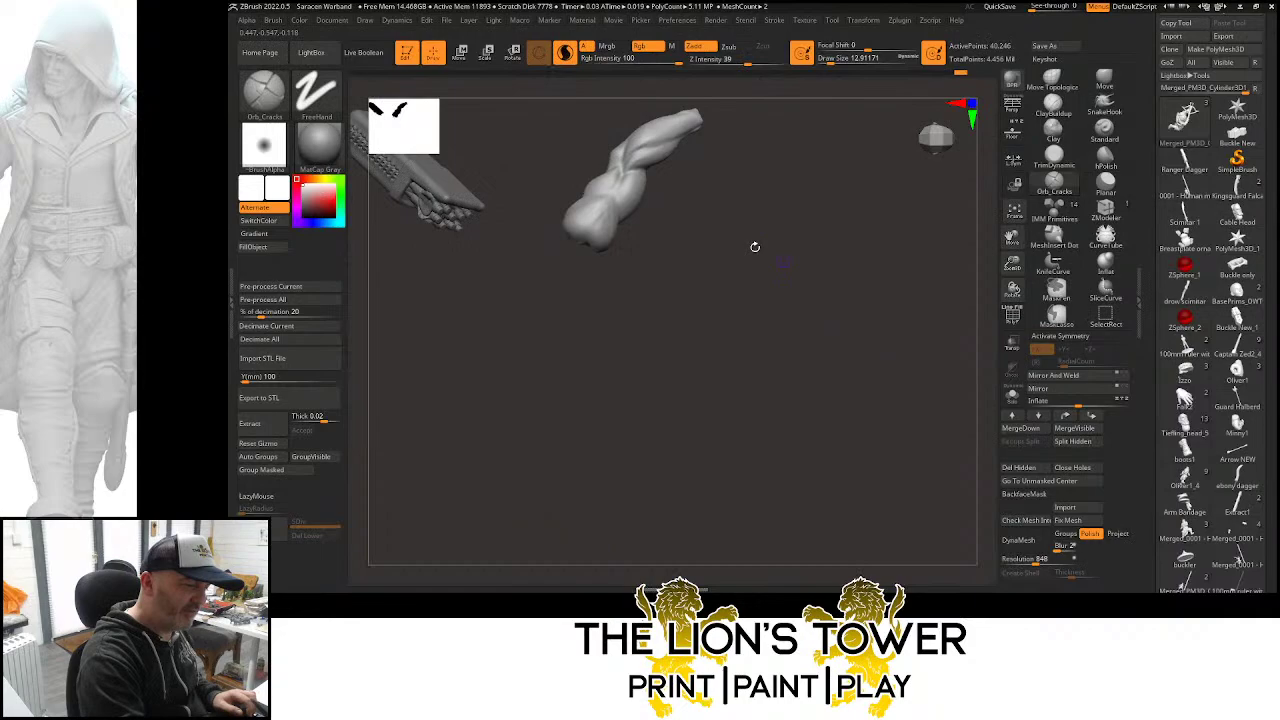
left_click(619, 180, "ctrl+shift")
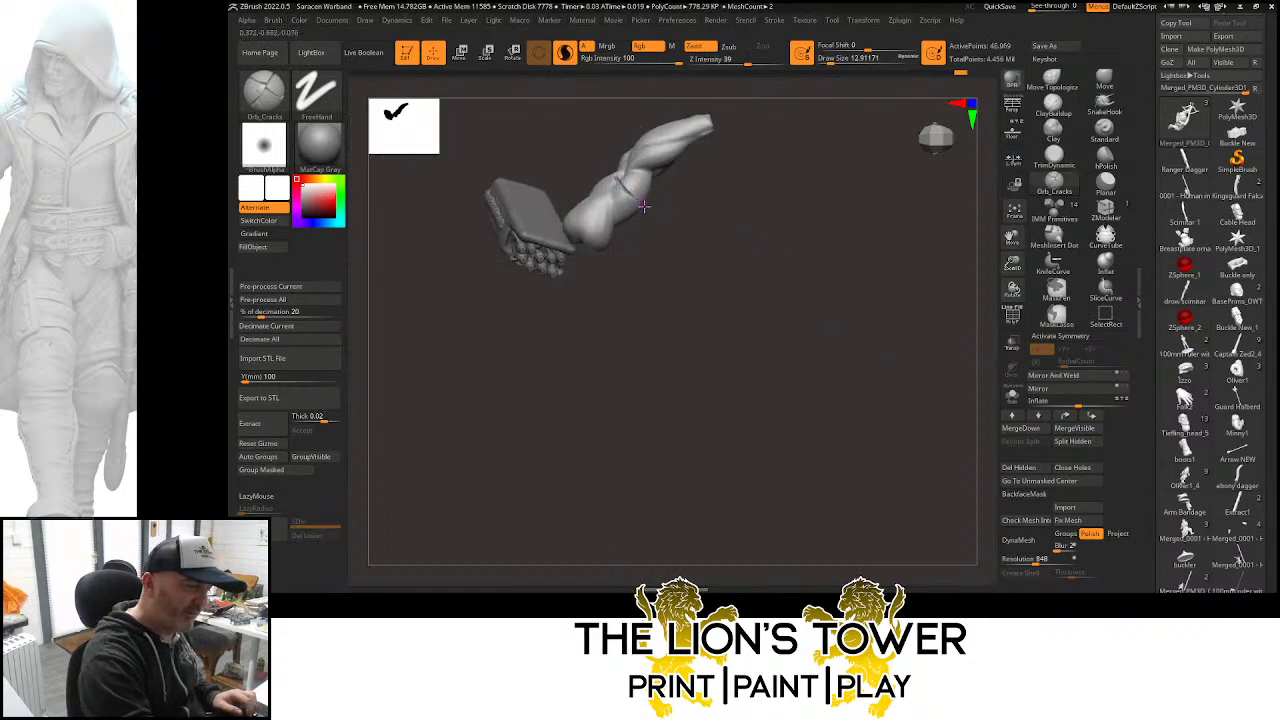
right_click_drag(644, 205, 689, 209)
left_click(789, 226, "ctrl+shift")
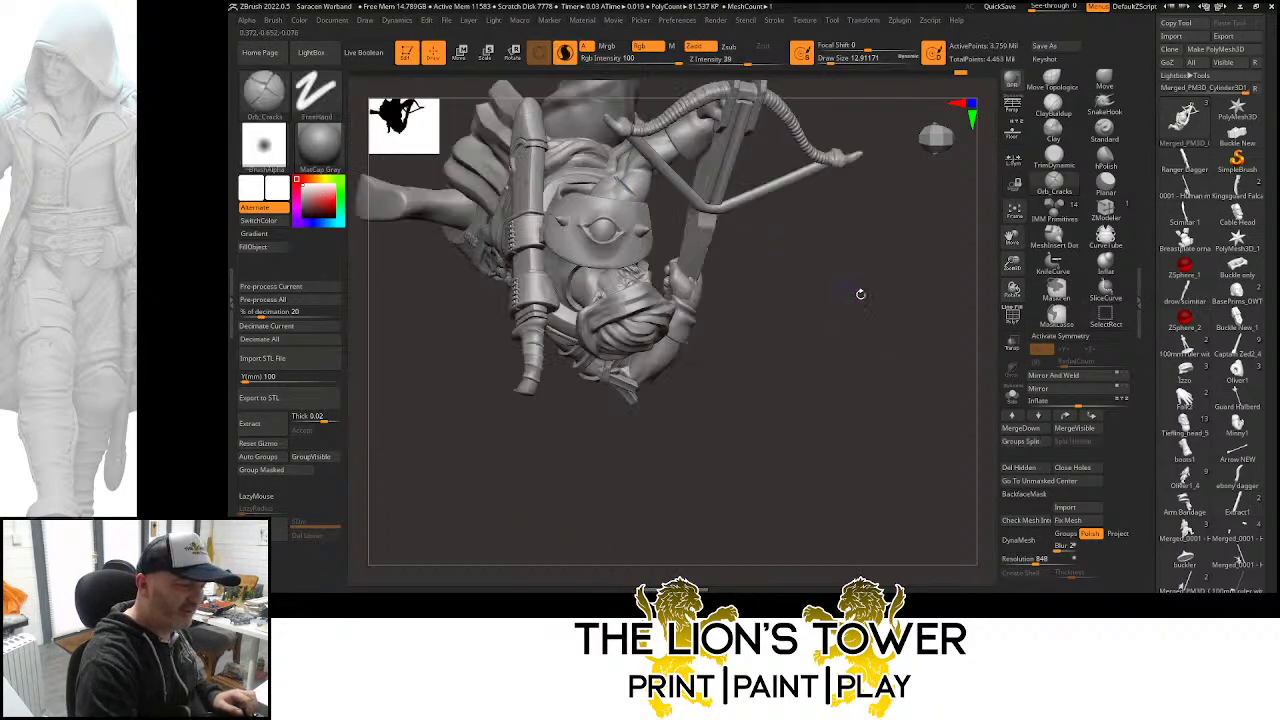
Isolate the upper torso armour piece and cut nicks into it with Orb_Cracks at draw size about 13
mouse_move(860, 293)
right_mouse_down()
mouse_move(909, 234)
mouse_move(920, 297)
mouse_move(860, 289)
mouse_move(846, 266)
right_mouse_up()
left_click_drag(1011, 238, 1043, 263)
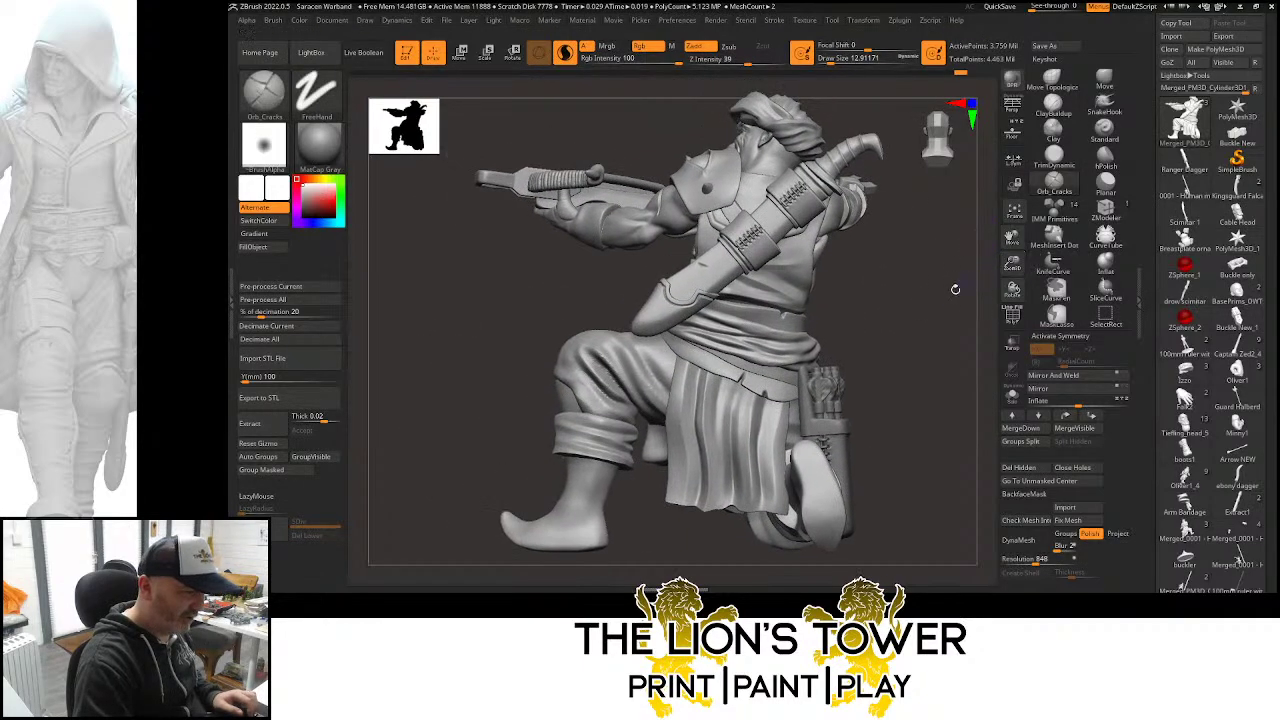
left_click_drag(955, 289, 895, 302)
left_click(1053, 82)
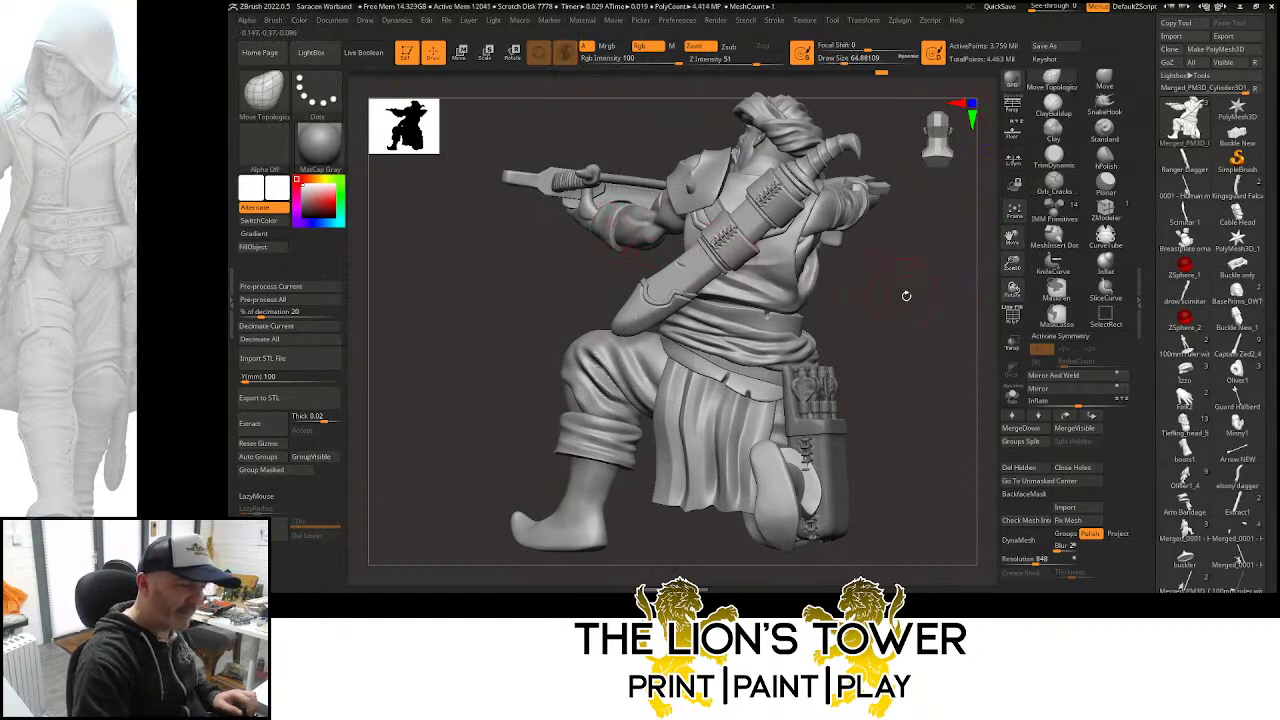
left_click_drag(906, 291, 930, 330)
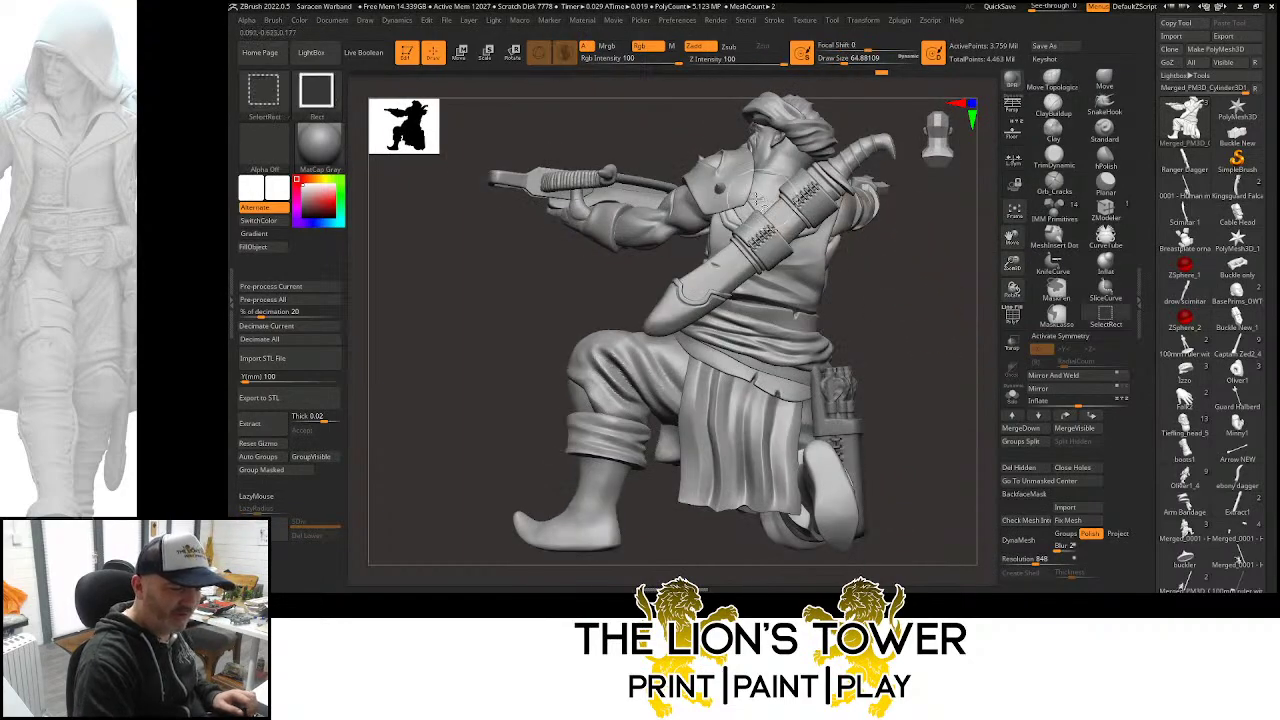
left_click(747, 193, "ctrl+shift")
left_click(1055, 183)
left_click_drag(896, 205, 874, 268)
left_click_drag(762, 232, 742, 157)
Work the hollow in the armour piece with Clay, nick its edge with Orb_Cracks, and restore the whole figure
left_click(1054, 128)
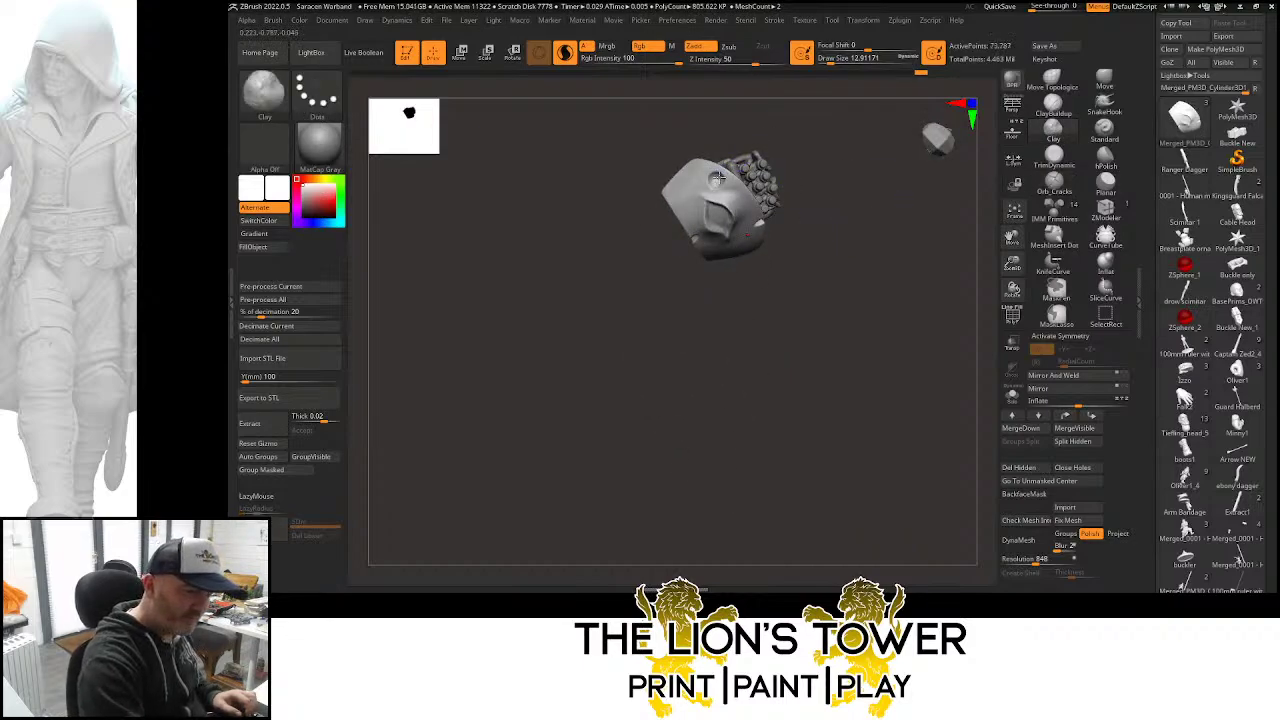
left_click_drag(718, 178, 726, 179)
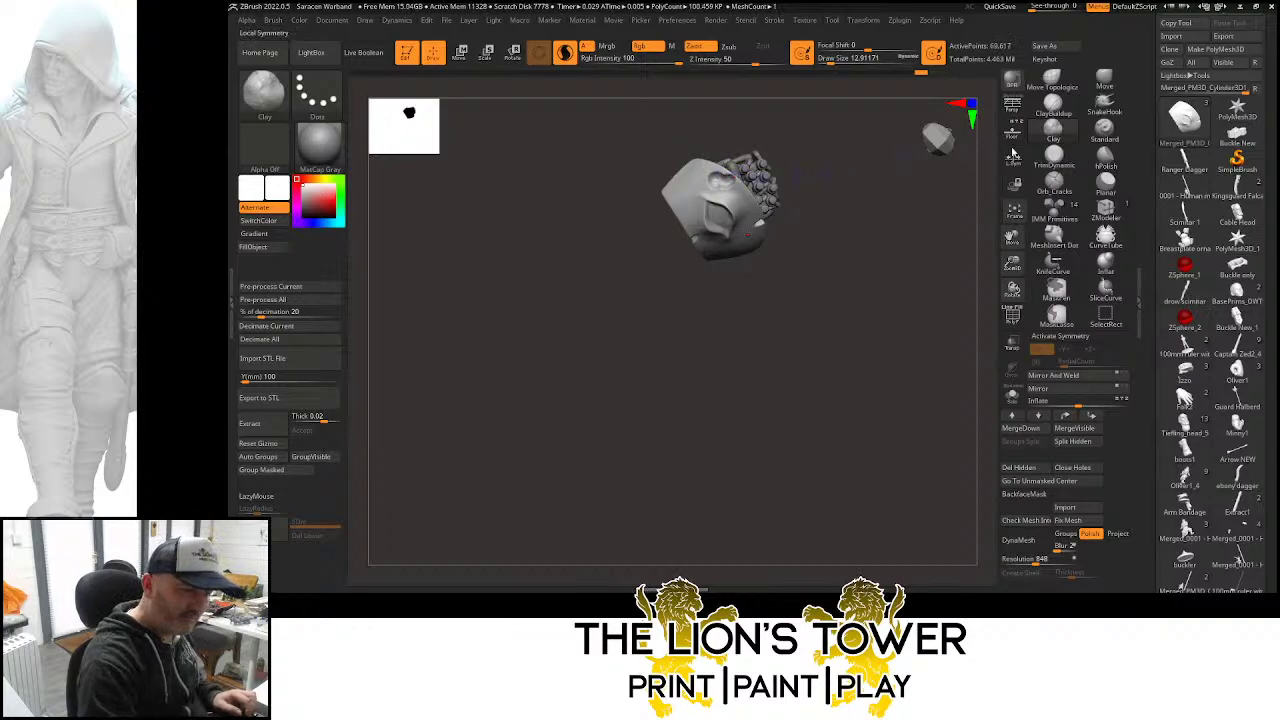
left_click(1054, 182)
mouse_move(911, 269)
left_mouse_down()
mouse_move(711, 137)
mouse_move(678, 165)
left_mouse_up()
key("ctrl+shift")
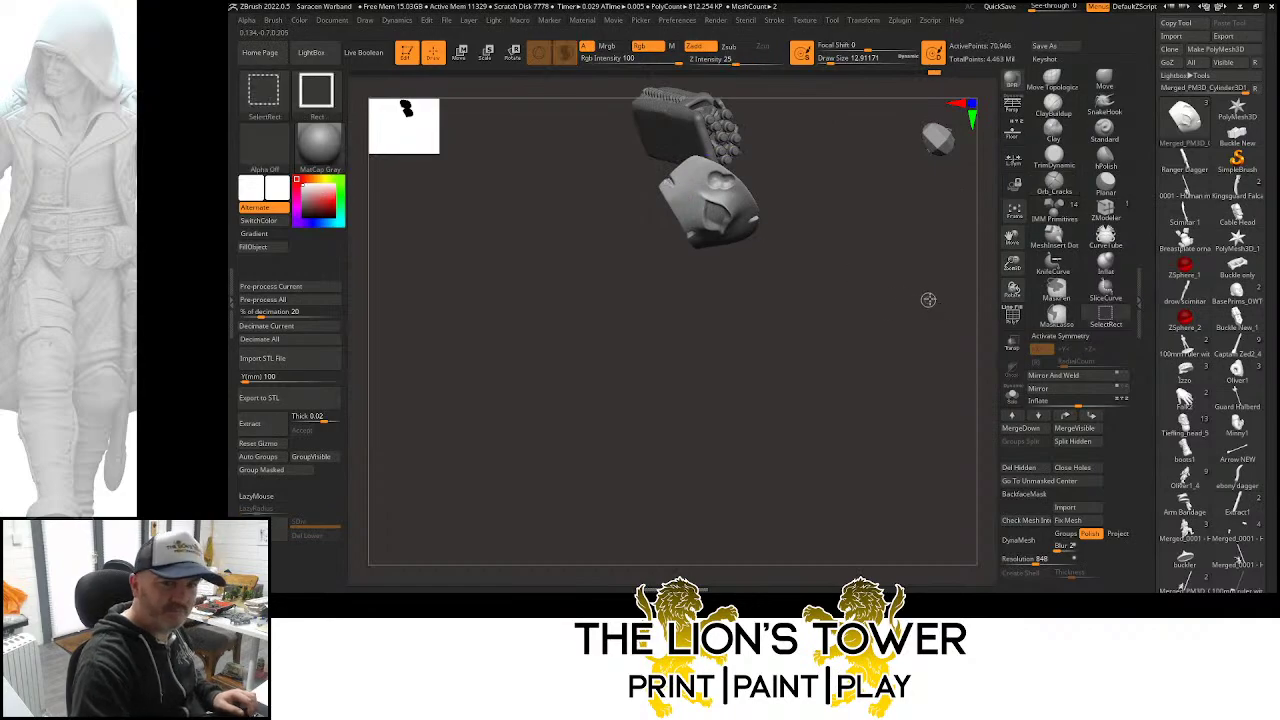
left_click(940, 327, "ctrl+shift")
mouse_move(940, 327)
left_mouse_down()
mouse_move(946, 354)
mouse_move(940, 266)
mouse_move(920, 231)
mouse_move(947, 296)
mouse_move(925, 312)
left_mouse_up()
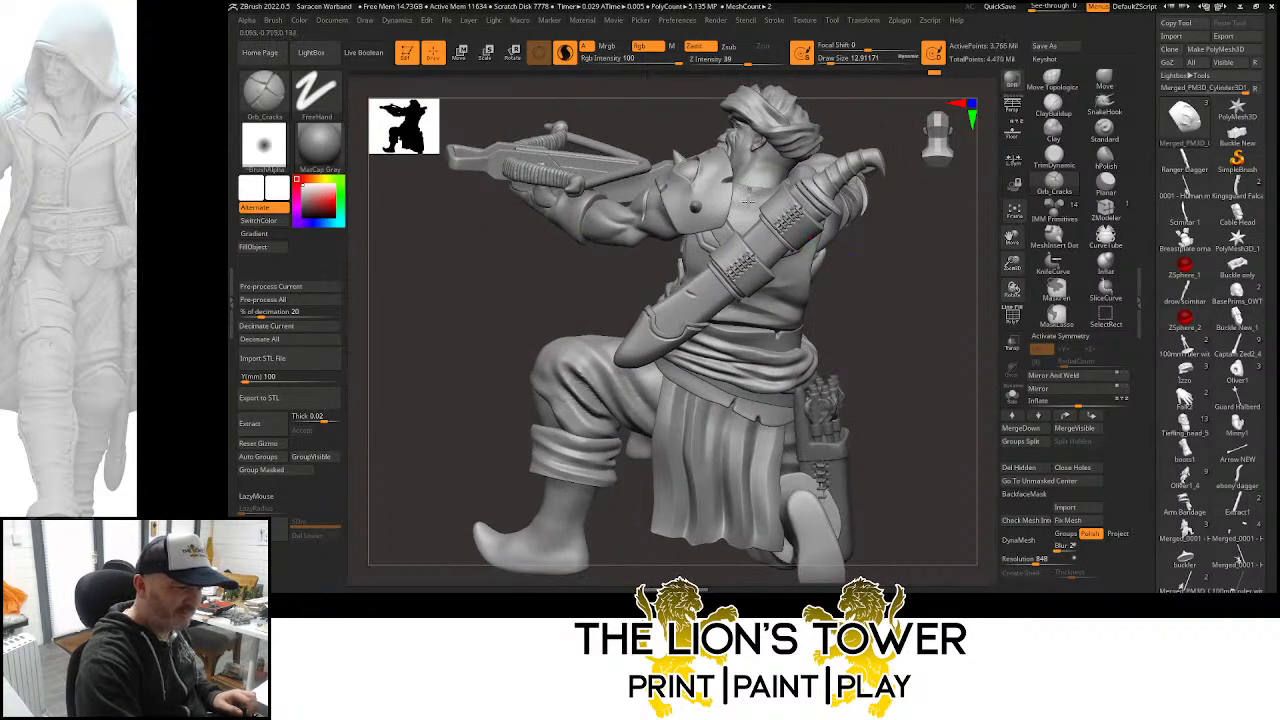
Isolate the front chest plate, cut nicks into its lower rim with Orb_Cracks, and restore the whole figure
left_click_drag(872, 270, 951, 277)
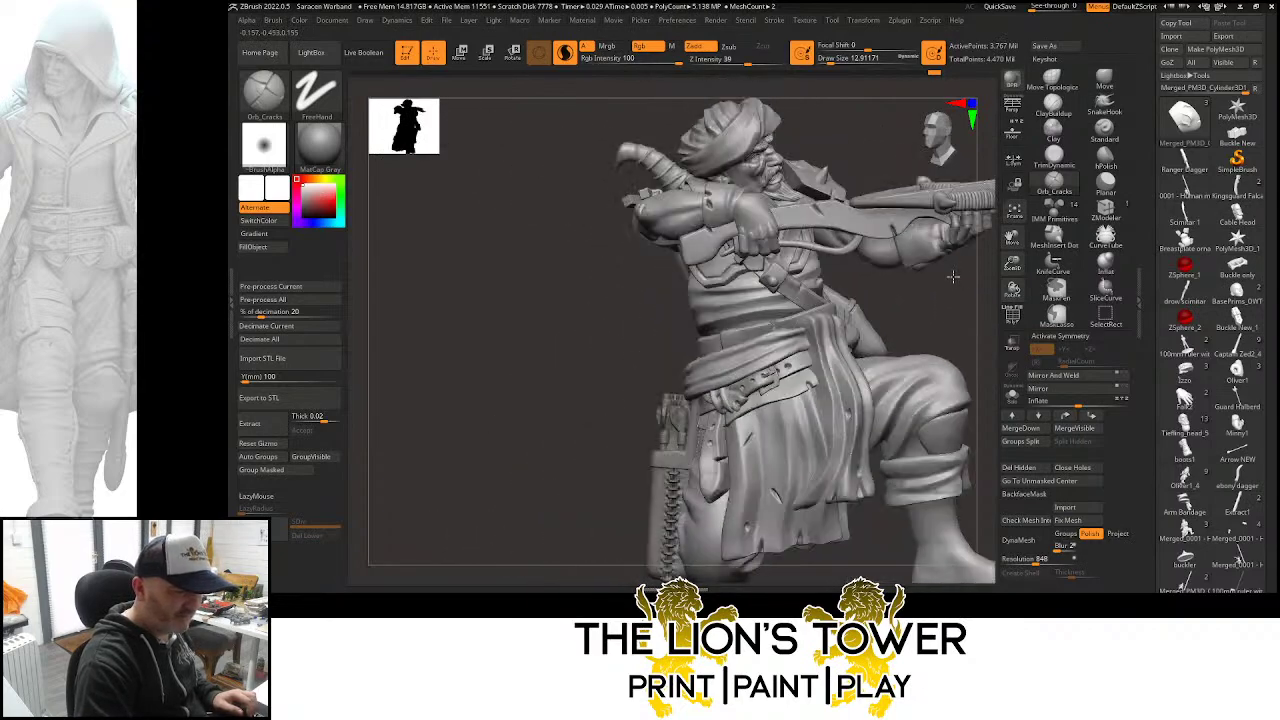
left_click(700, 272, "ctrl+shift")
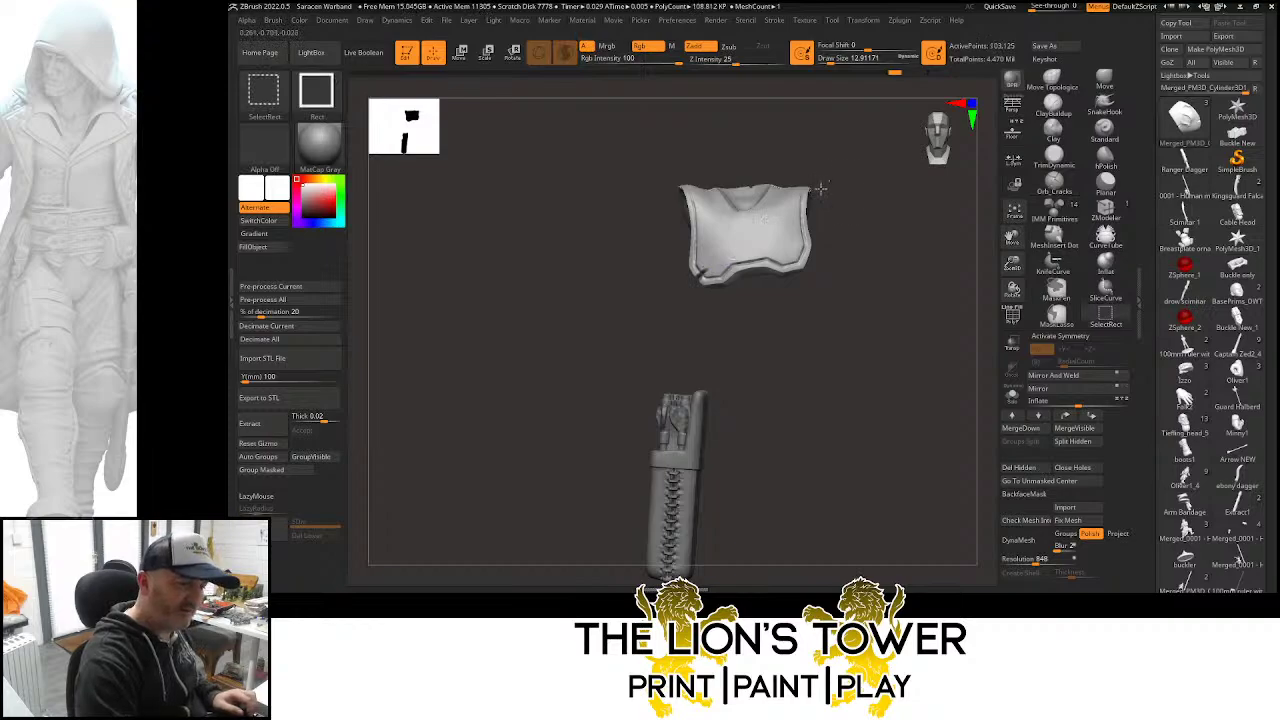
left_click(824, 184, "ctrl+shift")
mouse_move(928, 298)
left_mouse_down()
mouse_move(956, 300)
mouse_move(950, 268)
left_mouse_up()
Isolate the trousers, cut tears into the raised leg just below the knee, and restore the whole figure
left_click_drag(958, 290, 920, 292)
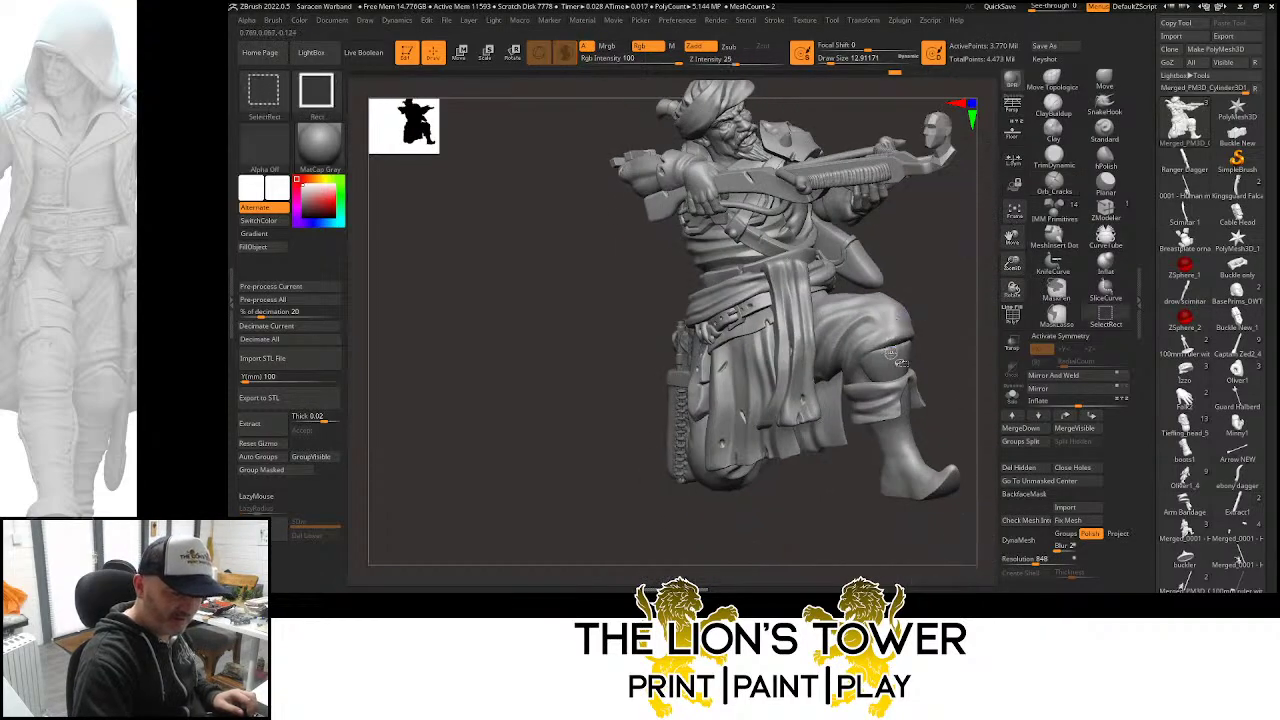
left_click(879, 349, "ctrl+shift")
left_click_drag(884, 362, 928, 291)
left_click(935, 300, "ctrl+shift")
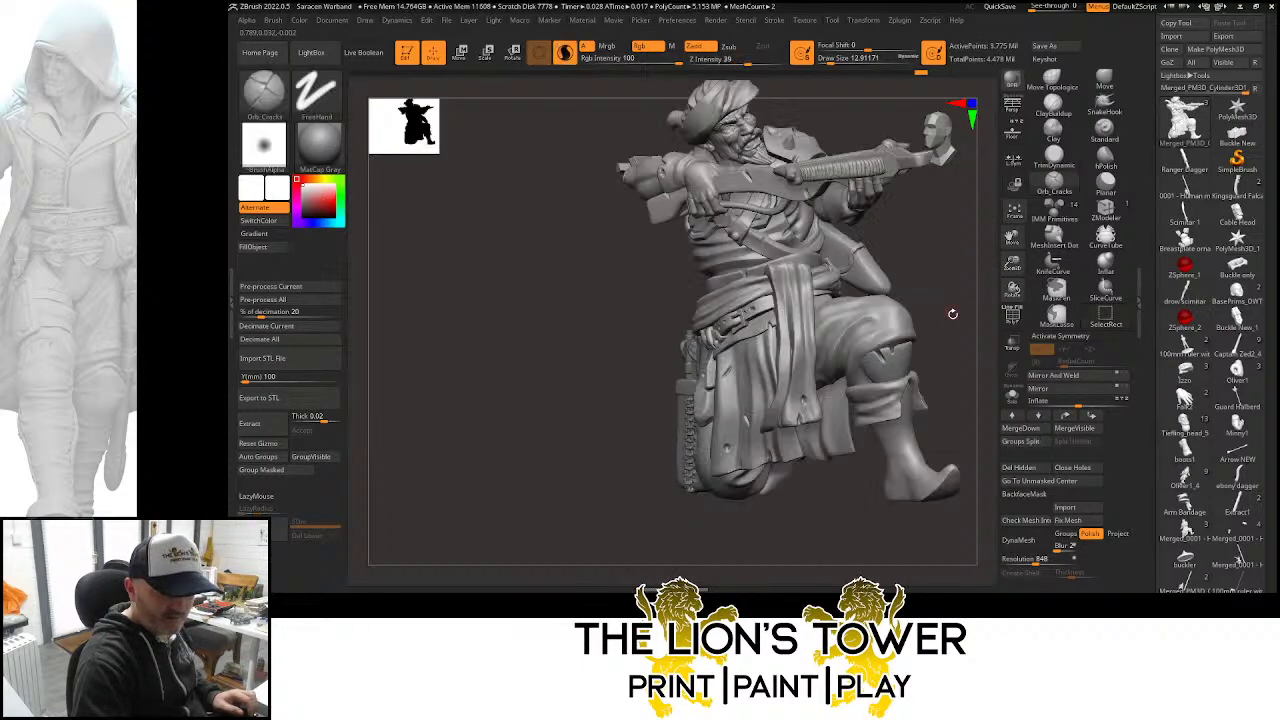
Isolate the trousers again, cut more tears over the raised knee and thigh with Orb_Cracks, and restore the whole figure
left_click(889, 325, "ctrl+shift")
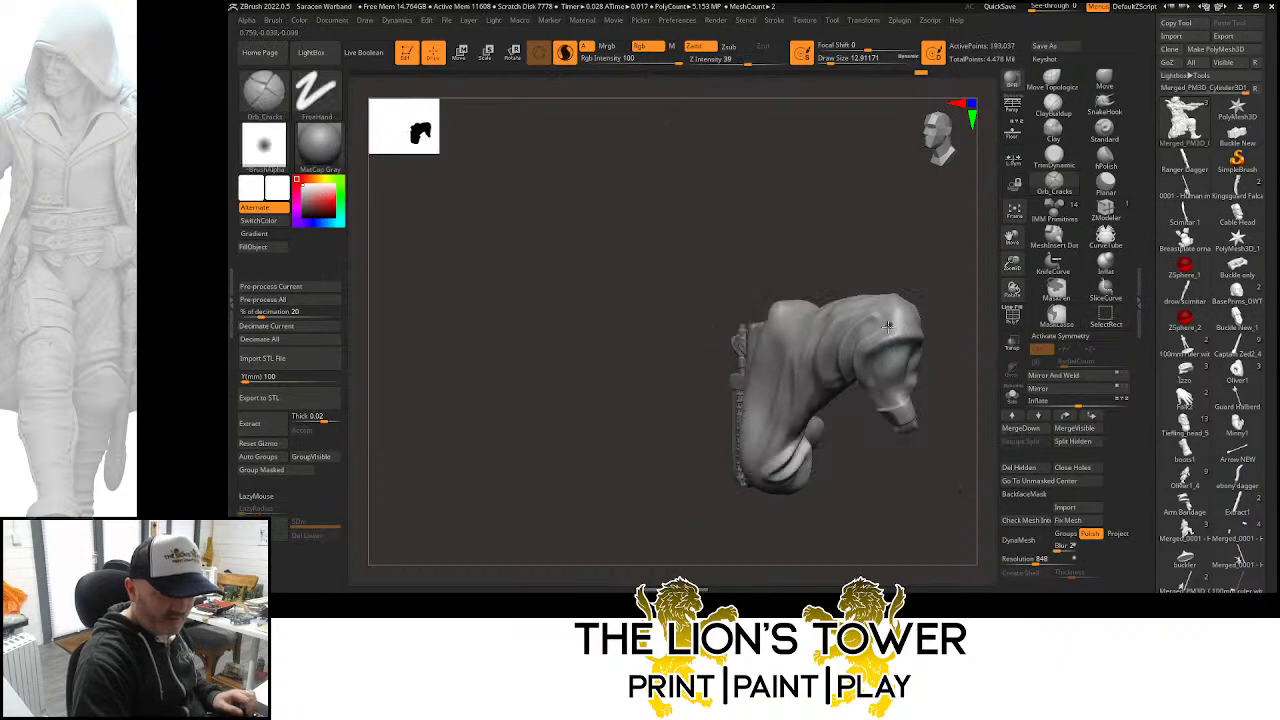
left_click(888, 326)
left_click_drag(925, 298, 966, 284)
right_click_drag(866, 311, 897, 318)
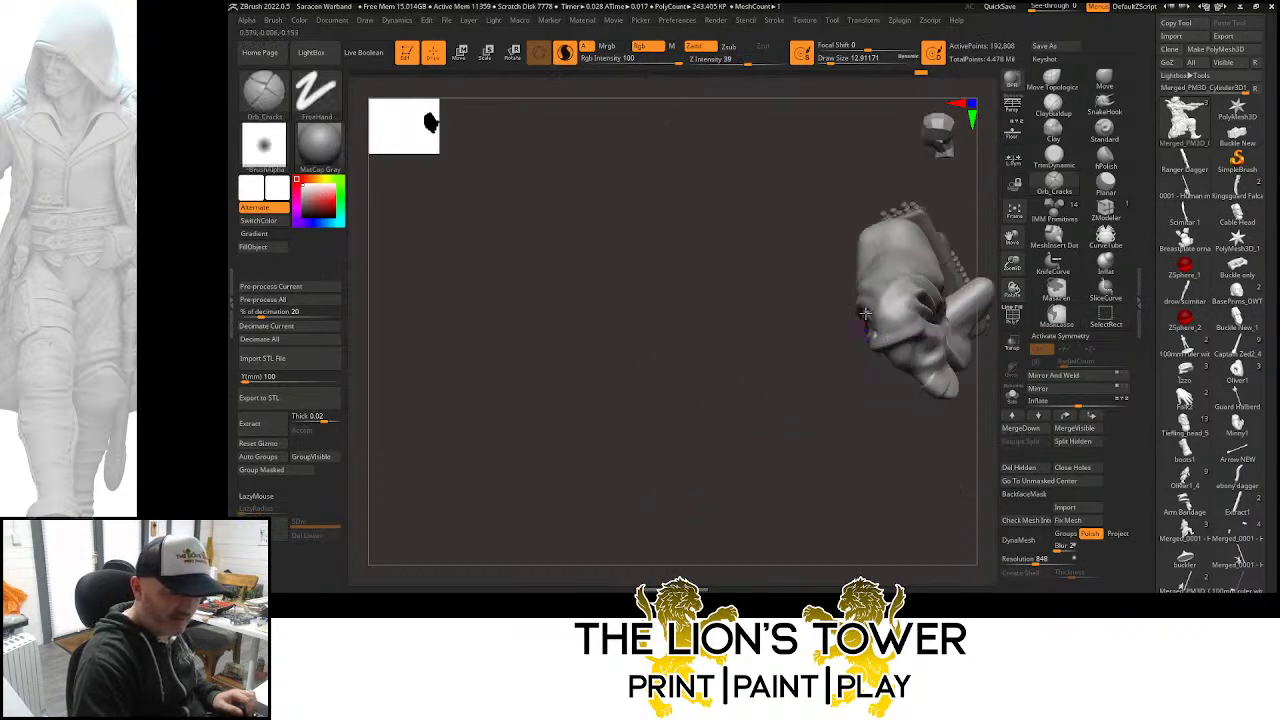
left_click_drag(898, 308, 899, 297)
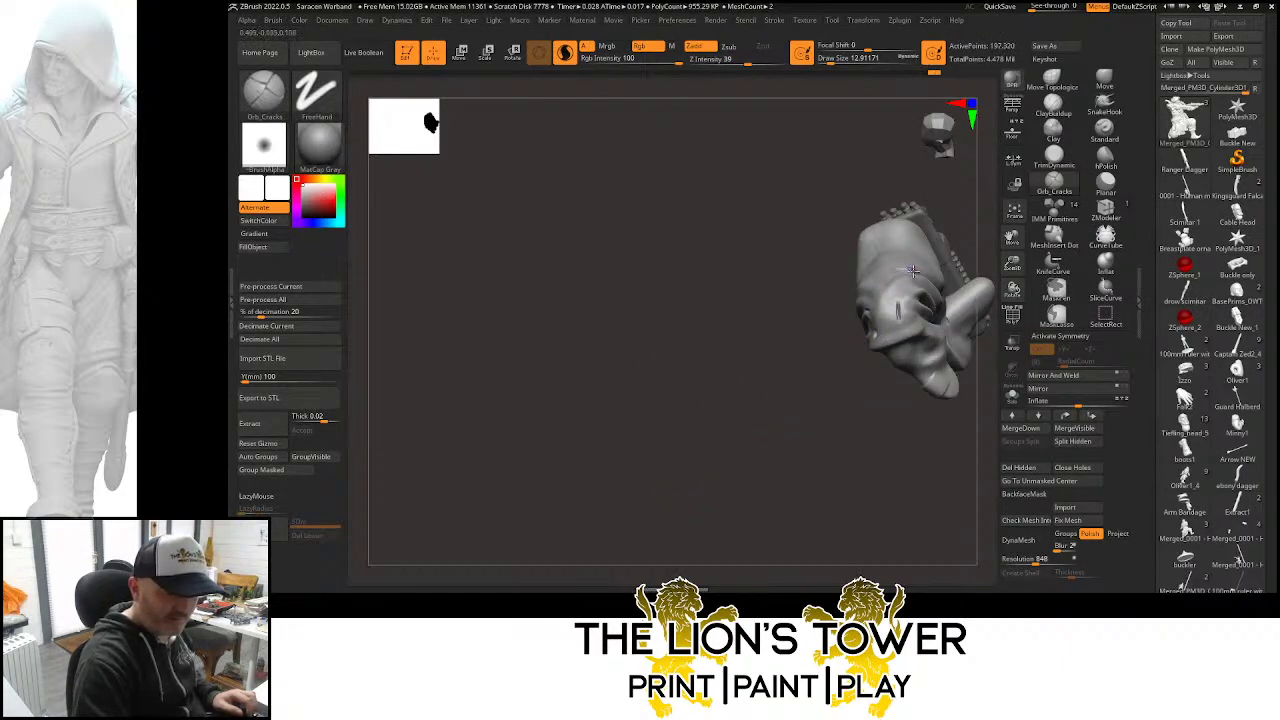
left_click(880, 422, "ctrl+shift")
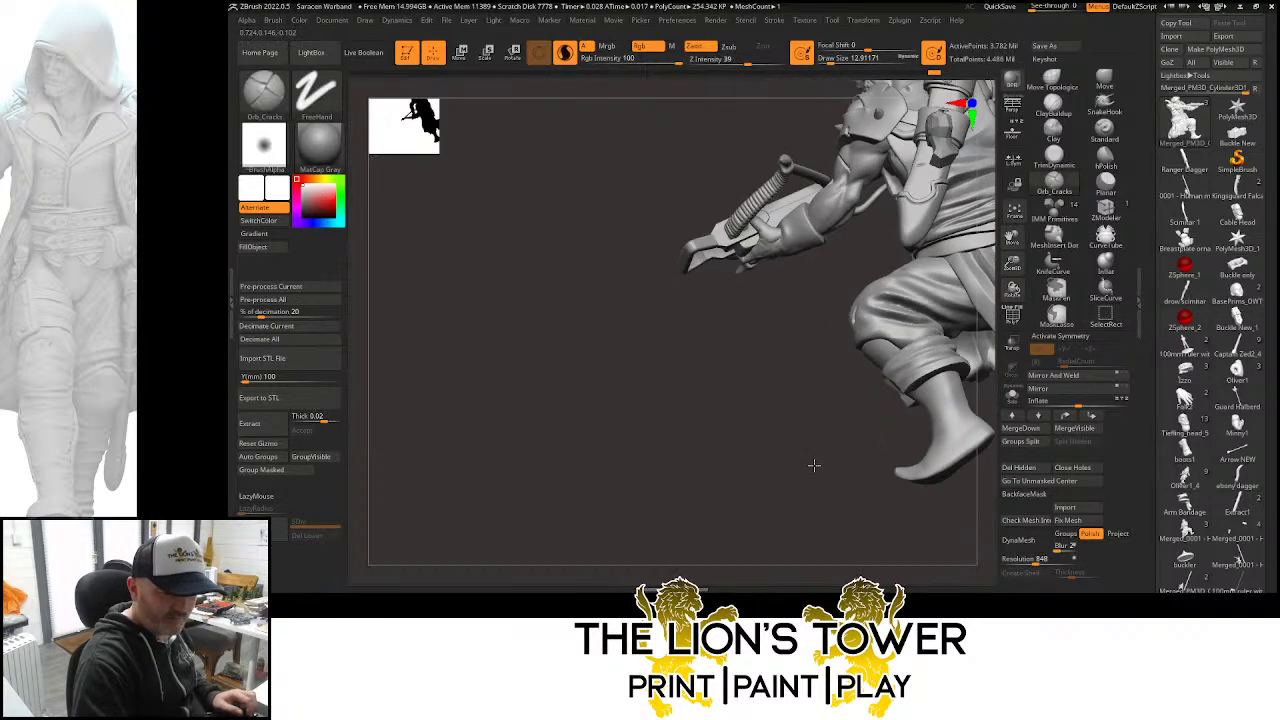
Nick the edge of the isolated waist sash, cut tears into the isolated tunic's upper back, and restore the whole figure
mouse_move(814, 465)
right_mouse_down()
mouse_move(869, 449)
mouse_move(812, 456)
right_mouse_up()
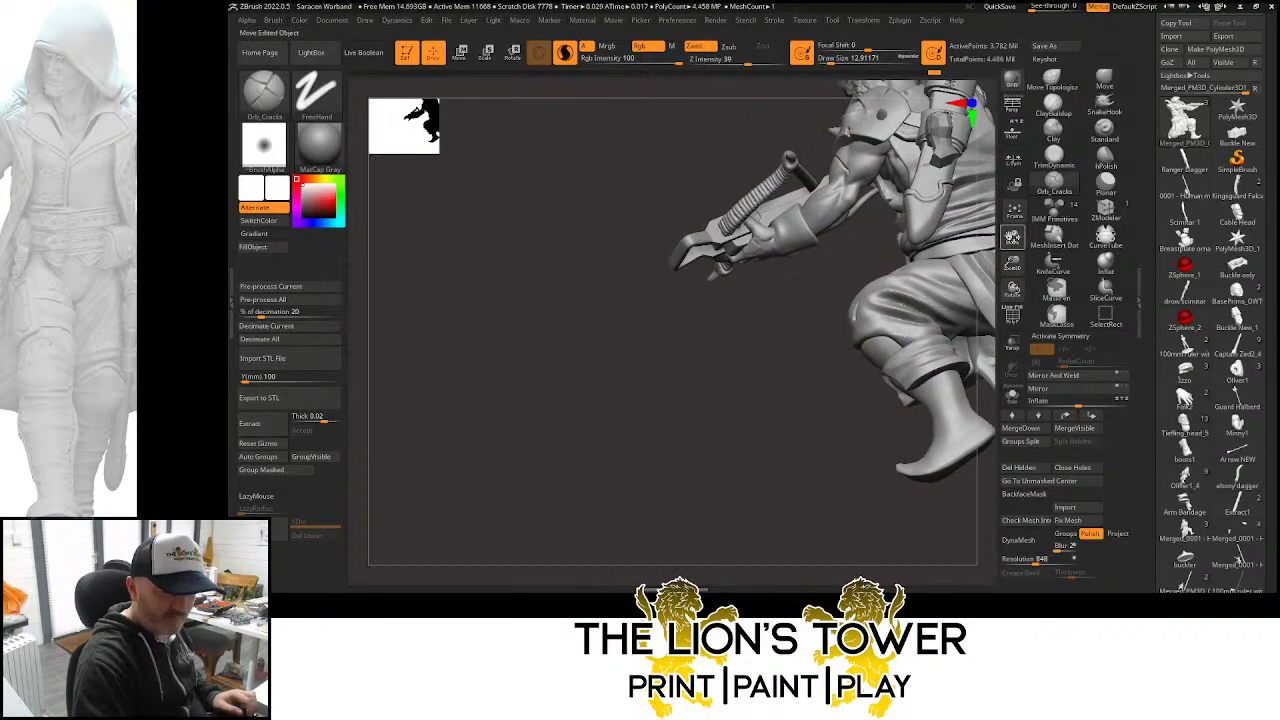
left_click_drag(1012, 237, 850, 350)
right_click_drag(877, 297, 785, 300)
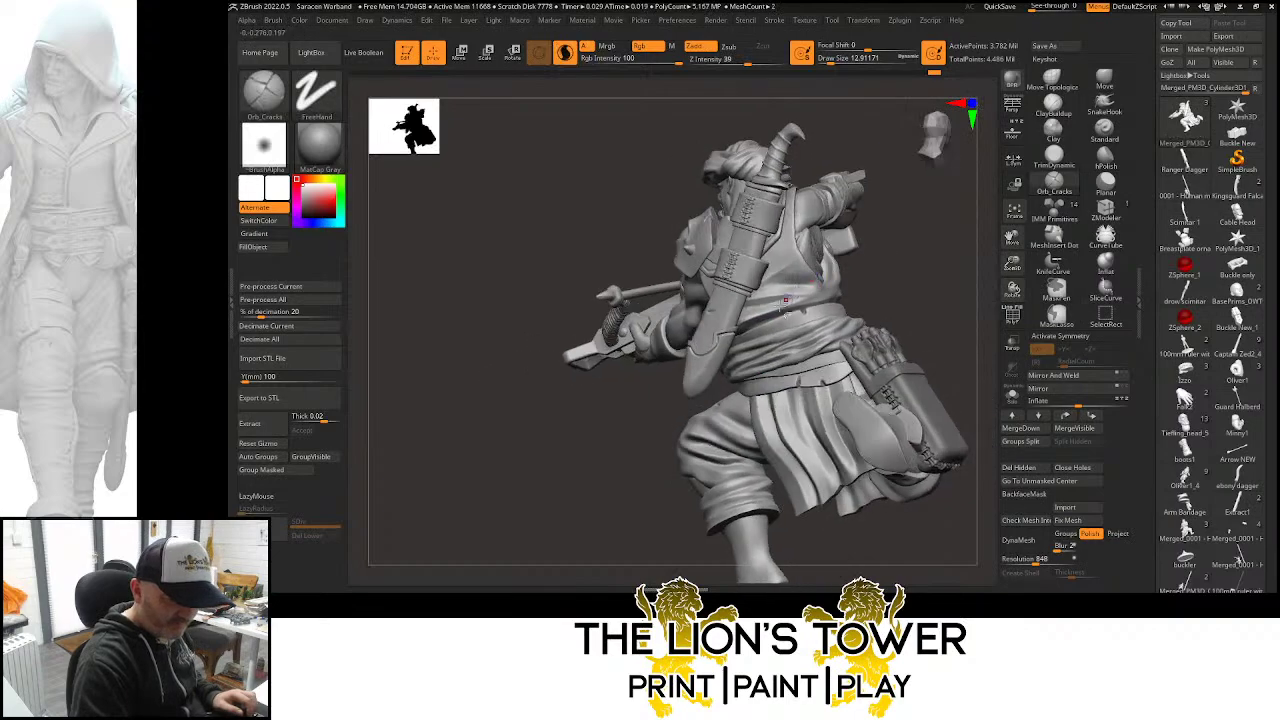
left_click(755, 335, "ctrl+shift")
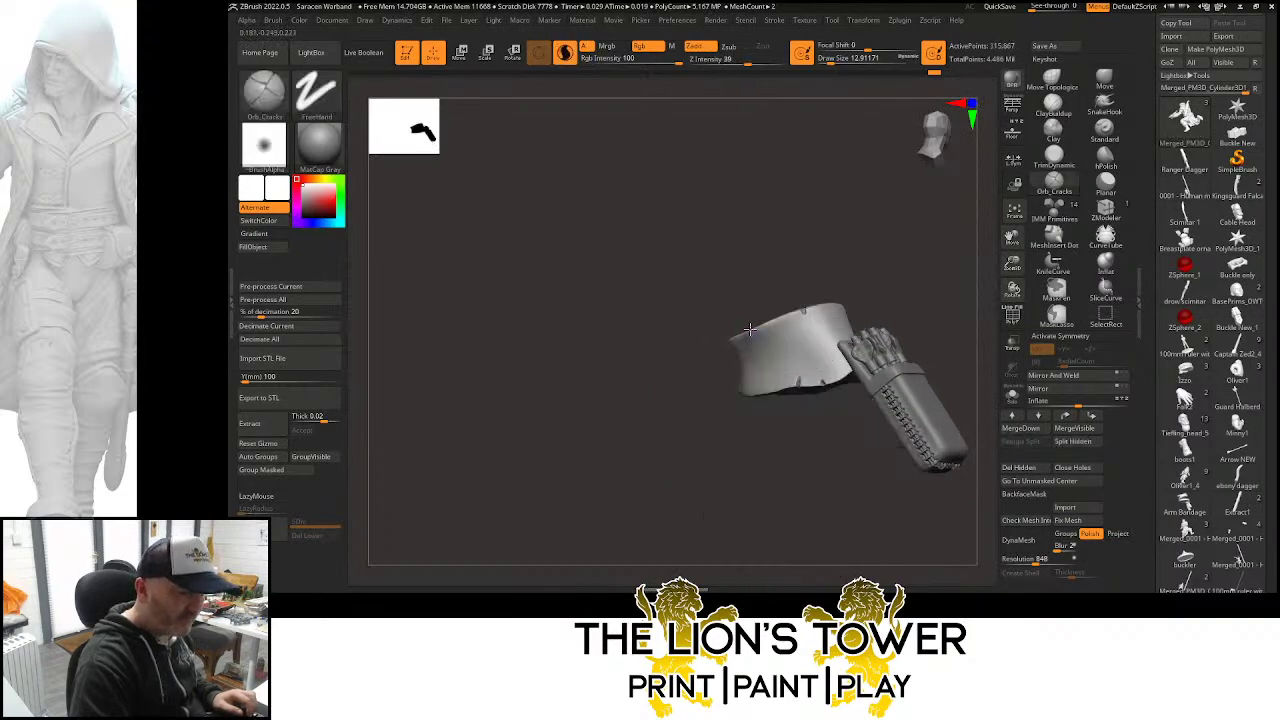
left_click(804, 255, "ctrl+shift")
left_click(798, 275, "ctrl+shift")
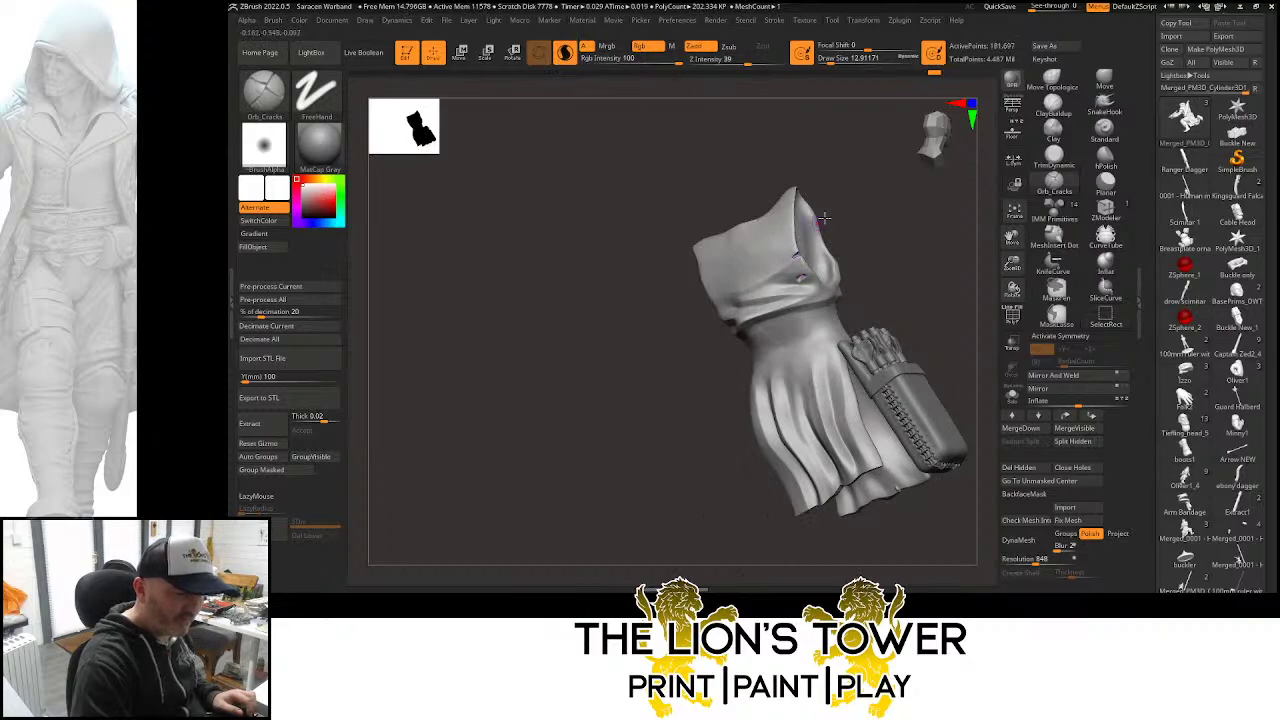
left_click(905, 250, "ctrl+shift")
Isolate the tunic, cut tears and small holes along its hem with Orb_Cracks, and restore the whole figure
left_click_drag(908, 251, 791, 305)
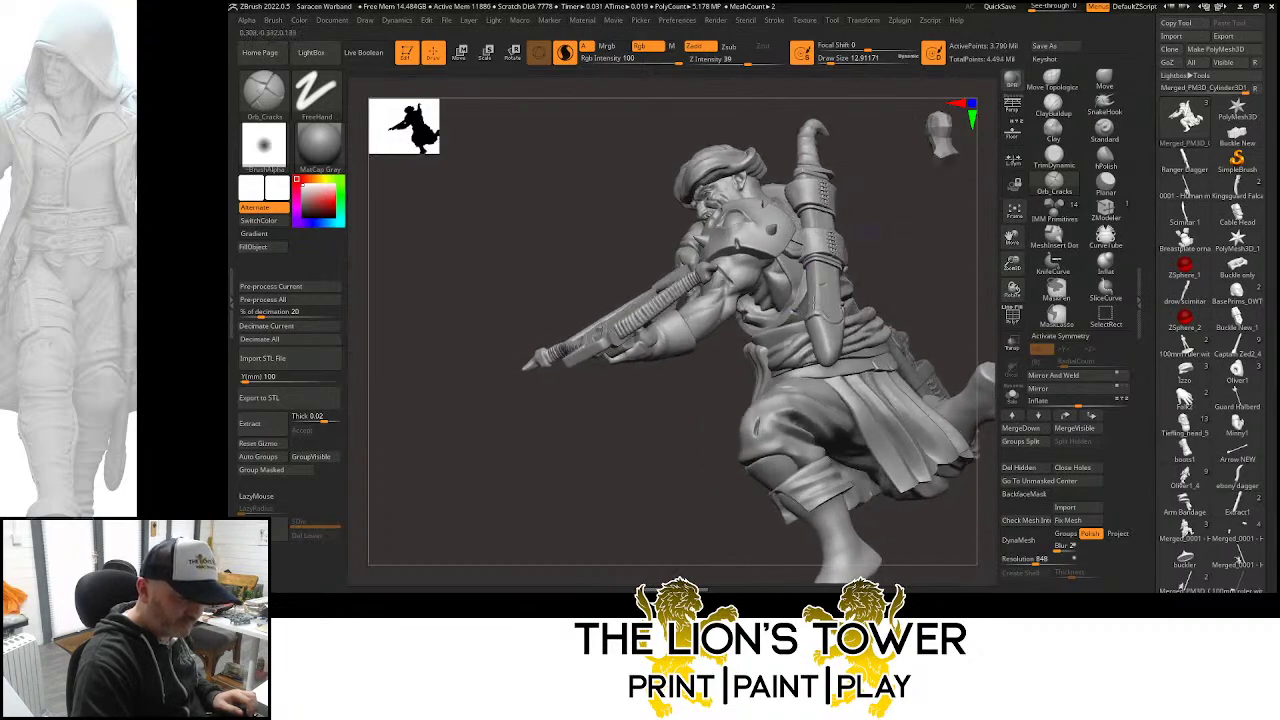
left_click(913, 485, "ctrl+shift")
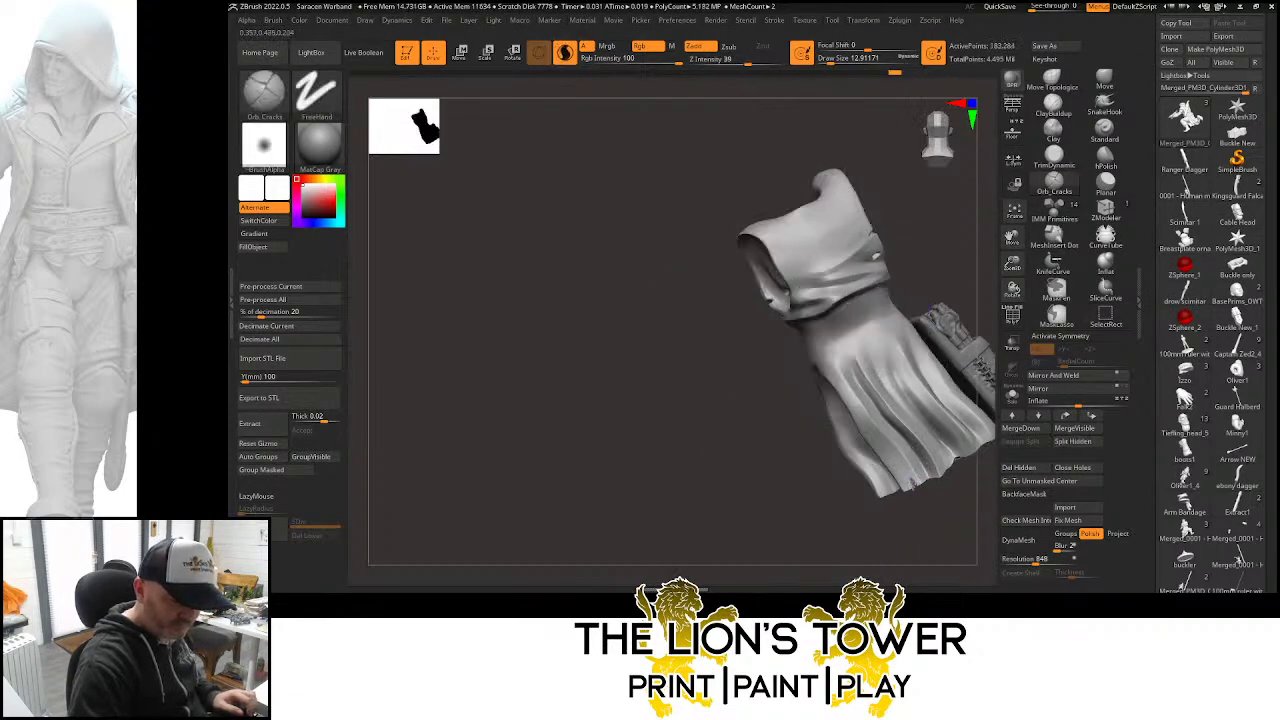
left_click_drag(936, 478, 940, 465)
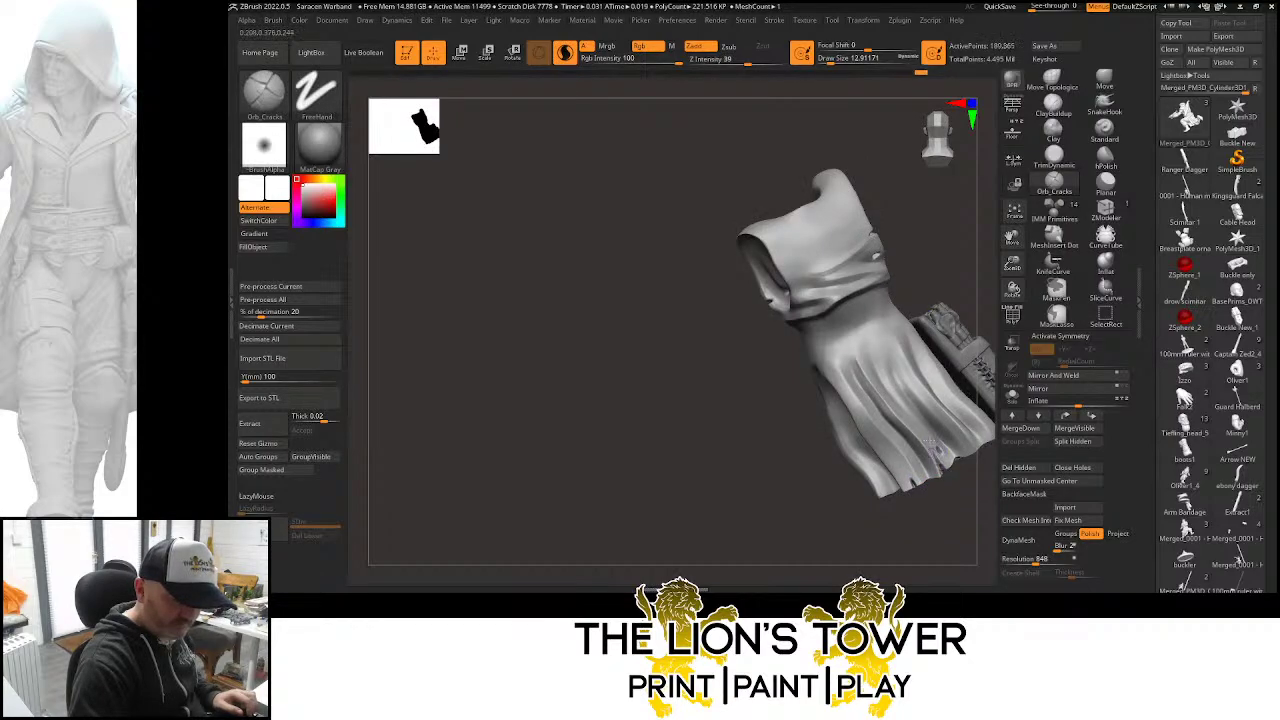
left_click_drag(904, 454, 905, 460)
mouse_move(1012, 238)
left_mouse_down()
mouse_move(892, 285)
mouse_move(917, 308)
mouse_move(838, 423)
left_mouse_up()
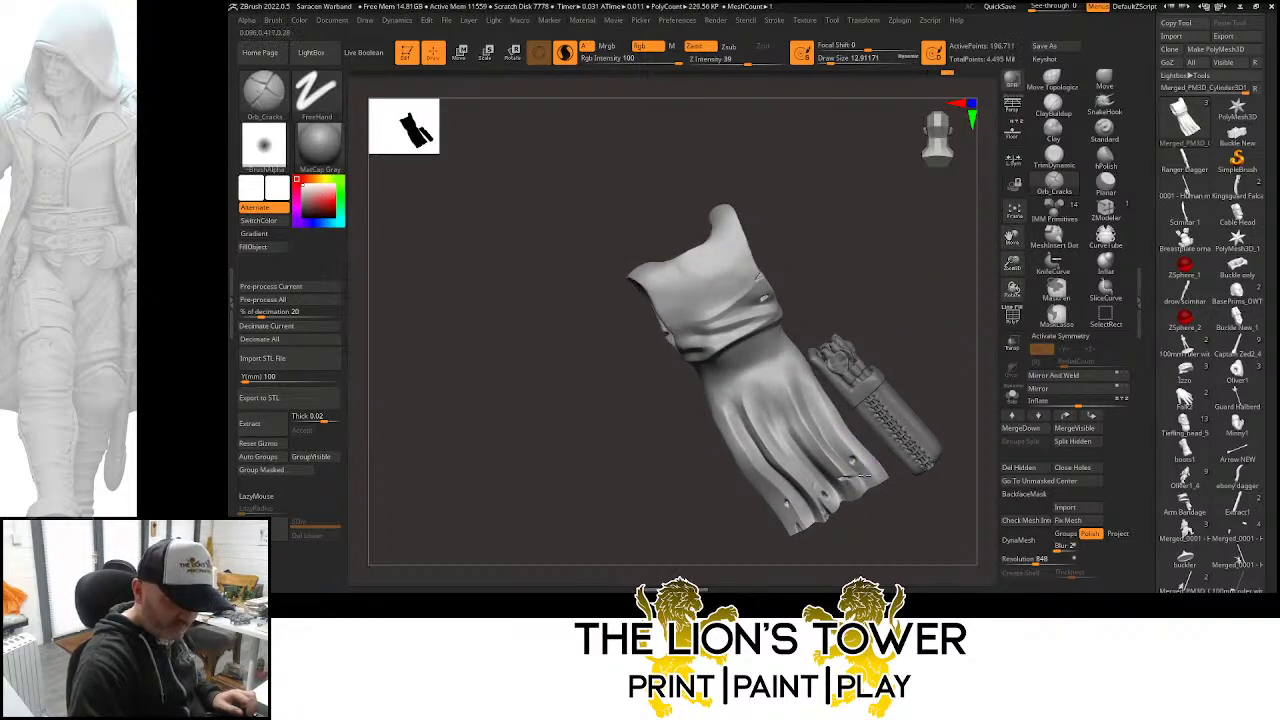
left_click_drag(875, 478, 887, 475)
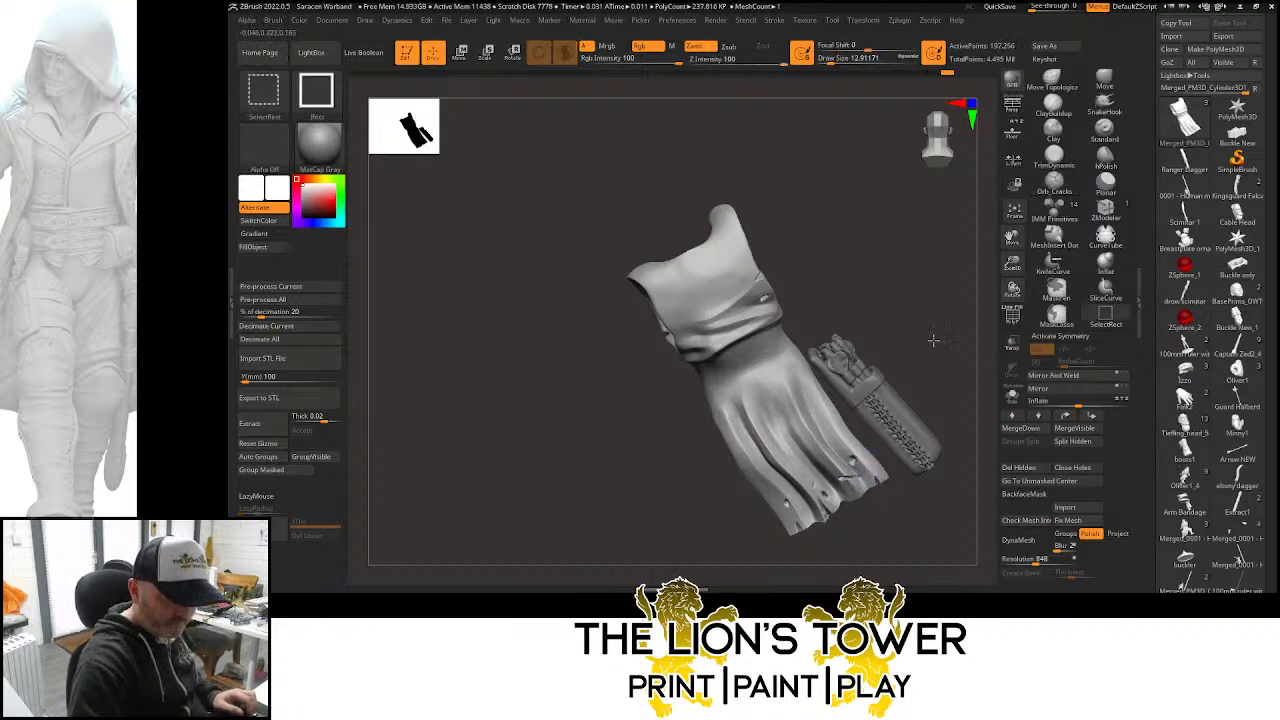
left_click(931, 340, "ctrl+shift")
Set Orb_Cracks to Z Intensity 21 and a draw size of about 17, and carve creases into the kneeling leg's boot ankle
left_click_drag(946, 329, 858, 452)
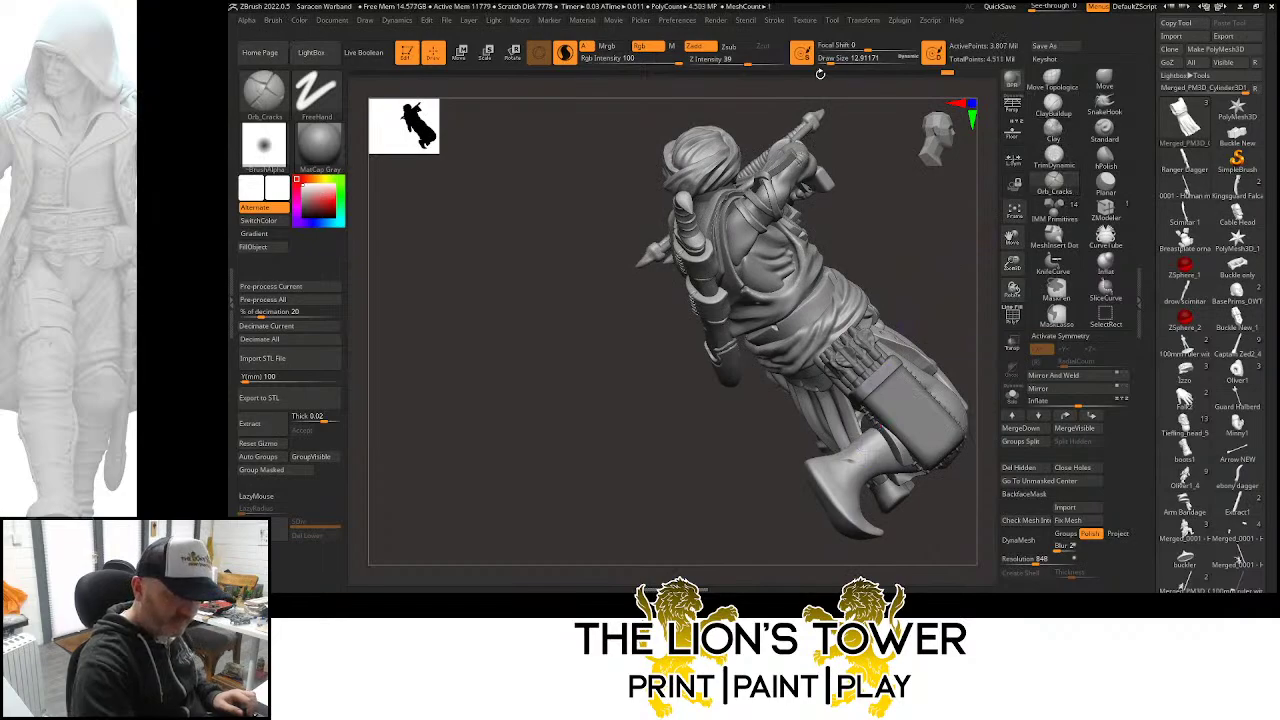
left_click(732, 61)
left_click(832, 61)
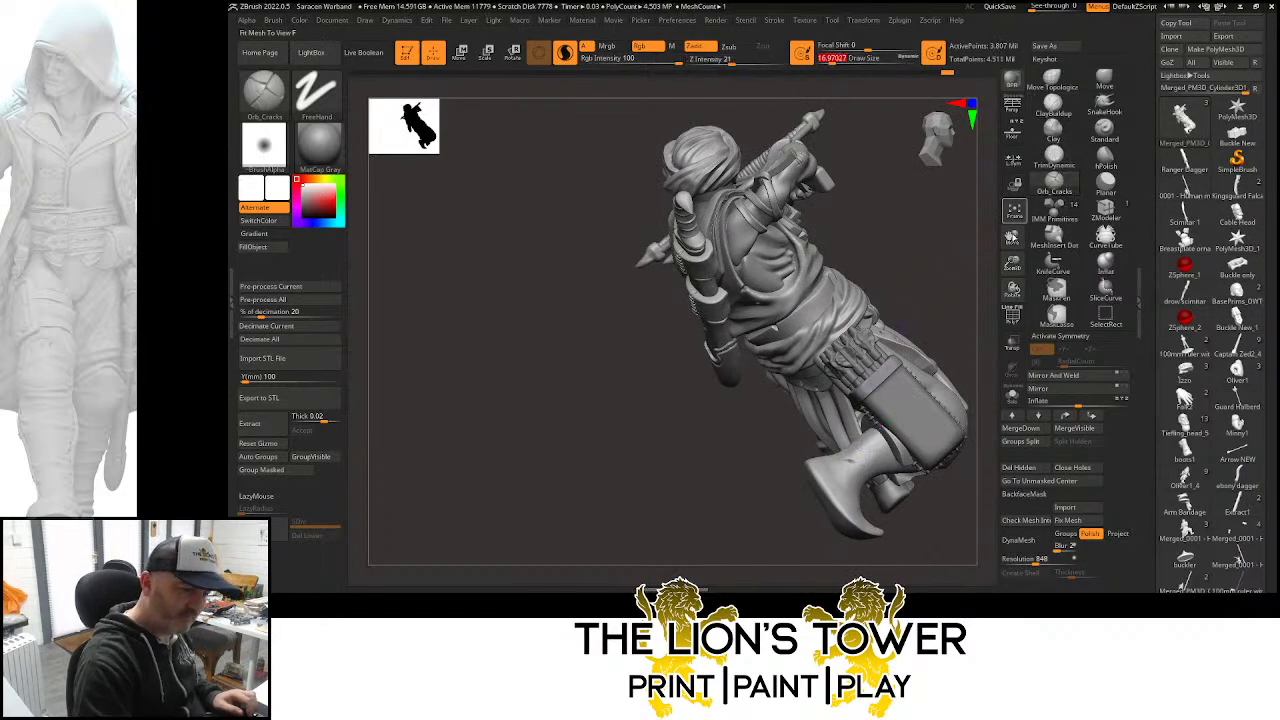
mouse_move(945, 283)
left_mouse_down("alt")
mouse_move(943, 217)
mouse_move(925, 245)
left_mouse_up("alt")
left_click_drag(825, 379, 845, 402)
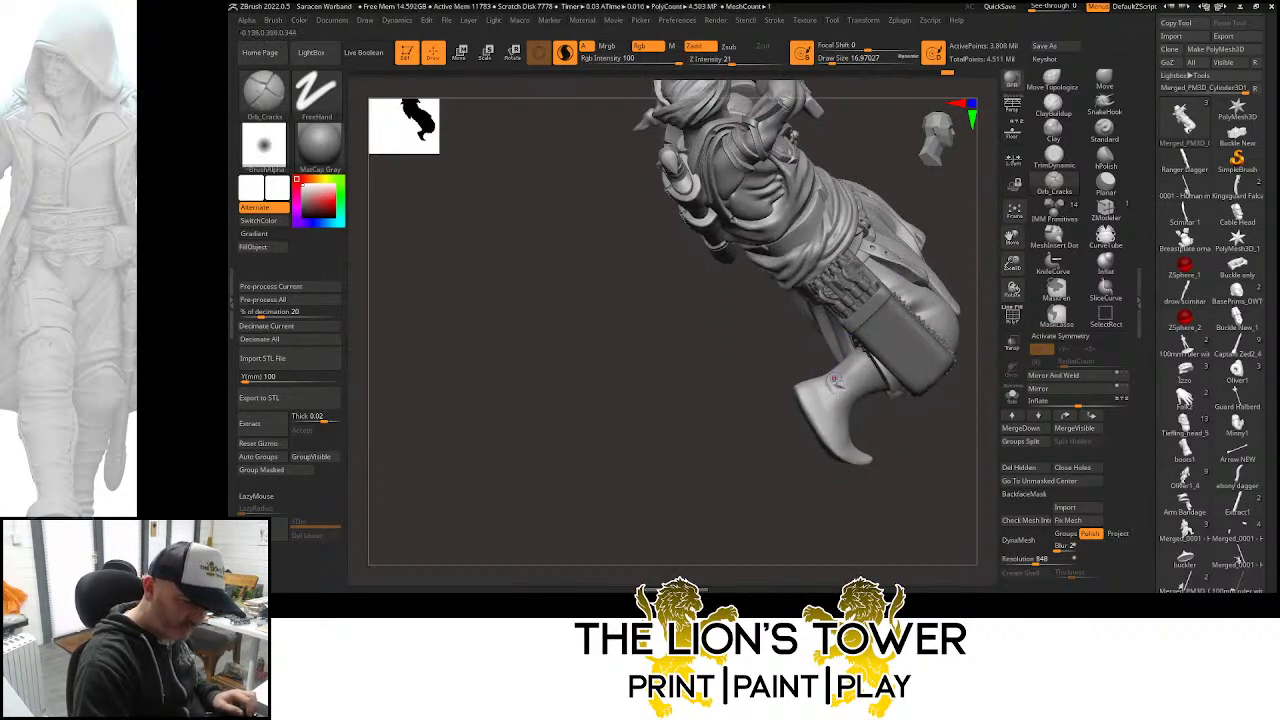
left_click_drag(930, 388, 900, 445)
left_click_drag(834, 367, 850, 388)
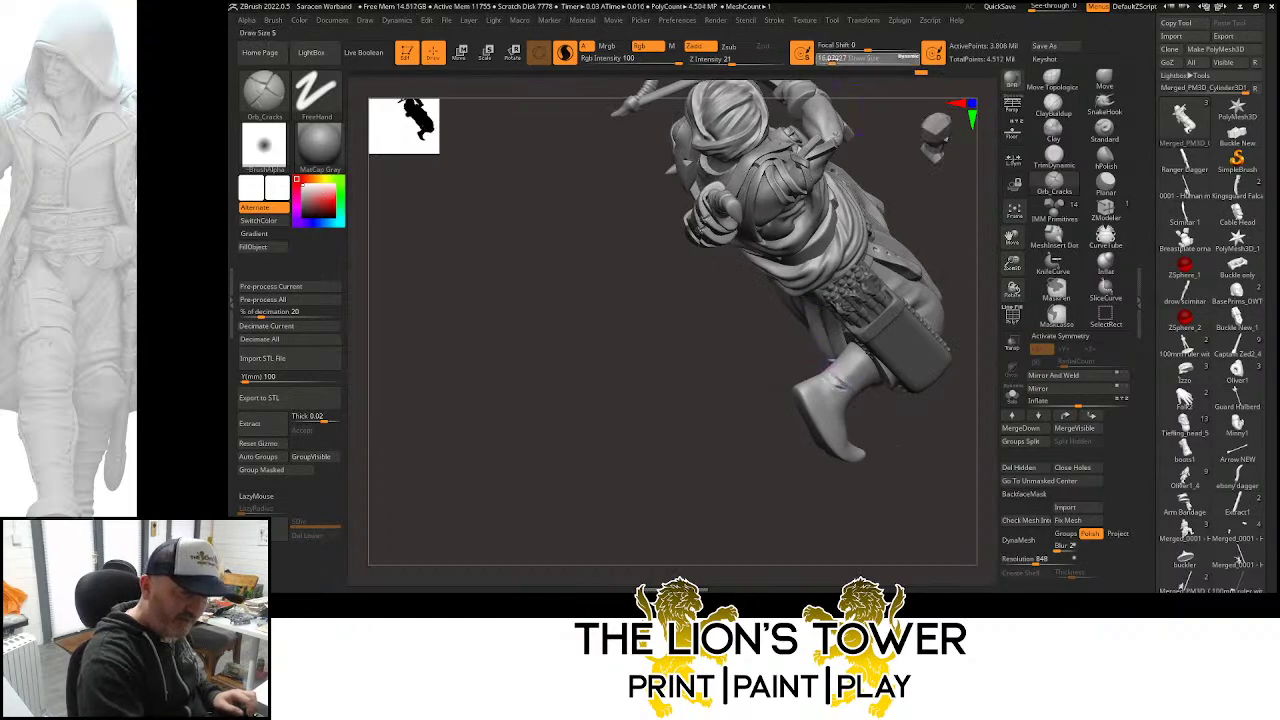
Extend the creases around the kneeling leg's boot ankle and shaft with a draw size of about 15.5
left_click(836, 61)
mouse_move(934, 186)
left_mouse_down()
mouse_move(858, 377)
mouse_move(863, 434)
mouse_move(813, 378)
mouse_move(840, 390)
mouse_move(851, 400)
mouse_move(787, 374)
mouse_move(830, 398)
mouse_move(818, 420)
mouse_move(829, 416)
left_mouse_up()
mouse_move(877, 370)
left_mouse_down()
mouse_move(826, 418)
mouse_move(890, 385)
mouse_move(880, 360)
left_mouse_up()
left_click_drag(852, 58, 830, 57)
mouse_move(914, 323)
left_mouse_down()
mouse_move(865, 390)
mouse_move(910, 320)
mouse_move(955, 305)
mouse_move(890, 300)
mouse_move(850, 343)
mouse_move(903, 437)
mouse_move(858, 348)
left_mouse_up()
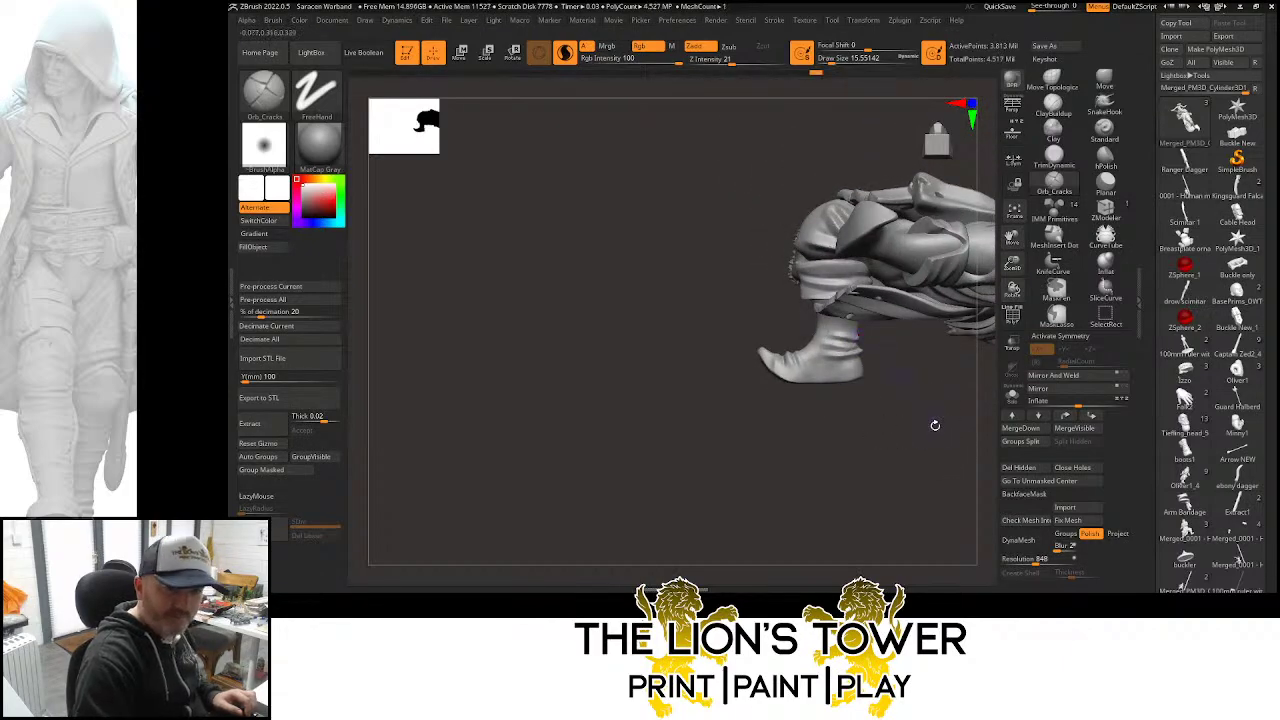
mouse_move(931, 426)
left_mouse_down()
mouse_move(909, 371)
mouse_move(914, 417)
mouse_move(902, 404)
mouse_move(966, 400)
mouse_move(950, 395)
left_mouse_up()
Set the draw size to about 27 and carve creases into the outer ankle and heel of the front boot
left_click_drag(832, 61, 837, 61)
left_click_drag(938, 190, 960, 249, "alt")
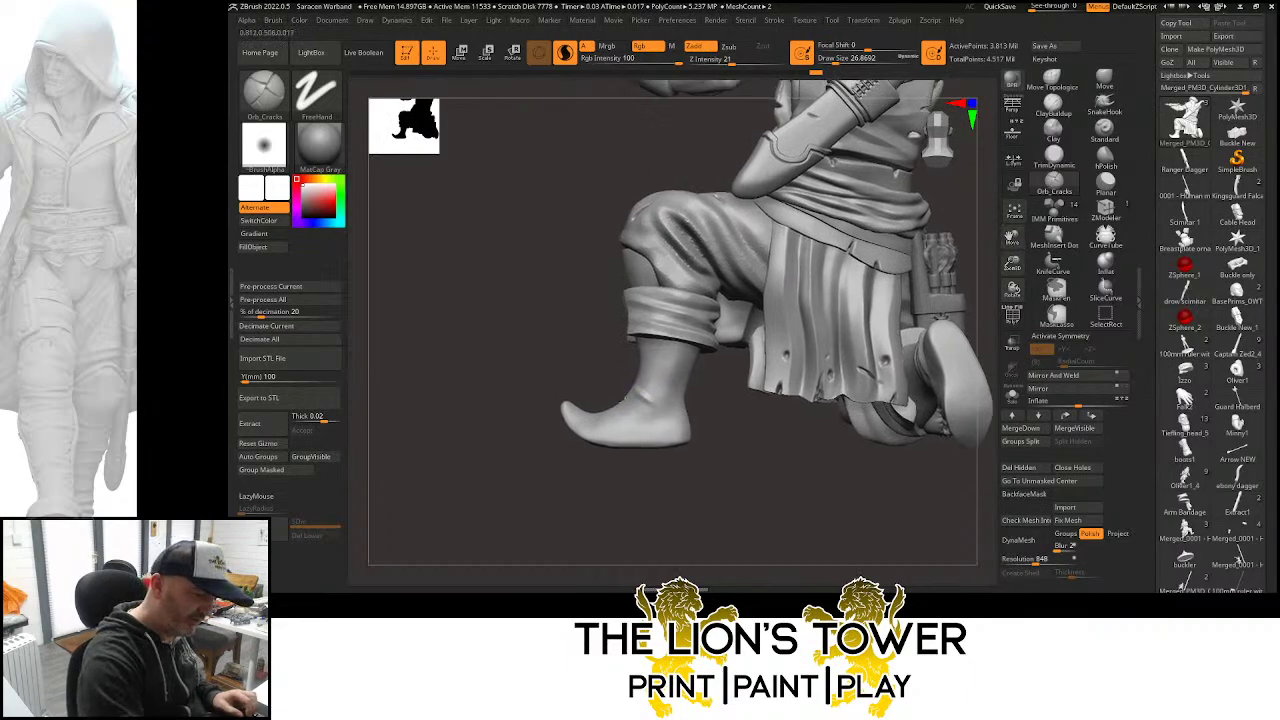
mouse_move(624, 389)
left_mouse_down("alt")
mouse_move(725, 460)
mouse_move(744, 439)
mouse_move(729, 430)
left_mouse_up("alt")
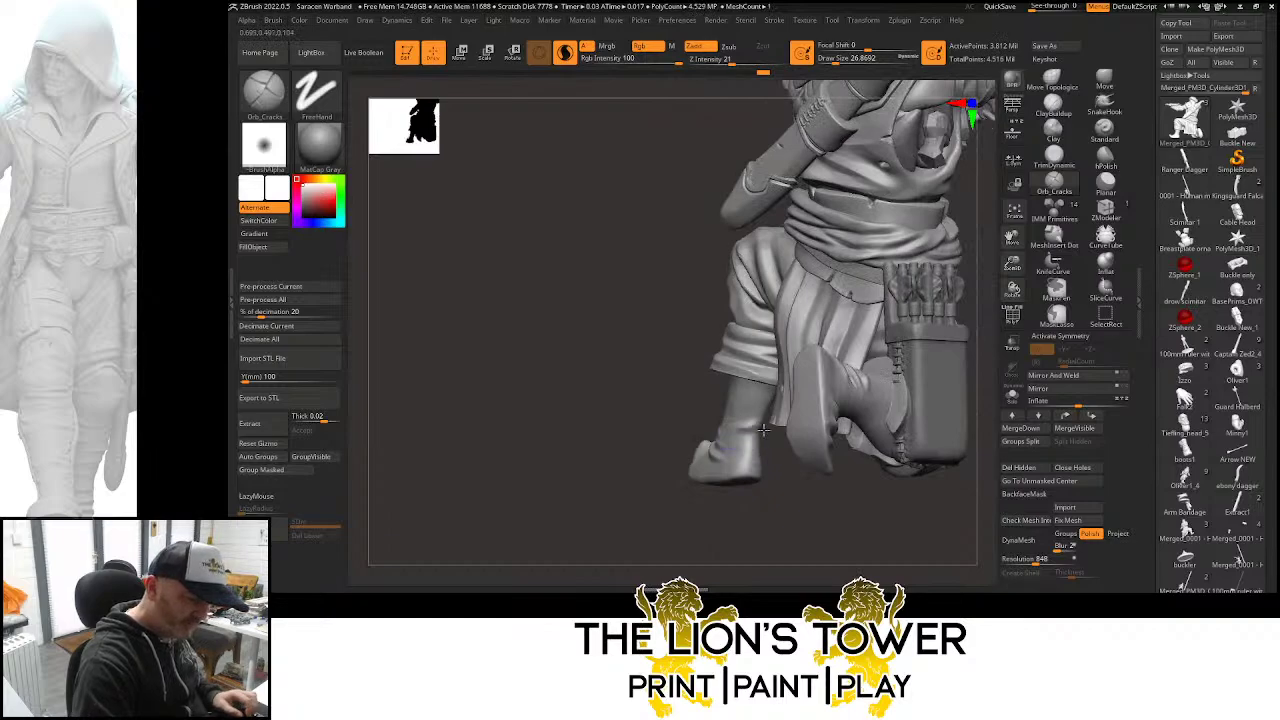
right_click_drag(763, 430, 775, 455)
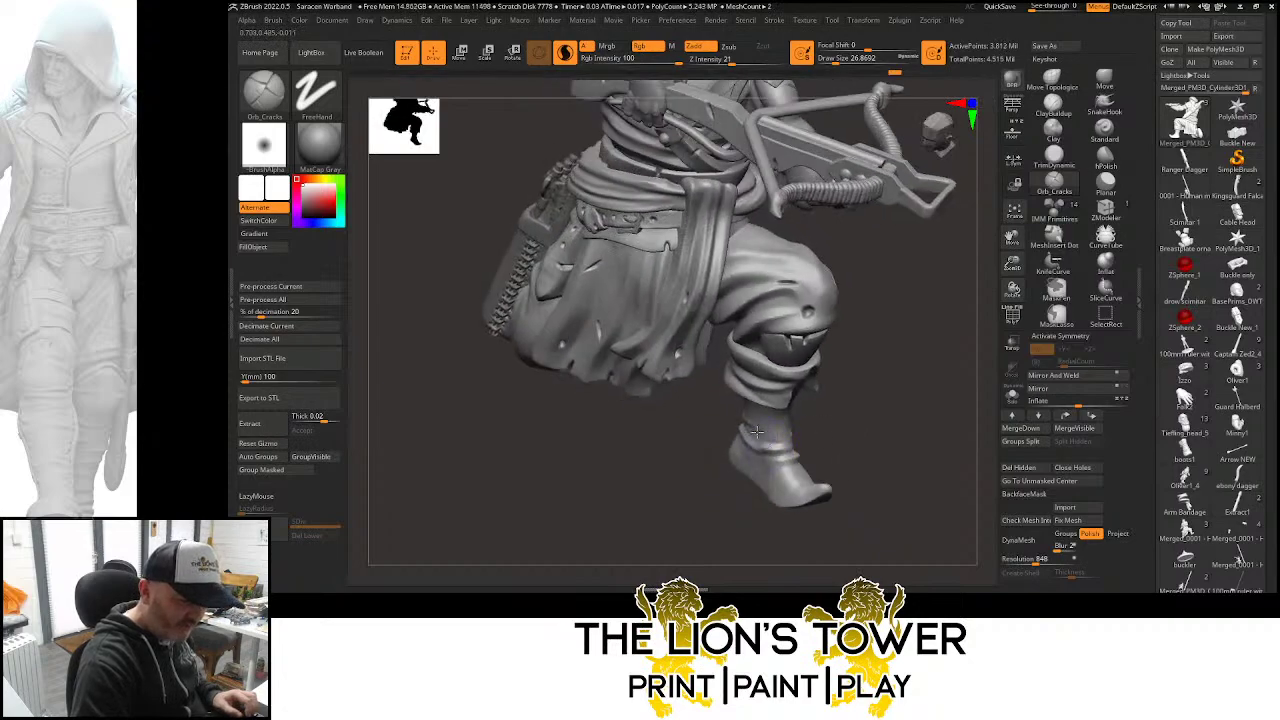
Continue the creases around the front boot's inner and outer ankle so they wrap the lower shaft
right_click_drag(841, 430, 763, 402)
left_click_drag(834, 437, 767, 412)
left_click_drag(851, 441, 832, 485)
right_click_drag(832, 485, 749, 430)
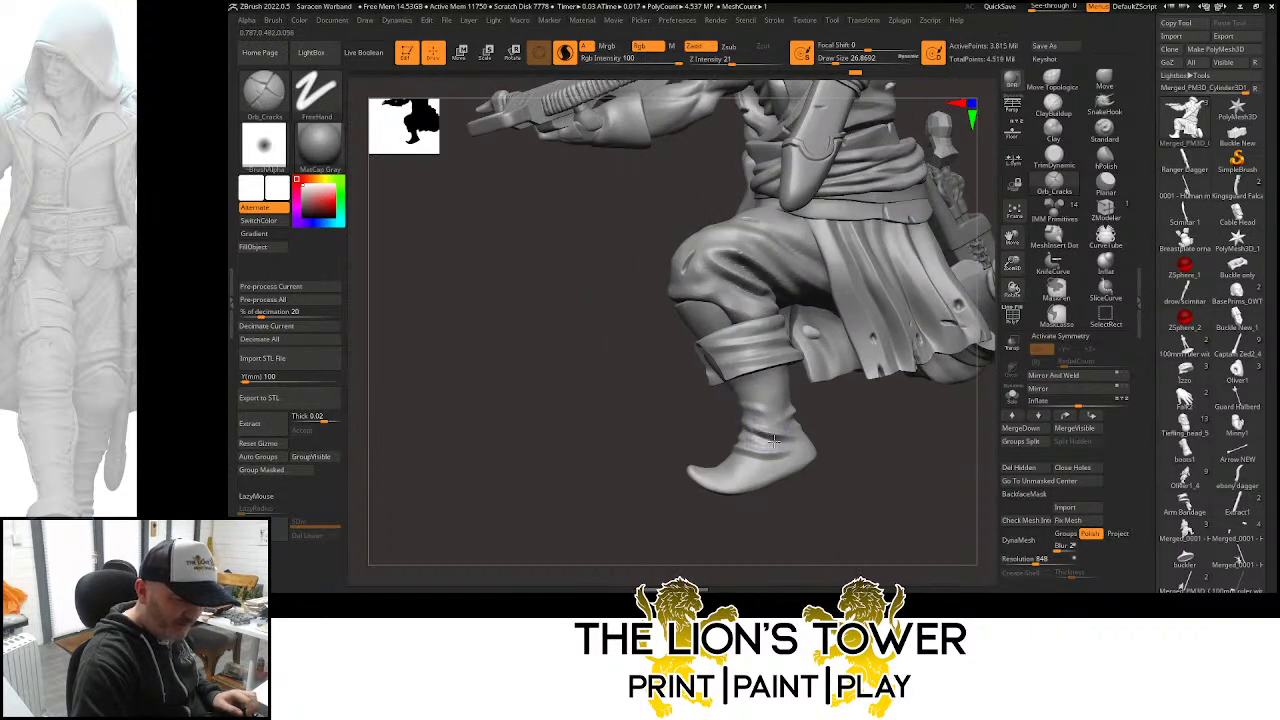
right_click_drag(825, 443, 803, 409)
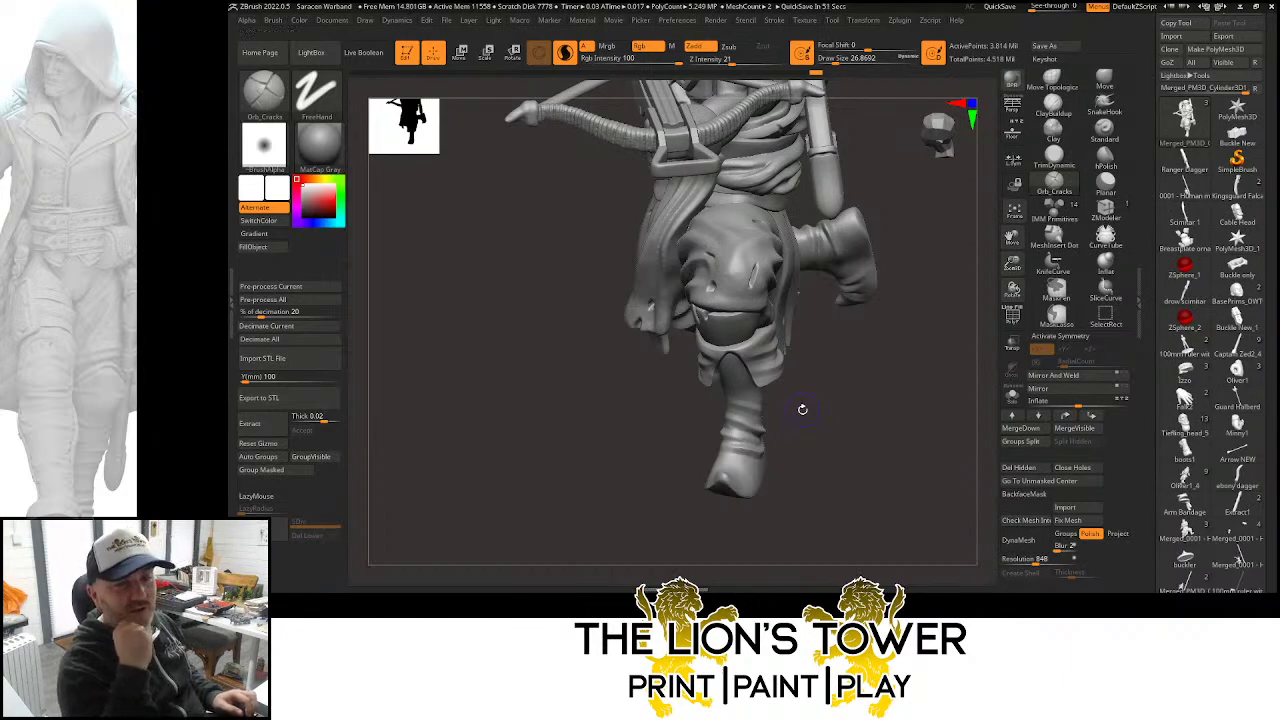
mouse_move(802, 409)
left_mouse_down()
mouse_move(916, 338)
mouse_move(923, 286)
mouse_move(900, 334)
mouse_move(901, 265)
mouse_move(839, 142)
left_mouse_up()
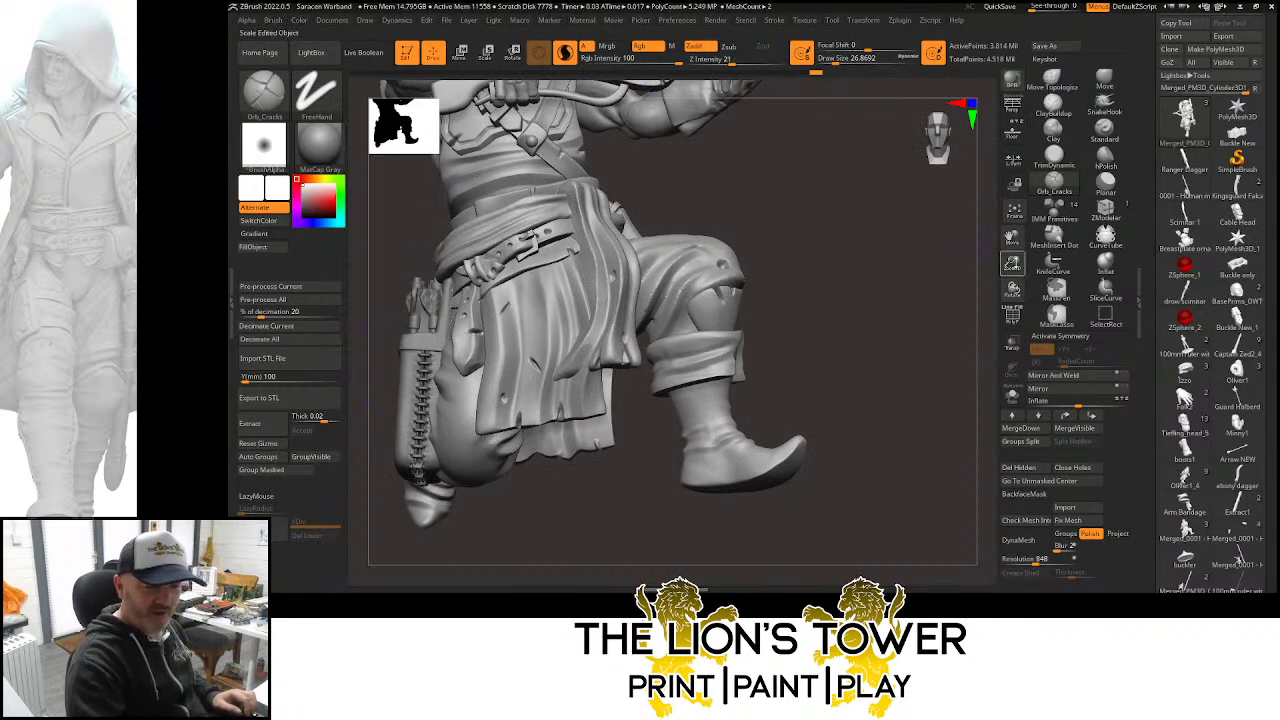
Raise the Z Intensity to 29, isolate the raised leg's trouser cuff, nick its lower edge, and restore the whole figure
left_click_drag(1013, 262, 1011, 258)
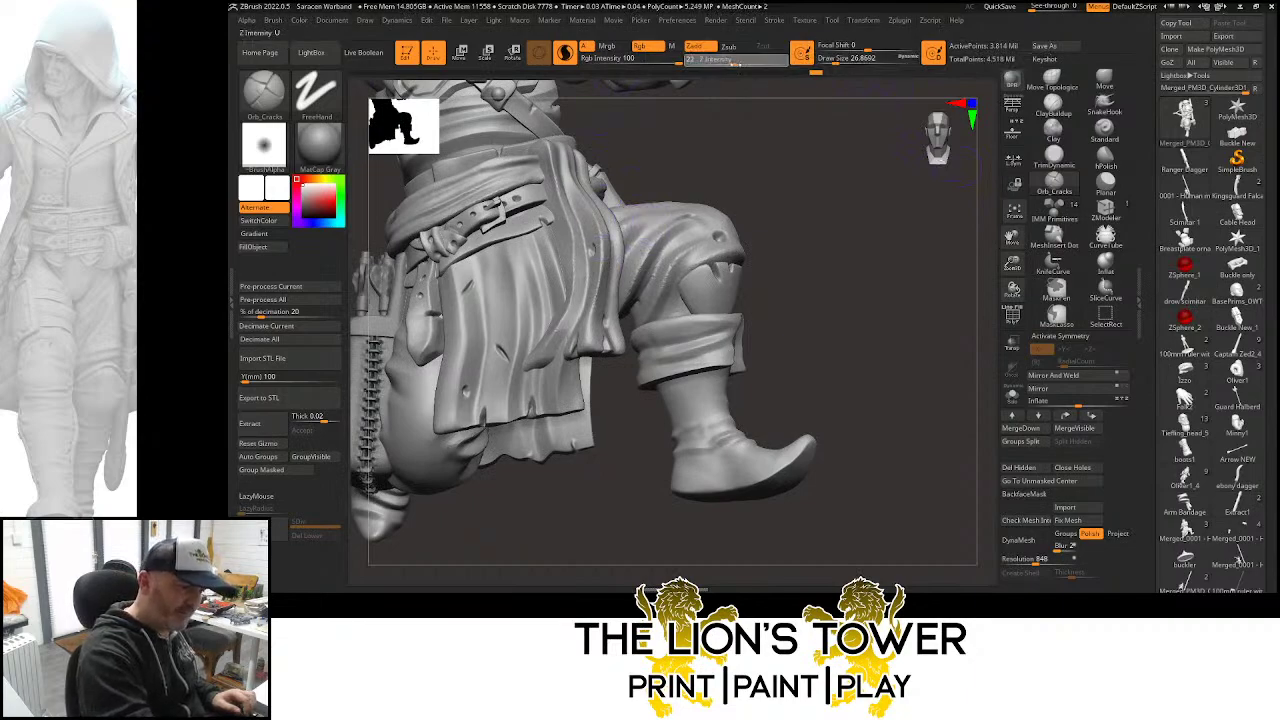
left_click_drag(731, 61, 739, 62)
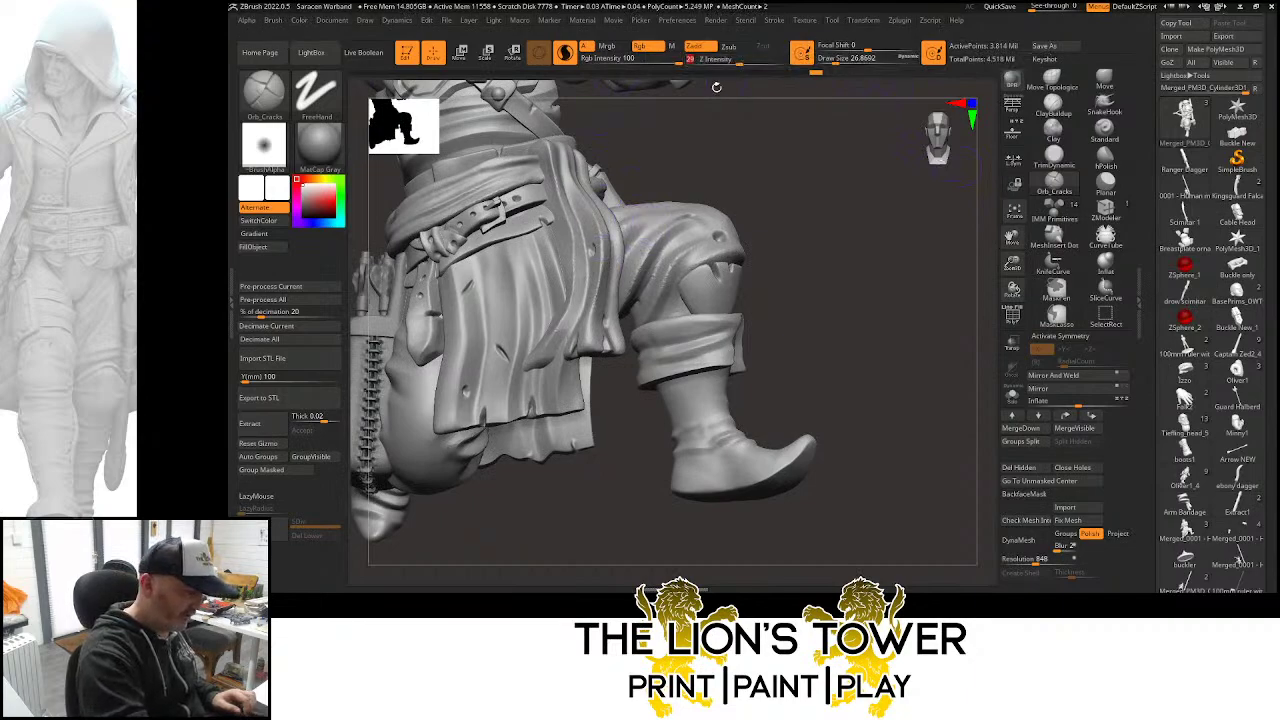
left_click(698, 364, "ctrl+shift")
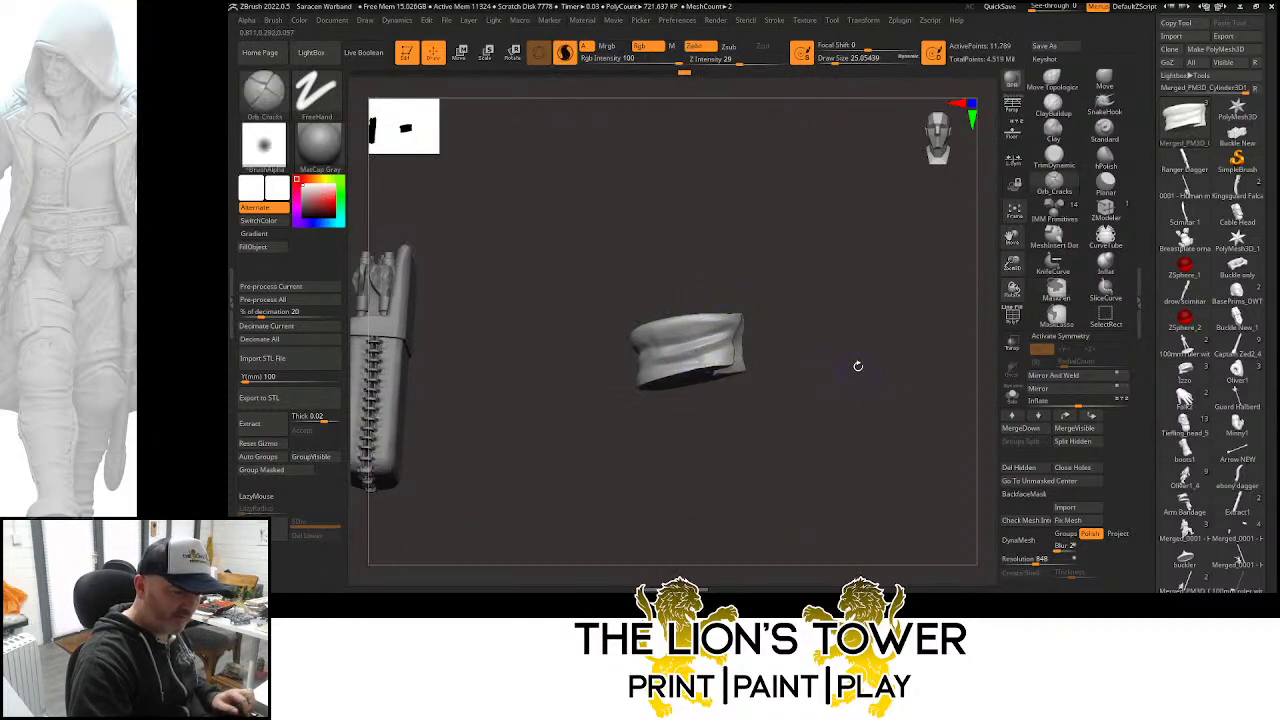
left_click_drag(857, 366, 693, 359)
left_click_drag(771, 309, 660, 375)
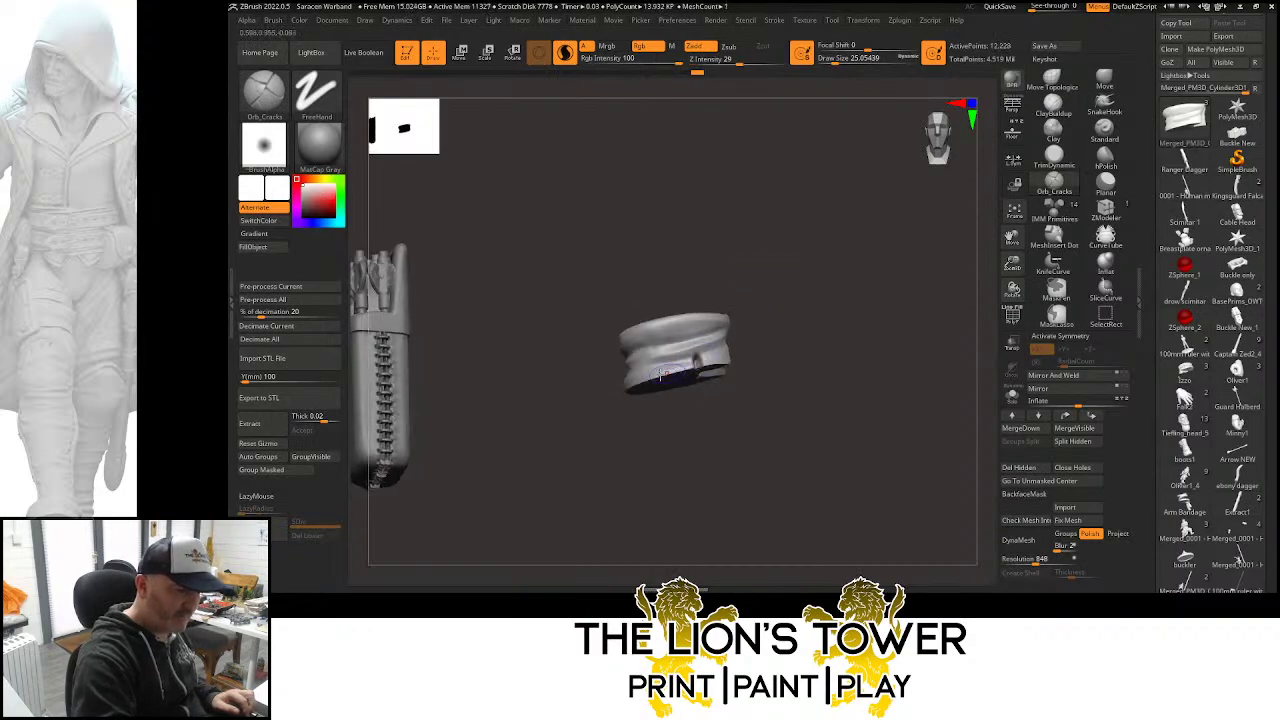
left_click(881, 346, "ctrl+shift")
Cut a small dent into the front boot's shaft just below the trouser cuff
left_click_drag(928, 363, 743, 404)
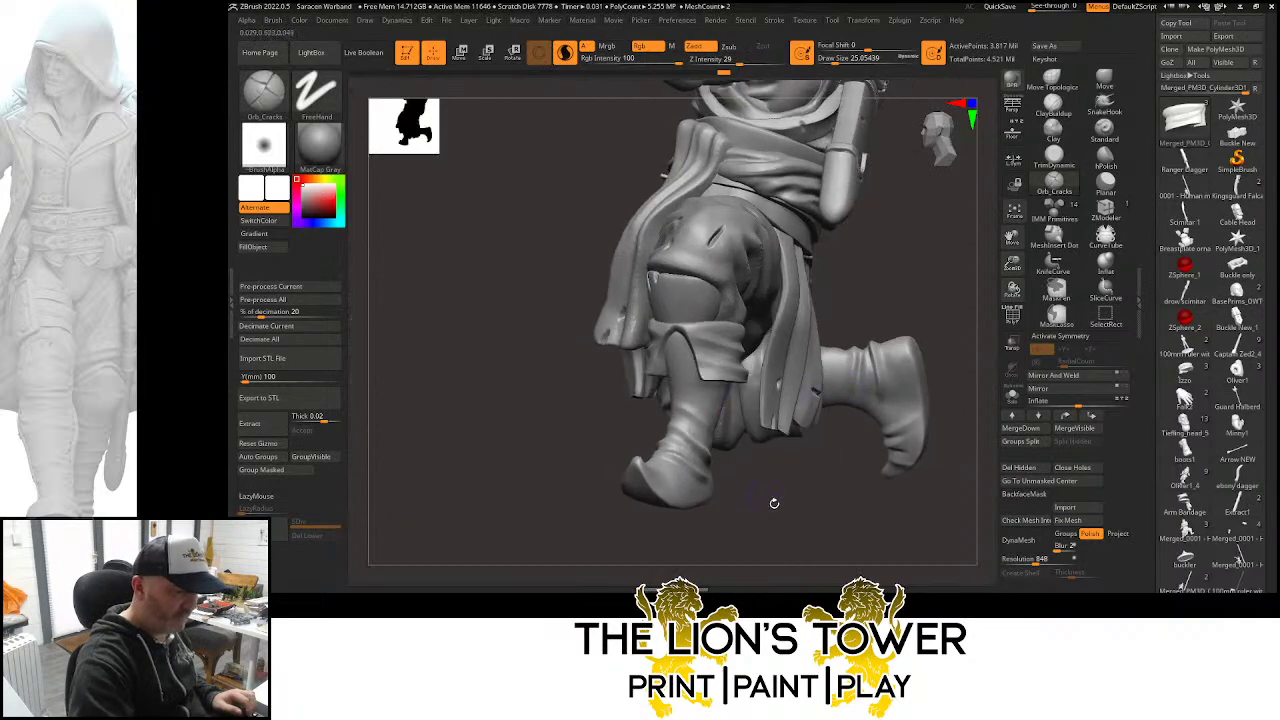
left_click_drag(774, 503, 692, 480)
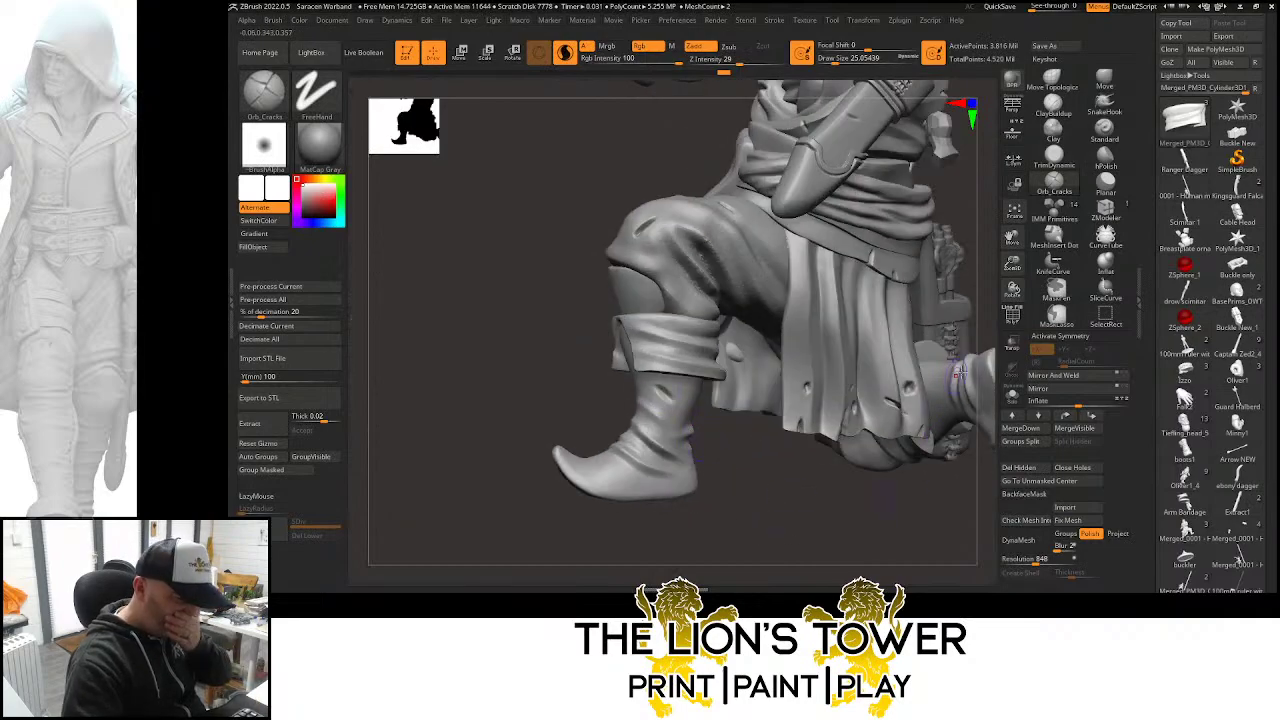
left_click_drag(843, 500, 988, 215)
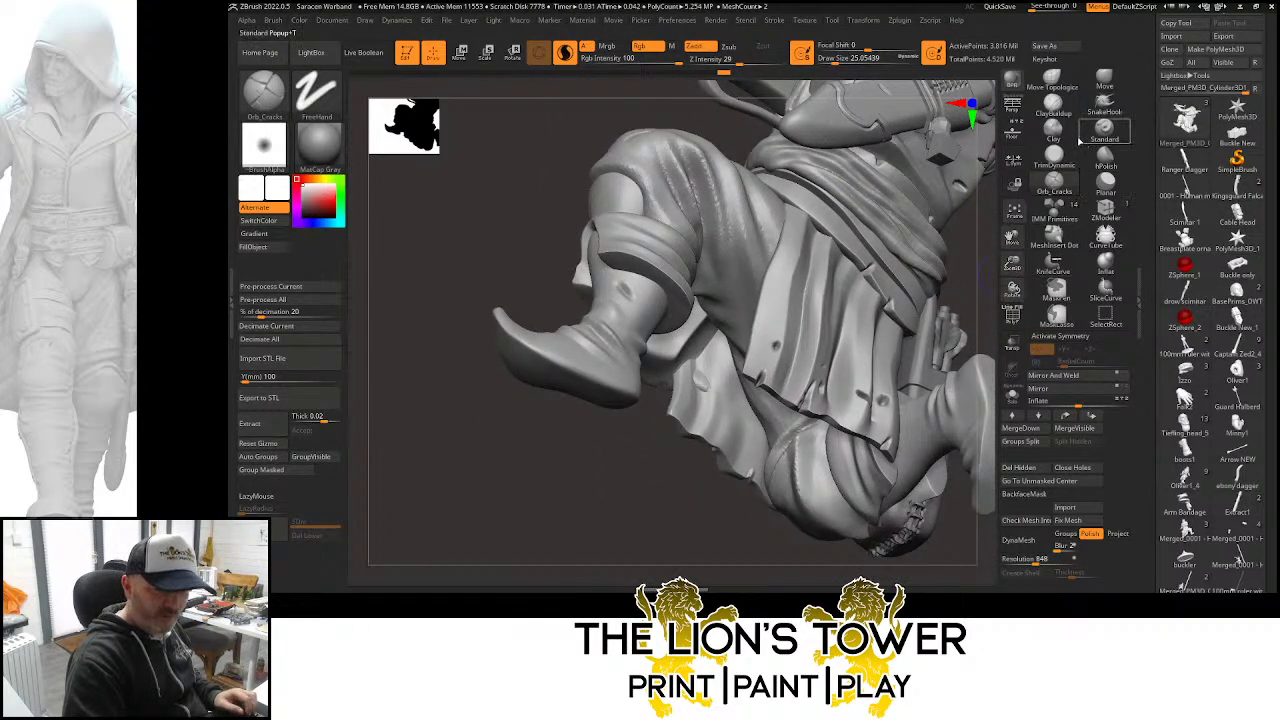
Use Move Topological to reshape the hanging cloth beneath the figure where it meets the inner thigh
left_click(1055, 85)
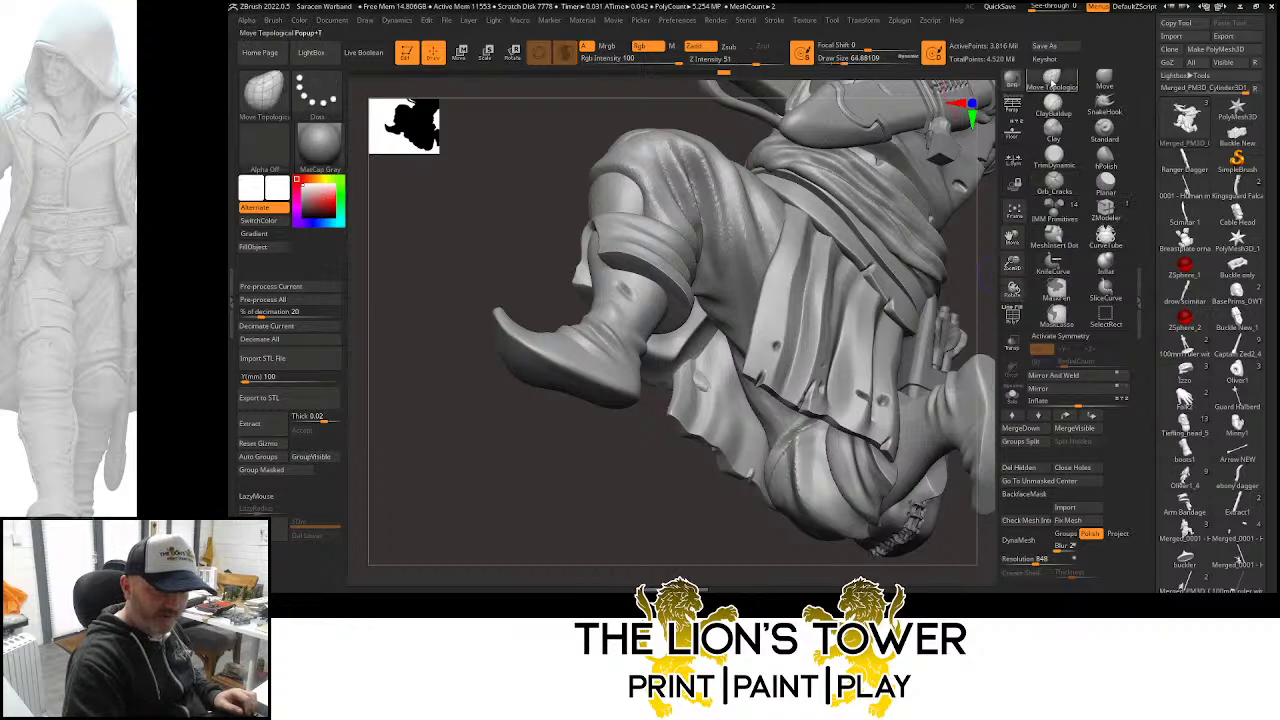
left_click_drag(716, 379, 722, 345)
left_click_drag(678, 545, 698, 474)
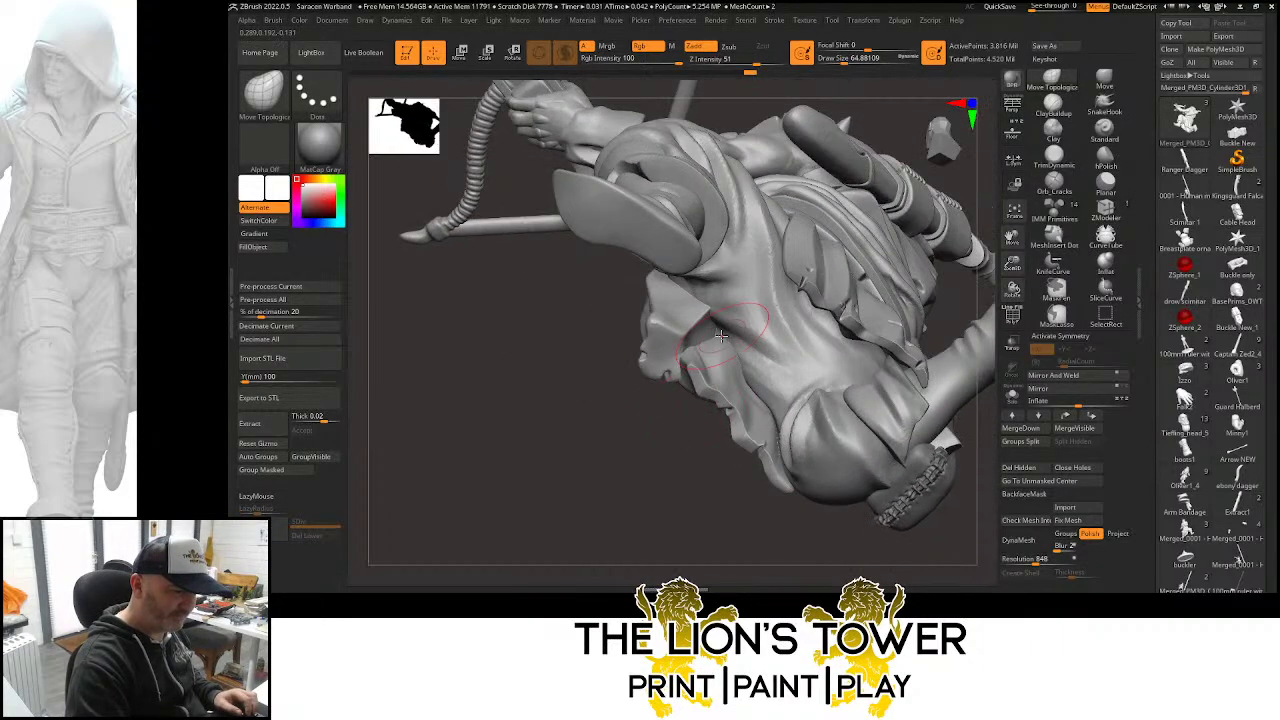
left_click_drag(717, 337, 712, 328)
right_click_drag(966, 314, 935, 312)
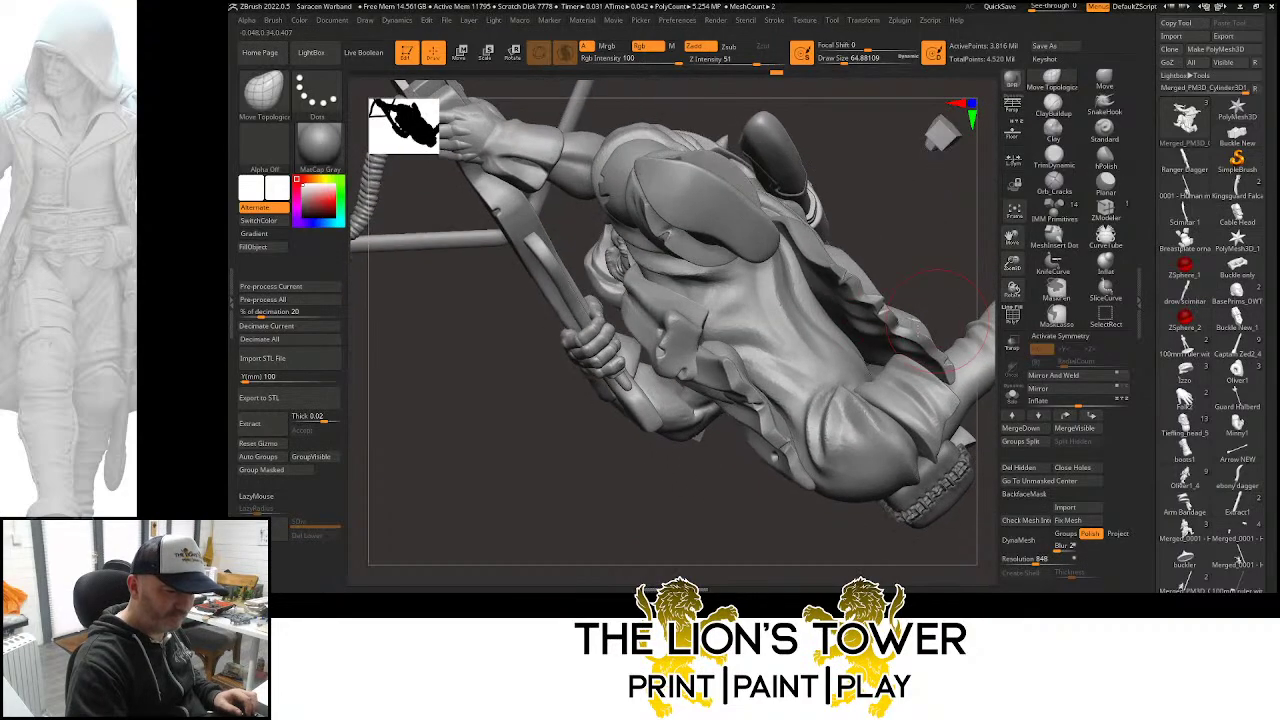
Pull the side of the cloth under the raised thigh into place with Move Topological
left_click_drag(856, 350, 822, 303)
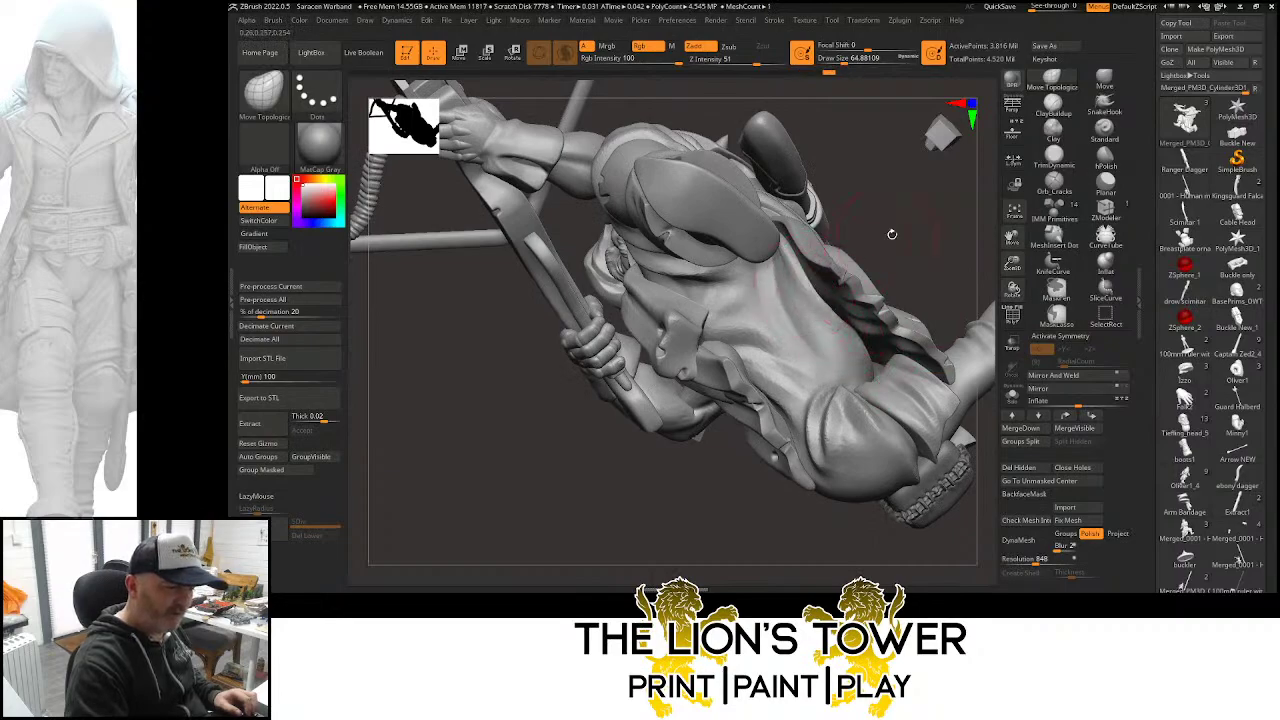
mouse_move(891, 234)
left_mouse_down()
mouse_move(877, 217)
mouse_move(878, 294)
left_mouse_up()
mouse_move(876, 293)
right_mouse_down()
mouse_move(813, 218)
mouse_move(851, 230)
mouse_move(781, 231)
mouse_move(869, 212)
mouse_move(868, 153)
mouse_move(812, 271)
right_mouse_up()
left_click_drag(809, 279, 790, 290)
Set the draw size to about 48.6 and isolate the trousers
right_click_drag(916, 205, 828, 203)
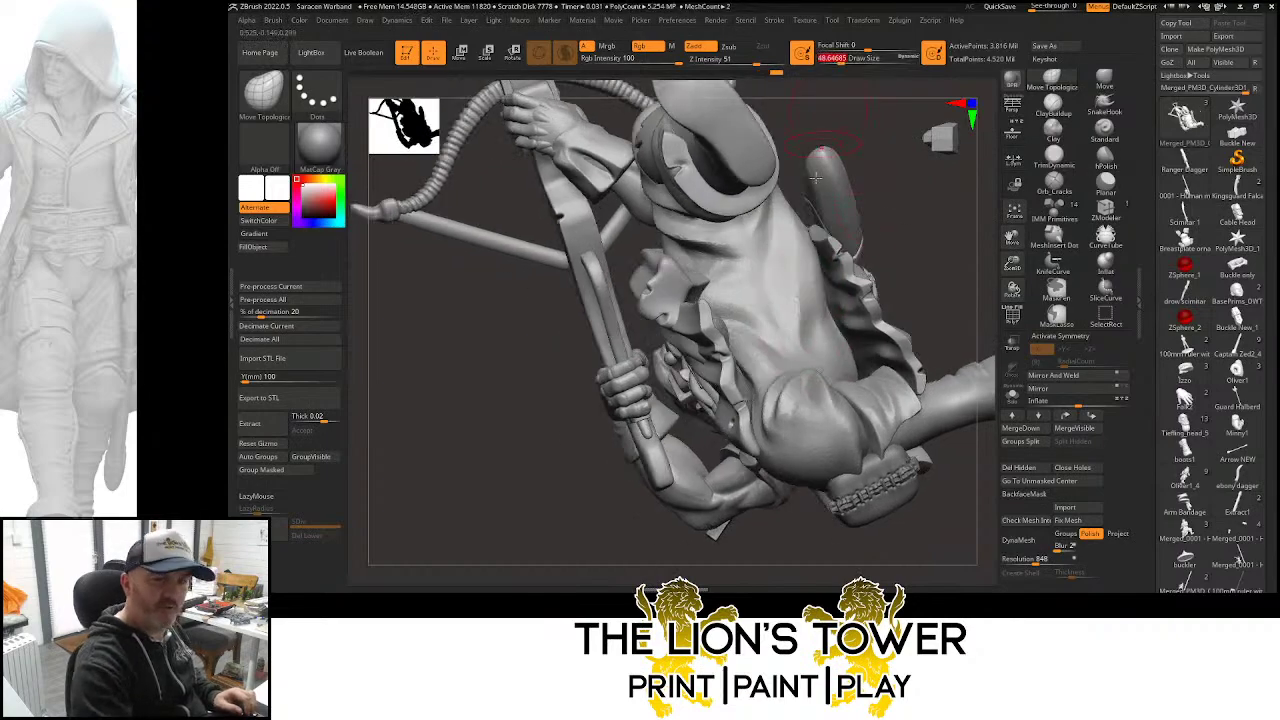
left_click(800, 345, "ctrl+shift")
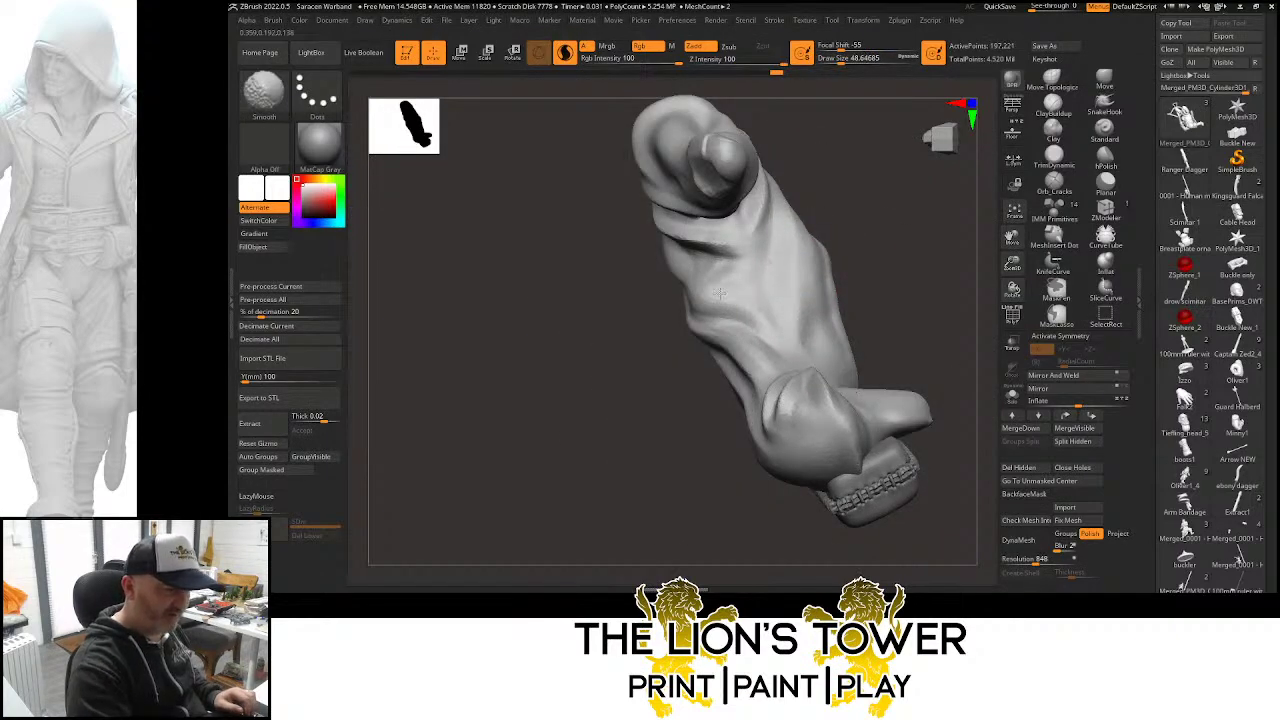
Smooth the cloth folds on the trouser leg, isolating it together with the quiver
mouse_move(719, 293)
left_mouse_down("shift")
mouse_move(726, 250)
mouse_move(750, 256)
left_mouse_up("shift")
mouse_move(752, 376)
right_mouse_down()
mouse_move(886, 234)
mouse_move(795, 341)
right_mouse_up()
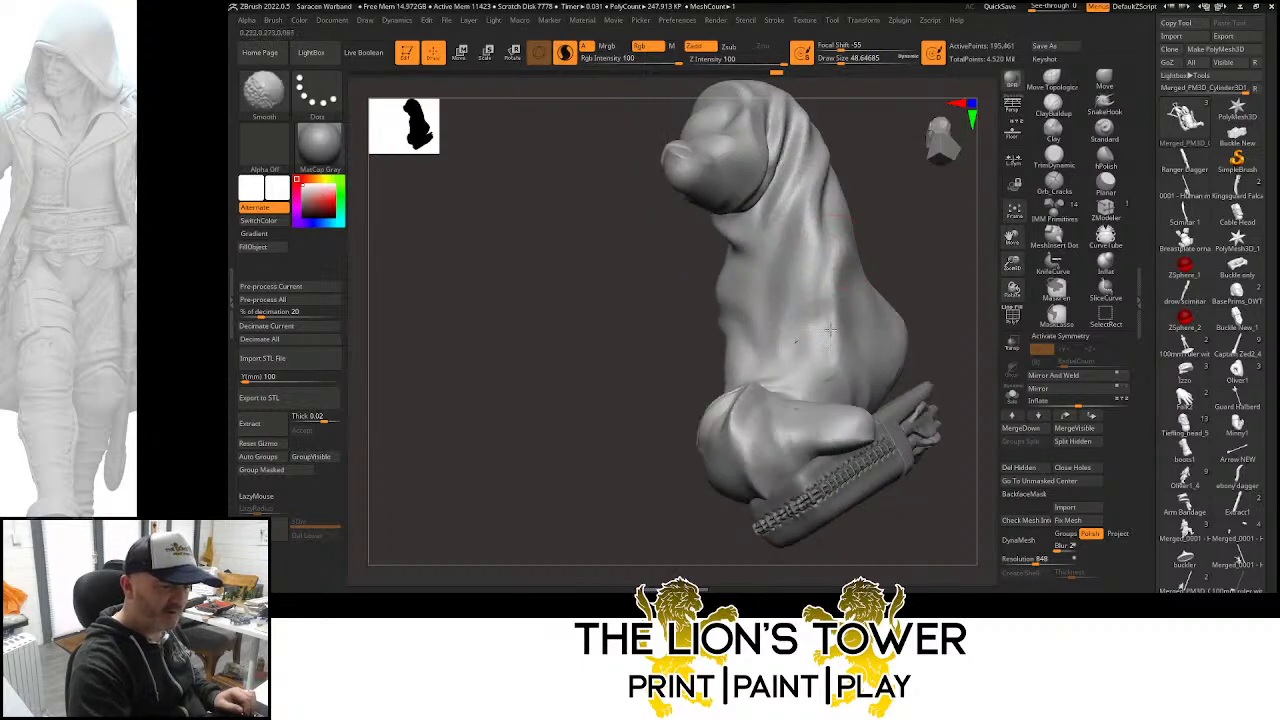
left_click(914, 243, "ctrl+shift")
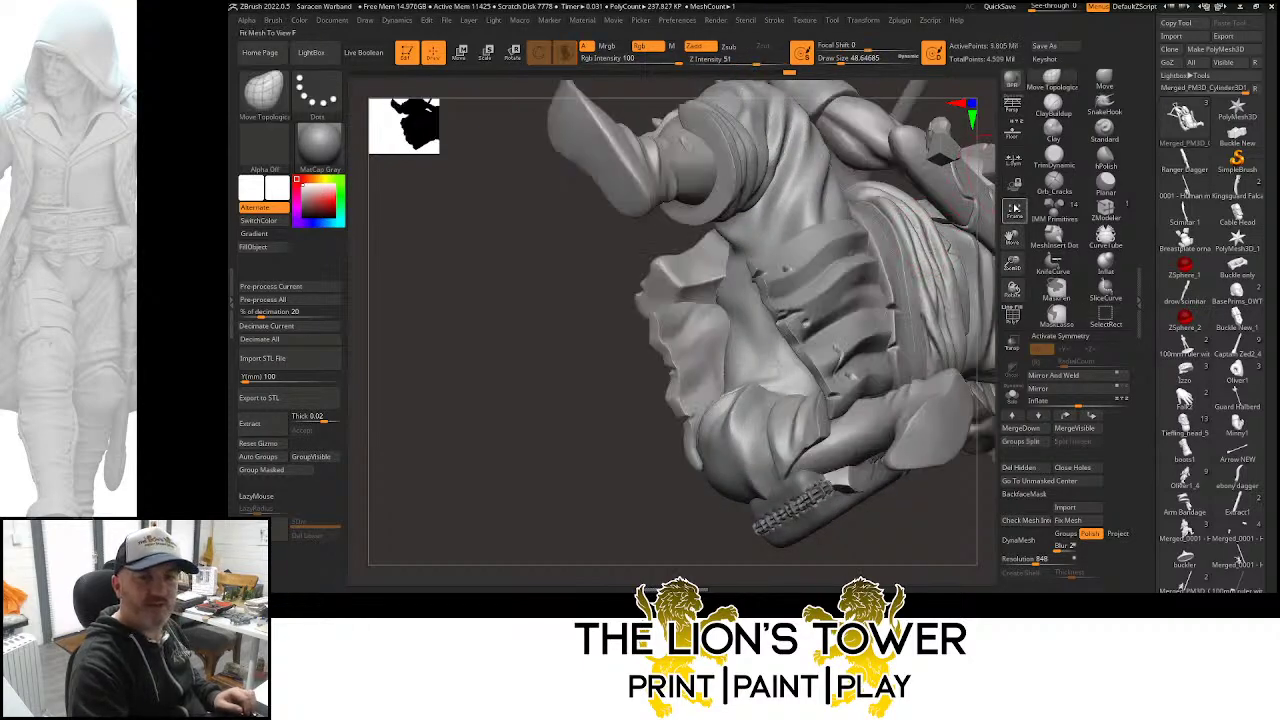
left_click_drag(1013, 263, 1010, 240)
mouse_move(1012, 237)
left_mouse_down()
mouse_move(946, 258)
mouse_move(954, 300)
mouse_move(923, 294)
mouse_move(950, 290)
mouse_move(940, 277)
left_mouse_up()
left_click(825, 274, "ctrl+shift")
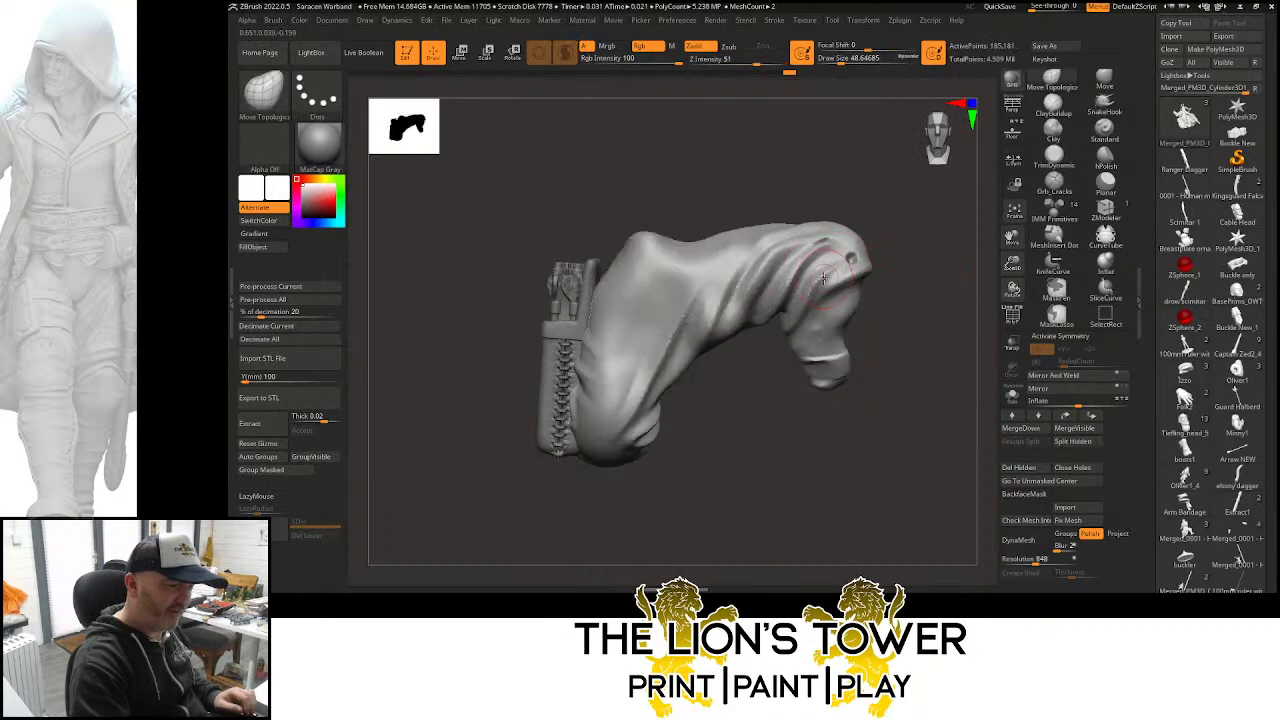
mouse_move(789, 335)
left_mouse_down("shift")
mouse_move(801, 262)
mouse_move(742, 322)
left_mouse_up("shift")
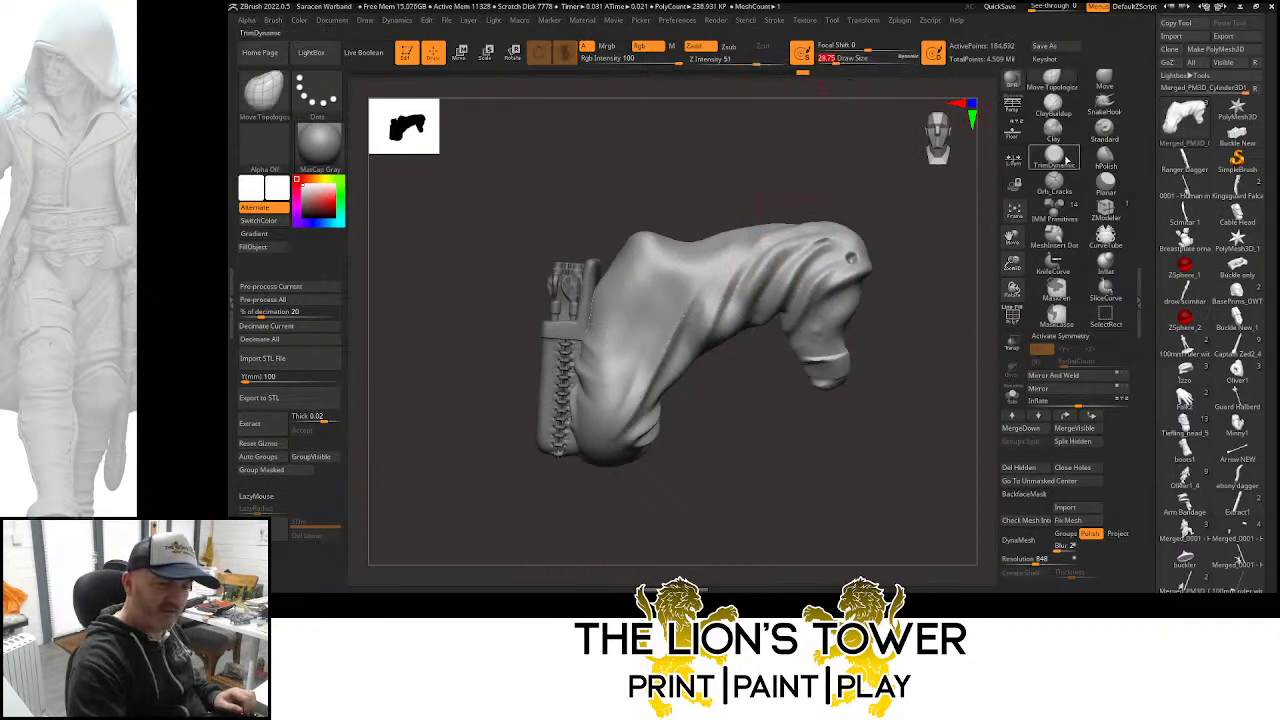
Polish the trouser folds near the knee with the hPolish brush at a draw size of about 27
left_click(1098, 158)
left_click_drag(983, 254, 922, 249)
left_click_drag(845, 59, 839, 60)
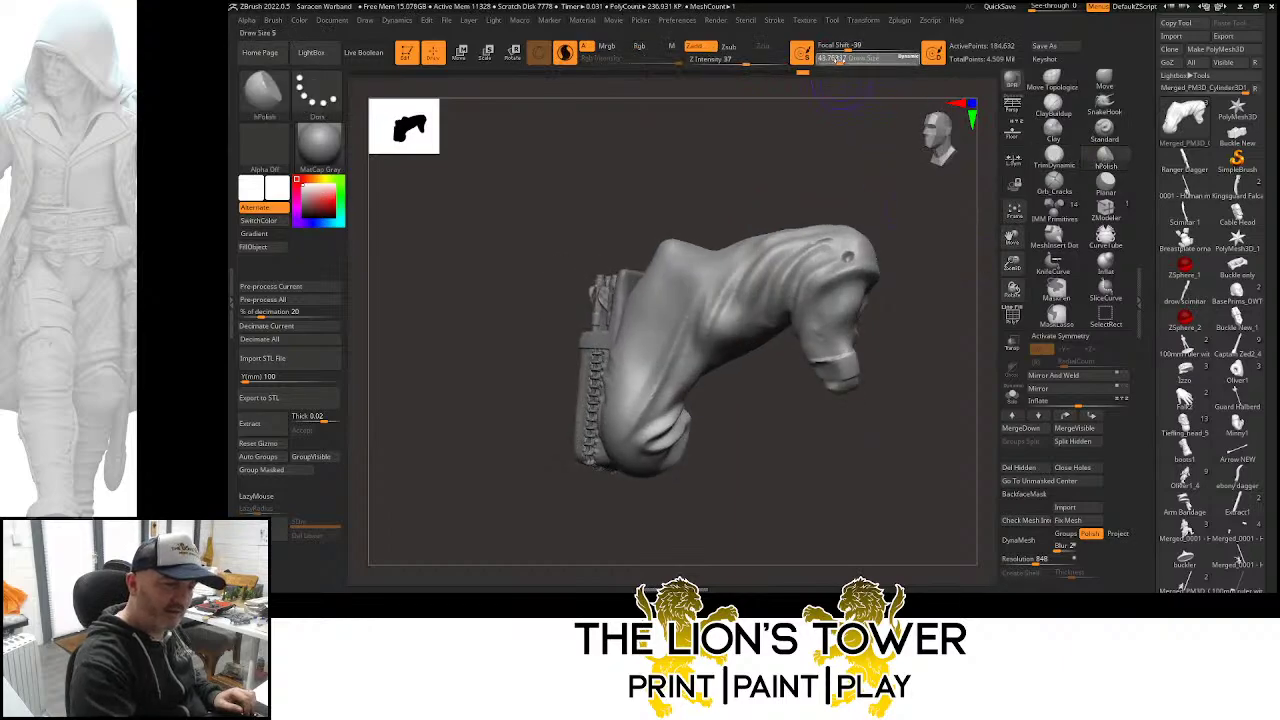
left_click_drag(931, 249, 926, 263)
mouse_move(822, 272)
left_mouse_down()
mouse_move(846, 269)
mouse_move(828, 281)
left_mouse_up()
right_click_drag(820, 290, 805, 255)
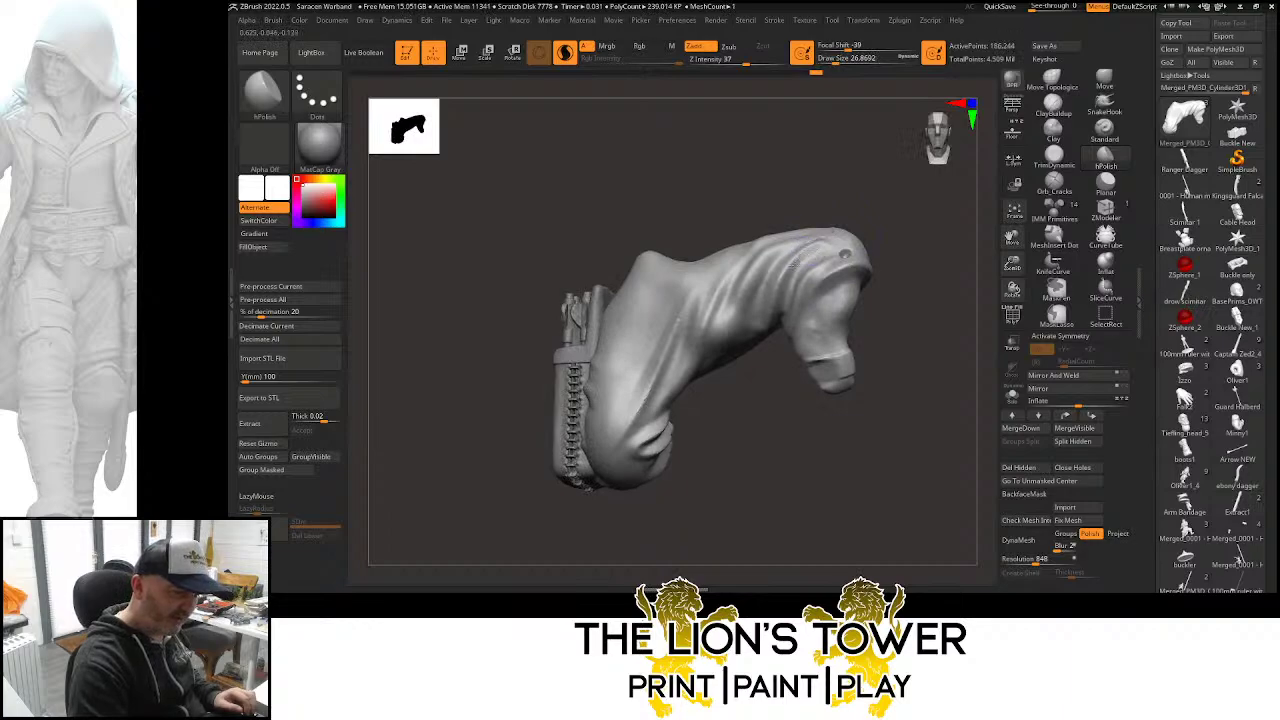
left_click_drag(778, 318, 820, 218)
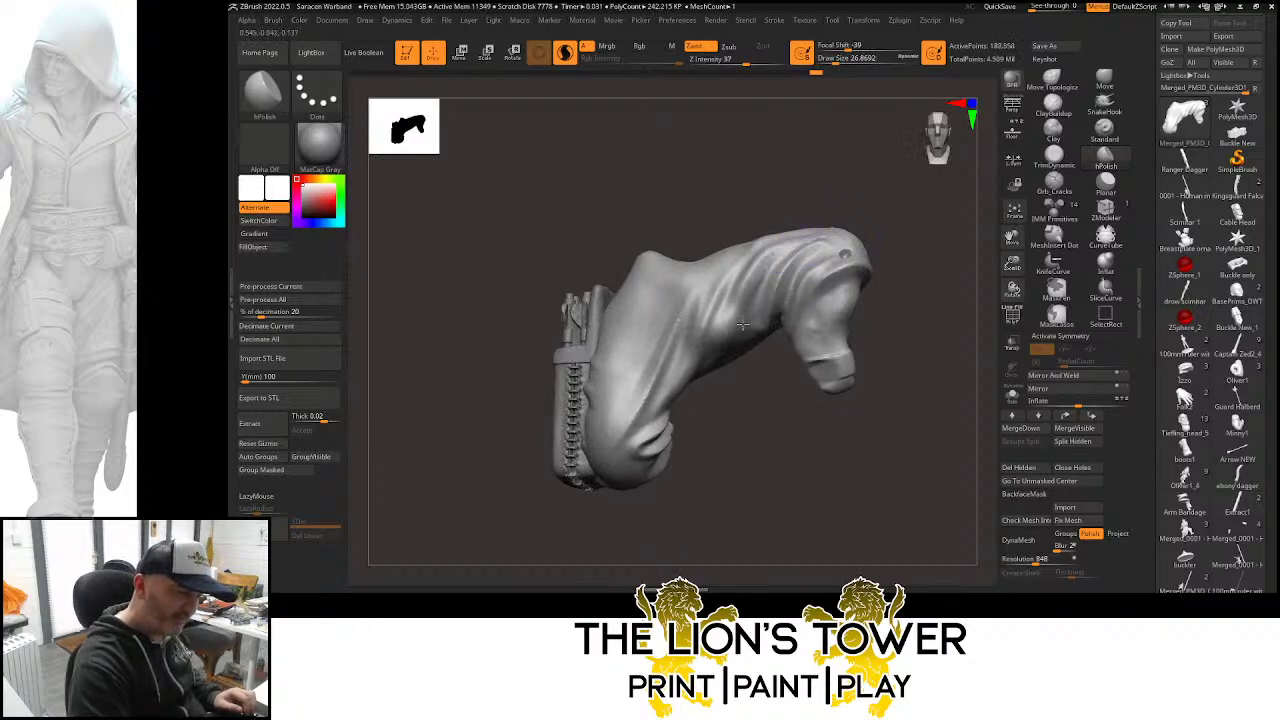
mouse_move(747, 327)
left_mouse_down()
mouse_move(751, 291)
mouse_move(823, 209)
left_mouse_up()
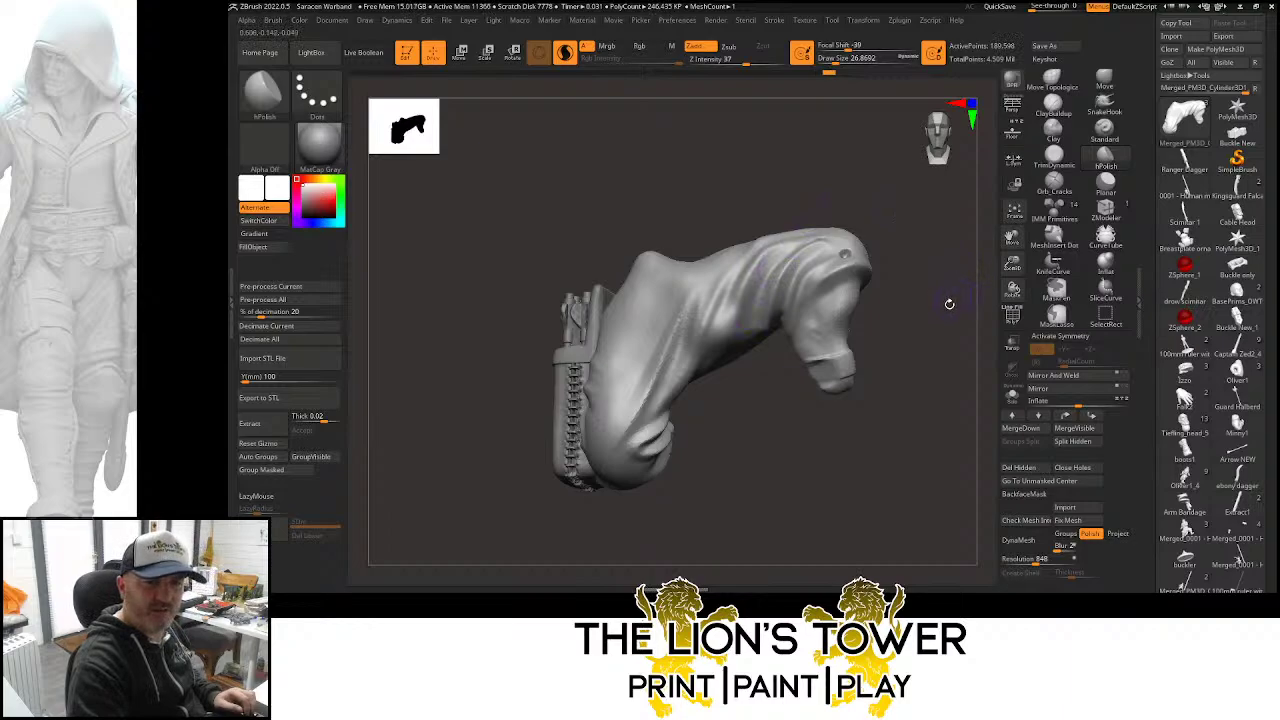
Polish the long folds running down the quiver side and underside of the trouser leg with hPolish
left_click_drag(948, 318, 886, 283)
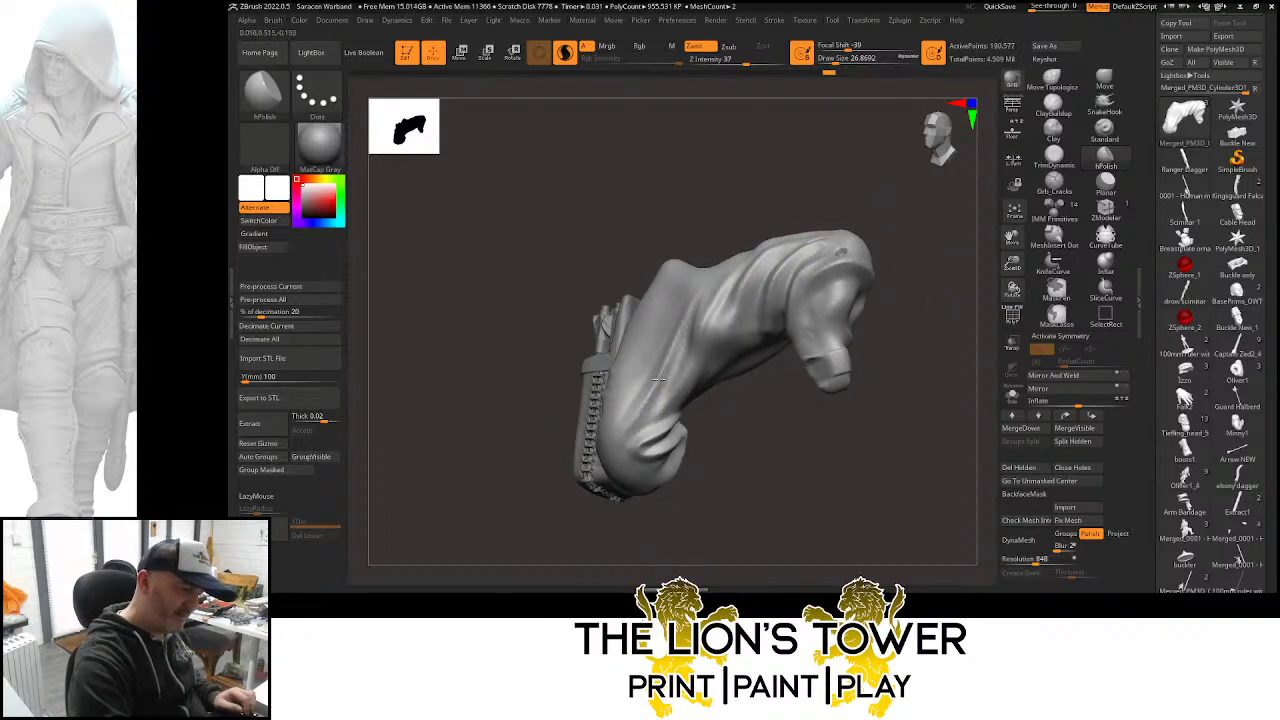
right_click_drag(650, 432, 678, 372)
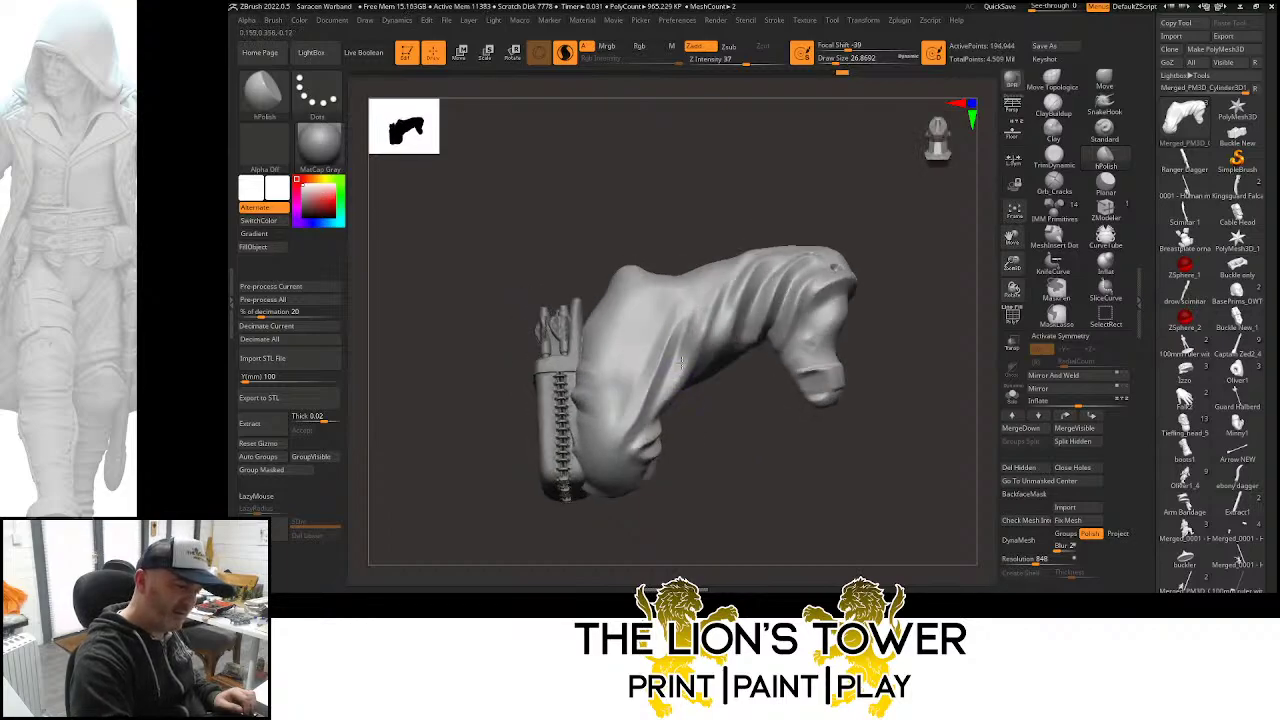
left_click_drag(722, 253, 705, 318)
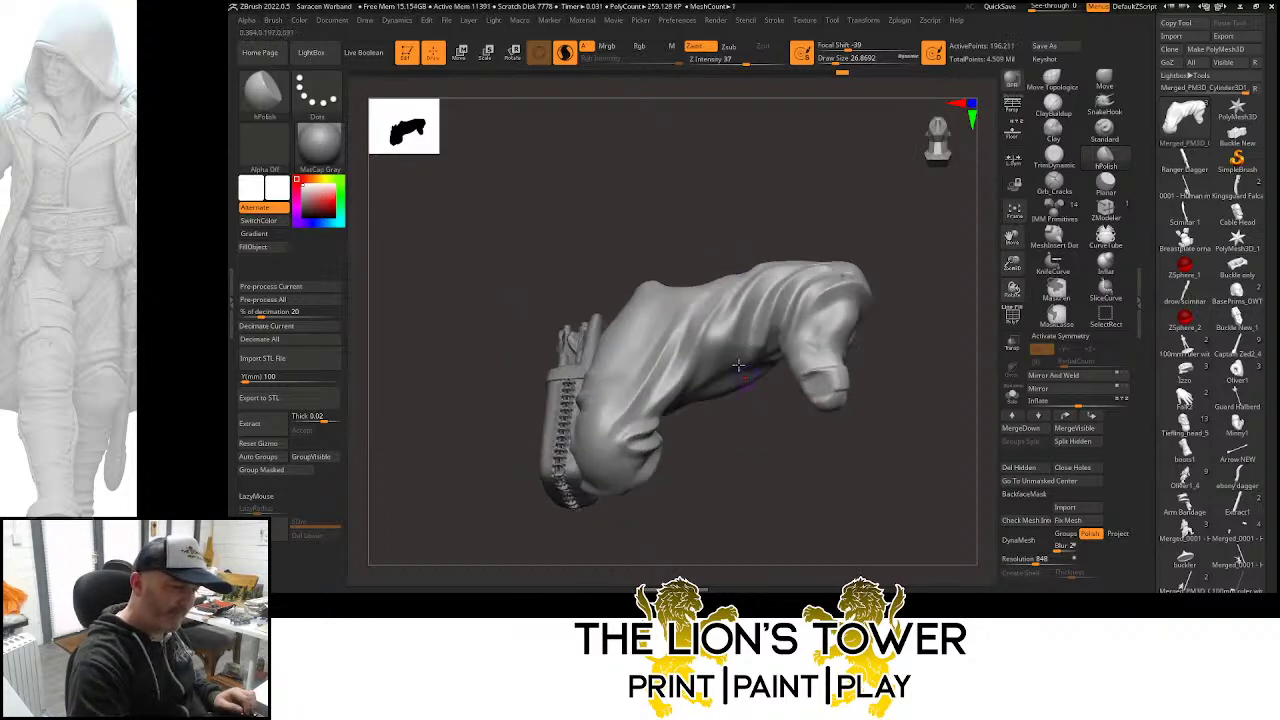
mouse_move(663, 408)
left_mouse_down()
mouse_move(686, 377)
mouse_move(632, 408)
left_mouse_up()
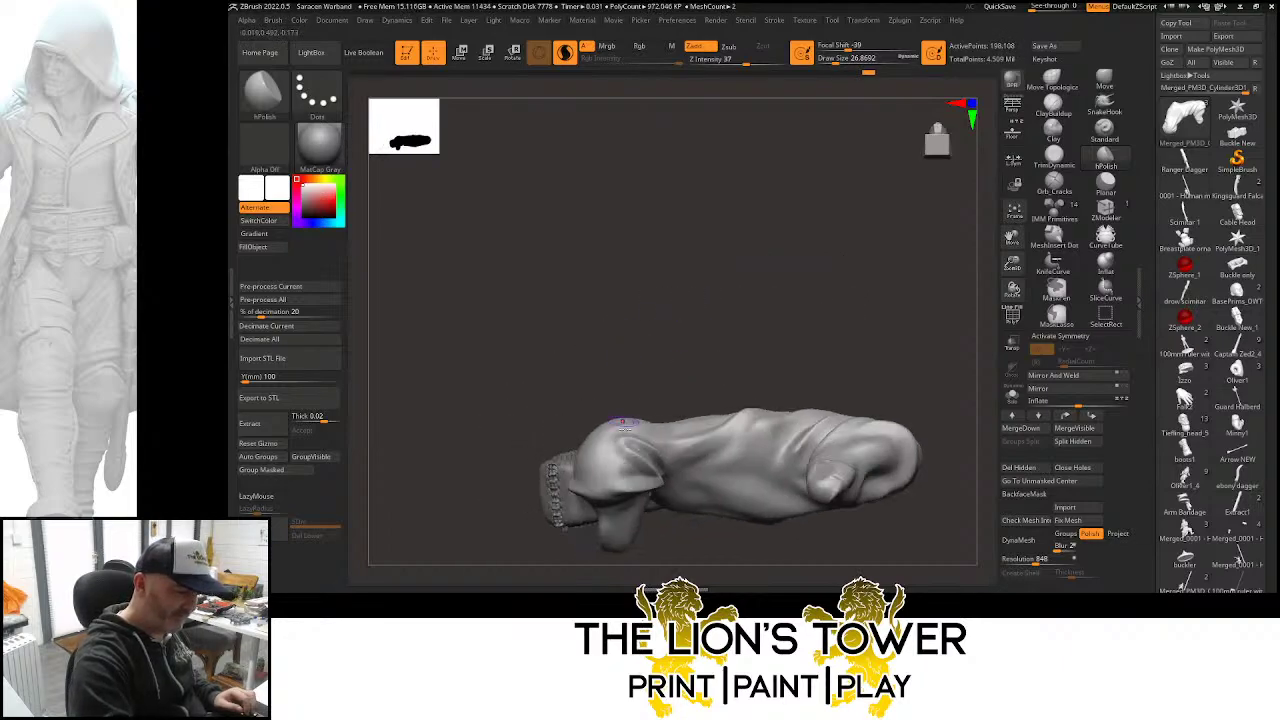
left_click_drag(654, 476, 650, 472)
left_click_drag(638, 338, 656, 388)
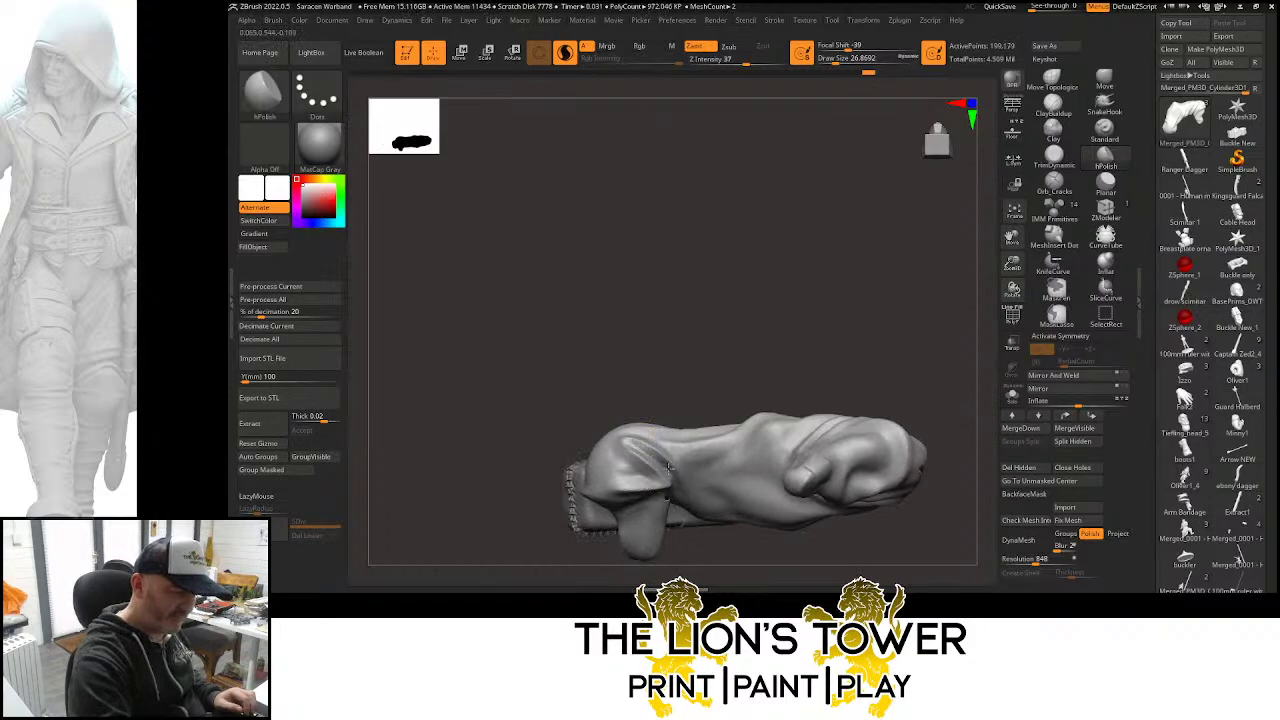
Polish the diagonal folds on the opposite side of the trouser leg with hPolish
left_click_drag(814, 320, 962, 315)
mouse_move(734, 365)
left_mouse_down()
mouse_move(718, 350)
mouse_move(766, 416)
left_mouse_up()
left_click_drag(742, 330, 750, 267)
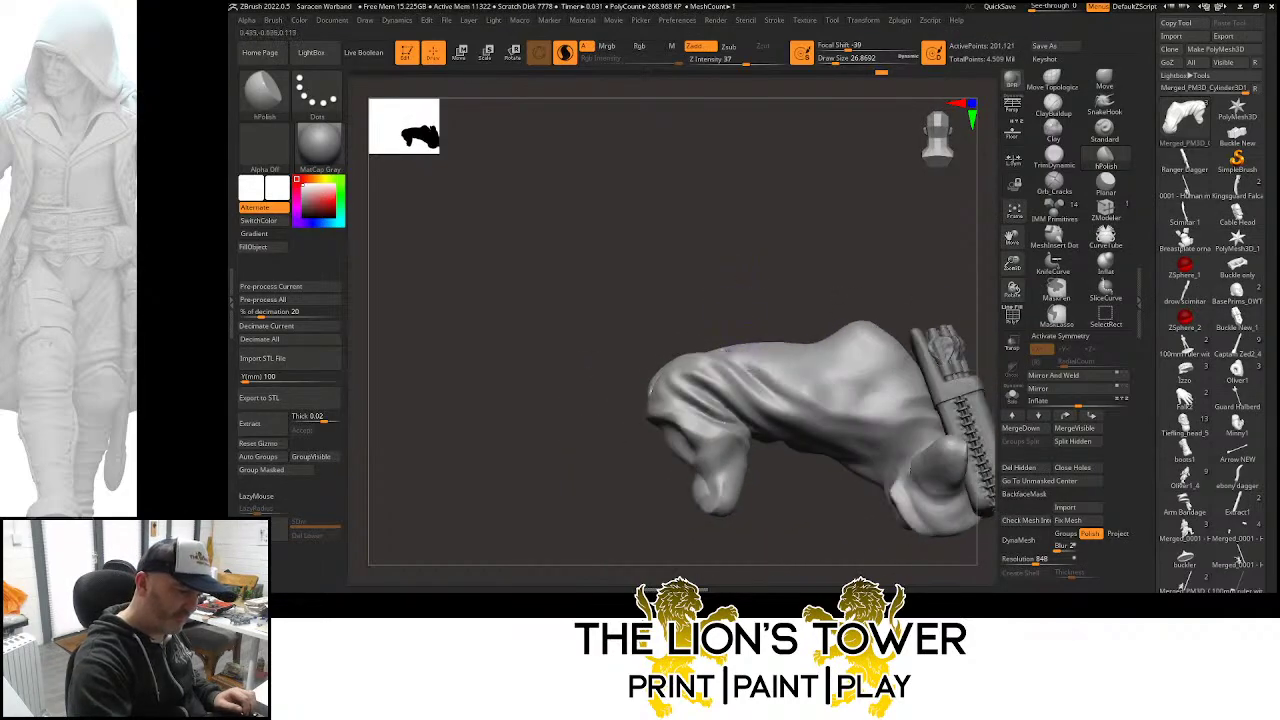
left_click_drag(742, 360, 806, 395)
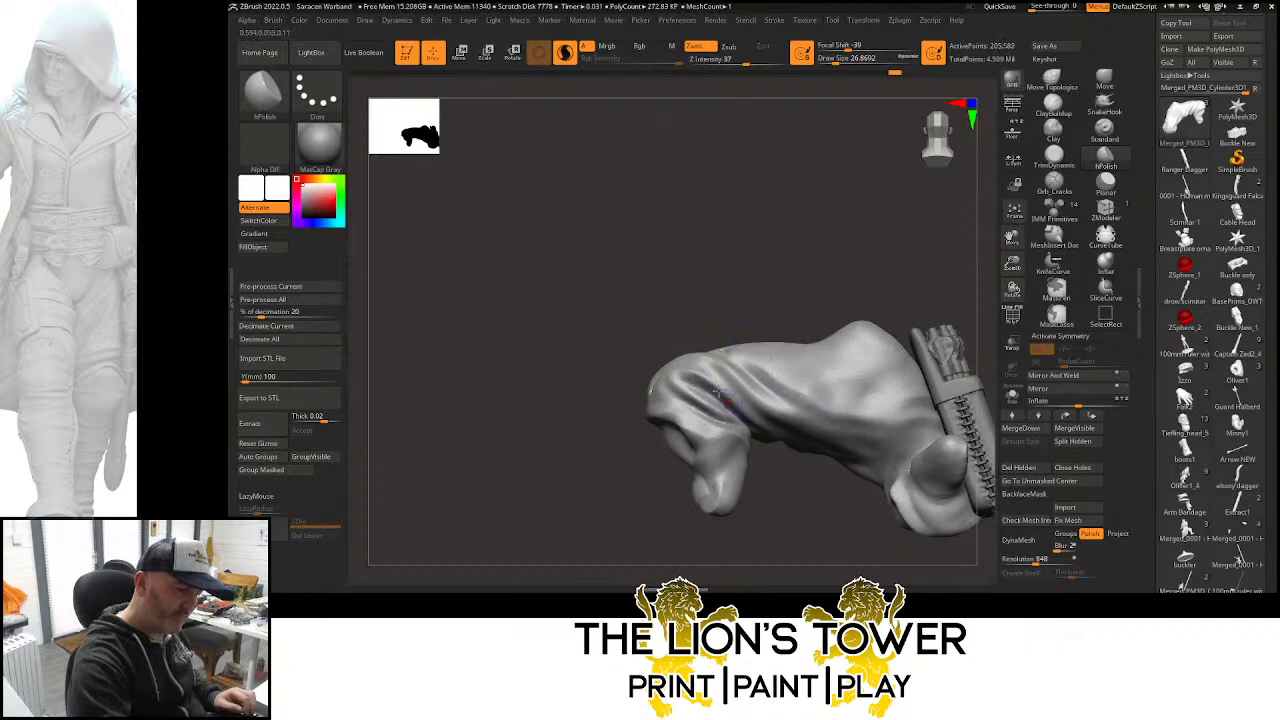
mouse_move(705, 334)
left_mouse_down()
mouse_move(692, 333)
mouse_move(711, 323)
left_mouse_up()
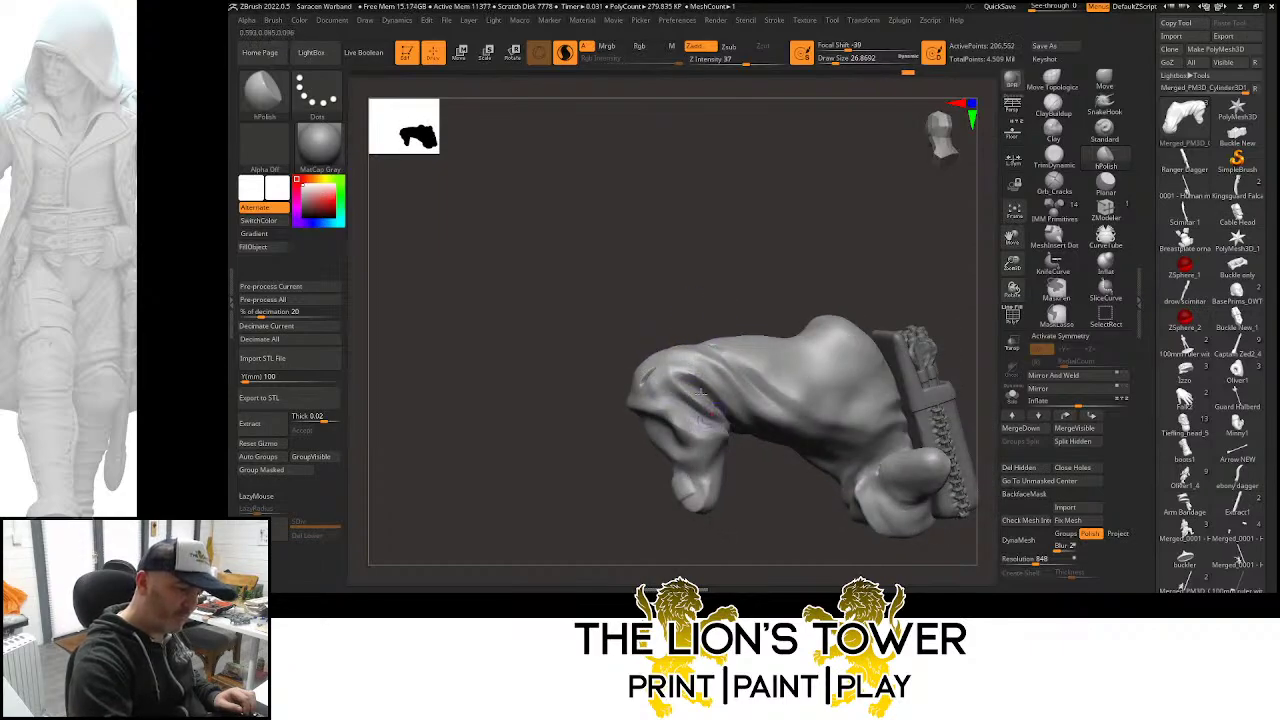
right_click_drag(689, 406, 680, 283)
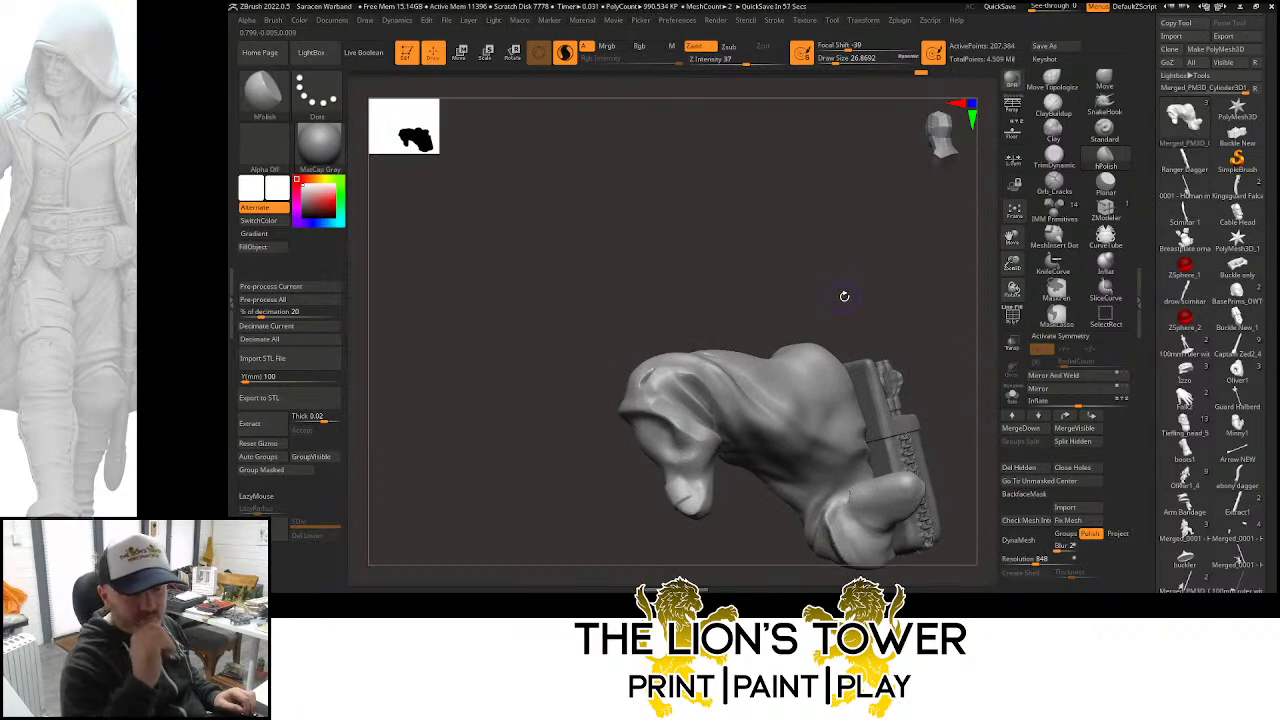
Polish the cloth ridges over the bent knee and just behind it from several angles
right_click_drag(889, 286, 856, 223)
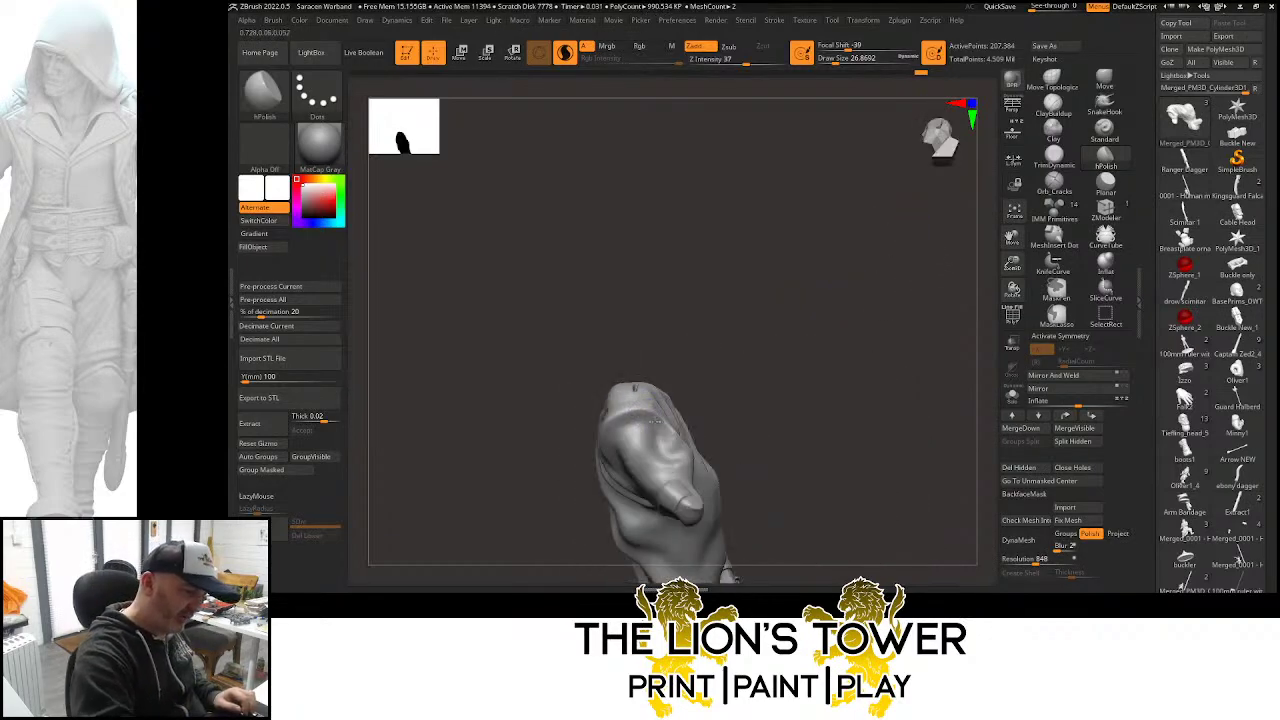
left_click_drag(640, 422, 626, 414)
left_click_drag(770, 330, 830, 325)
left_click_drag(634, 410, 622, 420)
left_click_drag(770, 330, 835, 322)
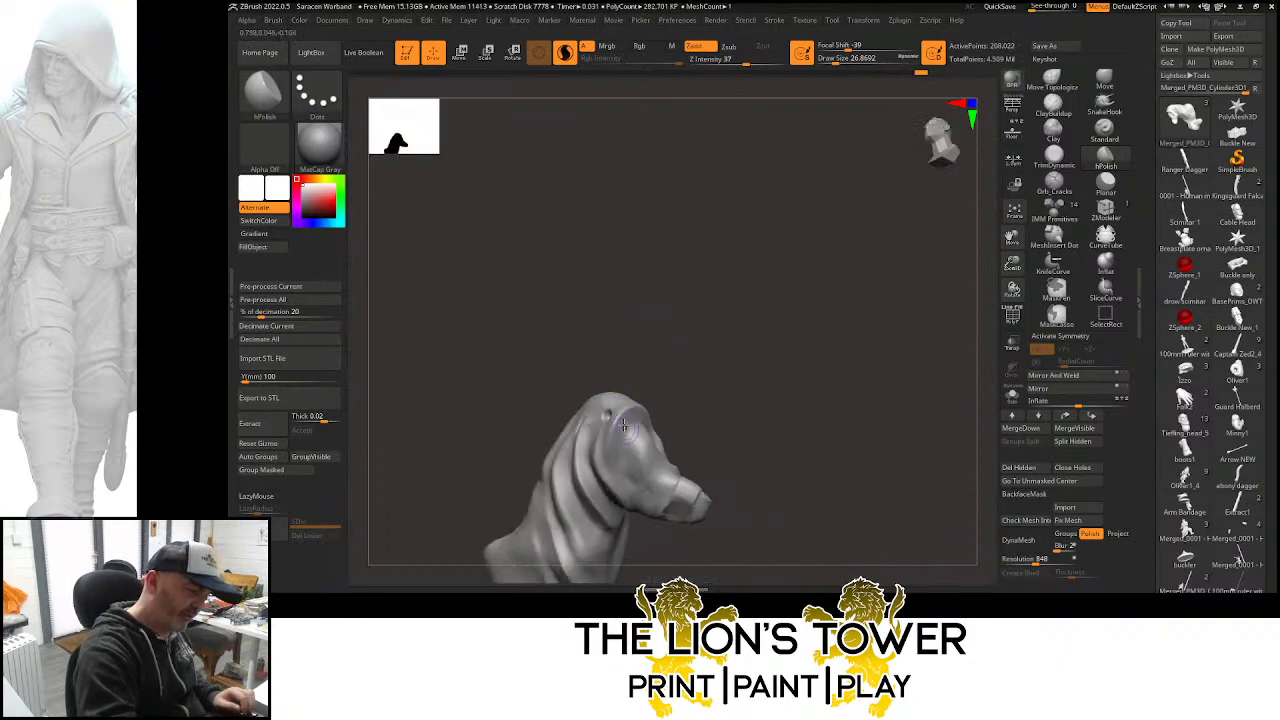
right_click_drag(620, 426, 606, 446)
mouse_move(643, 352)
left_mouse_down()
mouse_move(608, 351)
mouse_move(680, 362)
left_mouse_up()
left_click_drag(603, 439, 588, 458)
left_click_drag(615, 518, 610, 506)
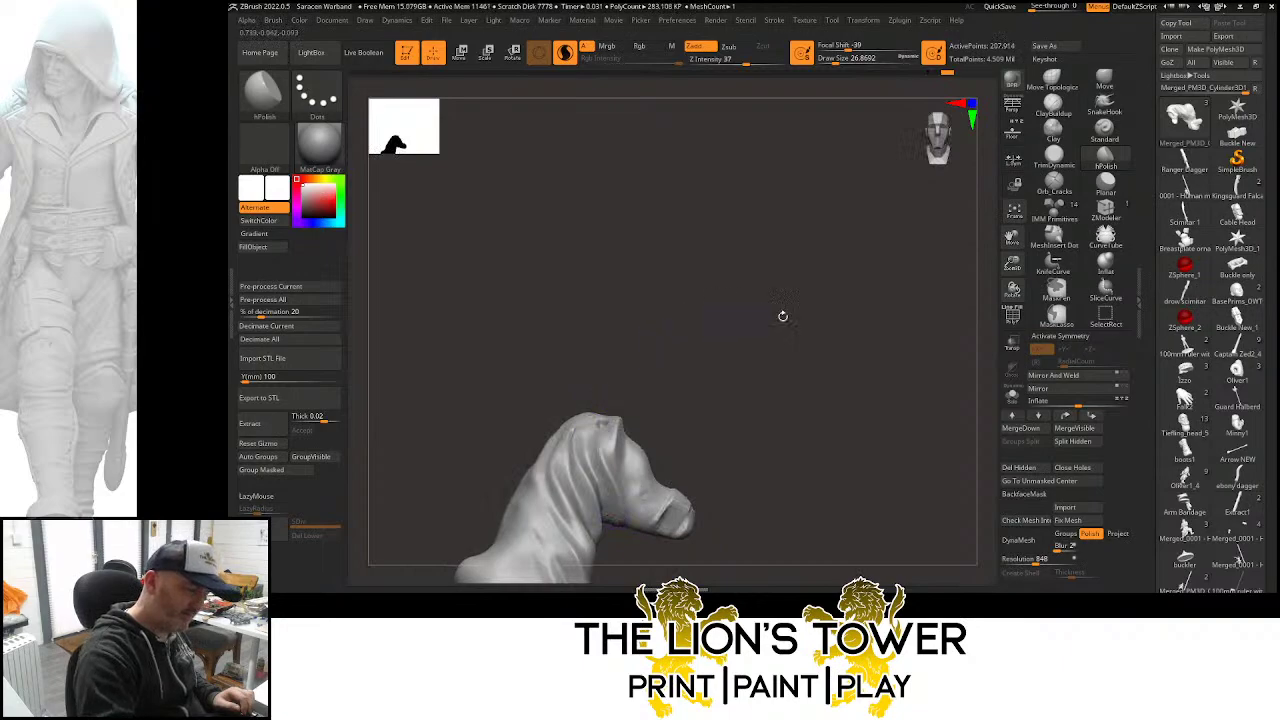
Isolate the trouser leg and quiver again and polish the folds along the top of the thigh towards the knee
left_click(1013, 213)
left_click_drag(904, 330, 874, 385)
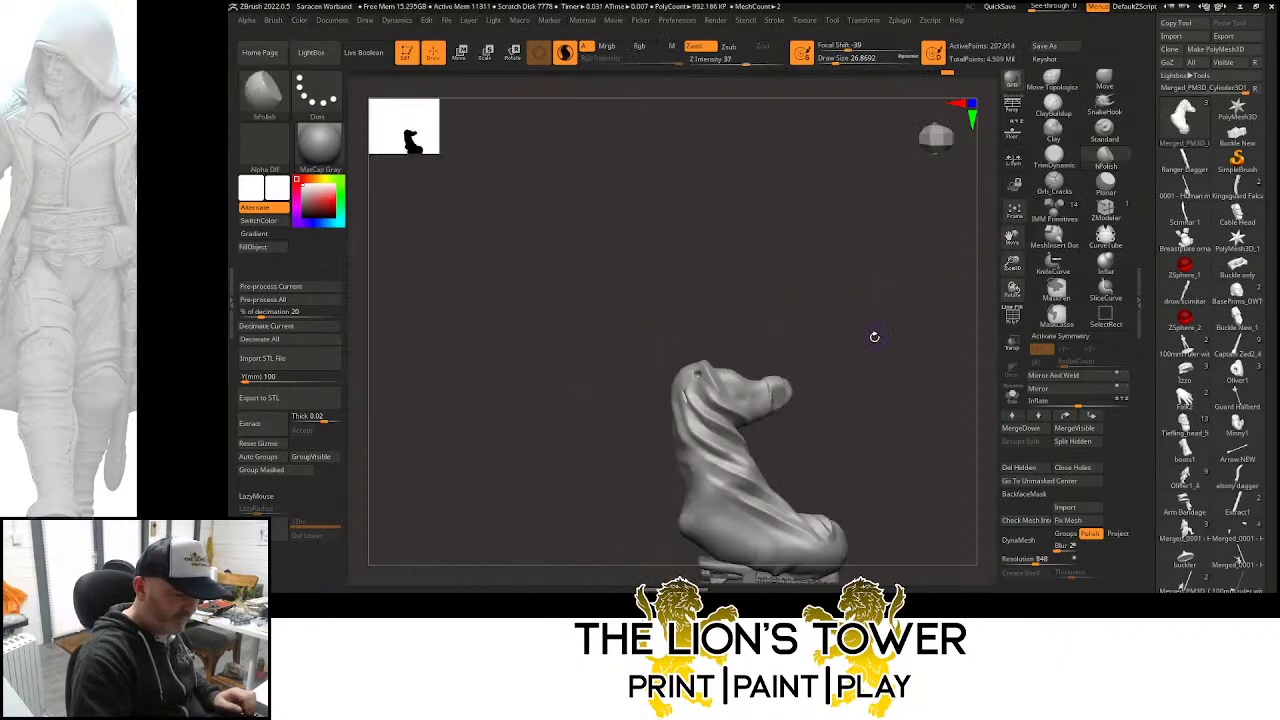
left_click(871, 352, "ctrl+shift")
right_click_drag(911, 415, 850, 435)
left_click(693, 455, "ctrl+shift")
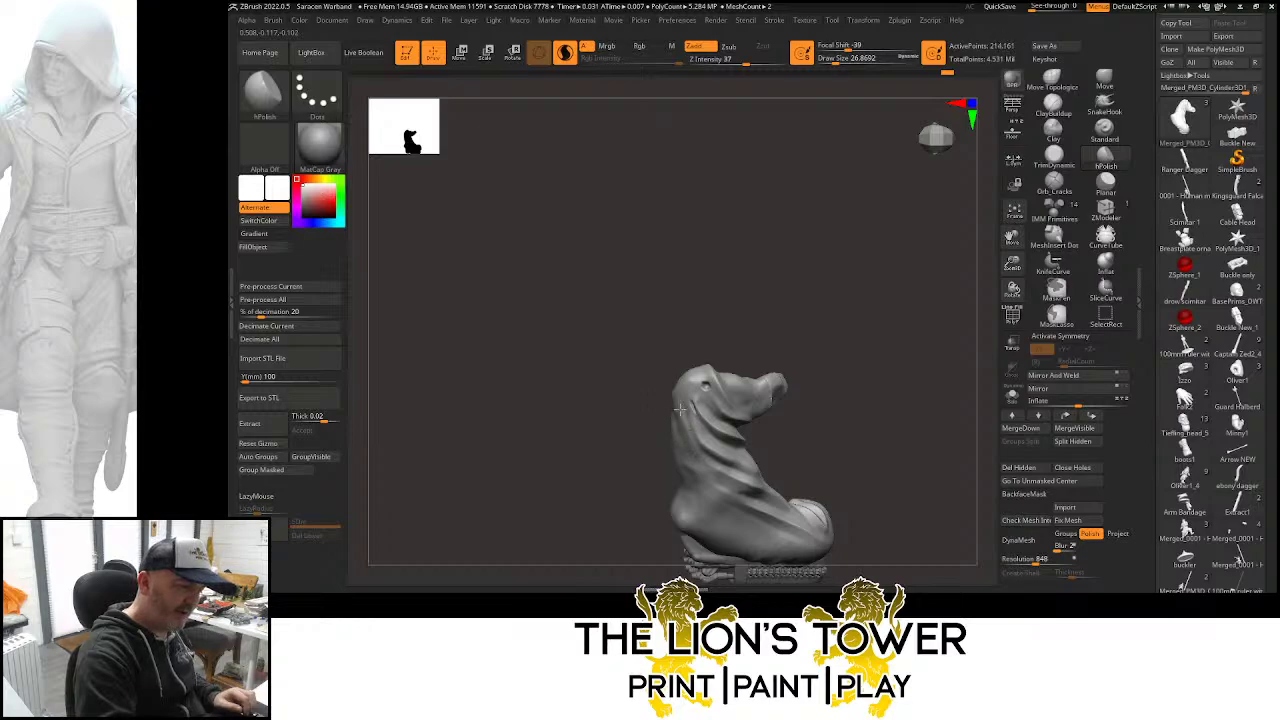
right_click_drag(684, 443, 713, 275)
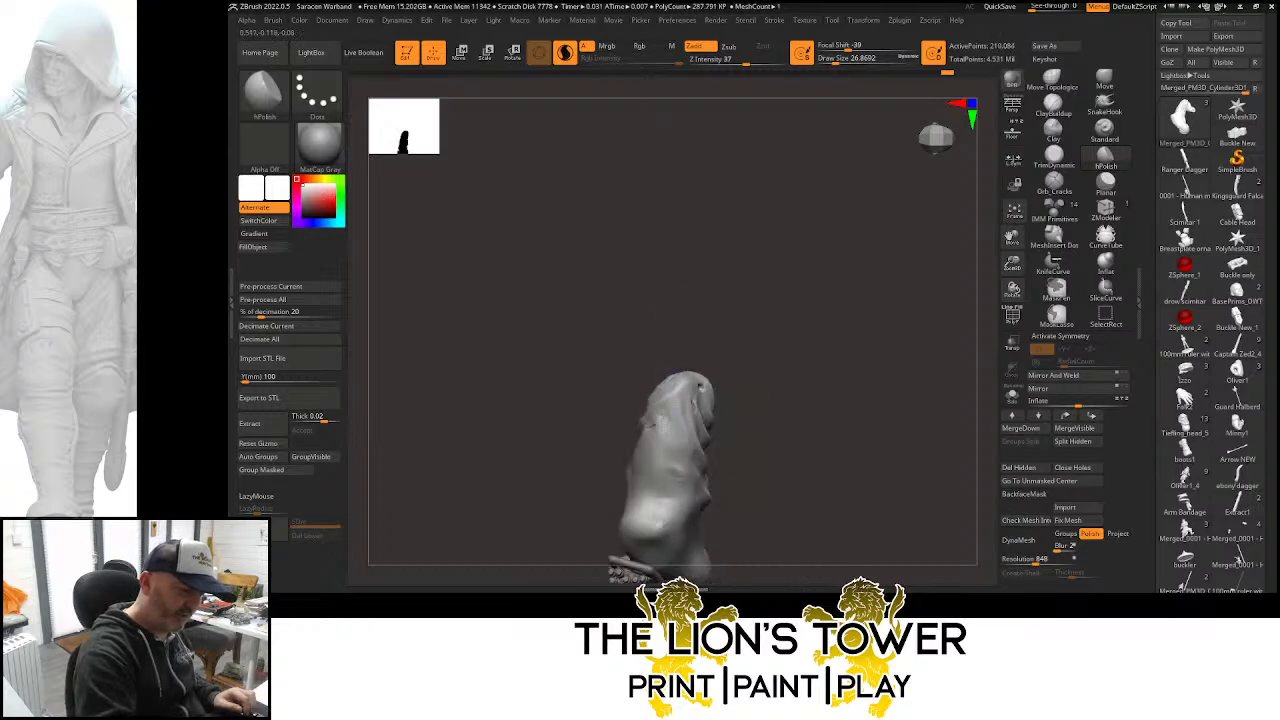
left_click_drag(668, 402, 673, 413)
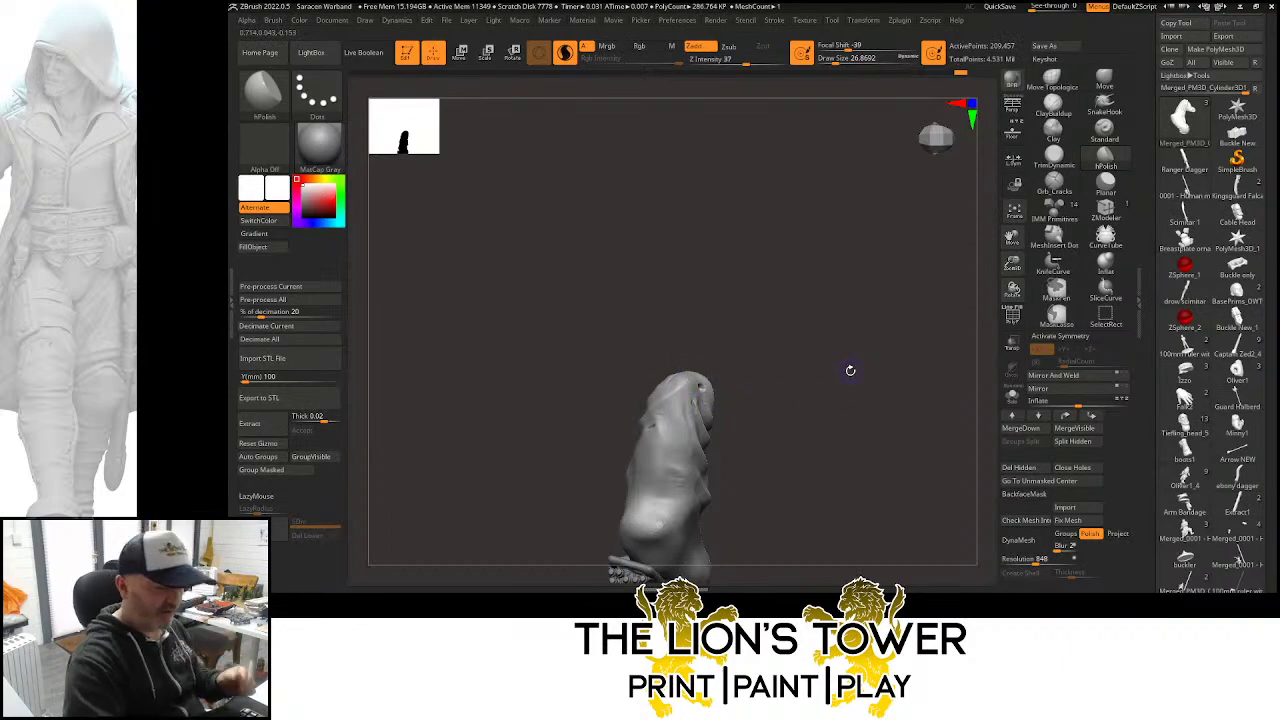
left_click_drag(849, 371, 840, 371)
left_click_drag(676, 393, 680, 410)
left_click(680, 402, "ctrl+shift")
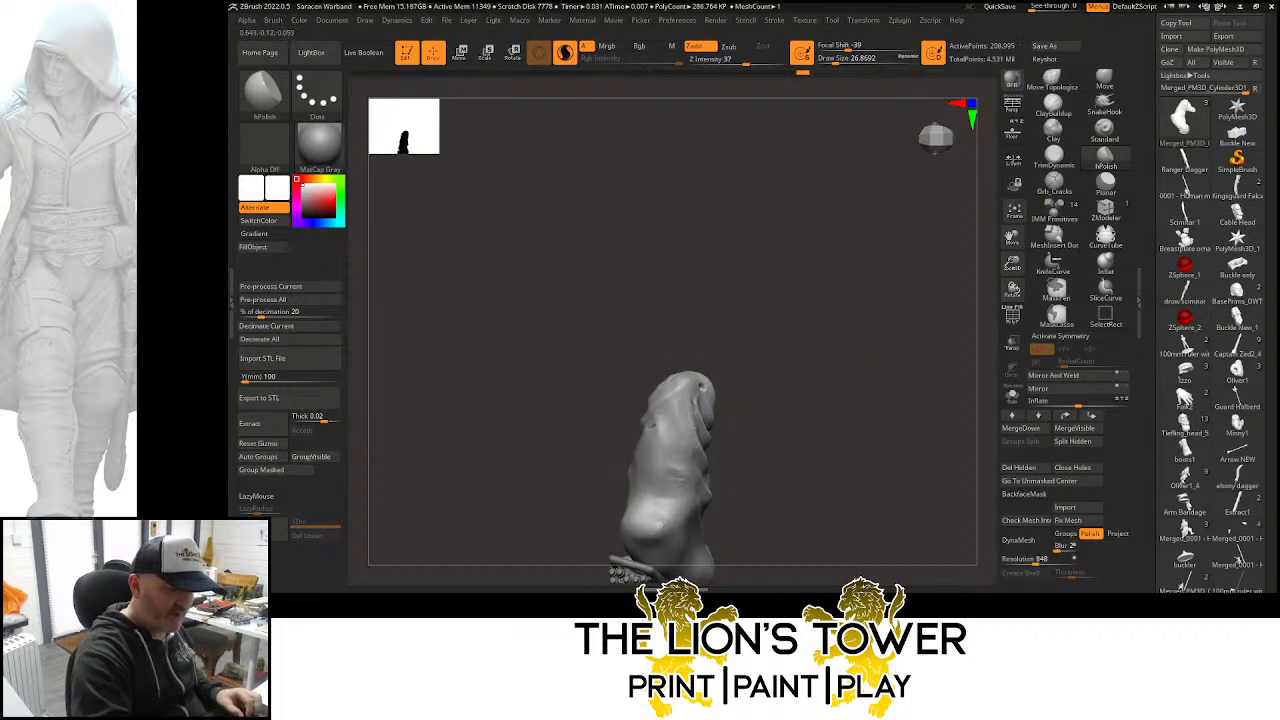
Dismiss the startup notice and open the QuickSave project QS_43220.zpr
key("super+d")
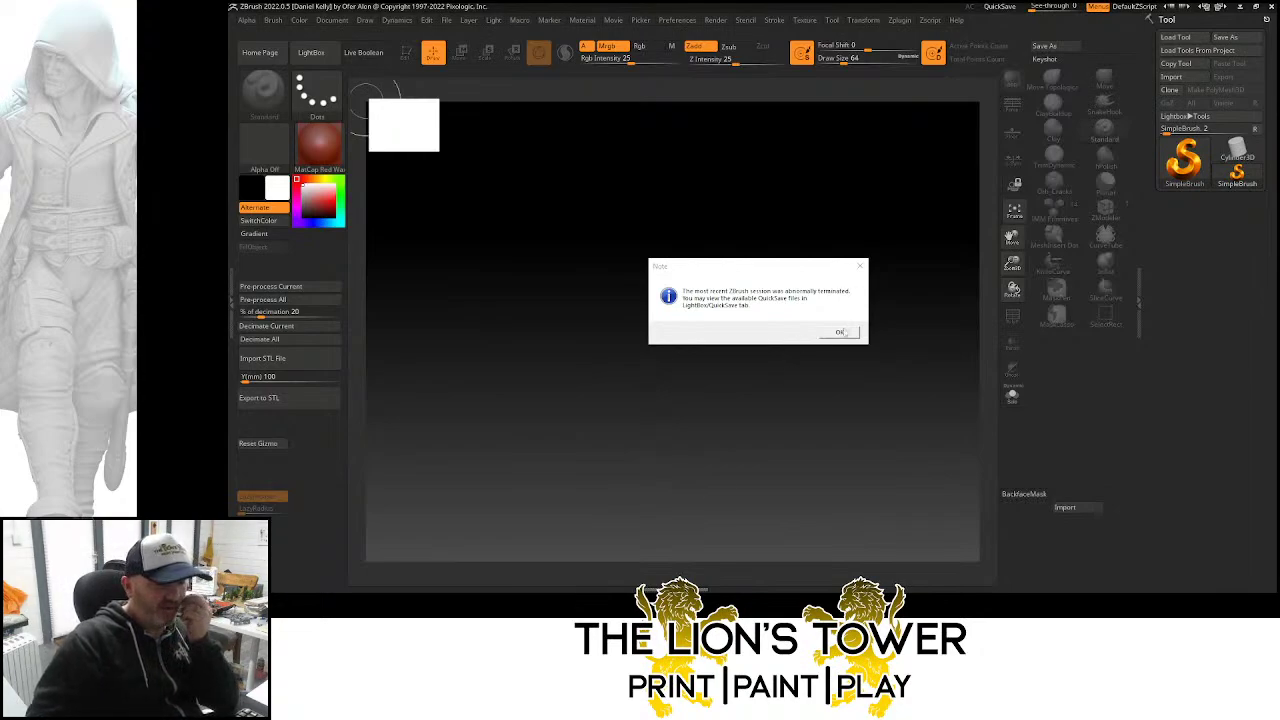
left_click(844, 333)
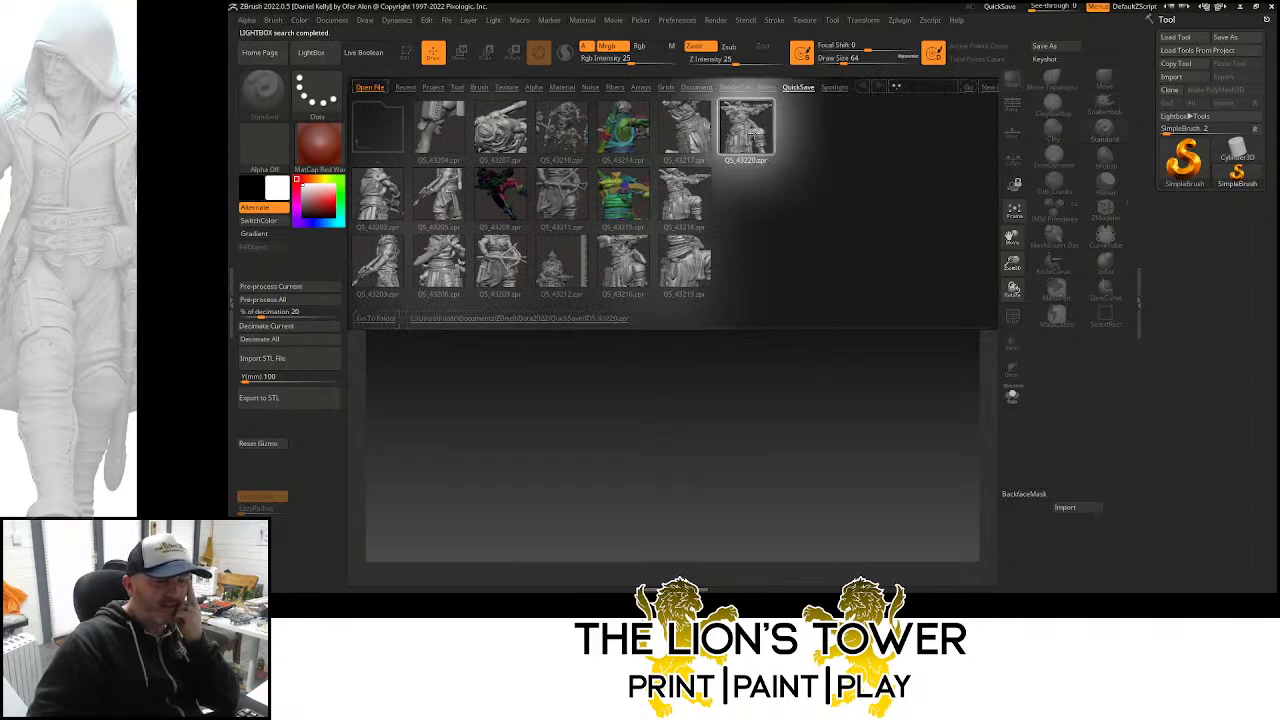
double_click(752, 134)
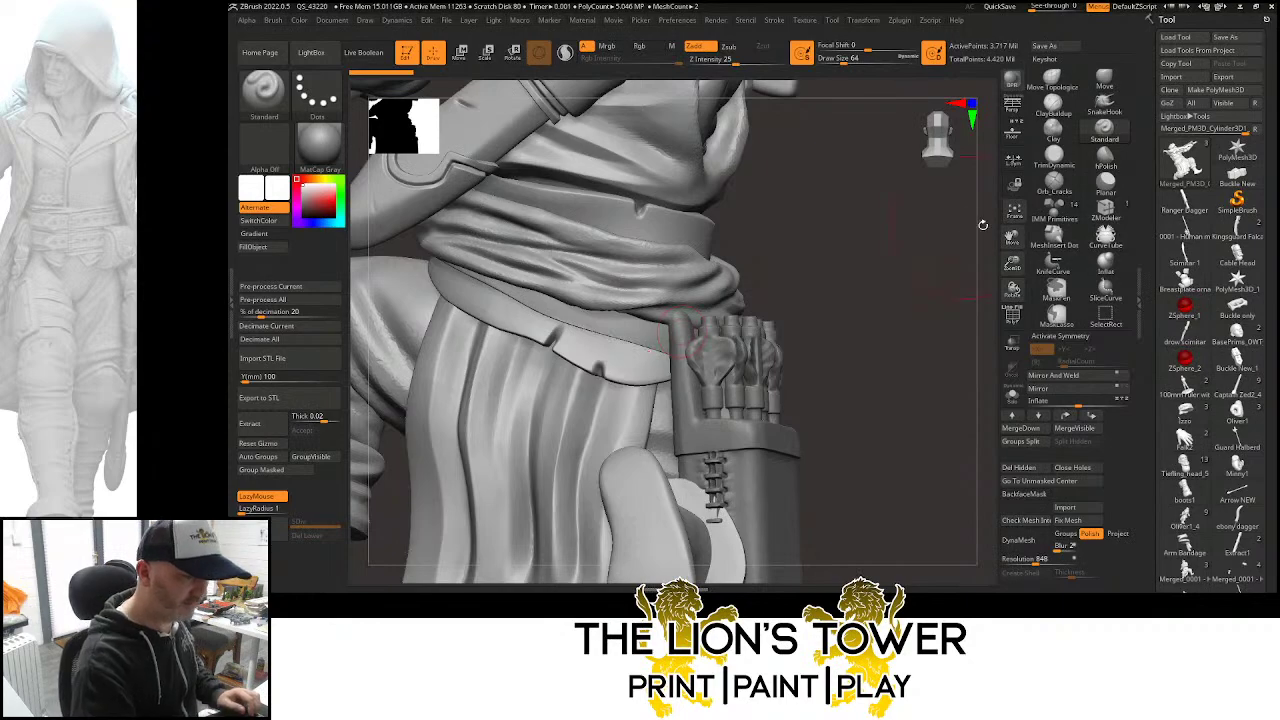
Isolate the skirt and quiver and set the Orb_Cracks brush to Z Intensity 32, LazyMouse off and draw size about 20
left_click_drag(1012, 263, 1013, 191)
mouse_move(887, 301)
left_mouse_down()
mouse_move(920, 317)
mouse_move(899, 332)
mouse_move(950, 334)
mouse_move(889, 331)
mouse_move(951, 343)
mouse_move(934, 323)
mouse_move(872, 328)
mouse_move(791, 366)
mouse_move(980, 277)
left_mouse_up()
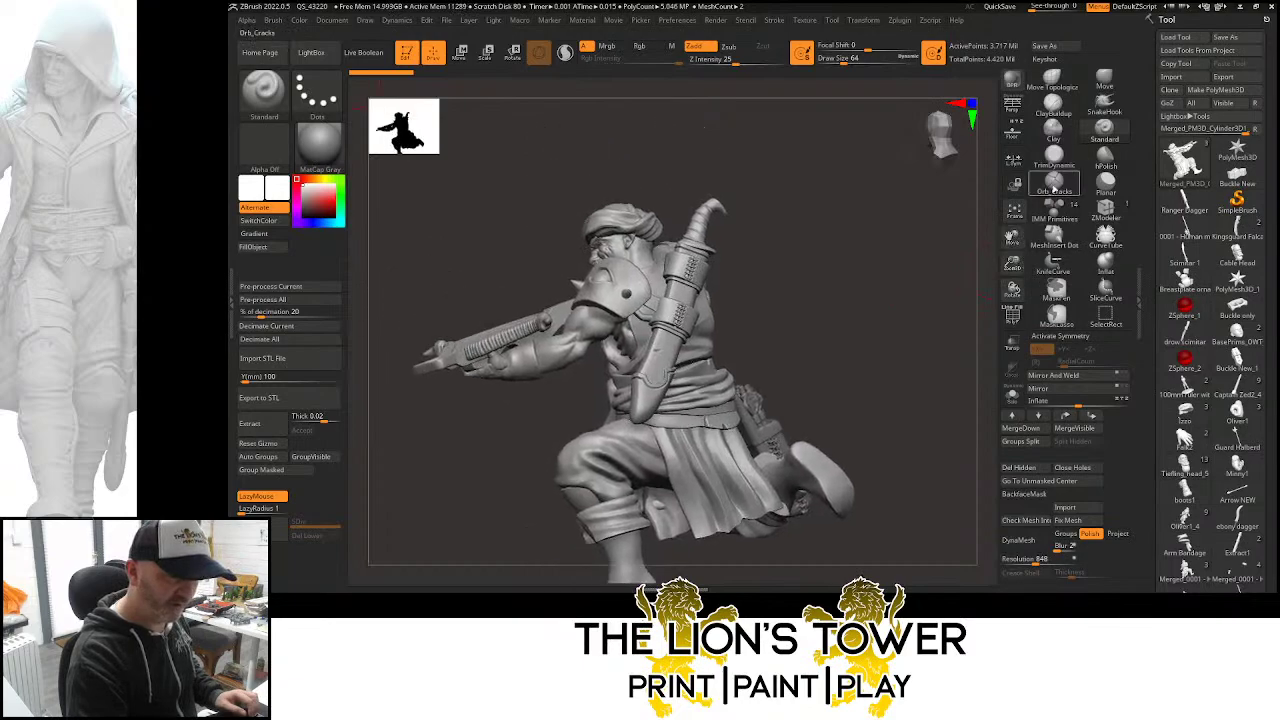
left_click(1054, 184)
left_click_drag(835, 460, 871, 312, "alt")
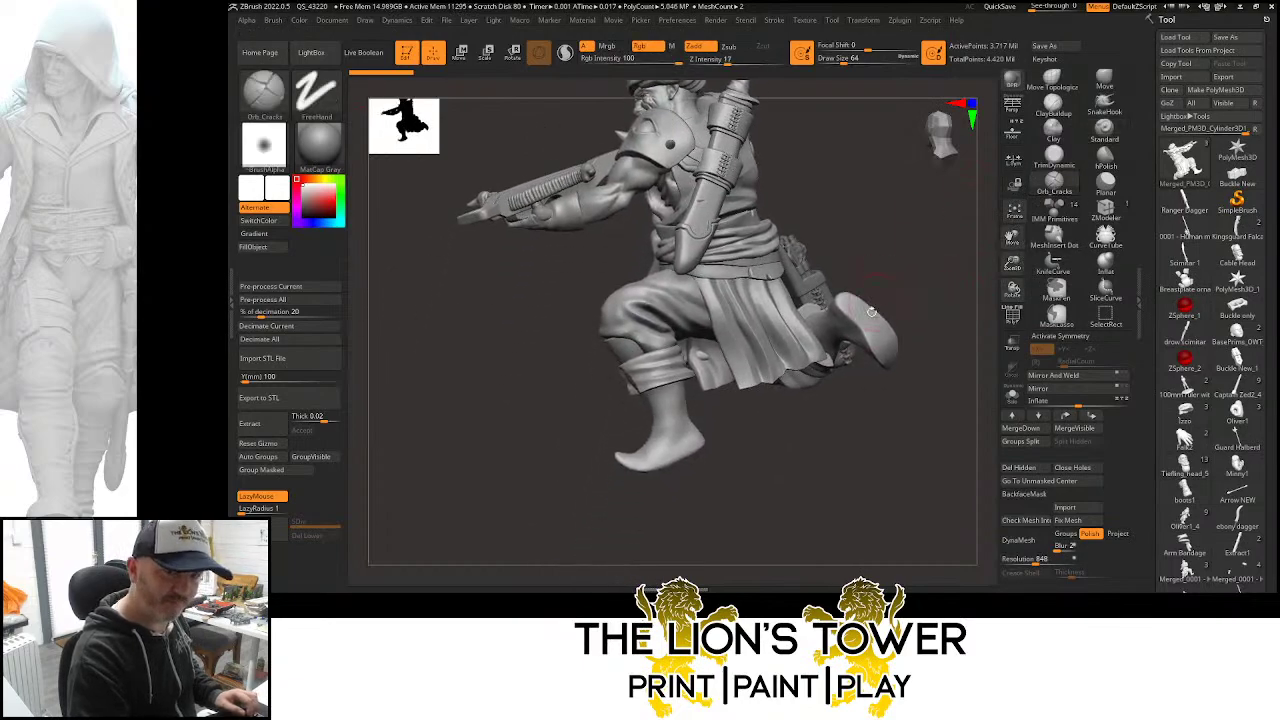
left_click(792, 350, "ctrl+shift")
left_click_drag(1012, 263, 1010, 325)
left_click_drag(950, 205, 925, 161)
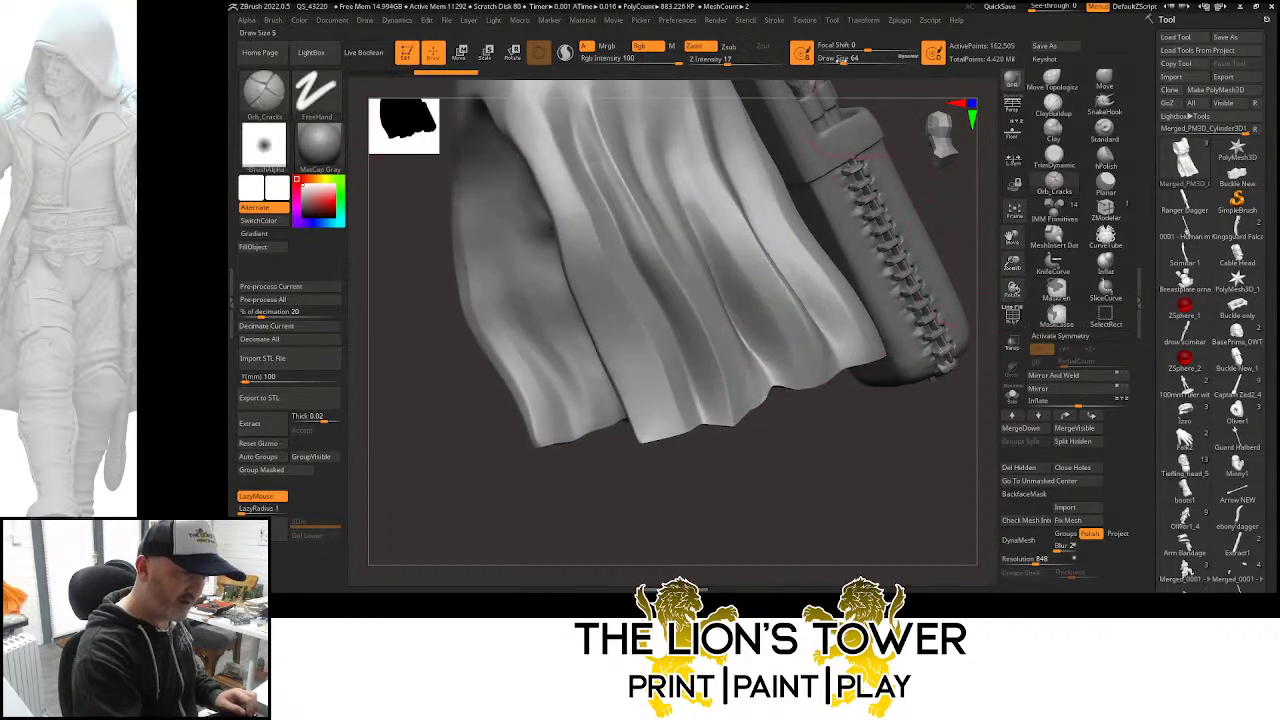
left_click_drag(842, 62, 836, 62)
left_click_drag(728, 62, 742, 62)
left_click(270, 496)
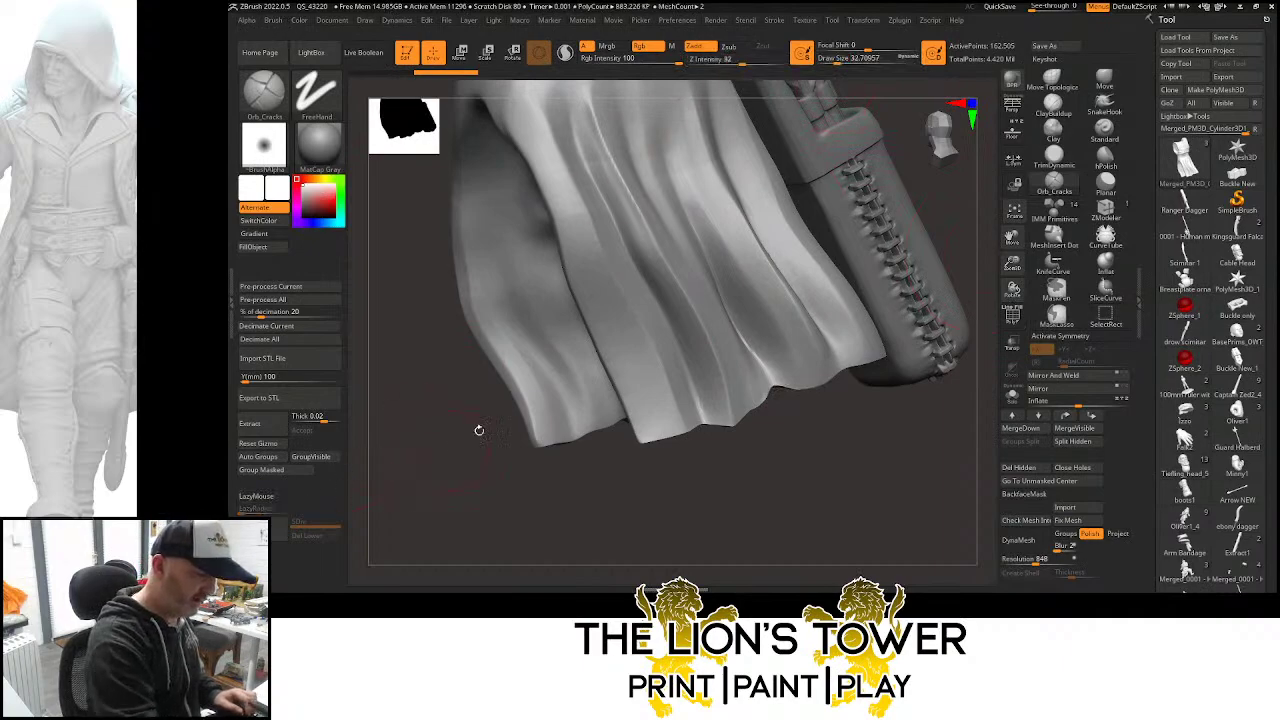
key("bracketleft")
key("bracketleft")
key("bracketleft")
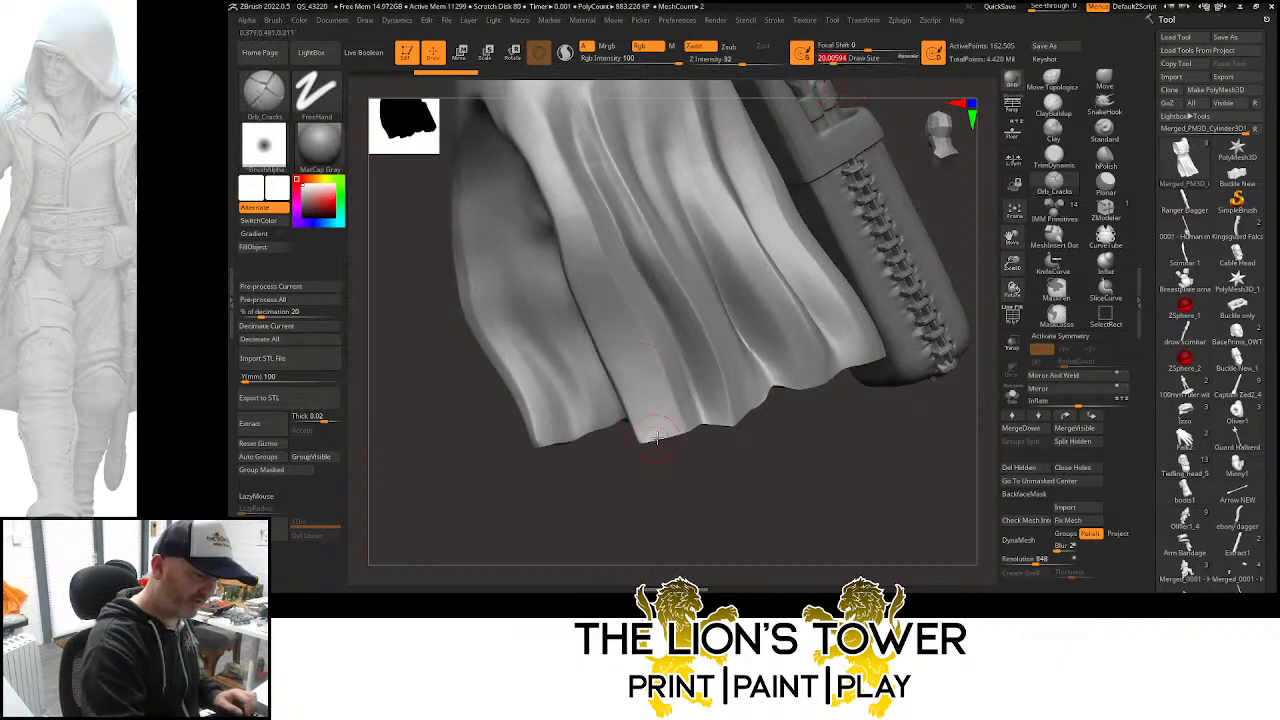
Turn on Sculptris Pro and cut tears into the skirt's lower hem and a small hole near its corner
left_click_drag(656, 437, 652, 400)
mouse_move(838, 410)
left_mouse_down()
mouse_move(831, 437)
mouse_move(803, 388)
mouse_move(823, 401)
mouse_move(818, 340)
left_mouse_up()
left_click_drag(829, 384, 820, 263)
left_click_drag(856, 334, 845, 324)
left_click(566, 54)
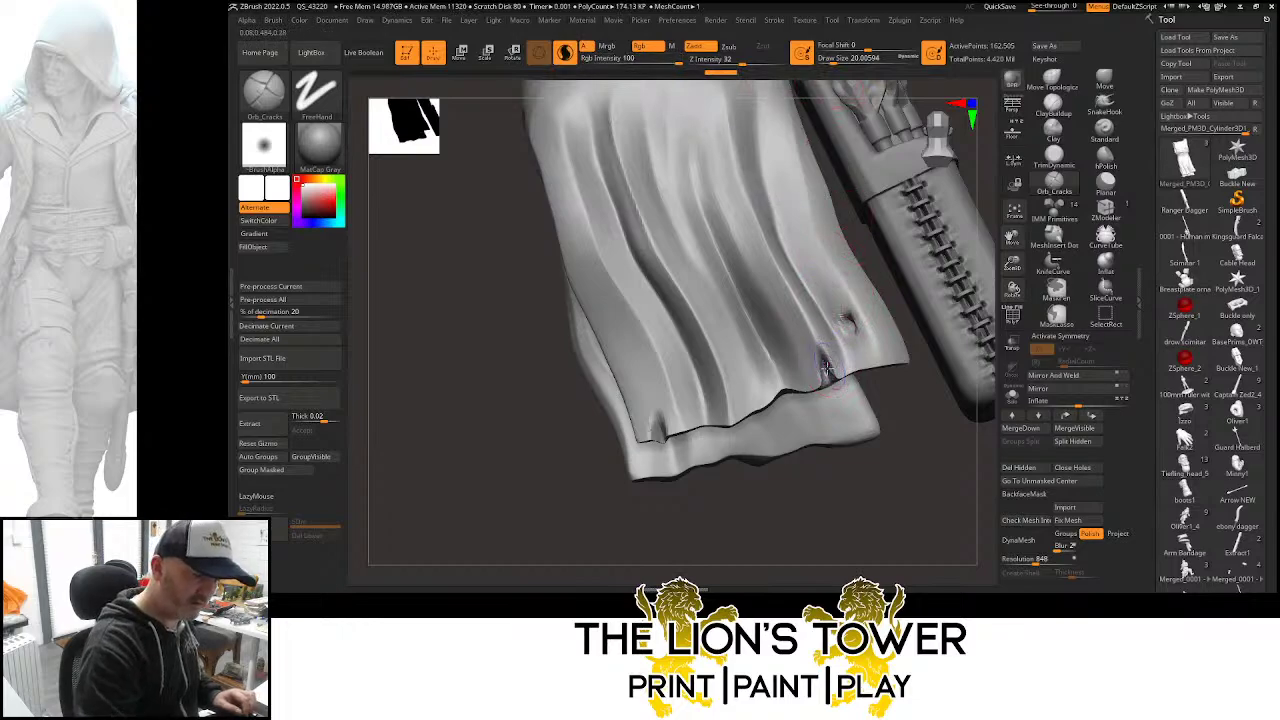
mouse_move(829, 380)
left_mouse_down()
mouse_move(820, 348)
mouse_move(848, 320)
left_mouse_up()
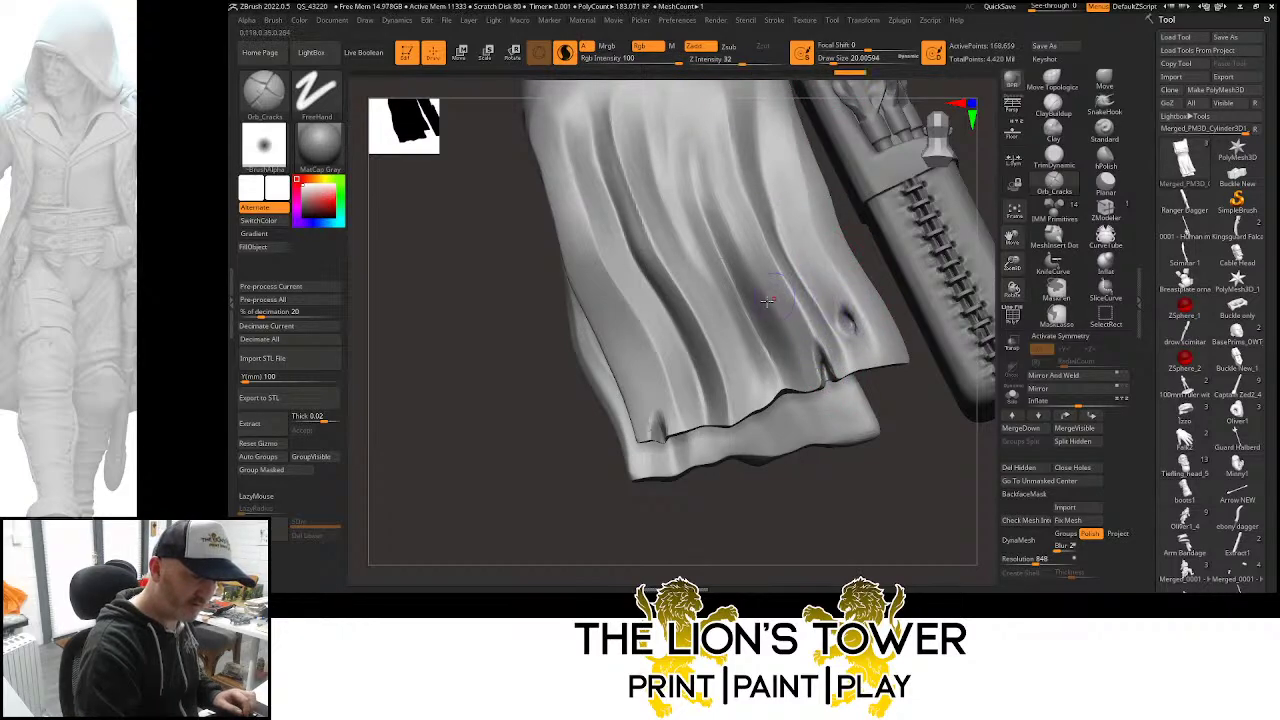
Cut short slits and holes across the folds higher up on the skirt, including its open front edge
left_click_drag(706, 360, 724, 337)
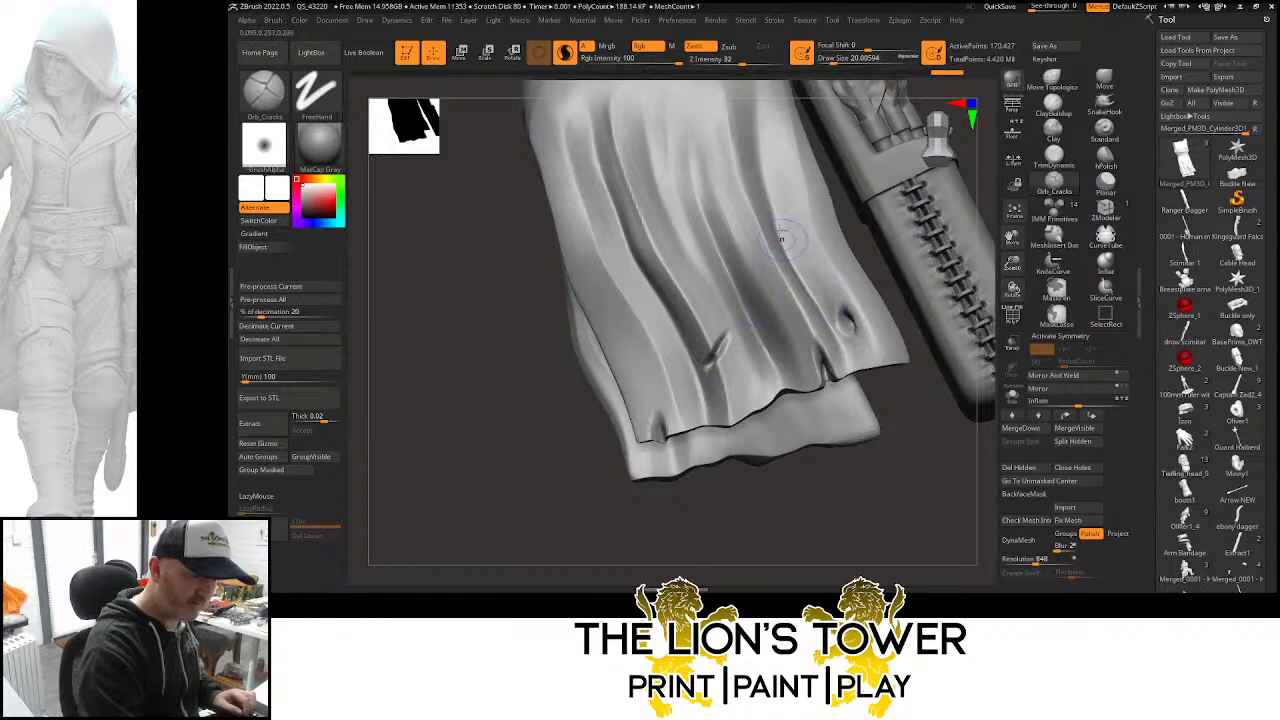
left_click_drag(743, 222, 769, 231)
left_click_drag(1012, 263, 986, 278)
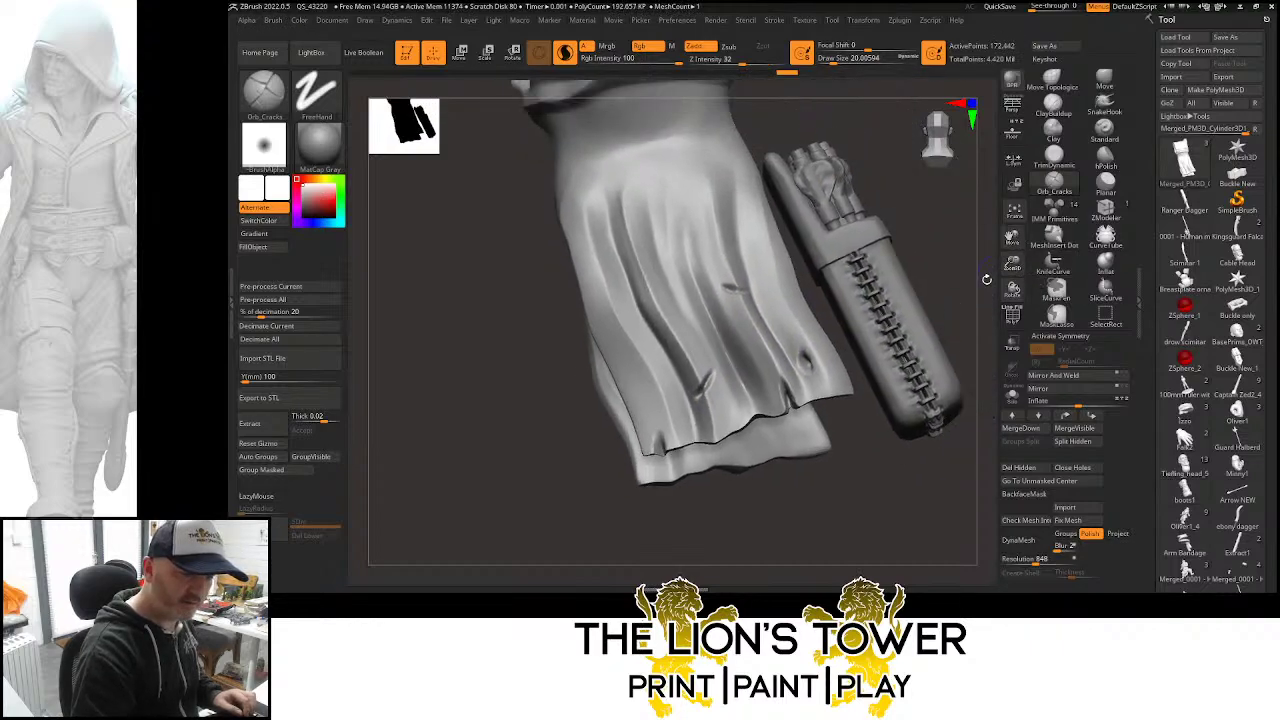
mouse_move(906, 198)
left_mouse_down()
mouse_move(808, 221)
mouse_move(794, 244)
left_mouse_up()
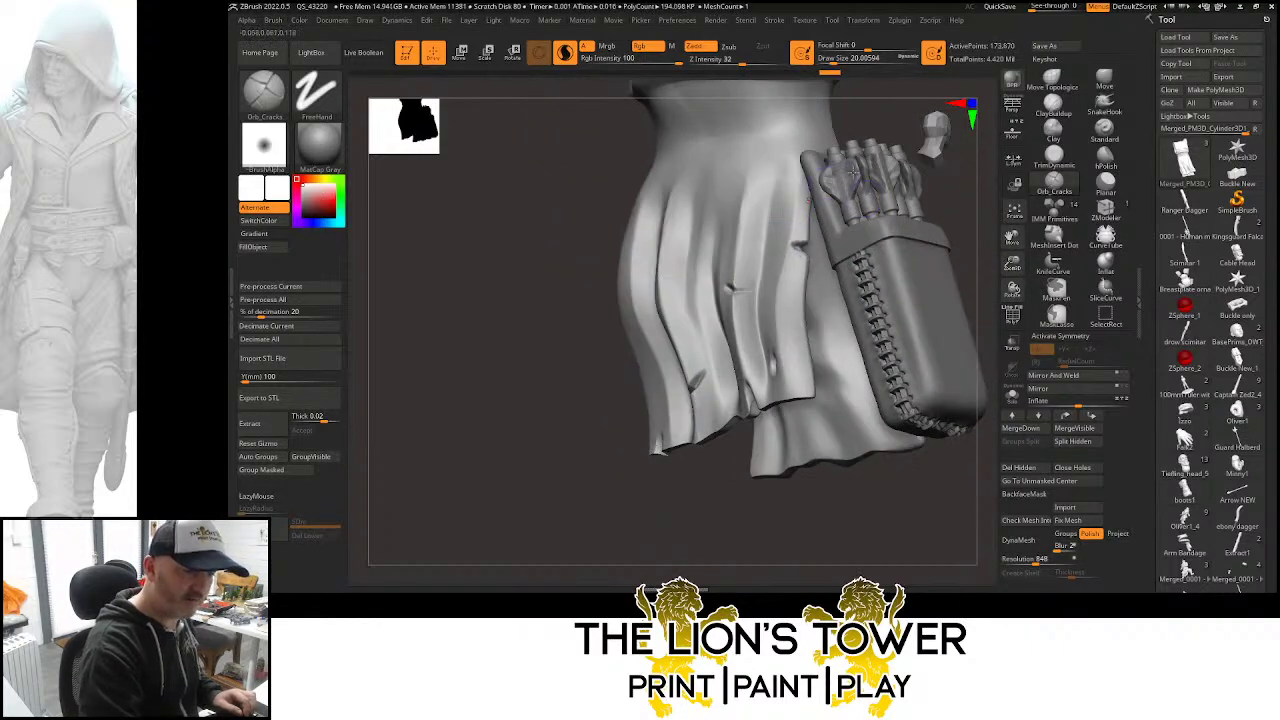
left_click_drag(967, 228, 1062, 252)
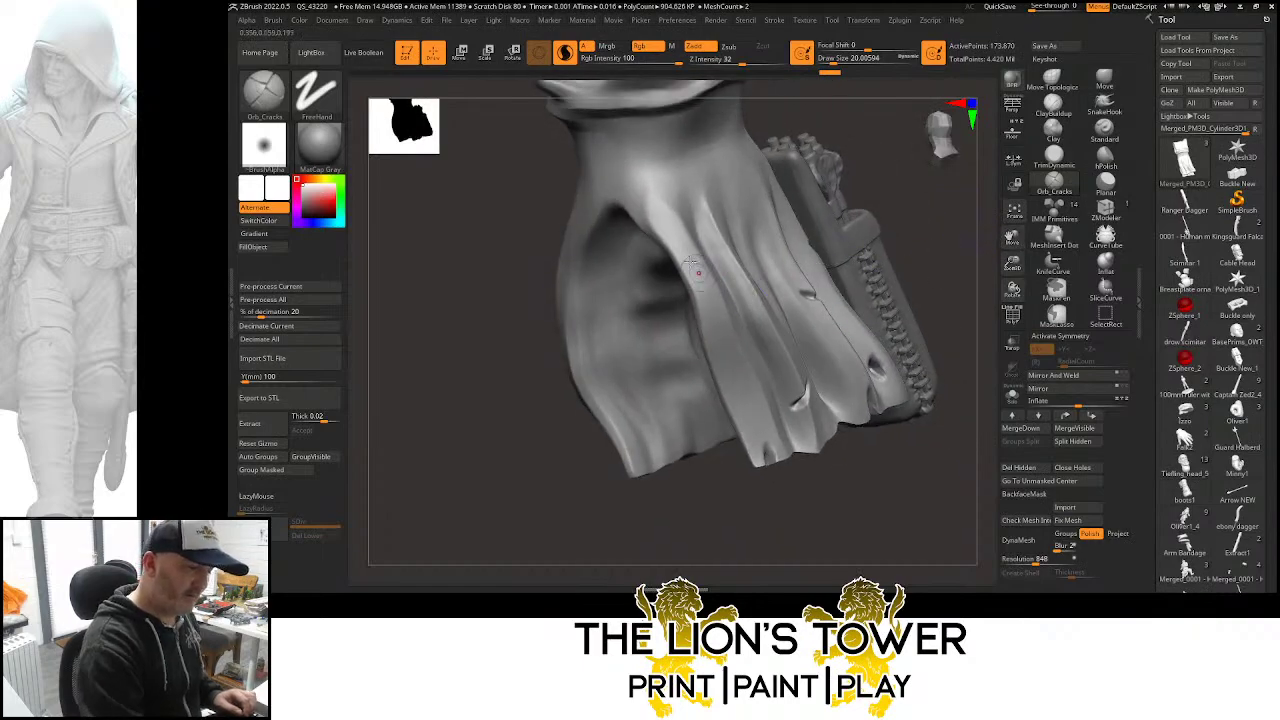
left_click_drag(670, 228, 697, 268)
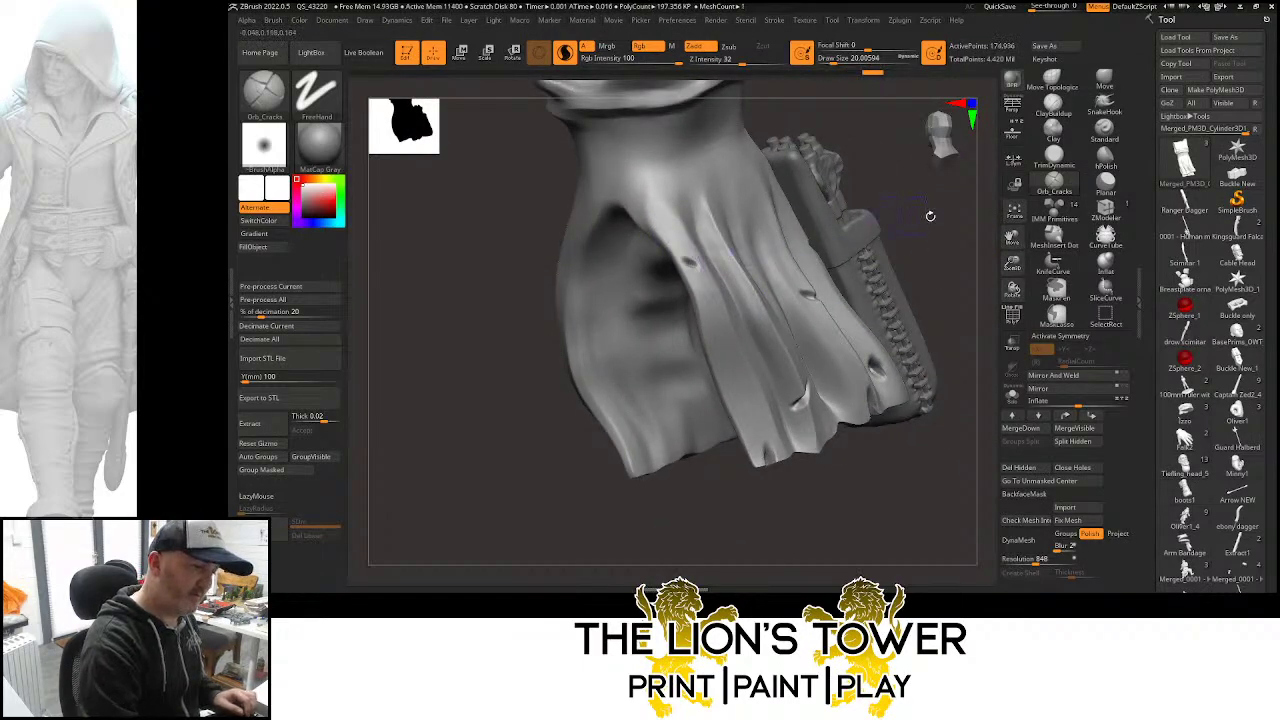
Cut tears into the hem and holes in the lower cloth on the opposite side of the skirt
right_click_drag(928, 214, 897, 243)
left_click_drag(897, 244, 1040, 216)
left_click_drag(960, 264, 1014, 210)
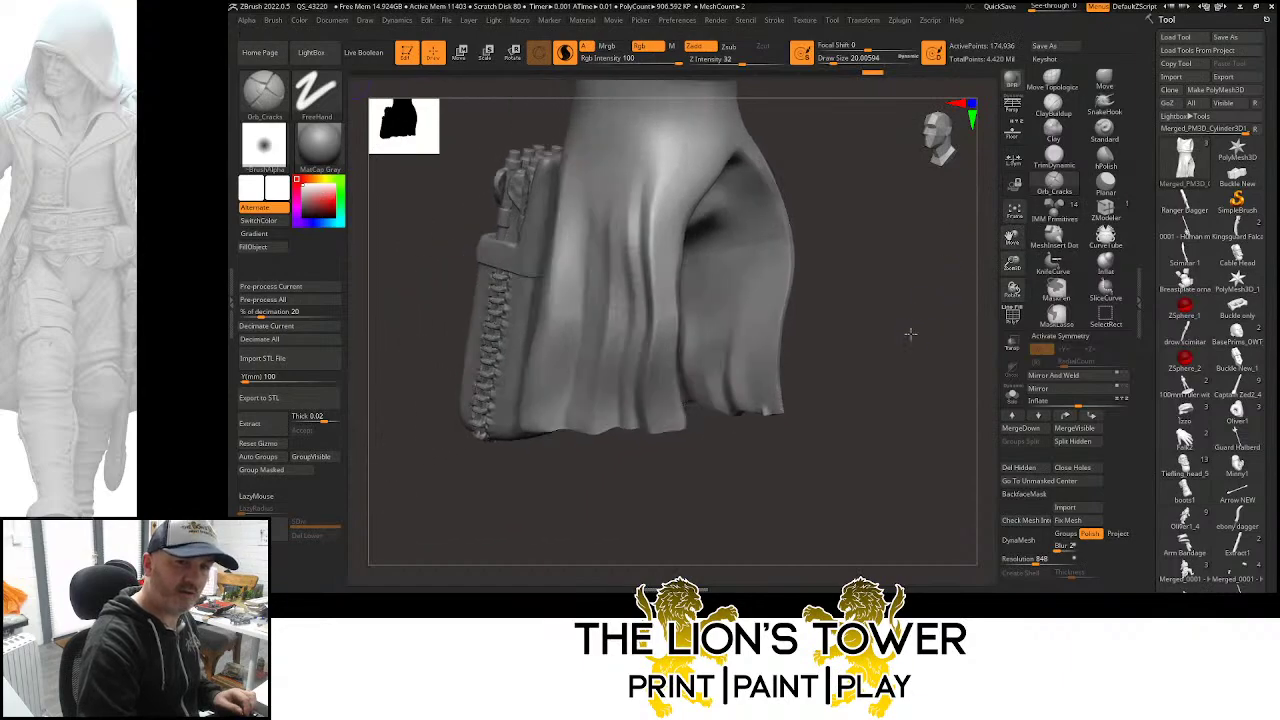
left_click_drag(909, 334, 930, 325)
right_click_drag(734, 466, 563, 440)
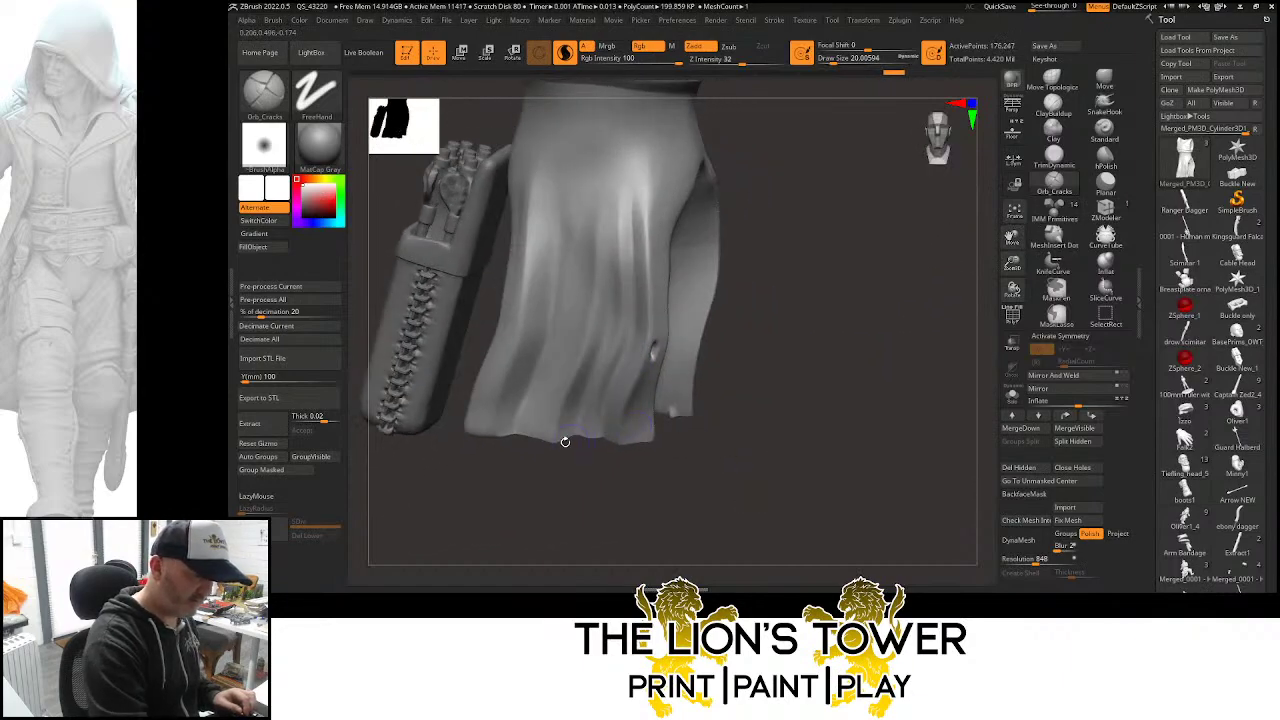
mouse_move(545, 428)
left_mouse_down()
mouse_move(496, 425)
mouse_move(497, 375)
left_mouse_up()
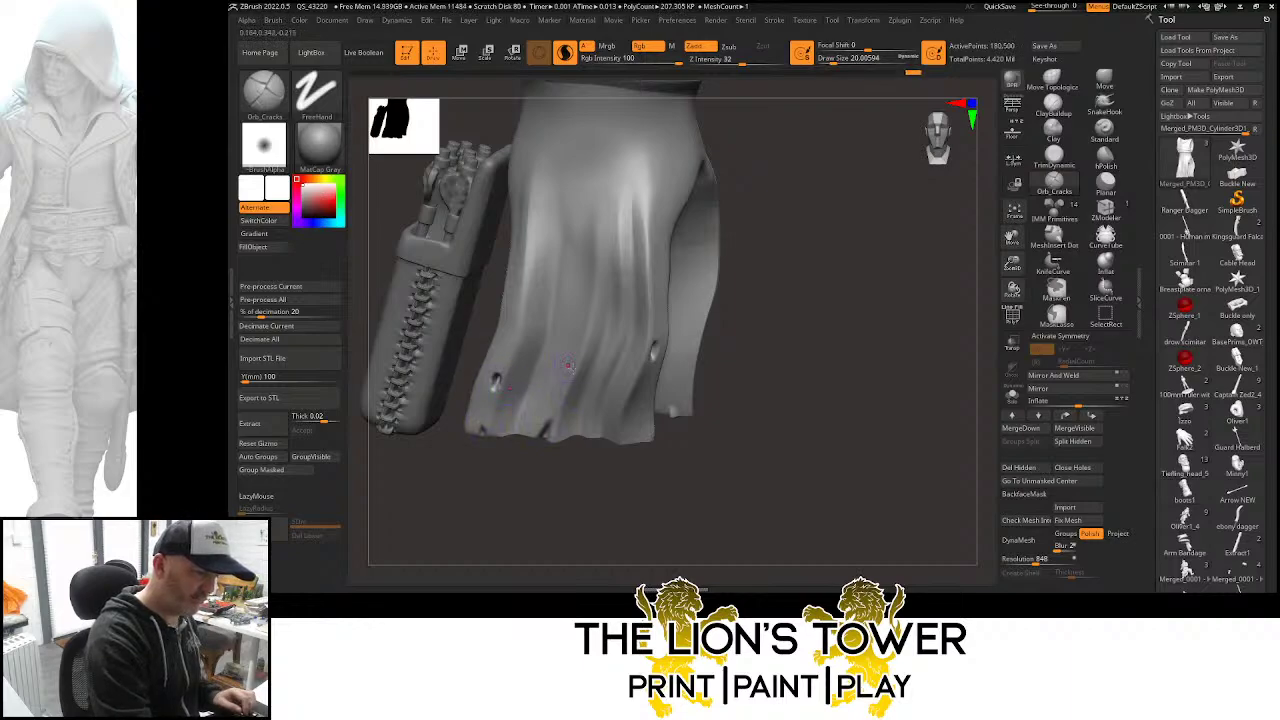
left_click_drag(575, 356, 565, 354)
Isolate the narrow pleated cloth piece with the quiver, cut small holes and tears into it, and show the whole figure again
mouse_move(972, 283)
right_mouse_down("ctrl")
mouse_move(825, 344)
mouse_move(940, 317)
right_mouse_up("ctrl")
left_click(940, 317, "ctrl+shift")
right_click_drag(786, 348, 829, 366, "alt")
left_click(806, 380, "ctrl+shift")
left_click_drag(838, 330, 795, 293)
mouse_move(895, 281)
left_mouse_down()
mouse_move(962, 293)
mouse_move(848, 264)
mouse_move(846, 242)
left_mouse_up()
key("shift")
left_click_drag(860, 259, 849, 261)
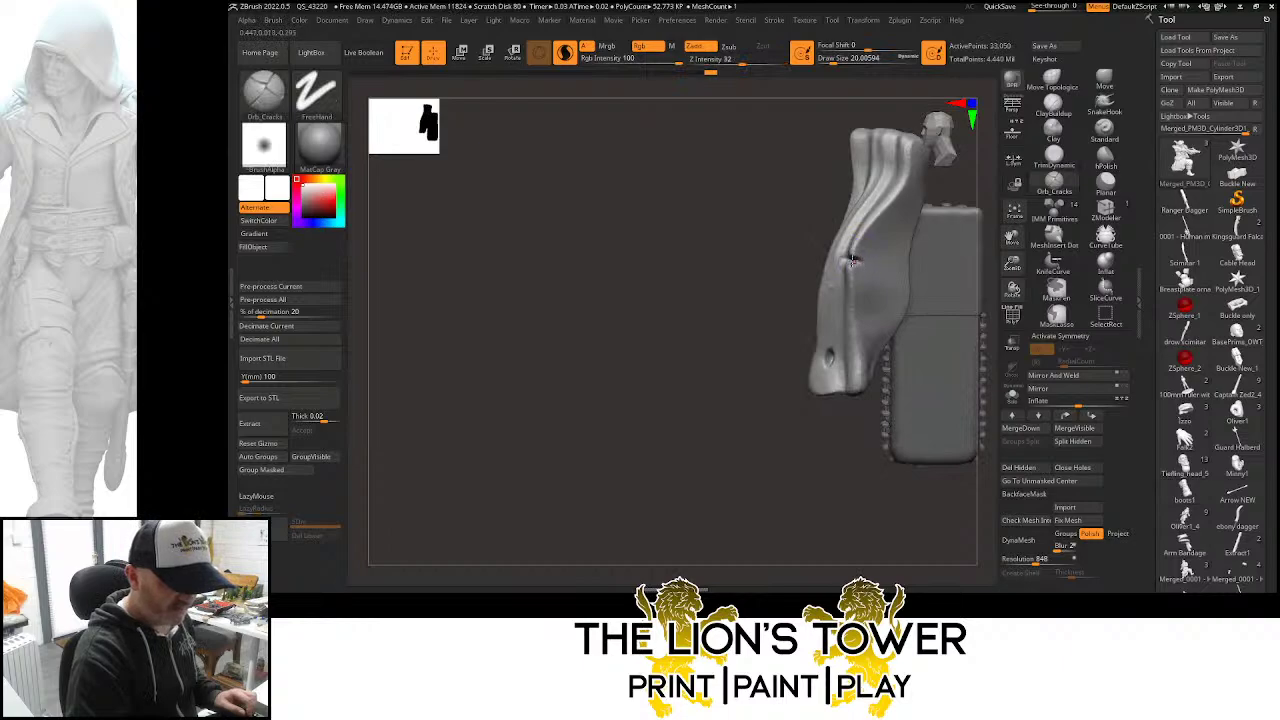
left_click_drag(1015, 240, 904, 260)
left_click(943, 295, "ctrl+shift")
Isolate the small cloth patch at the bent knee, cut nicks in its top edge and a slit below, and restore full visibility
left_click(885, 284, "ctrl+shift")
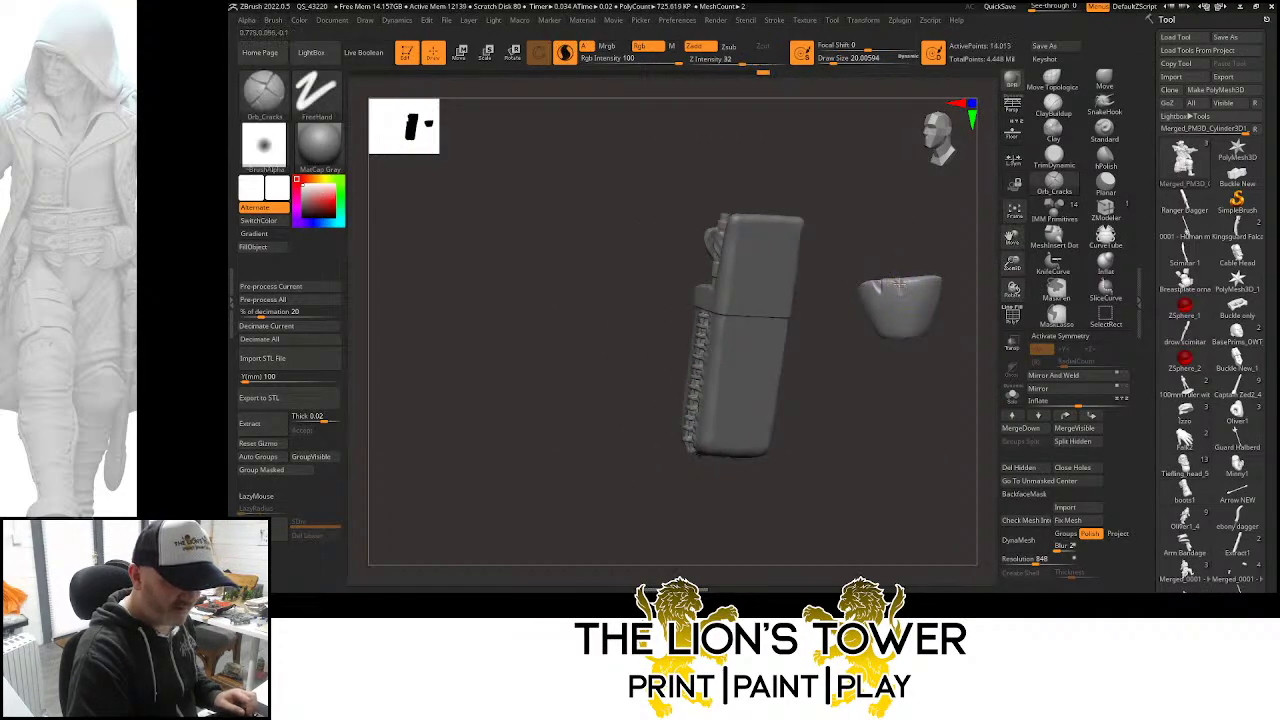
left_click_drag(903, 309, 895, 312)
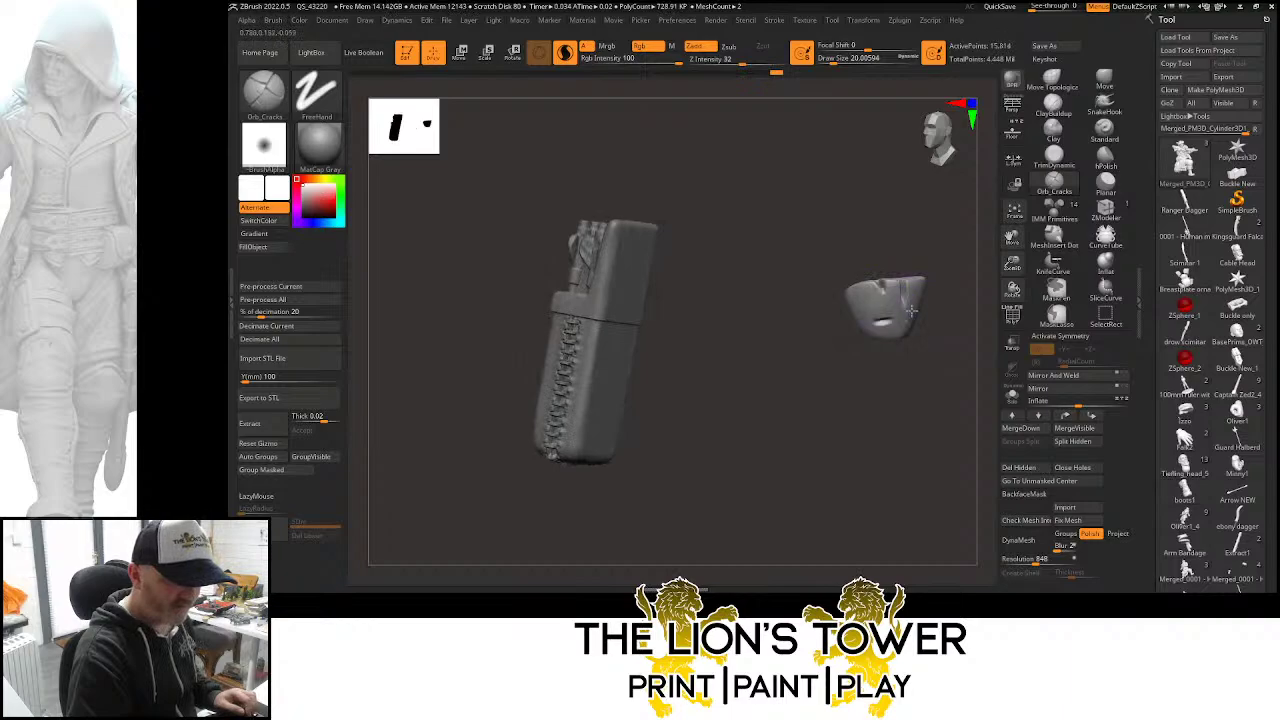
left_click(940, 250, "ctrl+shift")
Set Orb_Cracks to draw size about 27 and Z Intensity 20 and carve creases around the front boot's ankle and instep
left_click_drag(1010, 264, 946, 449)
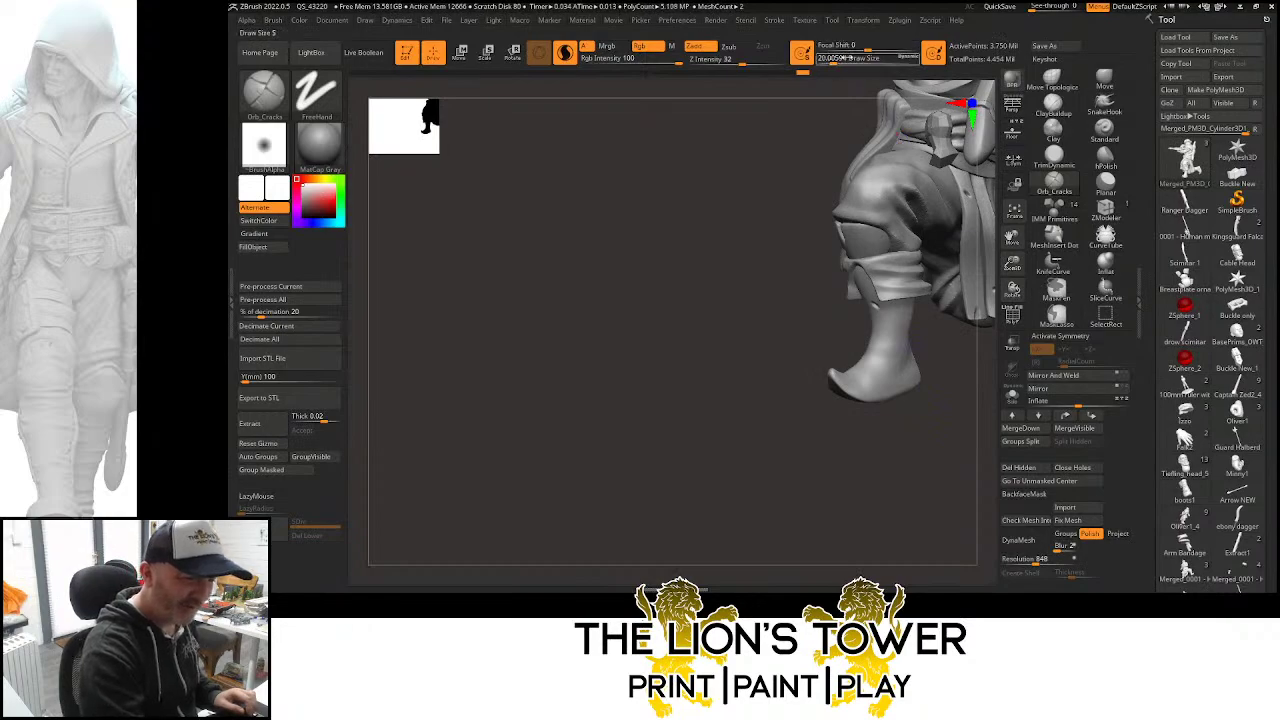
left_click(834, 59)
left_click(731, 60)
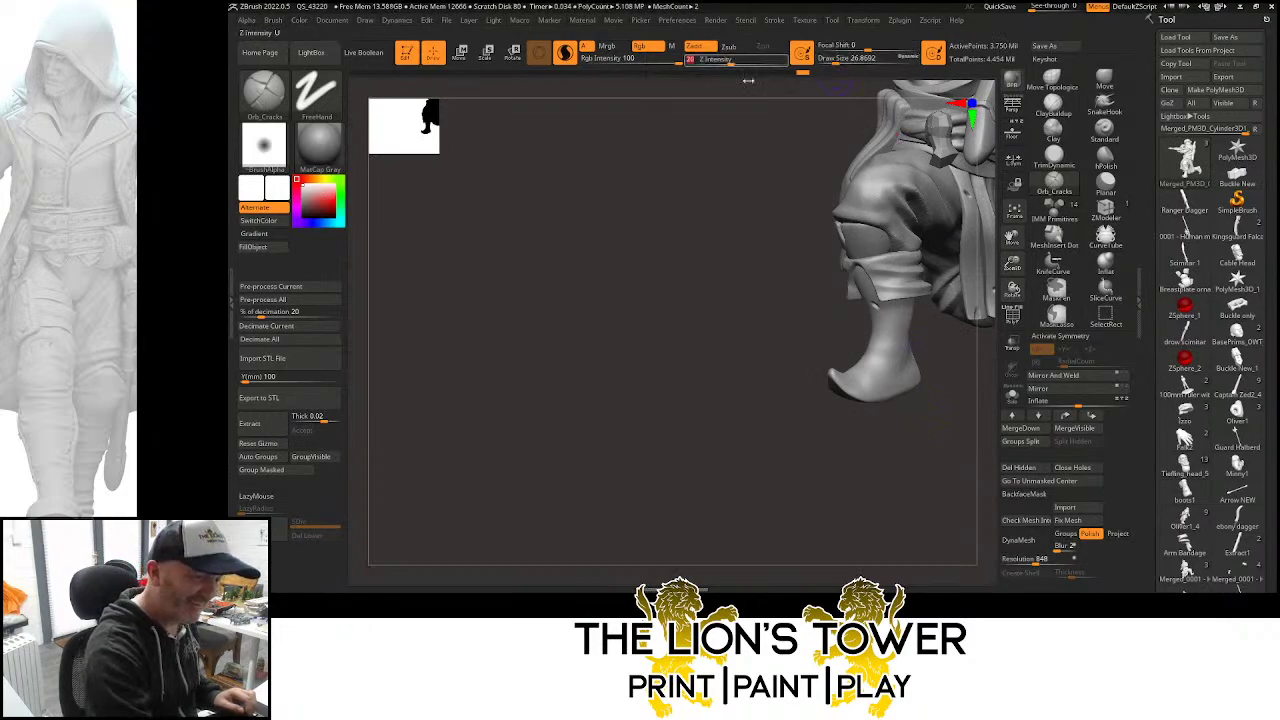
mouse_move(868, 344)
left_mouse_down()
mouse_move(908, 355)
mouse_move(898, 350)
mouse_move(901, 412)
mouse_move(920, 446)
mouse_move(845, 353)
left_mouse_up()
left_click_drag(881, 403, 838, 354)
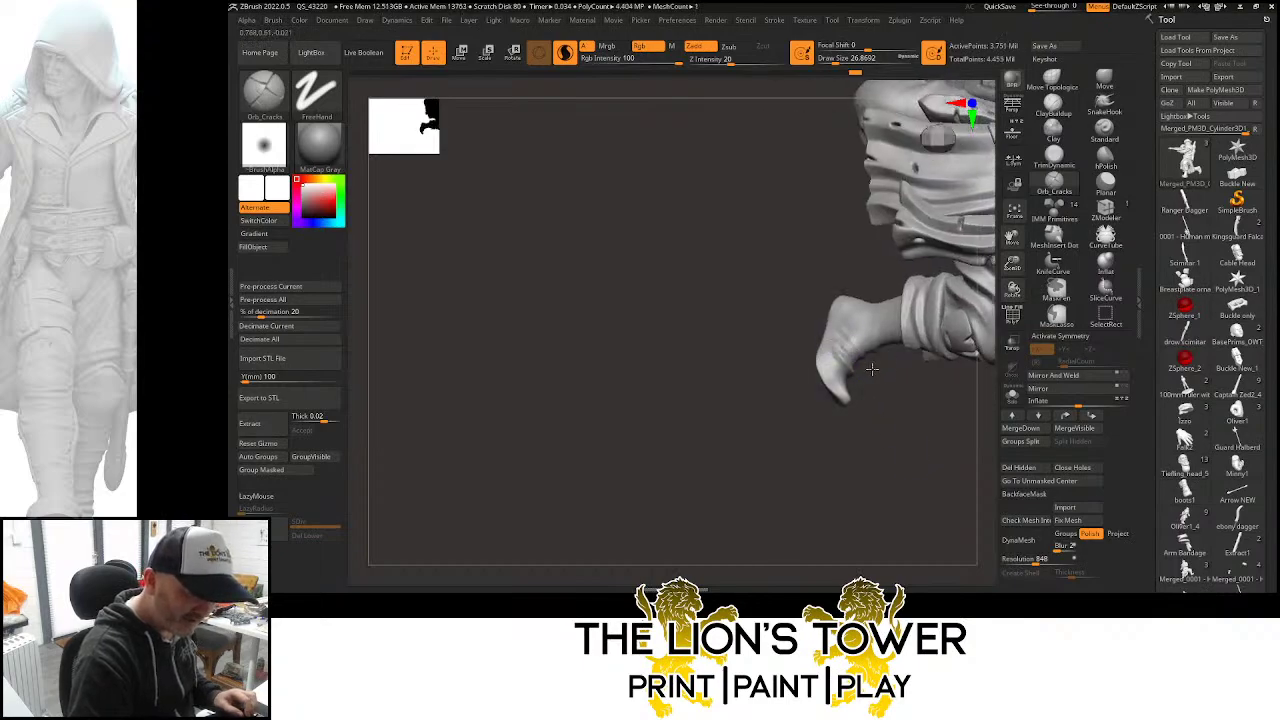
mouse_move(858, 293)
left_mouse_down()
mouse_move(864, 276)
mouse_move(883, 387)
mouse_move(878, 281)
left_mouse_up()
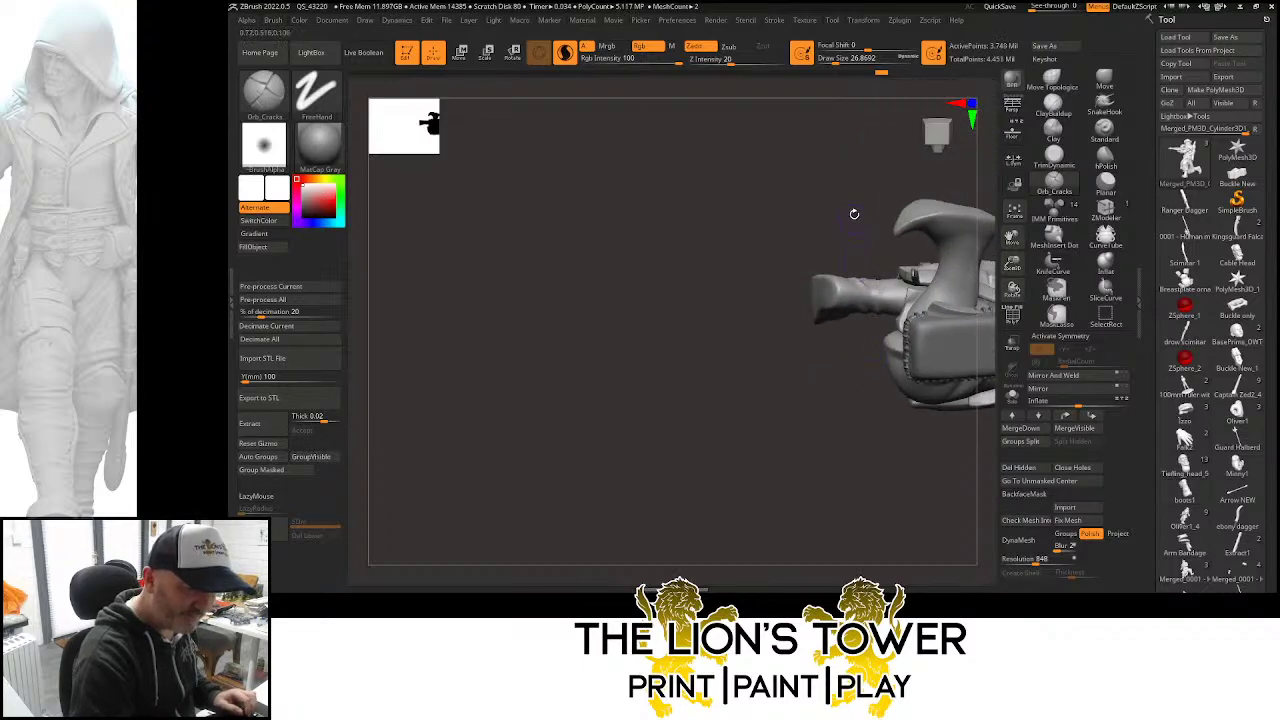
left_click_drag(854, 213, 875, 280)
left_click_drag(883, 331, 870, 230)
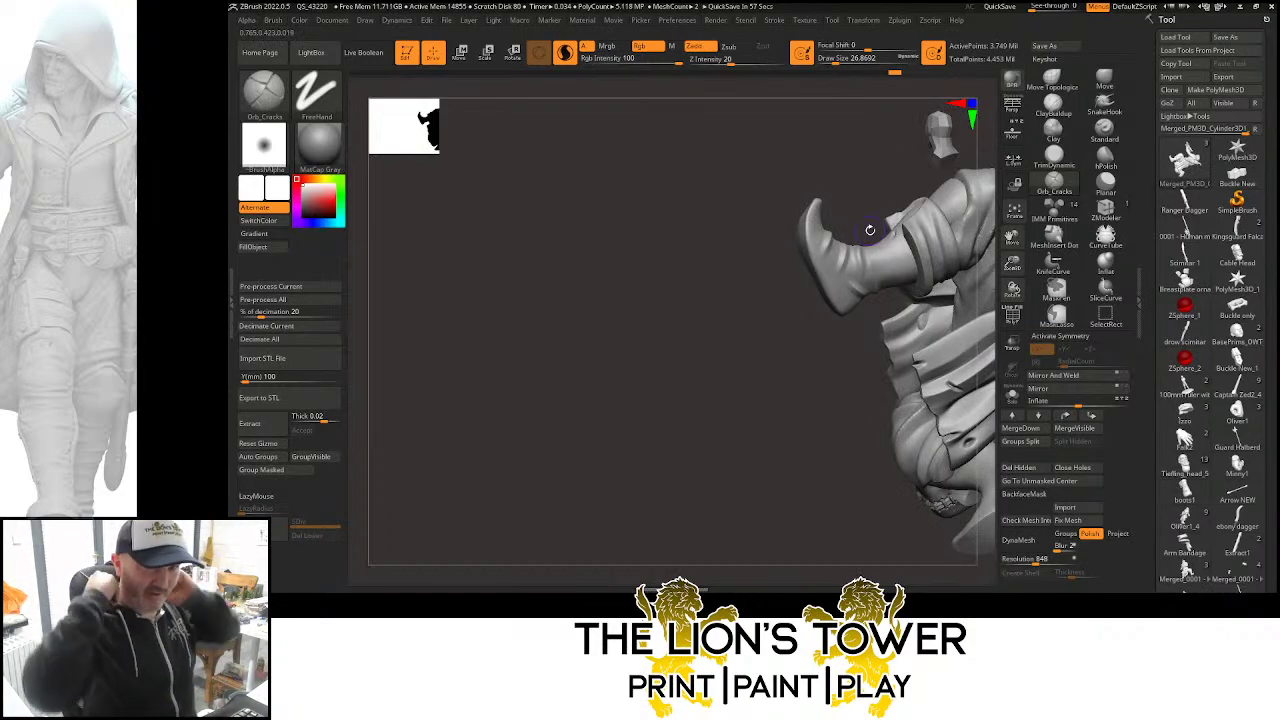
mouse_move(870, 230)
left_mouse_down()
mouse_move(863, 449)
mouse_move(937, 328)
mouse_move(972, 345)
mouse_move(877, 340)
mouse_move(848, 156)
mouse_move(790, 310)
mouse_move(790, 326)
mouse_move(818, 338)
mouse_move(796, 329)
mouse_move(812, 325)
mouse_move(812, 304)
mouse_move(775, 274)
mouse_move(782, 283)
left_mouse_up()
Isolate the kneeling leg's boot, carve and smooth creases around its ankle and foot, and show the whole figure again
left_click(812, 325, "ctrl+shift")
mouse_move(838, 314)
left_mouse_down()
mouse_move(804, 284)
mouse_move(777, 301)
left_mouse_up()
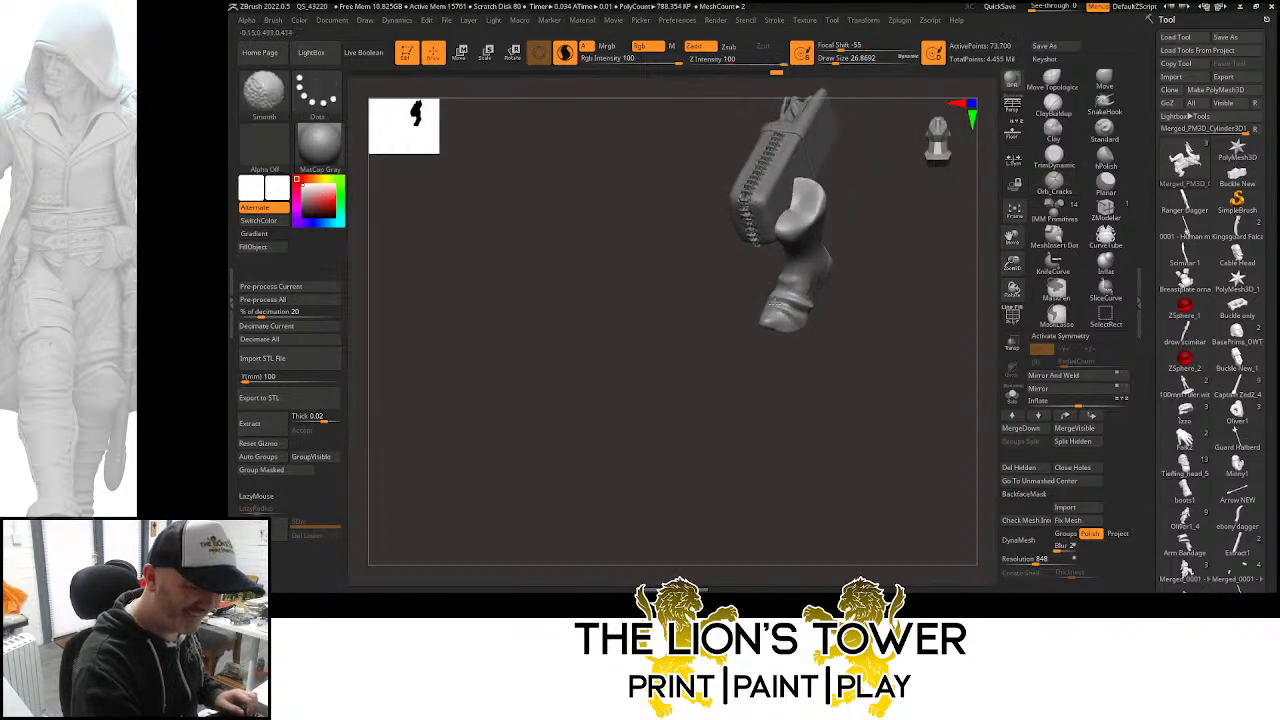
mouse_move(851, 313)
left_mouse_down()
mouse_move(823, 320)
mouse_move(788, 304)
left_mouse_up()
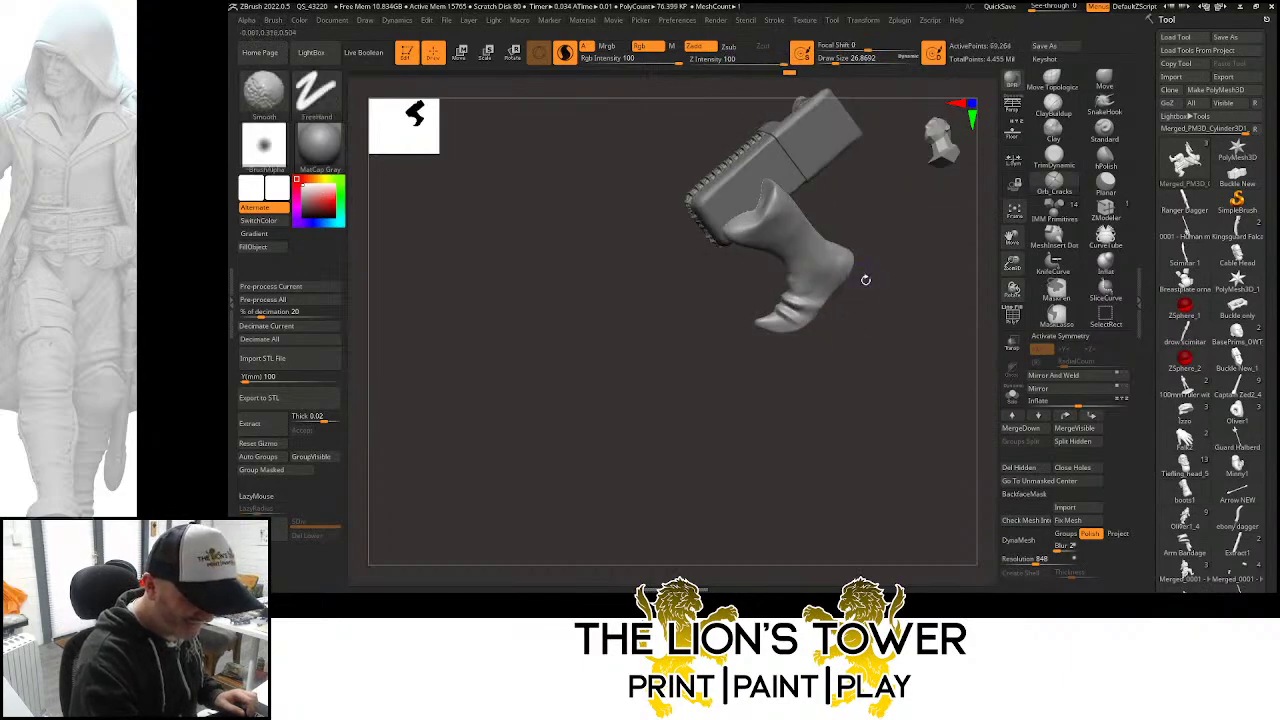
mouse_move(866, 280)
left_mouse_down()
mouse_move(871, 219)
mouse_move(799, 263)
left_mouse_up()
mouse_move(856, 208)
left_mouse_down()
mouse_move(858, 194)
mouse_move(820, 237)
mouse_move(868, 177)
mouse_move(832, 195)
left_mouse_up()
left_click_drag(803, 250, 807, 255, "shift")
mouse_move(848, 208)
left_mouse_down()
mouse_move(820, 232)
mouse_move(880, 249)
mouse_move(905, 310)
mouse_move(877, 329)
mouse_move(906, 383)
mouse_move(886, 325)
mouse_move(937, 291)
mouse_move(923, 334)
mouse_move(920, 277)
left_mouse_up()
left_click(925, 294, "ctrl+shift")
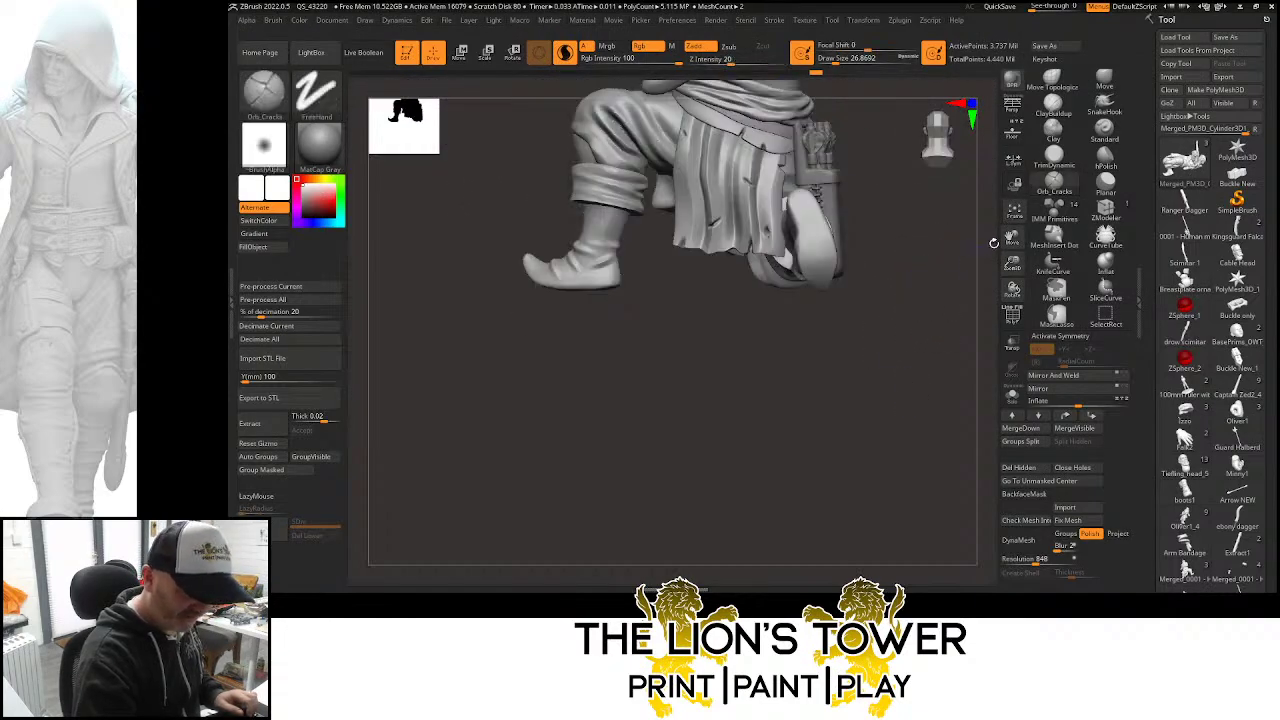
Isolate the shoulder guard and carve damage marks into it with the Orb_Cracks brush
left_click_drag(1011, 238, 930, 289)
left_click_drag(1010, 233, 1012, 380)
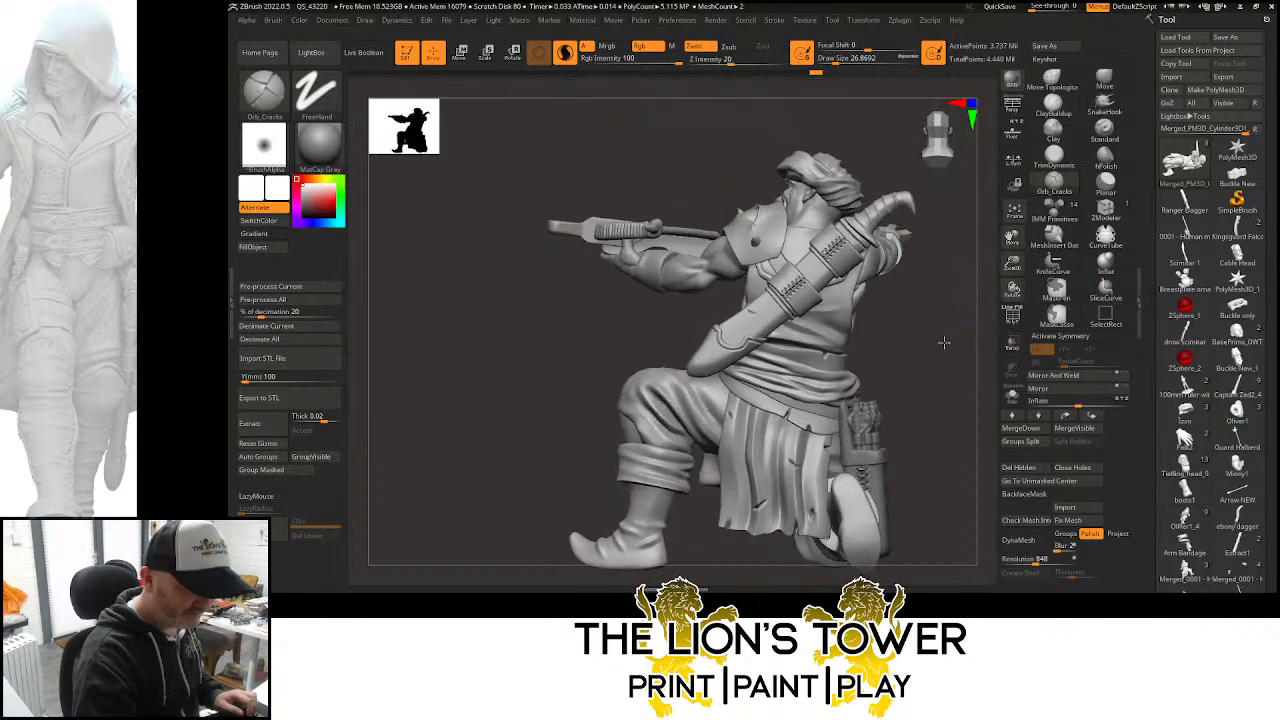
left_click_drag(946, 343, 914, 341)
left_click(784, 236, "ctrl+shift")
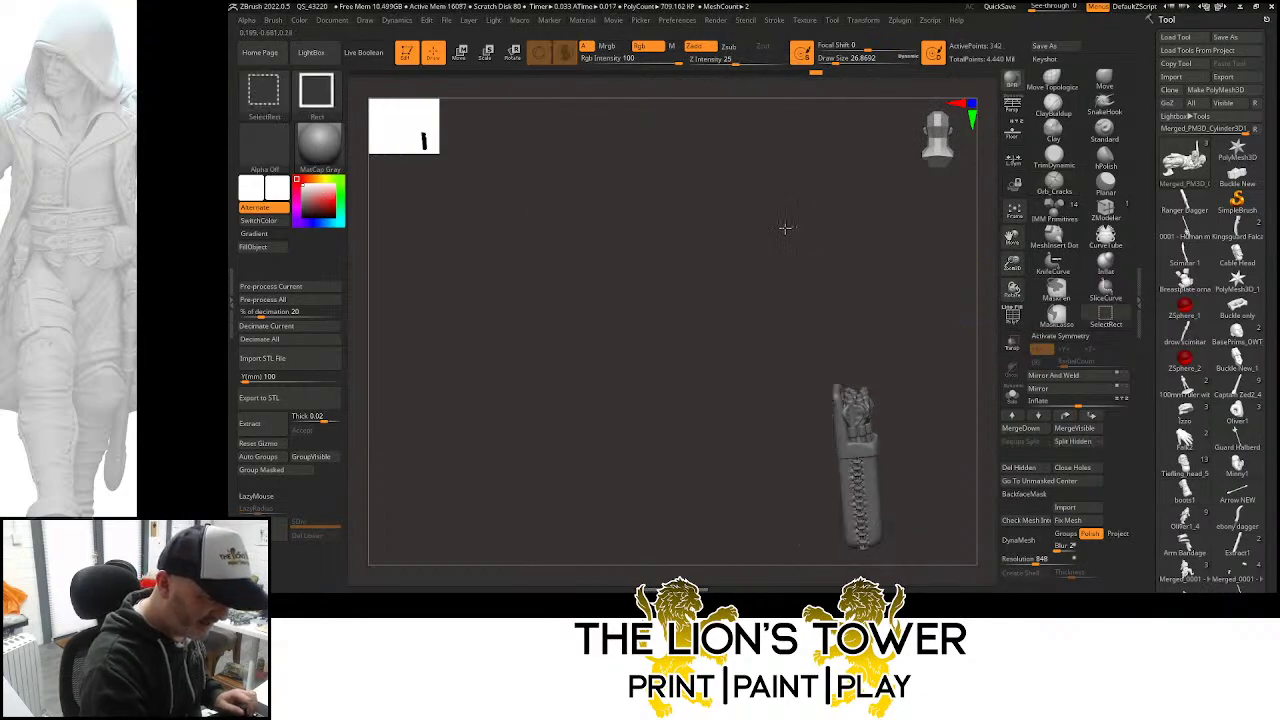
left_click(786, 227, "ctrl+shift")
left_click(776, 228, "ctrl+shift")
mouse_move(812, 202)
left_mouse_down()
mouse_move(798, 238)
mouse_move(778, 226)
mouse_move(811, 214)
mouse_move(762, 230)
mouse_move(782, 197)
mouse_move(738, 227)
left_mouse_up()
mouse_move(820, 172)
left_mouse_down()
mouse_move(815, 226)
mouse_move(798, 224)
left_mouse_up()
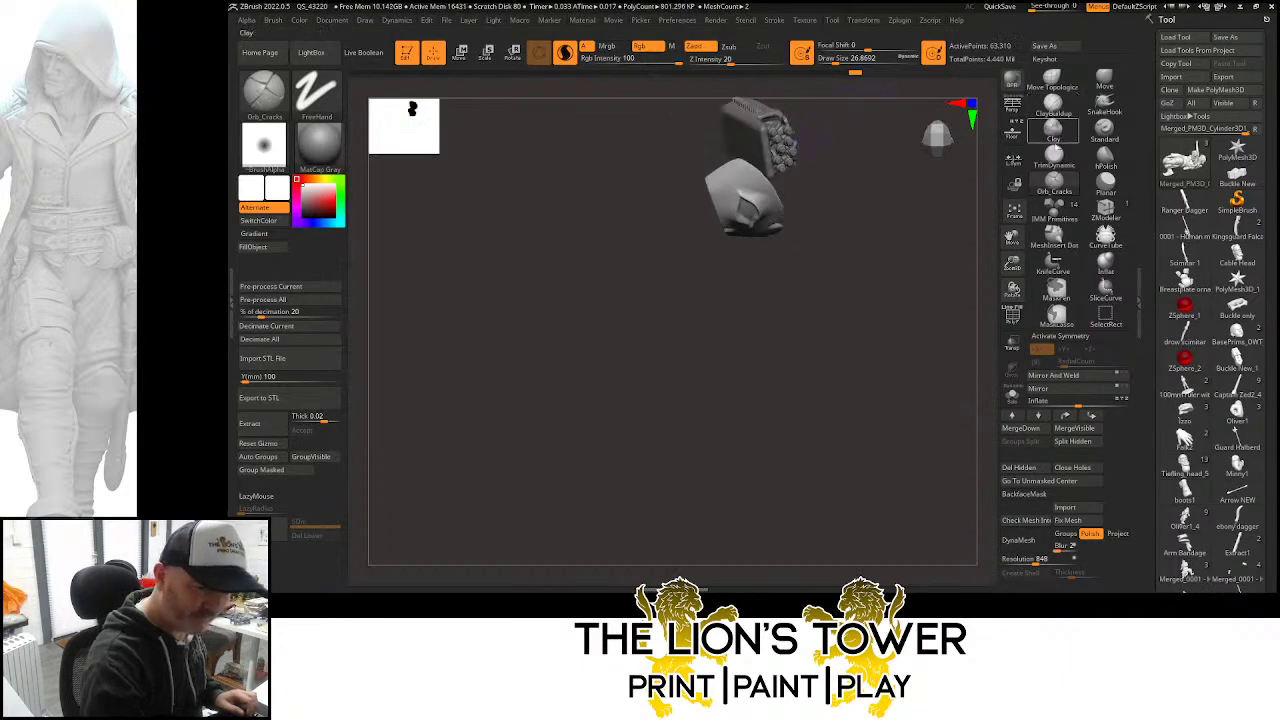
Rework the shoulder guard's surface with the Clay brush and bring the whole figure back into view
left_click(1054, 128)
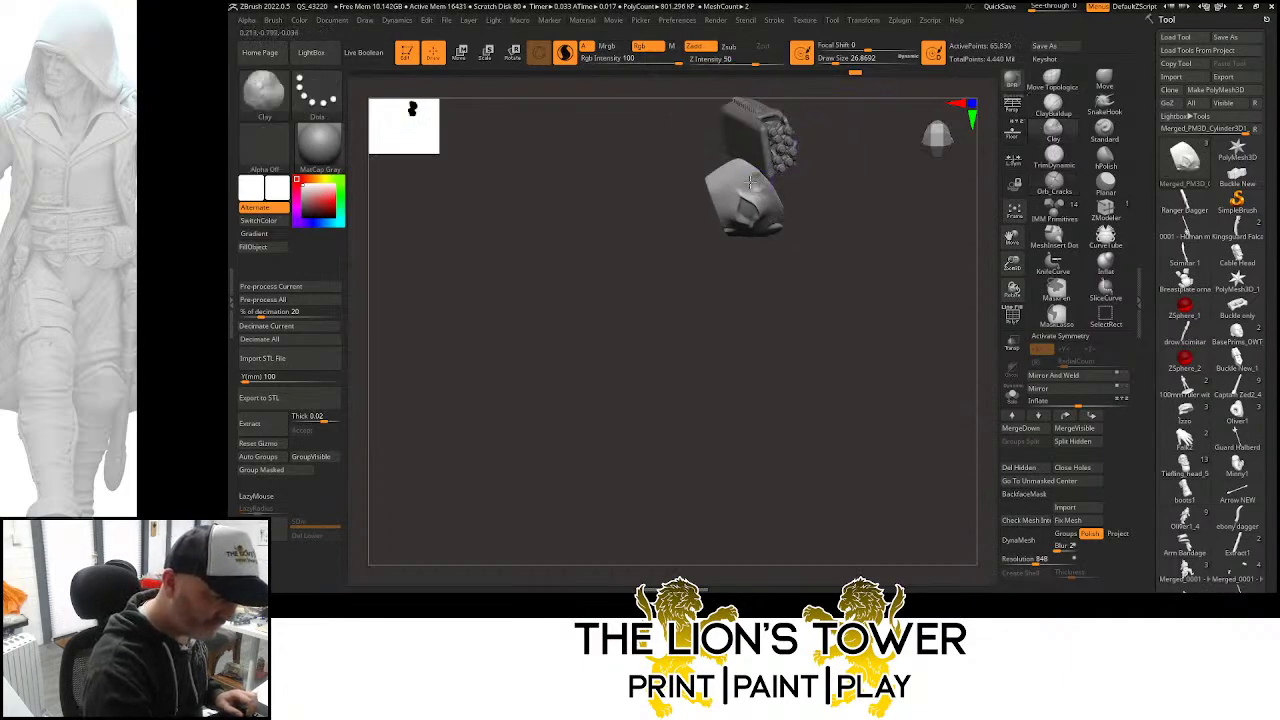
left_click_drag(832, 170, 784, 174)
mouse_move(765, 174)
left_mouse_down()
mouse_move(756, 182)
mouse_move(806, 250)
mouse_move(821, 217)
left_mouse_up()
left_click(858, 228, "ctrl+shift")
mouse_move(886, 264)
left_mouse_down()
mouse_move(886, 306)
mouse_move(838, 308)
mouse_move(881, 303)
mouse_move(897, 357)
mouse_move(926, 384)
mouse_move(906, 375)
mouse_move(929, 374)
mouse_move(875, 366)
left_mouse_up()
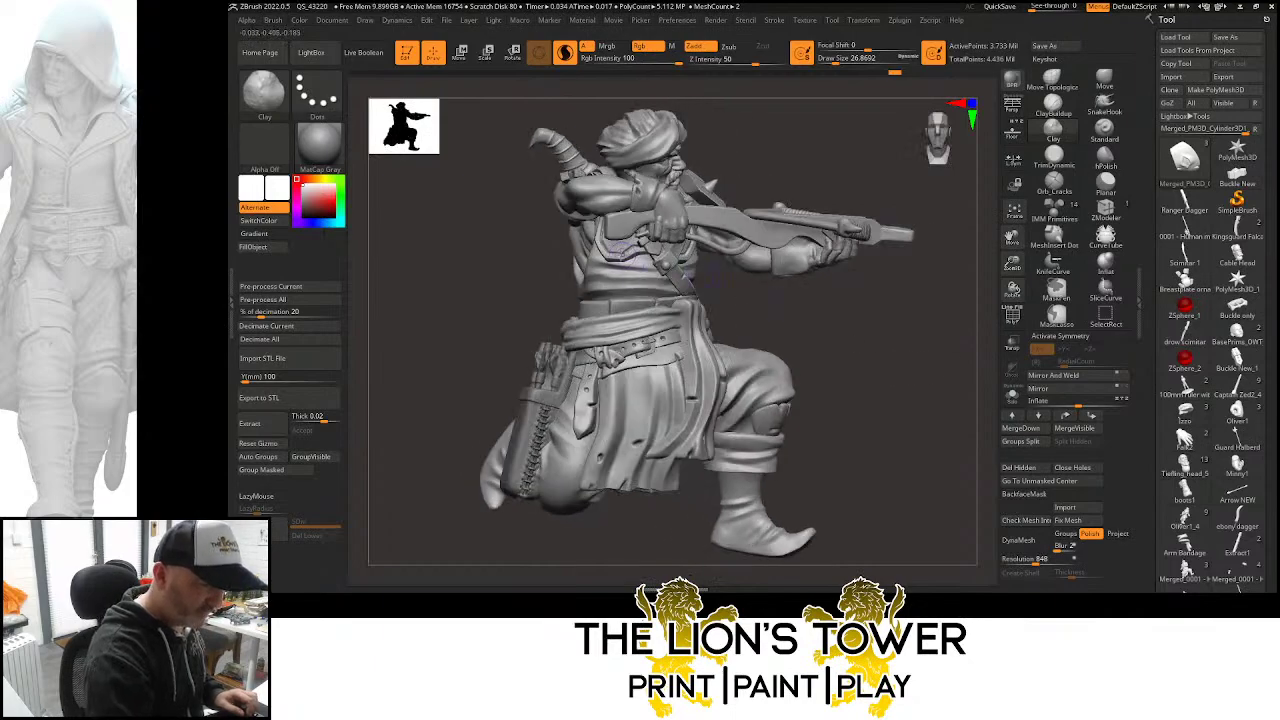
Switch back to the Orb_Cracks brush, nick the isolated chest plate, and show the whole figure
left_click(1054, 180)
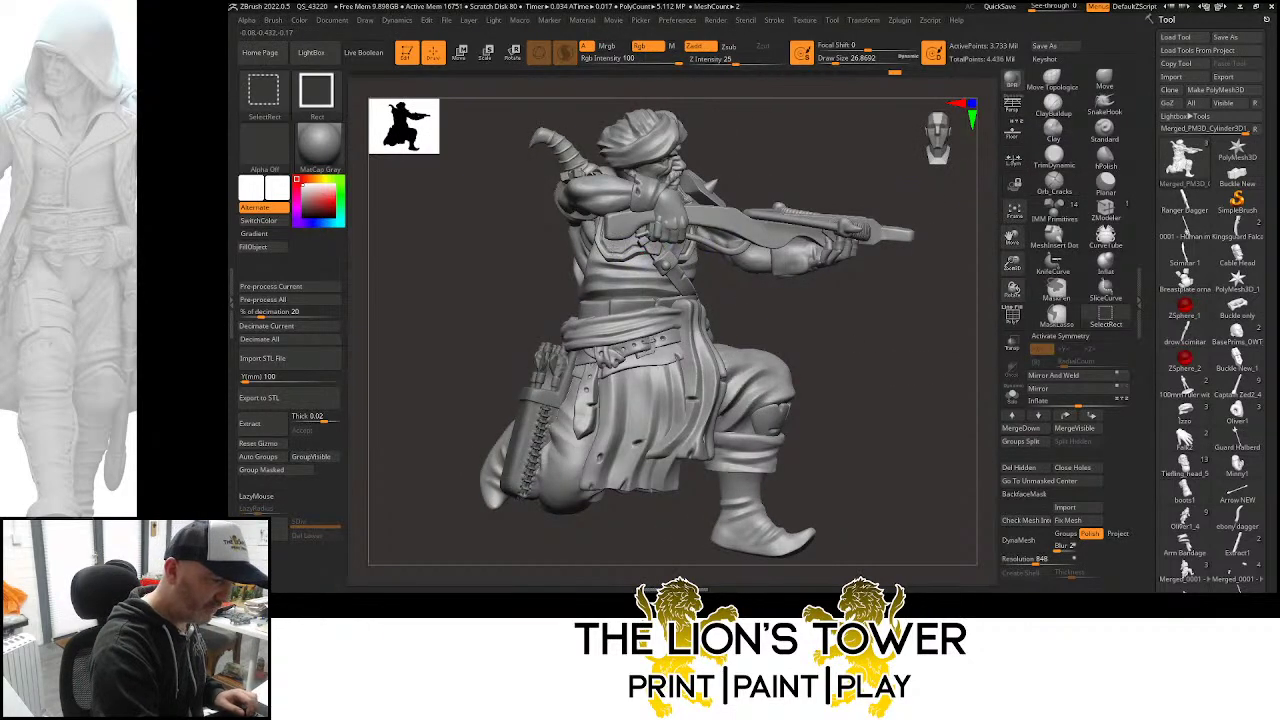
left_click(621, 233, "ctrl+shift")
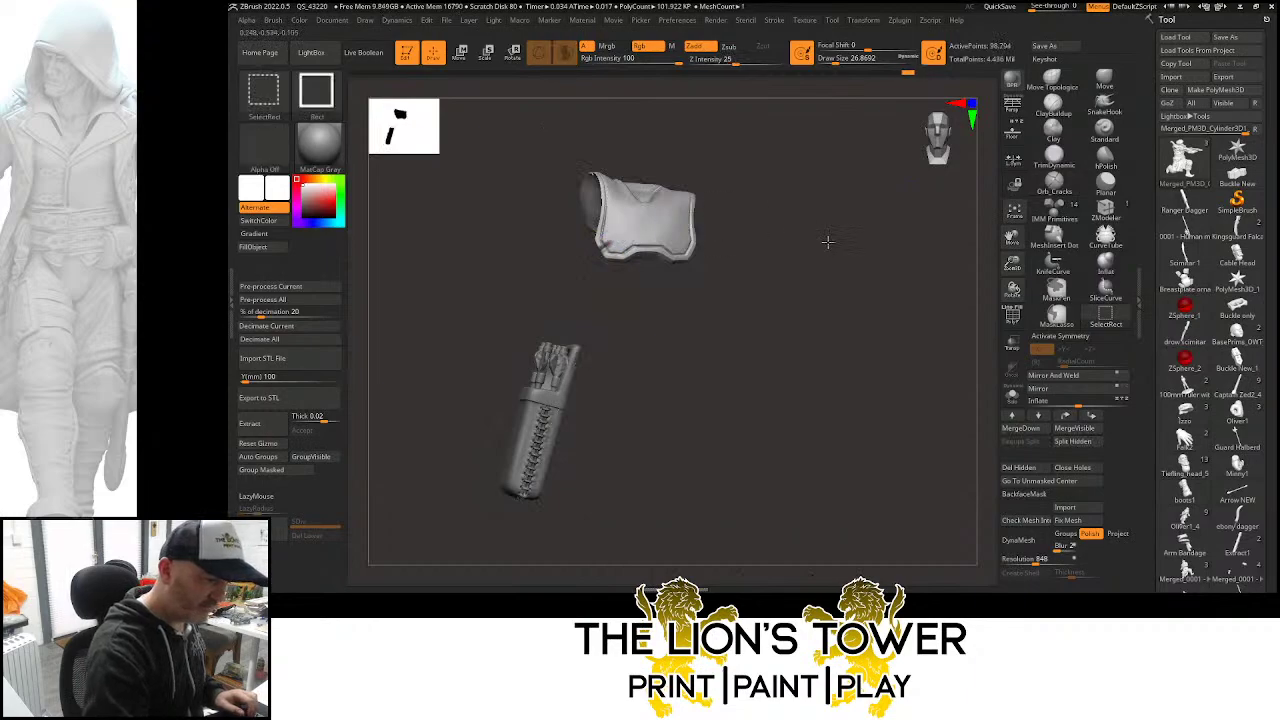
left_click(957, 366, "ctrl+shift")
Save the project over the existing Saracen Warband.zpr in the SCULPTS folder
key("ctrl+s")
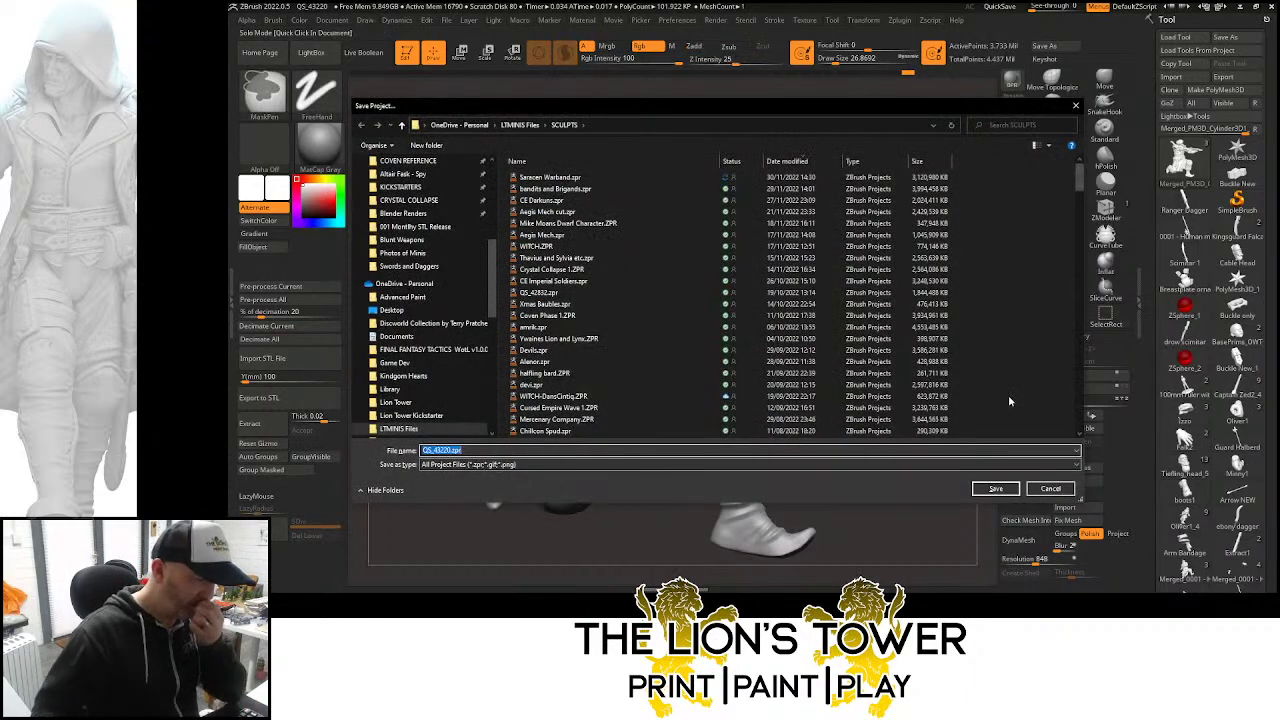
left_click(548, 177)
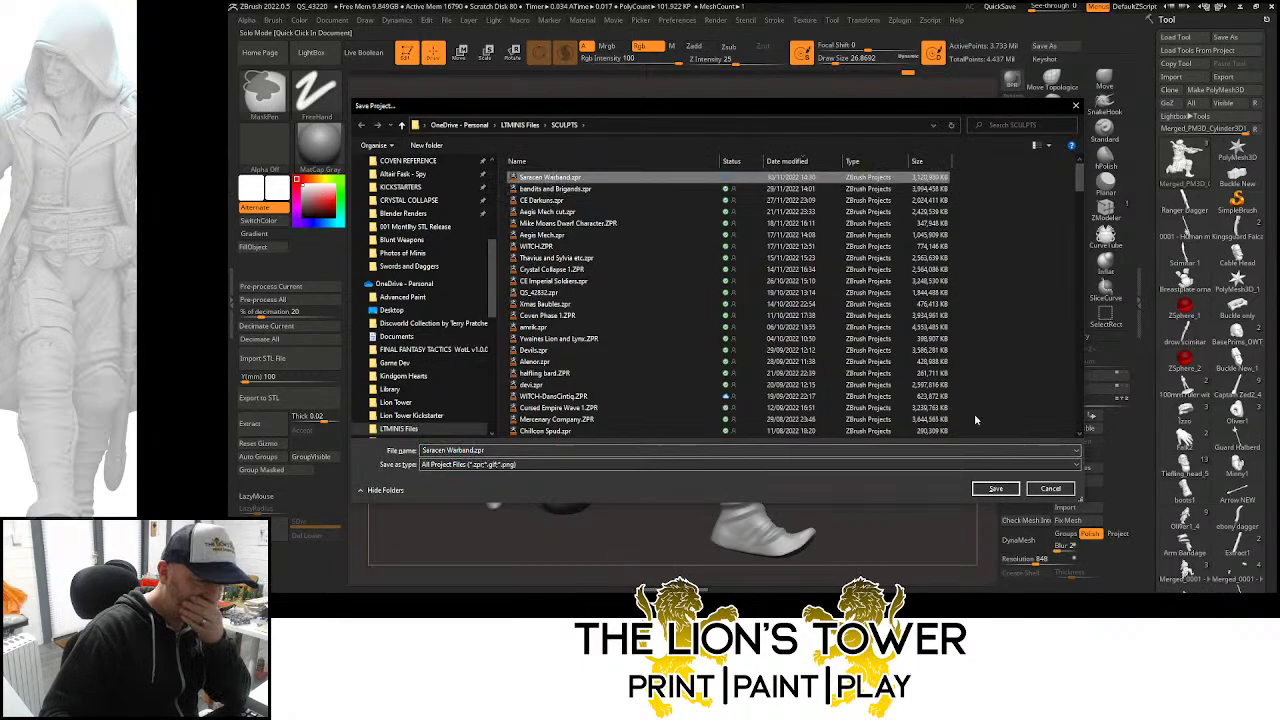
left_click(1004, 494)
left_click(787, 293)
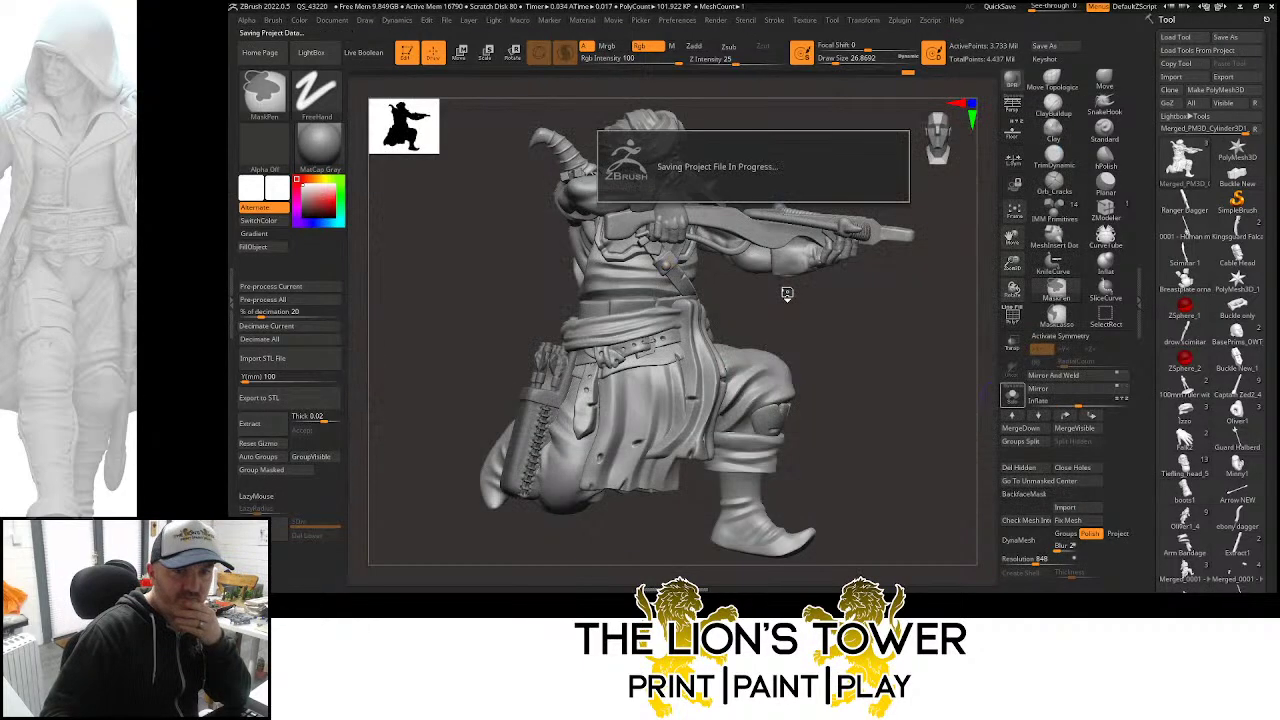
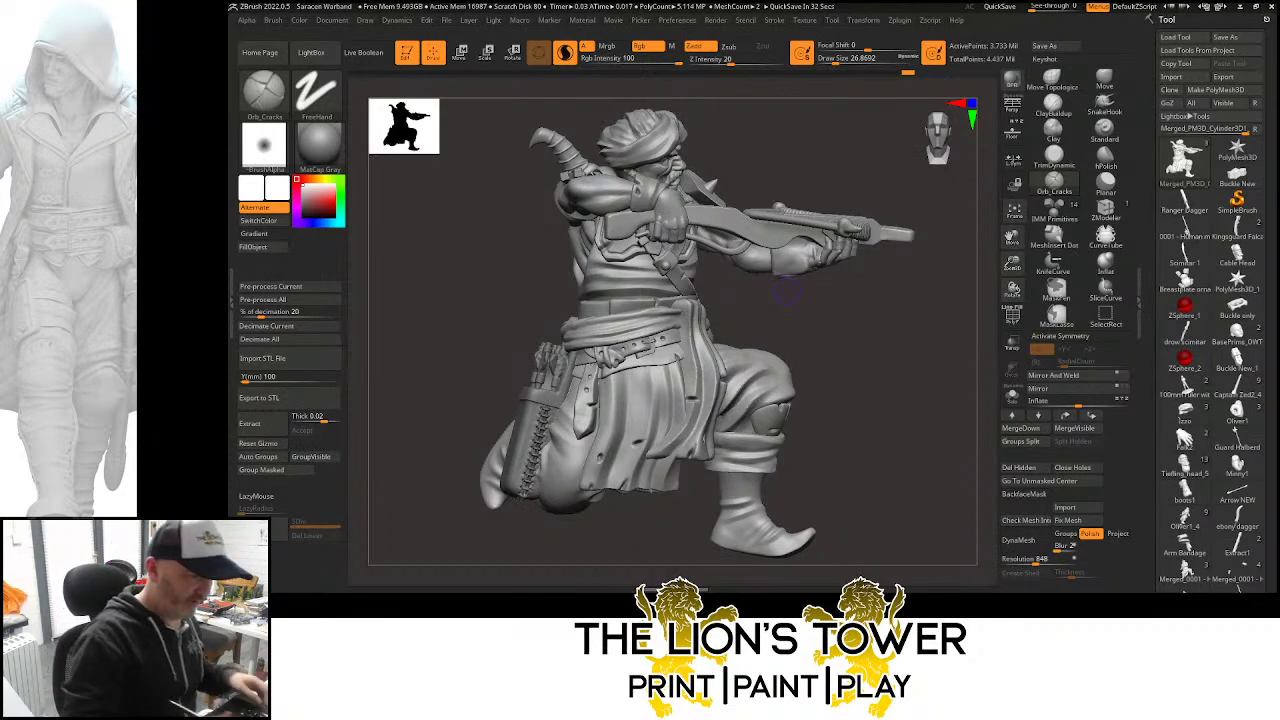
Adjust the front skirt panel near the bent knee using the Move Topological brush at draw size about 77
mouse_move(897, 347)
left_mouse_down()
mouse_move(917, 351)
mouse_move(900, 360)
mouse_move(992, 185)
left_mouse_up()
left_click(1053, 79)
left_click_drag(872, 362, 914, 365)
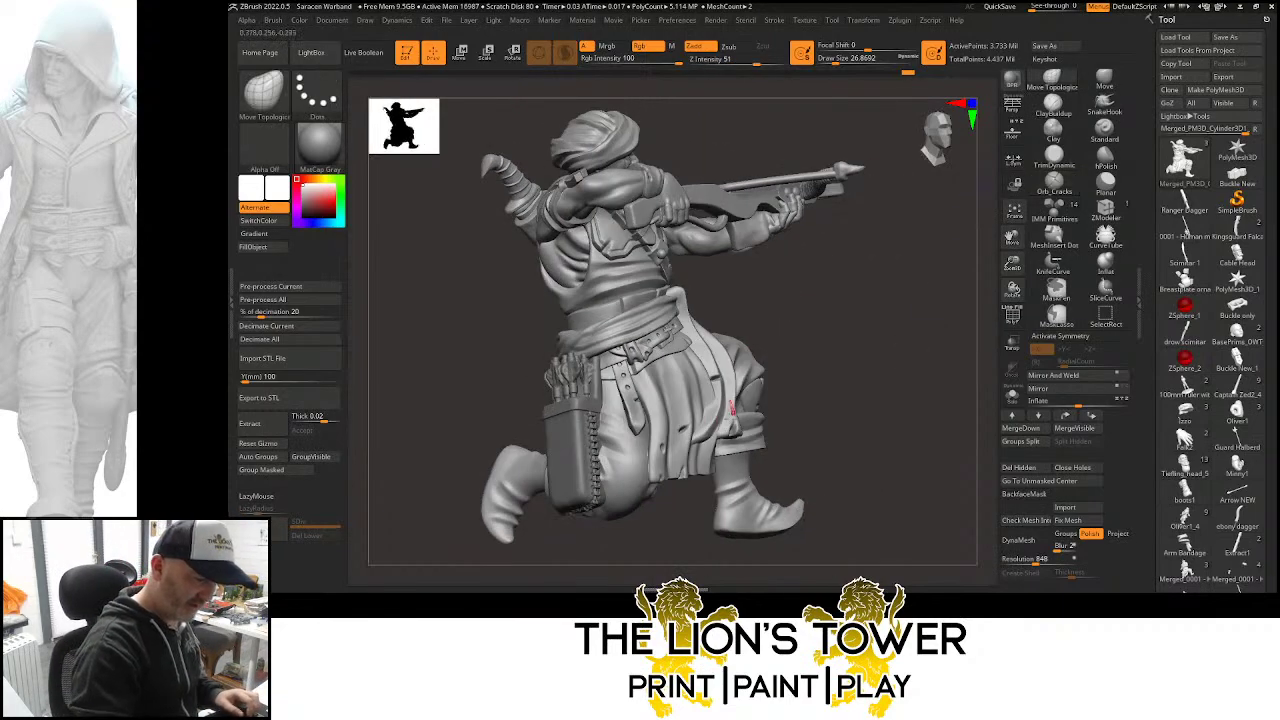
left_click(846, 62)
left_click_drag(808, 357, 788, 361)
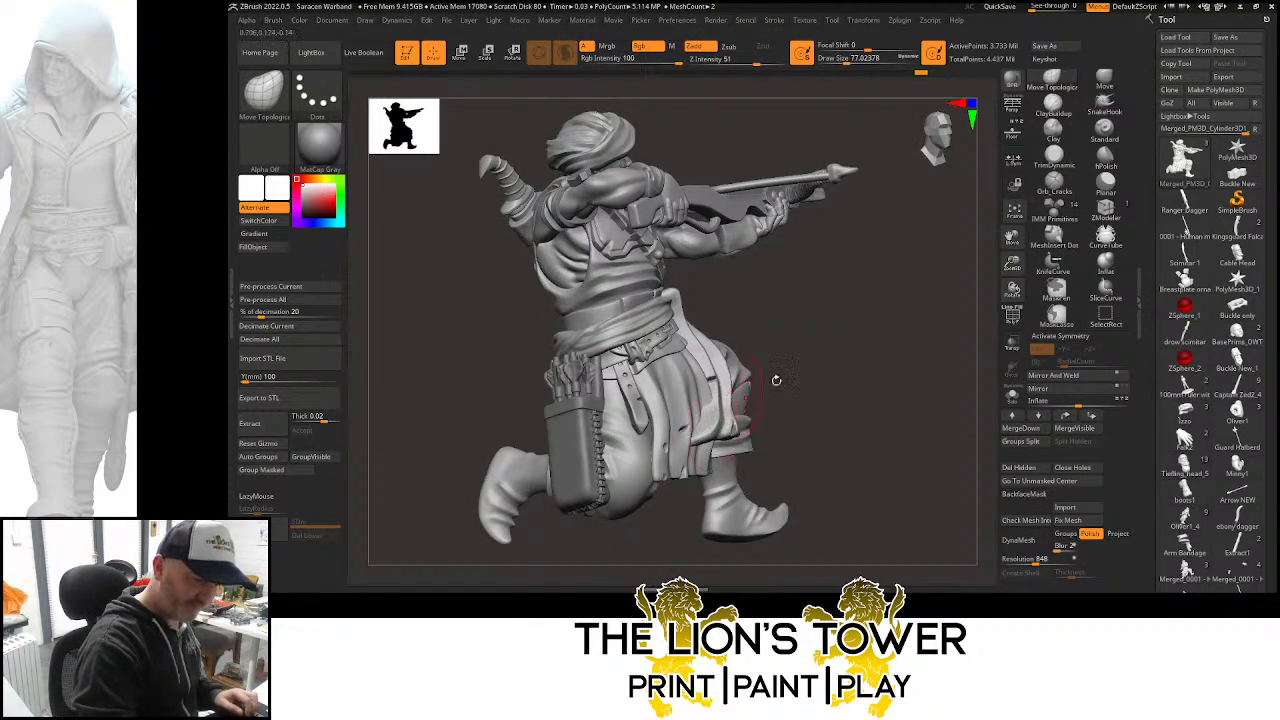
mouse_move(908, 355)
left_mouse_down()
mouse_move(884, 359)
mouse_move(911, 320)
mouse_move(928, 334)
mouse_move(980, 332)
mouse_move(926, 320)
mouse_move(963, 318)
mouse_move(940, 320)
mouse_move(955, 296)
mouse_move(886, 317)
mouse_move(1010, 264)
mouse_move(1010, 252)
mouse_move(980, 309)
mouse_move(903, 340)
mouse_move(880, 296)
left_mouse_up()
left_click_drag(985, 295, 904, 332)
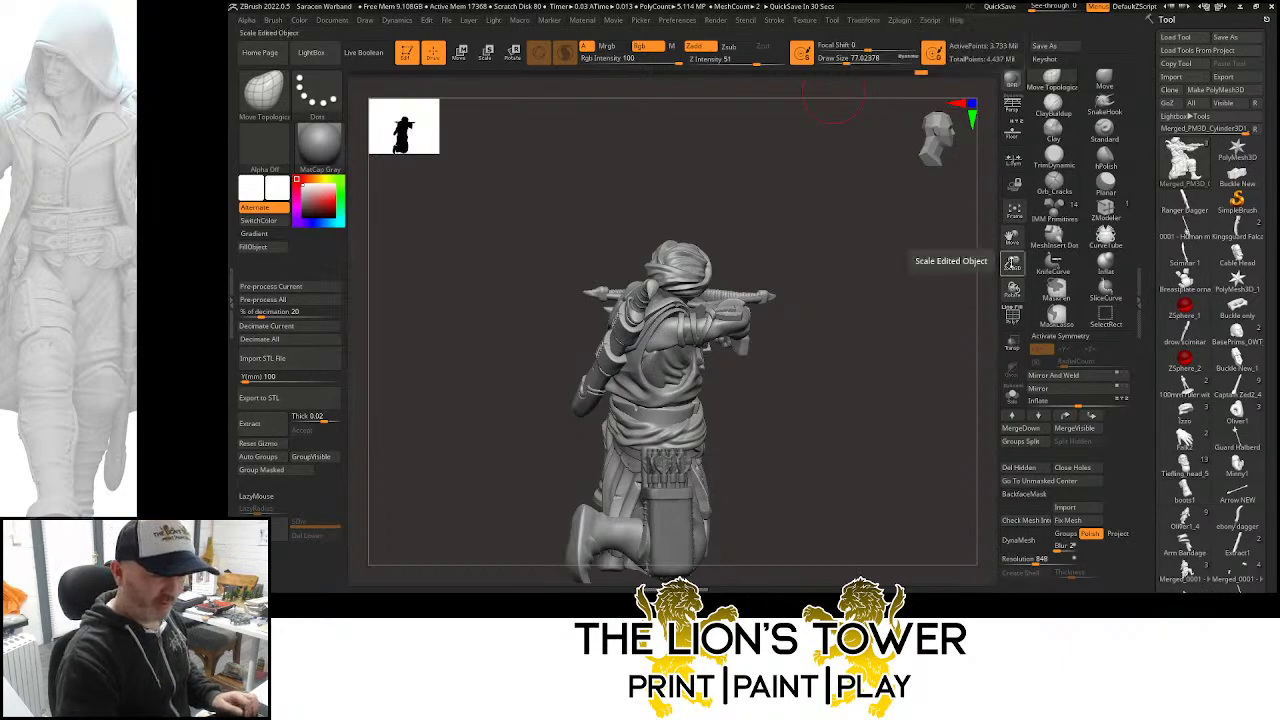
Examine the kneeling crossbowman from the back, front and both sides, close up and as a whole figure
left_click_drag(1012, 264, 1004, 208)
mouse_move(1012, 288)
left_mouse_down()
mouse_move(1012, 264)
mouse_move(956, 340)
mouse_move(912, 305)
mouse_move(934, 274)
mouse_move(1012, 265)
left_mouse_up()
left_click_drag(1017, 271, 1018, 282)
left_click_drag(1014, 243, 1067, 308)
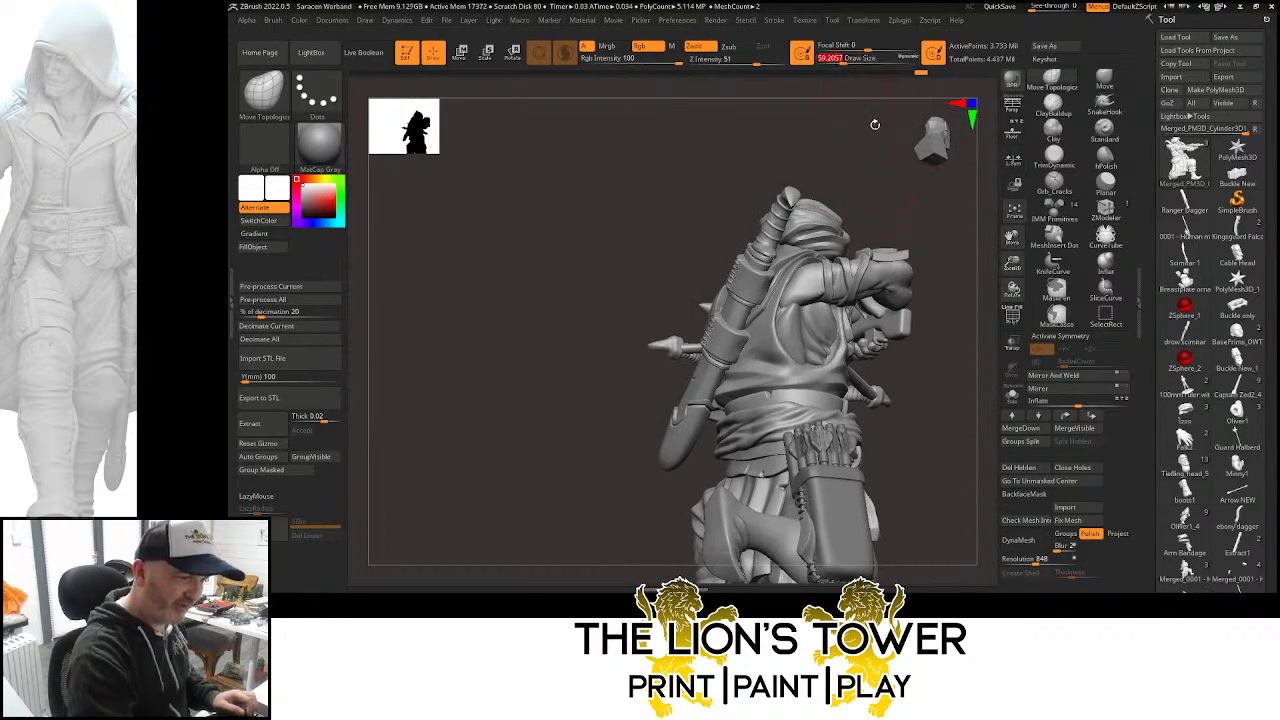
mouse_move(871, 123)
left_mouse_down()
mouse_move(863, 204)
mouse_move(829, 177)
mouse_move(866, 266)
mouse_move(885, 228)
mouse_move(836, 277)
mouse_move(704, 321)
left_mouse_up()
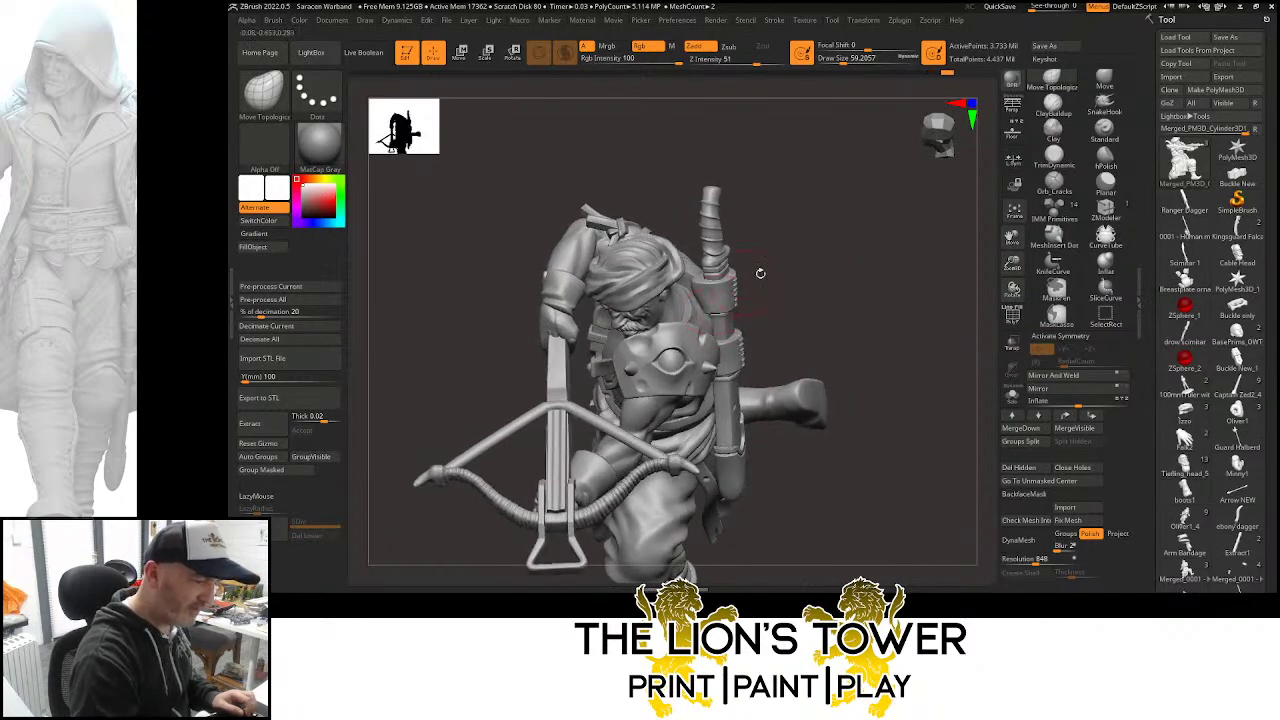
mouse_move(760, 272)
left_mouse_down()
mouse_move(814, 234)
mouse_move(846, 271)
mouse_move(716, 318)
mouse_move(831, 191)
mouse_move(809, 180)
mouse_move(825, 160)
mouse_move(837, 211)
mouse_move(871, 231)
mouse_move(860, 209)
mouse_move(870, 201)
mouse_move(887, 233)
left_mouse_up()
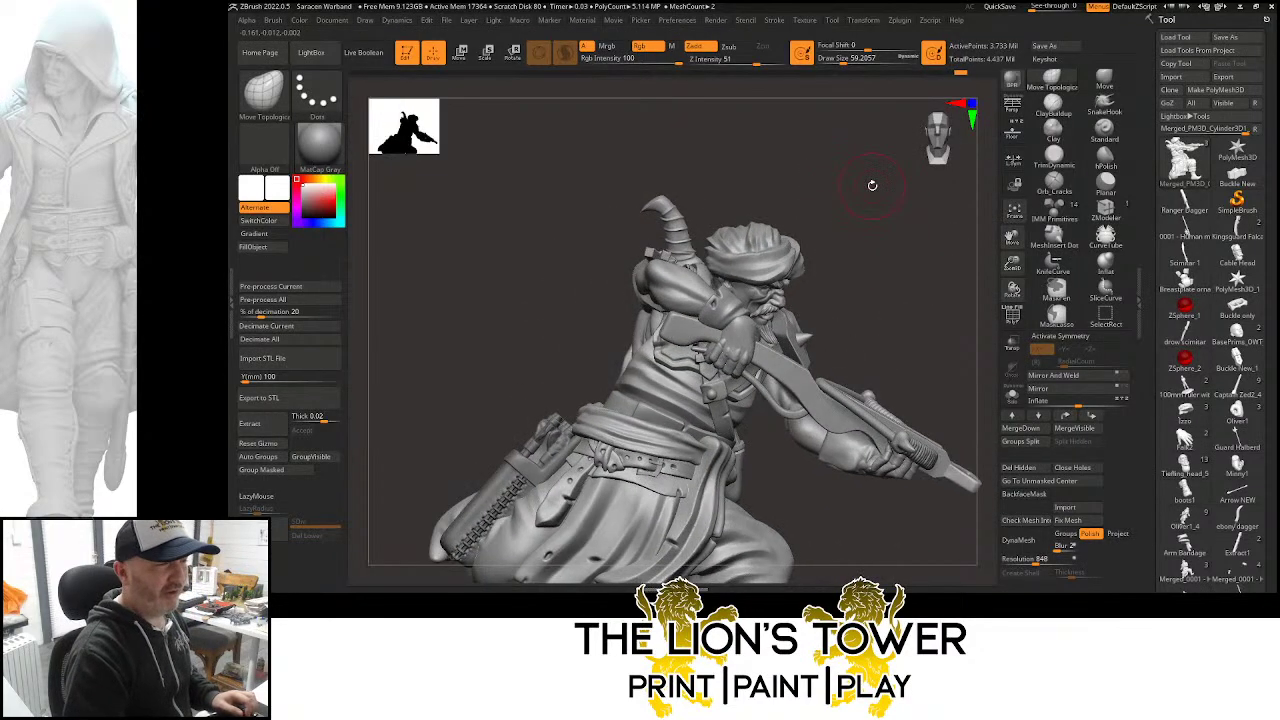
mouse_move(872, 185)
left_mouse_down()
mouse_move(920, 297)
mouse_move(896, 280)
left_mouse_up()
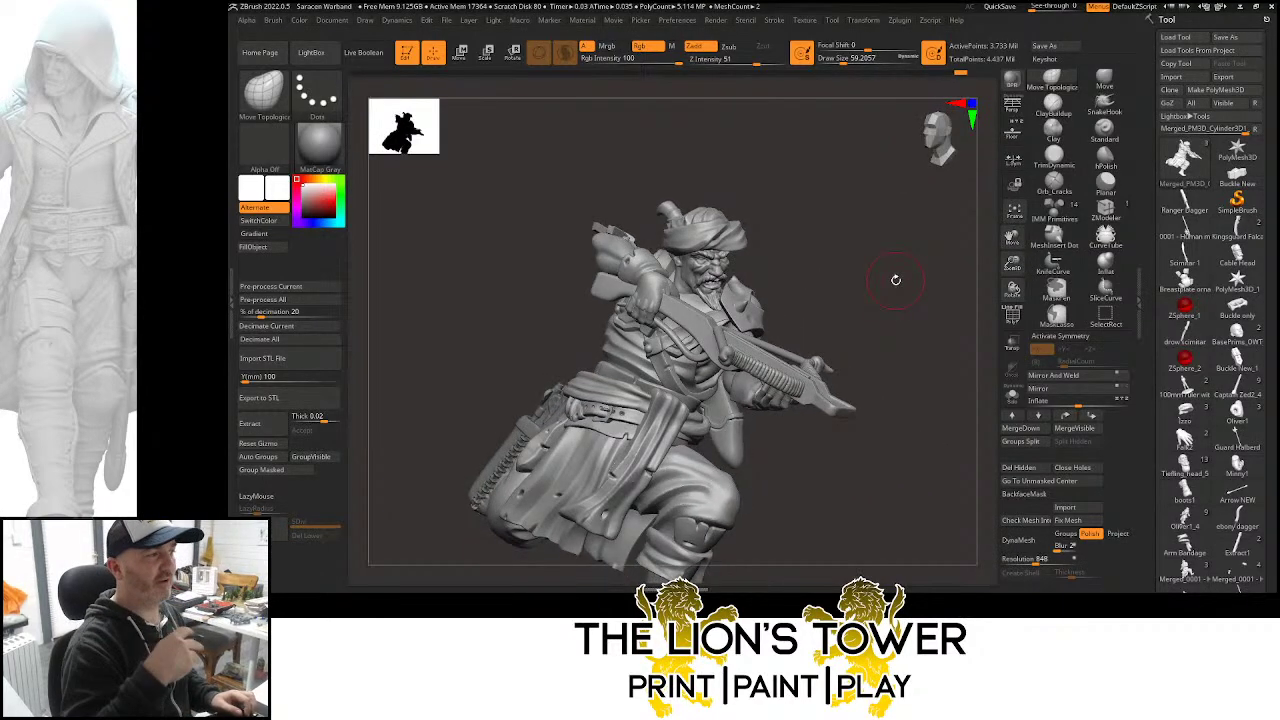
mouse_move(922, 312)
left_mouse_down()
mouse_move(894, 283)
mouse_move(903, 329)
mouse_move(954, 261)
mouse_move(960, 300)
mouse_move(934, 309)
mouse_move(949, 331)
mouse_move(914, 328)
mouse_move(874, 349)
mouse_move(911, 334)
mouse_move(911, 320)
mouse_move(943, 329)
mouse_move(918, 366)
mouse_move(869, 369)
left_mouse_up()
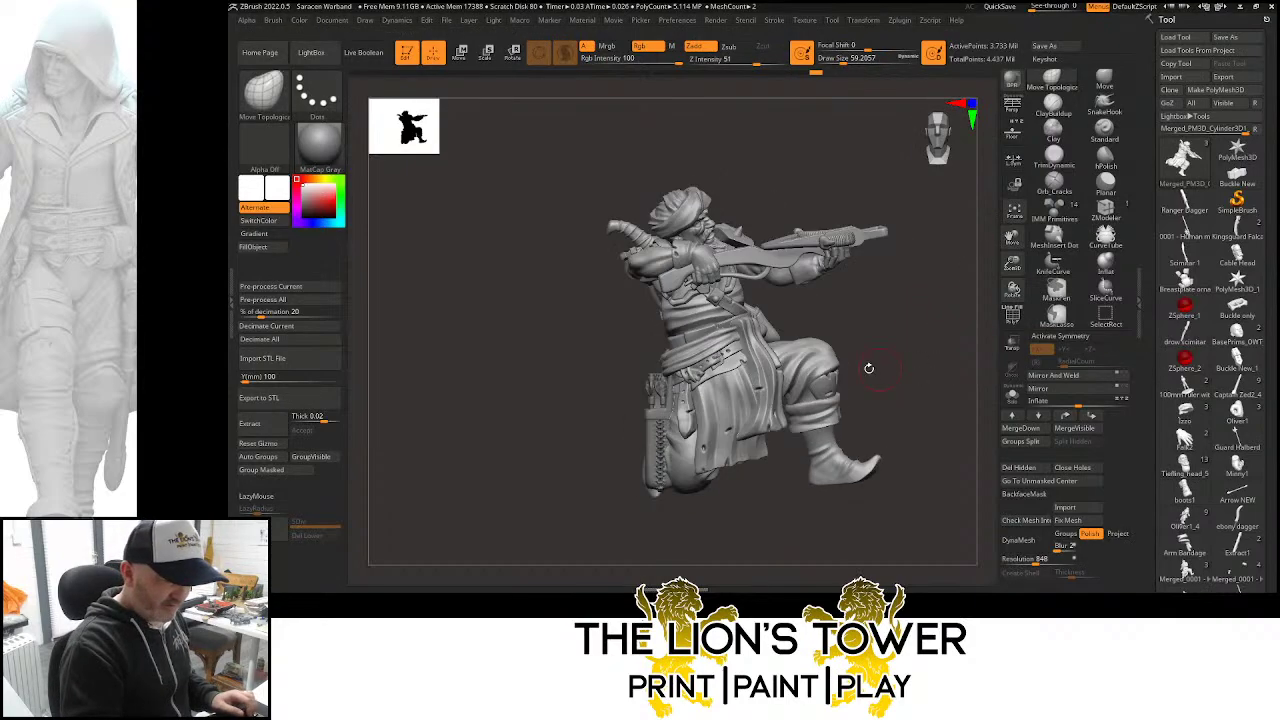
Mask everything except the front skirt panel and place a copy of the panel on the figure's upper back
left_click(774, 366, "ctrl+shift")
left_click(823, 320, "ctrl+shift")
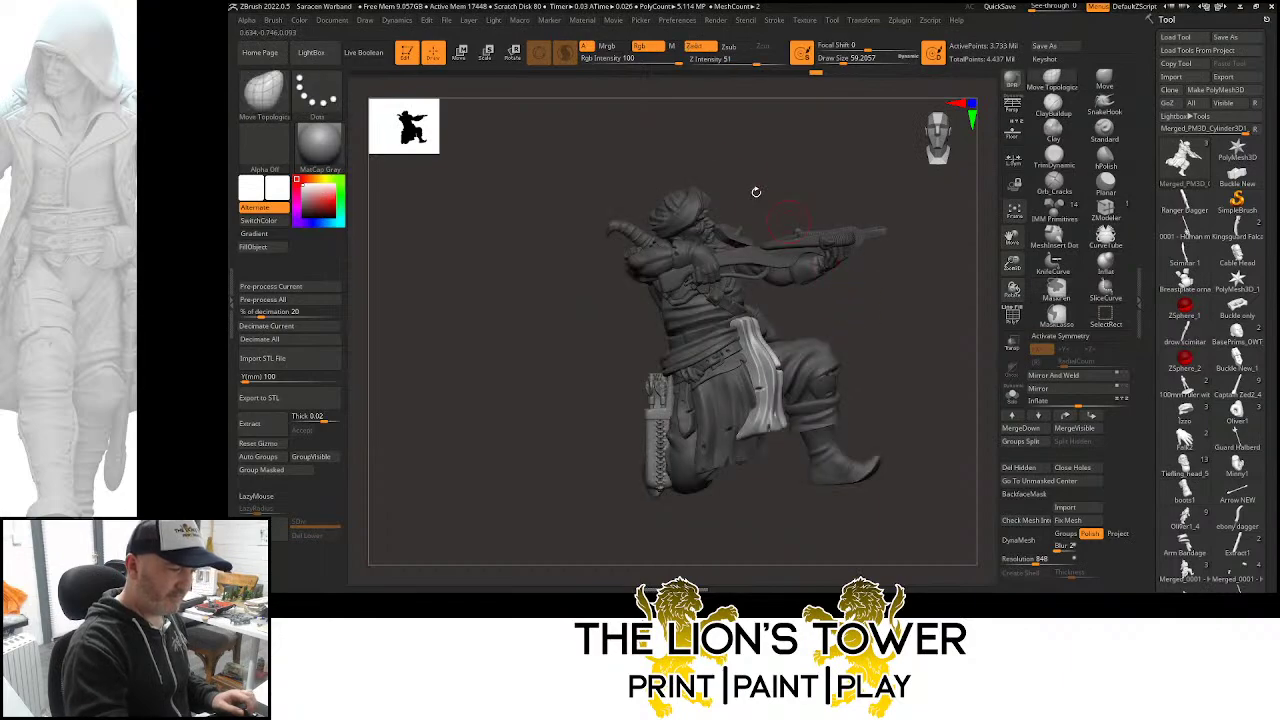
left_click(486, 52)
left_click(750, 372)
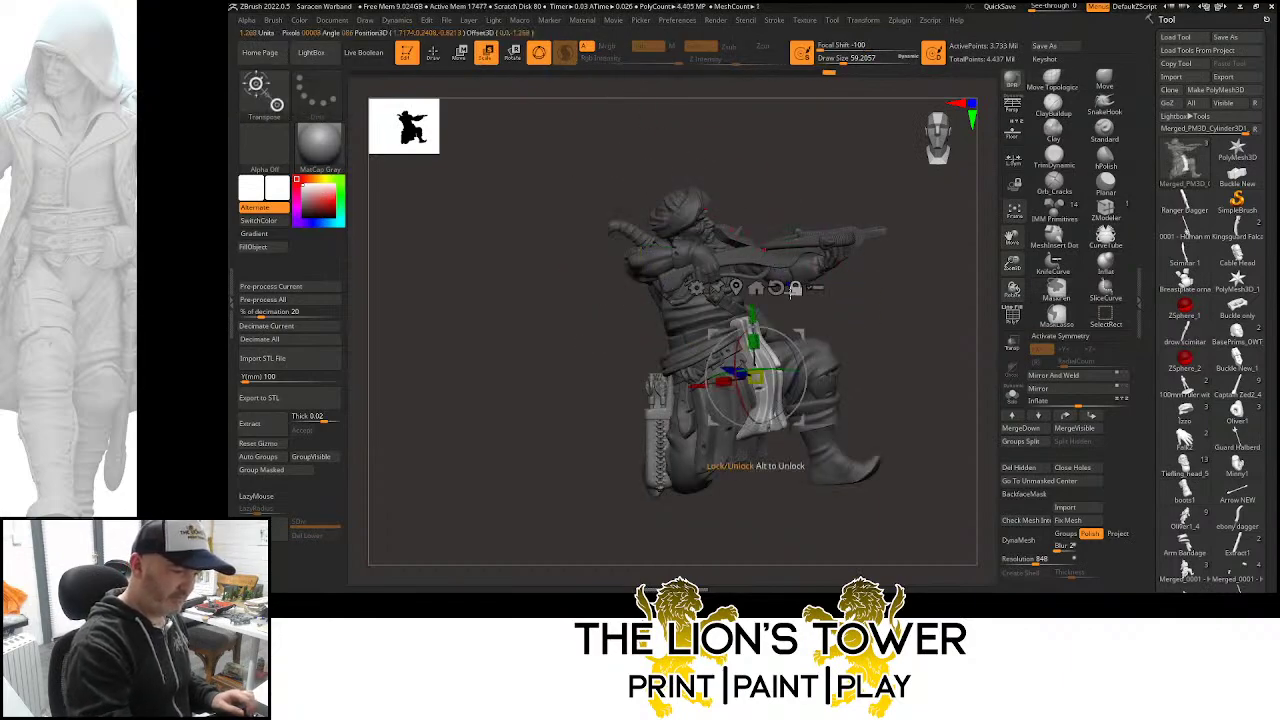
left_click_drag(799, 334, 745, 256)
key("ctrl+z")
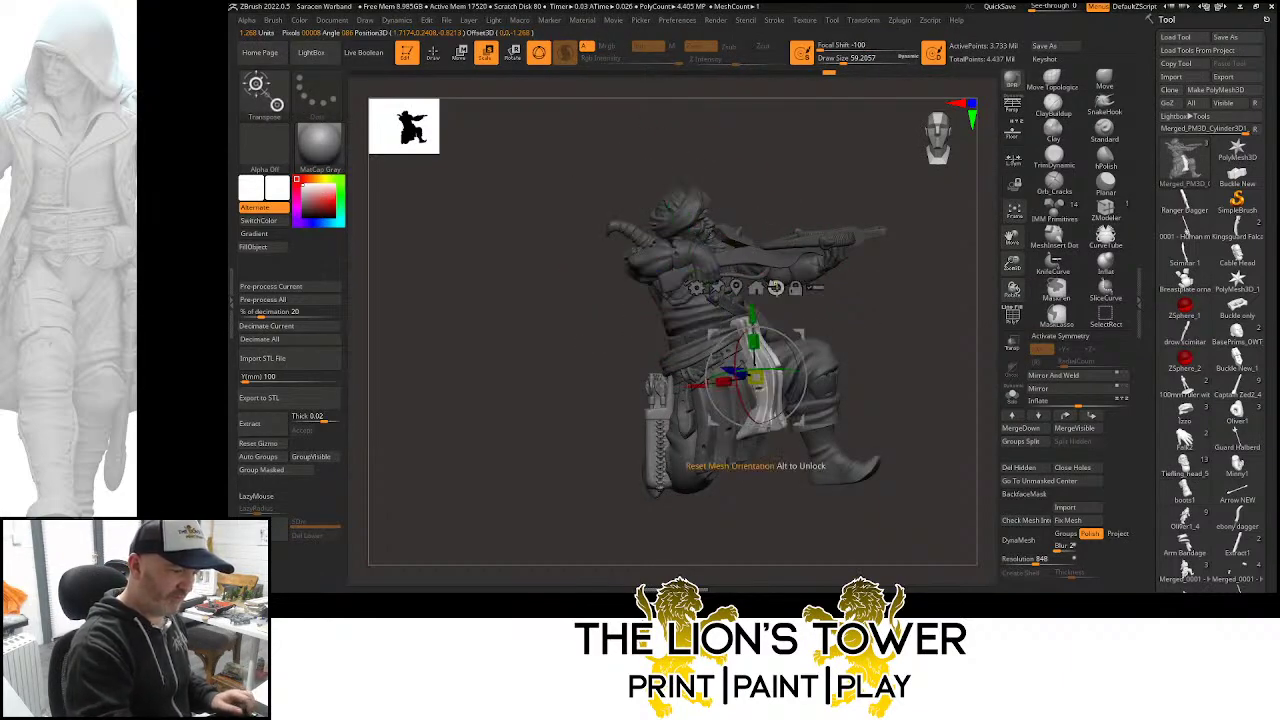
left_click_drag(799, 332, 726, 256, "ctrl")
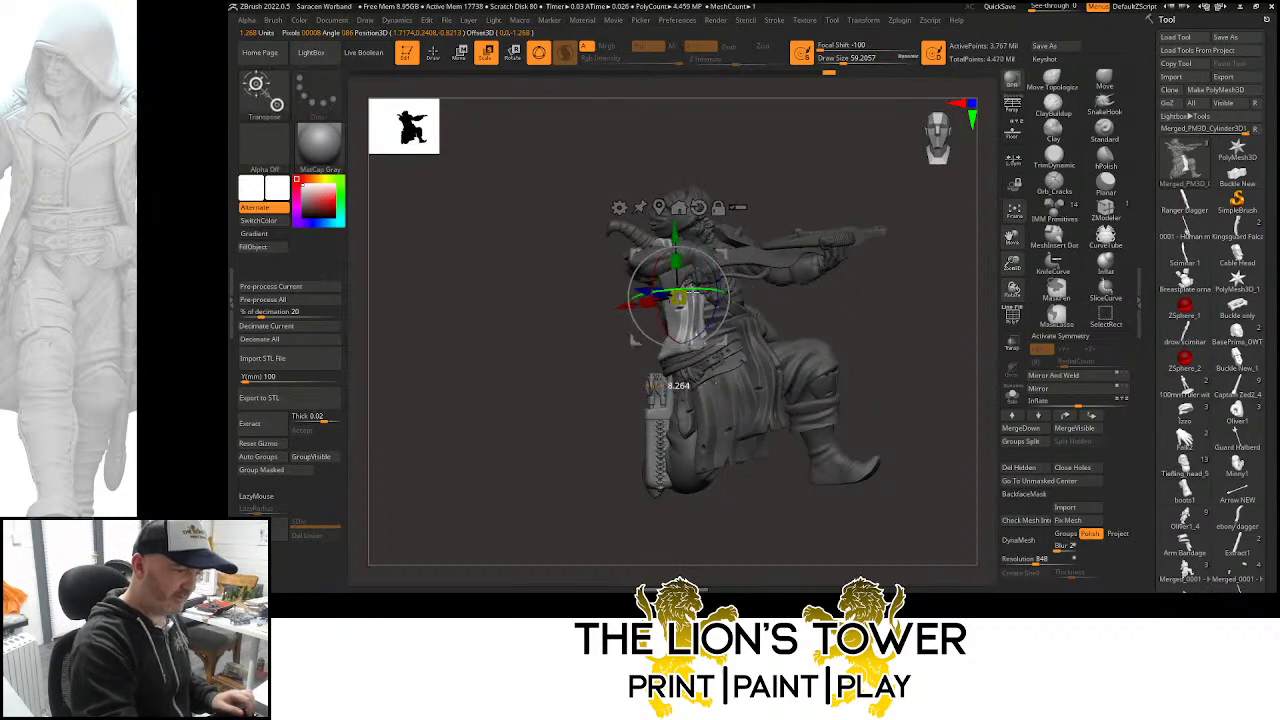
Scale and rotate the copied cloth panel so it hangs behind the neck beside the scimitar hilt
left_click_drag(758, 200, 723, 255)
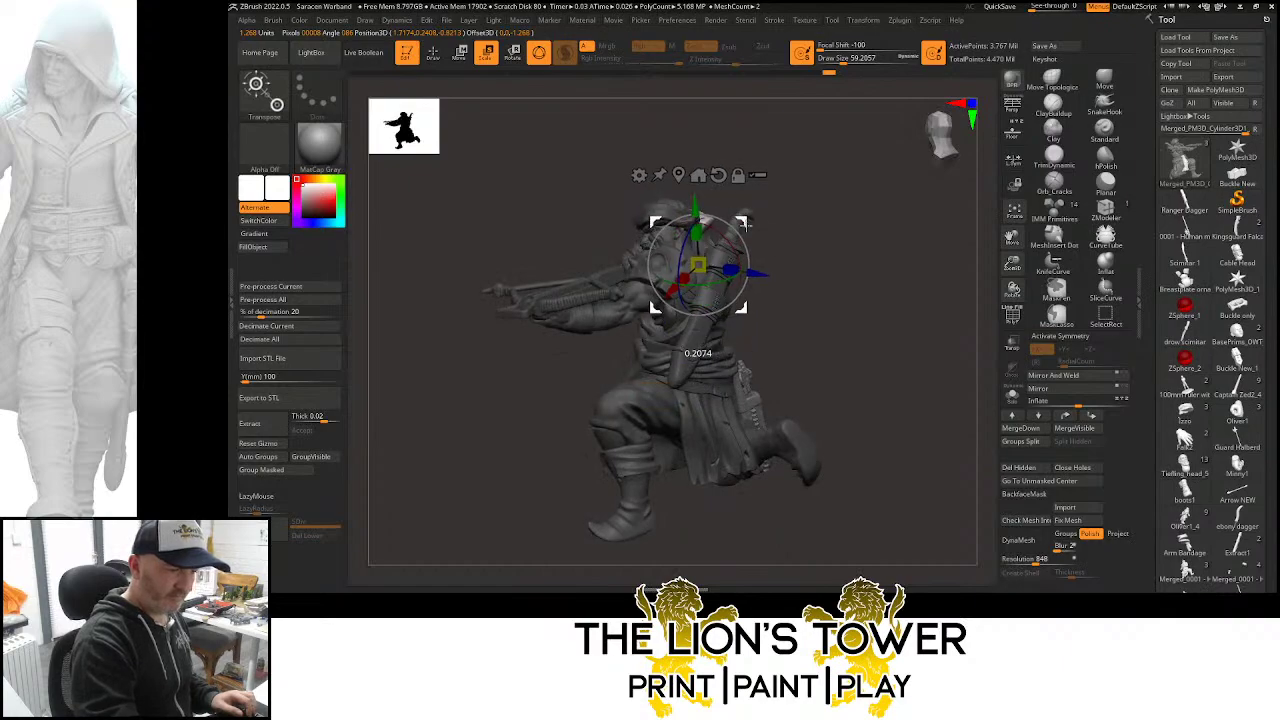
left_click_drag(812, 228, 826, 279)
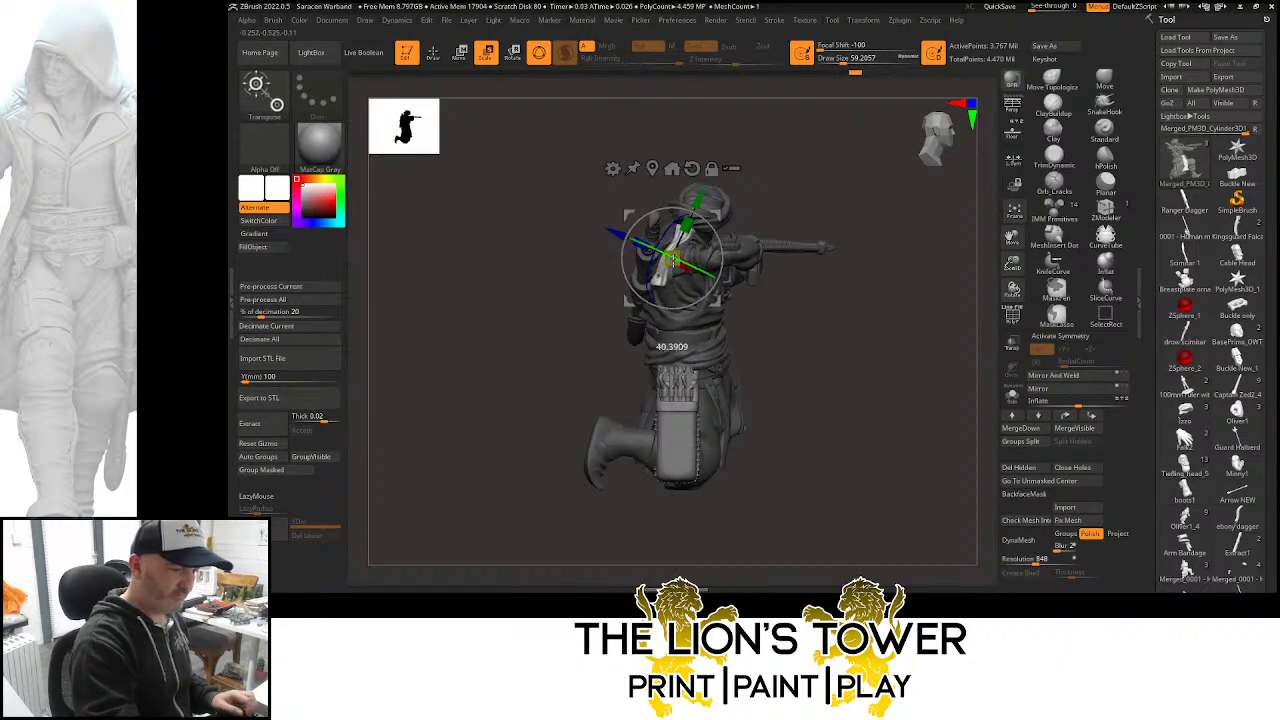
left_click_drag(1013, 263, 1005, 330)
left_click_drag(930, 372, 776, 215)
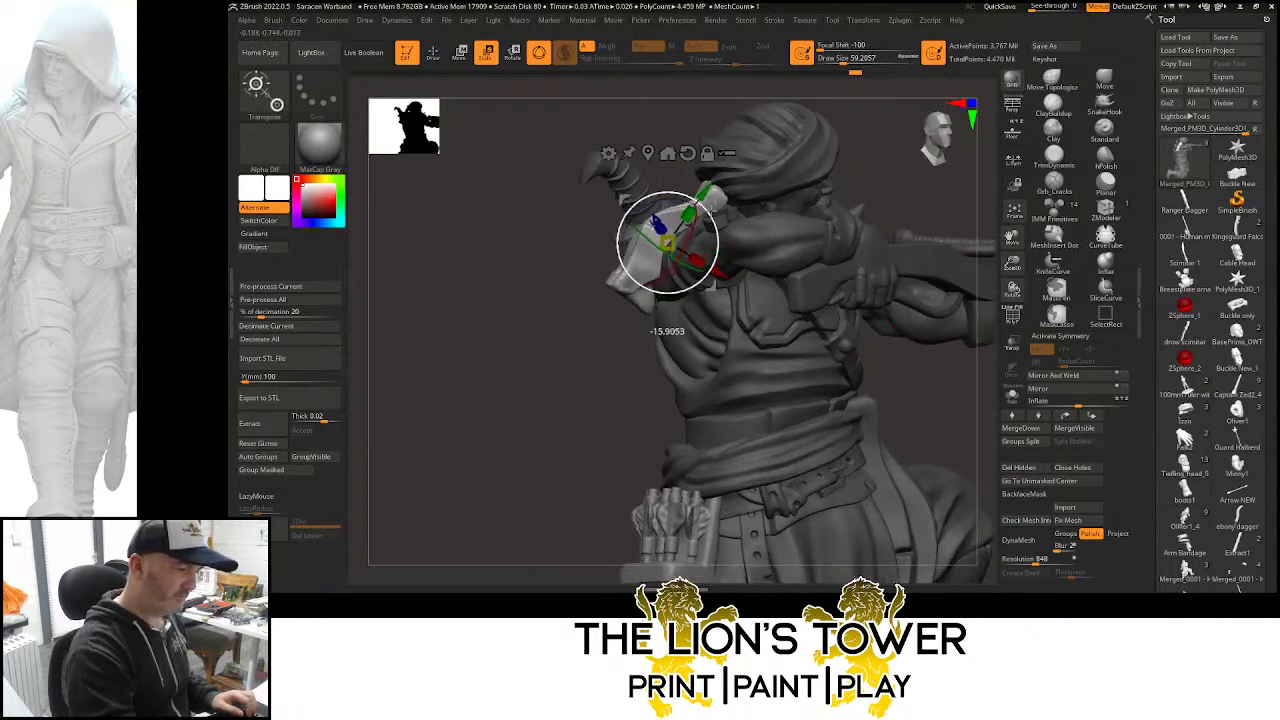
Duplicate the cloth tail and angle the second piece against the first one behind the neck
mouse_move(881, 151)
left_mouse_down()
mouse_move(900, 154)
mouse_move(872, 165)
mouse_move(881, 151)
mouse_move(861, 153)
left_mouse_up()
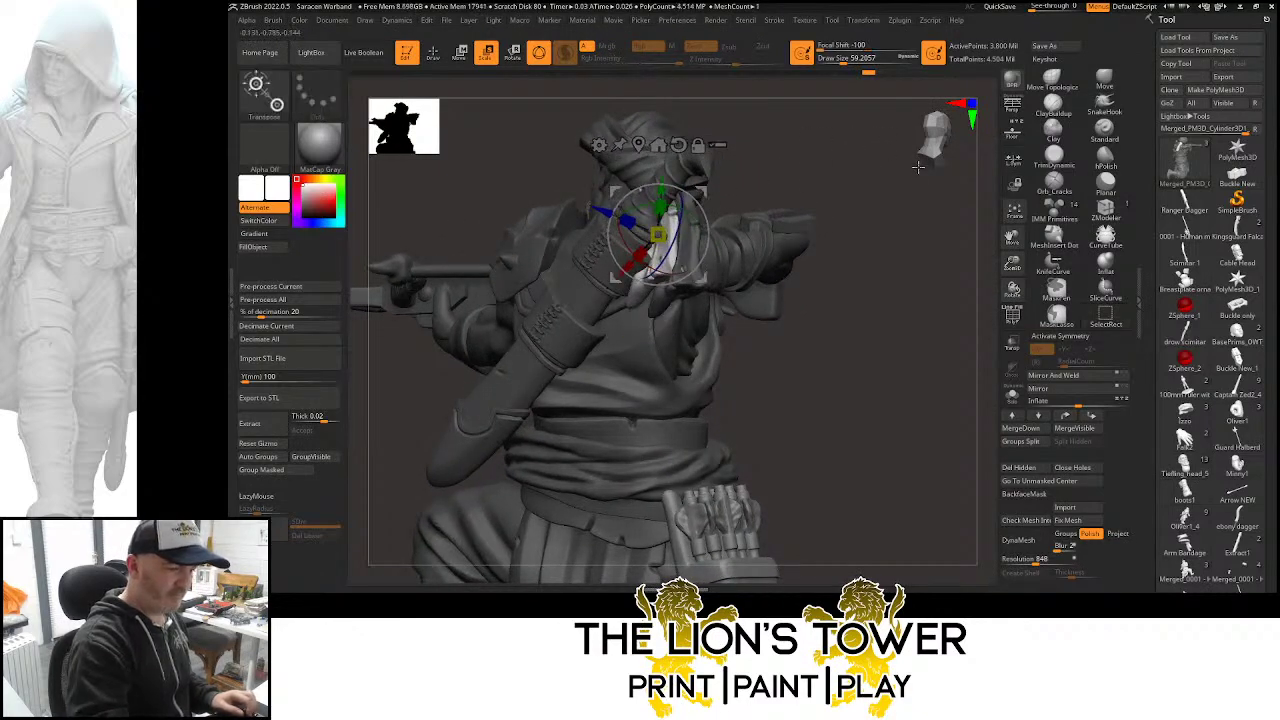
mouse_move(883, 217)
left_mouse_down()
mouse_move(871, 231)
mouse_move(817, 188)
left_mouse_up()
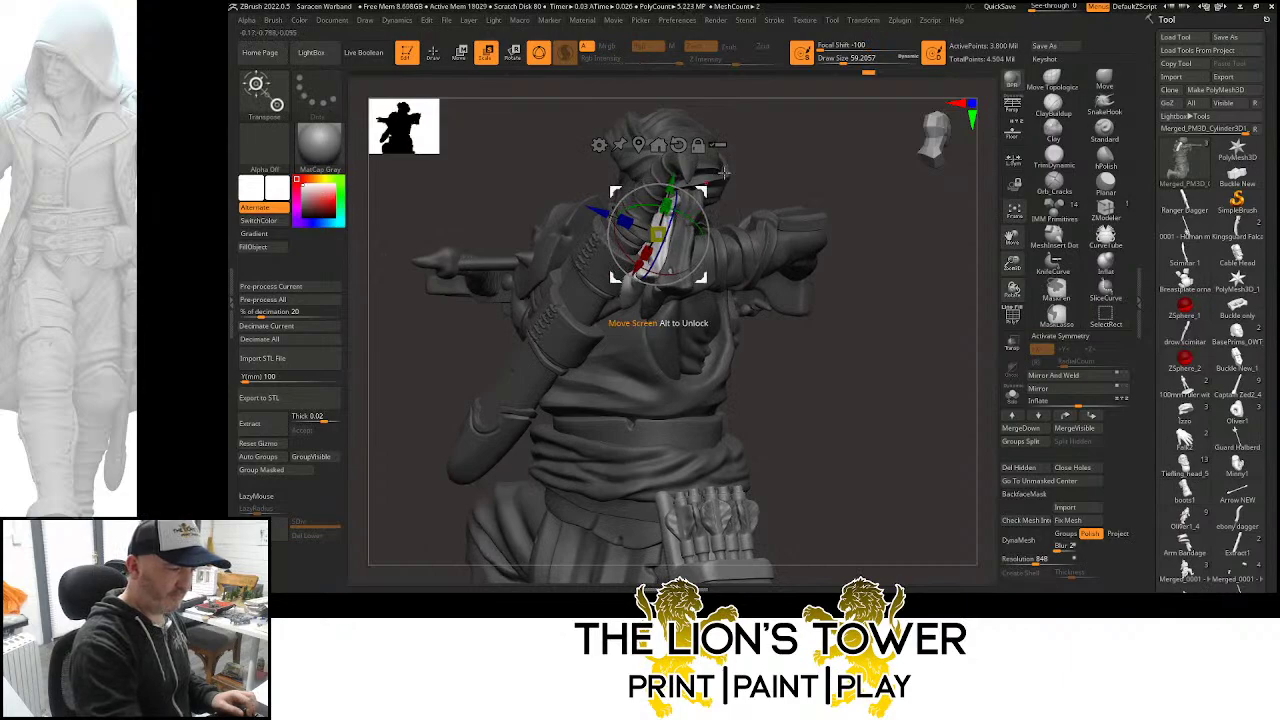
left_click_drag(723, 172, 705, 207)
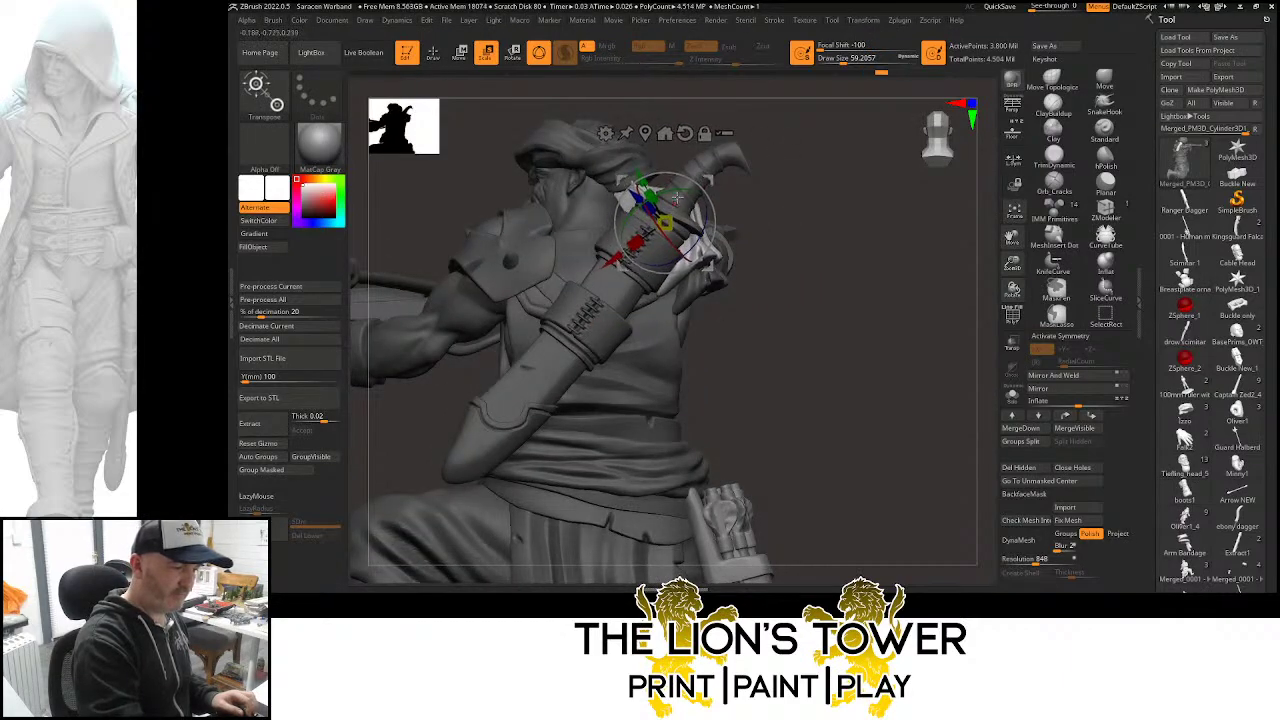
left_click_drag(815, 190, 774, 176)
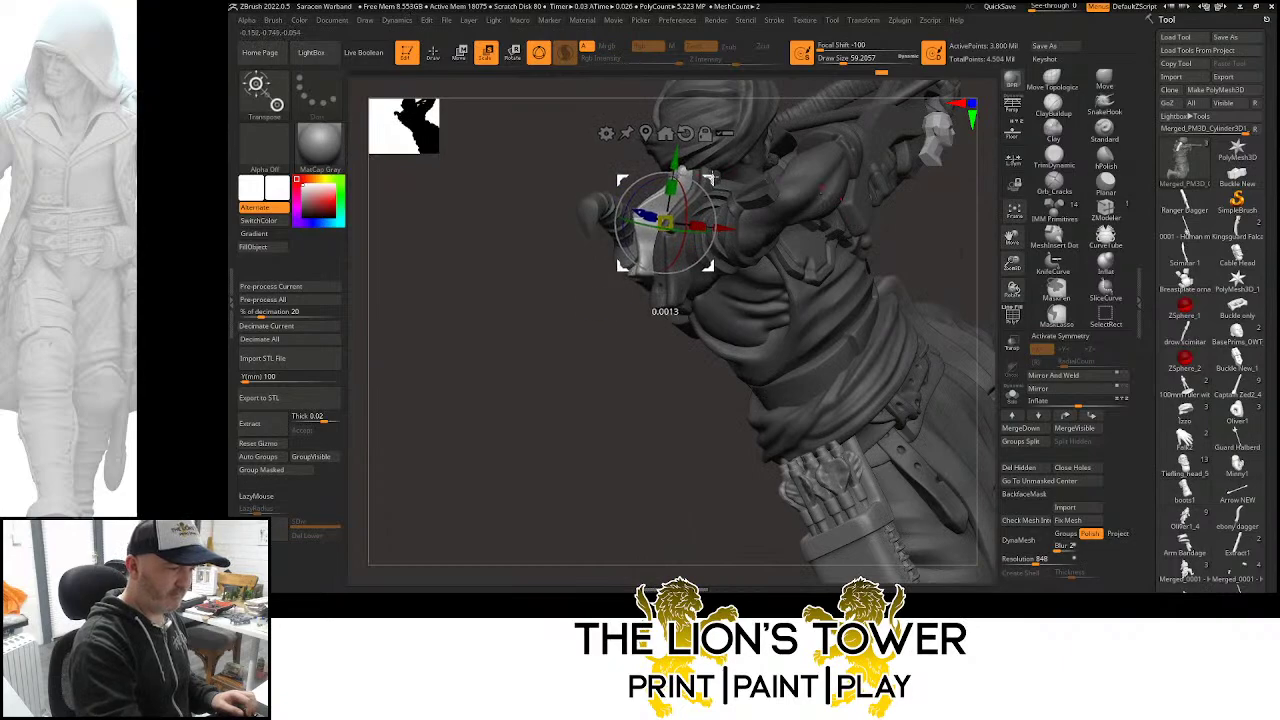
left_click_drag(958, 272, 808, 132)
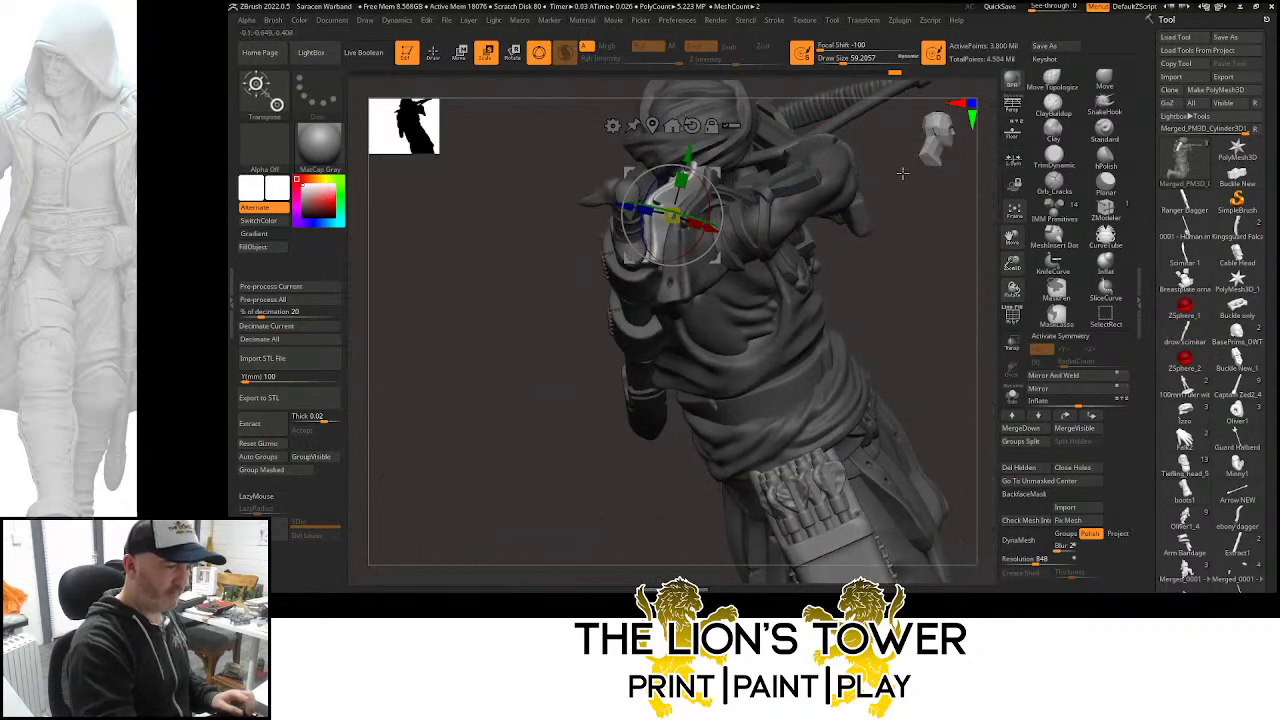
Clear the mask and shape the cloth tails around the neck and back with the Move Topological brush
left_click_drag(903, 174, 914, 220, "ctrl")
left_click_drag(1010, 236, 1096, 325)
left_click(1051, 82)
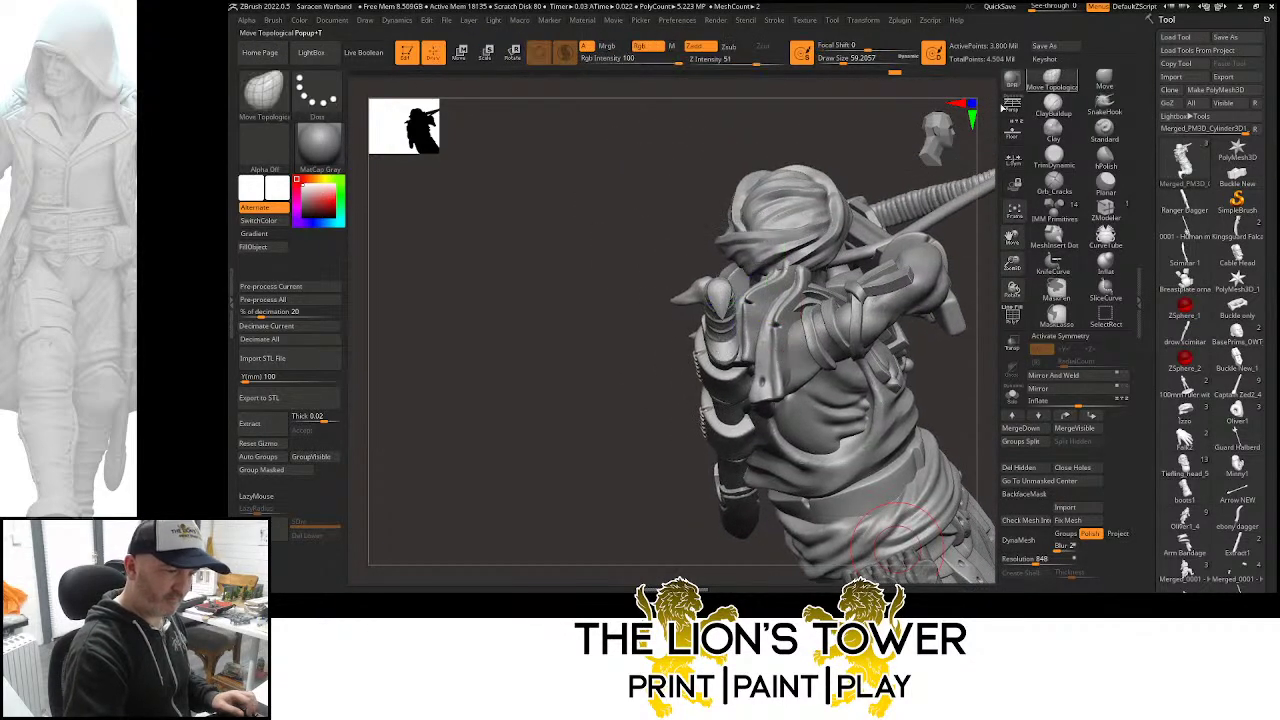
left_click_drag(973, 297, 832, 260)
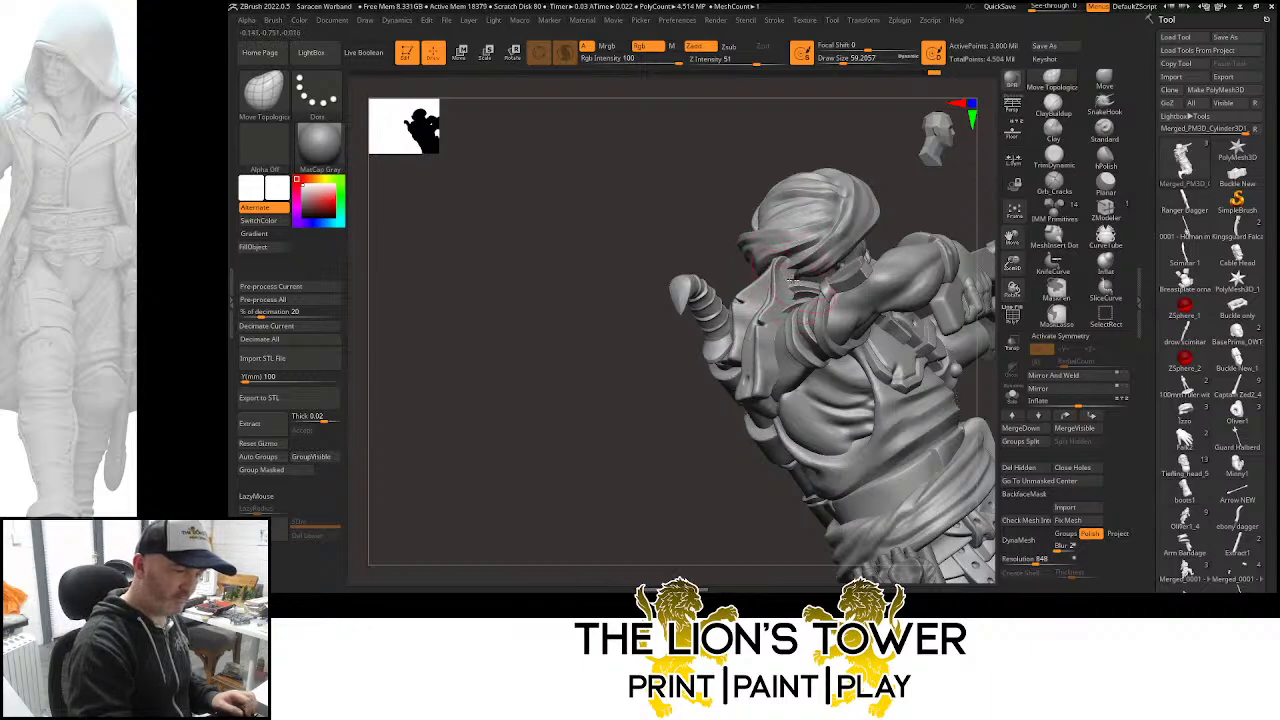
mouse_move(903, 201)
left_mouse_down()
mouse_move(935, 208)
mouse_move(875, 225)
mouse_move(828, 276)
mouse_move(856, 248)
mouse_move(850, 220)
mouse_move(946, 206)
mouse_move(848, 262)
left_mouse_up()
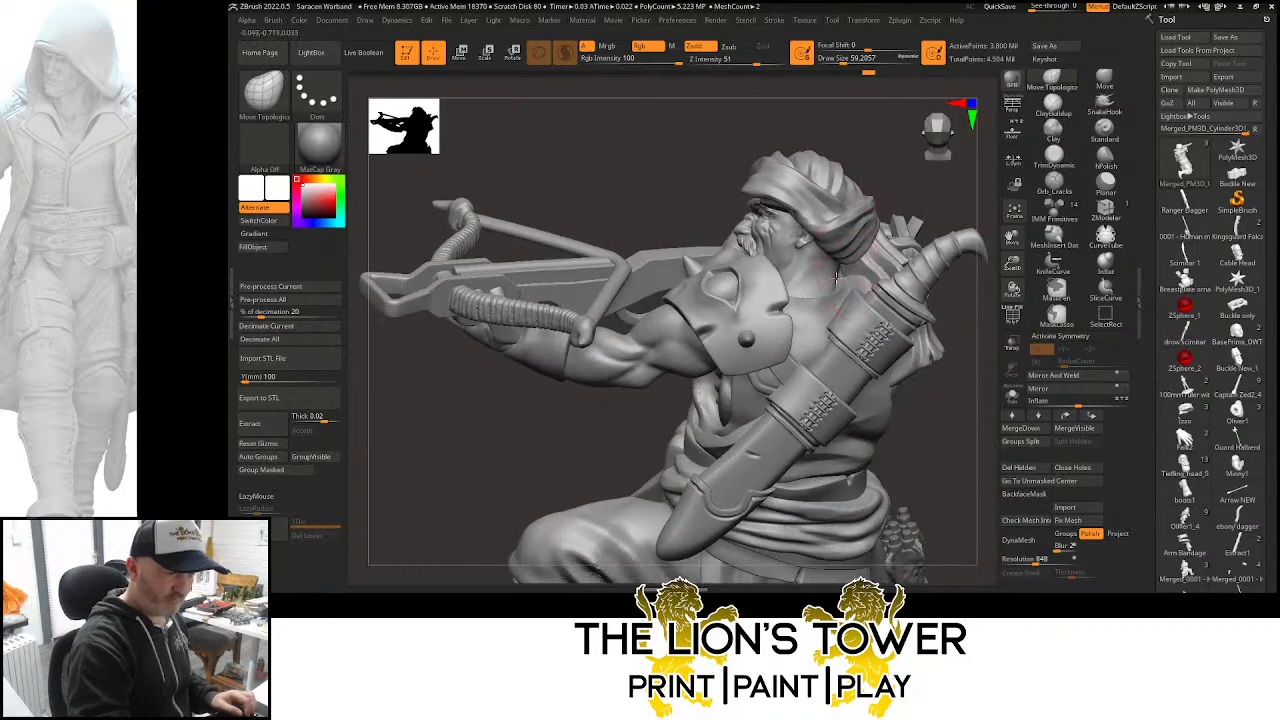
mouse_move(970, 376)
left_mouse_down()
mouse_move(910, 336)
mouse_move(940, 360)
mouse_move(938, 376)
mouse_move(795, 284)
left_mouse_up()
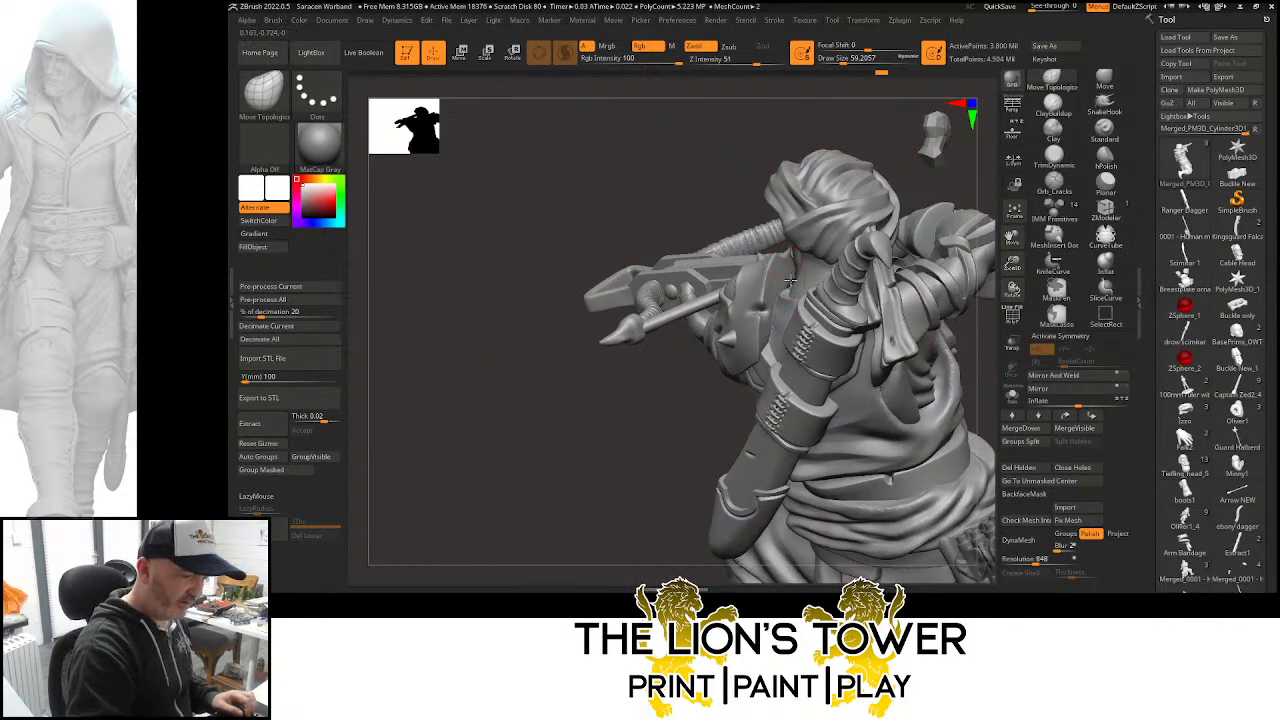
Isolate the head and adjoining parts, rework them with ClayBuildup at draw size about 27, and show the whole figure
mouse_move(855, 180)
left_mouse_down()
mouse_move(942, 193)
mouse_move(943, 229)
mouse_move(965, 232)
left_mouse_up()
left_click(775, 290, "ctrl+shift")
mouse_move(862, 232)
left_mouse_down()
mouse_move(952, 205)
mouse_move(762, 300)
left_mouse_up()
left_click(1053, 104)
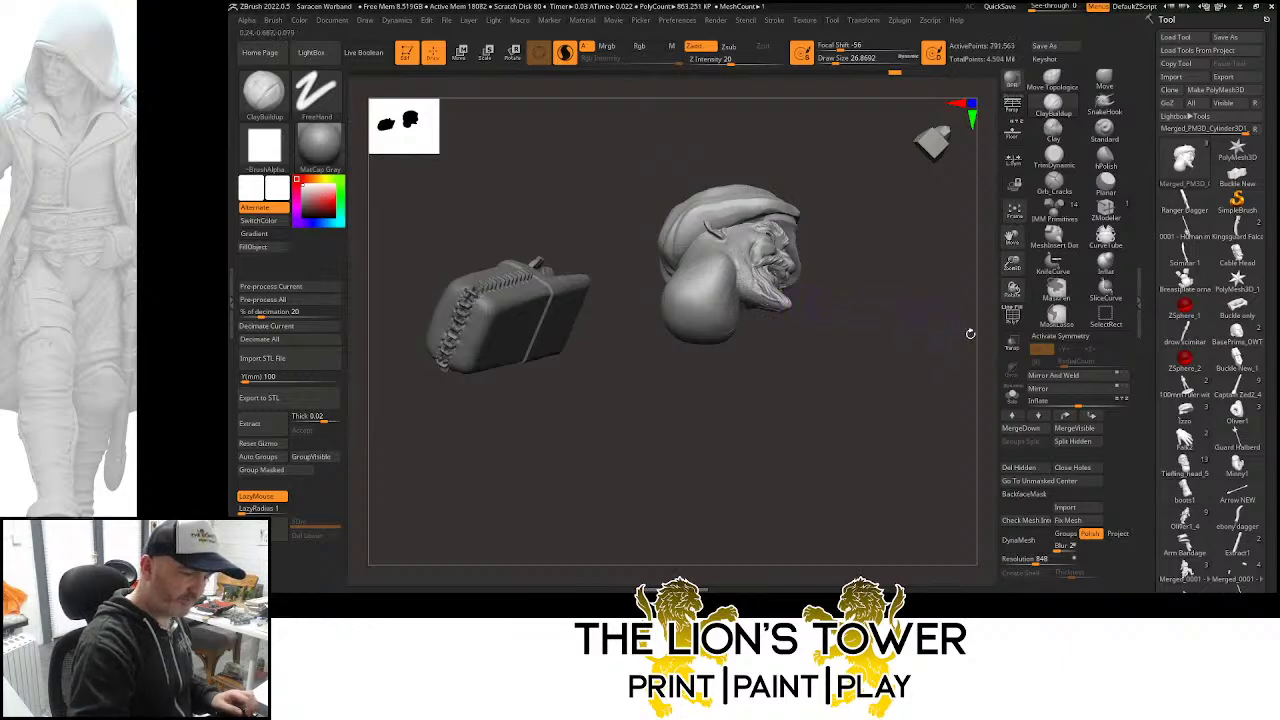
key("shift")
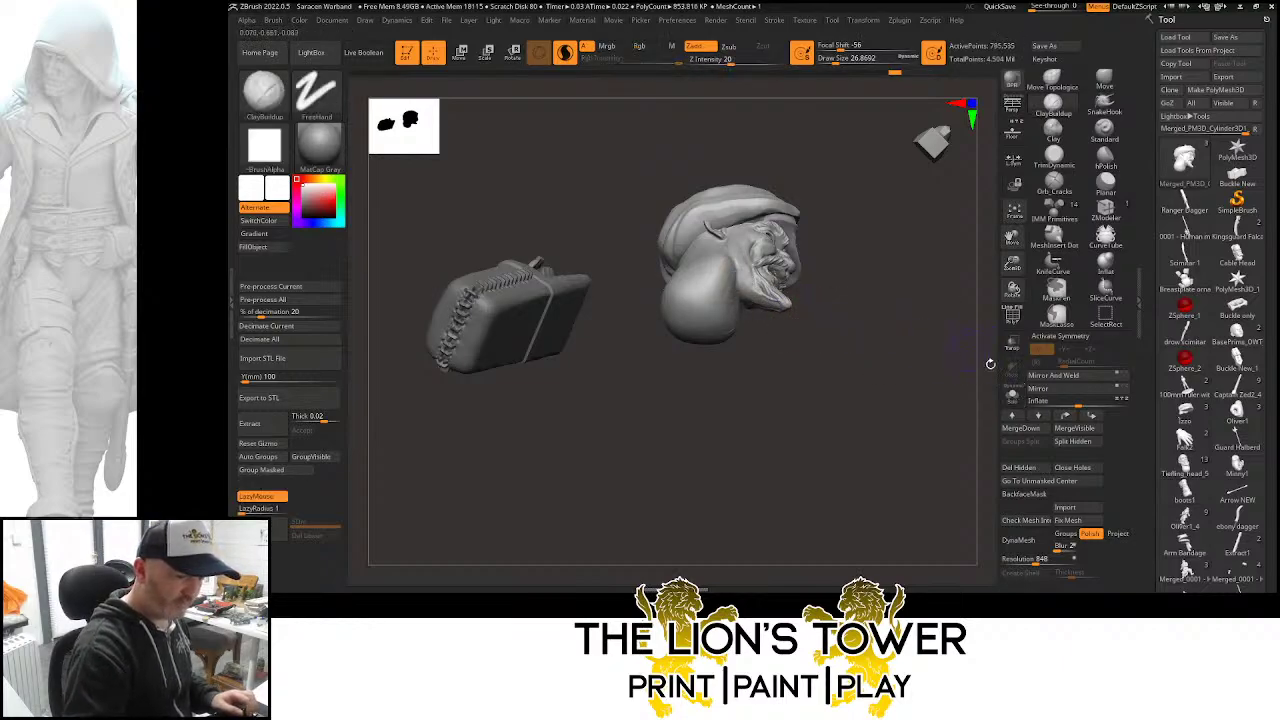
left_click(1012, 394)
left_click(1012, 394)
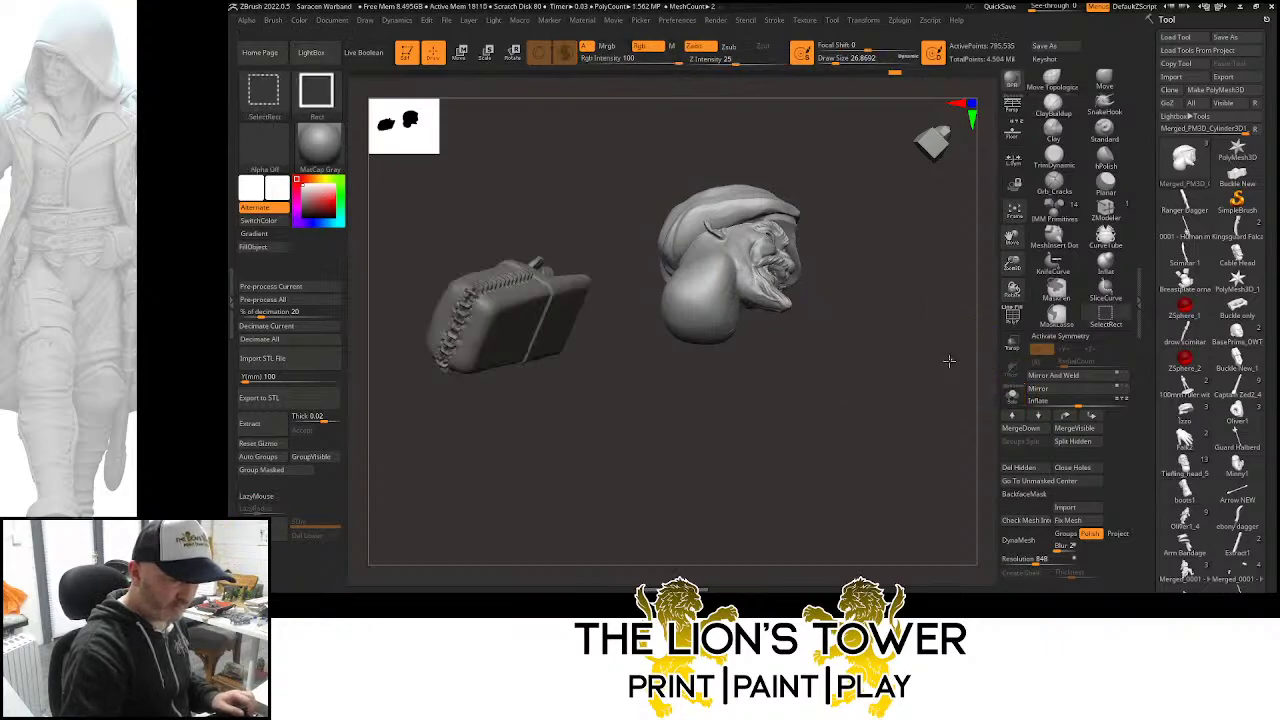
mouse_move(966, 322)
left_mouse_down()
mouse_move(962, 382)
mouse_move(937, 391)
mouse_move(929, 337)
mouse_move(915, 331)
mouse_move(960, 378)
mouse_move(952, 325)
left_mouse_up()
left_click_drag(1012, 263, 1008, 237)
mouse_move(962, 326)
left_mouse_down()
mouse_move(931, 340)
mouse_move(945, 332)
left_mouse_up()
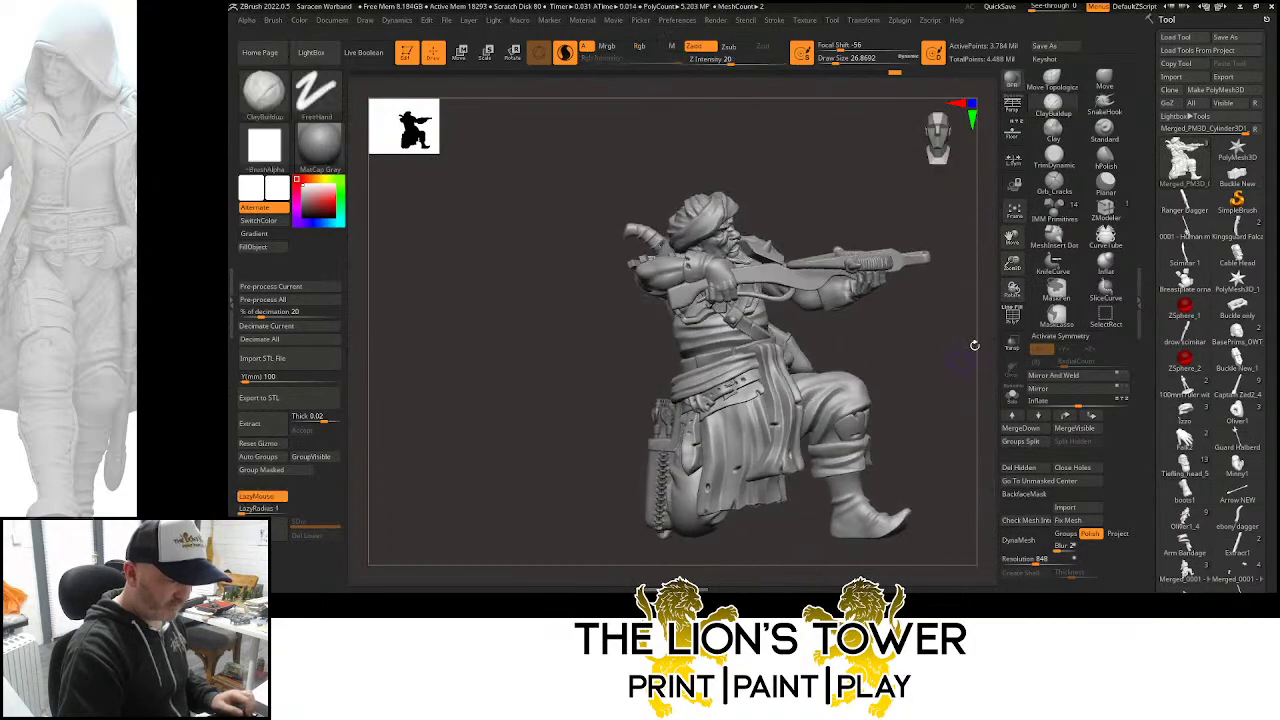
Make the quiver subtool Oliver1_4 the active subtool
left_click_drag(1013, 290, 1014, 222)
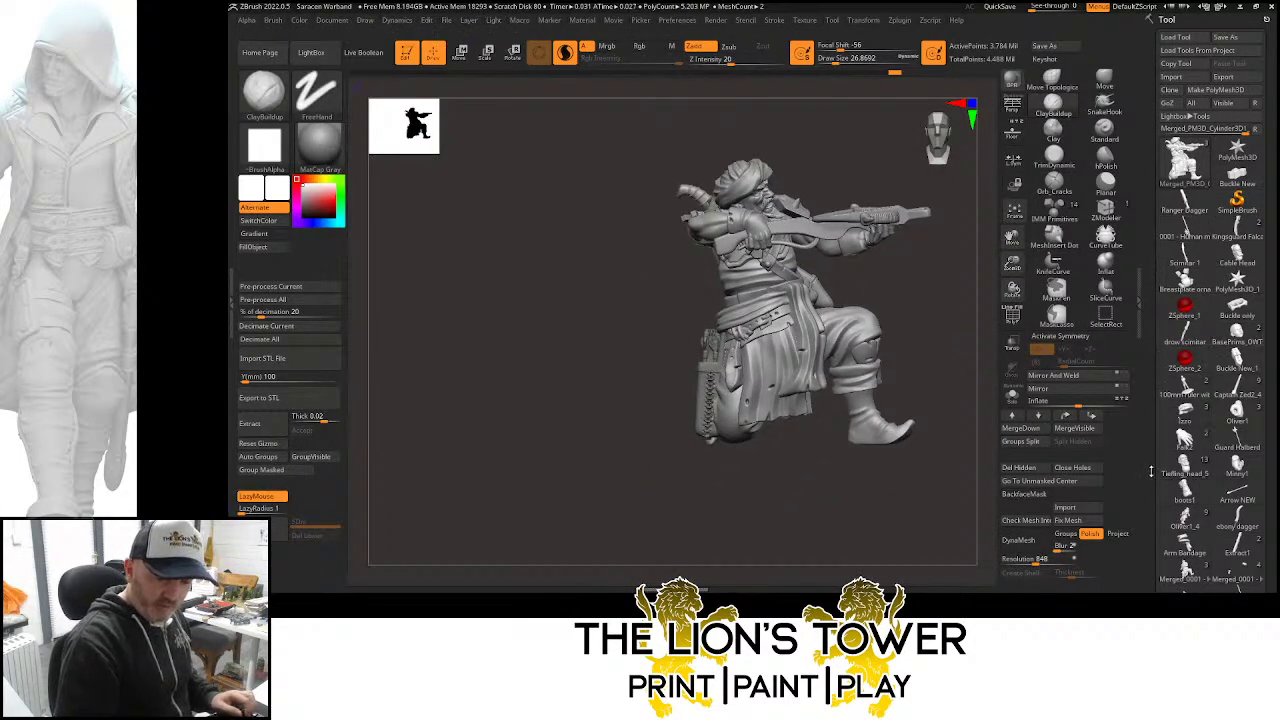
scroll(1217, 330, "down", 10)
left_click(1176, 410)
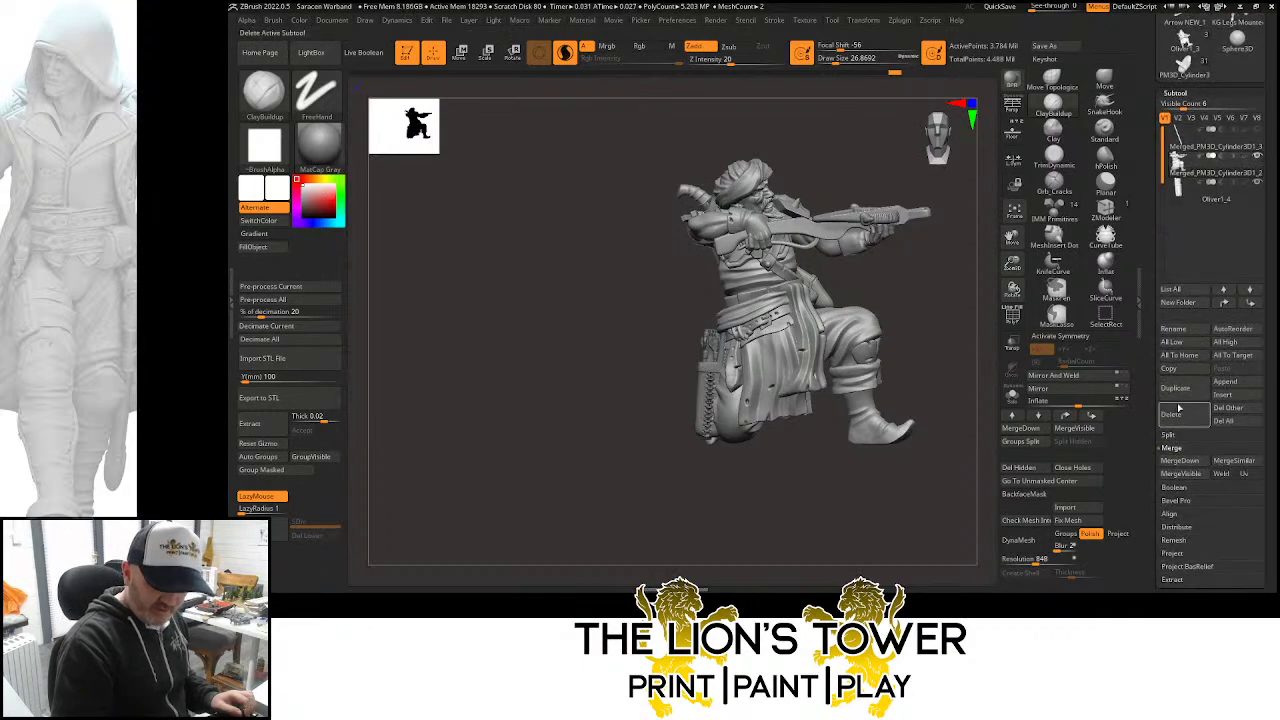
left_click(1181, 196)
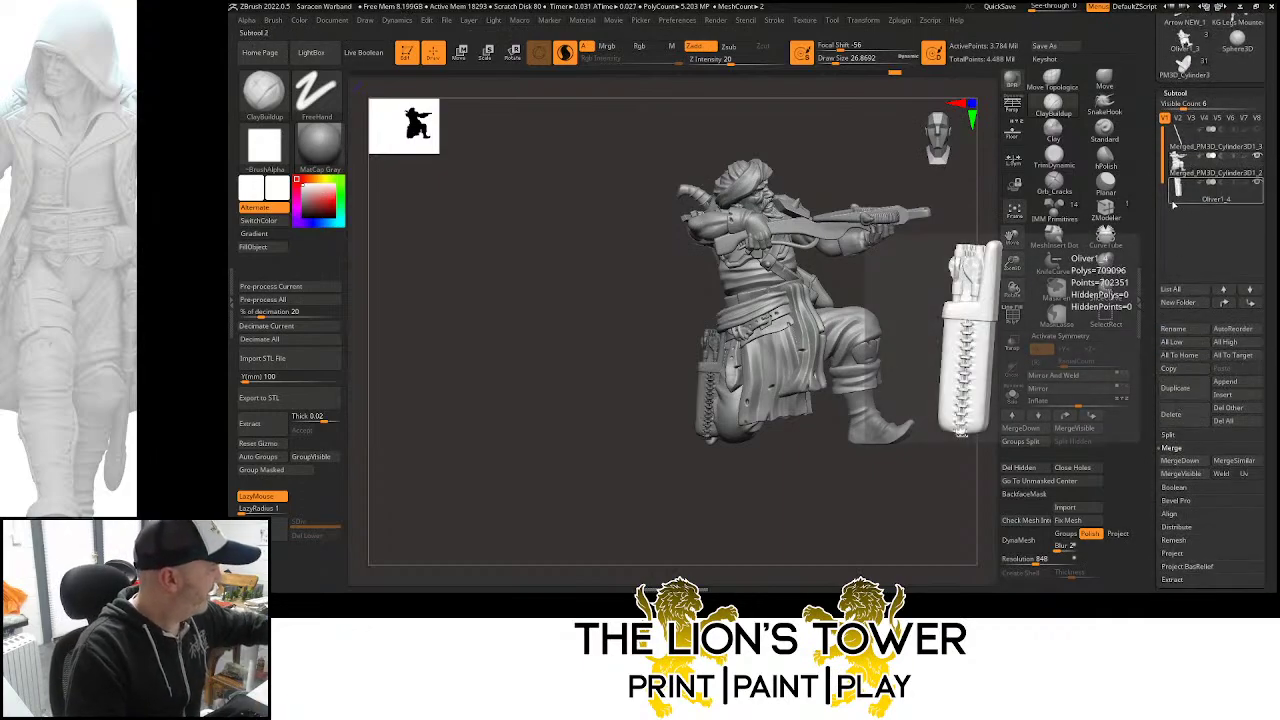
mouse_move(1187, 200)
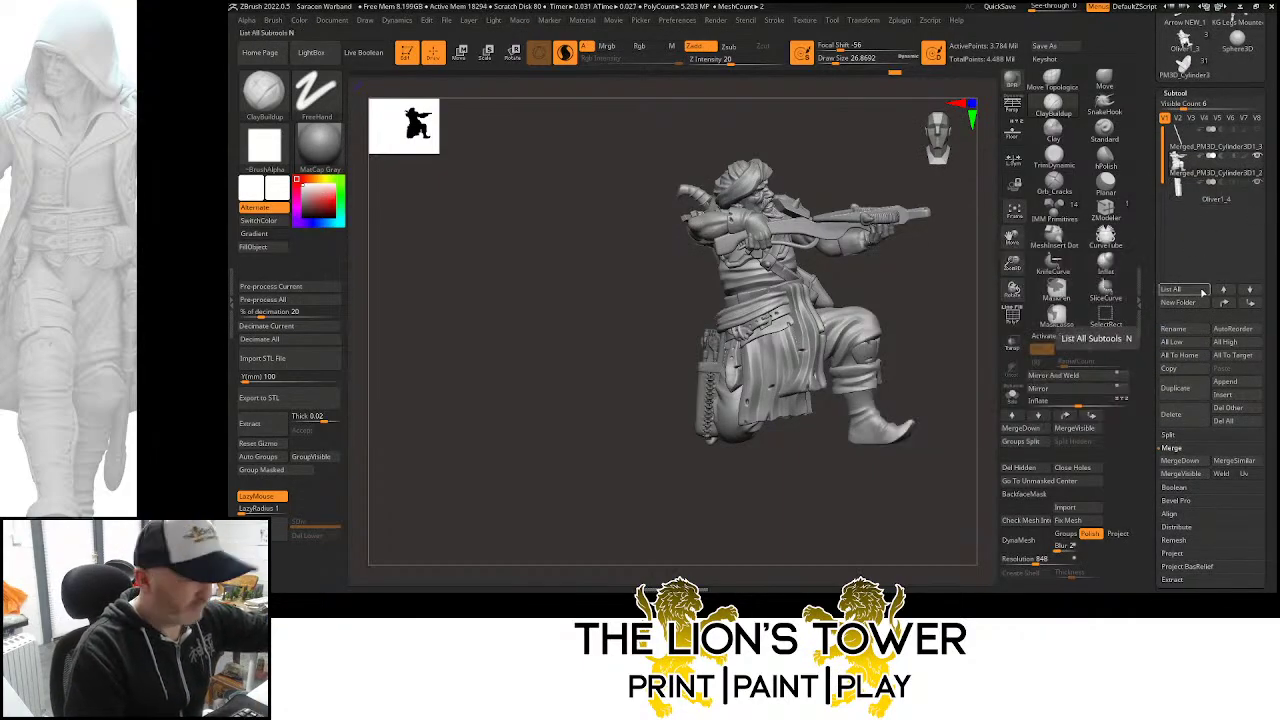
left_click(1181, 192)
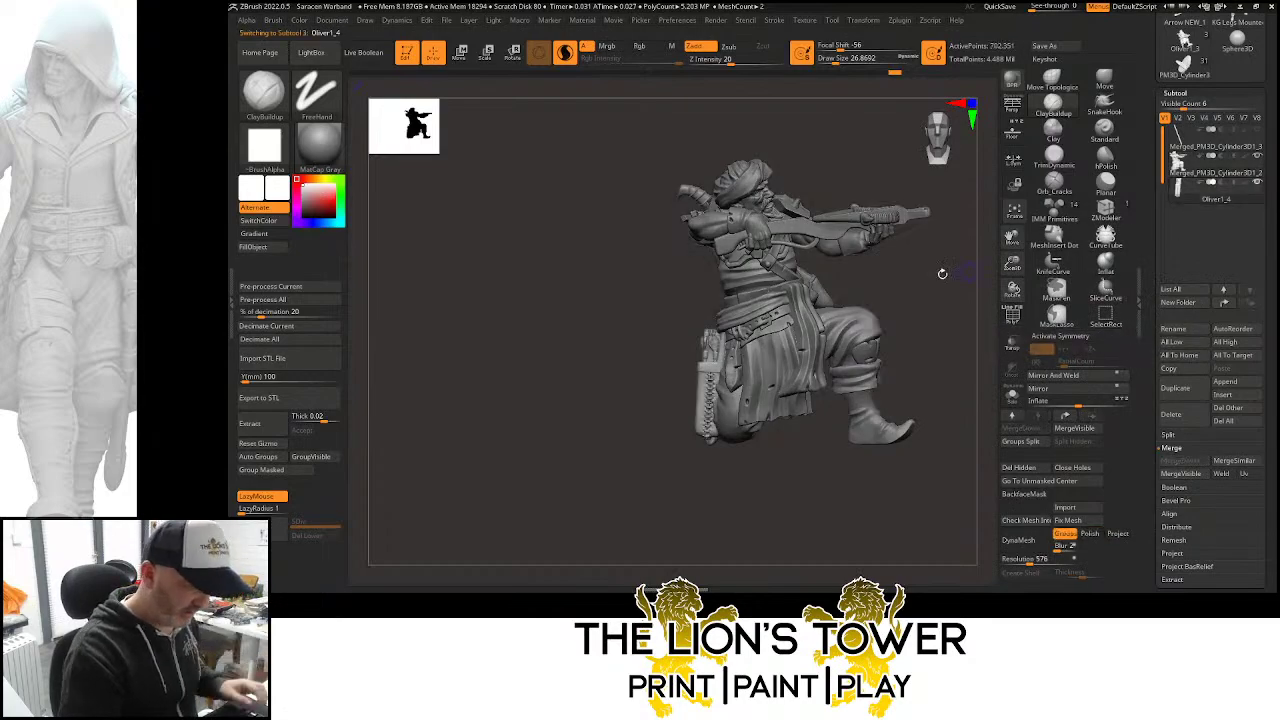
Tilt the quiver at the figure's hip with the Rotate gizmo and bring its stitched side into close view
mouse_move(940, 274)
left_mouse_down()
mouse_move(967, 272)
mouse_move(923, 287)
mouse_move(923, 300)
mouse_move(971, 280)
mouse_move(1105, 270)
left_mouse_up()
key("w")
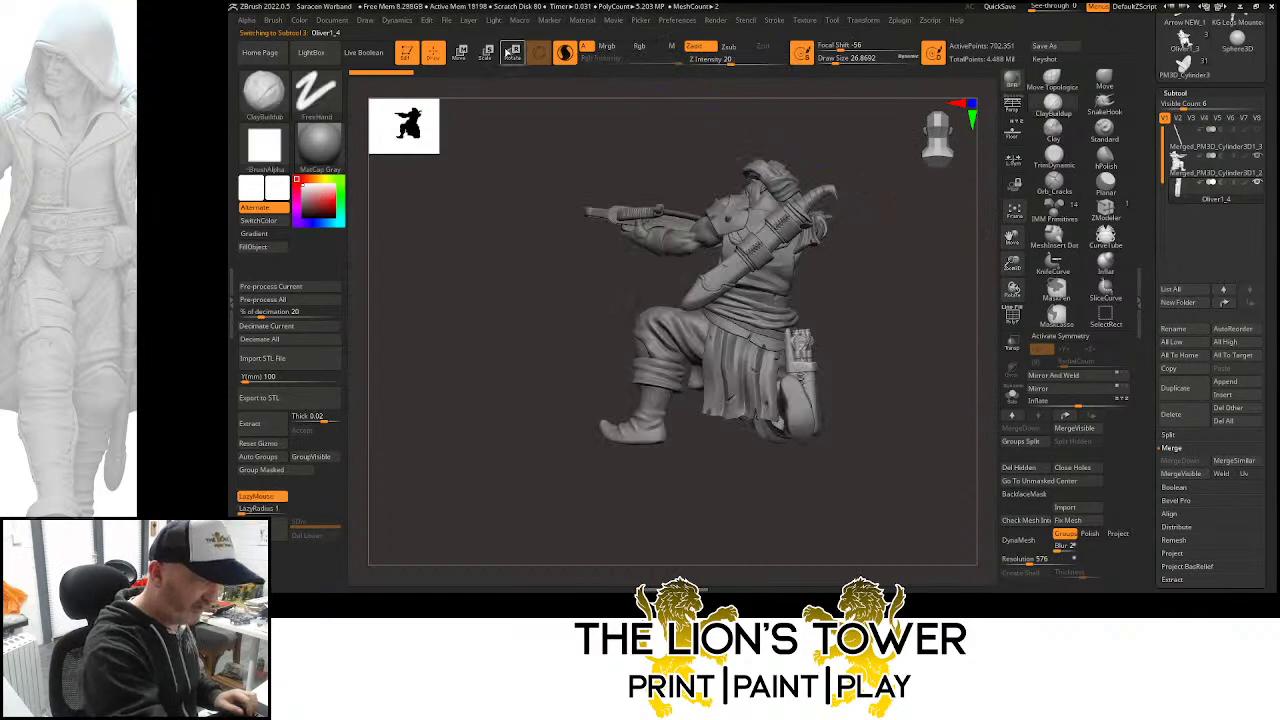
left_click_drag(843, 341, 822, 294, "alt")
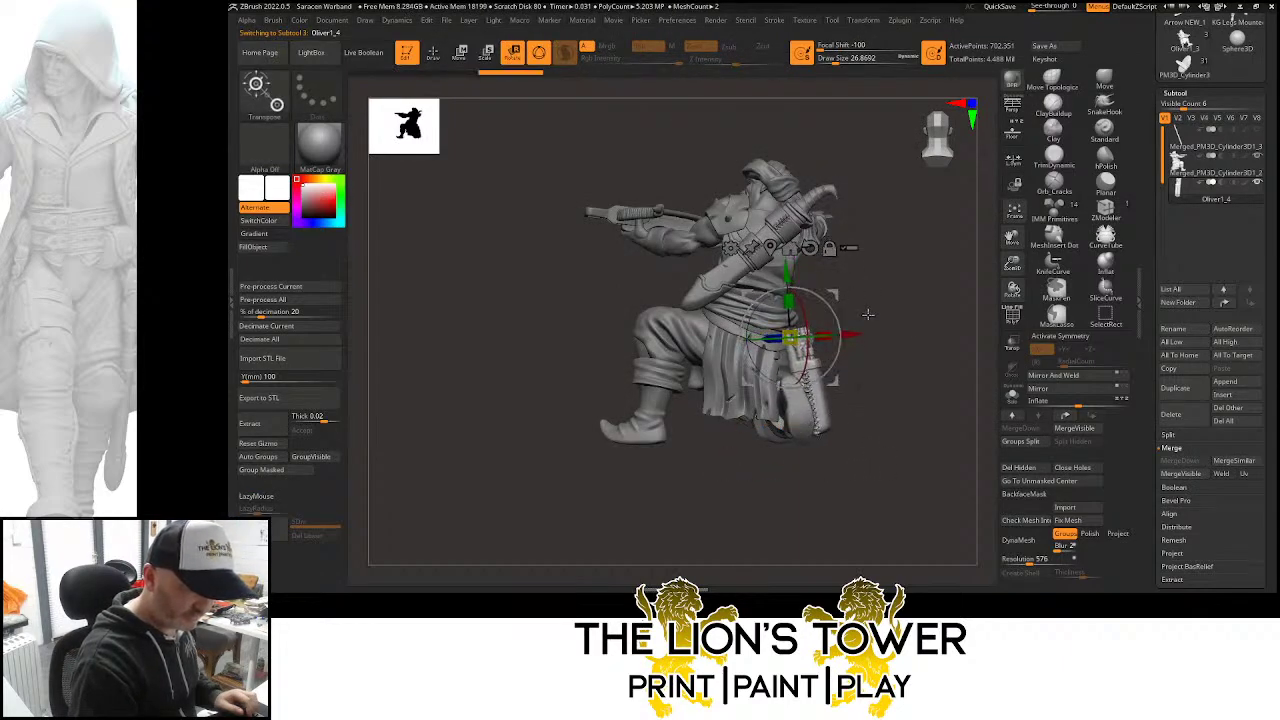
left_click_drag(952, 342, 869, 352)
left_click(954, 297, "ctrl")
left_click(954, 297, "ctrl")
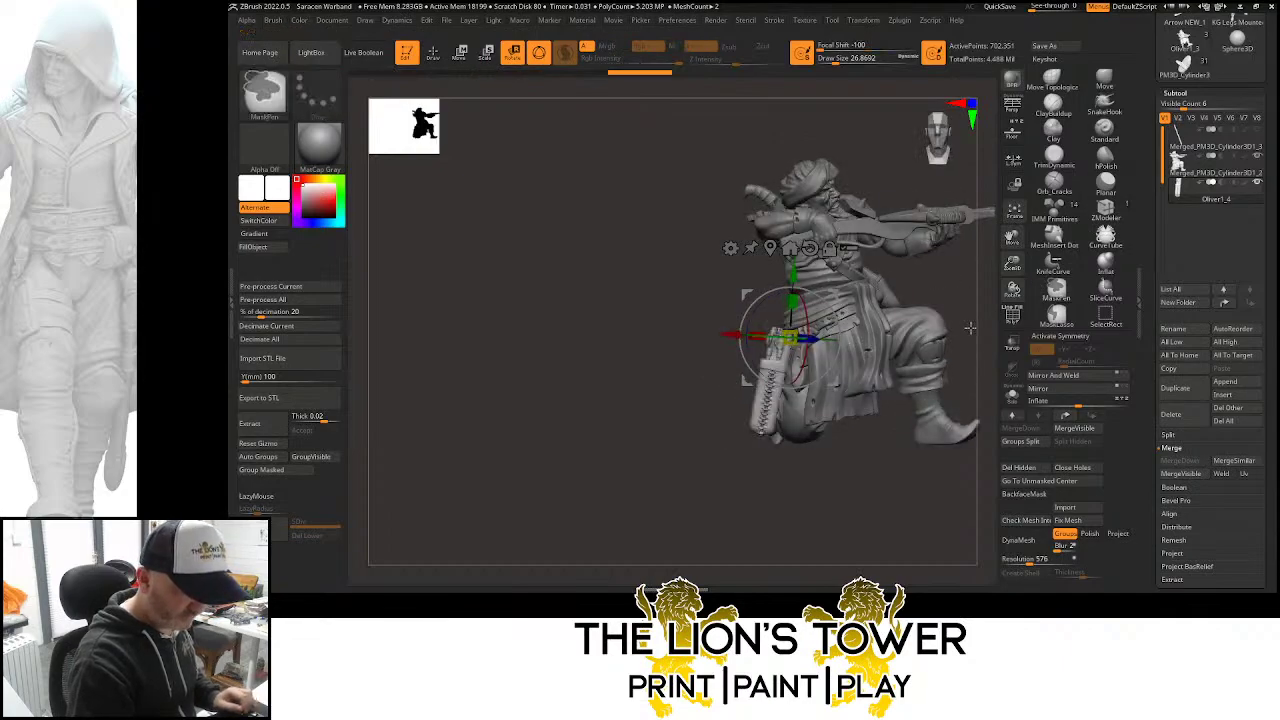
left_click_drag(1013, 264, 964, 263)
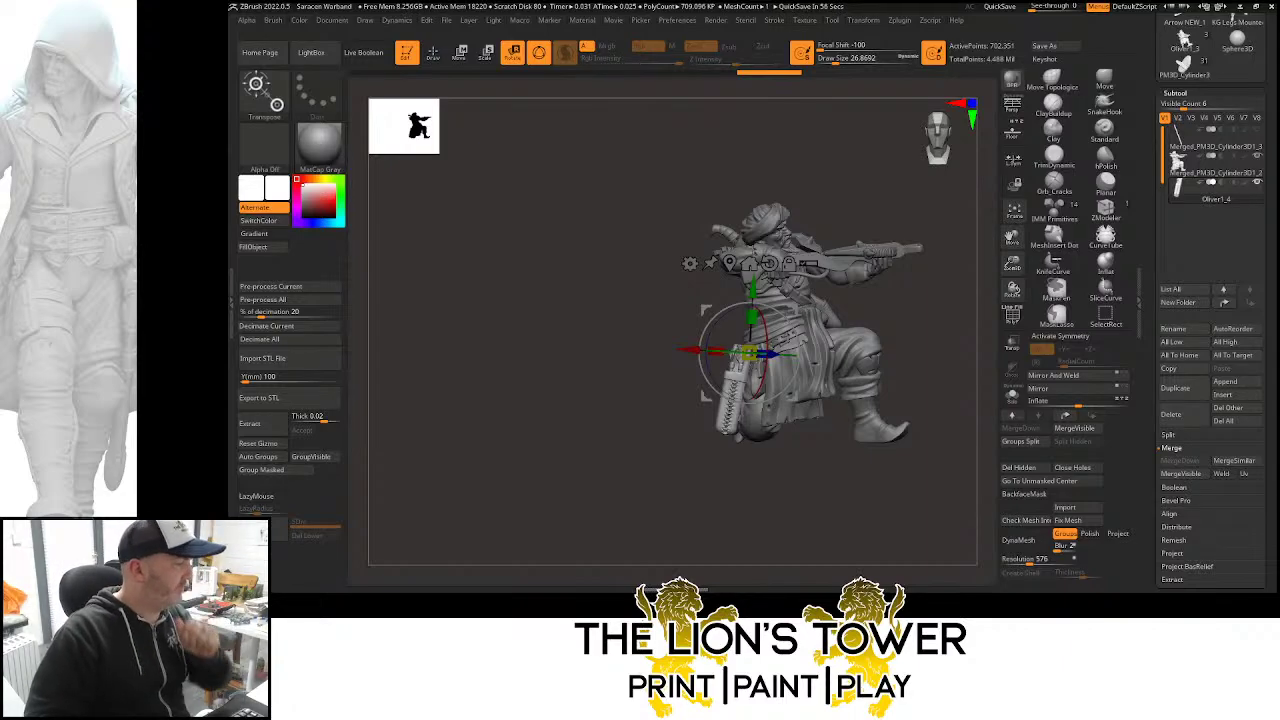
key("f")
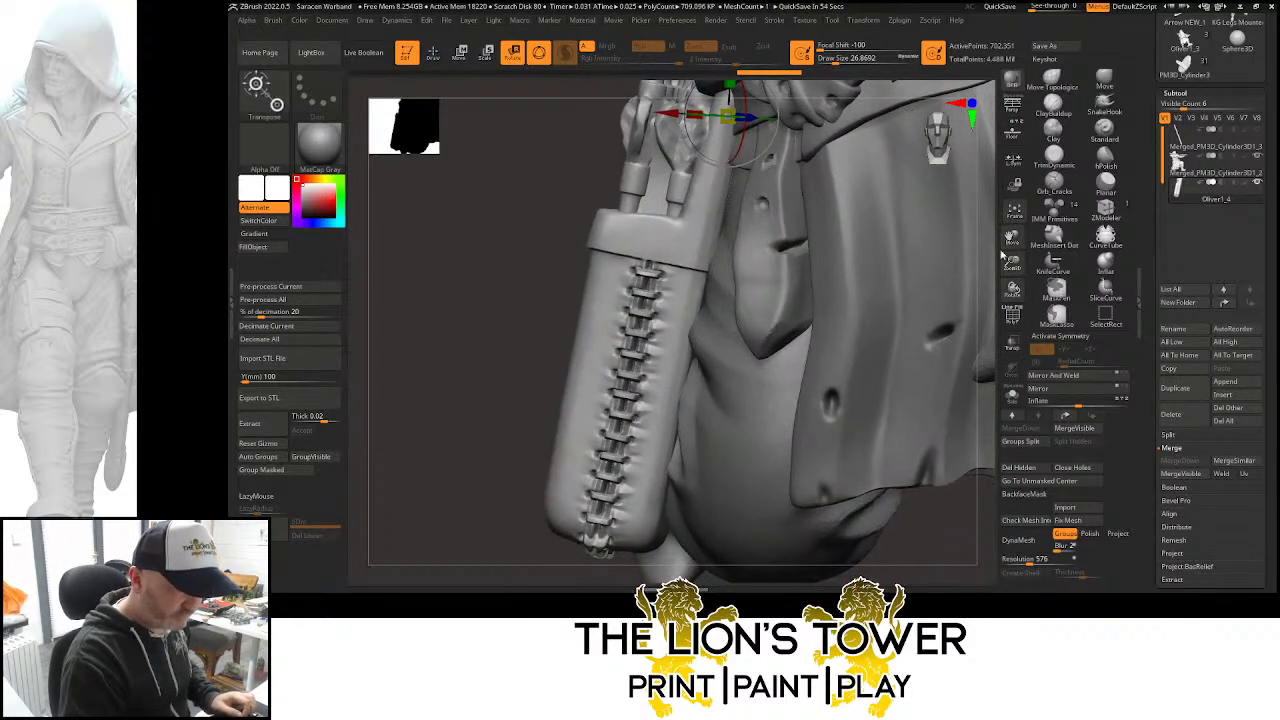
Merge the Oliver1_4 quiver down into the crossbowman's body subtool
left_click_drag(1012, 264, 984, 298)
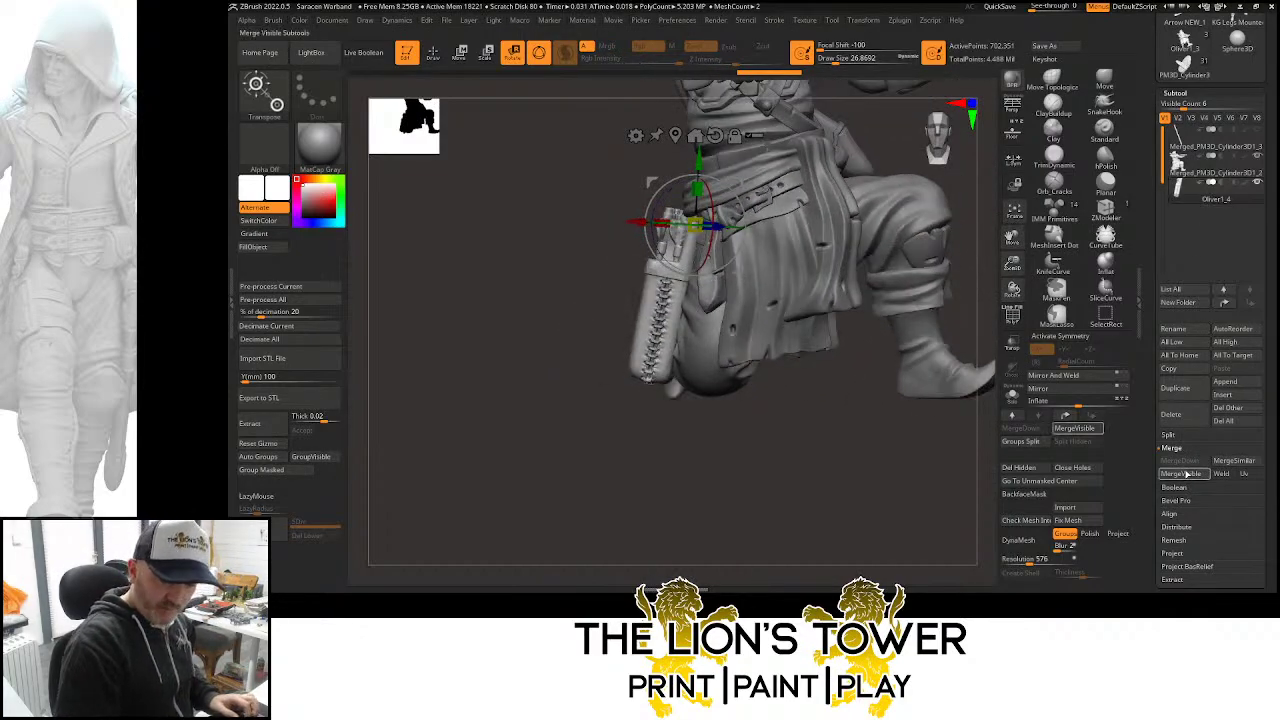
left_click(1213, 164)
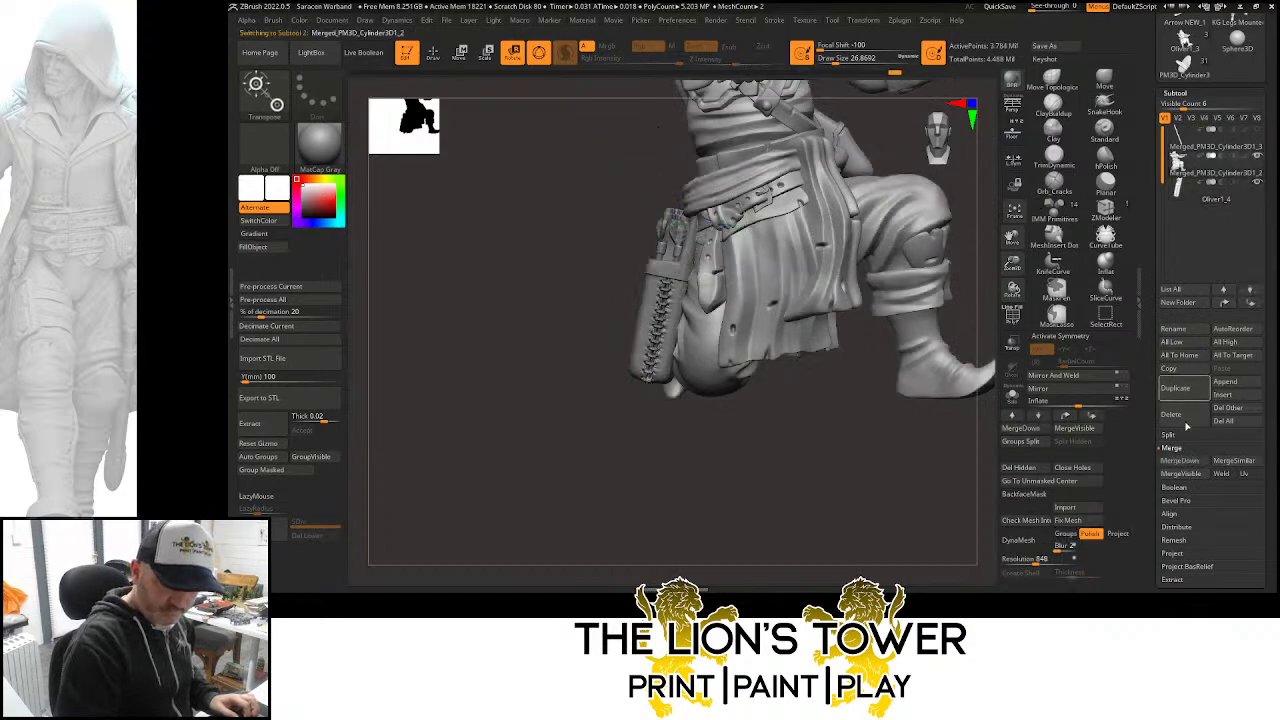
left_click(1182, 461)
left_click(1084, 489)
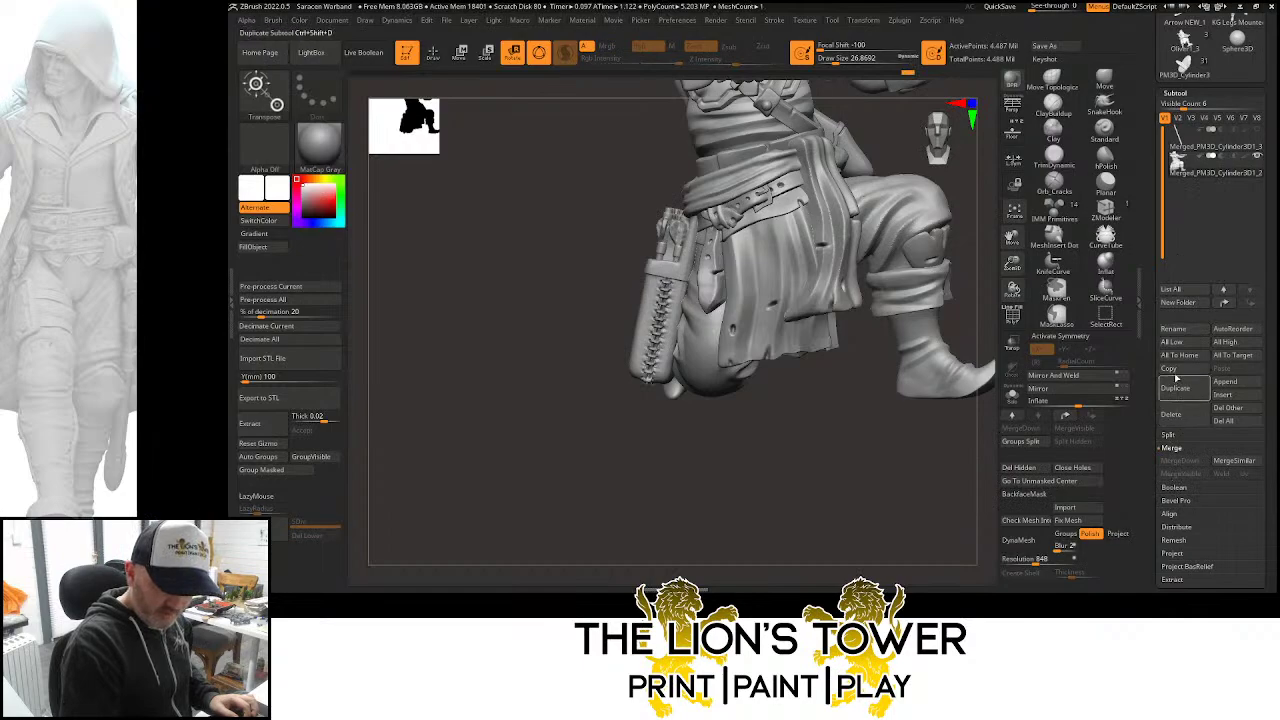
Copy the merged crossbowman and paste it as a subtool into the Oliver1_4 tool that holds the warband line-up
left_click_drag(1146, 329, 1188, 290)
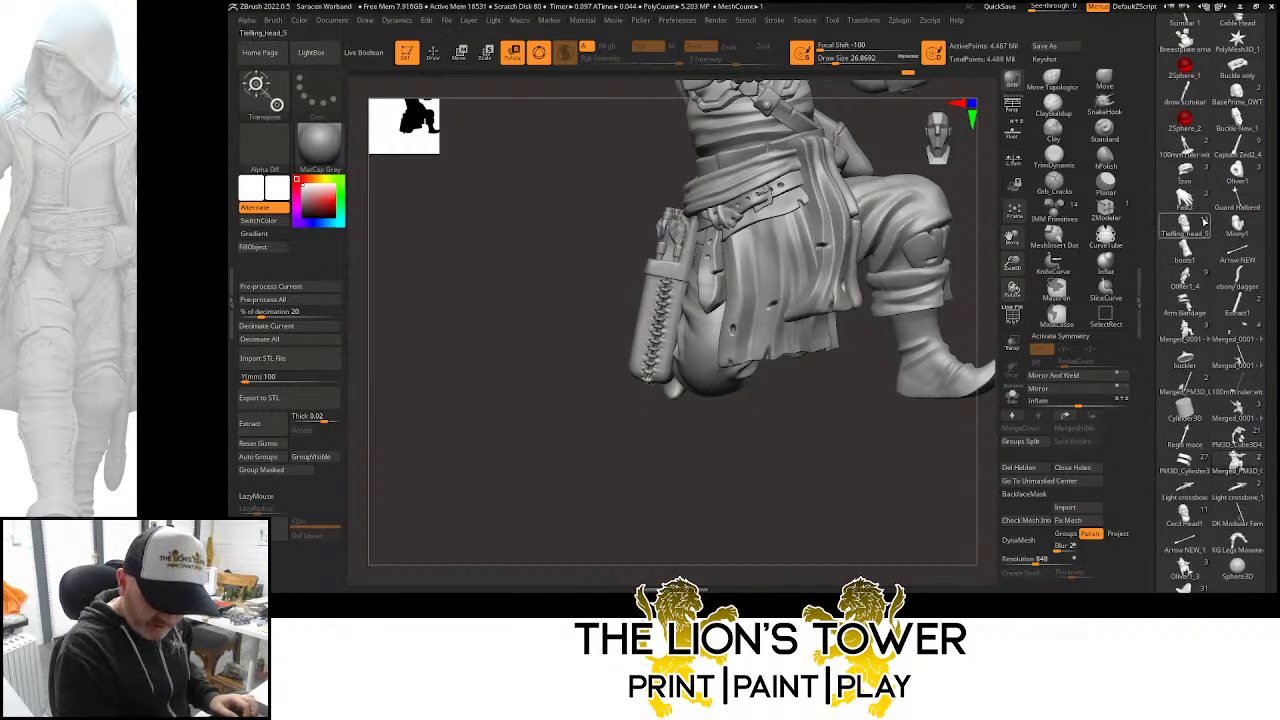
left_click(1188, 277)
left_click_drag(1012, 263, 990, 145)
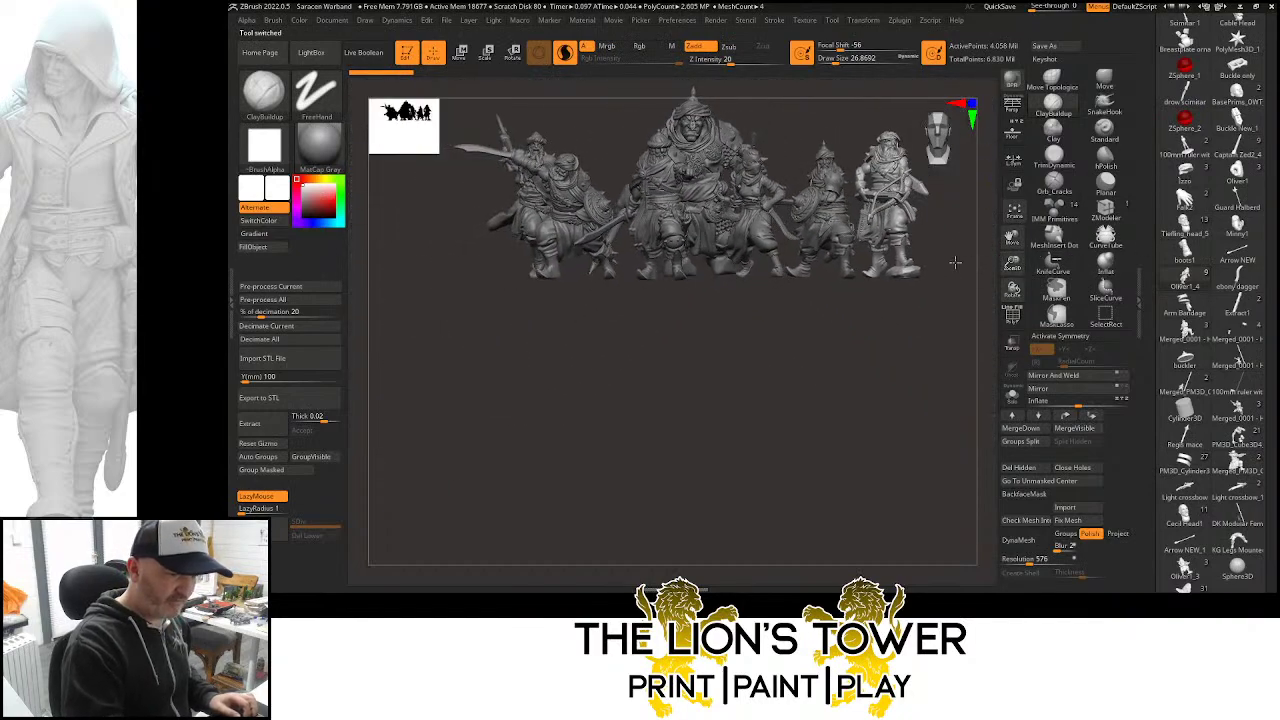
left_click_drag(1012, 238, 1082, 349)
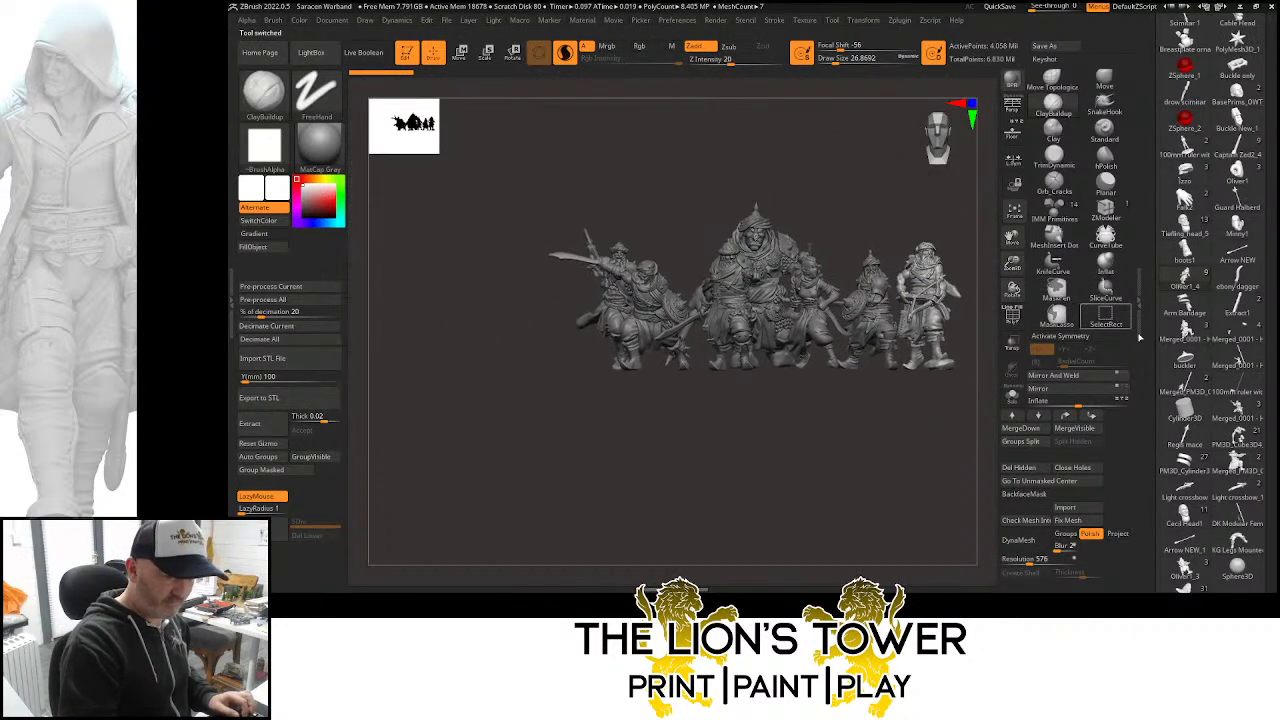
left_click_drag(1151, 467, 1153, 409)
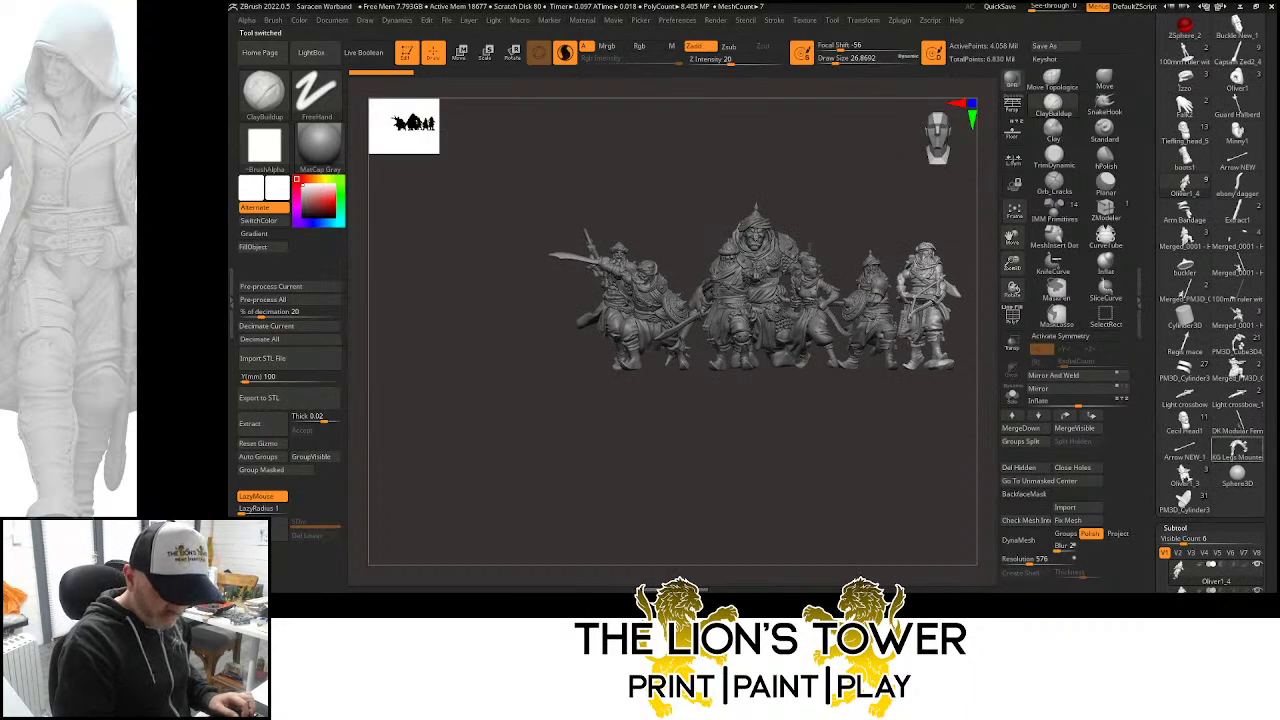
scroll(1152, 481, "down", 5)
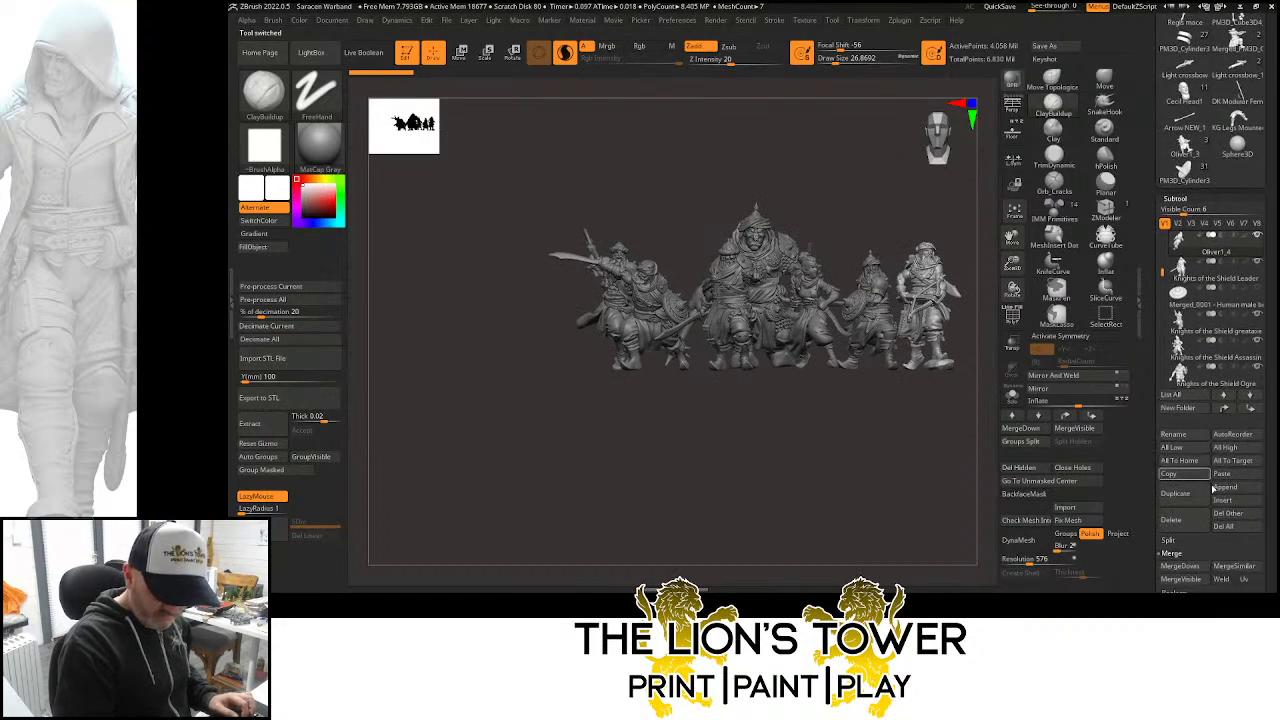
left_click(1222, 474)
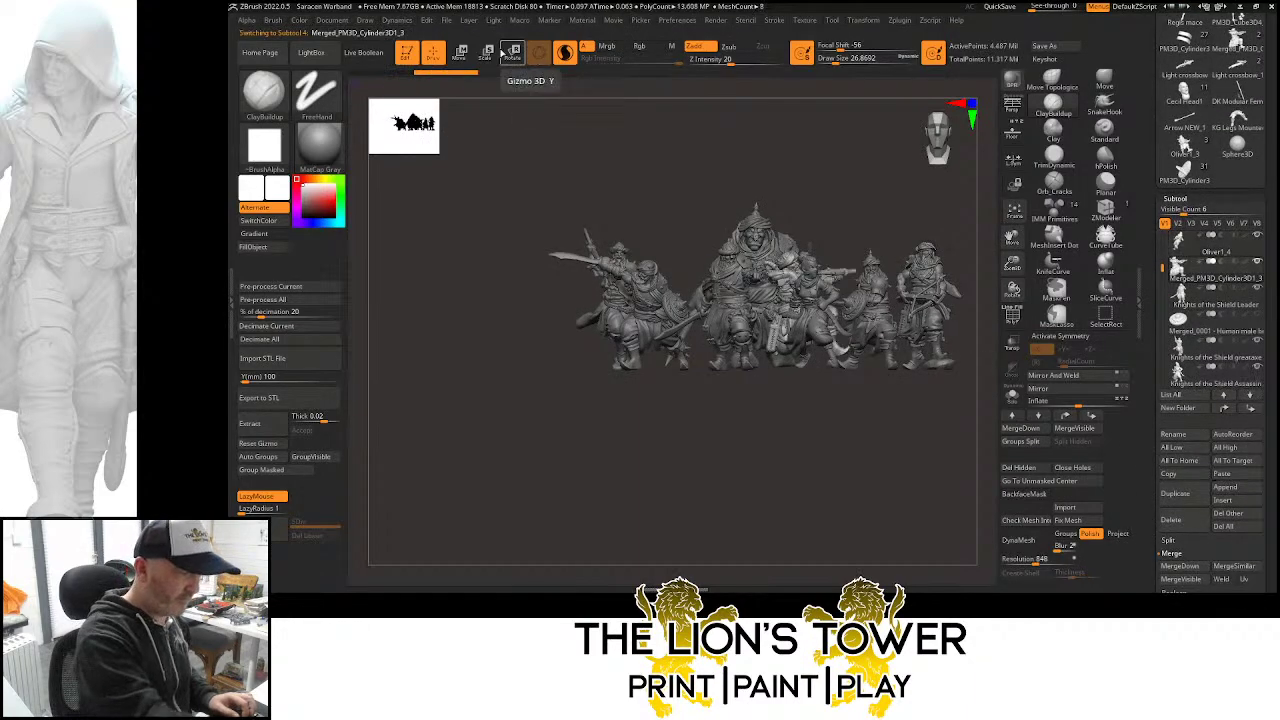
Centre the transform gizmo on the pasted crossbowman and move it to the free end of the row beside the greatsword figure
key("e")
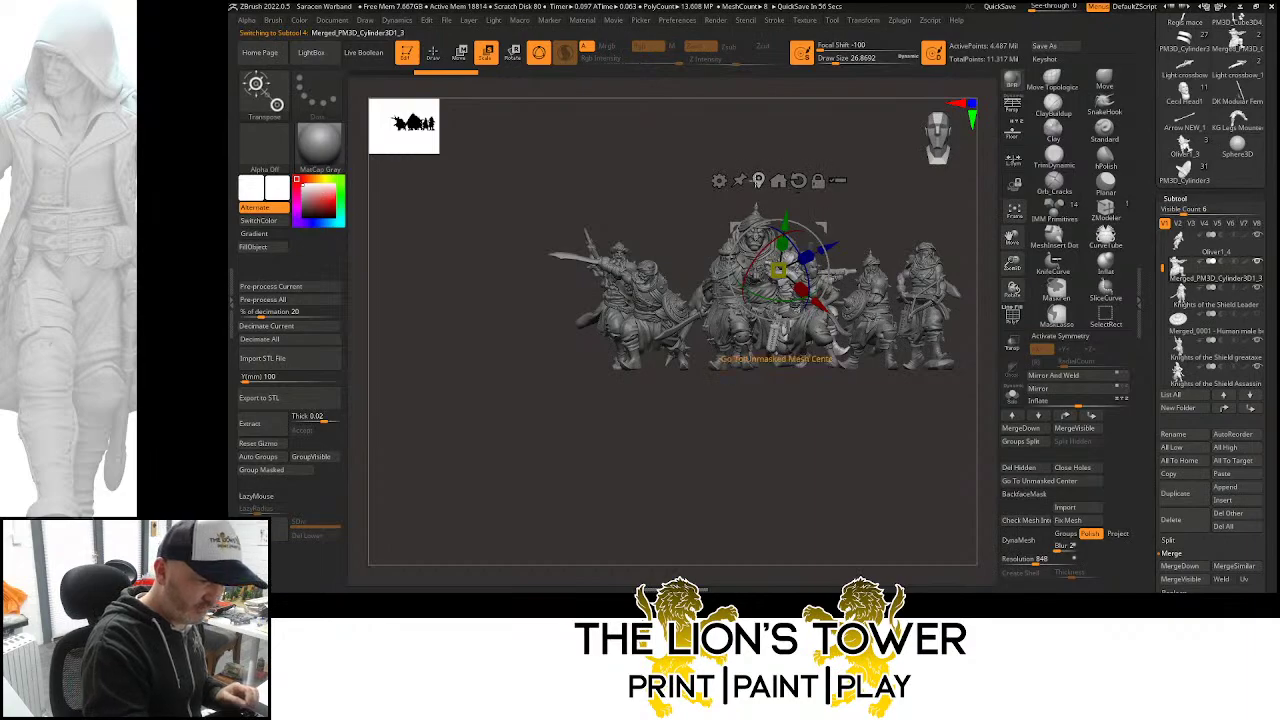
left_click(778, 180)
key("ctrl+z")
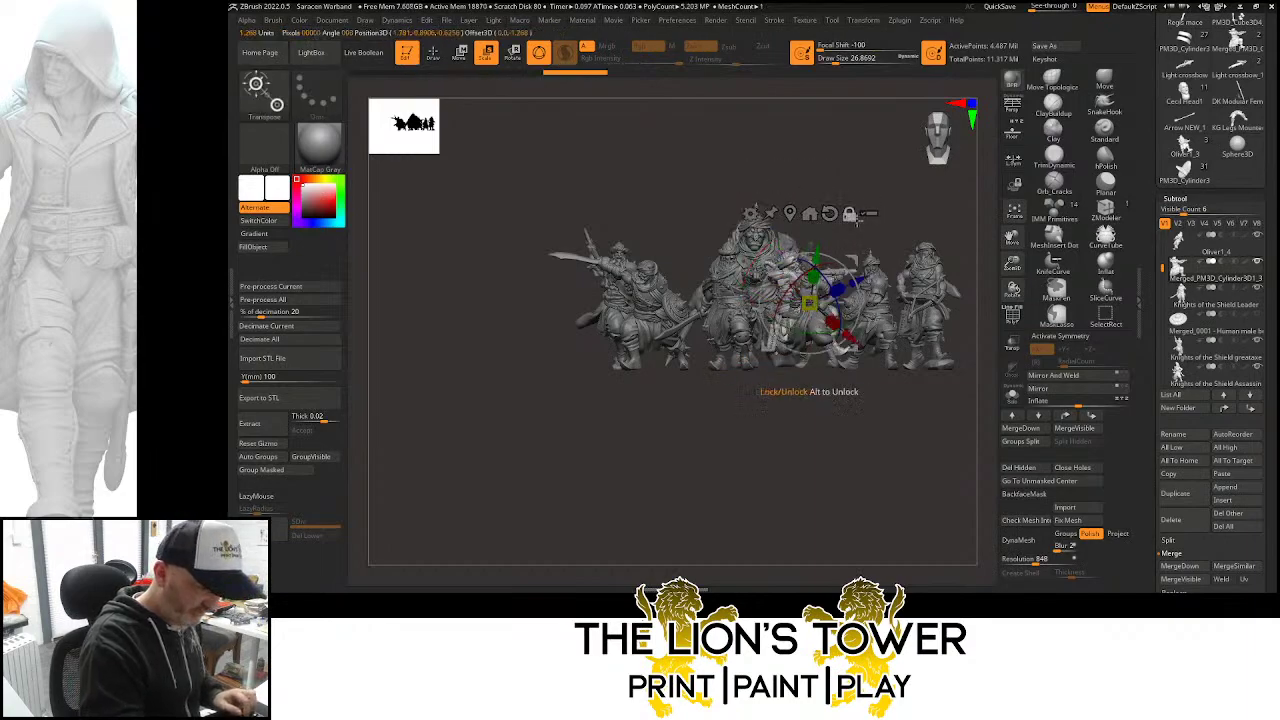
left_click_drag(812, 298, 552, 303)
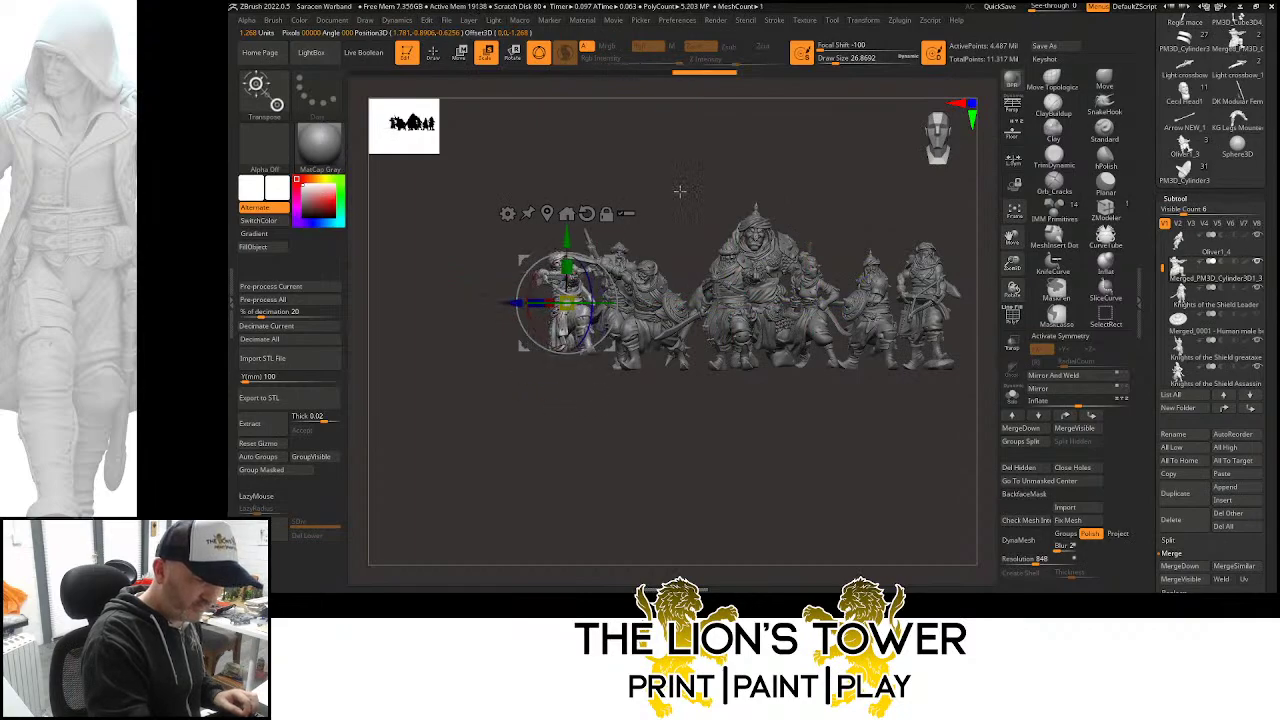
left_click_drag(681, 191, 694, 322)
left_click_drag(612, 258, 582, 93)
left_click_drag(700, 212, 737, 144)
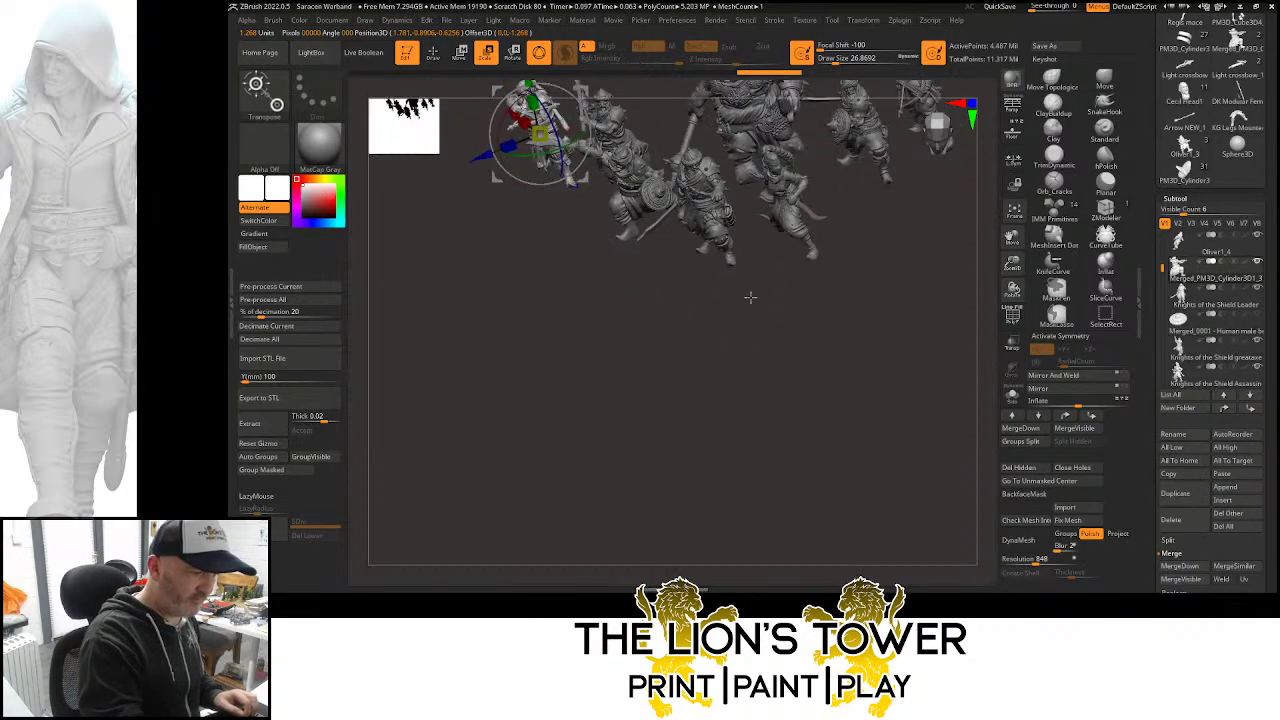
Adjust the crossbowman's position and orientation with the gizmo to line it up with the neighbouring figures
left_click_drag(745, 320, 918, 253)
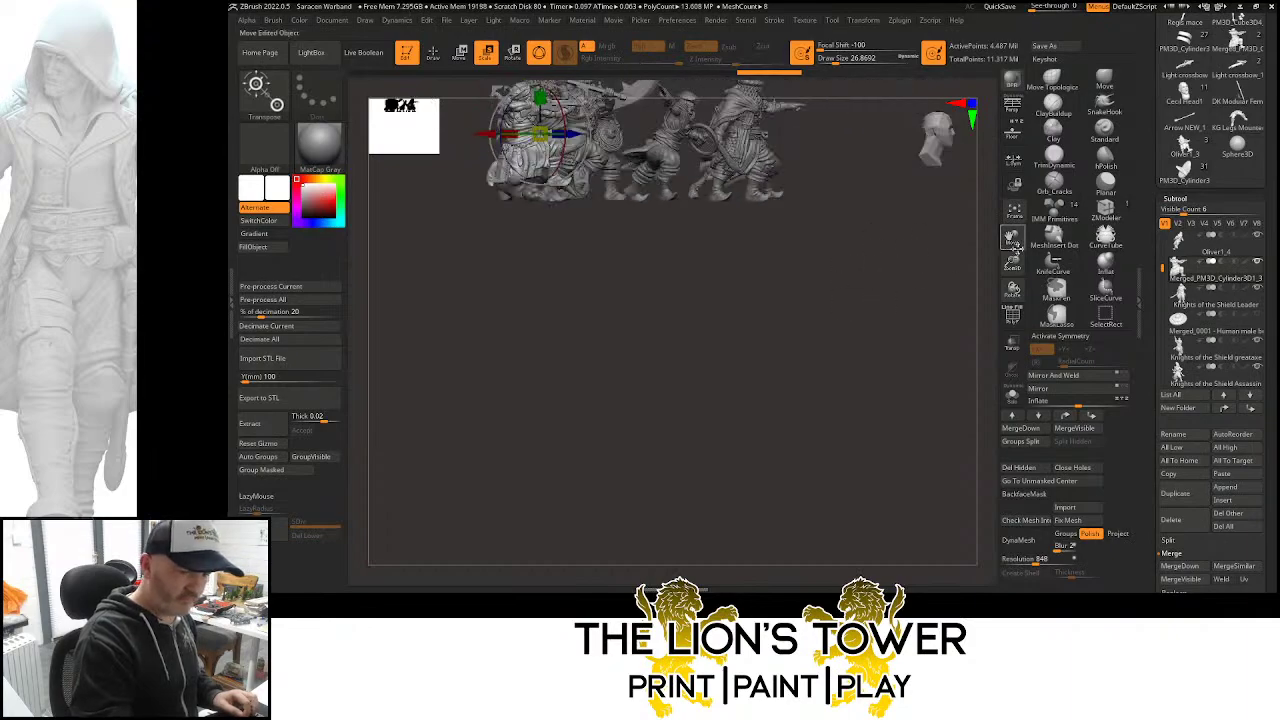
left_click_drag(1014, 244, 1100, 264)
left_click_drag(1009, 261, 1016, 330)
left_click_drag(720, 147, 720, 181)
left_click_drag(866, 446, 810, 433)
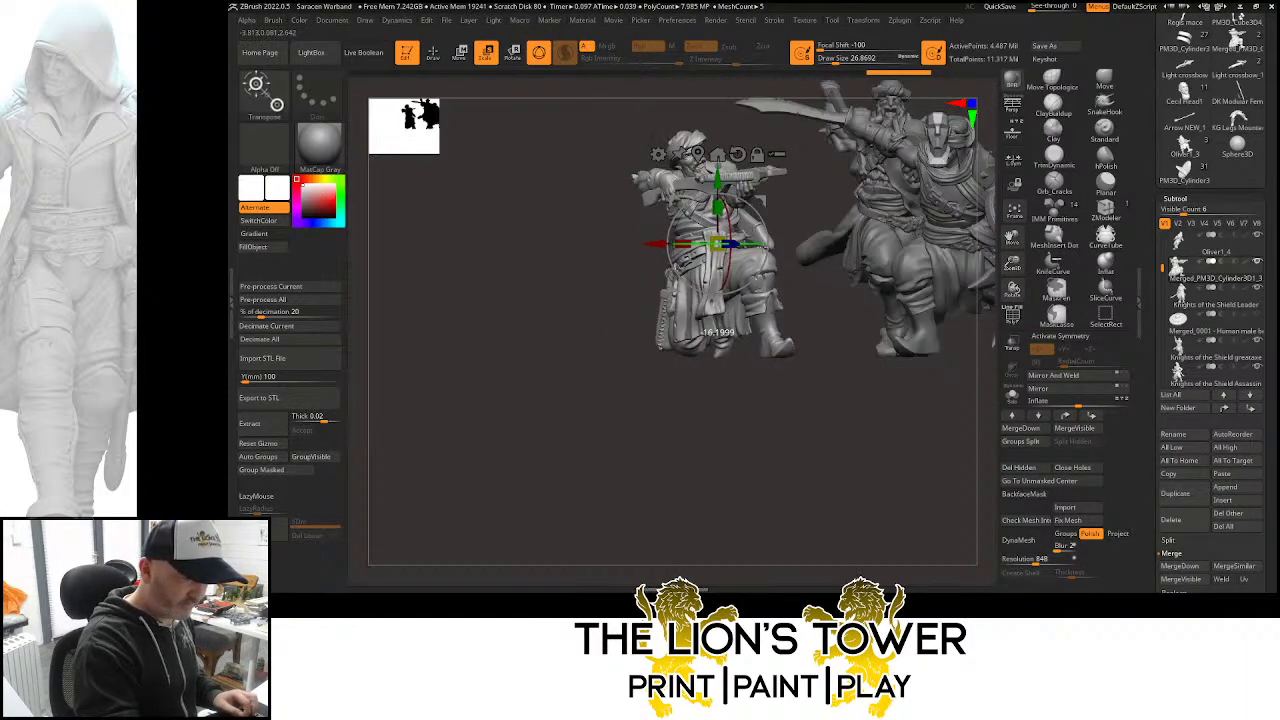
left_click_drag(1011, 262, 972, 264)
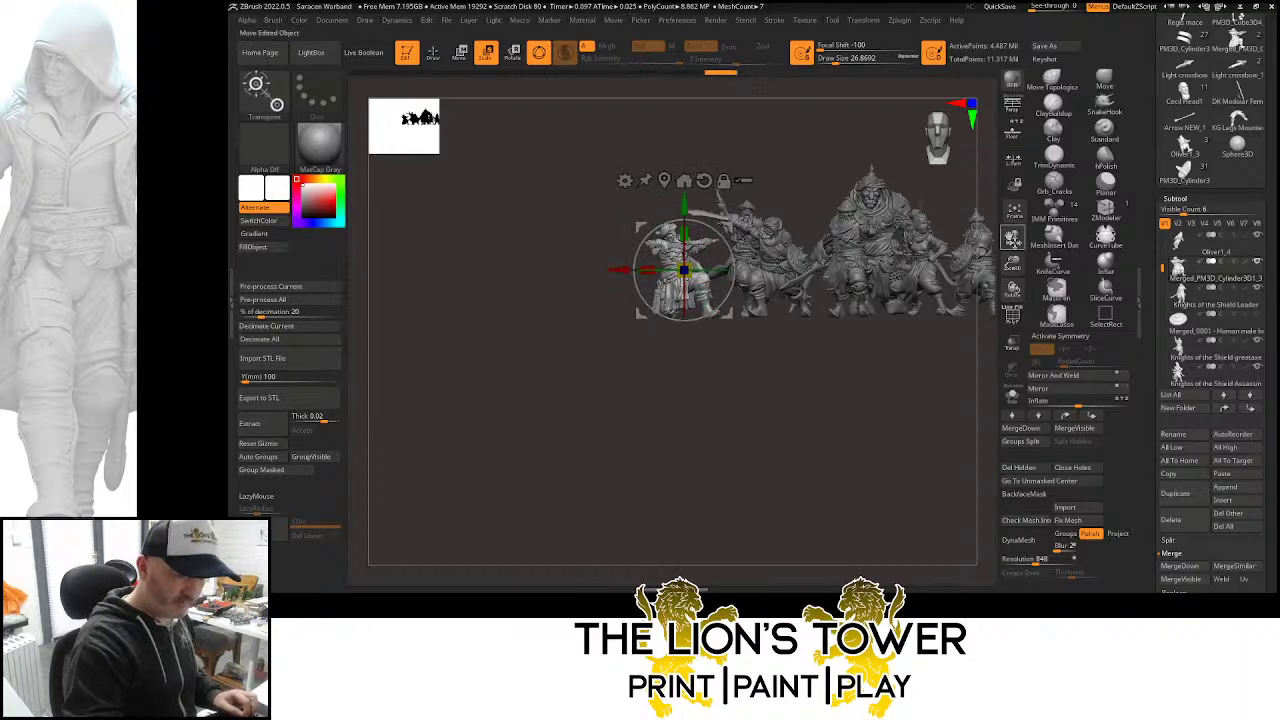
left_click_drag(1012, 264, 1012, 238)
left_click_drag(1012, 238, 938, 235)
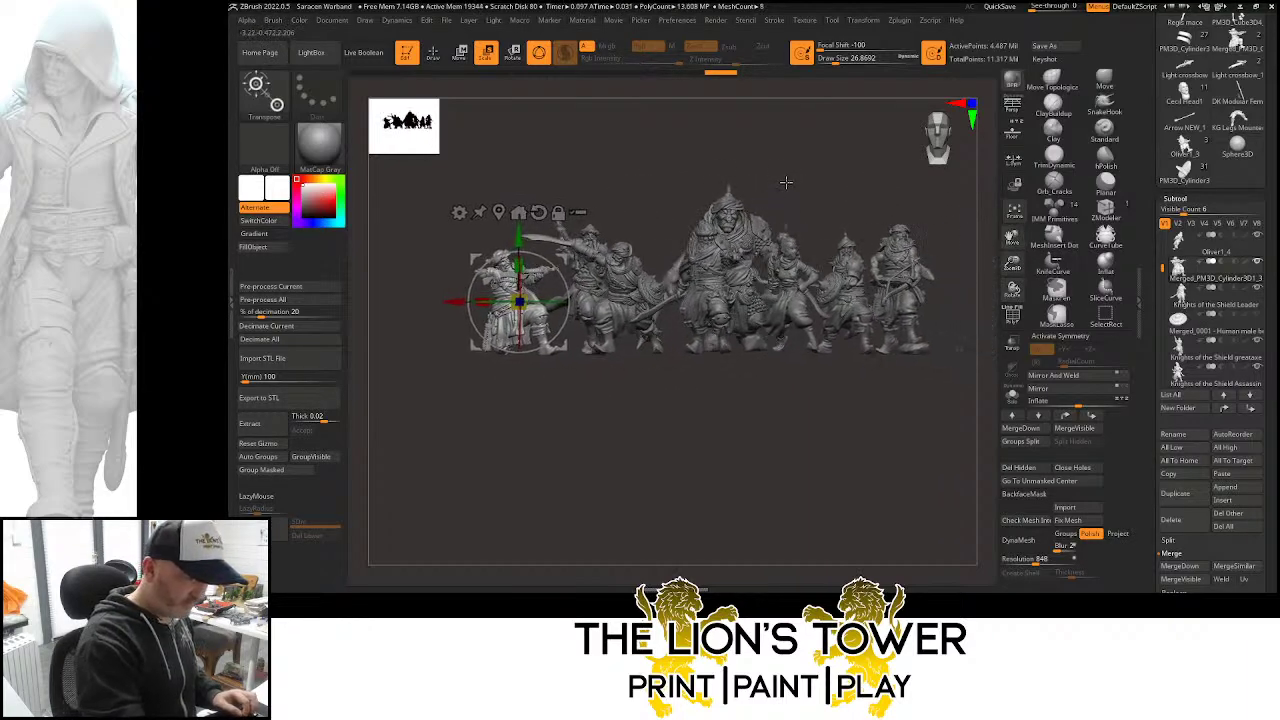
Turn on perspective and frame the whole warband from a slightly raised front view
left_click_drag(786, 182, 800, 184)
left_click(1013, 107)
left_click_drag(910, 219, 961, 301)
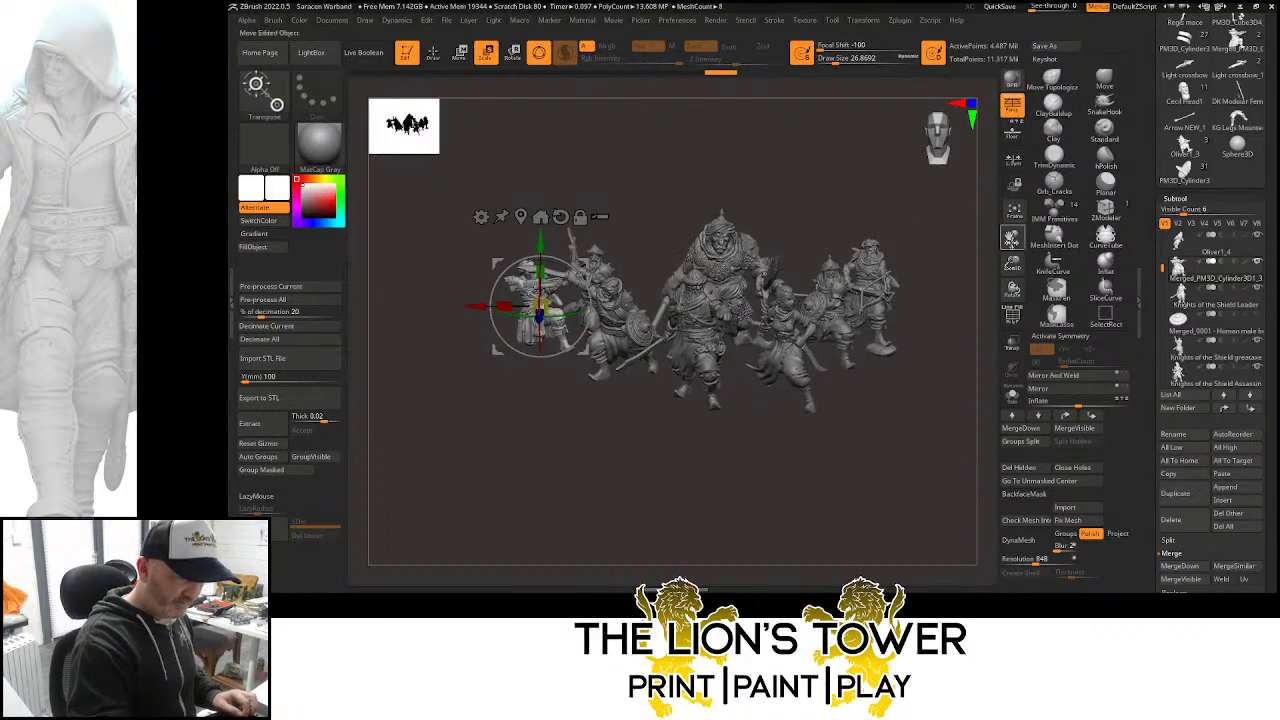
left_click_drag(1013, 240, 977, 237)
mouse_move(986, 270)
left_mouse_down()
mouse_move(1002, 277)
mouse_move(994, 264)
left_mouse_up()
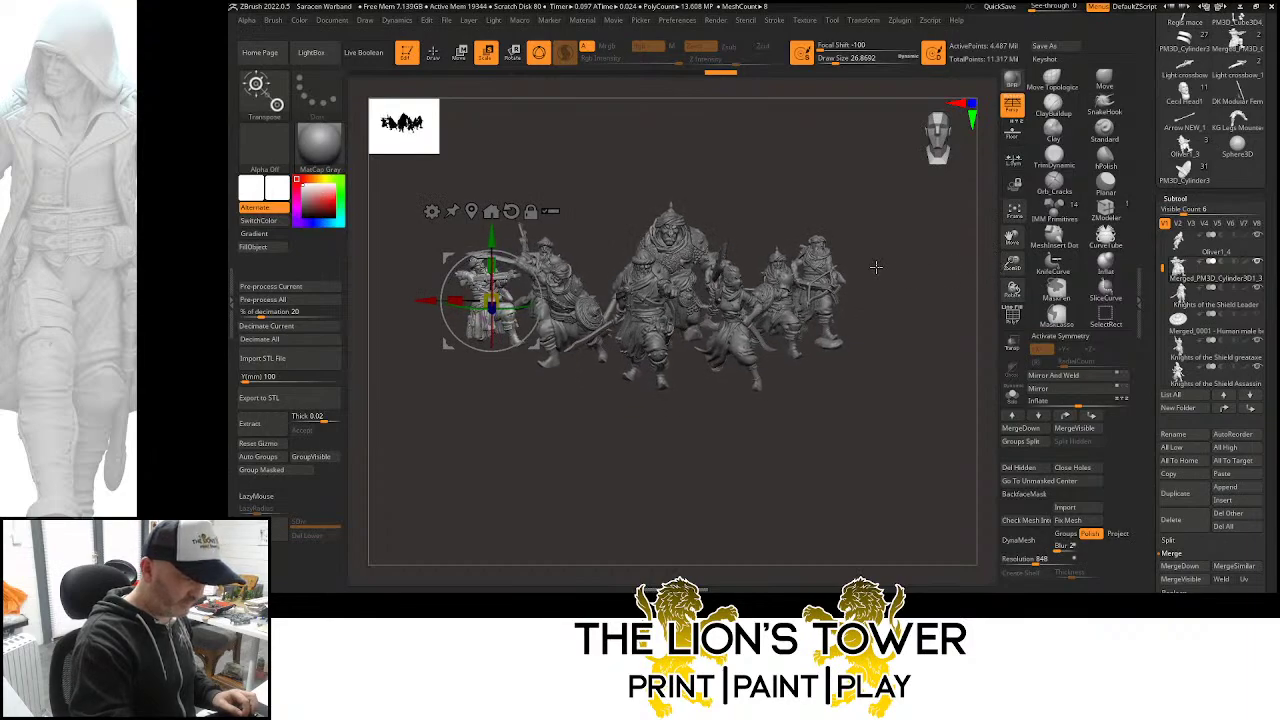
Reset the gizmo orientation on the Knights of the Shield Leader and bring the Leader and the Assassin forward of the Ogre
left_click(652, 322, "alt")
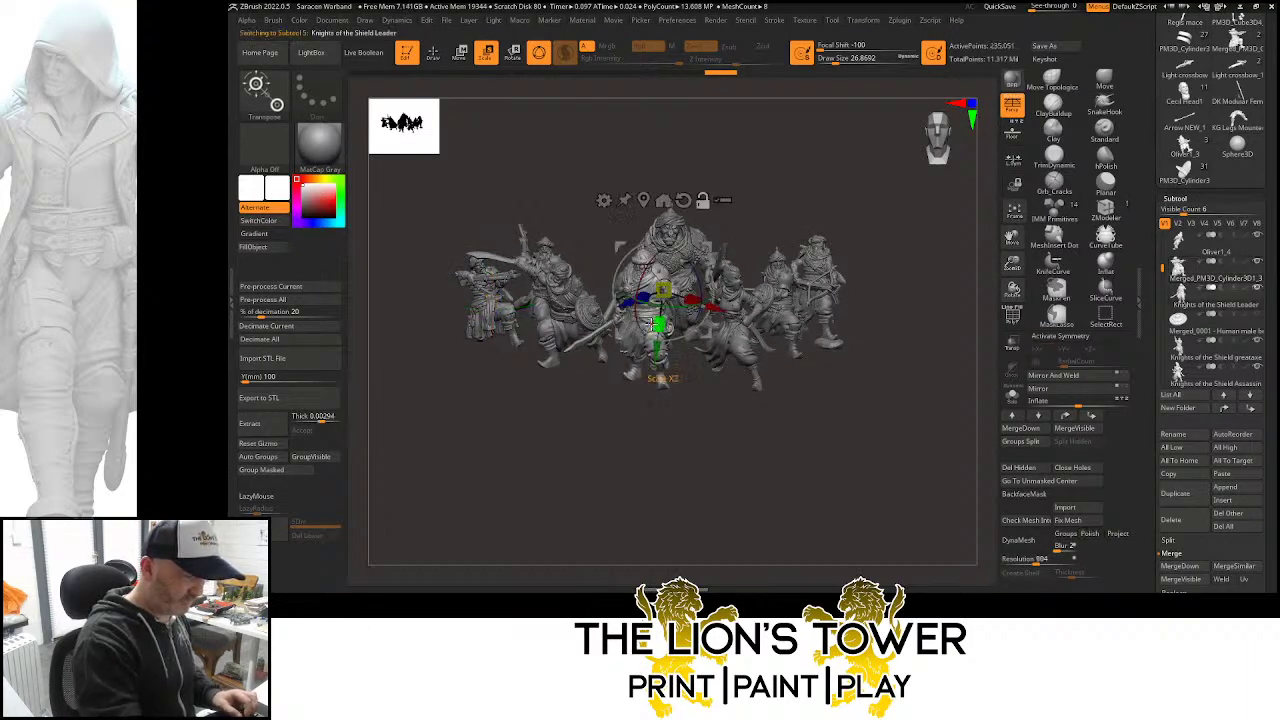
left_click(685, 200)
left_click_drag(665, 224, 663, 357)
left_click(733, 310, "alt")
left_click(648, 336, "alt")
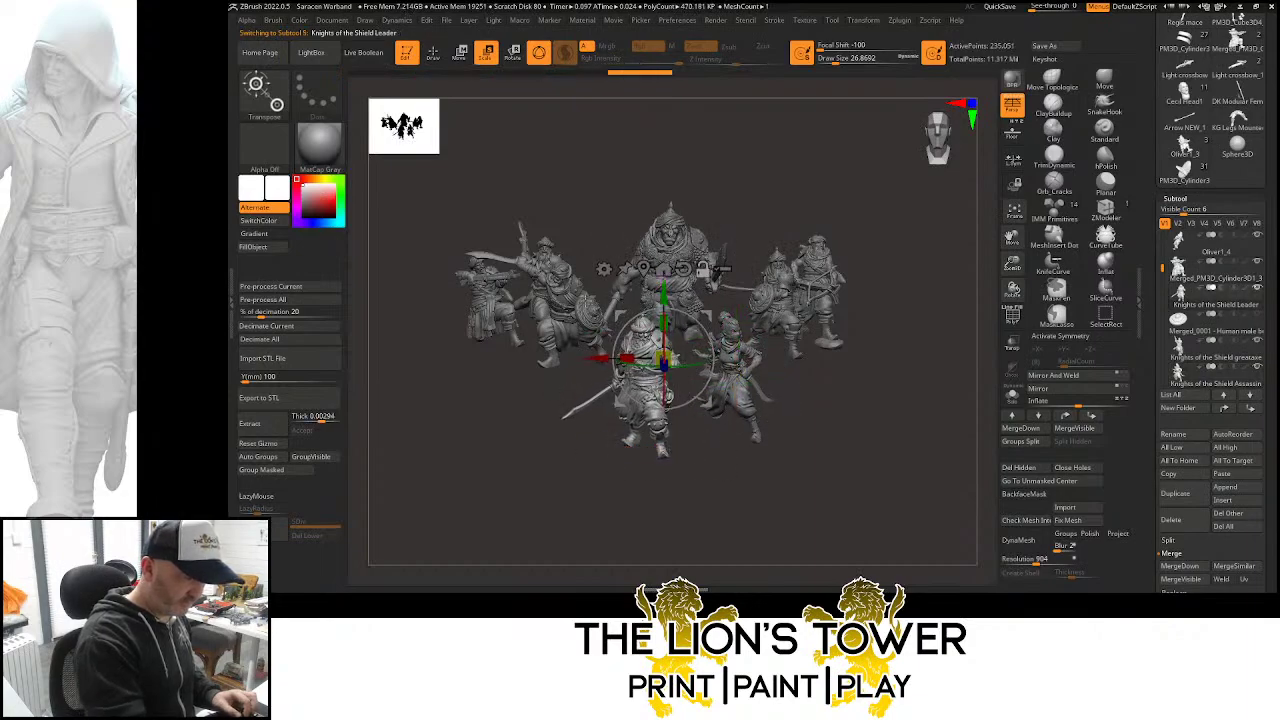
Move Swordsman 1 forward and in towards the Leader, and shift the Assassin closer on the Leader's other side
left_click(570, 332, "alt")
left_click_drag(579, 277, 579, 315)
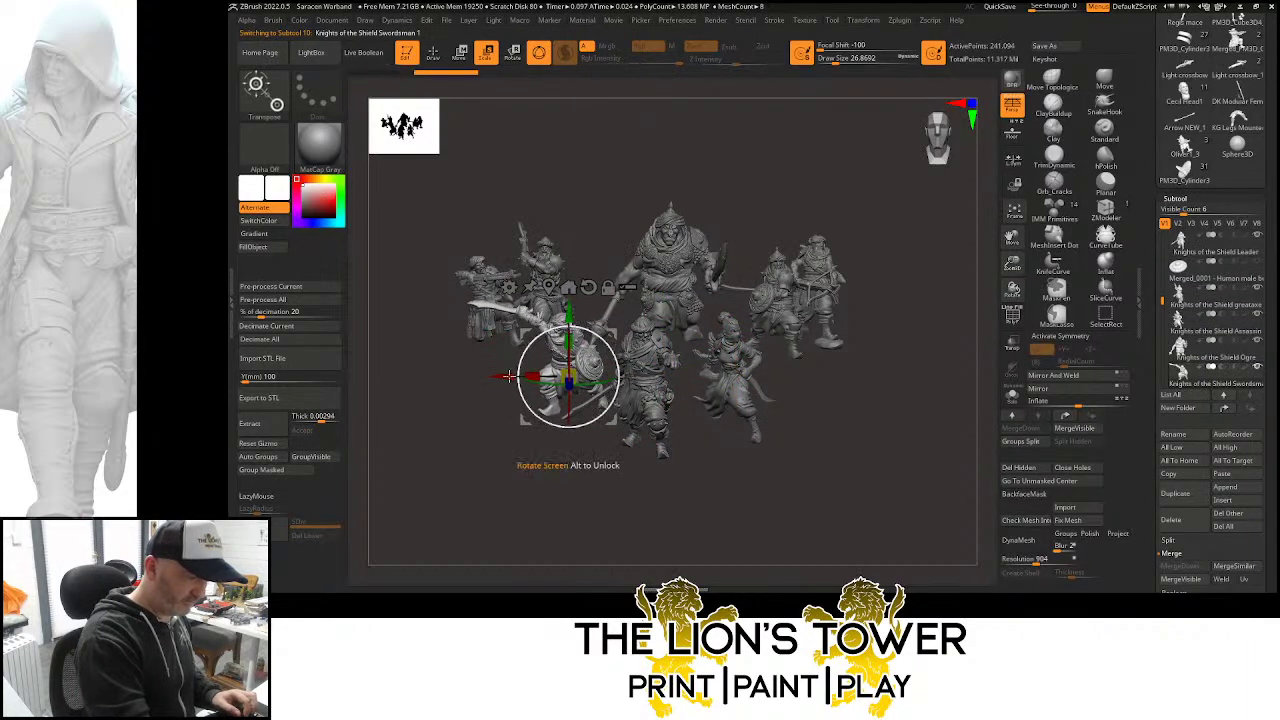
left_click_drag(506, 375, 527, 376)
left_click(778, 291, "alt")
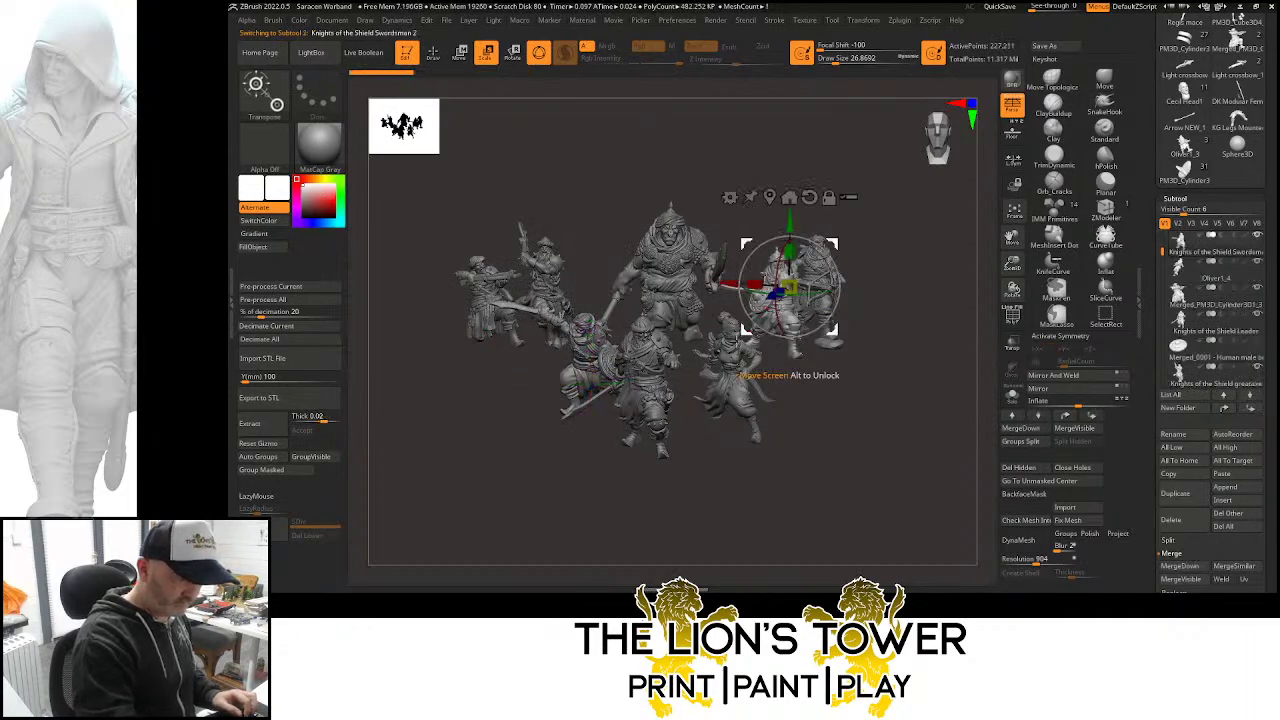
left_click(735, 366, "alt")
left_click_drag(675, 379, 659, 382)
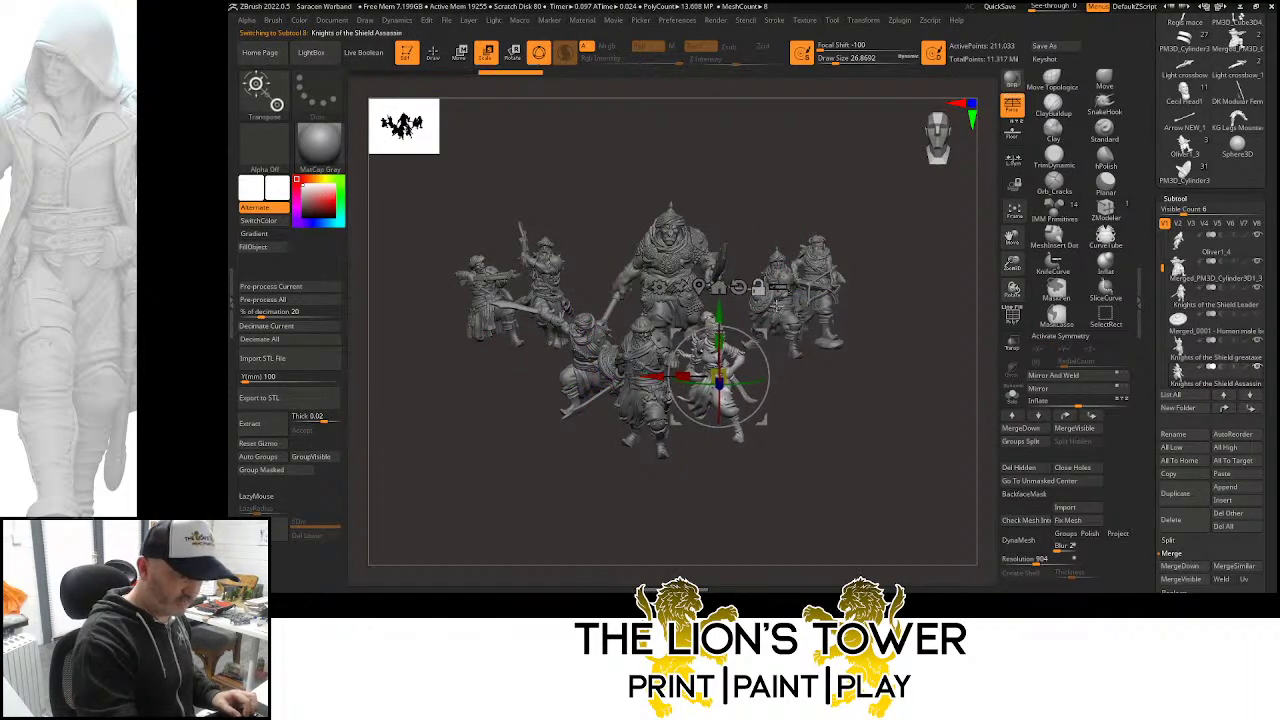
Move Swordsman 2 and the Oliver1_4 figure forward and inward behind the Assassin
left_click(773, 309, "alt")
left_click_drag(833, 242, 822, 264)
left_click(838, 241, "alt")
Shift the greatsword figure inward and reposition the crossbowman at the outer rear of the formation
left_click(549, 275, "alt")
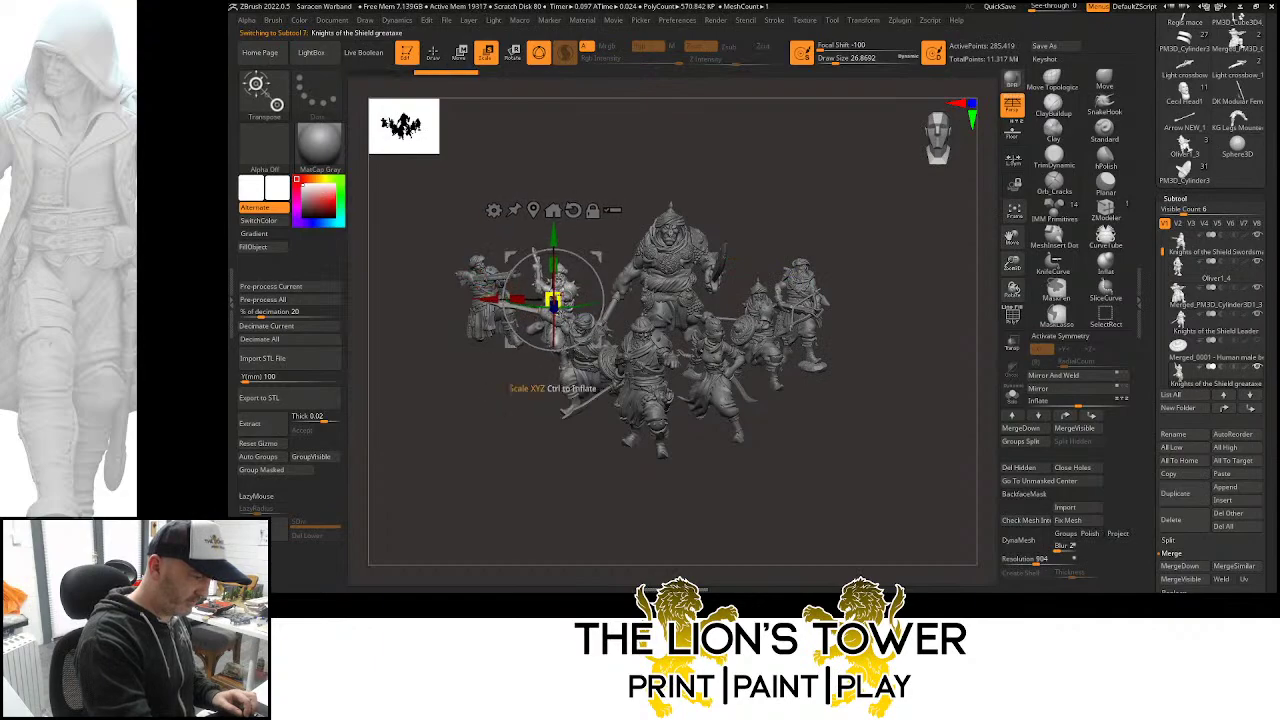
left_click(491, 280, "alt")
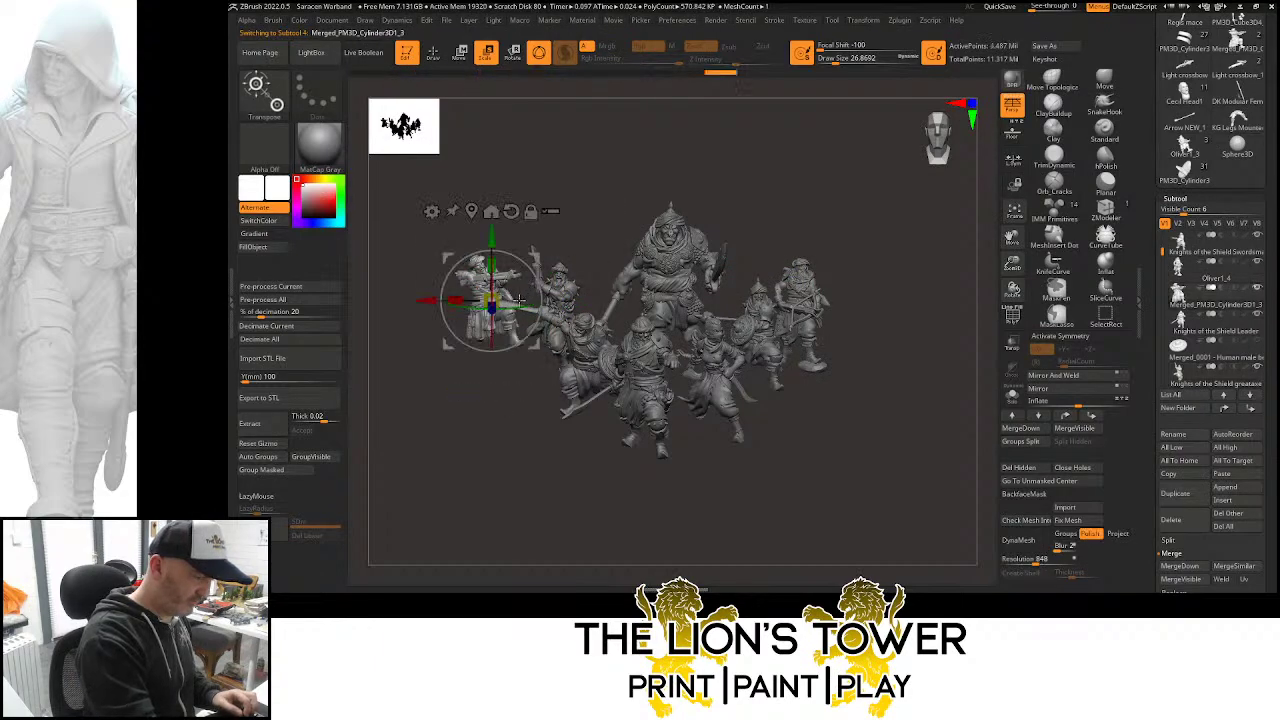
left_click_drag(538, 259, 544, 273)
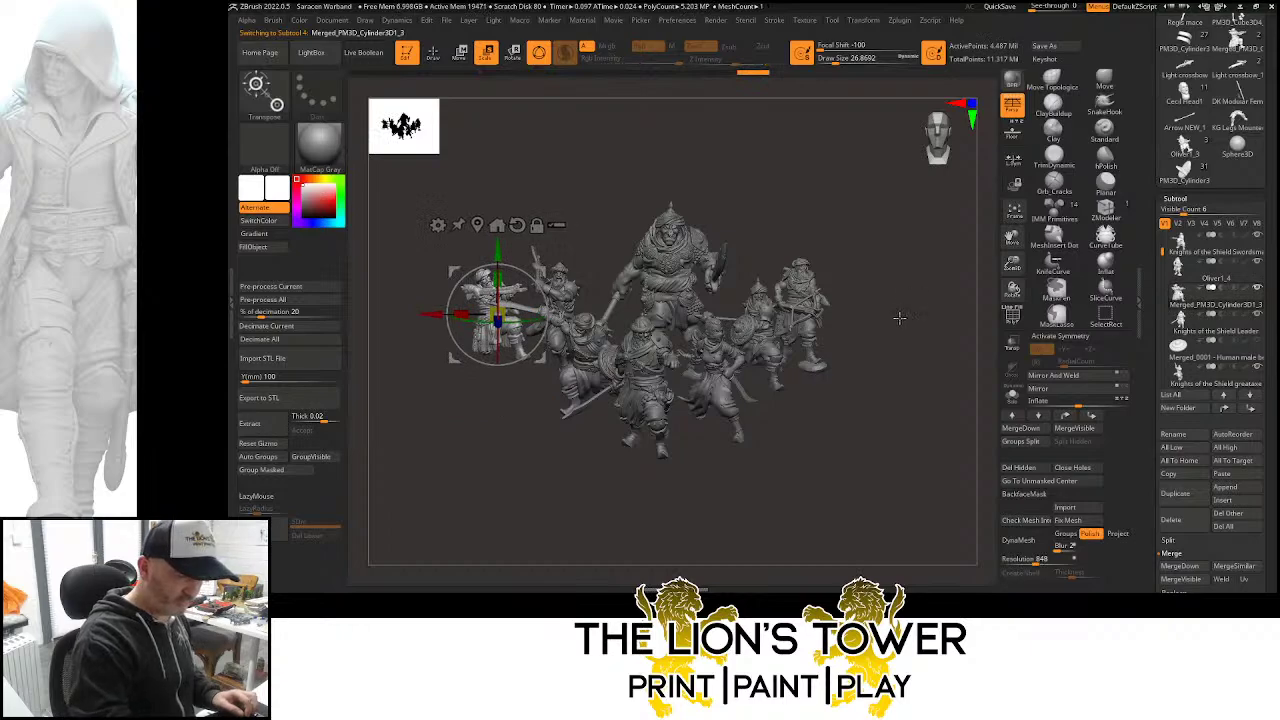
left_click_drag(899, 318, 892, 303)
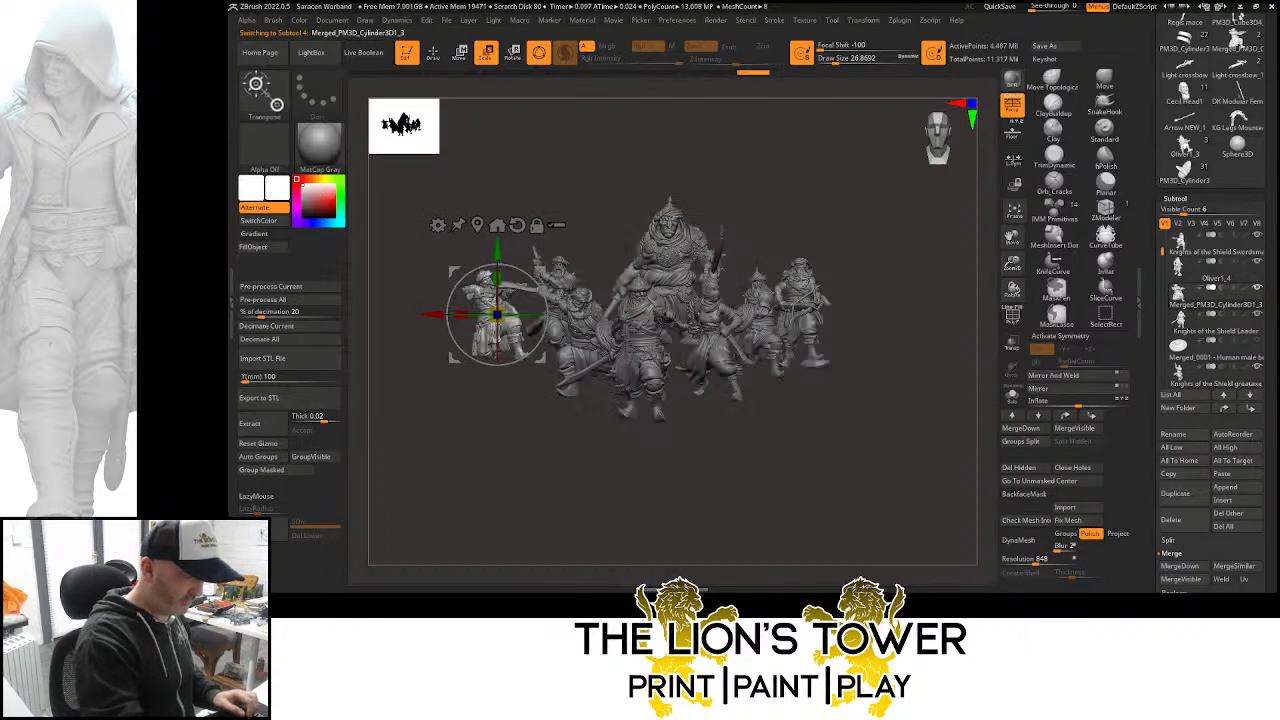
left_click_drag(516, 256, 502, 223)
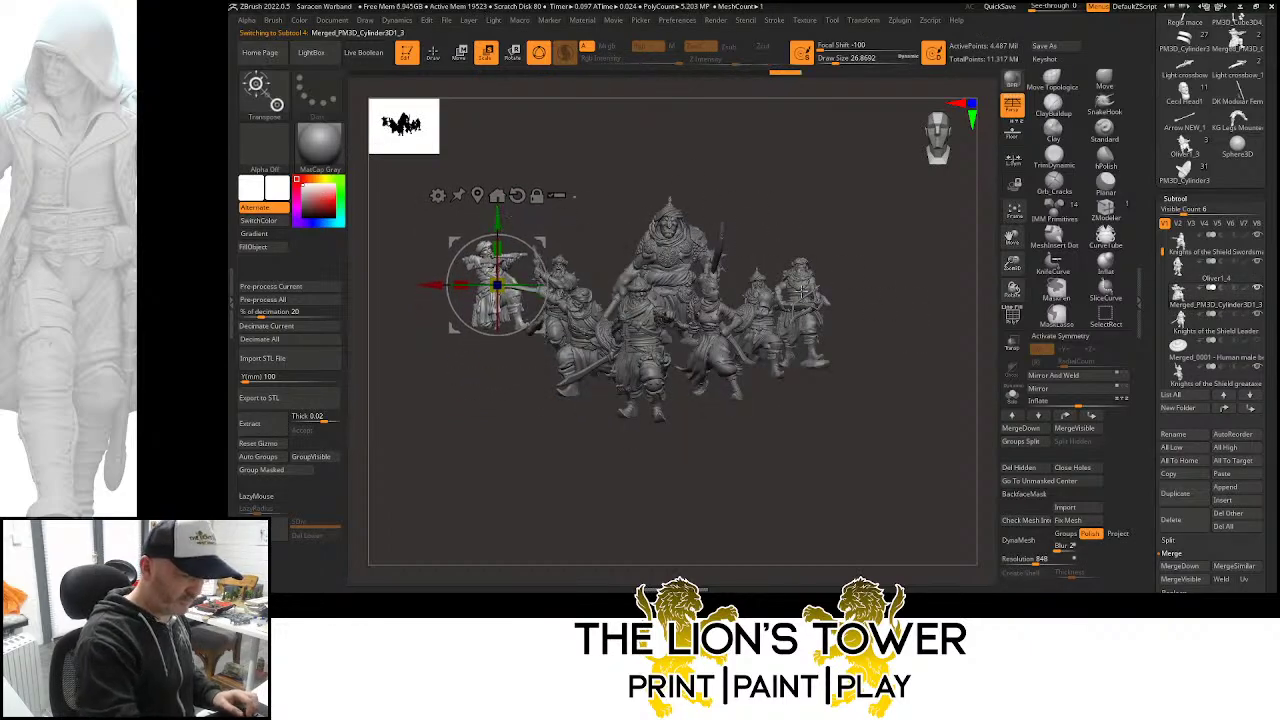
Move the Oliver1_4 figure and the Ogre further back in the formation
left_click(806, 292)
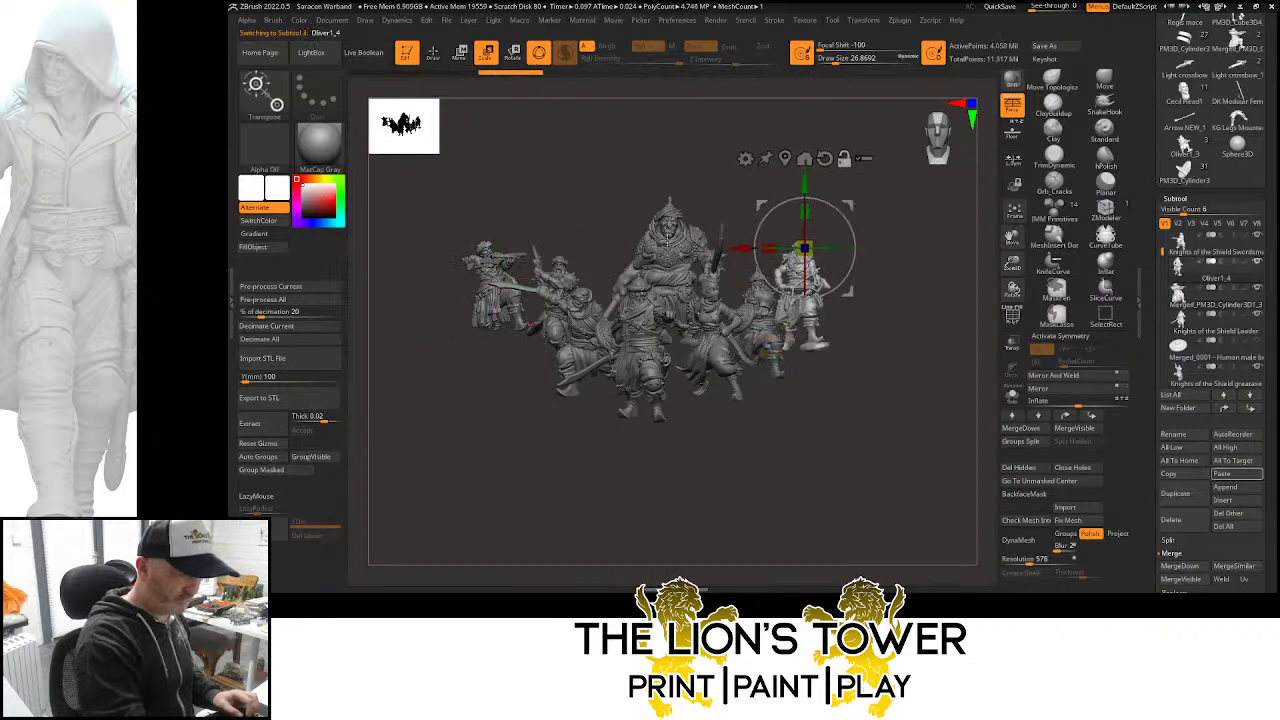
left_click(655, 300)
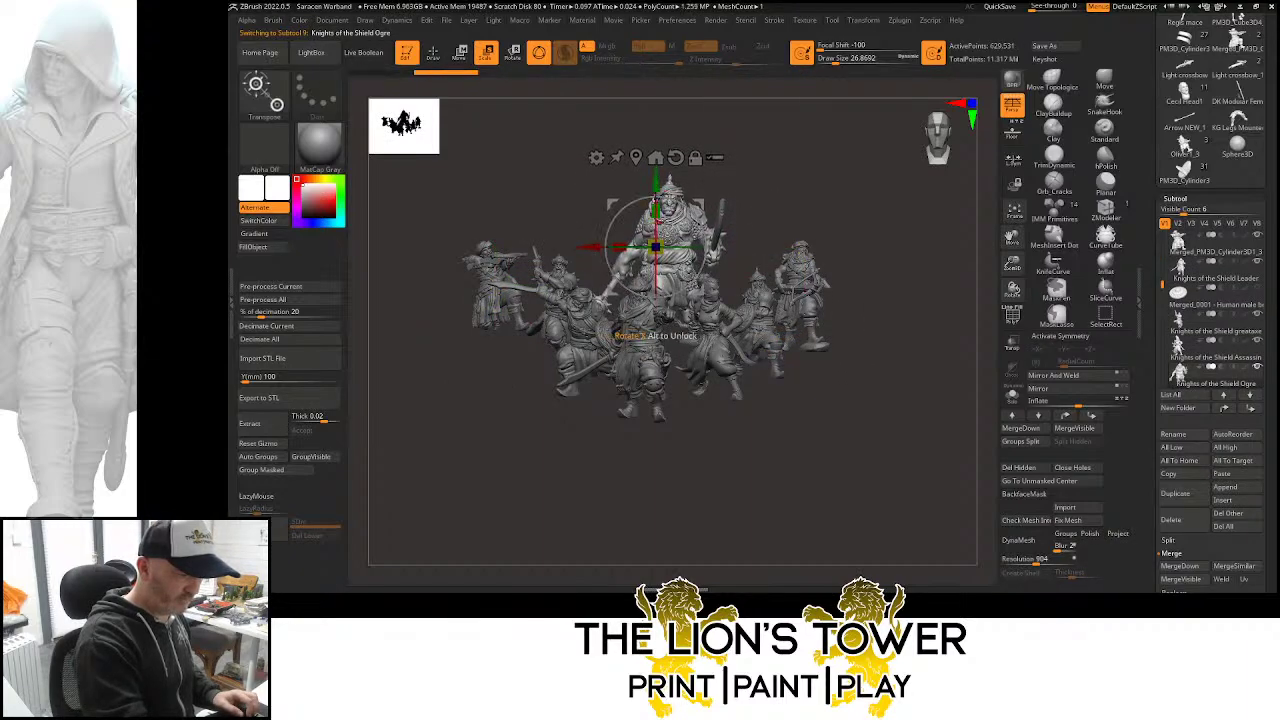
left_click_drag(825, 188, 868, 232)
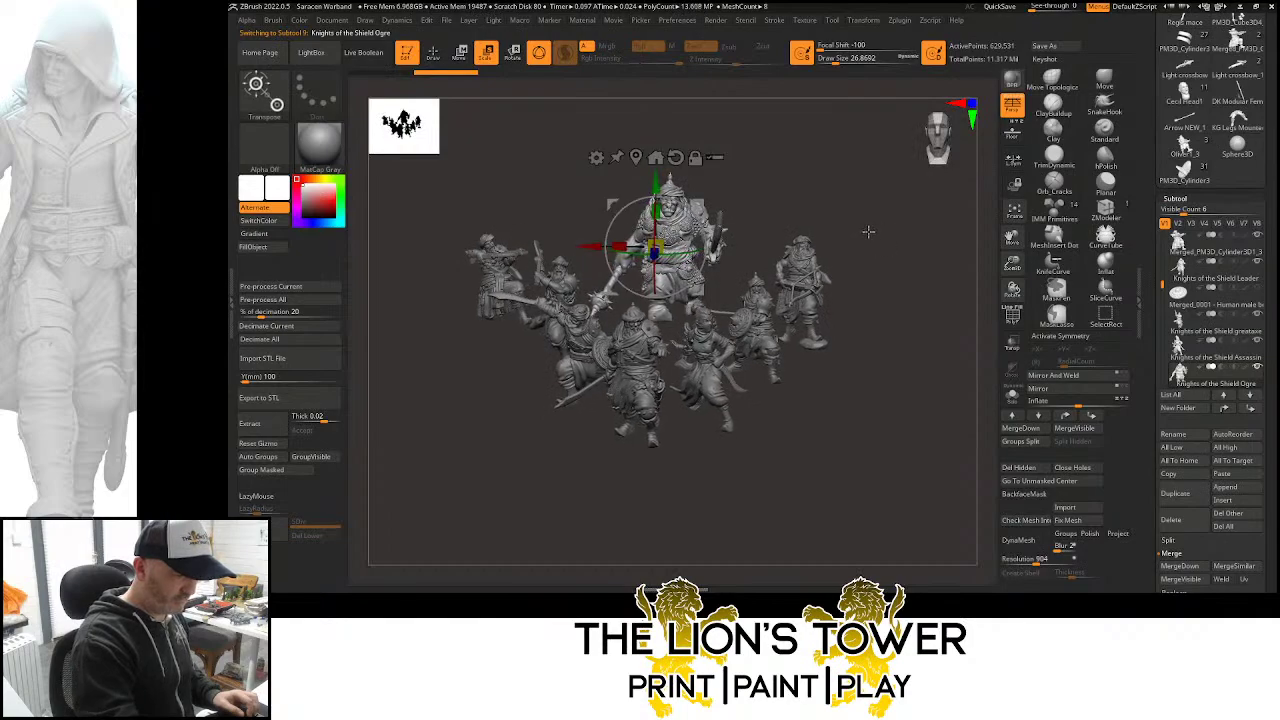
Move the Oliver1_4 figure inward beside the Ogre, and shift Swordsman 2 outward and forward to open up the group
left_click(818, 258)
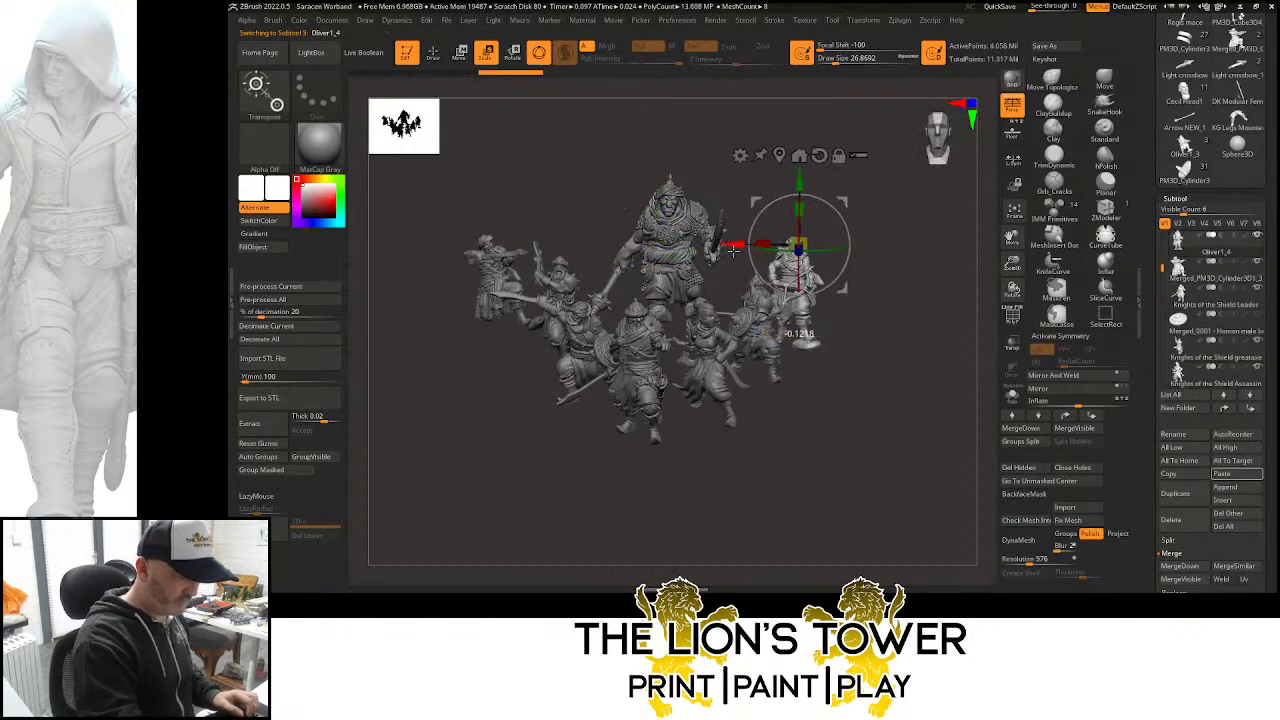
left_click_drag(733, 251, 702, 250)
left_click(759, 326, "alt")
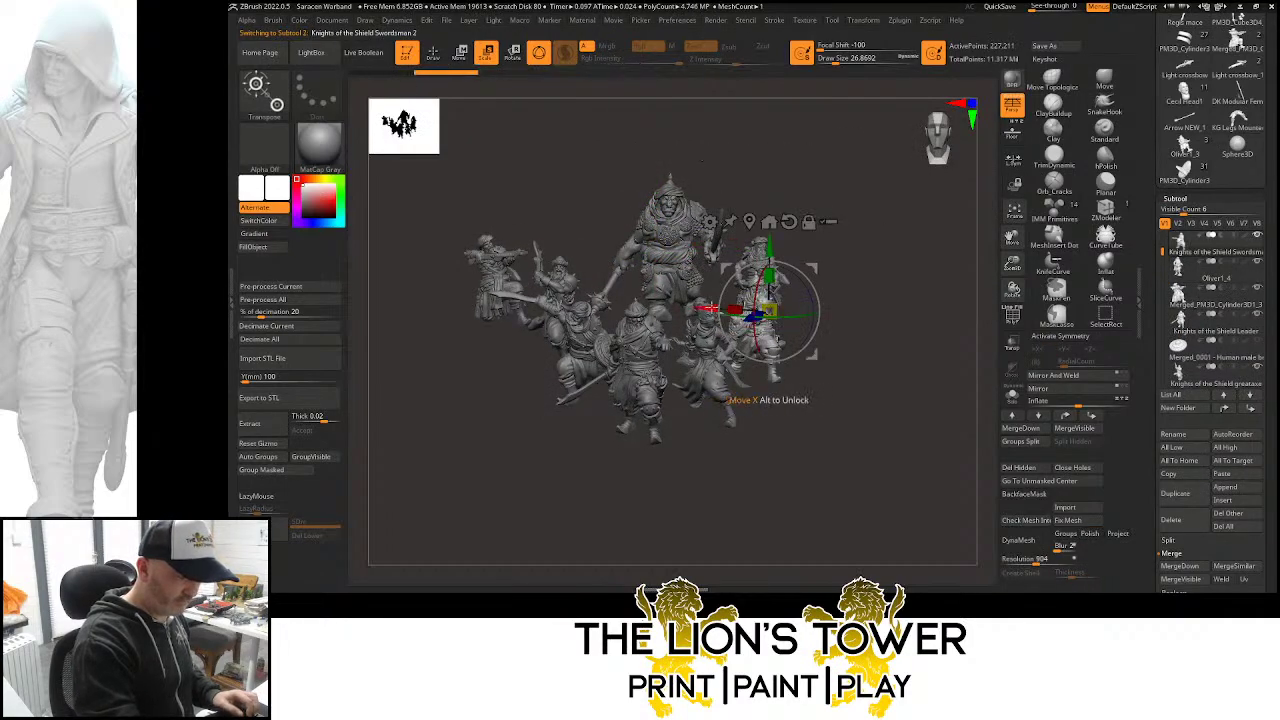
left_click_drag(711, 308, 736, 309)
left_click_drag(795, 250, 762, 292)
left_click_drag(895, 280, 898, 276)
Shift the greataxe figure forward and move the Merged_PM3D_Cylinder3D1_3 crossbowman inward beside the Ogre
left_click(565, 276, "alt")
left_click_drag(593, 209, 582, 261)
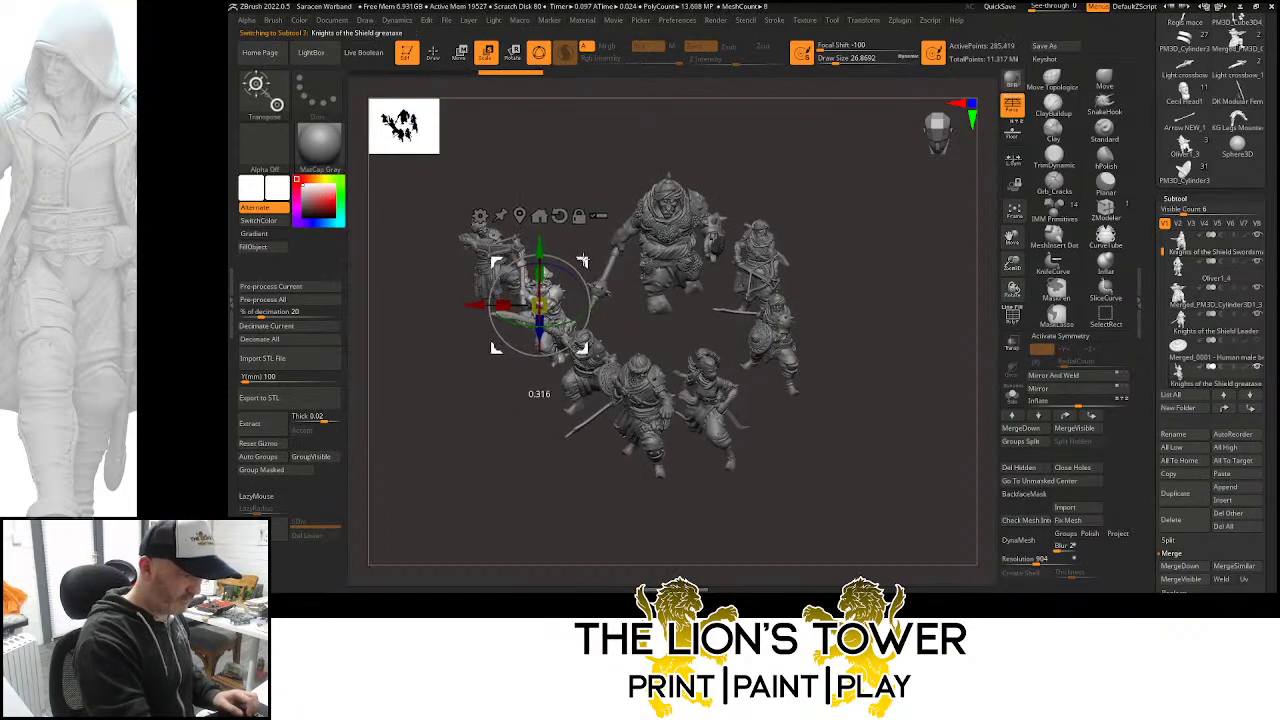
left_click(493, 256, "alt")
left_click_drag(546, 219, 619, 210)
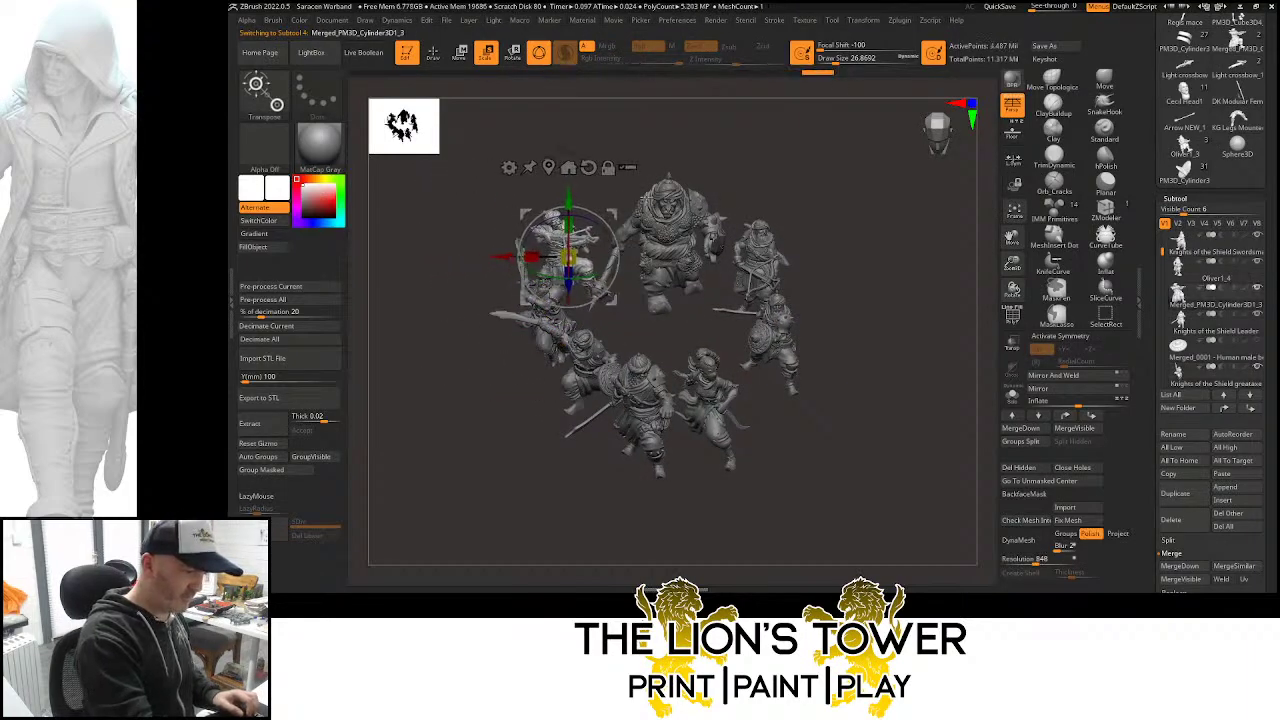
Move the greataxe figure outward and turn it, and rotate and reposition Swordsman 2 on the opposite flank
mouse_move(811, 207)
left_mouse_down()
mouse_move(813, 185)
mouse_move(809, 206)
mouse_move(809, 195)
left_mouse_up()
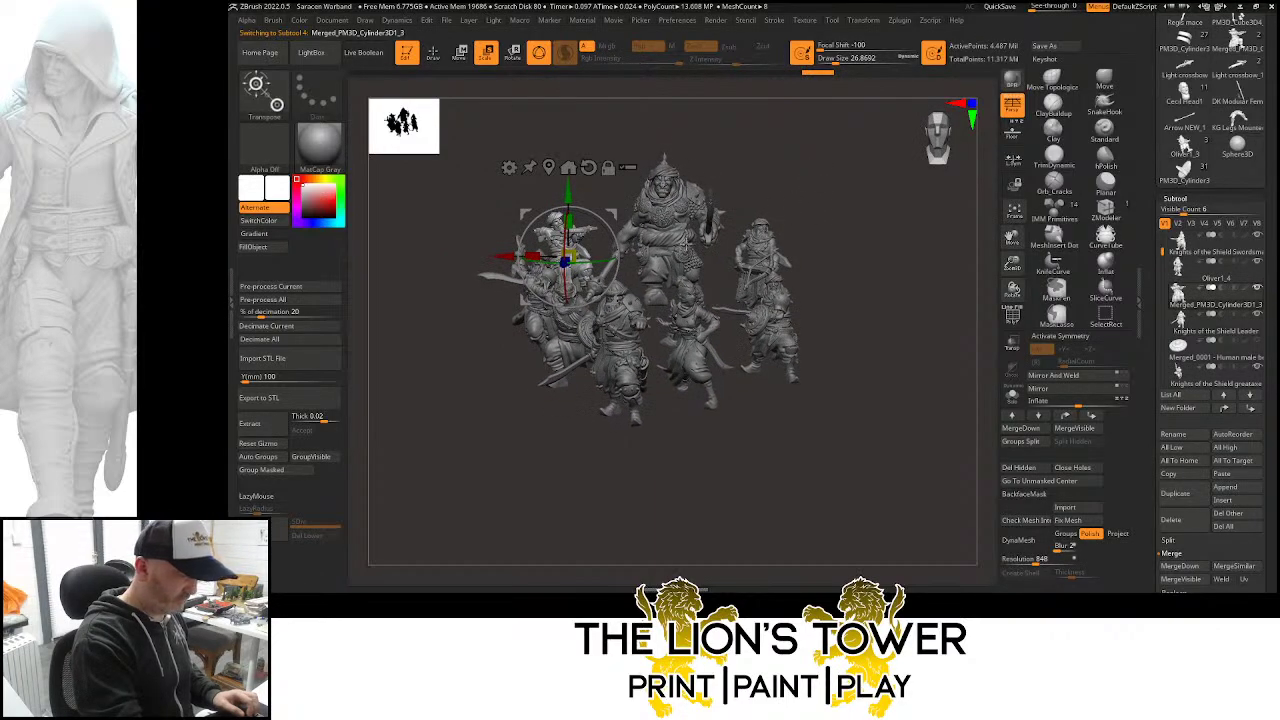
left_click(546, 322, "alt")
left_click_drag(475, 291, 455, 290)
left_click_drag(546, 291, 570, 290)
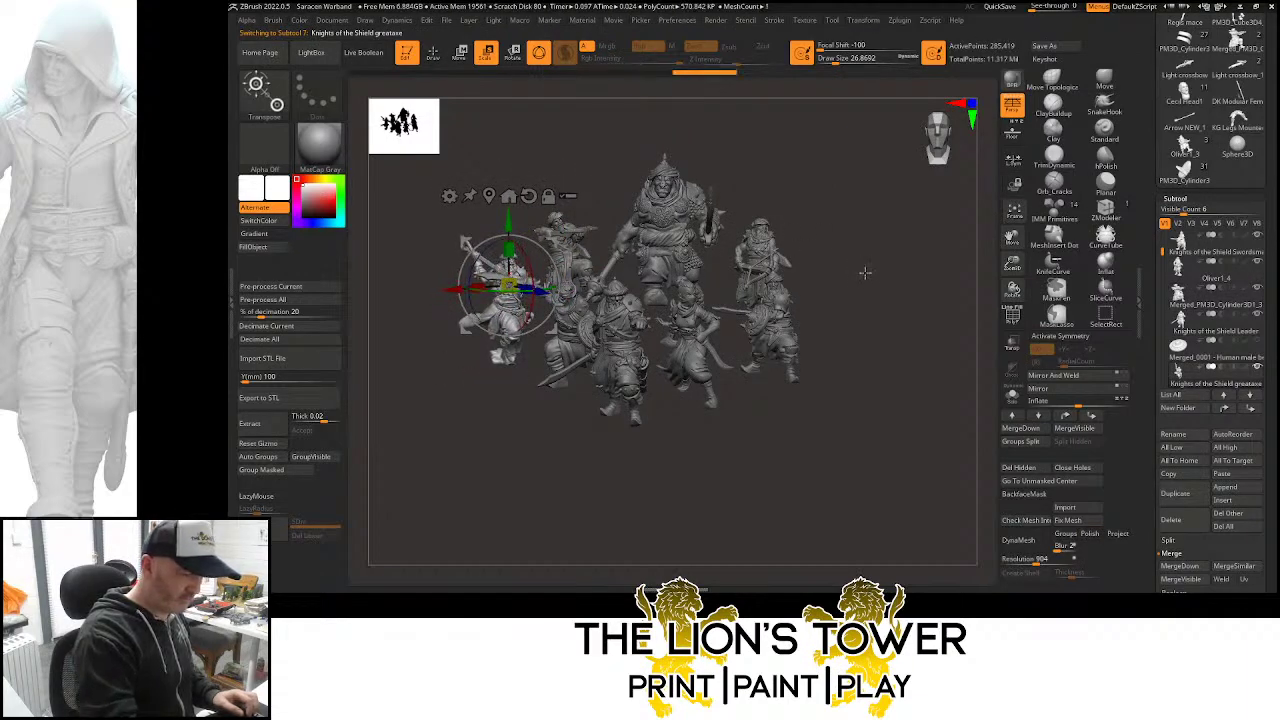
left_click(787, 312, "alt")
left_click_drag(809, 313, 834, 306)
left_click_drag(720, 308, 711, 308)
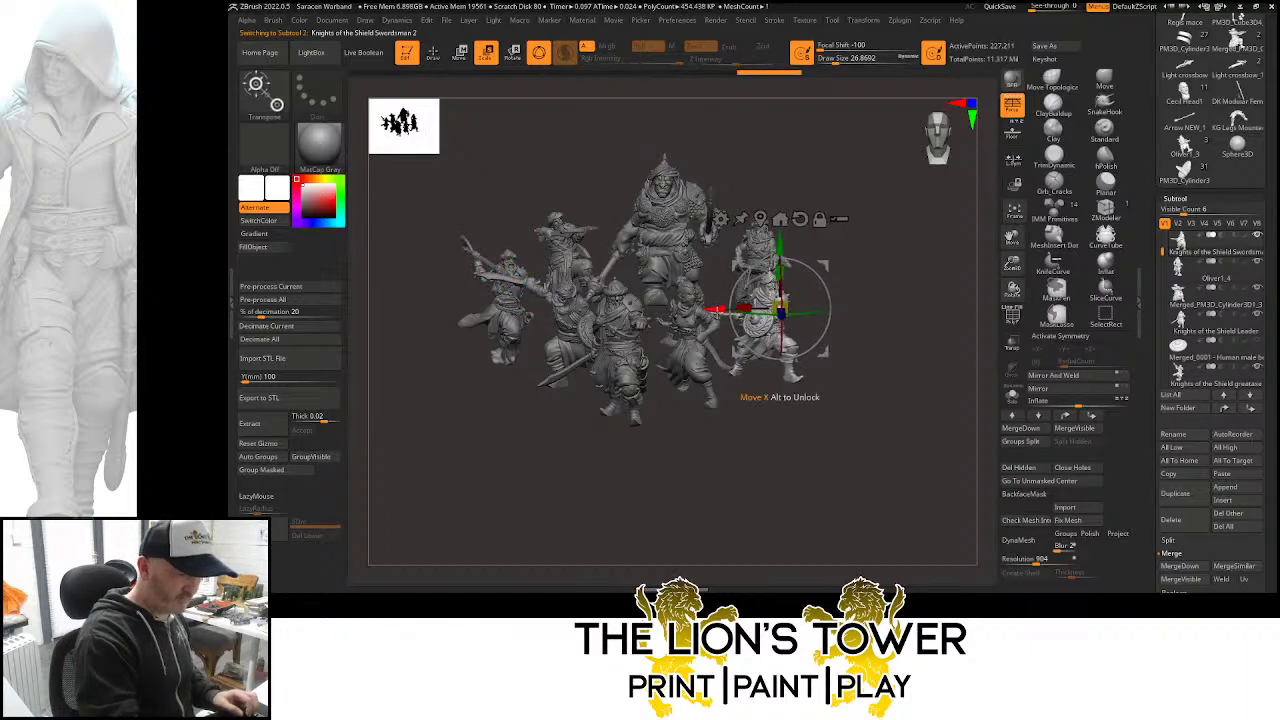
Turn the Assassin and shift it outward, and turn the Leader and move it in front of the Ogre
left_click(689, 345, "alt")
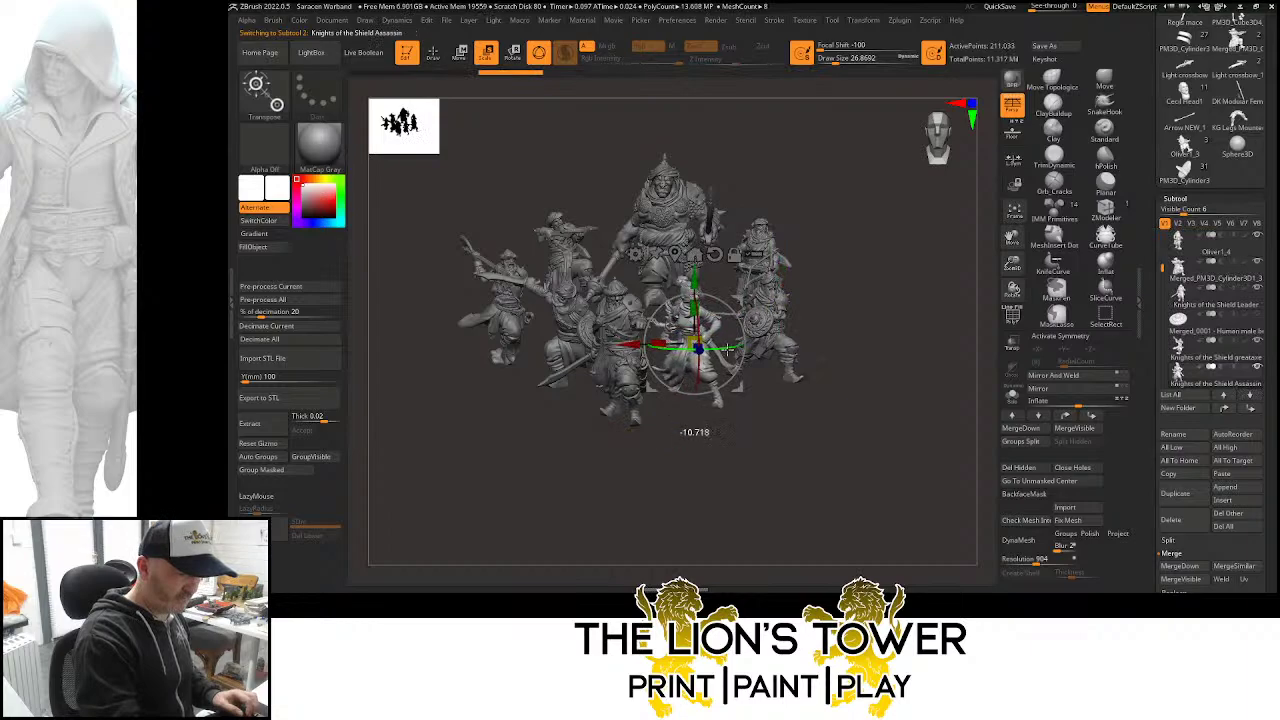
left_click(667, 330)
left_click_drag(667, 329, 688, 326)
left_click(654, 232)
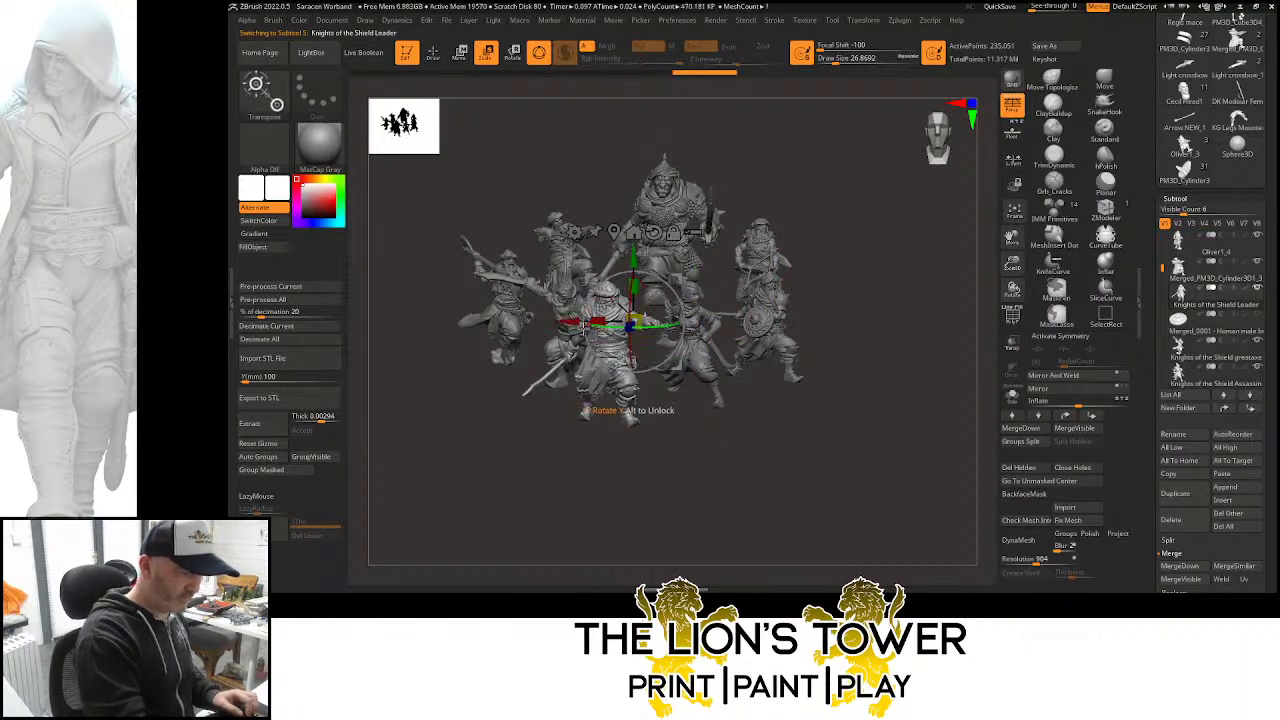
left_click_drag(570, 323, 671, 357)
left_click(654, 357)
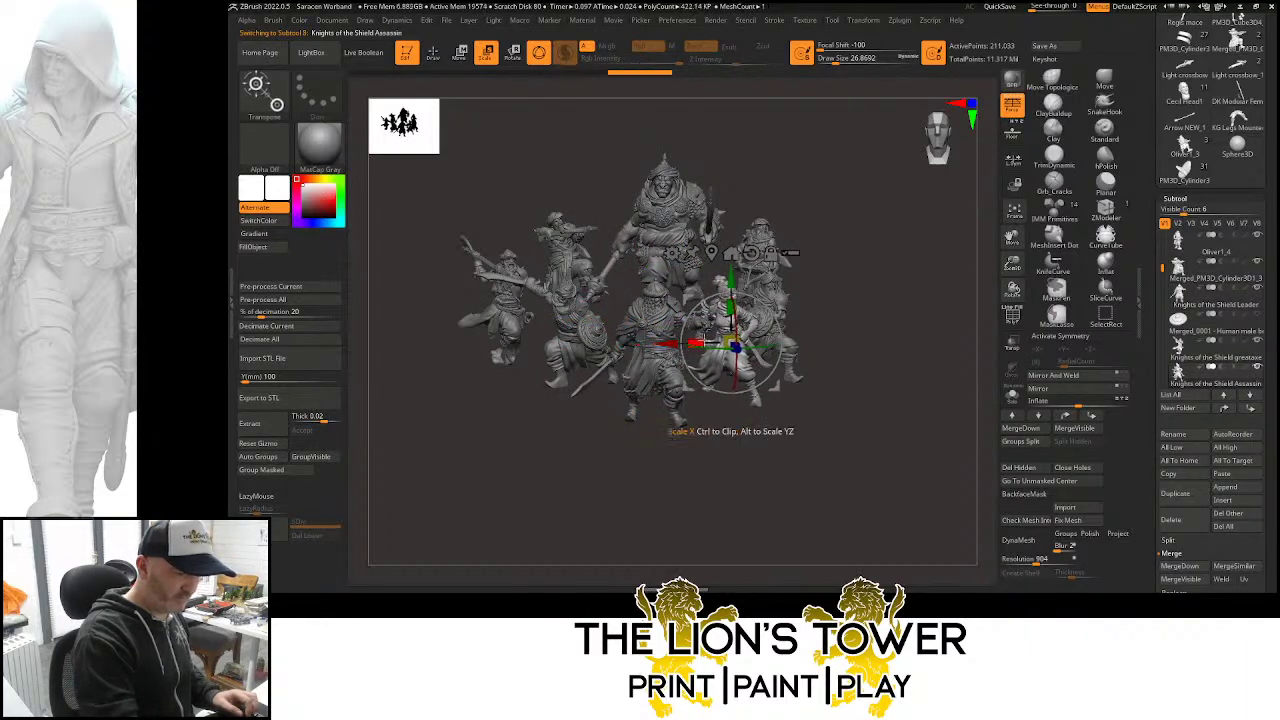
Move Swordsman 2 and the Oliver1_4 figure outward, and nudge the standing crossbowman toward the Ogre
left_click(763, 262, "alt")
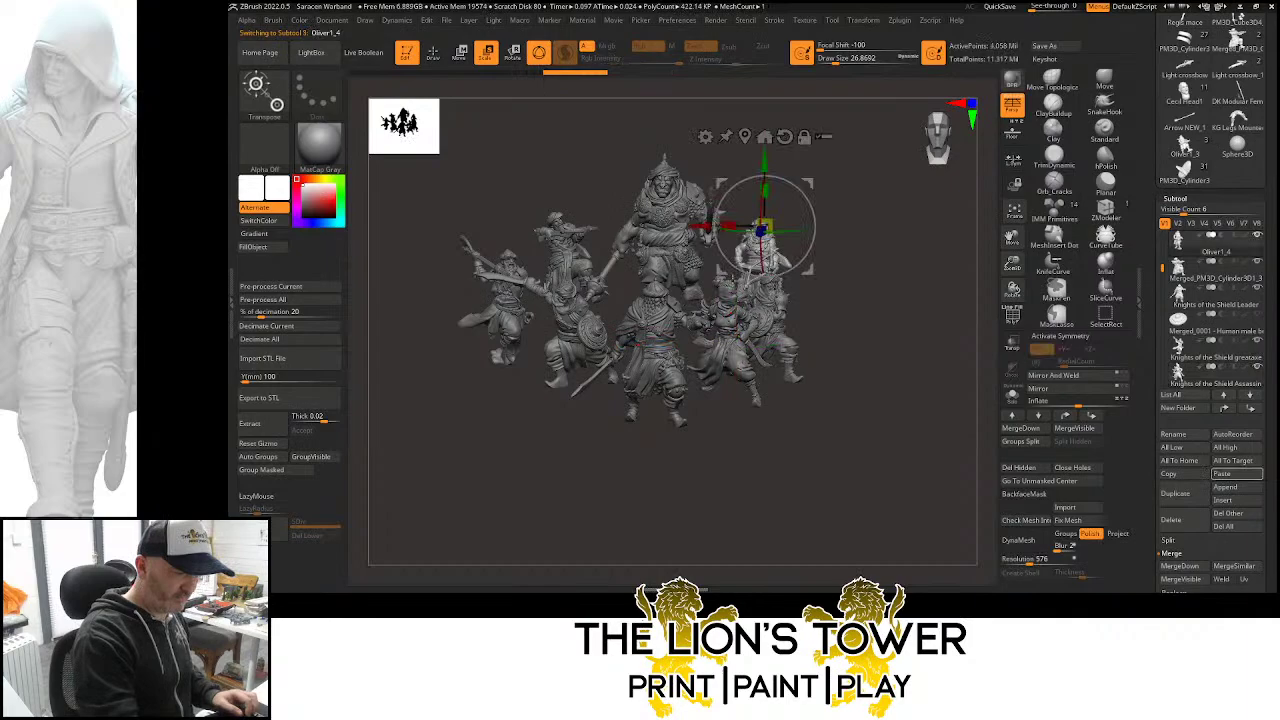
left_click(787, 349)
left_click_drag(709, 312, 734, 312)
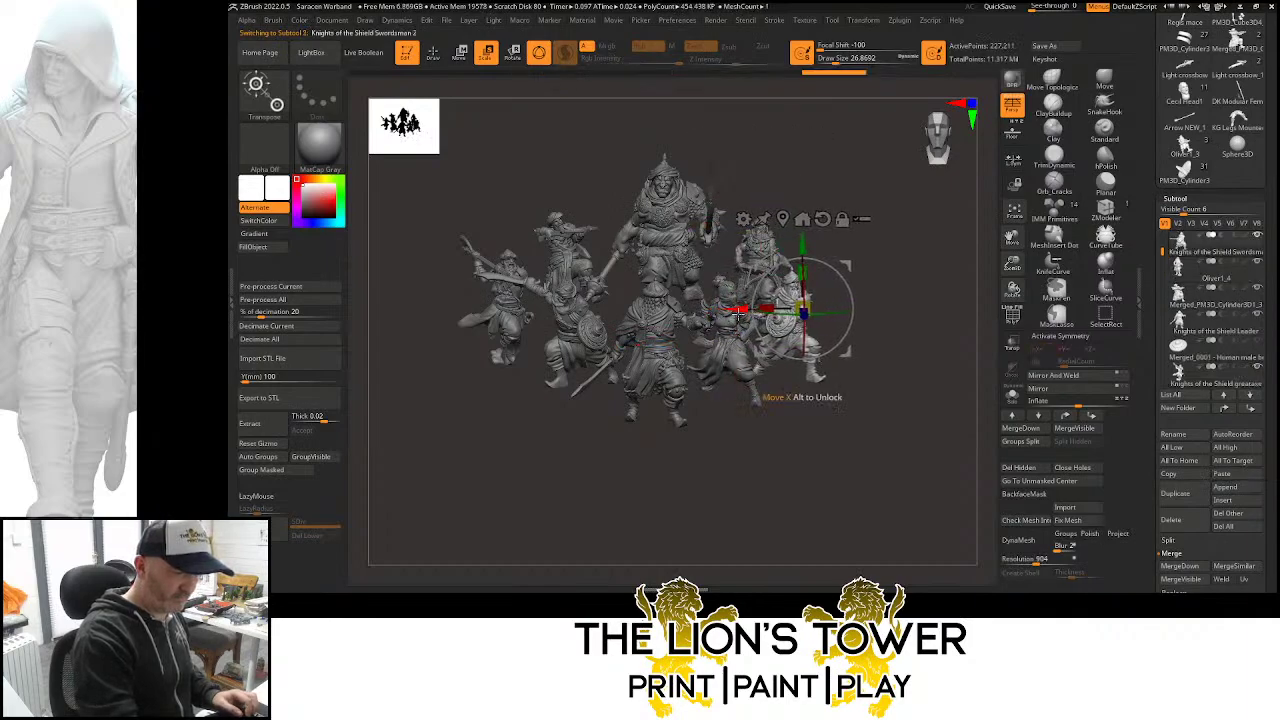
left_click(754, 259)
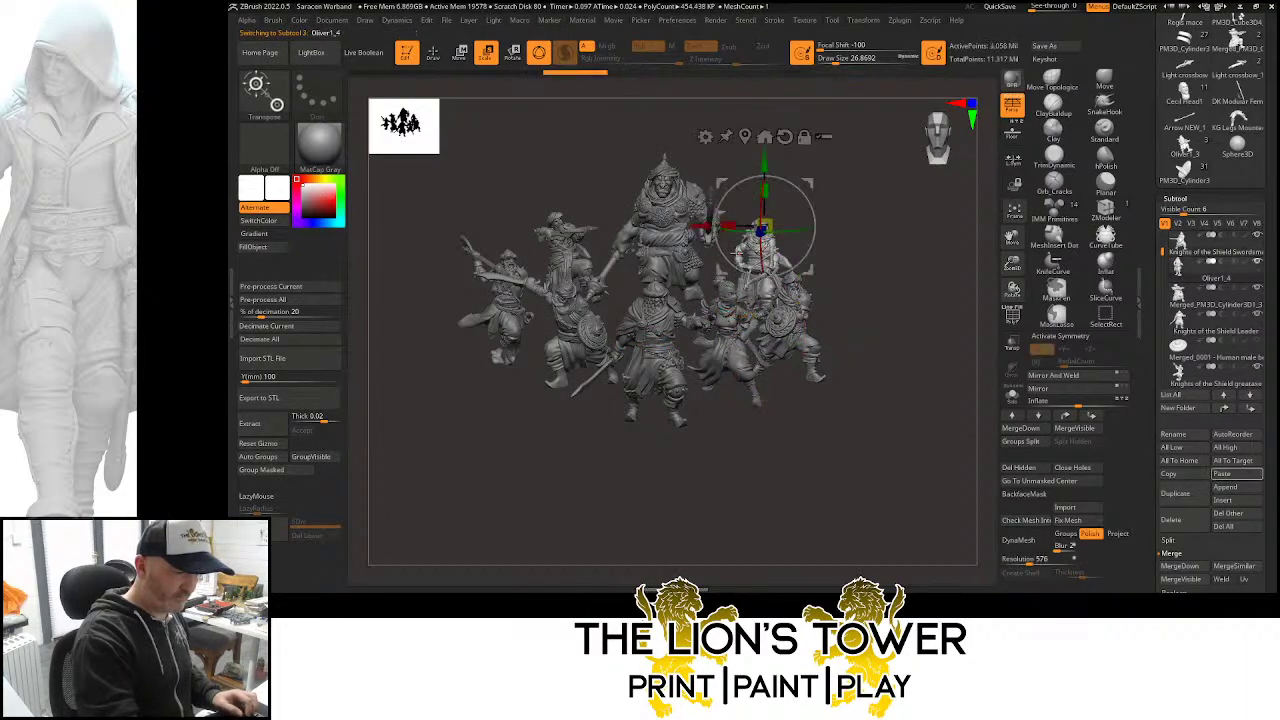
left_click(589, 241)
left_click_drag(567, 340, 577, 340)
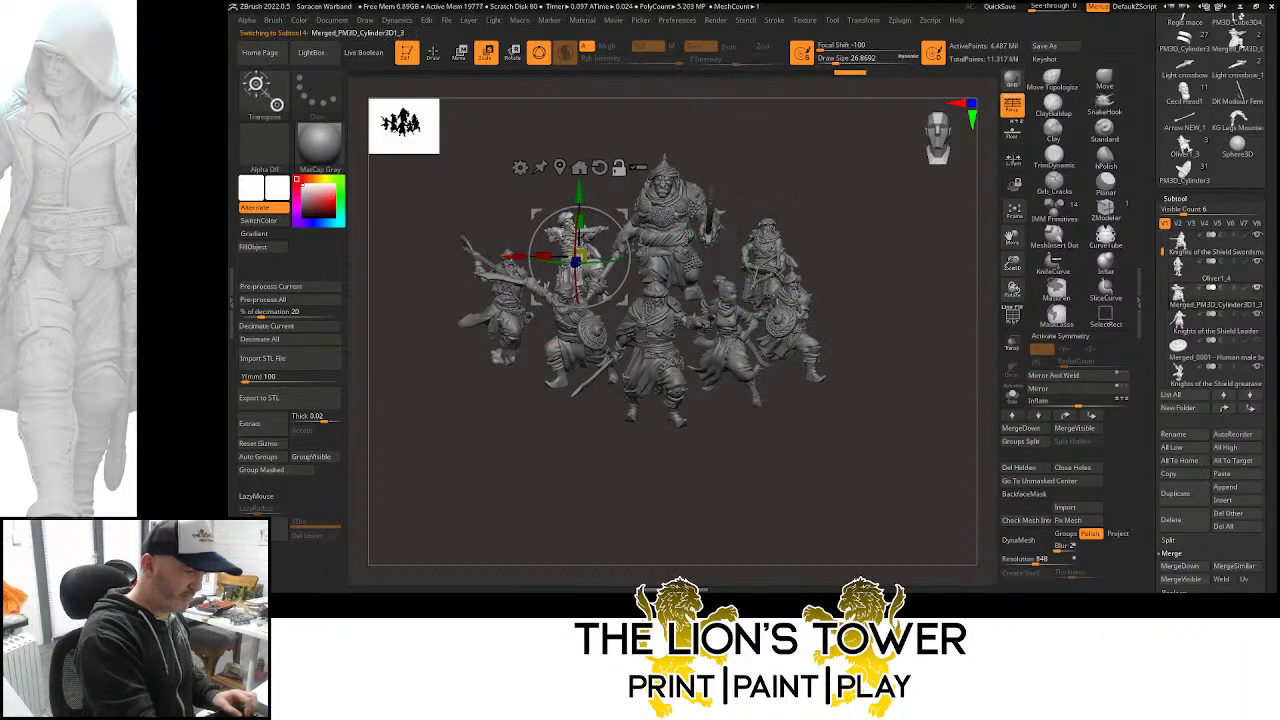
left_click(500, 290)
left_click_drag(929, 362, 928, 356)
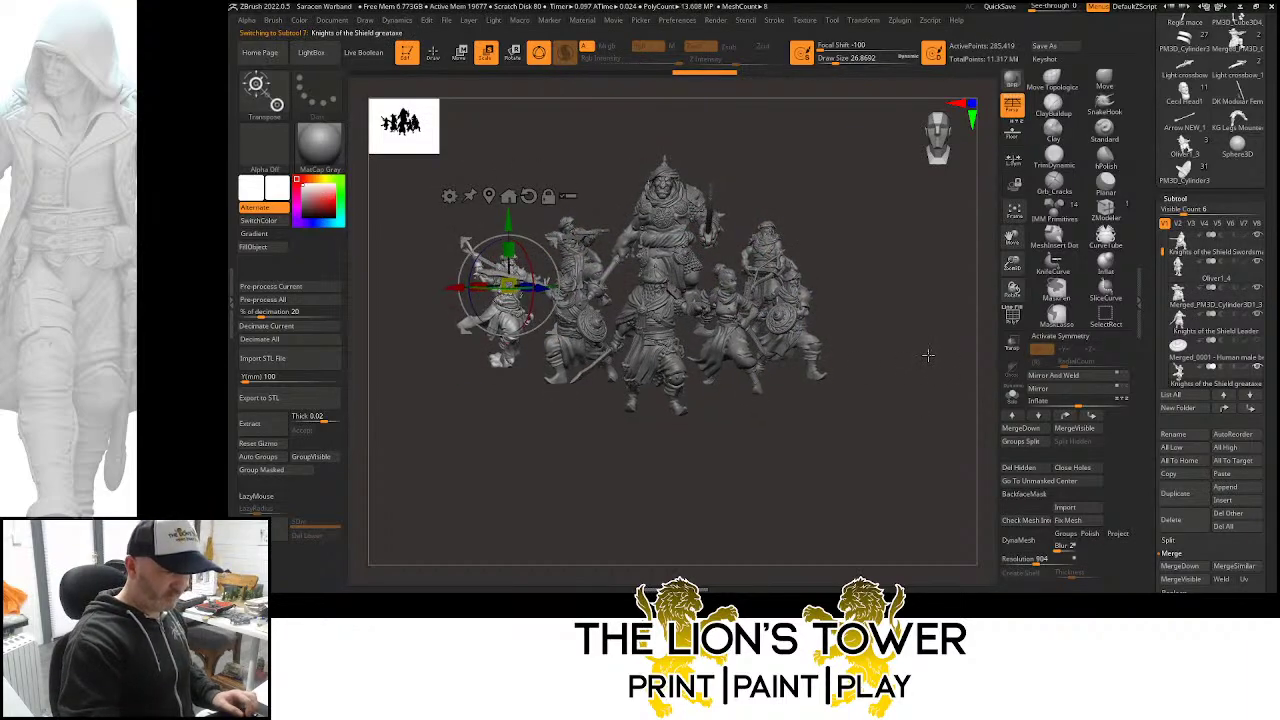
Render a BPR preview of the arranged group
left_click(1013, 82)
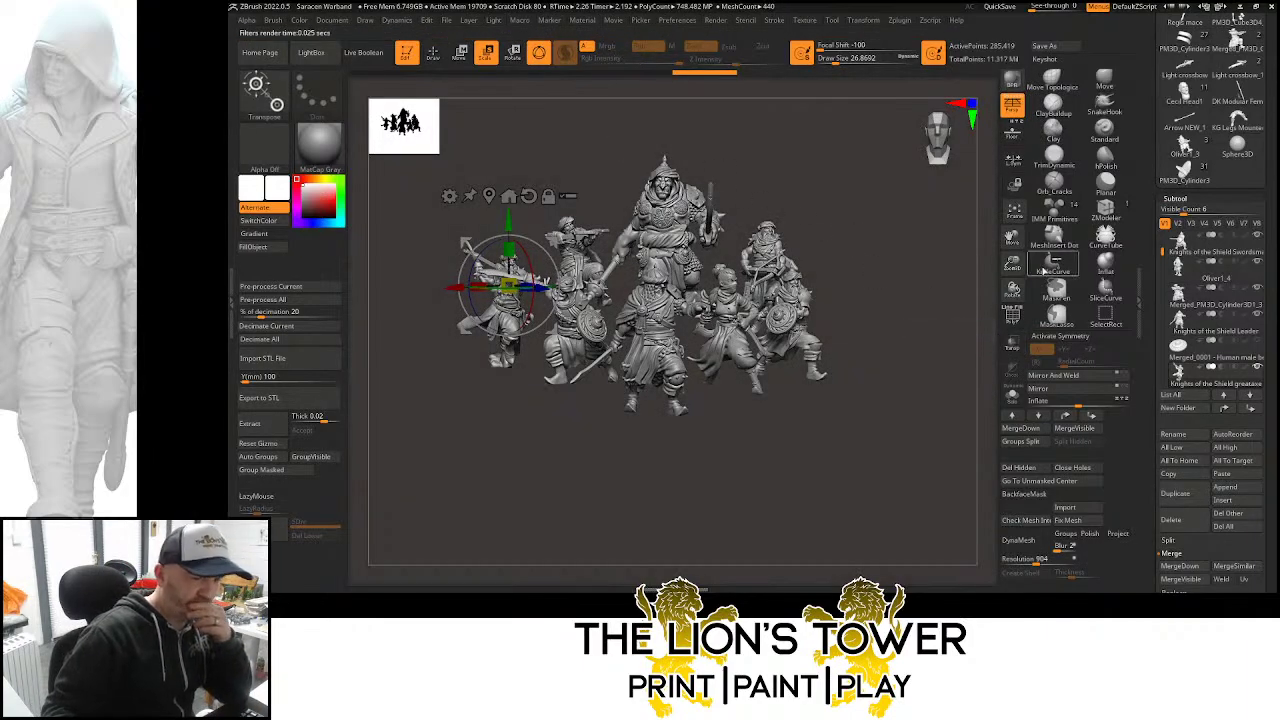
left_click_drag(1016, 244, 1024, 331)
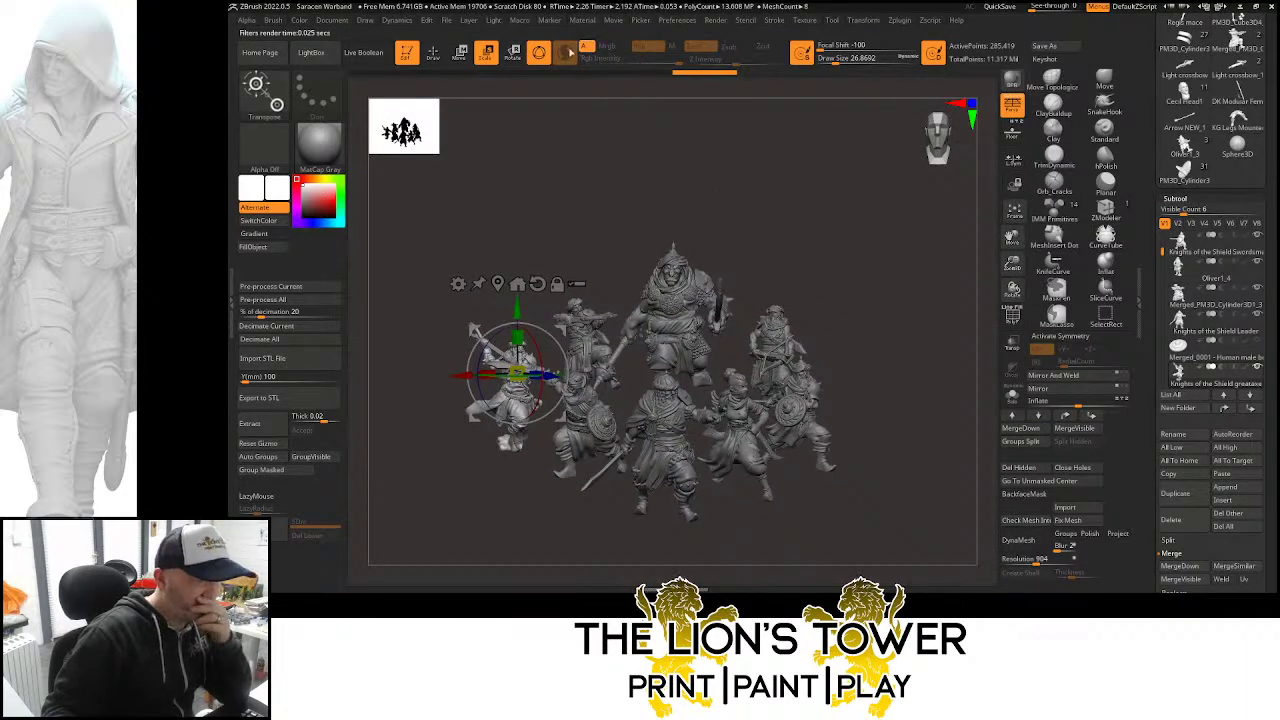
left_click(433, 52)
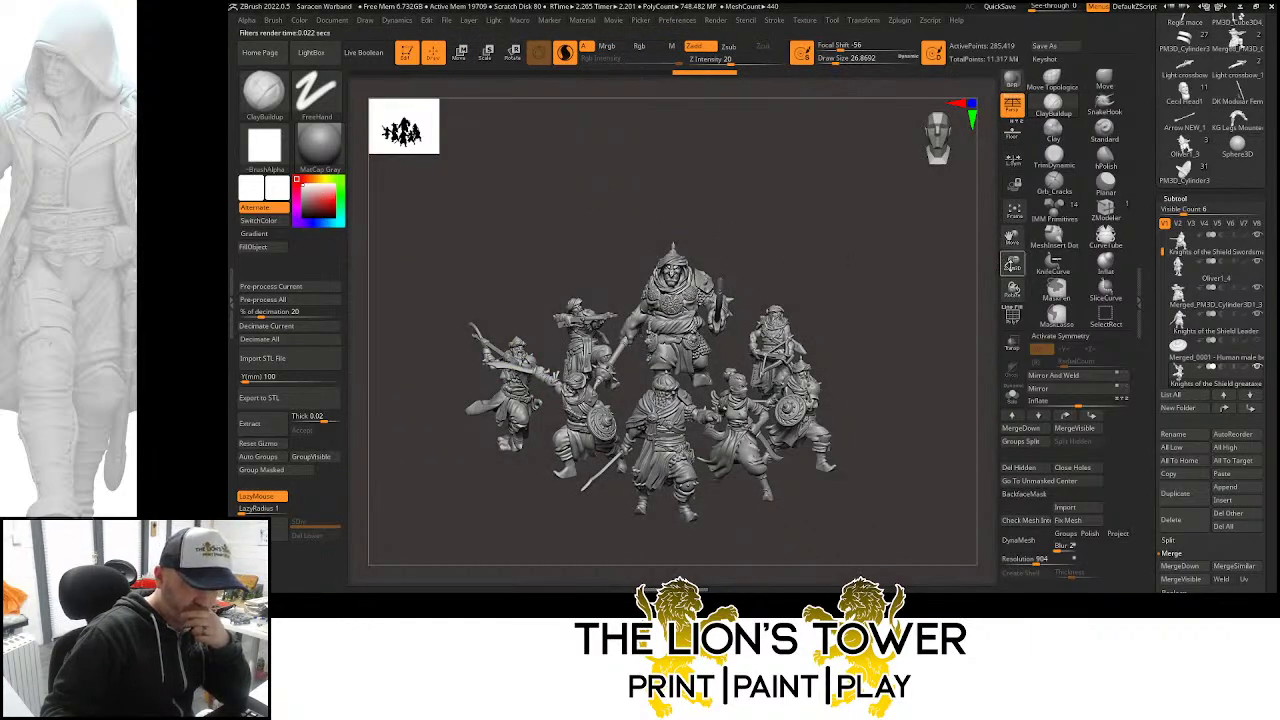
Move the Merged_PM3D_Cylinder3D1_3 crossbowman outward, away from the Ogre's mace
left_click_drag(1012, 264, 1023, 289)
left_click_drag(1013, 236, 922, 239)
left_click_drag(828, 295, 595, 181)
left_click(573, 181, "alt")
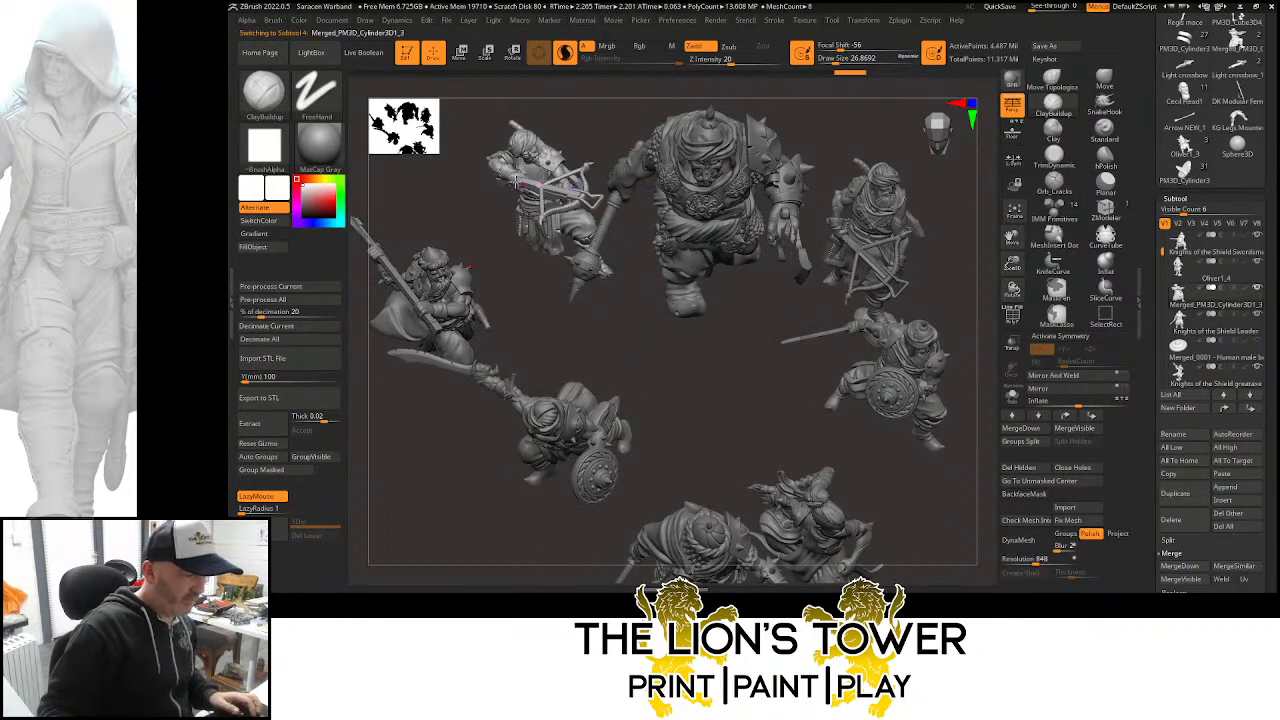
key("e")
left_click_drag(490, 204, 457, 204)
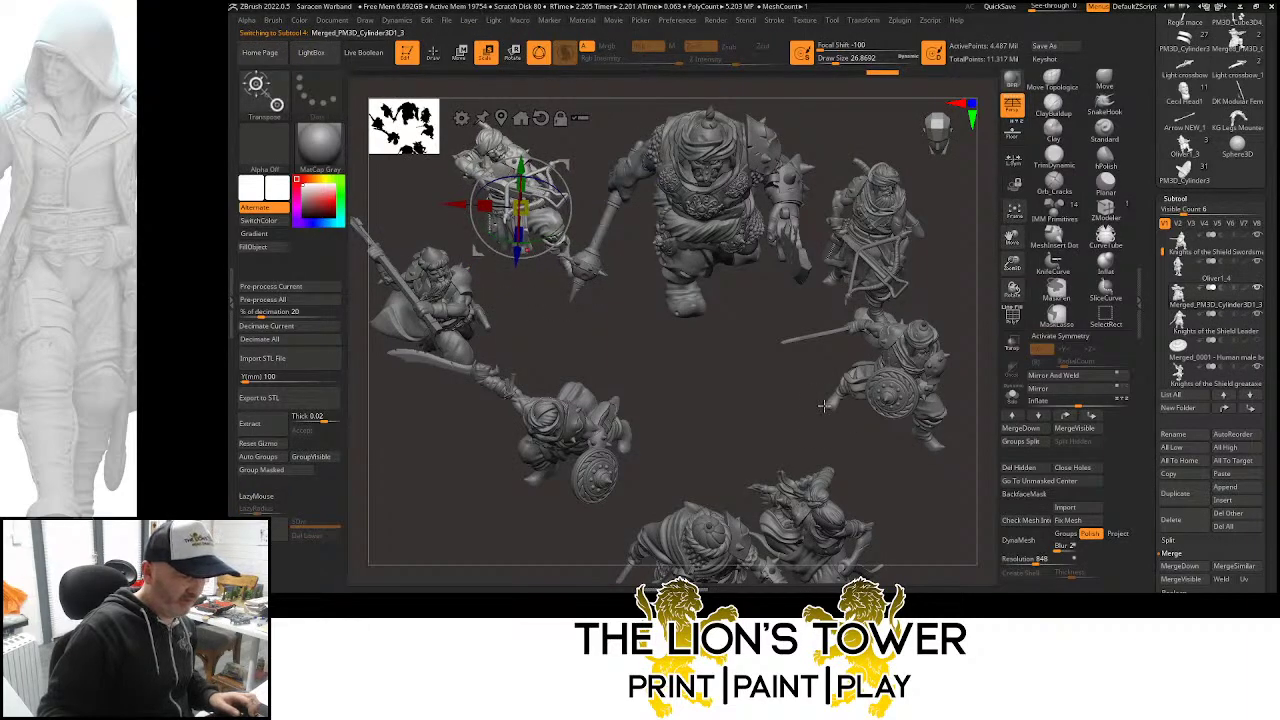
Shift the Leader sideways away from the Assassin so it stands centred in front of the Ogre
key("q")
left_click_drag(761, 432, 874, 409)
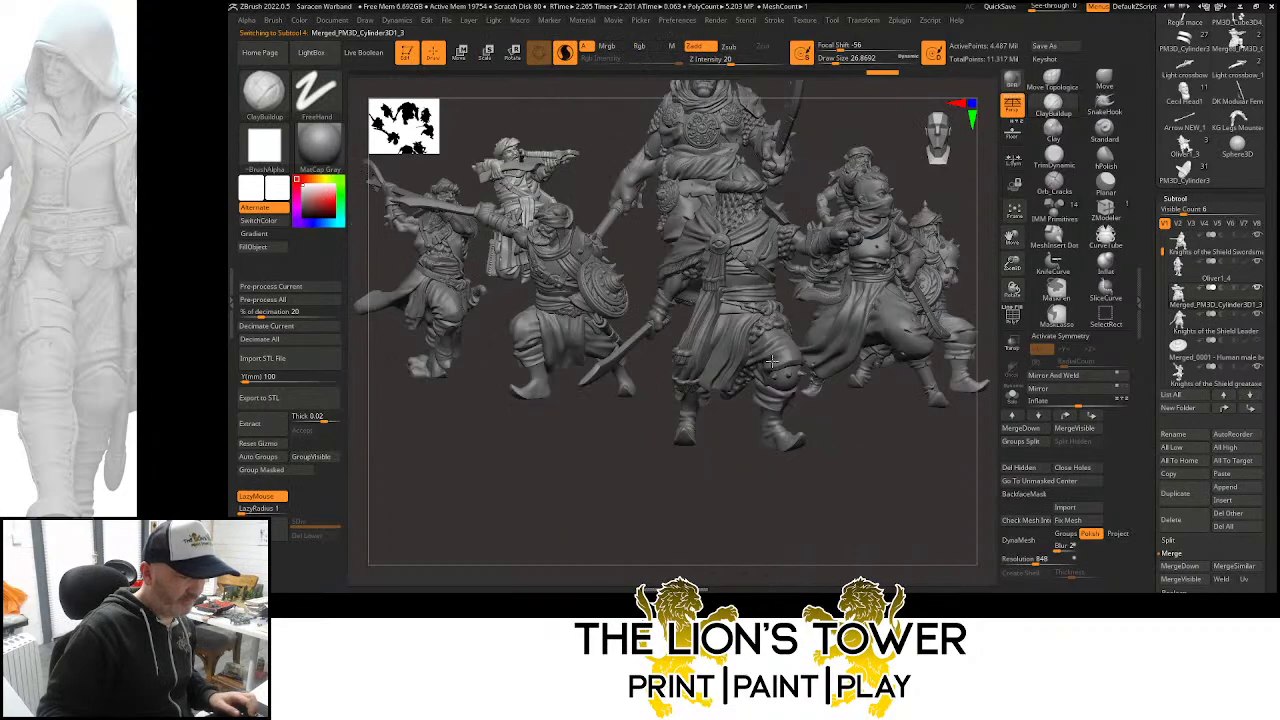
left_click_drag(978, 267, 905, 216)
left_click_drag(1012, 265, 1011, 239)
left_click(742, 414, "alt")
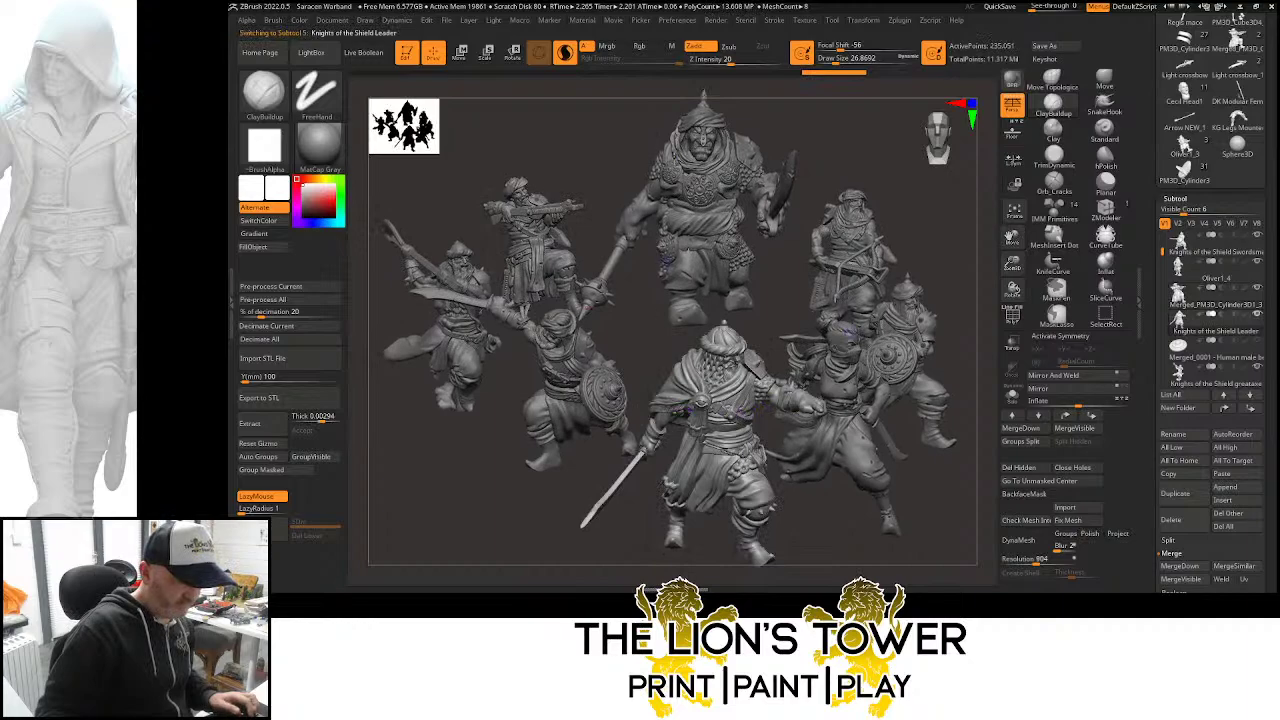
left_click(514, 54)
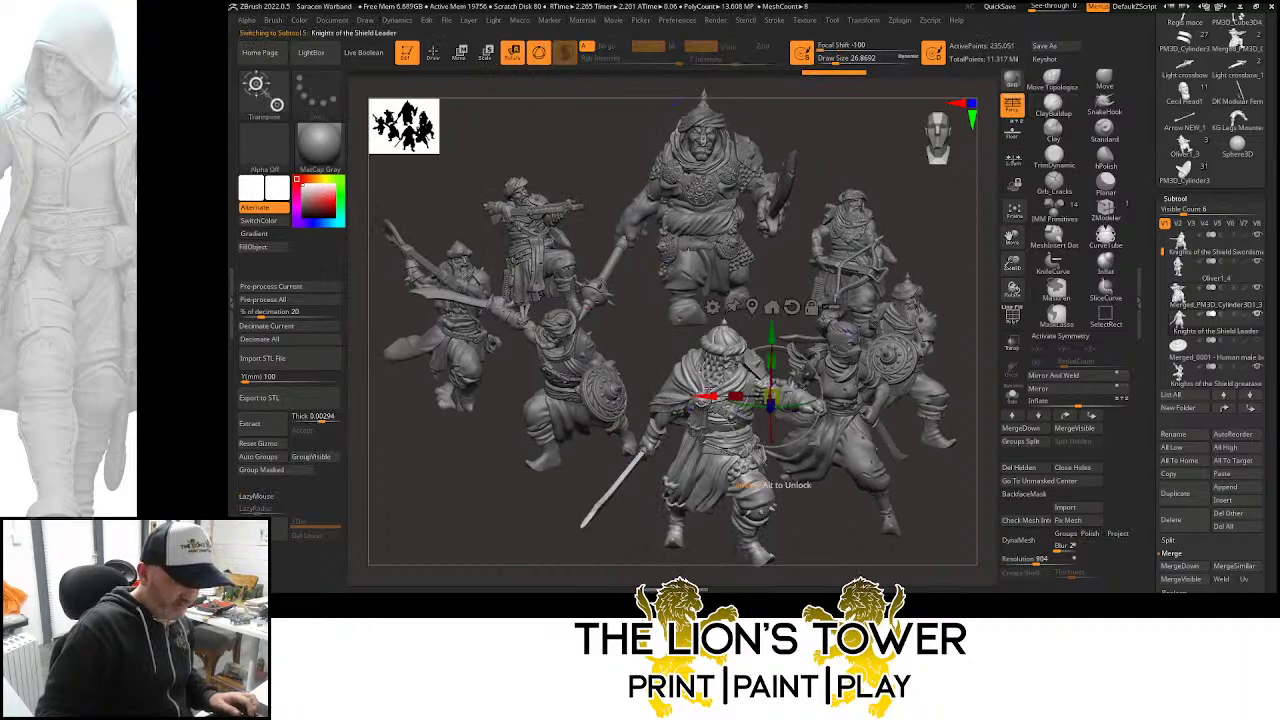
left_click_drag(706, 397, 682, 394)
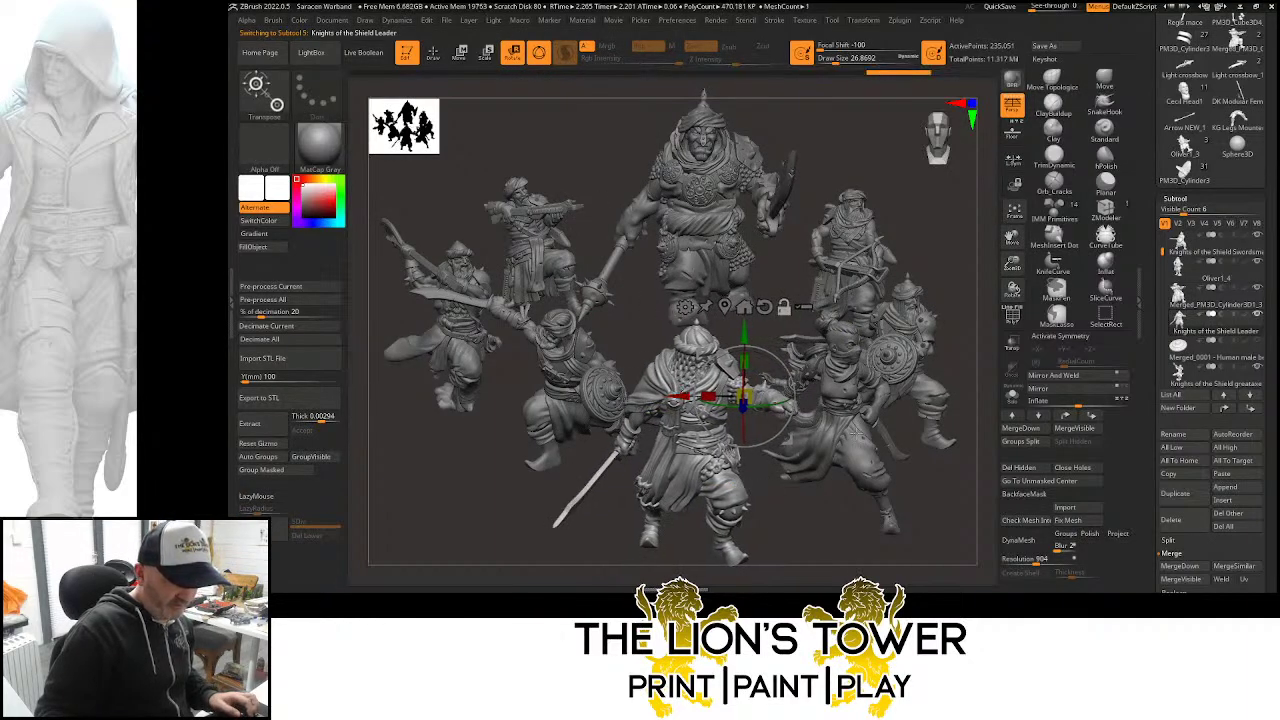
Move the Assassin slightly away from the Leader, turn it a little, and hide the transform gizmo
left_click(848, 391, "alt")
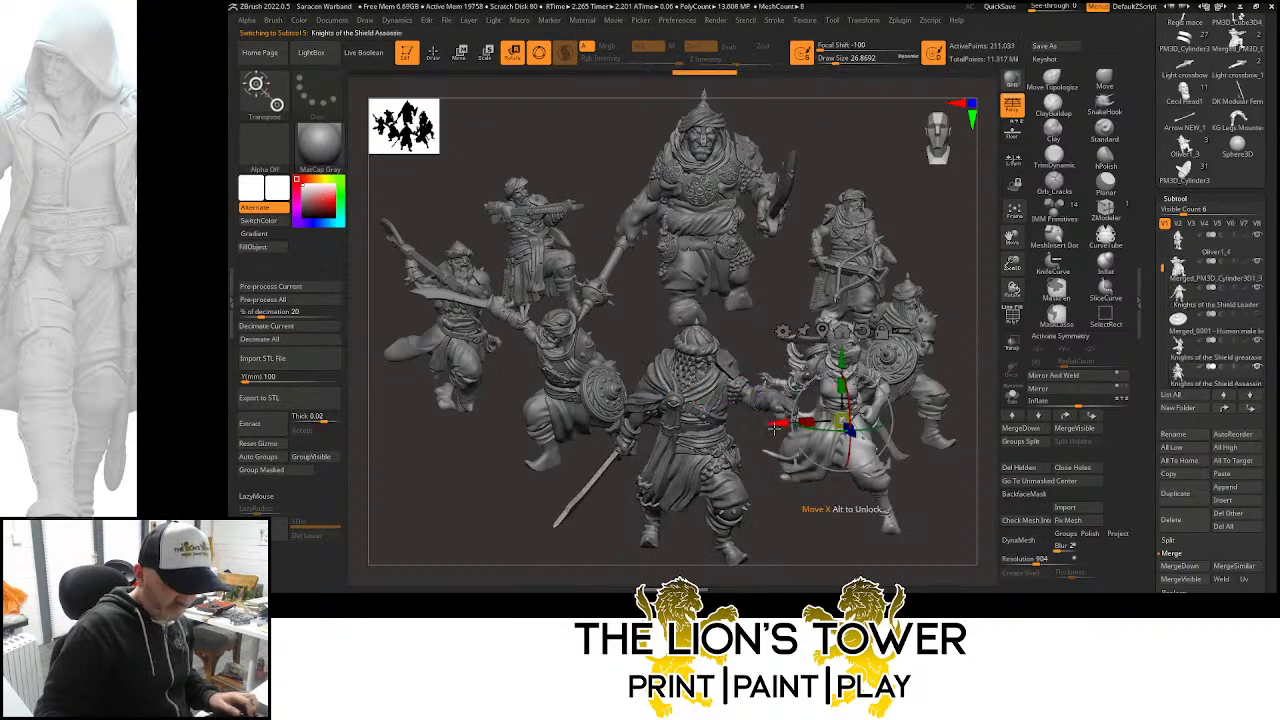
left_click_drag(777, 427, 790, 427)
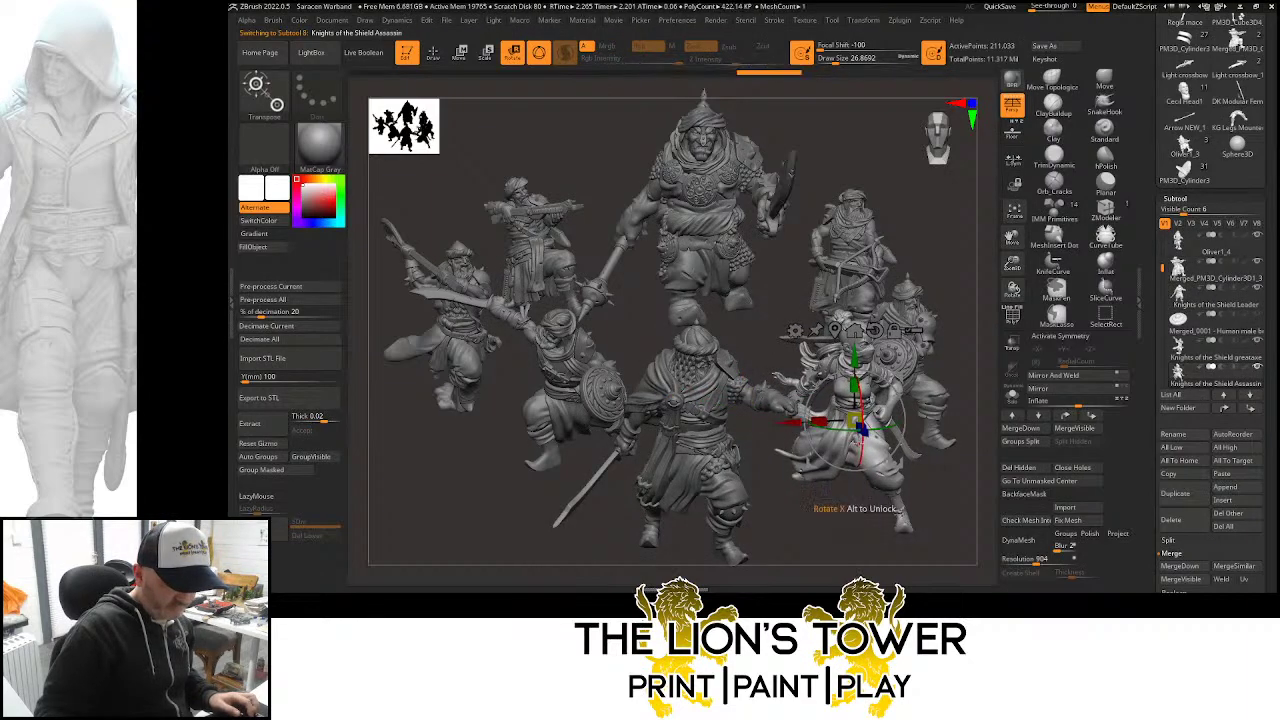
left_click_drag(884, 432, 900, 408)
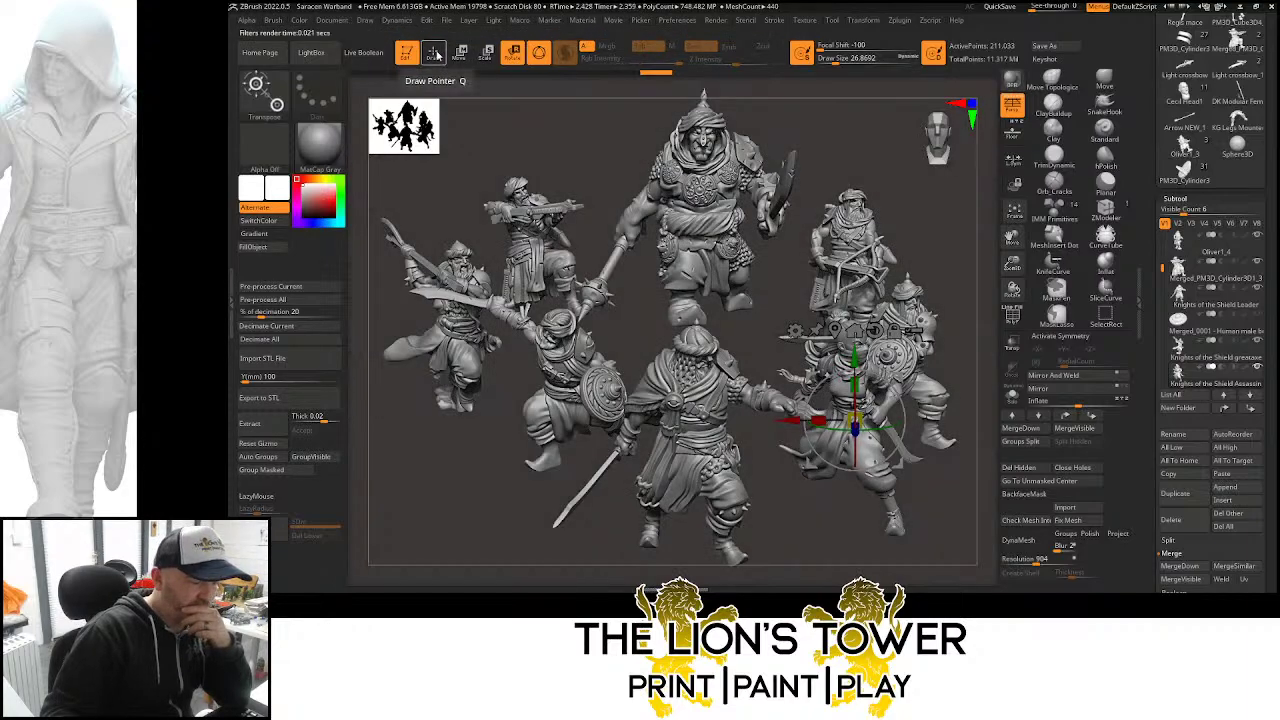
left_click(434, 52)
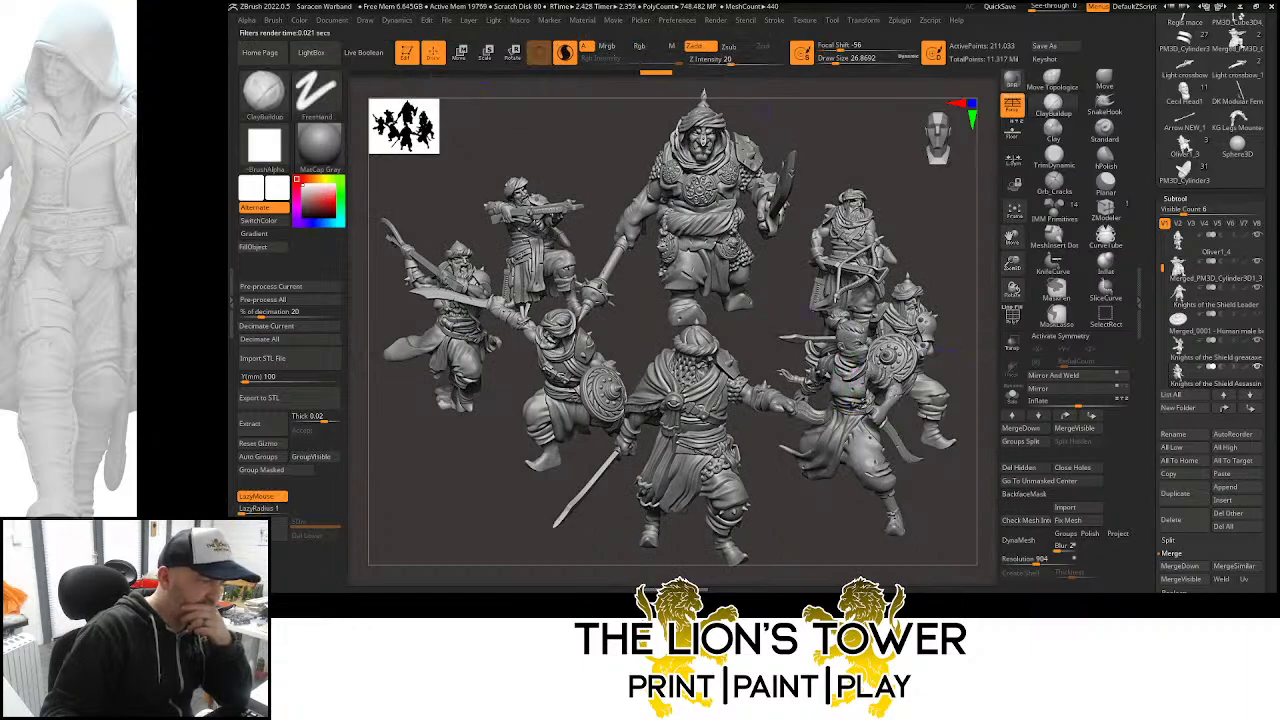
left_click(332, 20)
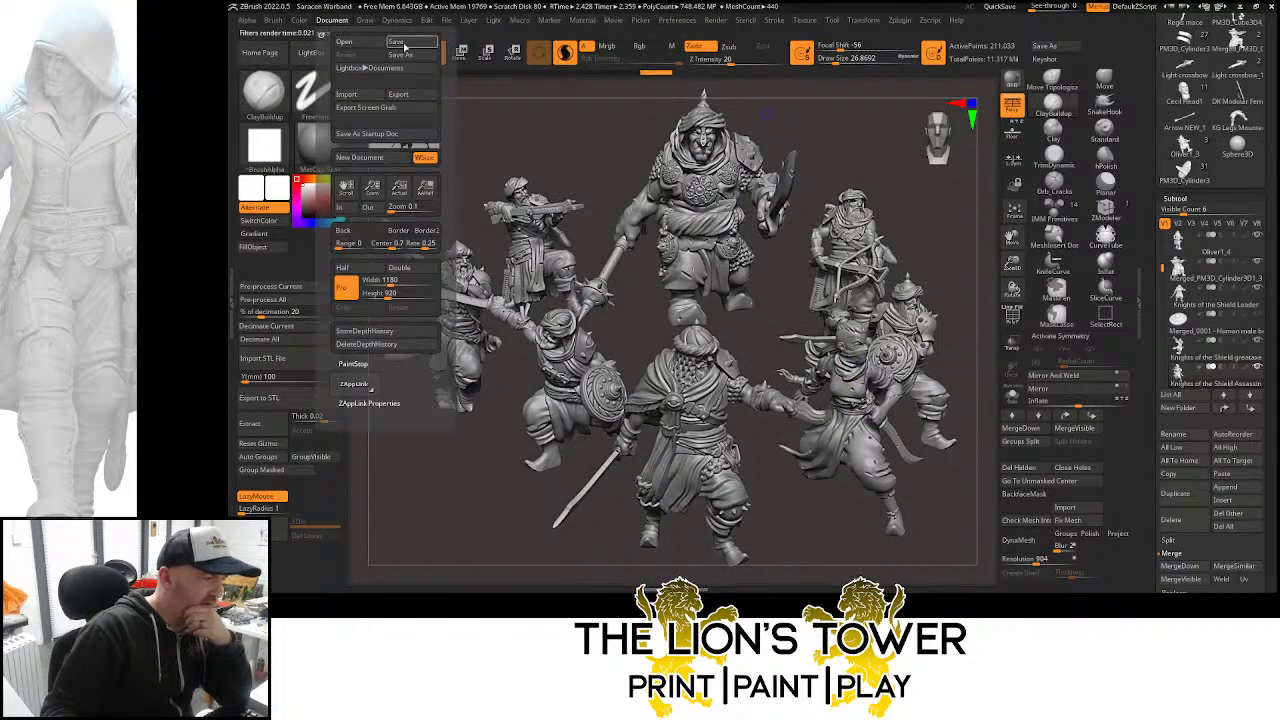
left_click(407, 56)
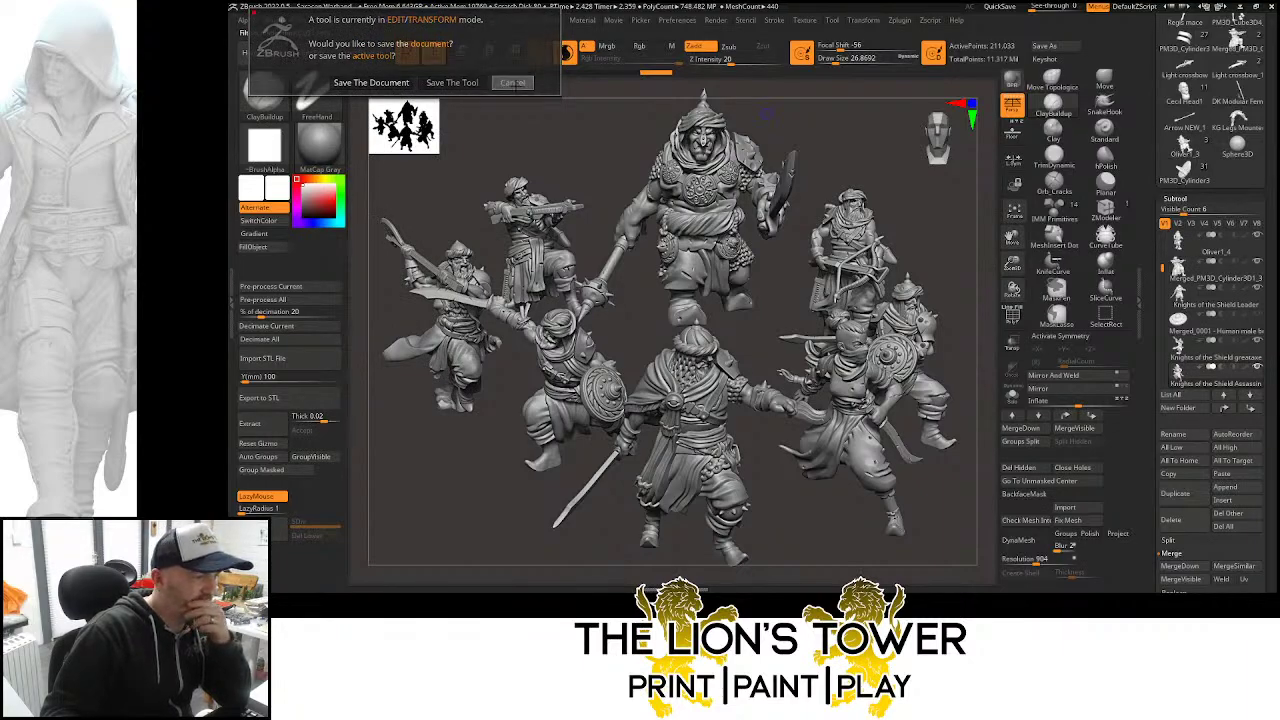
left_click(512, 82)
Start exporting the document as a JPEG image and choose the Renderings folder as its destination
left_click(340, 20)
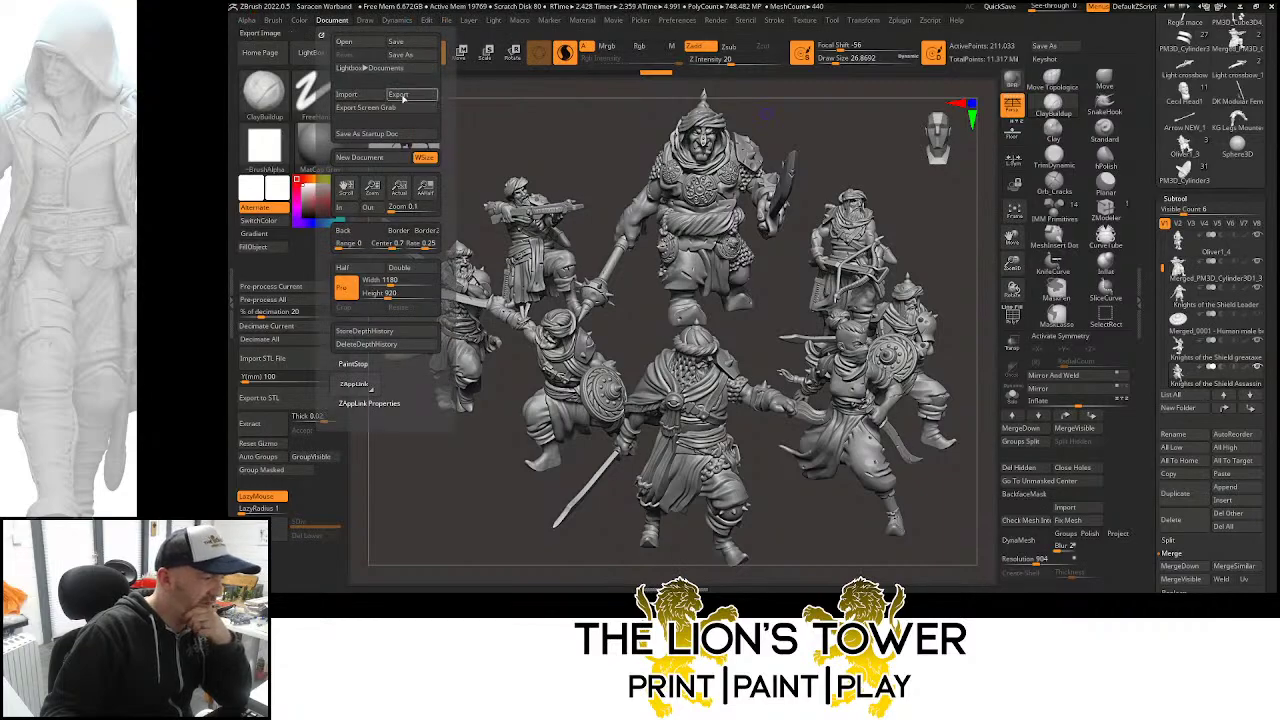
left_click(398, 94)
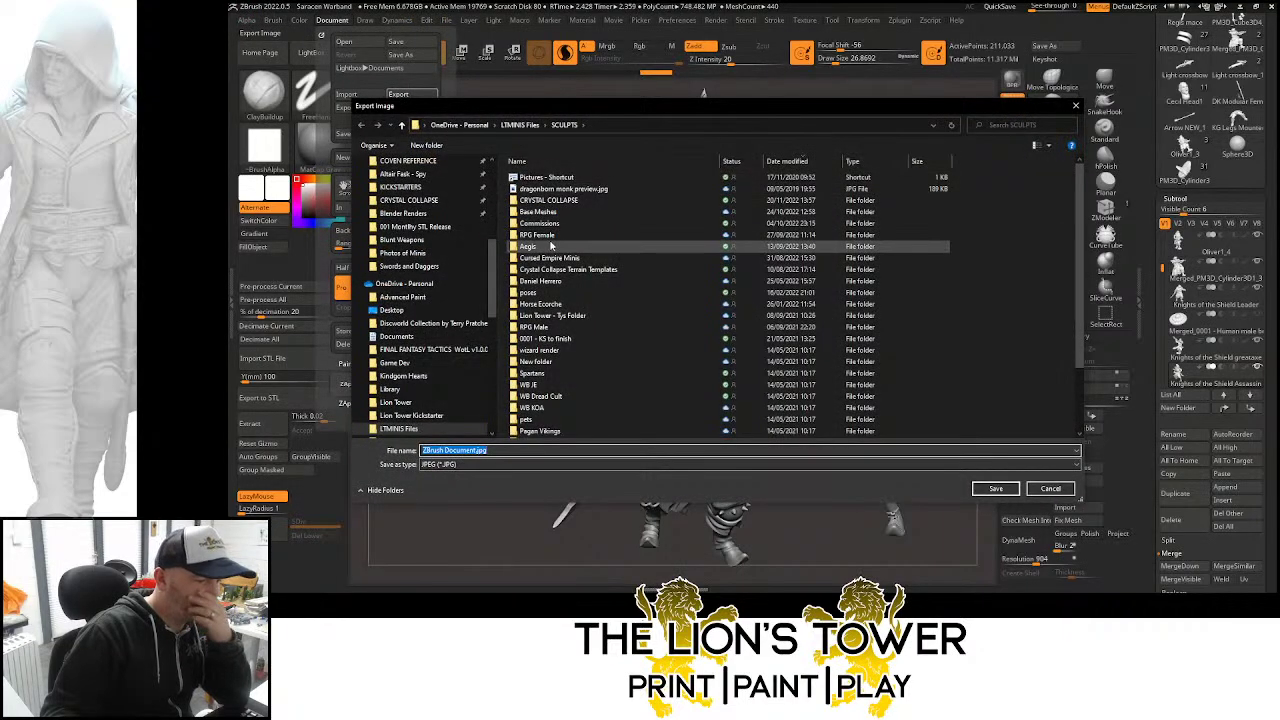
left_click_drag(495, 252, 495, 185)
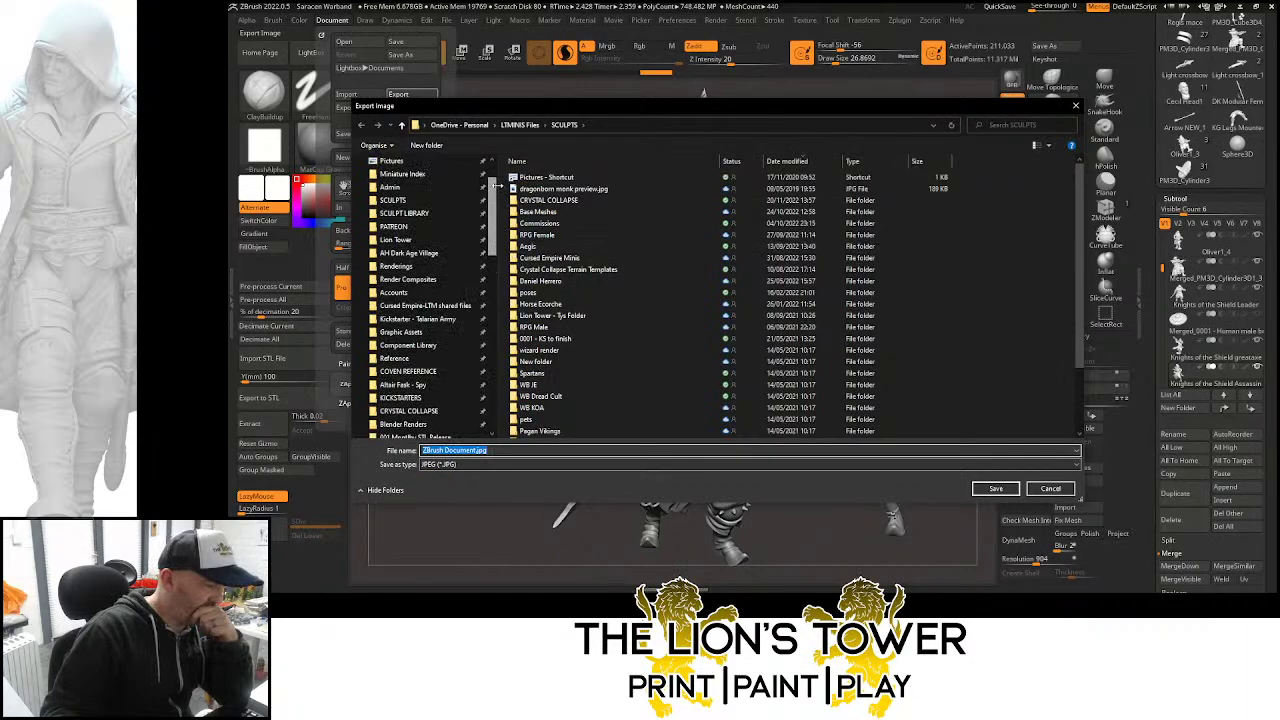
left_click(417, 268)
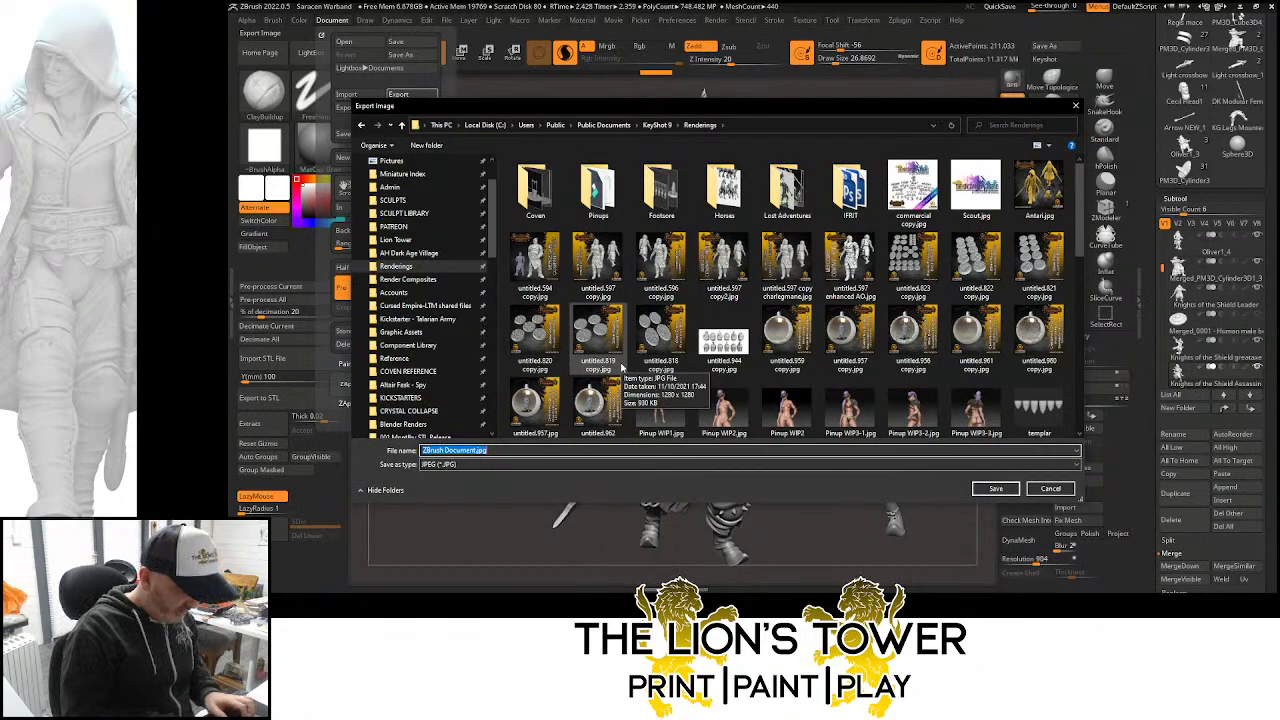
Name the JPEG export "Knights of the Shield complete", save it, and accept the export settings for the image
type("KNIGHTS OF T")
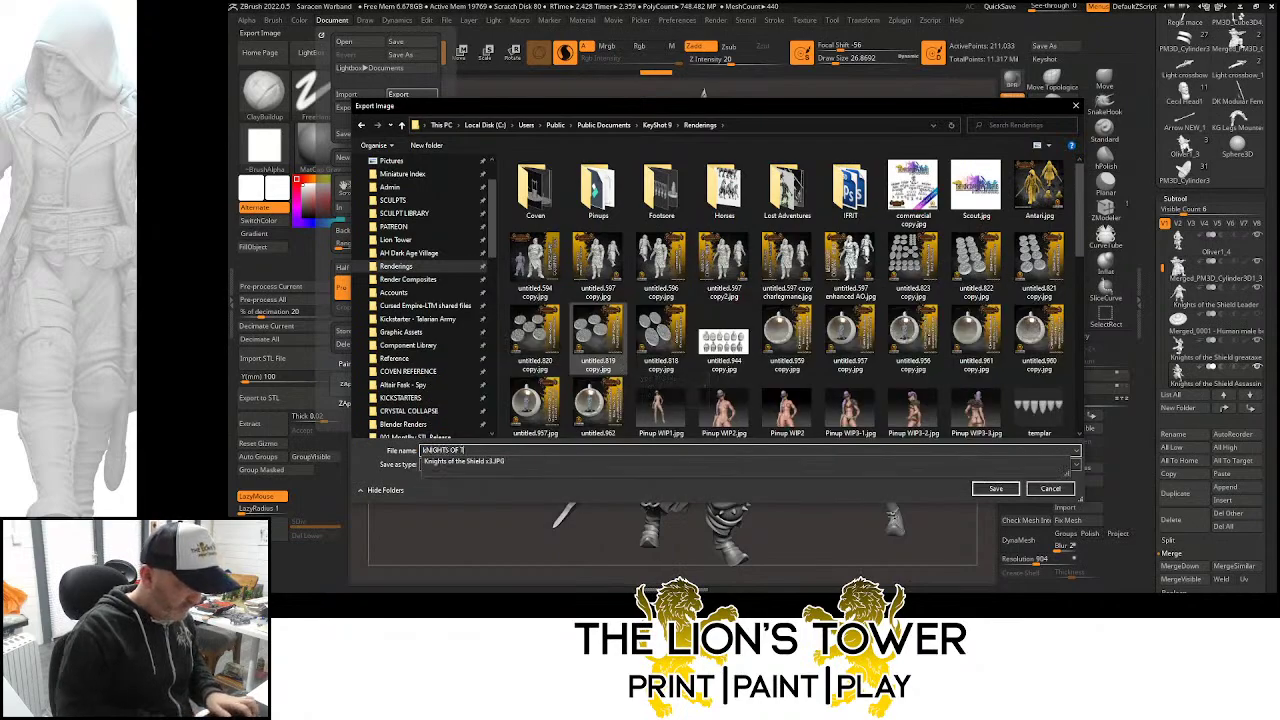
key("Down")
key("BackSpace")
key("BackSpace")
key("BackSpace")
key("BackSpace")
key("BackSpace")
key("BackSpace")
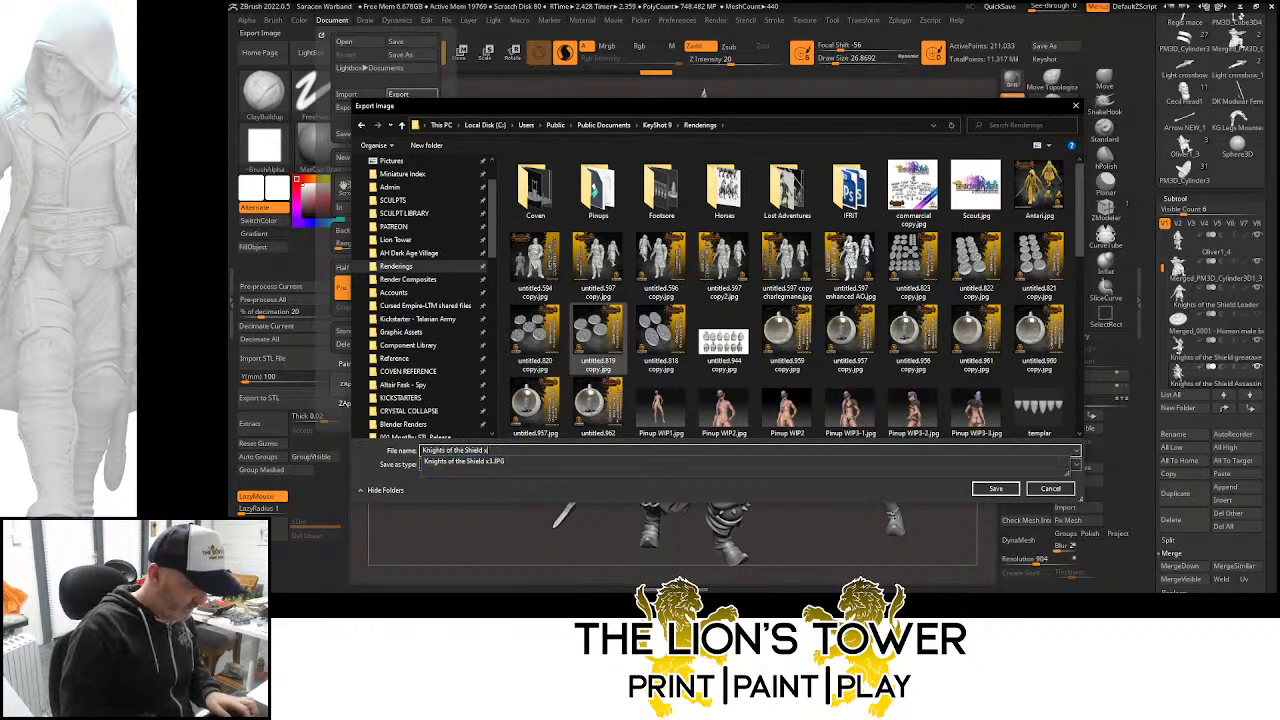
type("complete")
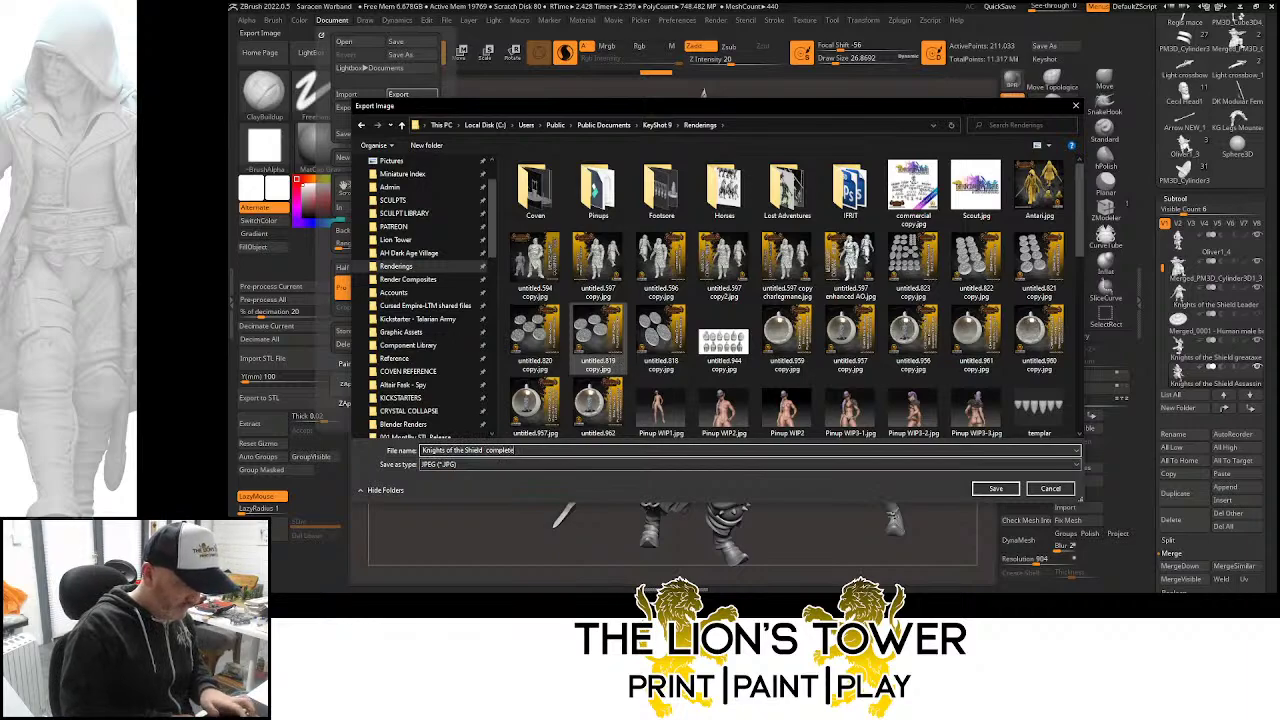
key("Return")
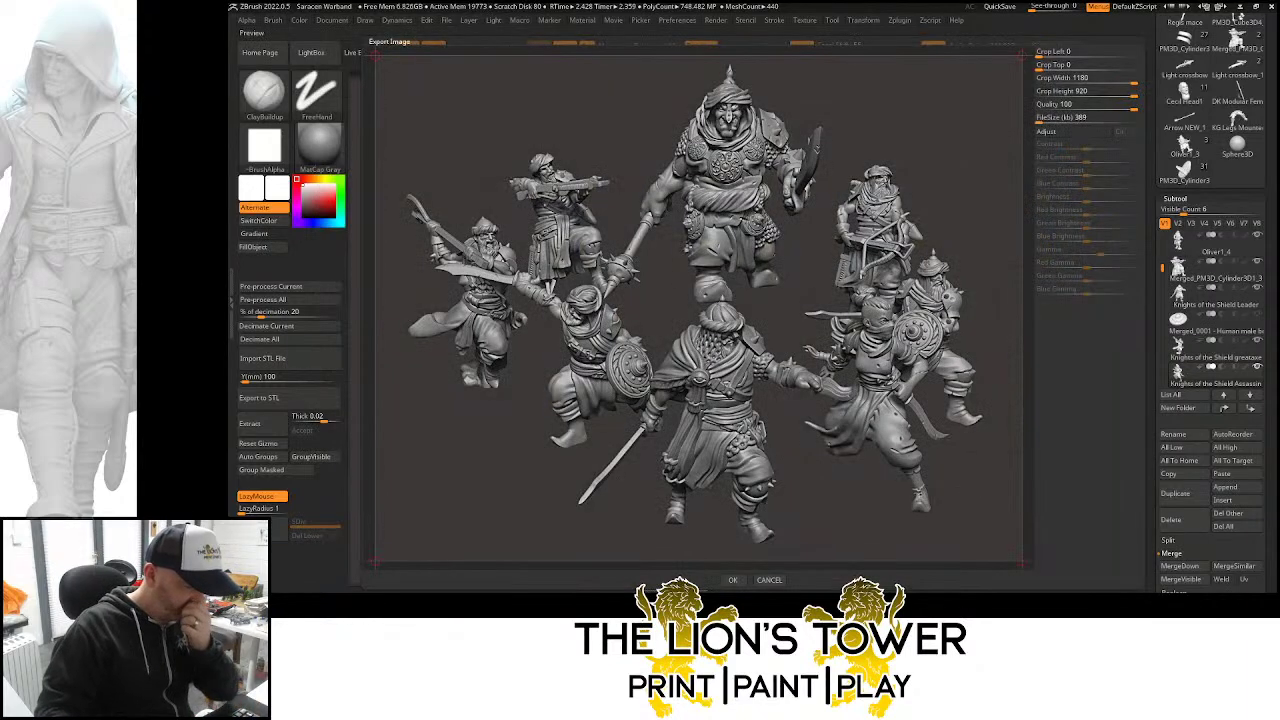
left_click(733, 579)
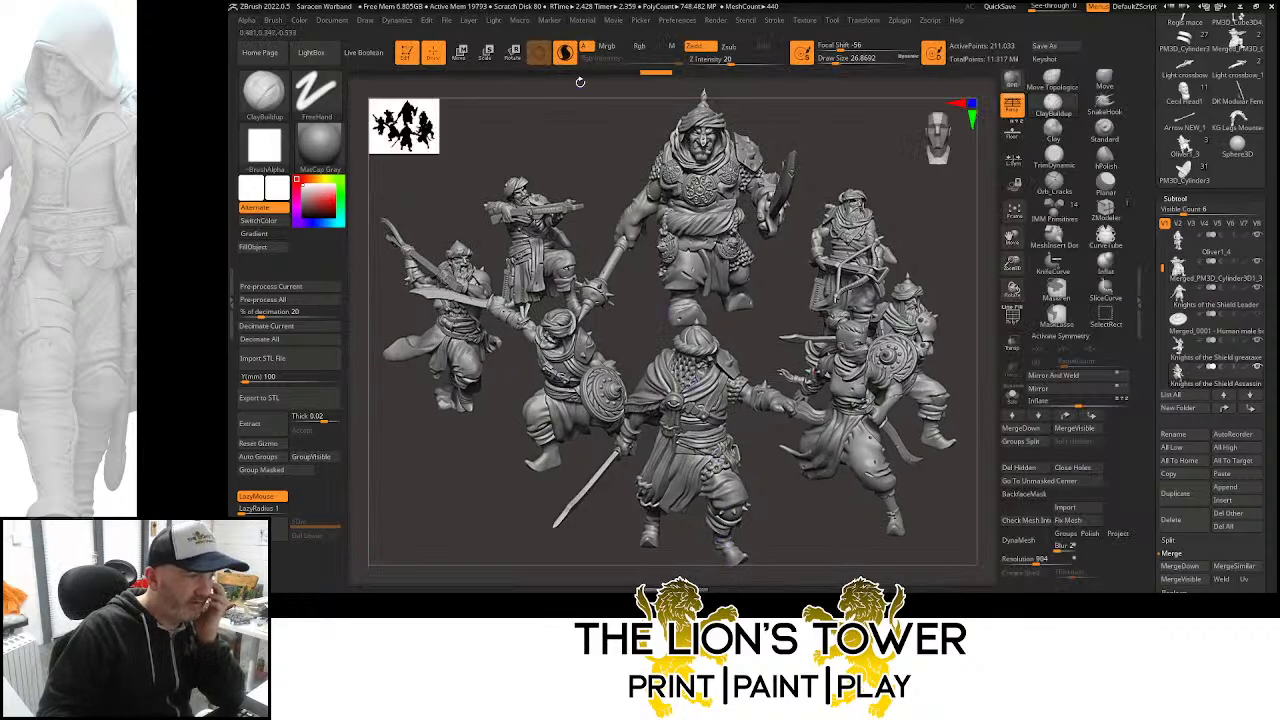
Switch to File Explorer, find the Christmas bauble images in the Renderings folder, and open untitled.956 copy.jpg
key("alt+Tab")
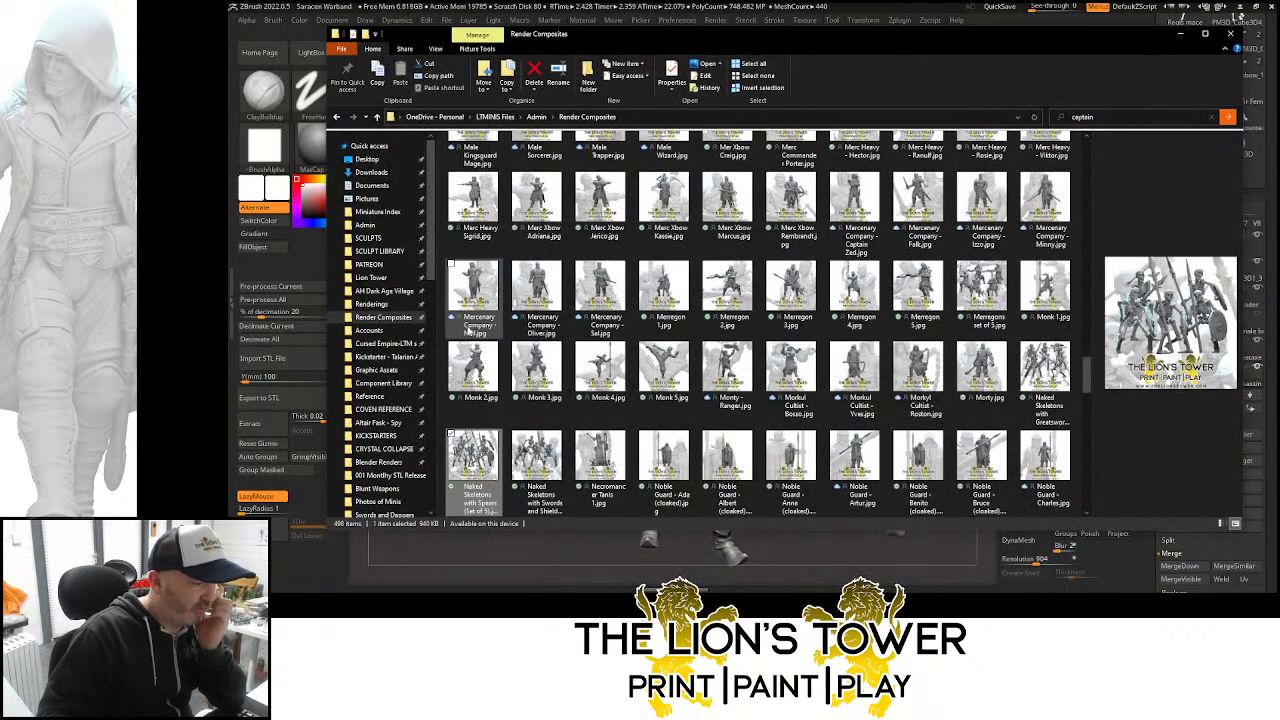
left_click(378, 304)
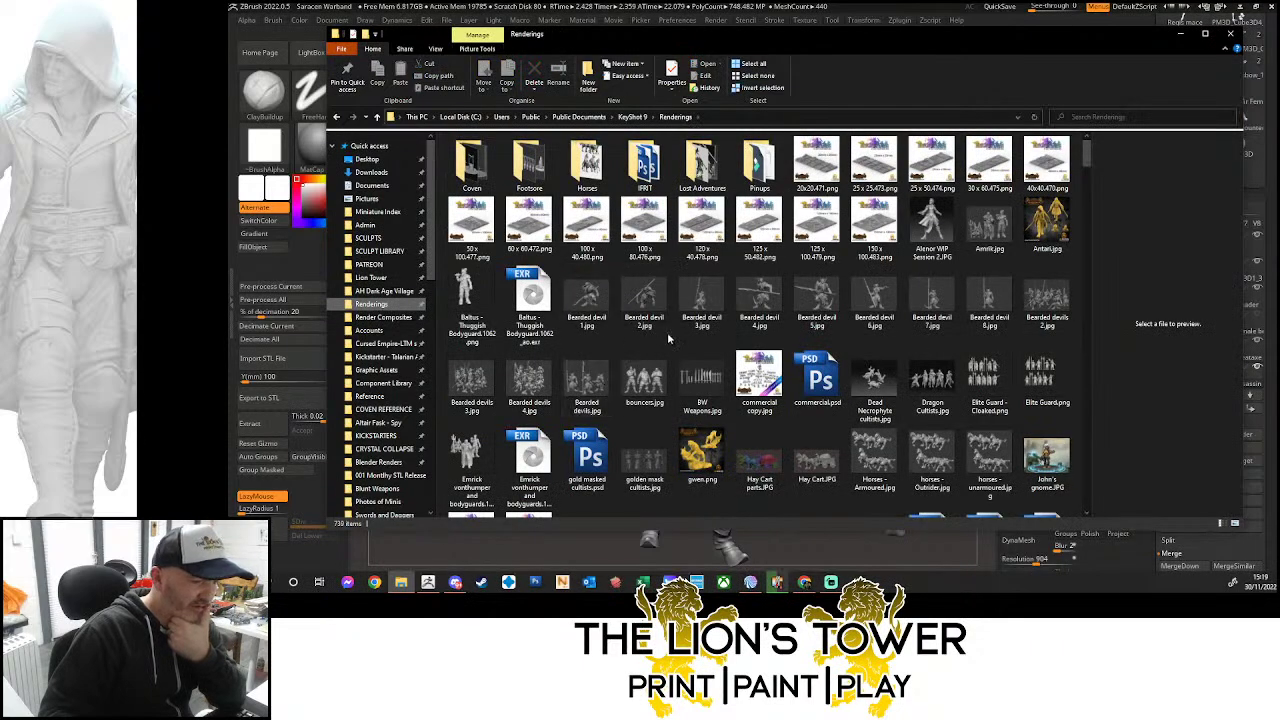
scroll(667, 332, "down", 10)
scroll(672, 345, "down", 15)
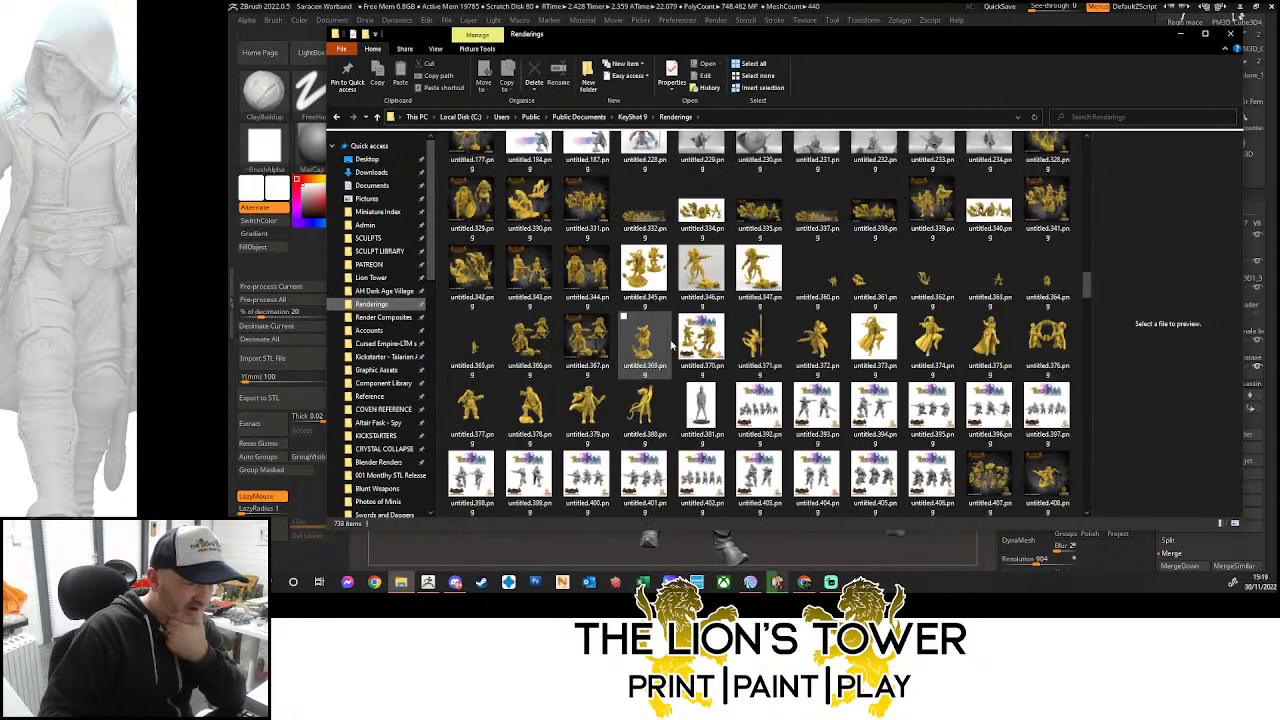
scroll(672, 345, "down", 15)
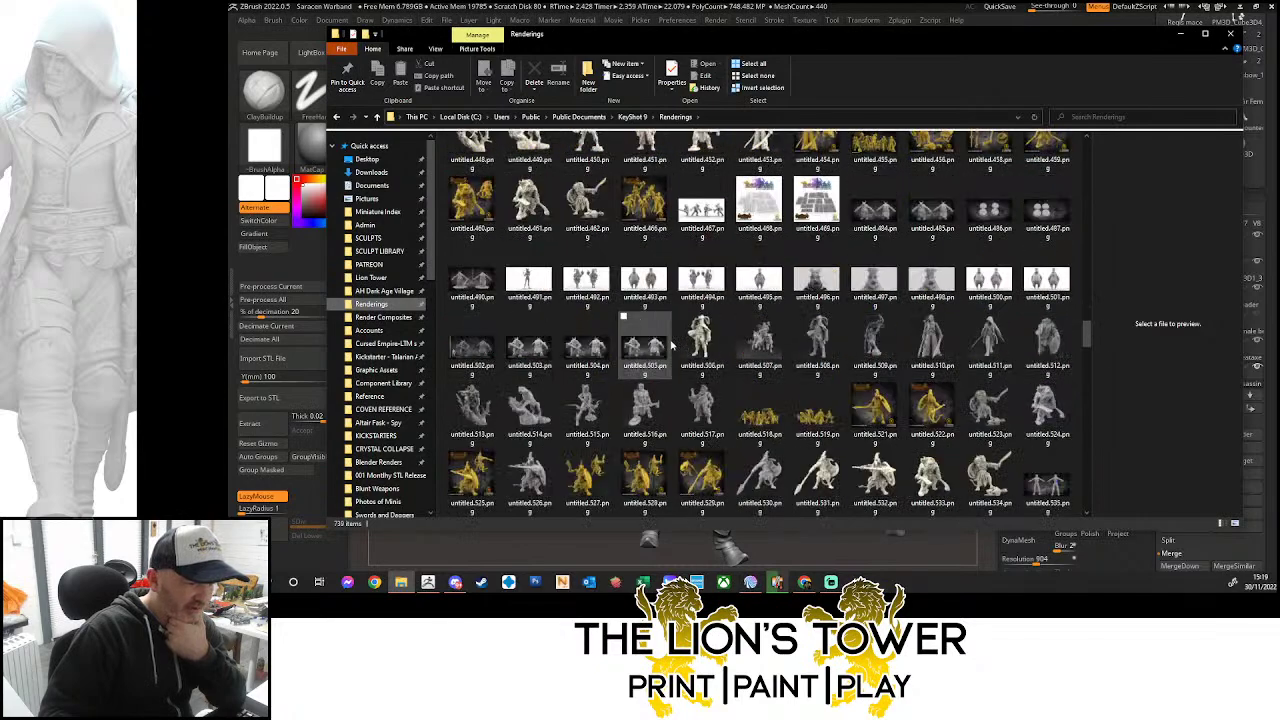
scroll(671, 348, "down", 5)
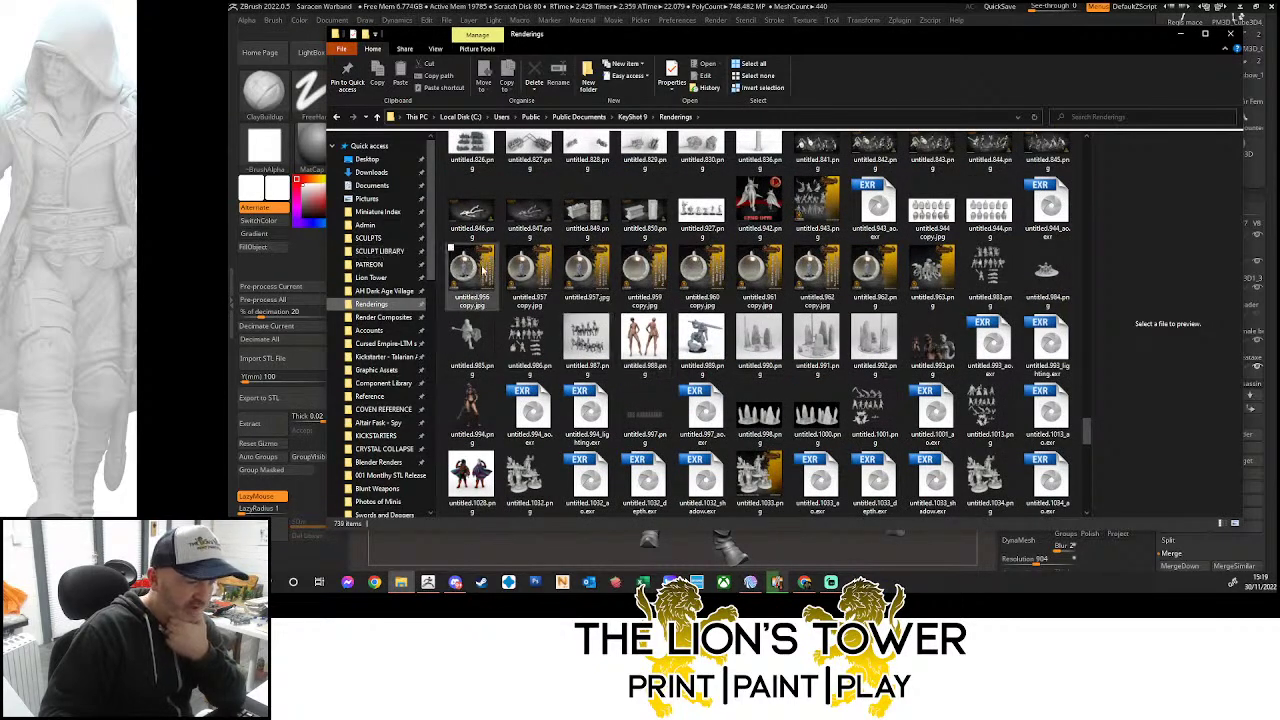
double_click(483, 270)
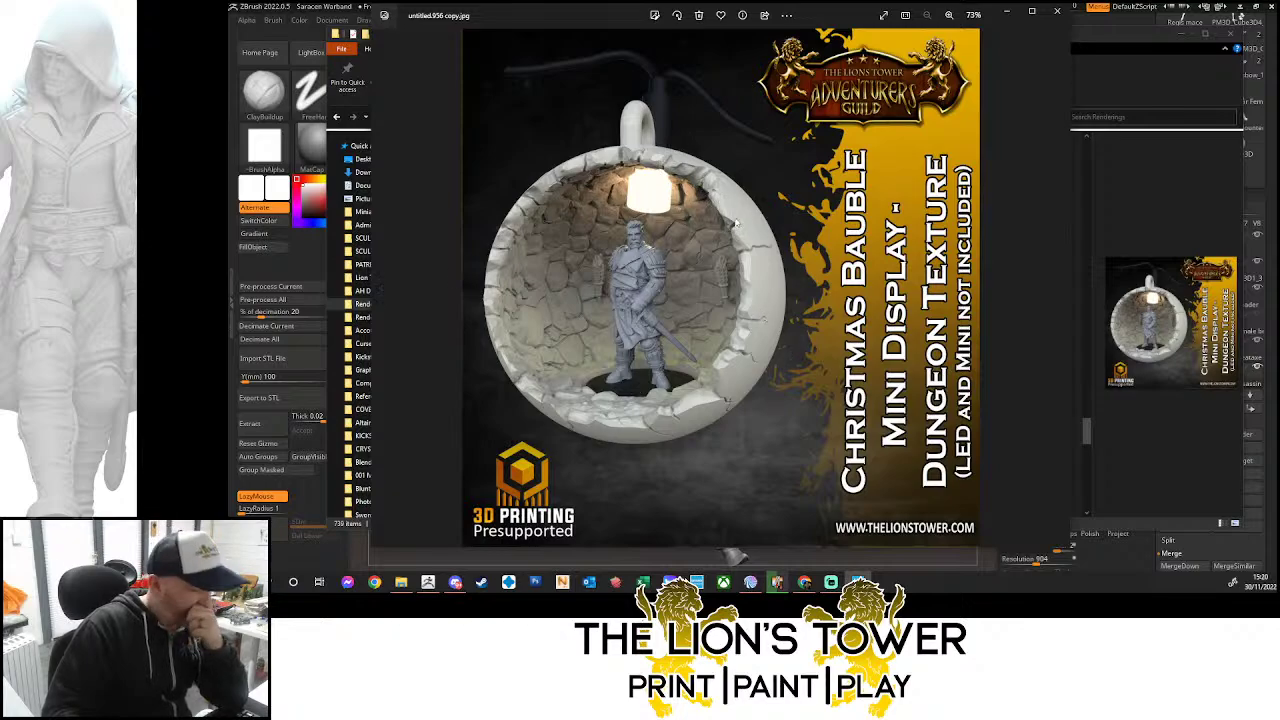
Look through the plain, broken-edge and dungeon-texture Christmas bauble renders in the image viewer, and close it
key("Right")
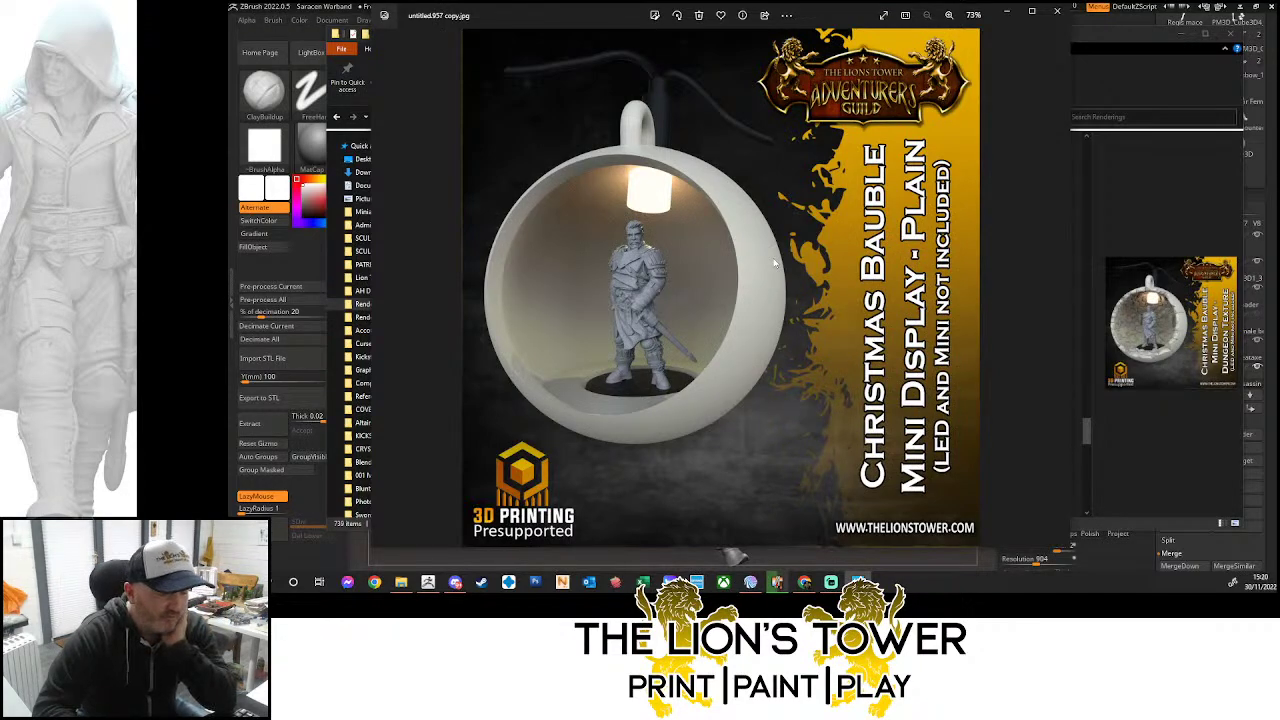
key("Right")
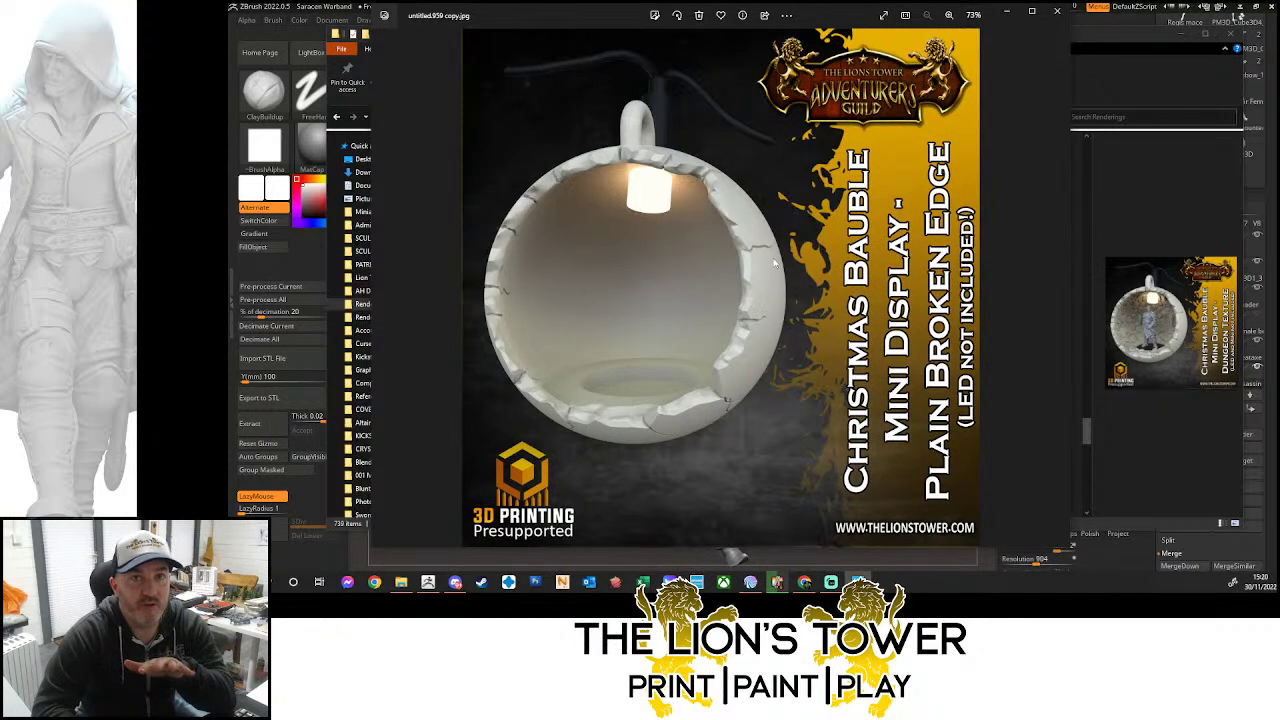
key("Right")
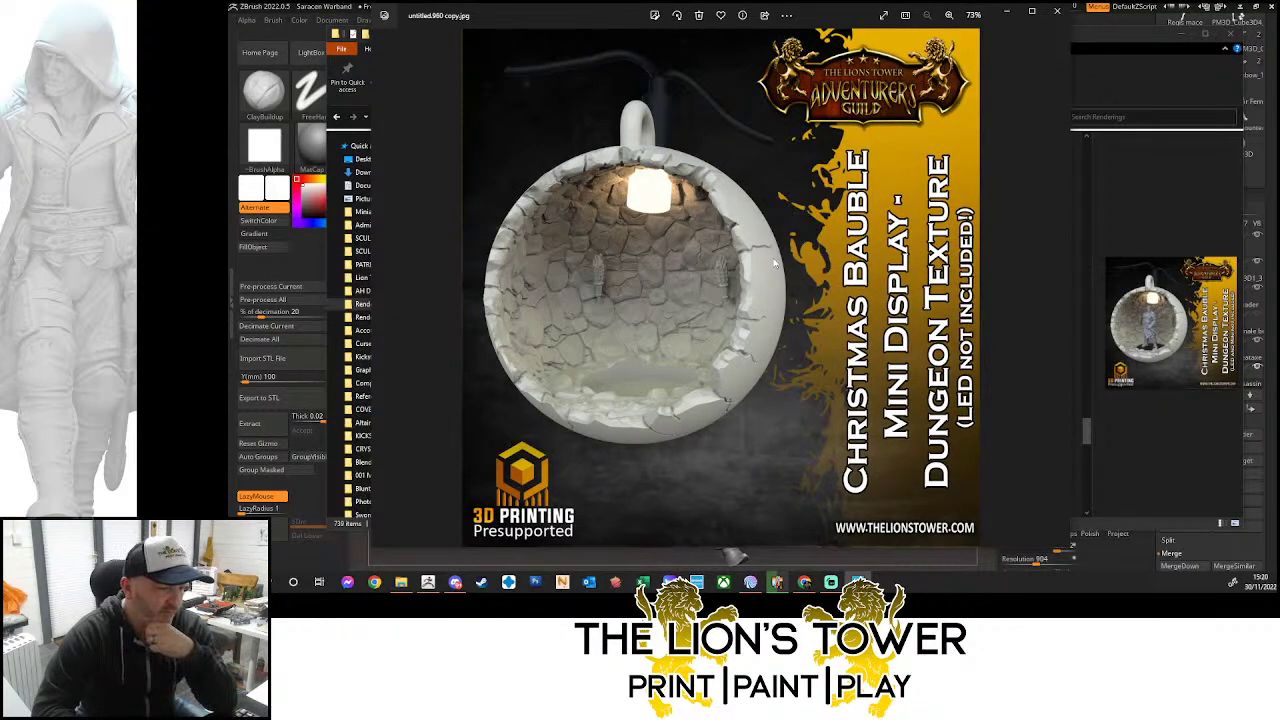
key("Right")
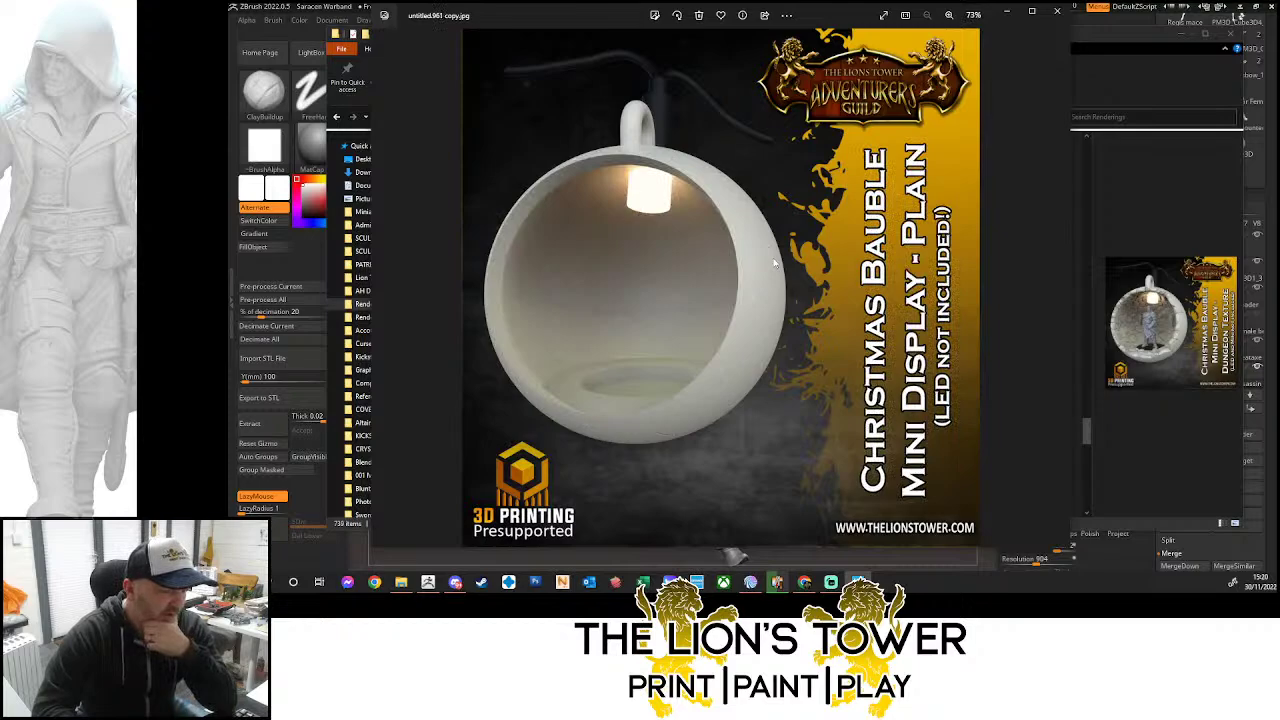
key("Right")
key("Right")
key("Right")
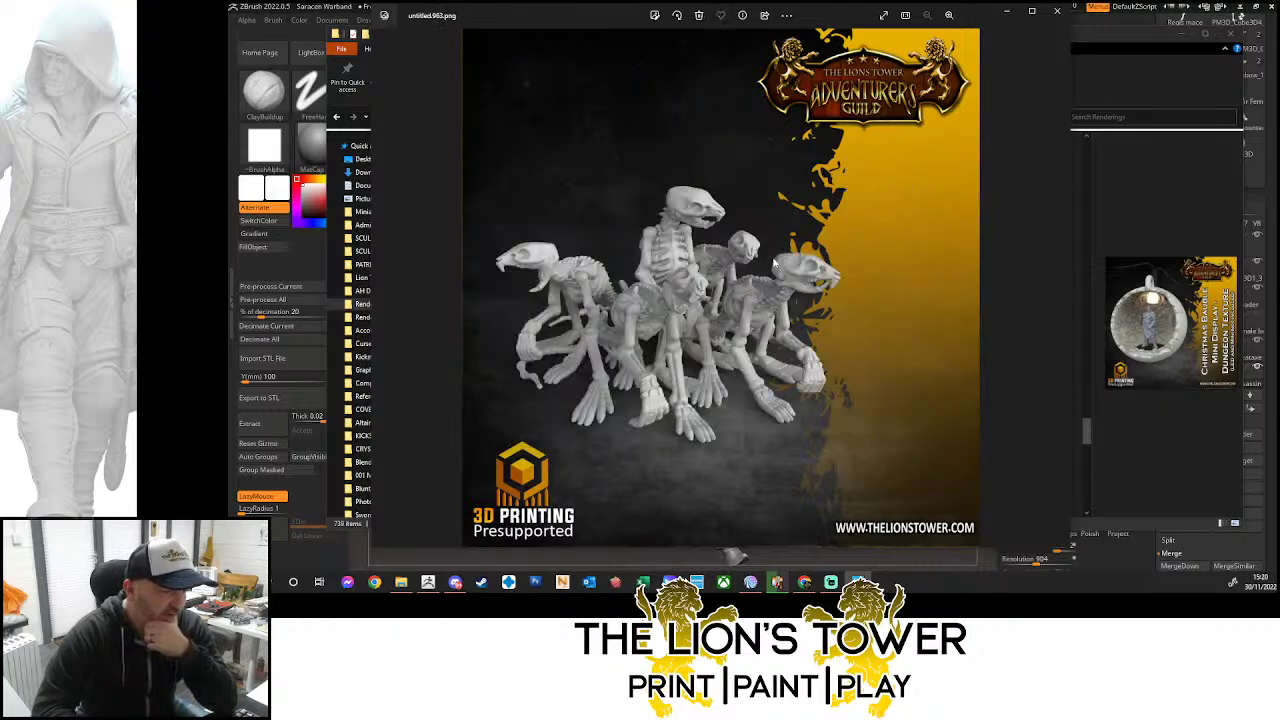
key("Right")
key("Left")
key("Left")
key("Left")
key("Left")
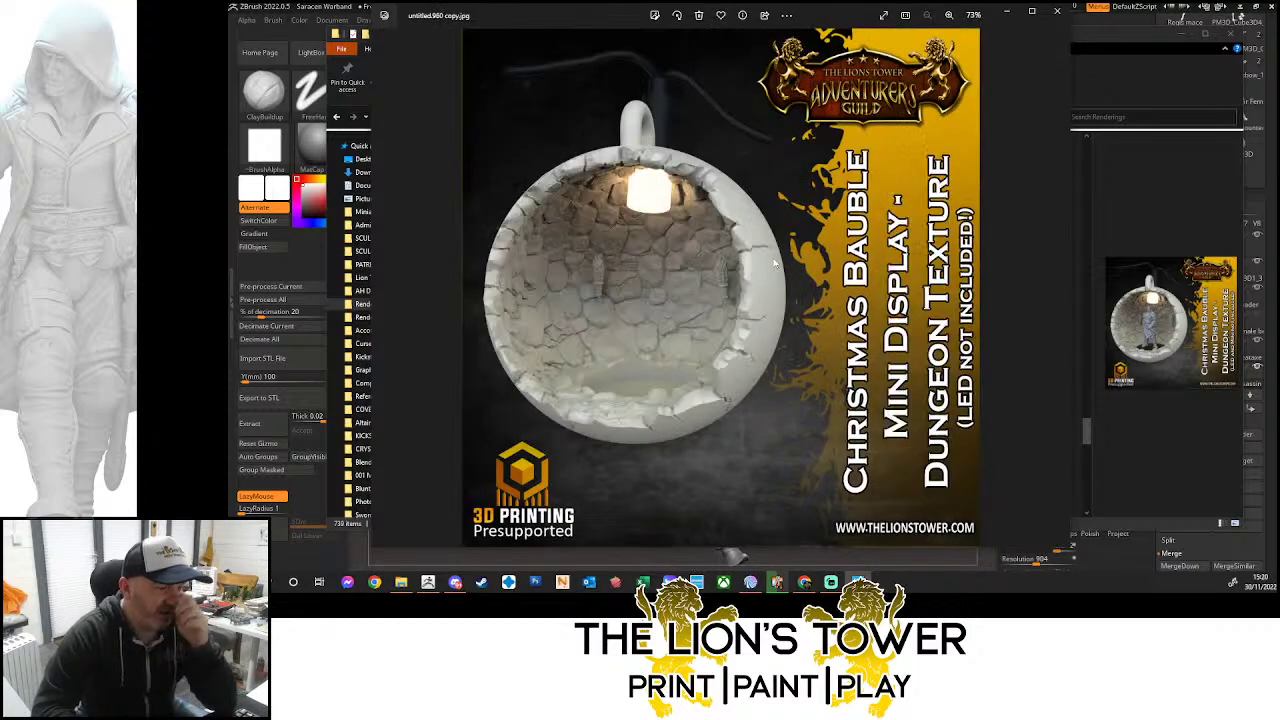
key("Left")
key("Left")
key("Left")
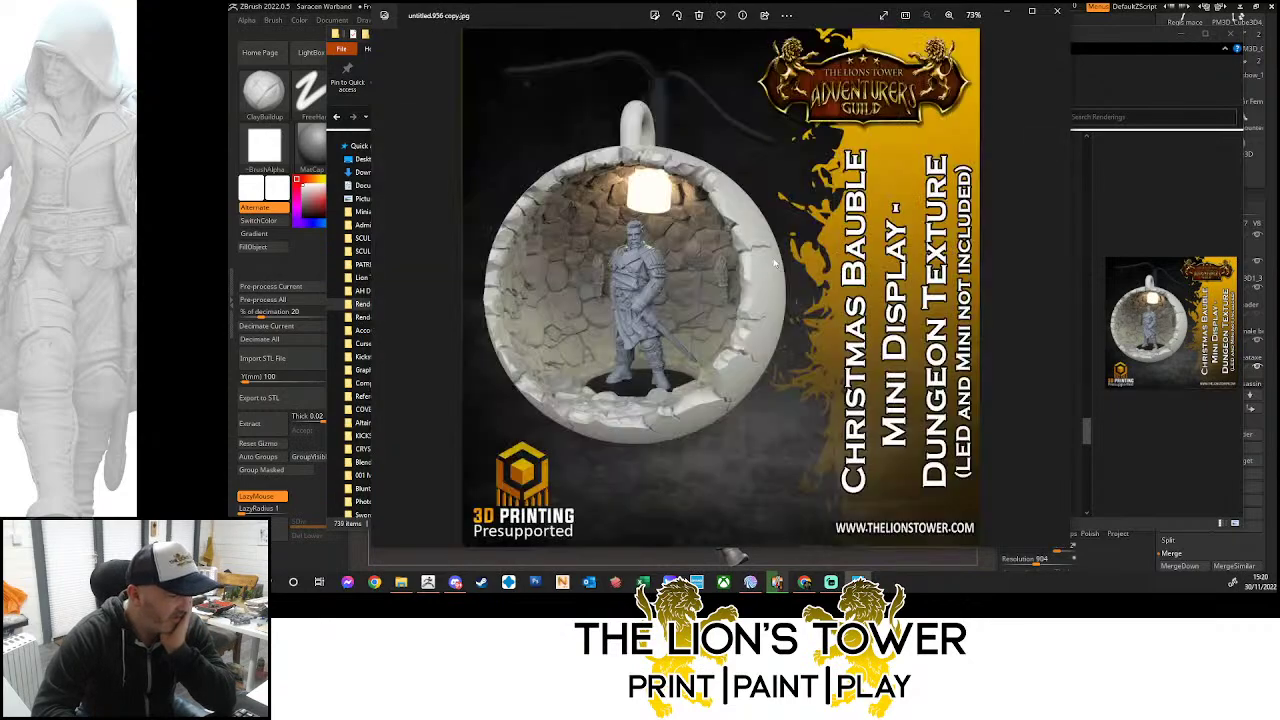
key("Left")
key("Left")
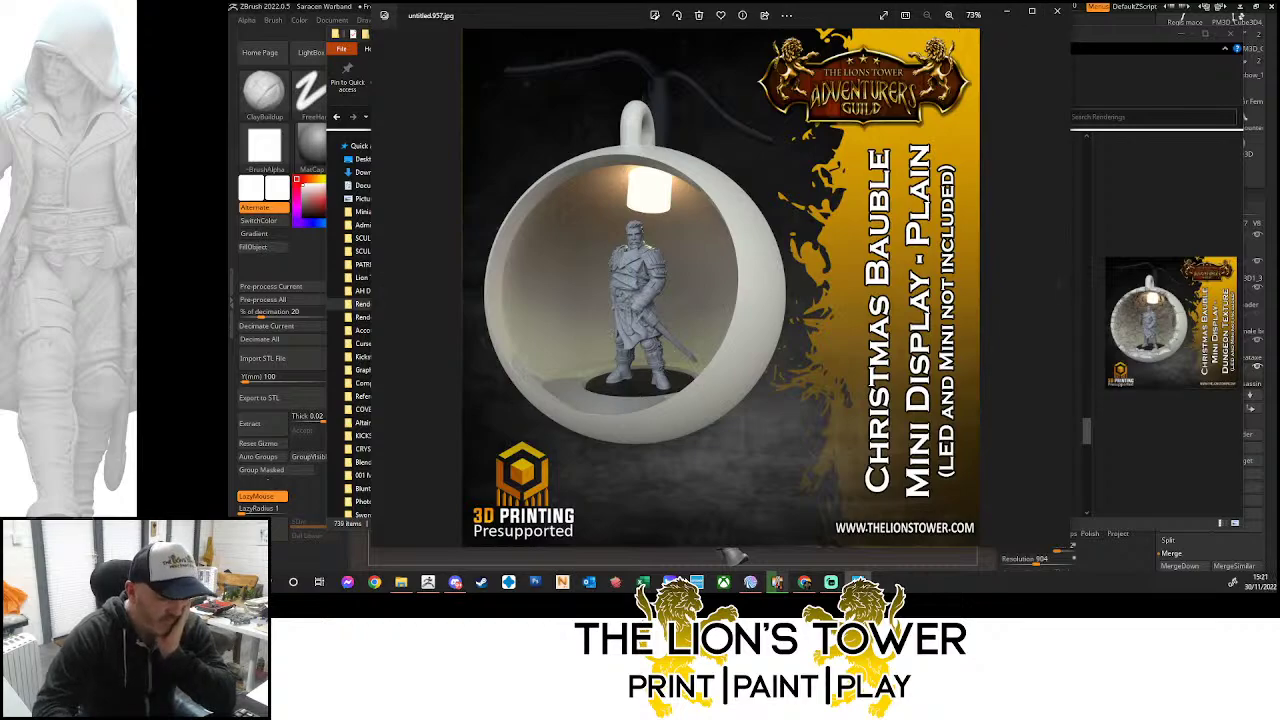
key("Left")
key("Left")
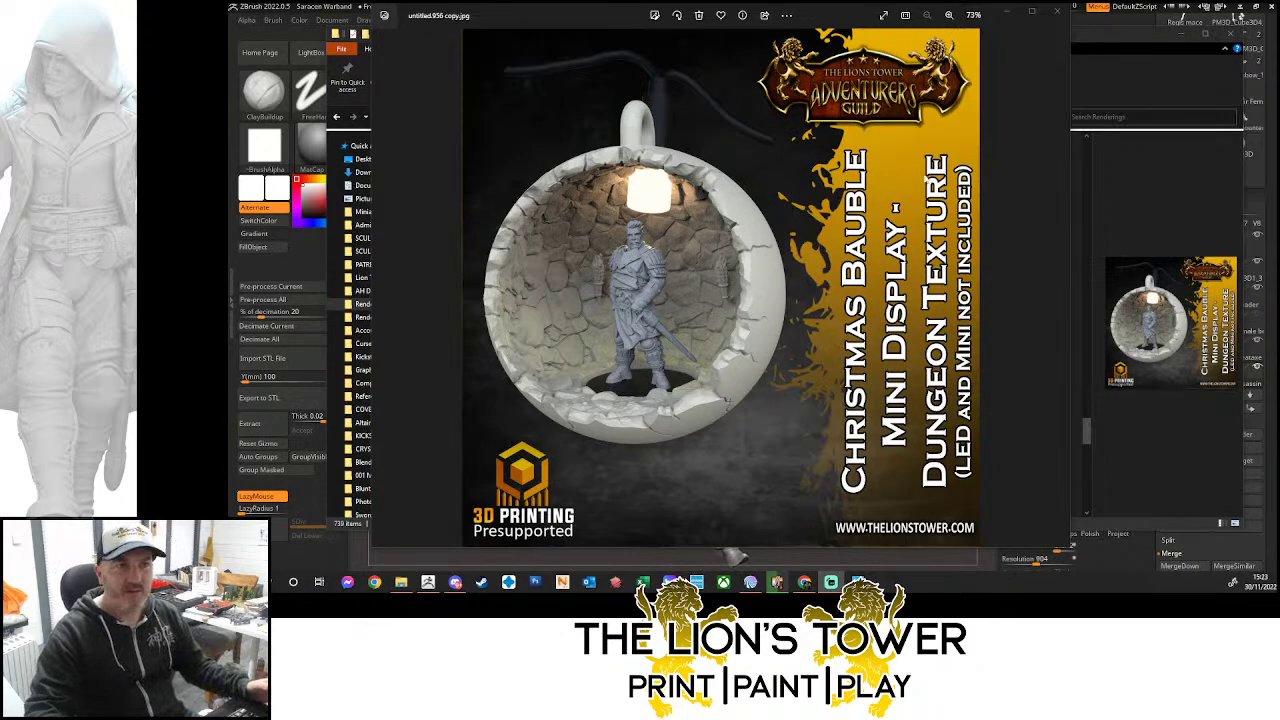
left_click(1056, 10)
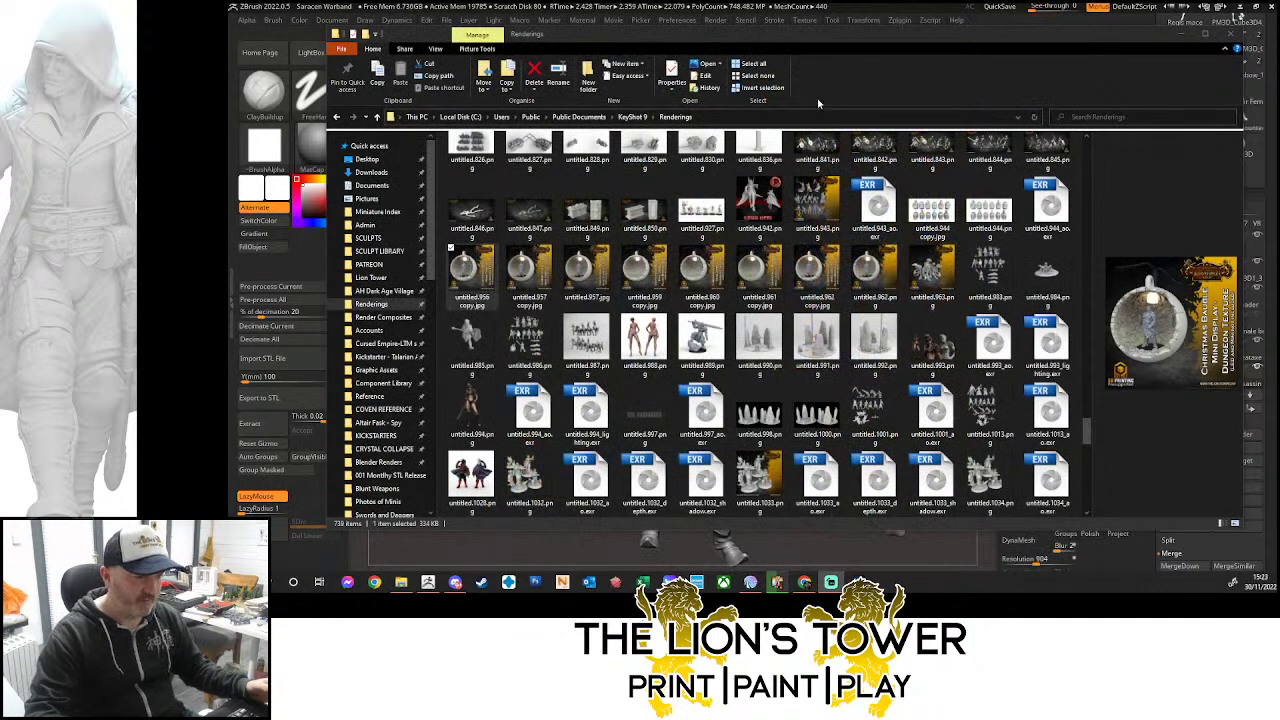
Find the Christmas bauble photos in the Photos of Minis folder under Admin > Graphic Assets, and open xmas bauble 1.jpg
left_click(368, 226)
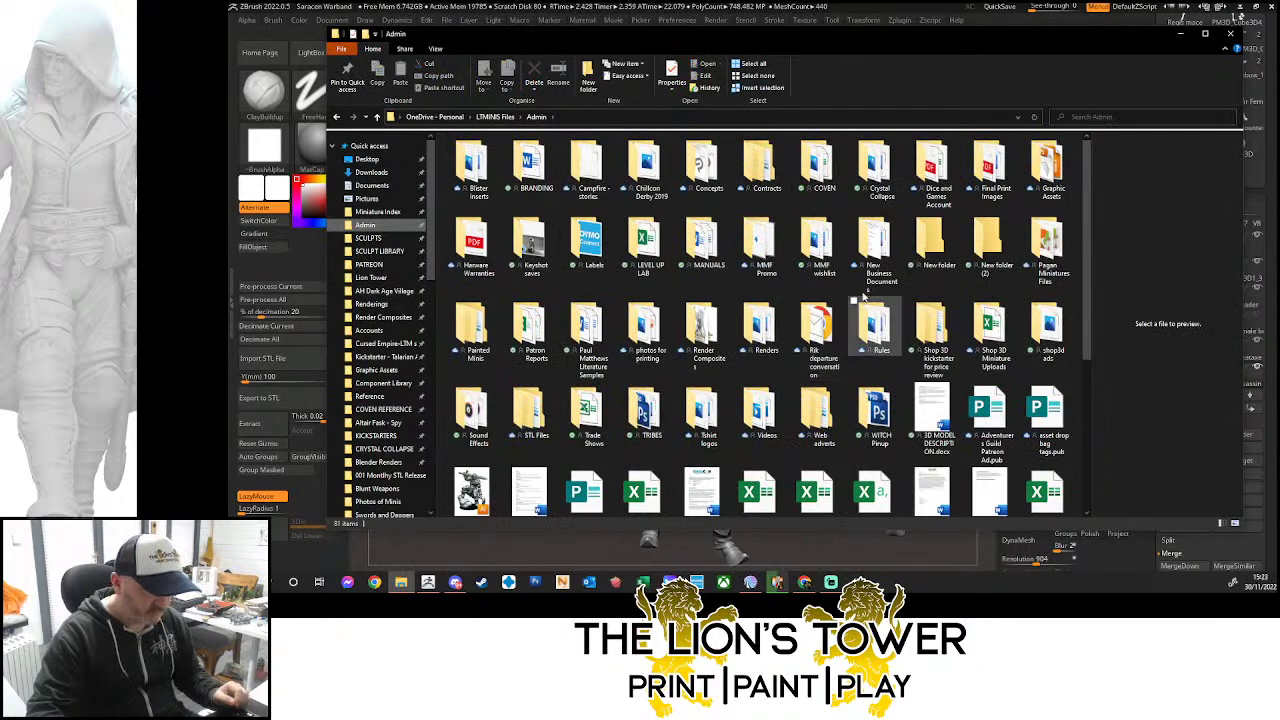
double_click(1047, 165)
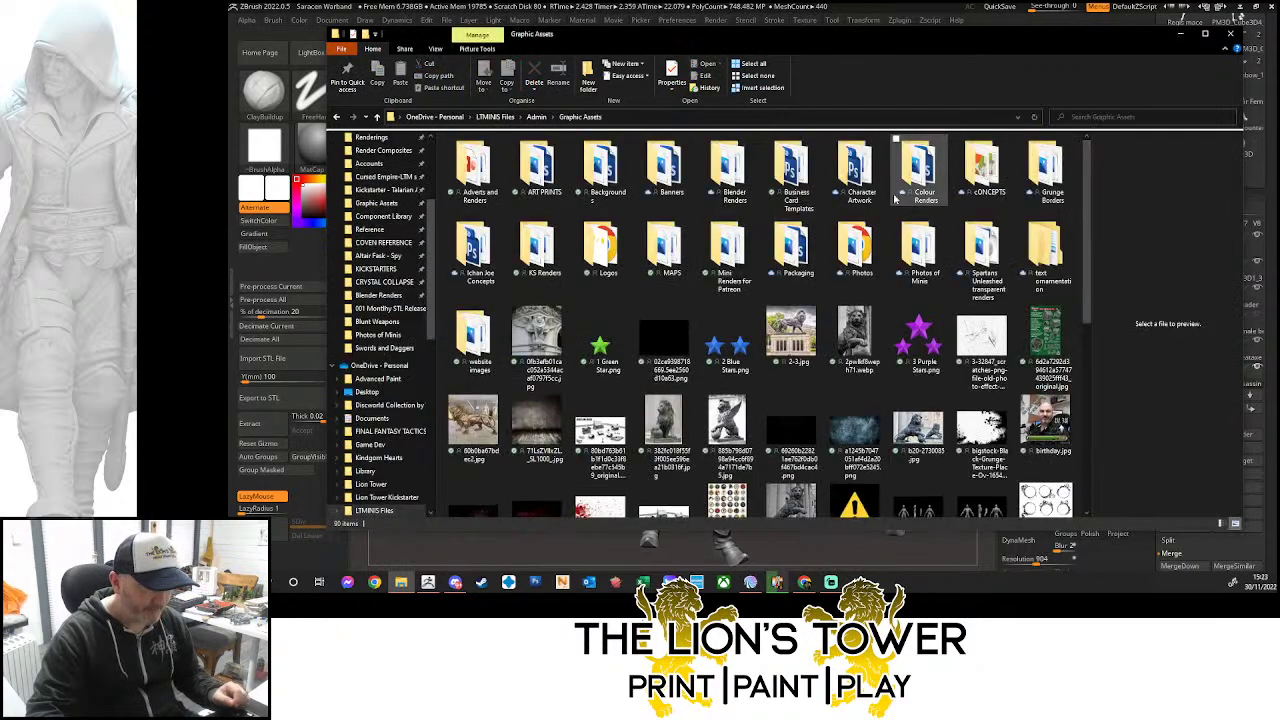
double_click(850, 245)
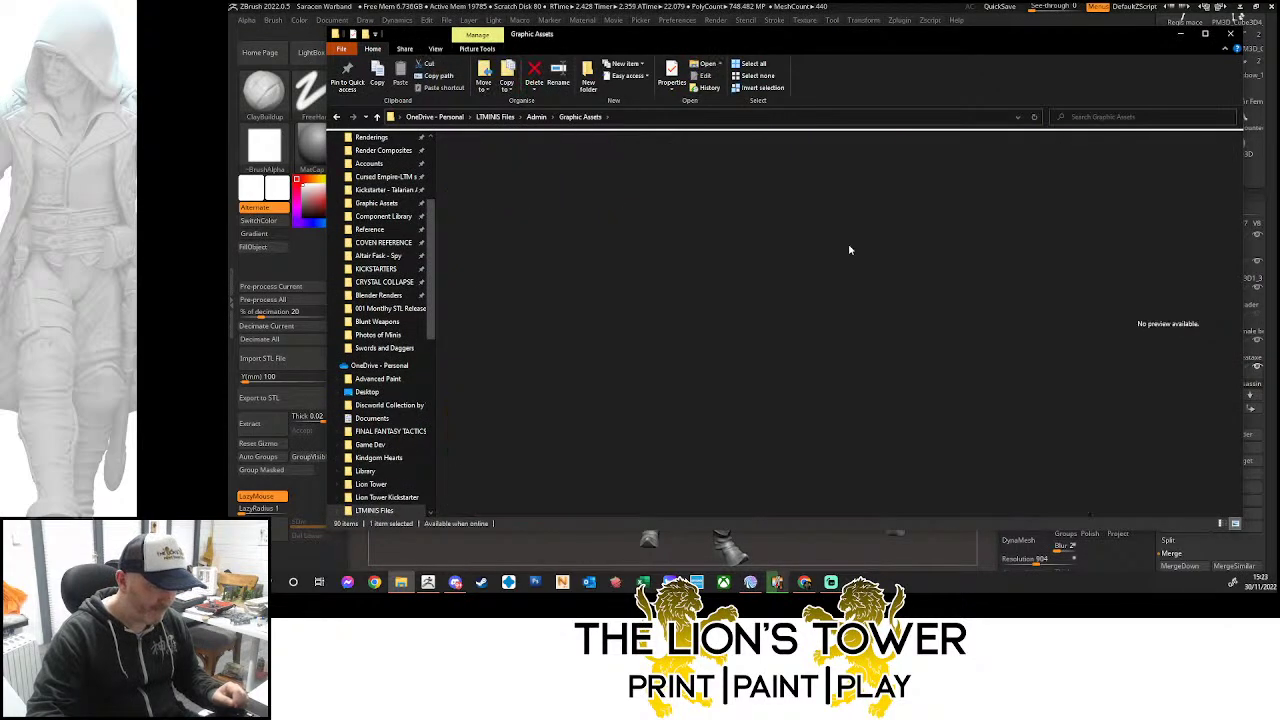
left_click(336, 117)
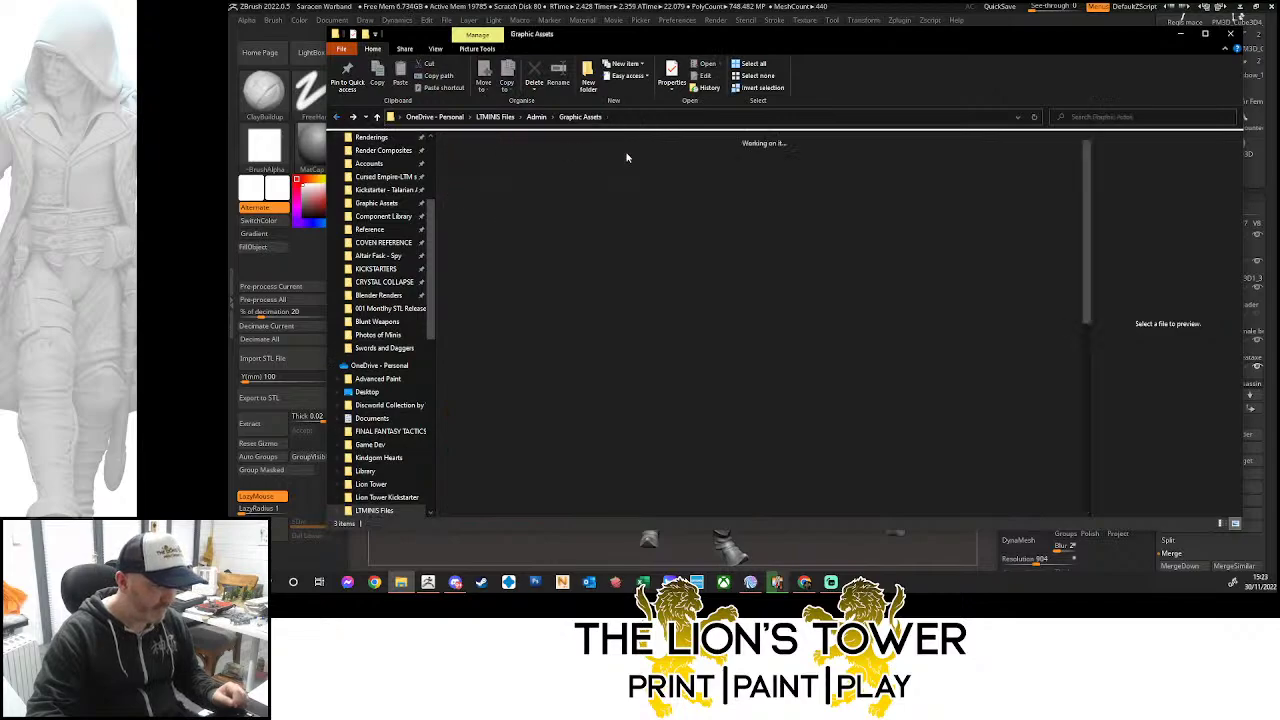
double_click(925, 256)
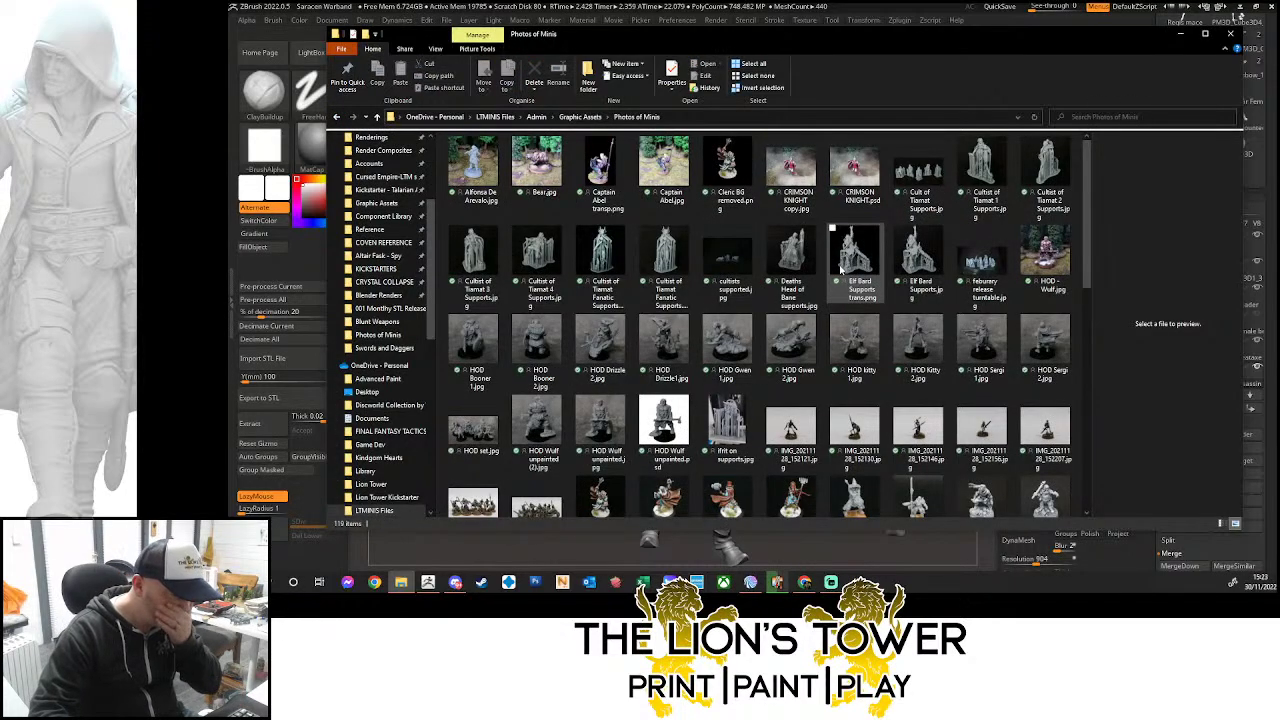
scroll(845, 272, "down", 5)
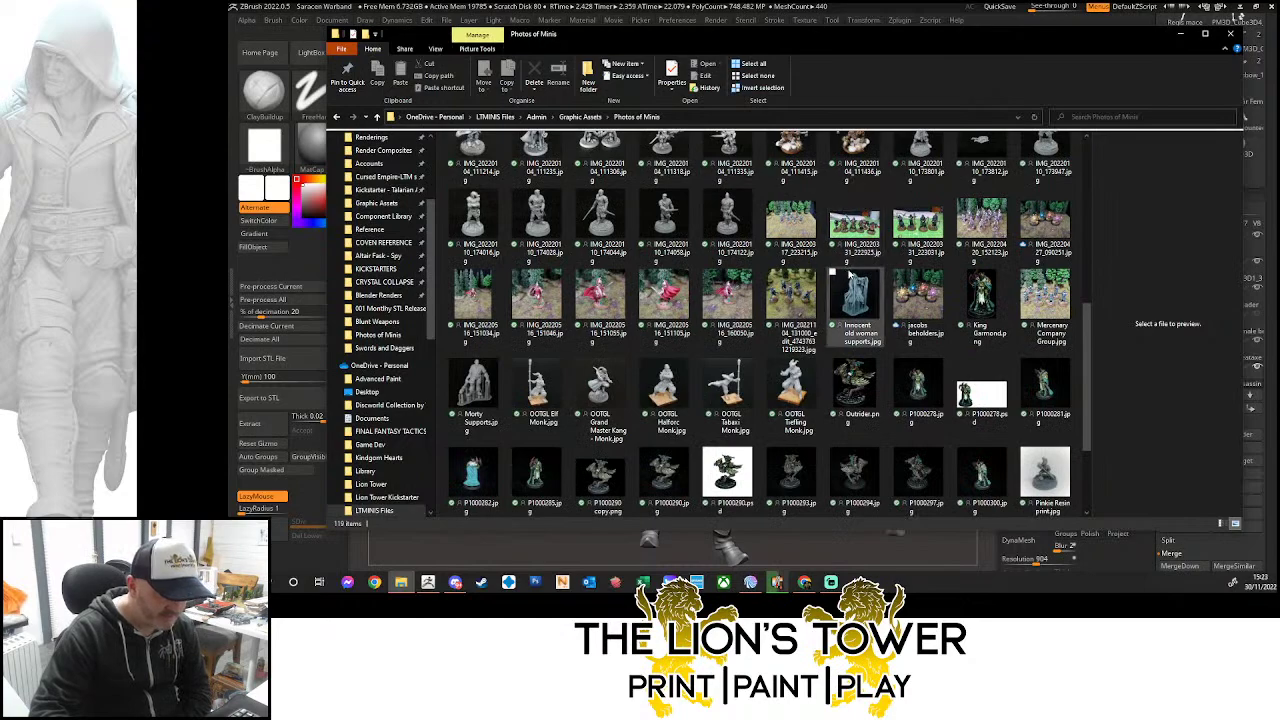
scroll(850, 282, "down", 2)
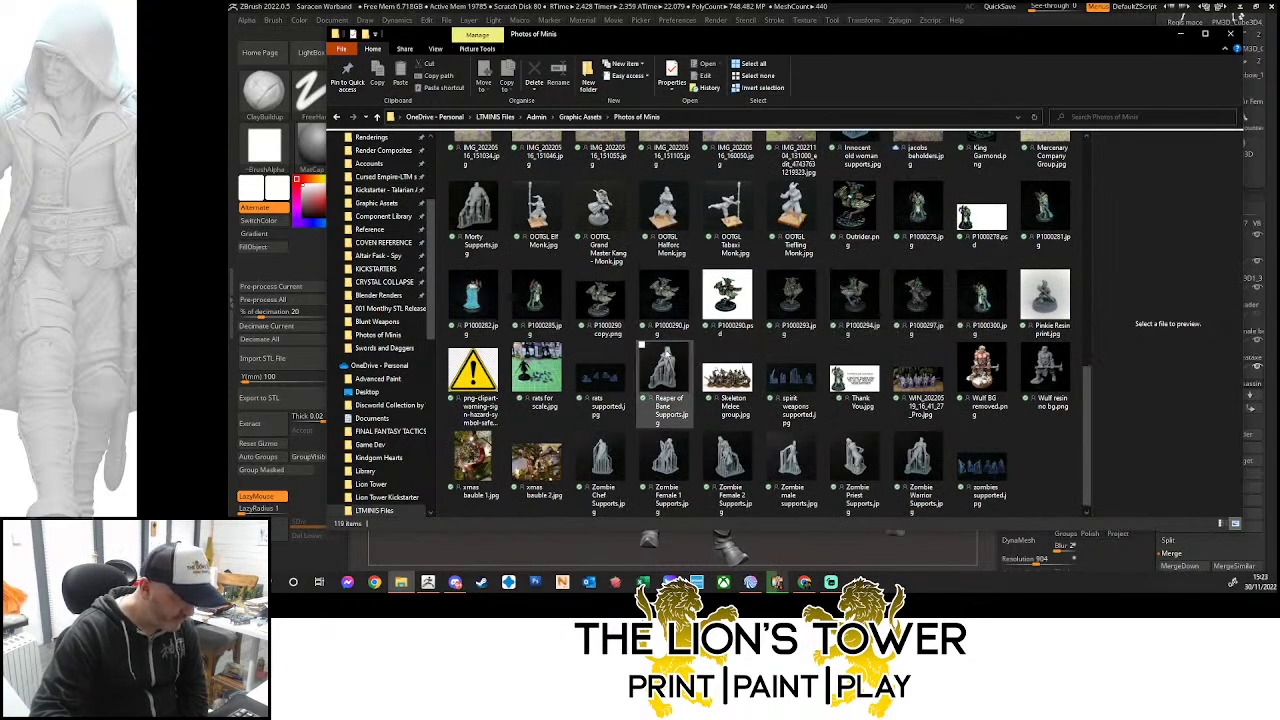
double_click(452, 465)
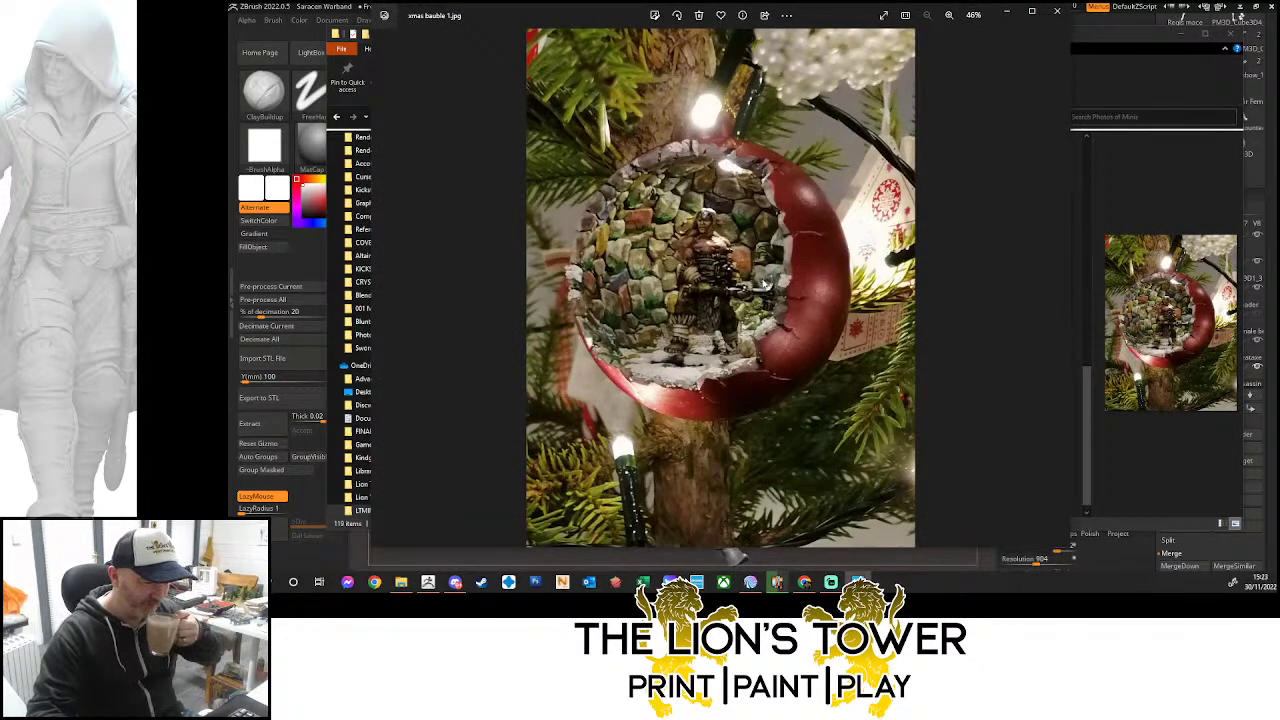
View xmas bauble 2.jpg, close the photo, and minimise File Explorer to return to ZBrush
key("Right")
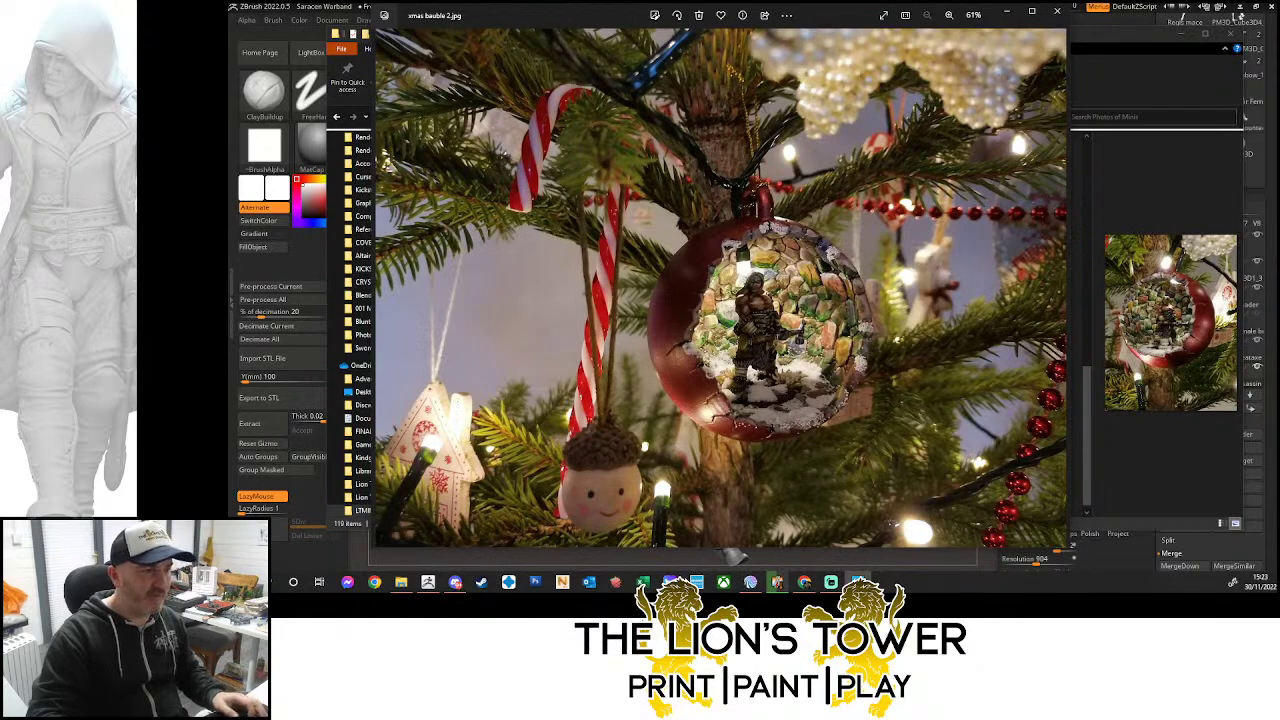
left_click(374, 582)
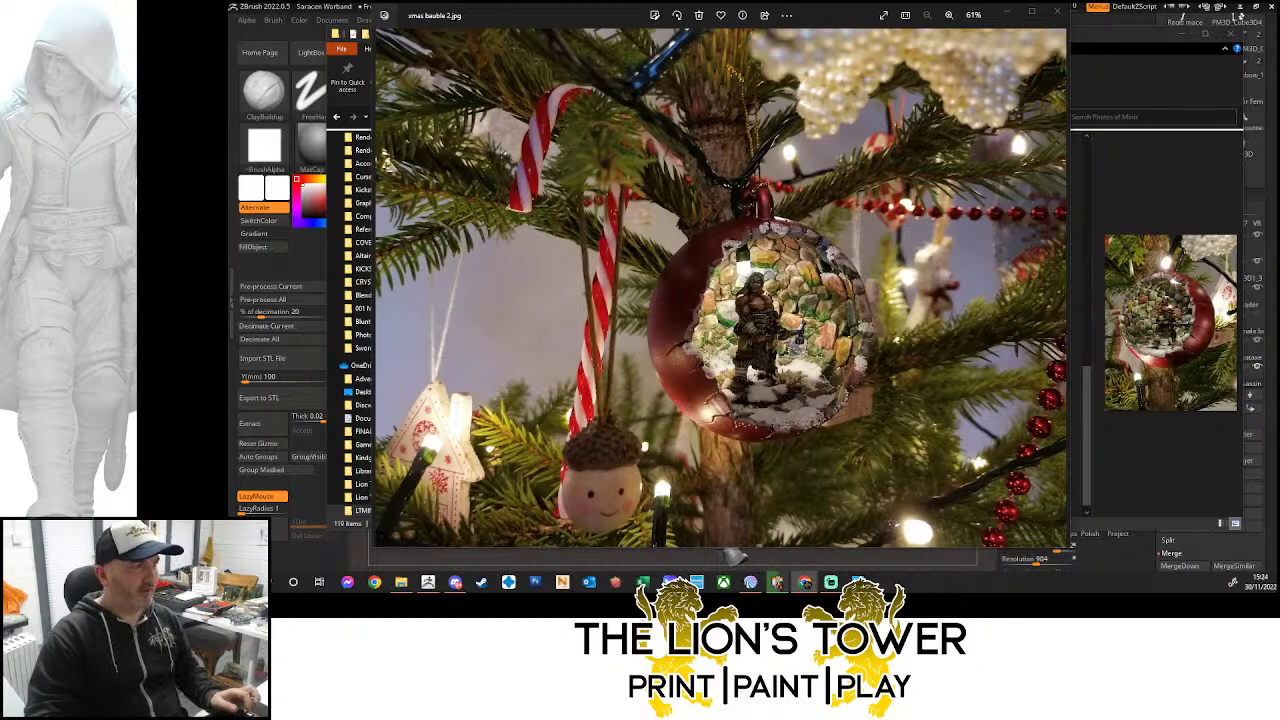
left_click(1059, 13)
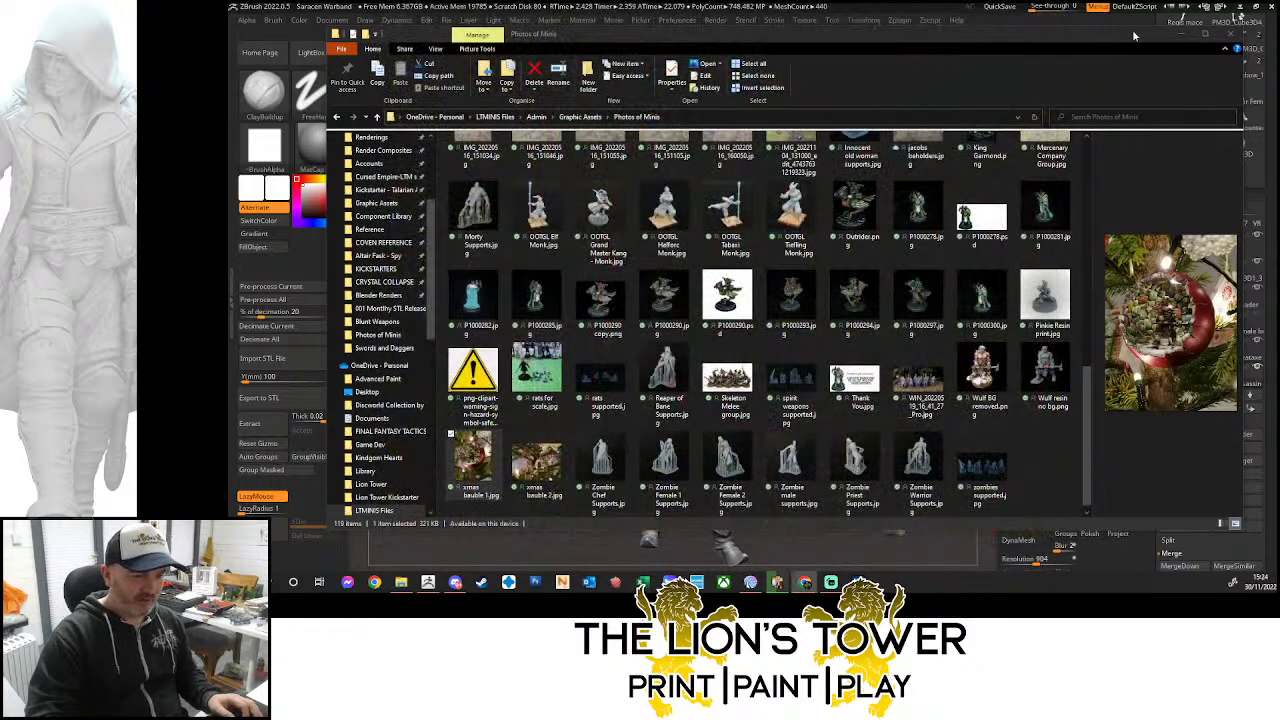
left_click(1182, 36)
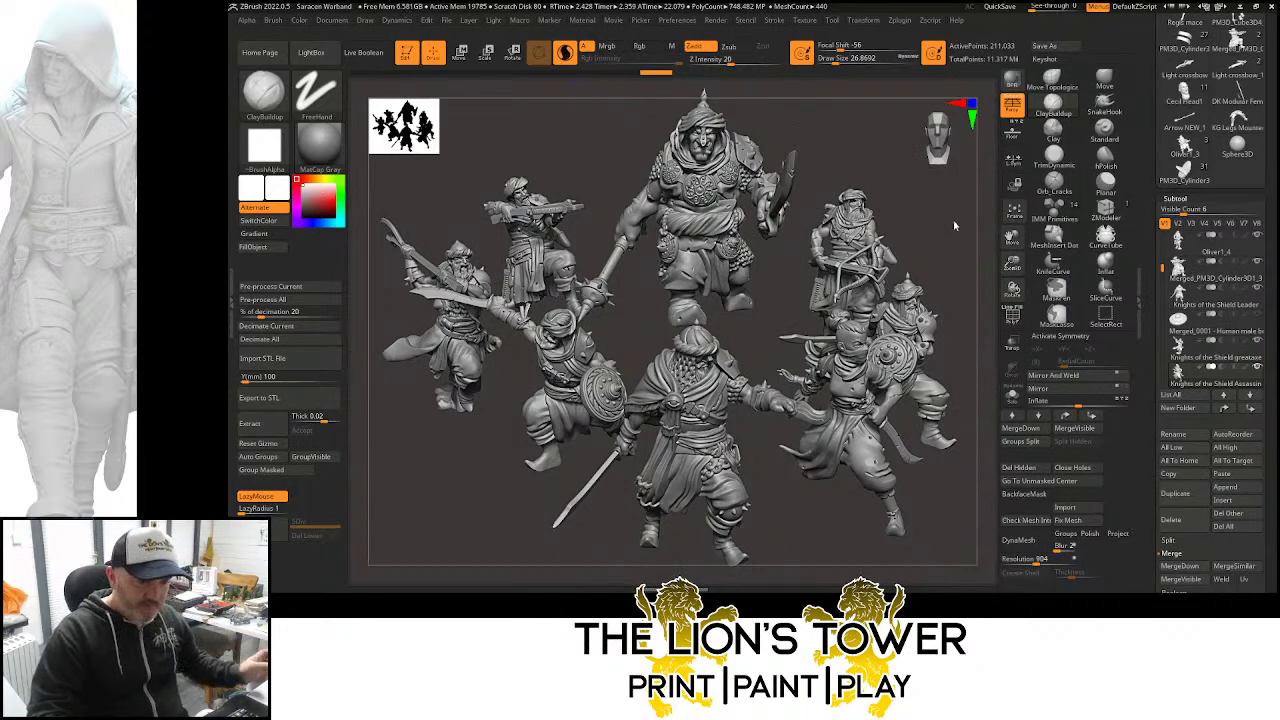
Select the crossbowman holding a lowered crossbow beside the Ogre and isolate it with Solo
left_click(926, 232, "alt")
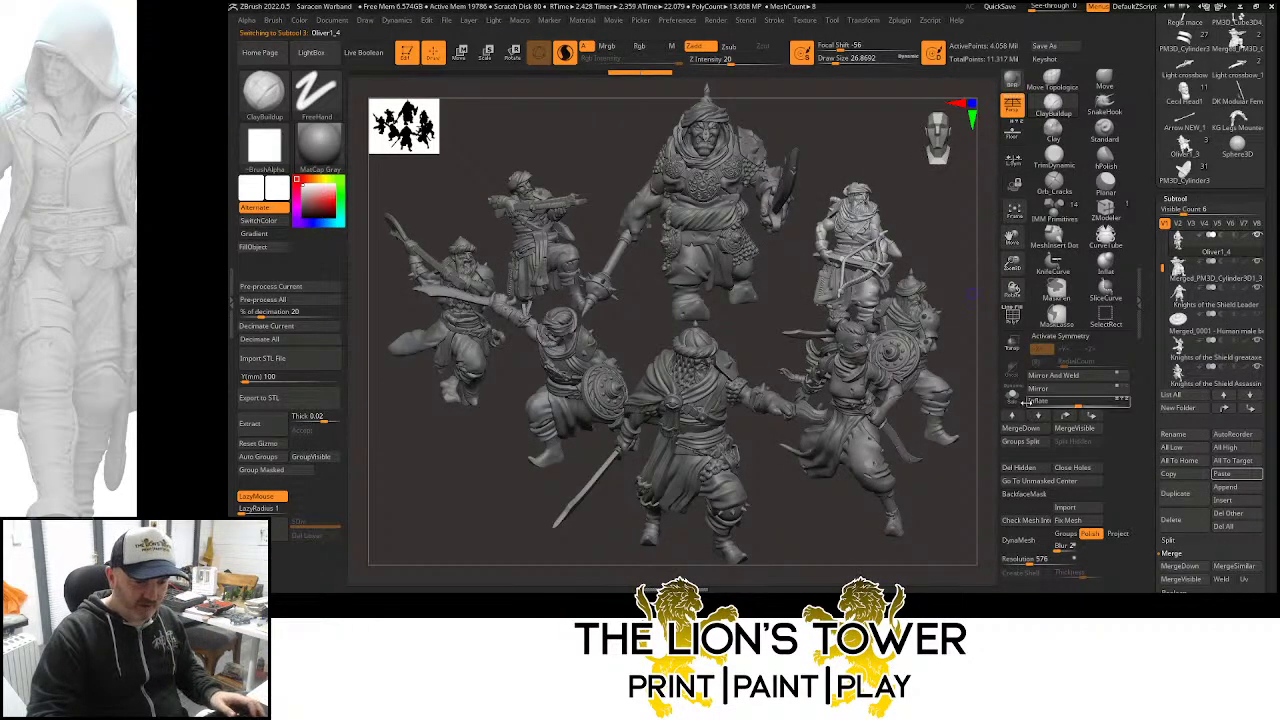
left_click(1013, 395)
mouse_move(1190, 284)
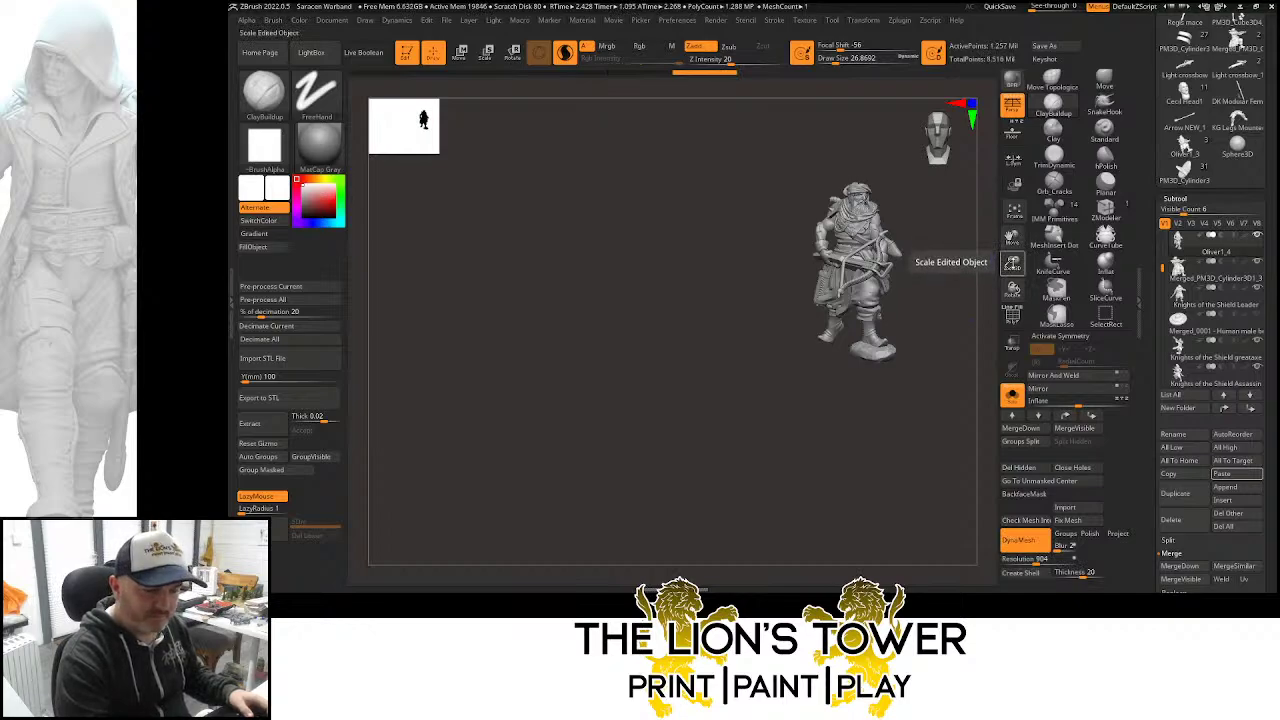
Build up the gloved hand gripping the rear of the crossbow stock with ClayBuildup at a draw size of about 44
left_click_drag(1012, 265, 1008, 300)
left_click_drag(1012, 238, 989, 278)
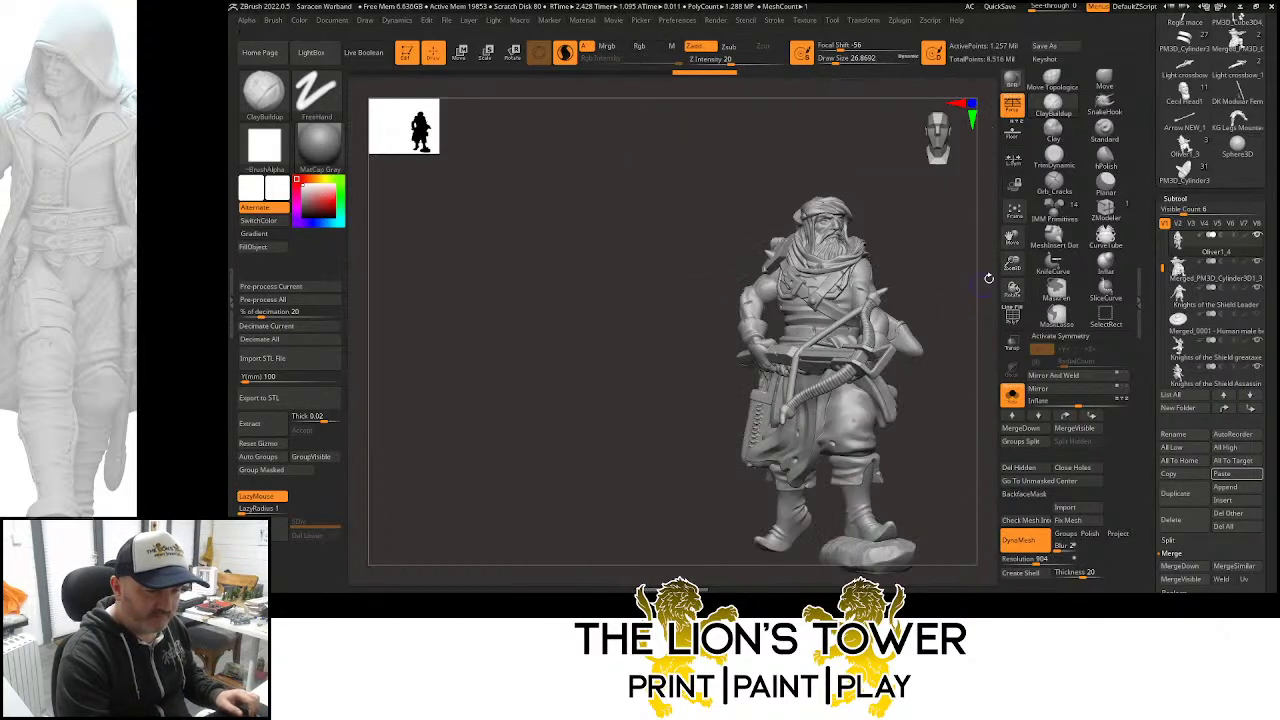
left_click(1014, 212)
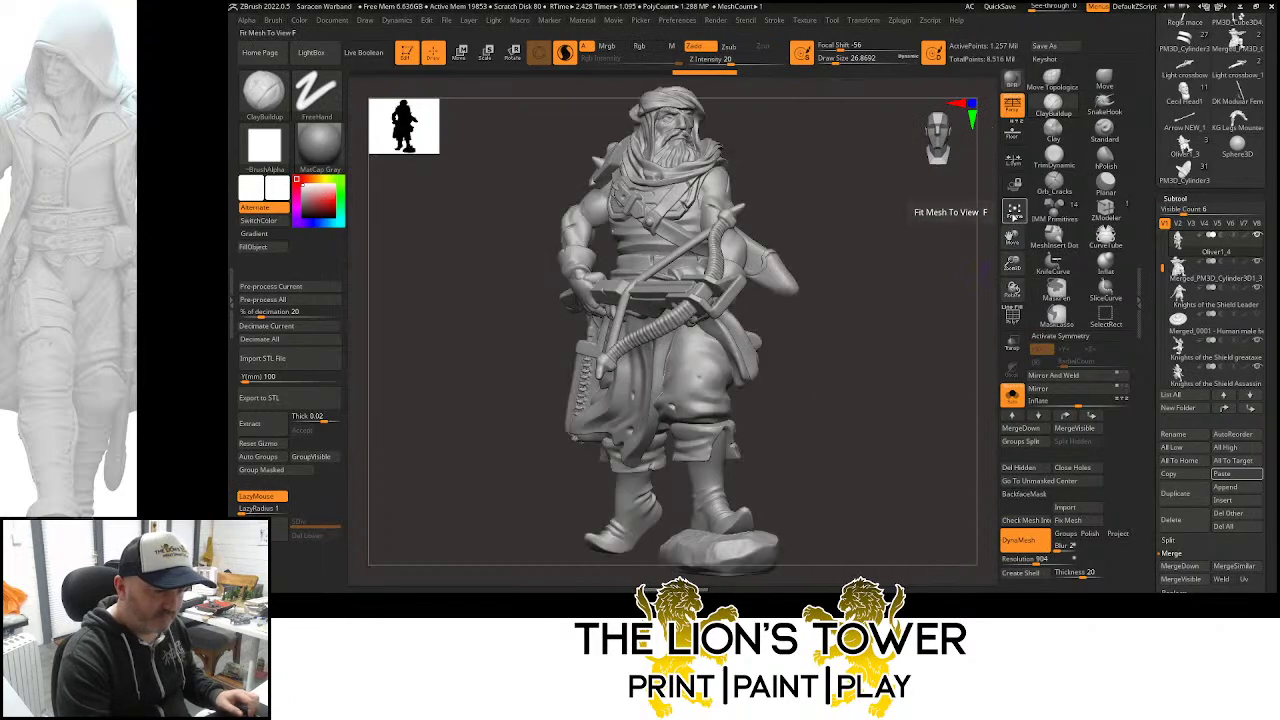
left_click(1014, 213)
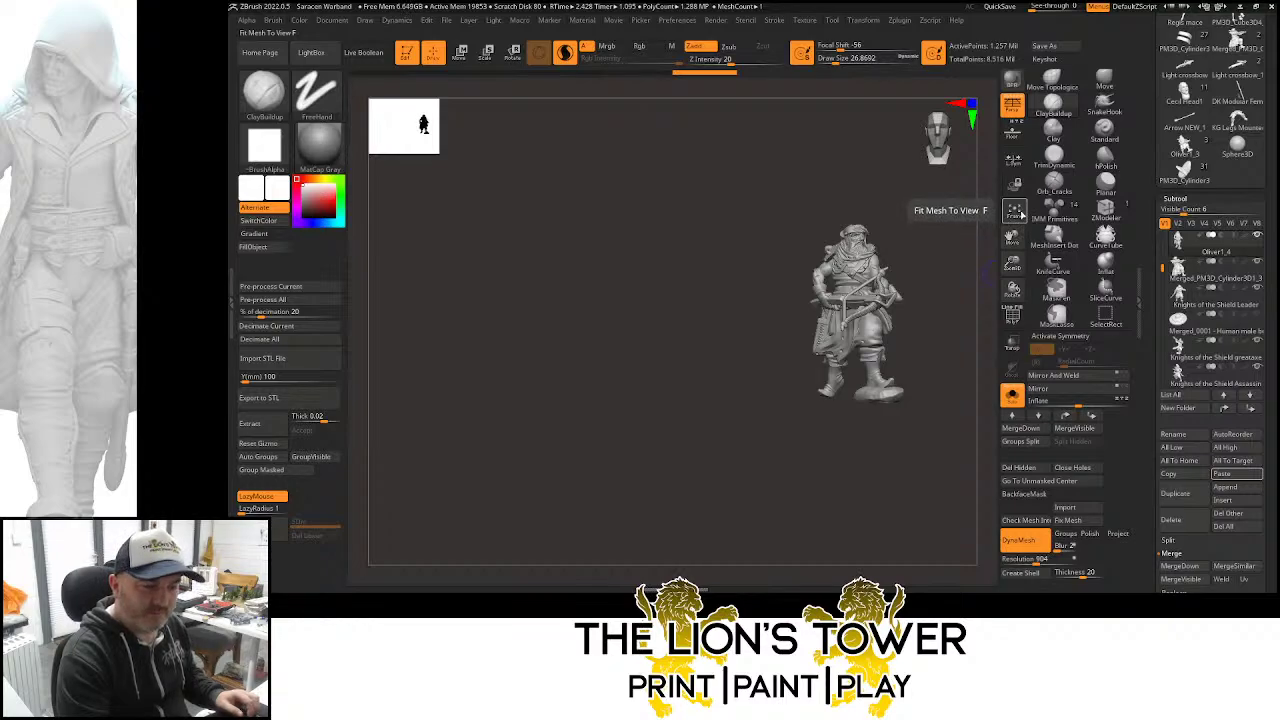
left_click(1015, 215)
left_click_drag(948, 307, 958, 297)
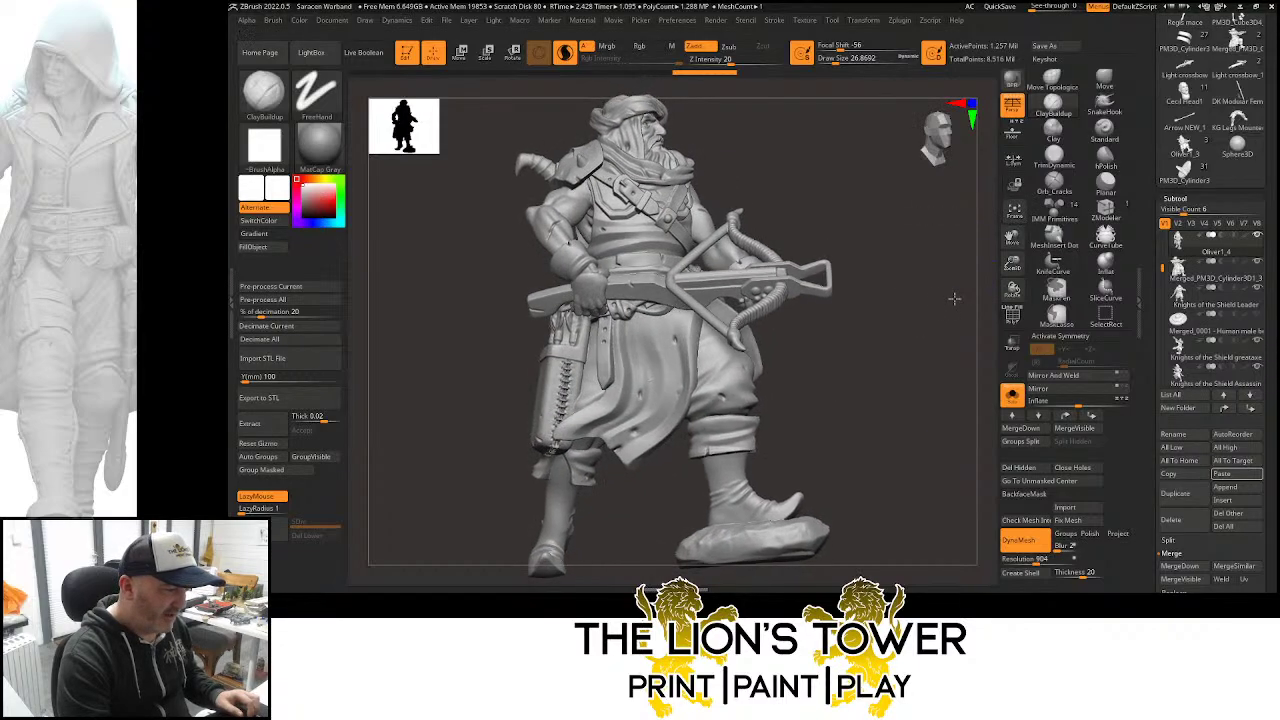
left_click_drag(1012, 238, 1070, 288)
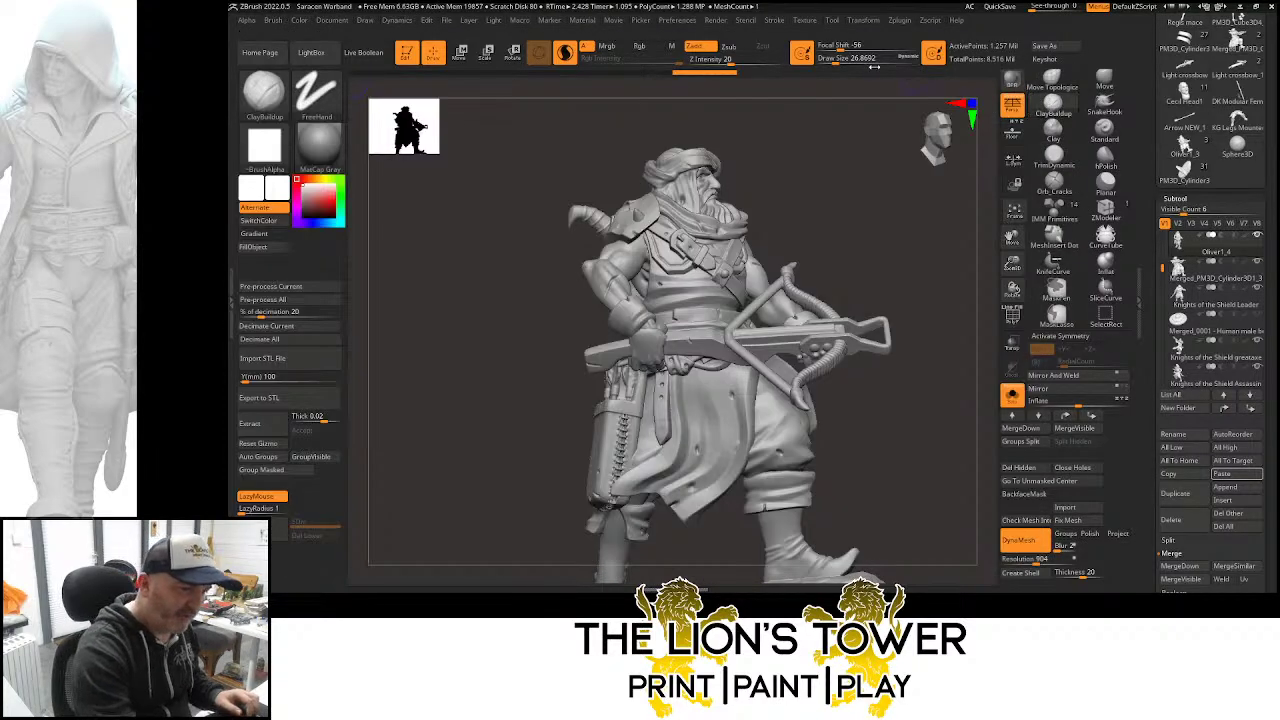
left_click_drag(836, 60, 841, 61)
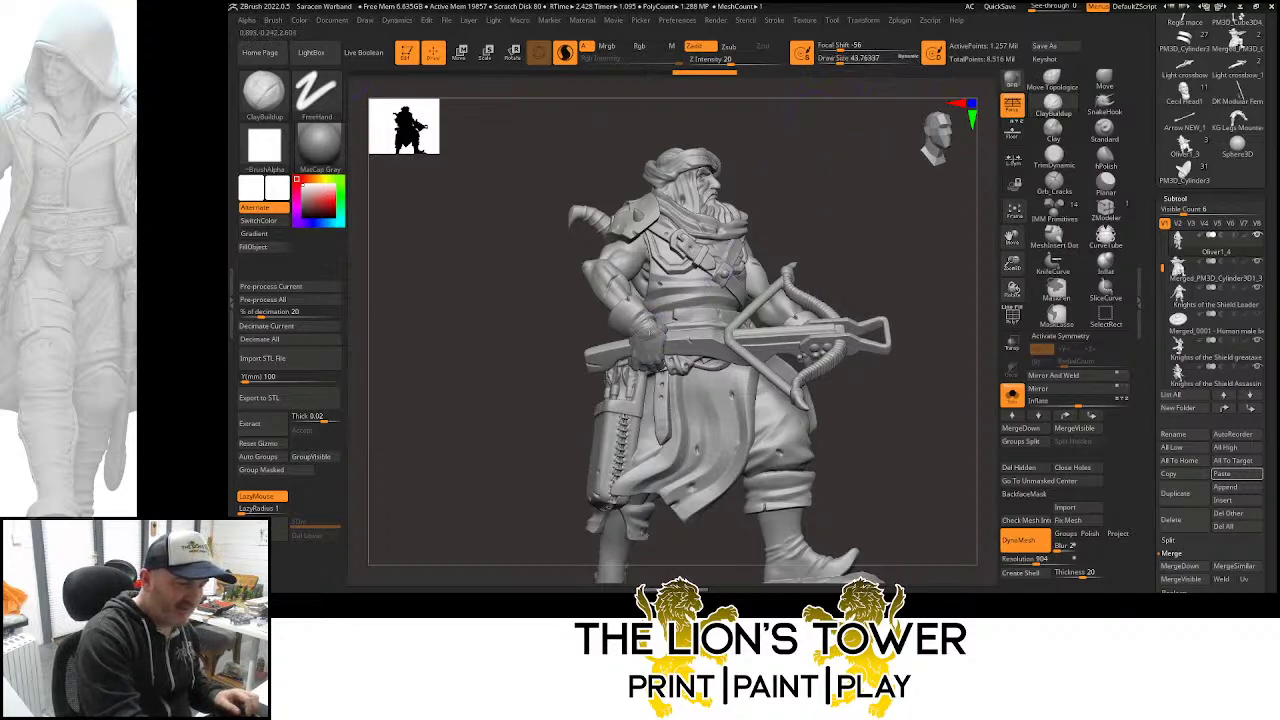
left_click_drag(650, 332, 646, 323)
left_click_drag(811, 210, 715, 214)
left_click_drag(627, 328, 628, 337)
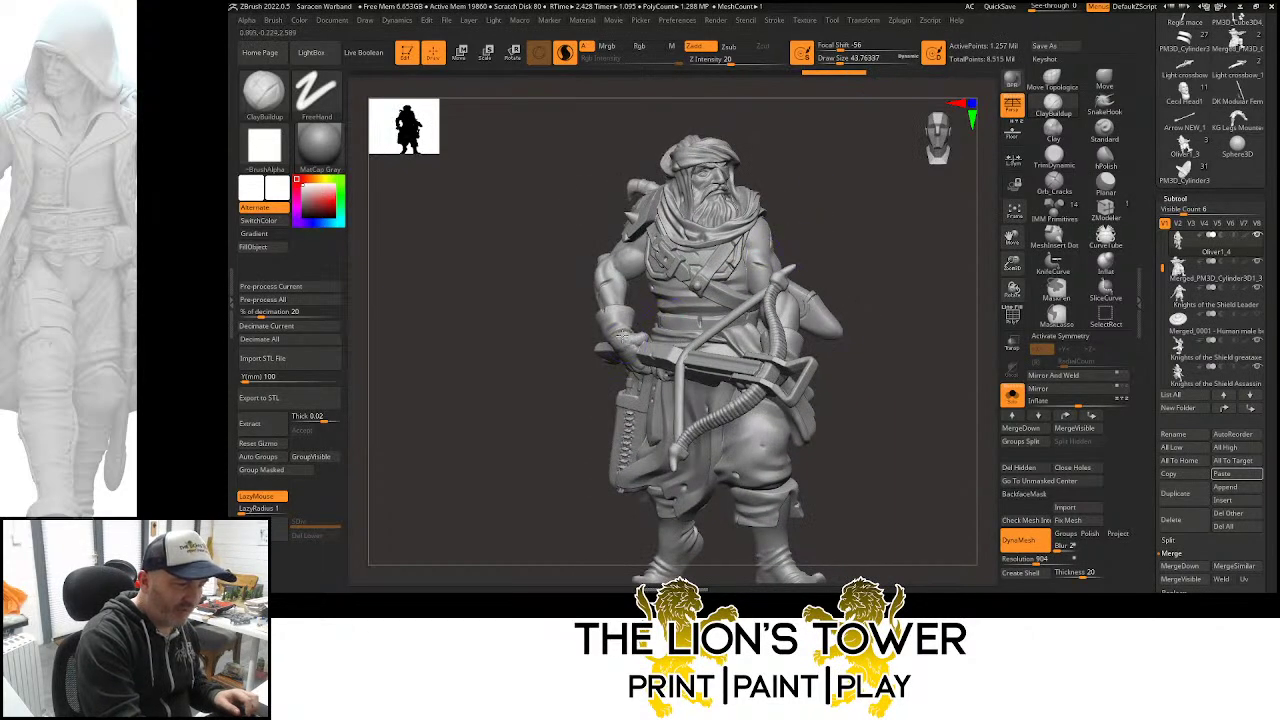
right_click_drag(618, 290, 679, 243)
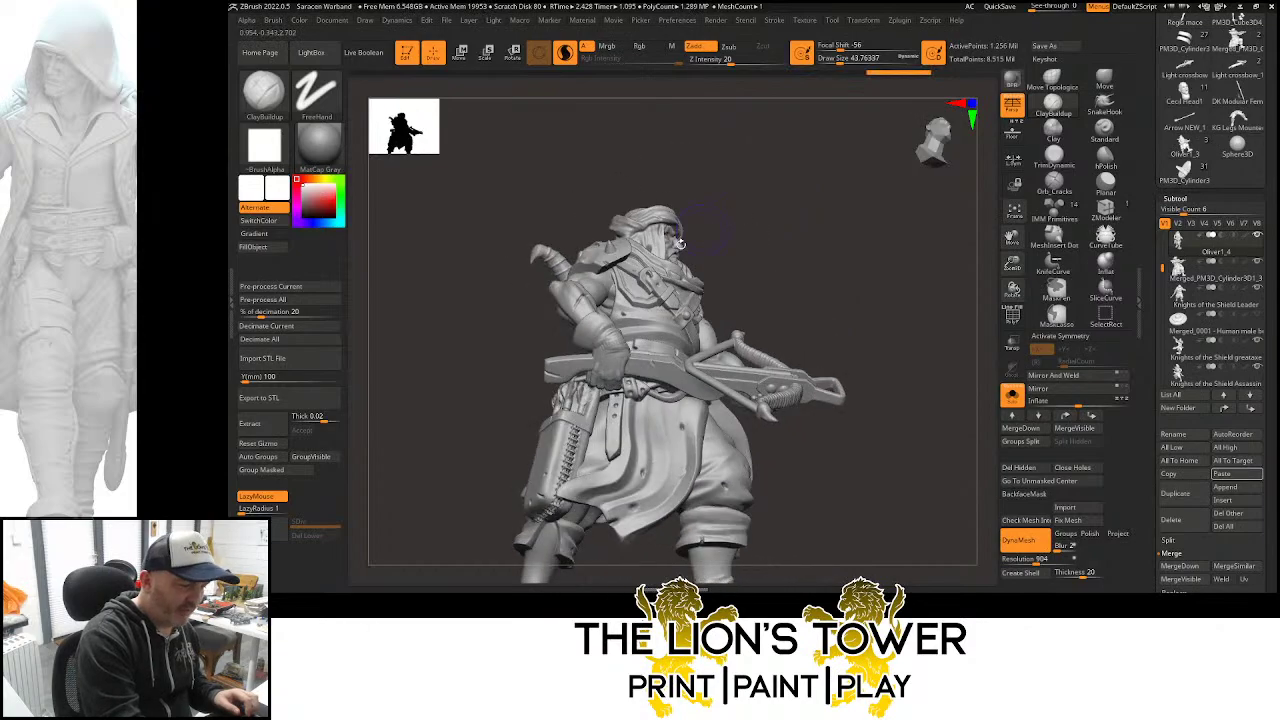
Reduce the draw size to about 18, then sculpt and smooth the fingers and knuckles of the rear hand
left_click(837, 60)
right_click_drag(876, 135, 951, 195, "ctrl")
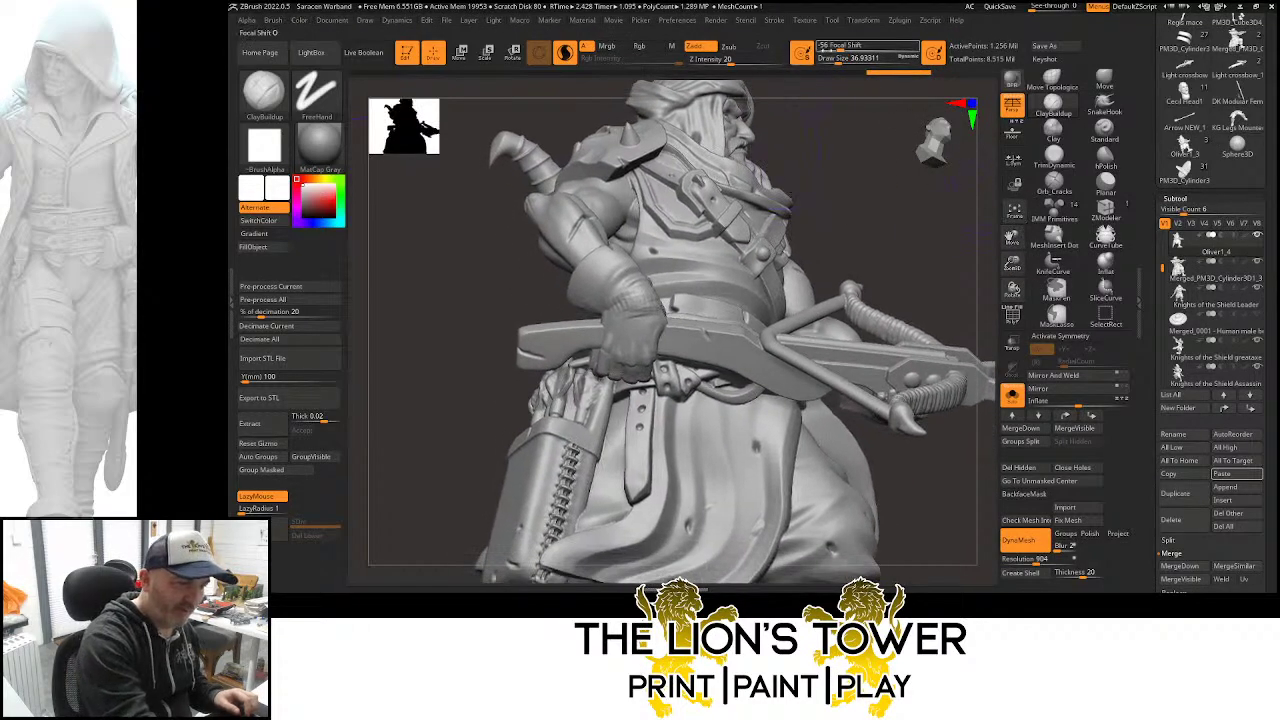
left_click(832, 60)
mouse_move(845, 212)
right_mouse_down()
mouse_move(866, 222)
mouse_move(862, 194)
right_mouse_up()
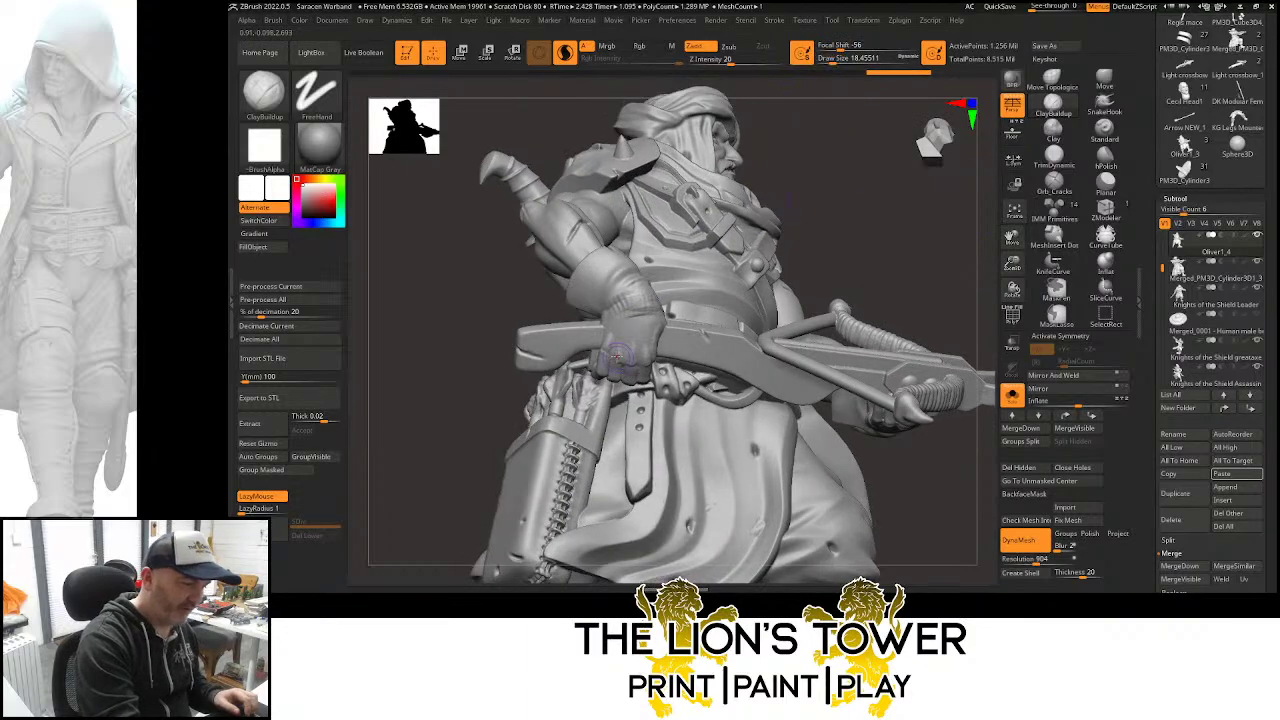
left_click_drag(617, 360, 646, 357)
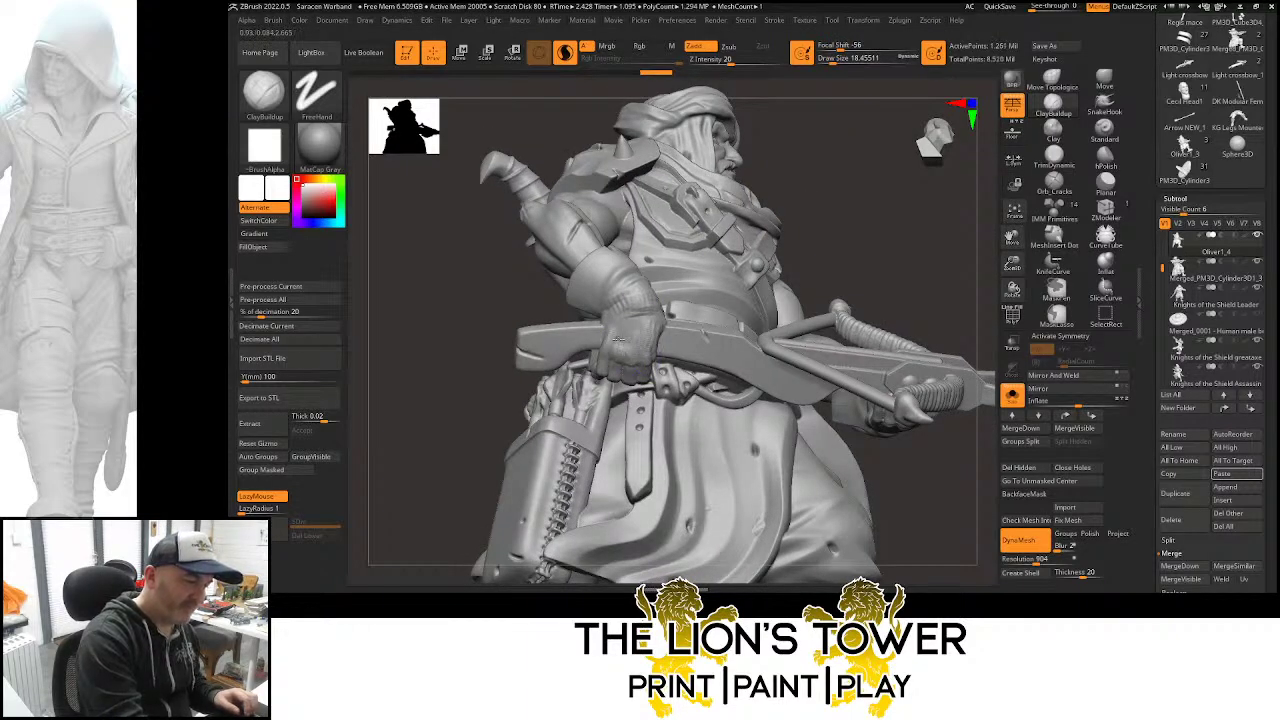
key("shift")
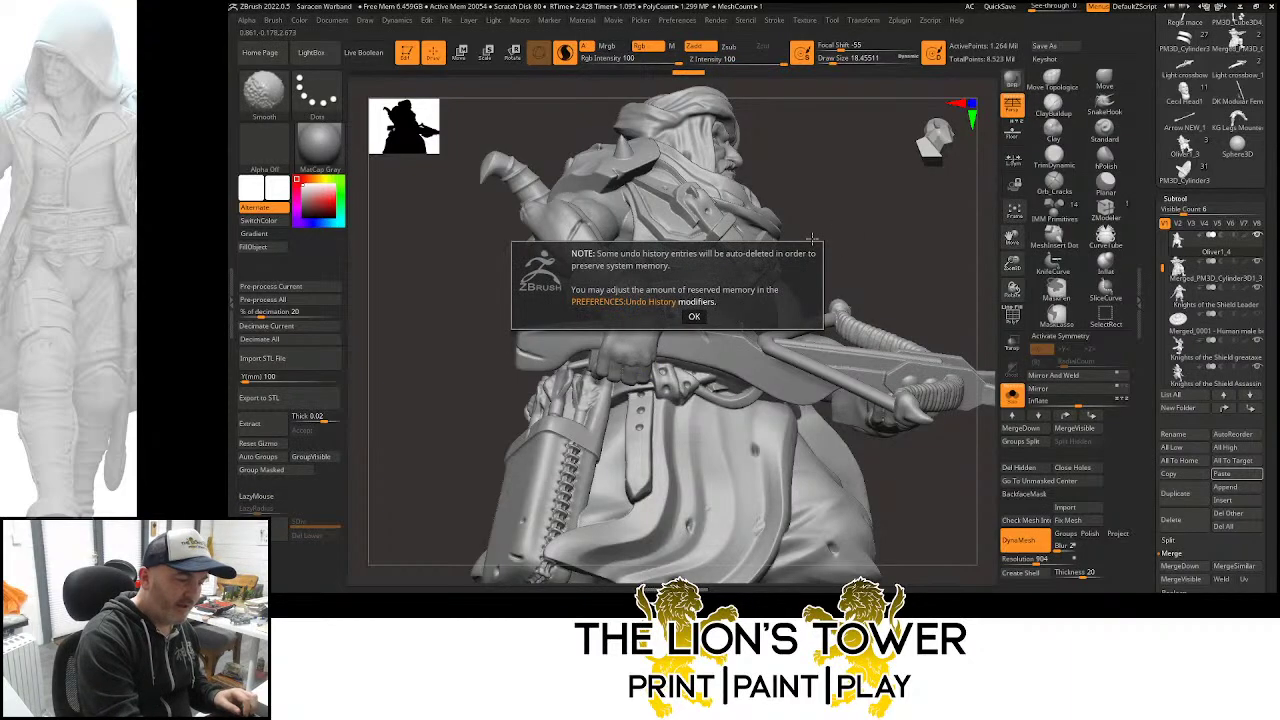
Dismiss the undo history notice and refine the rear hand from the front, smoothing where its glove meets the stock
left_click(694, 316)
mouse_move(694, 316)
right_mouse_down()
mouse_move(636, 302)
mouse_move(676, 281)
right_mouse_up()
mouse_move(652, 308)
left_mouse_down()
mouse_move(646, 358)
mouse_move(642, 343)
left_mouse_up()
key("shift")
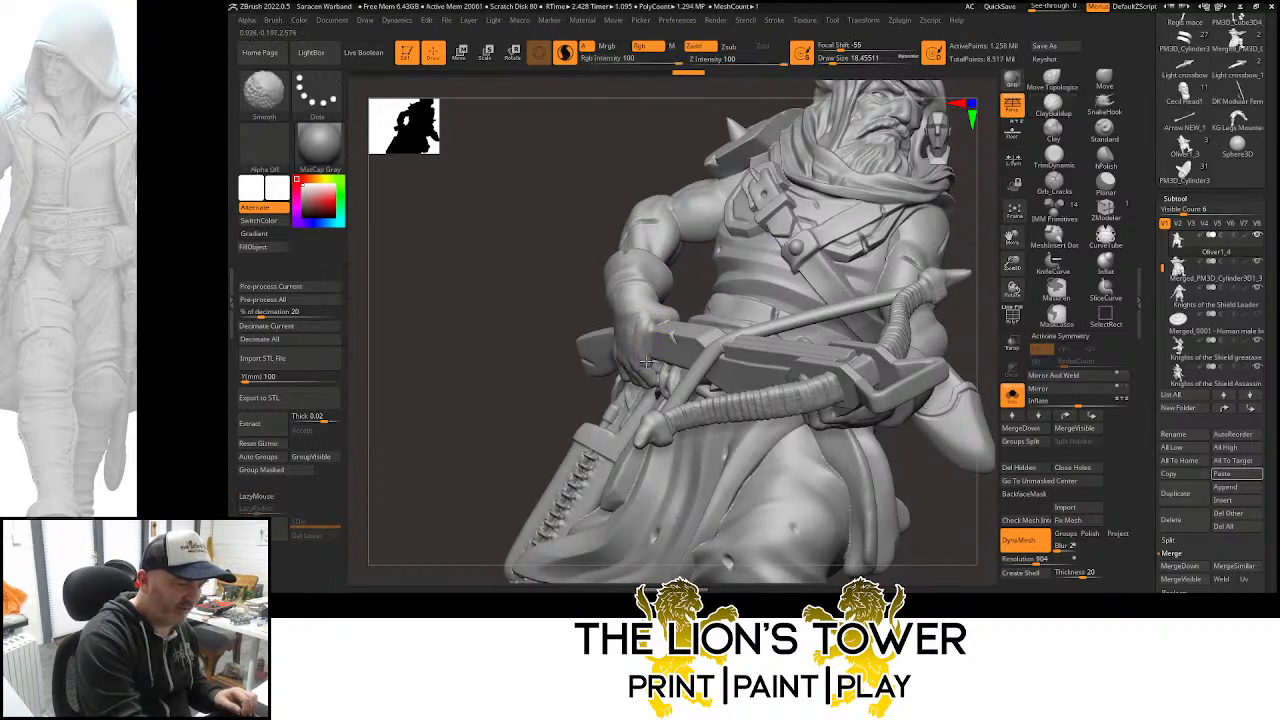
Sculpt the back of the hand supporting the front of the crossbow with ClayBuildup and smooth the surface
mouse_move(691, 271)
right_mouse_down()
mouse_move(622, 336)
mouse_move(636, 312)
right_mouse_up()
left_click_drag(706, 262, 716, 254, "ctrl")
left_click_drag(972, 300, 915, 280)
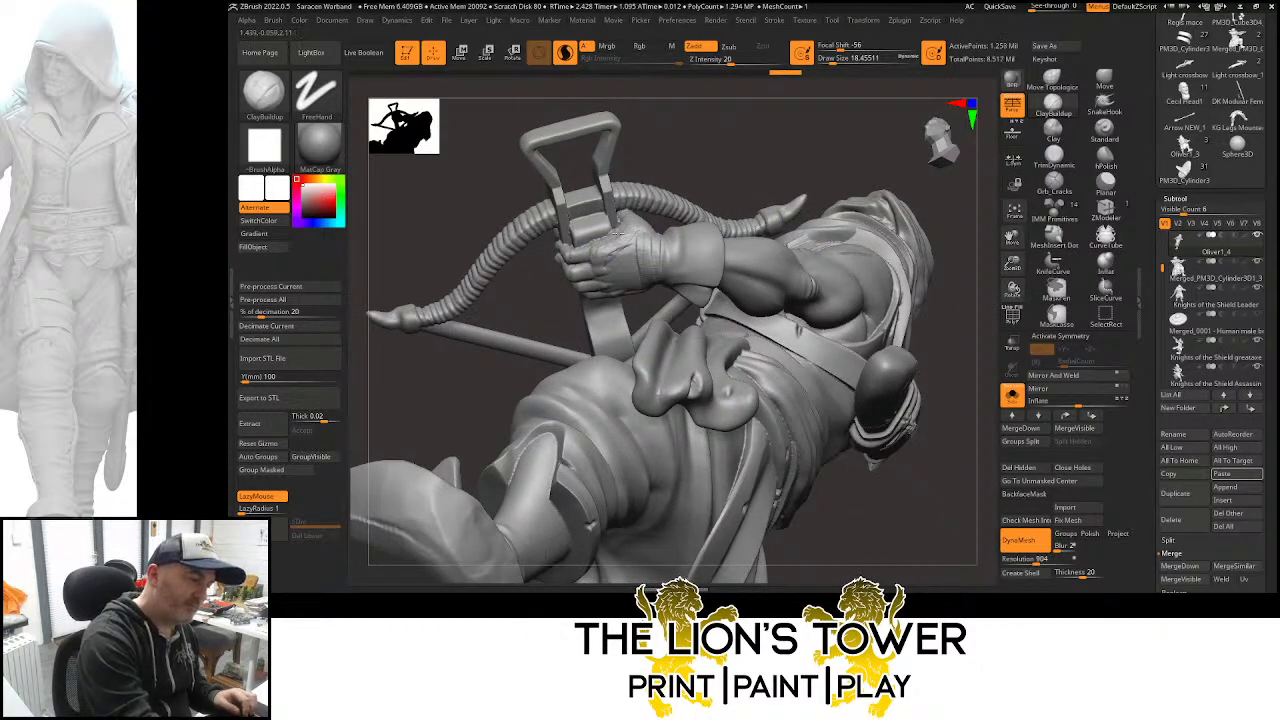
left_click_drag(636, 239, 610, 261)
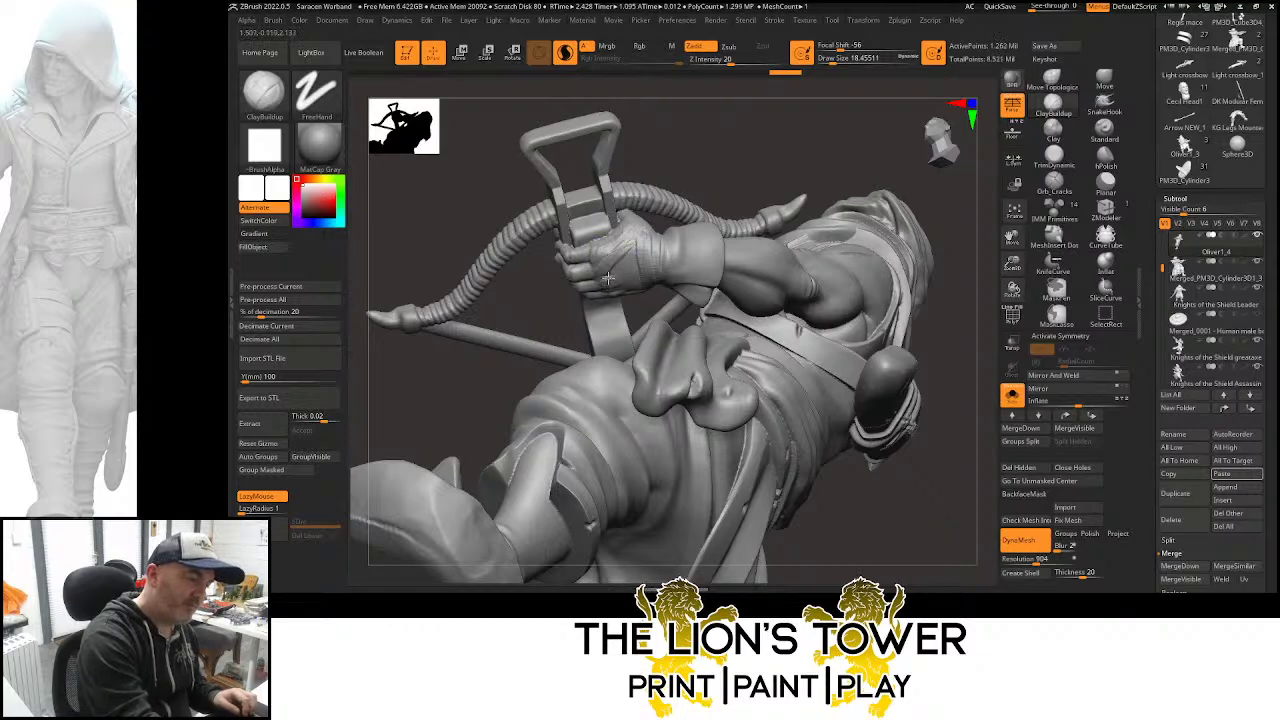
key("shift")
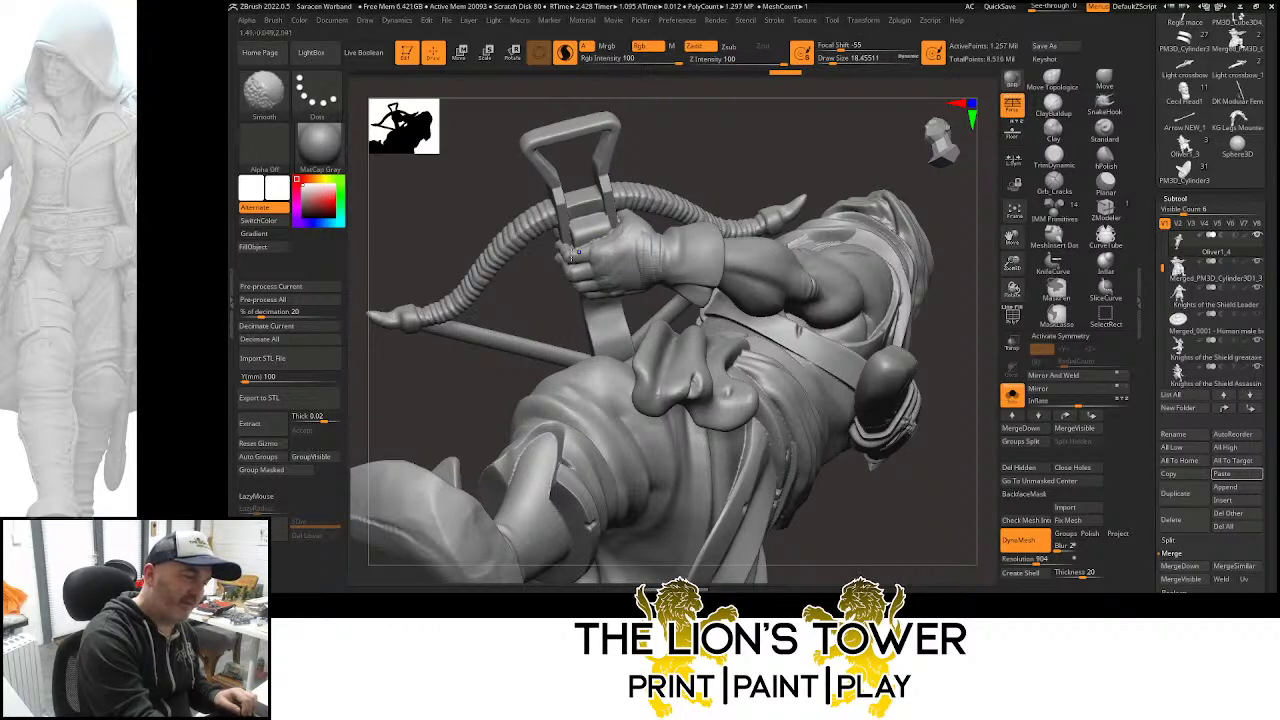
Refine and smooth the front hand's fingers and glove around the wrist with ClayBuildup
left_click_drag(706, 165, 745, 136)
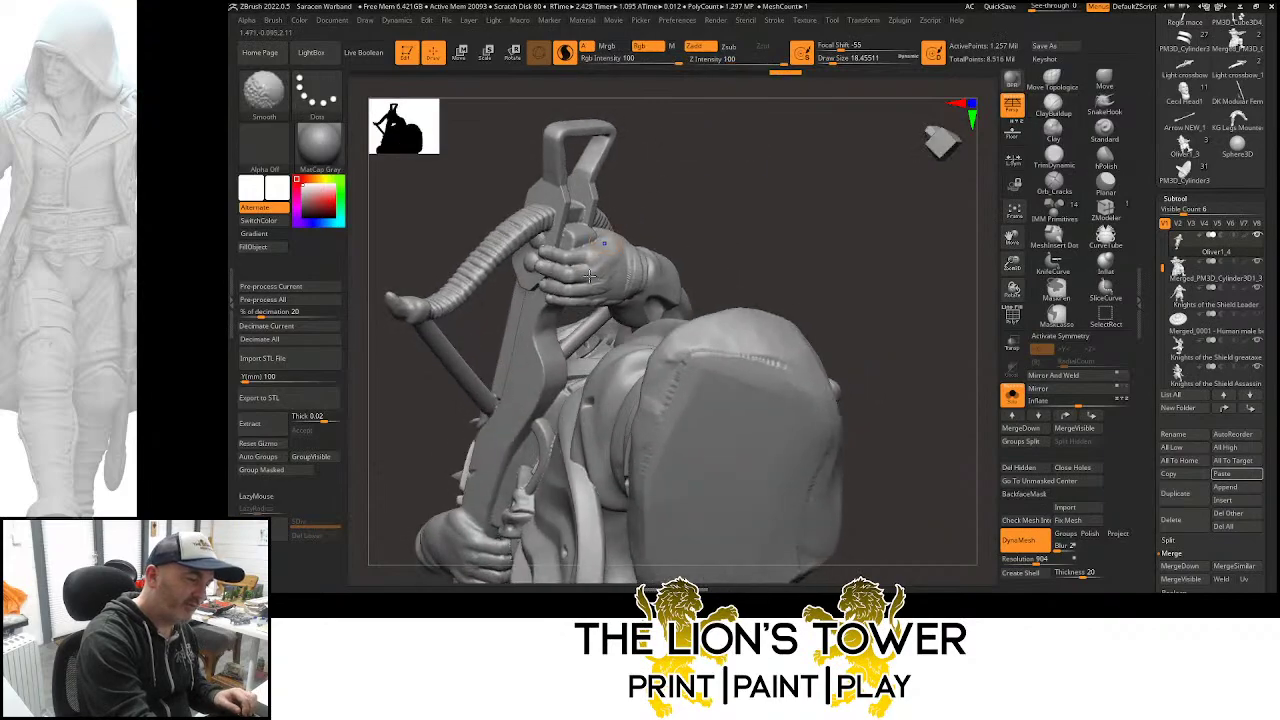
mouse_move(581, 294)
right_mouse_down()
mouse_move(663, 183)
mouse_move(596, 305)
right_mouse_up()
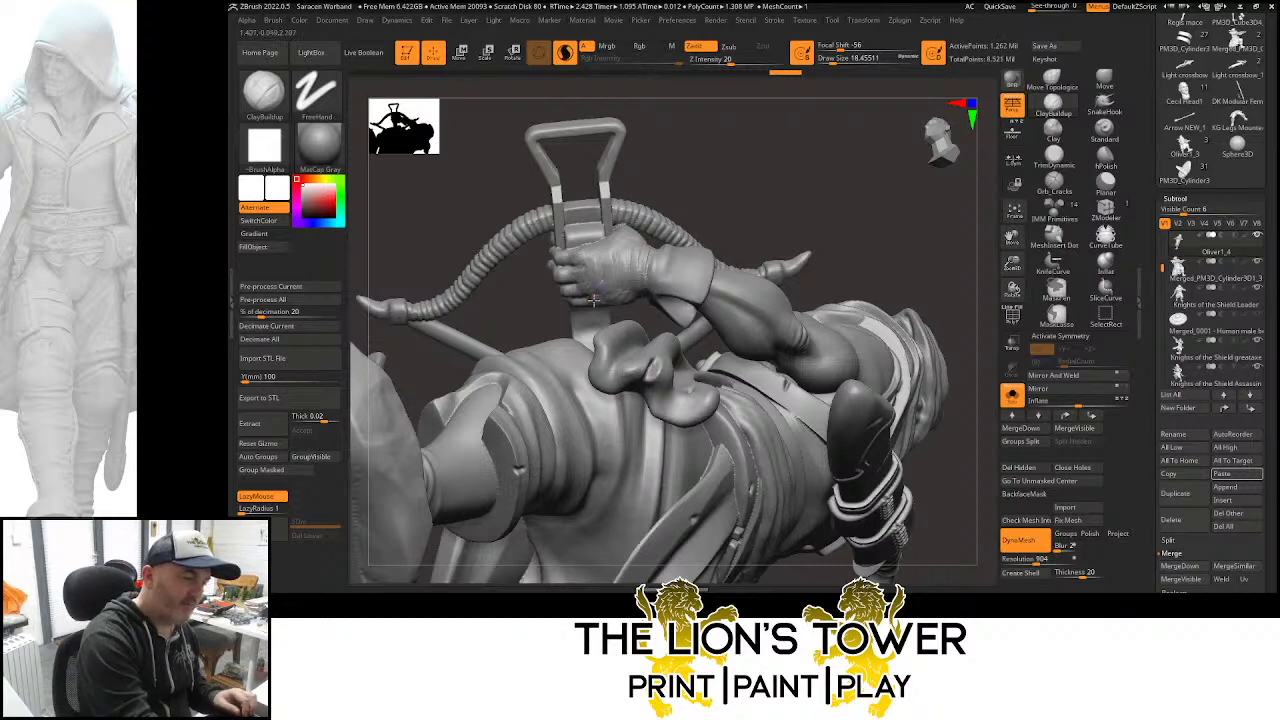
key("shift")
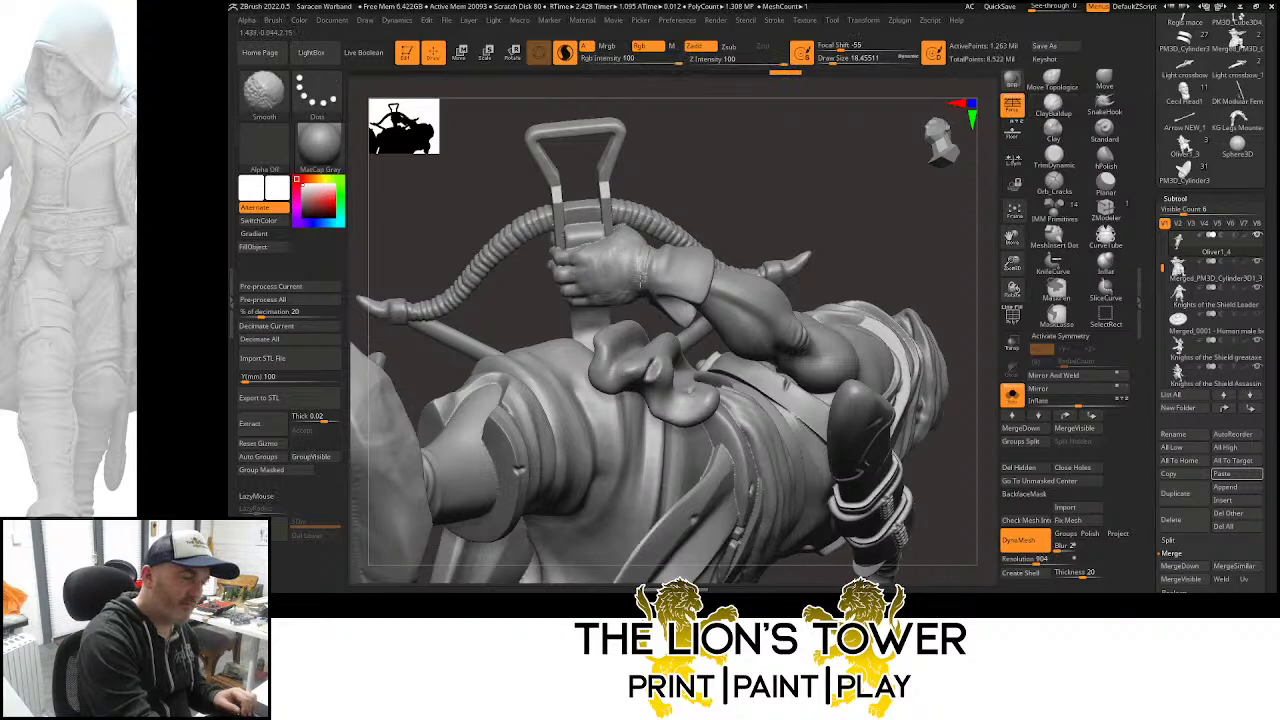
mouse_move(731, 170)
left_mouse_down()
mouse_move(757, 168)
mouse_move(727, 138)
mouse_move(726, 153)
left_mouse_up()
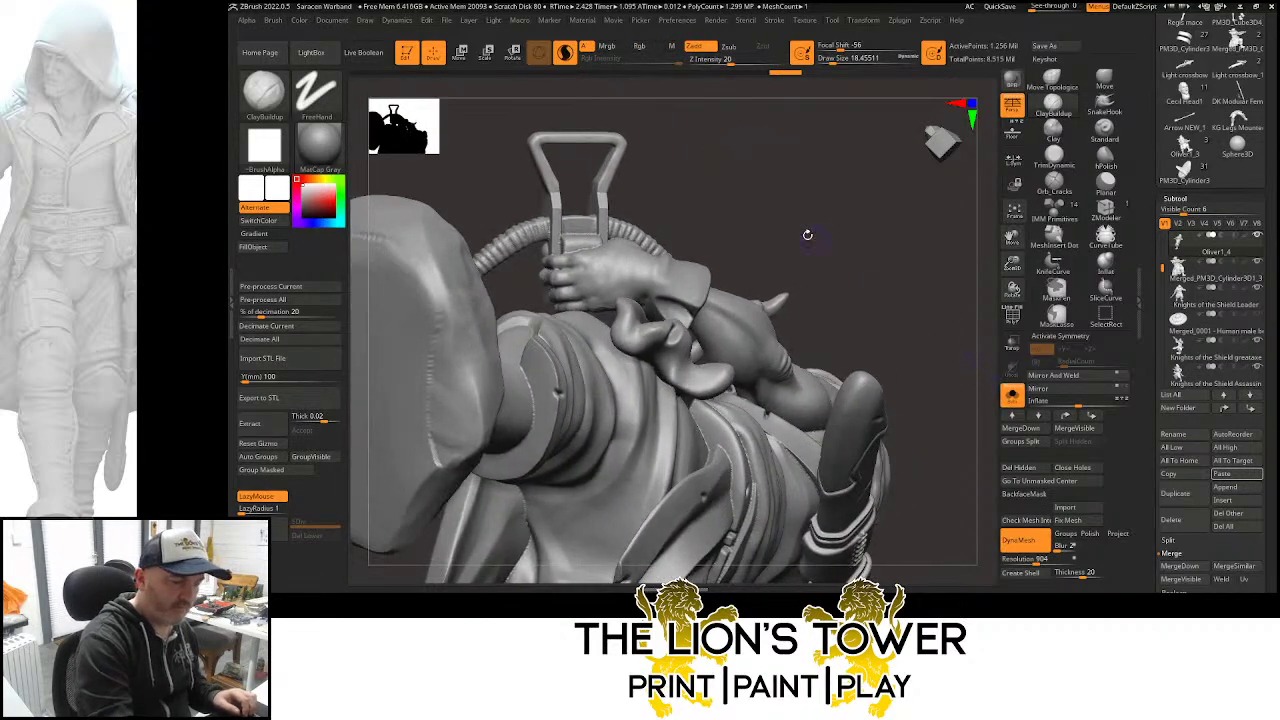
left_click_drag(808, 234, 700, 225)
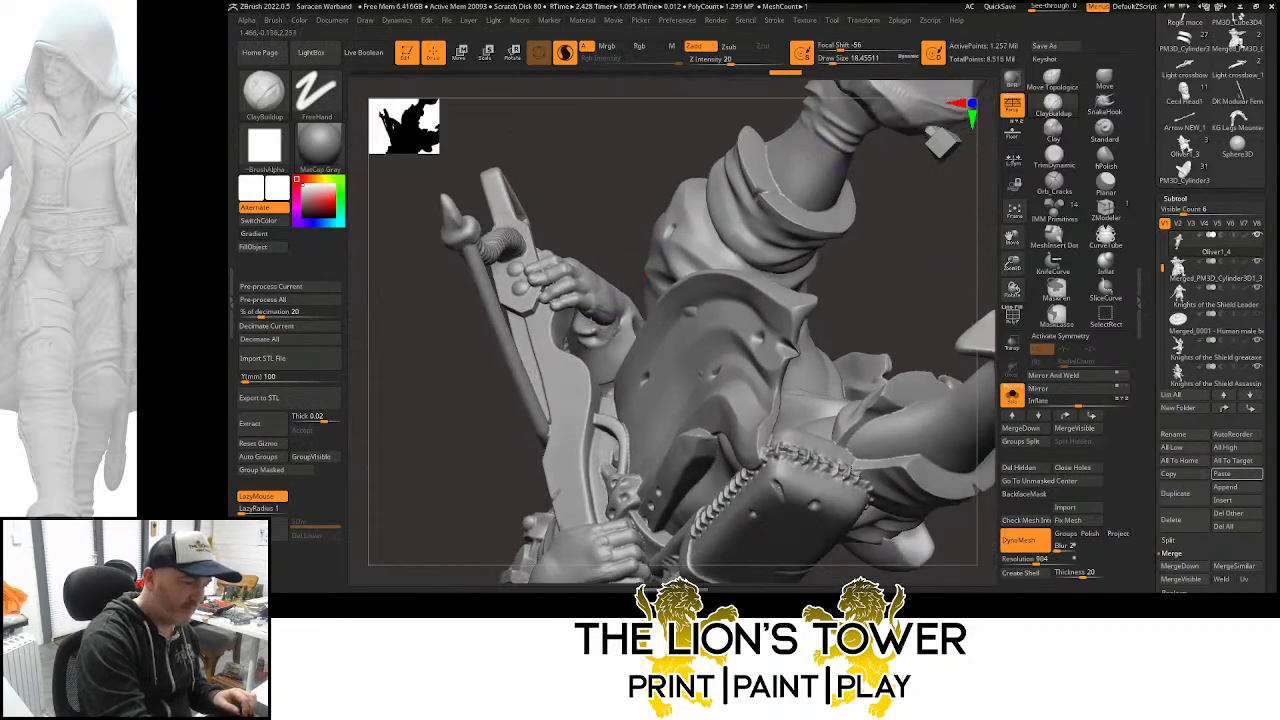
mouse_move(607, 330)
left_mouse_down()
mouse_move(622, 238)
mouse_move(660, 180)
mouse_move(730, 163)
left_mouse_up()
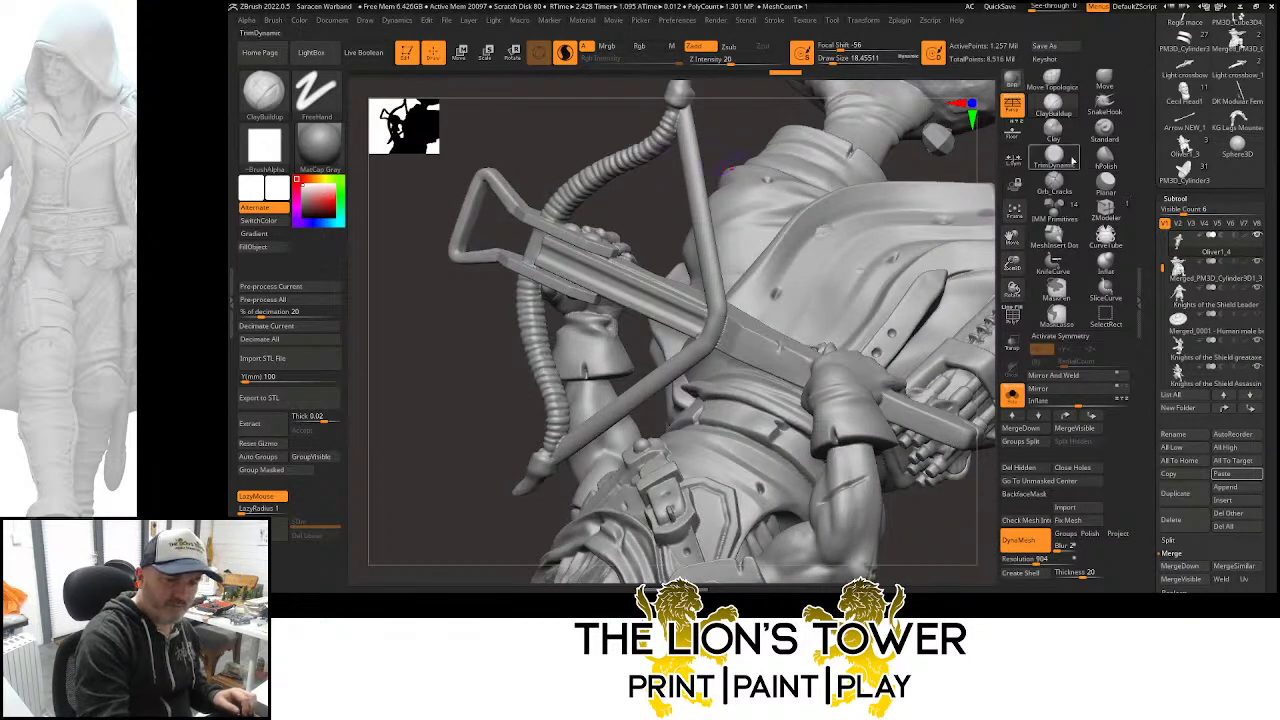
Thicken the front hand beneath the crossbow with the Inflat brush at intensity 10
left_click(1105, 270)
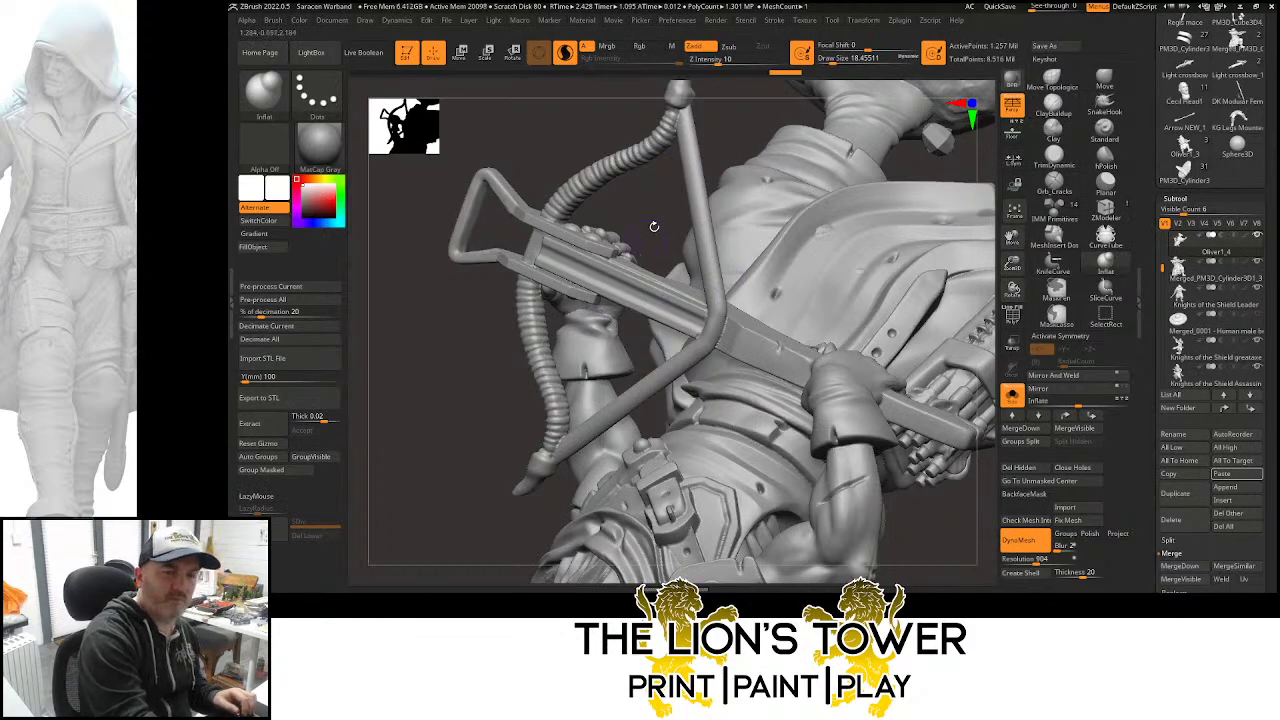
left_click_drag(723, 137, 648, 175)
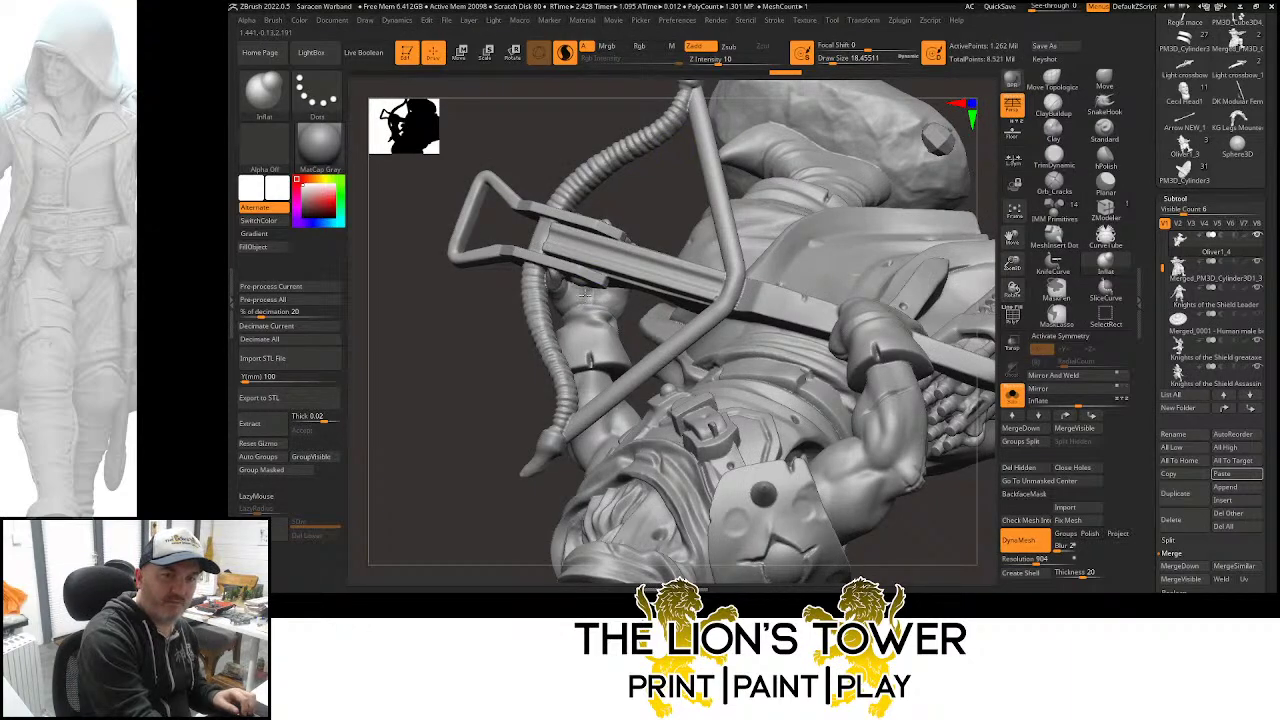
mouse_move(640, 195)
left_mouse_down("alt")
mouse_move(663, 187)
mouse_move(604, 303)
mouse_move(640, 171)
mouse_move(627, 320)
left_mouse_up("alt")
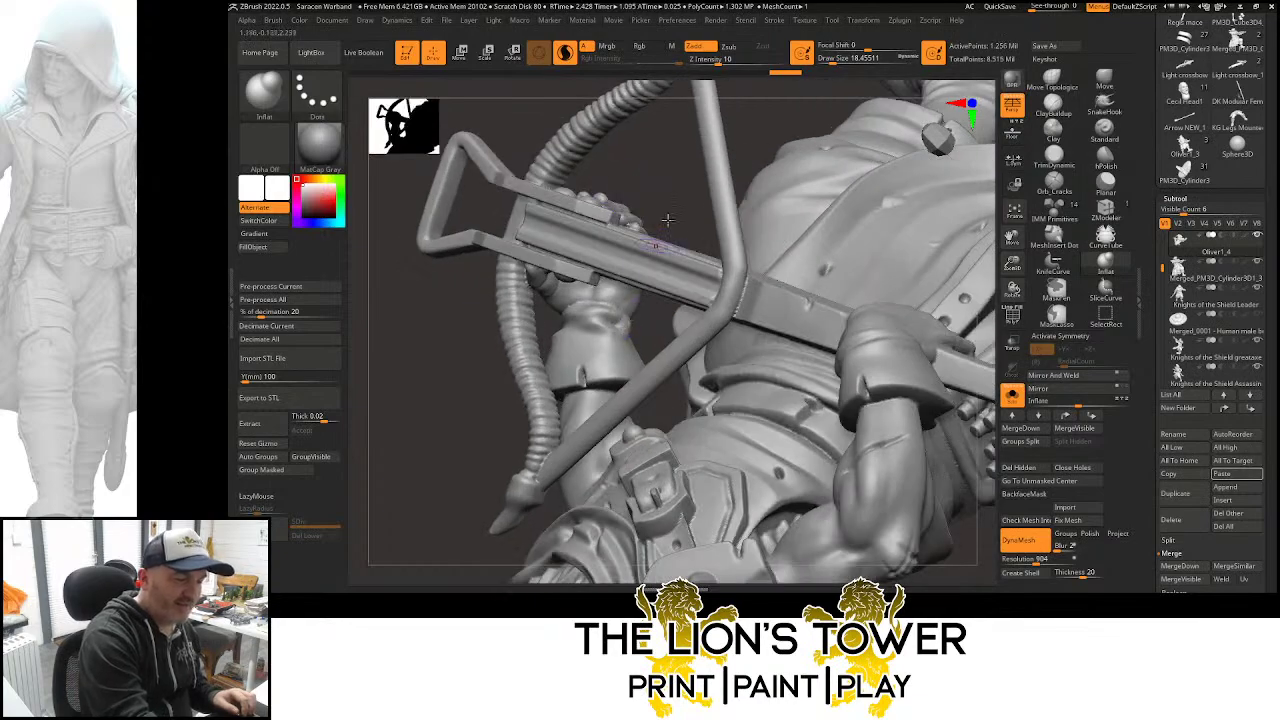
left_click_drag(667, 219, 751, 177)
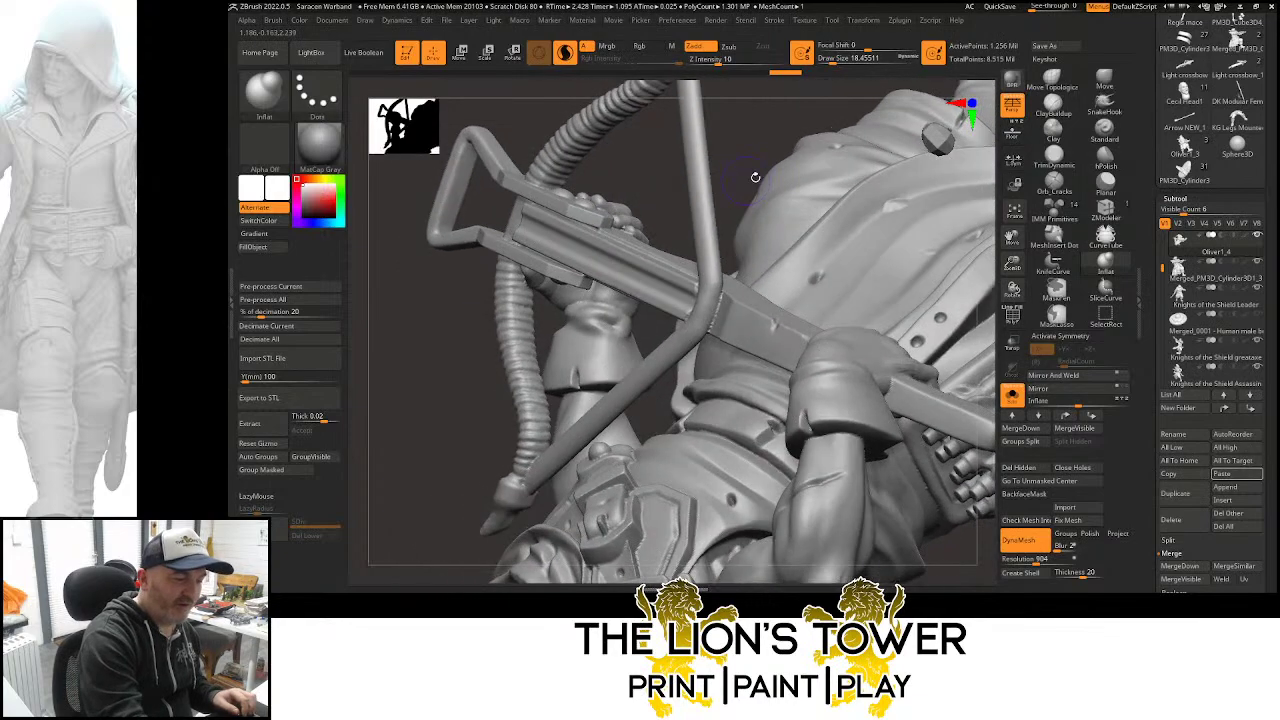
Add volume to the front hand's palm and wrist with ClayBuildup at intensity 20
left_click(1054, 112)
left_click_drag(654, 194, 648, 208)
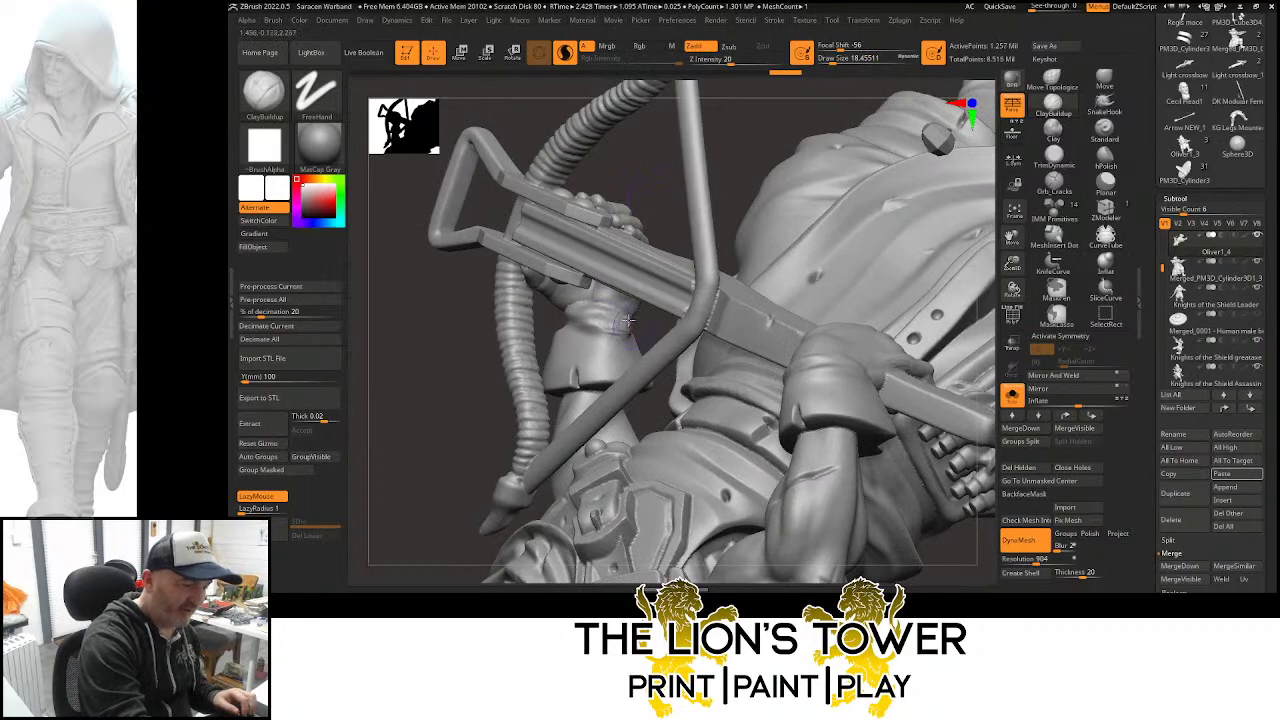
left_click_drag(726, 169, 623, 246)
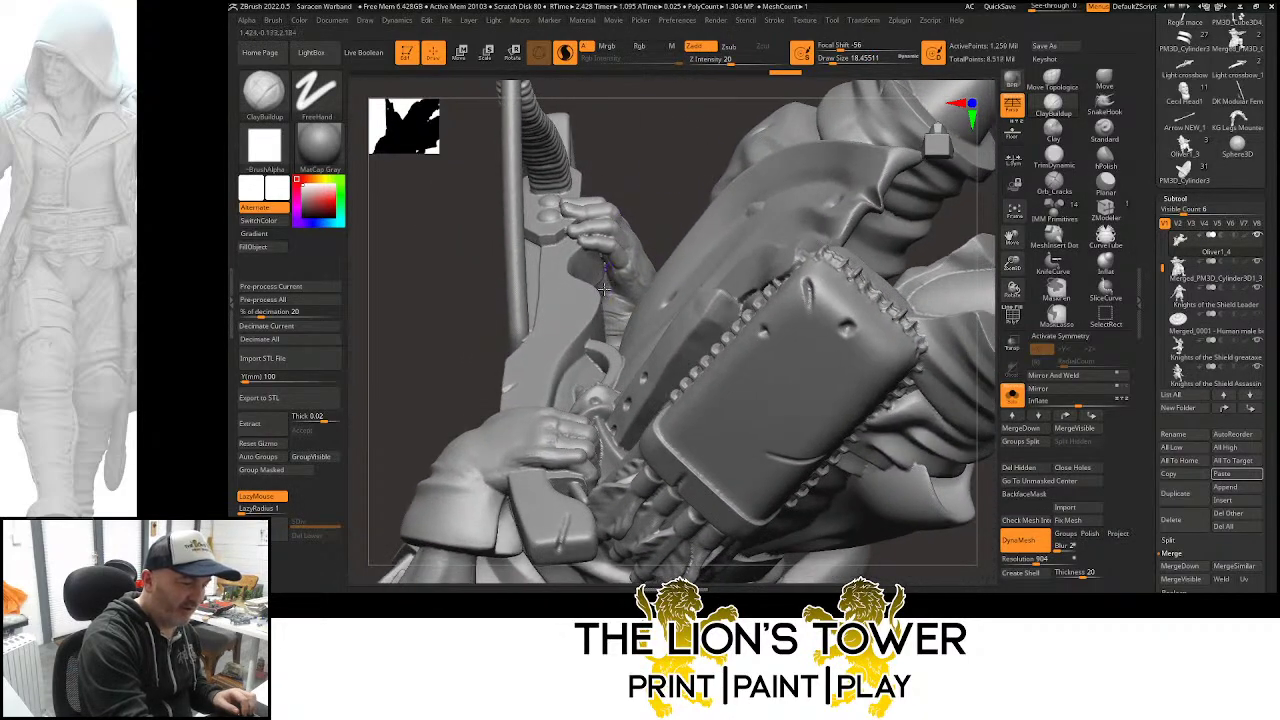
mouse_move(640, 188)
left_mouse_down()
mouse_move(647, 158)
mouse_move(644, 168)
left_mouse_up()
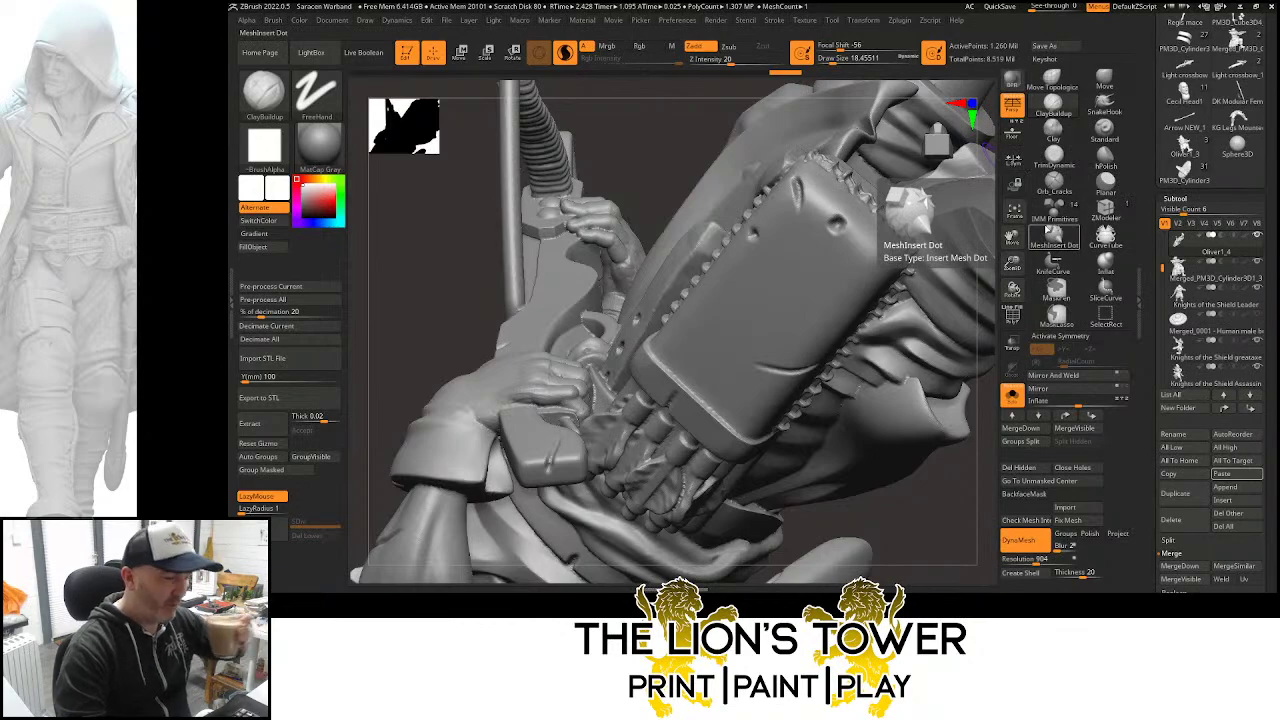
Fill out the front hand's palm and wrist with the Clay brush at intensity 50 and smooth the result
left_click(1053, 132)
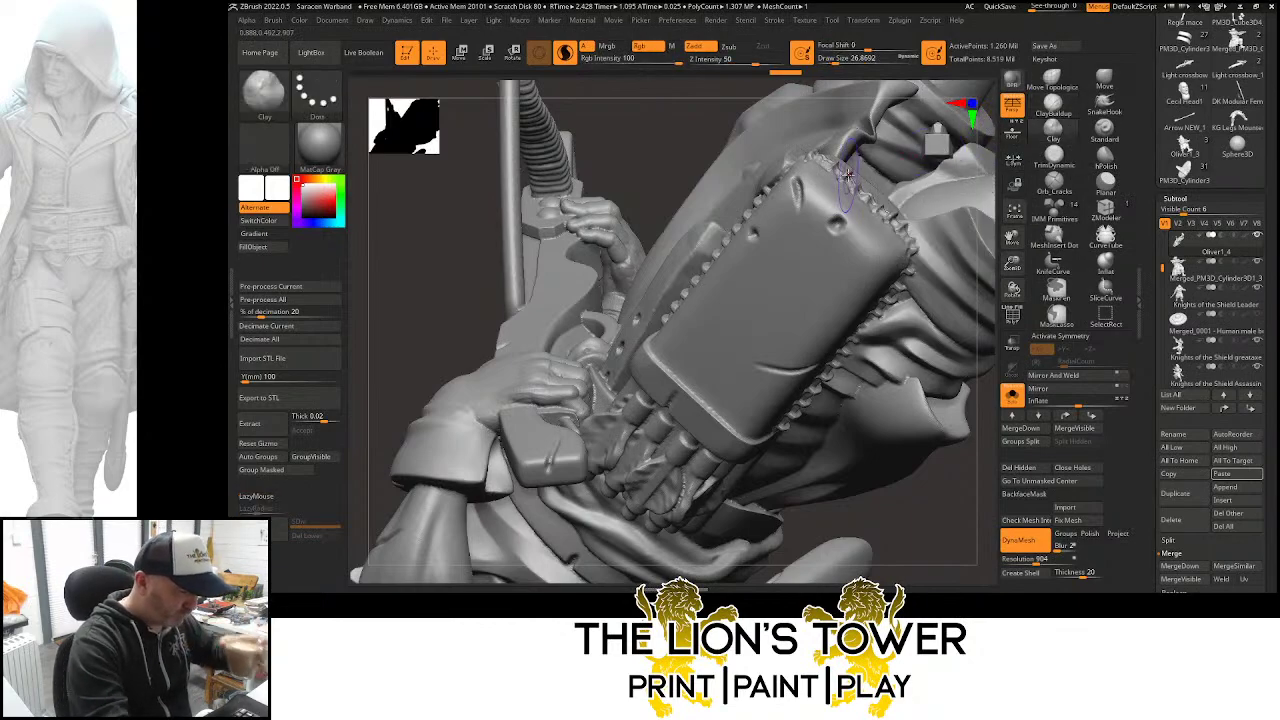
left_click_drag(602, 152, 635, 163)
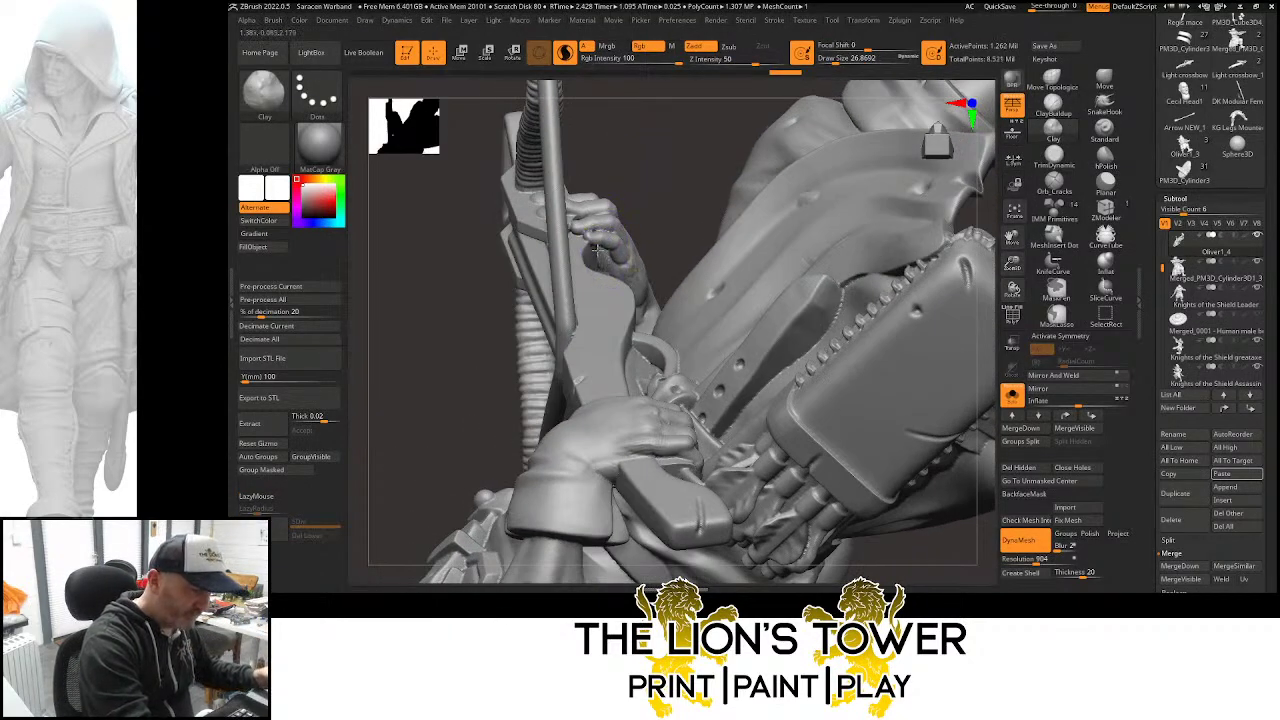
mouse_move(706, 130)
left_mouse_down()
mouse_move(631, 206)
mouse_move(654, 194)
mouse_move(664, 208)
left_mouse_up()
left_click_drag(632, 285, 628, 270, "shift")
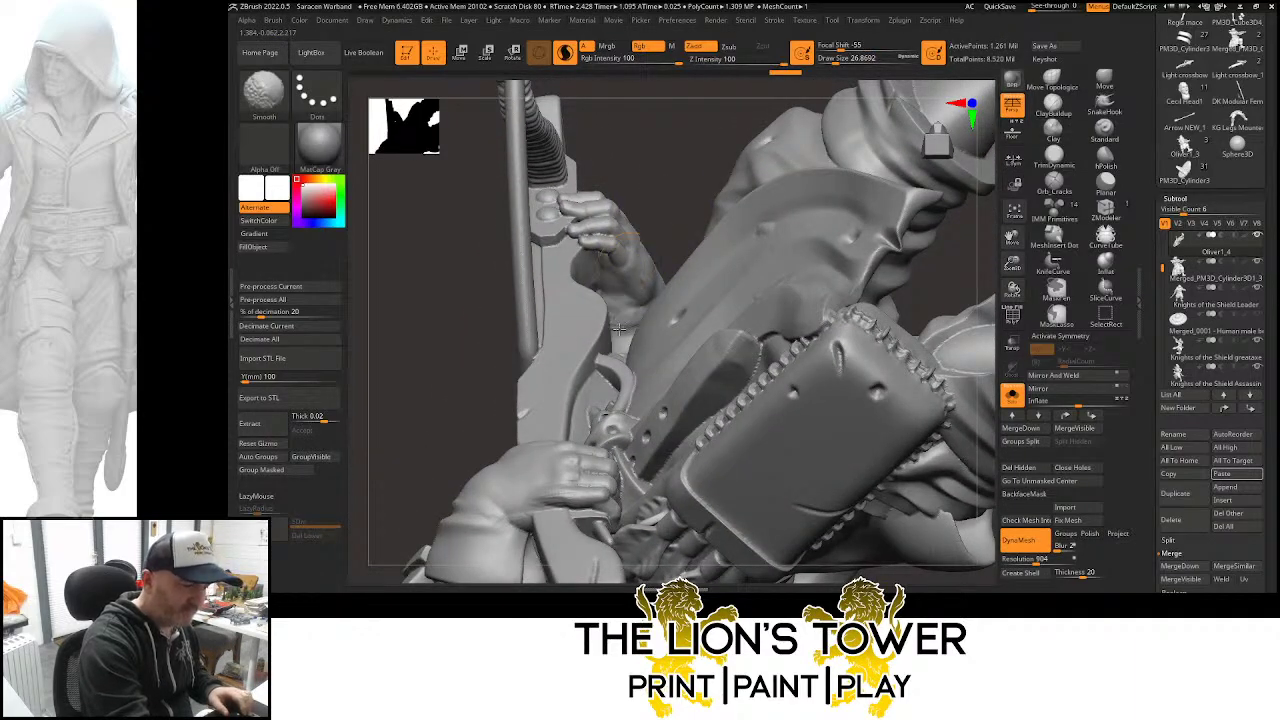
Build up the front hand's thumb beside the crossbow with the Clay brush at draw size about 14 and smooth it
mouse_move(619, 328)
right_mouse_down()
mouse_move(580, 303)
mouse_move(649, 102)
mouse_move(657, 163)
mouse_move(519, 271)
right_mouse_up()
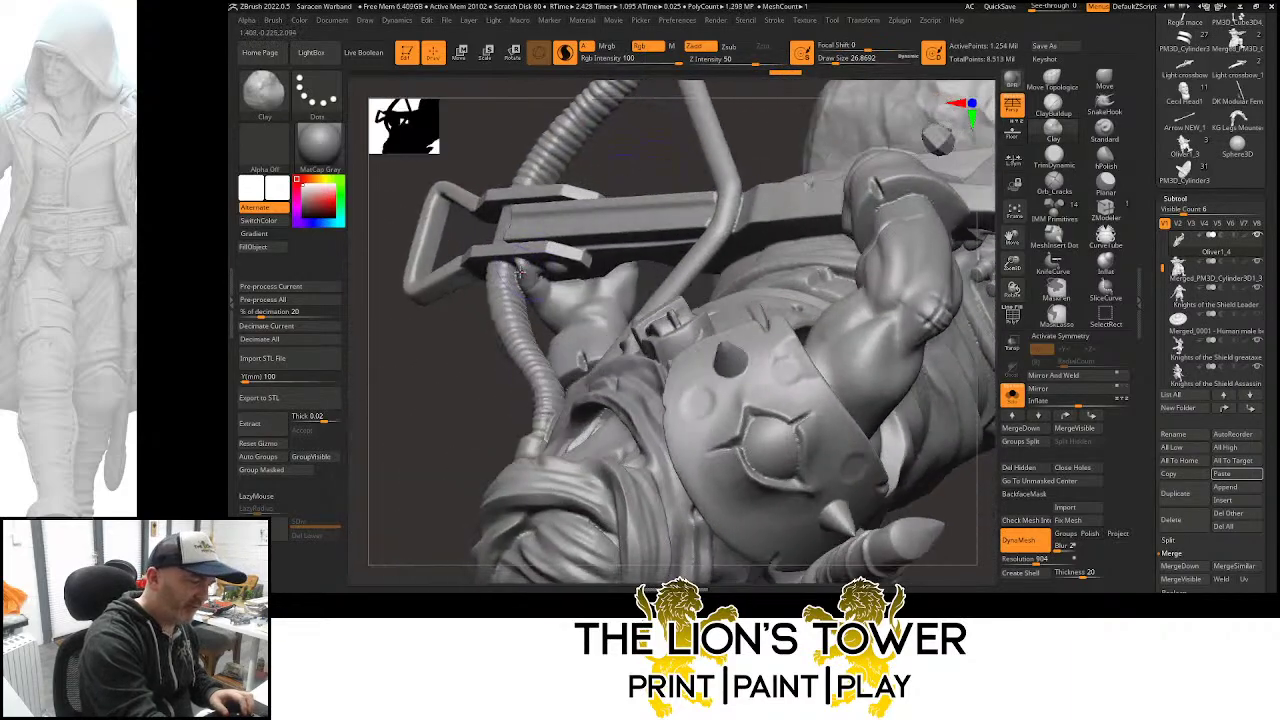
right_click_drag(600, 155, 628, 108)
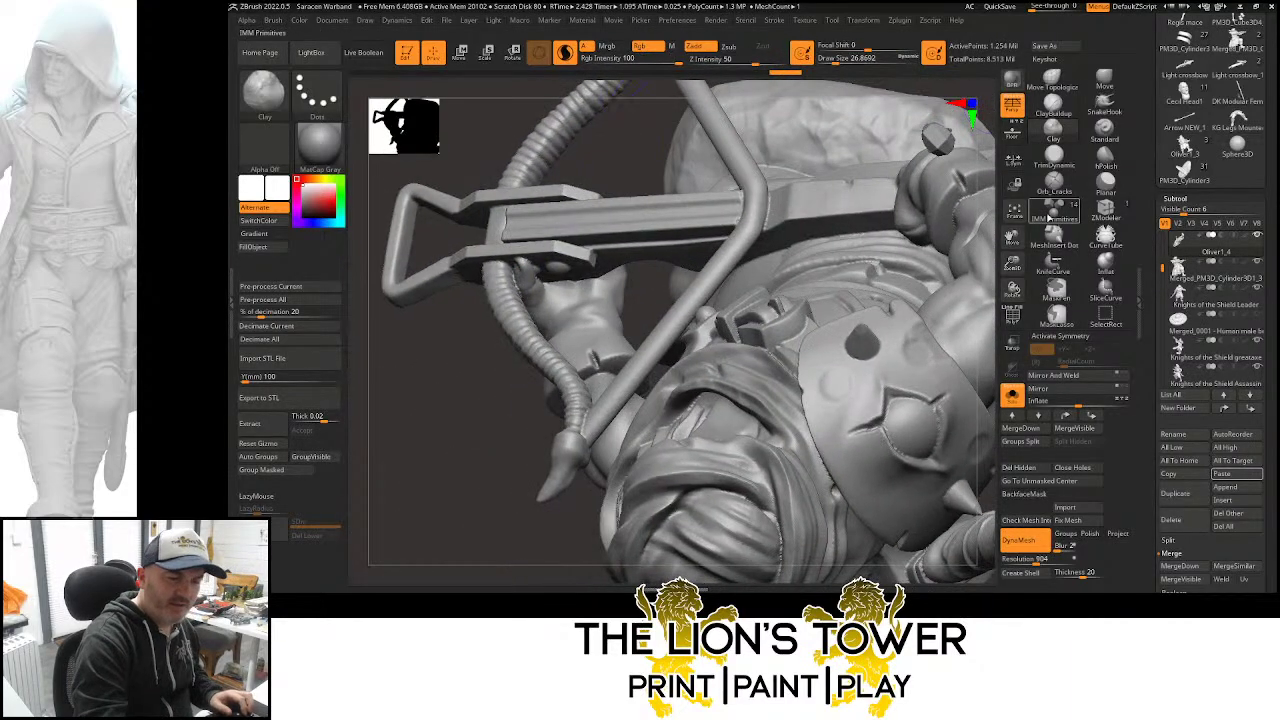
left_click_drag(1012, 264, 1011, 247)
left_click_drag(1012, 238, 994, 262)
right_click_drag(848, 129, 844, 93)
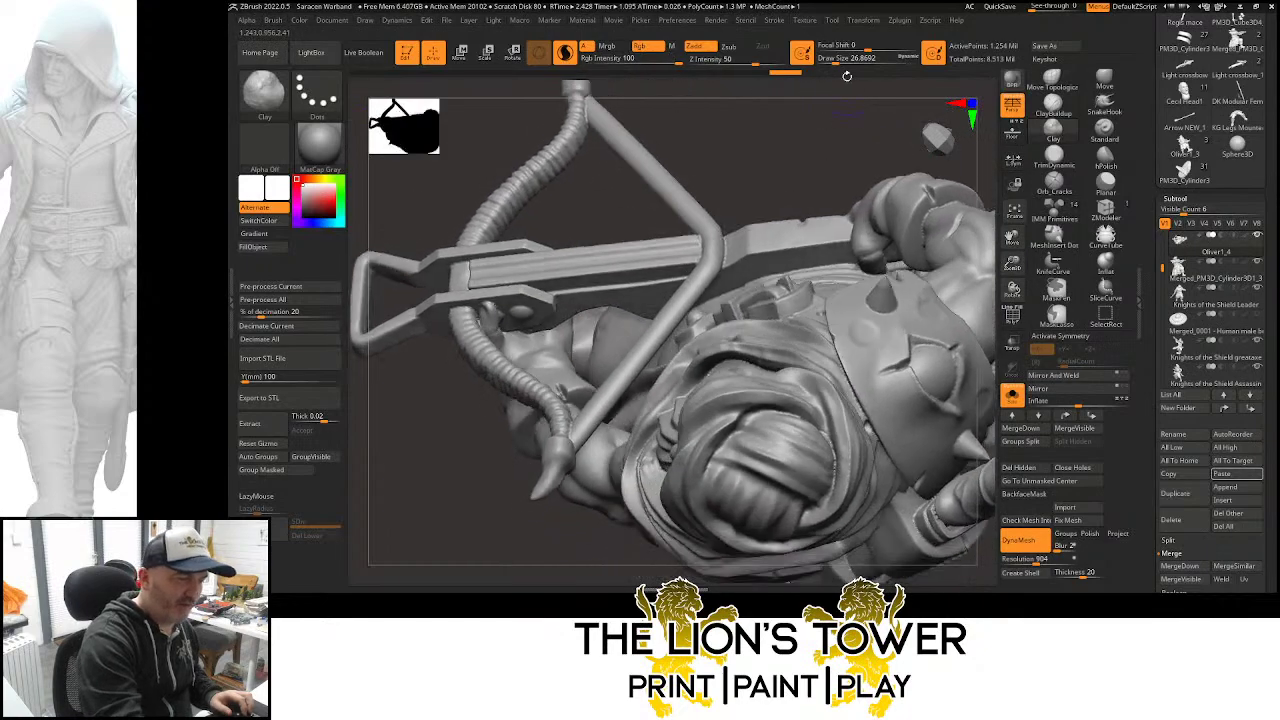
left_click_drag(837, 60, 830, 60)
right_click_drag(794, 97, 715, 150)
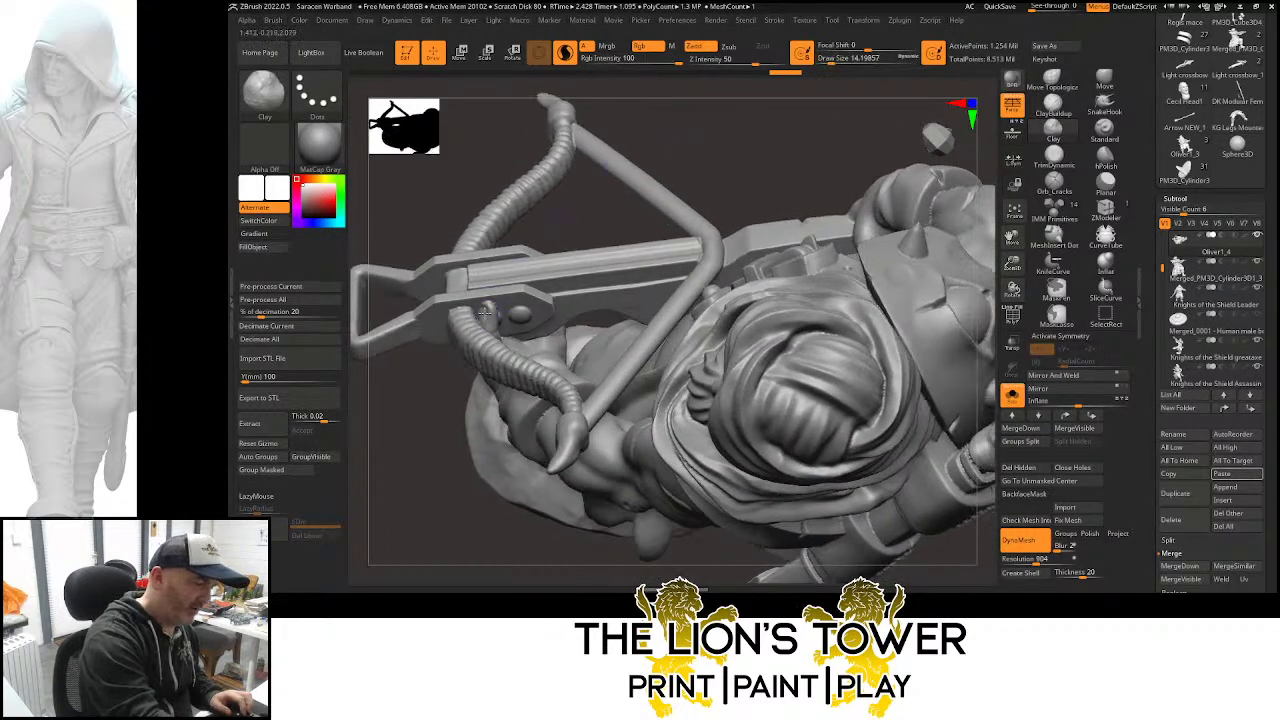
key("shift")
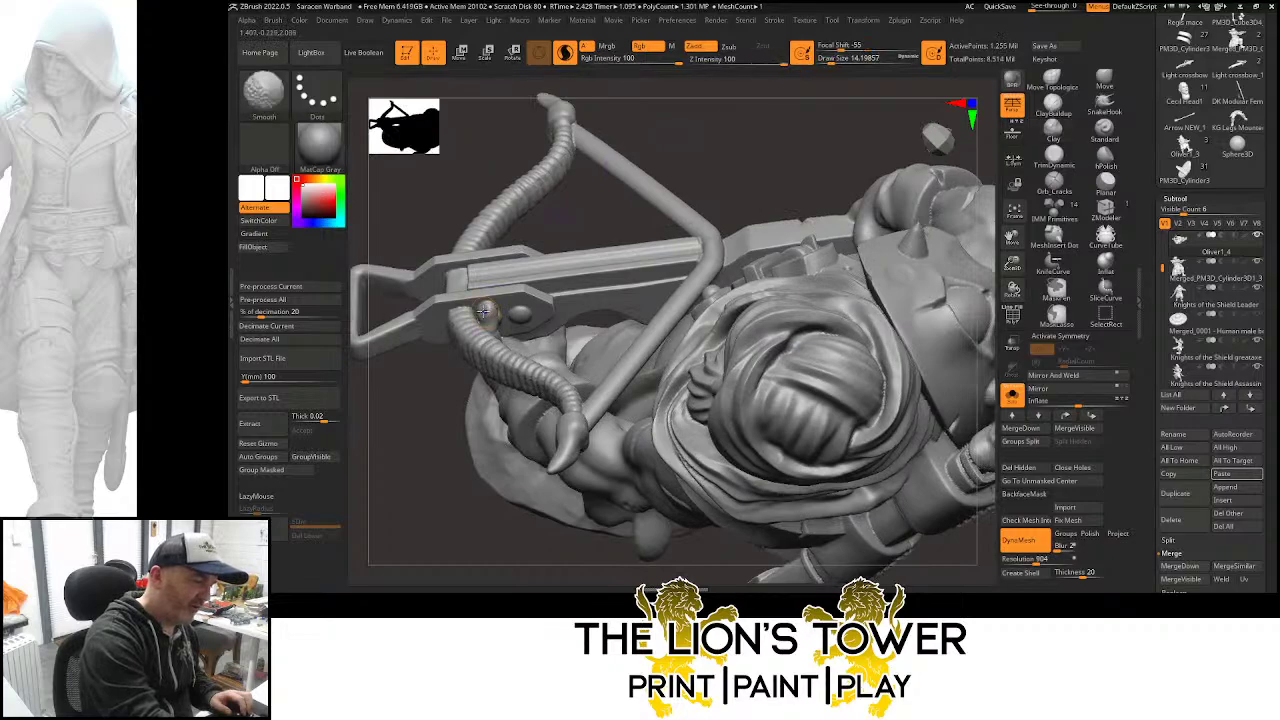
Fill out the front hand between the thumb and palm beneath the crossbow with Clay at intensity 50, smoothing the surface
right_click_drag(745, 137, 560, 175)
key("shift")
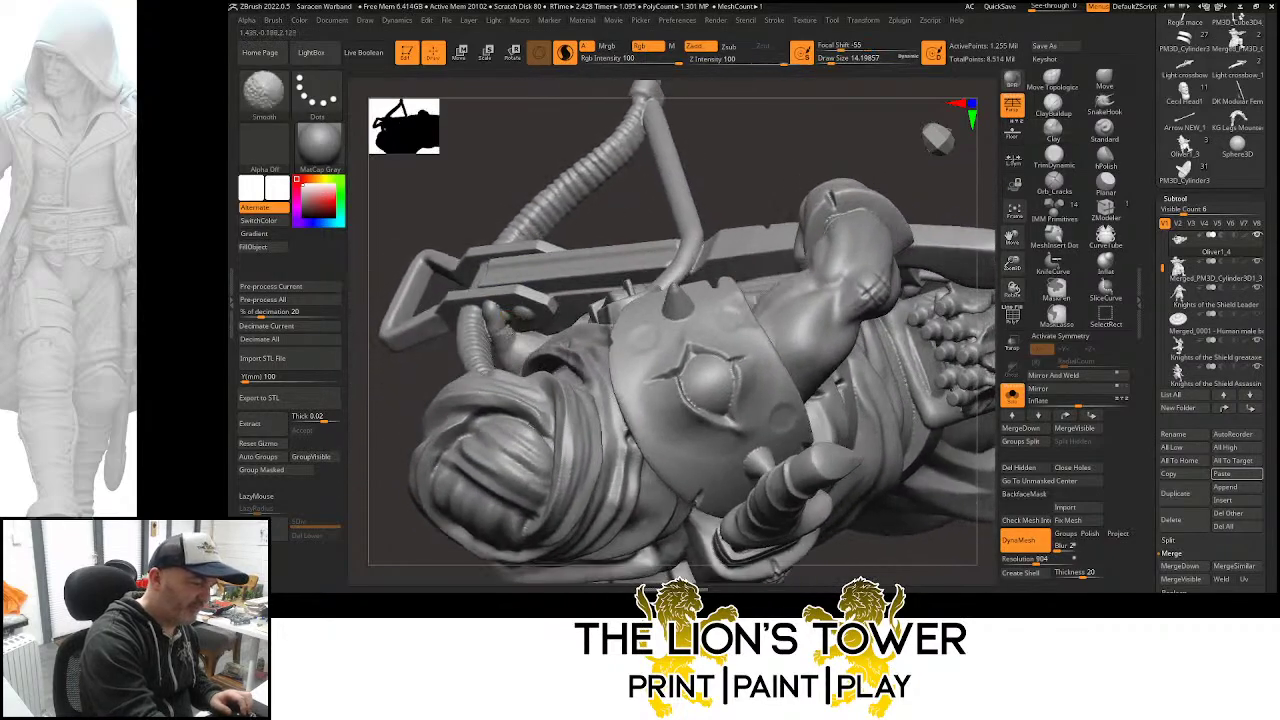
left_click_drag(510, 344, 518, 338, "shift")
mouse_move(606, 203)
right_mouse_down()
mouse_move(634, 203)
mouse_move(594, 217)
right_mouse_up()
left_click_drag(520, 342, 530, 333)
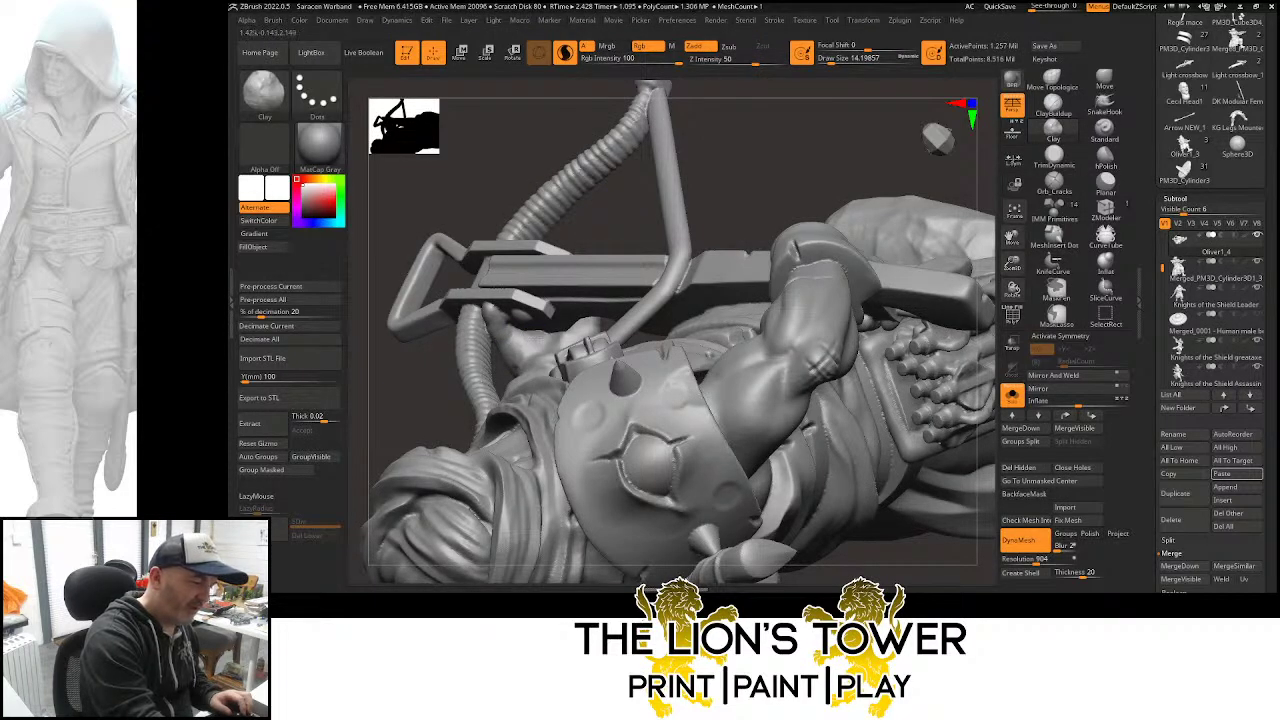
key("shift")
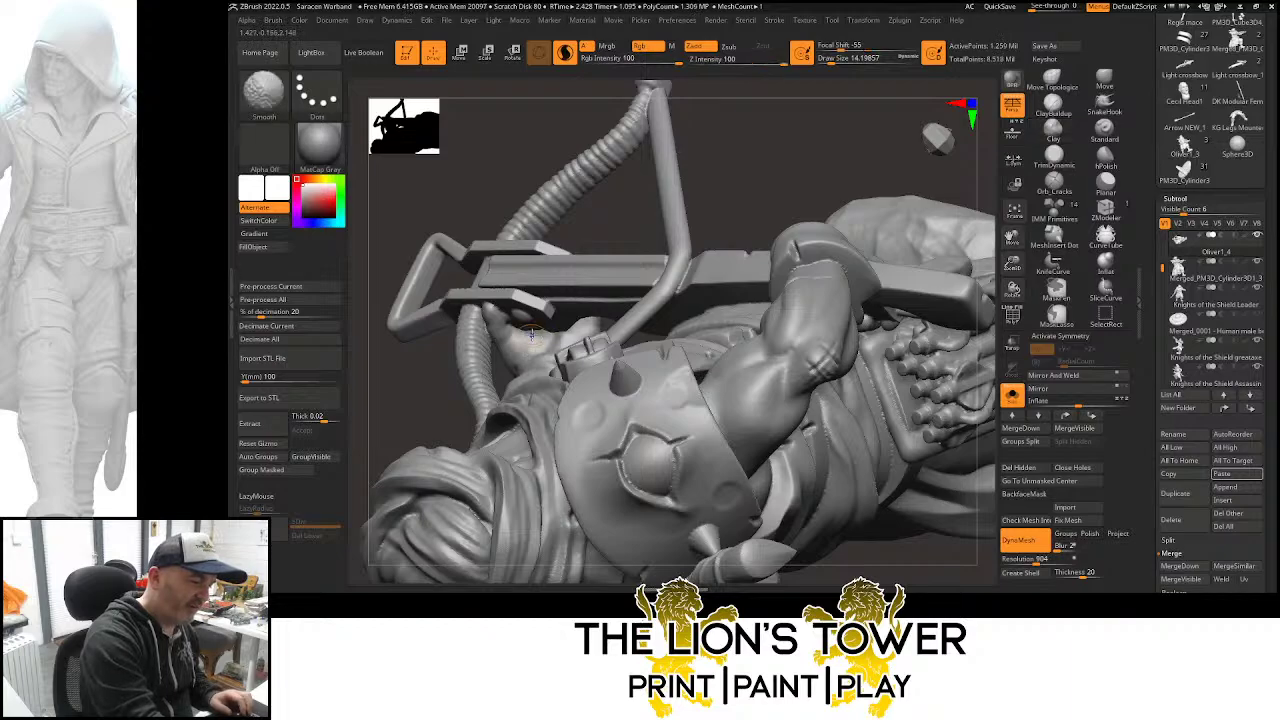
mouse_move(606, 211)
right_mouse_down()
mouse_move(646, 151)
mouse_move(640, 137)
right_mouse_up()
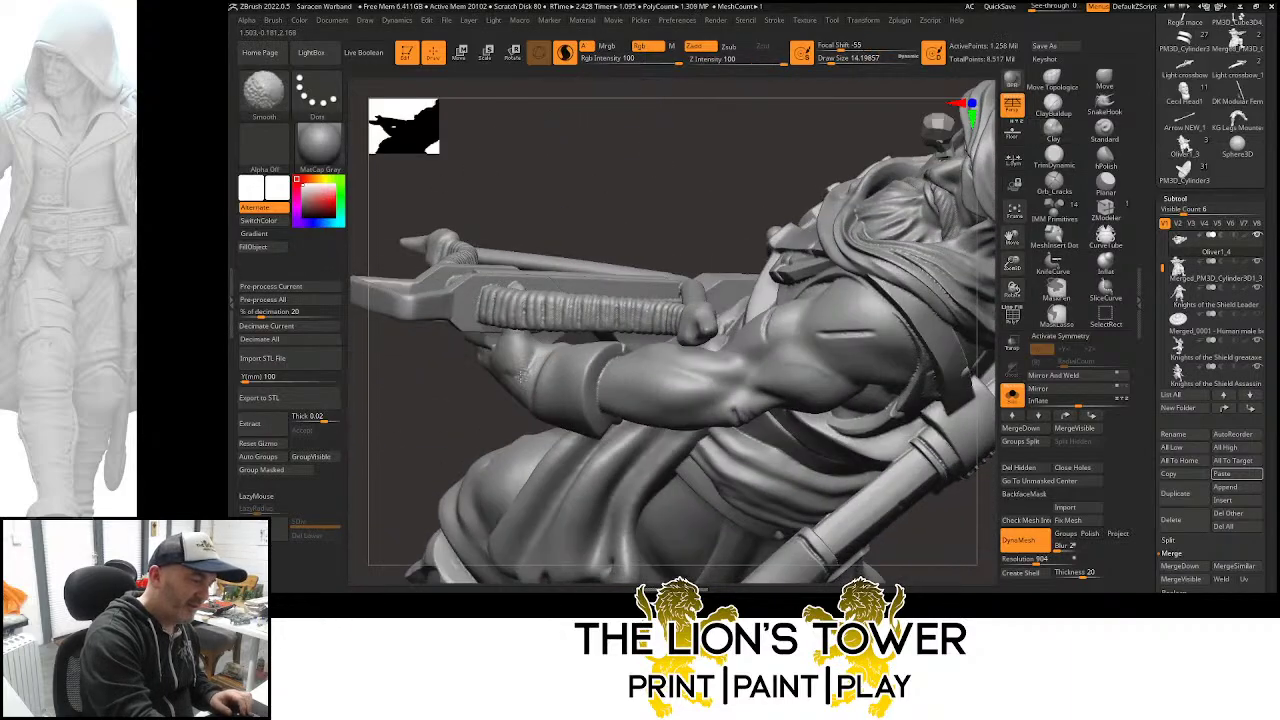
mouse_move(594, 180)
right_mouse_down()
mouse_move(492, 350)
mouse_move(550, 365)
mouse_move(712, 364)
right_mouse_up()
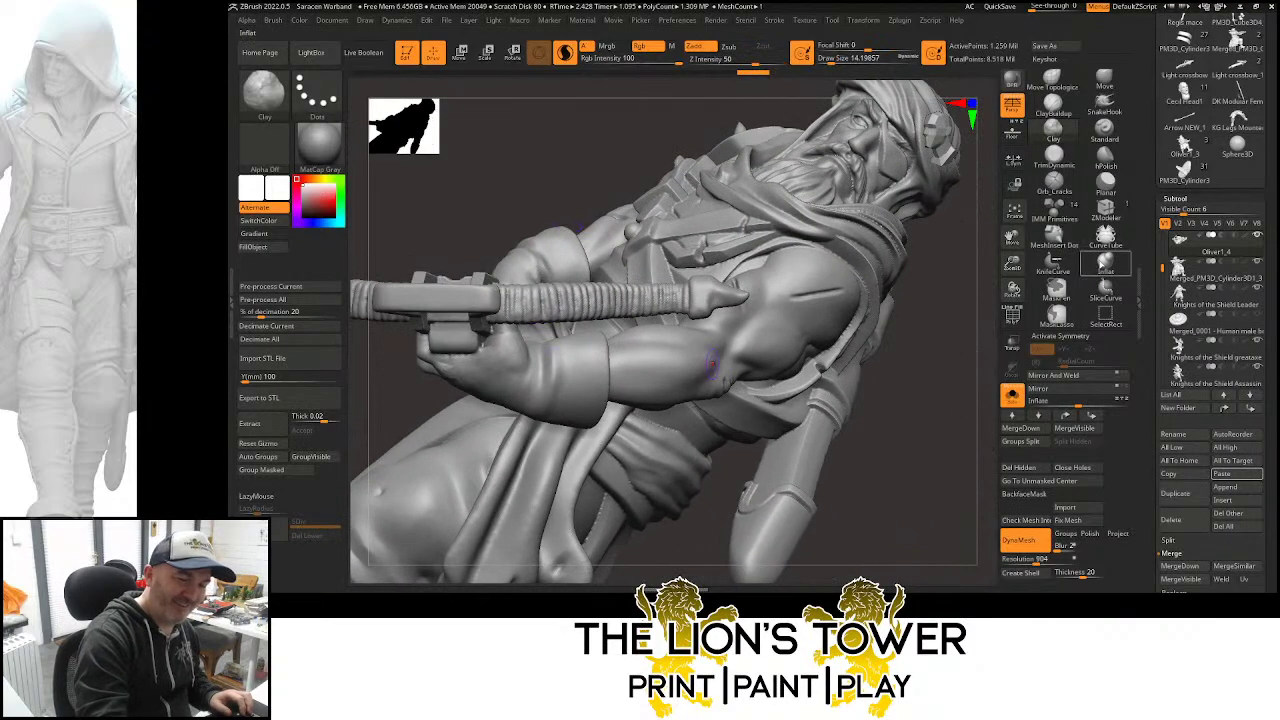
Thicken the front hand's palm and fingers under the crossbow with the Inflat brush at intensity 10 and draw size about 18
left_click(1106, 265)
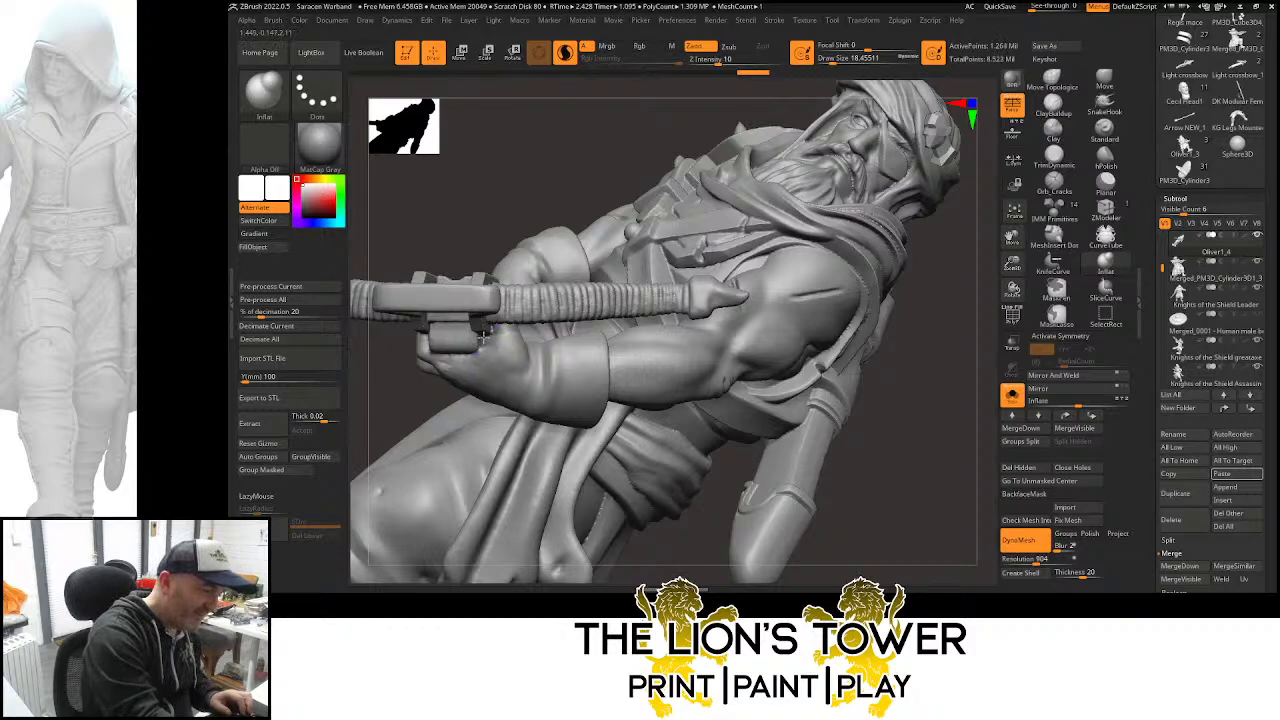
mouse_move(483, 338)
left_mouse_down()
mouse_move(453, 368)
mouse_move(455, 385)
left_mouse_up()
left_click_drag(506, 206, 525, 225, "ctrl")
right_click_drag(506, 206, 410, 395)
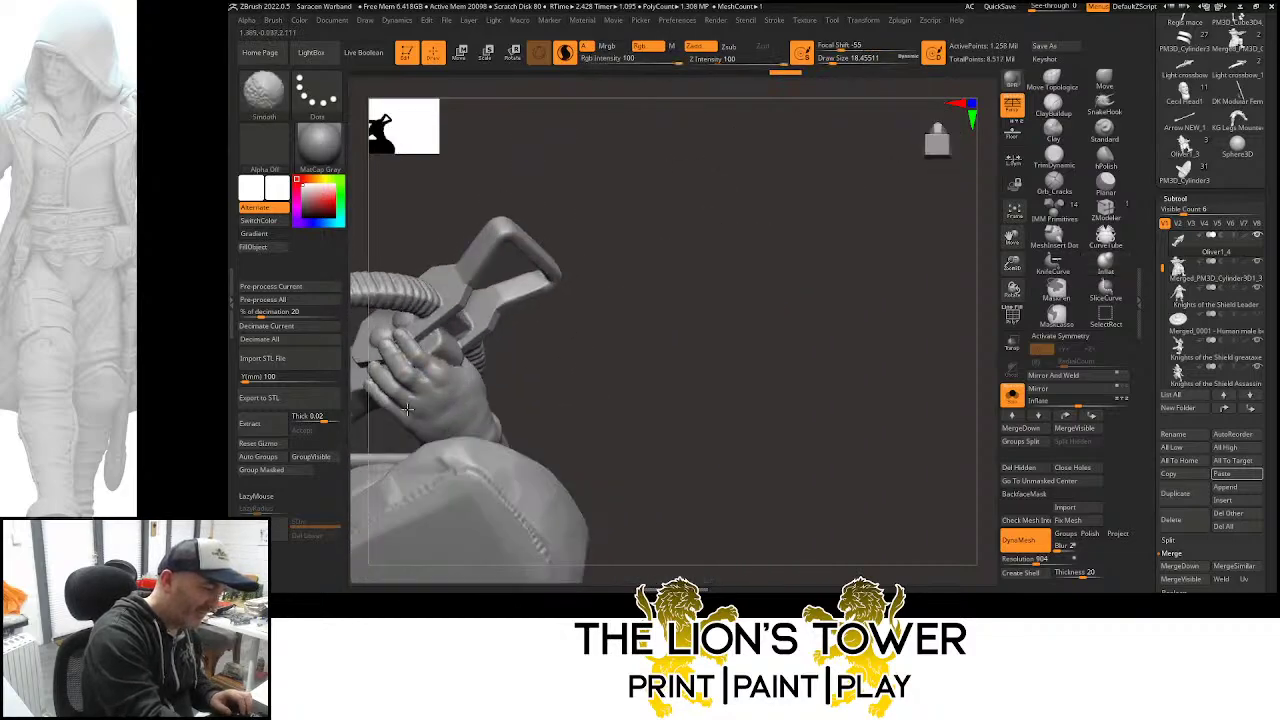
mouse_move(551, 314)
right_mouse_down()
mouse_move(500, 363)
mouse_move(375, 362)
right_mouse_up()
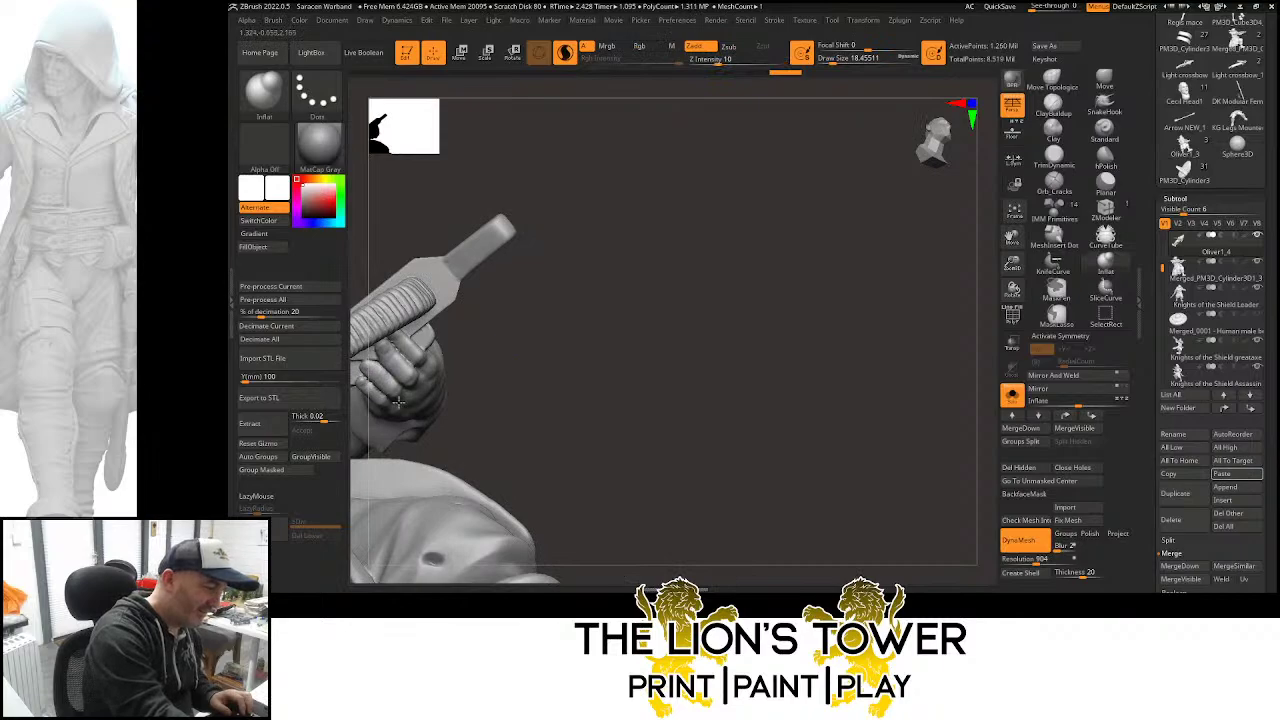
mouse_move(398, 401)
right_mouse_down()
mouse_move(554, 408)
mouse_move(534, 354)
mouse_move(648, 358)
mouse_move(632, 338)
mouse_move(590, 355)
right_mouse_up()
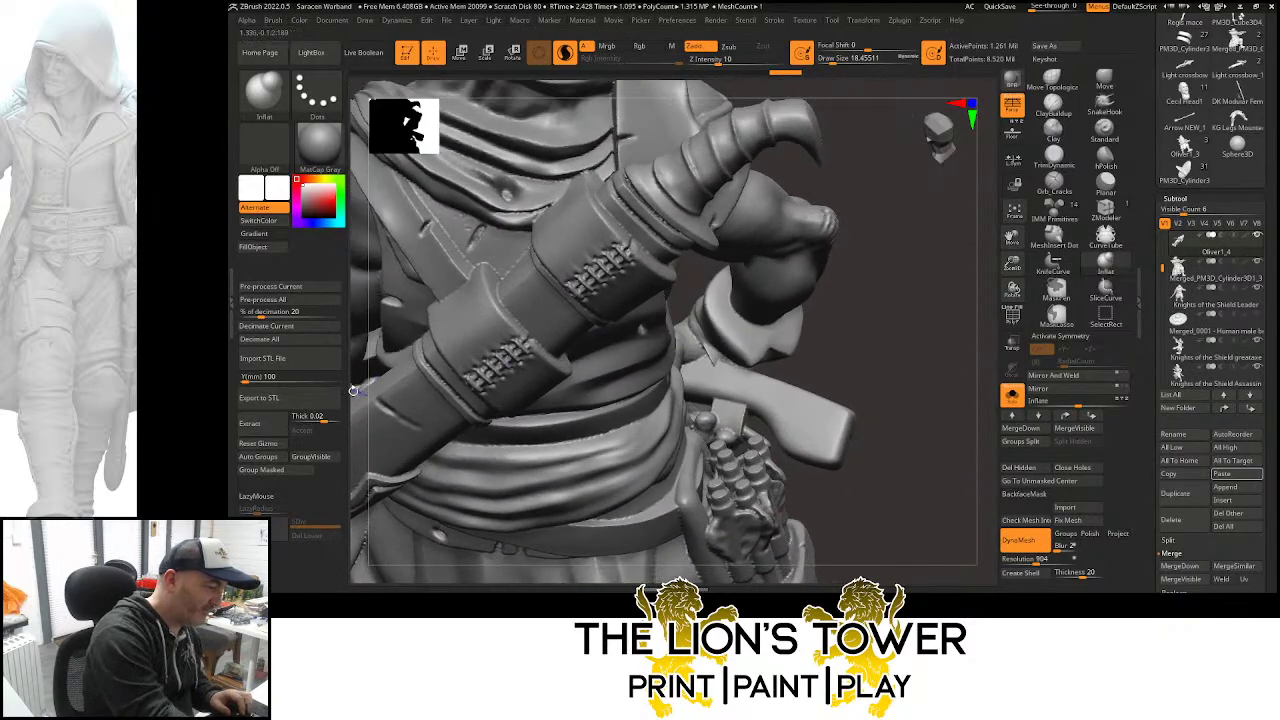
Try further Inflat touch-ups around the front arm from behind and undo the last stroke
right_click_drag(353, 391, 366, 384)
right_click_drag(480, 385, 902, 239, "alt")
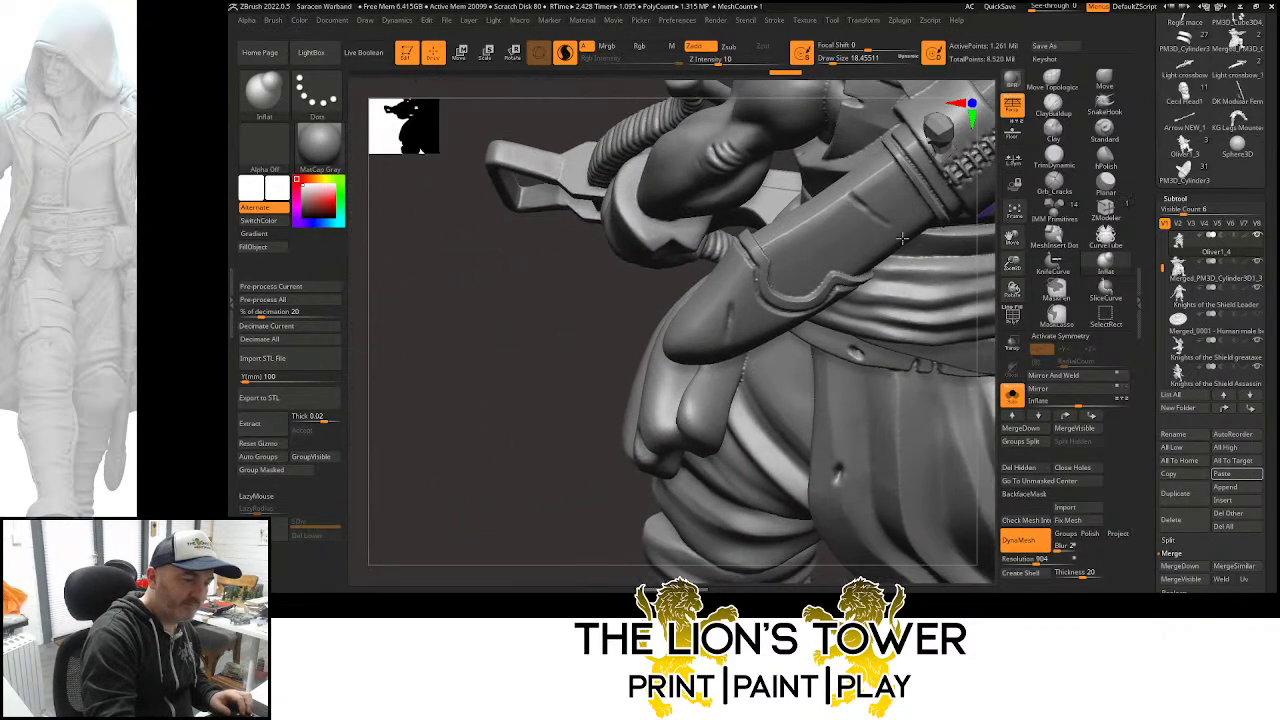
right_click_drag(588, 346, 518, 397)
mouse_move(526, 300)
right_mouse_down()
mouse_move(538, 316)
mouse_move(690, 240)
right_mouse_up()
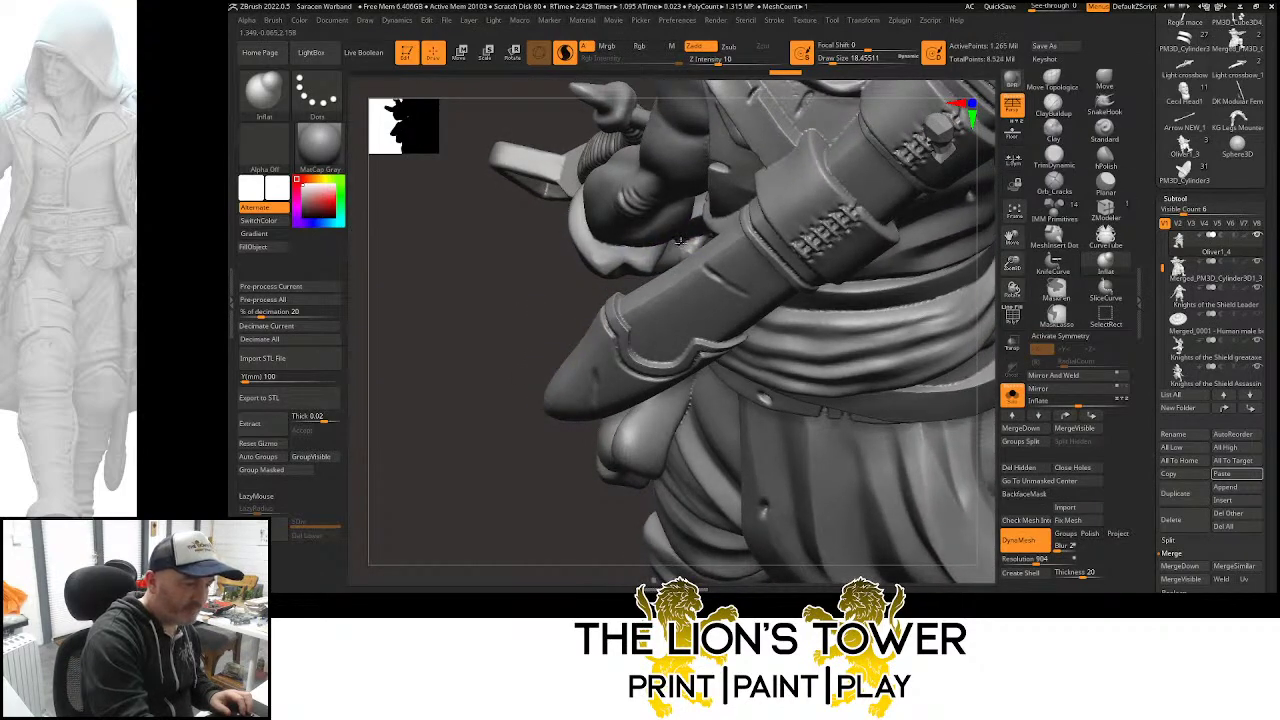
mouse_move(672, 250)
right_mouse_down()
mouse_move(514, 357)
mouse_move(534, 371)
mouse_move(523, 400)
mouse_move(502, 402)
mouse_move(655, 232)
right_mouse_up()
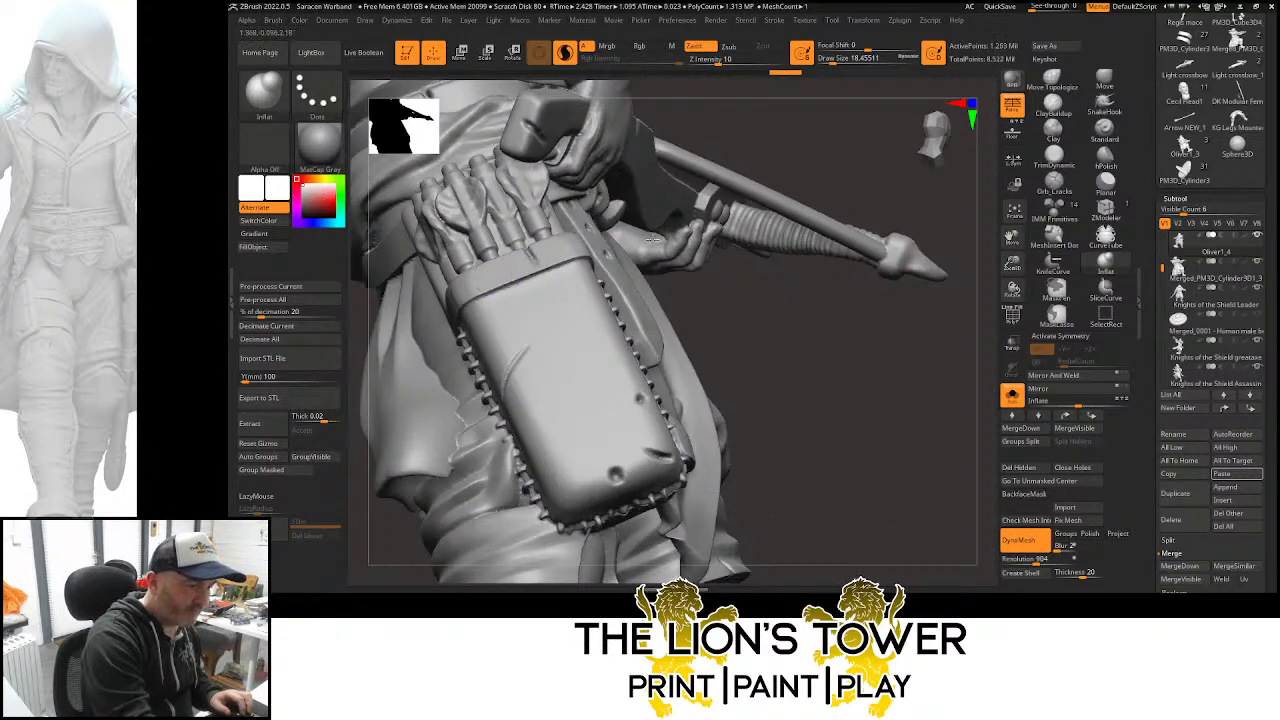
key("ctrl+z")
Inflate the crossbow stock area beneath the rear arm's glove cuff with the Inflat brush at intensity 10
mouse_move(724, 296)
right_mouse_down()
mouse_move(644, 233)
mouse_move(684, 240)
mouse_move(691, 225)
mouse_move(697, 294)
mouse_move(826, 194)
mouse_move(837, 131)
mouse_move(800, 250)
mouse_move(860, 292)
mouse_move(951, 309)
mouse_move(924, 217)
mouse_move(952, 160)
right_mouse_up()
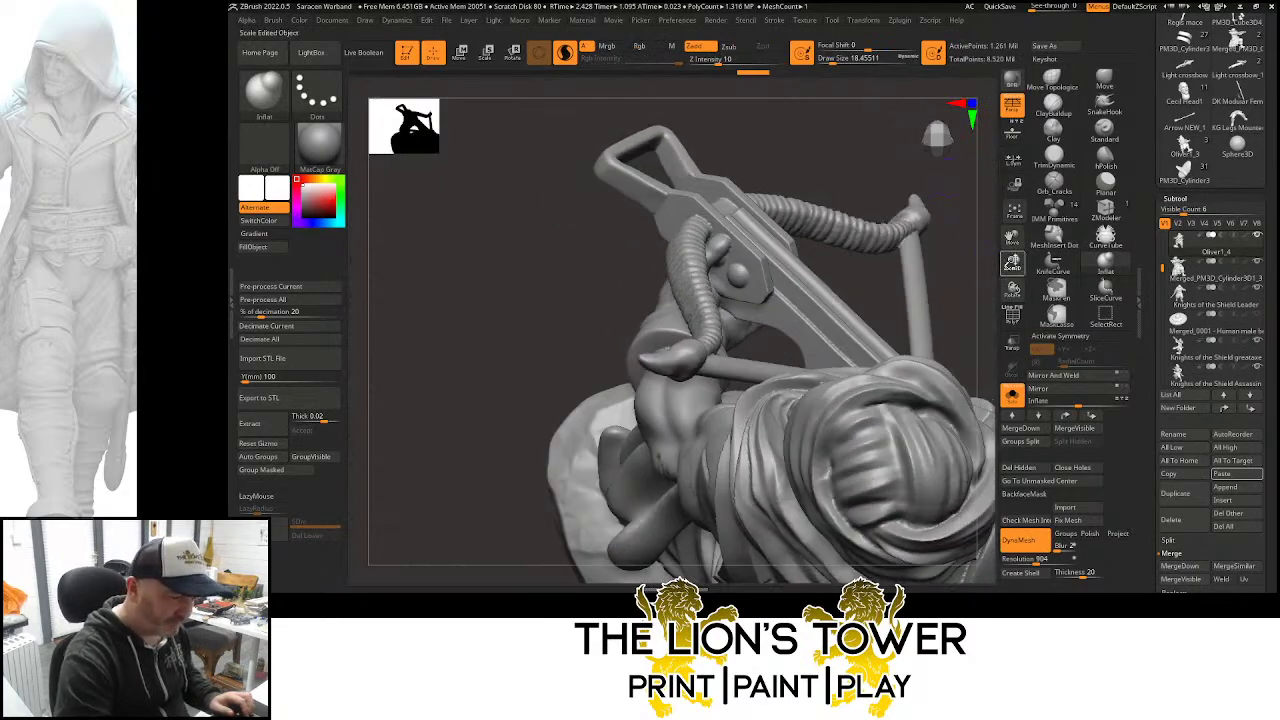
mouse_move(1012, 262)
left_mouse_down()
mouse_move(957, 270)
mouse_move(940, 304)
mouse_move(948, 295)
left_mouse_up()
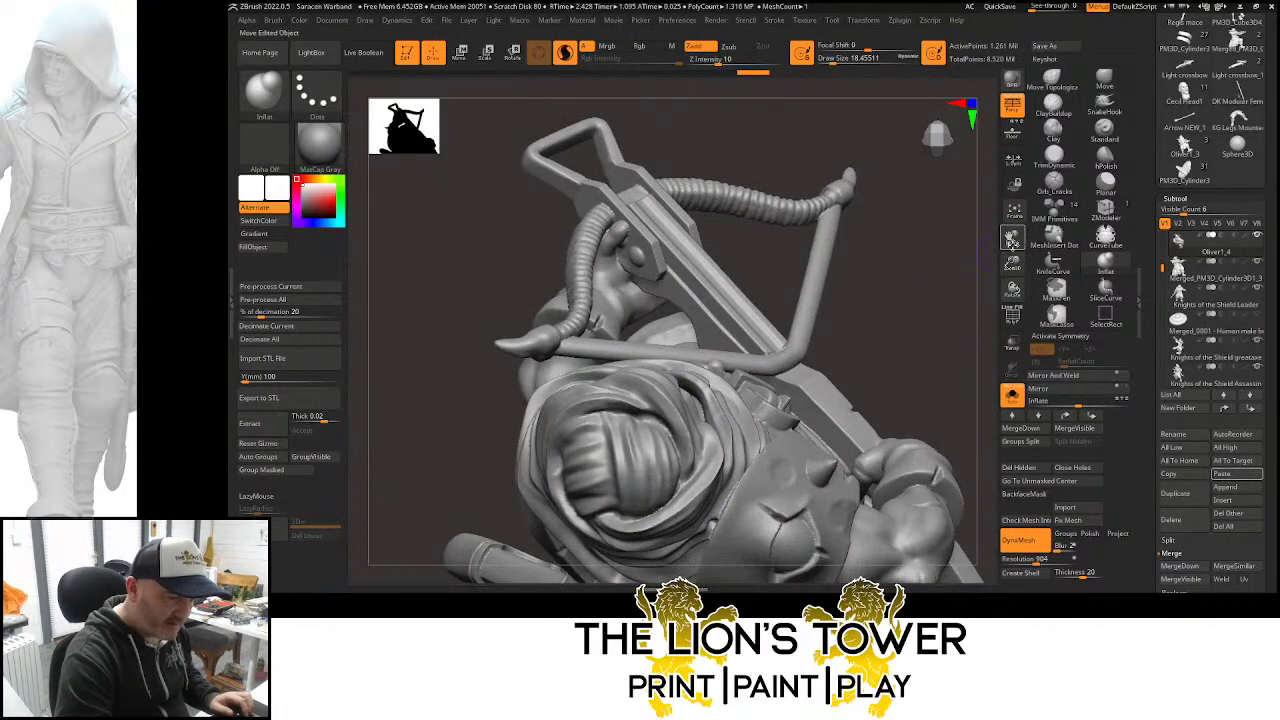
mouse_move(1012, 258)
left_mouse_down()
mouse_move(917, 309)
mouse_move(850, 504)
left_mouse_up()
left_click_drag(904, 438, 897, 286)
mouse_move(1012, 263)
left_mouse_down()
mouse_move(957, 303)
mouse_move(935, 270)
mouse_move(960, 420)
mouse_move(915, 280)
left_mouse_up()
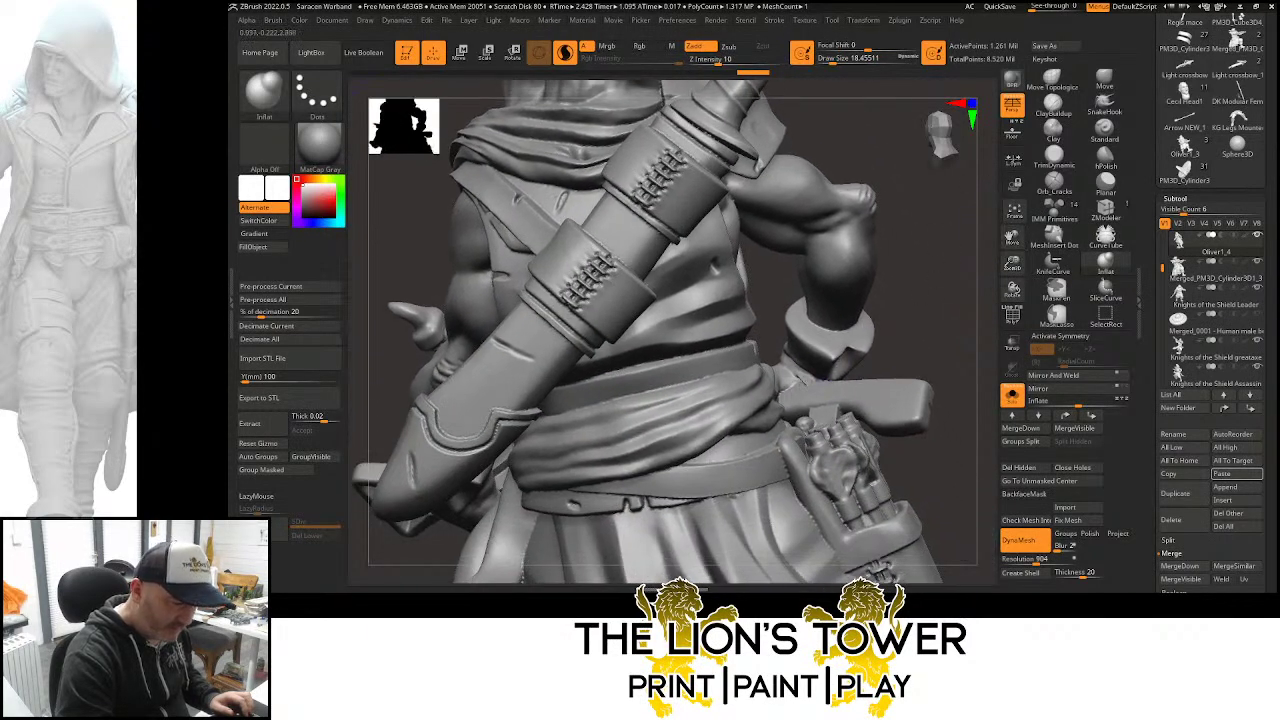
key("shift")
mouse_move(881, 359)
left_mouse_down()
mouse_move(886, 338)
mouse_move(921, 392)
left_mouse_up()
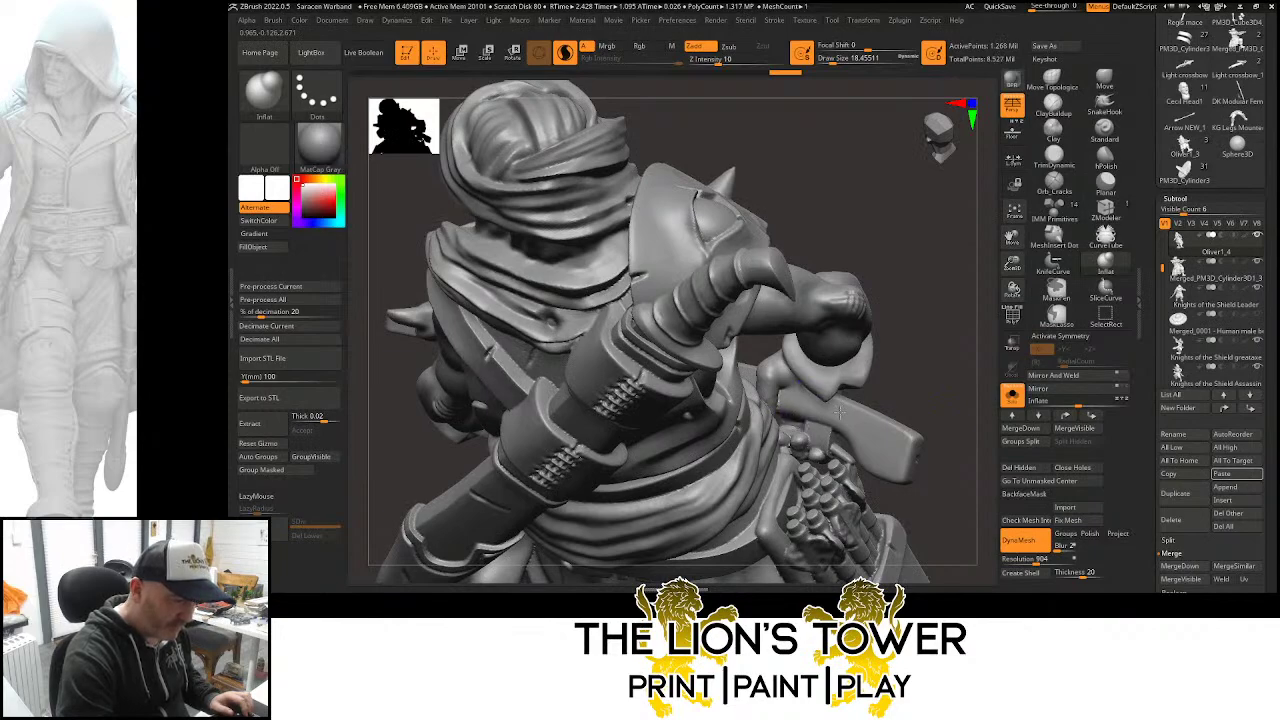
mouse_move(840, 412)
left_mouse_down()
mouse_move(797, 427)
mouse_move(894, 380)
mouse_move(894, 366)
mouse_move(786, 452)
mouse_move(884, 390)
mouse_move(827, 412)
left_mouse_up()
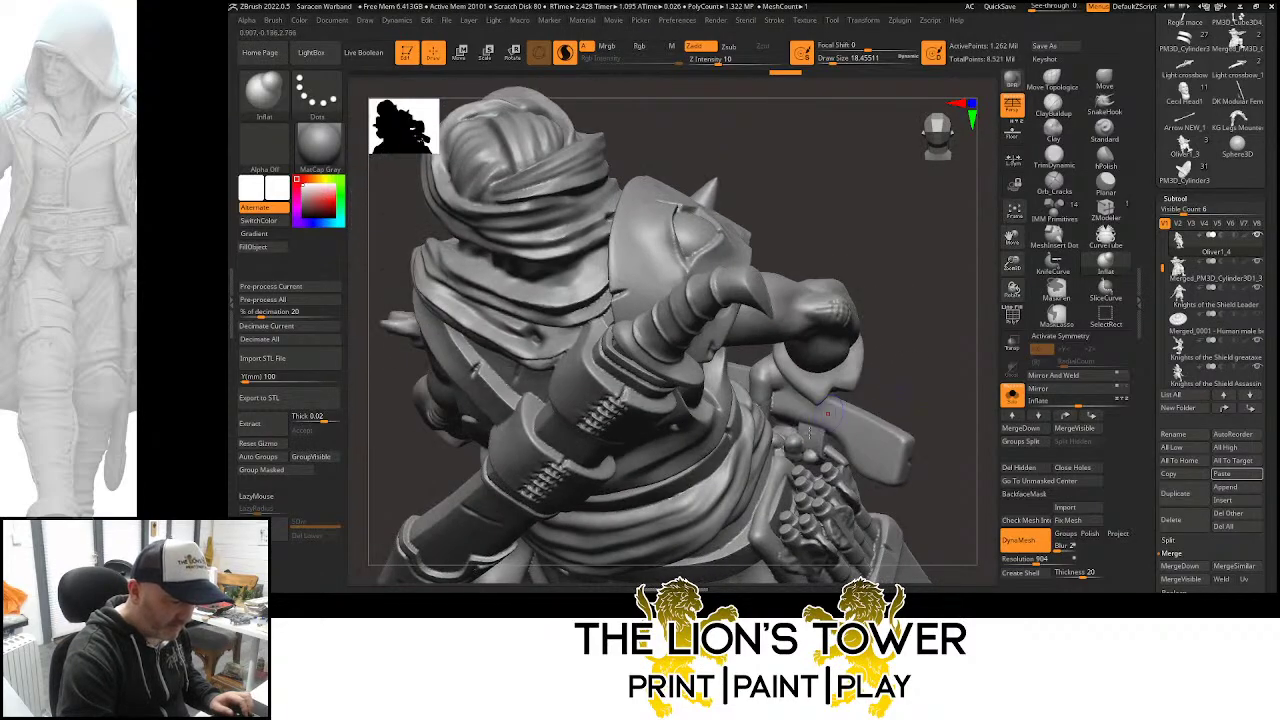
Thicken the rear hand's fingers gripping the crossbow stock with Inflat and smooth the knuckles
mouse_move(941, 394)
left_mouse_down()
mouse_move(808, 438)
mouse_move(804, 451)
left_mouse_up()
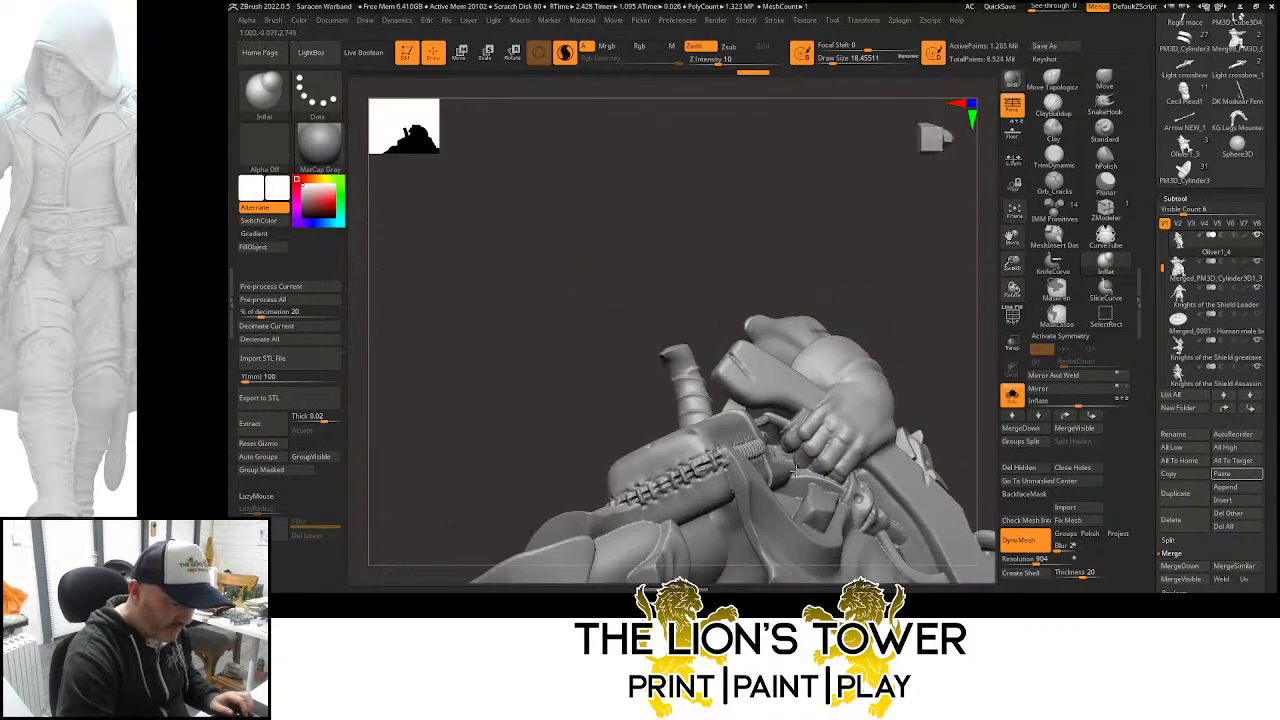
mouse_move(875, 450)
right_mouse_down()
mouse_move(860, 432)
mouse_move(845, 442)
right_mouse_up()
left_click_drag(845, 442, 838, 461, "shift")
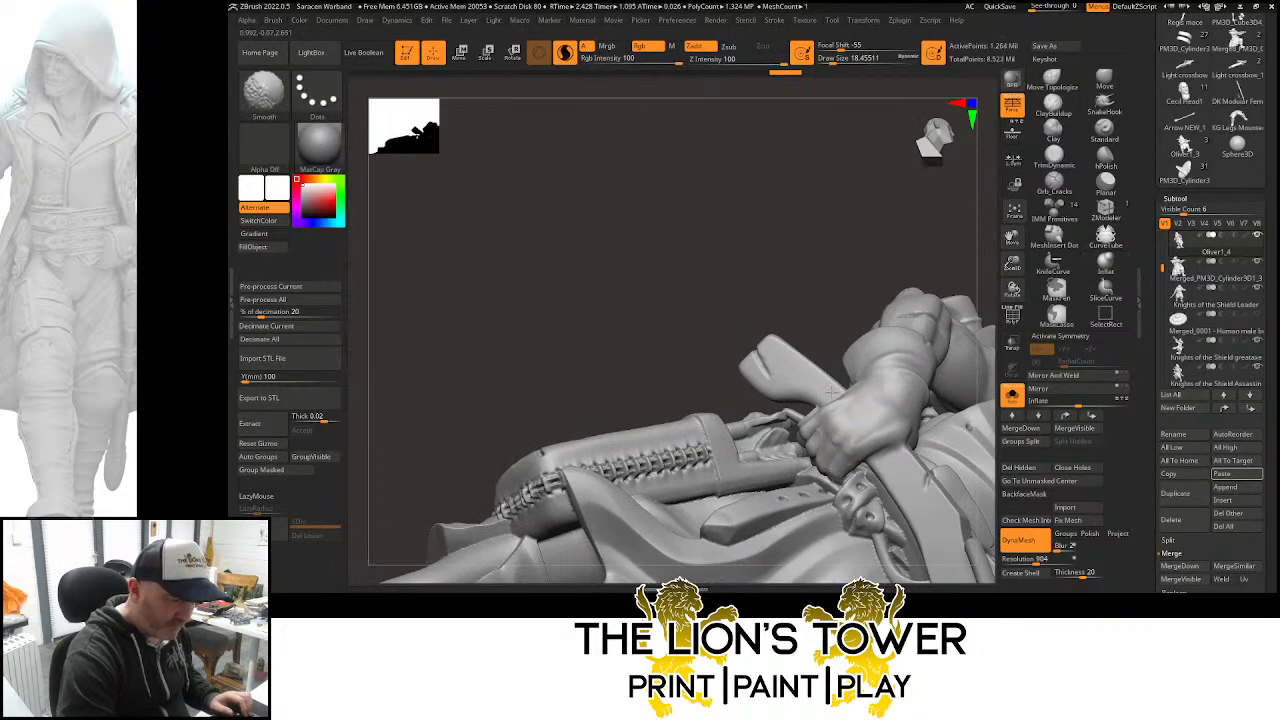
mouse_move(828, 390)
left_mouse_down()
mouse_move(837, 306)
mouse_move(851, 474)
left_mouse_up()
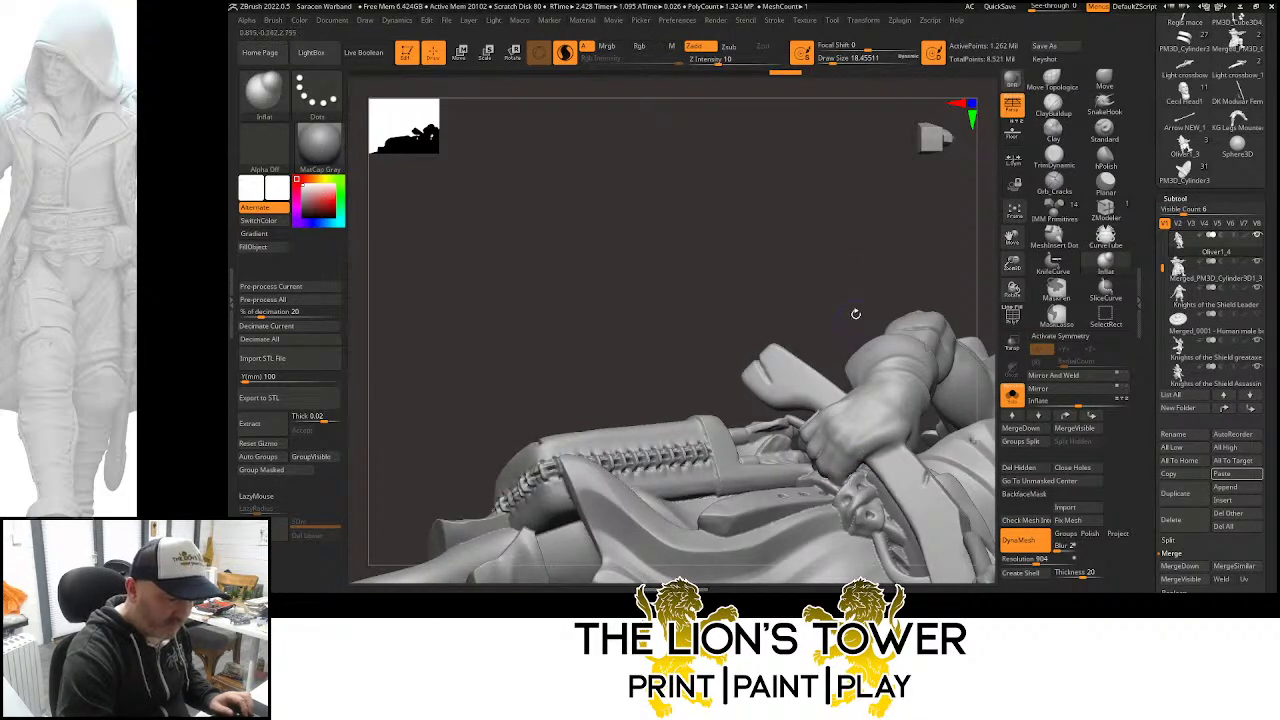
left_click_drag(855, 313, 873, 465)
mouse_move(902, 228)
left_mouse_down()
mouse_move(977, 314)
mouse_move(972, 326)
left_mouse_up()
mouse_move(866, 461)
left_mouse_down()
mouse_move(951, 357)
mouse_move(878, 476)
mouse_move(966, 340)
mouse_move(871, 469)
mouse_move(888, 476)
mouse_move(974, 387)
left_mouse_up()
left_click_drag(944, 398, 900, 478)
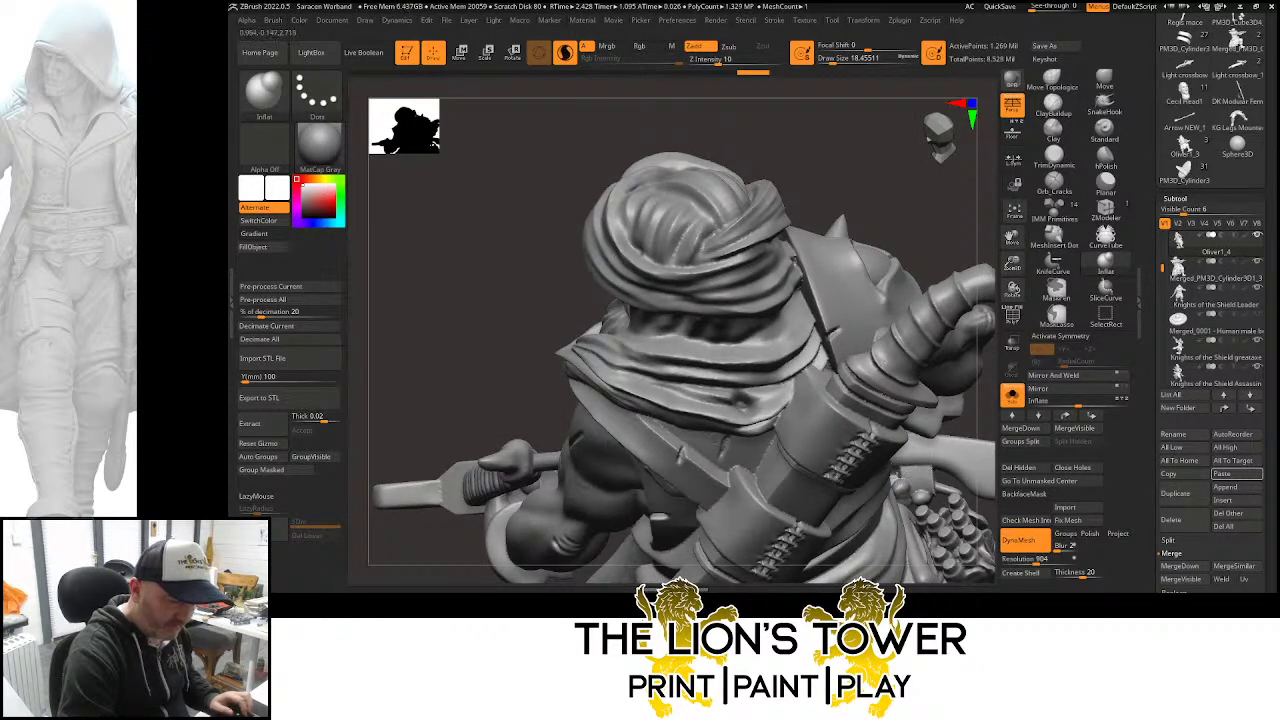
Inflate the area between the rear arm, the waist sash and the bolt quiver at intensity 10
mouse_move(981, 415)
left_mouse_down()
mouse_move(945, 475)
mouse_move(962, 392)
mouse_move(980, 427)
mouse_move(968, 475)
mouse_move(978, 540)
mouse_move(958, 482)
left_mouse_up()
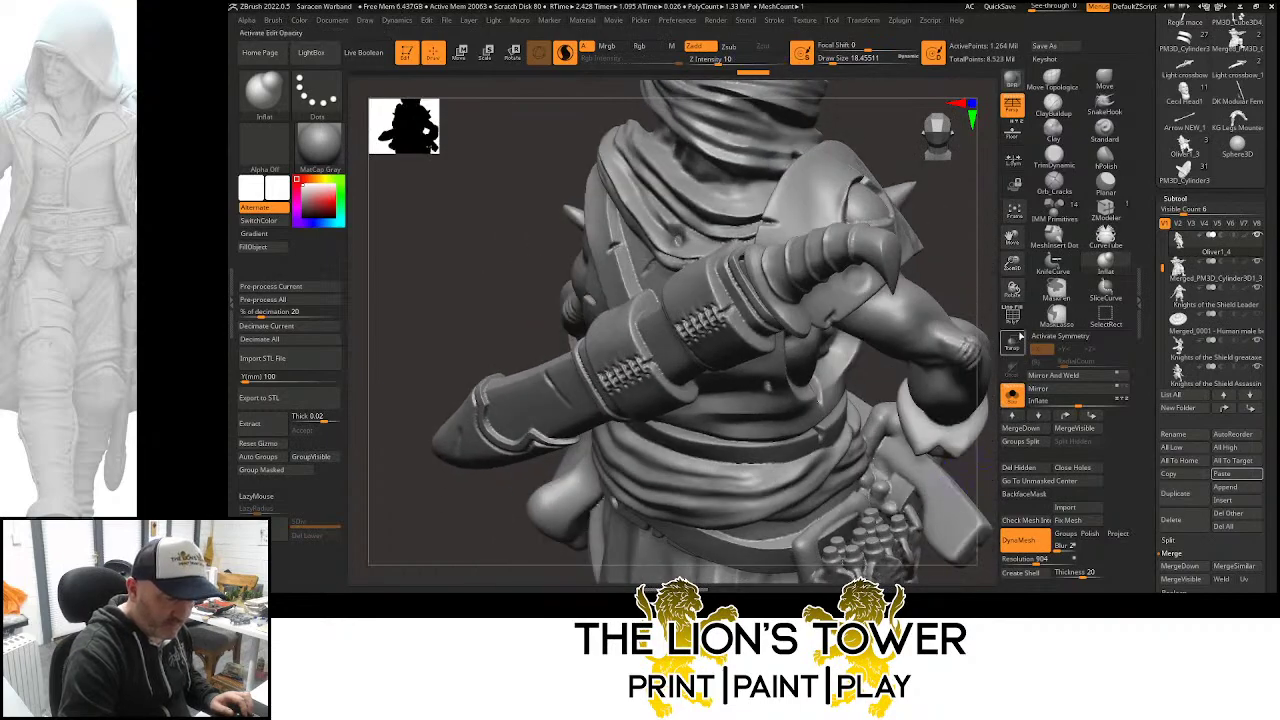
left_click_drag(1018, 338, 983, 307)
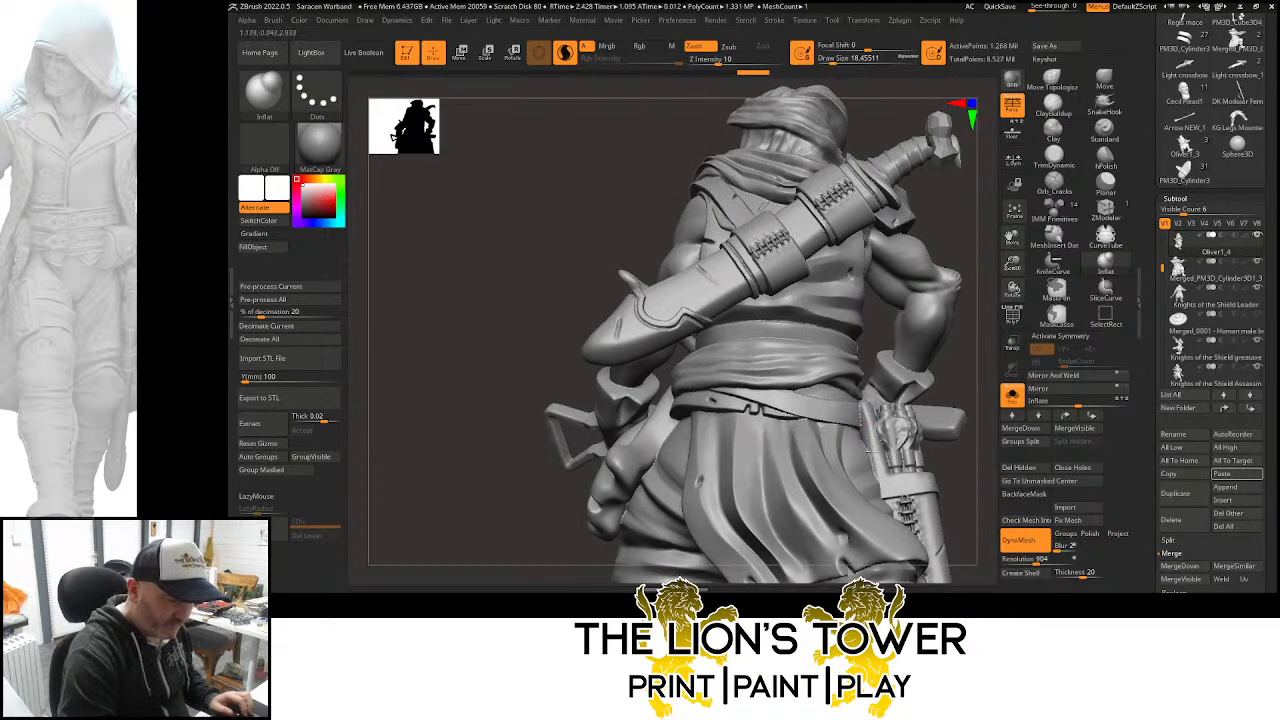
left_click_drag(876, 453, 885, 358)
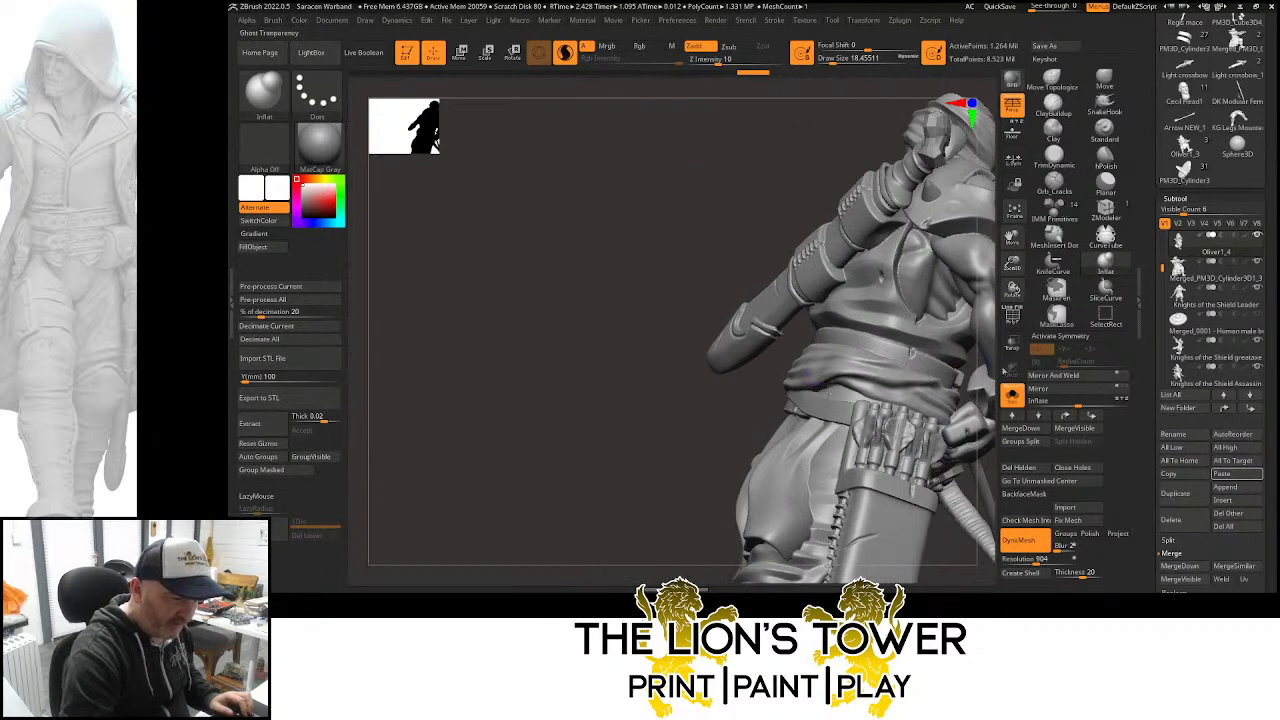
left_click_drag(829, 343, 950, 262)
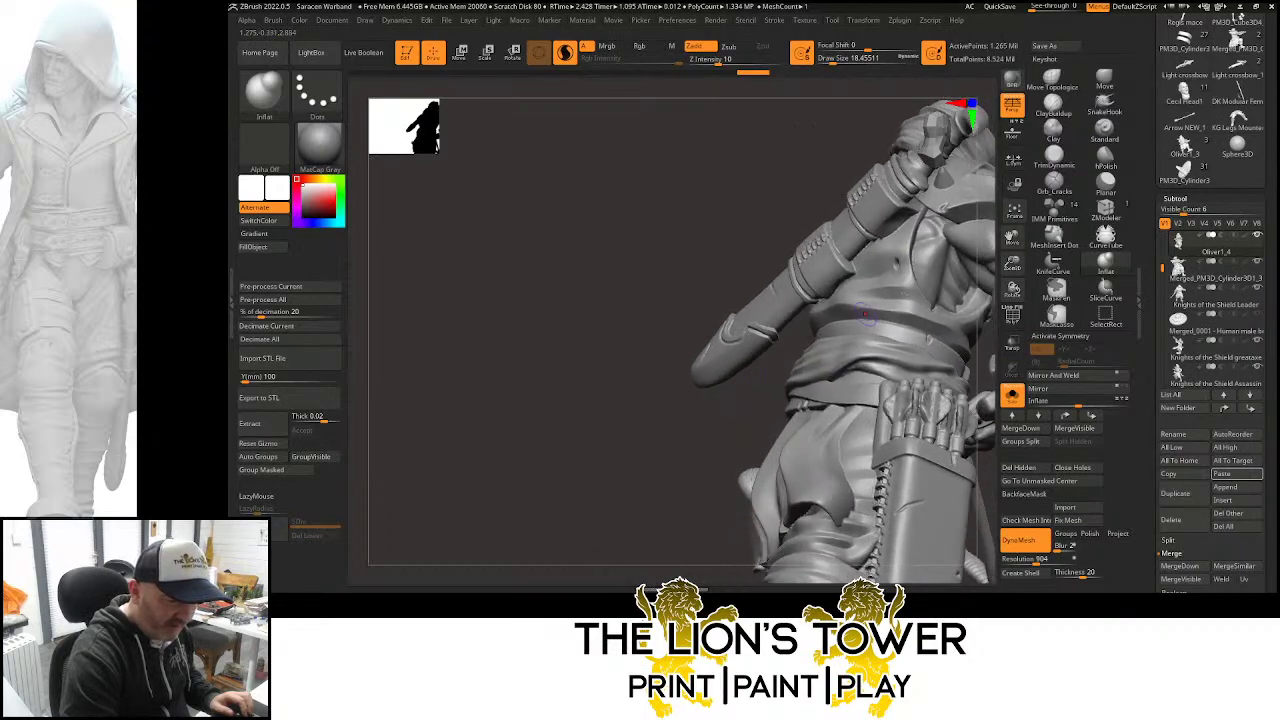
Inflate and smooth the back of the shoulder armour and upper arm beside the sword scabbard
key("shift")
mouse_move(920, 330)
left_mouse_down()
mouse_move(865, 267)
mouse_move(758, 453)
left_mouse_up()
key("shift")
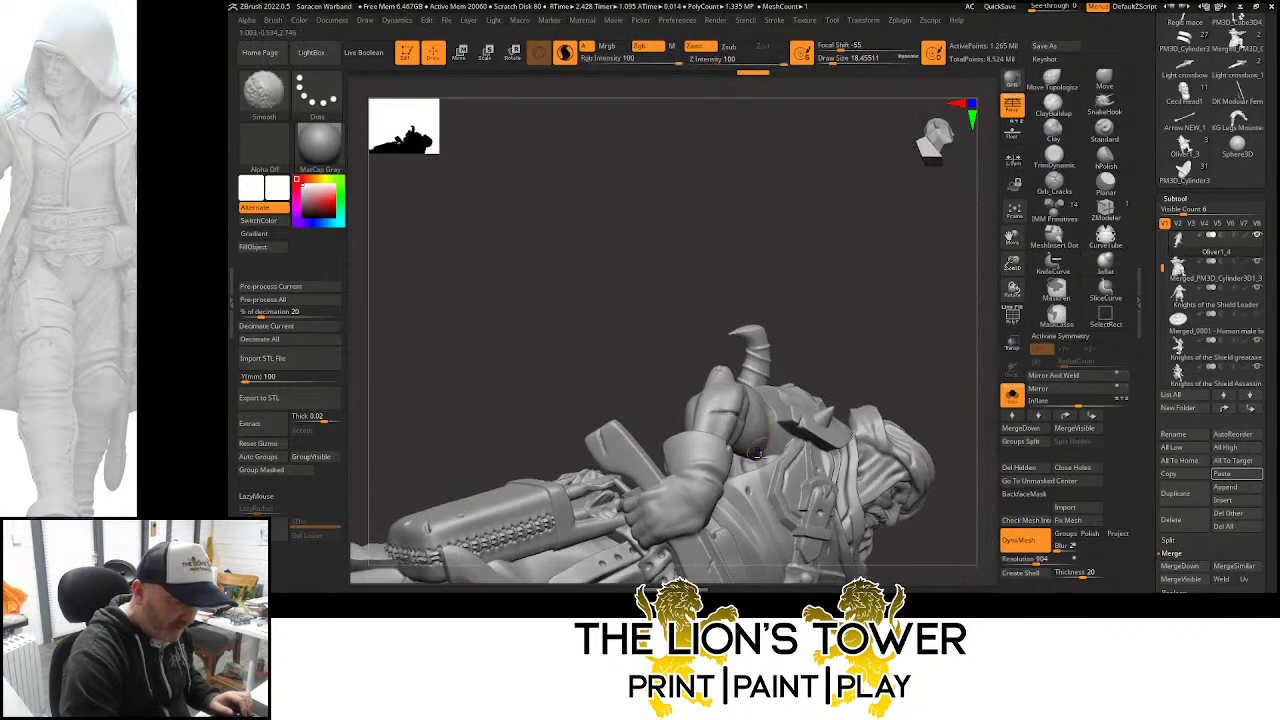
mouse_move(900, 334)
left_mouse_down()
mouse_move(954, 351)
mouse_move(934, 283)
mouse_move(792, 430)
mouse_move(820, 340)
mouse_move(883, 309)
mouse_move(888, 292)
mouse_move(862, 310)
left_mouse_up()
mouse_move(786, 364)
left_mouse_down()
mouse_move(820, 363)
mouse_move(715, 471)
left_mouse_up()
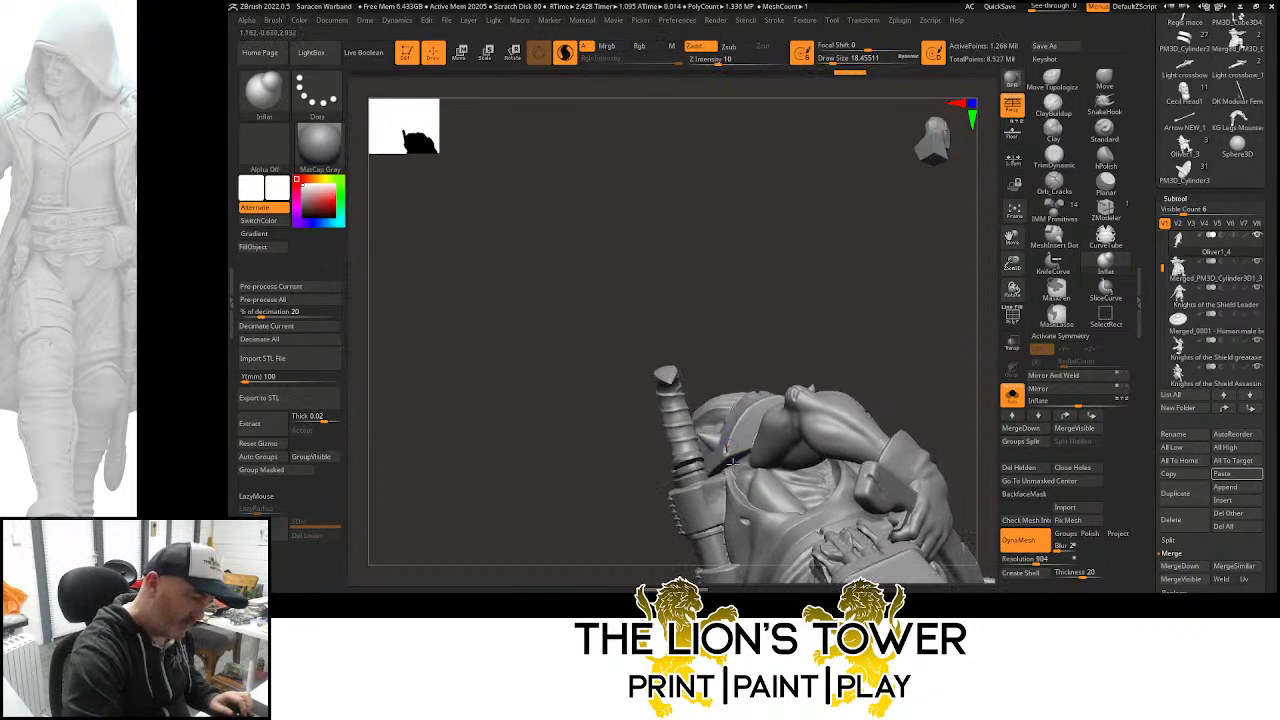
left_click_drag(787, 393, 718, 500, "shift")
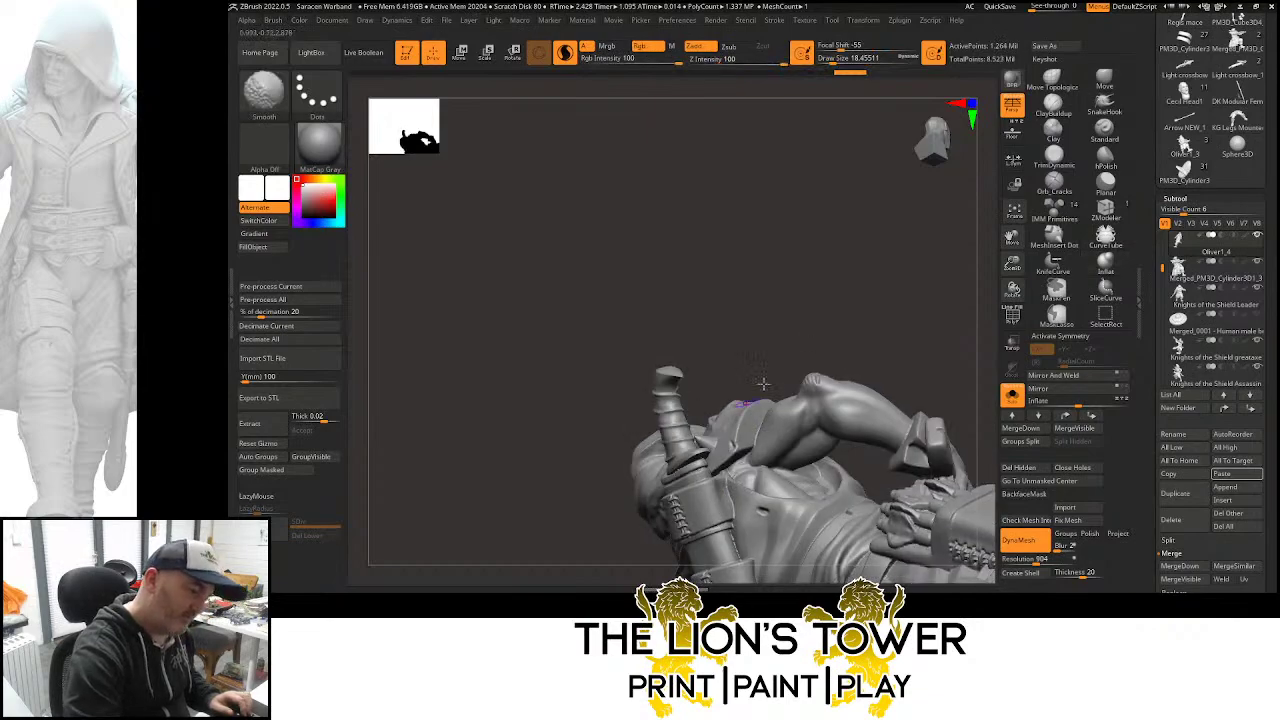
mouse_move(762, 383)
left_mouse_down("shift")
mouse_move(943, 286)
mouse_move(891, 323)
mouse_move(857, 397)
mouse_move(923, 331)
left_mouse_up("shift")
left_click_drag(1012, 237, 1017, 181)
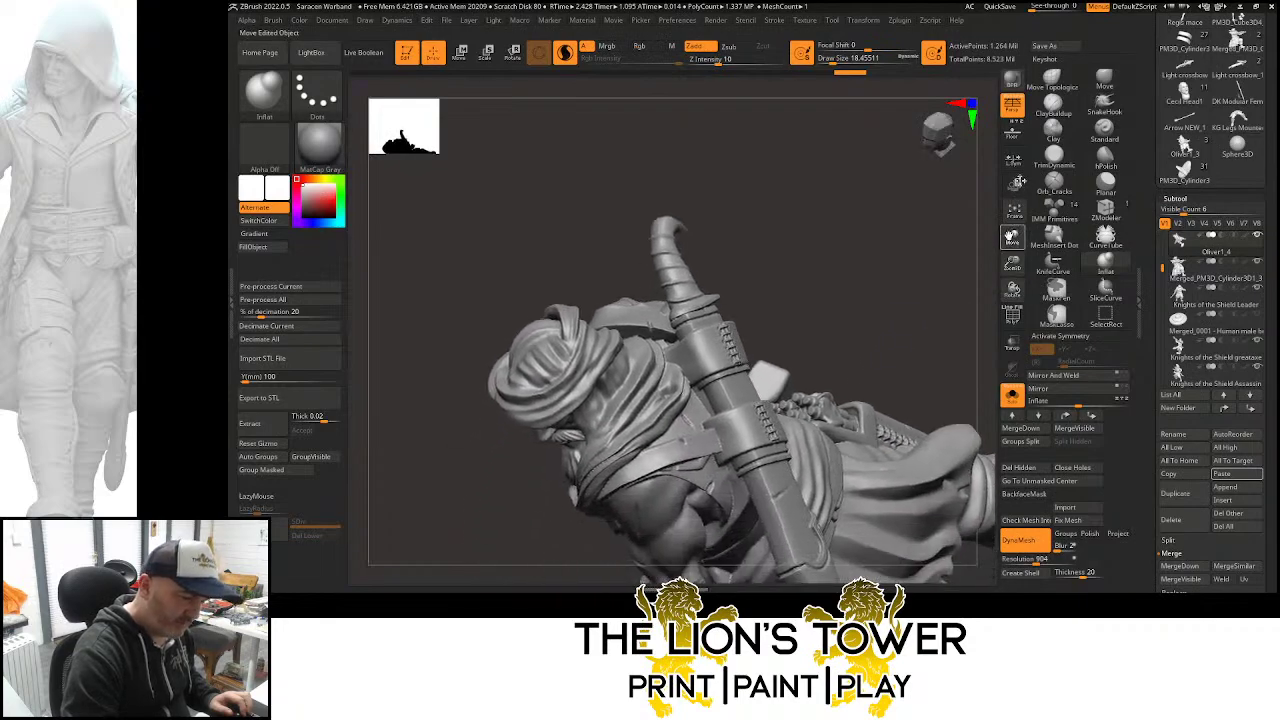
left_click_drag(913, 322, 938, 250)
left_click_drag(1012, 263, 1009, 248)
left_click_drag(1012, 237, 1016, 80)
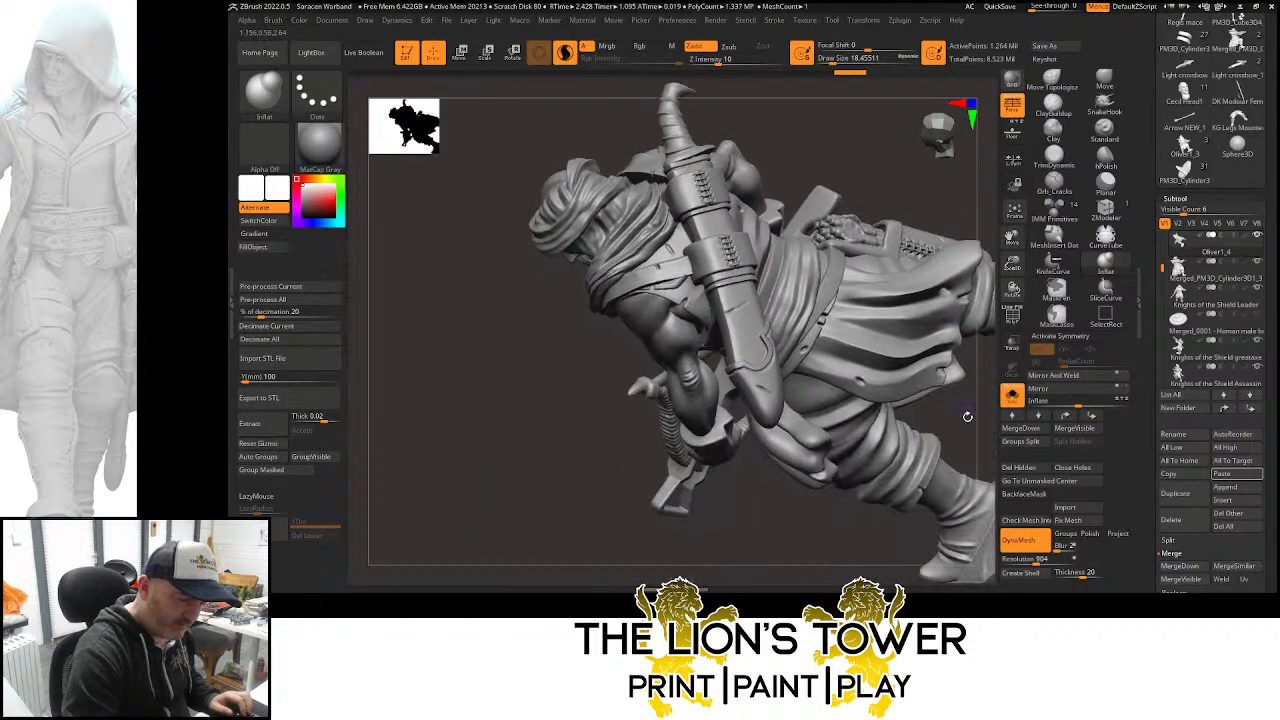
Inflate and smooth the crevices between the crossbowman's rear upper arm, the side of the torso and the scabbard at intensity 10
mouse_move(967, 416)
left_mouse_down()
mouse_move(872, 348)
mouse_move(948, 352)
mouse_move(697, 297)
left_mouse_up()
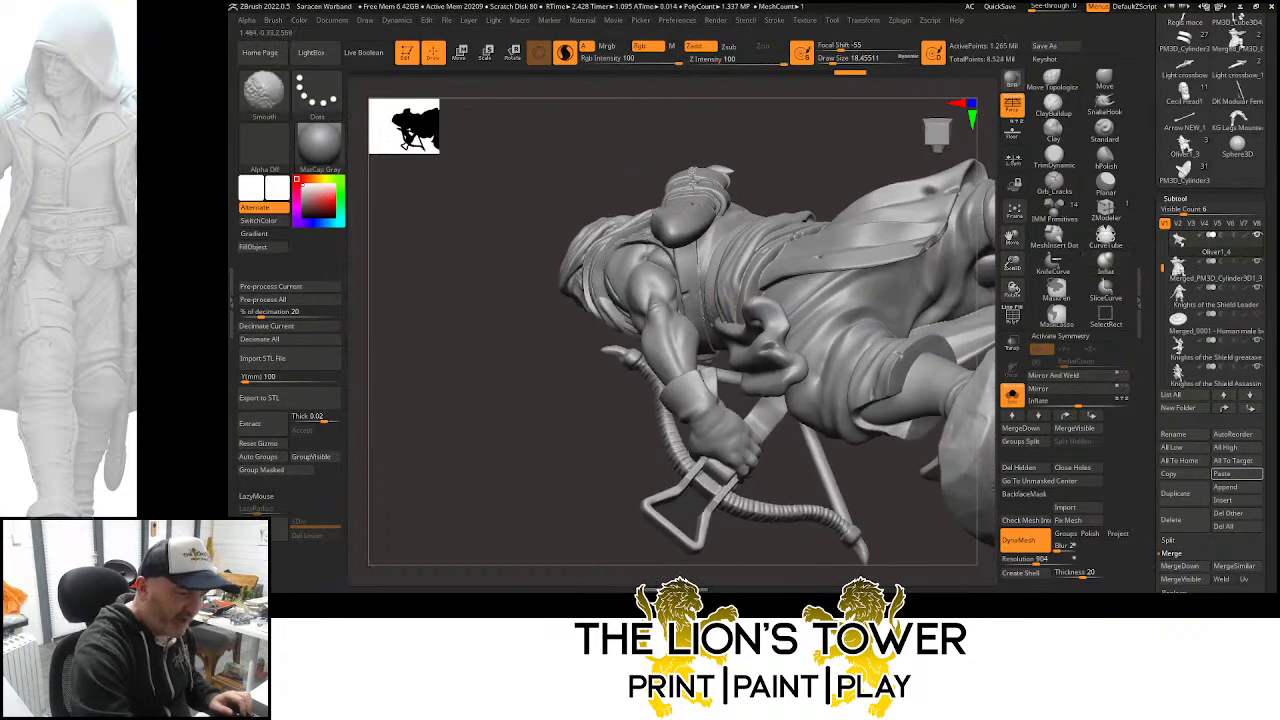
mouse_move(785, 198)
left_mouse_down()
mouse_move(794, 177)
mouse_move(777, 195)
left_mouse_up()
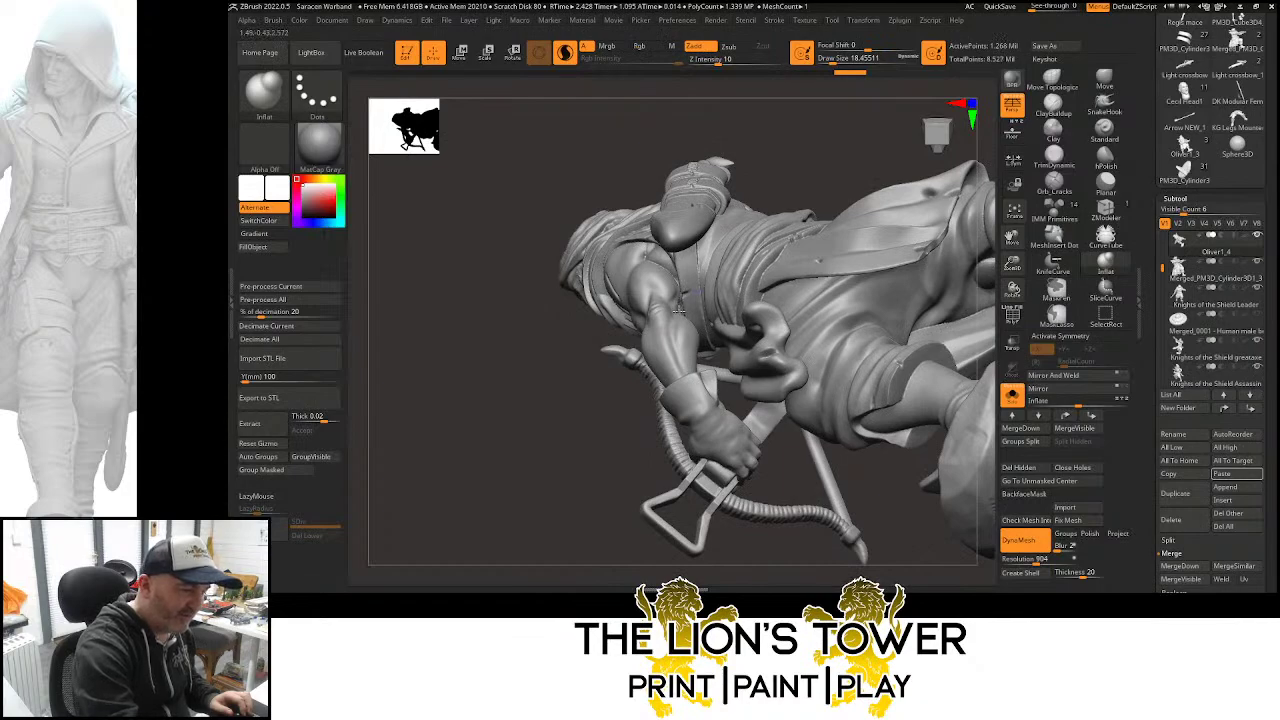
mouse_move(678, 310)
left_mouse_down()
mouse_move(763, 177)
mouse_move(715, 233)
left_mouse_up()
mouse_move(768, 172)
left_mouse_down()
mouse_move(806, 163)
mouse_move(790, 185)
left_mouse_up()
left_click_drag(704, 273, 679, 298)
left_click_drag(810, 155, 675, 293)
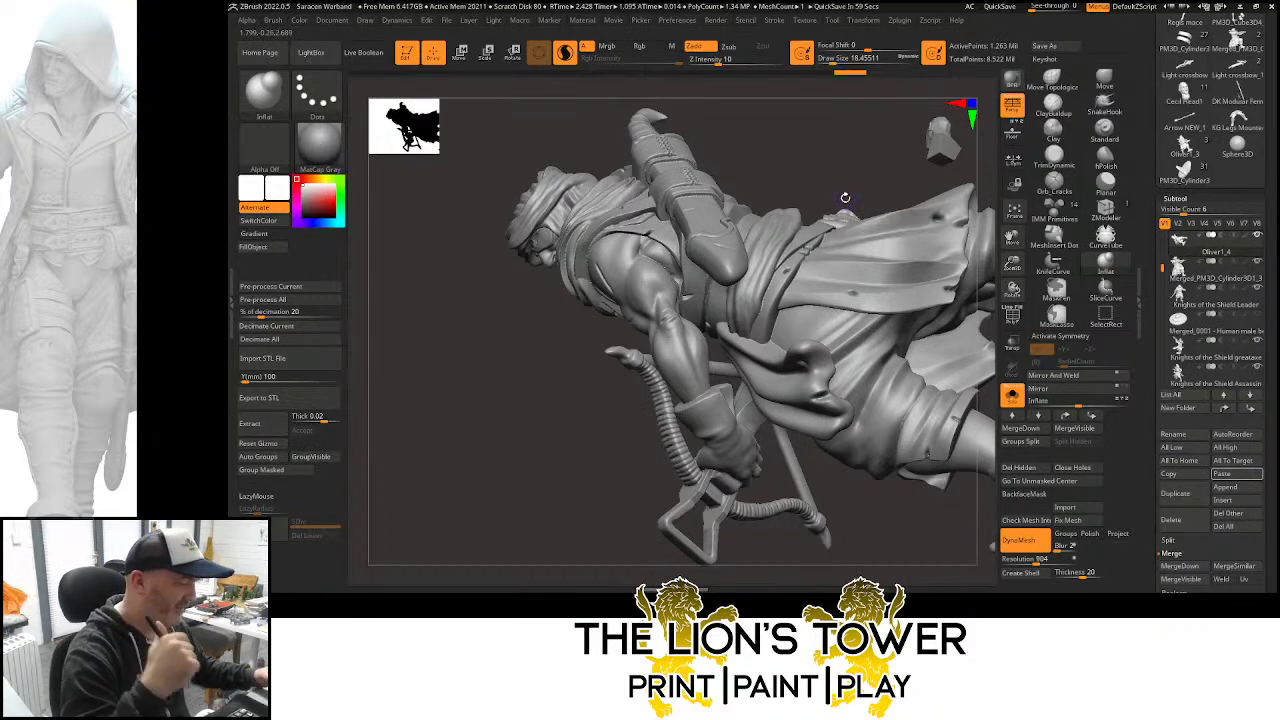
Inflate and smooth the recesses around the hanging sash knot at the crossbowman's hip and waist
mouse_move(845, 197)
left_mouse_down()
mouse_move(886, 220)
mouse_move(908, 297)
mouse_move(937, 243)
mouse_move(920, 246)
mouse_move(900, 181)
mouse_move(912, 262)
mouse_move(898, 296)
mouse_move(878, 285)
mouse_move(903, 249)
mouse_move(837, 237)
left_mouse_up()
key("shift")
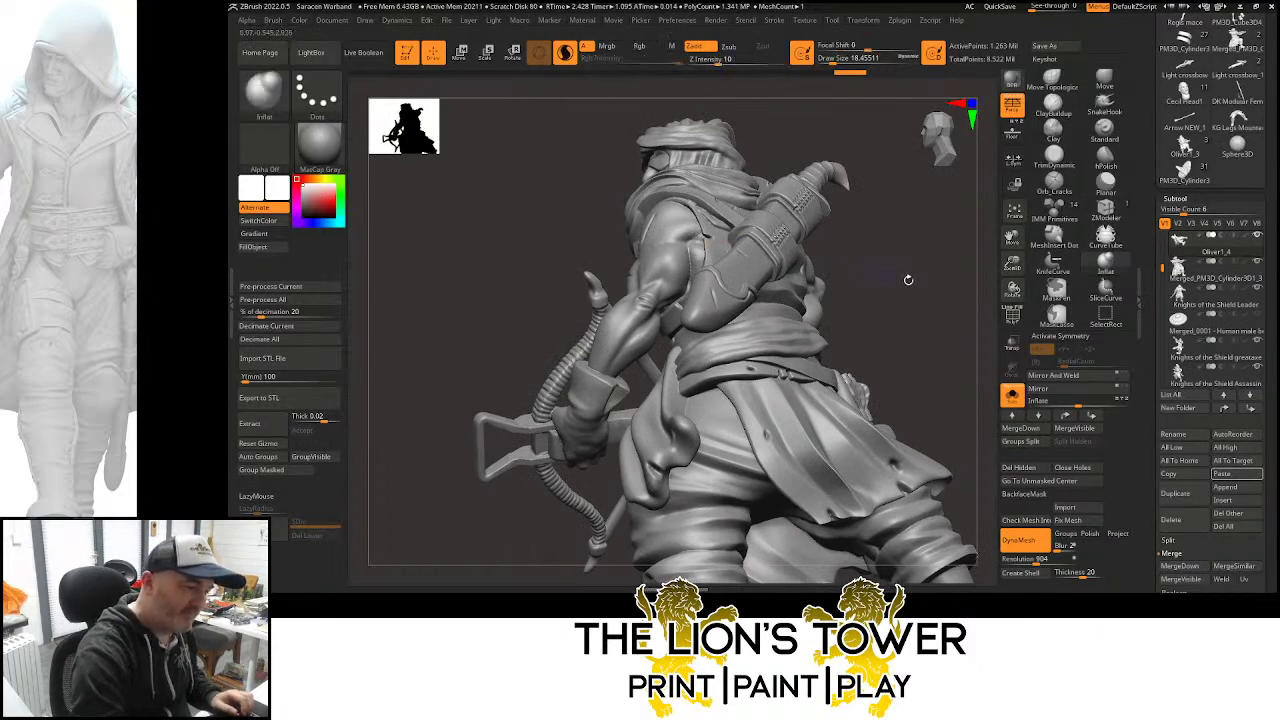
mouse_move(906, 277)
left_mouse_down()
mouse_move(951, 237)
mouse_move(929, 229)
mouse_move(935, 182)
left_mouse_up()
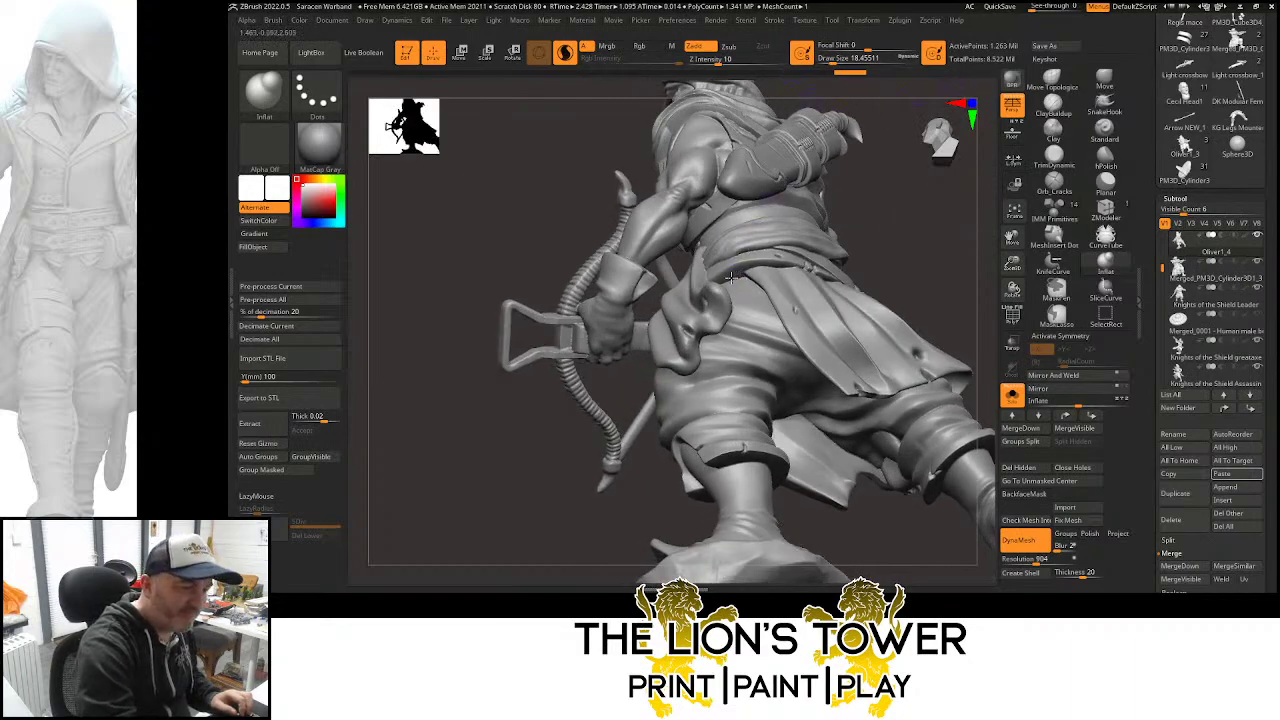
left_click_drag(831, 211, 746, 273)
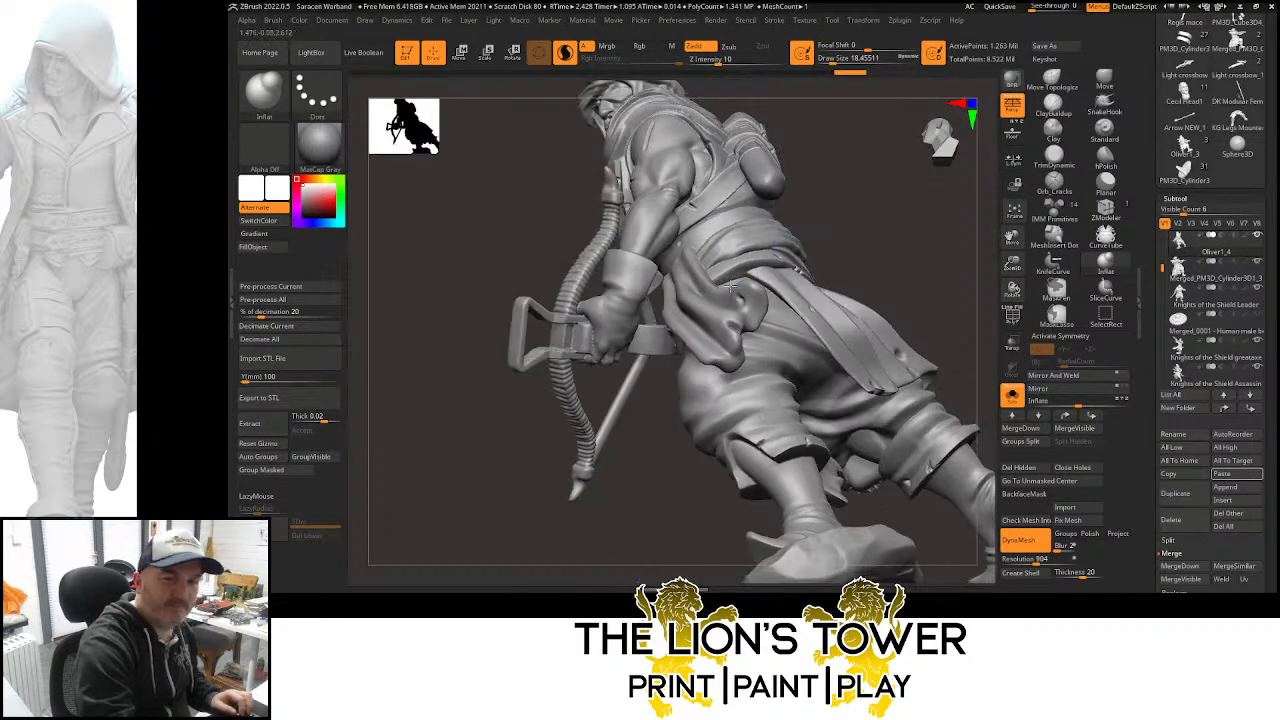
Smooth the sole and edges of the crossbowman's boot from below
left_click_drag(956, 252, 923, 277)
key("shift")
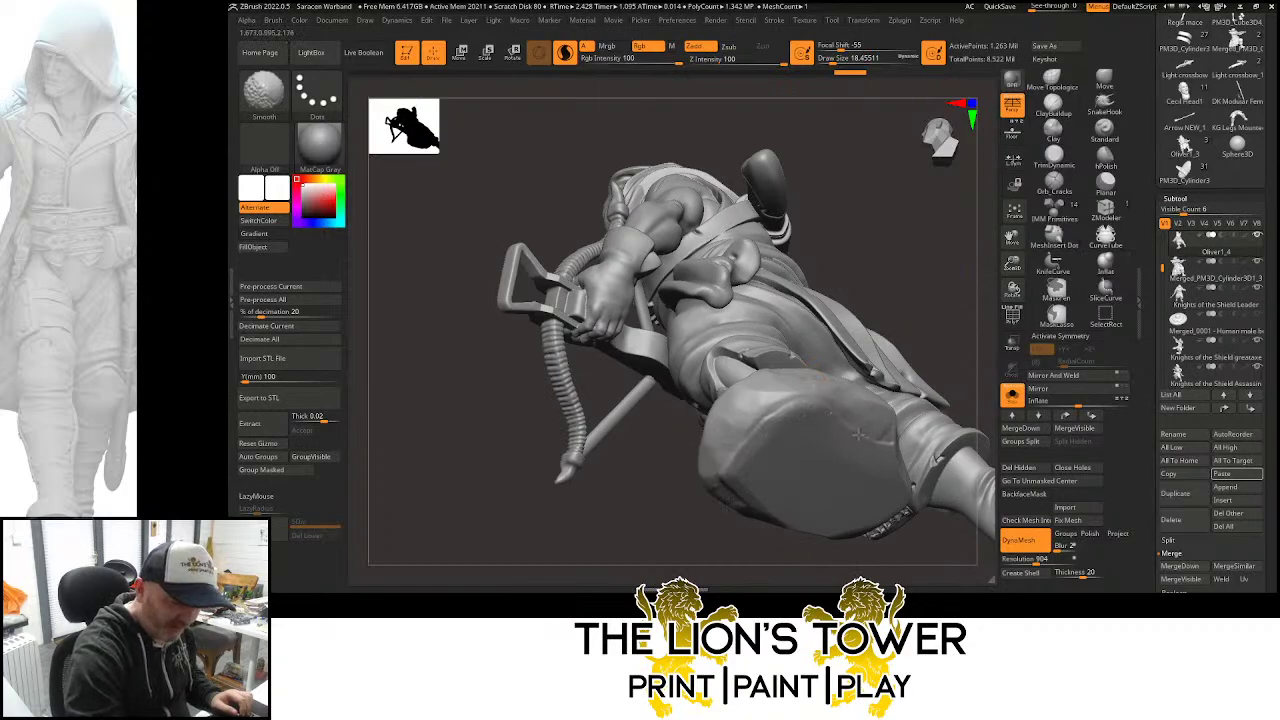
left_click_drag(968, 375, 986, 343)
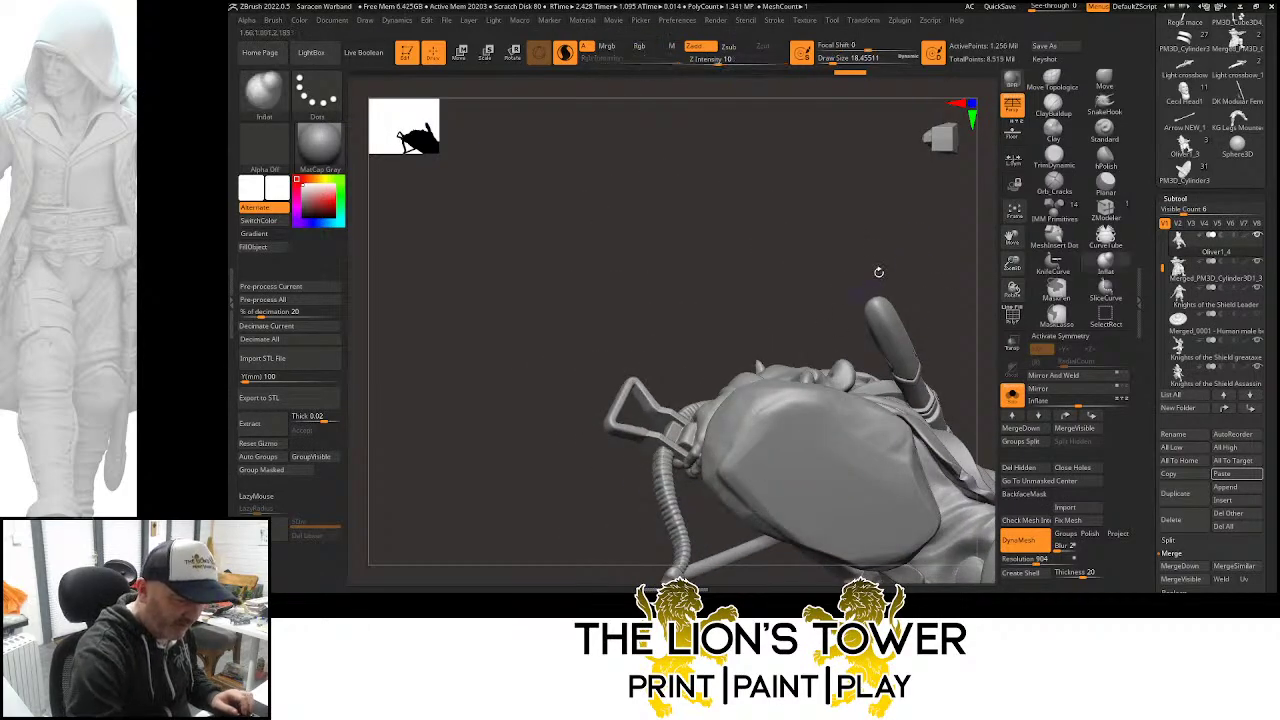
mouse_move(877, 274)
left_mouse_down()
mouse_move(929, 289)
mouse_move(917, 307)
mouse_move(934, 271)
mouse_move(949, 317)
mouse_move(972, 318)
mouse_move(923, 320)
mouse_move(915, 300)
left_mouse_up()
key("shift")
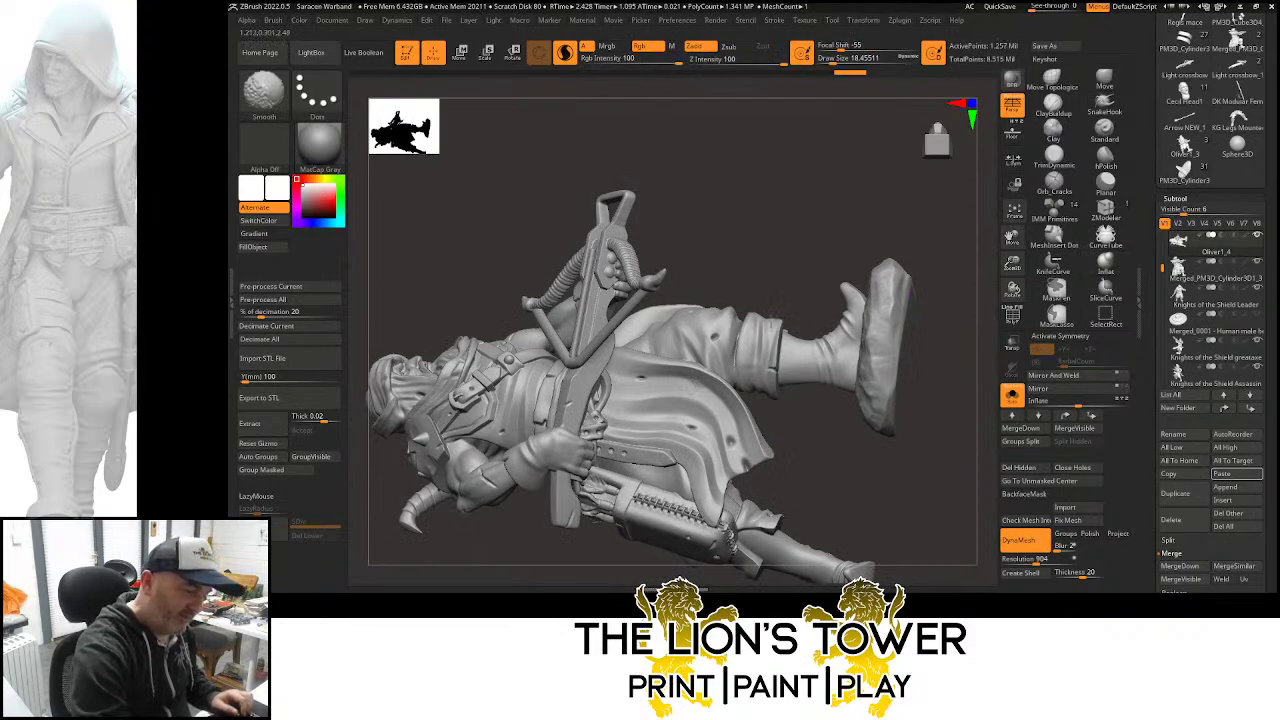
mouse_move(900, 450)
left_mouse_down()
mouse_move(909, 457)
mouse_move(943, 357)
mouse_move(920, 337)
mouse_move(936, 440)
mouse_move(877, 382)
mouse_move(826, 408)
left_mouse_up()
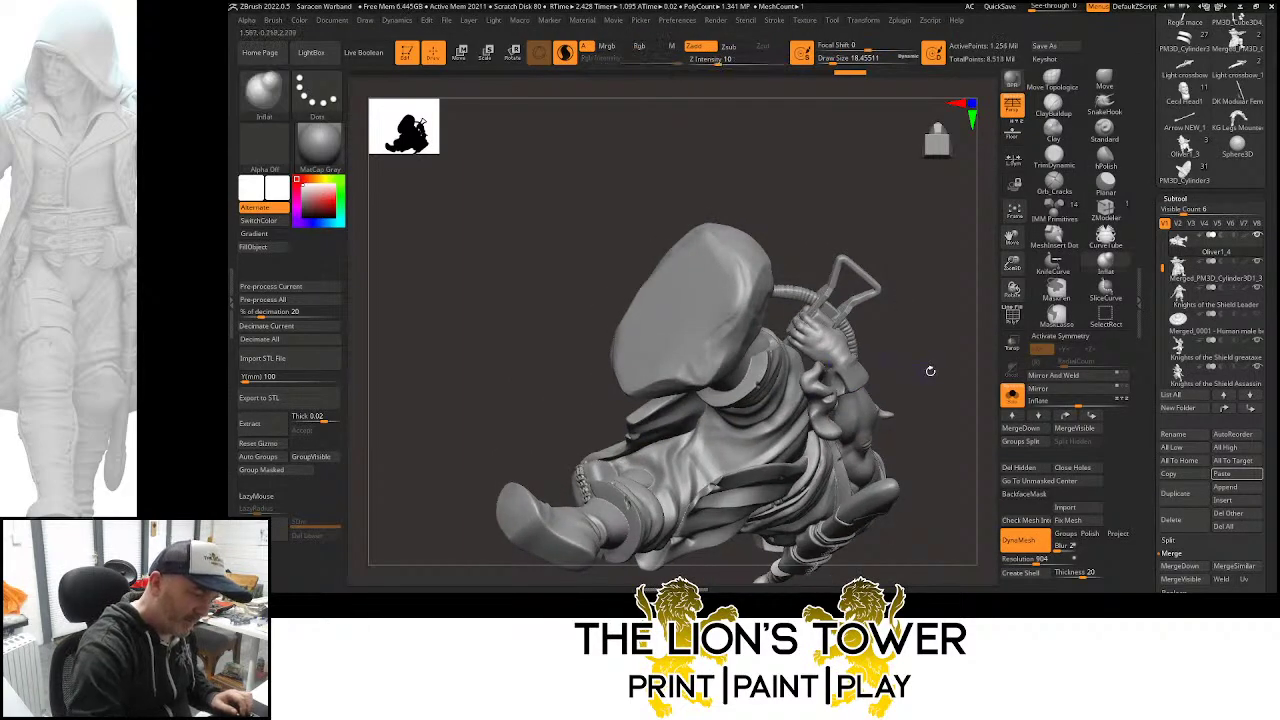
Smooth the bolts at the quiver's mouth and the adjoining belt, and check the figure around to the face
mouse_move(929, 369)
left_mouse_down()
mouse_move(909, 357)
mouse_move(937, 423)
mouse_move(894, 366)
mouse_move(914, 371)
mouse_move(940, 346)
mouse_move(923, 386)
mouse_move(949, 383)
mouse_move(935, 352)
left_mouse_up()
key("shift")
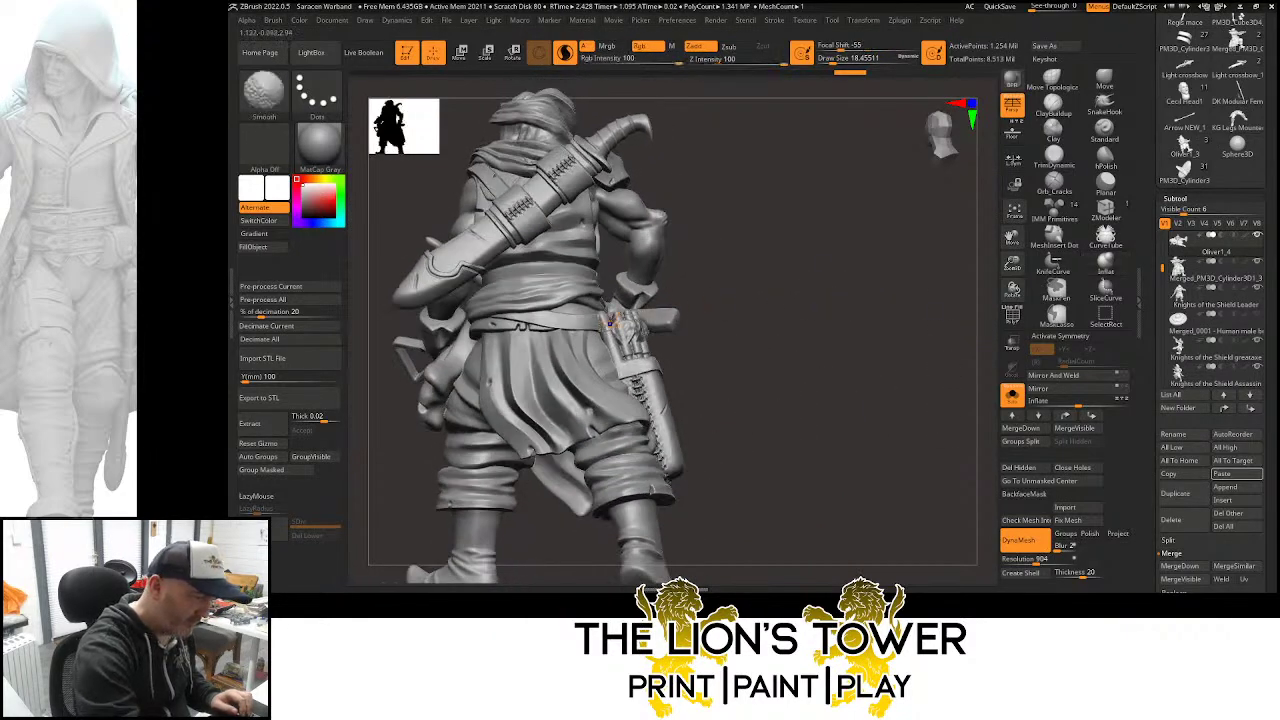
left_click_drag(620, 322, 628, 330, "shift")
left_click_drag(912, 371, 885, 368)
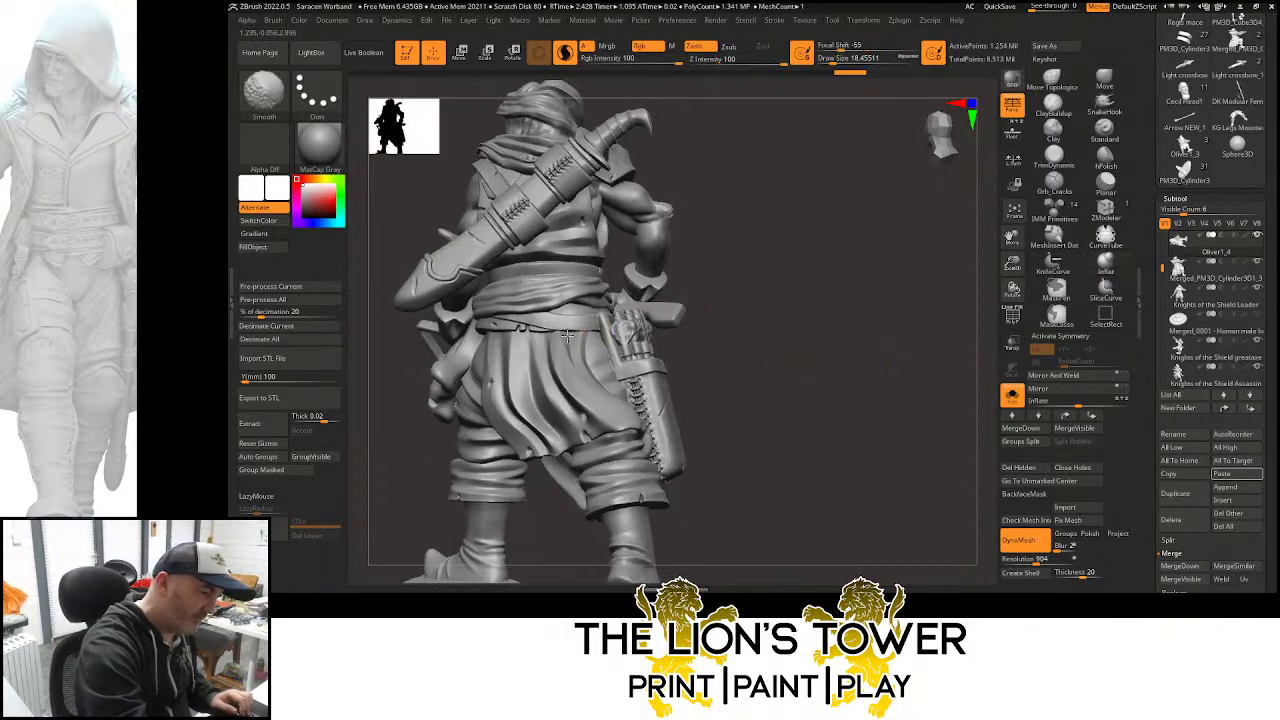
mouse_move(845, 305)
left_mouse_down()
mouse_move(866, 331)
mouse_move(812, 310)
mouse_move(829, 271)
mouse_move(886, 357)
mouse_move(891, 265)
mouse_move(846, 250)
mouse_move(894, 337)
left_mouse_up()
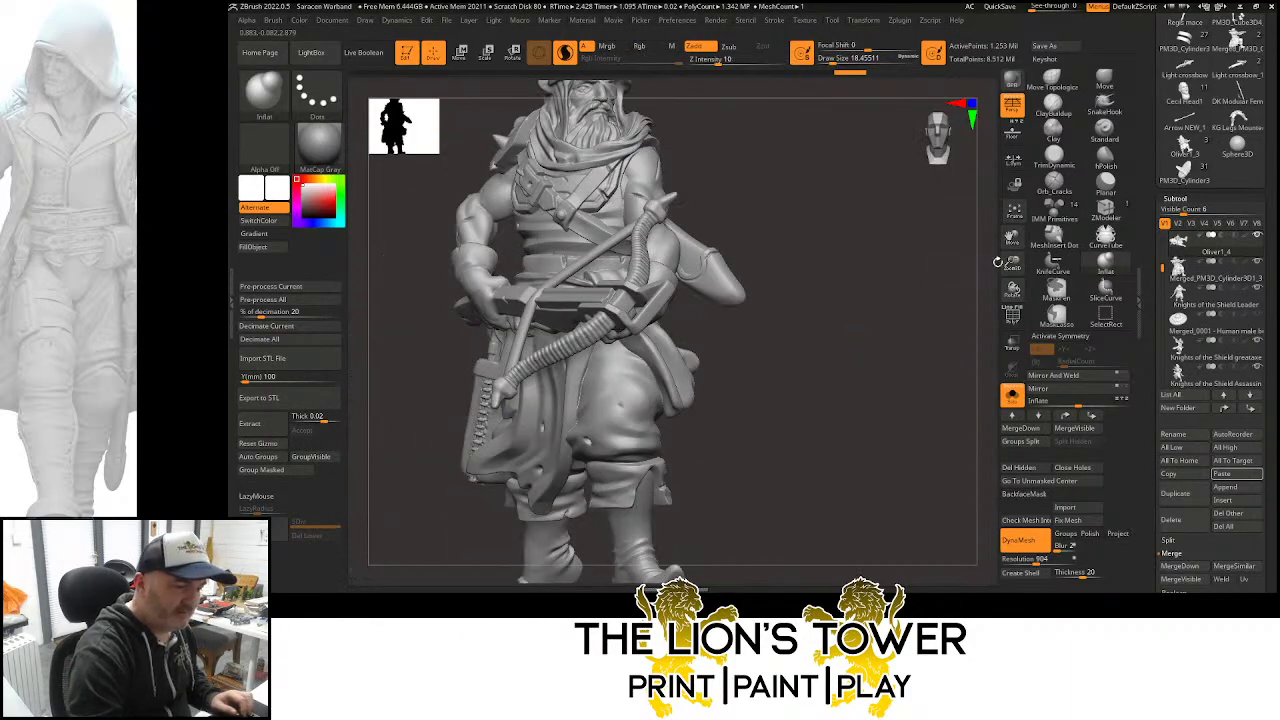
left_click_drag(1013, 263, 1024, 440)
mouse_move(923, 346)
left_mouse_down()
mouse_move(897, 354)
mouse_move(914, 366)
mouse_move(908, 389)
mouse_move(917, 338)
left_mouse_up()
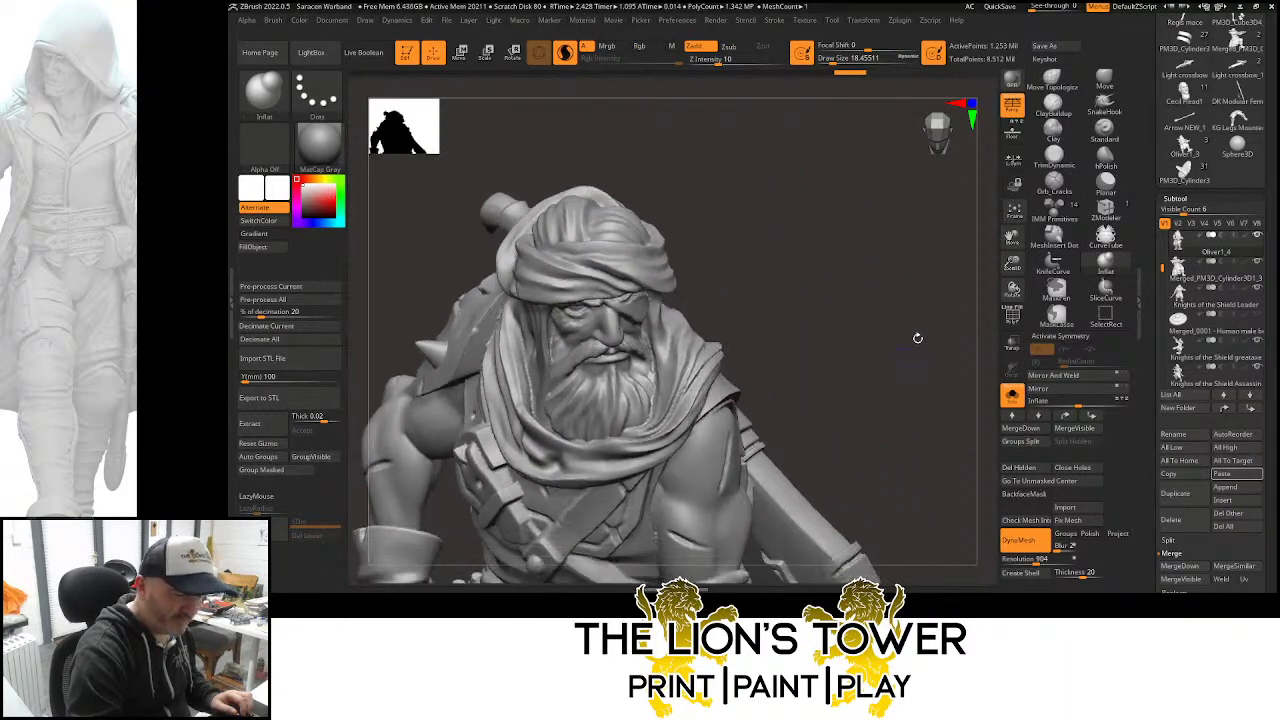
Rename the finished crossbowman subtool as "Knights of the Shield Crossbowman"
left_click(1178, 434)
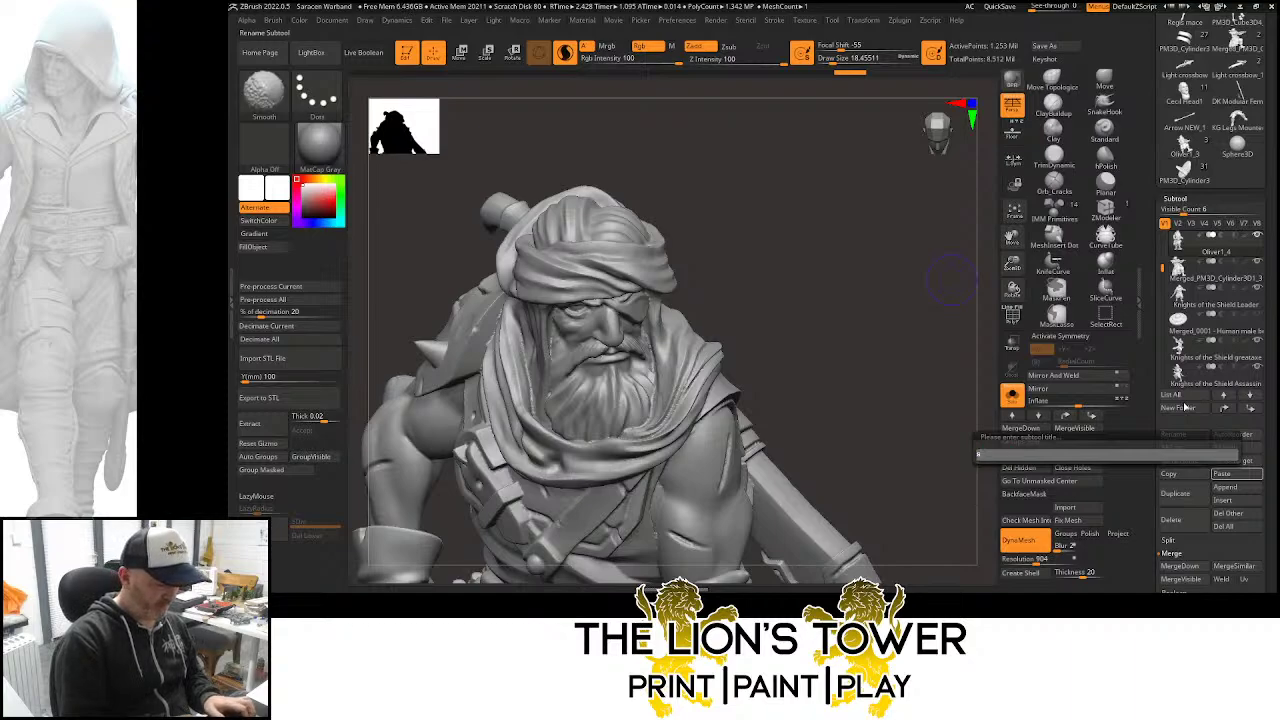
type("KNIGHT OF THE")
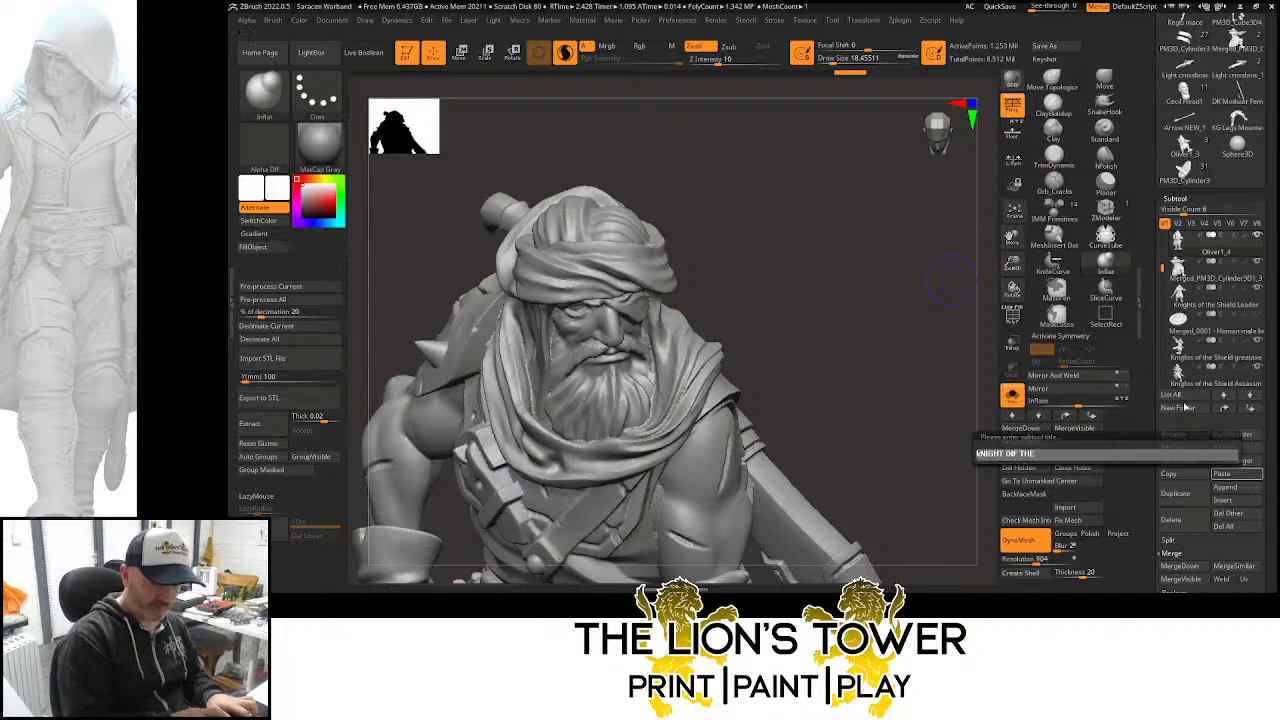
key("shift")
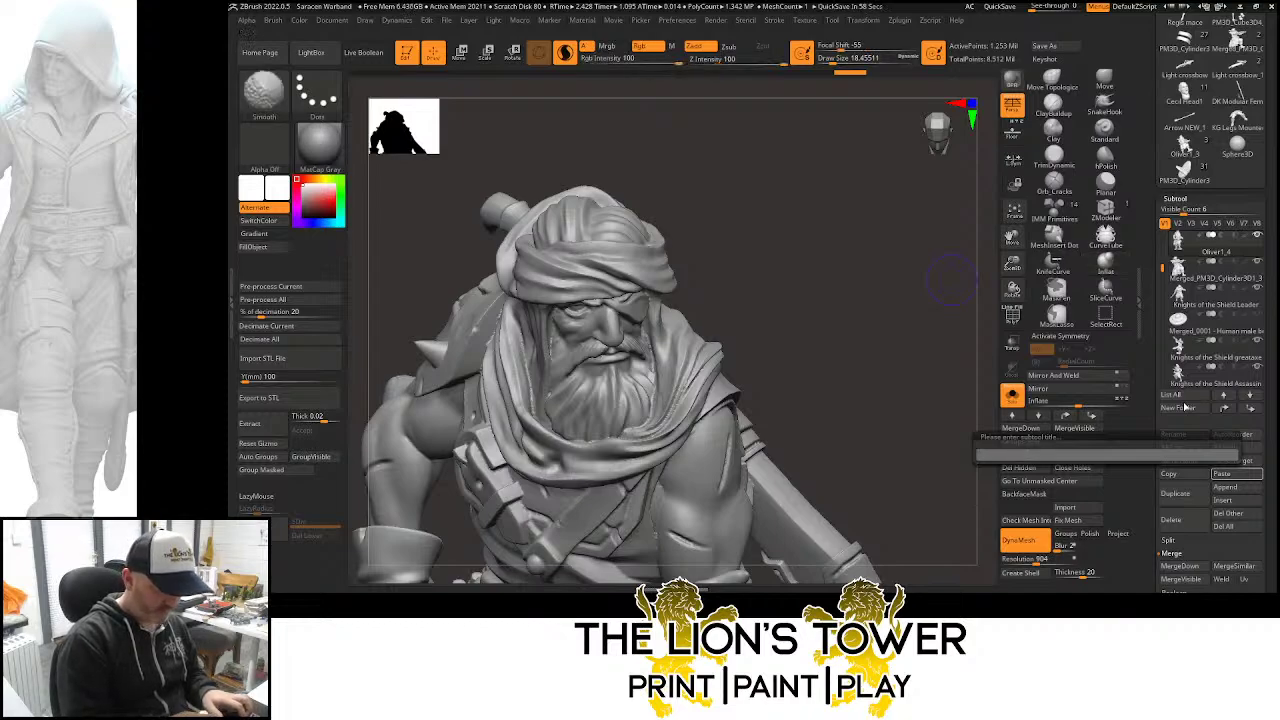
key("shift")
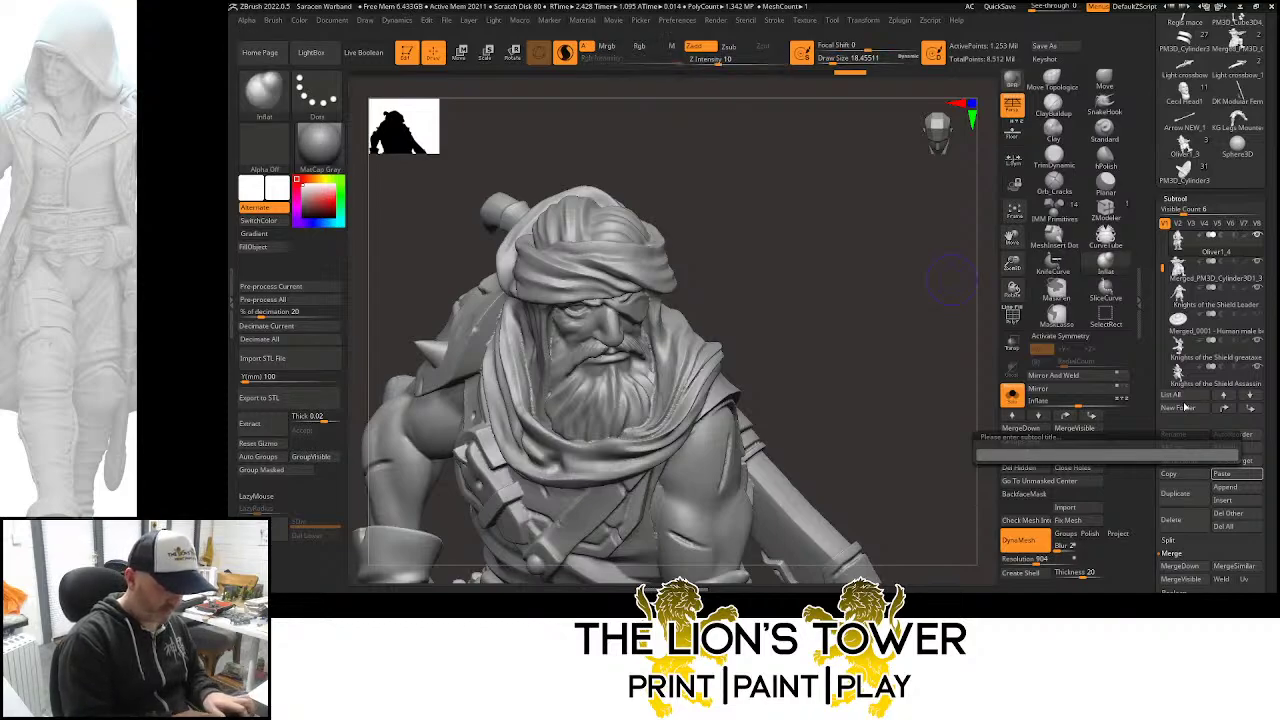
left_click(1051, 455)
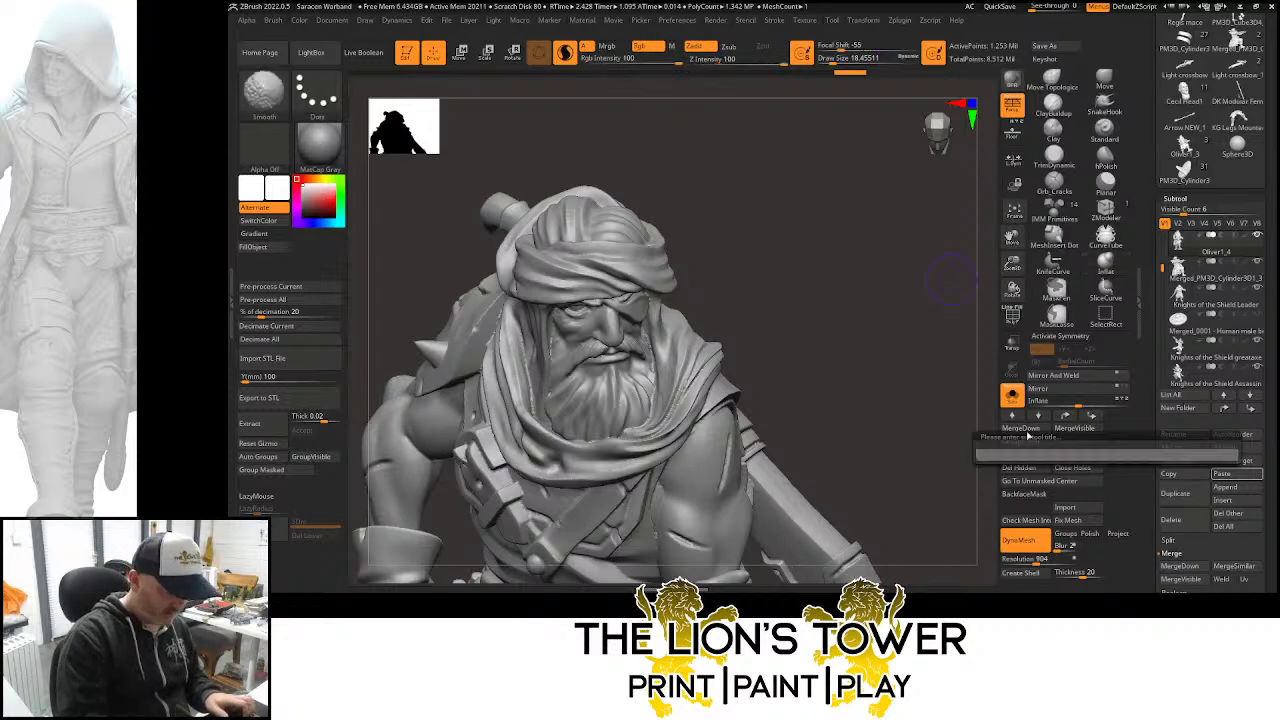
type("Knights o")
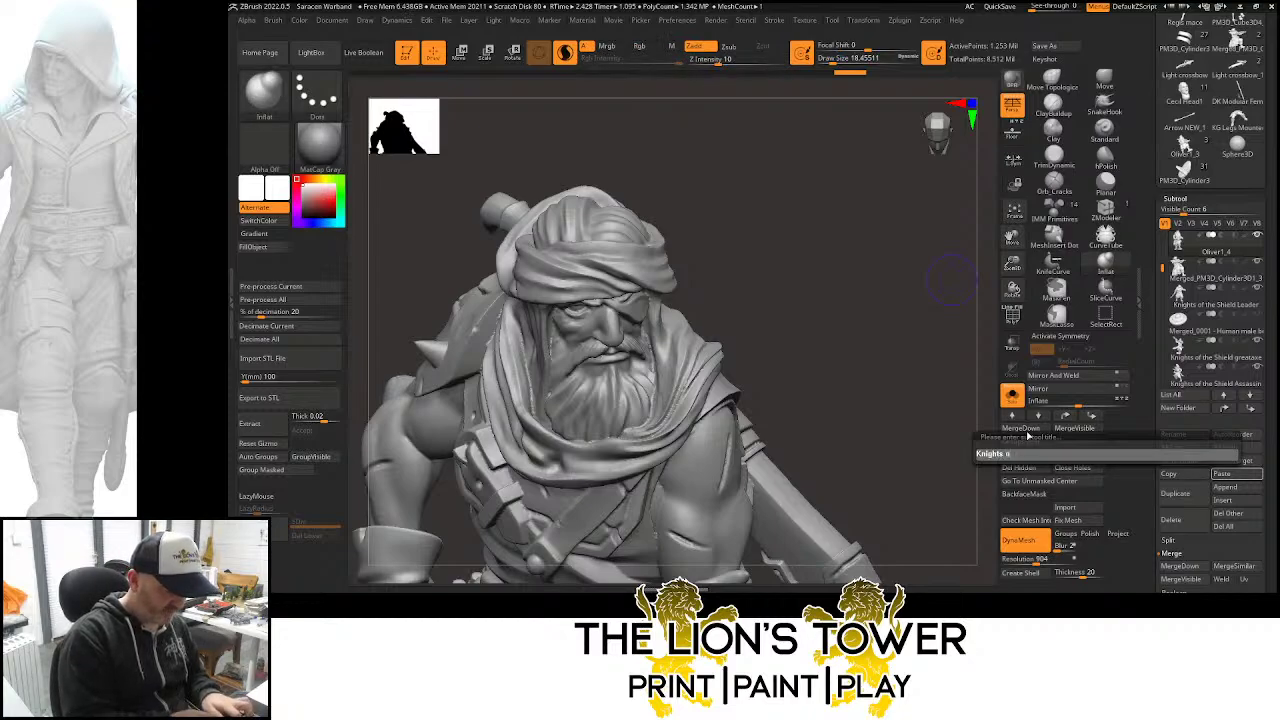
type("f the Shield")
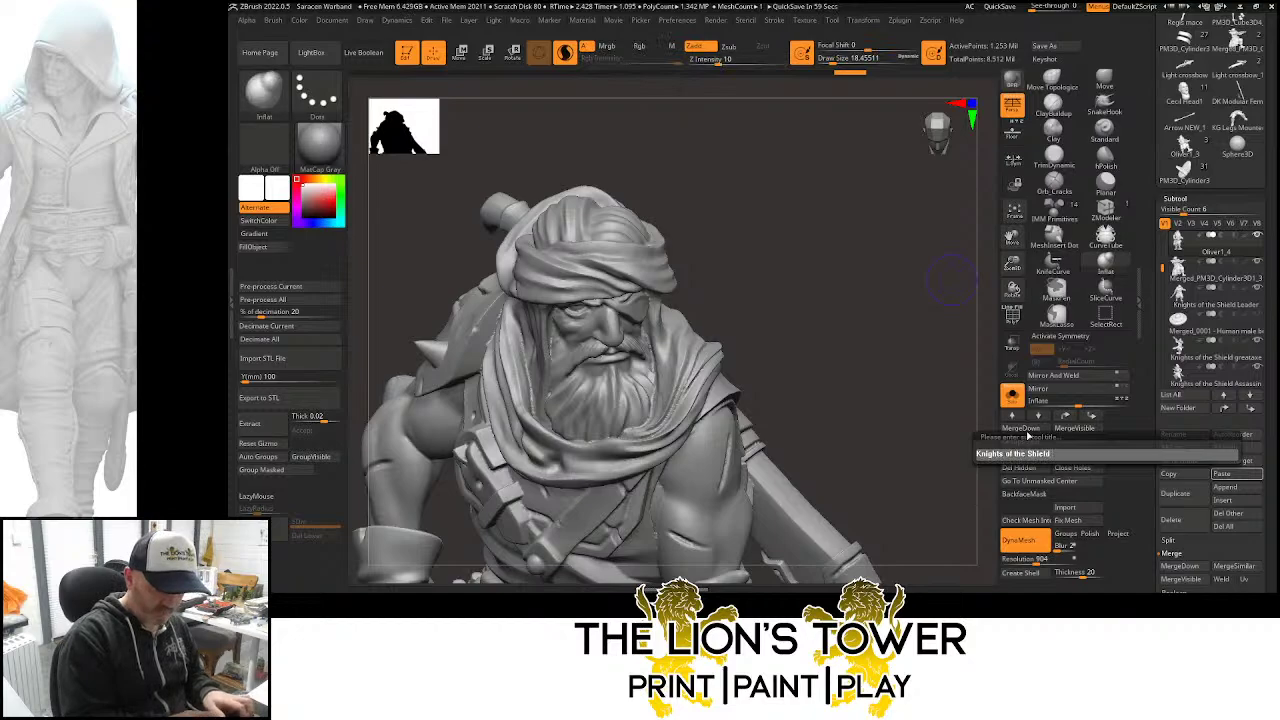
type(" C")
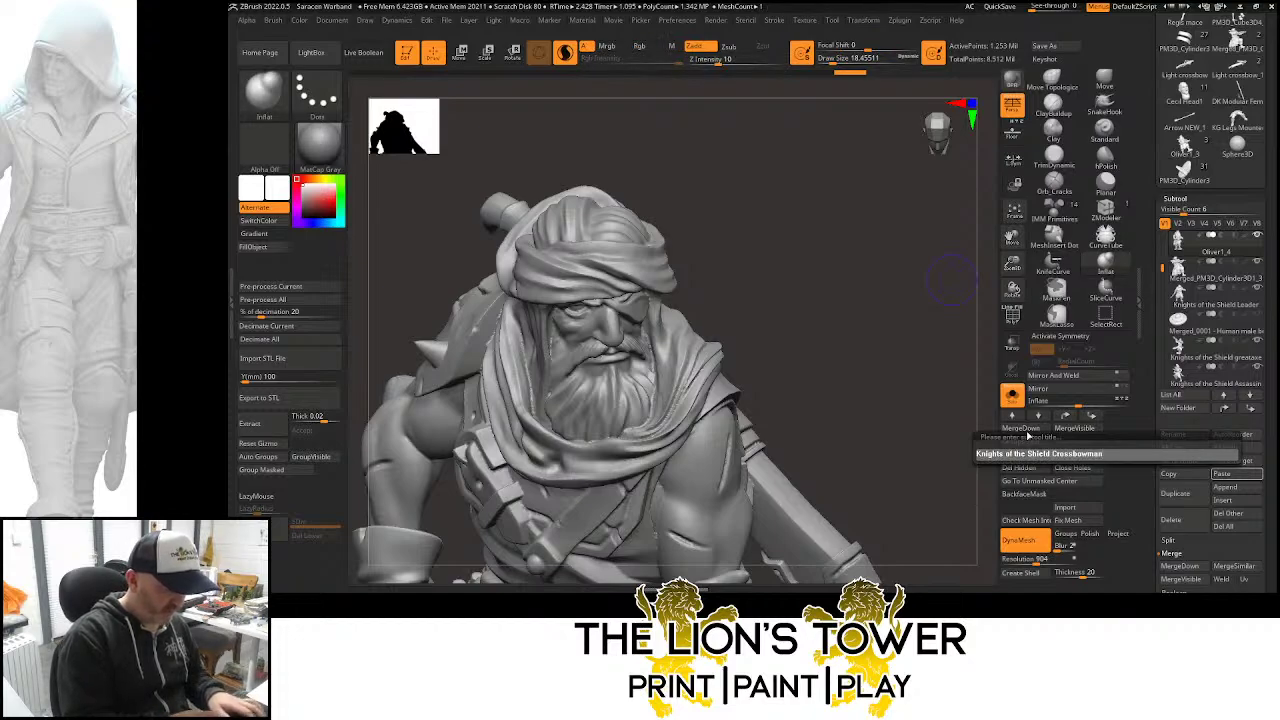
type("rossbowman")
key("Return")
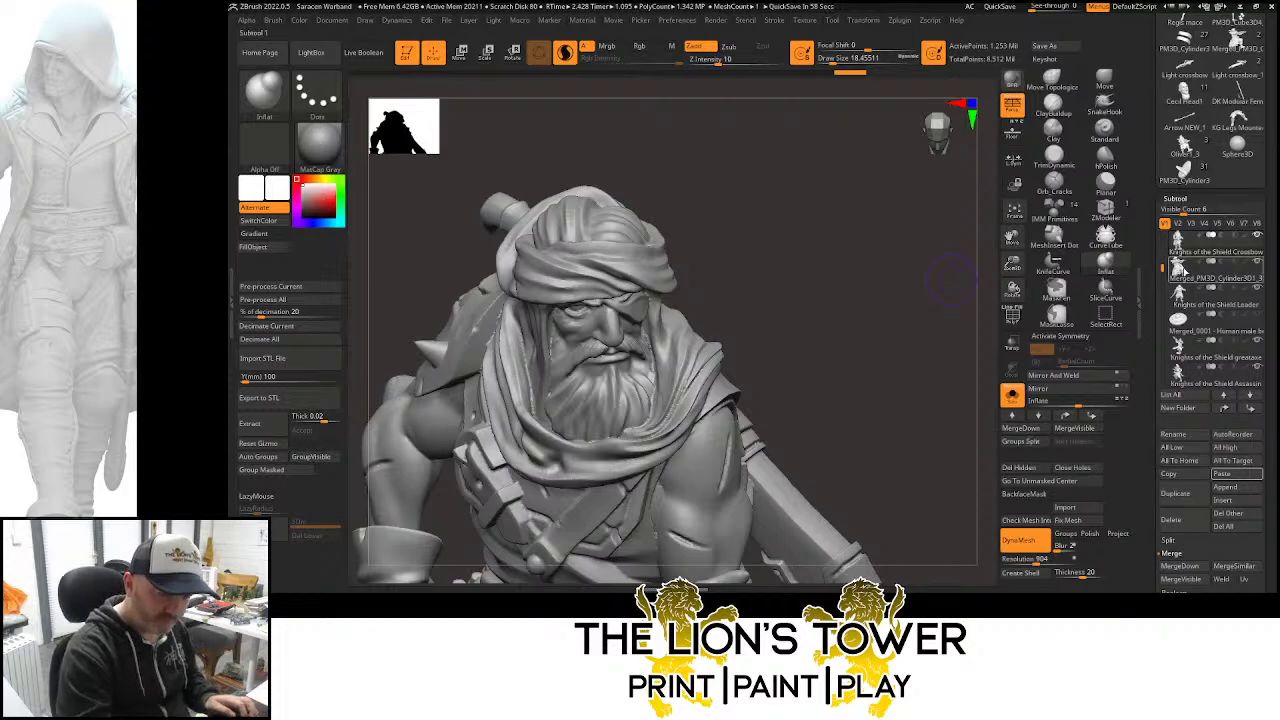
Isolate the aiming crossbowman subtool Merged_PM3D_Cylinder3D1_3 and DynaMesh it at resolution 904 with Polish off
left_click(1180, 270)
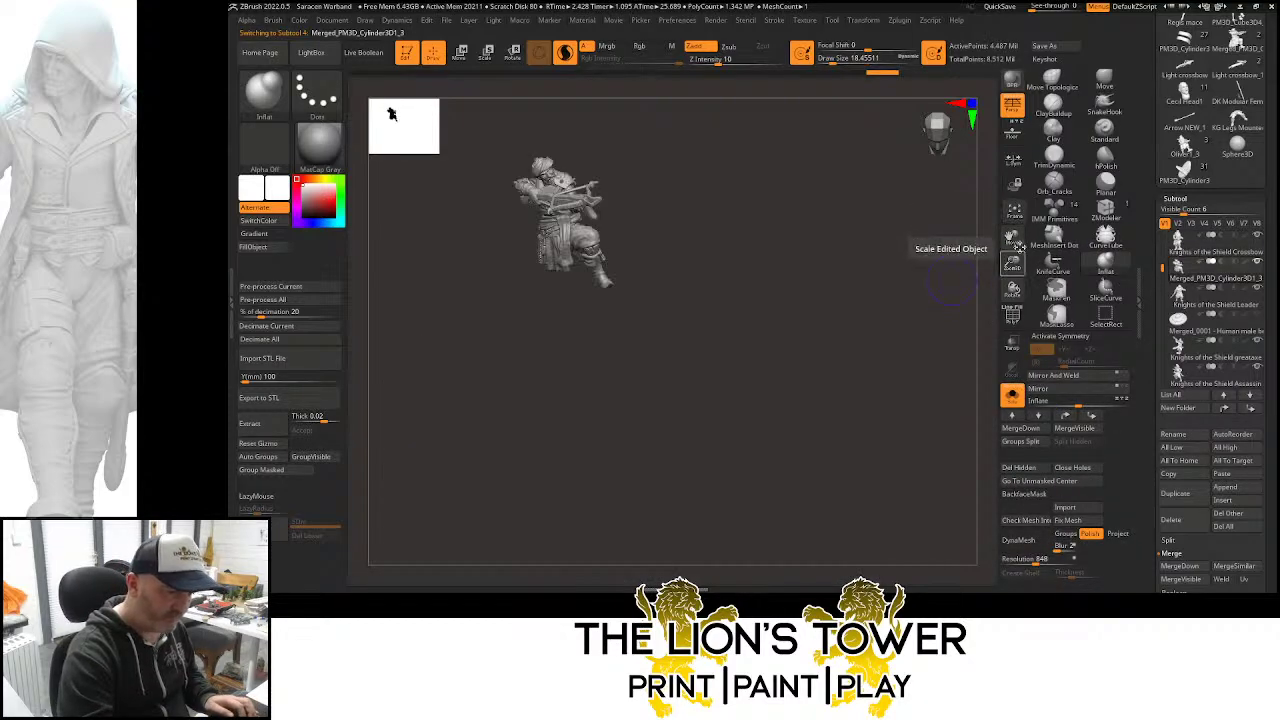
left_click(1015, 215)
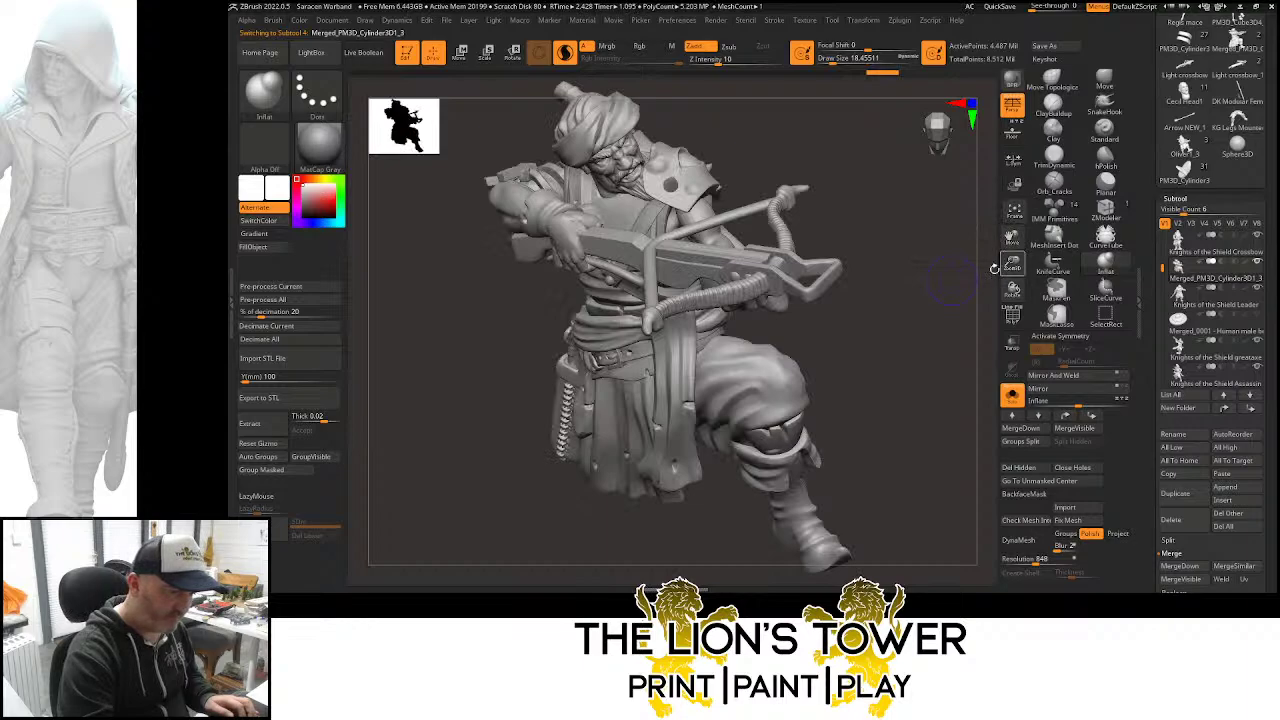
left_click_drag(931, 330, 968, 380)
left_click(1040, 560)
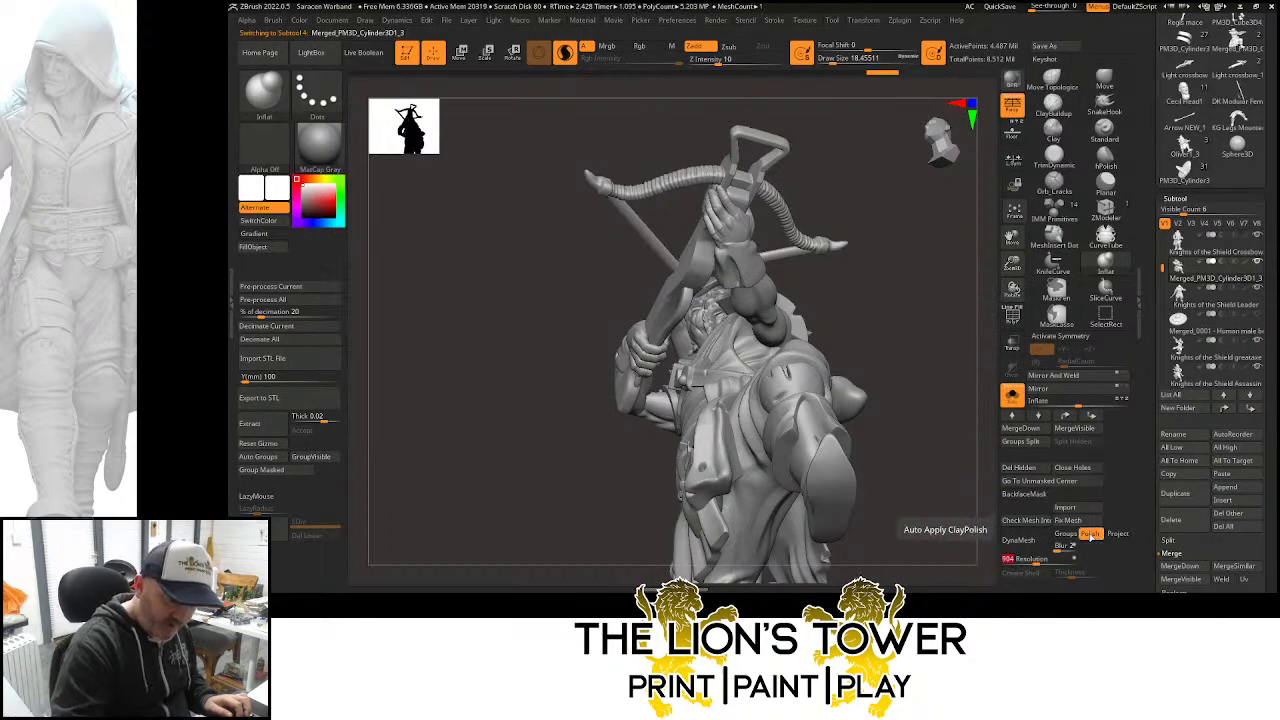
left_click(1018, 539)
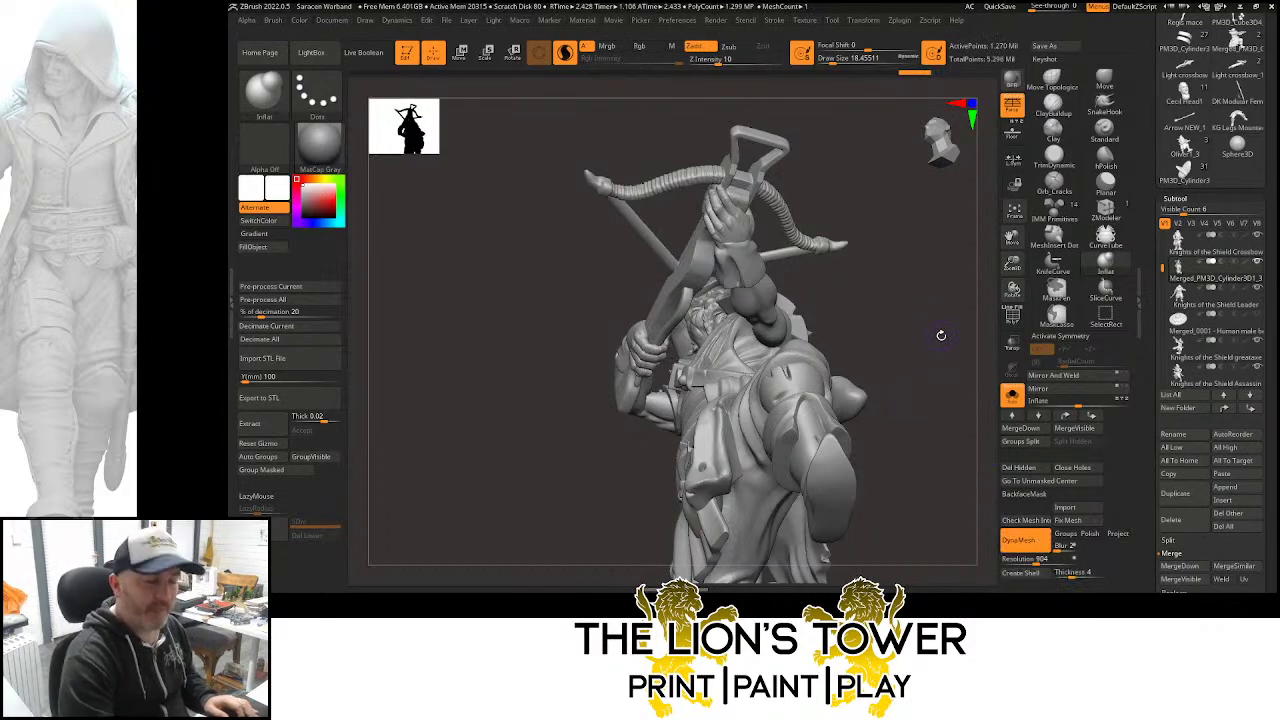
Build up the front hand and wrist supporting the crossbow with ClayBuildup at intensity 20
left_click_drag(922, 343, 942, 284)
left_click_drag(1013, 263, 1018, 300)
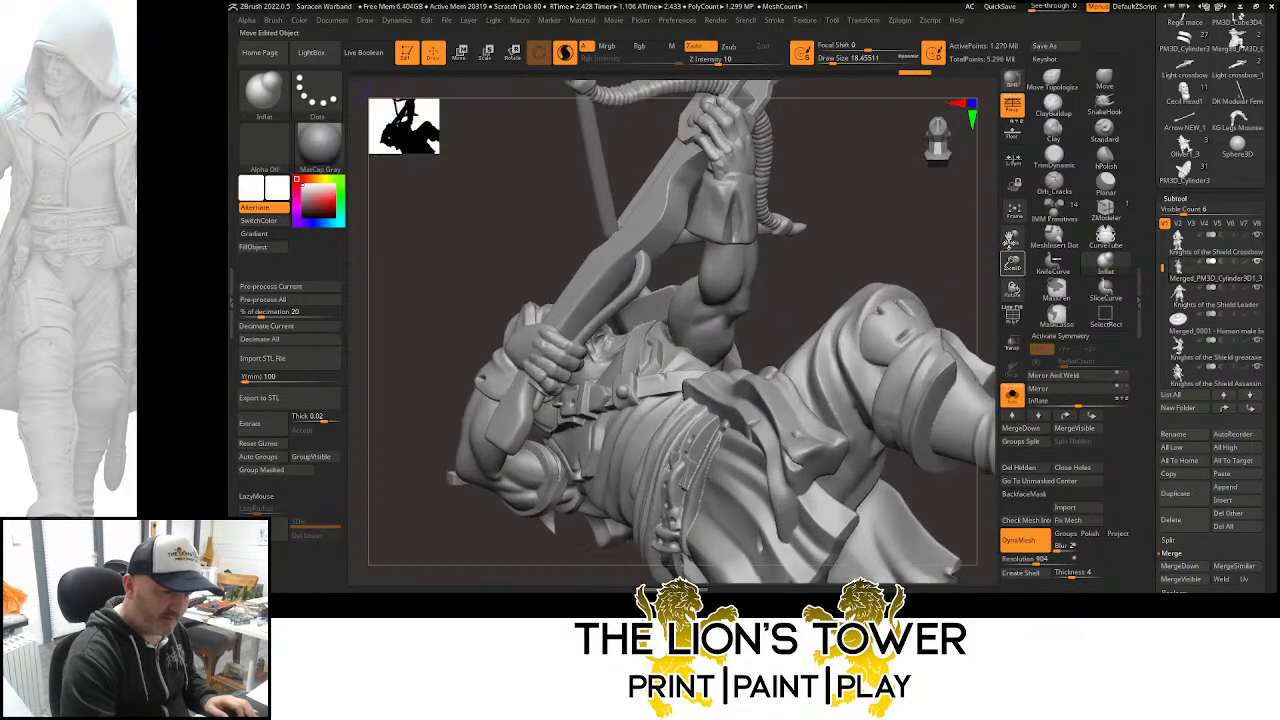
left_click_drag(1013, 238, 1055, 360)
left_click(1053, 102)
left_click_drag(906, 249, 770, 316)
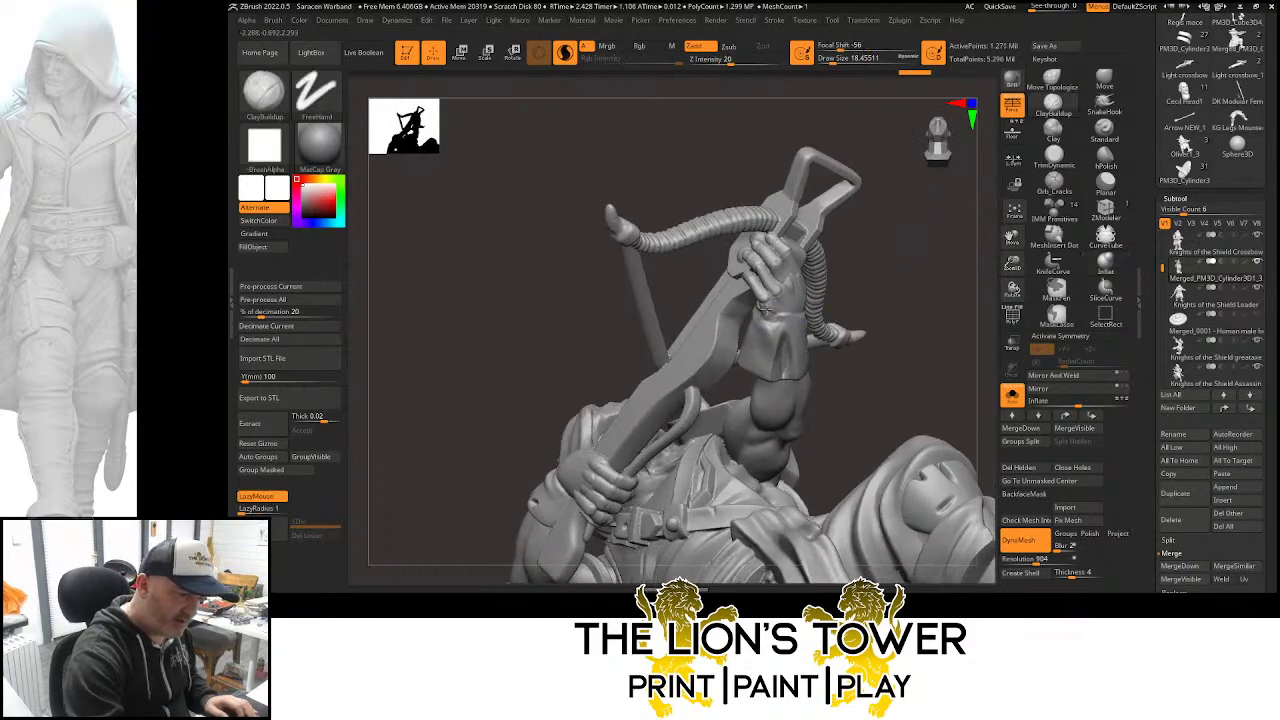
left_click_drag(886, 278, 795, 314)
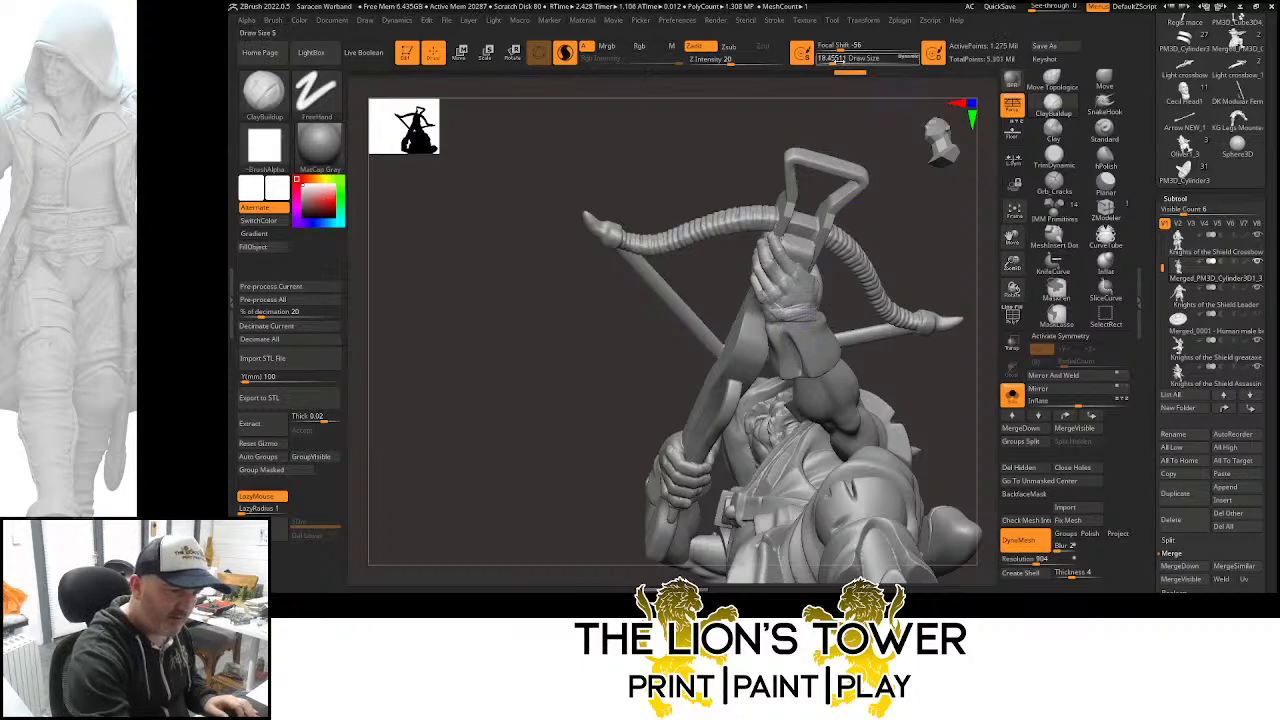
Set the draw size to 28.75, add more clay where the front hand meets the glove cuff, and smooth it
left_click_drag(832, 60, 837, 60)
left_click_drag(883, 150, 856, 257)
mouse_move(760, 312)
left_mouse_down()
mouse_move(846, 271)
mouse_move(752, 300)
left_mouse_up()
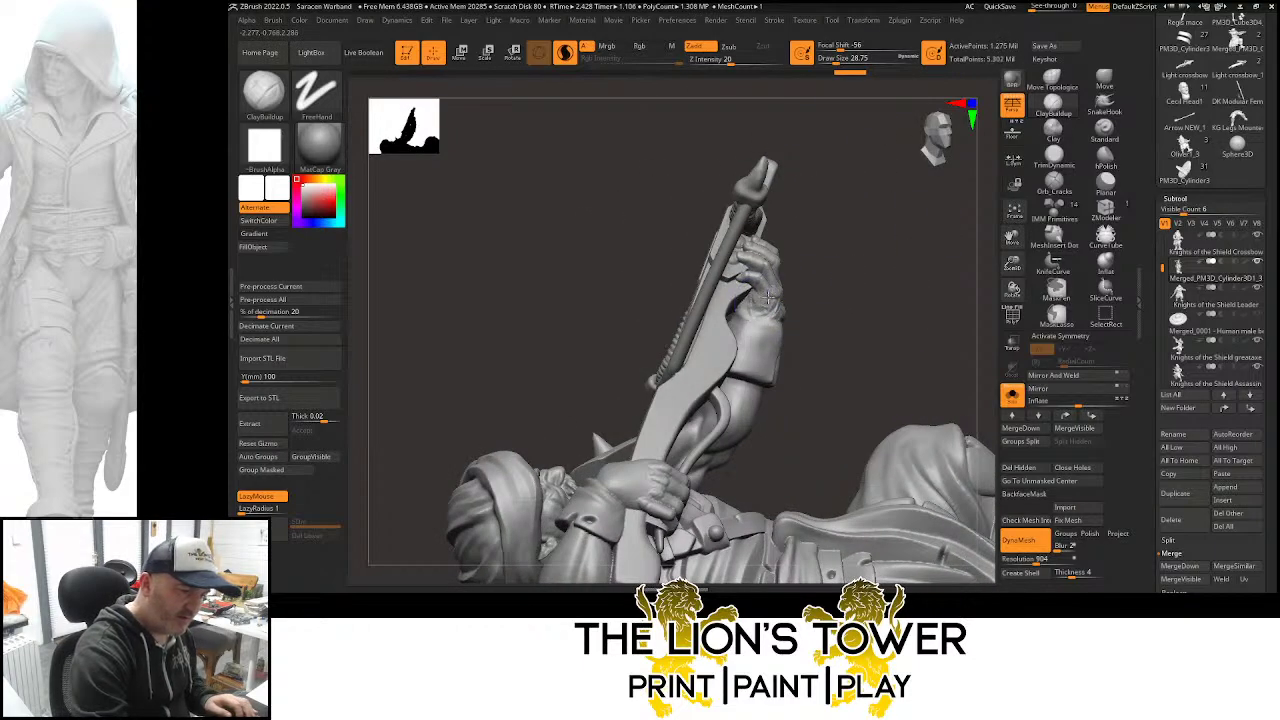
key("shift")
mouse_move(867, 300)
left_mouse_down()
mouse_move(820, 310)
mouse_move(831, 297)
left_mouse_up()
key("shift")
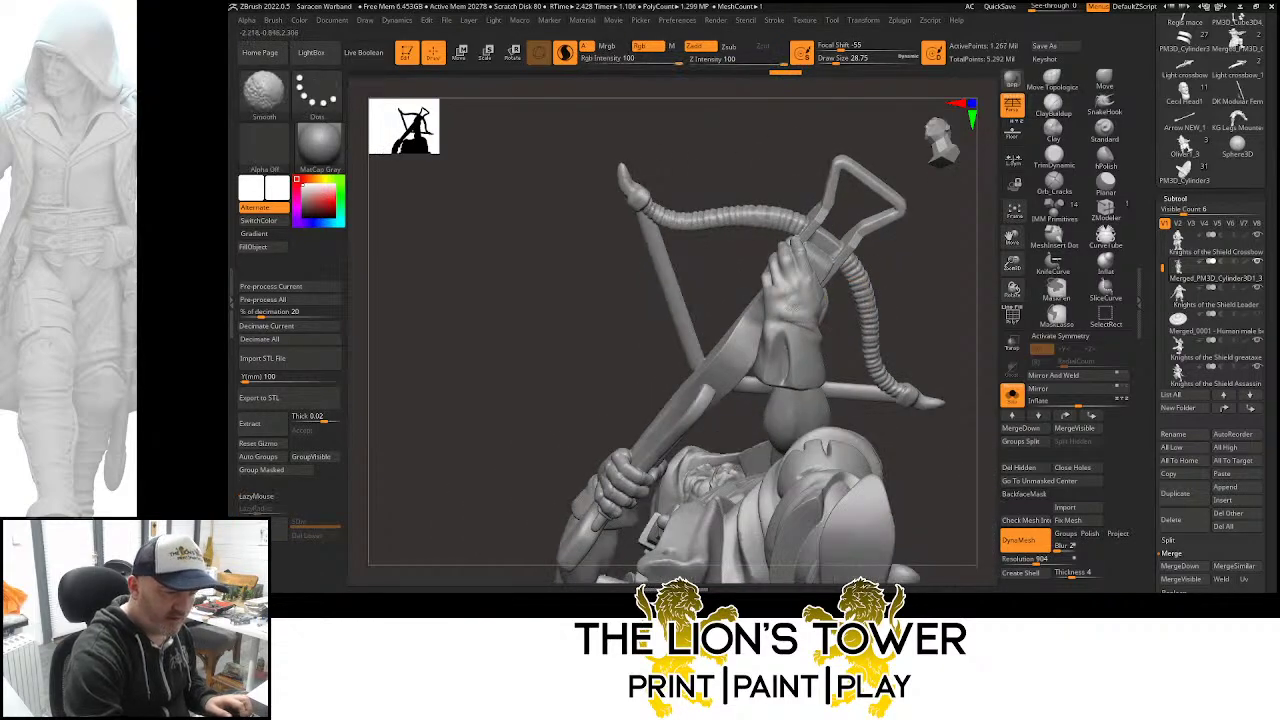
Smooth the back of the front hand and its thumb side into the glove cuff and crossbow stock
right_click_drag(812, 325, 820, 305)
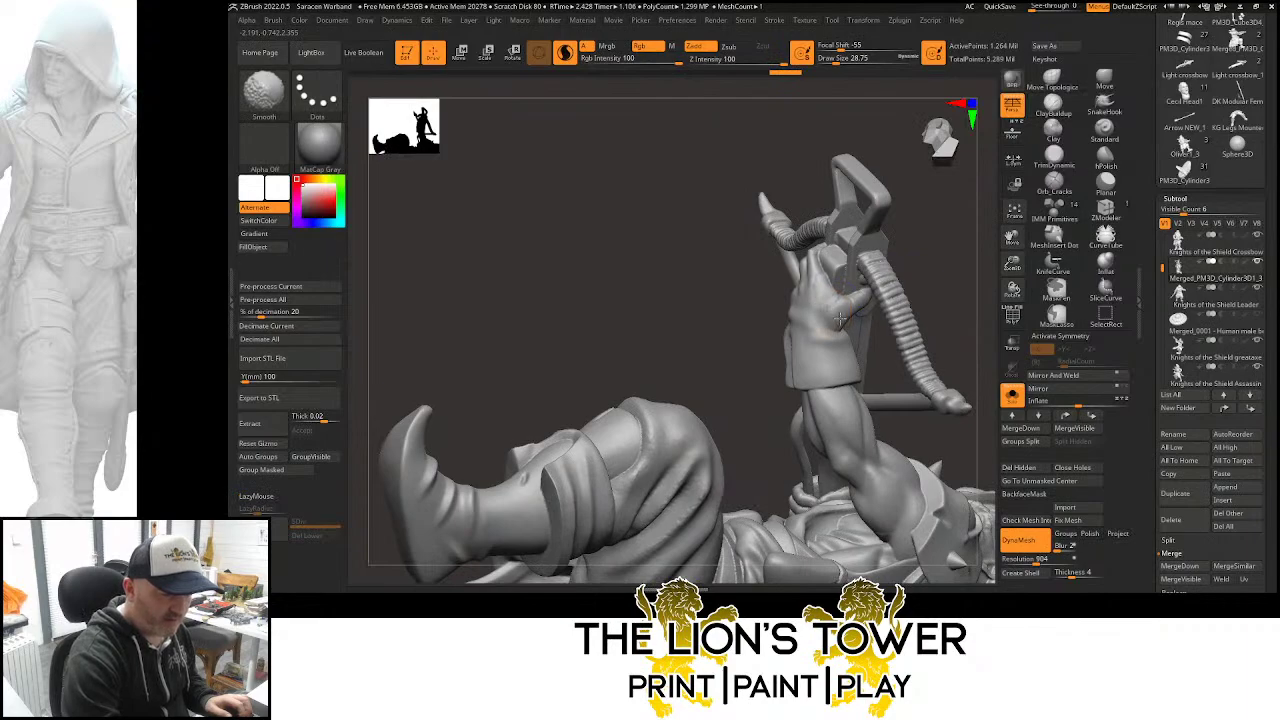
left_click_drag(840, 318, 832, 332, "shift")
mouse_move(940, 240)
left_mouse_down("ctrl")
mouse_move(963, 266)
mouse_move(857, 318)
left_mouse_up("ctrl")
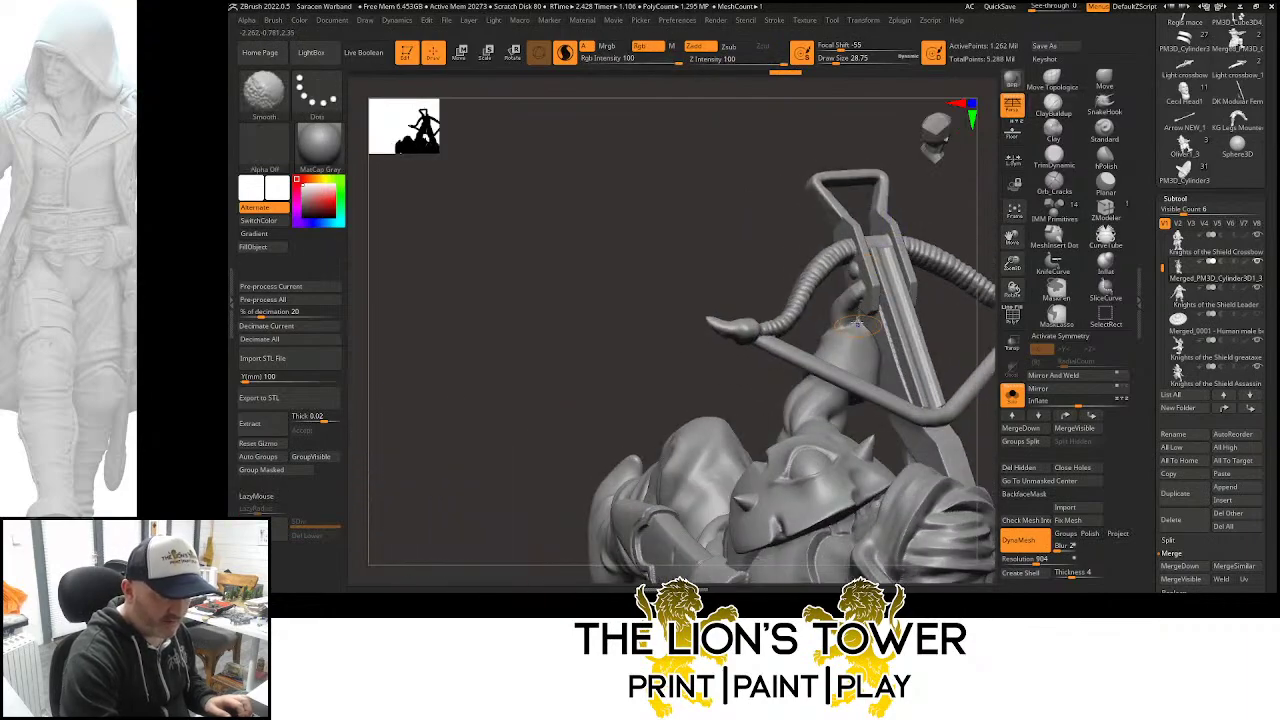
mouse_move(857, 300)
right_mouse_down()
mouse_move(930, 162)
mouse_move(923, 223)
mouse_move(942, 365)
mouse_move(846, 191)
mouse_move(806, 188)
mouse_move(926, 216)
mouse_move(812, 305)
right_mouse_up()
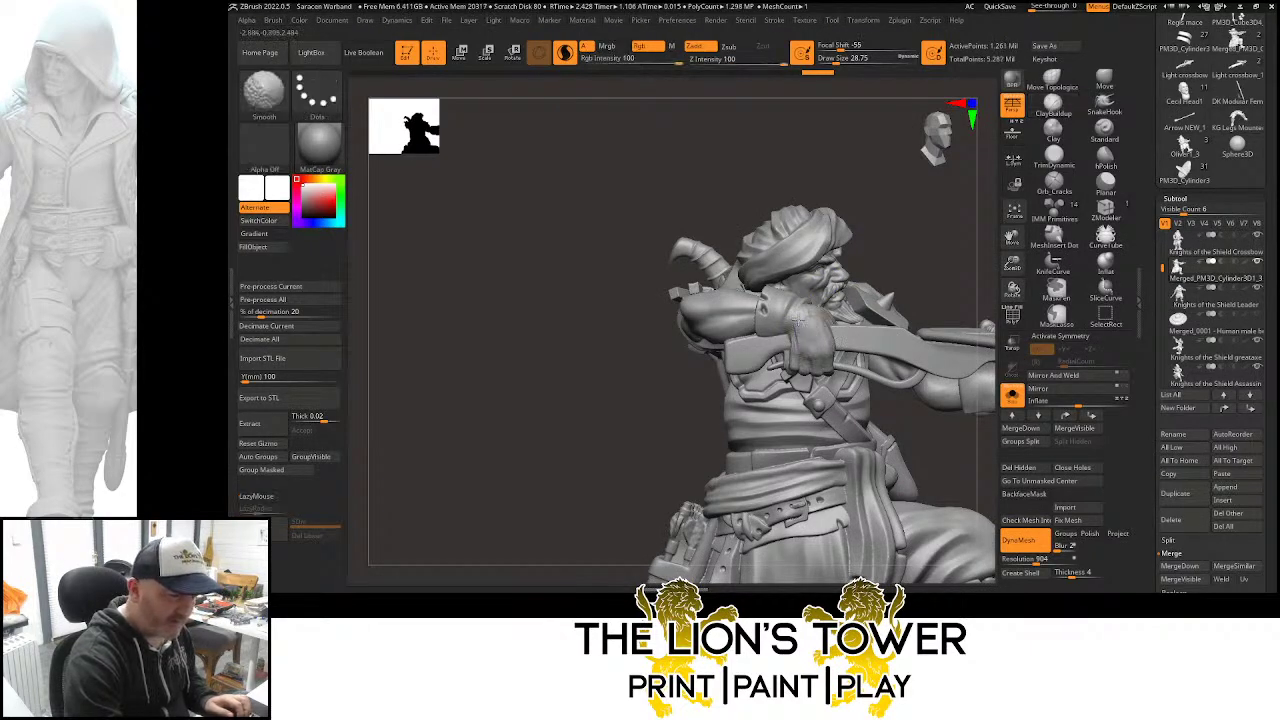
Smooth the hand gripping the crossbow stock and its wrist, working on it from the side, front, below and behind
left_click_drag(800, 314, 818, 304, "shift")
right_click_drag(860, 272, 837, 296)
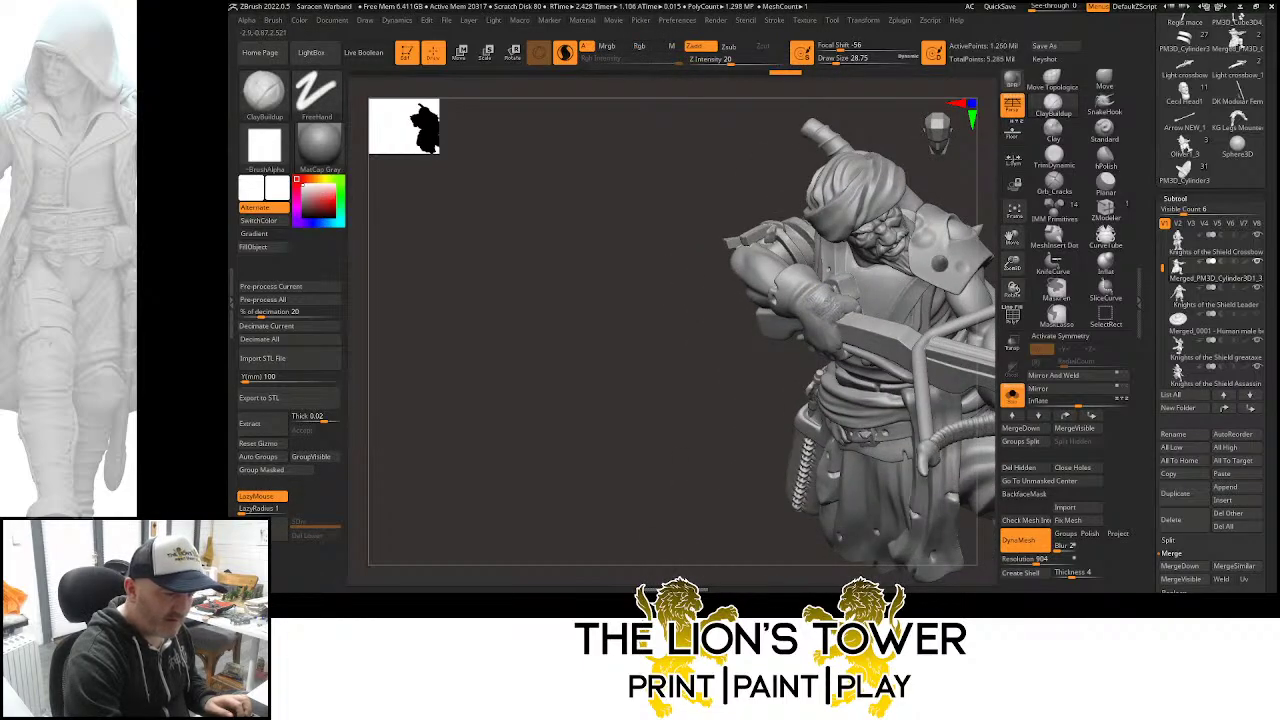
key("shift")
right_click_drag(809, 297, 872, 299, "shift")
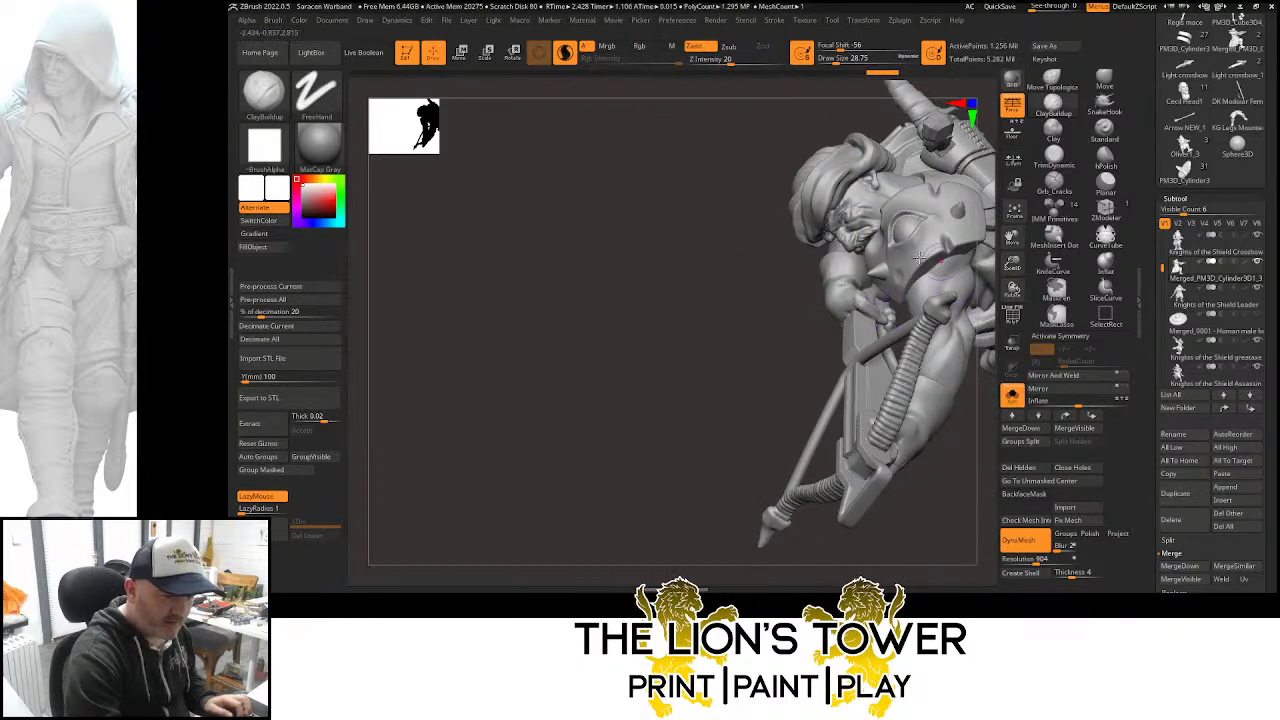
right_click_drag(775, 366, 874, 448)
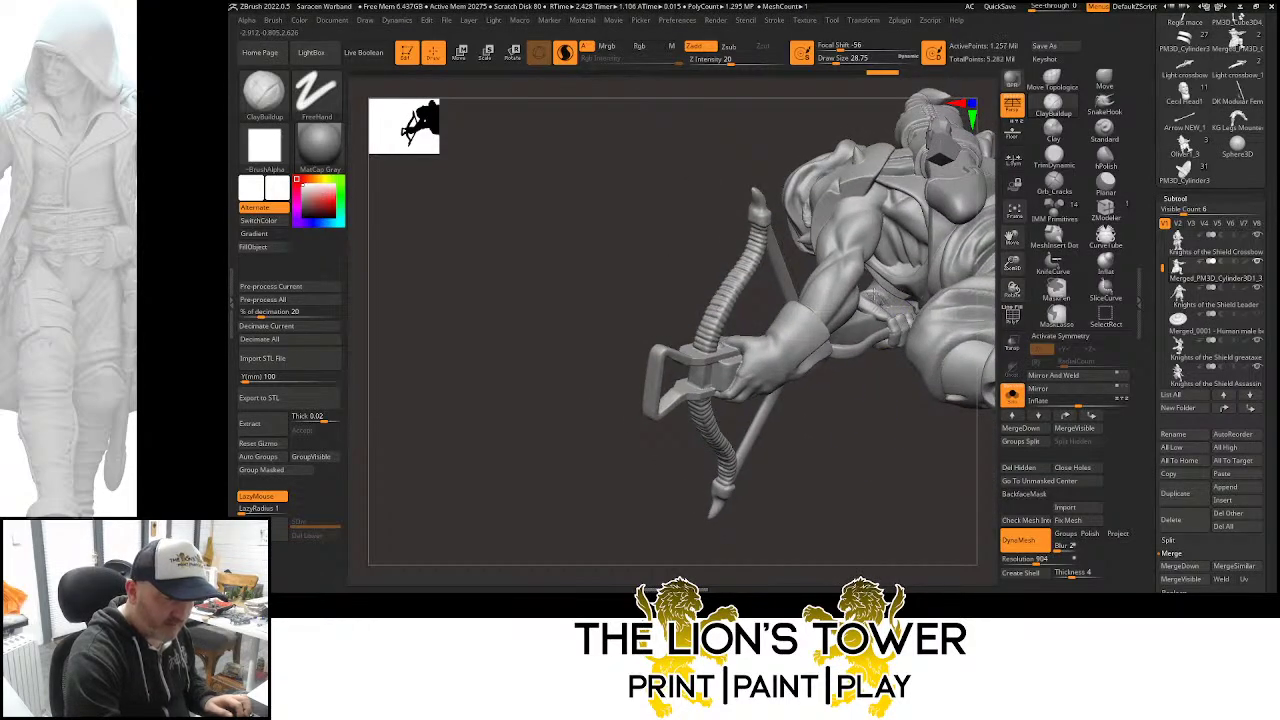
key("shift")
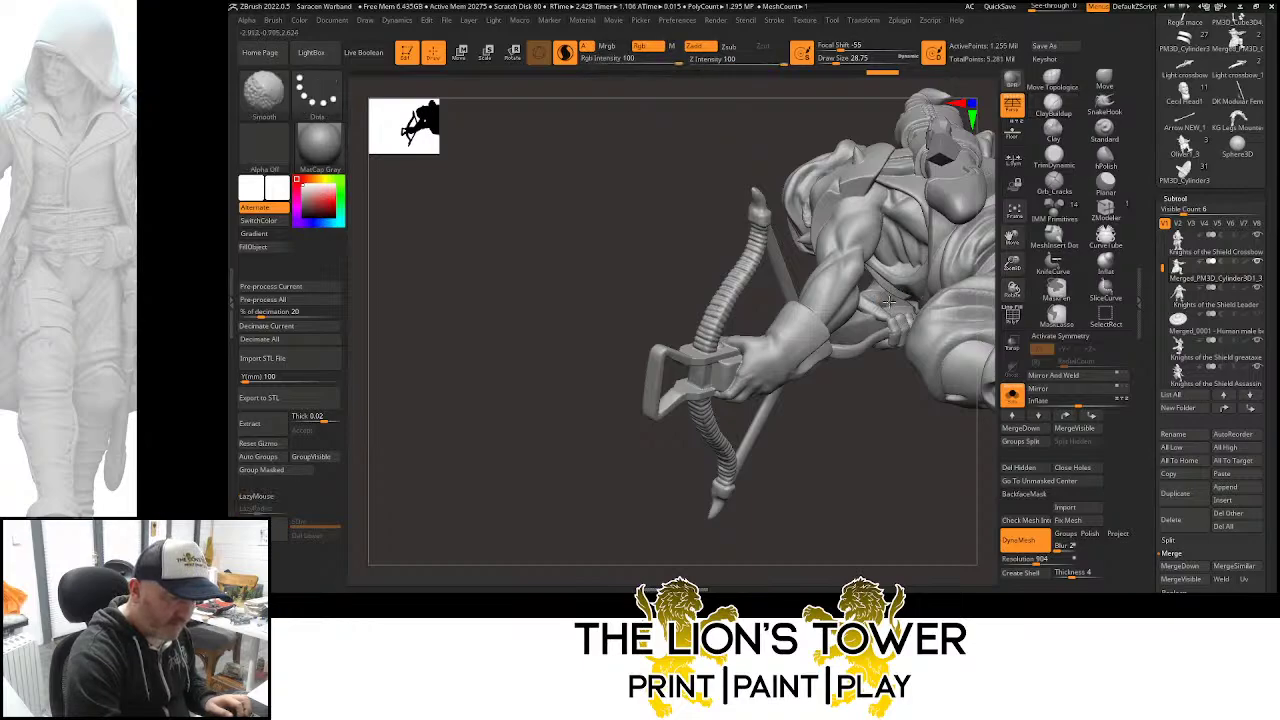
mouse_move(893, 352)
right_mouse_down()
mouse_move(903, 403)
mouse_move(897, 318)
mouse_move(926, 340)
mouse_move(929, 371)
mouse_move(915, 350)
mouse_move(922, 323)
mouse_move(865, 280)
mouse_move(829, 363)
mouse_move(929, 303)
mouse_move(975, 376)
mouse_move(973, 397)
mouse_move(930, 425)
mouse_move(905, 312)
right_mouse_up()
key("shift")
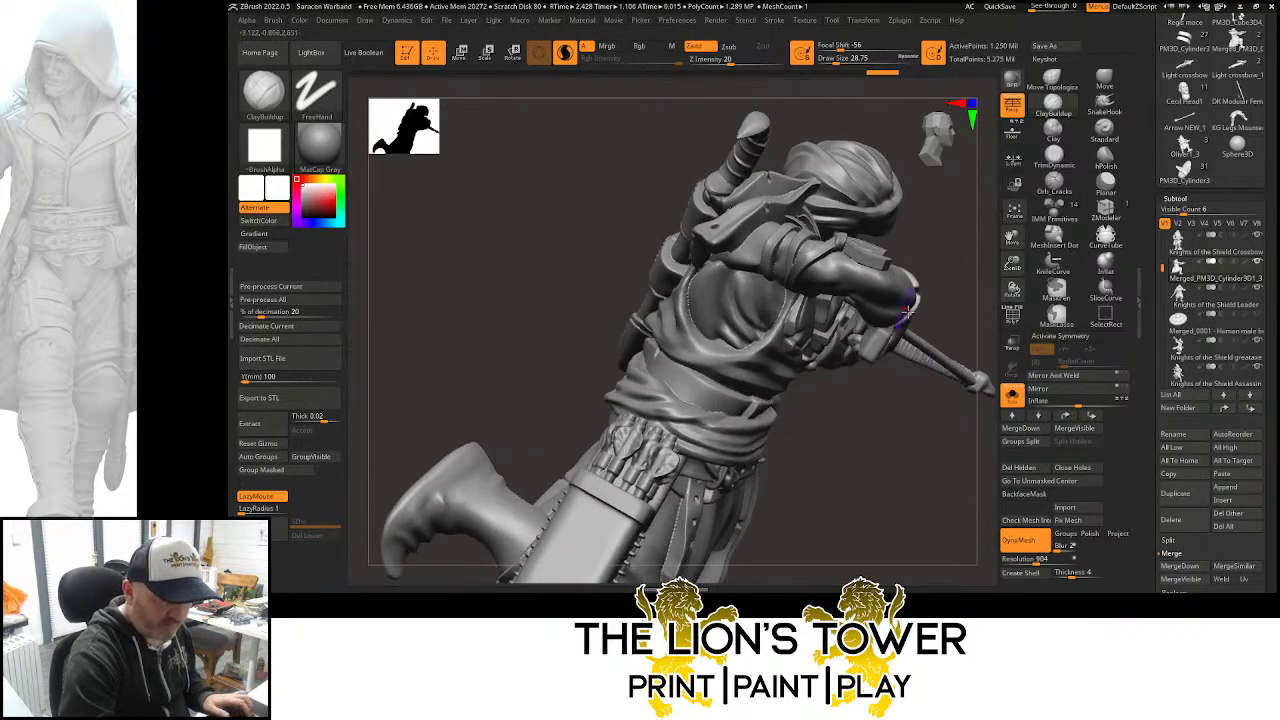
Isolate the crossbow and the hands gripping it by hiding the rest of the aiming crossbowman
left_click_drag(937, 294, 846, 371, "ctrl+shift")
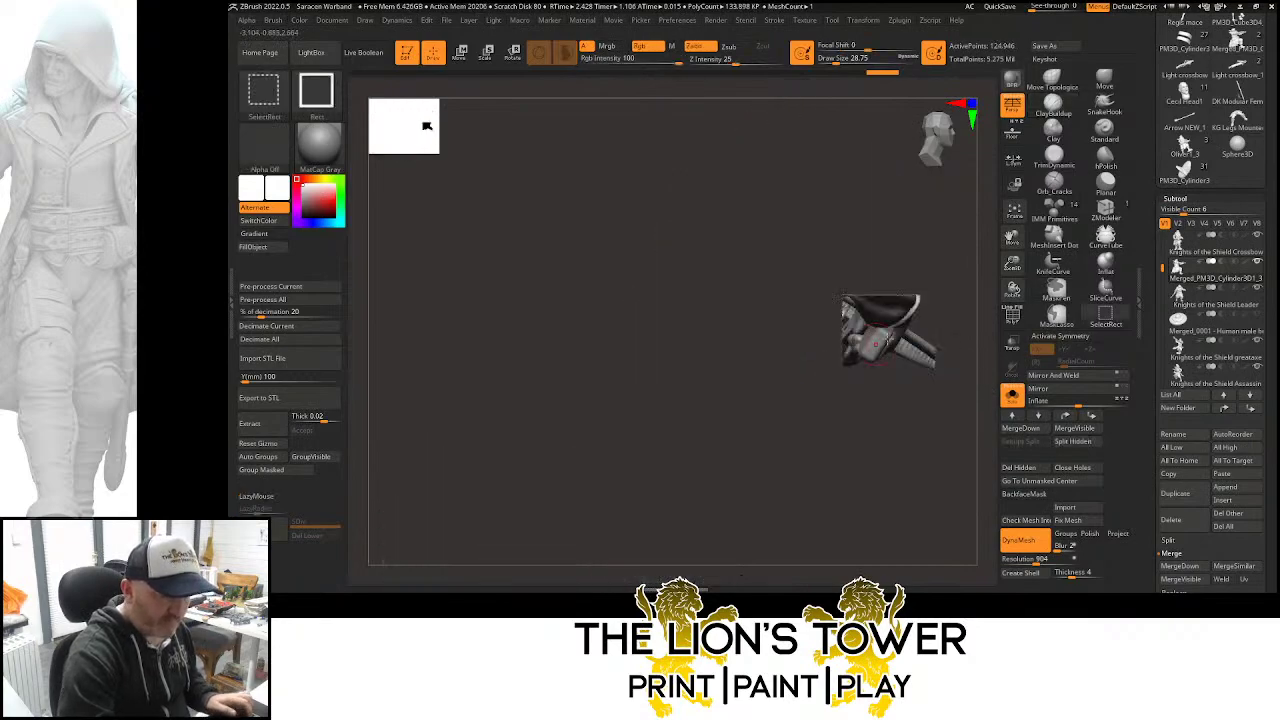
mouse_move(889, 340)
right_mouse_down()
mouse_move(962, 318)
mouse_move(955, 362)
mouse_move(933, 272)
mouse_move(971, 277)
mouse_move(929, 297)
mouse_move(1020, 286)
right_mouse_up()
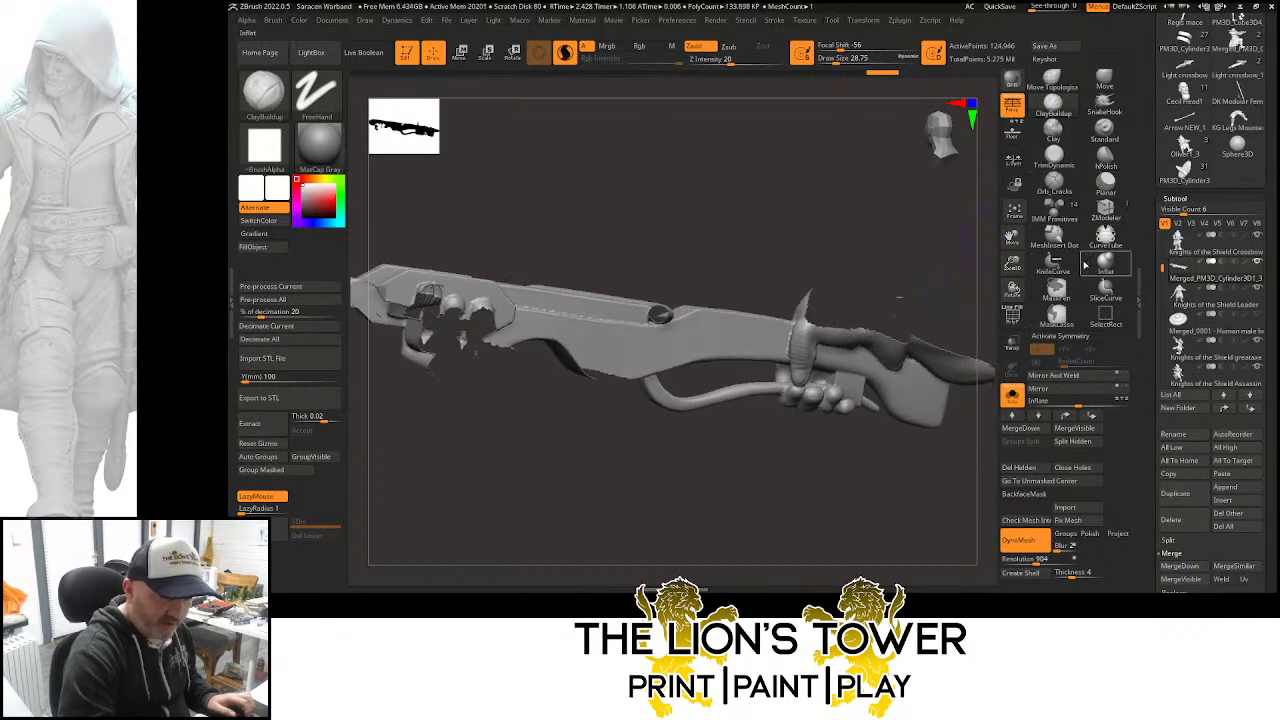
right_click_drag(920, 305, 920, 287)
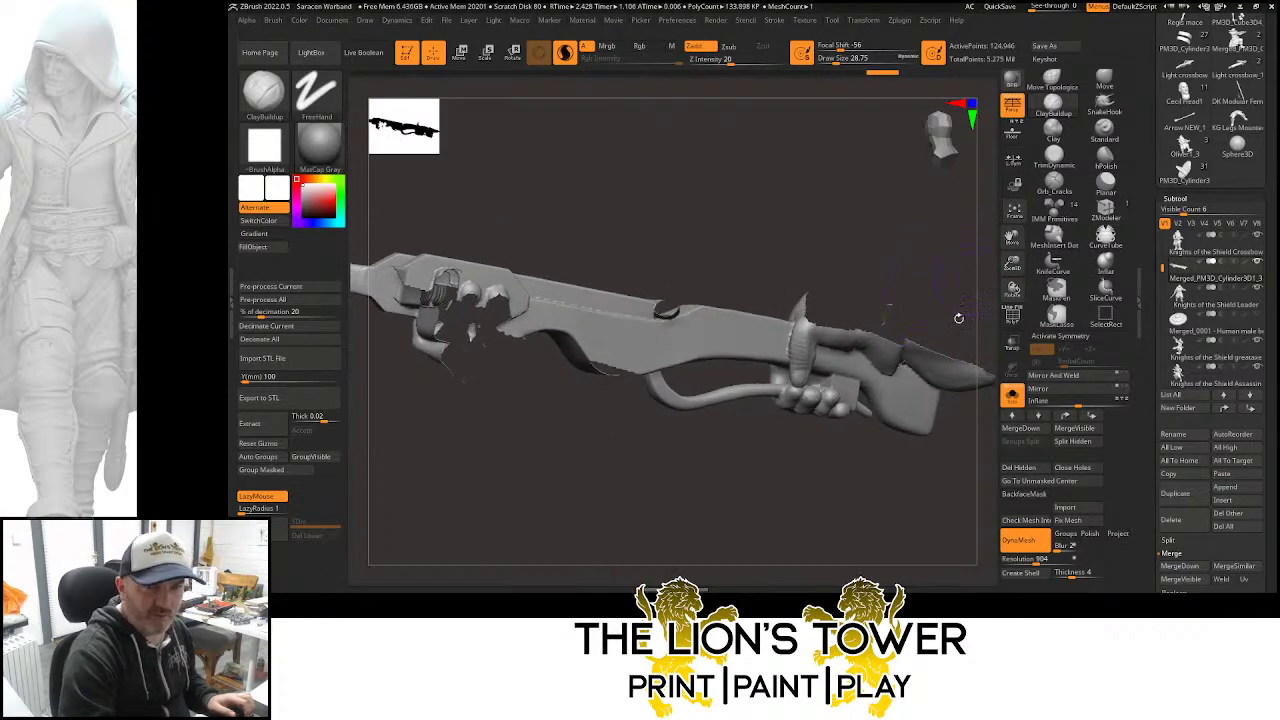
Thicken the thumb and fingers of the trigger hand with the Inflat brush at intensity 10 and draw size about 18.5
left_click(1105, 262)
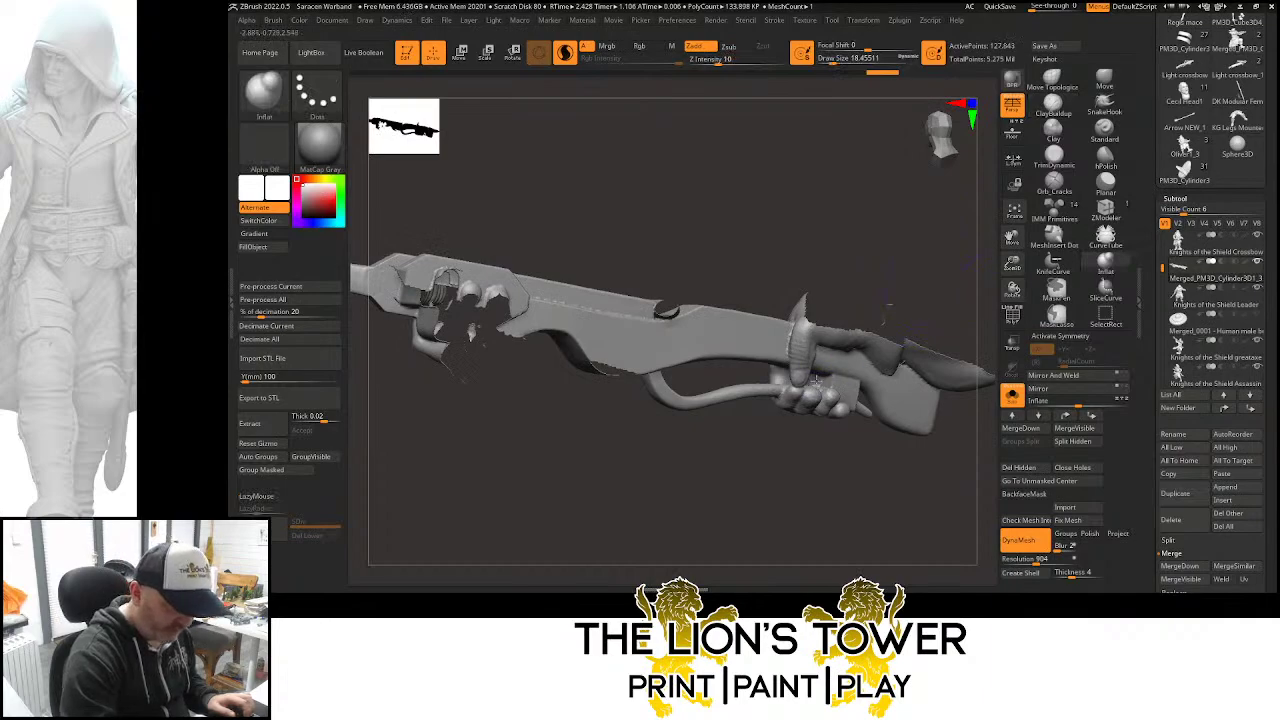
mouse_move(820, 384)
right_mouse_down()
mouse_move(866, 286)
mouse_move(814, 378)
right_mouse_up()
left_click_drag(806, 380, 812, 382)
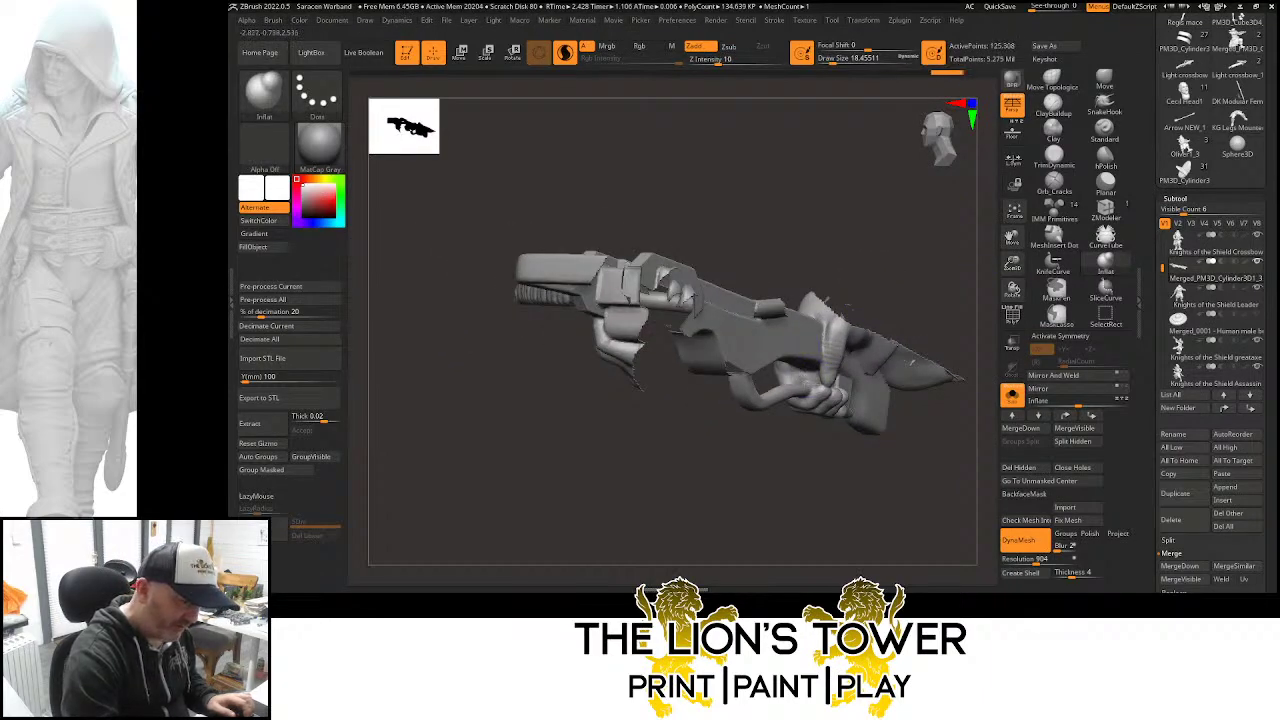
key("shift")
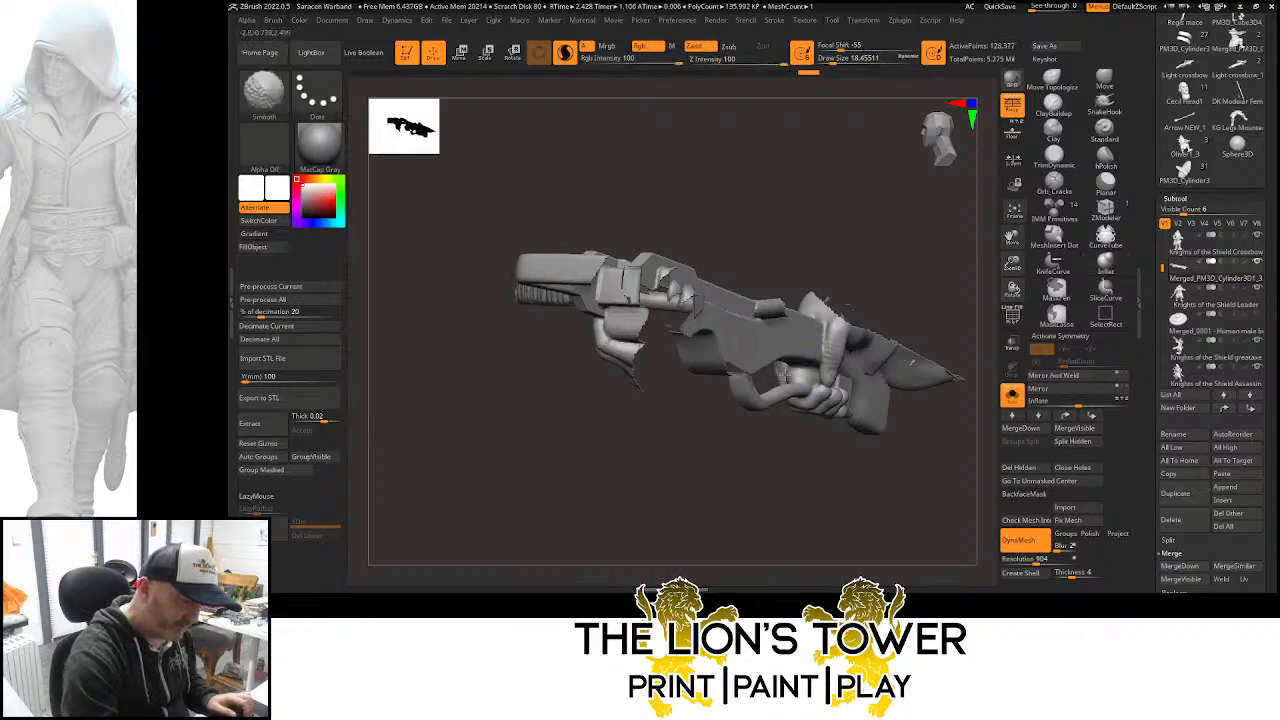
mouse_move(802, 374)
right_mouse_down()
mouse_move(871, 257)
mouse_move(879, 376)
right_mouse_up()
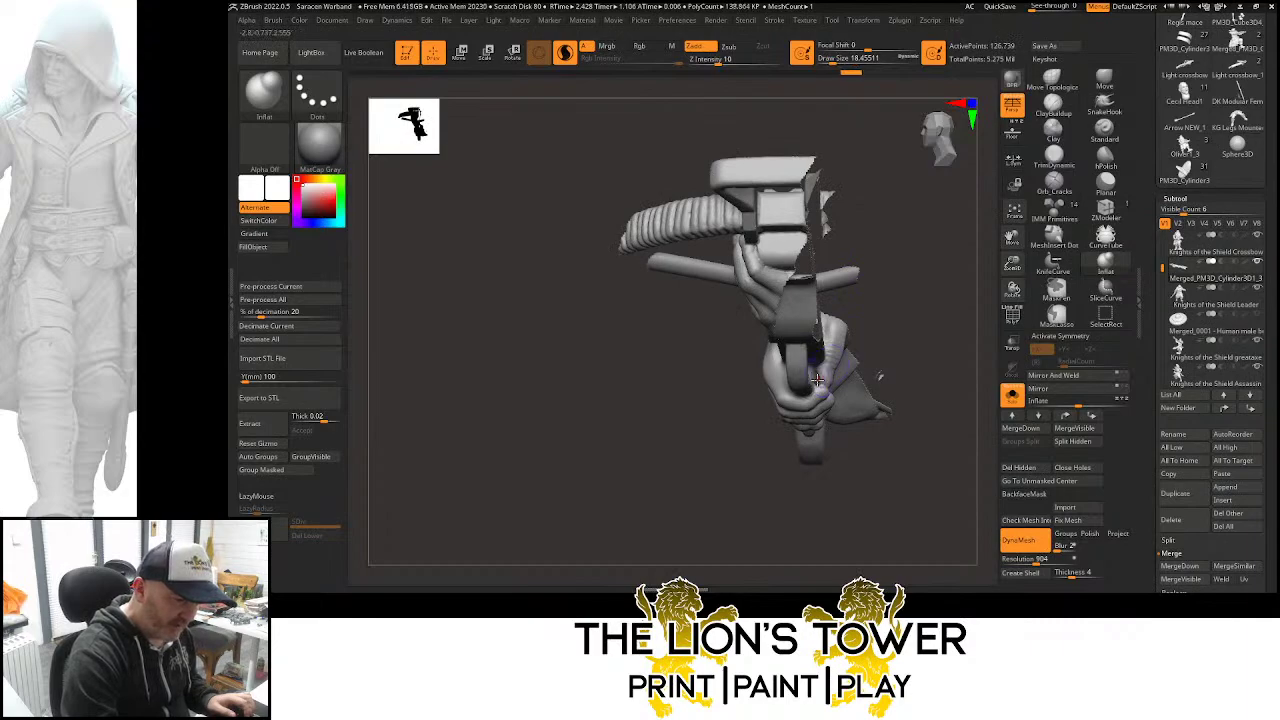
right_click_drag(817, 379, 840, 392)
mouse_move(897, 352)
right_mouse_down()
mouse_move(933, 302)
mouse_move(874, 323)
mouse_move(845, 460)
right_mouse_up()
Smooth the inflated trigger hand and wrist, and unhide the rest of the crossbowman
key("shift")
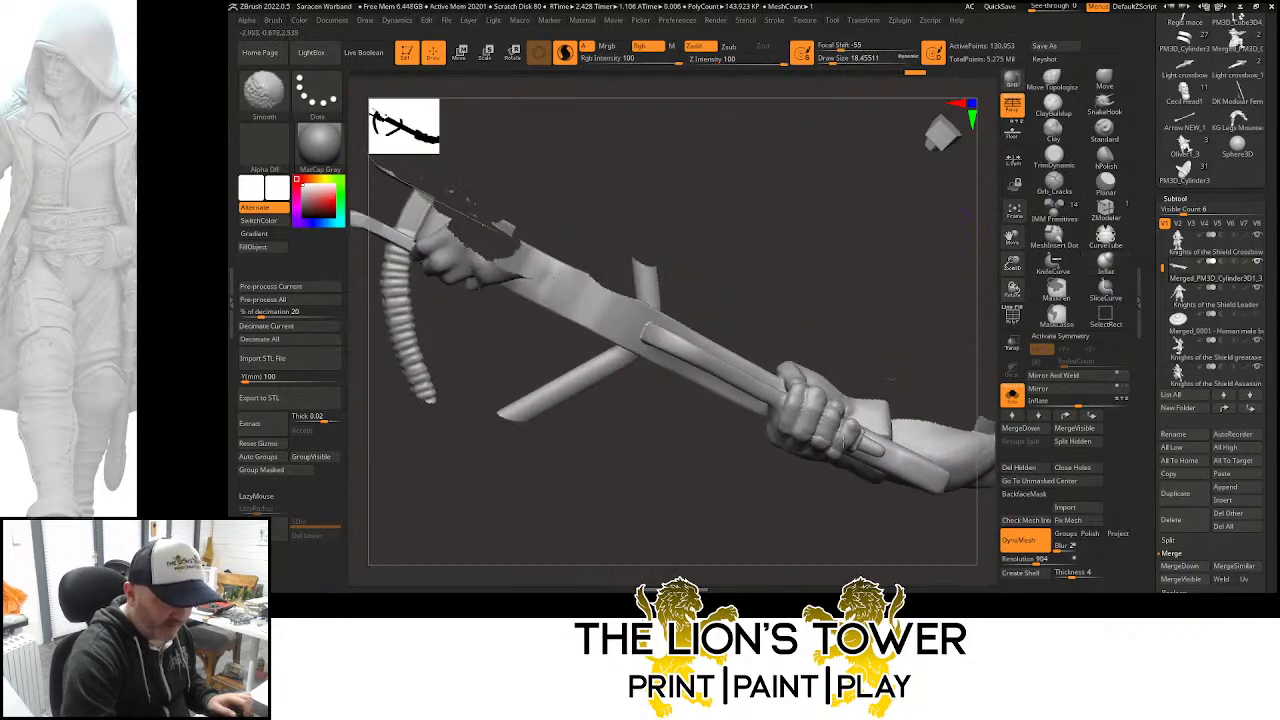
mouse_move(825, 414)
right_mouse_down()
mouse_move(804, 352)
mouse_move(860, 297)
mouse_move(850, 345)
right_mouse_up()
left_click_drag(872, 359, 896, 377, "shift")
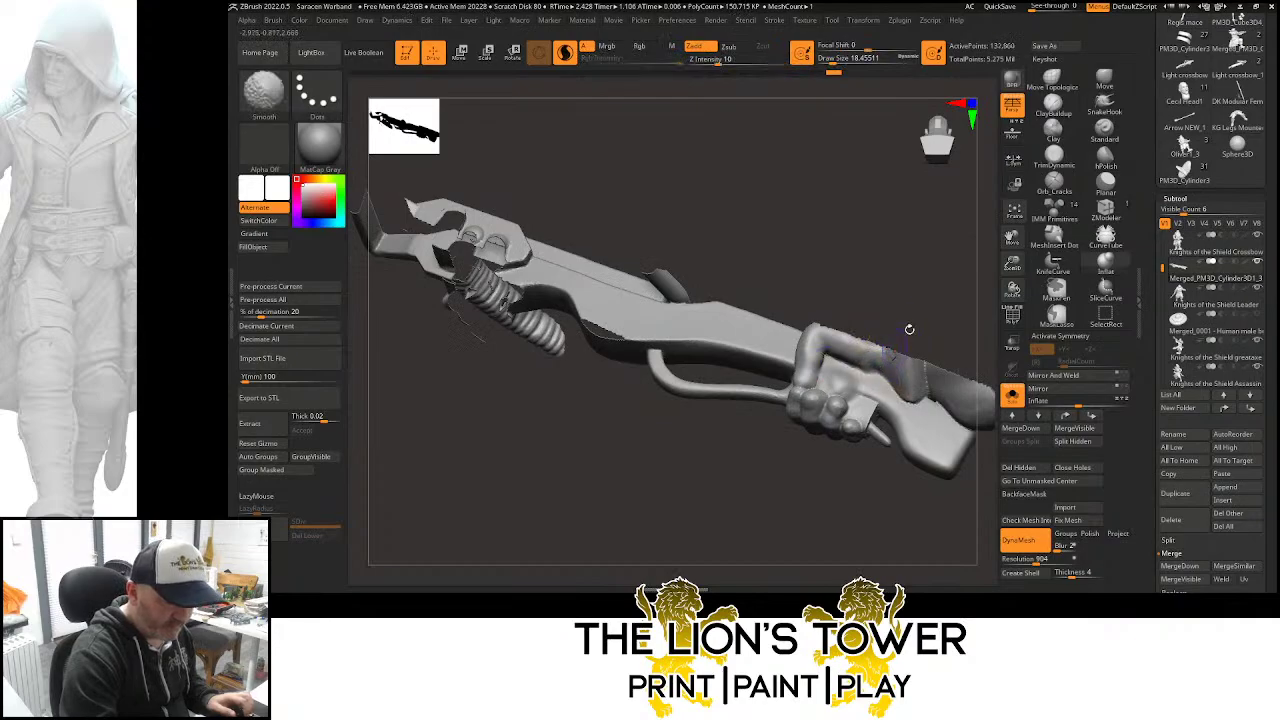
left_click(912, 325, "ctrl+shift")
Examine the reworked hands and the whole aiming crossbowman from several angles and distances
mouse_move(983, 357)
right_mouse_down()
mouse_move(910, 471)
mouse_move(905, 398)
mouse_move(872, 322)
mouse_move(810, 253)
mouse_move(935, 288)
right_mouse_up()
left_click_drag(1011, 238, 1007, 233)
right_click_drag(1010, 232, 895, 365)
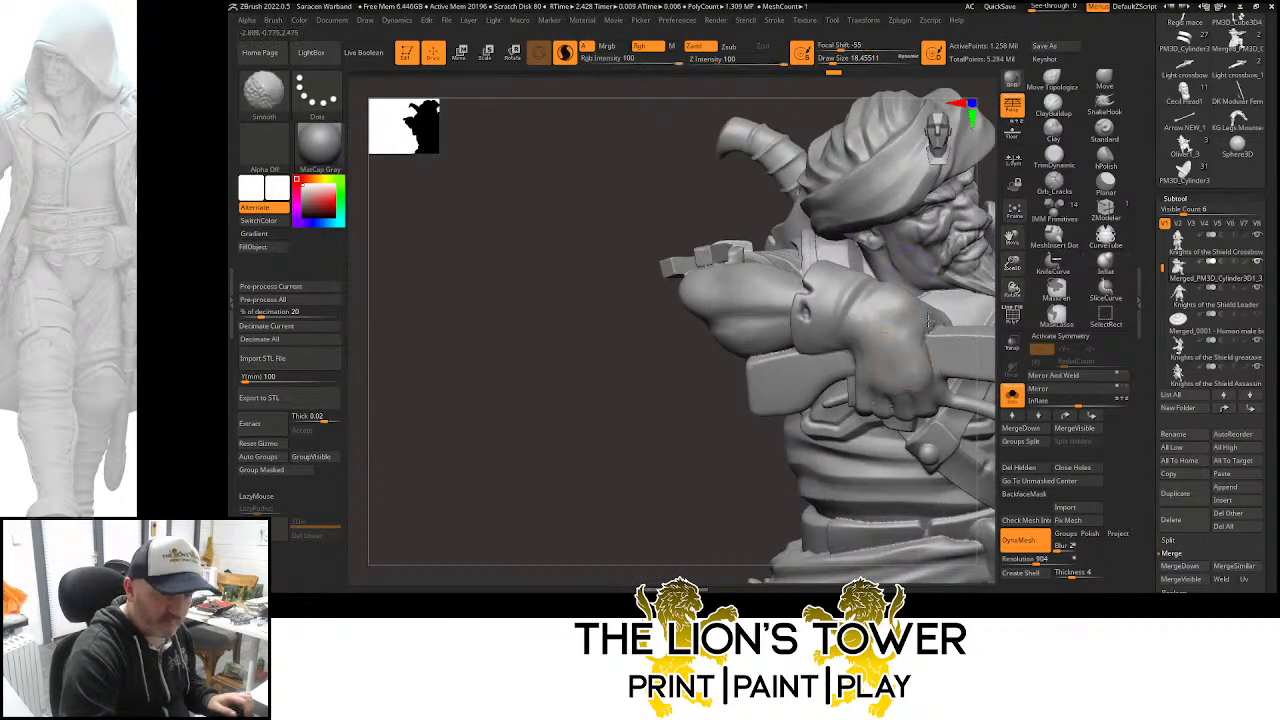
left_click(1016, 212)
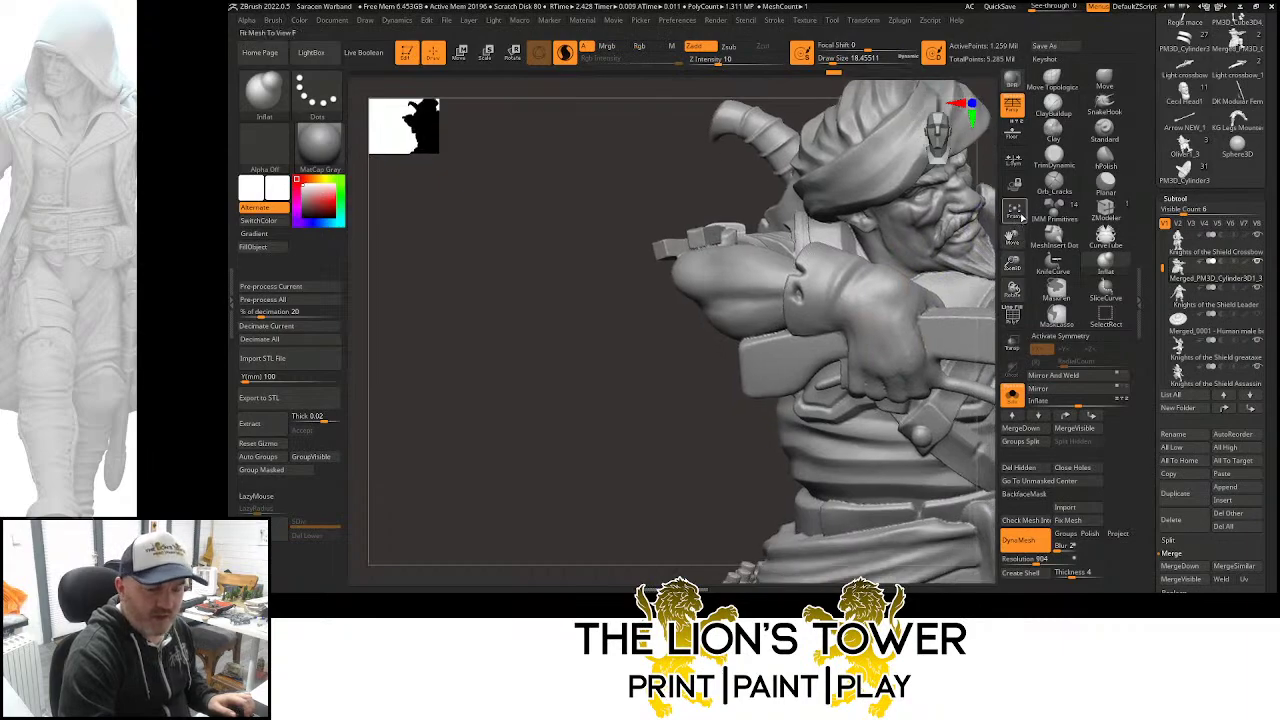
right_click_drag(985, 235, 929, 251)
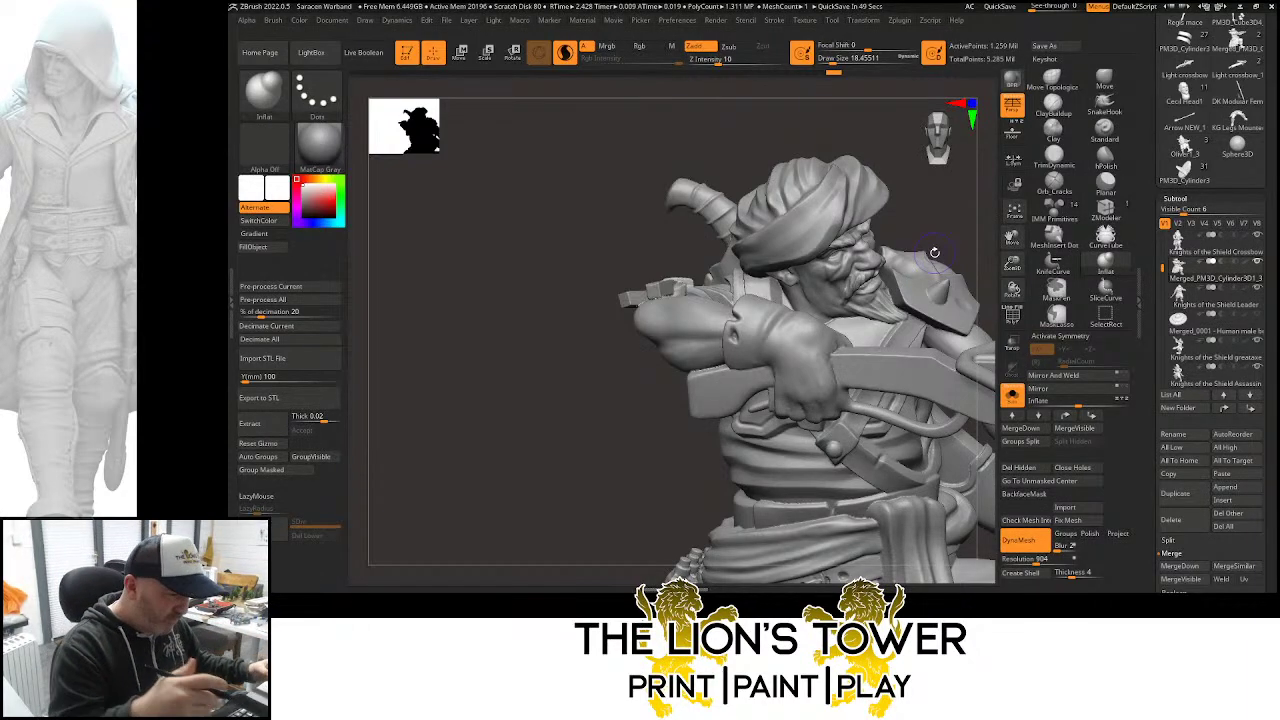
left_click_drag(1012, 264, 1010, 238)
mouse_move(929, 272)
left_mouse_down()
mouse_move(946, 295)
mouse_move(947, 265)
mouse_move(931, 316)
mouse_move(922, 243)
mouse_move(934, 243)
mouse_move(917, 274)
mouse_move(937, 309)
mouse_move(968, 293)
mouse_move(966, 320)
mouse_move(971, 243)
mouse_move(944, 283)
mouse_move(934, 240)
mouse_move(919, 330)
mouse_move(943, 326)
mouse_move(943, 286)
mouse_move(1008, 285)
mouse_move(1008, 232)
mouse_move(920, 277)
mouse_move(918, 316)
mouse_move(985, 395)
mouse_move(995, 280)
mouse_move(934, 349)
mouse_move(911, 421)
mouse_move(918, 401)
left_mouse_up()
left_click_drag(1012, 275, 1009, 232)
mouse_move(965, 300)
left_mouse_down()
mouse_move(914, 320)
mouse_move(930, 274)
mouse_move(923, 337)
mouse_move(920, 323)
mouse_move(946, 327)
left_mouse_up()
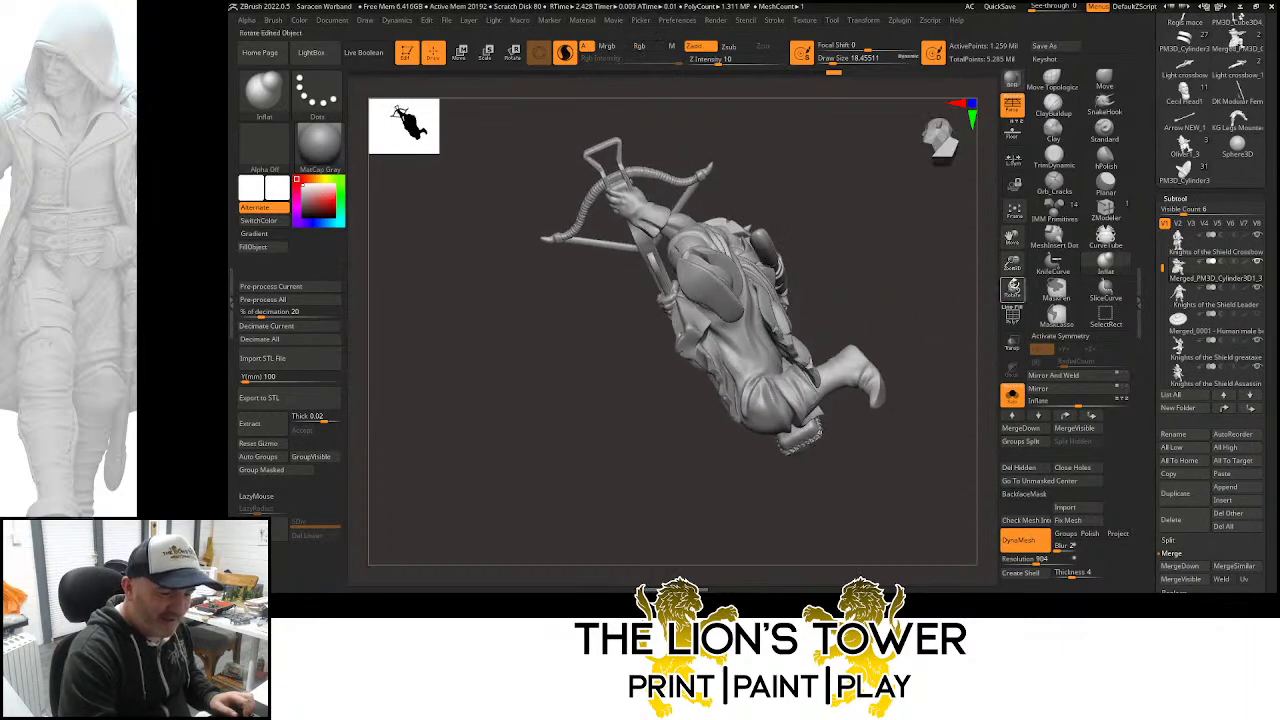
left_click_drag(1013, 266, 1010, 238)
mouse_move(948, 273)
left_mouse_down()
mouse_move(951, 346)
mouse_move(889, 371)
mouse_move(900, 360)
mouse_move(889, 397)
mouse_move(874, 389)
mouse_move(940, 375)
left_mouse_up()
mouse_move(1008, 350)
left_mouse_down()
mouse_move(911, 357)
mouse_move(914, 340)
mouse_move(894, 340)
mouse_move(920, 310)
mouse_move(954, 320)
mouse_move(923, 329)
mouse_move(926, 291)
mouse_move(930, 340)
mouse_move(940, 317)
mouse_move(931, 331)
mouse_move(951, 366)
mouse_move(921, 348)
mouse_move(891, 354)
mouse_move(923, 340)
left_mouse_up()
Save the project as Saracen Warband.zpr in the SCULPTS folder, replacing the existing file
key("ctrl")
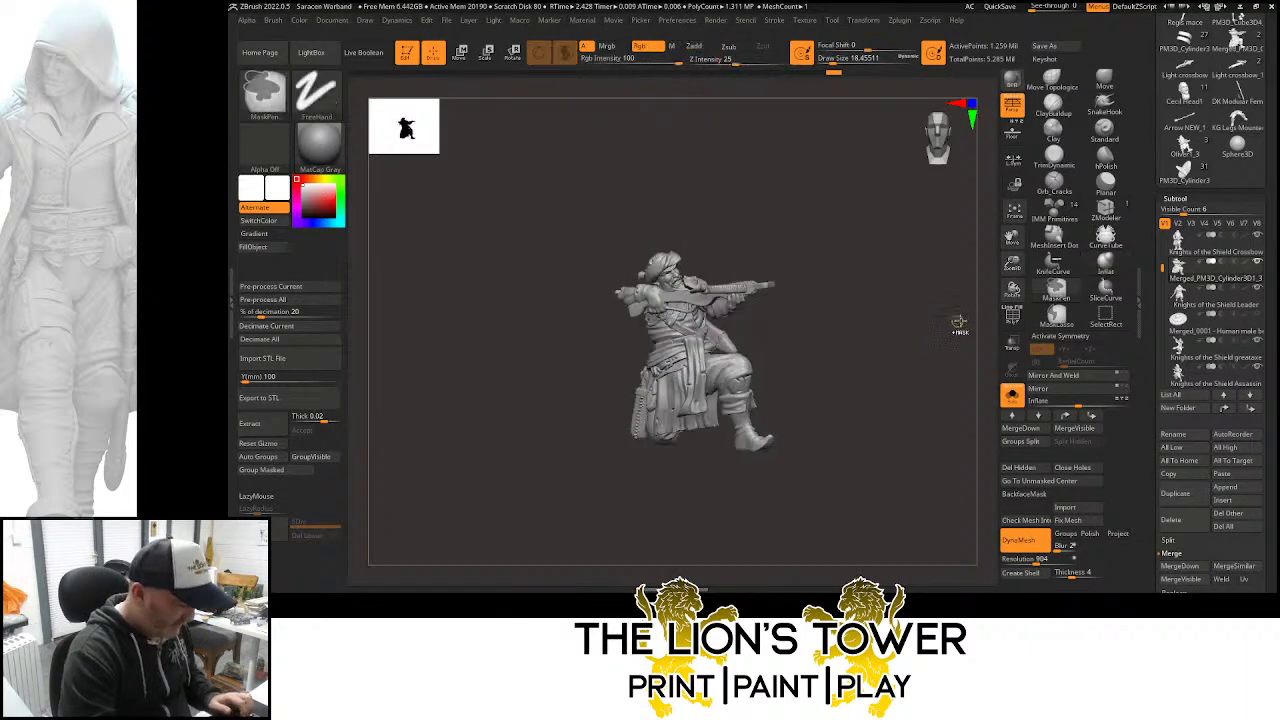
key("ctrl+s")
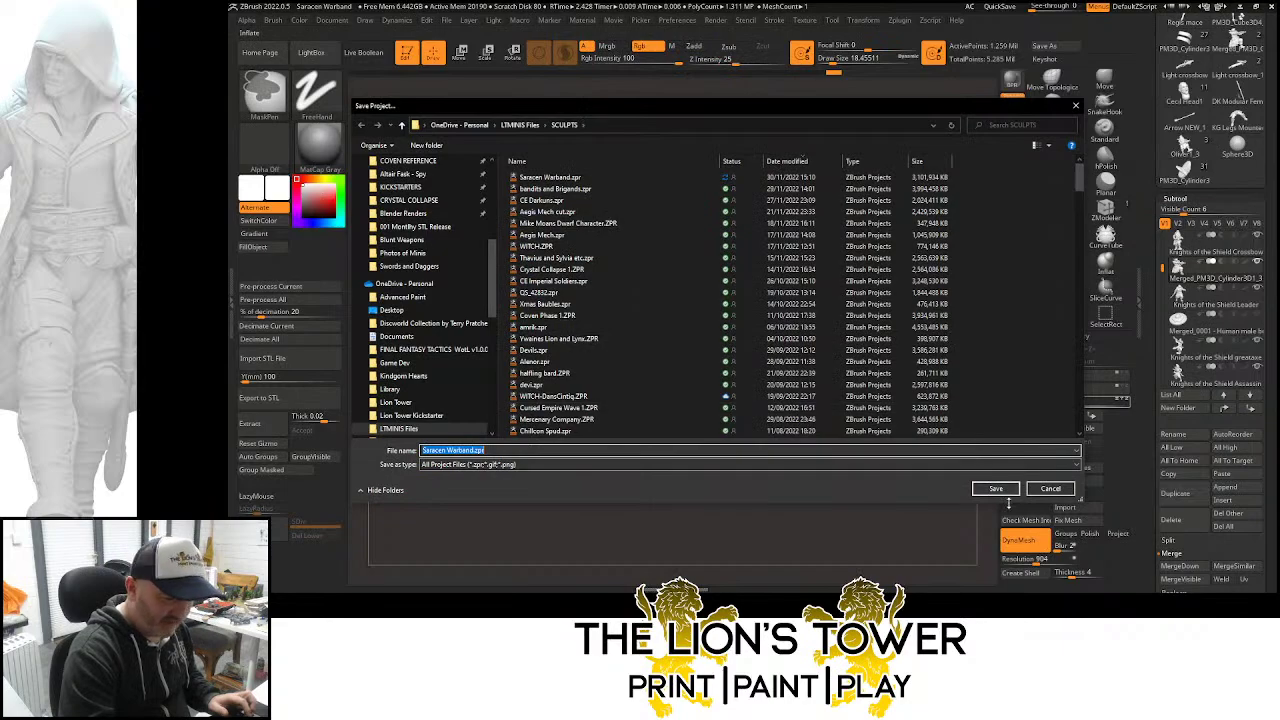
left_click(996, 488)
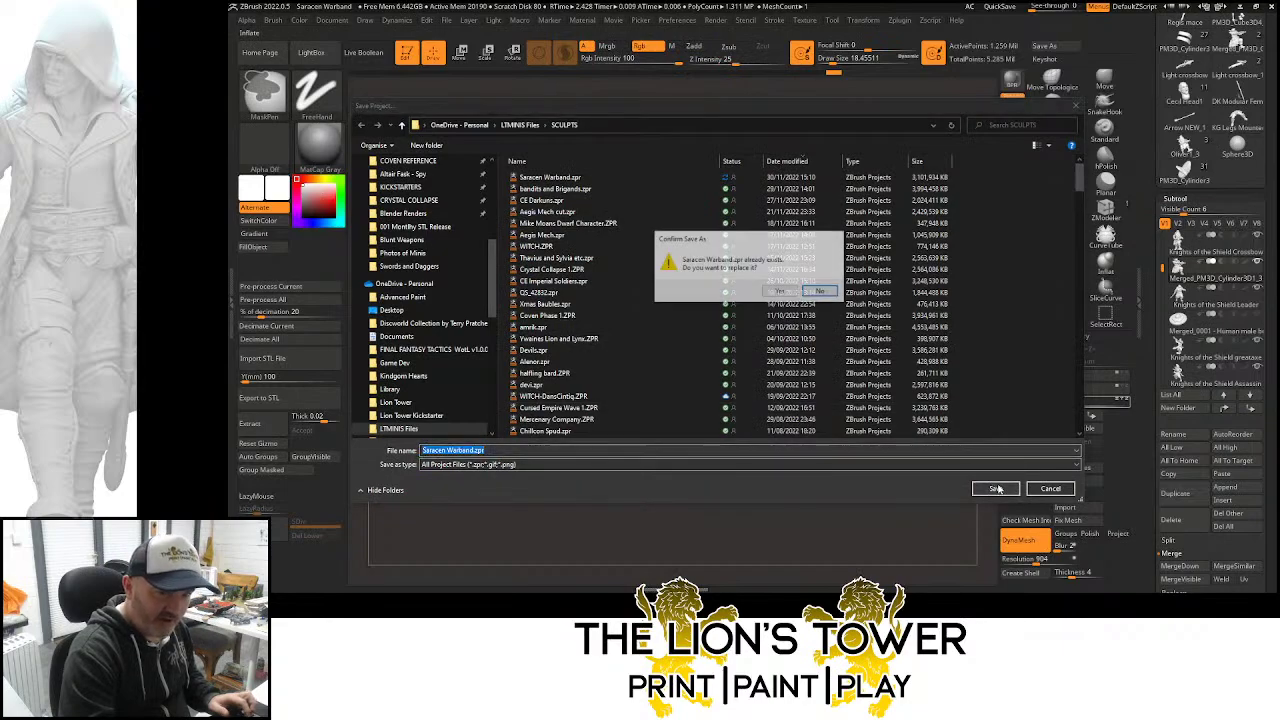
left_click(780, 291)
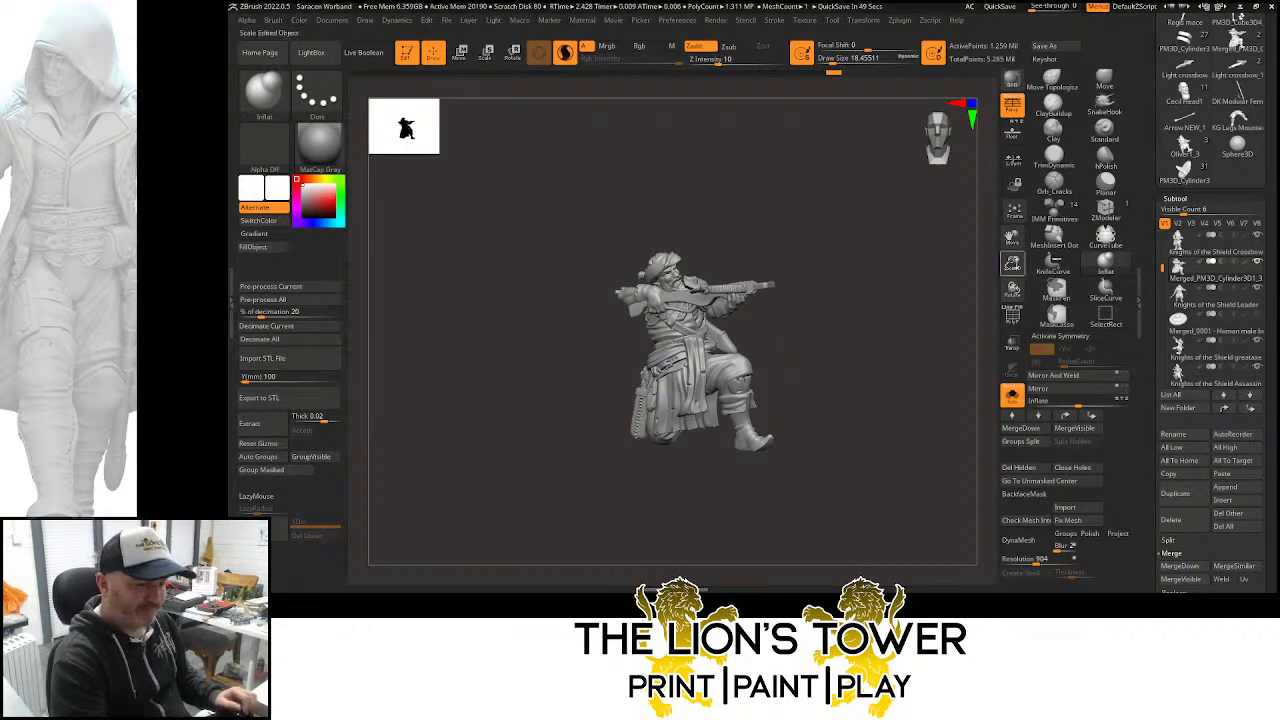
Pre-process the aiming crossbowman subtool Merged_PM3D_Cylinder3D1_3 and decimate it to 20%
left_click_drag(1012, 264, 1009, 274)
left_click(287, 292)
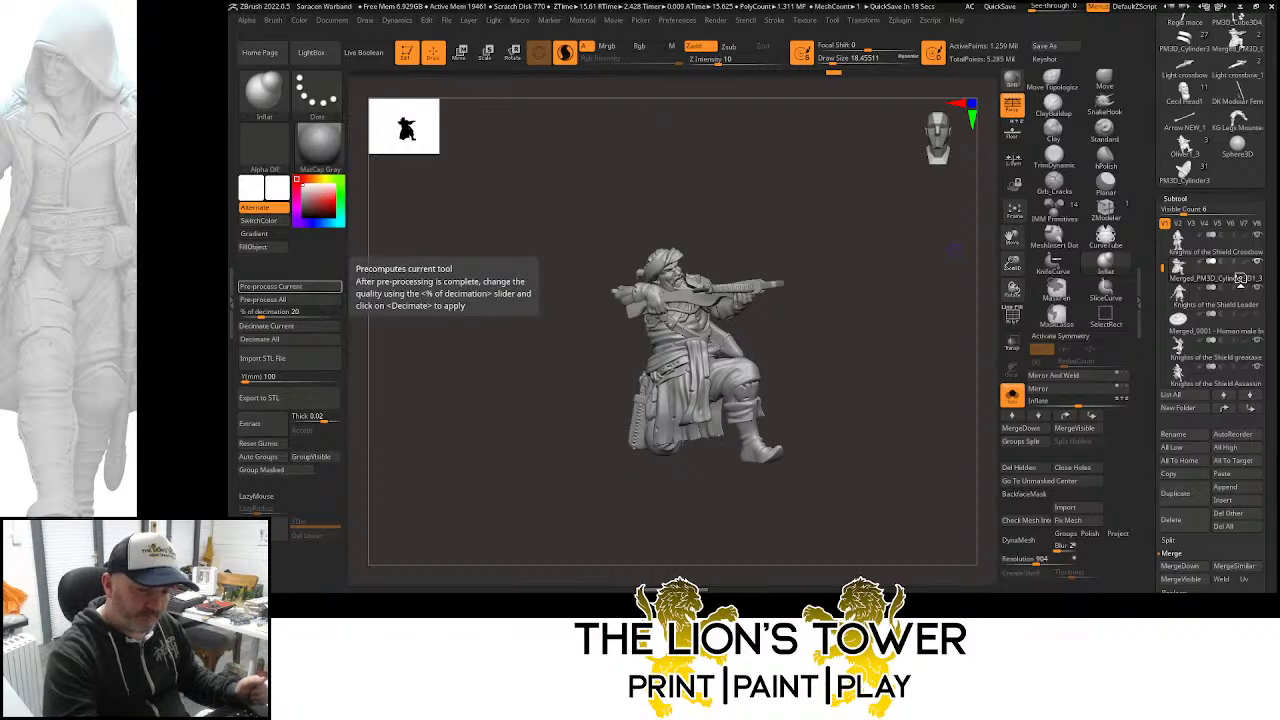
mouse_move(1183, 250)
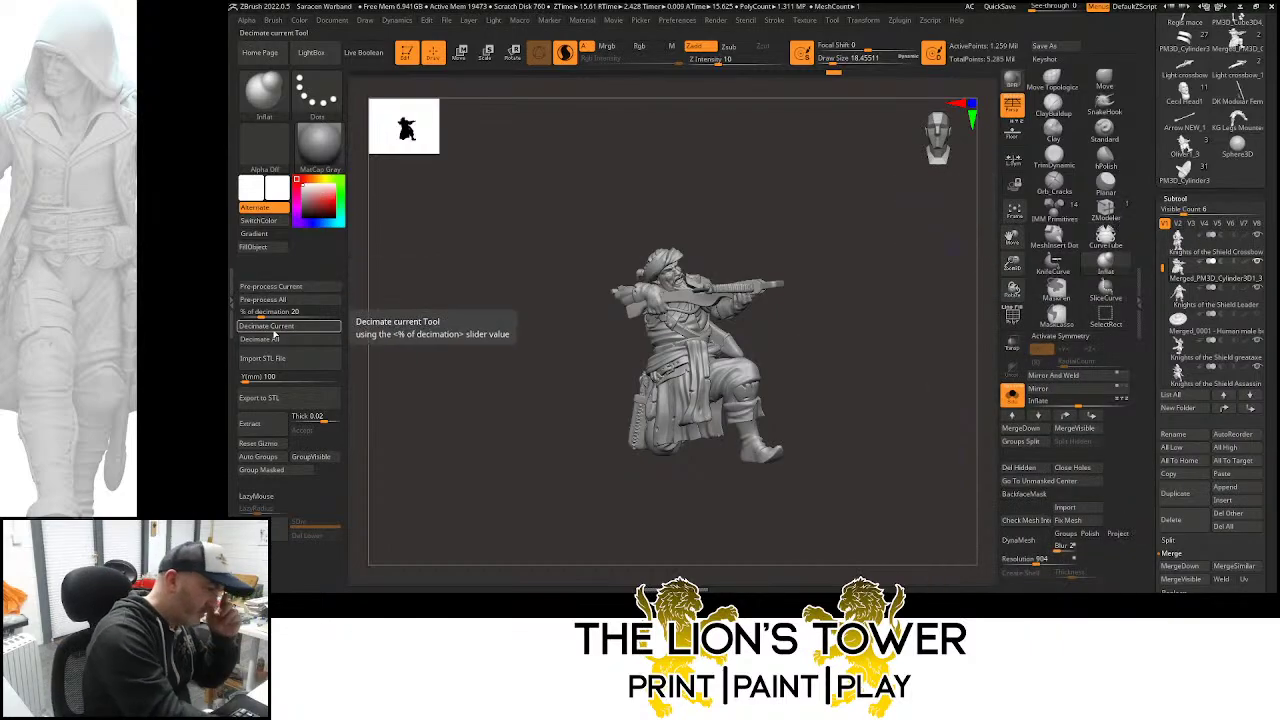
left_click(268, 326)
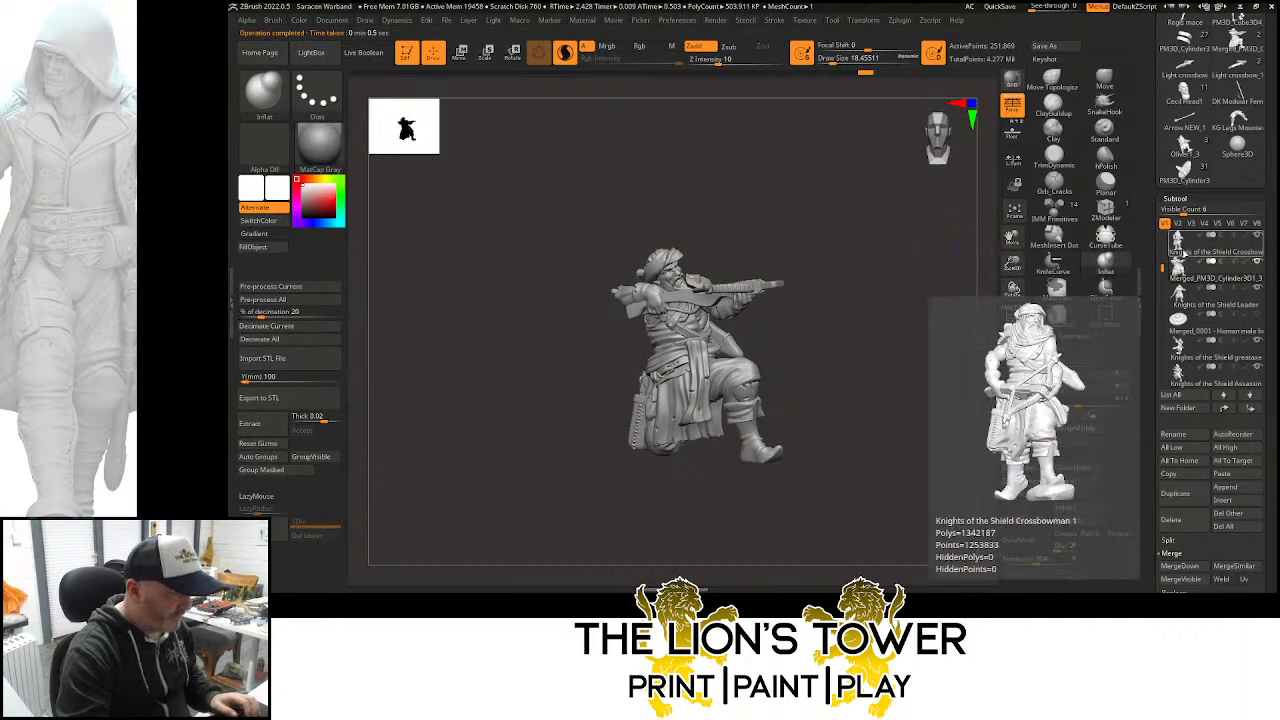
left_click(1181, 250)
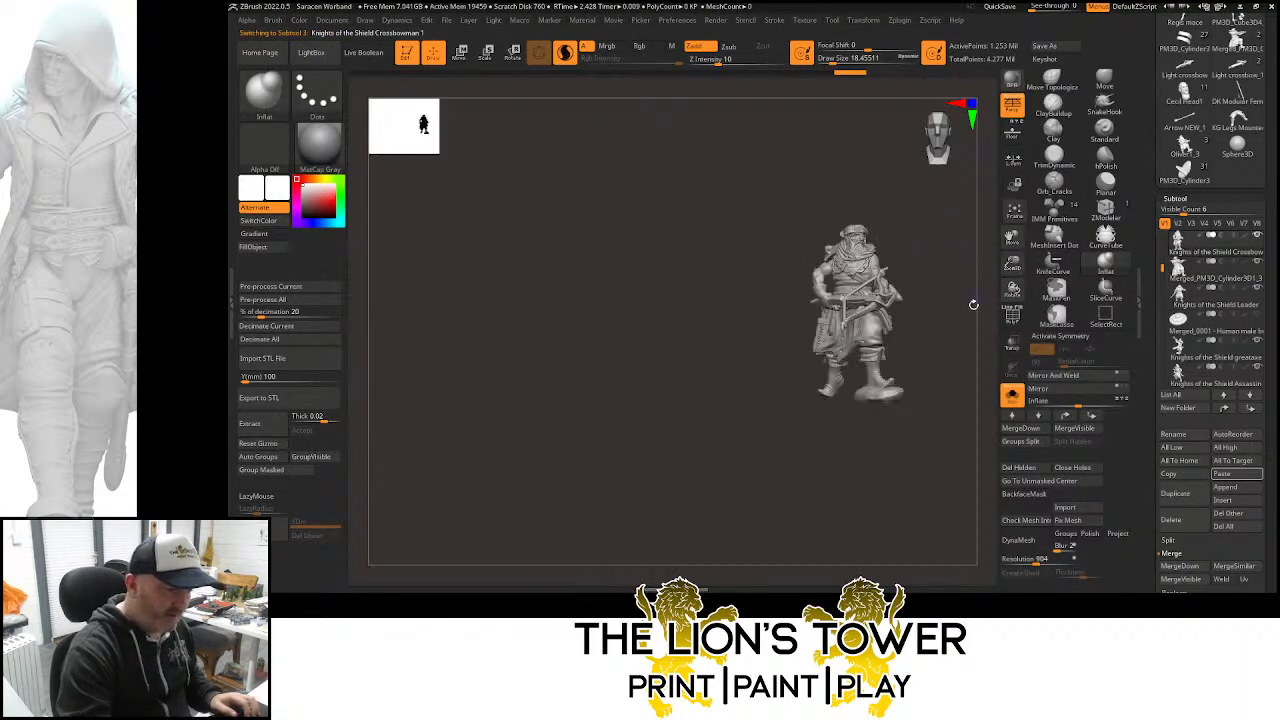
left_click(268, 299)
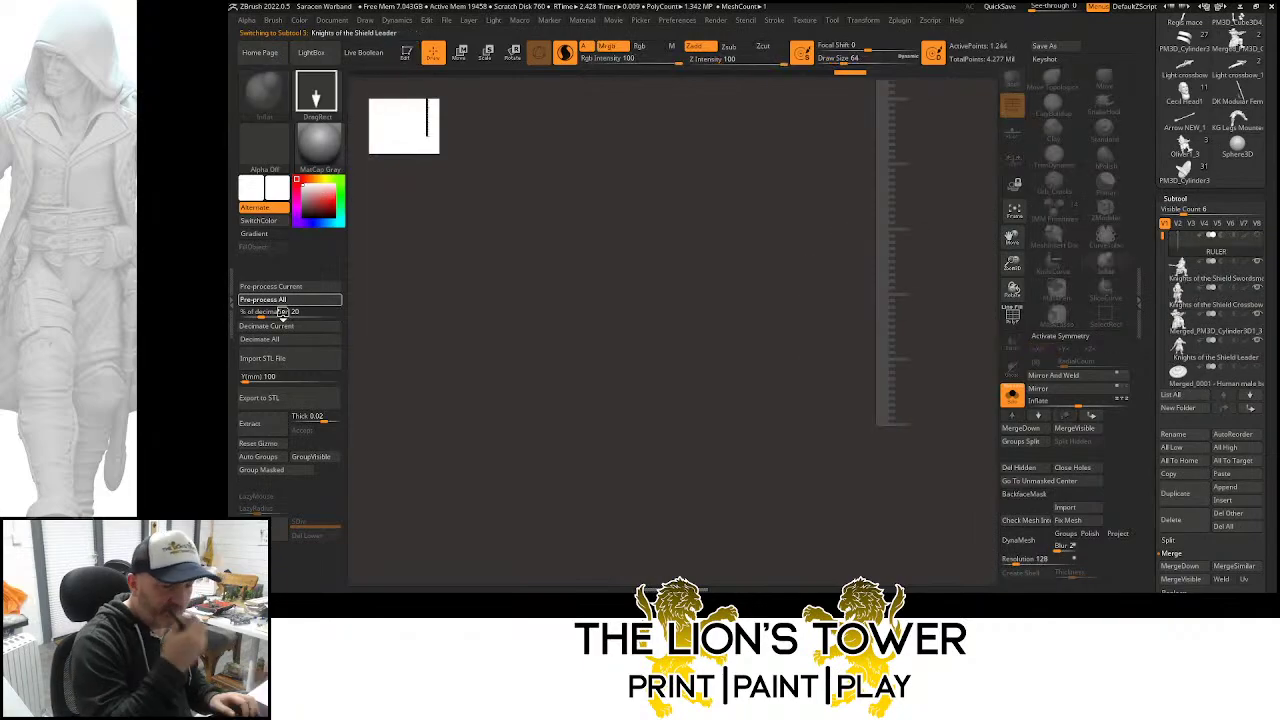
left_click(280, 287)
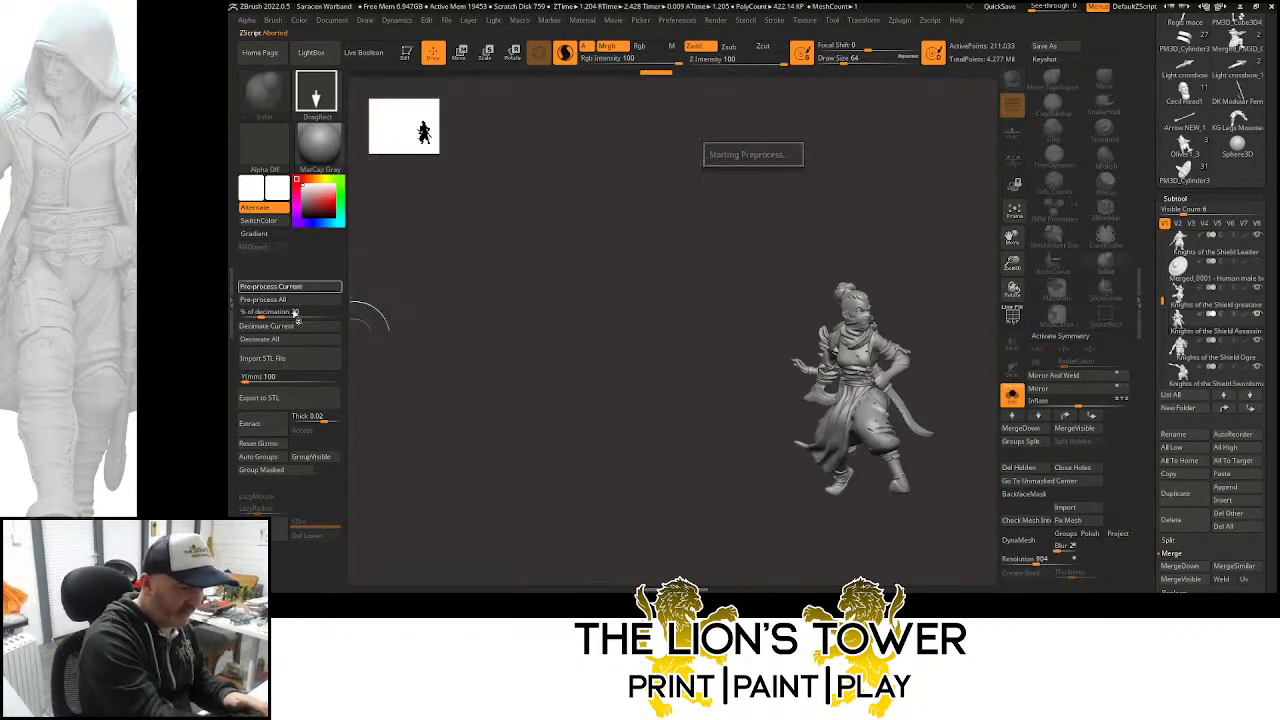
mouse_move(1180, 318)
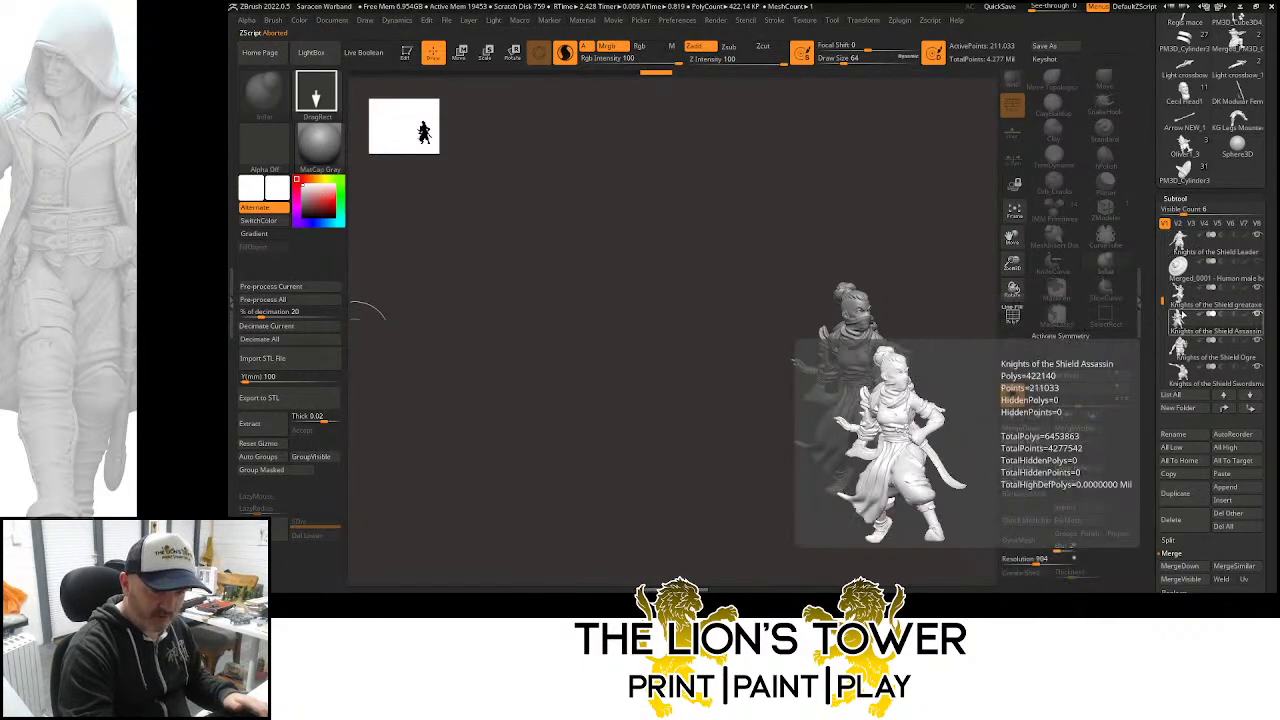
scroll(1185, 312, "up", 4)
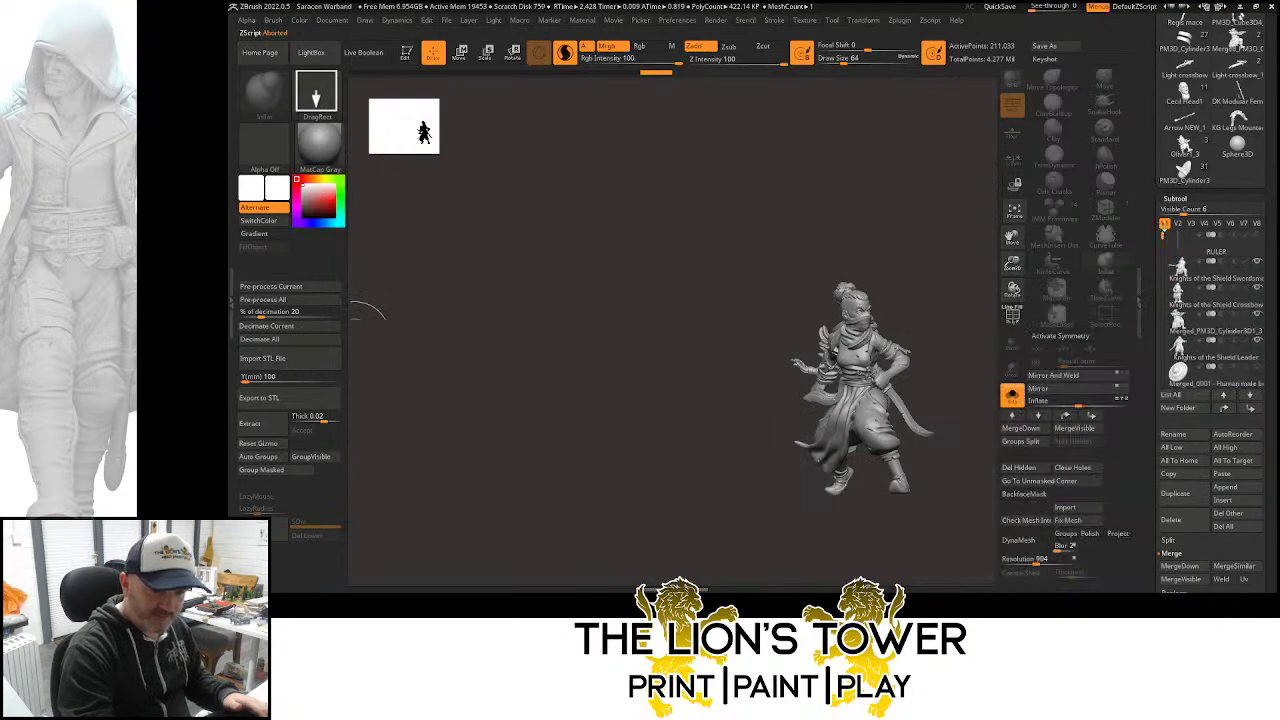
Select the Knights of the Shield Crossbowman 1 subtool, pre-process it and decimate it to 20%
left_click(1193, 305)
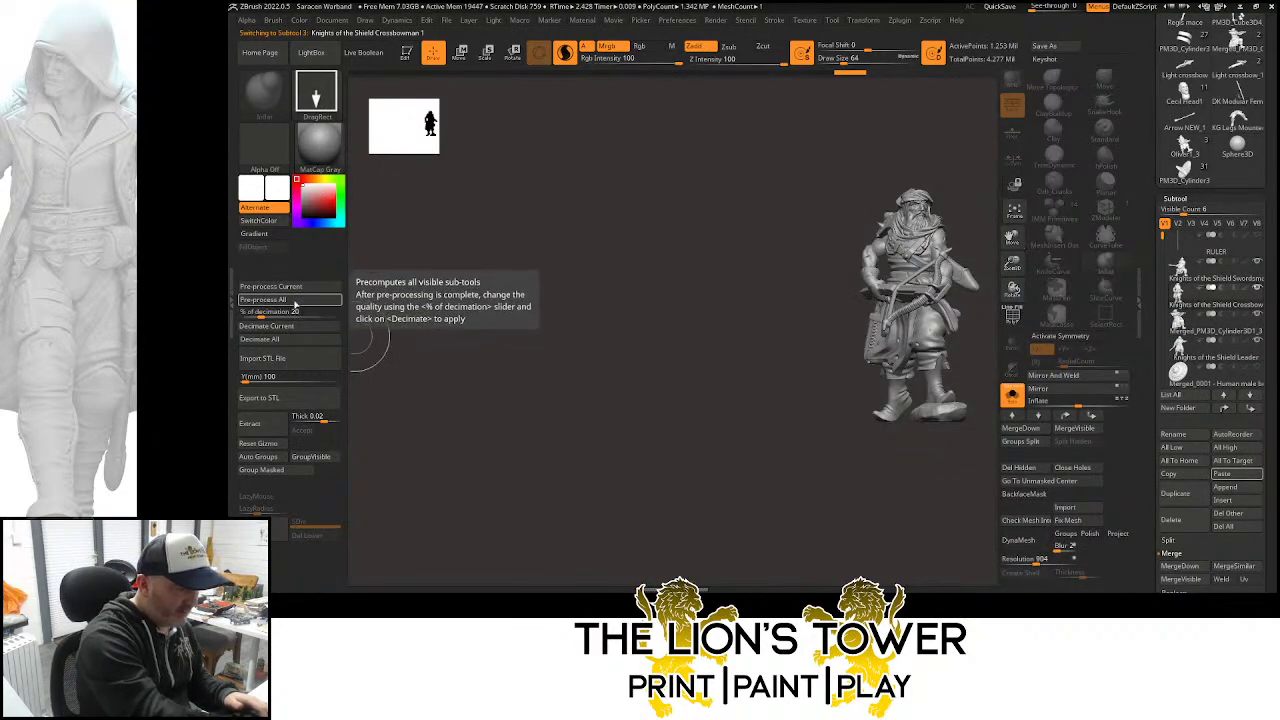
left_click(293, 300)
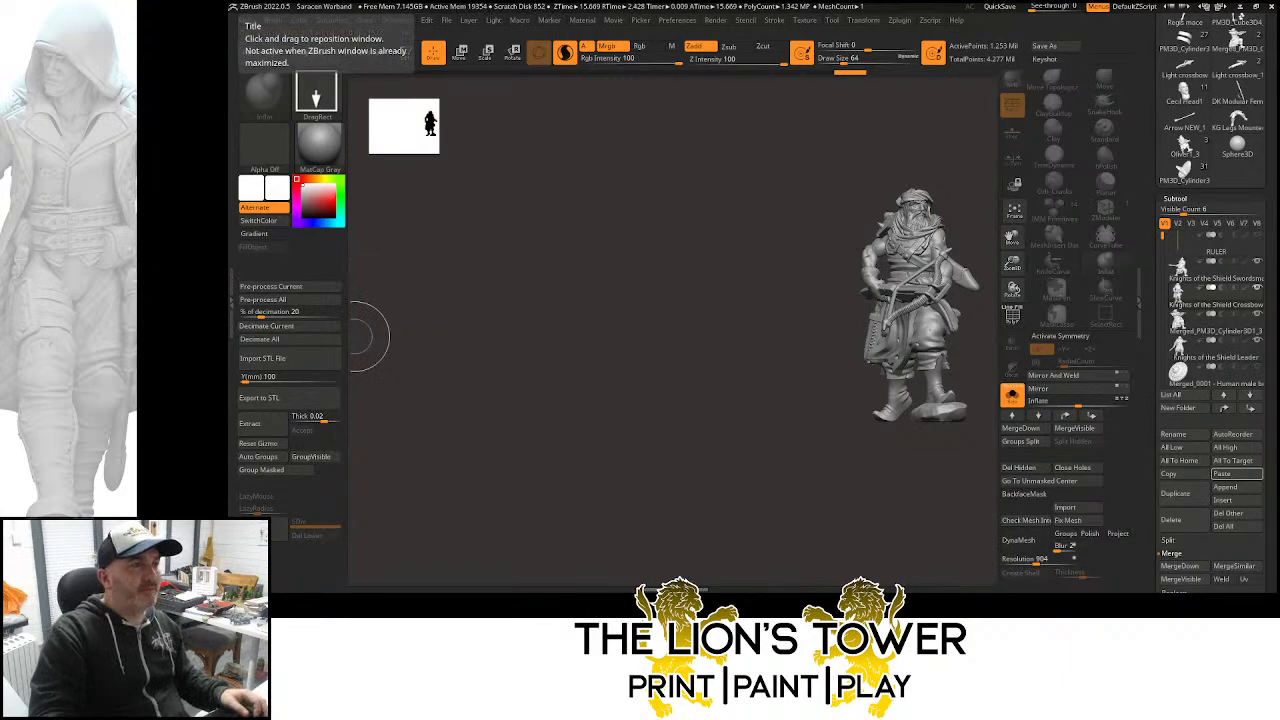
left_click(275, 312)
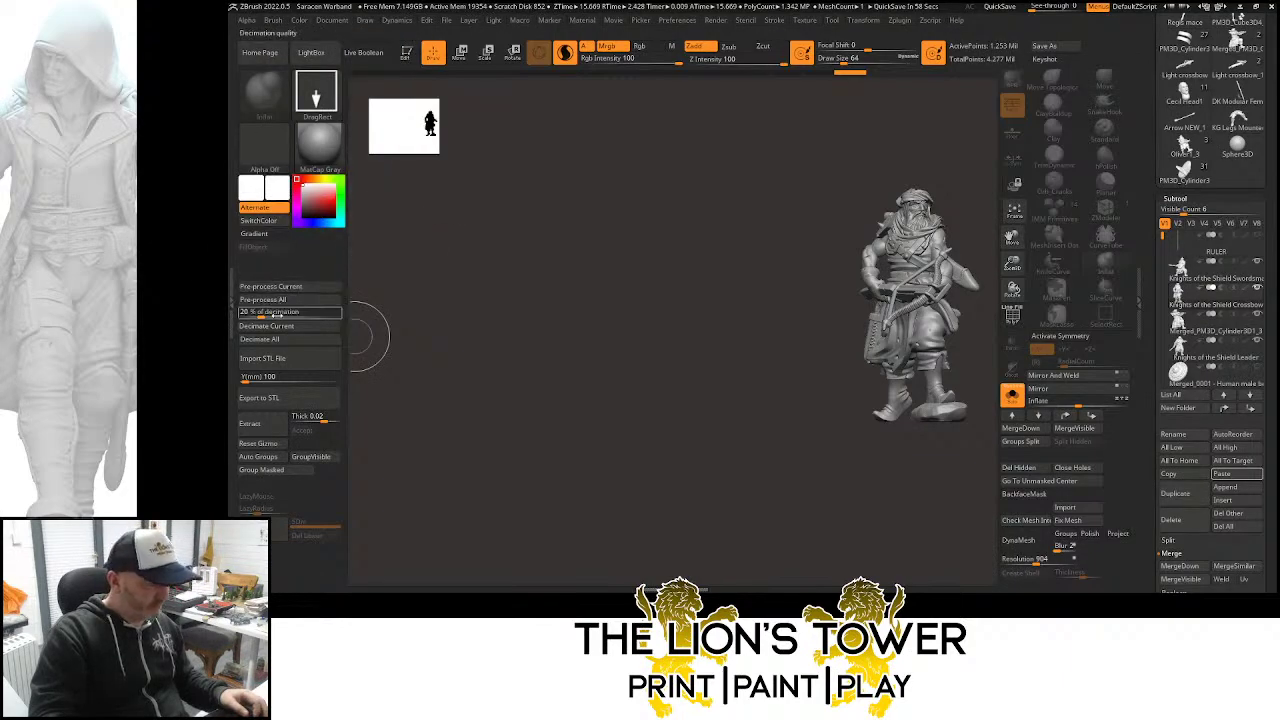
left_click(327, 327)
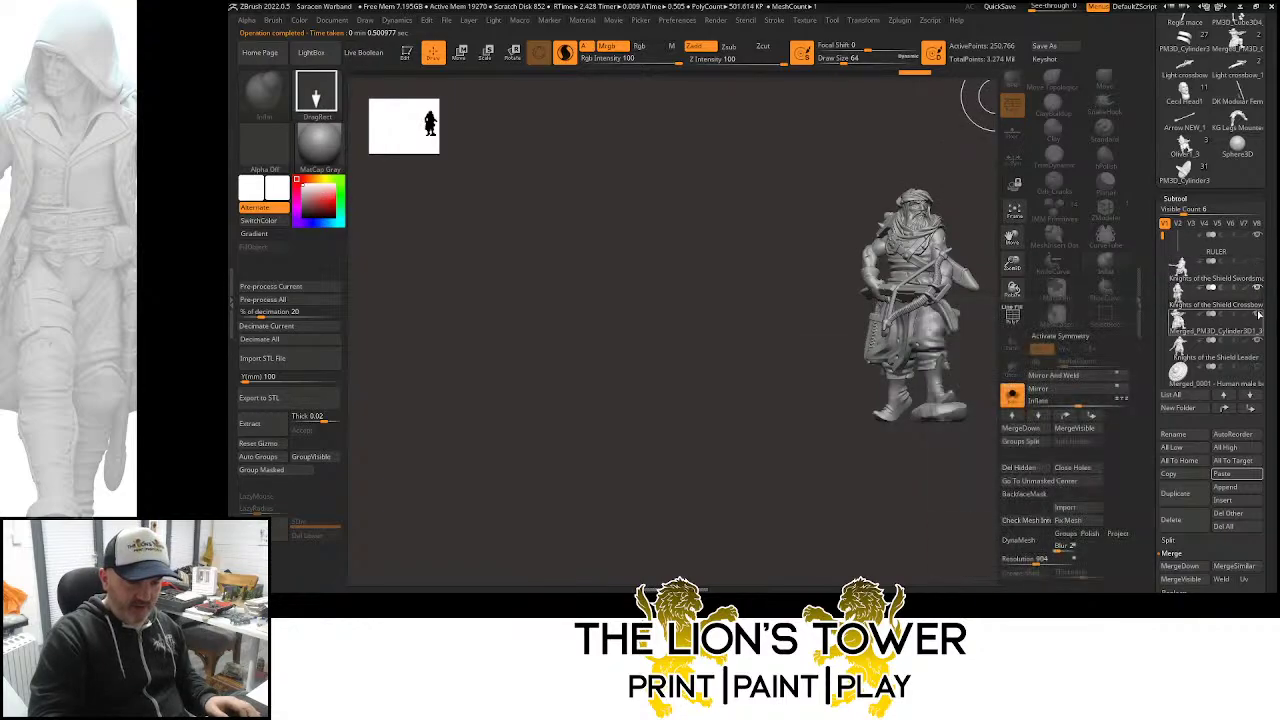
mouse_move(1262, 351)
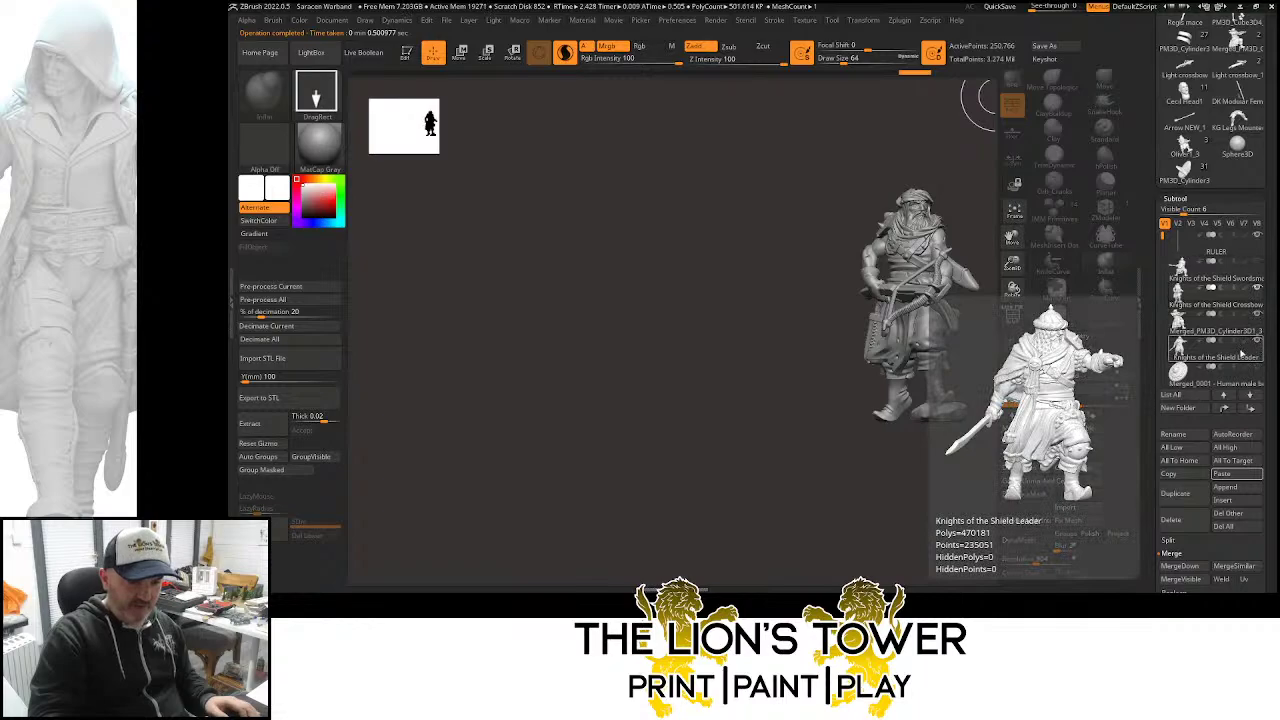
Select the RULER subtool and turn off Solo mode to show it together with the two crossbowmen
left_click_drag(1160, 238, 1163, 292)
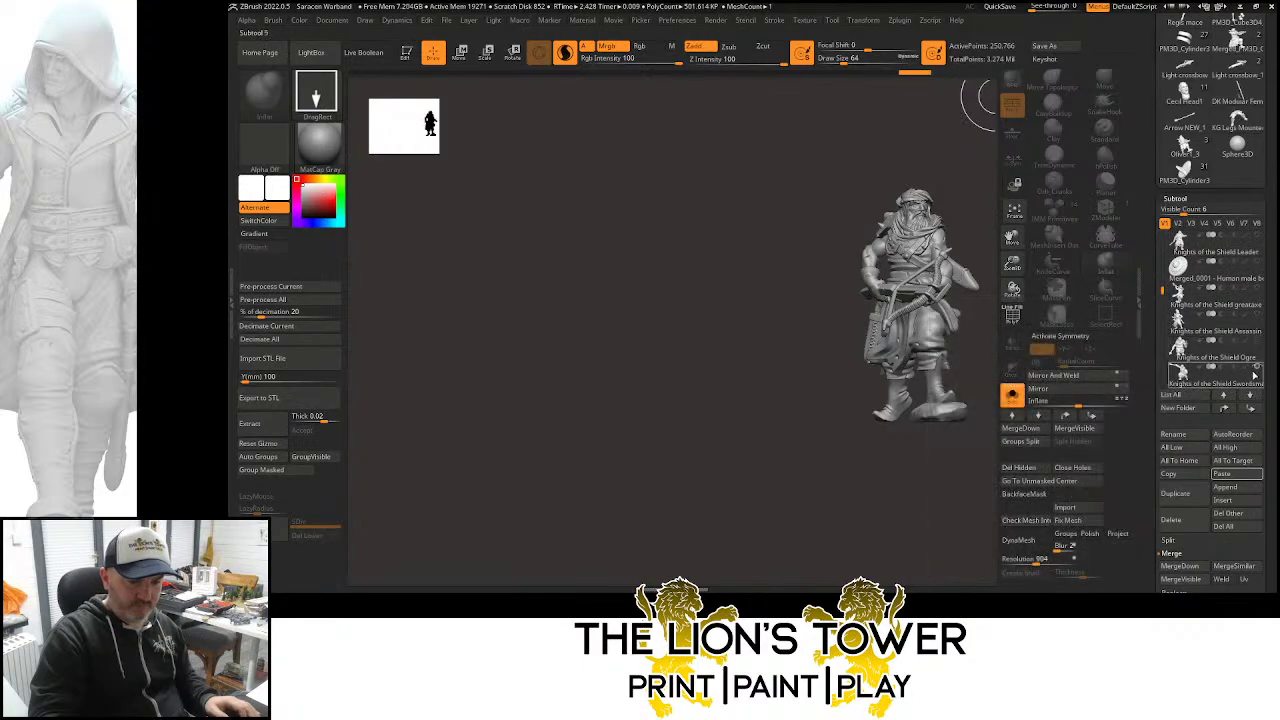
left_click(1256, 375)
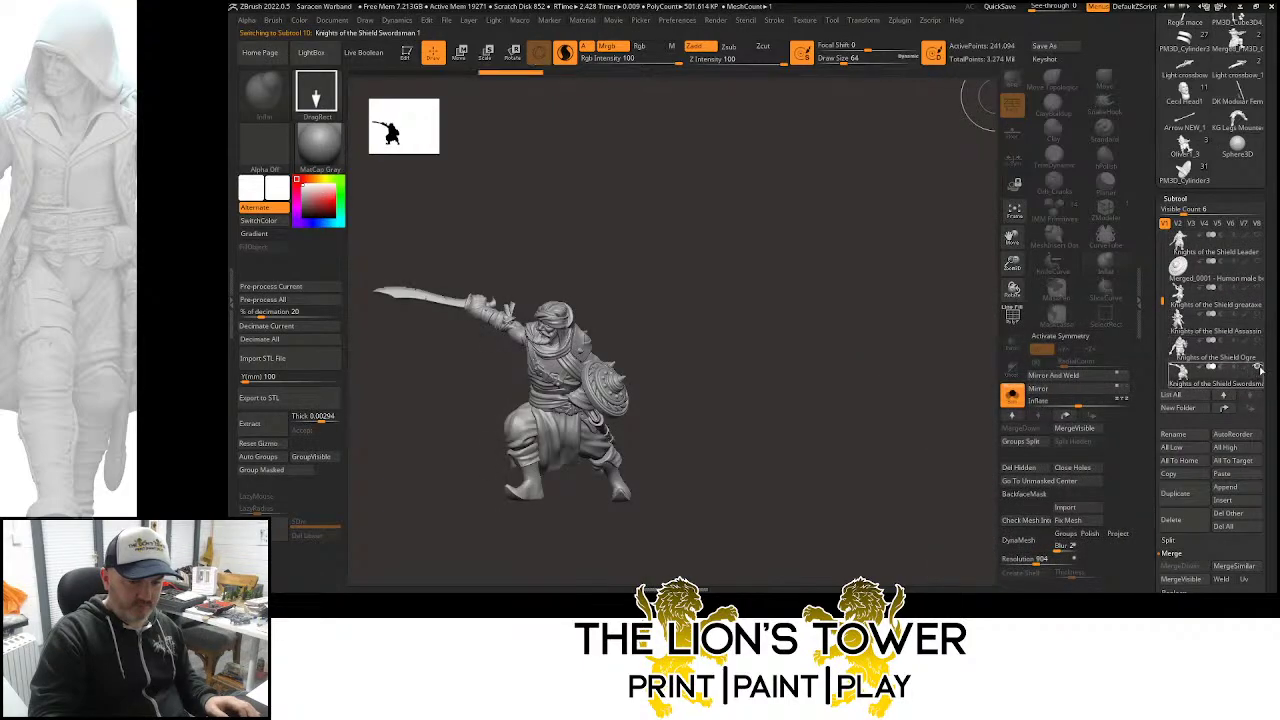
left_click_drag(1162, 303, 1165, 229)
left_click(1220, 252)
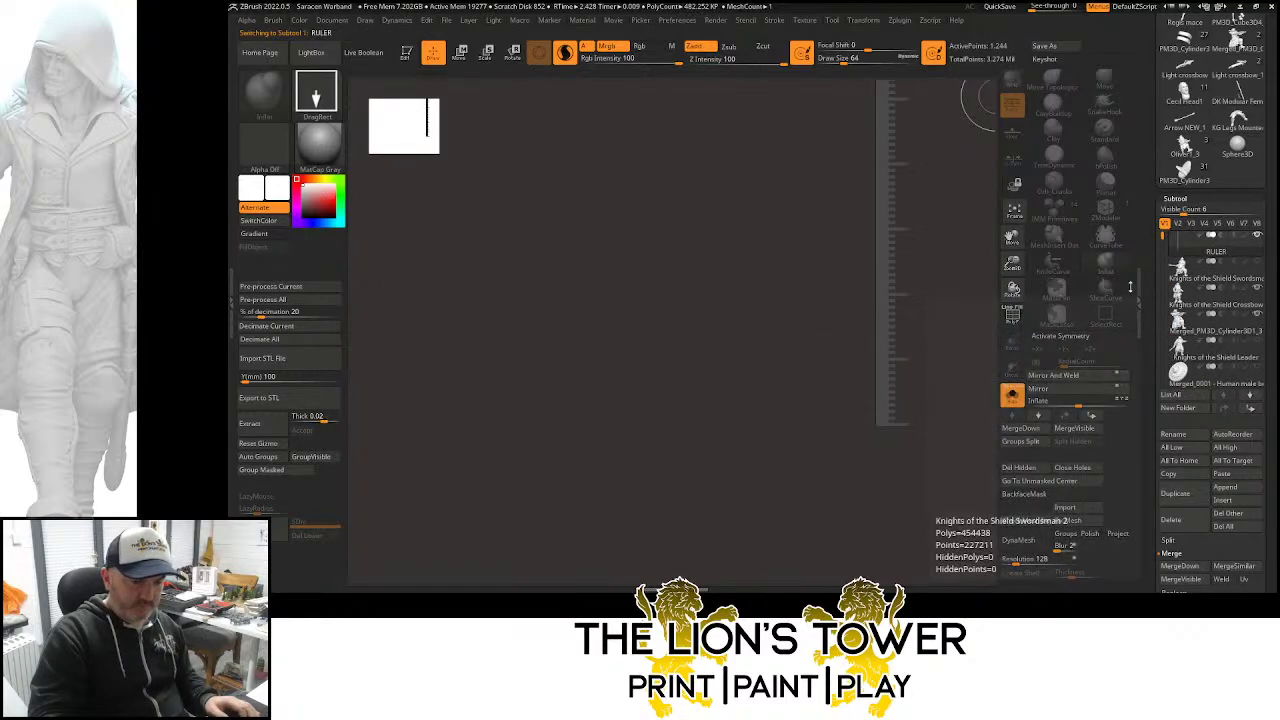
left_click(1016, 398)
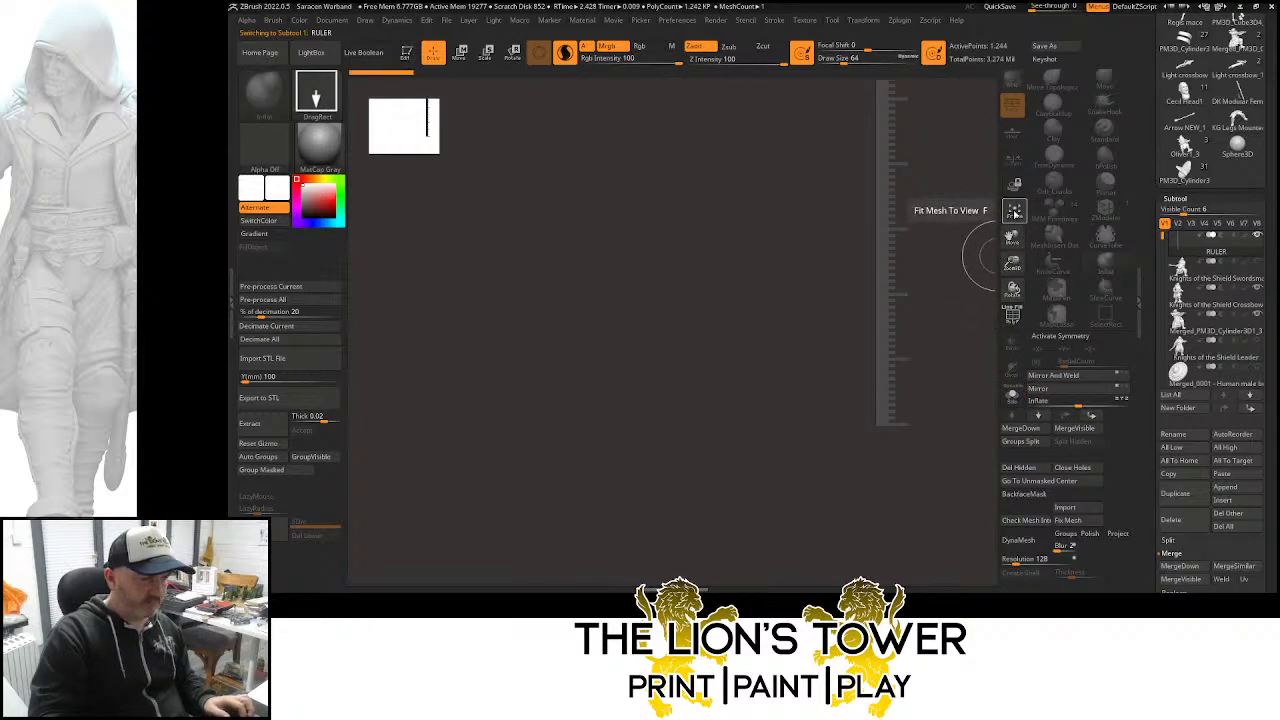
left_click(1014, 212)
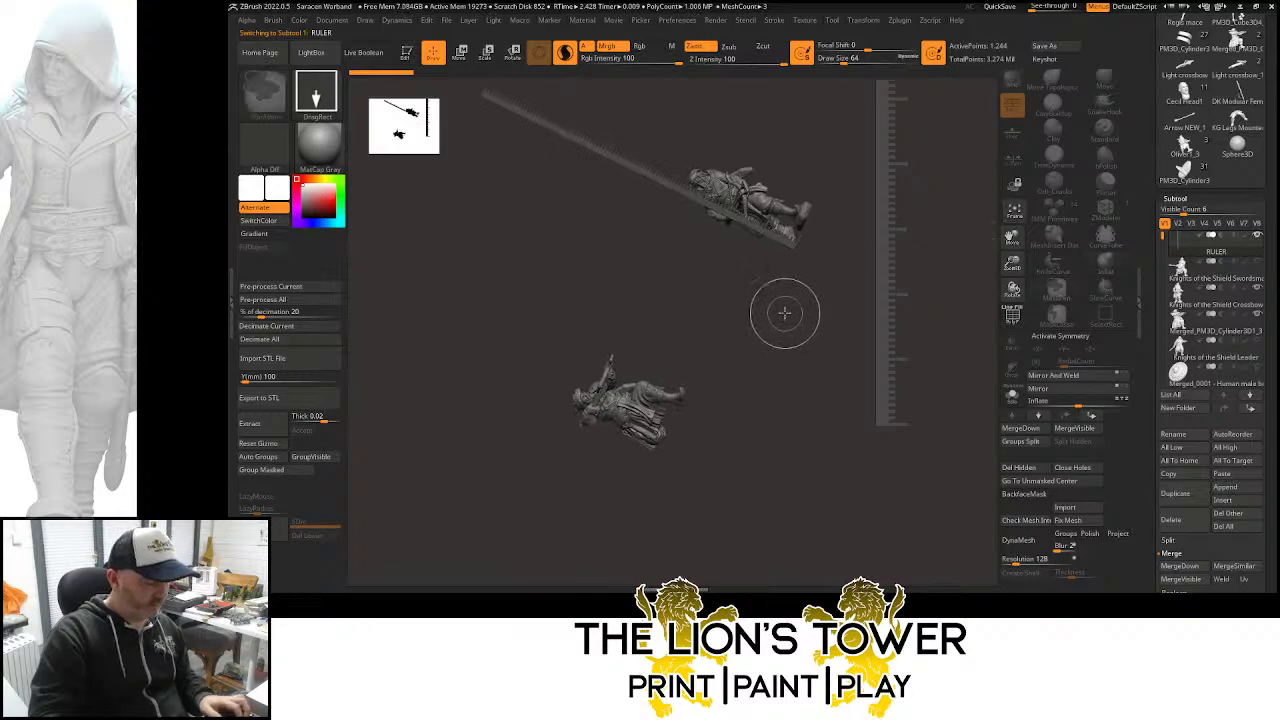
Clear the canvas, redraw the model upright and return to Edit mode
key("ctrl+n")
left_click_drag(671, 330, 694, 464)
key("t")
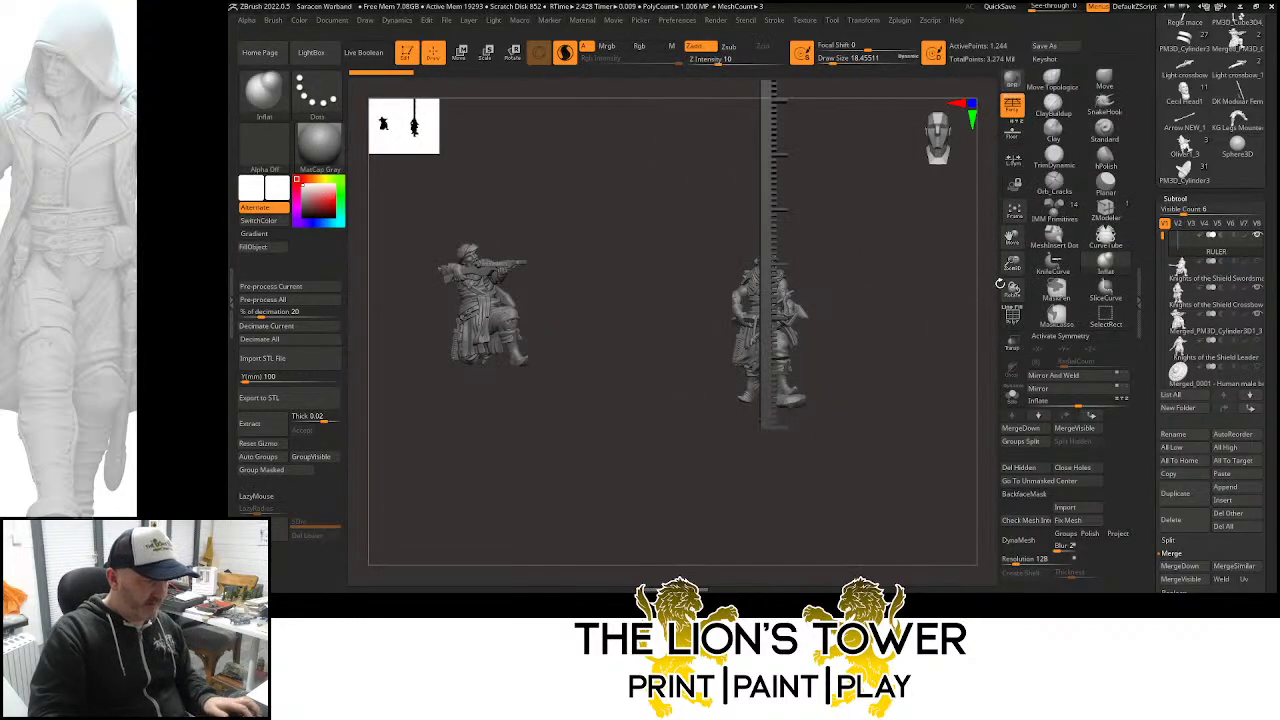
Compare the two crossbowmen with the ruler from an angle and from the front, ending with the RULER subtool selected
left_click_drag(1014, 264, 1064, 244)
left_click_drag(834, 318, 849, 318)
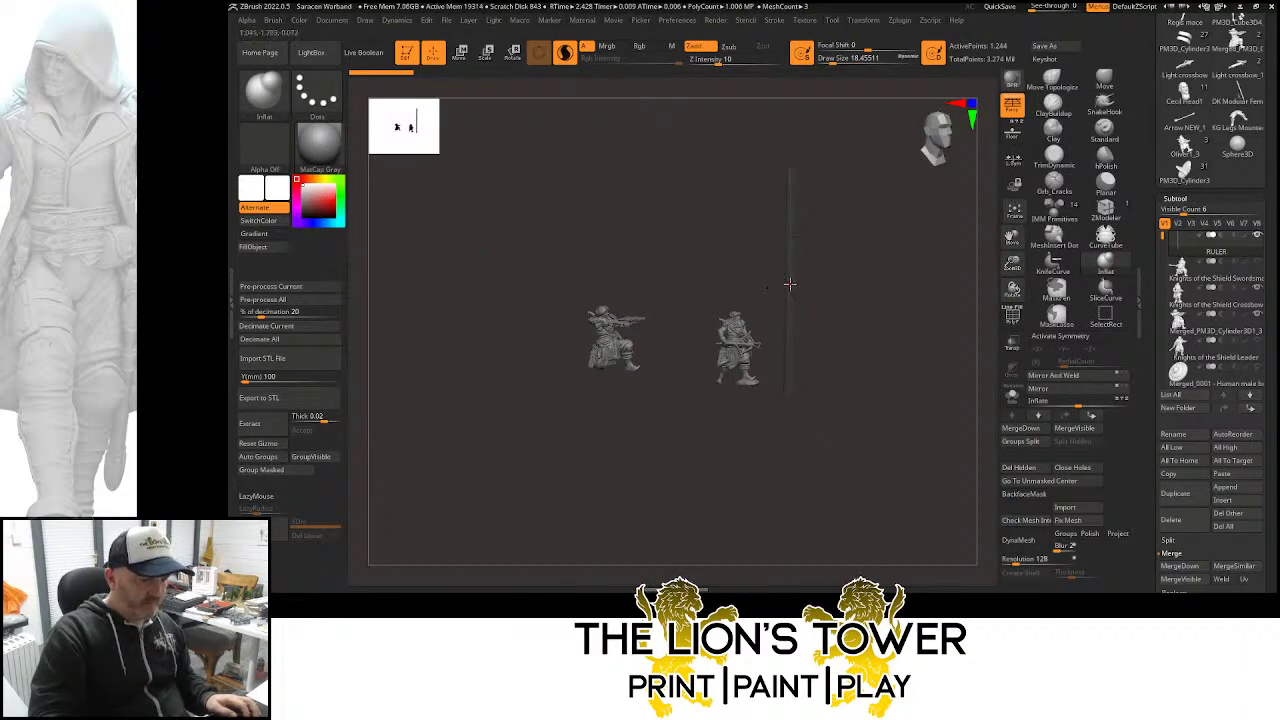
left_click(736, 341, "alt")
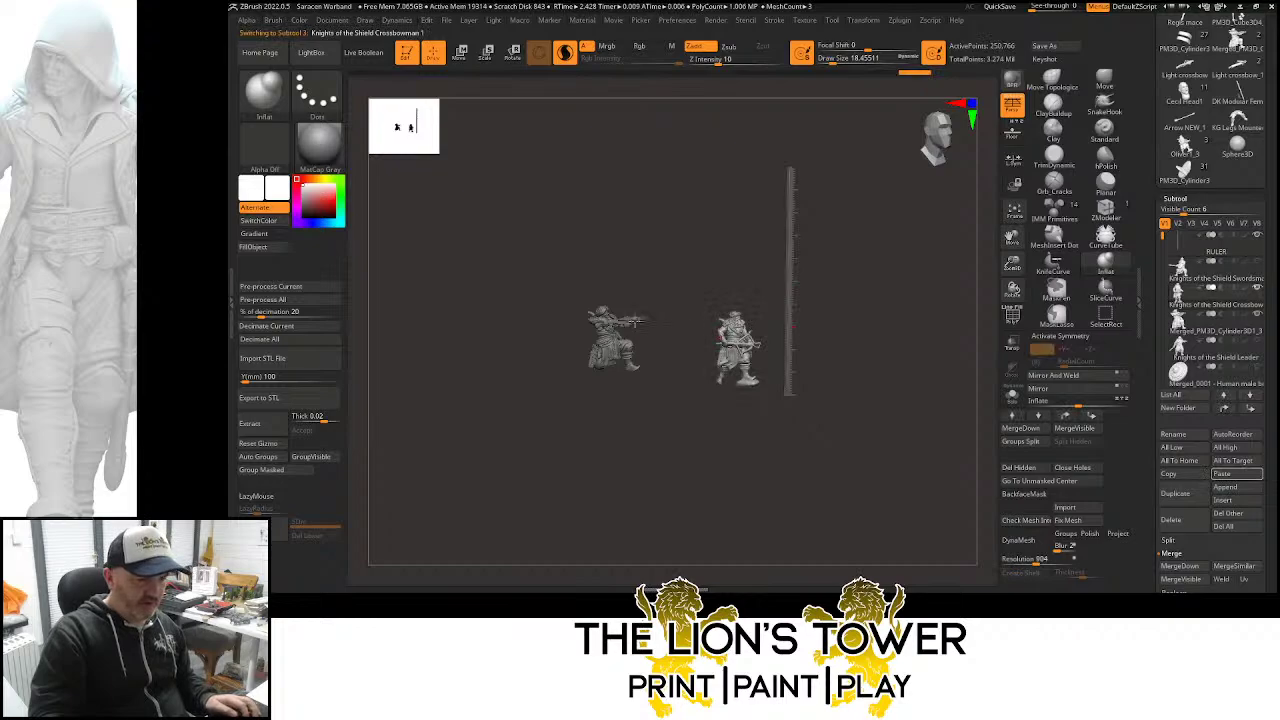
left_click(615, 323, "alt")
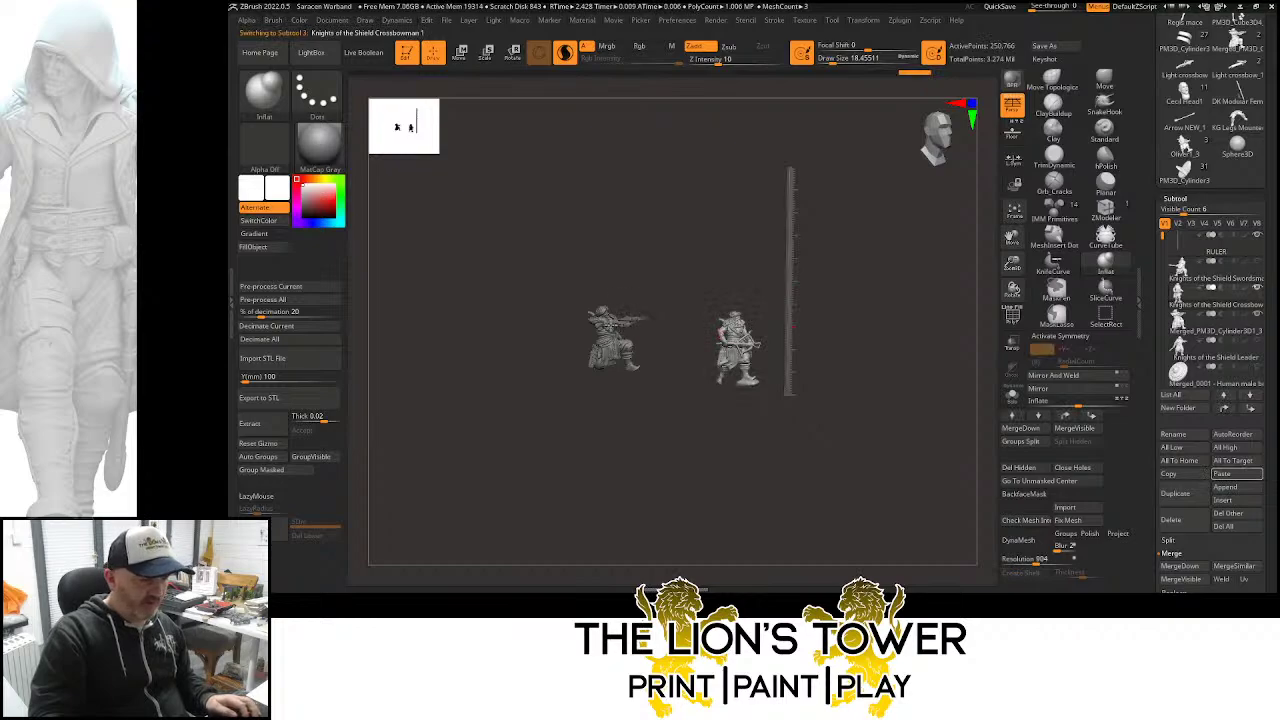
left_click(793, 291, "alt")
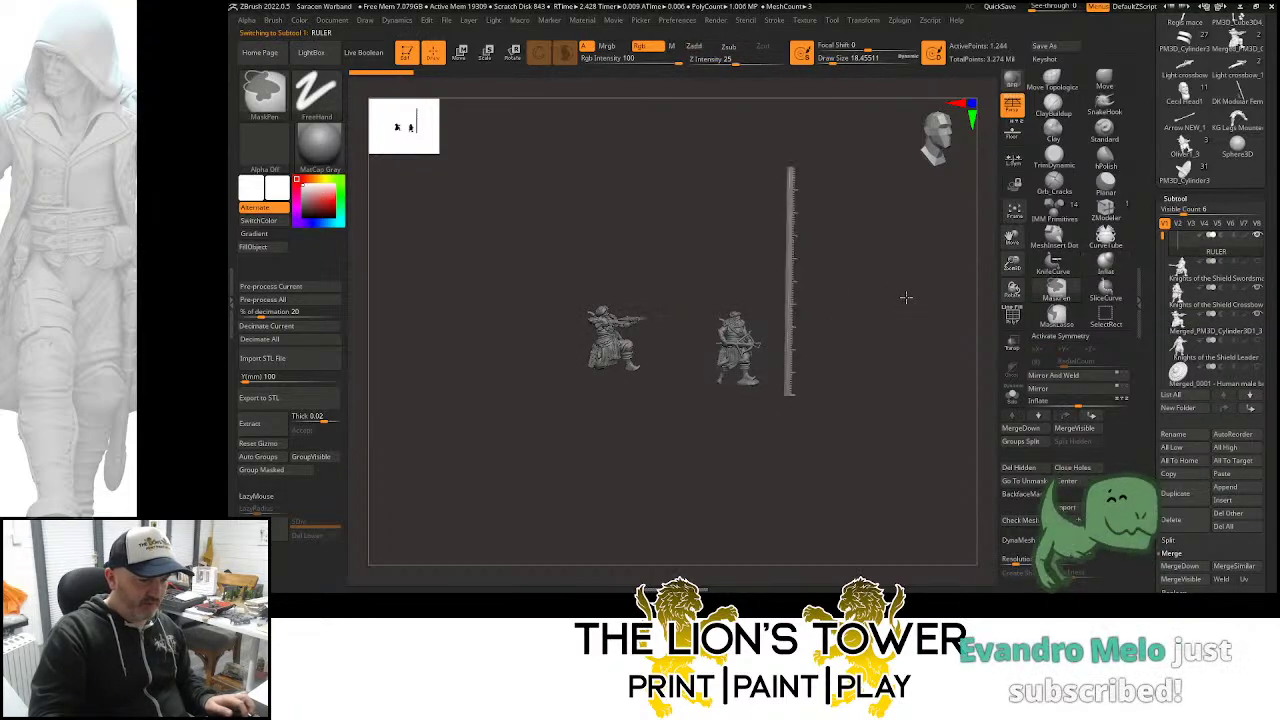
left_click_drag(900, 306, 878, 311)
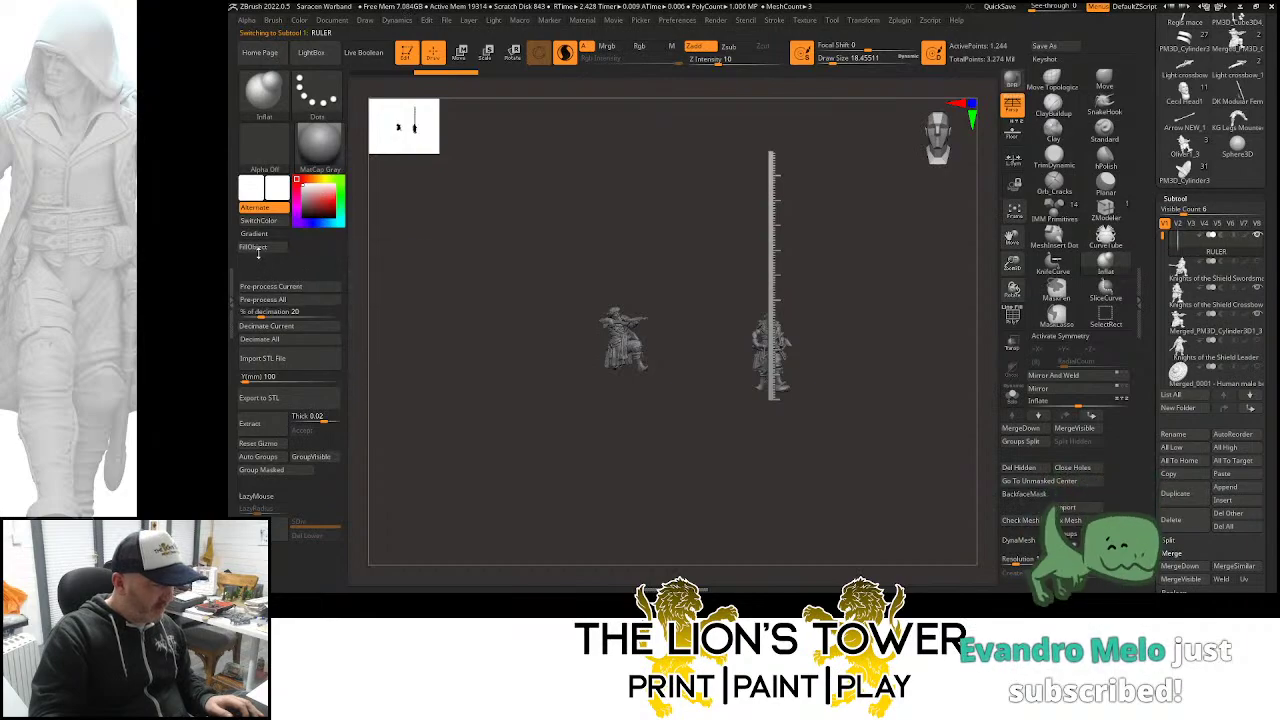
Export the visible subtools as STL files to PATREON's 001 Monthly STL Release folder, replacing RULER.stl and using subtool names as file names
left_click(294, 398)
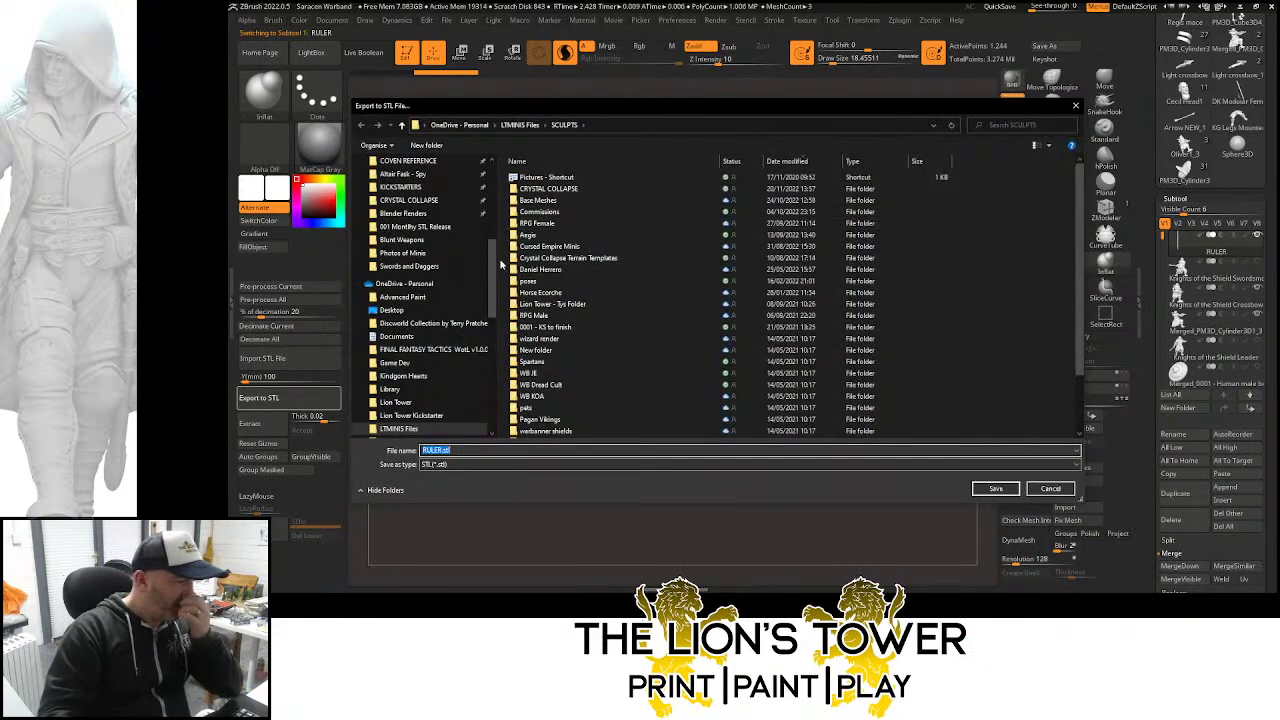
scroll(479, 210, "up", 5)
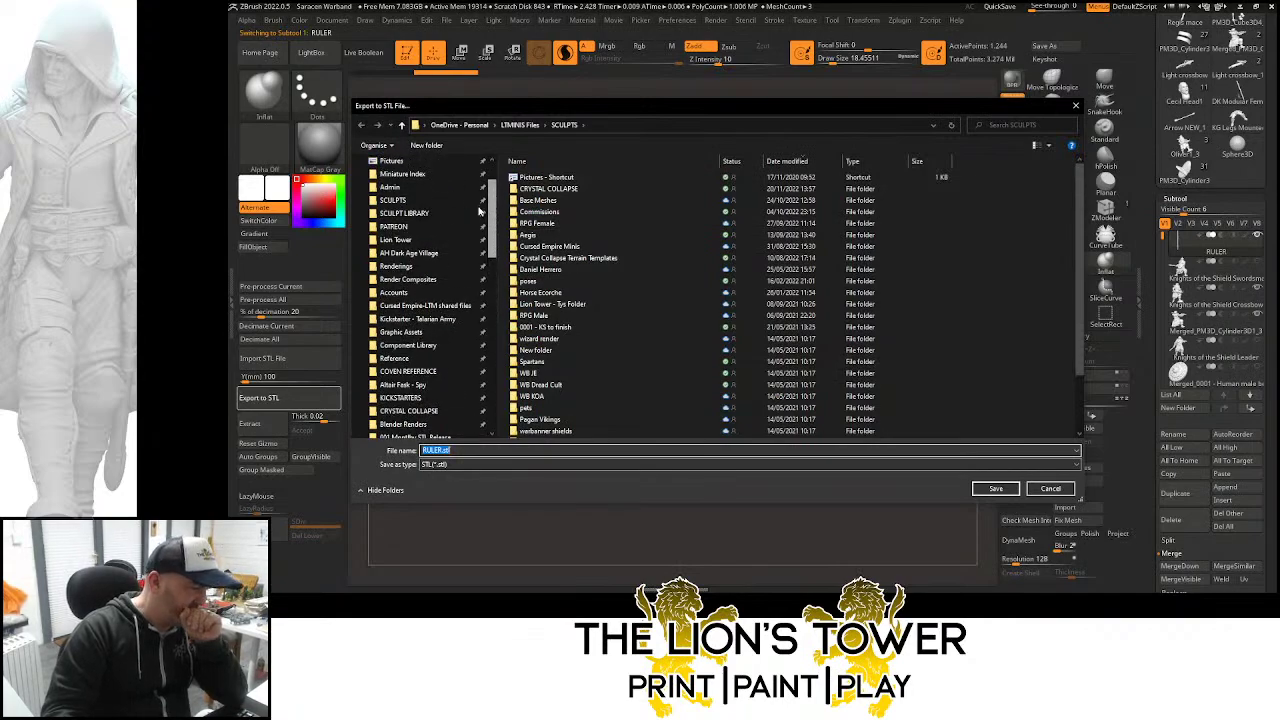
scroll(479, 210, "up", 3)
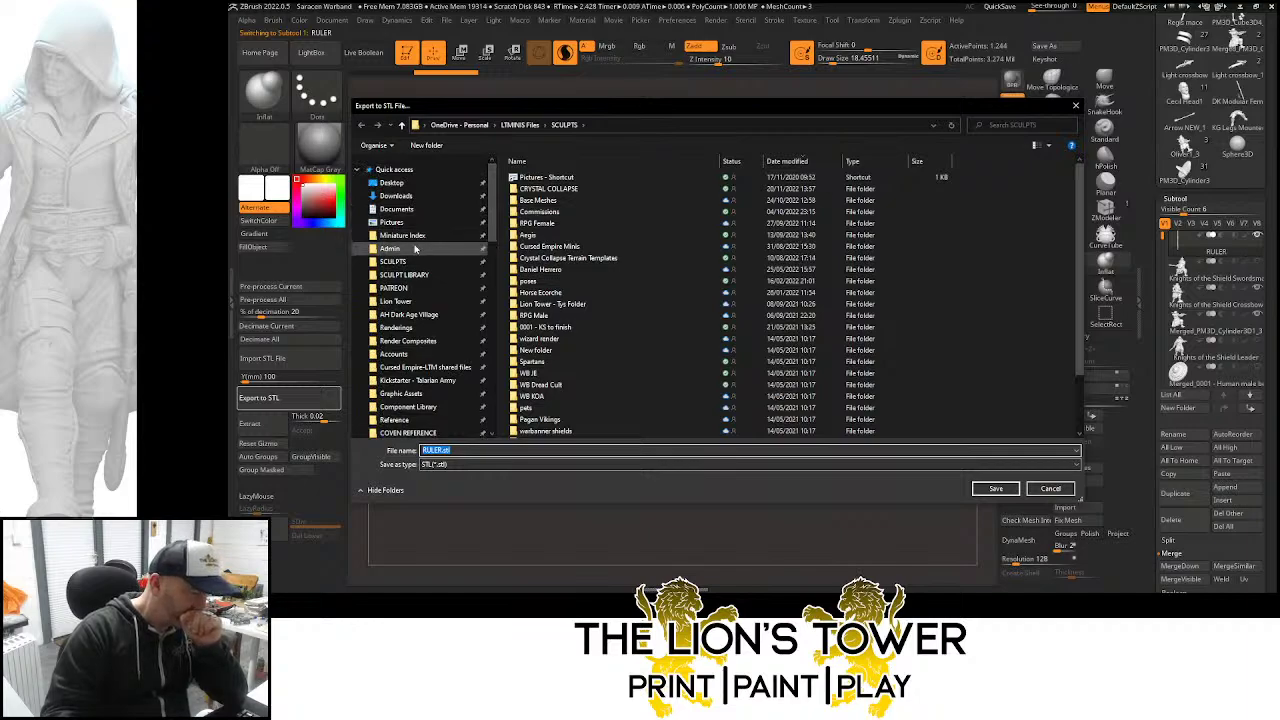
left_click(398, 288)
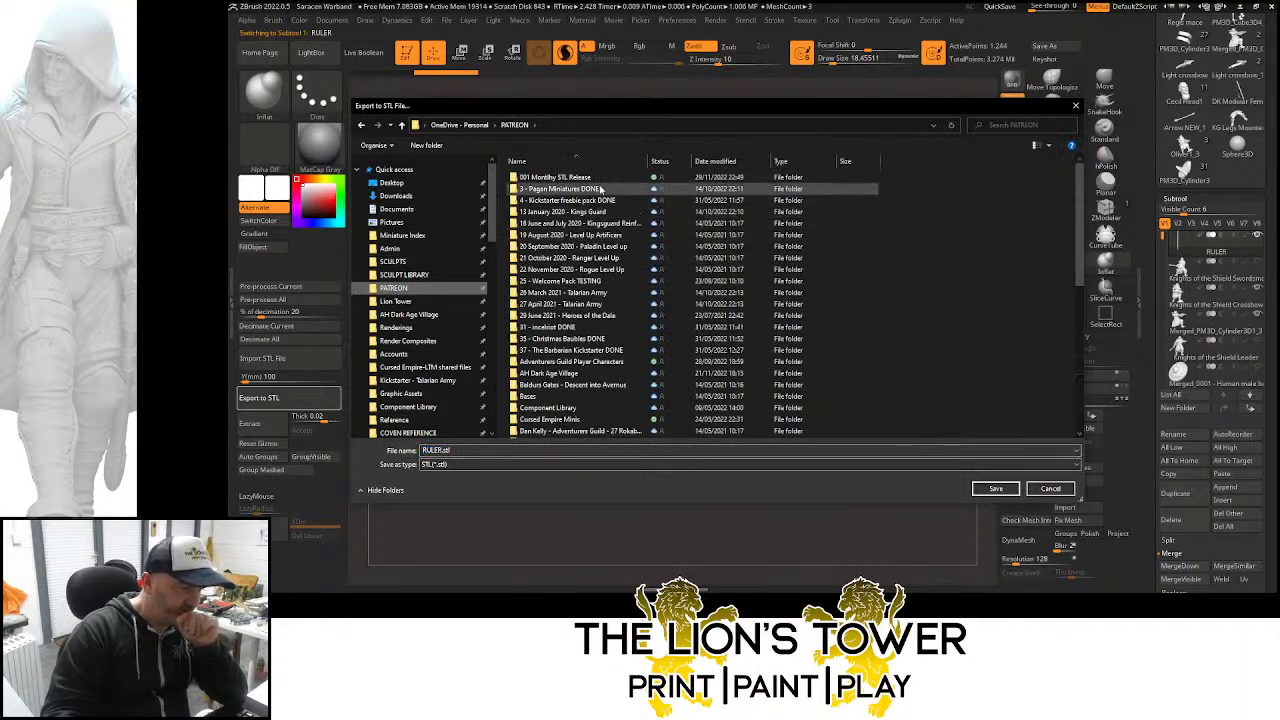
double_click(555, 177)
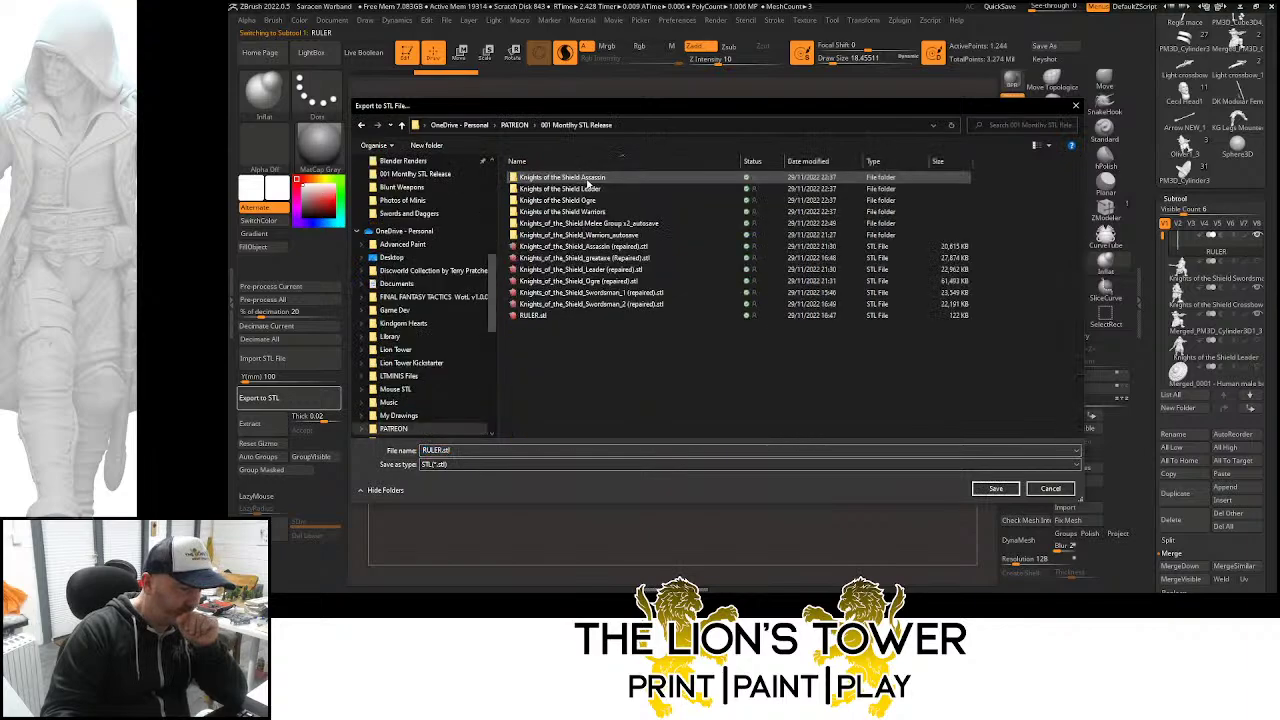
left_click(993, 489)
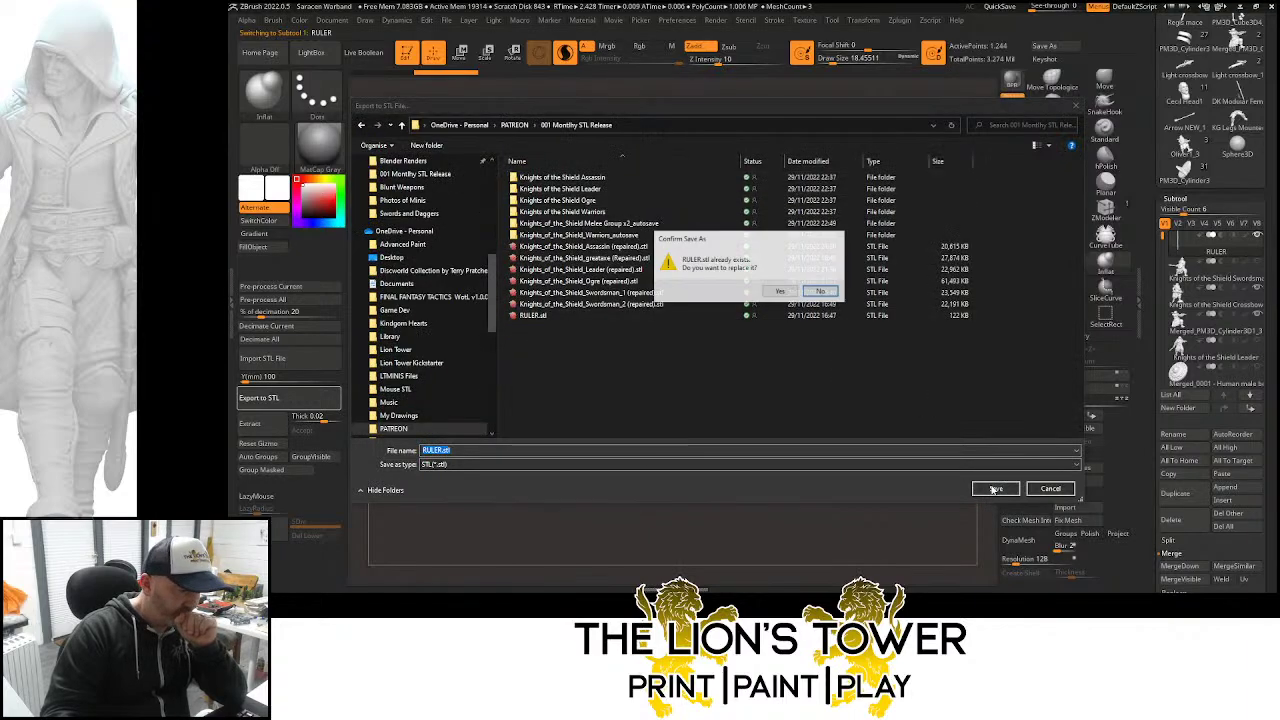
left_click(778, 292)
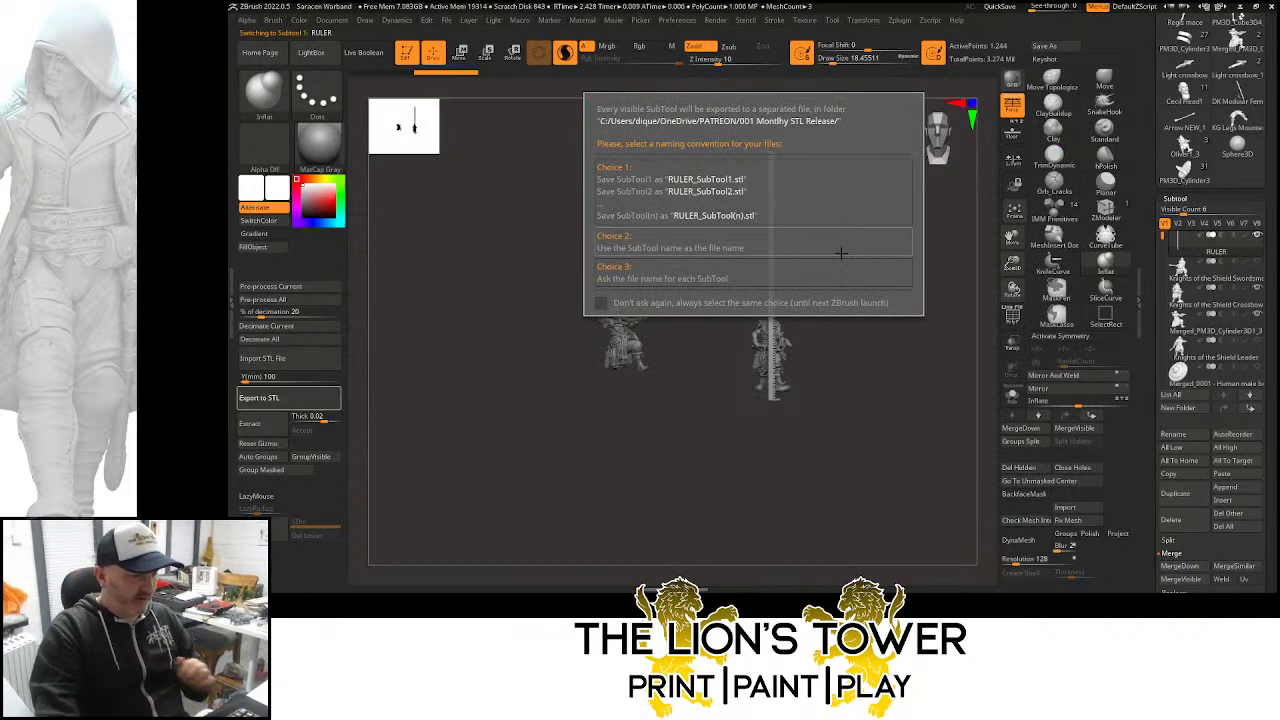
left_click(706, 245)
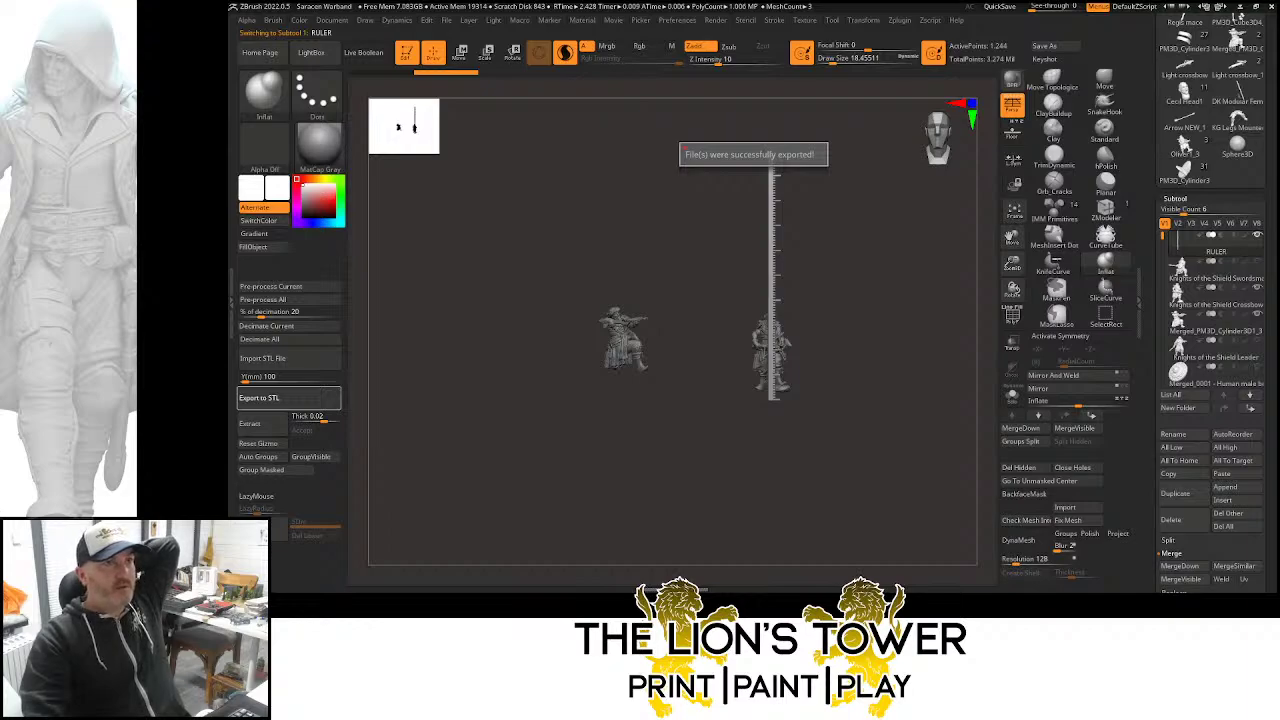
key("t")
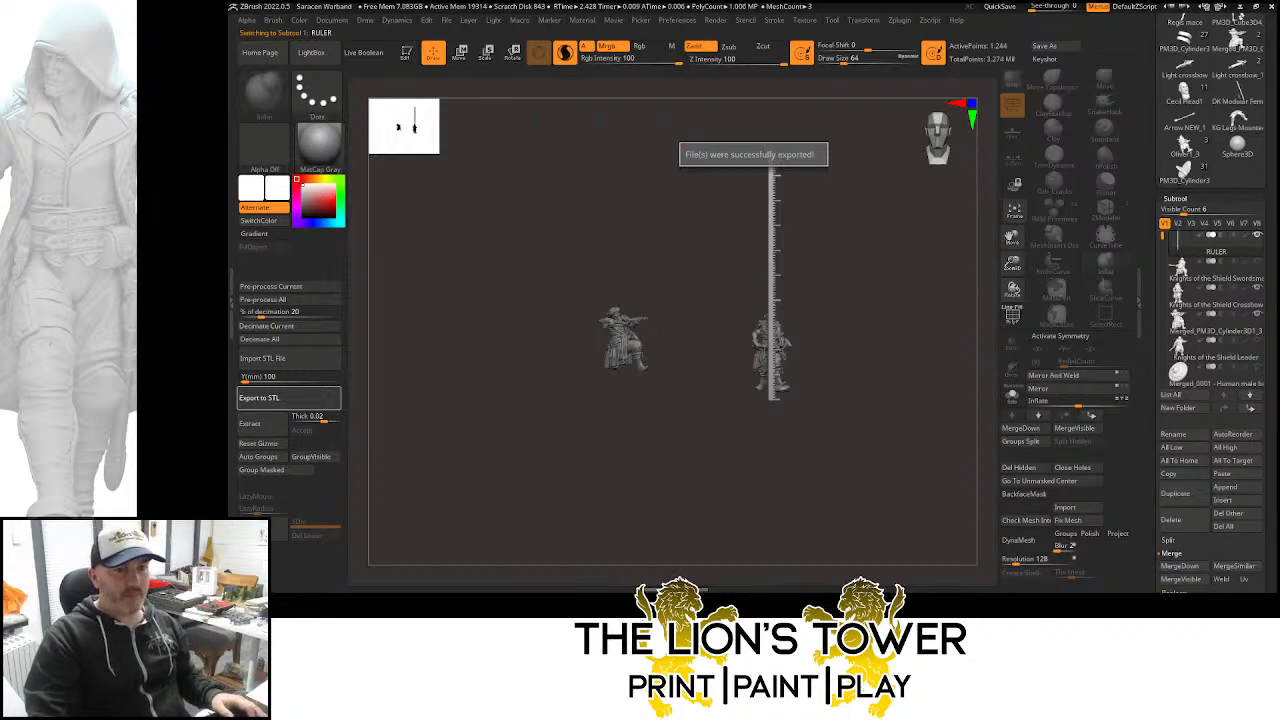
key("t")
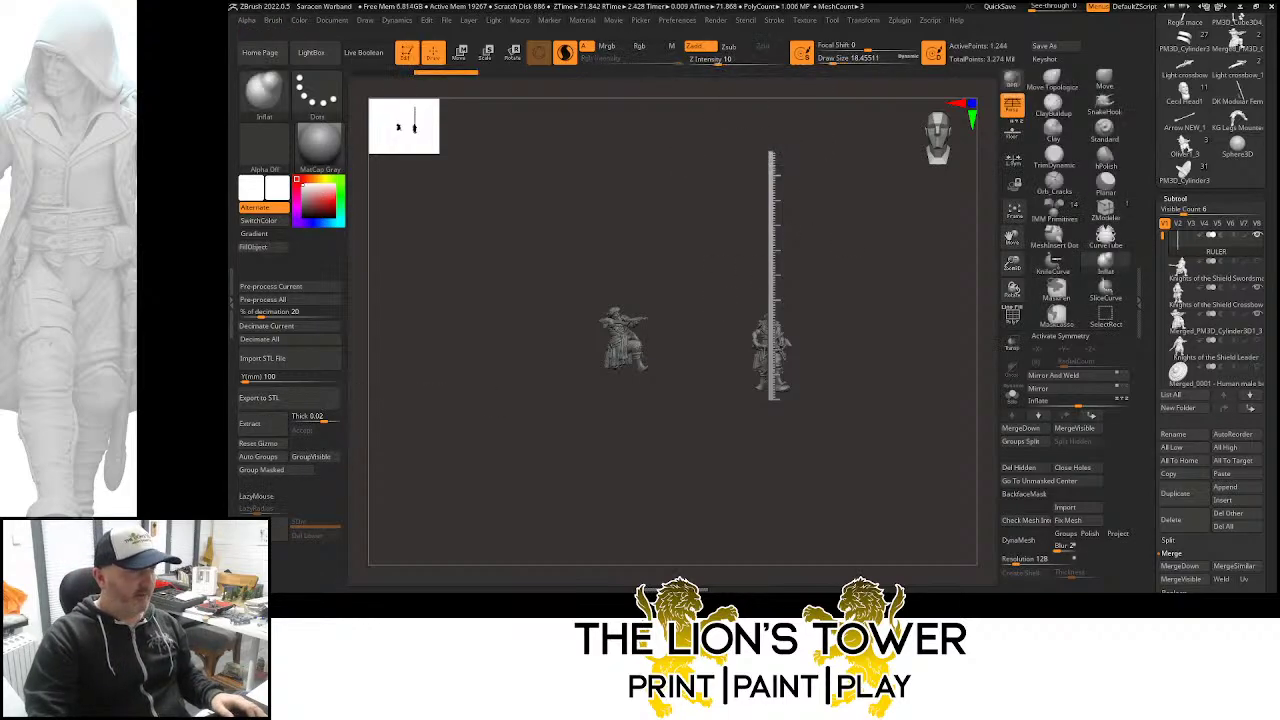